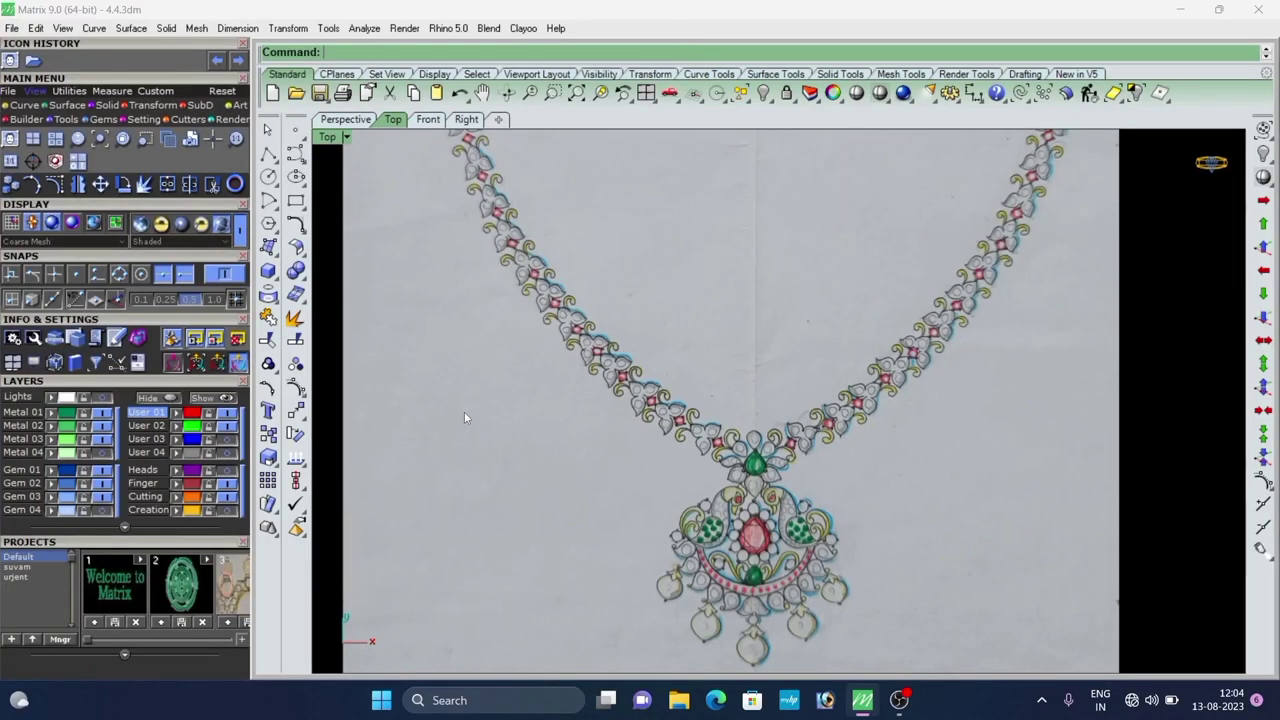
Examine the hand-drawn necklace reference, from the chain links down to the peacock pendant.
scroll(706, 470, "up", 5)
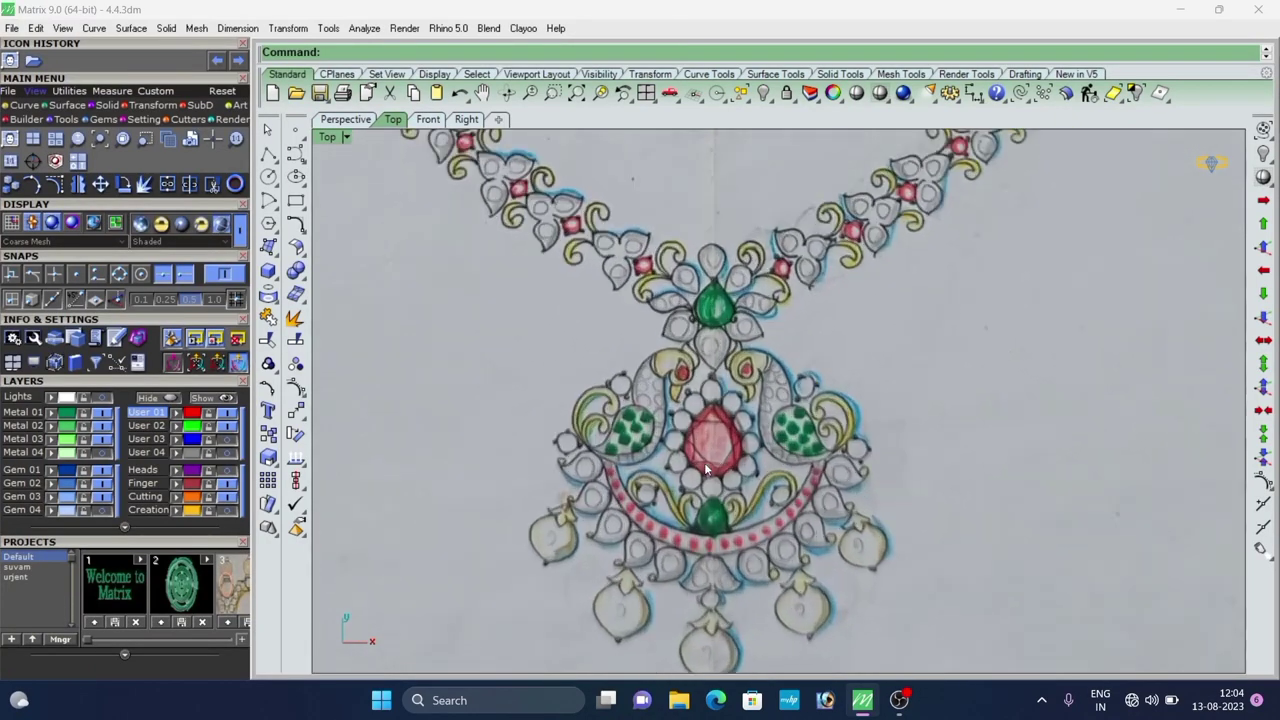
scroll(706, 470, "down", 5)
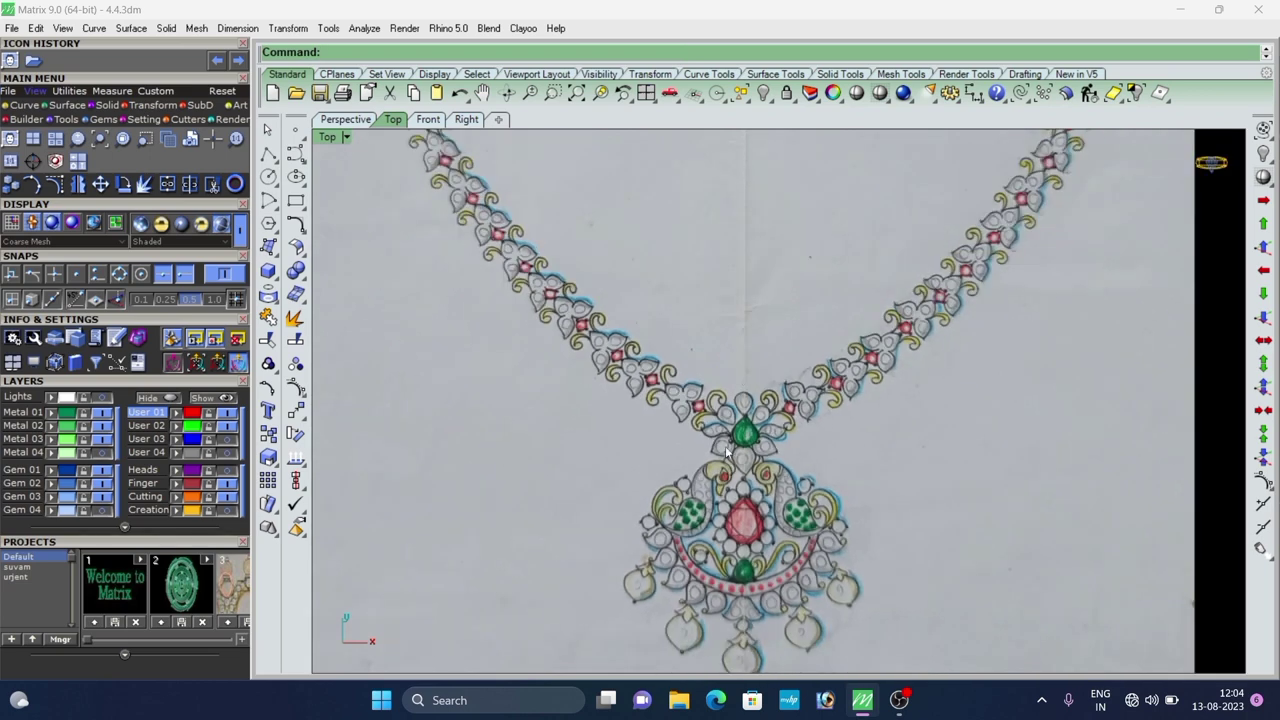
right_click_drag(737, 372, 712, 472)
scroll(714, 456, "down", 2)
right_click_drag(733, 420, 729, 450)
scroll(729, 452, "down", 2)
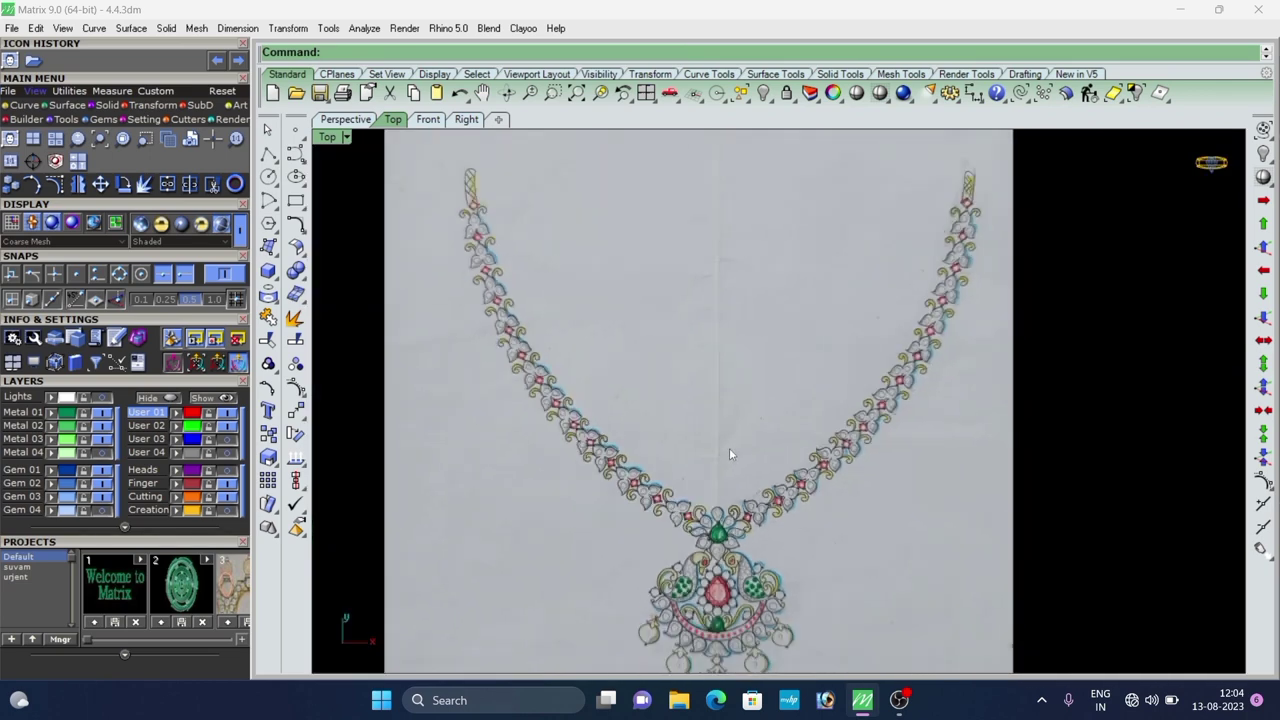
scroll(773, 508, "up", 5)
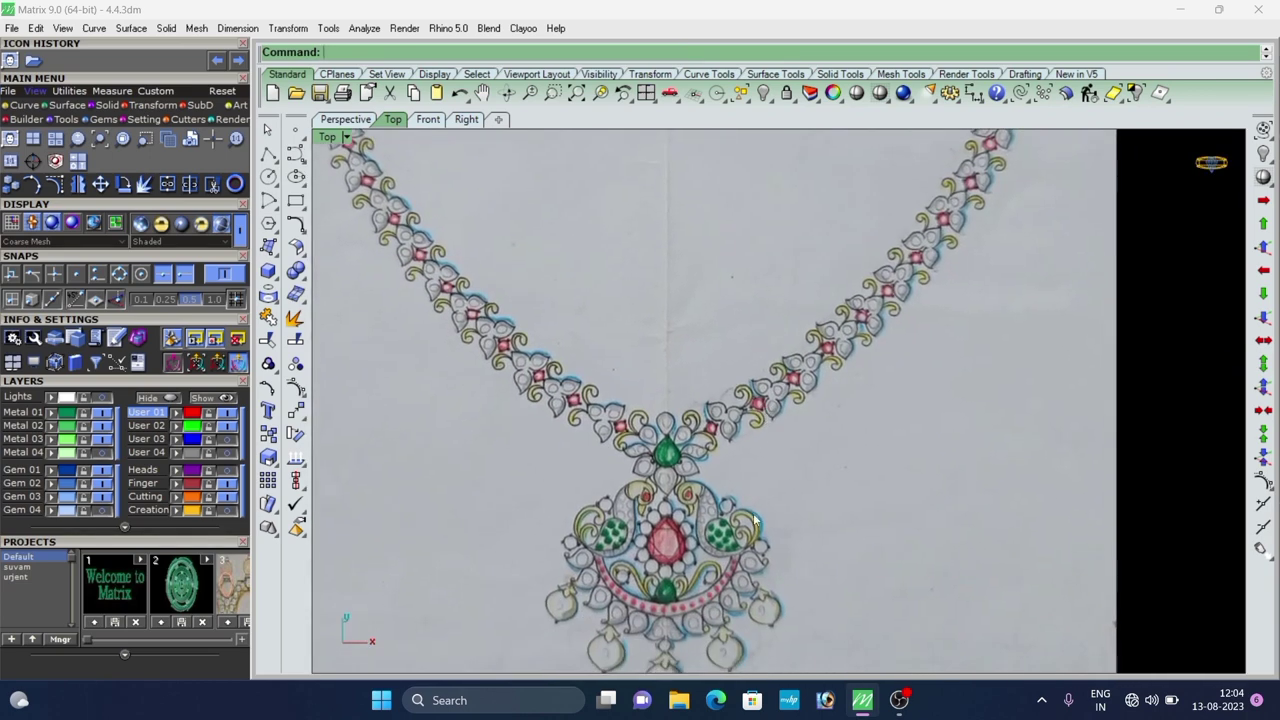
scroll(822, 490, "down", 4)
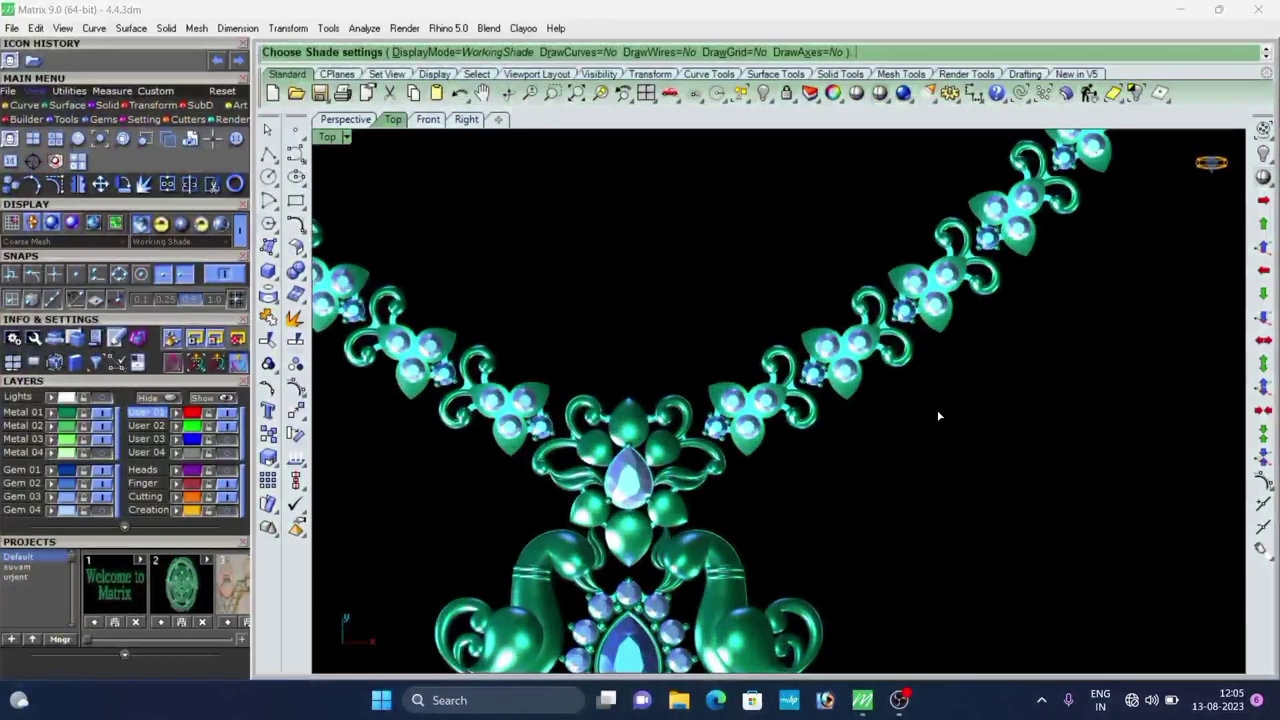
Examine the finished shaded necklace model from above and in perspective, including its chain links and peacock pendant.
scroll(937, 412, "down", 4)
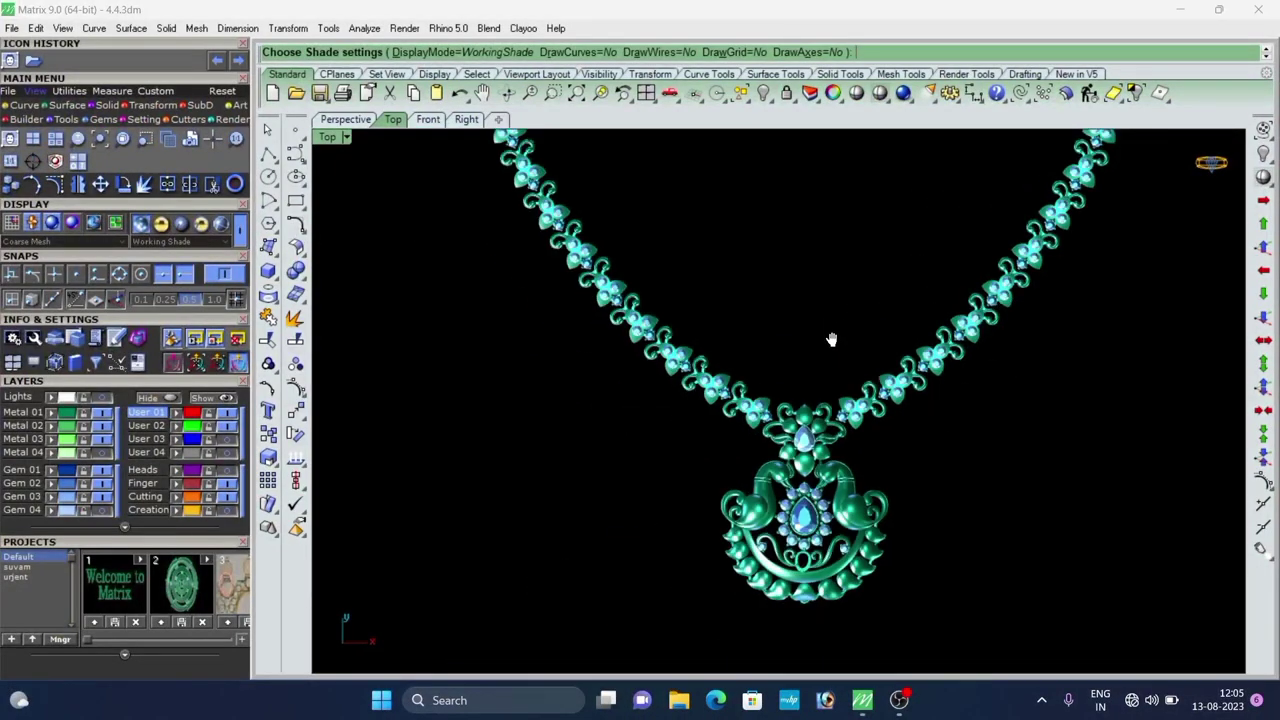
right_click_drag(832, 338, 824, 366)
scroll(824, 367, "down", 2)
scroll(824, 368, "up", 6)
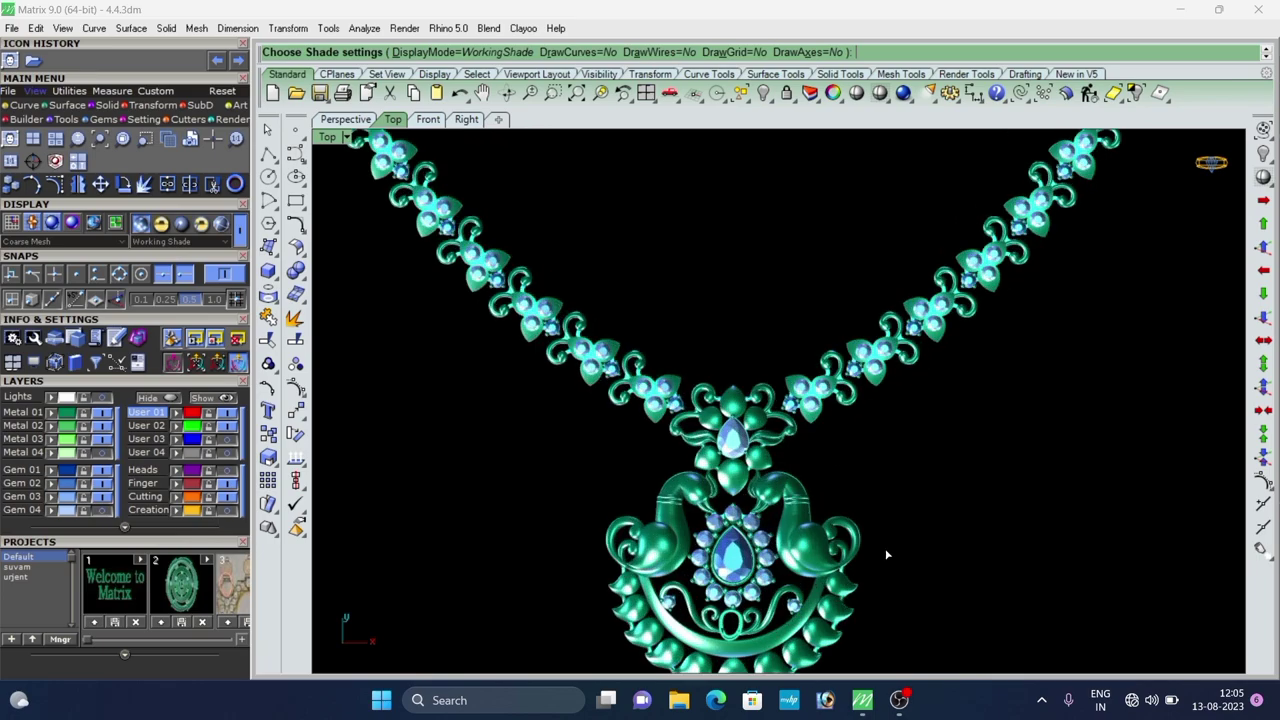
scroll(900, 443, "up", 4)
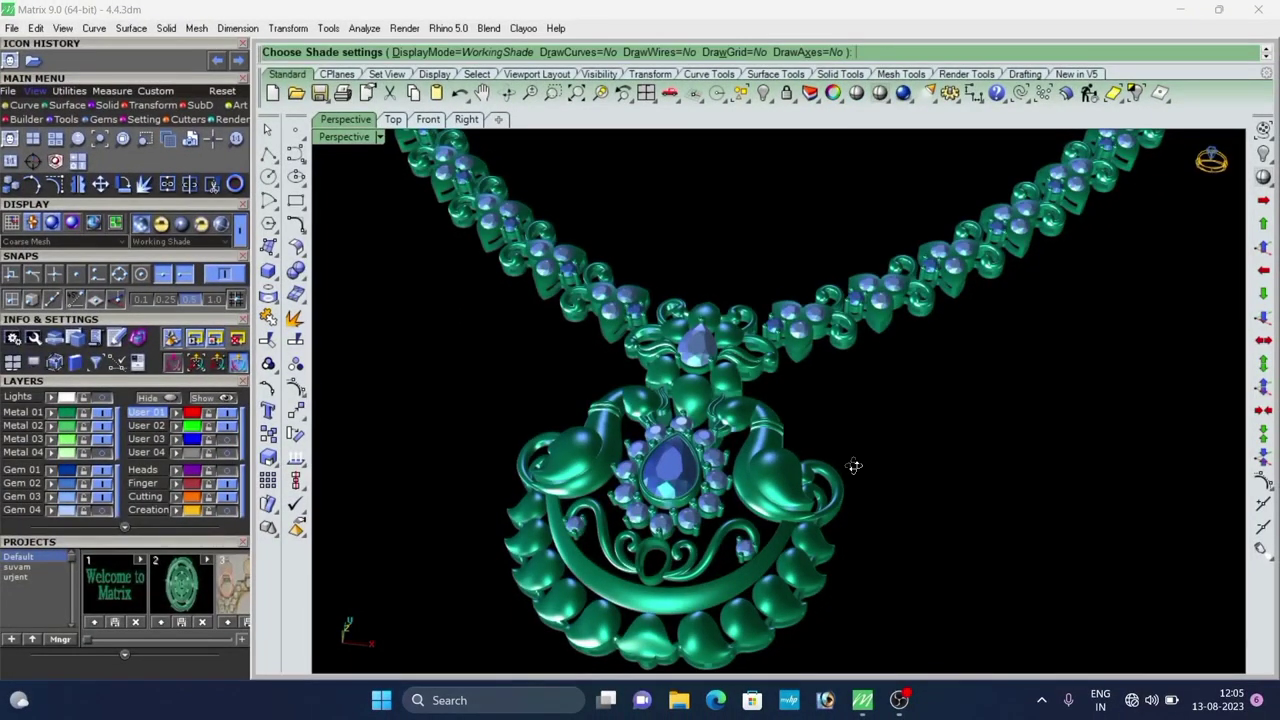
right_click_drag(853, 466, 758, 412)
scroll(826, 457, "up", 4)
right_click_drag(851, 466, 897, 545)
scroll(930, 414, "down", 4)
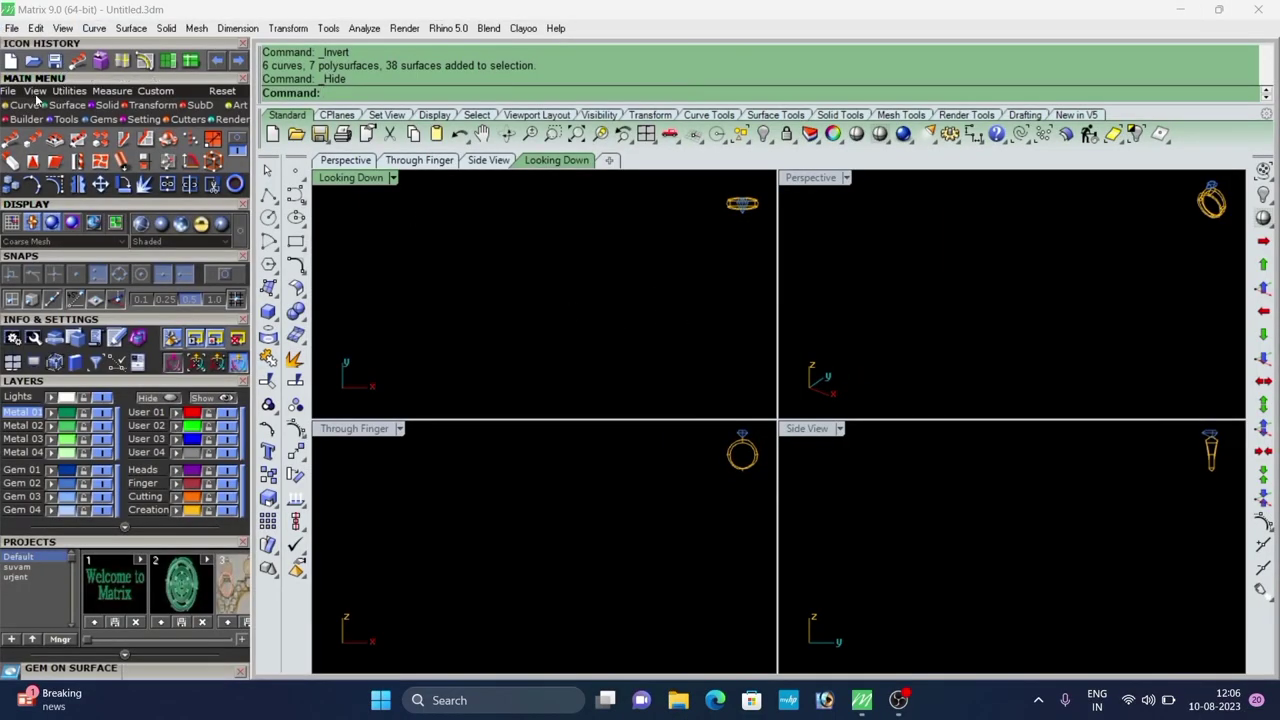
Load the necklace sketch "WhatsApp Image 2023-07-13 at 11.26.51 AM.jpeg" from Downloads for a picture frame.
left_click(36, 92)
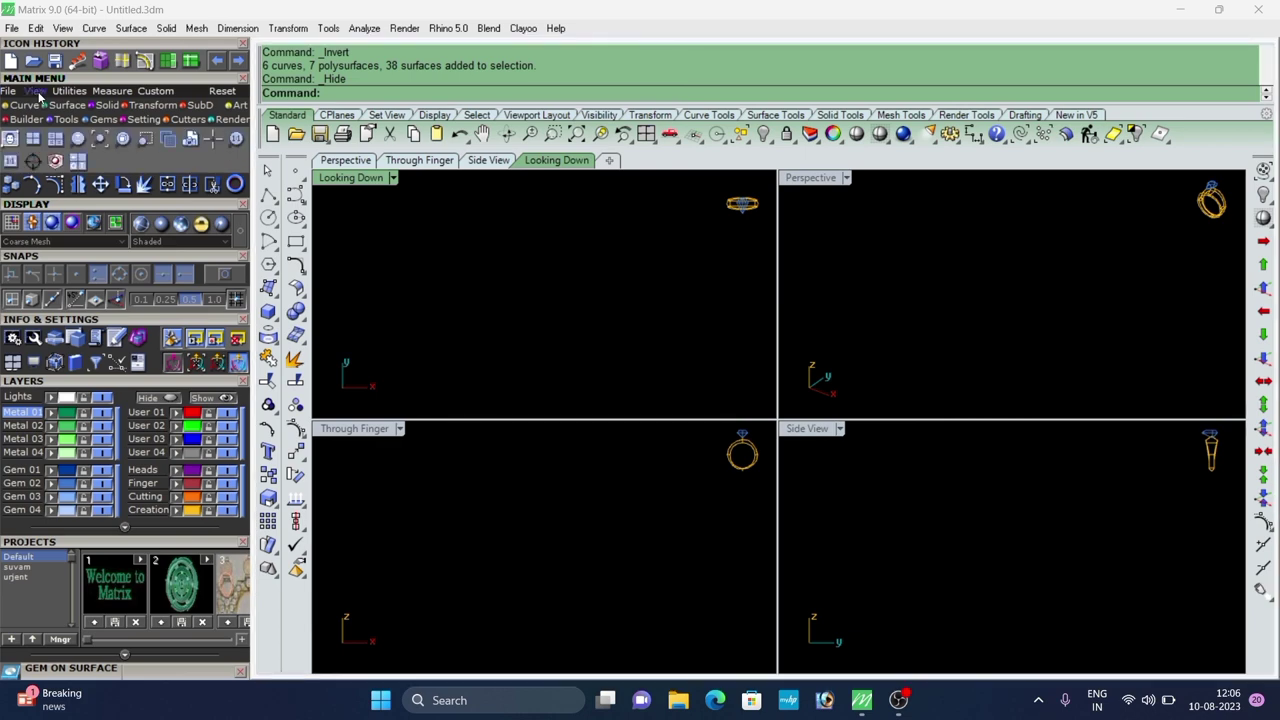
left_click(10, 140)
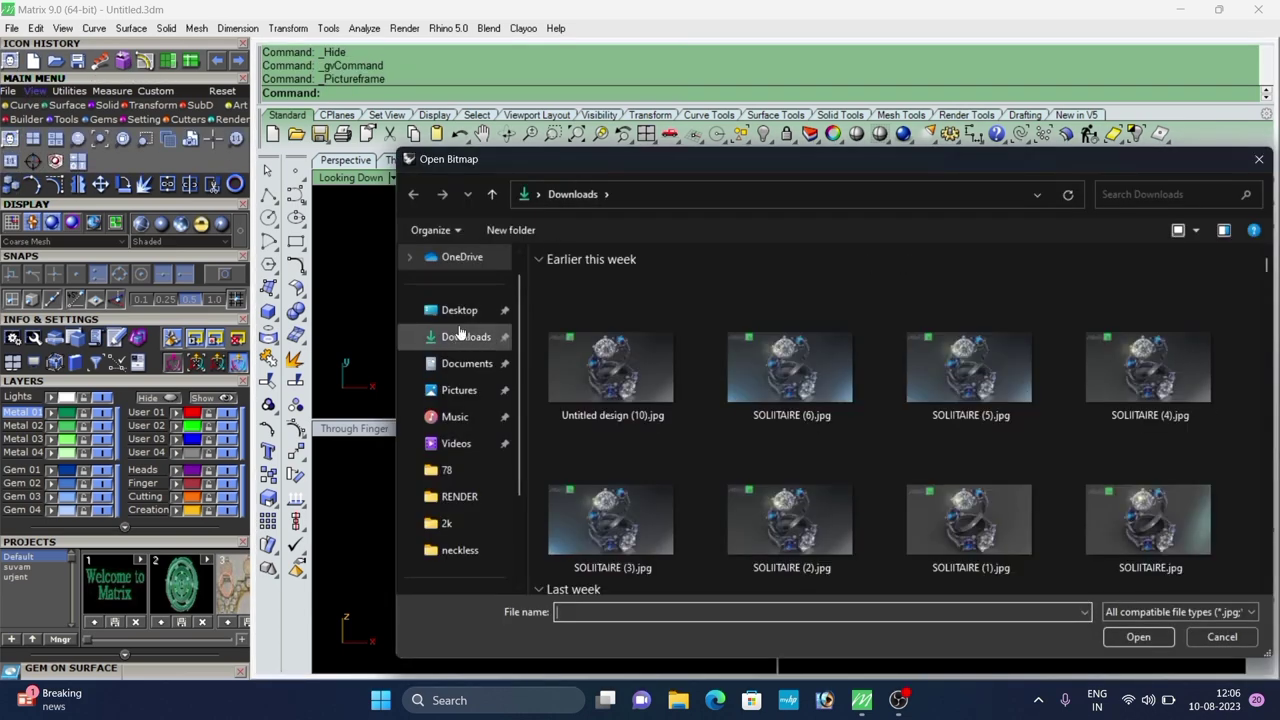
scroll(650, 344, "down", 6)
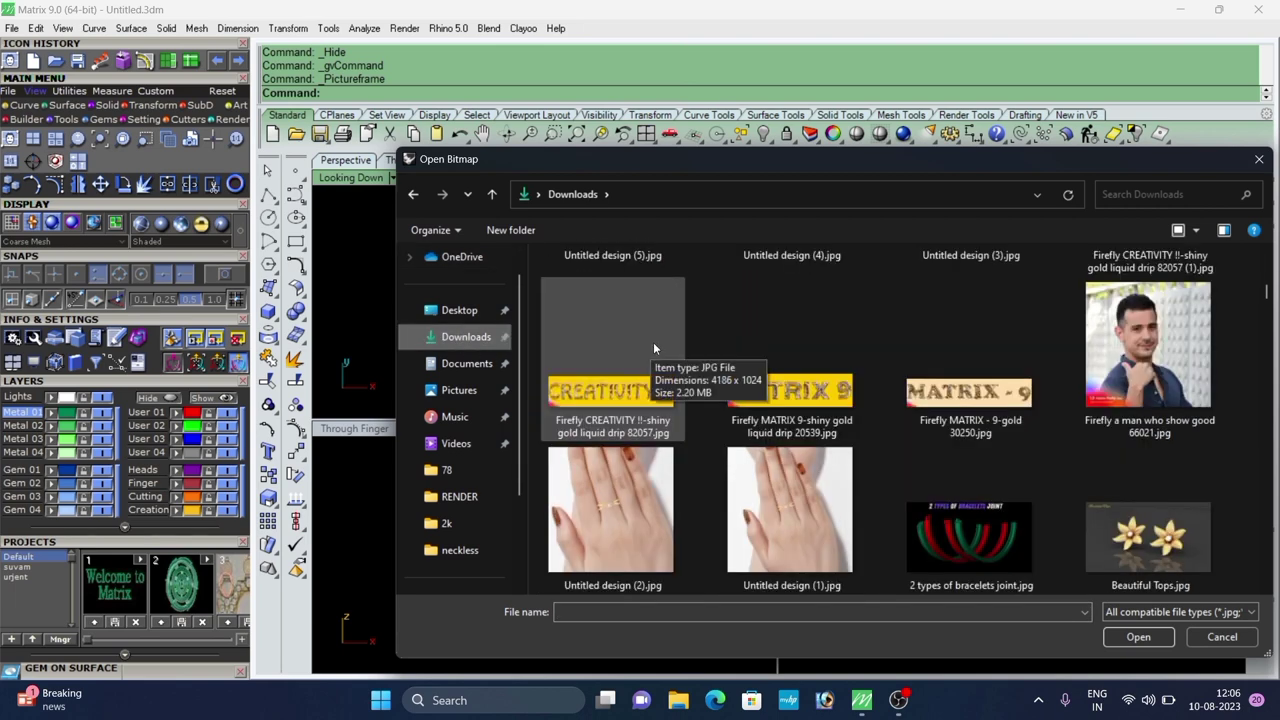
scroll(653, 342, "down", 3)
scroll(673, 352, "up", 3)
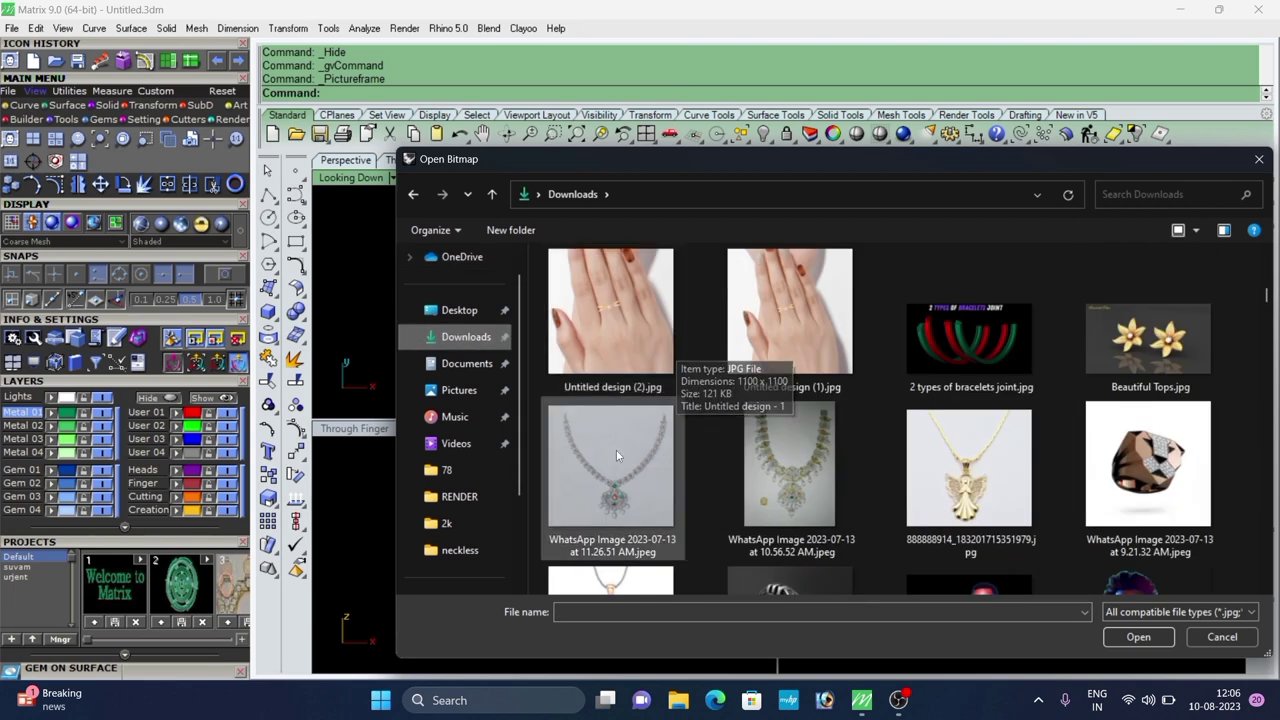
left_click(616, 450)
left_click(1138, 637)
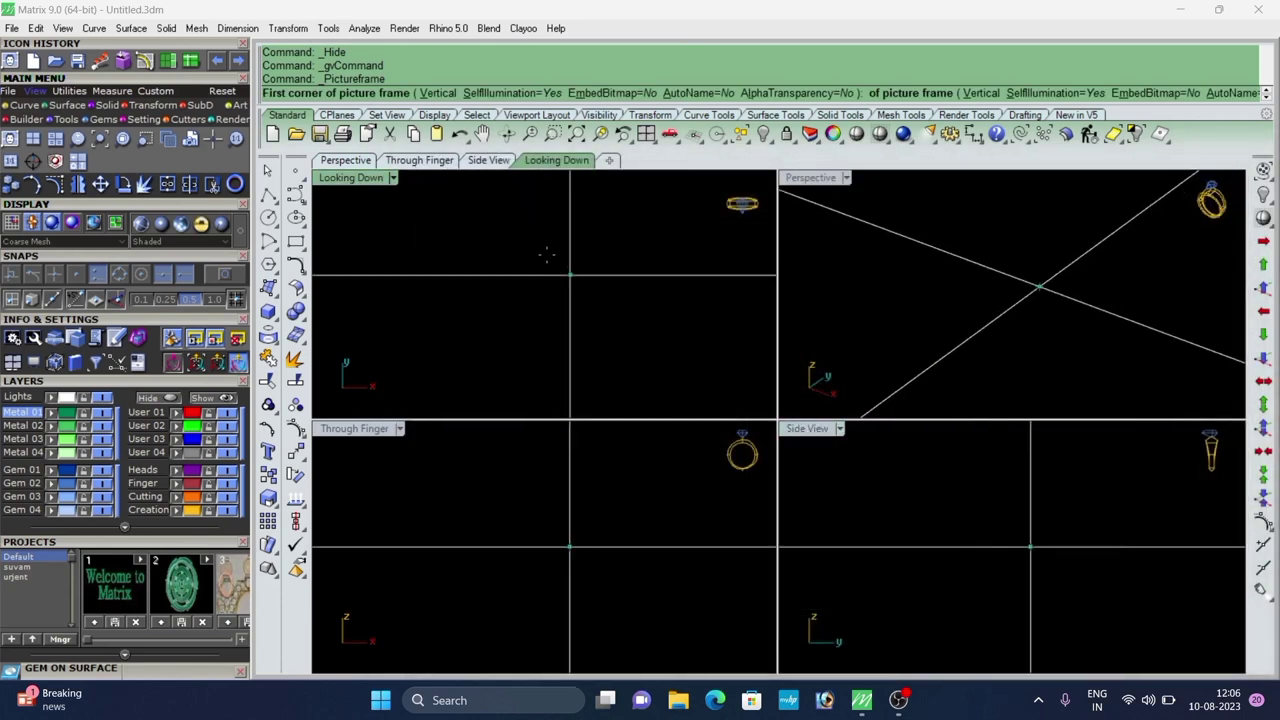
Maximise the Looking Down view and place the picture frame in it by its first corner and length.
double_click(367, 180)
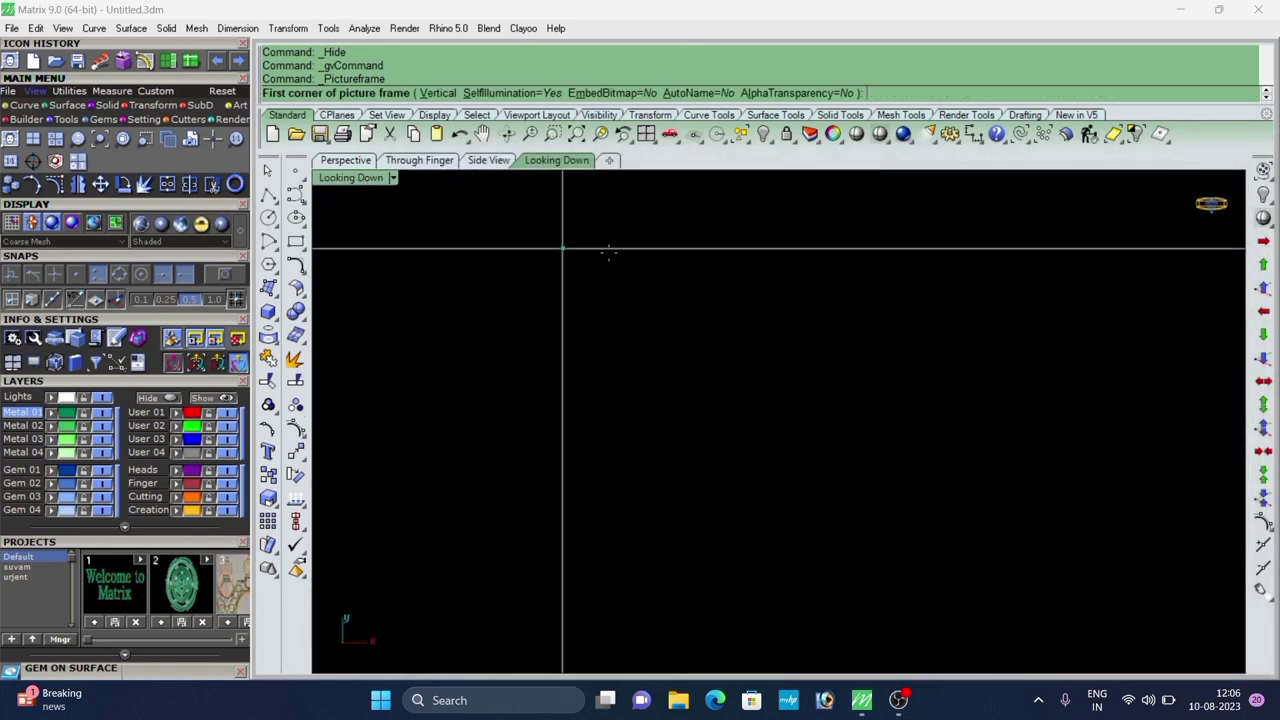
left_click(469, 208)
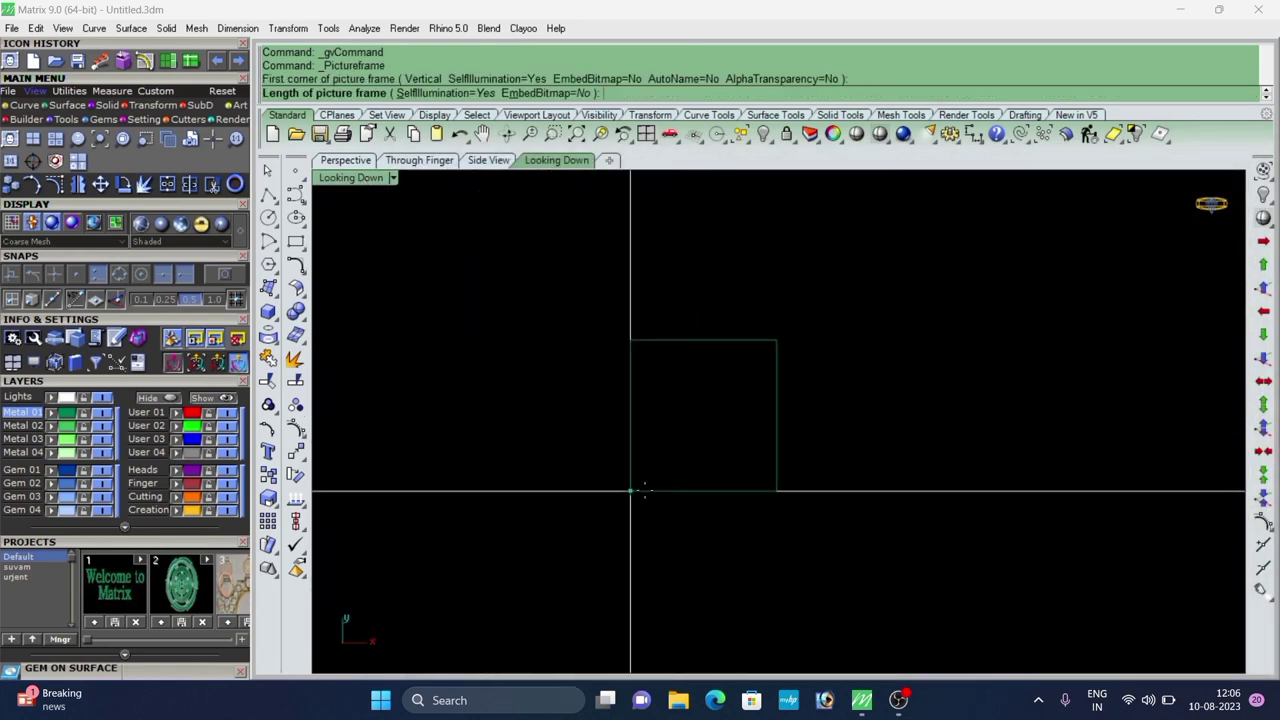
left_click(628, 508)
scroll(715, 457, "up", 8)
Rotate the necklace picture a quarter turn counterclockwise so the pendant hangs downward.
left_click(684, 444)
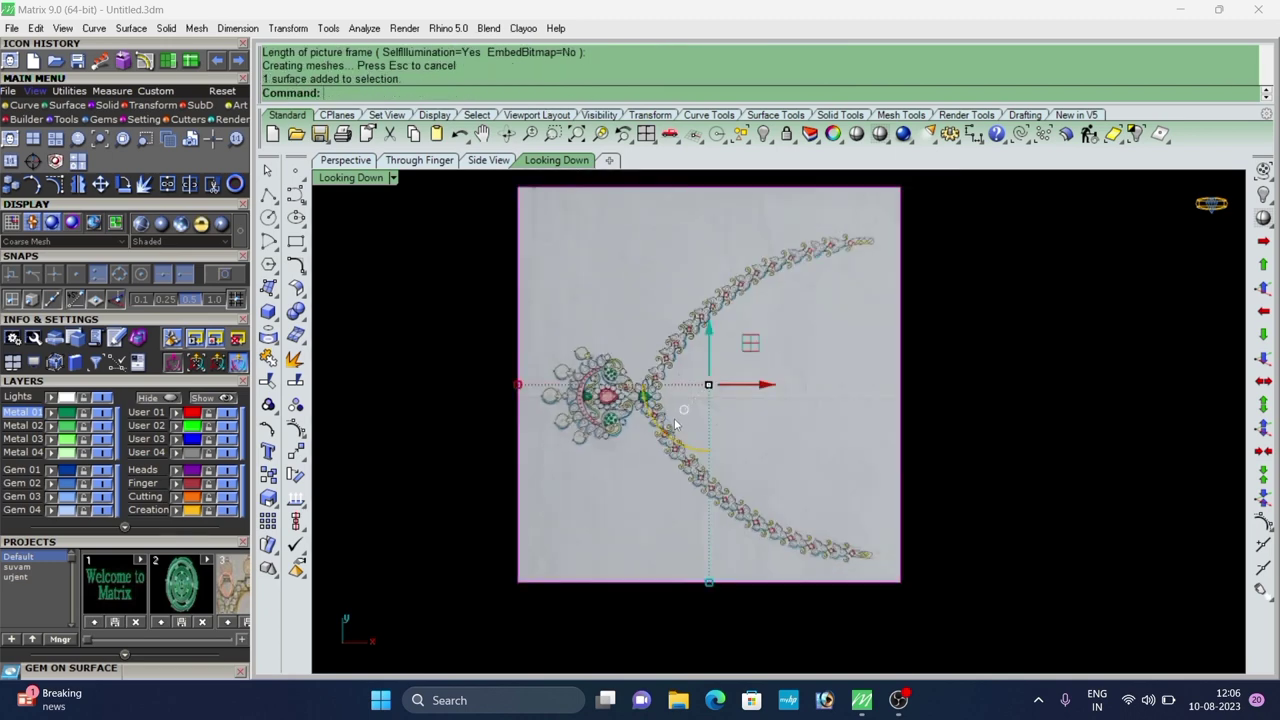
left_click_drag(681, 453, 864, 461)
left_click(978, 462)
scroll(720, 455, "up", 9)
scroll(707, 385, "down", 7)
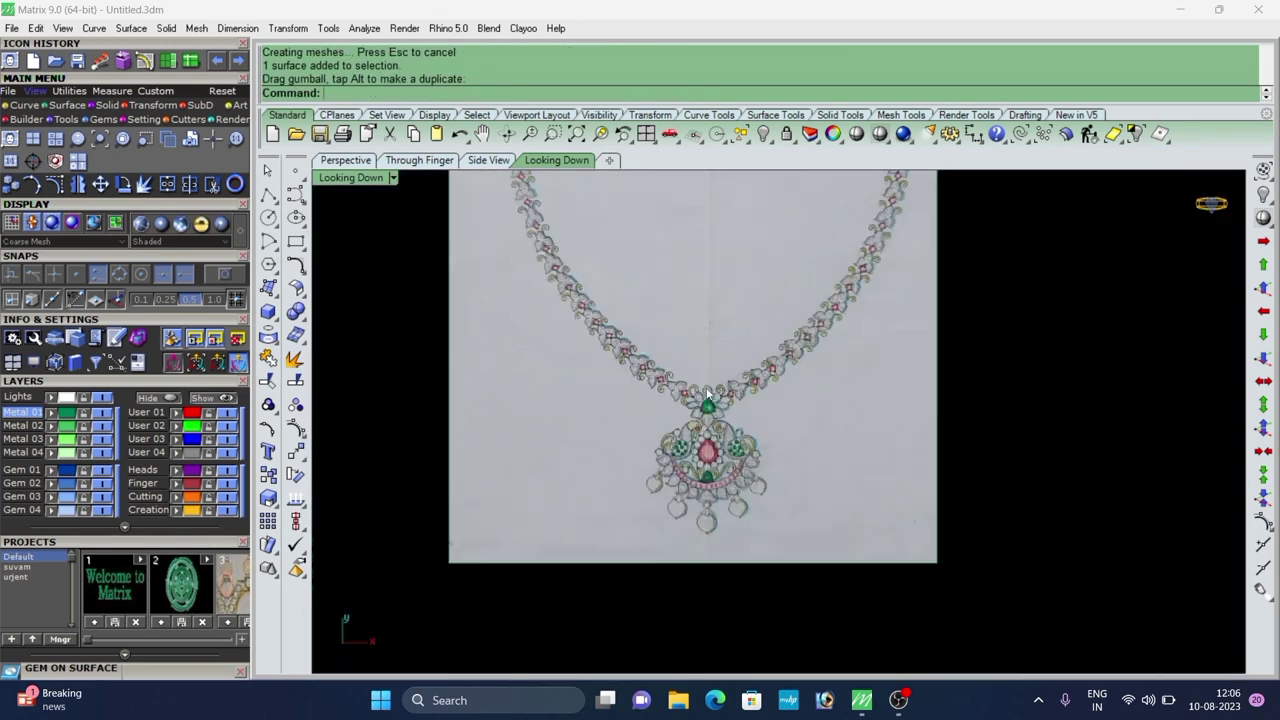
scroll(706, 392, "down", 1)
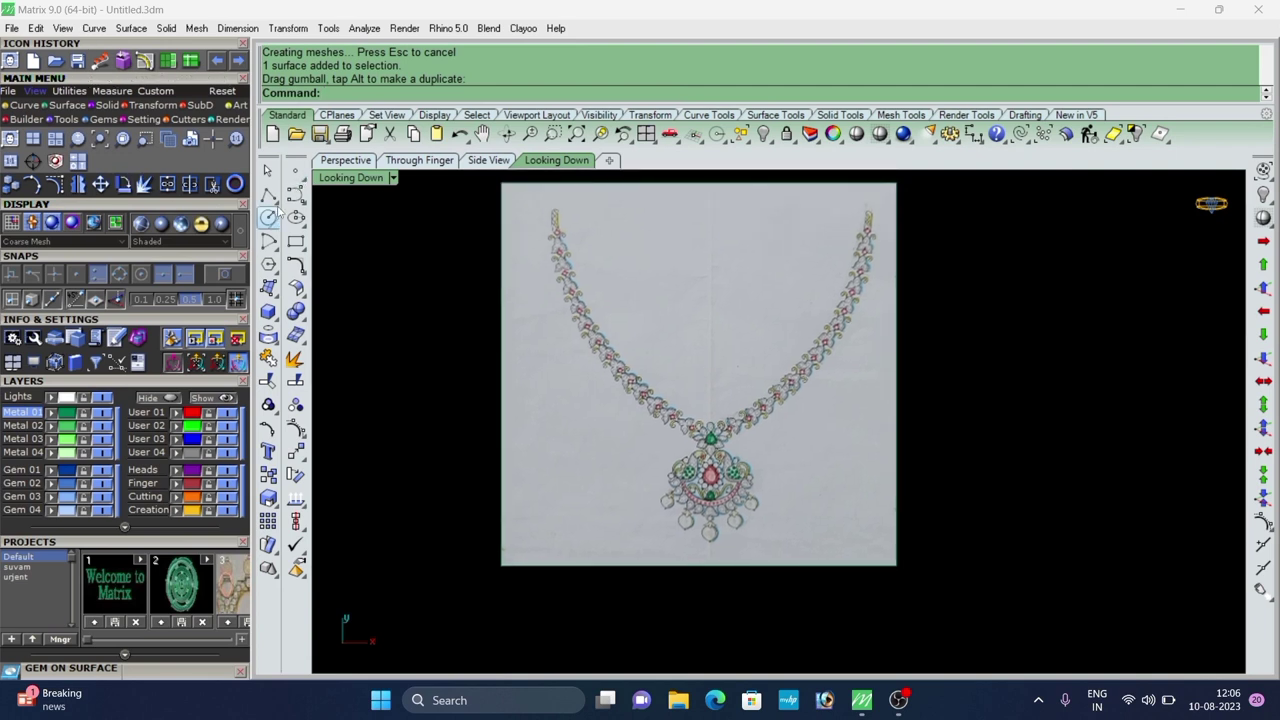
Center the necklace picture at 0 in X, Y and Z, using CPlane coordinates.
left_click(270, 197)
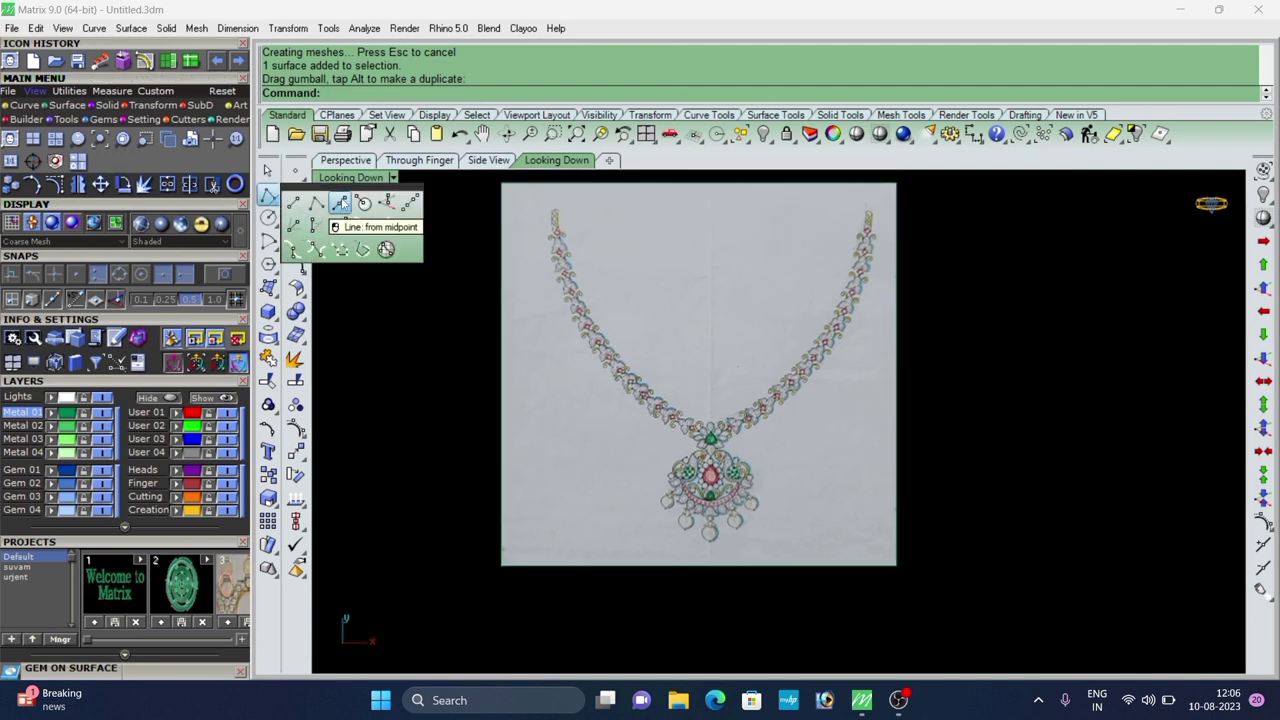
left_click(642, 392)
scroll(643, 398, "down", 8)
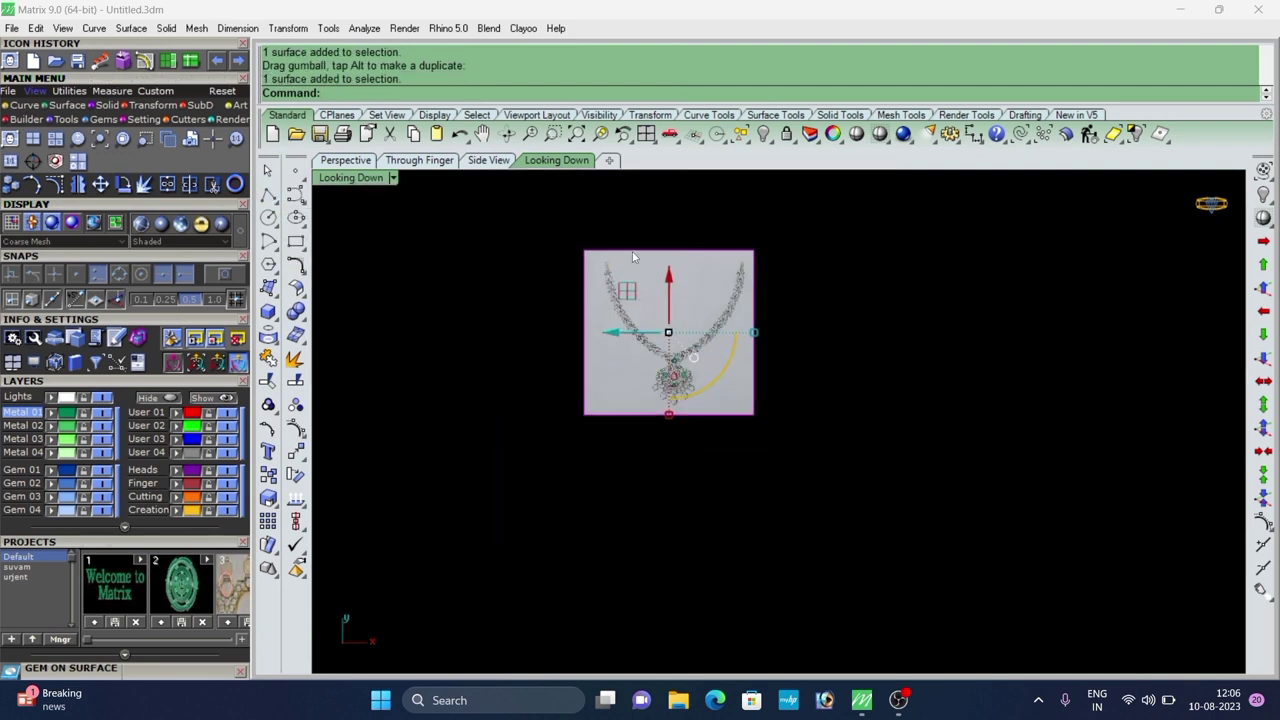
left_click(67, 92)
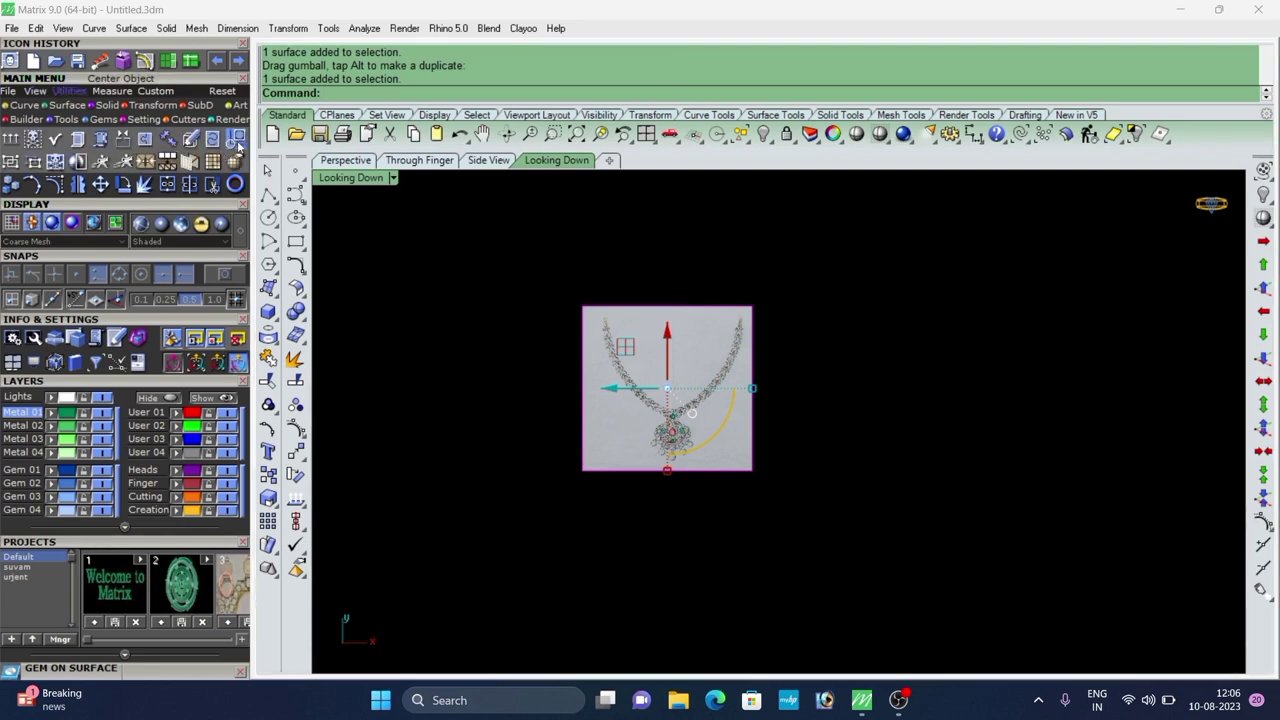
left_click(236, 141)
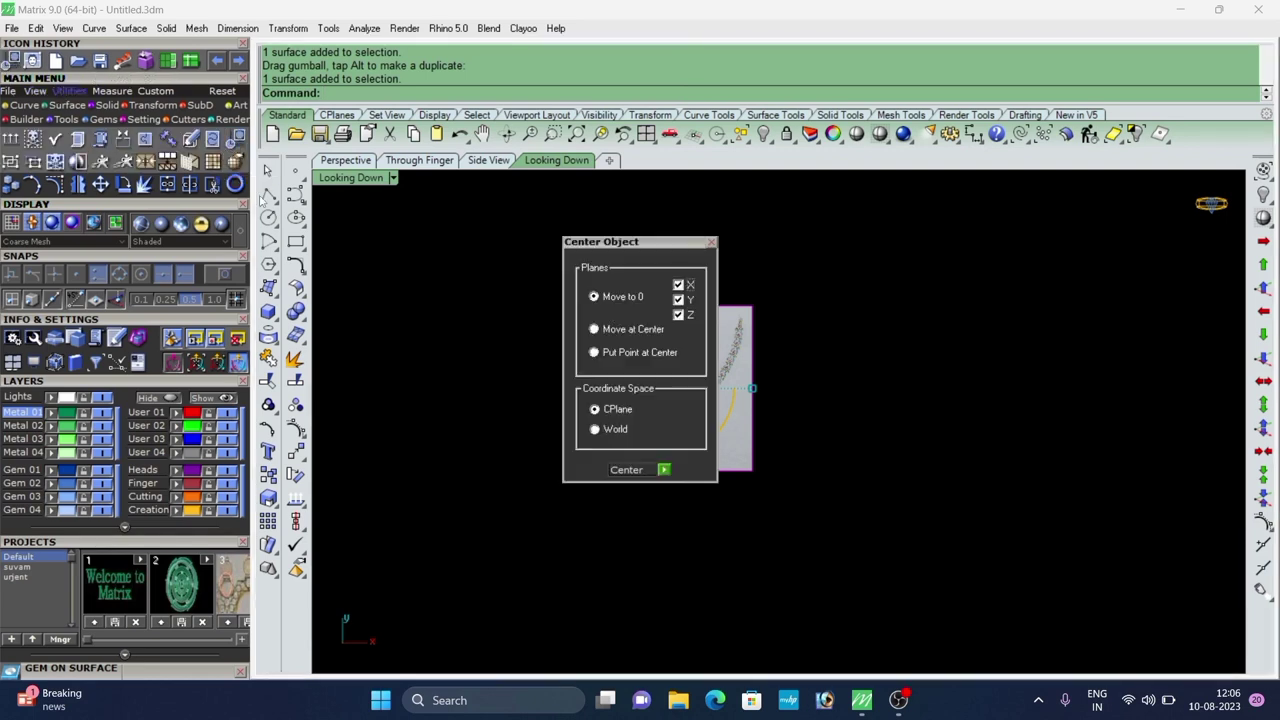
left_click(665, 469)
scroll(675, 419, "up", 6)
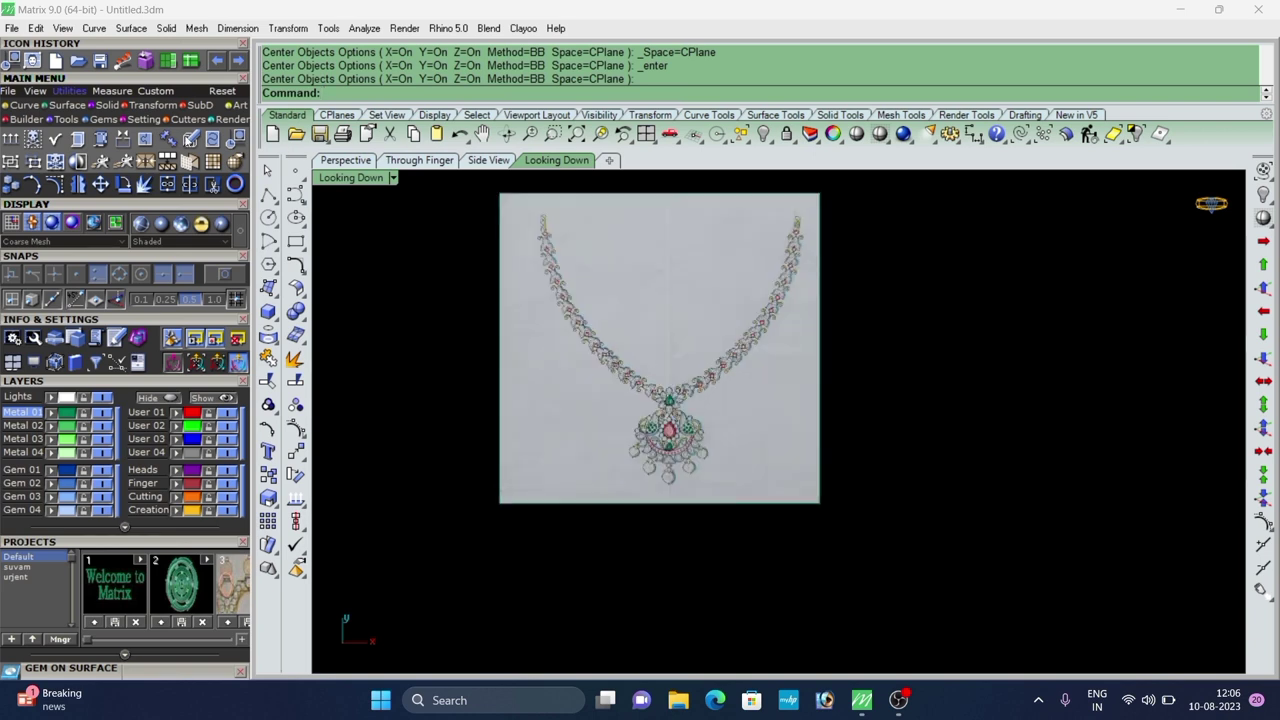
Draw a vertical line on the User 01 layer with its midpoint at 0, extending beyond the picture.
left_click(270, 197)
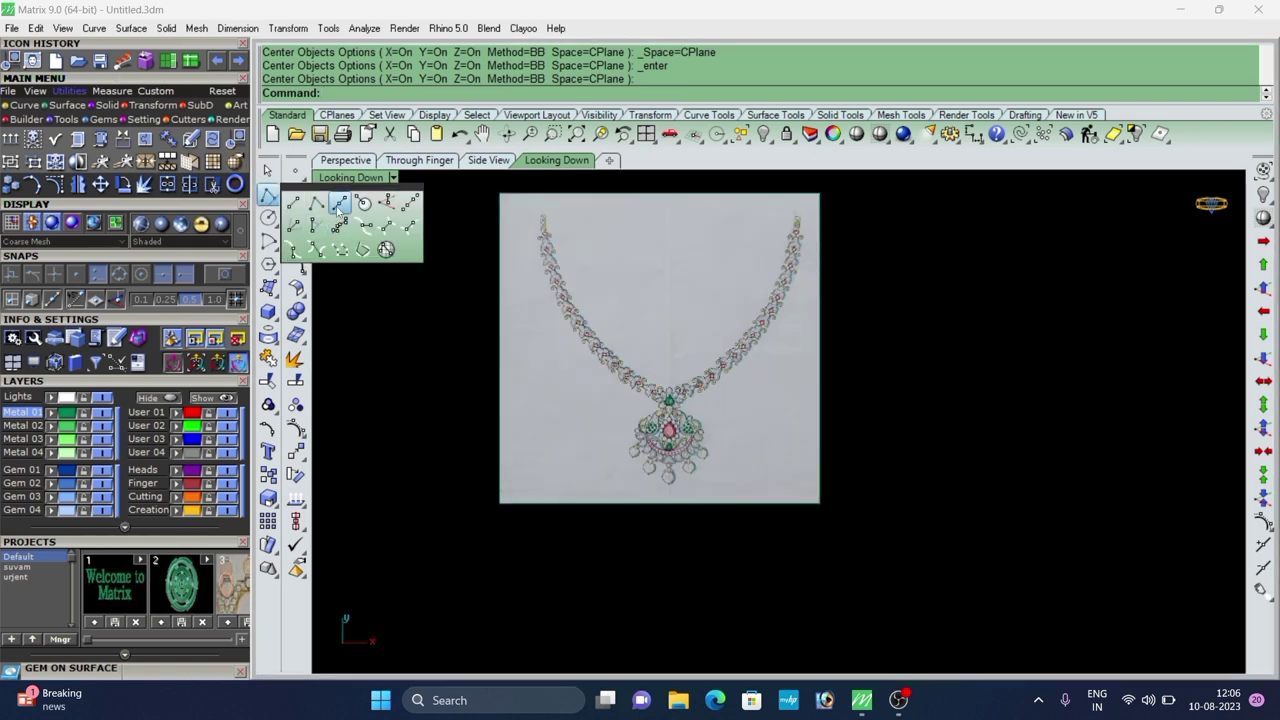
left_click(340, 203)
left_click(160, 414)
type("0")
key("Return")
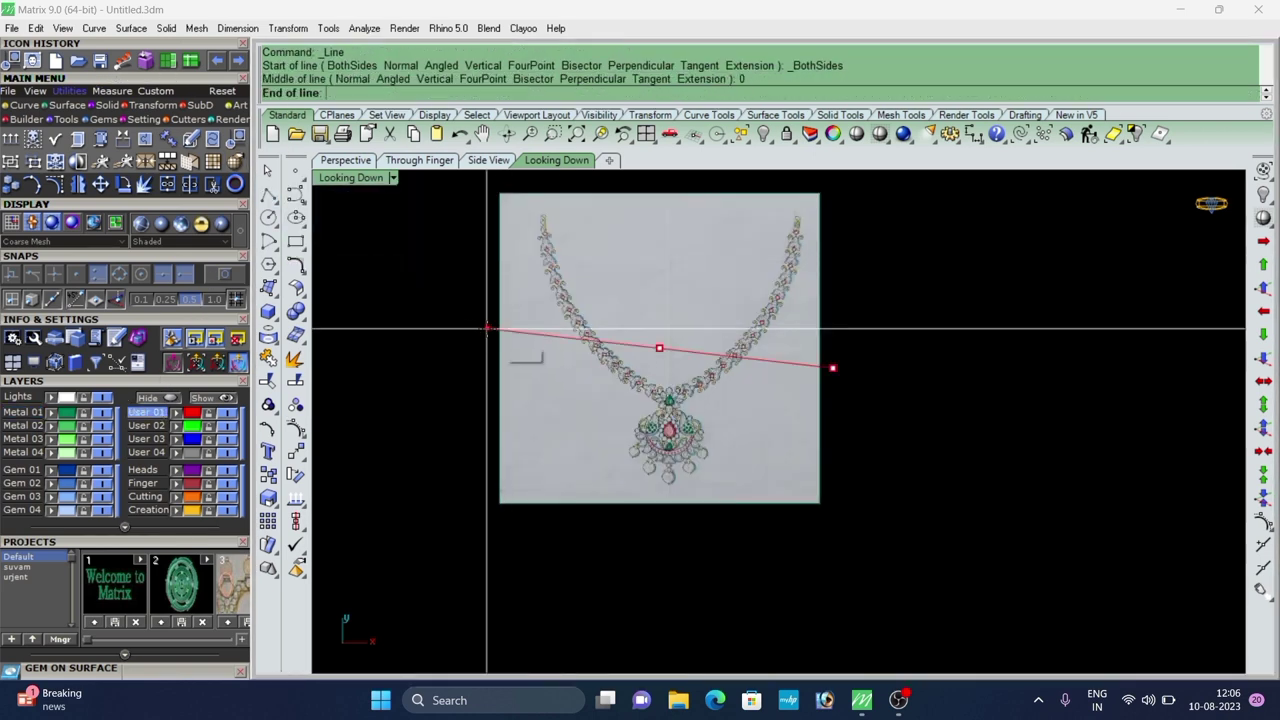
scroll(523, 368, "down", 4)
left_click(594, 566)
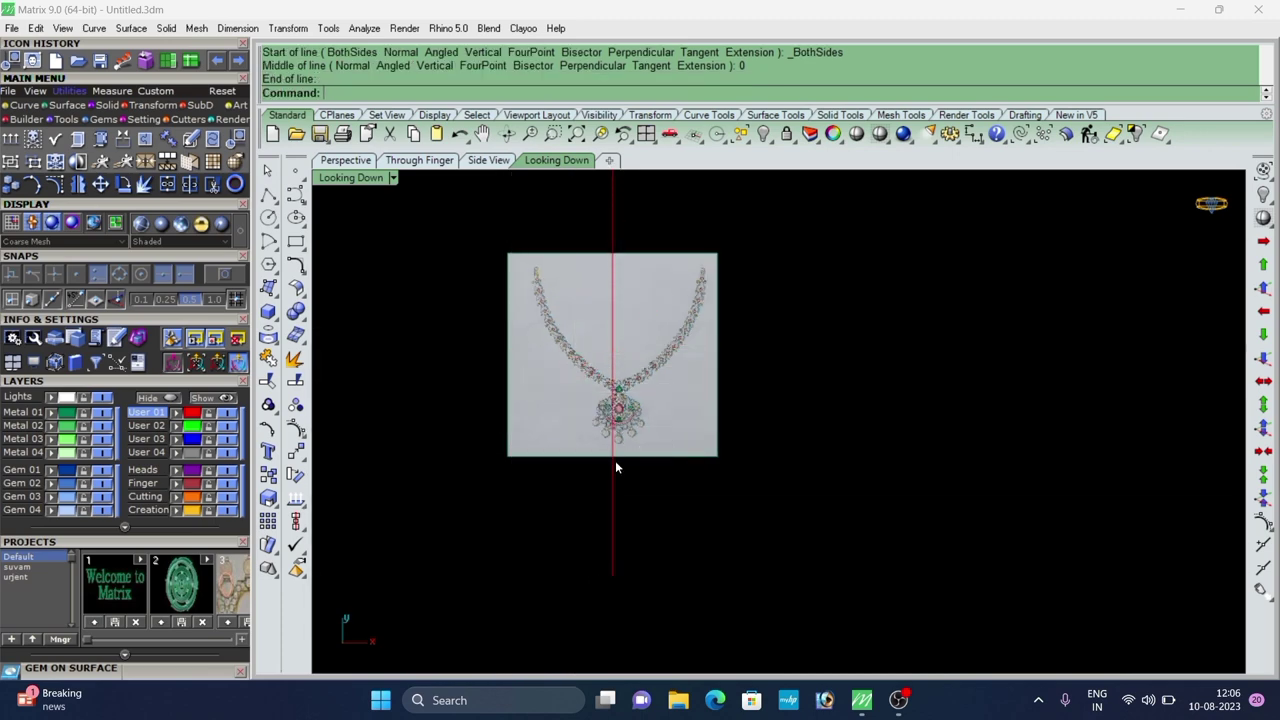
Shift the necklace picture horizontally to bring the pendant's center onto the vertical line.
scroll(640, 382, "up", 12)
left_click(575, 393)
scroll(727, 500, "down", 2)
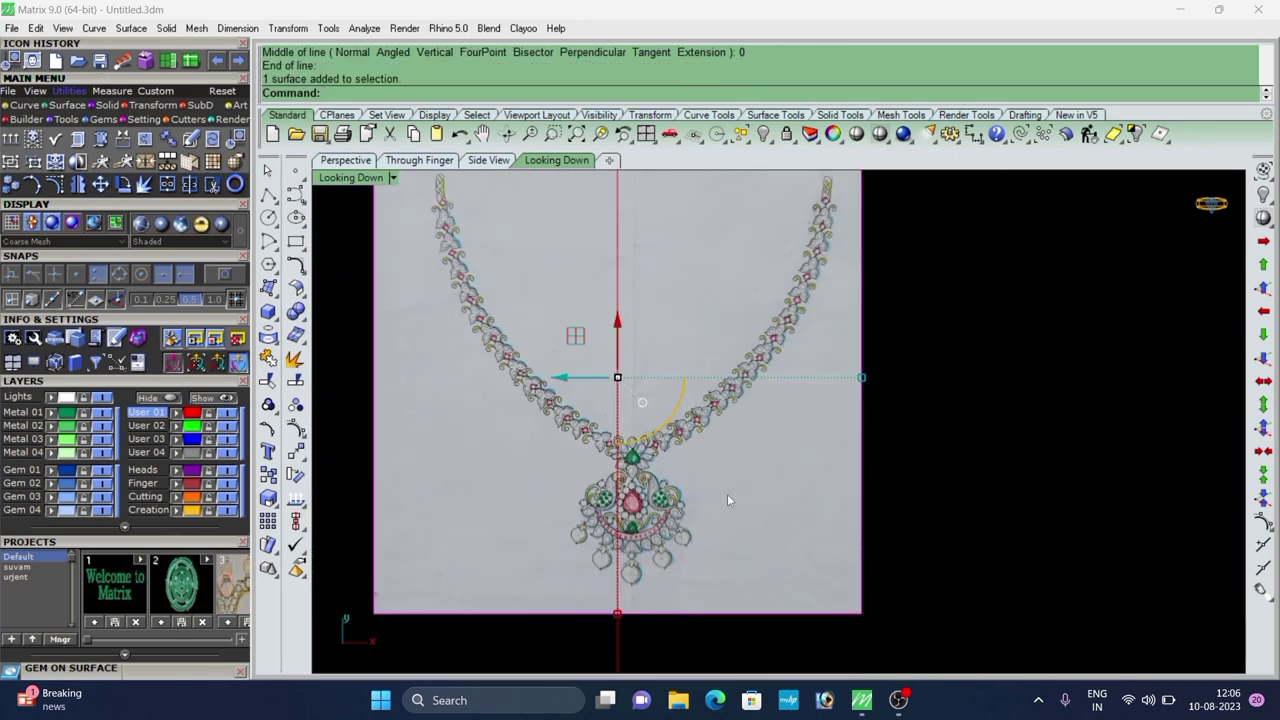
scroll(575, 398, "up", 1)
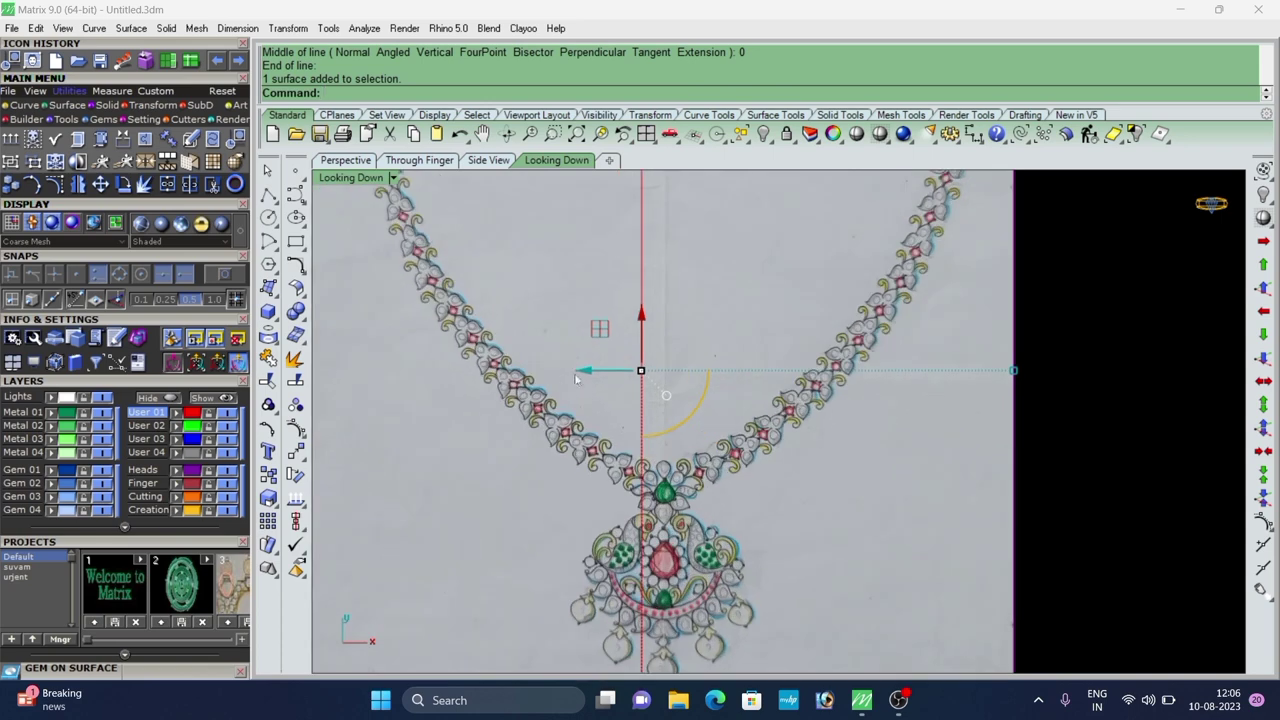
left_click_drag(585, 376, 562, 395)
scroll(628, 502, "up", 10)
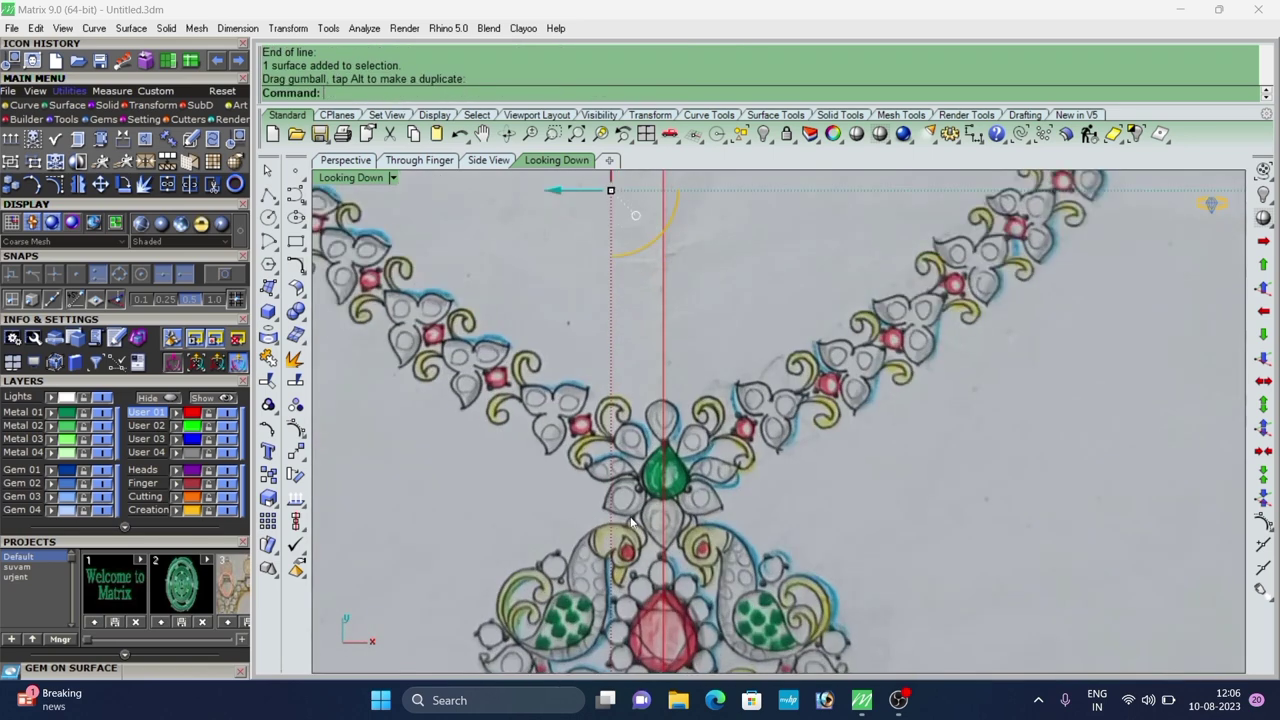
Fine-tune the picture's horizontal position and check the pendant's alignment with the center line.
scroll(650, 402, "down", 4)
right_click_drag(612, 340, 611, 427)
scroll(575, 305, "up", 2)
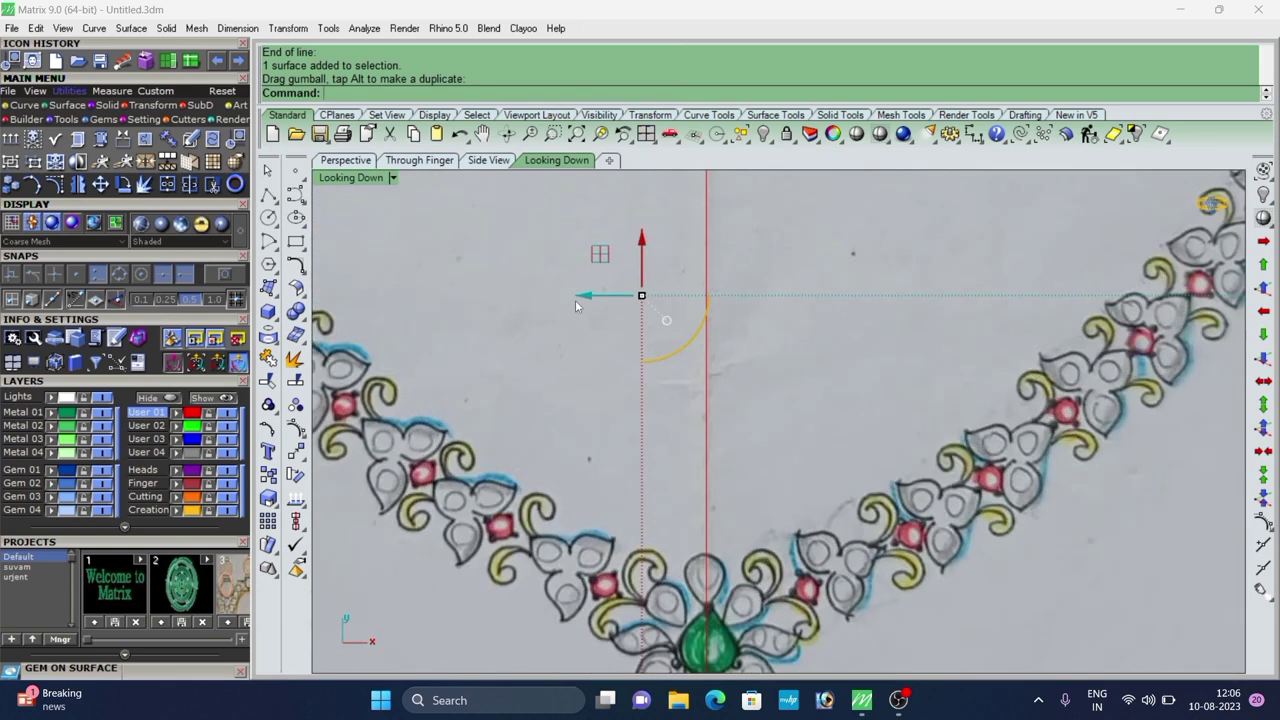
left_click_drag(576, 302, 587, 302)
scroll(588, 300, "down", 10)
scroll(623, 530, "up", 6)
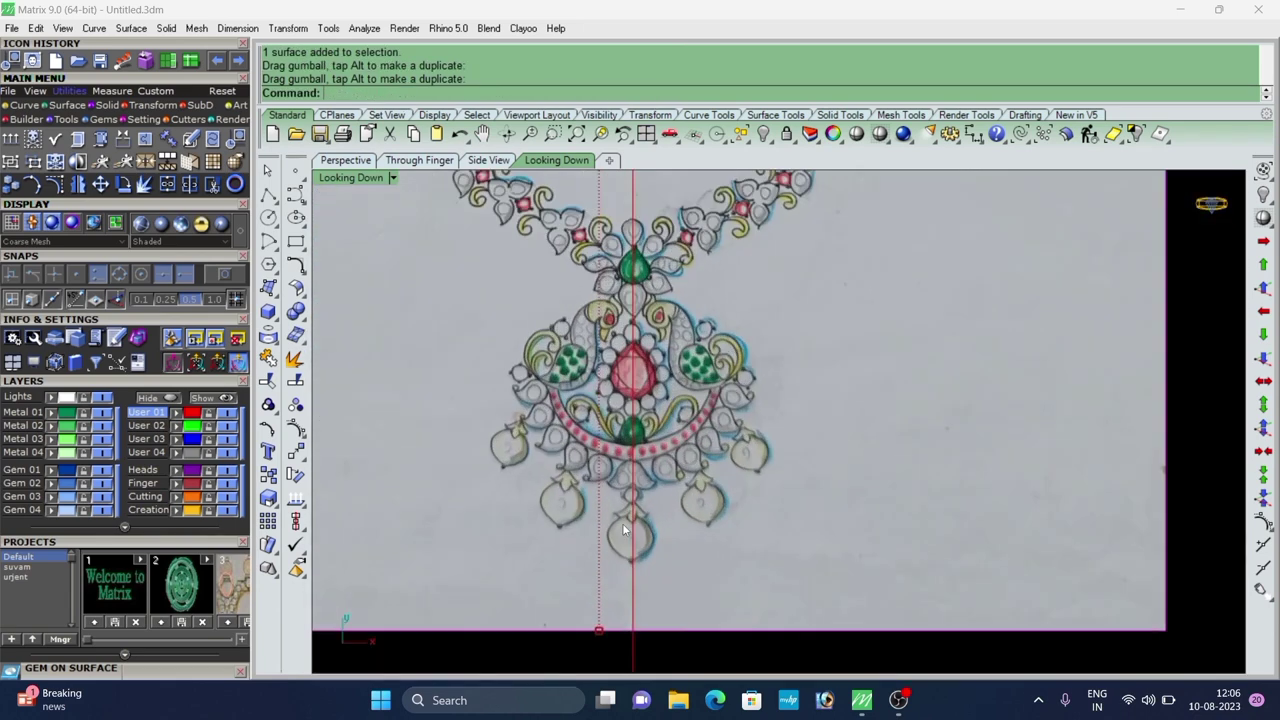
scroll(620, 415, "down", 6)
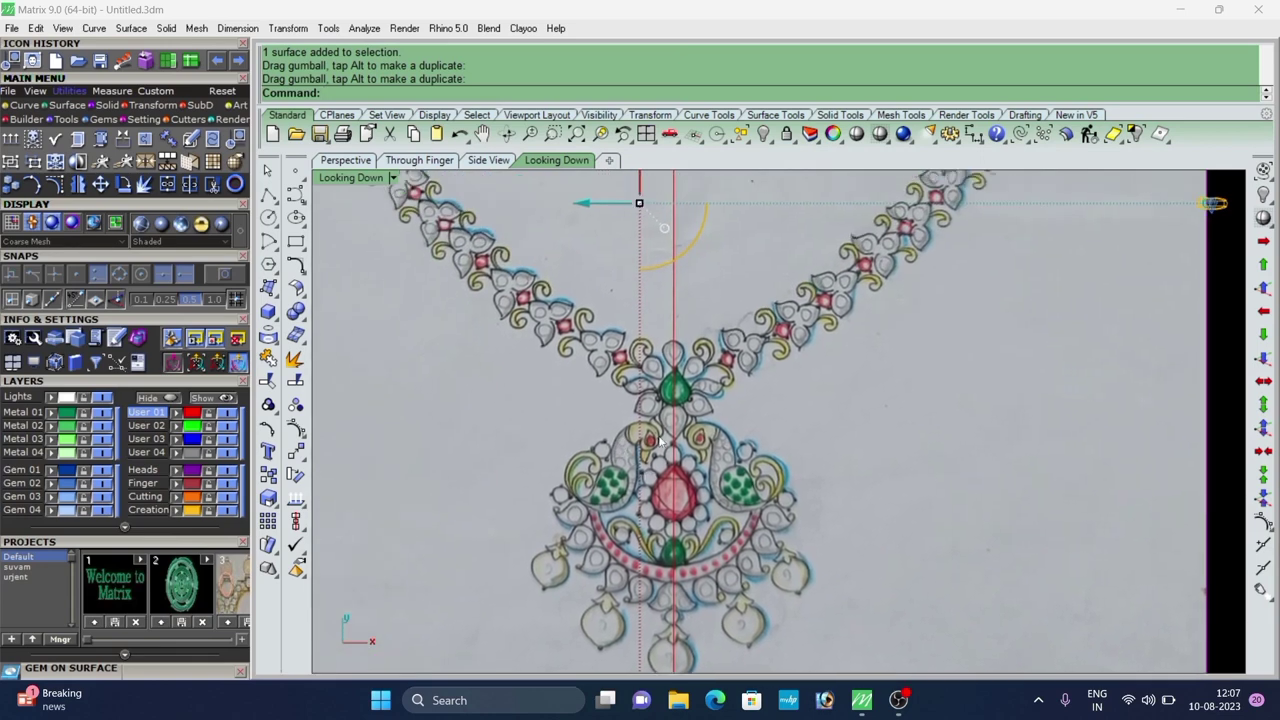
right_click_drag(636, 299, 640, 350)
scroll(656, 476, "up", 4)
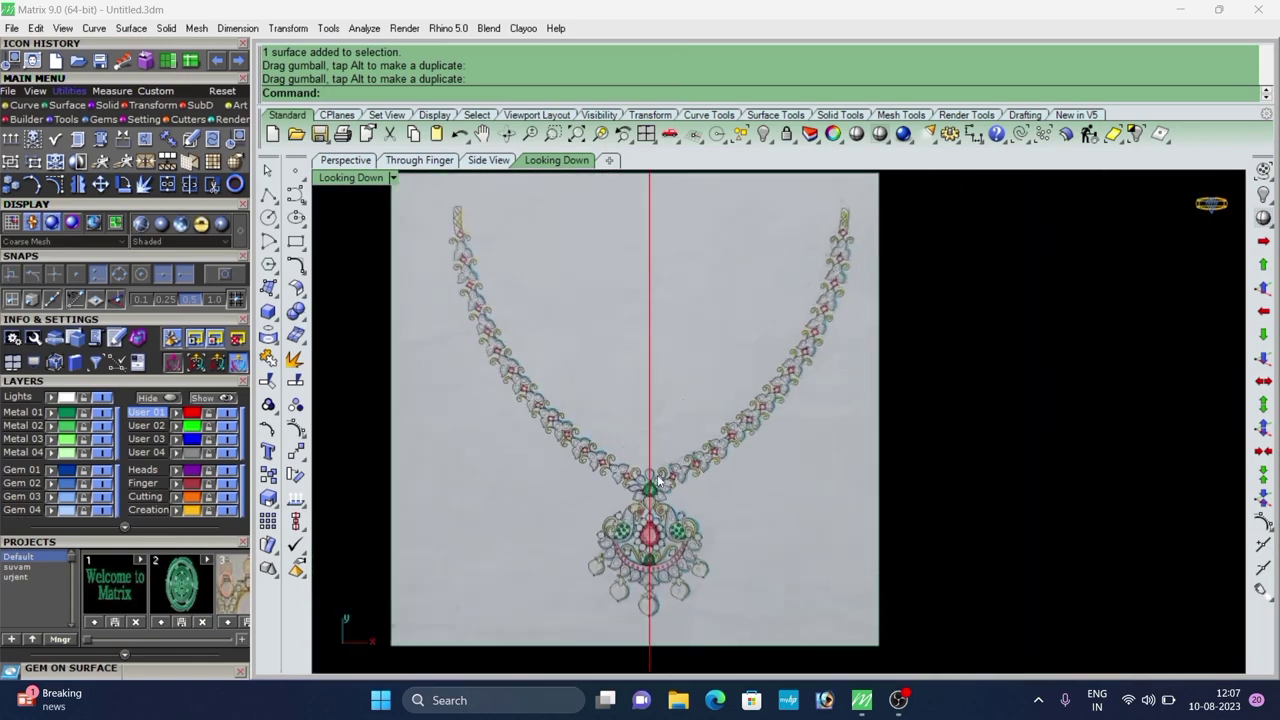
left_click(598, 381)
scroll(562, 401, "down", 6)
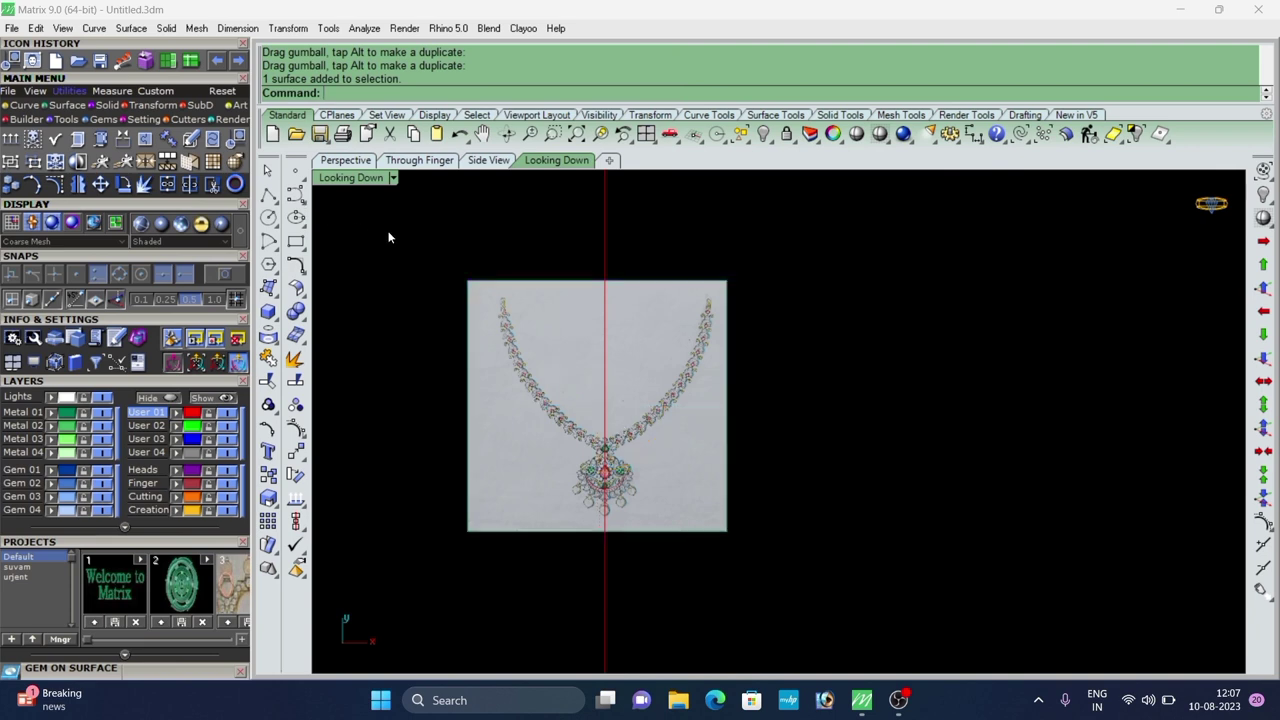
Replace the vertical line with a 120 mm horizontal line drawn to both sides of 0, entering 120/2 as half length.
key("Delete")
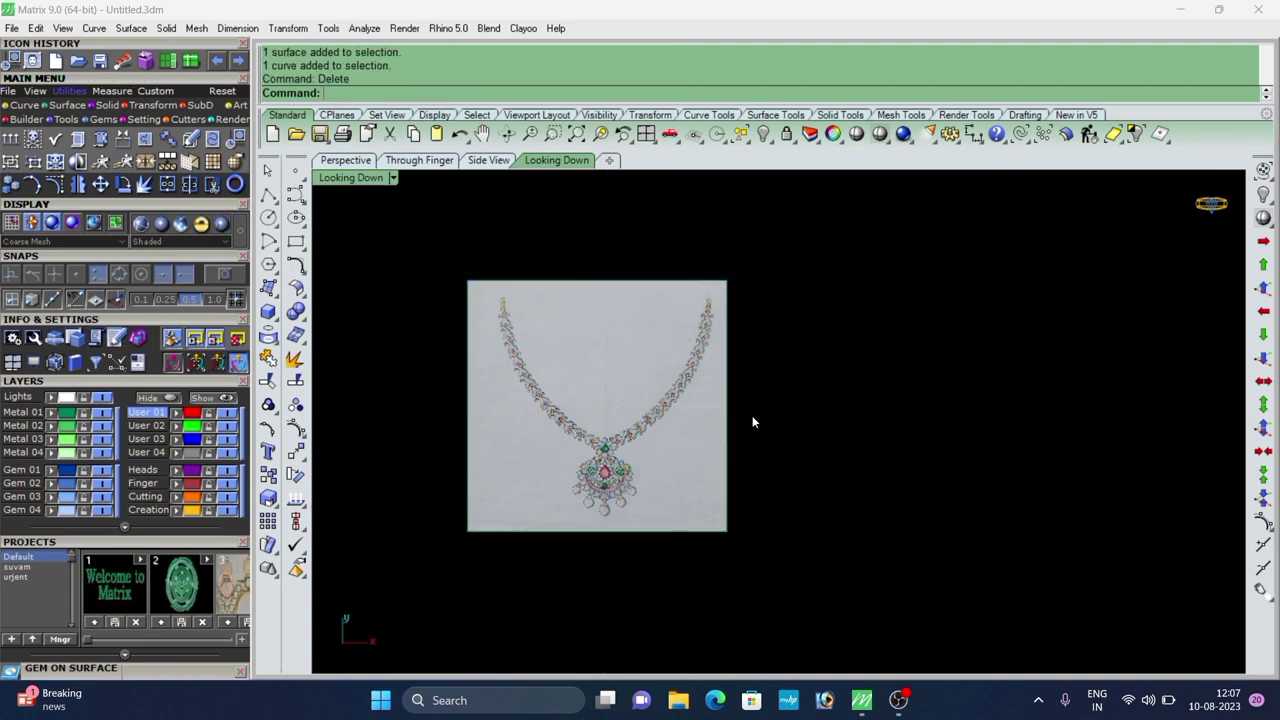
left_click(276, 203)
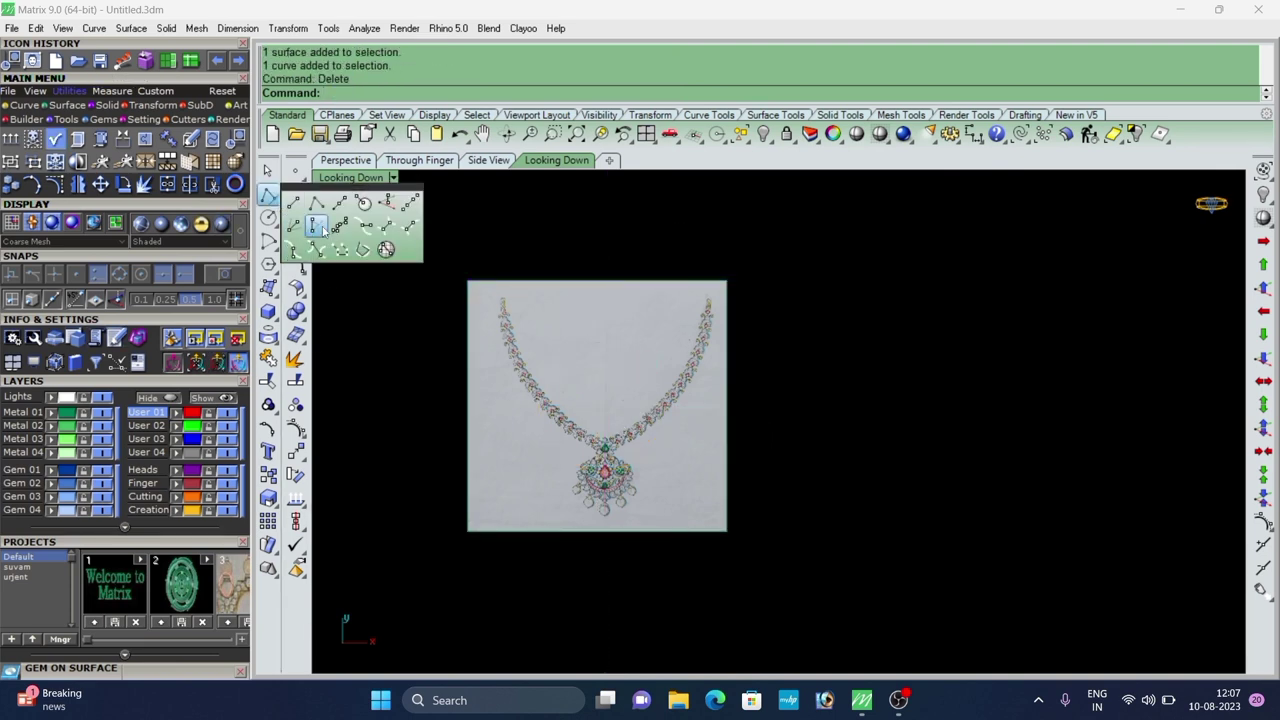
left_click(340, 206)
type("0")
key("Return")
right_click_drag(584, 412, 594, 434)
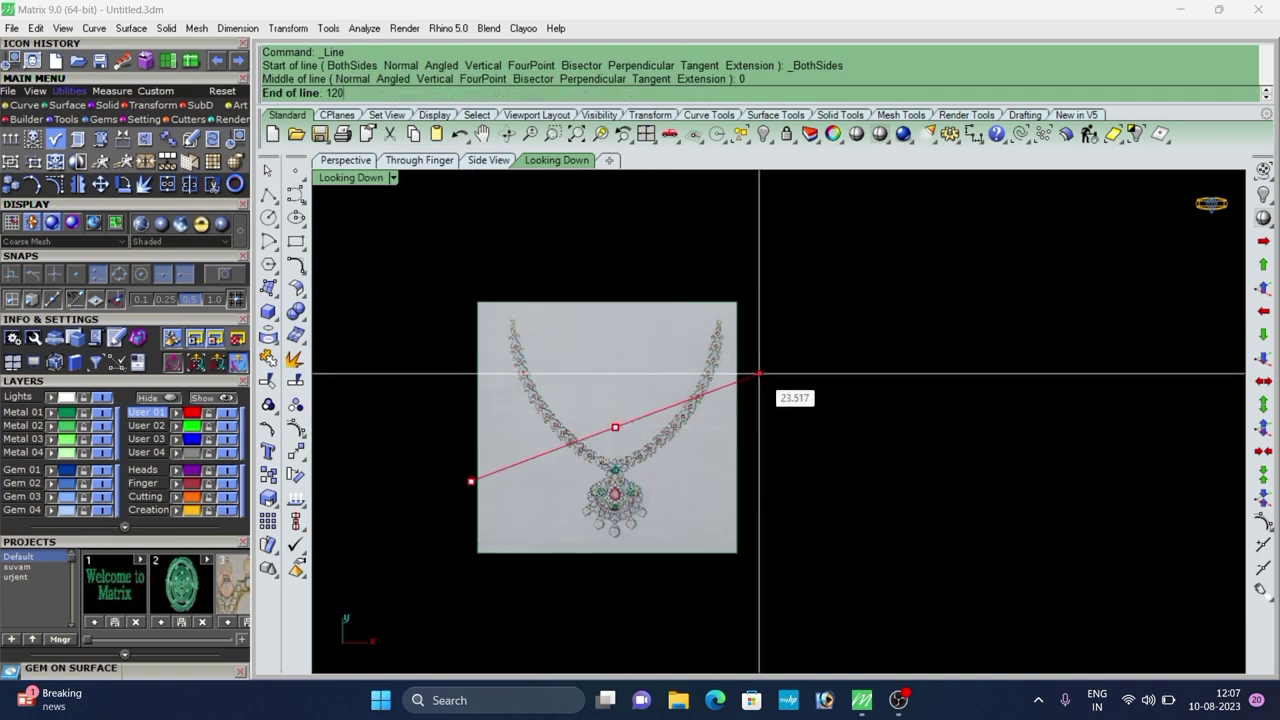
key("Return")
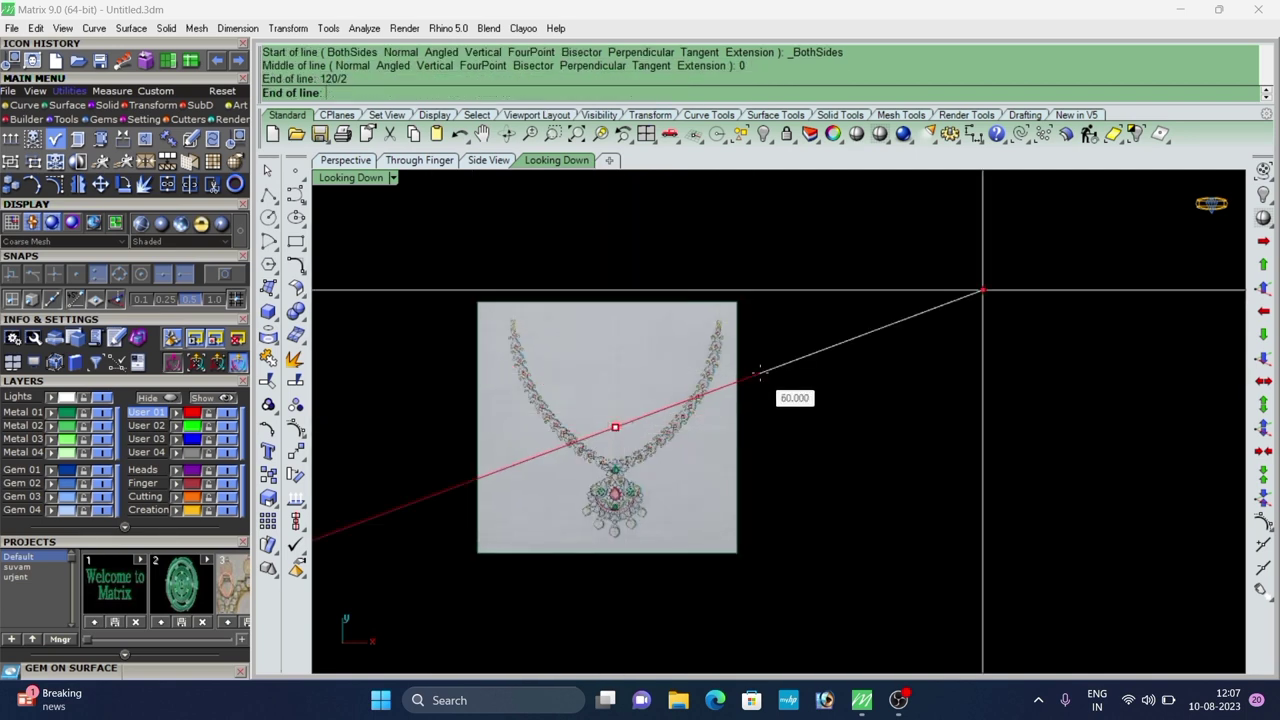
scroll(725, 446, "down", 4)
left_click(930, 433, "shift")
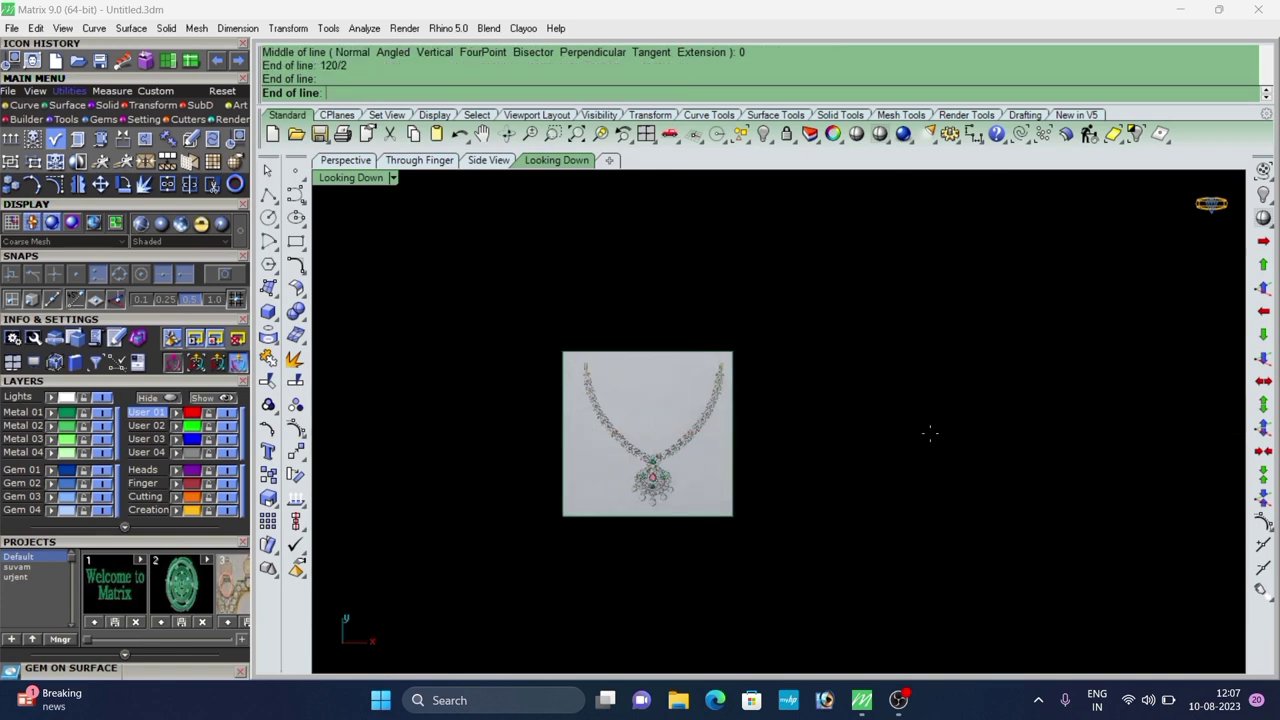
Measure the horizontal line's length.
left_click(838, 483)
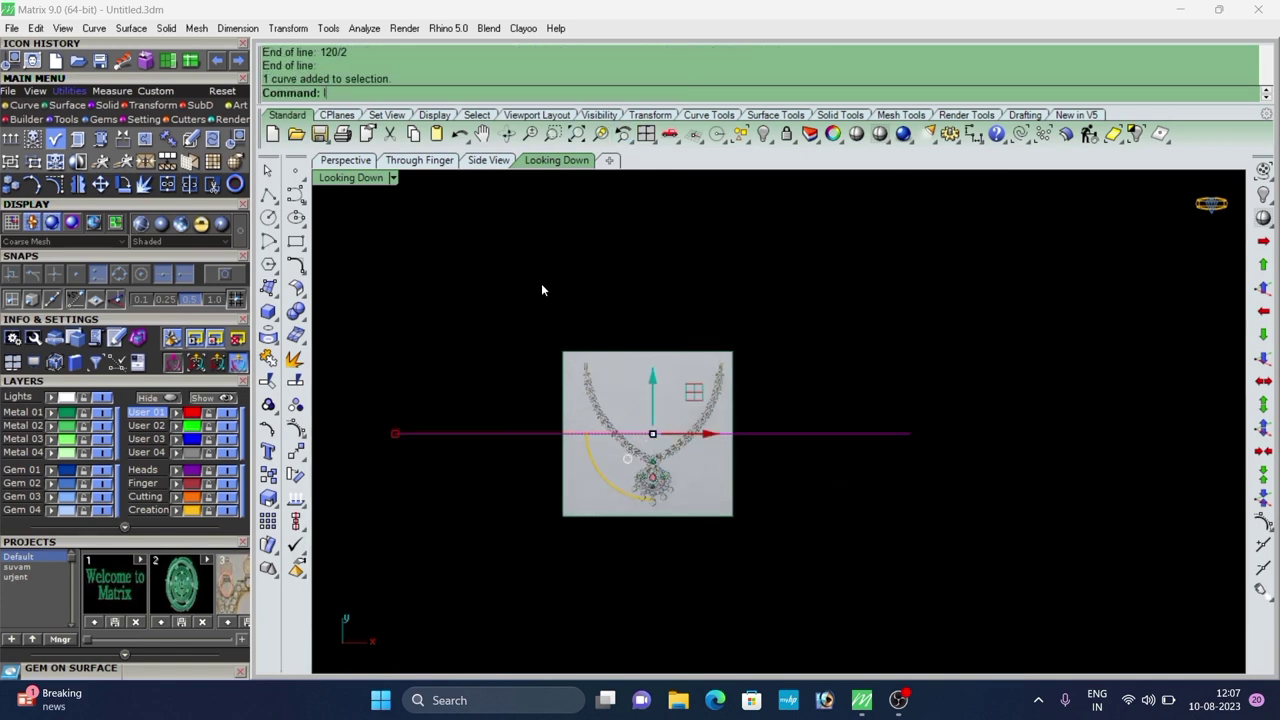
type("Length")
key("Return")
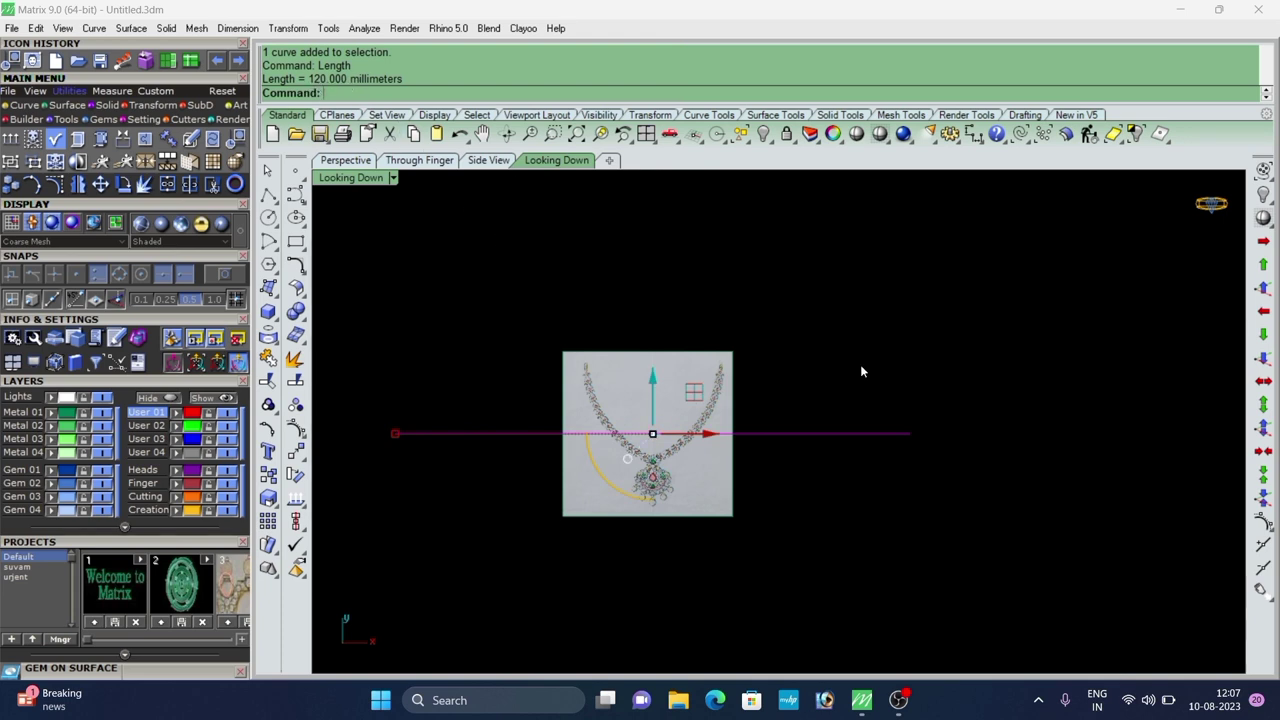
Scale the necklace picture up uniformly about 2.7 times from origin 0, using two reference points.
scroll(822, 392, "up", 1)
scroll(830, 385, "down", 2)
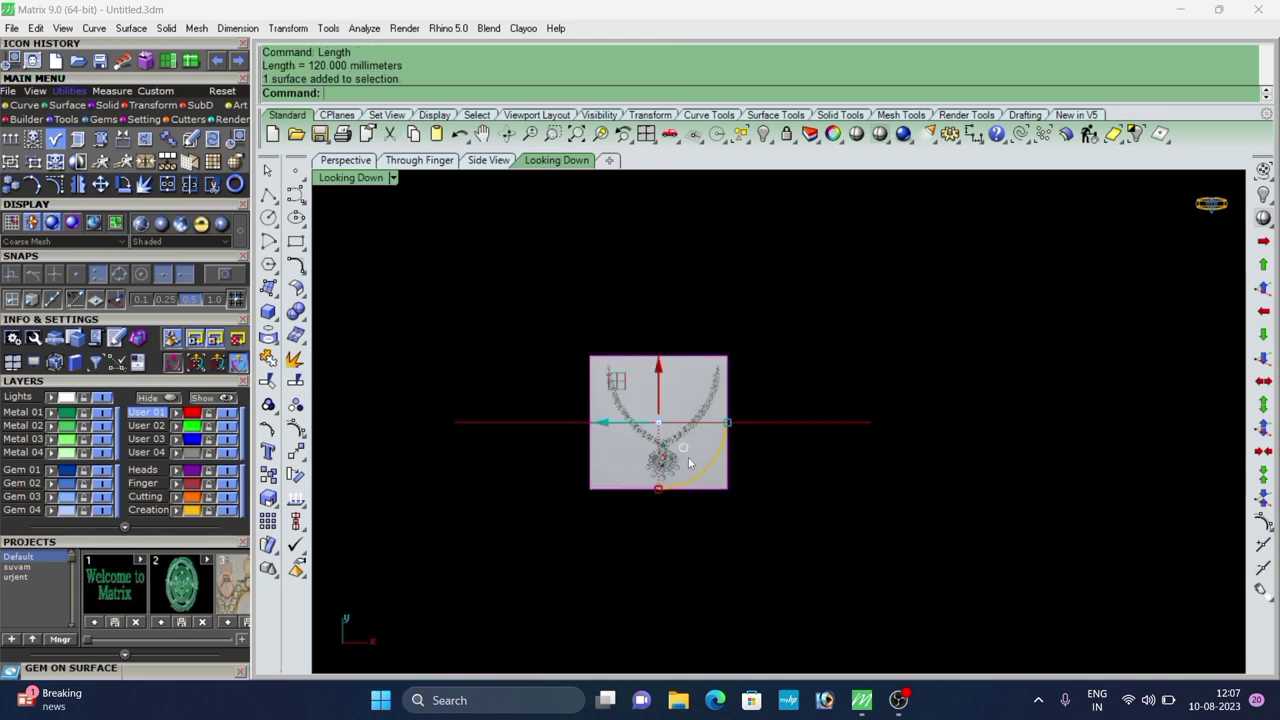
scroll(688, 457, "down", 2)
left_click(102, 106)
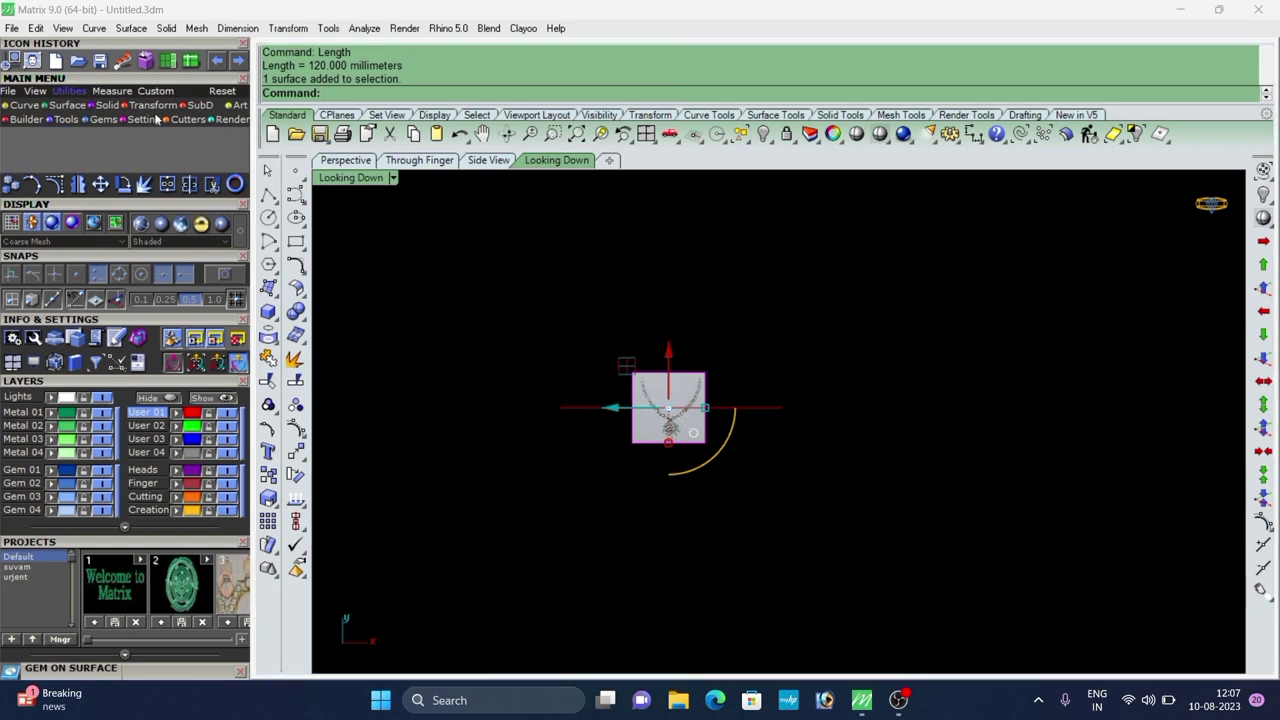
left_click(239, 142)
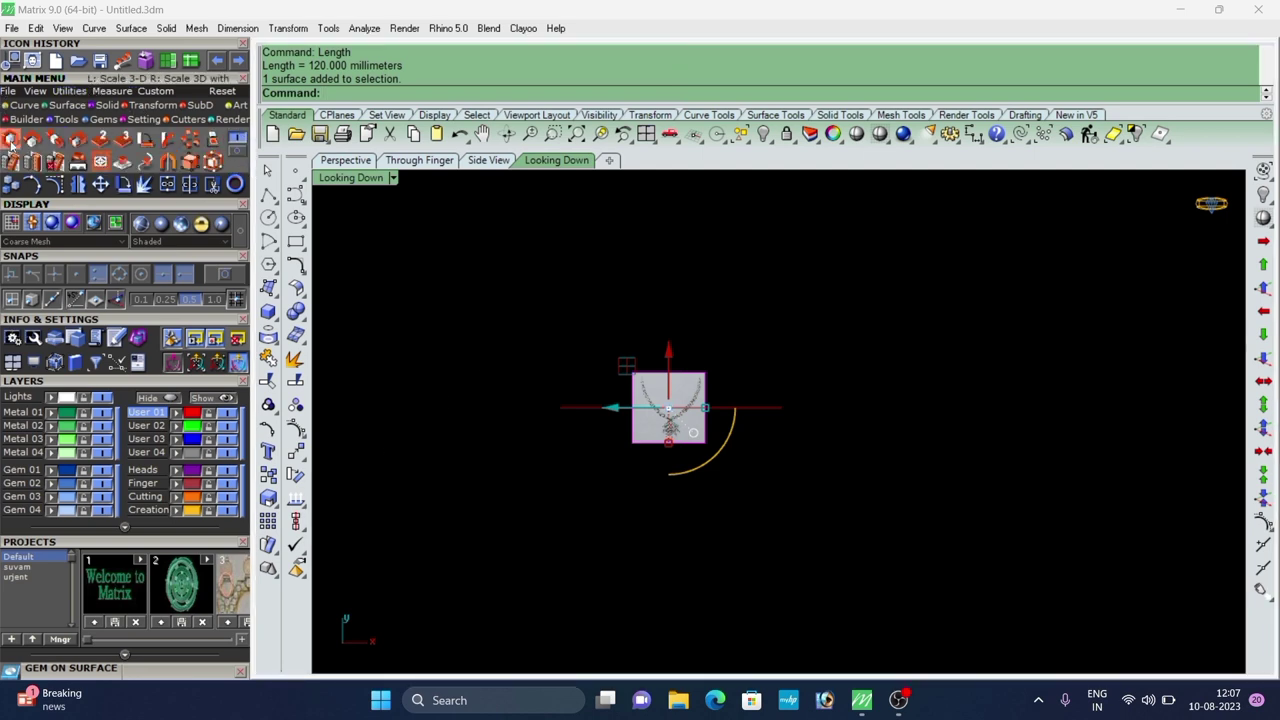
left_click(10, 142)
type("0")
key("Return")
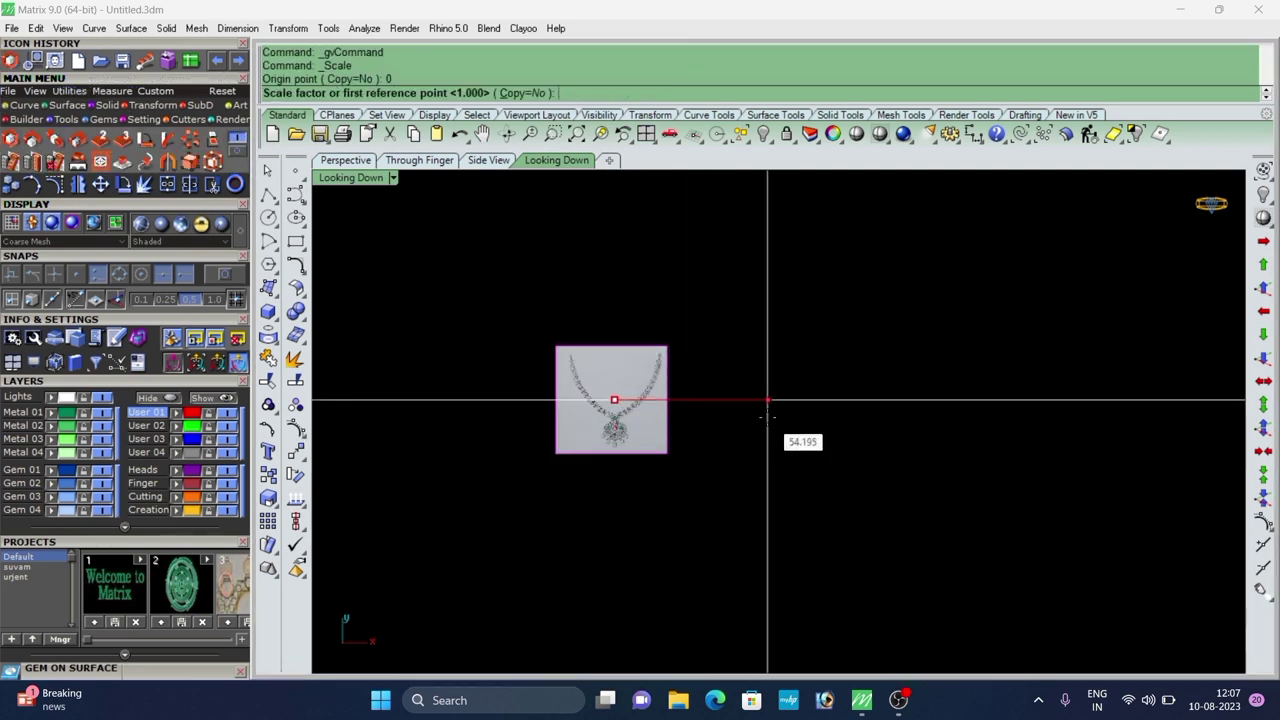
left_click(776, 419)
left_click(1052, 526)
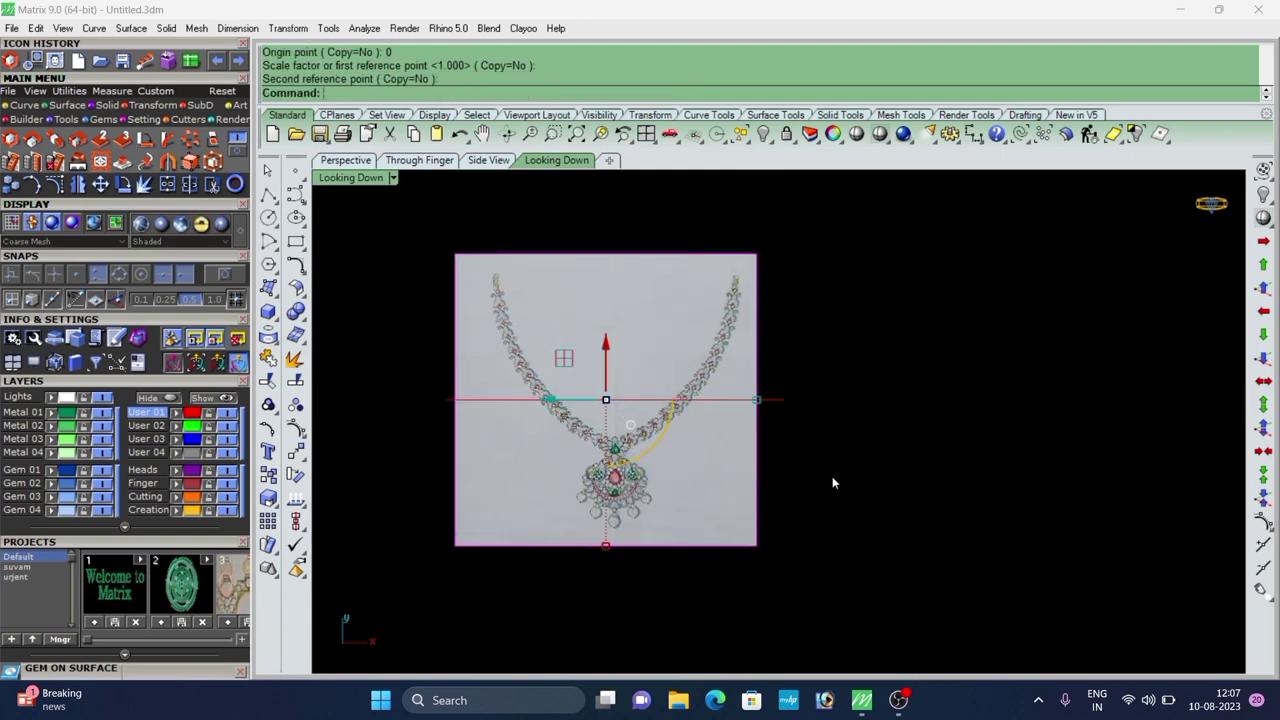
Scale the necklace picture up again from origin 0, by a factor of about 2.28.
right_click(674, 437)
type("0")
key("Return")
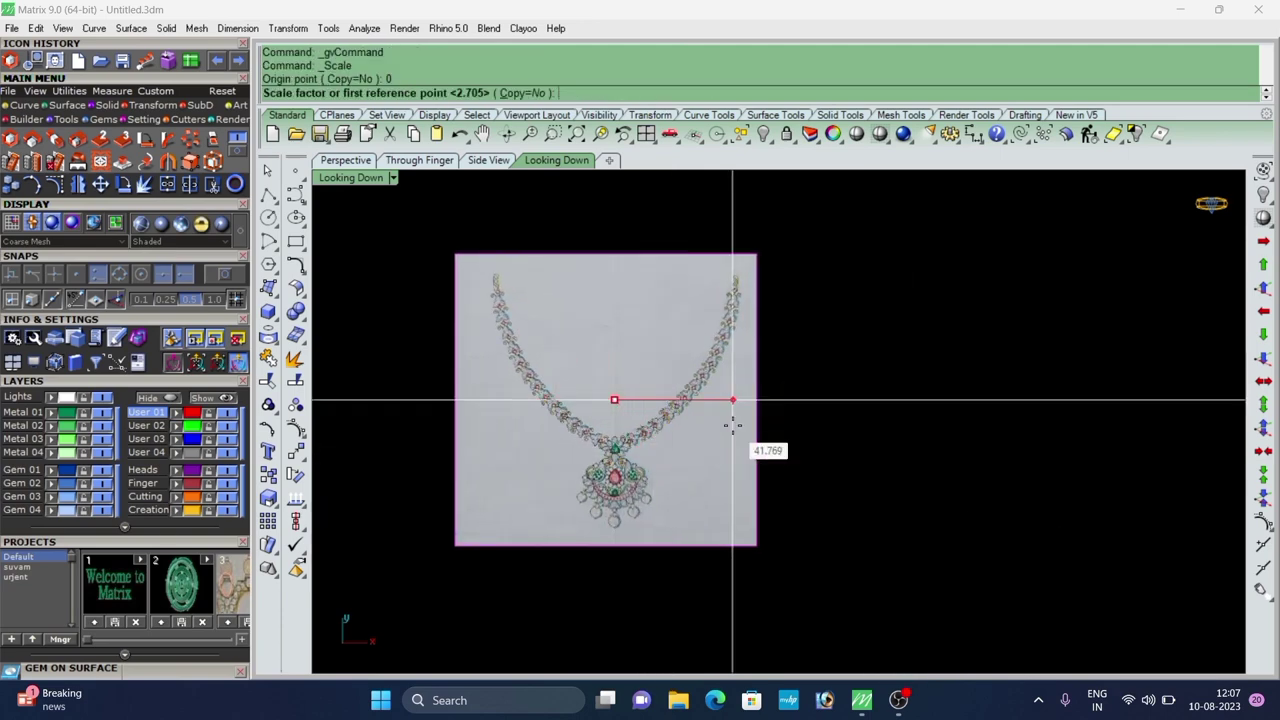
left_click(733, 426)
left_click(886, 473)
scroll(709, 490, "down", 8)
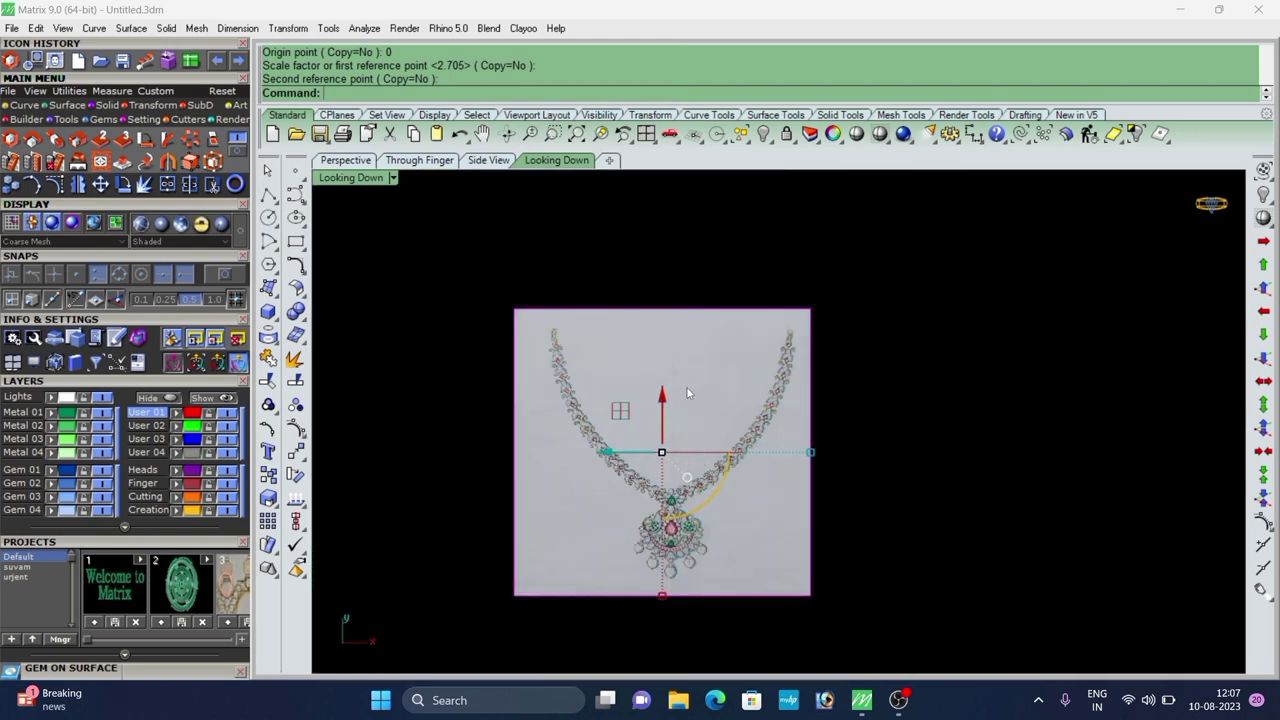
Move the necklace picture down so the horizontal line sits near the upper ends of the chain.
scroll(663, 354, "down", 6)
left_click_drag(663, 354, 664, 410)
left_click(703, 303)
scroll(704, 303, "down", 4)
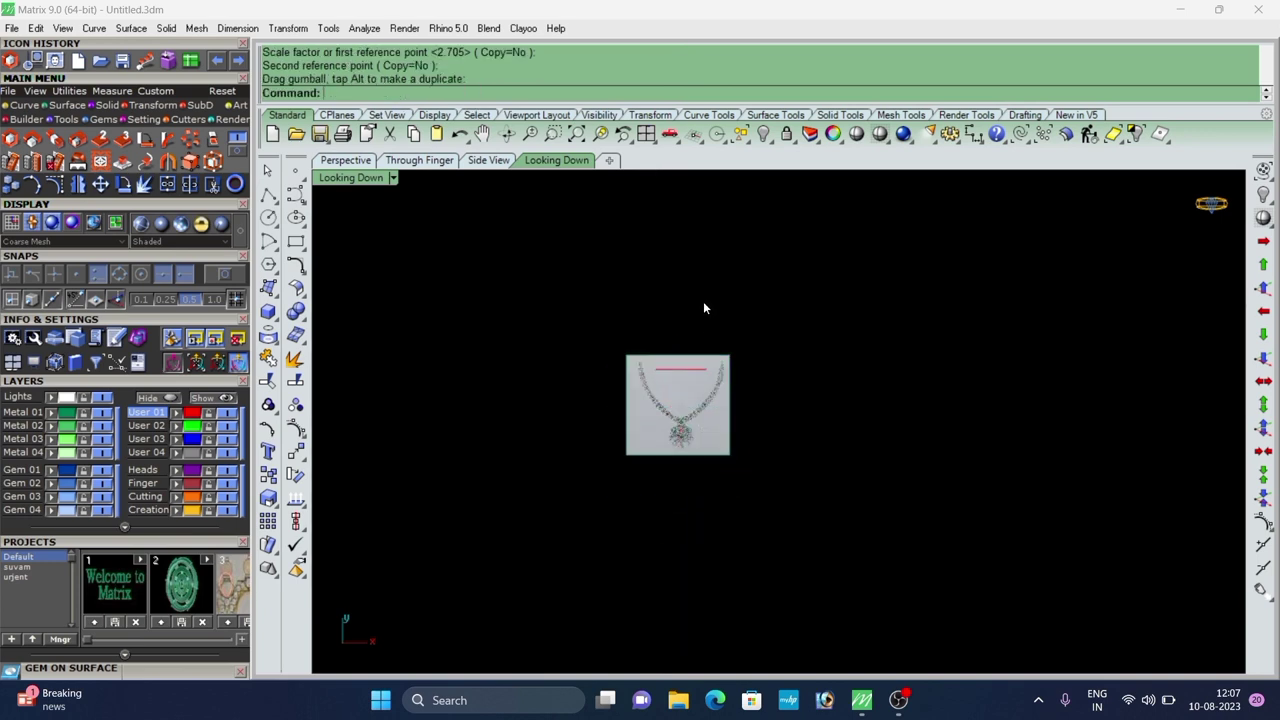
Scale the necklace picture down from origin 0 by a factor of about 0.71.
scroll(682, 416, "up", 8)
left_click(682, 418)
right_click(681, 406)
type("0")
key("Return")
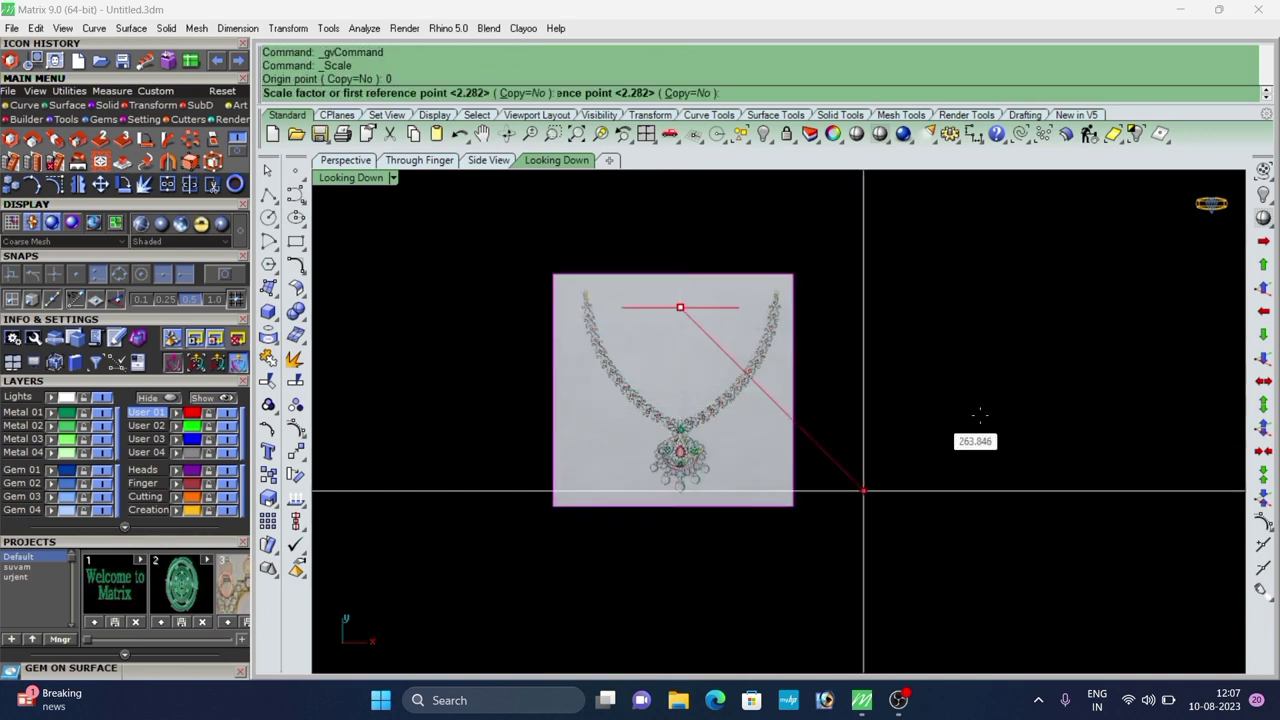
left_click(1011, 378)
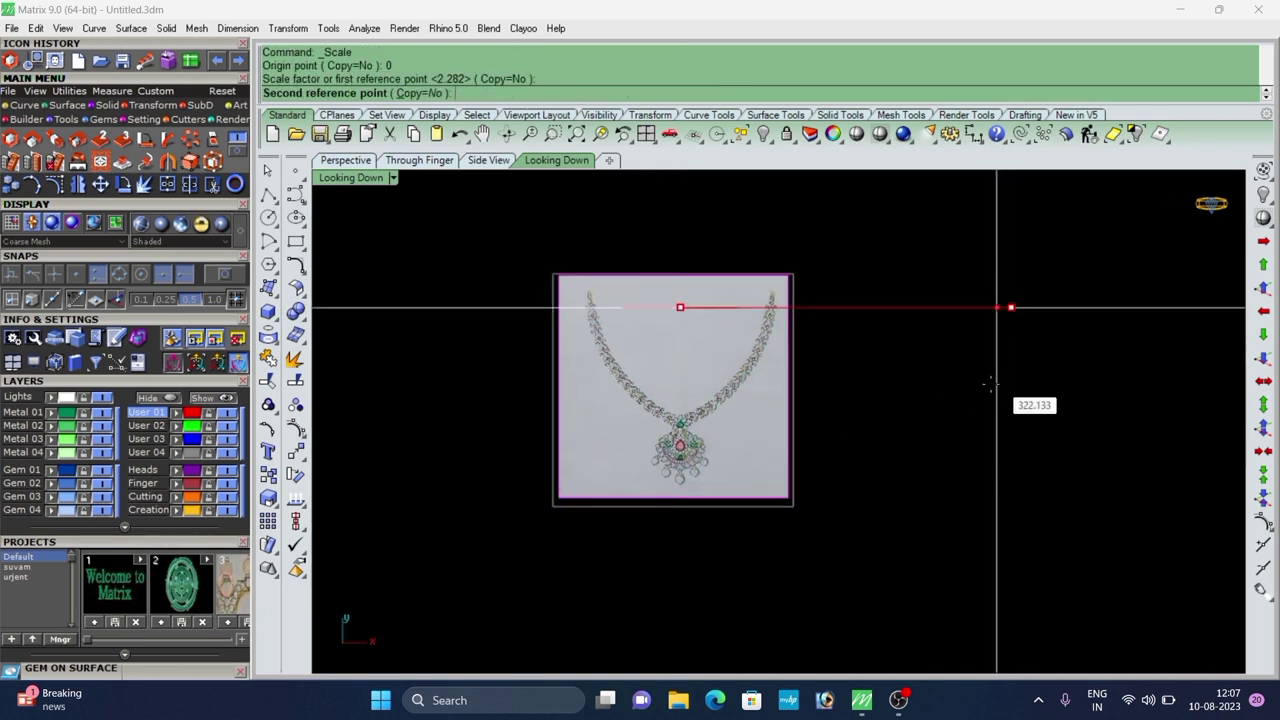
left_click(912, 404)
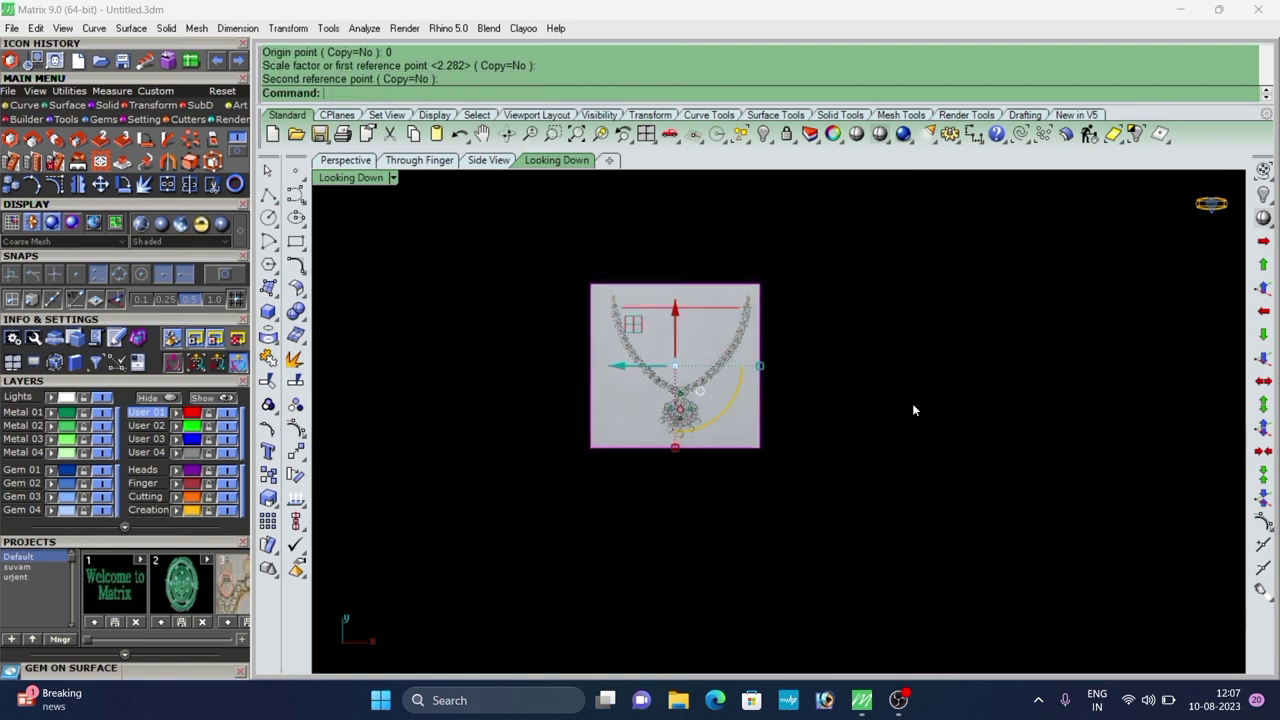
Scale the necklace picture down slightly from origin 0, by a factor of about 0.95, to approach the line's width.
scroll(739, 367, "up", 8)
left_click(754, 364)
right_click(751, 363)
type("0")
key("Return")
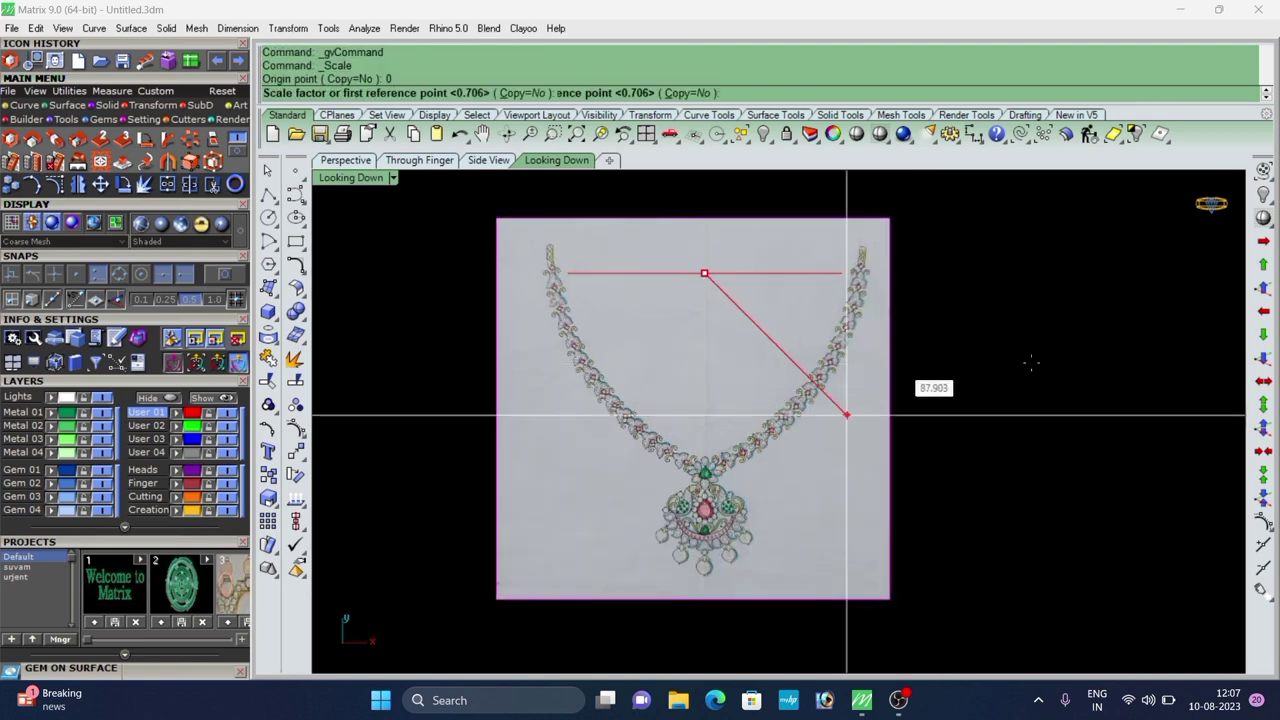
left_click(1041, 358)
left_click(1023, 362)
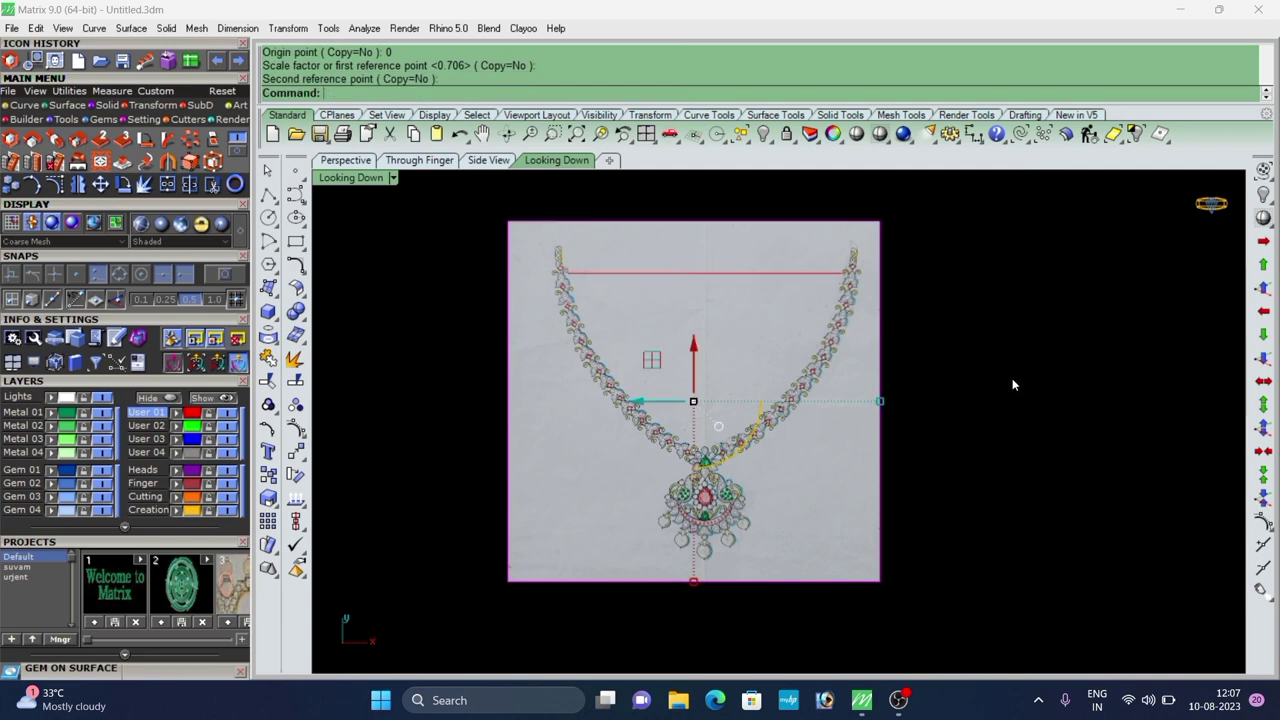
Nudge the necklace picture vertically to bring the first chain motifs level with the horizontal line.
left_click(1012, 379)
scroll(691, 321, "up", 6)
left_click(691, 321)
left_click_drag(696, 413, 696, 427)
Fine-tune the picture's scale from origin 0 so the chain's upper ends match the ends of the 120 mm line.
key("Return")
type("0")
key("Return")
scroll(829, 371, "down", 4)
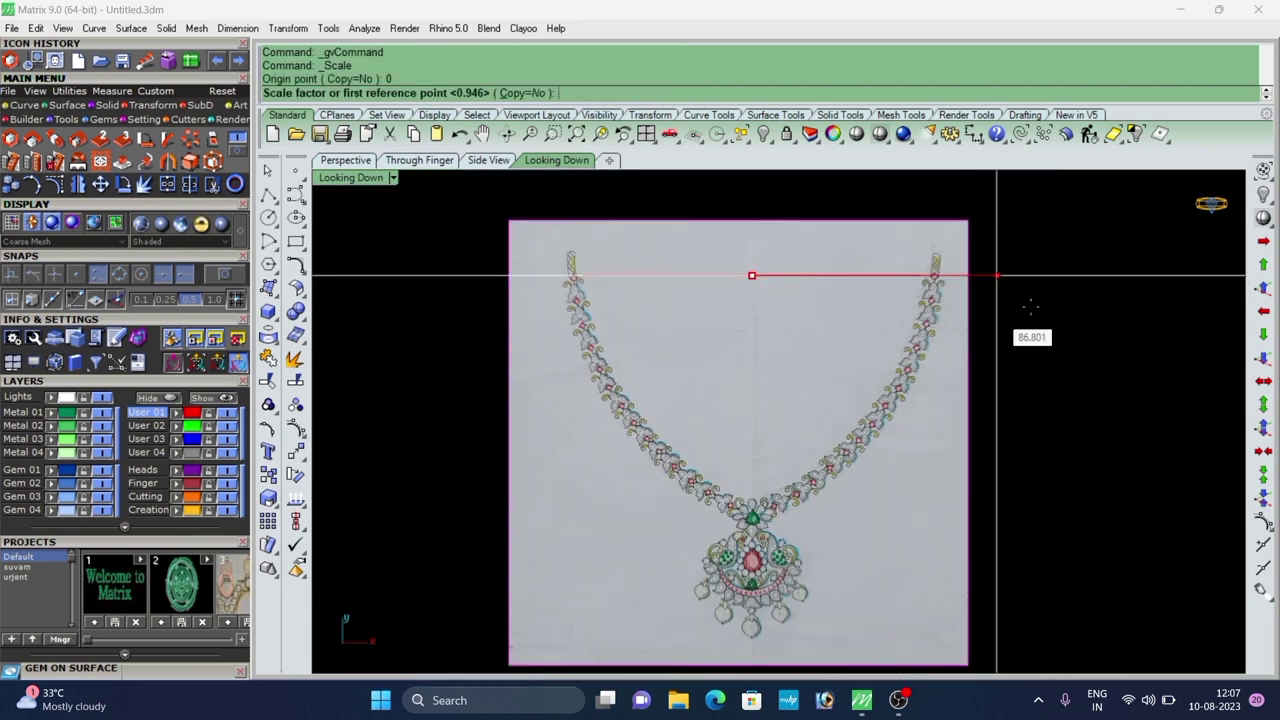
left_click(1035, 306, "shift")
left_click(1028, 308, "shift")
left_click(1031, 322)
scroll(749, 270, "down", 6)
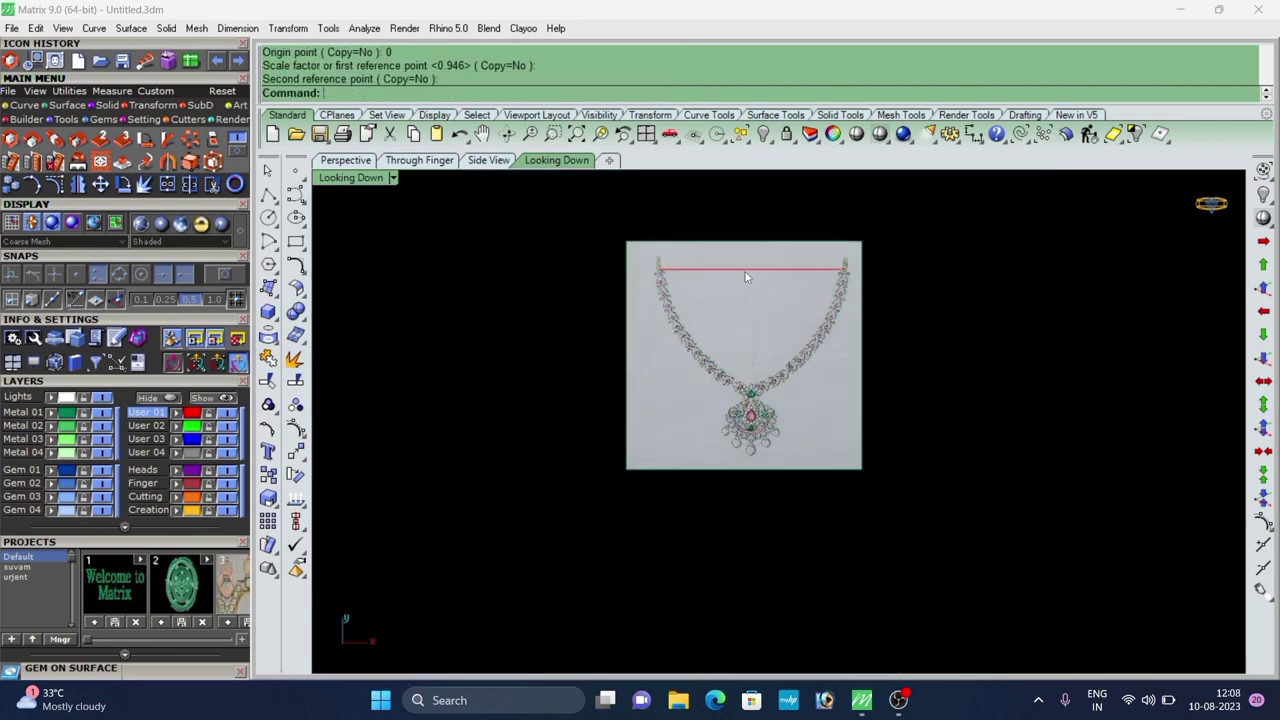
Check the chain ends against the horizontal reference line, and delete the line.
scroll(760, 403, "up", 4)
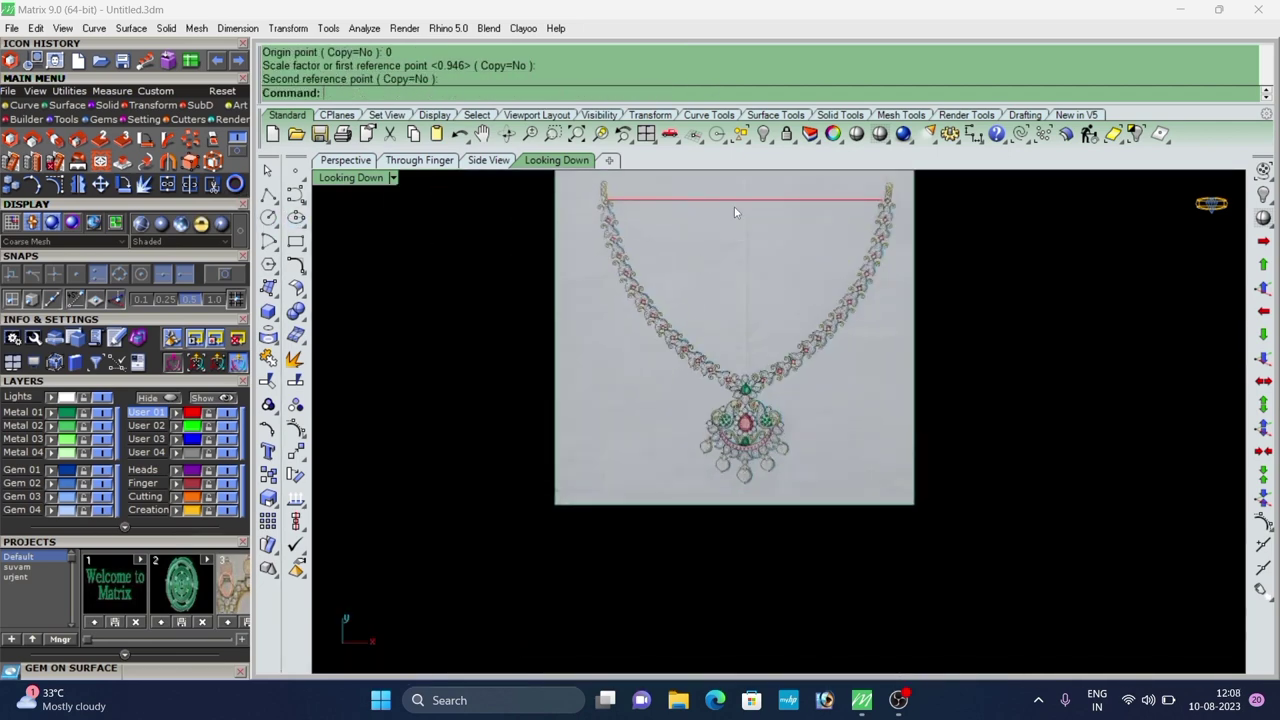
scroll(630, 210, "up", 5)
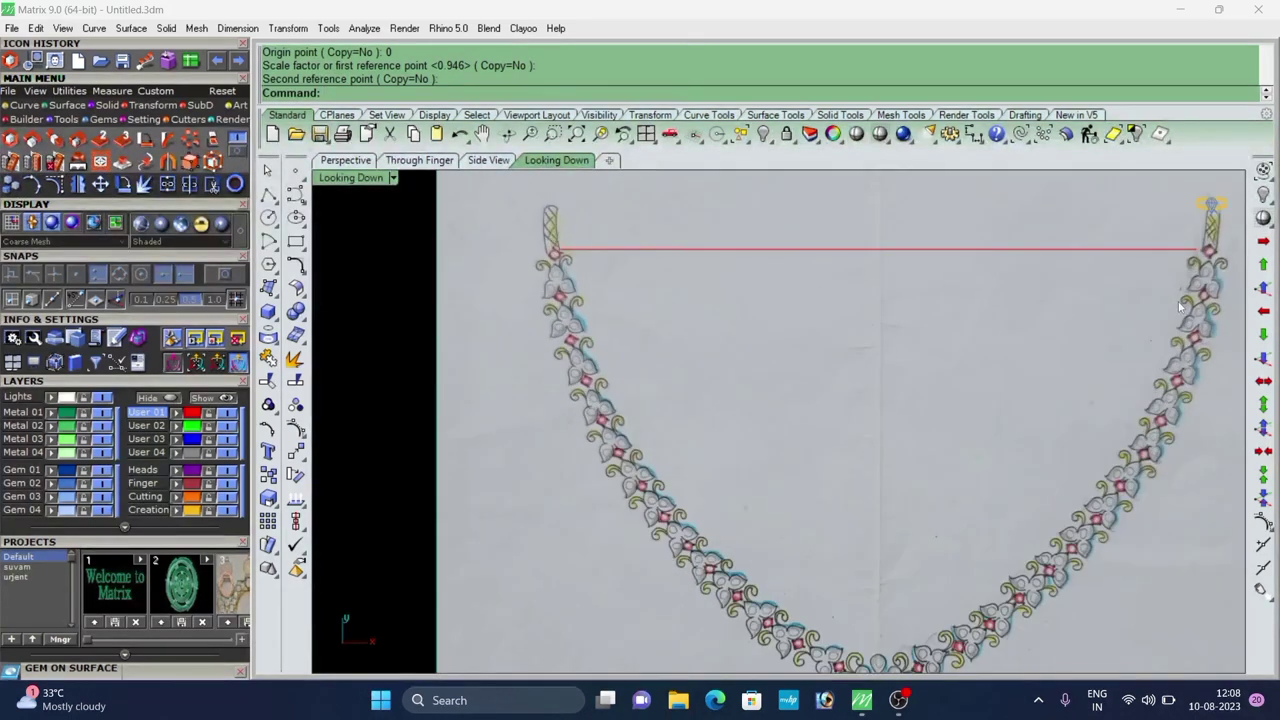
scroll(623, 274, "down", 5)
right_click_drag(728, 256, 726, 284)
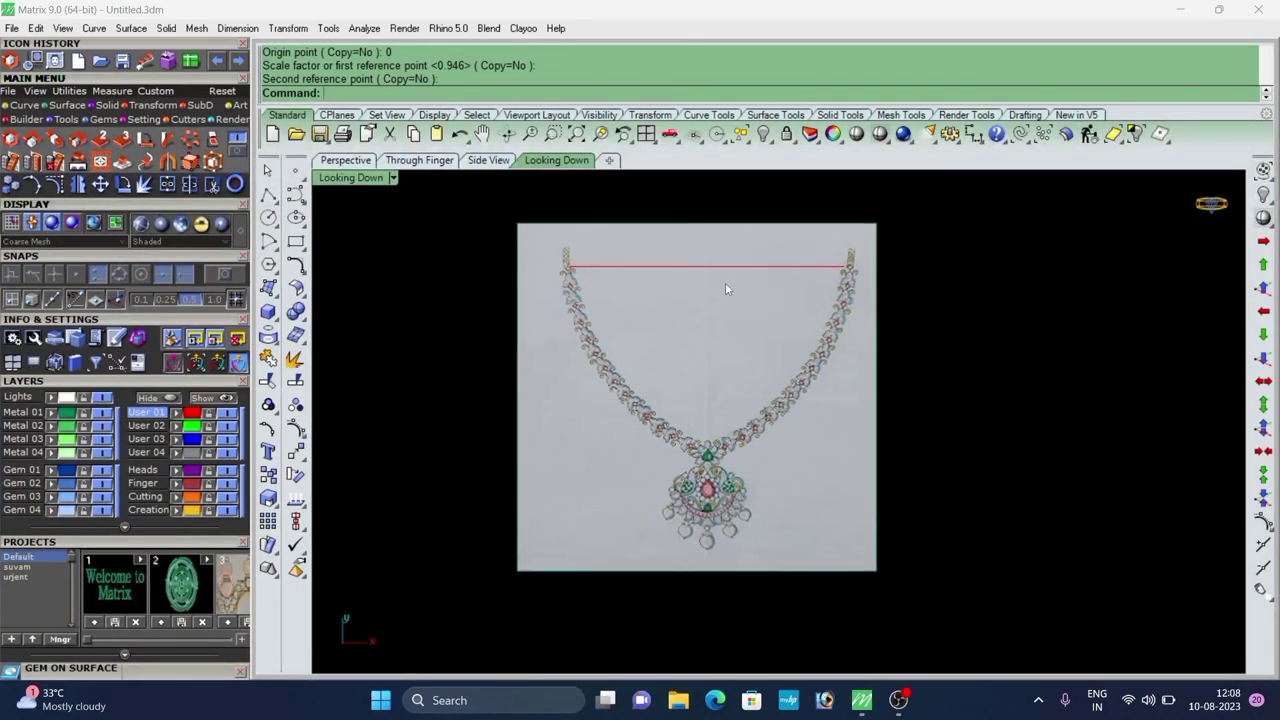
left_click(675, 263)
left_click(712, 309)
key("Delete")
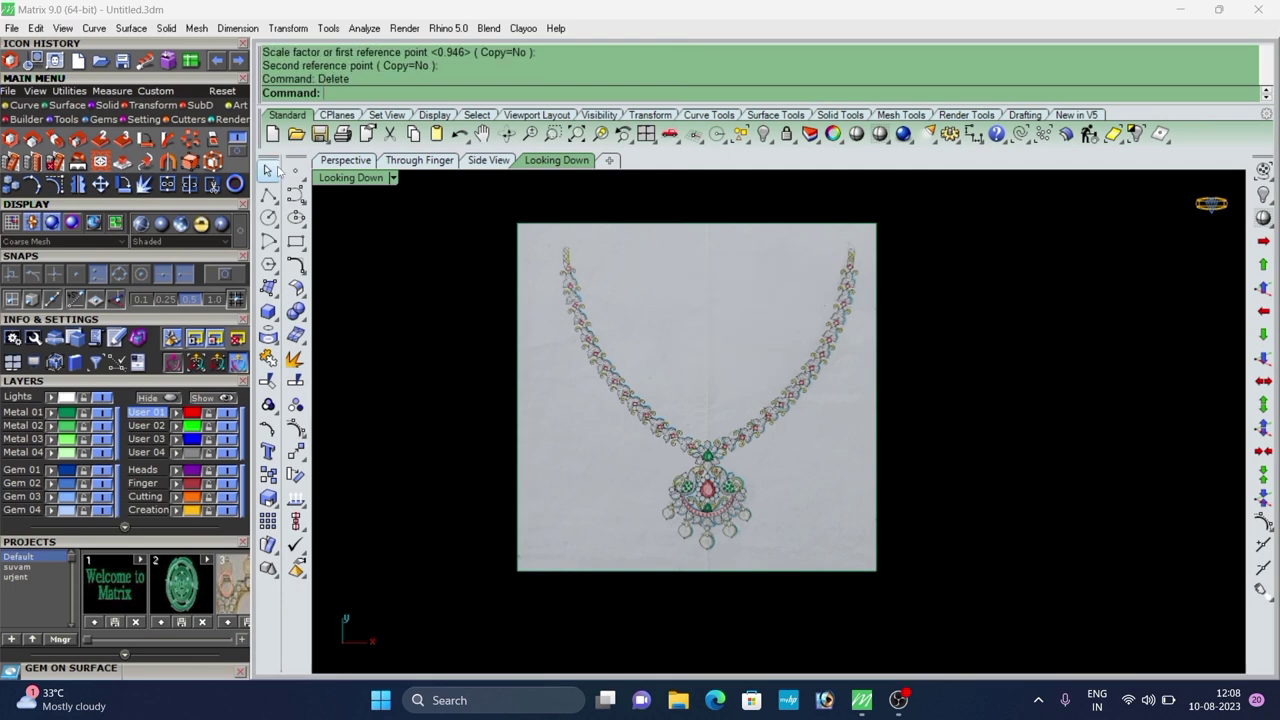
left_click(278, 207)
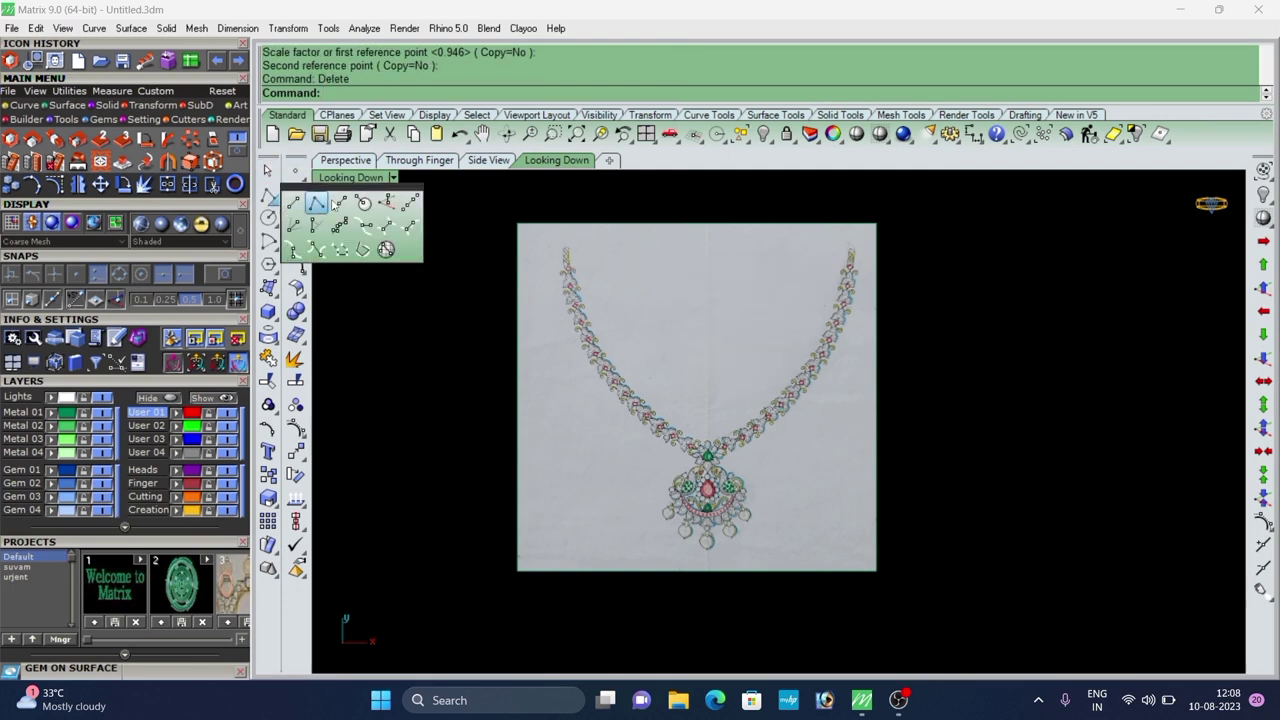
double_click(335, 199)
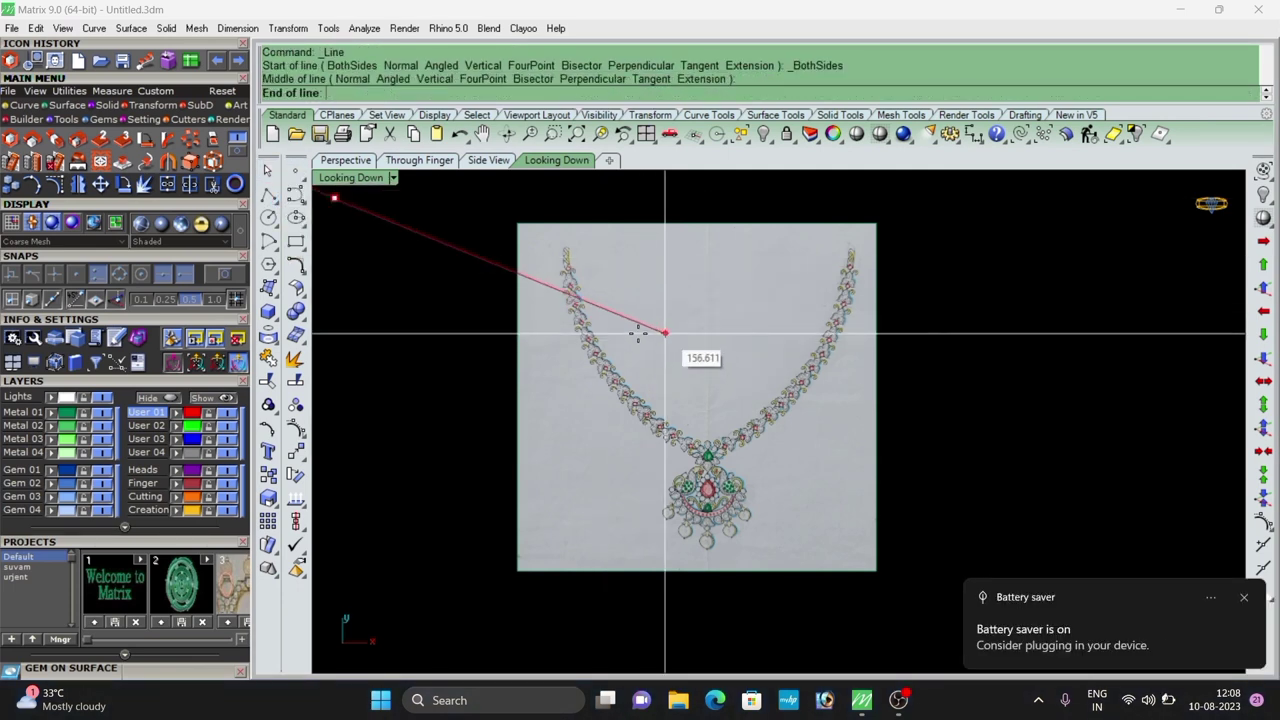
type("0")
key("Return")
left_click(491, 231)
key("Delete")
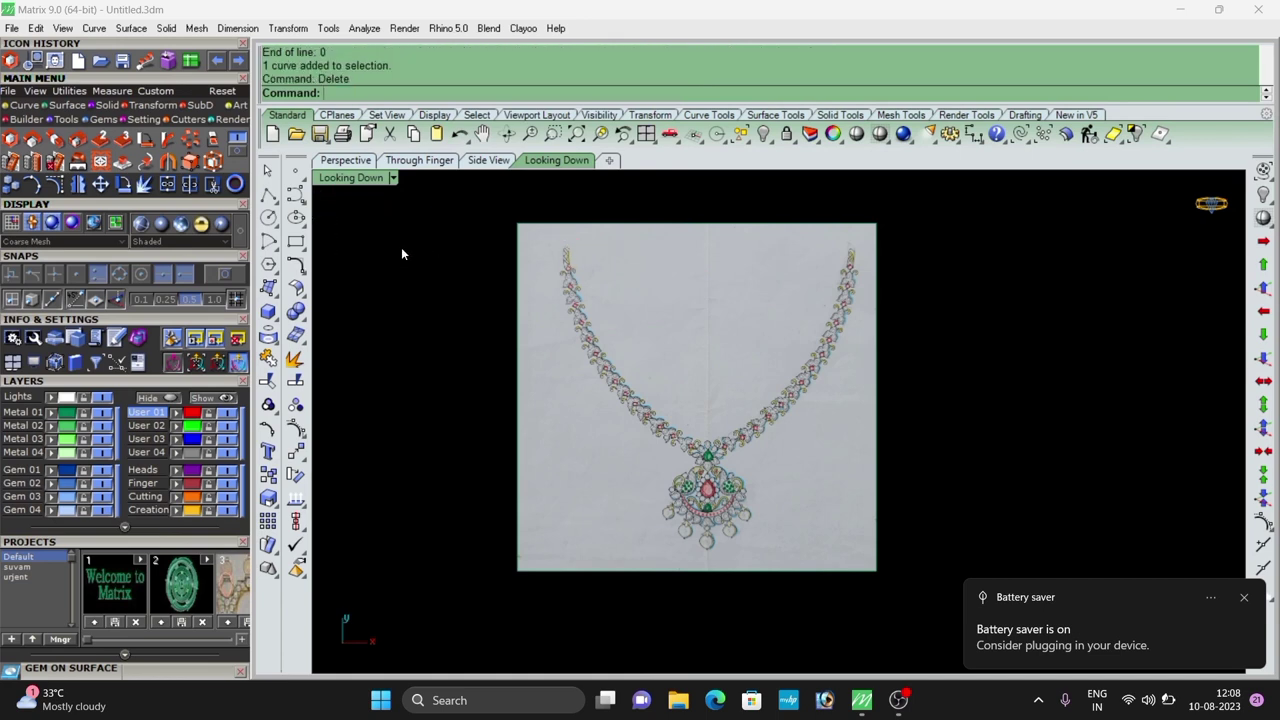
Draw a vertical line to both sides of 0, extending beyond the necklace picture, as the symmetry line.
left_click(275, 204)
left_click(321, 221)
type("0")
key("Return")
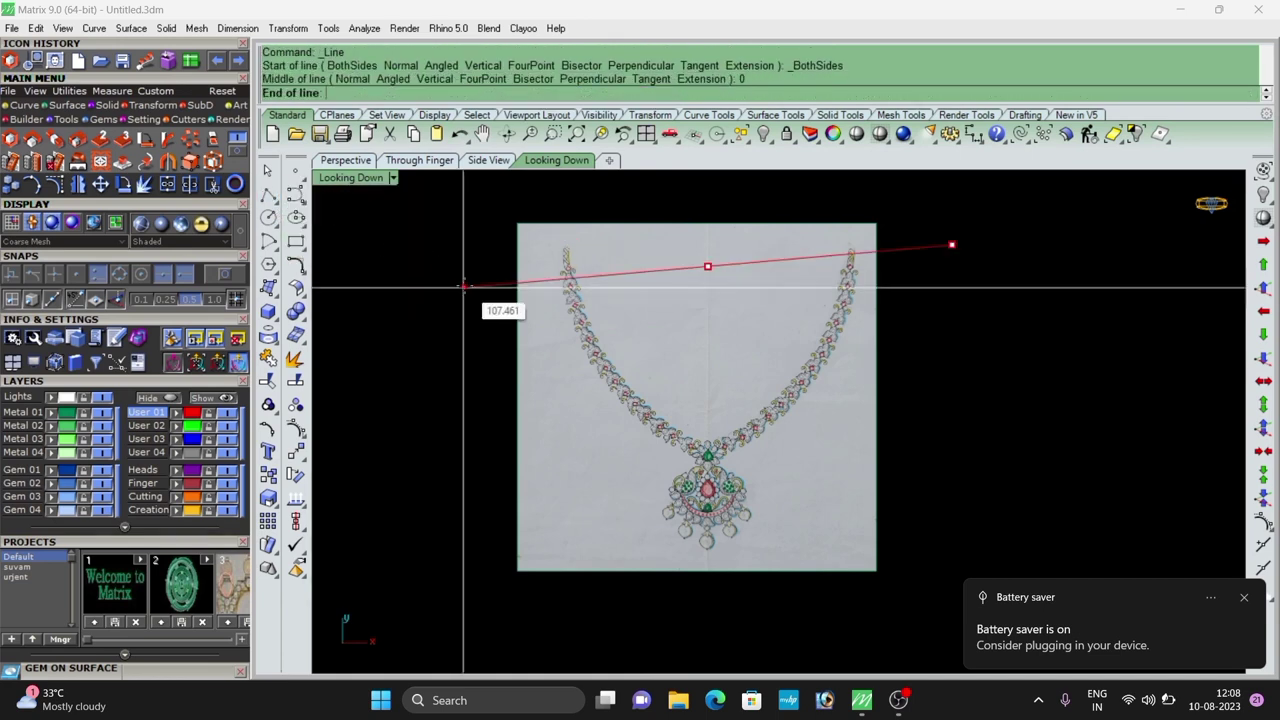
scroll(656, 352, "down", 4)
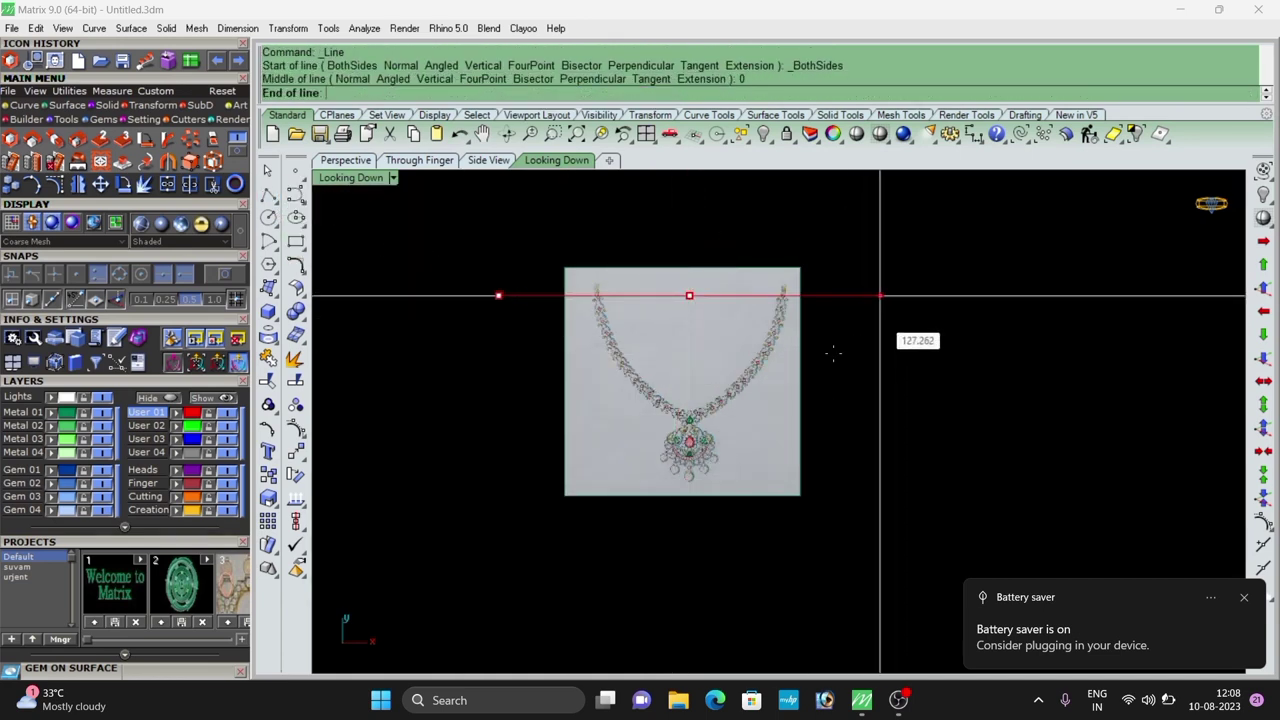
left_click(680, 549)
Inspect the pendant's alignment with the vertical line, and examine the picture and line in the Perspective view.
scroll(708, 419, "up", 5)
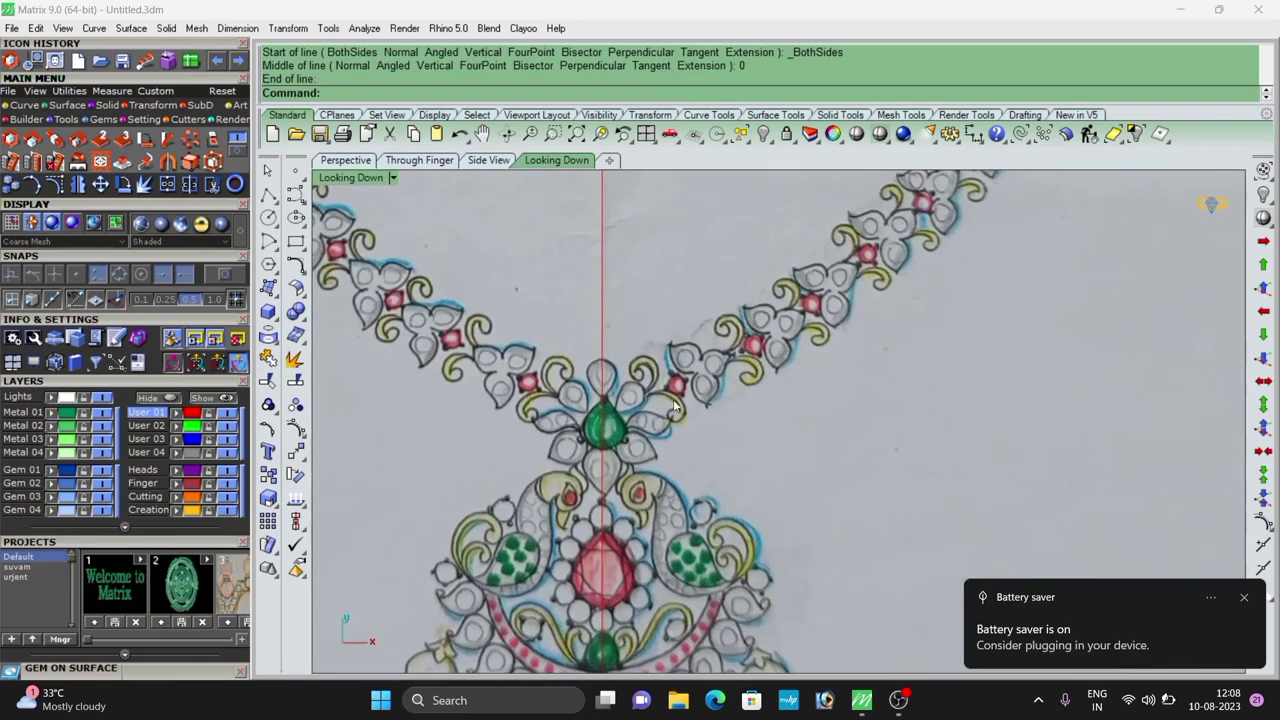
scroll(688, 350, "down", 4)
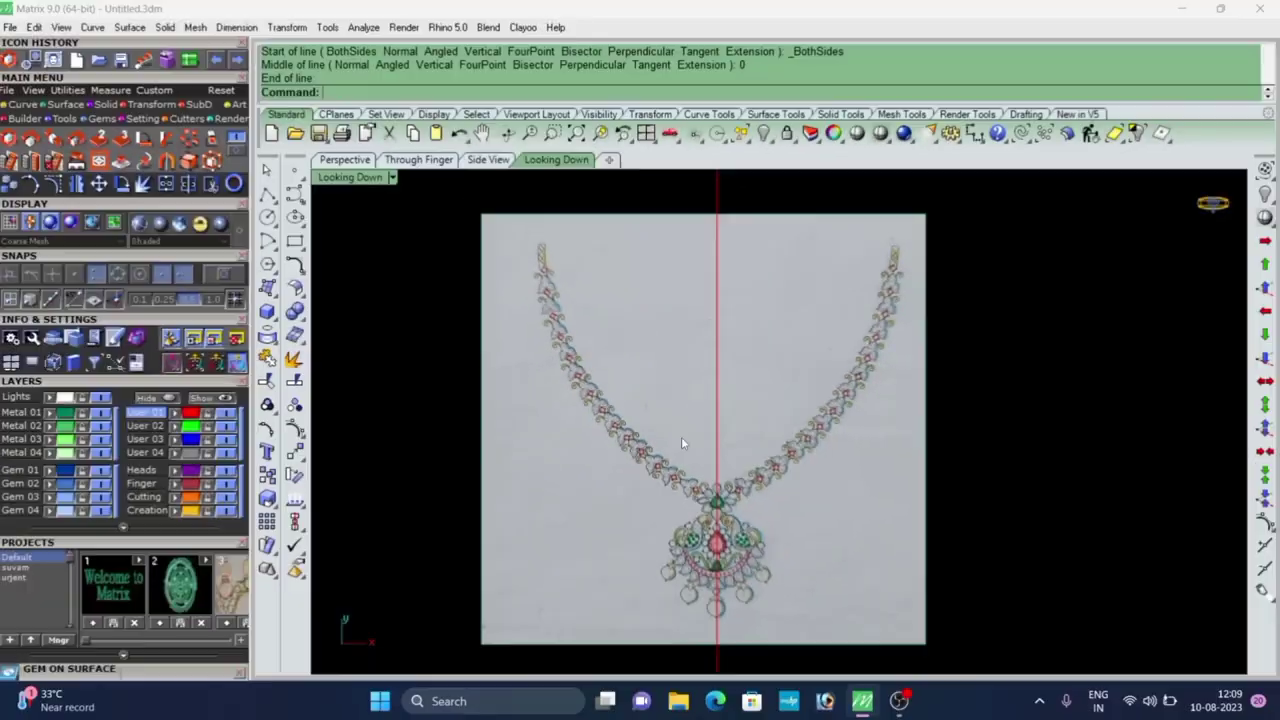
scroll(682, 440, "down", 2)
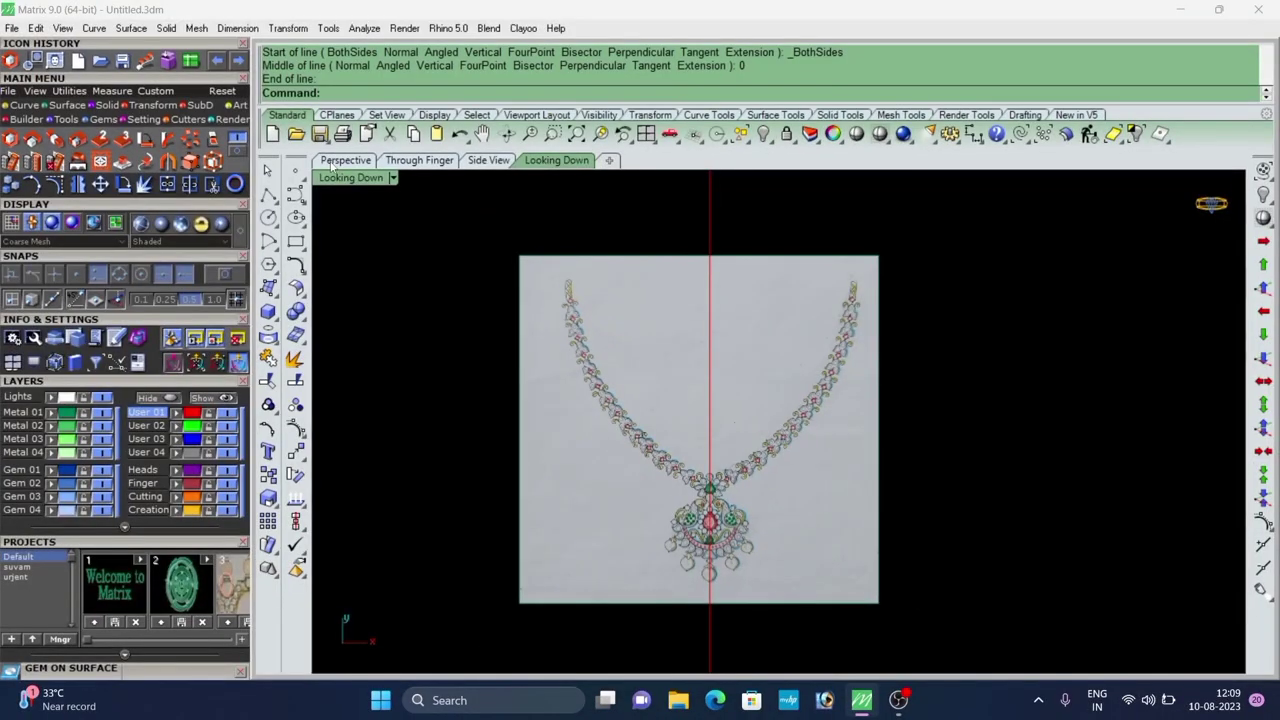
left_click(334, 165)
scroll(660, 502, "down", 5)
right_click_drag(689, 503, 775, 394)
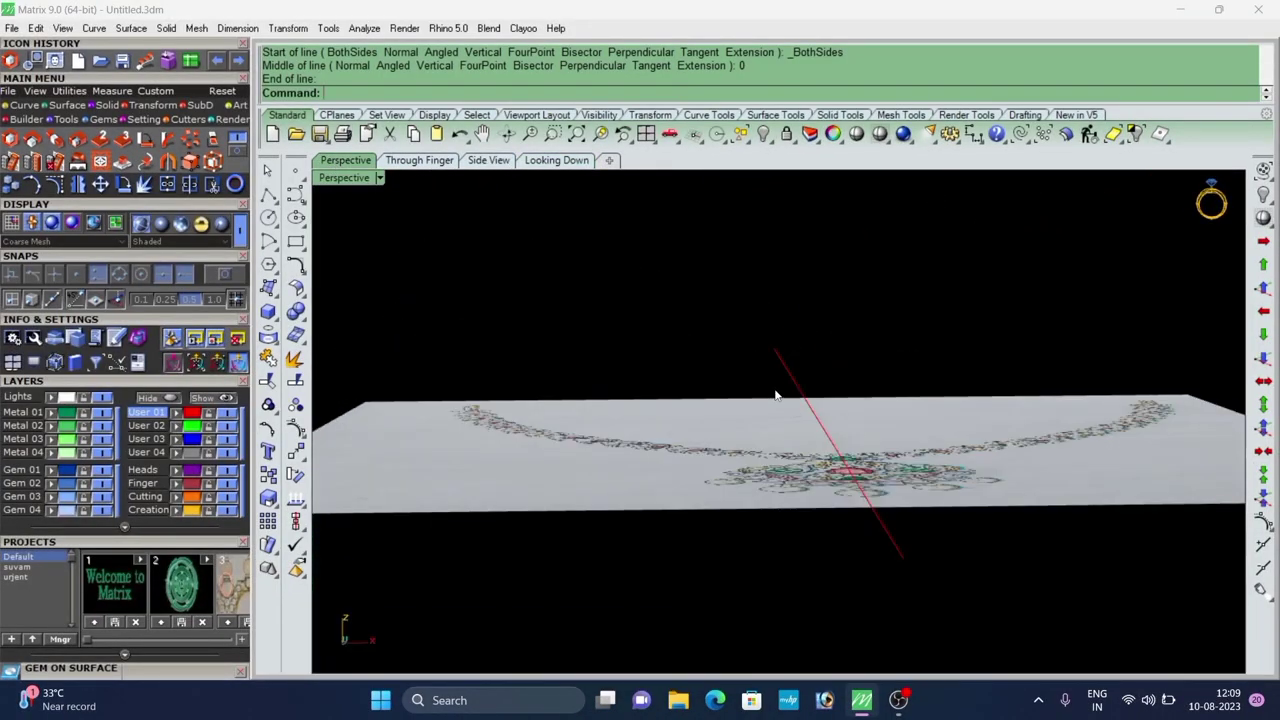
Assign the necklace reference picture to the Lights layer and lock that layer.
scroll(770, 385, "down", 4)
left_click(755, 430)
left_click_drag(795, 372, 809, 479)
left_click(838, 324)
right_click_drag(839, 328, 696, 375)
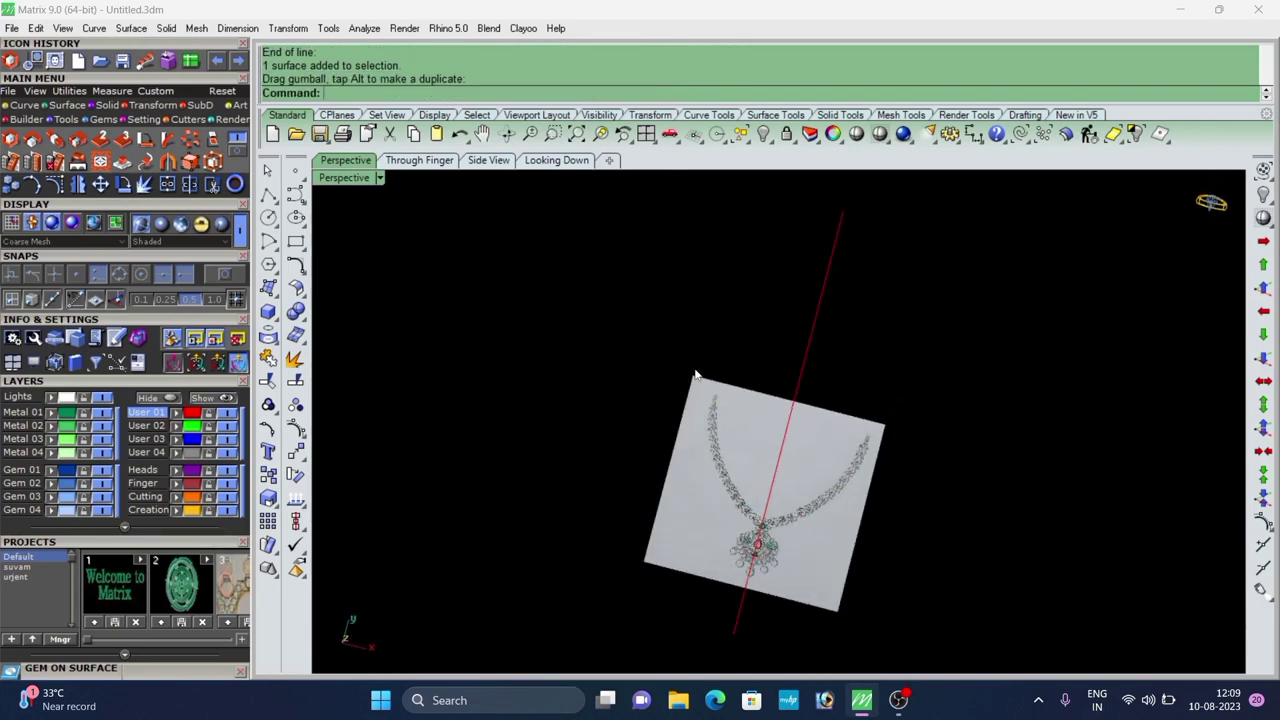
left_click(583, 161)
left_click(655, 408)
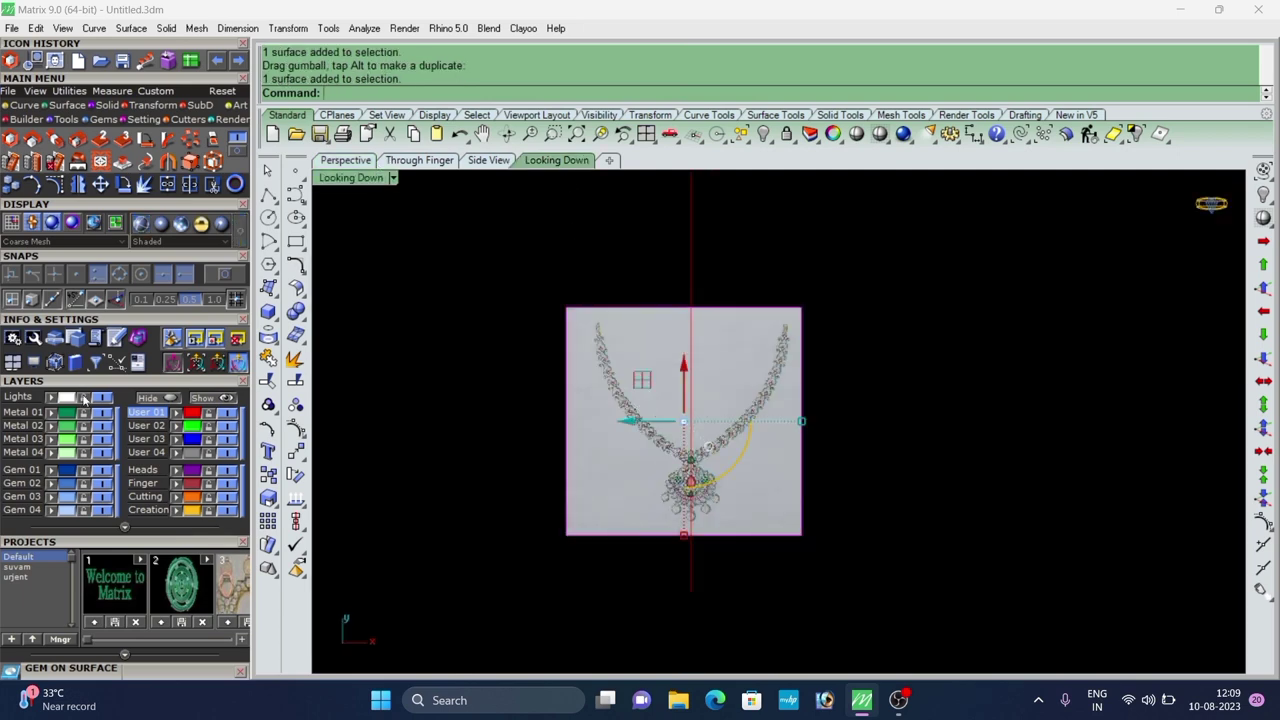
left_click(52, 399)
left_click(84, 398)
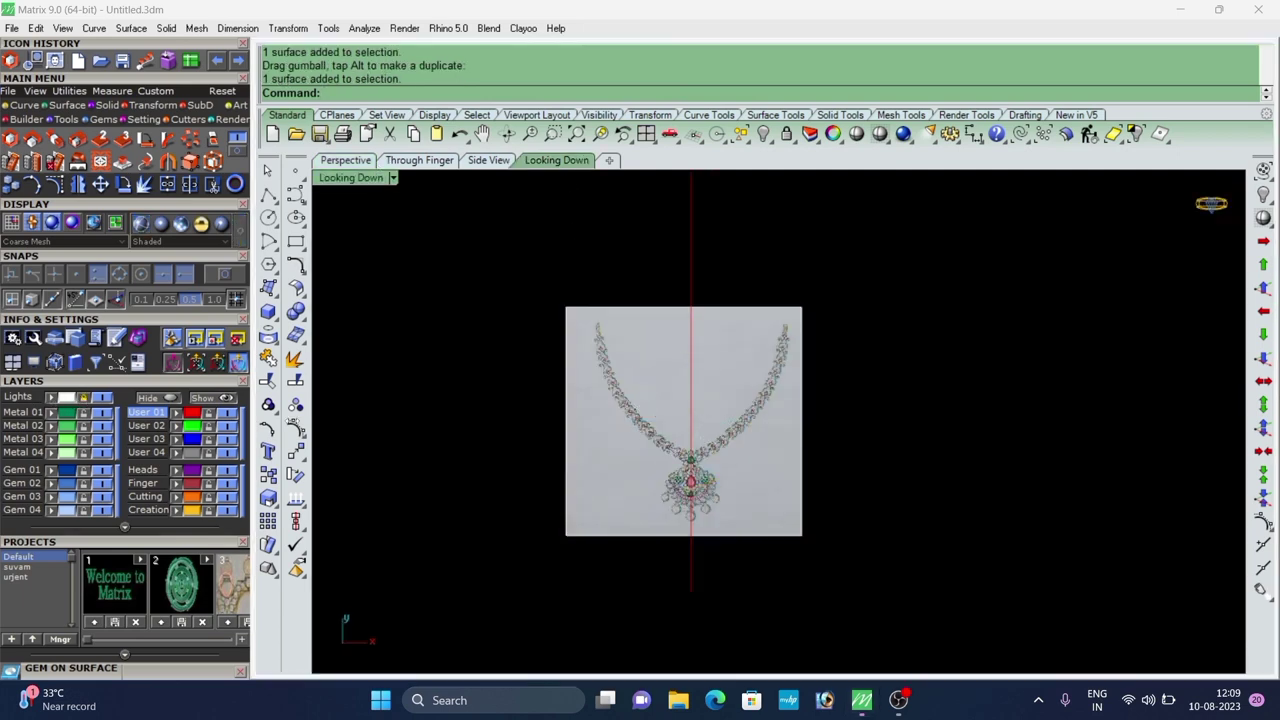
scroll(660, 440, "up", 5)
scroll(741, 408, "down", 3)
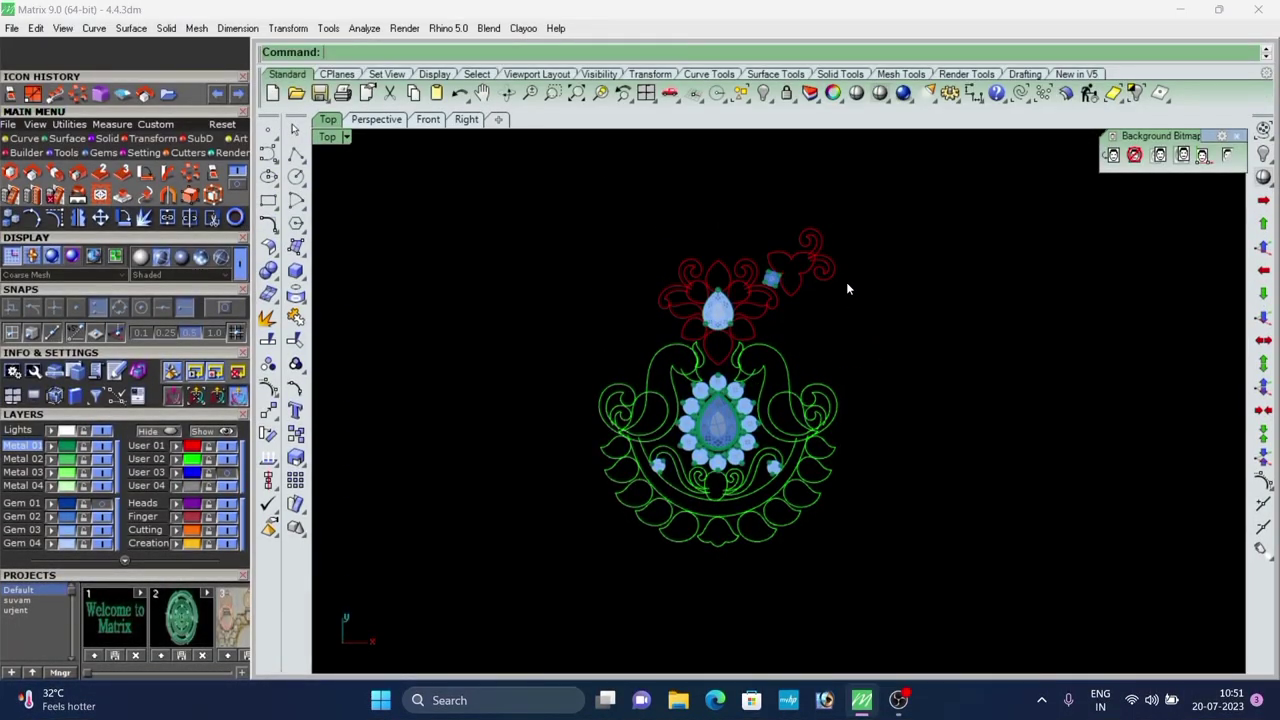
Examine the peacock pendant's curves, gem cluster and red flower motif in the file 4.4.3dm.
scroll(785, 320, "up", 3)
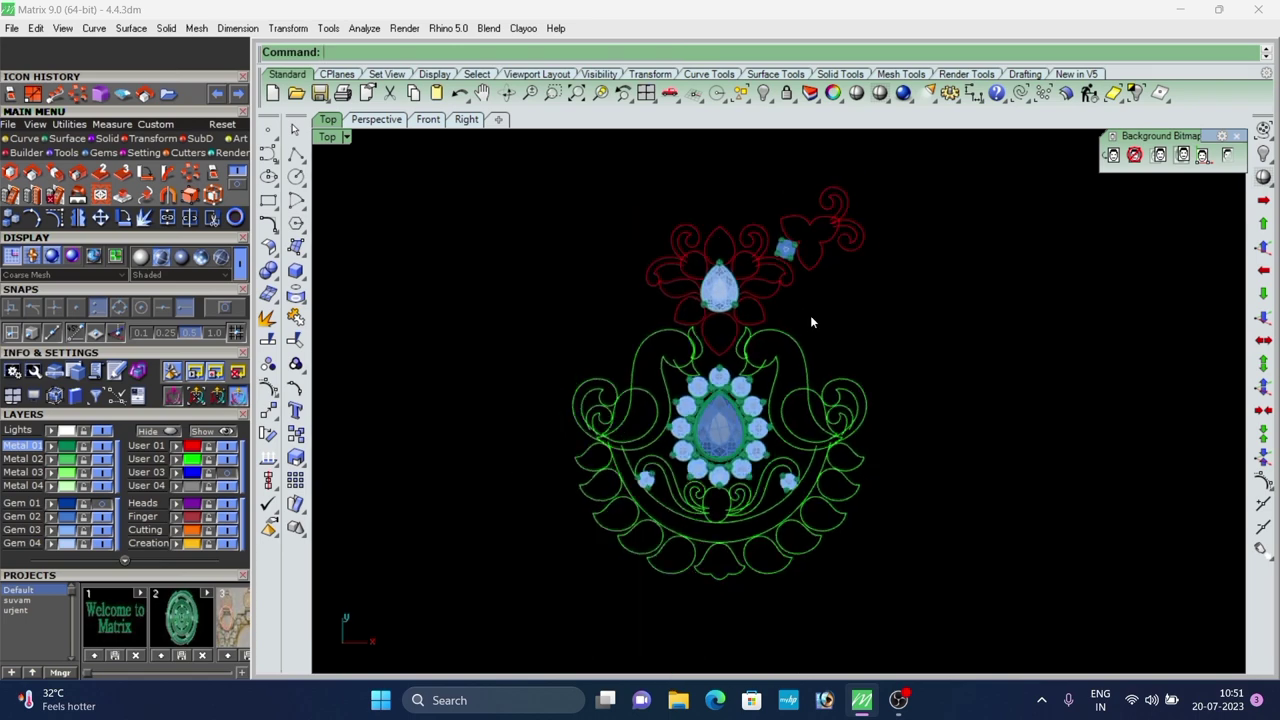
scroll(810, 315, "down", 5)
scroll(770, 325, "up", 5)
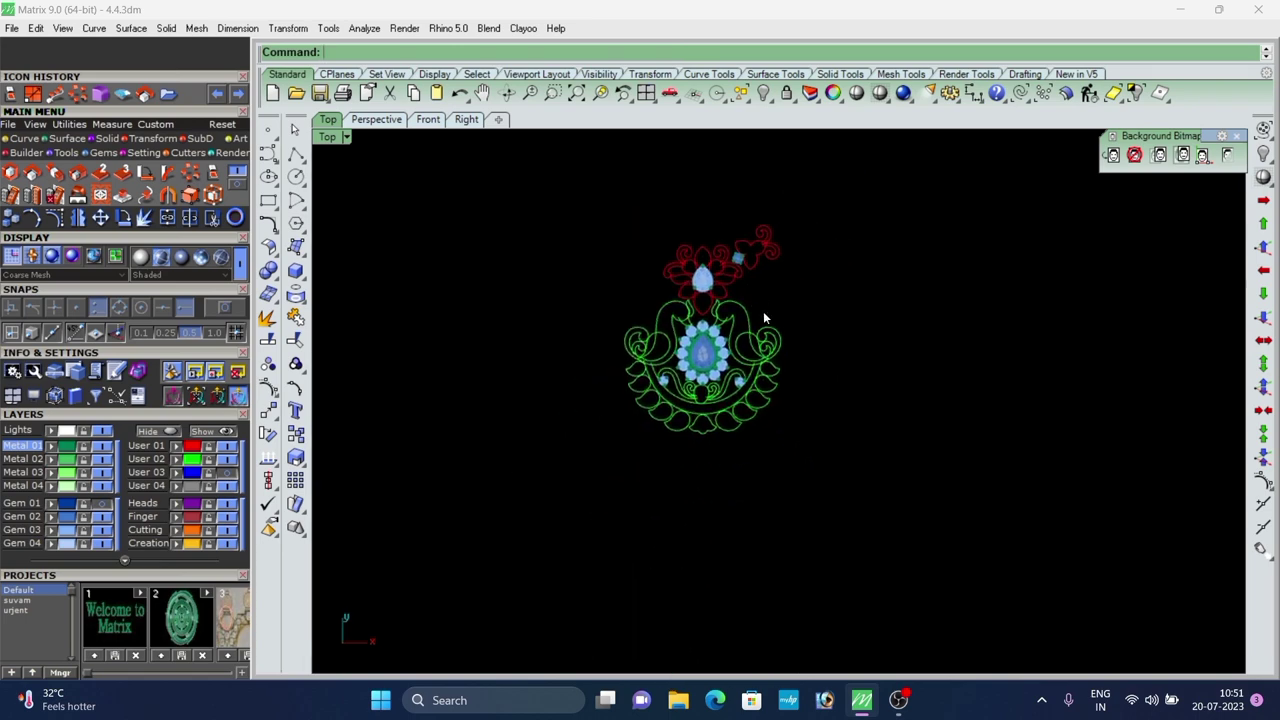
scroll(720, 318, "down", 4)
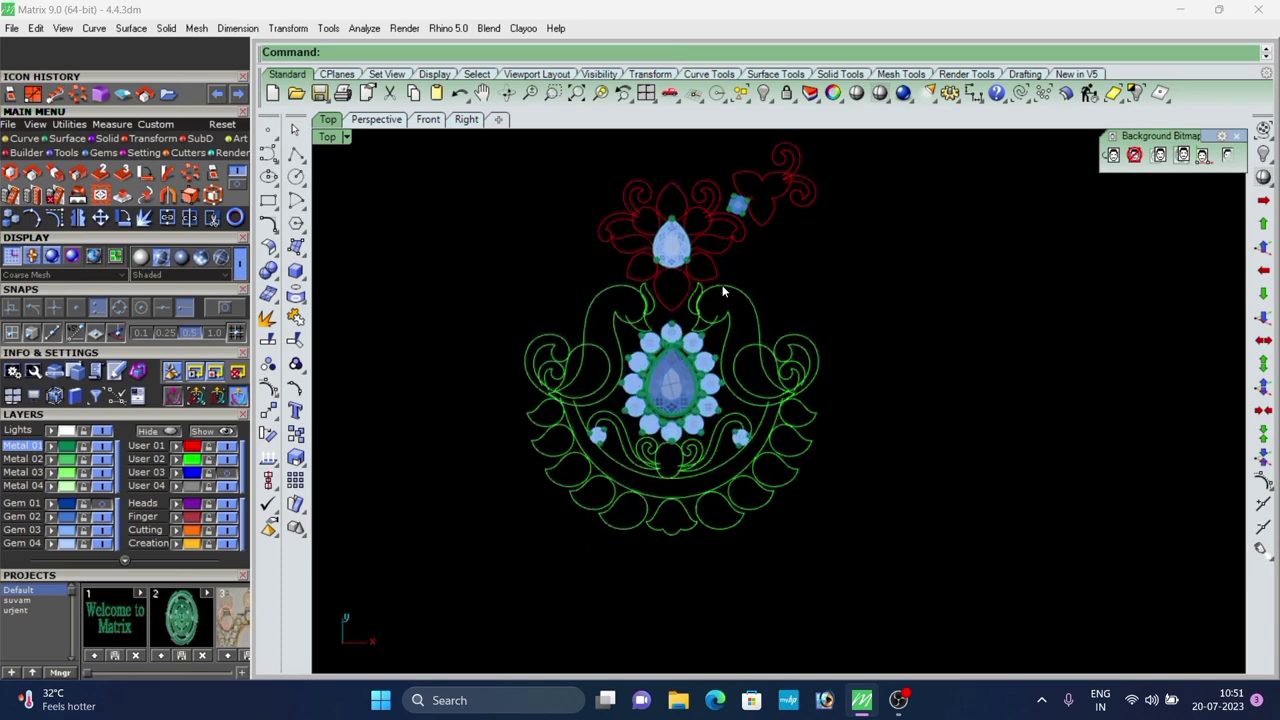
scroll(764, 320, "up", 3)
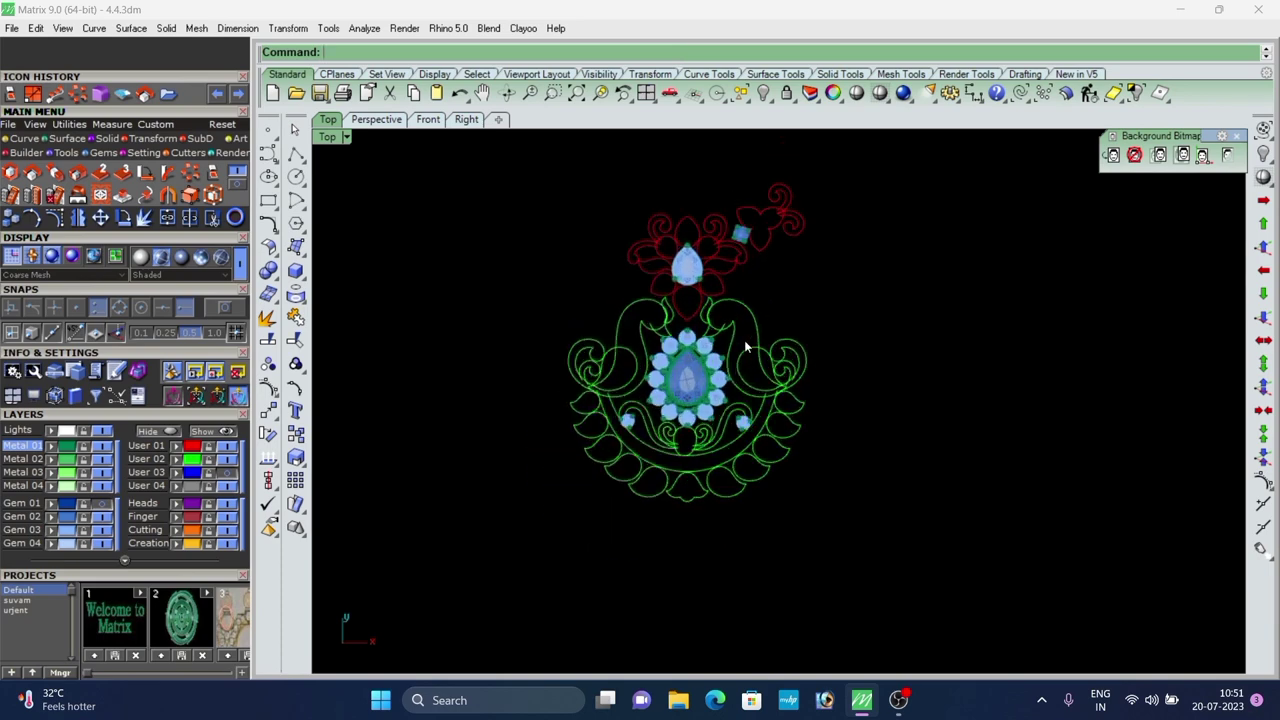
right_click_drag(760, 352, 778, 350)
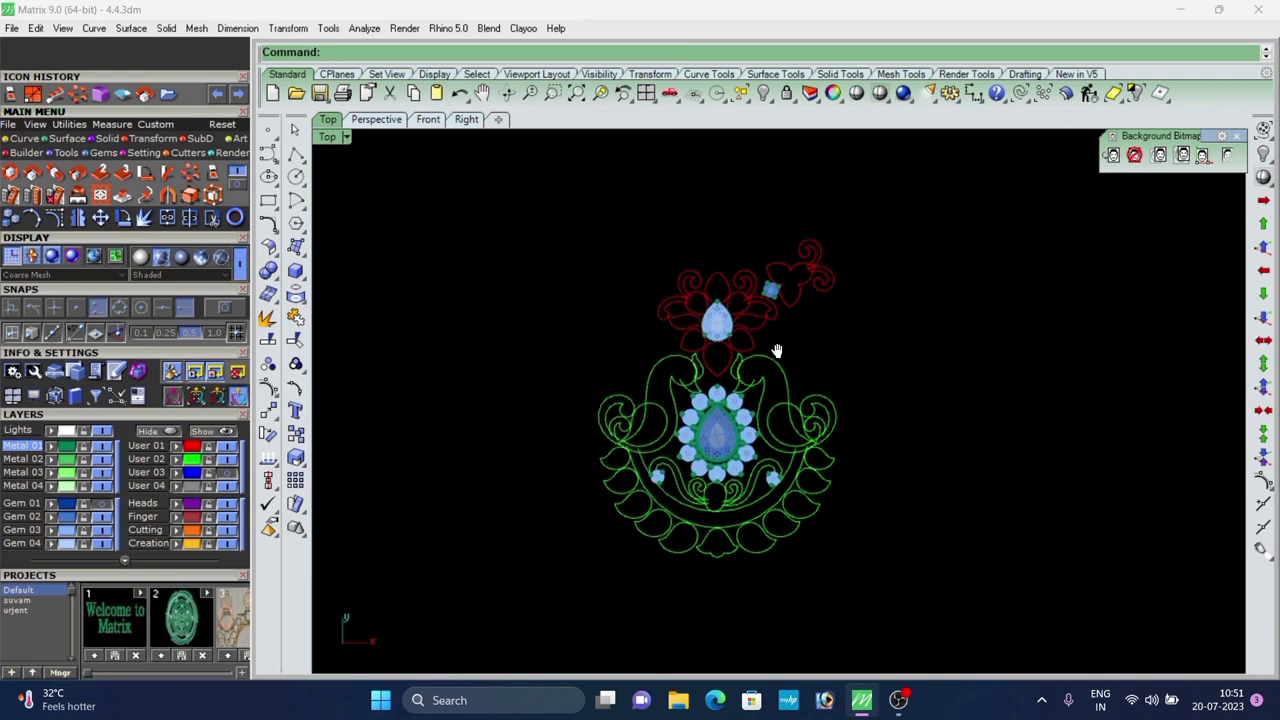
scroll(778, 350, "up", 2)
left_click(745, 276)
left_click(813, 318)
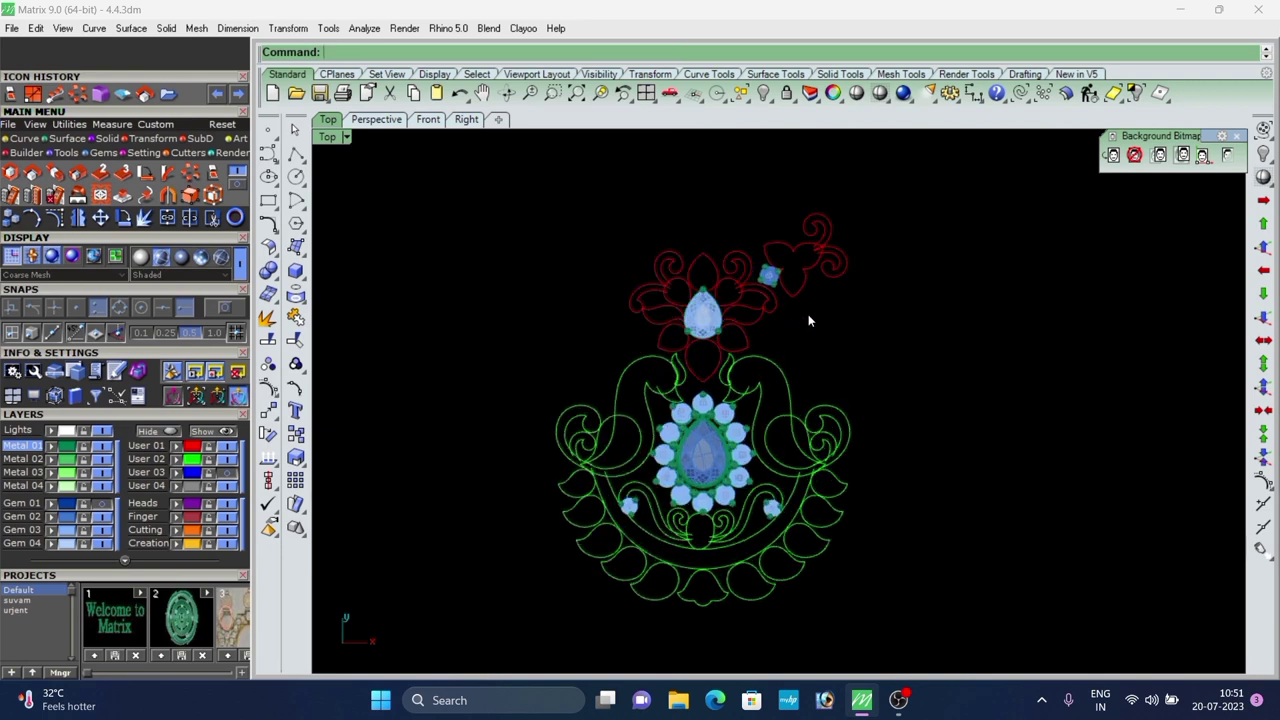
Delete the red flower motif with its gems and the side sprig above the peacock pendant.
scroll(808, 314, "down", 2)
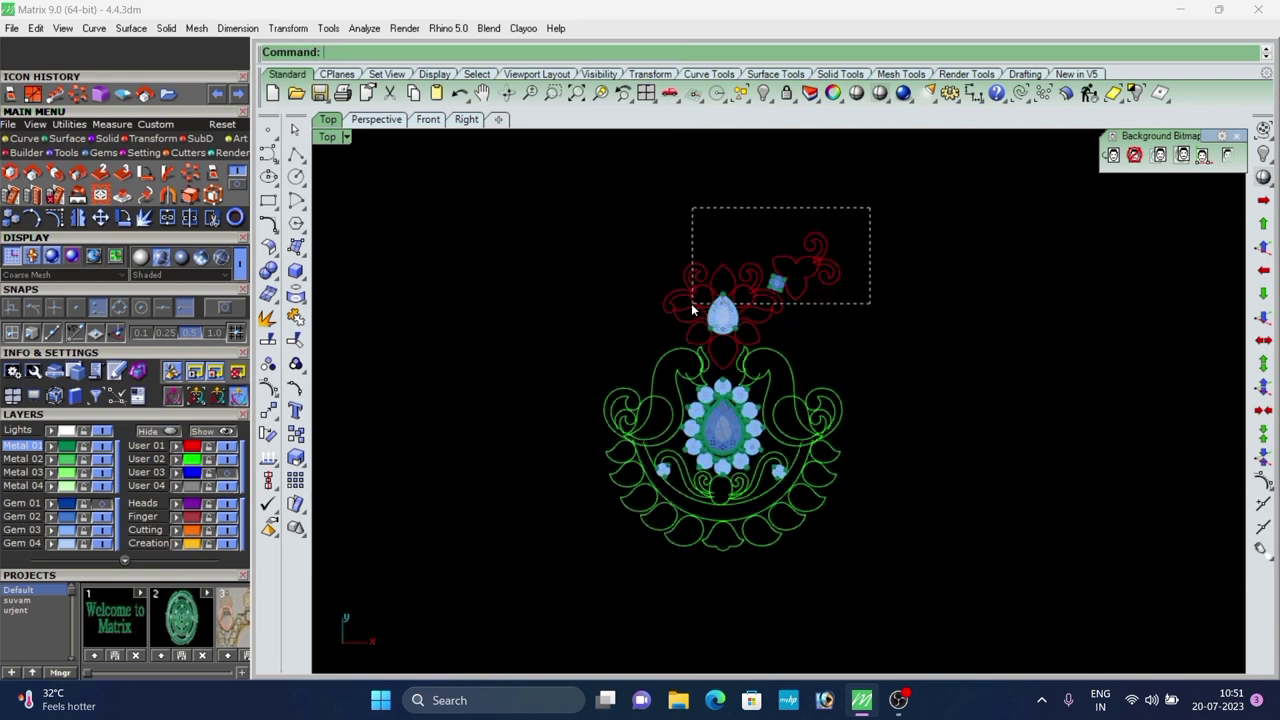
left_click_drag(691, 256, 829, 197)
left_click_drag(630, 292, 627, 292)
key("Delete")
scroll(627, 292, "down", 6)
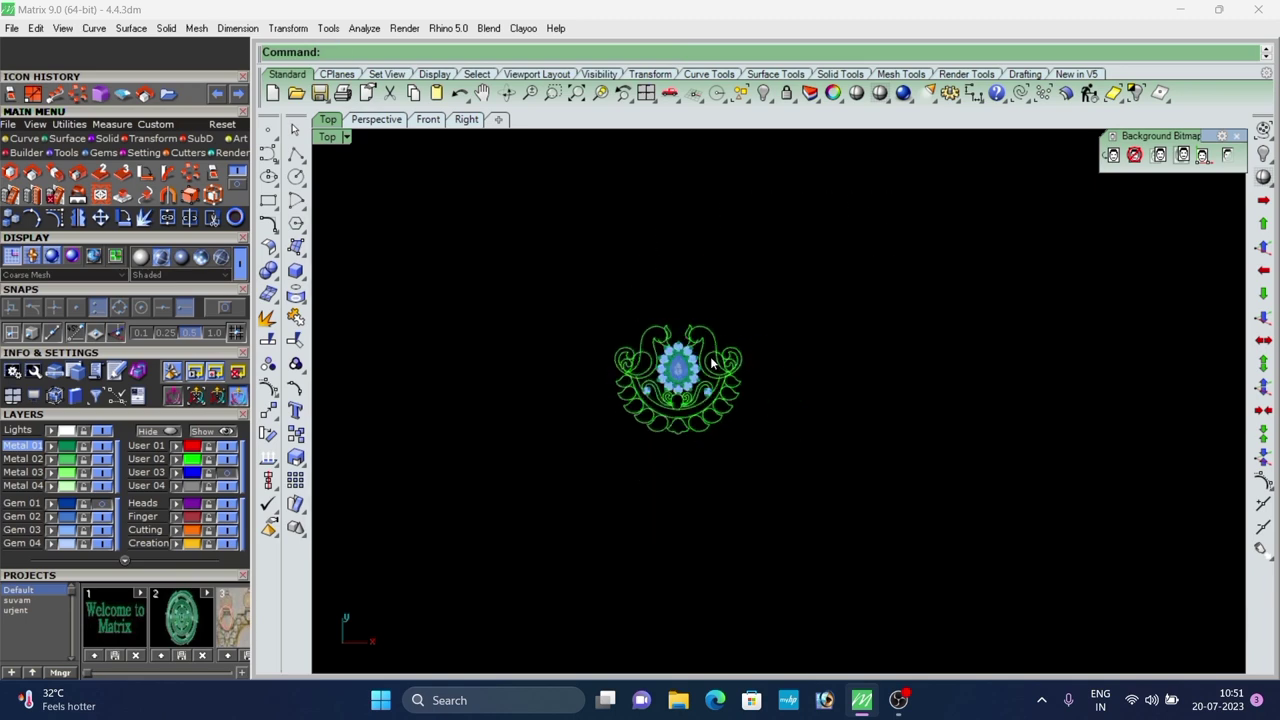
Hide the central pear gem cluster and the two small side gems of the pendant.
scroll(709, 357, "up", 4)
left_click(667, 366)
scroll(707, 408, "up", 6)
left_click(707, 400, "shift")
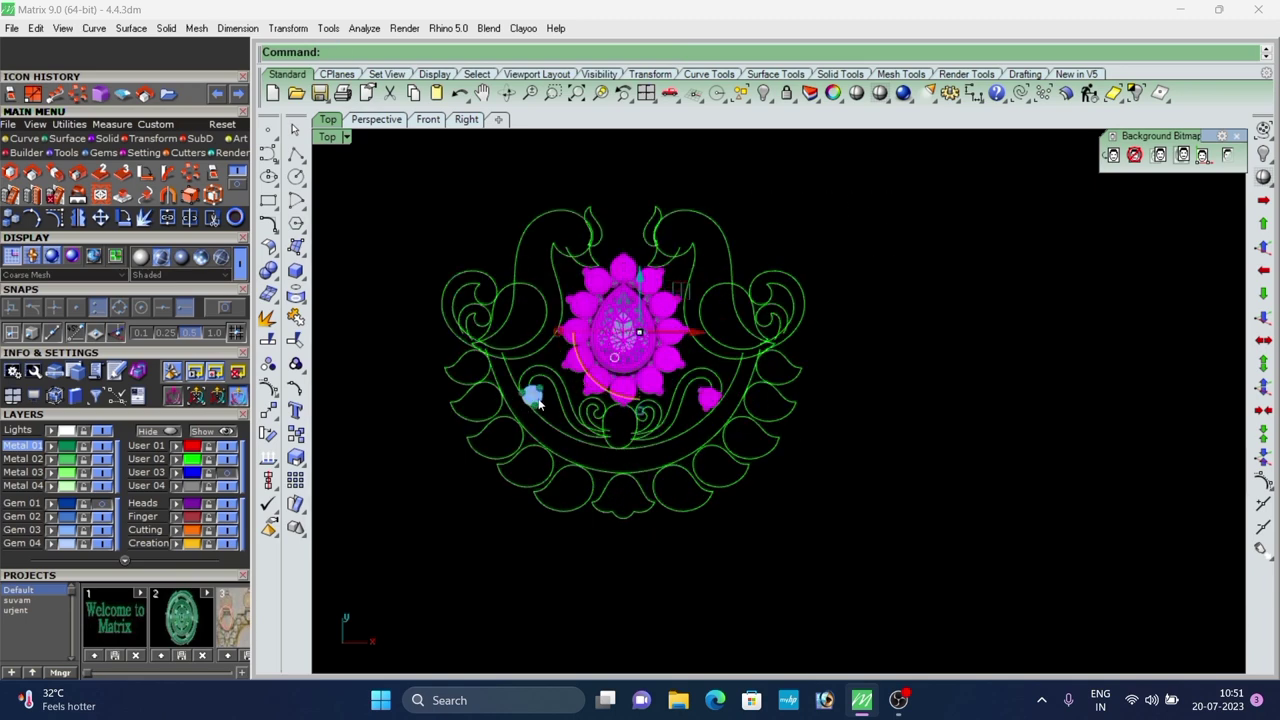
left_click(534, 396, "shift")
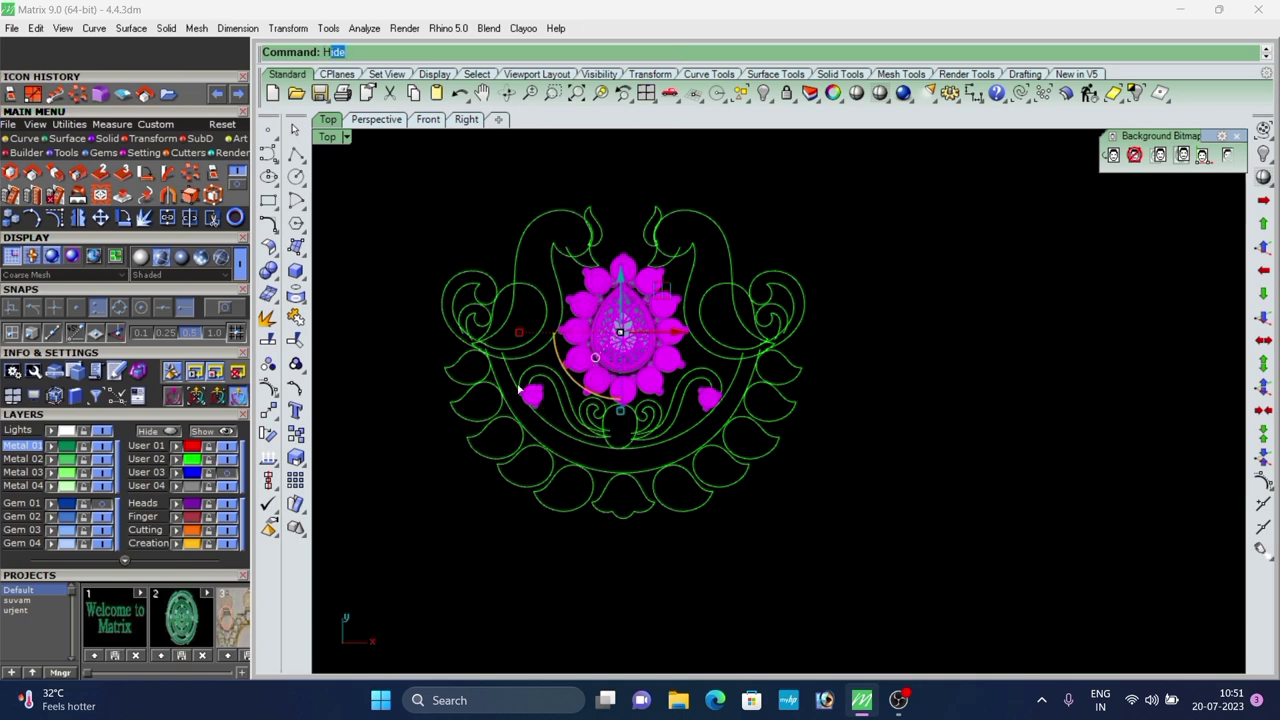
key("Return")
key("ctrl+a")
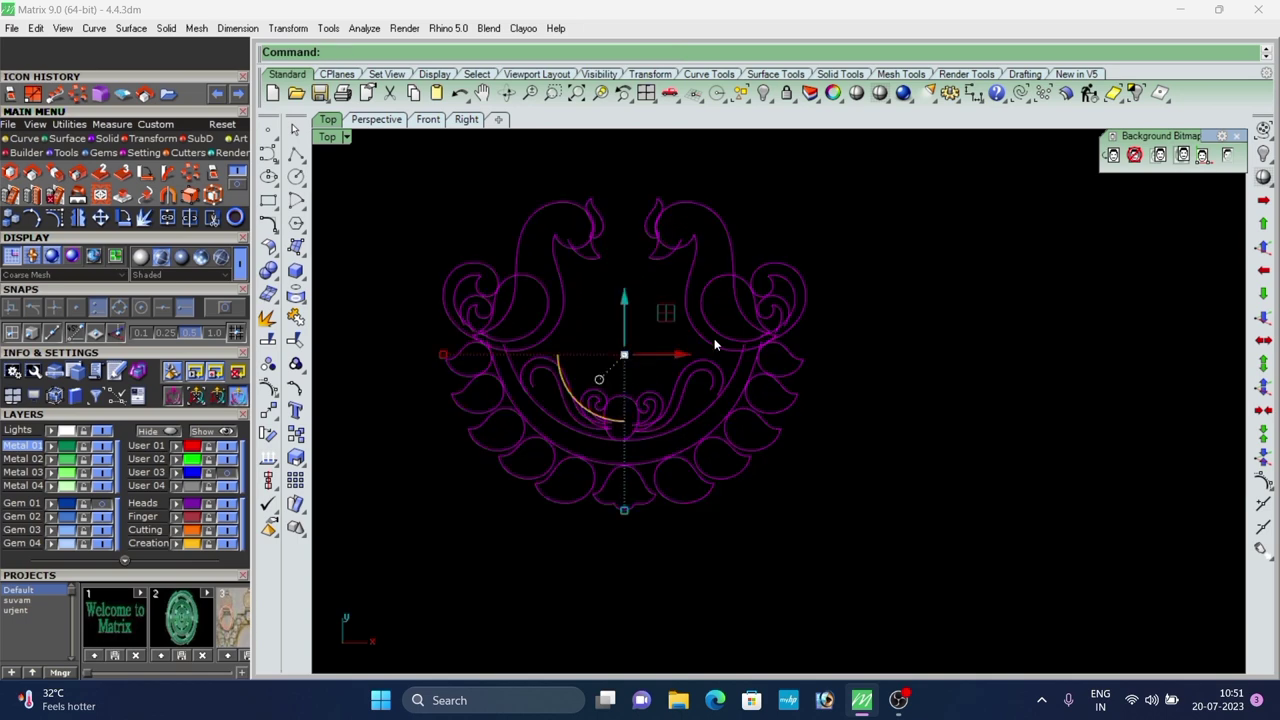
left_click_drag(281, 361, 284, 361)
left_click(269, 366)
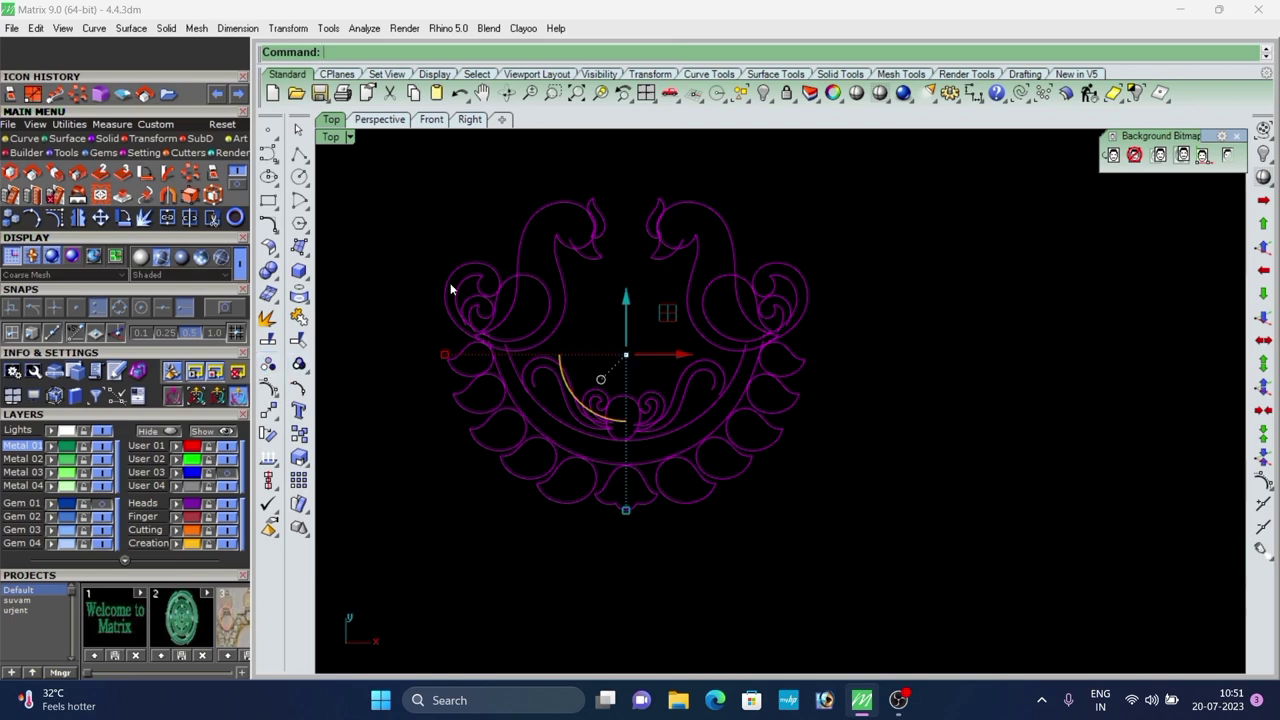
key("Escape")
Offset the small oval between the lower scrolls inward by 0.25.
left_click(629, 401)
scroll(629, 401, "up", 8)
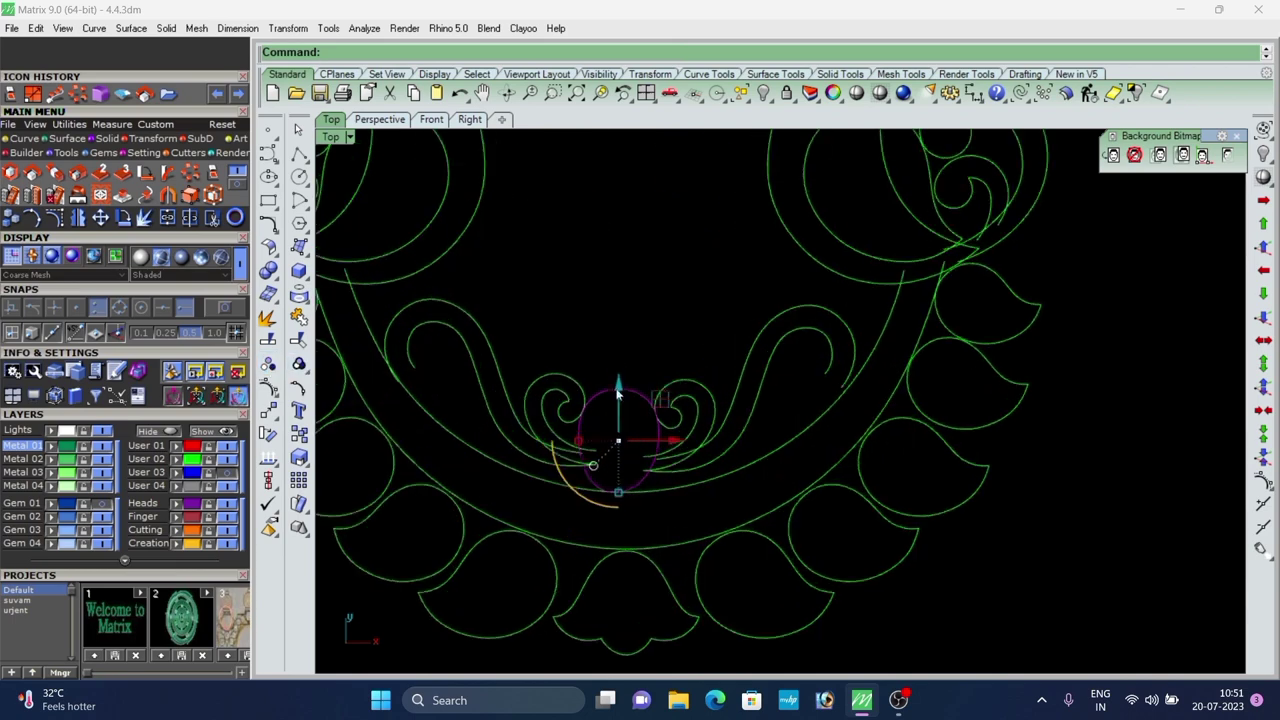
scroll(615, 388, "down", 6)
scroll(614, 384, "up", 4)
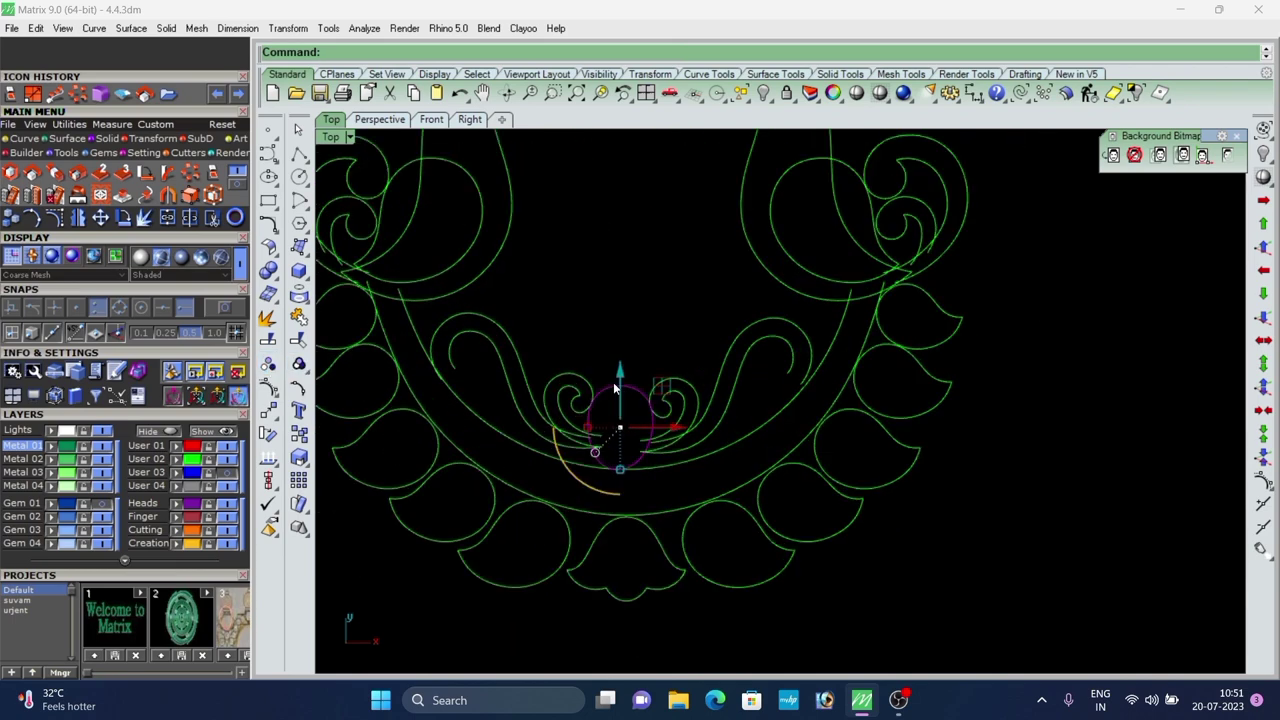
left_click(34, 138)
left_click(171, 194)
scroll(655, 363, "up", 10)
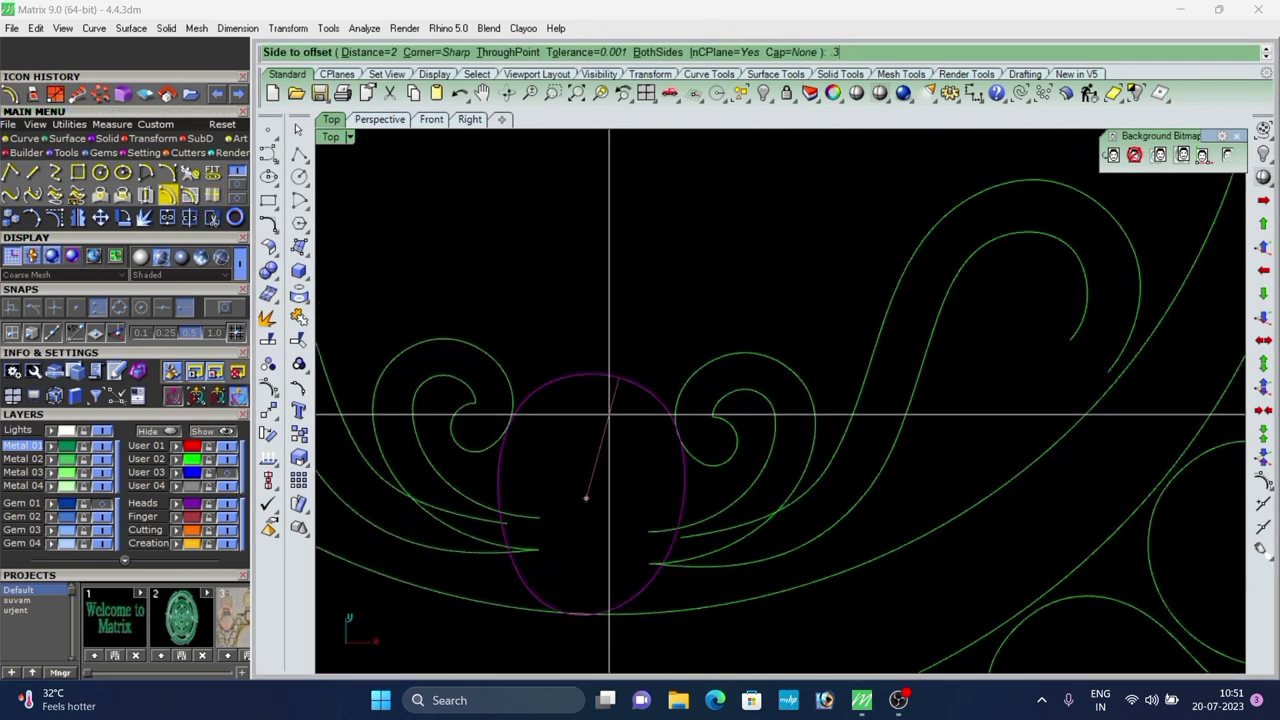
type(".3")
key("Return")
type(".25")
key("Return")
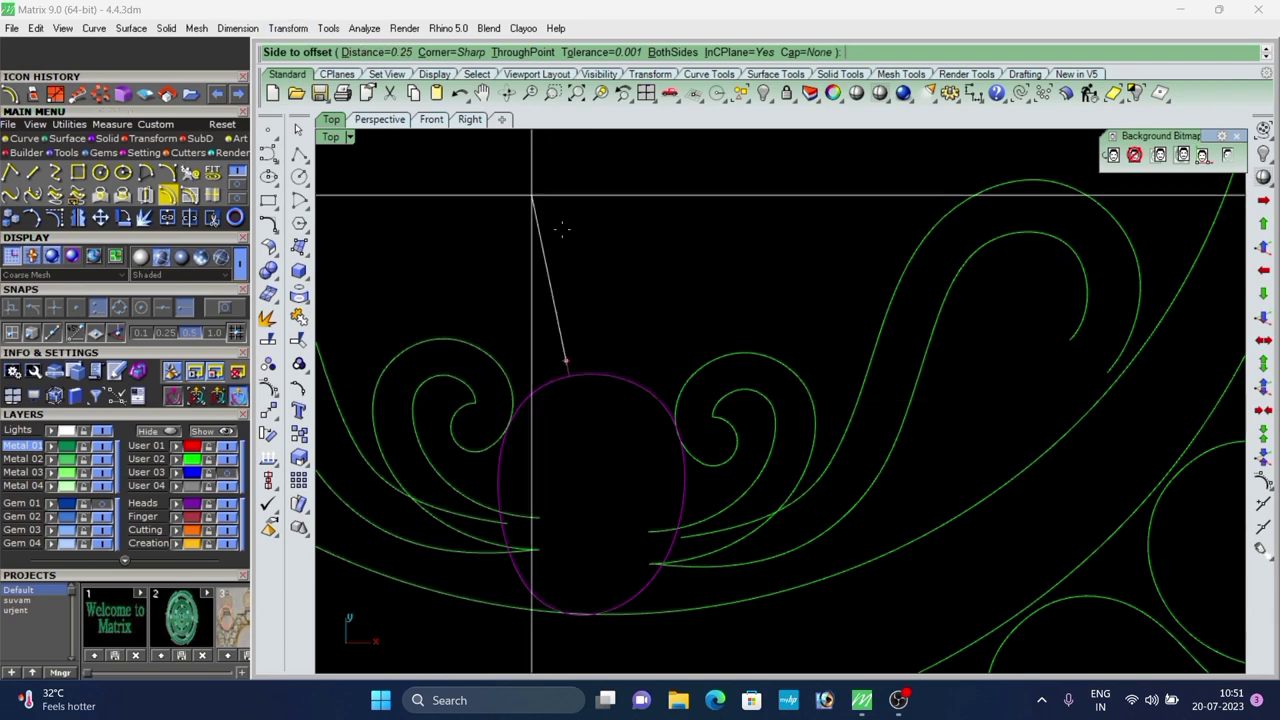
left_click(600, 384)
left_click(616, 341)
Extrude the small oval and its inner offset curve together as a solid with a distance of 2.
scroll(612, 348, "down", 6)
left_click_drag(598, 386, 591, 361)
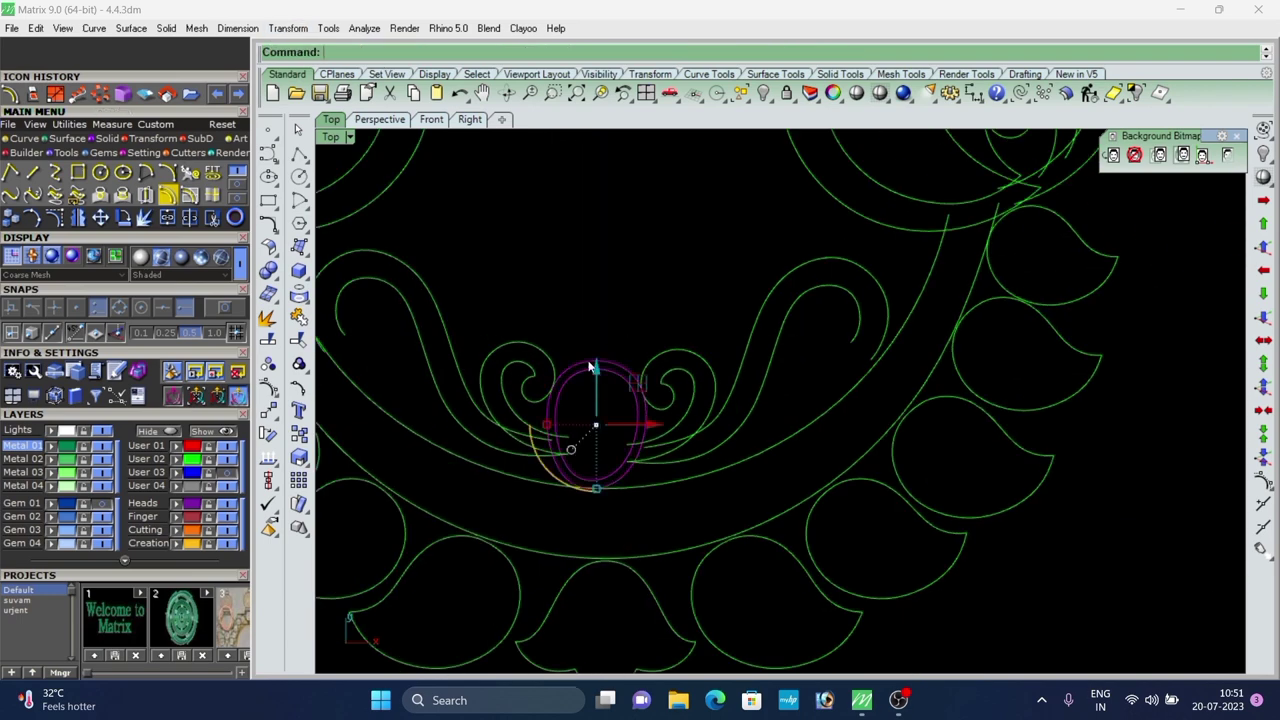
scroll(575, 341, "down", 4)
left_click(388, 121)
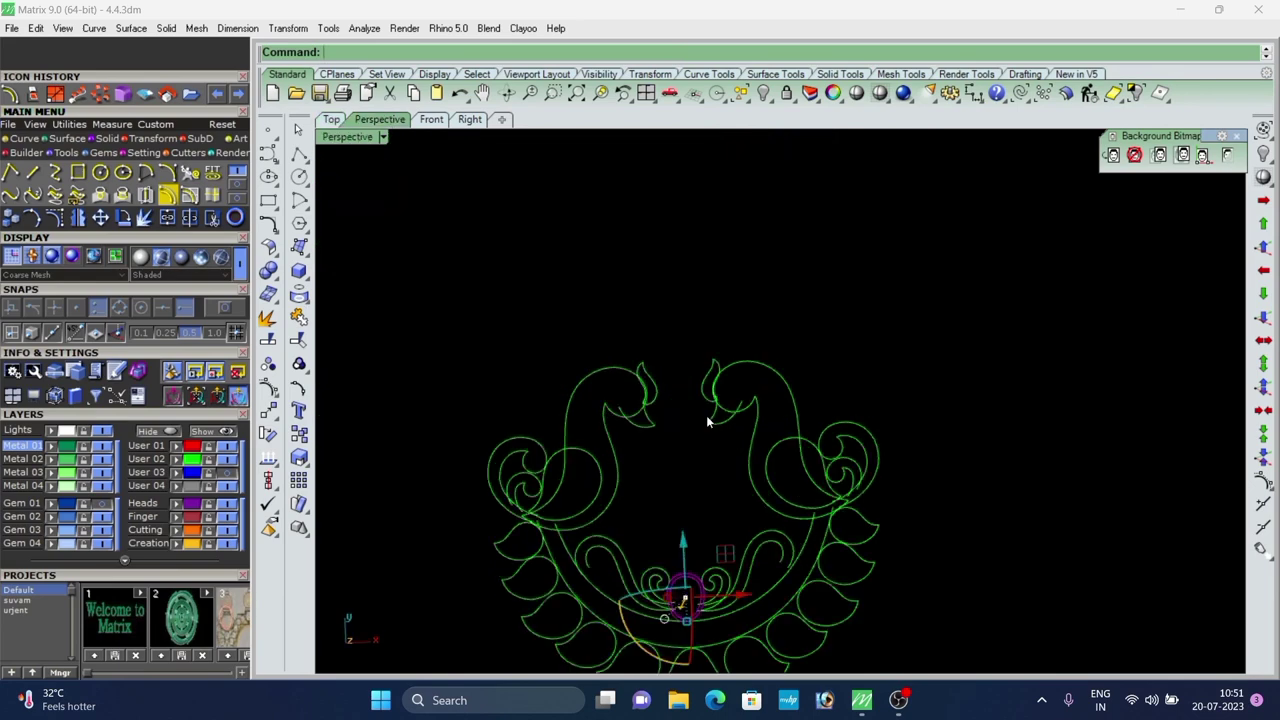
scroll(676, 588, "up", 4)
right_click_drag(676, 588, 823, 442)
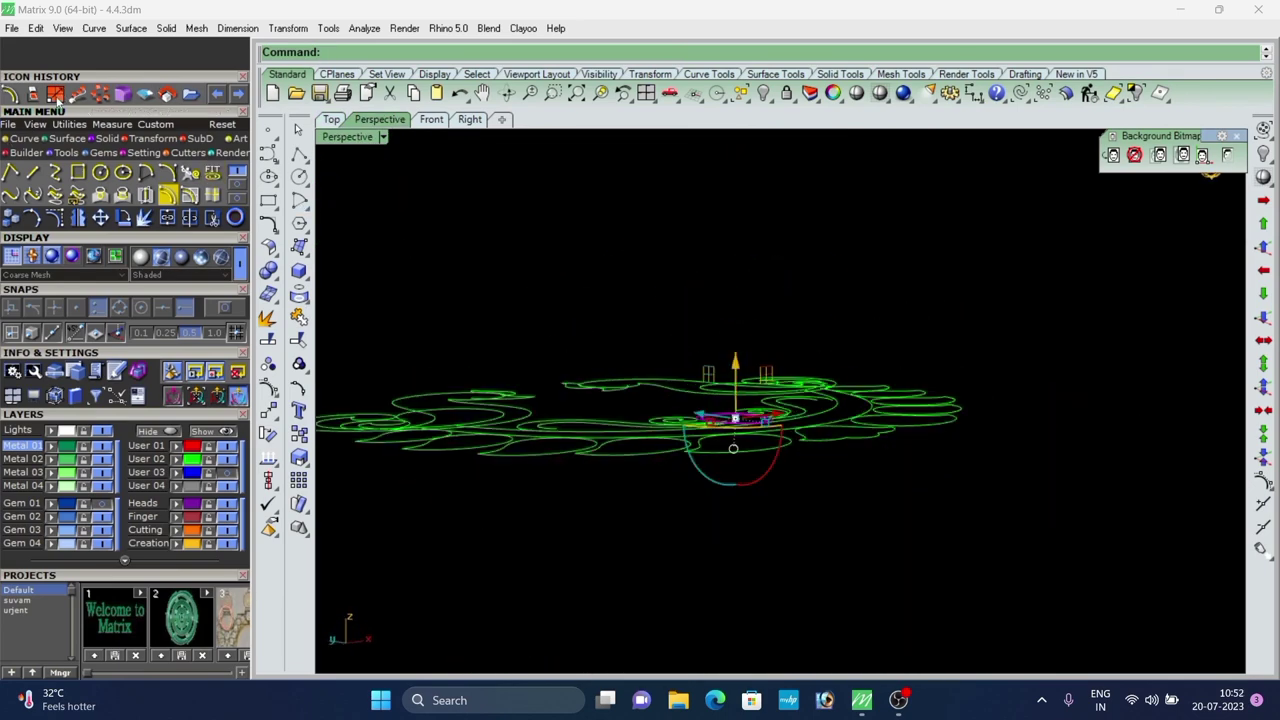
left_click(112, 141)
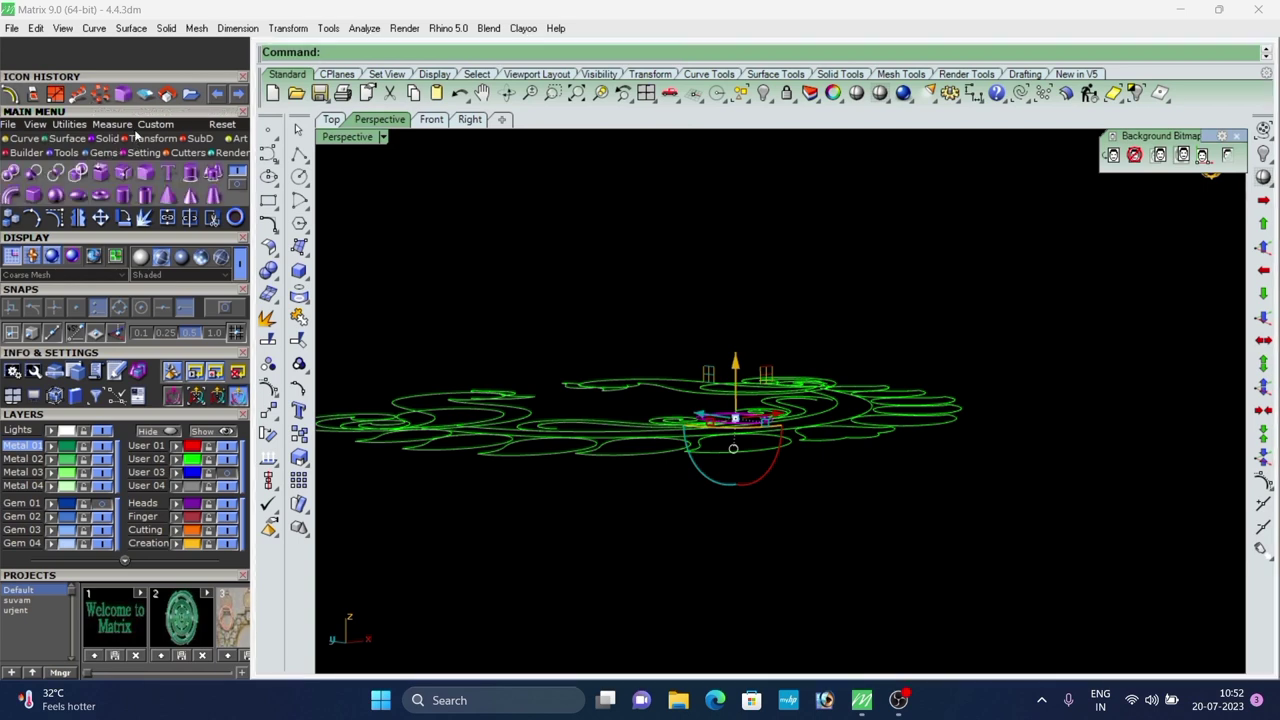
left_click(190, 173)
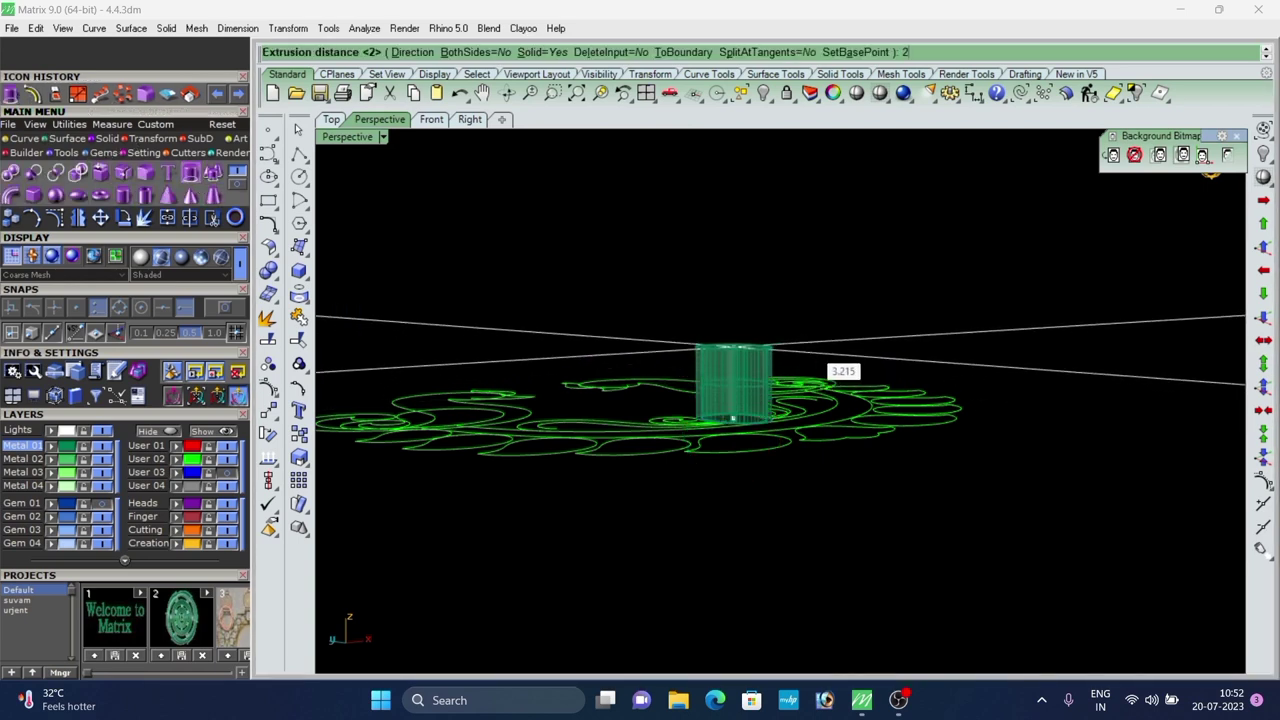
key("Return")
Isolate the extruded oval ring from the pendant curves and inspect its upper rim in the Perspective view.
left_click(810, 346)
right_click_drag(793, 290, 743, 385)
scroll(770, 489, "up", 7)
scroll(690, 449, "up", 7)
scroll(737, 379, "down", 8)
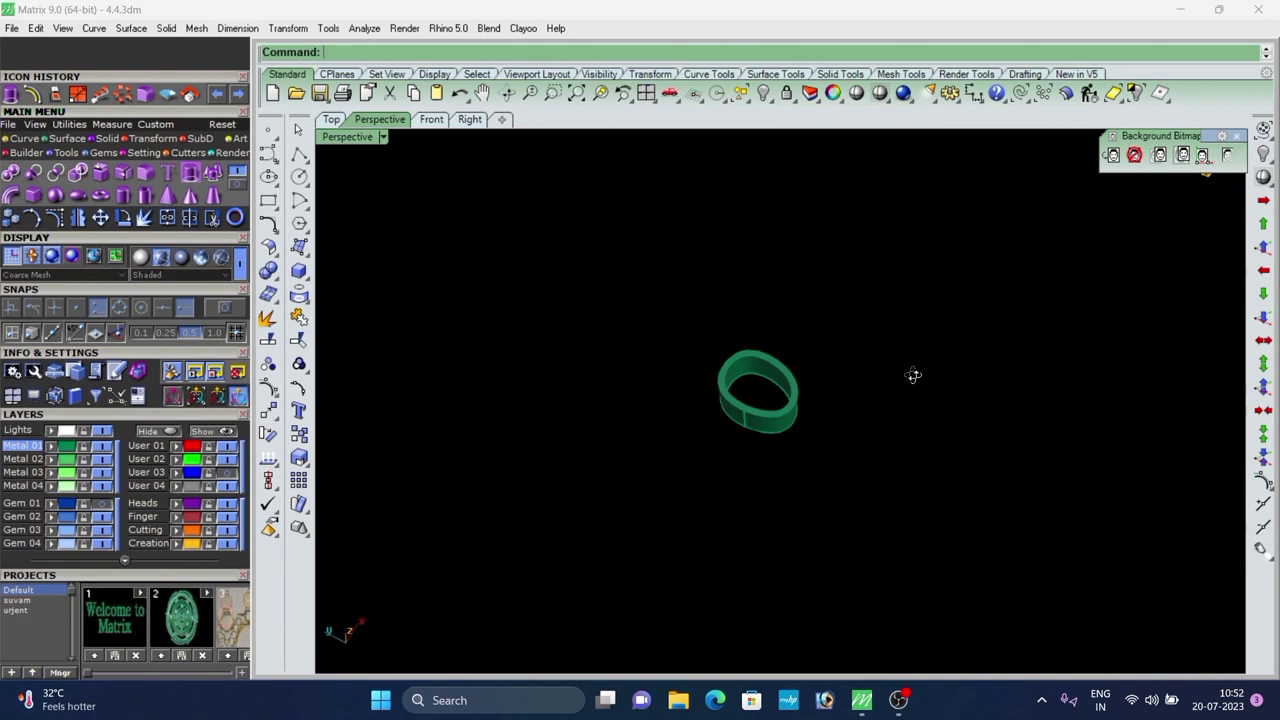
scroll(914, 374, "up", 5)
mouse_move(914, 374)
right_mouse_down()
mouse_move(737, 354)
mouse_move(734, 251)
mouse_move(703, 312)
right_mouse_up()
scroll(703, 312, "up", 3)
scroll(704, 311, "down", 2)
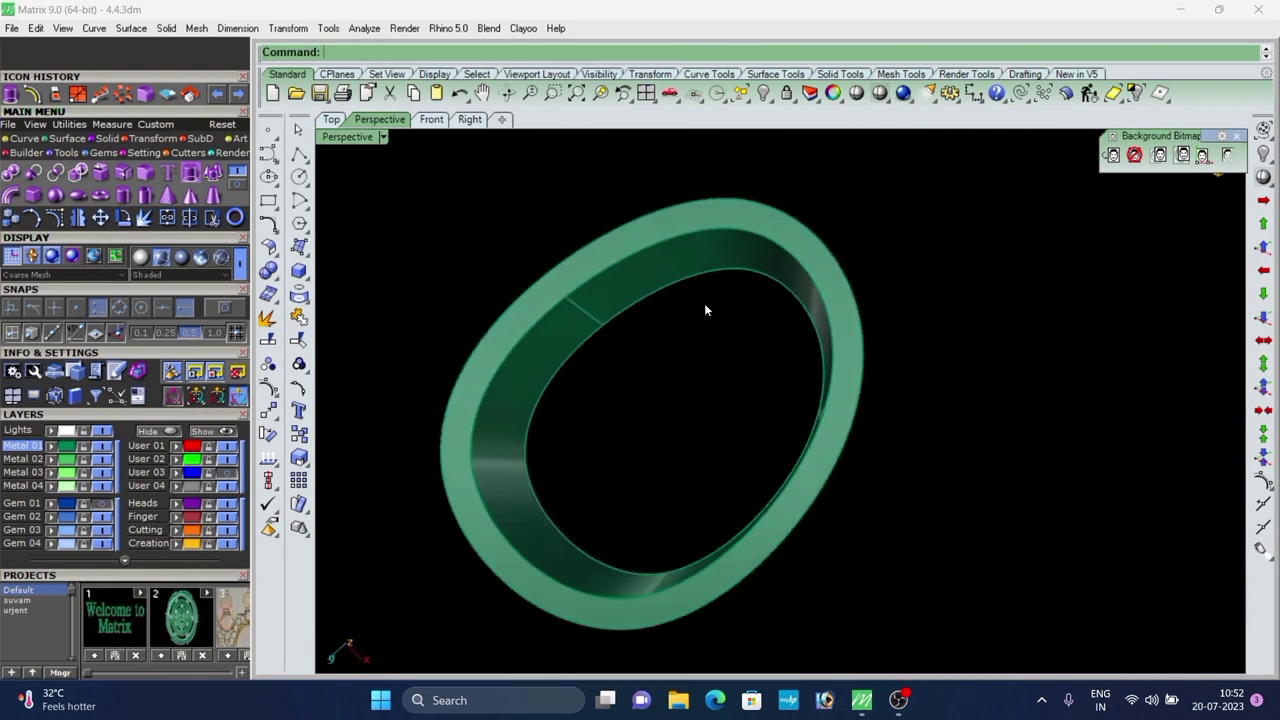
Duplicate the outer upper edge of the oval ring as a curve.
type("de")
key("Return")
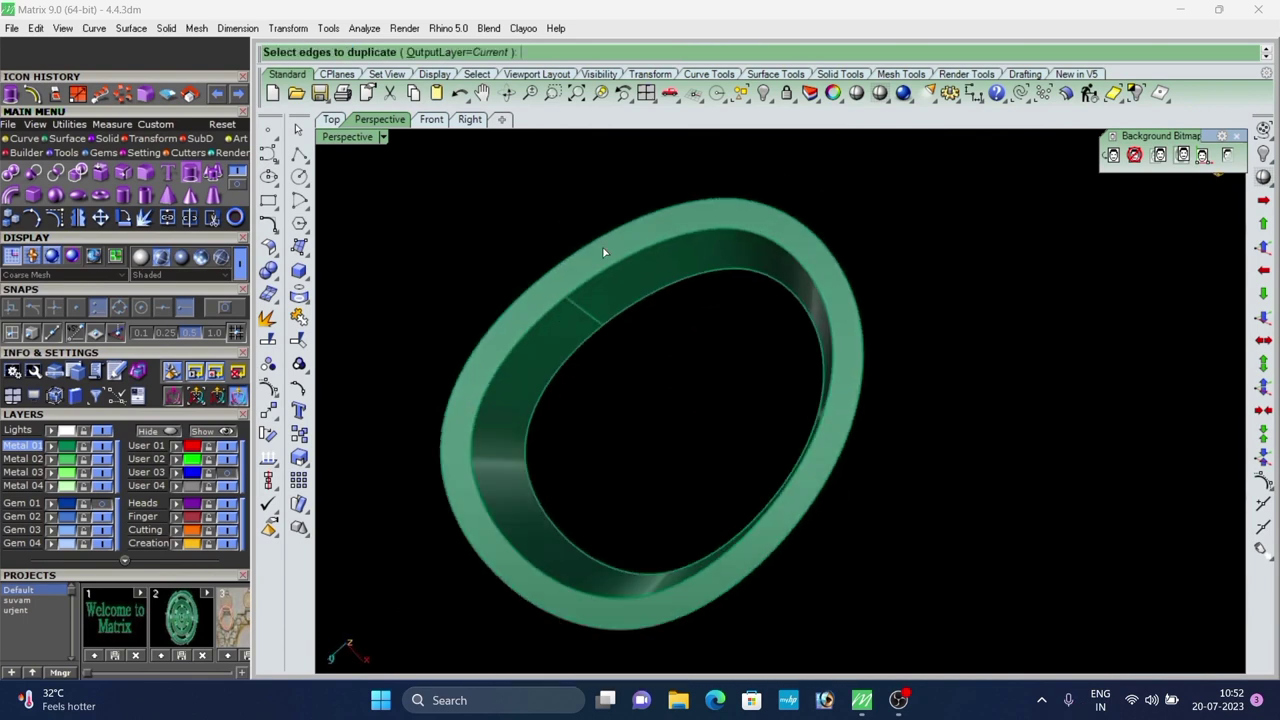
left_click(600, 238)
key("Return")
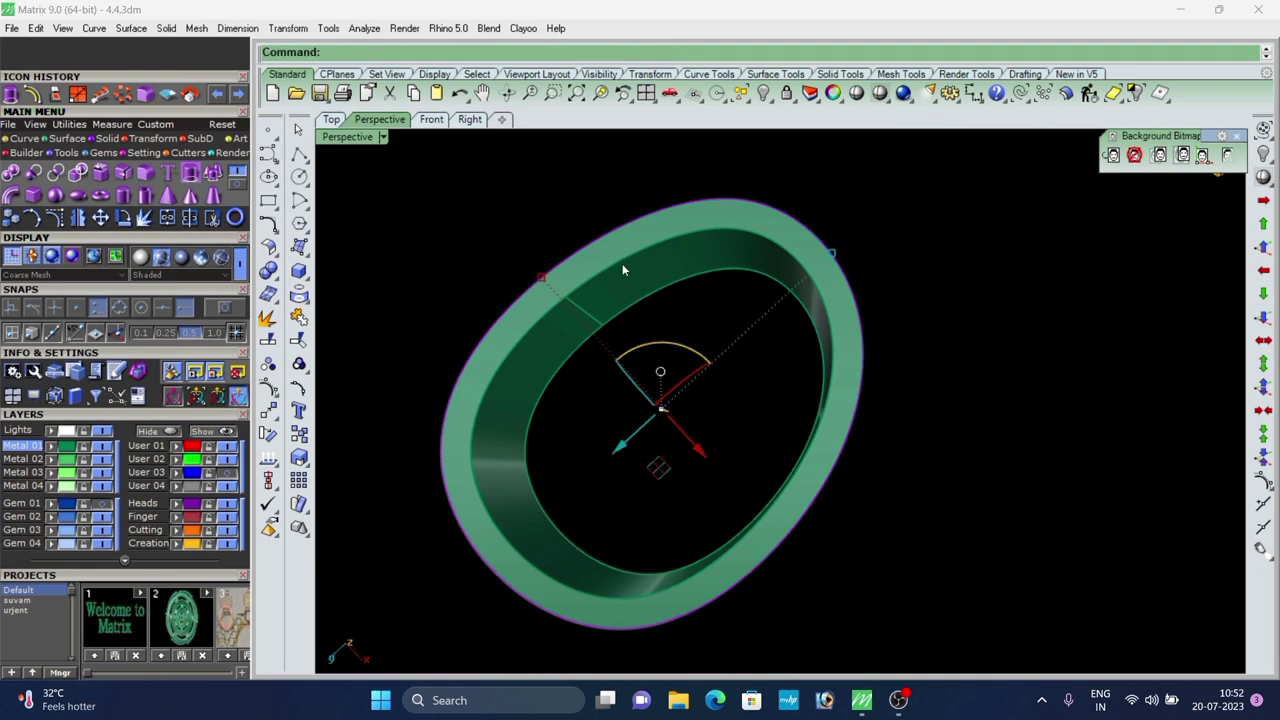
Offset the duplicated outer edge curve toward the inside of the oval ring.
type("o")
key("Return")
type(".")
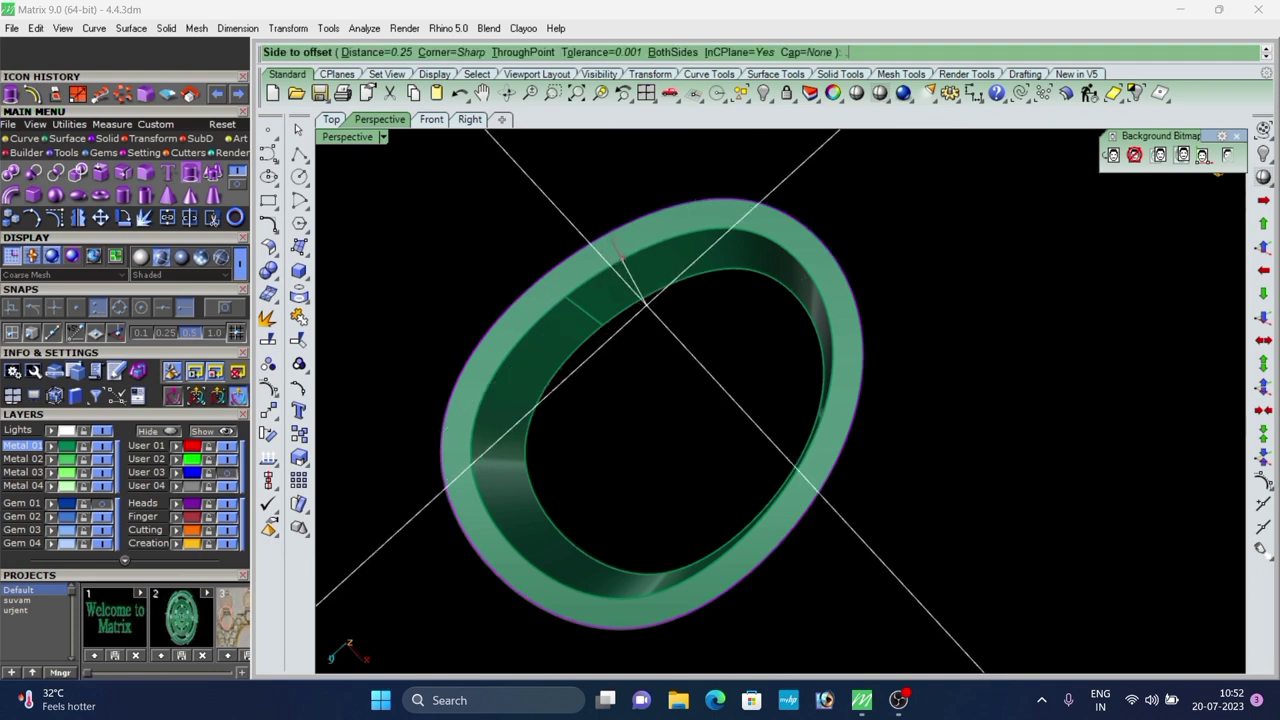
type("5")
key("Return")
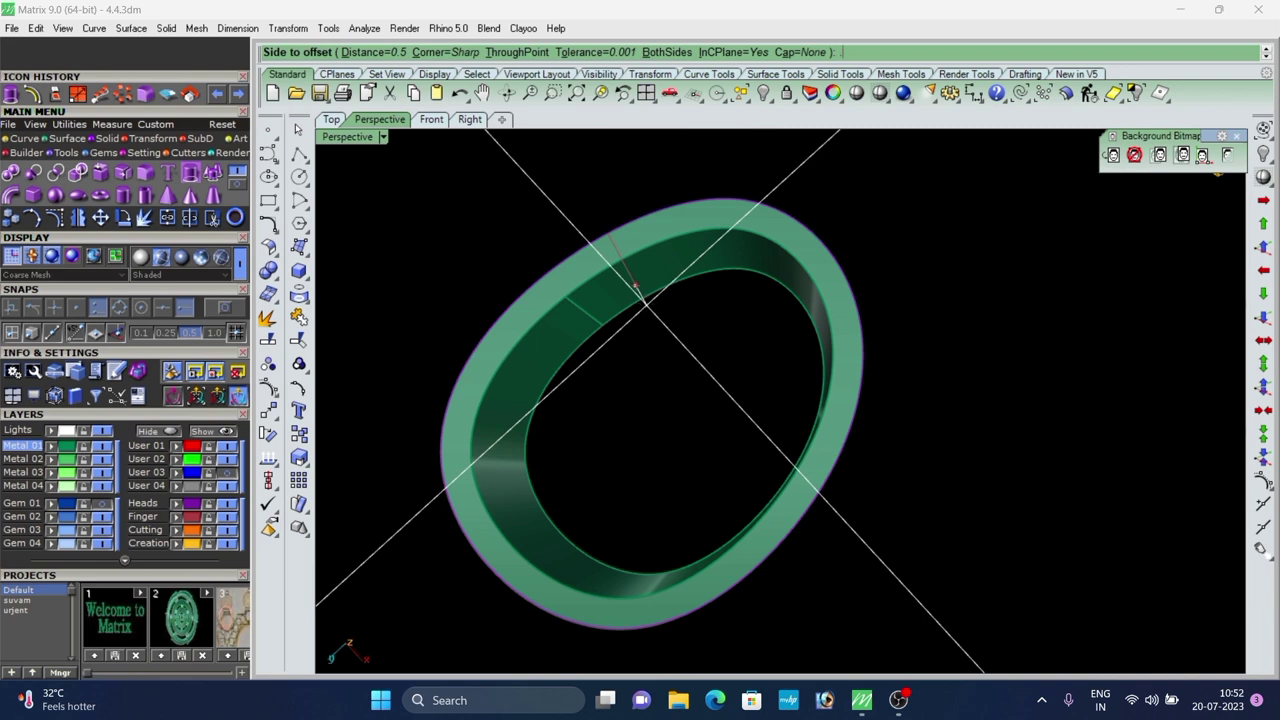
left_click(646, 302)
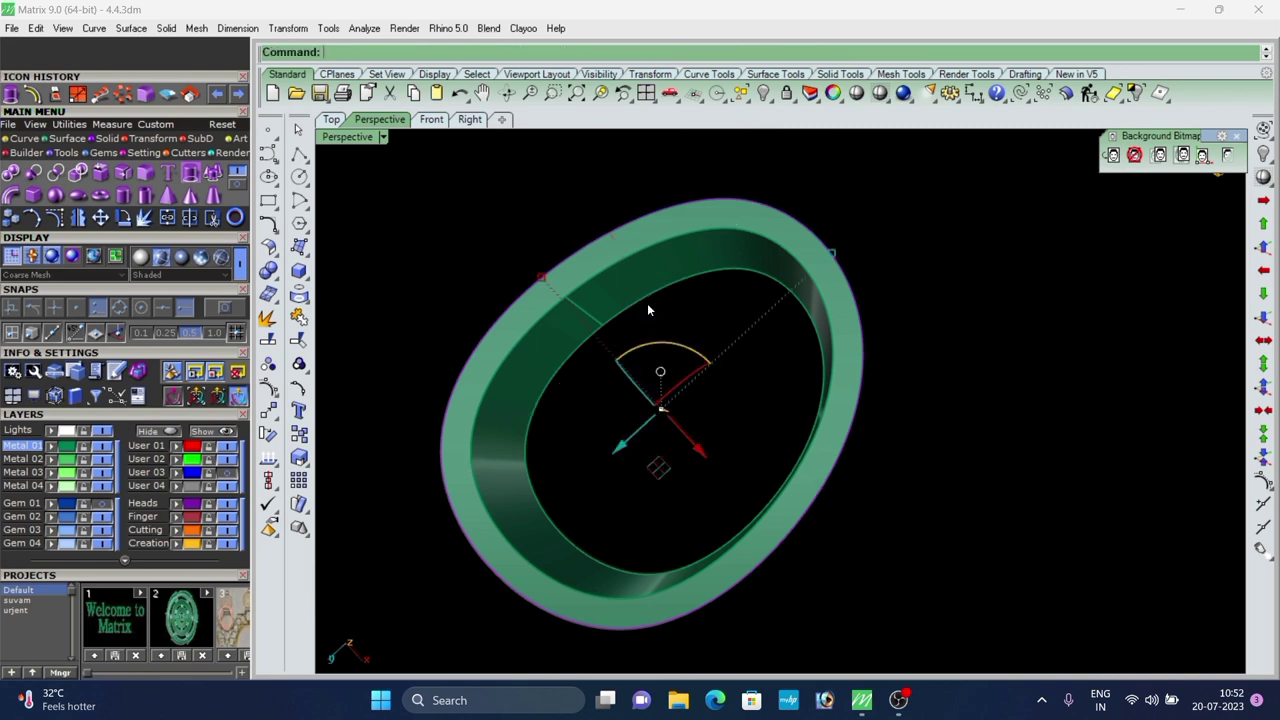
Fill the duplicated upper outline with a surface covering the oval ring, and inspect its edge.
type("Pa")
key("Return")
key("Return")
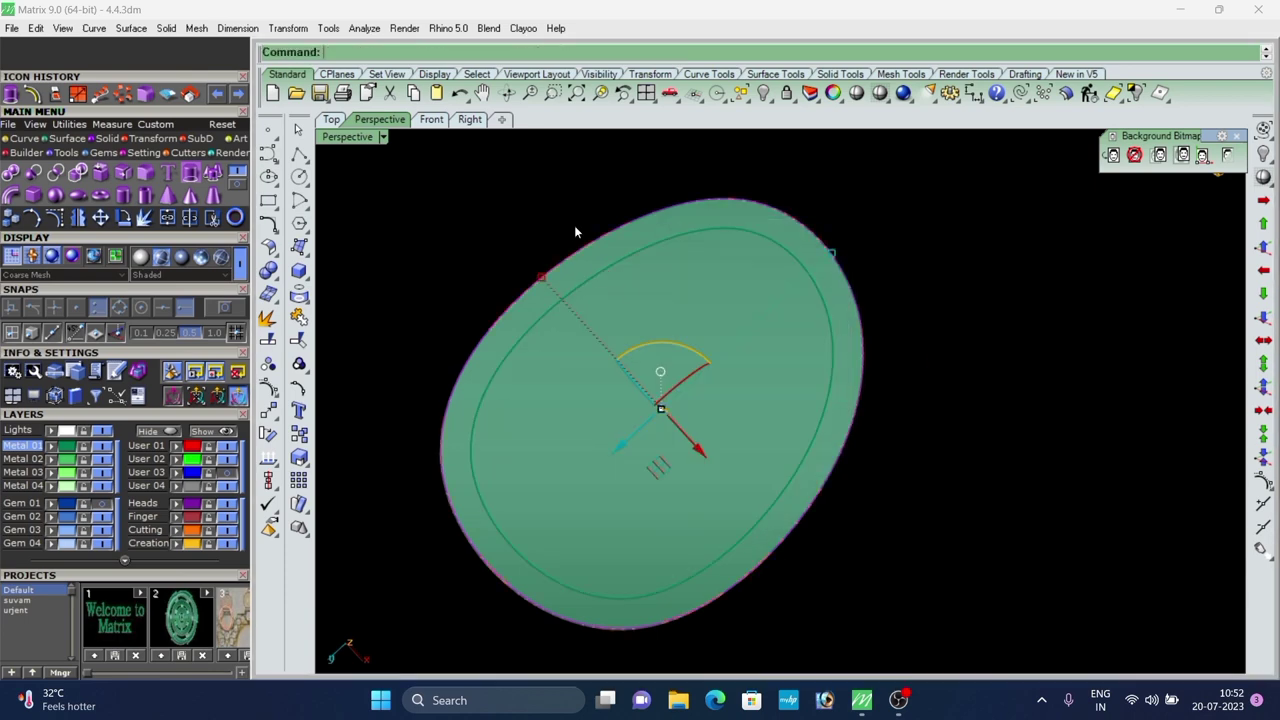
left_click(574, 225)
scroll(632, 318, "up", 3)
left_click(550, 269)
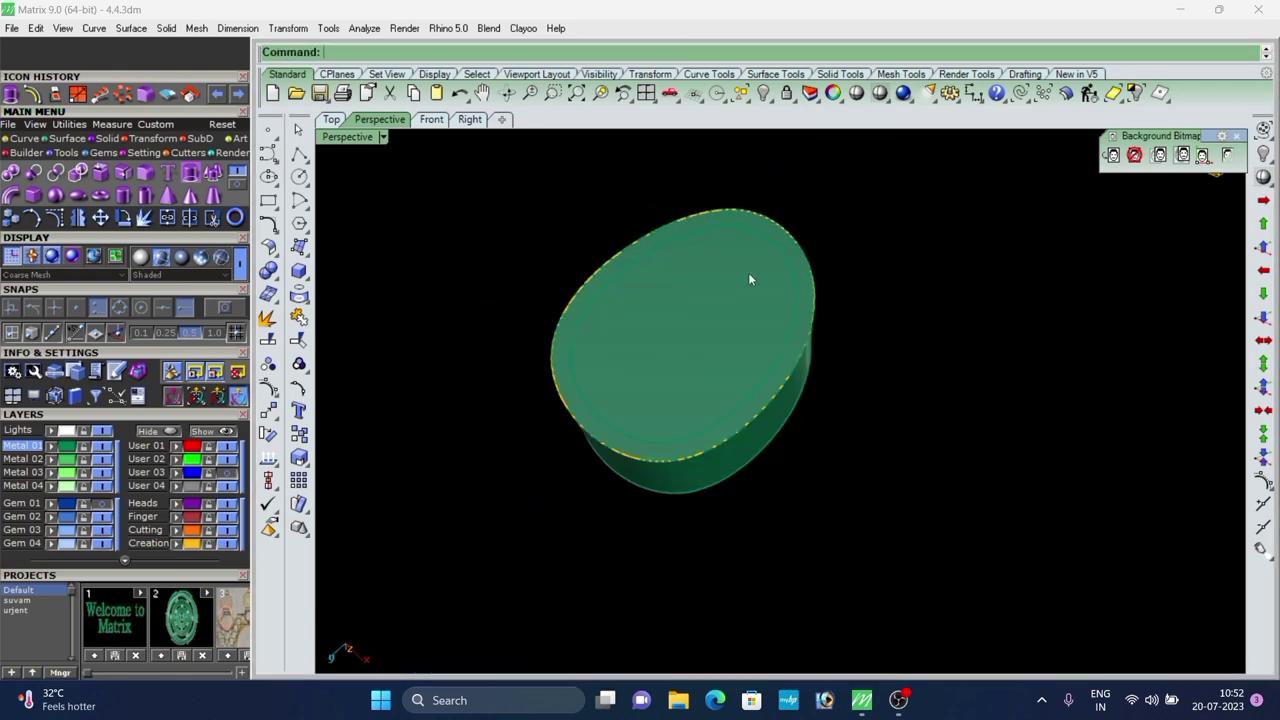
right_click_drag(749, 278, 651, 270)
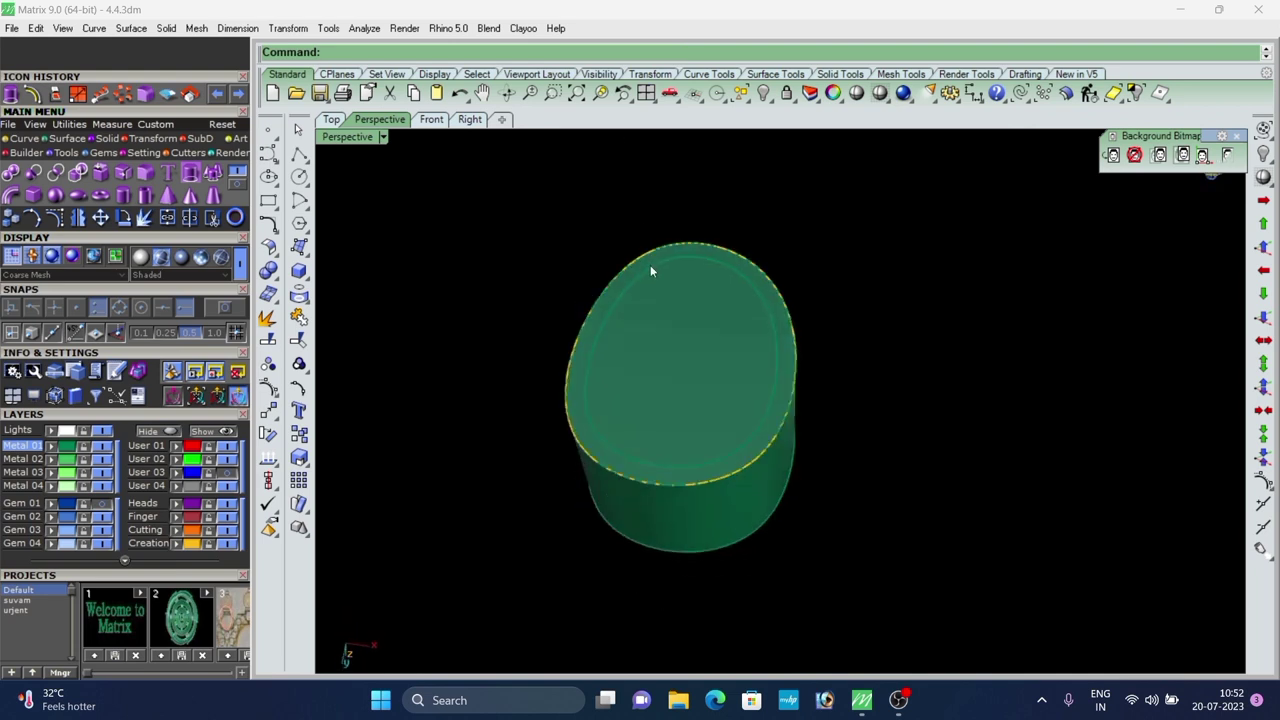
Duplicate the outer edge of the oval surface covering the ring as a curve on the User 01 layer.
scroll(652, 275, "up", 5)
scroll(654, 322, "down", 6)
right_click_drag(654, 322, 658, 398)
scroll(658, 398, "up", 5)
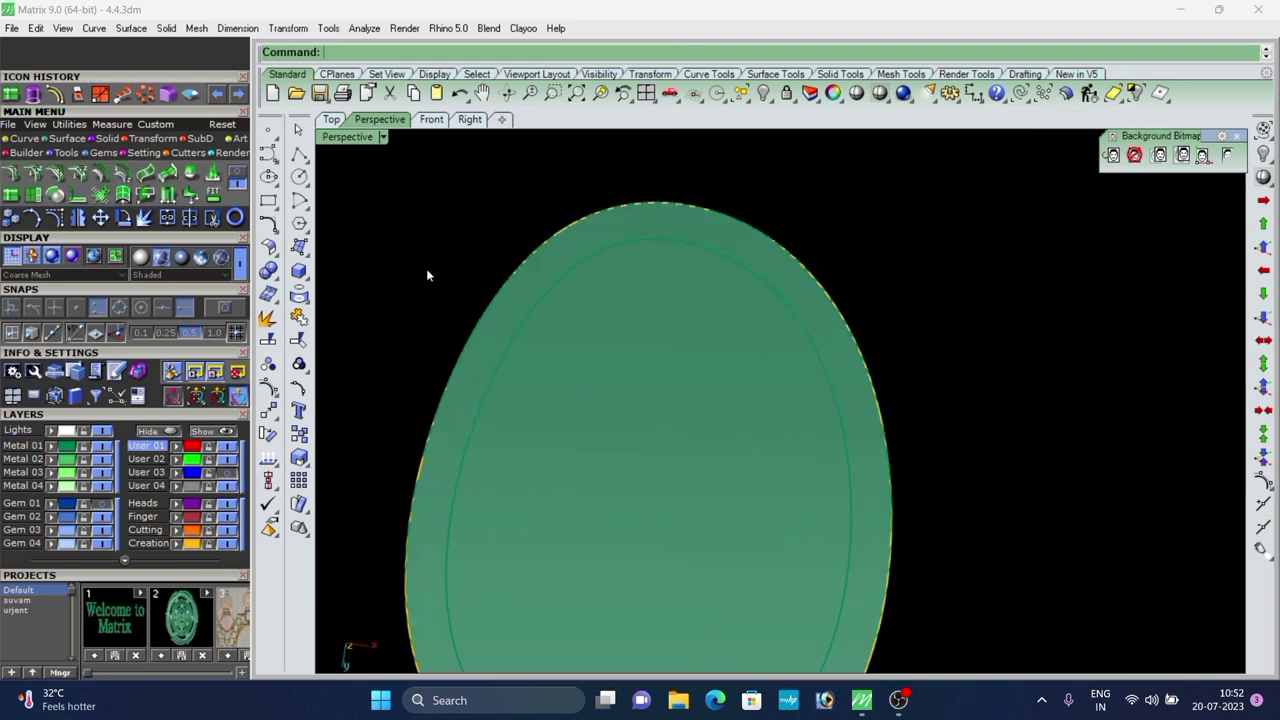
left_click(22, 139)
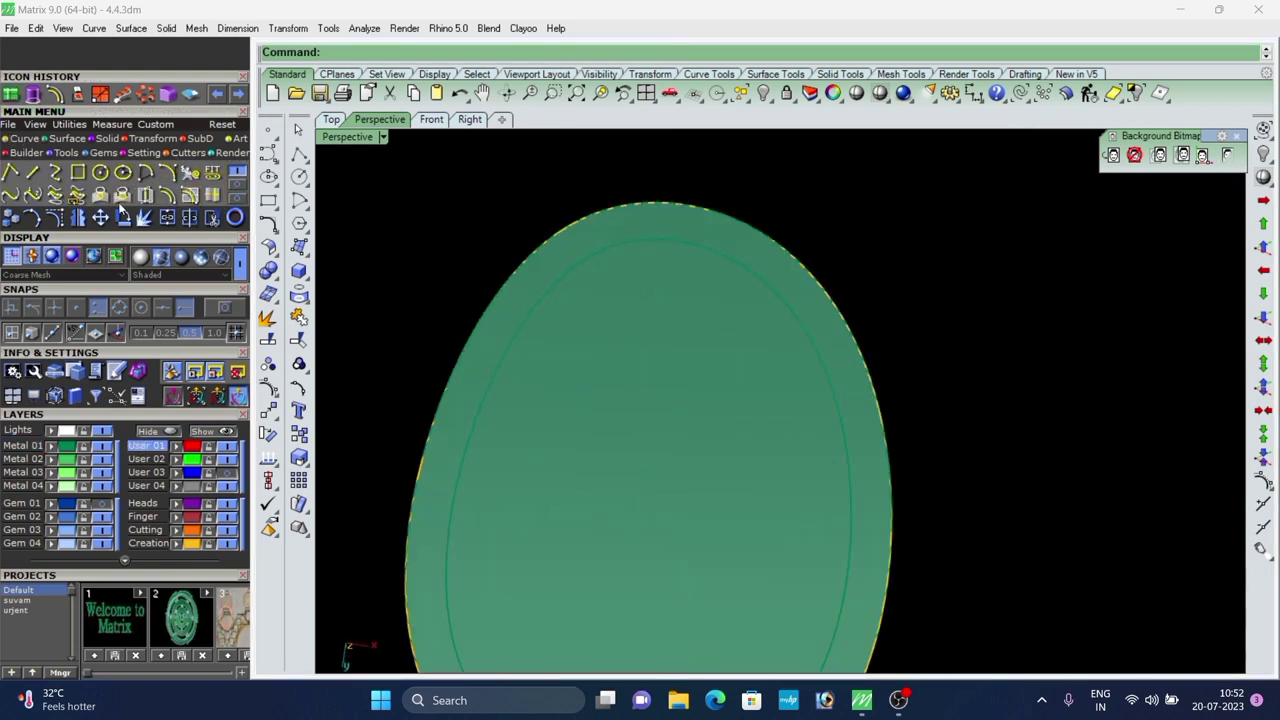
left_click(236, 187)
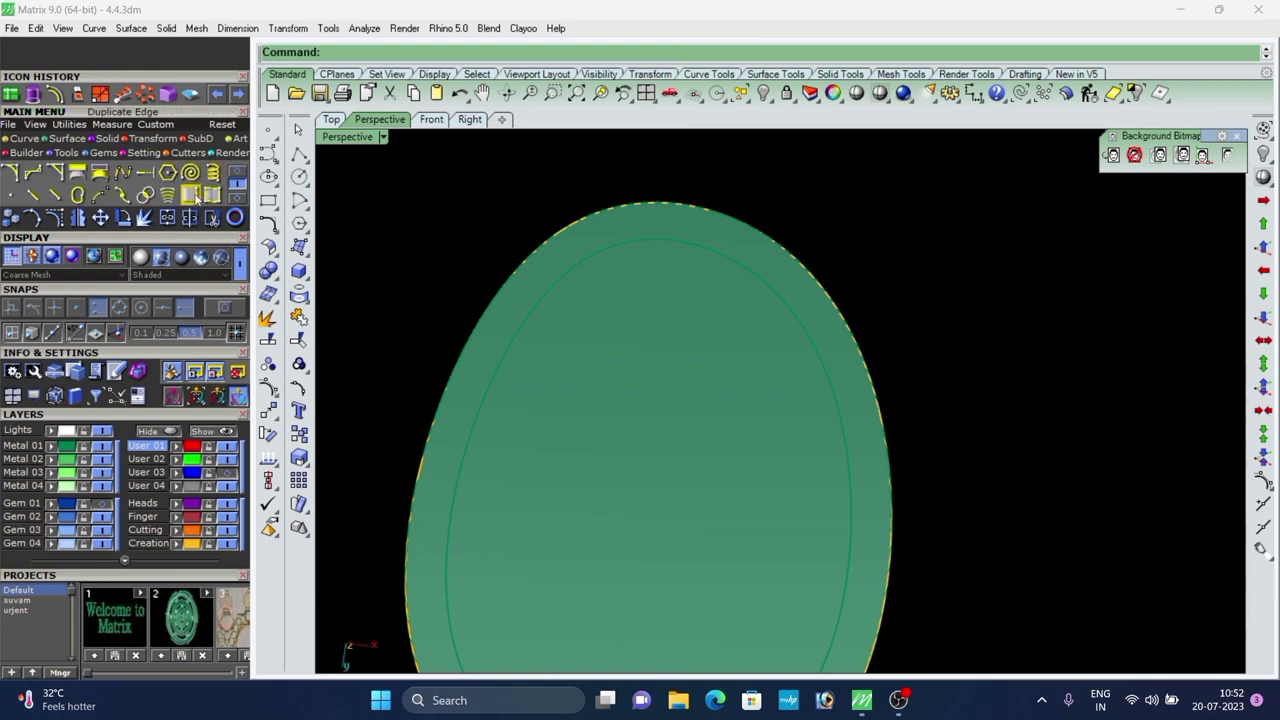
left_click(193, 196)
scroll(706, 472, "down", 6)
scroll(682, 349, "up", 4)
right_click_drag(706, 472, 724, 333)
left_click(688, 343)
left_click(726, 378)
right_click(690, 386)
scroll(687, 388, "down", 2)
scroll(686, 388, "down", 2)
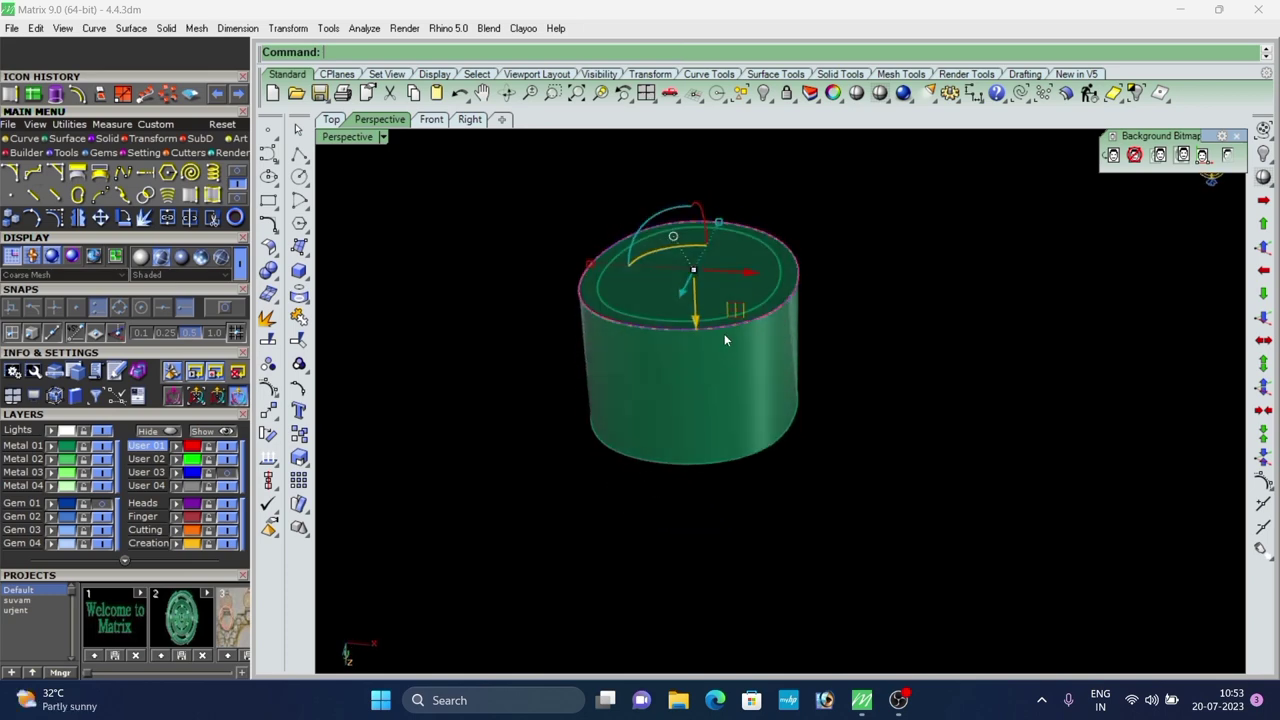
Offset the duplicated edge curve inward on the oval surface by a distance of 0.1.
scroll(724, 331, "up", 4)
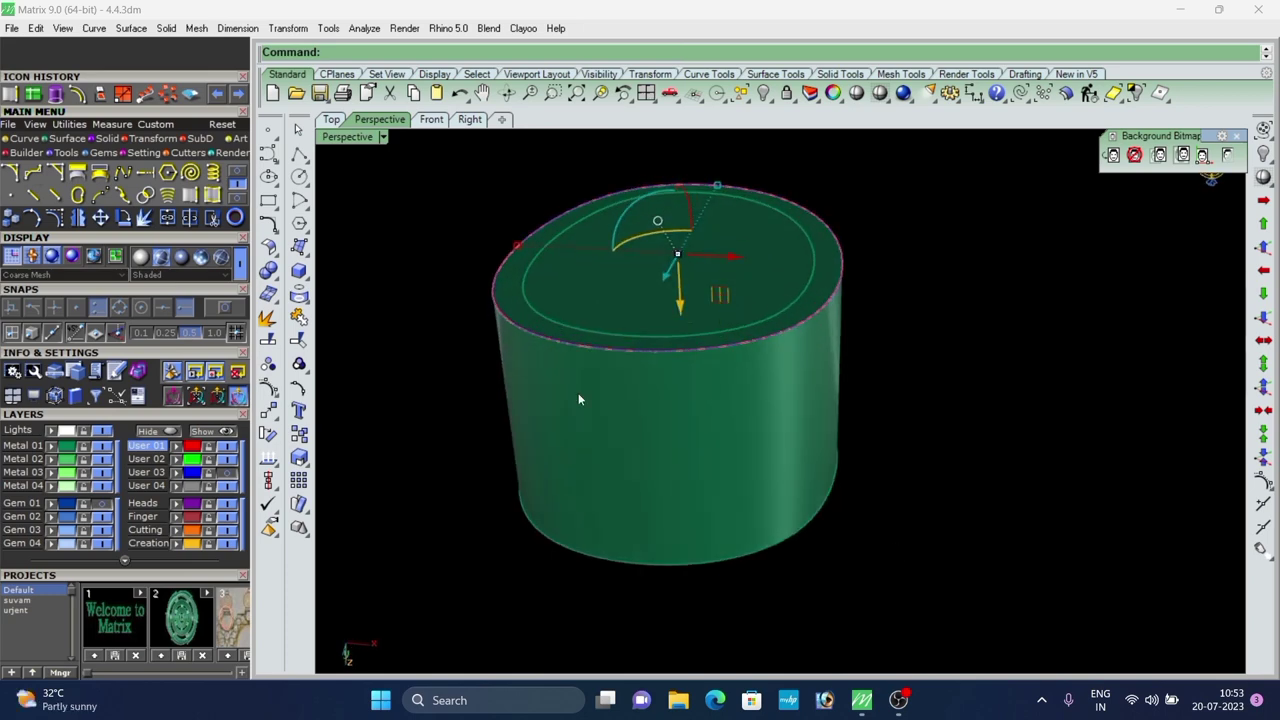
left_click(237, 172)
left_click(191, 195)
scroll(620, 256, "up", 4)
left_click(609, 282)
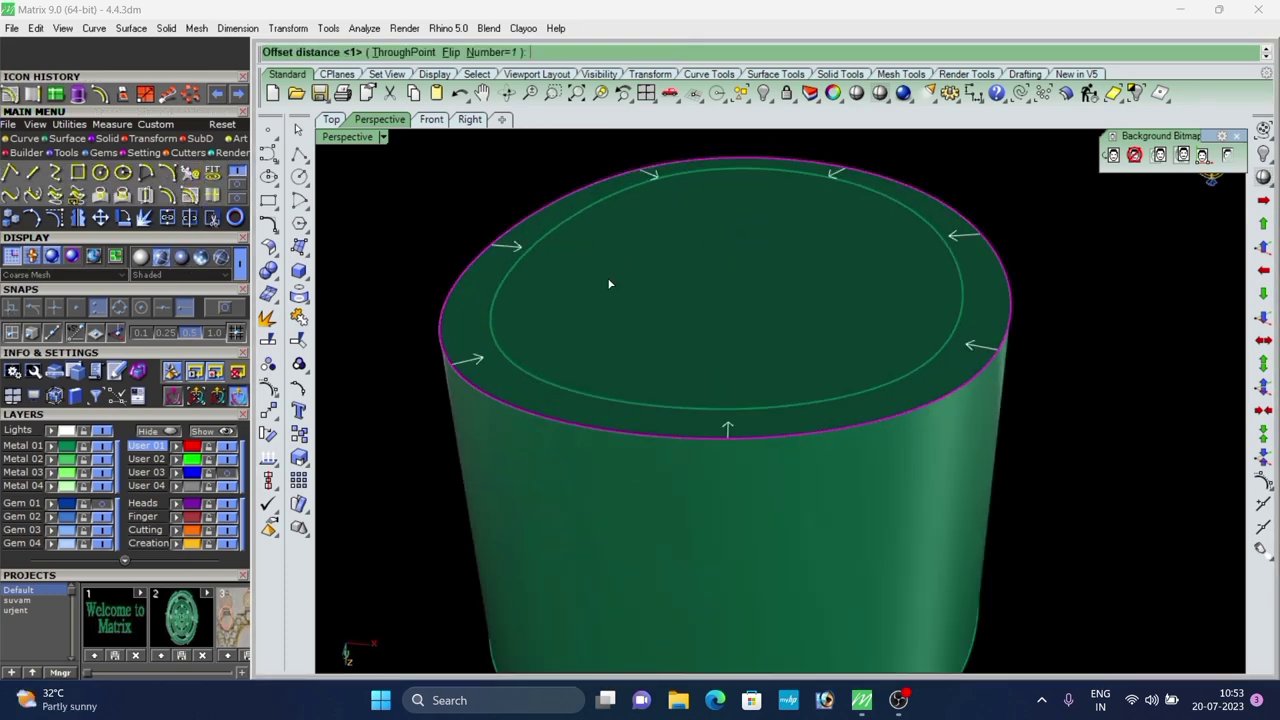
scroll(607, 284, "down", 4)
right_click_drag(606, 287, 574, 337)
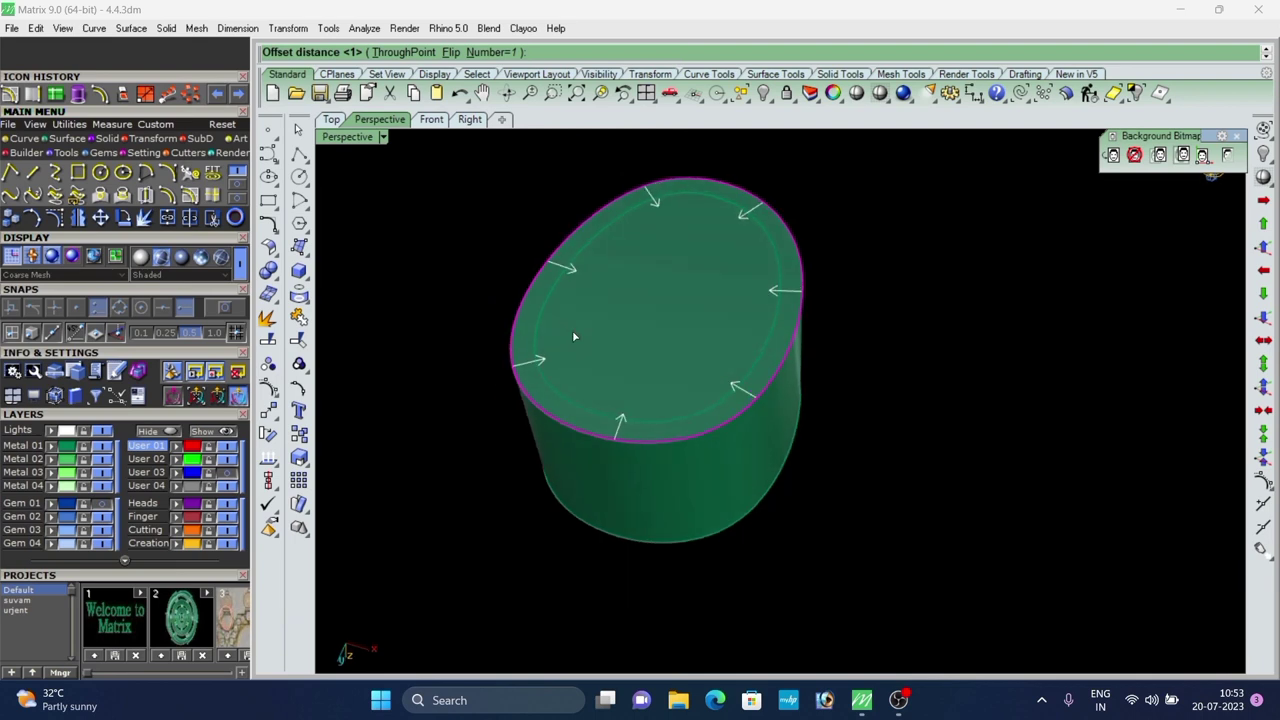
key("Return")
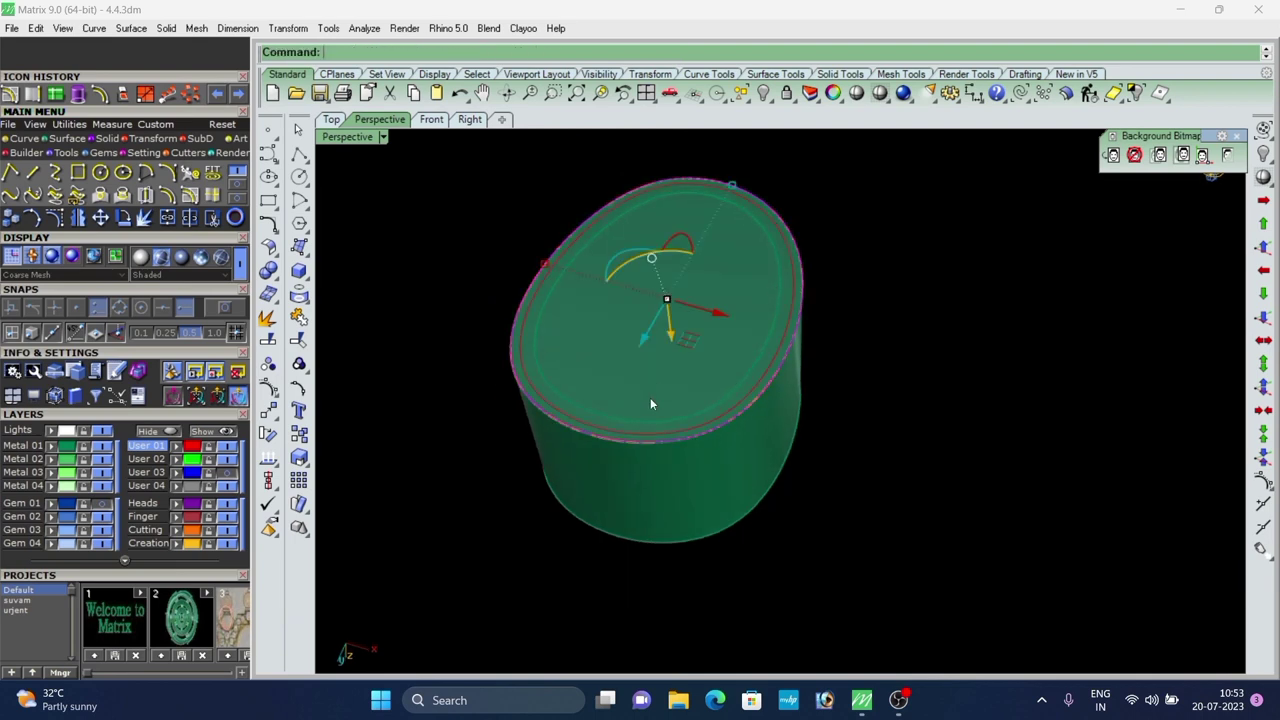
scroll(622, 402, "up", 4)
key("Escape")
Split the oval surface using the inner 0.1 offset curve as the cutting object.
left_click(502, 417)
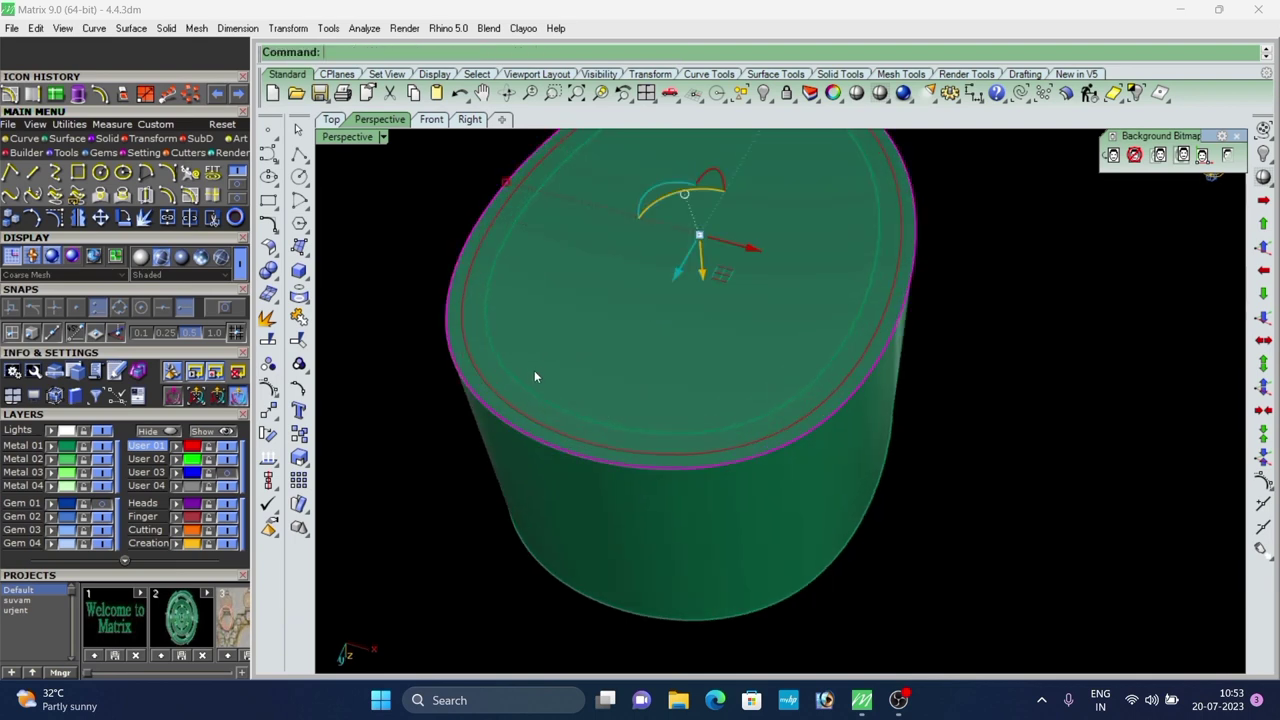
type("sp")
key("Return")
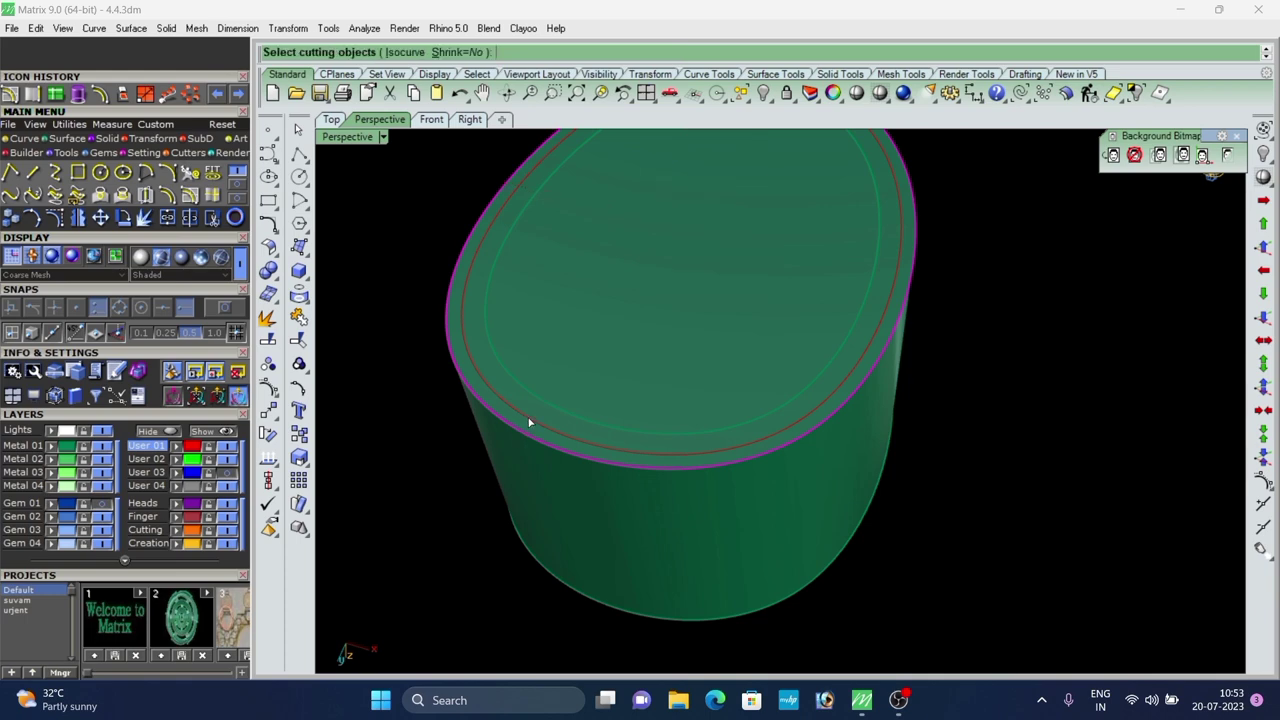
left_click(527, 419)
key("Return")
scroll(451, 347, "up", 5)
key("Escape")
scroll(457, 457, "down", 5)
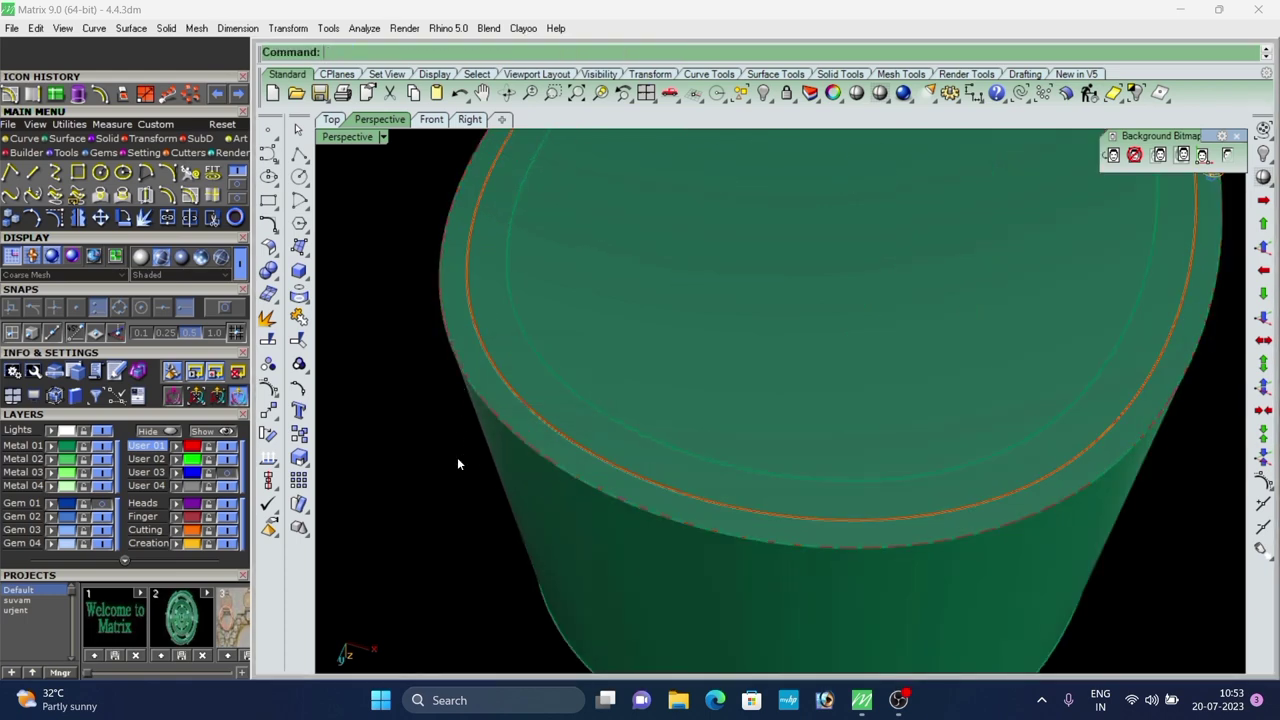
Offset the cutting curve further inward on the oval surface by a distance of 0.4.
left_click(503, 462)
left_click(551, 507)
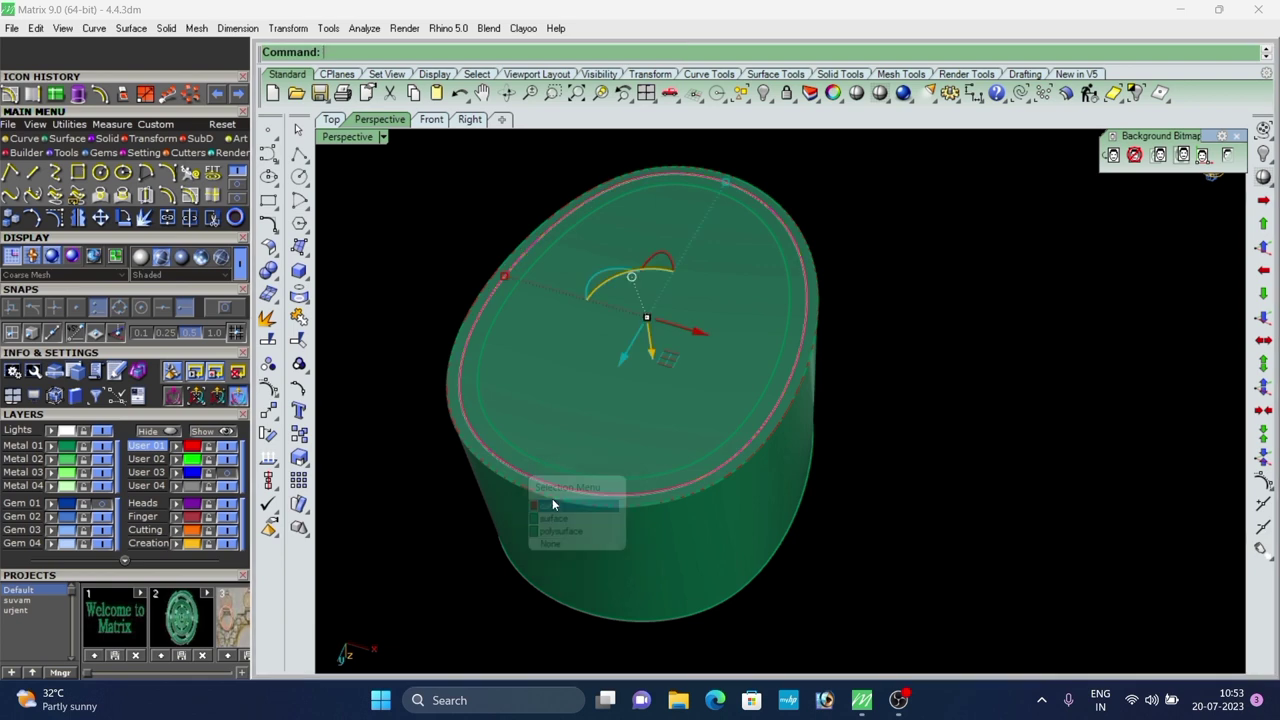
scroll(545, 508, "down", 2)
left_click(6, 92)
scroll(591, 430, "up", 4)
left_click(611, 378)
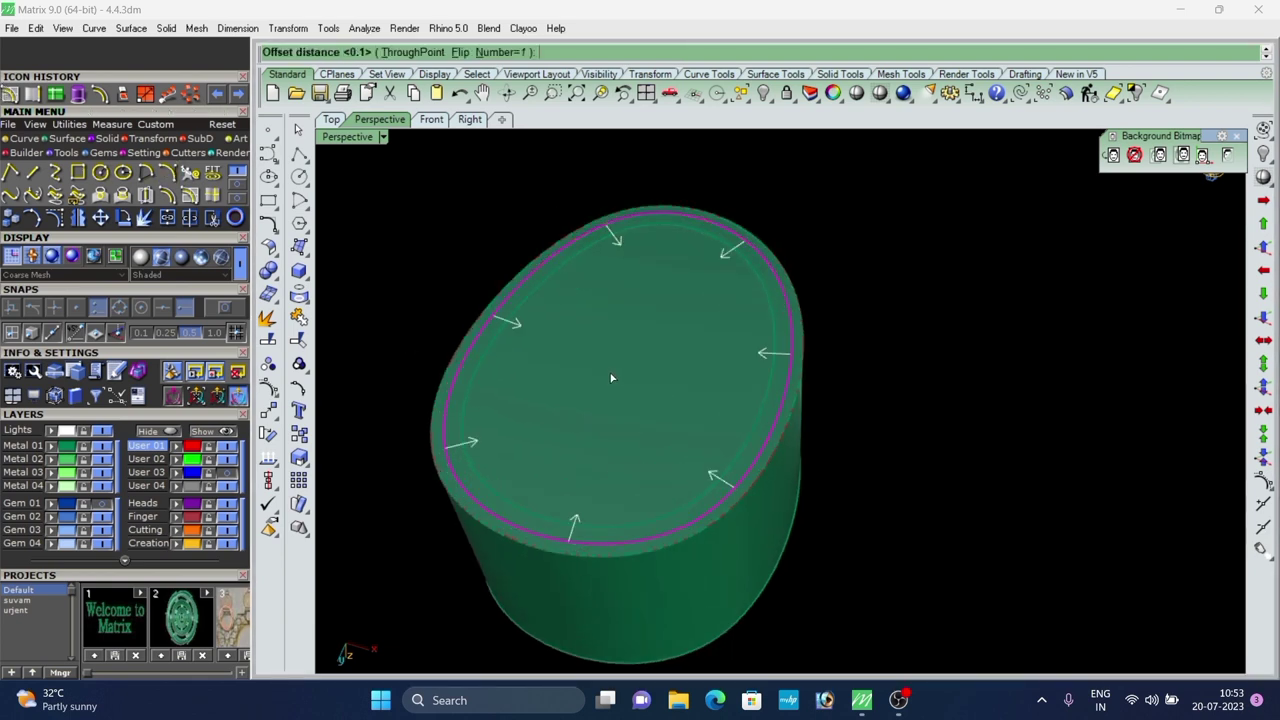
type(".4")
key("Return")
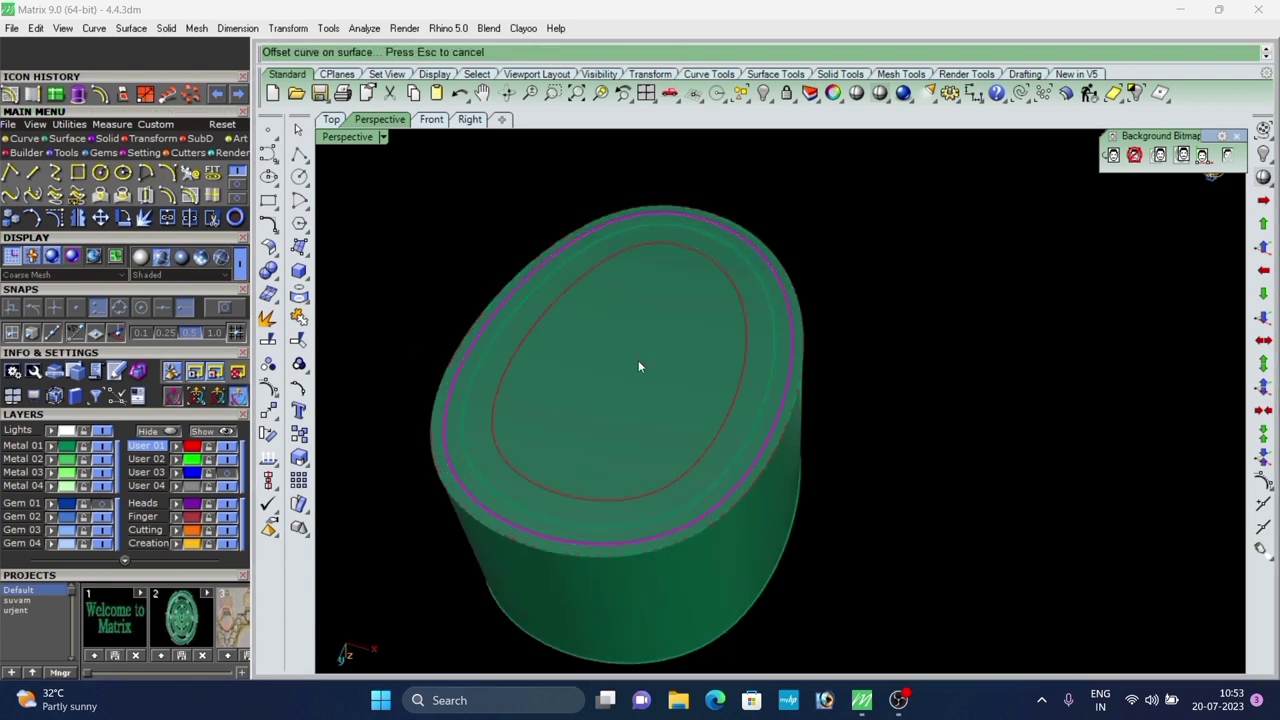
Split the oval surface along the new innermost curve and remove the central piece to open up the oval.
scroll(628, 364, "down", 2)
left_click(812, 389)
right_click_drag(812, 389, 669, 364)
scroll(674, 323, "up", 4)
key("ctrl+shift+s")
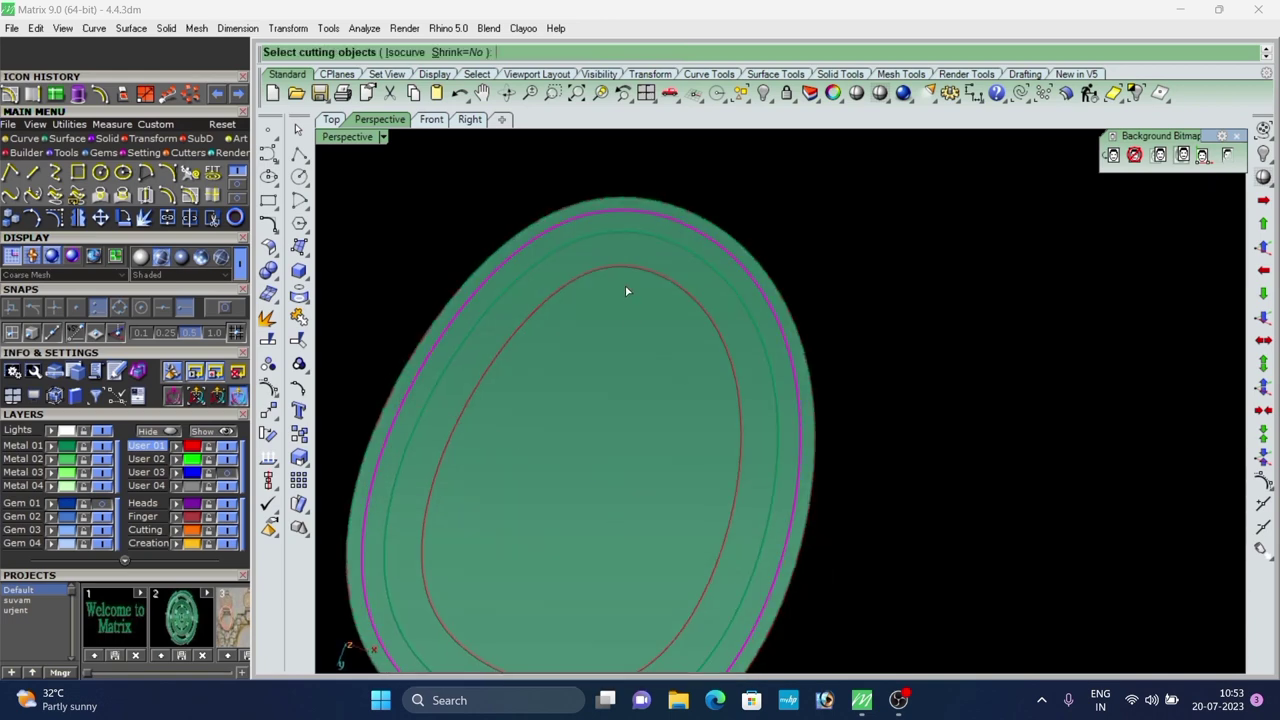
left_click(622, 267)
right_click(622, 267)
left_click(596, 353)
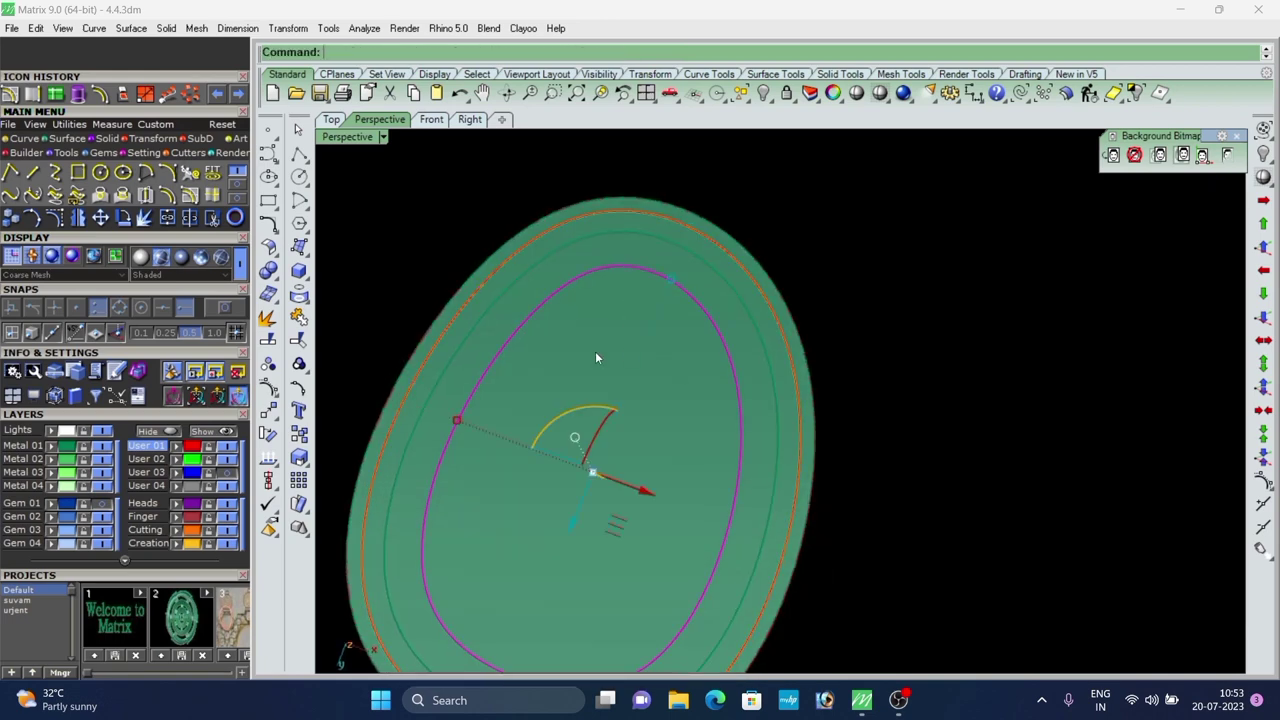
right_click(594, 354)
scroll(594, 354, "down", 3)
right_click_drag(594, 354, 623, 511)
left_click(1014, 98)
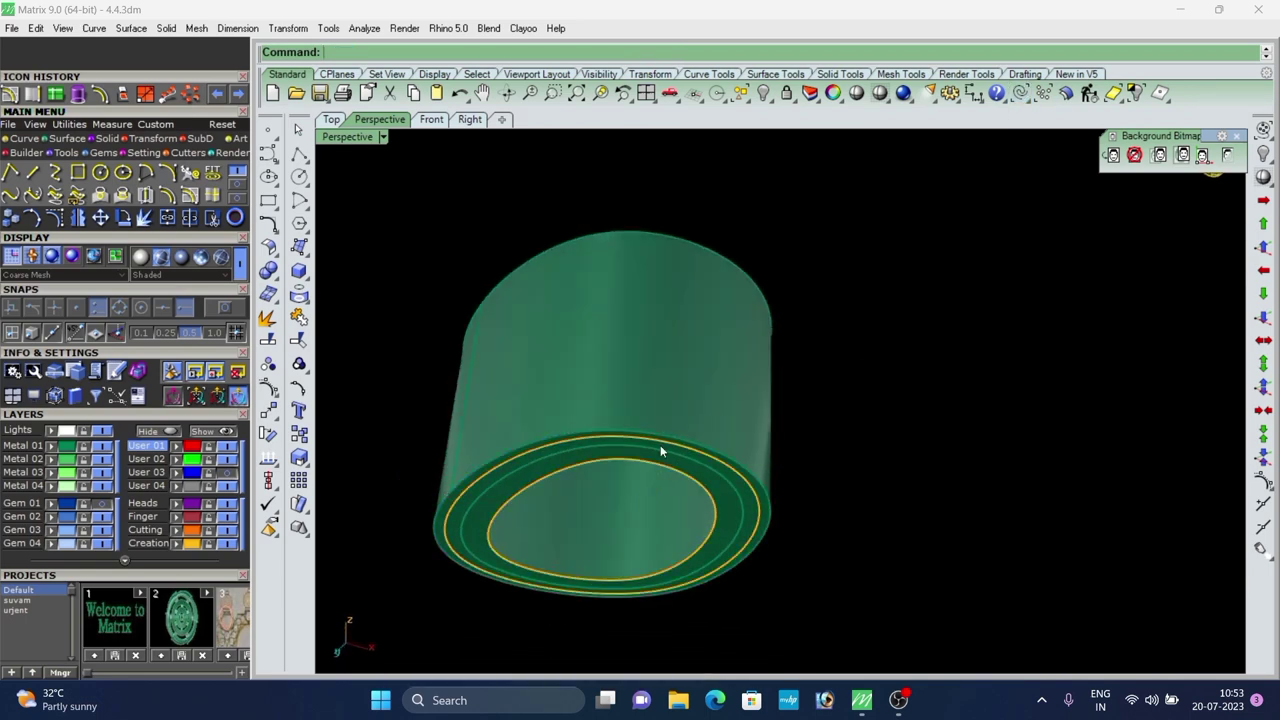
Thicken the remaining oval strip surface into a solid ledge inside the ring with Offset Surface, distance 0.25 and Solid=Yes.
scroll(660, 470, "down", 5)
right_click_drag(660, 470, 705, 364)
scroll(622, 402, "up", 5)
scroll(639, 380, "down", 2)
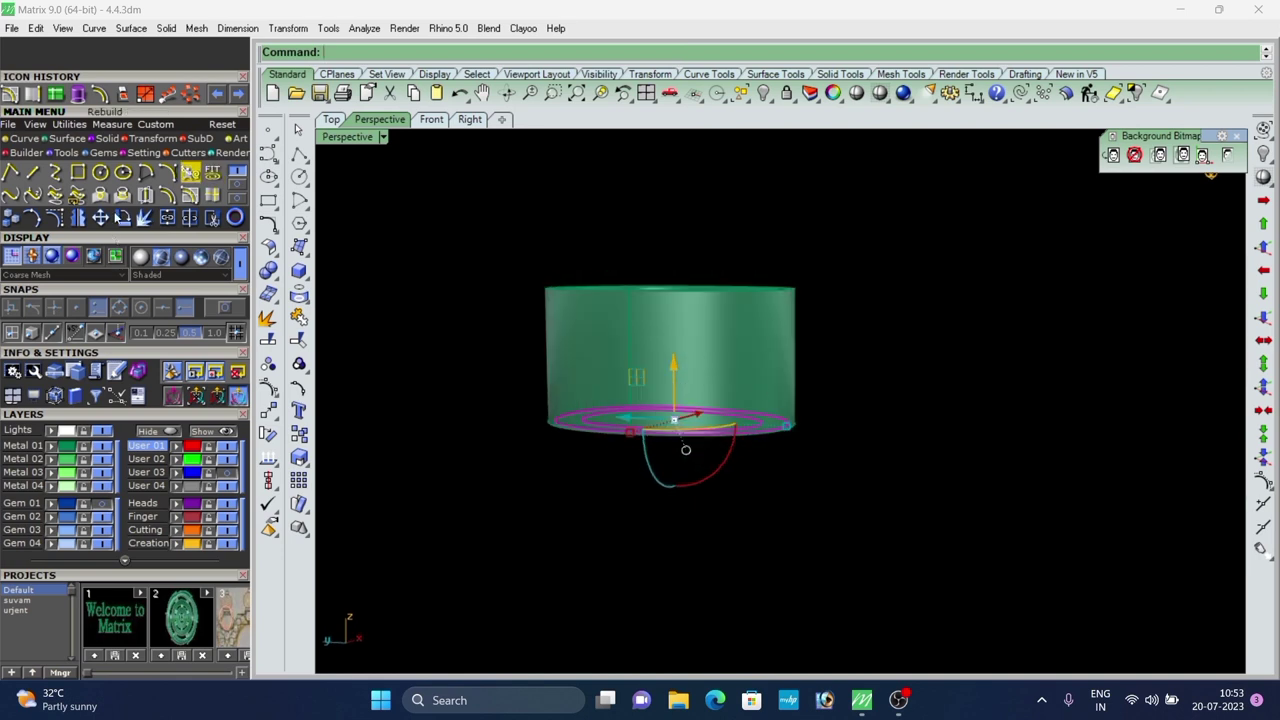
left_click(74, 139)
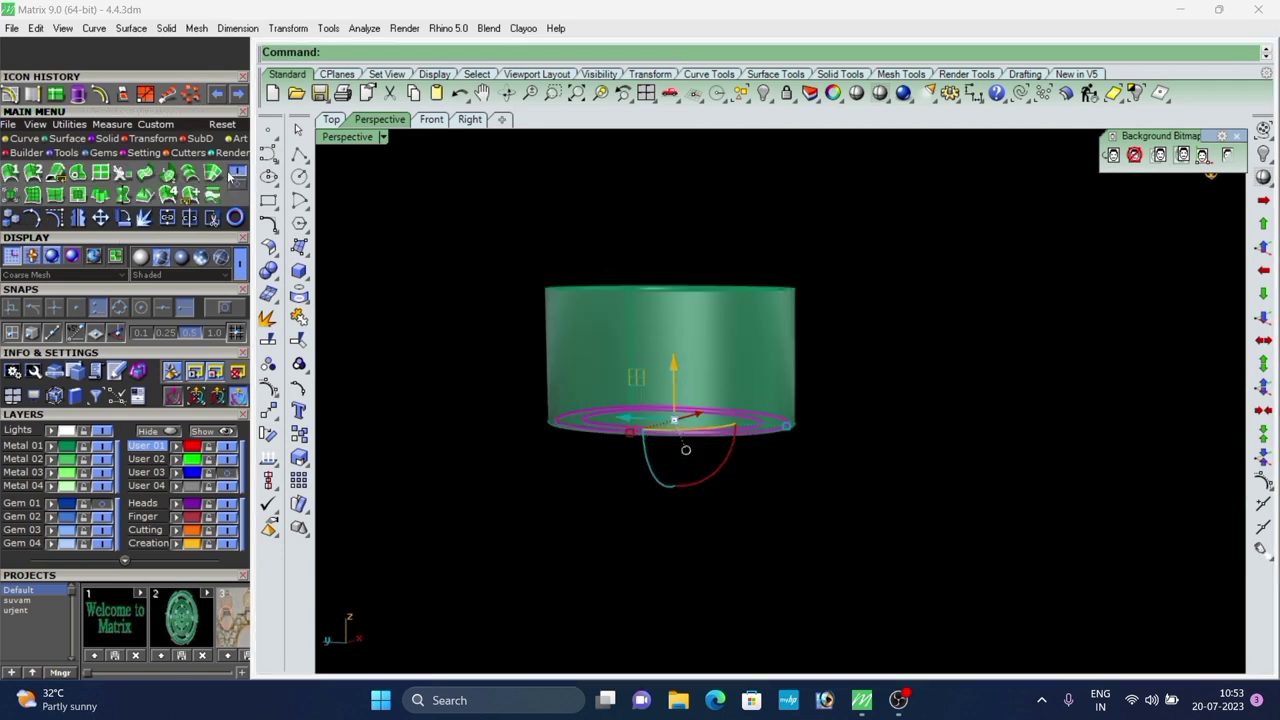
left_click(94, 175)
scroll(797, 362, "up", 4)
right_click_drag(808, 415, 890, 480)
scroll(955, 376, "down", 4)
right_click_drag(957, 374, 940, 428)
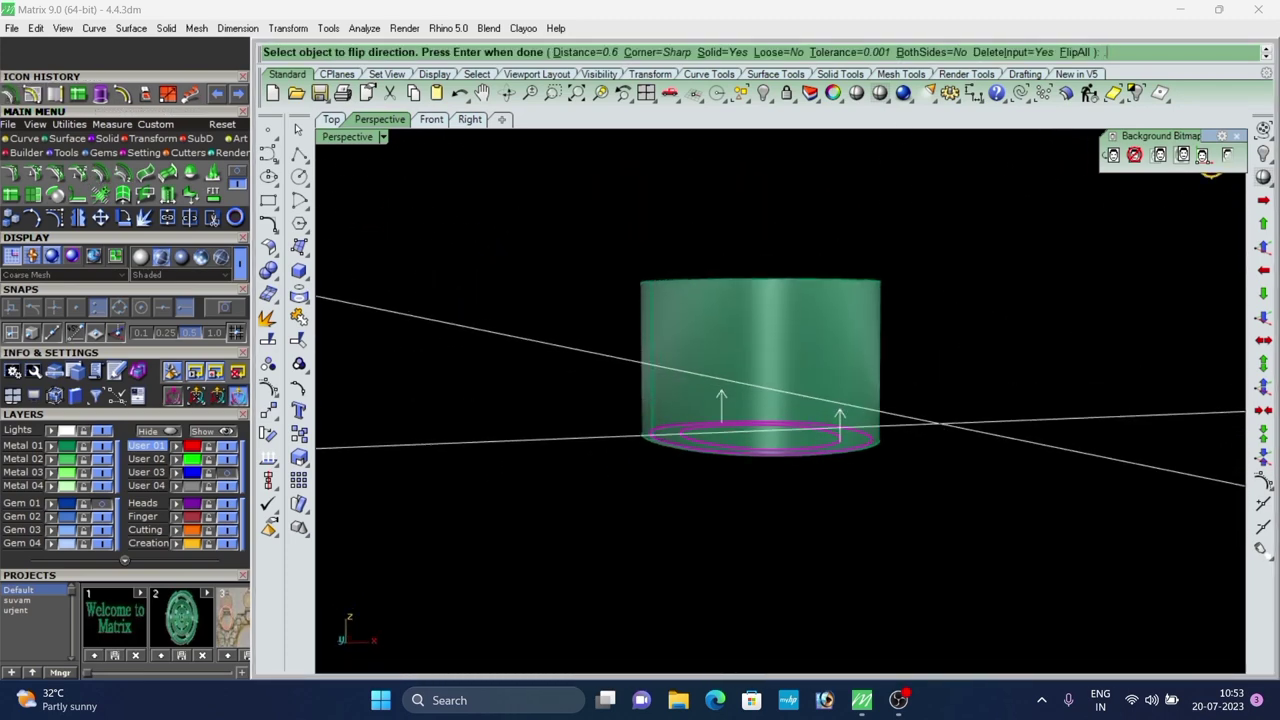
key("Return")
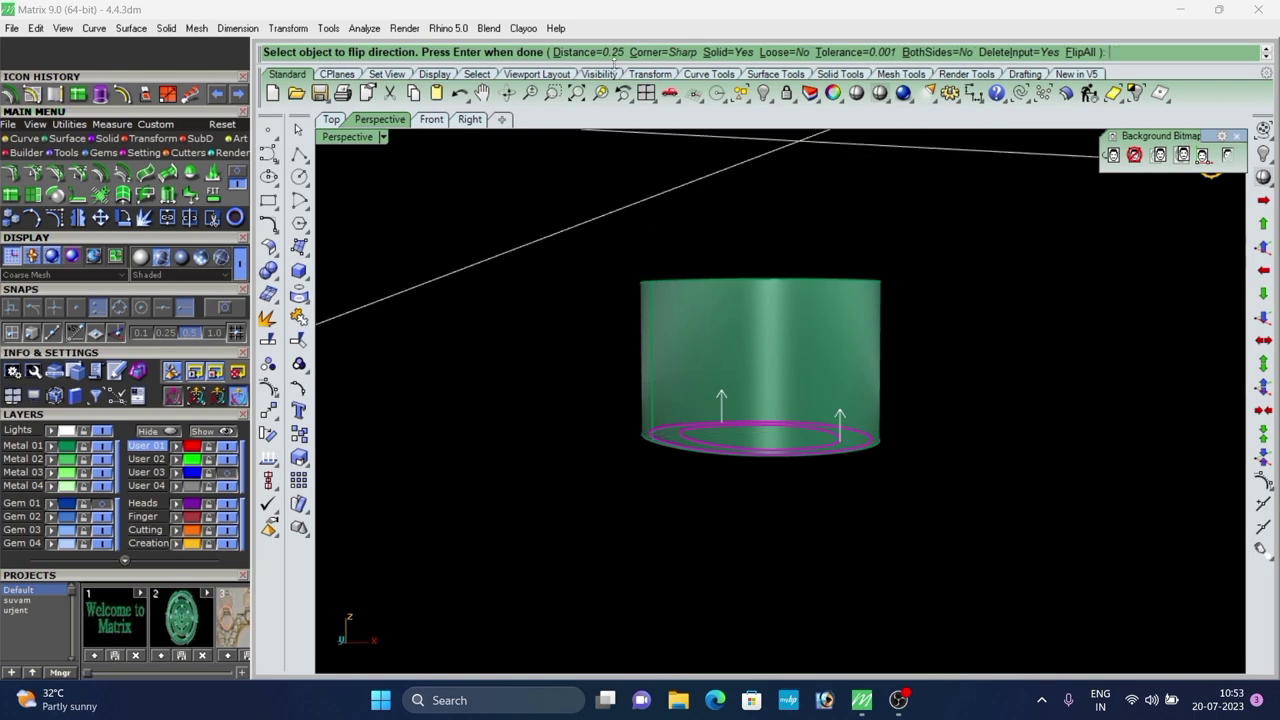
right_click(954, 252)
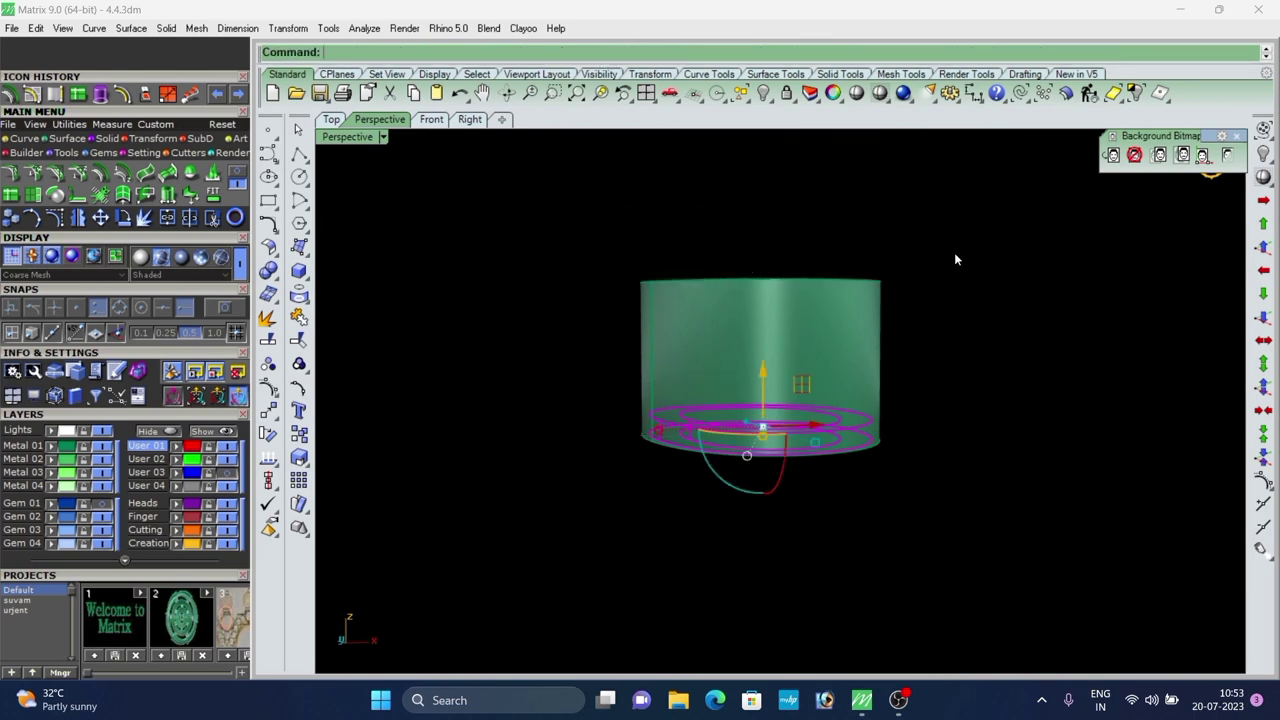
Group the oval ring with its solid inner ledge, and inspect the part from several angles.
left_click(954, 252)
right_click_drag(950, 262, 762, 475)
scroll(709, 509, "down", 2)
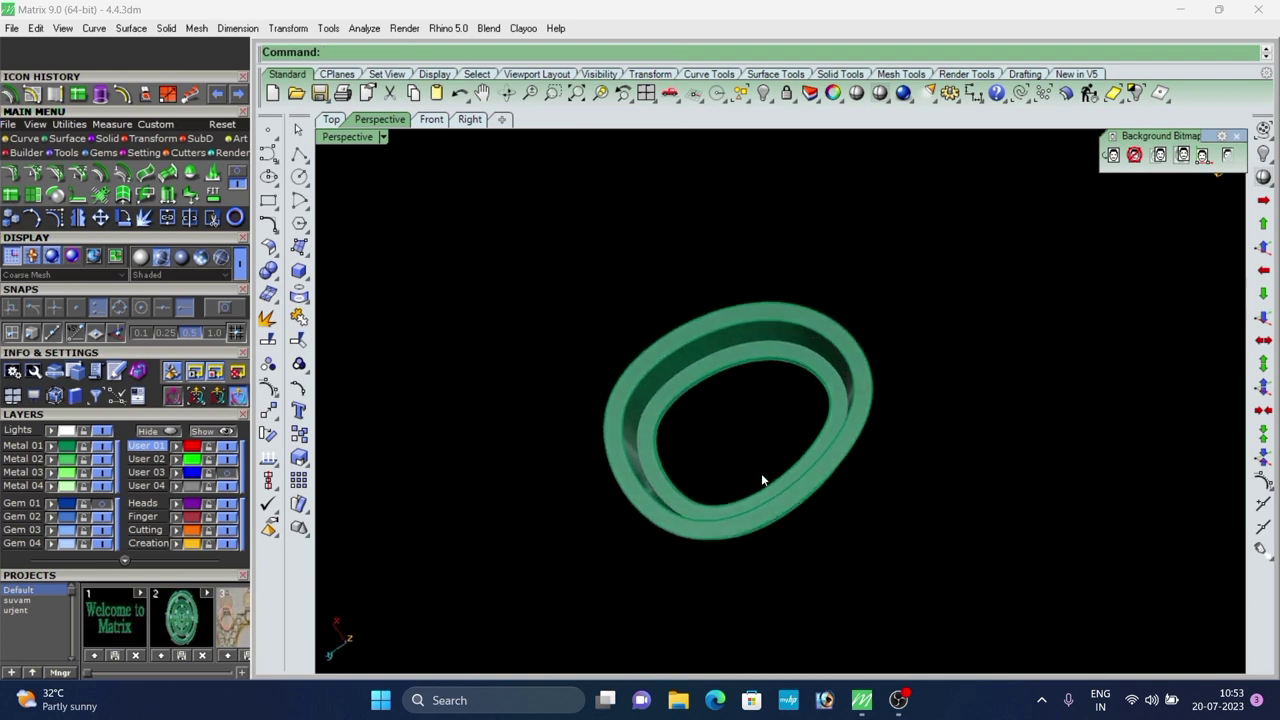
scroll(778, 445, "down", 6)
left_click_drag(909, 321, 566, 563)
type("g")
key("Return")
left_click(580, 543)
scroll(743, 410, "up", 6)
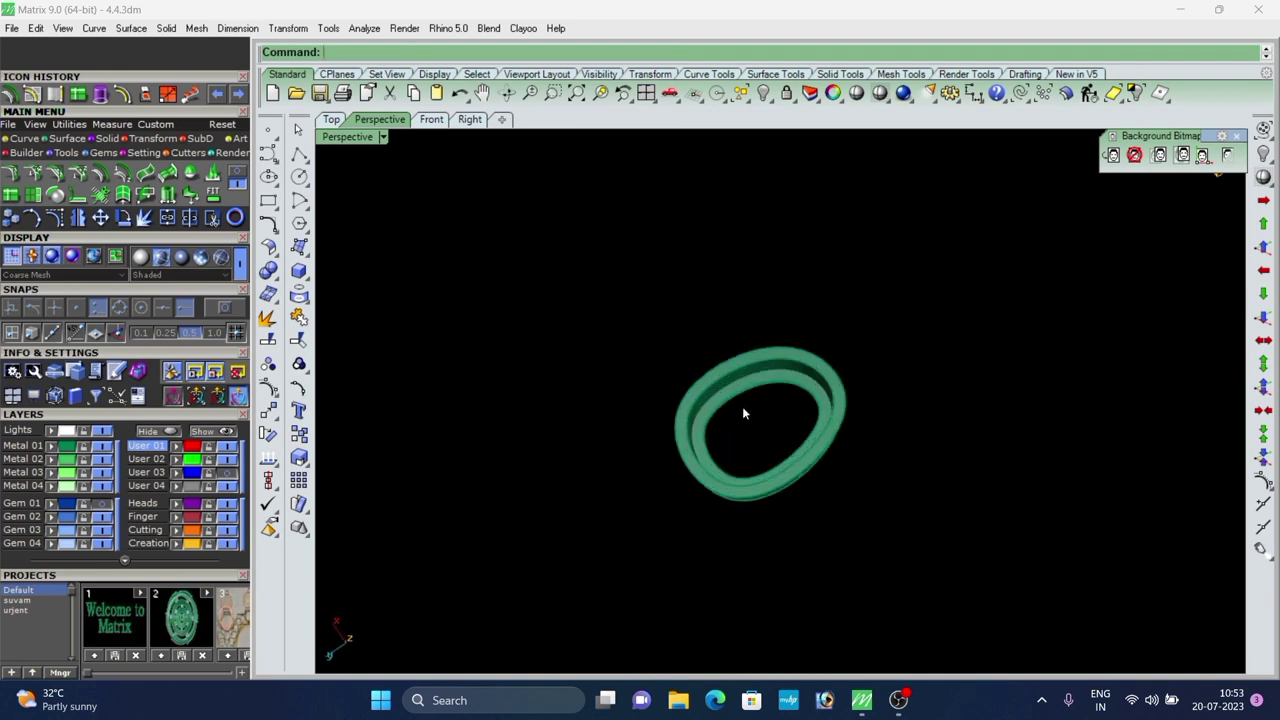
right_click_drag(743, 410, 768, 430)
scroll(770, 410, "down", 6)
right_click_drag(806, 341, 807, 376)
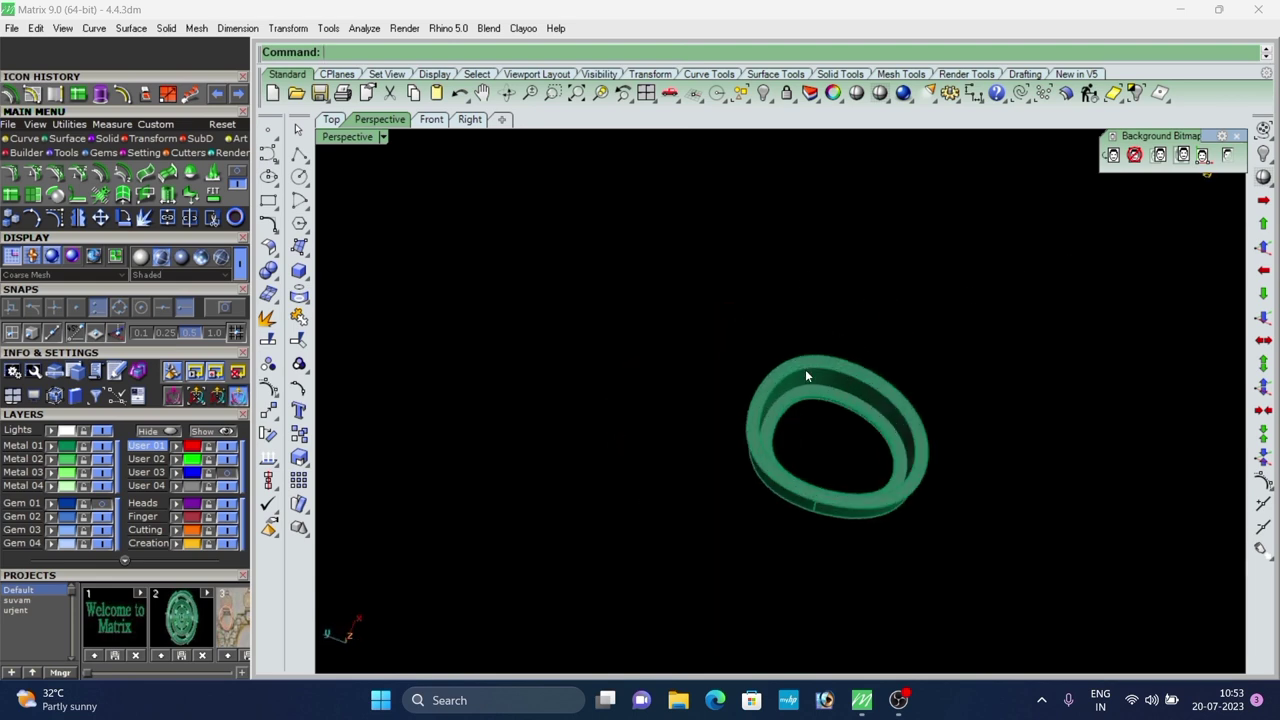
Bring up the whole pendant in the Top view and remove the red flower motif with its gems above it.
left_click(324, 120)
scroll(764, 364, "down", 6)
scroll(680, 364, "up", 9)
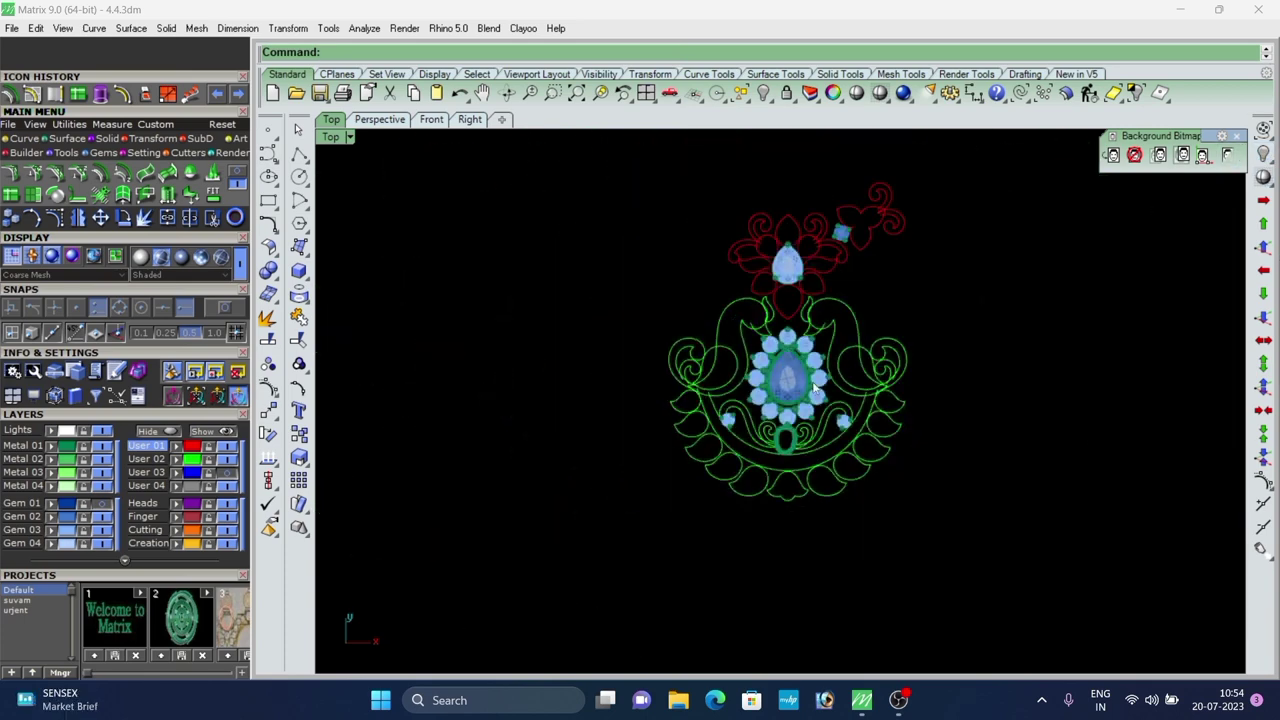
left_click_drag(859, 258, 697, 326)
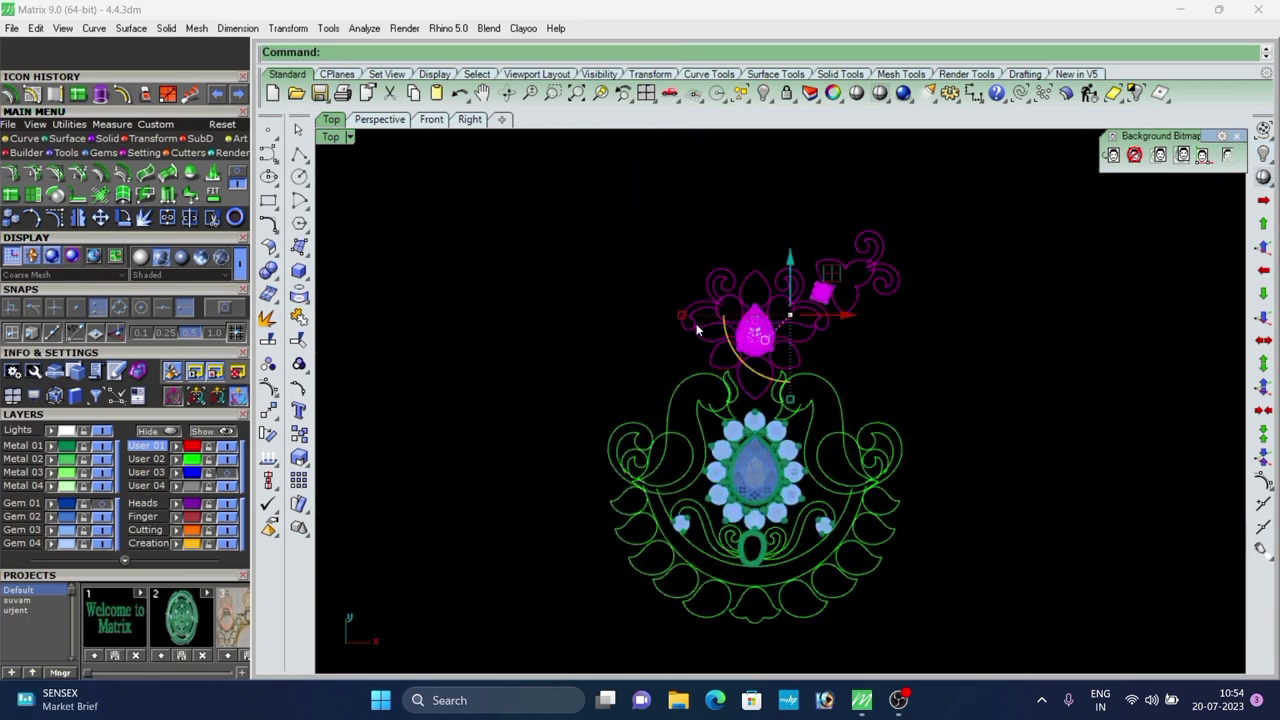
key("Delete")
scroll(684, 305, "up", 3)
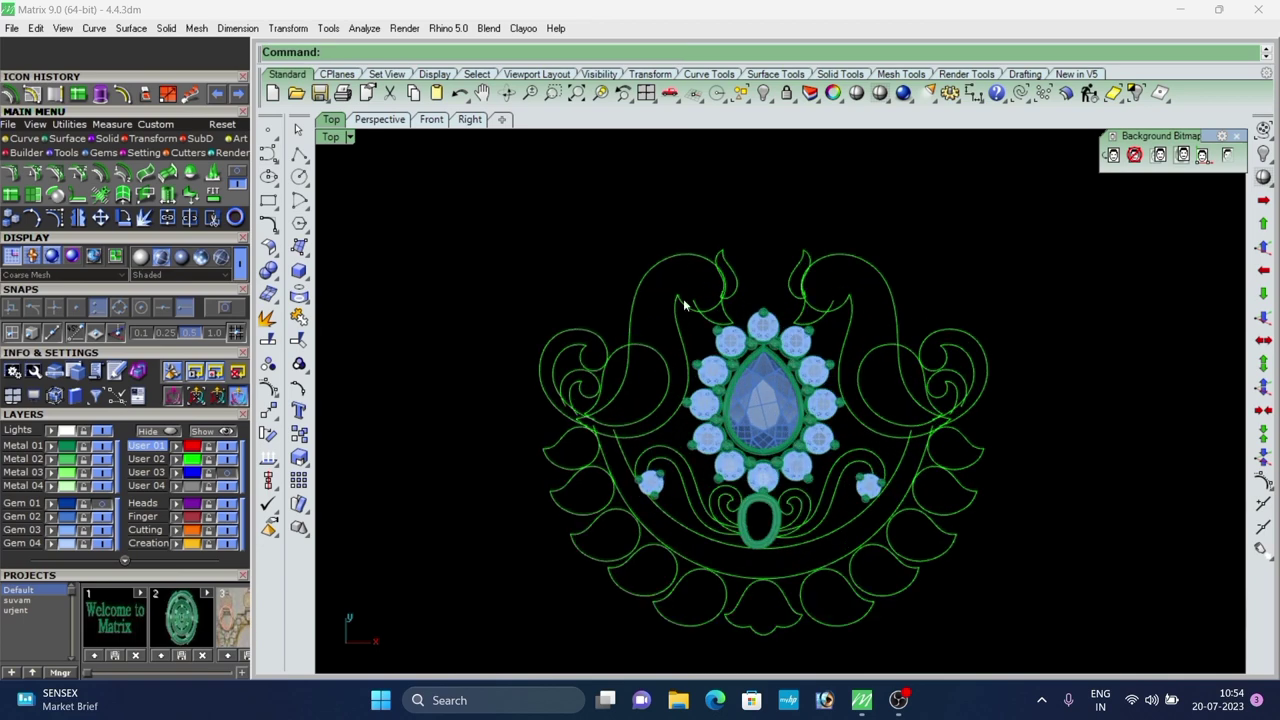
Isolate the right-hand peacock's head-and-neck outline from the rest of the pendant in the Top view.
left_click(848, 304)
right_click_drag(868, 318, 794, 328)
left_click(812, 333, "shift")
right_click_drag(836, 370, 854, 374)
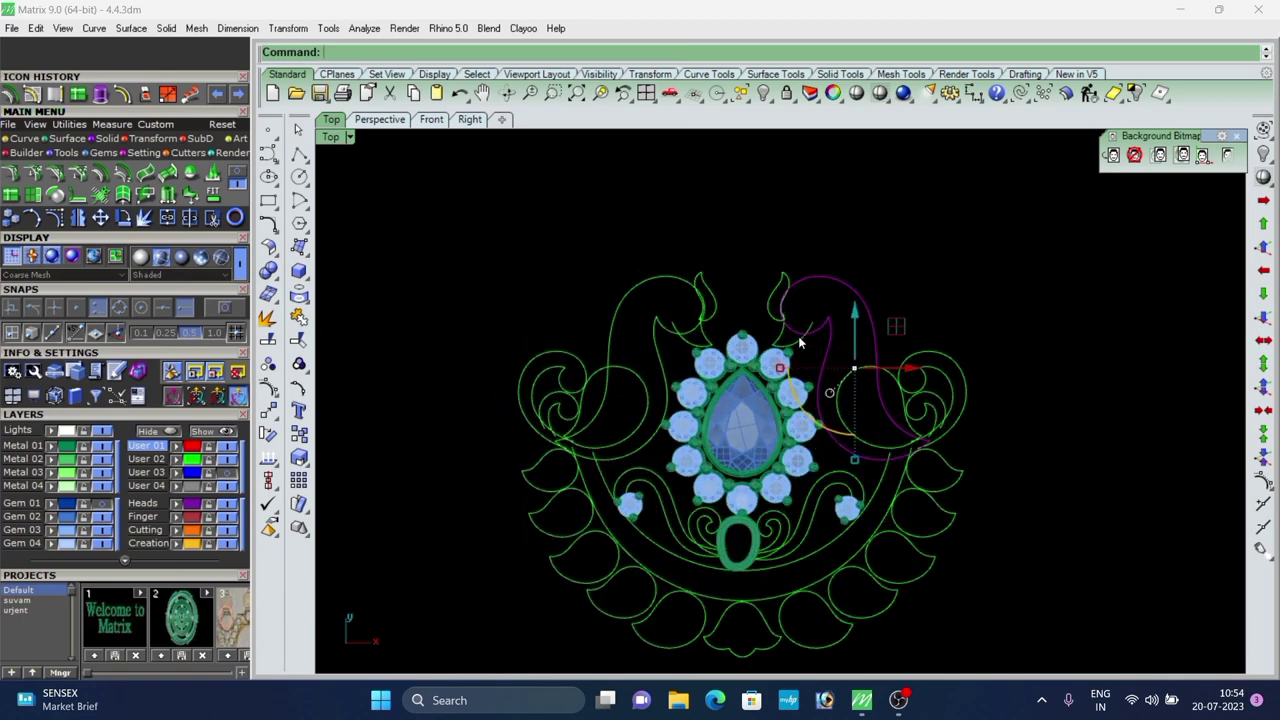
scroll(652, 340, "down", 2)
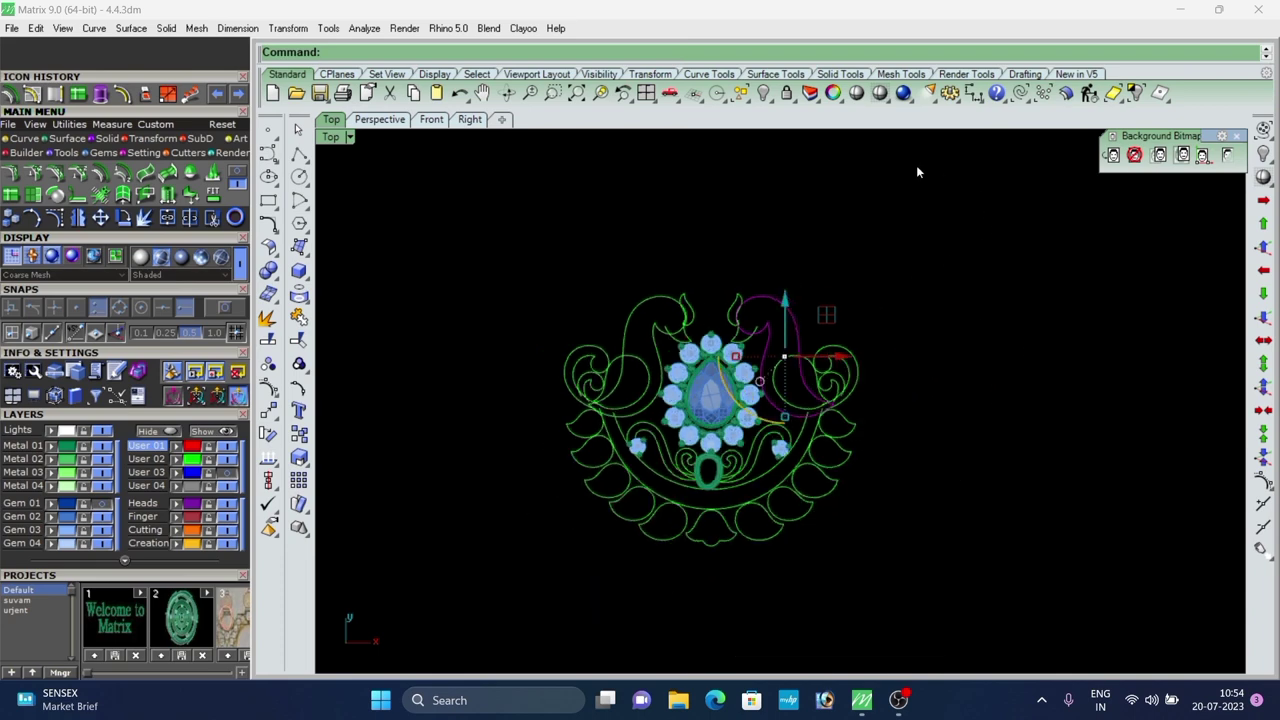
left_click(1131, 95)
scroll(796, 308, "up", 5)
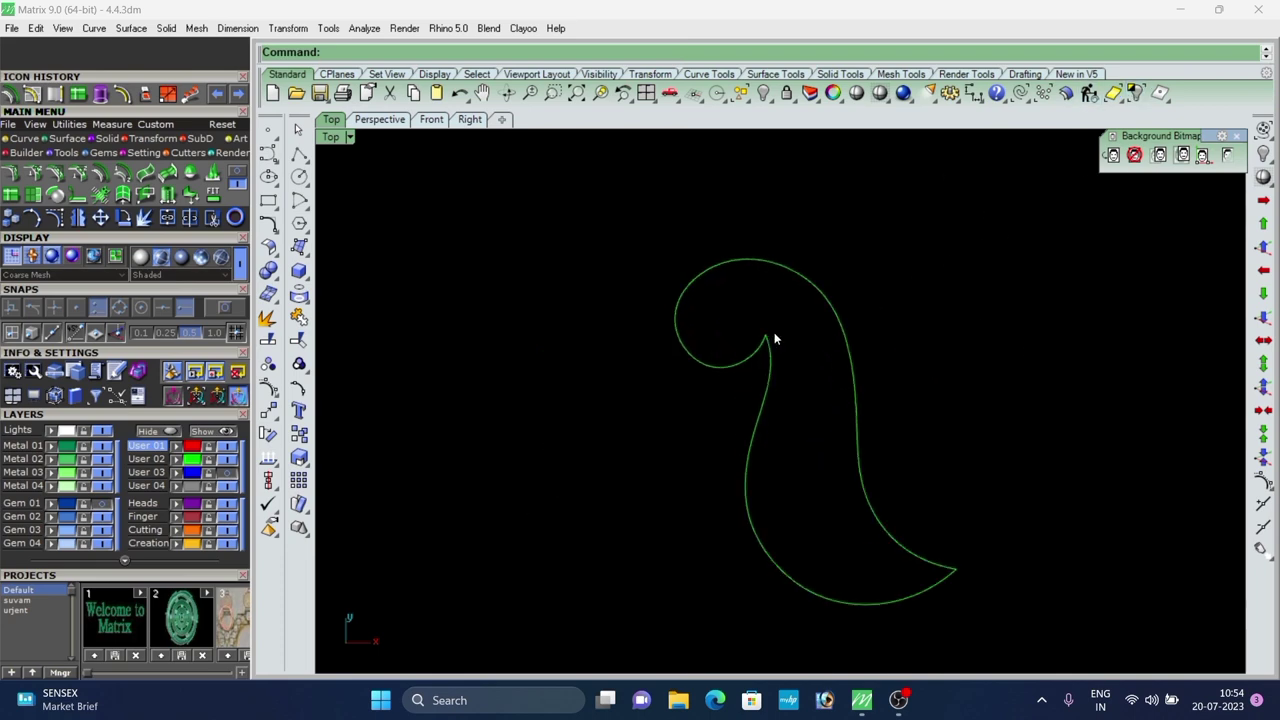
Join the isolated peacock head-and-neck outline into one curve.
scroll(772, 332, "down", 2)
left_click_drag(874, 274, 769, 348)
scroll(769, 350, "up", 1)
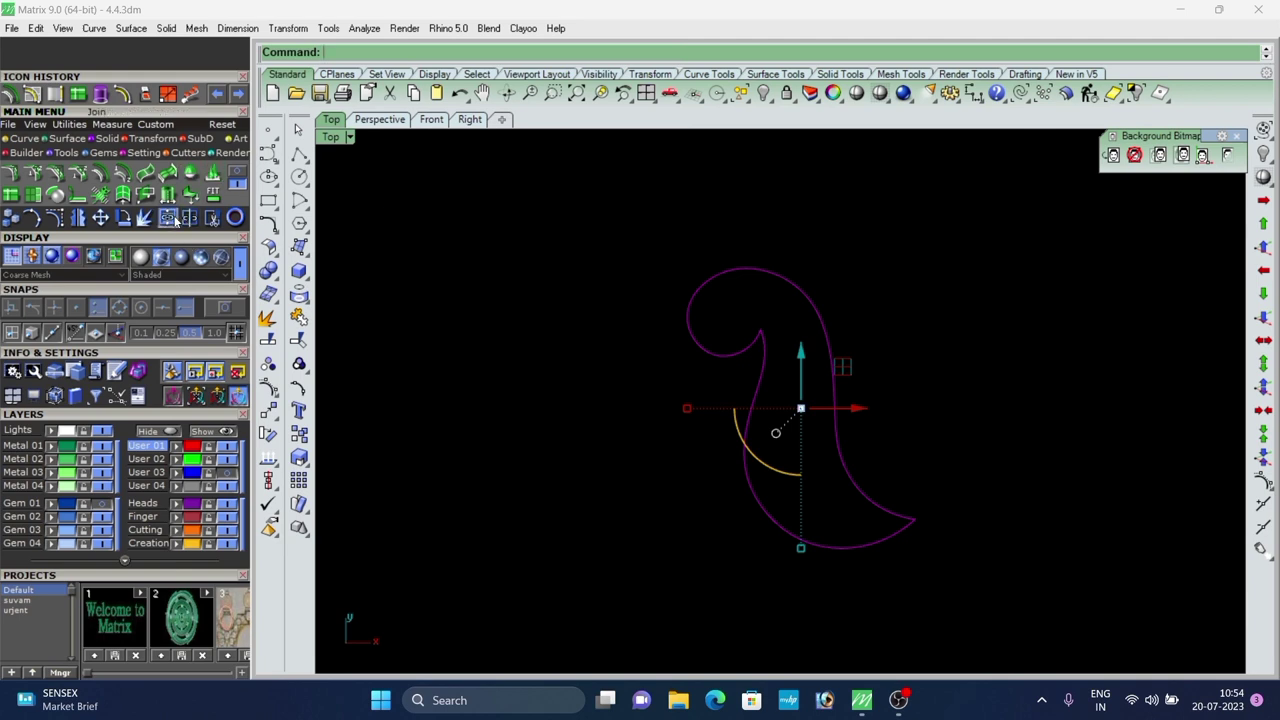
left_click(557, 328)
left_click(704, 351)
left_click(640, 362)
scroll(635, 361, "down", 6)
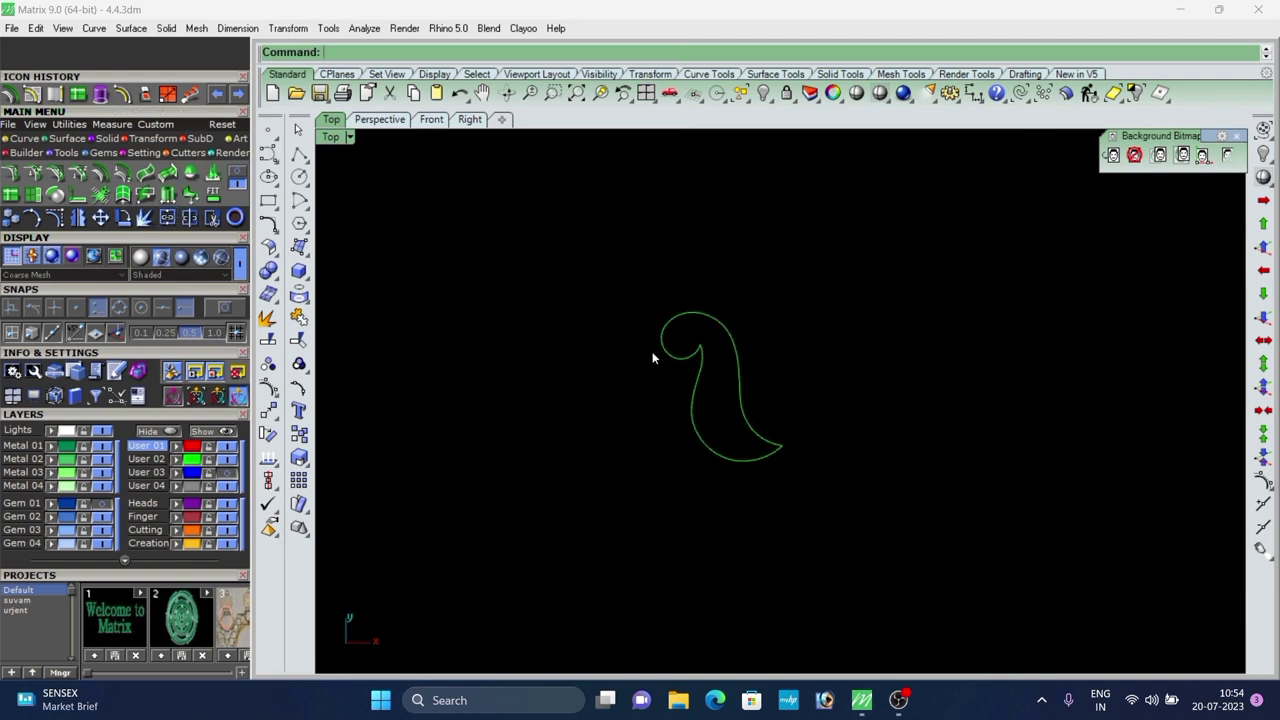
Split the joined head-and-neck outline into two curves at the outer side of the curled head and at the tail tip.
left_click(662, 354)
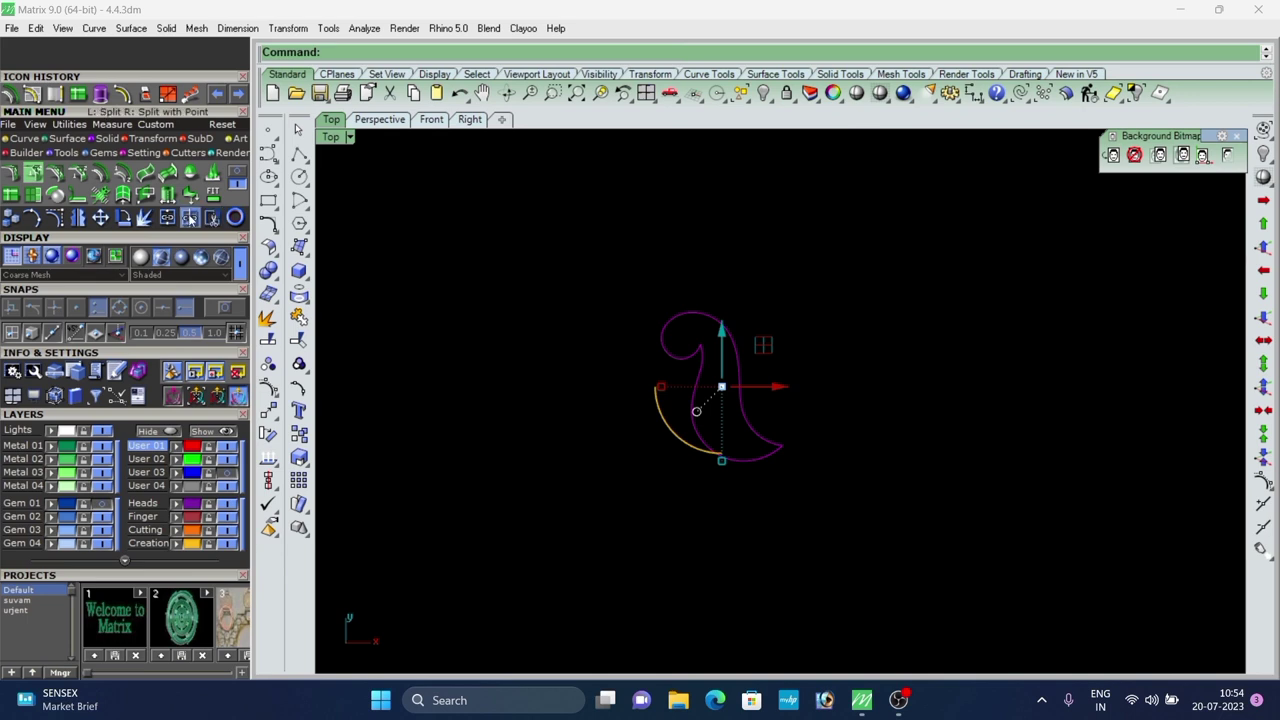
left_click(190, 221)
left_click(398, 53)
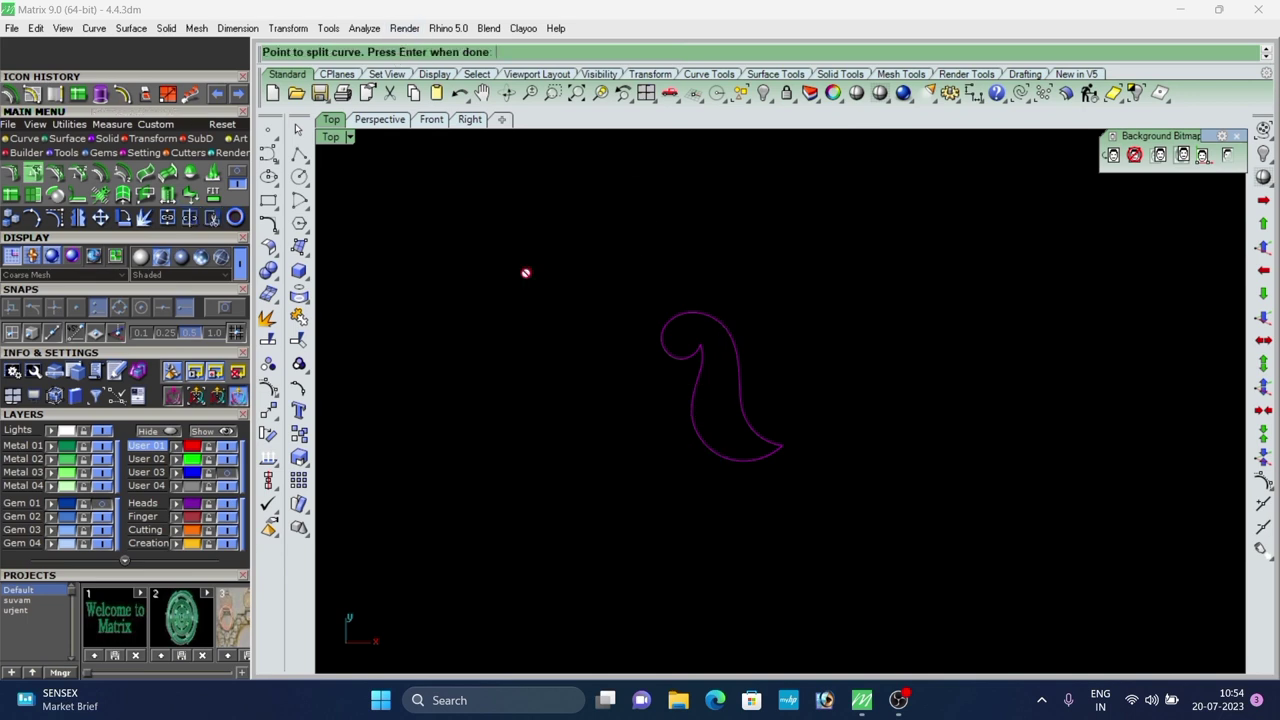
scroll(666, 352, "up", 4)
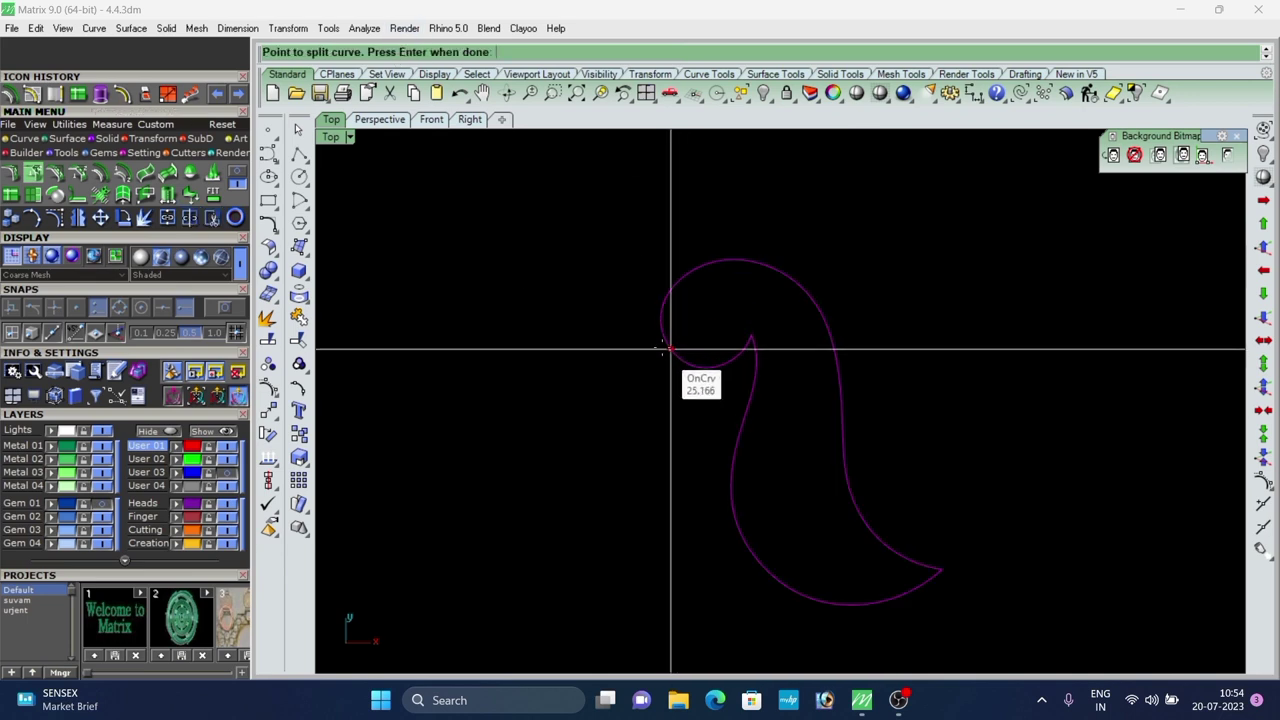
scroll(669, 350, "down", 3)
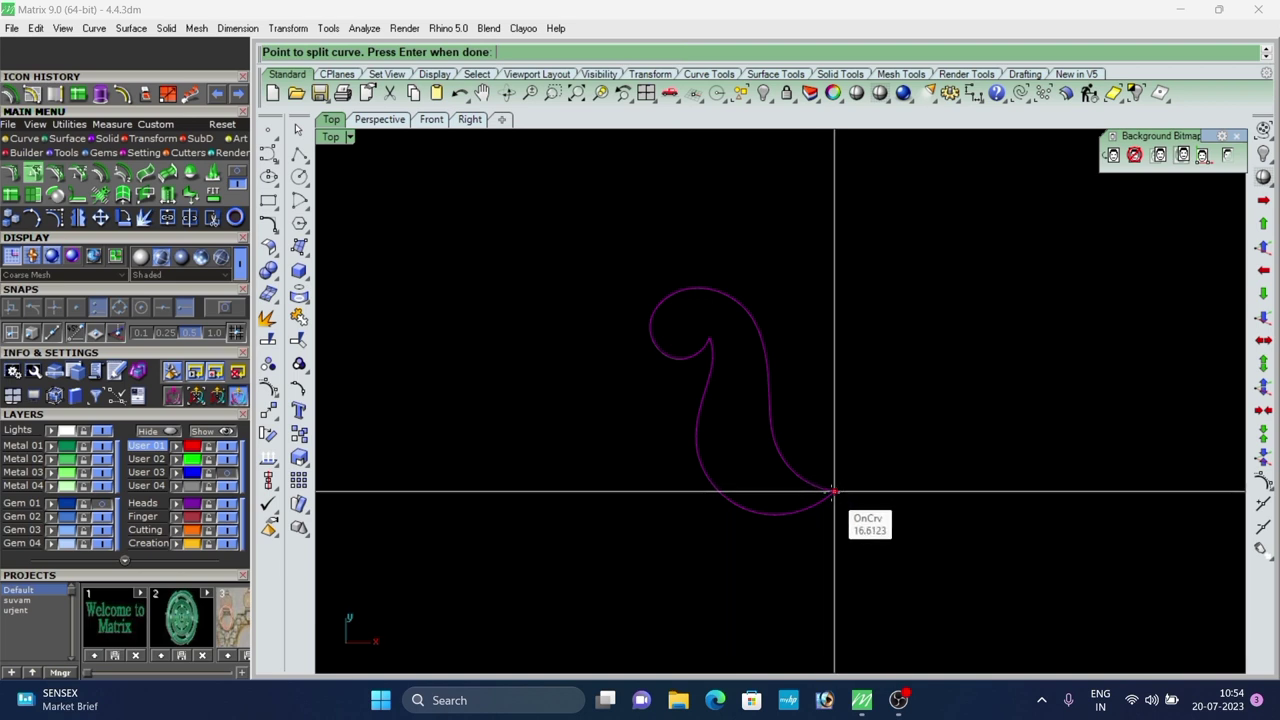
left_click(215, 311)
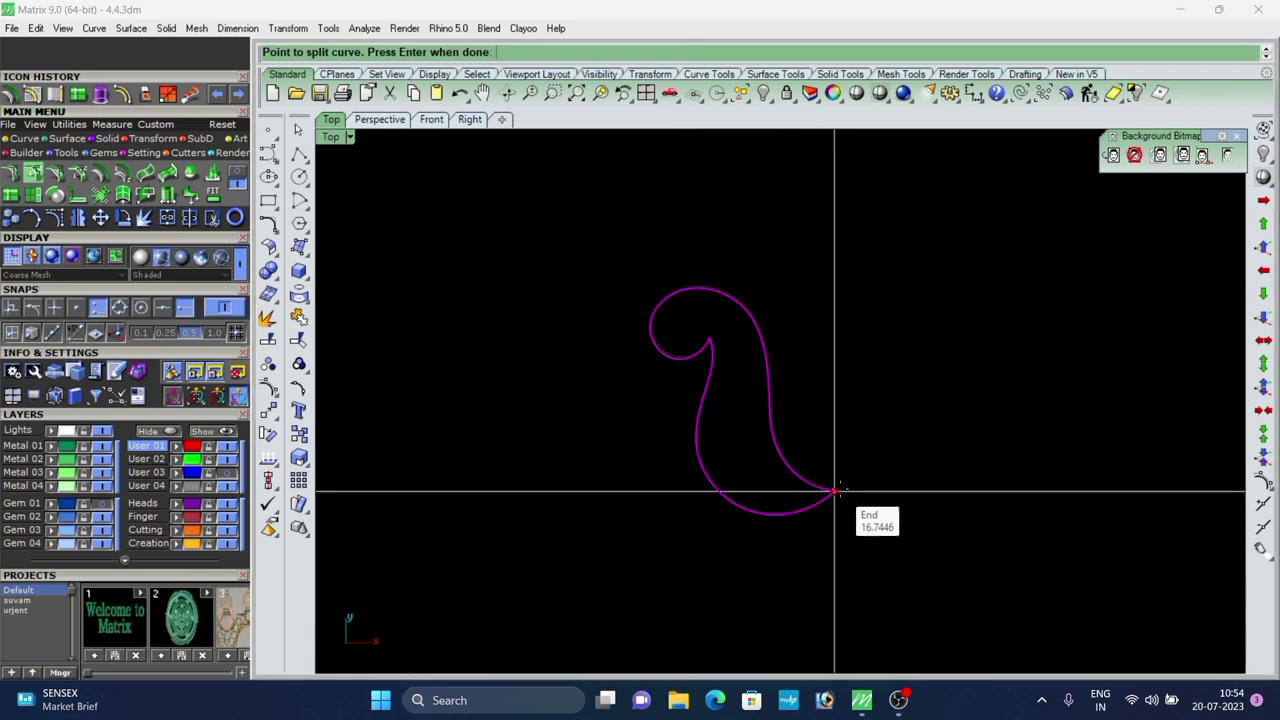
left_click(835, 491)
right_click(835, 491)
Examine the separate outline curves and where they meet at the curled head and tail tip.
left_click(800, 478)
left_click(805, 509)
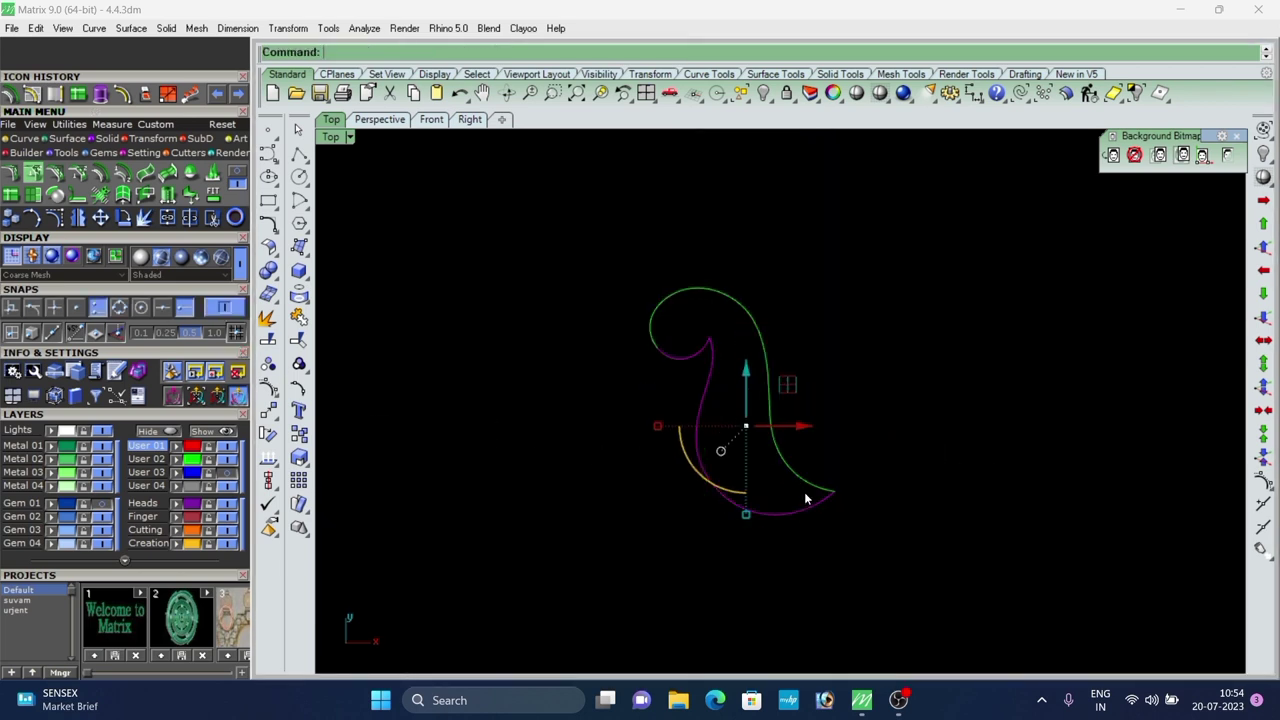
left_click(805, 488)
scroll(657, 348, "up", 5)
left_click(704, 375)
left_click(645, 332)
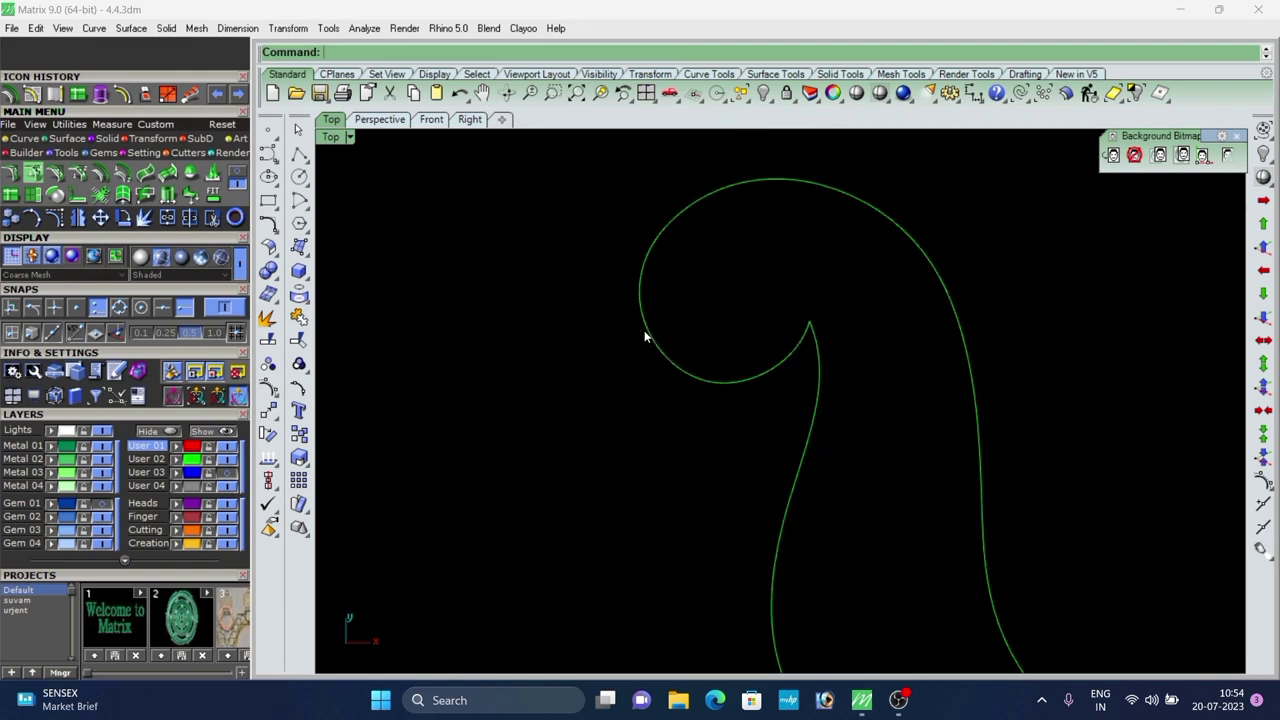
left_click(690, 373)
left_click(639, 372)
scroll(645, 335, "down", 11)
scroll(665, 398, "up", 4)
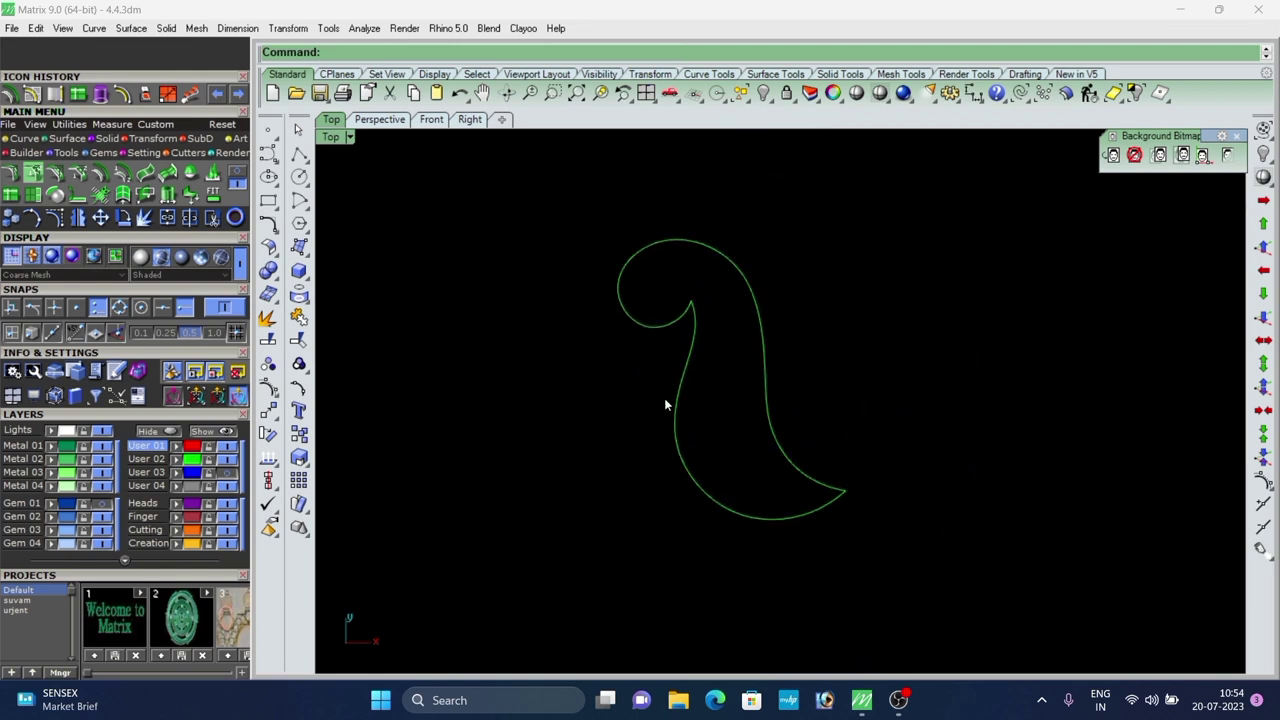
scroll(642, 294, "down", 6)
Draw a line about 3.57 long across the curled head, from its inner edge near the notch to the upper outer edge.
left_click(20, 141)
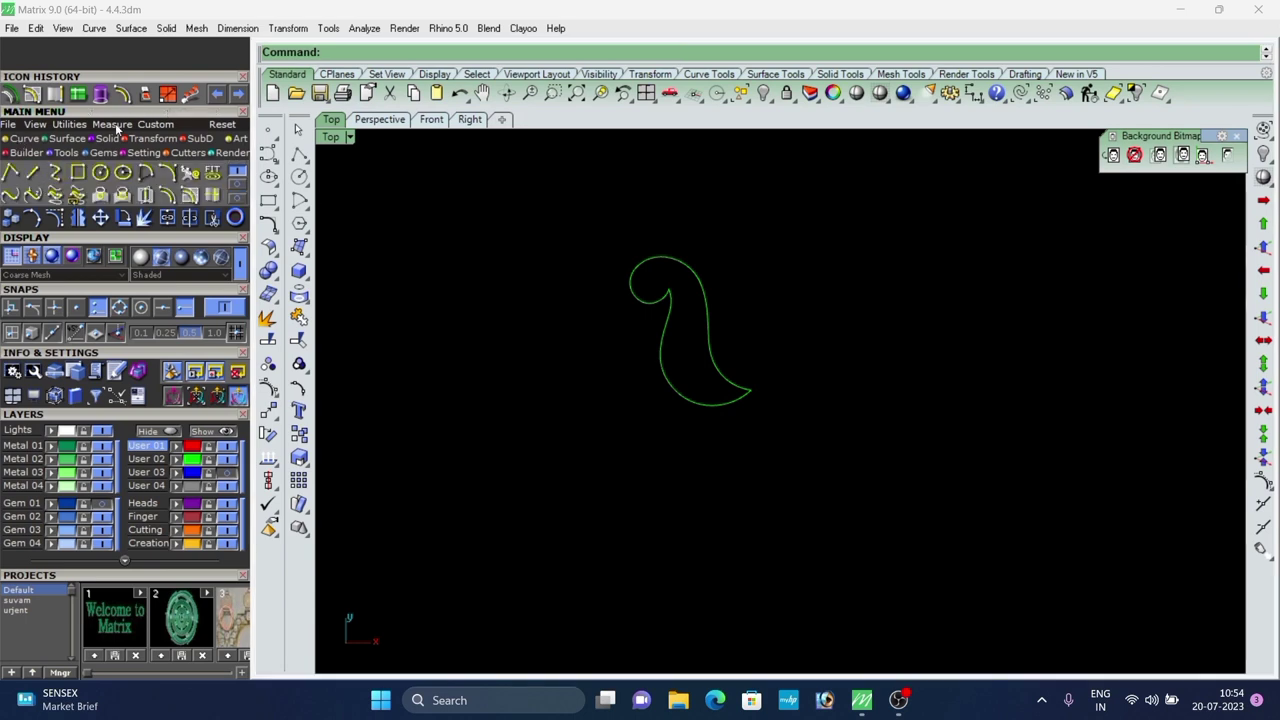
left_click(34, 173)
scroll(642, 268, "up", 4)
scroll(624, 297, "up", 3)
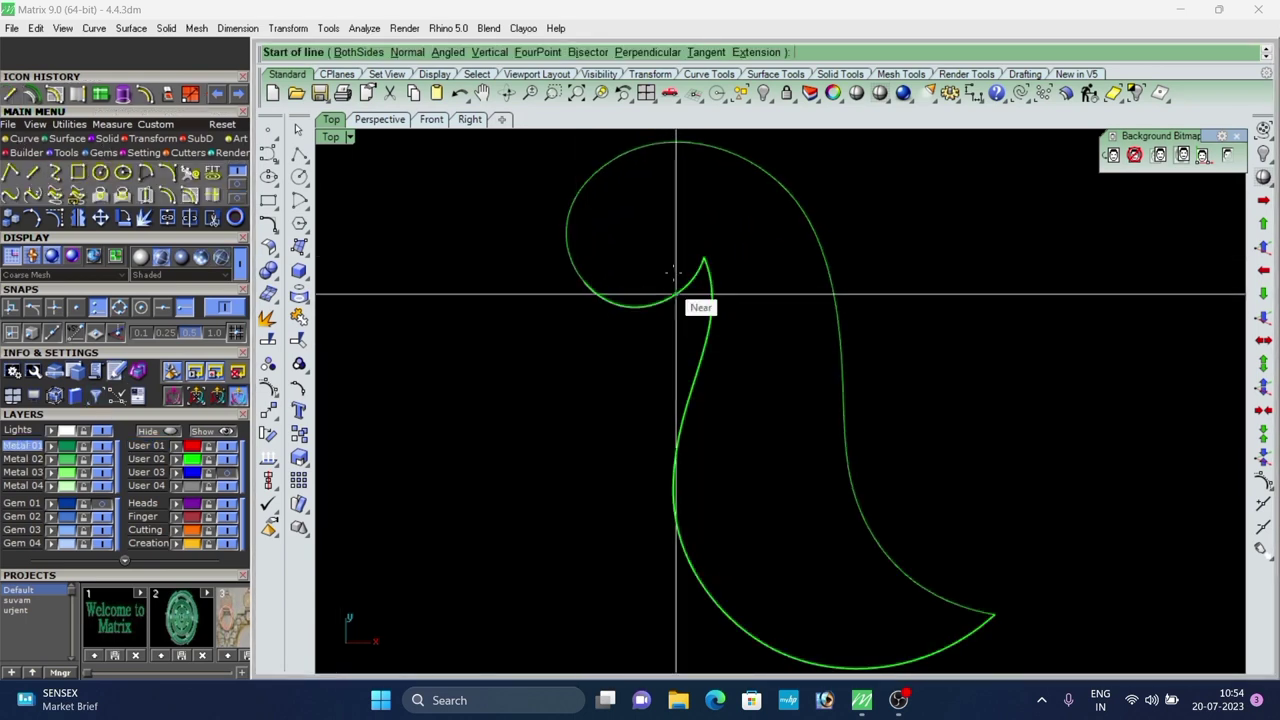
left_click(686, 286)
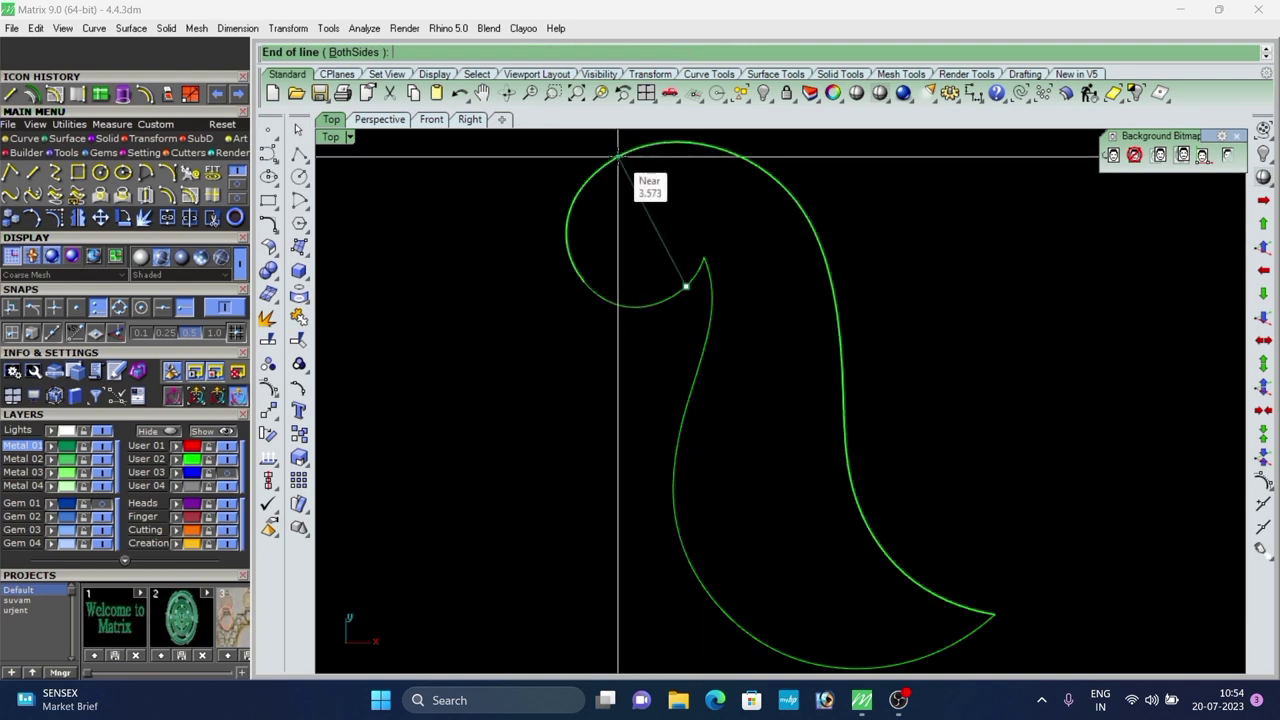
left_click(620, 155)
scroll(683, 314, "down", 2)
Draw a line about 2.85 long across the neck just below the notch, and another across the body between its two edges.
right_click(683, 314)
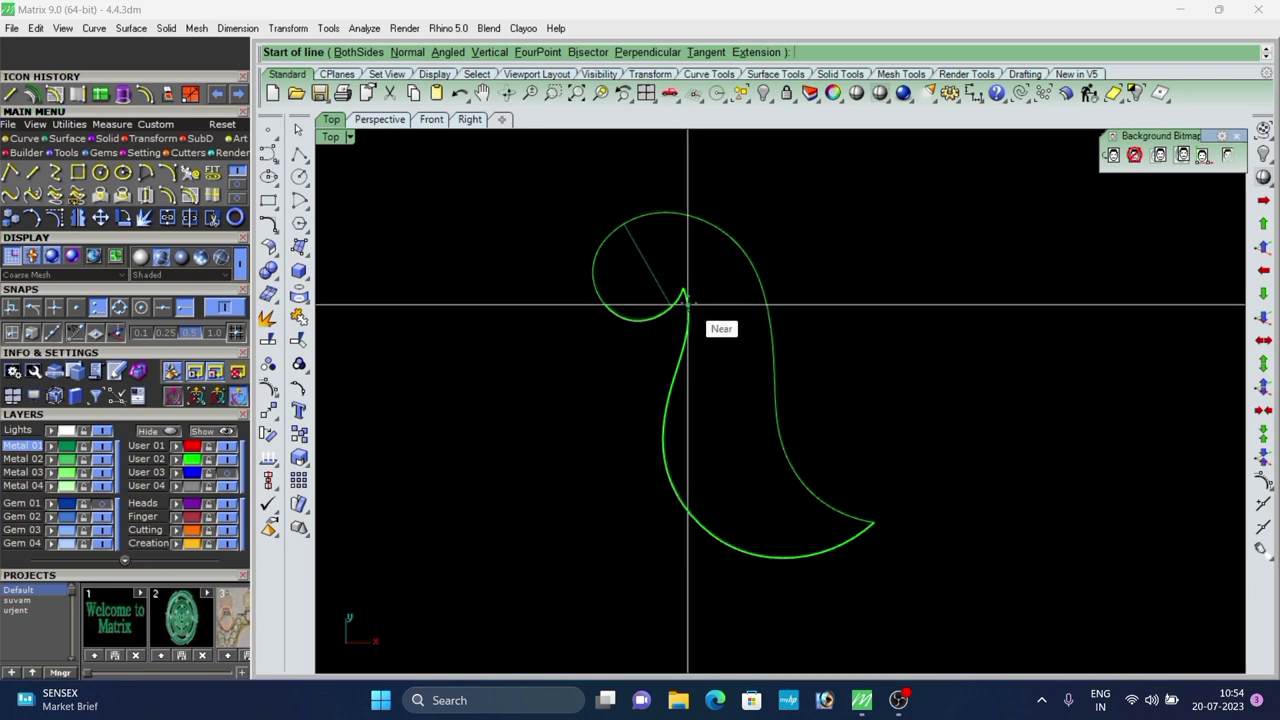
left_click(687, 305)
scroll(792, 290, "up", 1)
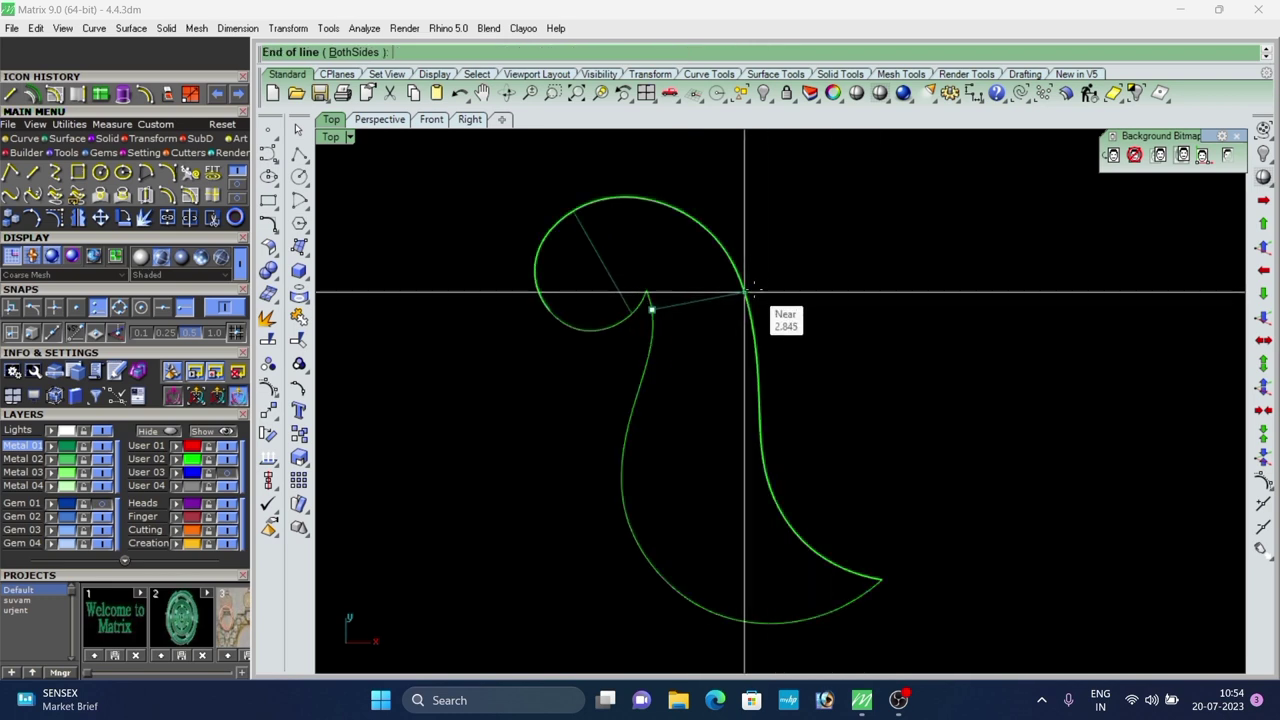
left_click(745, 291)
scroll(745, 291, "down", 2)
left_click(668, 400)
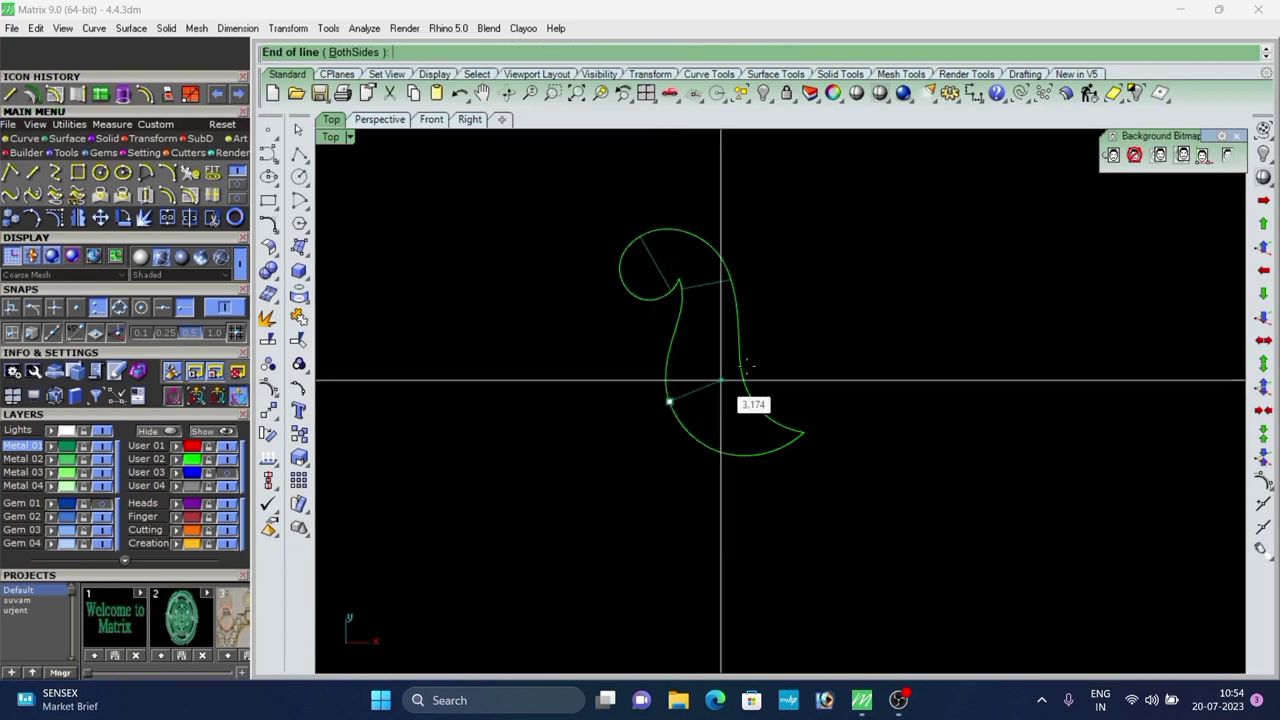
left_click(743, 371)
scroll(729, 410, "down", 3)
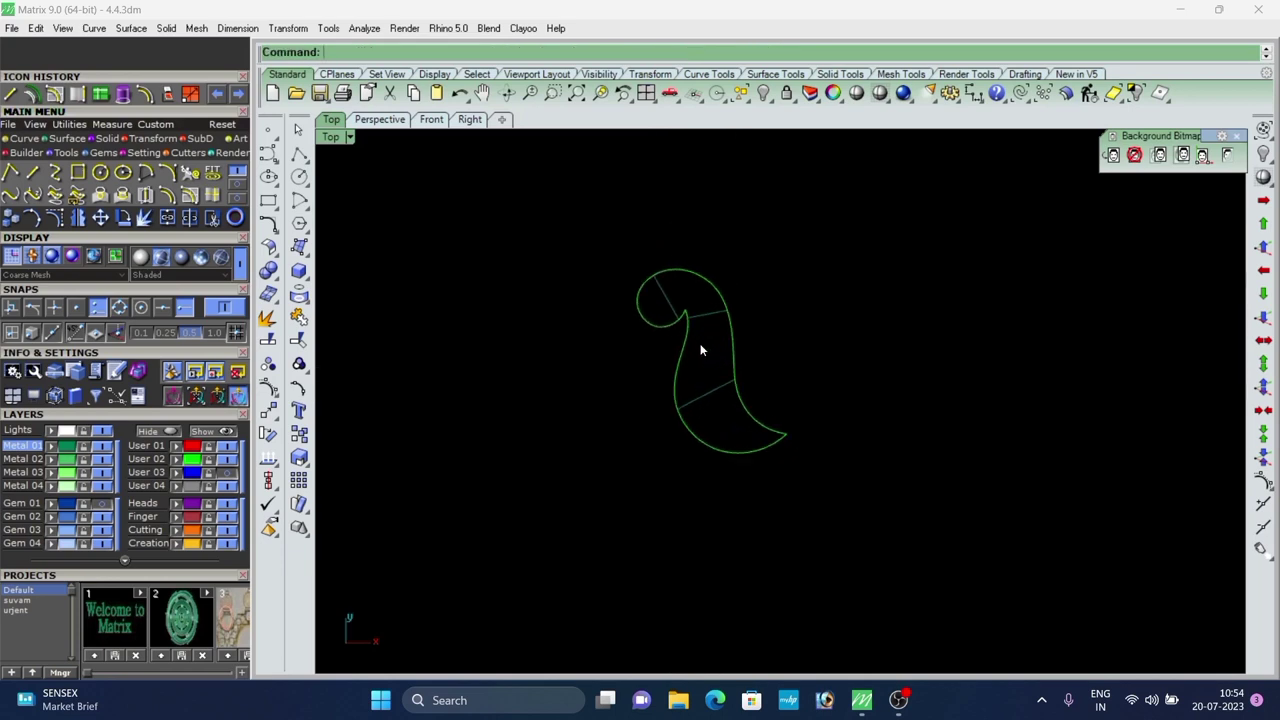
Replace the neck line below the notch with a line from the notch tip up to the outer edge of the head.
right_click_drag(702, 344, 677, 364)
scroll(678, 357, "up", 2)
scroll(698, 341, "down", 2)
scroll(672, 344, "up", 6)
left_click(672, 342)
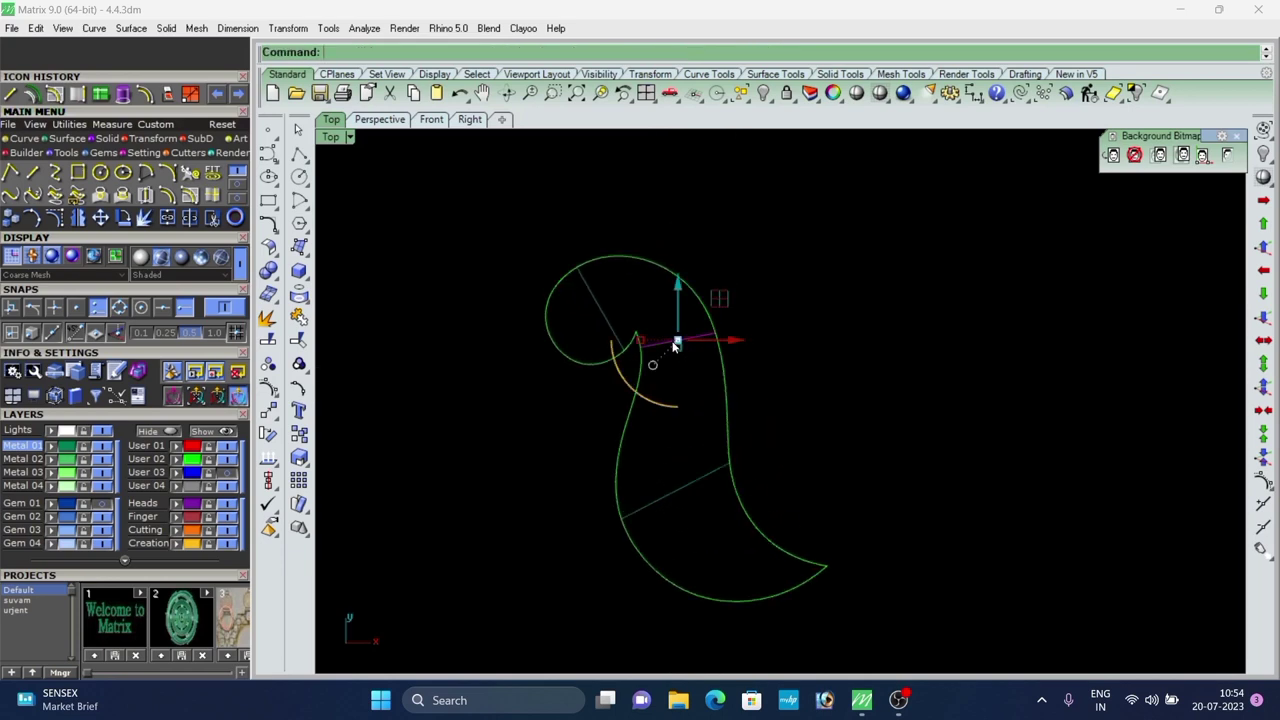
type("D")
right_click(630, 325)
left_click(636, 331)
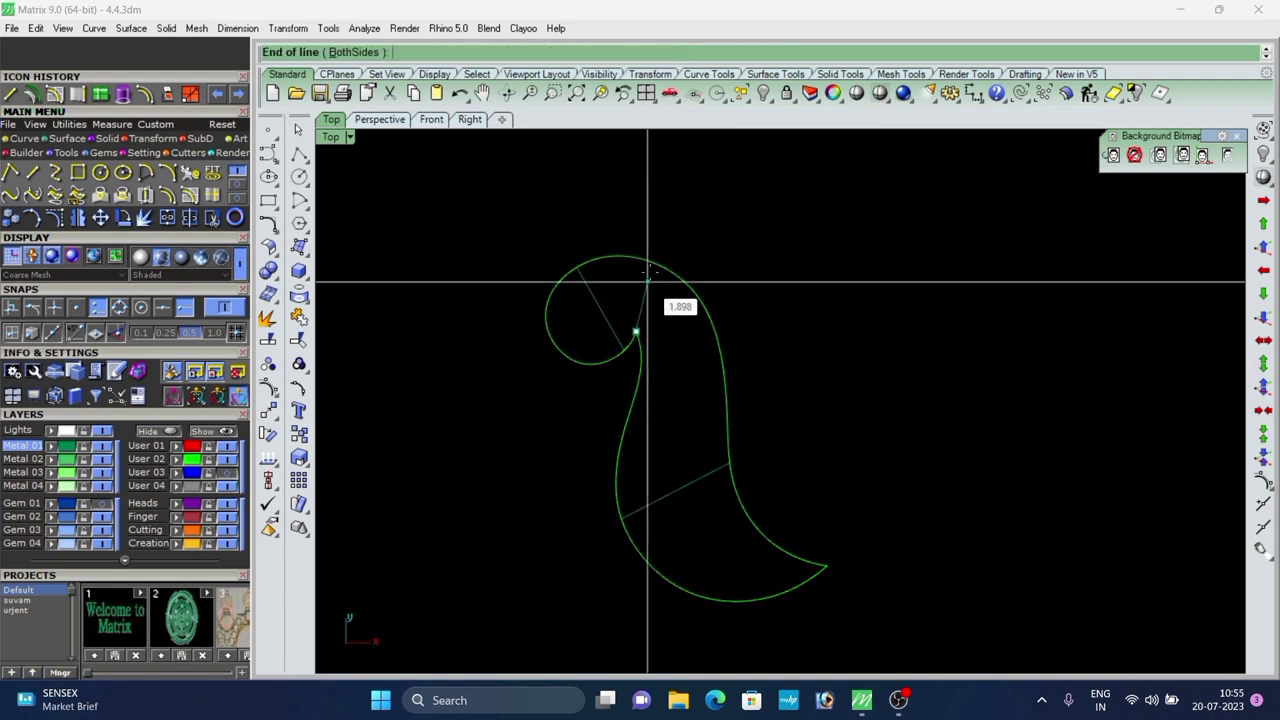
left_click(652, 263)
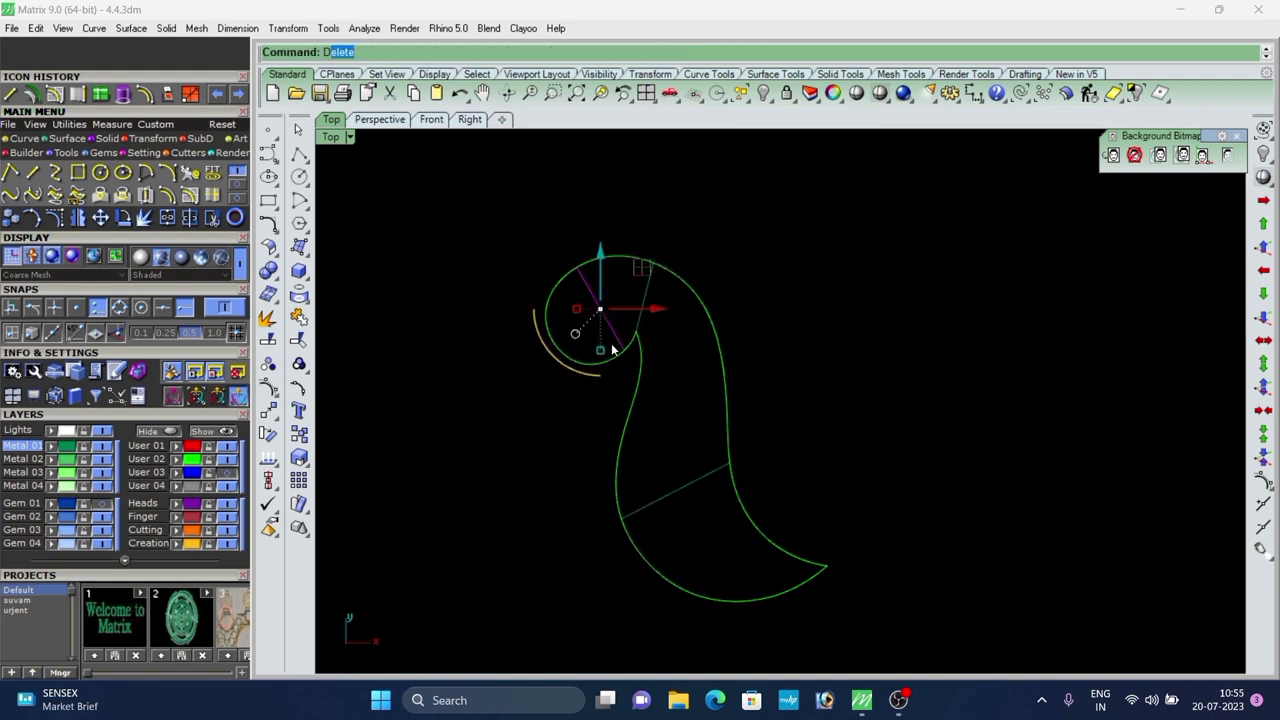
Replace the head's cross line with one about 3.49 long from its inner edge to the upper outer edge.
key("Return")
right_click(616, 352)
left_click(620, 354)
scroll(555, 280, "up", 4)
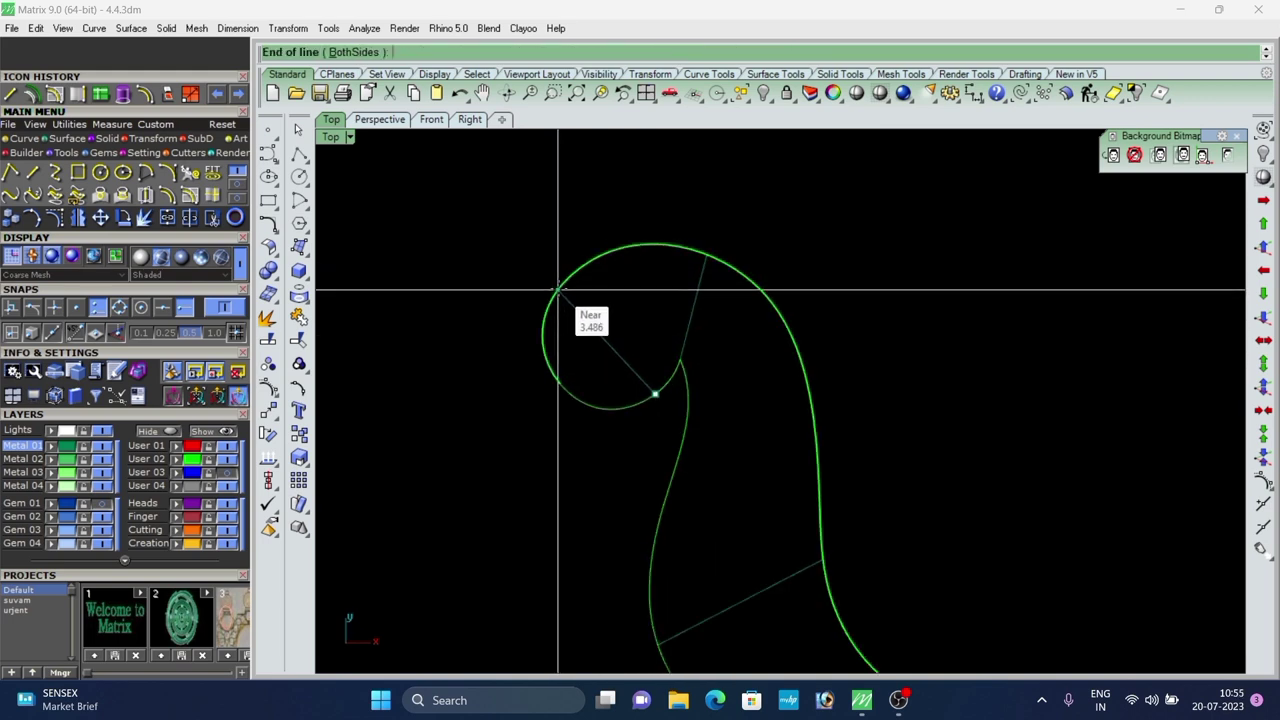
left_click(558, 290)
scroll(560, 288, "down", 7)
Draw a line about 3.58 long across the middle of the neck and another across the lower body near the tail.
right_click(612, 363)
scroll(588, 362, "up", 3)
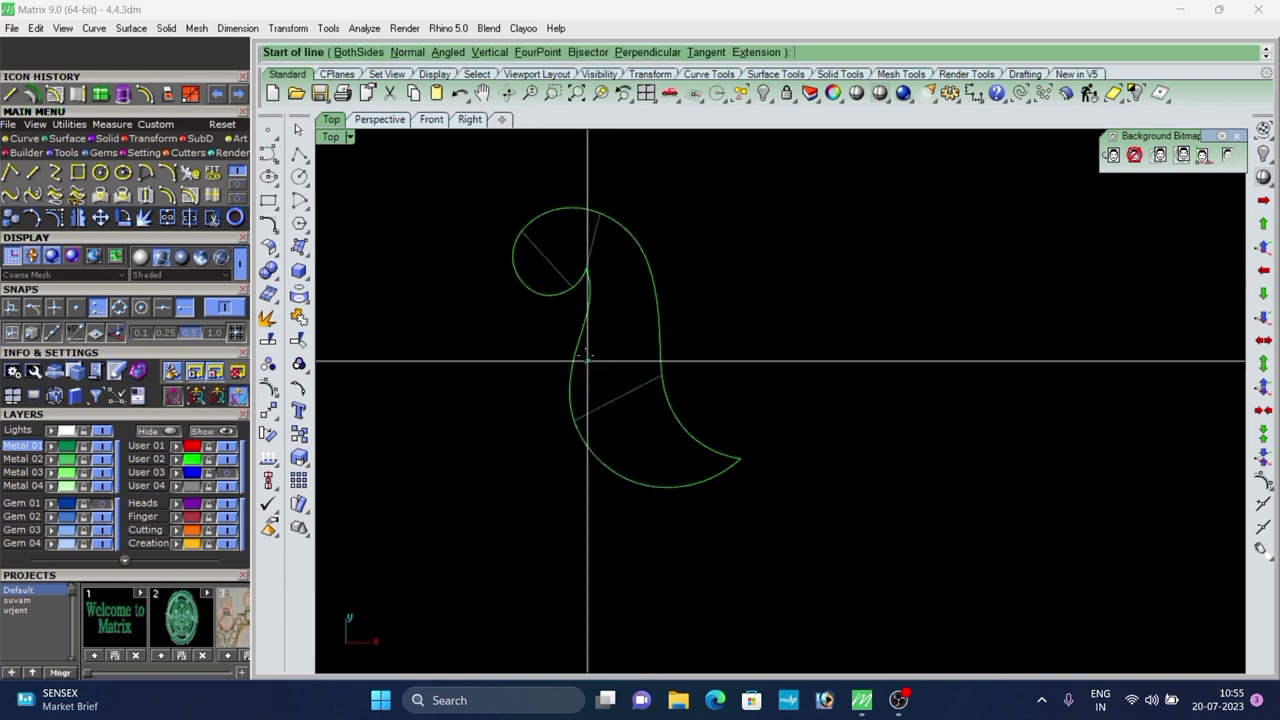
left_click(585, 335)
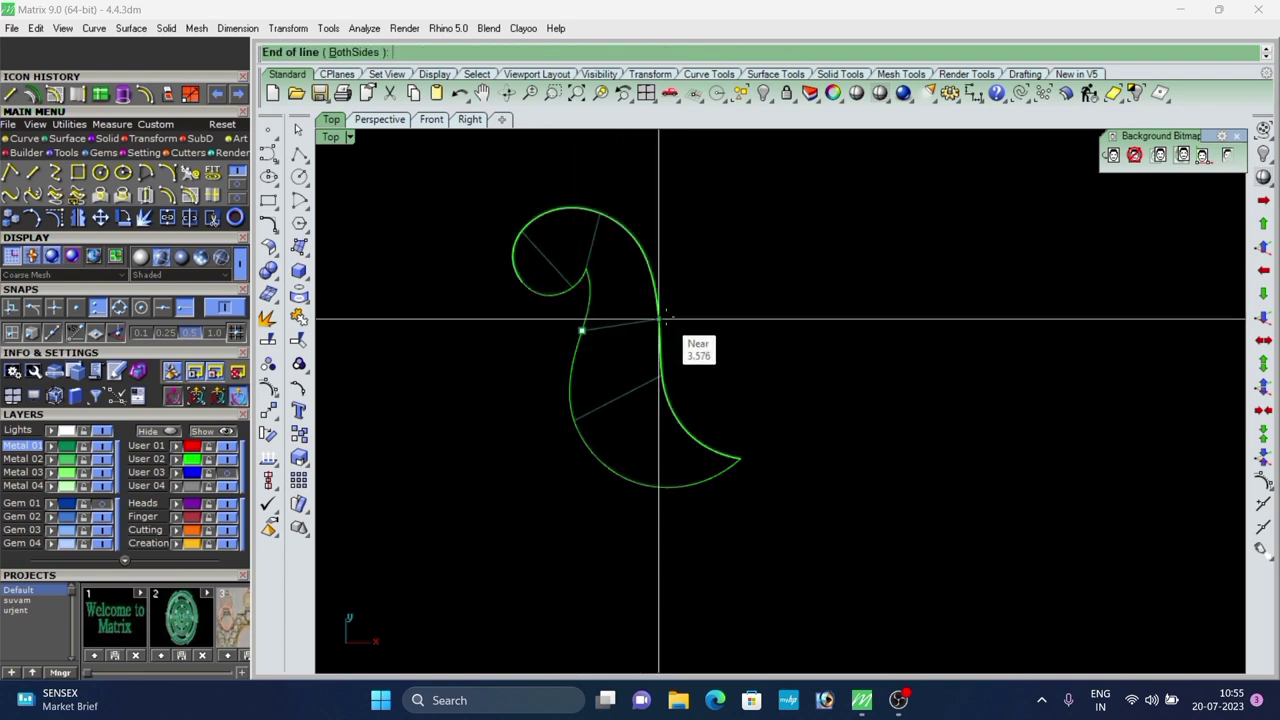
left_click(659, 320)
right_click(637, 467)
left_click(626, 476)
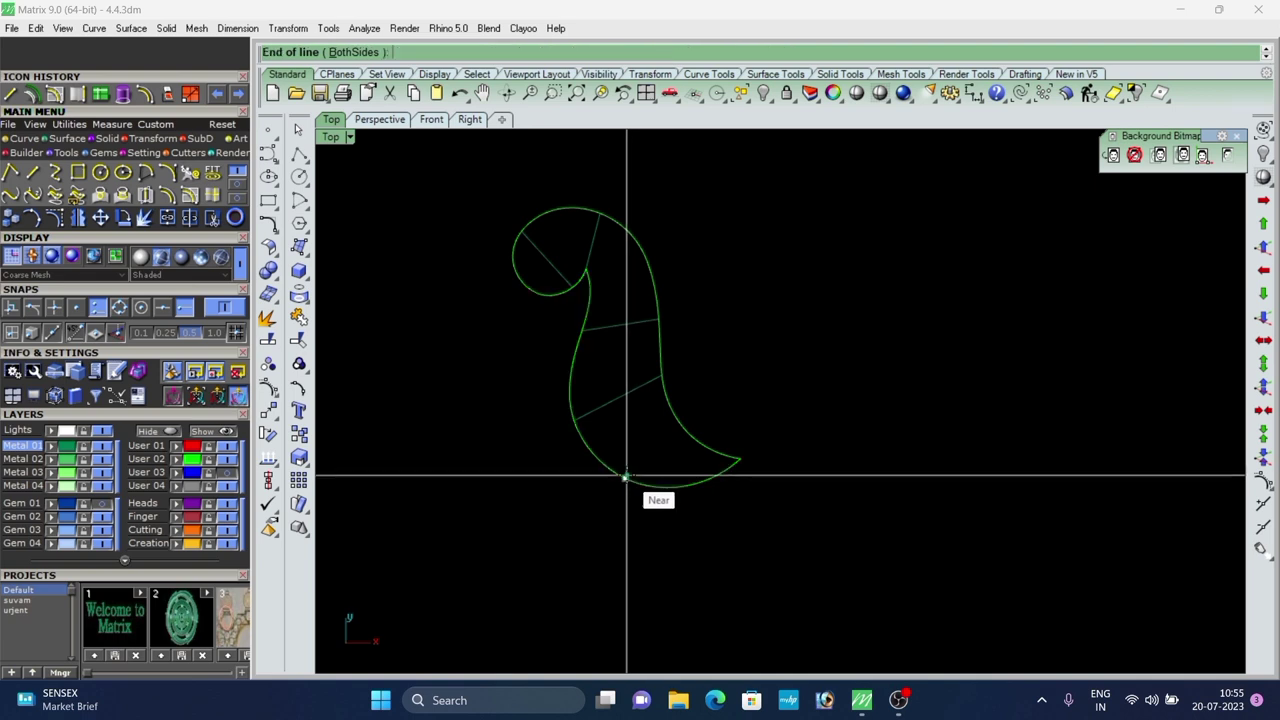
left_click(677, 428)
scroll(670, 410, "down", 2)
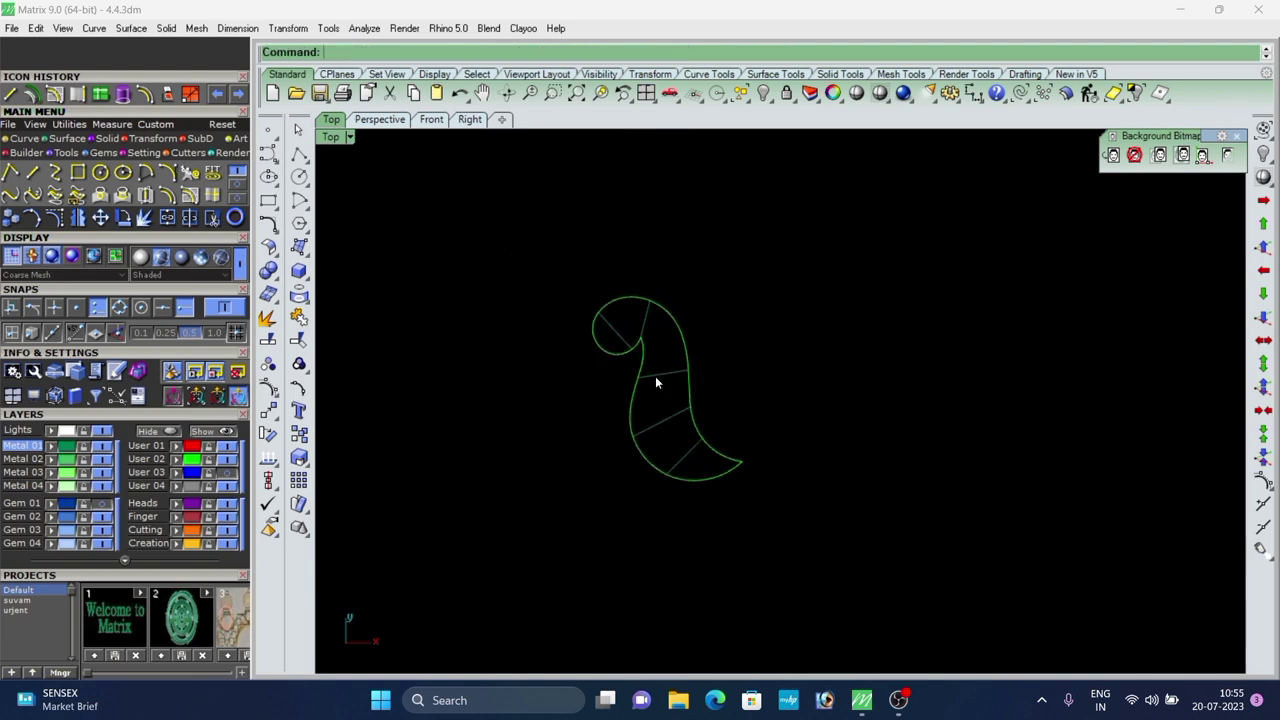
Select all five cross lines on the Metal 01 layer and rebuild them with 4 points and degree 3.
left_click(68, 450)
scroll(651, 302, "up", 8)
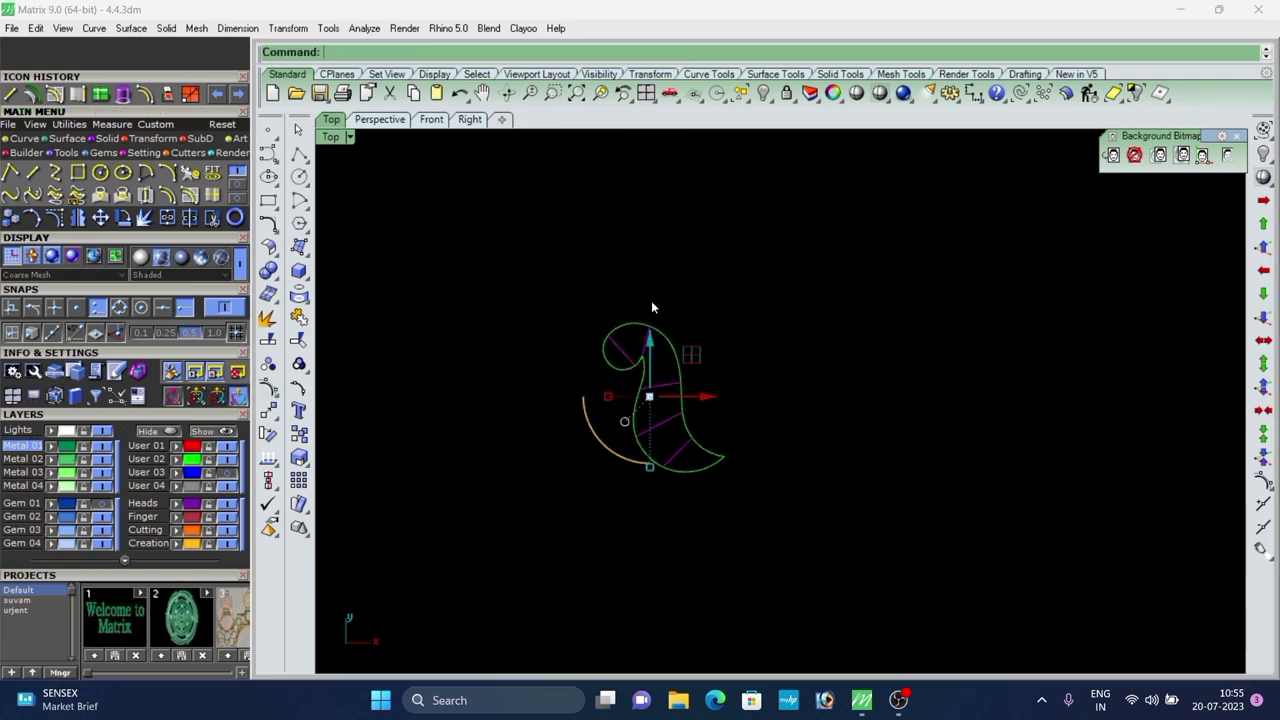
right_click_drag(598, 446, 598, 337)
right_click_drag(629, 390, 658, 378)
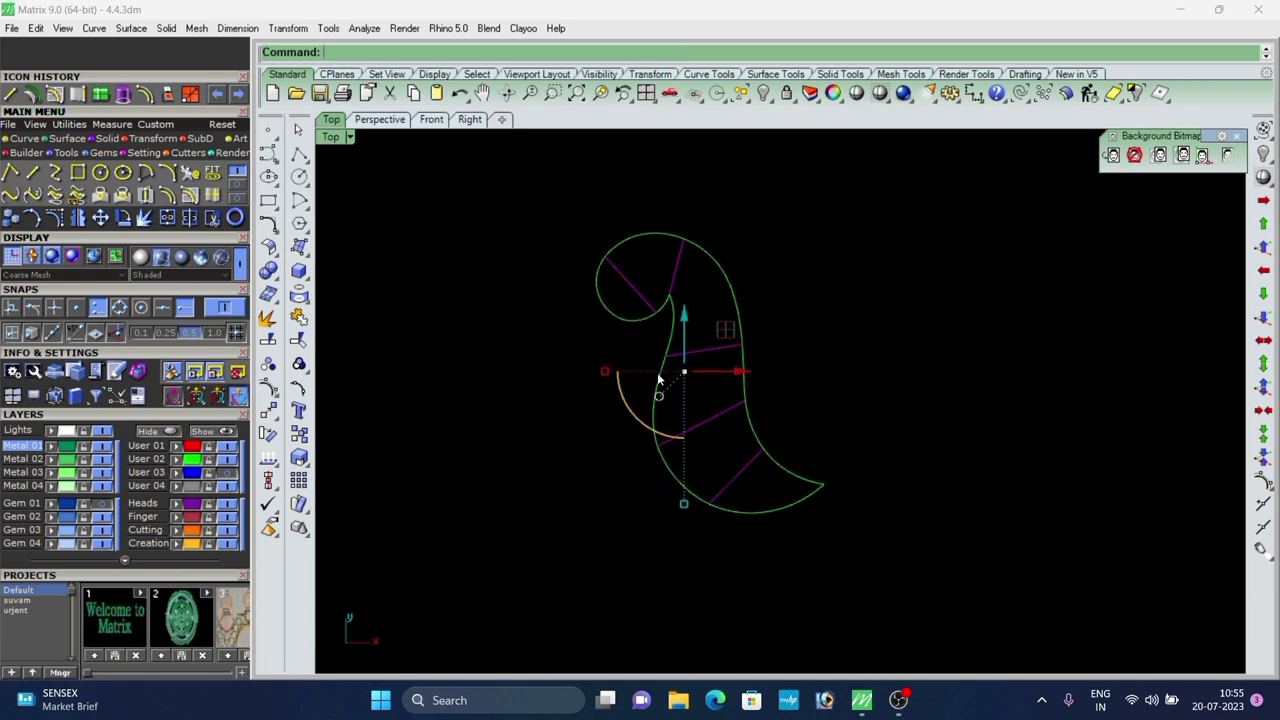
scroll(668, 400, "down", 2)
scroll(675, 386, "up", 2)
mouse_move(682, 432)
right_mouse_down()
mouse_move(639, 400)
mouse_move(695, 411)
right_mouse_up()
scroll(688, 384, "down", 2)
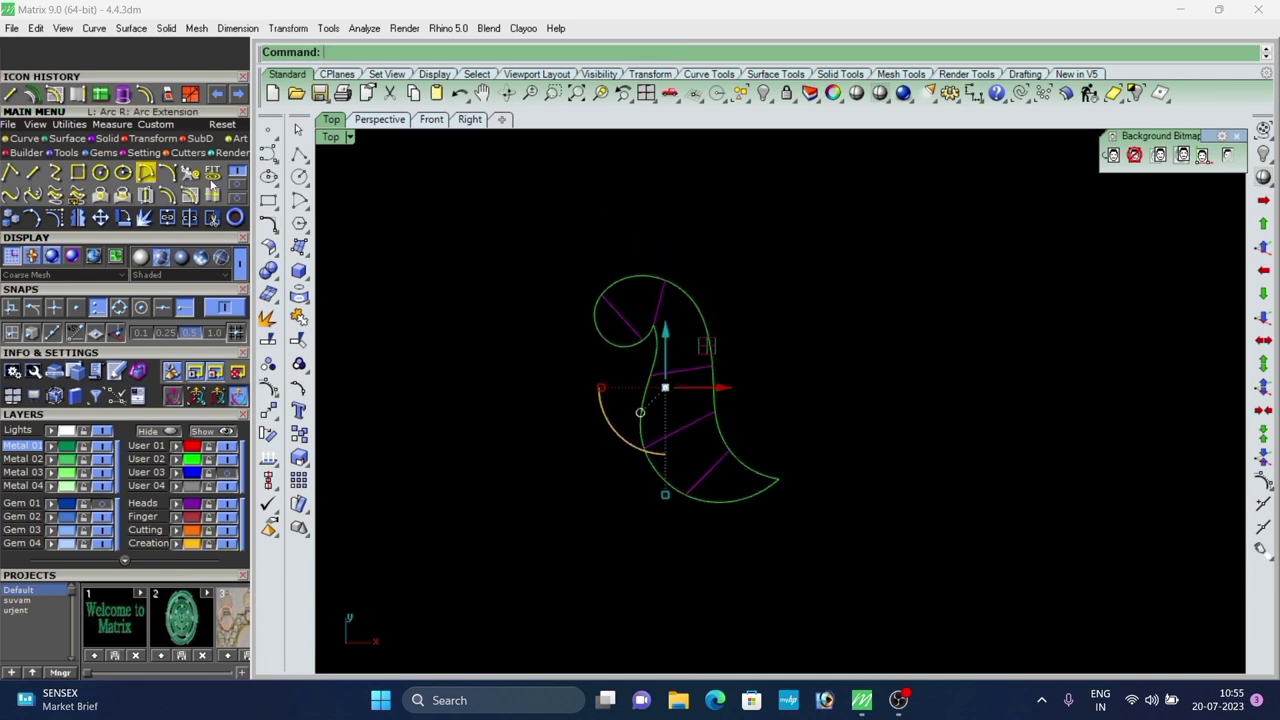
left_click(192, 176)
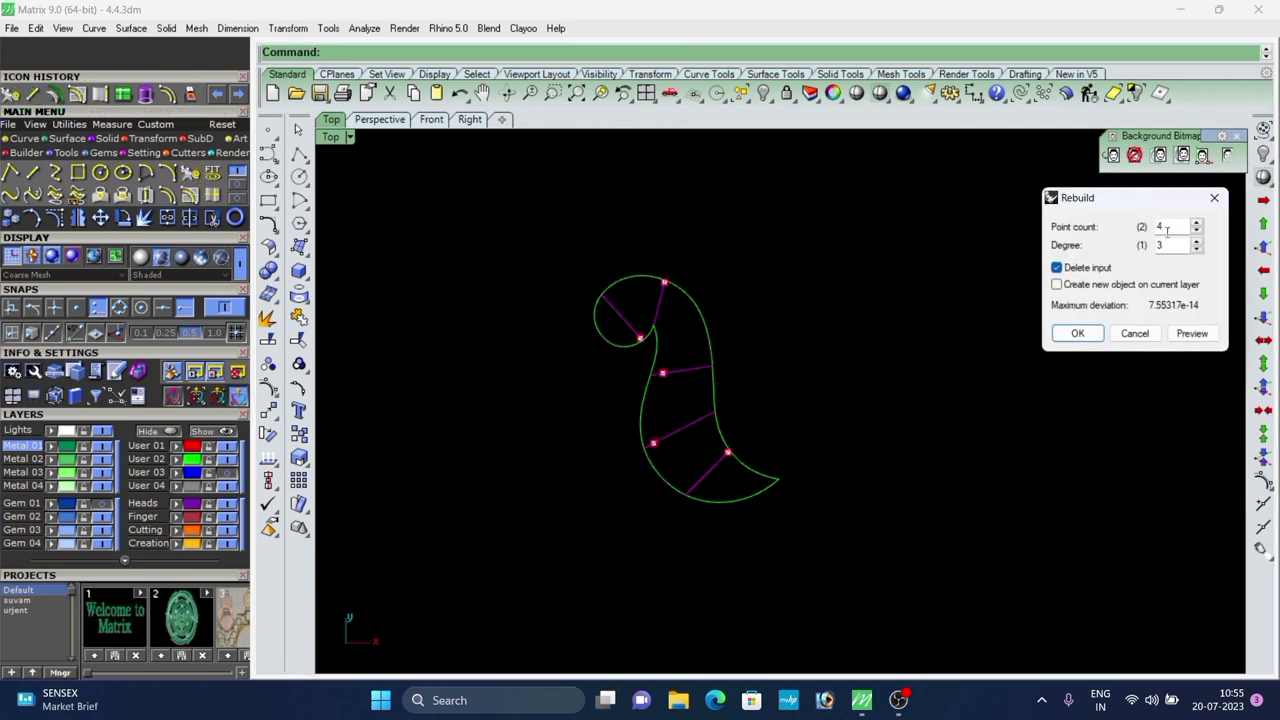
left_click(1077, 334)
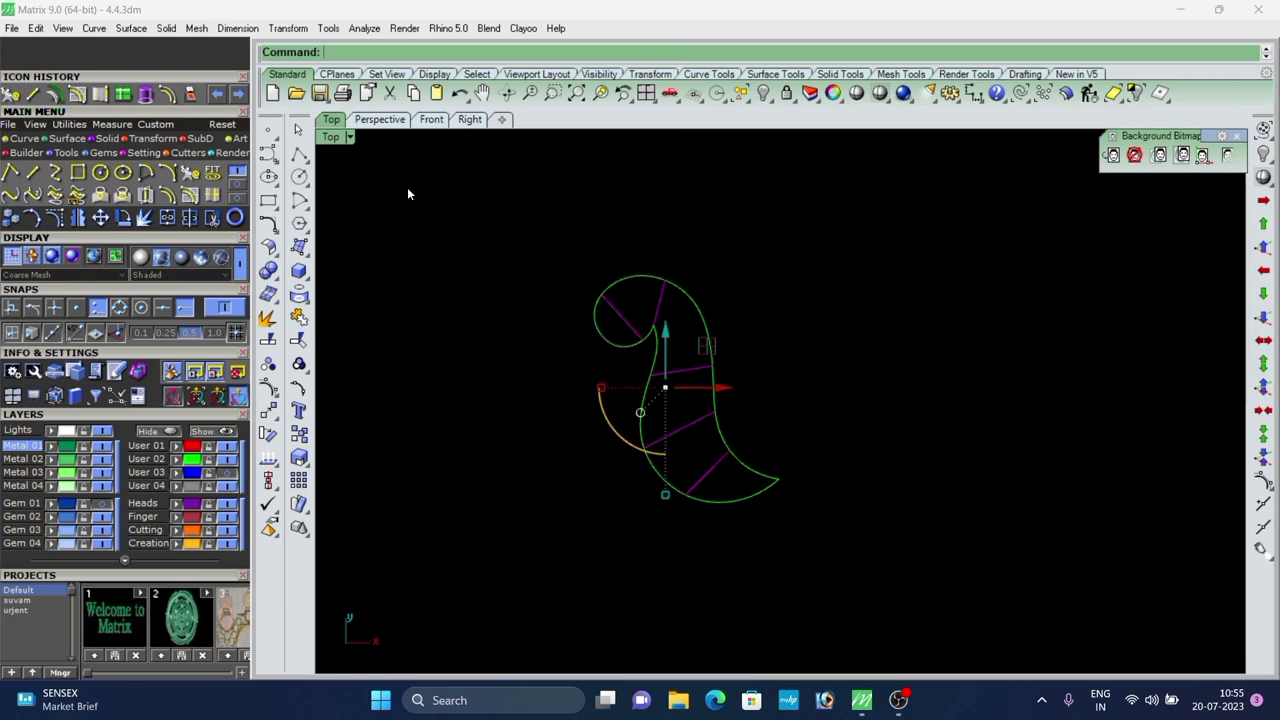
Show the control points of the five rebuilt cross lines in the Perspective view.
left_click(366, 123)
right_click_drag(850, 345, 890, 410)
scroll(846, 472, "down", 8)
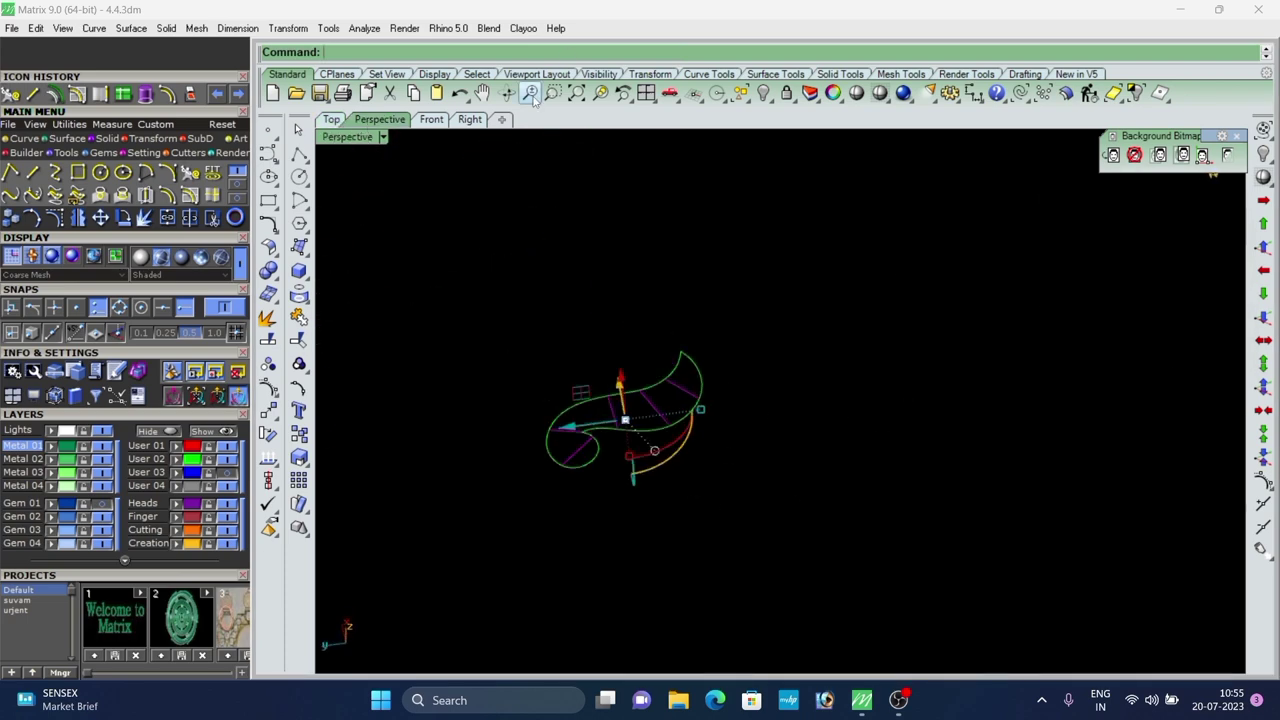
left_click(601, 95)
scroll(690, 330, "up", 4)
scroll(782, 357, "down", 4)
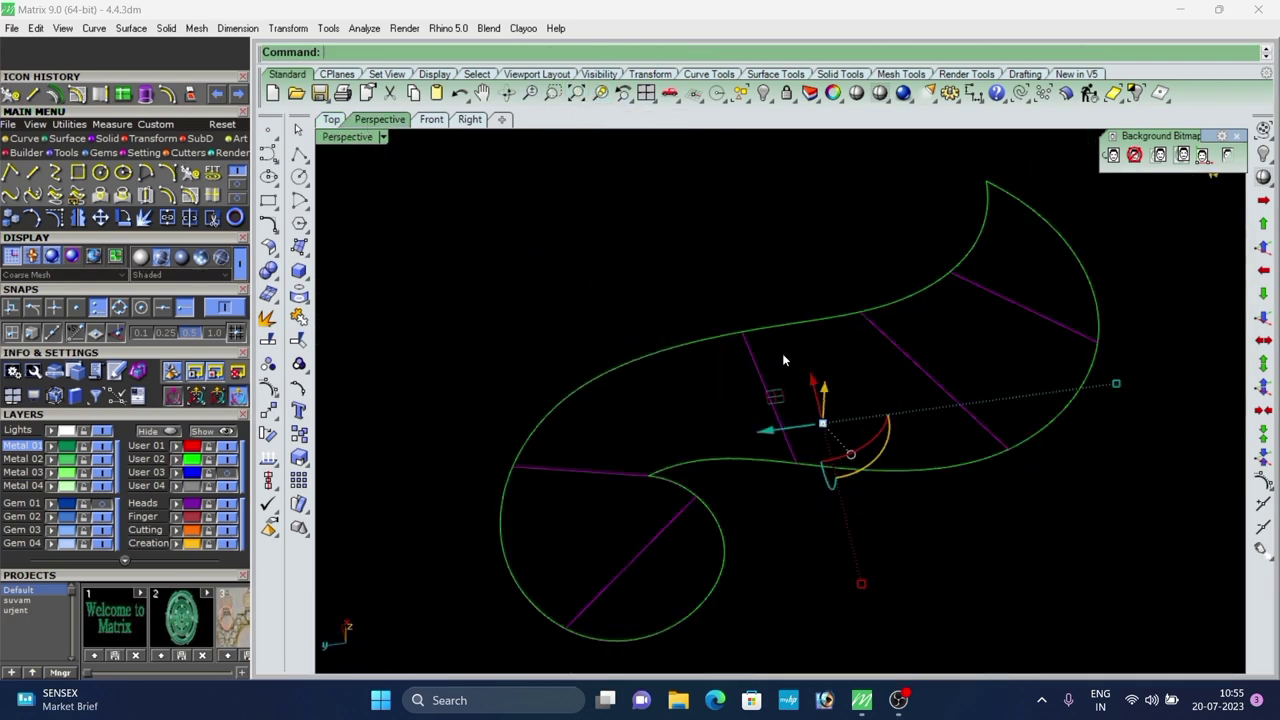
right_click_drag(782, 357, 691, 416)
left_click(268, 388)
Raise the inner control points of the cross lines vertically so the lines arch above the flat outline.
scroll(647, 400, "up", 4)
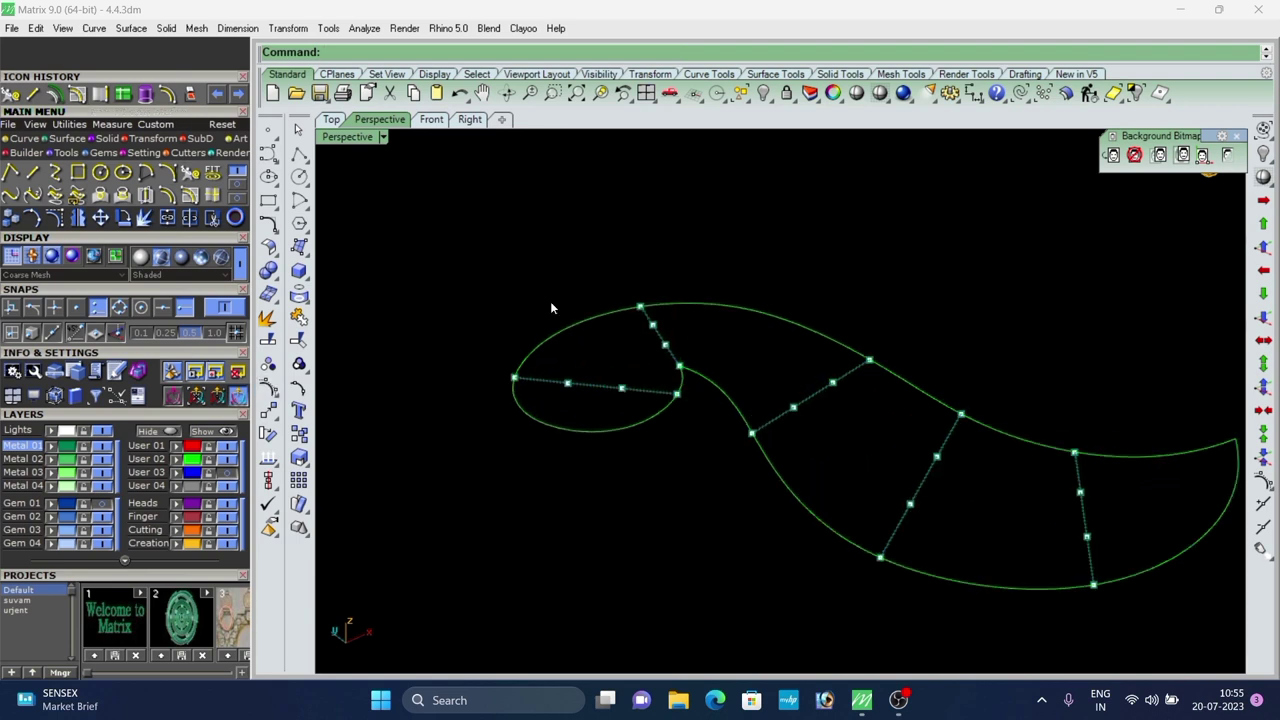
scroll(550, 301, "down", 4)
right_click_drag(670, 345, 780, 421)
scroll(776, 415, "up", 6)
left_click_drag(768, 383, 850, 459)
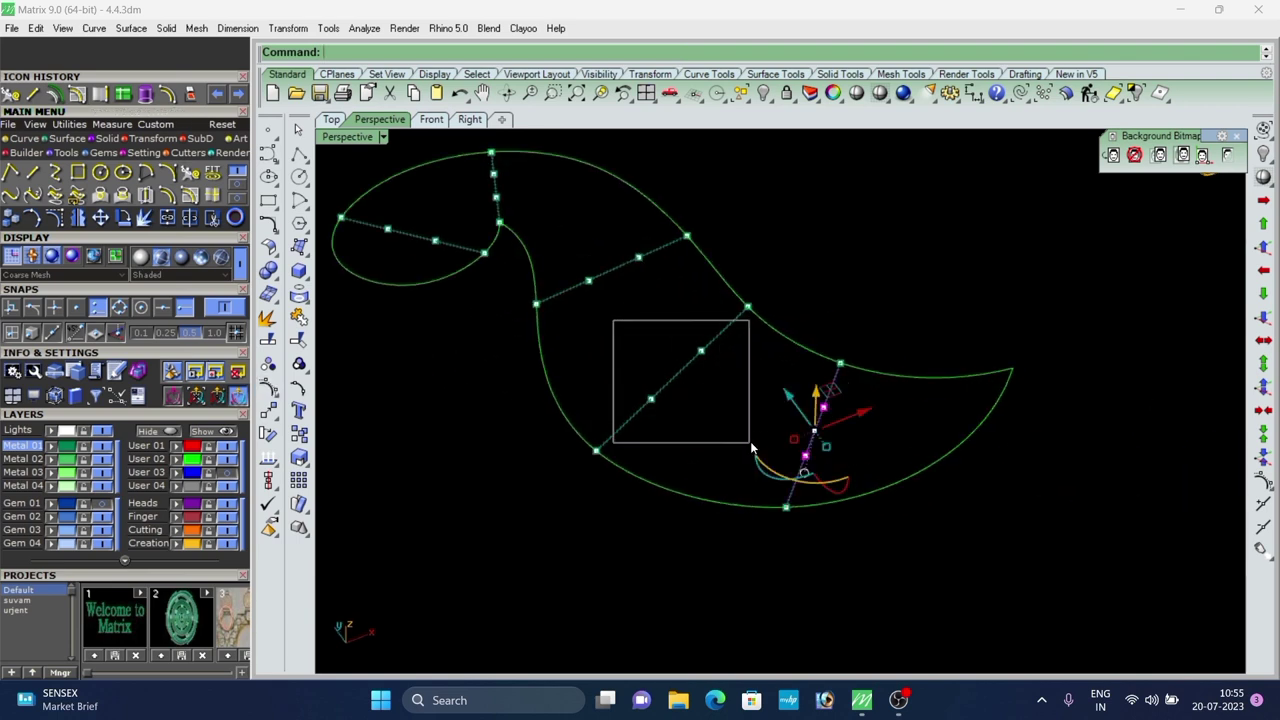
left_click_drag(751, 443, 752, 445, "shift")
left_click_drag(577, 230, 655, 304, "shift")
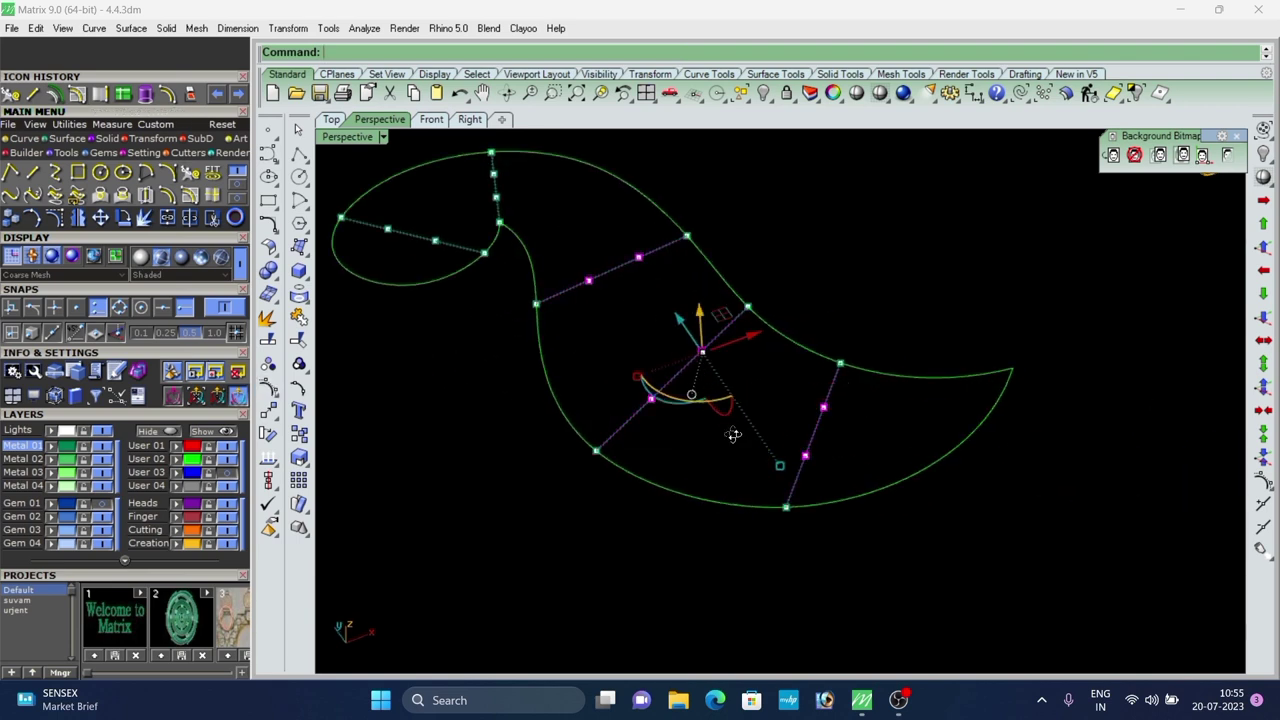
right_click_drag(725, 419, 654, 342)
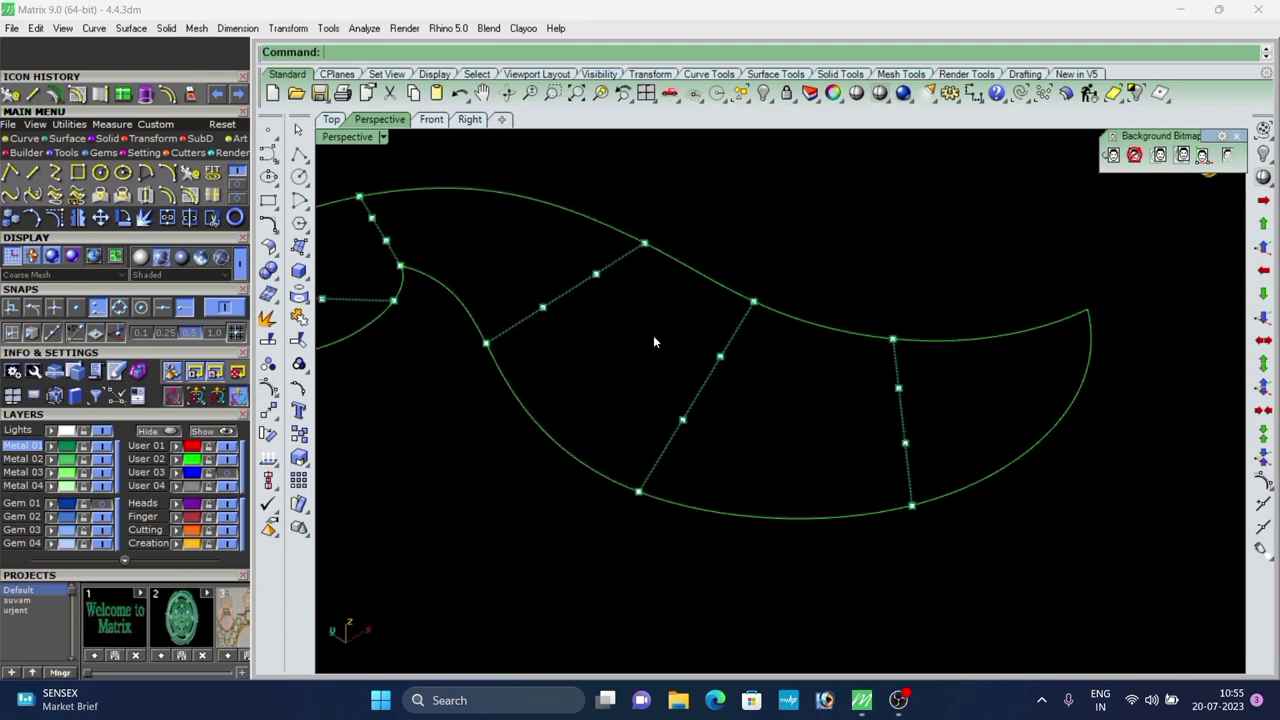
scroll(765, 450, "down", 3)
right_click_drag(763, 443, 742, 333)
left_click_drag(737, 316, 738, 259)
right_click_drag(793, 299, 711, 270)
left_click_drag(691, 236, 695, 230)
left_click(696, 302)
scroll(698, 300, "down", 3)
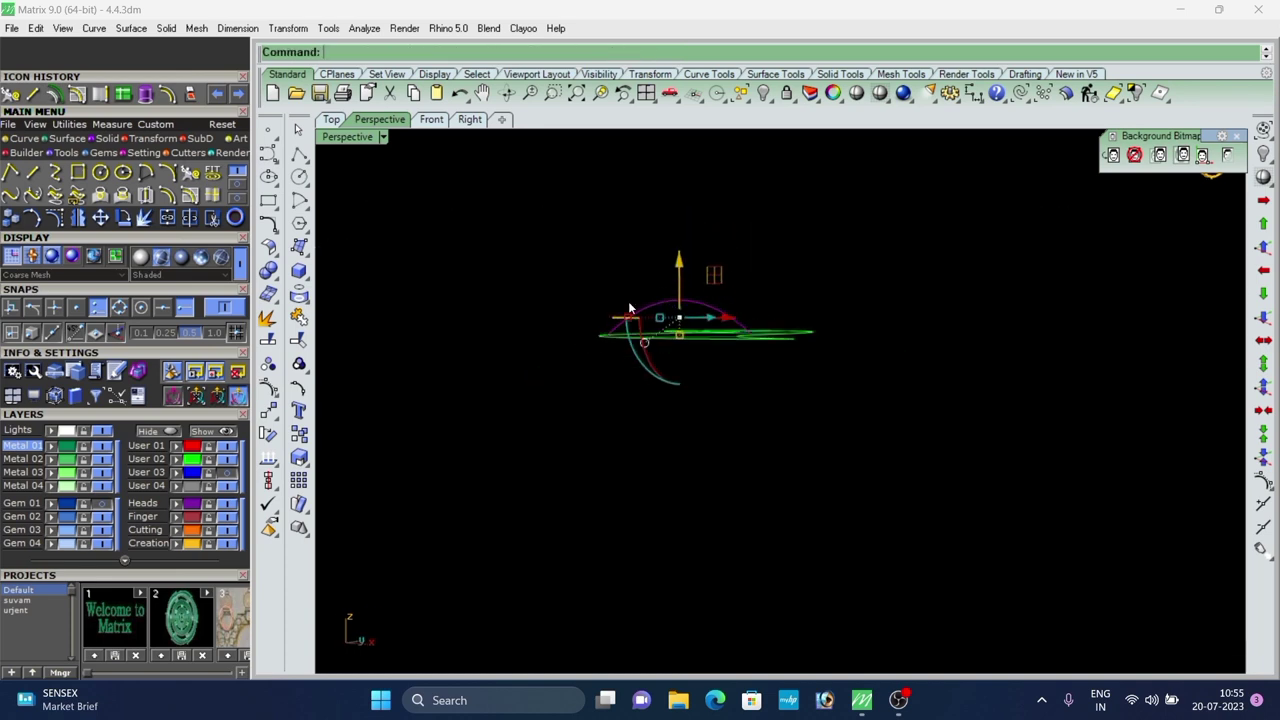
Rebuild the arched cross curve on the body with 4 points and degree 3, deleting the input curve.
right_click_drag(708, 300, 651, 334)
scroll(729, 374, "up", 5)
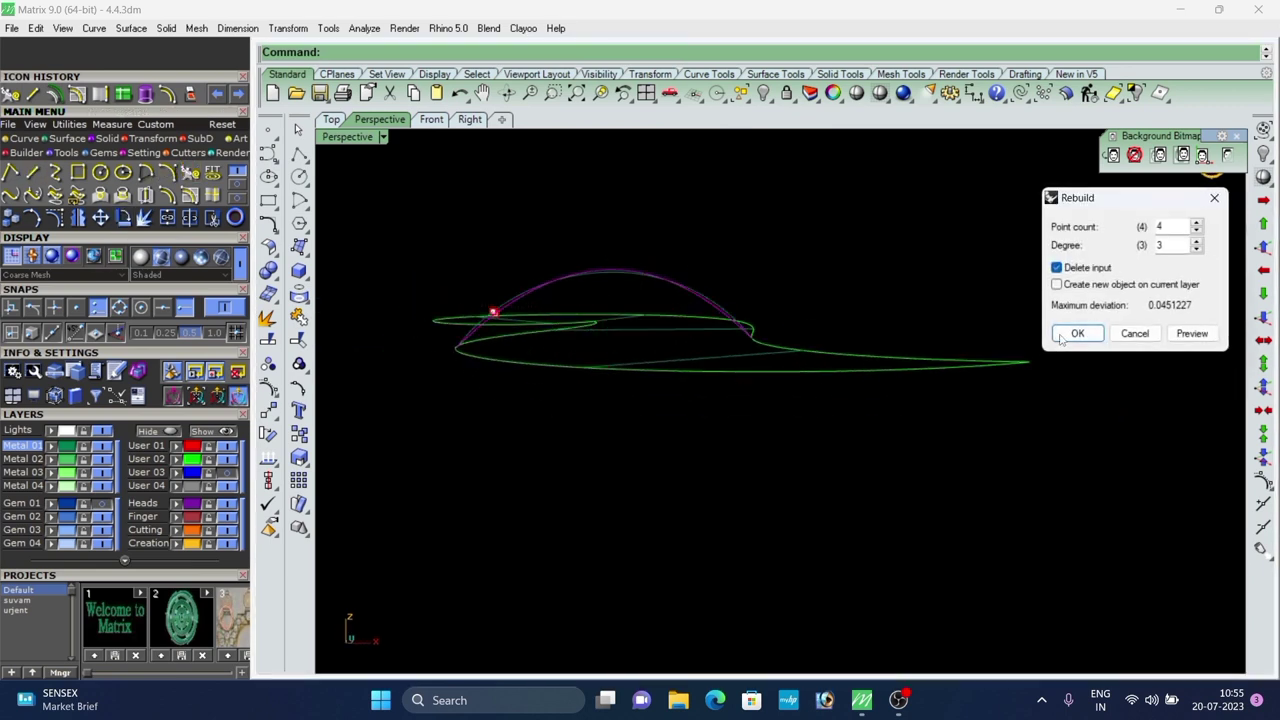
left_click(1066, 336)
Orient a 3D-scaled copy of the arched body curve by its two endpoints onto the straight cross line nearest the tail.
right_click_drag(969, 329, 866, 379)
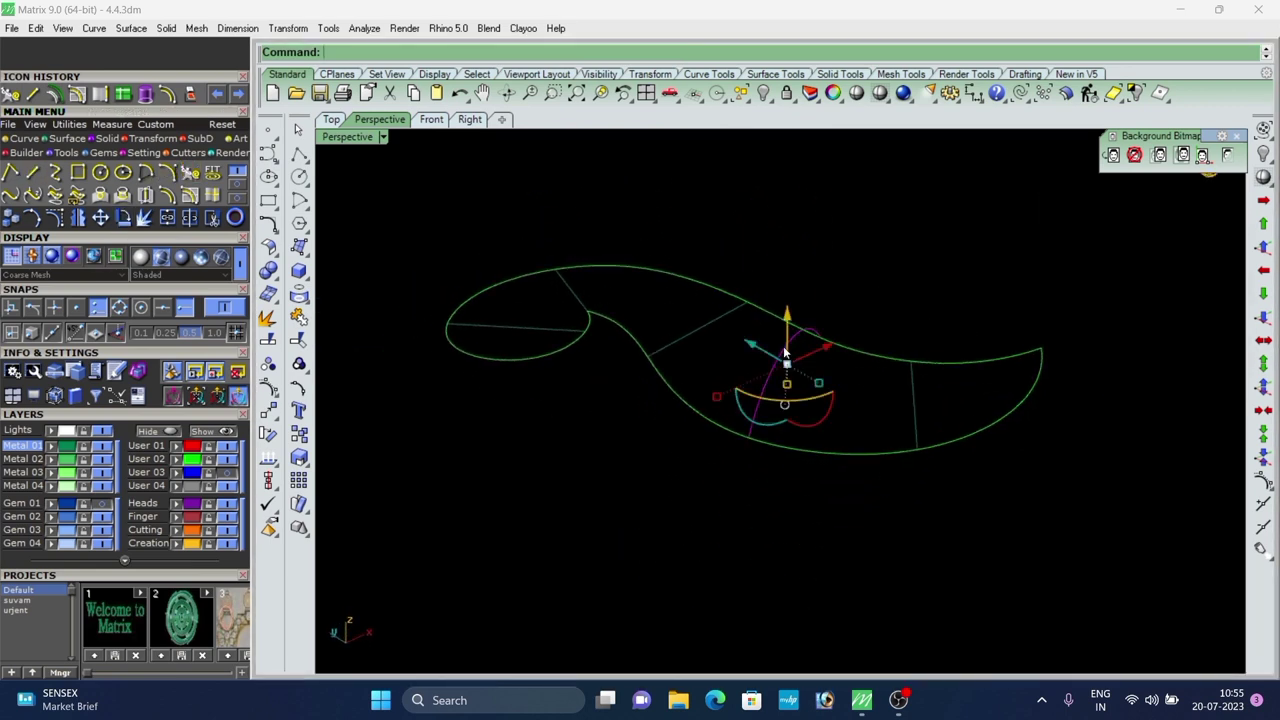
scroll(785, 352, "down", 4)
right_click_drag(785, 352, 815, 425)
left_click(147, 142)
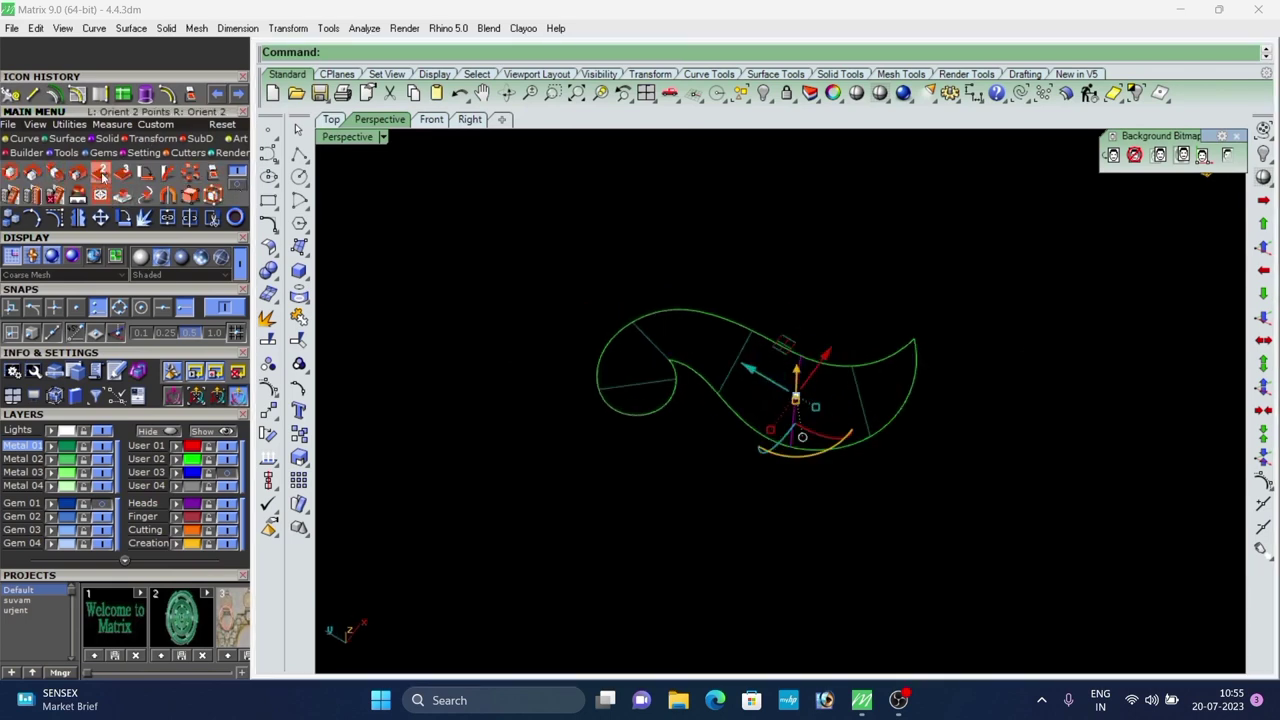
left_click(101, 179)
scroll(742, 316, "down", 4)
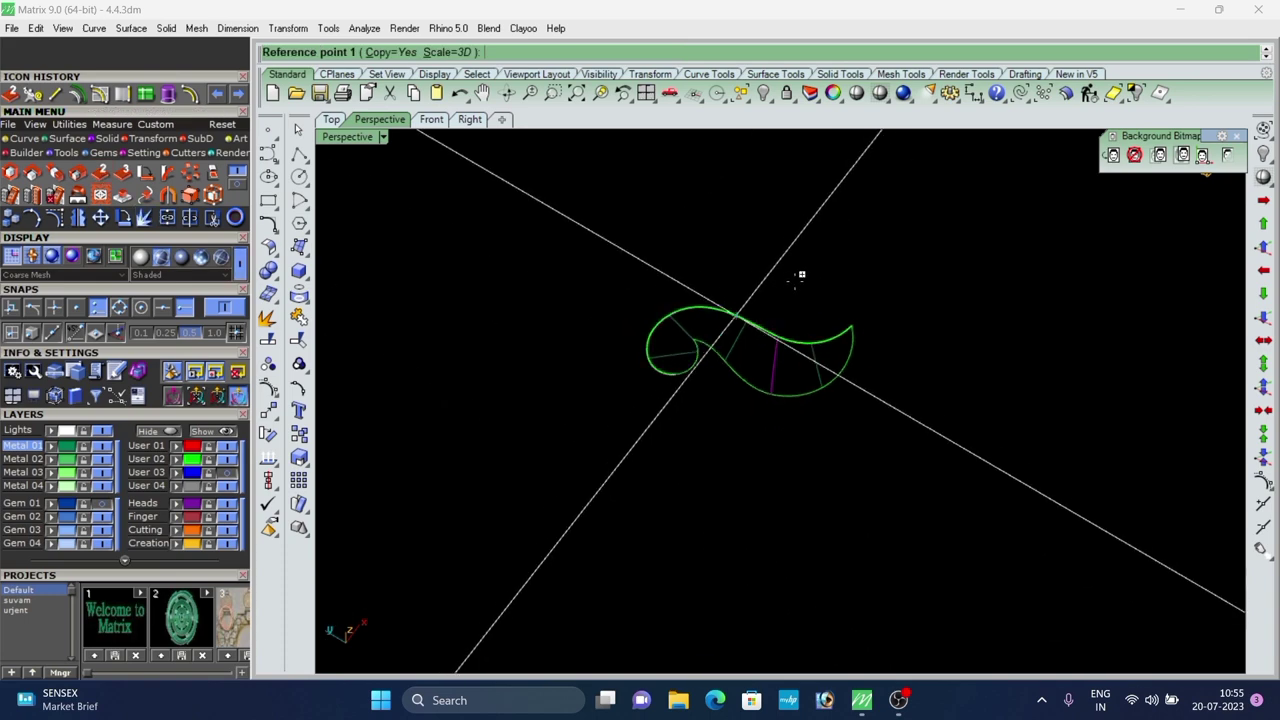
right_click_drag(800, 277, 812, 340)
scroll(788, 348, "up", 6)
left_click(787, 349)
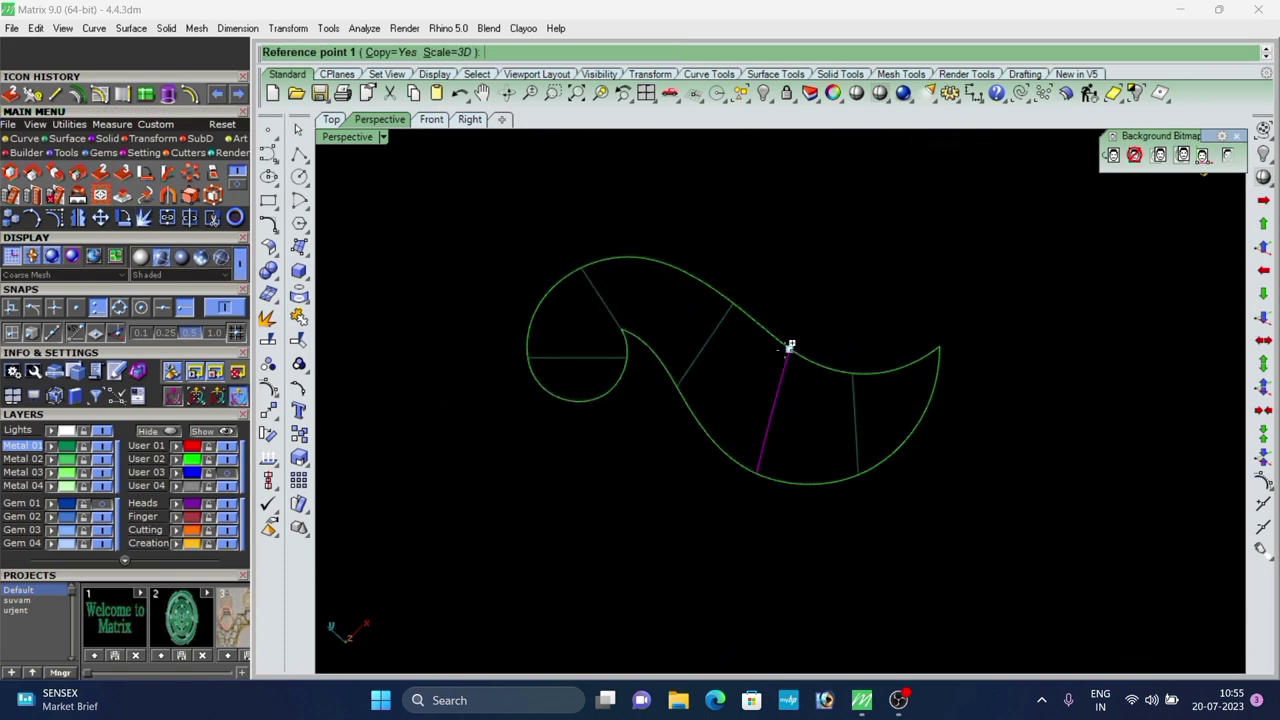
left_click(759, 468)
scroll(648, 415, "down", 8)
scroll(766, 448, "up", 12)
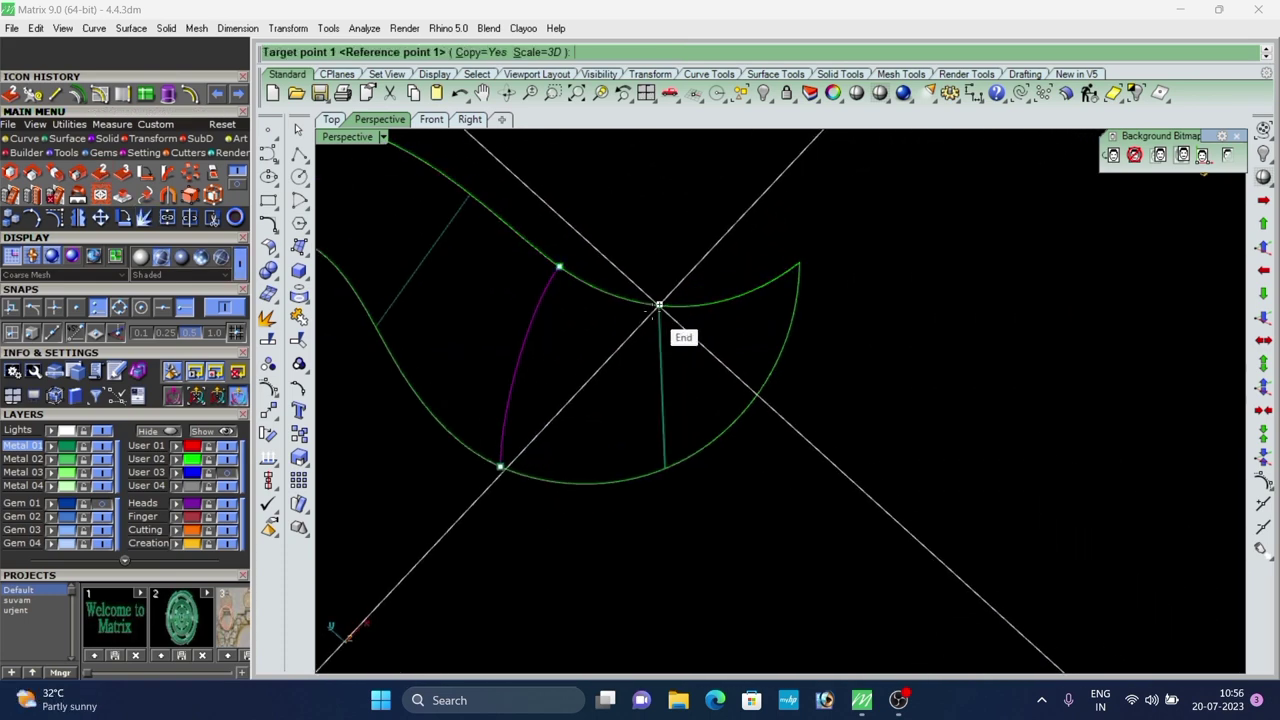
left_click(659, 305)
left_click(674, 460)
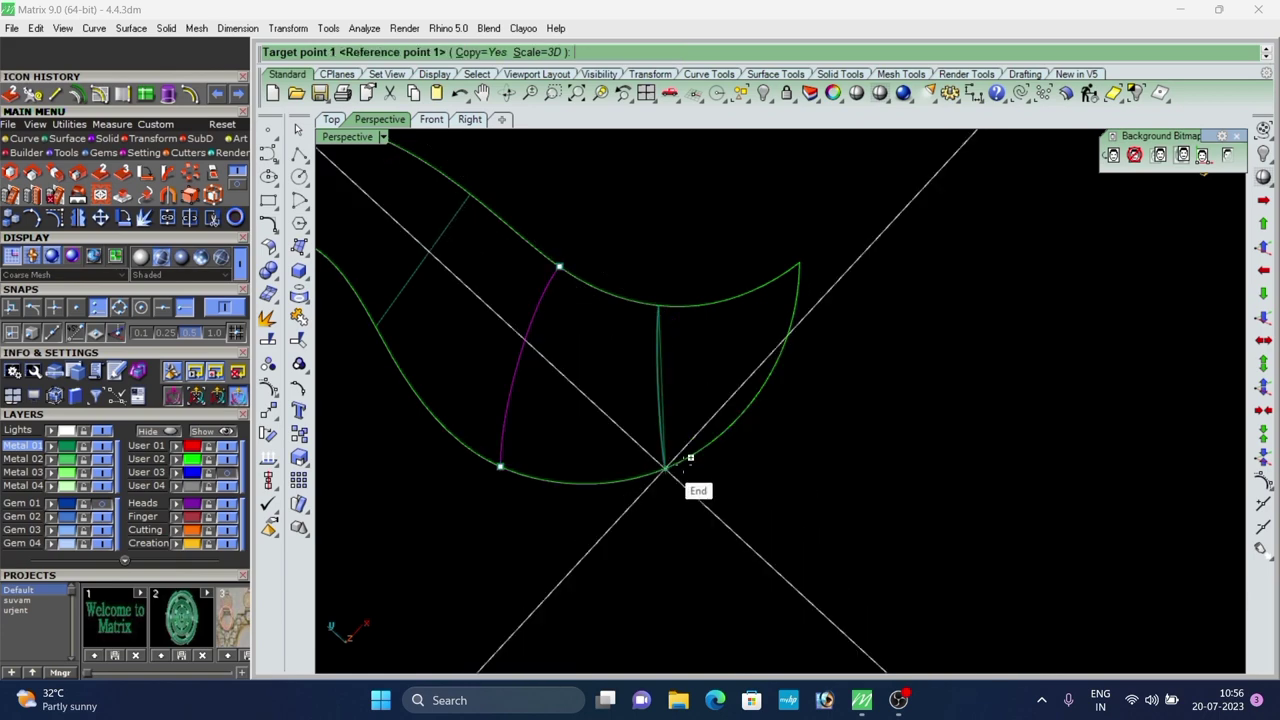
Place another scaled copy of the arch on the endpoints of the straight line across the middle of the neck.
scroll(840, 444, "down", 10)
scroll(676, 323, "up", 8)
left_click(787, 418)
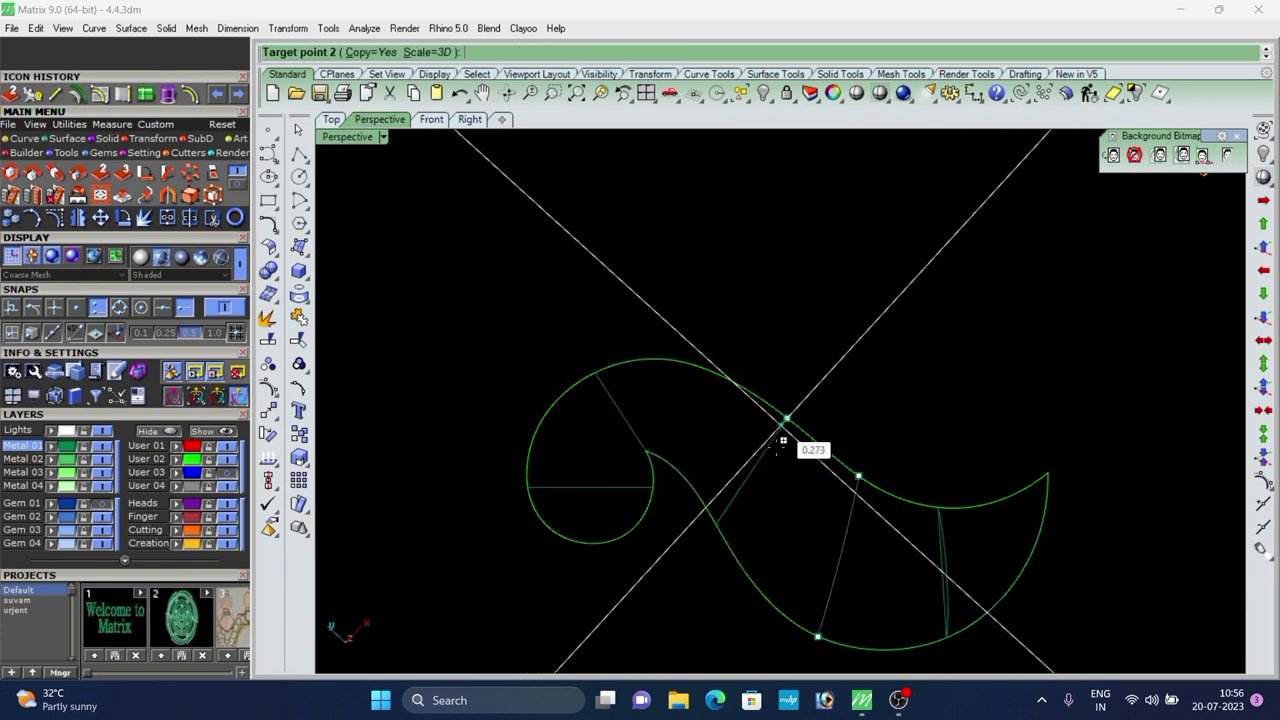
left_click(717, 523)
Place scaled copies of the arch on the cross line at the top of the neck and on the line across the round head.
right_click_drag(598, 512, 645, 397)
scroll(588, 268, "up", 9)
left_click(630, 333)
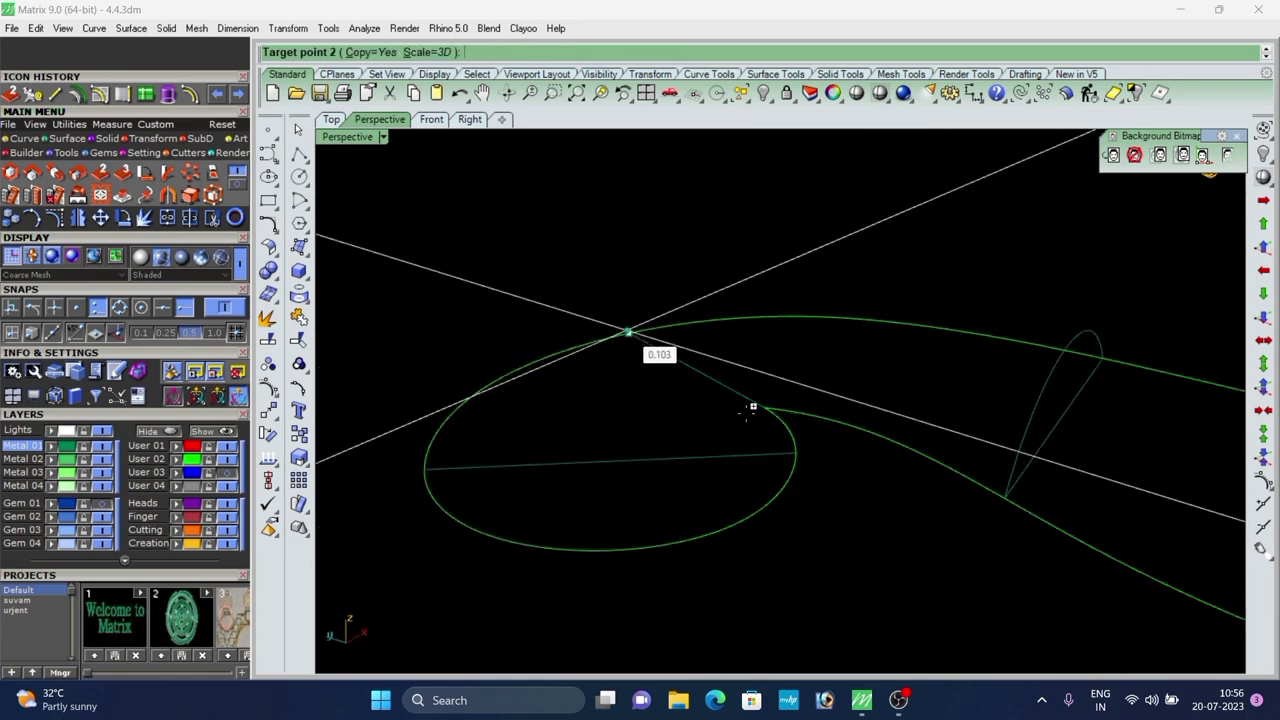
left_click(766, 408)
left_click(425, 468)
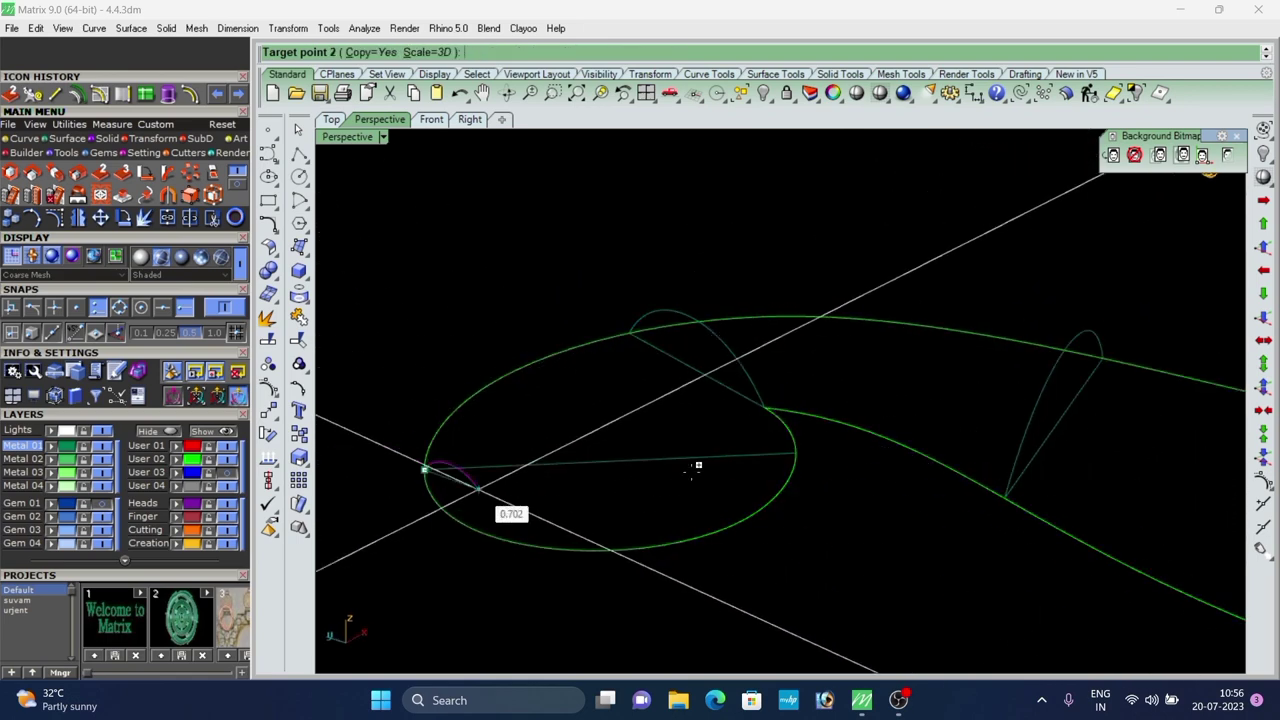
left_click(799, 441)
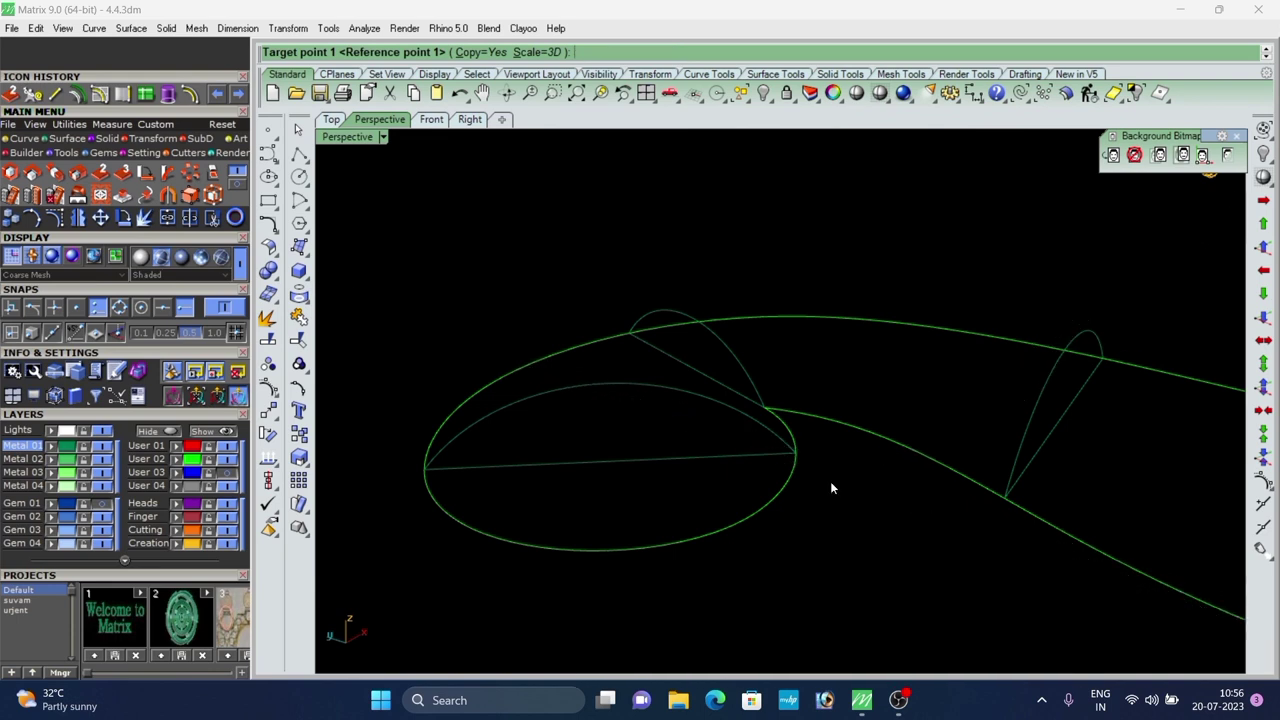
key("Return")
Delete the straight cross lines lying beneath the arched copies.
left_click(714, 383)
type("d")
key("Return")
scroll(820, 414, "down", 5)
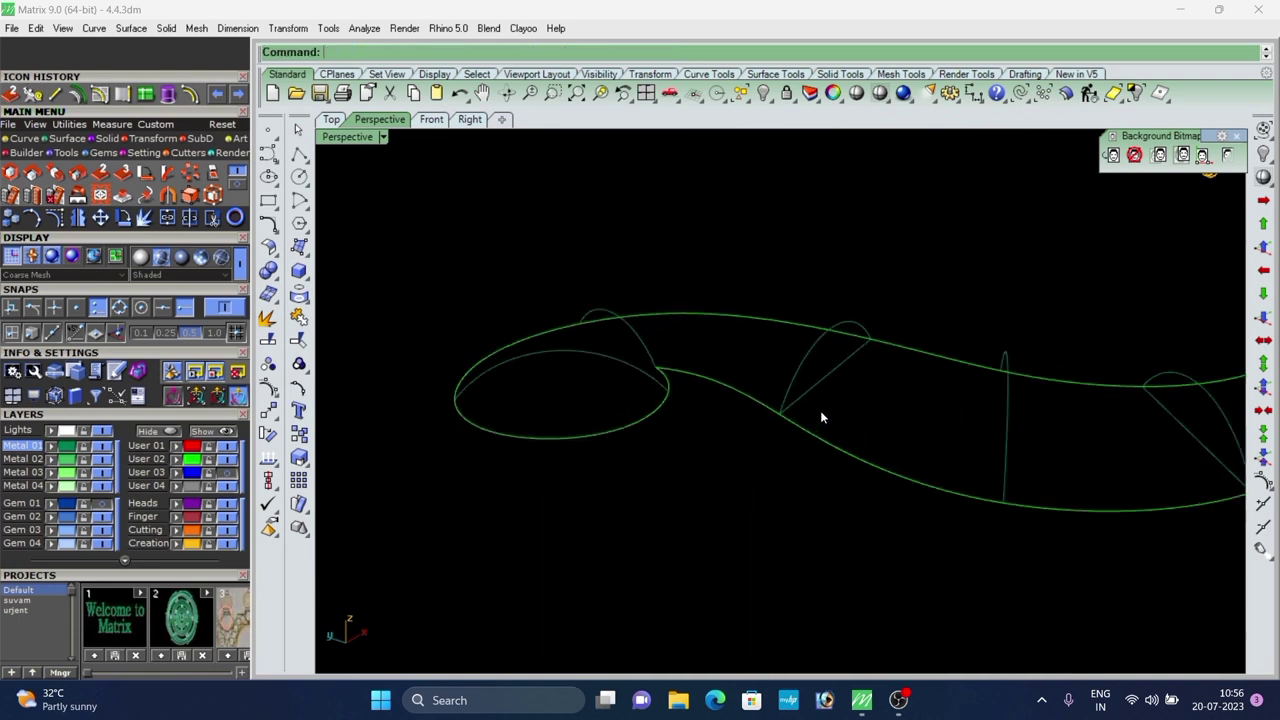
key("Delete")
type("d")
key("Return")
scroll(960, 393, "down", 8)
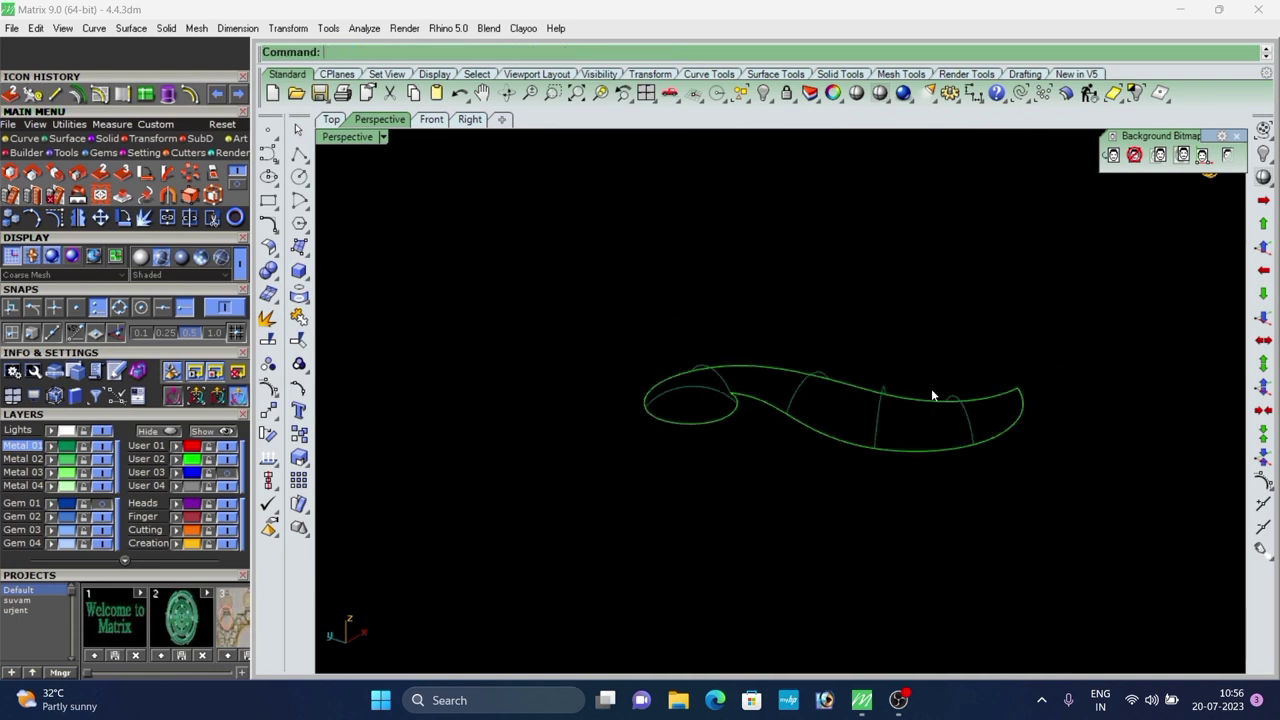
Show the control points of the mid-body arch and raise its two inner points slightly upward.
right_click_drag(931, 388, 933, 345)
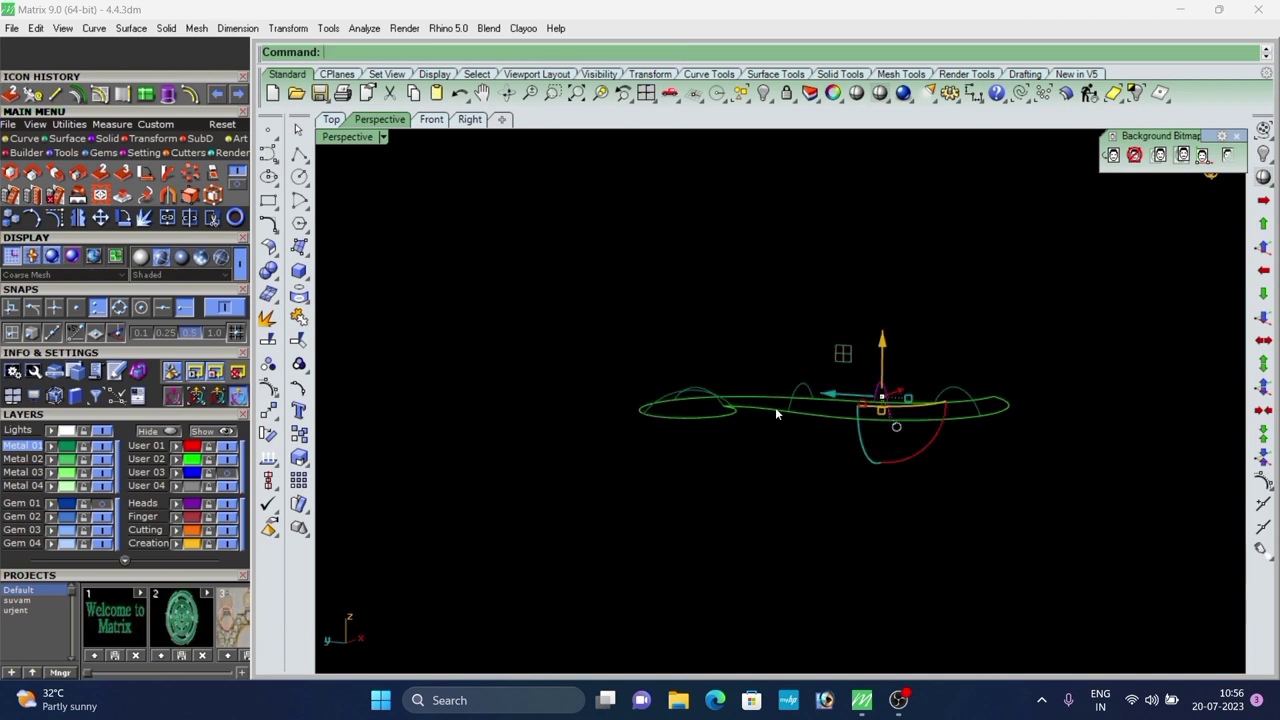
left_click(268, 388)
scroll(831, 358, "up", 6)
left_click_drag(888, 347, 970, 408)
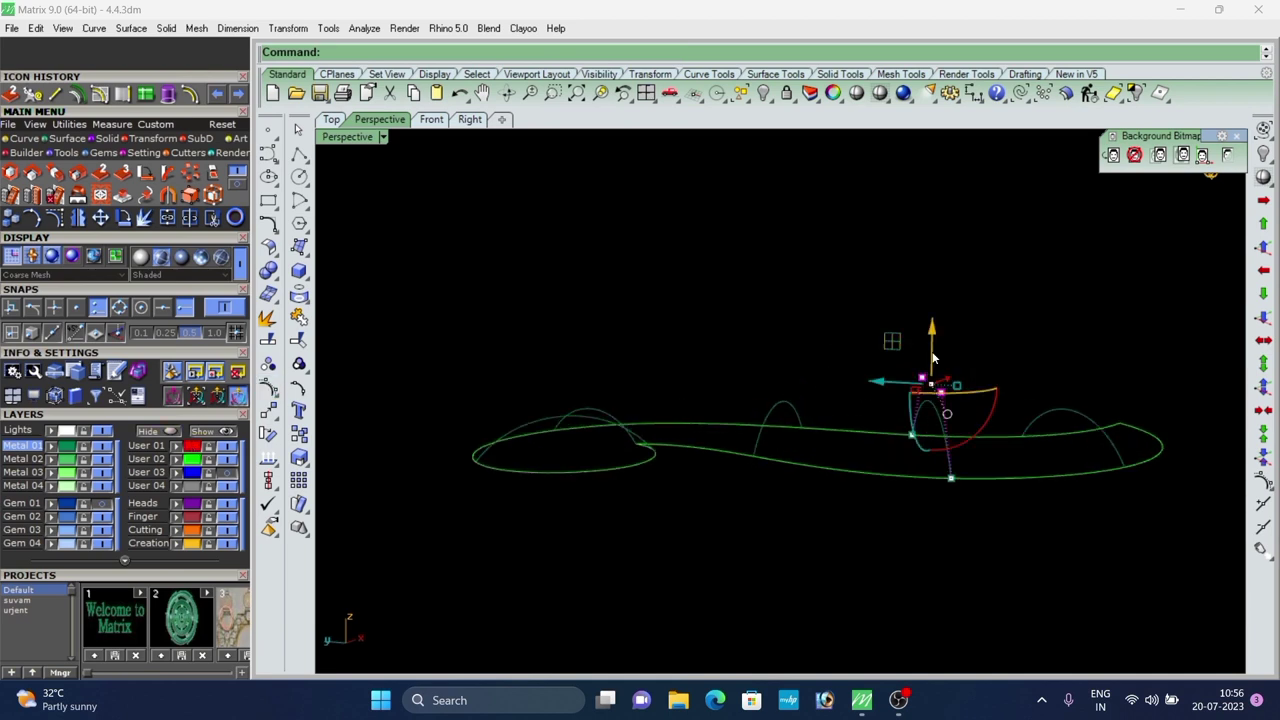
left_click_drag(934, 345, 937, 354)
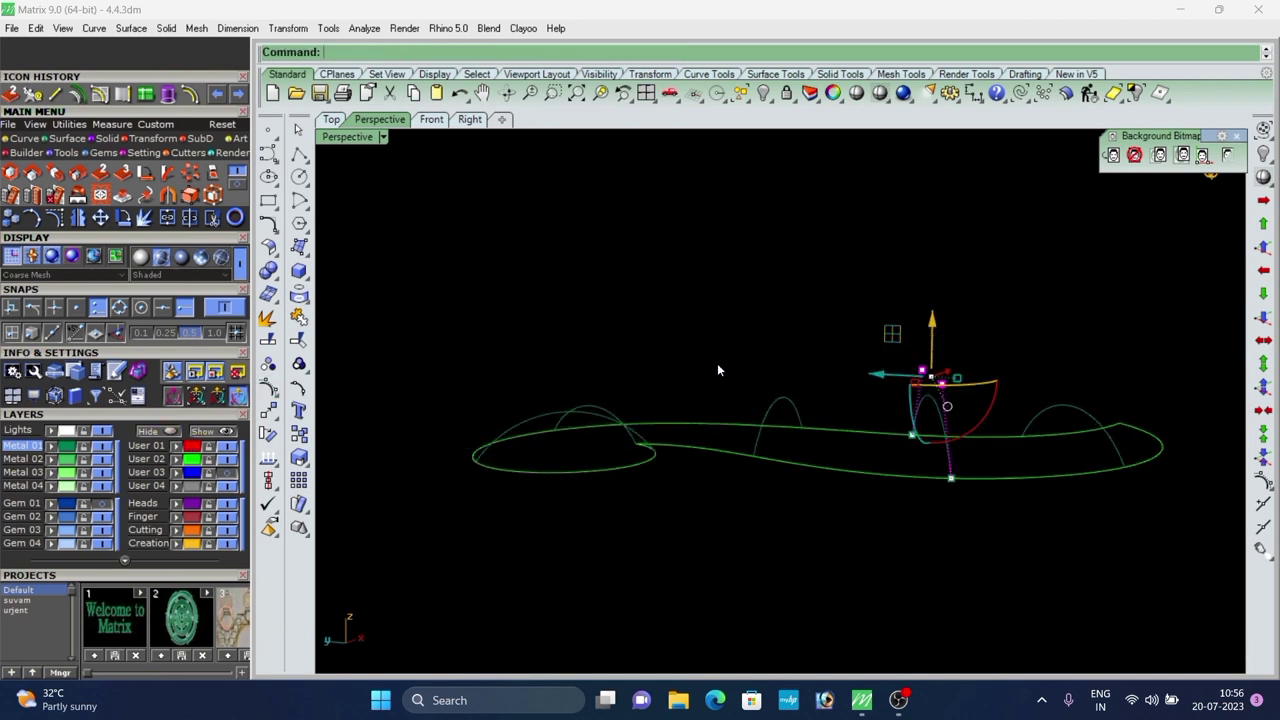
key("Escape")
Sweep a two-rail surface along both outline curves from the tail tip to the nearest arched curve, without simplifying the cross-section.
scroll(780, 337, "down", 8)
right_click_drag(766, 337, 651, 475)
scroll(620, 414, "down", 2)
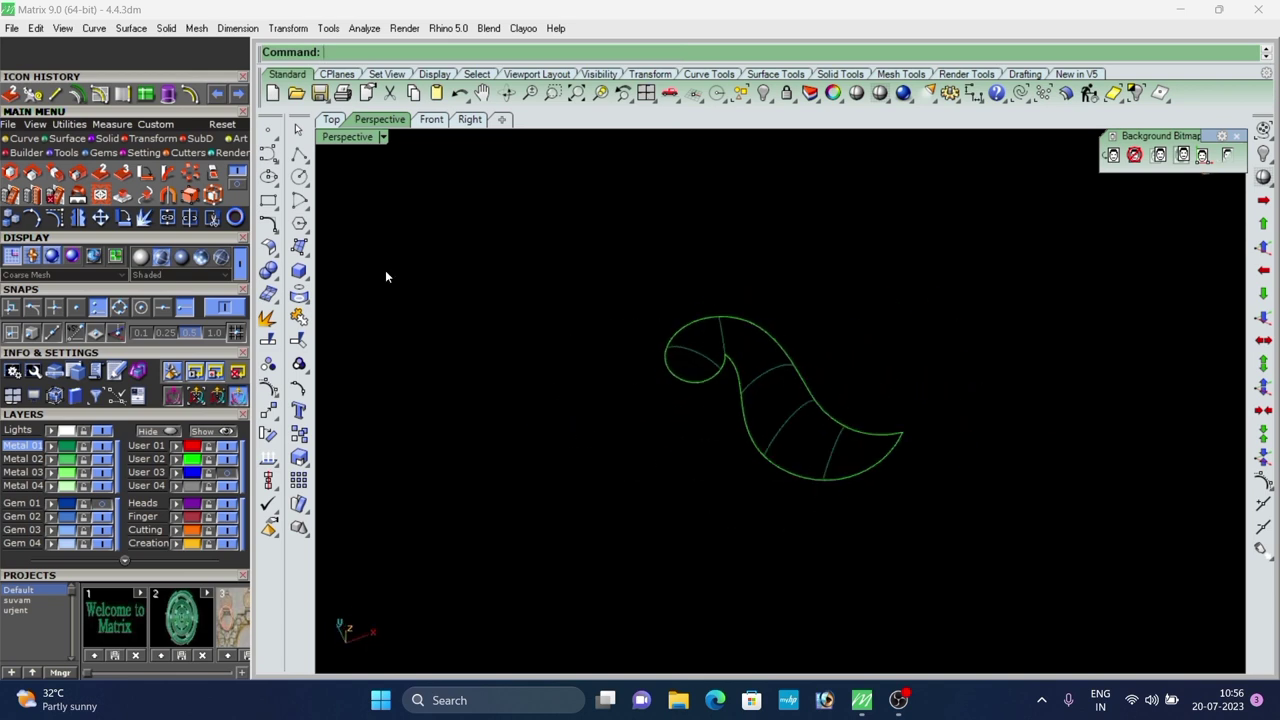
left_click(67, 137)
left_click(236, 173)
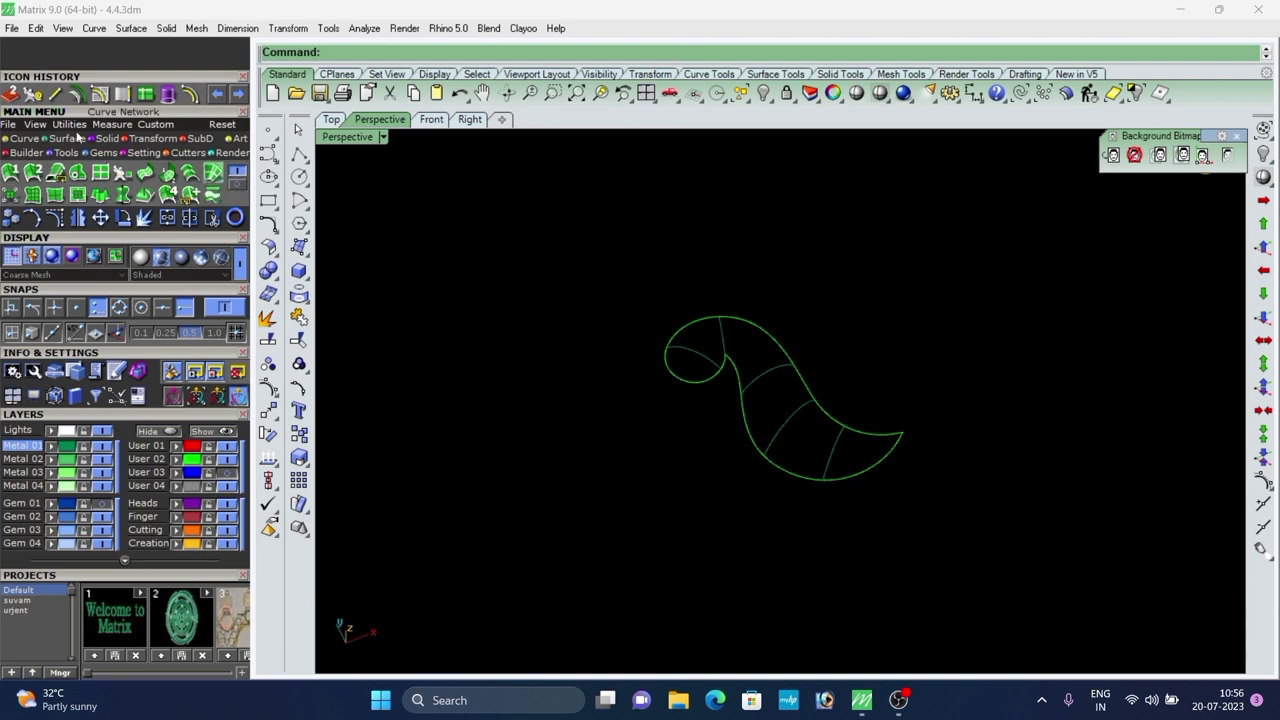
left_click(33, 175)
scroll(747, 421, "up", 4)
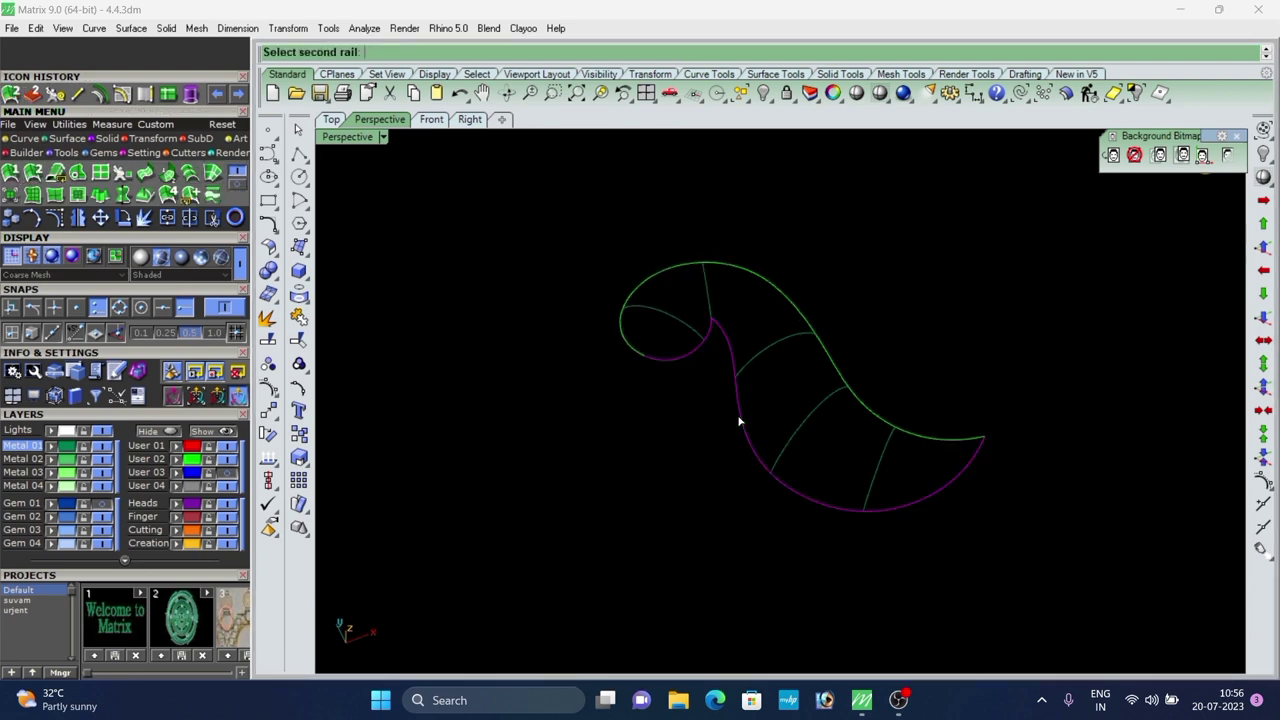
left_click(889, 439)
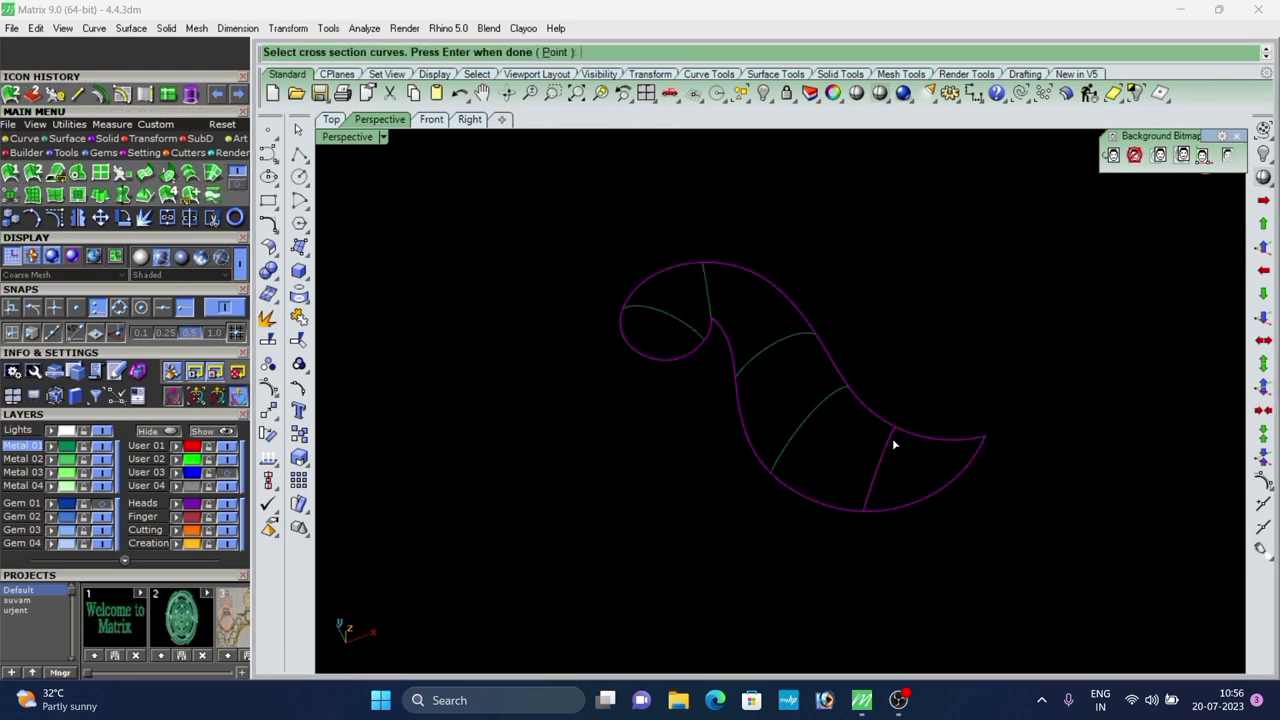
right_click(897, 434)
key("Escape")
right_click(860, 437)
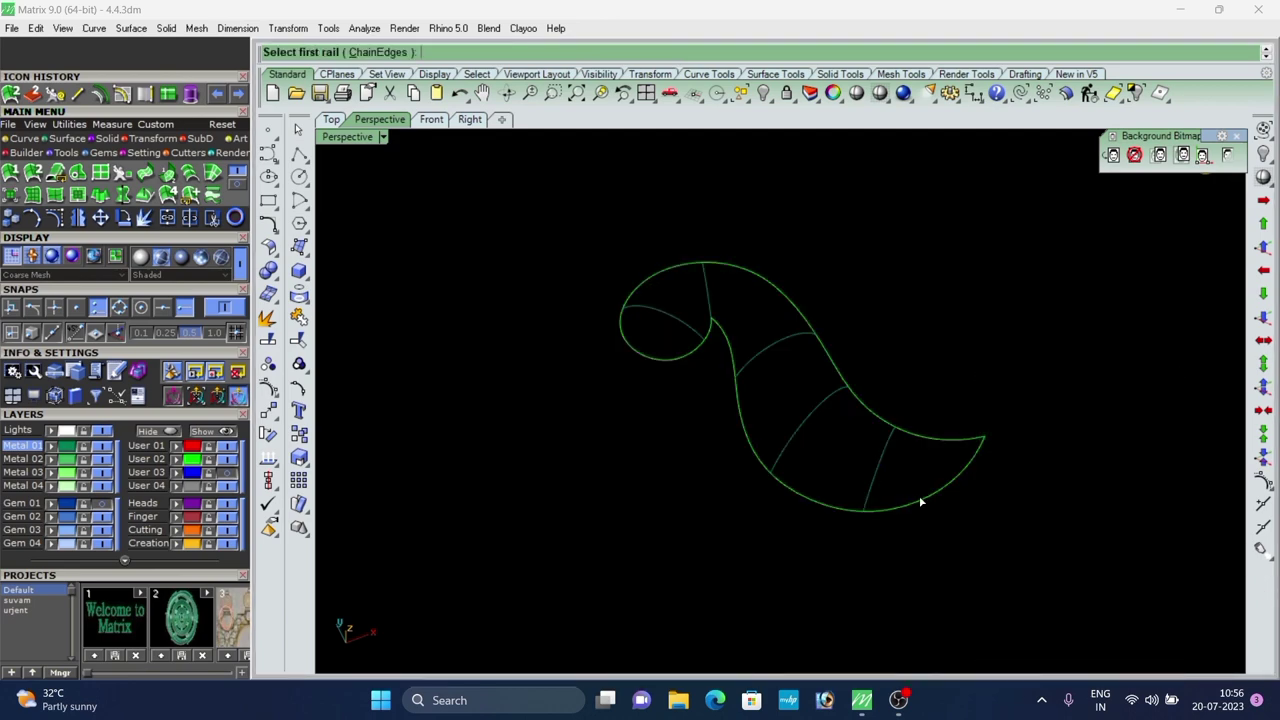
right_click(891, 440)
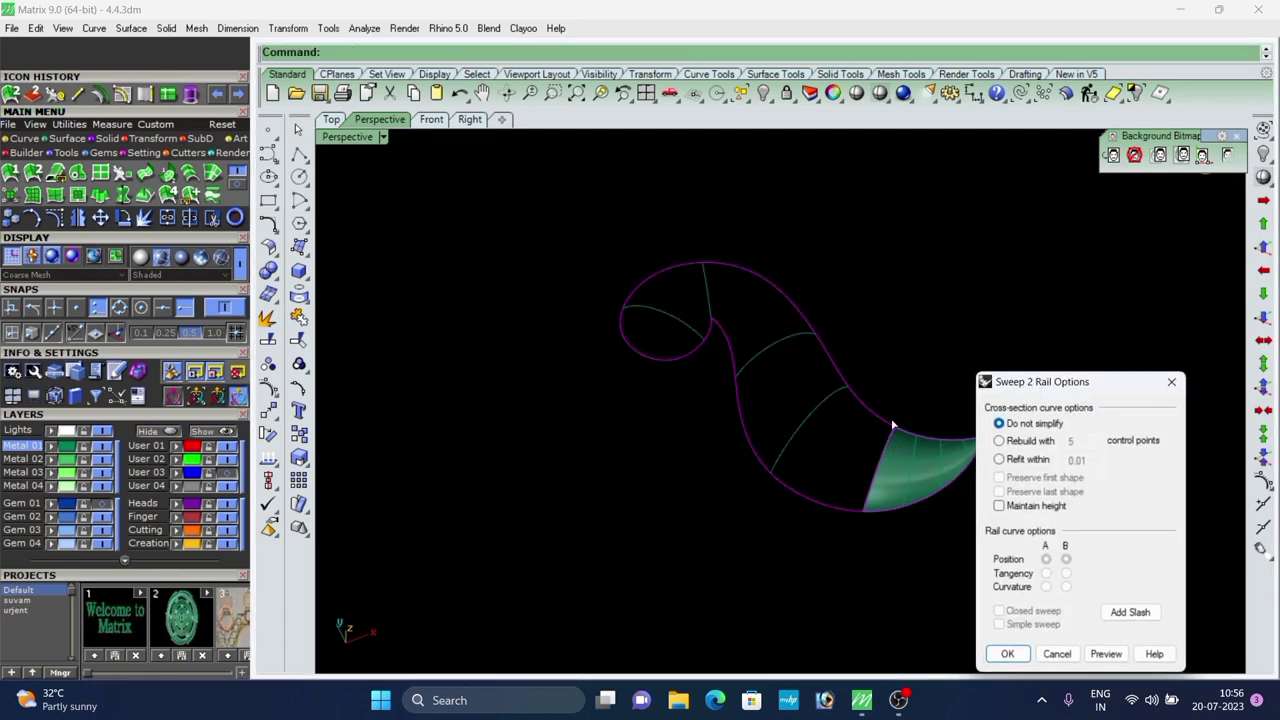
right_click_drag(862, 434, 886, 398)
scroll(850, 382, "down", 2)
left_click(1038, 656)
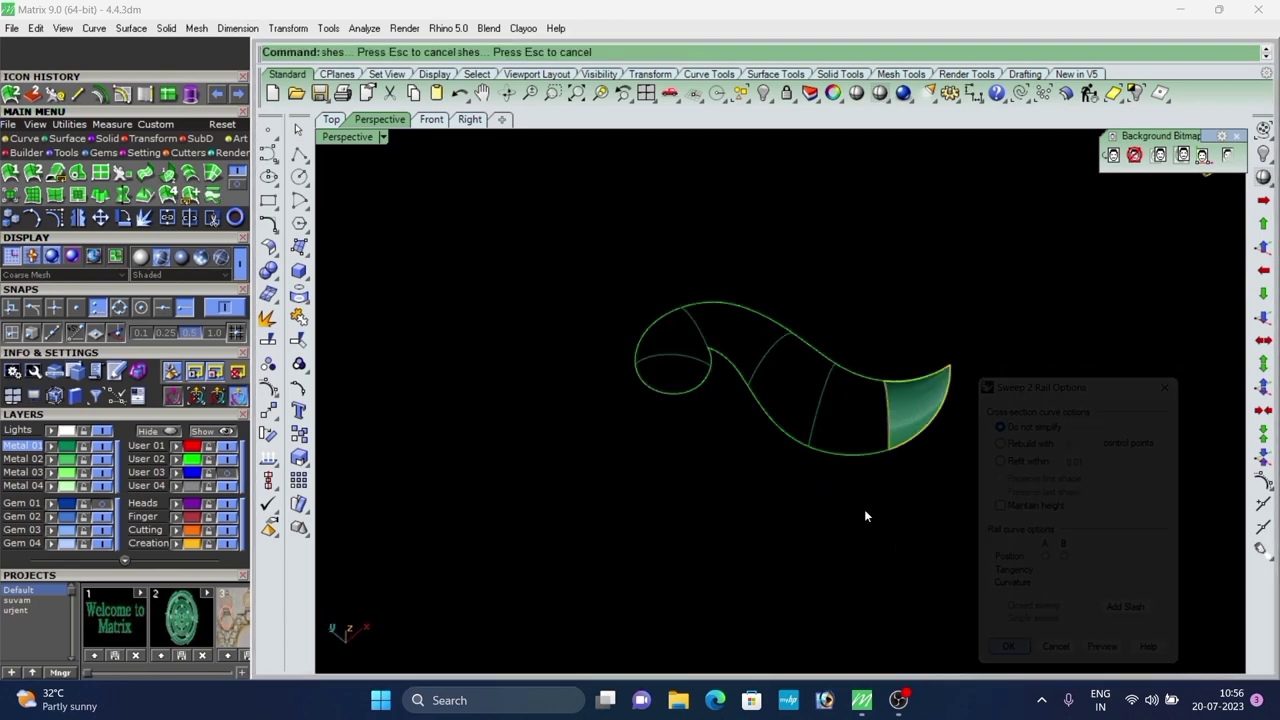
Sweep a two-rail surface along the outline between the arch nearest the tail and the mid-body arch.
left_click(858, 456)
left_click(868, 381)
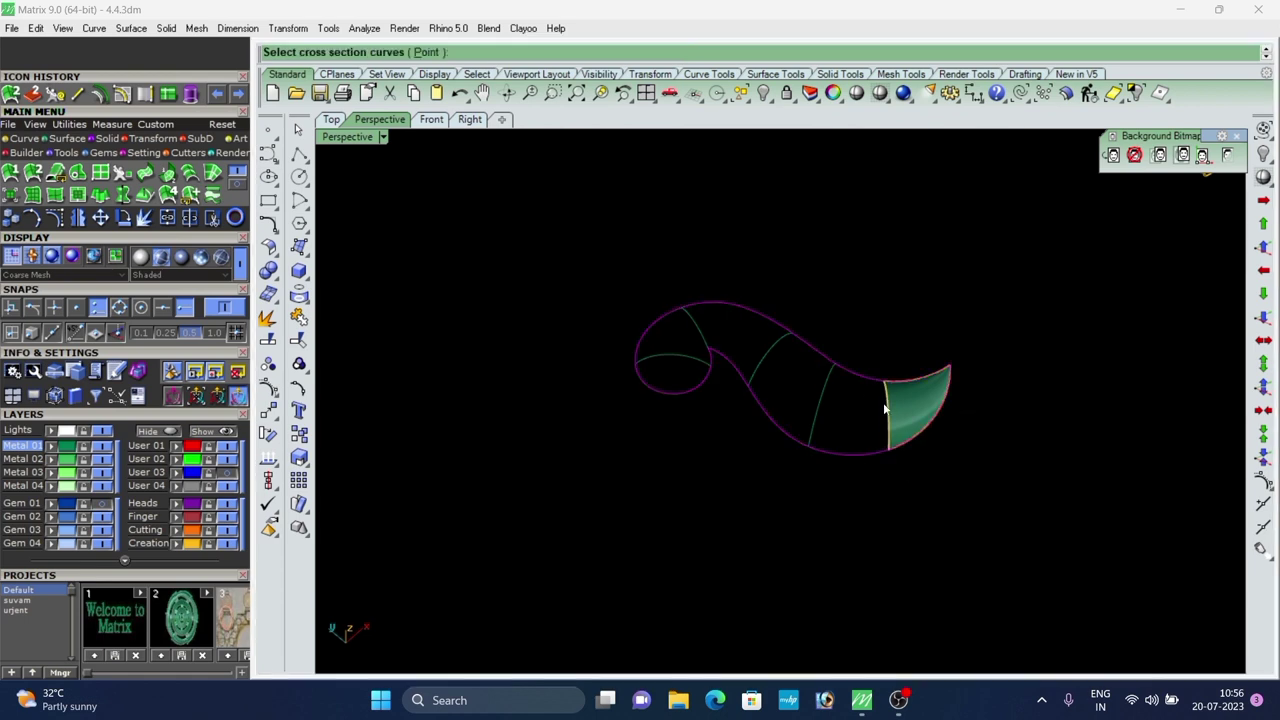
left_click(888, 410)
left_click(915, 449)
right_click(874, 431)
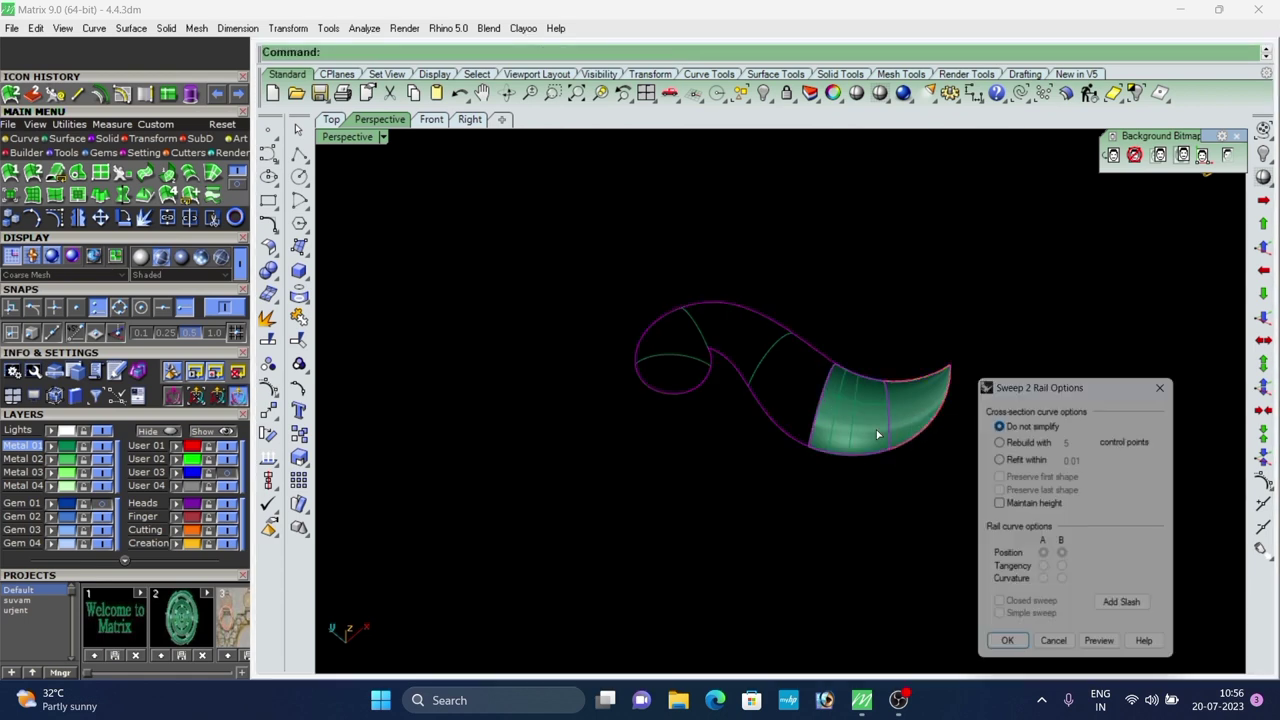
scroll(877, 434, "up", 4)
right_click_drag(877, 434, 950, 515)
left_click(1005, 654)
left_click(1007, 654)
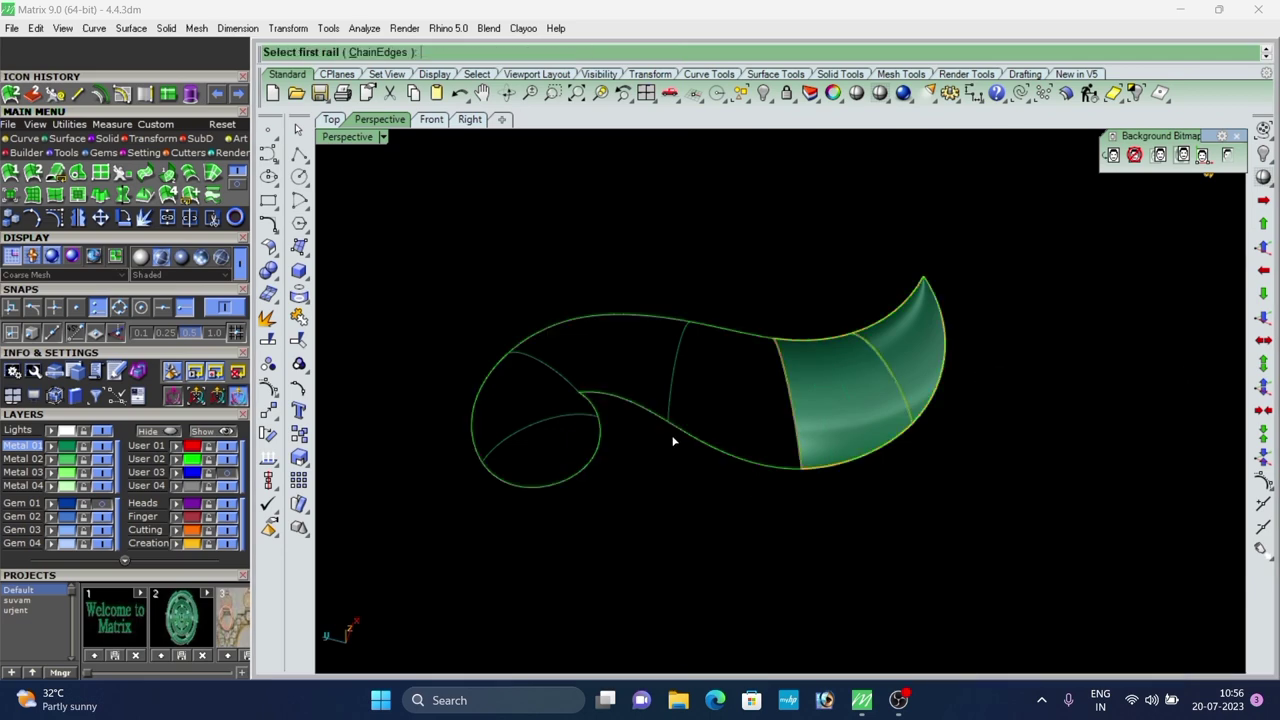
Sweep a two-rail surface along the outline between the mid-body arch and the neck arch.
left_click(675, 440)
left_click(700, 329)
left_click(794, 391)
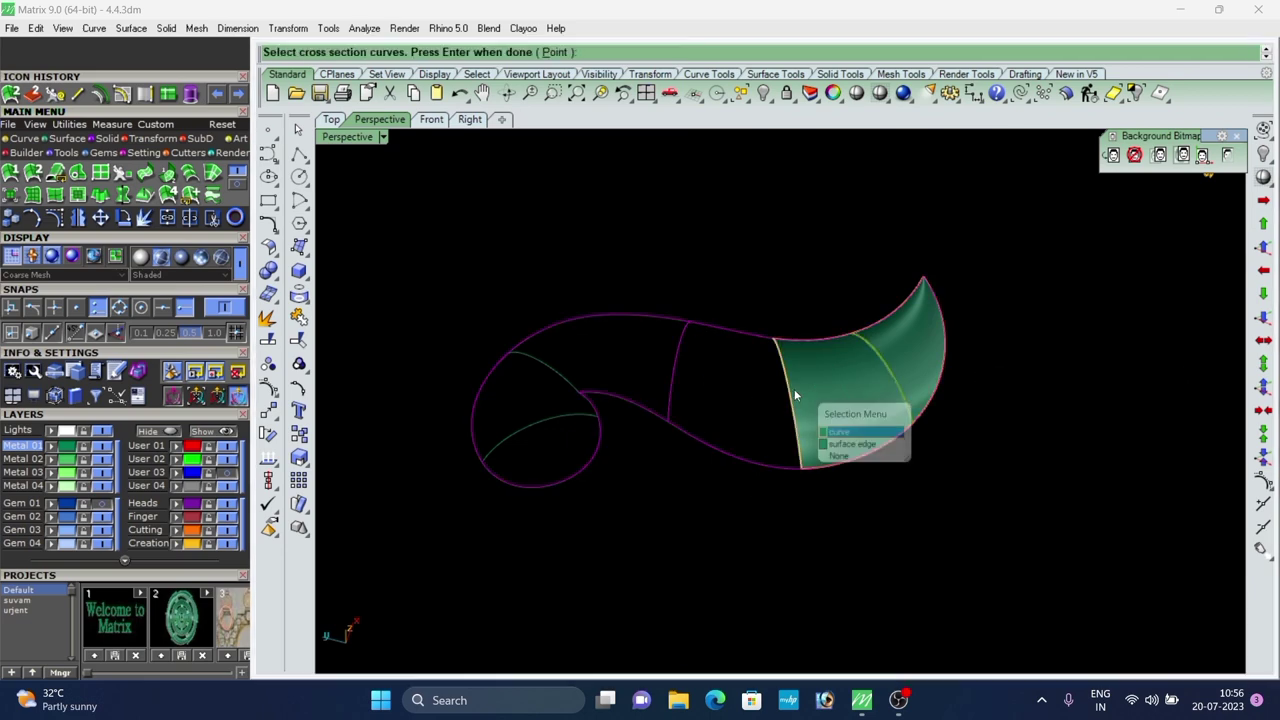
left_click(843, 434)
right_click(813, 291)
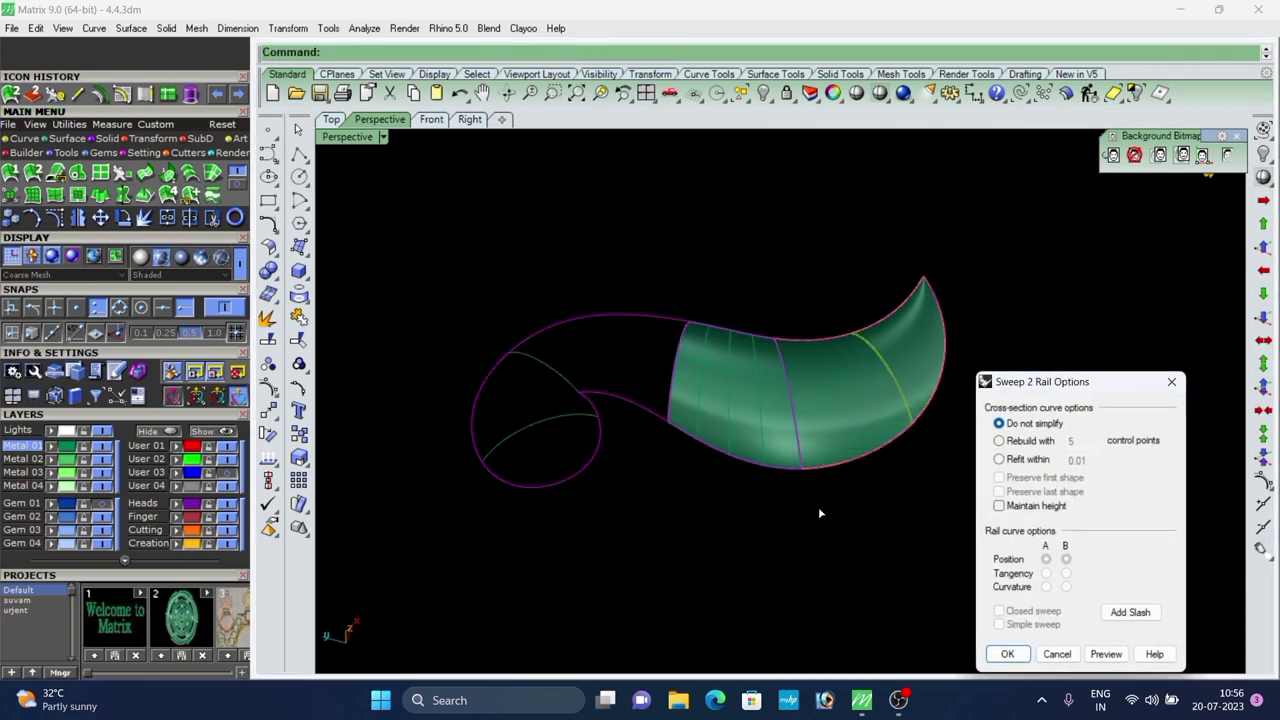
left_click(1005, 652)
Sweep a two-rail surface along the outline from the neck arch to the arch where the head begins.
right_click(690, 445)
left_click(650, 413)
left_click(608, 316)
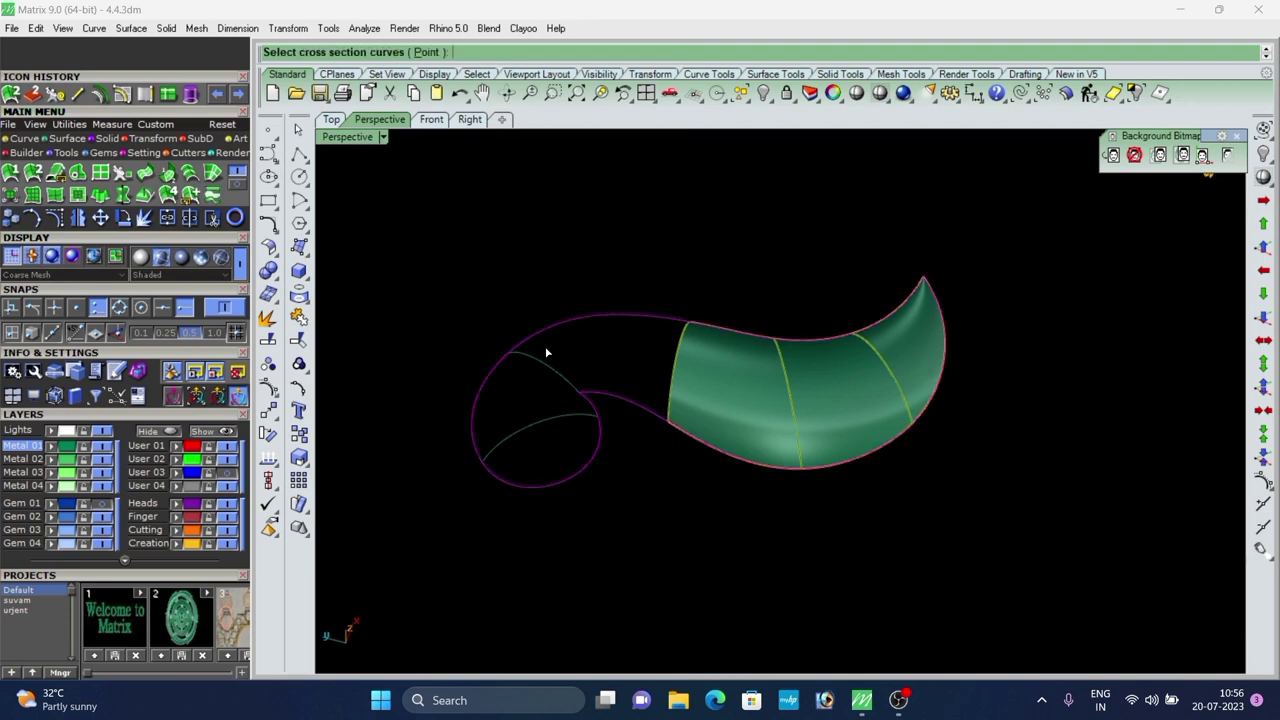
left_click(676, 361)
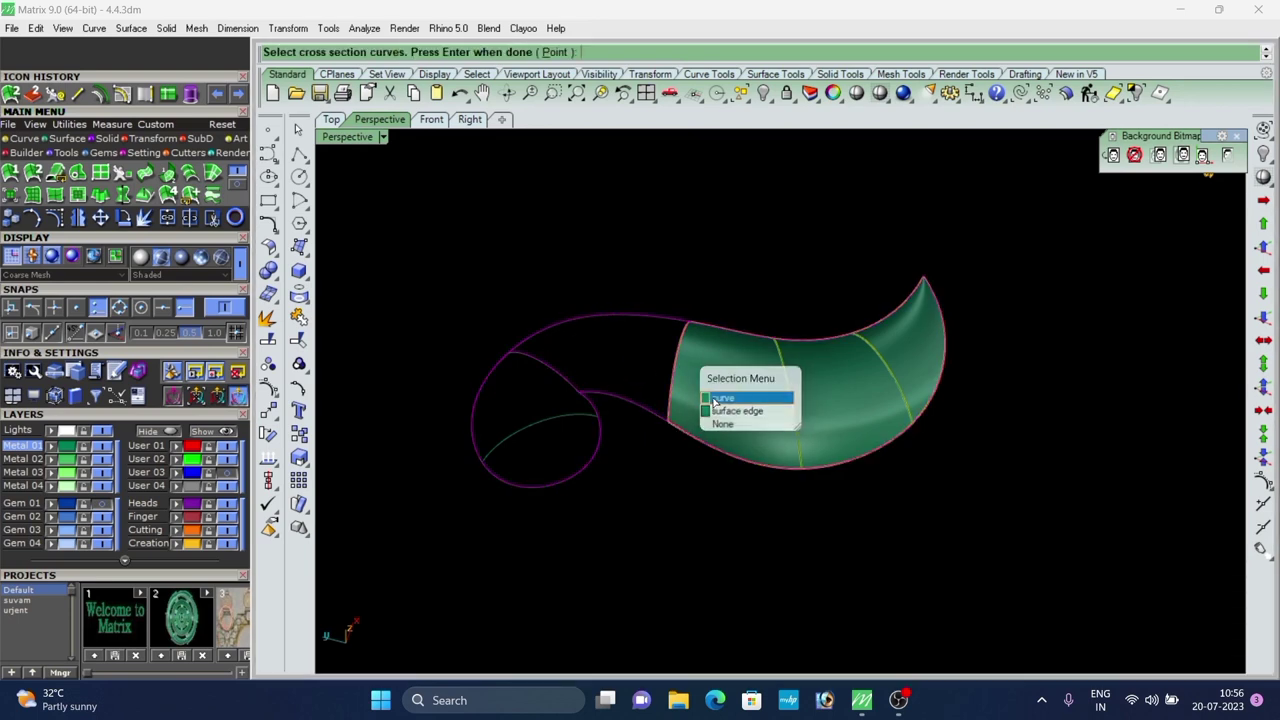
left_click(696, 388)
key("Return")
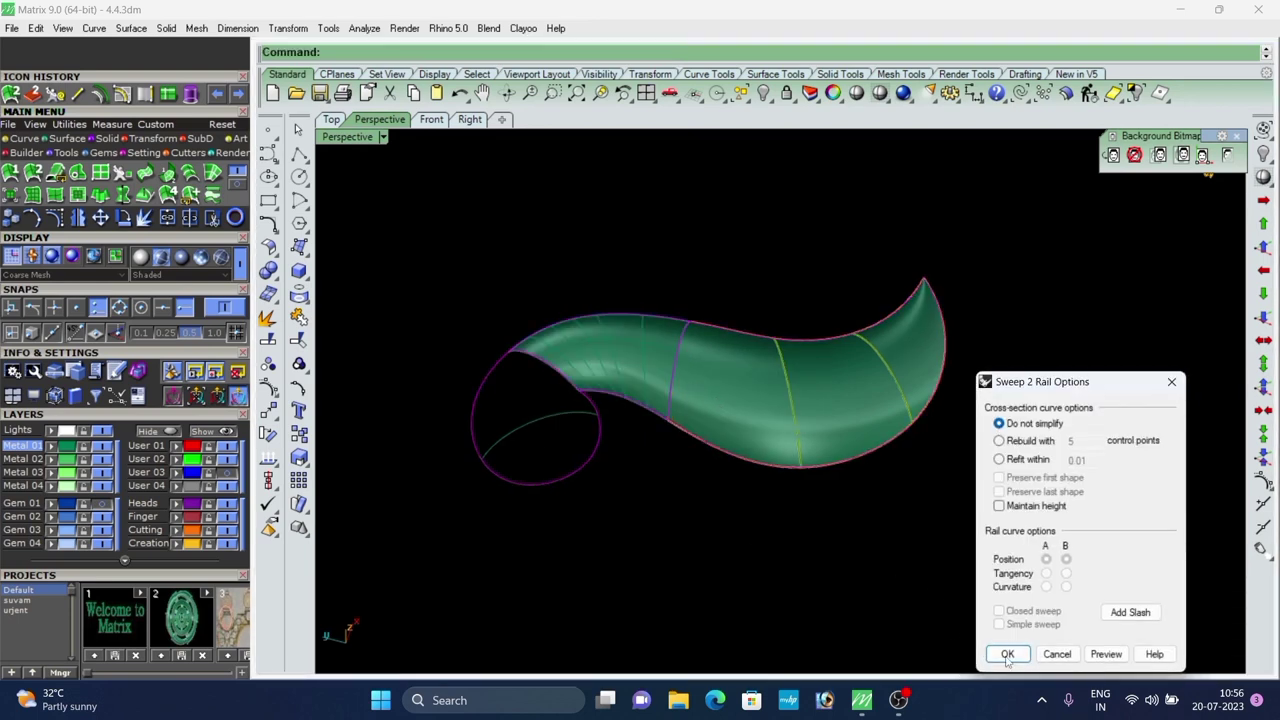
left_click(1007, 654)
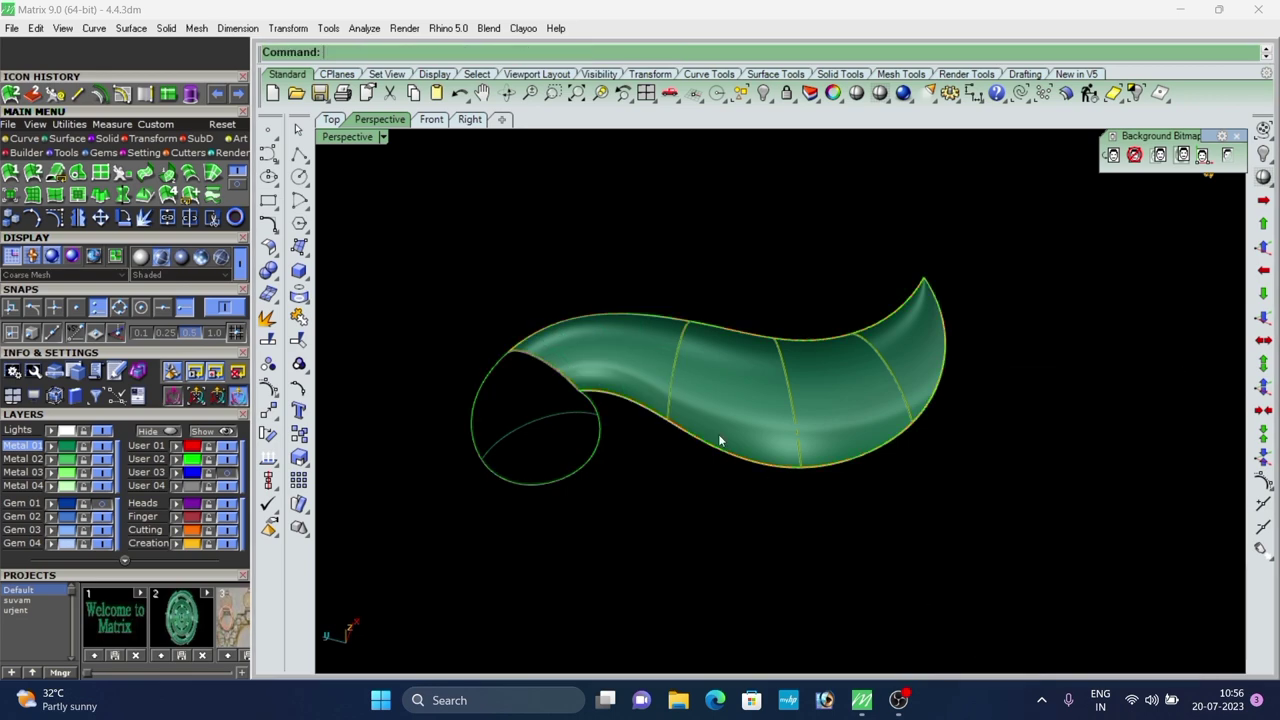
Sweep a two-rail surface along the outline between the arch where the head begins and the arch across the head.
left_click(482, 365)
left_click(564, 355)
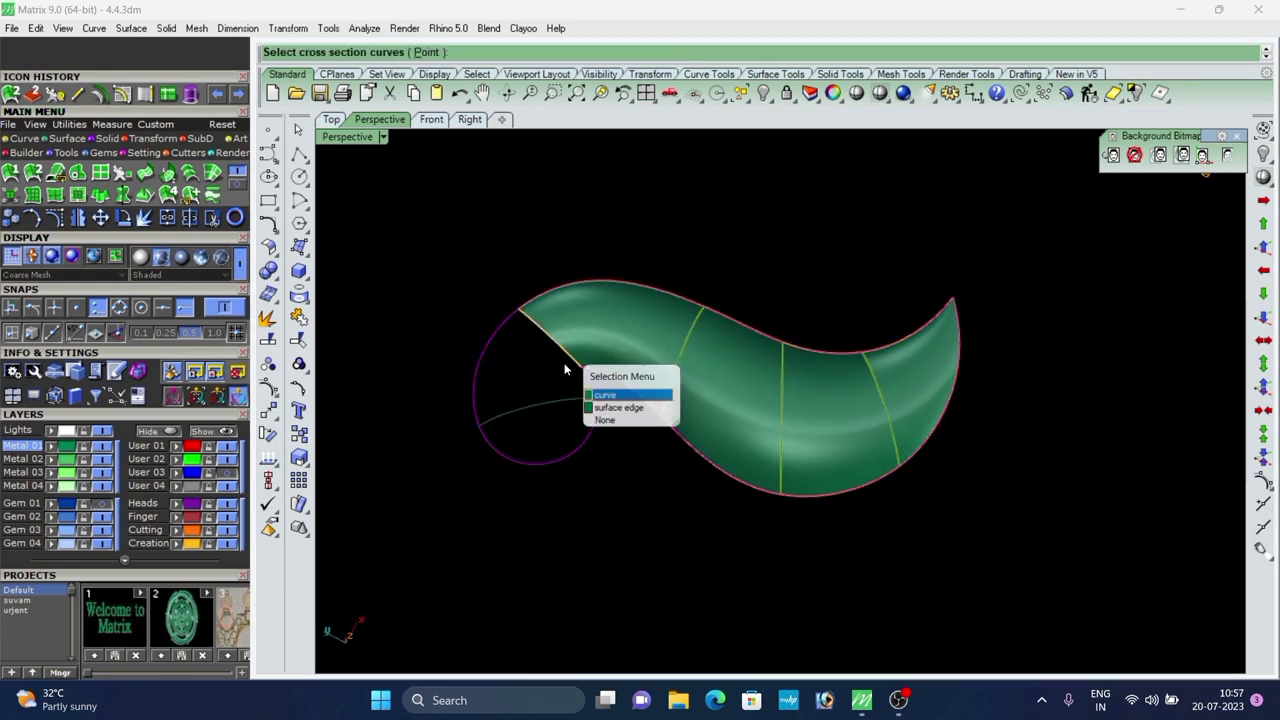
left_click(592, 395)
left_click(568, 396)
key("Return")
scroll(558, 364, "up", 4)
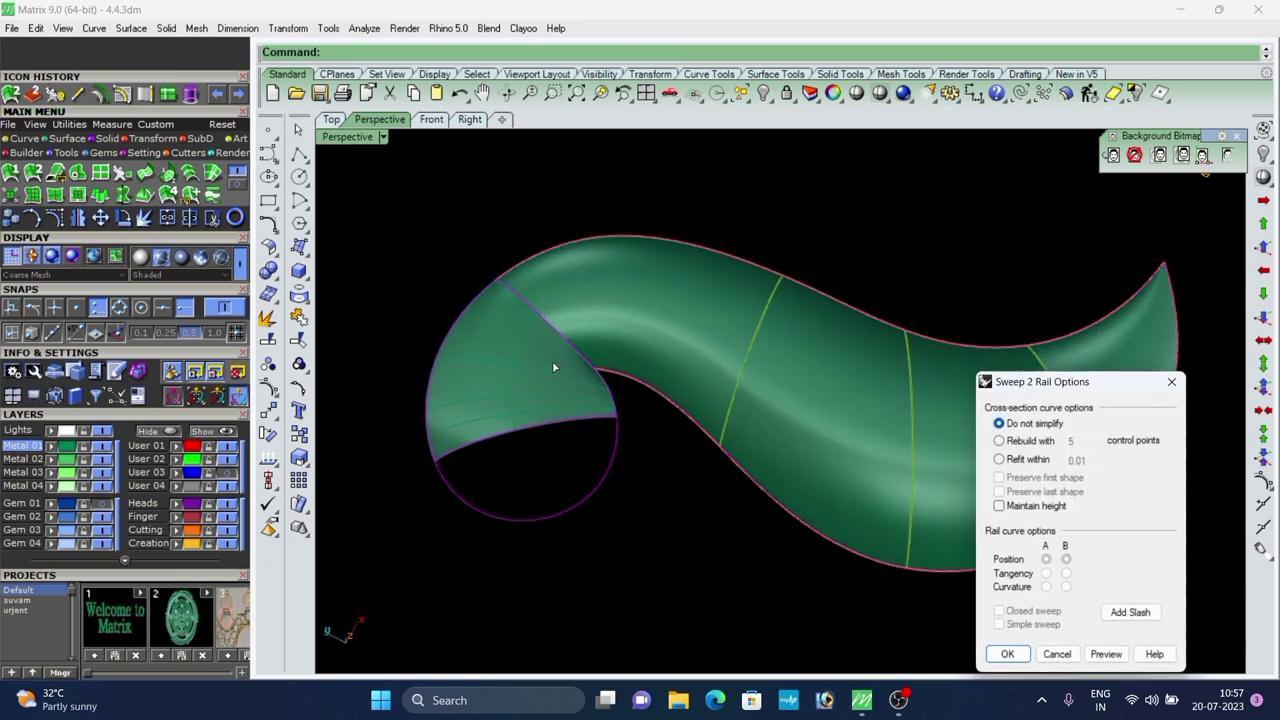
right_click_drag(554, 366, 543, 340)
scroll(545, 336, "down", 4)
left_click(1013, 657)
Sweep a two-rail surface along the outline from the arch across the head to close the rounded end of the head.
right_click(482, 434)
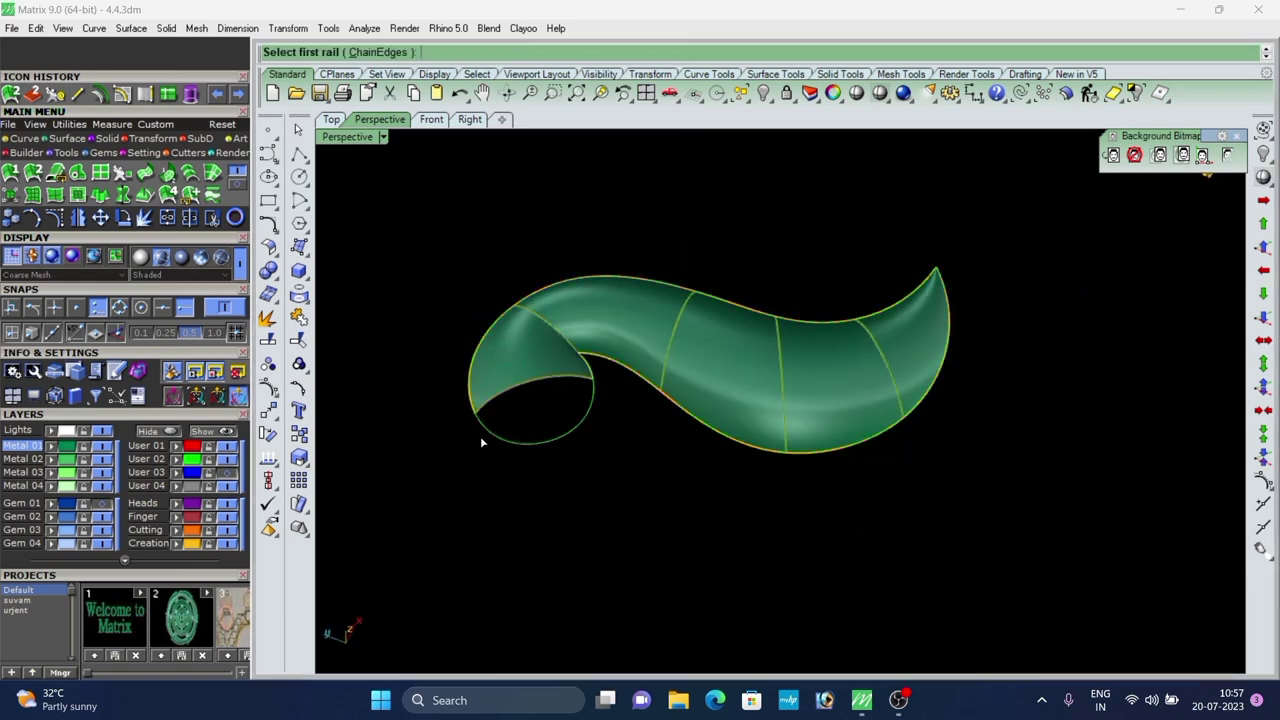
left_click(481, 434)
left_click(561, 434)
left_click(539, 378)
left_click(538, 381)
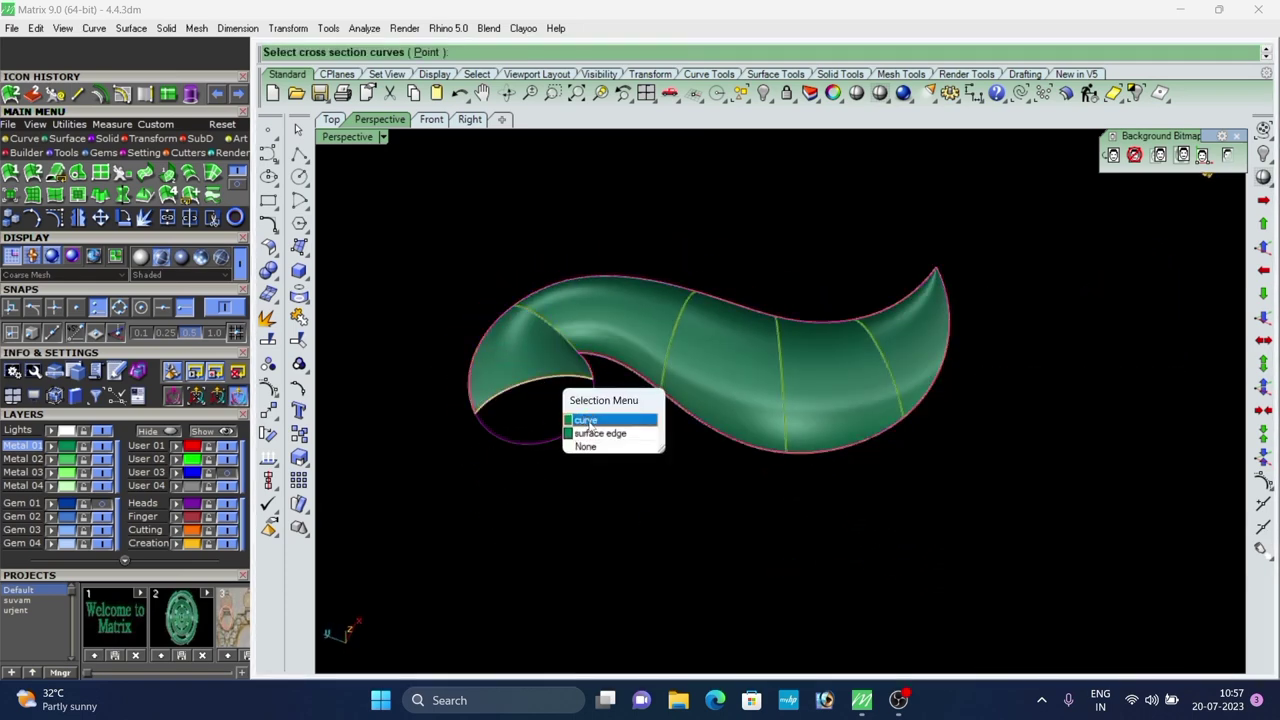
left_click(580, 418)
key("Return")
left_click(1012, 659)
scroll(886, 522, "down", 6)
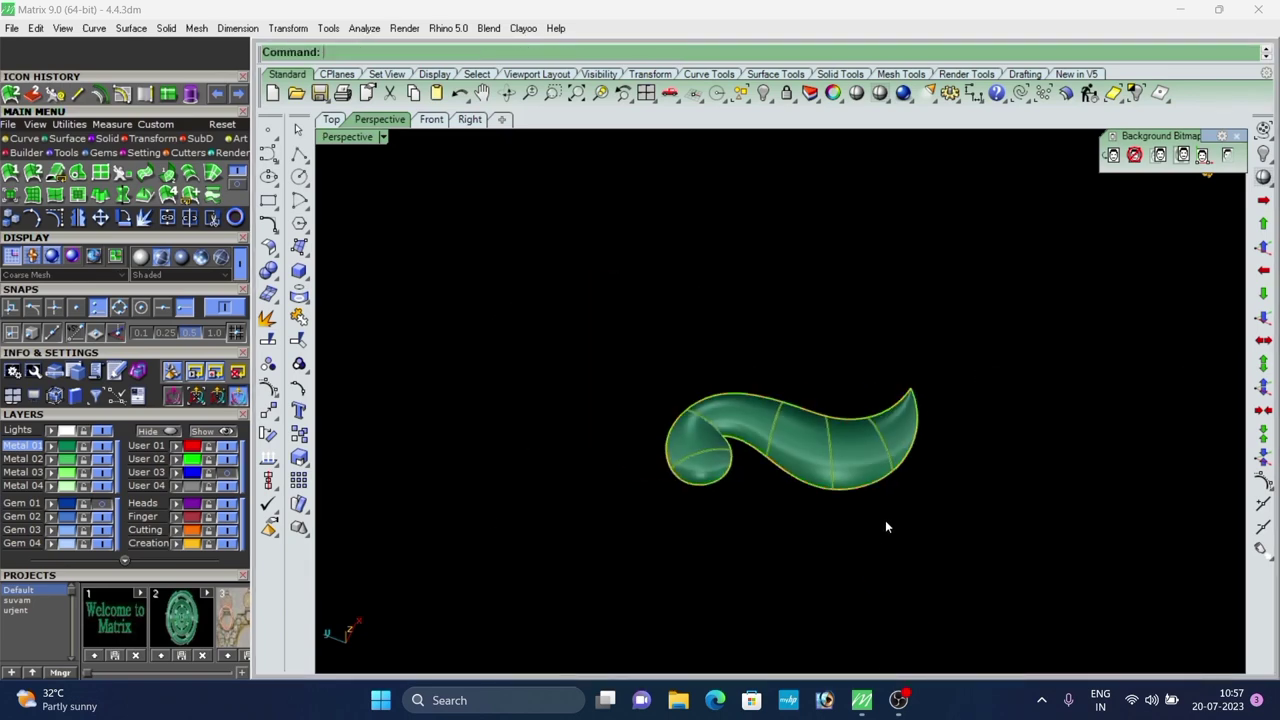
right_click_drag(884, 520, 842, 470)
scroll(732, 422, "up", 6)
right_click_drag(728, 450, 663, 344)
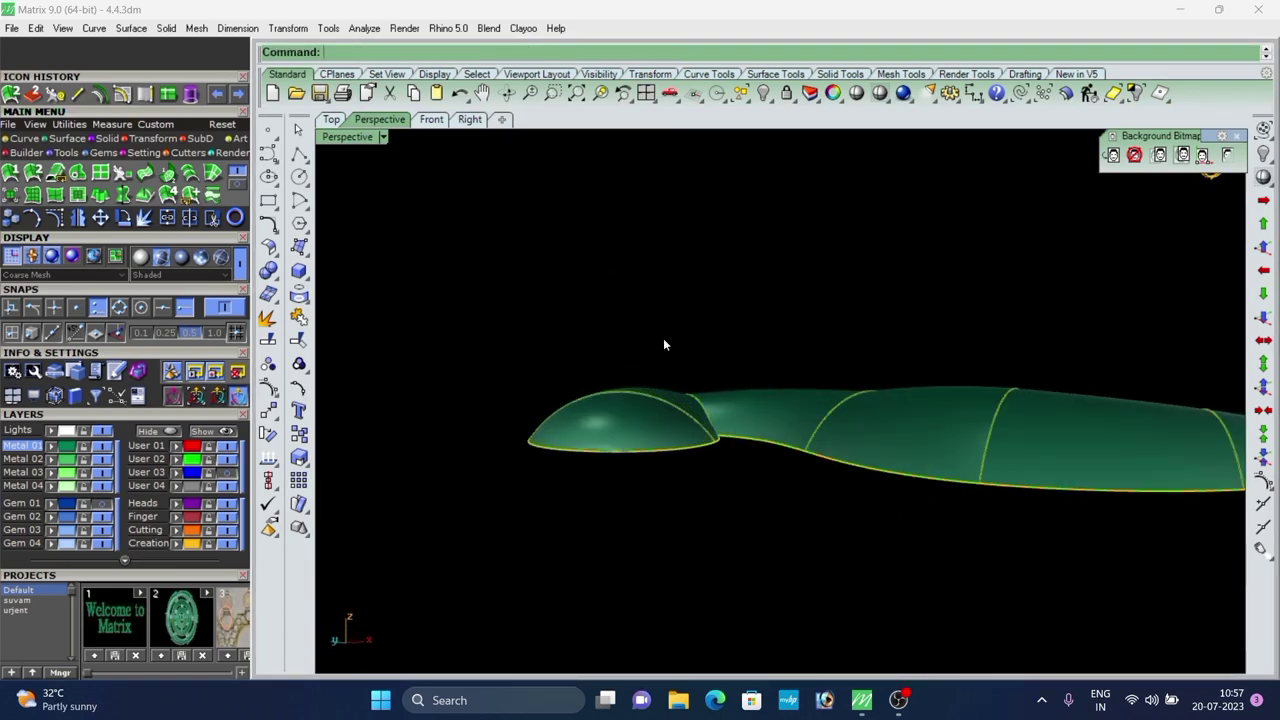
Raise the middle control points of the arch across the head slightly to make the head dome higher.
left_click(574, 405)
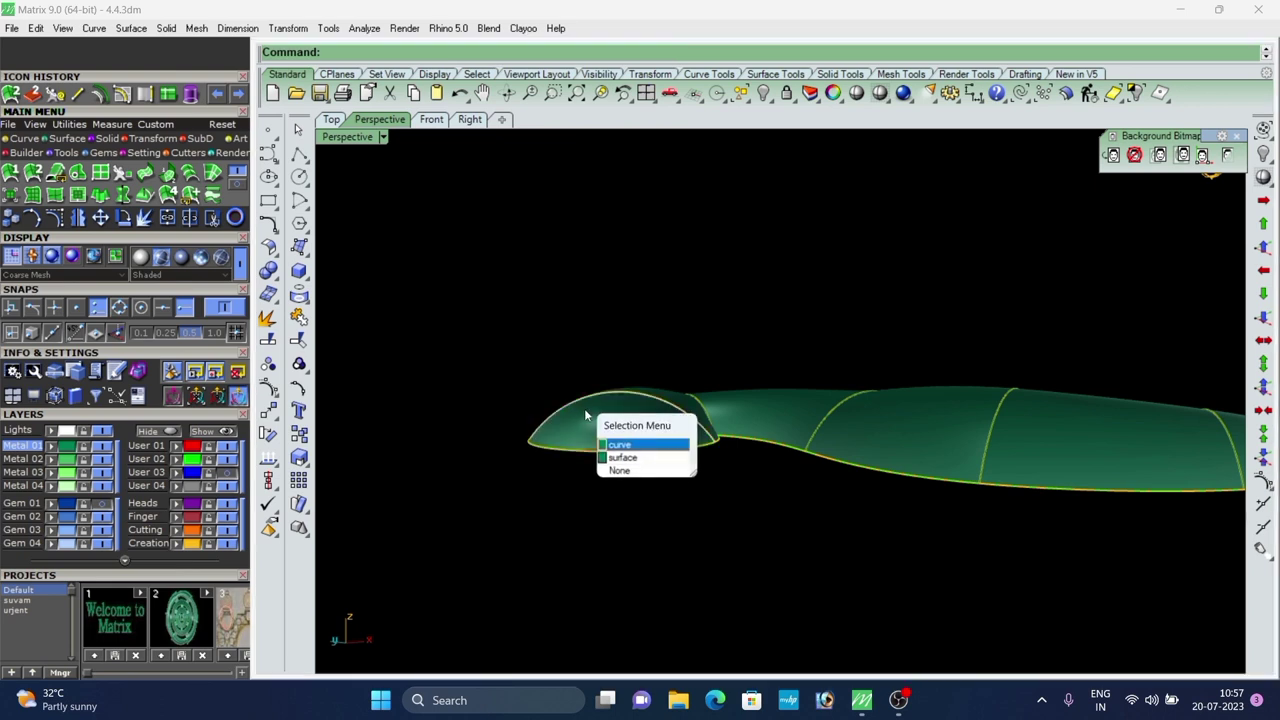
left_click(643, 446)
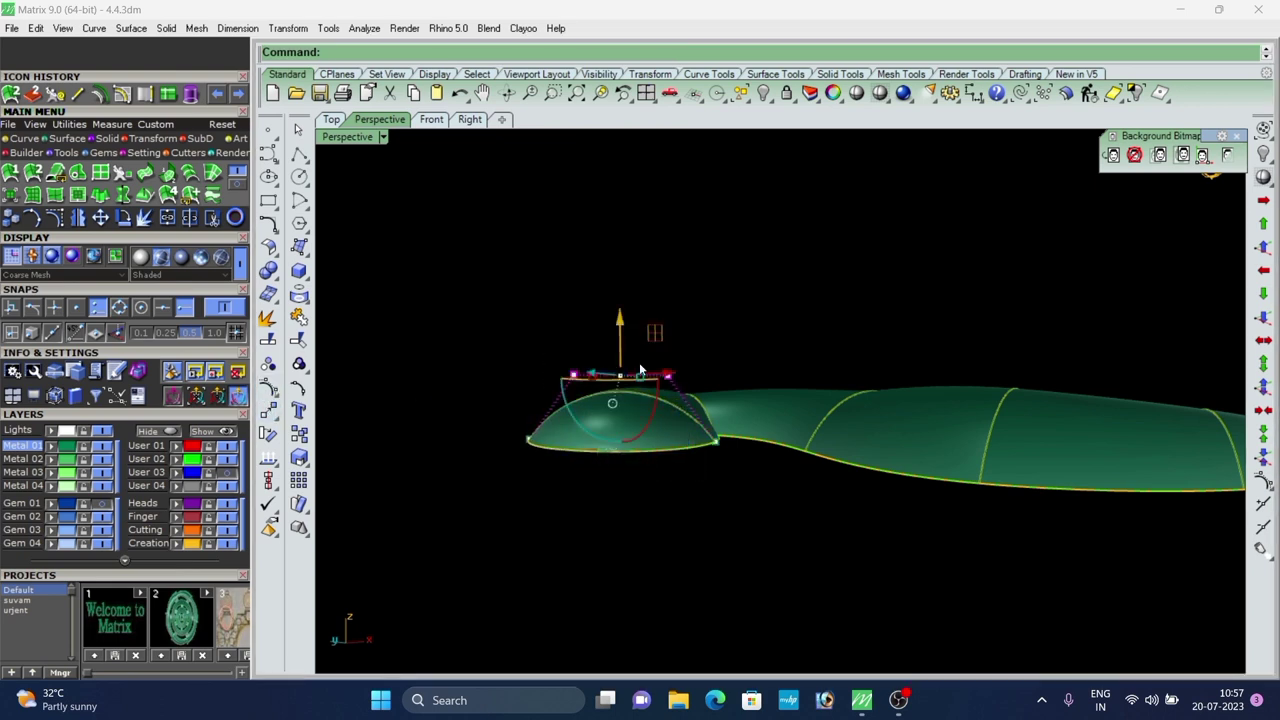
left_click_drag(621, 328, 622, 313)
scroll(668, 337, "down", 2)
right_click_drag(668, 337, 629, 460)
key("Escape")
key("Escape")
scroll(663, 371, "up", 1)
scroll(663, 371, "down", 5)
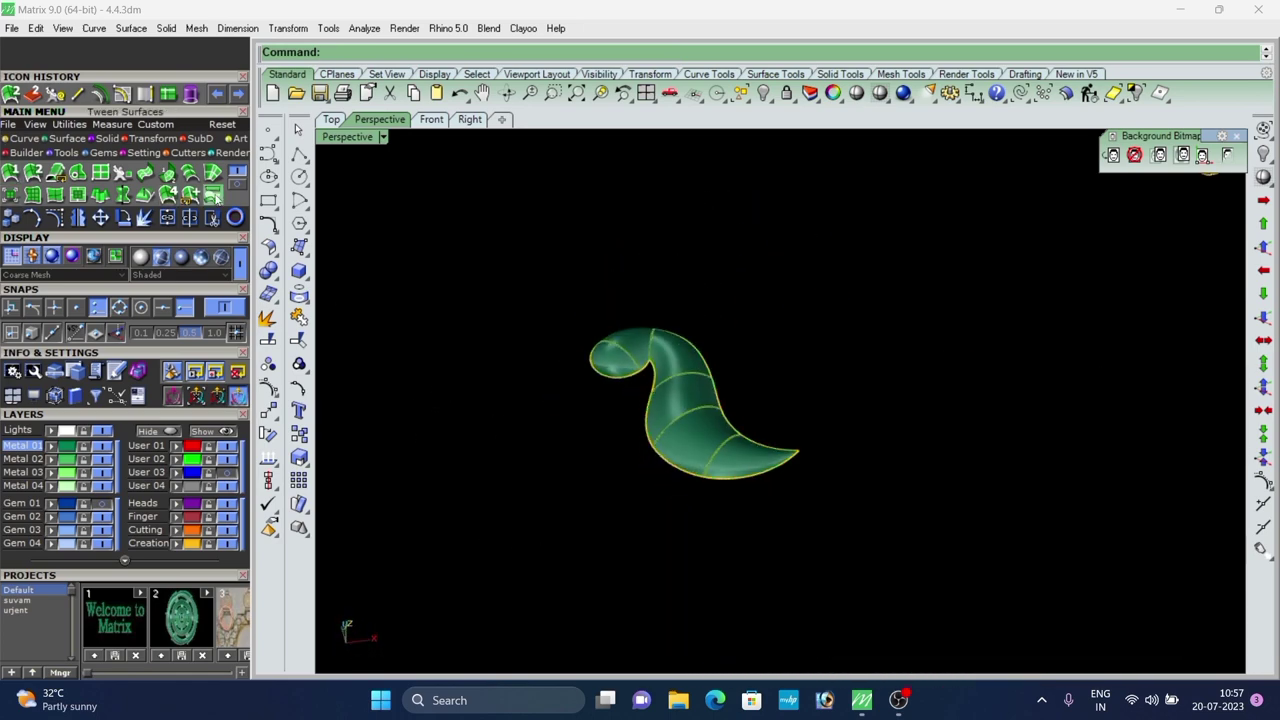
Merge the adjoining tail, body and neck surfaces smoothly with roundness 0.
left_click(238, 186)
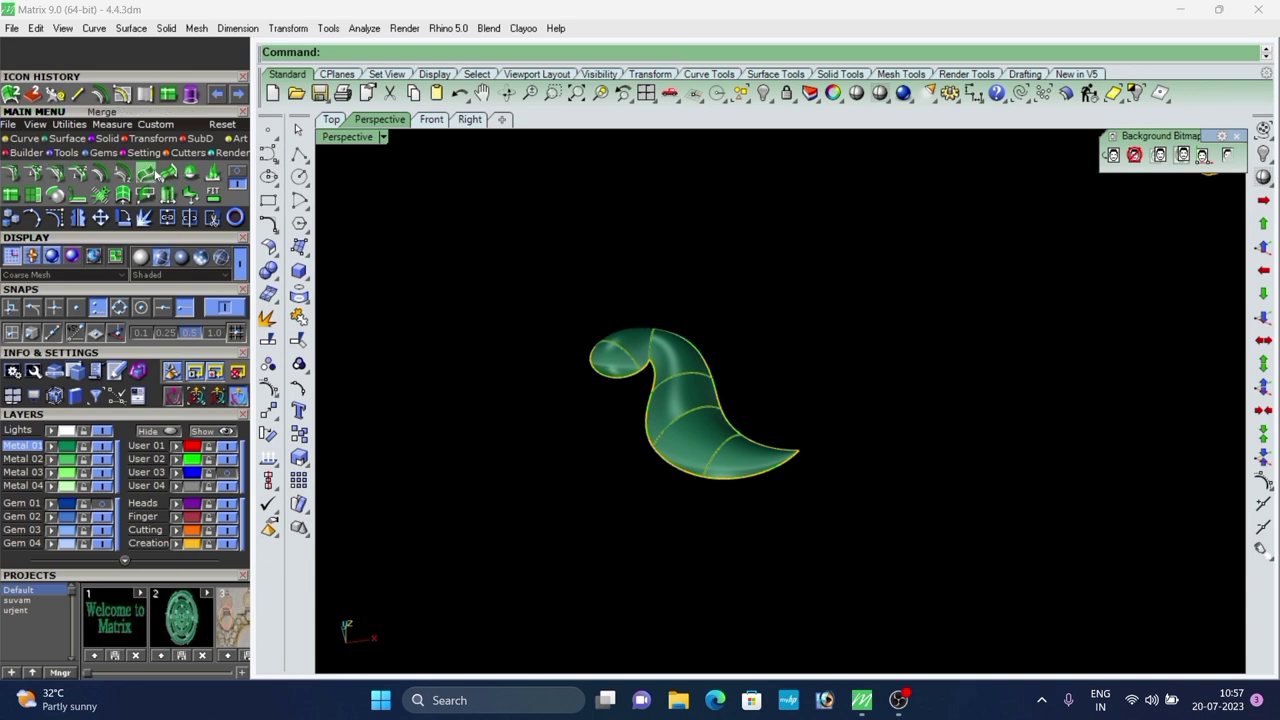
left_click(152, 174)
left_click(639, 54)
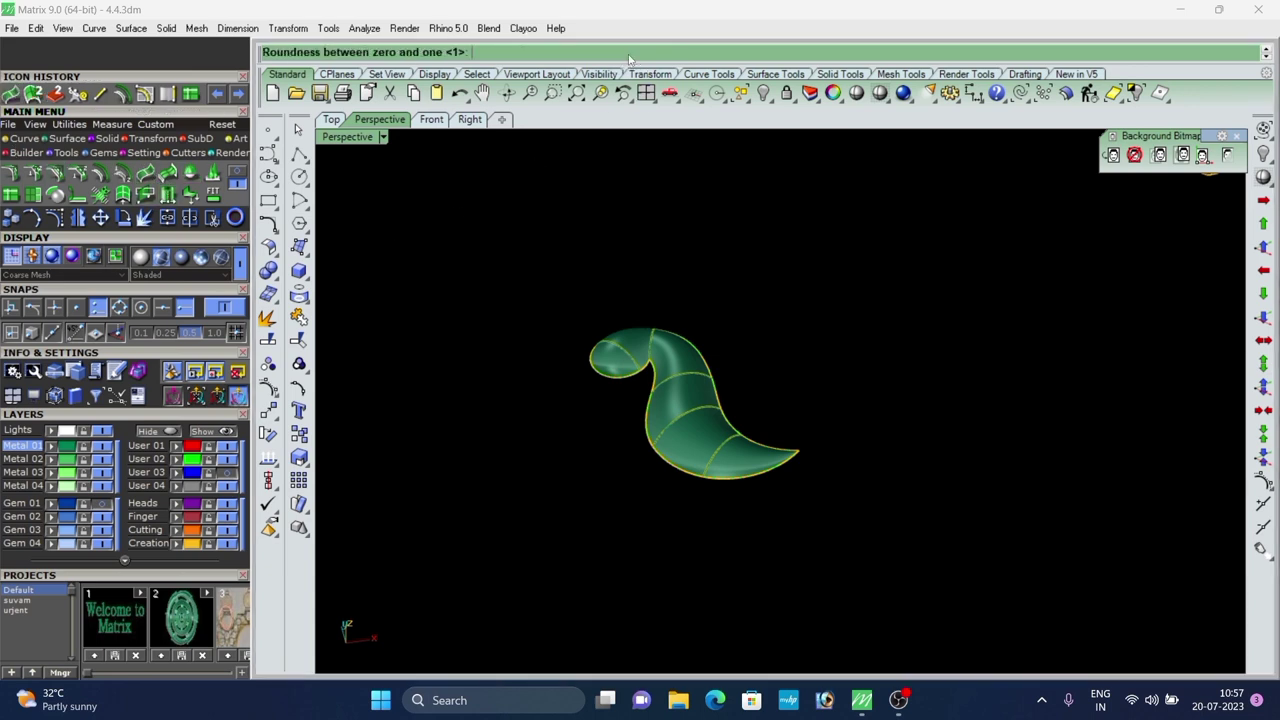
key("Return")
scroll(662, 376, "up", 6)
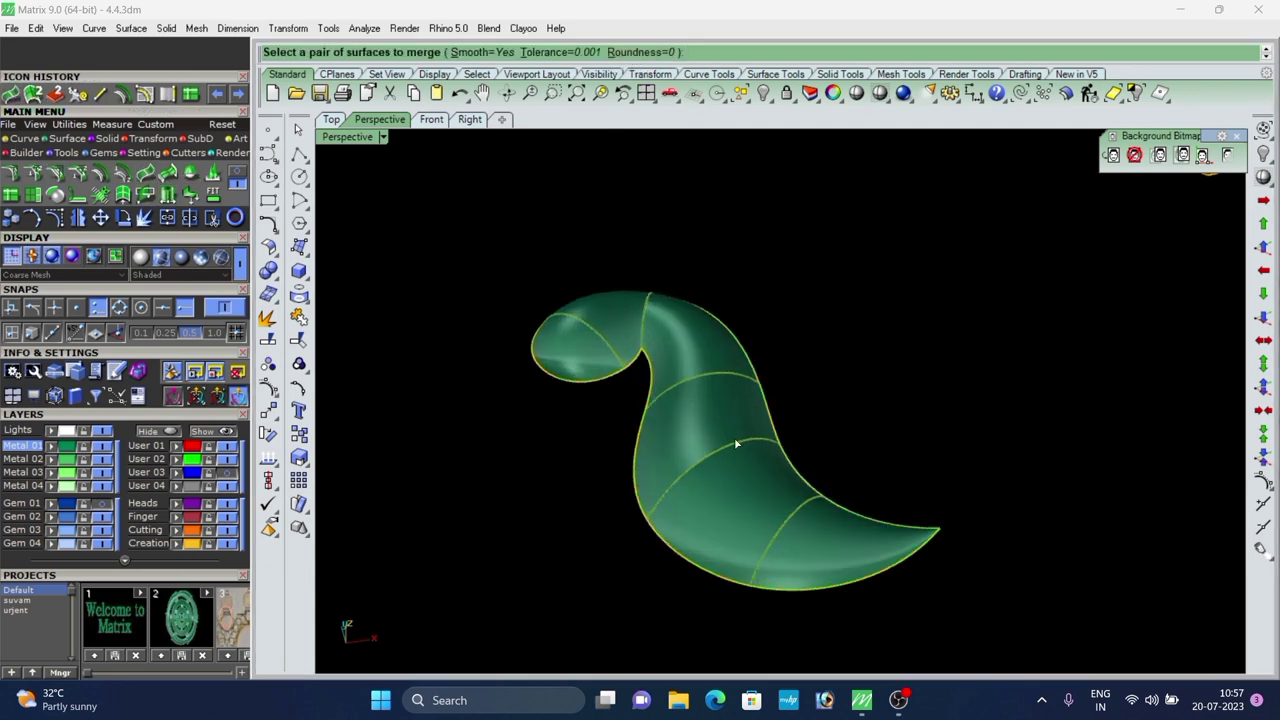
left_click(737, 522)
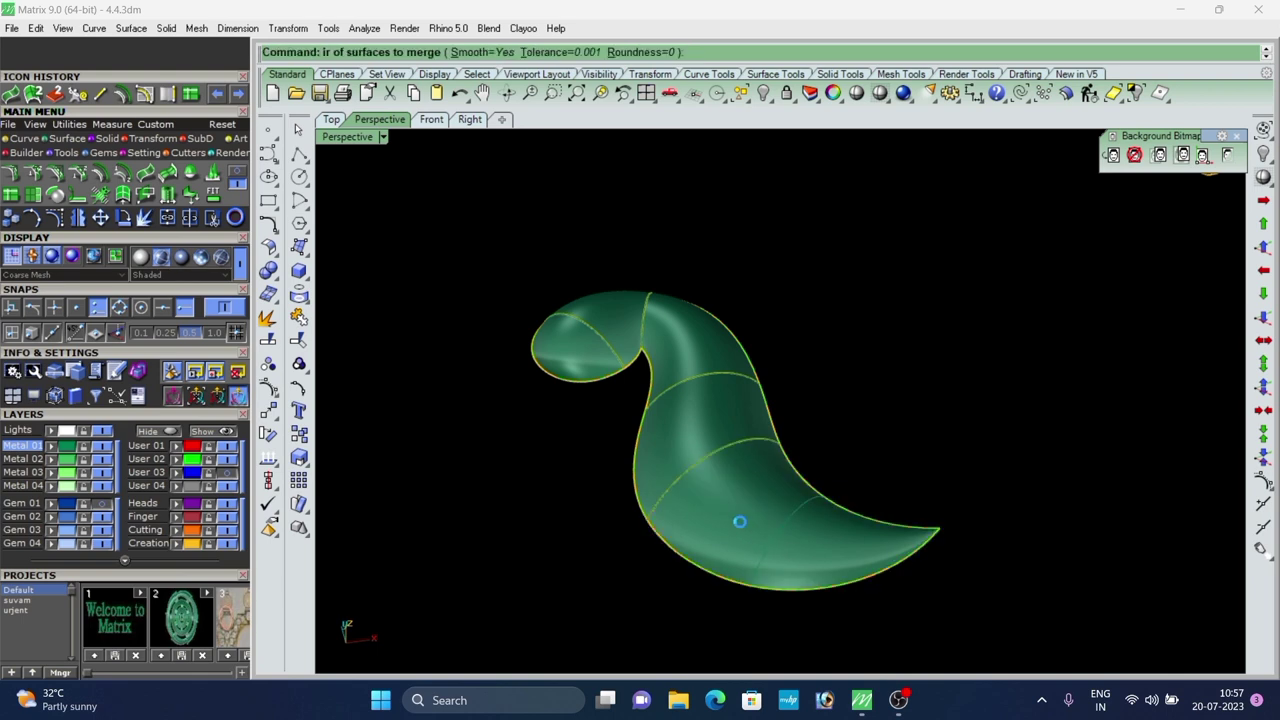
left_click(700, 438)
right_click_drag(668, 442, 716, 492)
right_click(716, 492)
left_click(716, 492)
left_click(684, 422)
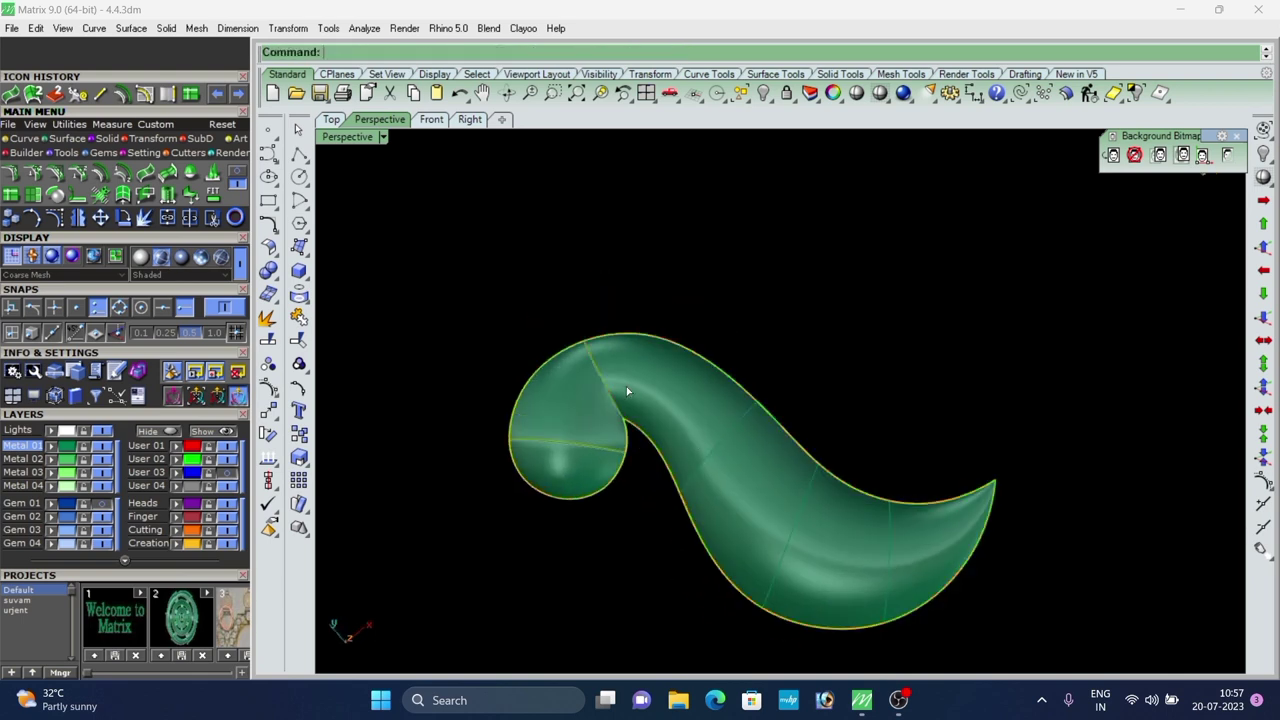
Merge the neck surface with the two head surfaces.
right_click(626, 388)
left_click(626, 388)
left_click(569, 409)
right_click(580, 432)
left_click(580, 432)
left_click(591, 470)
right_click_drag(591, 473, 505, 485)
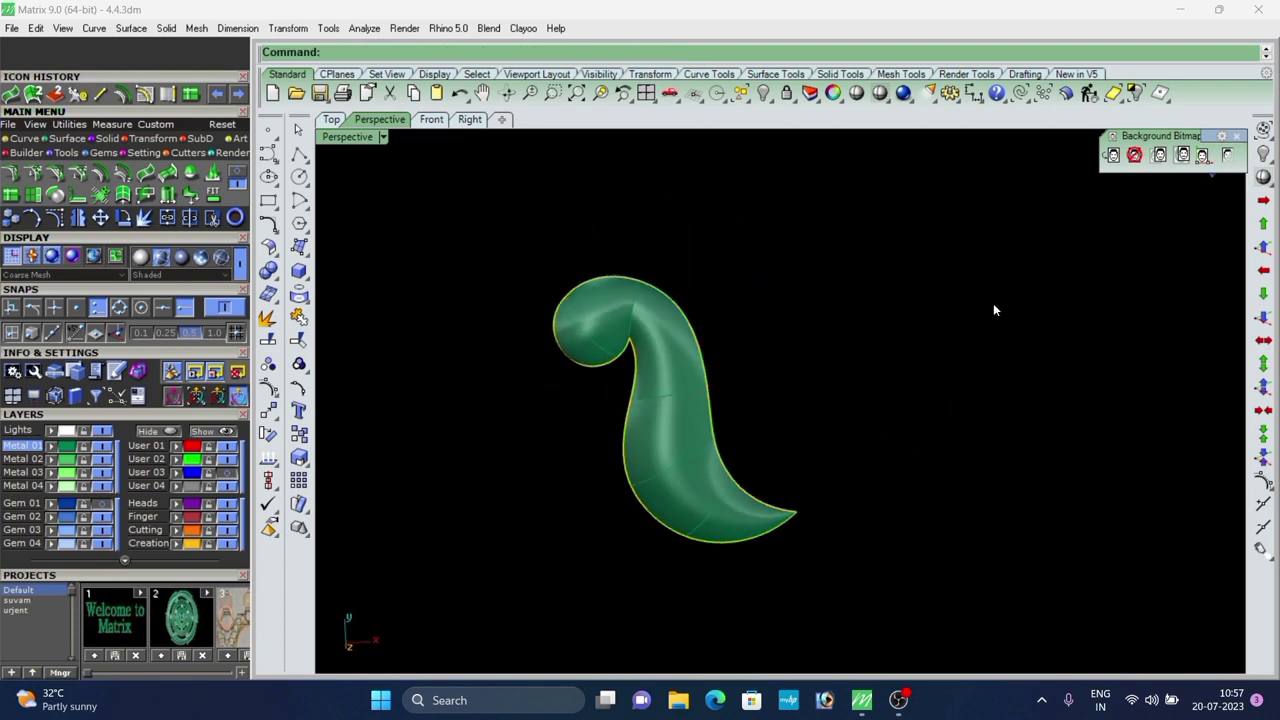
Move the outline and cross-section curves to the Metal 04 layer and turn that layer off.
key("ctrl+a")
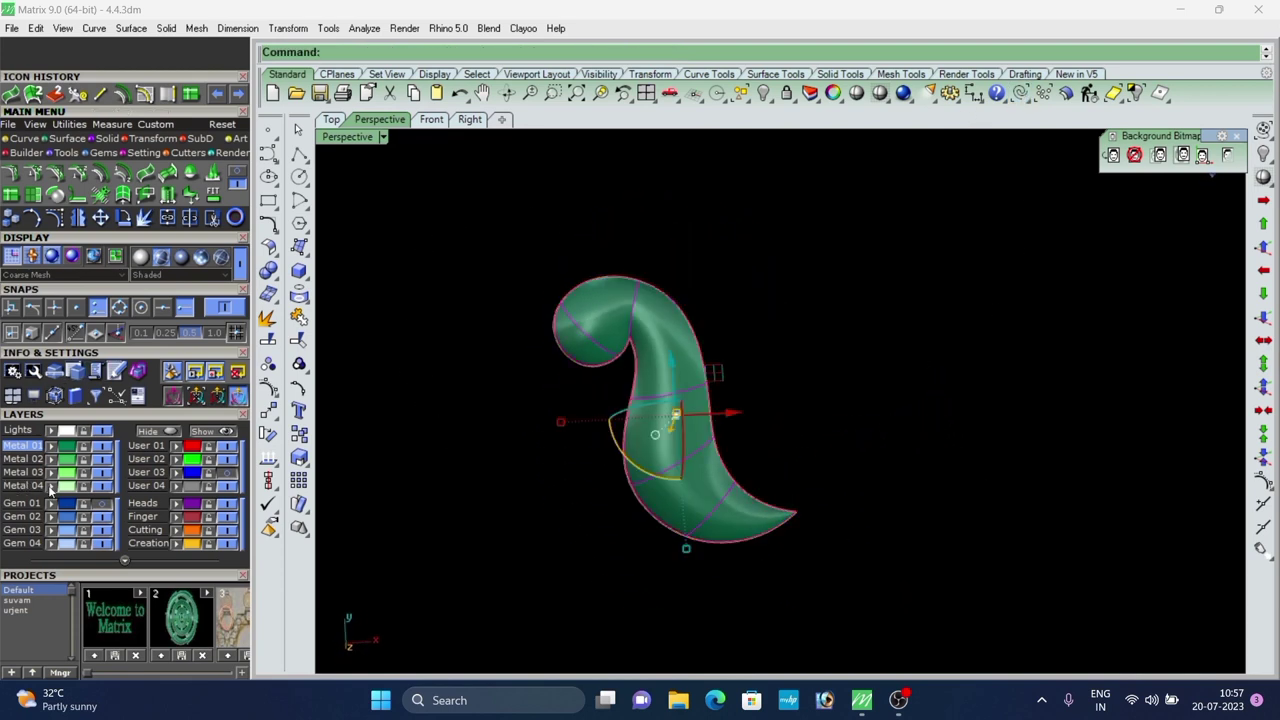
left_click(50, 487)
left_click(99, 486)
mouse_move(702, 388)
right_mouse_down()
mouse_move(687, 492)
mouse_move(787, 281)
mouse_move(709, 379)
right_mouse_up()
scroll(787, 281, "down", 6)
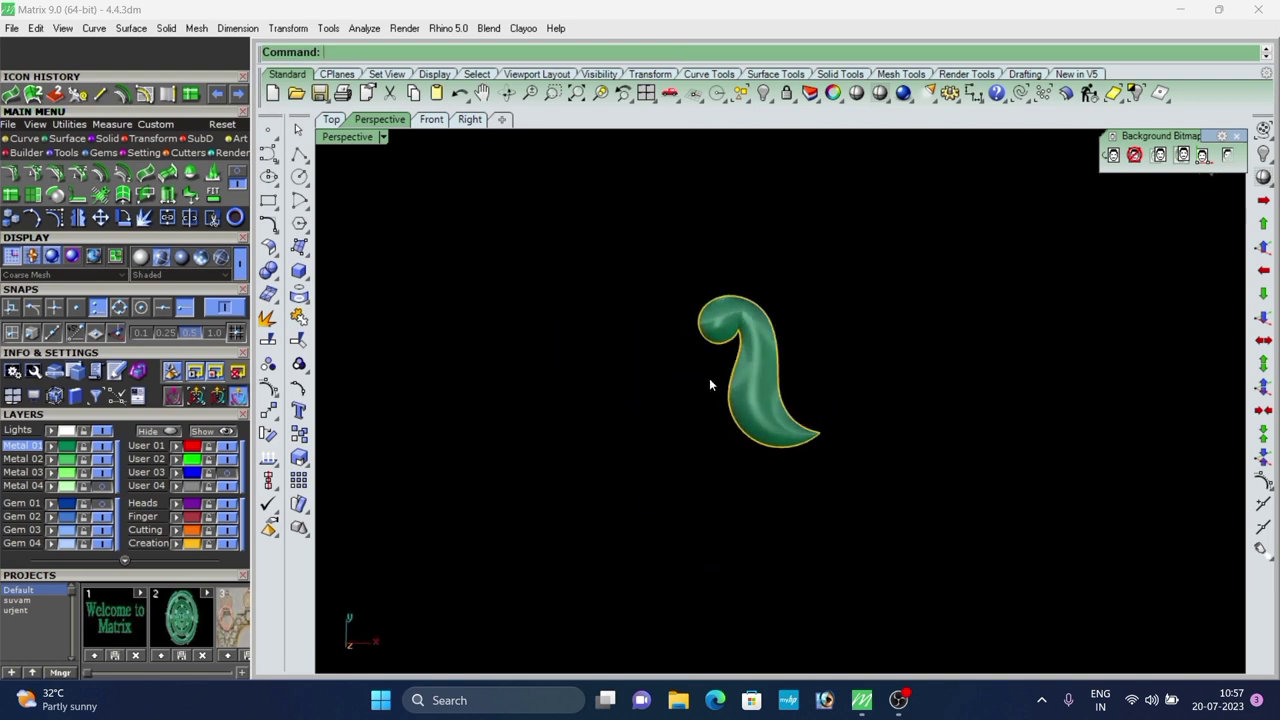
Extrude the domed peacock surface straight as a solid with a distance of -0.75.
scroll(754, 362, "up", 6)
left_click(765, 384)
scroll(640, 335, "down", 6)
right_click_drag(636, 338, 628, 422)
scroll(681, 417, "up", 7)
left_click(102, 134)
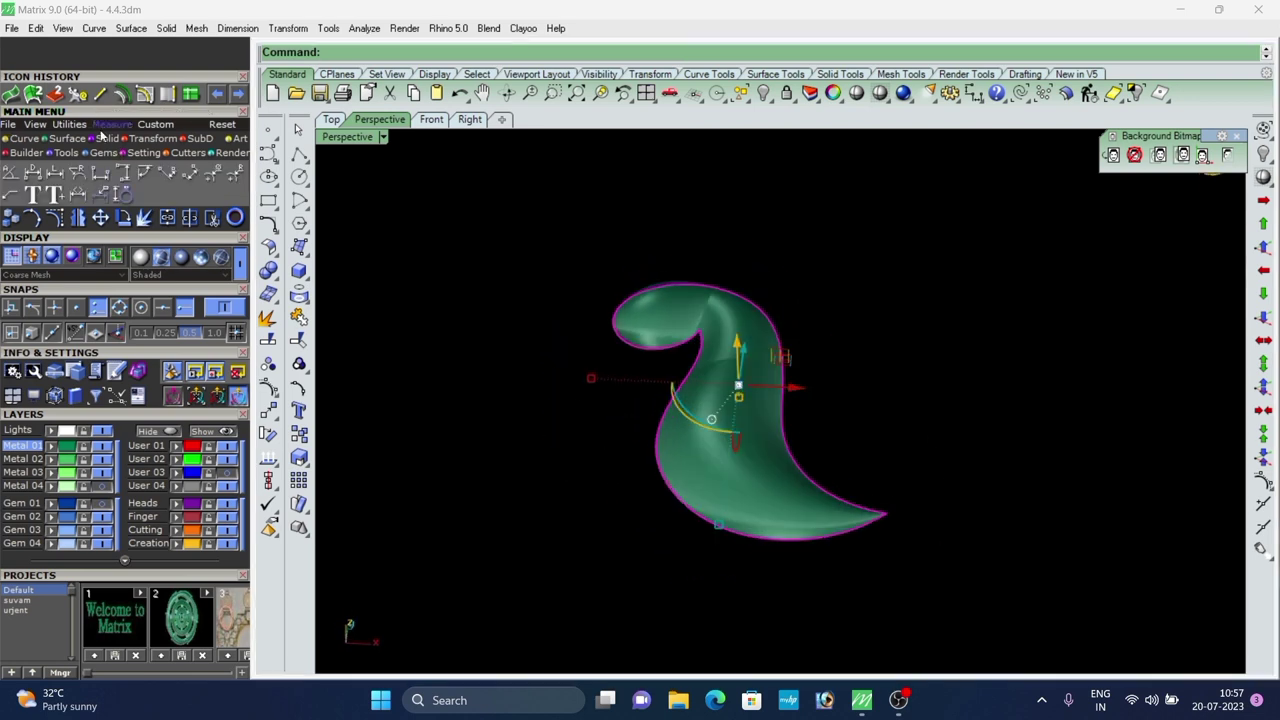
left_click(104, 135)
left_click(212, 175)
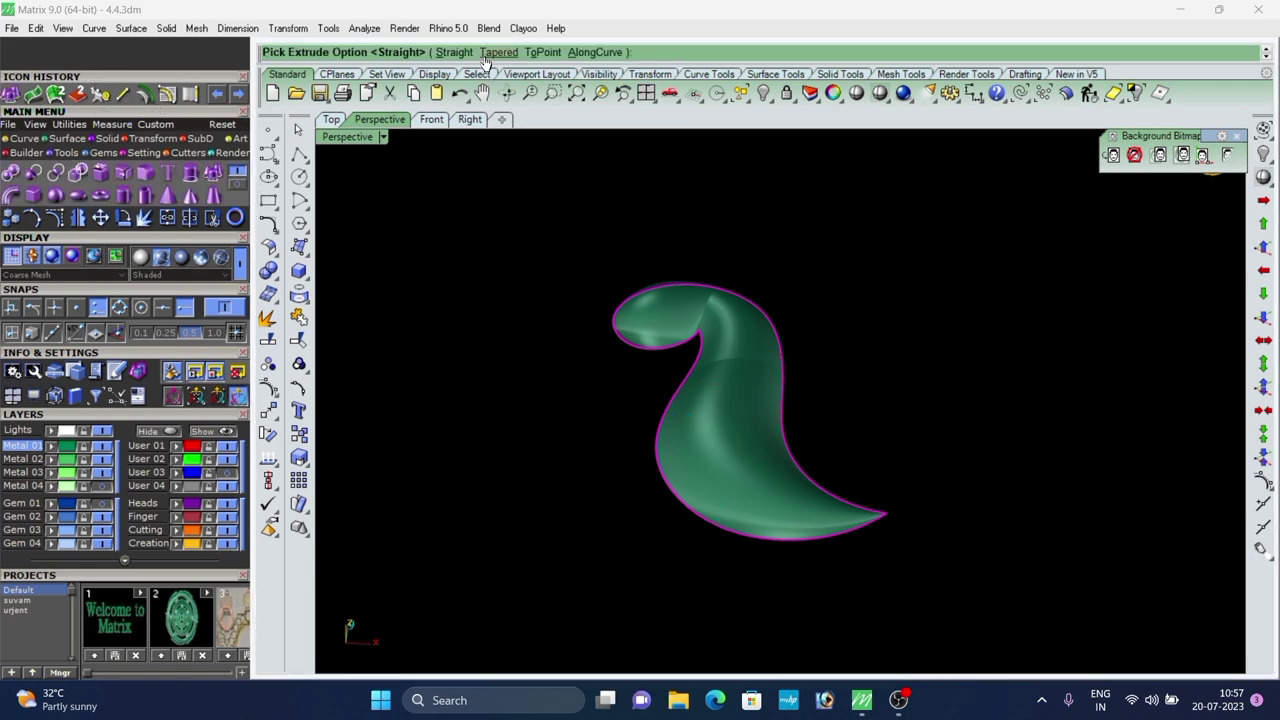
left_click(453, 57)
scroll(434, 314, "down", 4)
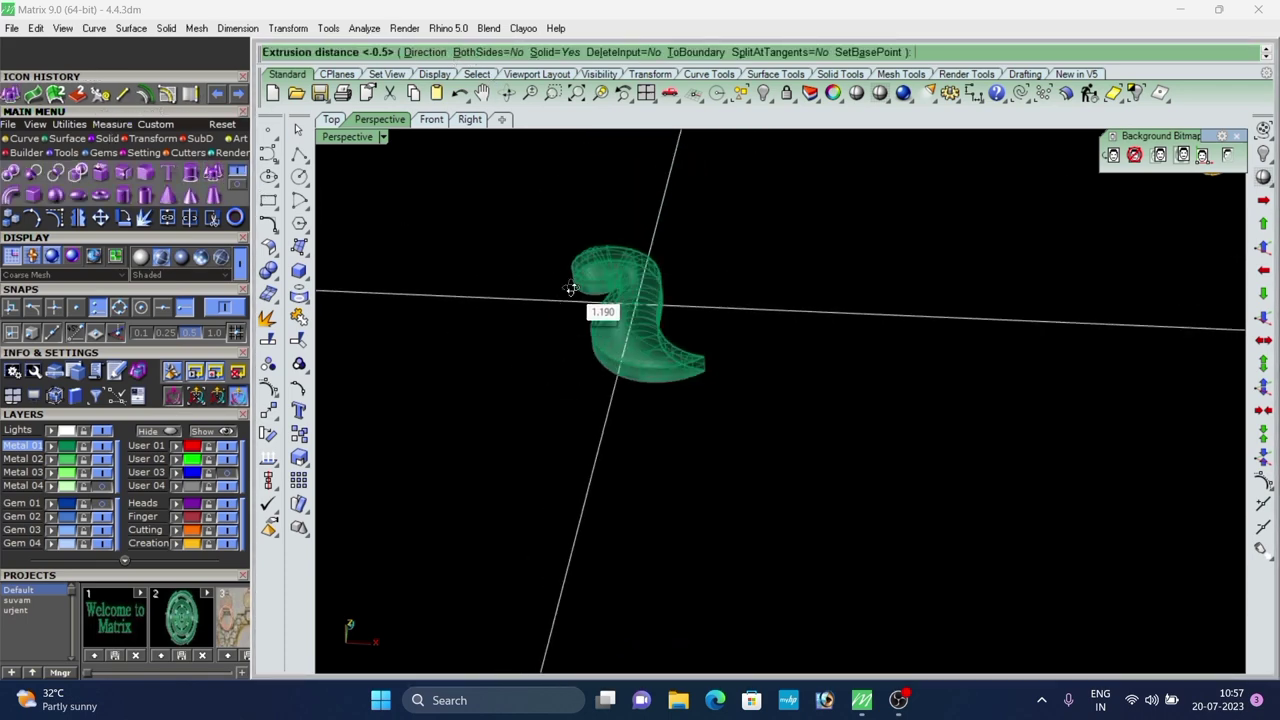
right_click_drag(629, 272, 672, 290)
scroll(694, 371, "up", 2)
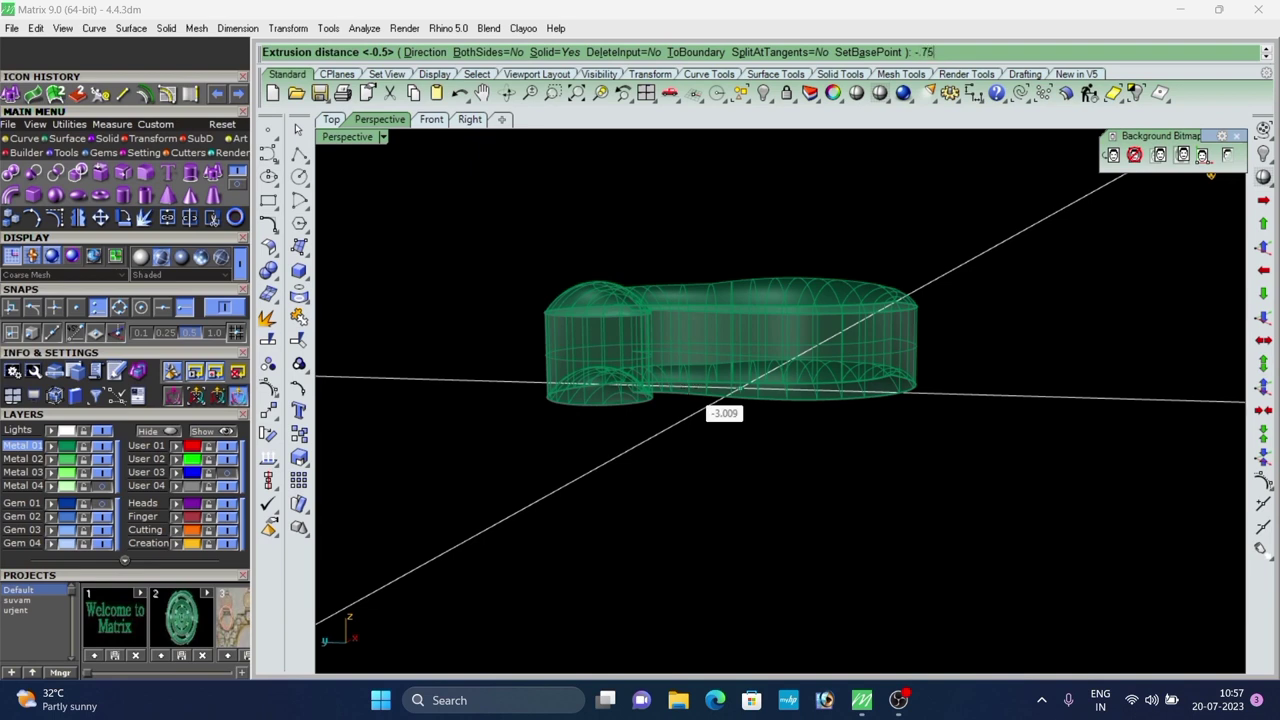
key("Return")
right_click_drag(641, 292, 700, 343)
scroll(706, 322, "down", 4)
scroll(686, 298, "up", 6)
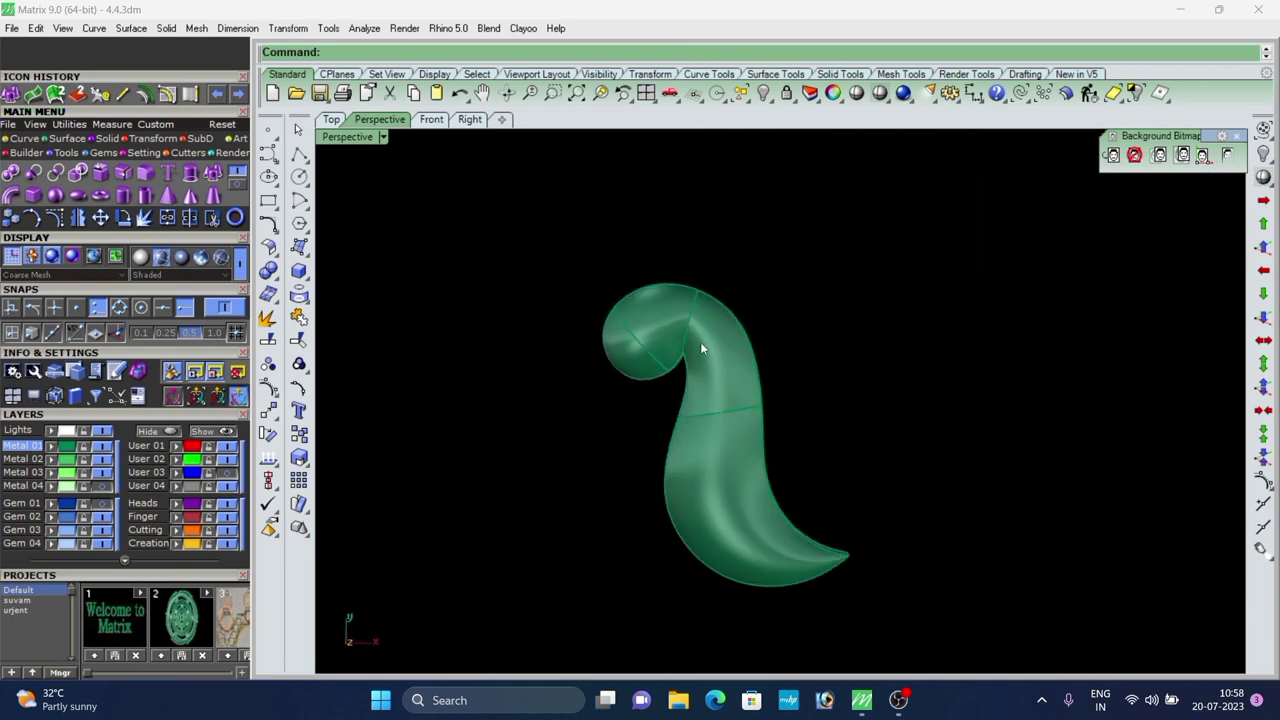
Extract the domed top faces of the head, neck and body from the extruded solid.
scroll(687, 345, "up", 7)
scroll(640, 315, "down", 3)
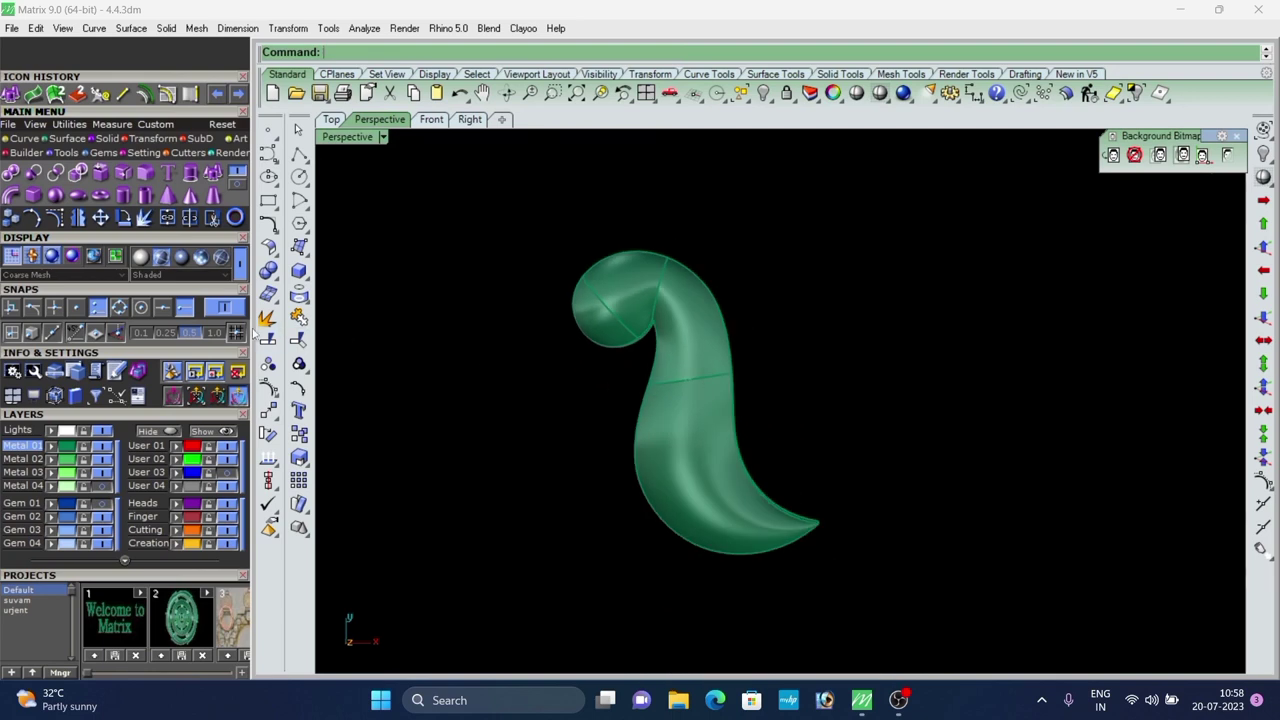
scroll(608, 343, "up", 3)
left_click(640, 280)
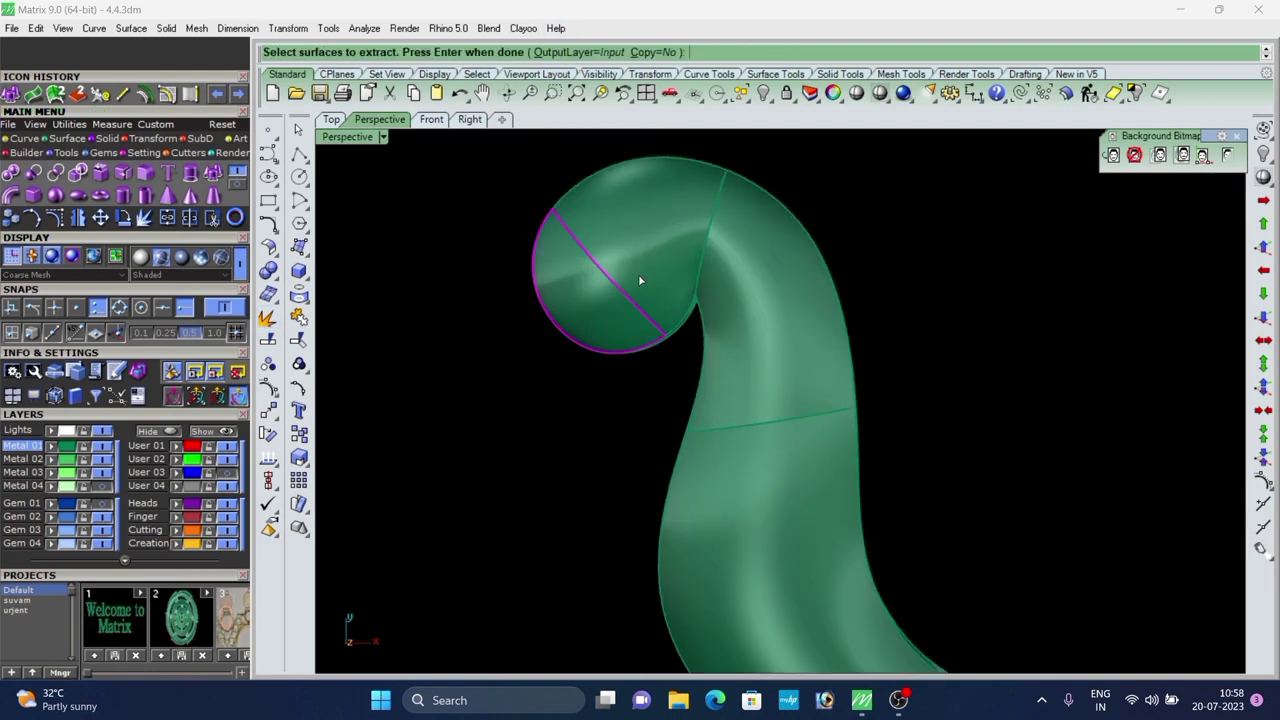
left_click(740, 314)
scroll(742, 318, "down", 4)
right_click_drag(734, 366, 776, 329)
left_click(776, 329)
scroll(732, 318, "down", 4)
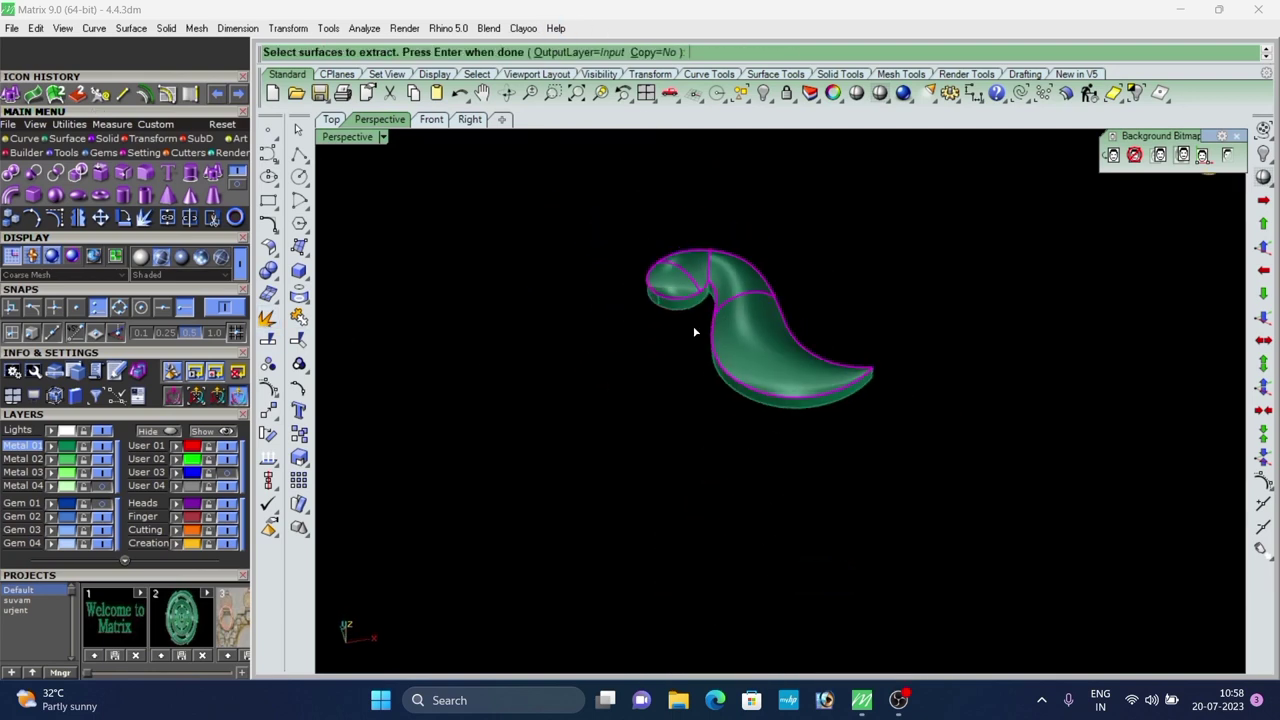
right_click(656, 351)
left_click(654, 341)
Merge the extracted top surfaces pair by pair from the head through the neck to the body.
scroll(682, 286, "up", 4)
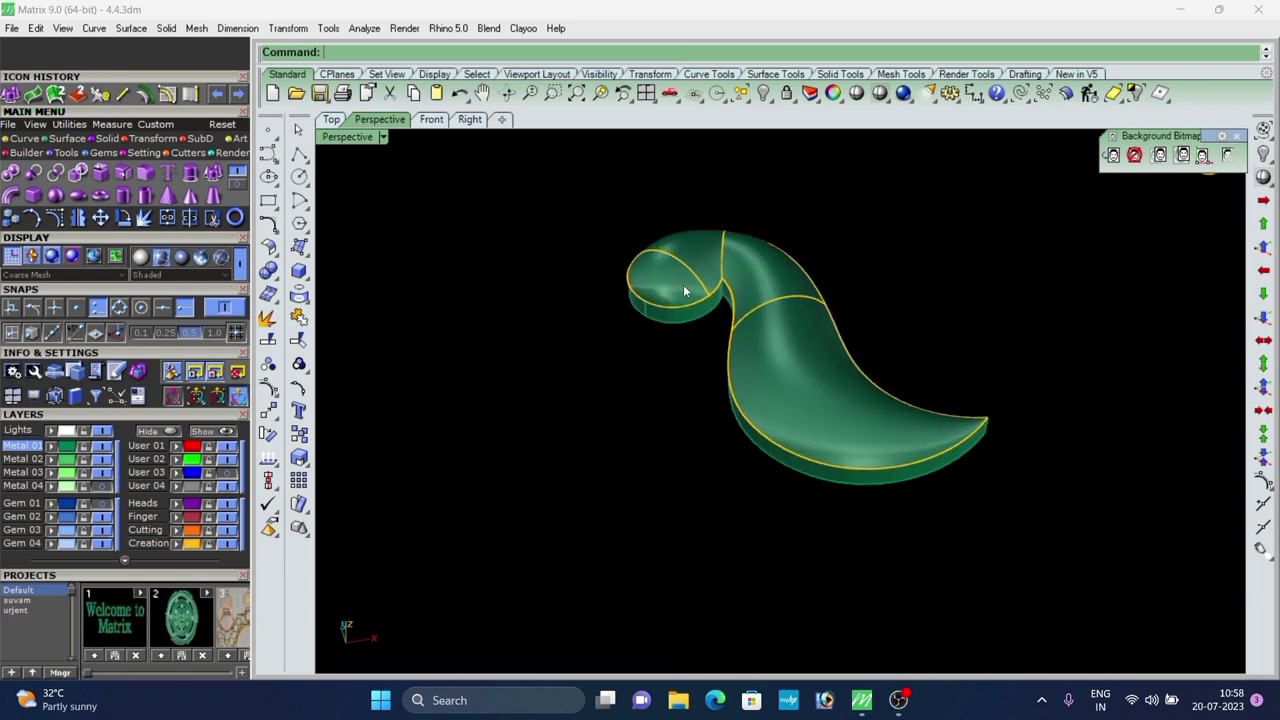
left_click(32, 94)
scroll(722, 312, "up", 2)
left_click(793, 250)
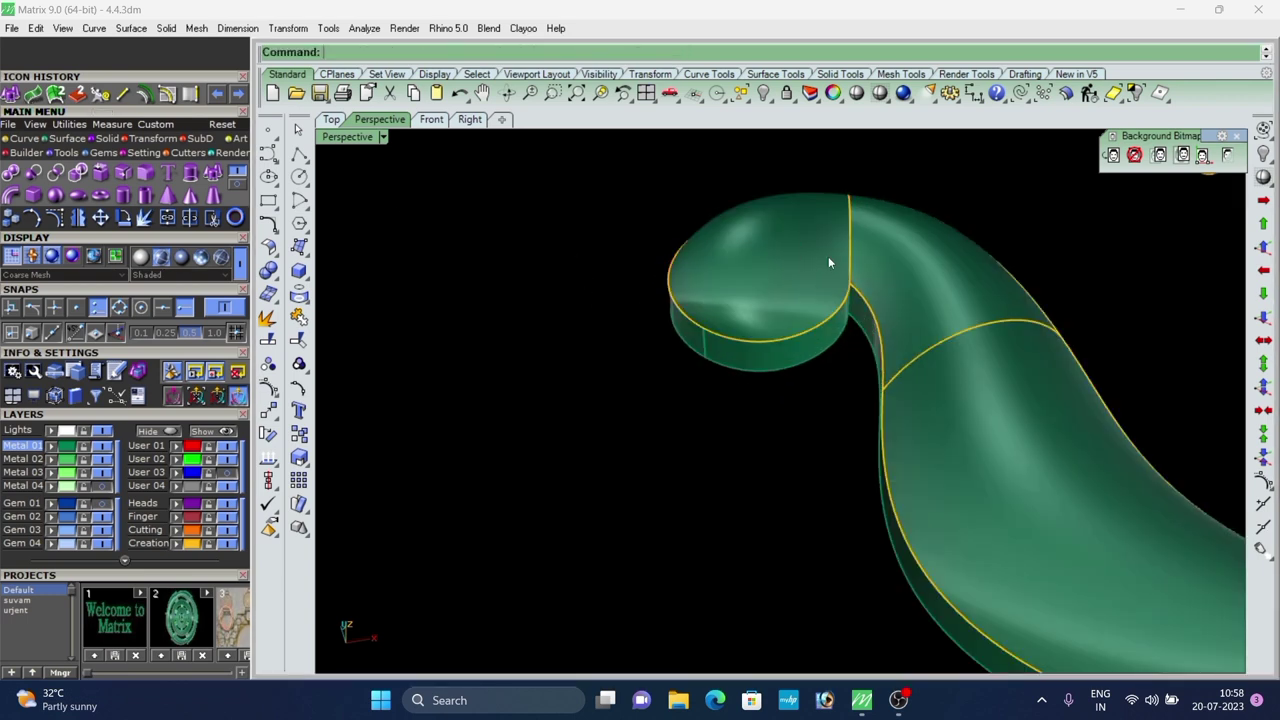
right_click(828, 257)
left_click(828, 257)
left_click(890, 267)
right_click(914, 316)
left_click(914, 316)
left_click(941, 375)
scroll(750, 337, "down", 8)
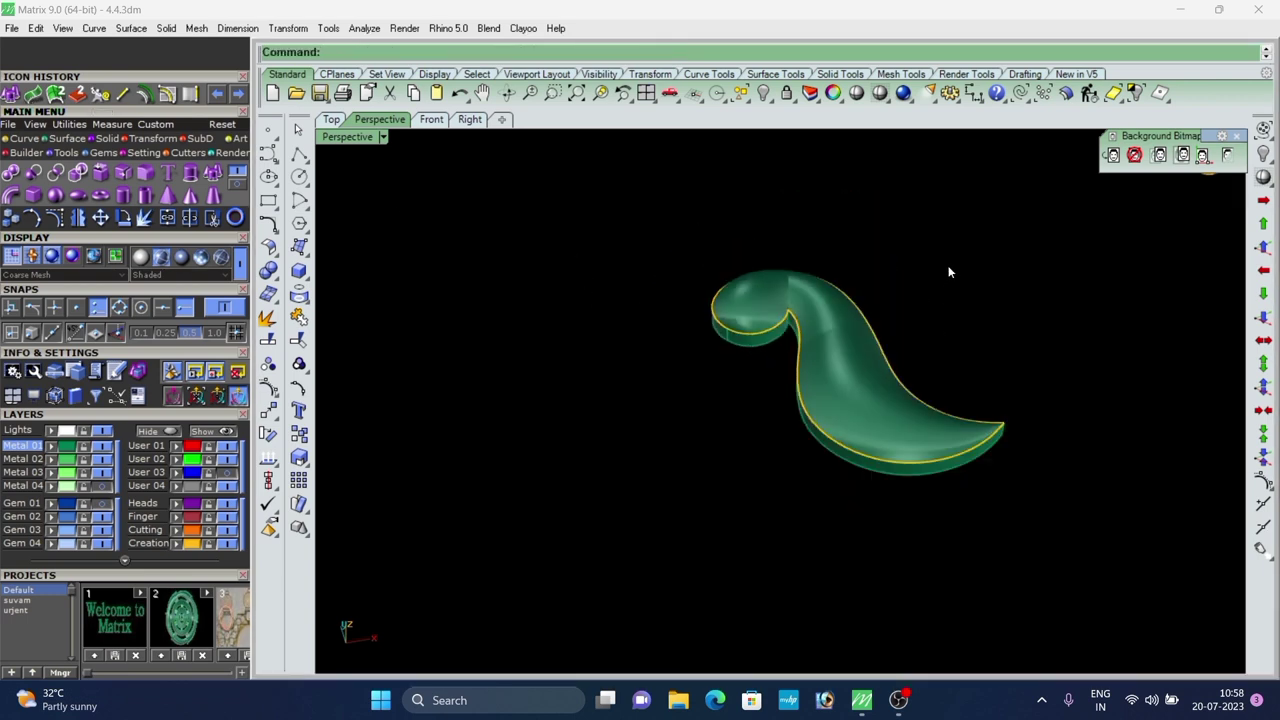
Join the merged top surface and the extruded sides and base into one solid.
left_click_drag(950, 269, 626, 475)
left_click(637, 433)
scroll(748, 347, "up", 5)
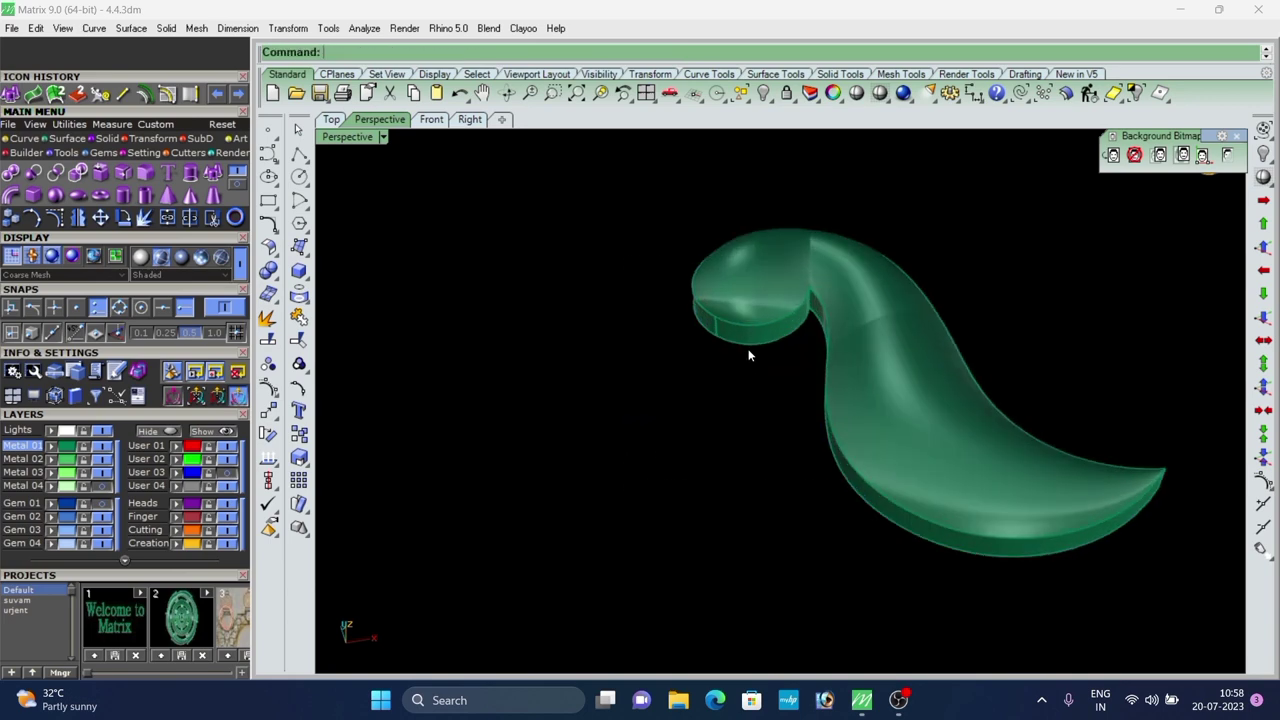
Inspect the joined peacock body from several angles, checking the head and the side walls.
right_click_drag(748, 349, 799, 411)
scroll(618, 346, "down", 4)
right_click_drag(618, 347, 712, 357)
scroll(812, 439, "up", 7)
right_click_drag(812, 443, 709, 377)
scroll(658, 422, "up", 7)
scroll(708, 317, "down", 5)
scroll(692, 366, "up", 4)
Show all hidden parts of the pendant in the Top view.
left_click(331, 119)
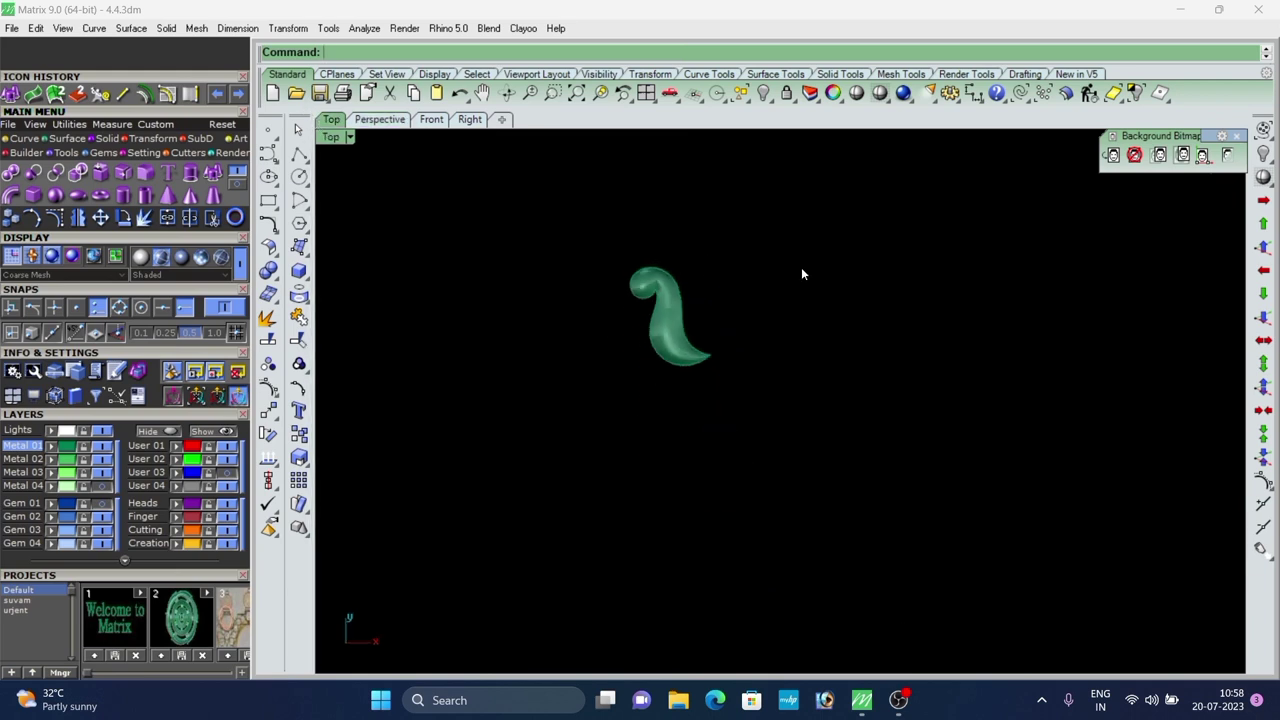
scroll(668, 303, "up", 2)
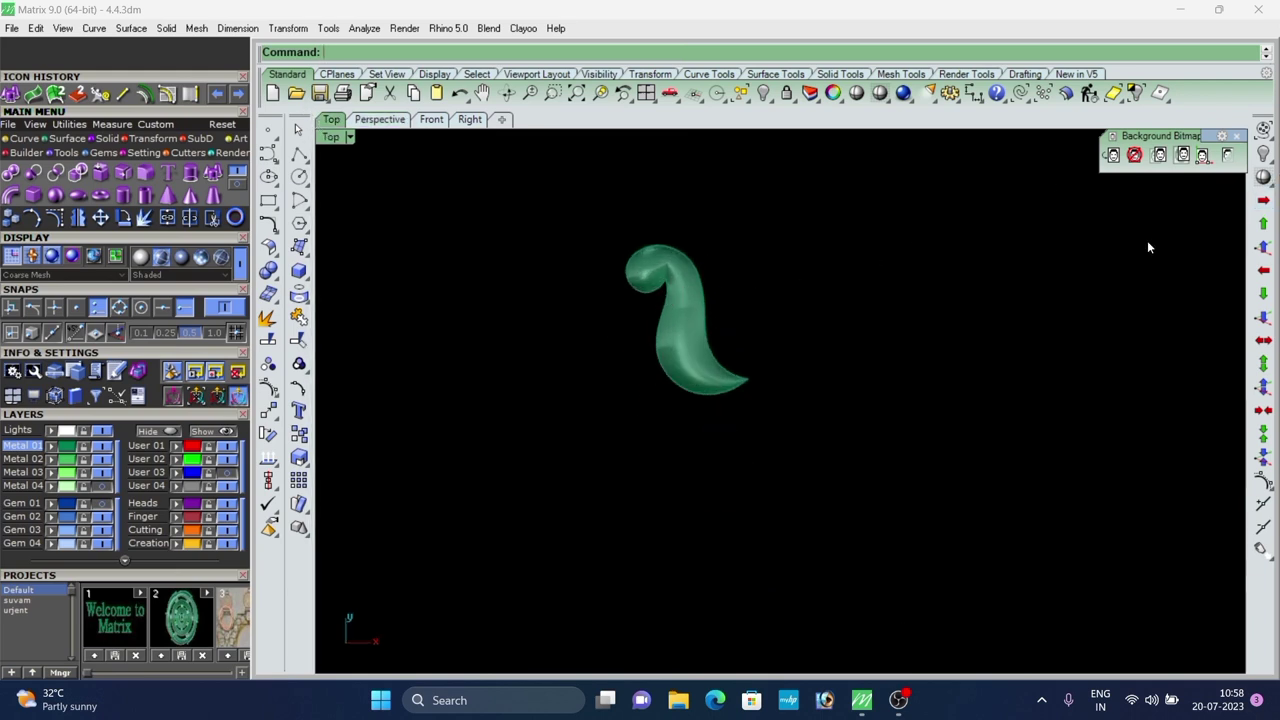
right_click(1267, 156)
scroll(614, 298, "up", 10)
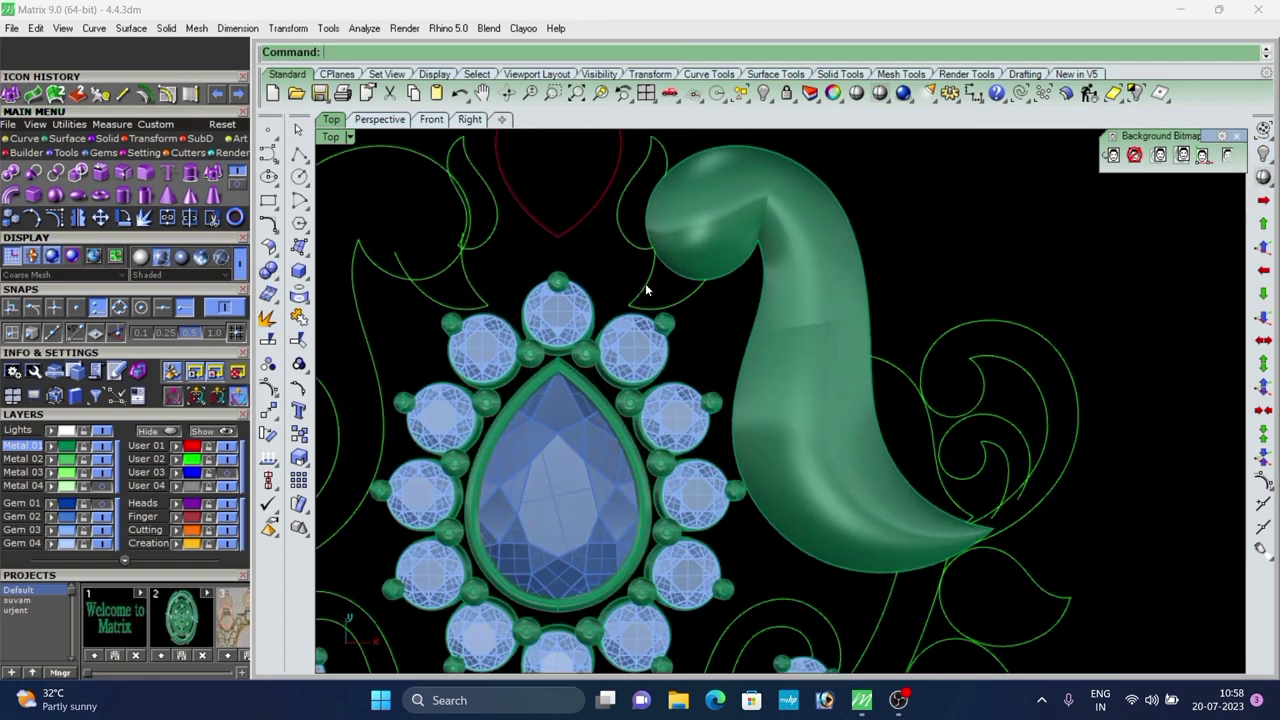
Isolate the peacock solid together with its beak curve and view them in perspective.
scroll(685, 300, "down", 3)
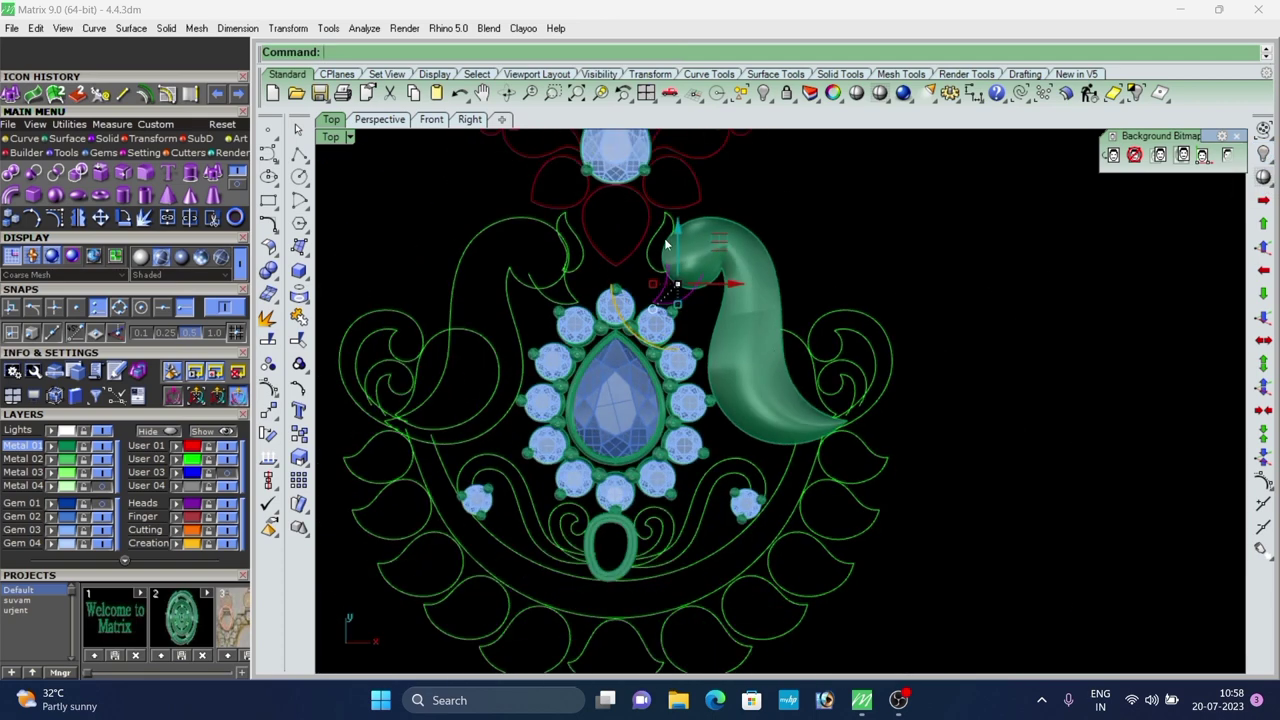
left_click(773, 285, "shift")
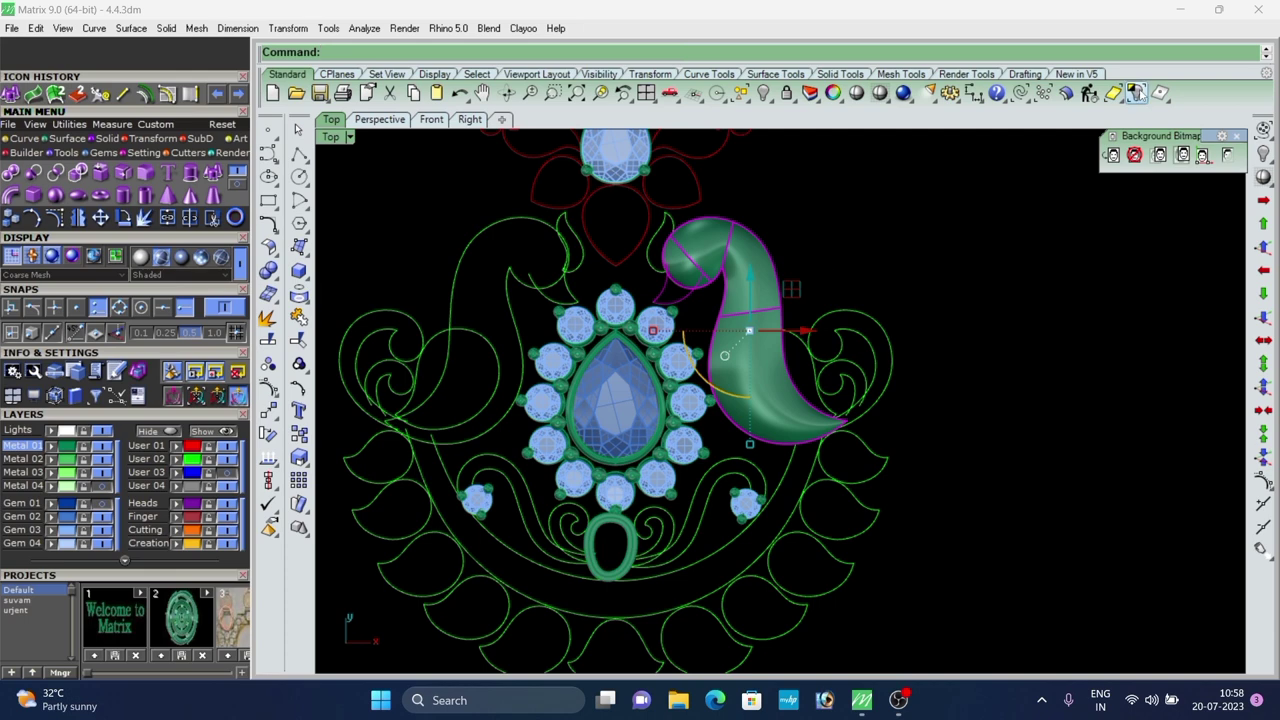
left_click(1137, 92)
left_click(375, 120)
right_click_drag(695, 353, 712, 364)
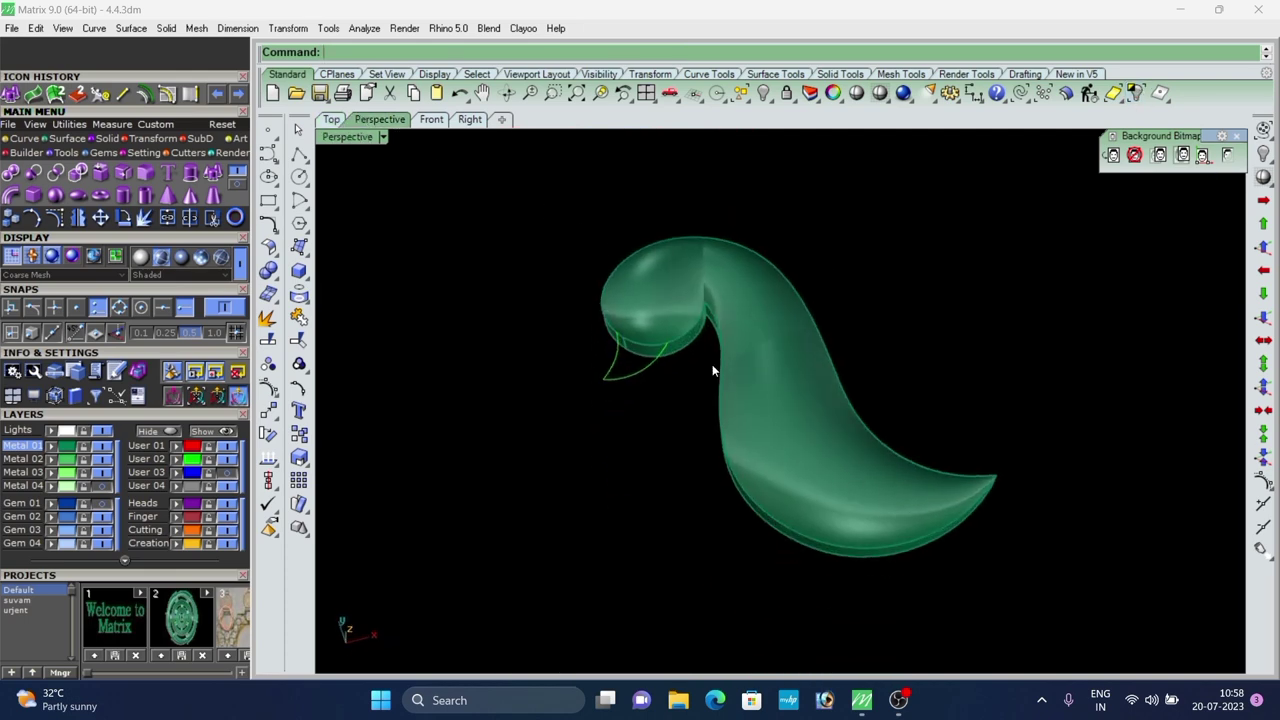
Hide the peacock's body and draw a straight line between the two open ends of the beak curve.
scroll(657, 358, "up", 5)
left_click(643, 337)
left_click(1137, 92)
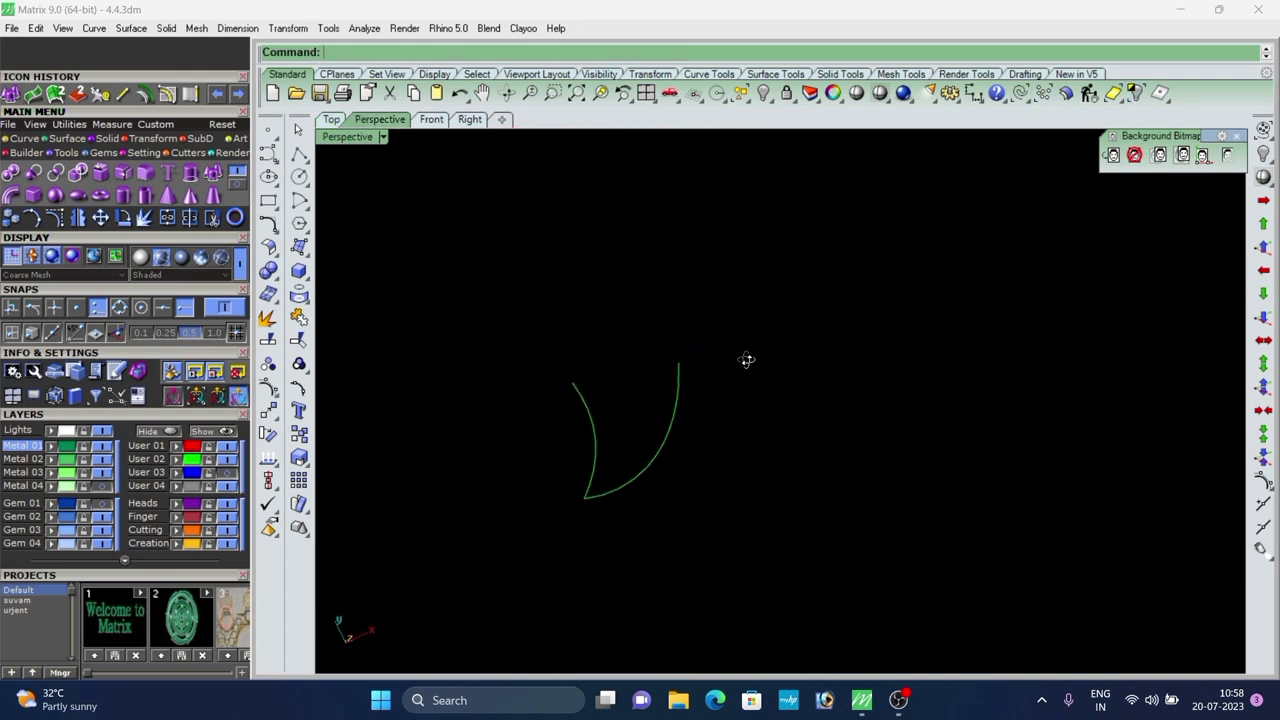
key("Return")
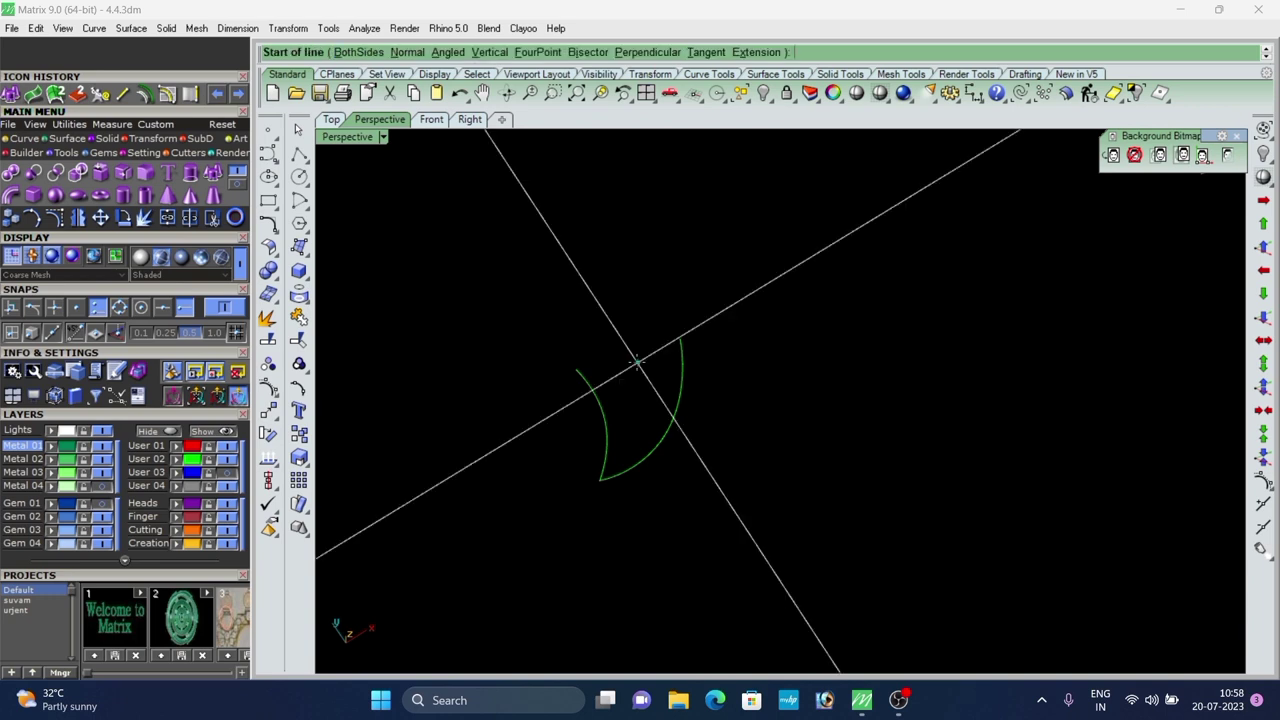
left_click(575, 369)
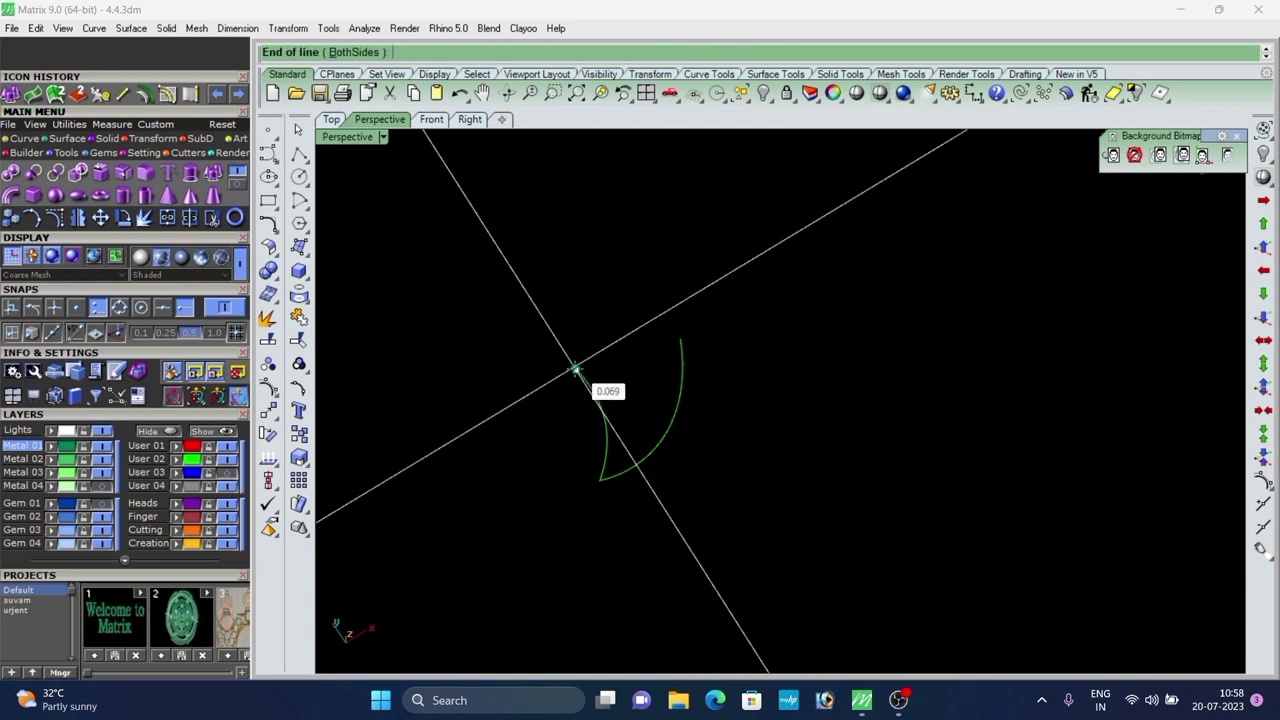
left_click(681, 341)
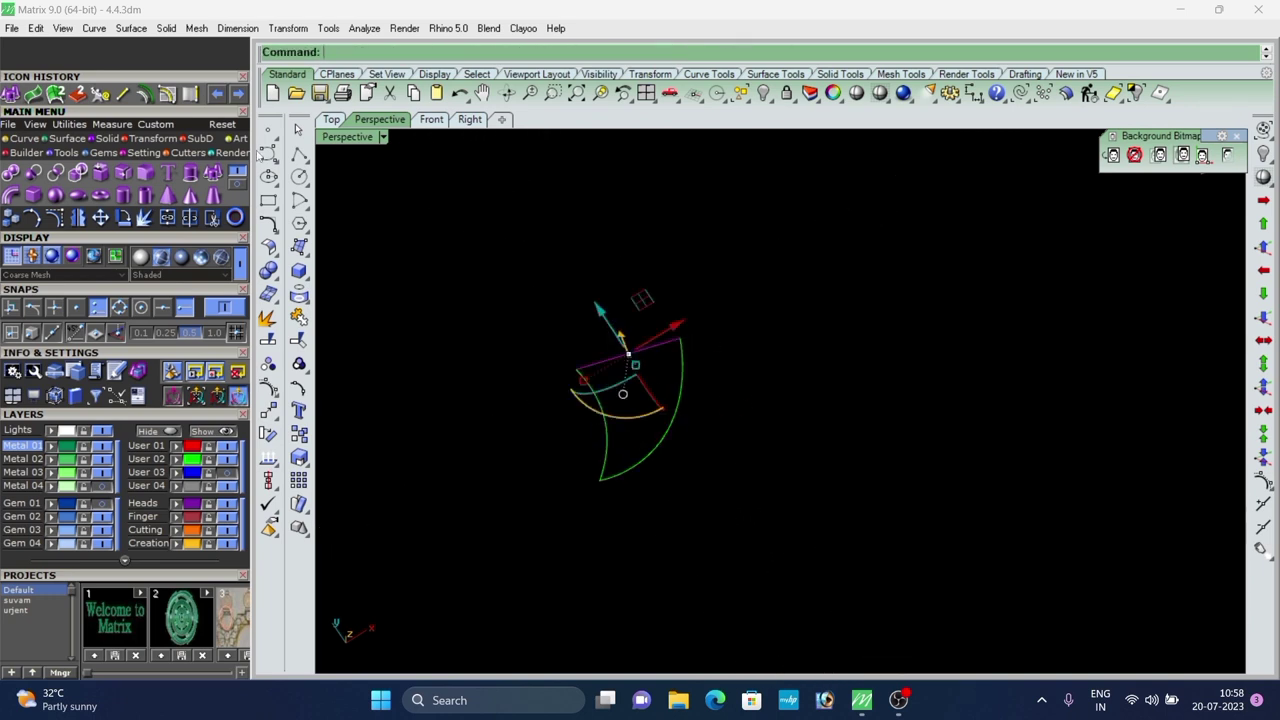
Split the line across the beak's opening into two halves at its midpoint.
left_click(189, 221)
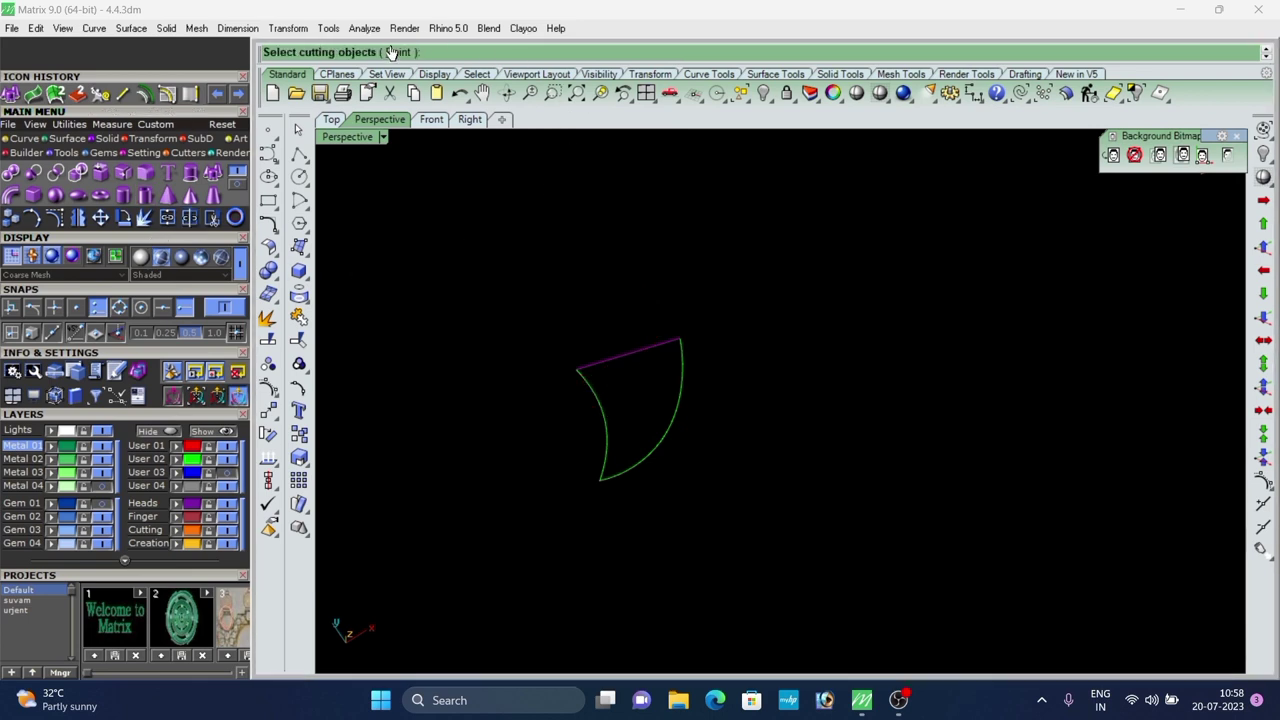
left_click(395, 52)
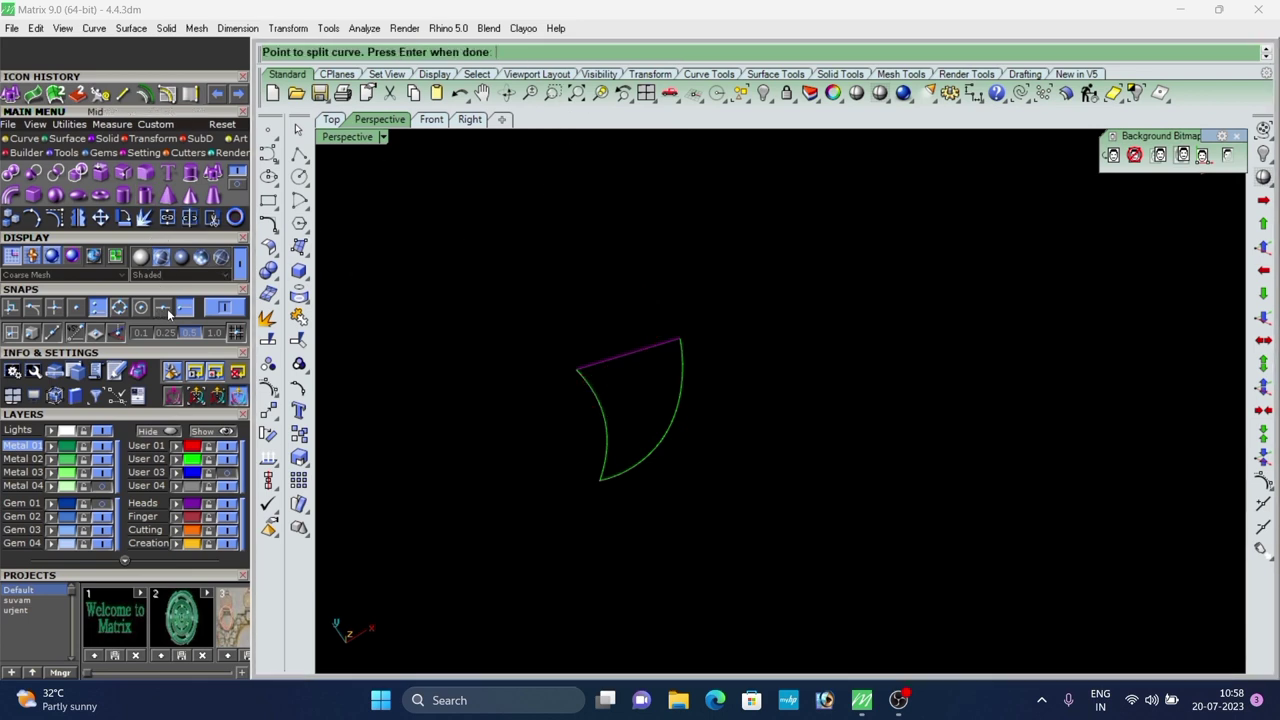
scroll(625, 355, "up", 3)
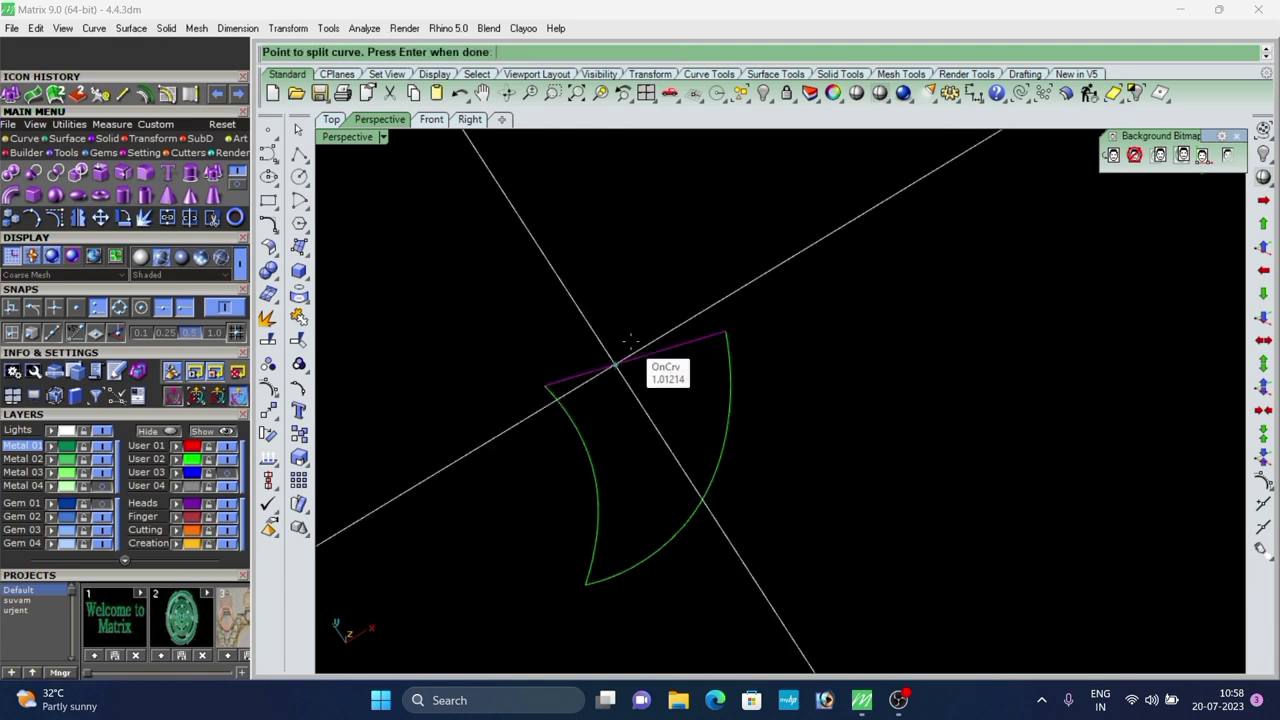
left_click(635, 347)
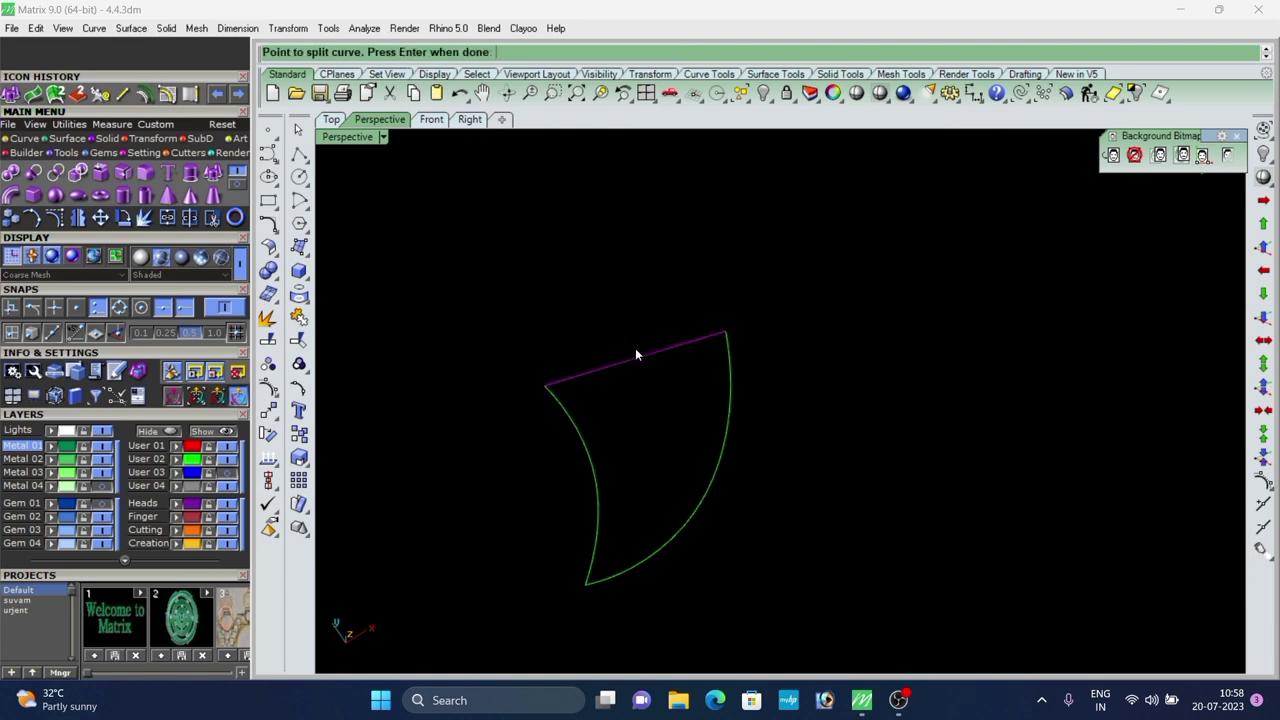
key("Return")
left_click(663, 351)
left_click(600, 367)
left_click(663, 351)
left_click(612, 365)
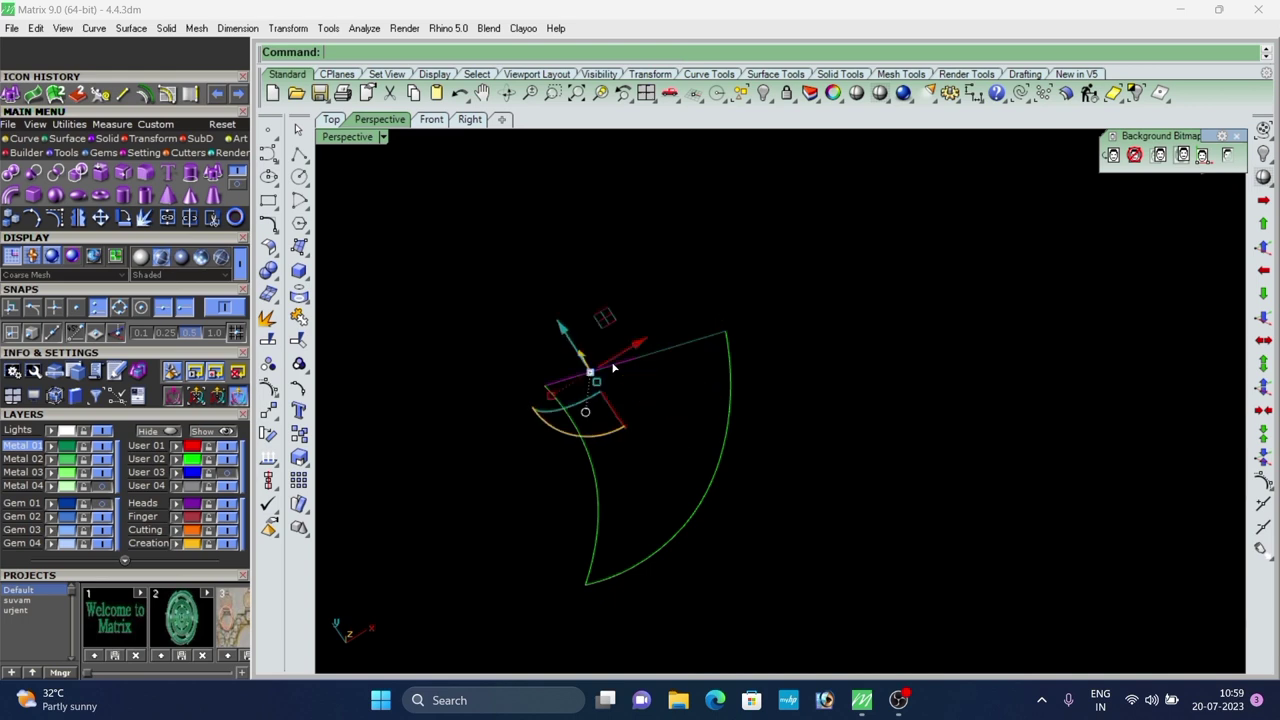
Rebuild both line halves with a point count of 4 and degree 3, deleting the input.
left_click(687, 385)
right_click_drag(686, 385, 686, 273)
scroll(686, 384, "down", 7)
scroll(686, 273, "up", 6)
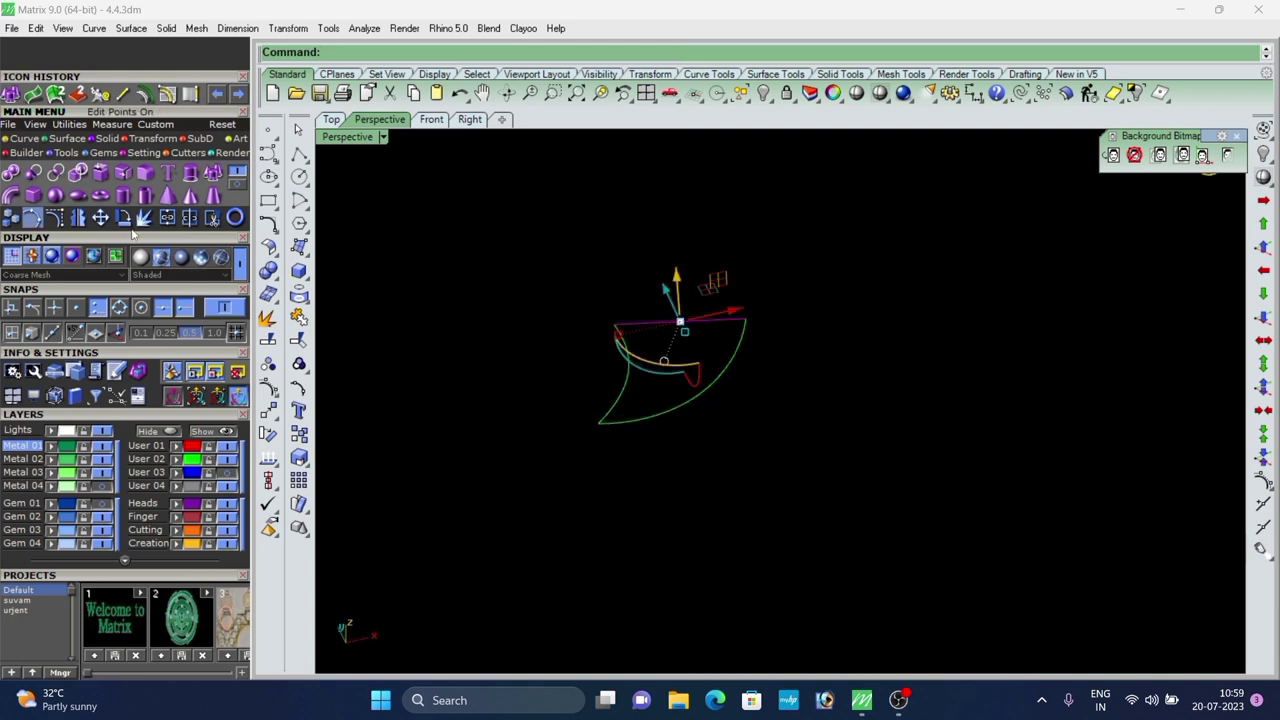
key("ctrl+r")
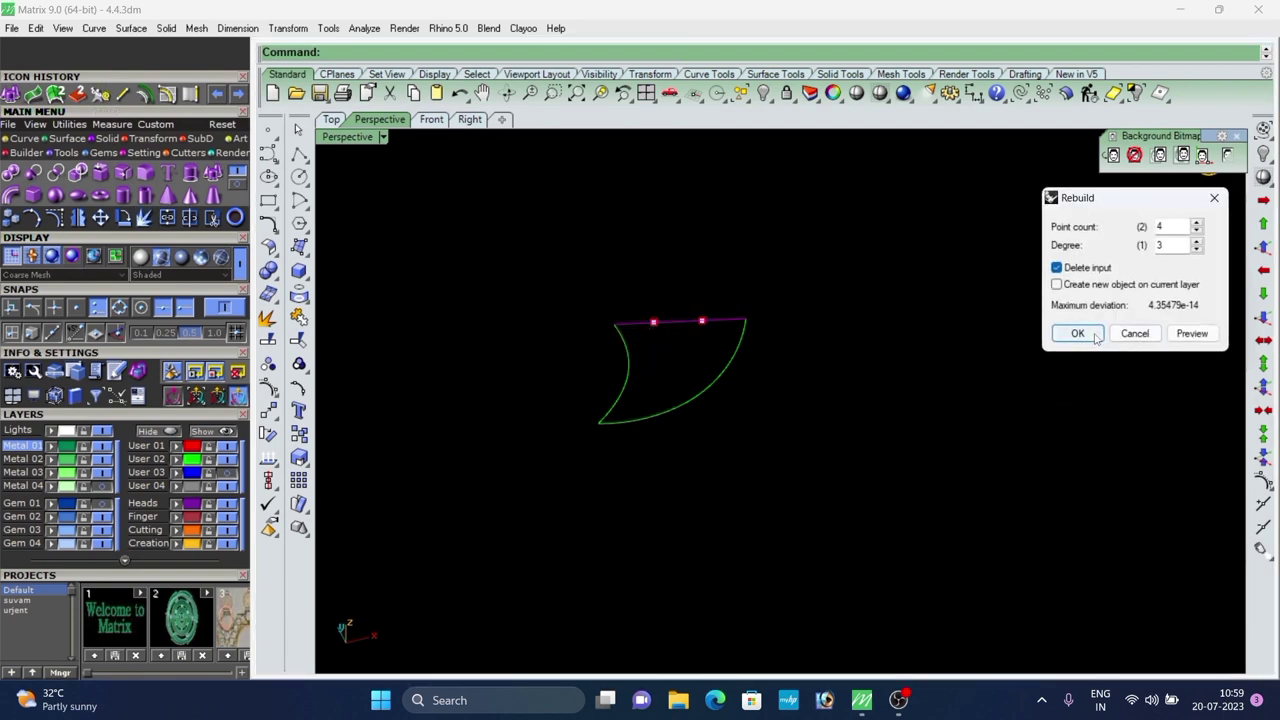
left_click(1077, 333)
Raise the inner control points of both line halves vertically to form two arches across the beak's opening.
left_click(264, 387)
scroll(660, 300, "up", 12)
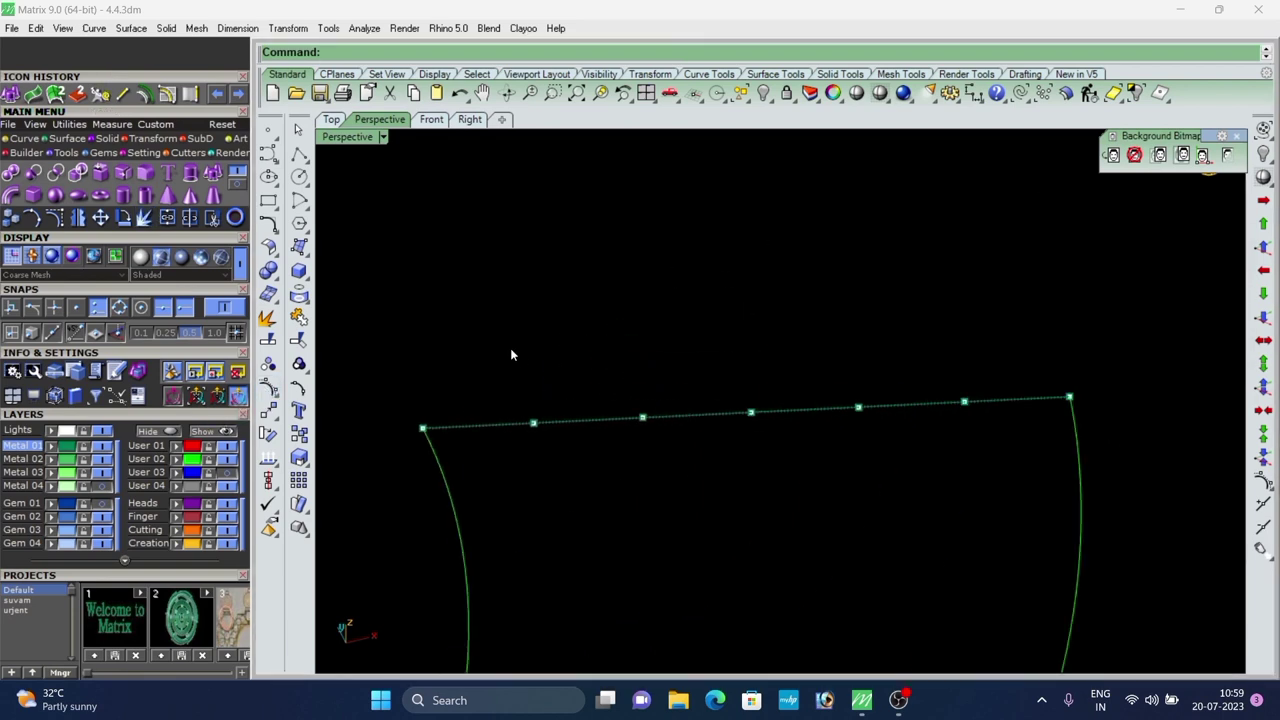
left_click_drag(510, 348, 672, 482)
left_click_drag(811, 305, 1013, 569, "shift")
scroll(796, 461, "down", 9)
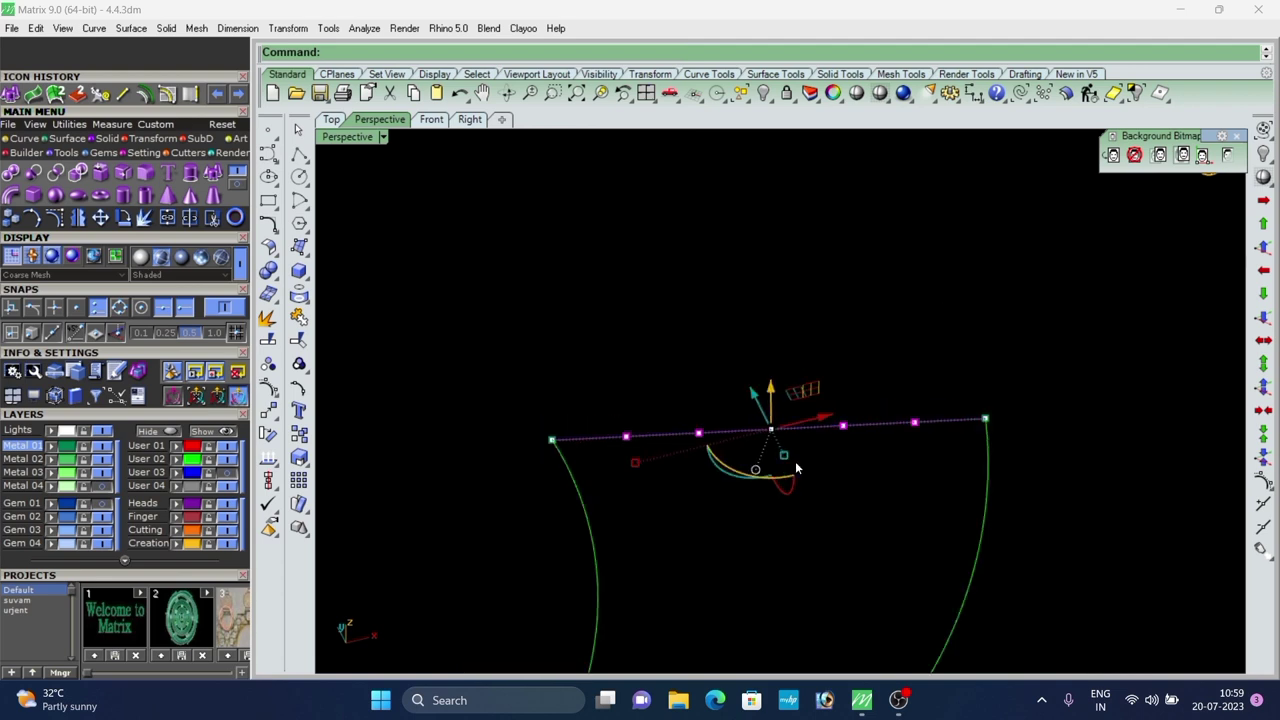
right_click_drag(796, 461, 780, 320)
scroll(780, 320, "up", 9)
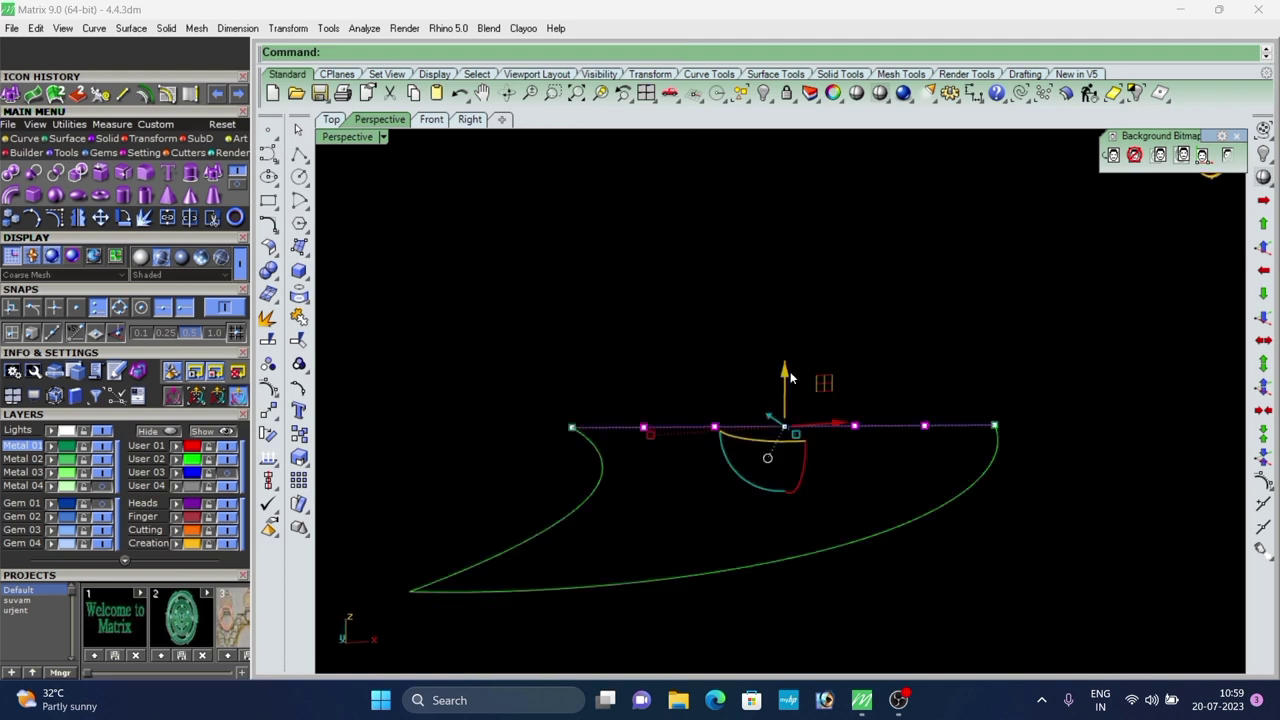
left_click_drag(787, 372, 787, 263)
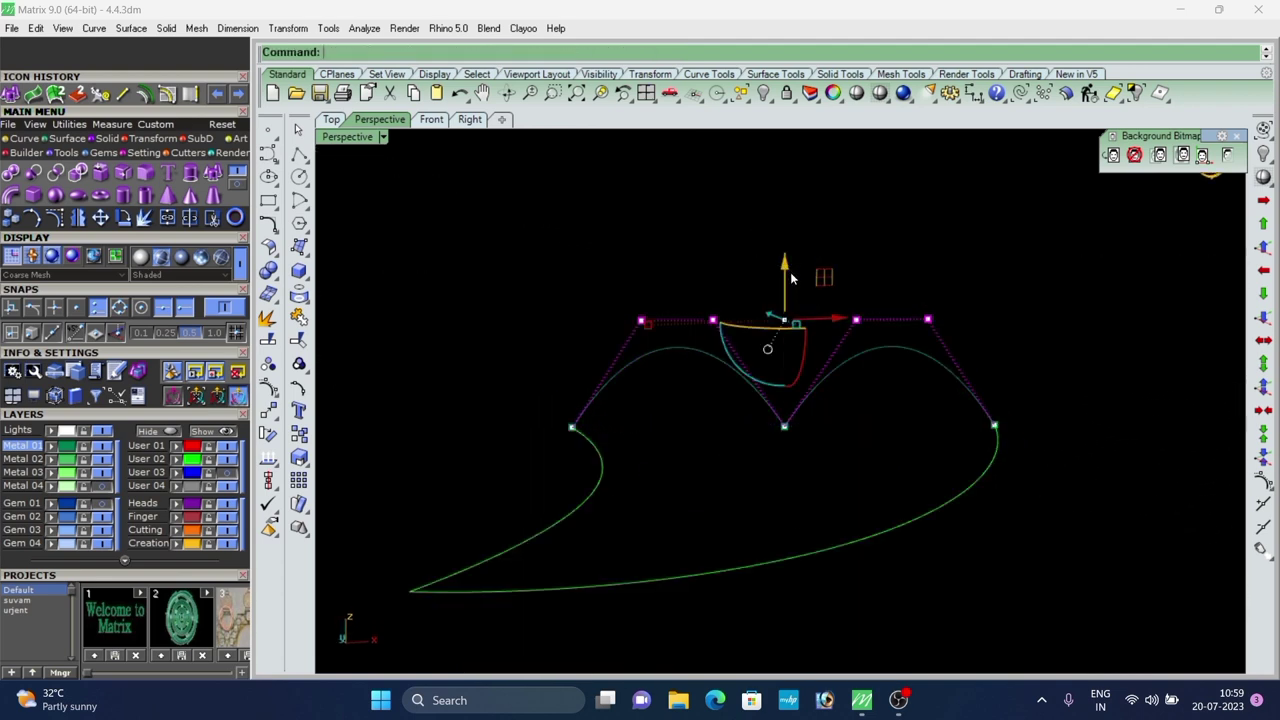
Turn off the control points and rebuild the two arches across the beak's opening.
left_click(850, 338)
left_click_drag(828, 346, 739, 436)
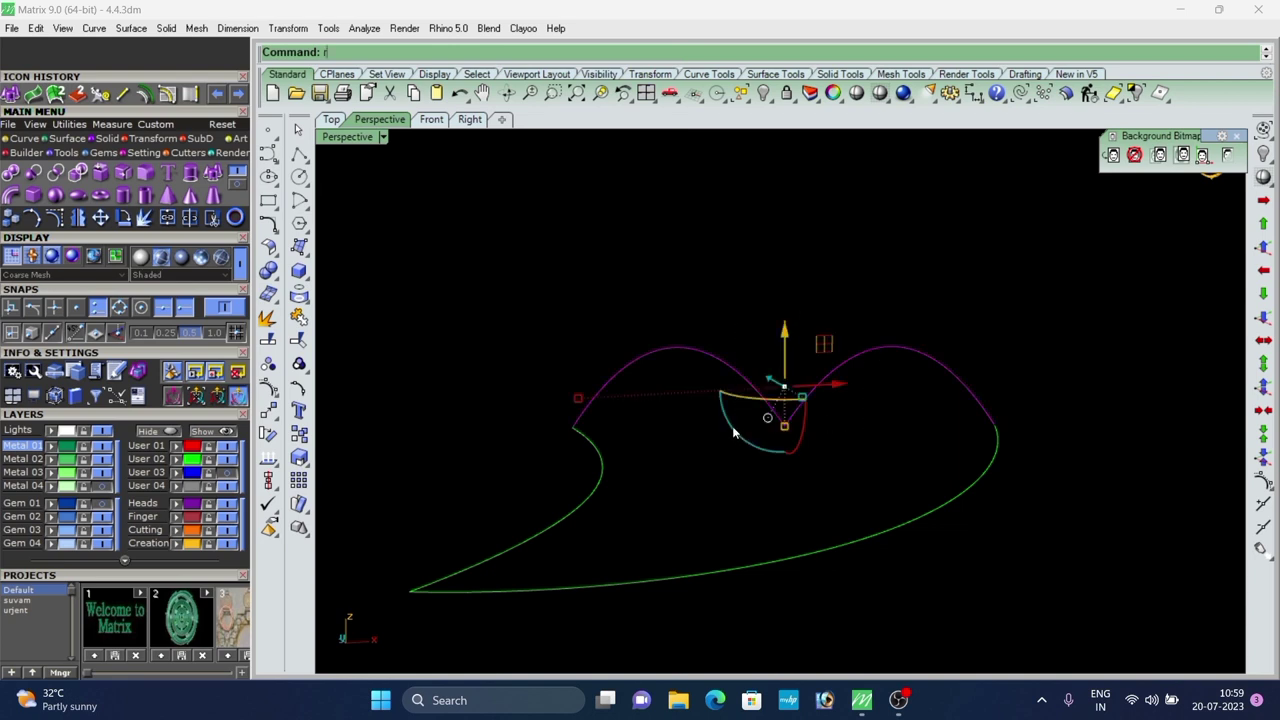
type("Rebuild")
key("Return")
key("Return")
left_click(704, 402)
scroll(666, 381, "down", 7)
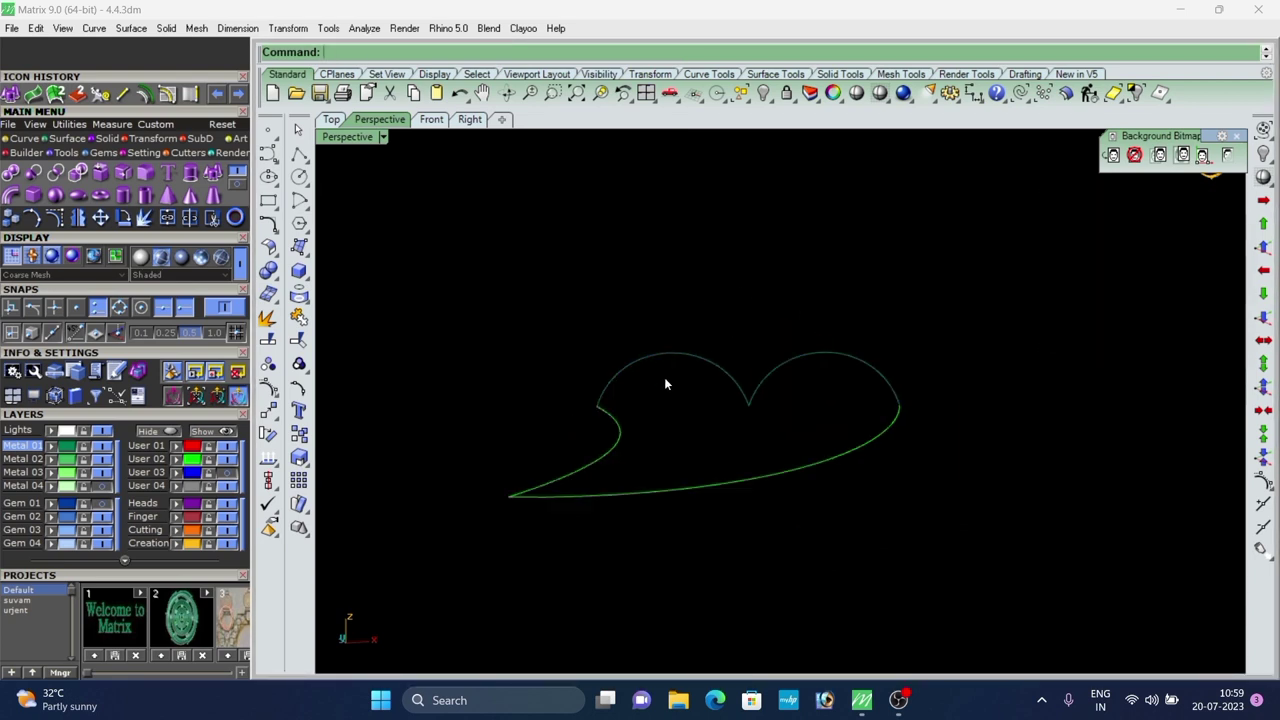
Sweep the two arches along the beak's side curves as two rails, without simplifying the cross-sections.
left_click_drag(793, 294, 709, 395)
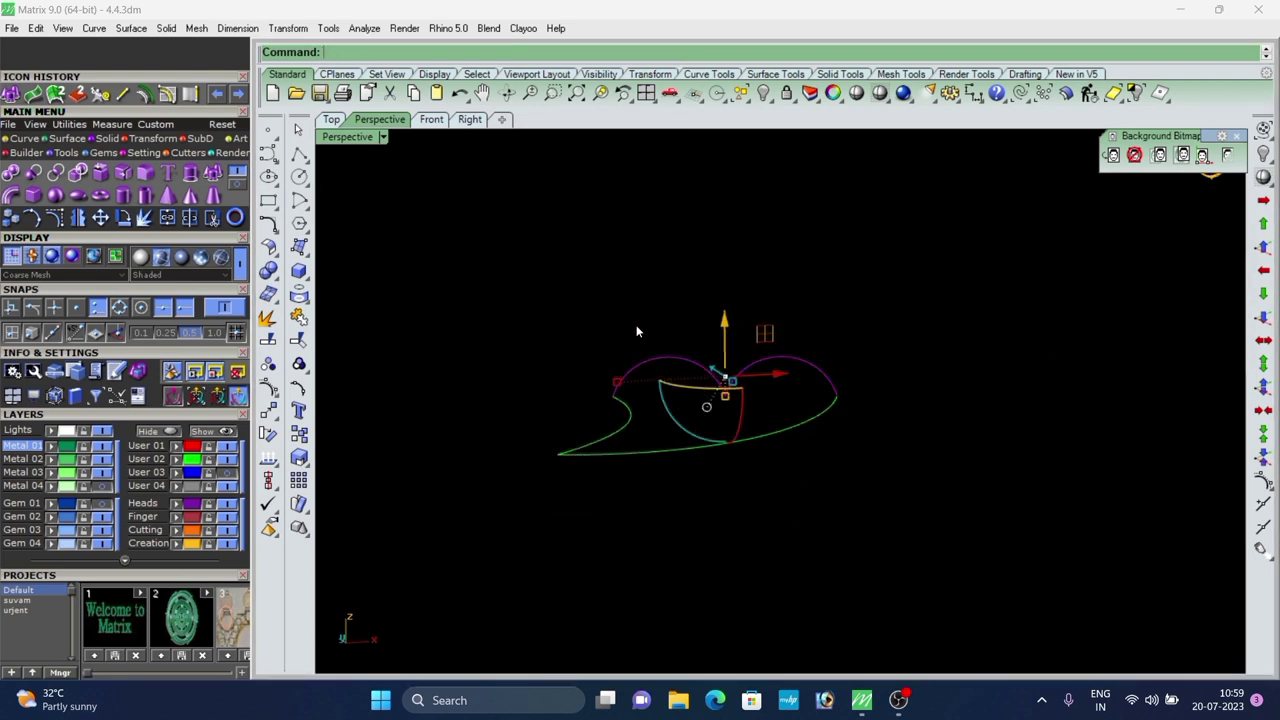
mouse_move(636, 331)
right_mouse_down()
mouse_move(614, 454)
mouse_move(706, 354)
mouse_move(600, 391)
mouse_move(662, 354)
mouse_move(597, 306)
mouse_move(605, 370)
mouse_move(645, 347)
right_mouse_up()
scroll(706, 354, "down", 8)
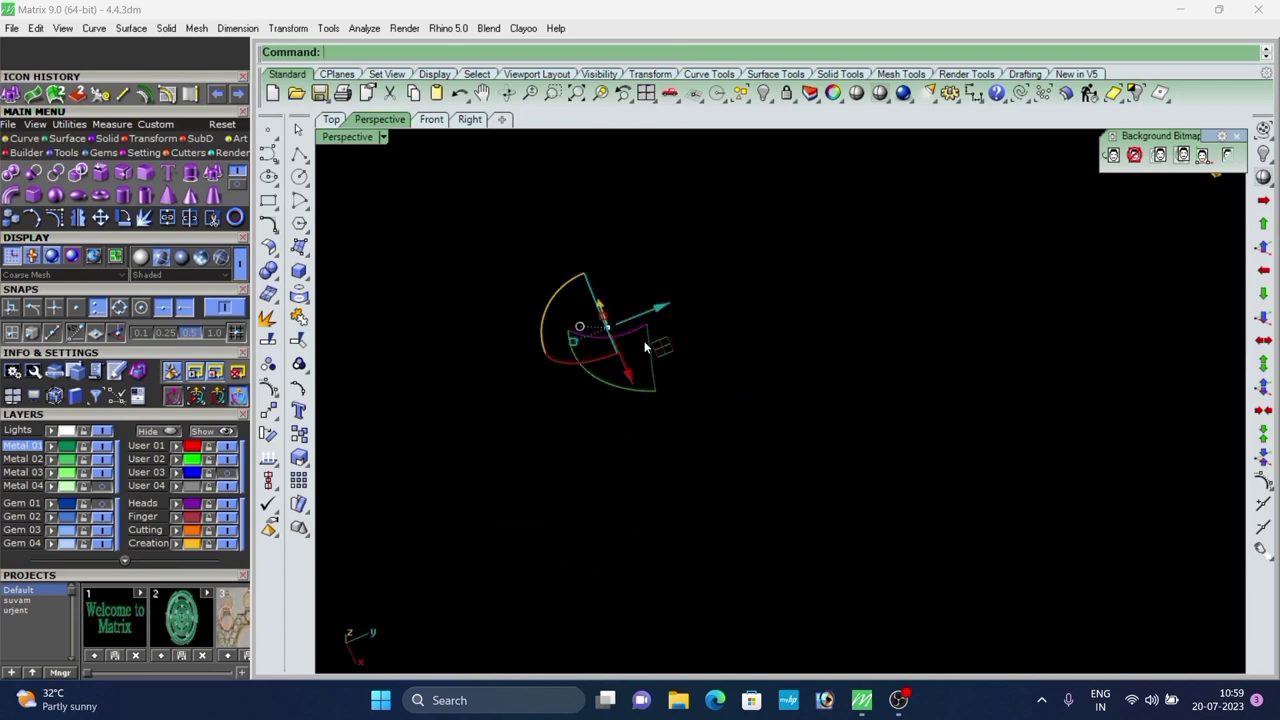
right_click_drag(652, 402, 897, 297)
scroll(716, 368, "up", 7)
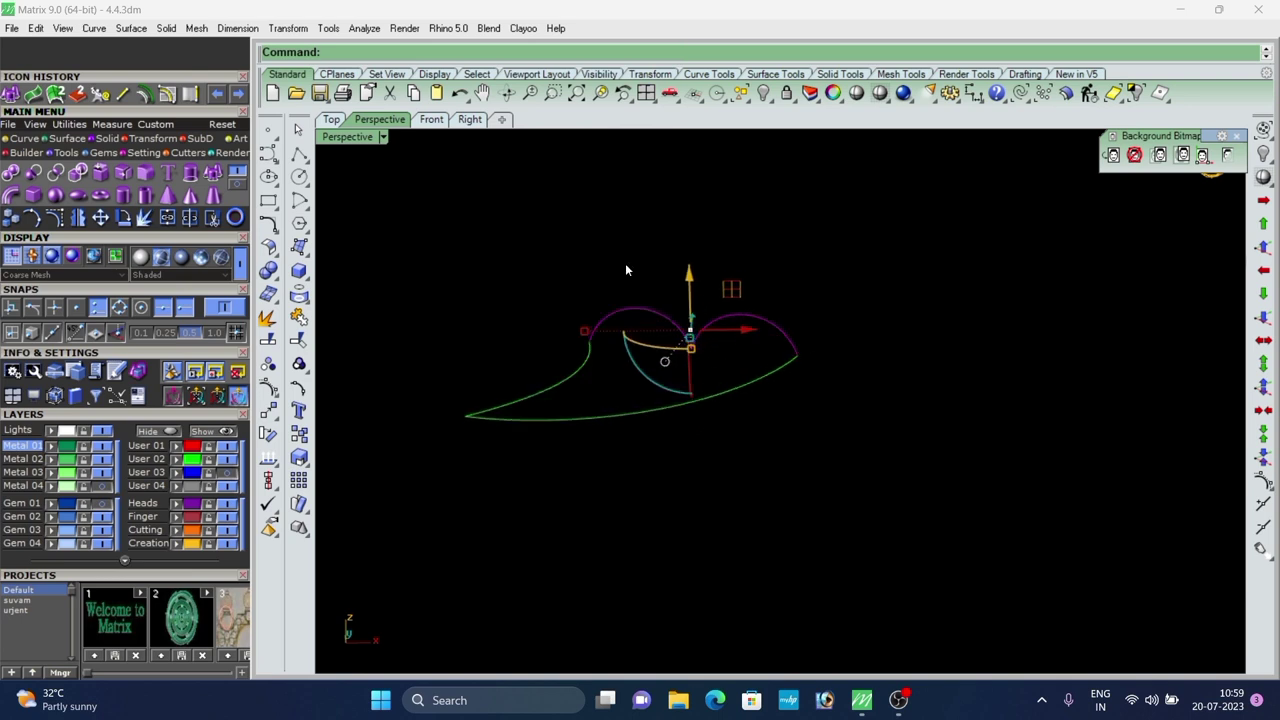
left_click(625, 263)
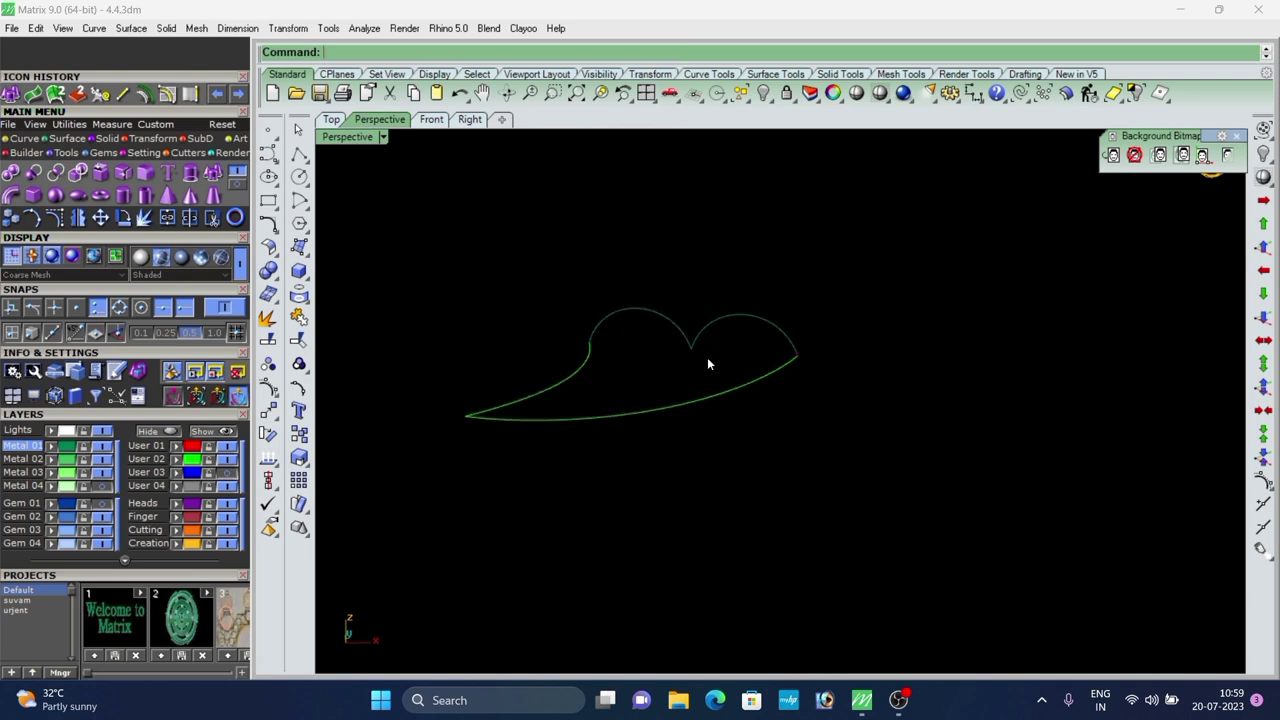
left_click(57, 100)
left_click(540, 393)
left_click(582, 425)
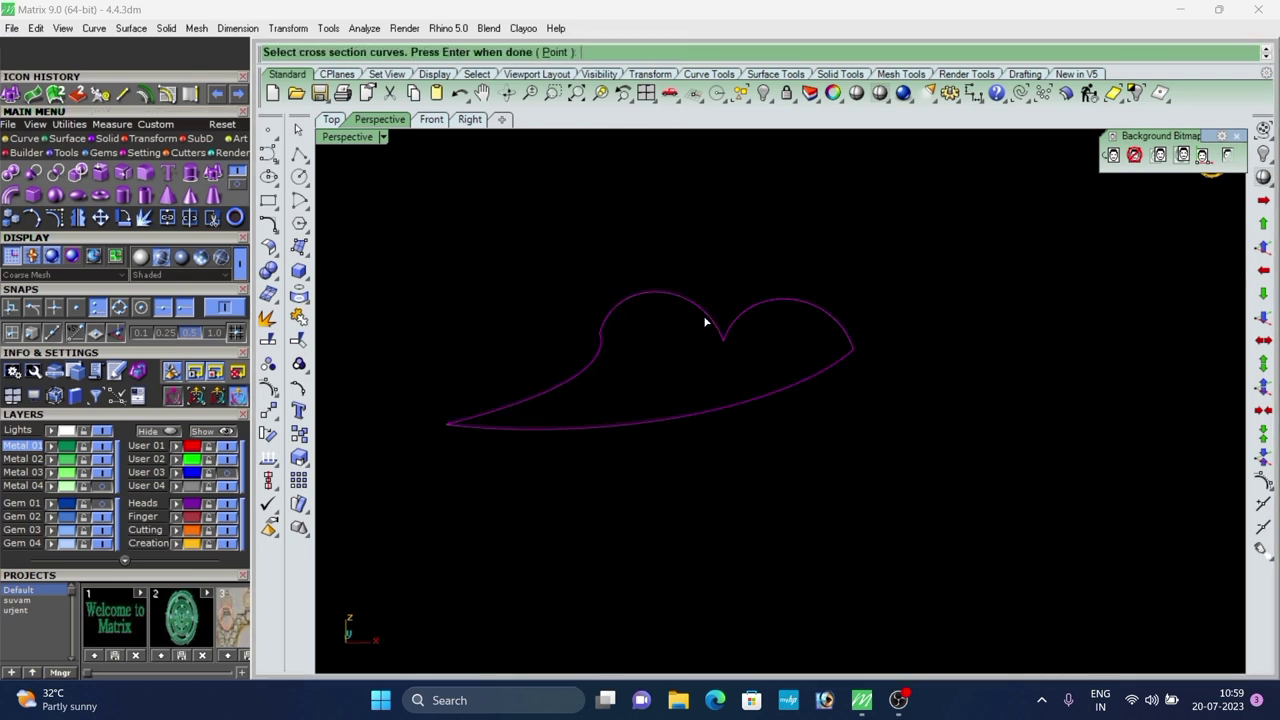
right_click(697, 352)
right_click_drag(694, 360, 690, 522)
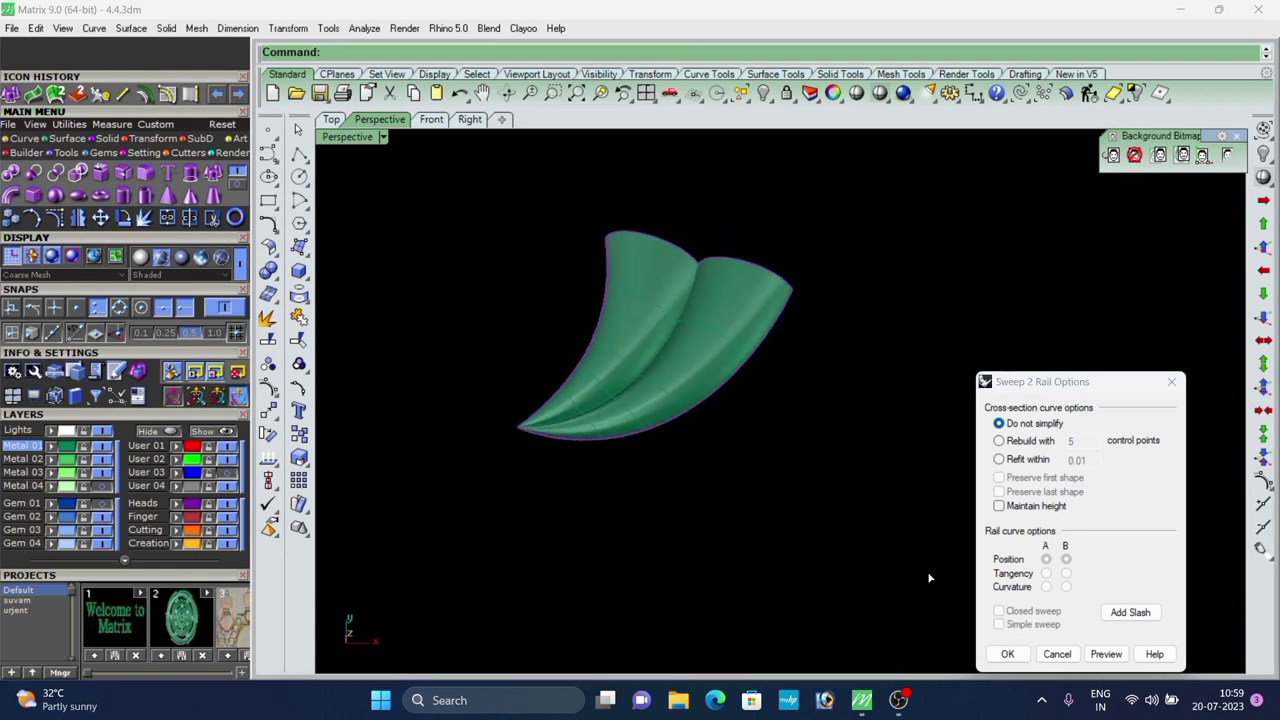
left_click(1001, 660)
scroll(740, 330, "down", 4)
right_click_drag(730, 309, 767, 332)
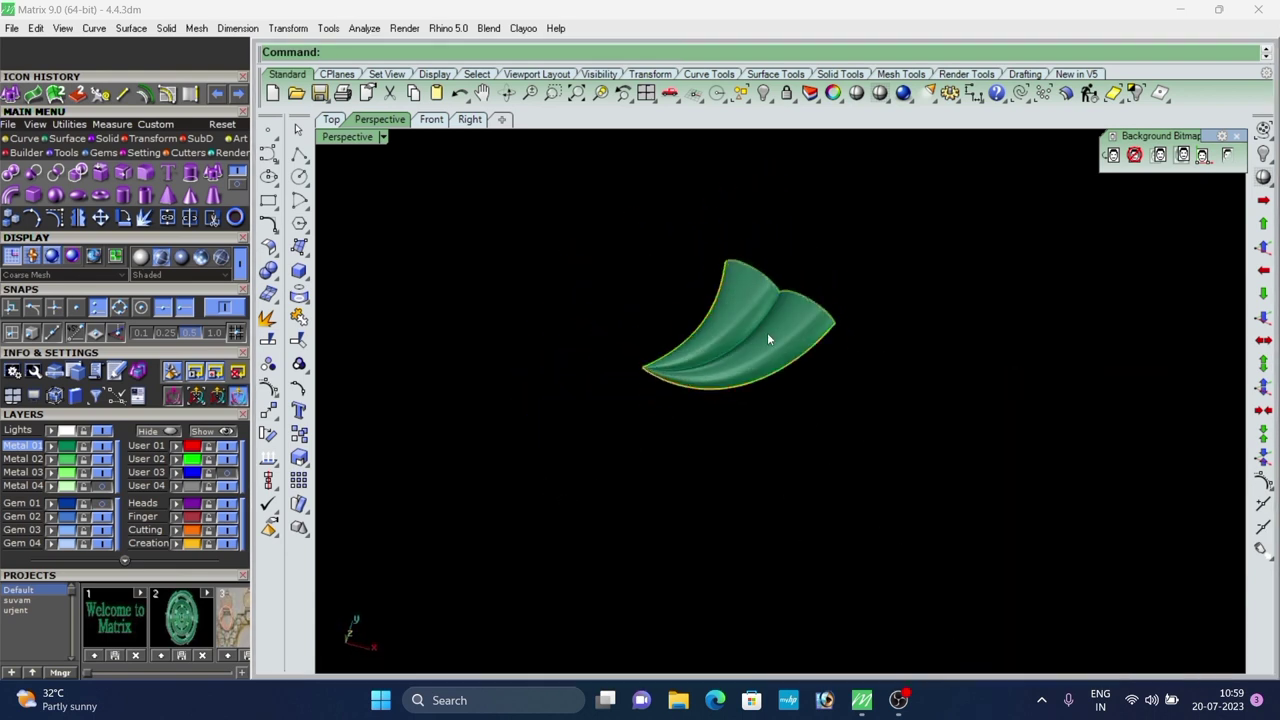
Explode the swept beak into its two separate surfaces and check each piece.
left_click(767, 332)
scroll(705, 303, "down", 2)
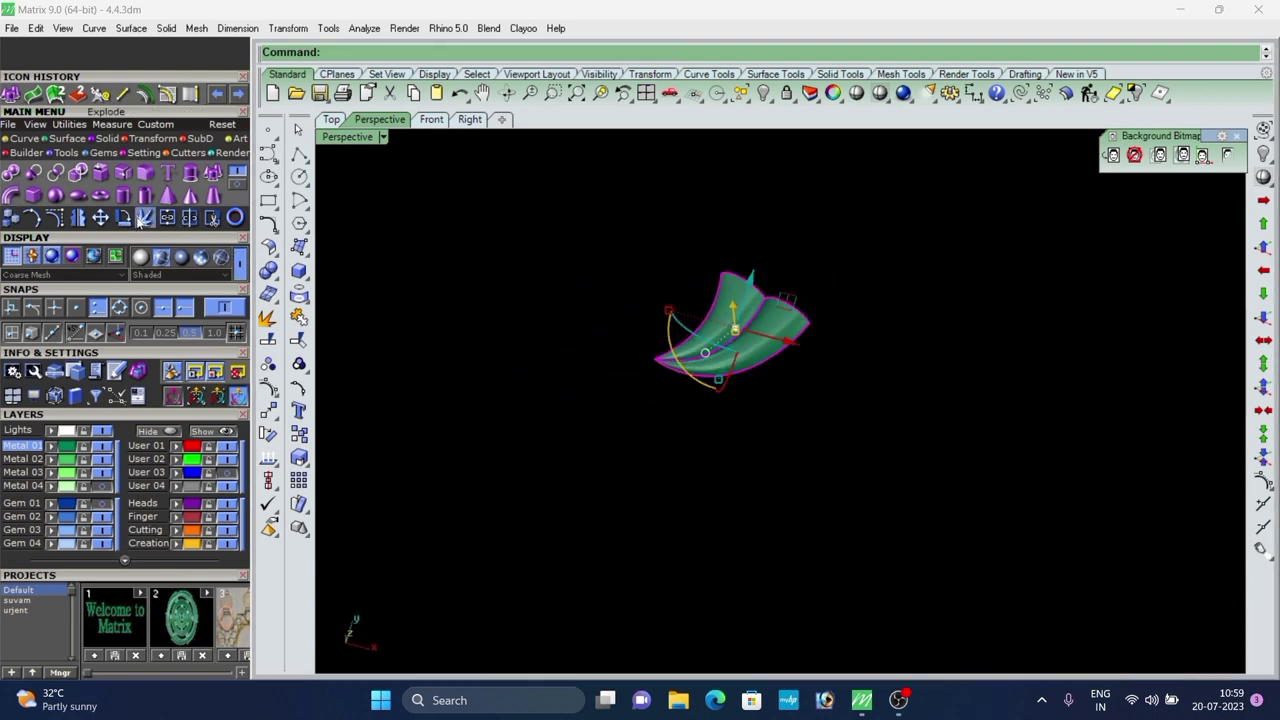
left_click(707, 213)
scroll(745, 306, "up", 5)
right_click_drag(746, 304, 728, 341)
left_click(728, 341)
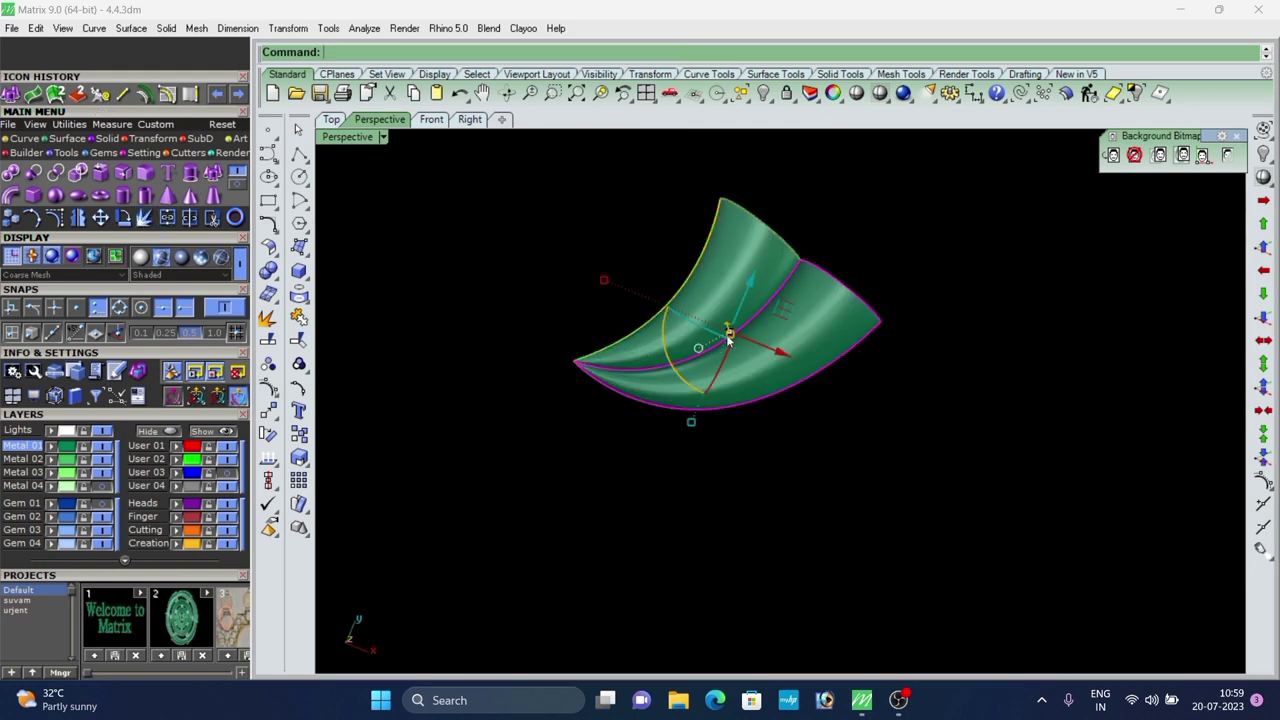
left_click(780, 355)
left_click(724, 265)
left_click(812, 313)
left_click(764, 257)
left_click(865, 400)
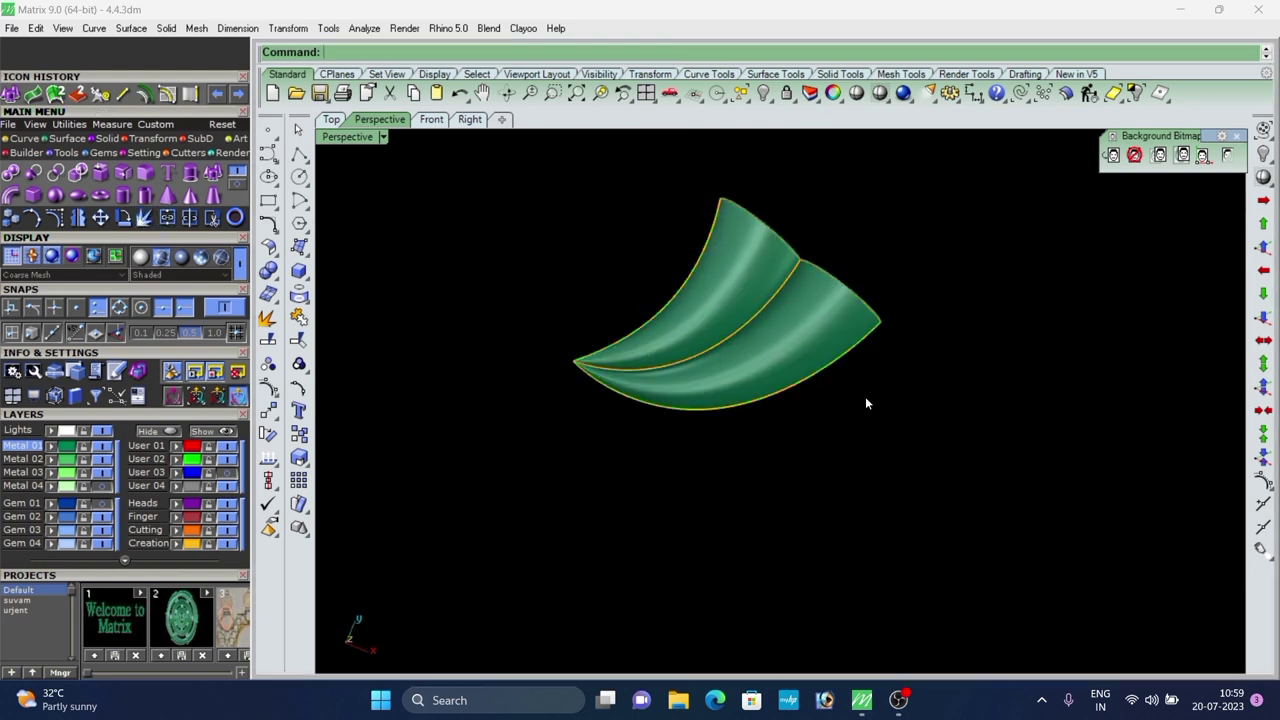
Merge the two beak surfaces into one with Smooth=Yes, Tolerance=0.001 and Roundness=0.
left_click(27, 95)
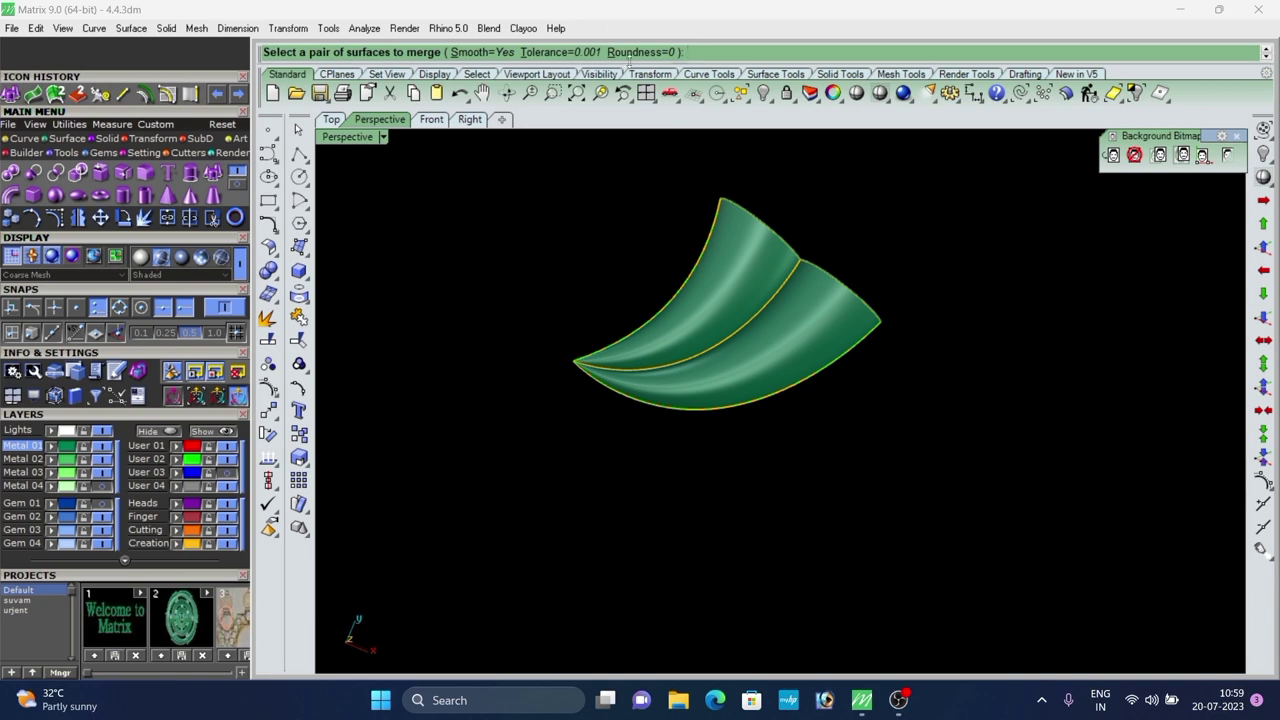
scroll(728, 277, "up", 4)
left_click(744, 289)
left_click(799, 341)
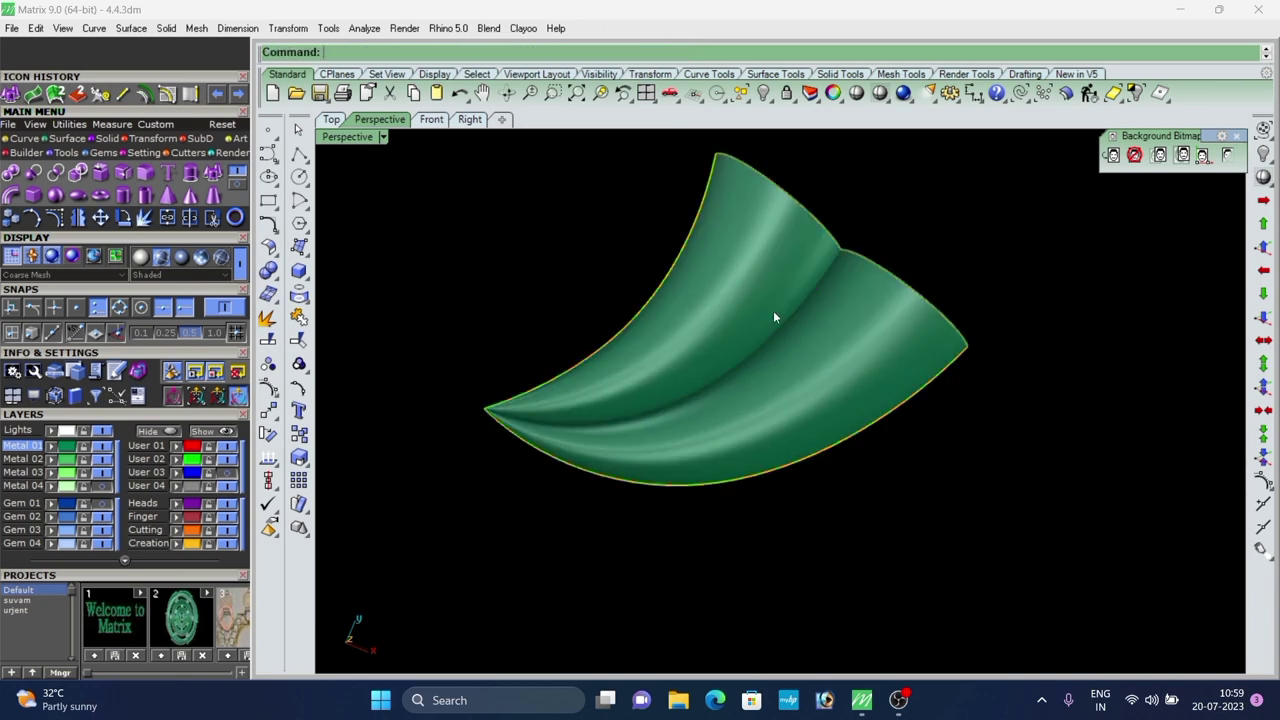
right_click_drag(773, 311, 1115, 36)
Select all the beak's construction curves and move them to the Metal 04 layer.
left_click(766, 309)
key("Escape")
scroll(741, 322, "down", 6)
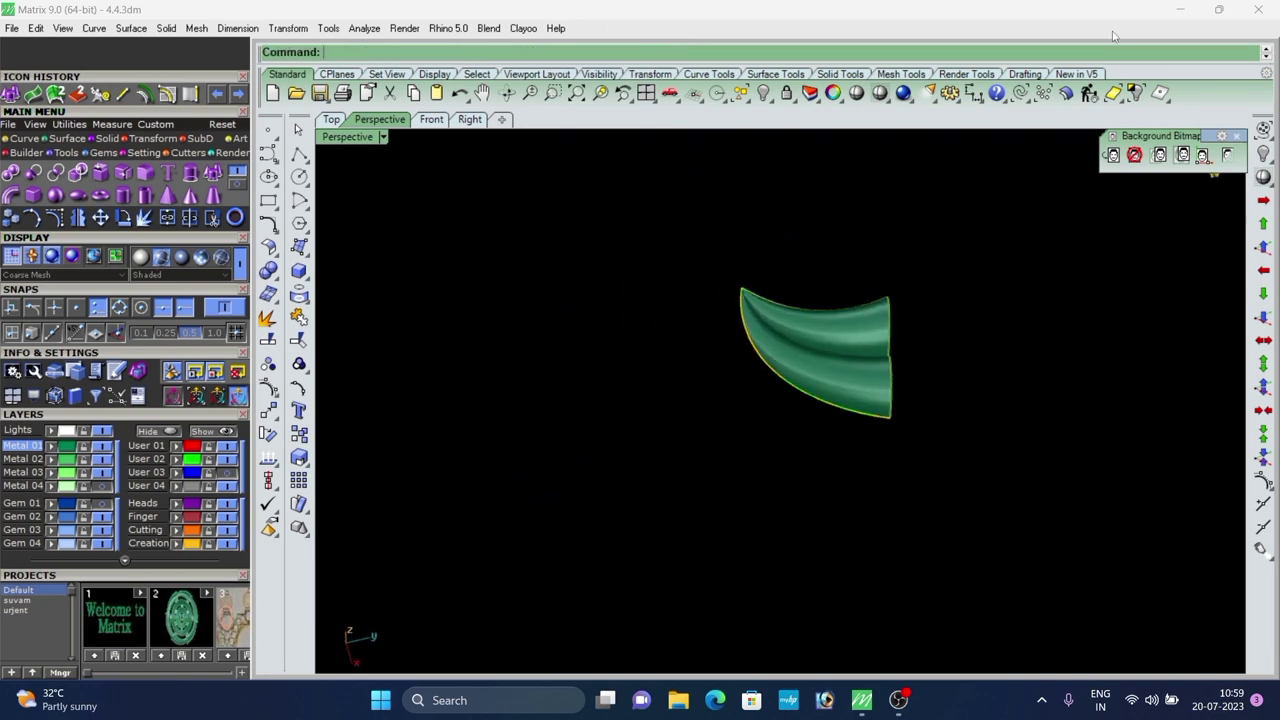
left_click(1031, 94)
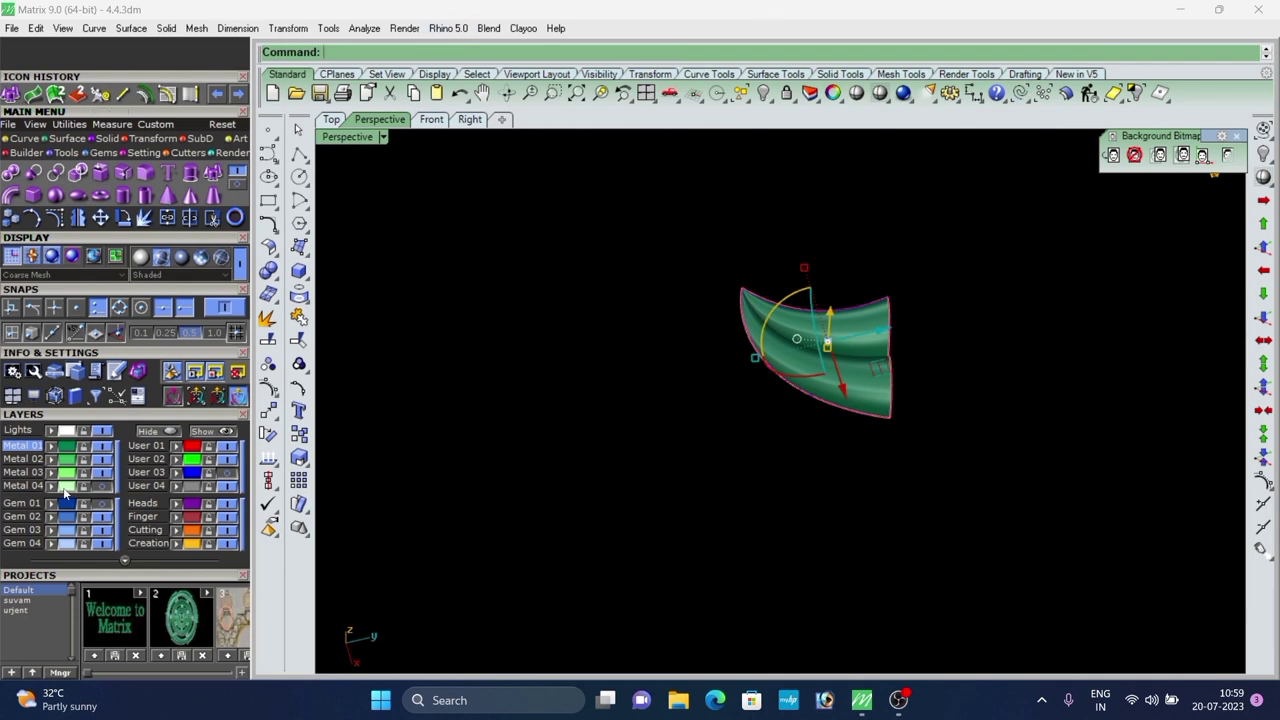
left_click(49, 488)
Extrude the merged beak surface downward by 0.75 with Solid=Yes and DeleteInput=No.
scroll(860, 342, "up", 6)
left_click(855, 335)
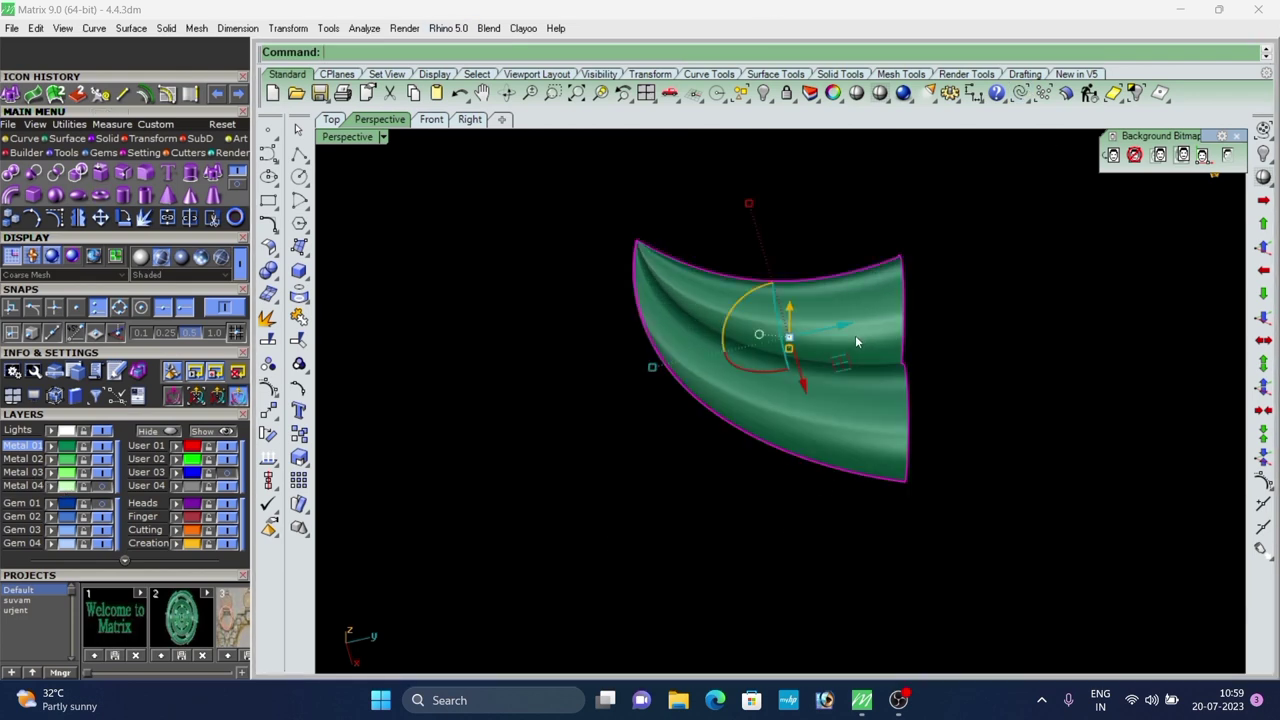
right_click_drag(855, 335, 810, 399)
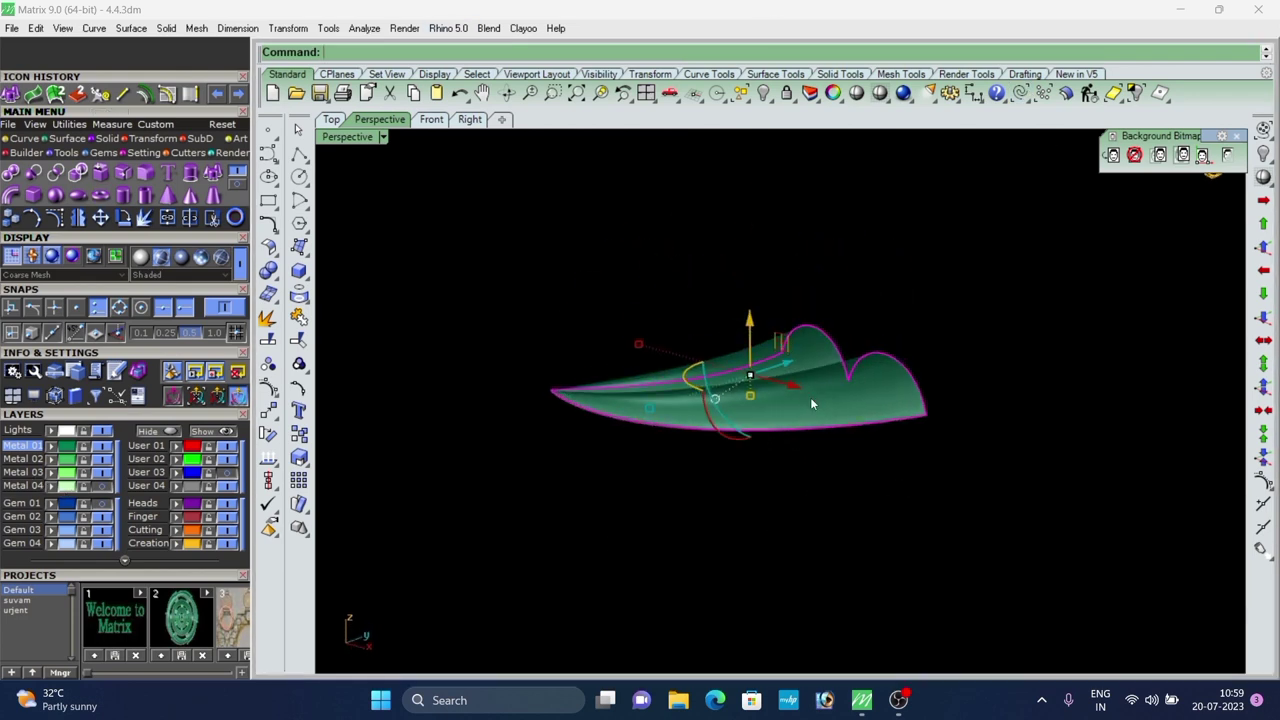
left_click(8, 97)
left_click(457, 54)
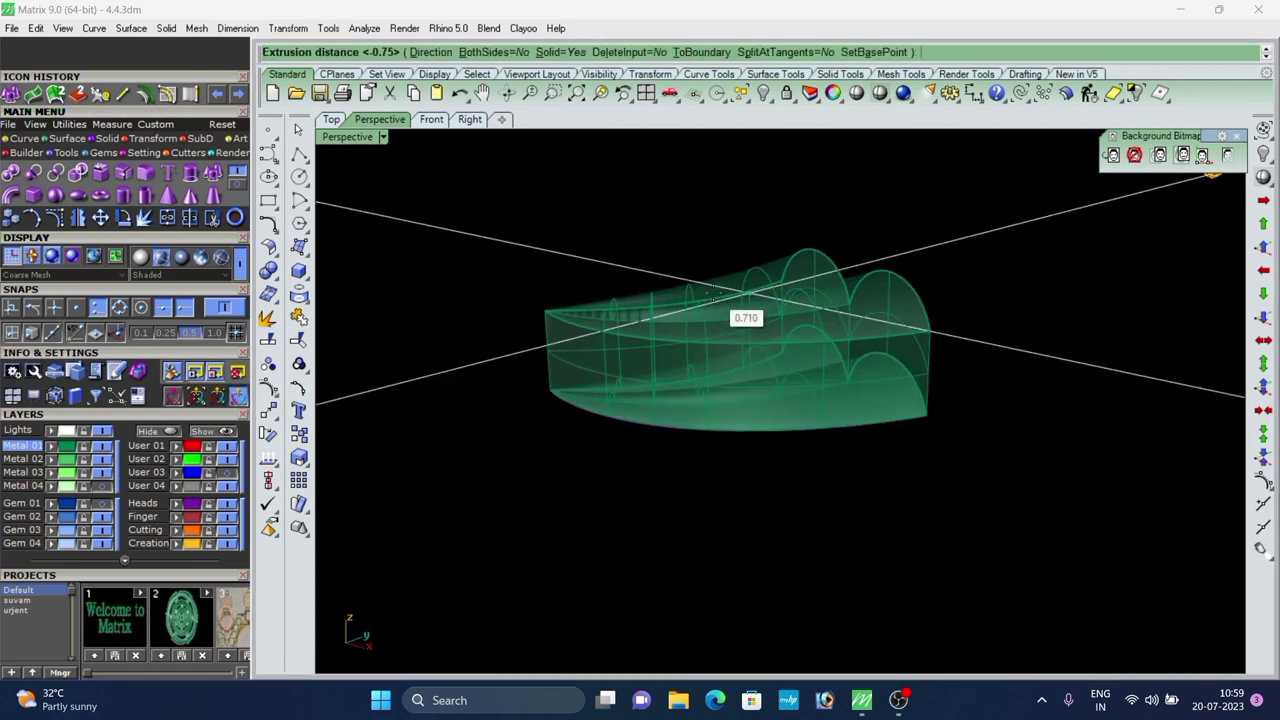
right_click(673, 271)
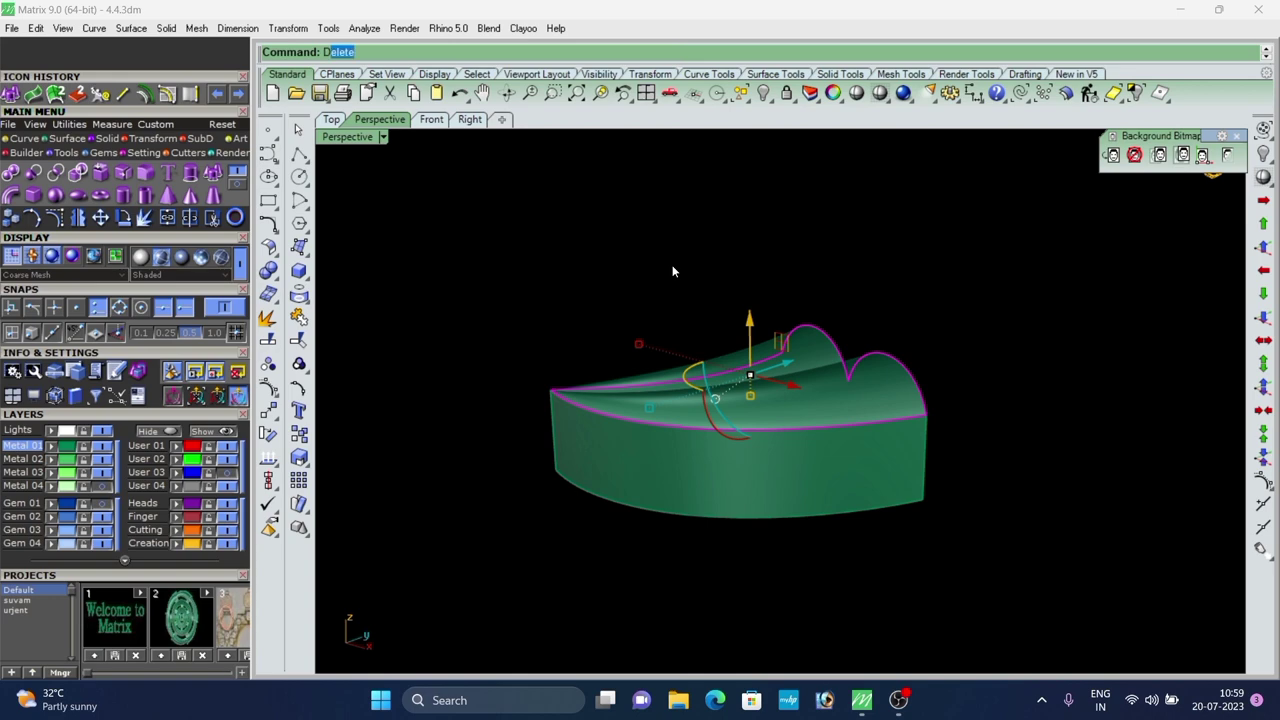
Delete the beak's leftover input surface and show the hidden parts of the model around the peacock's head.
key("Delete")
scroll(673, 271, "down", 5)
right_click_drag(673, 271, 712, 373)
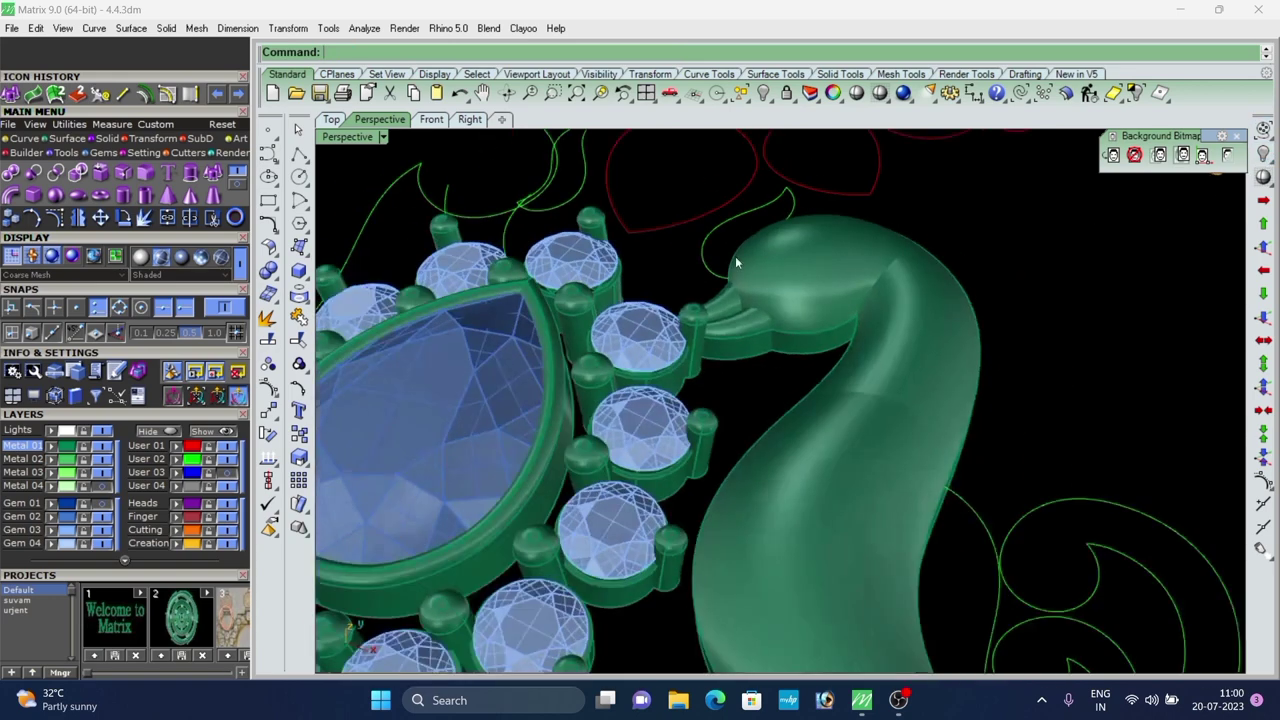
right_click_drag(735, 256, 735, 379)
scroll(728, 197, "up", 5)
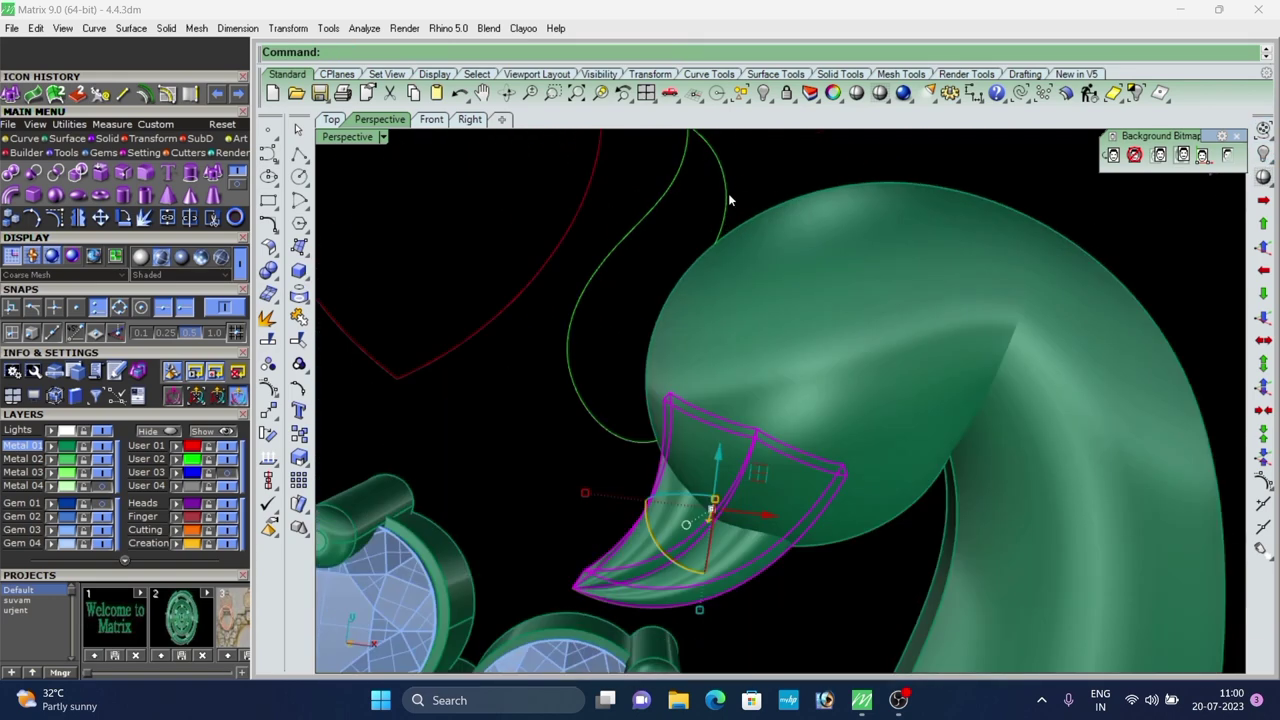
Isolate the crest's outline curves above the peacock's head and check its two sides individually.
left_click_drag(746, 163, 656, 191)
scroll(712, 281, "down", 5)
right_click_drag(712, 281, 770, 332)
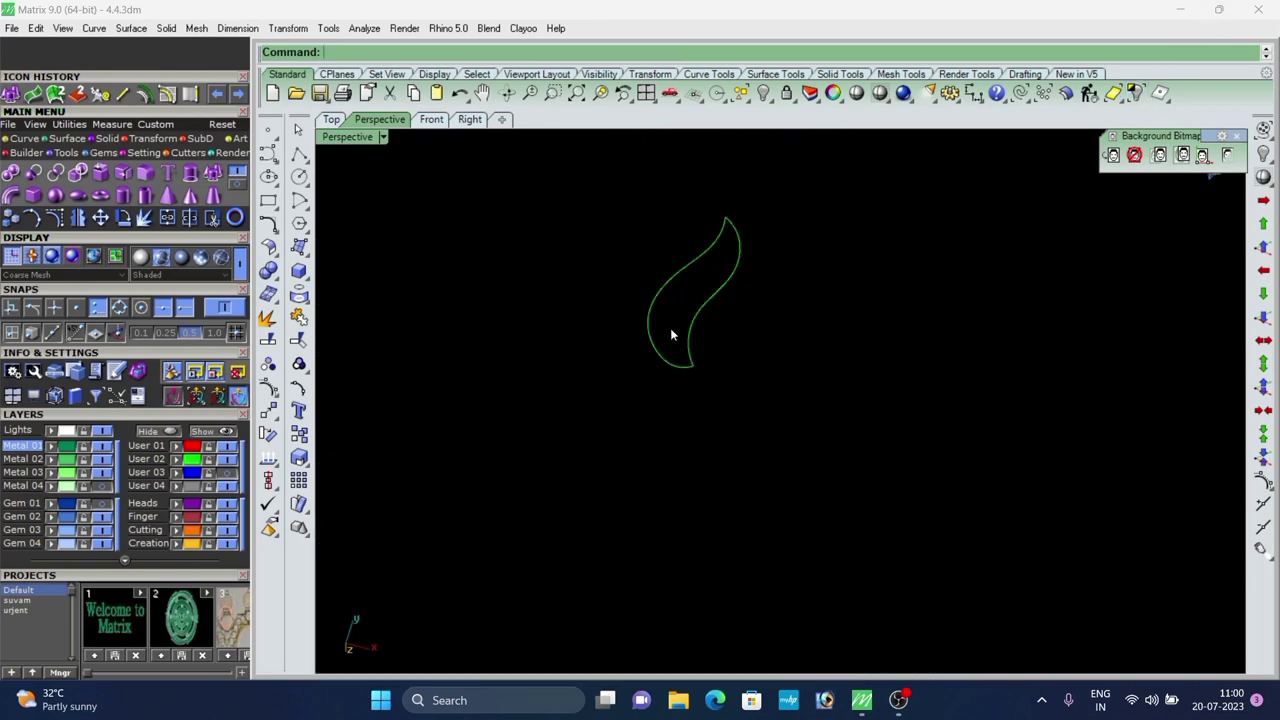
right_click_drag(670, 328, 679, 298)
scroll(653, 296, "up", 2)
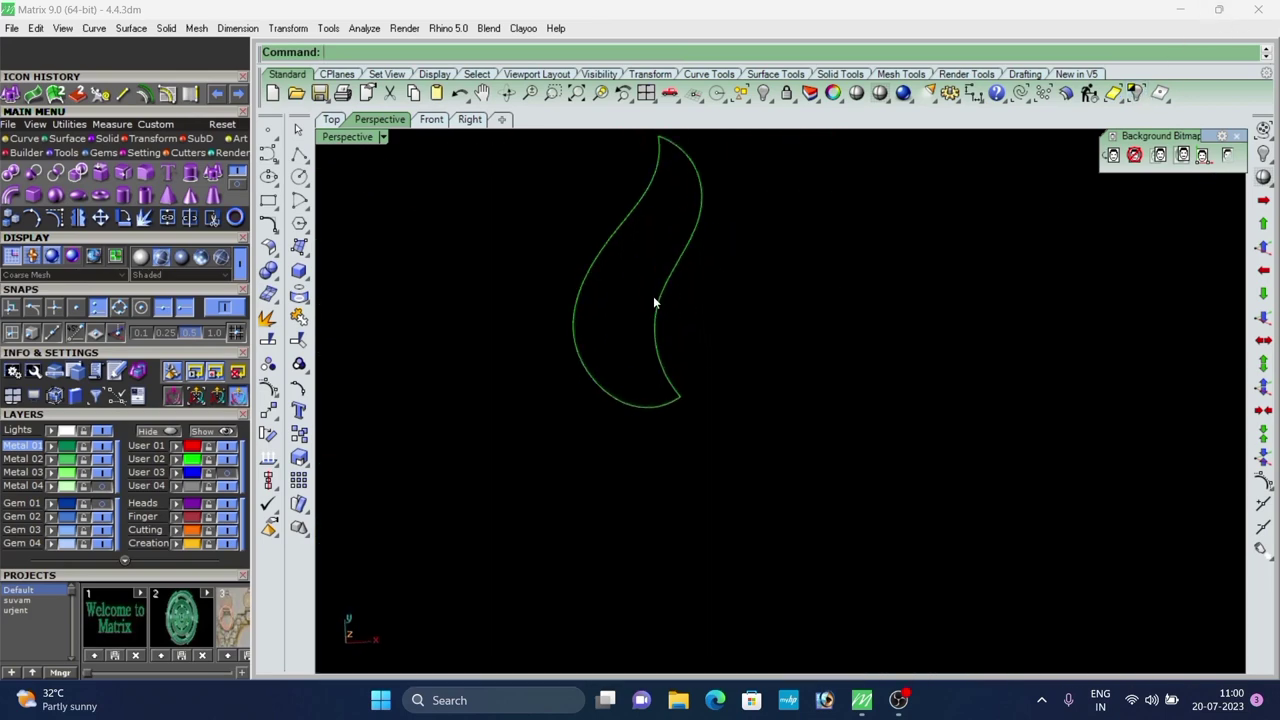
left_click(660, 306)
left_click(605, 251)
left_click(670, 287)
scroll(773, 345, "down", 3)
right_click_drag(773, 352, 694, 333)
Draw a straight line across the middle of the crest, from one side curve to the other.
type("l")
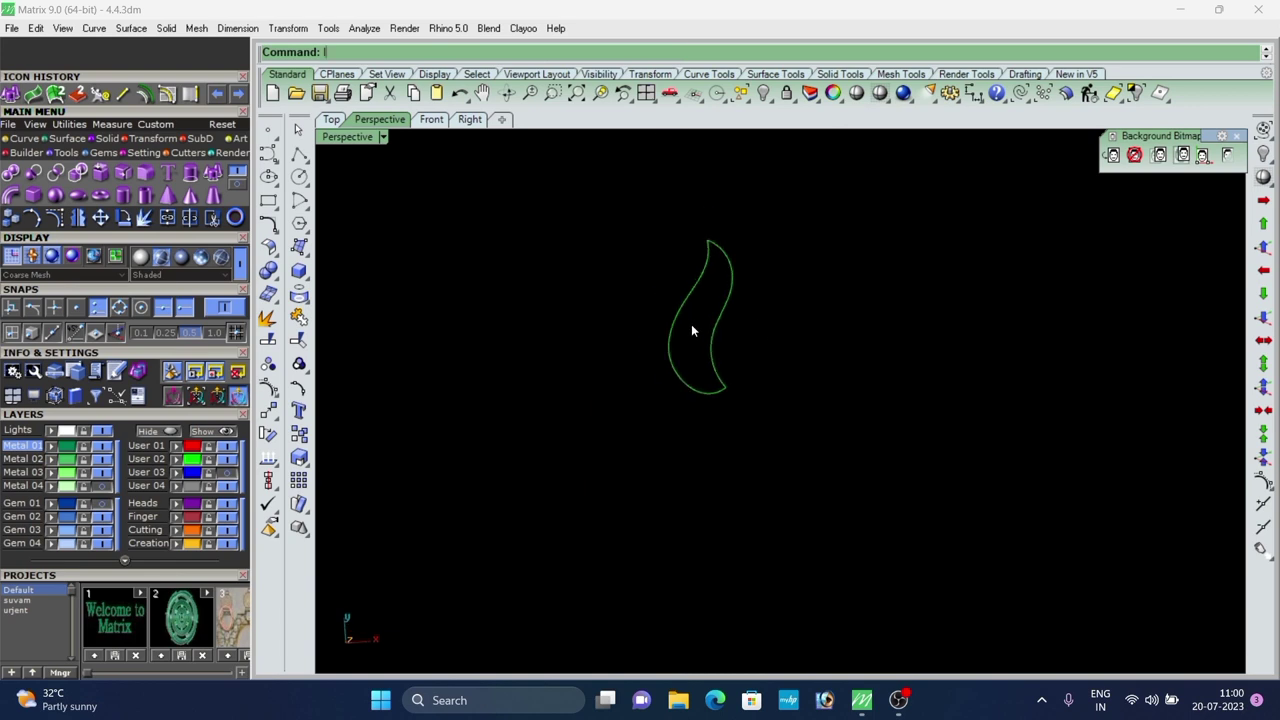
key("Return")
scroll(692, 323, "up", 4)
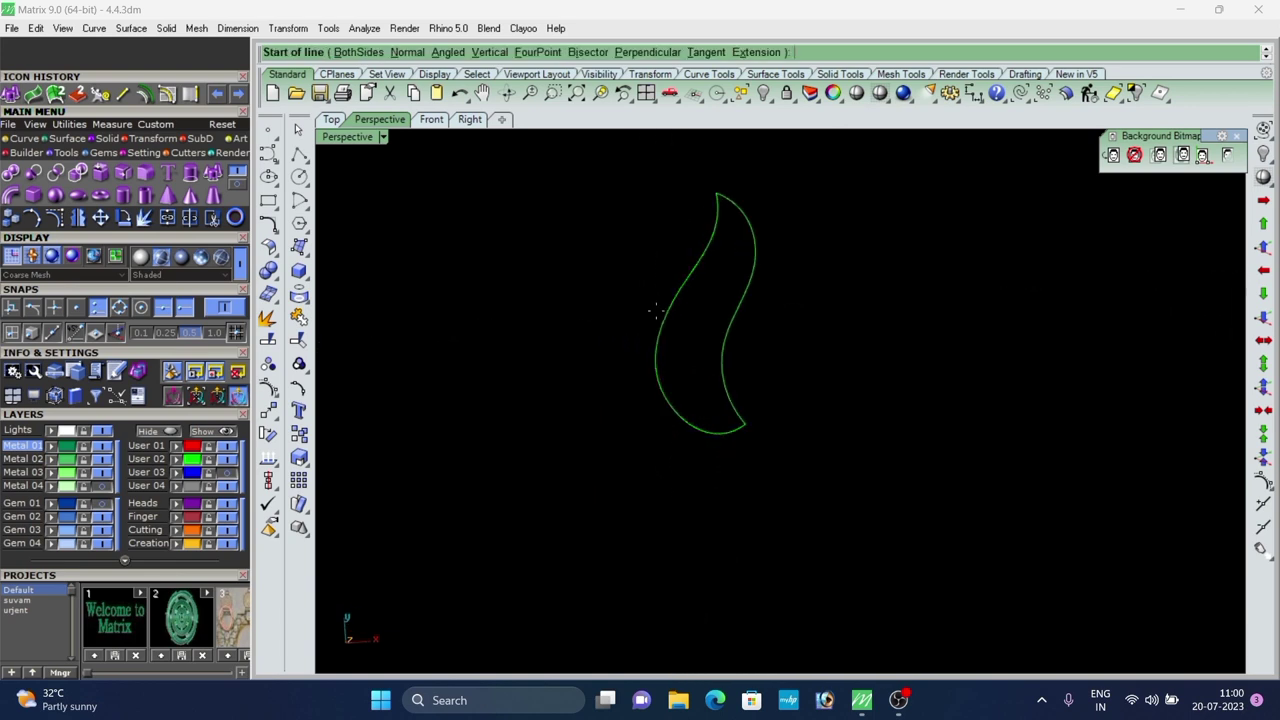
left_click(658, 314)
scroll(769, 308, "up", 4)
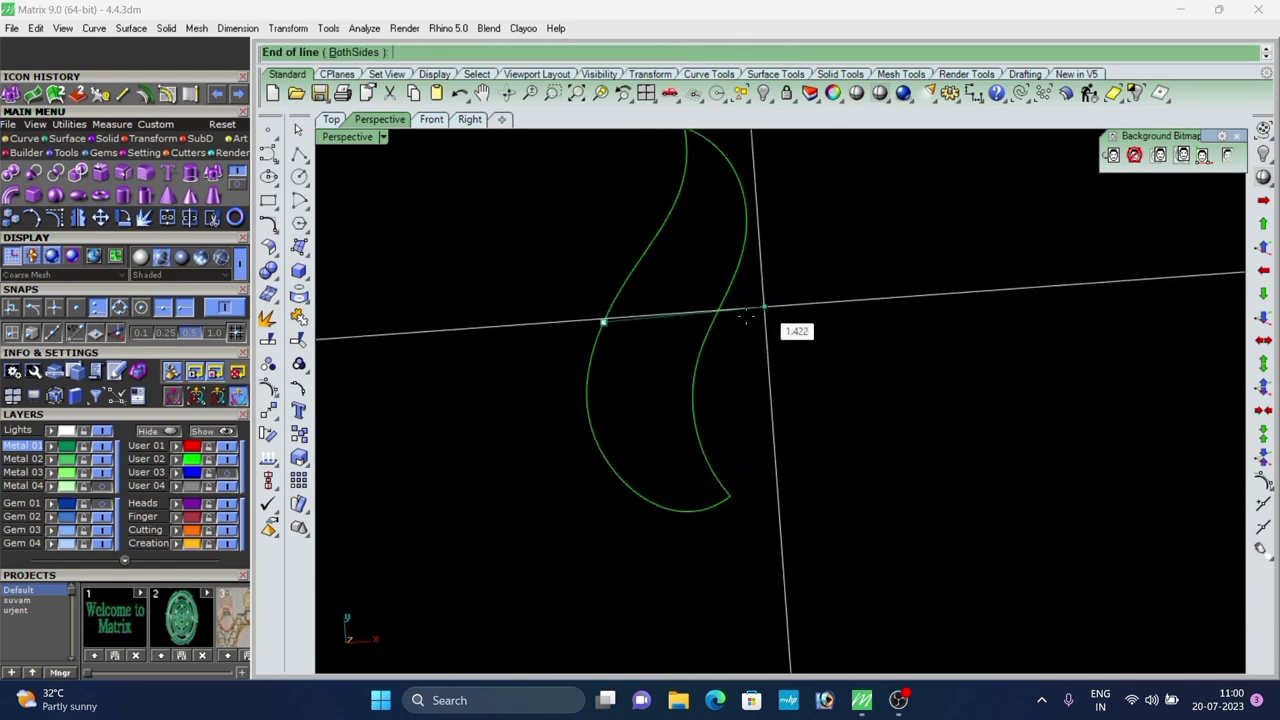
left_click(706, 342)
scroll(659, 327, "up", 2)
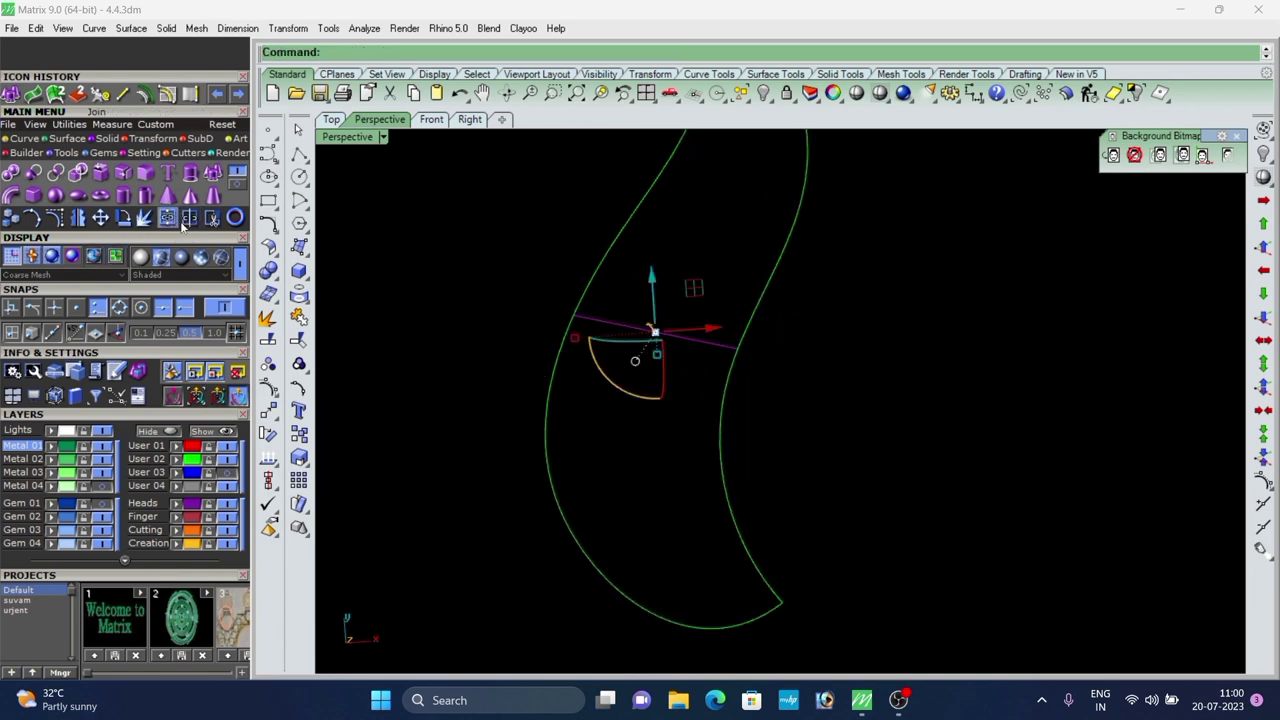
Split the crest's cross line at its midpoint with the Point option and check each half.
left_click(189, 218)
left_click(397, 52)
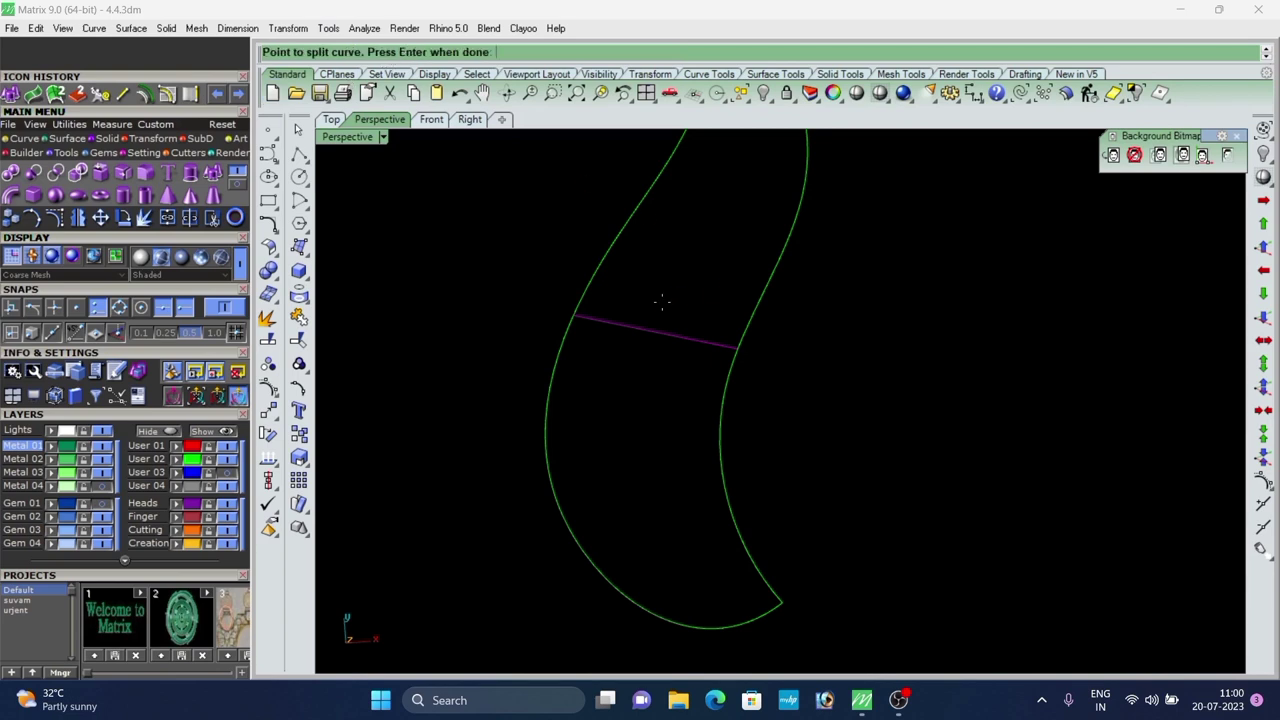
scroll(657, 345, "up", 3)
left_click(651, 353)
right_click(652, 352)
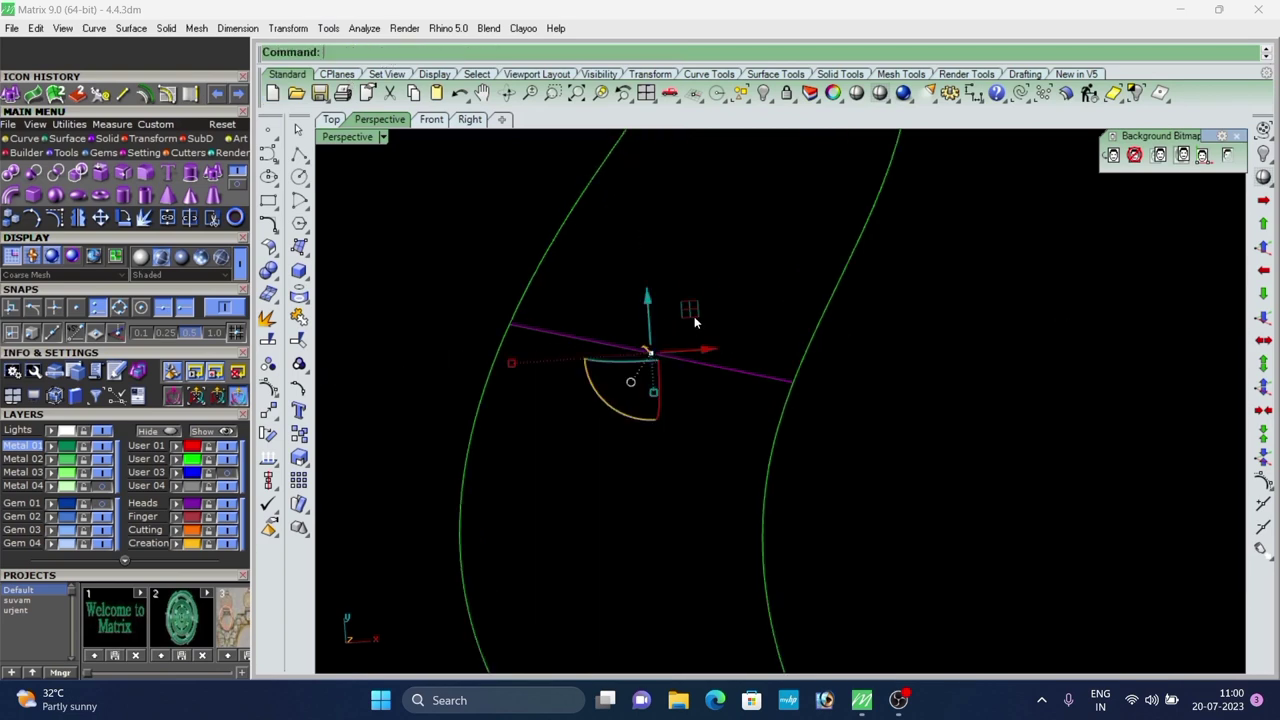
left_click(716, 273)
left_click_drag(628, 385, 627, 387)
left_click(687, 362)
left_click(616, 345)
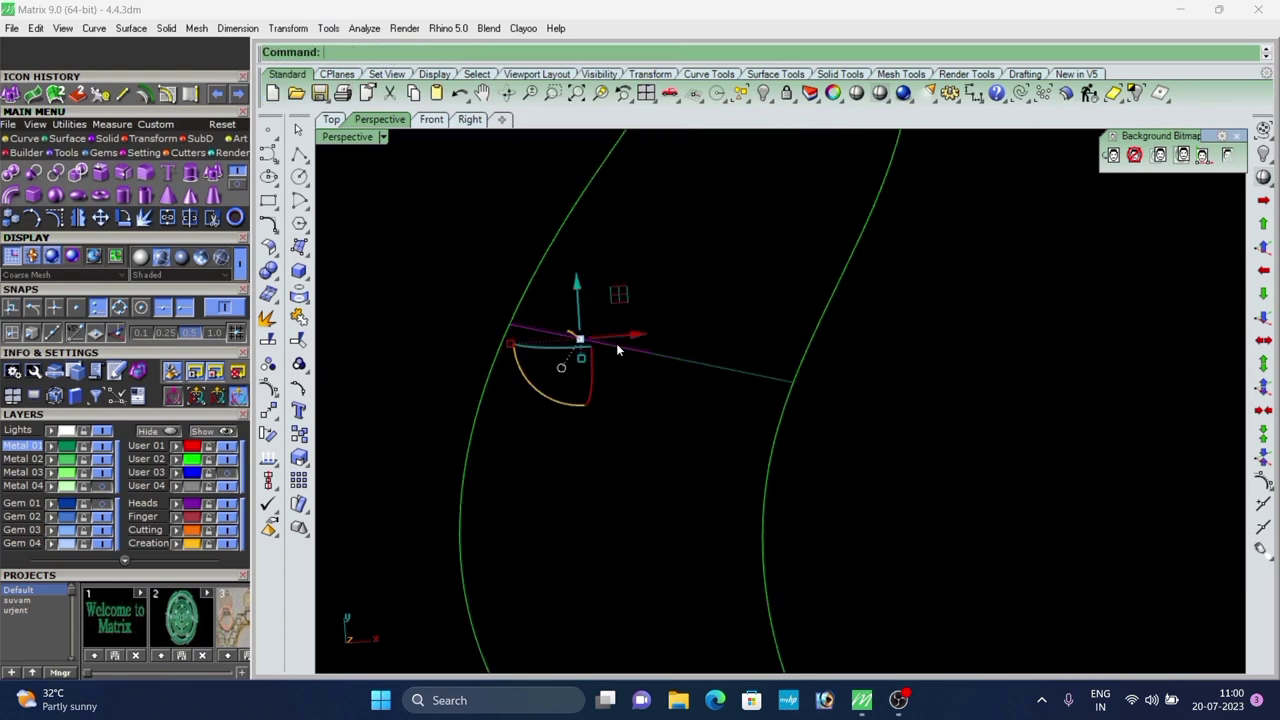
left_click(690, 361)
Rebuild both halves of the cross line with 4 points and degree 3, and turn on their control points.
left_click_drag(706, 280, 621, 381)
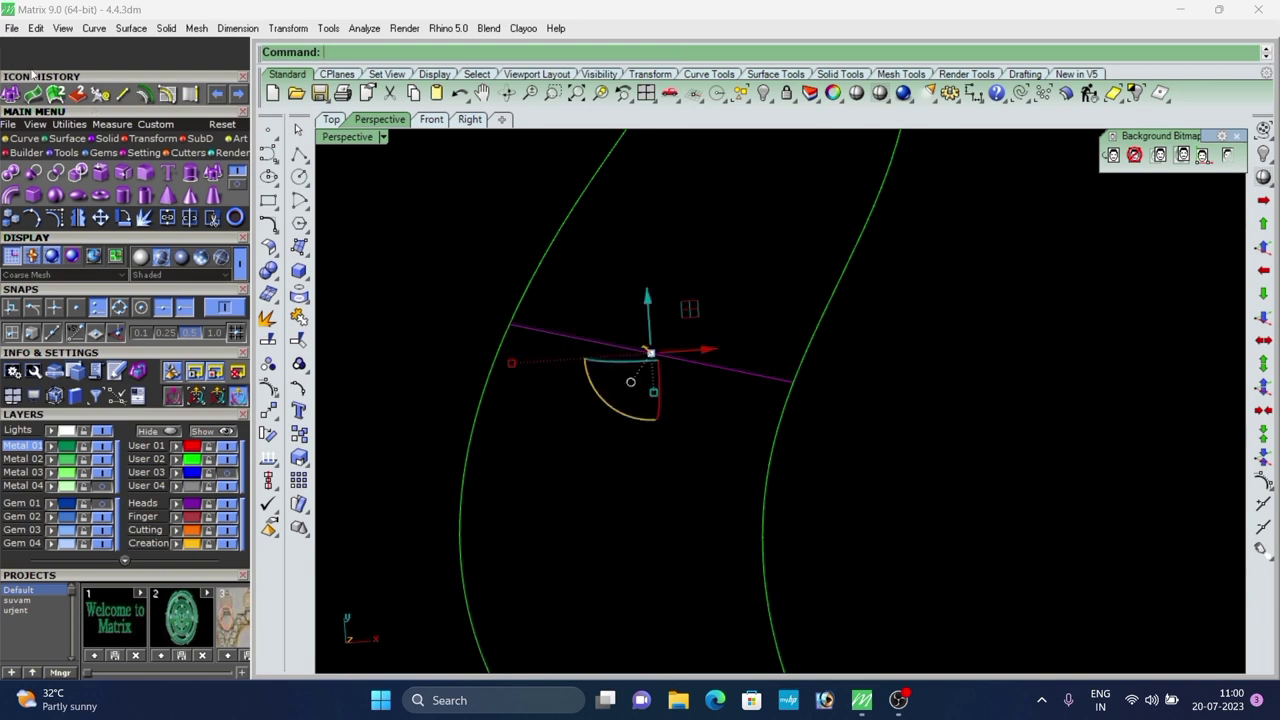
left_click(98, 93)
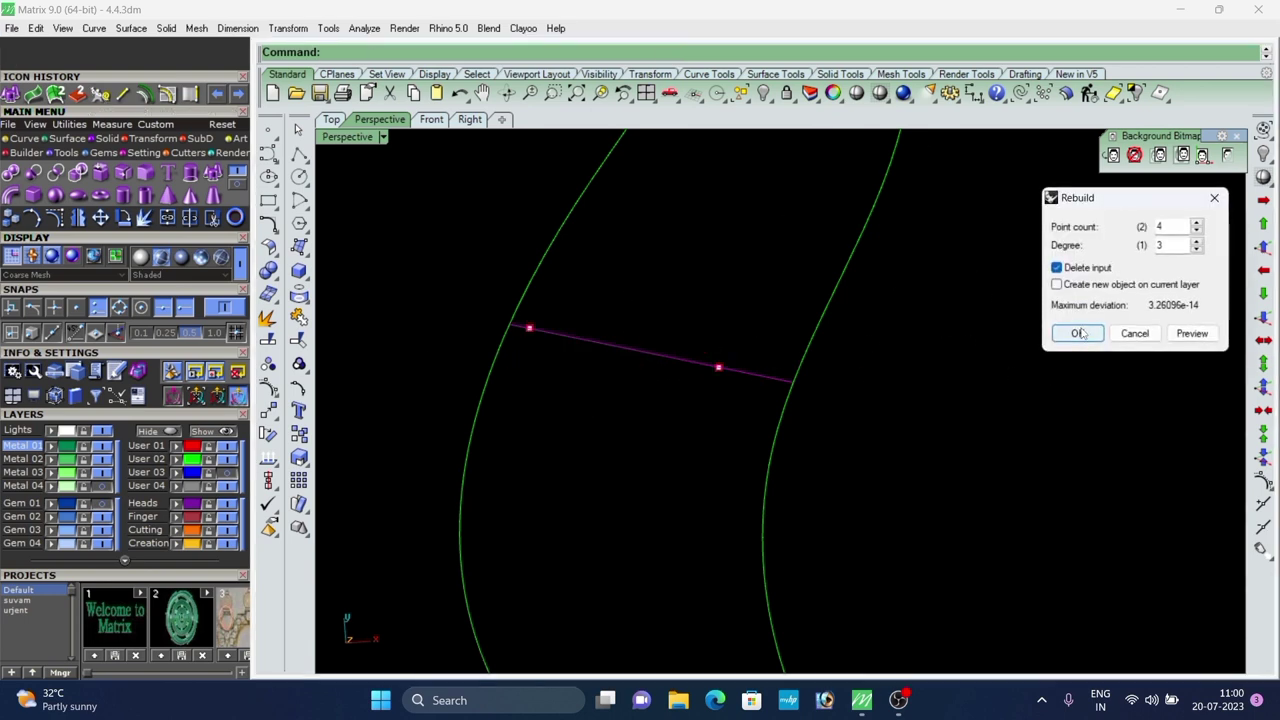
left_click(1082, 334)
scroll(786, 464, "down", 5)
right_click_drag(786, 466, 780, 340)
left_click(268, 388)
Raise the inner control points of both line halves together to form two arches across the crest.
scroll(700, 465, "down", 6)
right_click_drag(740, 462, 752, 350)
scroll(682, 373, "up", 9)
left_click_drag(631, 254, 762, 445)
left_click_drag(894, 286, 1036, 472, "shift")
scroll(926, 488, "down", 7)
right_click_drag(920, 486, 891, 368)
scroll(891, 366, "up", 5)
left_click_drag(908, 378, 912, 256)
Select both raised arches and rebuild them.
scroll(862, 290, "down", 7)
right_click_drag(860, 318, 686, 331)
scroll(862, 340, "up", 5)
left_click(654, 319, "shift")
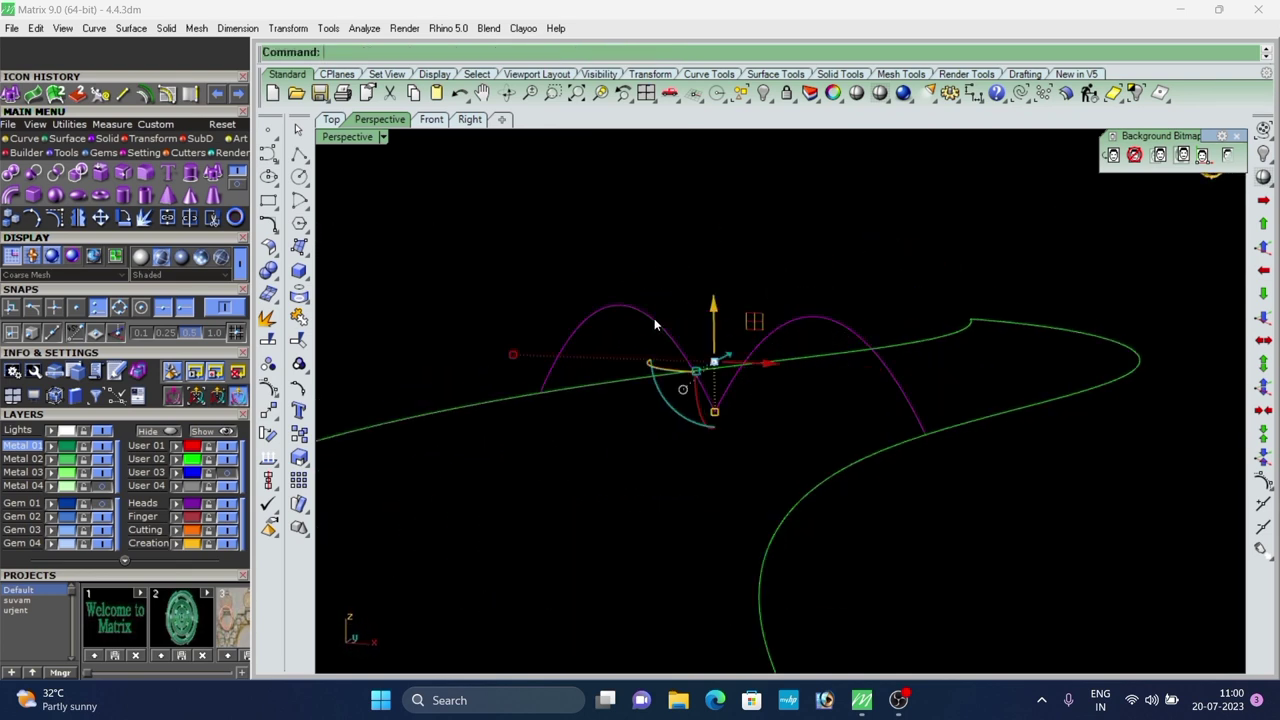
type("Rebuild")
key("Return")
scroll(650, 324, "down", 5)
right_click_drag(662, 325, 782, 336)
left_click(1076, 334)
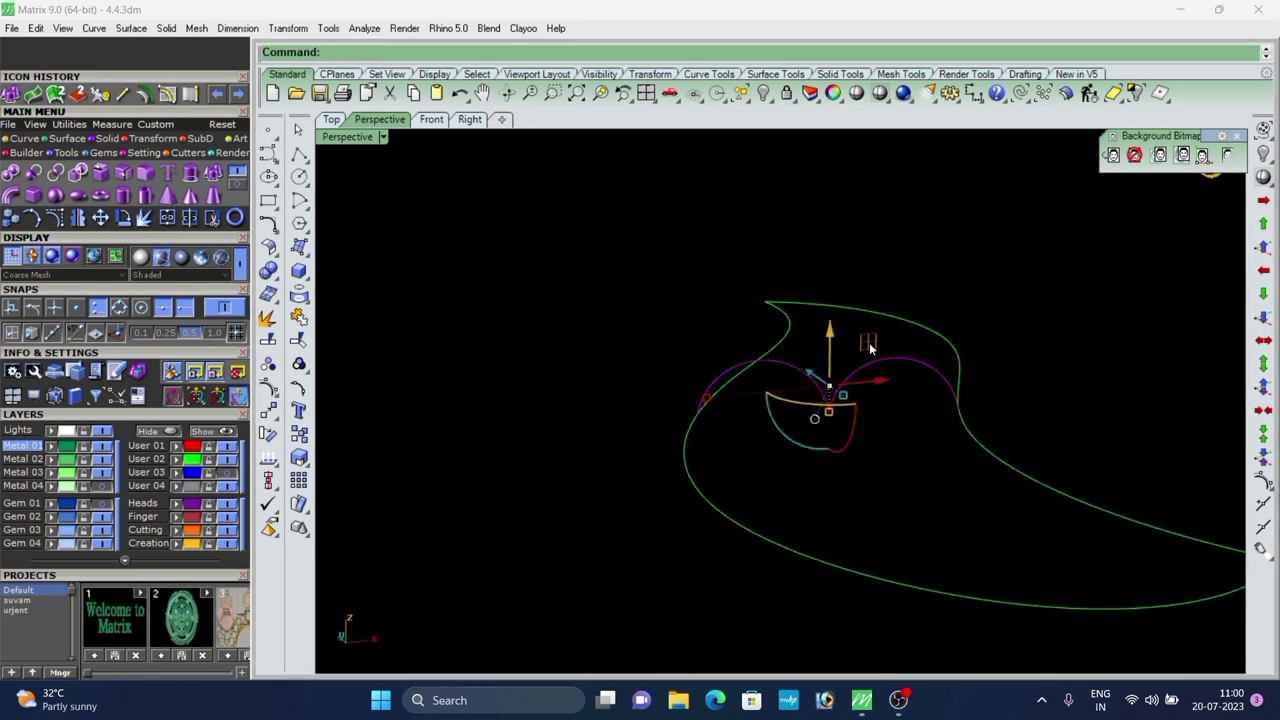
left_click(761, 326)
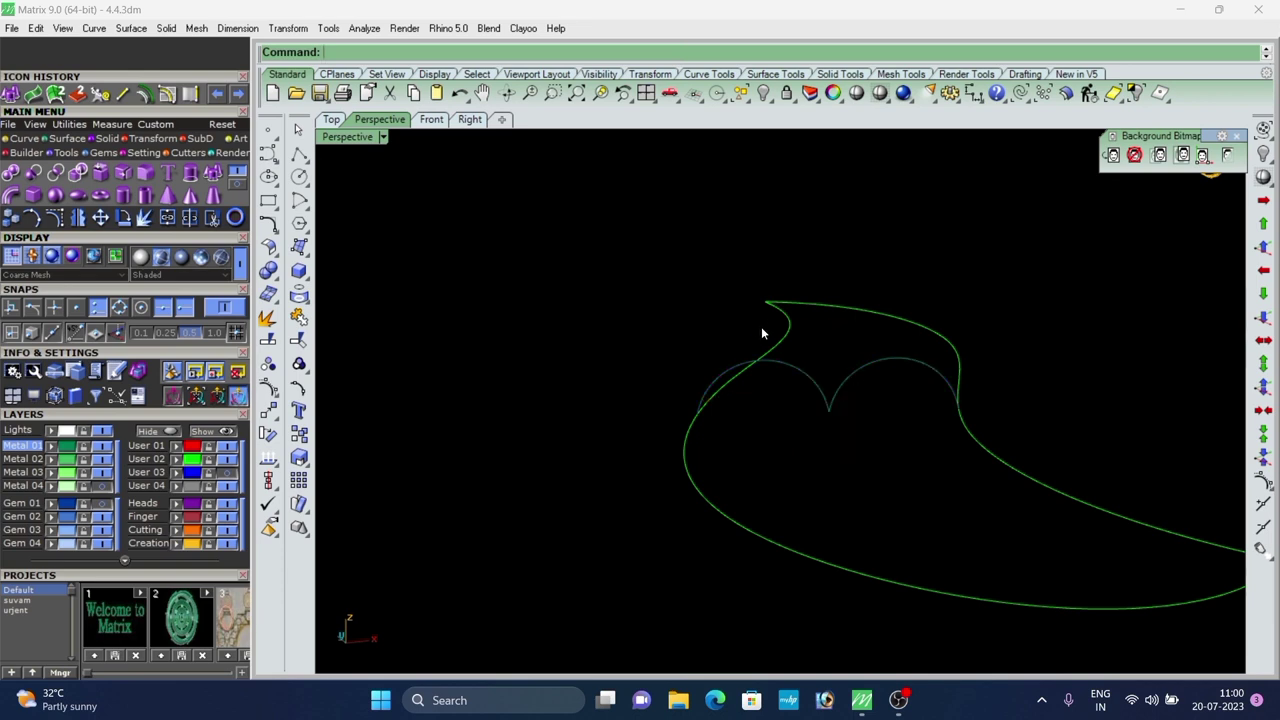
left_click(849, 371)
right_click_drag(709, 323, 786, 393)
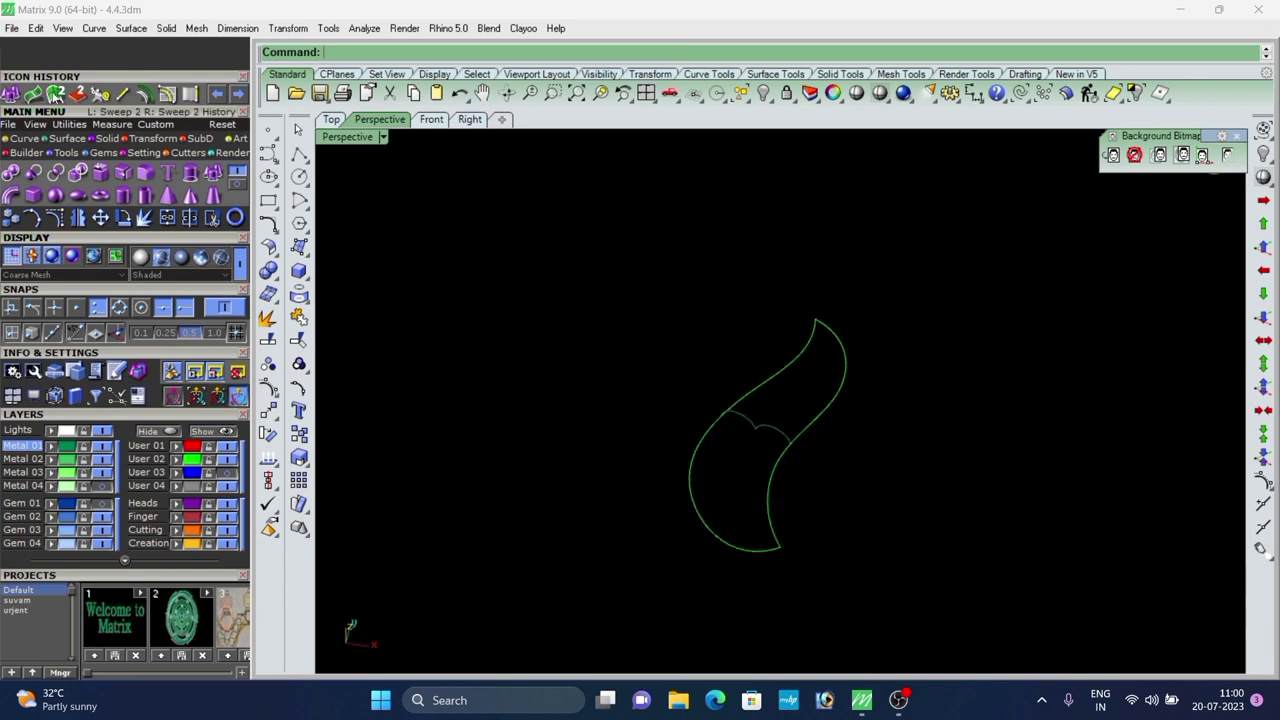
Set up a Sweep 2 with the crest's two side curves as rails and the double arch as cross section.
left_click(55, 95)
scroll(772, 374, "up", 6)
left_click(744, 401)
left_click(846, 480)
left_click(781, 486)
right_click(782, 488)
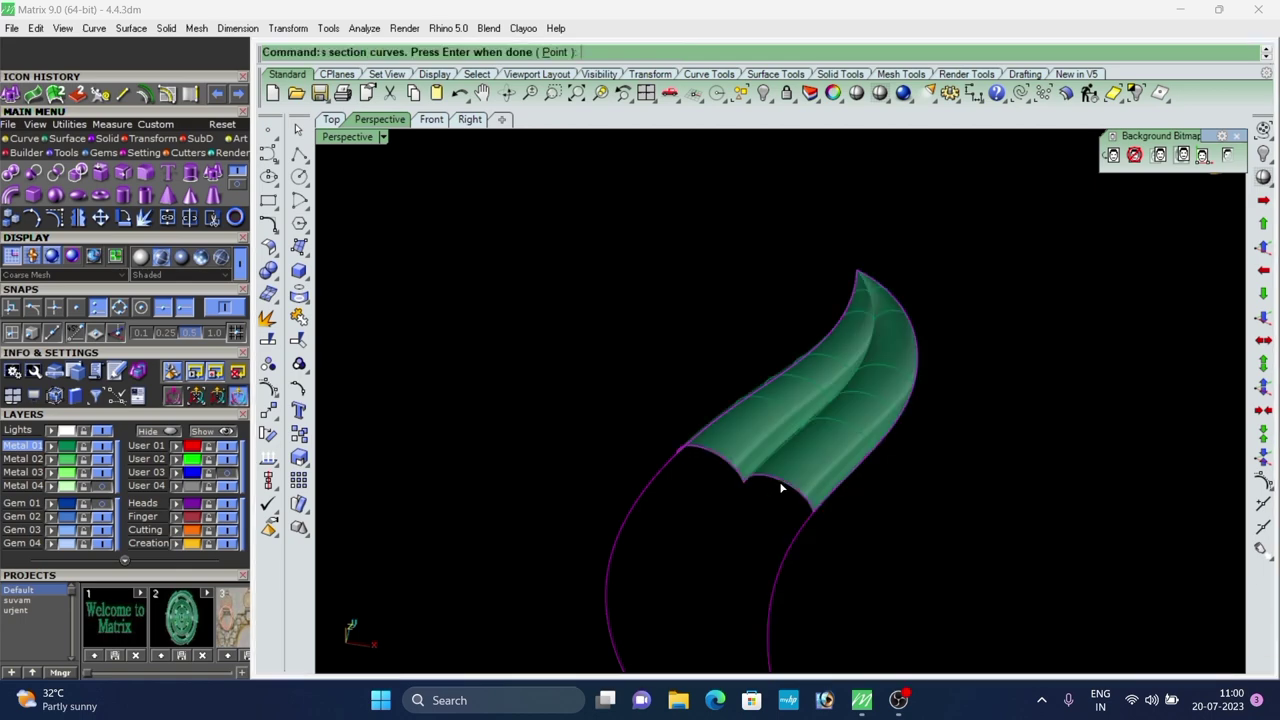
Add one slash between the rails halfway along the crest's upper part and create the swept surface.
scroll(690, 390, "down", 4)
right_click_drag(652, 400, 612, 500)
left_click(1146, 611)
scroll(695, 335, "up", 4)
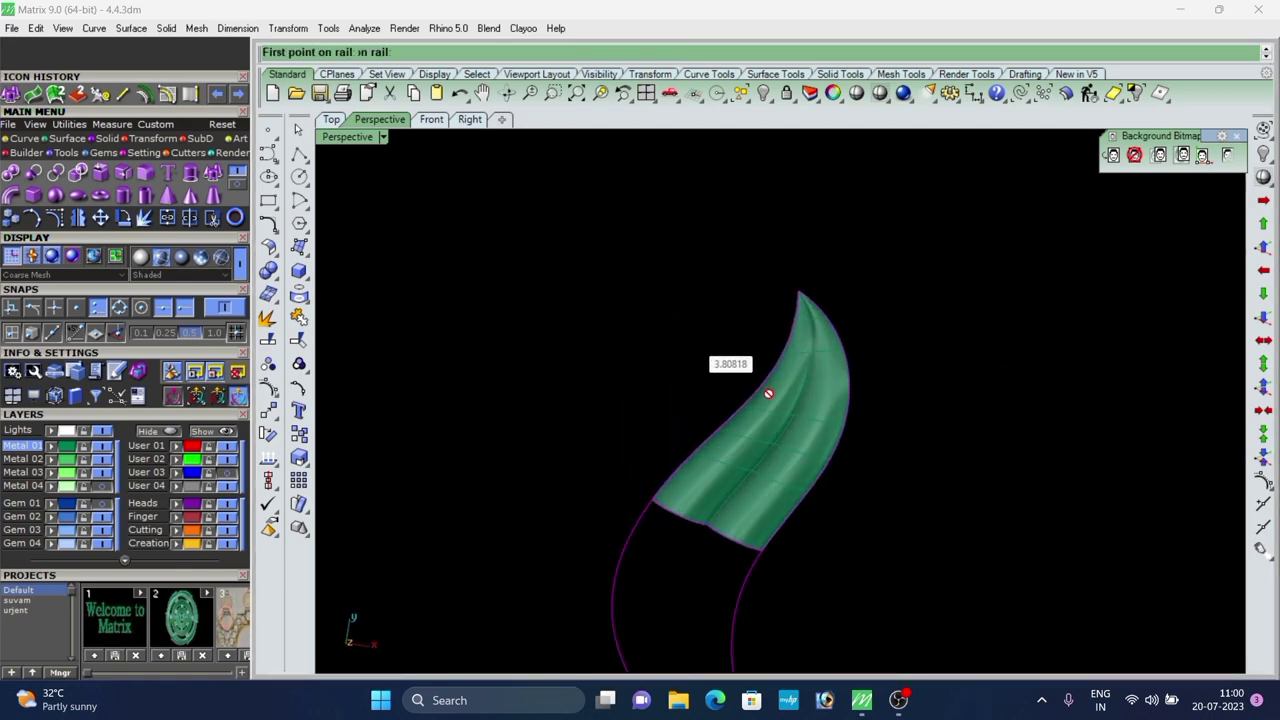
left_click(745, 408)
left_click(835, 453)
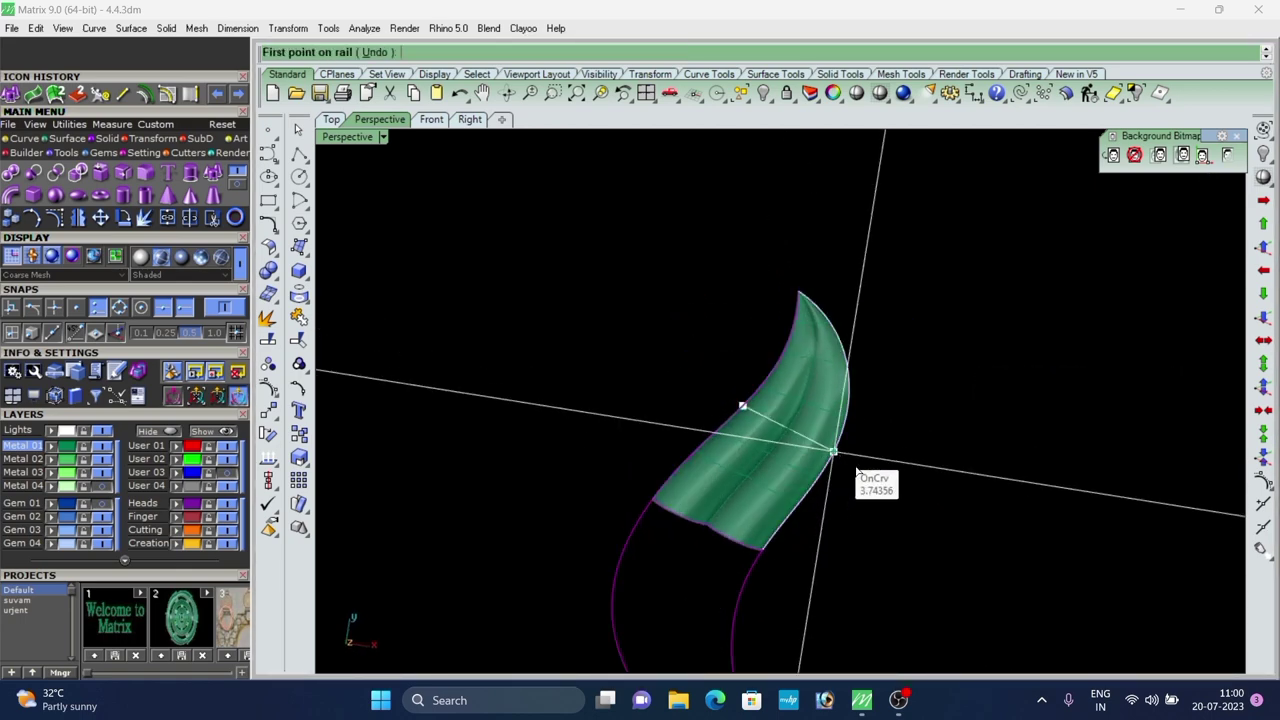
right_click(861, 510)
left_click(1012, 654)
Sweep the same double-arch curve along the two side curves to cover the crest's lower part.
scroll(751, 392, "down", 4)
right_click(673, 490)
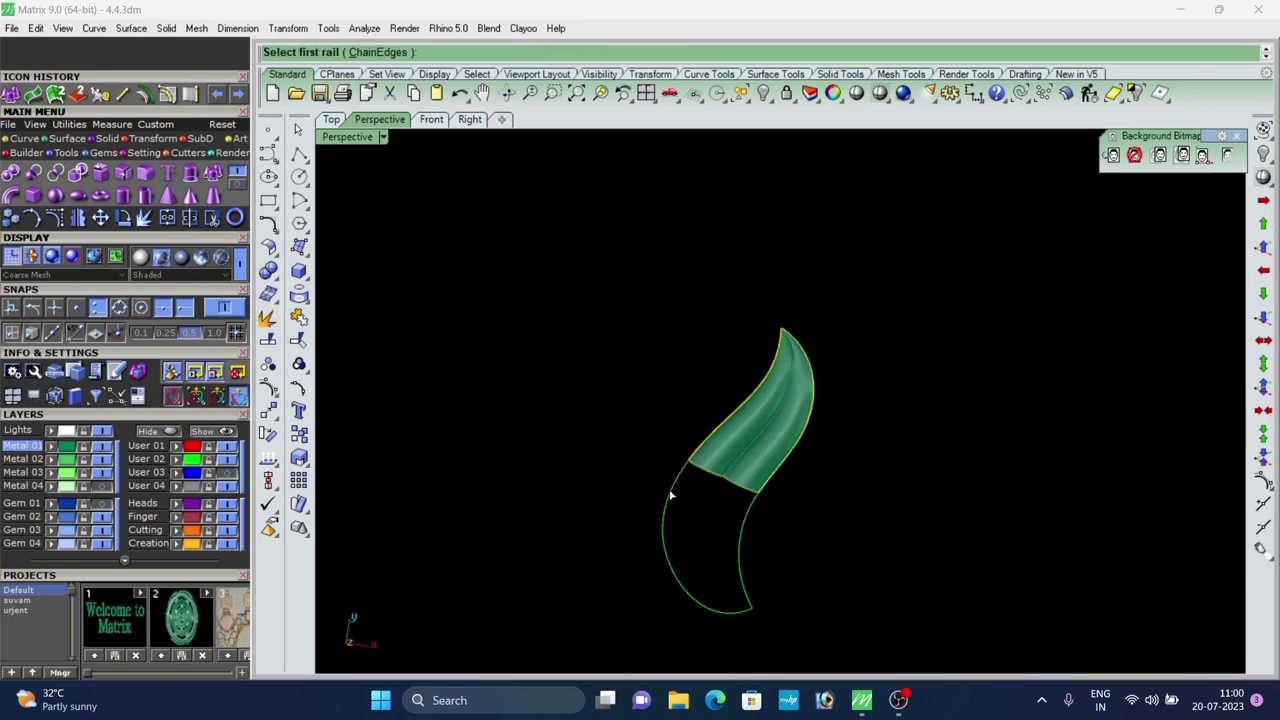
left_click(671, 493)
left_click(740, 528)
left_click(738, 482)
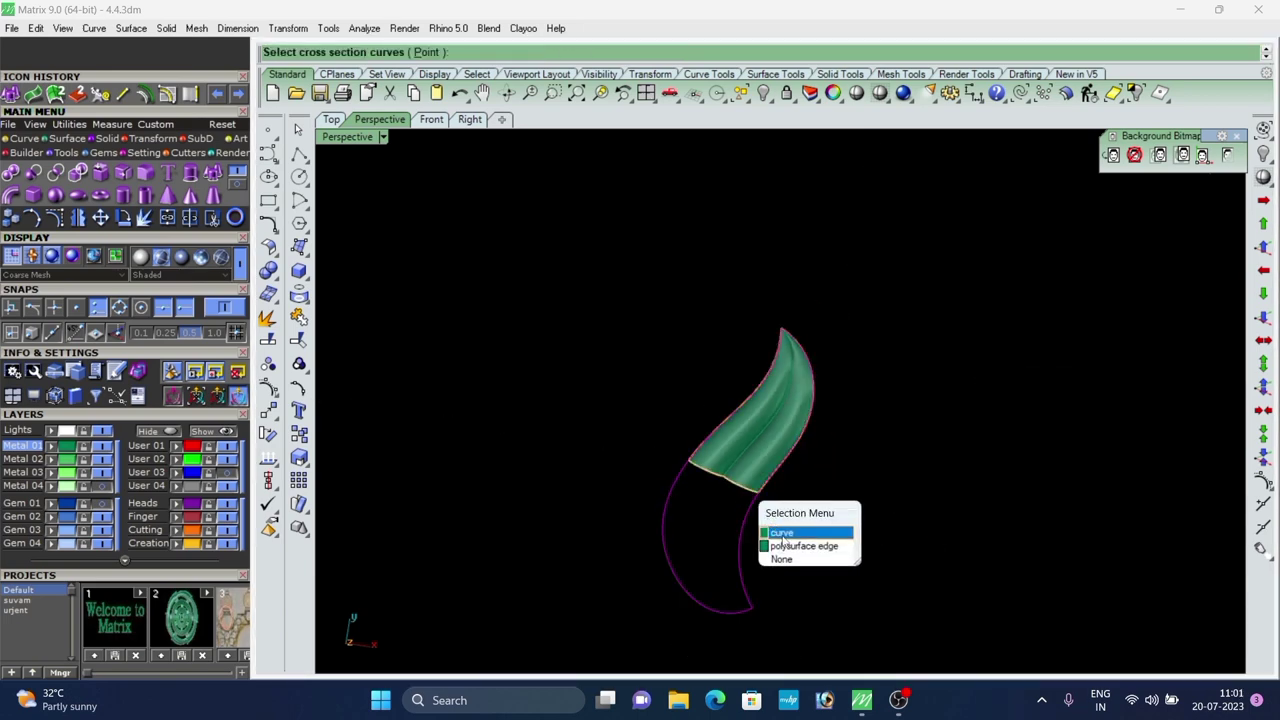
left_click(783, 535)
right_click(763, 518)
scroll(763, 520, "up", 4)
scroll(704, 404, "down", 4)
right_click_drag(763, 530, 667, 410)
left_click(1006, 656)
Explode both swept crest parts into separate surfaces and check each piece.
scroll(667, 410, "up", 6)
left_click(686, 424)
left_click(814, 374, "shift")
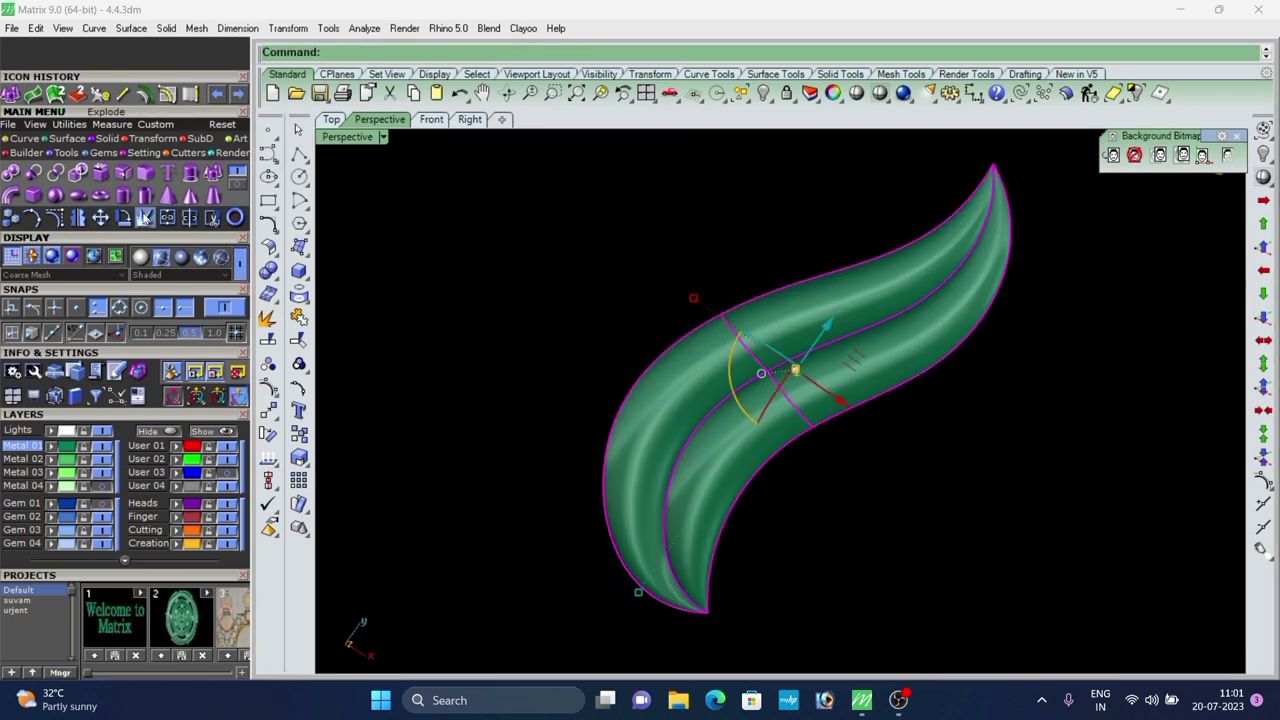
left_click(478, 297)
left_click(690, 400)
left_click(728, 422)
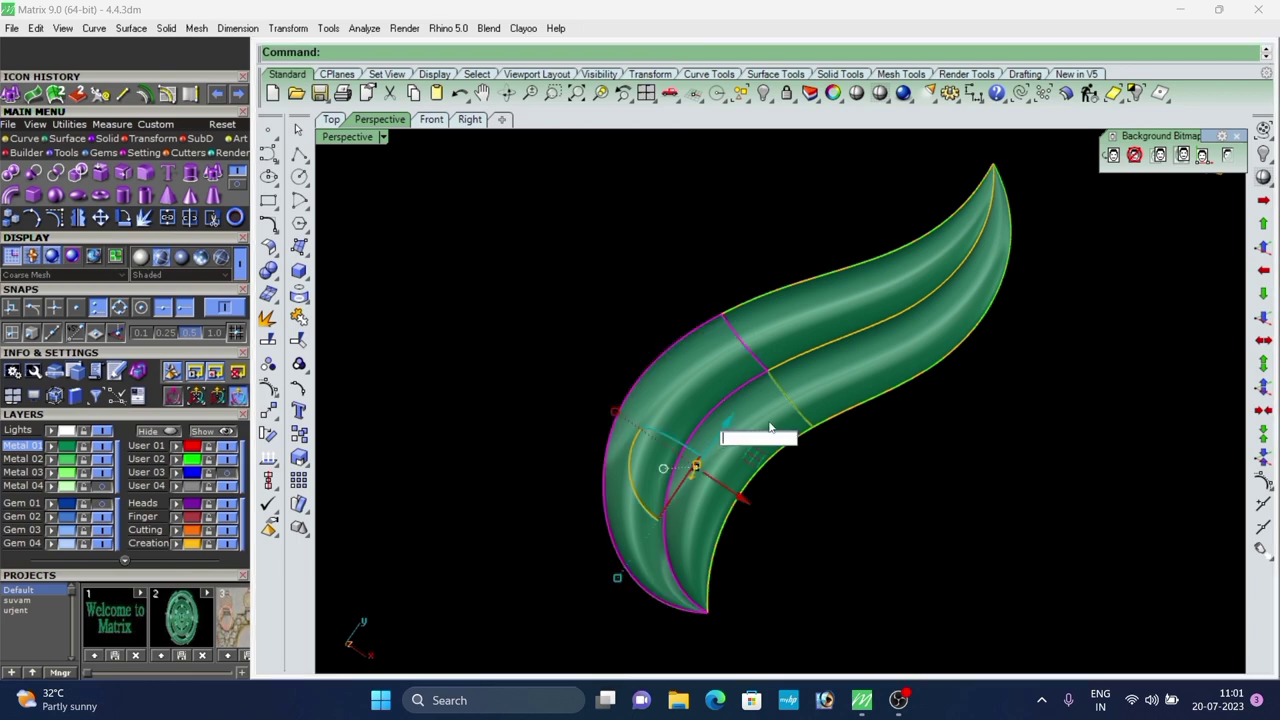
left_click(770, 427)
left_click(732, 359)
left_click(793, 388)
left_click(790, 338)
left_click(921, 433)
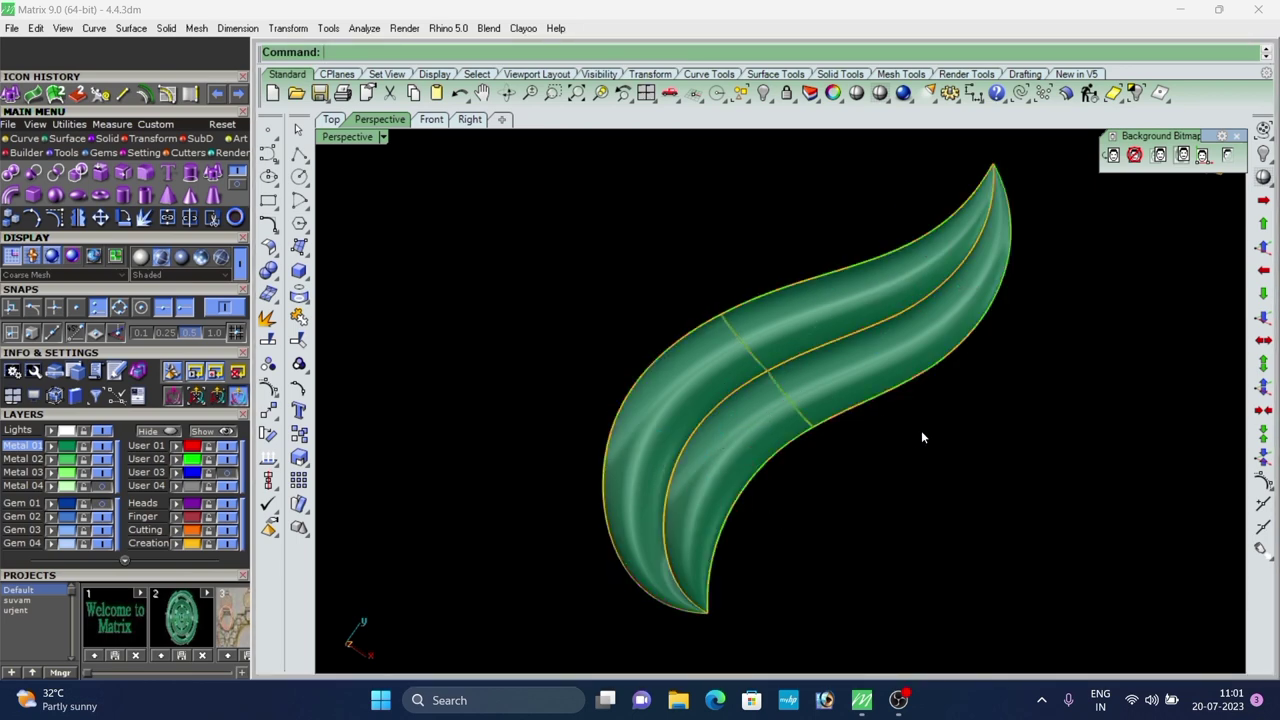
Merge the upper and lower surfaces of each crest ridge with Smooth=Yes, Tolerance=0.001 and Roundness=0.
left_click(33, 100)
scroll(896, 431, "up", 4)
left_click(580, 344)
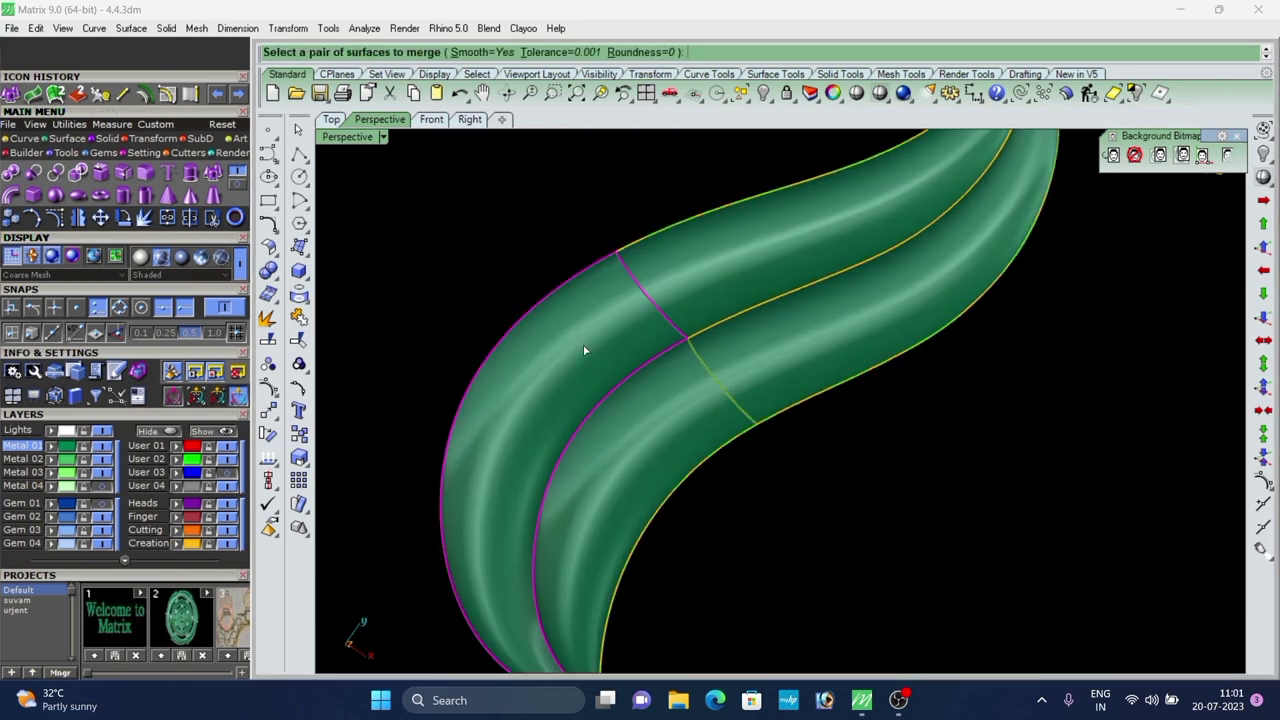
left_click(680, 280)
right_click(649, 428)
left_click(649, 433)
left_click(831, 356)
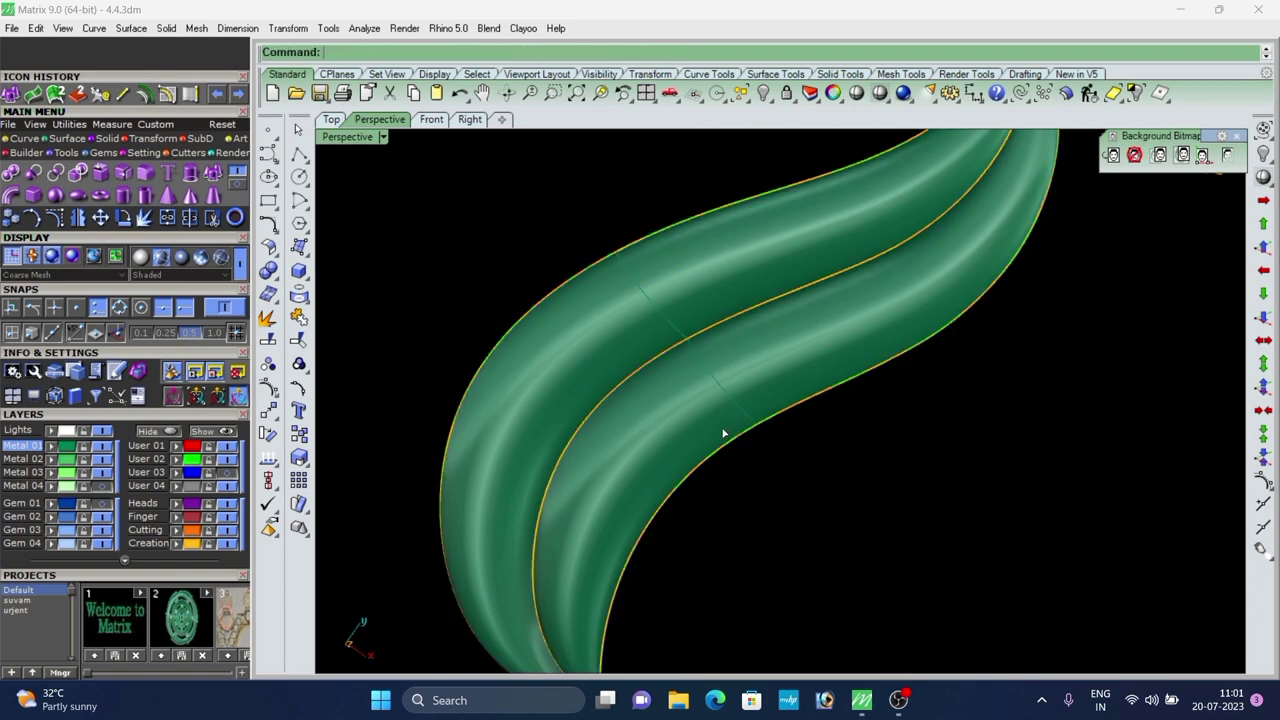
Merge the crest's two ridge surfaces into a single surface and check it.
right_click(723, 433)
left_click(700, 414)
left_click(624, 350)
scroll(633, 379, "down", 4)
right_click_drag(633, 379, 622, 353)
scroll(624, 356, "up", 2)
left_click(713, 452)
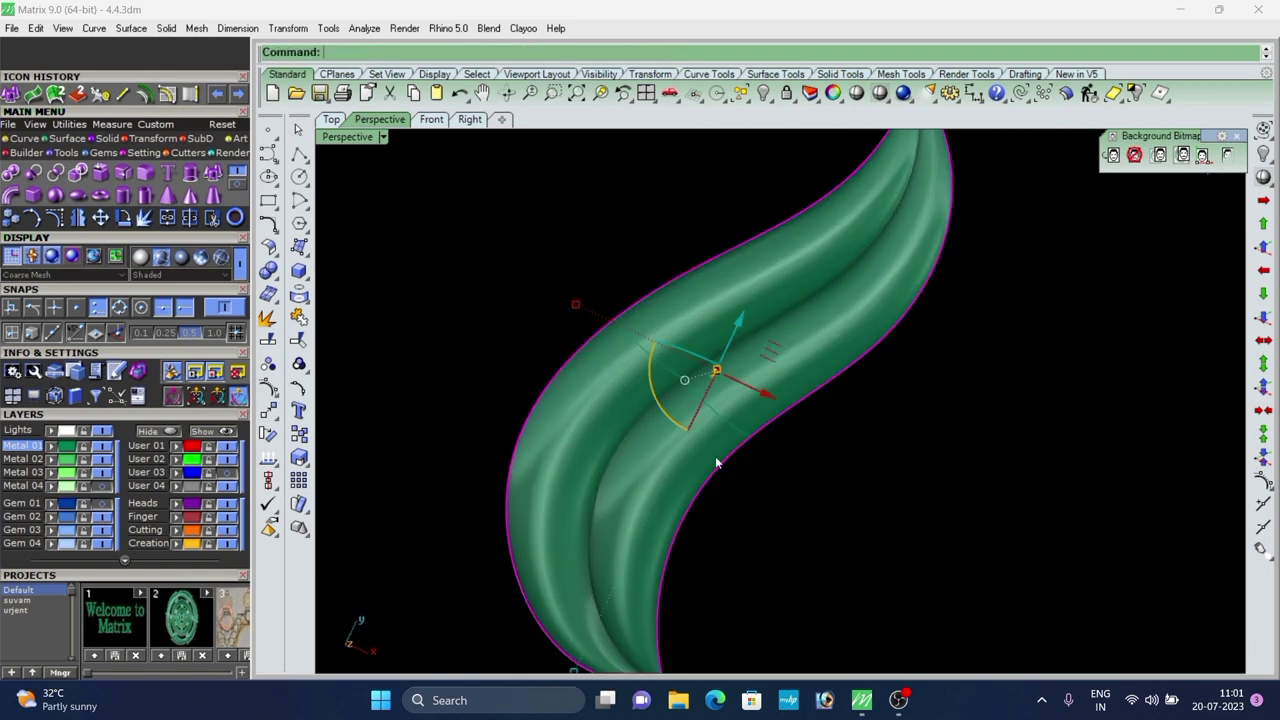
Select all the crest's construction curves and move them to the Metal 04 layer.
right_click_drag(715, 456, 843, 462)
scroll(845, 464, "down", 2)
left_click(845, 464)
left_click(1025, 96)
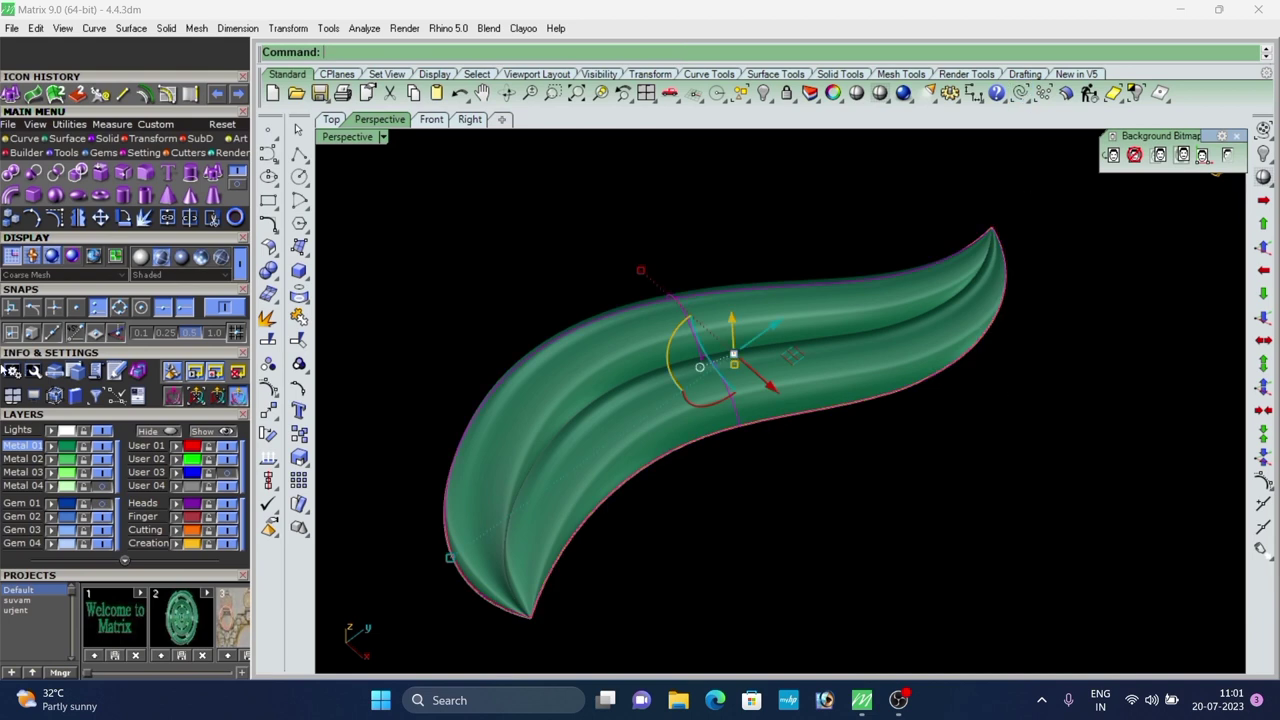
left_click(51, 486)
Extrude the merged crest surface downward with Solid=Yes and DeleteInput=No.
scroll(582, 383, "down", 6)
left_click(634, 414)
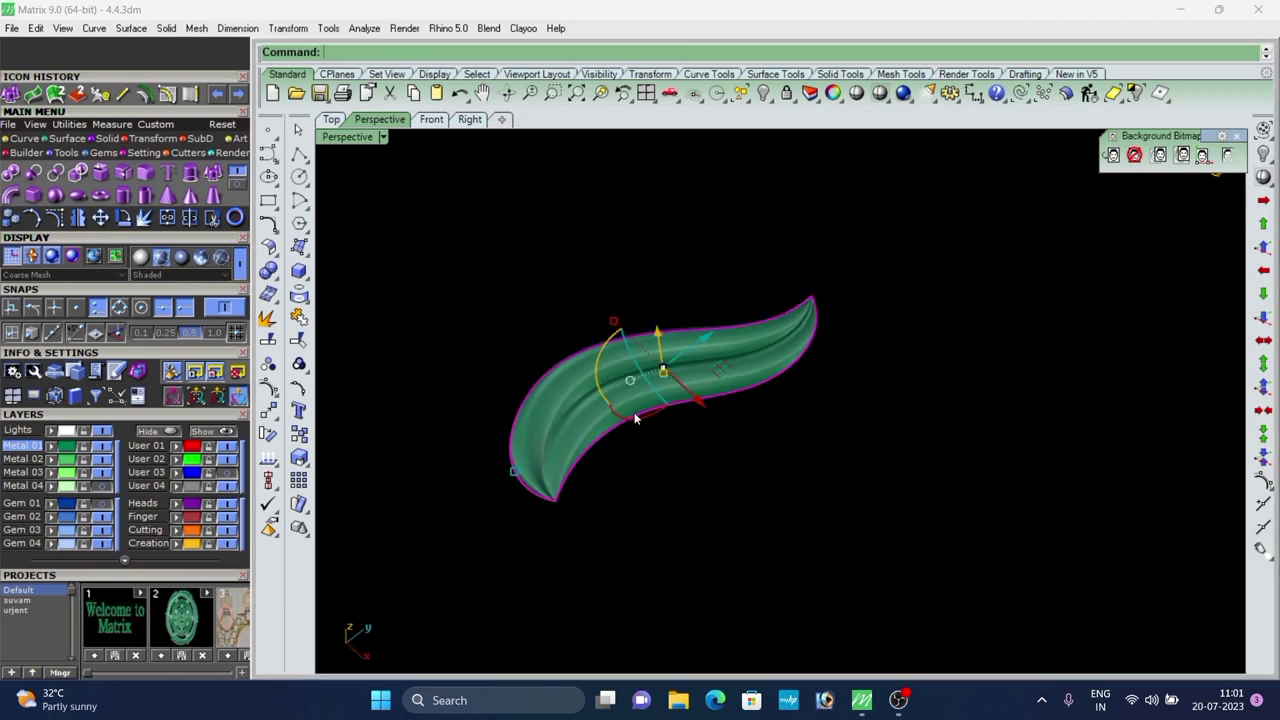
right_click_drag(634, 414, 562, 290)
scroll(630, 379, "up", 3)
right_click_drag(630, 382, 512, 268)
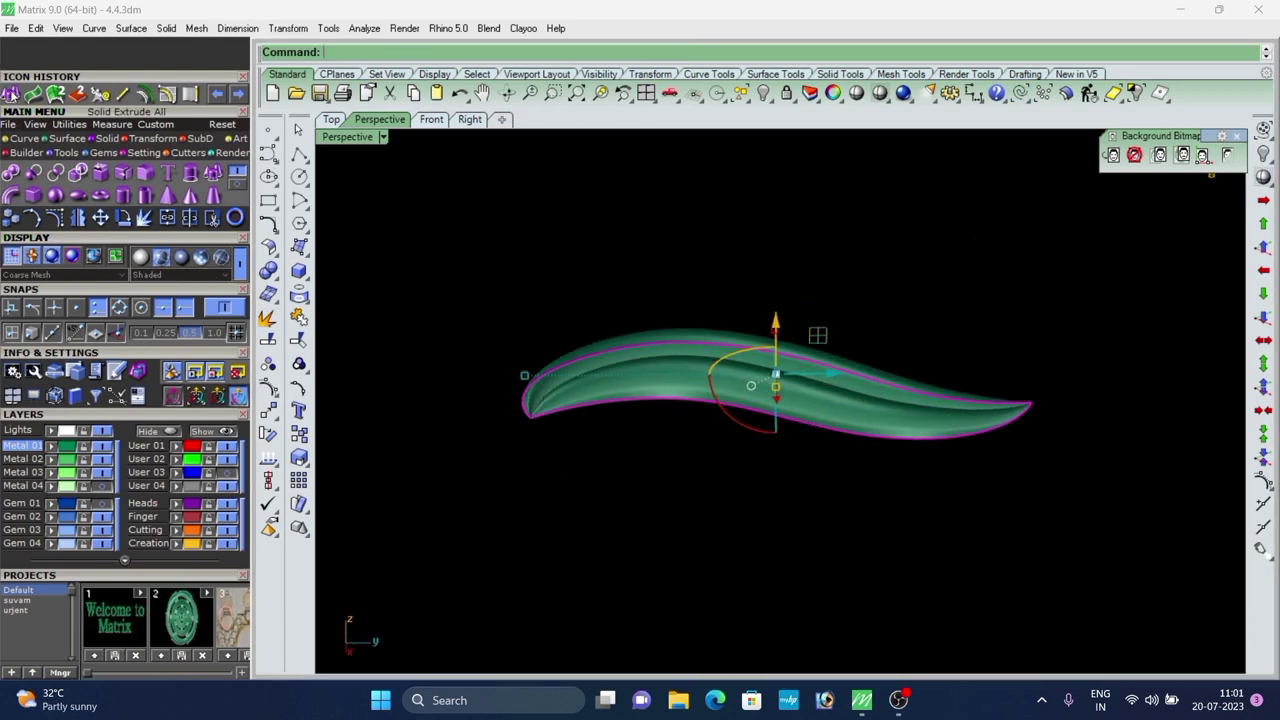
left_click(123, 173)
left_click(452, 52)
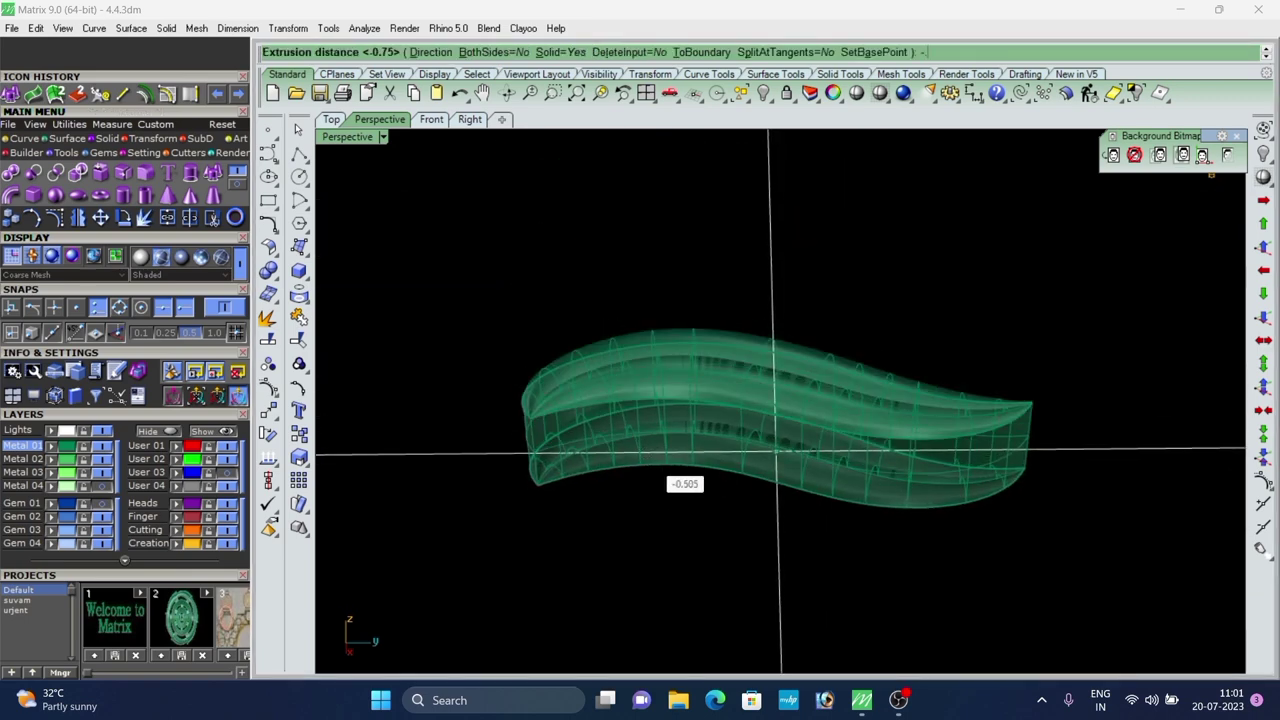
key("Return")
key("Escape")
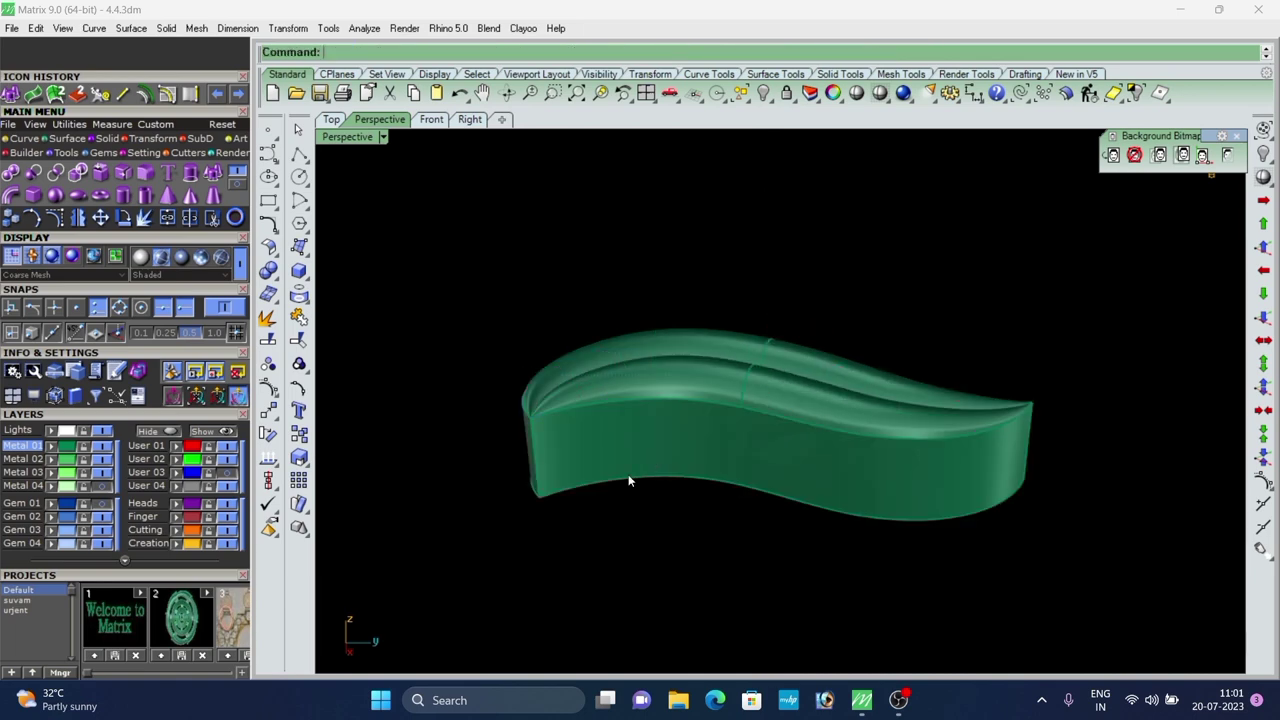
Show the rest of the model again and check how the crest sits on the peacock's head.
right_click_drag(628, 477, 728, 598)
scroll(711, 334, "down", 5)
scroll(689, 352, "up", 2)
right_click_drag(711, 334, 689, 361)
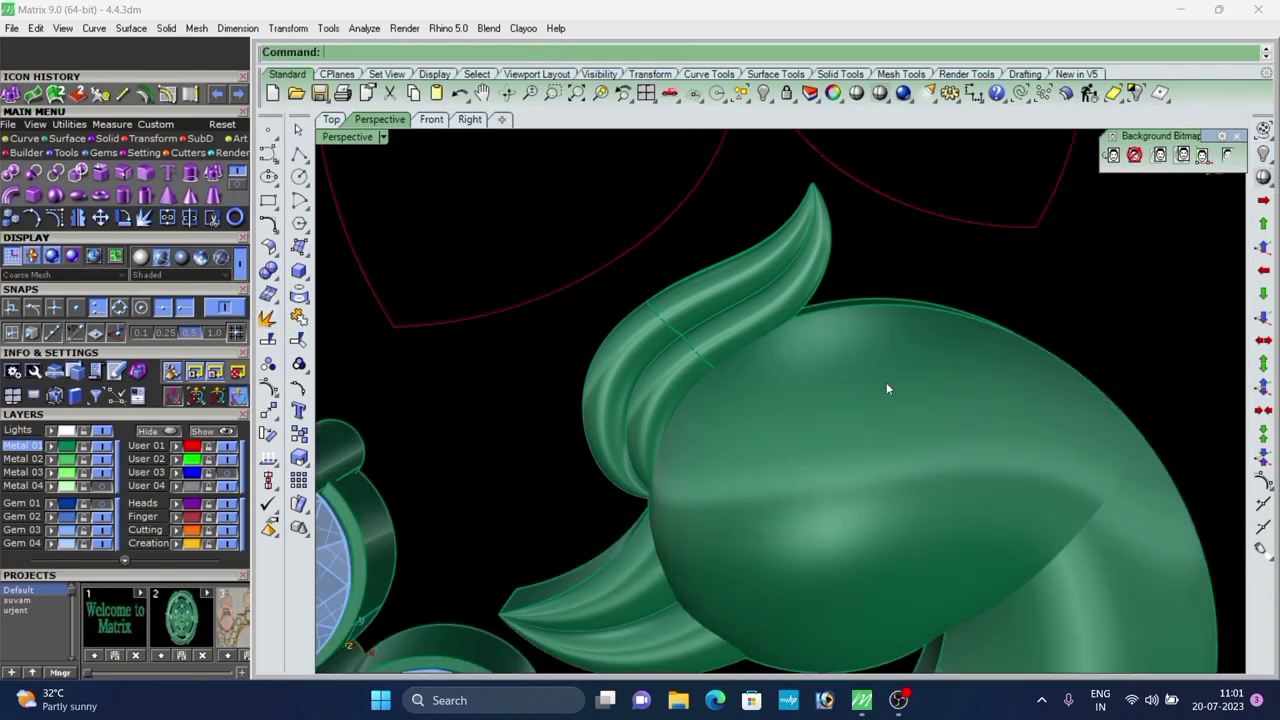
scroll(886, 382, "down", 10)
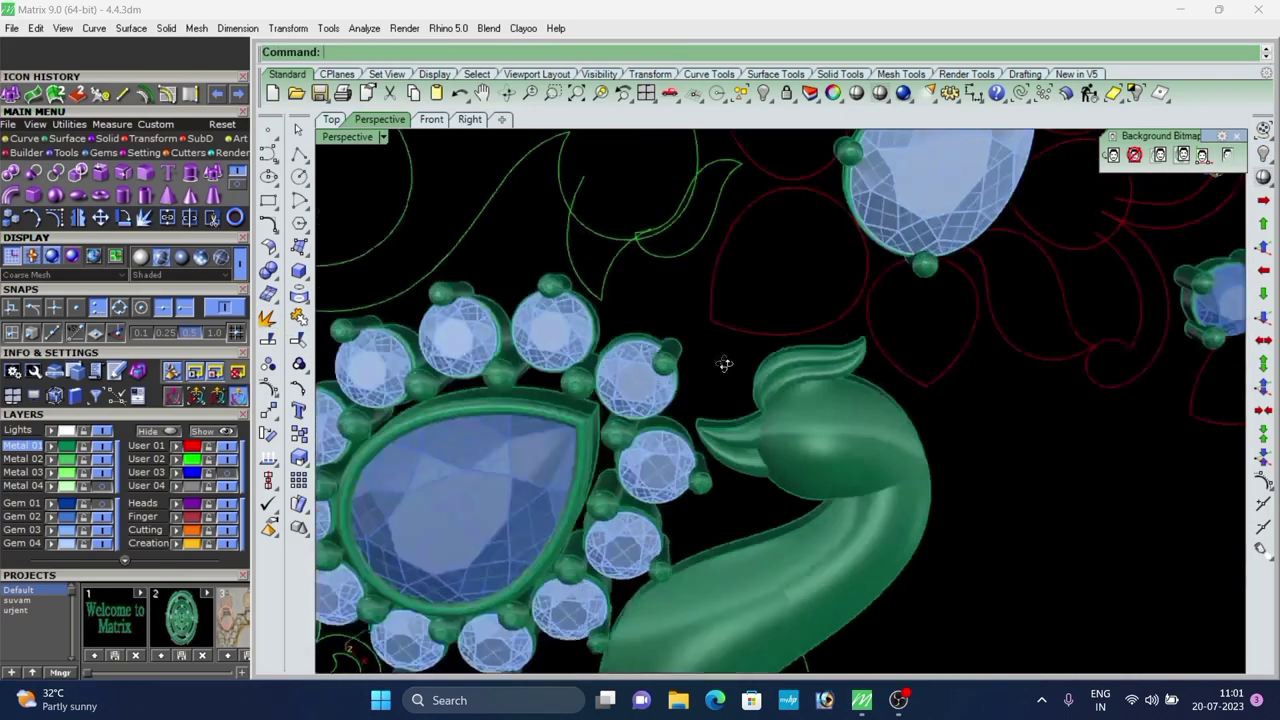
Isolate the peacock's body, beak and crest so that only these three parts show.
scroll(788, 368, "up", 8)
left_click(765, 384)
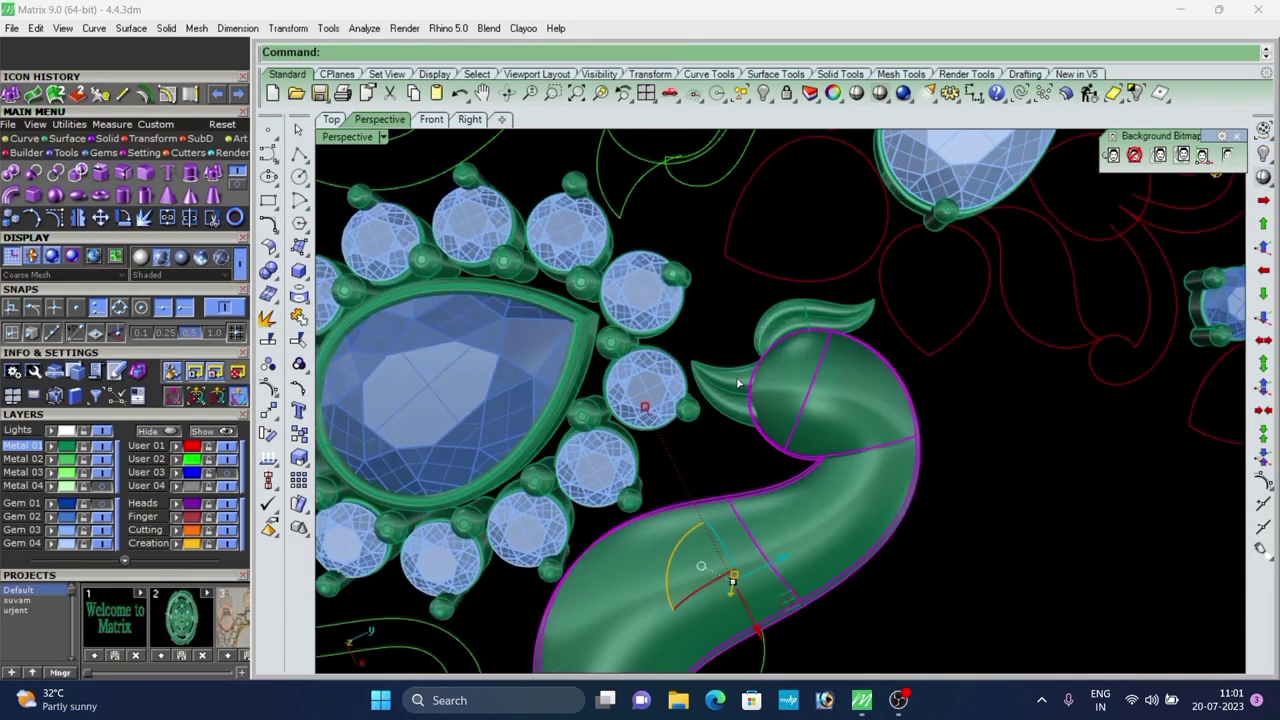
left_click(738, 380, "shift")
left_click(780, 351, "shift")
scroll(770, 366, "down", 8)
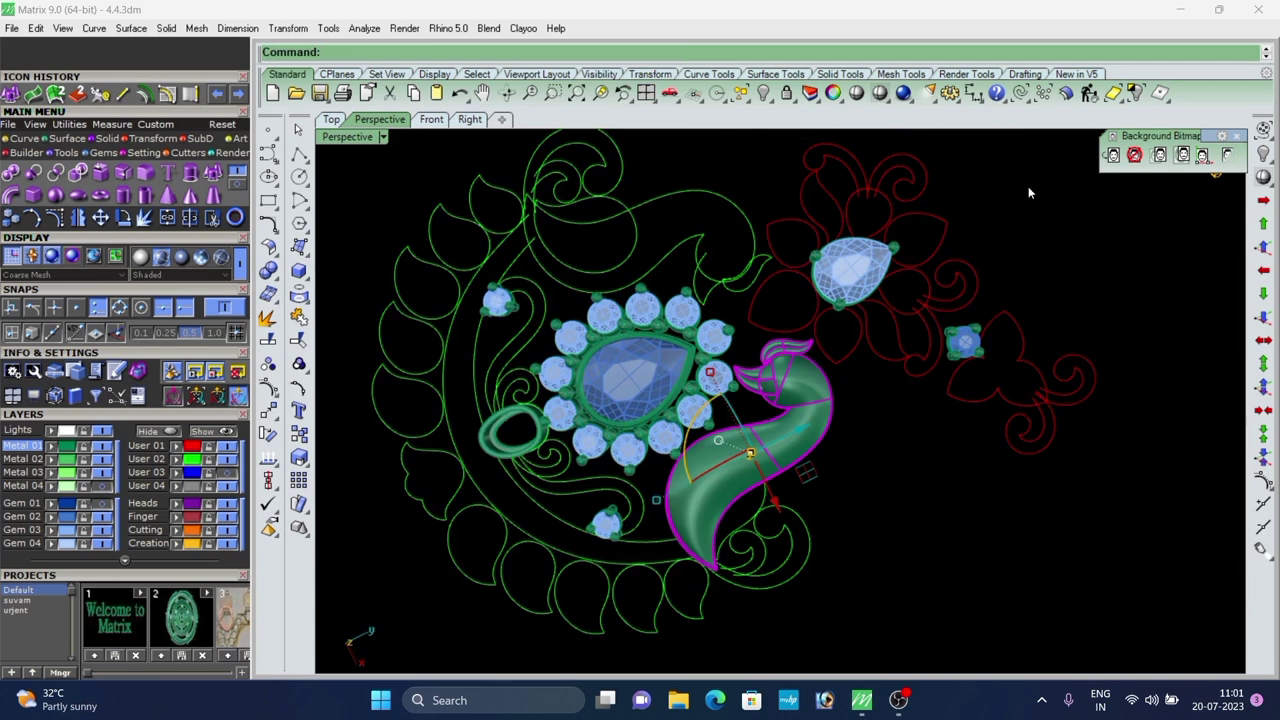
left_click(1134, 96)
left_click(870, 478)
Lower the crest slightly along the vertical axis against the peacock's head.
right_click_drag(858, 482, 836, 370)
scroll(711, 431, "up", 6)
left_click(757, 398)
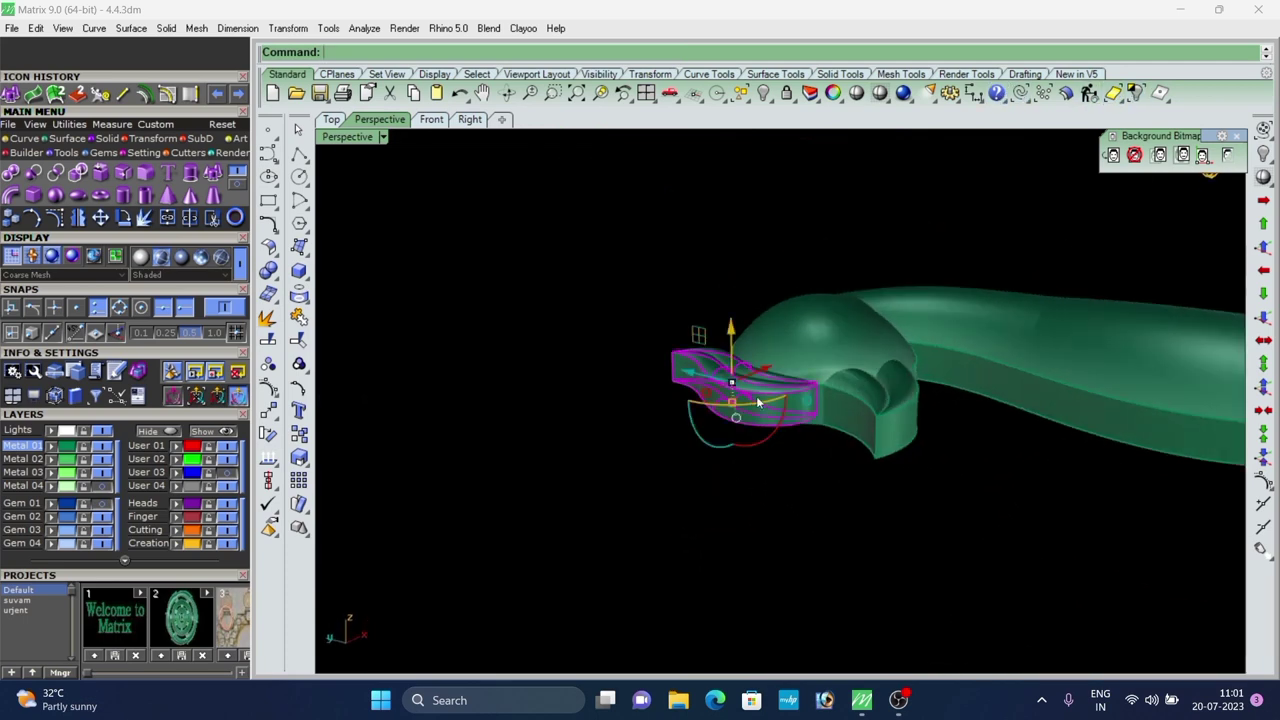
scroll(756, 396, "up", 3)
left_click_drag(694, 328, 694, 338)
left_click(660, 280)
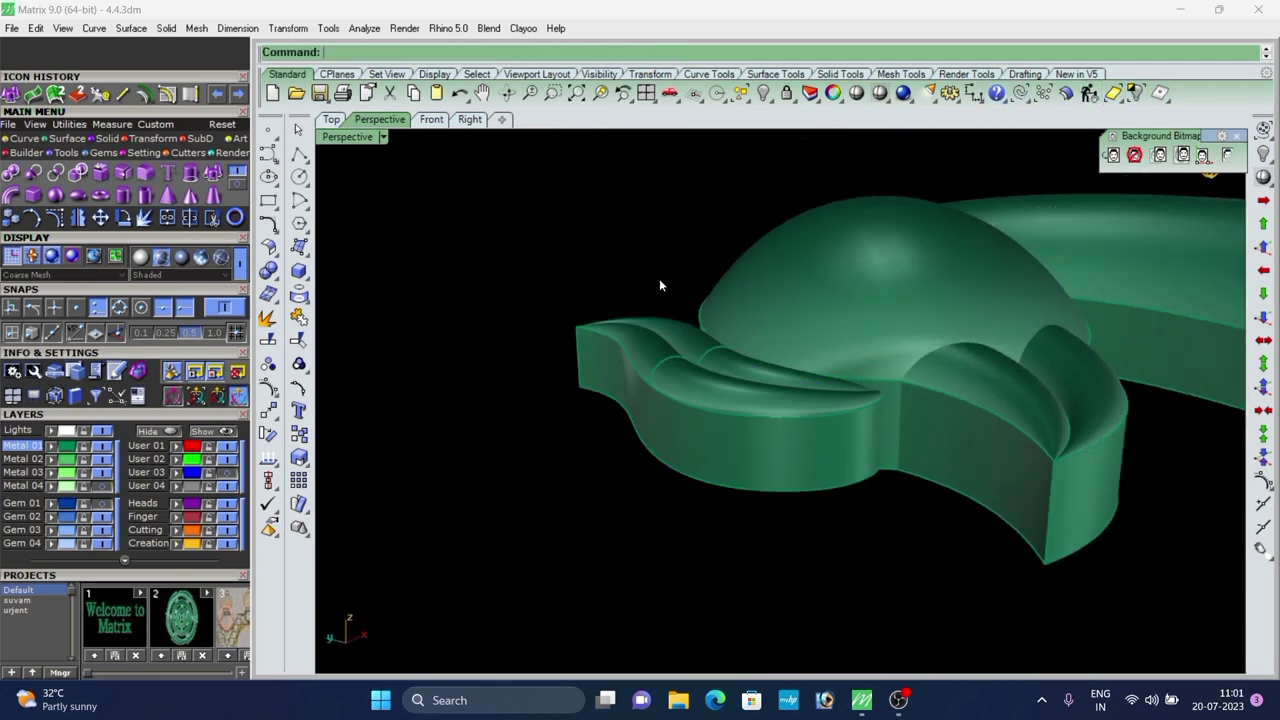
Lower the beak slightly along the vertical axis against the peacock's head.
right_click_drag(660, 280, 803, 366)
scroll(836, 428, "down", 3)
scroll(803, 366, "up", 3)
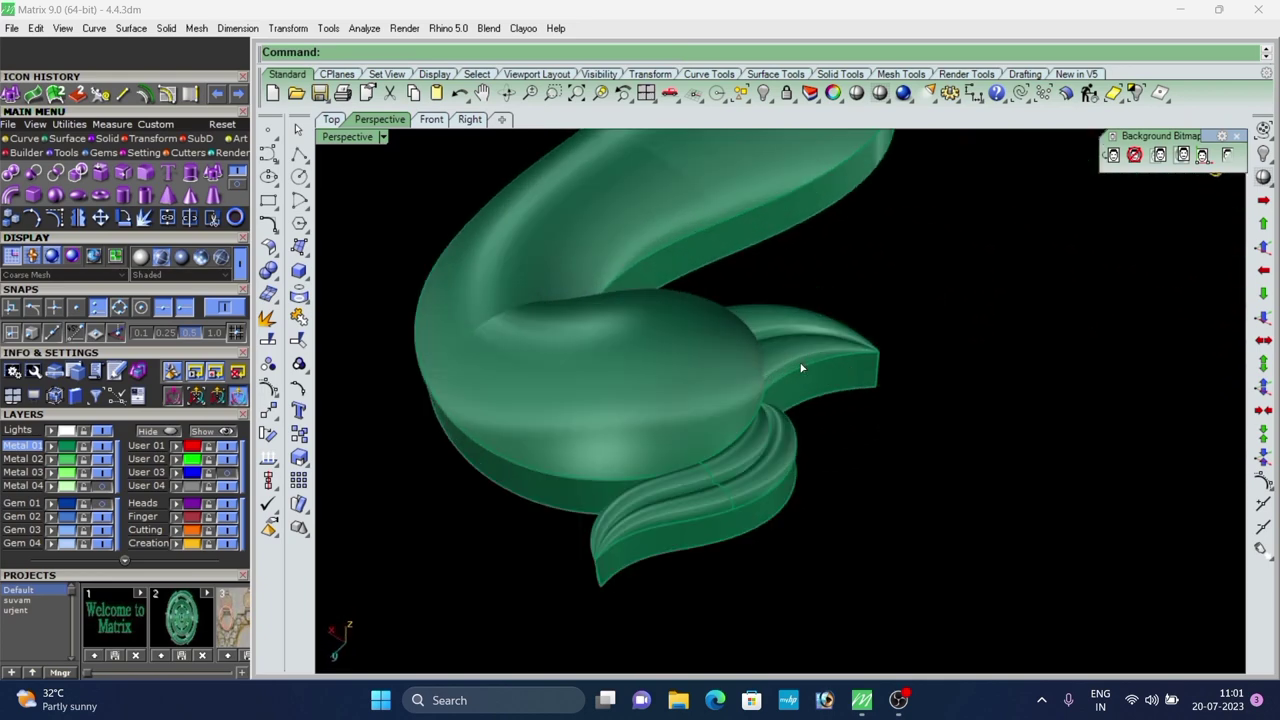
left_click(803, 366)
right_click_drag(804, 430, 801, 360)
scroll(798, 370, "up", 5)
left_click_drag(814, 338, 816, 358)
left_click(777, 231)
Examine the peacock's head, neck, beak and crest in Shaded display from several angles.
right_click_drag(777, 231, 622, 407)
scroll(834, 406, "down", 4)
scroll(589, 412, "down", 5)
scroll(680, 360, "up", 5)
right_click_drag(680, 360, 769, 339)
scroll(835, 286, "down", 5)
scroll(779, 311, "up", 5)
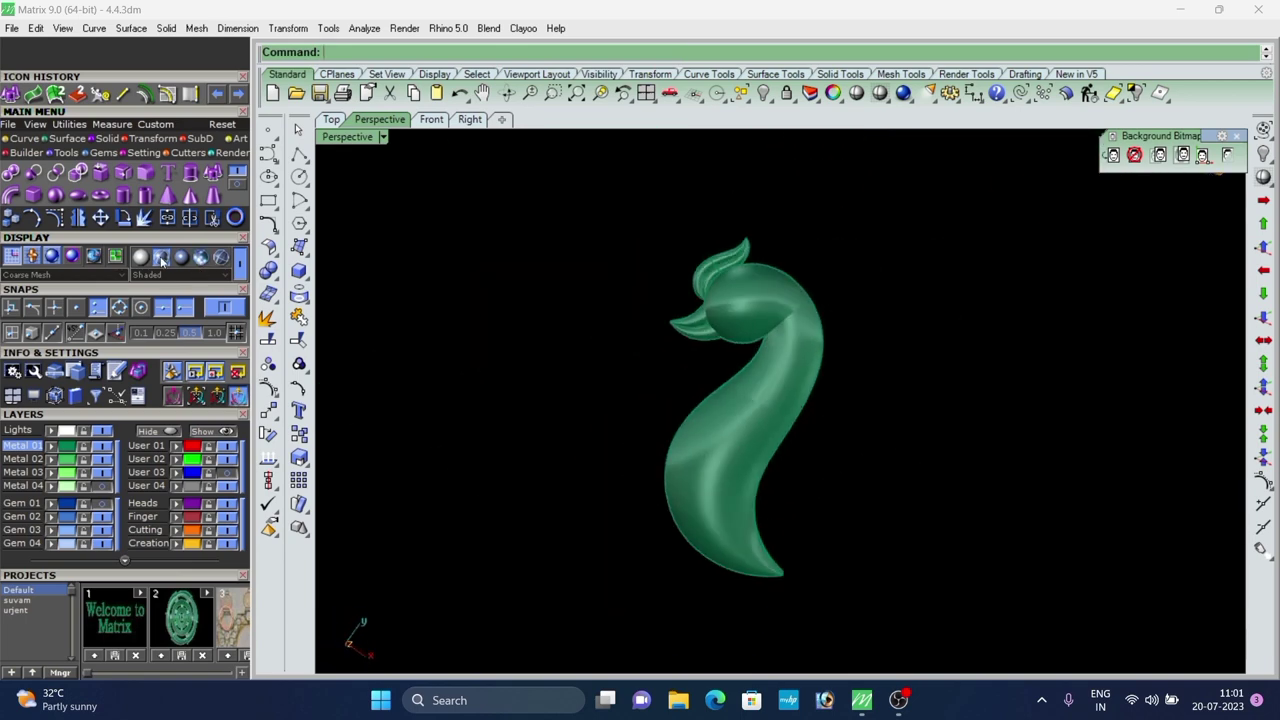
left_click(228, 275)
scroll(176, 258, "up", 2)
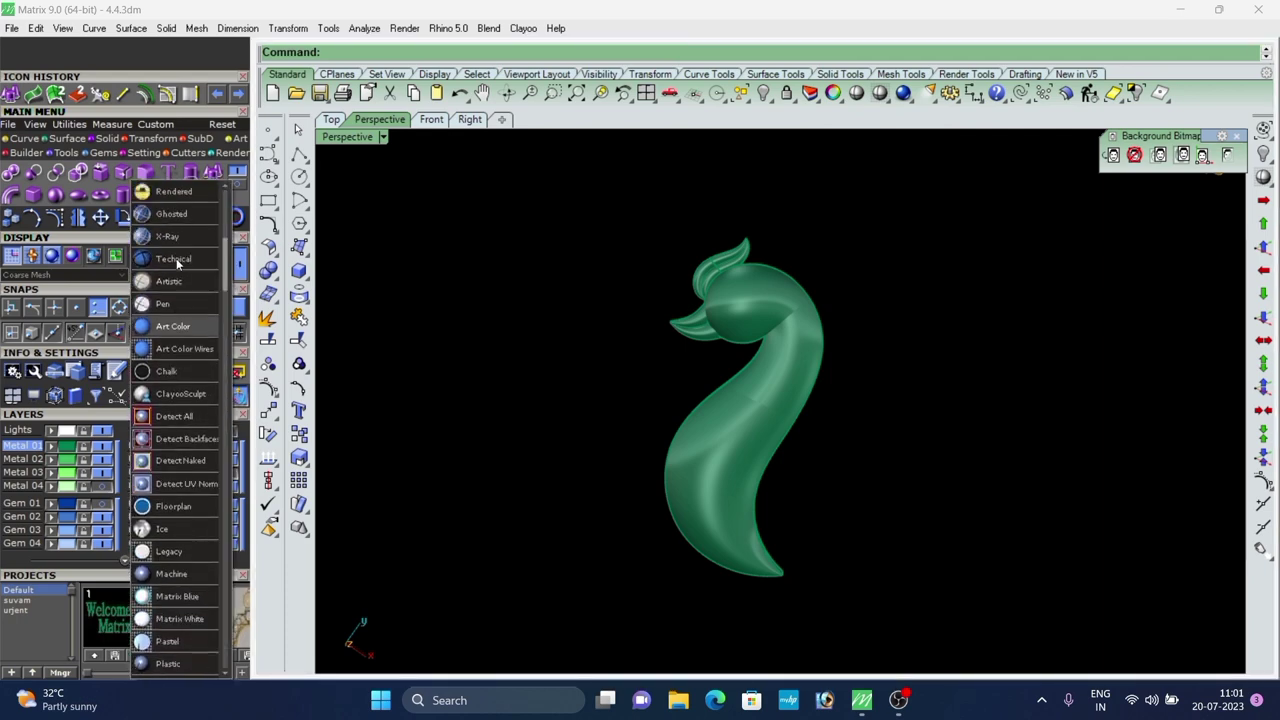
left_click(180, 212)
scroll(762, 297, "up", 5)
right_click_drag(762, 297, 723, 307)
scroll(663, 358, "down", 3)
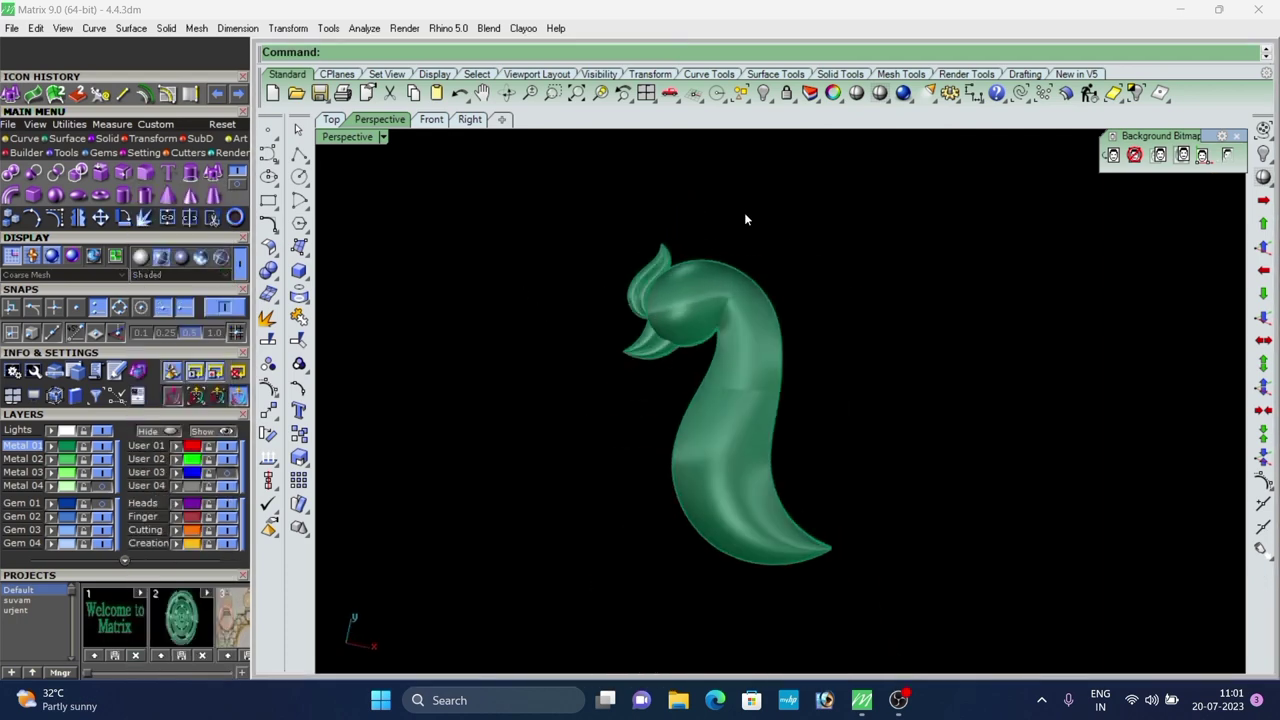
left_click_drag(641, 335, 638, 337)
left_click(559, 292)
right_click_drag(713, 324, 708, 362)
scroll(722, 356, "up", 4)
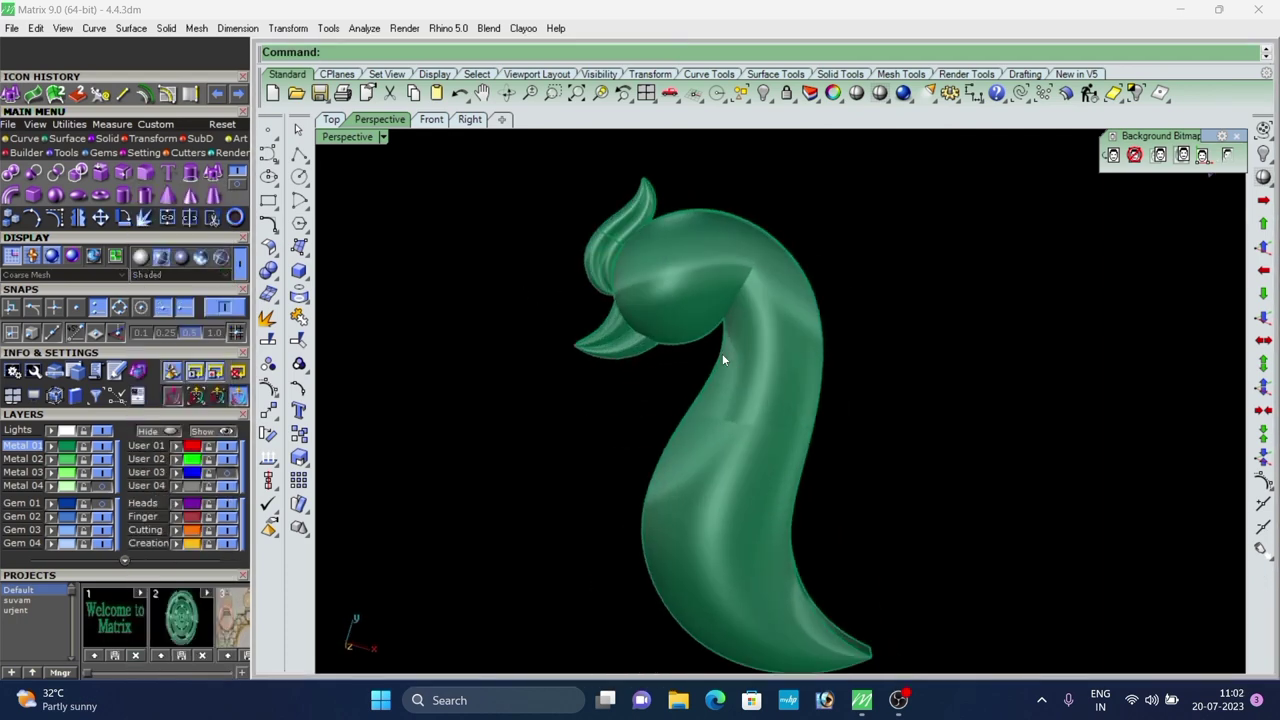
scroll(647, 353, "down", 2)
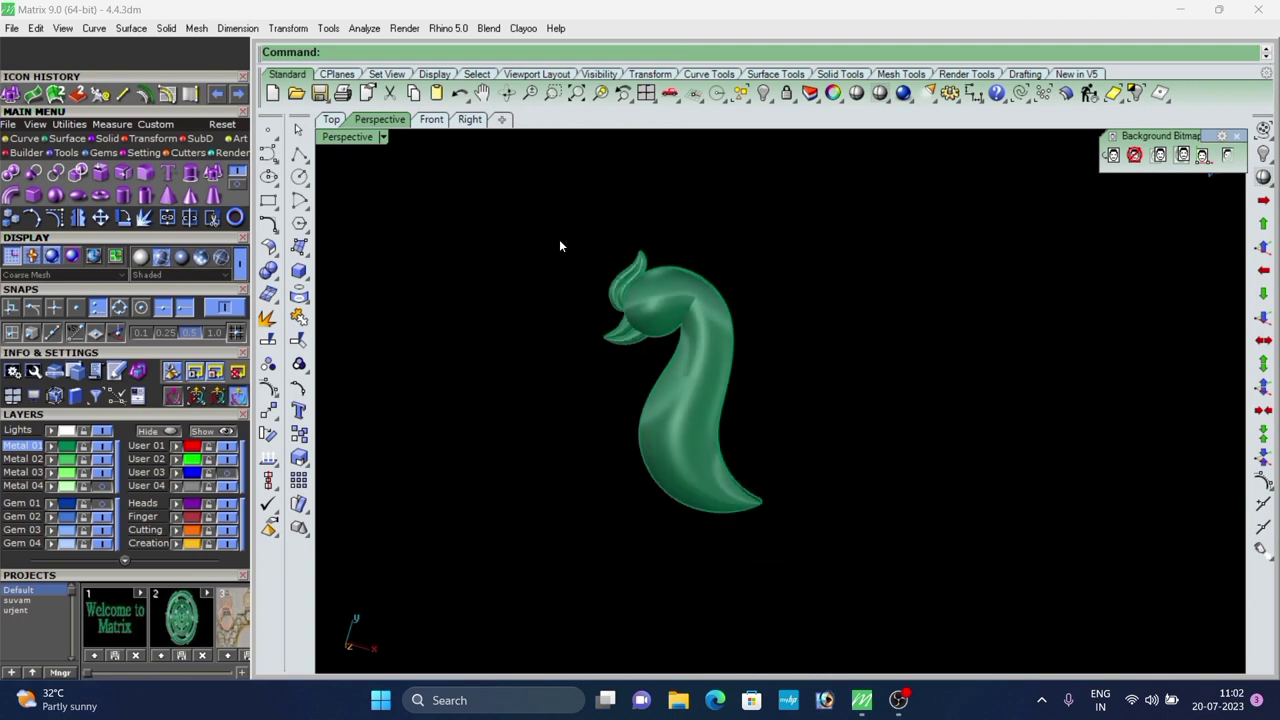
left_click(333, 120)
scroll(796, 381, "up", 4)
right_click_drag(746, 241, 726, 353)
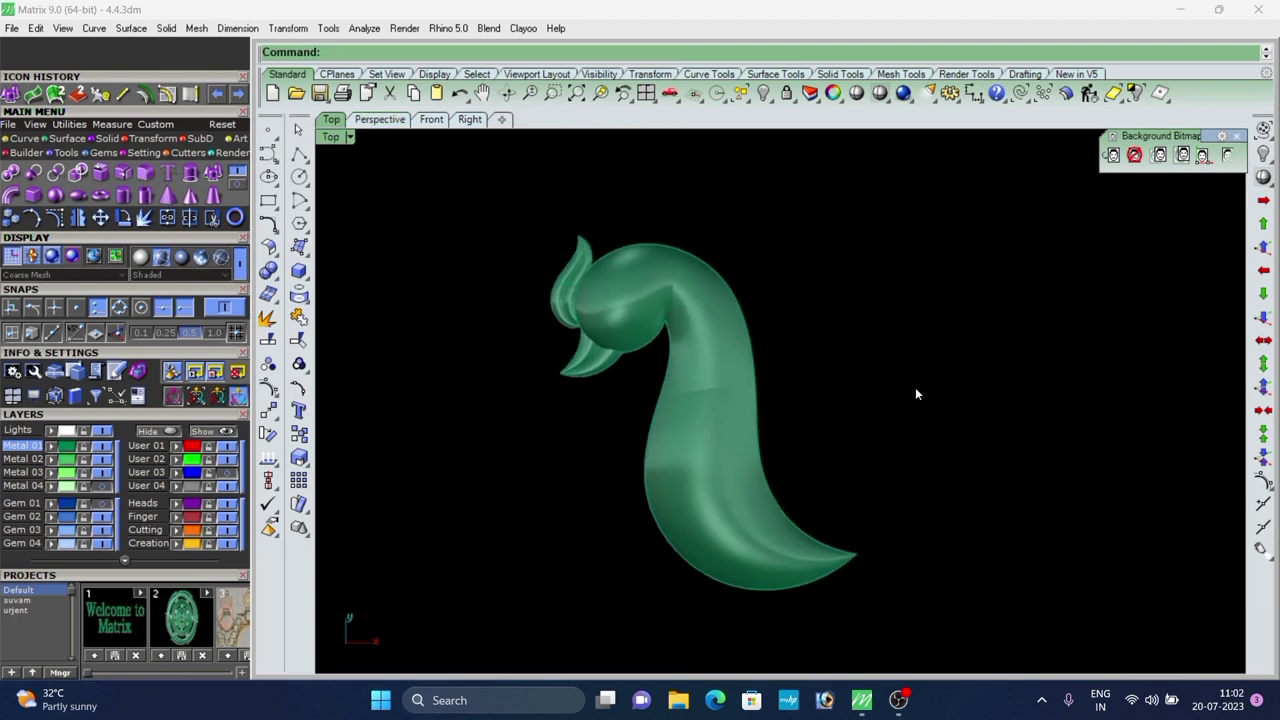
left_click(24, 141)
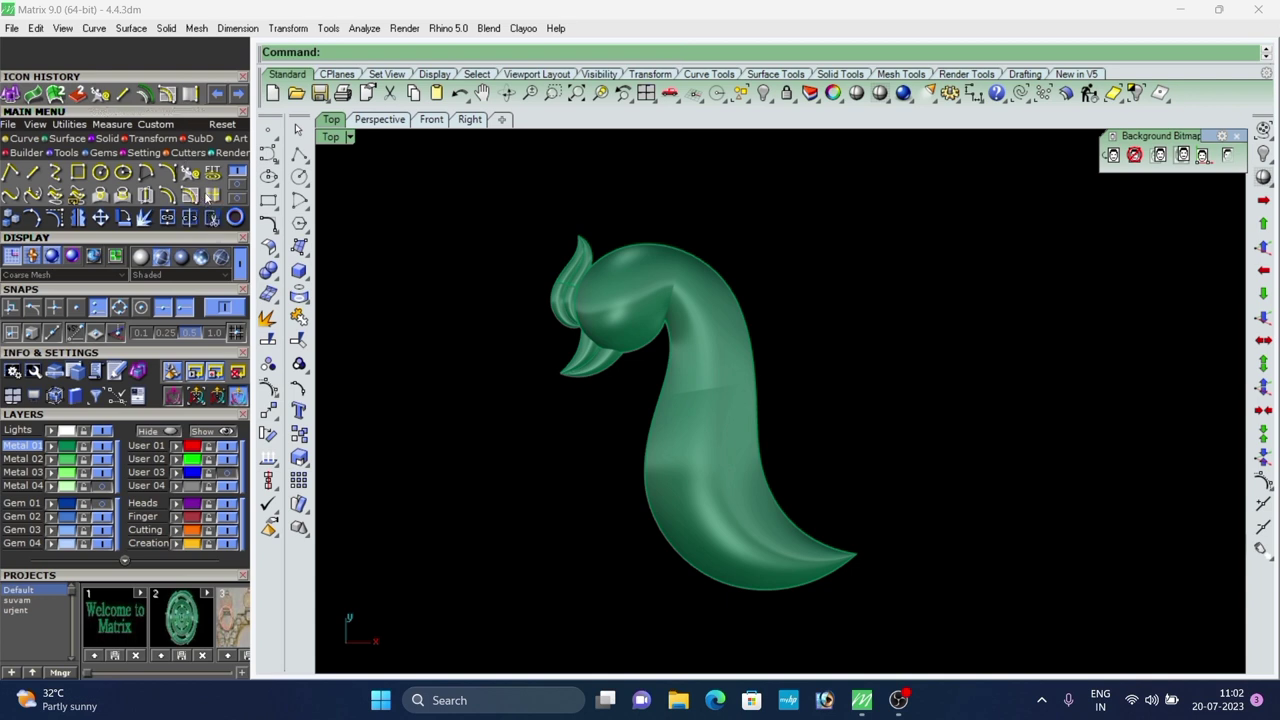
left_click(212, 217)
scroll(690, 338, "up", 4)
left_click(720, 346)
scroll(713, 344, "up", 2)
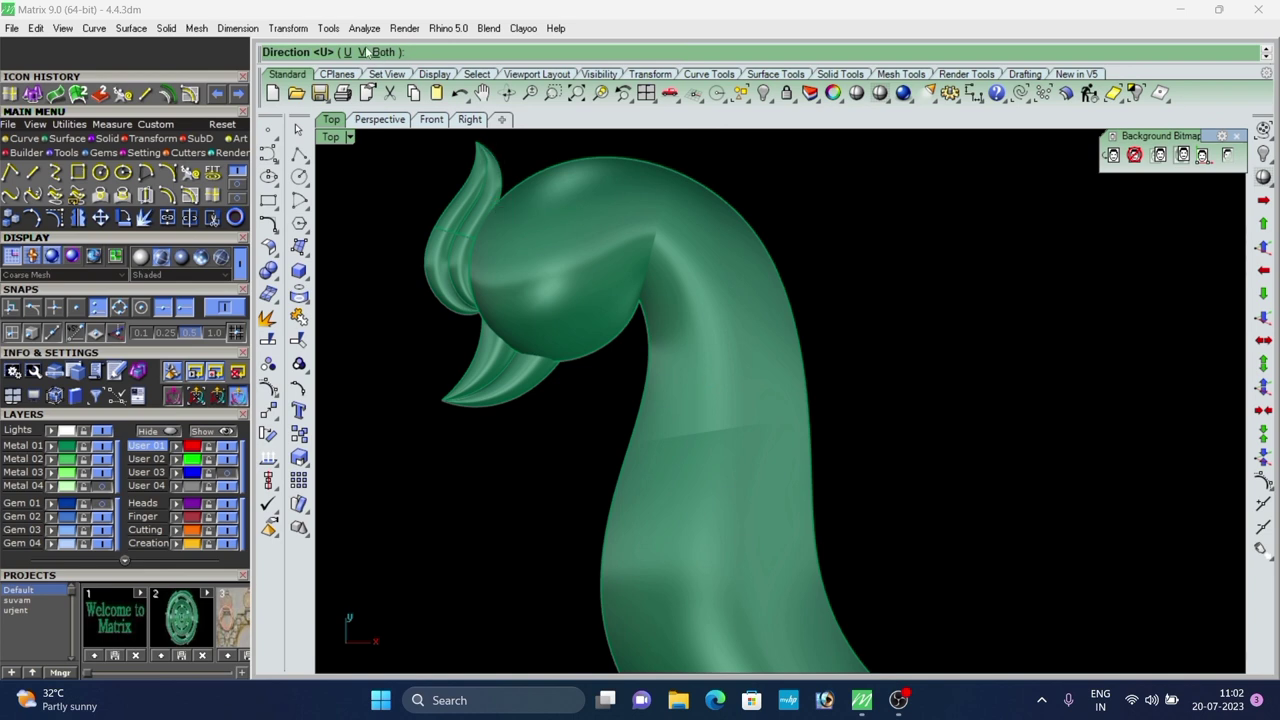
left_click(363, 52)
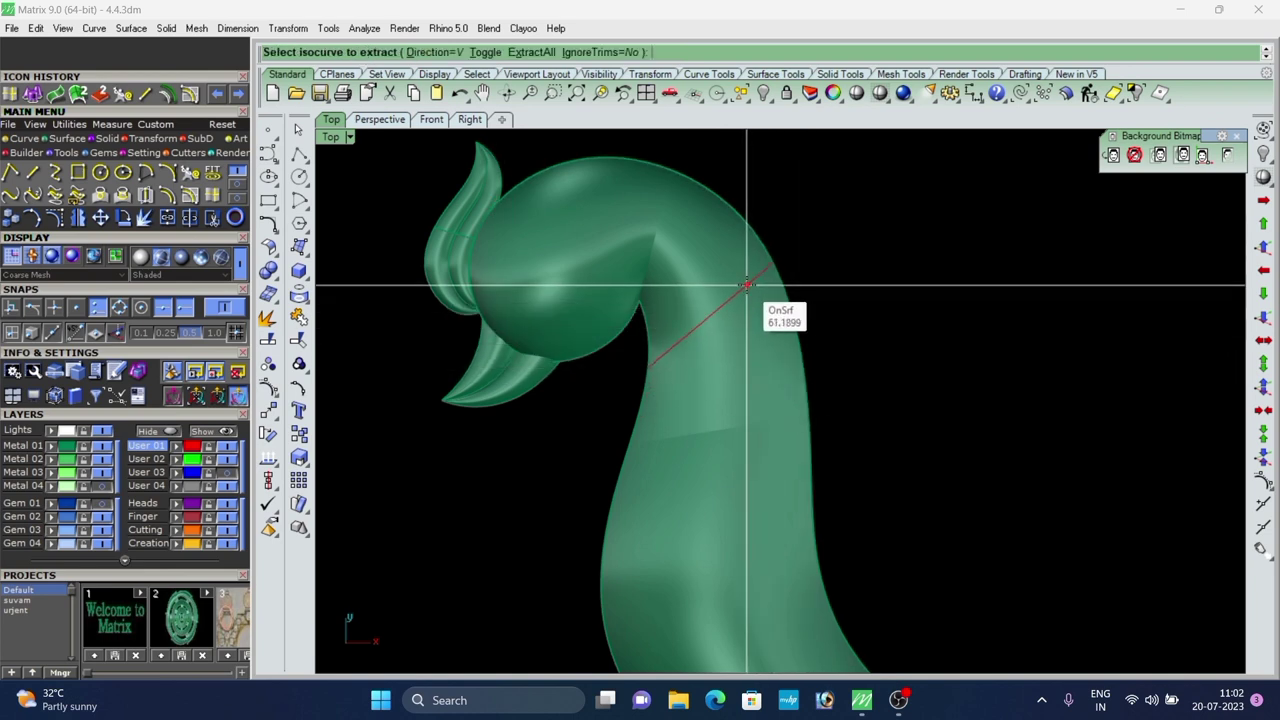
key("Escape")
scroll(795, 322, "down", 4)
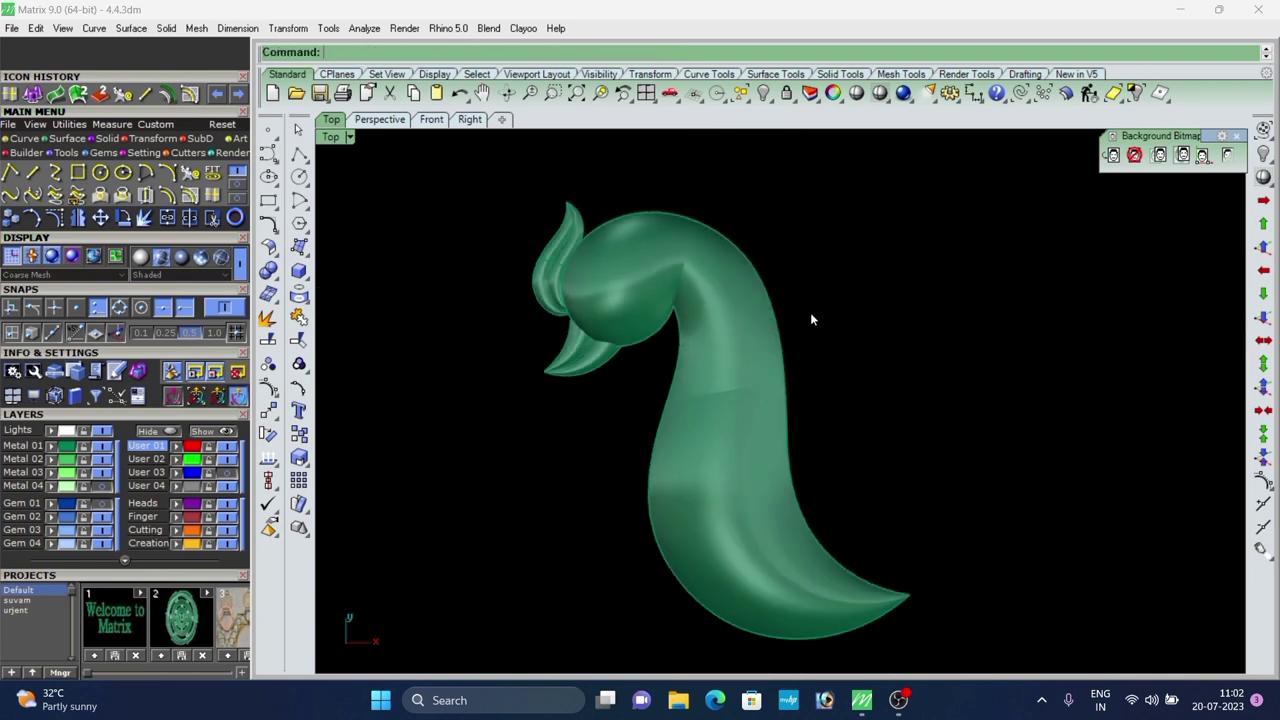
Extract the domed top surface from the peacock's body solid with OutputLayer=Input and Copy=No.
scroll(518, 200, "down", 2)
left_click(369, 123)
scroll(751, 374, "up", 6)
right_click_drag(750, 374, 683, 381)
scroll(684, 368, "down", 2)
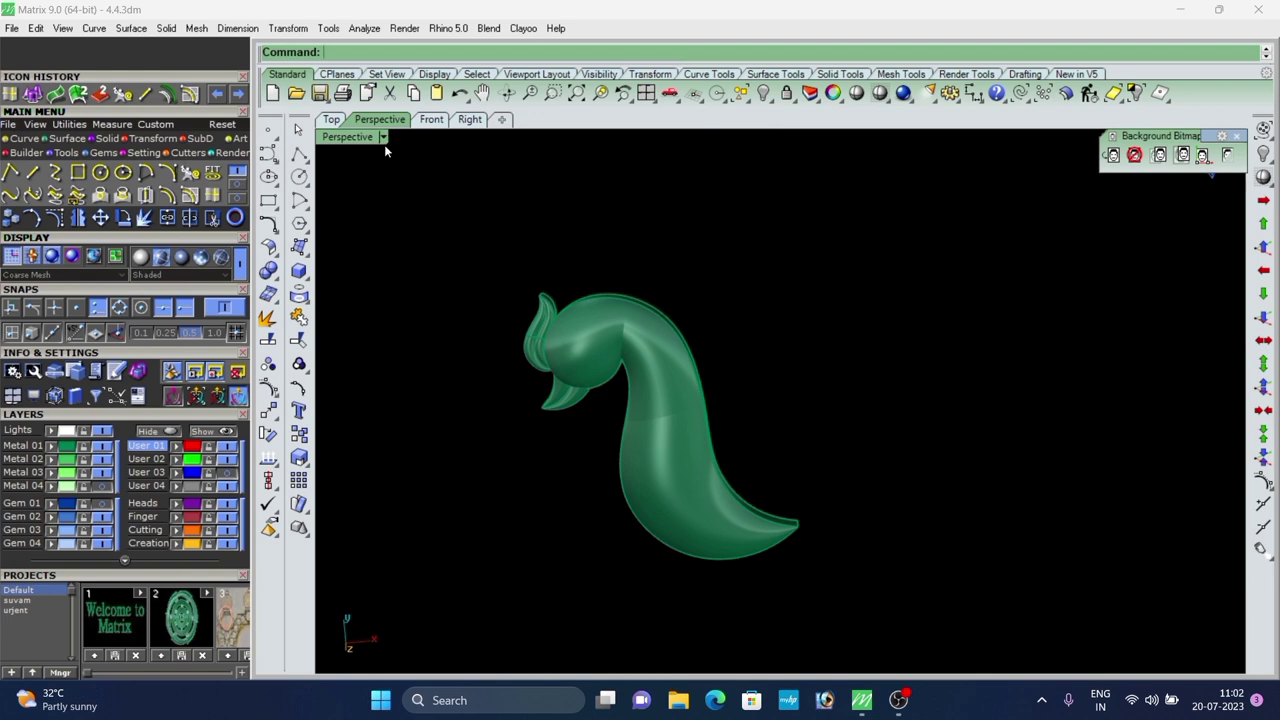
left_click(333, 120)
left_click(394, 122)
right_click_drag(742, 545, 750, 463)
left_click(97, 139)
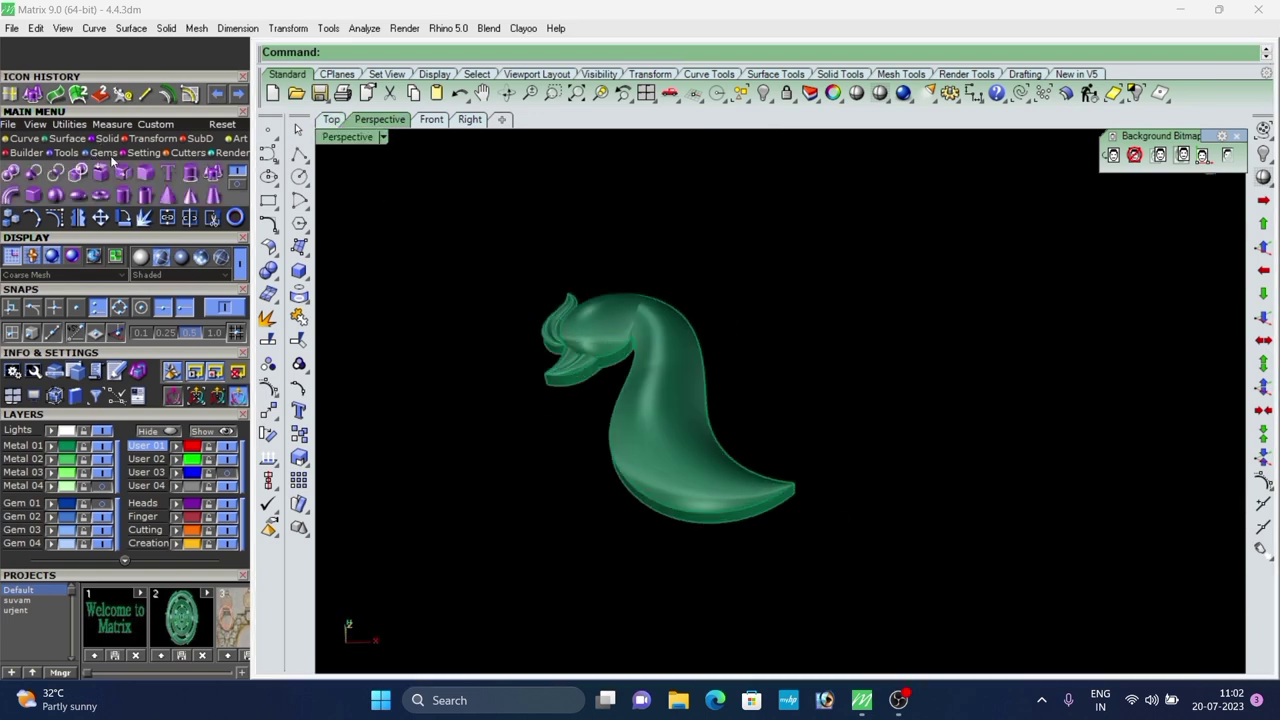
left_click(122, 173)
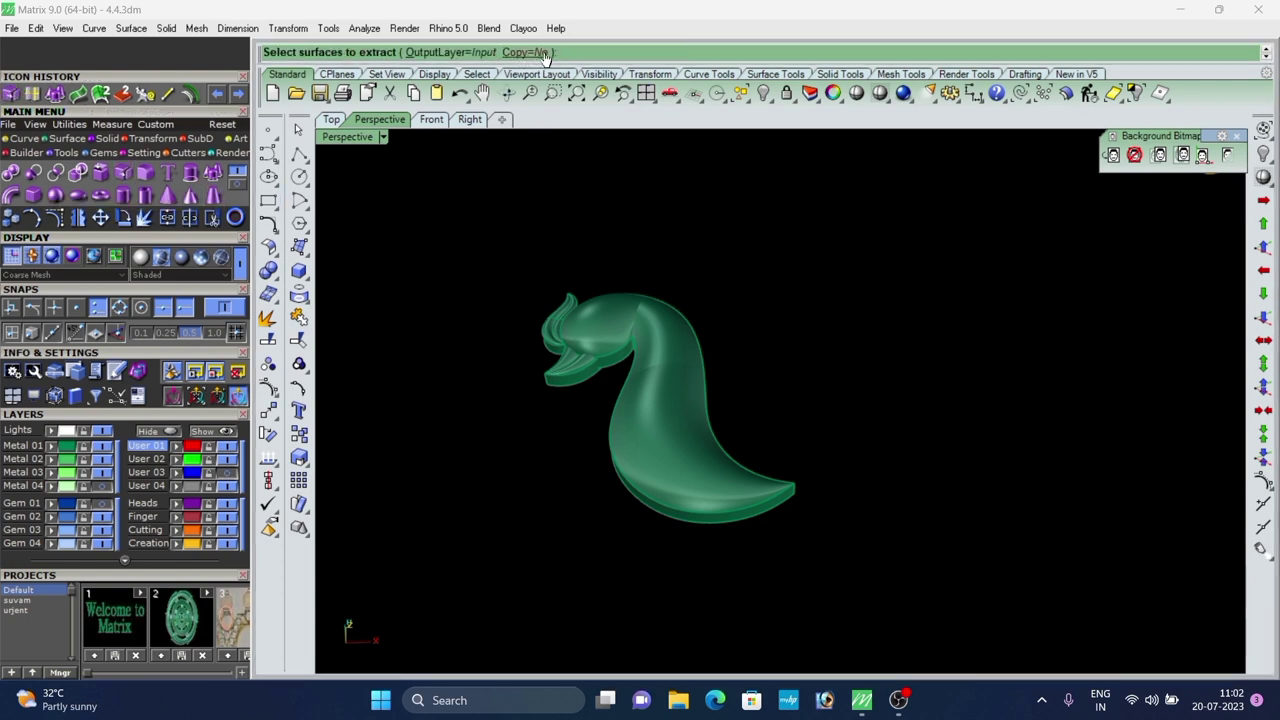
scroll(625, 274, "down", 3)
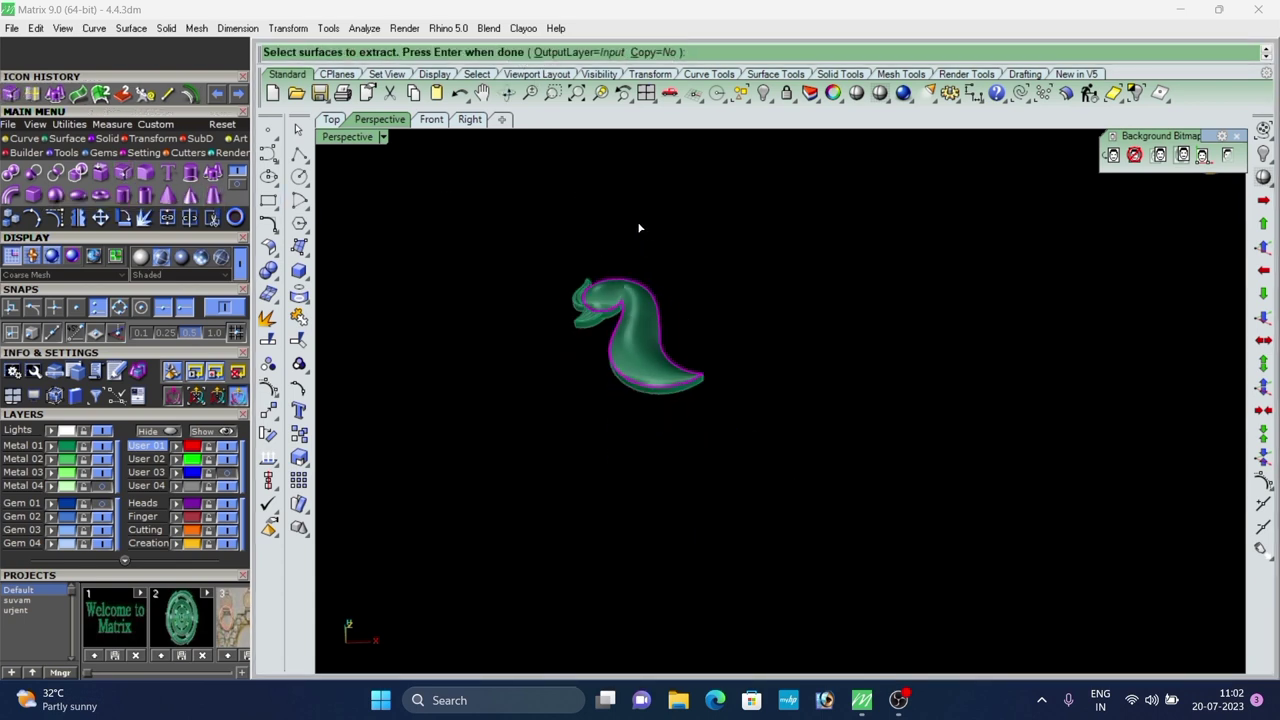
scroll(652, 150, "up", 3)
right_click(695, 348)
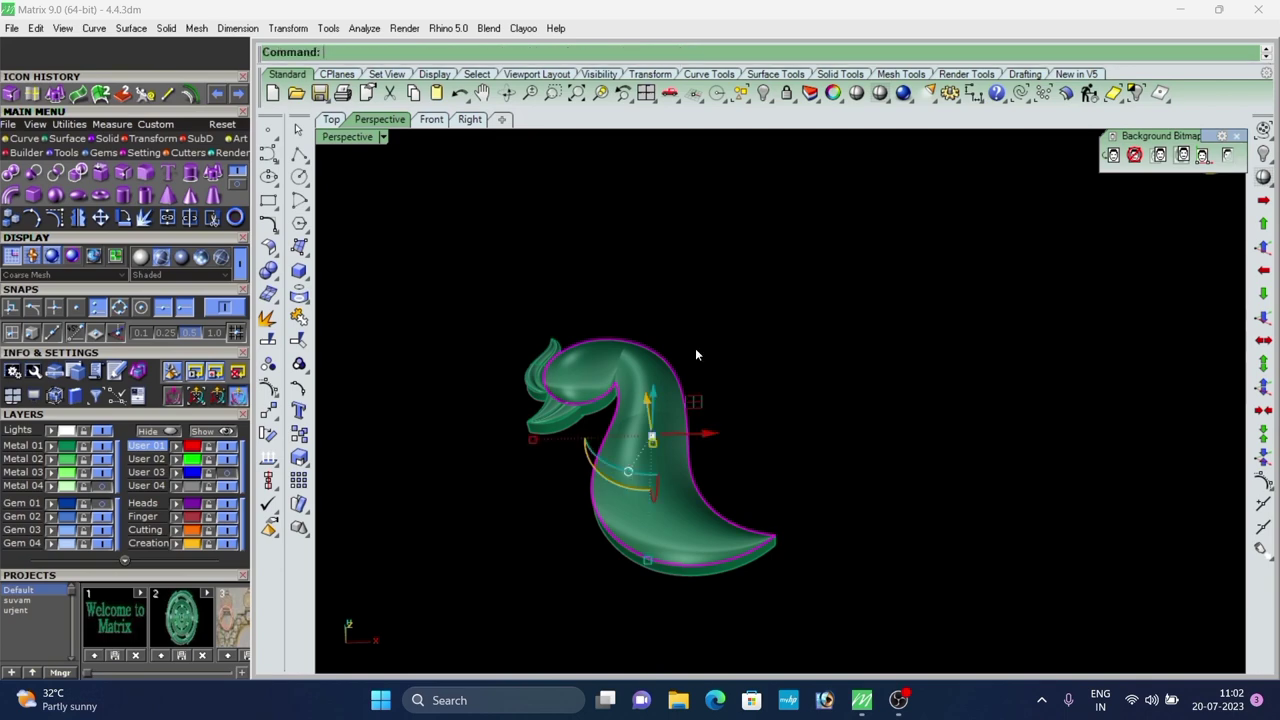
Lift the extracted top surface above the body to check the separation, and undo the move.
right_click_drag(695, 348, 681, 399)
left_click_drag(654, 368, 668, 277)
left_click(777, 303)
scroll(700, 462, "up", 4)
mouse_move(715, 503)
right_mouse_down()
mouse_move(730, 491)
mouse_move(713, 486)
right_mouse_up()
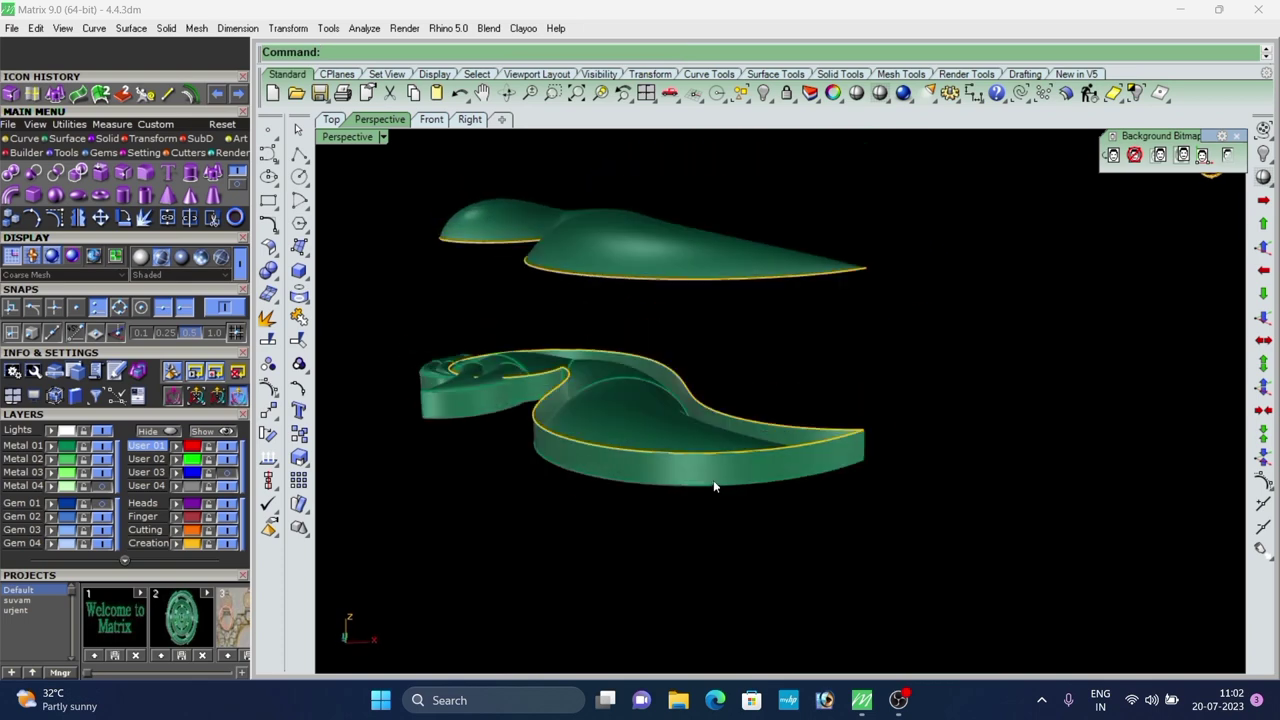
key("ctrl+z")
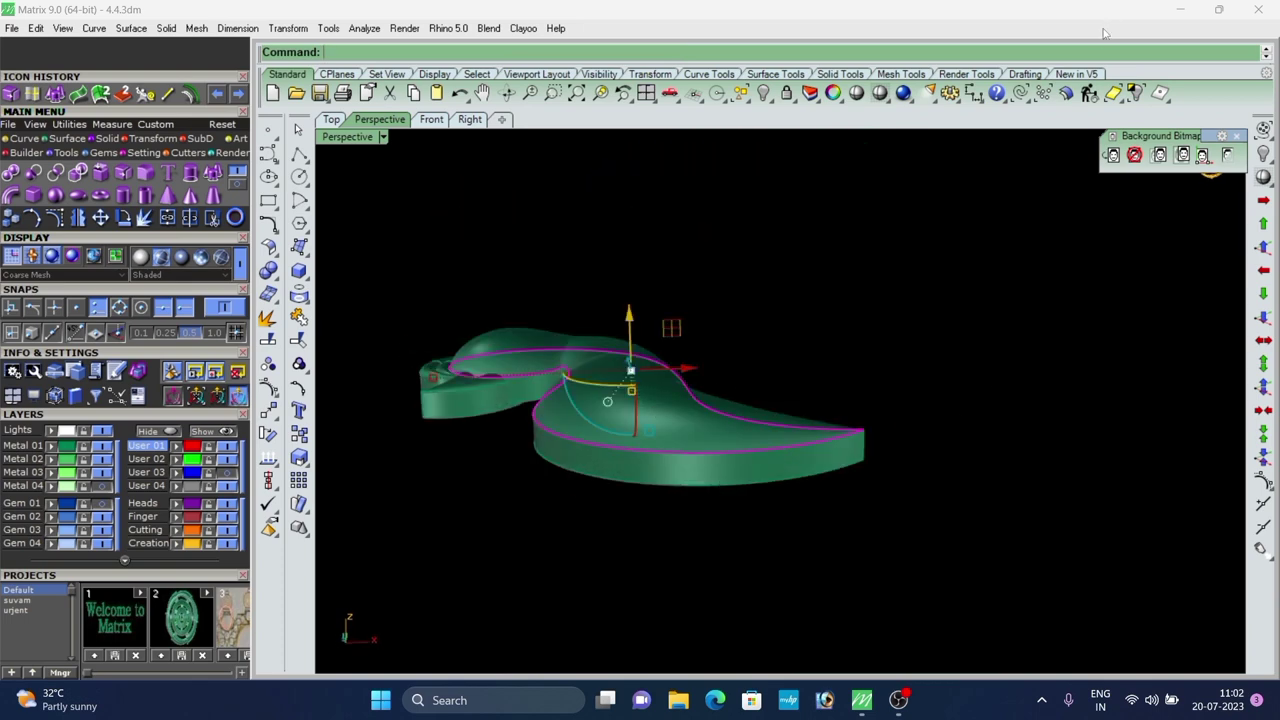
Isolate the extracted body surface and show it in the Top view.
left_click(1135, 94)
right_click_drag(843, 244, 832, 410)
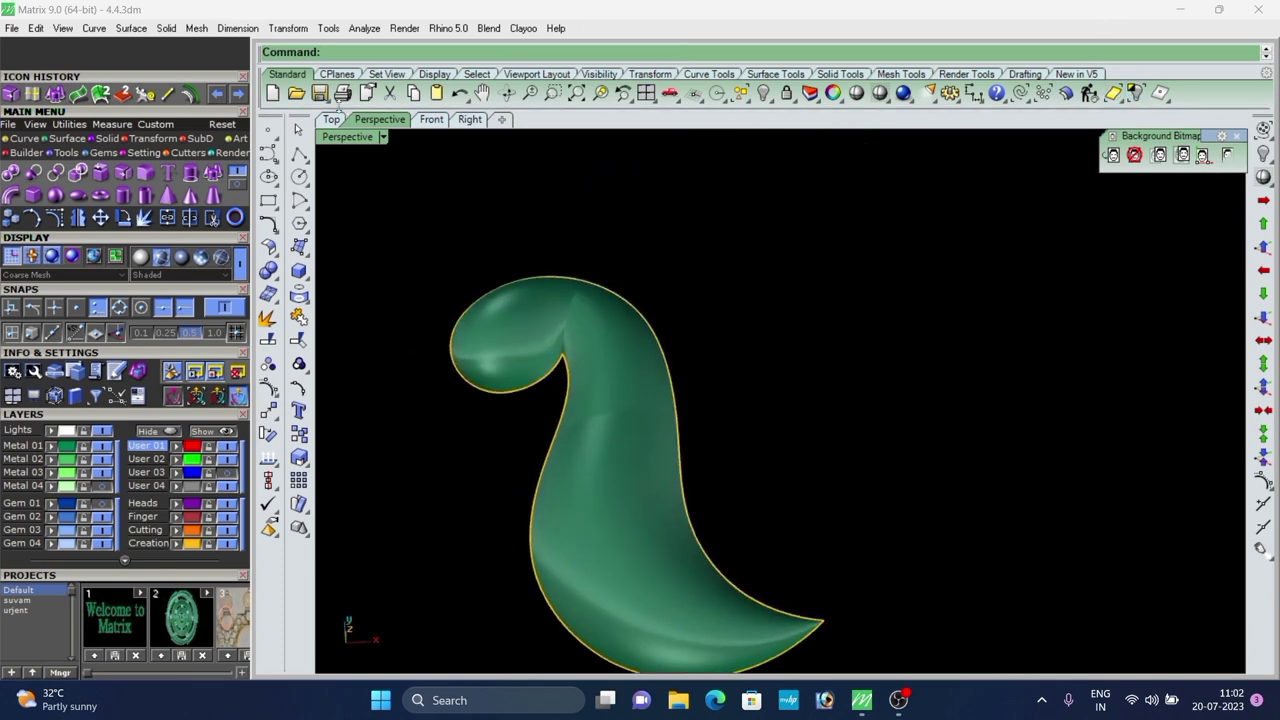
left_click(334, 118)
right_click_drag(654, 322, 589, 320)
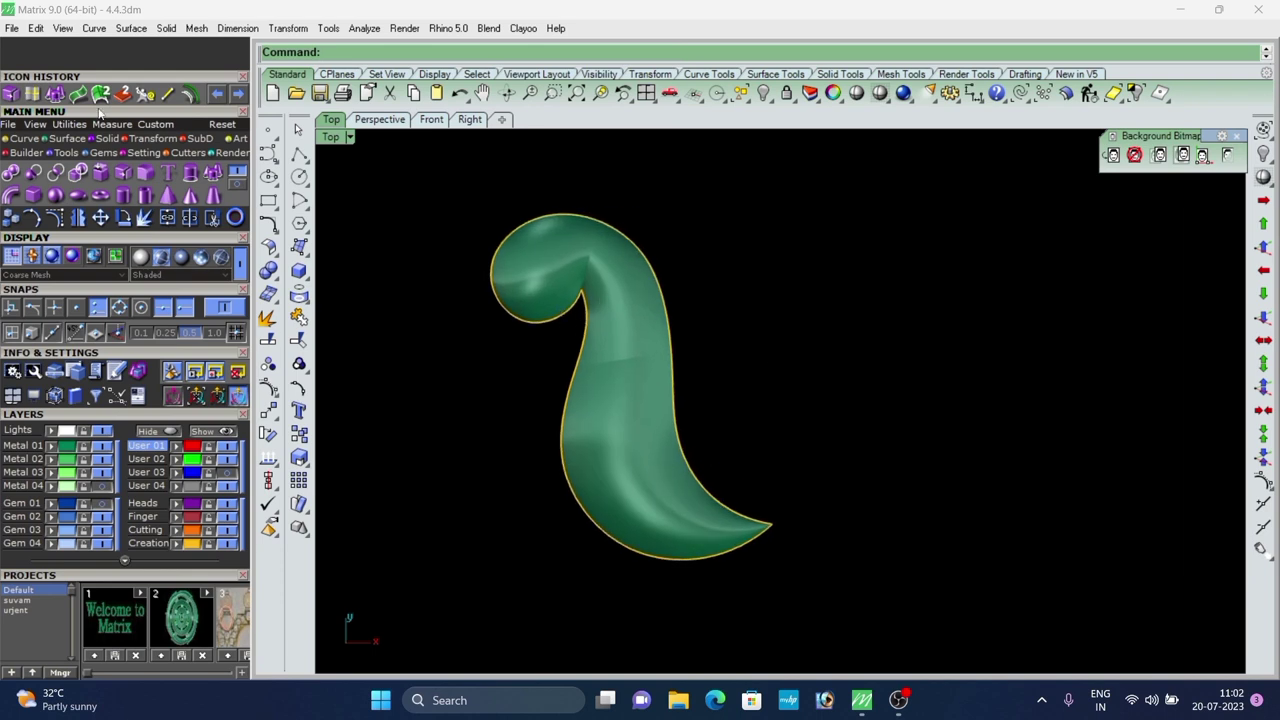
Switch the Top view to Ghosted display and draw a straight horizontal line across the neck just below the head.
left_click(306, 167)
left_click(342, 168)
left_click(220, 257)
scroll(603, 301, "up", 5)
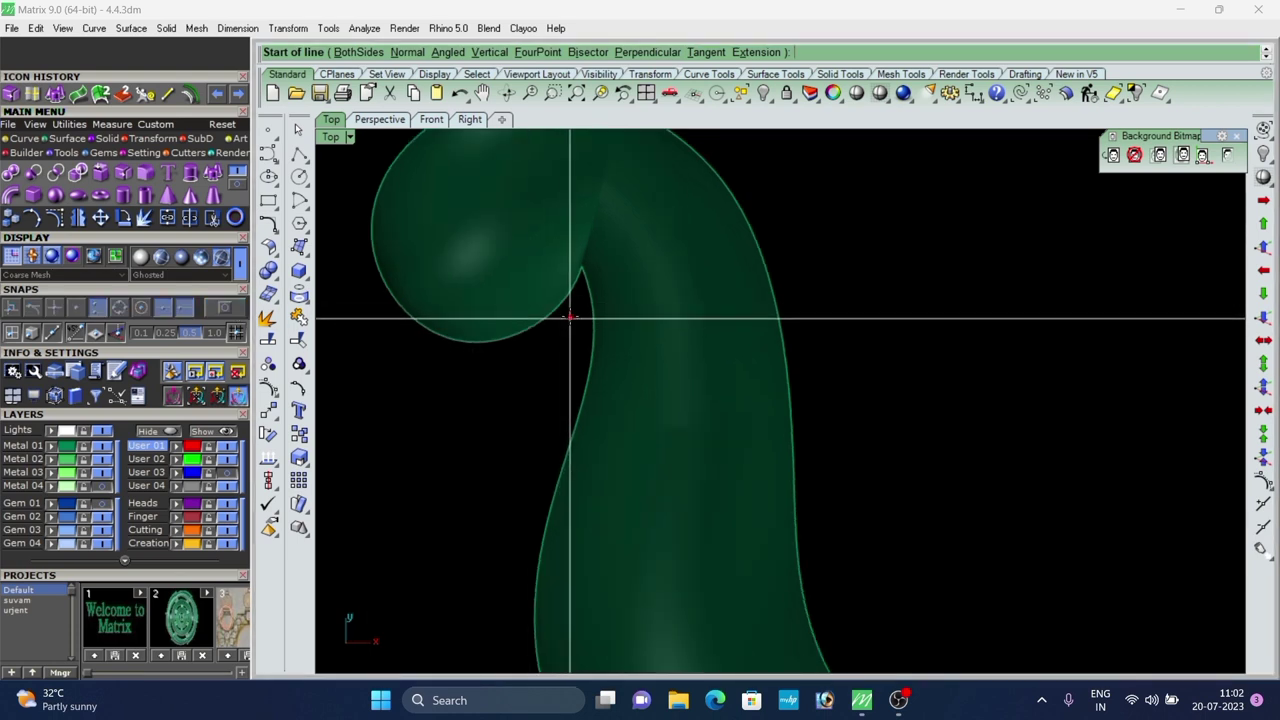
left_click(568, 327)
scroll(568, 327, "down", 3)
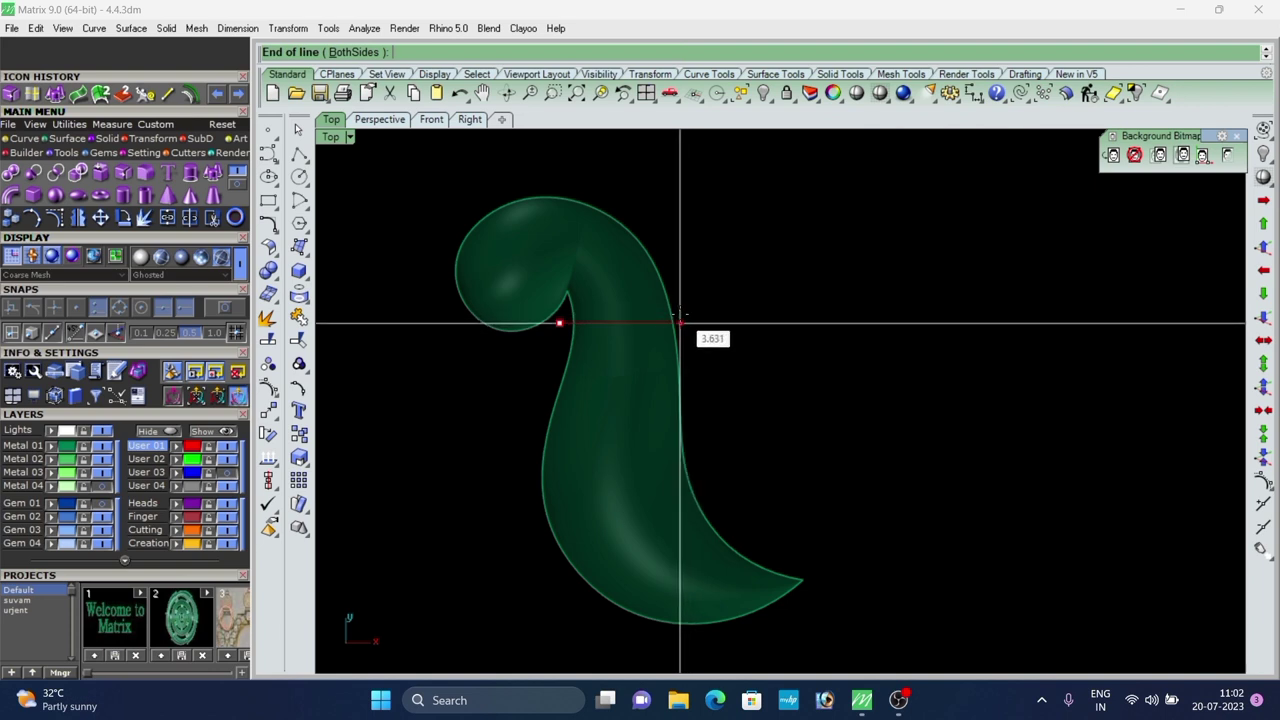
left_click(692, 323)
scroll(679, 331, "up", 6)
left_click(686, 317)
scroll(680, 290, "down", 8)
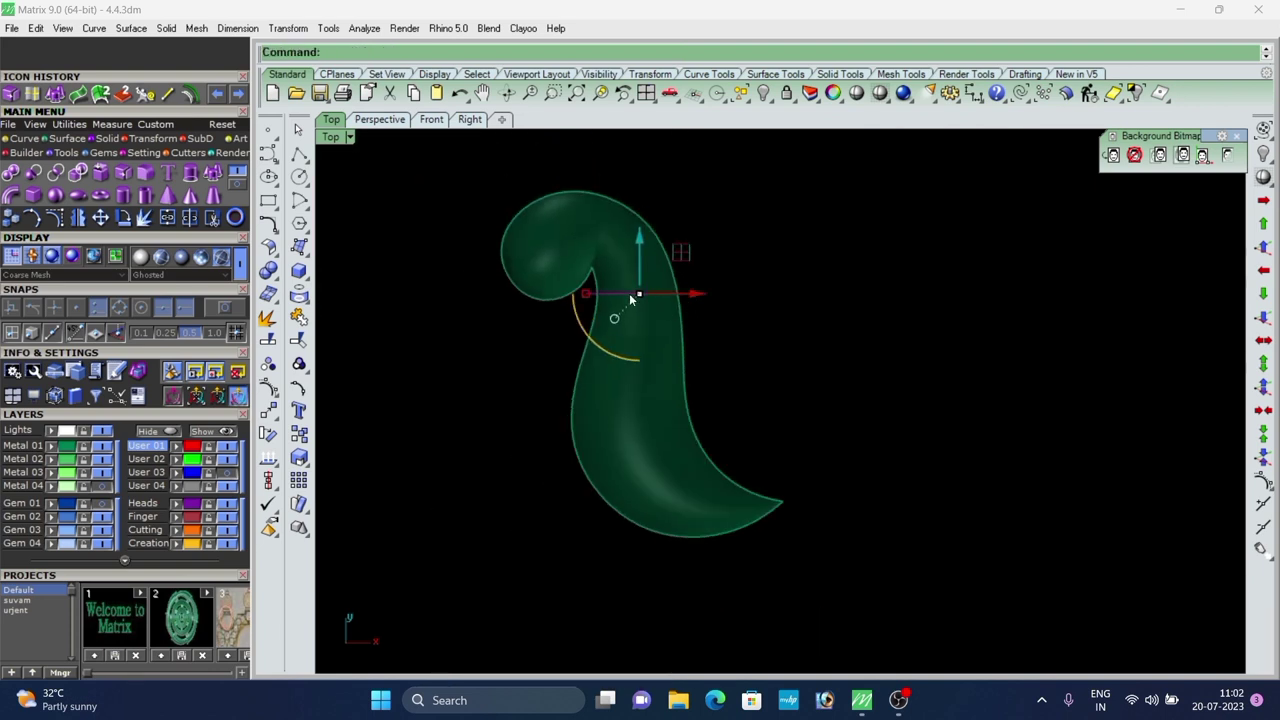
Rotate the neck line slightly so that it crosses the neck at a small tilt.
scroll(629, 293, "up", 6)
scroll(641, 330, "down", 1)
left_click_drag(611, 372, 615, 373)
scroll(610, 290, "down", 4)
scroll(635, 298, "up", 4)
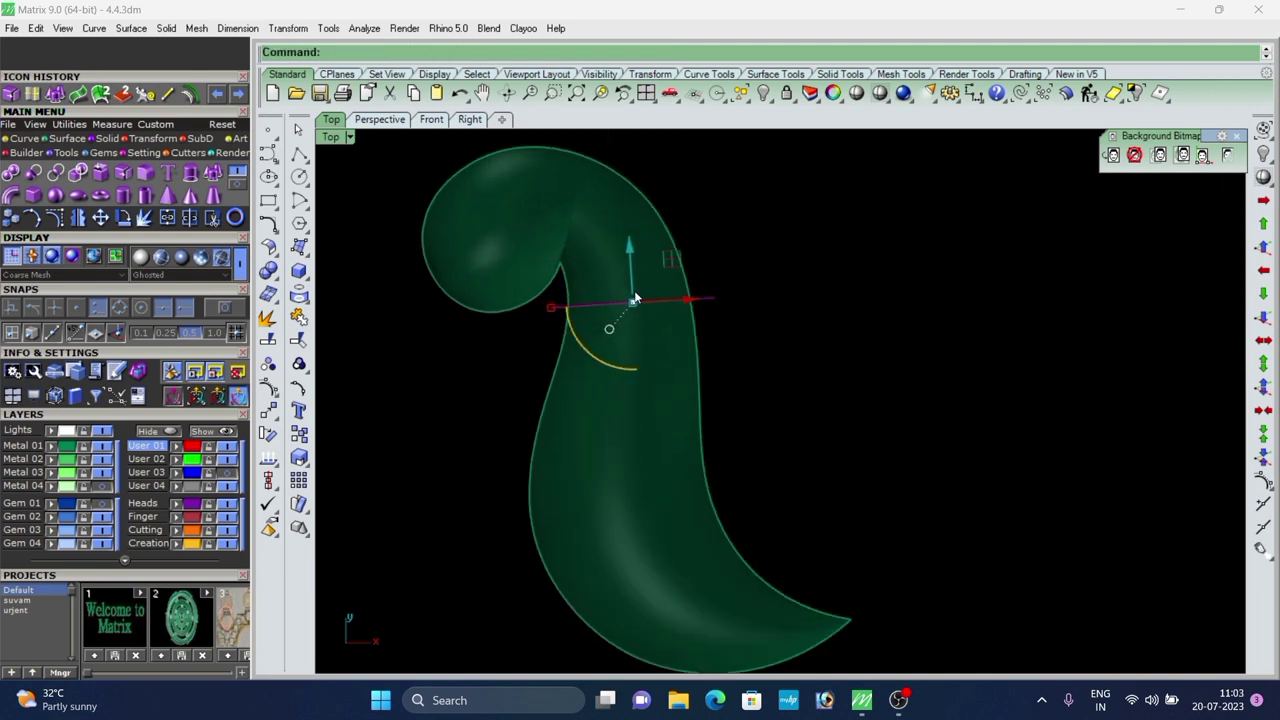
scroll(450, 293, "down", 4)
scroll(560, 281, "up", 6)
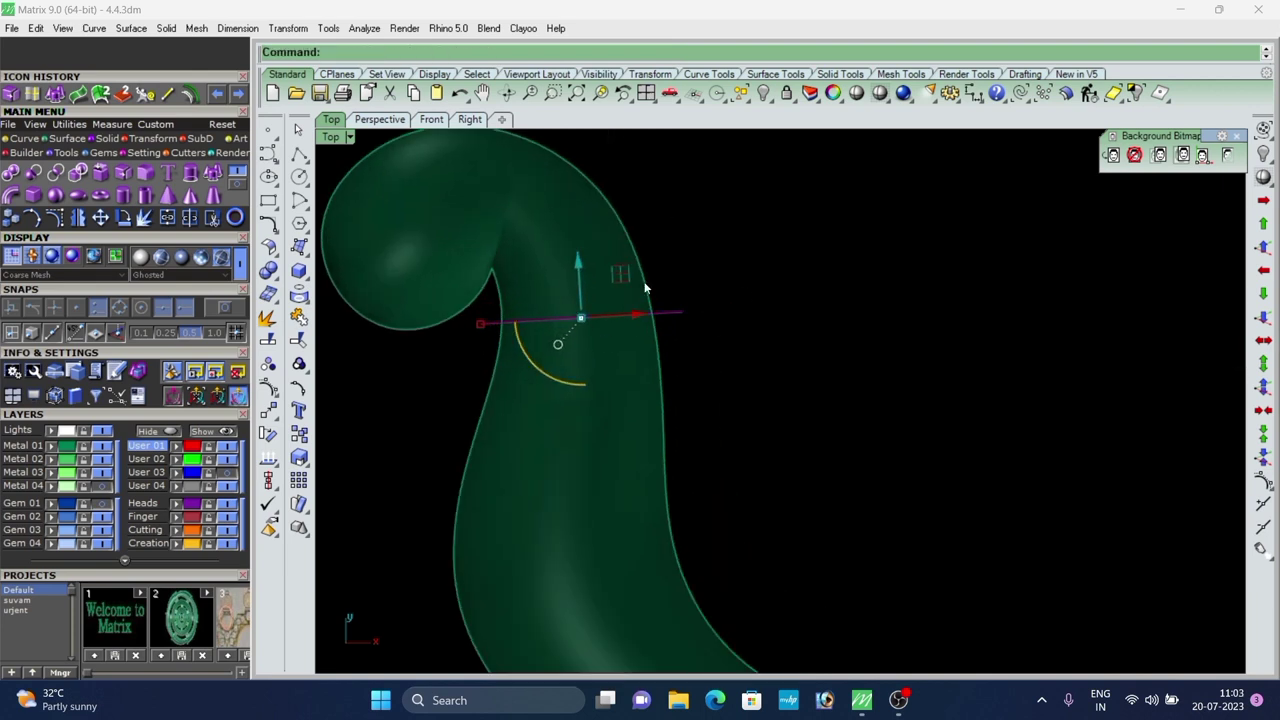
scroll(735, 348, "down", 1)
Project the tilted line onto the peacock's neck surface.
left_click(26, 141)
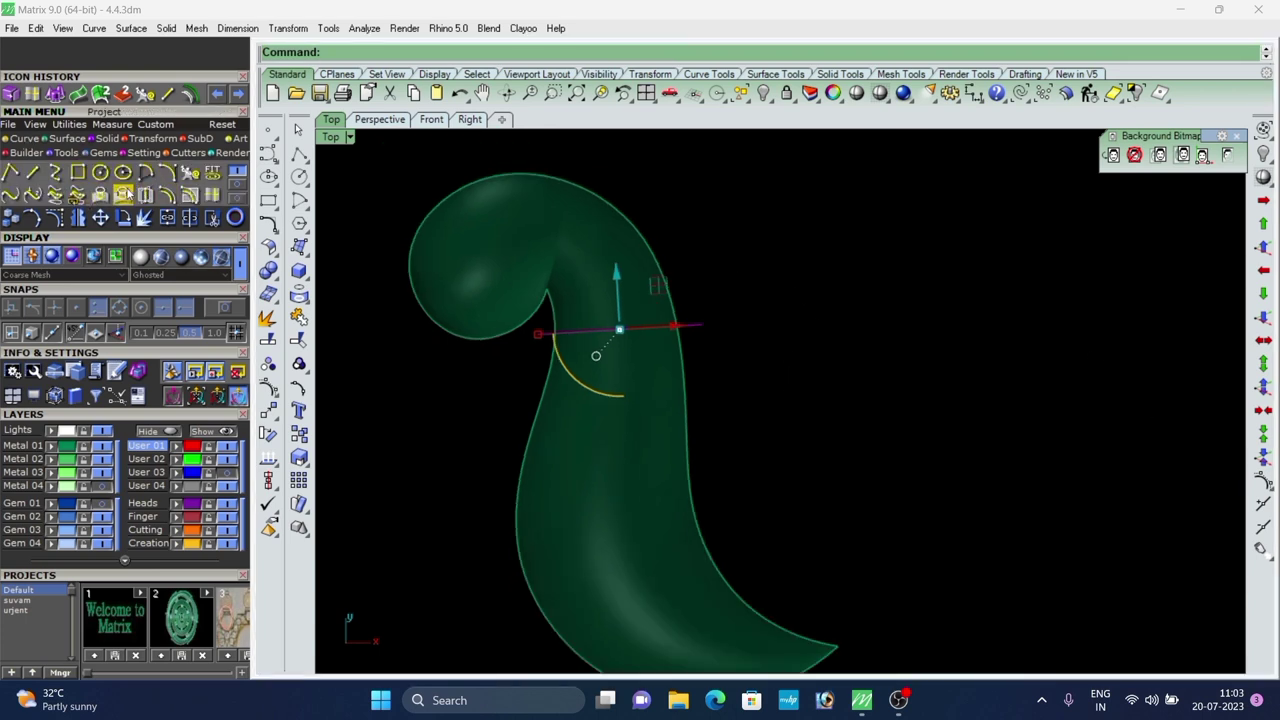
left_click(125, 192)
scroll(616, 256, "up", 4)
right_click(590, 260)
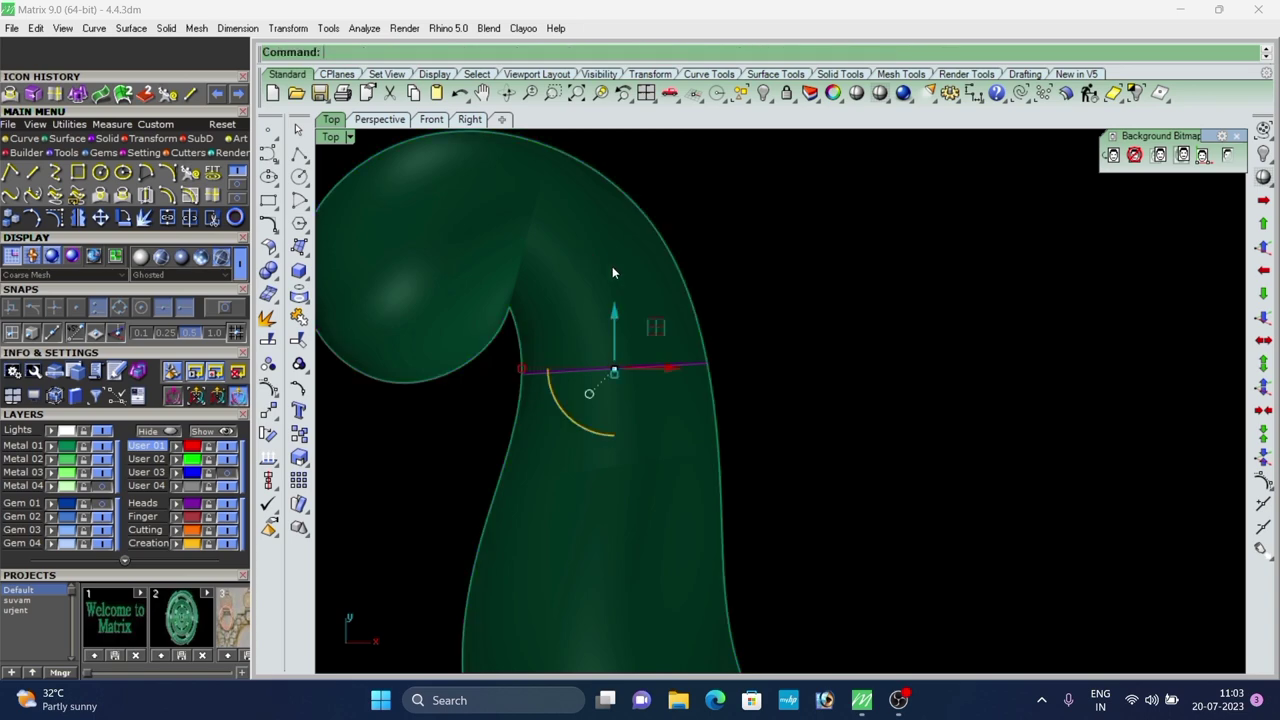
left_click(767, 280)
Examine in the Perspective view how the projected curve follows the neck surface.
scroll(644, 287, "down", 6)
left_click(368, 121)
right_click_drag(710, 357, 616, 308)
scroll(611, 351, "up", 6)
scroll(593, 419, "down", 5)
scroll(697, 344, "up", 2)
scroll(697, 344, "down", 10)
scroll(762, 328, "up", 6)
Inspect the selected projected neck curve up close from a different angle in the Perspective view.
left_click(762, 328)
scroll(722, 298, "up", 4)
scroll(616, 308, "down", 4)
scroll(707, 307, "up", 2)
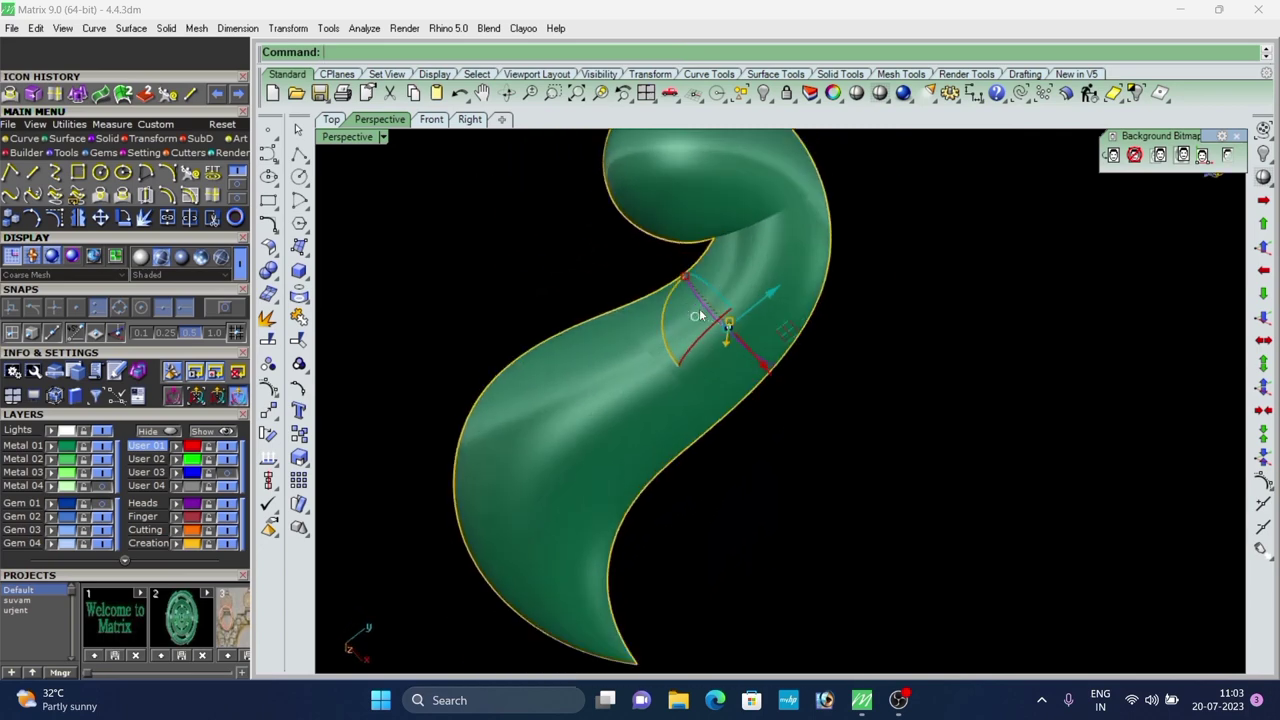
scroll(697, 311, "up", 2)
right_click_drag(697, 311, 660, 360)
scroll(660, 360, "up", 4)
scroll(620, 385, "down", 2)
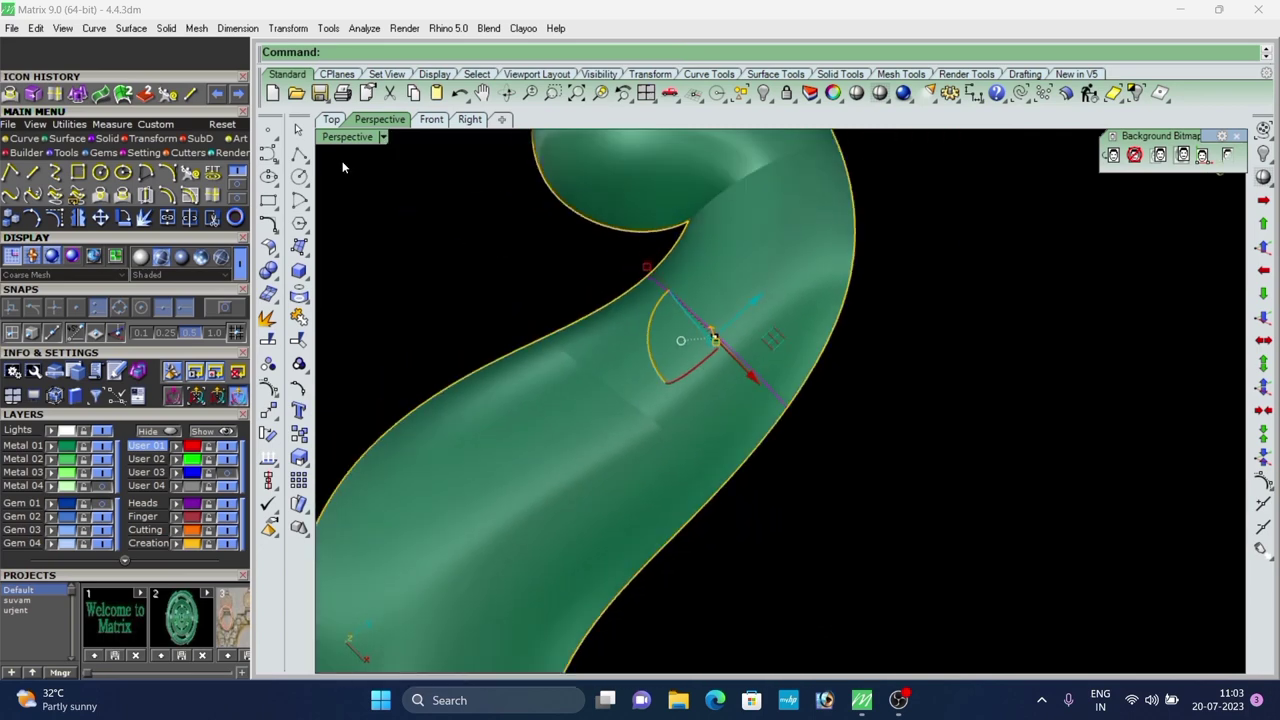
Make Metal 01 the current layer and pipe the projected neck curve with a radius of 0.2.
left_click(105, 140)
left_click(15, 199)
scroll(870, 428, "up", 2)
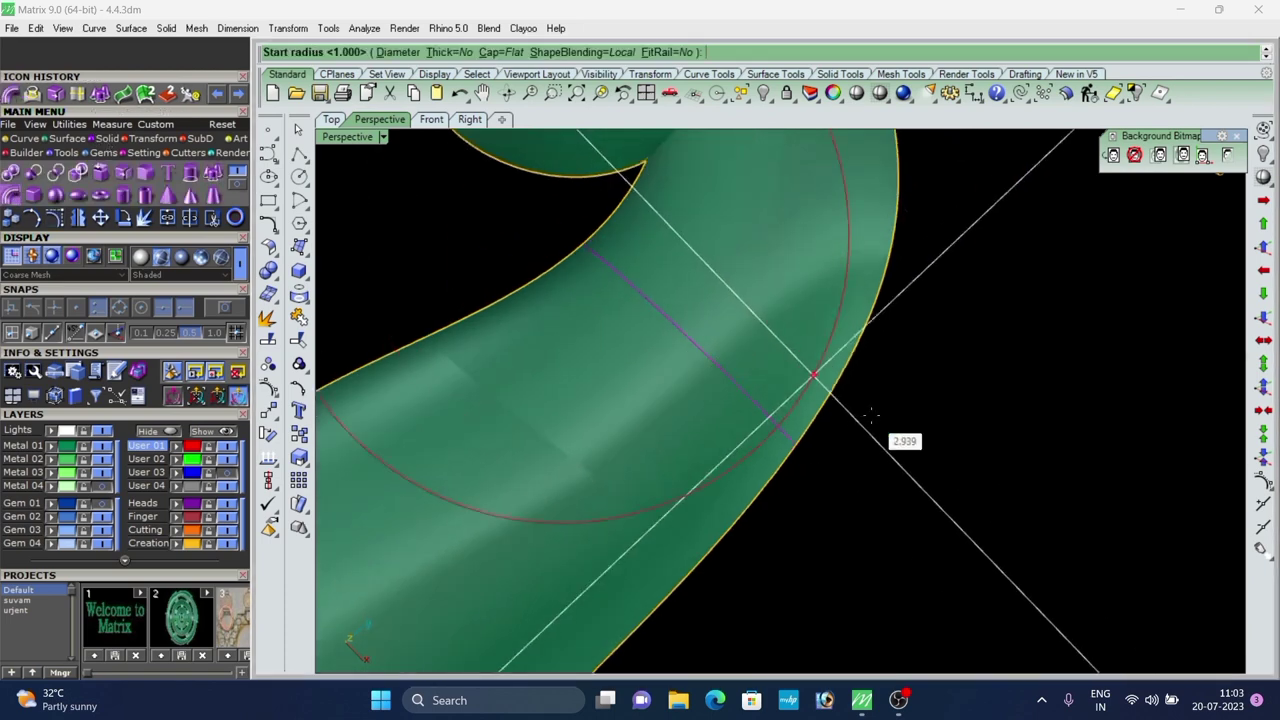
right_click_drag(883, 434, 876, 298)
scroll(571, 363, "up", 4)
right_click_drag(560, 366, 660, 332)
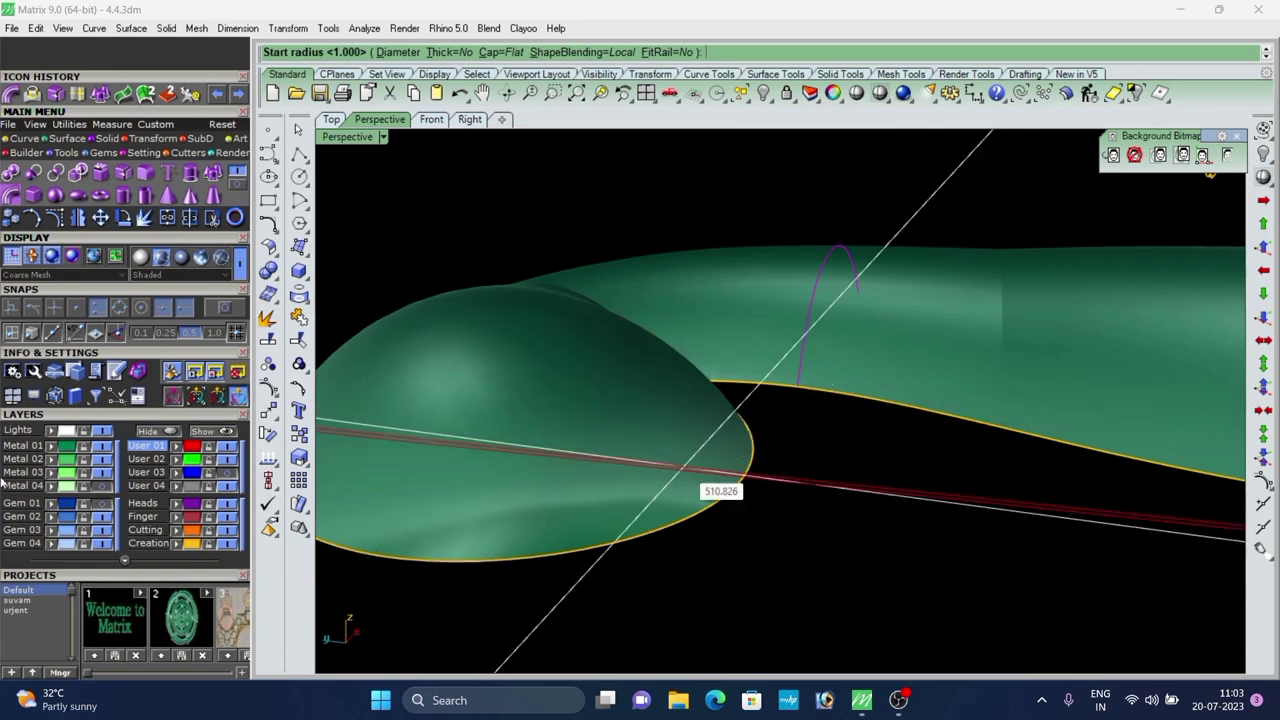
left_click(32, 450)
right_click_drag(744, 434, 788, 405)
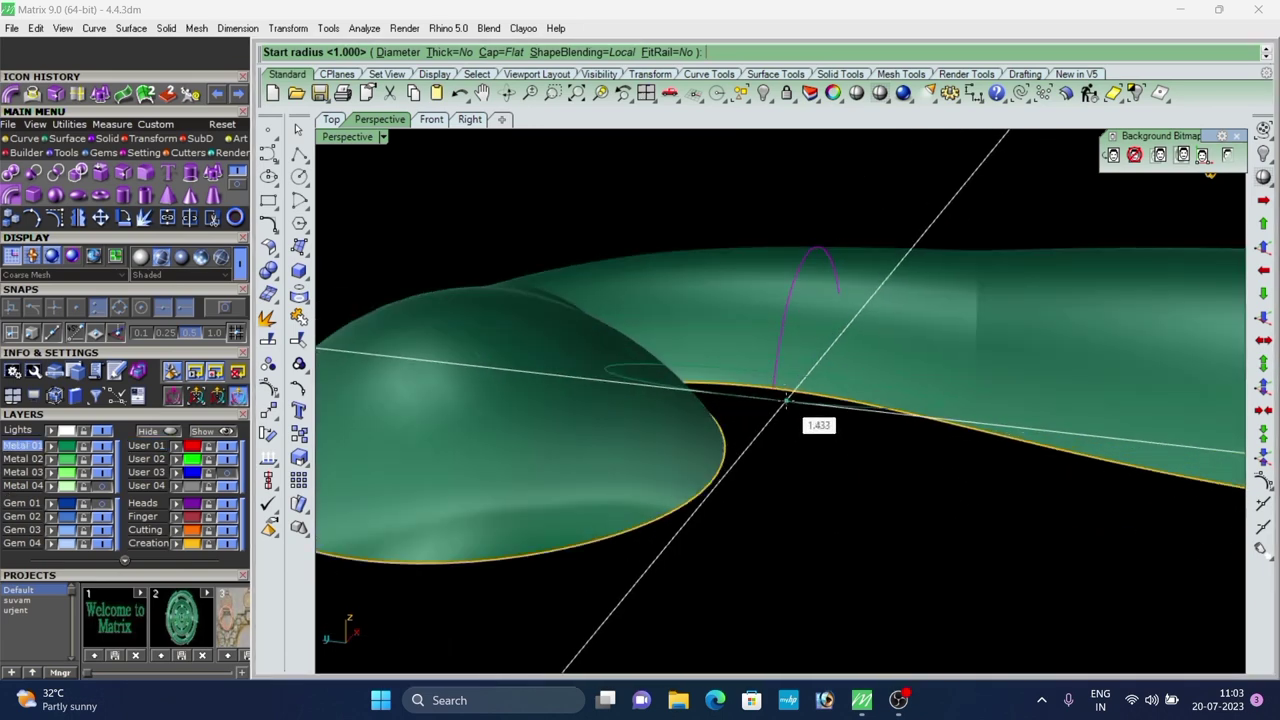
key("Return")
key("Return")
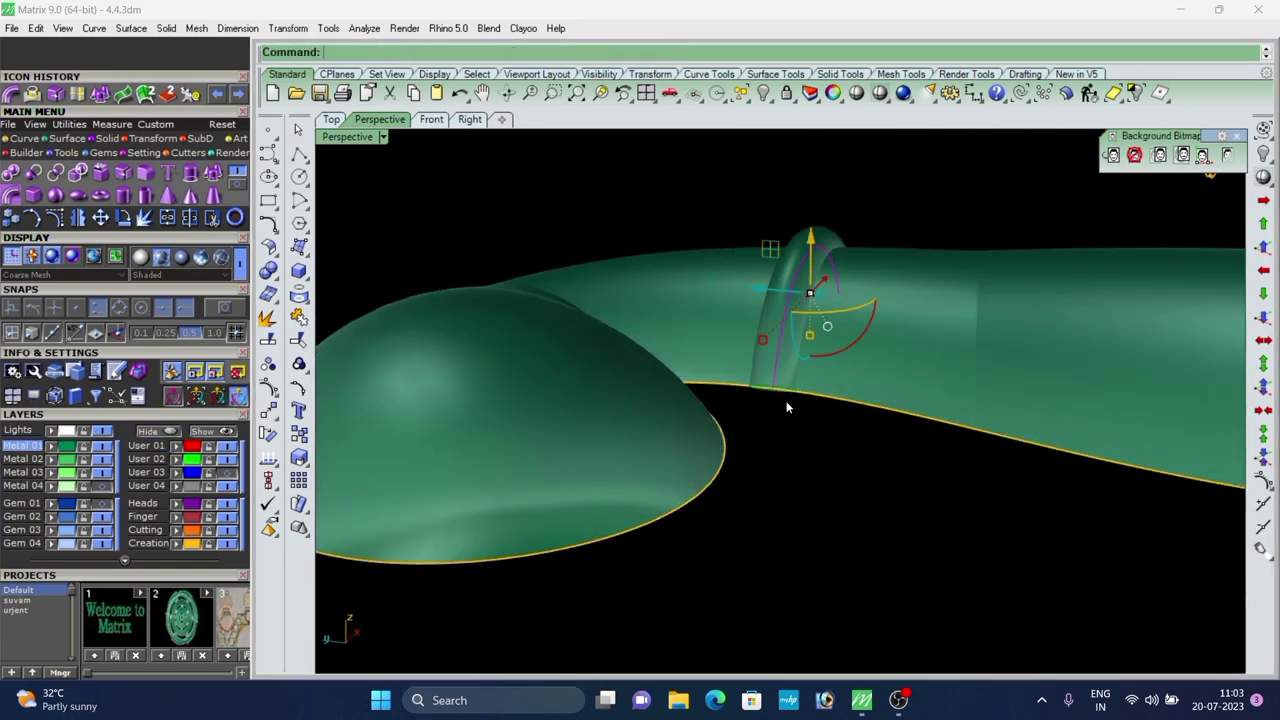
Undo the thin neck pipe and pipe the same curve with a radius of 0.3.
scroll(786, 407, "down", 6)
right_click_drag(786, 407, 750, 421)
key("ctrl+z")
scroll(739, 391, "up", 4)
left_click(739, 391)
key("Return")
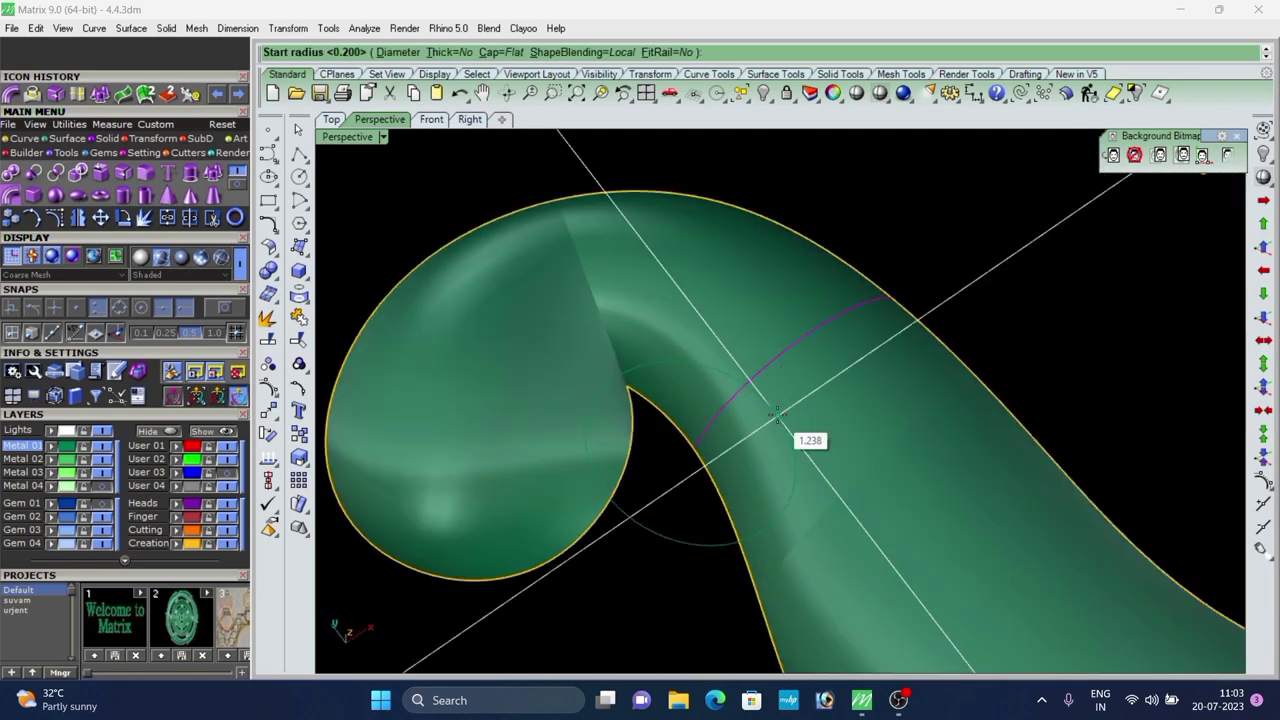
type(".3")
key("Return")
key("Return")
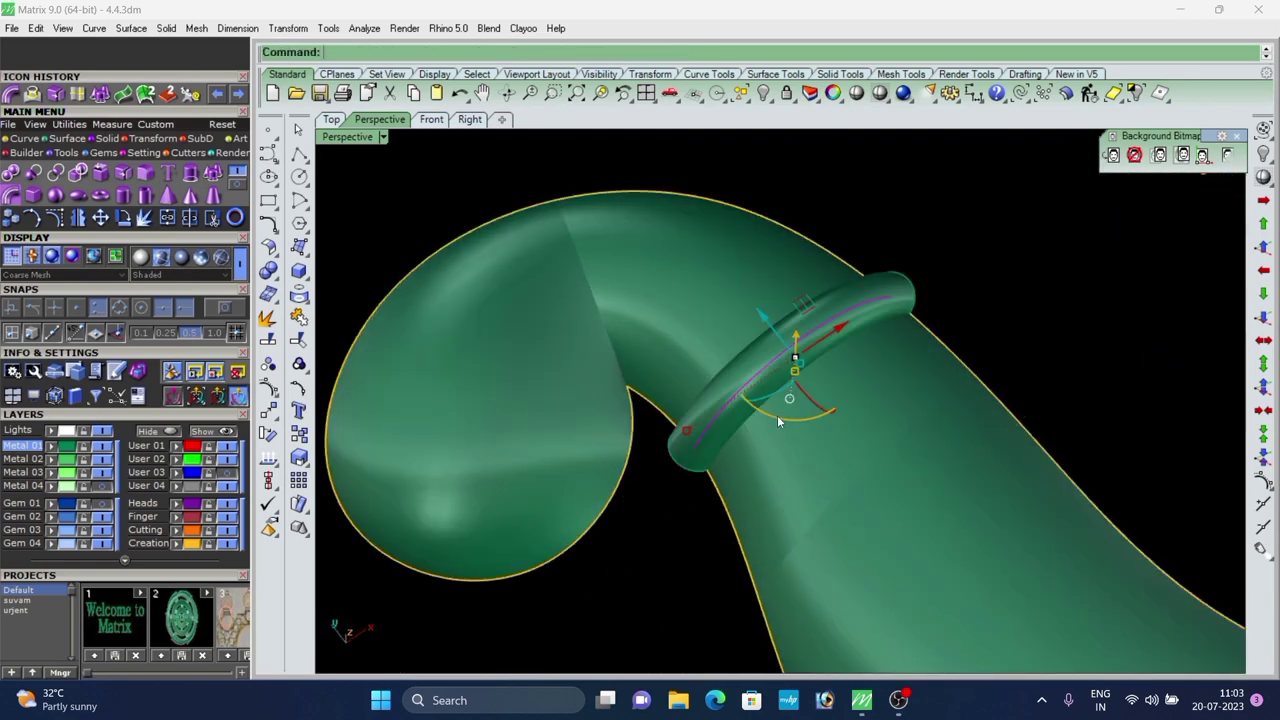
Check the pipe around the neck and delete it, keeping its projected centre curve.
scroll(741, 373, "down", 4)
right_click_drag(741, 373, 1068, 150)
scroll(871, 363, "down", 5)
scroll(790, 353, "up", 6)
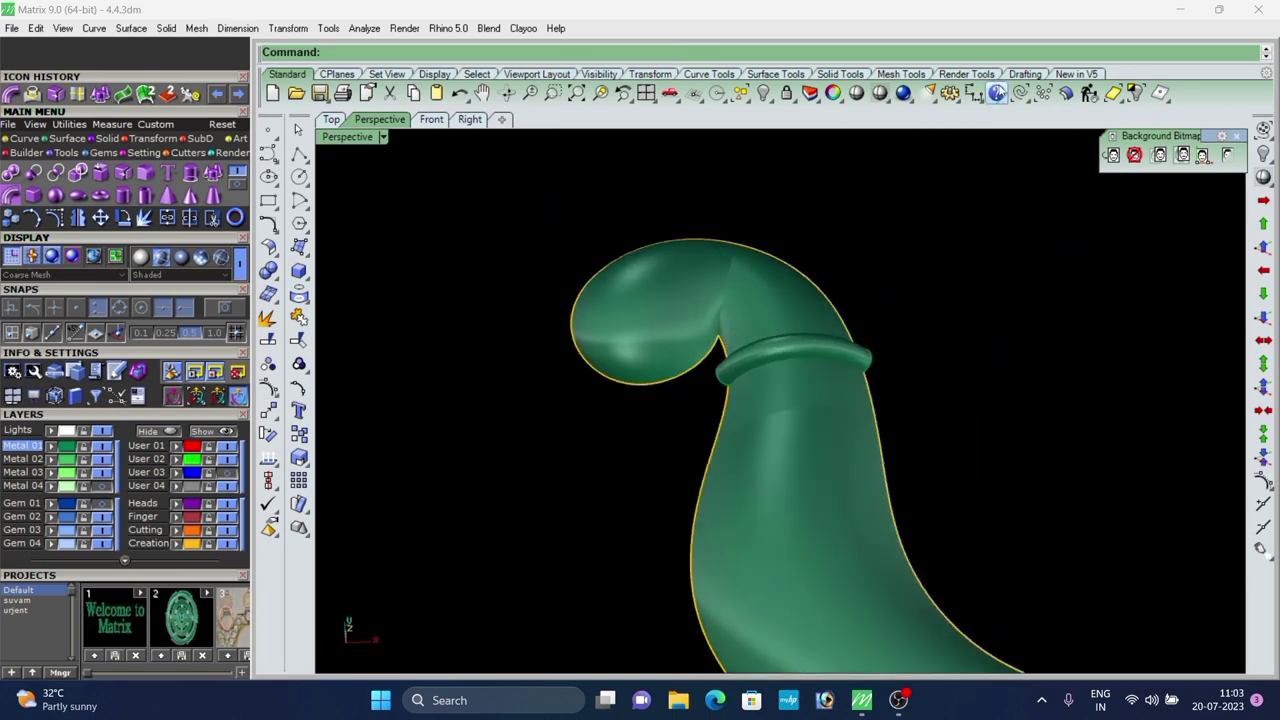
scroll(846, 365, "up", 4)
left_click(876, 349)
key("Delete")
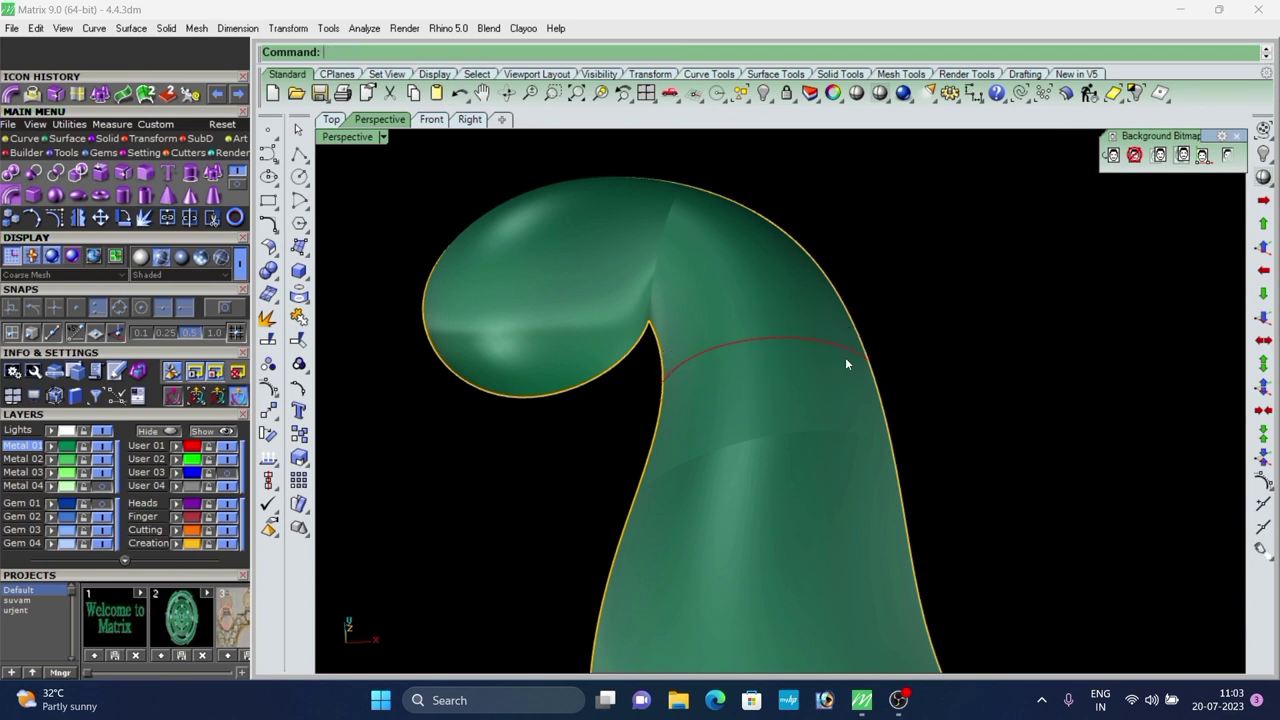
Rebuild the projected neck curve with 4 points.
left_click(847, 360)
left_click(882, 391)
scroll(742, 358, "down", 2)
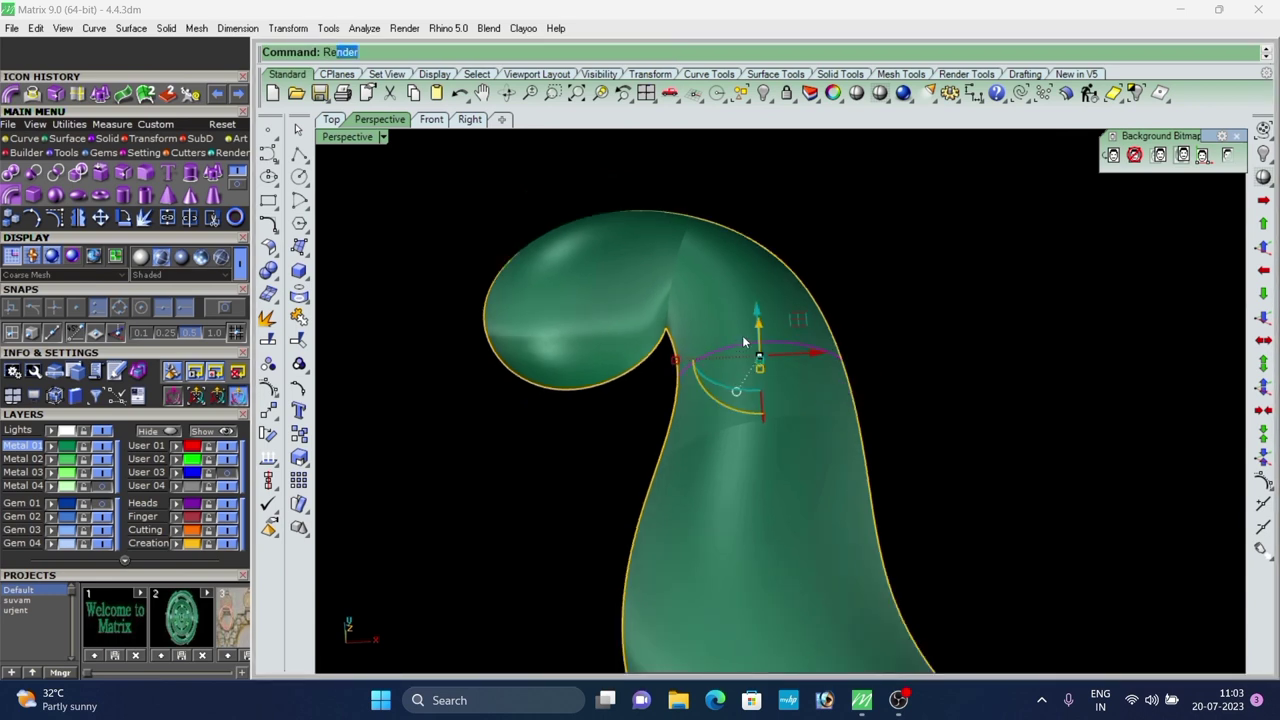
key("Return")
left_click(1077, 333)
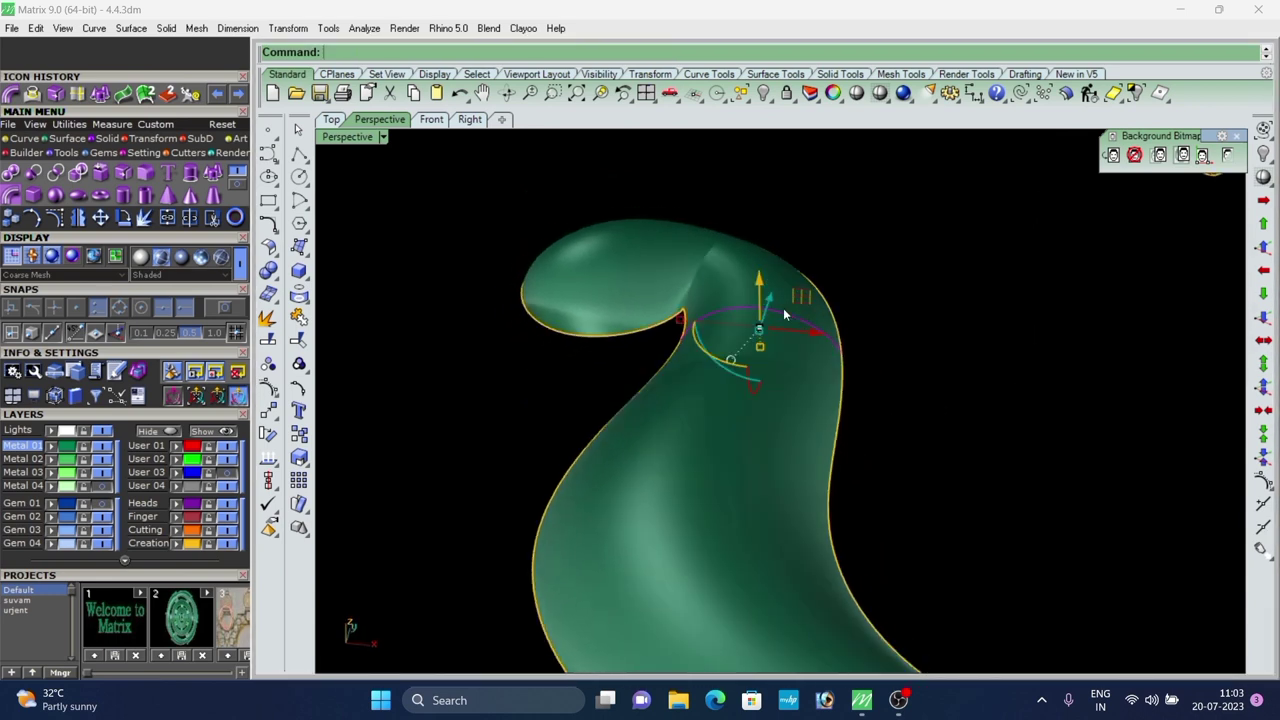
Turn on the neck curve's control points and try to move its outer end point off the neck, undoing the moves.
left_click(268, 390)
right_click_drag(864, 440, 879, 323)
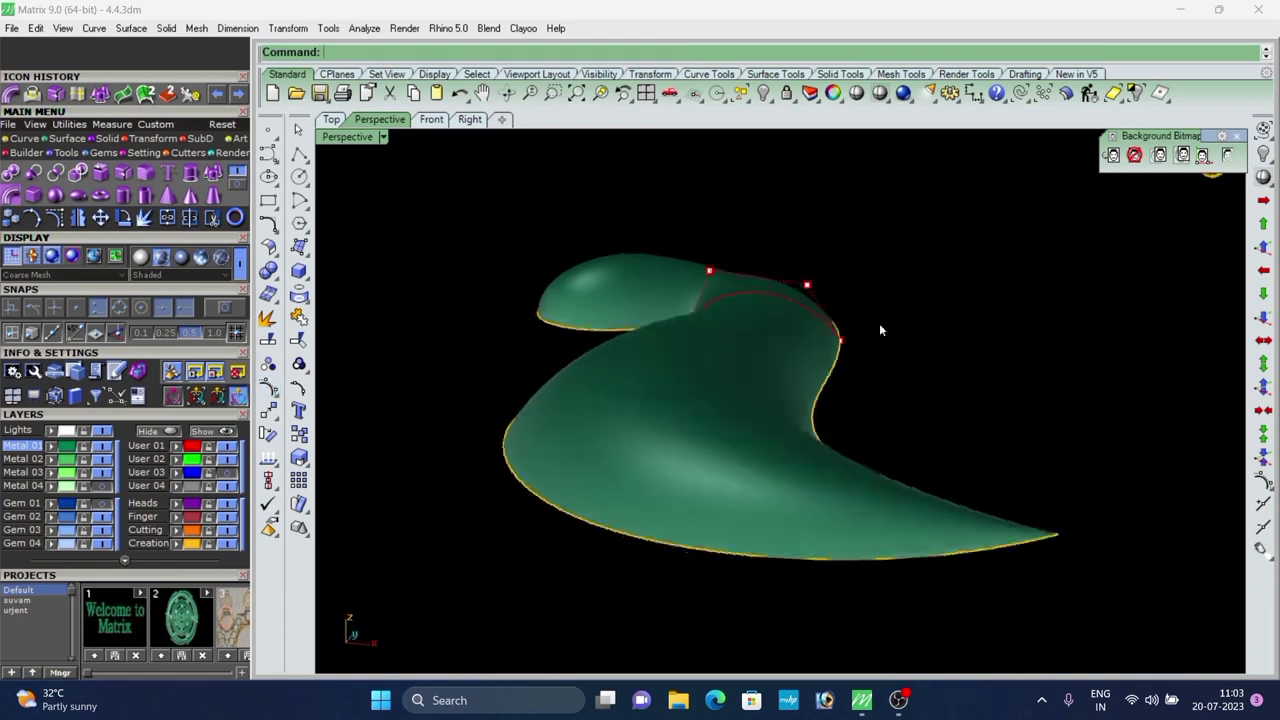
scroll(868, 328, "up", 6)
left_click_drag(829, 359, 829, 341)
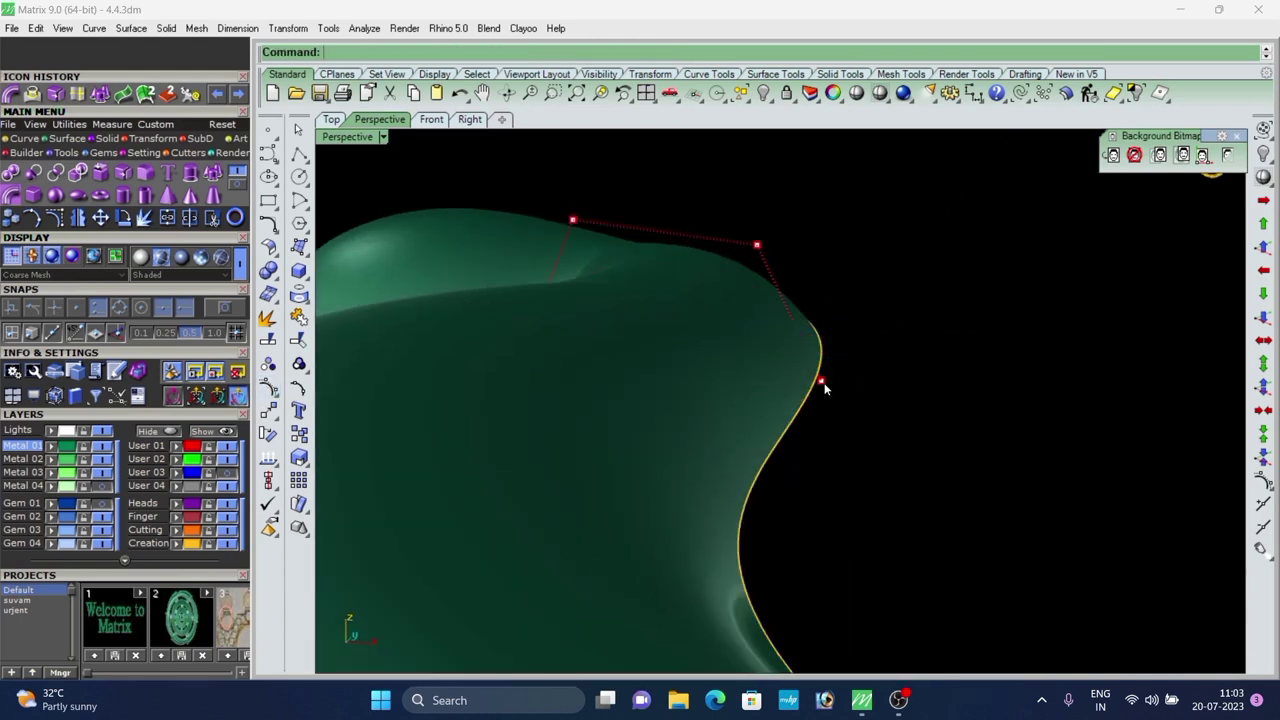
left_click_drag(851, 385, 875, 397)
key("ctrl+z")
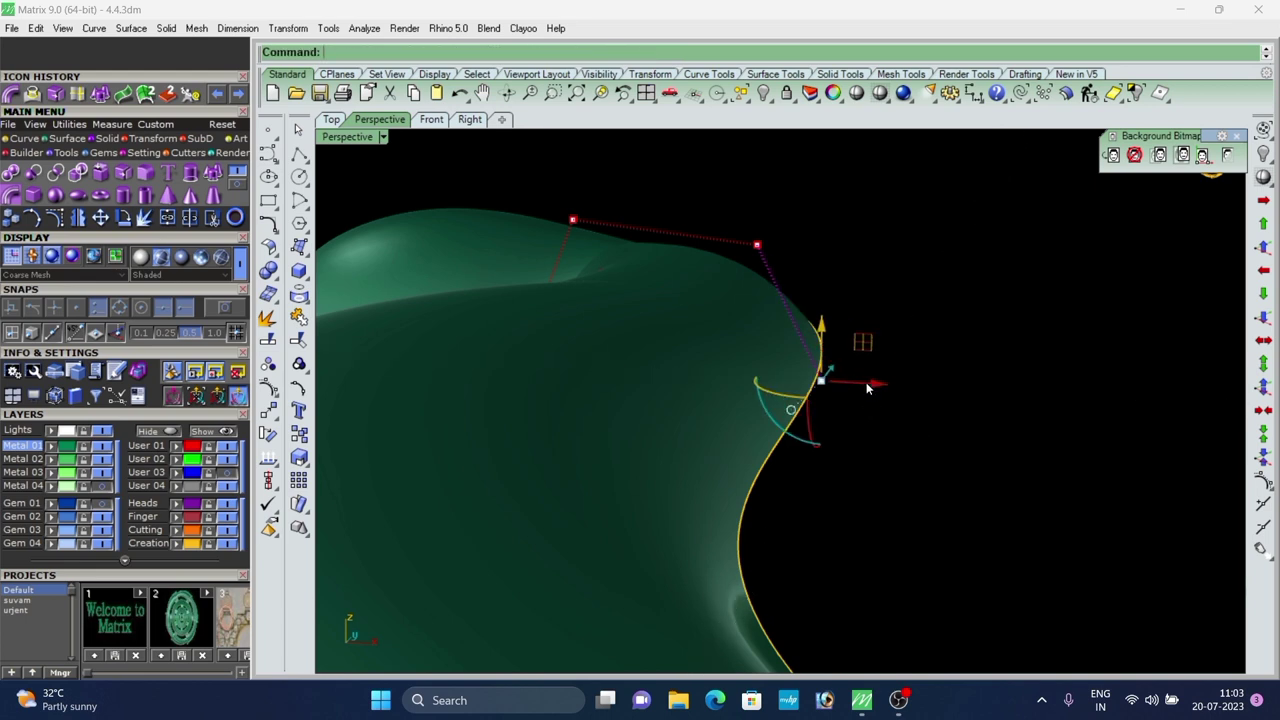
key("ctrl+z")
left_click(773, 302)
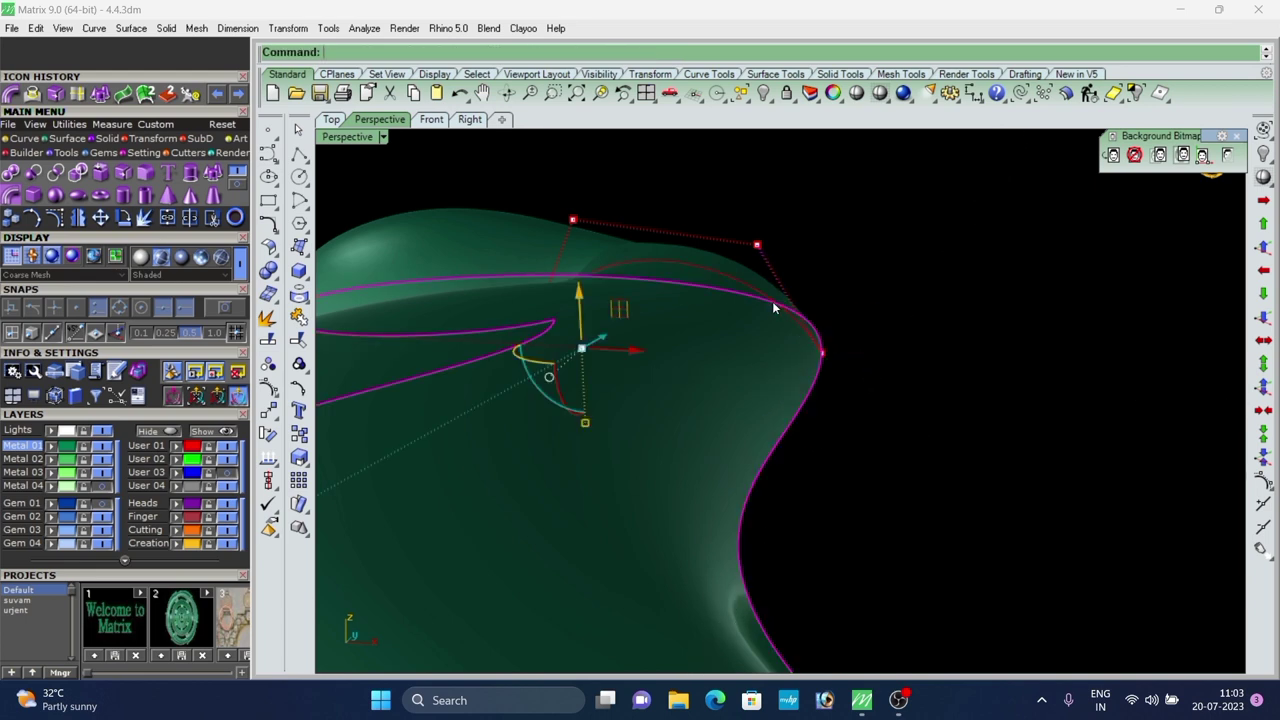
key("Escape")
key("Escape")
Rebuild the neck curve with 5 points at degree 3.
left_click(776, 303)
left_click(822, 347)
type("e")
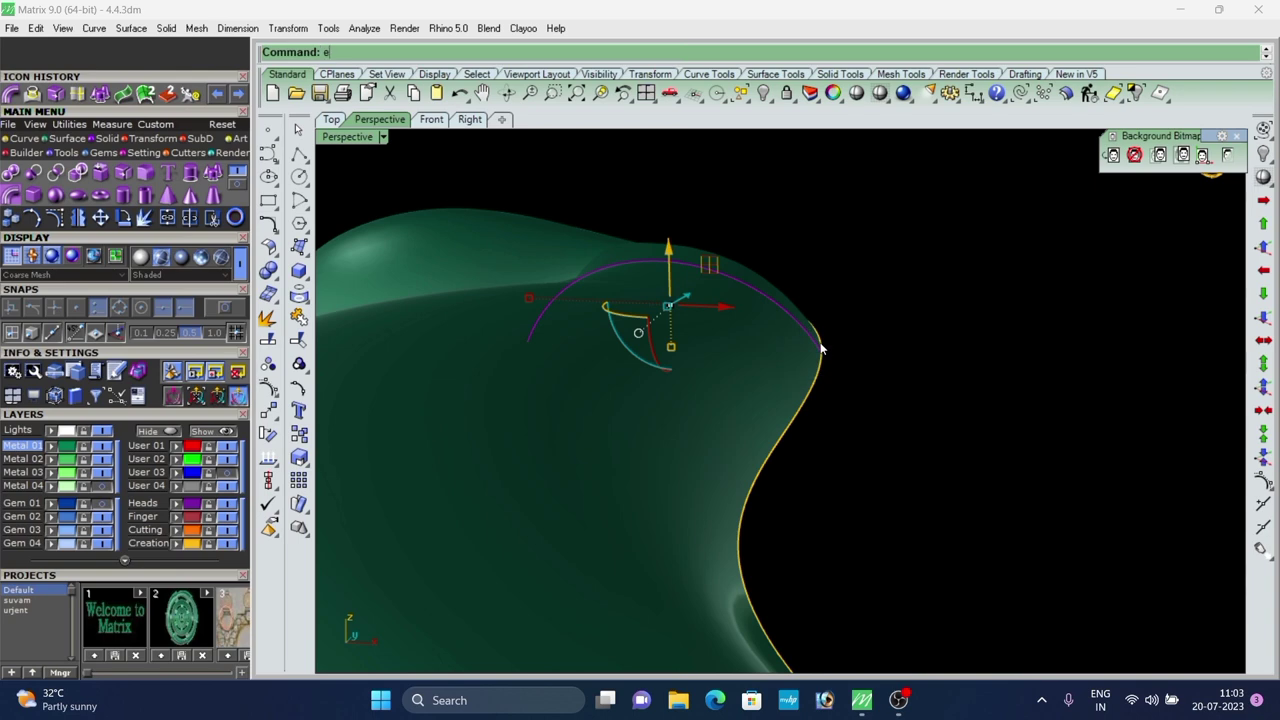
type("b")
key("Return")
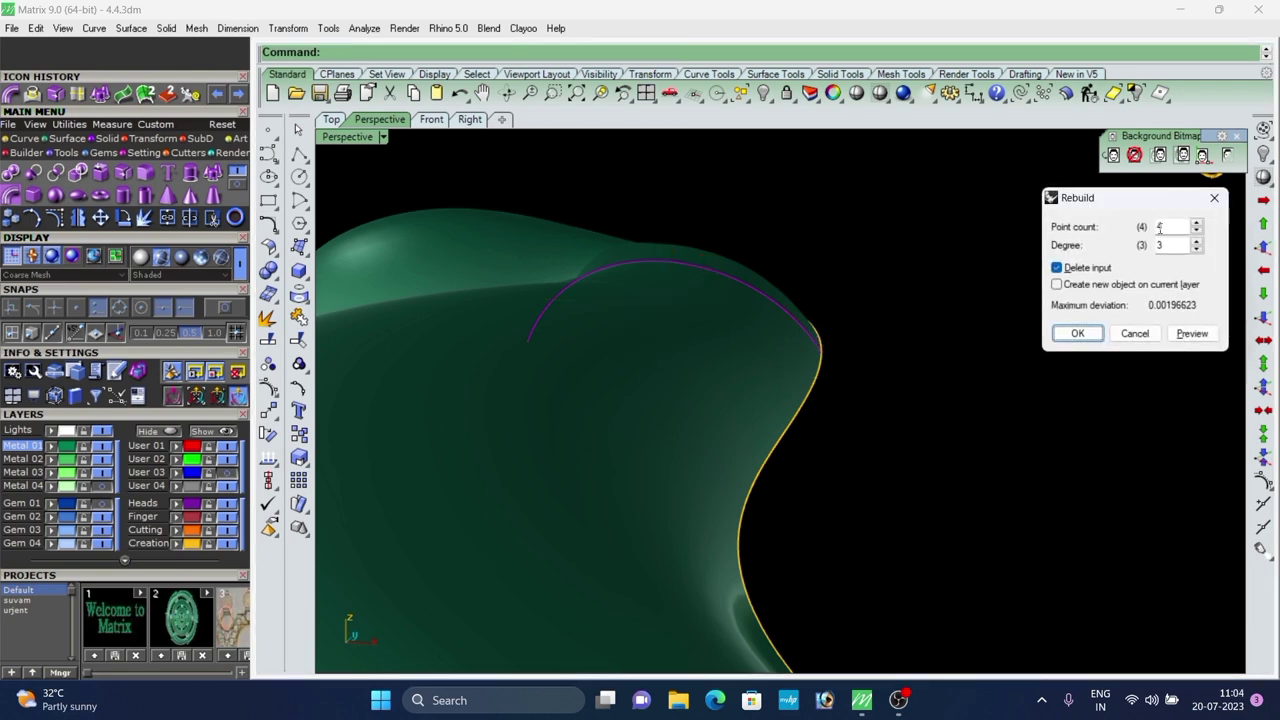
left_click(1079, 333)
Show the neck curve's control points, lower its head-side end below the body's base and pull its outer end down and outward.
right_click_drag(1079, 352, 767, 365)
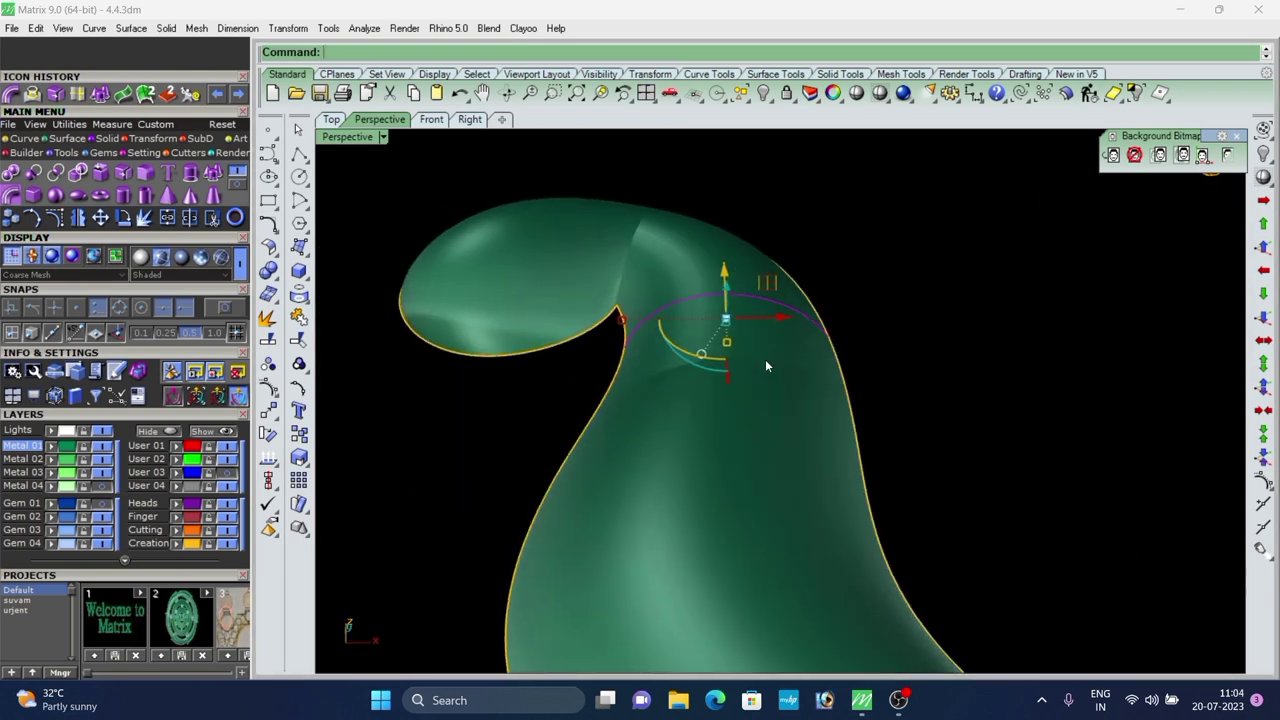
right_click_drag(693, 405, 634, 333)
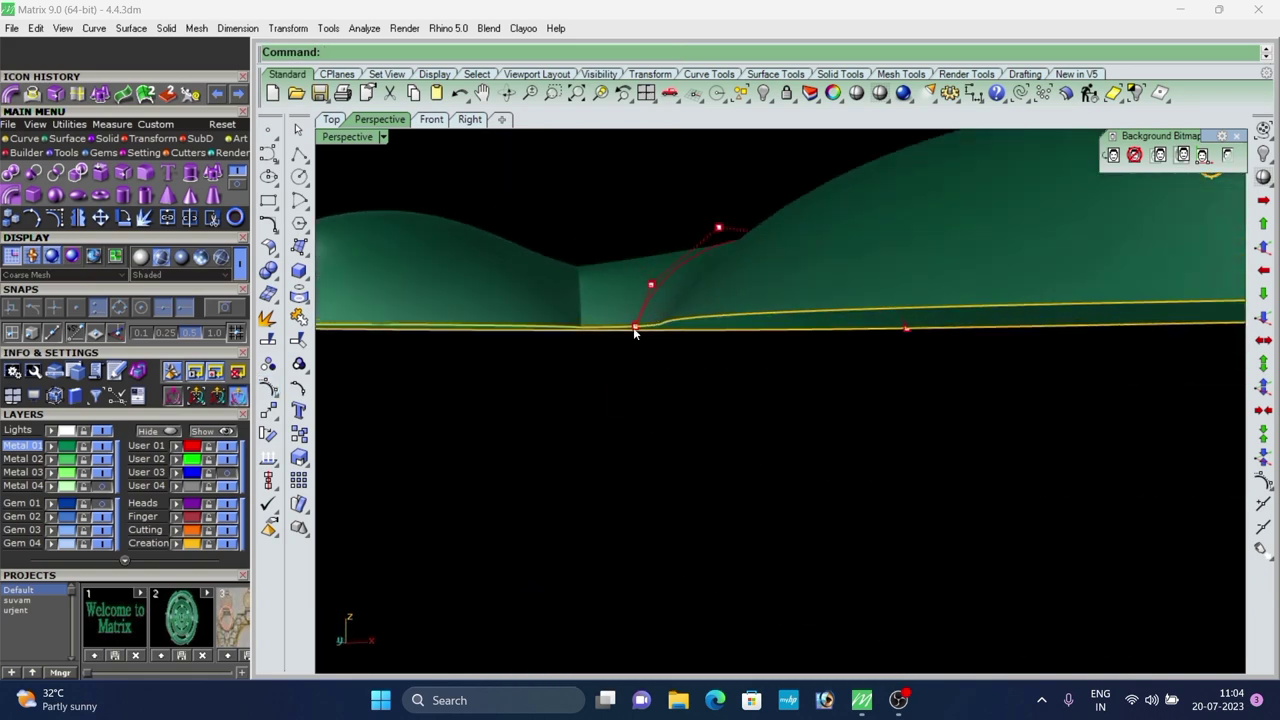
left_click_drag(643, 299, 651, 339)
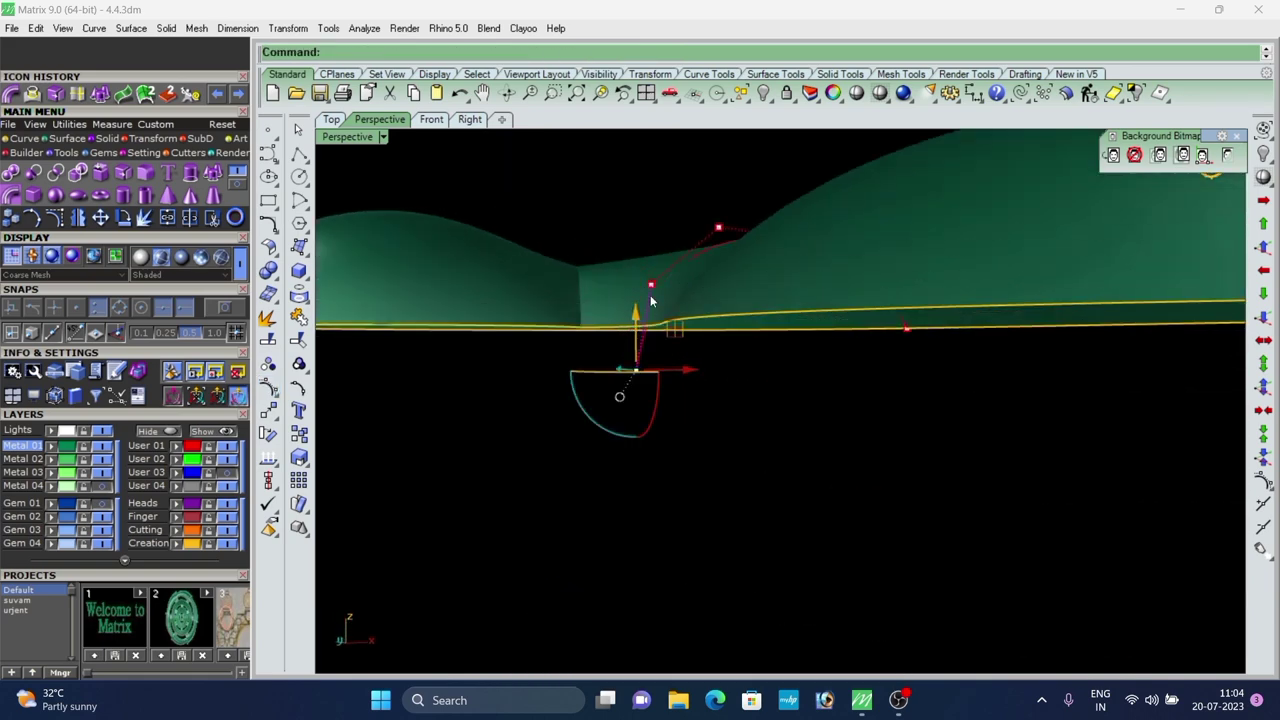
right_click_drag(650, 300, 731, 342)
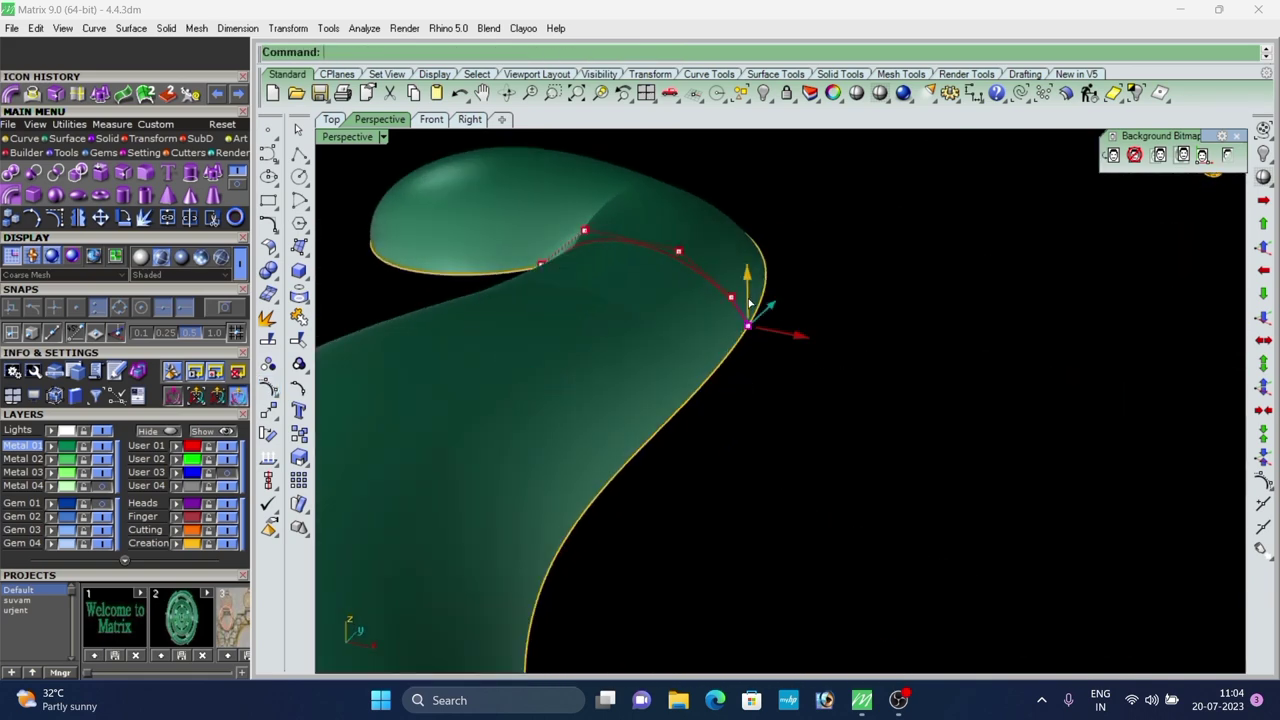
left_click_drag(749, 303, 810, 369)
left_click(872, 362)
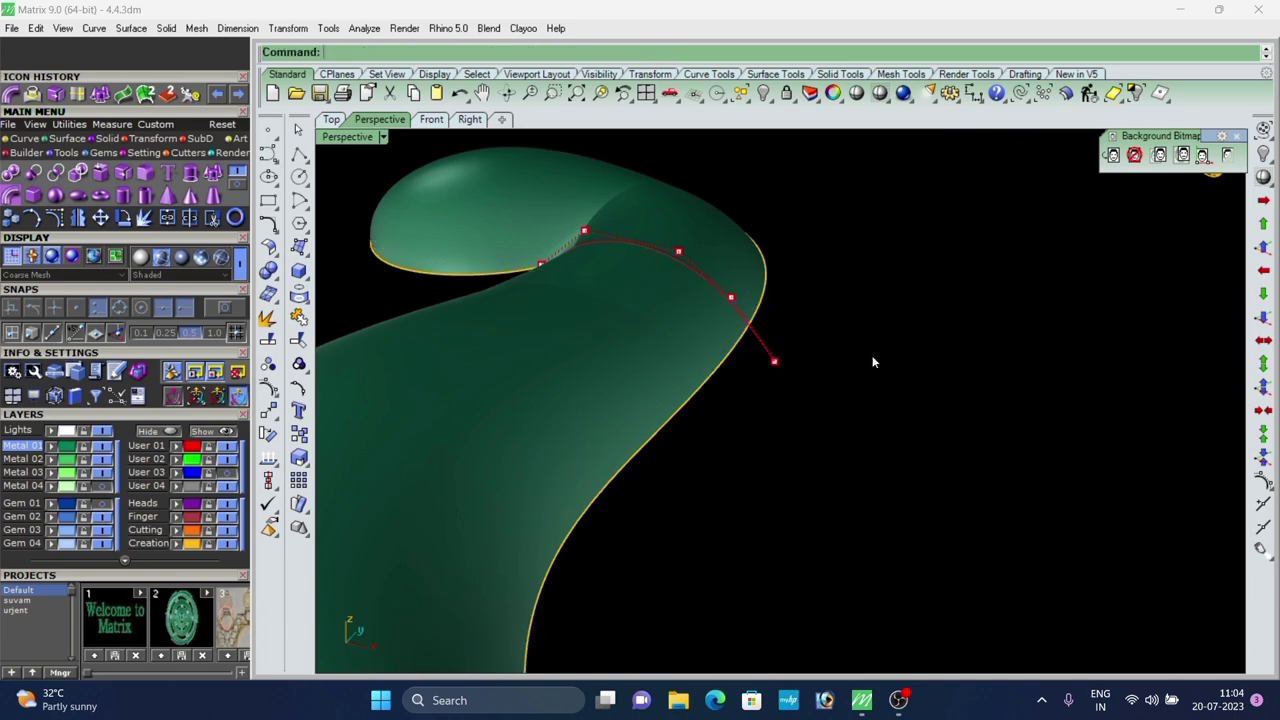
Move the neck curve's head-side end point outward past the neck's edge and turn off the control points.
right_click_drag(872, 362, 804, 352)
scroll(588, 398, "up", 6)
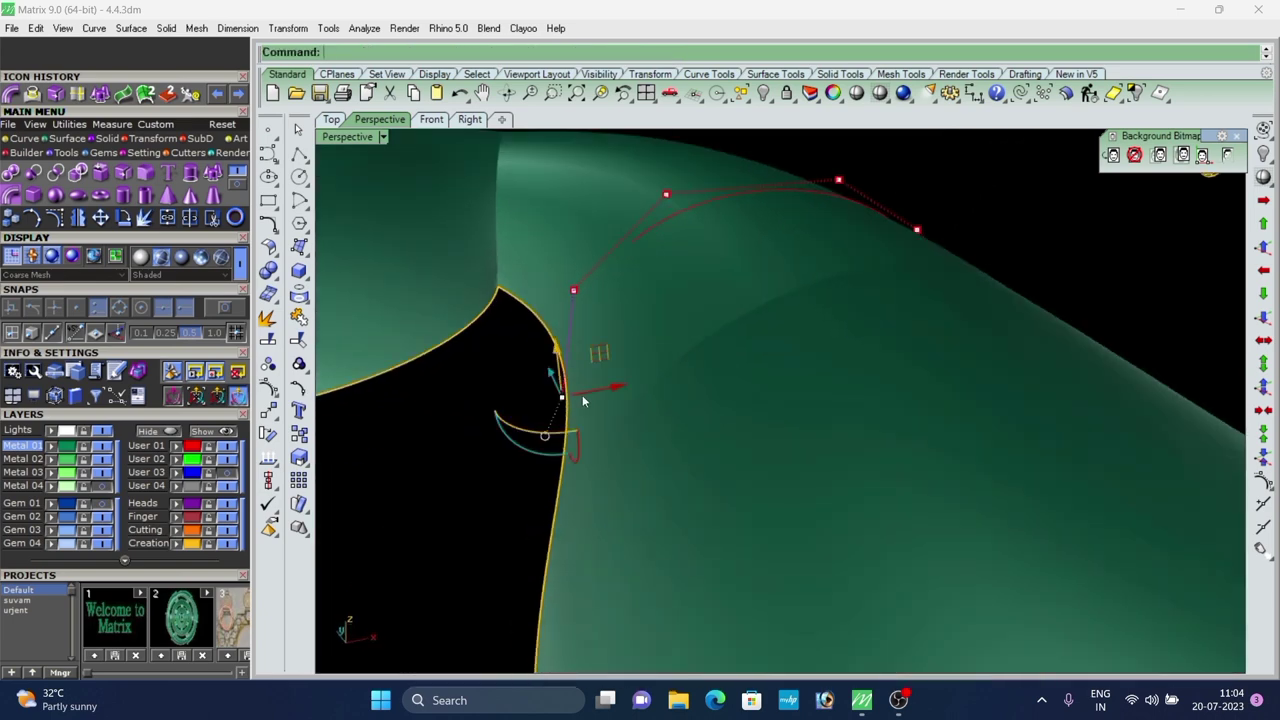
mouse_move(583, 401)
left_mouse_down()
mouse_move(600, 392)
mouse_move(598, 420)
mouse_move(580, 417)
left_mouse_up()
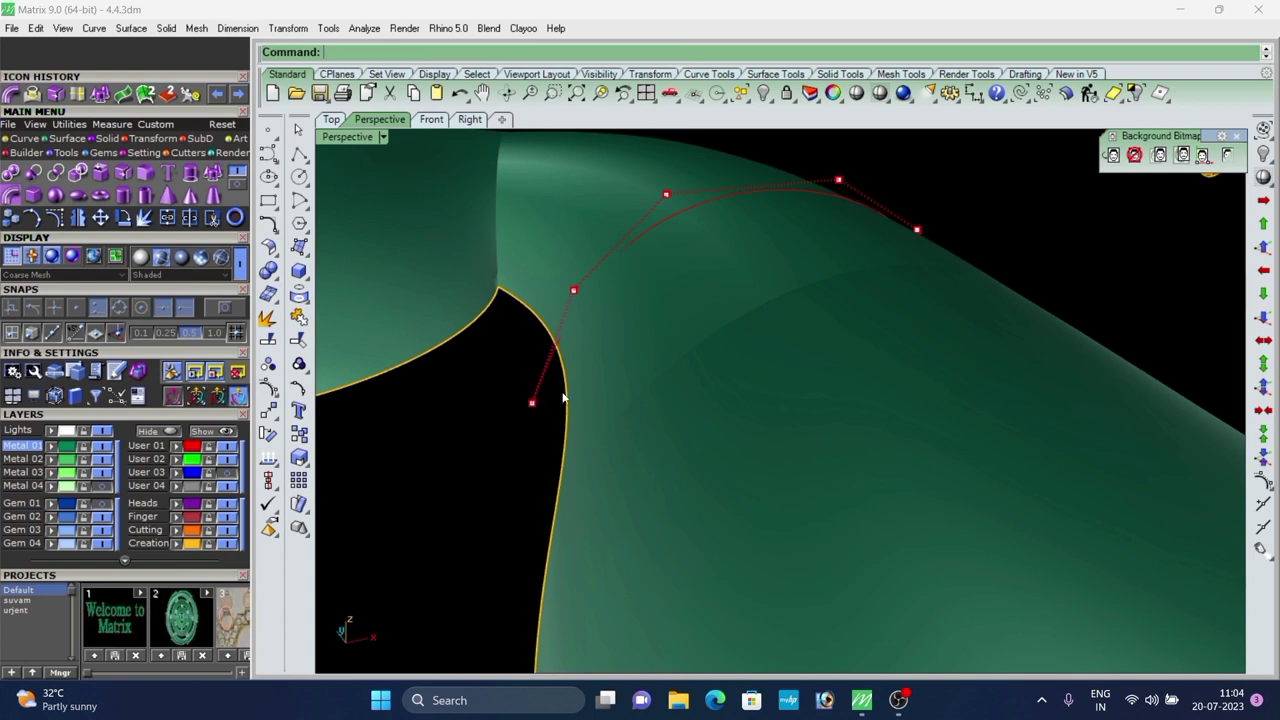
scroll(563, 398, "down", 3)
key("Escape")
Pipe the extended neck curve with a radius of 0.3 to form a band across the neck.
left_click(690, 257)
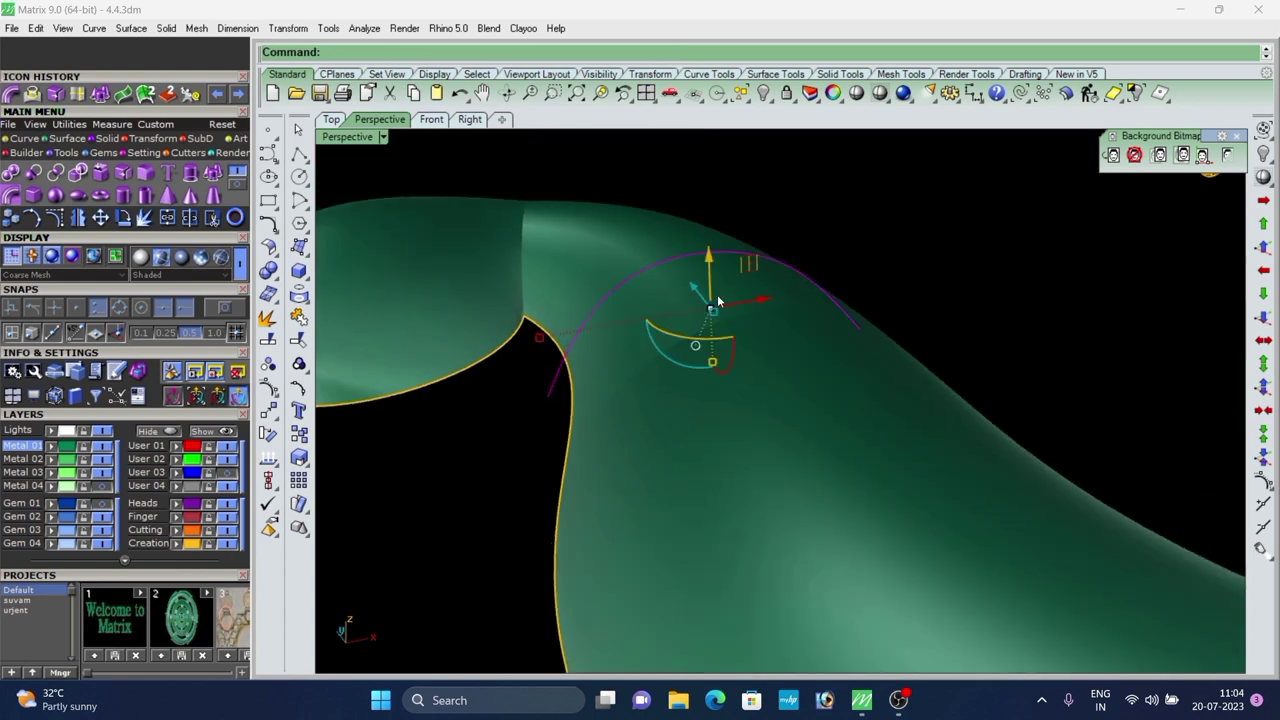
left_click(10, 96)
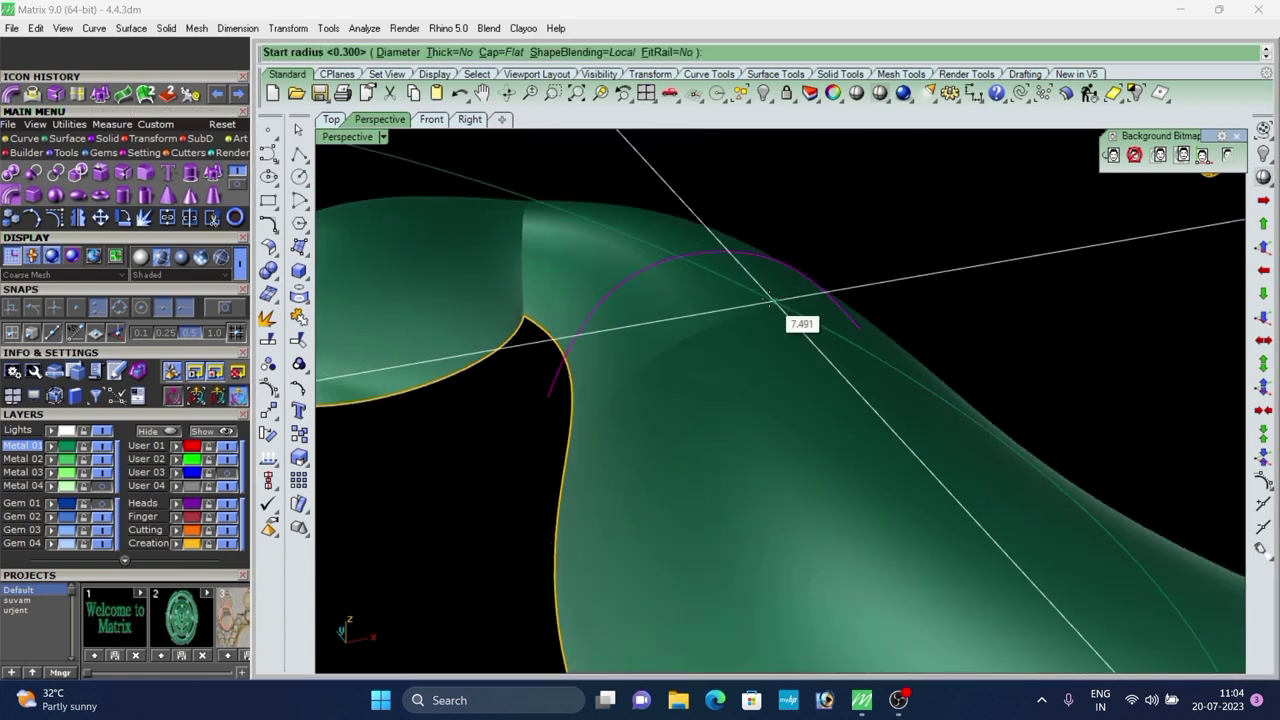
right_click(695, 310)
right_click(693, 310)
right_click(693, 310)
right_click_drag(872, 257, 722, 294)
scroll(881, 376, "down", 6)
scroll(722, 294, "up", 6)
scroll(748, 292, "down", 6)
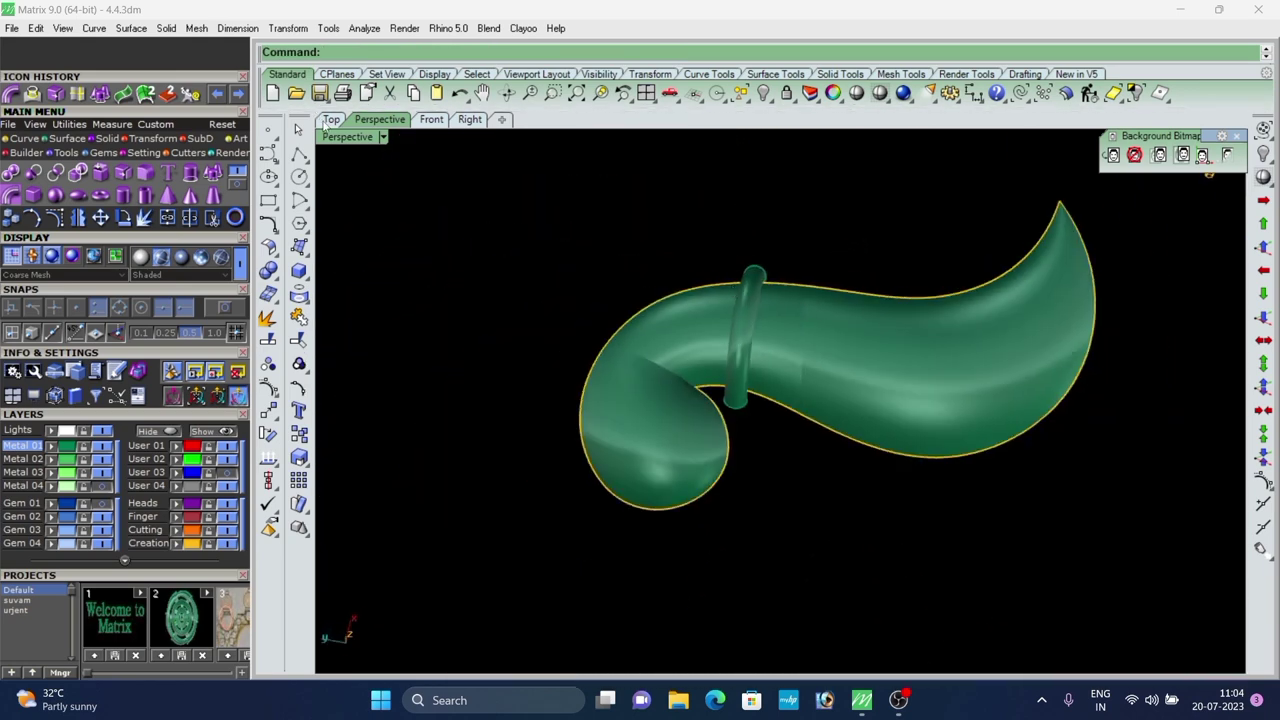
In the Top view, copy the neck pipe about 0.56 straight up toward the head to form a second adjoining band.
left_click(328, 120)
scroll(670, 304, "down", 4)
scroll(672, 306, "up", 12)
left_click(686, 314)
scroll(708, 326, "down", 4)
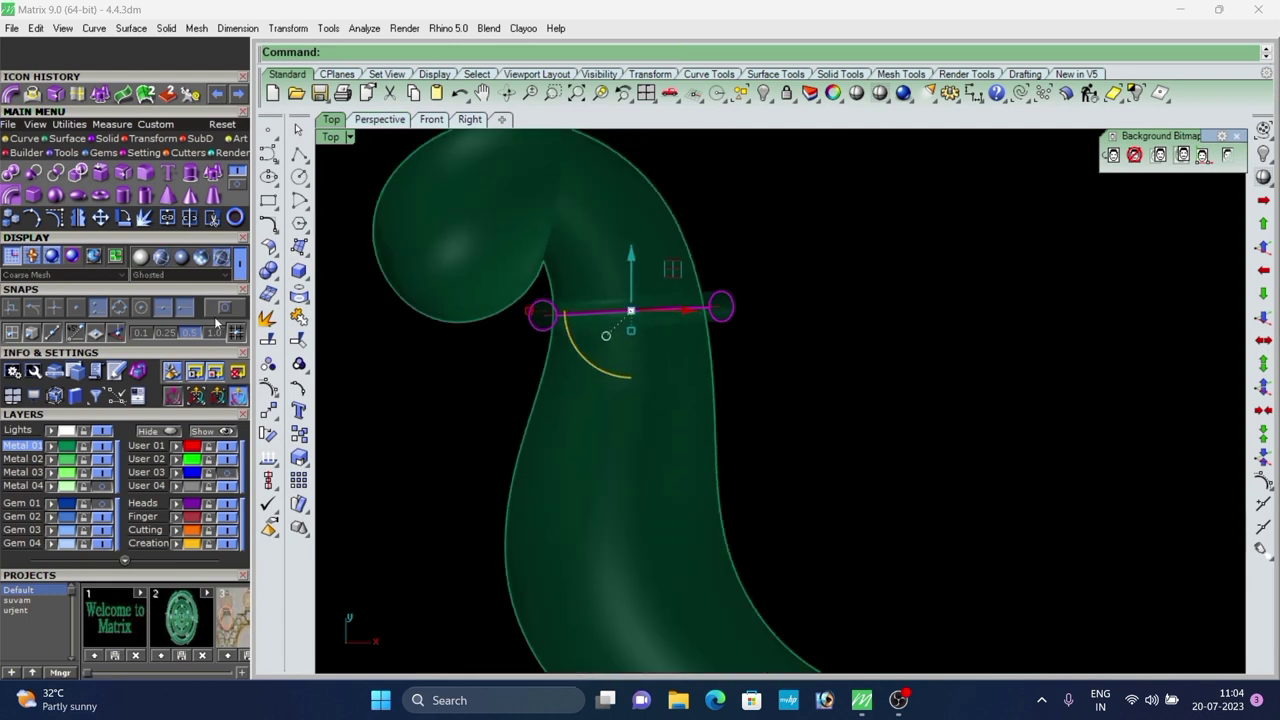
left_click(298, 435)
scroll(833, 270, "up", 2)
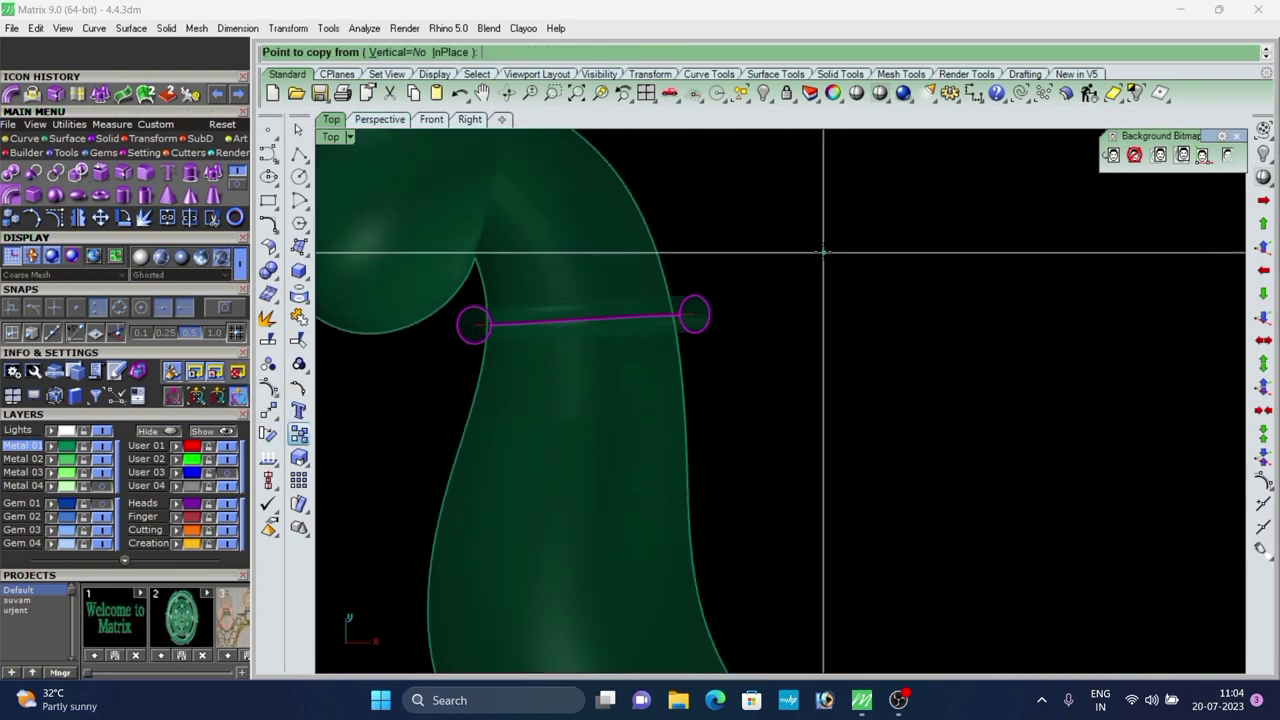
left_click(819, 238)
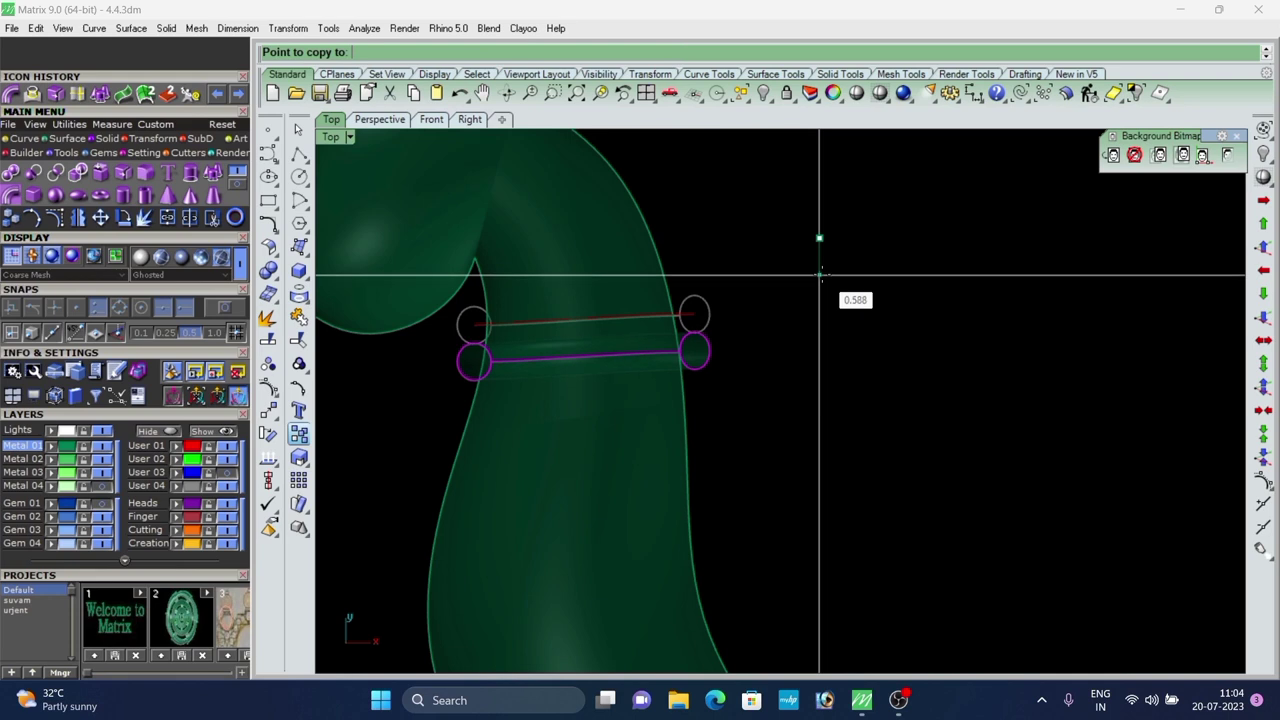
scroll(820, 272, "down", 3)
scroll(820, 250, "up", 3)
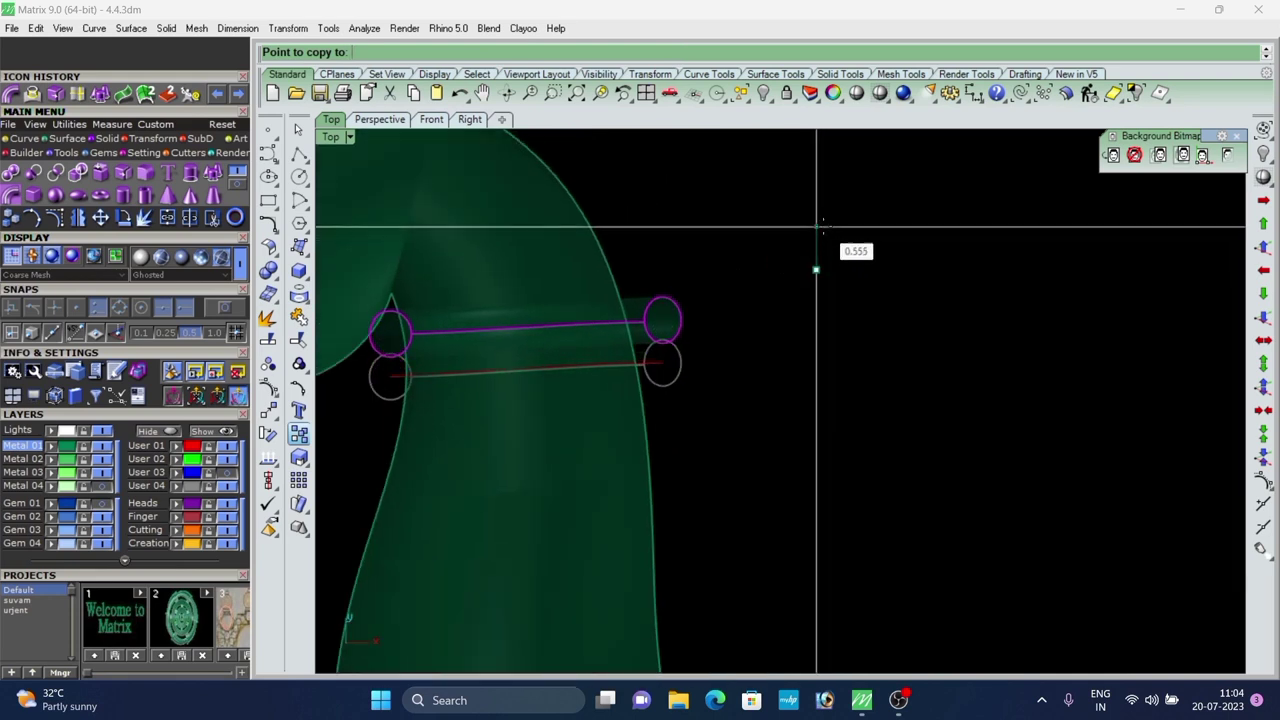
left_click(820, 226)
right_click(828, 284)
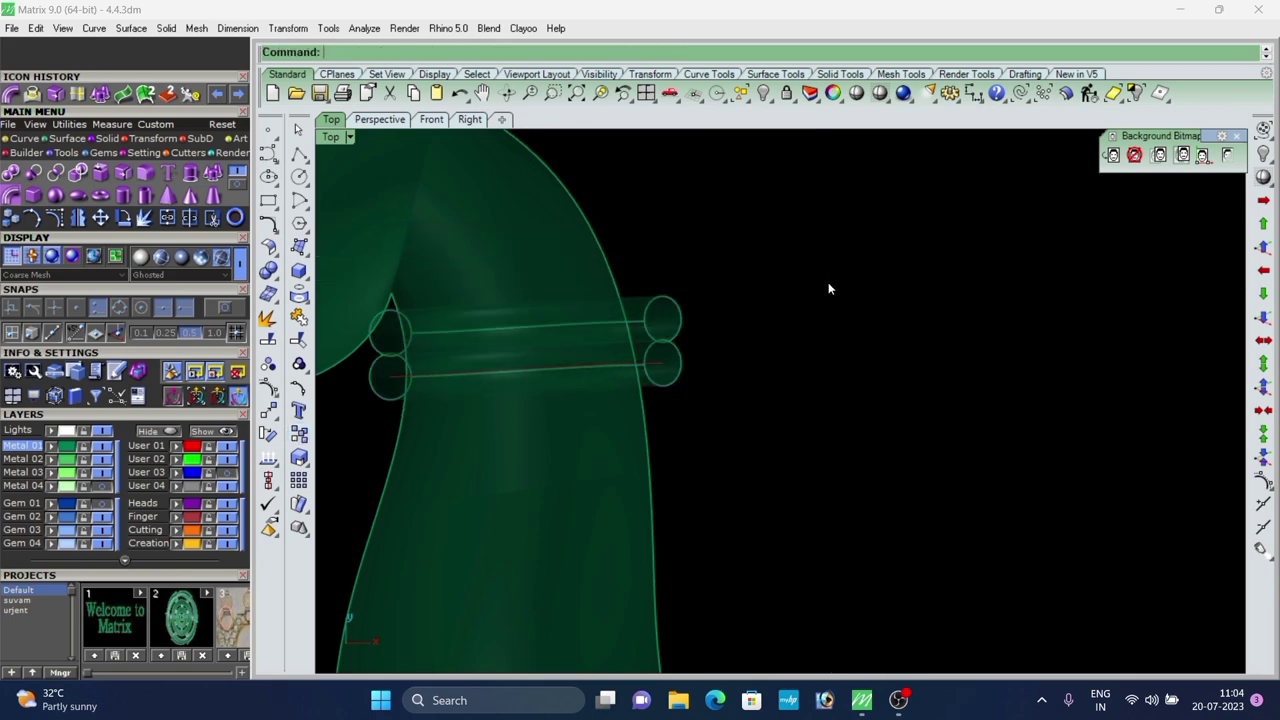
Examine the two adjoining neck bands in the Perspective view for their fit against the peacock body.
left_click(379, 120)
right_click_drag(710, 306, 729, 370)
scroll(717, 323, "up", 5)
scroll(660, 380, "down", 5)
scroll(803, 366, "up", 5)
scroll(815, 365, "down", 7)
scroll(790, 309, "up", 7)
scroll(734, 274, "down", 6)
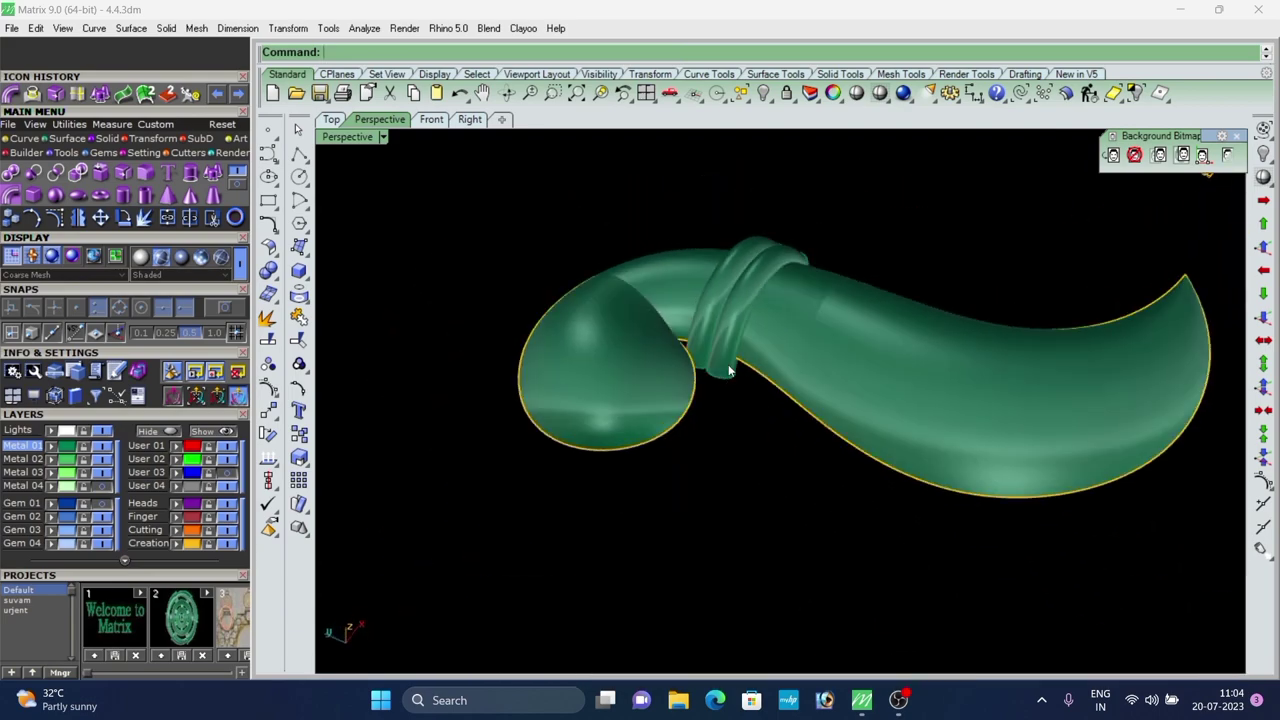
Show all hidden objects again and bring the banded neck and surrounding pendant parts into view.
right_click(1263, 155)
scroll(864, 352, "down", 4)
right_click_drag(864, 352, 818, 322)
scroll(846, 300, "up", 6)
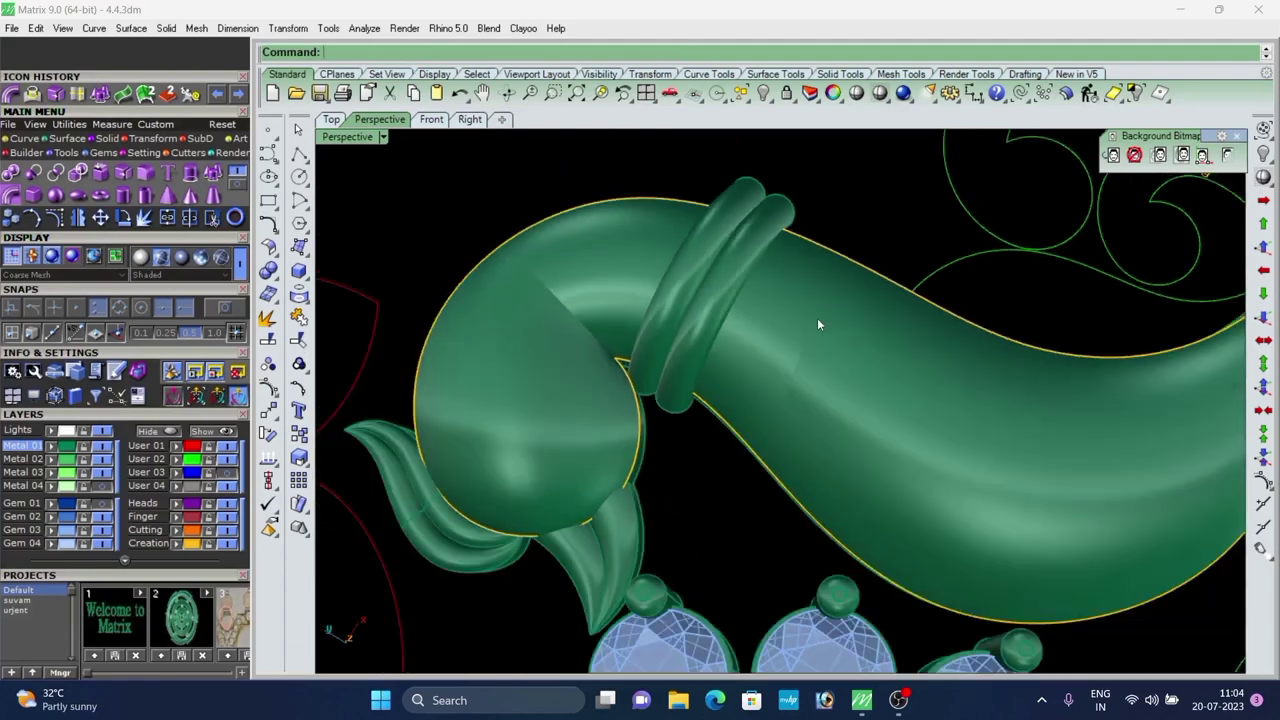
Isolate the banded peacock with its two leaf shapes from the rest of the necklace and join its open body surfaces.
scroll(817, 324, "down", 3)
left_click(793, 388)
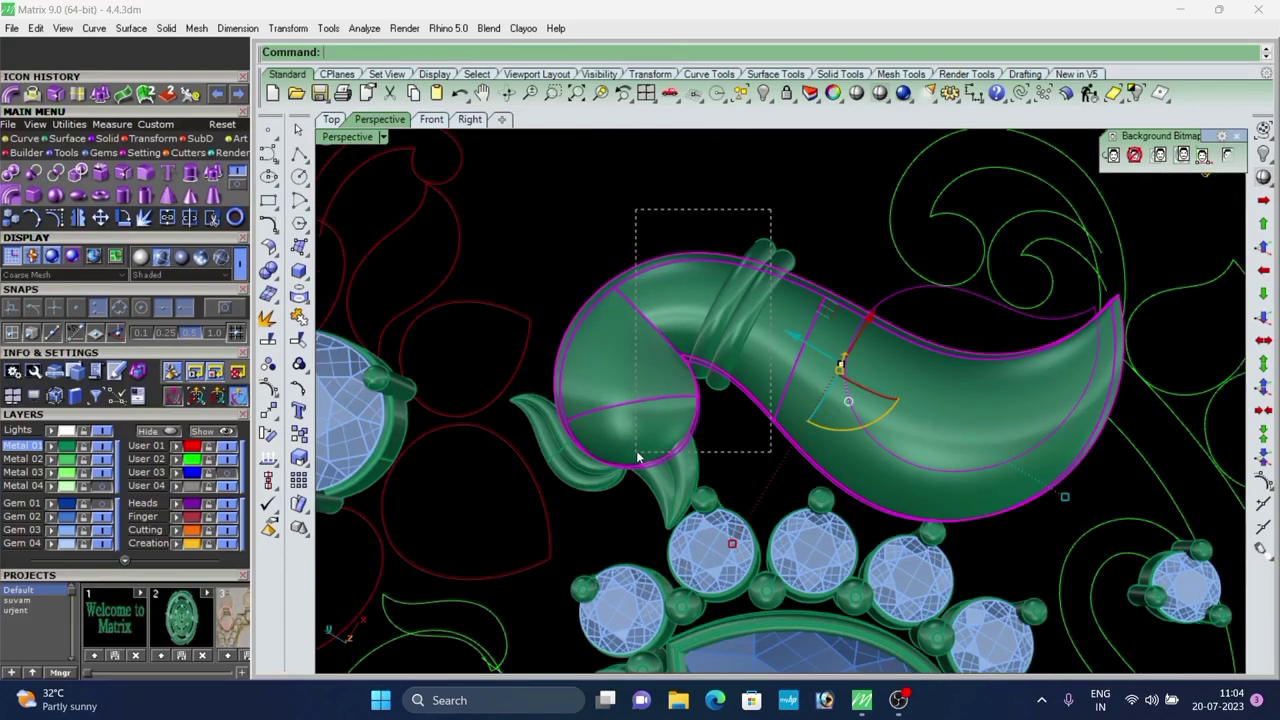
scroll(948, 265, "down", 2)
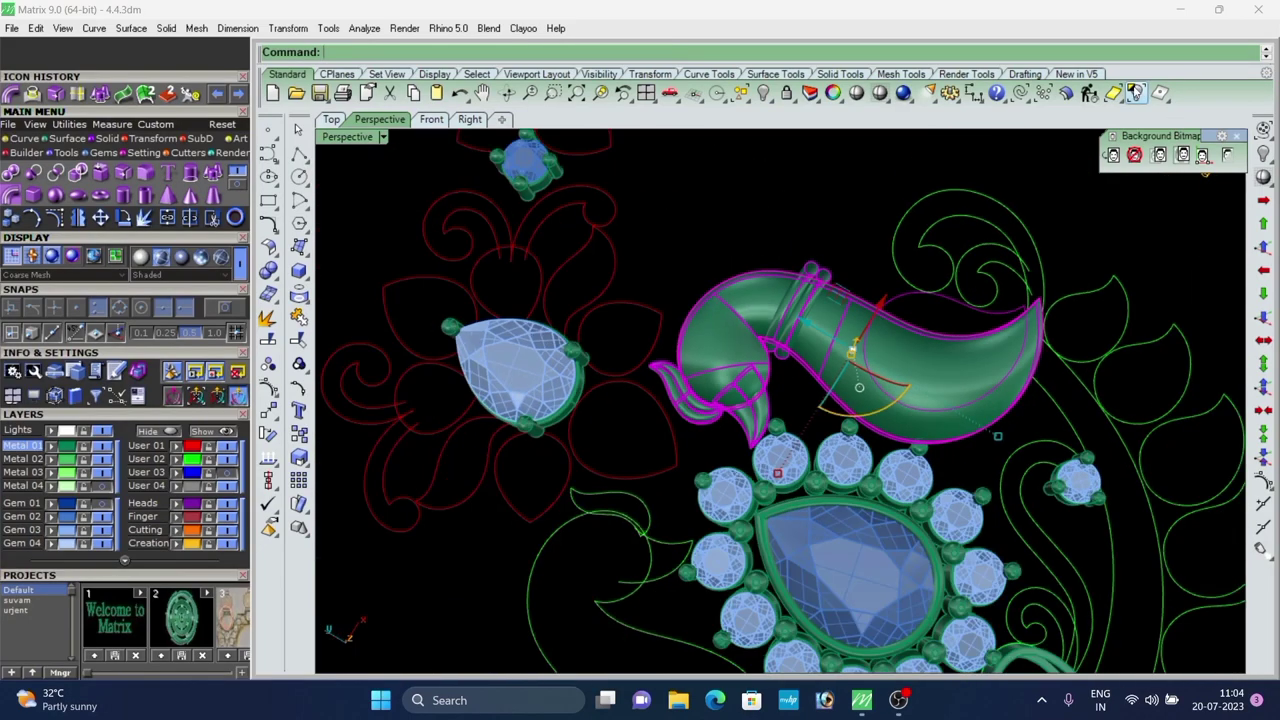
left_click(1135, 88)
scroll(888, 335, "up", 6)
right_click_drag(898, 383, 694, 352)
scroll(700, 272, "up", 4)
scroll(694, 352, "down", 8)
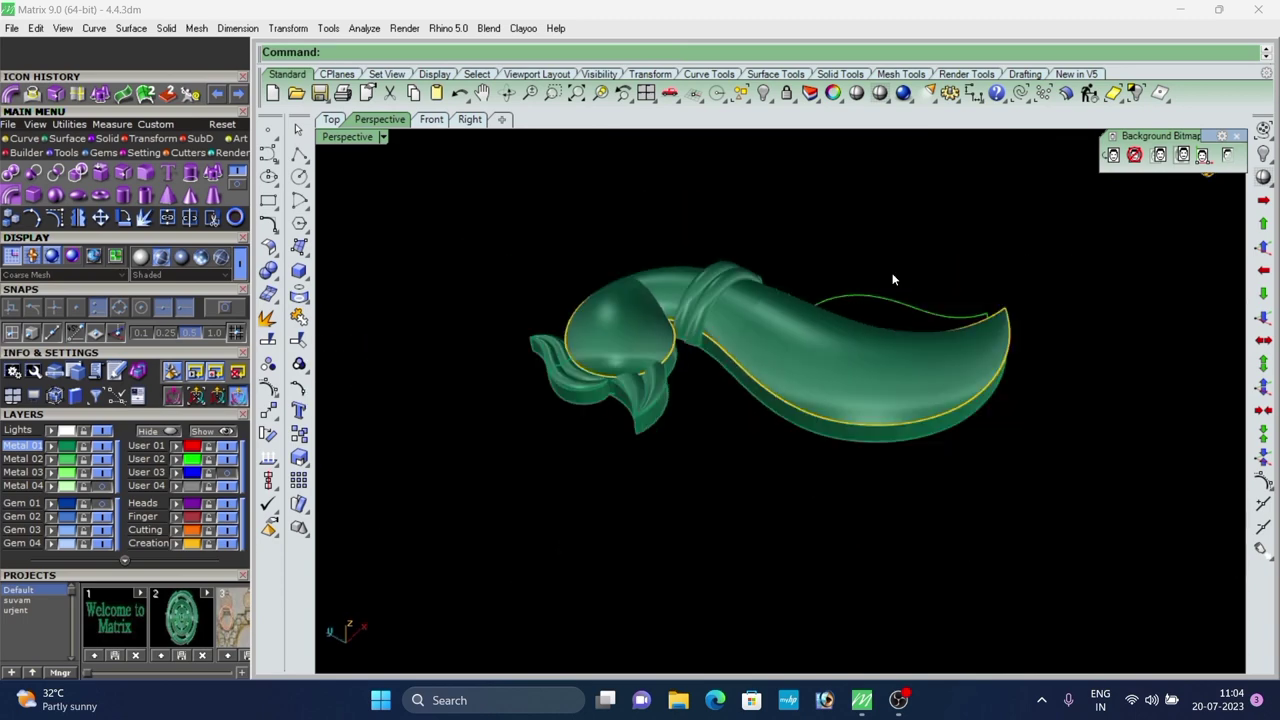
left_click(647, 344)
left_click(700, 414)
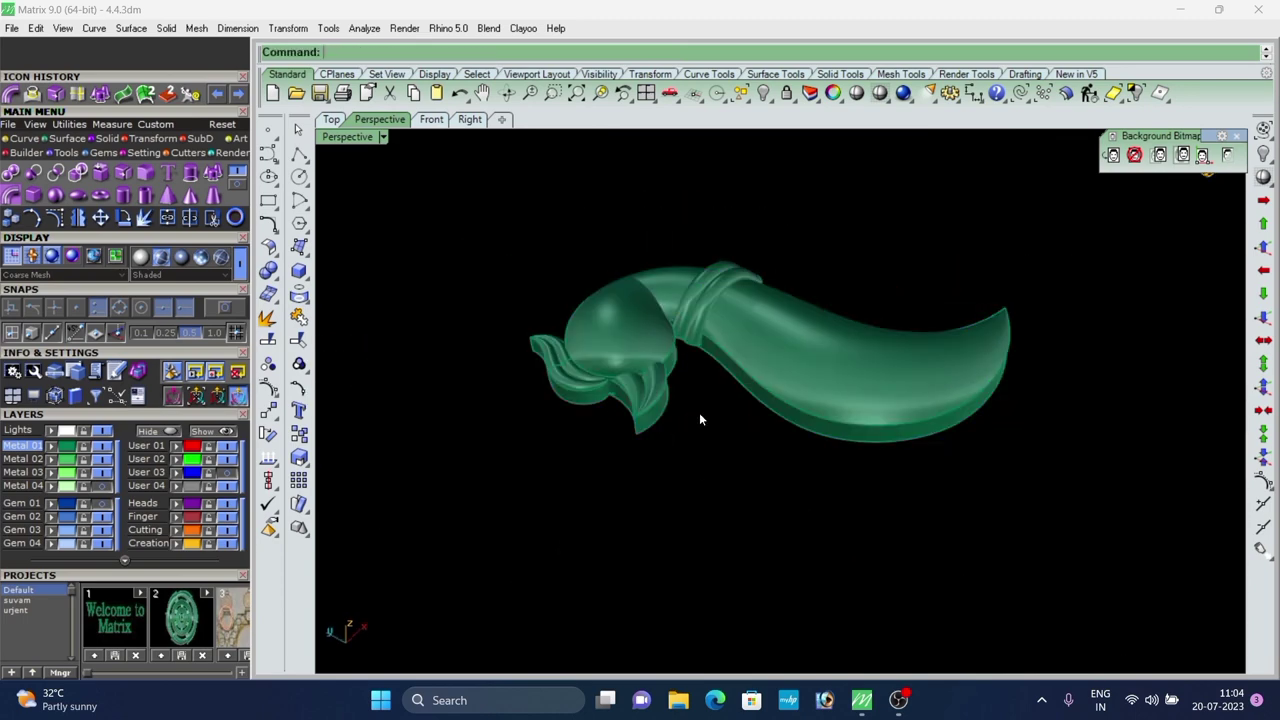
Examine the isolated peacock closely from several angles, checking how the neck bands meet the body and its lower edge.
scroll(700, 418, "up", 6)
right_click_drag(700, 418, 670, 364)
scroll(704, 394, "down", 6)
scroll(765, 320, "up", 7)
scroll(738, 321, "down", 6)
scroll(670, 364, "up", 5)
scroll(670, 364, "down", 7)
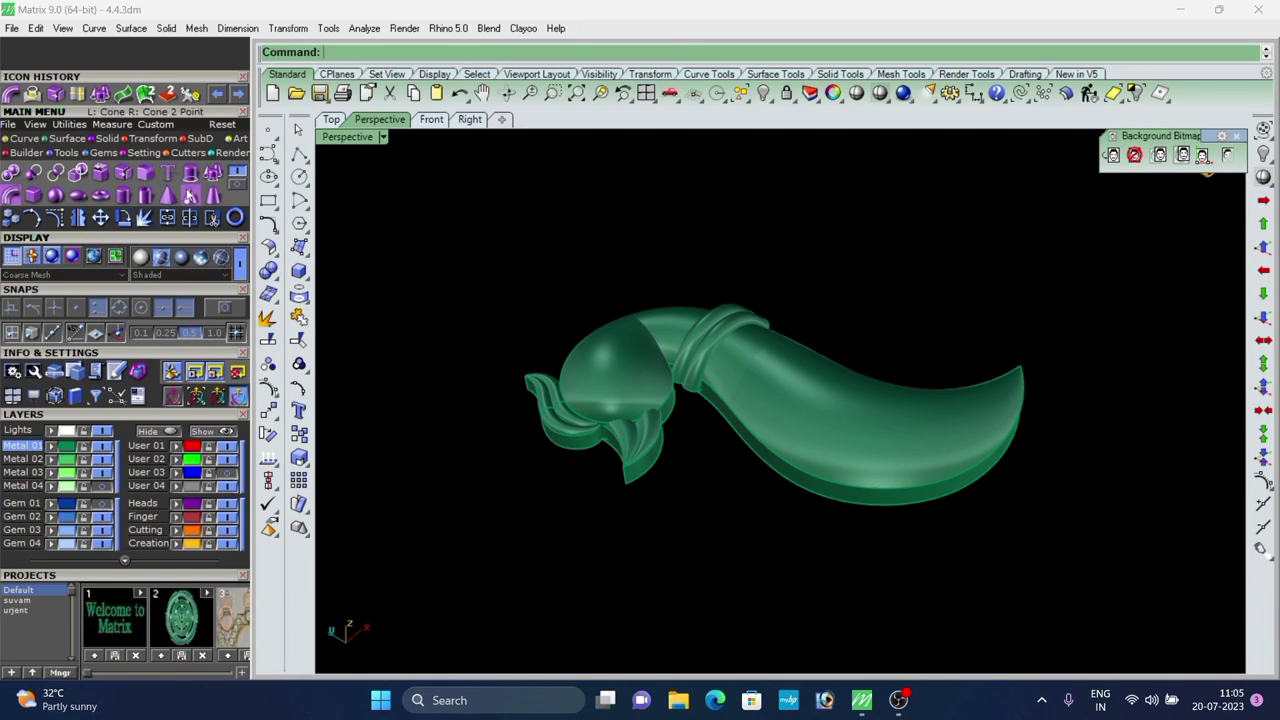
scroll(690, 371, "up", 6)
scroll(690, 371, "down", 4)
right_click_drag(690, 371, 734, 381)
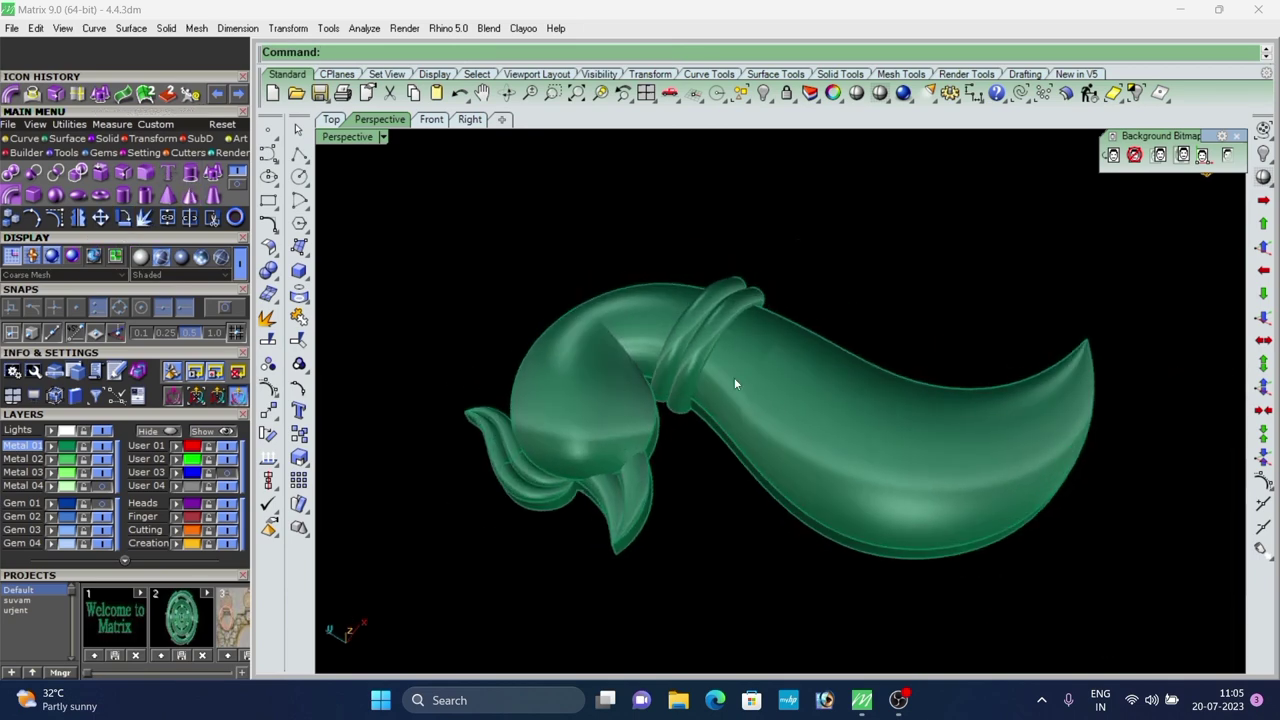
Extrude the outline curve along the peacock's neck, lower body and tail to both sides by about 3.3, forming an upright surface.
left_click(190, 178)
scroll(640, 380, "up", 4)
scroll(658, 391, "down", 7)
right_click_drag(700, 410, 731, 312)
right_click(769, 238)
type("b")
key("Return")
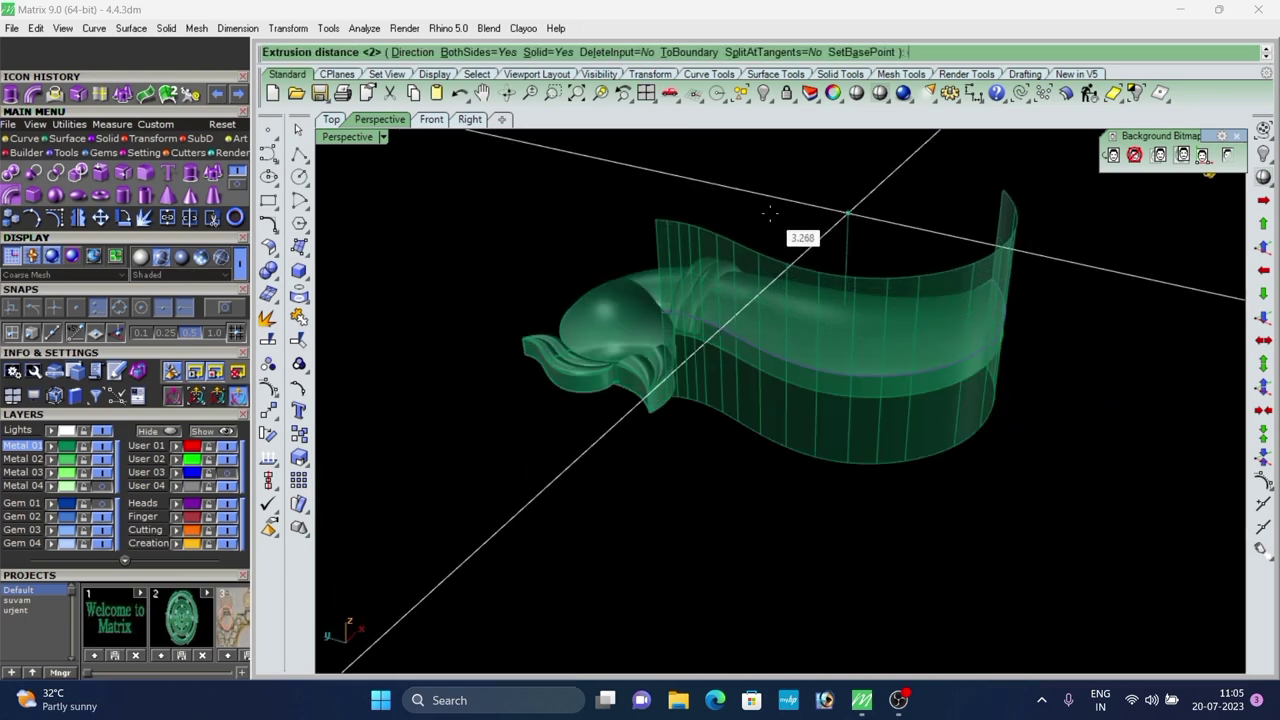
left_click(770, 213)
Select the neck band that crosses the extruded outline surface.
right_click_drag(770, 213, 703, 298)
left_click(736, 268)
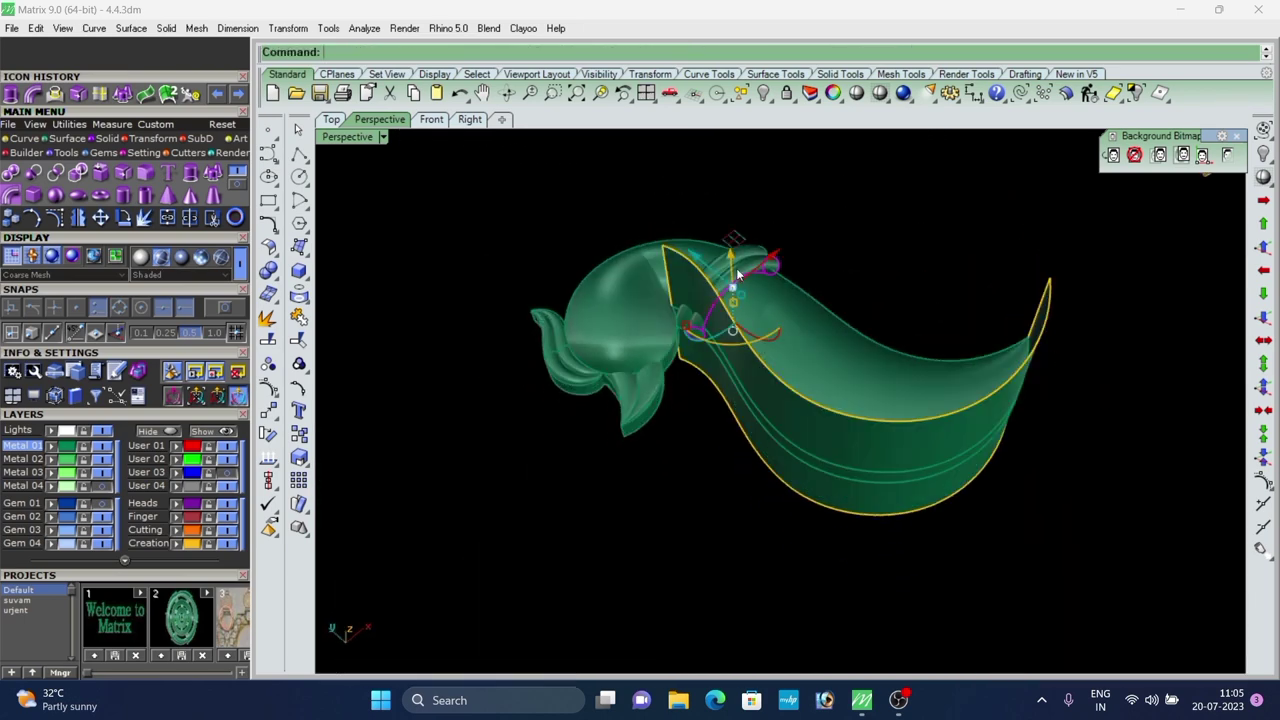
Offset the side wall surface on the inner side of the peacock's neck by 0.1 as a solid.
scroll(735, 260, "up", 4)
left_click(744, 244, "shift")
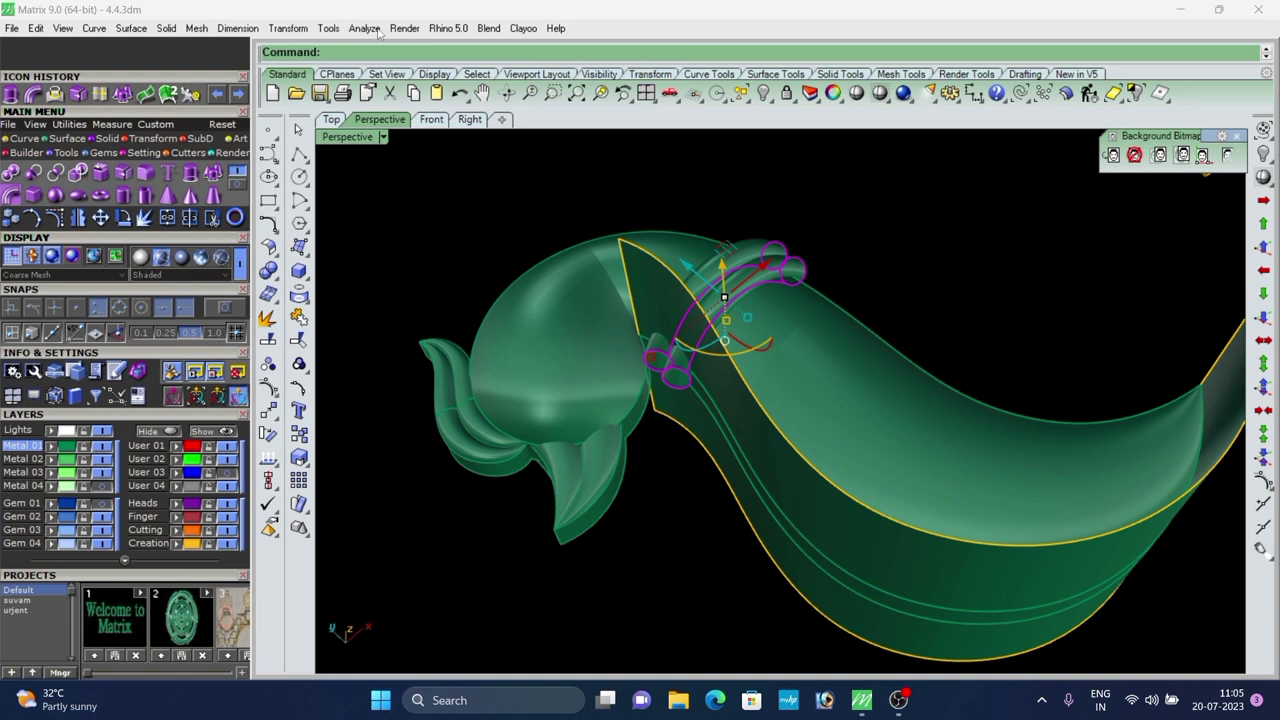
left_click(730, 407)
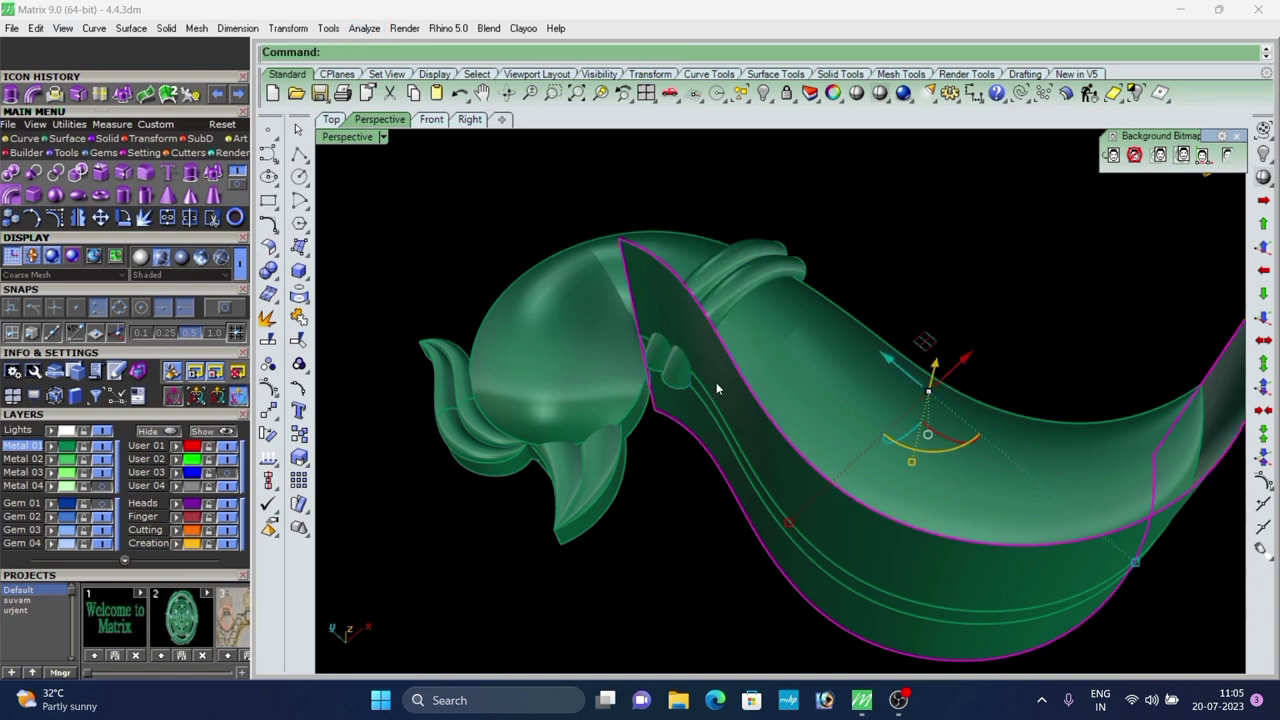
left_click(60, 139)
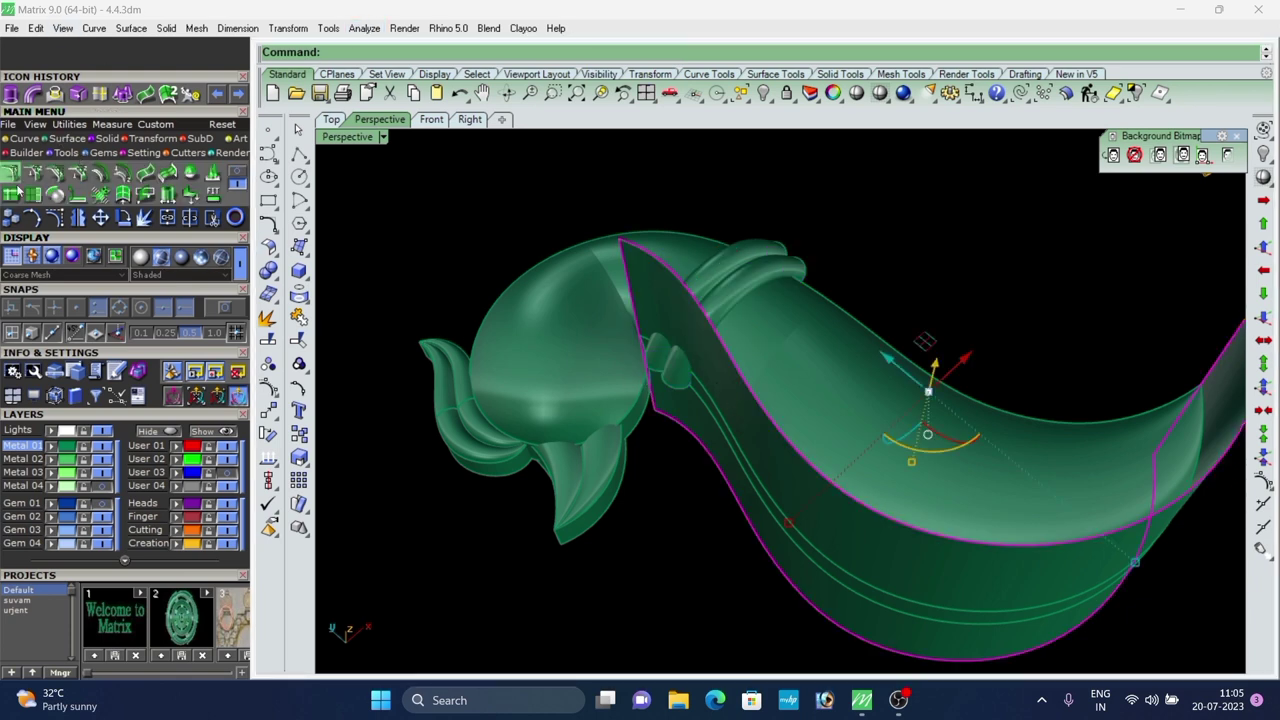
left_click(105, 177)
scroll(652, 380, "up", 5)
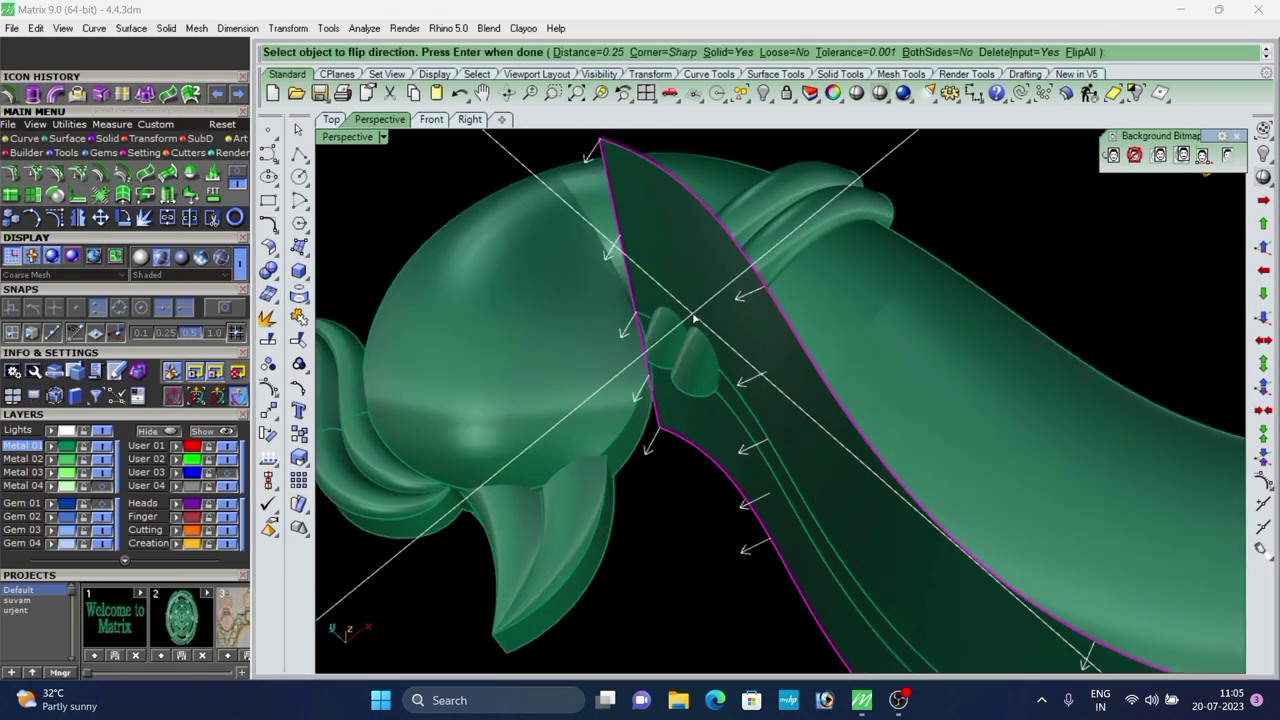
type(".1")
key("Return")
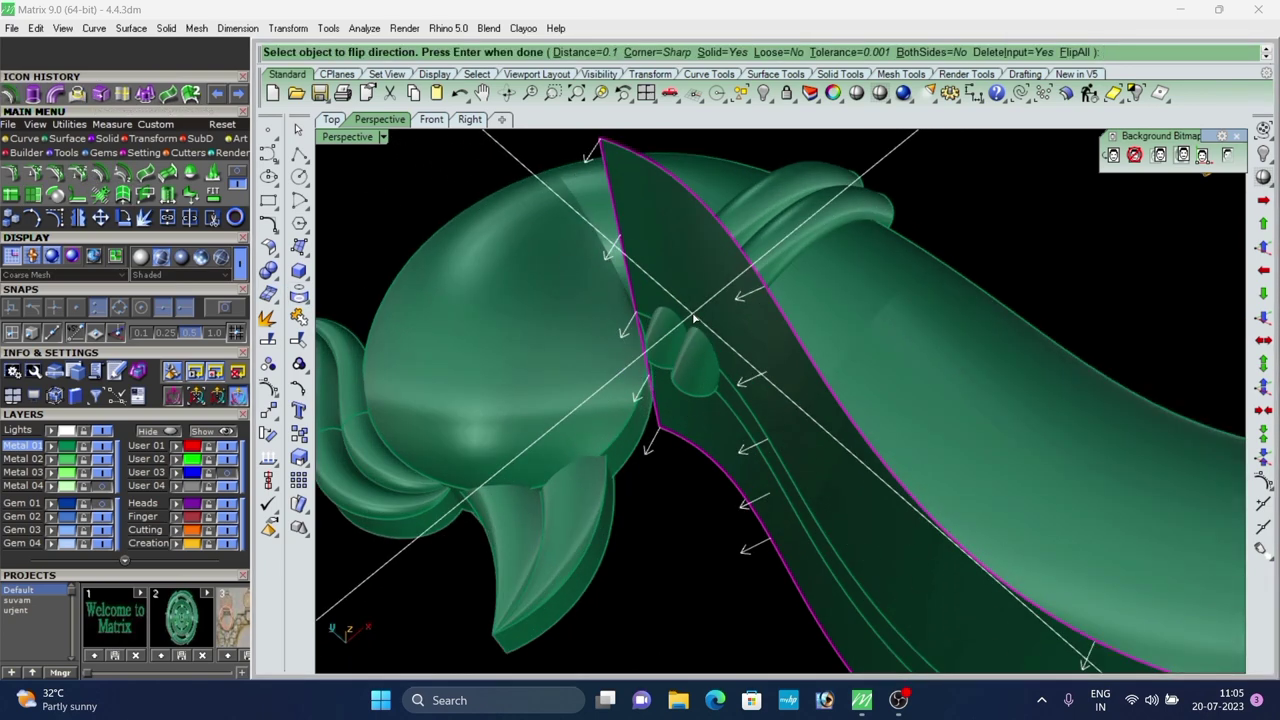
right_click(677, 303)
scroll(722, 347, "down", 2)
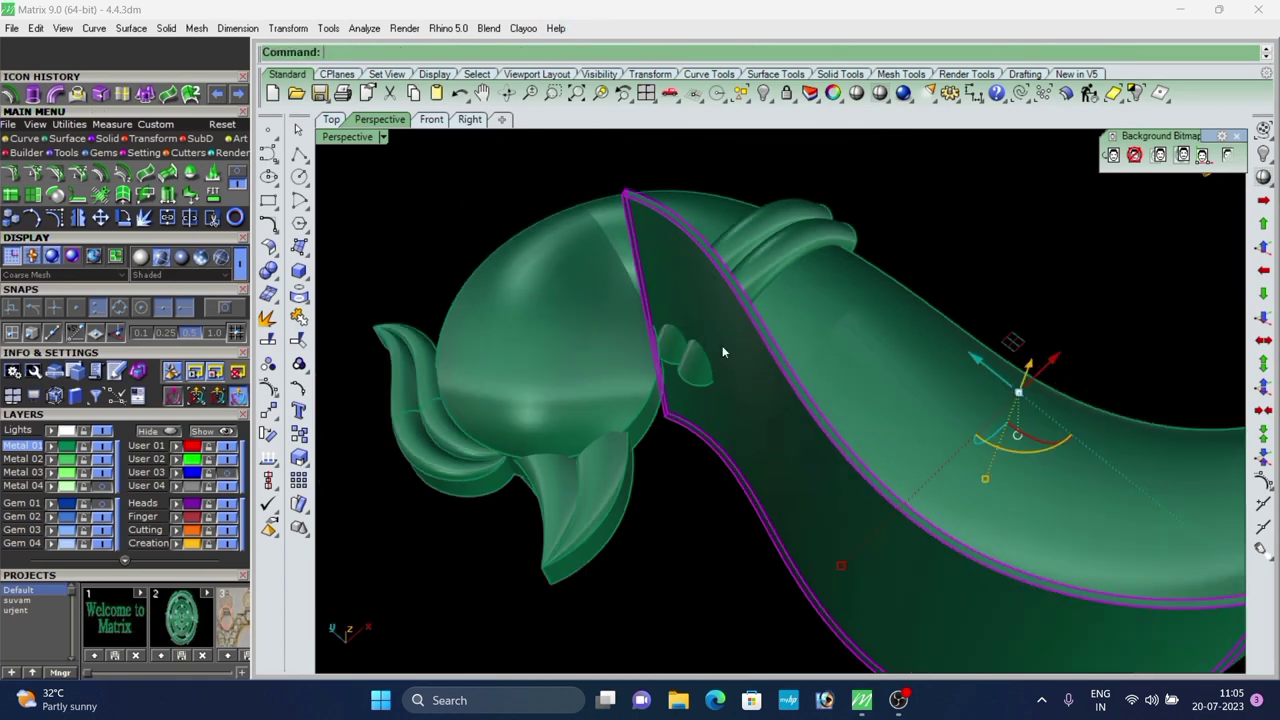
key("Escape")
Subtract the thickened inner wall from the two neck bands with a Boolean difference.
right_click_drag(798, 303, 776, 316)
left_click(756, 276, "shift")
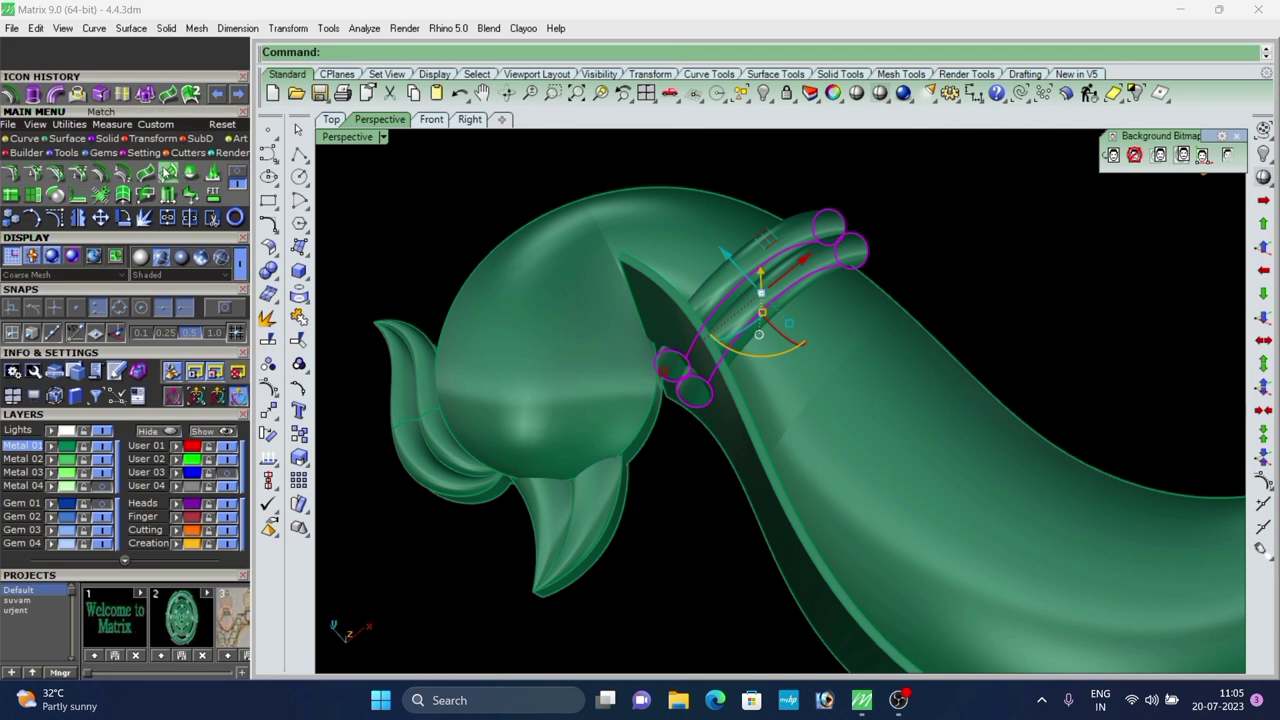
left_click(168, 172)
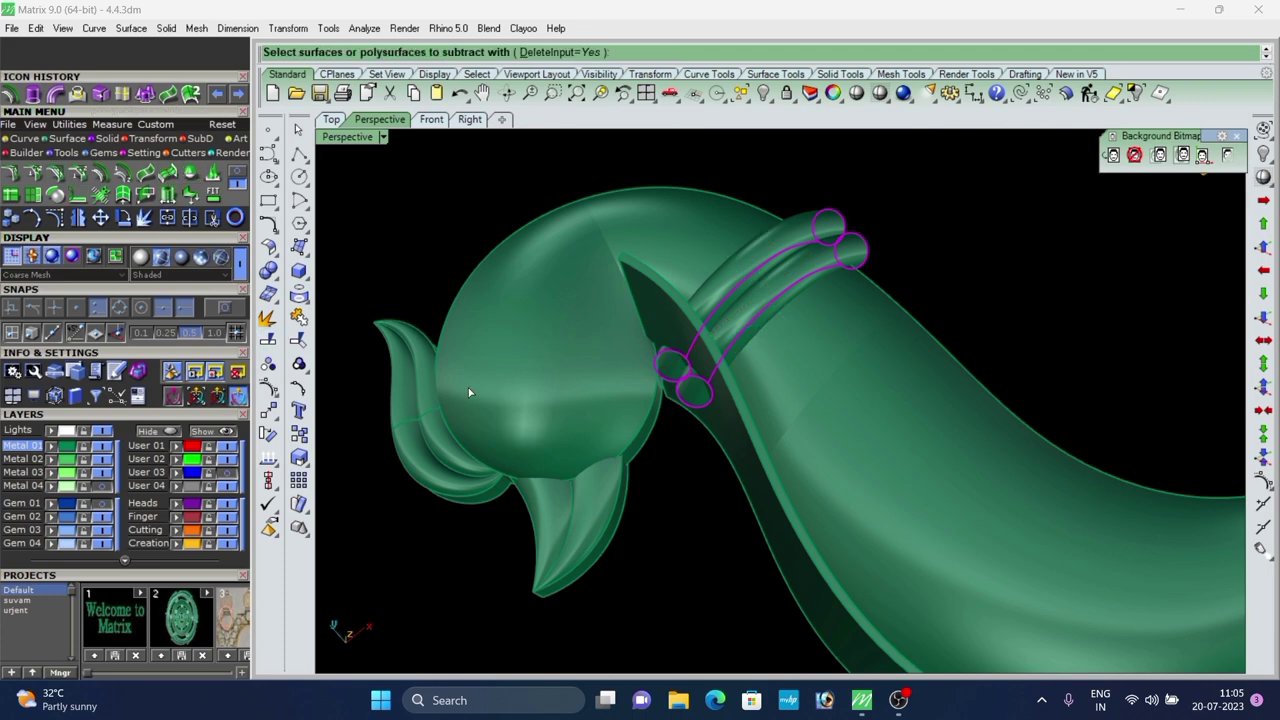
right_click_drag(700, 395, 737, 267)
scroll(737, 265, "up", 3)
left_click(683, 199)
right_click(682, 202)
Delete the two cut-off band end pieces protruding on the inner side of the neck.
right_click_drag(680, 220, 620, 368)
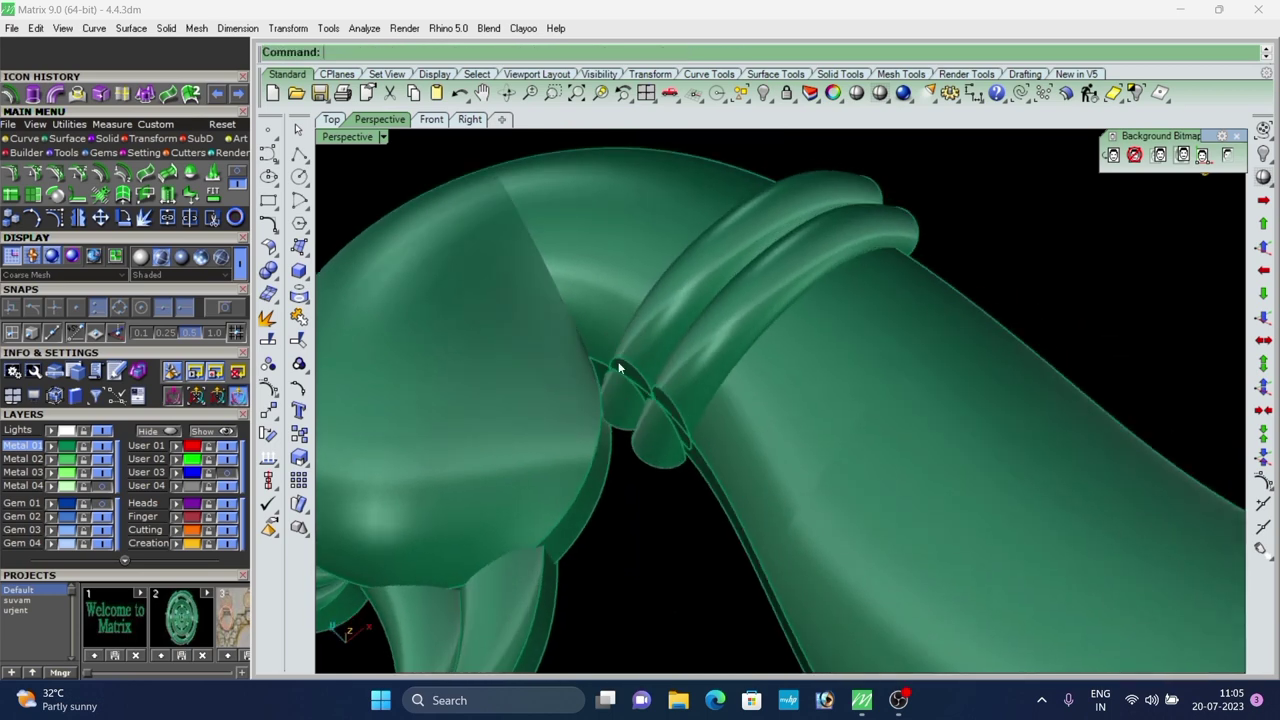
scroll(622, 392, "up", 4)
left_click(624, 399)
key("Delete")
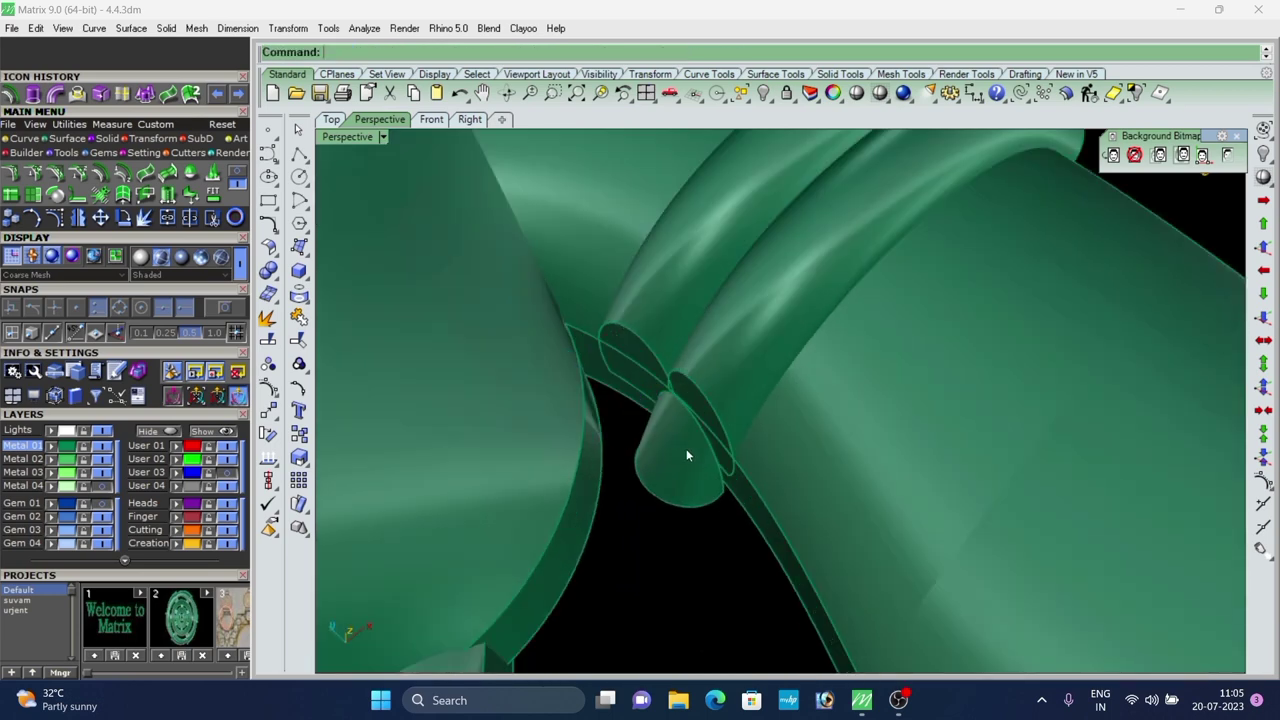
left_click(686, 449)
key("Delete")
Extrude the peacock body's outer edge curve into a wall surface that crosses the ends of both neck bands.
scroll(644, 382, "down", 5)
right_click_drag(643, 386, 816, 423)
scroll(686, 424, "down", 6)
scroll(758, 337, "up", 5)
scroll(816, 423, "down", 3)
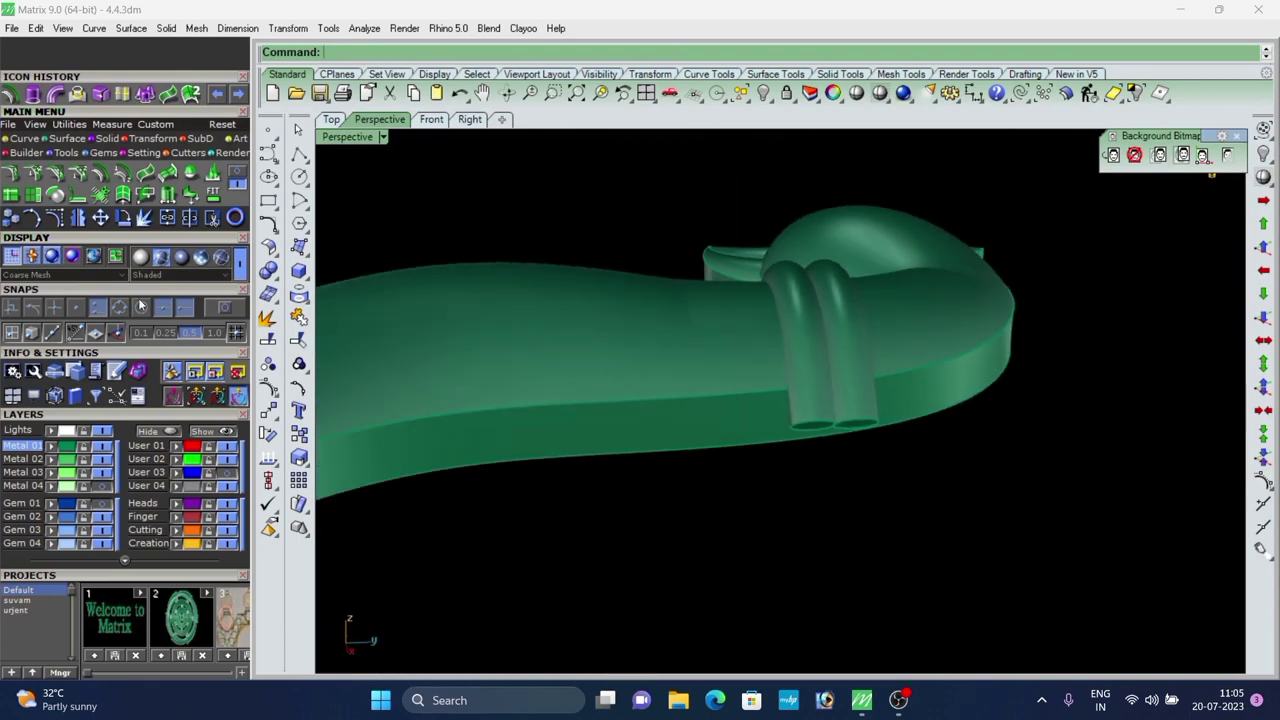
left_click(34, 93)
right_click_drag(655, 348, 736, 397)
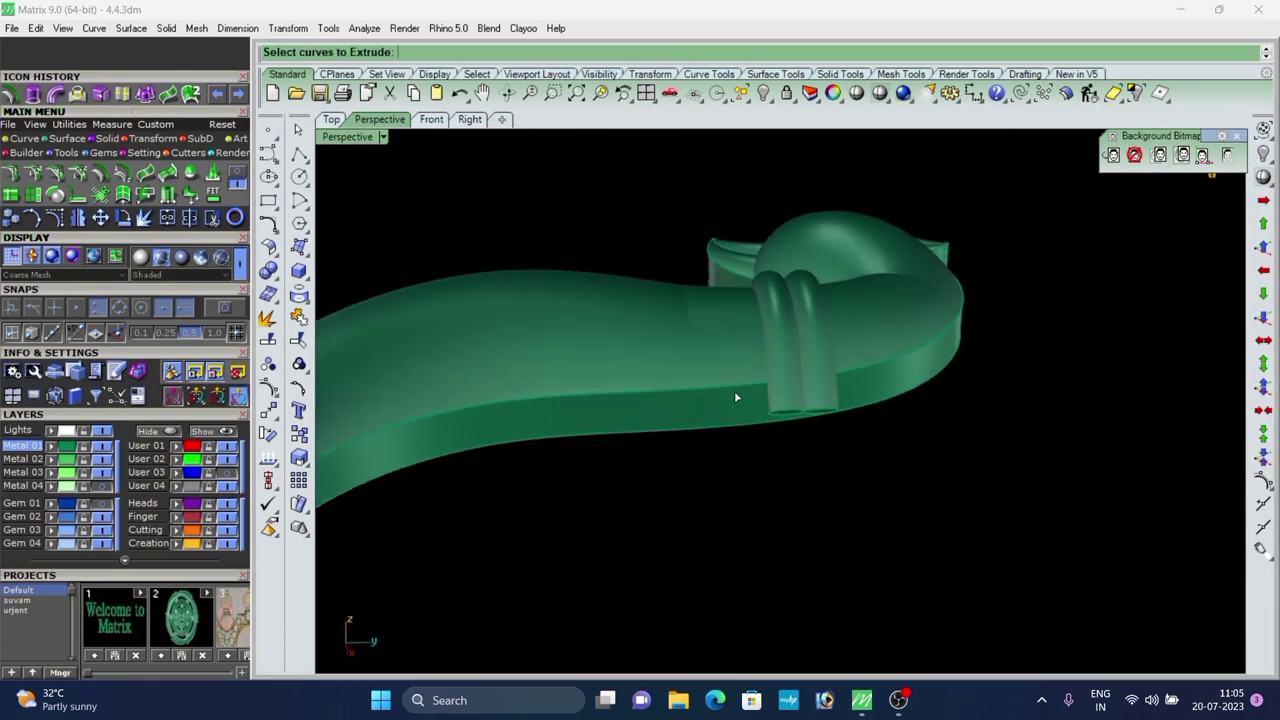
left_click(735, 381)
right_click(737, 386)
left_click(757, 480)
right_click_drag(757, 480, 743, 401)
Offset the new outer wall surface by 0.1 as a solid.
scroll(743, 401, "up", 5)
left_click(755, 408)
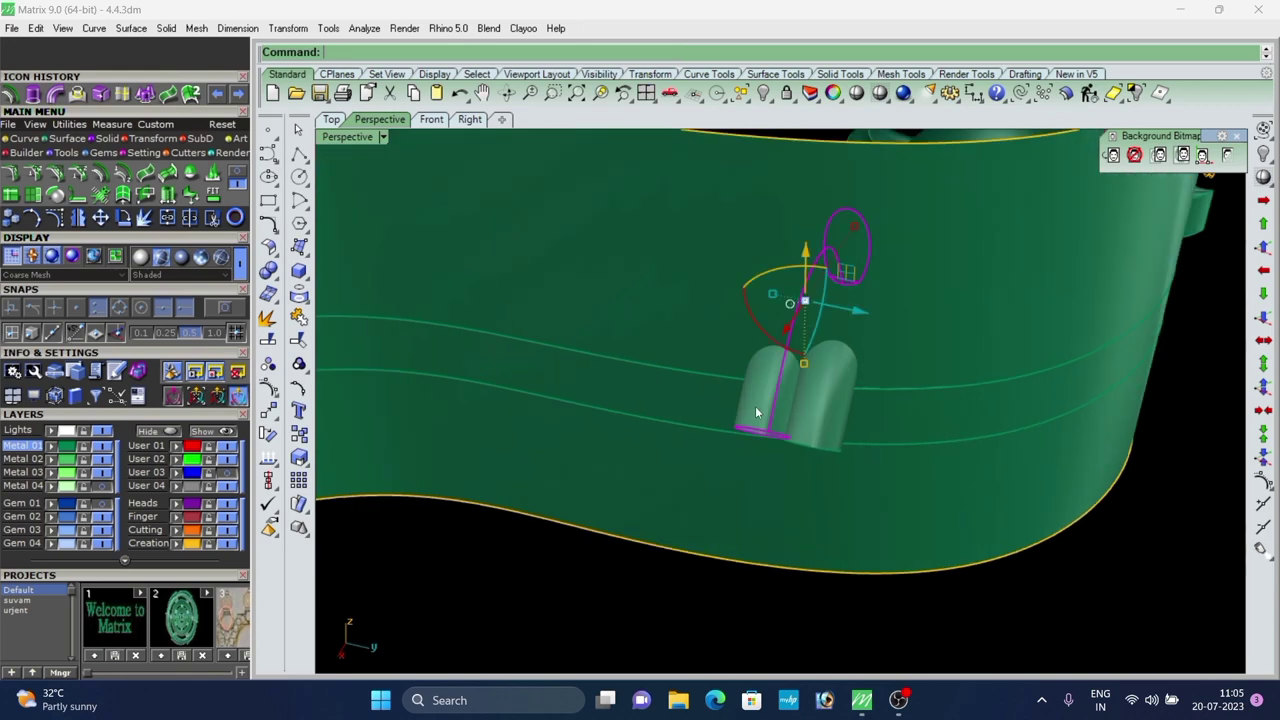
left_click(786, 421, "shift")
scroll(770, 426, "down", 5)
left_click(710, 458)
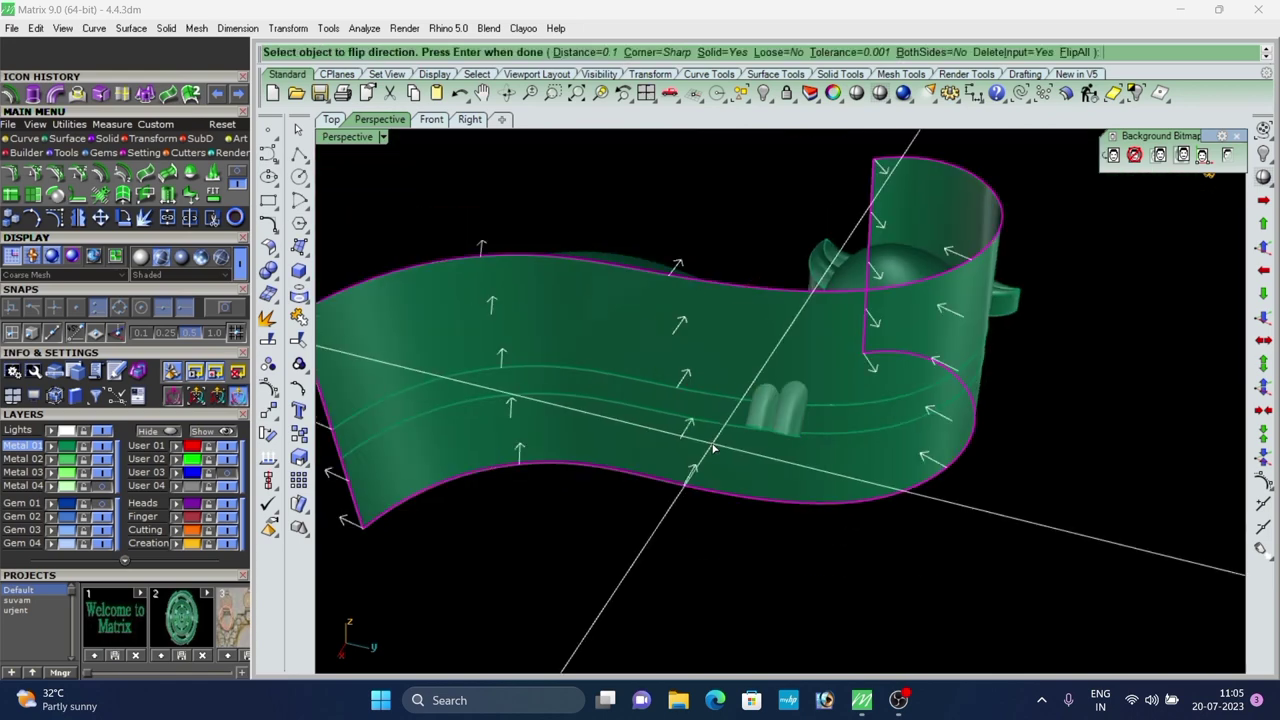
key("Return")
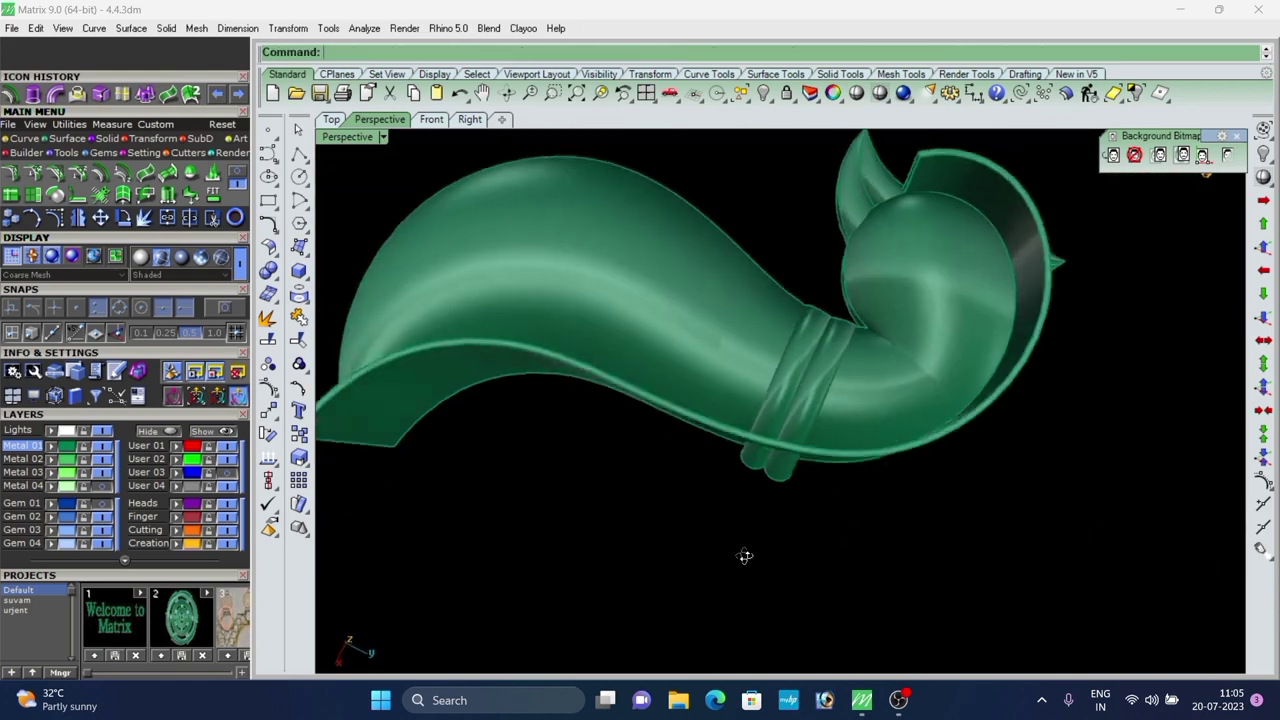
Subtract the thickened outer wall from both neck bands with a Boolean difference.
right_click_drag(744, 556, 761, 469)
scroll(761, 469, "up", 4)
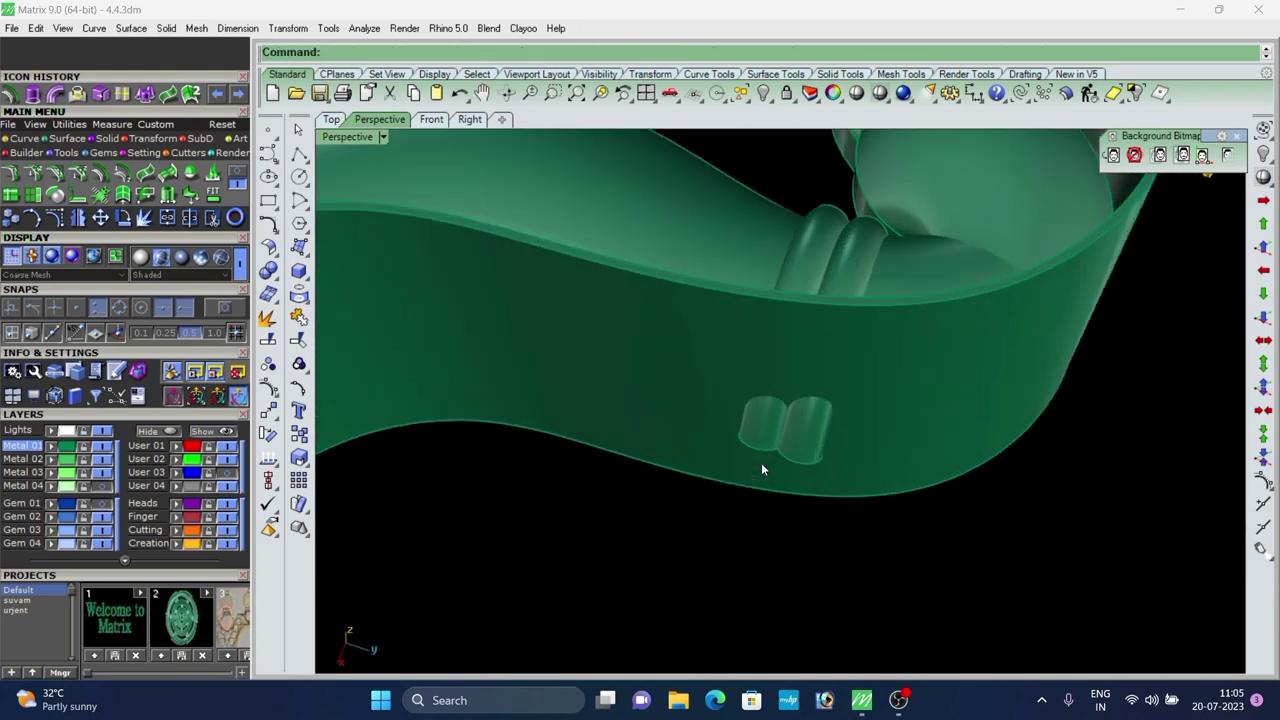
left_click(797, 465, "shift")
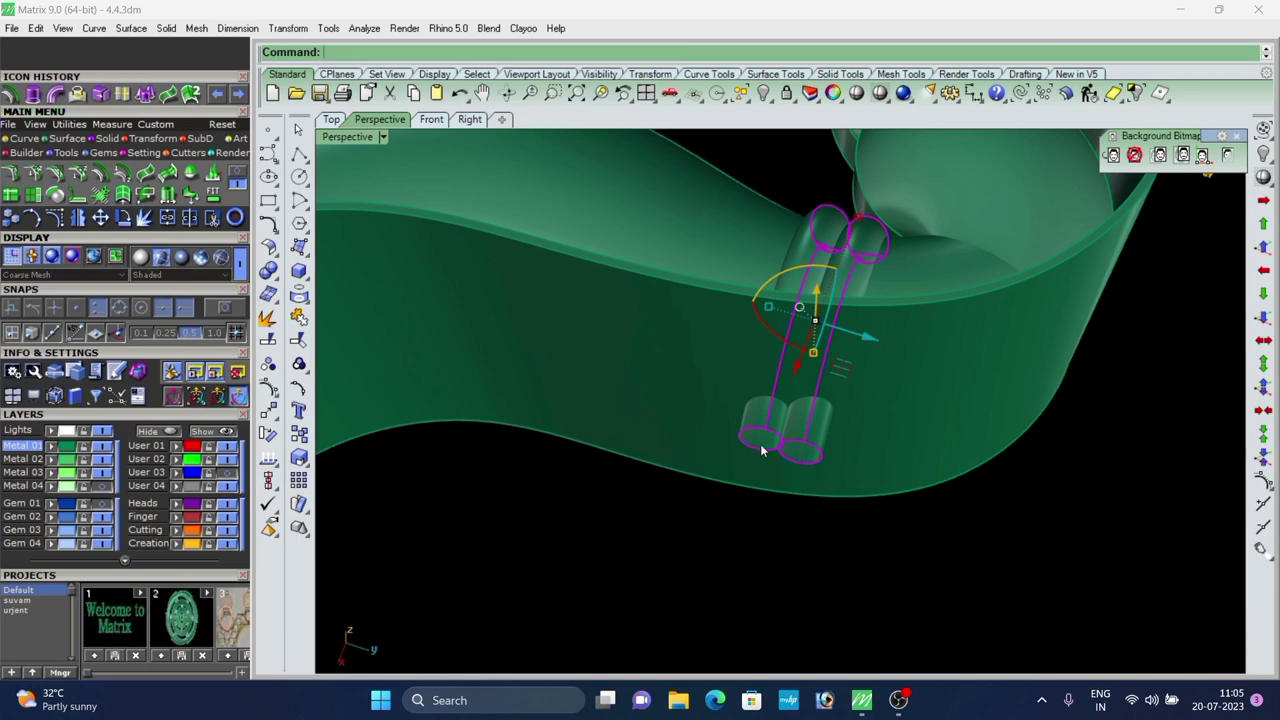
key("Return")
left_click(677, 429)
key("Return")
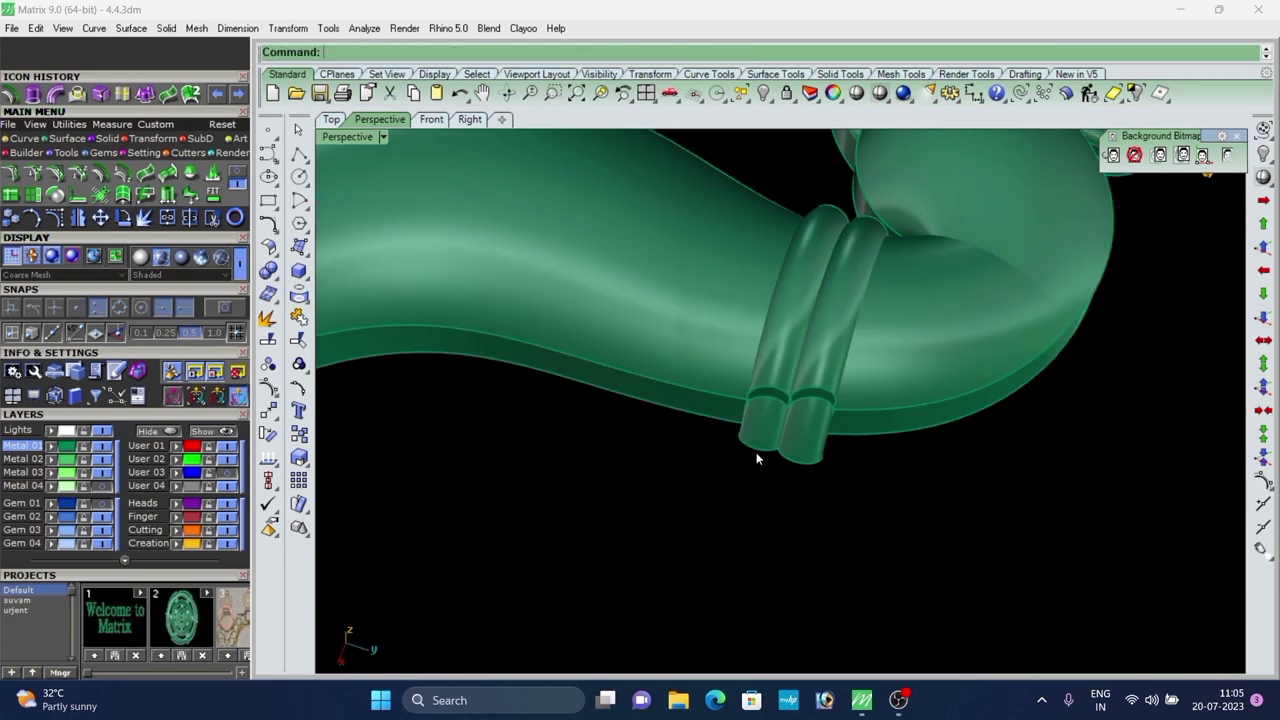
Delete the two cut-off band end pieces on the outer side of the neck.
left_click(761, 440)
key("Delete")
left_click(798, 447)
key("Delete")
Examine the trimmed neck bands from both sides of the peacock.
scroll(811, 434, "down", 6)
right_click_drag(811, 434, 622, 487)
scroll(642, 461, "up", 6)
scroll(766, 458, "down", 8)
scroll(786, 414, "up", 12)
left_click(797, 403)
scroll(799, 408, "down", 6)
right_click_drag(799, 408, 672, 433)
scroll(737, 420, "up", 6)
scroll(750, 302, "down", 8)
scroll(672, 432, "up", 3)
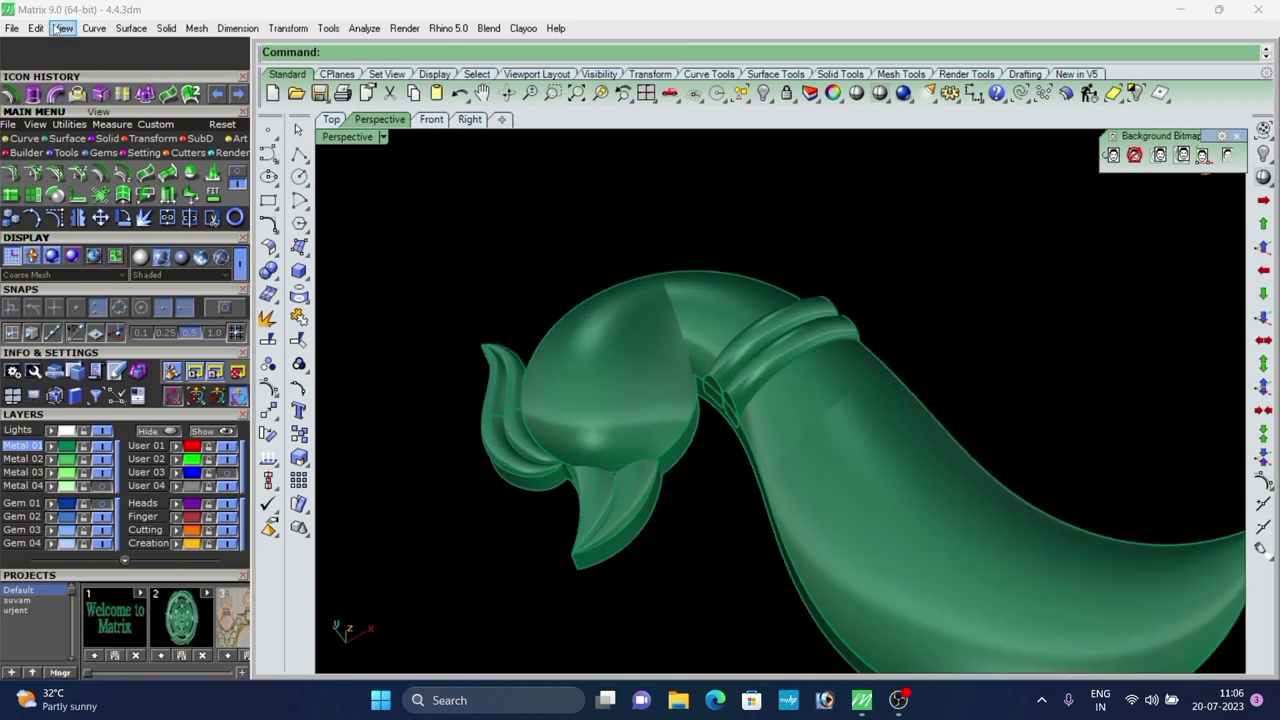
Fillet the arched end edge of the neck band nearest the head with a 0.1 radius.
left_click(98, 143)
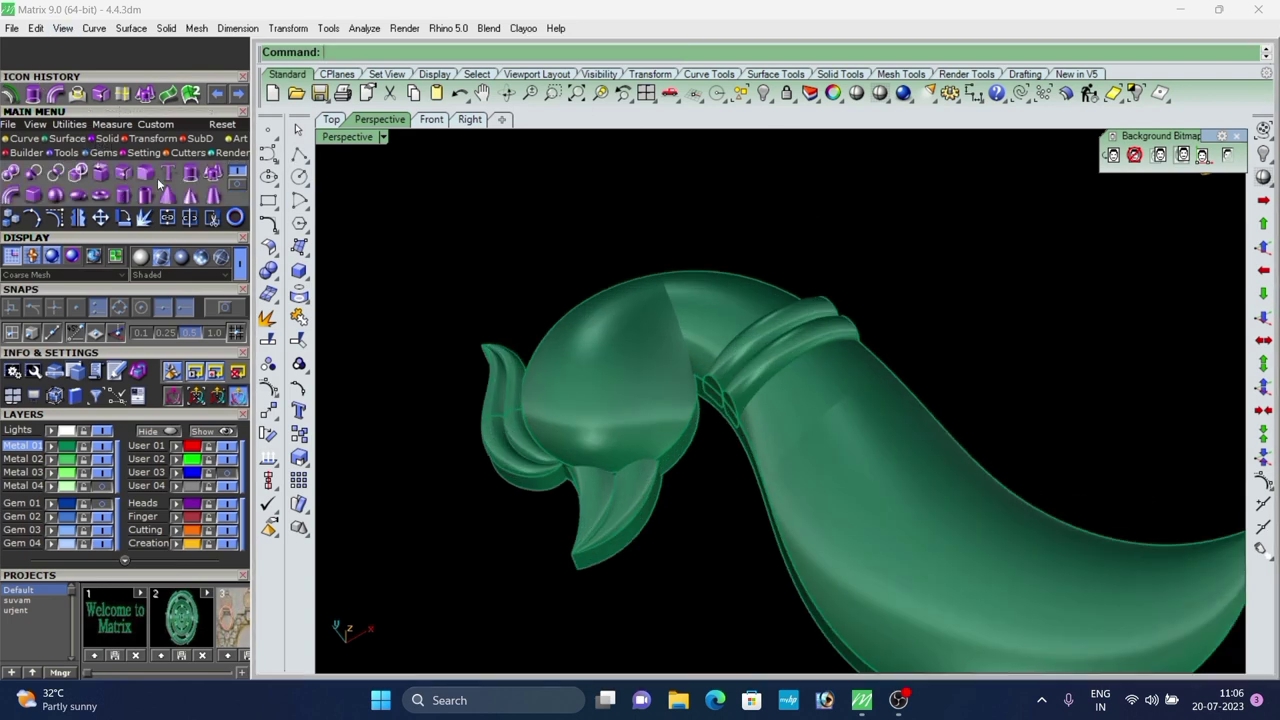
left_click(148, 177)
scroll(638, 322, "down", 4)
right_click_drag(640, 325, 729, 258)
scroll(729, 258, "up", 4)
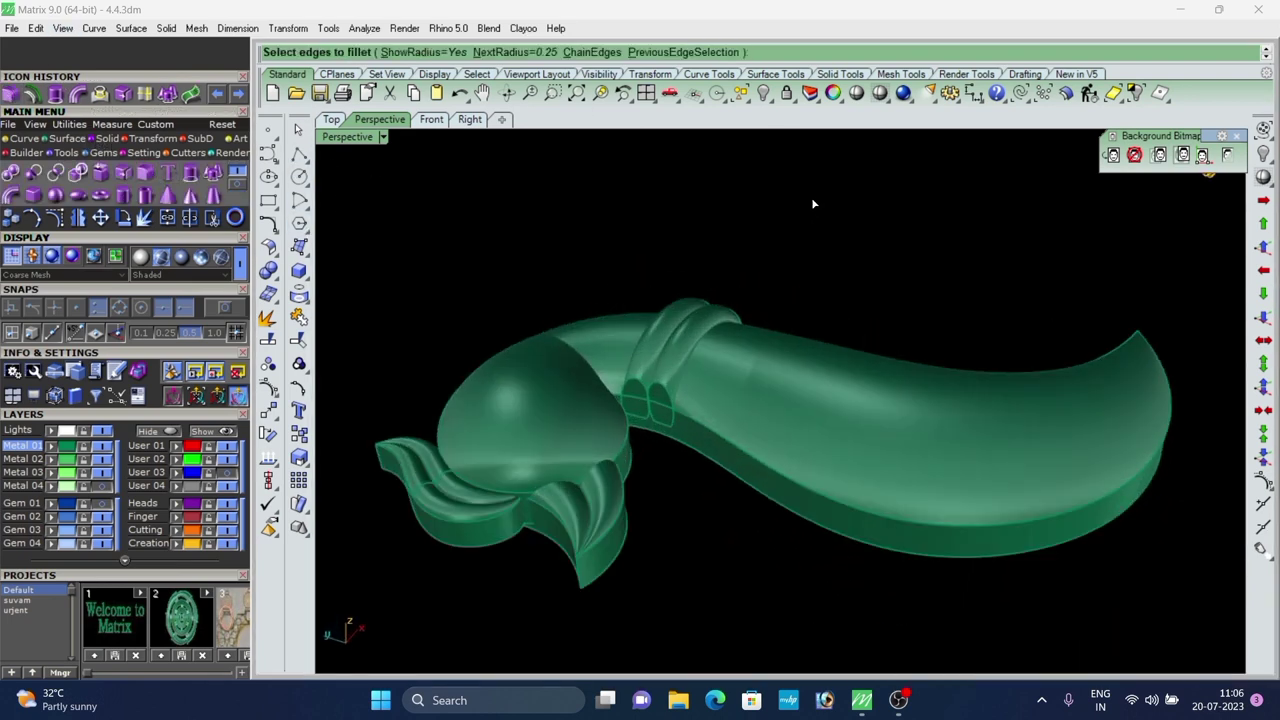
type(".1")
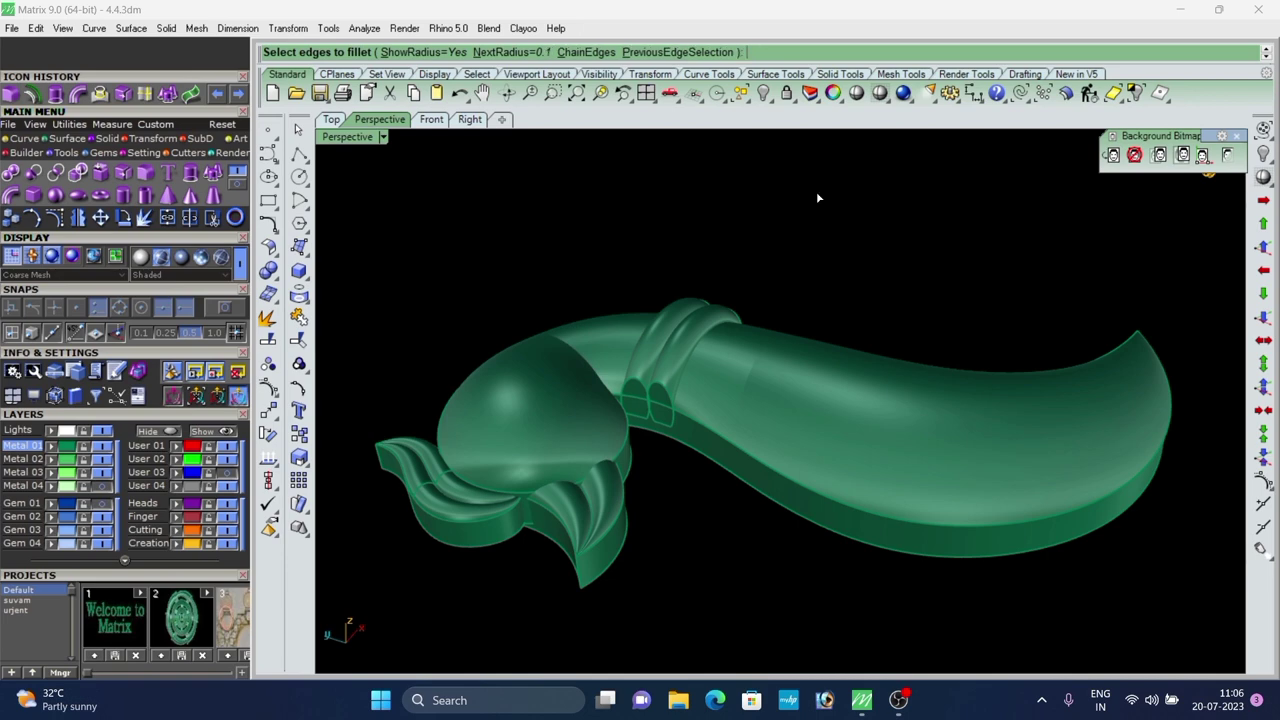
scroll(658, 346, "up", 6)
left_click(608, 424)
right_click(608, 424)
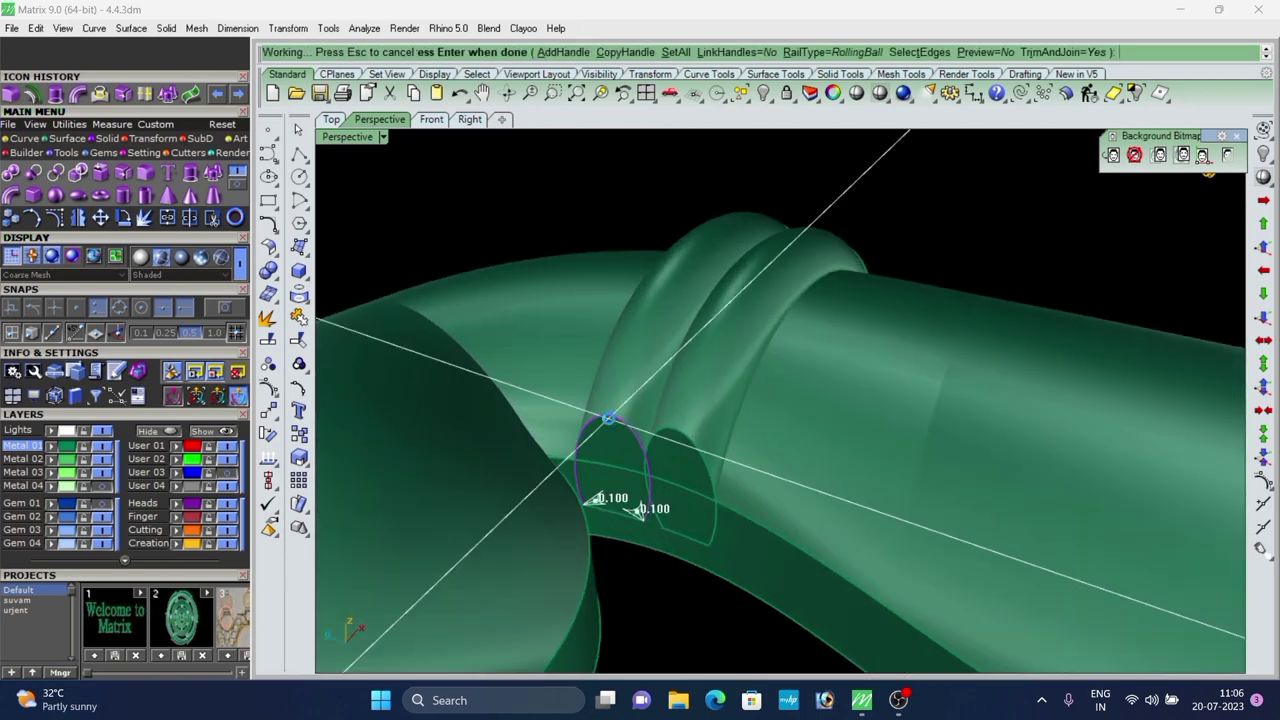
right_click(609, 425)
key("Delete")
Inspect the filleted band end and the whole peacock from several angles.
scroll(638, 423, "down", 8)
right_click_drag(638, 423, 653, 344)
scroll(685, 375, "up", 3)
scroll(685, 375, "down", 4)
scroll(721, 369, "up", 4)
scroll(721, 369, "down", 5)
right_click_drag(721, 369, 680, 380)
scroll(700, 398, "up", 5)
scroll(780, 330, "down", 5)
right_click_drag(765, 335, 844, 373)
scroll(810, 312, "down", 6)
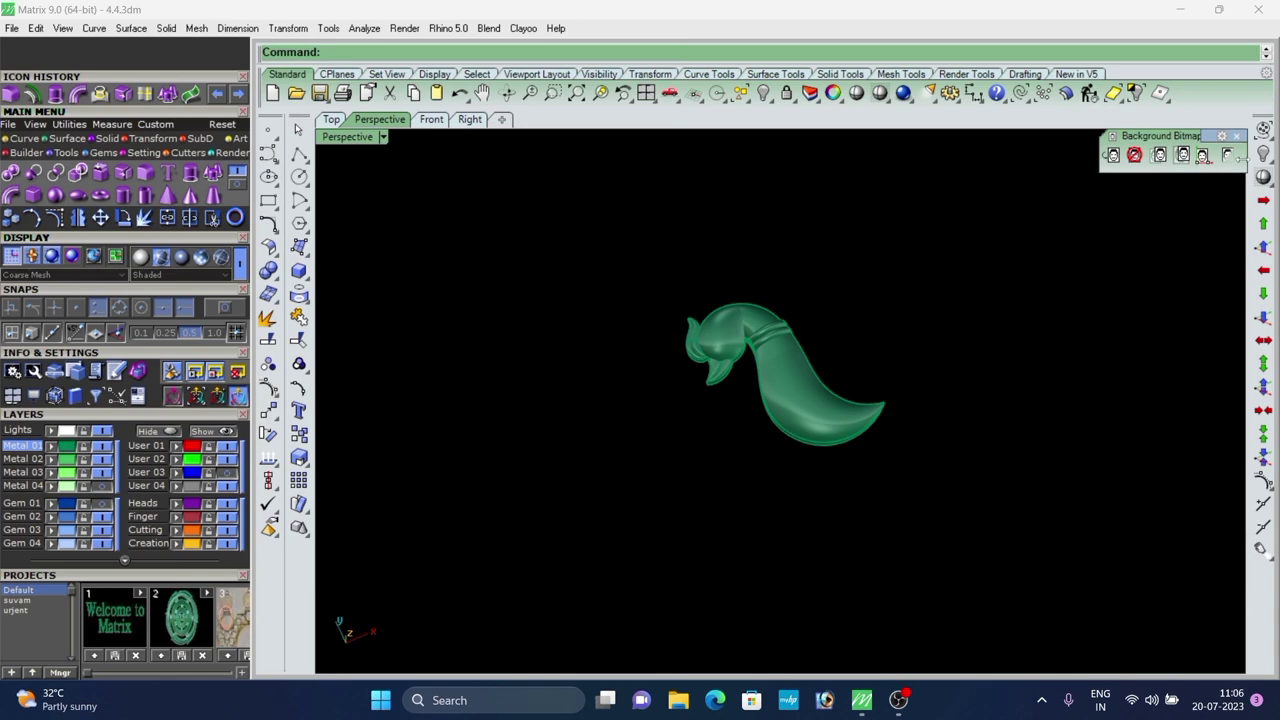
Show all hidden objects of the pendant design again.
right_click(1271, 157)
scroll(712, 345, "down", 6)
right_click_drag(712, 335, 742, 362)
scroll(790, 375, "up", 11)
Isolate the peacock body together with the teardrop-shaped curve overlapping its tail.
left_click(792, 379)
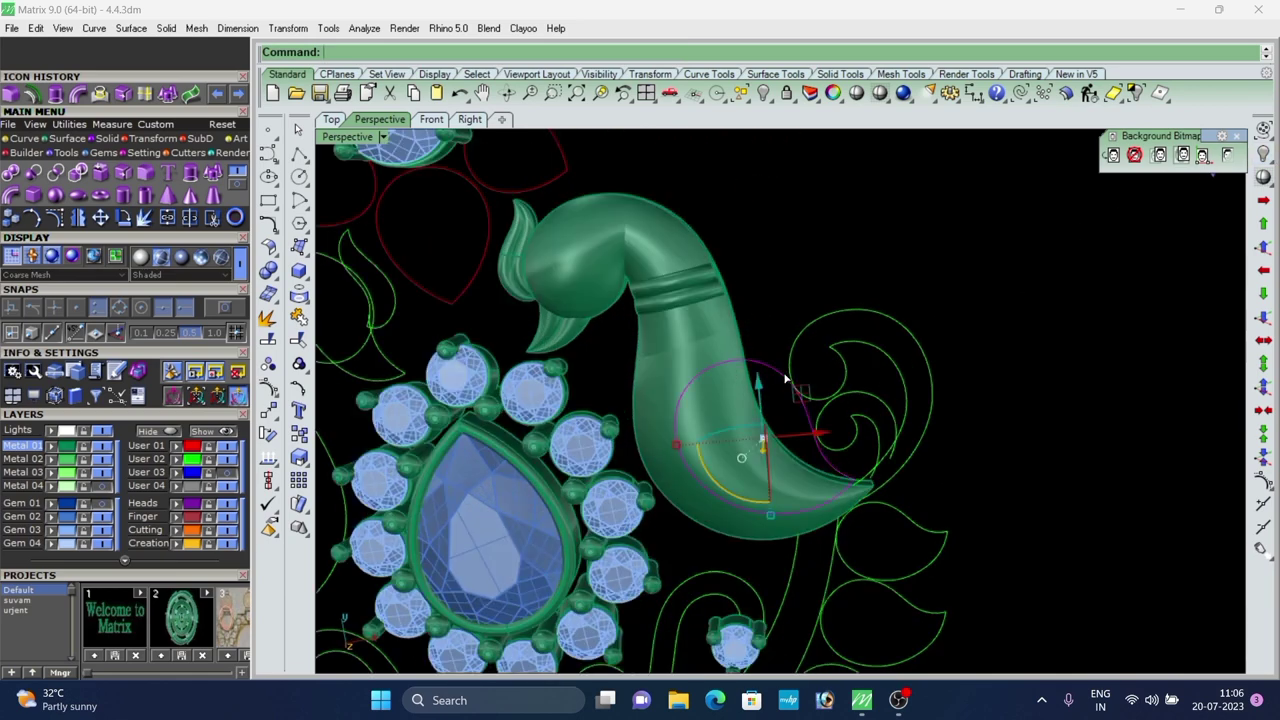
scroll(738, 347, "down", 8)
scroll(735, 346, "up", 7)
left_click(746, 222)
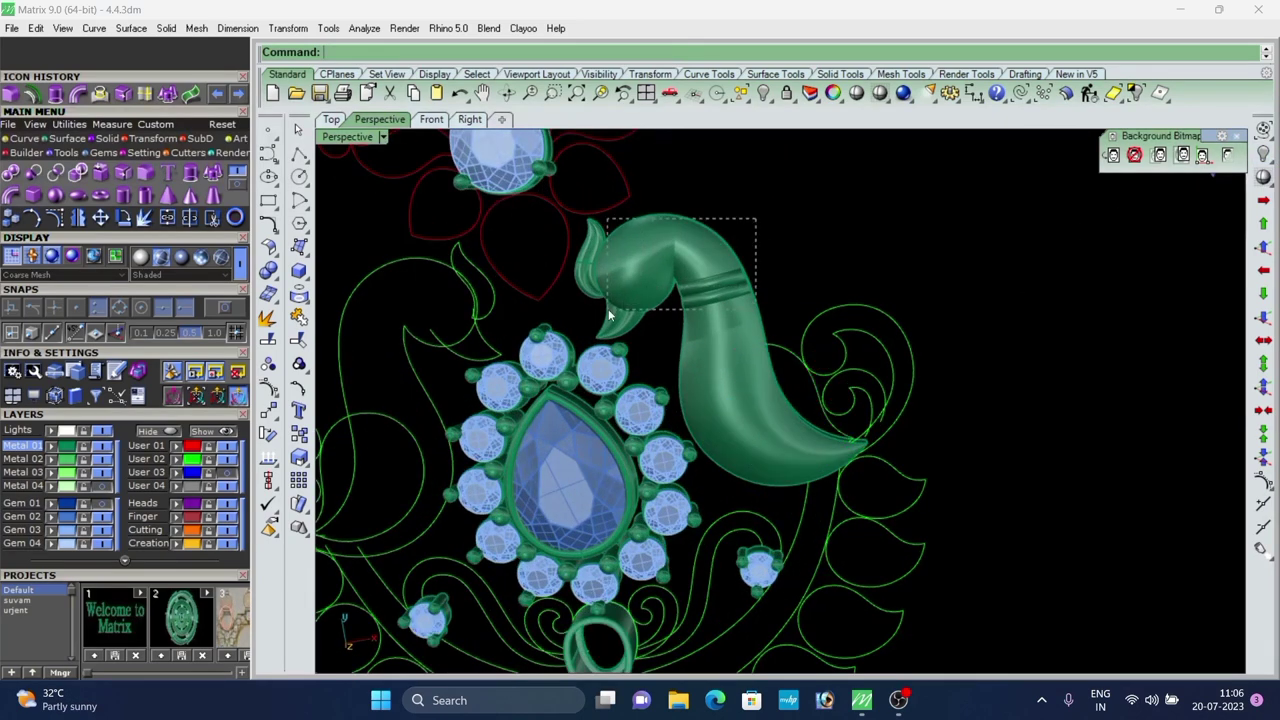
left_click_drag(609, 316, 610, 312)
scroll(588, 260, "up", 2)
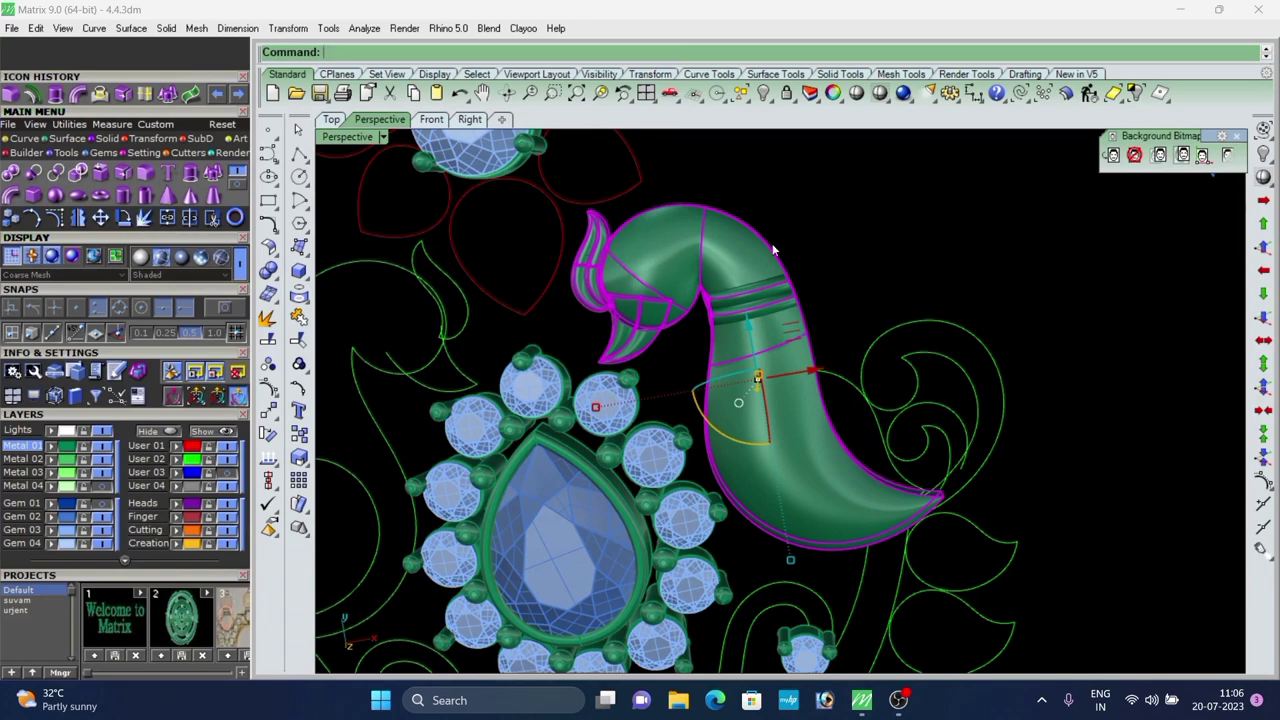
left_click(804, 233)
scroll(840, 390, "up", 5)
left_click(841, 349)
scroll(761, 402, "down", 11)
left_click(763, 361, "shift")
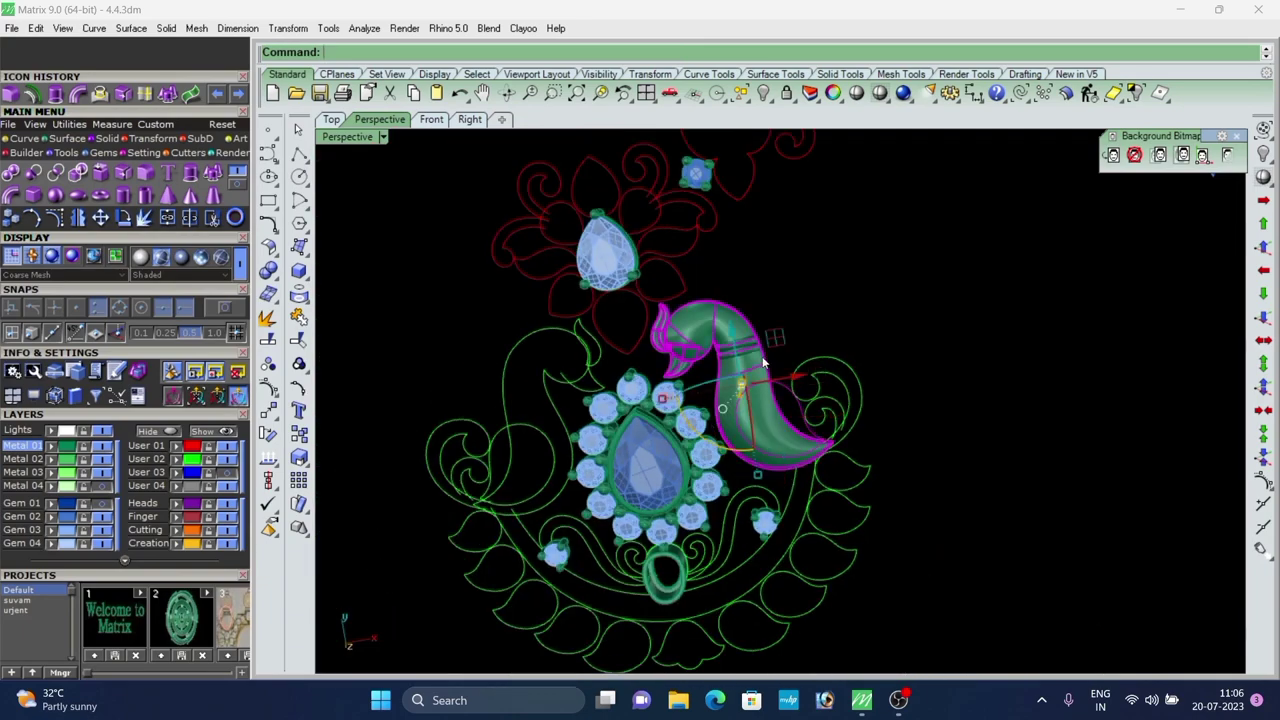
left_click(1135, 94)
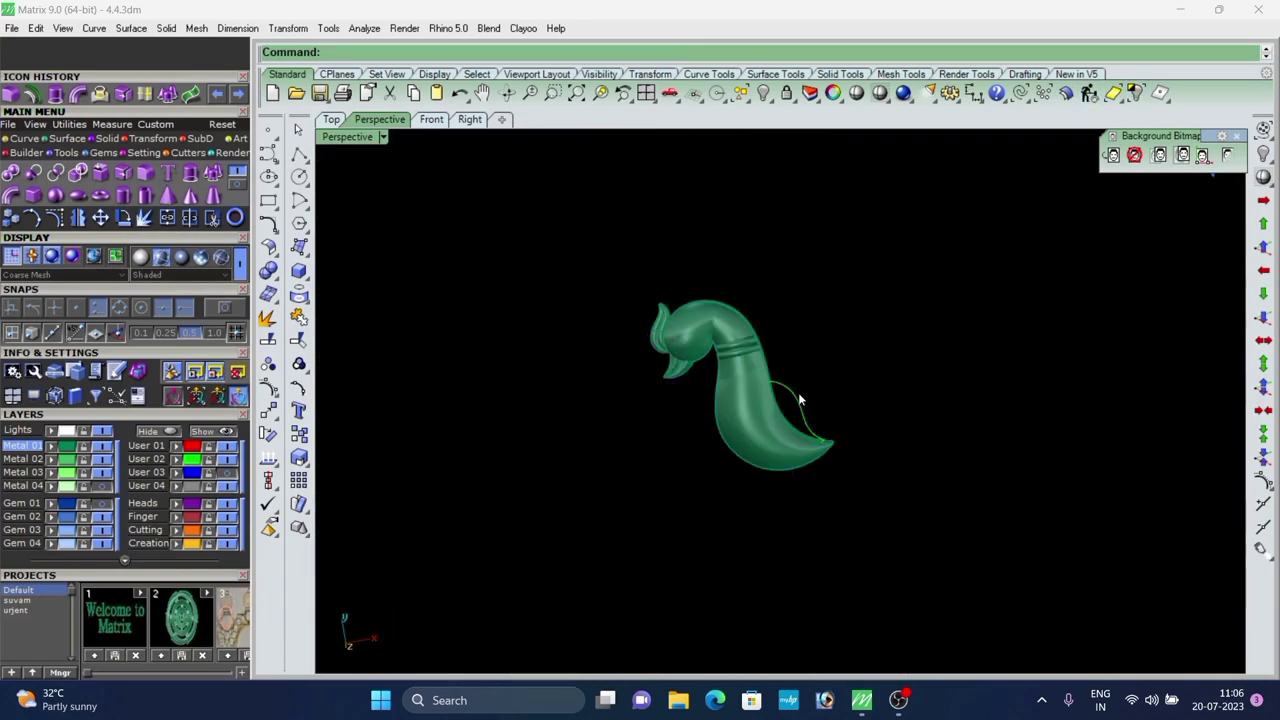
Compare the teardrop curve with the peacock body and isolate the curve alone.
left_click(798, 396)
right_click_drag(802, 407, 781, 290)
scroll(781, 287, "up", 4)
left_click_drag(780, 290, 790, 246)
left_click(804, 276)
right_click_drag(805, 280, 655, 480)
left_click(804, 399)
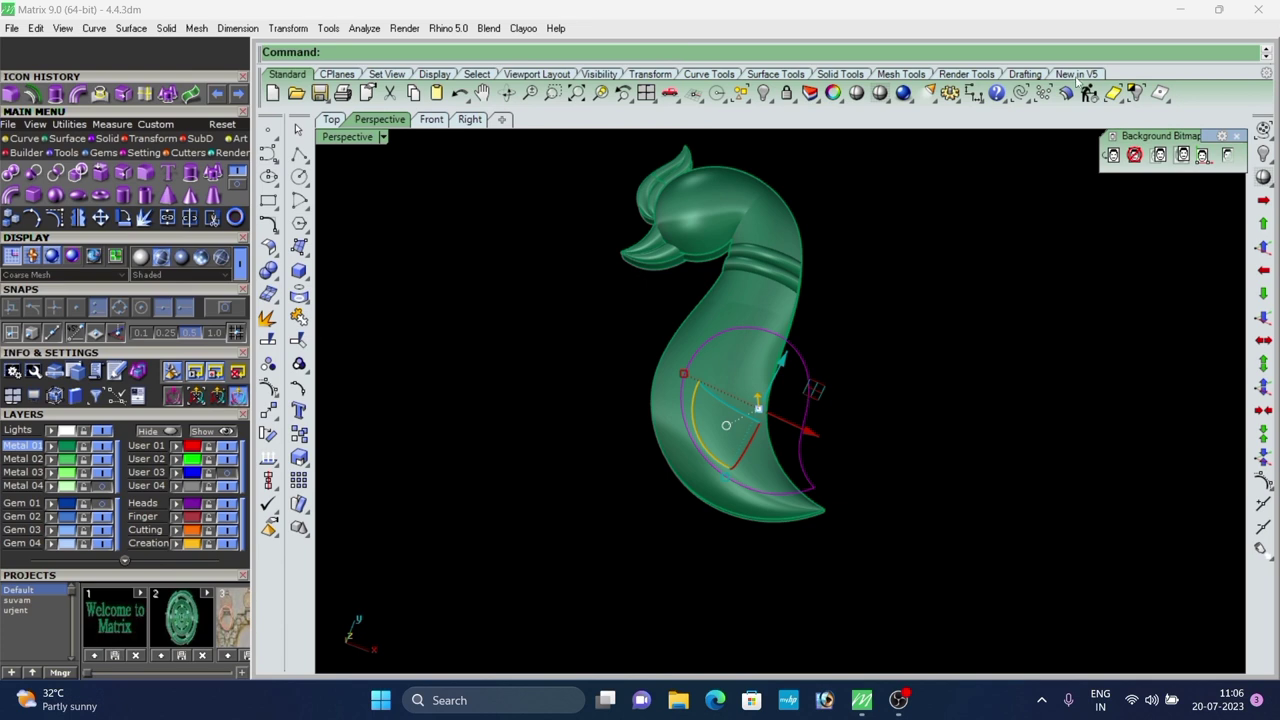
left_click(1134, 93)
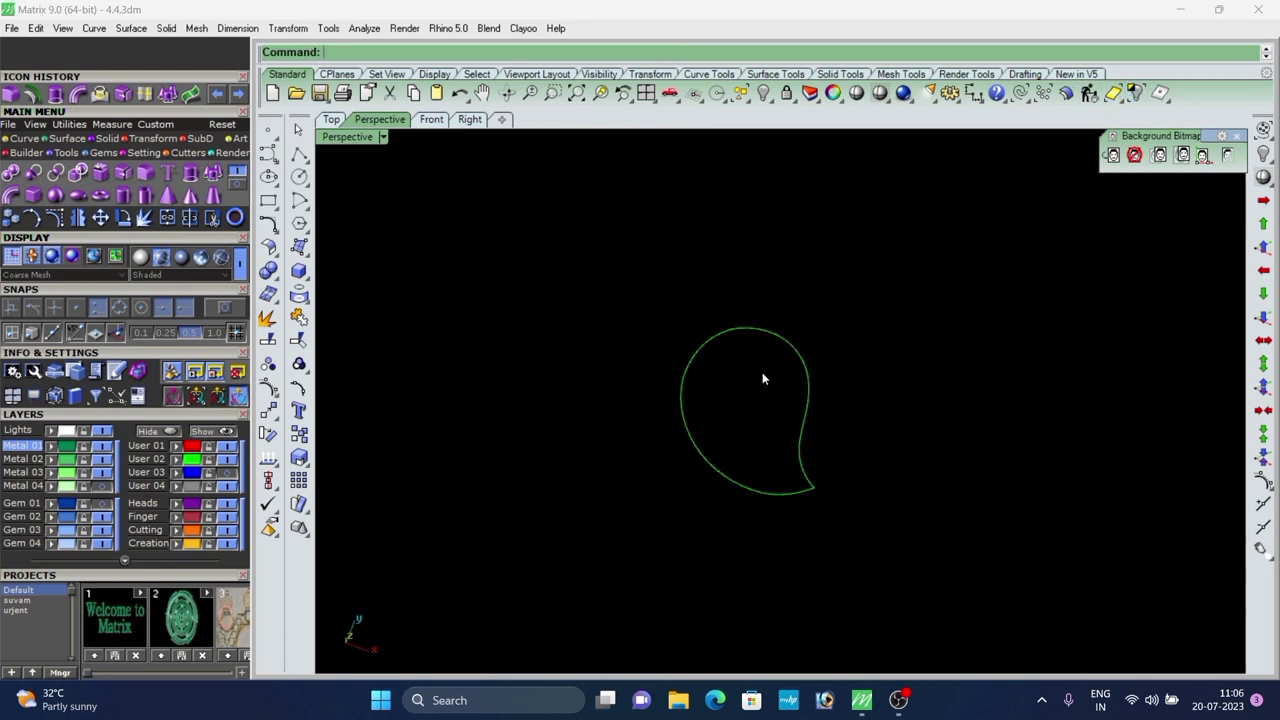
Split the teardrop curve at its pointed tip and check that its two halves are separate curves.
left_click(331, 121)
scroll(633, 369, "down", 12)
scroll(603, 437, "up", 6)
left_click(586, 461)
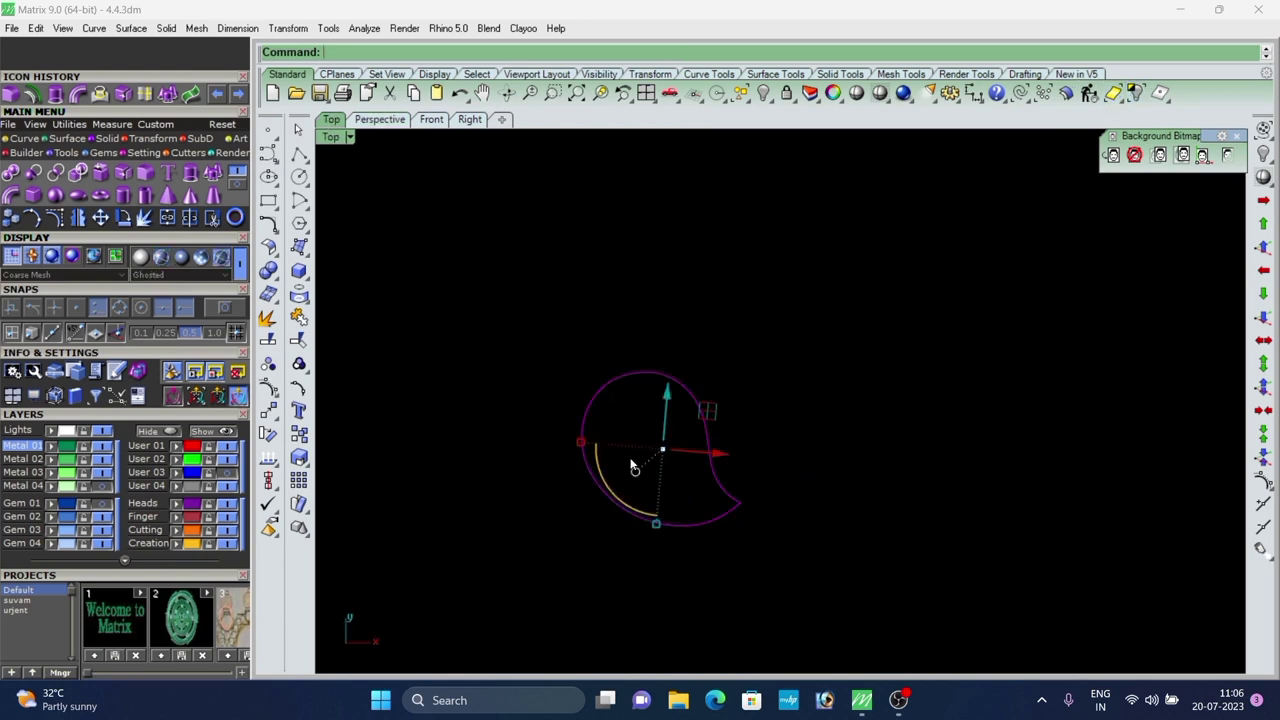
scroll(665, 447, "up", 2)
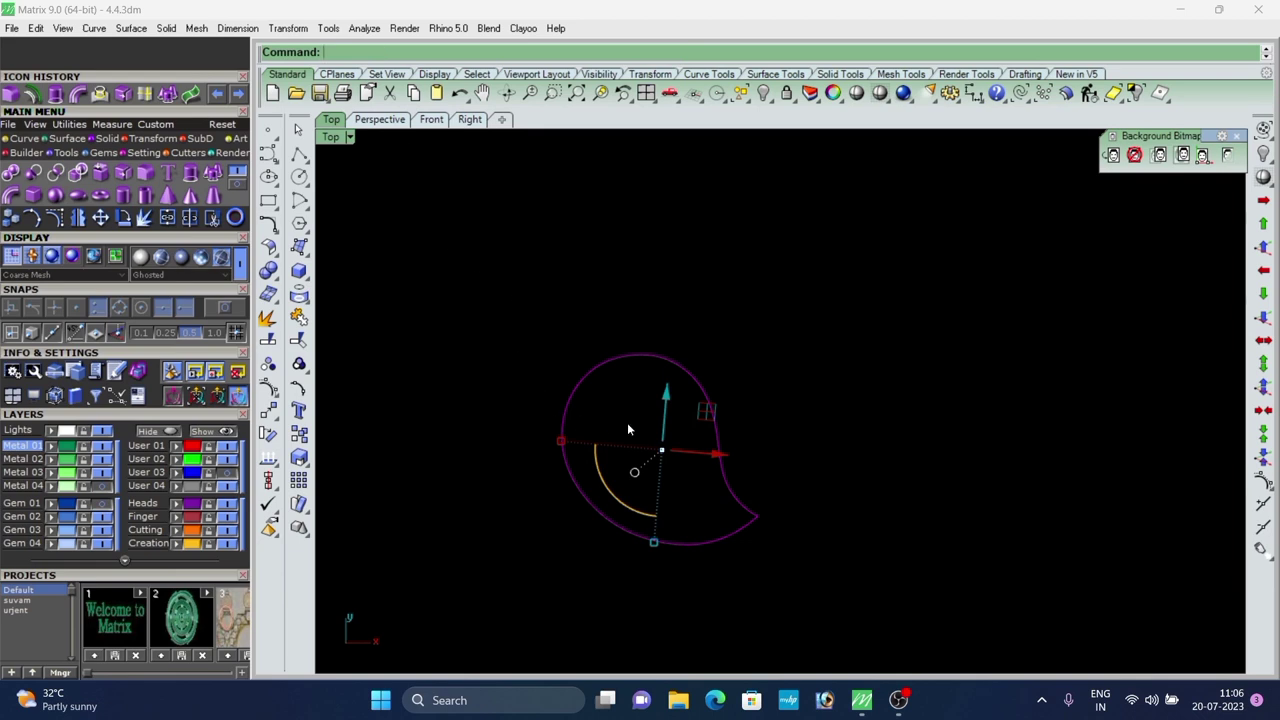
left_click(189, 219)
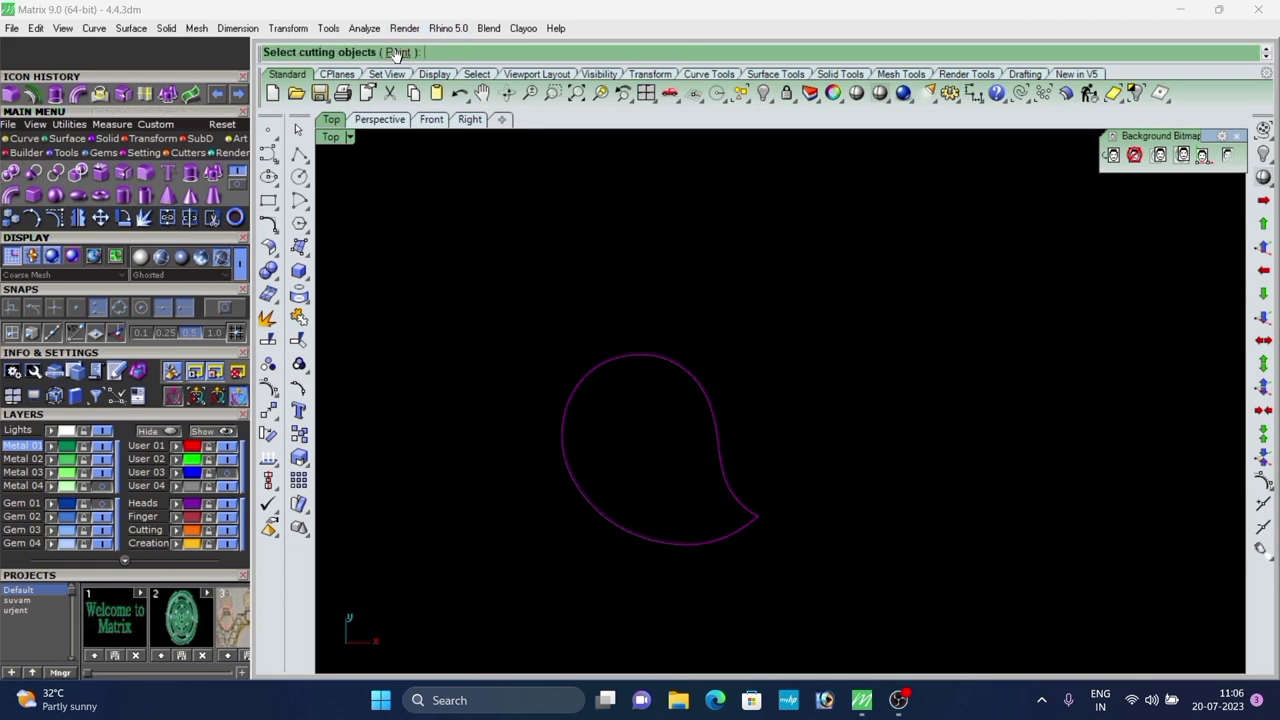
left_click(400, 53)
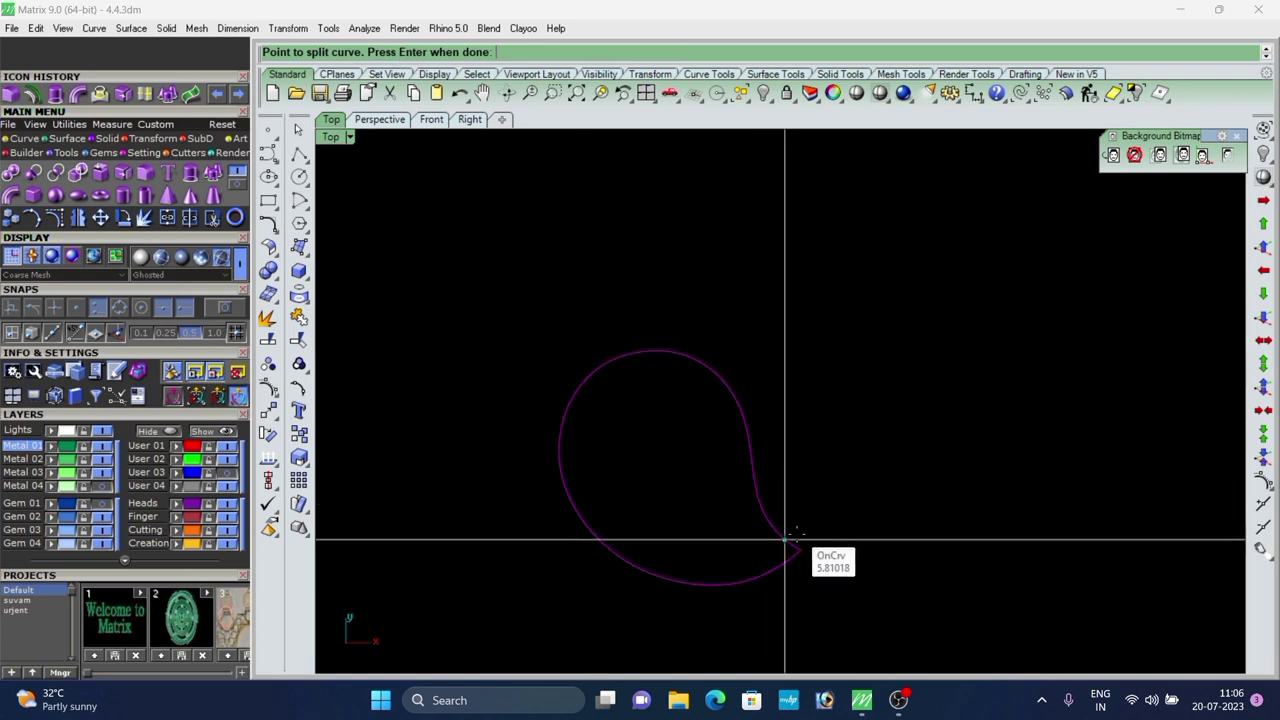
left_click(225, 307)
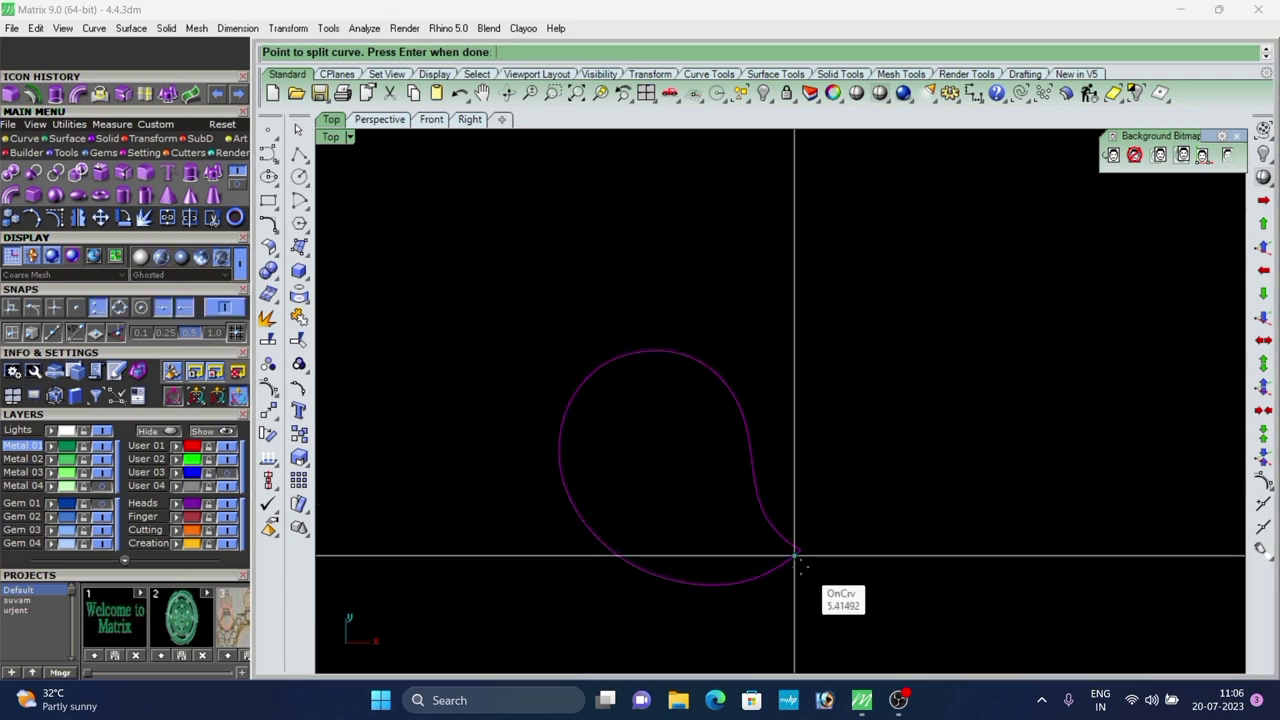
left_click(803, 544)
right_click(803, 544)
left_click(766, 510)
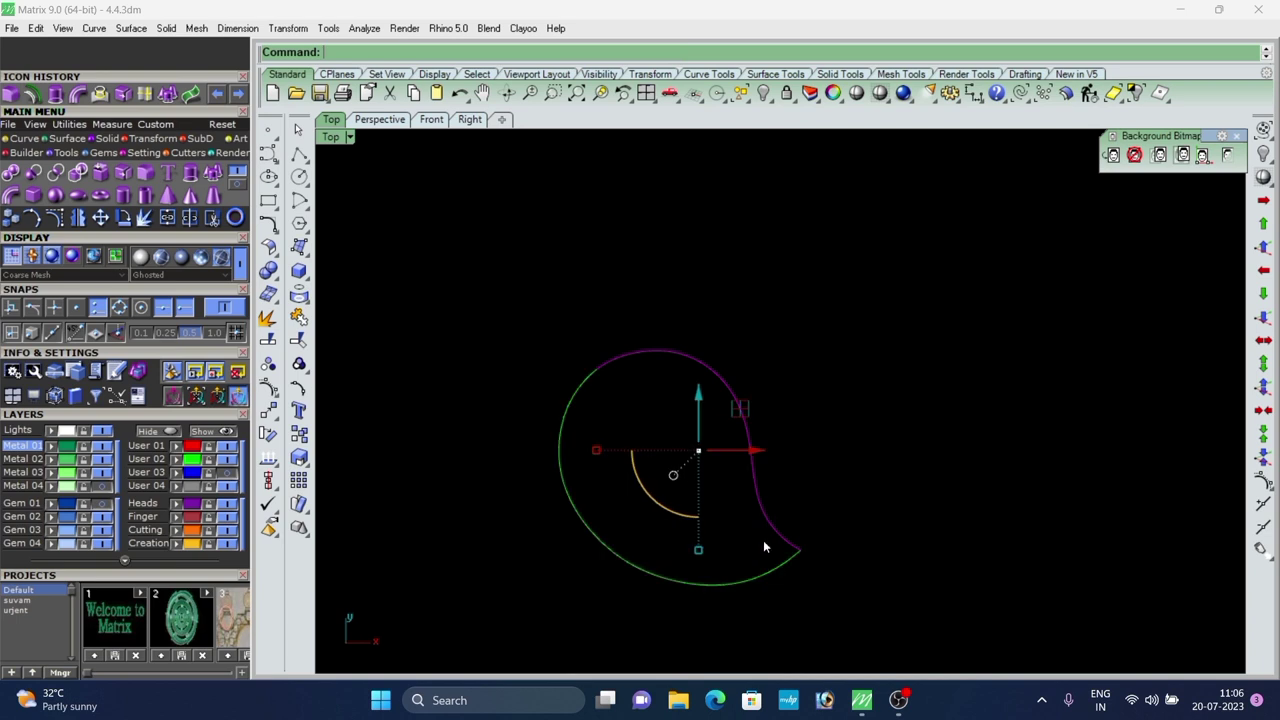
left_click(771, 568)
left_click(789, 543)
left_click(825, 552)
Draw a line about 4.76 long across the teardrop, from its outer lower edge to the midpoint of the opposite half.
scroll(540, 364, "down", 8)
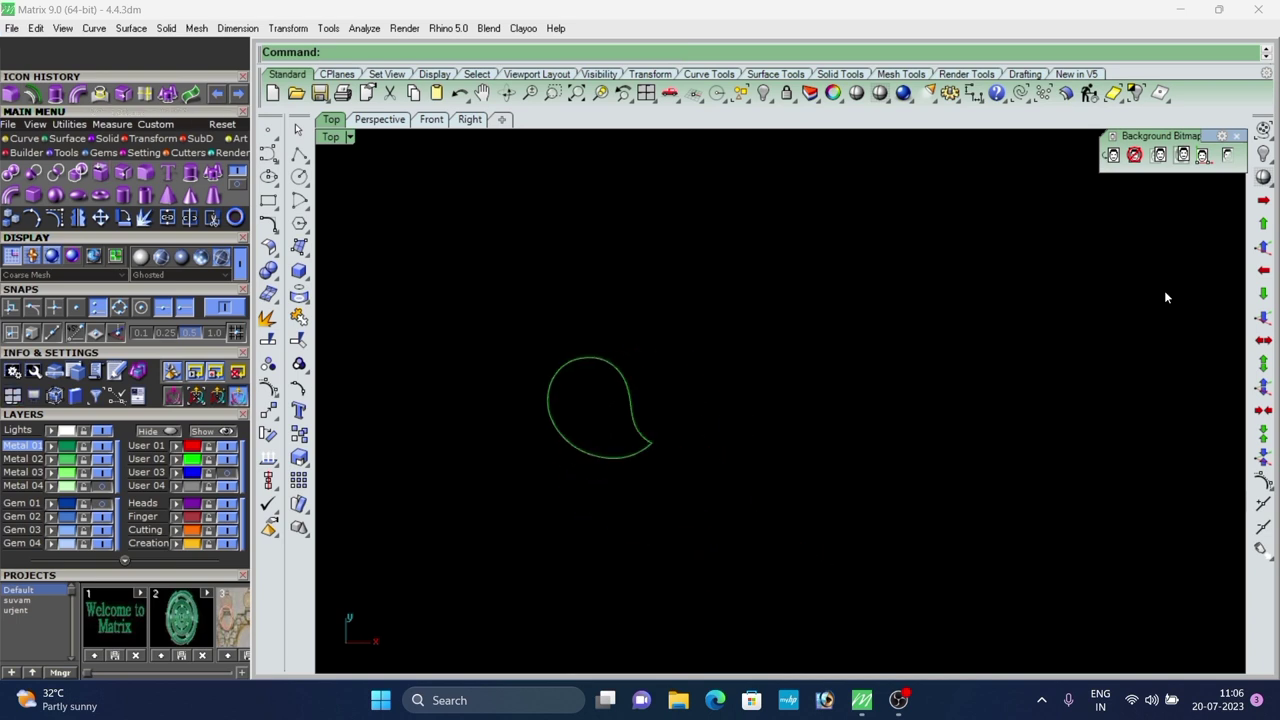
scroll(613, 432, "up", 6)
right_click_drag(584, 441, 622, 491)
scroll(505, 330, "down", 4)
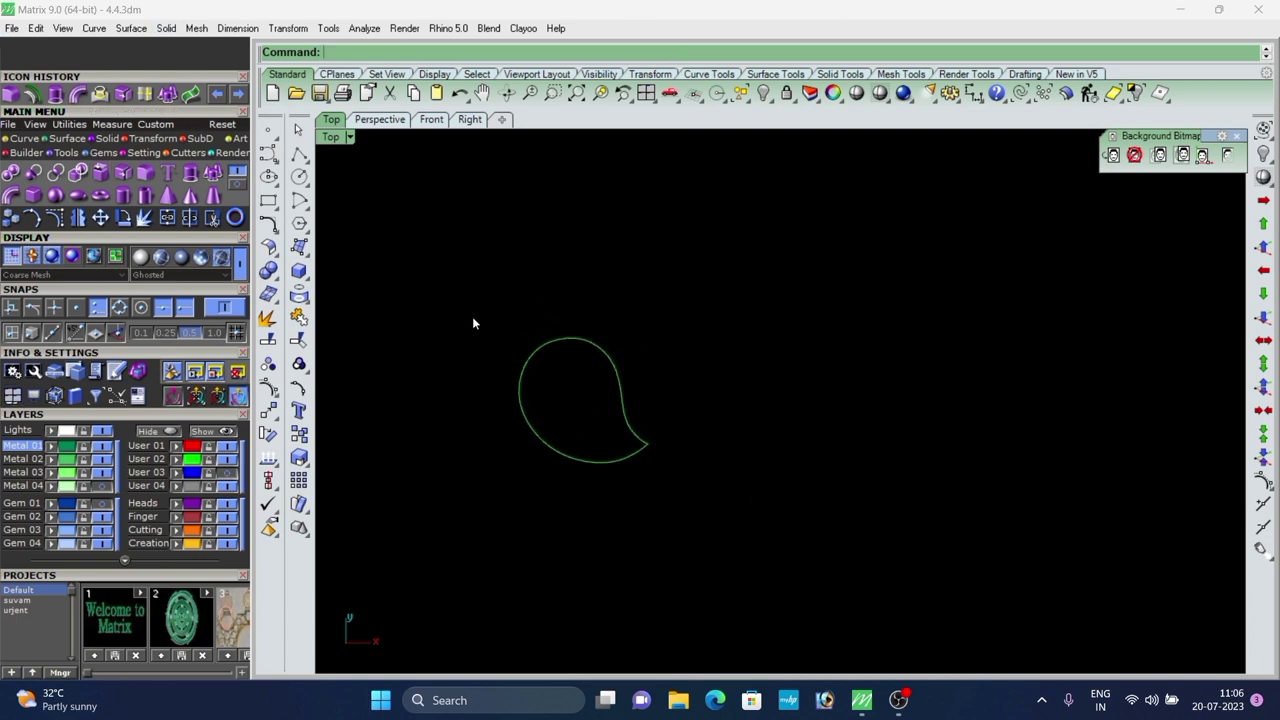
left_click(307, 165)
left_click(323, 173)
scroll(580, 449, "up", 2)
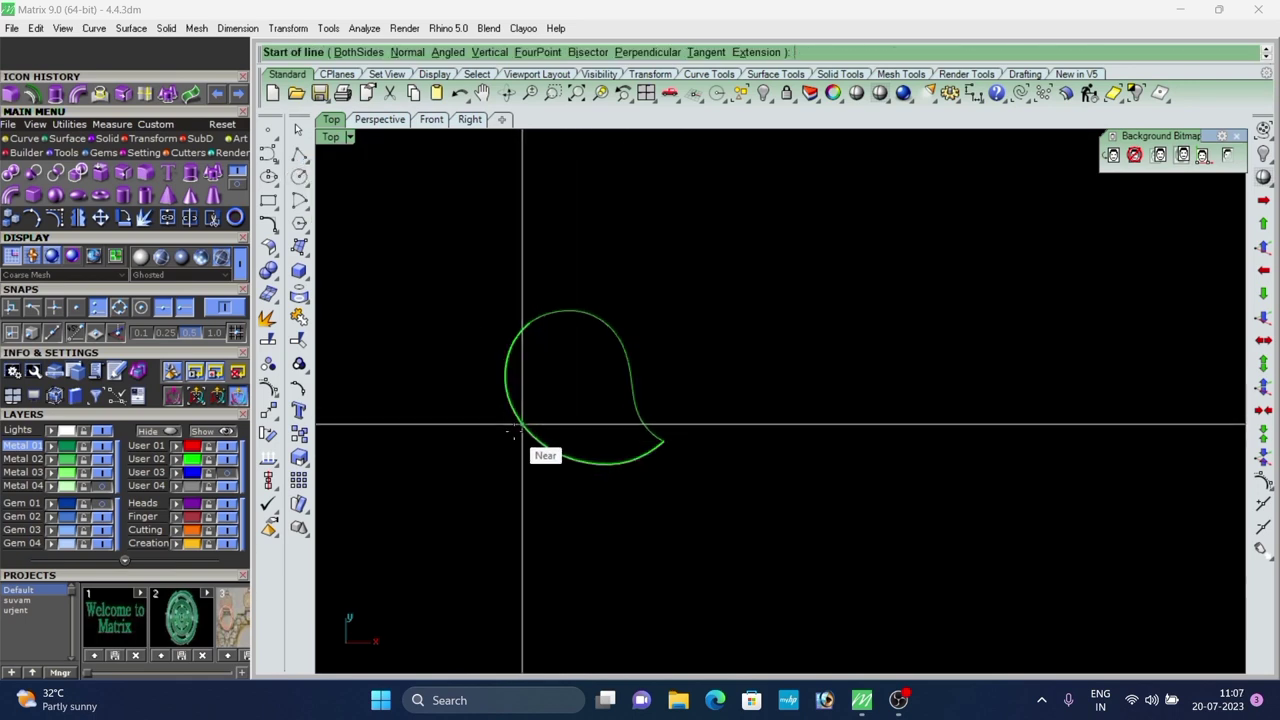
left_click(525, 429)
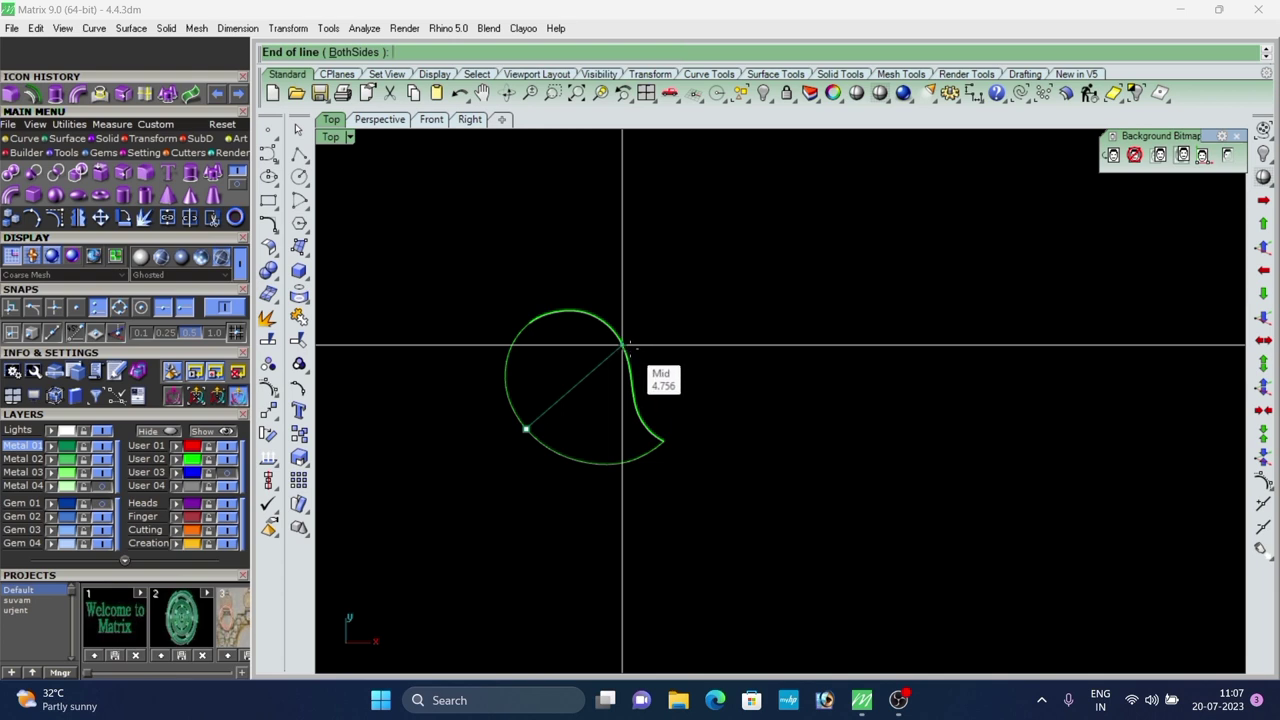
left_click(628, 345)
scroll(628, 345, "down", 3)
Rebuild the line across the teardrop as a degree 3 curve with four control points.
left_click(362, 119)
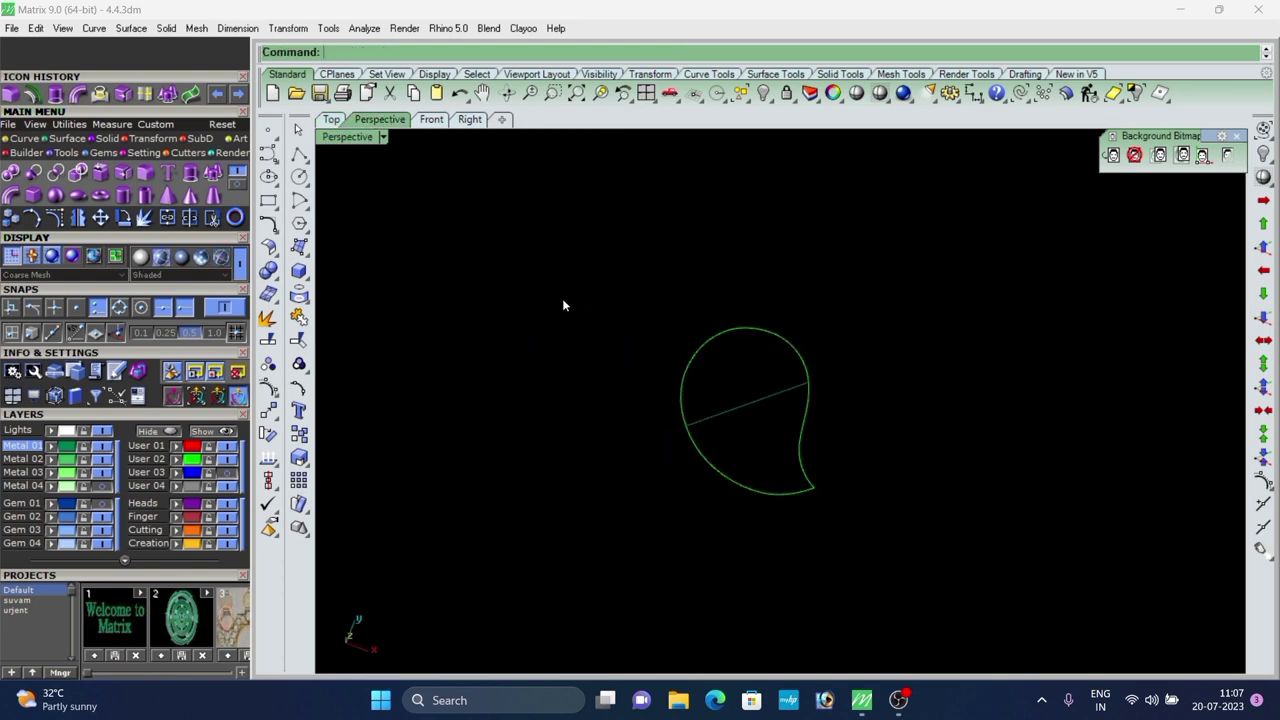
scroll(760, 436, "up", 2)
right_click_drag(559, 441, 640, 350)
scroll(620, 400, "down", 5)
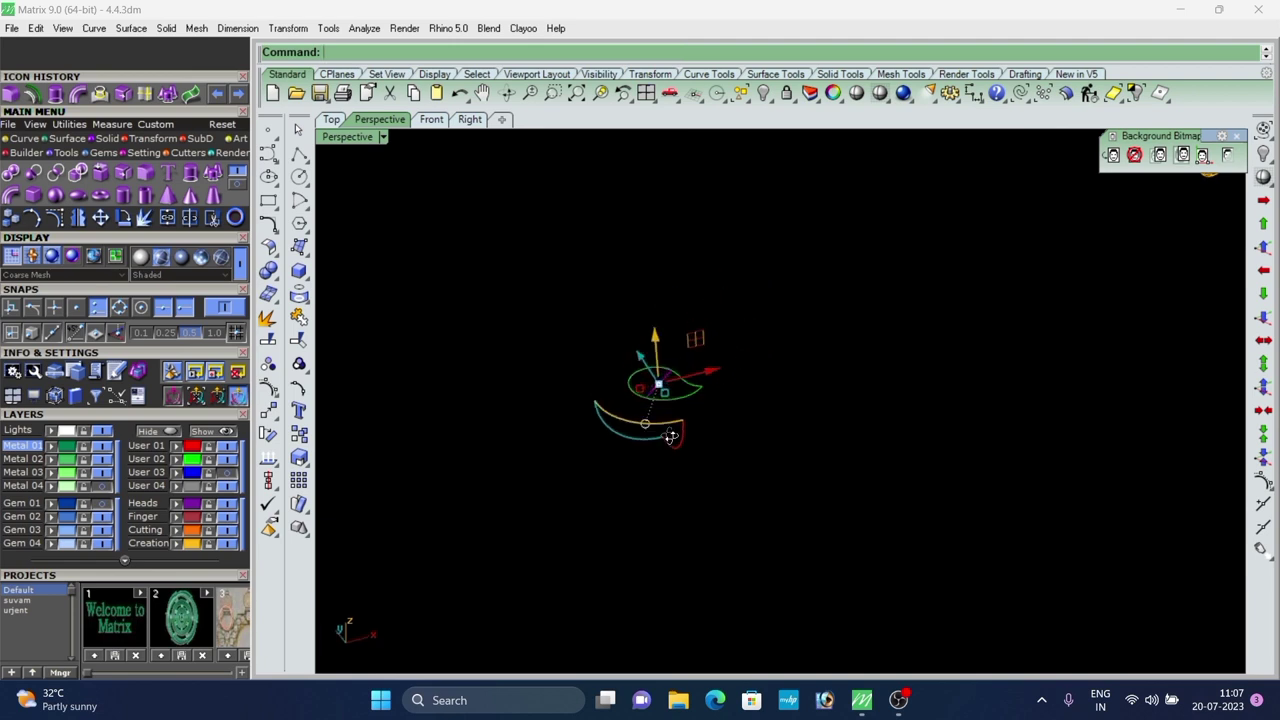
left_click(53, 138)
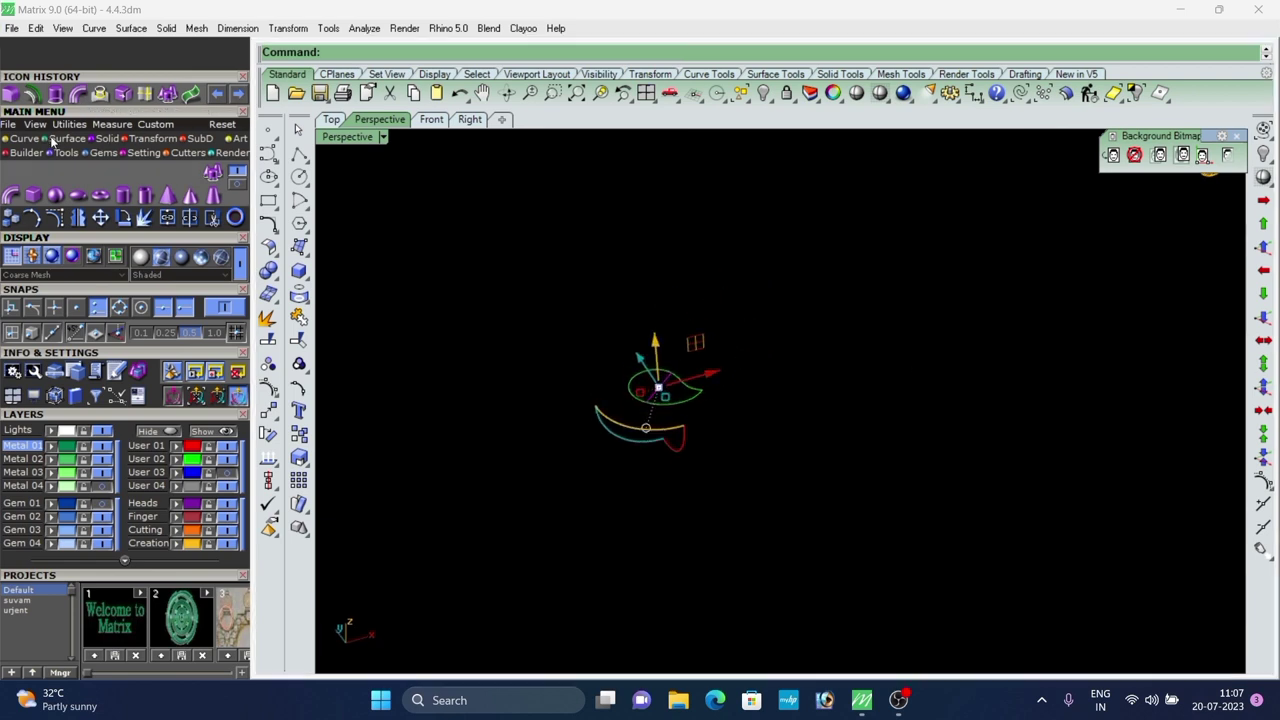
left_click(15, 138)
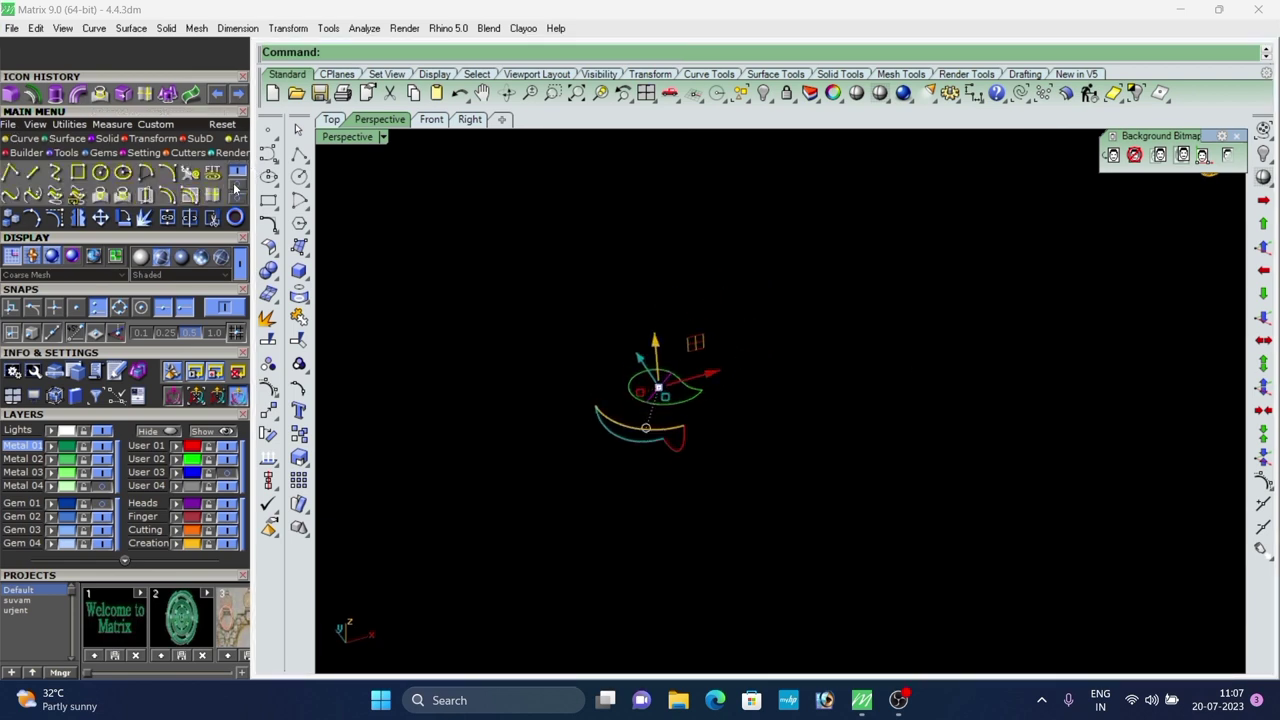
left_click(180, 172)
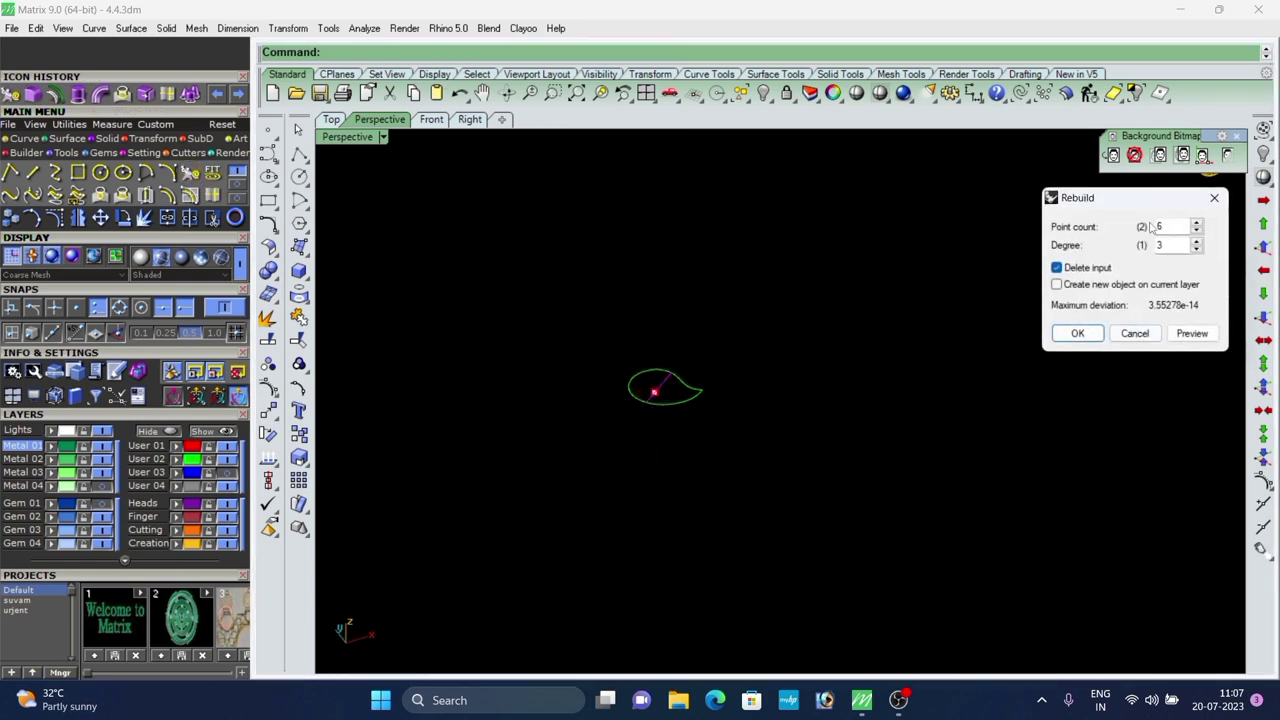
left_click(1074, 332)
mouse_move(745, 405)
right_mouse_down()
mouse_move(749, 456)
mouse_move(735, 405)
right_mouse_up()
Show the control points of the cross line and raise its two middle points to form an arch.
left_click(274, 386)
scroll(597, 400, "up", 8)
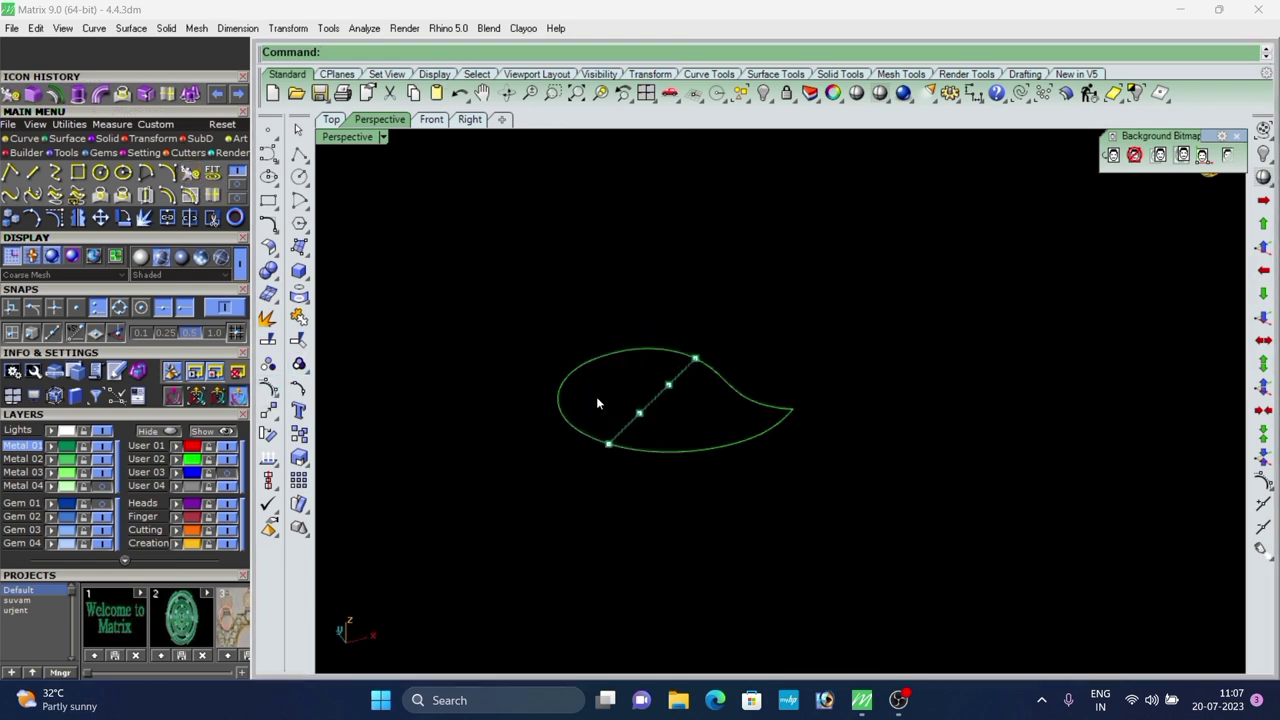
scroll(886, 418, "down", 4)
right_click_drag(886, 418, 668, 366)
scroll(666, 363, "up", 6)
left_click_drag(629, 271, 748, 420)
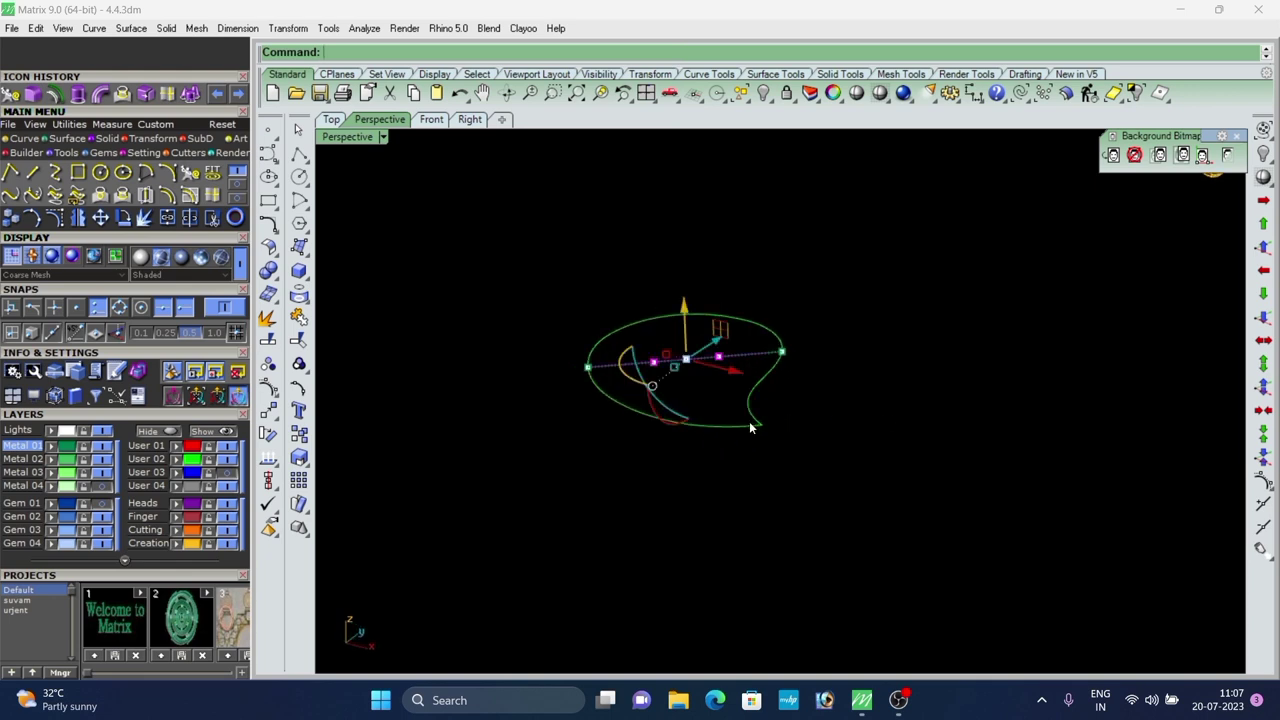
scroll(750, 423, "down", 4)
right_click_drag(750, 423, 728, 372)
scroll(708, 350, "up", 6)
left_click_drag(691, 343, 711, 285)
scroll(645, 320, "down", 2)
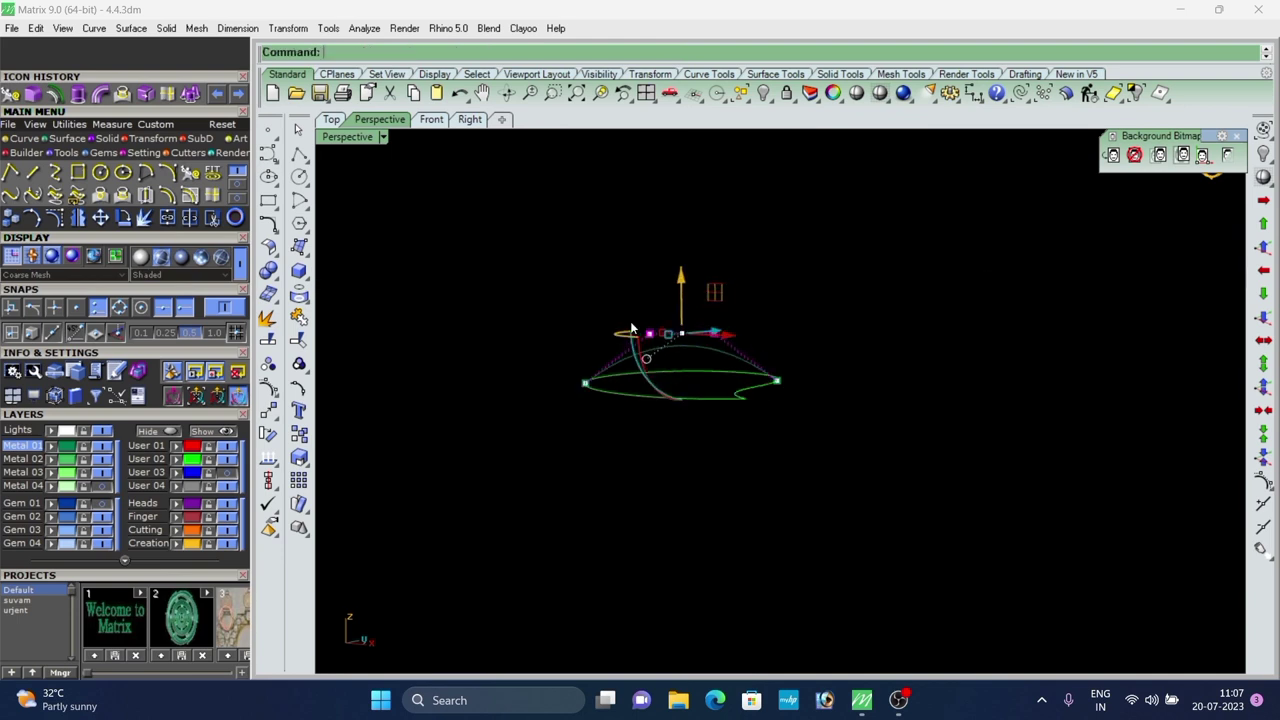
Lower the two middle control points slightly to fine-tune the arch height.
scroll(631, 324, "down", 2)
right_click_drag(631, 324, 775, 345)
scroll(780, 337, "up", 5)
left_click_drag(795, 293, 792, 296)
right_click_drag(826, 306, 637, 355)
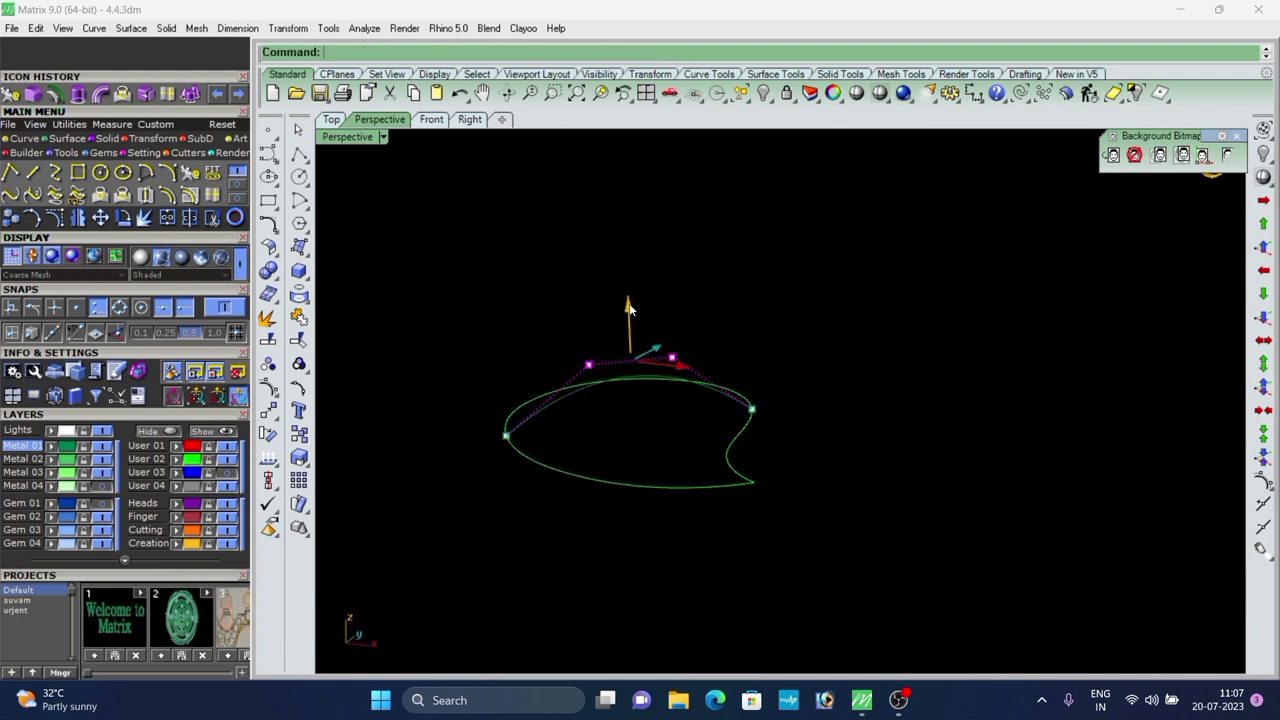
left_click_drag(632, 309, 632, 311)
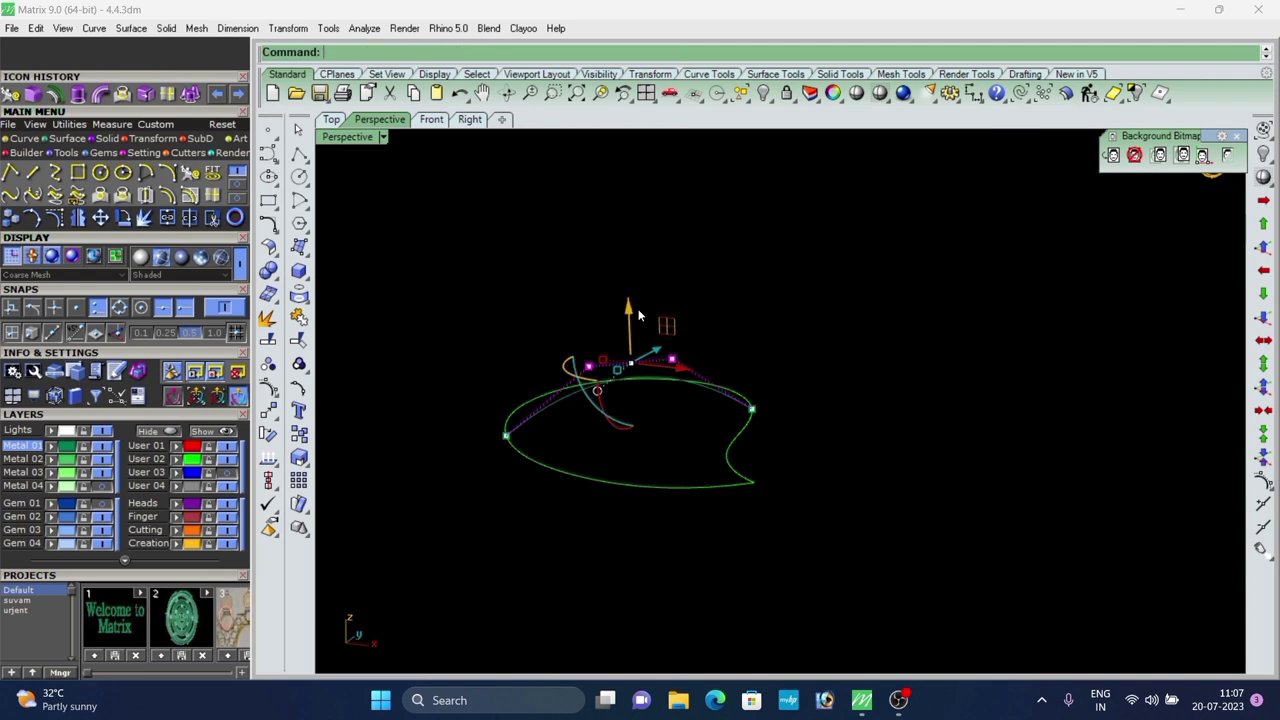
Turn off the control points and rebuild the arched cross curve with the settings offered.
left_click(583, 397)
right_click_drag(635, 436, 619, 403)
type("Re")
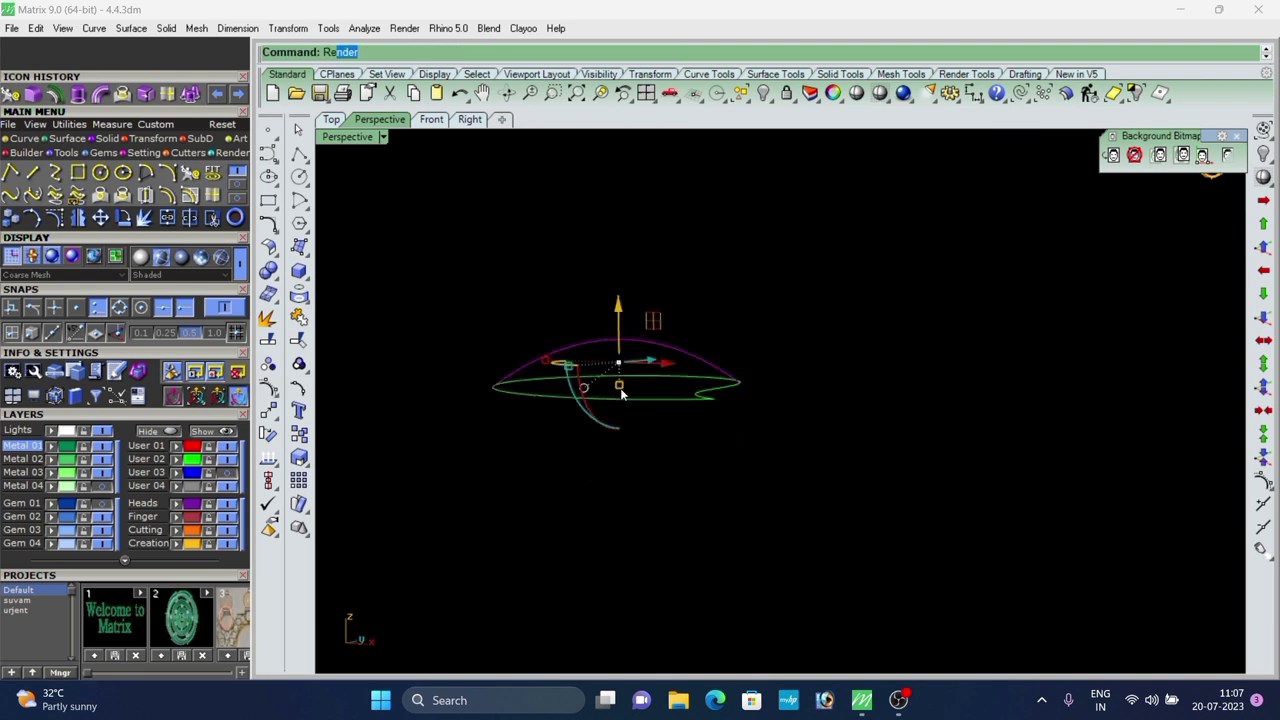
type("b")
key("Return")
key("Return")
left_click(749, 306)
Create a domed surface from the curve network of the teardrop outline and arched cross curve, with edge and interior tolerances of 0.01.
scroll(668, 352, "down", 5)
right_click_drag(655, 350, 652, 452)
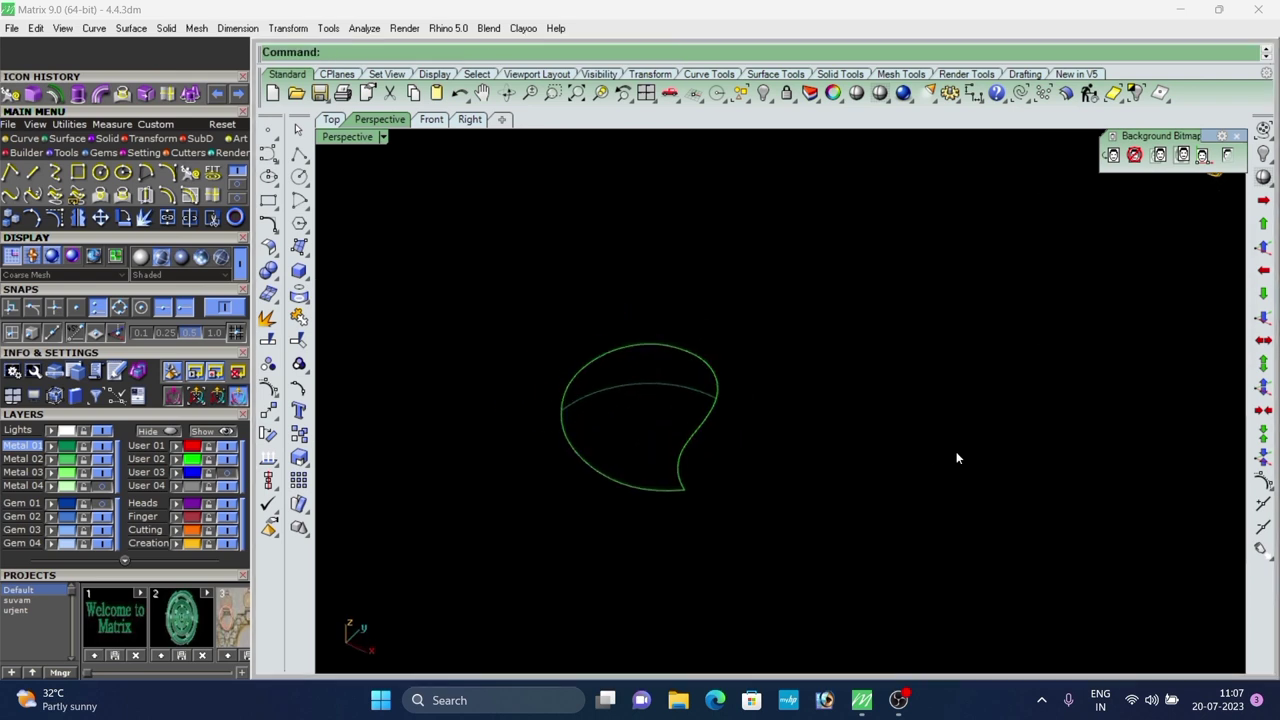
left_click(87, 140)
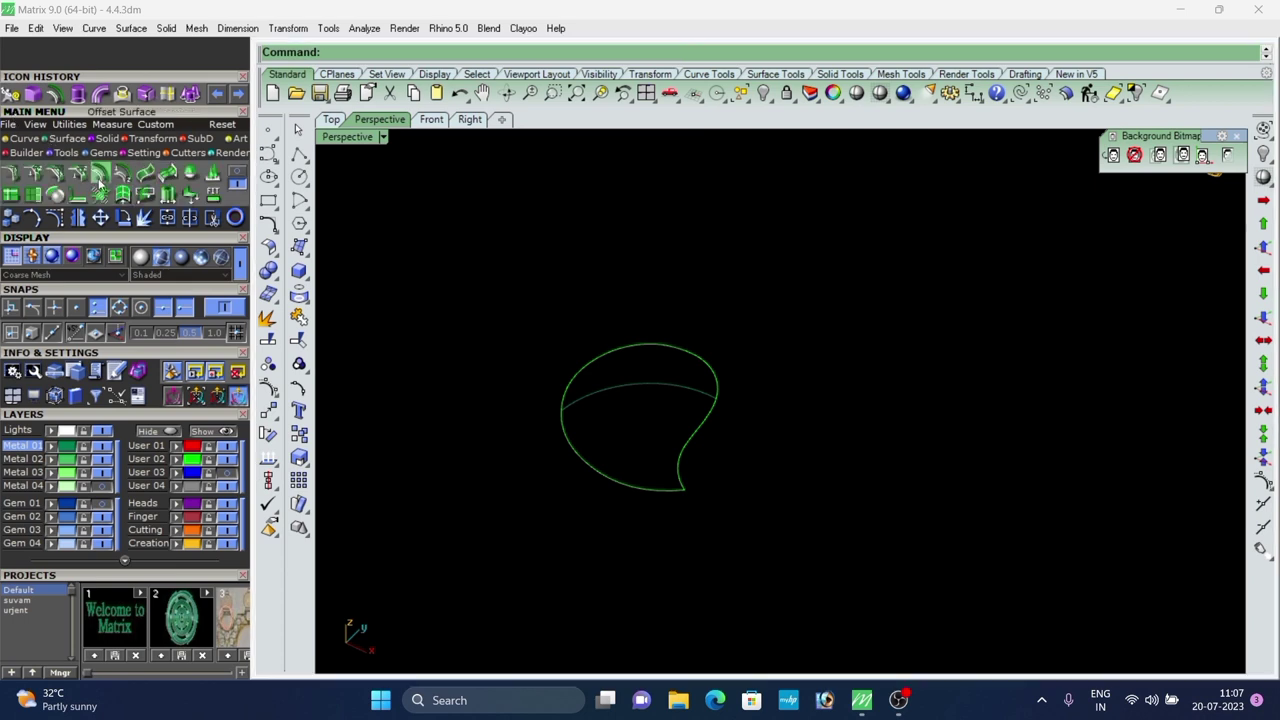
left_click(237, 176)
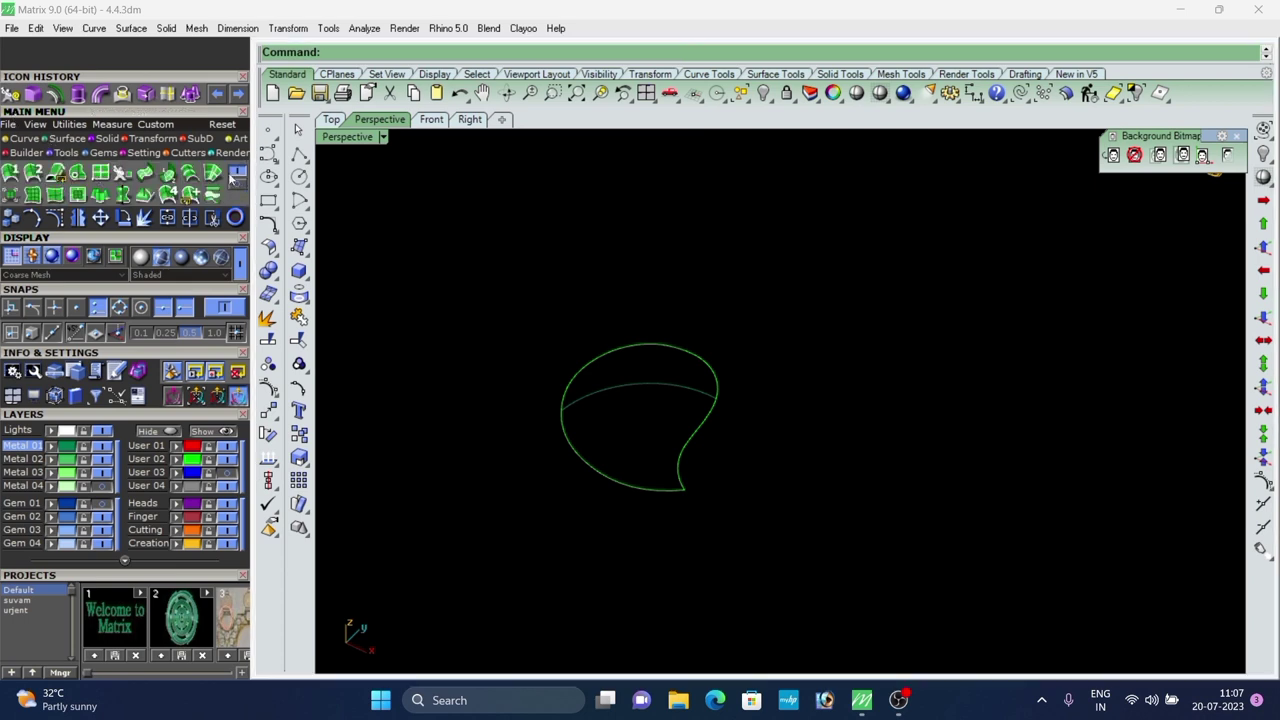
left_click(213, 174)
scroll(578, 329, "down", 5)
left_click_drag(728, 288, 370, 526)
right_click(370, 526)
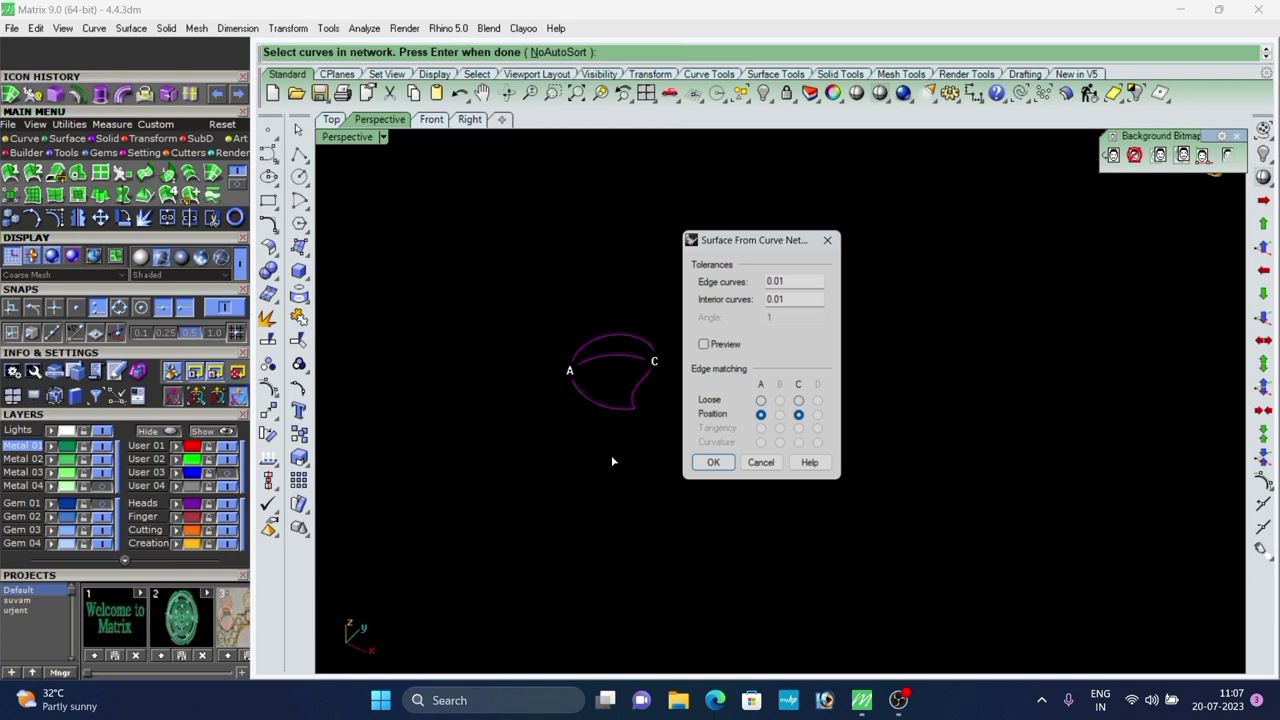
left_click(704, 470)
Clear the outline and arched cross curves from view so that only the domed teardrop surface is left.
scroll(580, 415, "up", 5)
right_click_drag(560, 420, 668, 425)
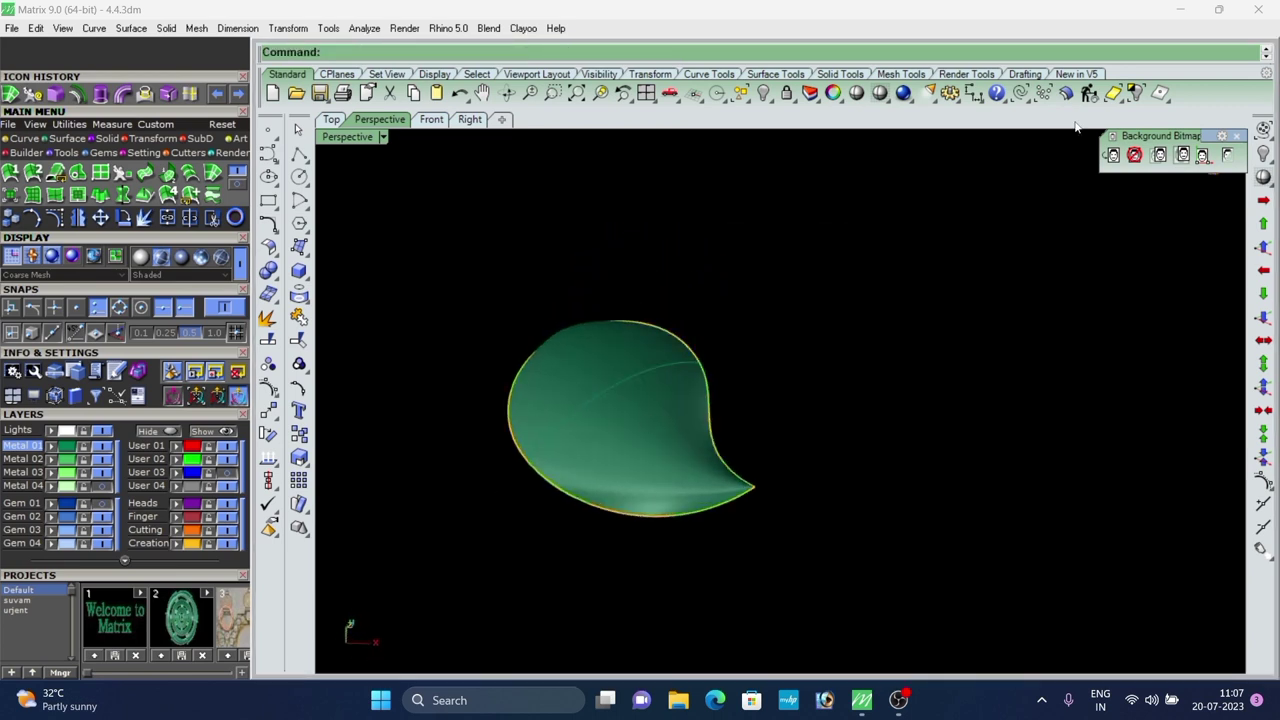
left_click(600, 398)
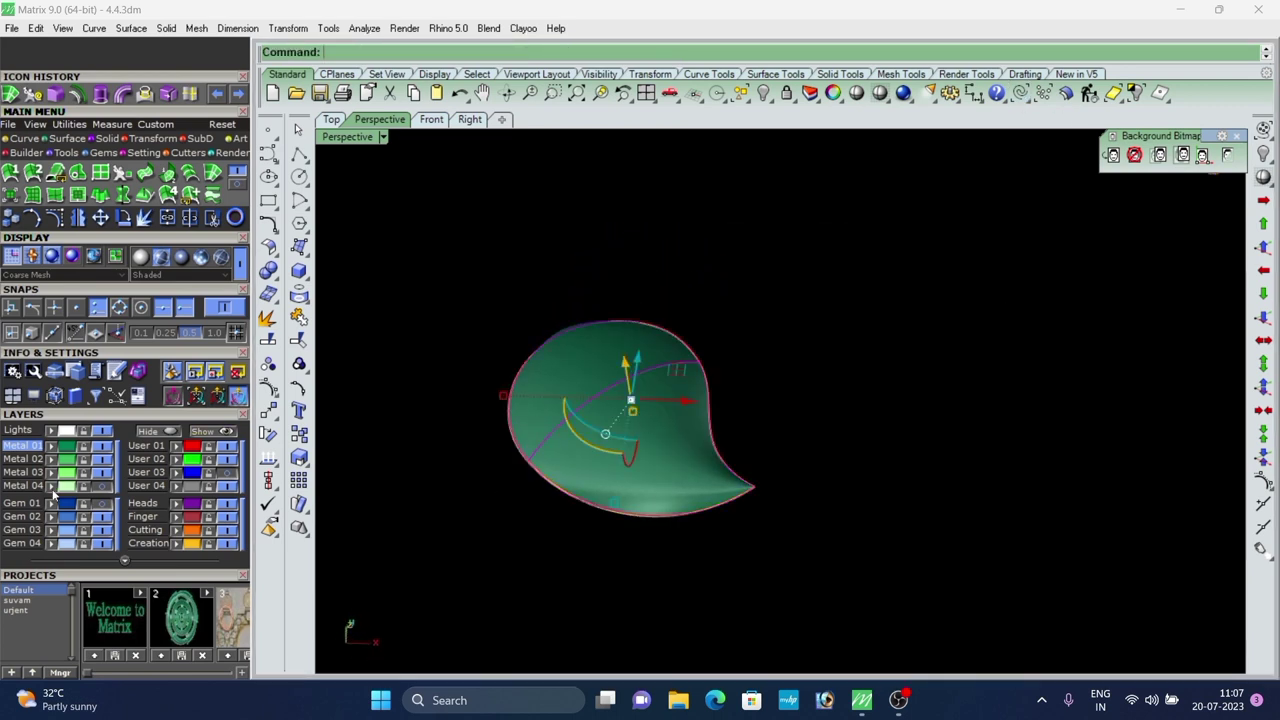
left_click(732, 296)
scroll(732, 296, "down", 5)
right_click_drag(728, 305, 660, 456)
scroll(660, 456, "up", 4)
Copy the domed teardrop surface horizontally to the right of the original in the Top view.
left_click(664, 455)
scroll(615, 420, "down", 4)
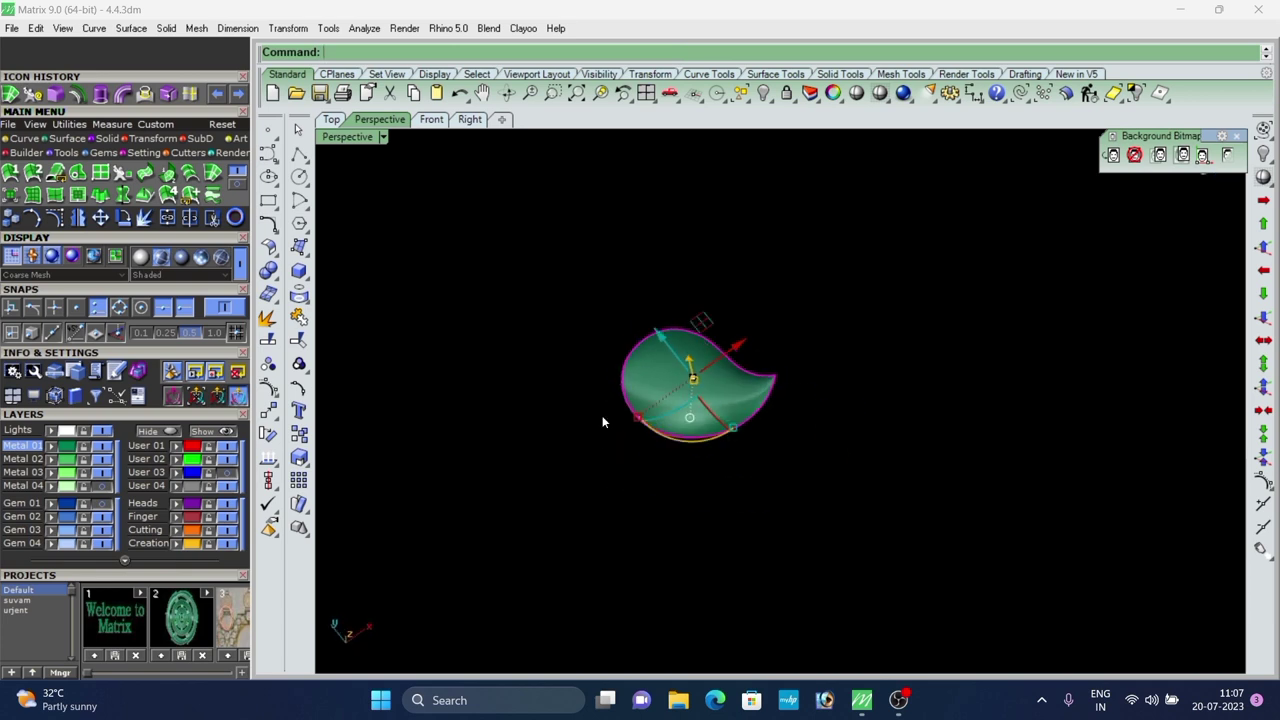
right_click_drag(602, 415, 592, 368)
left_click(333, 120)
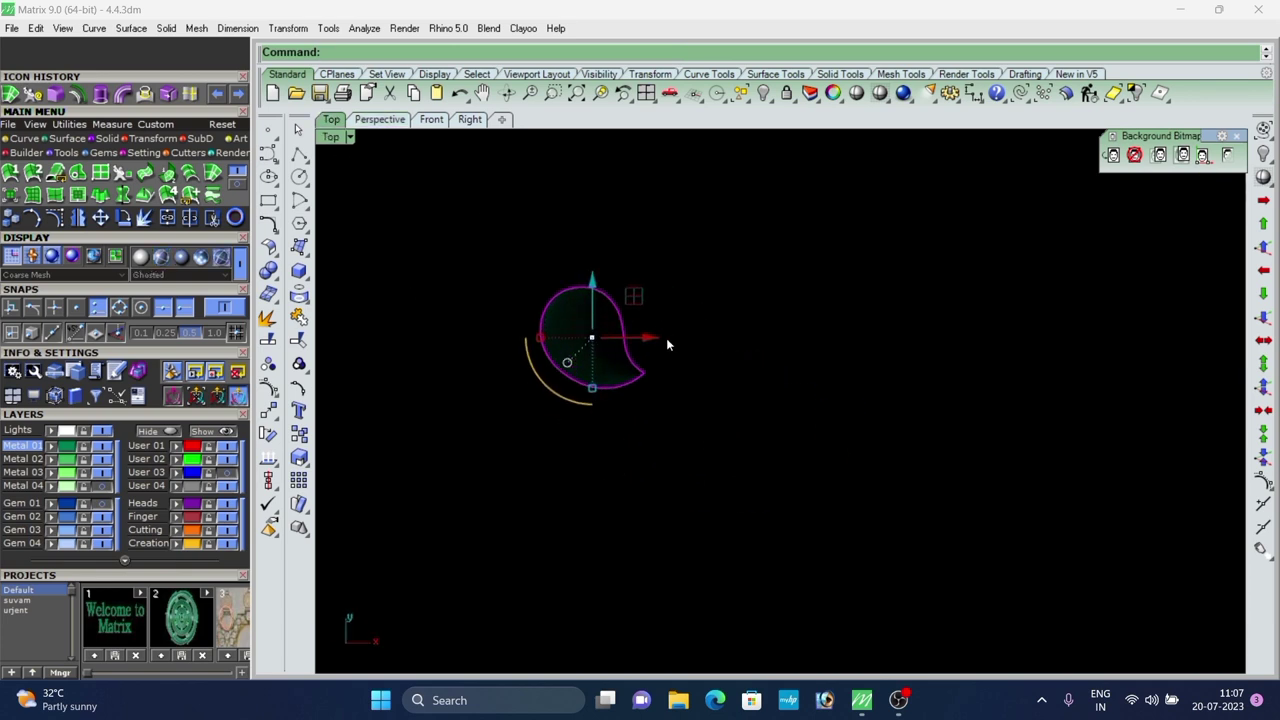
left_click(299, 433)
left_click(671, 454)
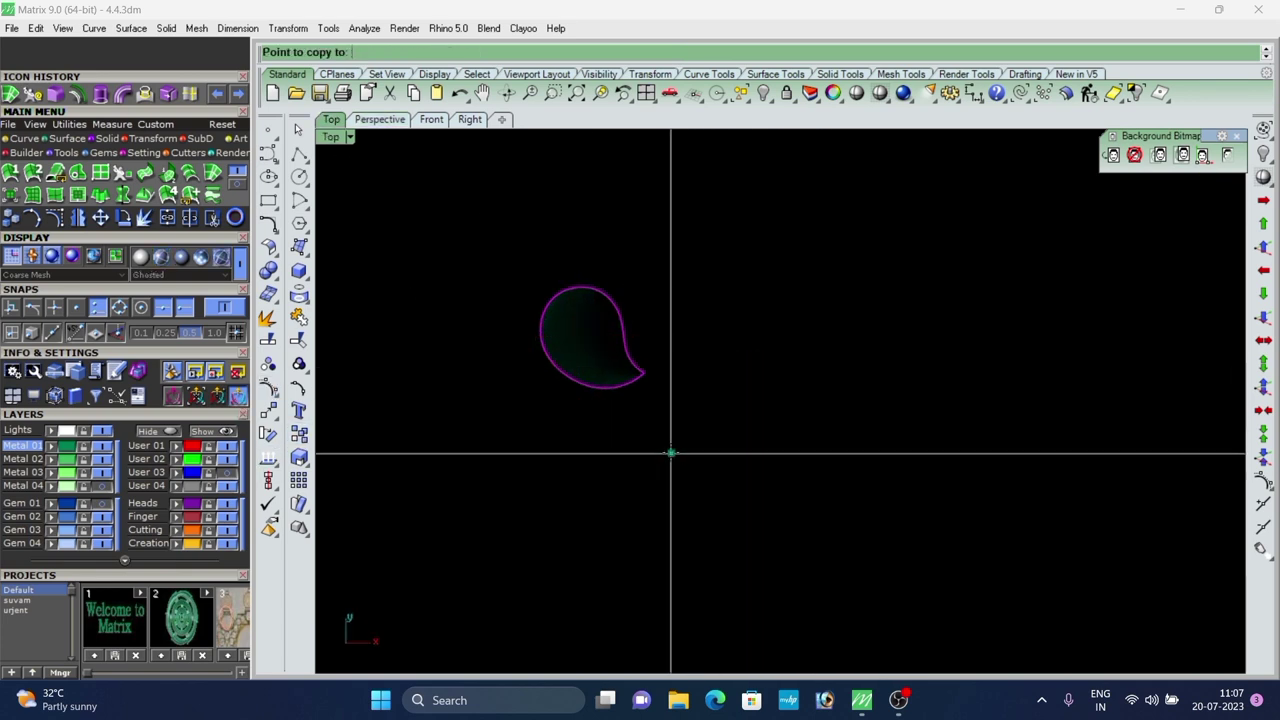
left_click(834, 454)
right_click(845, 400)
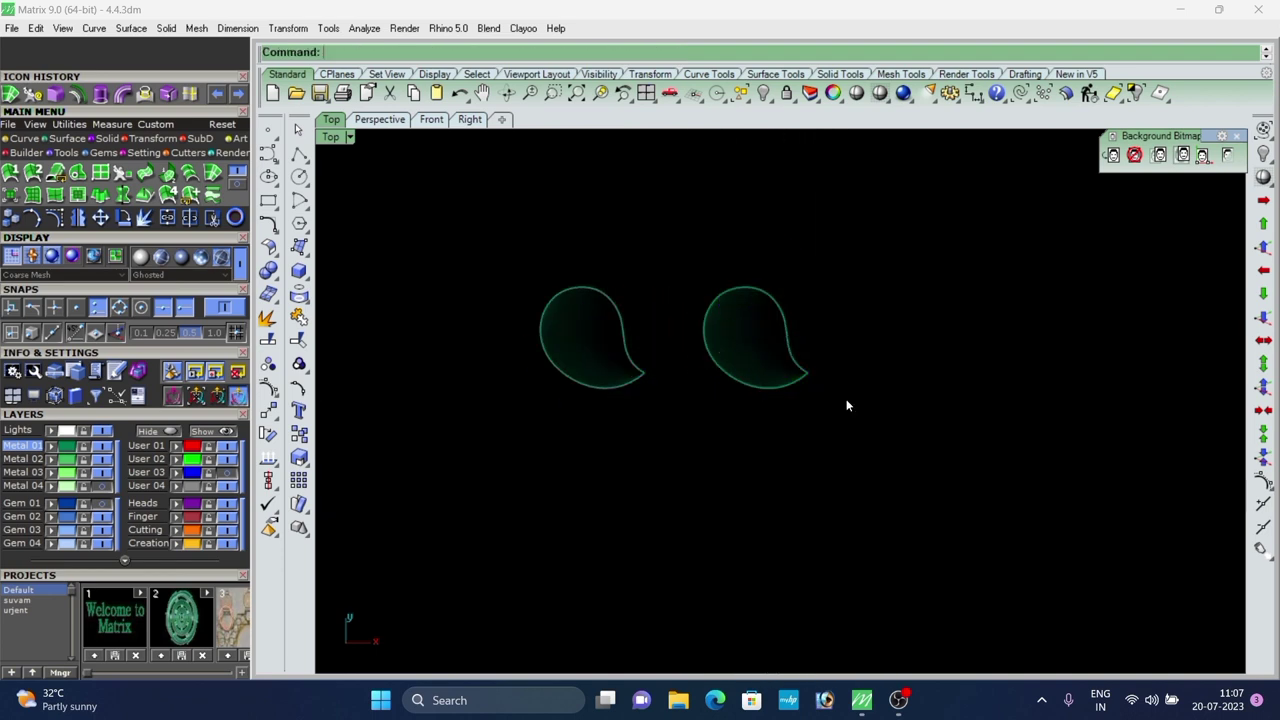
Rotate the copied teardrop clockwise about a point on its upper-left edge so that its tip swings downward.
right_click_drag(846, 401, 833, 428)
left_click(757, 381)
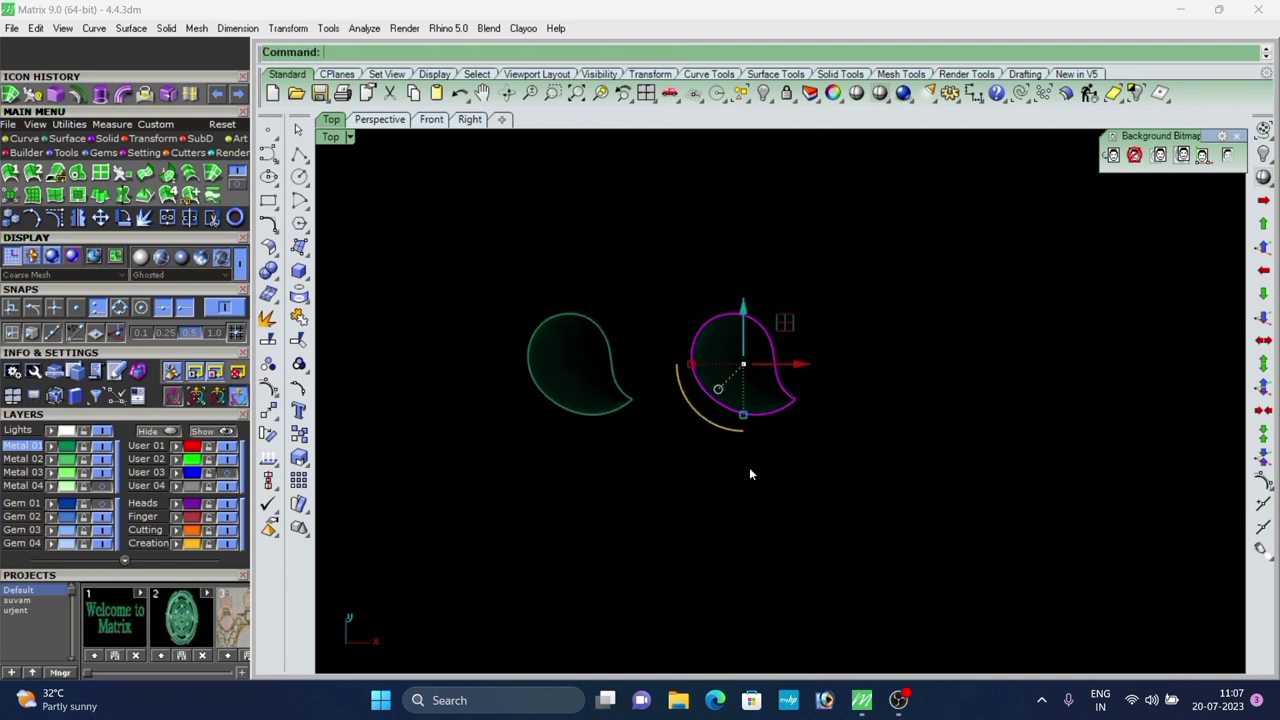
left_click(269, 434)
scroll(701, 355, "up", 4)
left_click(711, 304)
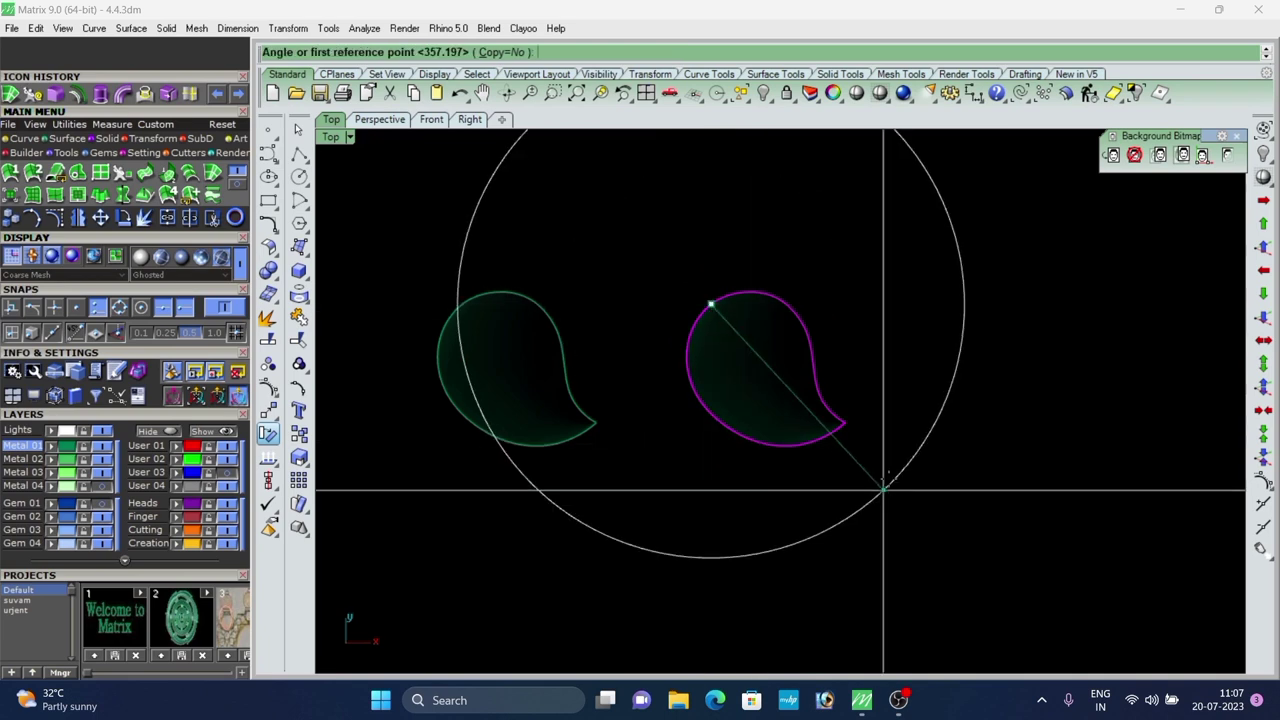
scroll(892, 479, "up", 4)
left_click(929, 439)
left_click(739, 585)
scroll(710, 428, "down", 8)
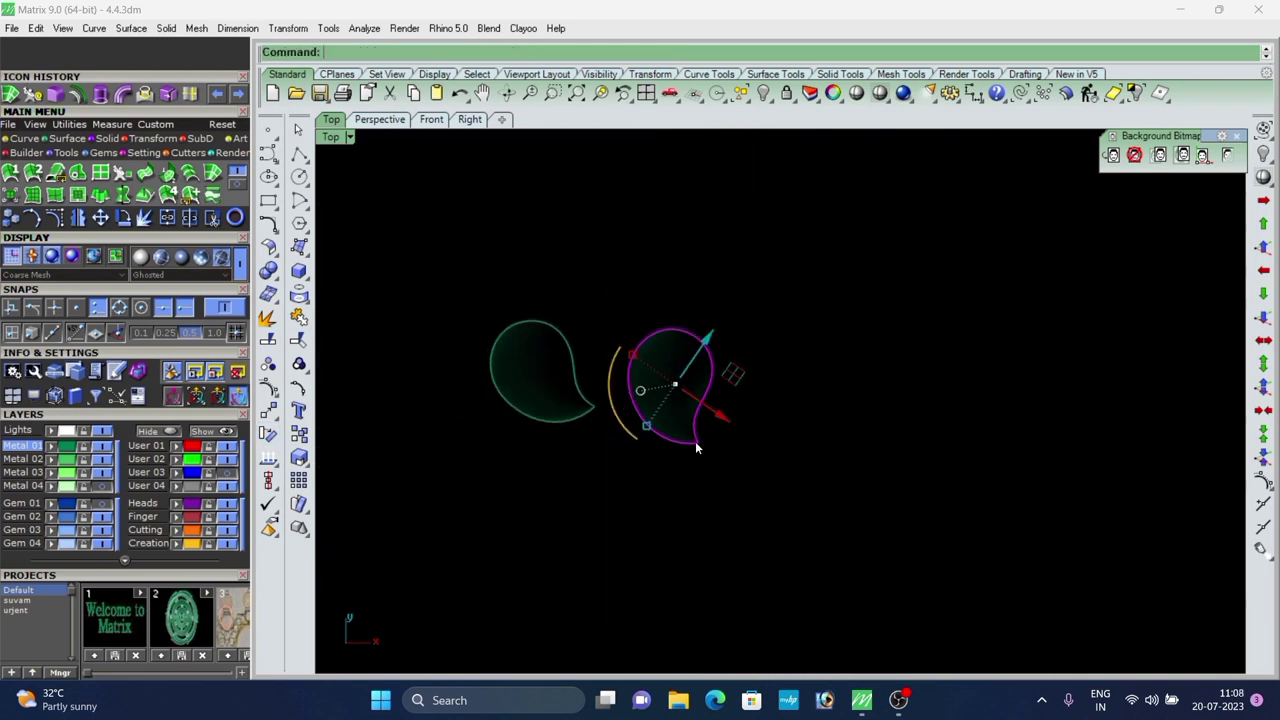
Rotate the copied teardrop slightly further clockwise about its top point so that its tip points more directly downward.
scroll(690, 435, "up", 2)
right_click(667, 328)
left_click(671, 305)
scroll(714, 435, "up", 2)
left_click(748, 487)
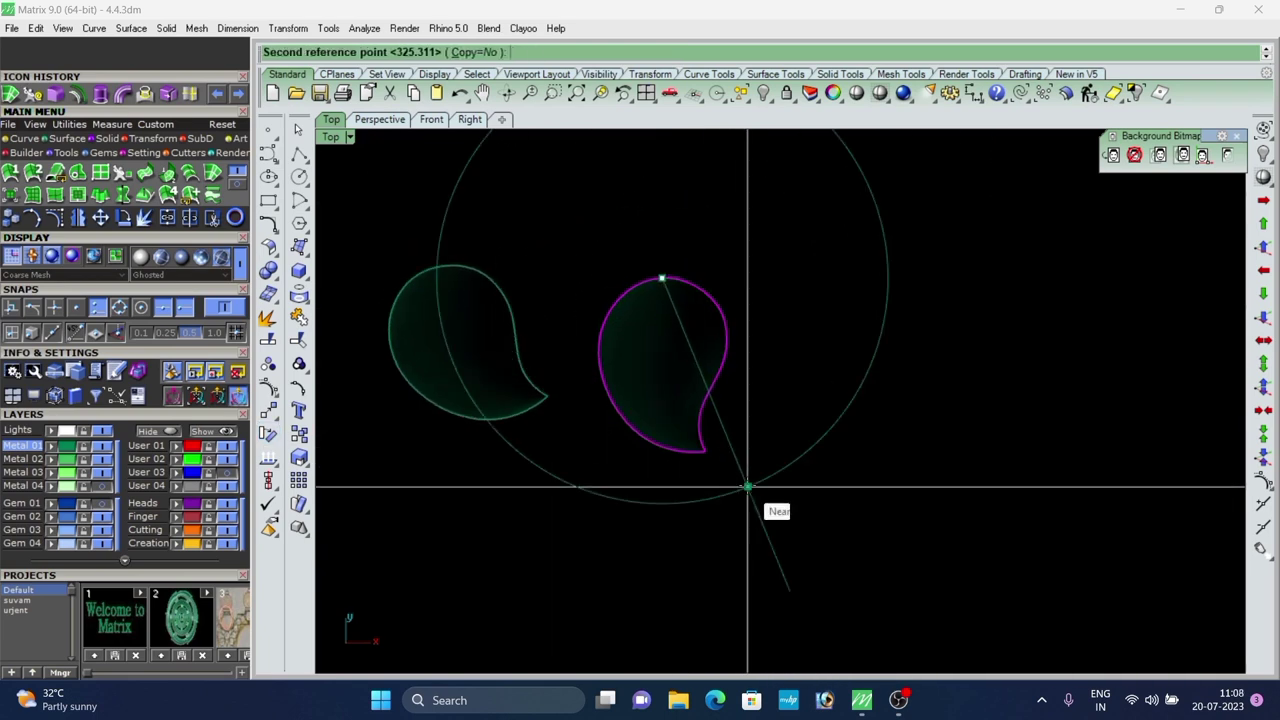
left_click(731, 491)
Move the original teardrop surface to the Metal 02 layer and turn that layer off, leaving the copy in Perspective view.
scroll(667, 420, "down", 6)
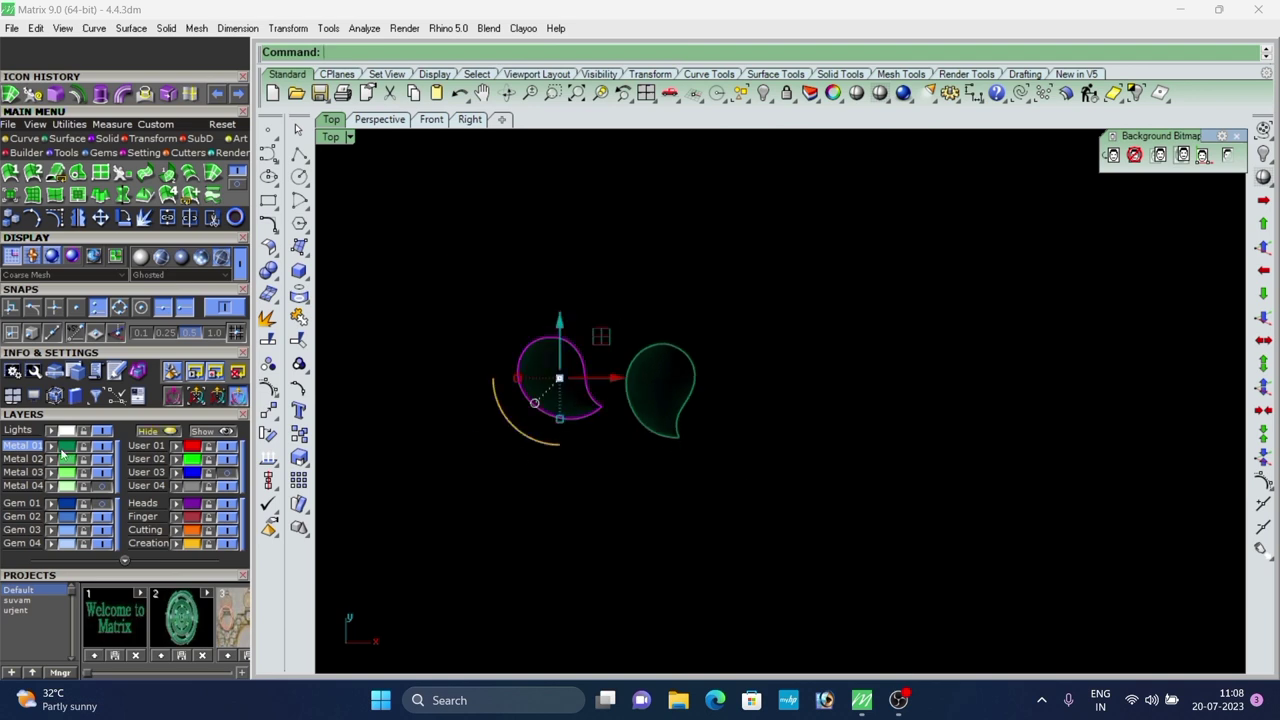
left_click(101, 462)
left_click(371, 122)
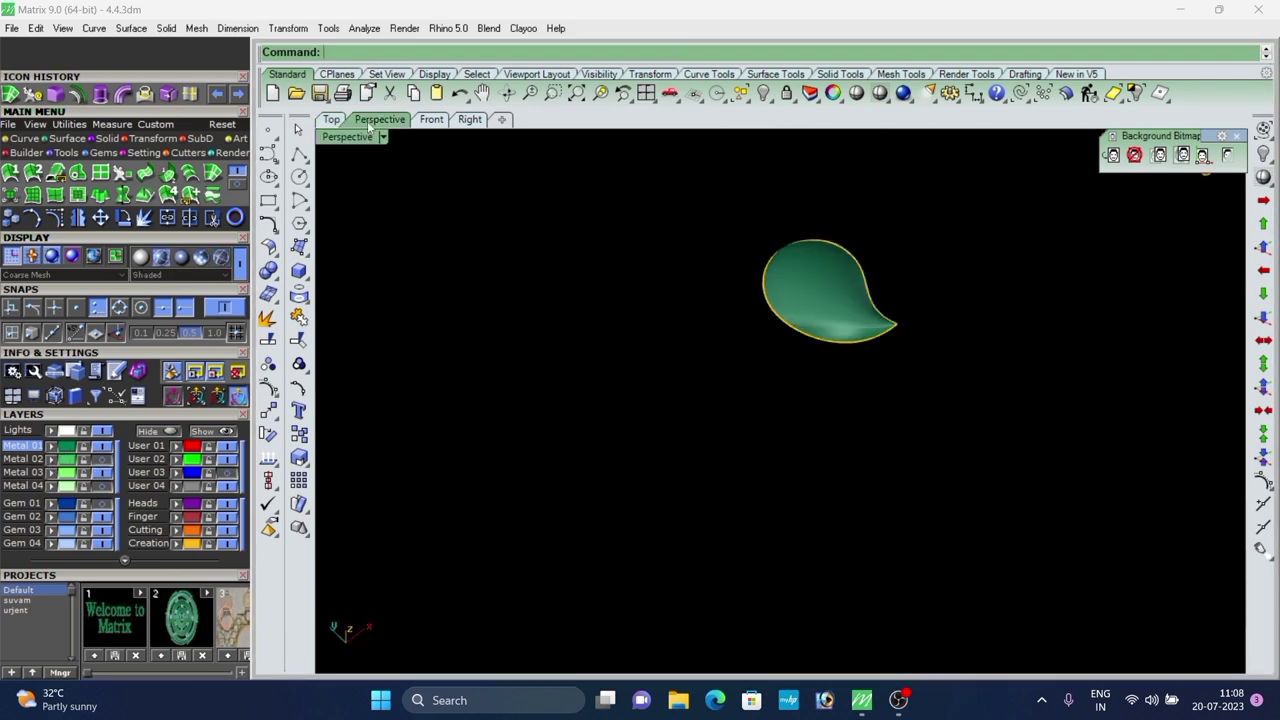
Add a bounding-box control cage around the copied teardrop surface using cage editing.
scroll(790, 325, "up", 5)
scroll(772, 400, "down", 5)
right_click_drag(755, 440, 818, 388)
scroll(752, 382, "up", 5)
left_click(752, 382)
right_click_drag(777, 496, 780, 423)
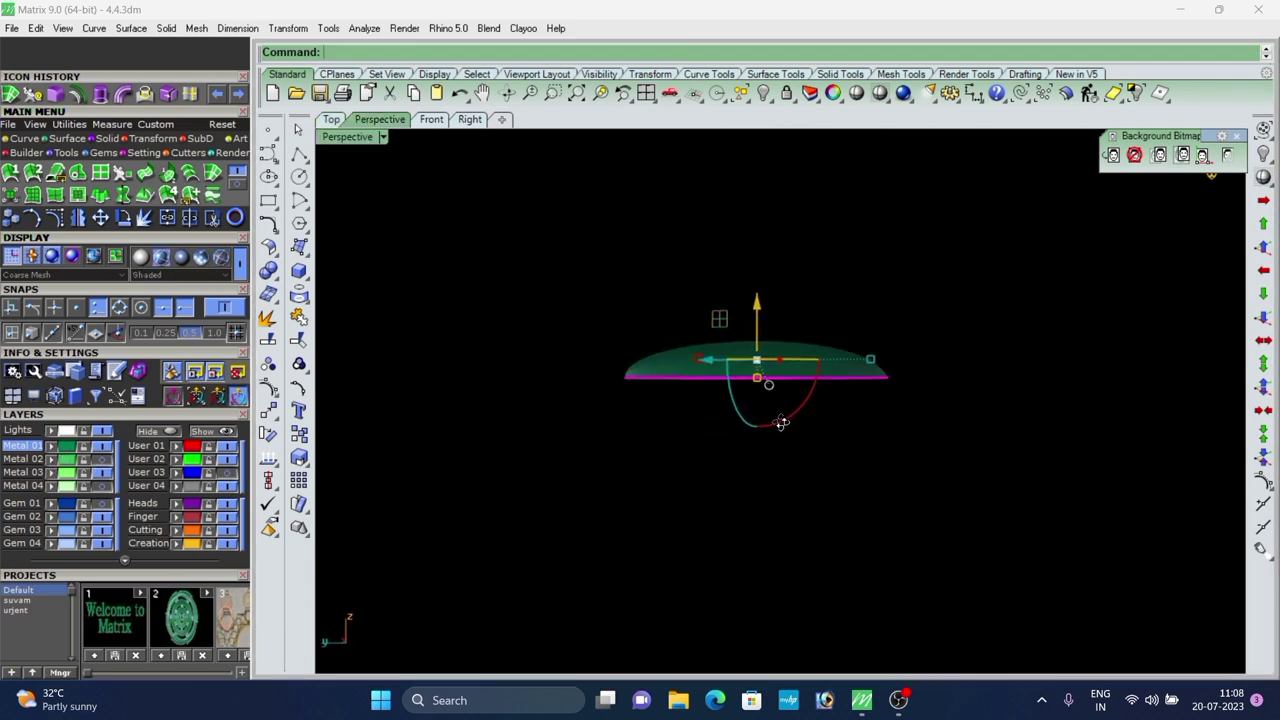
scroll(785, 350, "up", 4)
right_click_drag(763, 360, 716, 394)
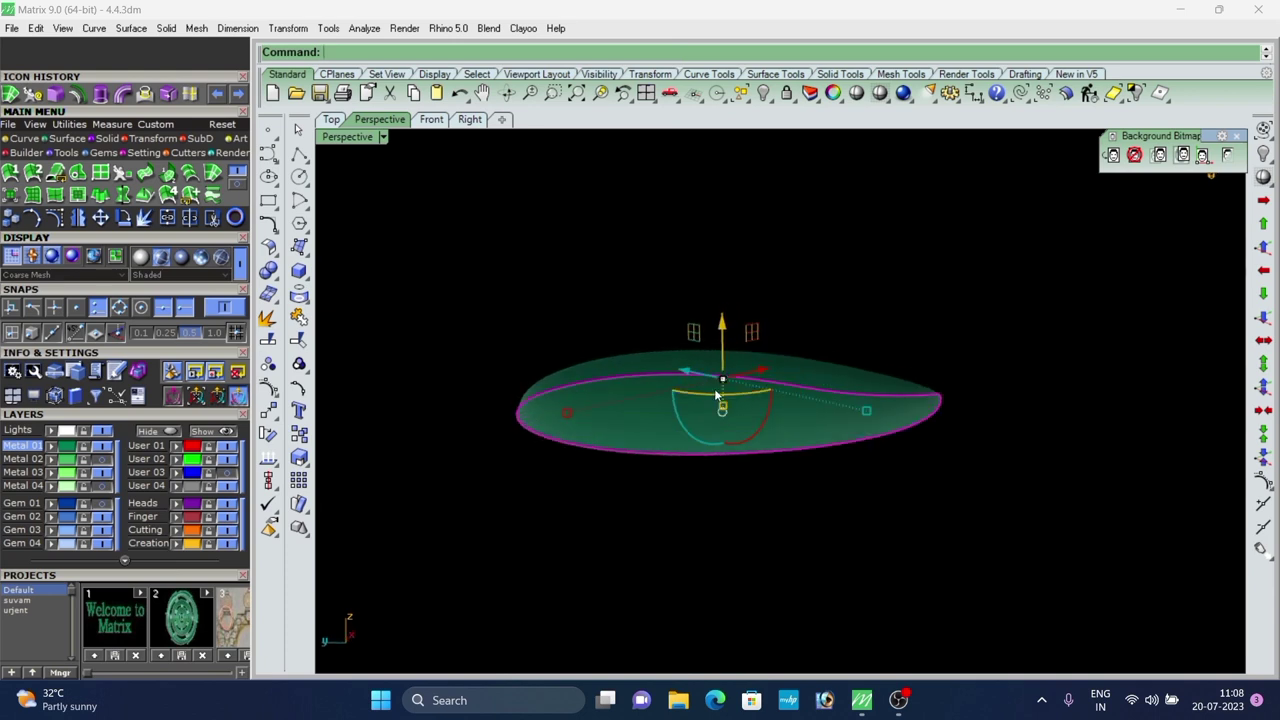
left_click(155, 138)
left_click(213, 194)
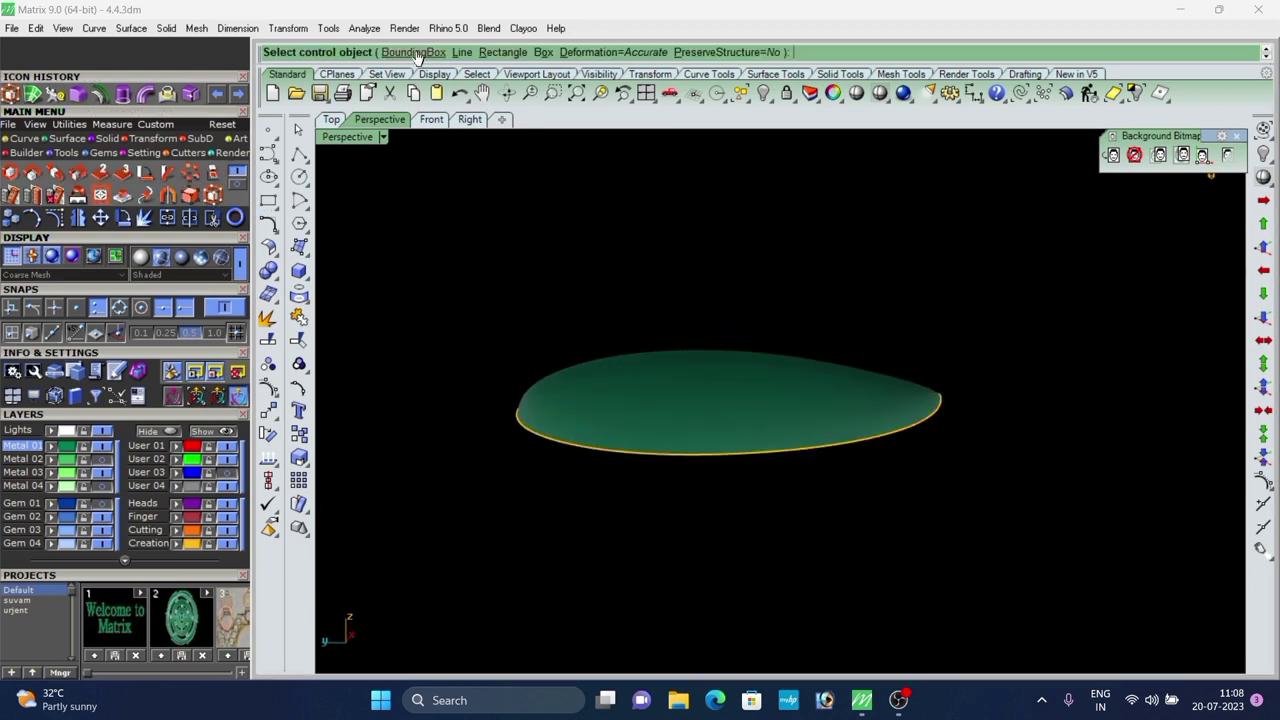
left_click(438, 55)
left_click(478, 53)
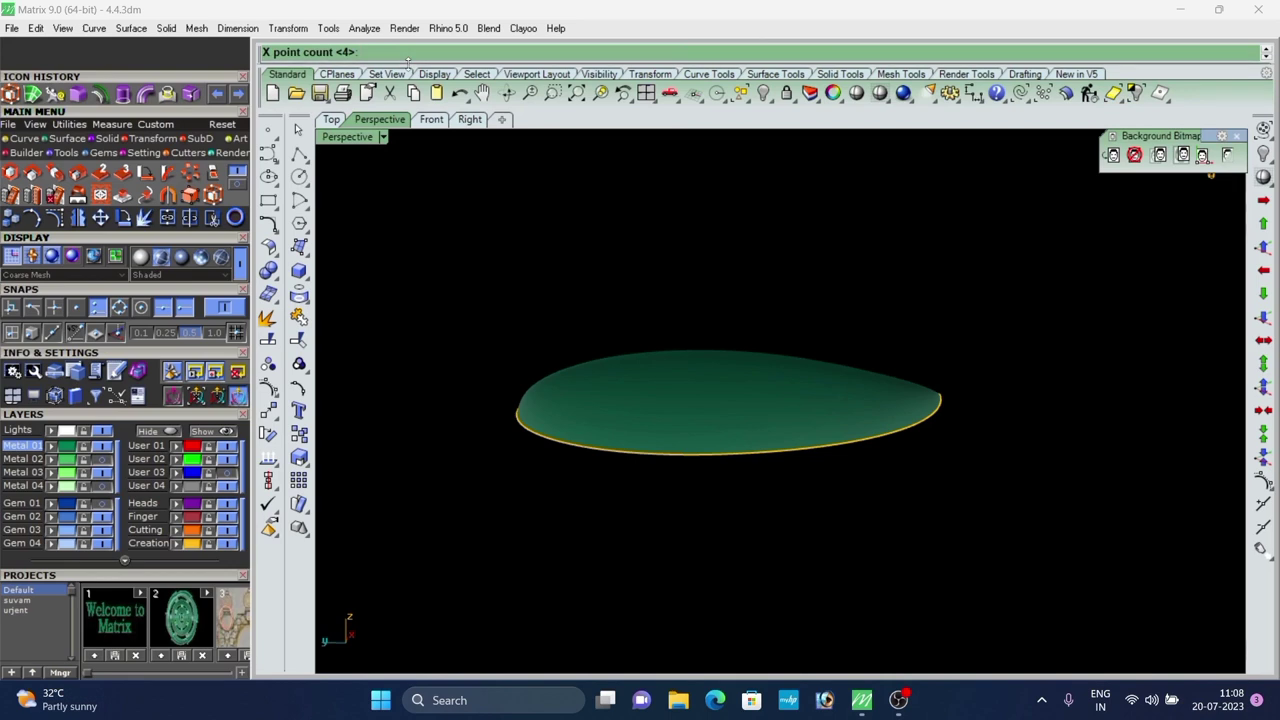
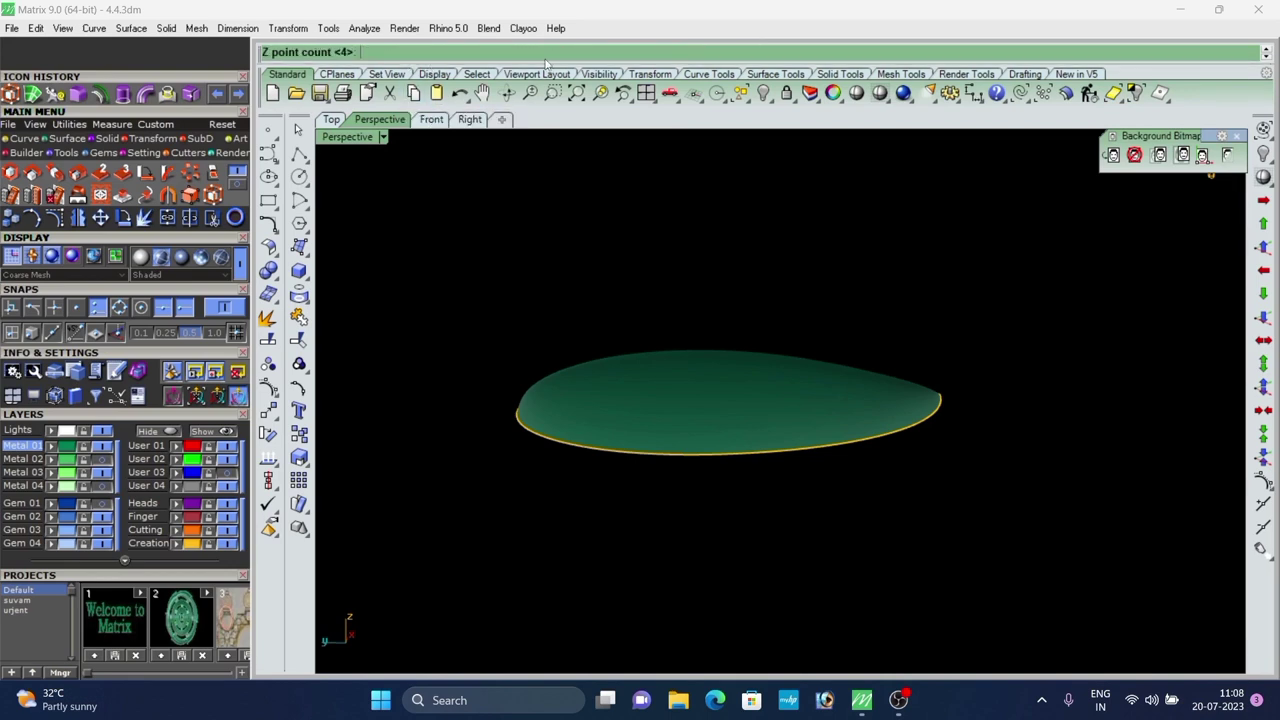
right_click(627, 338)
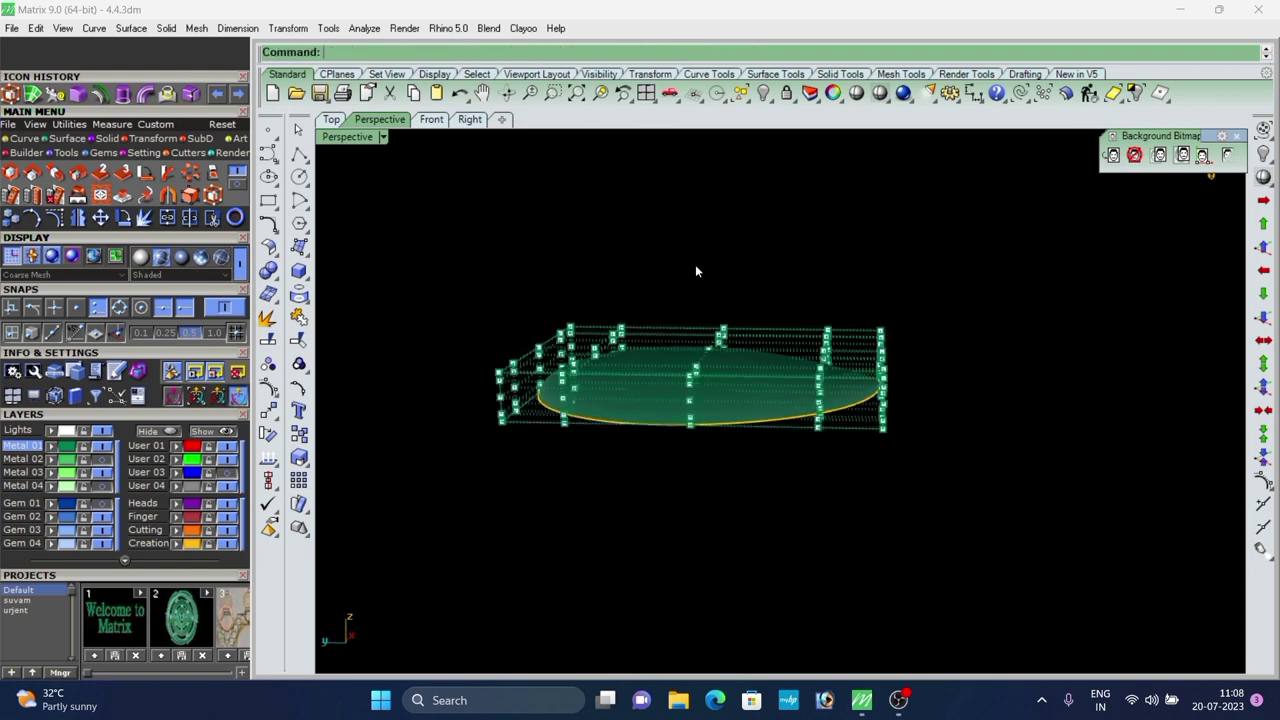
Raise the cage points across the middle of the teardrop so that the surface arches upward.
right_click_drag(696, 270, 677, 357)
mouse_move(825, 382)
right_mouse_down()
mouse_move(794, 369)
mouse_move(815, 371)
right_mouse_up()
right_click_drag(498, 355, 528, 391)
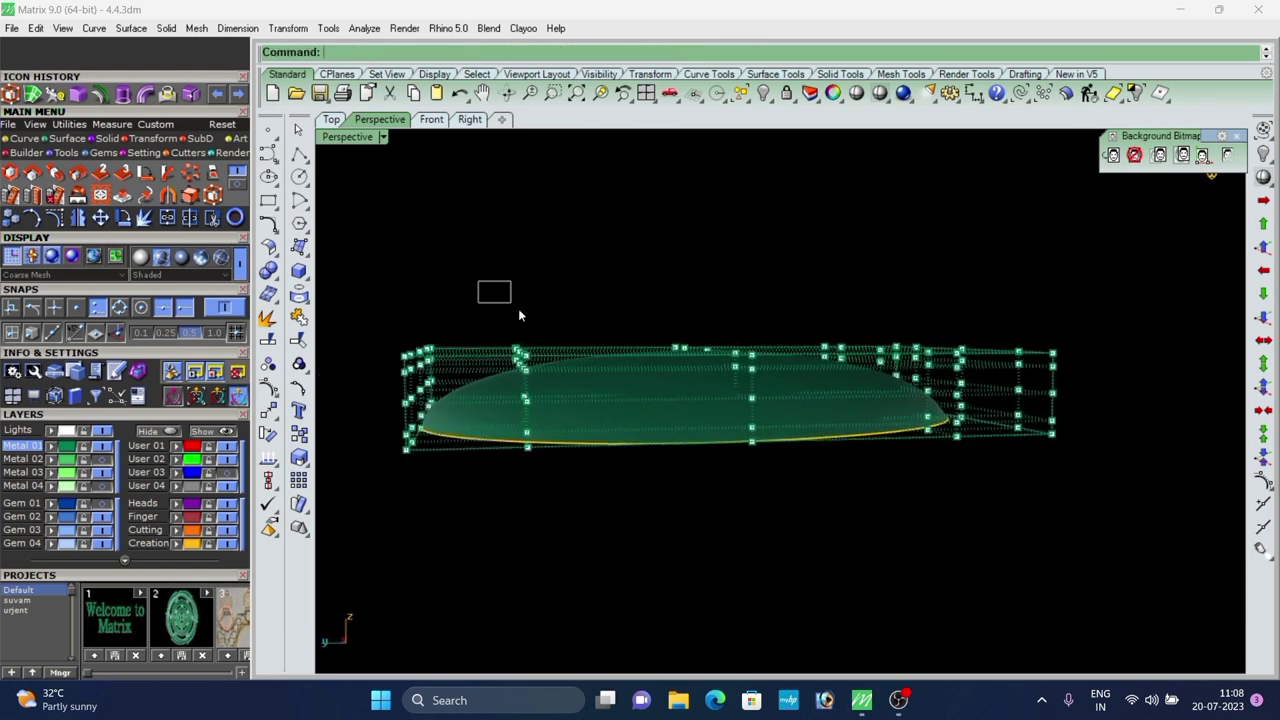
left_click_drag(757, 496, 759, 497)
right_click_drag(758, 498, 718, 505)
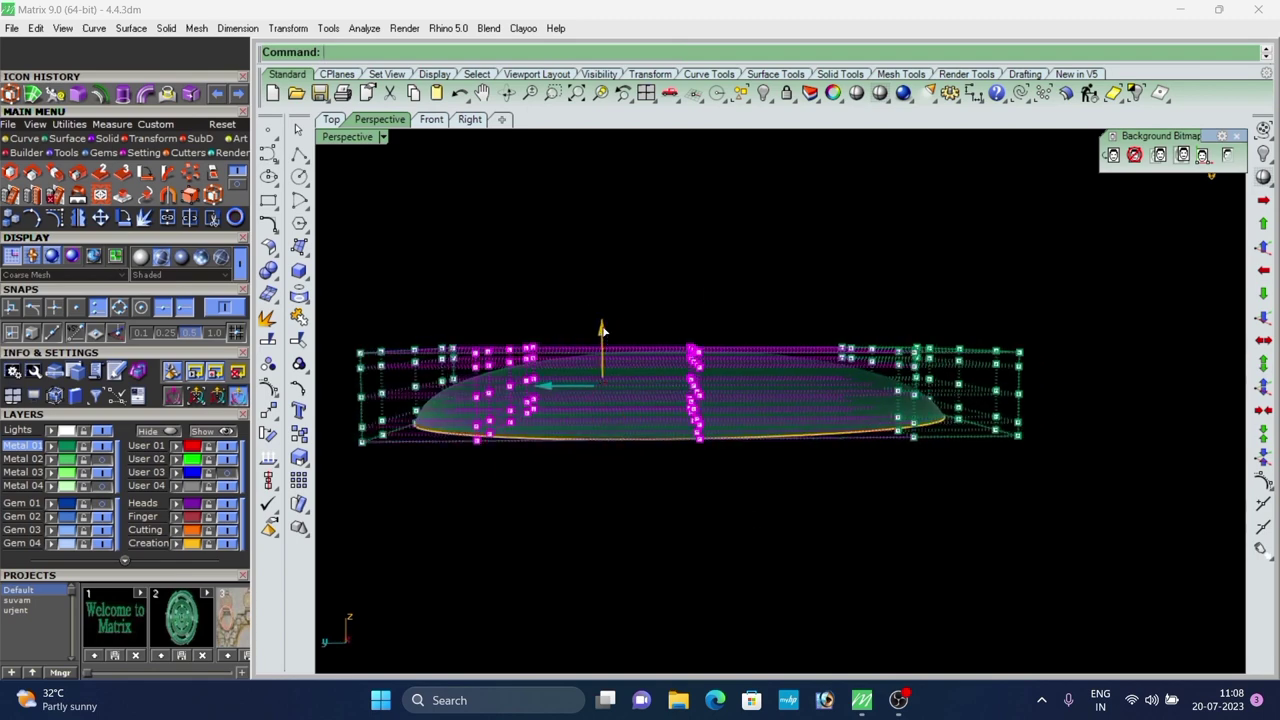
left_click_drag(603, 332, 604, 300)
left_click(774, 292)
Lower the row of cage points just before the tip so that the surface dips into an S-shaped bend.
right_click_drag(774, 294, 836, 347)
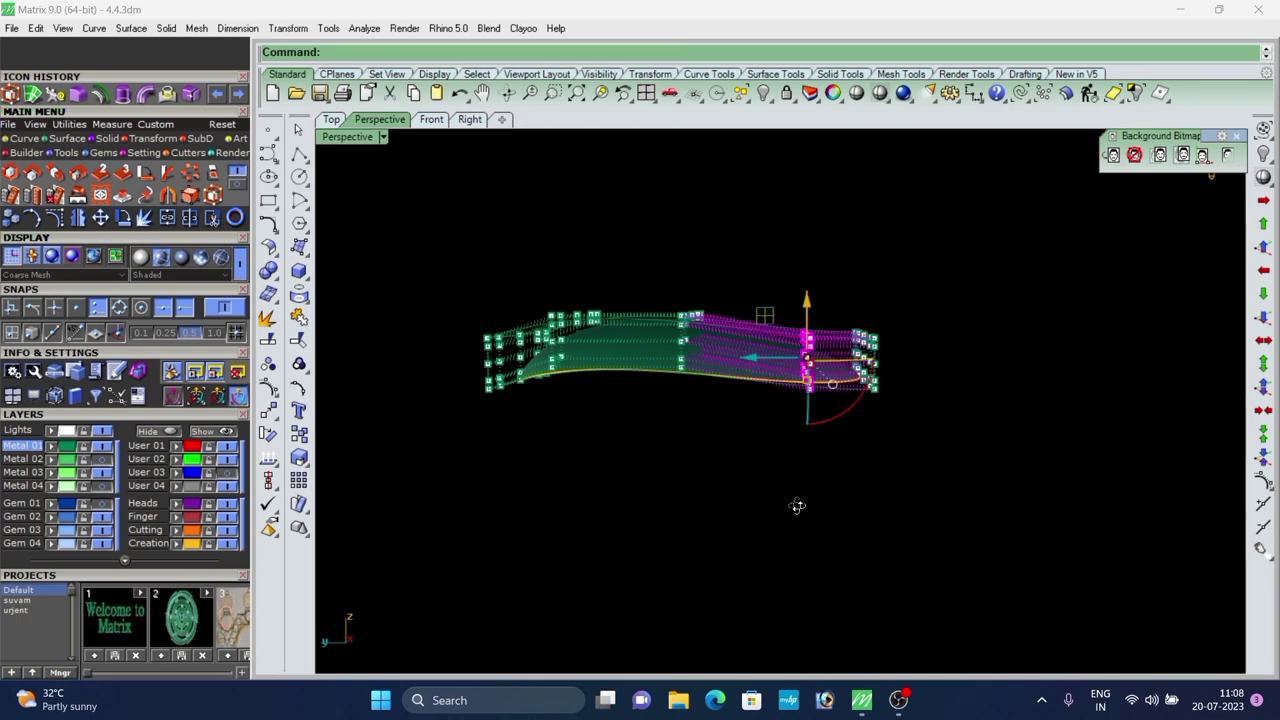
right_click_drag(797, 506, 785, 470)
left_click_drag(801, 298, 802, 352)
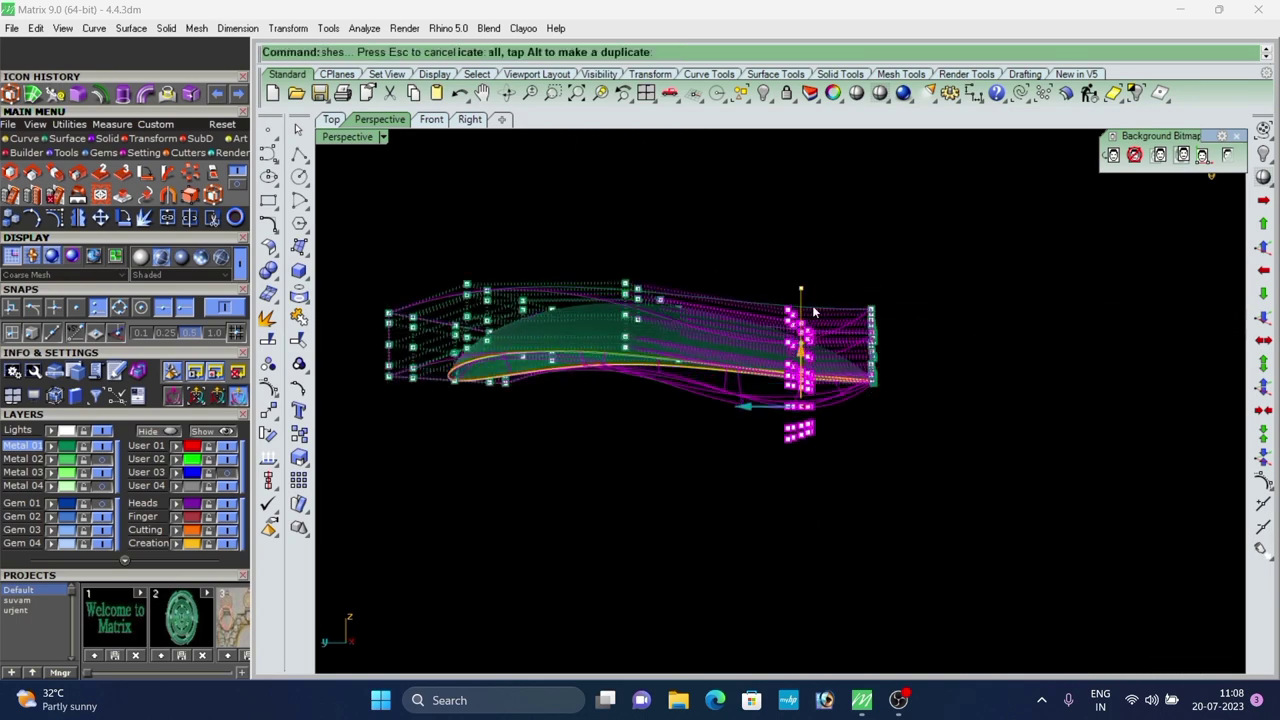
right_click_drag(797, 350, 843, 285)
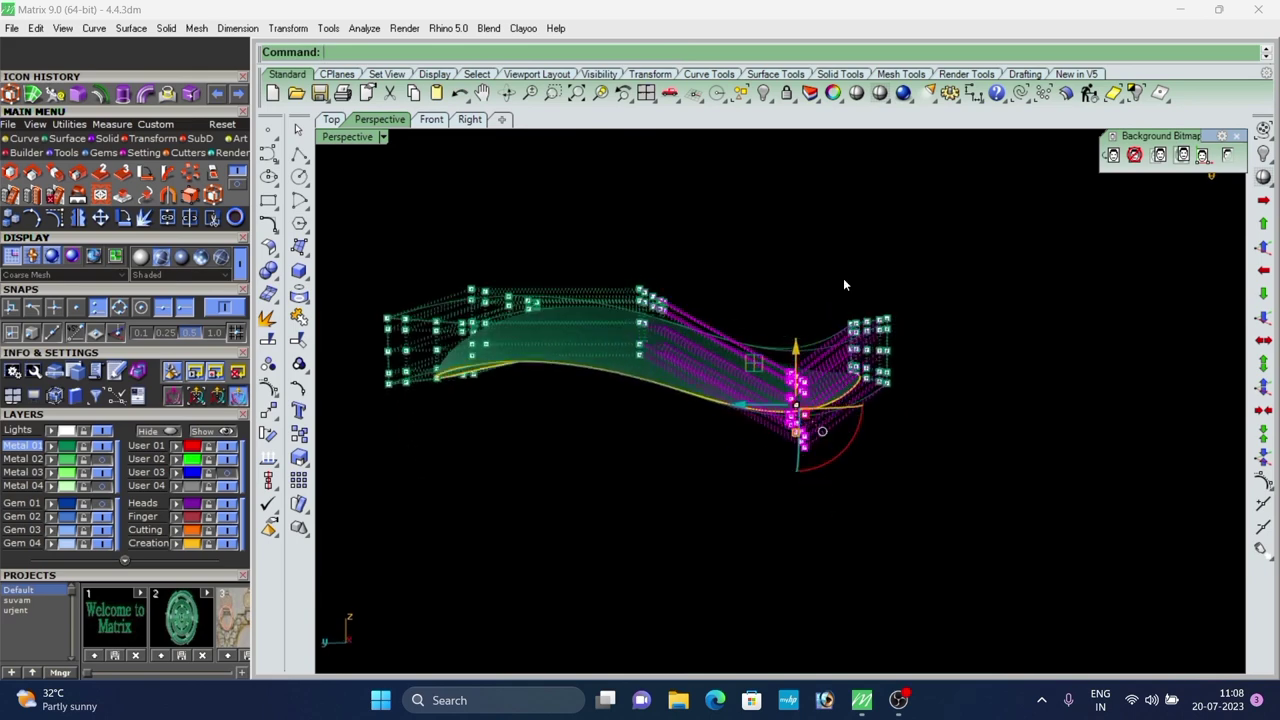
Raise the outermost cage points at the tip slightly so that the tip curls upward.
right_click_drag(936, 441, 903, 436)
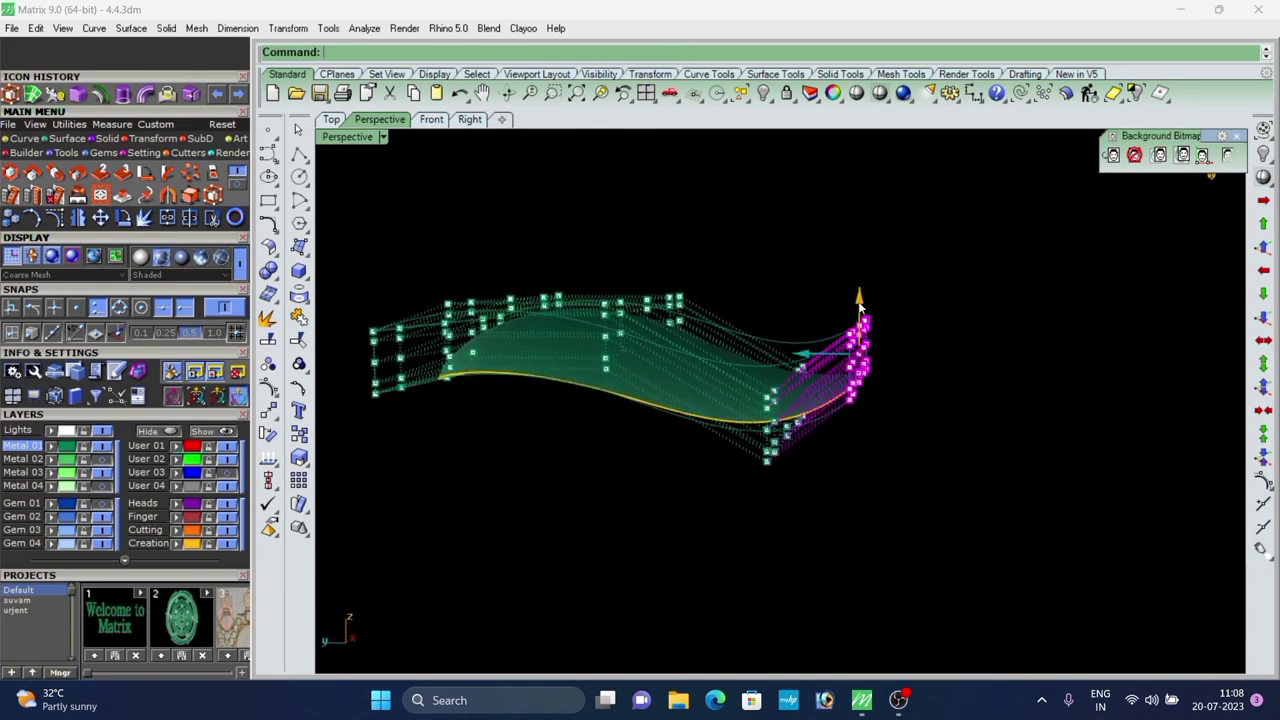
left_click_drag(860, 308, 860, 299)
left_click(903, 308)
Raise the cage points toward the teardrop's rounded end to refine the arch of the surface.
right_click_drag(903, 308, 716, 380)
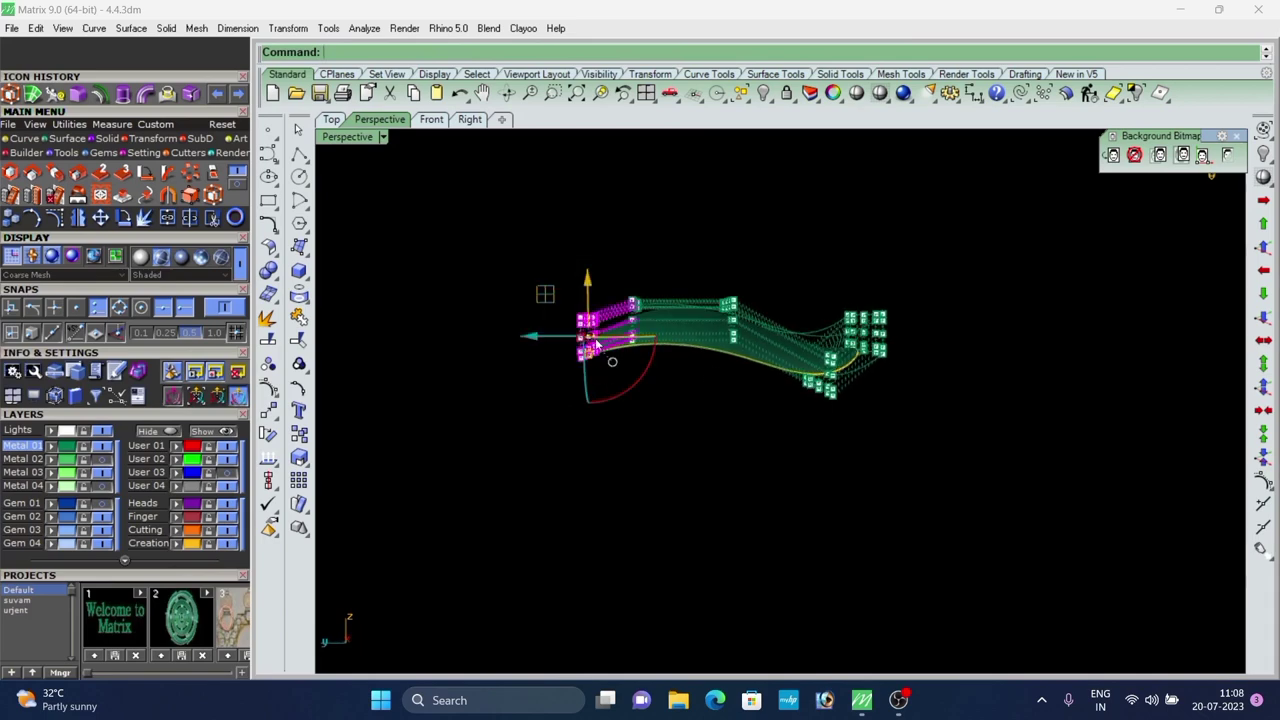
scroll(597, 343, "up", 5)
left_click_drag(587, 289, 586, 265)
left_click(653, 256)
scroll(653, 258, "down", 5)
right_click_drag(653, 260, 653, 318)
scroll(621, 286, "up", 5)
left_click_drag(626, 265, 637, 248)
left_click(750, 252)
Leave cage editing, remove the control cage and select the bent teardrop surface.
scroll(655, 310, "down", 4)
right_click_drag(650, 312, 688, 382)
key("Escape")
key("Escape")
scroll(600, 360, "down", 4)
left_click(746, 389)
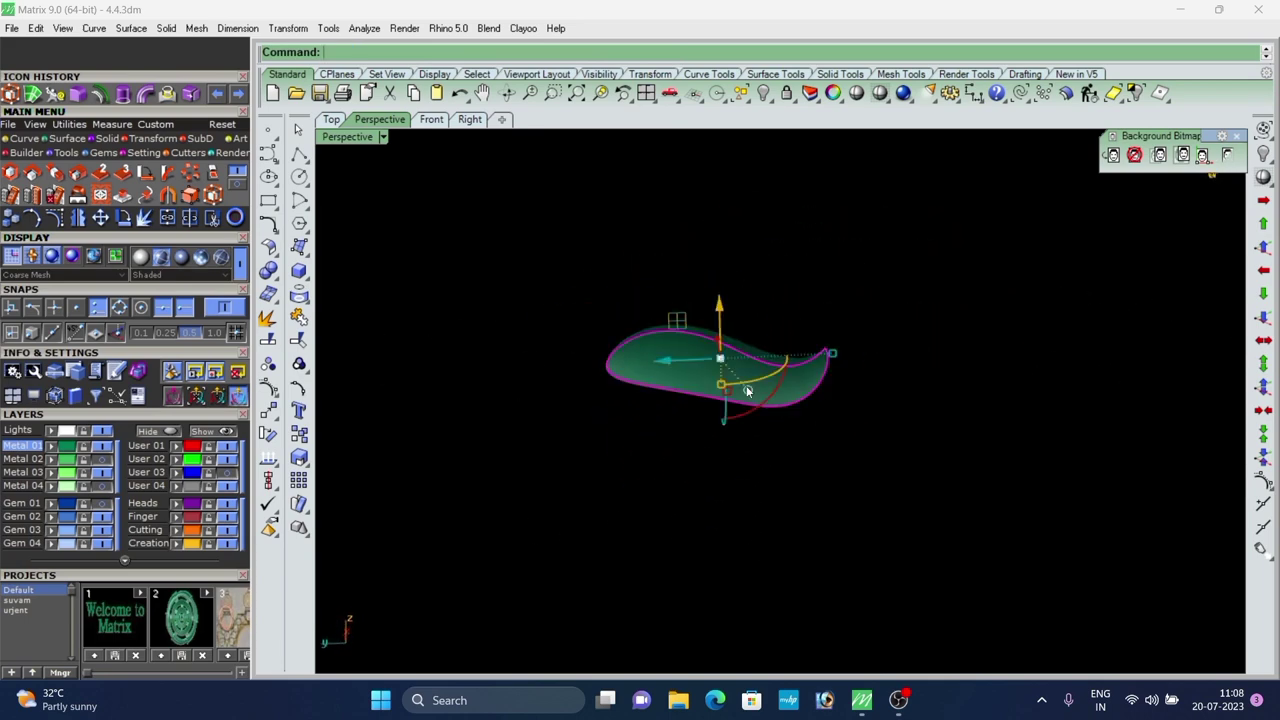
Turn the Metal 02 layer back on and move the bent teardrop by its top point onto the original's upper-left edge.
left_click(333, 119)
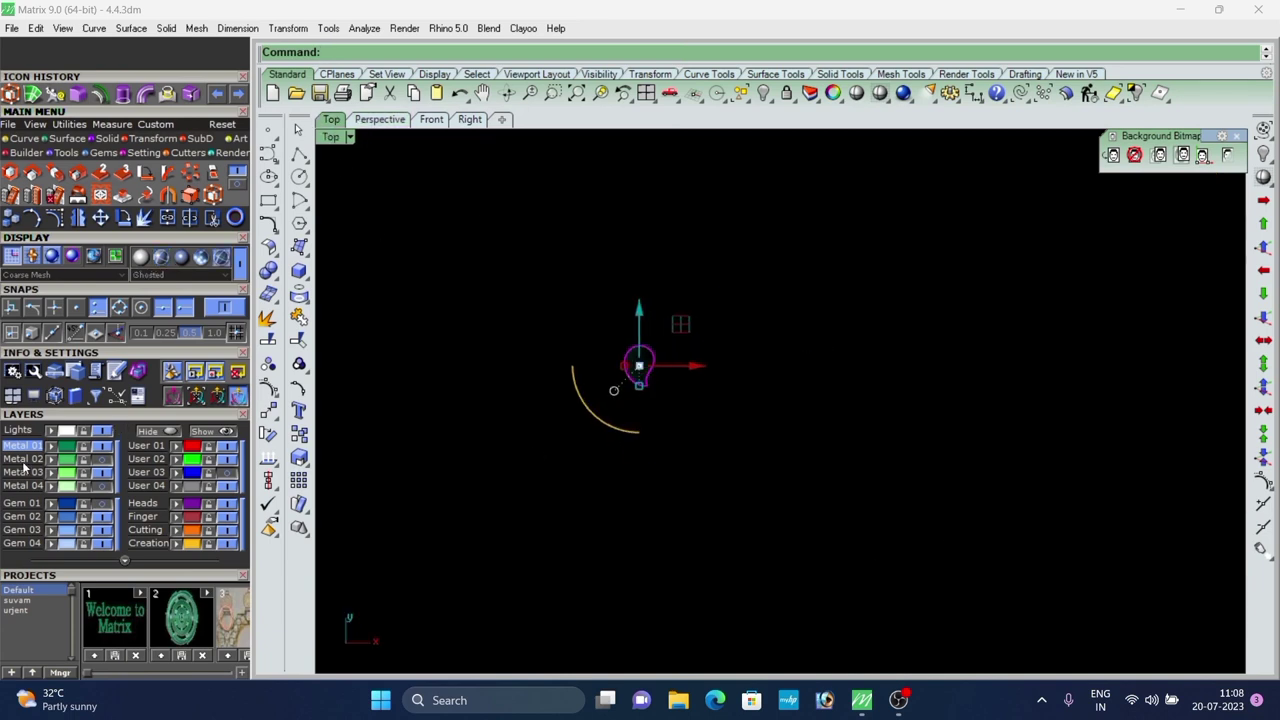
scroll(600, 353, "up", 10)
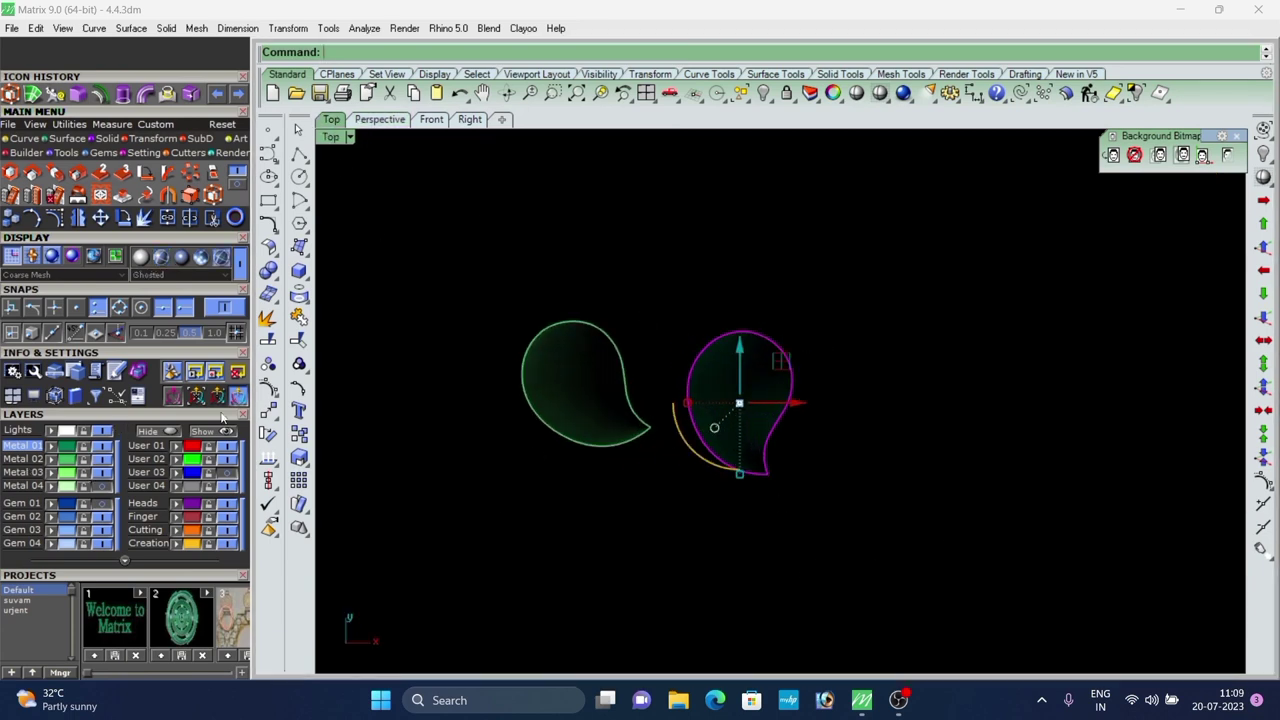
scroll(782, 311, "up", 2)
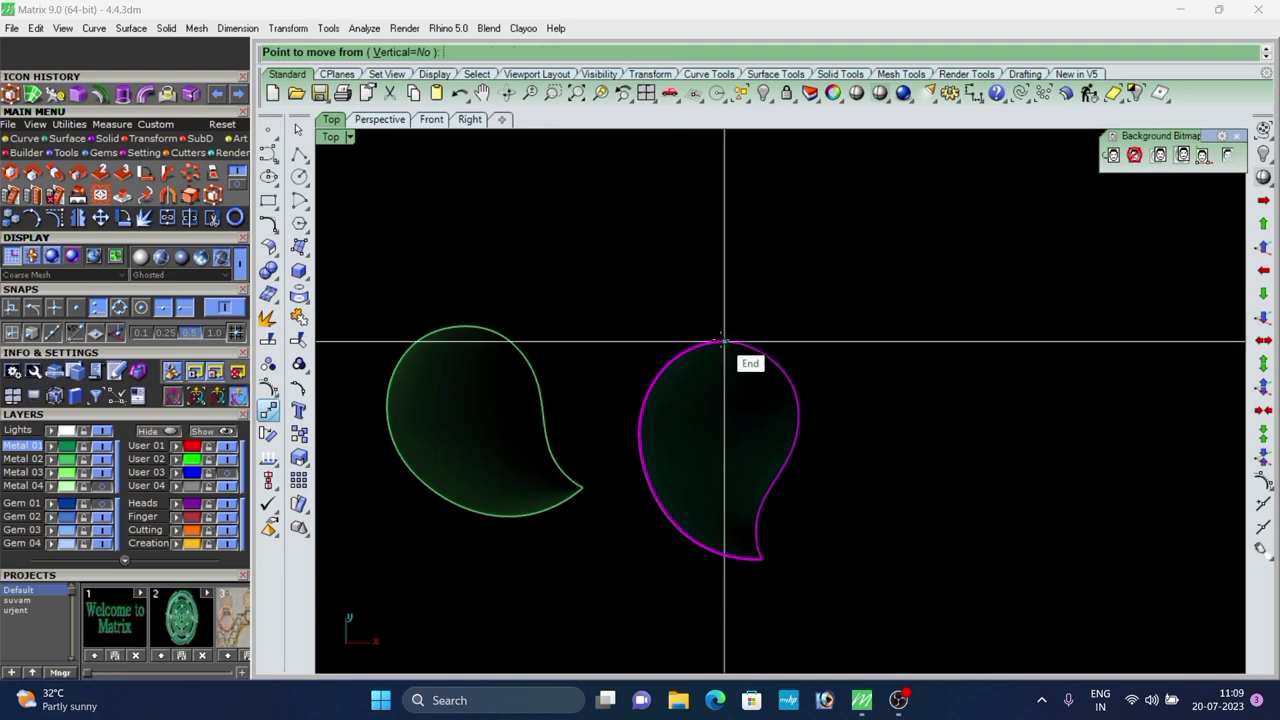
scroll(723, 343, "down", 2)
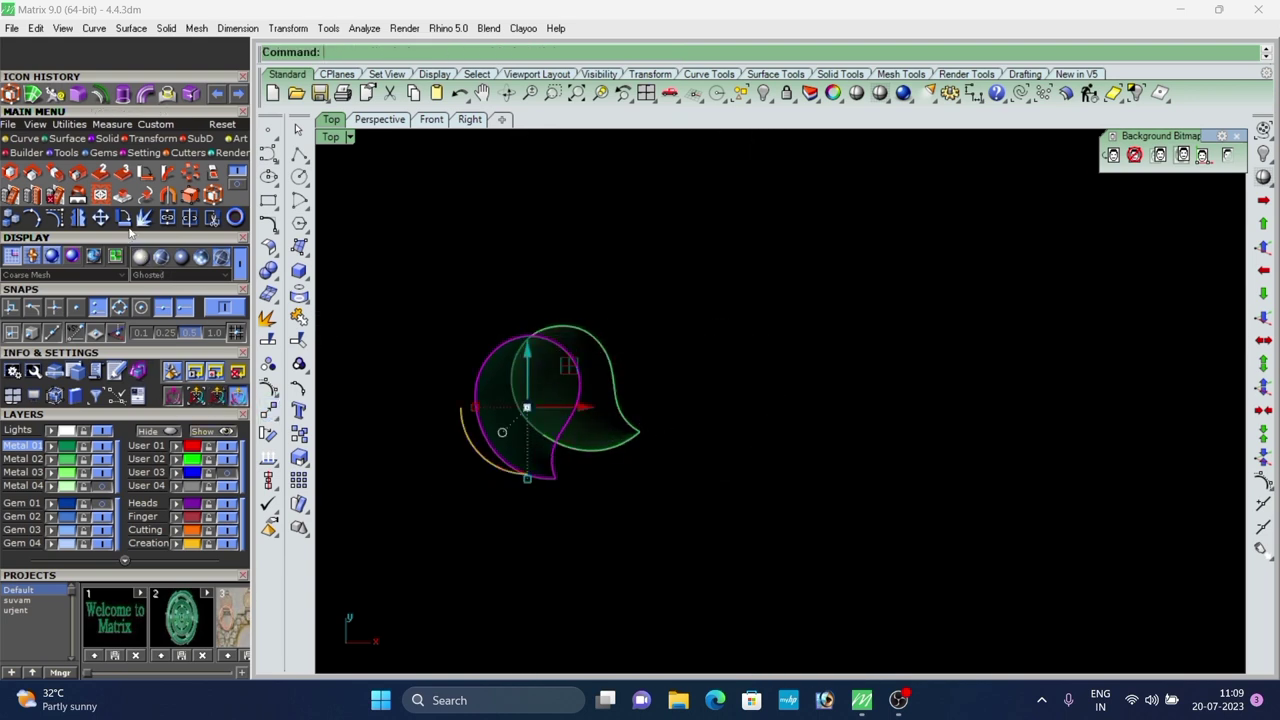
Rotate the bent teardrop about the shared upper-left point until its tip meets the tip of the original teardrop.
scroll(523, 345, "up", 2)
left_click(535, 308)
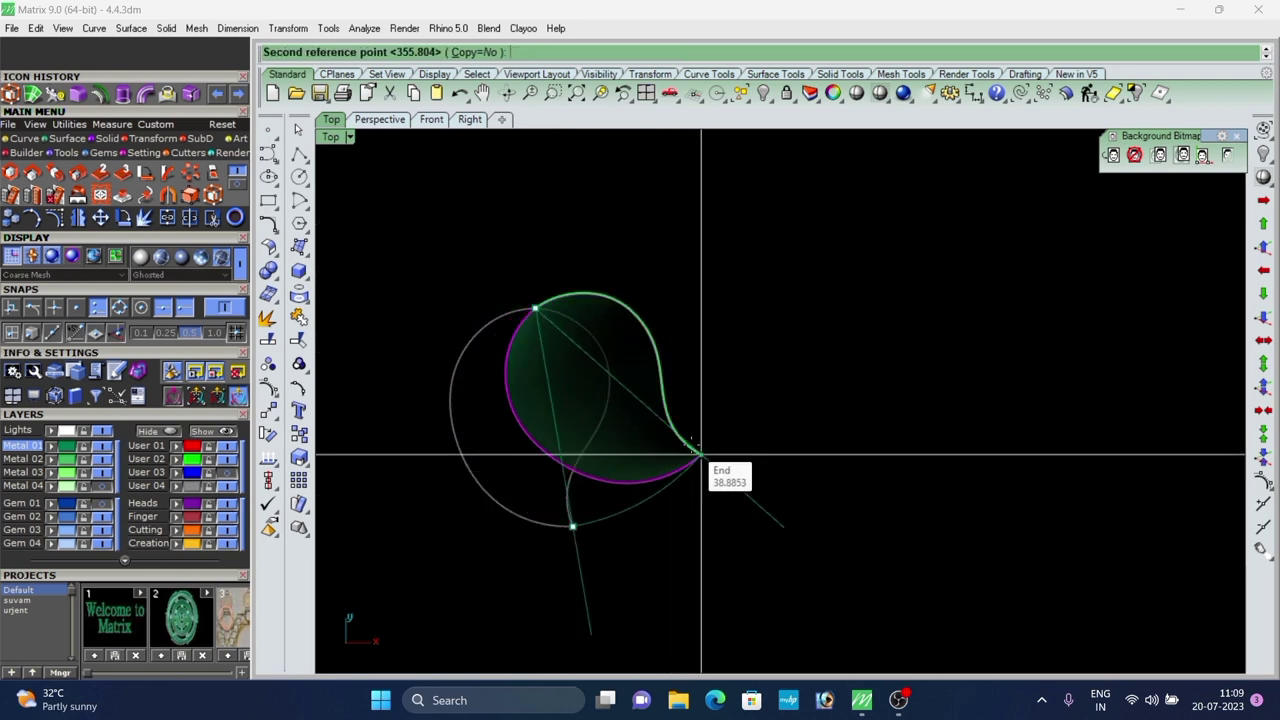
left_click(701, 454)
Delete the original flat-edged teardrop surface in Perspective view, keeping only the bent one.
left_click(379, 119)
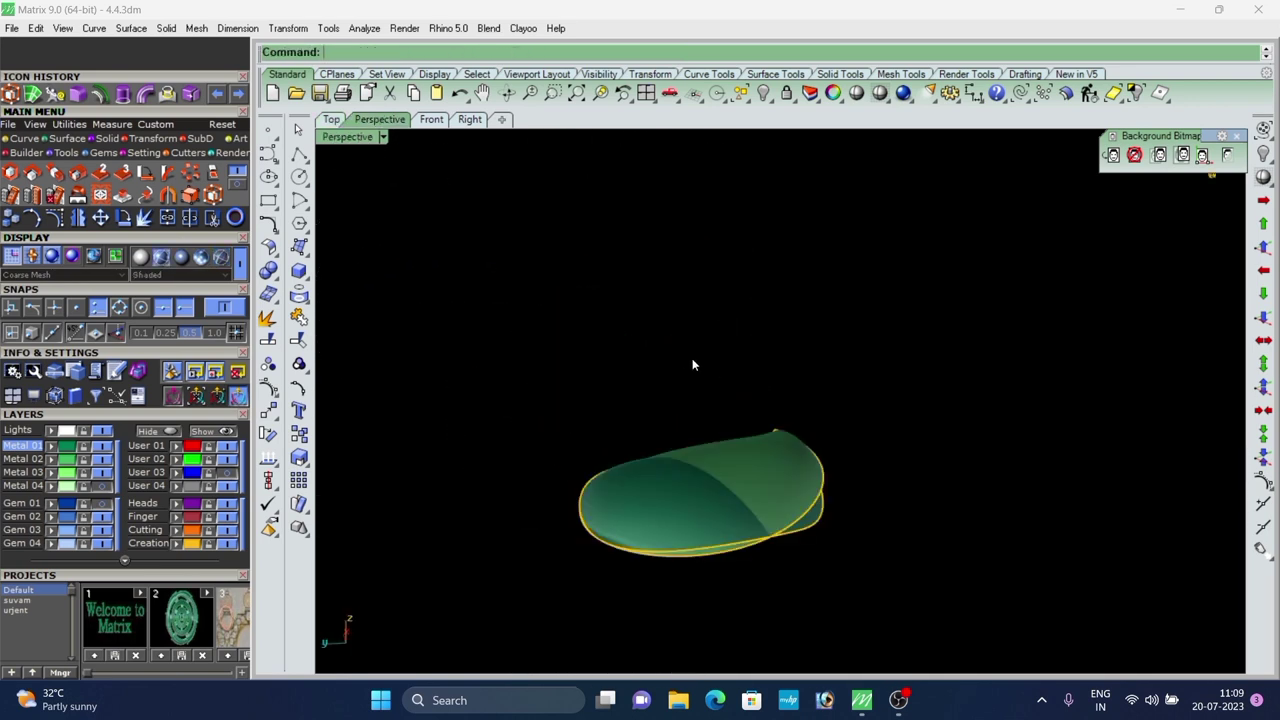
left_click(585, 380)
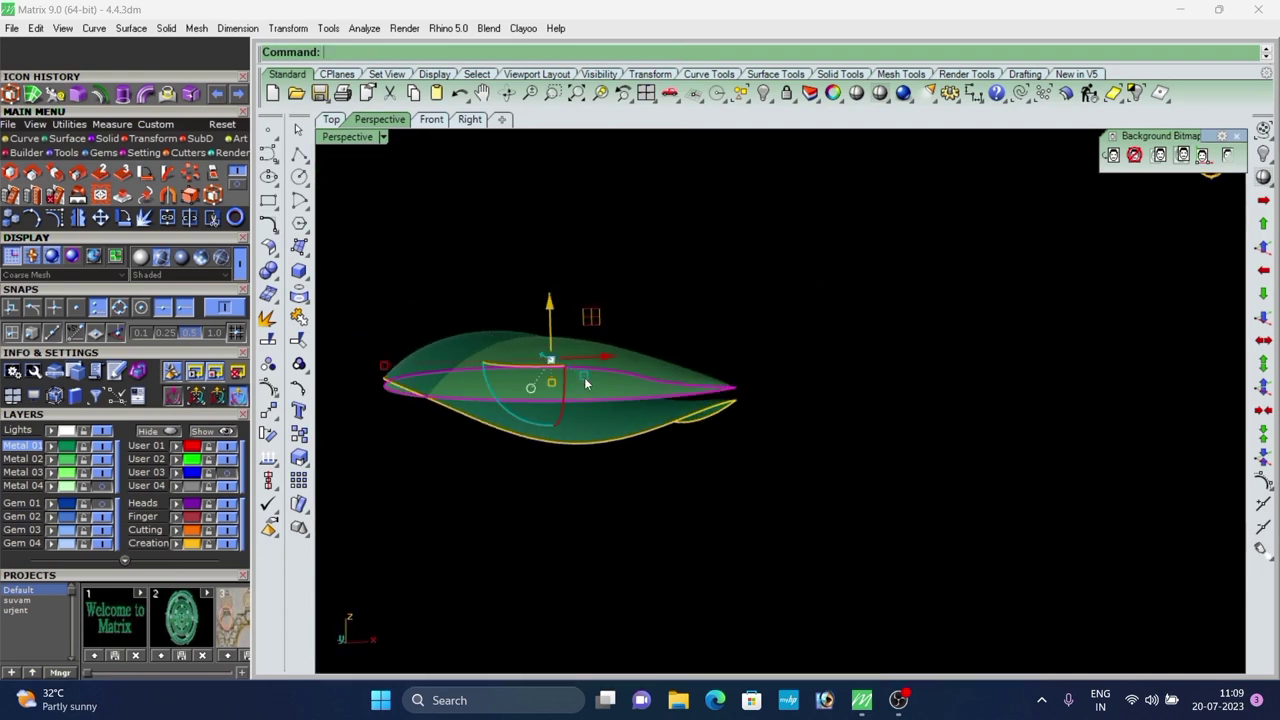
key("Delete")
Try a straight solid extrusion of the bent teardrop surface downward.
scroll(812, 380, "down", 5)
right_click_drag(712, 385, 501, 249)
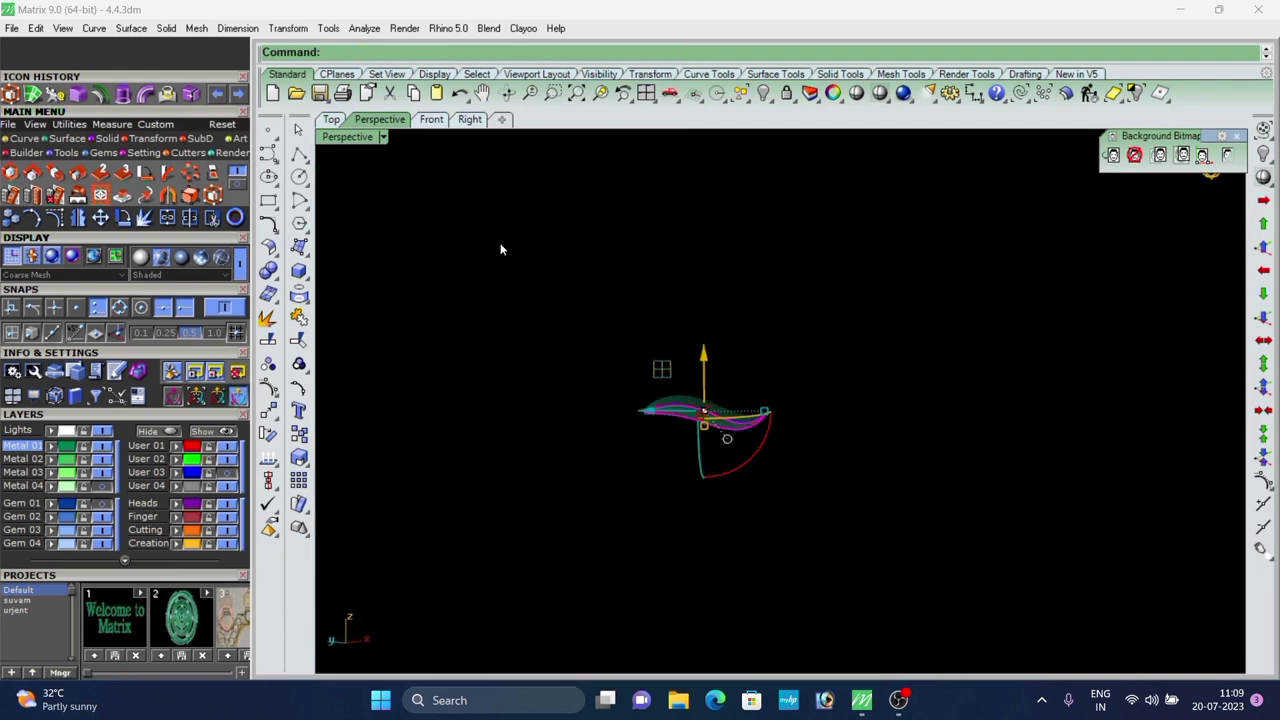
left_click(109, 138)
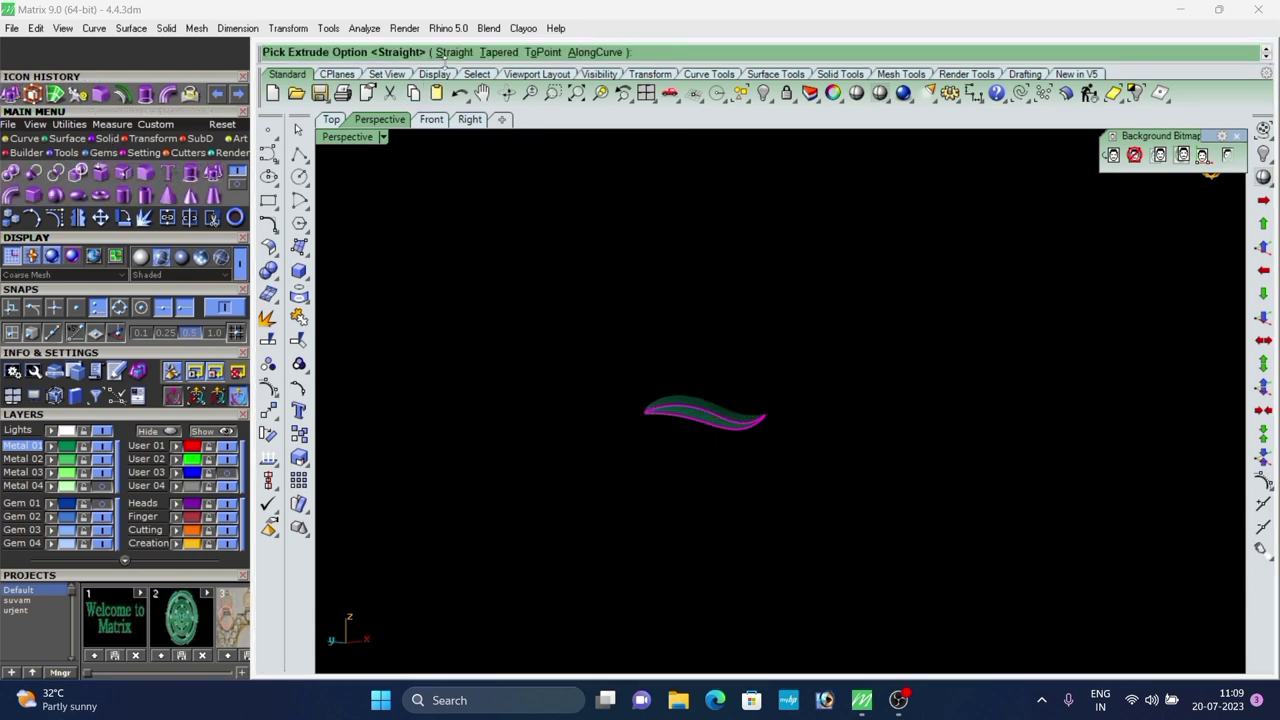
left_click(452, 52)
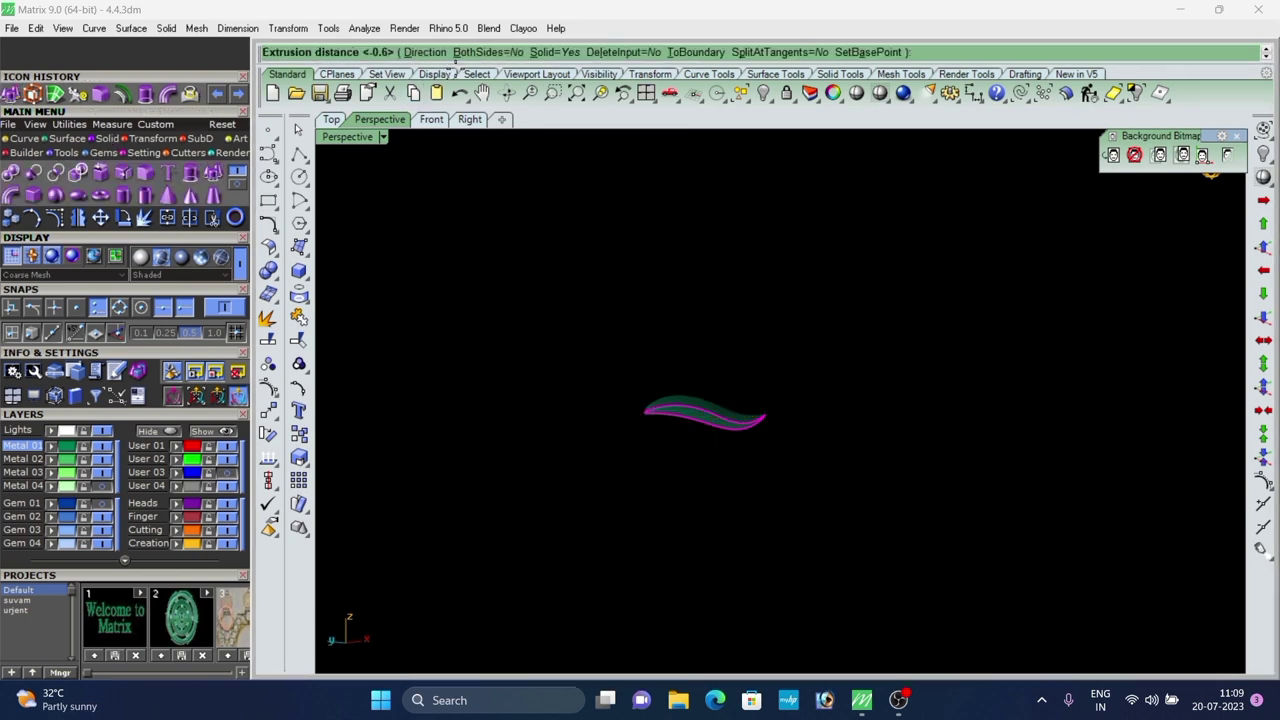
left_click(566, 455)
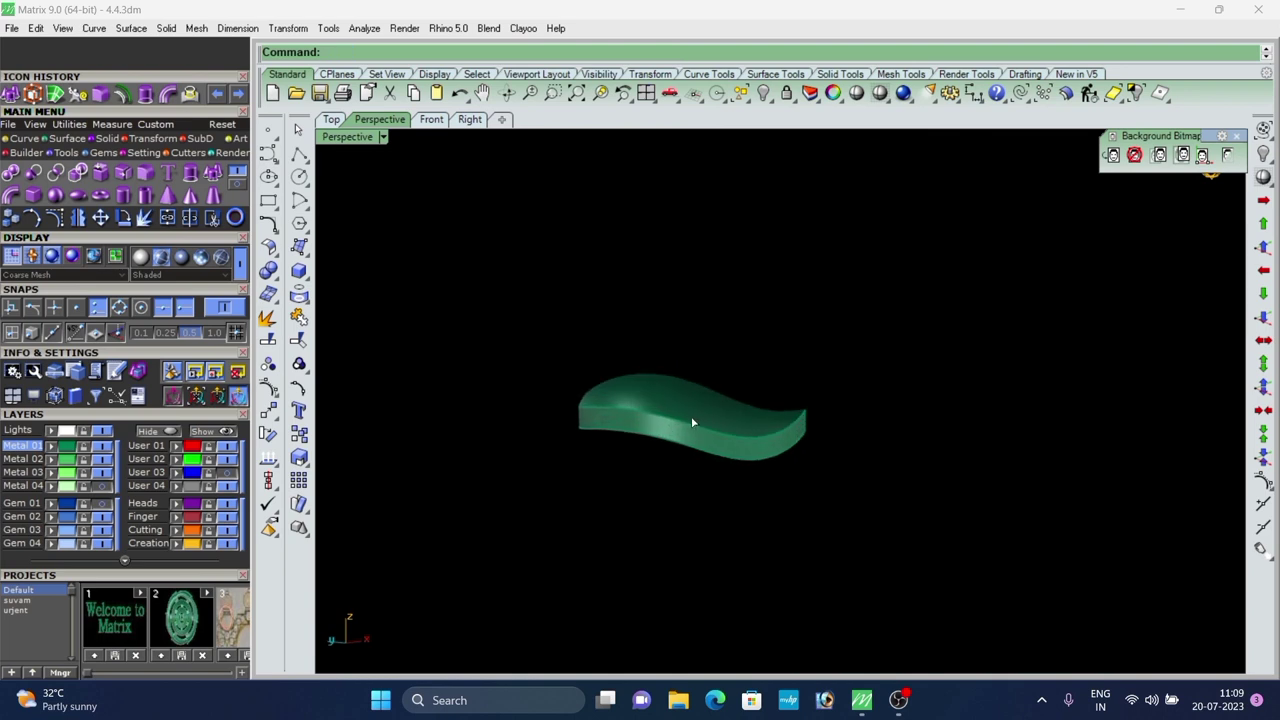
Extrude the bent teardrop surface straight as a solid with a distance of -0.75.
right_click(614, 423)
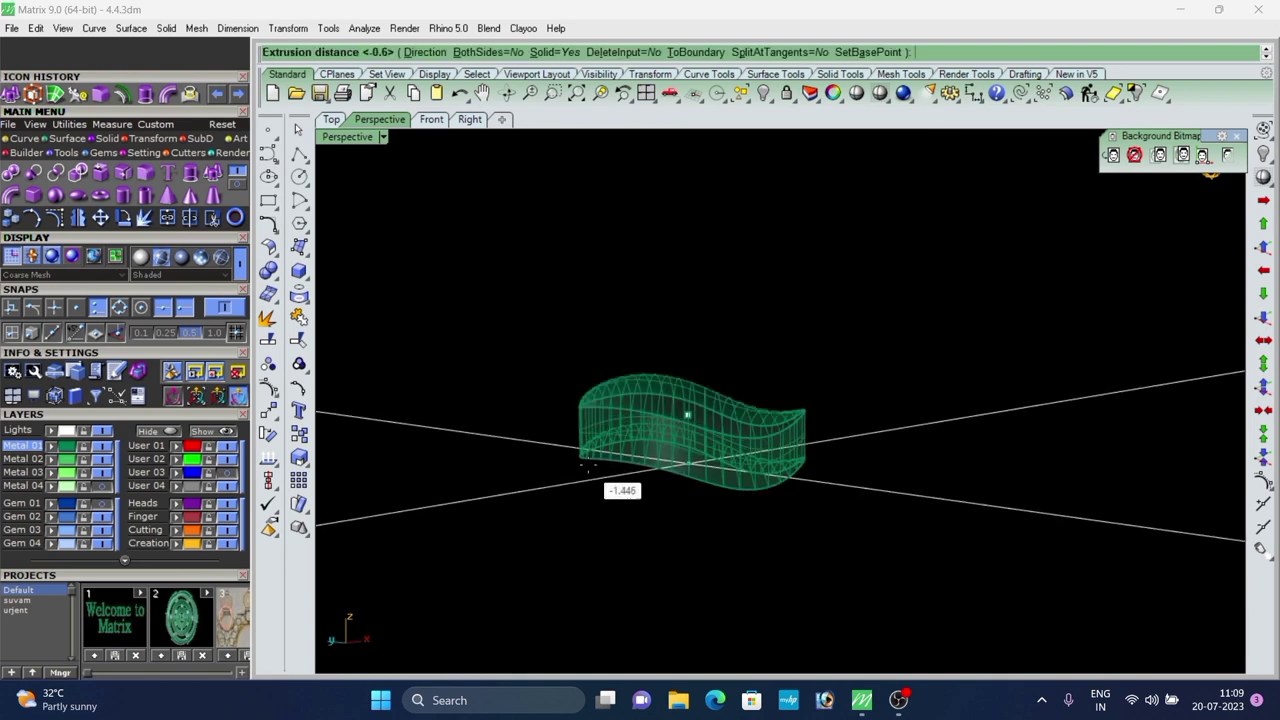
type("-.75")
key("Return")
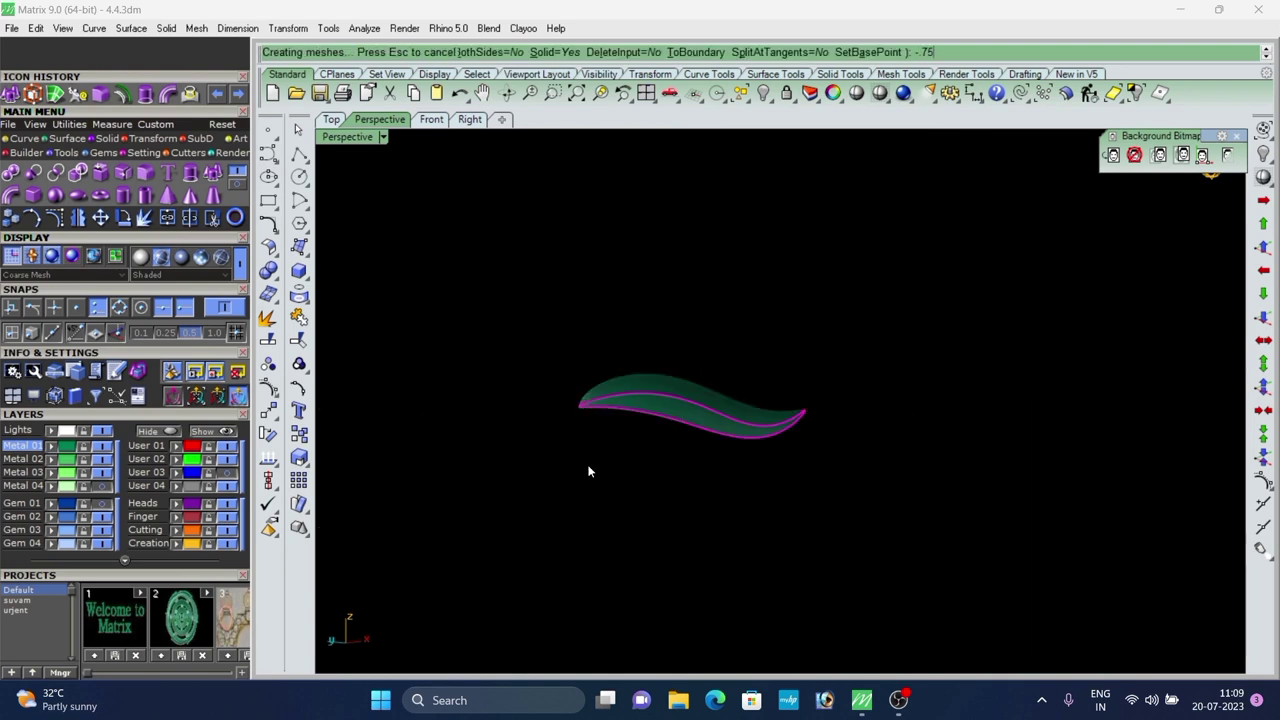
right_click_drag(590, 471, 680, 348)
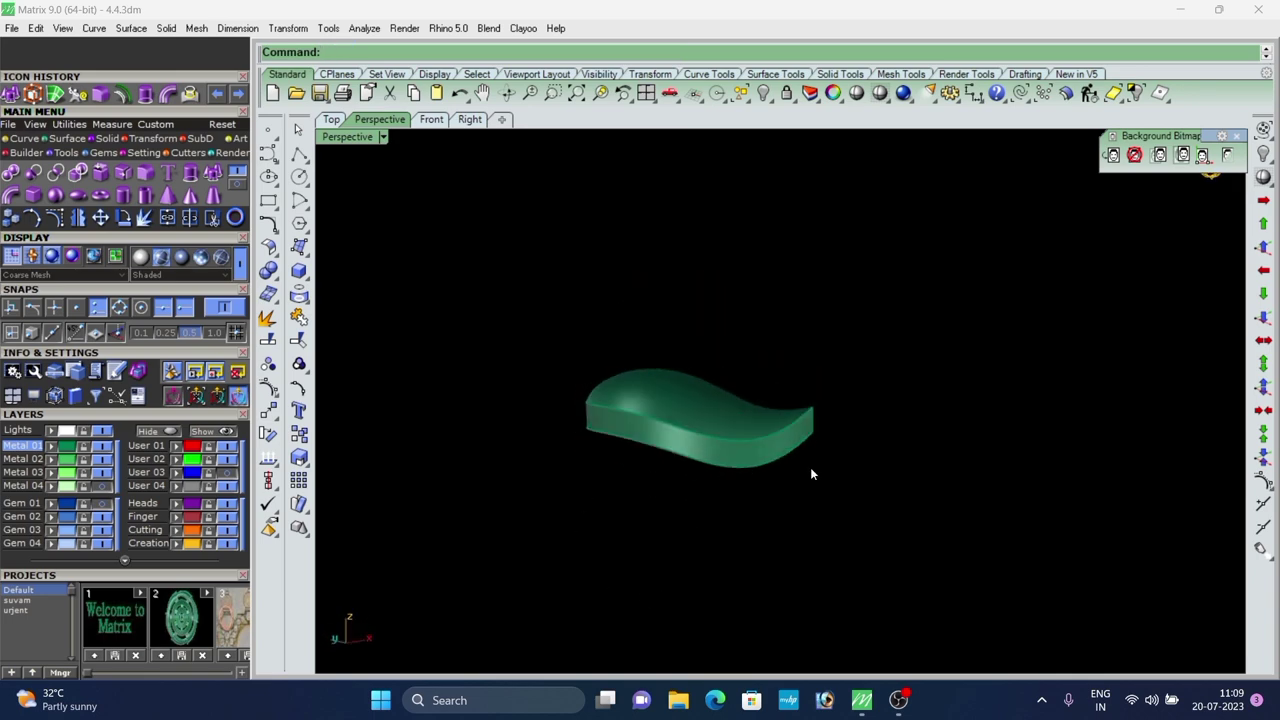
Bring back the hidden pendant parts and isolate the peacock's head, neck, body and wing.
scroll(813, 472, "up", 2)
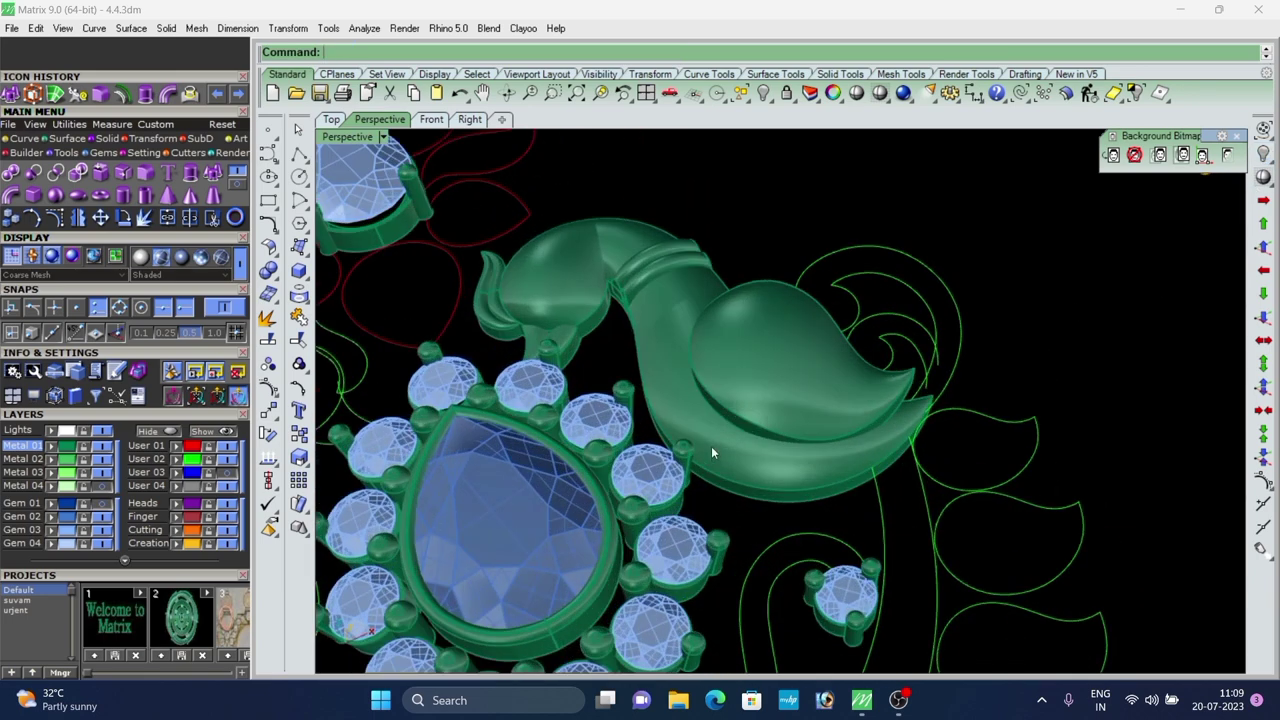
left_click(713, 444)
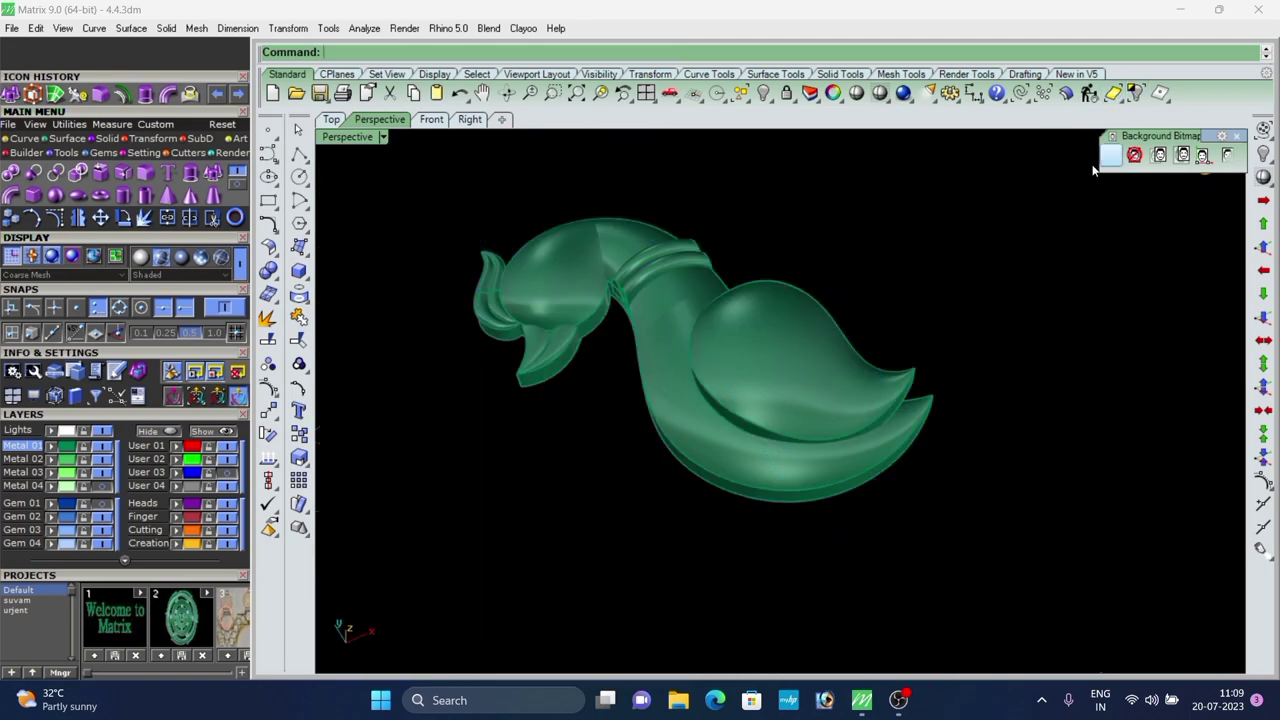
mouse_move(800, 420)
right_mouse_down()
mouse_move(863, 400)
mouse_move(766, 429)
mouse_move(814, 405)
right_mouse_up()
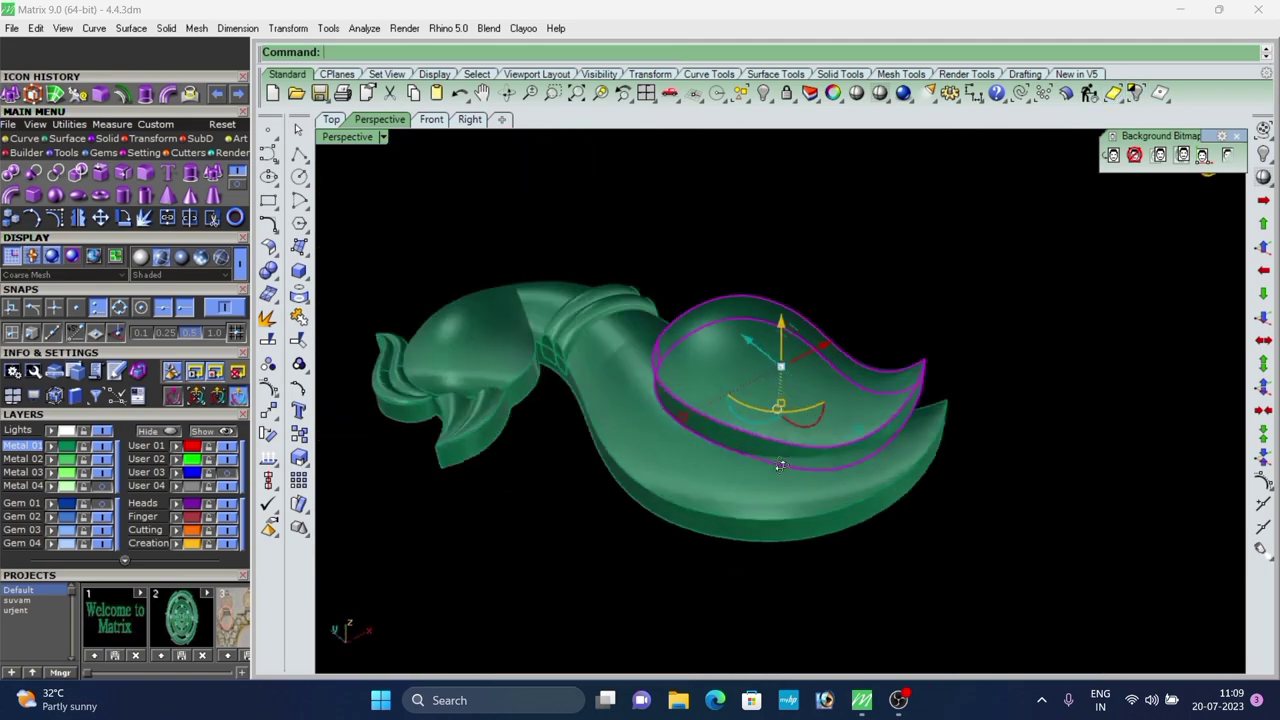
Reorient the gumball in Top view so that its axes follow the diagonal direction of the wing.
right_click_drag(740, 430, 862, 610)
left_click(333, 120)
scroll(653, 481, "up", 3)
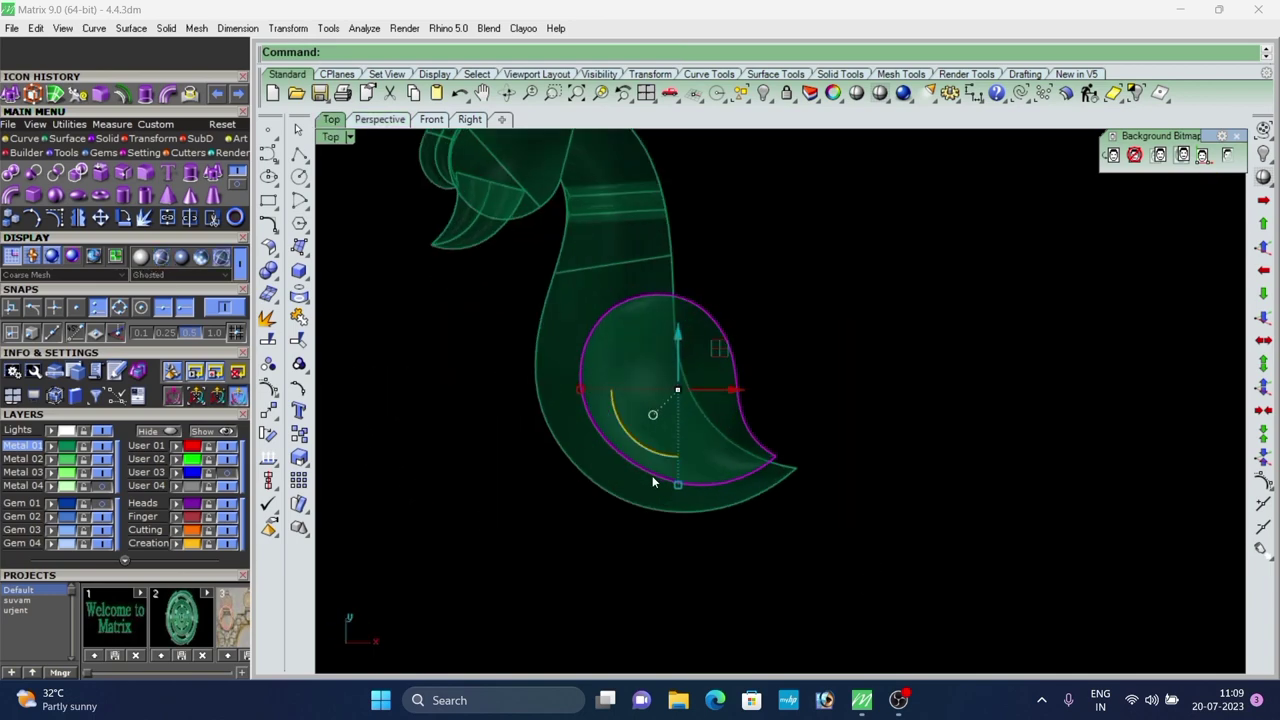
left_click_drag(649, 455, 688, 568)
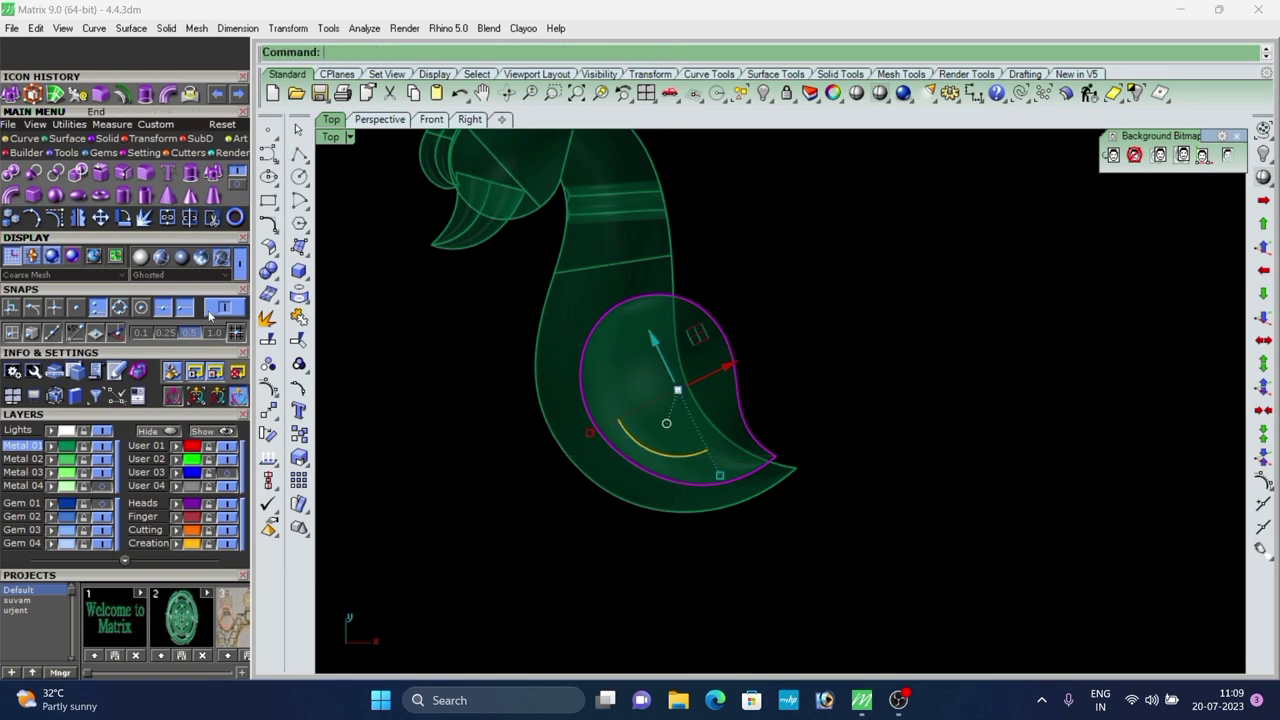
Tilt the wing solid about 6 degrees with the gumball in Perspective view.
left_click(368, 120)
right_click_drag(795, 570, 791, 397)
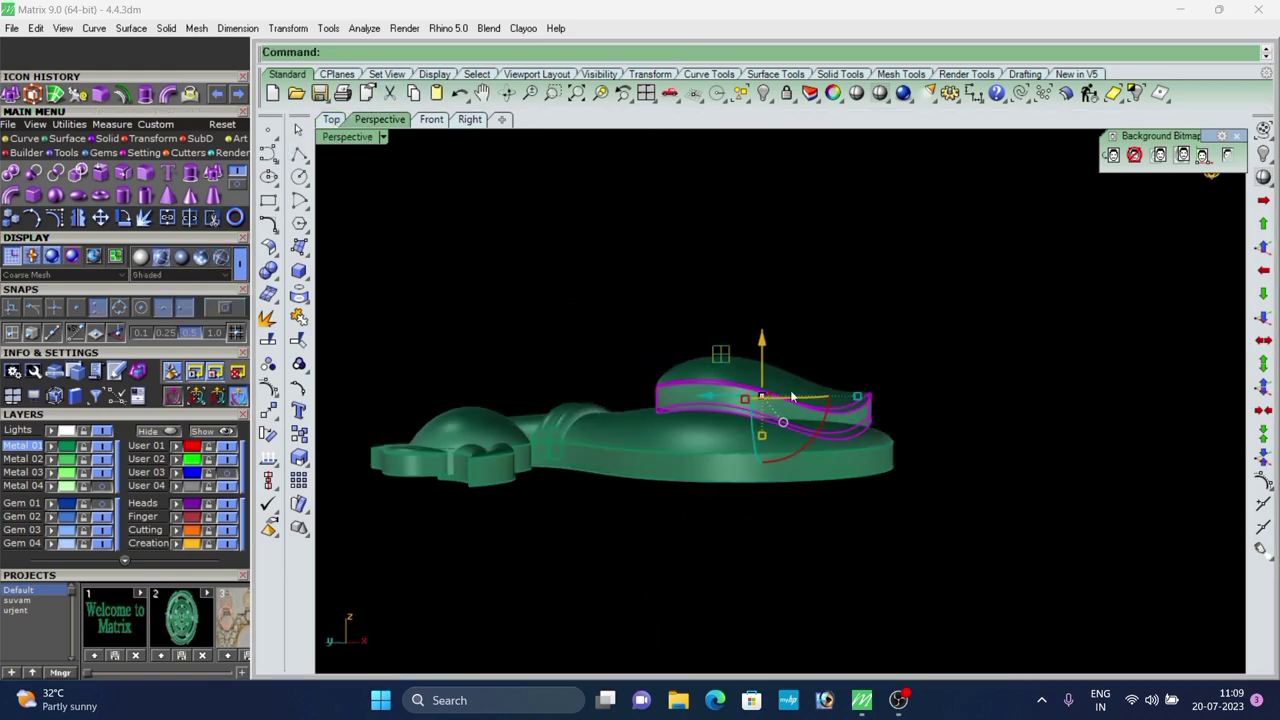
scroll(790, 448, "up", 2)
left_click_drag(790, 449, 799, 455)
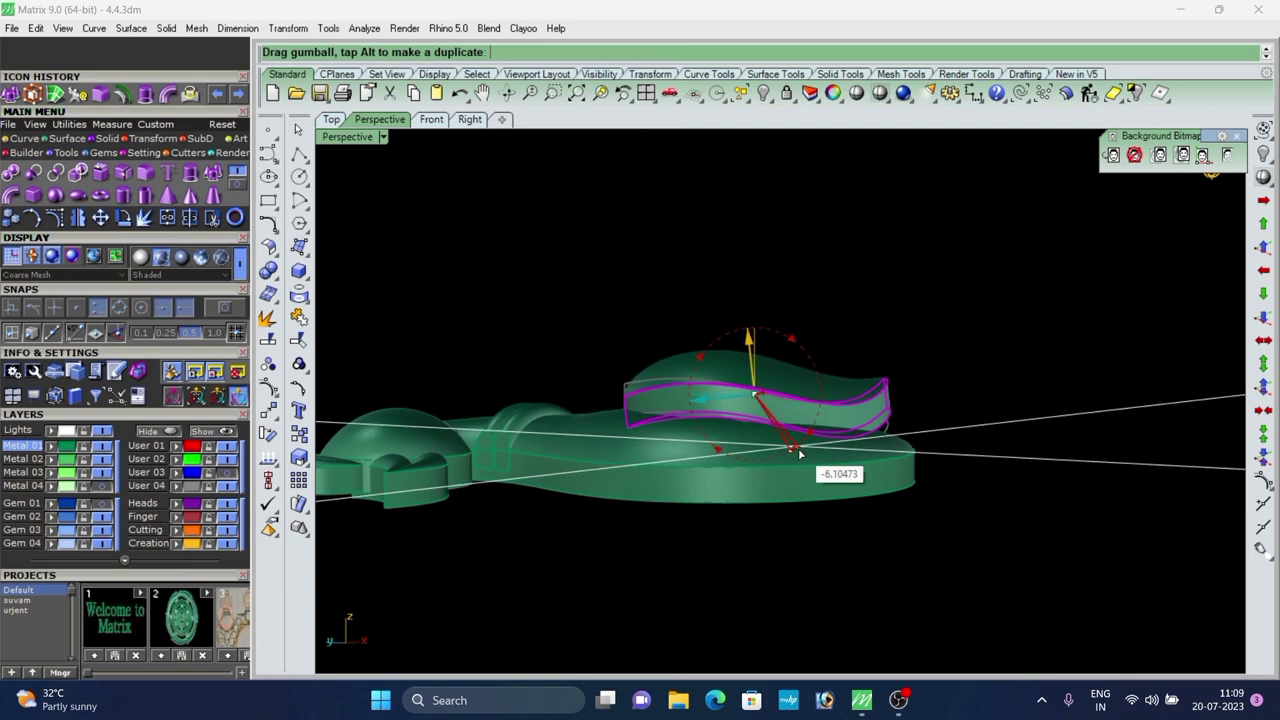
left_click(706, 312)
Adjust the wing's tilt again with the gumball and raise the wing slightly above the body.
right_click_drag(706, 312, 772, 278)
scroll(782, 384, "down", 3)
right_click_drag(782, 384, 722, 354)
scroll(722, 354, "up", 4)
right_click_drag(722, 354, 750, 356)
left_click_drag(797, 452, 785, 422)
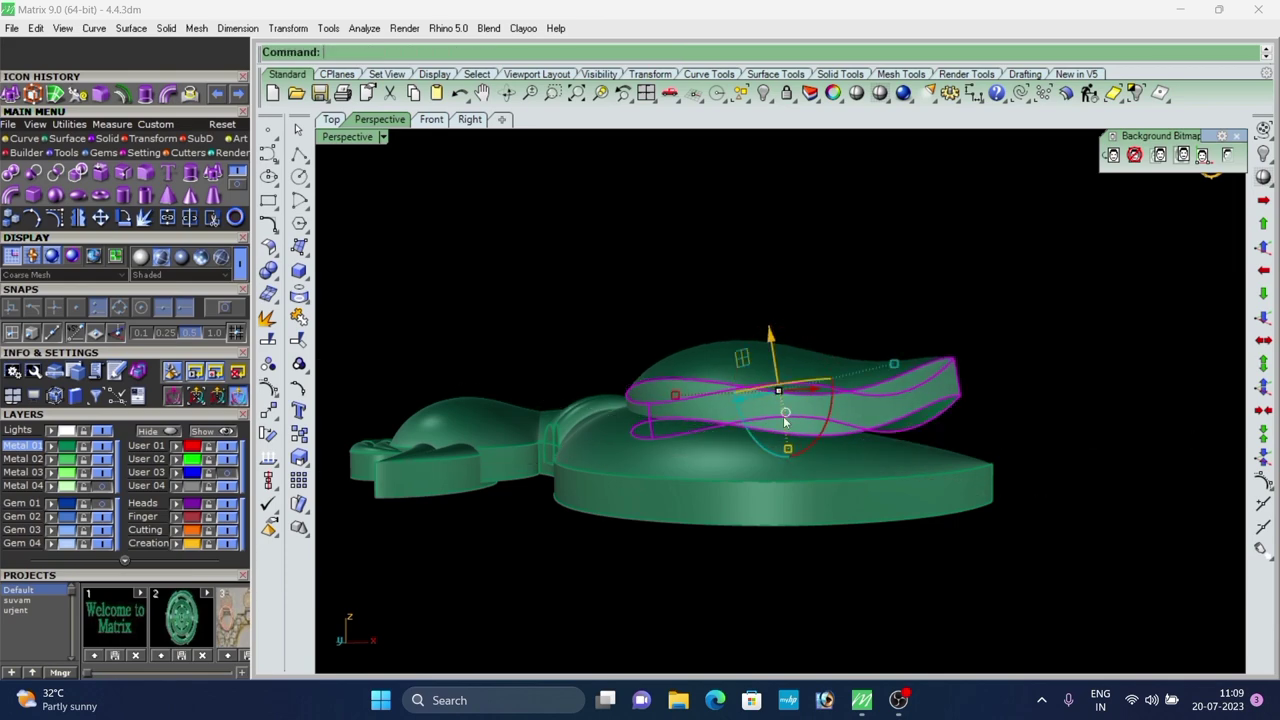
left_click_drag(769, 340, 769, 330)
Start a 3D rotation of the wing and define its axis across the wing's width, from edge to edge.
right_click_drag(755, 318, 879, 362)
scroll(874, 434, "up", 7)
left_click(784, 421)
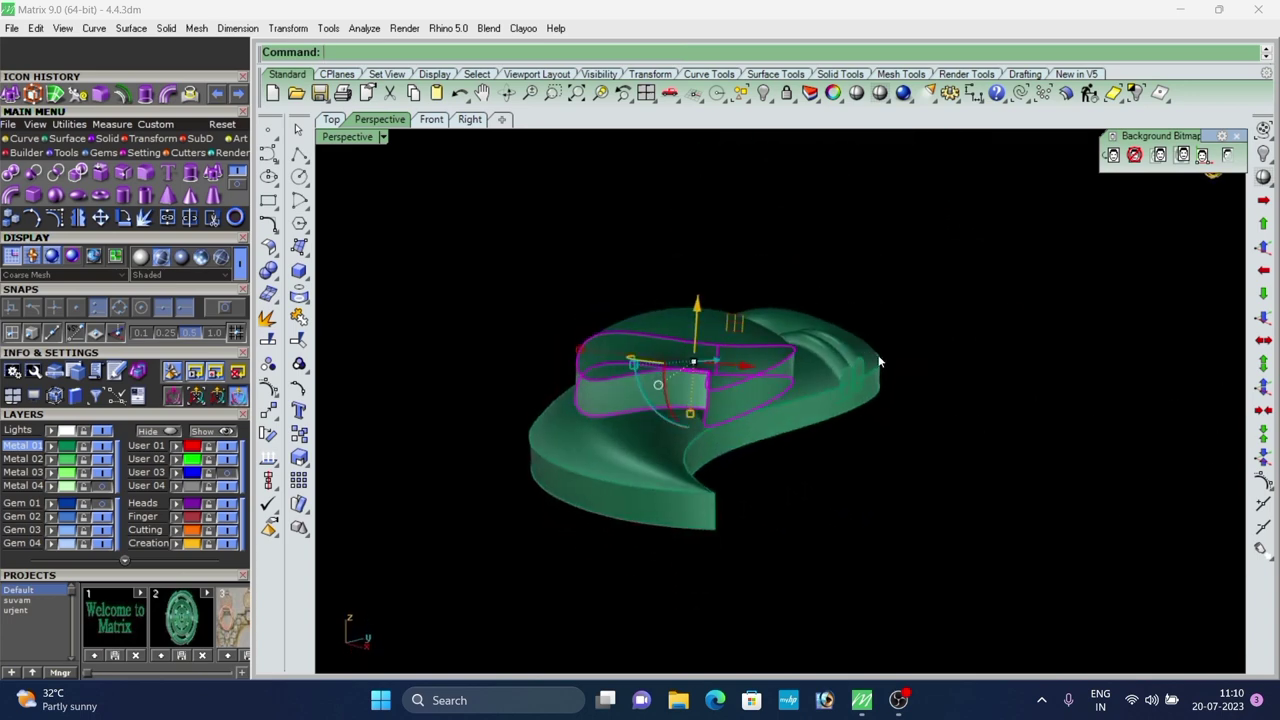
left_click(149, 142)
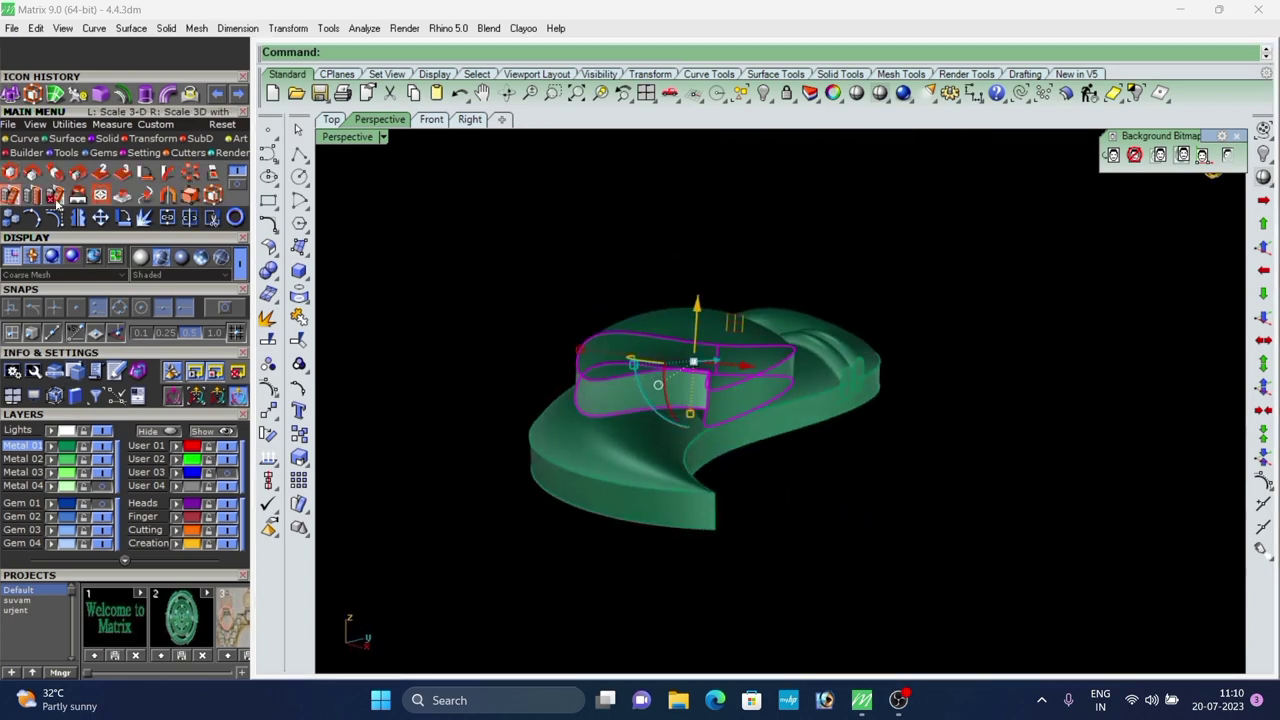
left_click(154, 173)
scroll(560, 326, "up", 4)
right_click_drag(526, 334, 530, 500)
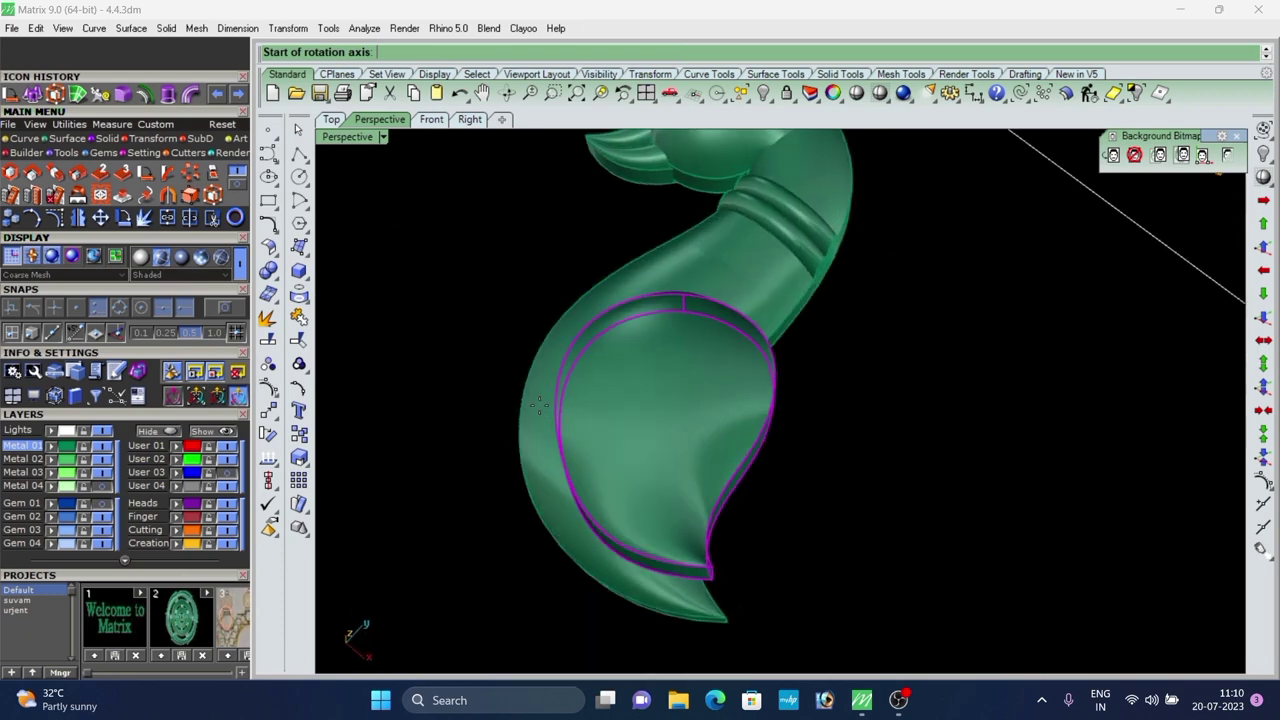
left_click(223, 314)
scroll(774, 345, "down", 4)
scroll(574, 426, "up", 4)
right_click_drag(436, 471, 567, 300)
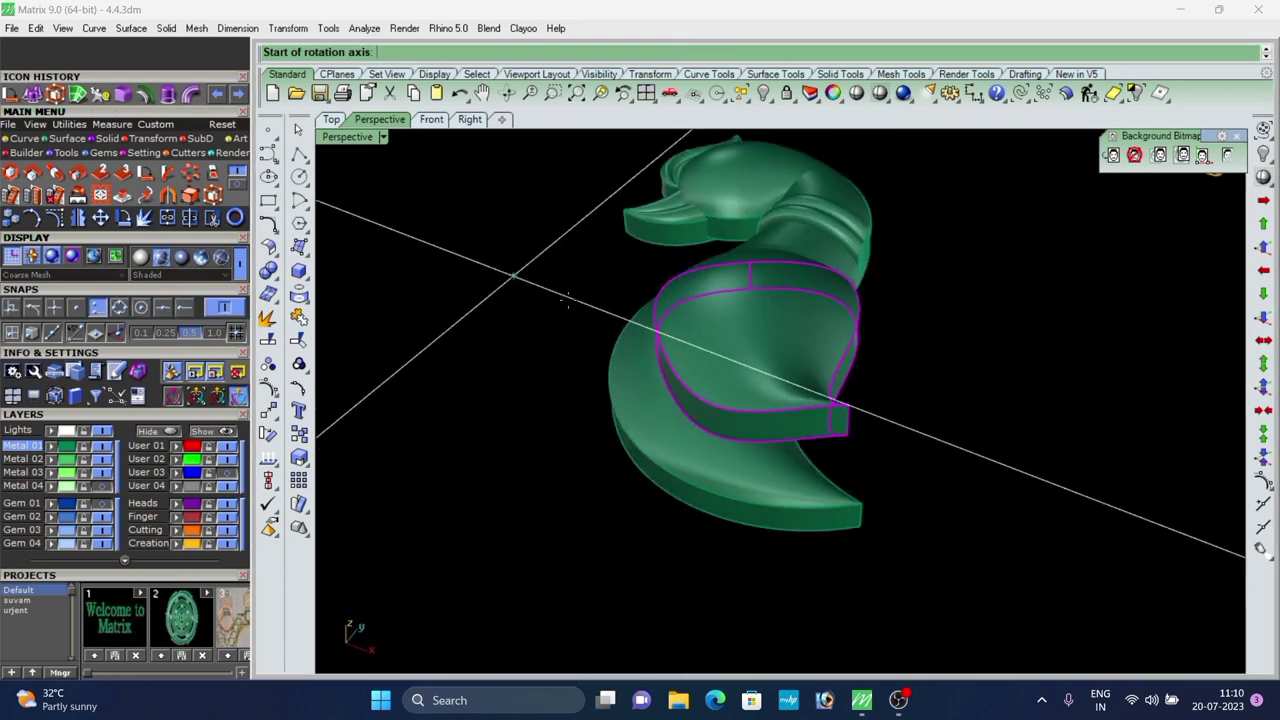
scroll(598, 311, "up", 4)
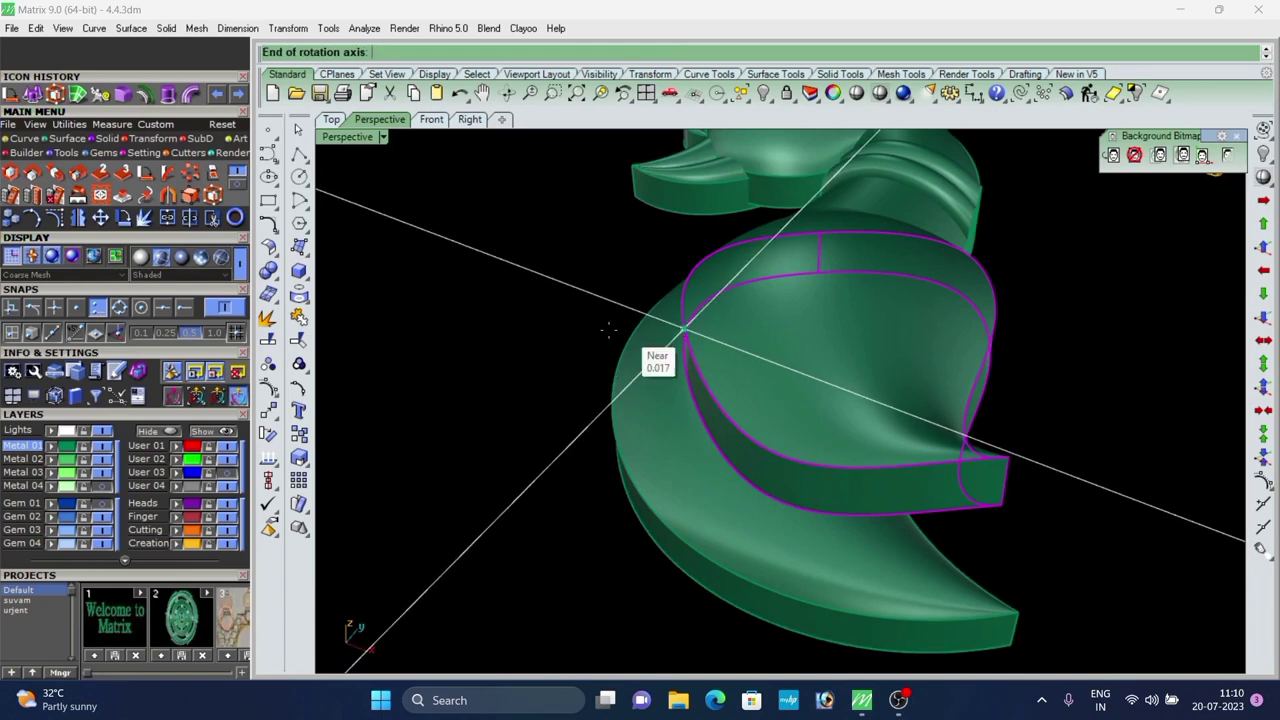
scroll(609, 330, "down", 4)
left_click(819, 351)
Rotate the wing about the crosswise axis using two reference points, without making a copy.
scroll(819, 351, "down", 5)
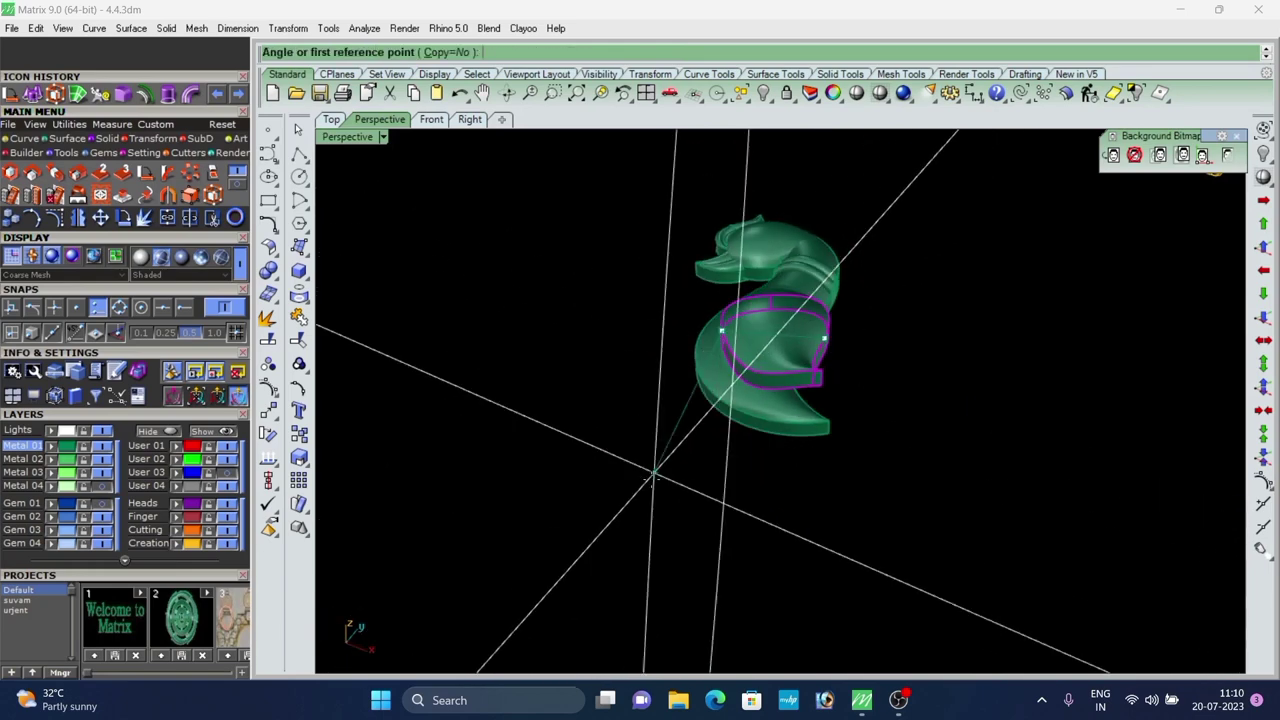
right_click_drag(654, 471, 717, 400)
scroll(594, 383, "up", 5)
right_click_drag(592, 430, 764, 348)
scroll(837, 429, "up", 2)
left_click(886, 448)
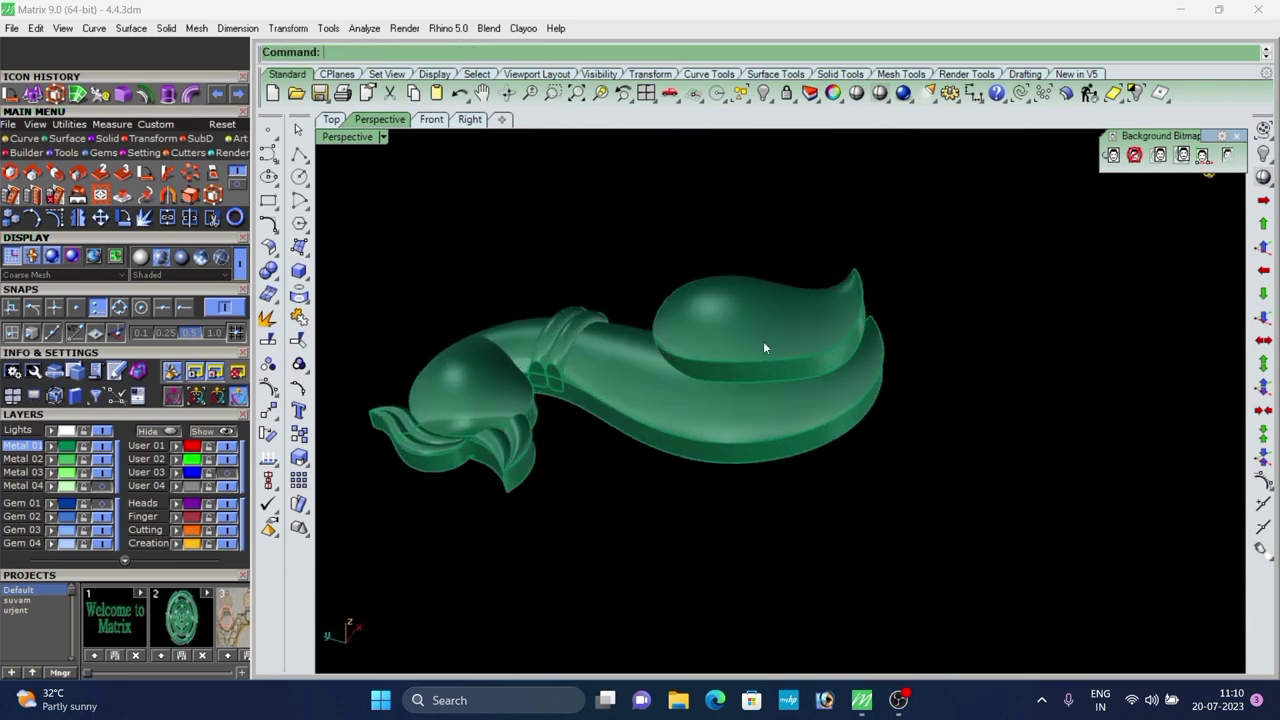
Rotate the wing in 3D about an axis running from its rounded edge to its pointed tip, without copying.
right_click(670, 367)
scroll(670, 354, "up", 4)
left_click(653, 336)
scroll(530, 493, "down", 1)
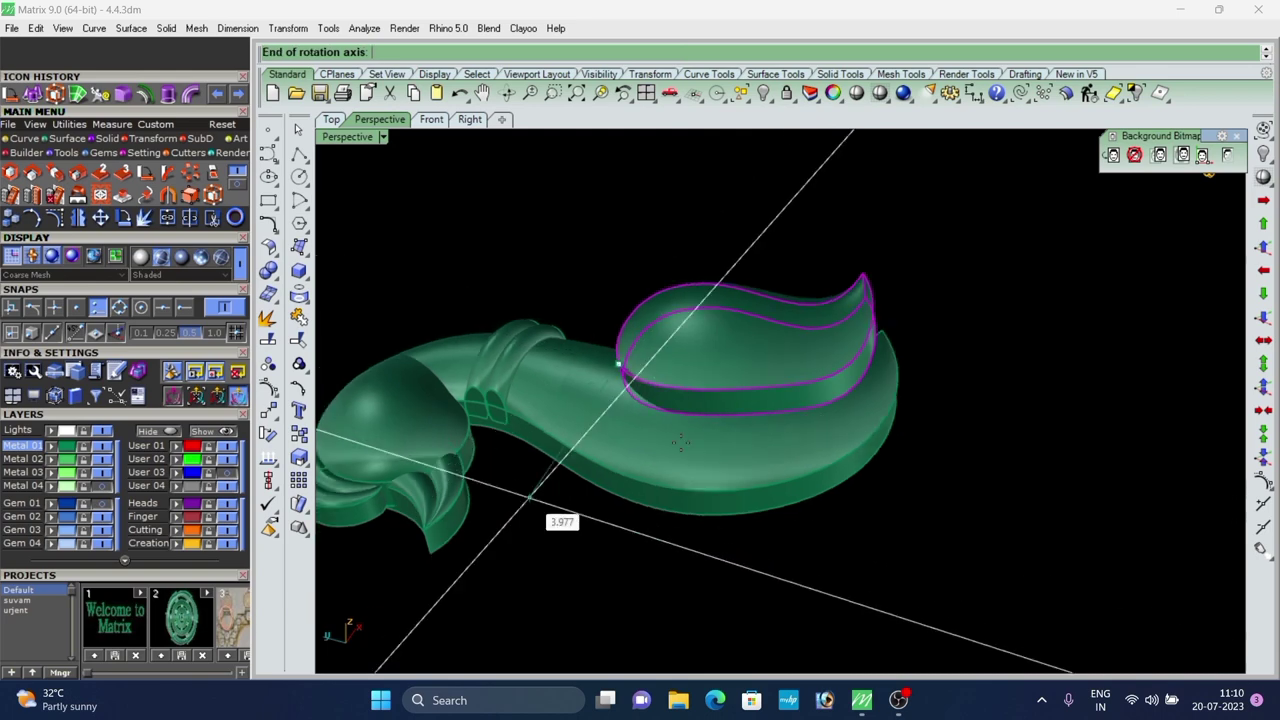
scroll(832, 312, "up", 1)
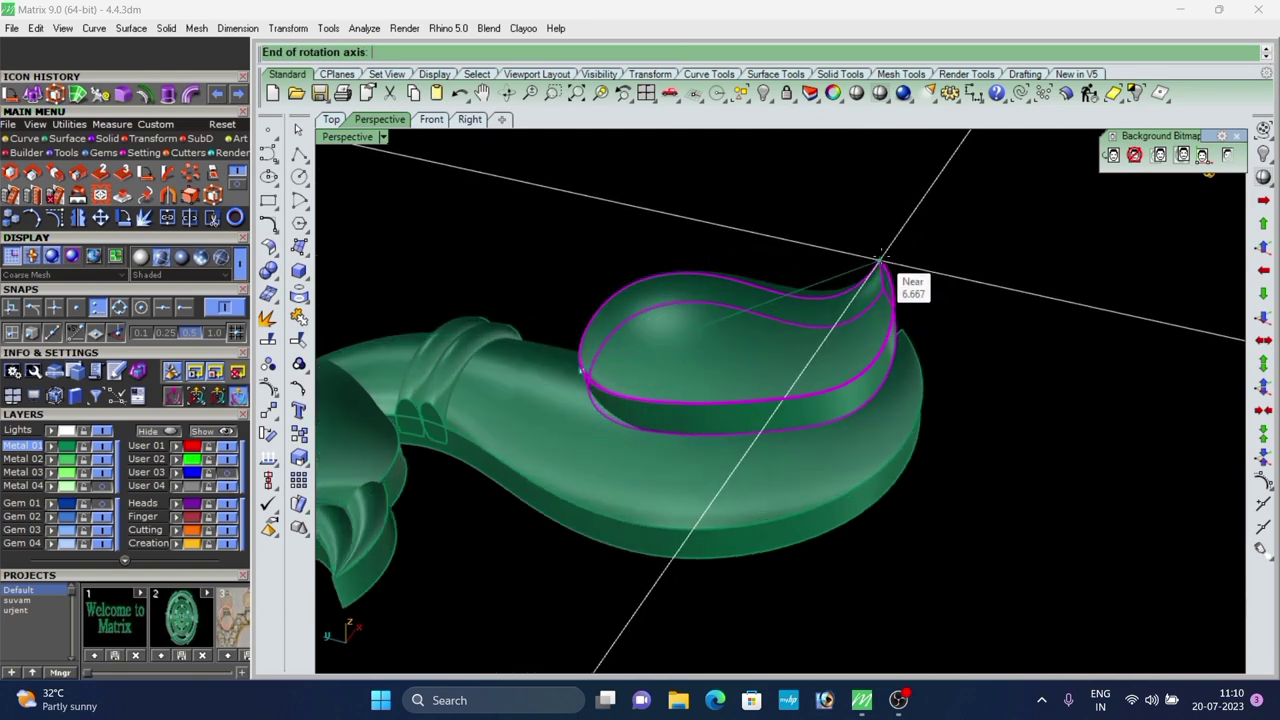
left_click(880, 262)
right_click_drag(880, 262, 595, 443)
left_click(604, 441)
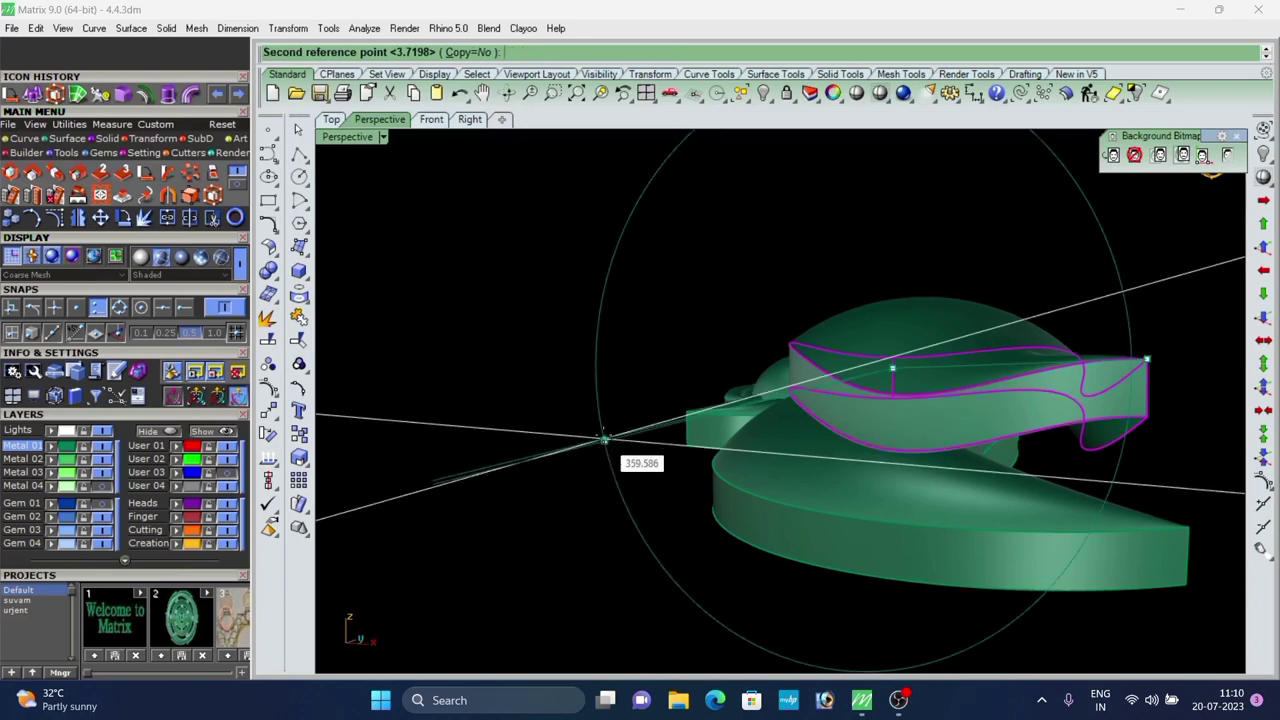
left_click(602, 415)
left_click(602, 414)
scroll(690, 382, "down", 4)
right_click_drag(712, 377, 643, 423)
scroll(815, 430, "up", 4)
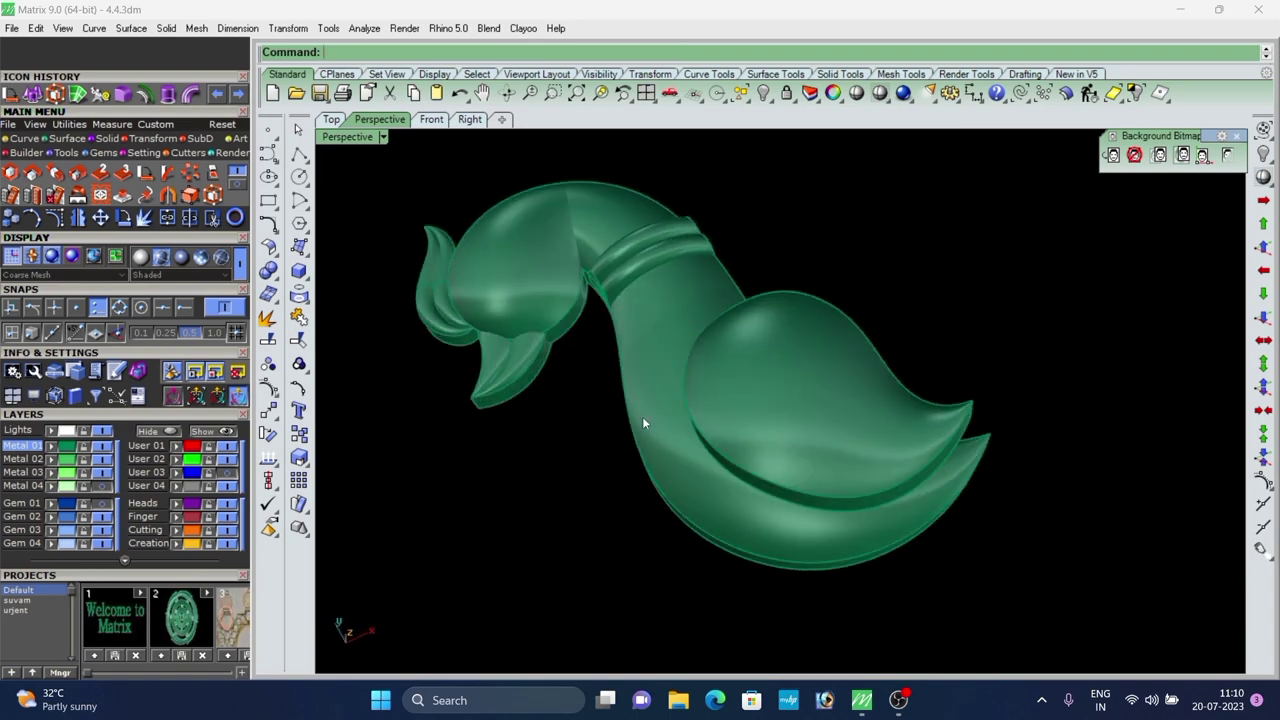
Lower the wing slightly along the vertical axis so that it sits closer to the body.
scroll(720, 395, "down", 6)
right_click_drag(720, 400, 560, 480)
scroll(783, 436, "up", 5)
scroll(770, 395, "up", 2)
left_click(772, 395)
right_click_drag(773, 395, 831, 290)
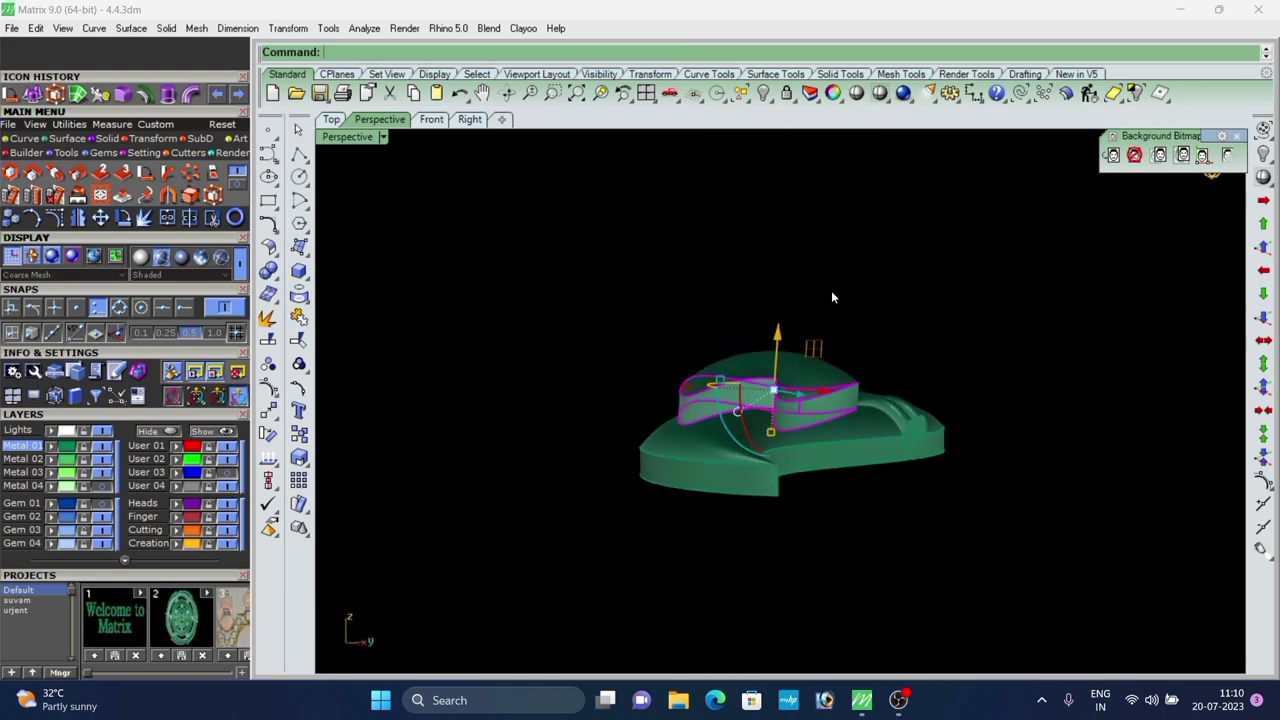
scroll(775, 365, "up", 2)
left_click_drag(777, 345, 778, 352)
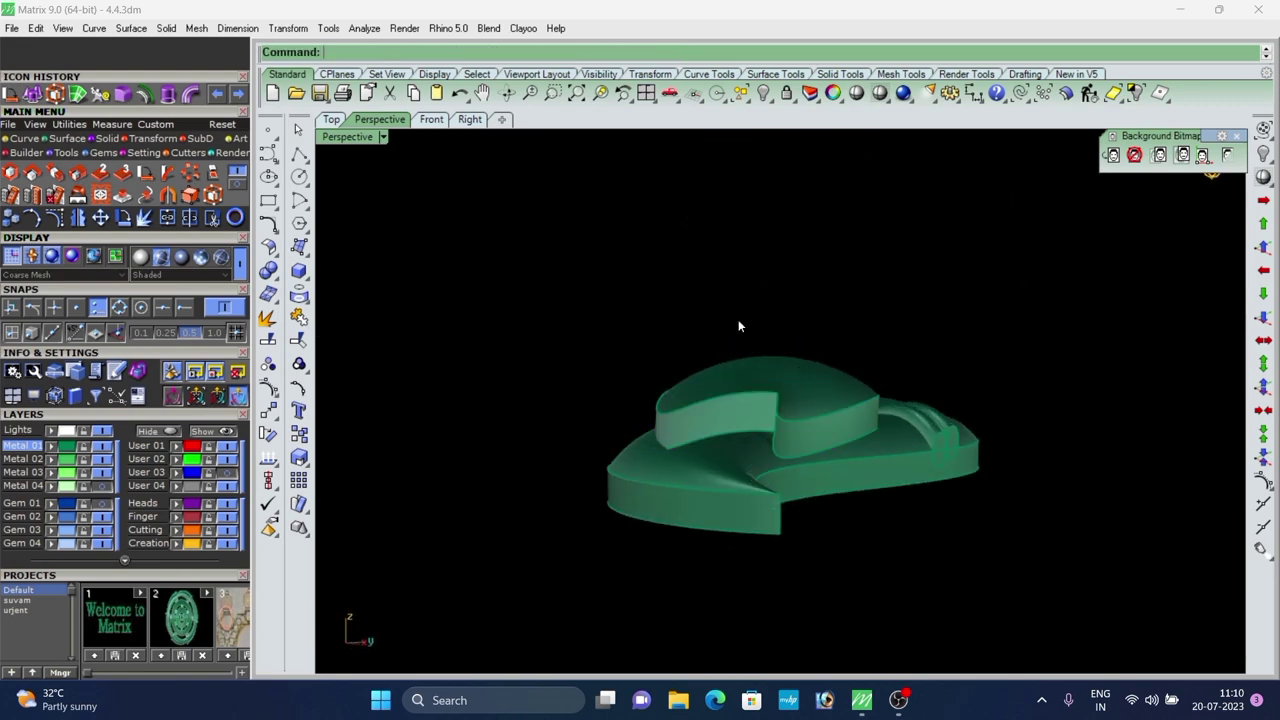
right_click_drag(738, 320, 767, 458)
scroll(767, 419, "down", 3)
right_click_drag(642, 384, 660, 452)
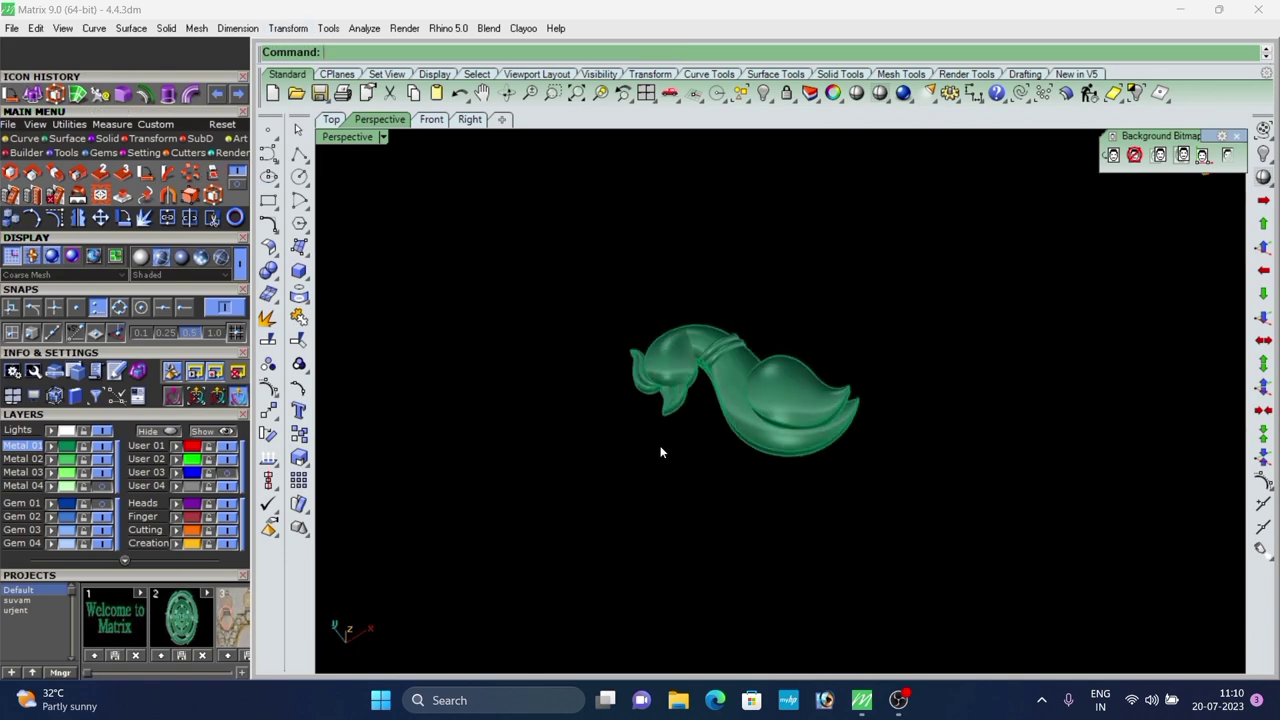
Show all hidden pendant parts and examine how the wing fits among the gems and scroll outlines.
right_click(1265, 154)
scroll(740, 305, "down", 3)
scroll(778, 406, "up", 5)
right_click_drag(740, 305, 841, 437)
scroll(849, 405, "up", 6)
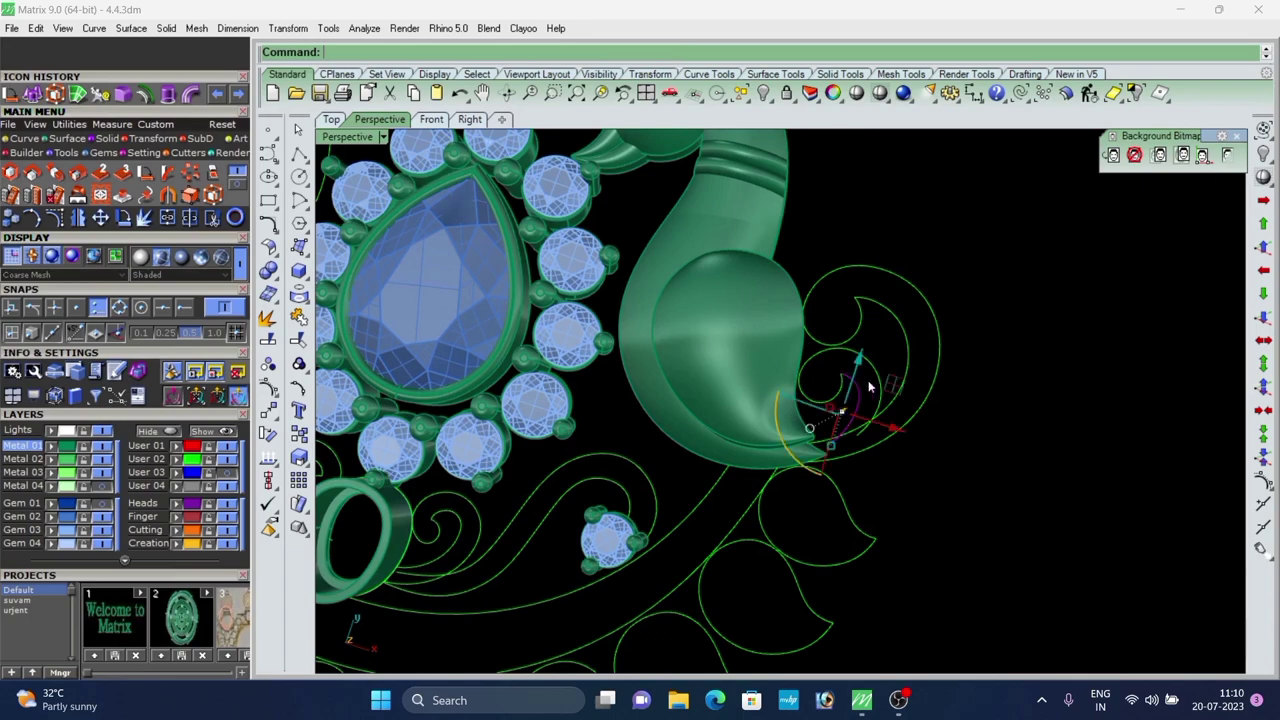
left_click(979, 465)
scroll(777, 415, "down", 5)
mouse_move(777, 415)
right_mouse_down()
mouse_move(849, 343)
mouse_move(857, 397)
mouse_move(852, 340)
mouse_move(774, 416)
right_mouse_up()
scroll(857, 397, "up", 4)
scroll(852, 340, "up", 3)
scroll(852, 340, "down", 5)
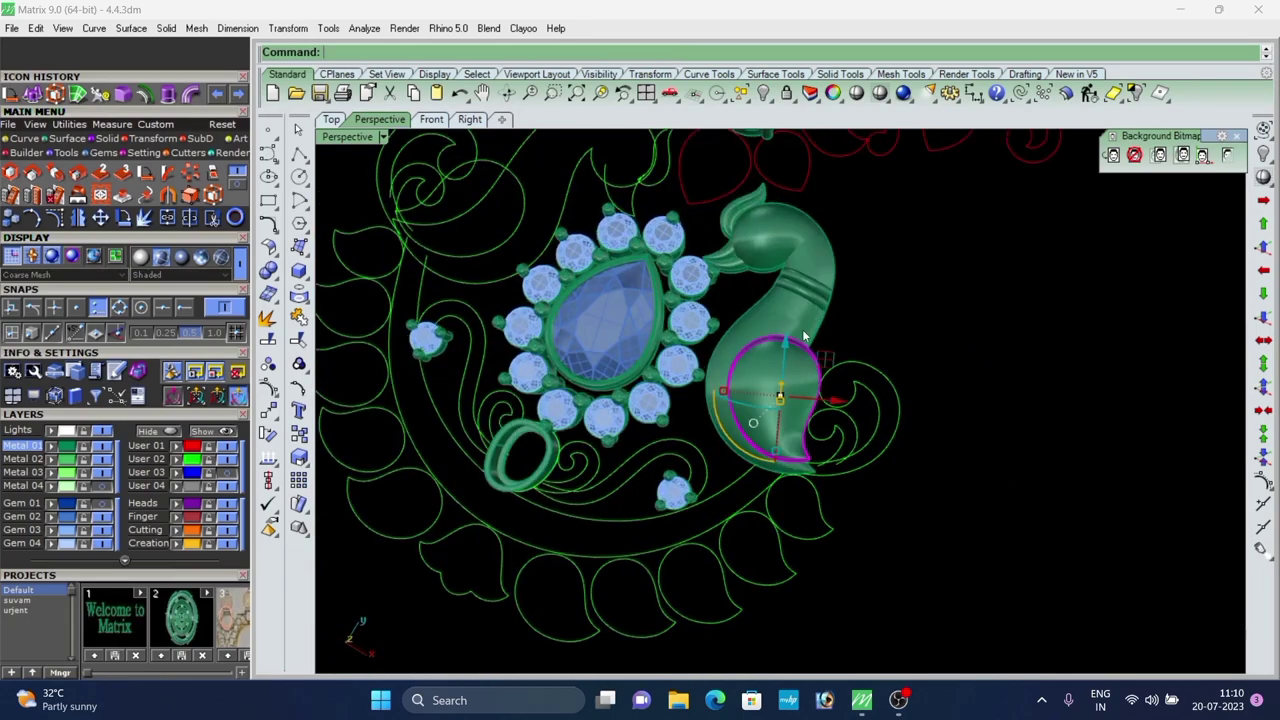
Isolate the peacock's head, neck, body and wing from the rest of the pendant.
left_click(1132, 96)
left_click(950, 400)
right_click_drag(950, 400, 796, 422)
scroll(783, 406, "up", 3)
right_click_drag(699, 332, 688, 415)
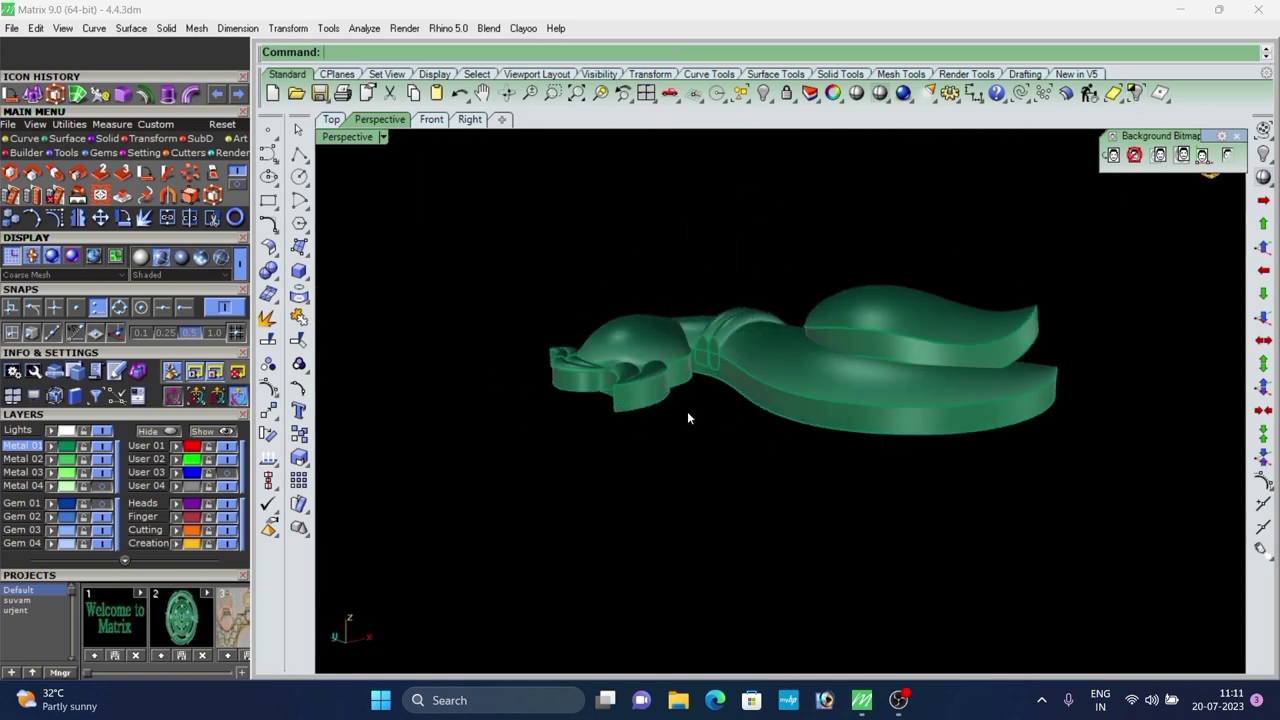
scroll(688, 415, "down", 4)
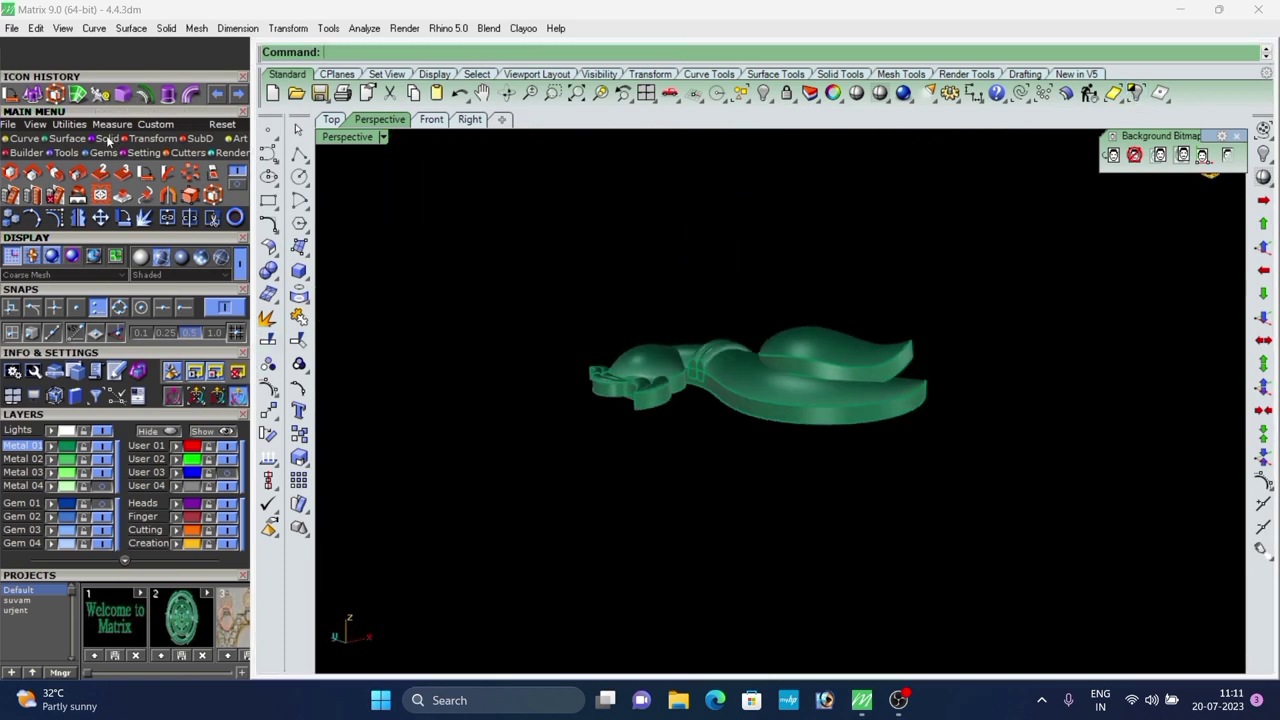
Extract a copy of the wing's outer side surface and move it straight down below the wing.
left_click(118, 173)
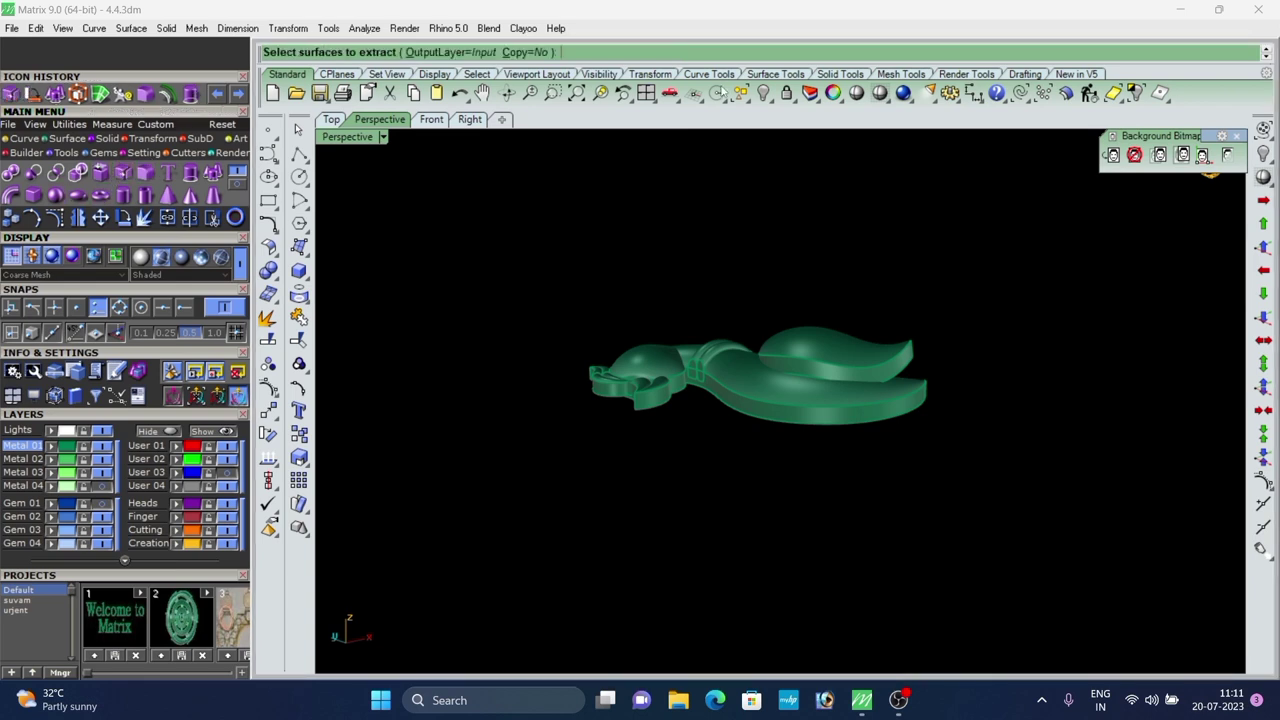
left_click(532, 62)
right_click_drag(760, 388, 773, 358)
scroll(736, 382, "up", 5)
left_click(736, 385)
scroll(755, 378, "up", 2)
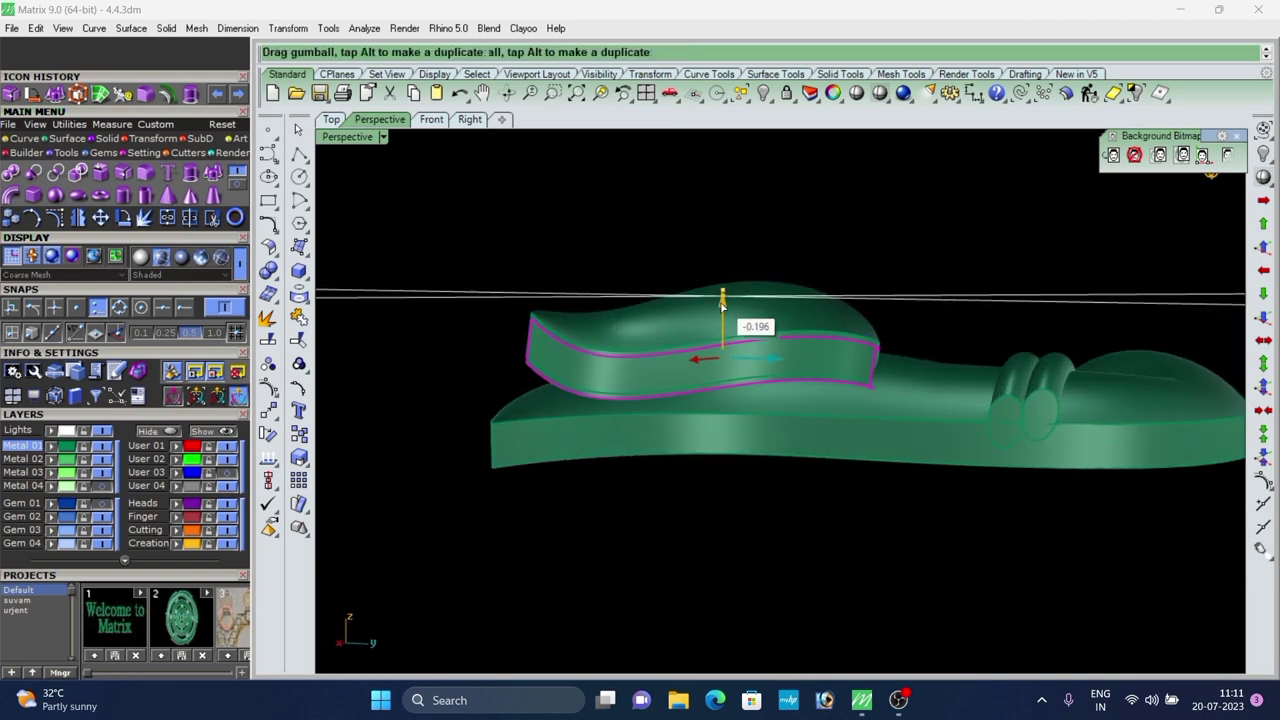
left_click_drag(722, 305, 724, 320)
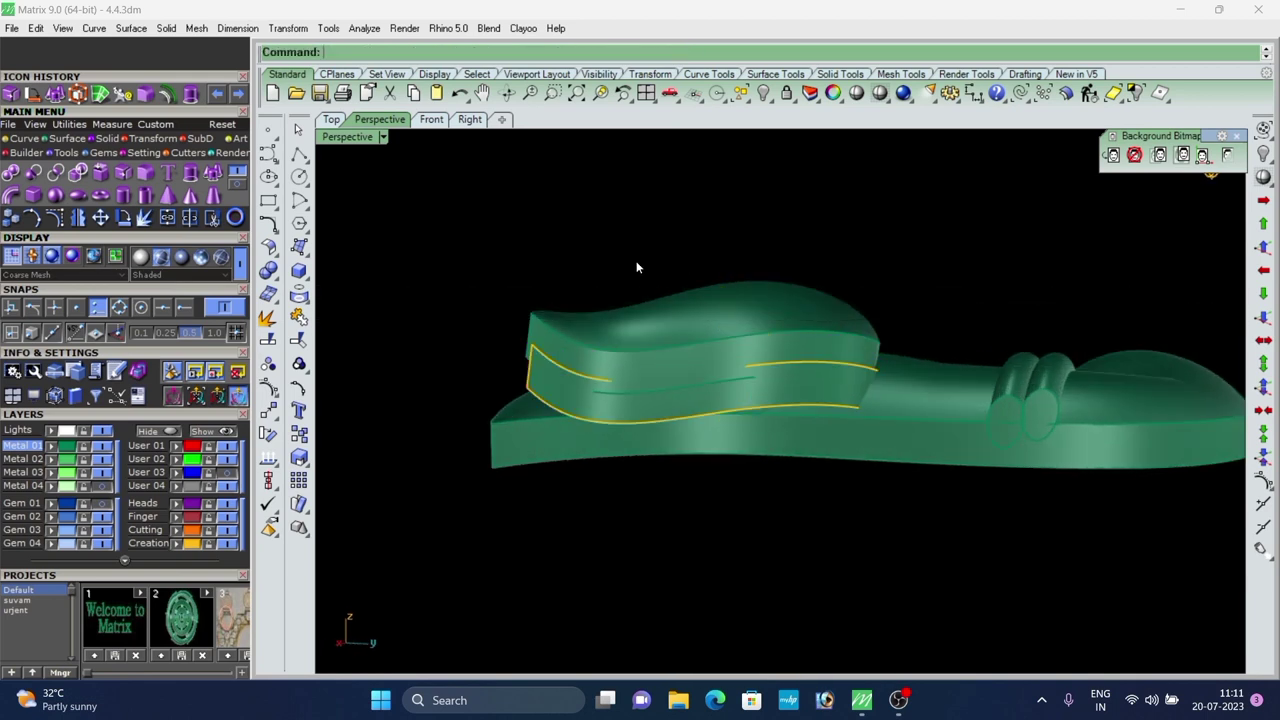
Extend the lower edge of the extracted side surface downward.
scroll(637, 267, "down", 3)
right_click_drag(510, 335, 703, 398)
scroll(703, 398, "up", 2)
scroll(703, 398, "down", 6)
right_click_drag(786, 406, 726, 441)
scroll(697, 397, "up", 6)
scroll(668, 428, "down", 5)
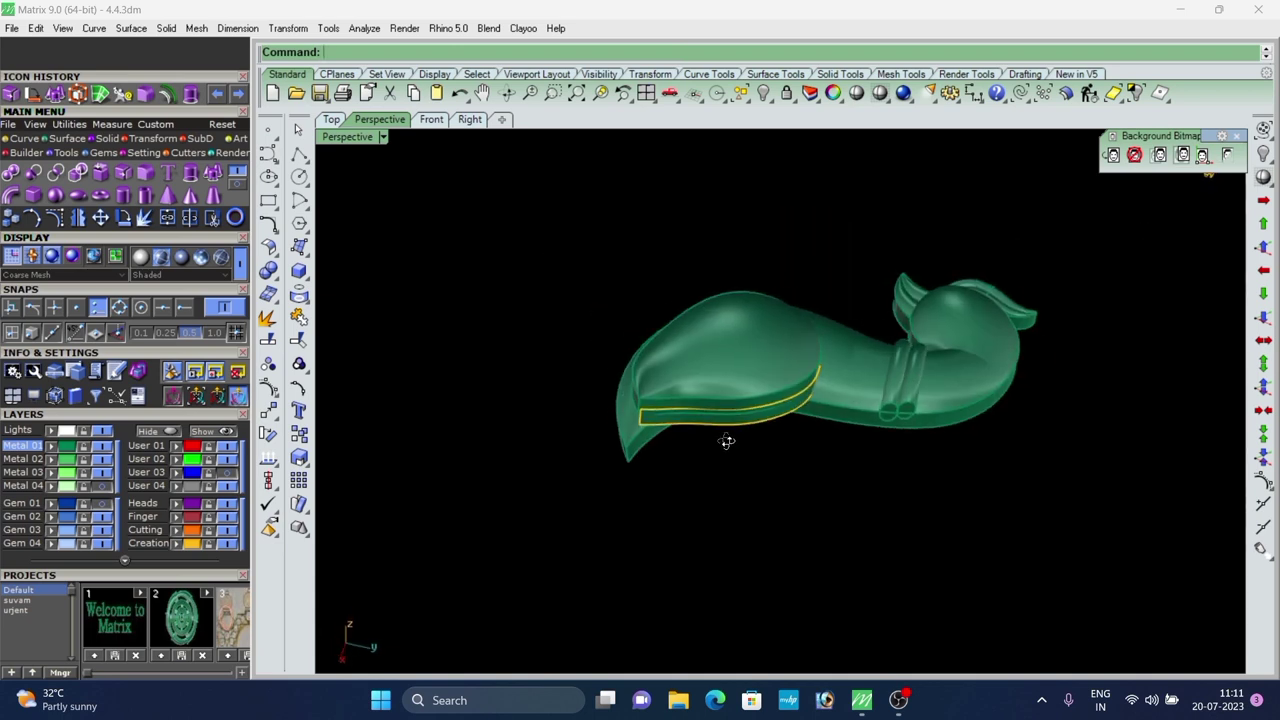
left_click(56, 140)
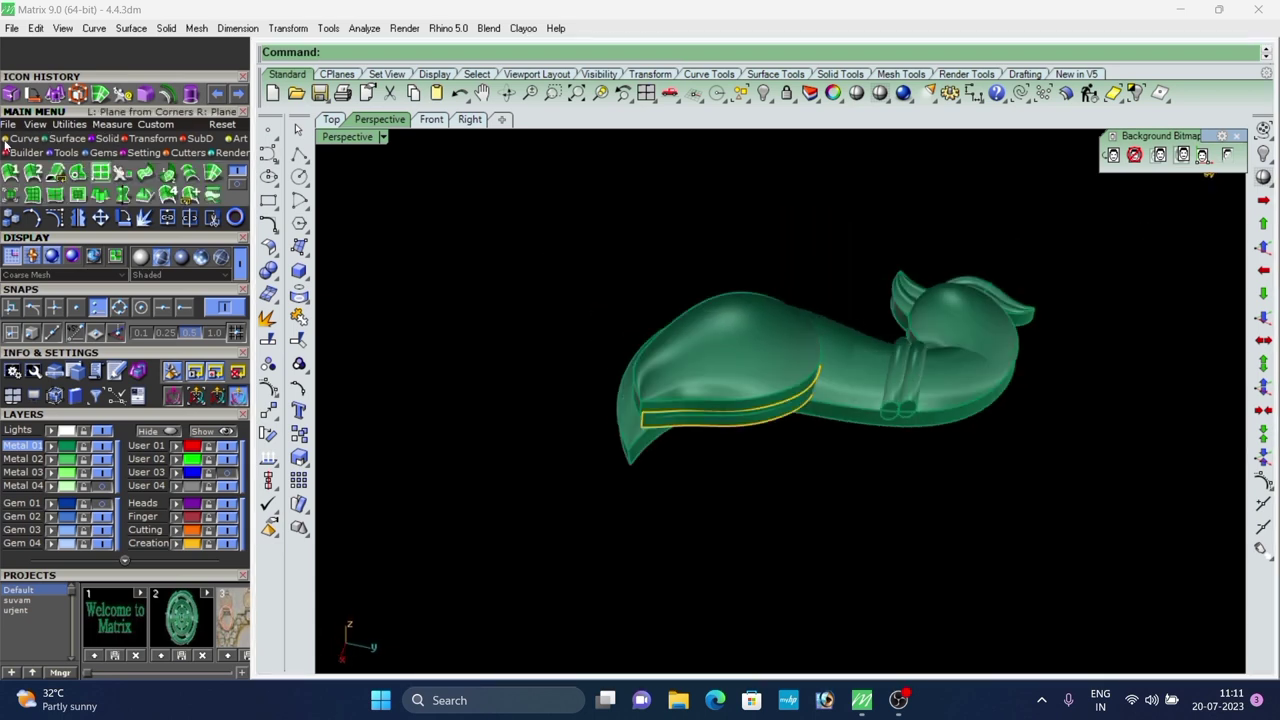
left_click(32, 197)
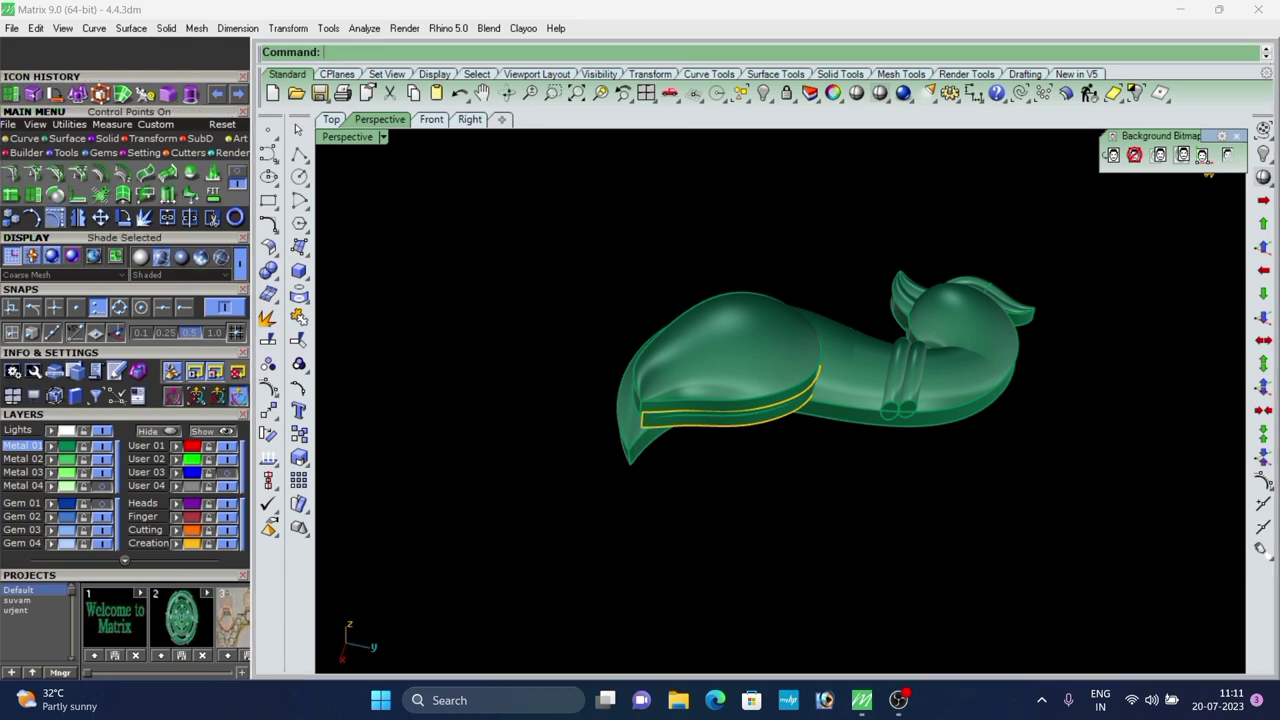
scroll(724, 411, "up", 3)
right_click(718, 377)
right_click_drag(718, 377, 726, 392)
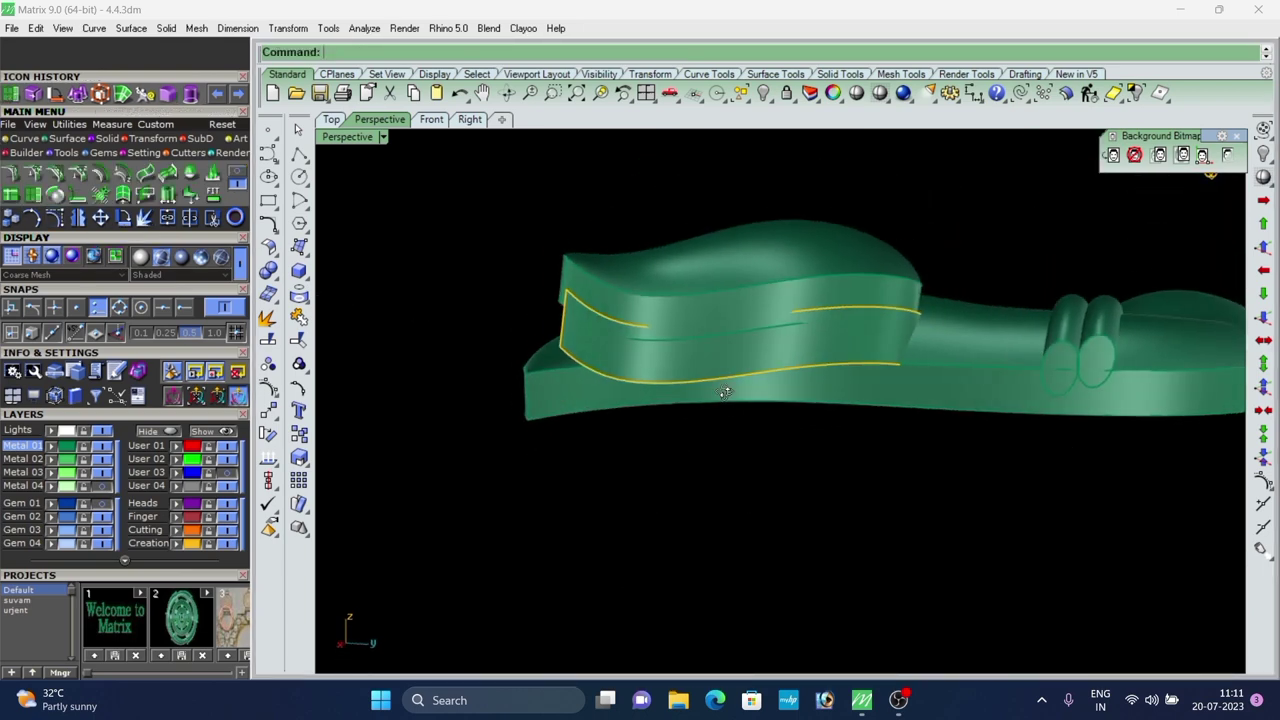
key("Return")
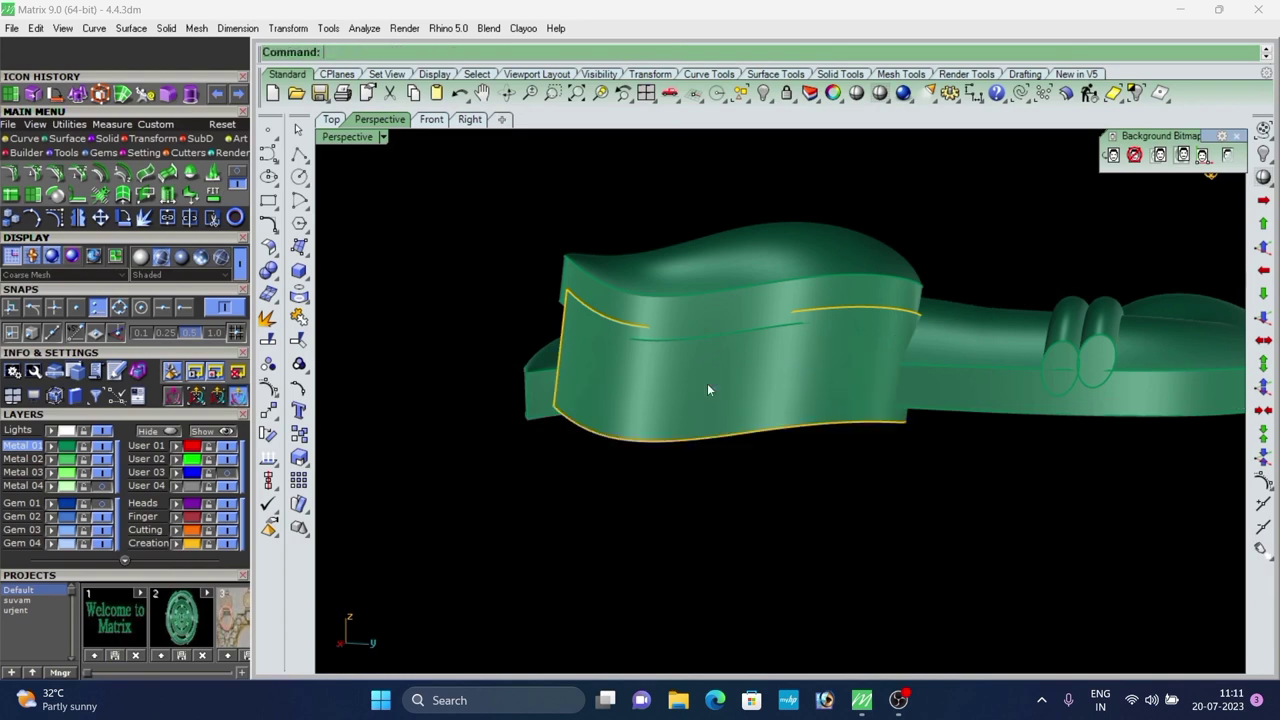
Extend the same side surface once more so that it reaches below the body's underside.
scroll(708, 387, "down", 4)
right_click_drag(641, 352, 635, 418)
right_click(622, 421)
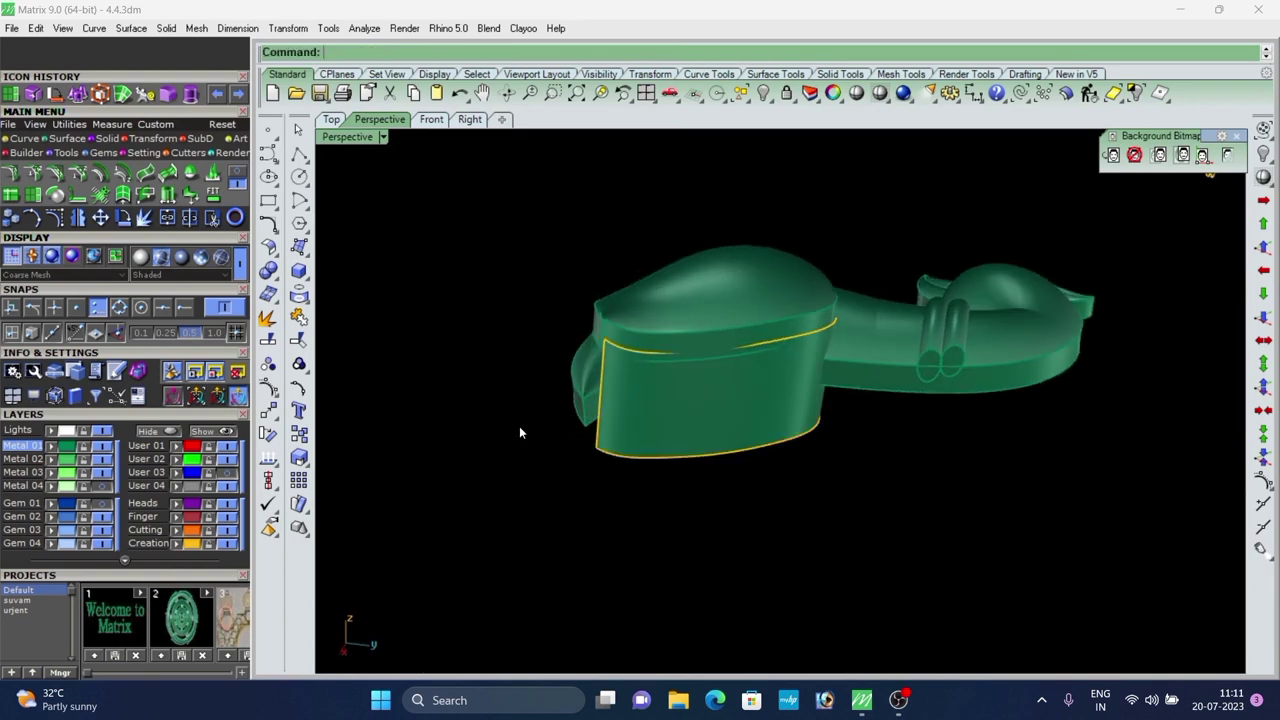
right_click_drag(520, 431, 573, 458)
right_click(573, 457)
scroll(573, 445, "up", 2)
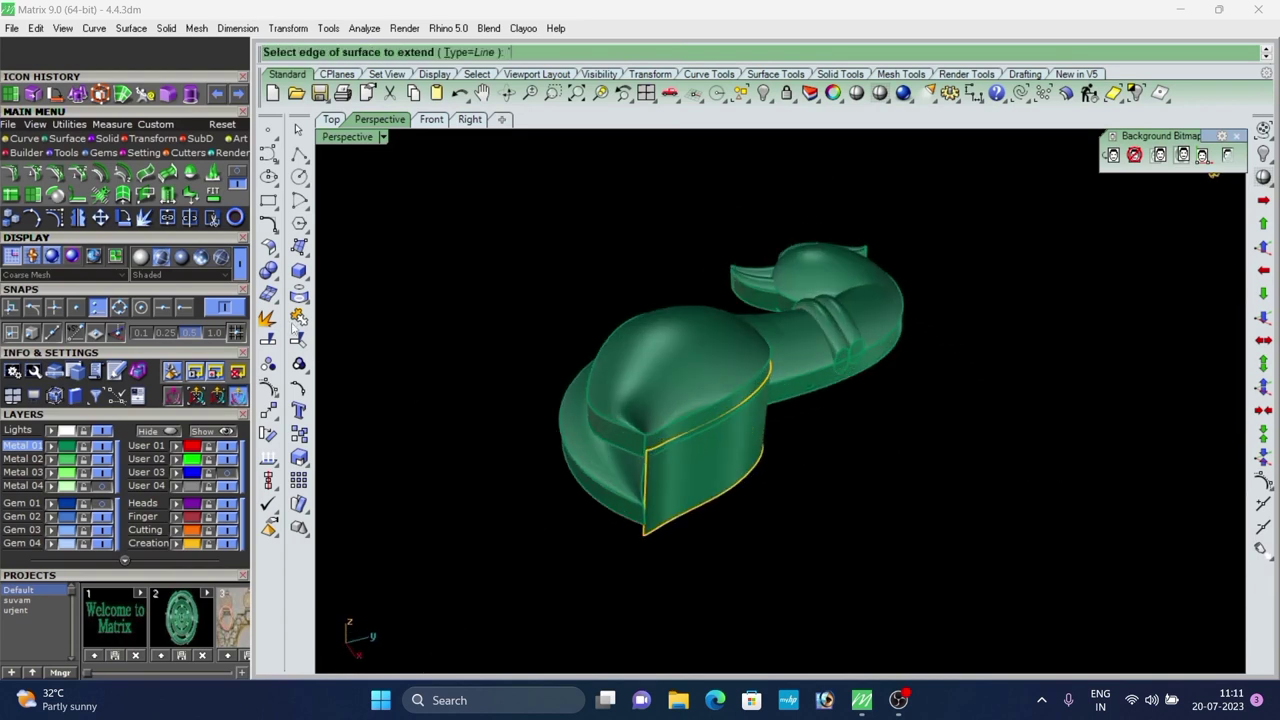
Extract a copy of the side surface on the opposite side of the wing.
left_click(100, 94)
right_click_drag(570, 440, 803, 394)
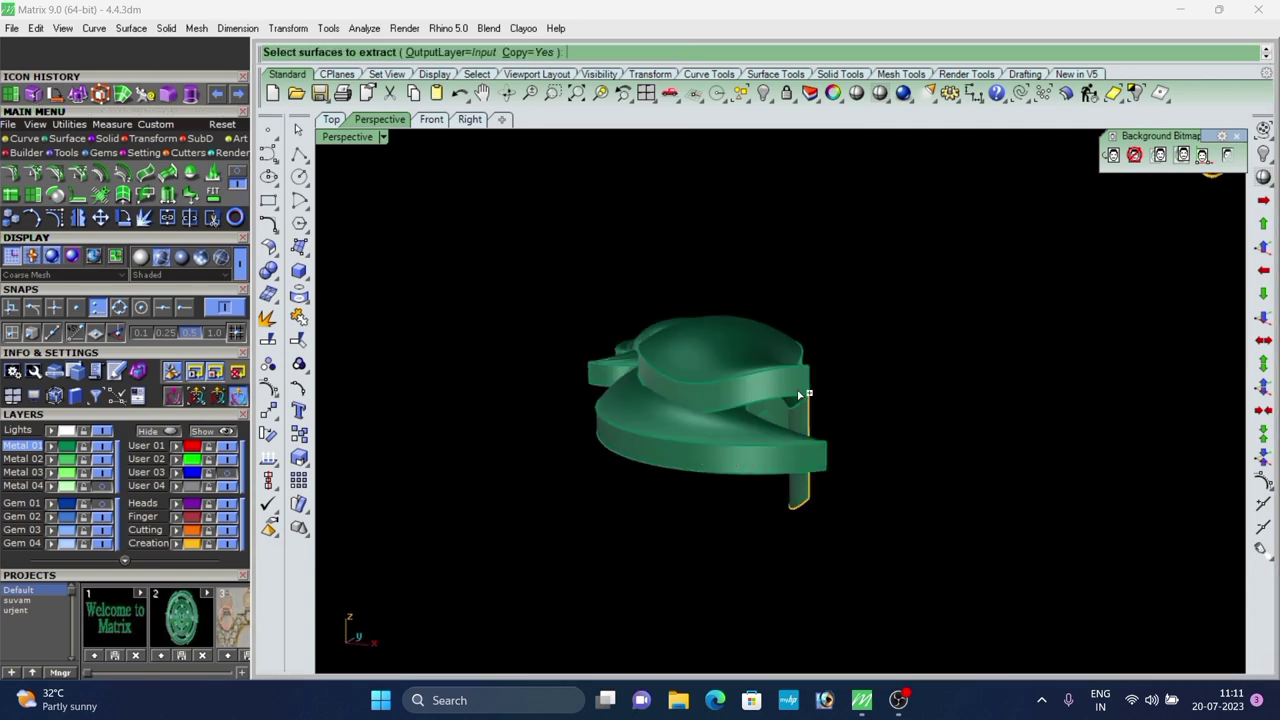
scroll(803, 394, "up", 3)
left_click(783, 391)
right_click(783, 391)
scroll(660, 360, "down", 4)
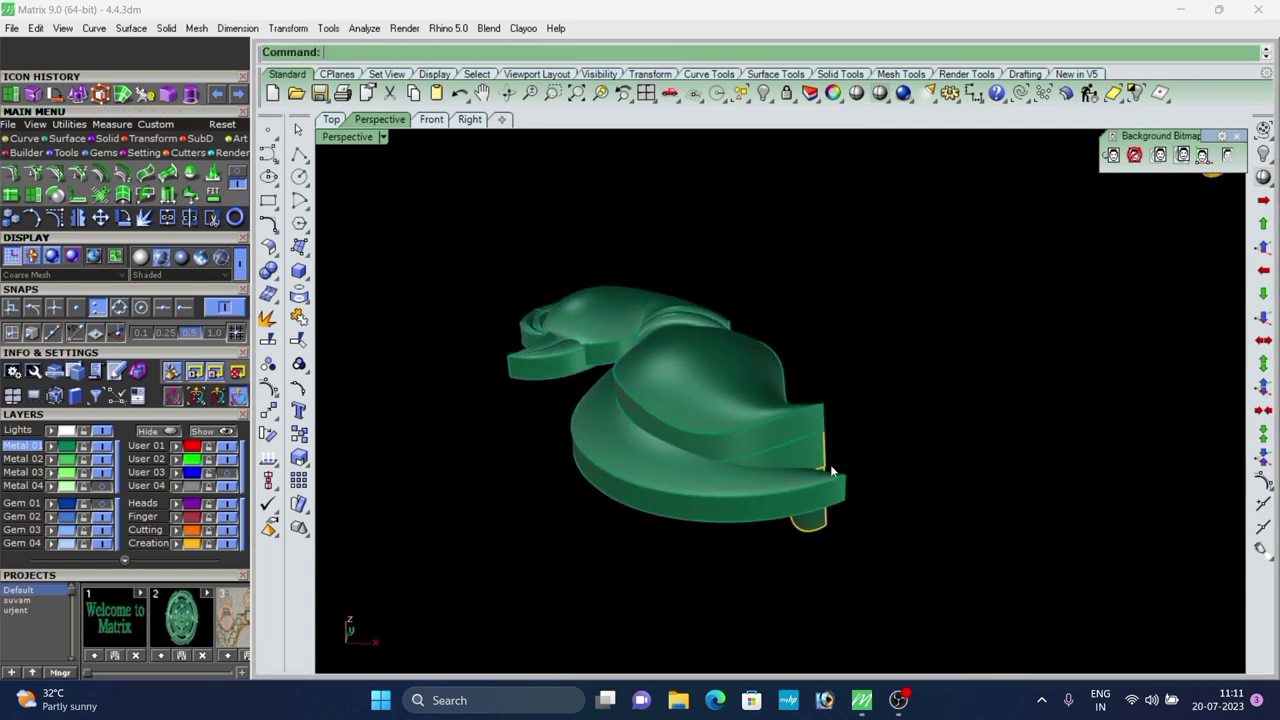
Examine the wing's side surfaces and the pointed tail end from several angles.
scroll(830, 471, "up", 2)
left_click(818, 469)
right_click(816, 466)
scroll(815, 465, "down", 4)
right_click_drag(812, 465, 532, 461)
scroll(702, 414, "up", 3)
right_click_drag(702, 414, 795, 445)
scroll(717, 406, "up", 5)
scroll(717, 408, "down", 2)
scroll(626, 414, "down", 4)
scroll(734, 402, "down", 3)
scroll(735, 402, "up", 5)
scroll(839, 374, "down", 5)
scroll(784, 430, "up", 5)
Create a corner-to-corner rectangular plane around the whole peacock in the Top view.
left_click(329, 119)
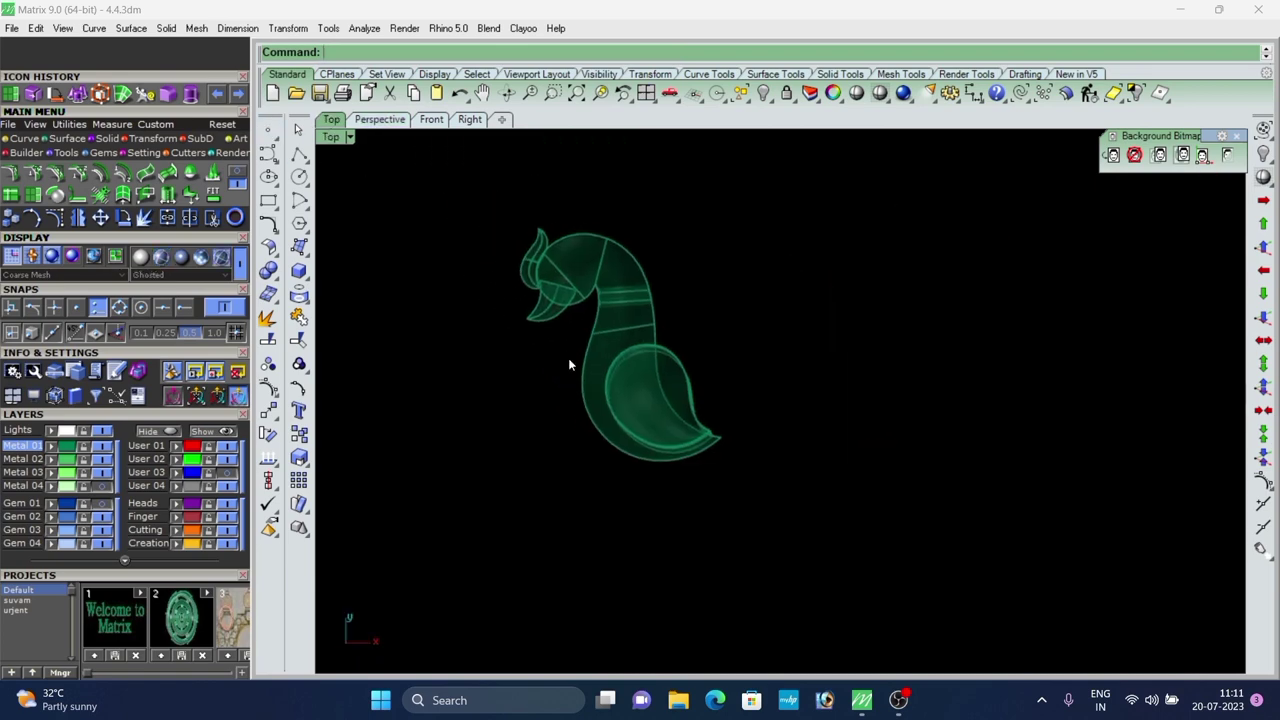
left_click(171, 263)
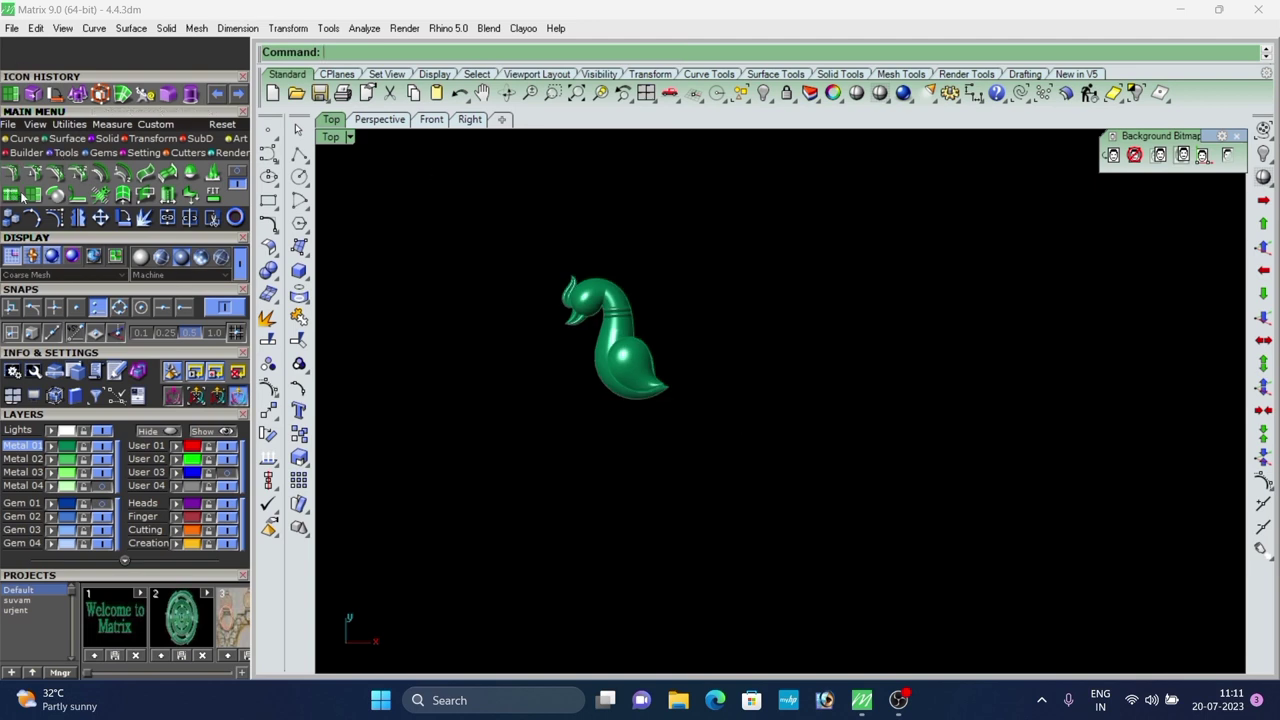
left_click(236, 174)
left_click(102, 173)
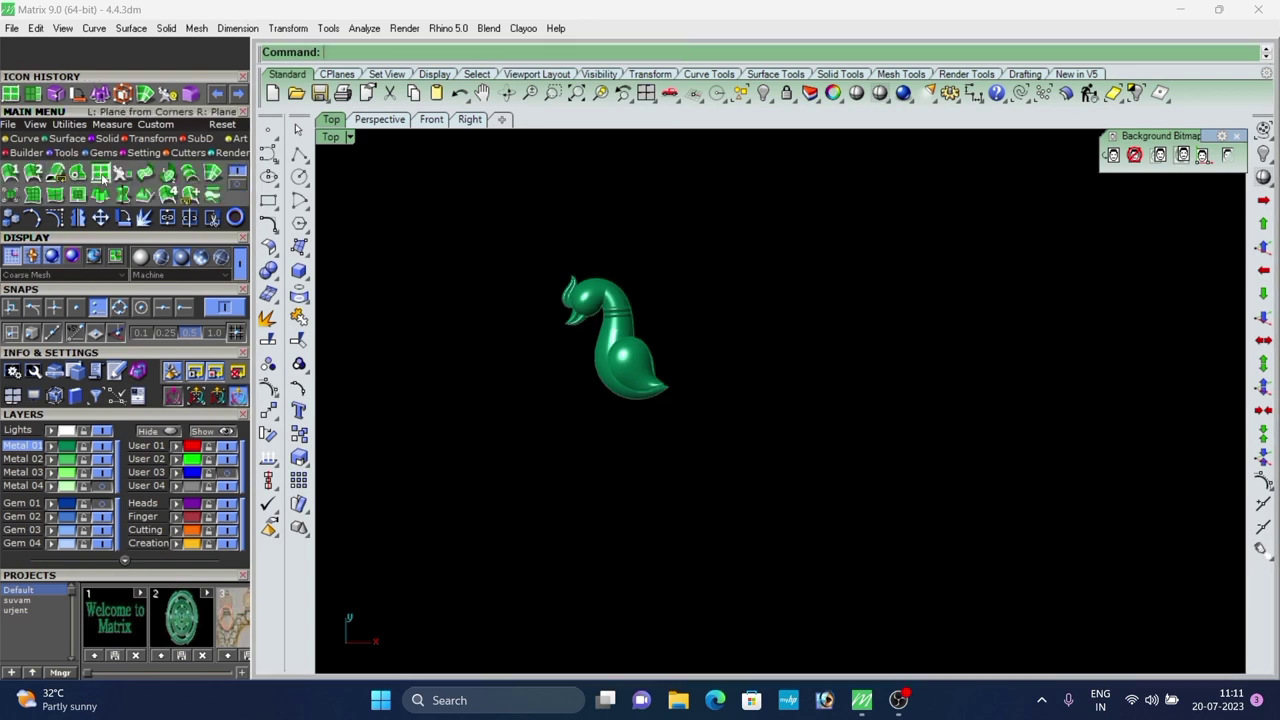
scroll(468, 287, "up", 2)
left_click(534, 245)
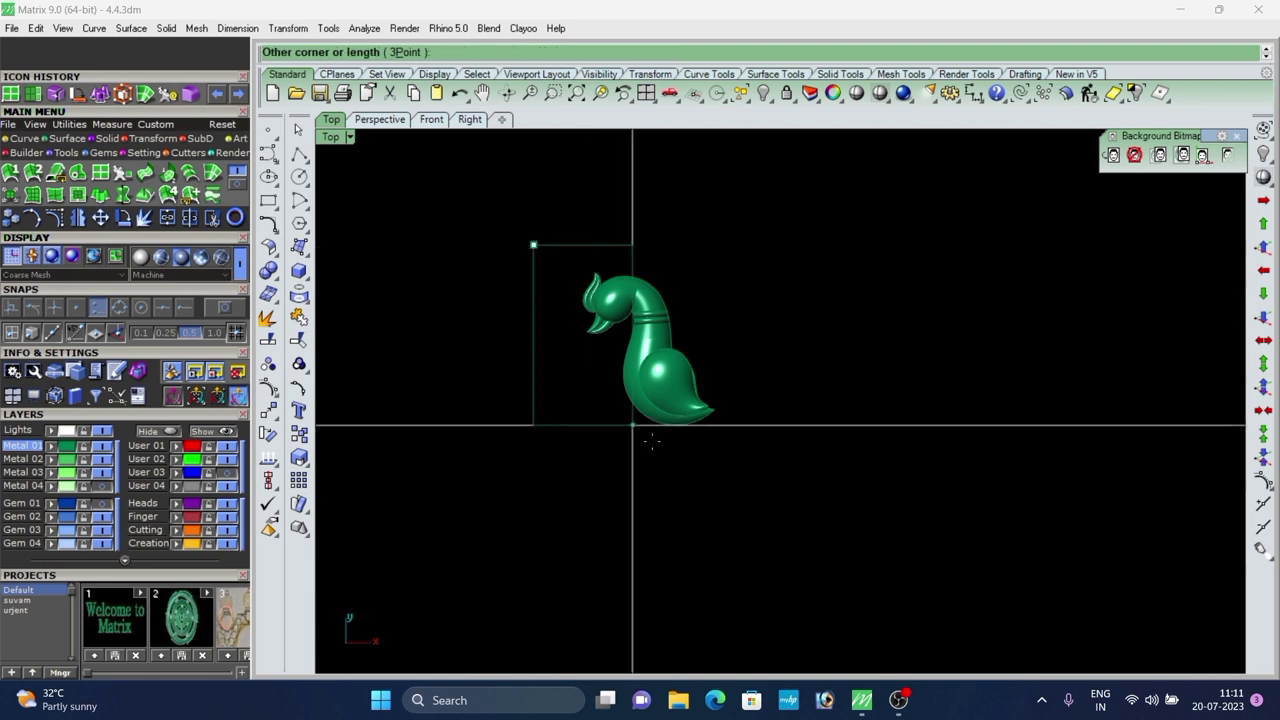
left_click(744, 486)
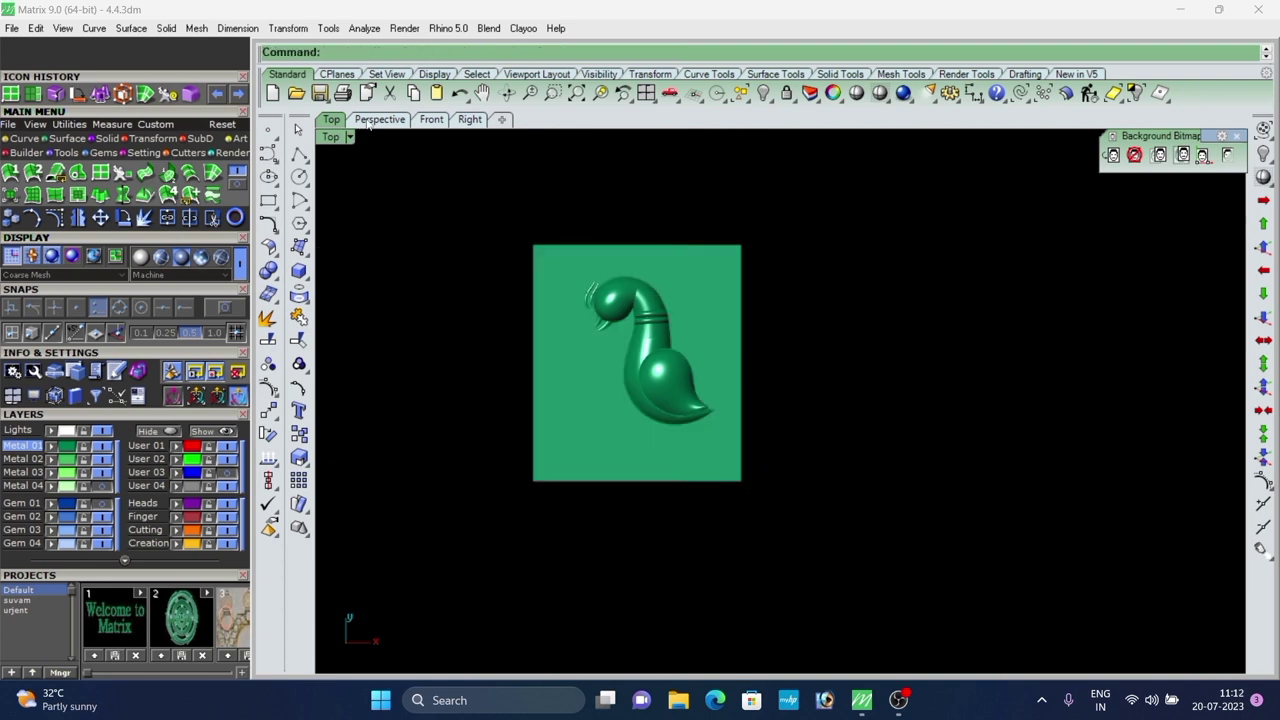
Assign the rectangular plane to the User 04 layer and set the Top view to Working Shade display.
left_click(570, 439)
left_click(177, 490)
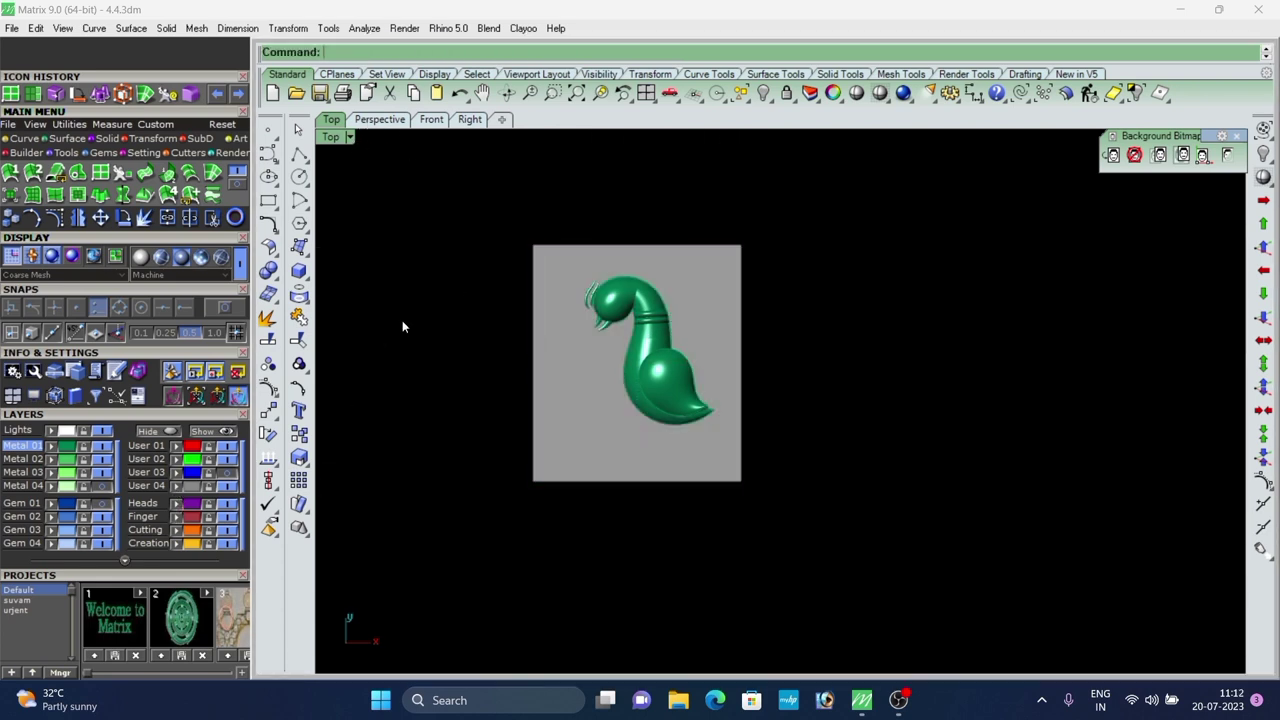
left_click(199, 259)
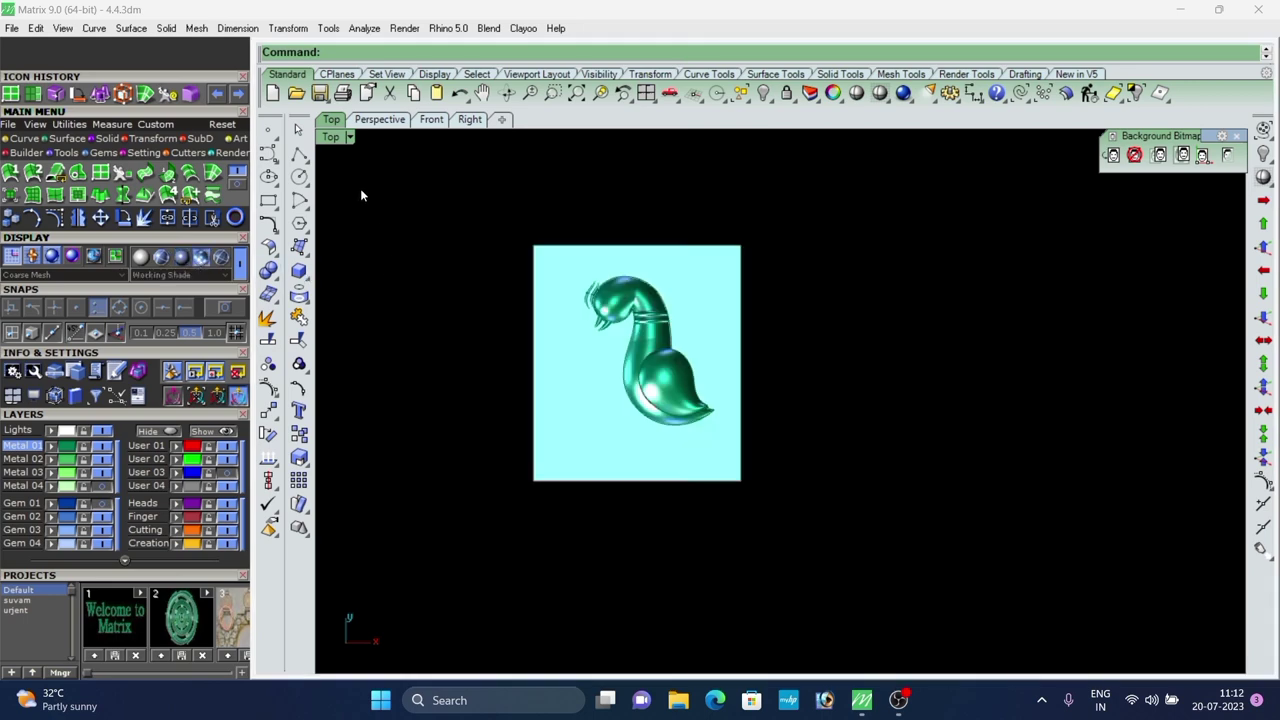
Move the rectangular plane vertically down toward the underside of the peacock body.
left_click(370, 122)
scroll(780, 422, "down", 7)
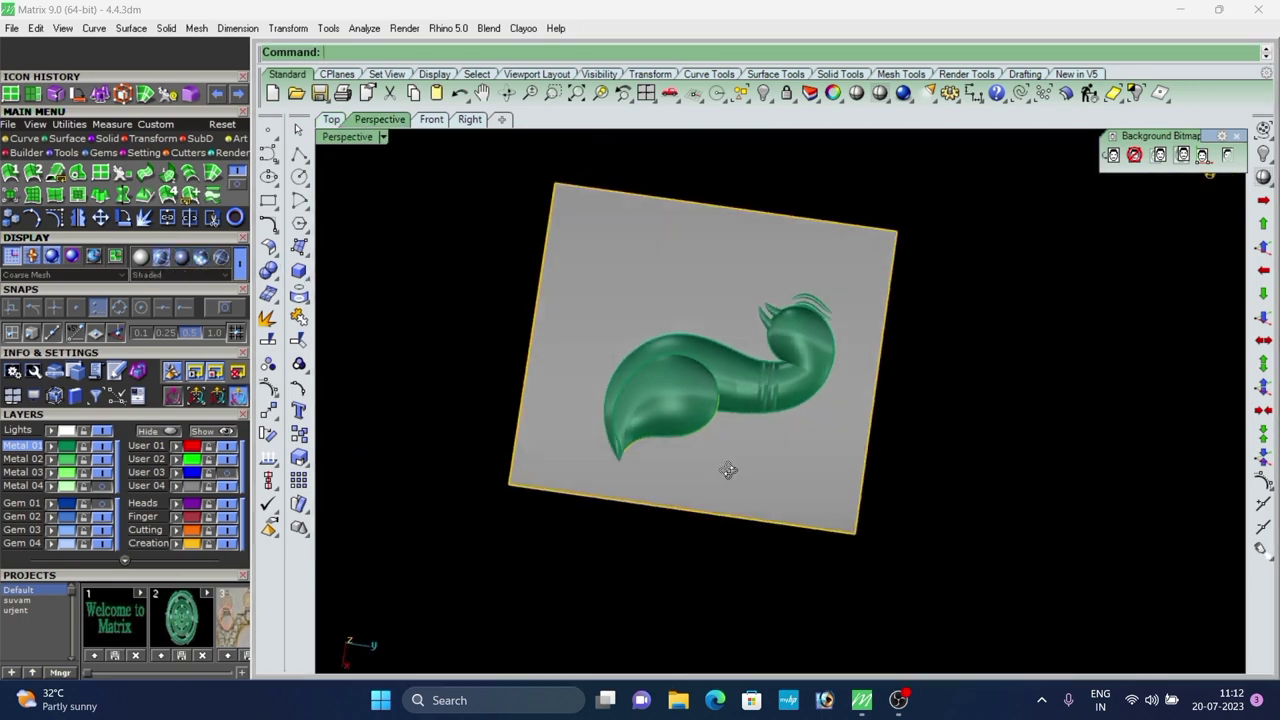
right_click_drag(728, 471, 776, 452)
scroll(776, 452, "up", 6)
left_click(776, 454)
right_click_drag(679, 299, 684, 344)
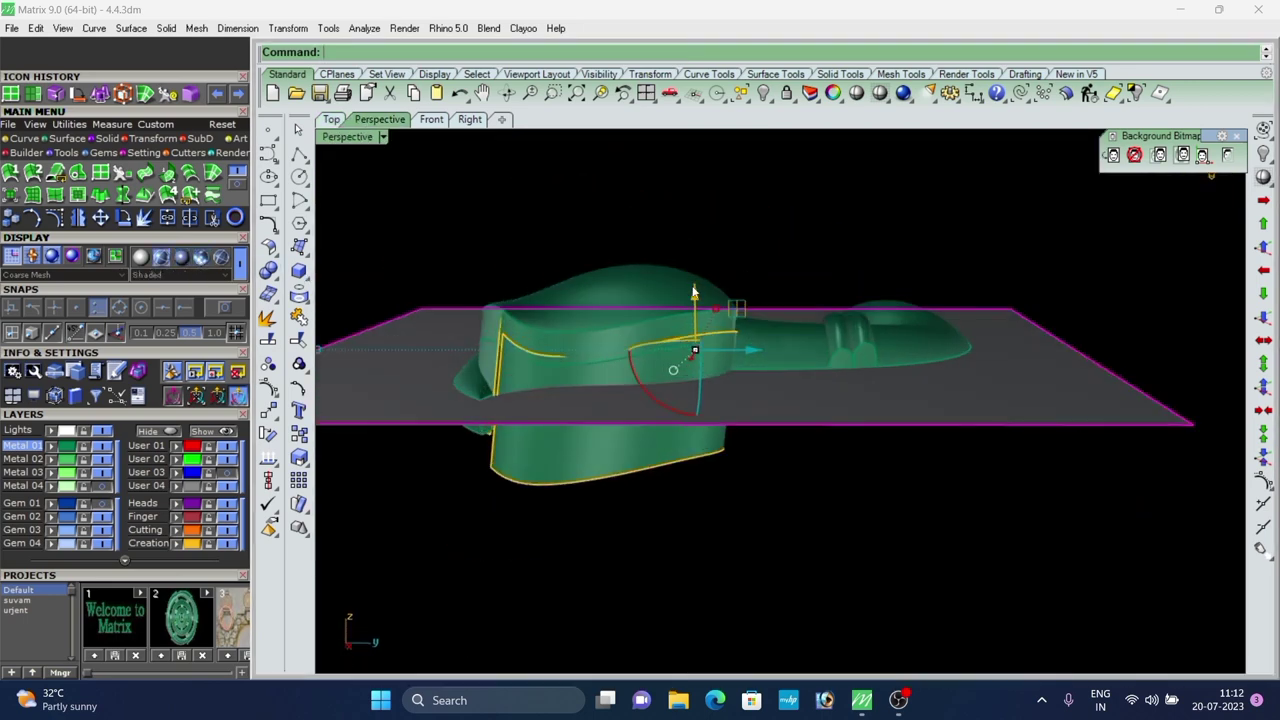
left_click_drag(694, 293, 705, 319)
left_click(667, 206)
Select the side surface on the body side of the wing and move it slightly down.
right_click_drag(667, 206, 612, 392)
left_click(674, 370)
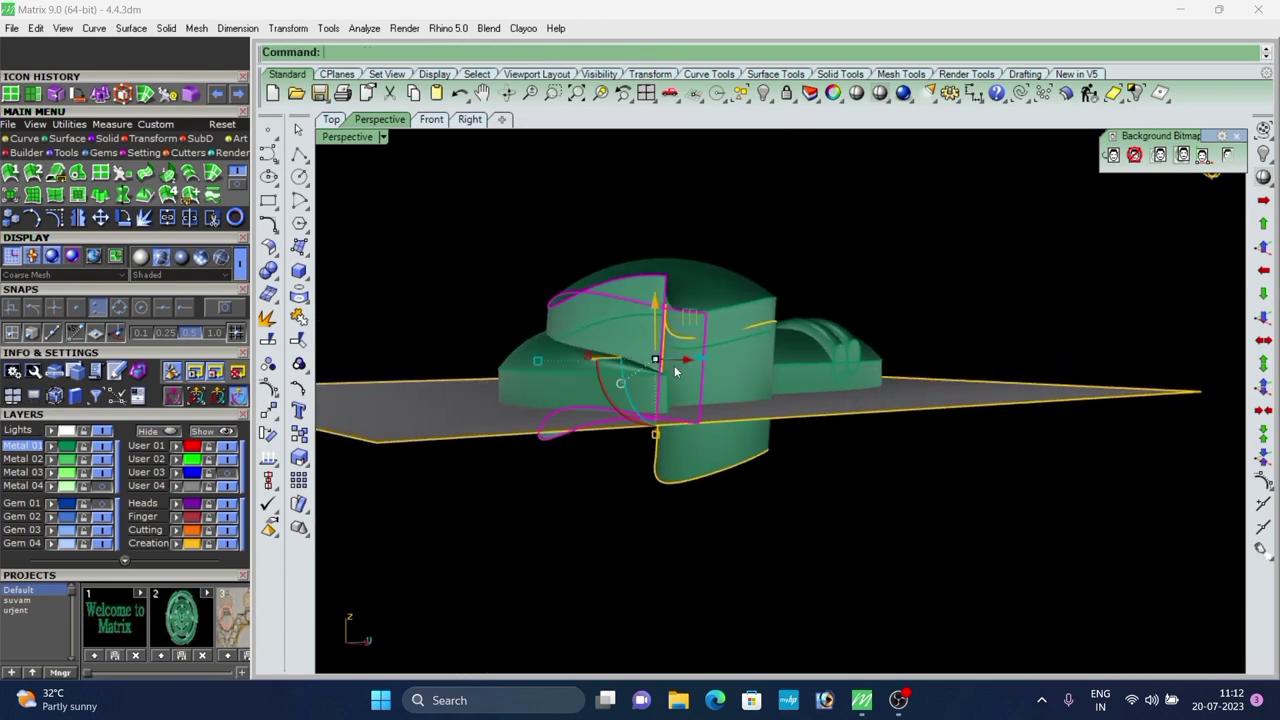
left_click(705, 310, "shift")
left_click(679, 315, "shift")
left_click_drag(660, 312, 661, 324)
left_click(731, 265)
Lower the body-side side surface further so that its upper edge sits inside the wing.
scroll(700, 270, "down", 2)
right_click_drag(660, 285, 664, 328)
scroll(676, 335, "up", 4)
left_click(692, 375)
scroll(652, 342, "up", 5)
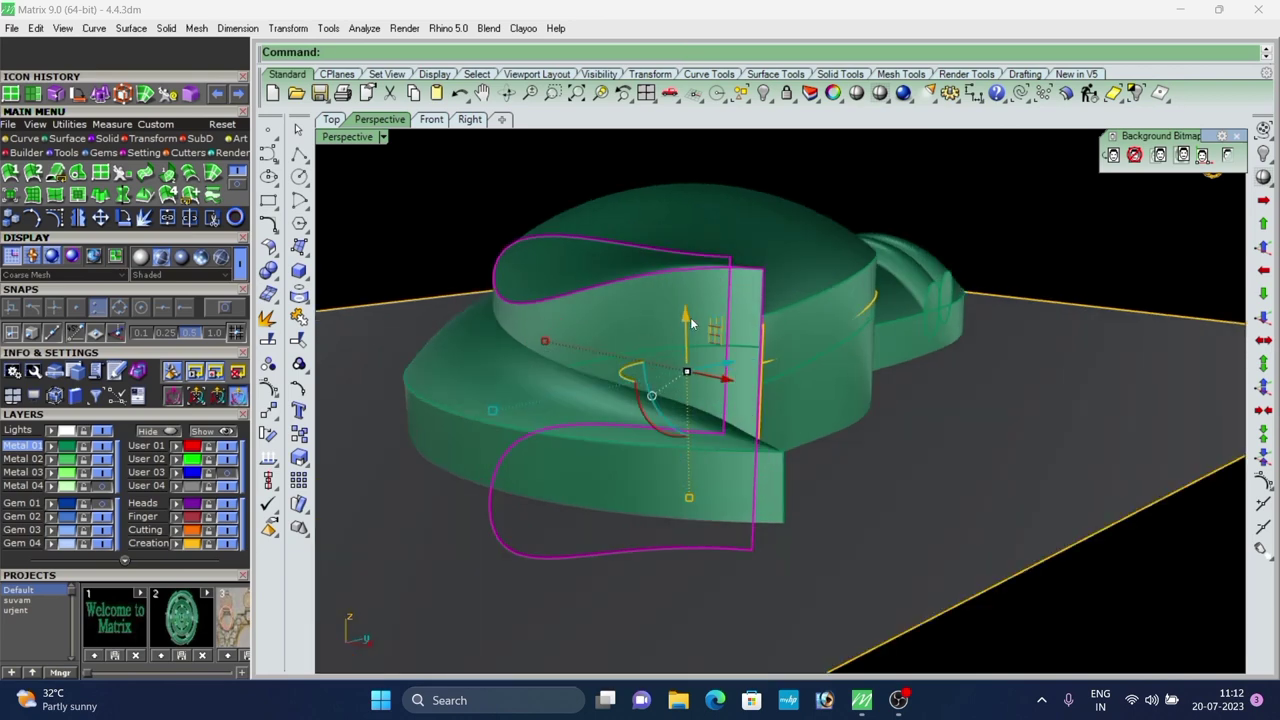
left_click_drag(687, 320, 691, 358)
scroll(691, 358, "down", 5)
left_click(637, 231)
Delete the lowered side surface on the body side of the wing.
right_click_drag(634, 250, 645, 362)
scroll(648, 356, "down", 4)
scroll(584, 320, "up", 6)
right_click_drag(532, 438, 640, 440)
scroll(690, 420, "up", 3)
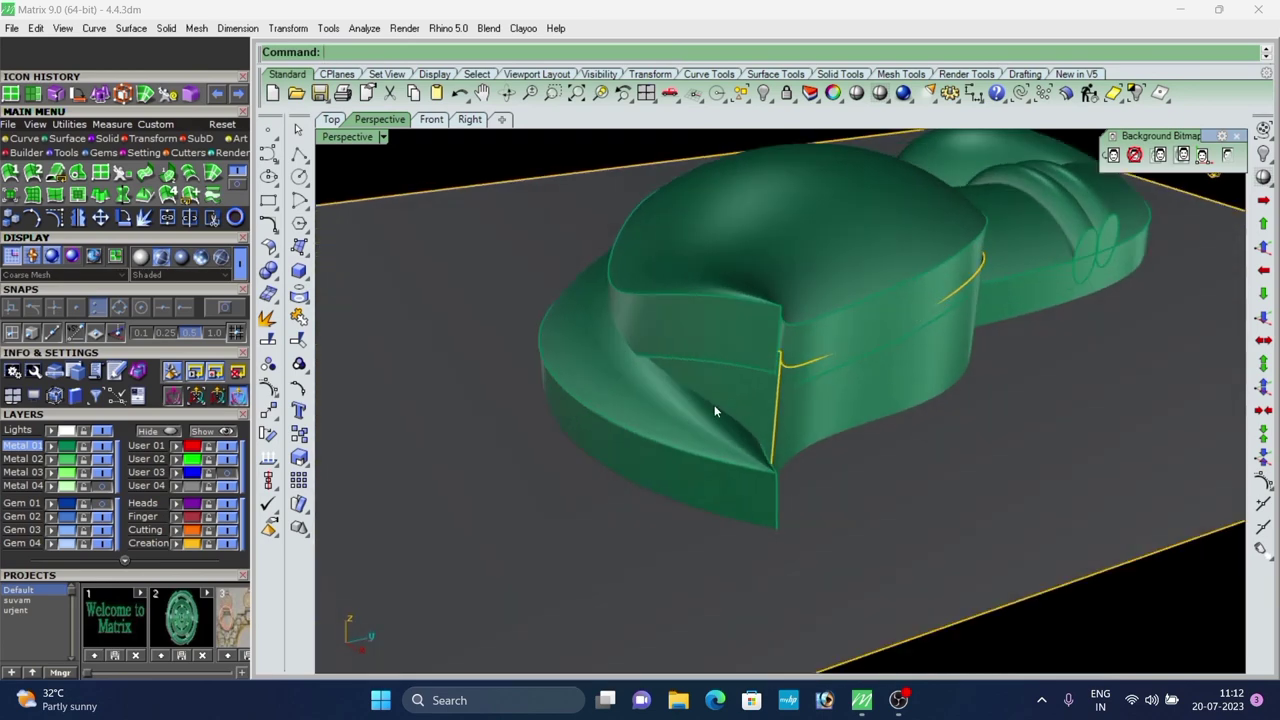
left_click(712, 403)
key("Delete")
scroll(644, 391, "down", 6)
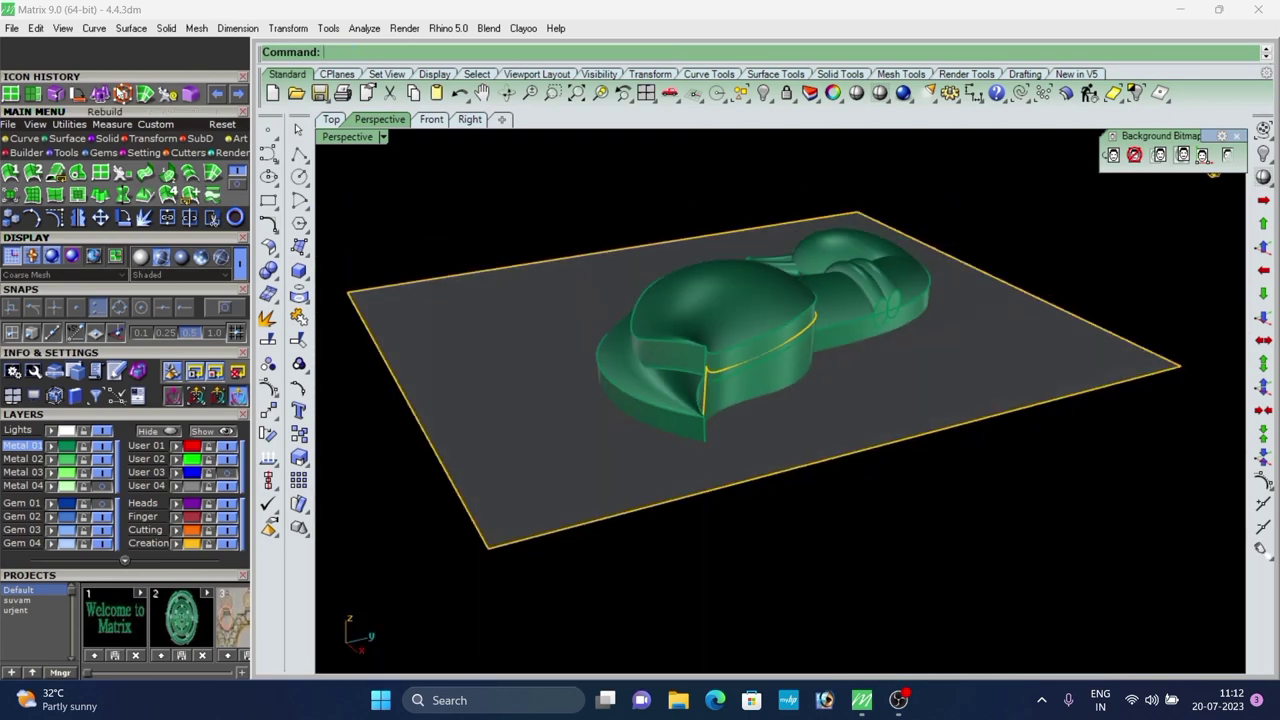
Extrude the wing's body-side edge straight down past the plane, with BothSides turned off.
left_click(95, 144)
left_click(190, 174)
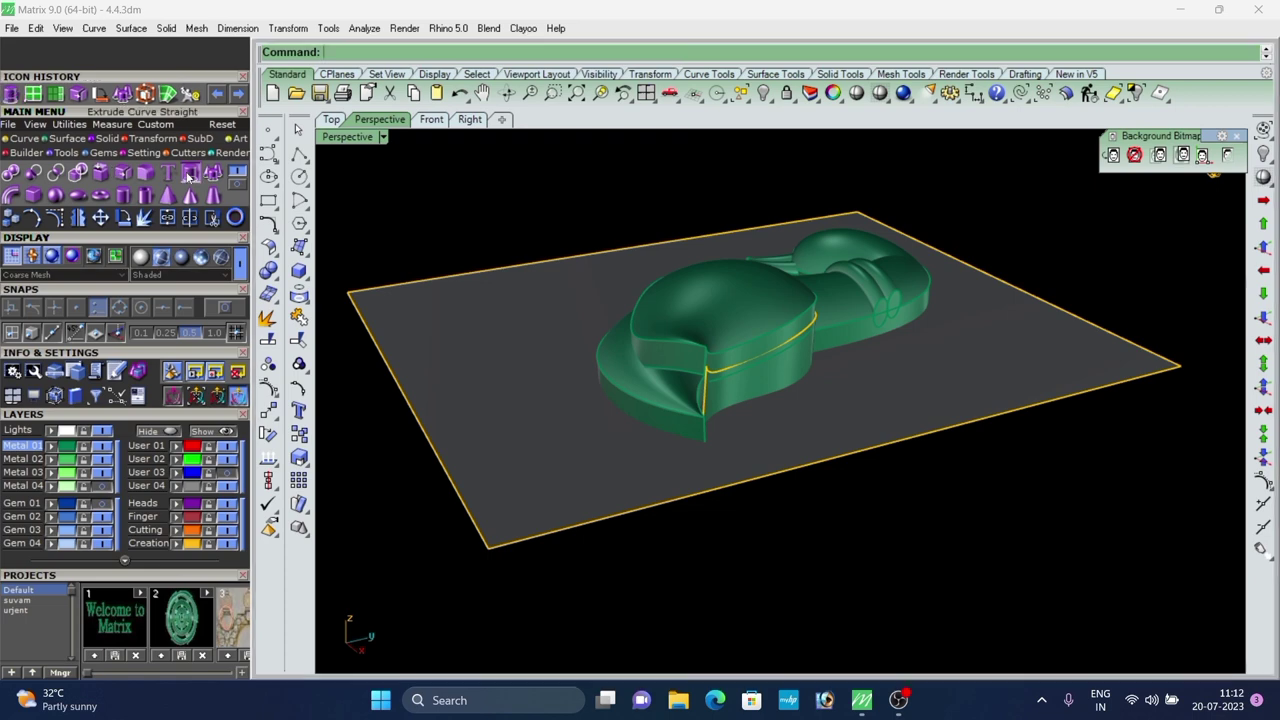
scroll(658, 340, "up", 4)
right_click(664, 361)
scroll(666, 345, "down", 4)
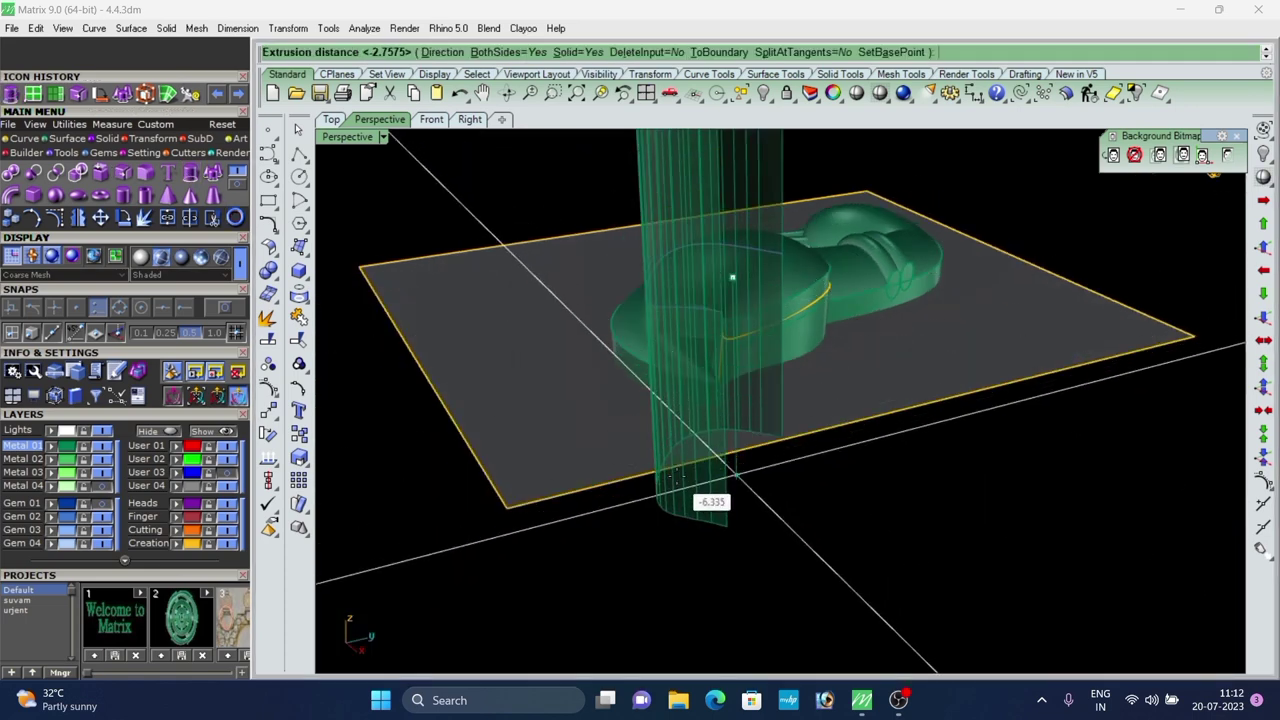
type("b")
key("Return")
left_click(691, 495)
scroll(697, 423, "up", 6)
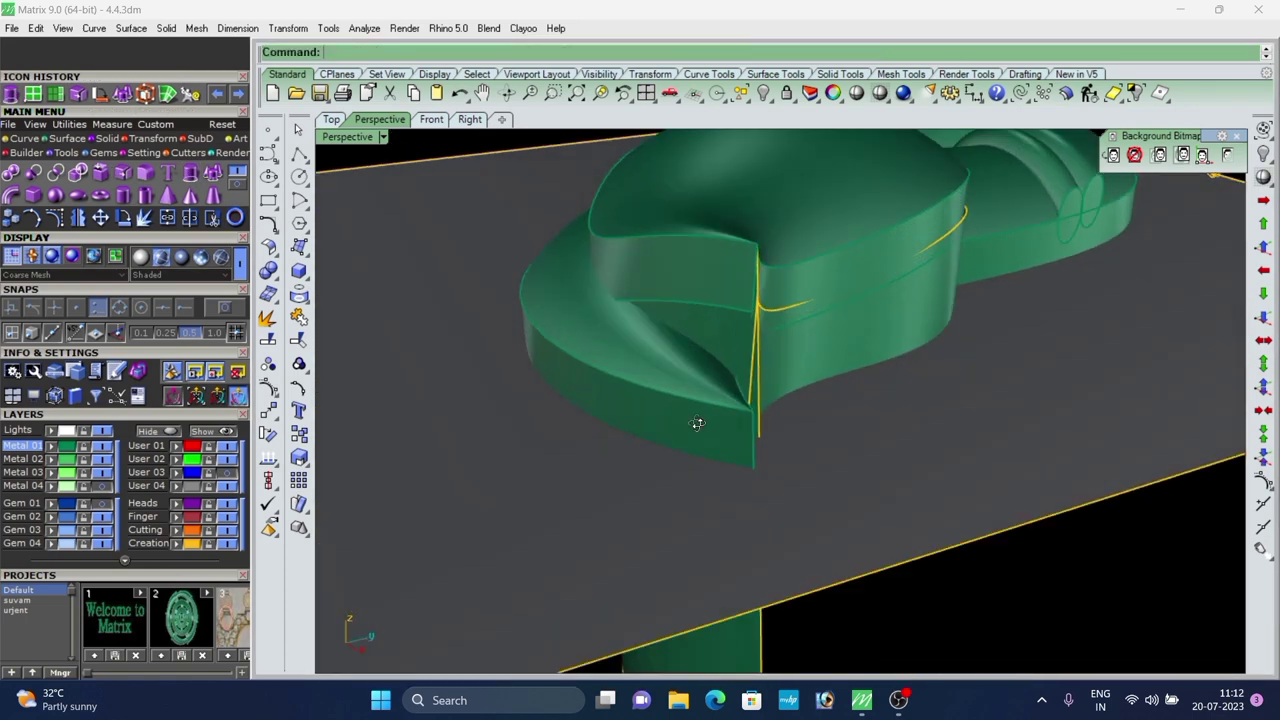
Replace the outer side surface with a straight downward extrusion of the wing's outer edge.
right_click_drag(697, 423, 593, 346)
scroll(621, 410, "down", 3)
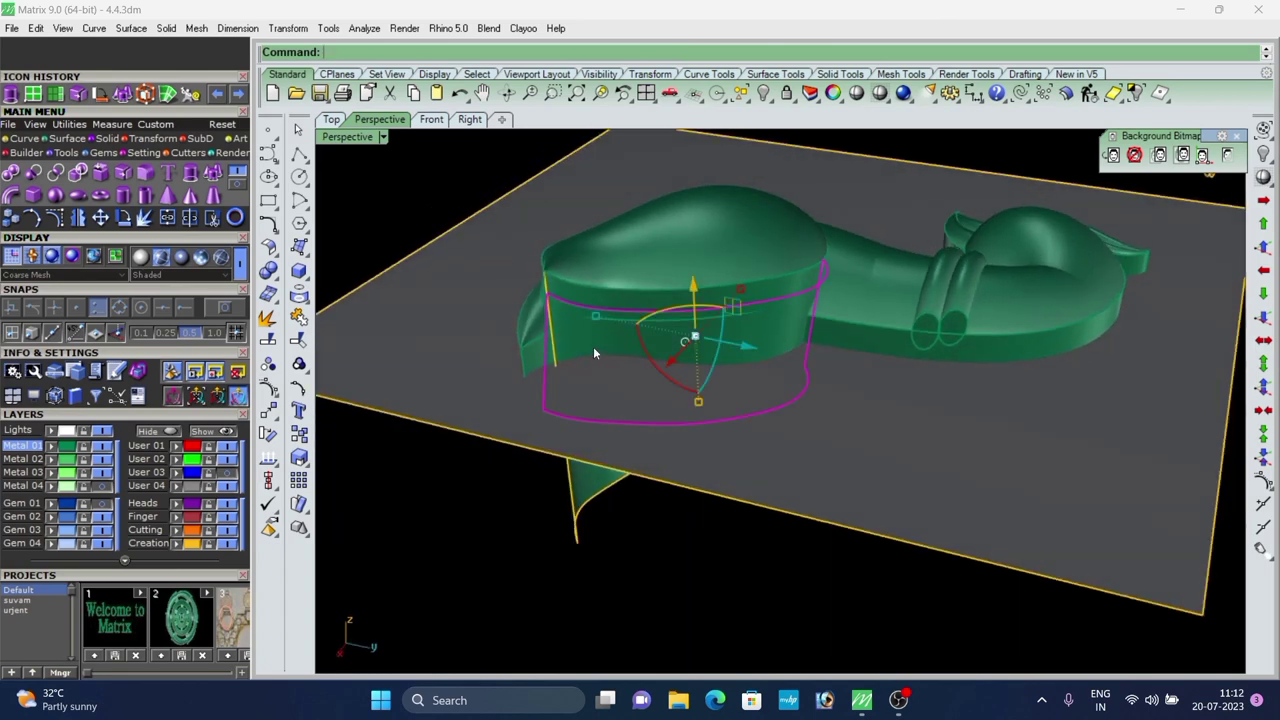
right_click(569, 293)
left_click(580, 478)
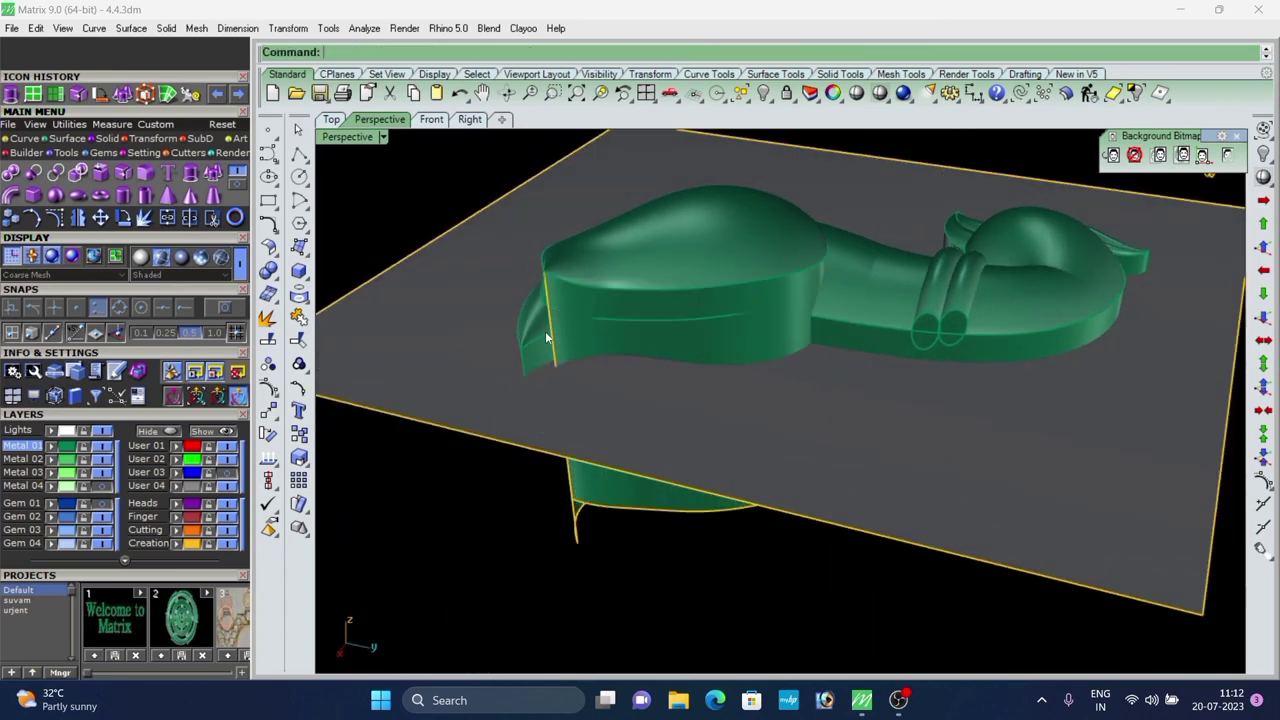
Undo the straight edge extrusions and restore the earlier side surfaces of the wing.
right_click_drag(545, 331, 708, 404)
scroll(659, 298, "down", 2)
scroll(605, 398, "down", 4)
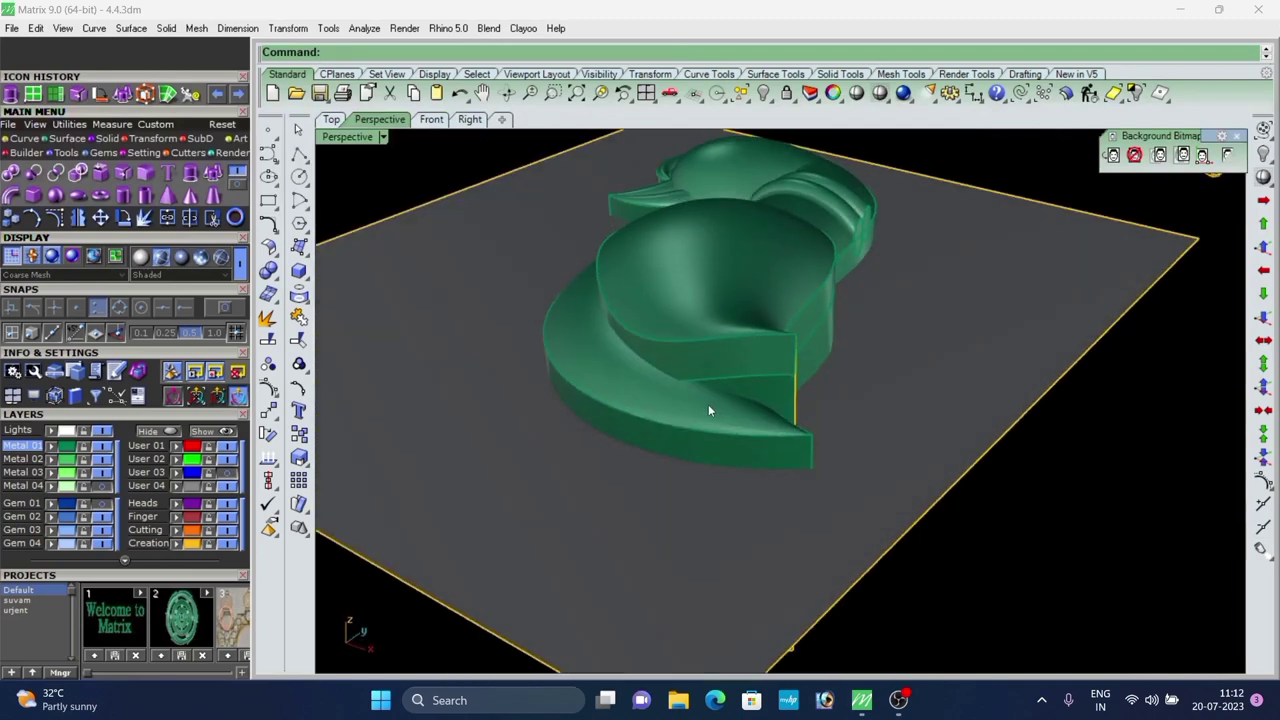
left_click(707, 404)
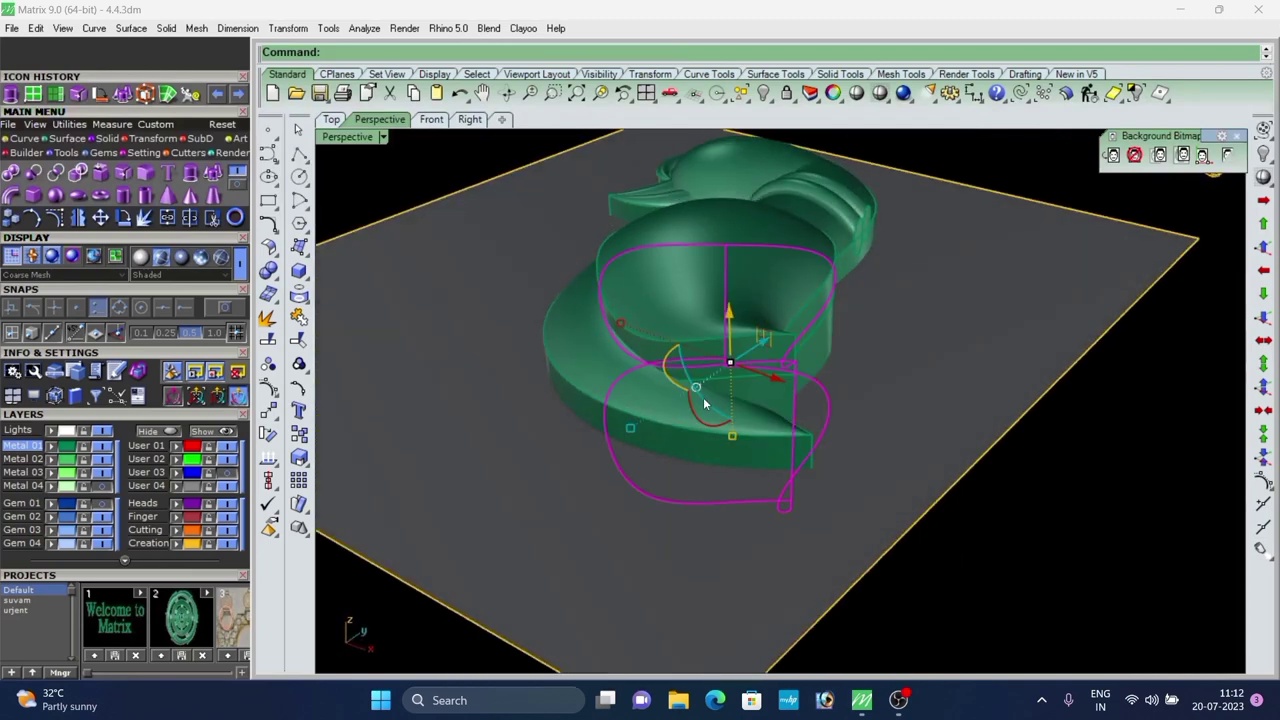
key("Escape")
scroll(692, 416, "down", 2)
mouse_move(700, 414)
right_mouse_down()
mouse_move(734, 403)
mouse_move(685, 408)
right_mouse_up()
left_click(684, 408)
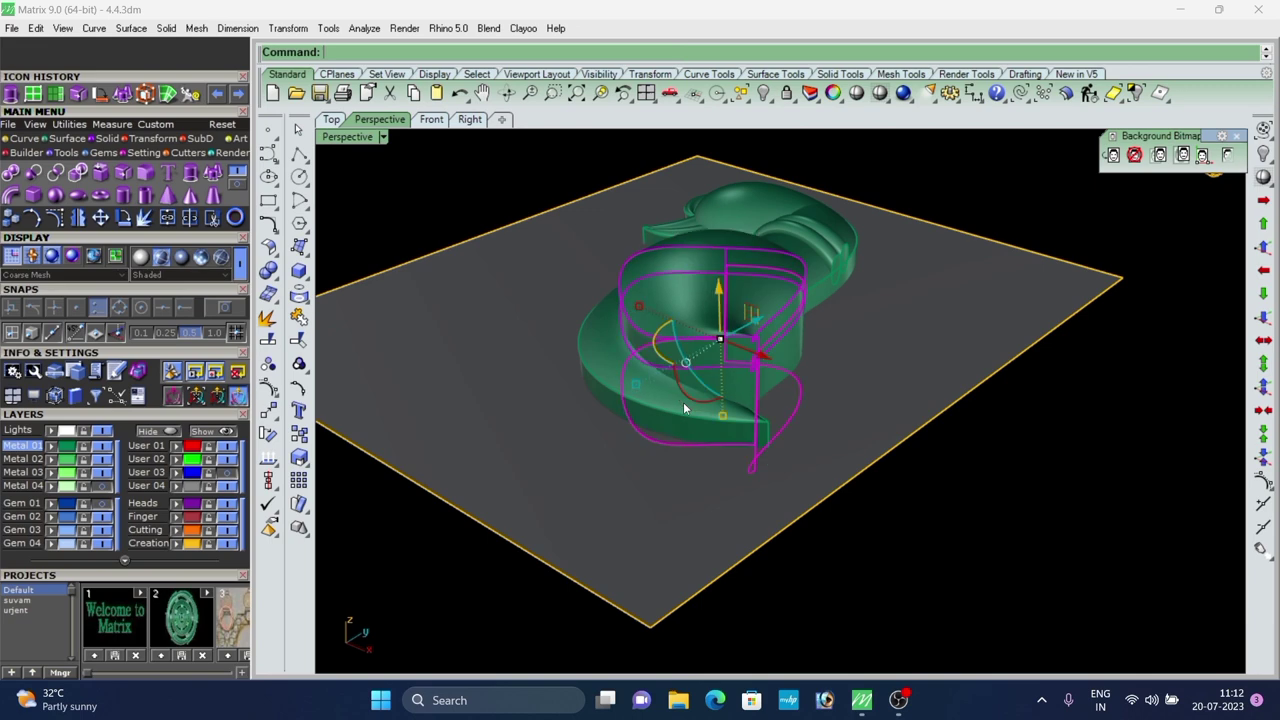
key("ctrl+a")
key("Escape")
right_click_drag(739, 364, 660, 336)
scroll(604, 347, "down", 3)
scroll(619, 357, "up", 5)
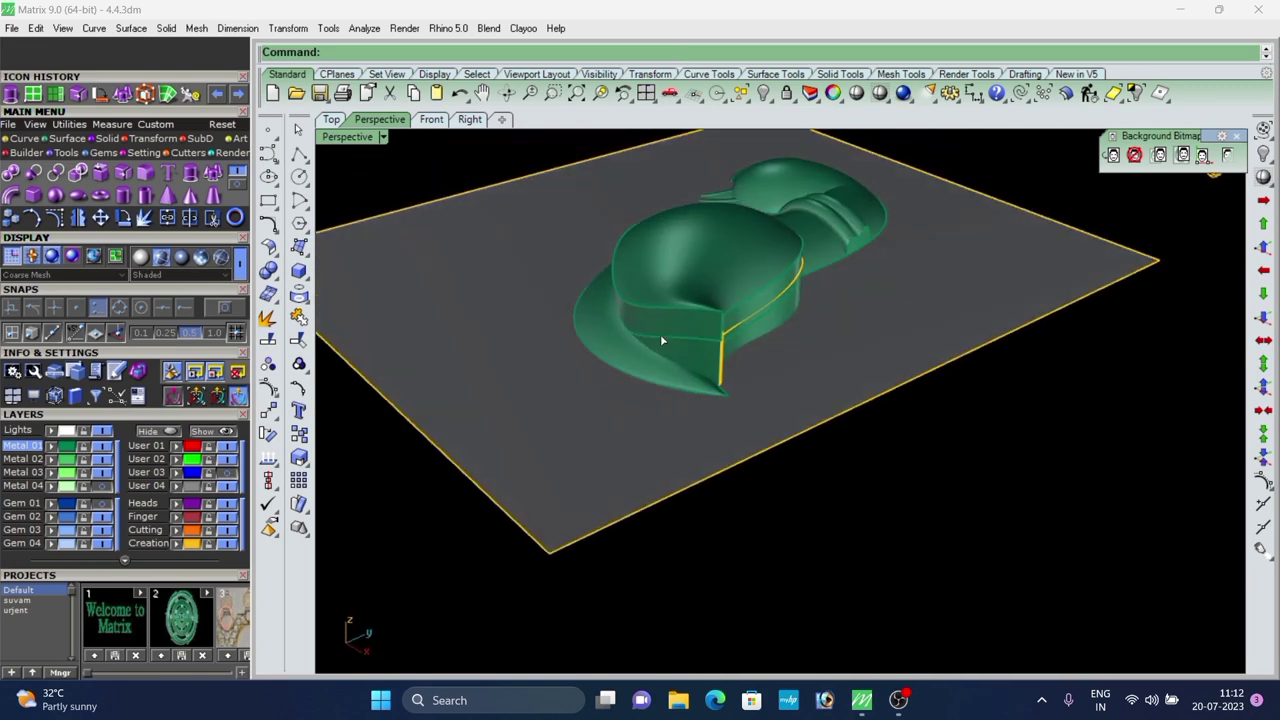
Select the restored body-side side surface and move it vertically down from the wing's upper edge.
left_click(661, 341)
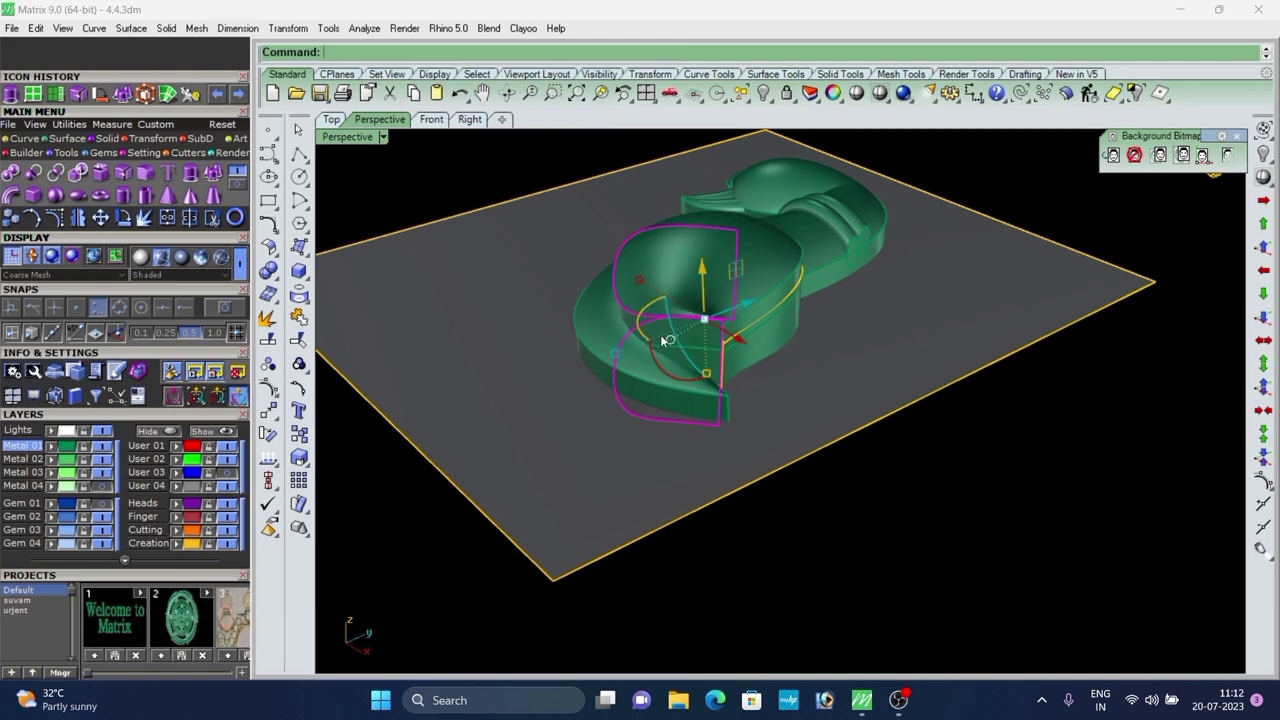
scroll(666, 385, "up", 2)
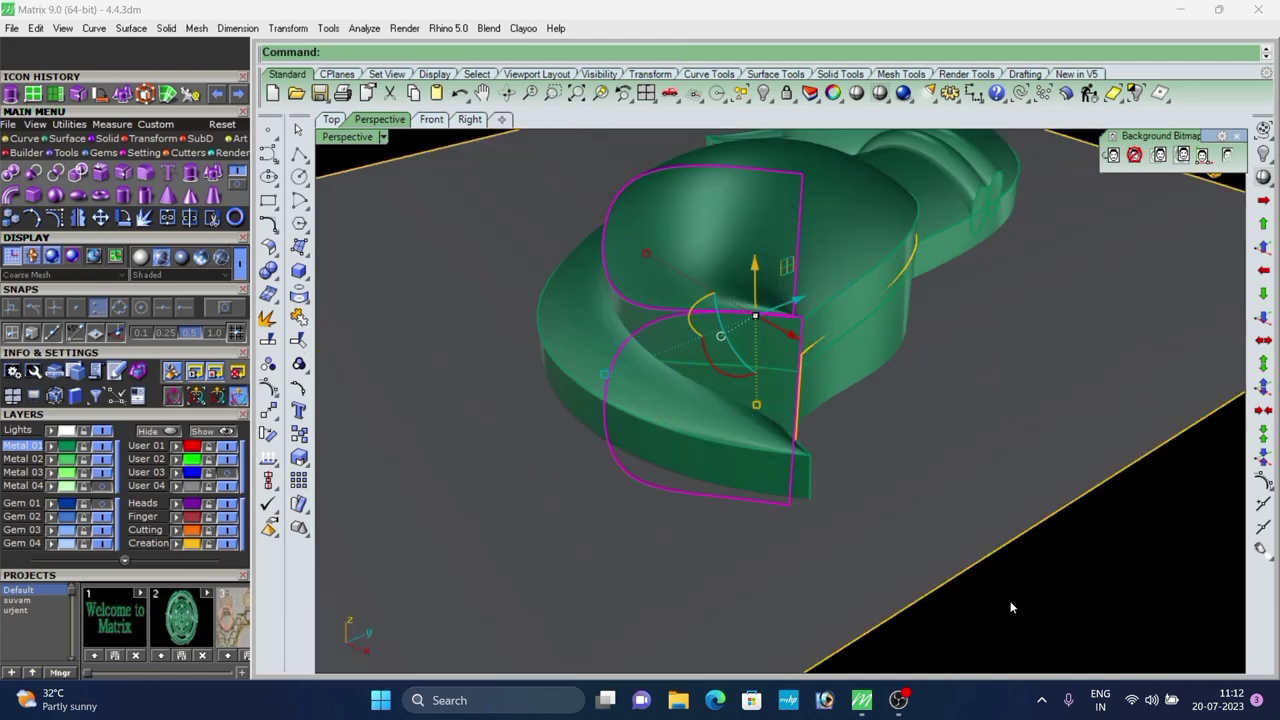
left_click(1010, 607)
scroll(712, 403, "down", 5)
right_click_drag(709, 406, 613, 362)
scroll(629, 403, "up", 3)
scroll(613, 362, "up", 5)
scroll(636, 358, "up", 2)
left_click(656, 350)
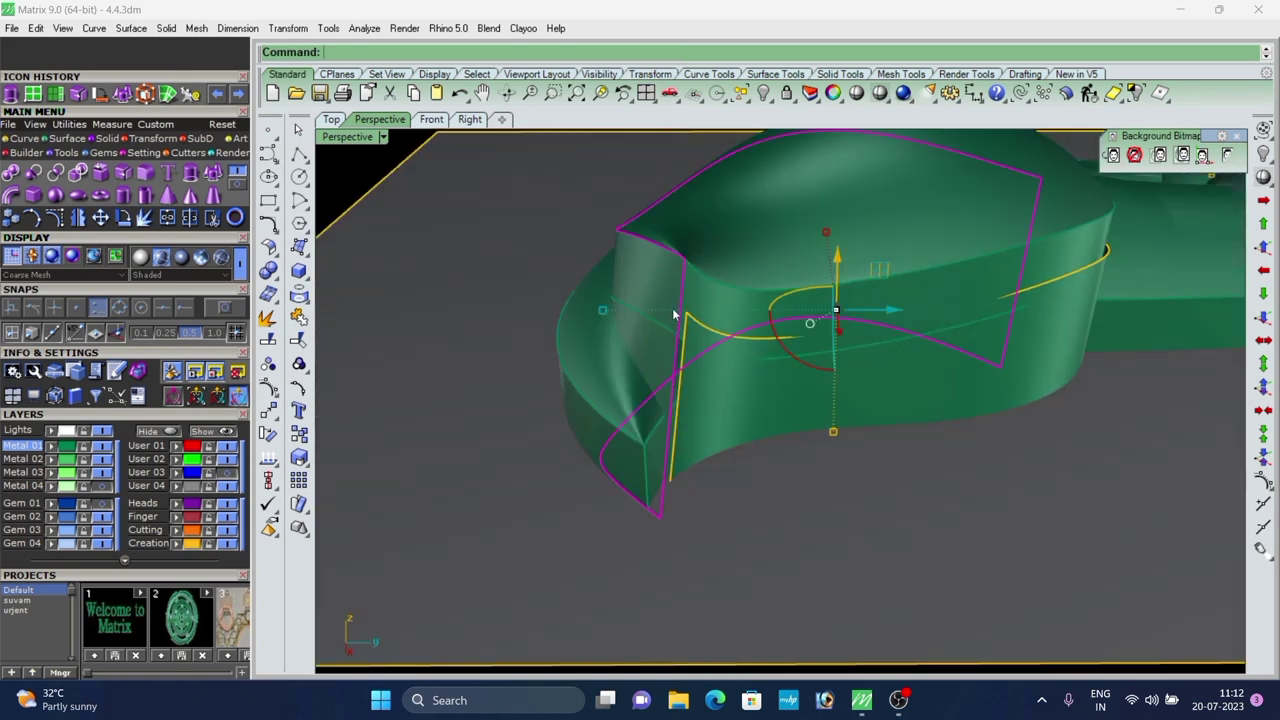
left_click_drag(838, 259, 839, 288)
scroll(822, 297, "down", 4)
left_click(526, 192)
Nudge the body-side side surface a little lower, just beneath the wing's upper edge.
right_click_drag(645, 366, 695, 281)
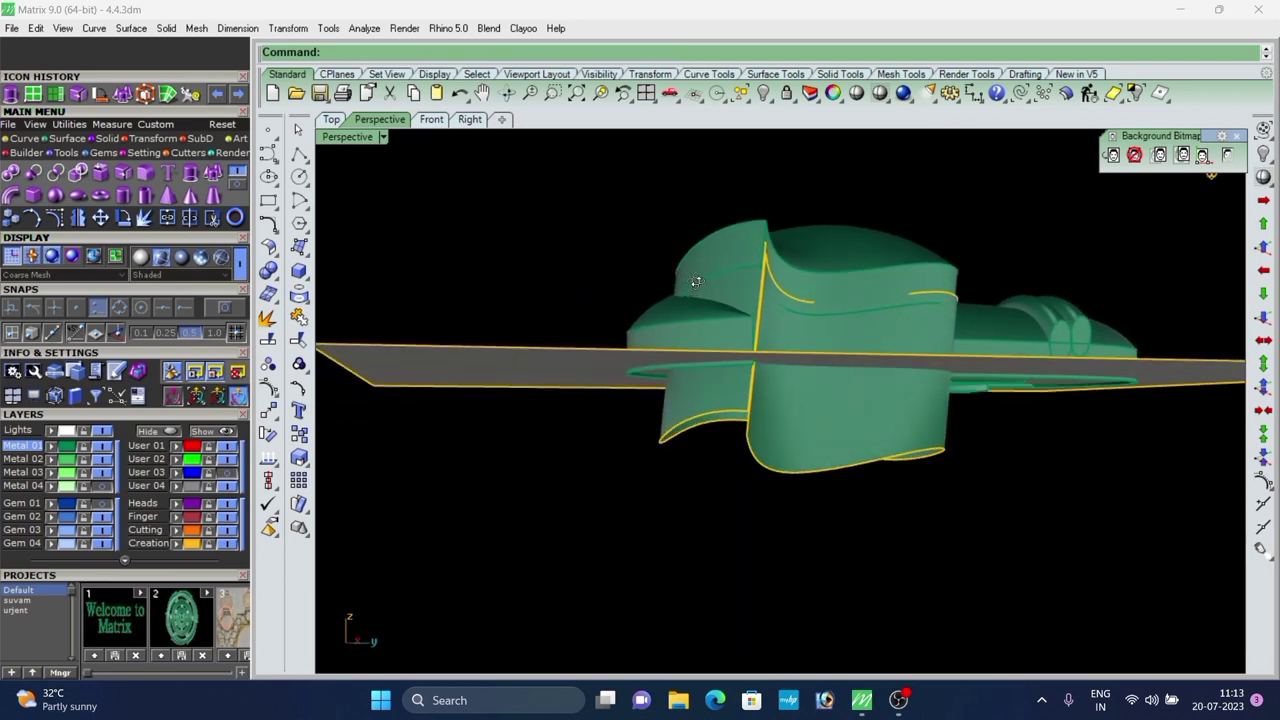
left_click(695, 281)
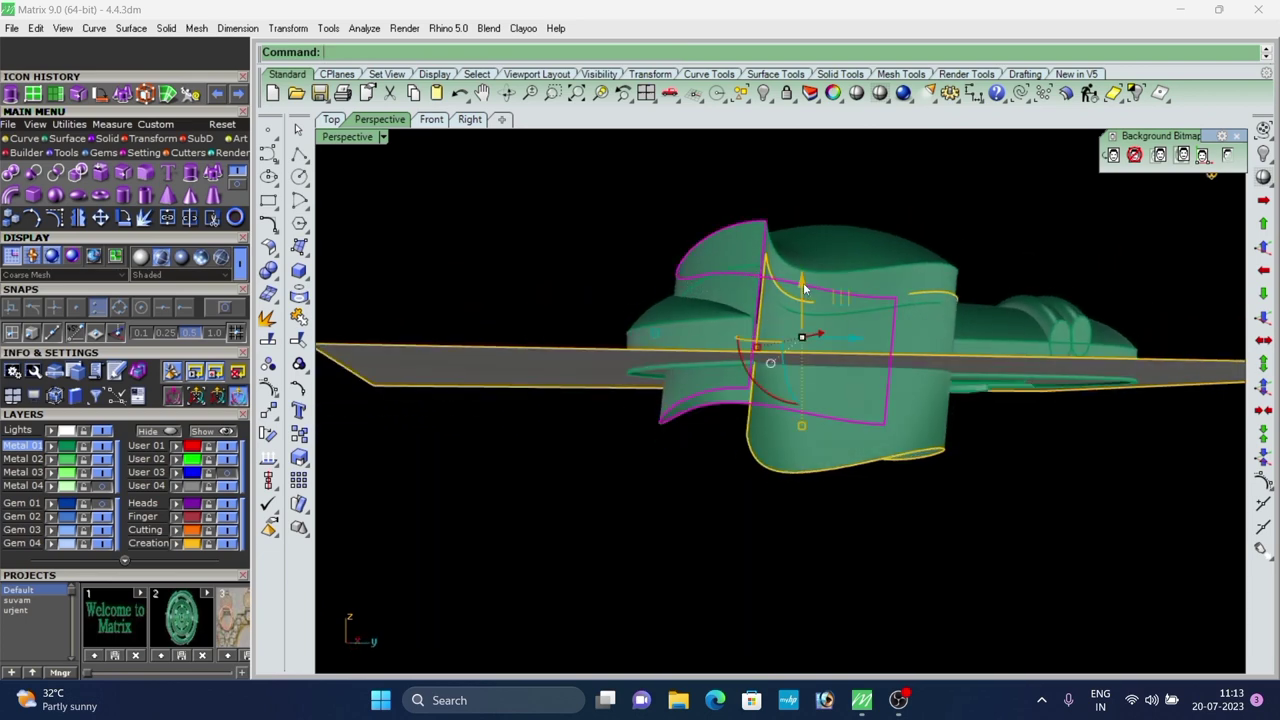
left_click_drag(804, 286, 804, 294)
left_click(718, 212)
scroll(715, 215, "down", 3)
right_click_drag(715, 218, 659, 348)
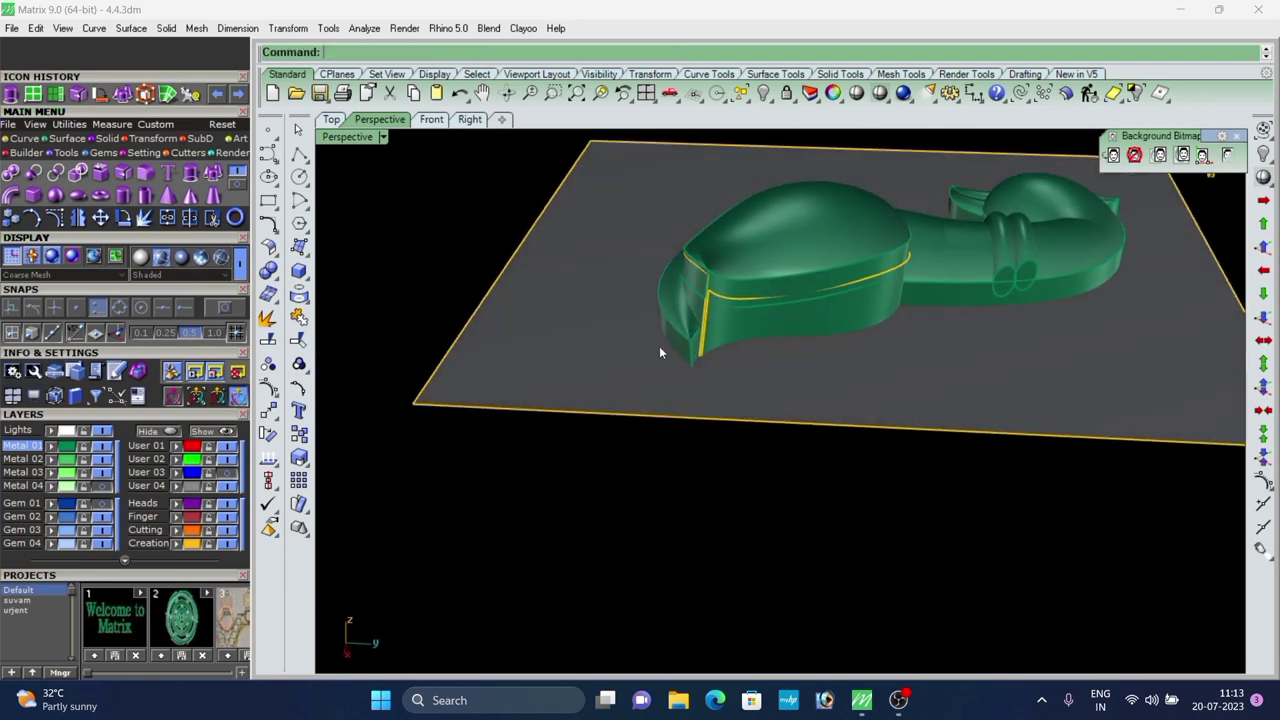
Extend the outer side surface past its vertical edge at the wing's pointed tail end.
scroll(659, 346, "up", 5)
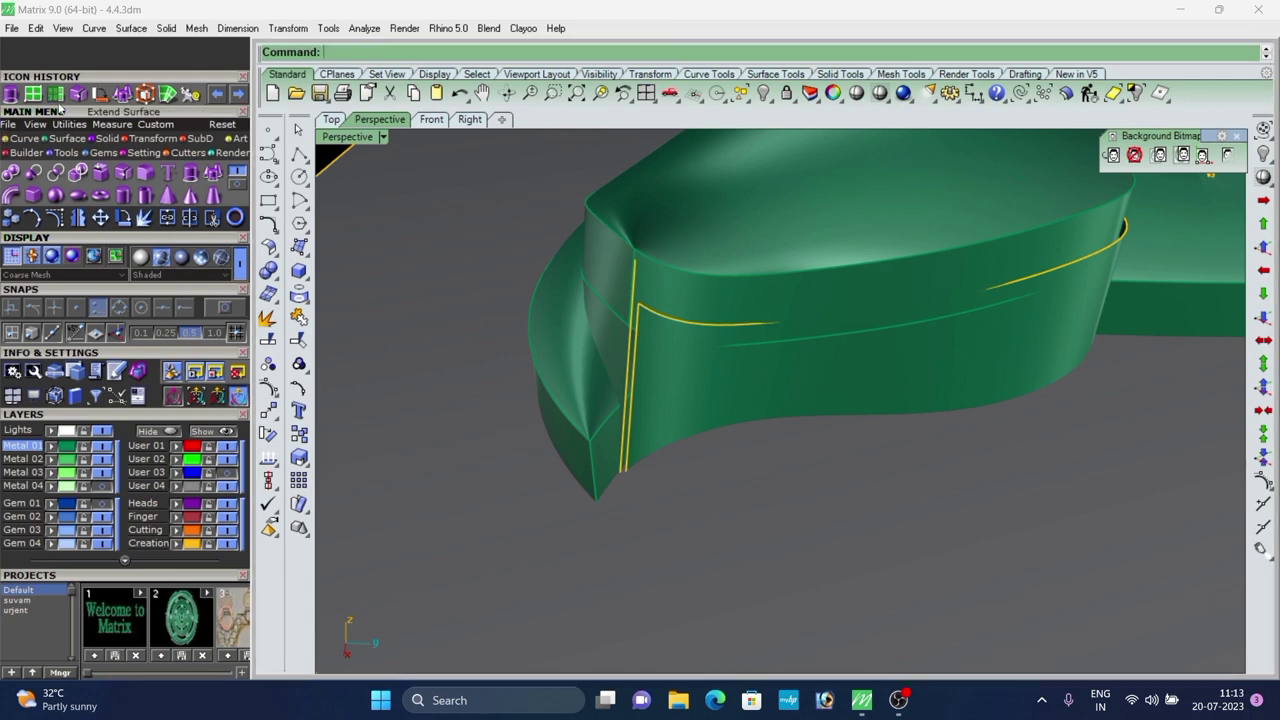
left_click(57, 100)
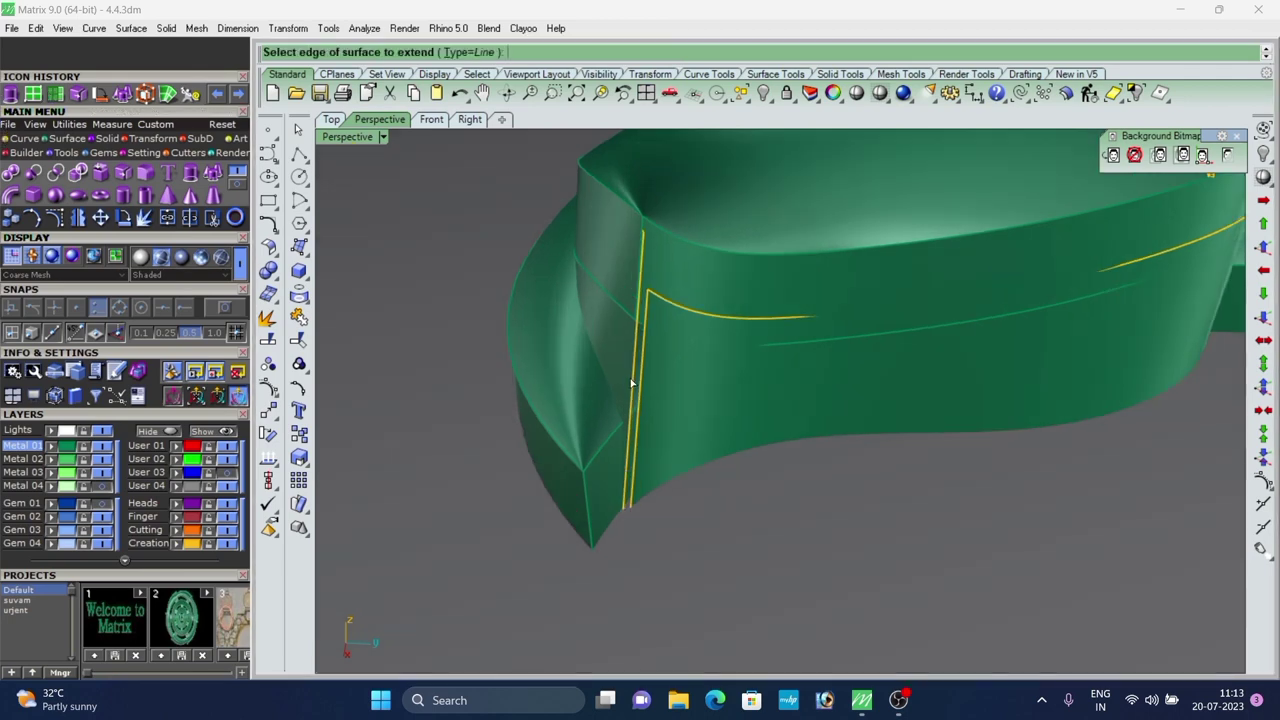
left_click(640, 380)
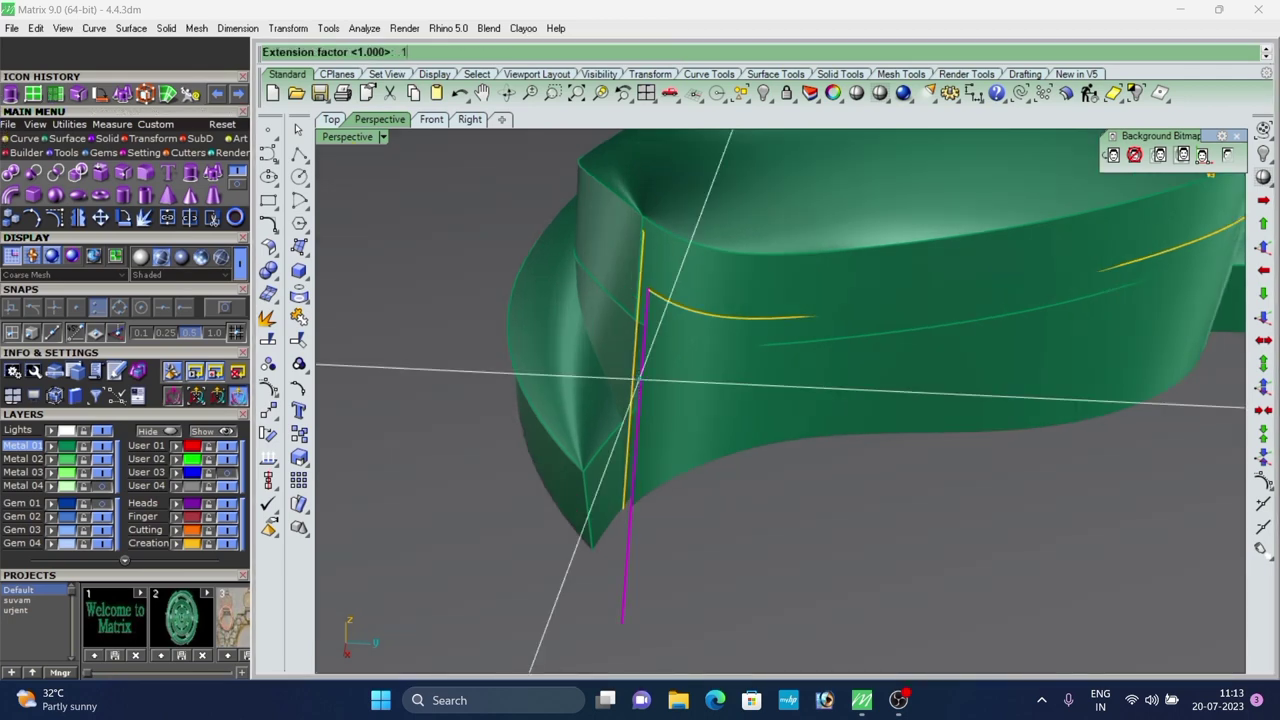
key("Return")
scroll(551, 311, "down", 4)
right_click_drag(551, 311, 648, 408)
Offset the wing's outer and body-side side surfaces inward by 0.4 as solids with sharp corners, deleting the input surfaces.
scroll(694, 480, "down", 5)
scroll(808, 364, "up", 4)
left_click(808, 362)
scroll(637, 462, "up", 4)
left_click(635, 429, "shift")
scroll(635, 429, "down", 4)
left_click(648, 409)
left_click(701, 348)
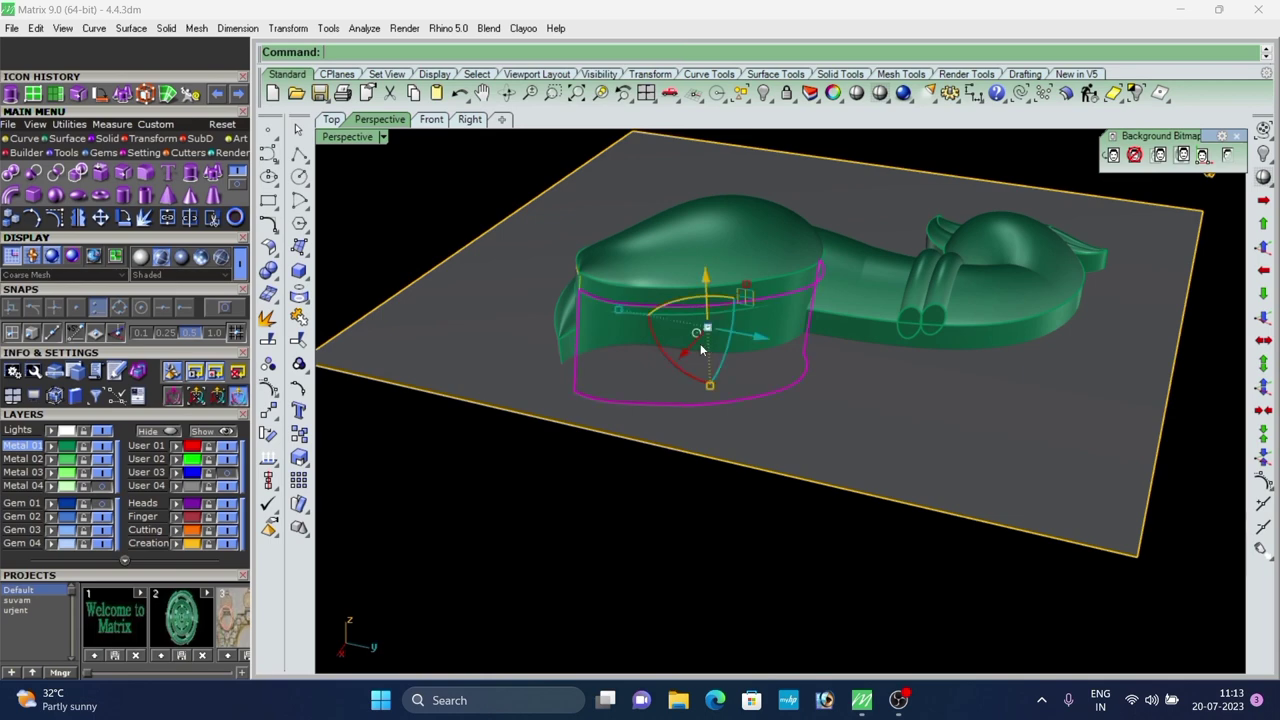
right_click_drag(701, 350, 715, 378)
scroll(616, 375, "up", 4)
left_click(616, 375, "shift")
scroll(616, 375, "down", 5)
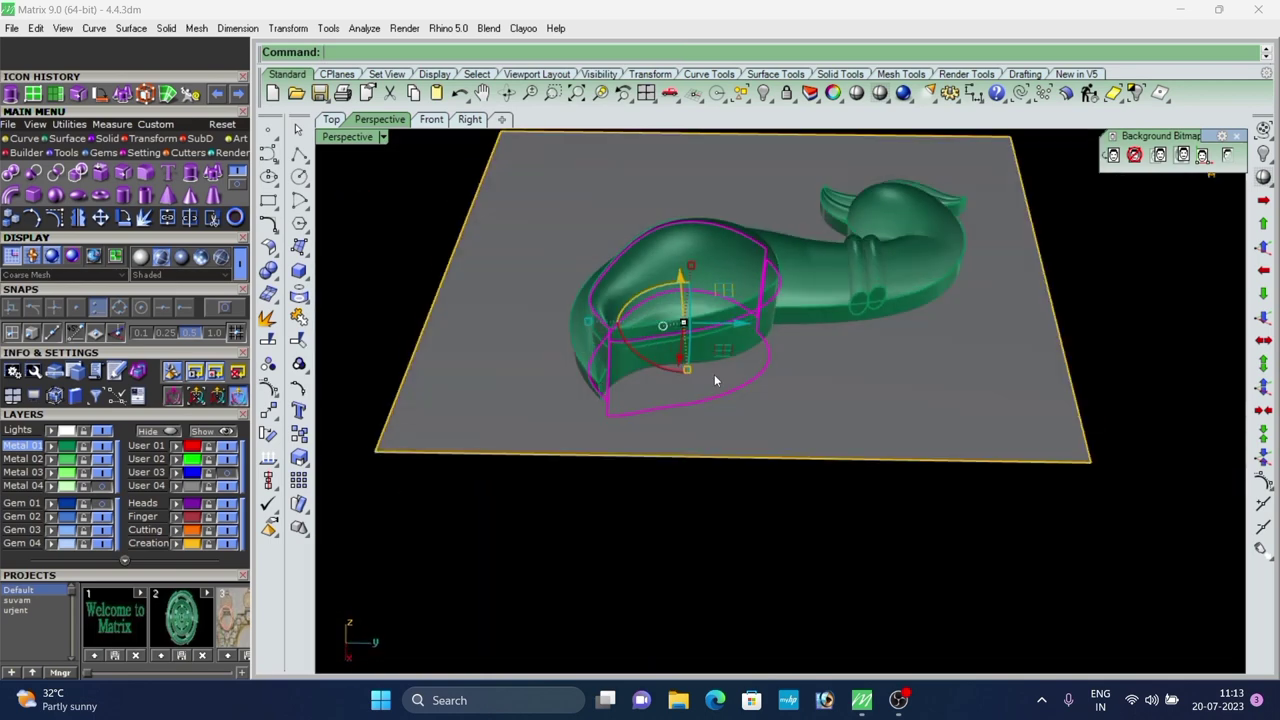
right_click_drag(757, 296, 620, 285)
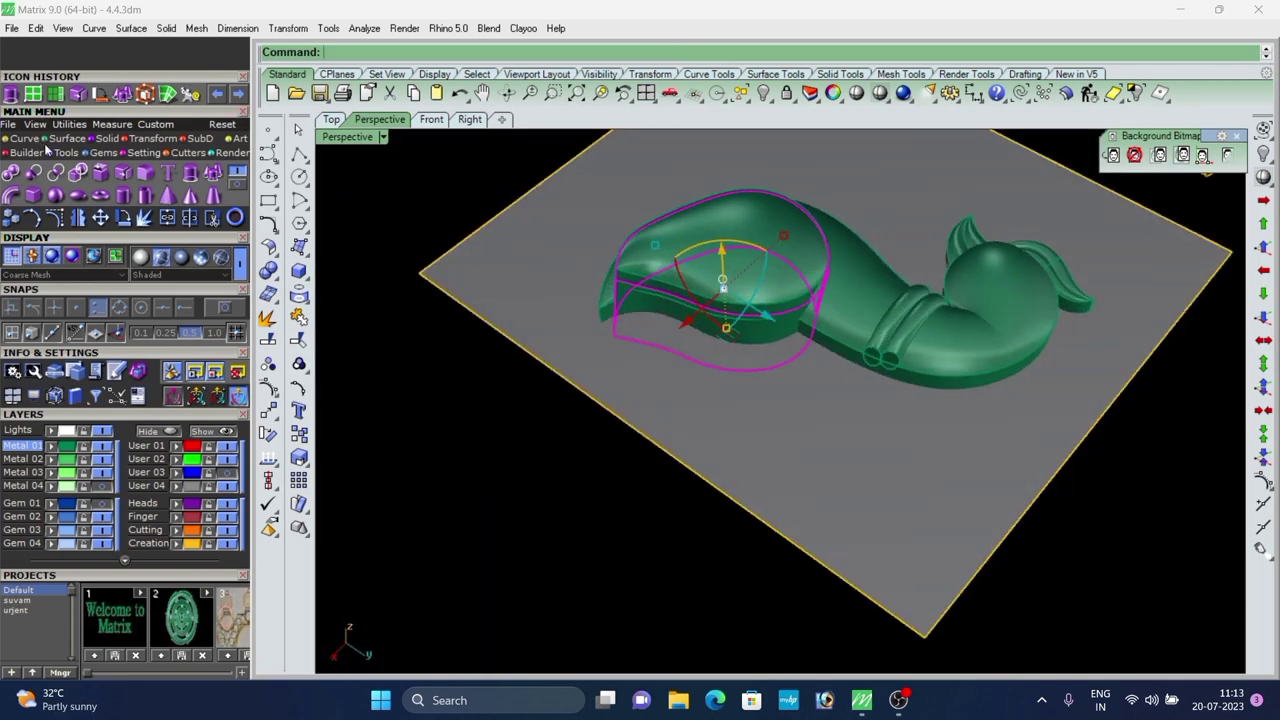
left_click(75, 140)
left_click(234, 188)
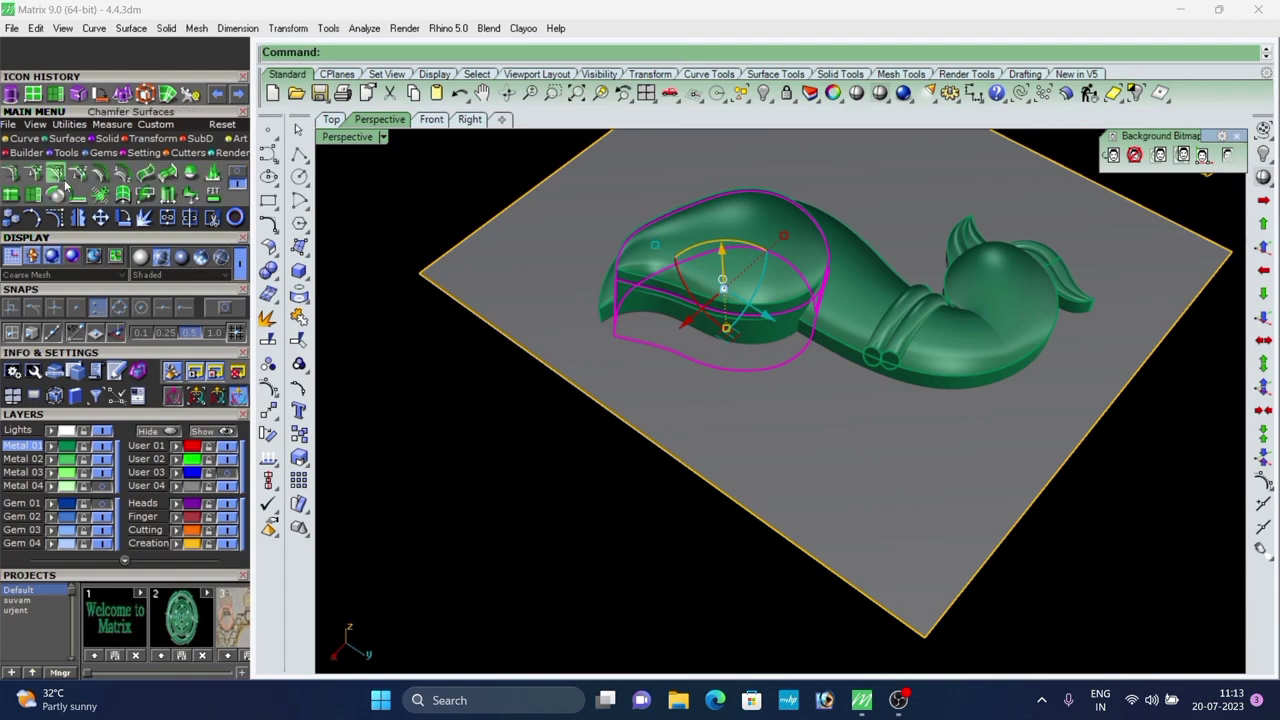
left_click(97, 173)
scroll(722, 332, "up", 5)
right_click_drag(610, 290, 572, 340)
left_click(703, 334)
scroll(703, 334, "down", 5)
scroll(566, 363, "up", 2)
left_click(591, 56)
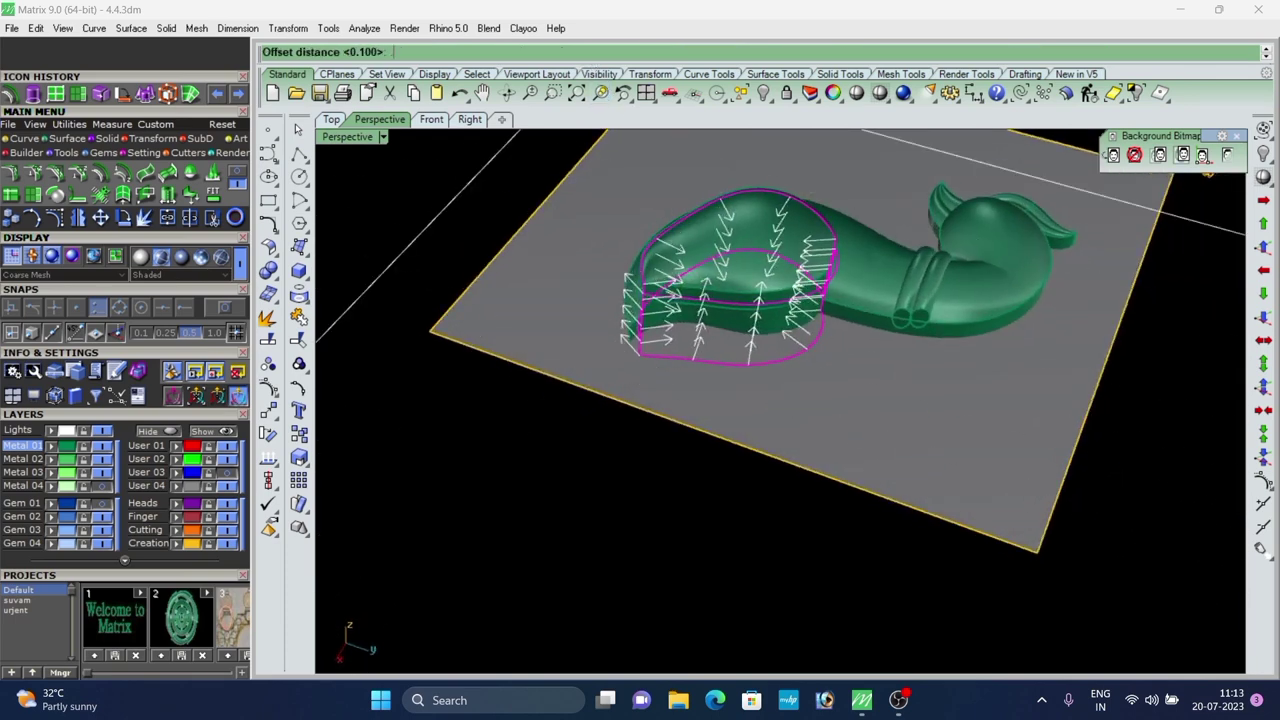
key("Return")
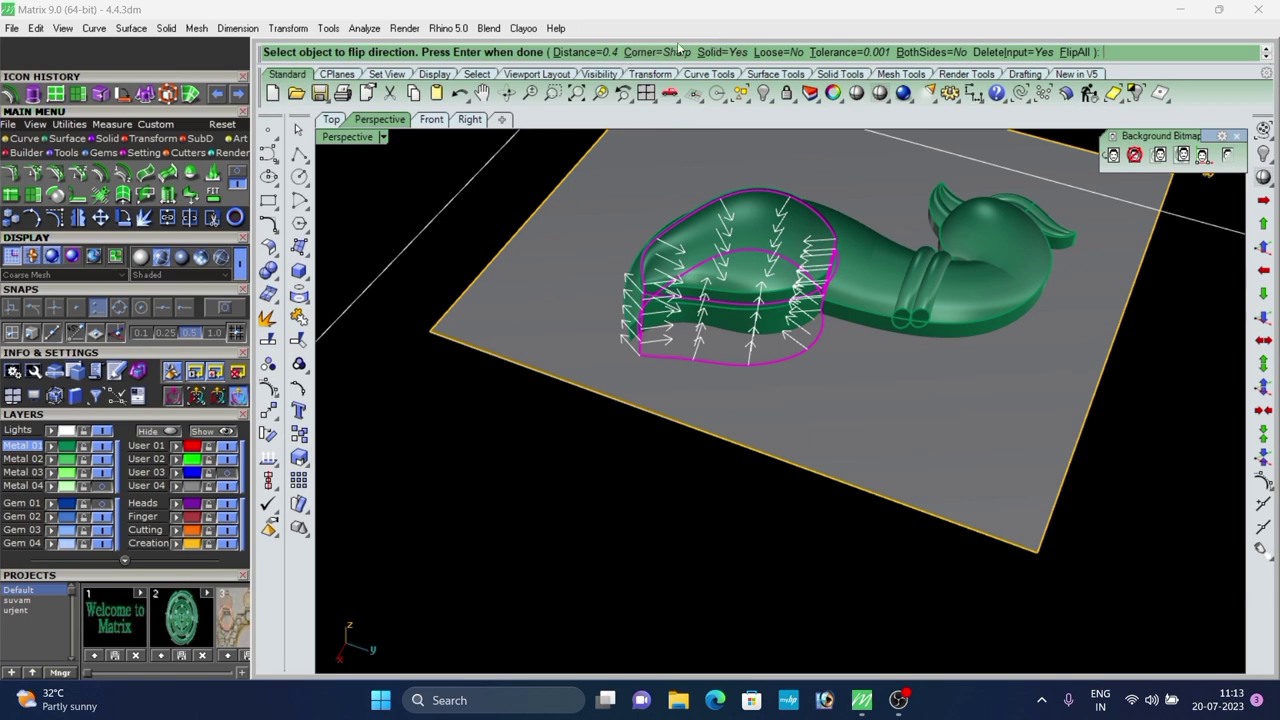
right_click(563, 316)
Examine the thickened side walls at the wing's pointed tail end and from underneath.
left_click(508, 295)
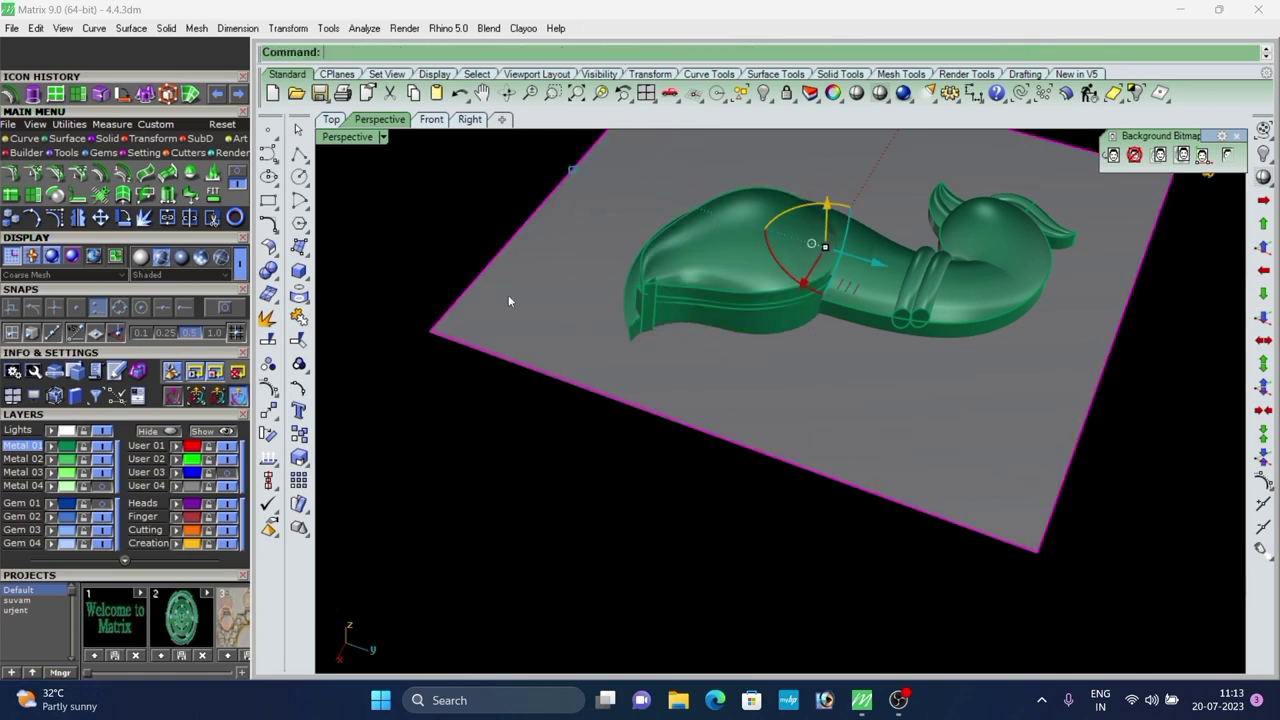
right_click_drag(508, 295, 647, 312)
scroll(765, 420, "up", 4)
left_click(851, 493)
scroll(853, 498, "down", 5)
right_click_drag(853, 498, 472, 345)
scroll(794, 269, "up", 8)
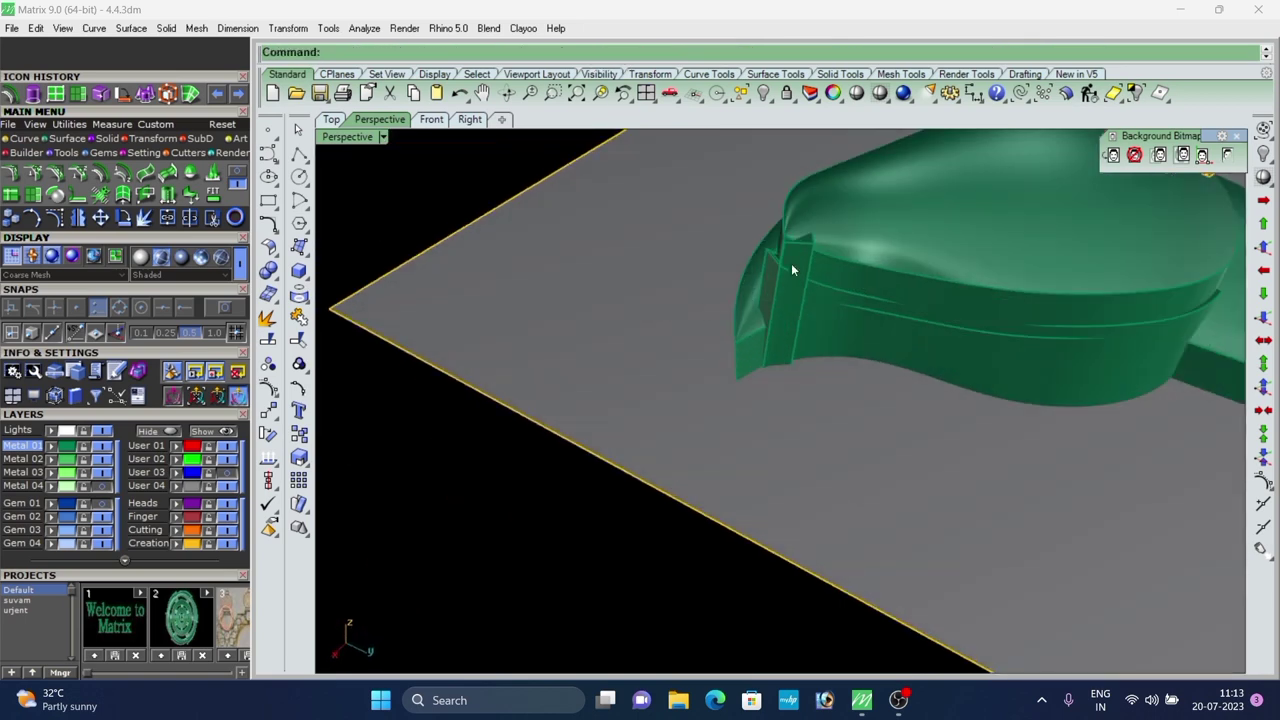
scroll(751, 260, "down", 6)
scroll(878, 366, "up", 6)
right_click_drag(751, 260, 714, 534)
scroll(878, 366, "down", 6)
scroll(873, 315, "up", 2)
left_click(873, 315)
scroll(873, 315, "down", 3)
scroll(714, 534, "up", 8)
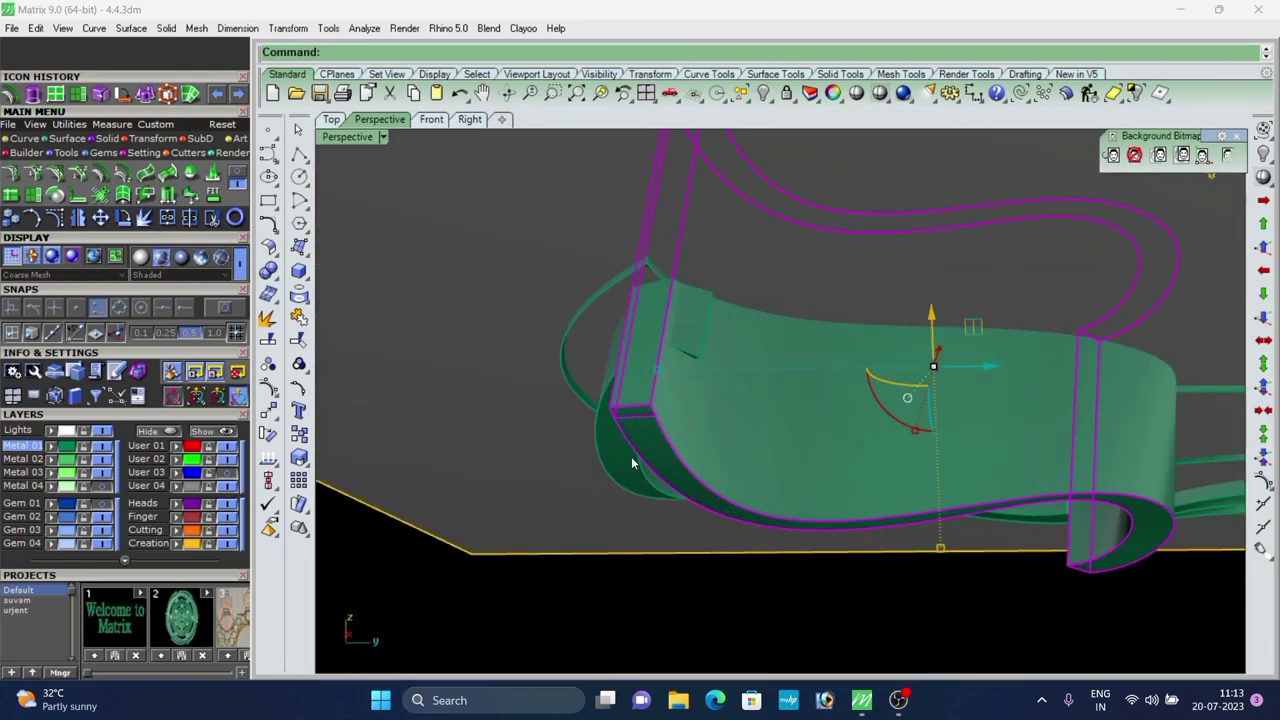
left_click(622, 360, "shift")
scroll(622, 360, "down", 5)
right_click_drag(622, 360, 649, 371)
scroll(649, 372, "down", 4)
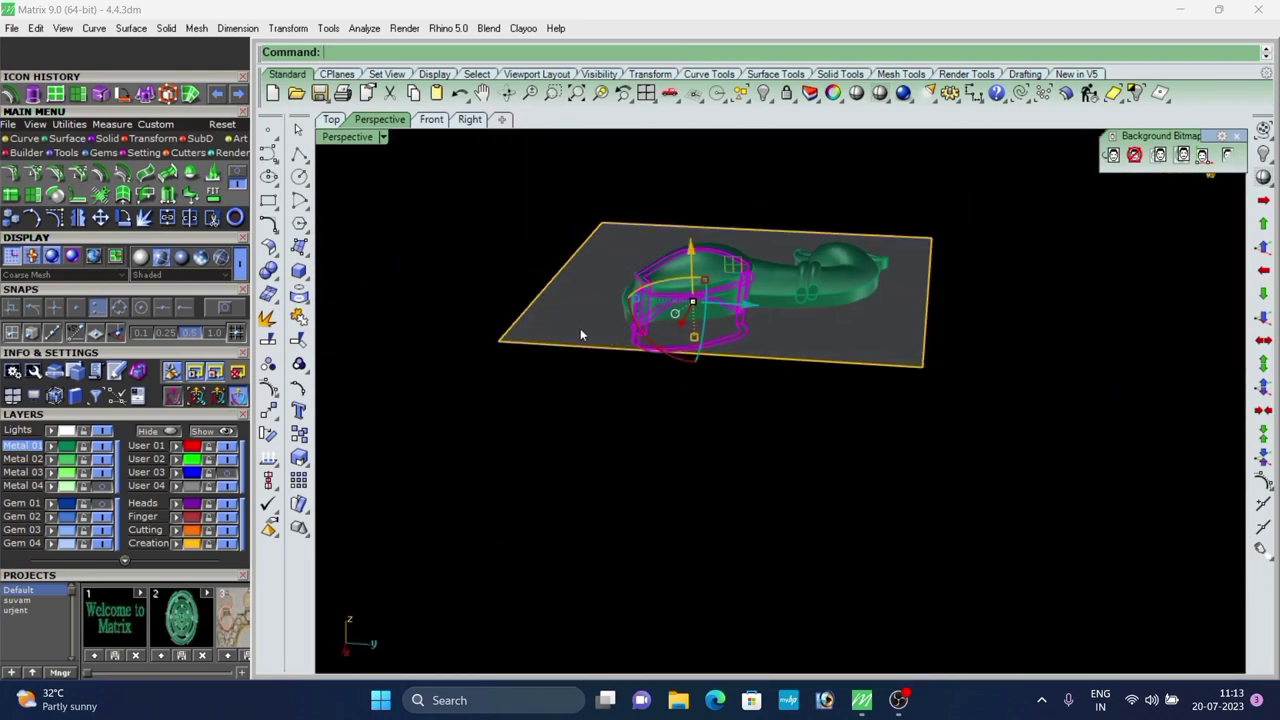
Extrude the base plane straight down into a solid block.
left_click(580, 333)
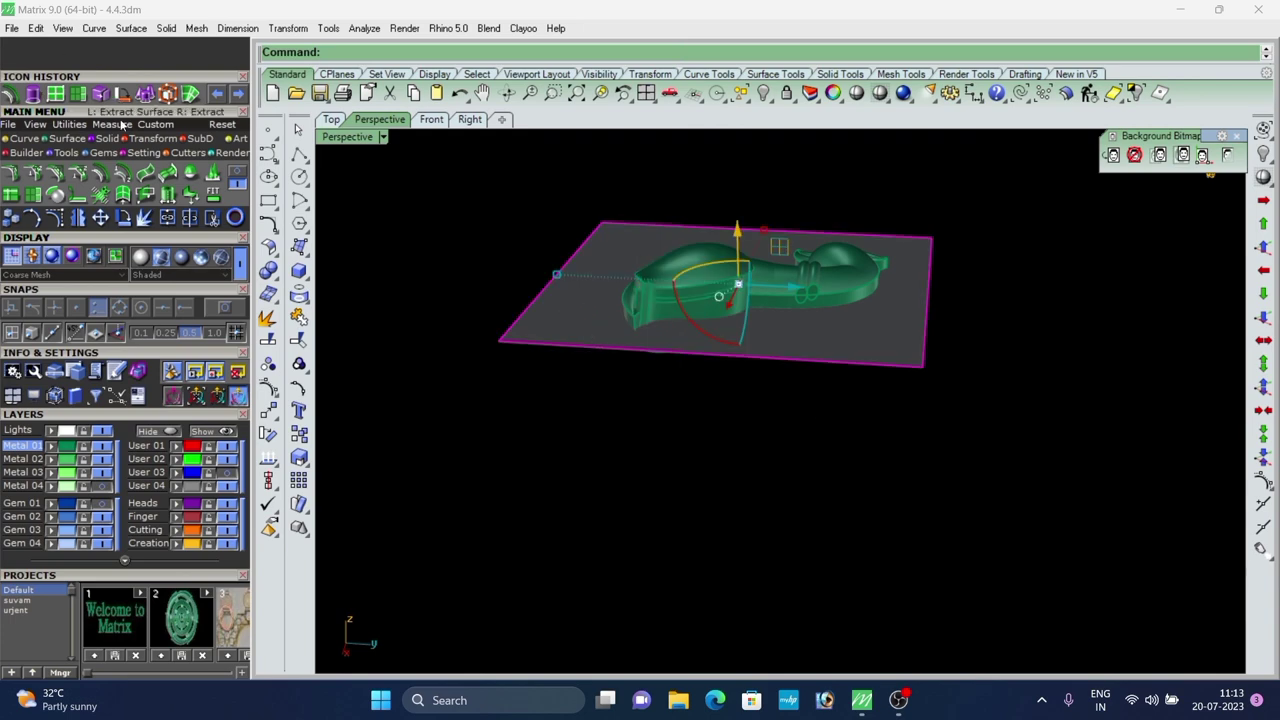
left_click(146, 92)
left_click(435, 55)
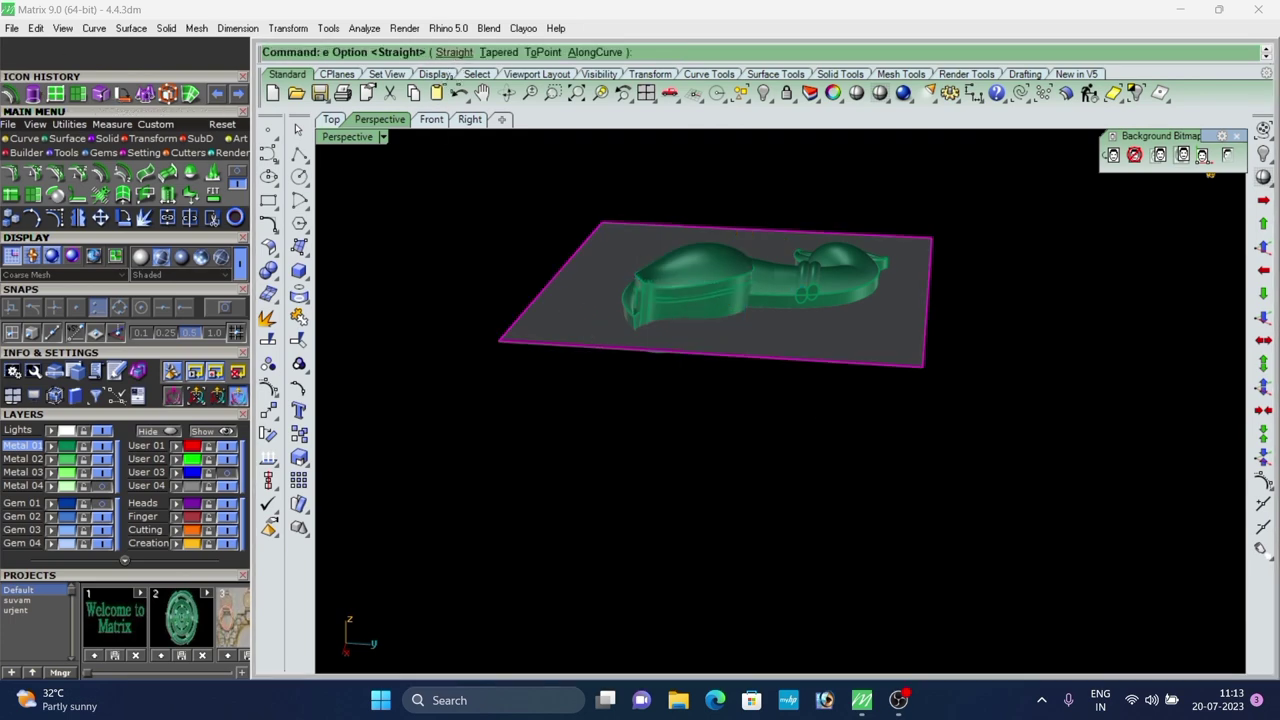
left_click(479, 388)
scroll(670, 311, "up", 10)
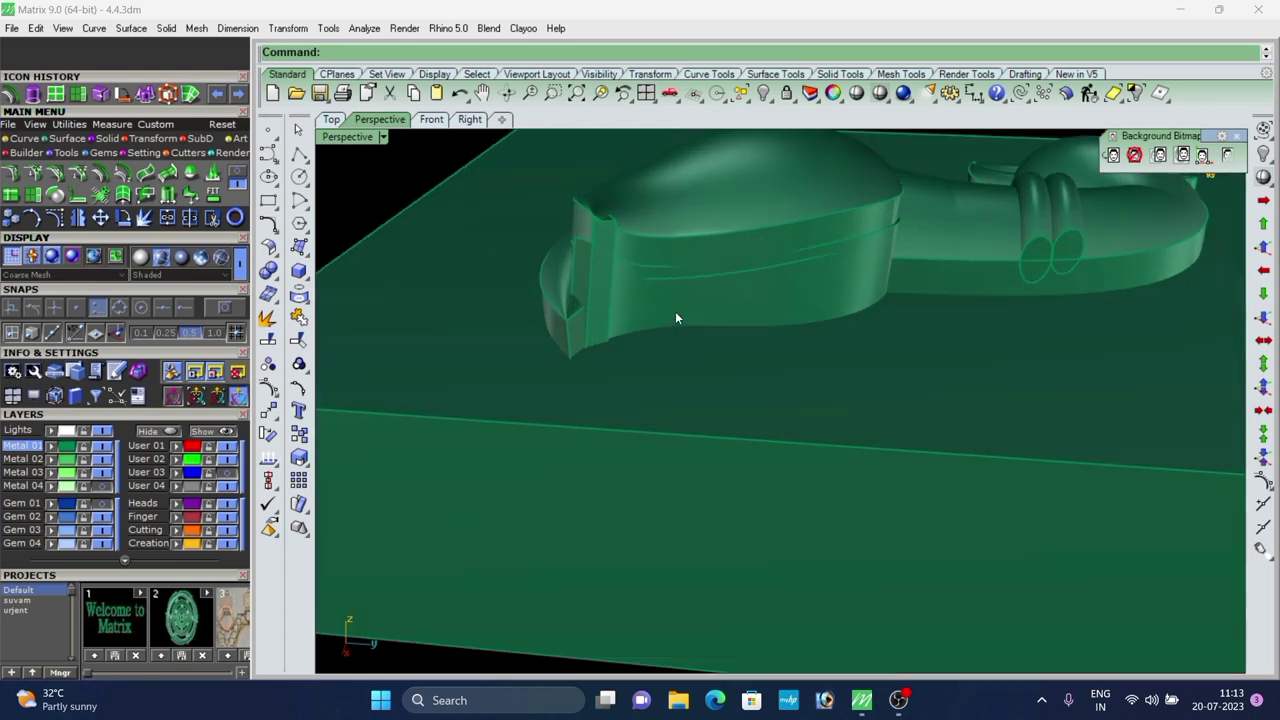
Subtract the extruded base block from both thickened side walls with a Boolean difference.
left_click(675, 312)
scroll(590, 278, "up", 5)
left_click(608, 277, "shift")
scroll(616, 277, "down", 5)
scroll(617, 277, "down", 2)
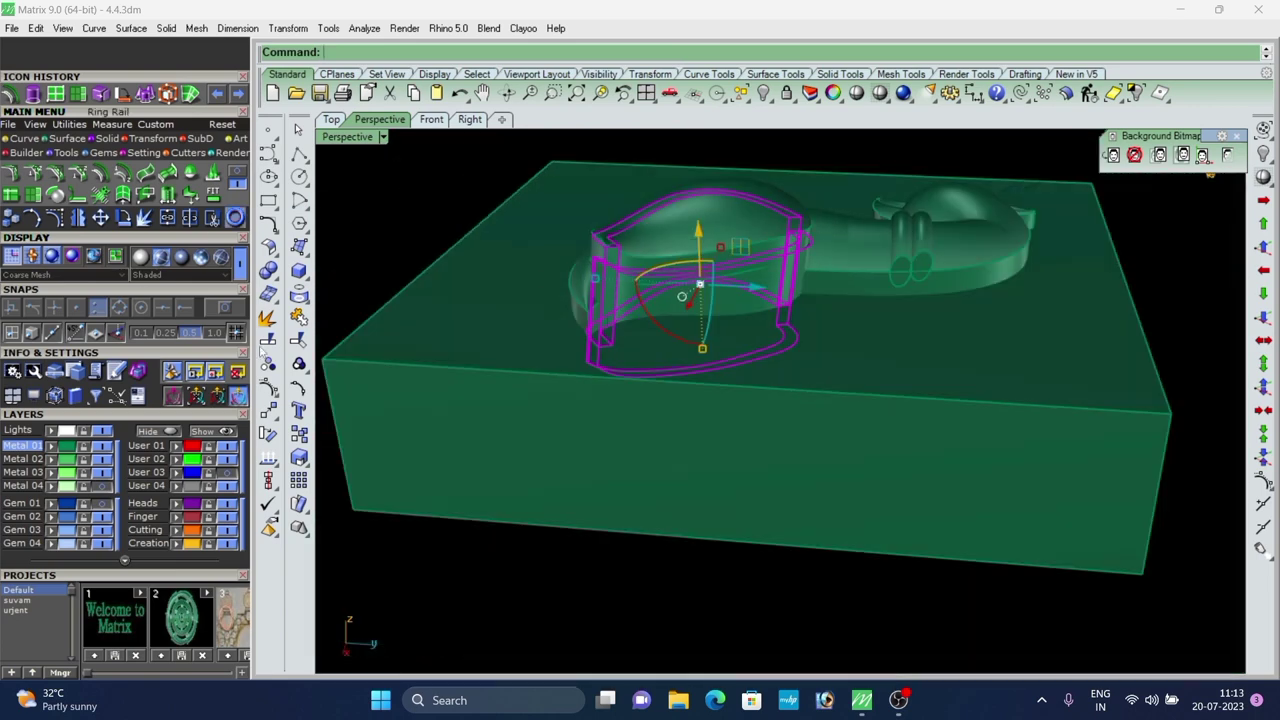
left_click(454, 393)
right_click(454, 393)
scroll(634, 320, "up", 4)
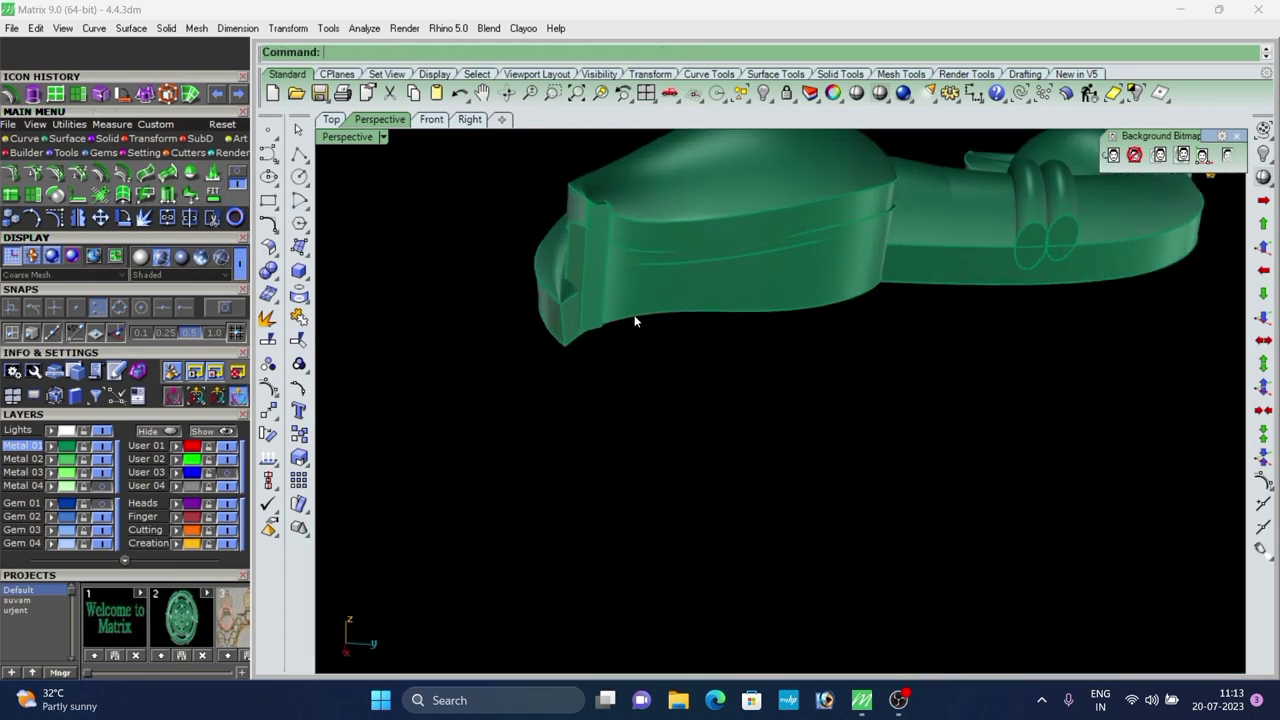
right_click_drag(637, 320, 739, 309)
scroll(628, 421, "down", 4)
scroll(671, 408, "up", 9)
scroll(699, 385, "down", 4)
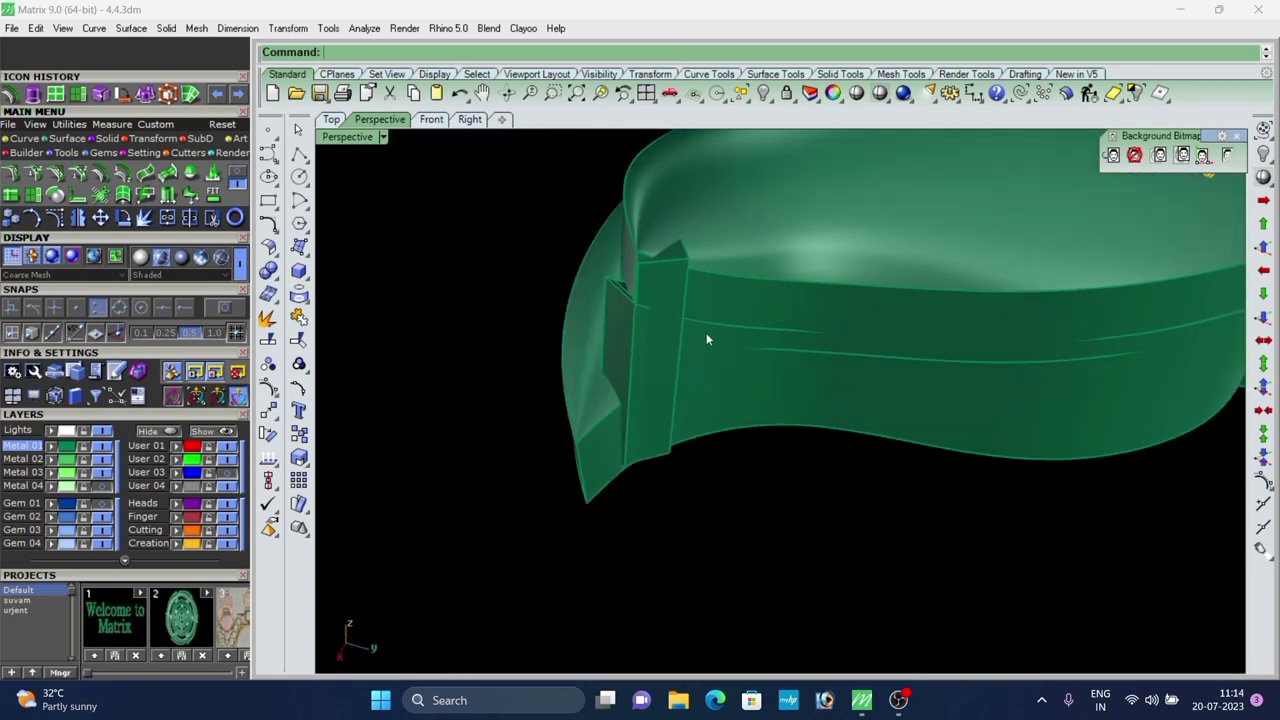
left_click(268, 318)
scroll(822, 290, "up", 2)
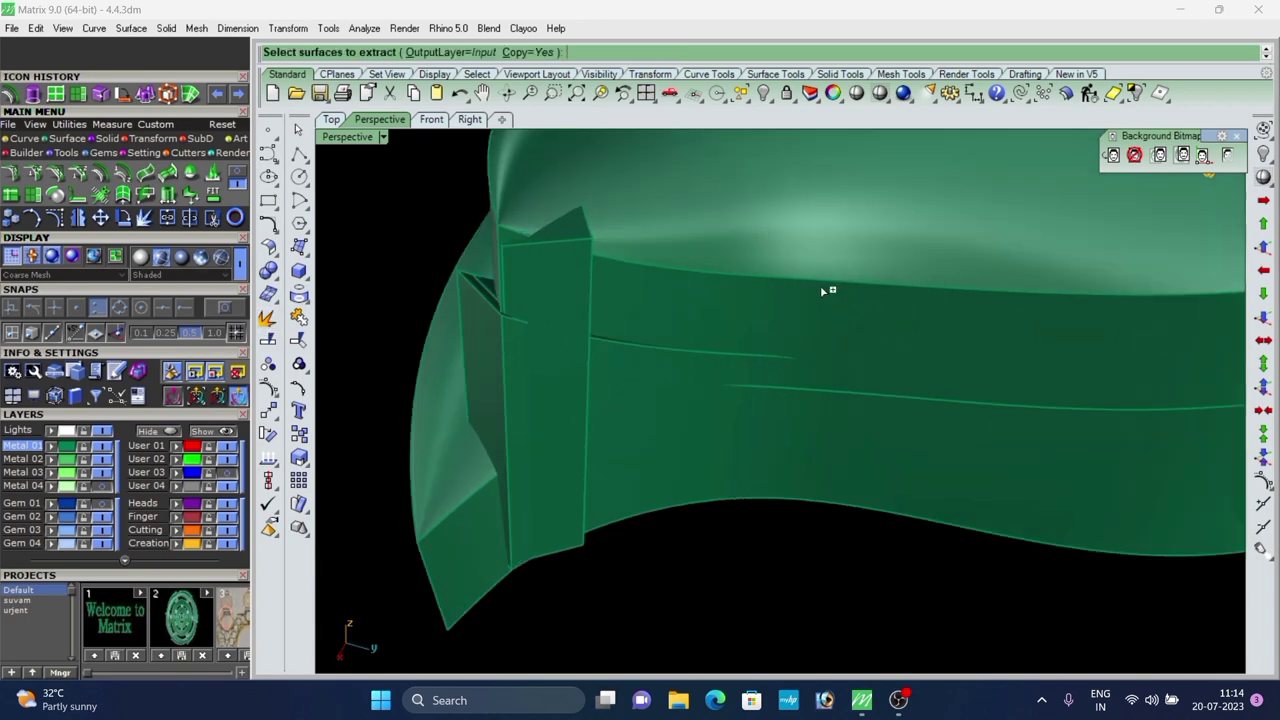
scroll(640, 292, "down", 2)
key("Escape")
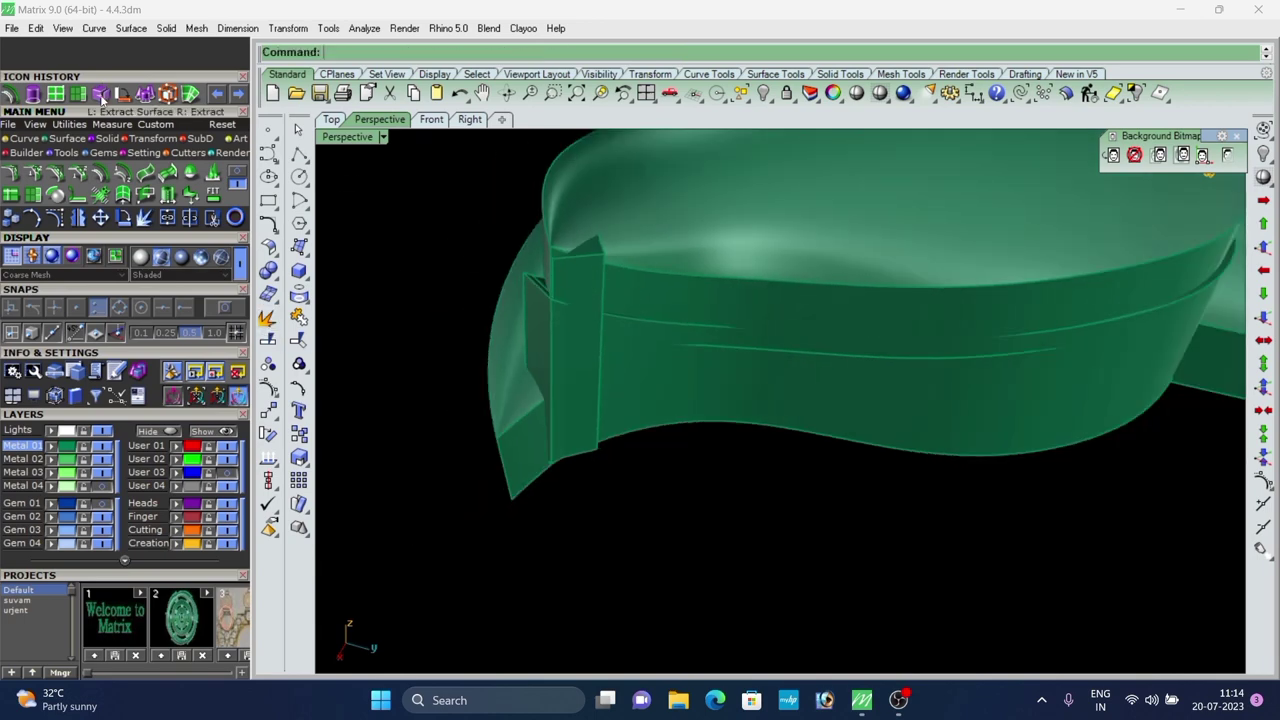
Extract a copy of the narrow vertical rim face along the wing's outer edge.
left_click(101, 94)
scroll(662, 328, "up", 5)
left_click(662, 265)
right_click(660, 270)
scroll(632, 335, "down", 6)
scroll(664, 434, "down", 2)
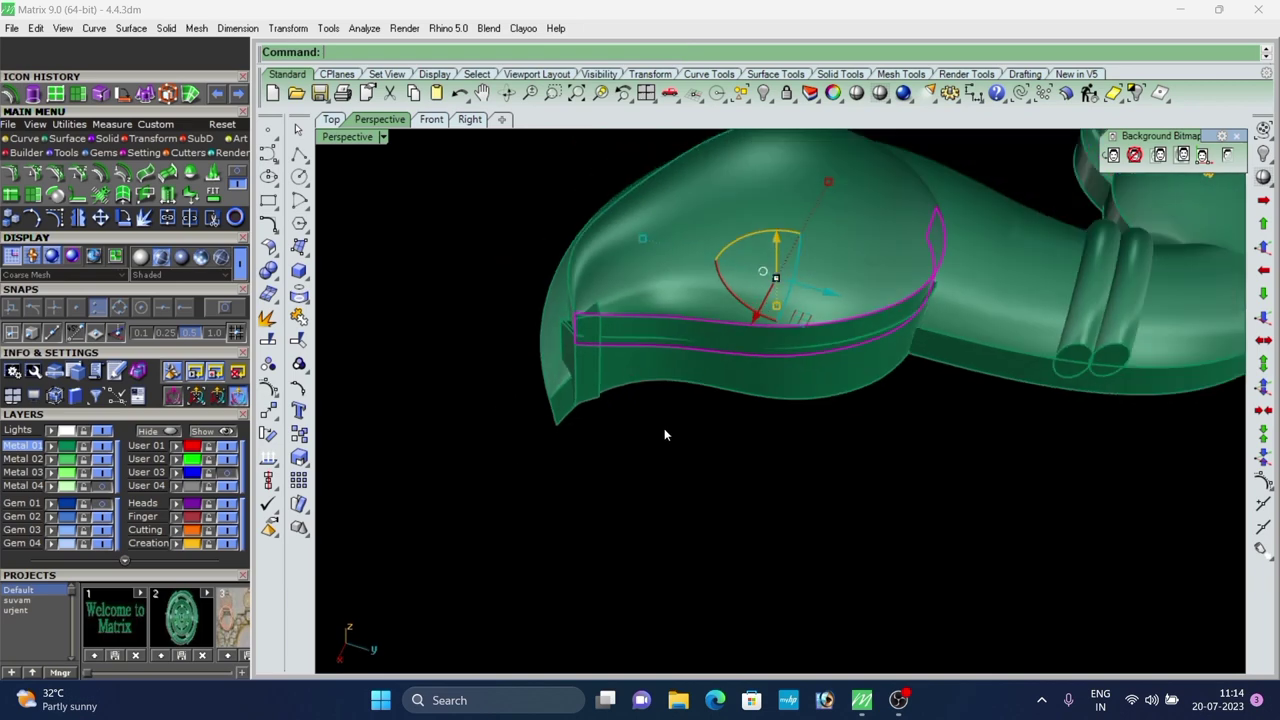
scroll(777, 398, "up", 2)
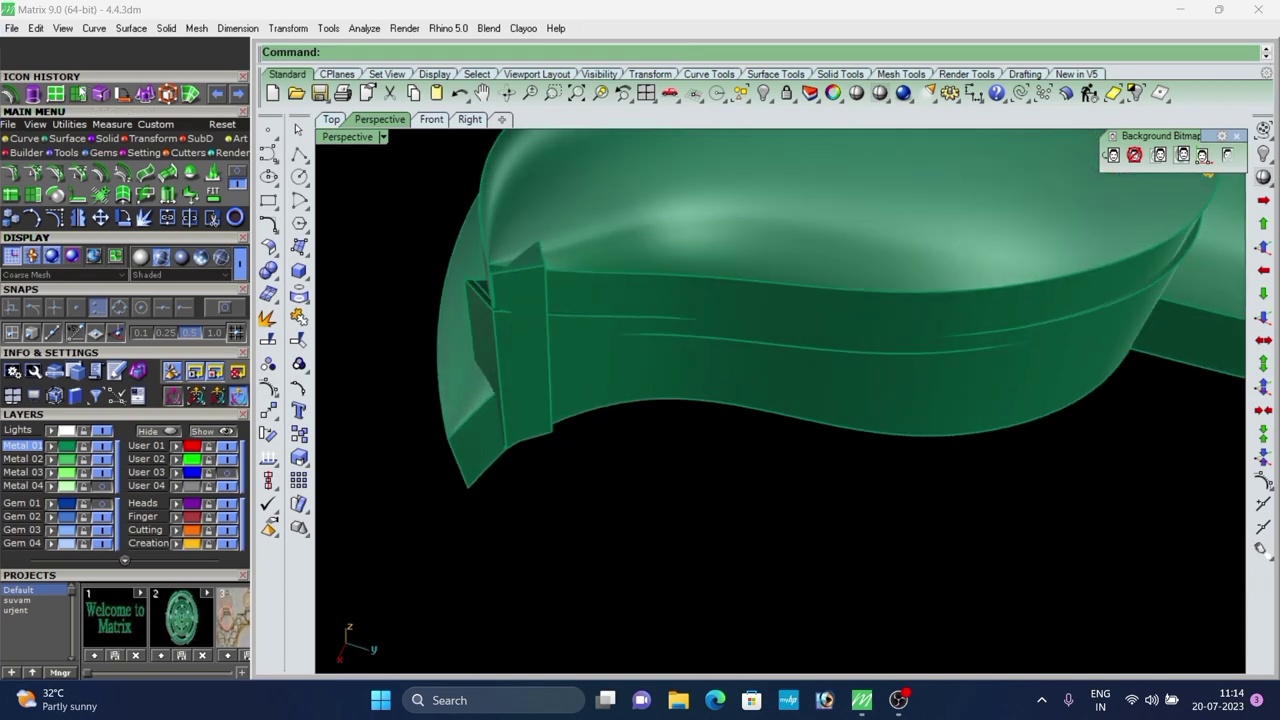
Extend the extracted rim surface past its upper and lower long edges with an extension factor of 2.
left_click(603, 270)
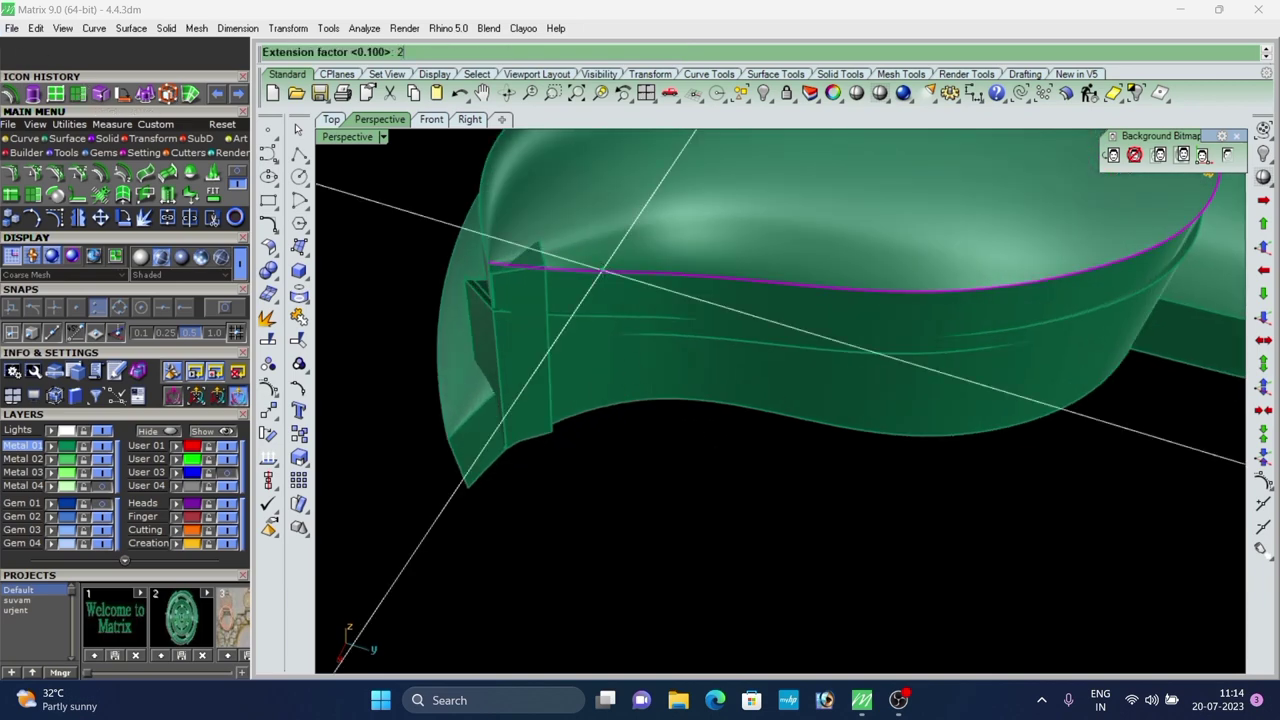
key("Return")
left_click(643, 341)
right_click(643, 341)
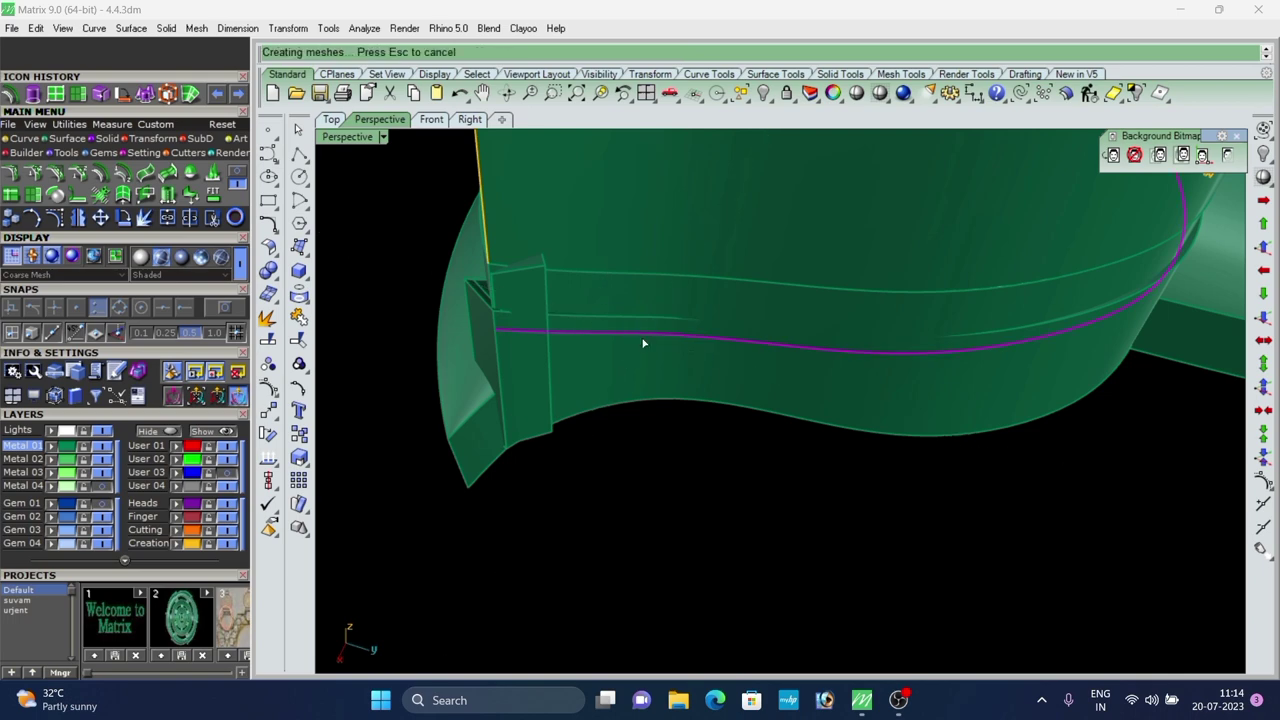
scroll(640, 344, "down", 4)
Try to Boolean-split the body-side wall with the extended rim surface.
left_click(576, 300)
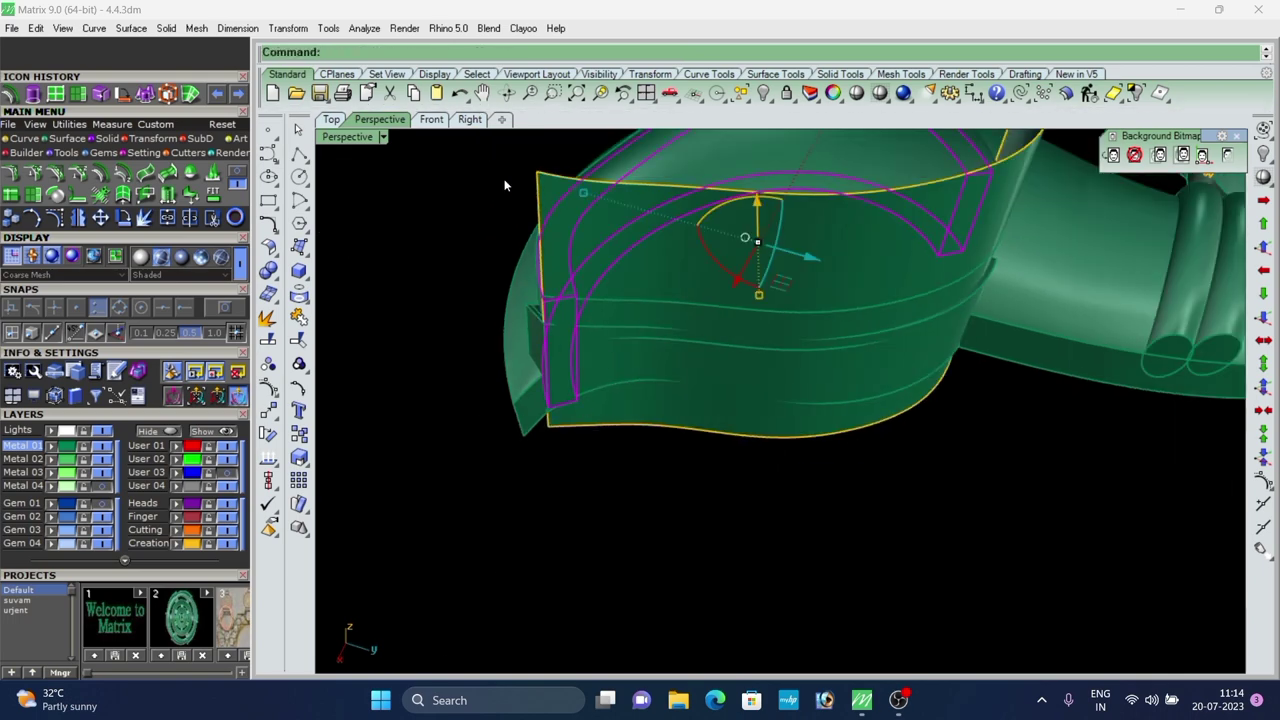
key("Return")
left_click(552, 215)
right_click(552, 216)
left_click(565, 307)
left_click(567, 438)
right_click(541, 230)
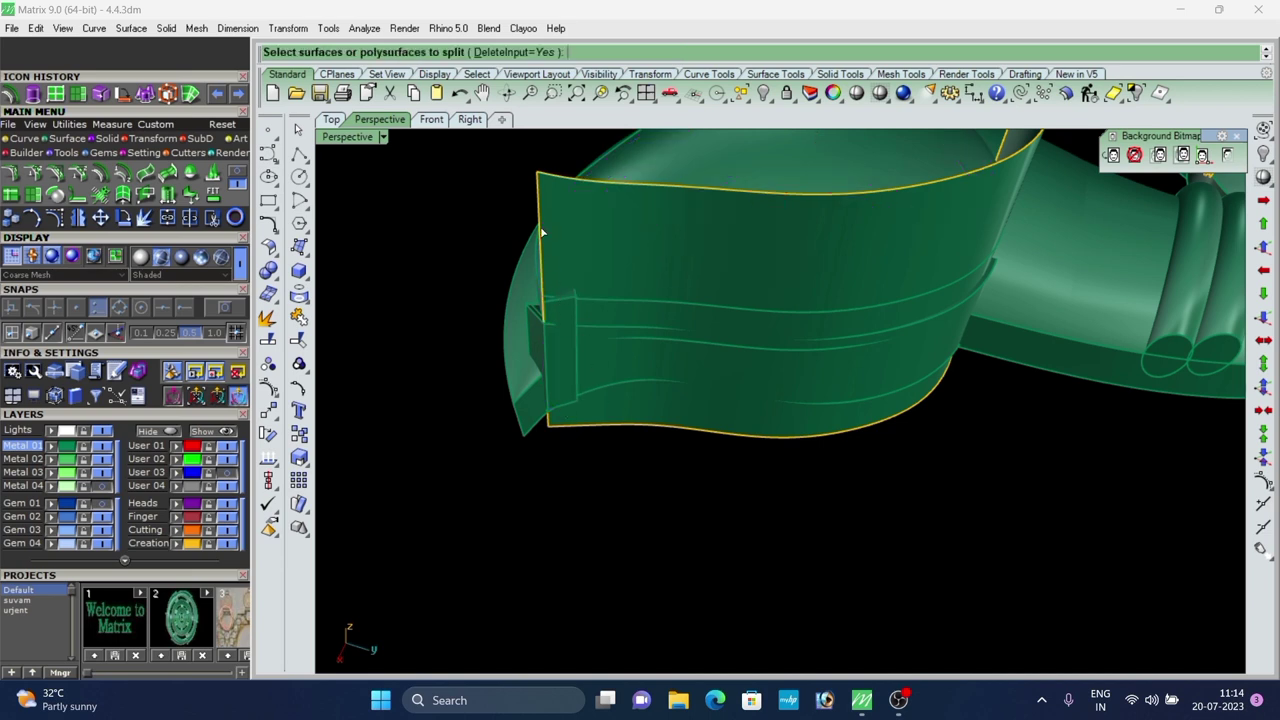
left_click(537, 214)
key("Escape")
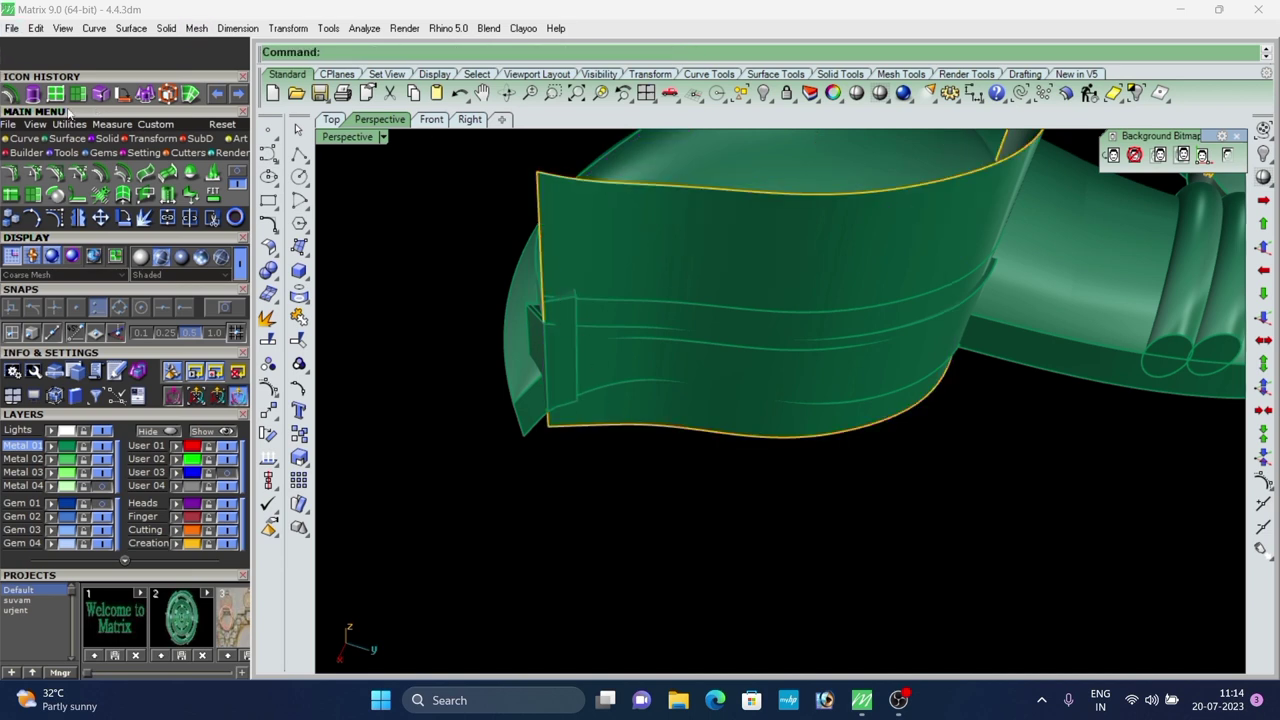
Extend the rim surface past its vertical edge at the wing's pointed tail end with an extension factor of 2.
left_click(540, 220)
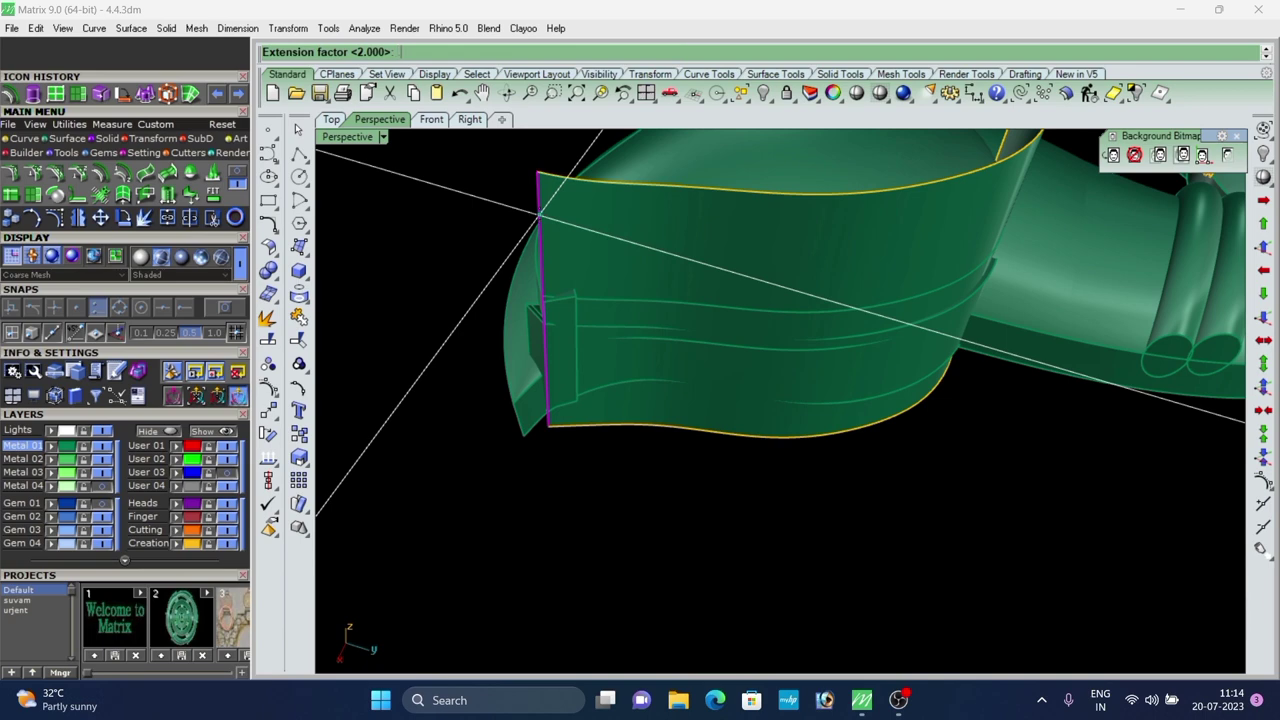
key("Return")
scroll(555, 319, "up", 2)
Try again to Boolean-split the body-side wall, using the rim surface lengthened at the tail end as cutter.
left_click(579, 292)
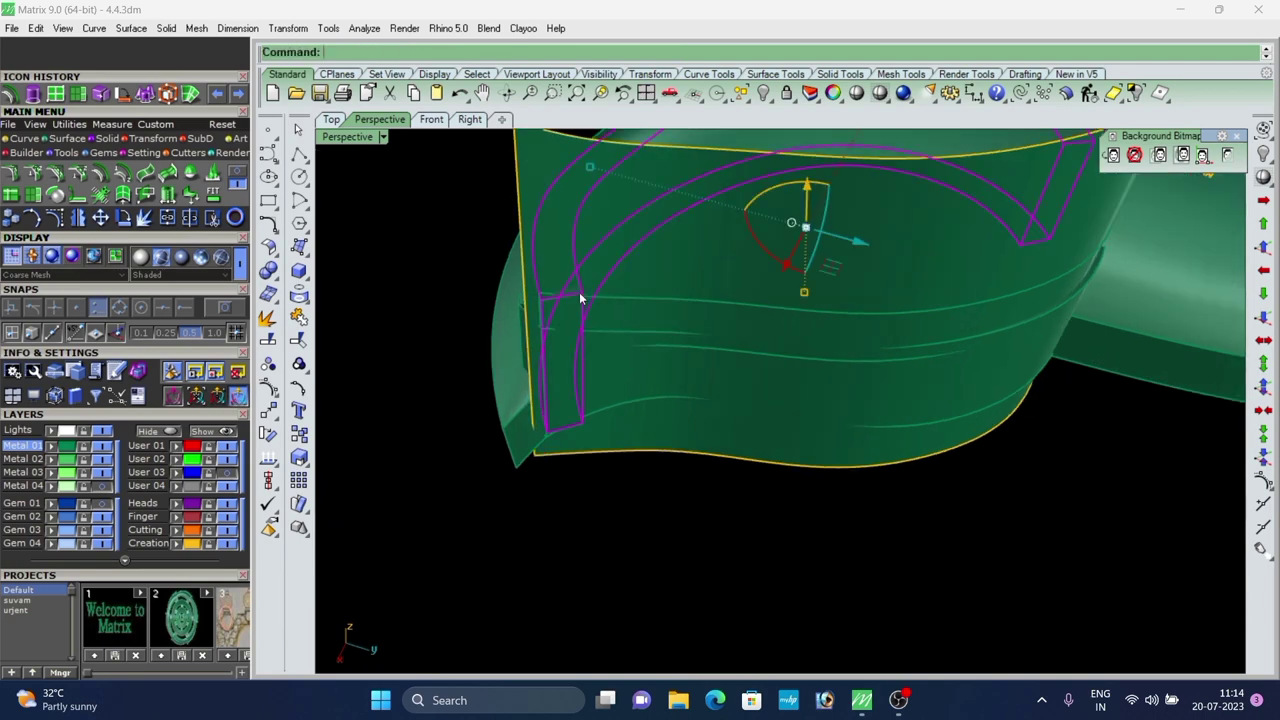
type("bs")
key("Return")
left_click(636, 232)
key("Return")
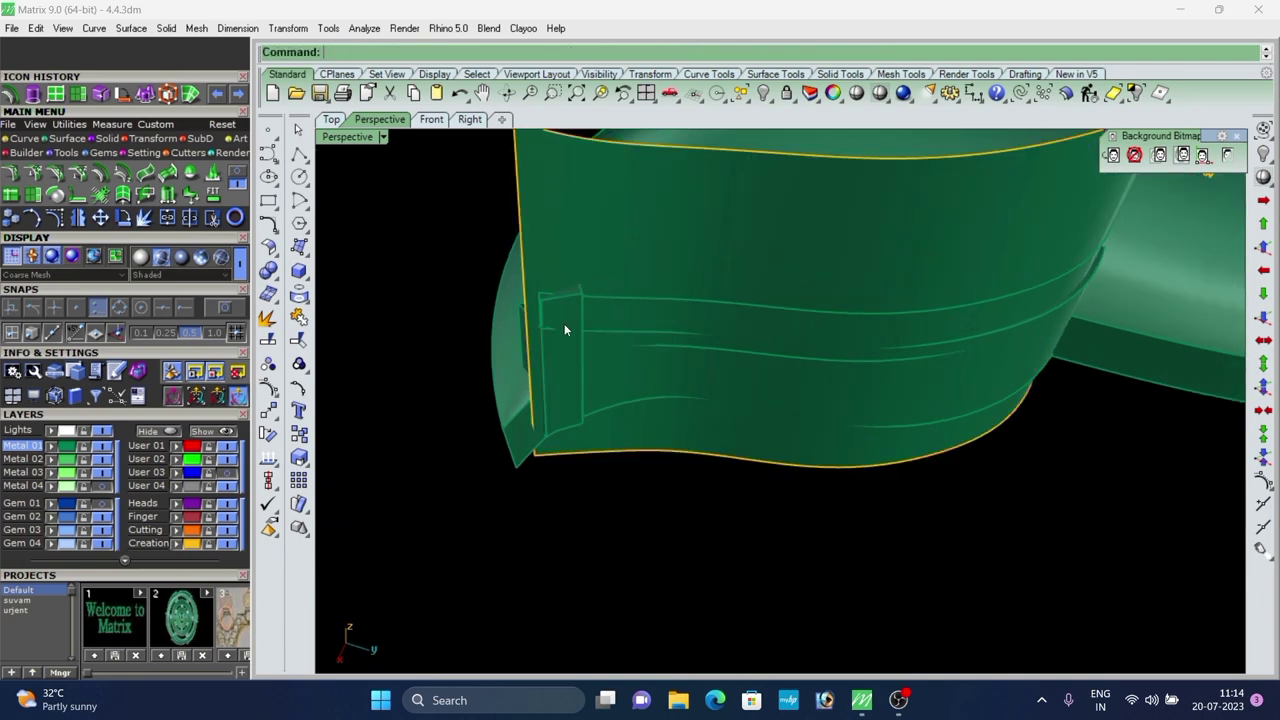
Isolate the body-side wall and the extended rim surface, hiding all other objects.
left_click(567, 321)
left_click(560, 176, "shift")
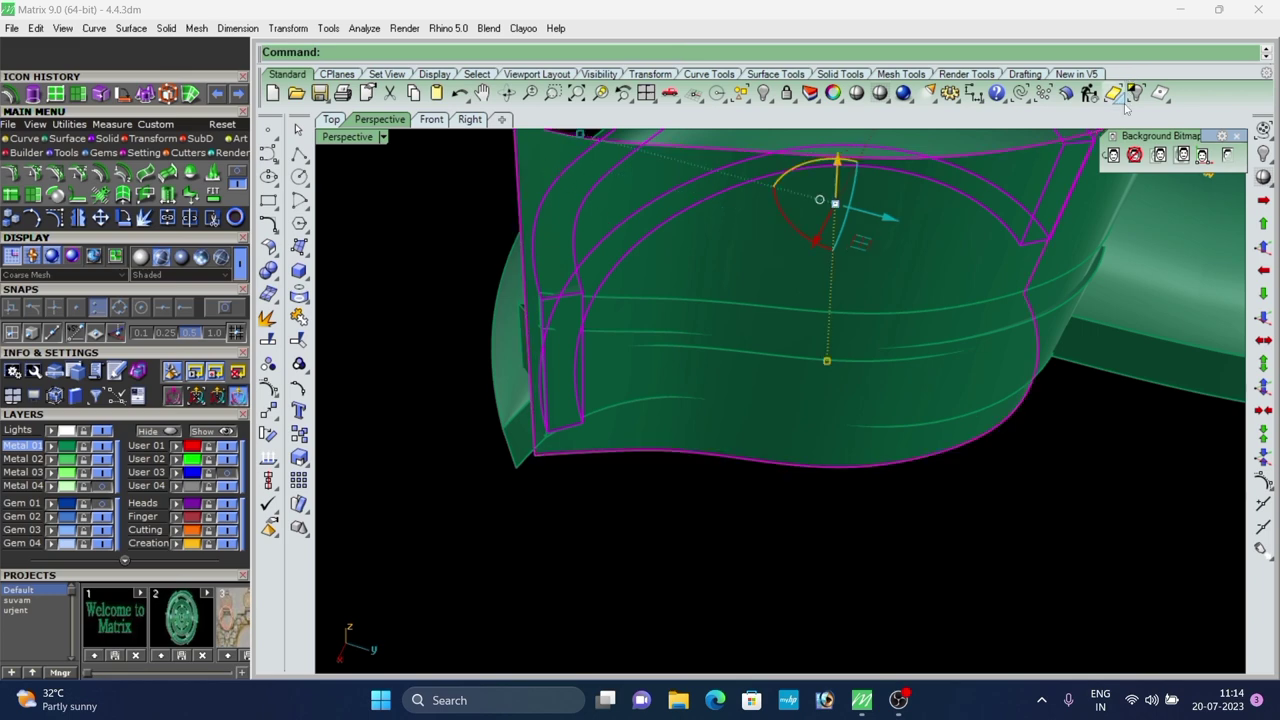
left_click(1131, 97)
right_click_drag(590, 374, 680, 347)
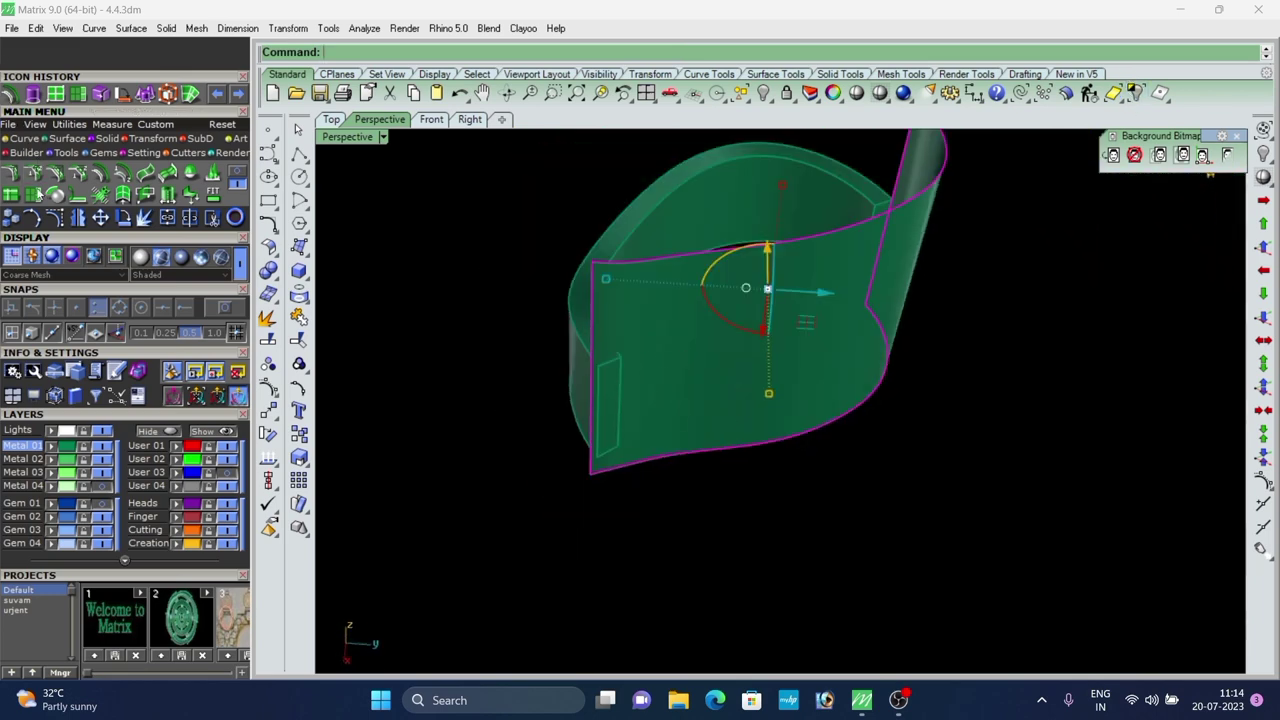
Split the rim surface at an isocurve near the tail end and delete the long remaining part.
left_click(13, 195)
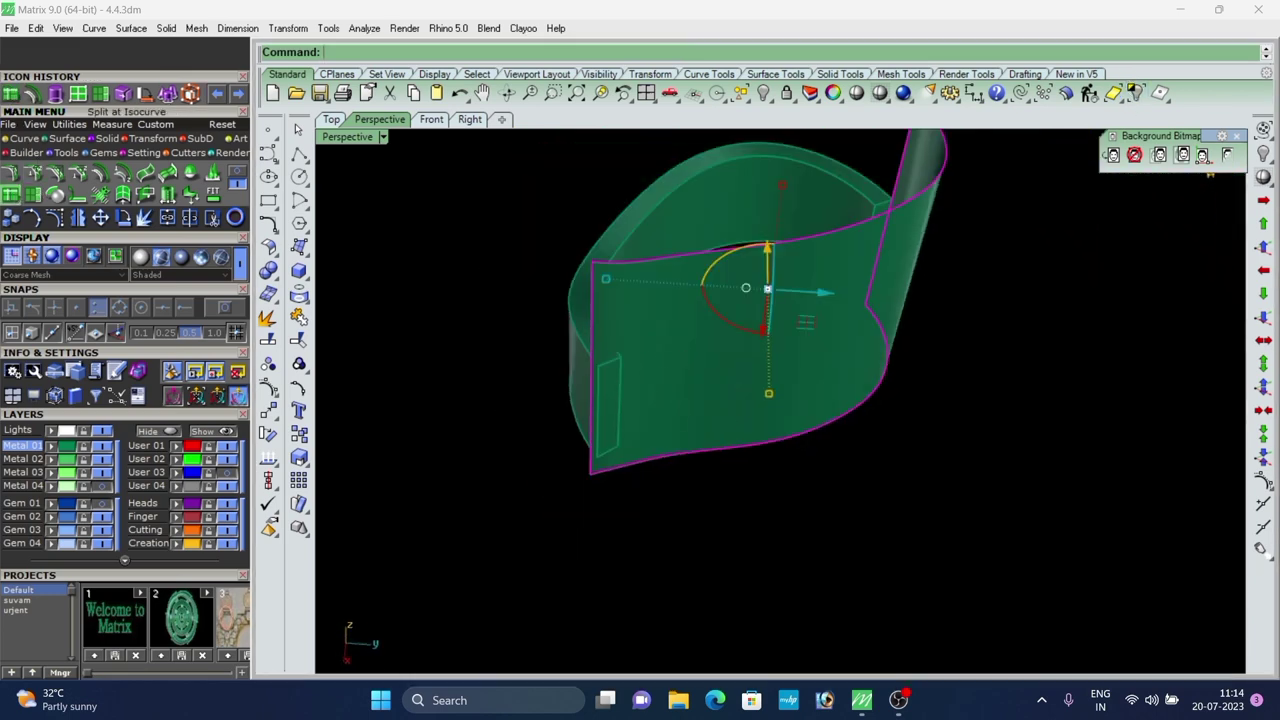
scroll(812, 460, "up", 2)
left_click(632, 403)
right_click(702, 405)
left_click(702, 405)
key("Delete")
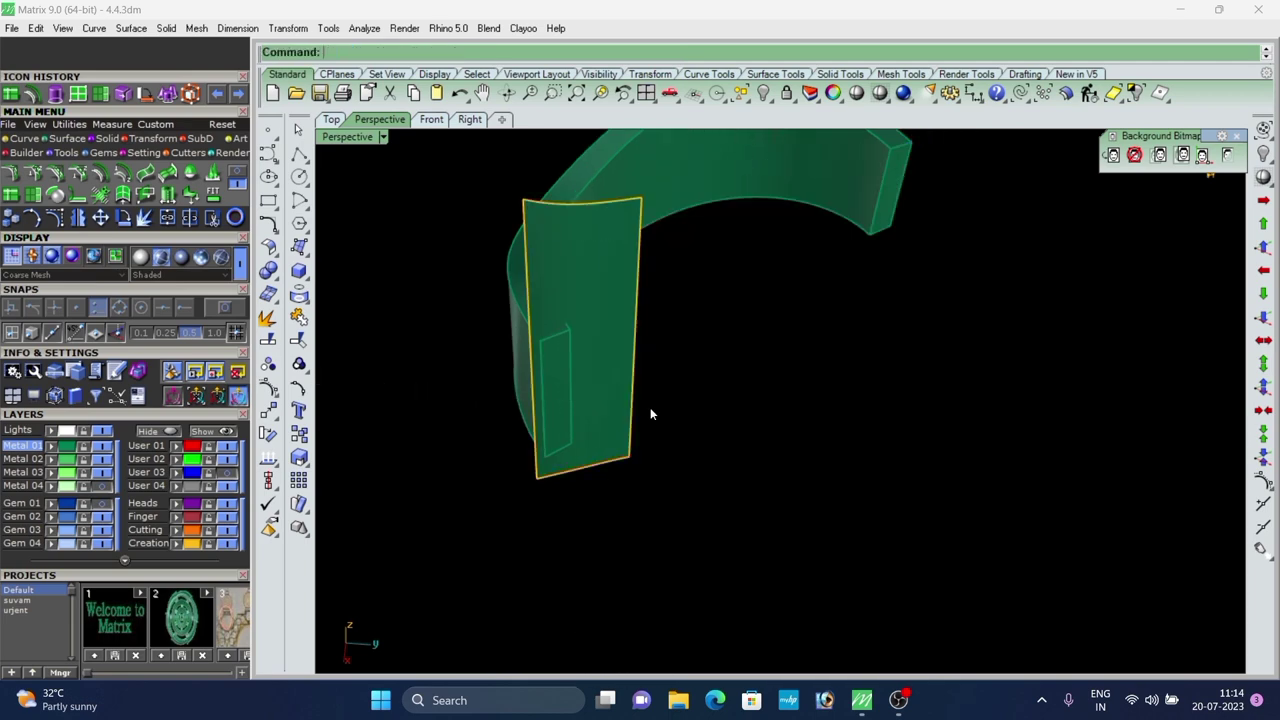
Offset the remaining short rim strip by 0.4 as a solid, with its offset direction flipped.
left_click(627, 407)
type("o")
key("Return")
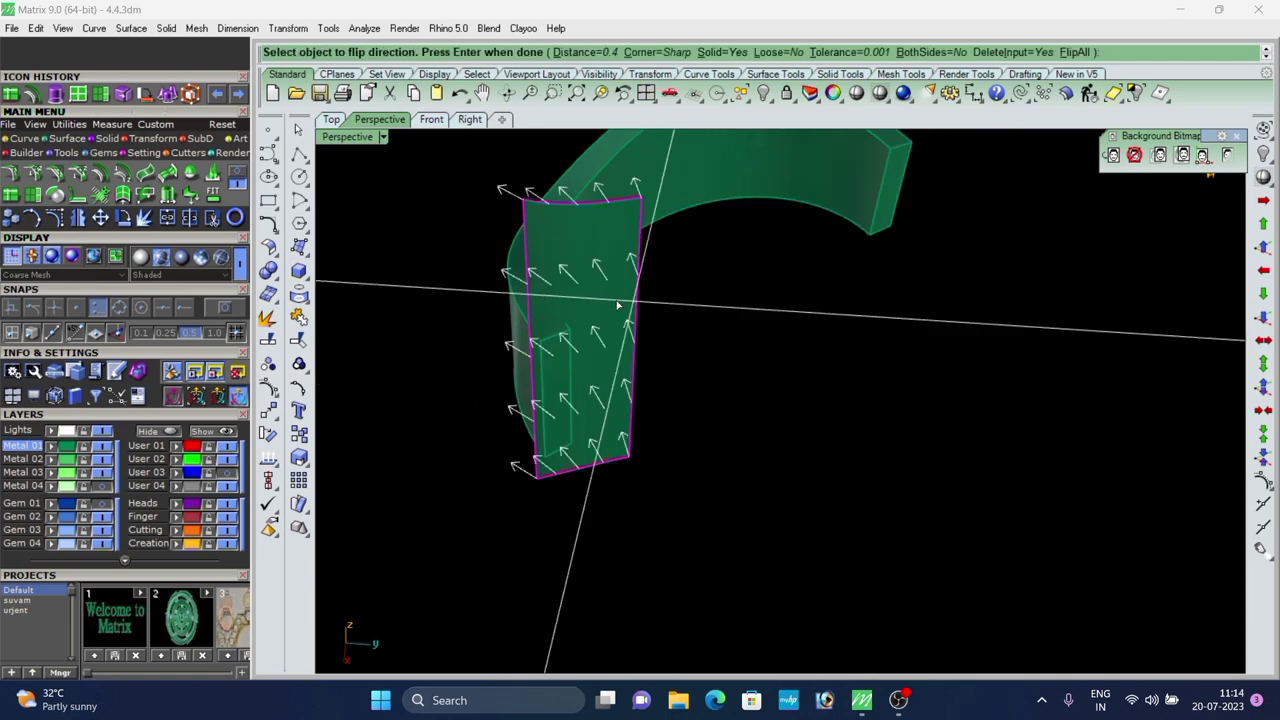
left_click(619, 303)
right_click_drag(619, 303, 648, 314)
scroll(661, 374, "up", 4)
scroll(677, 311, "up", 2)
right_click(697, 329)
scroll(718, 334, "down", 2)
Subtract the offset strip solid from the body-side wall with a Boolean difference, and show all hidden objects.
left_click(591, 361)
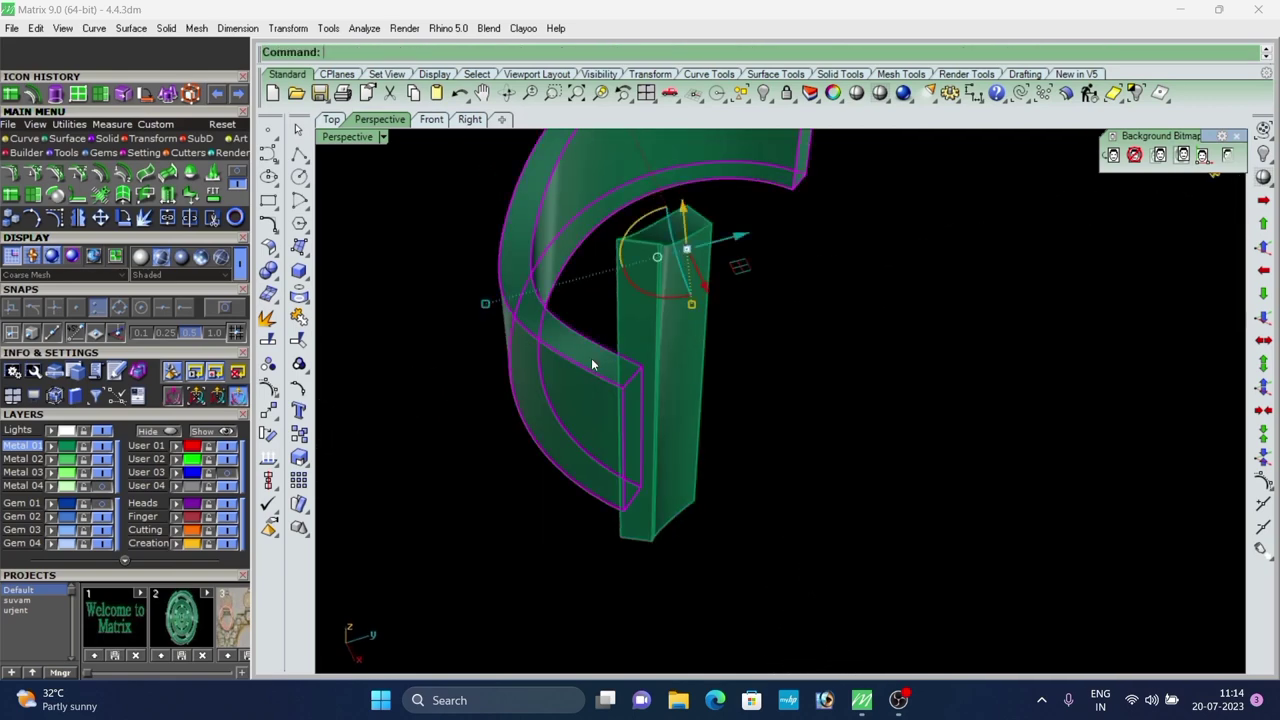
scroll(566, 347, "down", 2)
right_click_drag(542, 329, 537, 320)
type("d")
key("Return")
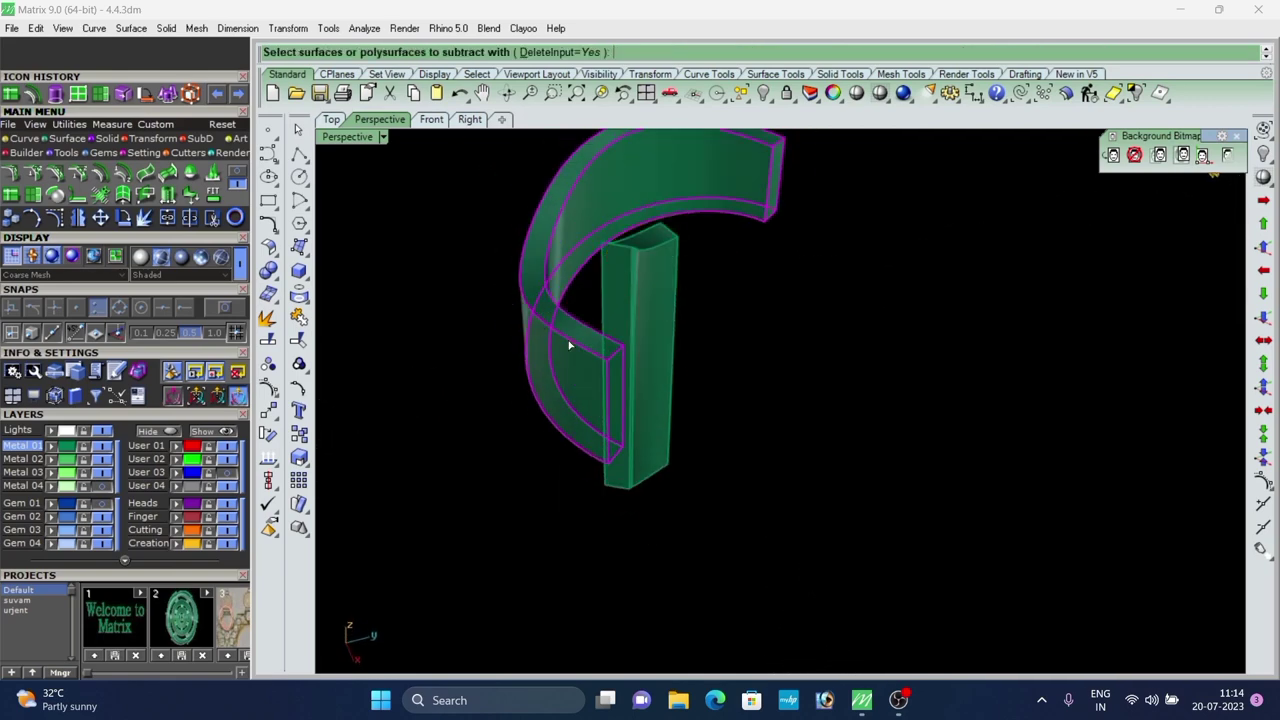
left_click(637, 293)
right_click(637, 293)
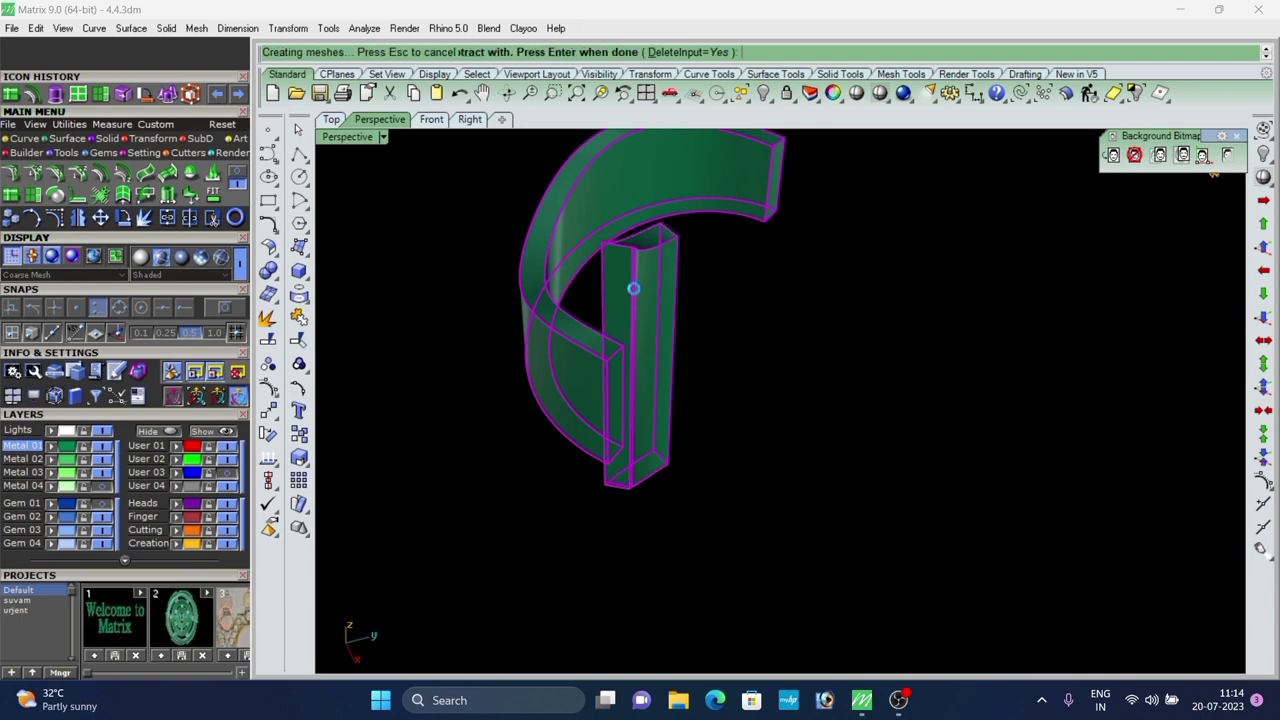
scroll(579, 356, "up", 6)
right_click_drag(579, 356, 980, 430)
scroll(1018, 382, "down", 6)
scroll(679, 336, "up", 3)
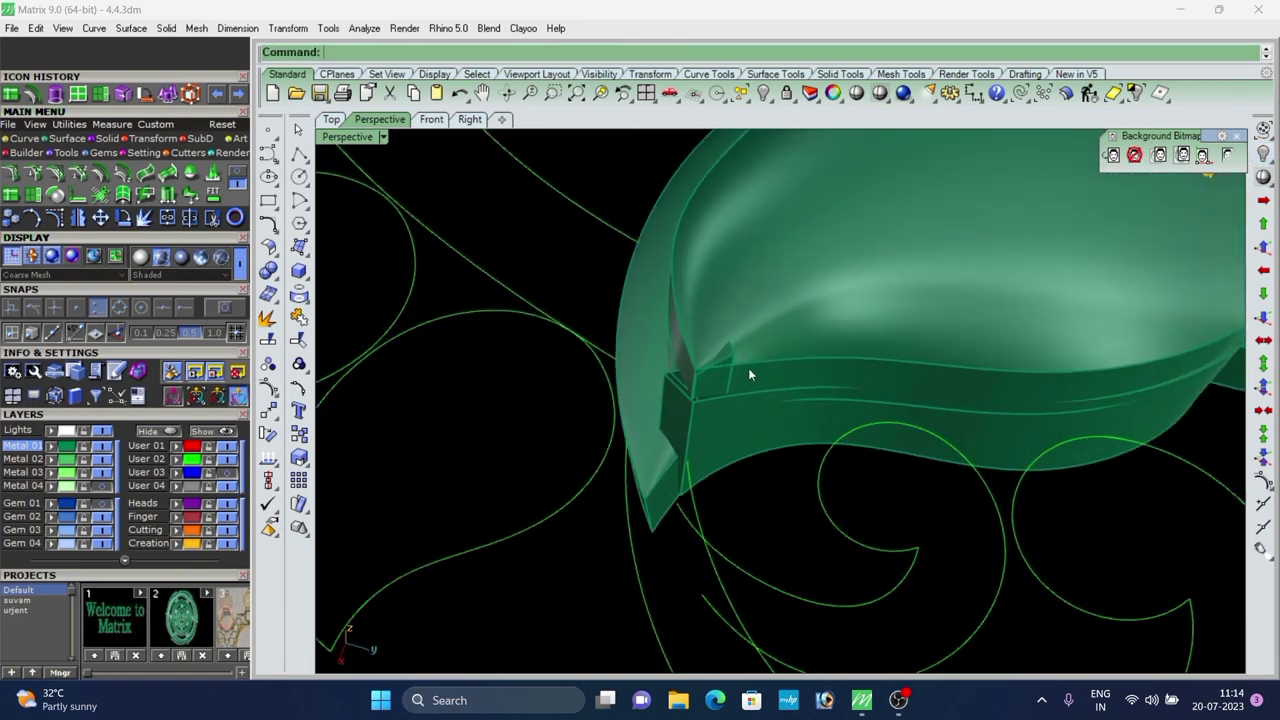
Try filleting the upper tail-end edge of the trimmed wing wall with a 0.1 radius.
scroll(748, 370, "up", 5)
scroll(728, 358, "down", 3)
mouse_move(728, 358)
right_mouse_down()
mouse_move(694, 375)
mouse_move(747, 342)
right_mouse_up()
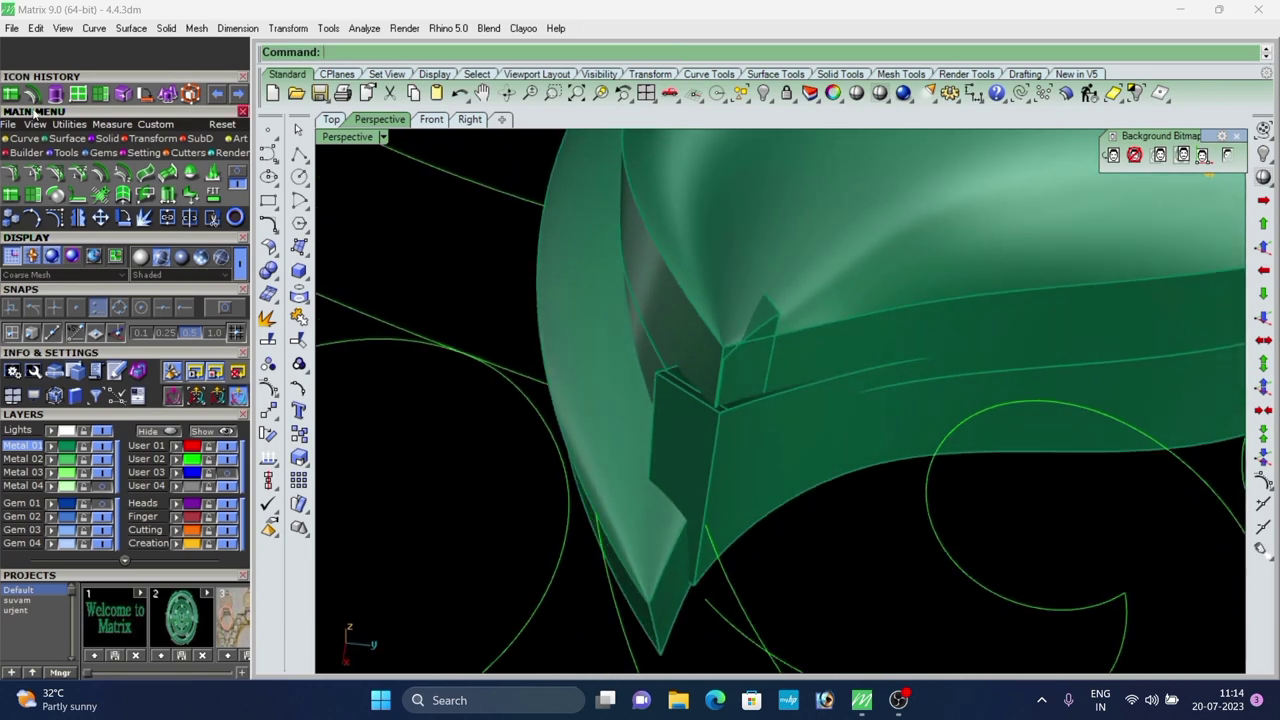
left_click(112, 140)
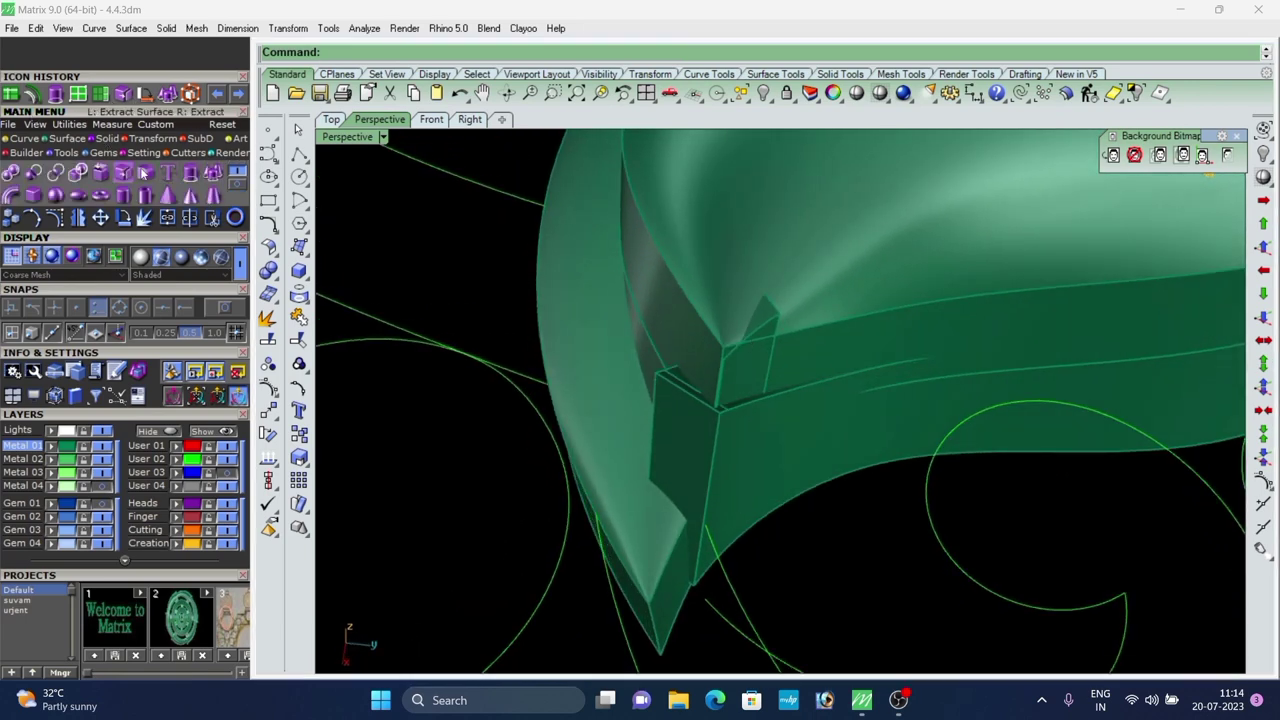
left_click(123, 173)
scroll(768, 325, "up", 5)
right_click(769, 271)
right_click(769, 271)
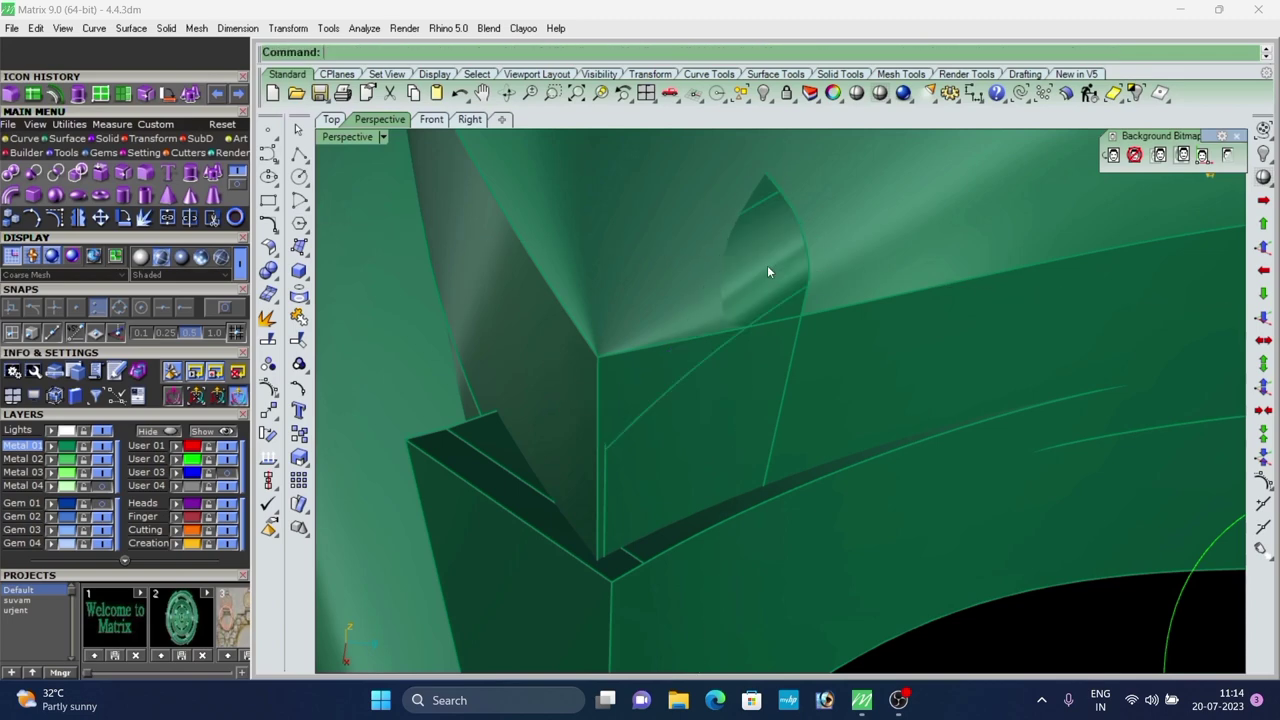
scroll(768, 271, "down", 8)
key("ctrl+z")
Fillet the upper tail-end edge of the trimmed wing wall with a 0.15 radius.
right_click(723, 268)
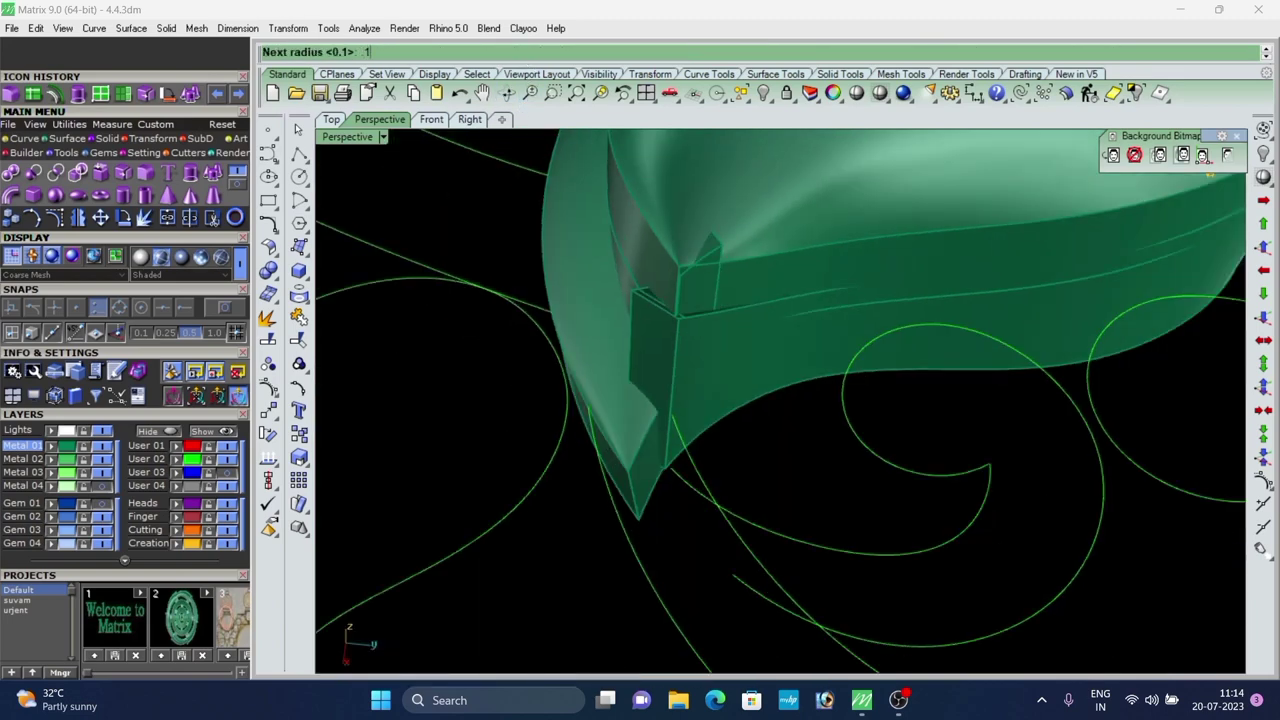
type("5")
key("Return")
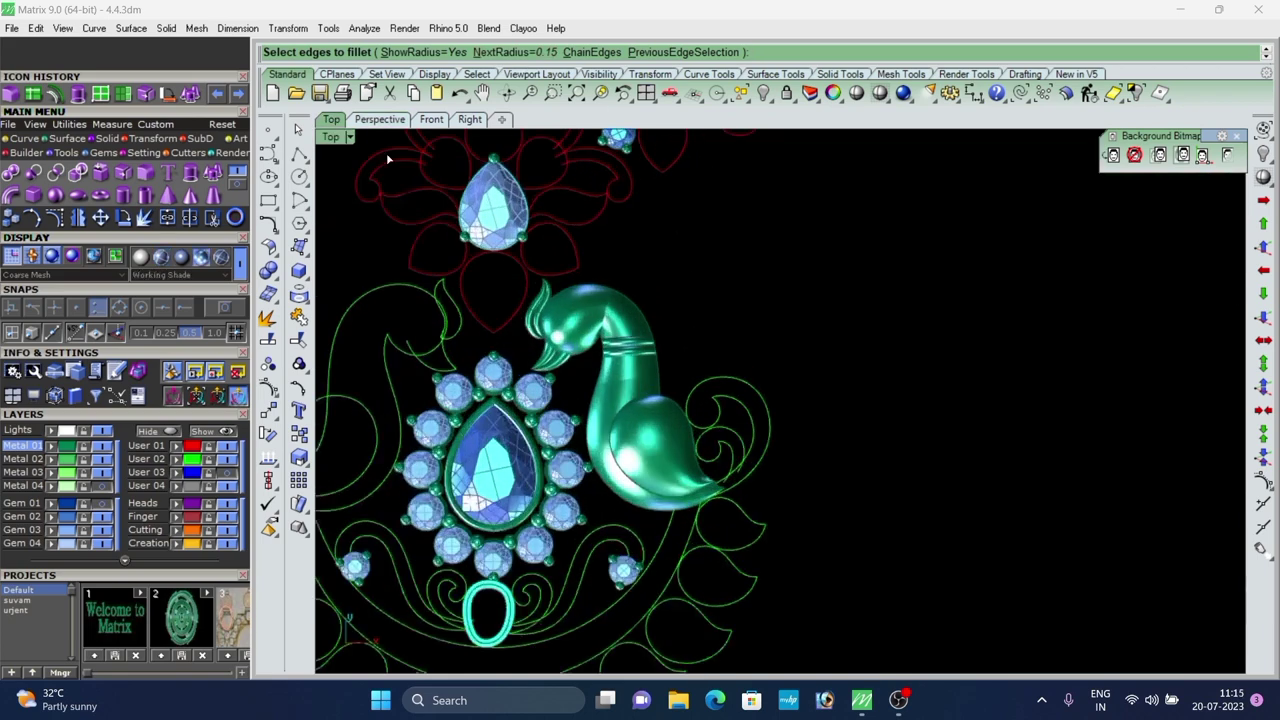
left_click(385, 124)
scroll(711, 244, "up", 8)
left_click(710, 244)
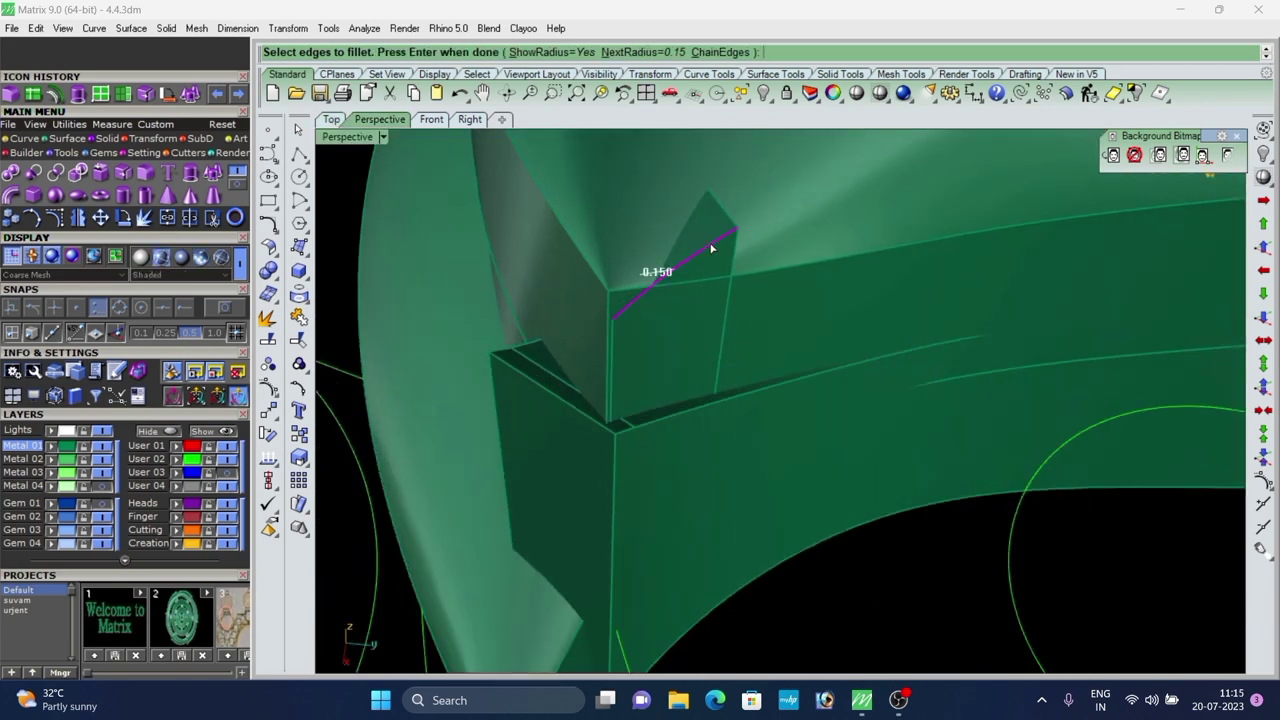
right_click(710, 244)
right_click(710, 244)
scroll(710, 246, "down", 6)
scroll(756, 316, "down", 3)
Extract a copy of the wing's body-side vertical surface, past which the outer side wall protrudes at the tail.
right_click_drag(694, 263, 755, 344)
scroll(784, 320, "up", 3)
scroll(736, 352, "up", 2)
left_click(717, 366)
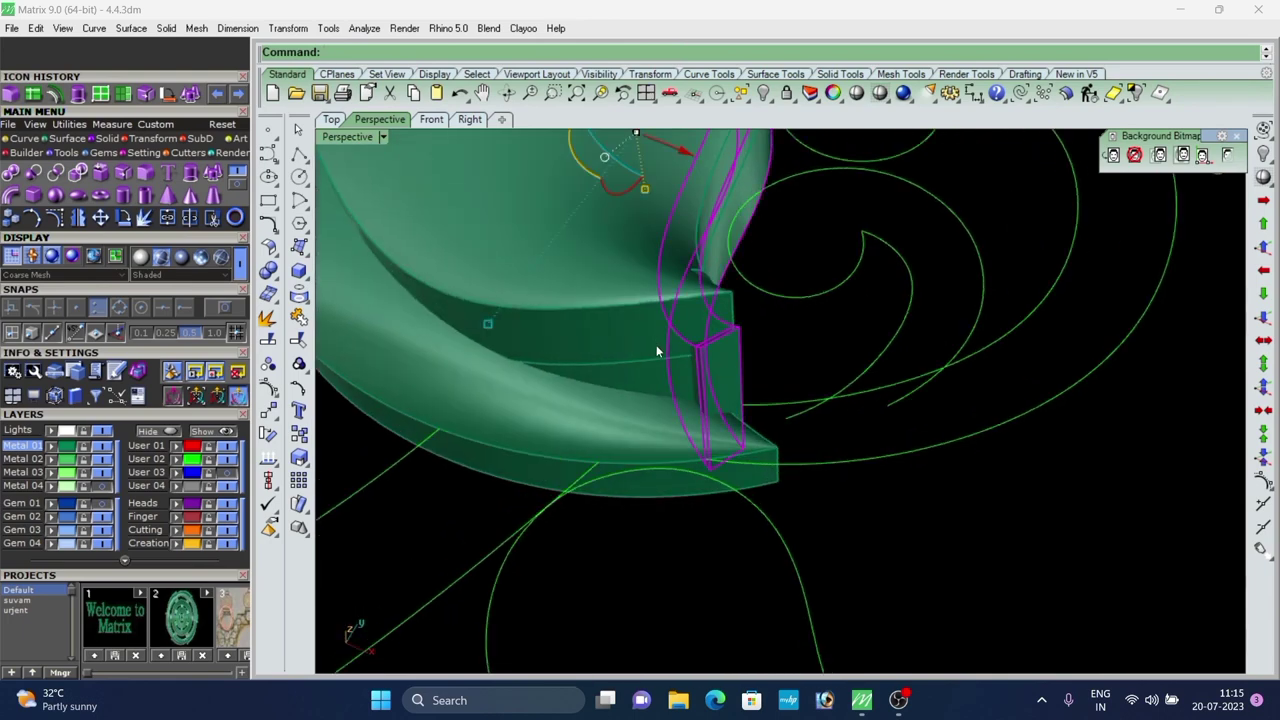
scroll(720, 330, "down", 2)
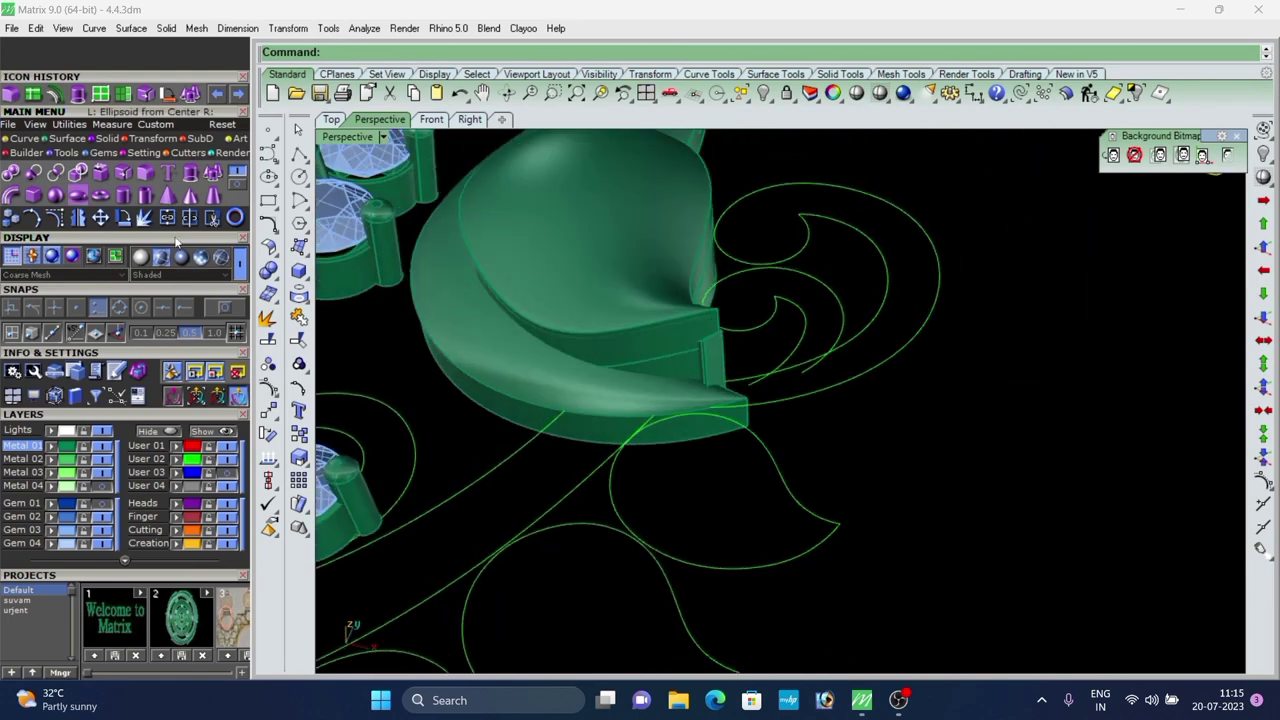
left_click(122, 173)
scroll(608, 312, "down", 2)
right_click_drag(611, 317, 651, 339)
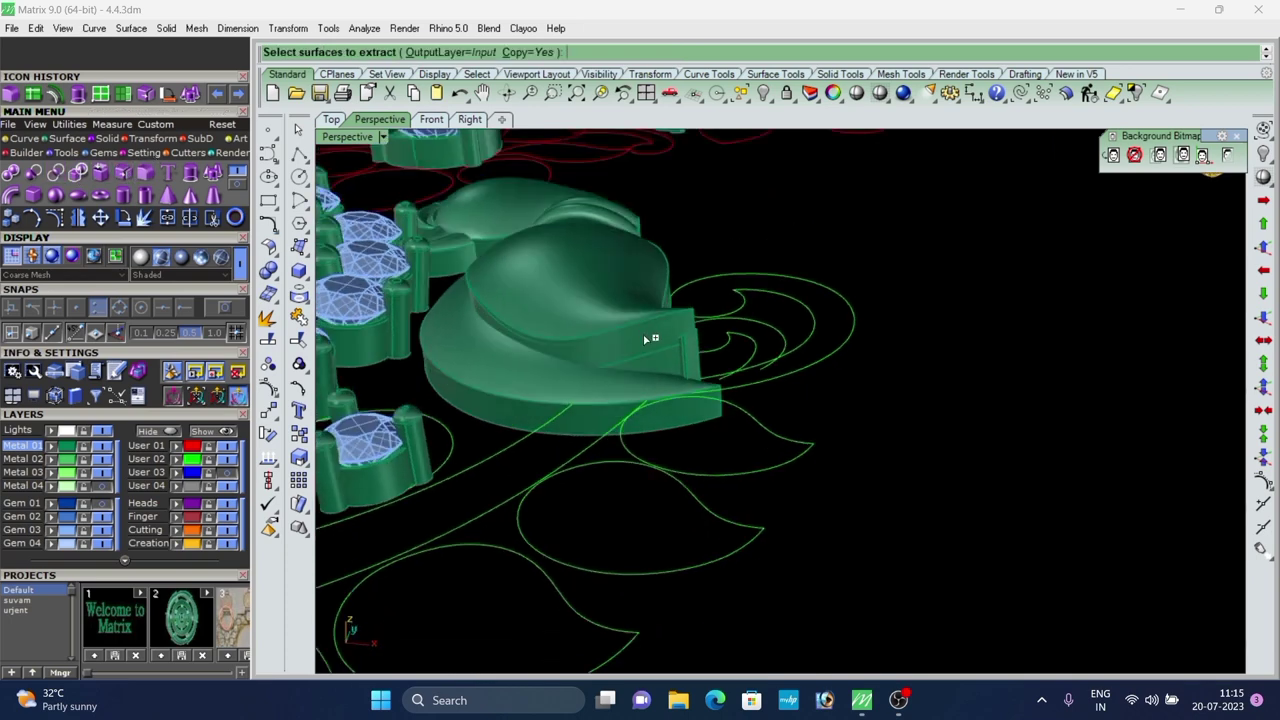
scroll(682, 324, "up", 5)
left_click(698, 320)
right_click(706, 303)
scroll(718, 286, "down", 4)
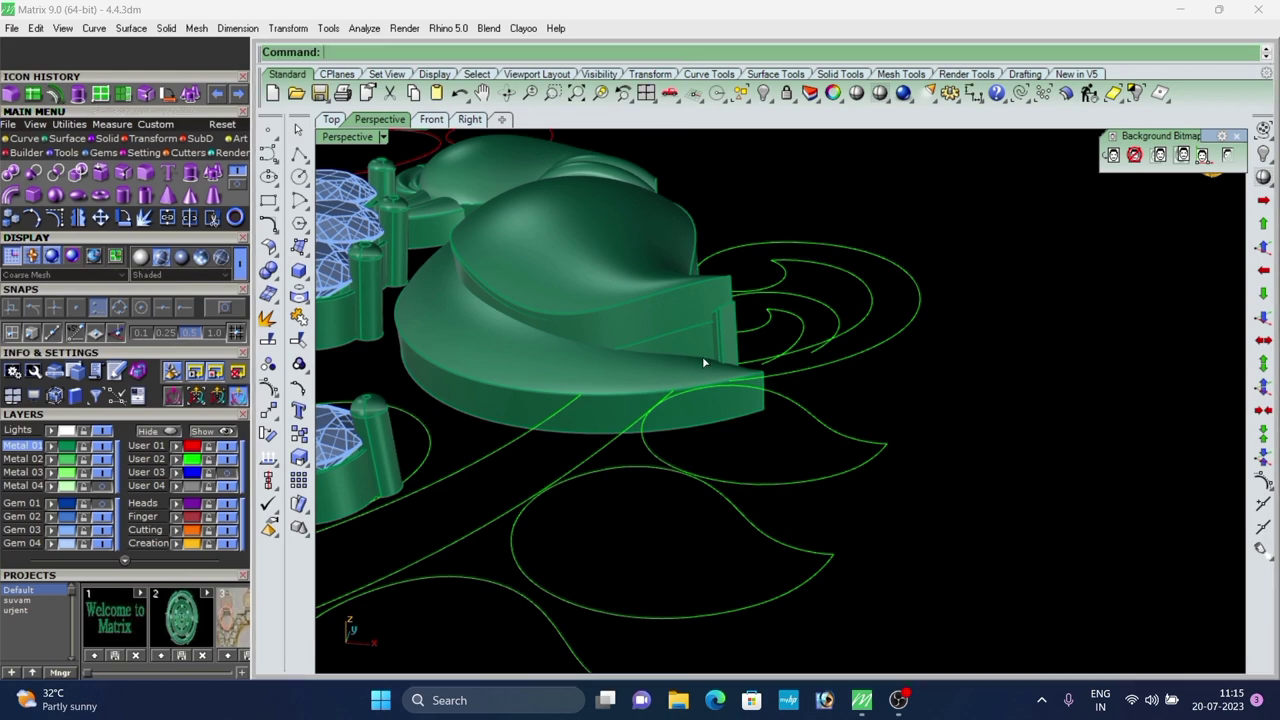
right_click(703, 362)
scroll(702, 350, "up", 2)
left_click(700, 284)
right_click(731, 364)
right_click_drag(735, 364, 480, 357)
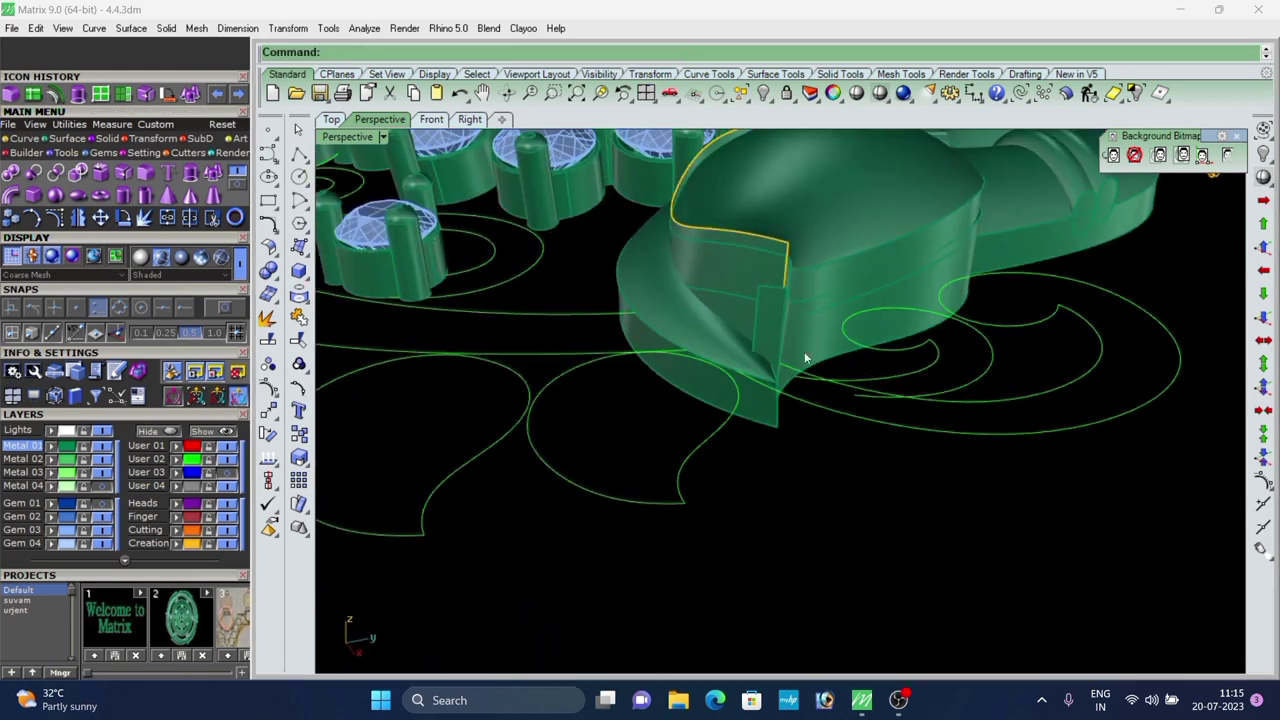
Isolate the extracted body-side surface and the outer side wall, hiding all other objects.
key("F6")
scroll(778, 364, "up", 4)
scroll(757, 360, "down", 3)
key("Escape")
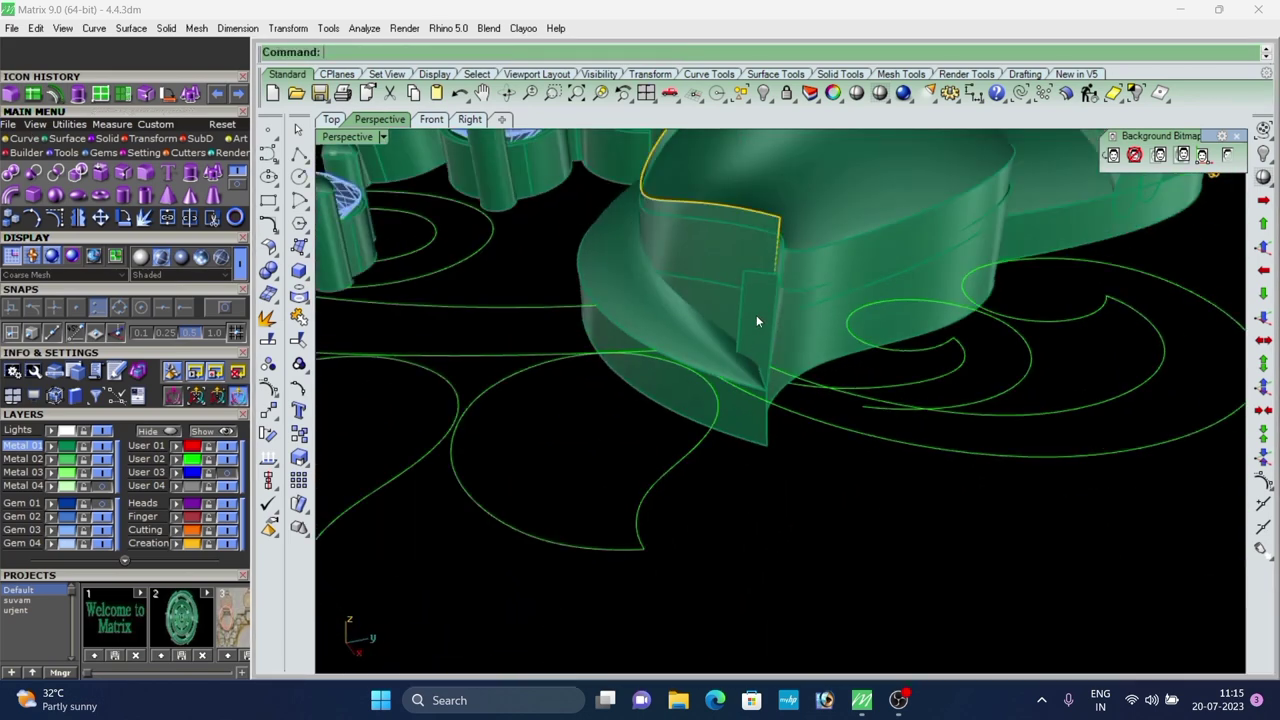
left_click(756, 320)
scroll(741, 236, "up", 4)
left_click(741, 236, "shift")
left_click(1136, 93)
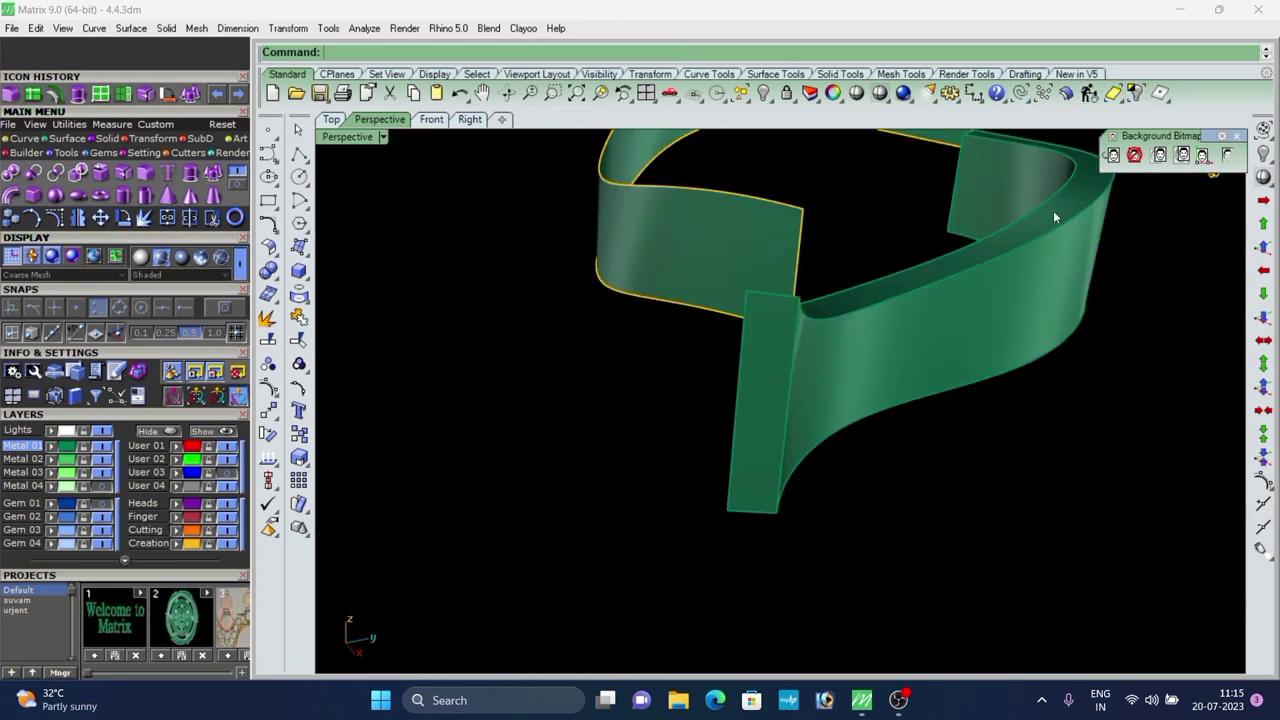
Extend the extracted surface at its lower edge and at its tail-end edge, beyond the end of the wall.
right_click_drag(1053, 212, 832, 296)
left_click(127, 95)
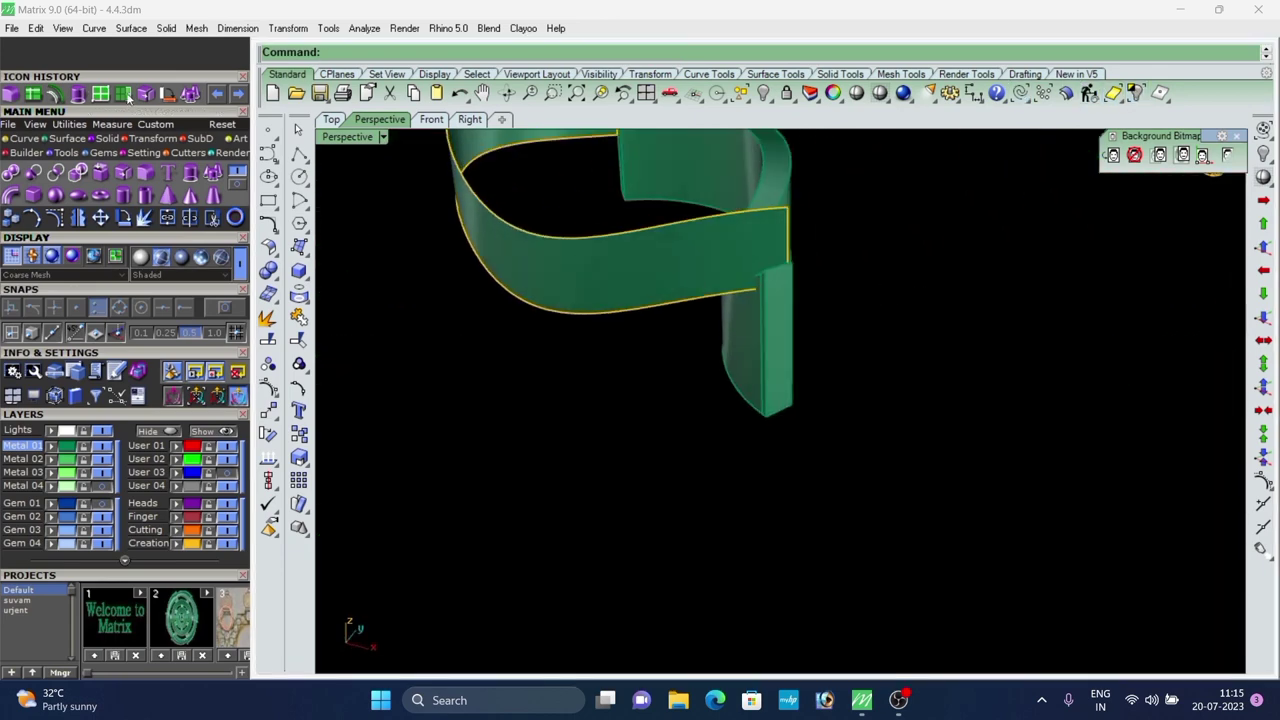
right_click(705, 297)
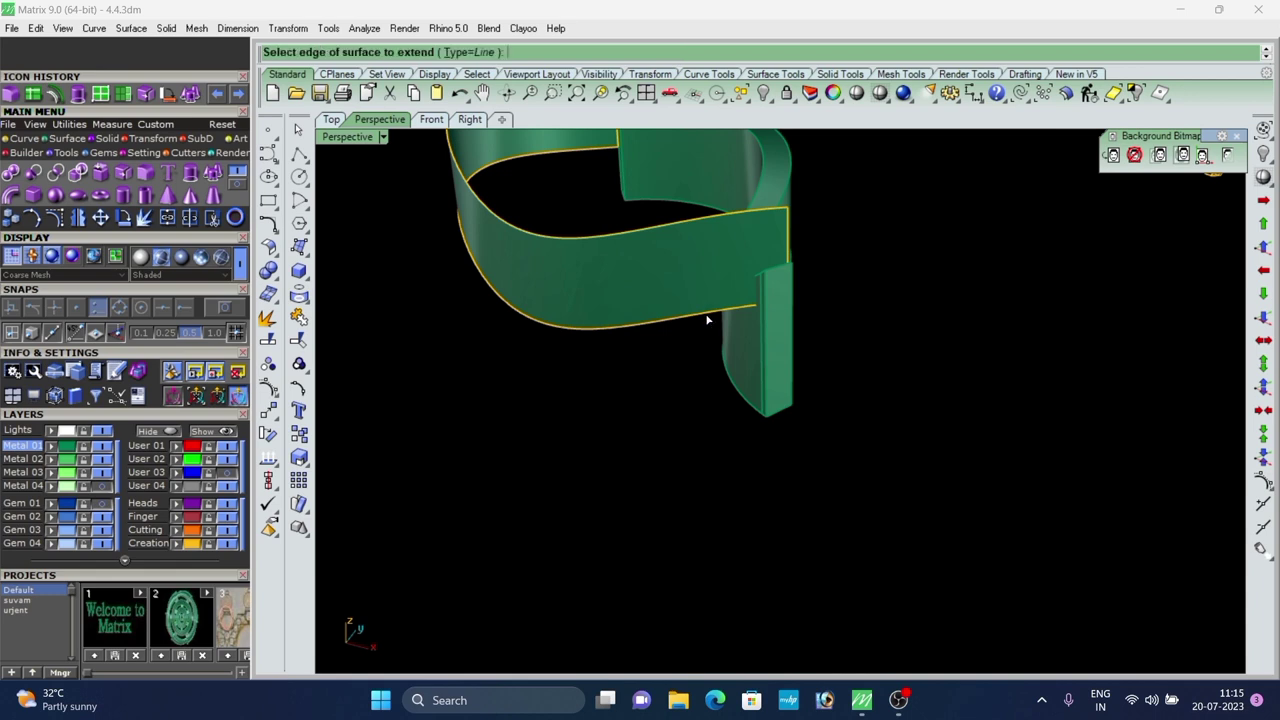
left_click(706, 318)
key("Return")
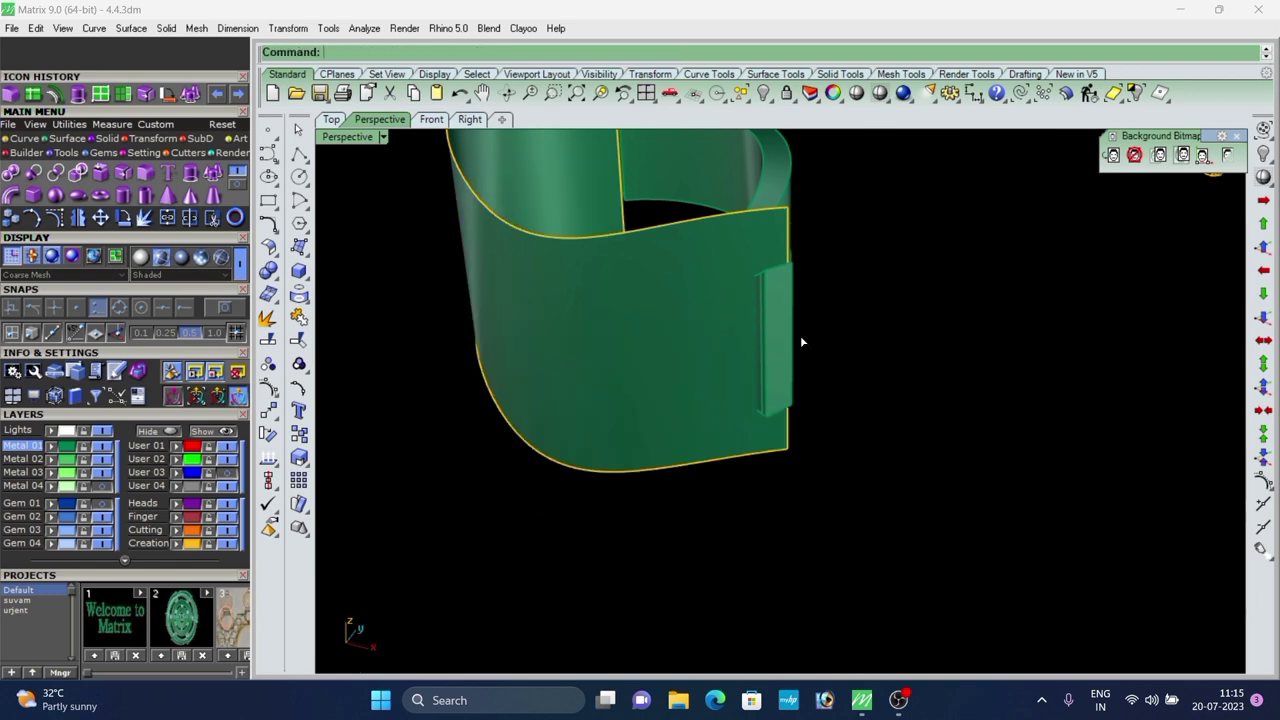
left_click(787, 236)
key("Return")
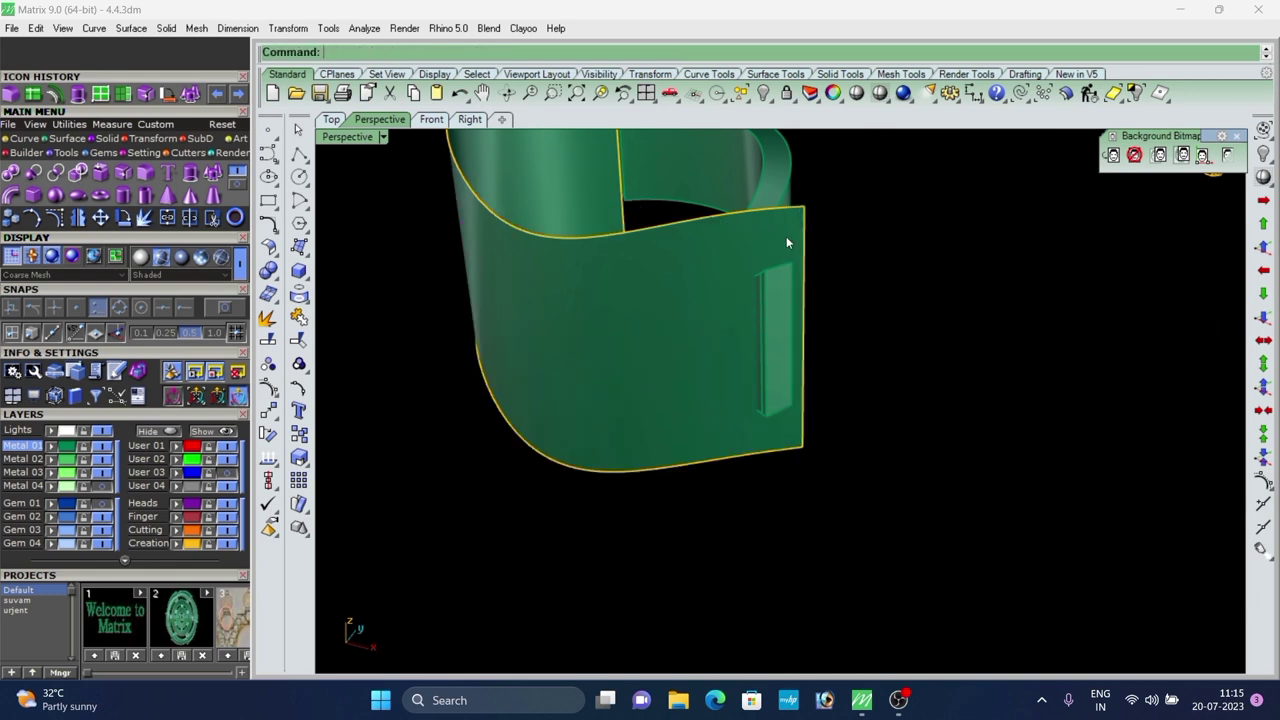
Split the extended surface at an isocurve near the tail end and delete the long remaining part.
left_click(686, 264)
left_click(31, 94)
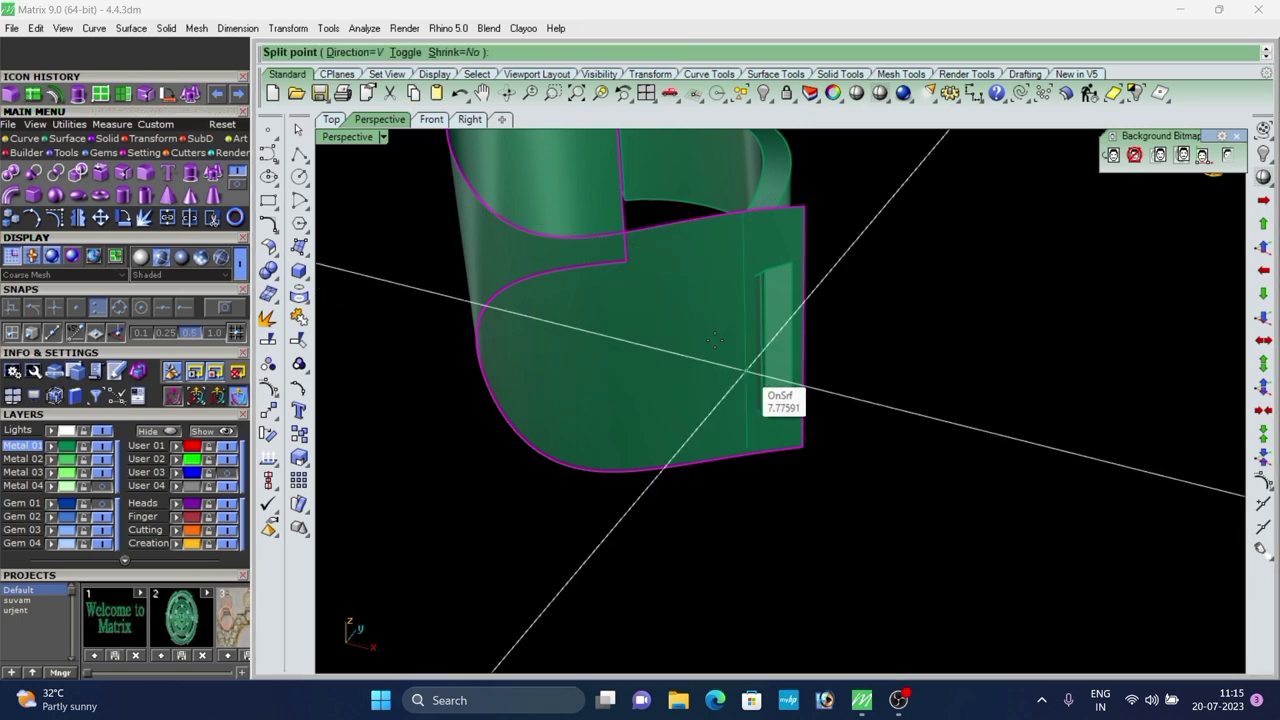
scroll(695, 350, "up", 2)
left_click(681, 349)
left_click(620, 348)
key("Delete")
Offset the short surface strip at the wall's tail end into a solid cutter.
scroll(793, 304, "up", 2)
left_click(793, 304)
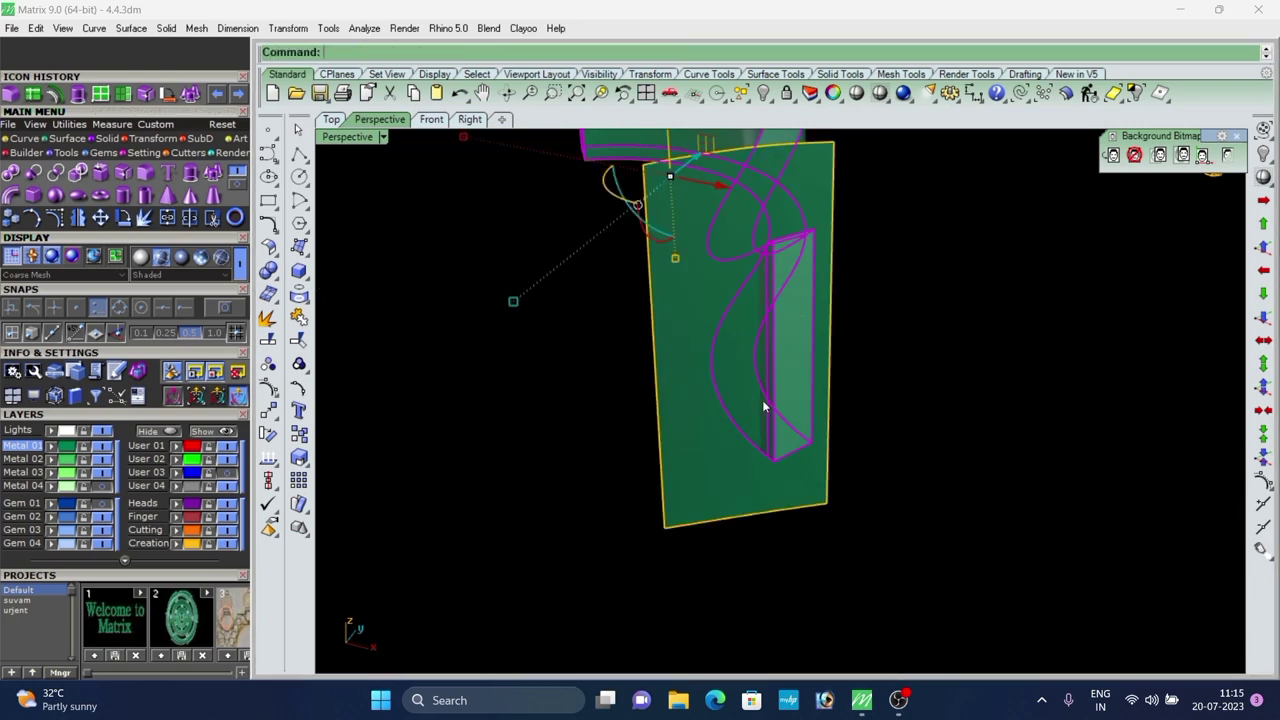
scroll(762, 400, "down", 5)
right_click_drag(762, 400, 856, 322)
scroll(860, 322, "up", 5)
left_click(692, 345)
scroll(641, 326, "down", 2)
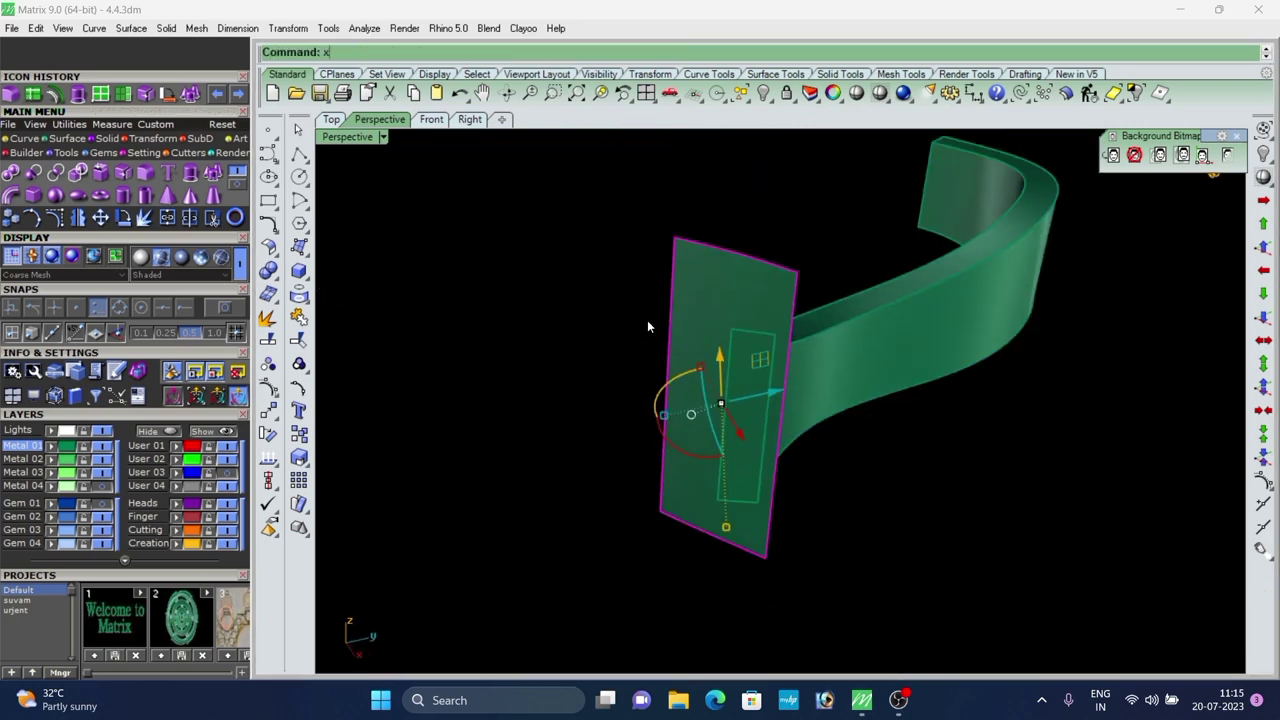
key("Return")
key("Return")
right_click_drag(649, 315, 645, 380)
Subtract the strip solid from the outer side wall with a Boolean difference, and bring back the hidden objects.
left_click(820, 399)
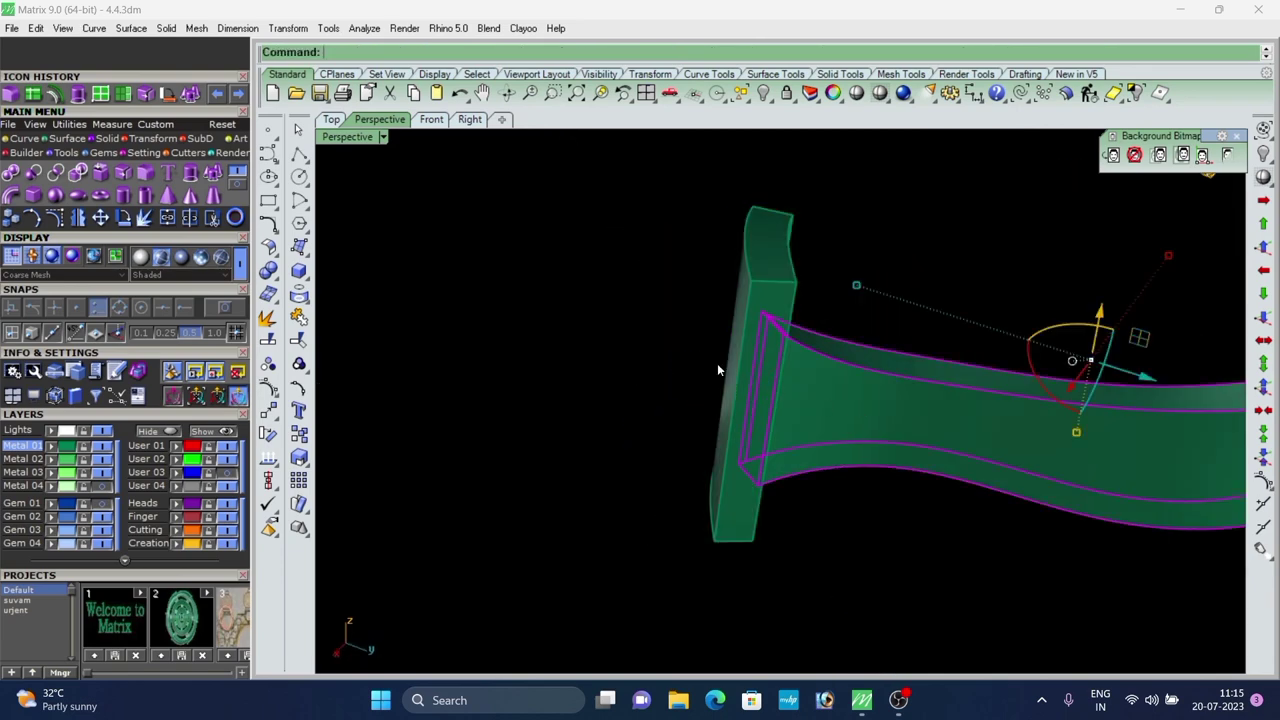
scroll(672, 354, "down", 2)
type("bd")
key("Return")
left_click(746, 299)
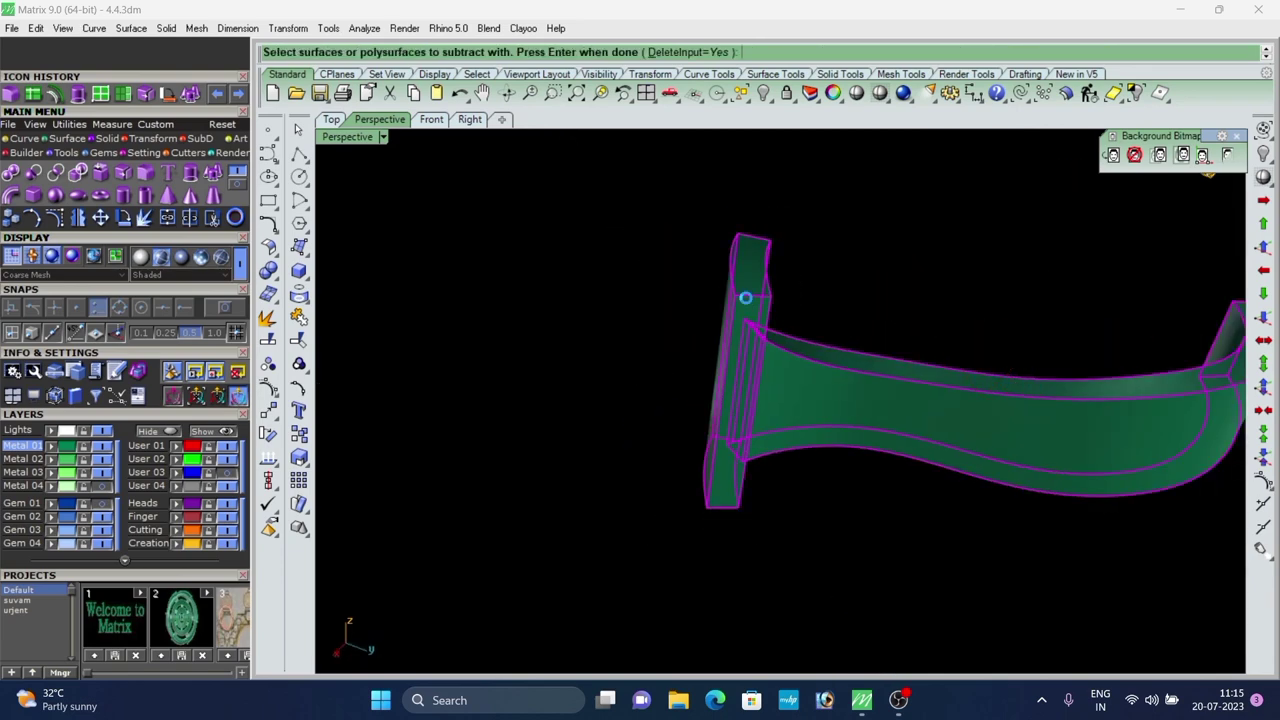
key("Return")
right_click_drag(687, 310, 918, 357)
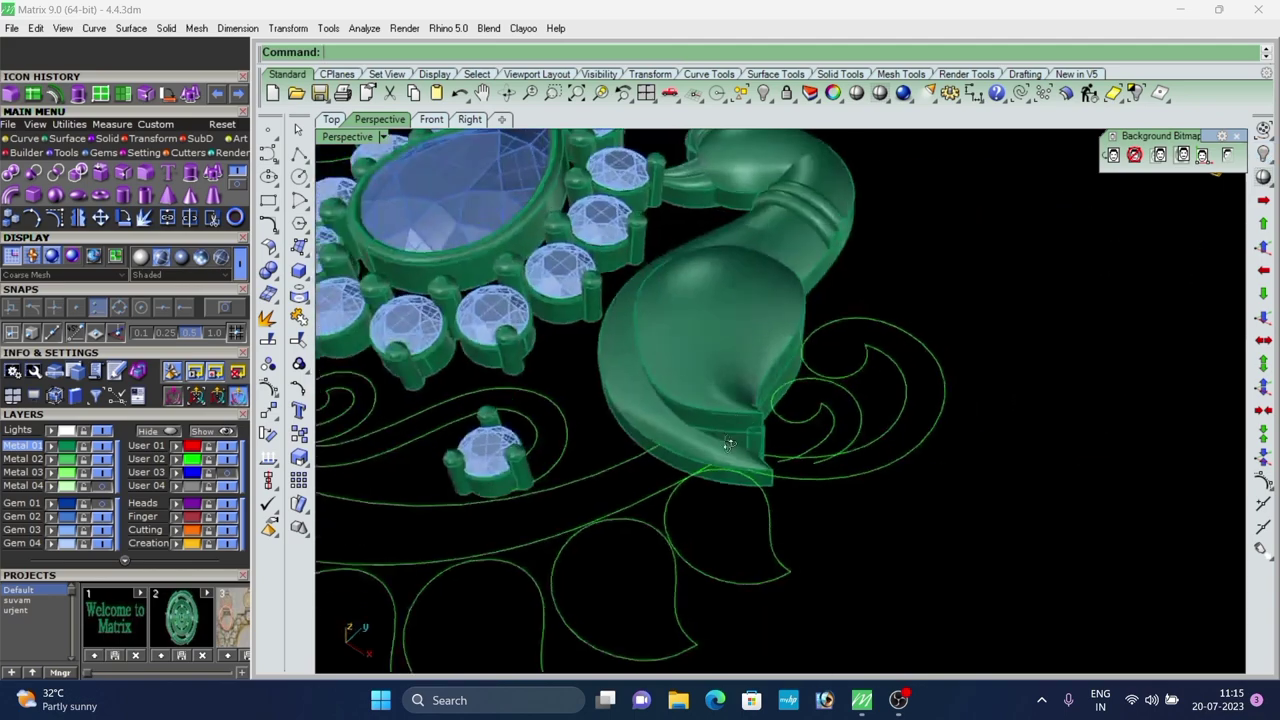
Examine the isolated peacock's tail-end wall joints in a Machine shaded preview, and show all objects again.
scroll(848, 464, "up", 5)
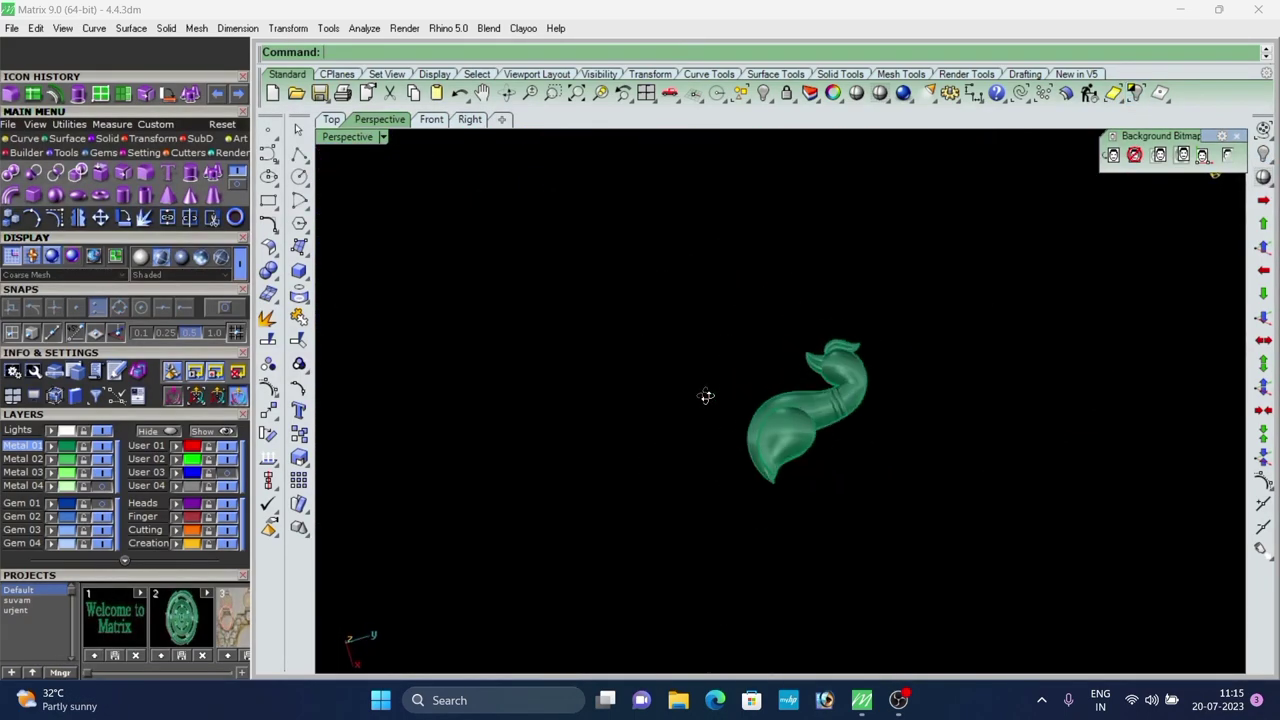
right_click_drag(706, 394, 807, 287)
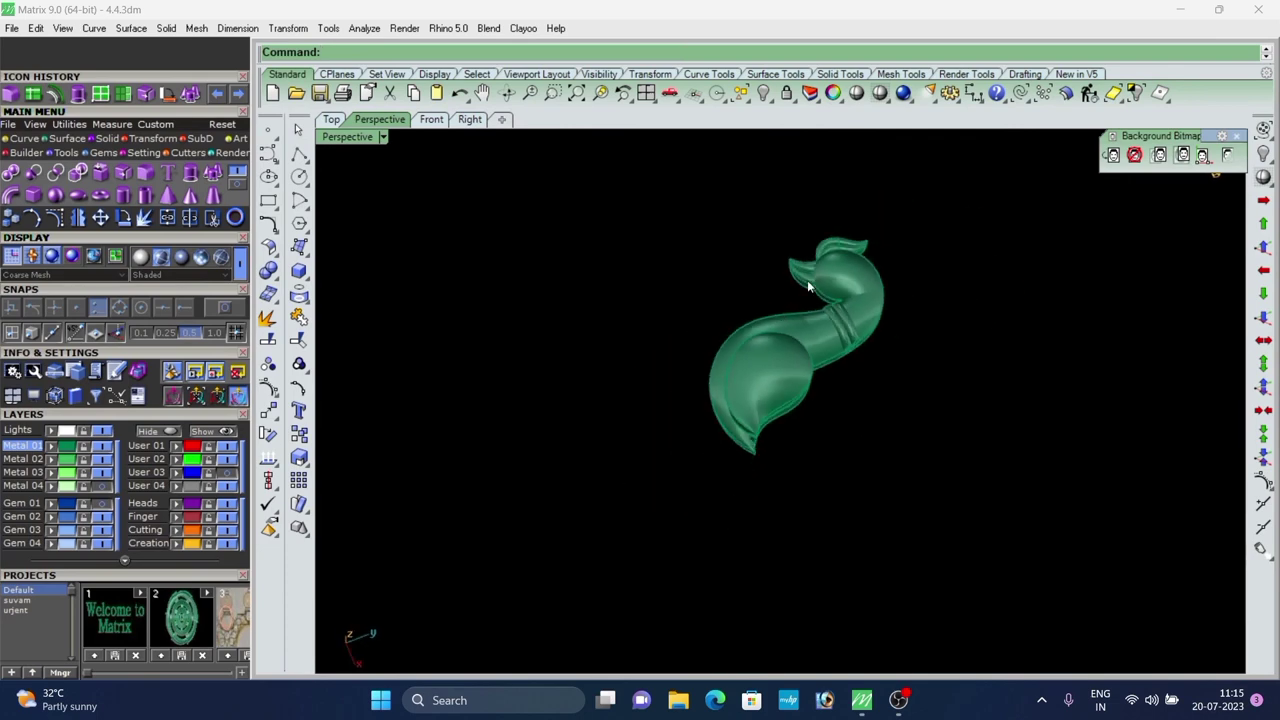
left_click(861, 94)
scroll(766, 374, "up", 6)
mouse_move(731, 386)
right_mouse_down()
mouse_move(766, 374)
mouse_move(774, 306)
mouse_move(511, 240)
mouse_move(660, 275)
mouse_move(703, 306)
right_mouse_up()
scroll(710, 322, "up", 3)
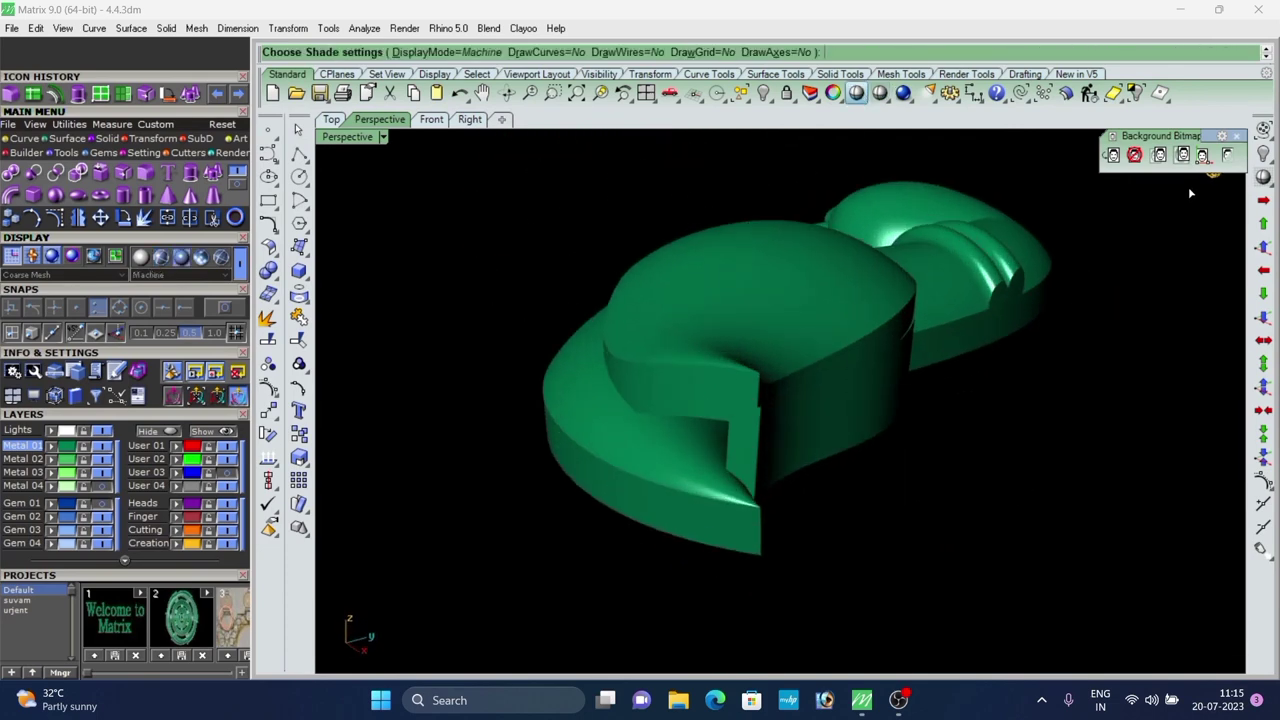
right_click(1266, 157)
key("ctrl+alt+s")
scroll(721, 413, "up", 5)
left_click(739, 429)
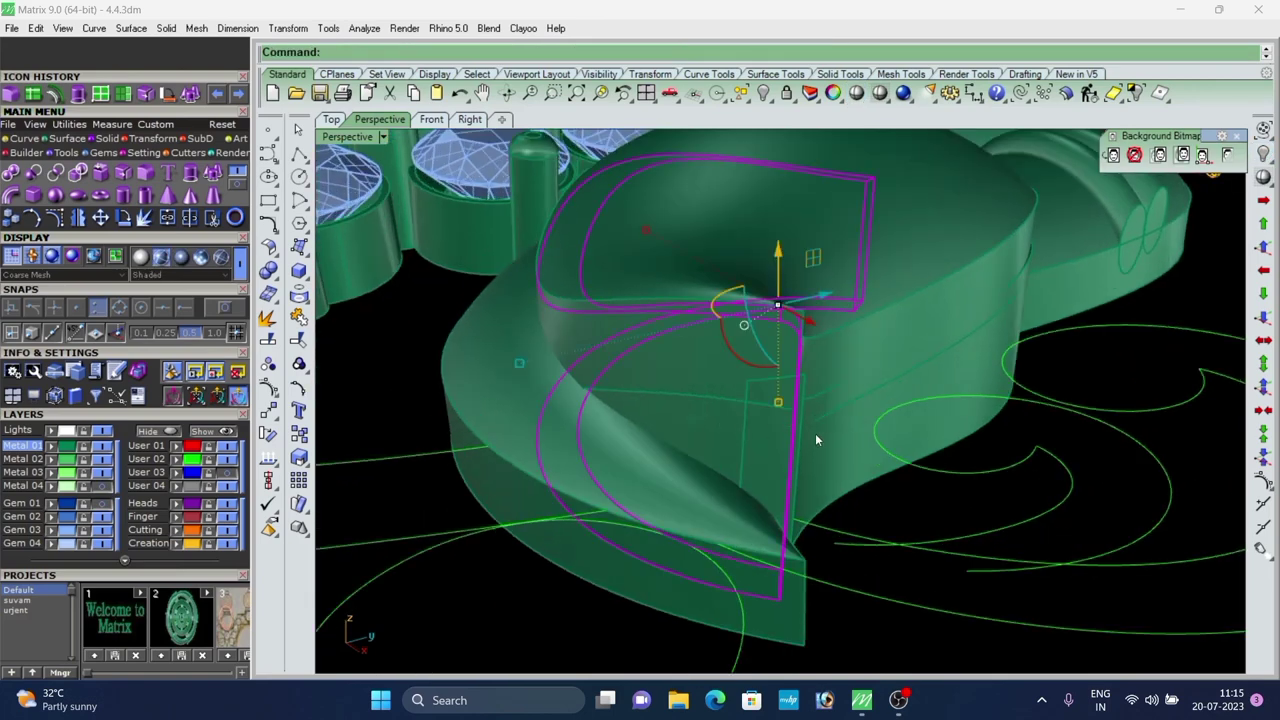
Isolate all parts of the peacock, hiding the stones, settings and layout curves.
scroll(731, 405, "down", 5)
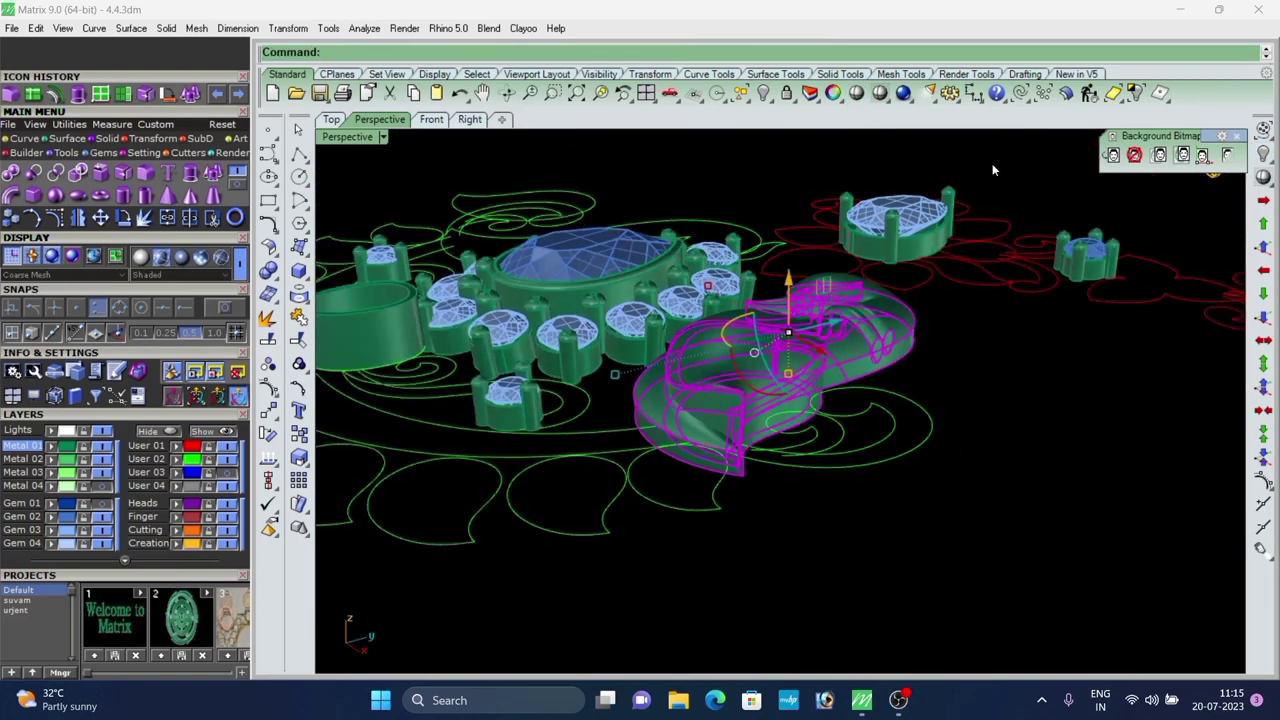
left_click(1130, 101)
right_click_drag(893, 290, 892, 376)
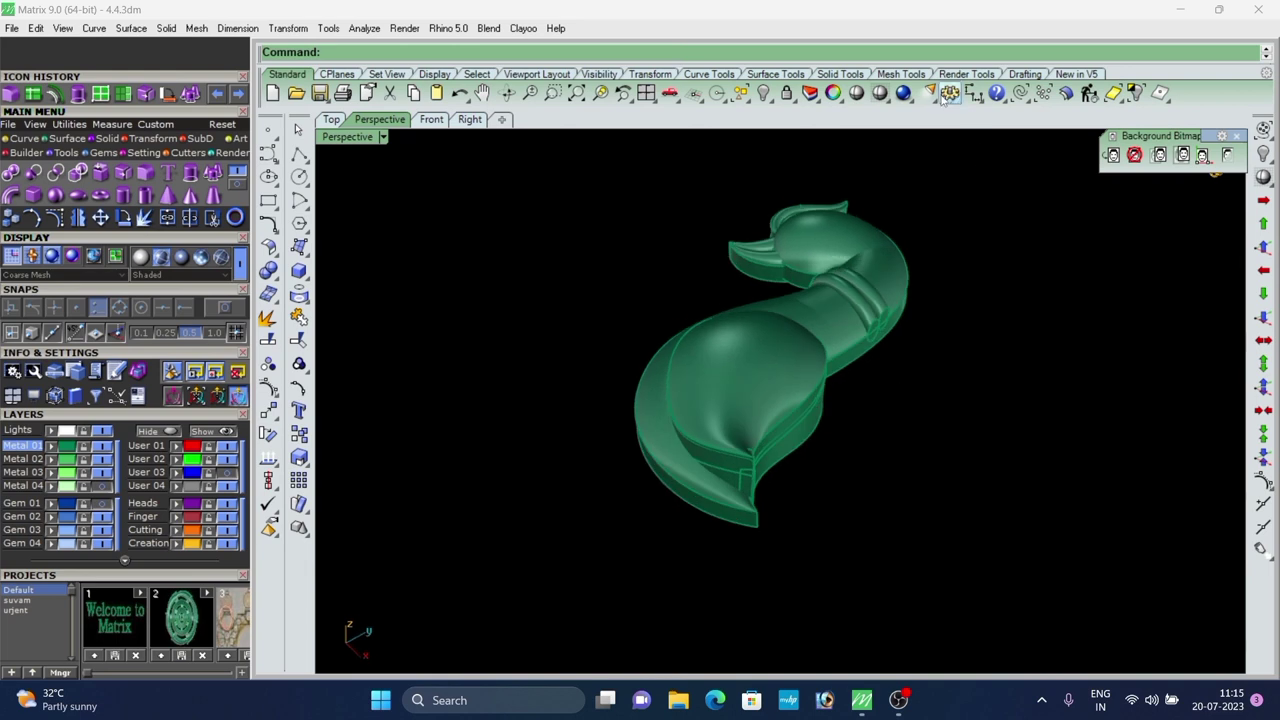
Examine the peacock's wing tip in a shaded preview and the trimmed wing walls from the underside.
left_click(863, 96)
right_click_drag(793, 322, 670, 285)
scroll(600, 441, "down", 5)
scroll(670, 280, "up", 5)
key("Escape")
scroll(672, 282, "down", 5)
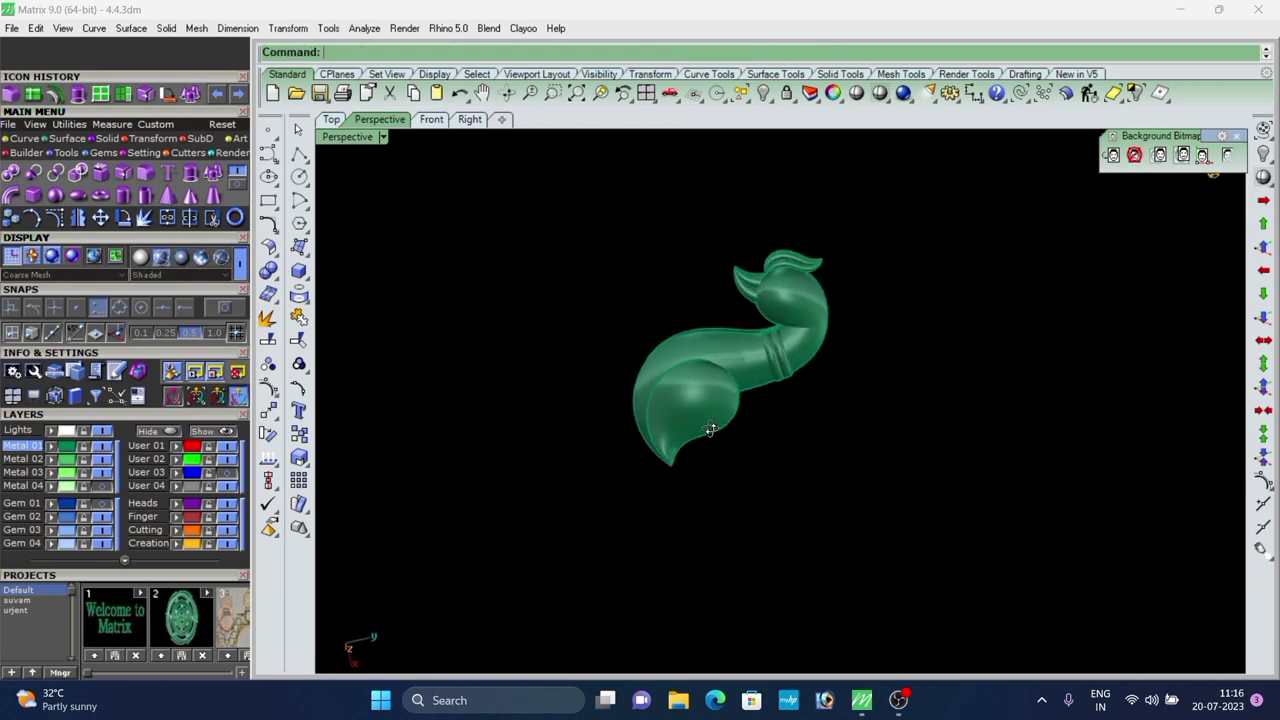
scroll(786, 462, "up", 5)
right_click_drag(725, 500, 640, 466)
scroll(640, 466, "up", 4)
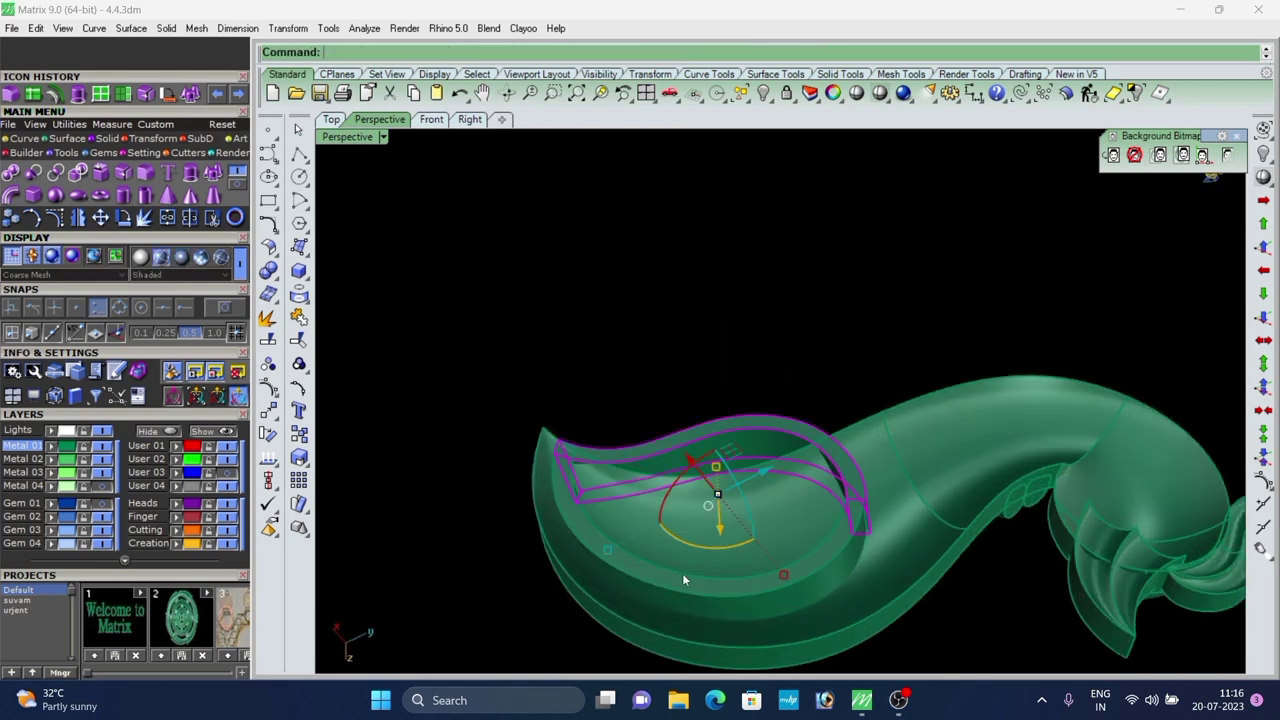
Examine the wing's side wall solids from above and below, checking their ends near the tail tip and neck.
scroll(622, 400, "down", 4)
right_click_drag(620, 397, 691, 341)
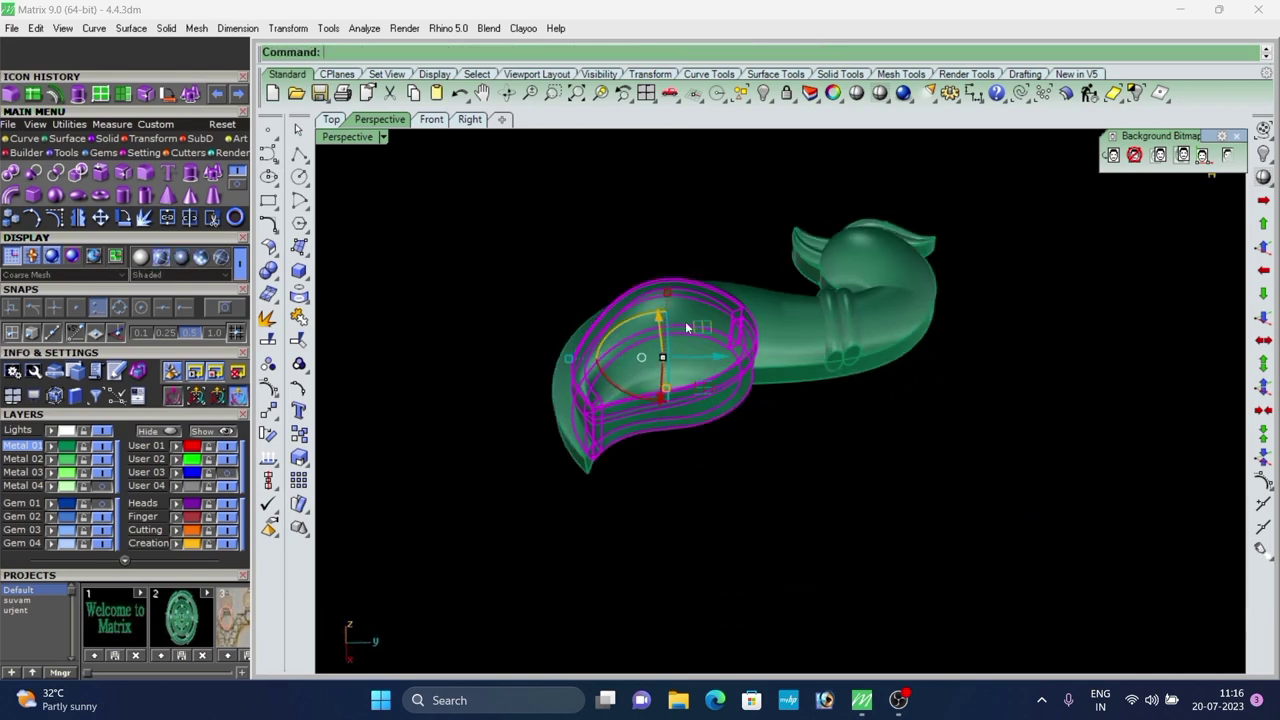
left_click(600, 291)
right_click_drag(600, 291, 682, 309)
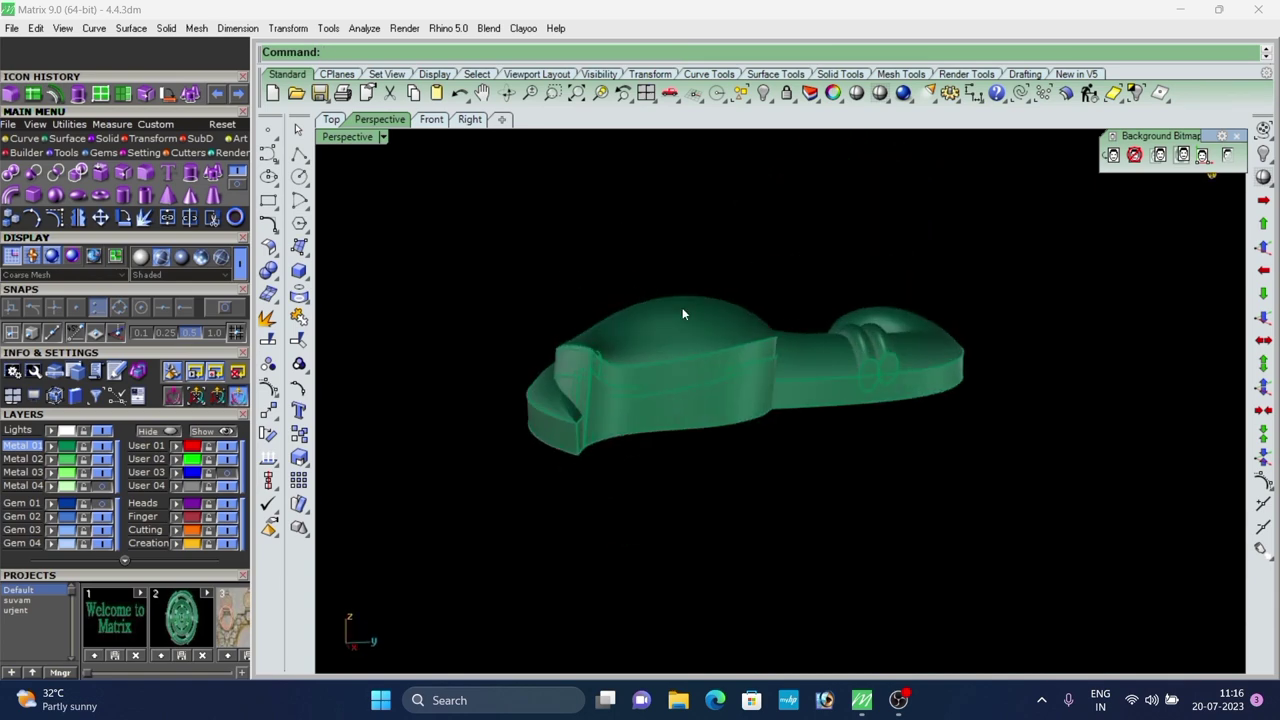
scroll(682, 309, "up", 4)
right_click_drag(768, 234, 498, 373)
scroll(610, 434, "up", 4)
scroll(519, 375, "up", 3)
scroll(519, 375, "down", 4)
scroll(498, 373, "up", 3)
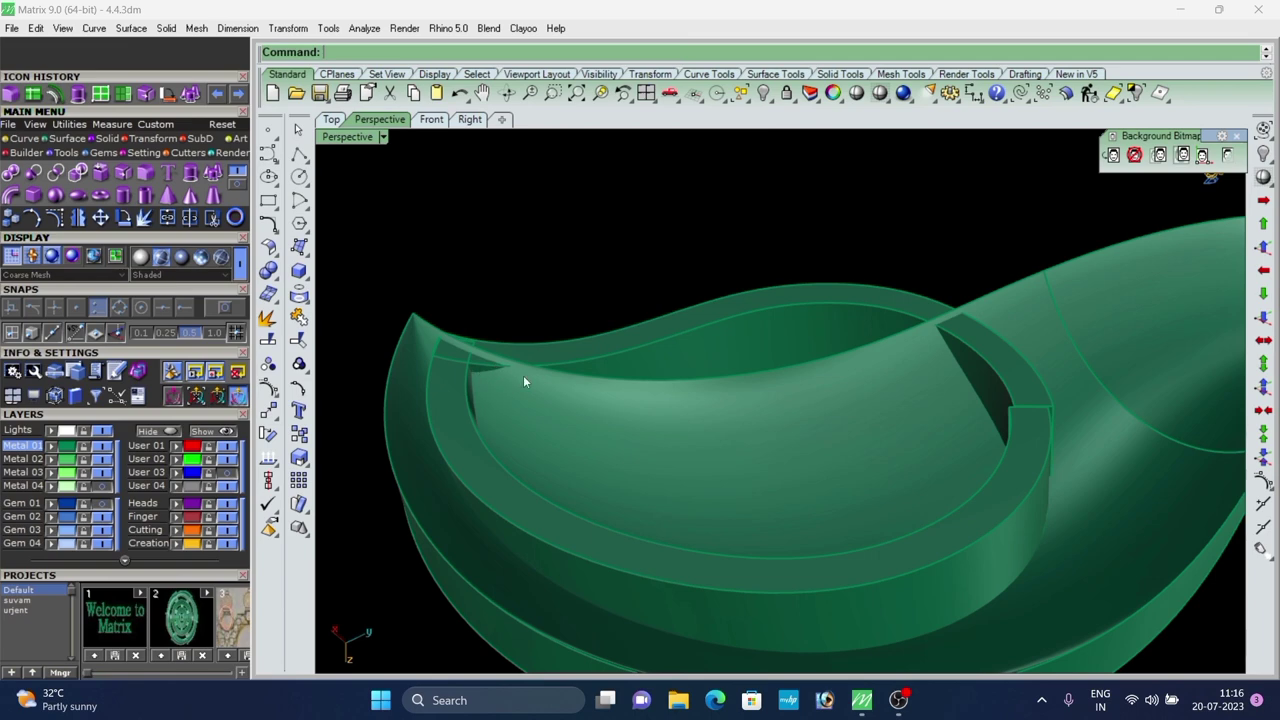
scroll(523, 381, "down", 4)
Duplicate the inner rim edges of both wing wall solids on the underside as curves.
left_click(24, 138)
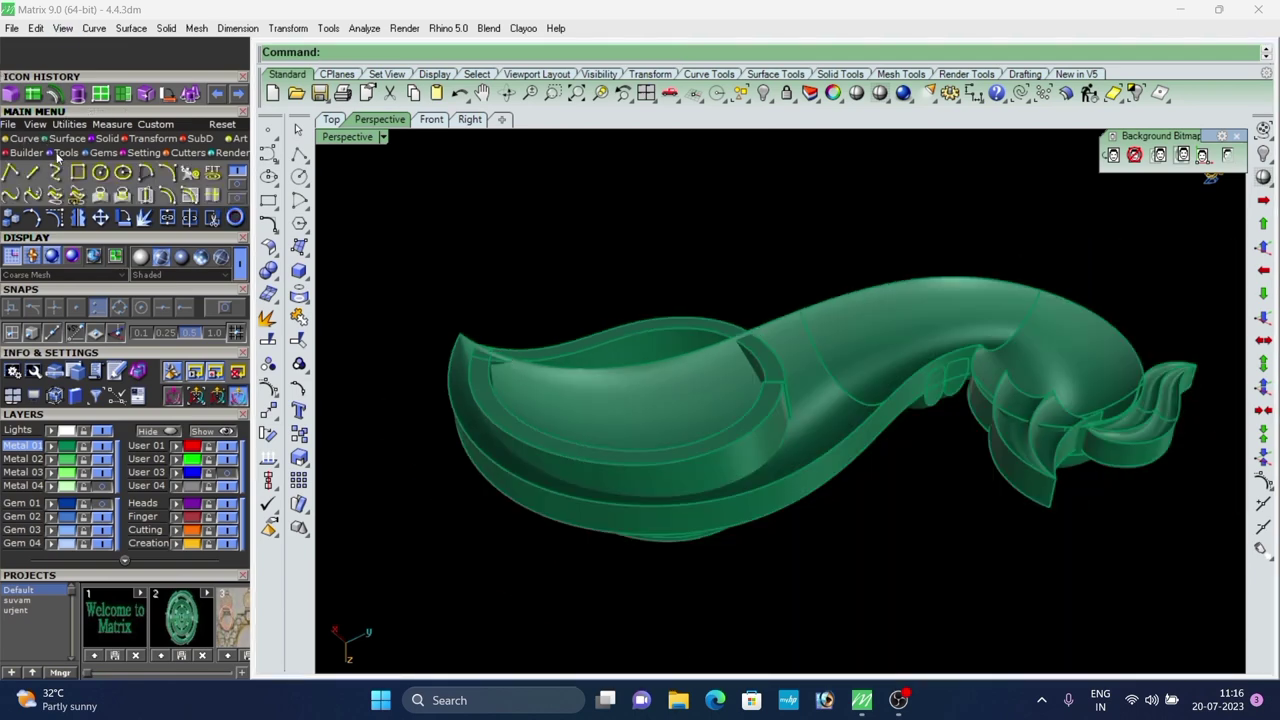
left_click(237, 184)
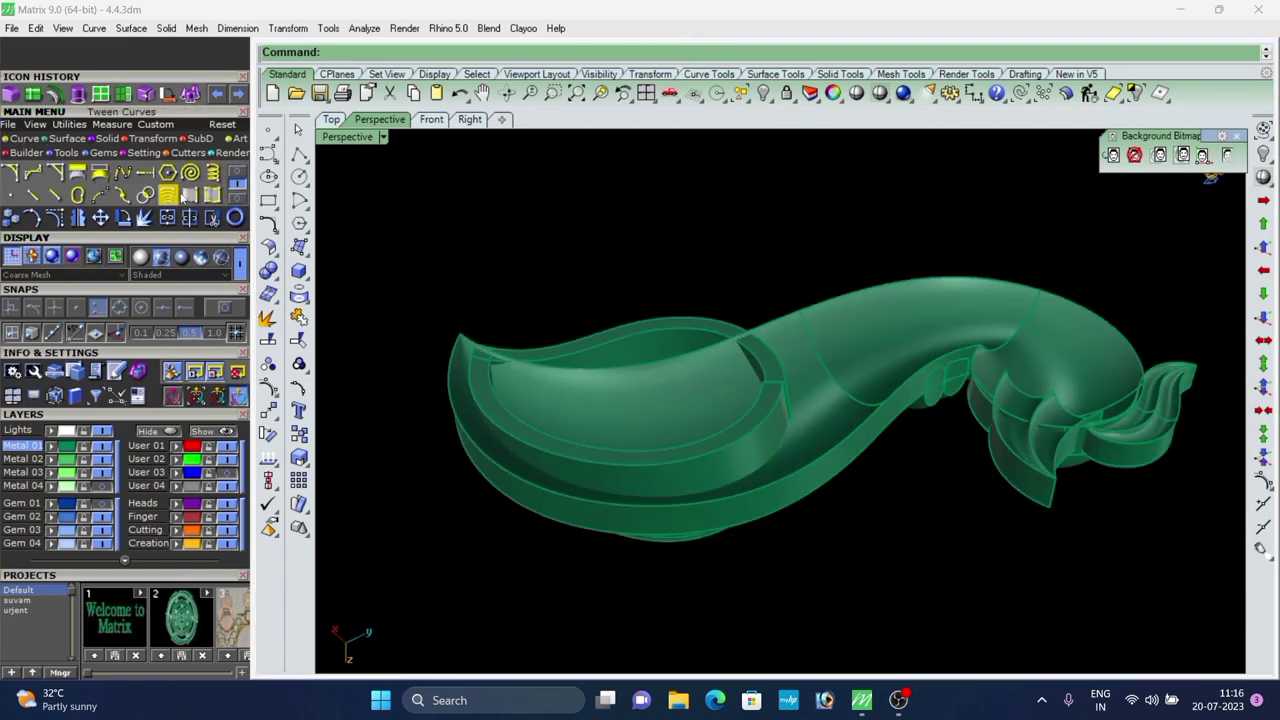
left_click(190, 196)
scroll(540, 356, "up", 4)
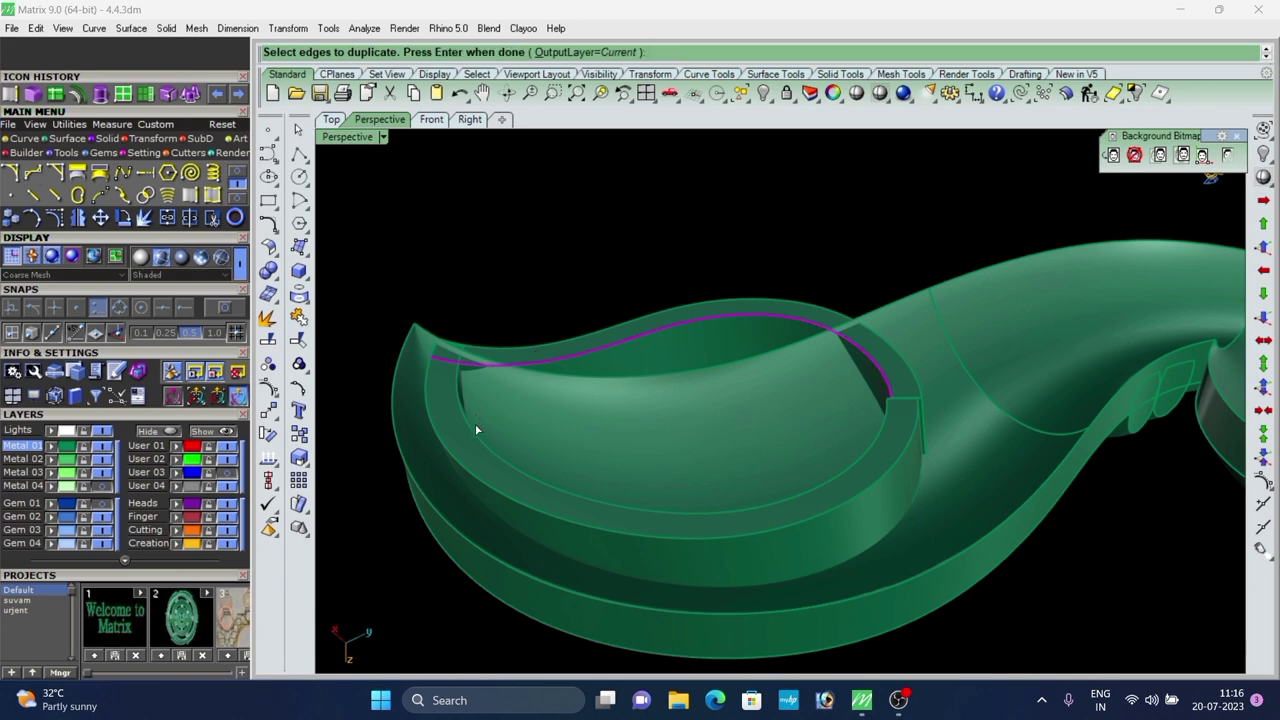
scroll(750, 354, "down", 2)
right_click(848, 394)
scroll(825, 310, "down", 4)
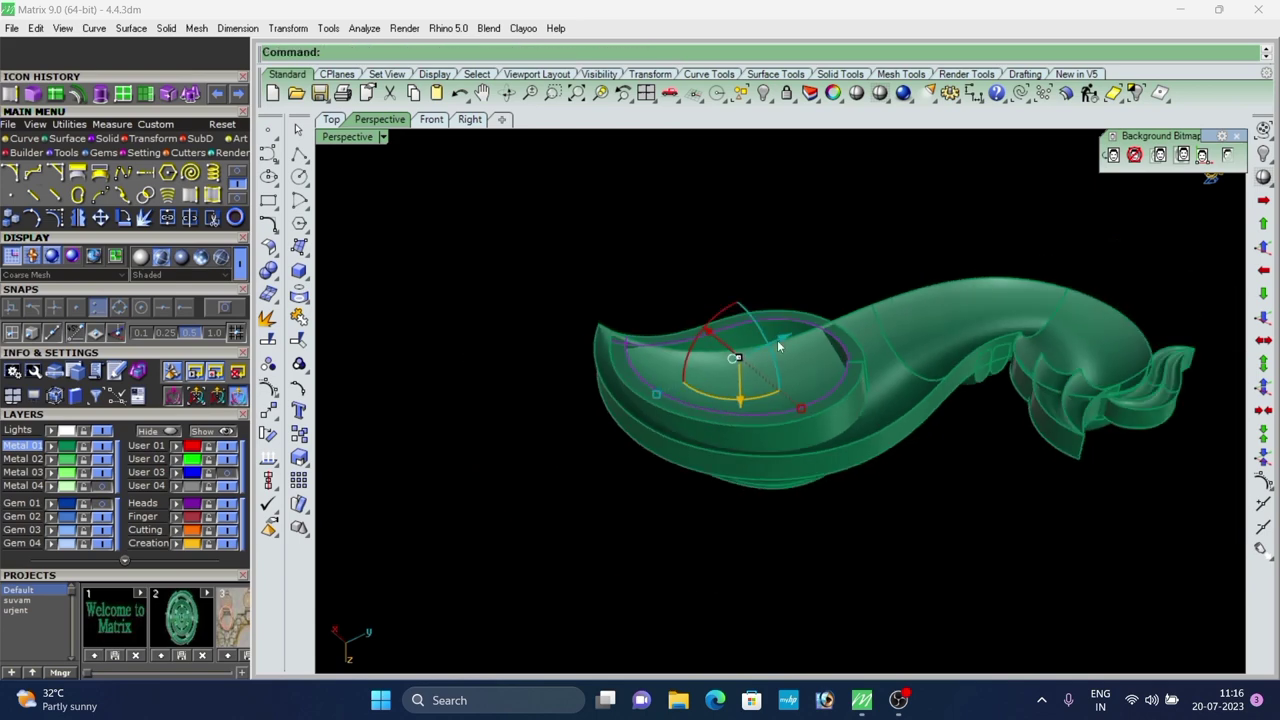
Extrude the duplicated edge curves vertically to both sides so the surfaces extend well above and below the peacock body.
right_click_drag(777, 340, 746, 310)
scroll(752, 370, "up", 2)
scroll(748, 368, "down", 2)
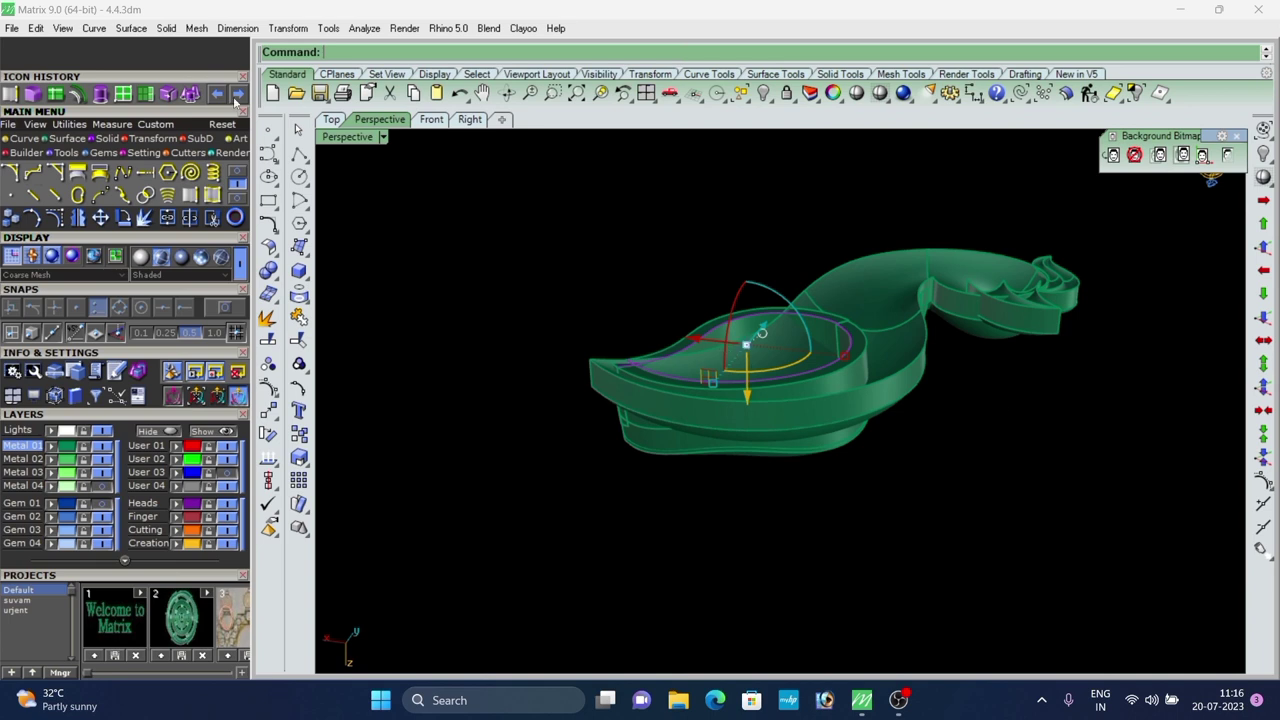
left_click(100, 94)
type("b")
key("Return")
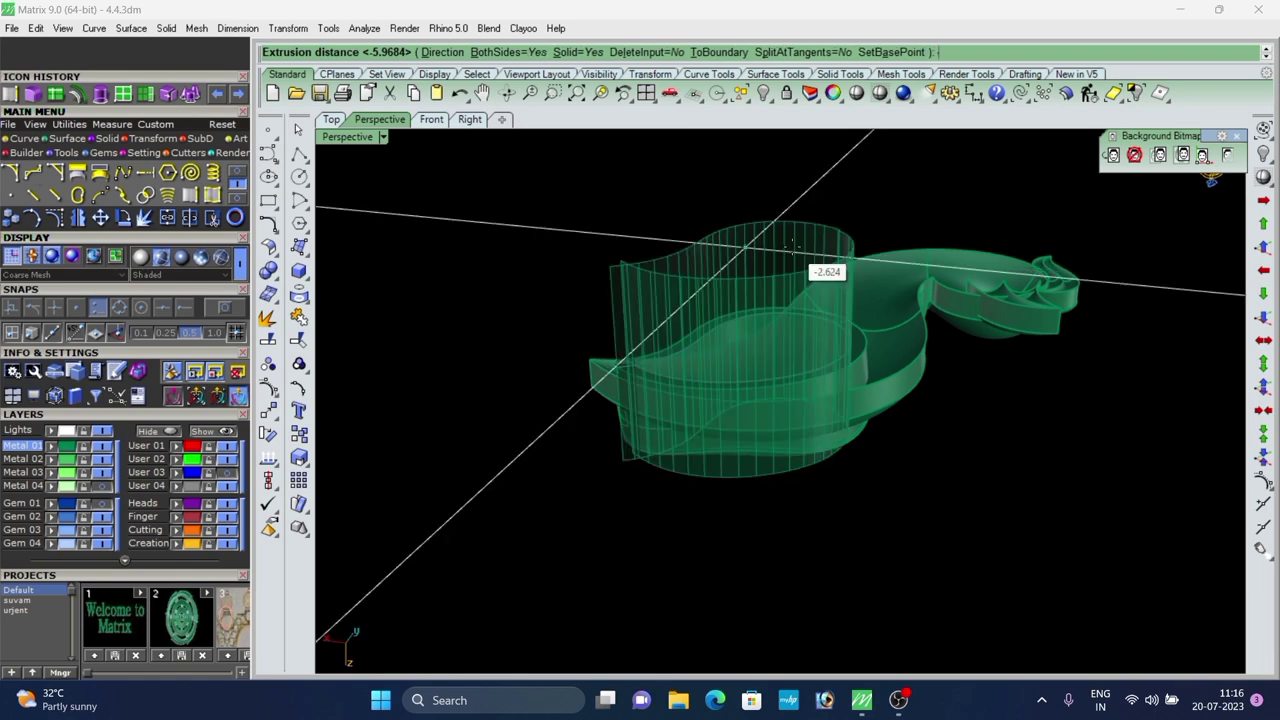
left_click(820, 205)
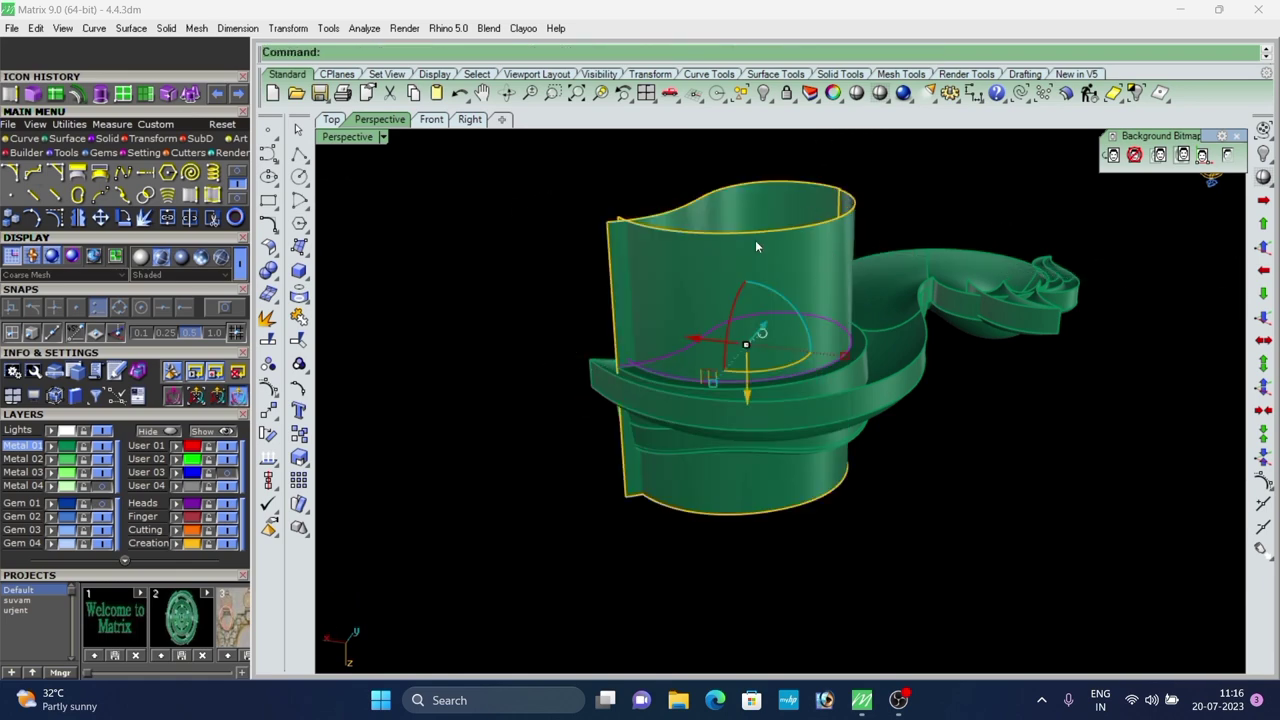
Isolate the peacock body and the two extruded surfaces, hiding the thick wall solids and duplicated curves.
right_click_drag(756, 246, 879, 386)
left_click(894, 365)
left_click(775, 330, "shift")
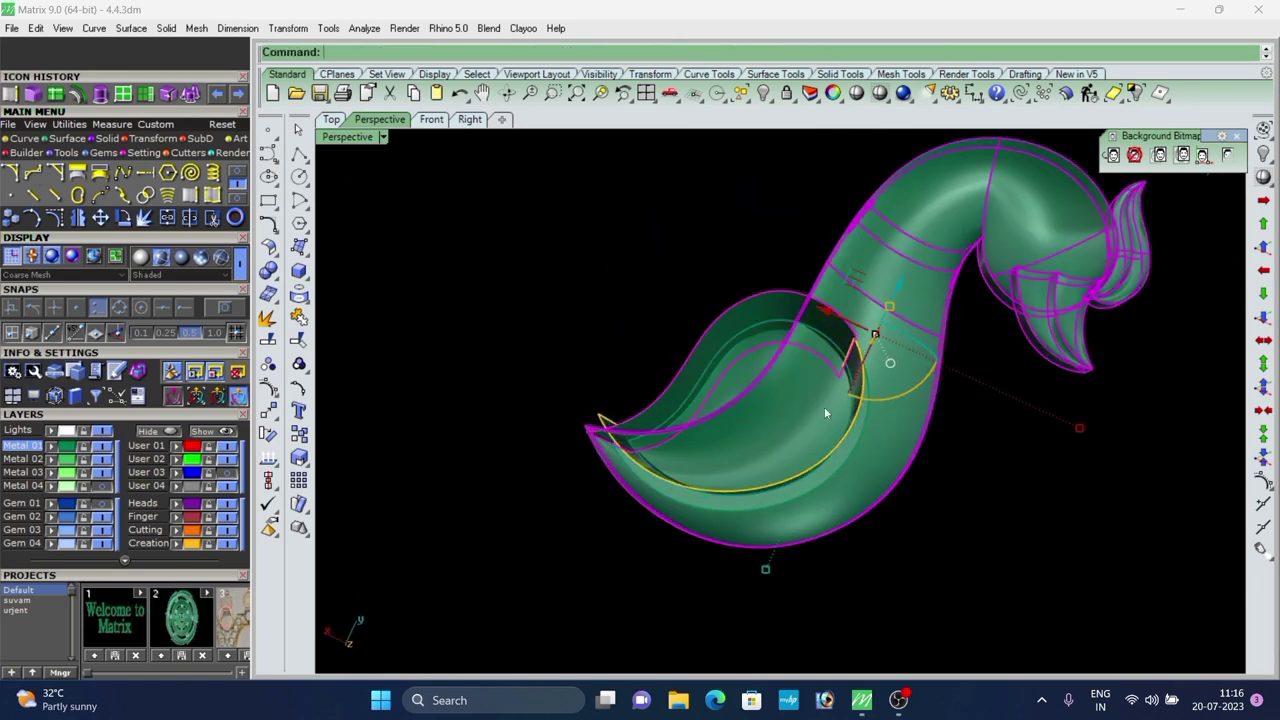
left_click(833, 448, "shift")
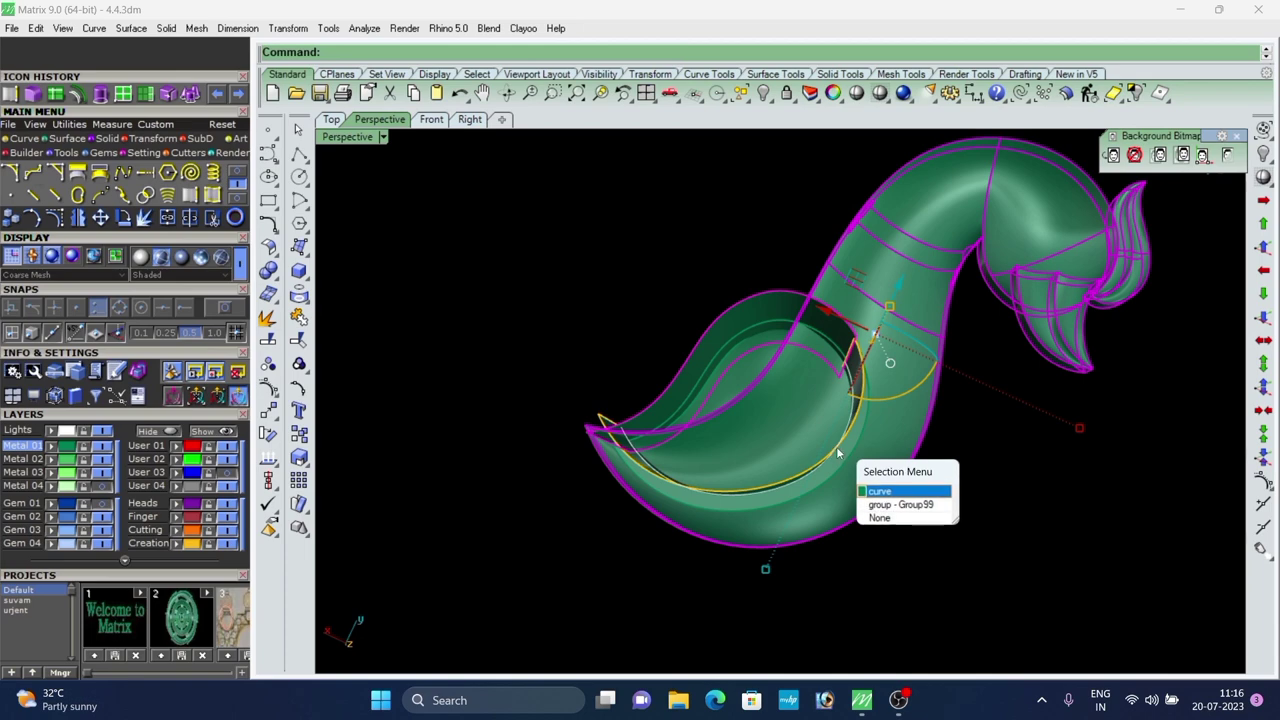
left_click(952, 591)
right_click_drag(952, 591, 839, 398)
left_click(1138, 94)
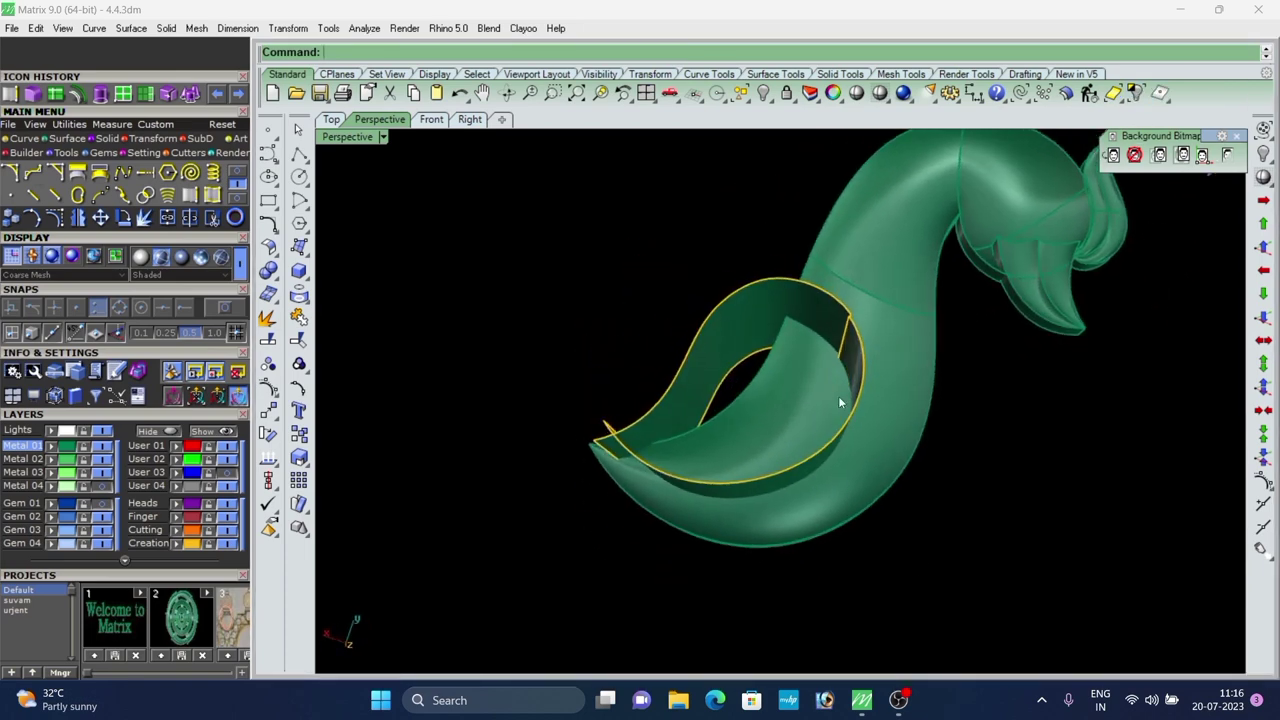
left_click(850, 349)
scroll(829, 341, "up", 3)
left_click(741, 311, "shift")
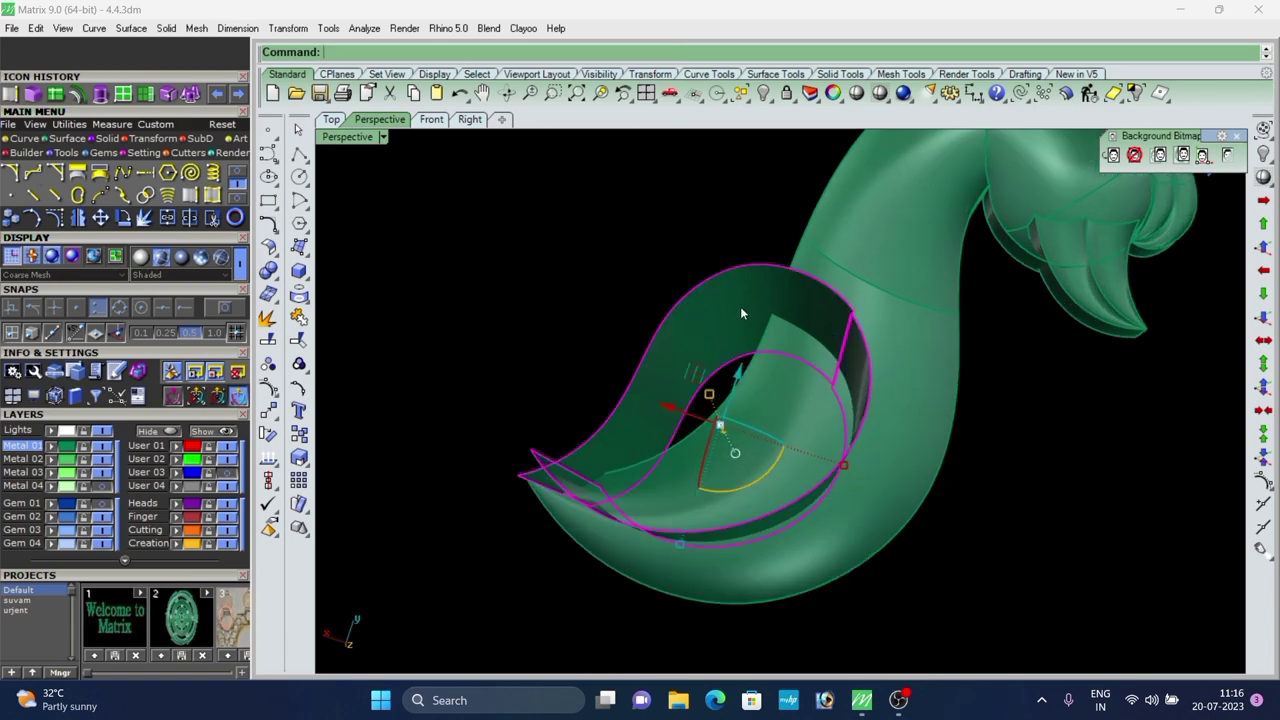
left_click(659, 280)
scroll(657, 284, "down", 2)
right_click_drag(652, 290, 596, 423)
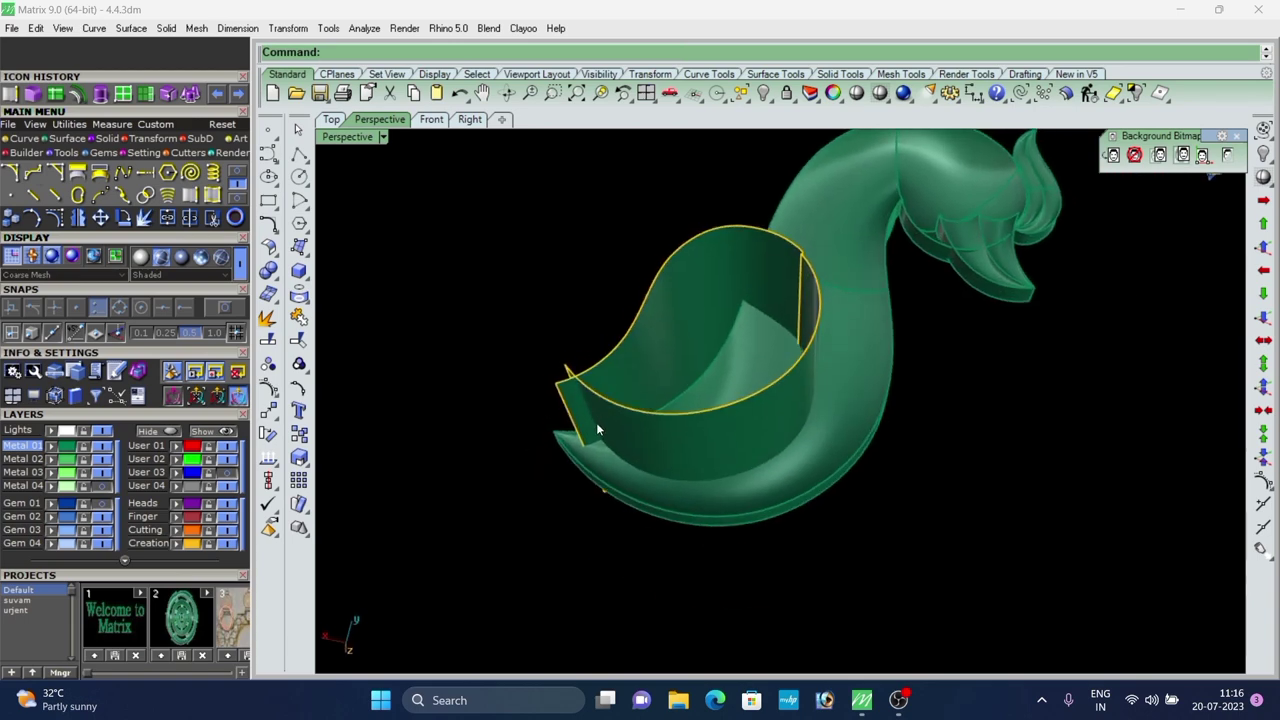
scroll(611, 418, "up", 3)
left_click(611, 417)
scroll(612, 416, "down", 3)
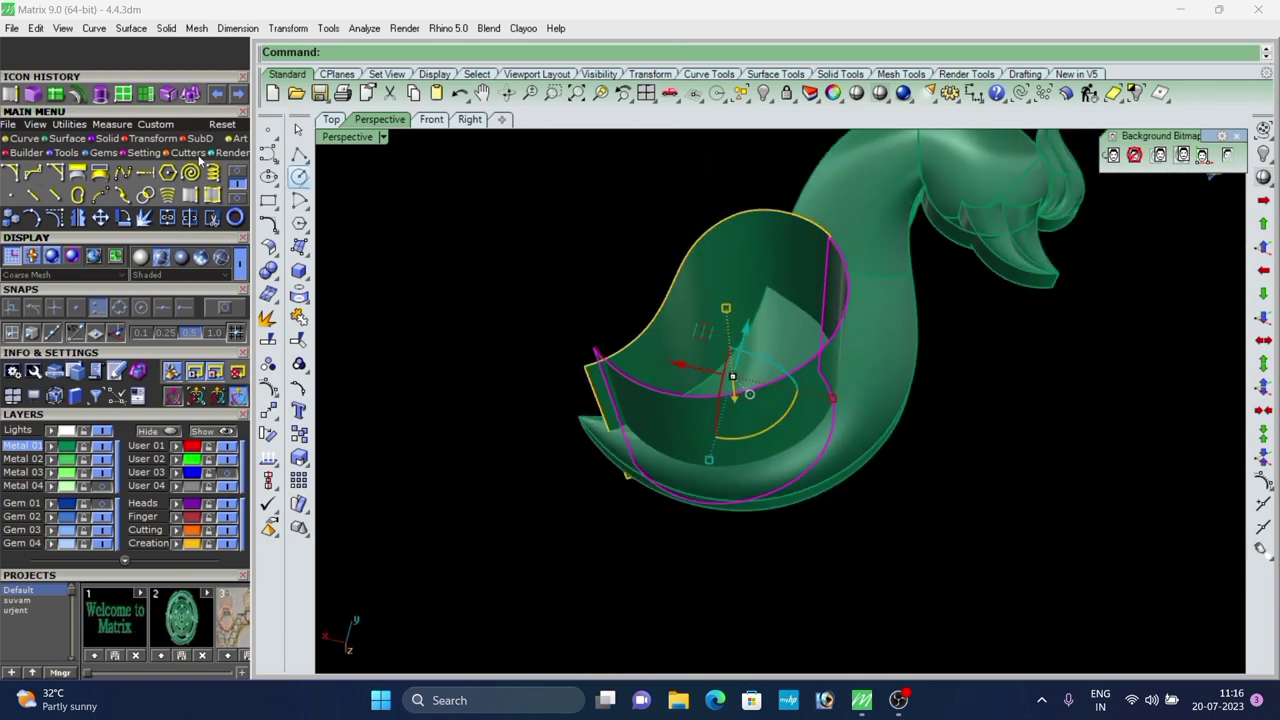
left_click(58, 95)
scroll(632, 385, "up", 6)
scroll(508, 448, "down", 4)
right_click_drag(486, 583, 669, 523)
scroll(645, 515, "down", 8)
right_click_drag(545, 553, 360, 466)
key("Escape")
Split the outer extruded surface along its V isocurve where the surfaces cross at the tail end, and delete the overhanging strip.
scroll(668, 460, "up", 4)
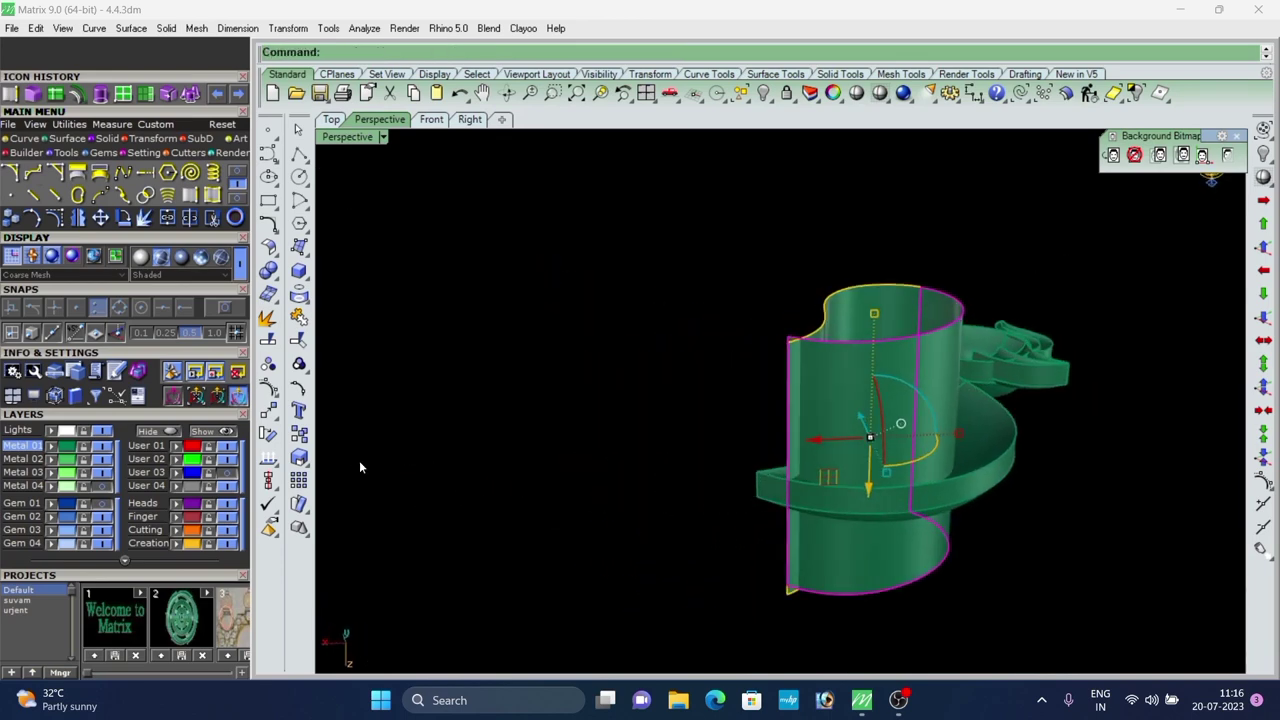
scroll(811, 346, "up", 14)
right_click(804, 325)
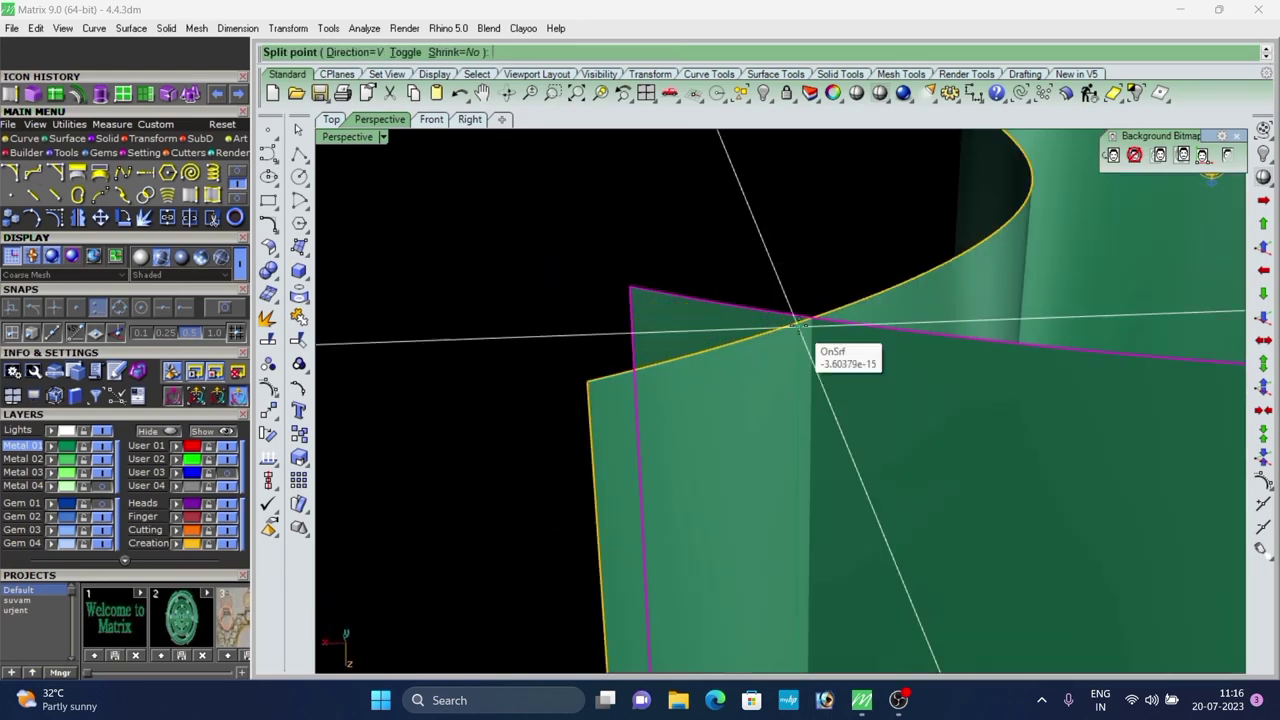
left_click(801, 323)
left_click(768, 314)
key("Delete")
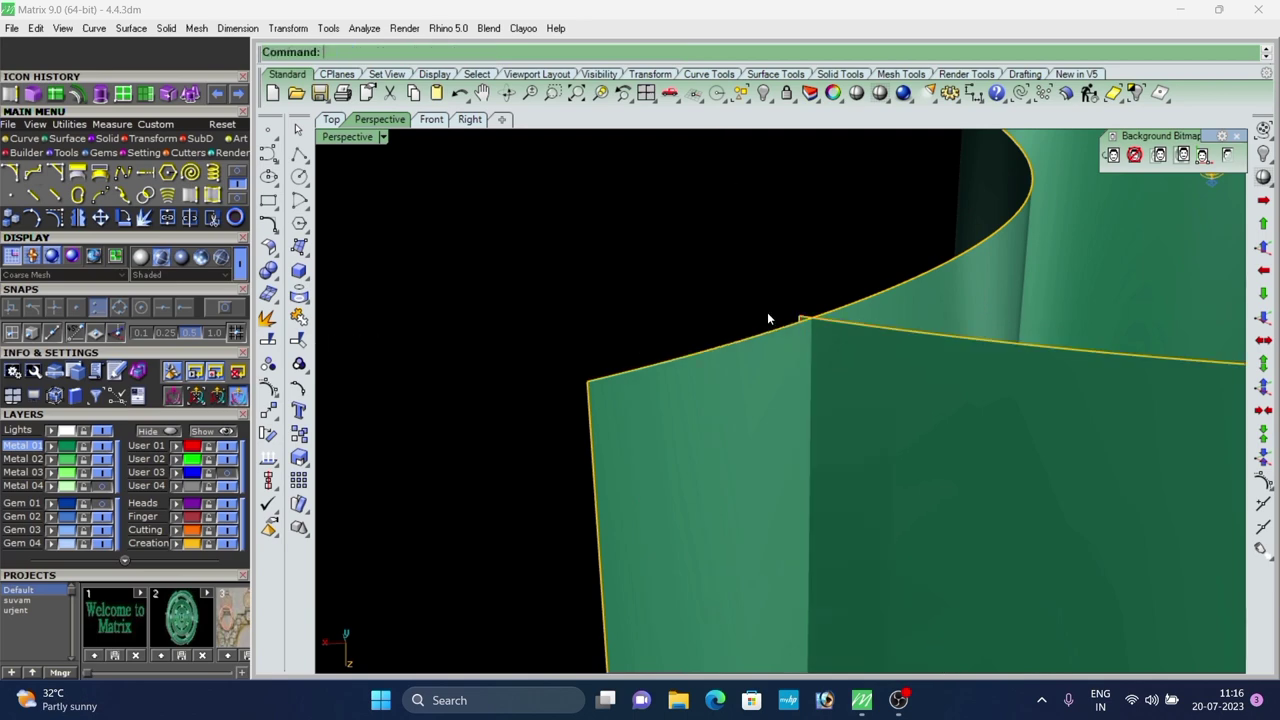
Split the other extruded surface in the V direction at the same tail-end crossing and remove its overhang.
right_click(786, 376)
scroll(806, 348, "up", 4)
scroll(780, 346, "down", 4)
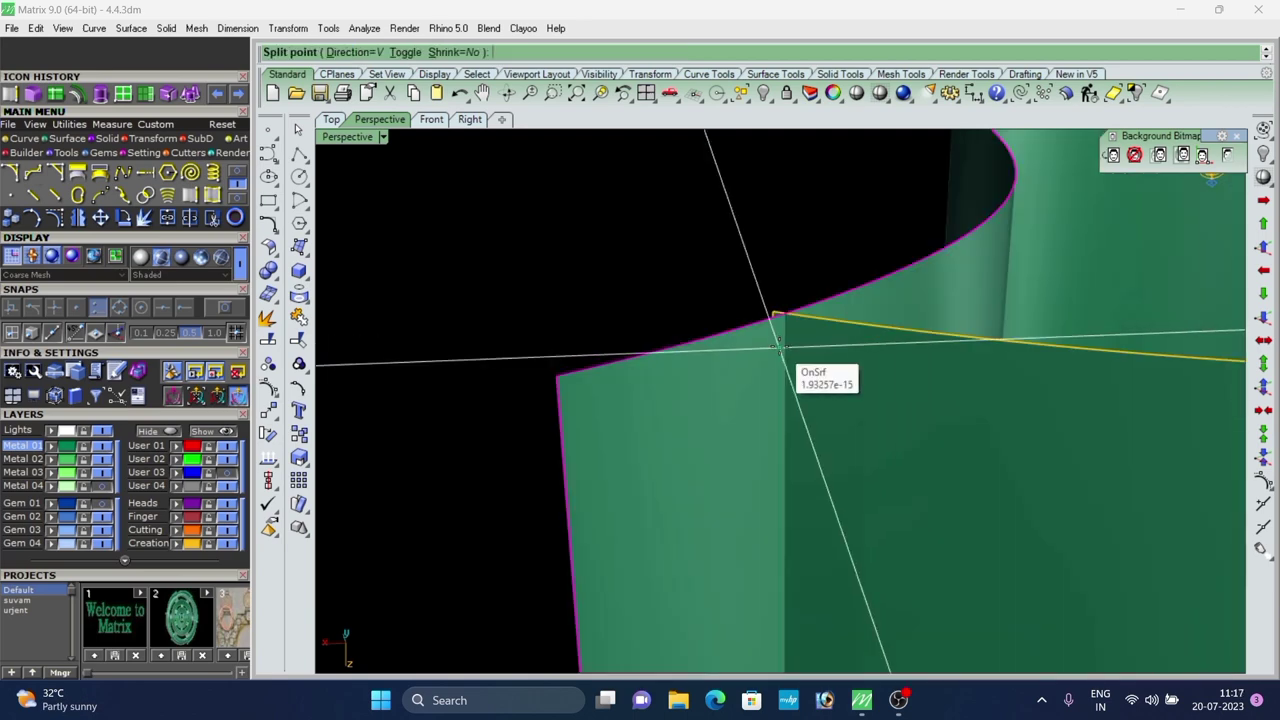
left_click(776, 322)
scroll(834, 528, "down", 10)
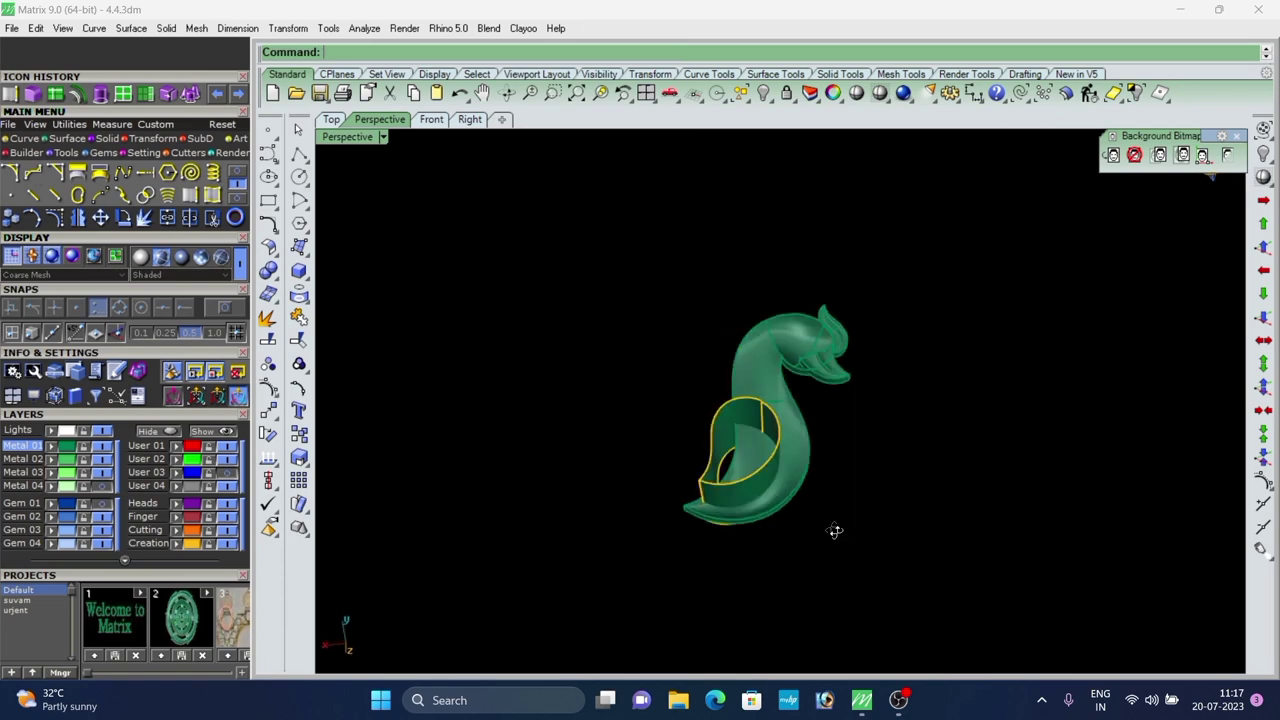
Offset both extruded surfaces by 0.4 as solids with sharp corners.
right_click_drag(697, 457, 711, 385)
scroll(711, 368, "up", 7)
left_click(712, 384)
left_click(718, 340, "shift")
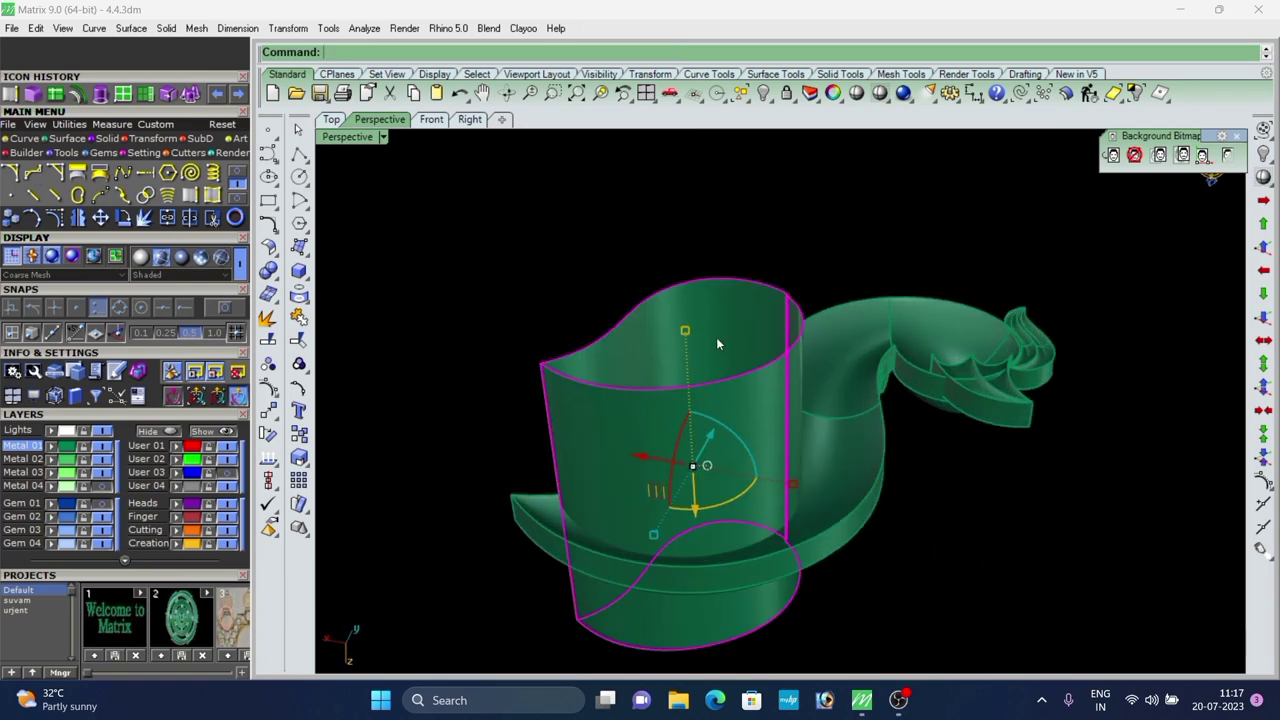
key("F6")
left_click(731, 380)
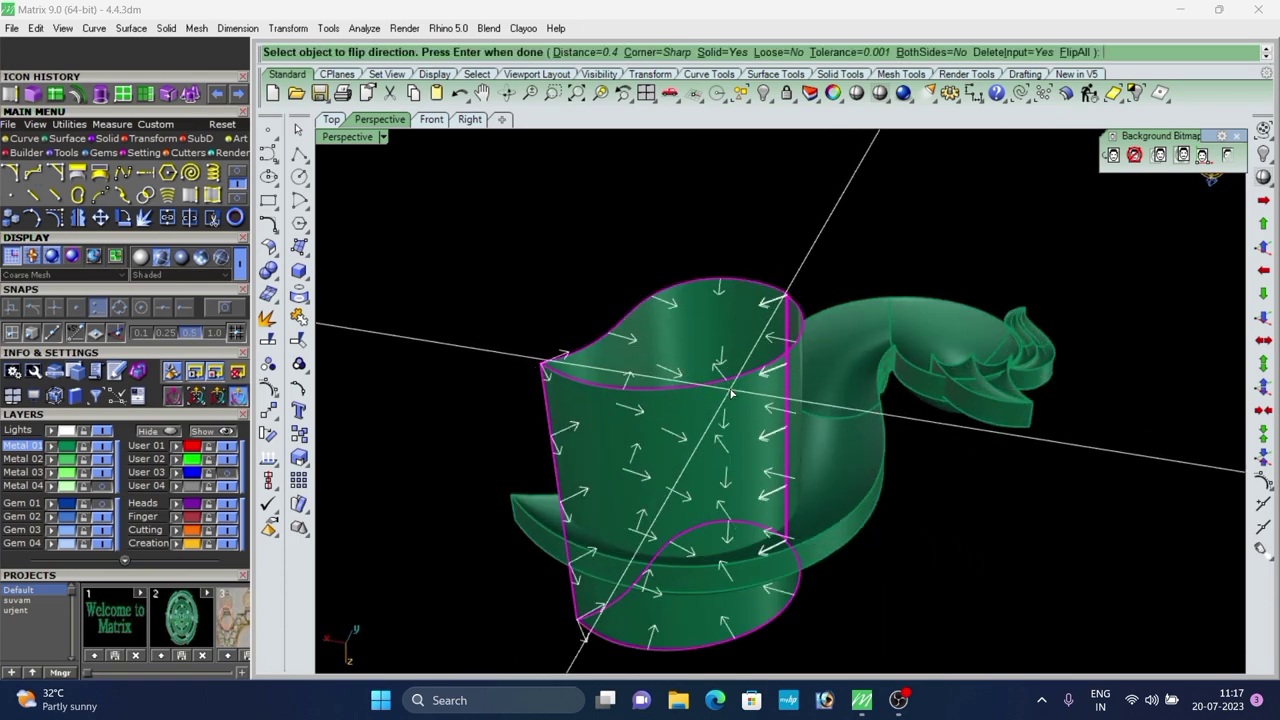
scroll(733, 378, "down", 4)
right_click_drag(726, 350, 742, 428)
right_click(731, 316)
left_click(731, 316)
Subtract the offset wall solids from the peacock body with a Boolean difference and inspect the resulting gap.
left_click(790, 422)
scroll(658, 449, "up", 4)
mouse_move(658, 449)
right_mouse_down()
mouse_move(652, 464)
mouse_move(667, 438)
right_mouse_up()
type("bd")
key("Return")
left_click(678, 356)
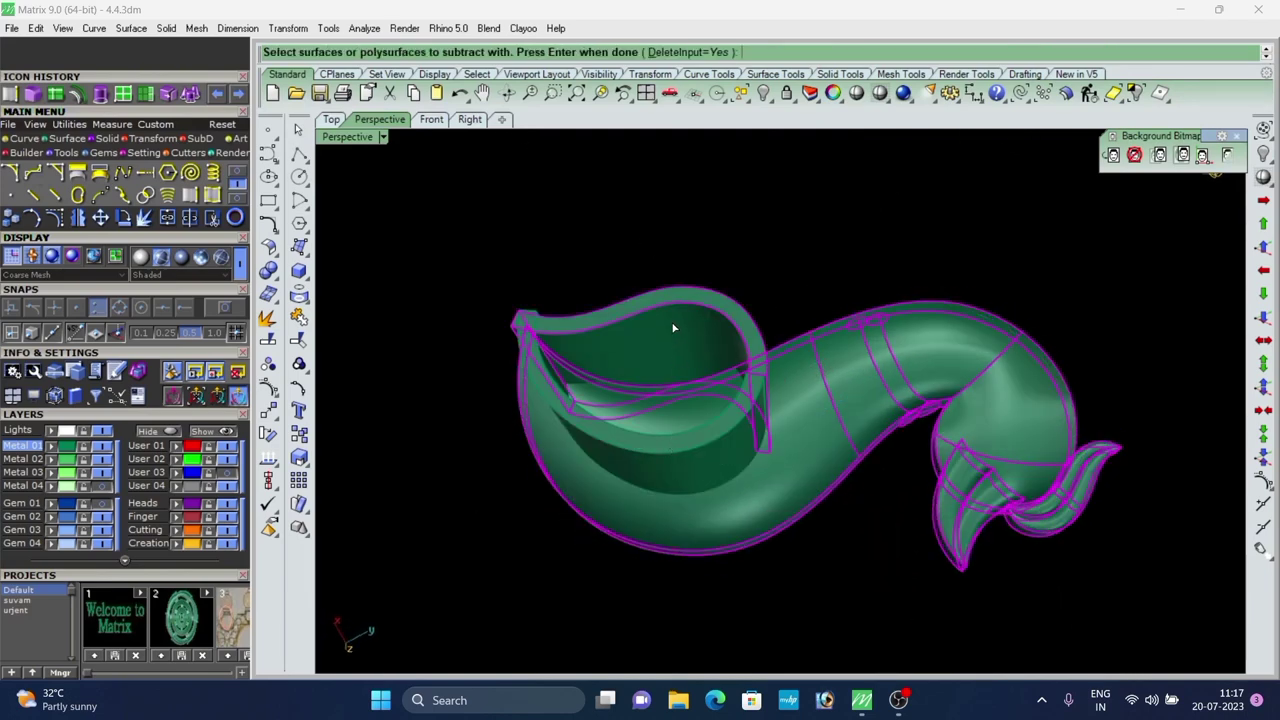
right_click_drag(695, 450, 648, 458)
scroll(555, 363, "up", 9)
scroll(607, 345, "down", 8)
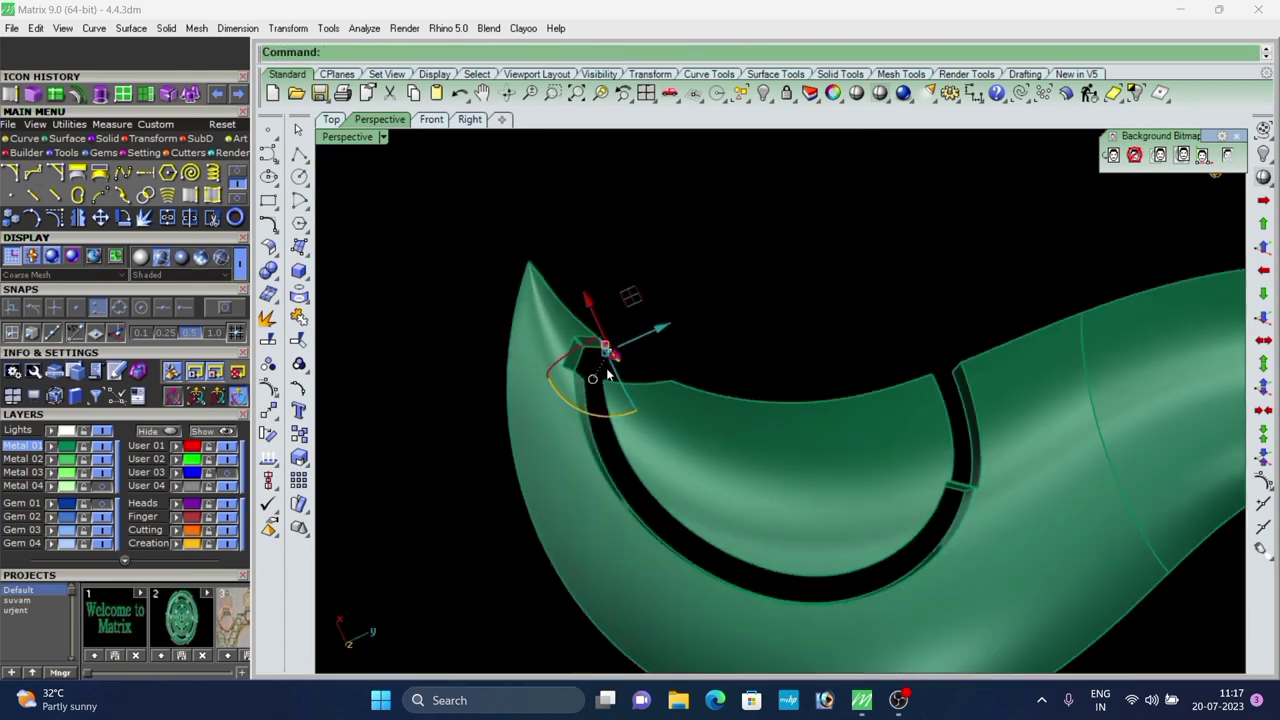
Delete the small leftover piece at the tail end, and undo back to the uncut peacock body.
key("Delete")
scroll(727, 378, "down", 1)
key("ctrl+z")
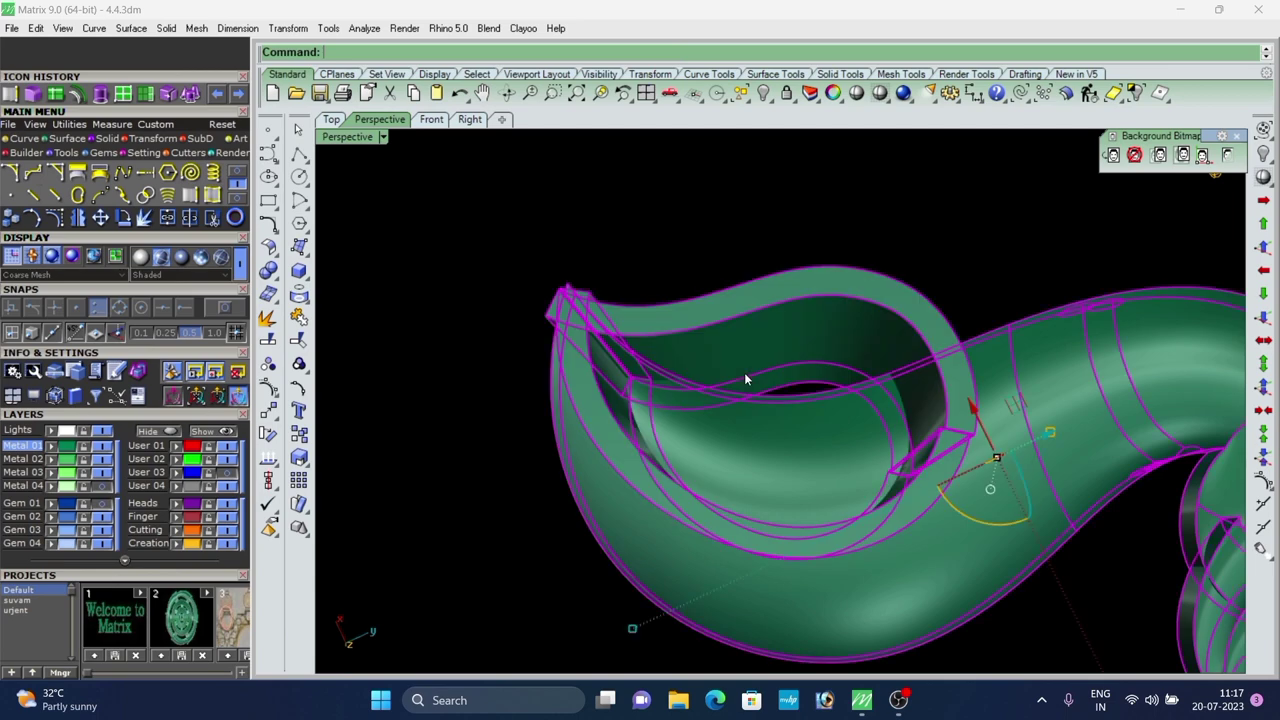
Try the Boolean difference again, cutting the thickened walls out of the peacock body, and check the pieces around the wing.
left_click(739, 256)
right_click_drag(739, 258, 699, 329)
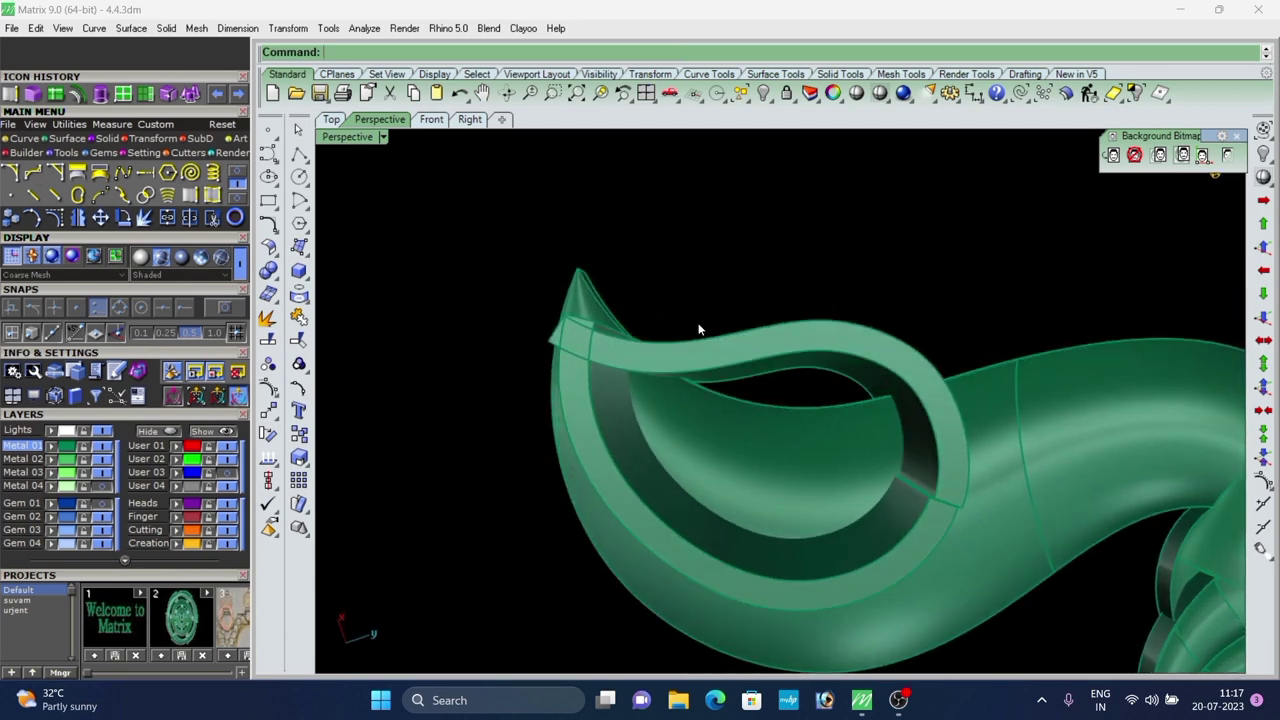
left_click(689, 371)
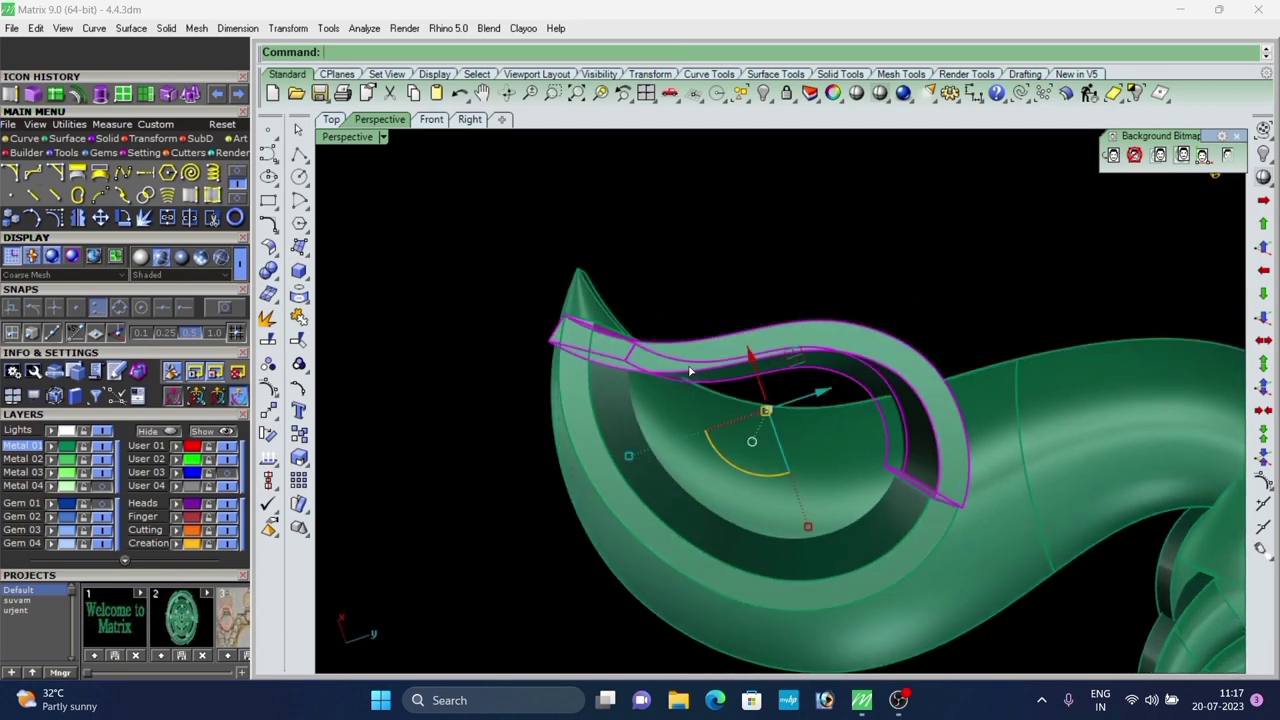
left_click(674, 540, "shift")
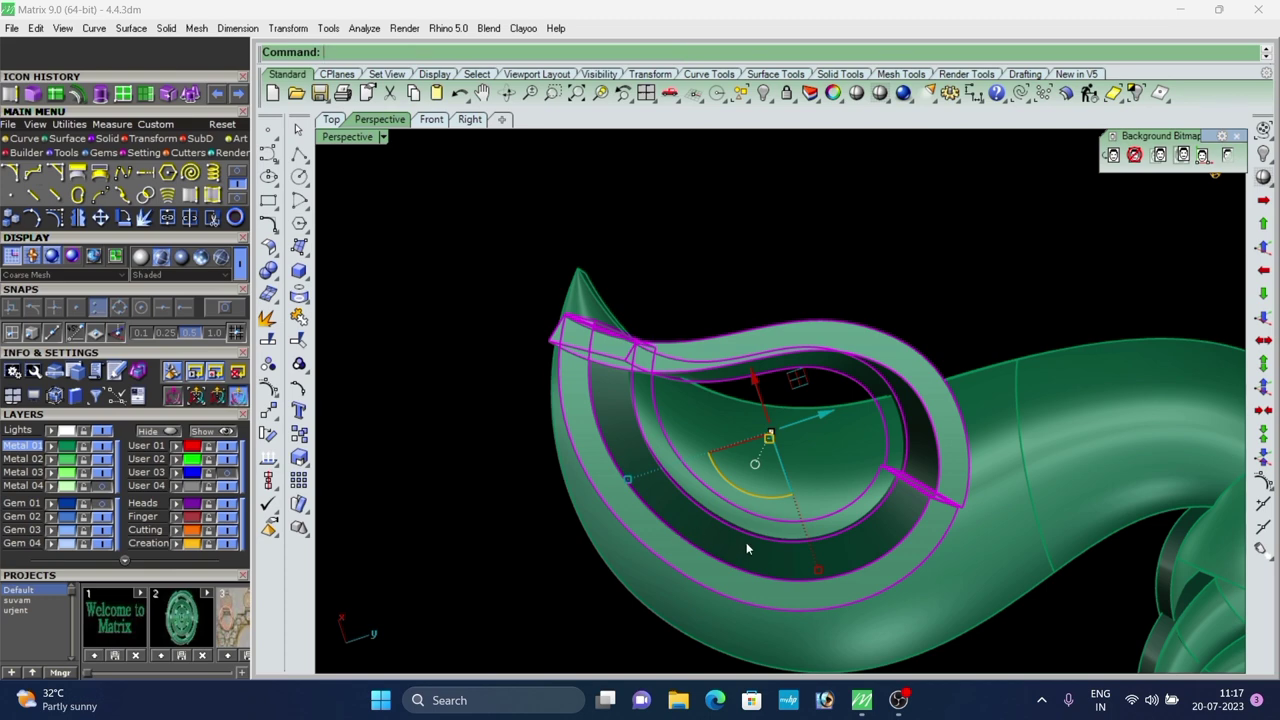
left_click(843, 476)
right_click(822, 493)
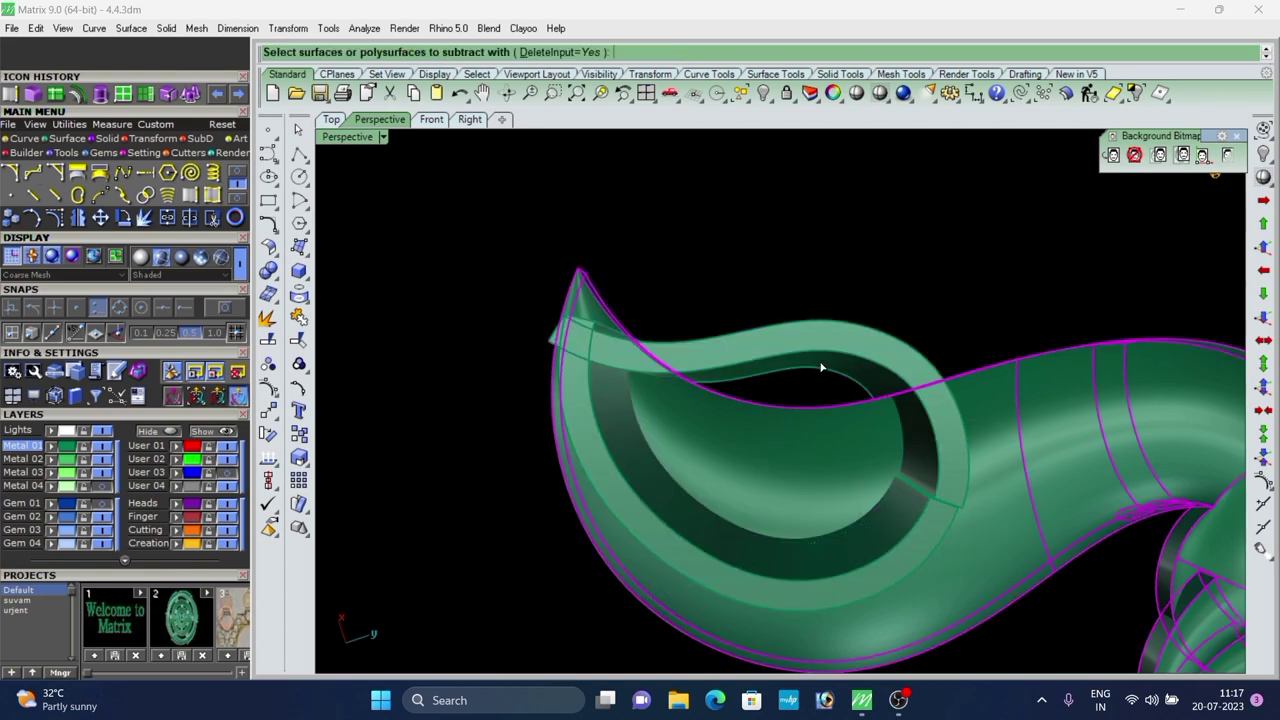
left_click(820, 363)
right_click(820, 360)
left_click(750, 475)
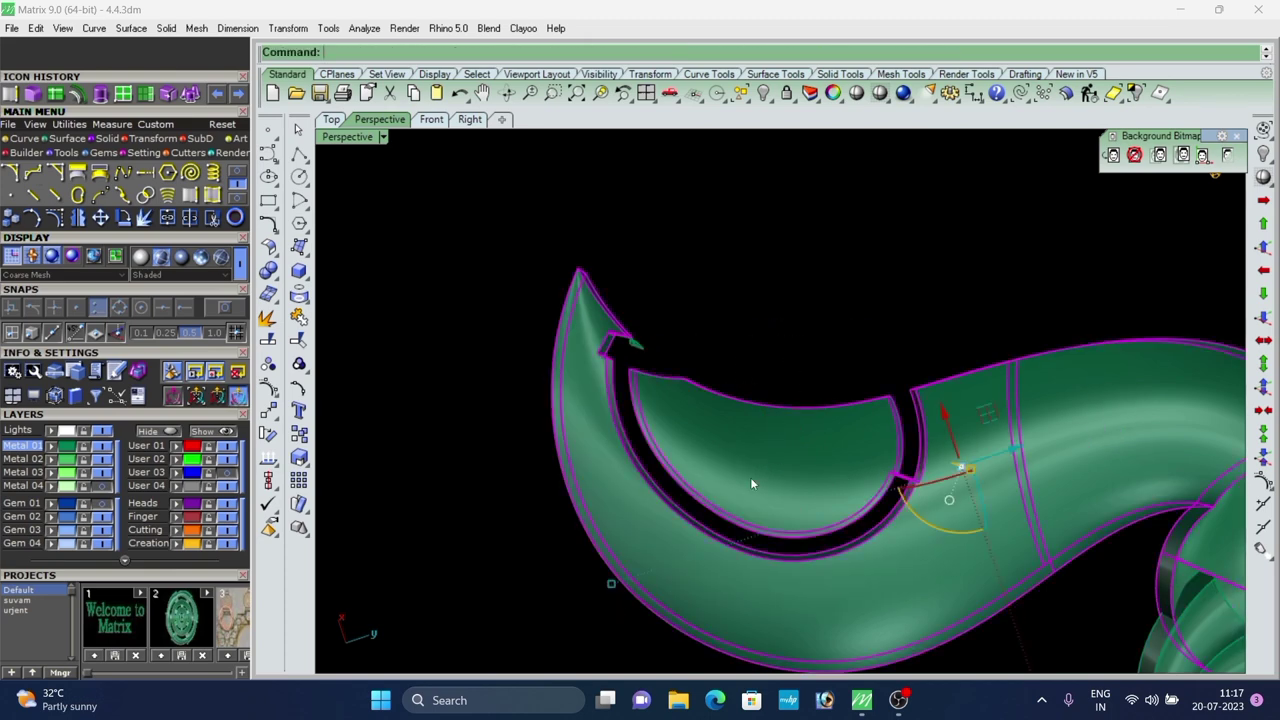
key("Escape")
scroll(808, 453, "up", 2)
left_click(829, 452)
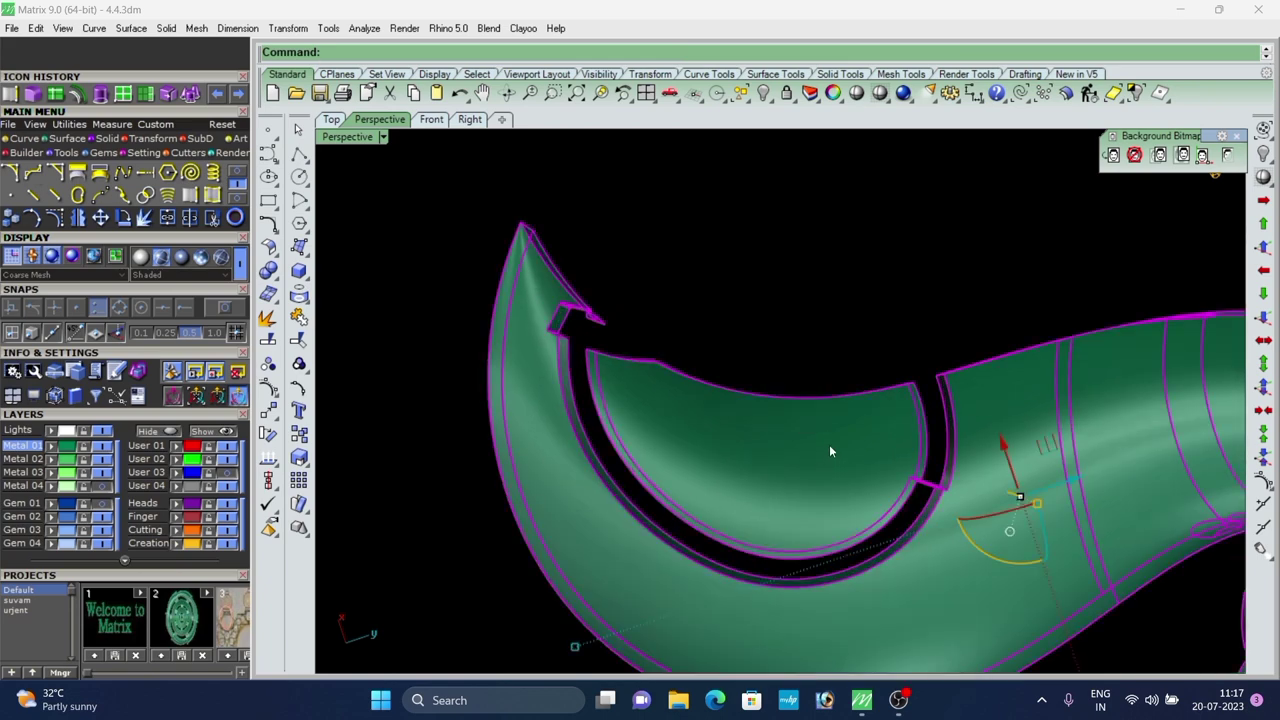
Undo the repeated Boolean difference and the 0.4 solid offset of the extruded surfaces.
key("ctrl+z")
left_click(877, 238)
key("ctrl+z")
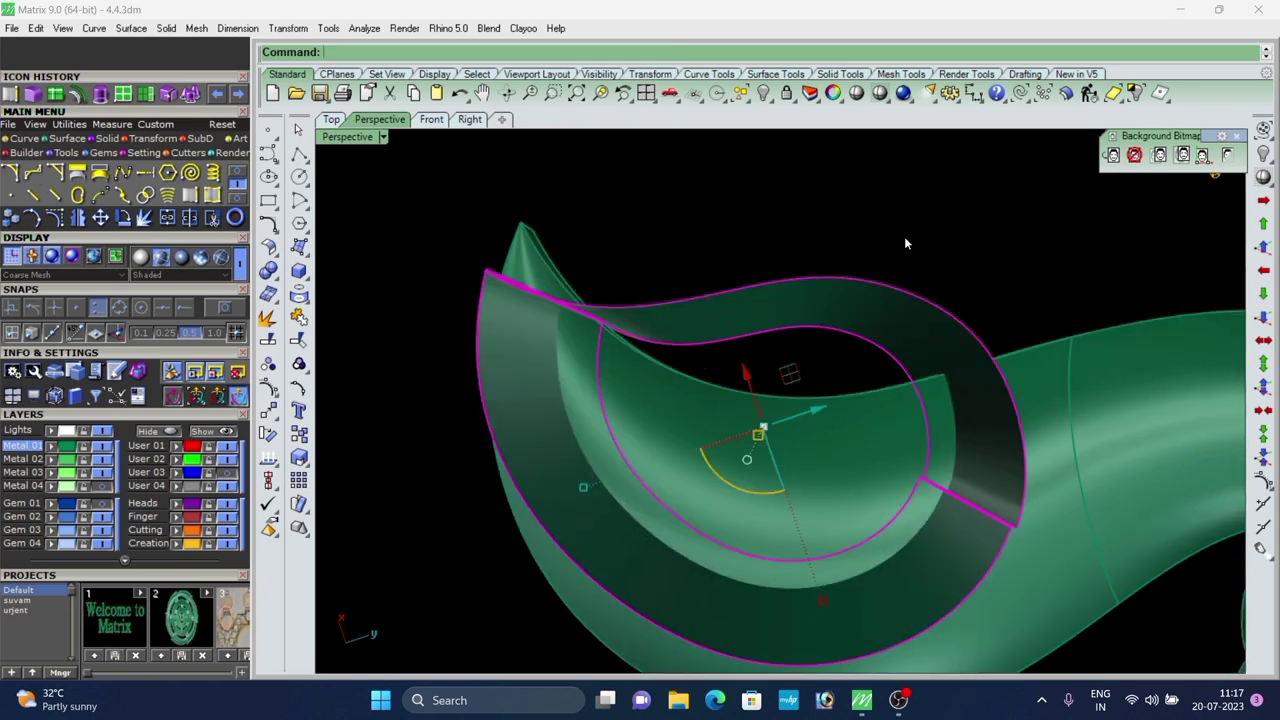
left_click(905, 238)
Examine where the two extruded surfaces meet at the tail tip and at the neck end of the wing.
right_click_drag(681, 269, 582, 437)
scroll(530, 342, "up", 2)
left_click(528, 340)
type("D")
scroll(697, 477, "down", 8)
key("Return")
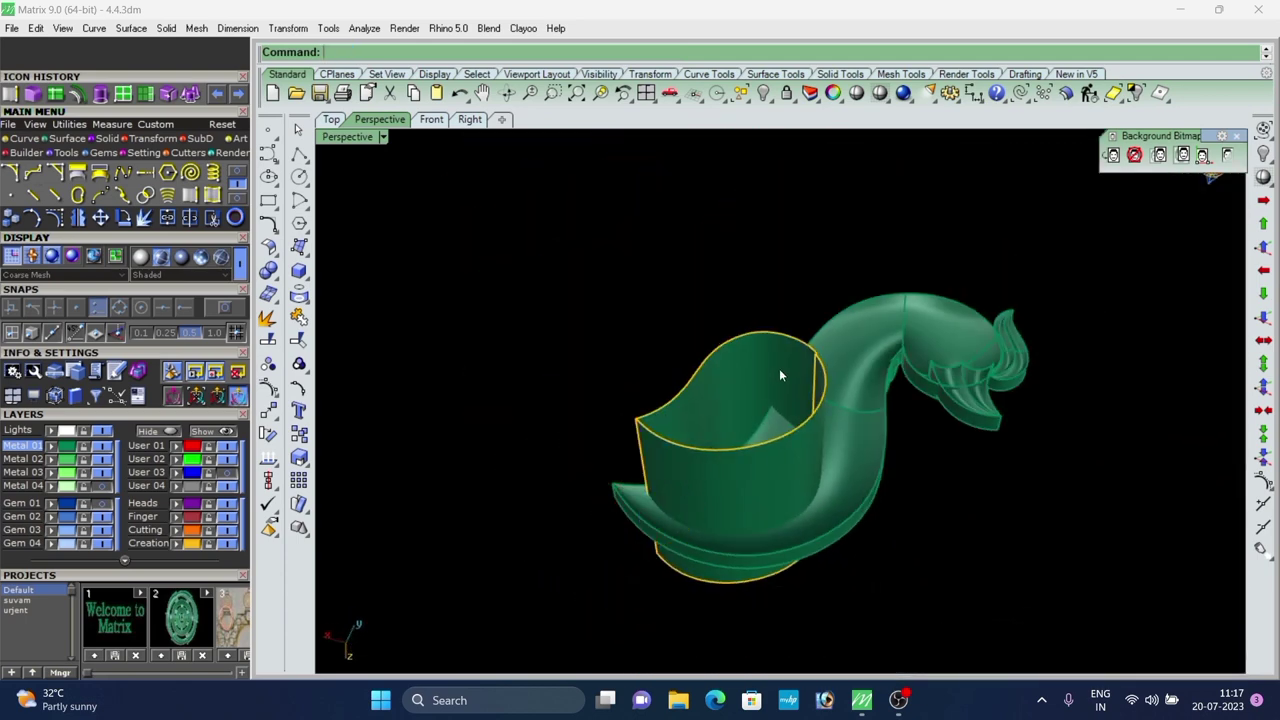
scroll(779, 369, "up", 8)
right_click_drag(779, 369, 915, 520)
scroll(859, 382, "down", 6)
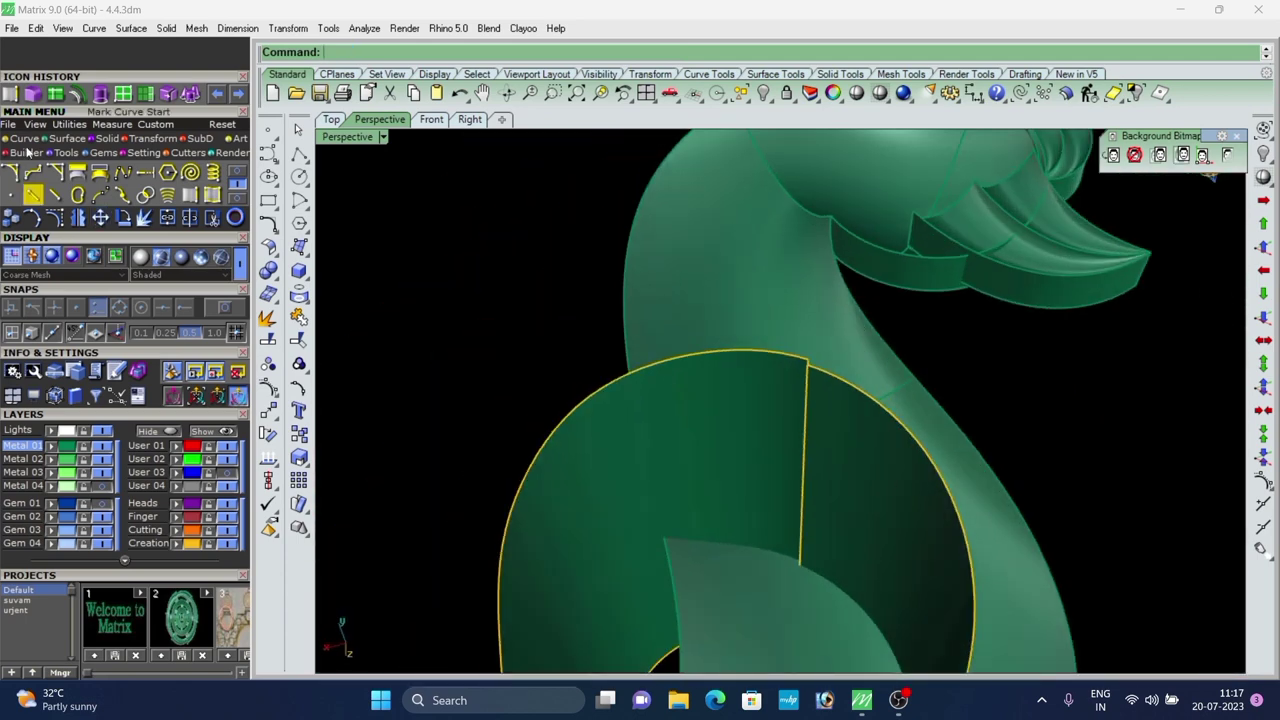
left_click(142, 101)
scroll(684, 334, "up", 2)
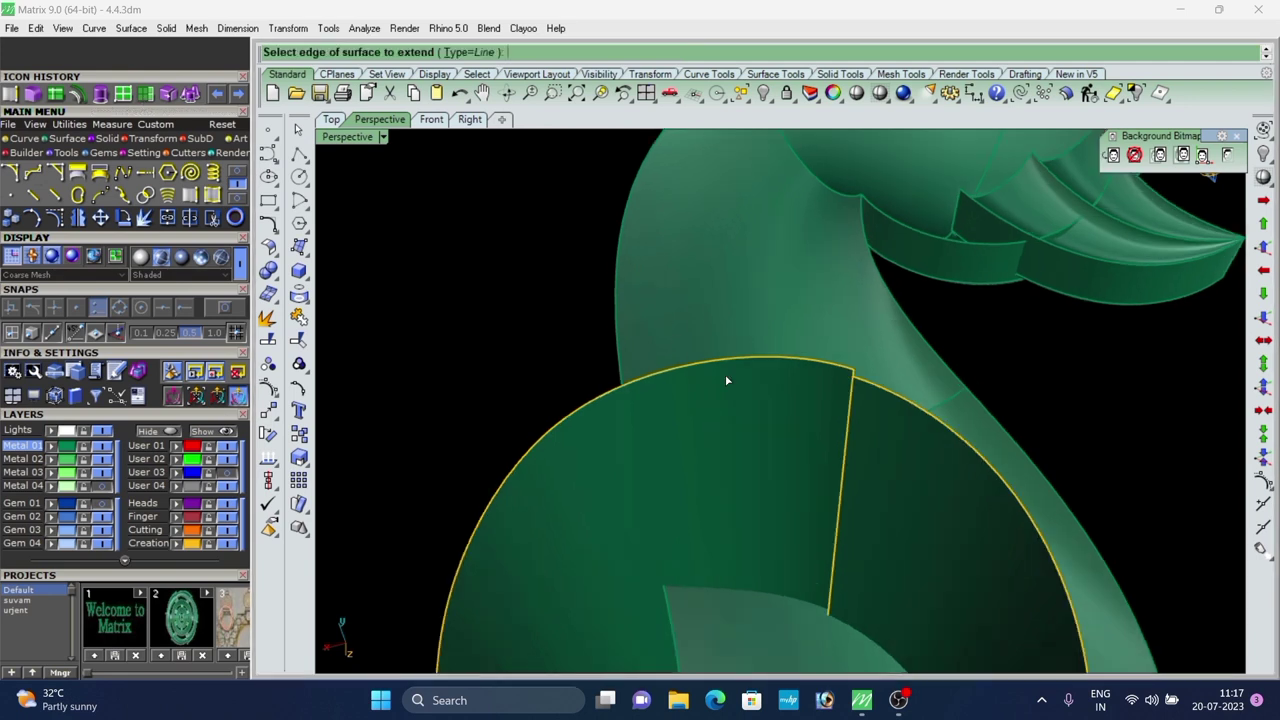
left_click(851, 398)
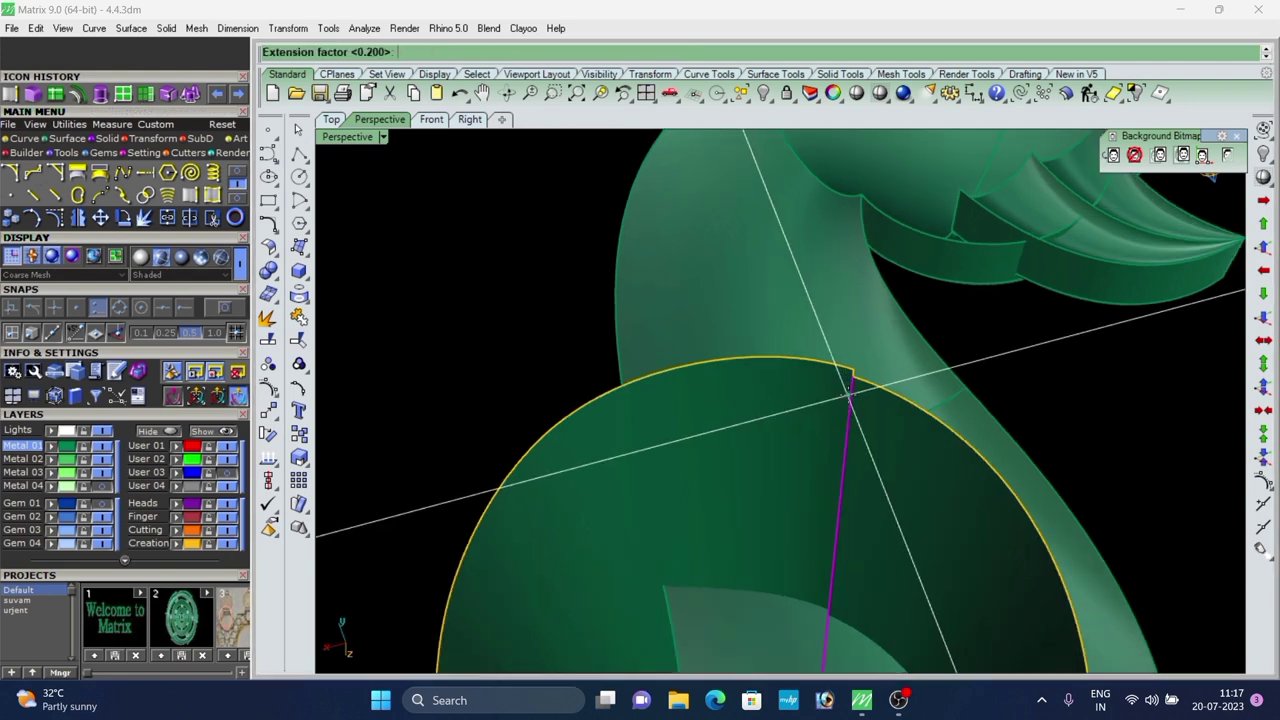
key("Escape")
Turn on the solid points for the extruded wing wall surface.
left_click(907, 512)
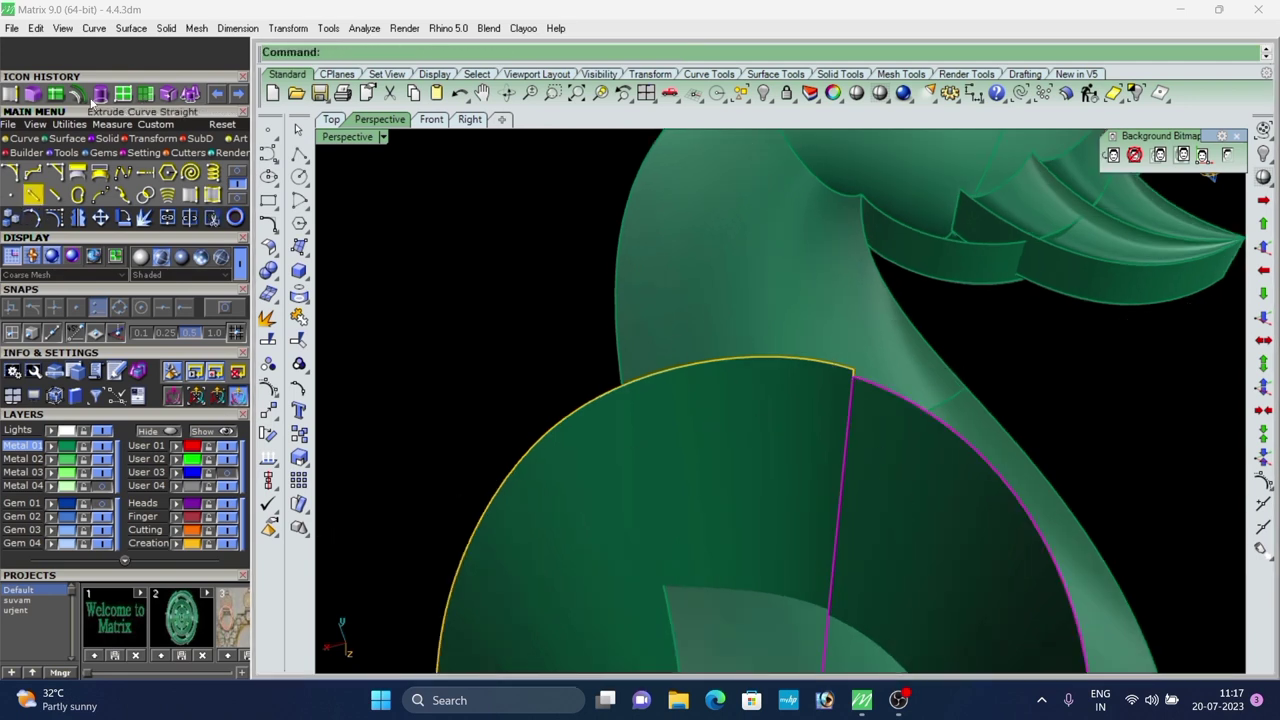
left_click(145, 142)
left_click(187, 194)
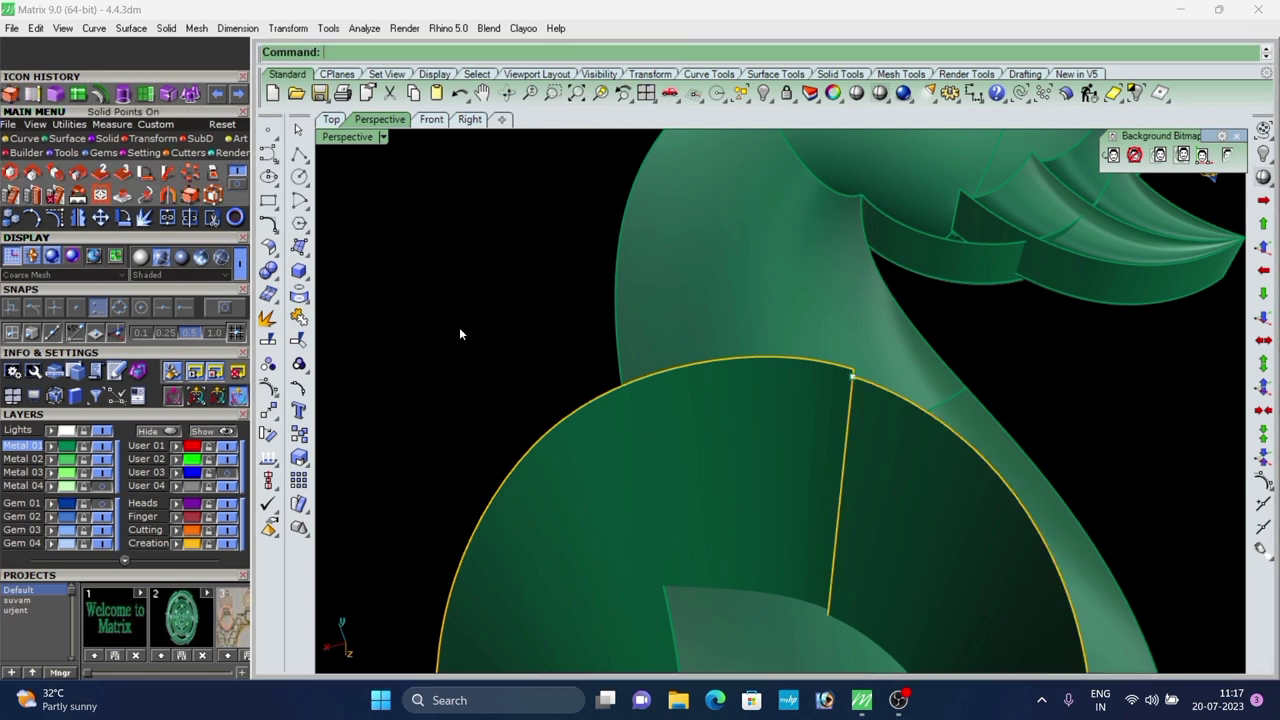
Move the wall surface's corner point at the neck end onto the adjoining surface's corner, using the End snap.
scroll(862, 355, "up", 3)
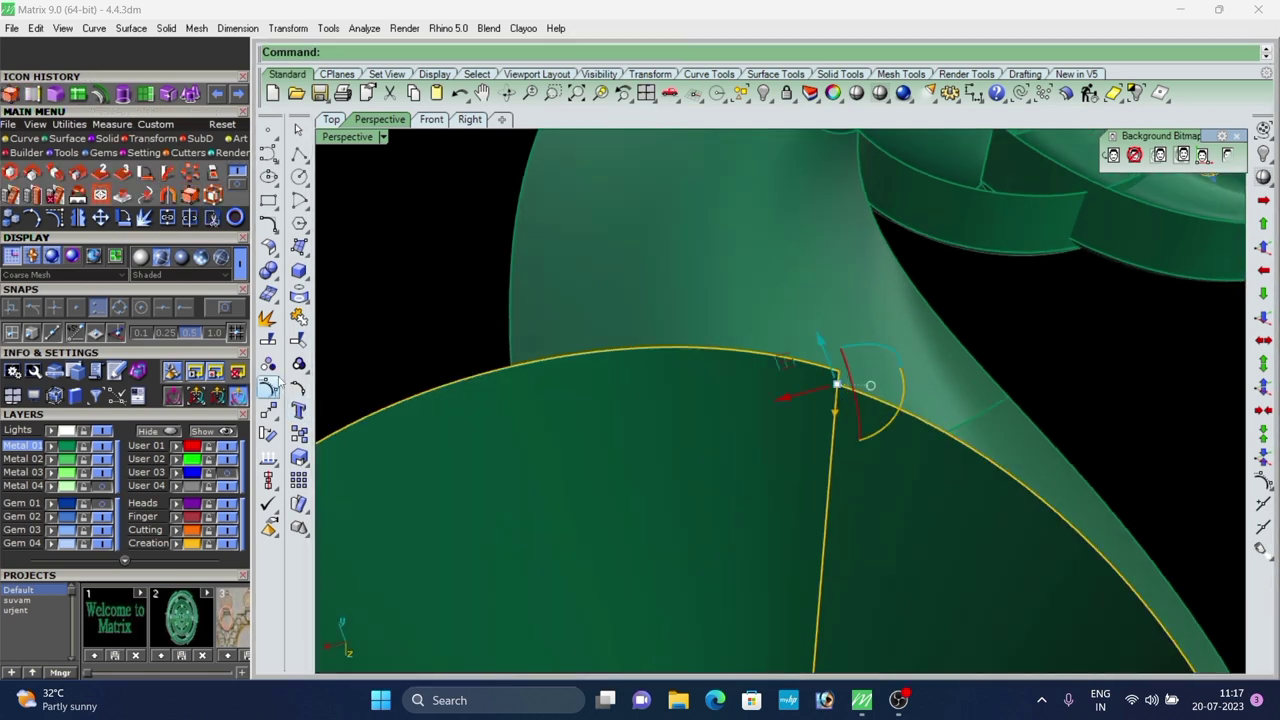
left_click(273, 411)
scroll(902, 382, "up", 3)
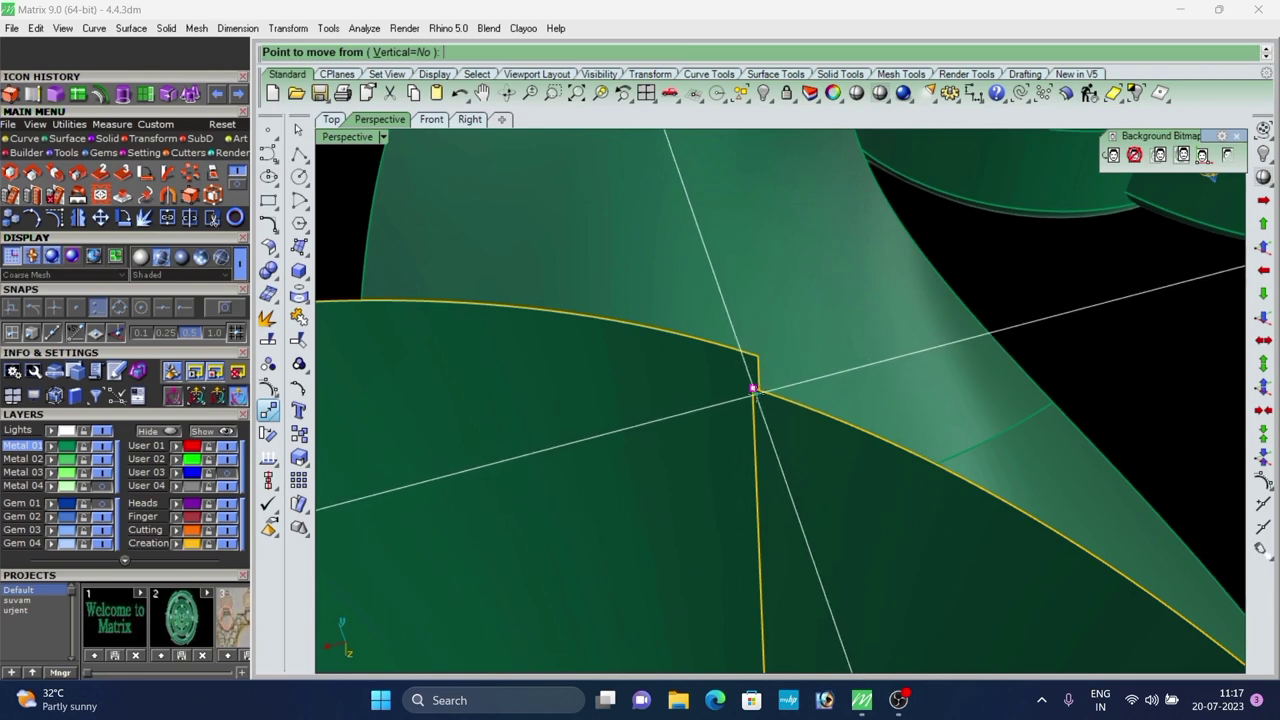
left_click(216, 307)
left_click(185, 312)
left_click(754, 389)
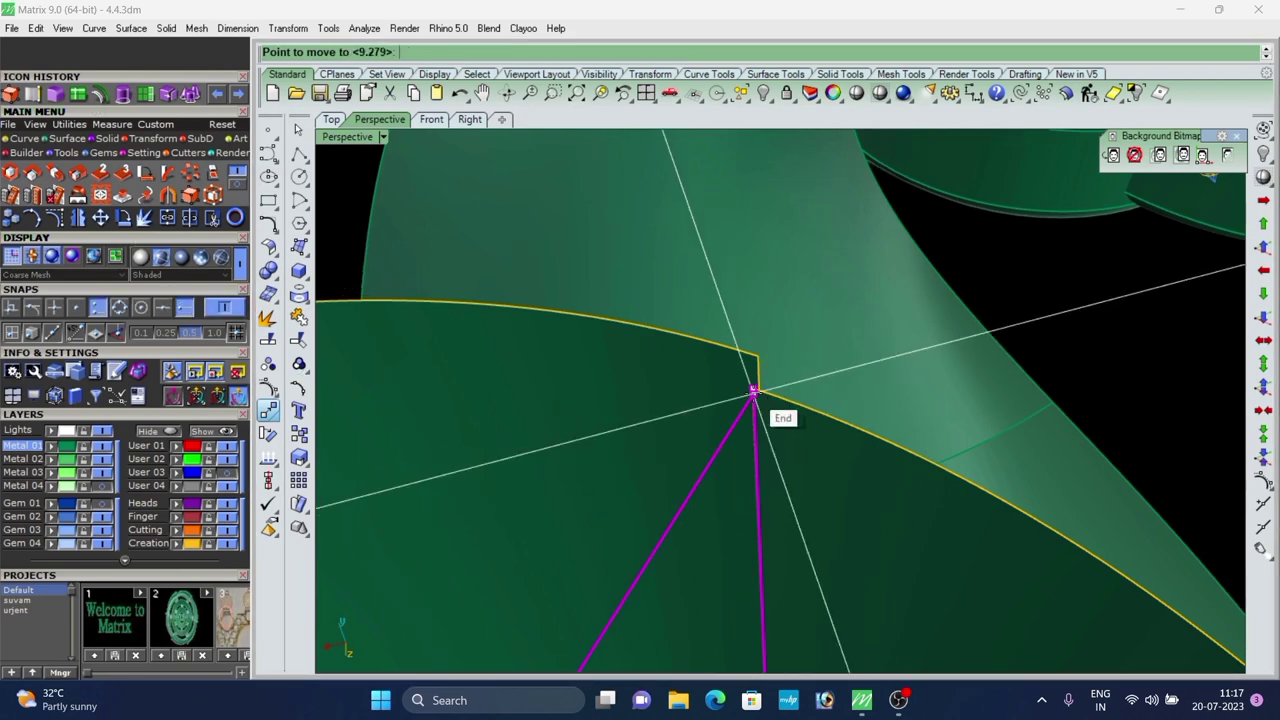
left_click(758, 358)
scroll(759, 391, "down", 5)
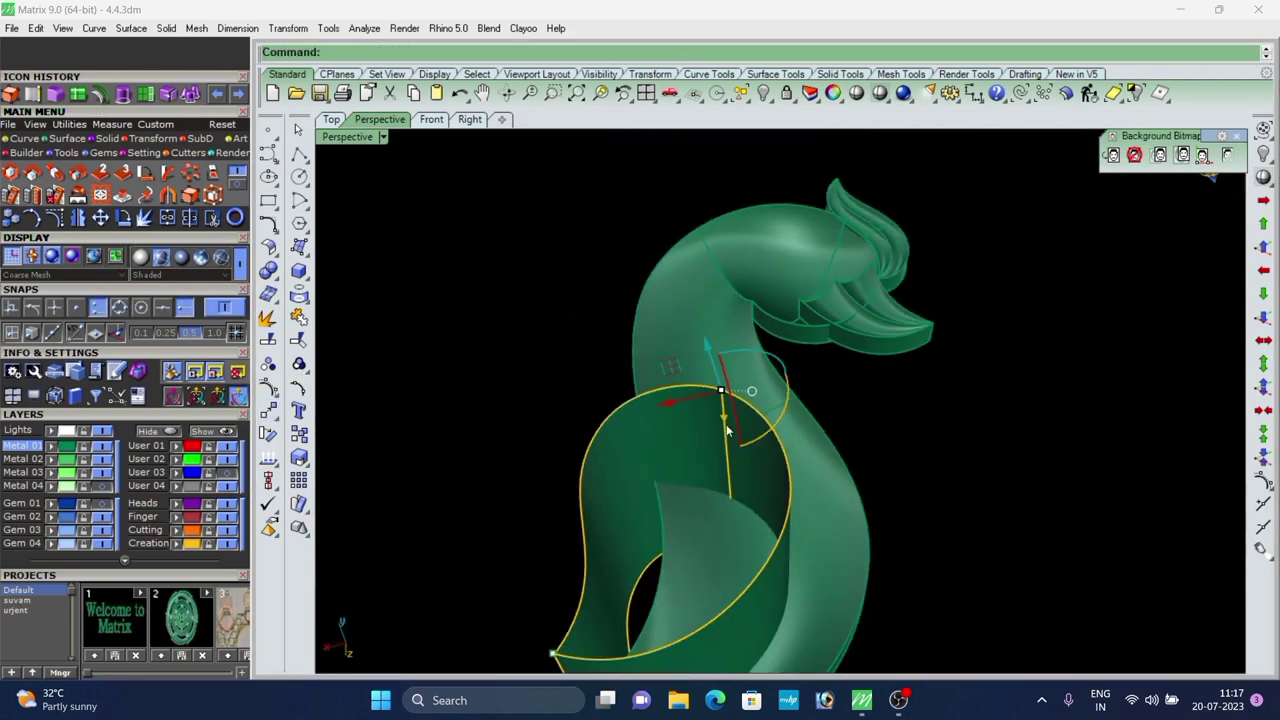
Move the neck-end corner point on the walls' opposite edge onto the adjoining surface's endpoint.
left_click(716, 461)
right_click_drag(694, 392, 664, 297)
scroll(664, 297, "up", 5)
scroll(700, 320, "up", 4)
left_click(736, 338)
right_click(737, 337)
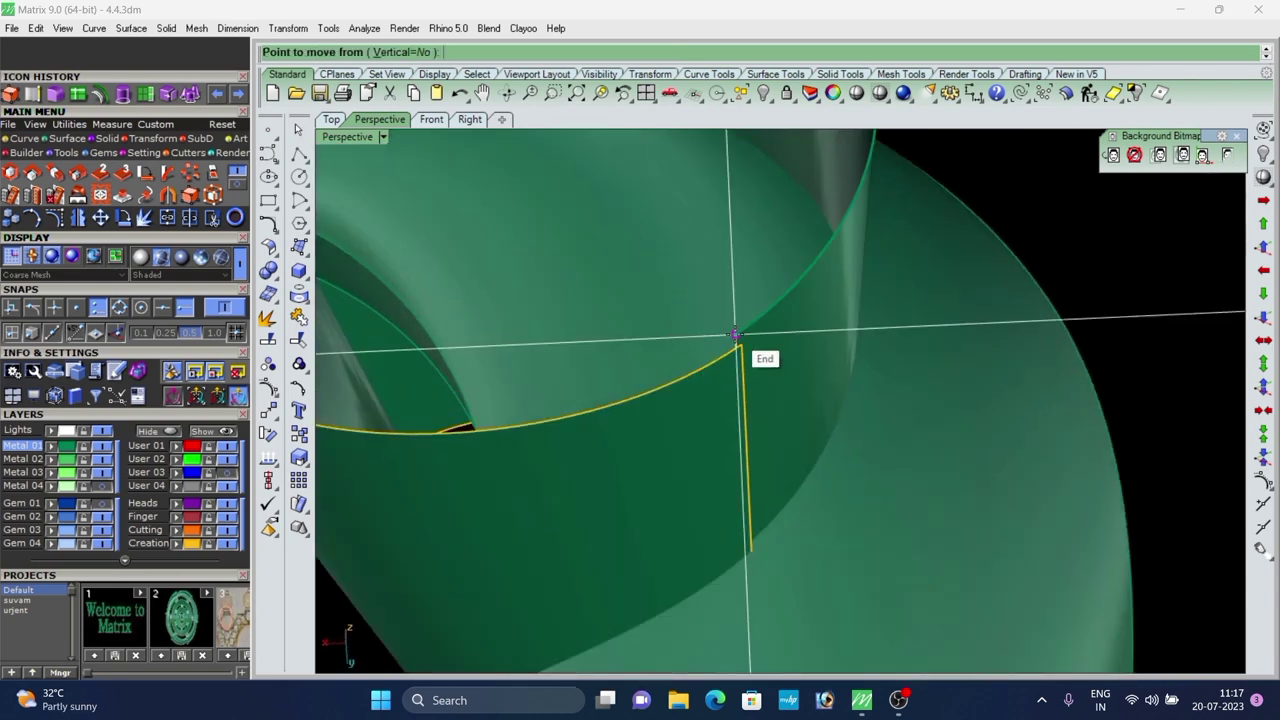
left_click(736, 336)
left_click(741, 345)
scroll(762, 357, "down", 8)
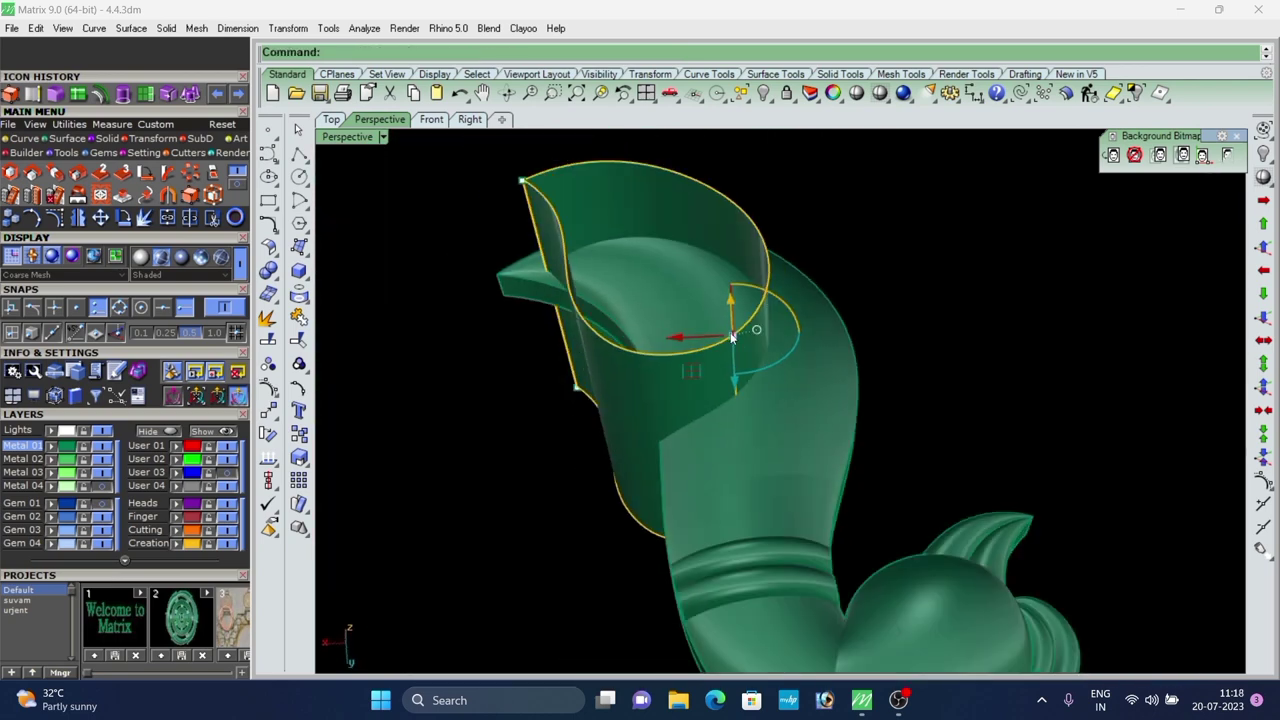
Move the tail-end corner point of one wall surface onto the other surface's corner so the tips meet.
left_click(530, 205)
right_click_drag(530, 205, 699, 430)
scroll(579, 326, "up", 5)
scroll(585, 268, "up", 3)
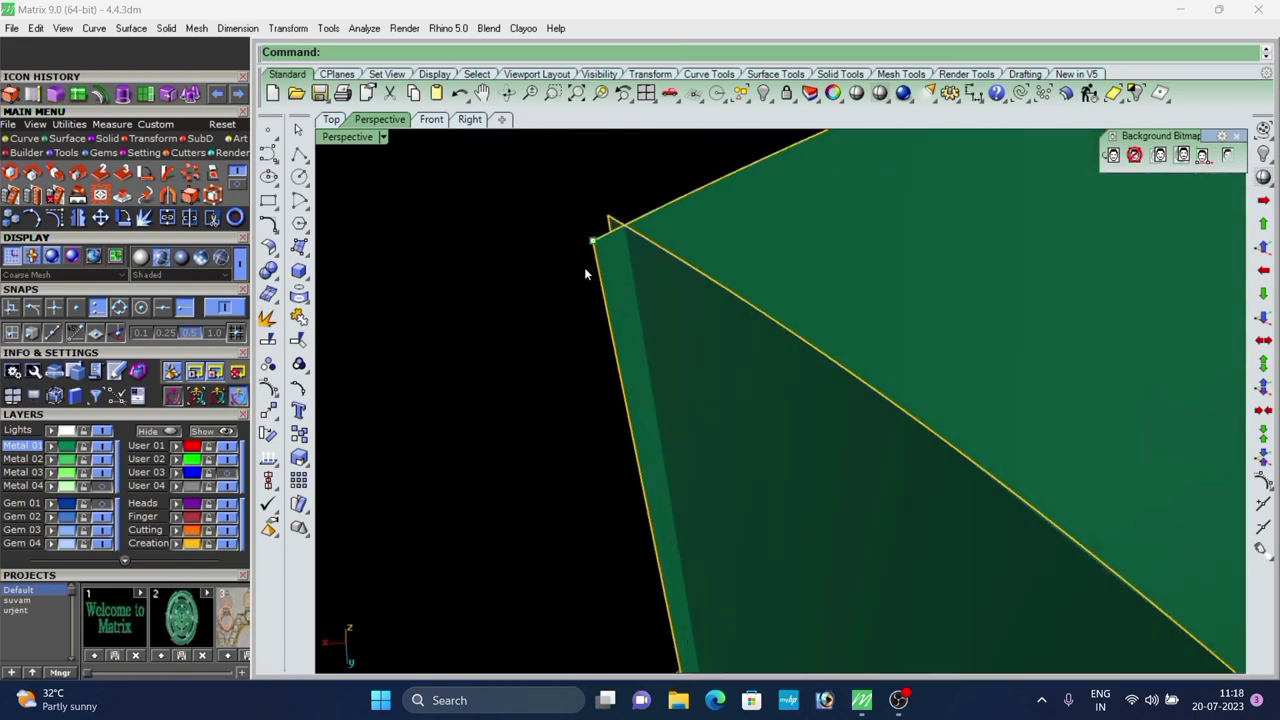
right_click(593, 241)
left_click(593, 240)
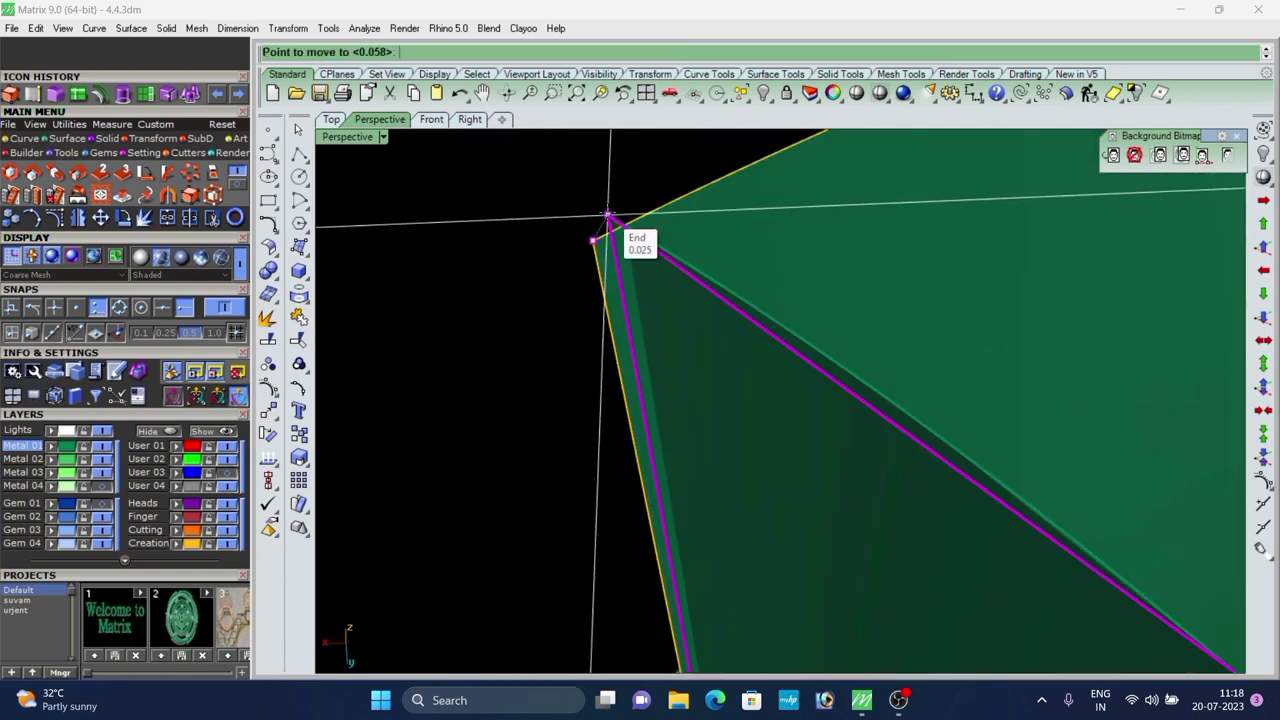
left_click(609, 217)
scroll(603, 243, "down", 8)
Move the remaining tail-end corner point on the walls' opposite edge onto the matching endpoint of the other surface.
left_click(575, 329)
right_click_drag(576, 330, 753, 265)
left_click_drag(806, 241, 809, 243)
right_click_drag(800, 232, 782, 164)
scroll(700, 505, "down", 7)
right_click(702, 415)
scroll(743, 489, "up", 6)
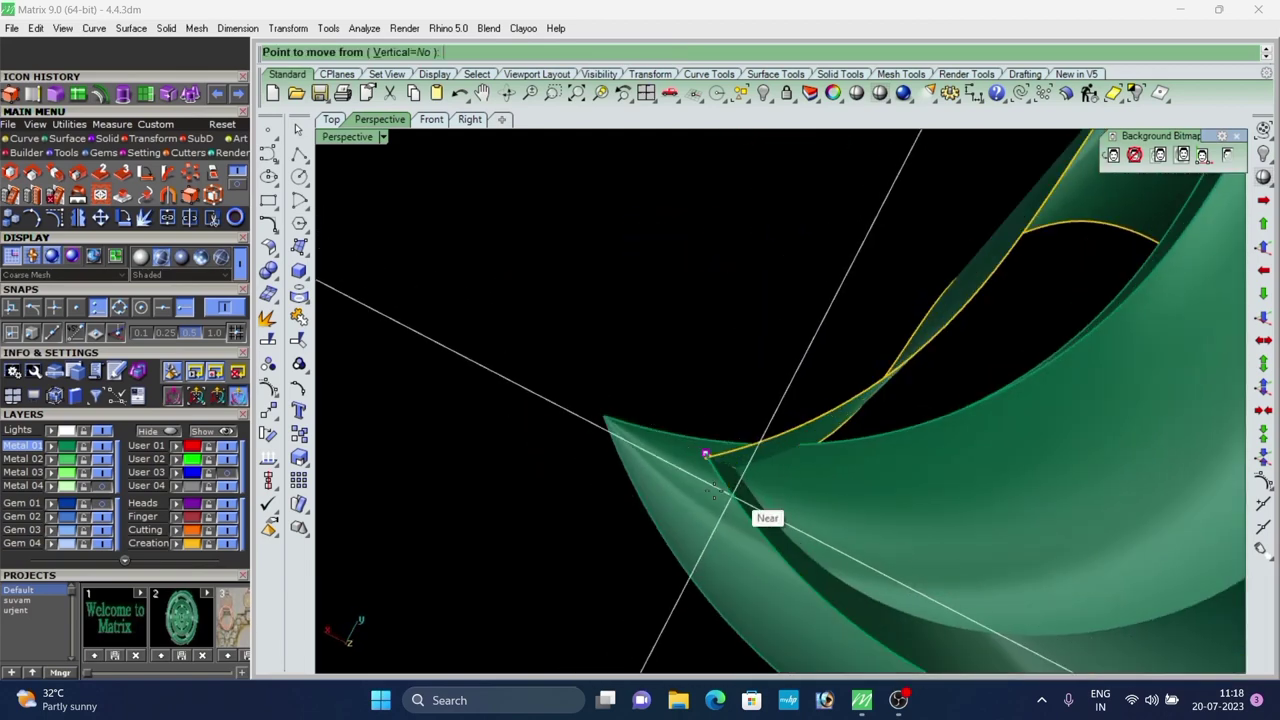
left_click(706, 166)
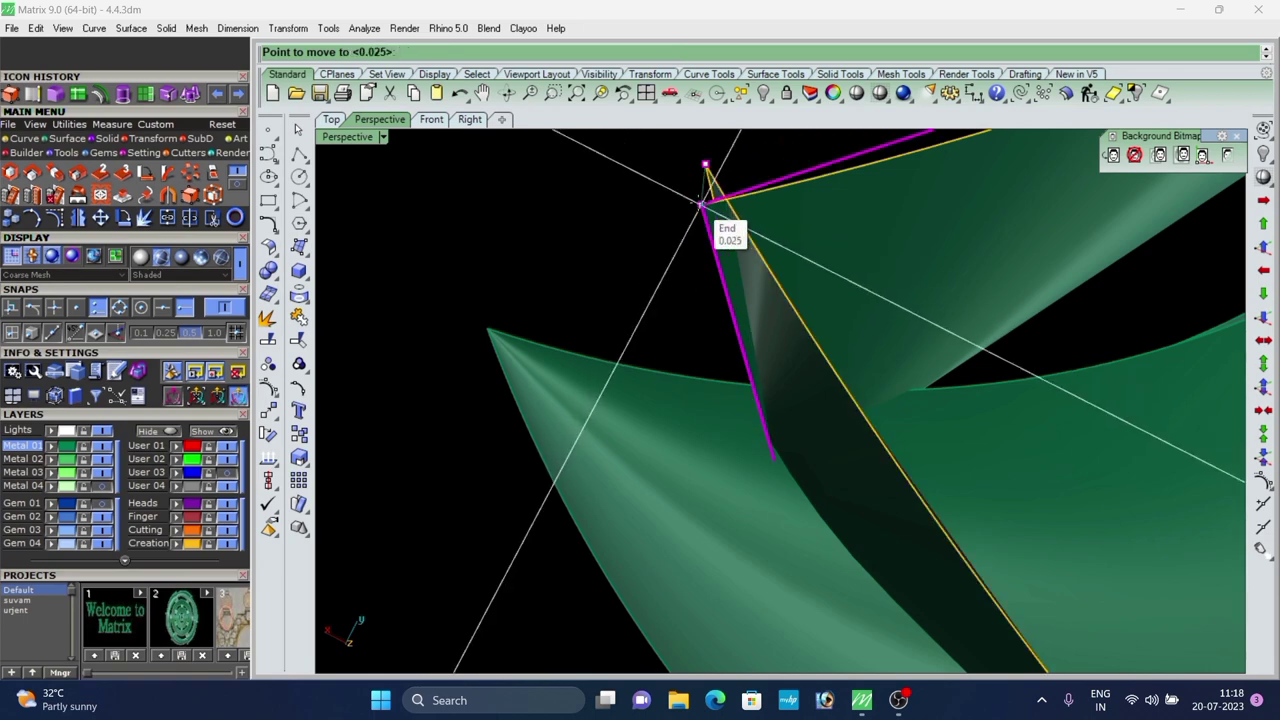
left_click(703, 205)
scroll(681, 323, "down", 5)
scroll(682, 373, "down", 4)
Join the two extruded wing wall surfaces and check that they select as one object.
right_click_drag(684, 374, 825, 607)
left_click(814, 402)
scroll(816, 402, "up", 4)
left_click(844, 357, "shift")
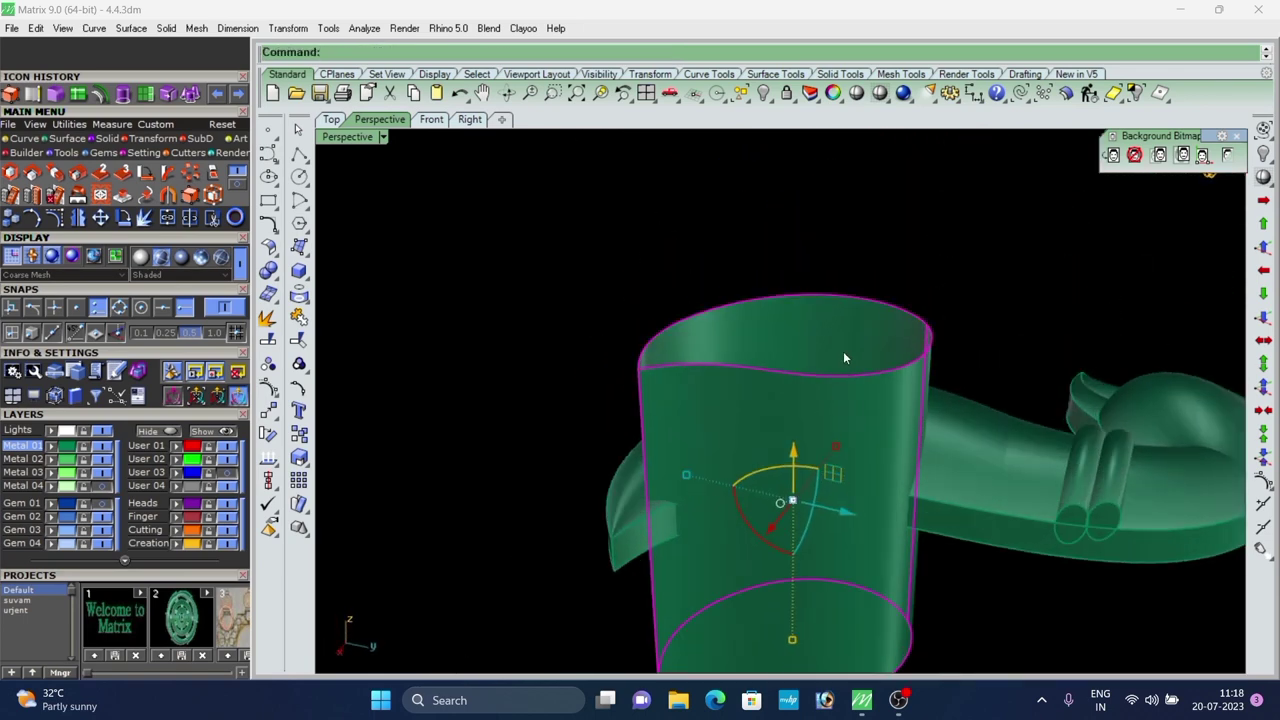
key("ctrl+j")
key("Escape")
left_click(878, 331)
left_click(776, 232)
left_click(787, 298)
left_click(697, 252)
scroll(697, 252, "down", 4)
right_click_drag(695, 260, 750, 371)
Try offsetting the joined wing wall by 0.4 as a solid with its direction flipped inward, and undo the offset.
left_click(777, 266)
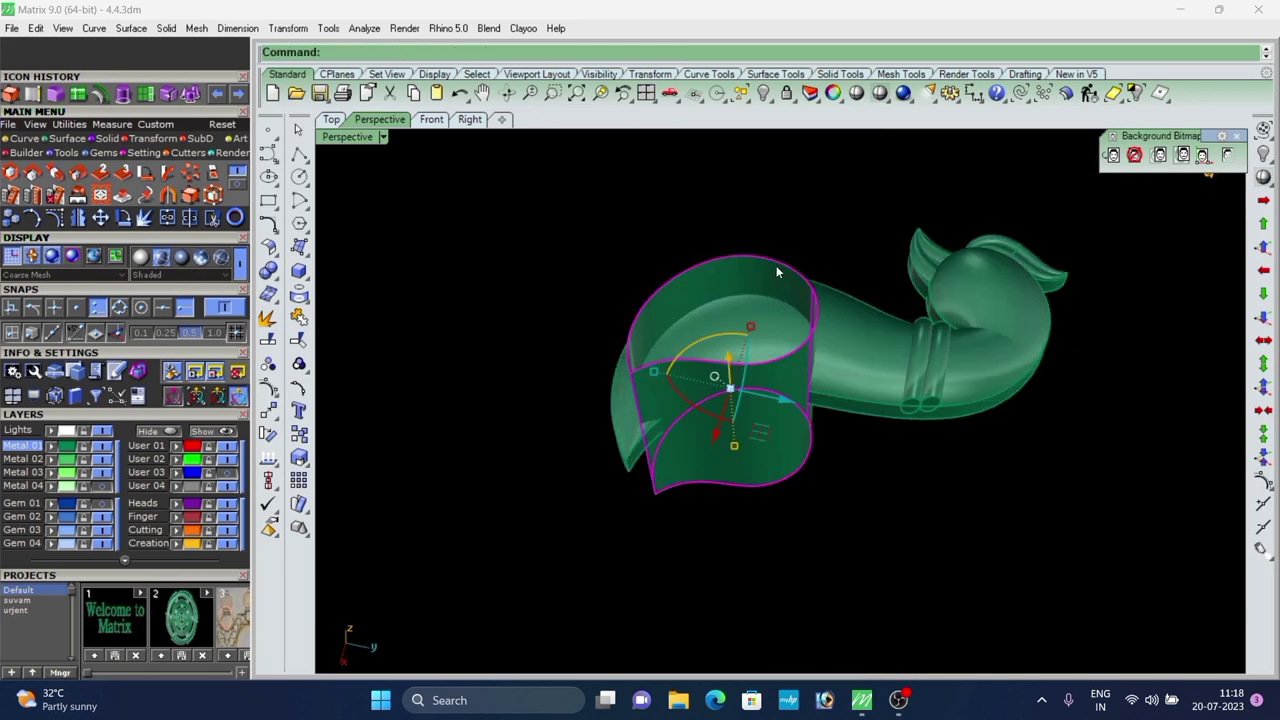
type("o")
key("Return")
scroll(767, 274, "up", 2)
left_click(767, 274)
scroll(584, 255, "down", 6)
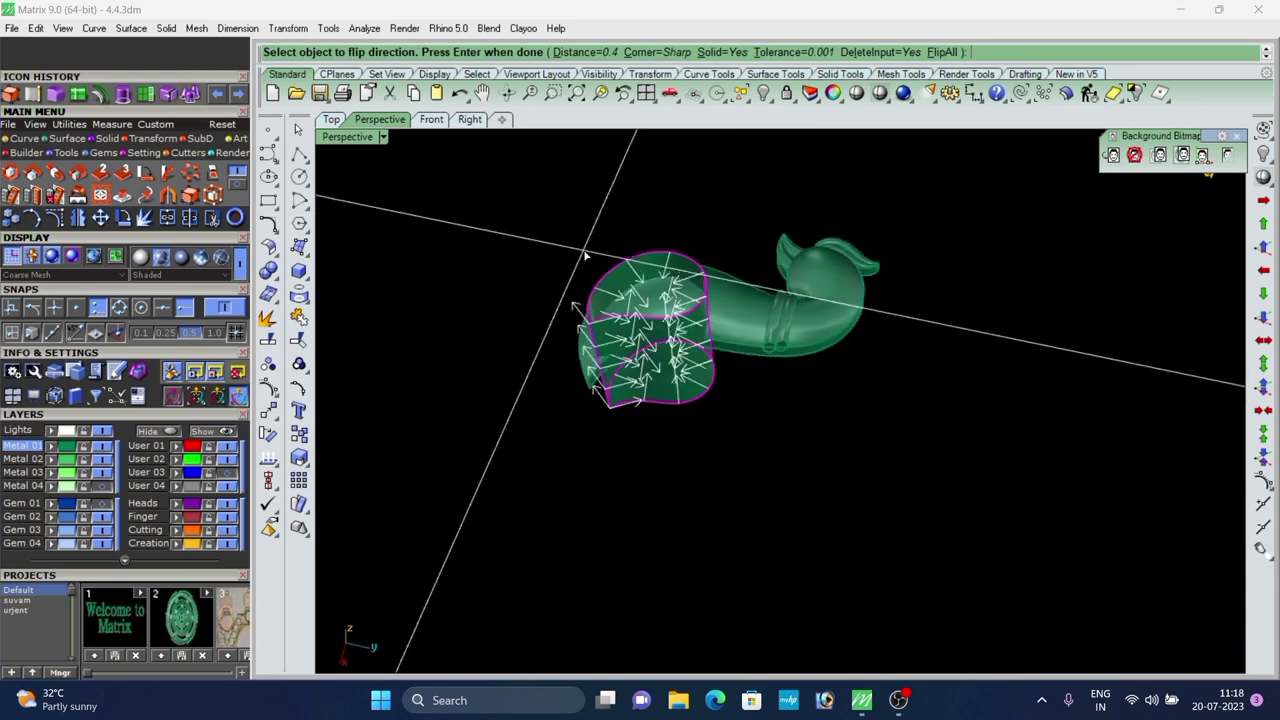
right_click_drag(585, 255, 606, 278)
right_click(601, 257)
scroll(605, 340, "up", 6)
key("ctrl+z")
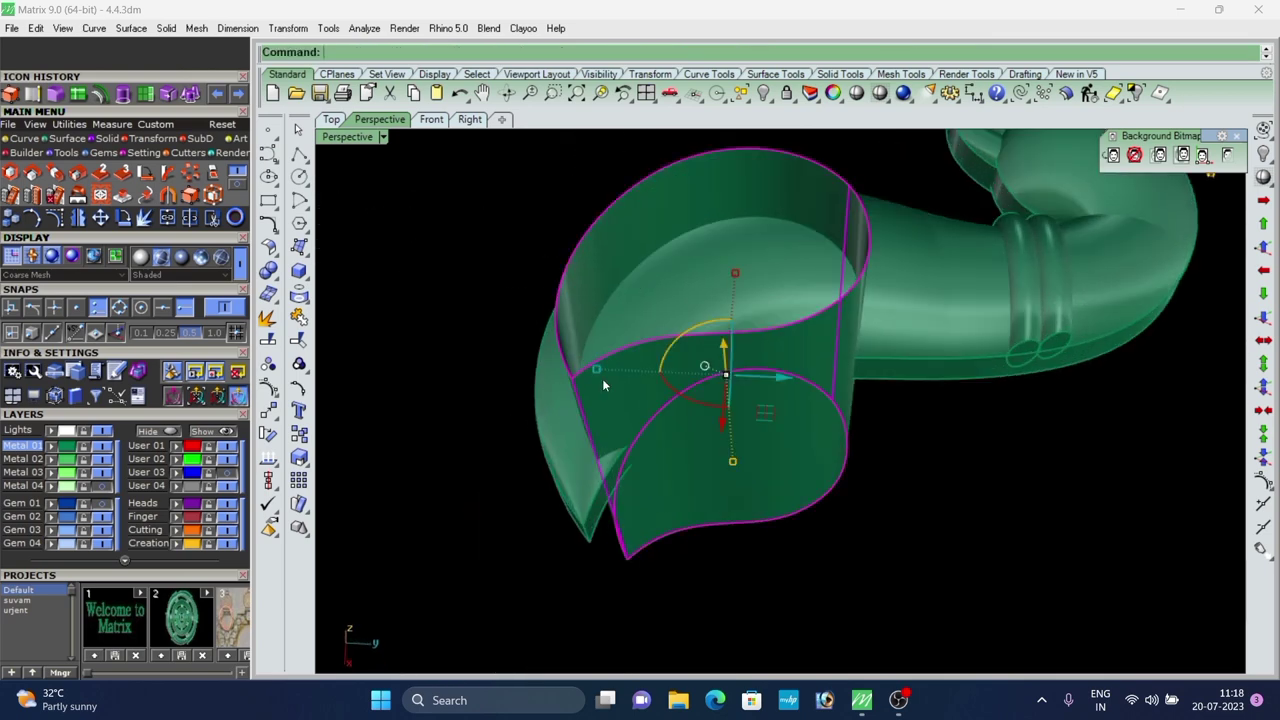
scroll(602, 378, "down", 1)
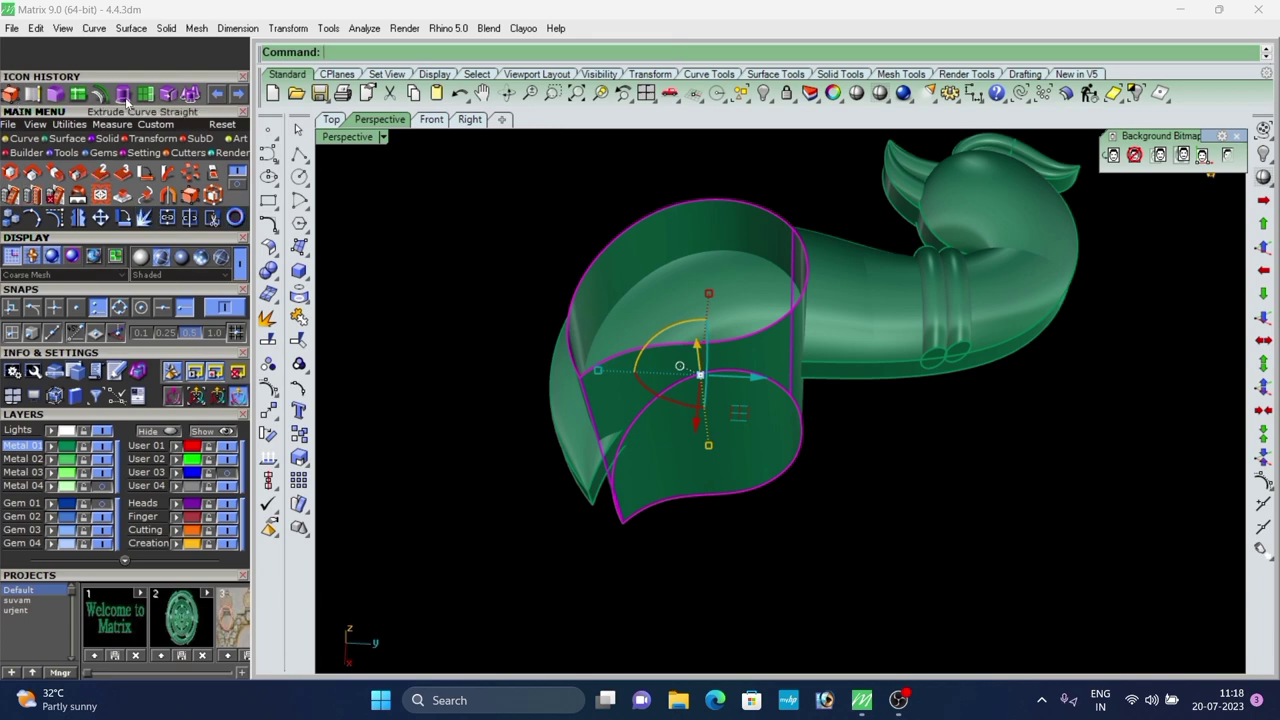
left_click(79, 98)
scroll(360, 305, "down", 2)
right_click_drag(360, 305, 650, 251)
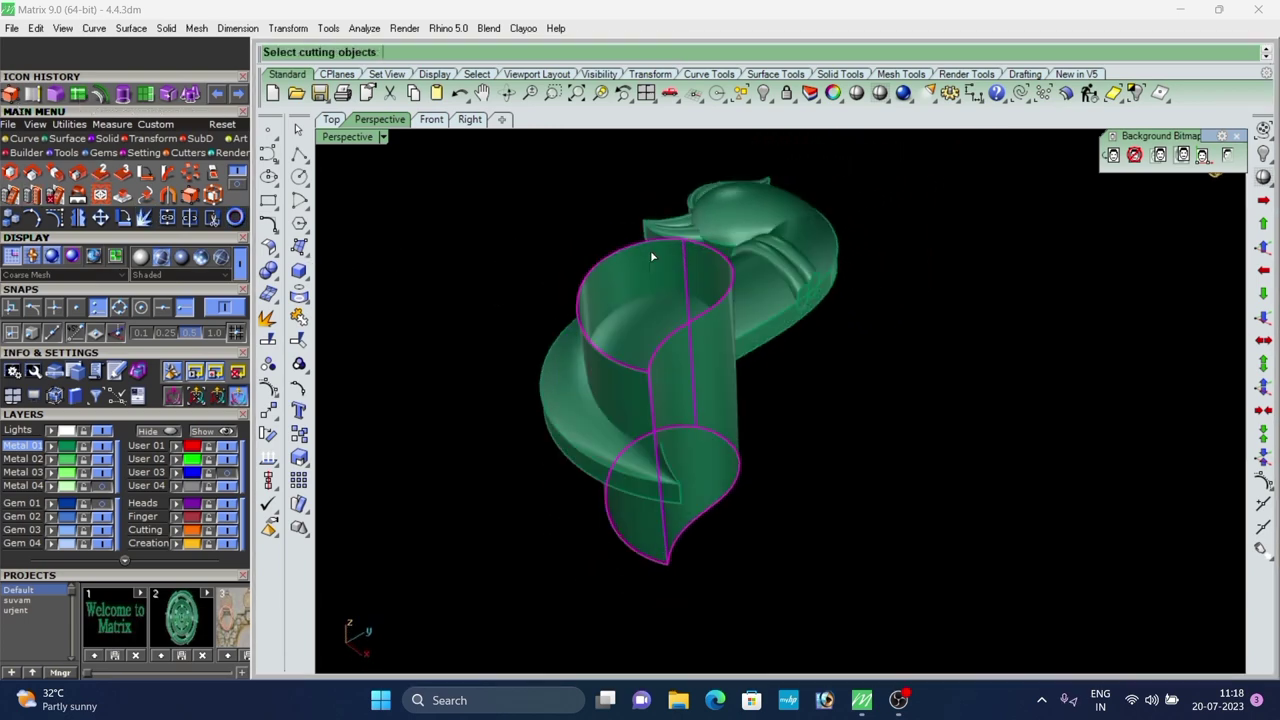
scroll(610, 268, "up", 6)
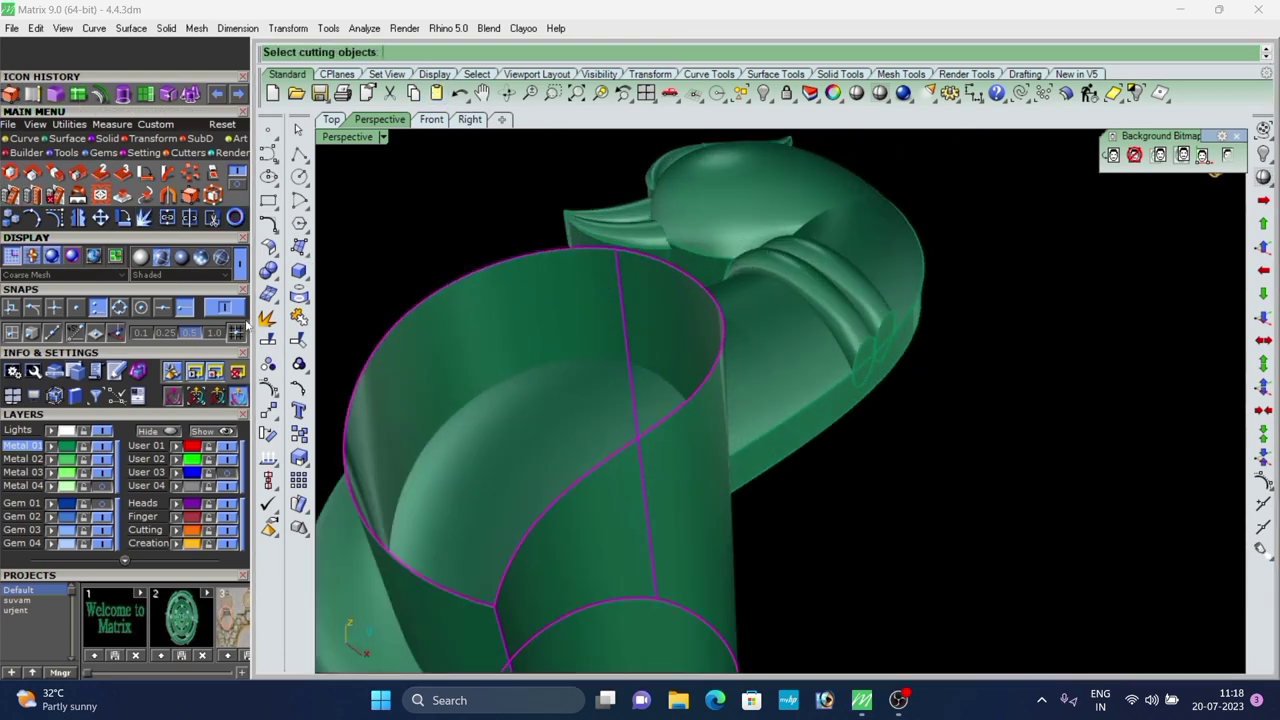
Explode the joined wing wall back into two surfaces and check that each selects separately.
left_click(268, 318)
left_click(565, 290)
left_click(648, 306)
left_click(548, 286)
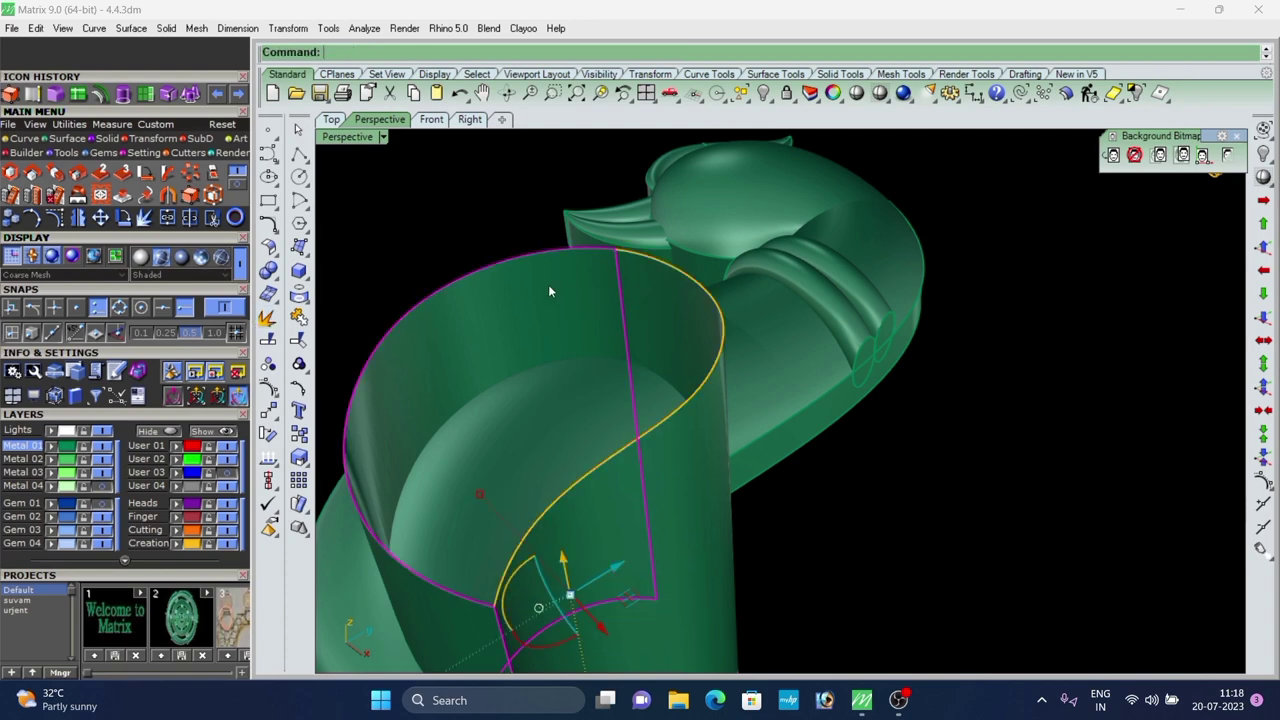
left_click(620, 297)
left_click(521, 231)
left_click(608, 303)
left_click(655, 300)
Offset both wing wall surfaces together by 0.4 as solids with sharp corners and their directions flipped inward.
left_click(584, 296)
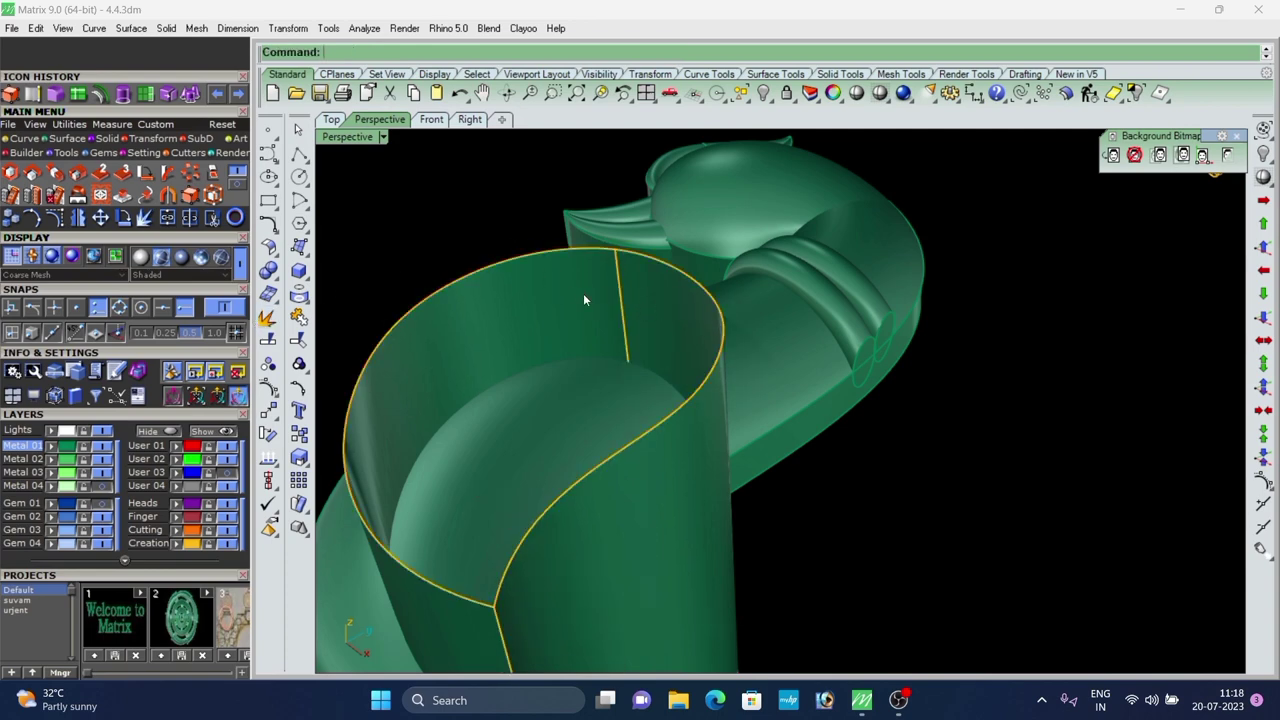
left_click(704, 305, "shift")
scroll(620, 299, "down", 3)
key("Return")
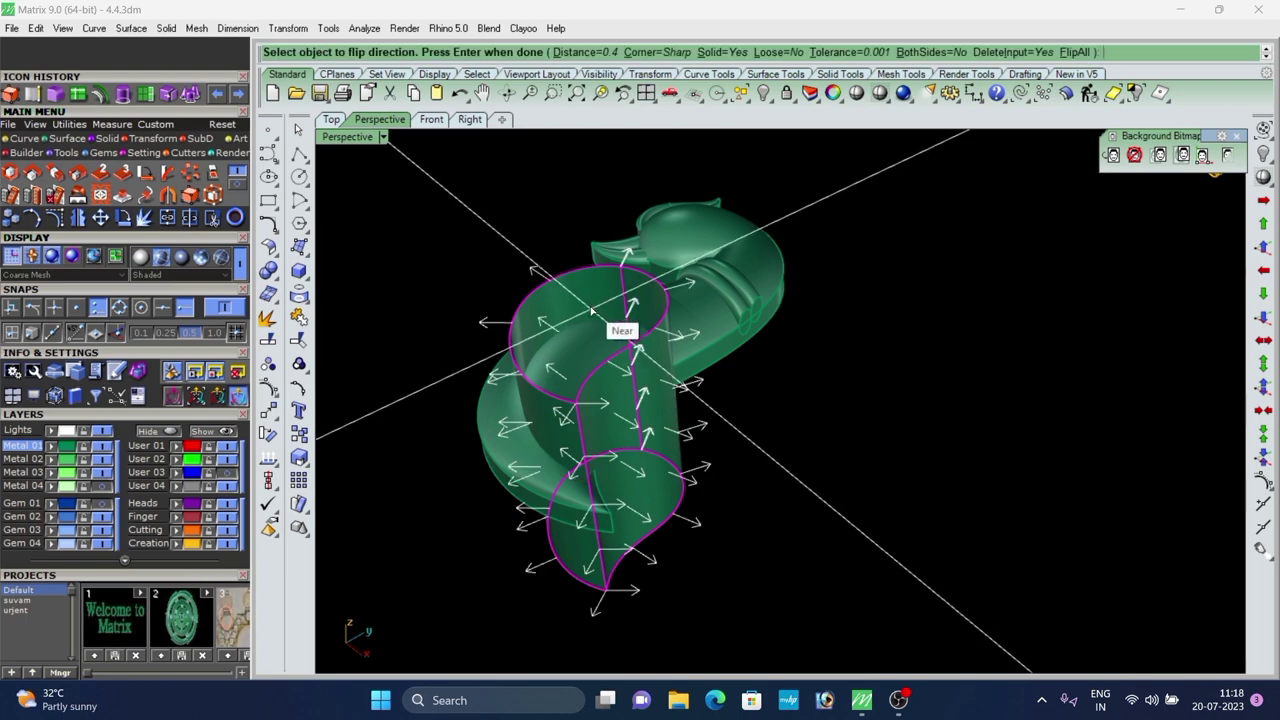
left_click(594, 309)
left_click(644, 311)
scroll(626, 300, "down", 4)
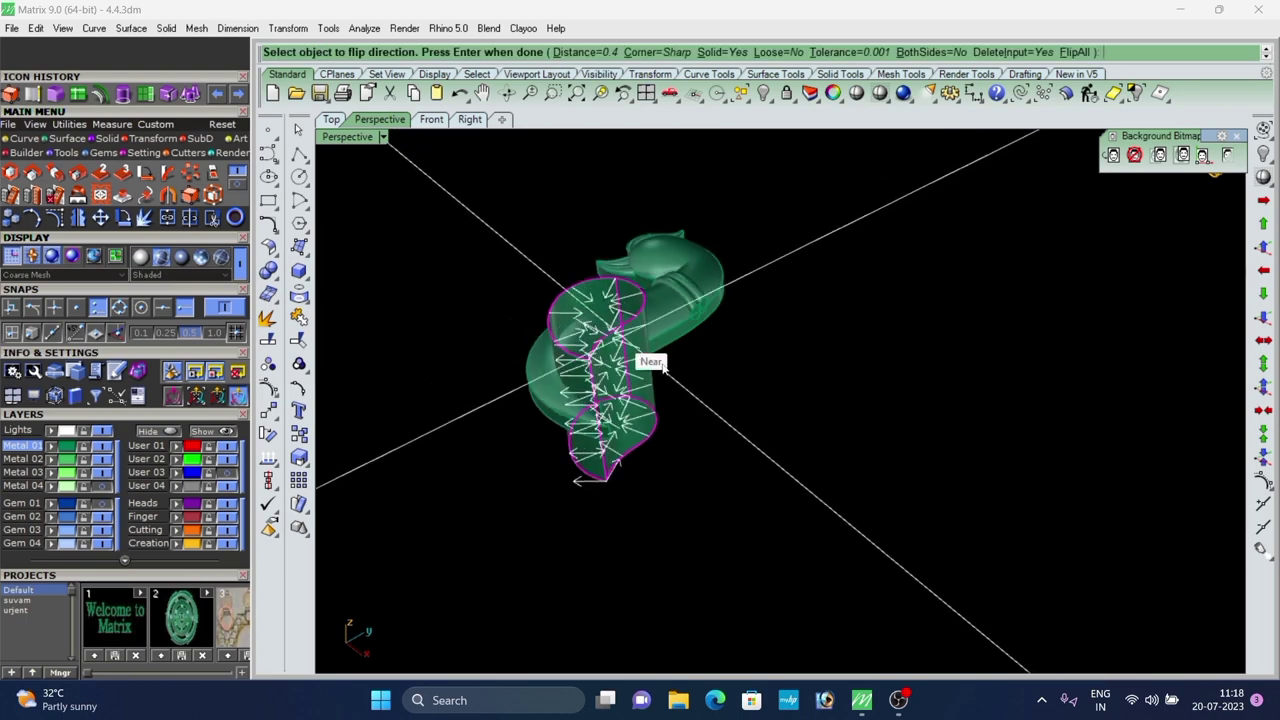
right_click(744, 388)
right_click_drag(709, 374, 677, 452)
scroll(614, 431, "up", 3)
scroll(614, 431, "up", 3)
scroll(614, 431, "down", 5)
Subtract the thickened wing walls from the peacock body with a Boolean difference.
left_click(677, 453)
left_click(835, 418)
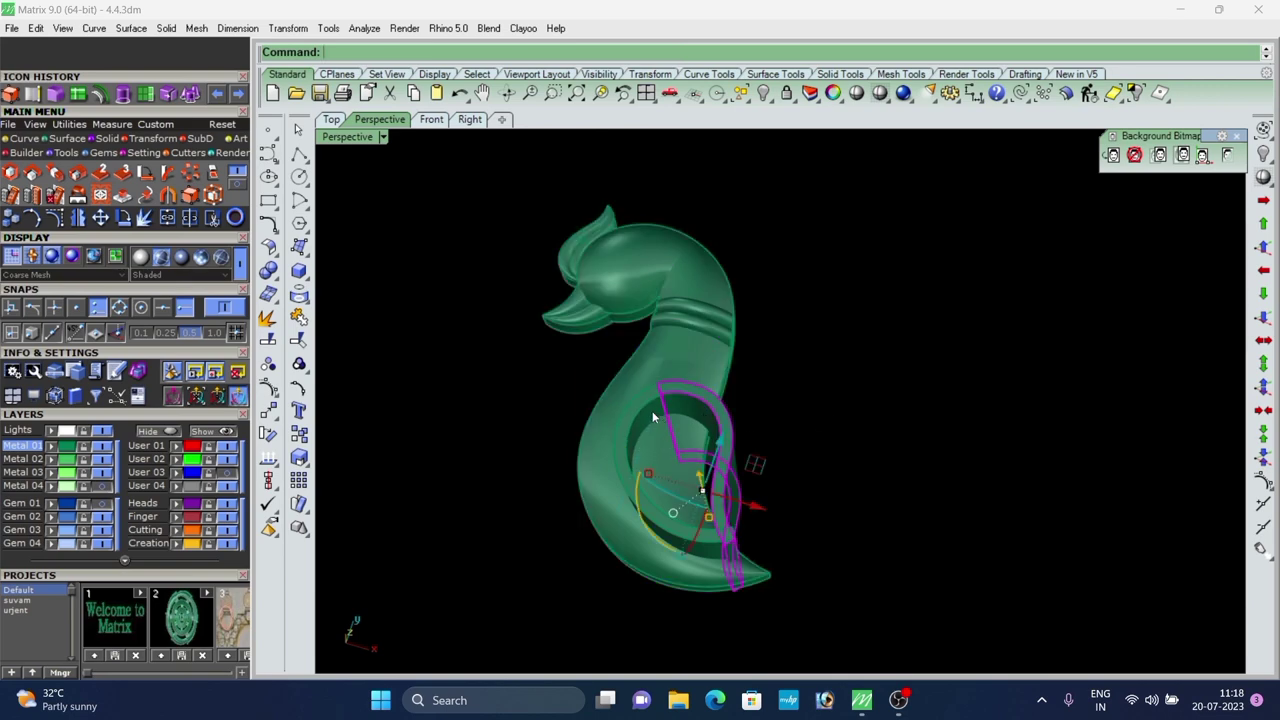
left_click(769, 409)
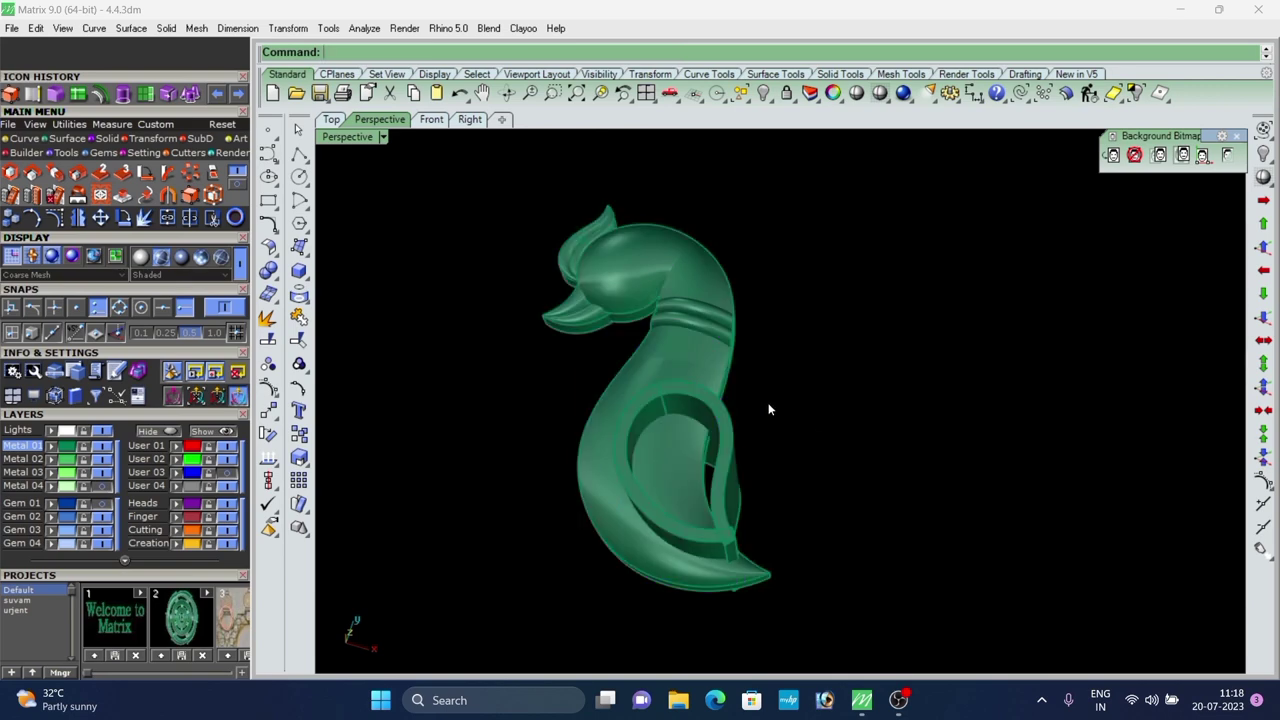
left_click(692, 374)
right_click(691, 368)
scroll(691, 389, "up", 4)
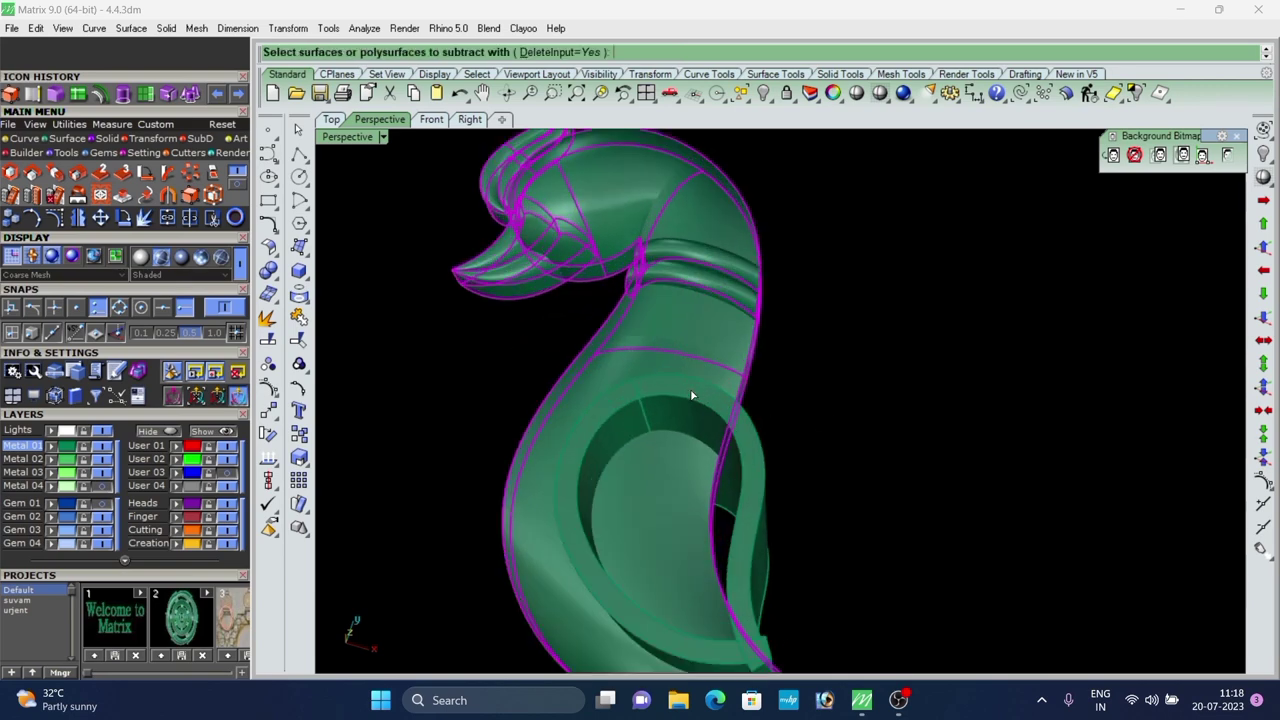
left_click(691, 389)
right_click(690, 389)
scroll(690, 389, "down", 4)
right_click_drag(690, 389, 662, 498)
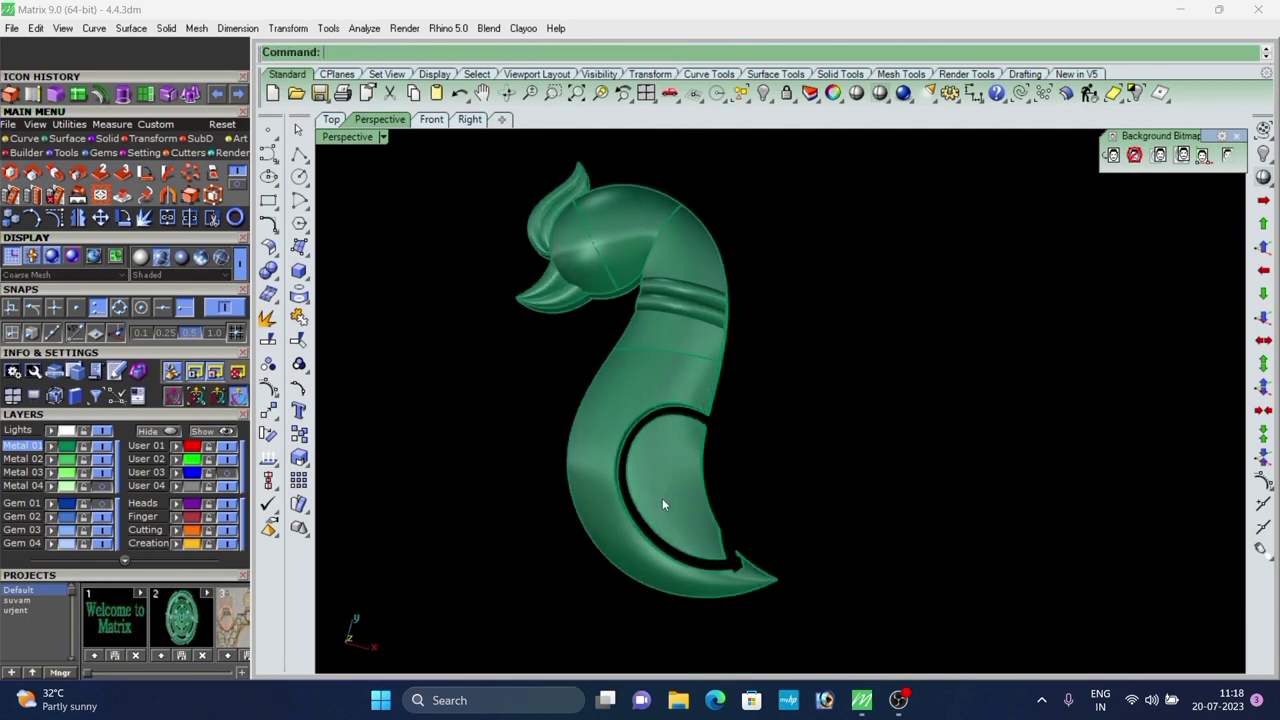
Delete the body piece inside the wing opening and the small leftover sliver near the tail tip.
scroll(662, 498, "up", 4)
left_click_drag(788, 460, 690, 507)
key("Delete")
scroll(686, 498, "down", 2)
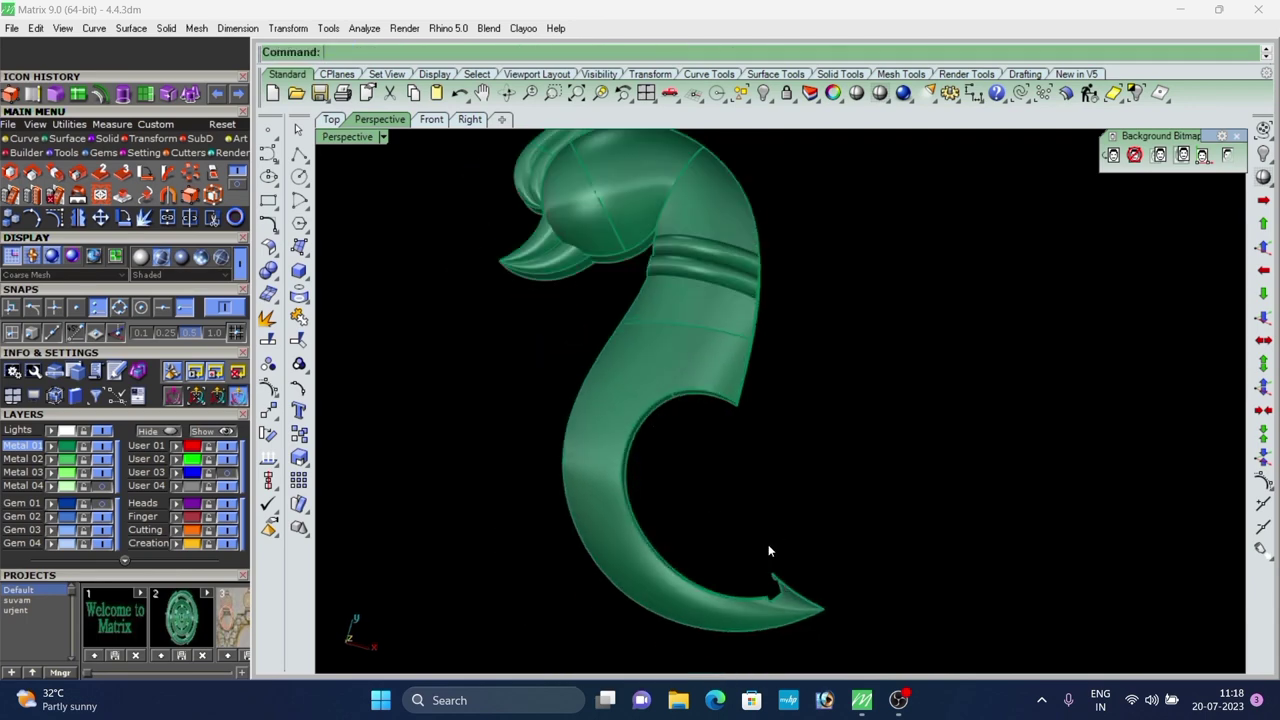
scroll(770, 548, "up", 10)
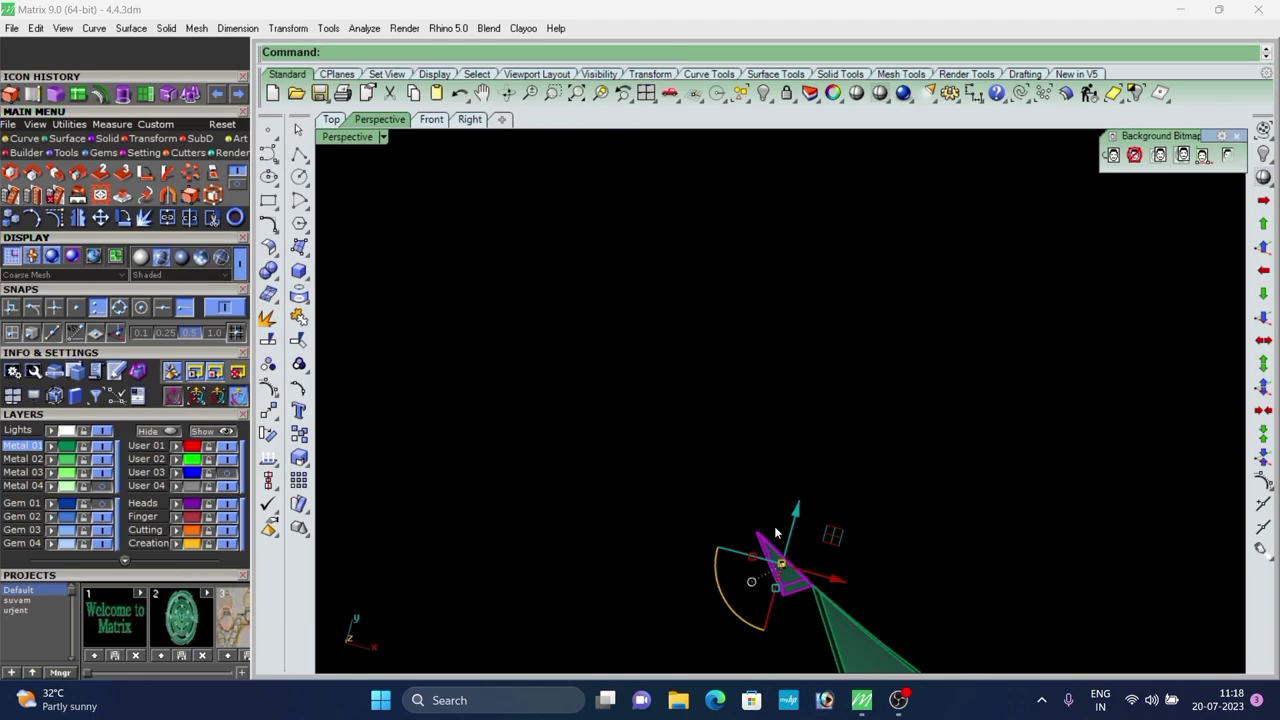
scroll(761, 461, "down", 5)
right_click_drag(655, 645, 722, 335)
scroll(722, 335, "down", 4)
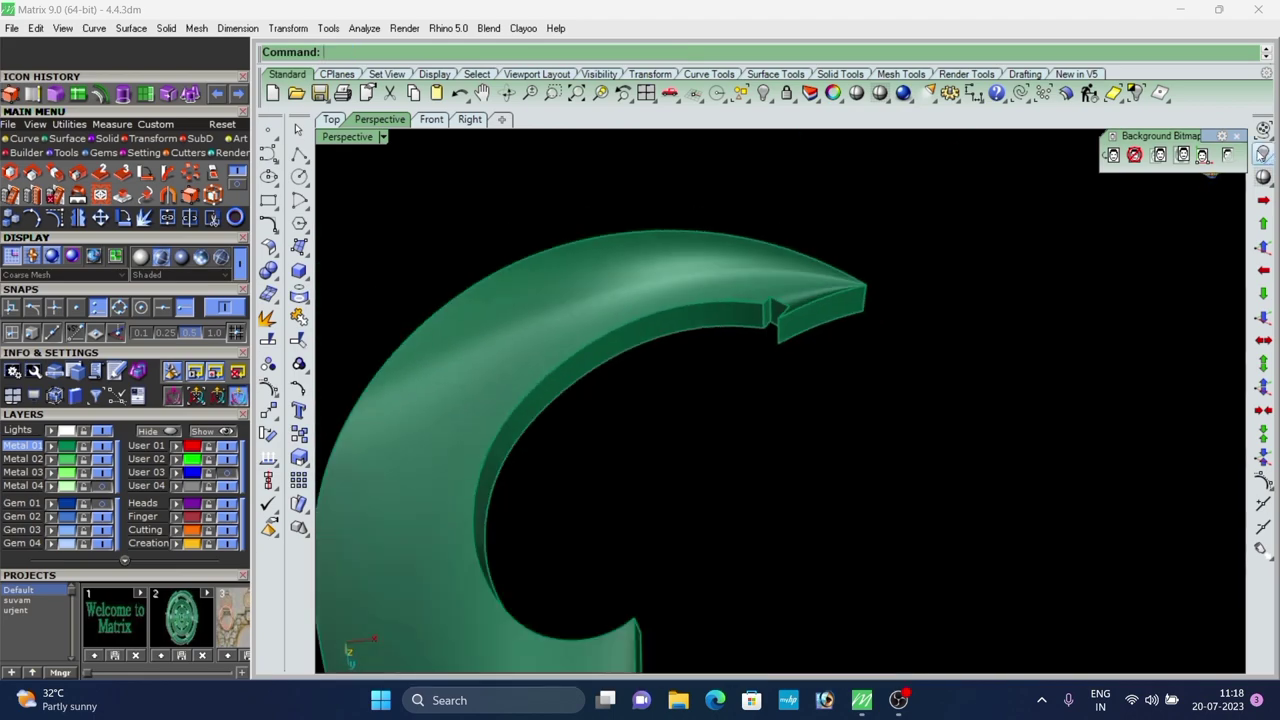
Show all hidden objects to bring back the wing and the rest of the pendant.
right_click(1257, 153)
scroll(822, 350, "down", 3)
right_click_drag(805, 372, 735, 310)
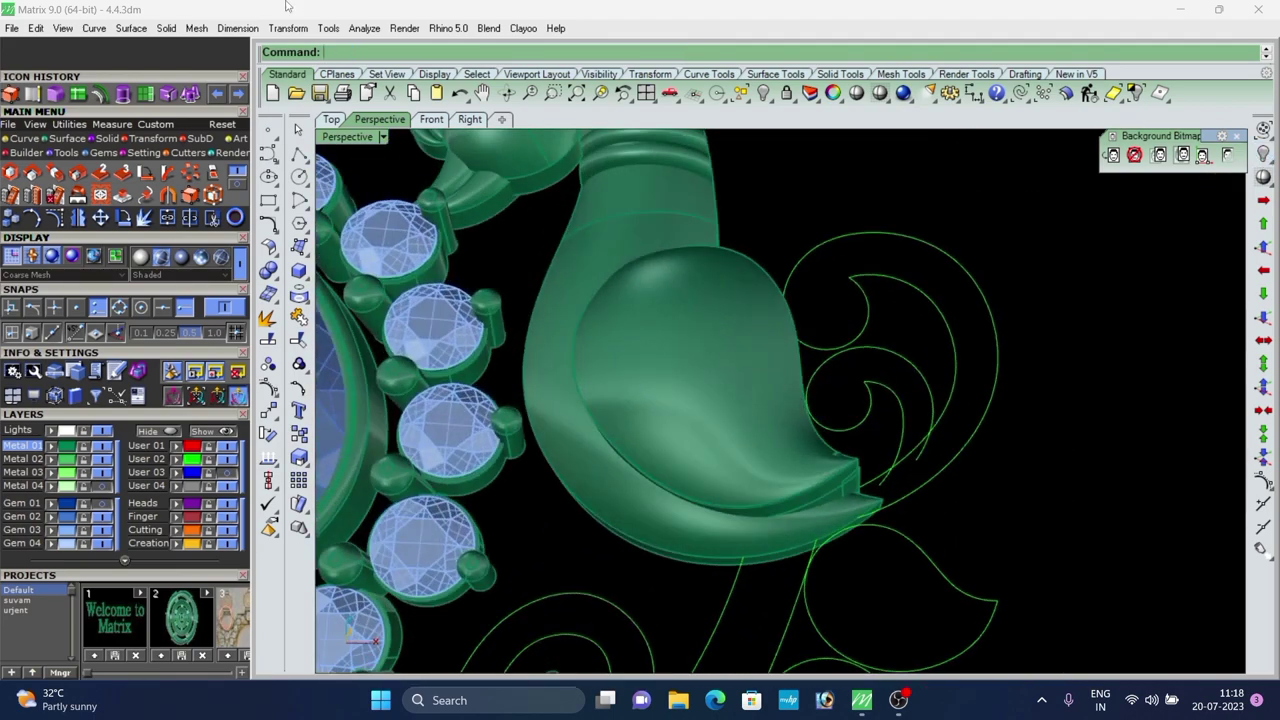
scroll(670, 460, "down", 3)
Isolate the peacock body and wing by hiding the gems, settings and layout curves.
left_click(623, 289)
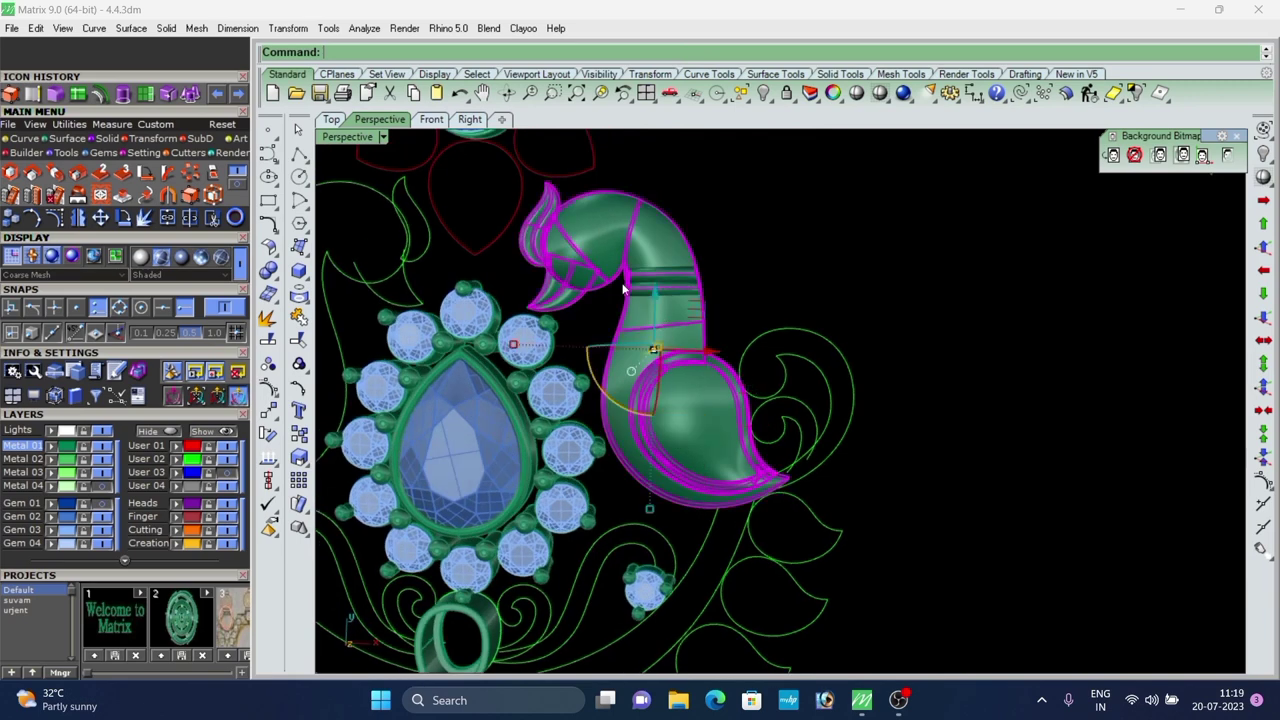
left_click(1136, 92)
scroll(872, 382, "down", 2)
left_click(1058, 76)
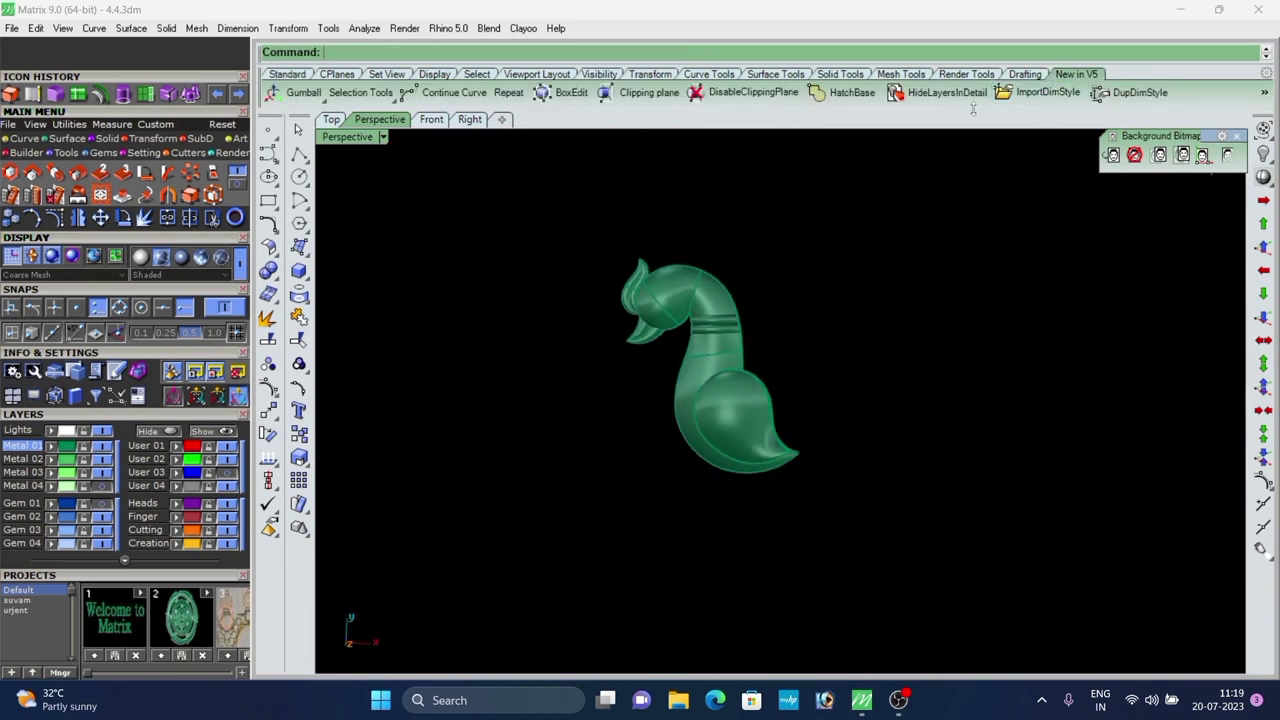
Inspect the peacock body and wing from several angles in both the working shade and the plain shaded display.
left_click(296, 76)
scroll(668, 384, "up", 6)
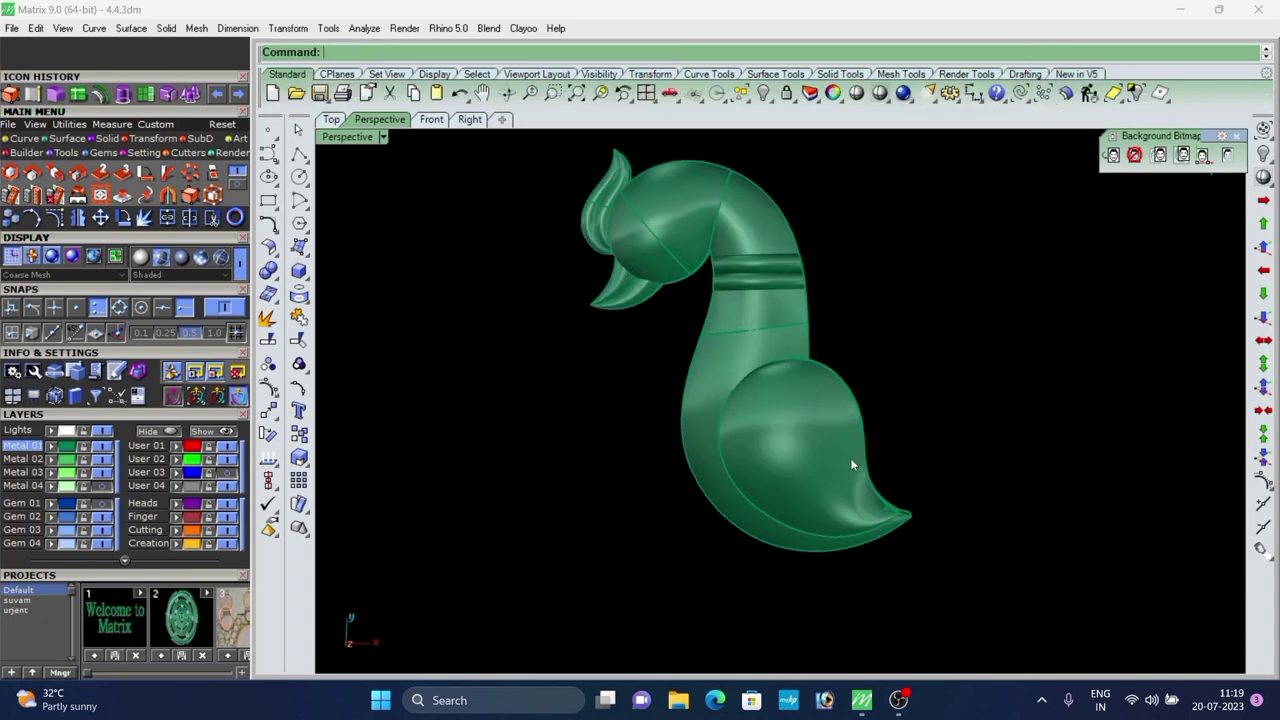
right_click_drag(850, 460, 820, 333)
scroll(820, 333, "down", 7)
right_click_drag(723, 375, 735, 350)
scroll(770, 338, "up", 6)
scroll(780, 396, "down", 4)
left_click(204, 257)
scroll(757, 330, "up", 7)
right_click_drag(775, 400, 808, 395)
scroll(808, 385, "down", 3)
left_click(862, 98)
right_click_drag(842, 290, 785, 420)
scroll(757, 396, "down", 5)
scroll(785, 420, "up", 8)
right_click_drag(826, 485, 568, 416)
scroll(700, 350, "down", 6)
right_click_drag(706, 346, 895, 335)
key("Escape")
scroll(797, 338, "up", 6)
right_click_drag(797, 340, 806, 426)
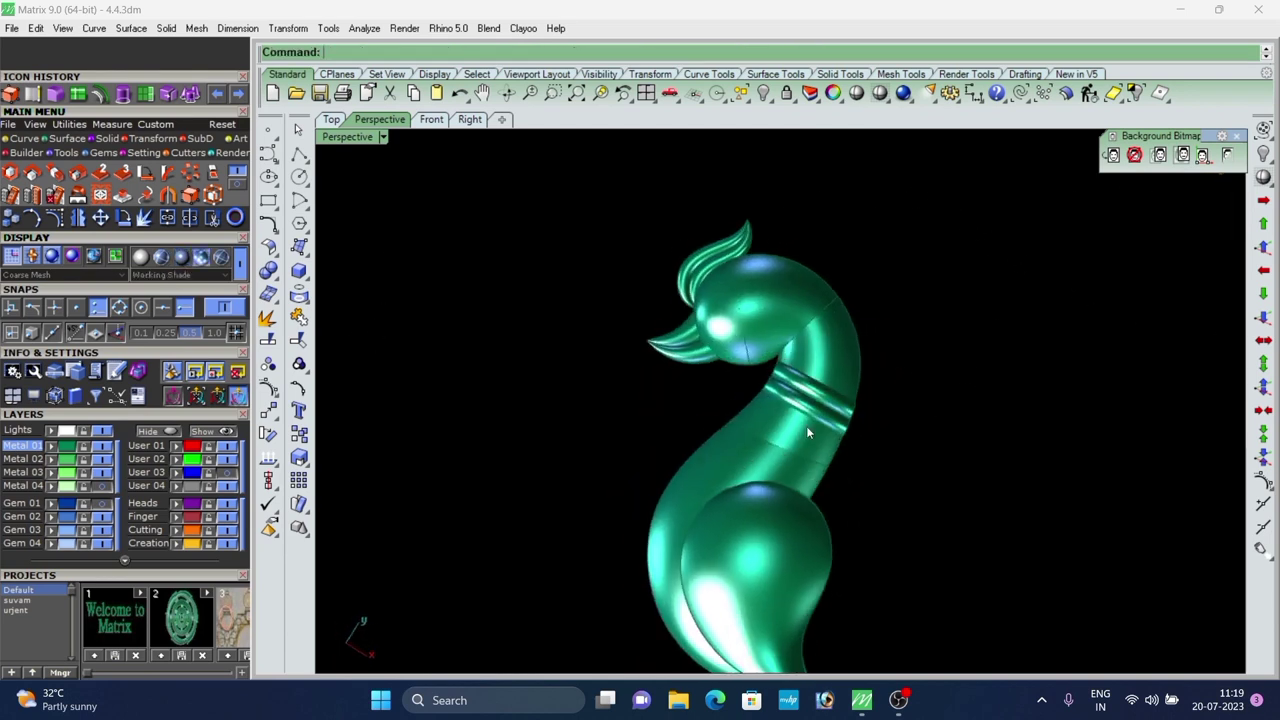
scroll(805, 420, "down", 5)
left_click(167, 258)
scroll(680, 300, "down", 3)
scroll(715, 345, "up", 3)
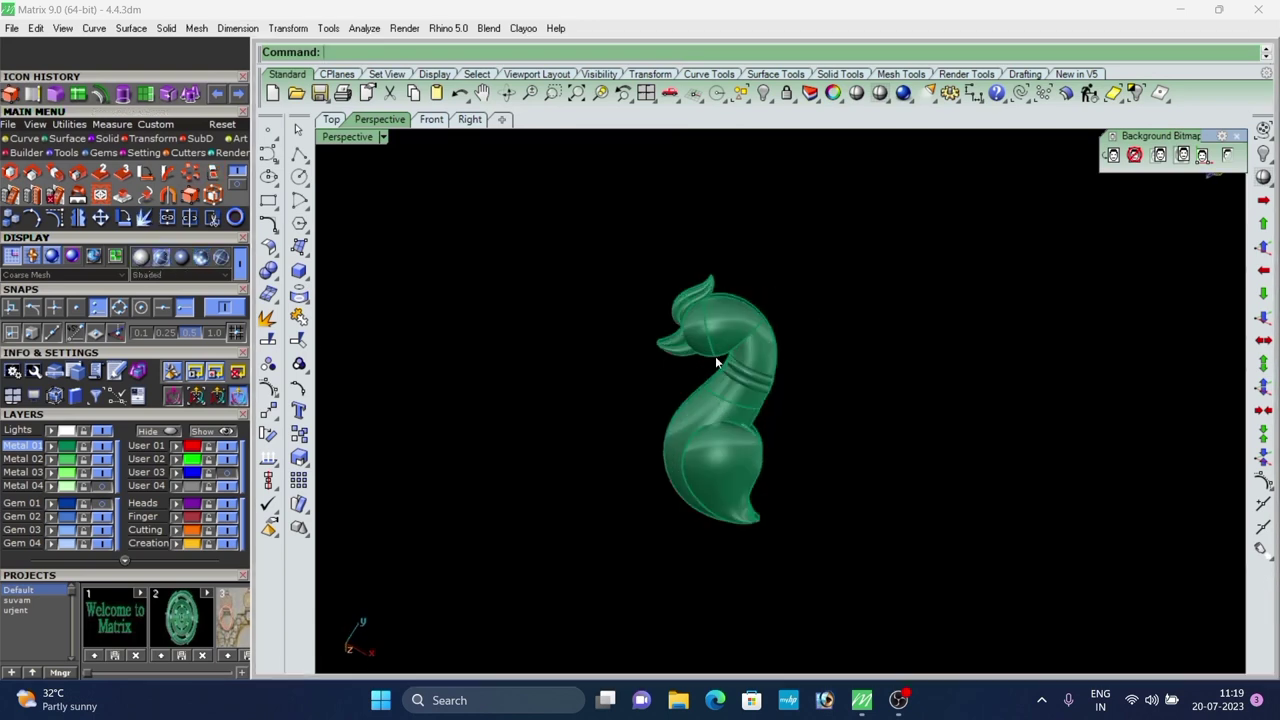
right_click_drag(715, 356, 768, 356)
scroll(770, 355, "down", 3)
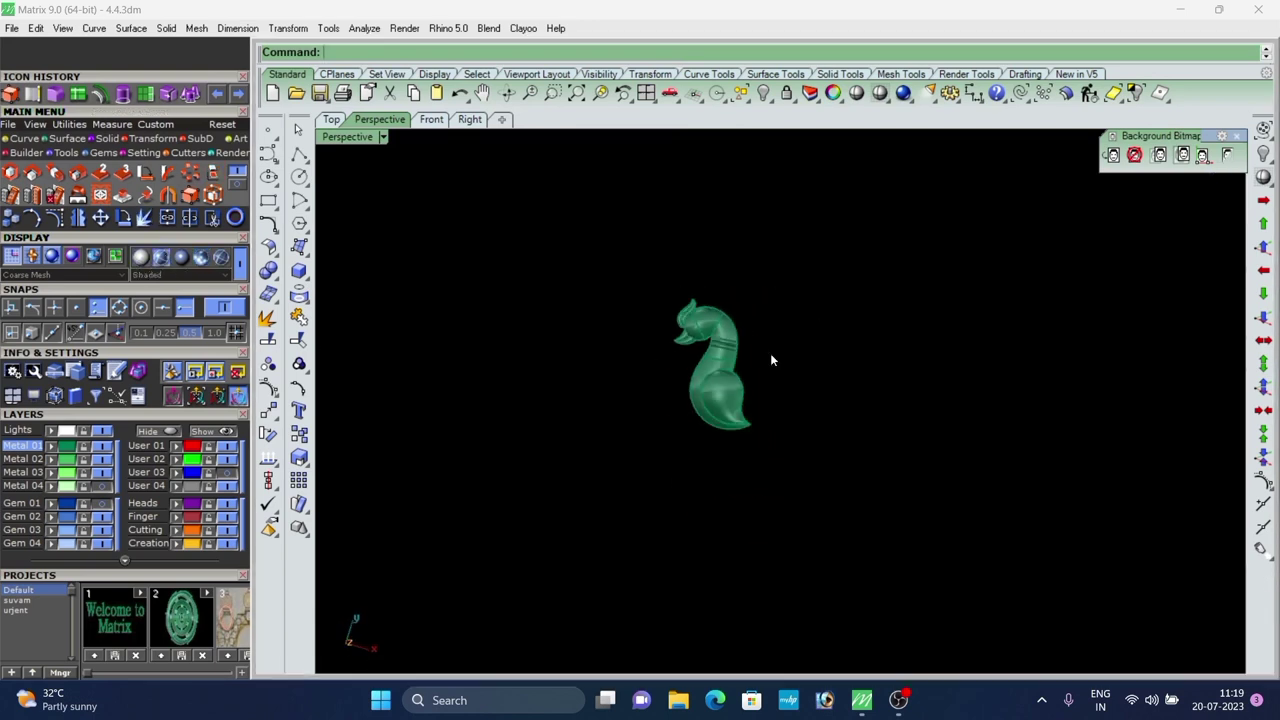
Check the peacock in the Top view and set that view to the plain shaded display.
left_click(506, 492)
scroll(750, 339, "up", 5)
left_click(706, 348)
left_click(847, 369)
scroll(815, 375, "down", 3)
right_click_drag(812, 375, 573, 237)
left_click(332, 119)
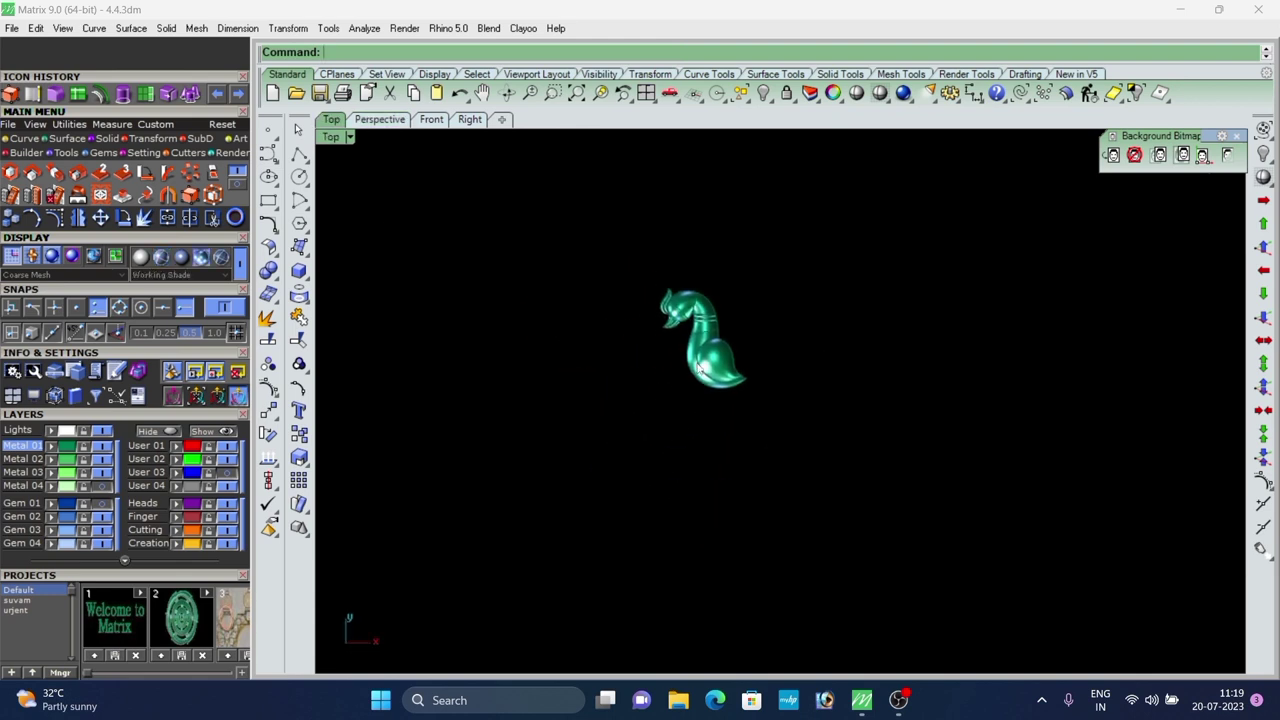
left_click(165, 260)
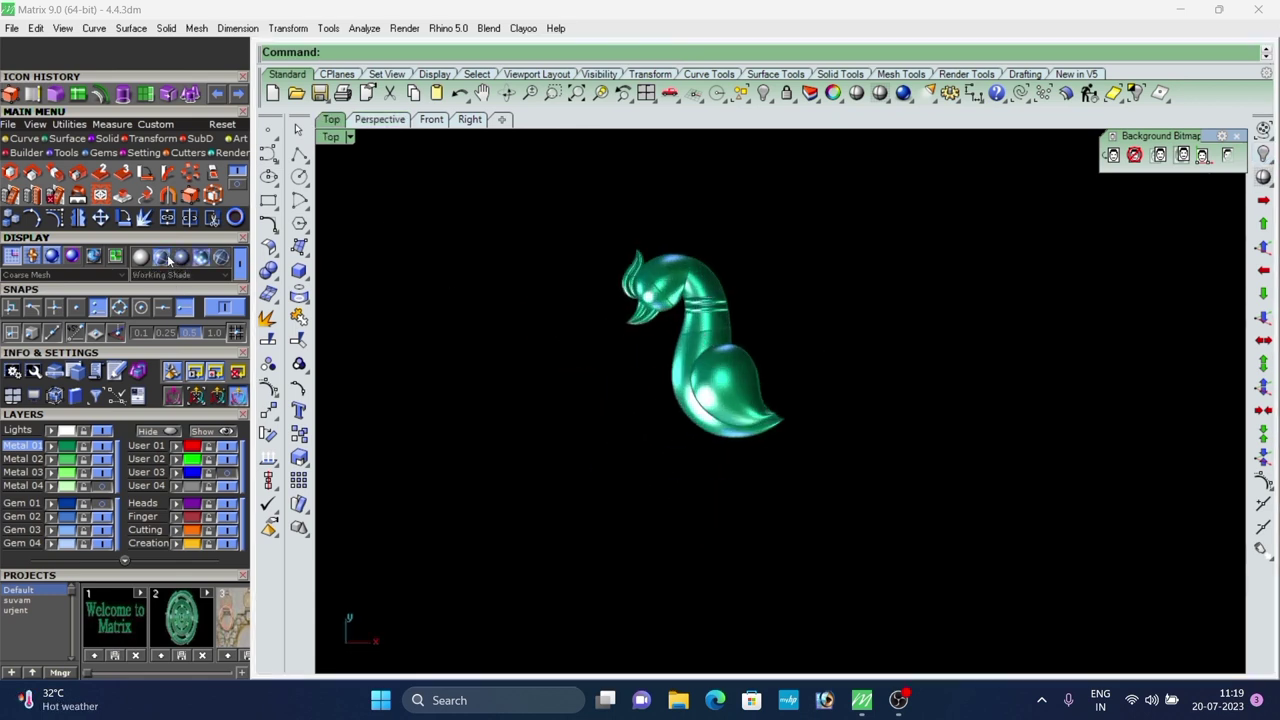
right_click_drag(794, 331, 819, 357)
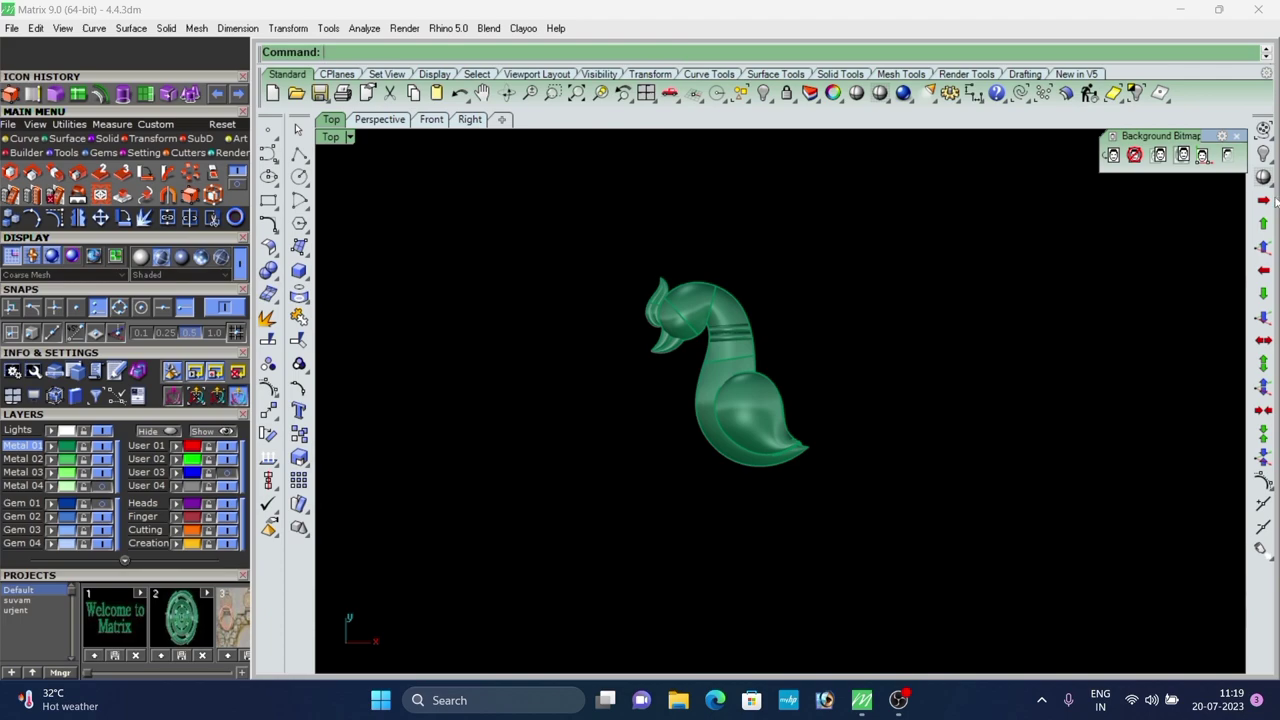
Show the hidden pendant parts and mirror the peacock to the opposite side of the centre stone.
left_click(1262, 154)
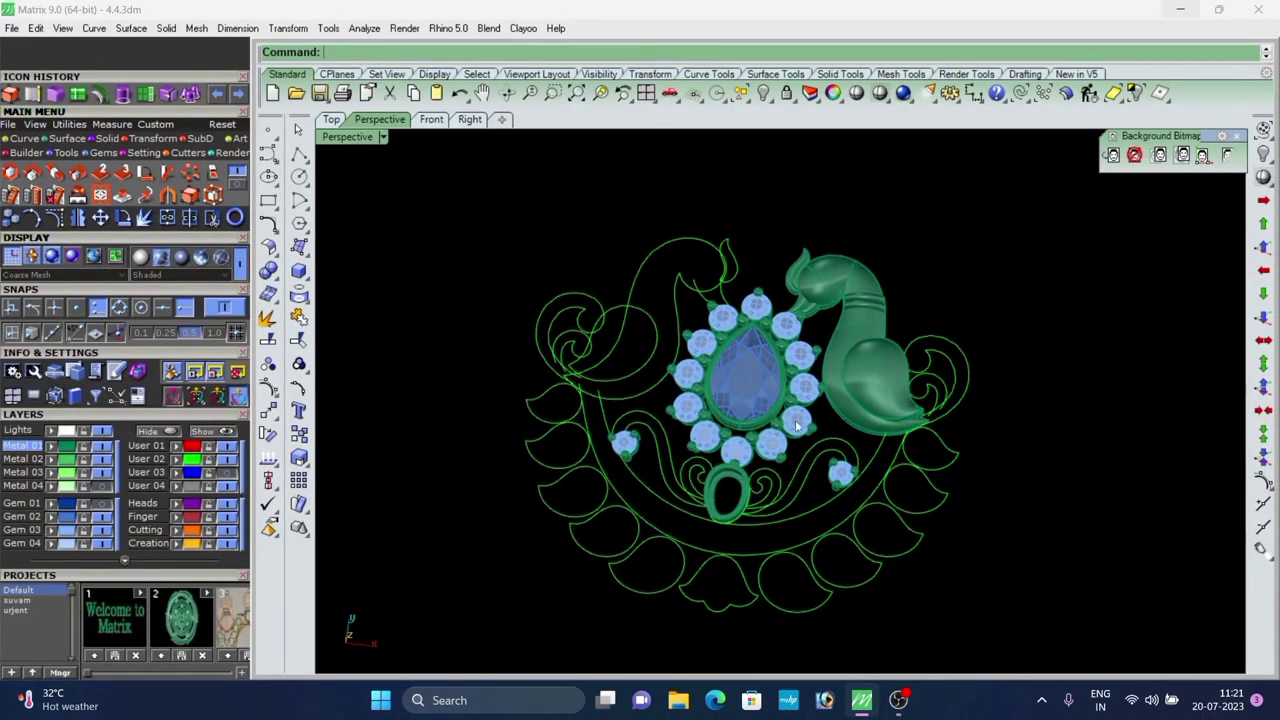
left_click(849, 396)
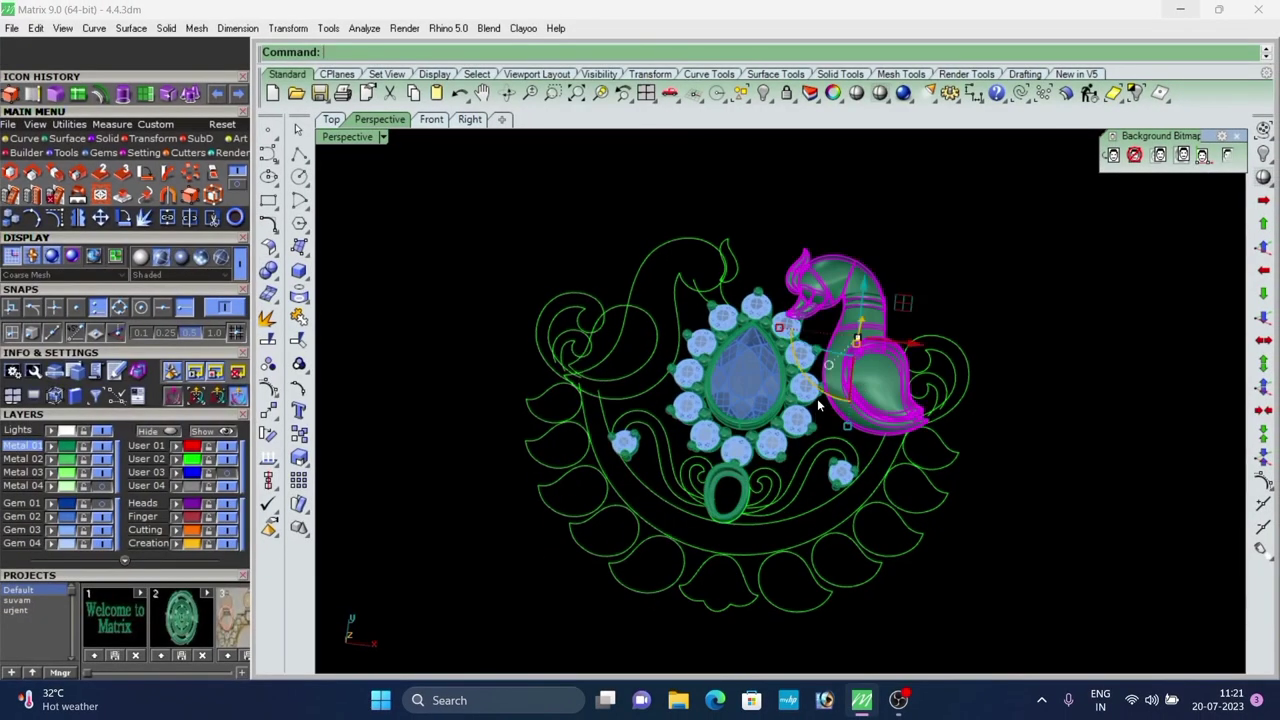
key("ctrl+m")
left_click(535, 253)
right_click_drag(791, 552, 766, 344)
scroll(629, 344, "up", 2)
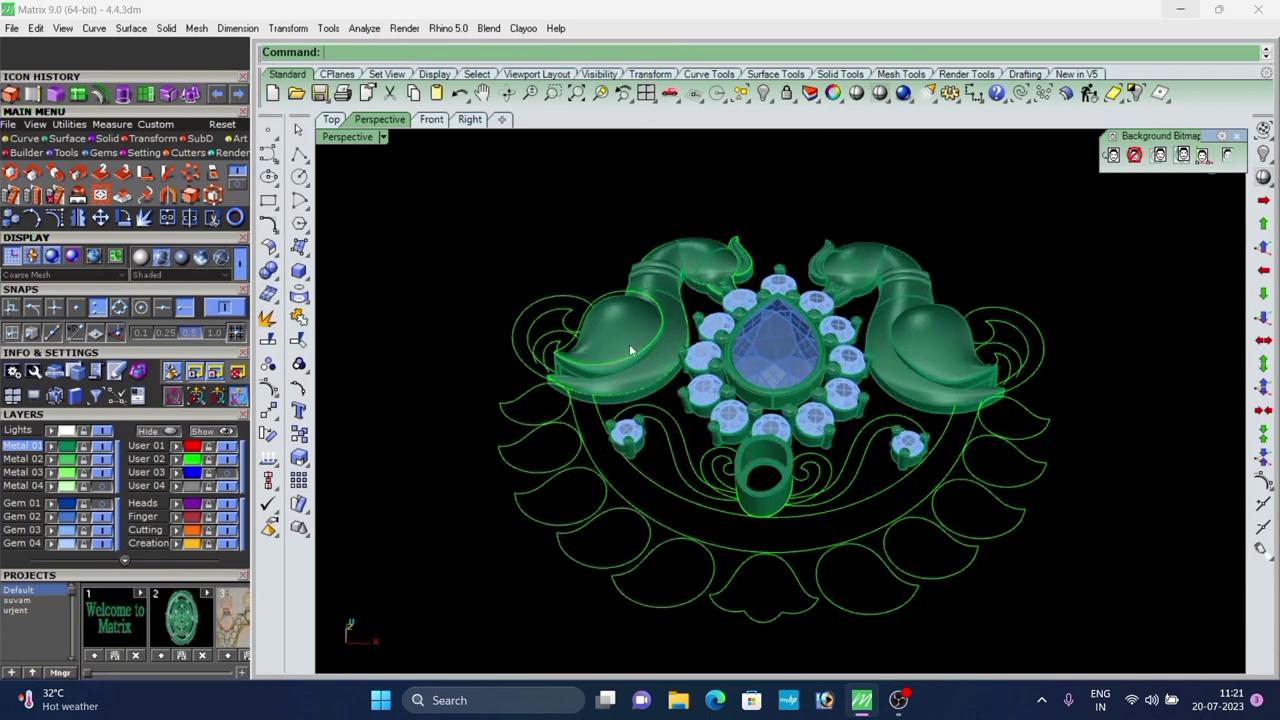
Raise both peacocks slightly above the layout curves.
left_click(629, 344)
left_click(897, 353, "shift")
scroll(768, 388, "down", 2)
right_click_drag(768, 388, 784, 297)
scroll(784, 295, "up", 4)
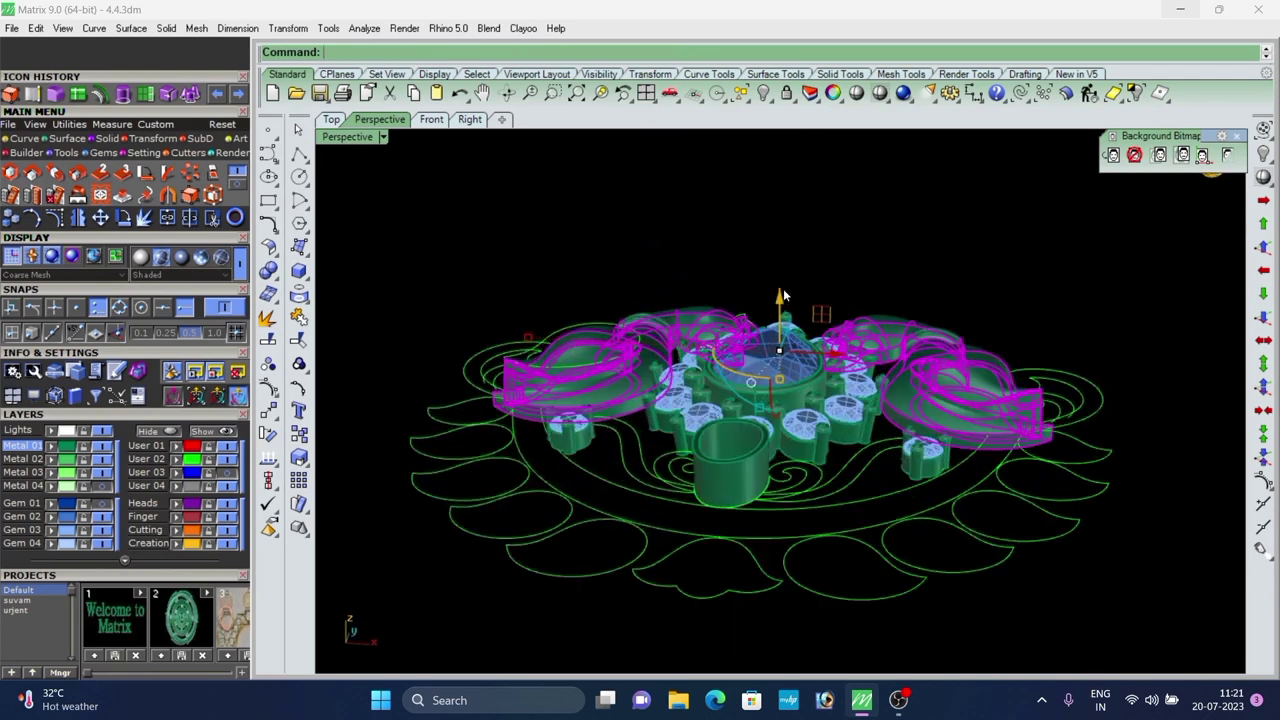
left_click_drag(780, 296, 781, 278)
left_click(863, 253)
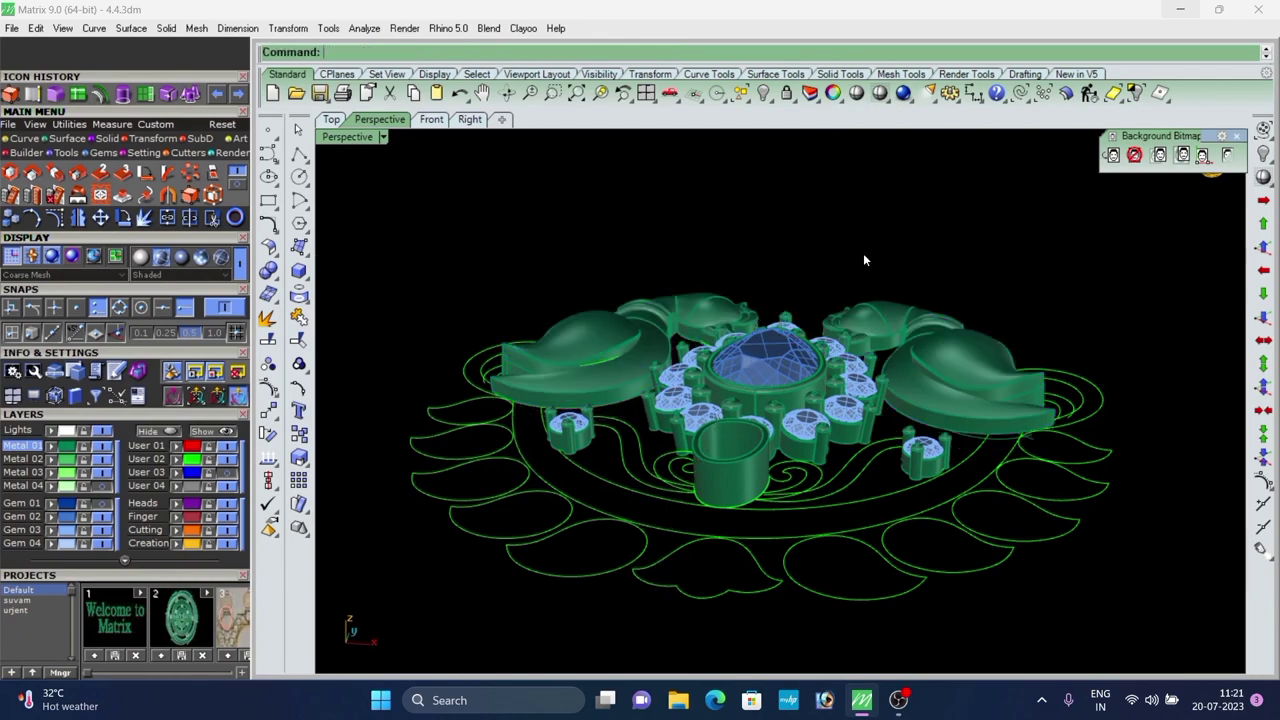
right_click_drag(863, 254, 748, 425)
scroll(770, 372, "down", 3)
scroll(819, 499, "up", 6)
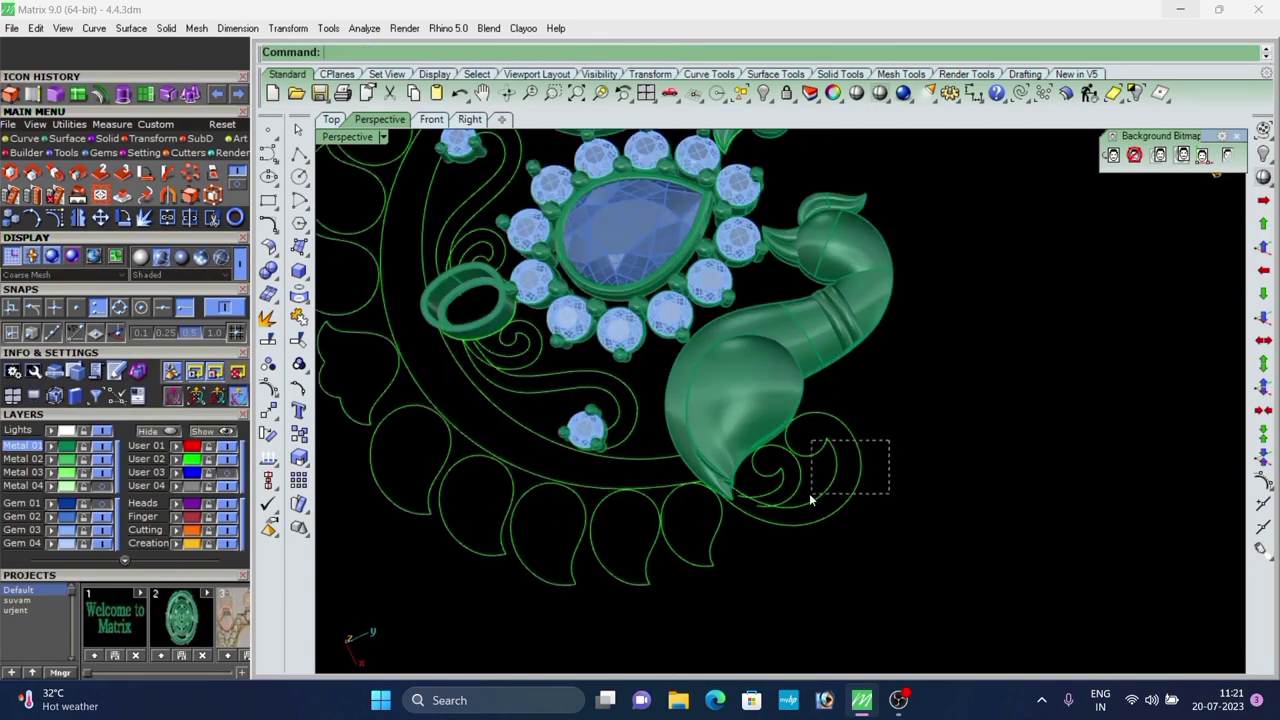
left_click(780, 373, "shift")
scroll(768, 464, "down", 4)
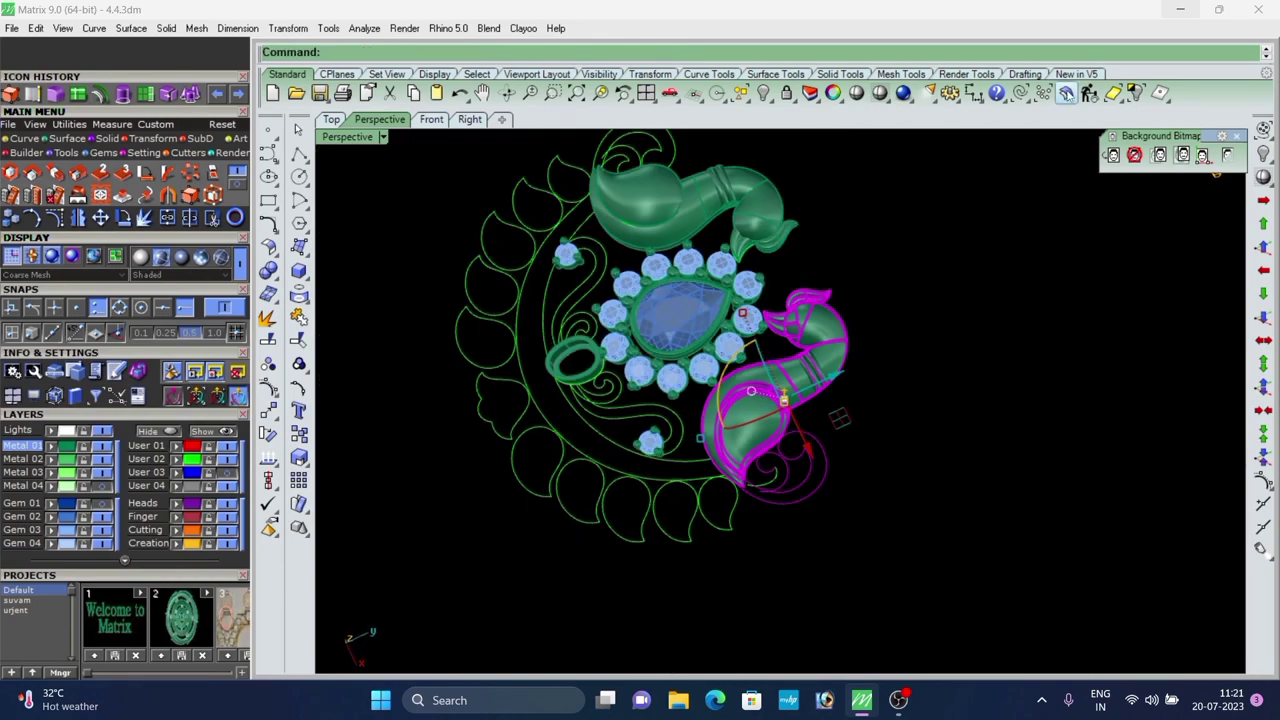
left_click(1133, 102)
right_click_drag(856, 330, 851, 369)
key("ctrl+z")
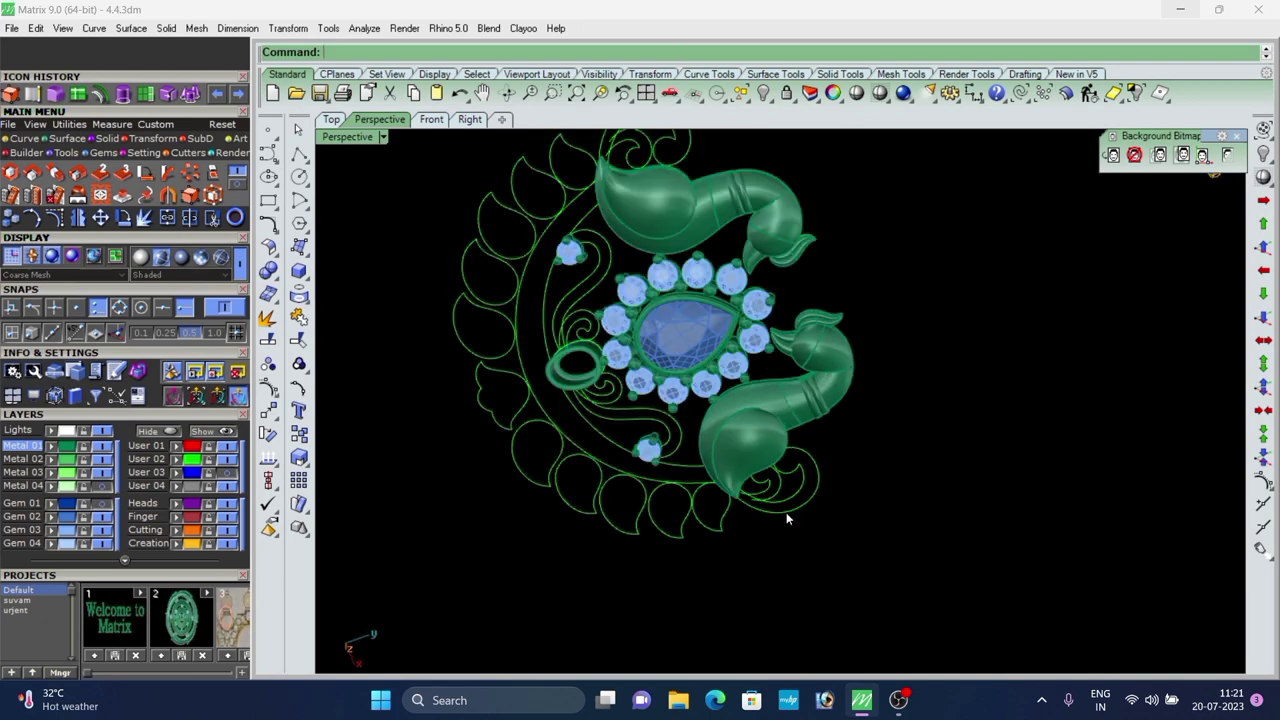
Isolate one peacock together with the scroll curves beside its tail.
scroll(784, 508, "up", 5)
left_click_drag(886, 457, 808, 499)
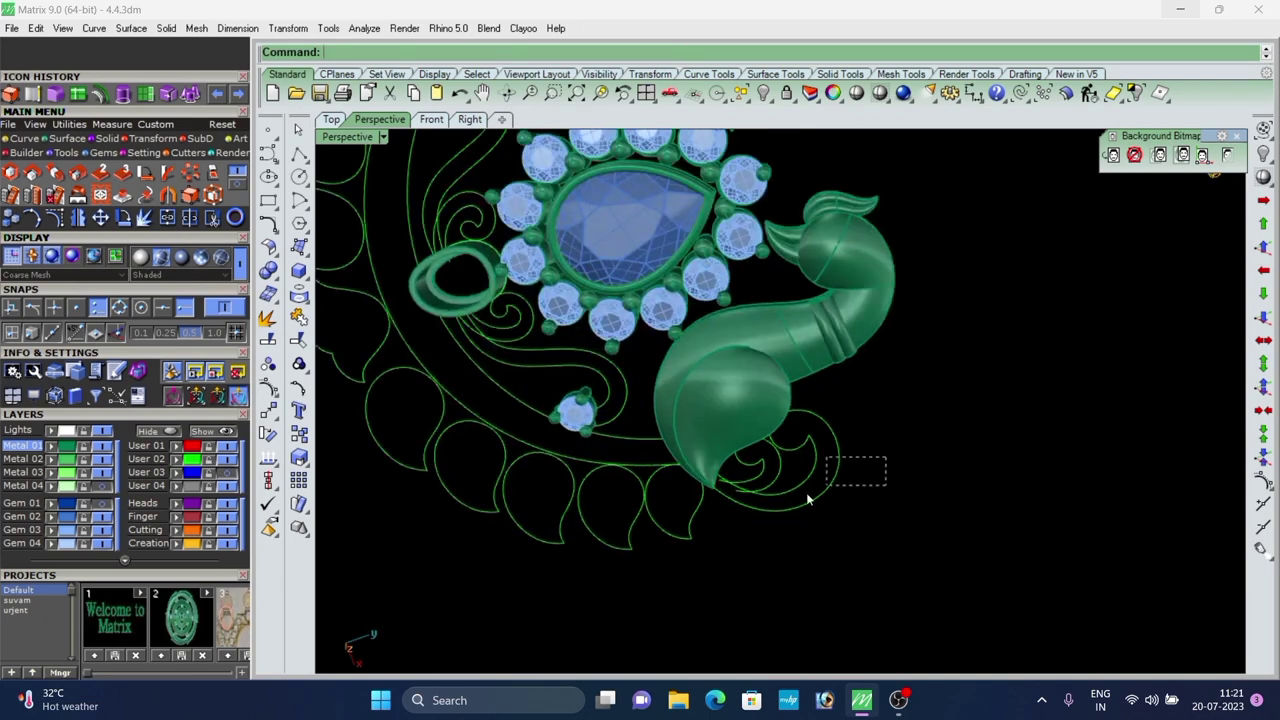
left_click(755, 325)
left_click(1133, 98)
scroll(790, 455, "down", 3)
Examine the small and large scroll curves and how they meet the peacock's tail tip.
right_click_drag(695, 538, 610, 447)
scroll(724, 405, "up", 4)
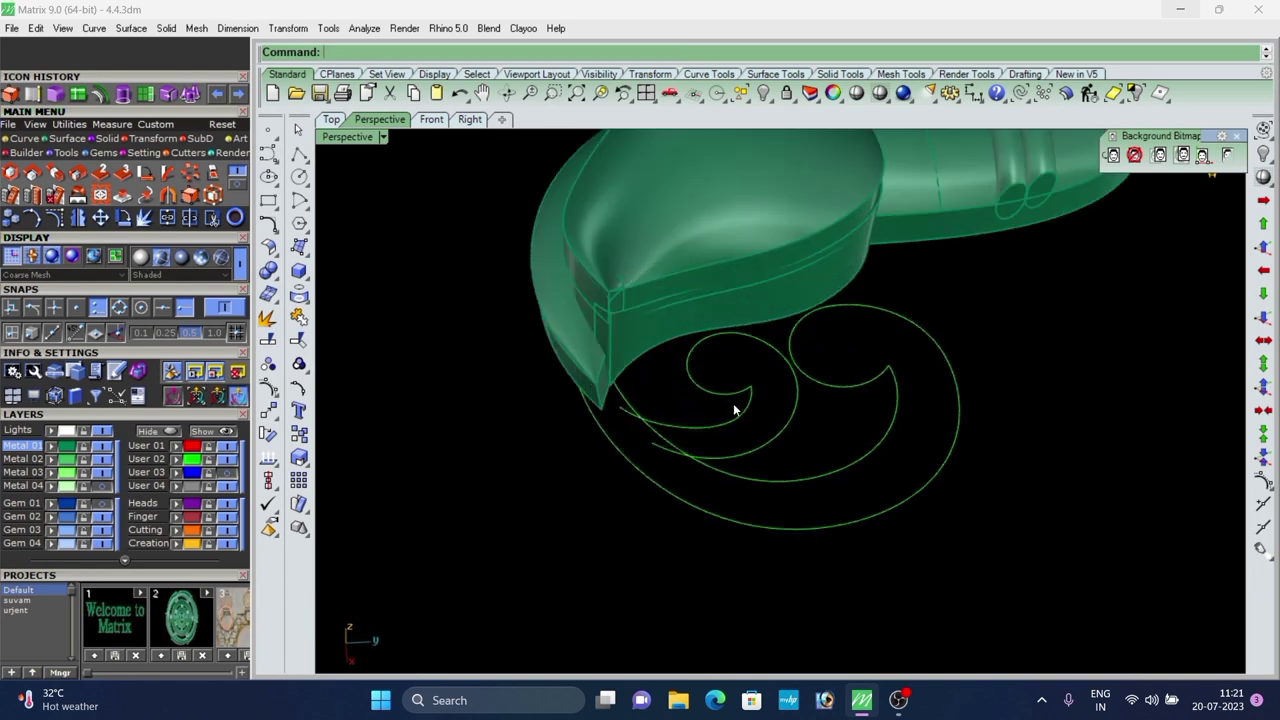
left_click(738, 393, "shift")
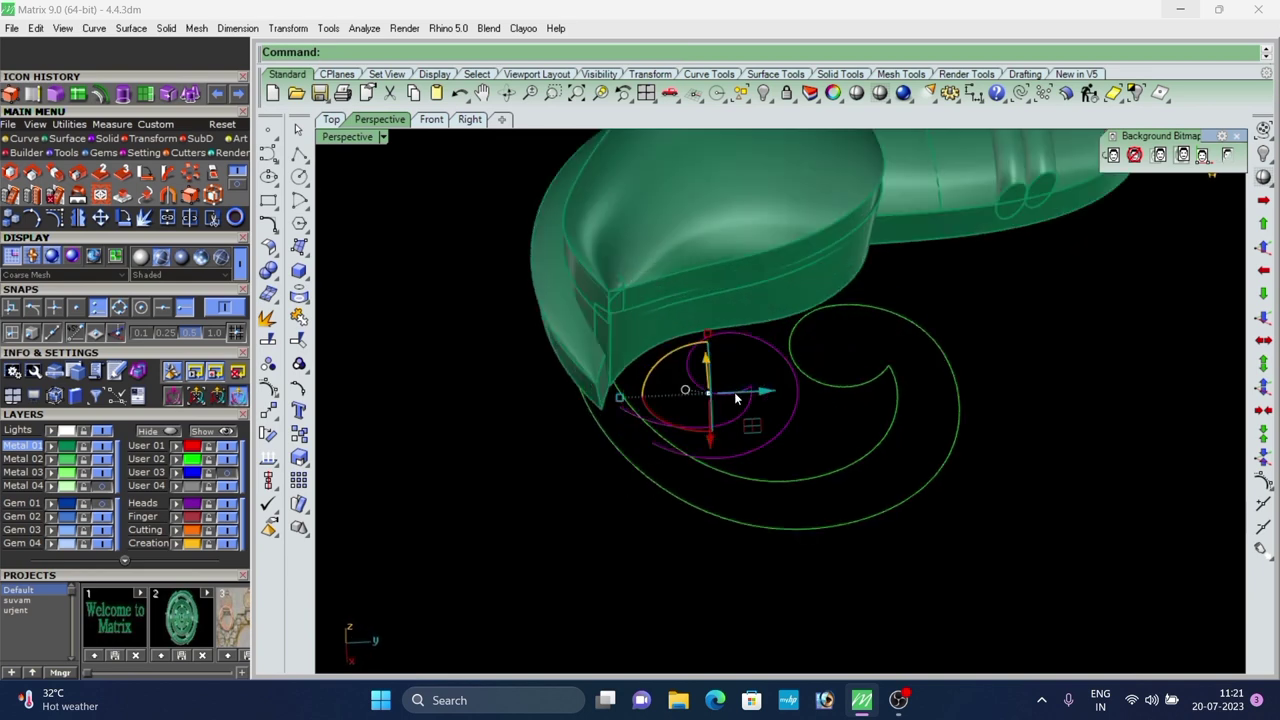
left_click_drag(966, 325, 870, 408)
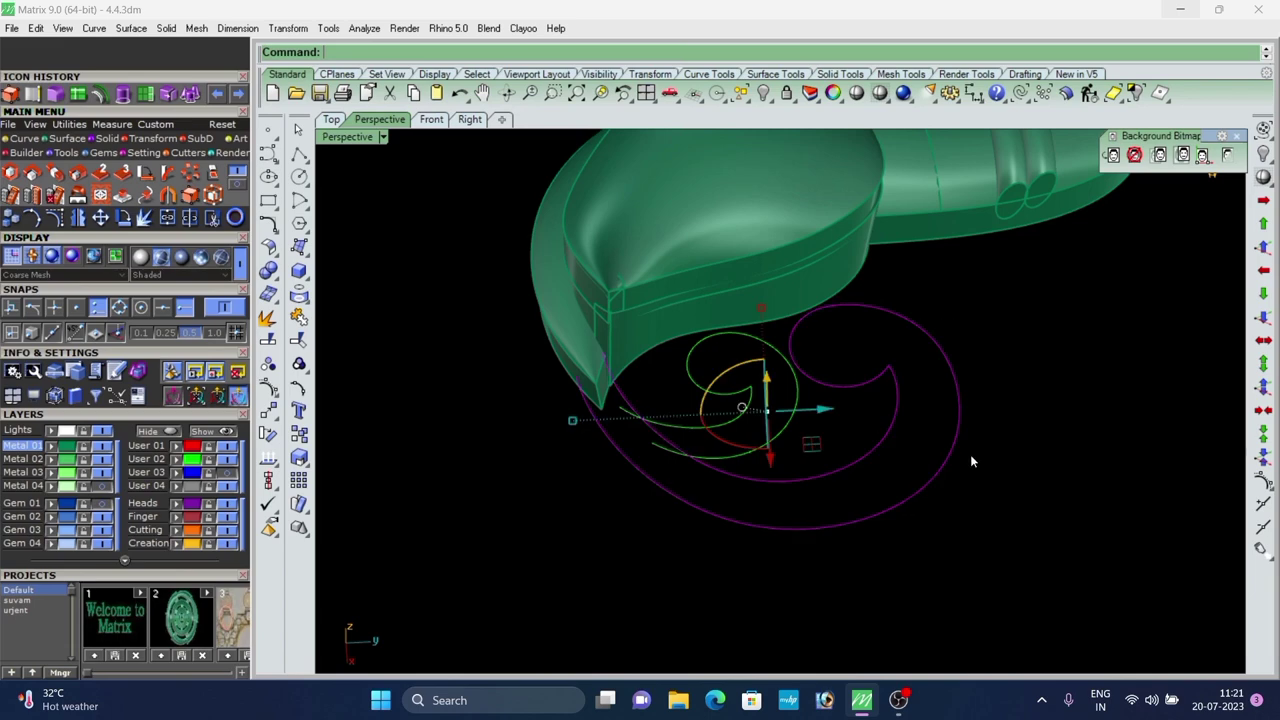
left_click(970, 454)
scroll(720, 460, "down", 5)
right_click_drag(691, 466, 880, 391)
scroll(798, 492, "down", 7)
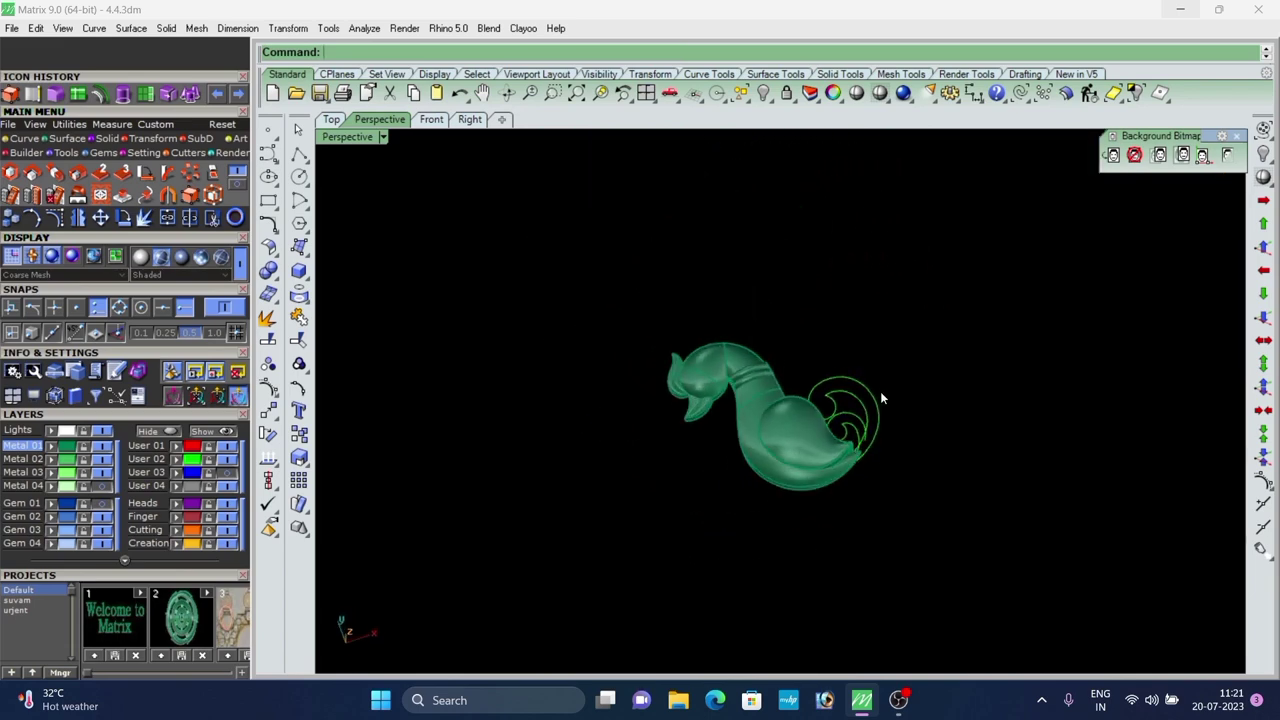
scroll(857, 447, "up", 8)
right_click_drag(853, 450, 650, 470)
scroll(695, 440, "down", 5)
right_click_drag(710, 430, 815, 430)
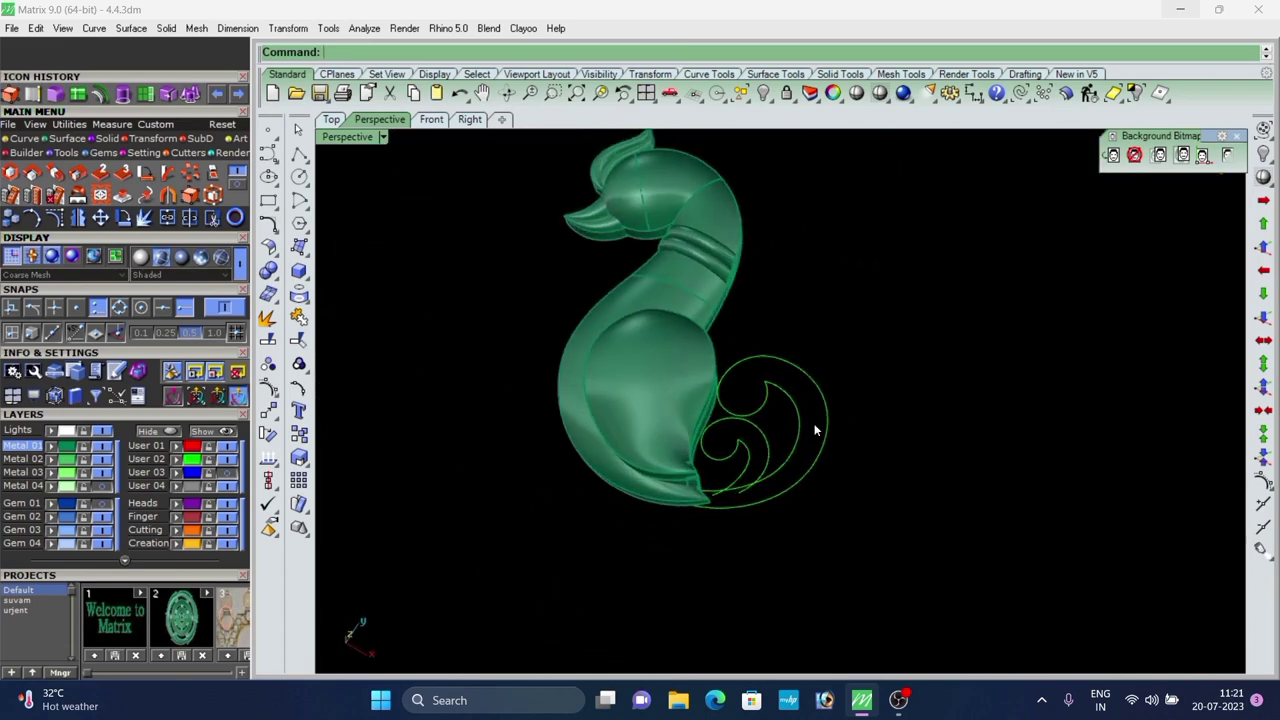
Isolate the tail scroll curves by hiding the peacock.
scroll(773, 517, "down", 2)
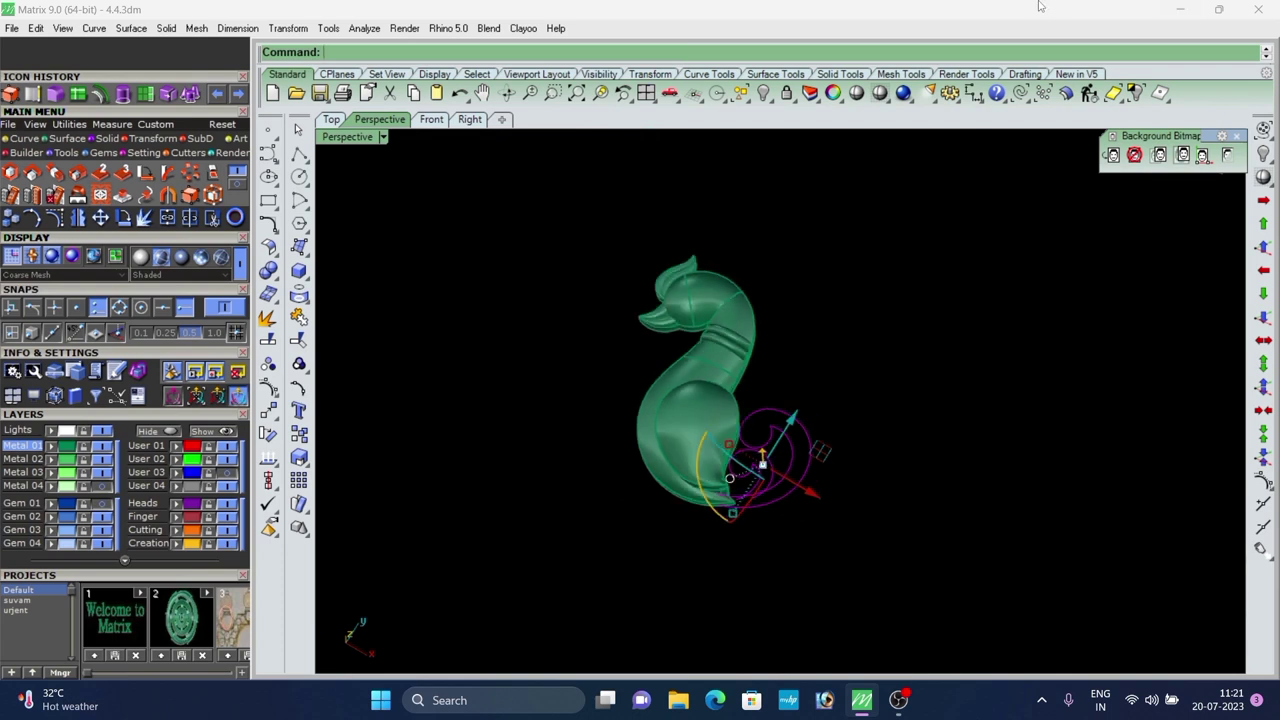
left_click(1134, 96)
scroll(776, 522, "up", 6)
key("Escape")
scroll(696, 414, "down", 4)
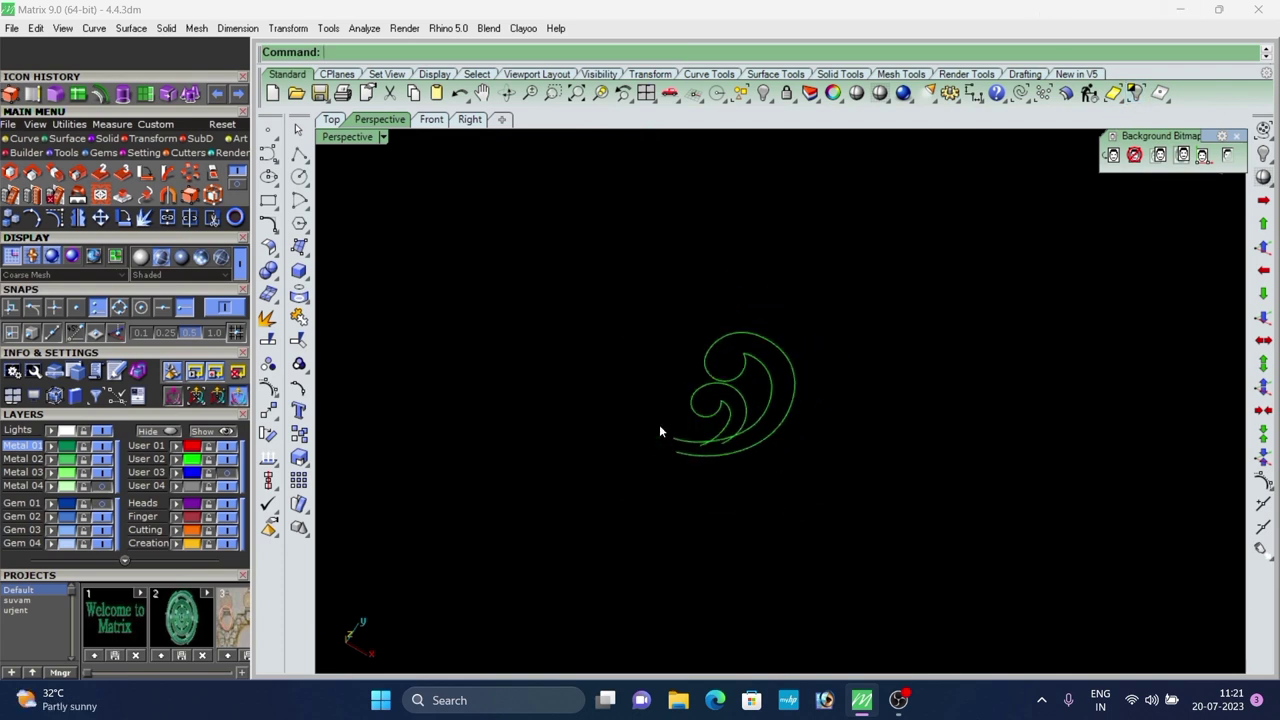
right_click_drag(659, 424, 720, 446)
scroll(722, 448, "up", 4)
Draw two straight lines joining the open curve ends of the large and small tail scrolls.
left_click(30, 140)
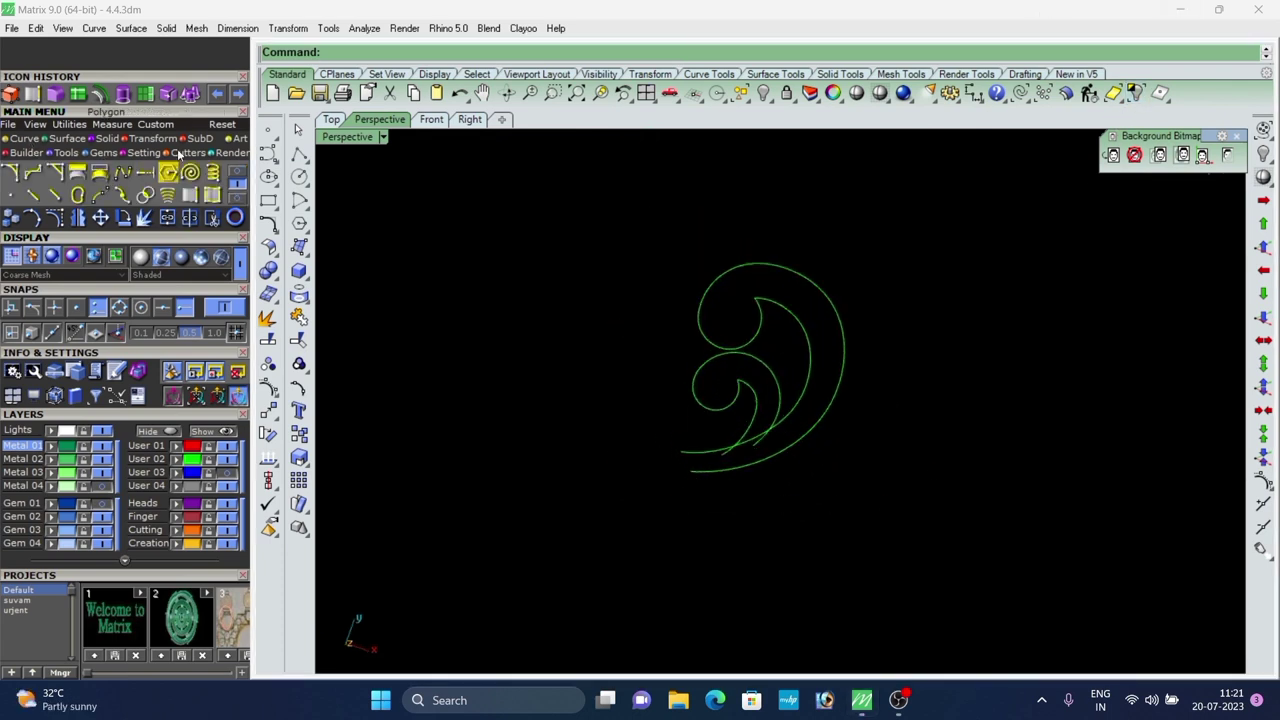
left_click(236, 173)
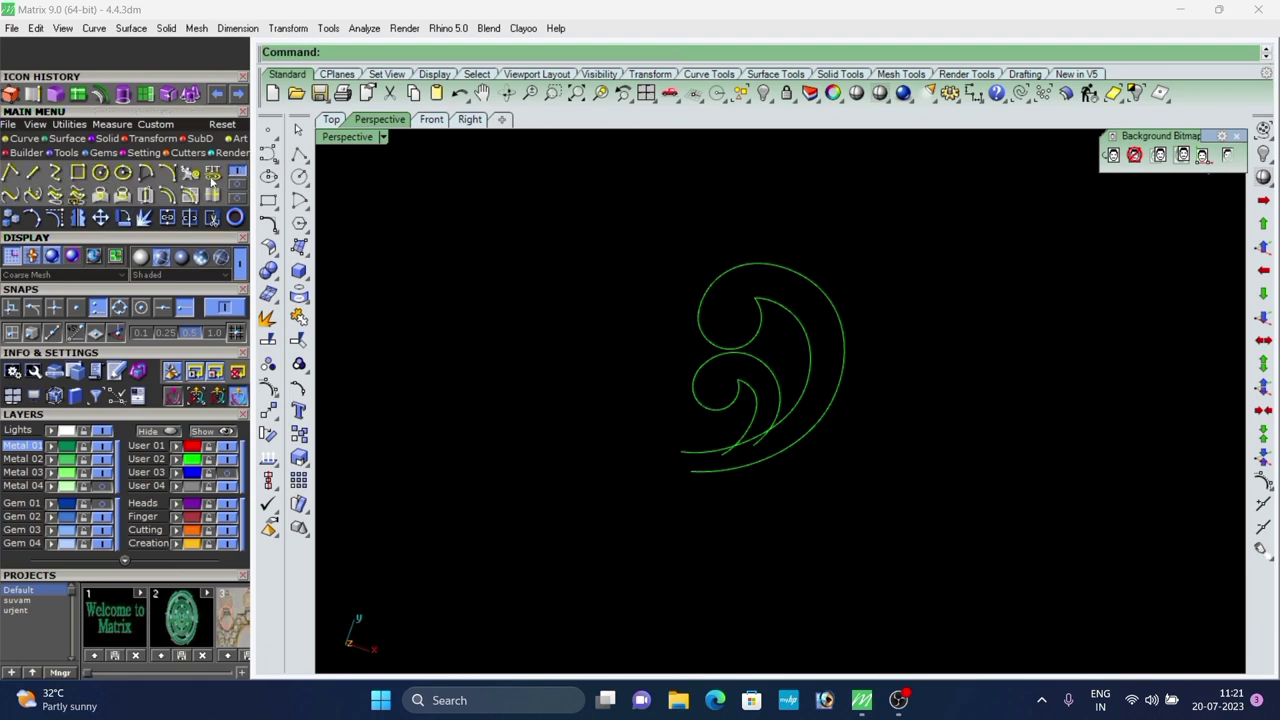
left_click(27, 178)
scroll(748, 488, "up", 6)
scroll(636, 418, "up", 4)
left_click(608, 413)
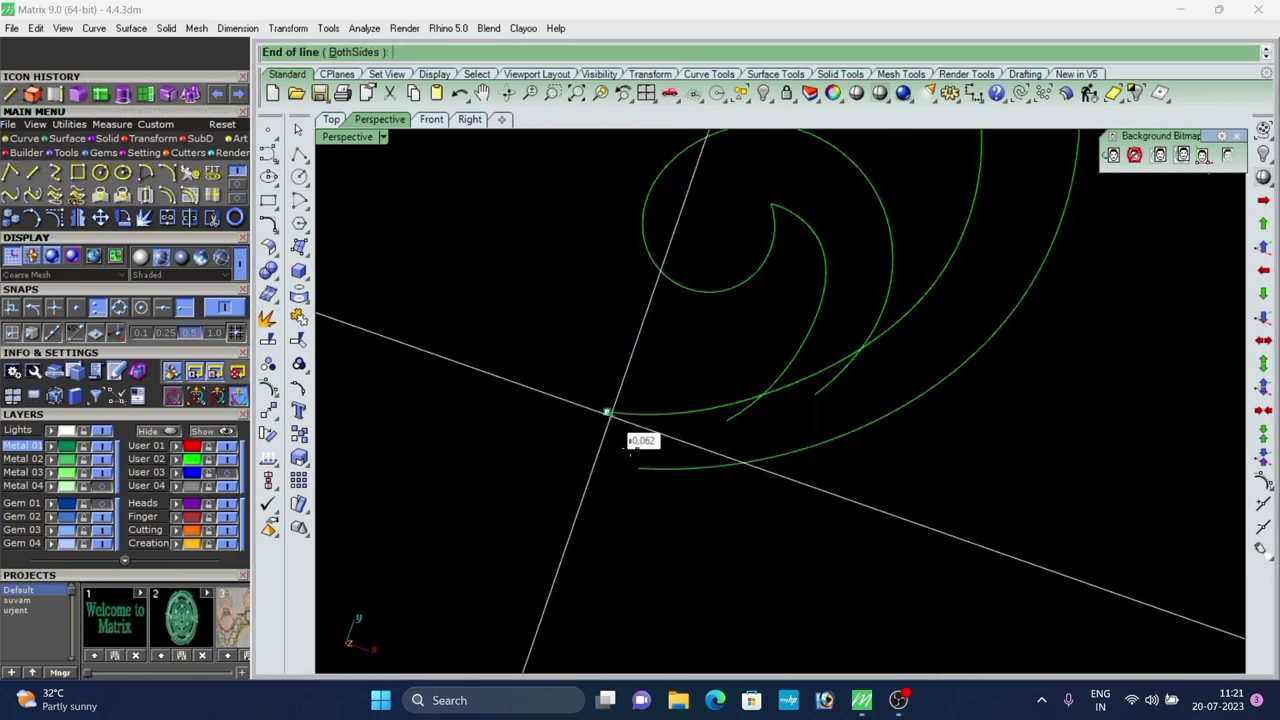
left_click(639, 468)
right_click(641, 467)
left_click(727, 421)
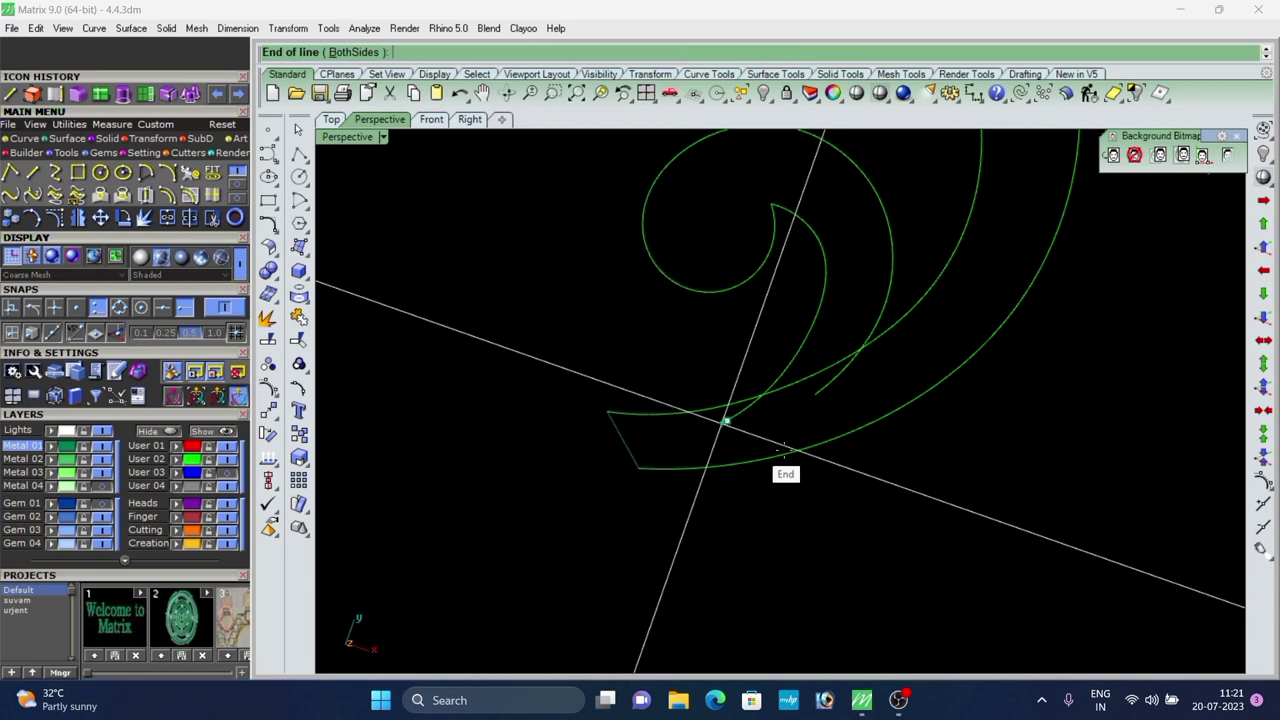
left_click(818, 397)
Rebuild the large scroll's end line with 4 points and degree 3.
scroll(680, 440, "down", 6)
right_click_drag(609, 487, 776, 514)
scroll(777, 515, "up", 6)
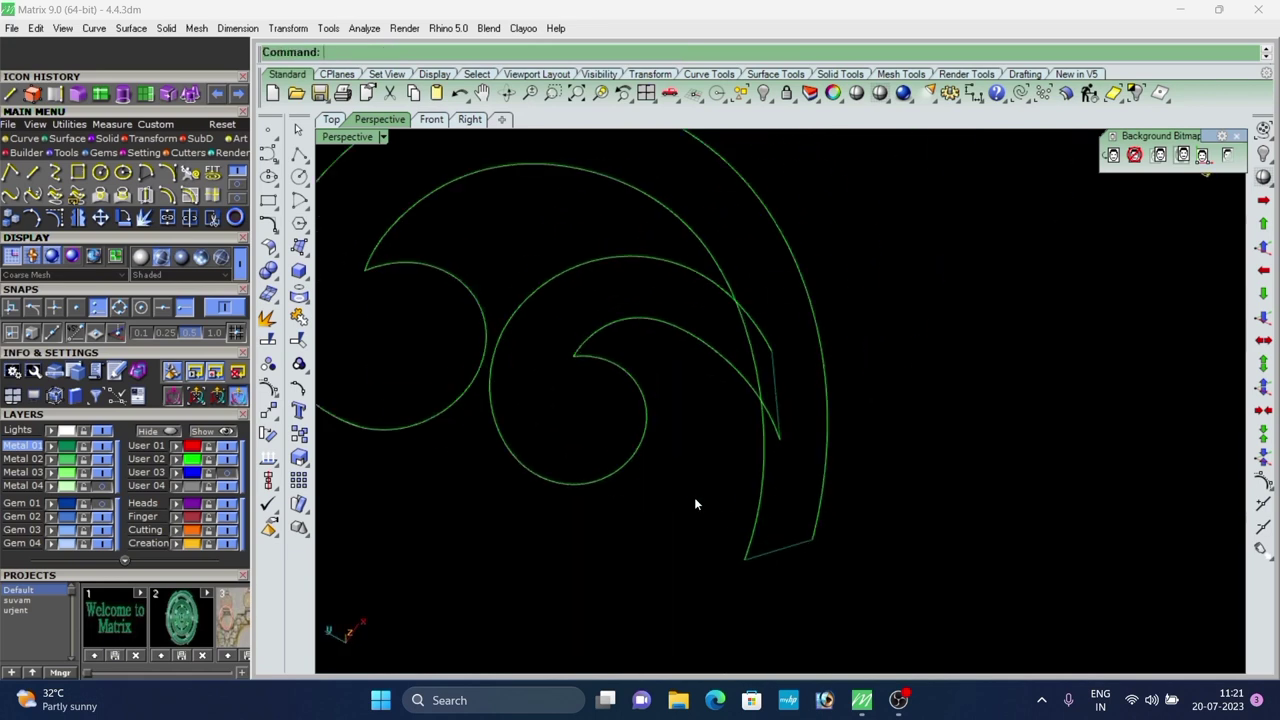
left_click(775, 552)
scroll(776, 590, "down", 6)
right_click_drag(783, 596, 768, 574)
scroll(768, 574, "up", 4)
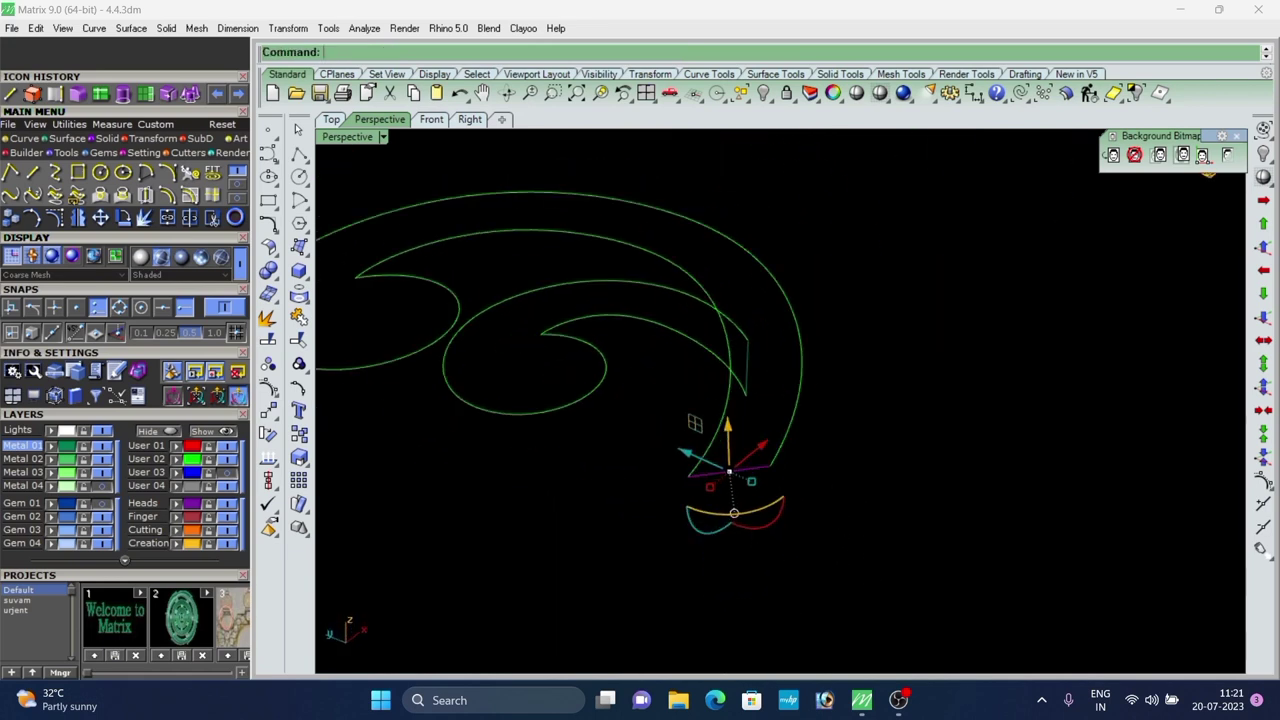
type("Rebuild")
key("Return")
left_click(1092, 332)
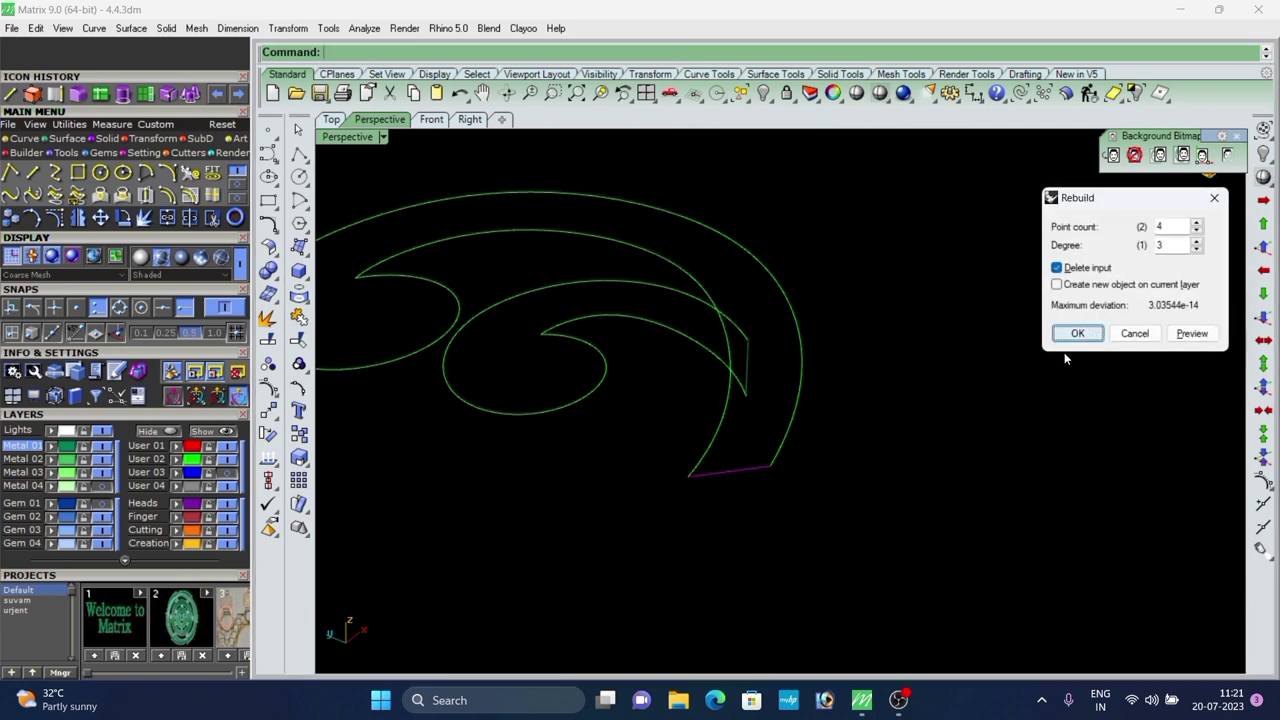
Raise the two middle control points of the large scroll's end line to bend it into an arch.
scroll(762, 478, "down", 2)
right_click_drag(762, 478, 726, 389)
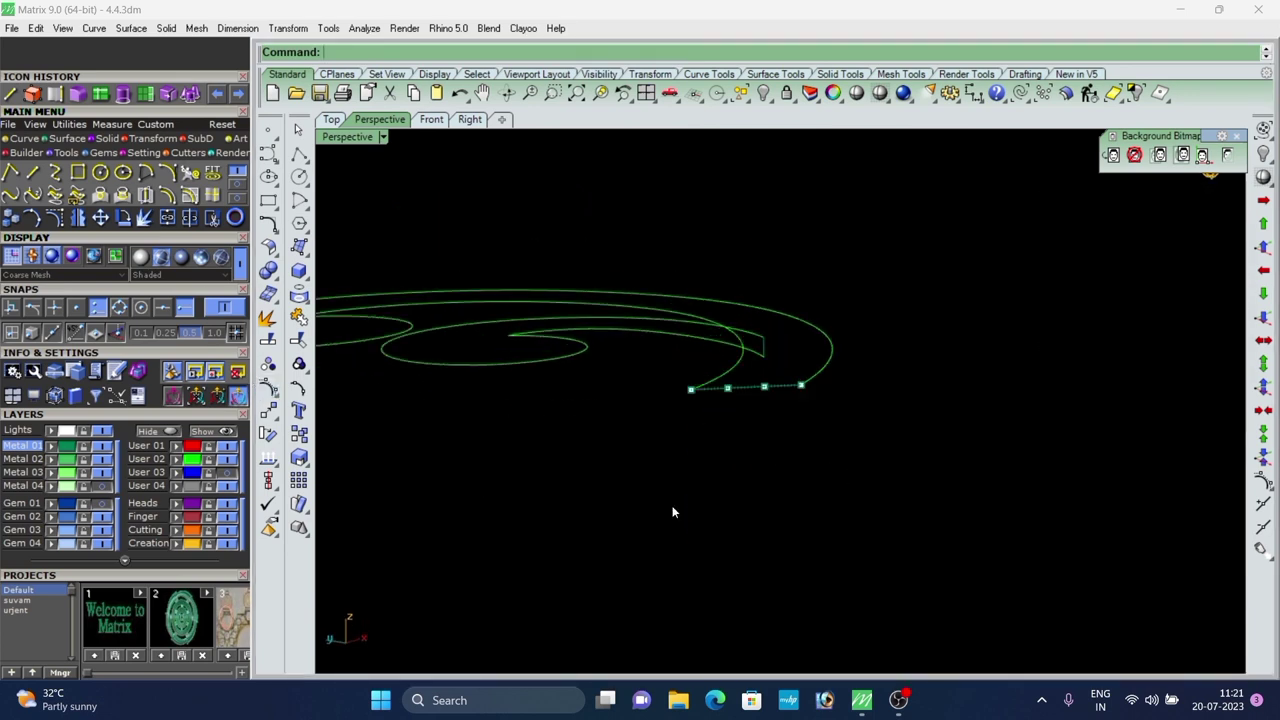
scroll(673, 511, "down", 2)
scroll(736, 407, "up", 7)
left_click_drag(802, 460, 804, 466)
scroll(792, 504, "down", 4)
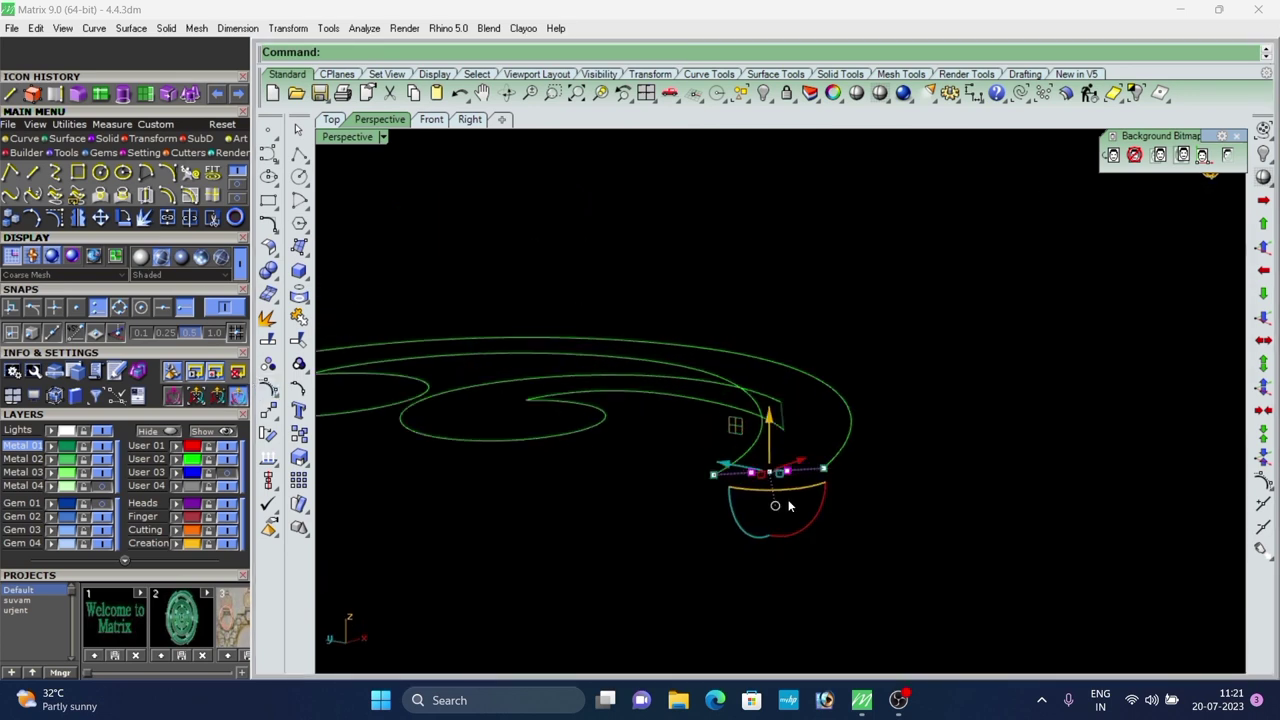
right_click_drag(791, 504, 782, 388)
scroll(781, 385, "up", 4)
left_click_drag(753, 378, 755, 316)
right_click_drag(787, 377, 656, 425)
scroll(645, 428, "down", 3)
key("Escape")
key("Escape")
scroll(505, 431, "up", 2)
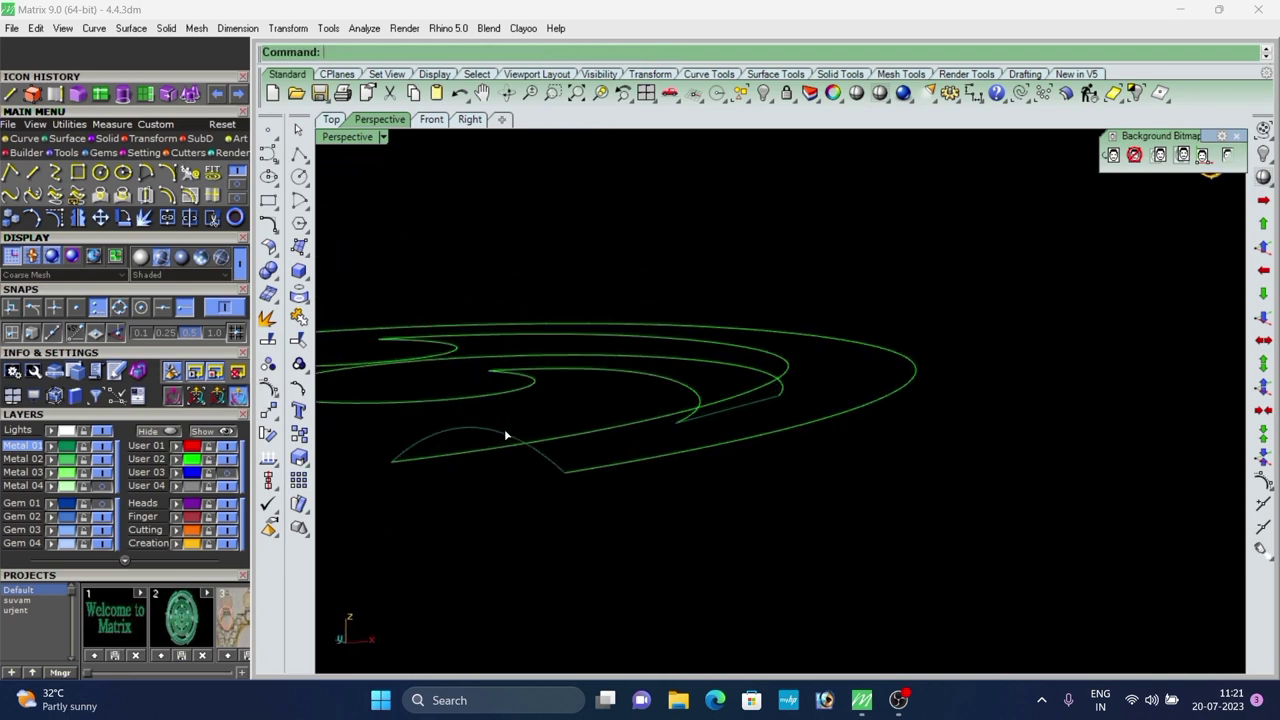
Rebuild the arched end curve of the large scroll with 4 points and degree 3.
type("Rebuild")
key("Return")
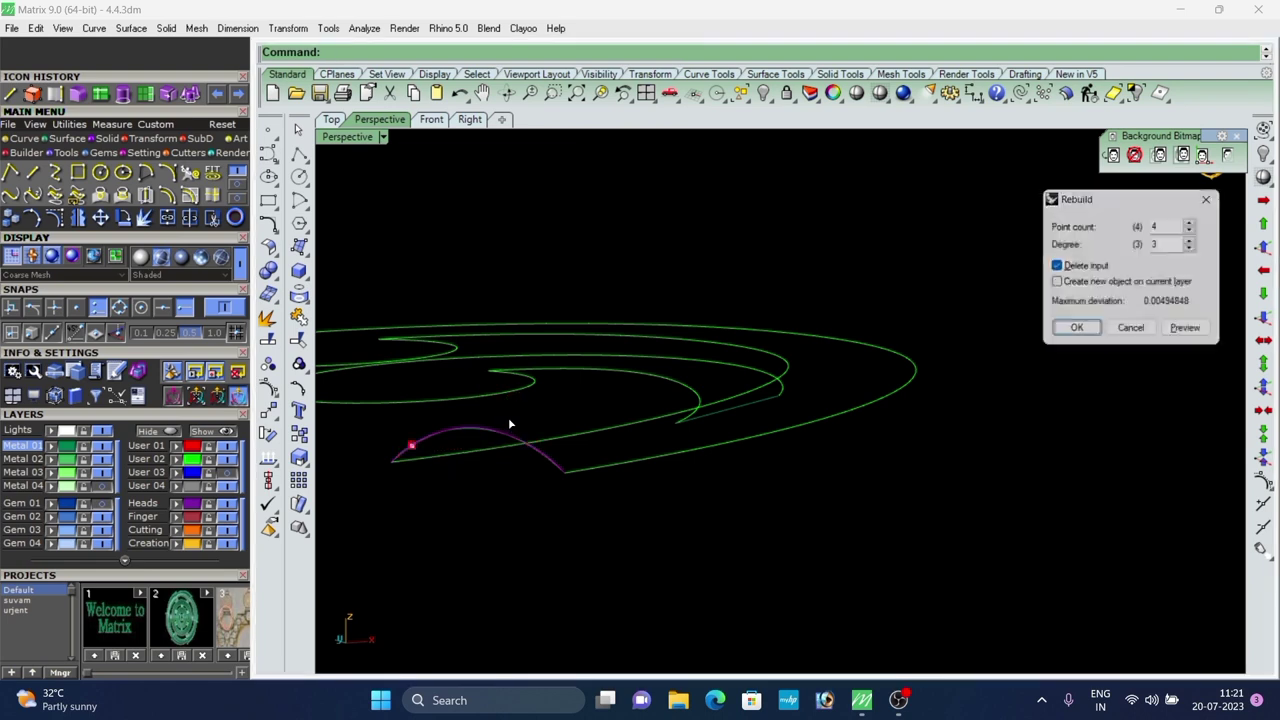
key("Return")
Trim the overlapping ends of the large scroll's inner and outer curves where they meet on the curl.
scroll(640, 440, "down", 3)
right_click_drag(625, 440, 586, 562)
left_click(538, 385)
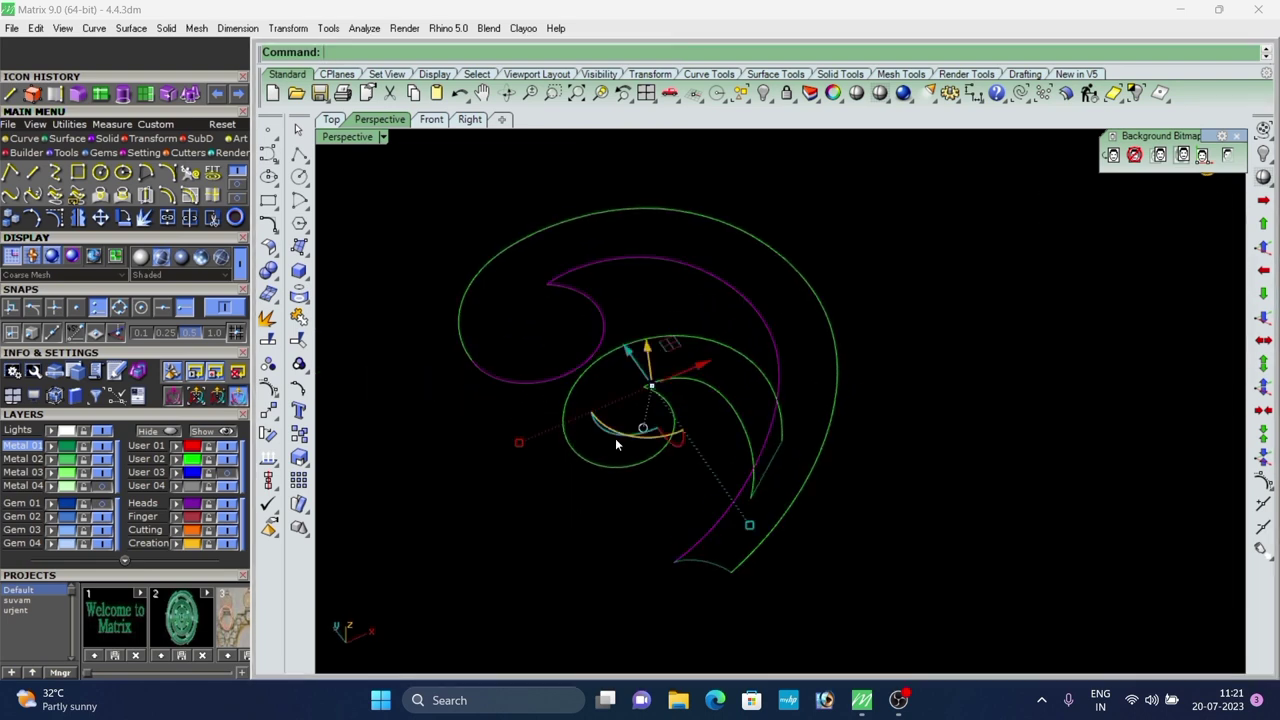
left_click(468, 356, "shift")
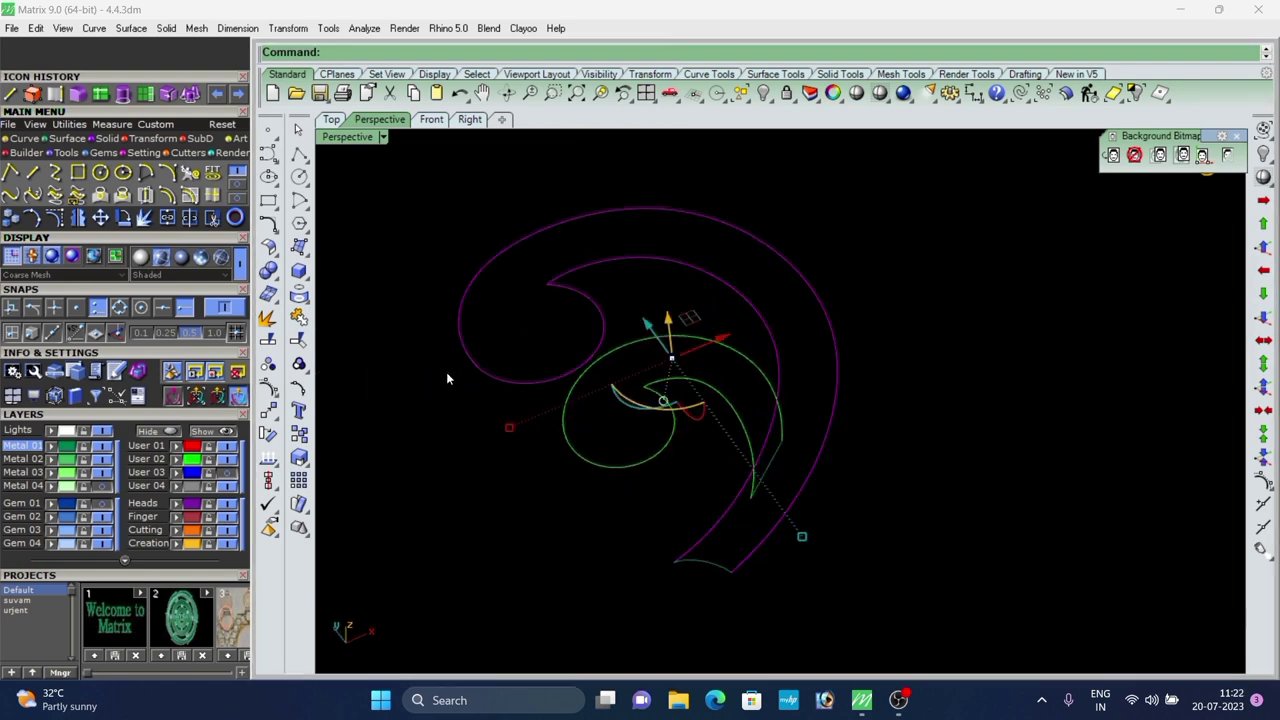
key("Escape")
left_click(490, 369)
scroll(470, 355, "up", 6)
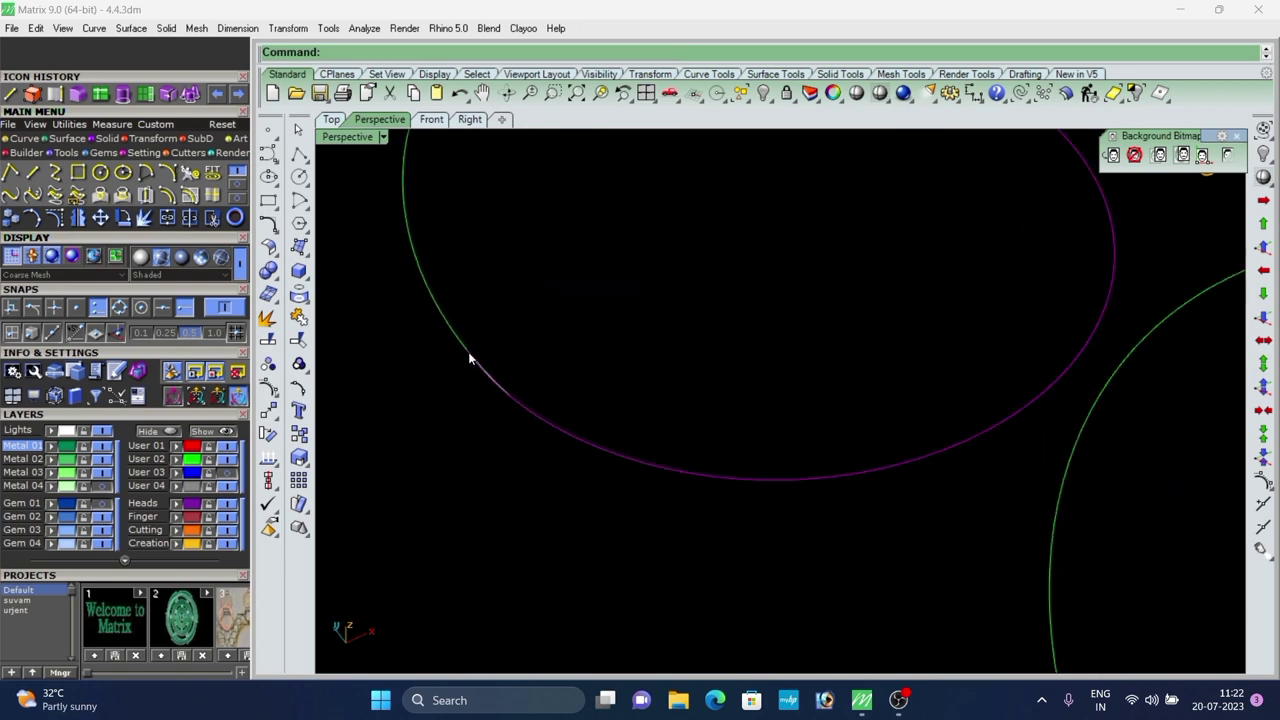
right_click_drag(469, 354, 568, 369, "shift")
scroll(568, 369, "down", 2)
scroll(570, 366, "up", 2)
scroll(580, 330, "up", 3)
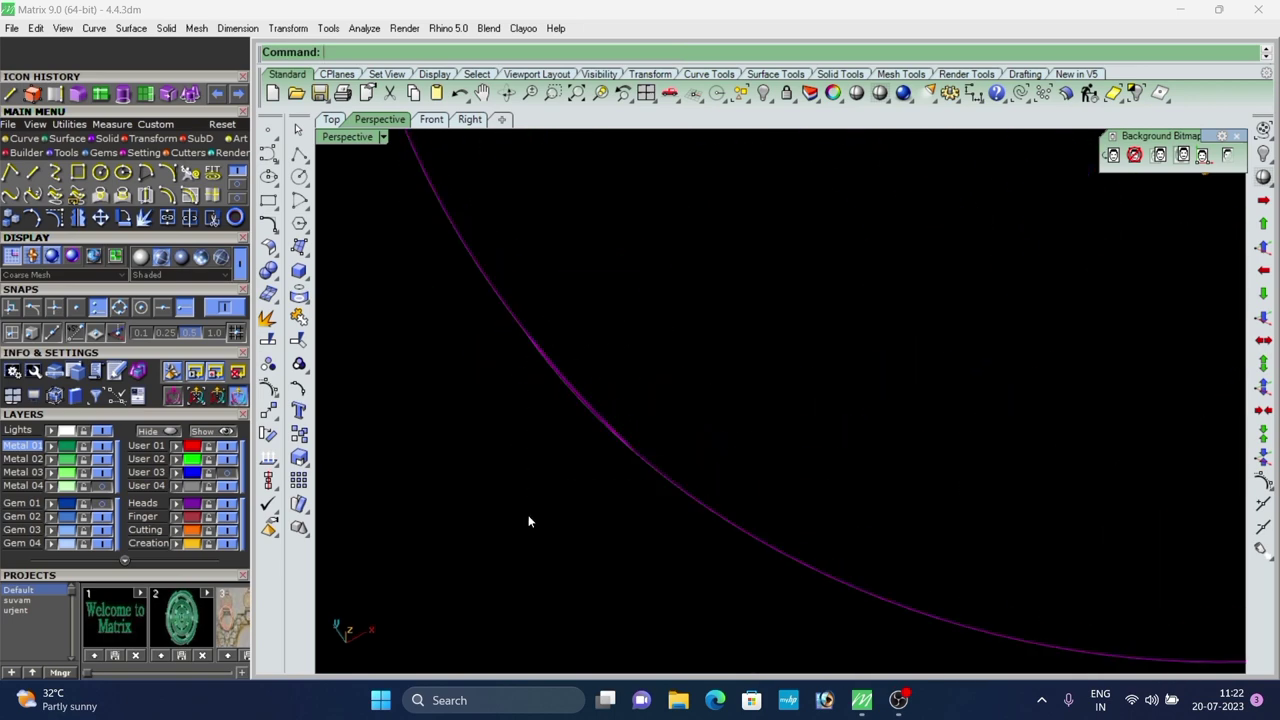
type("trim")
key("Return")
scroll(552, 414, "up", 1)
left_click(594, 382)
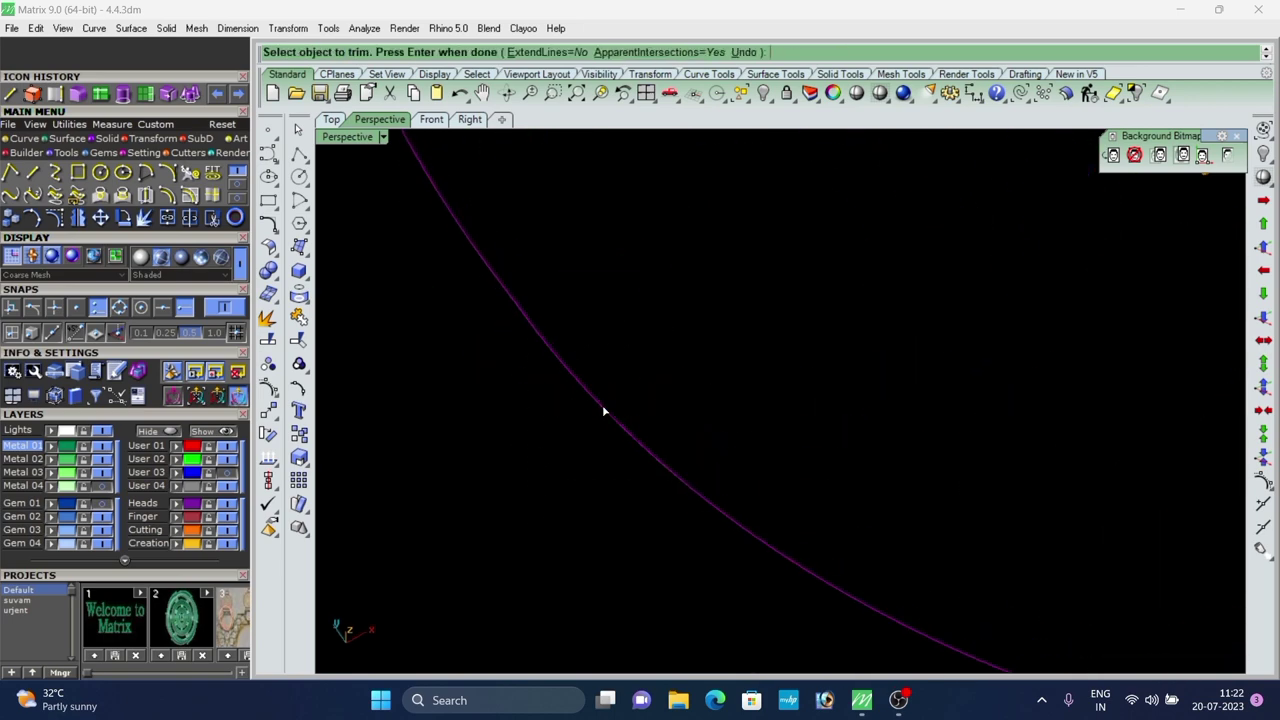
scroll(632, 387, "down", 3)
right_click(638, 388)
scroll(583, 442, "down", 4)
scroll(540, 478, "down", 6)
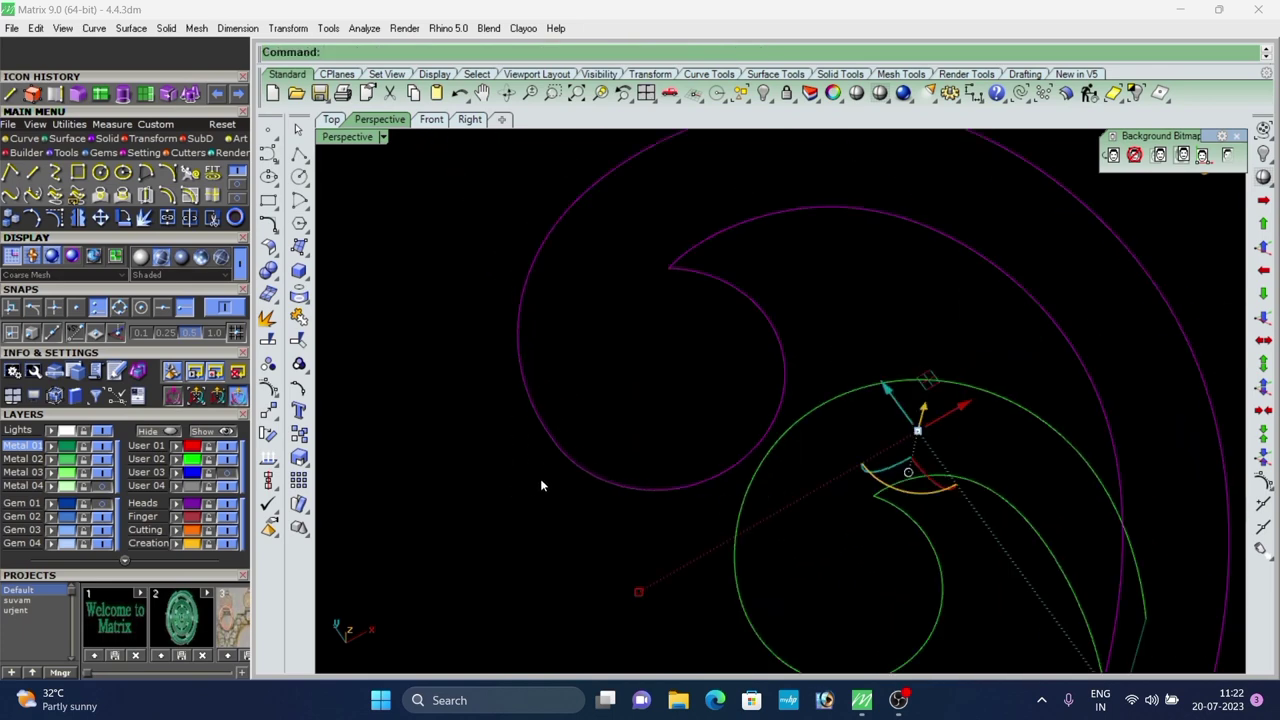
Split the large scroll's outline with a point on the lower side of the curl to separate the inner and outer rails.
left_click(593, 493)
left_click(592, 470)
scroll(572, 481, "down", 5)
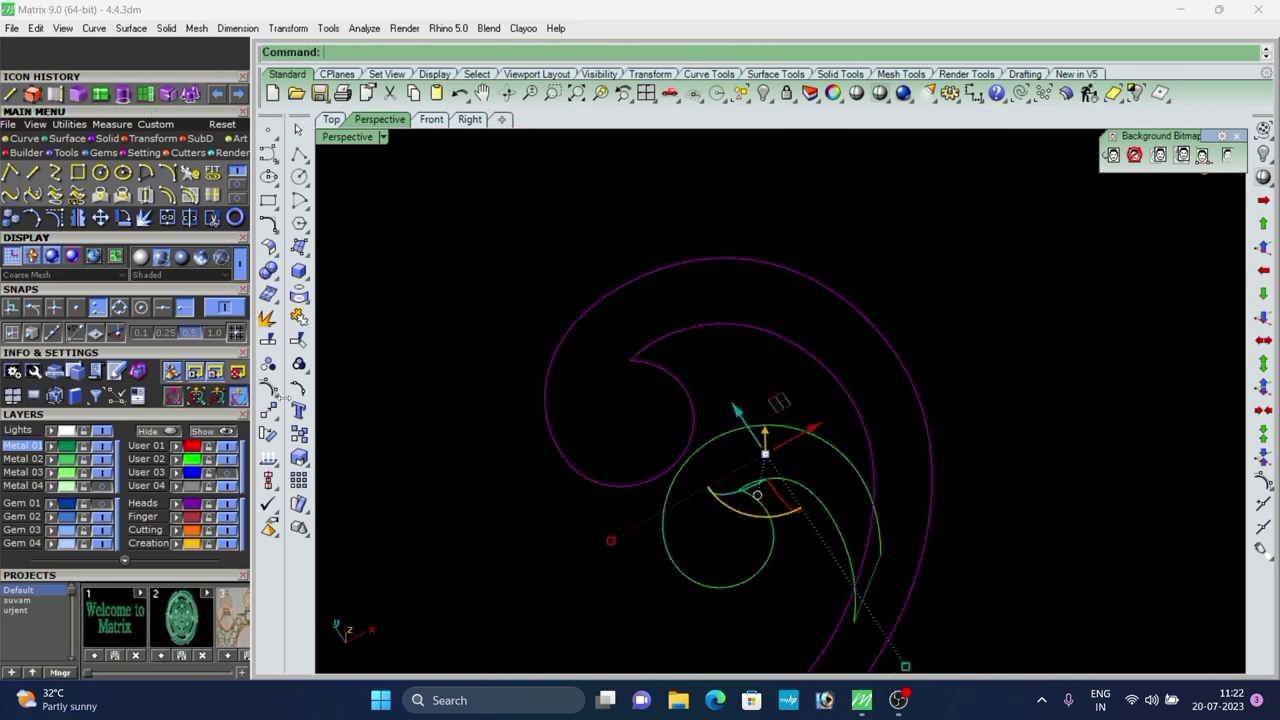
left_click(168, 219)
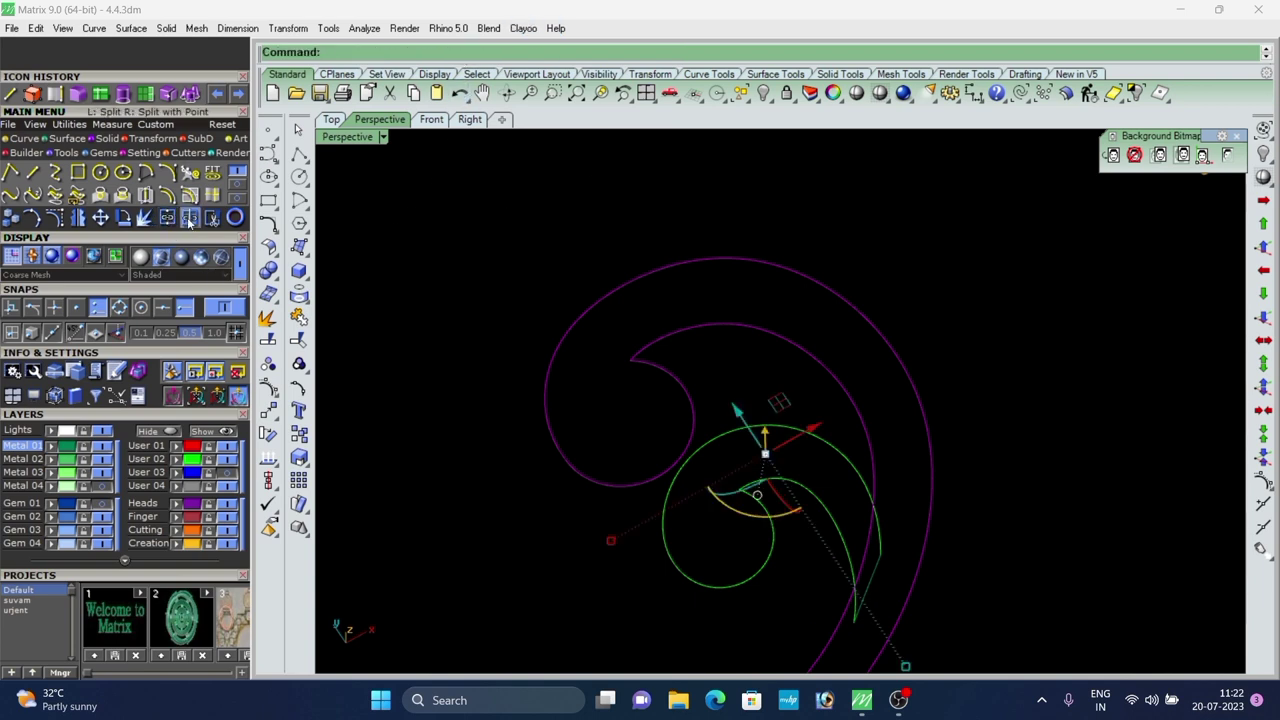
left_click(684, 455)
right_click(682, 455)
left_click(659, 473, "ctrl")
left_click(659, 473)
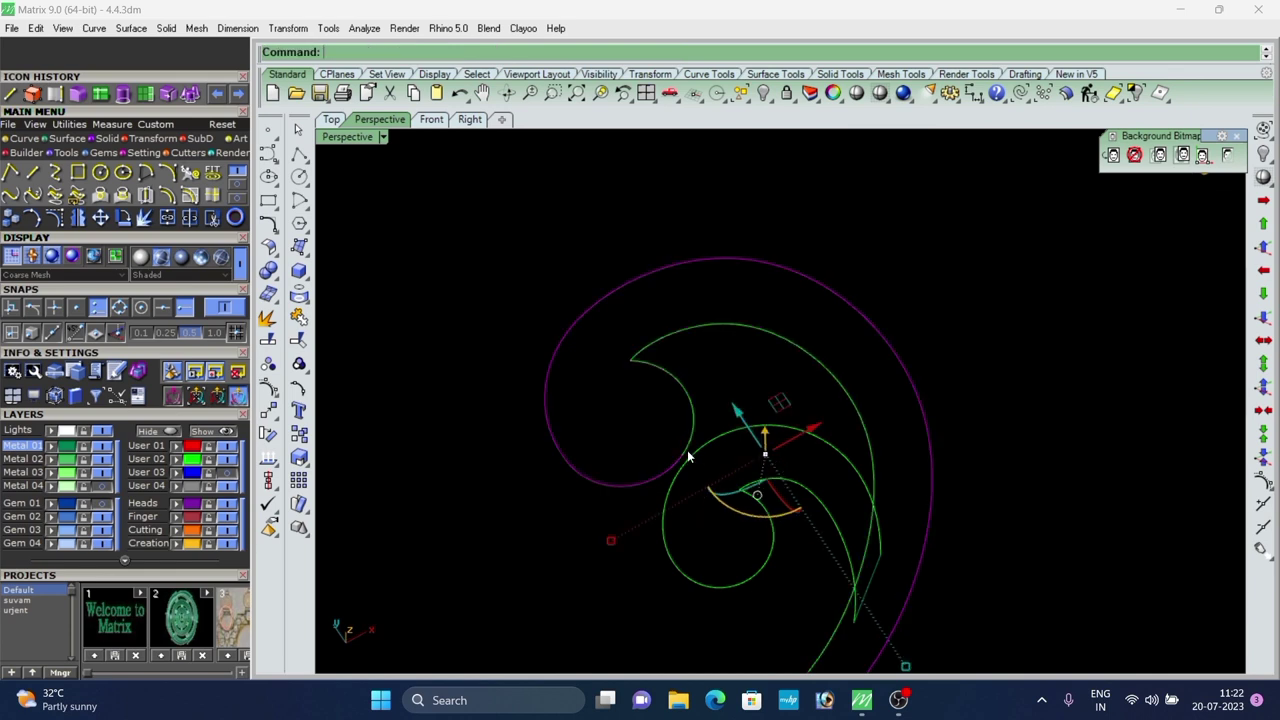
left_click(688, 453)
left_click(659, 476)
scroll(684, 468, "down", 7)
Orient a copy of the arched end curve by its endpoints, with 3D scaling, across the middle of the large scroll's rails.
left_click(790, 459)
scroll(724, 487, "up", 4)
right_click_drag(723, 487, 810, 484)
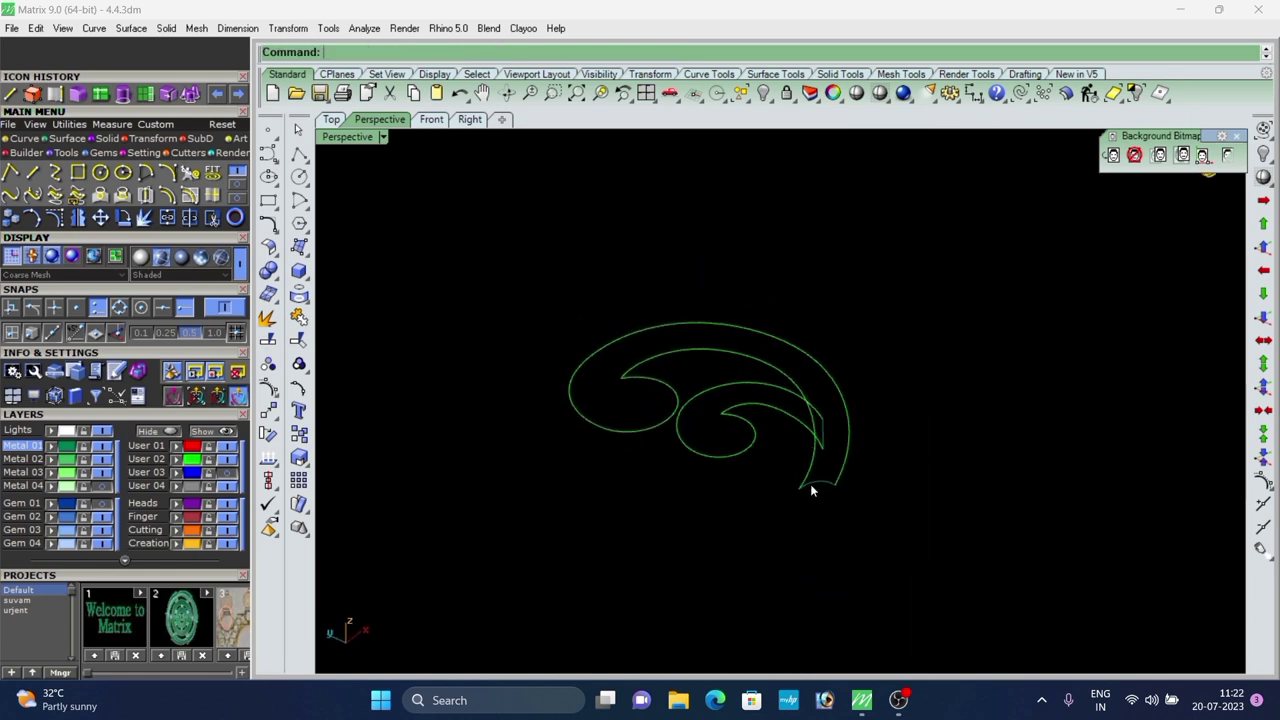
scroll(810, 484, "up", 2)
left_click(64, 139)
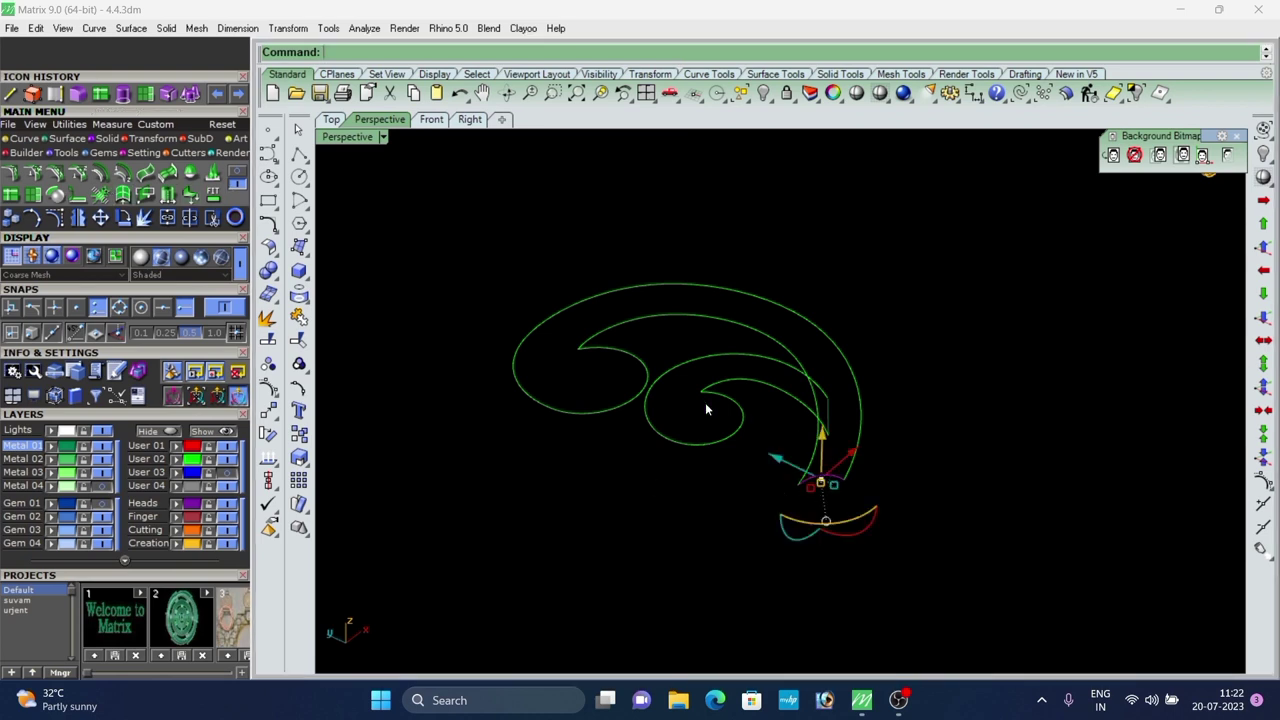
scroll(705, 409, "up", 1)
left_click(333, 120)
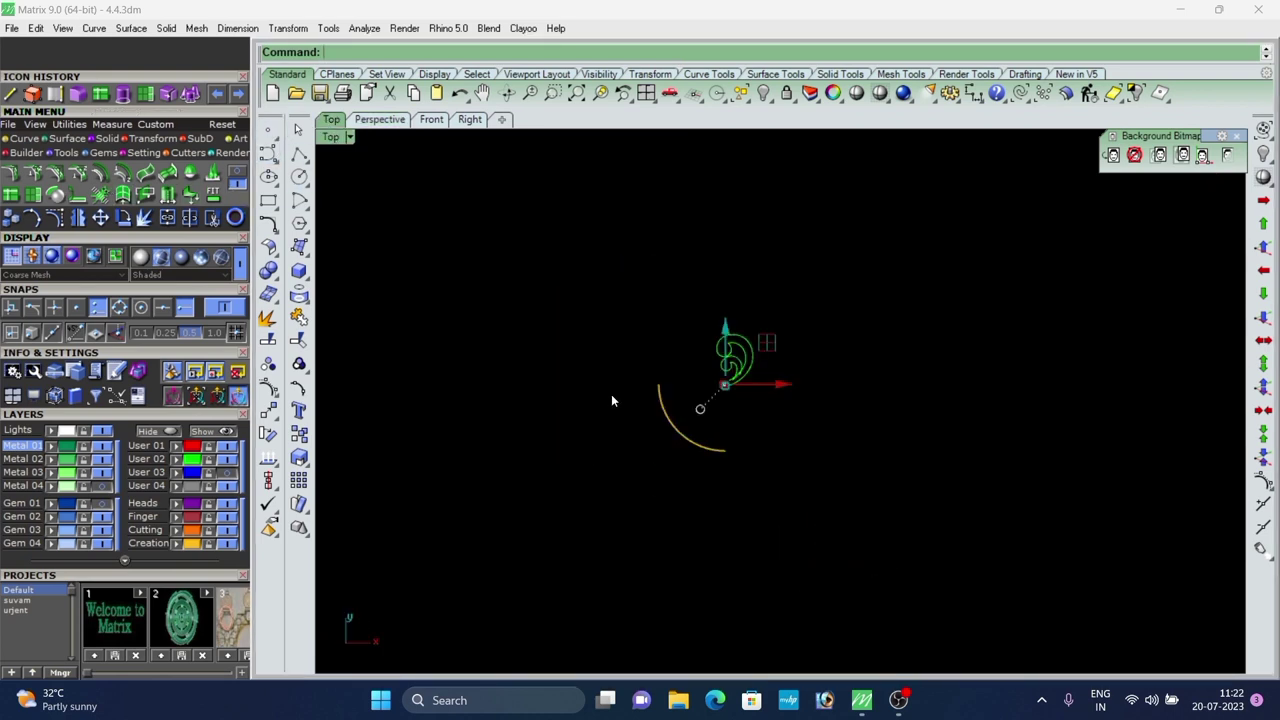
left_click(108, 139)
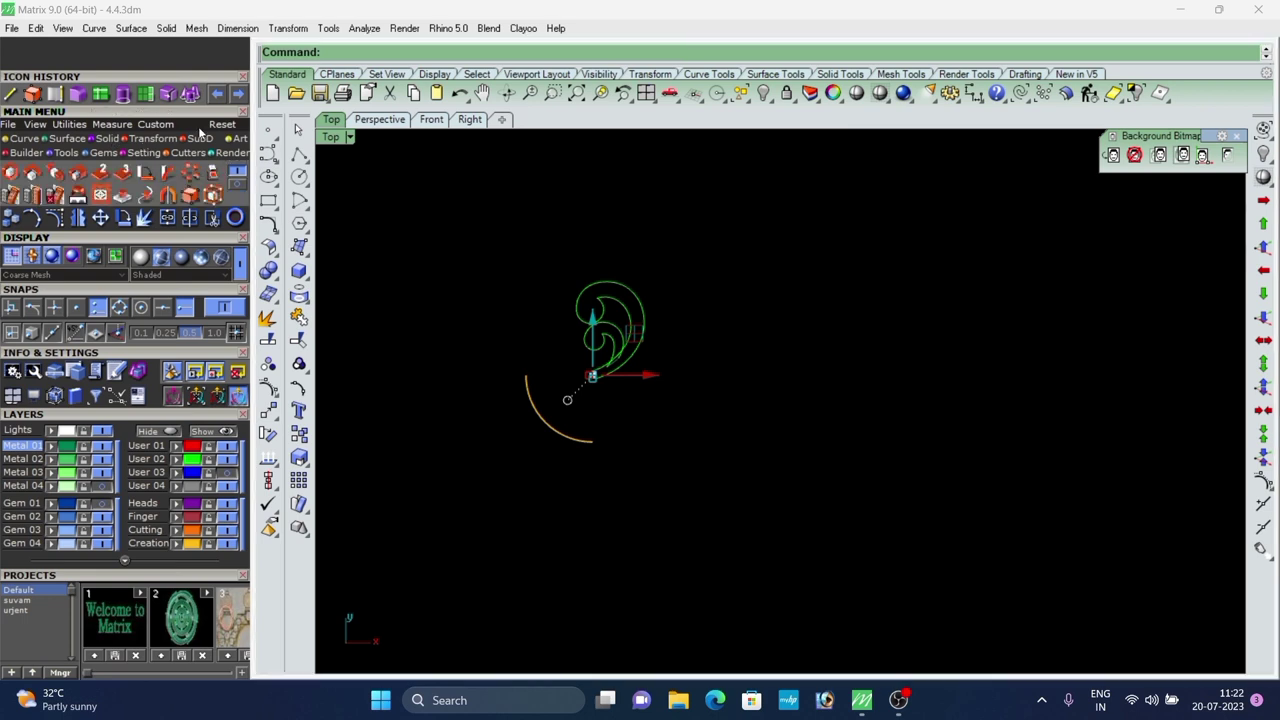
left_click(106, 177)
scroll(567, 363, "up", 7)
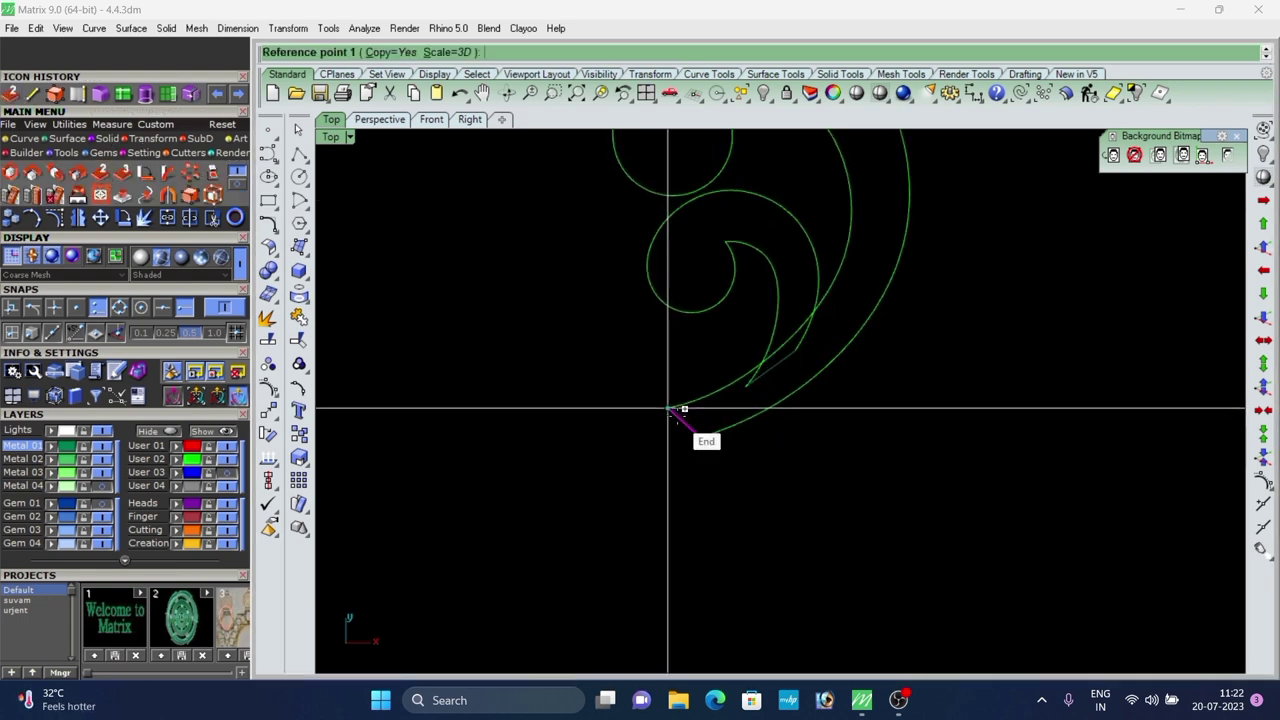
scroll(670, 407, "down", 1)
left_click(671, 408)
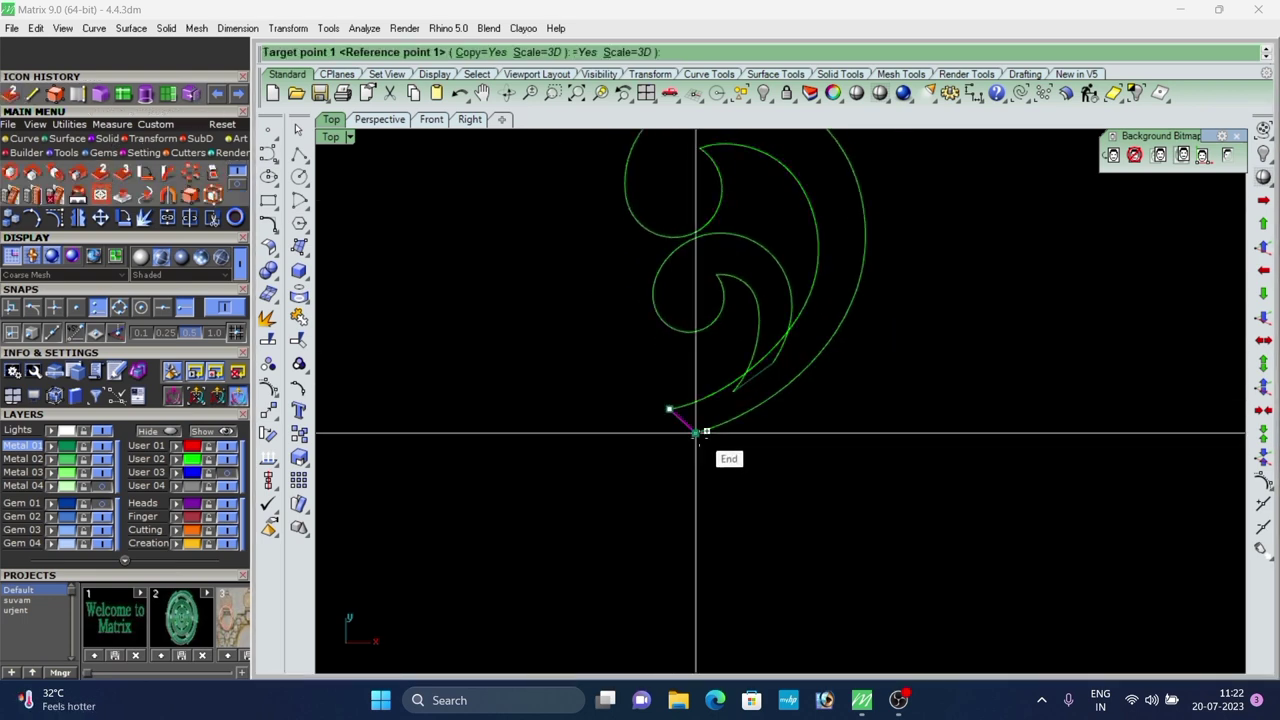
scroll(698, 460, "down", 7)
scroll(790, 387, "up", 6)
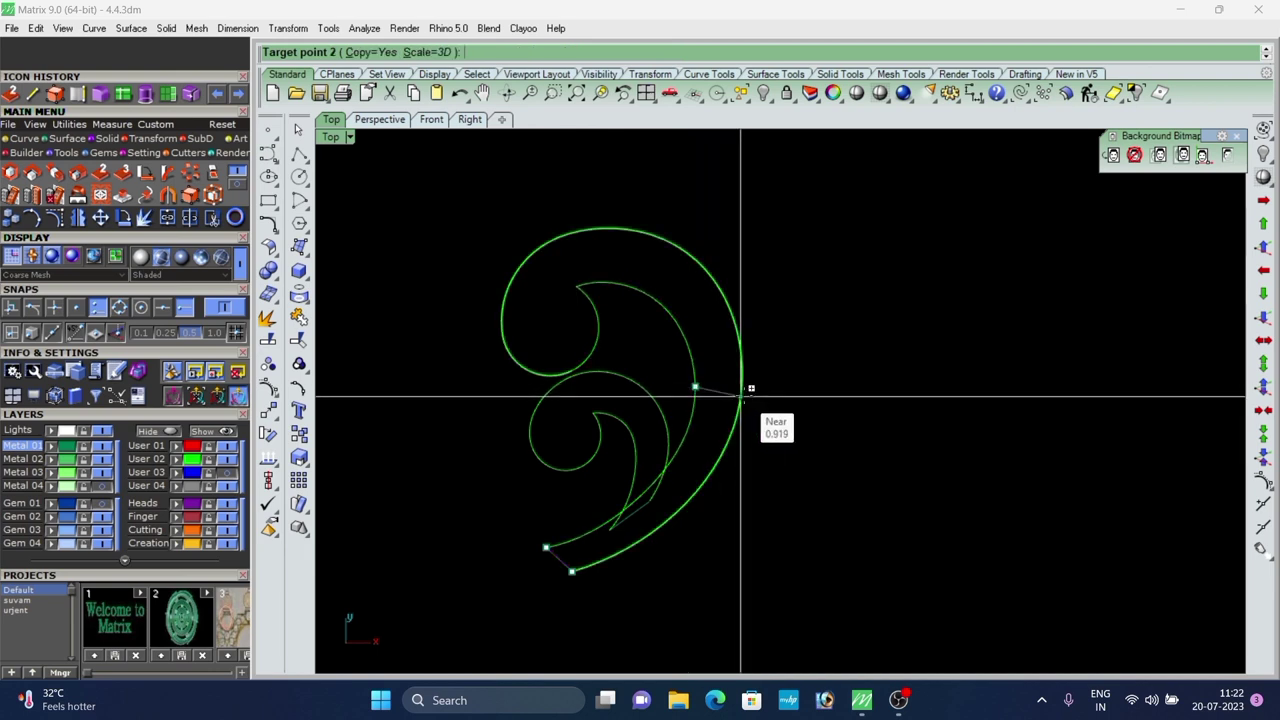
left_click(742, 393)
Place three more scaled copies of the arch across the upper bend, at the inner rail's tip and across the curl.
scroll(770, 483, "down", 8)
scroll(724, 390, "up", 6)
scroll(703, 398, "up", 3)
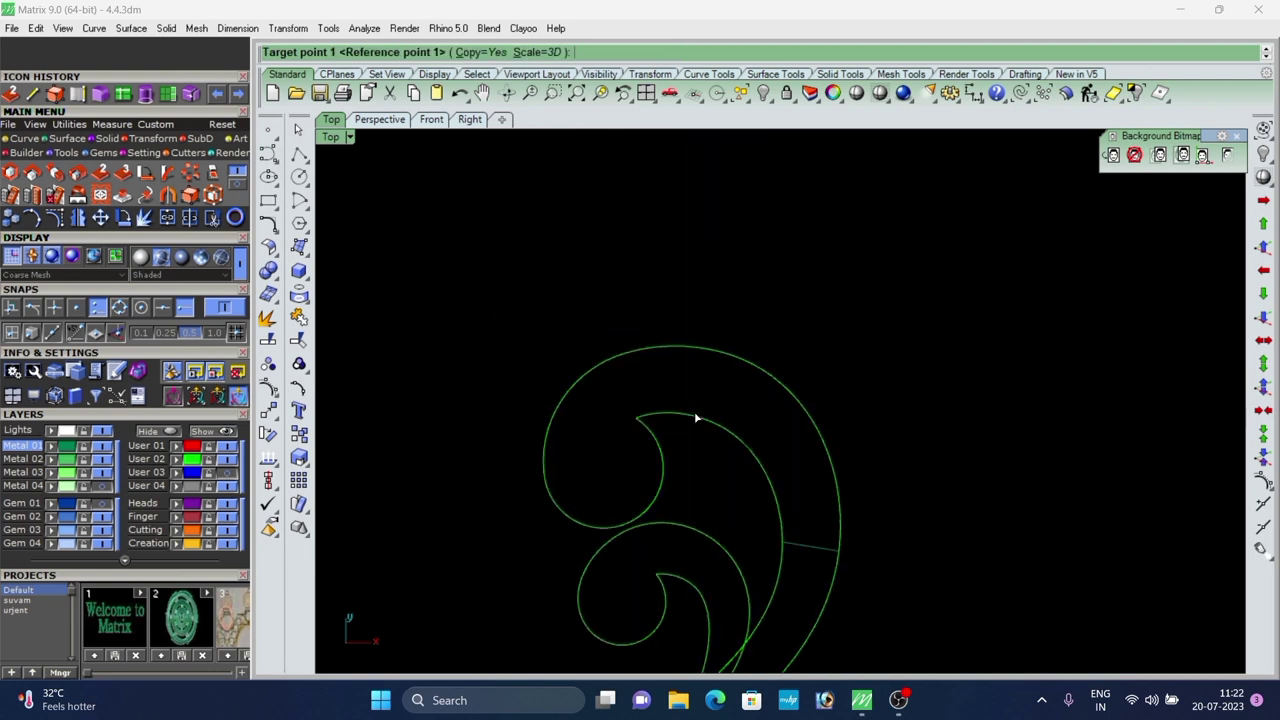
scroll(633, 414, "up", 2)
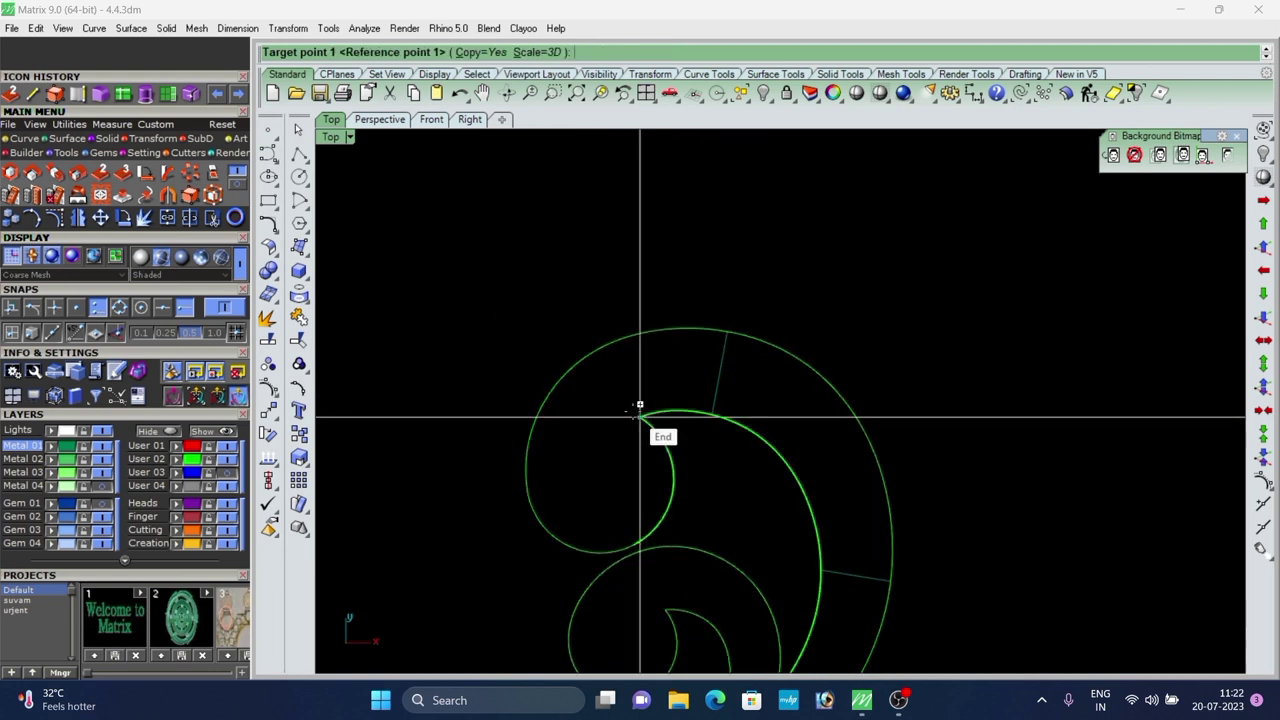
left_click(638, 416)
scroll(562, 388, "up", 4)
left_click(559, 388)
scroll(607, 370, "down", 6)
scroll(580, 450, "up", 2)
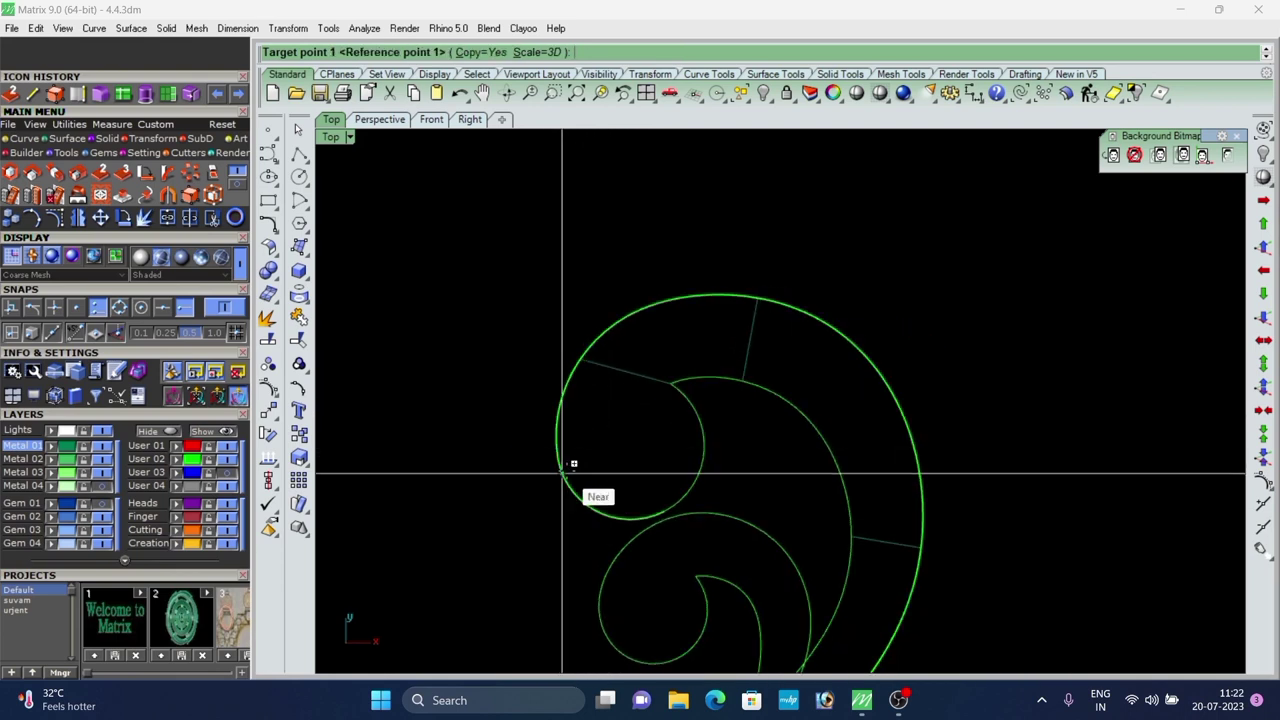
right_click(704, 439)
scroll(573, 292, "down", 4)
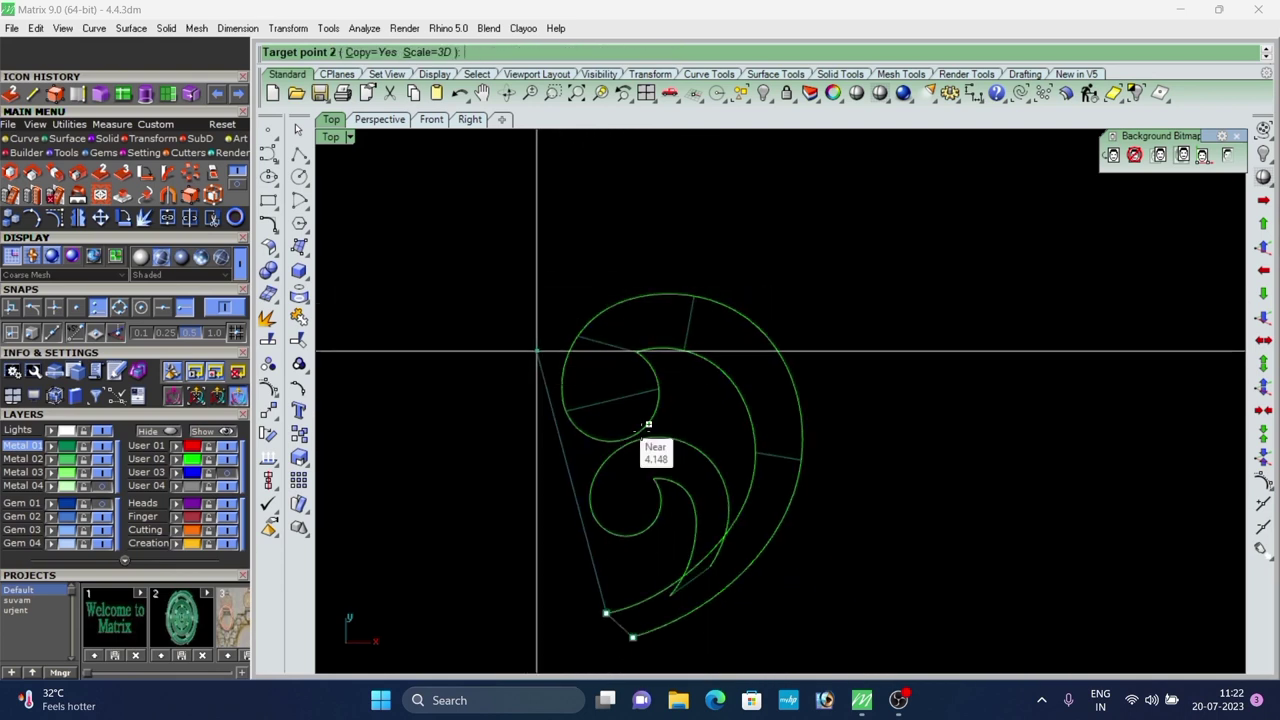
scroll(607, 458, "down", 2)
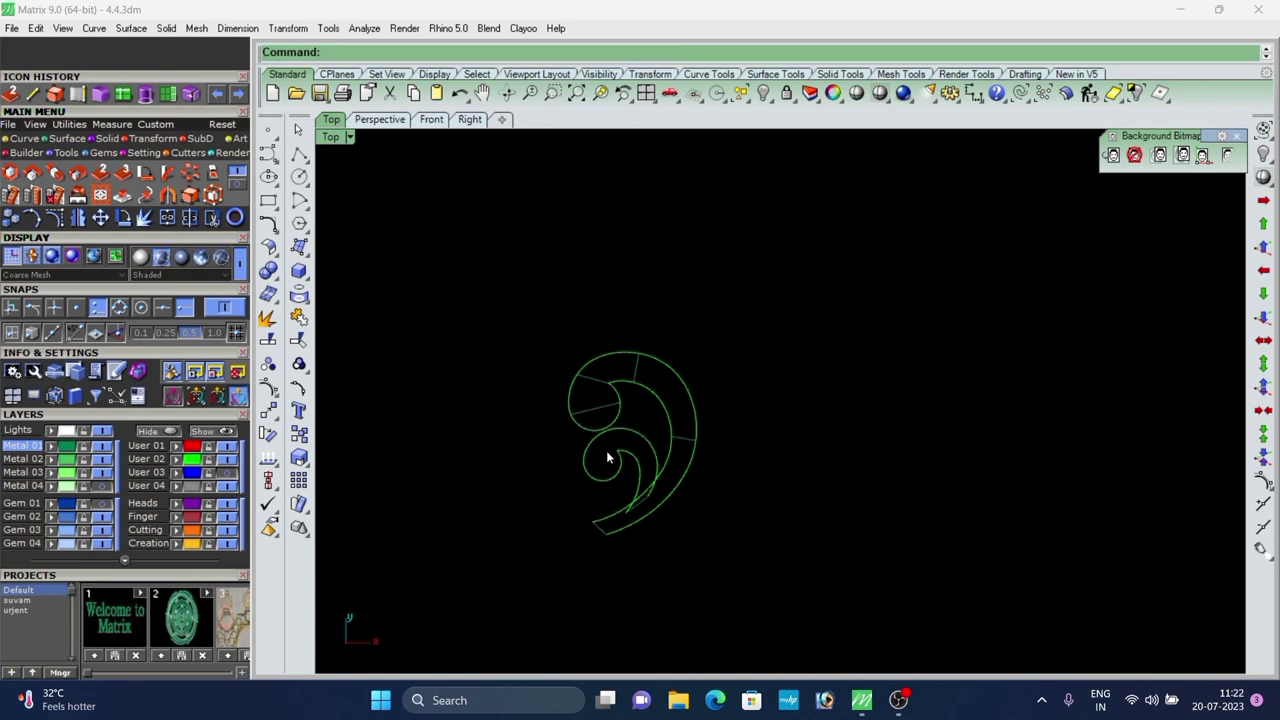
Build the large scroll's domed surface from its two rails and all the arched profile curves.
left_click(380, 120)
scroll(698, 425, "up", 3)
right_click_drag(702, 458, 684, 385)
scroll(684, 363, "down", 5)
left_click_drag(571, 451, 567, 458)
scroll(873, 369, "up", 2)
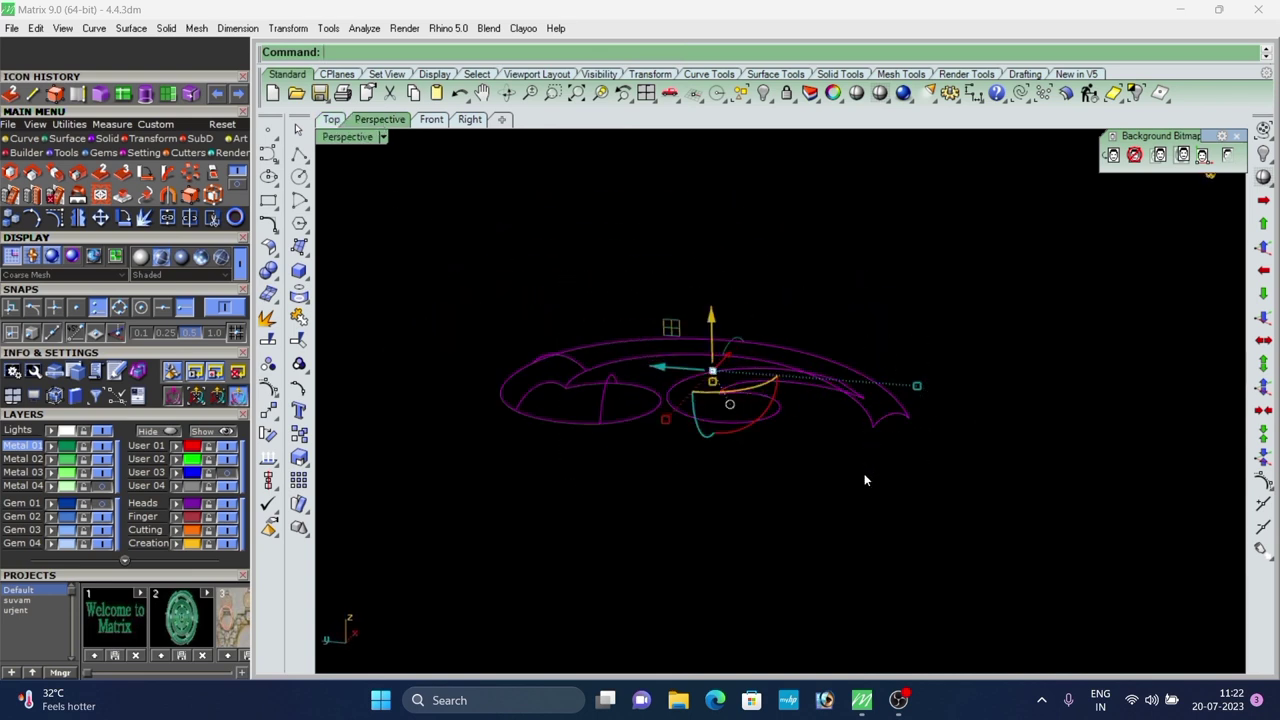
scroll(780, 418, "up", 3)
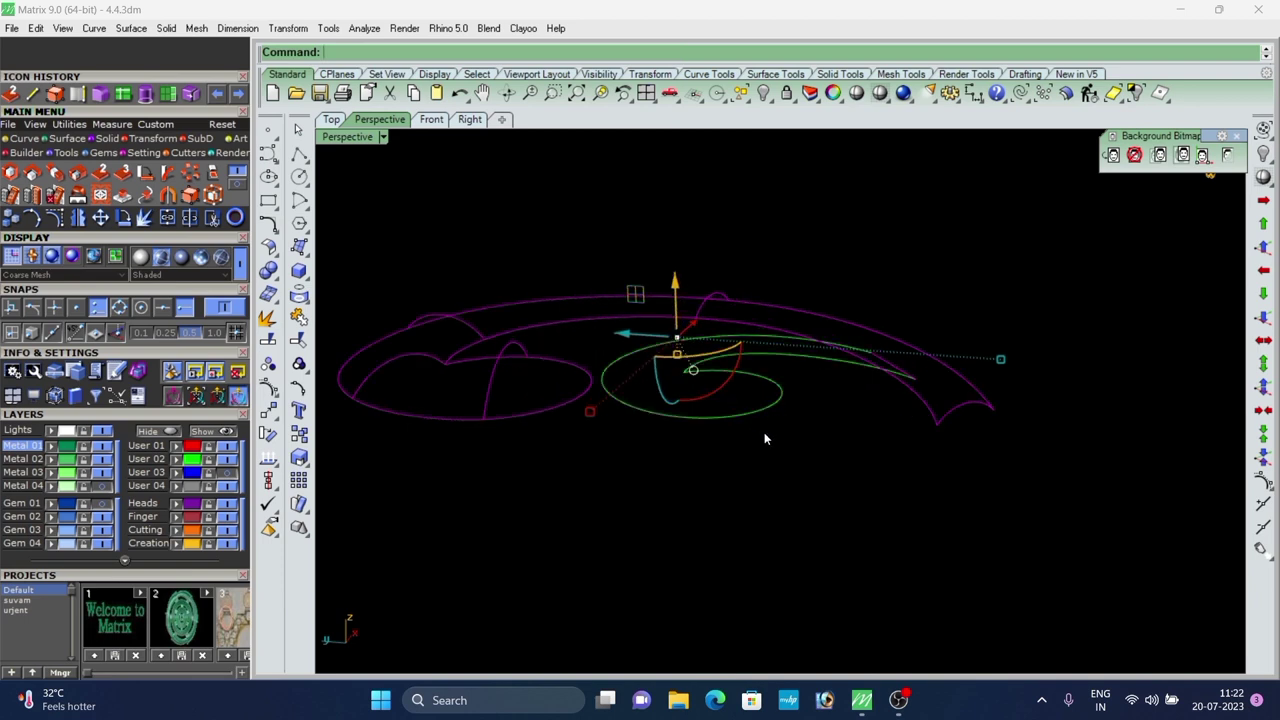
scroll(745, 422, "down", 6)
scroll(814, 394, "up", 8)
scroll(745, 358, "down", 8)
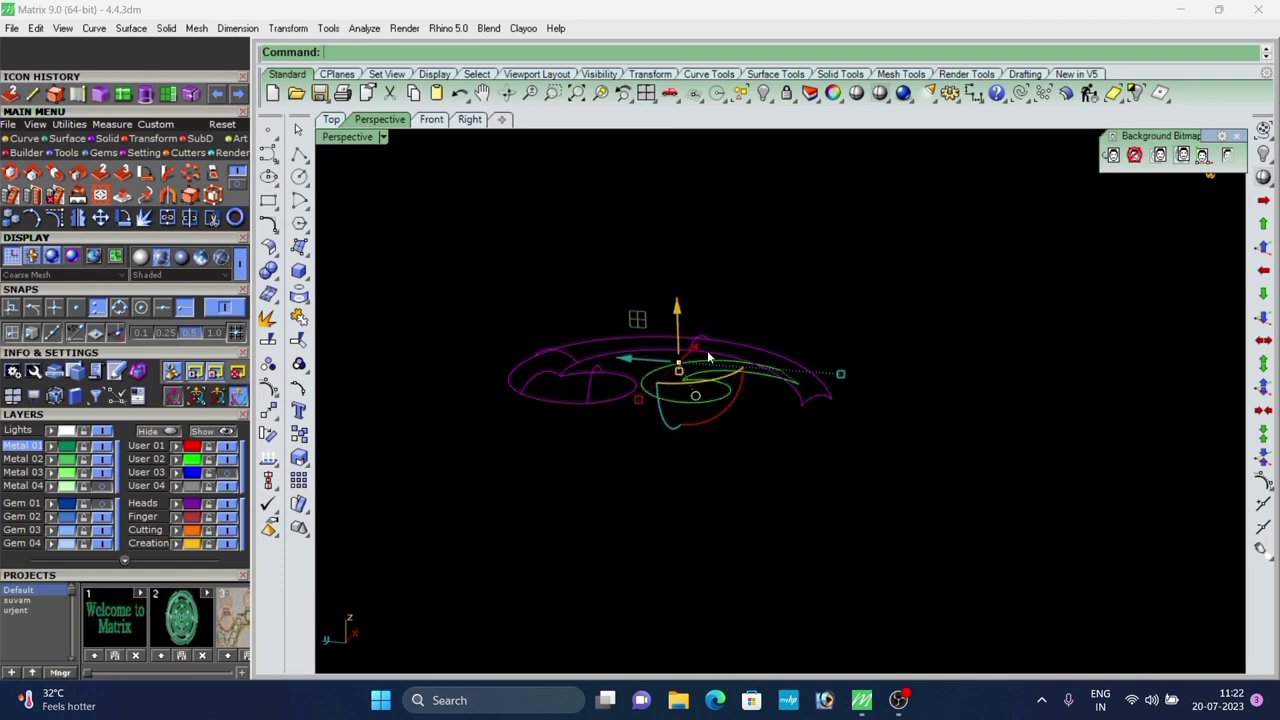
right_click_drag(707, 357, 688, 324)
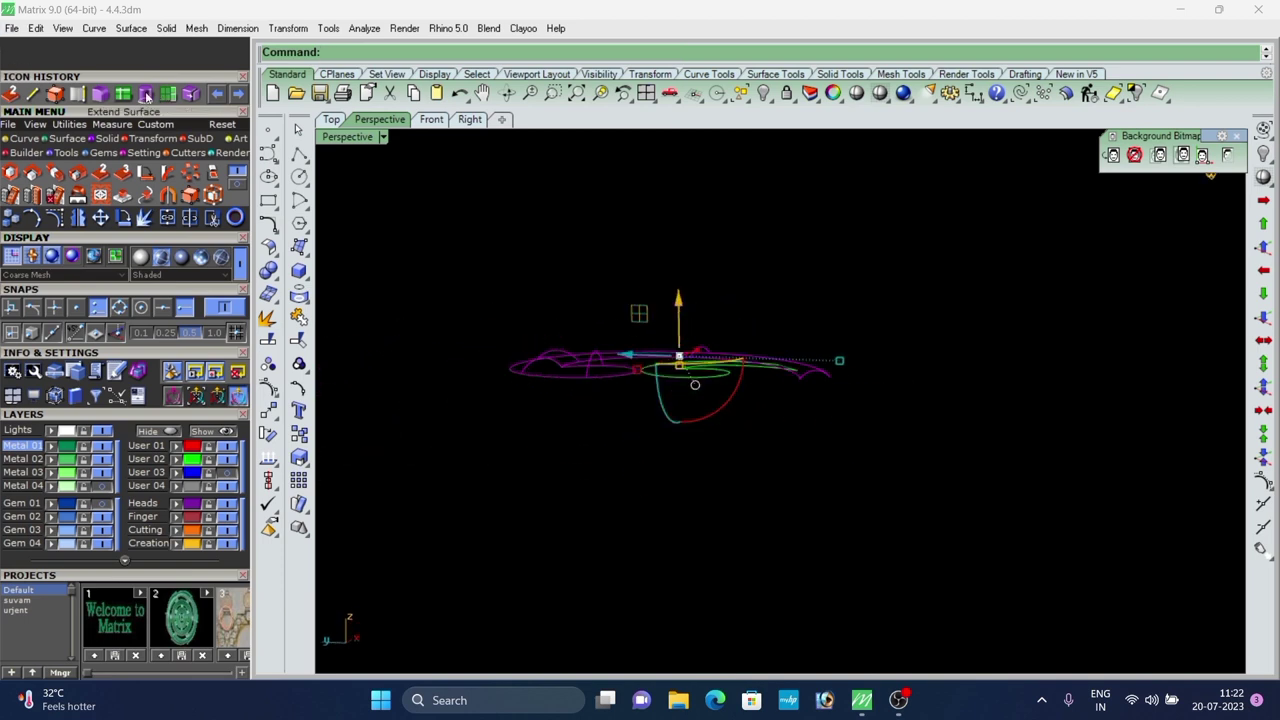
left_click(80, 140)
left_click(238, 178)
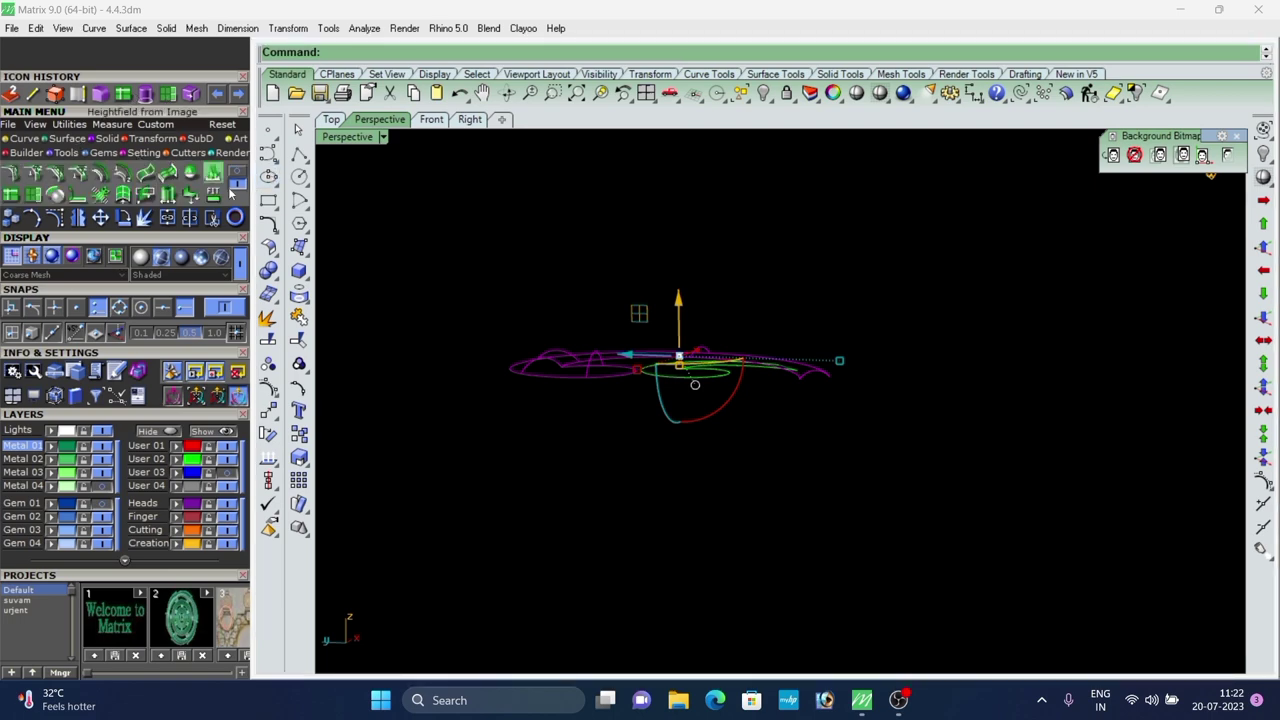
left_click(238, 180)
left_click(212, 174)
right_click_drag(592, 344, 630, 422)
left_click(714, 467)
right_click_drag(580, 503, 600, 460)
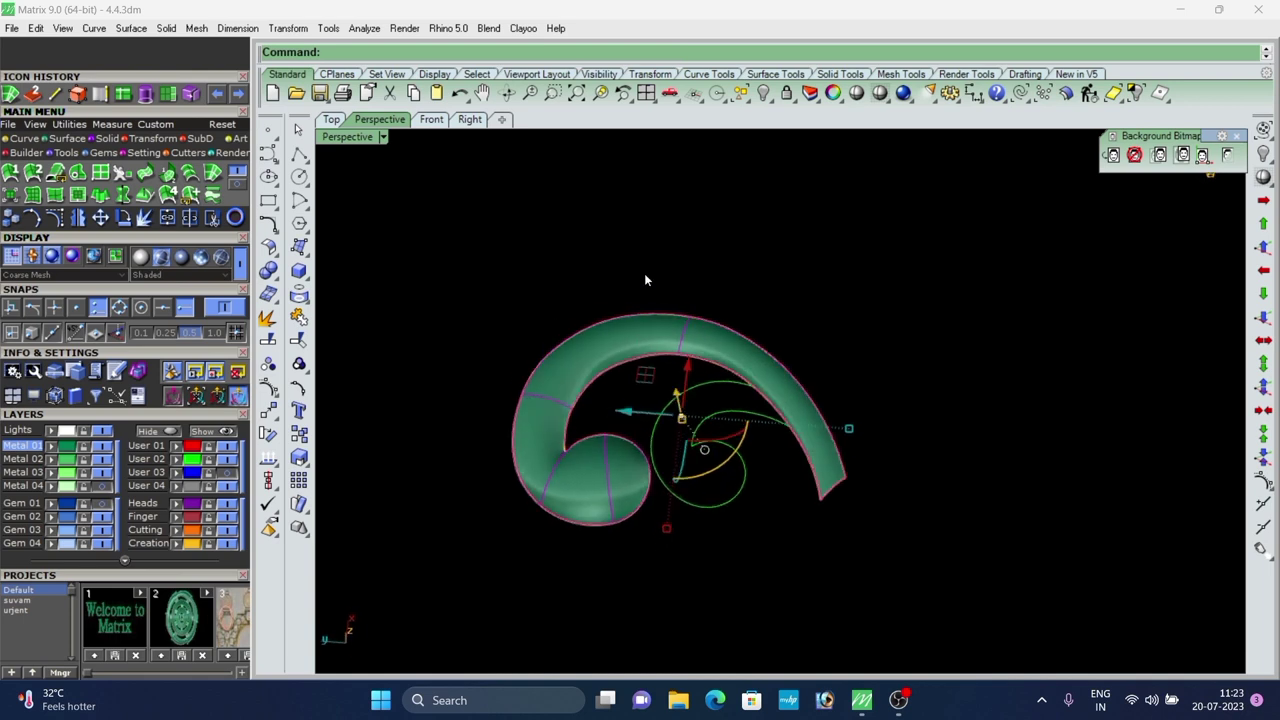
Isolate the small scroll's curves by hiding the finished large scroll.
left_click(700, 262)
scroll(735, 262, "down", 6)
right_click_drag(712, 320, 634, 420)
scroll(717, 371, "up", 3)
scroll(745, 334, "up", 2)
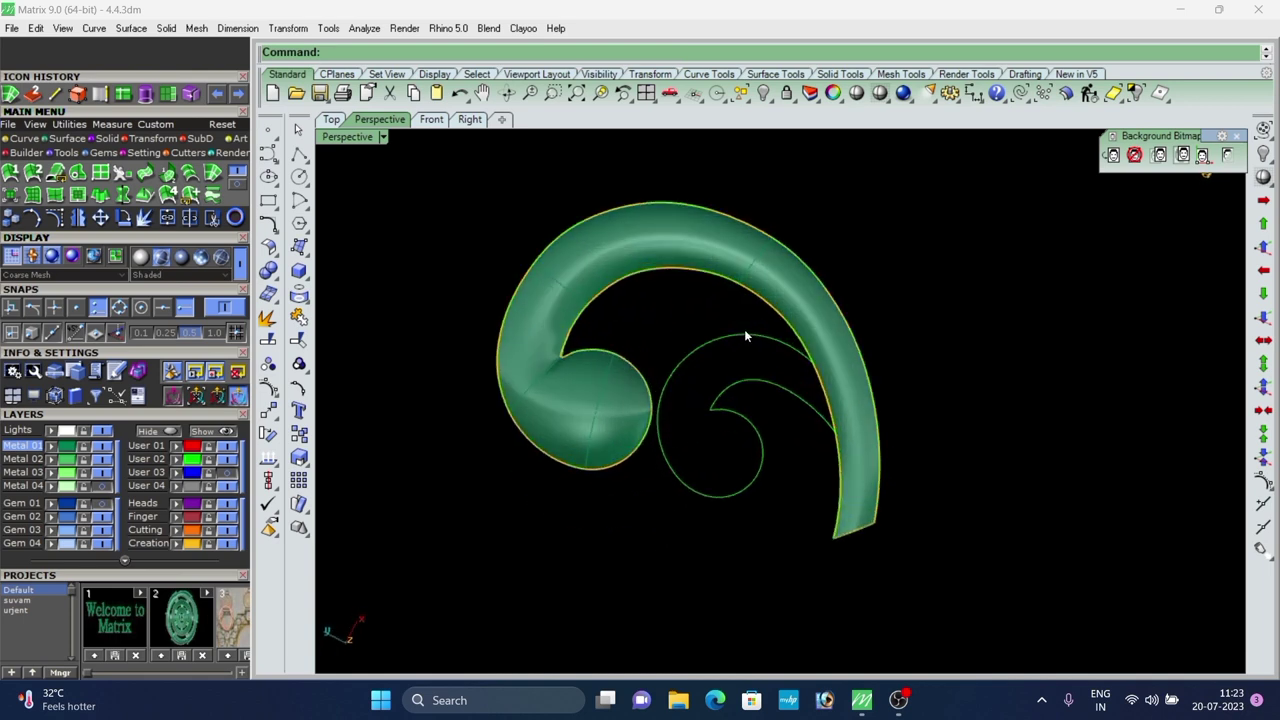
left_click_drag(696, 458, 688, 472)
scroll(688, 474, "down", 3)
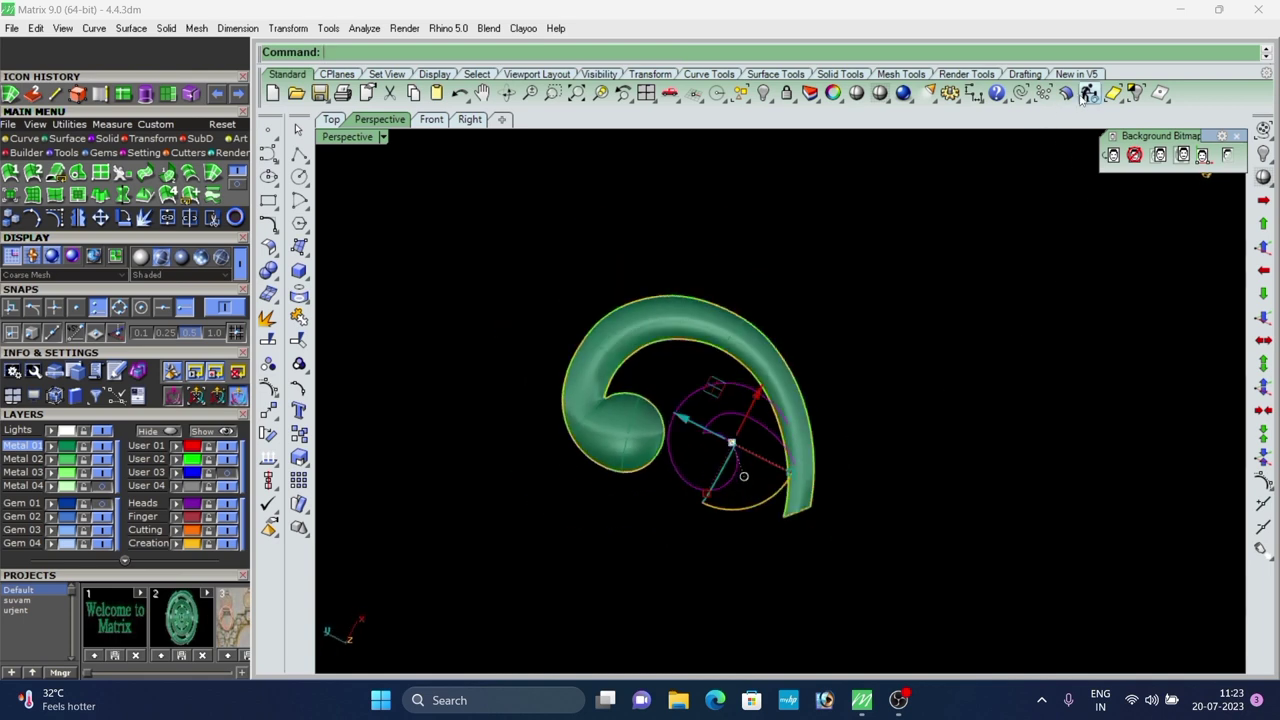
left_click(1135, 98)
right_click_drag(742, 405, 733, 470)
scroll(748, 422, "up", 4)
scroll(749, 449, "up", 2)
Draw a straight line joining the two open ends of the small scroll's curves.
type("l")
key("Return")
scroll(765, 463, "up", 2)
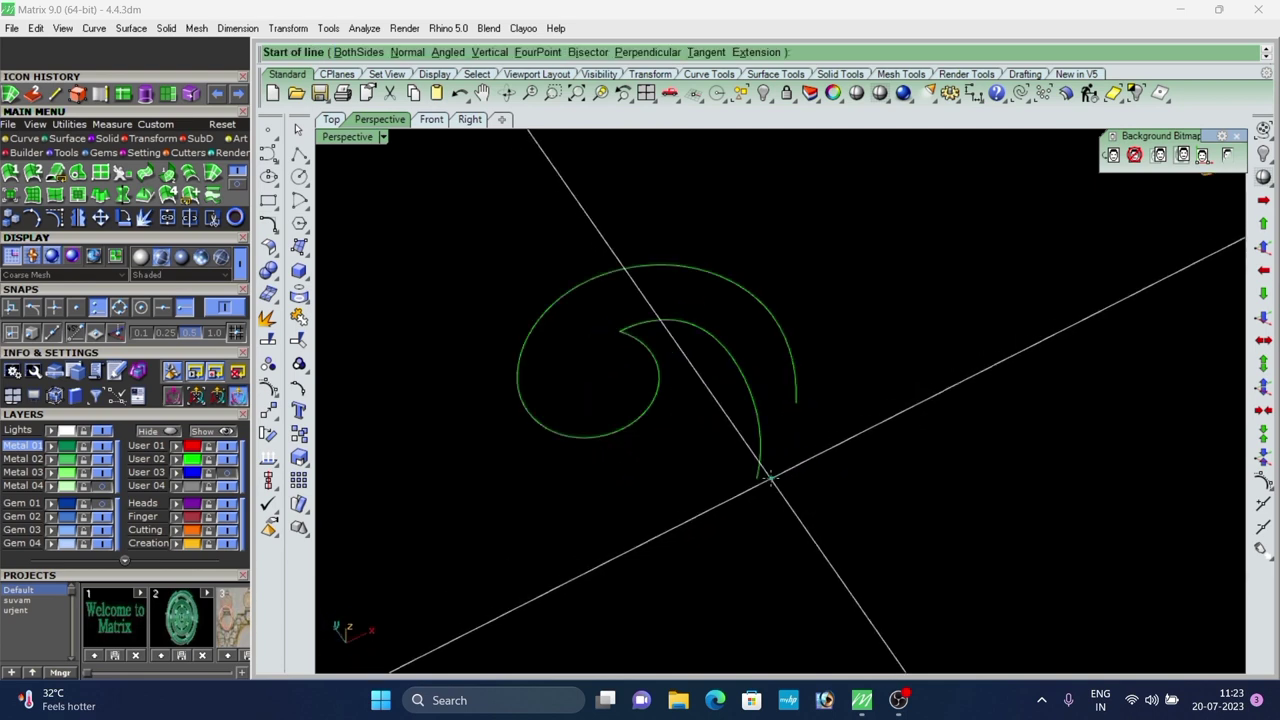
left_click(757, 478)
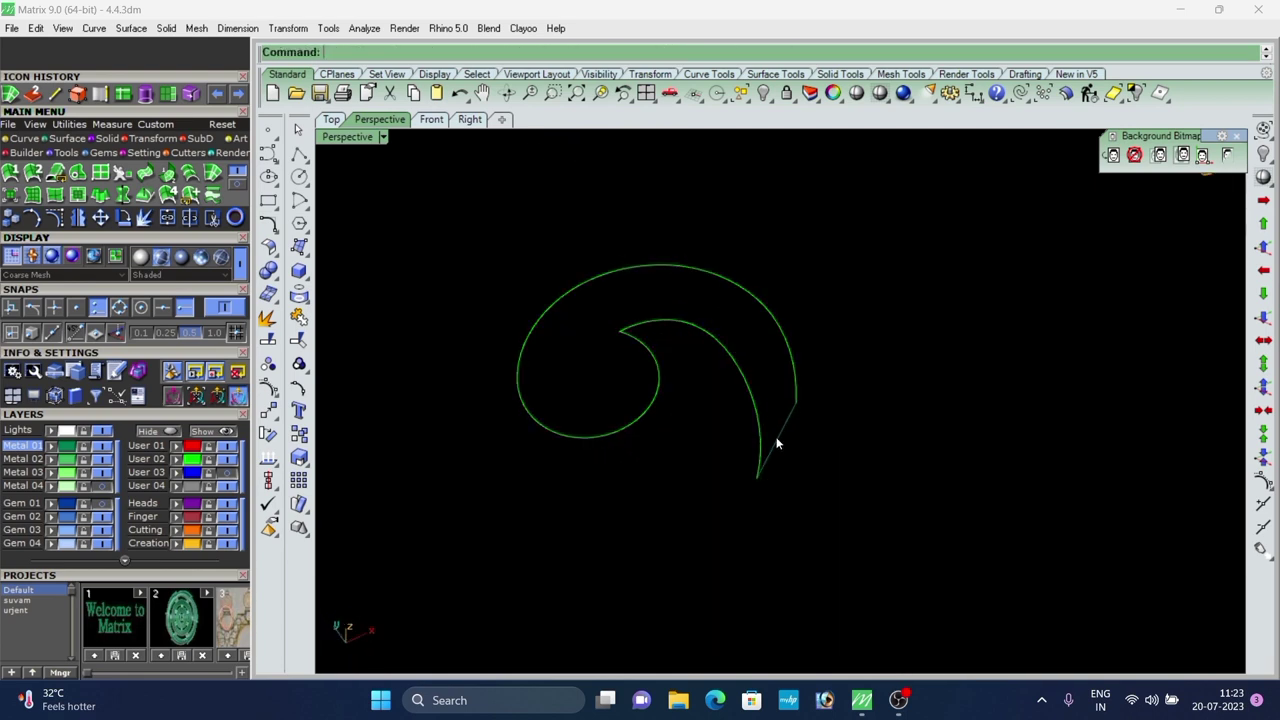
Raise the two middle control points of the small scroll's end line into an arch and rebuild it with 4 points and degree 3.
scroll(752, 477, "up", 8)
scroll(751, 506, "down", 4)
left_click(781, 453)
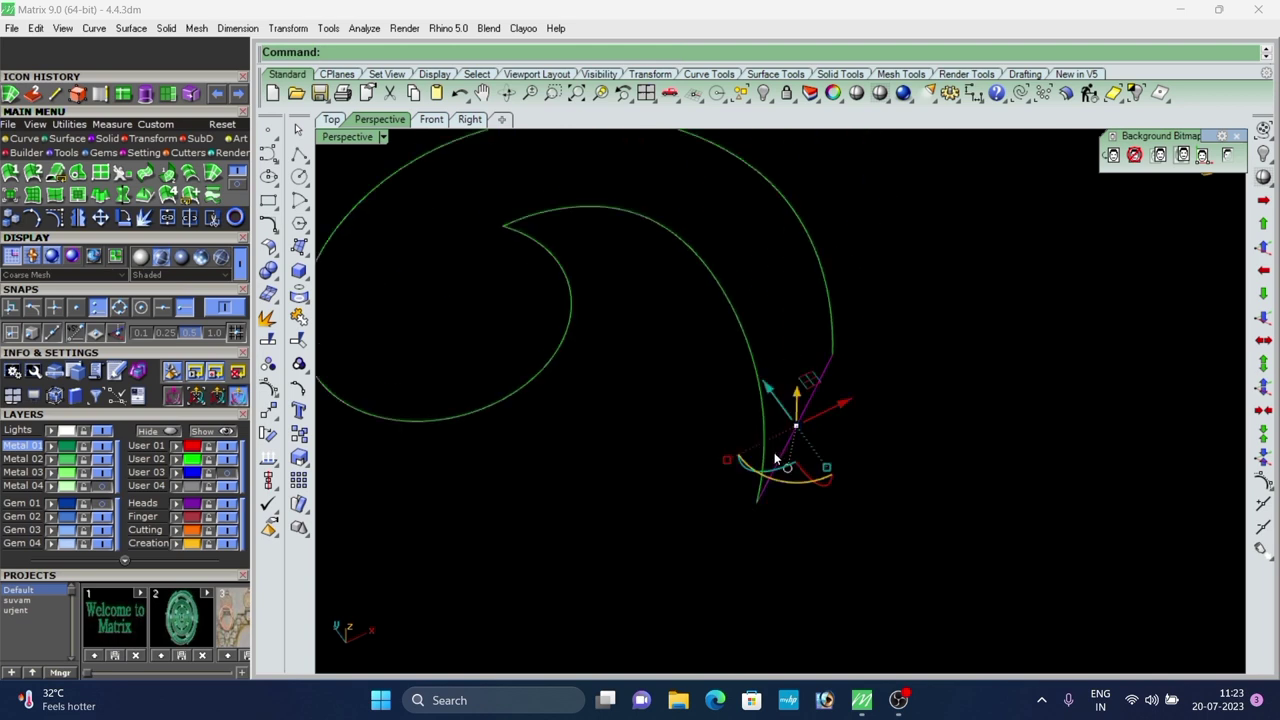
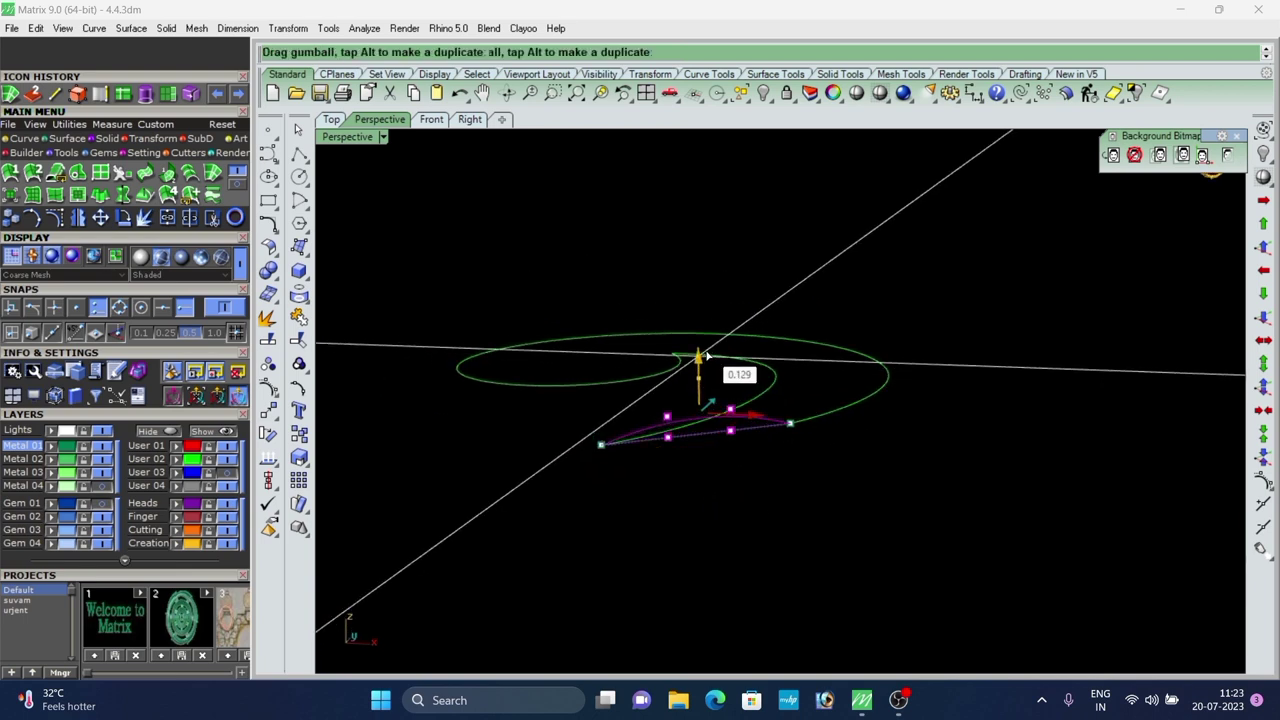
mouse_move(709, 352)
left_mouse_down()
mouse_move(709, 338)
mouse_move(718, 354)
left_mouse_up()
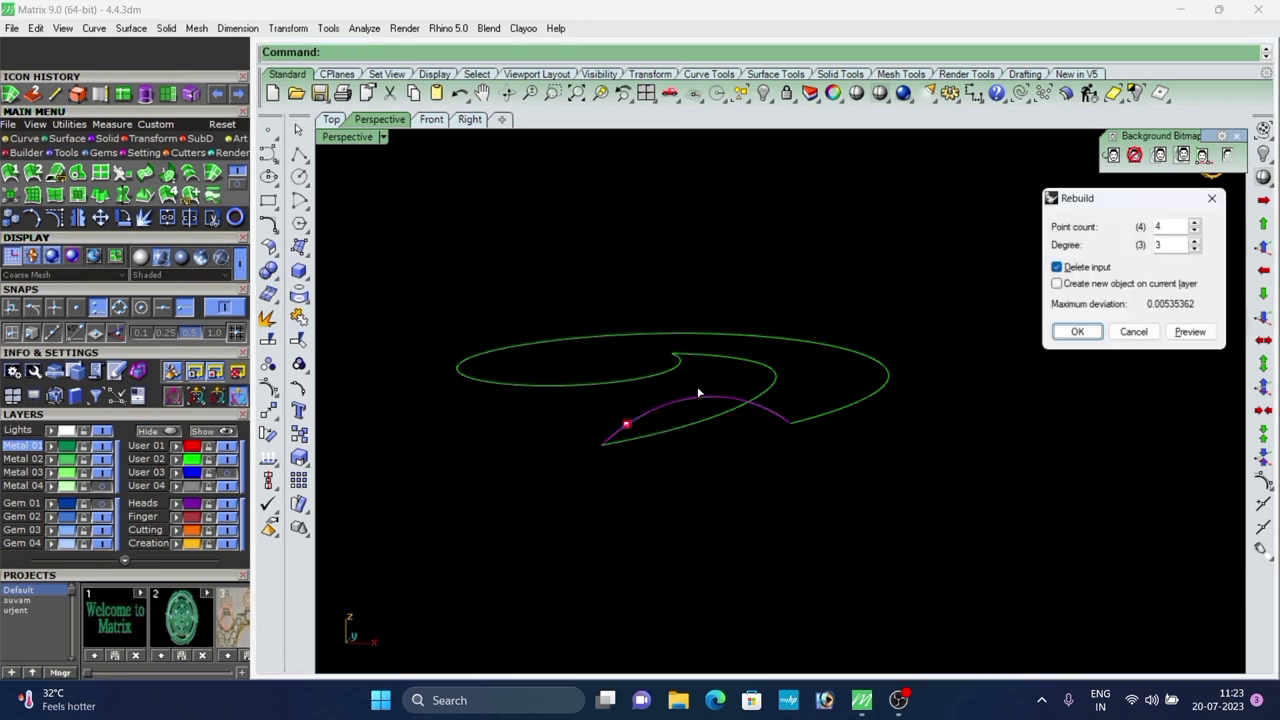
key("Return")
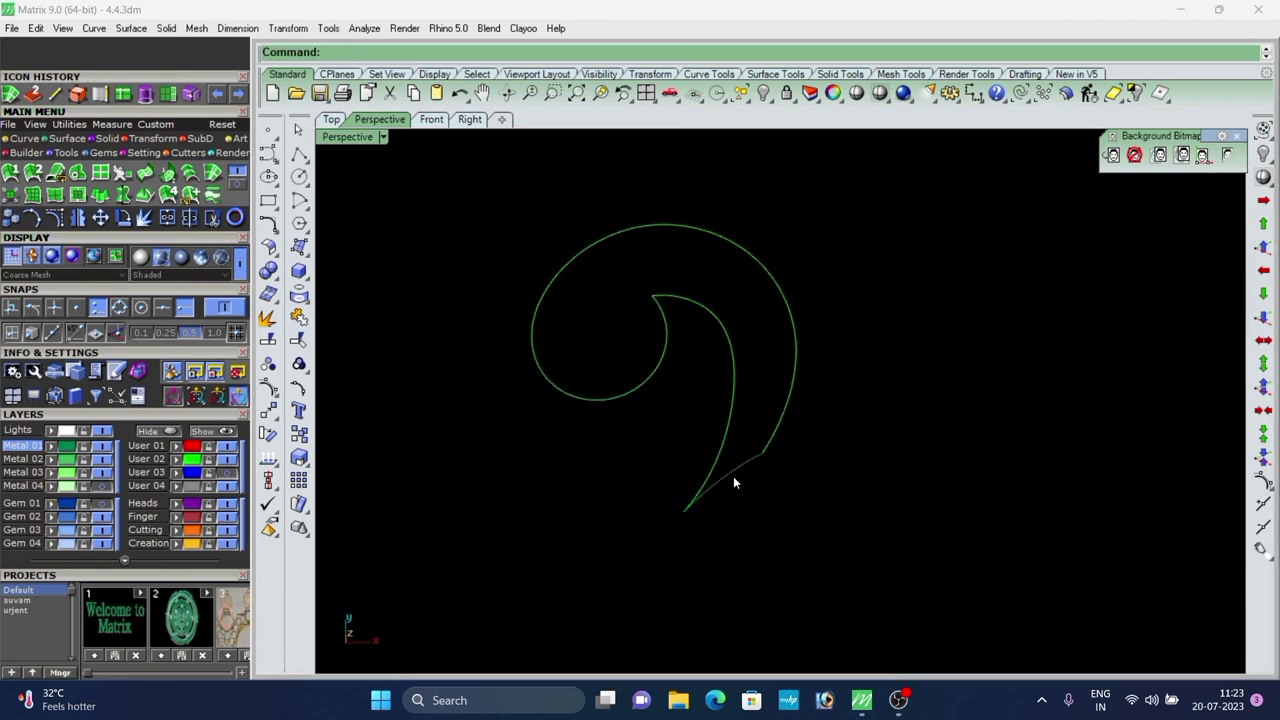
Orient a copy of the small scroll's end arch with 3D scaling, using its two endpoints as references, to span the upper stem.
left_click(733, 477)
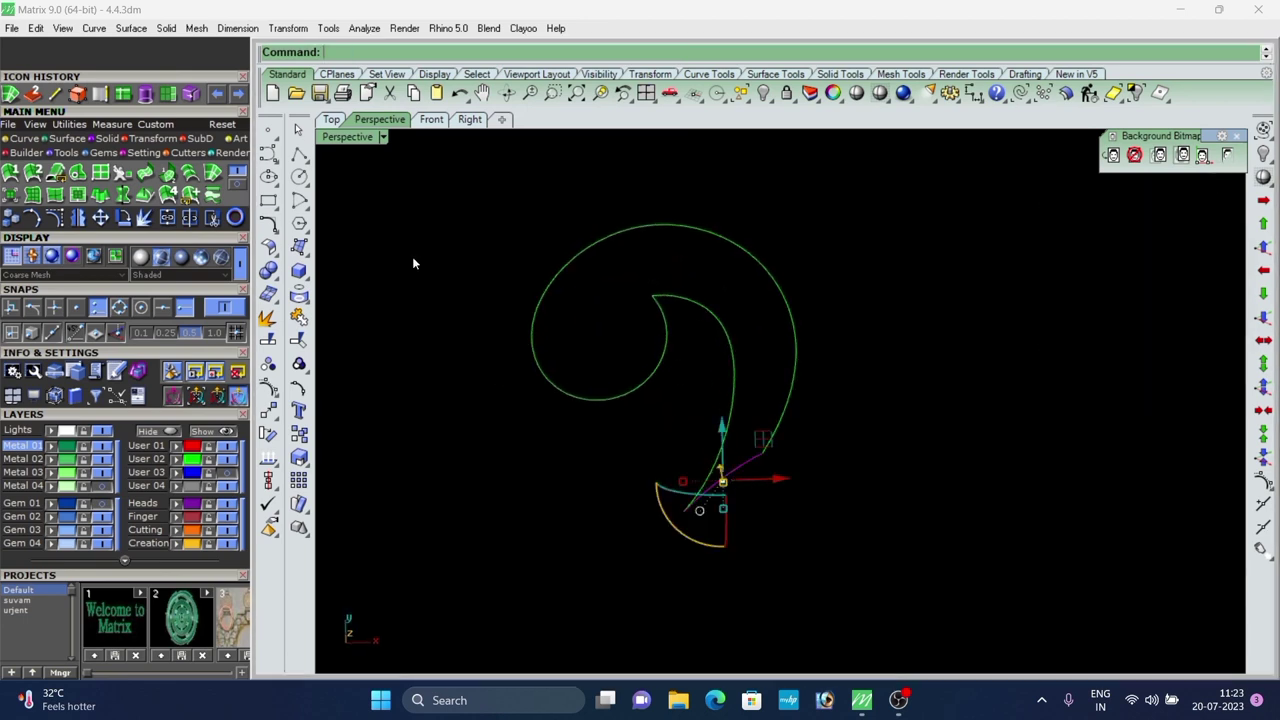
left_click(33, 94)
left_click(685, 511)
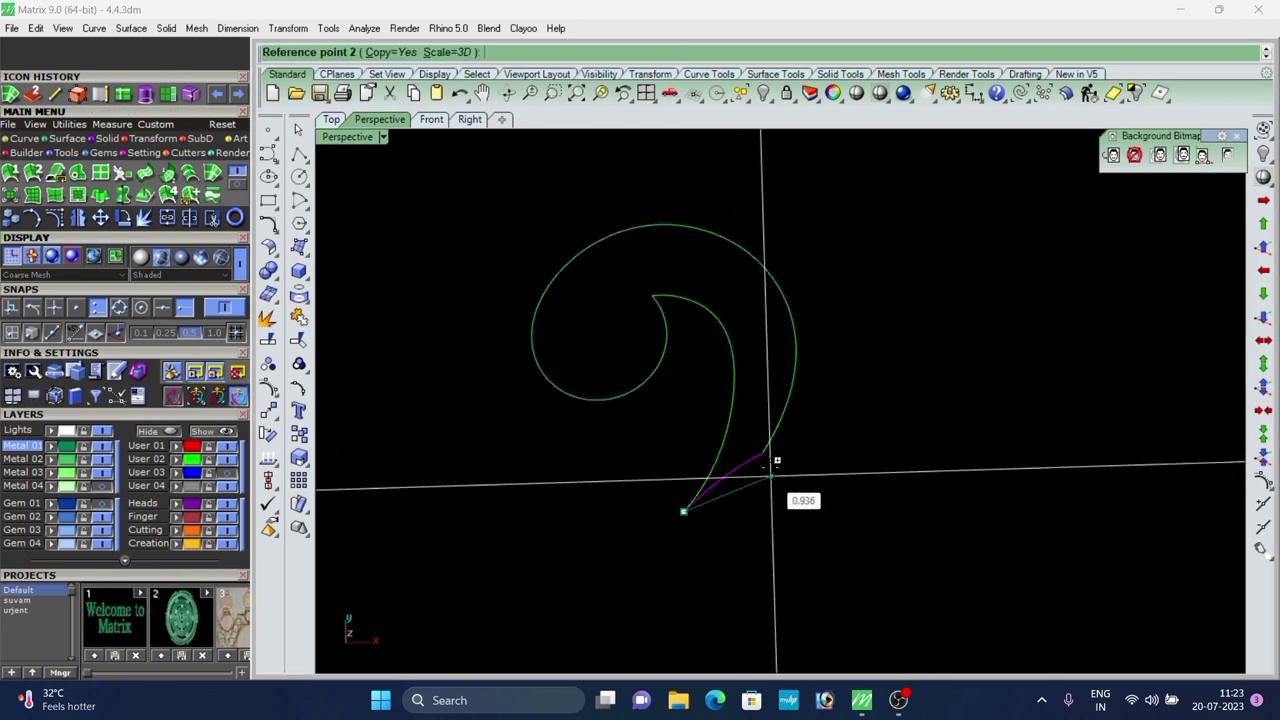
left_click(764, 453)
scroll(630, 510, "down", 6)
right_click_drag(602, 485, 597, 531)
scroll(694, 425, "up", 3)
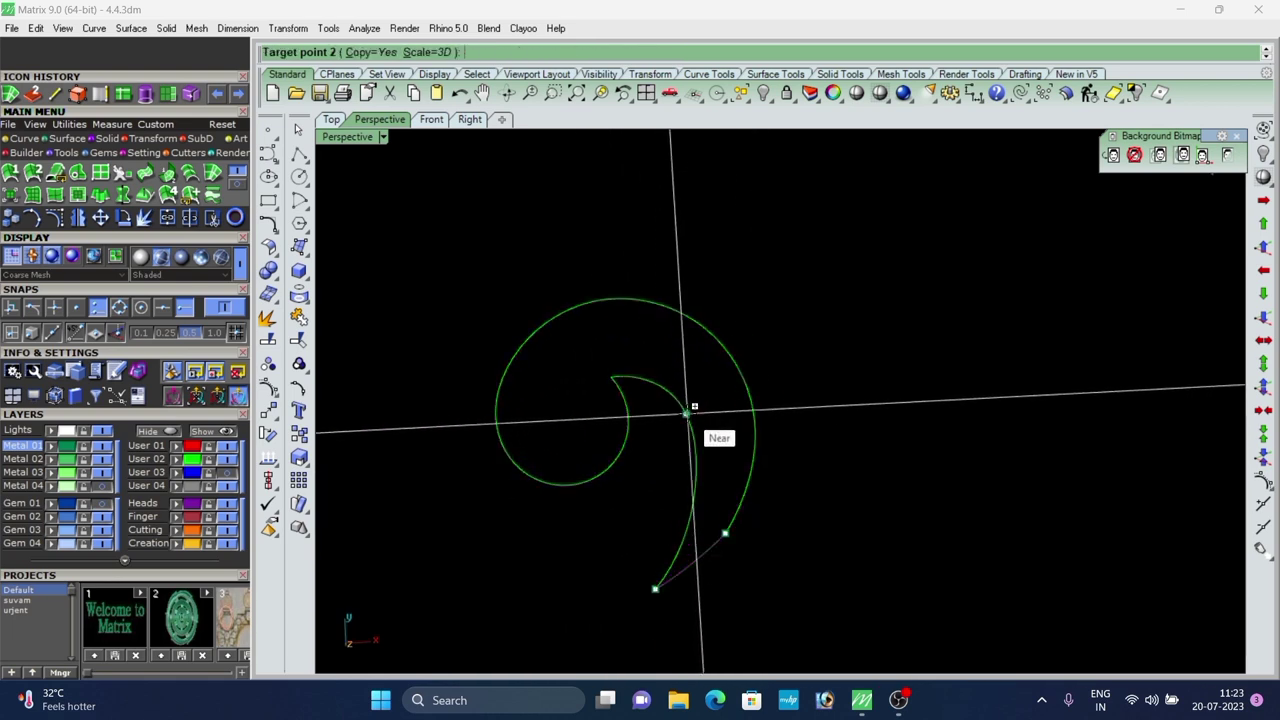
scroll(631, 348, "up", 2)
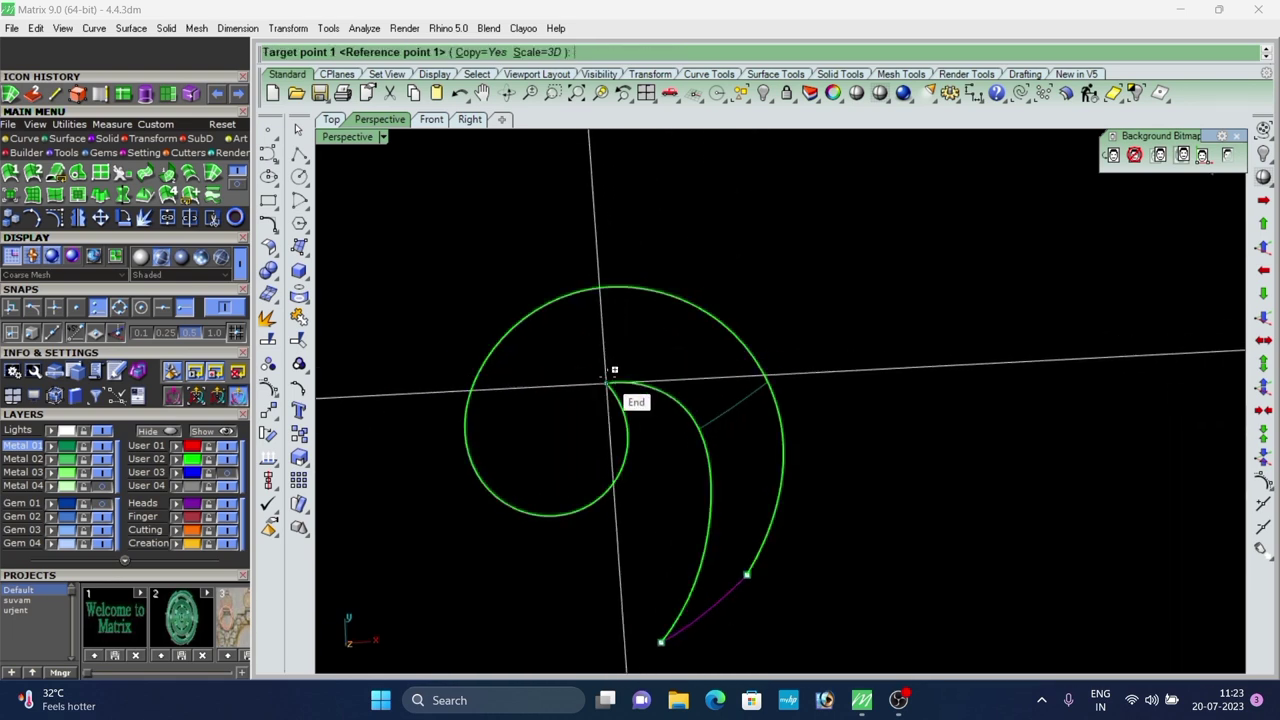
Place two more scaled arch copies on the small scroll, one from the inner tip to the outer curve and one across the round curl.
left_click(606, 383)
left_click(502, 340)
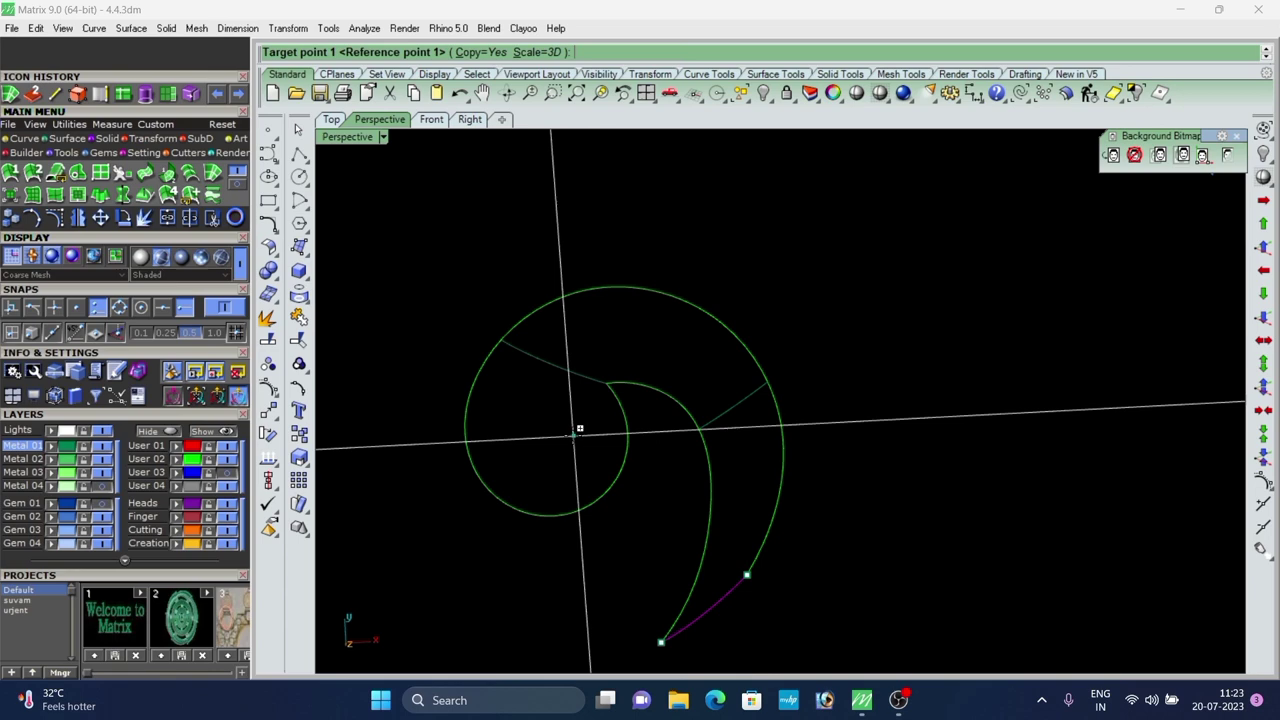
left_click(628, 436)
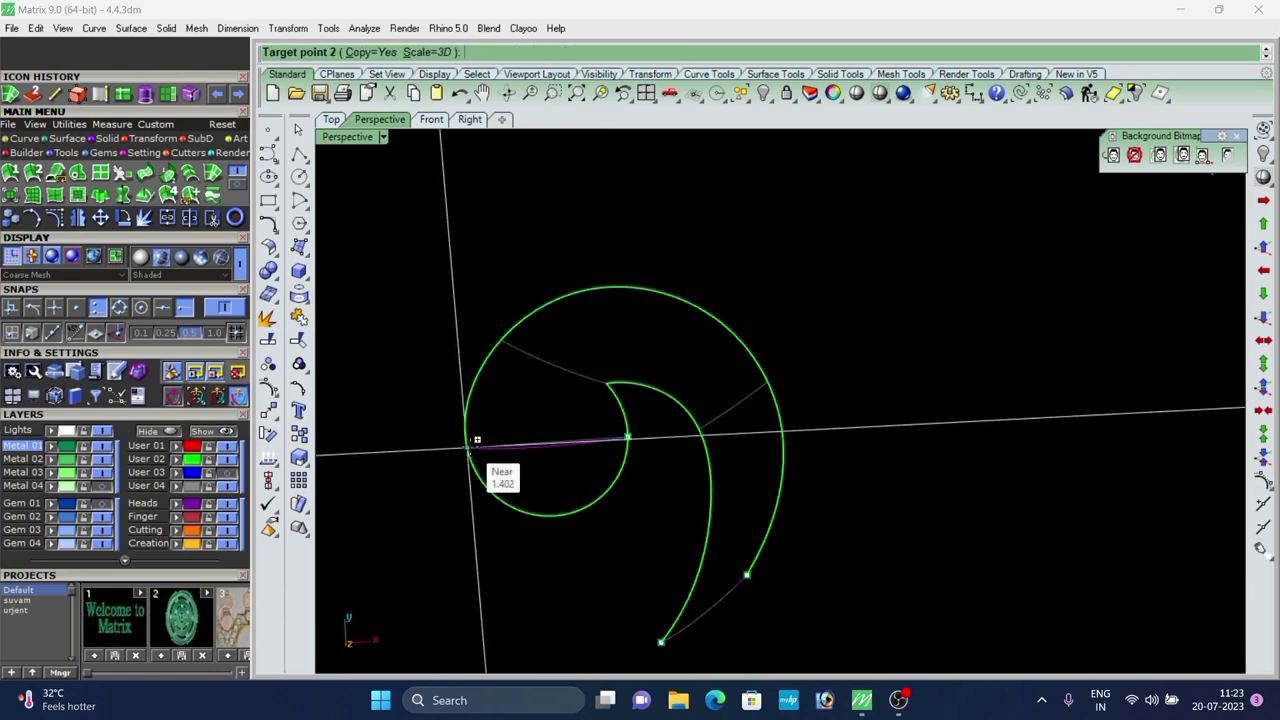
left_click(467, 447)
key("Escape")
key("Escape")
right_click_drag(649, 576, 674, 356)
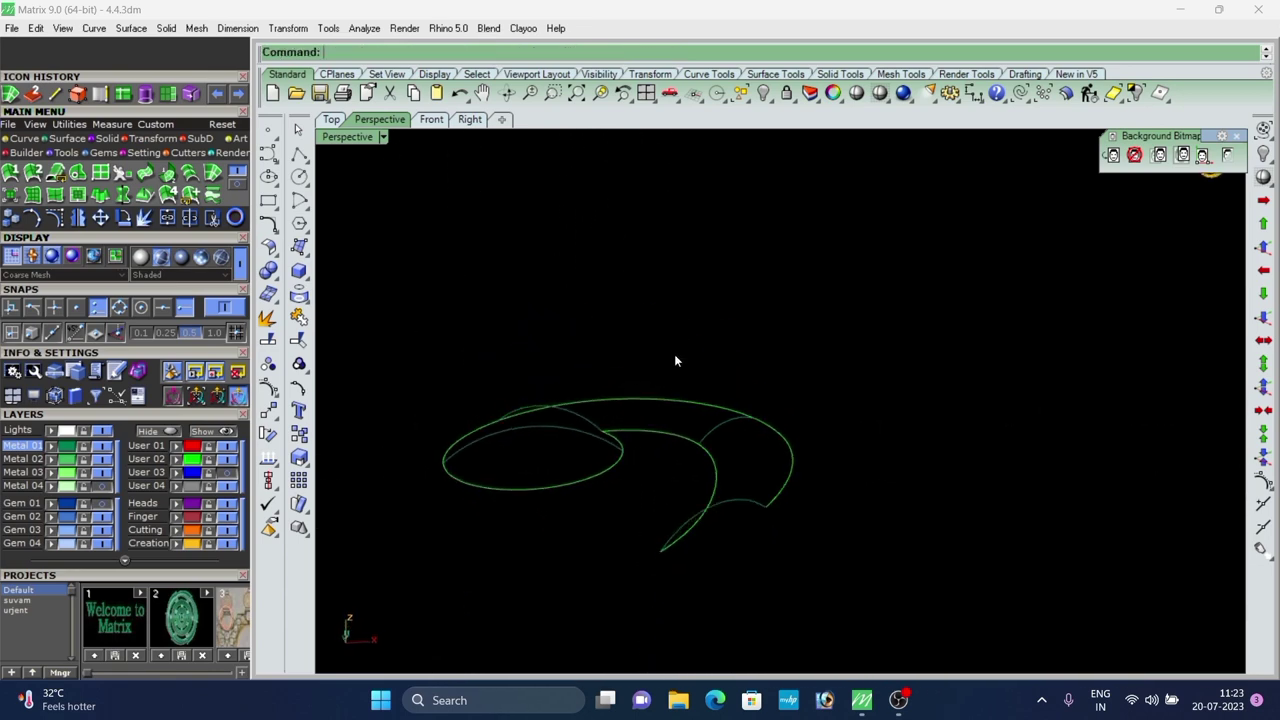
scroll(660, 420, "up", 2)
scroll(665, 425, "down", 4)
right_click_drag(655, 430, 512, 476)
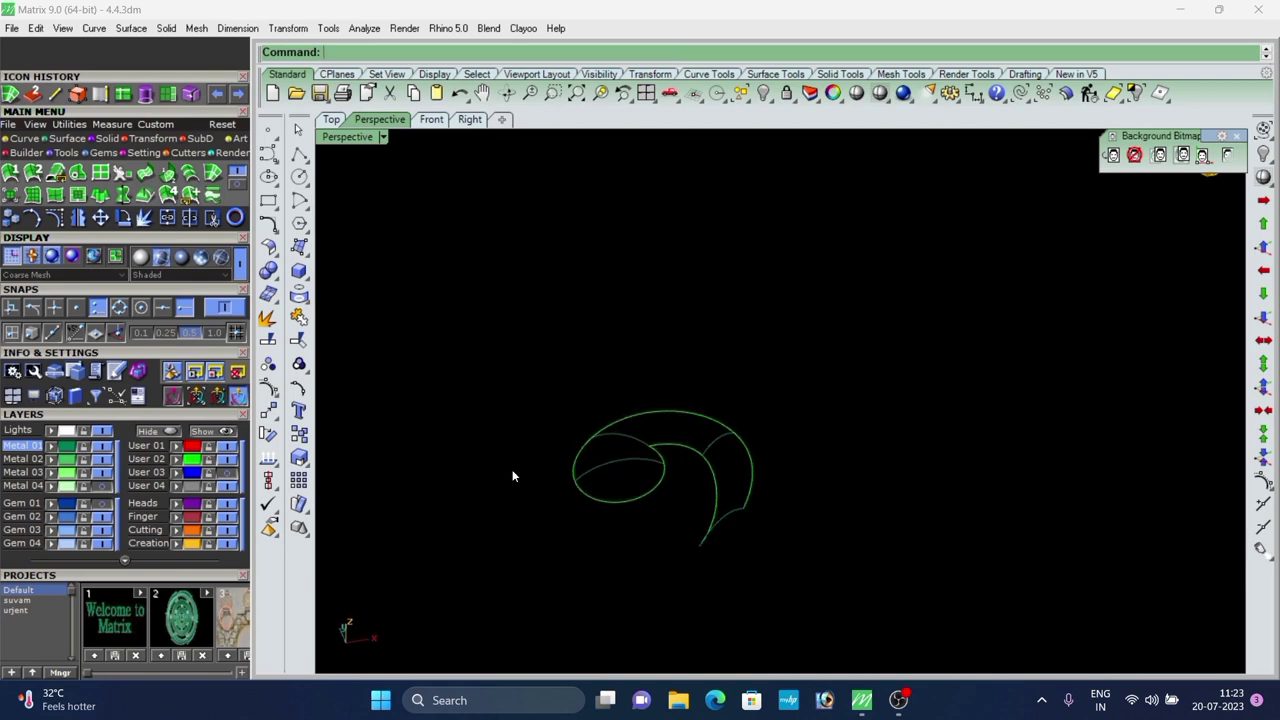
left_click(6, 92)
scroll(645, 362, "down", 5)
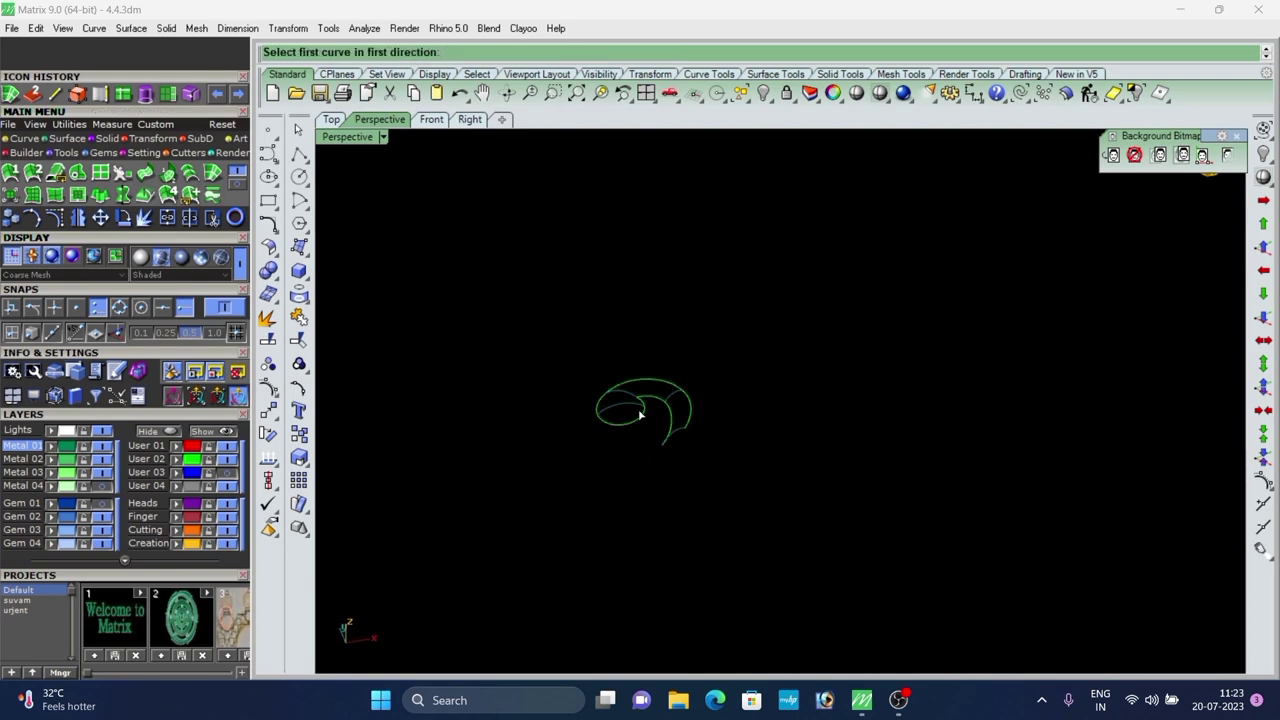
scroll(635, 422, "up", 2)
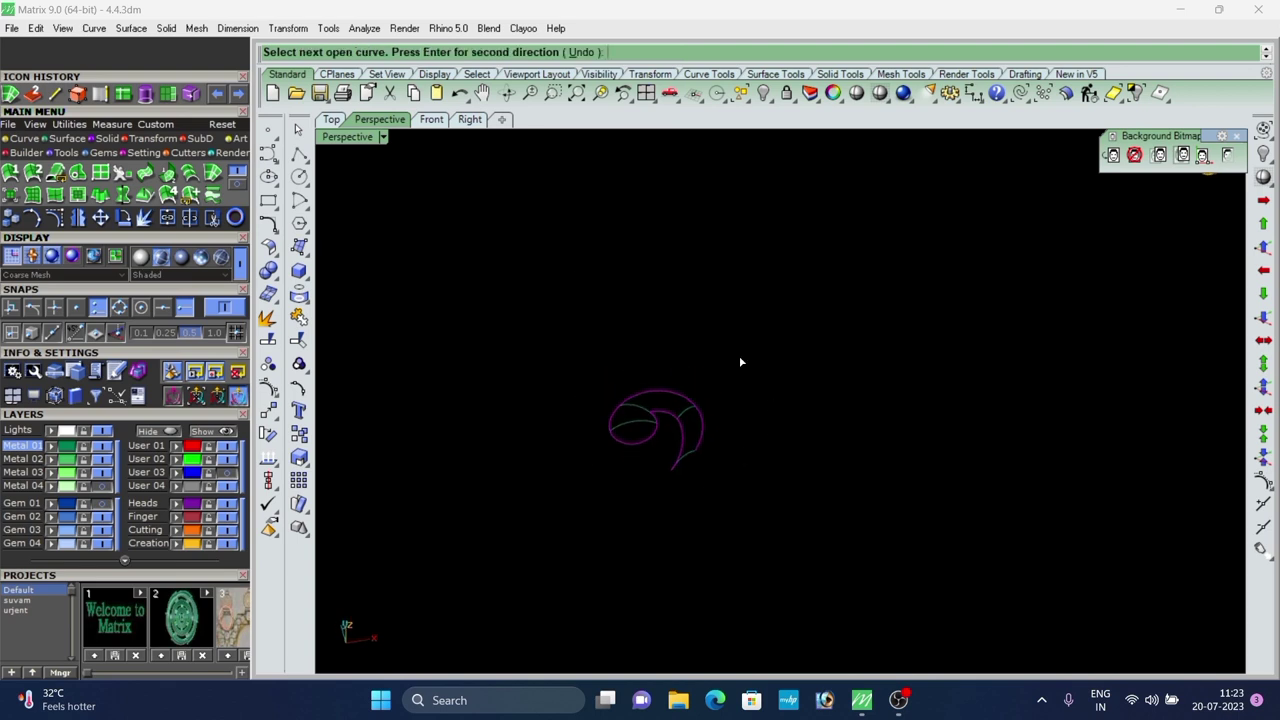
Split the small scroll's outline curve at a point on the underside of its round curl.
left_click(183, 219)
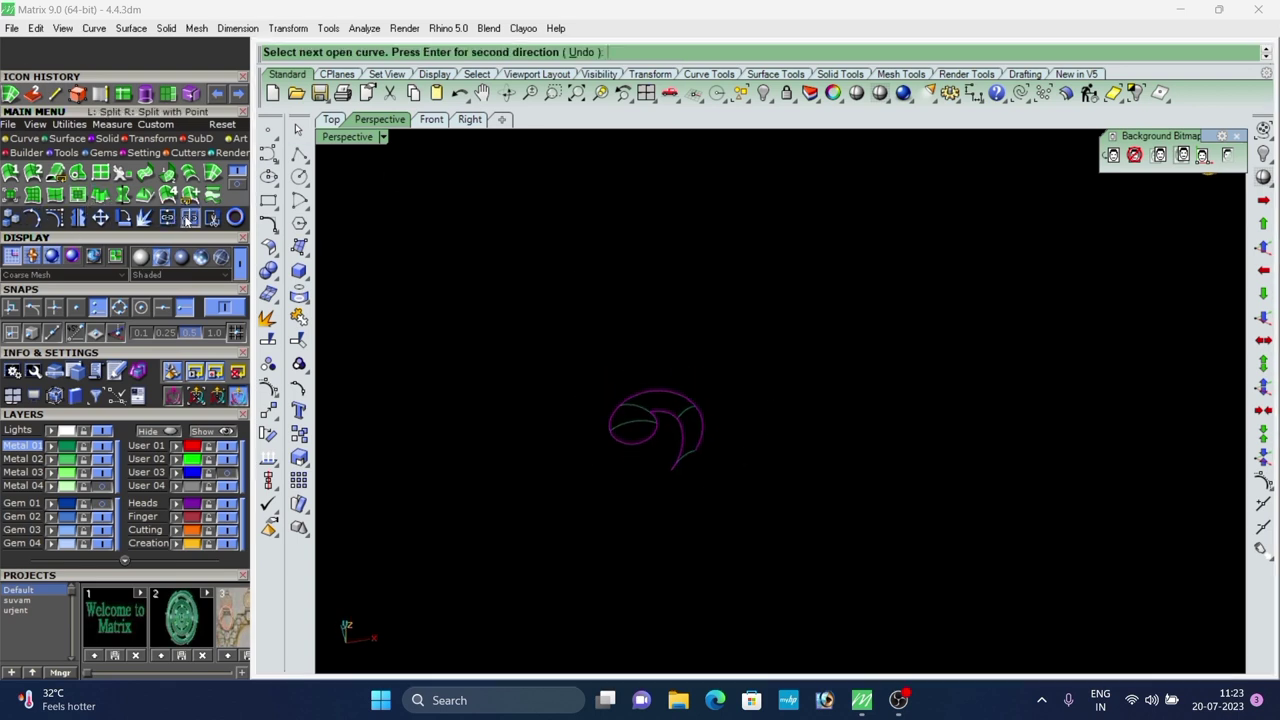
scroll(593, 375, "up", 2)
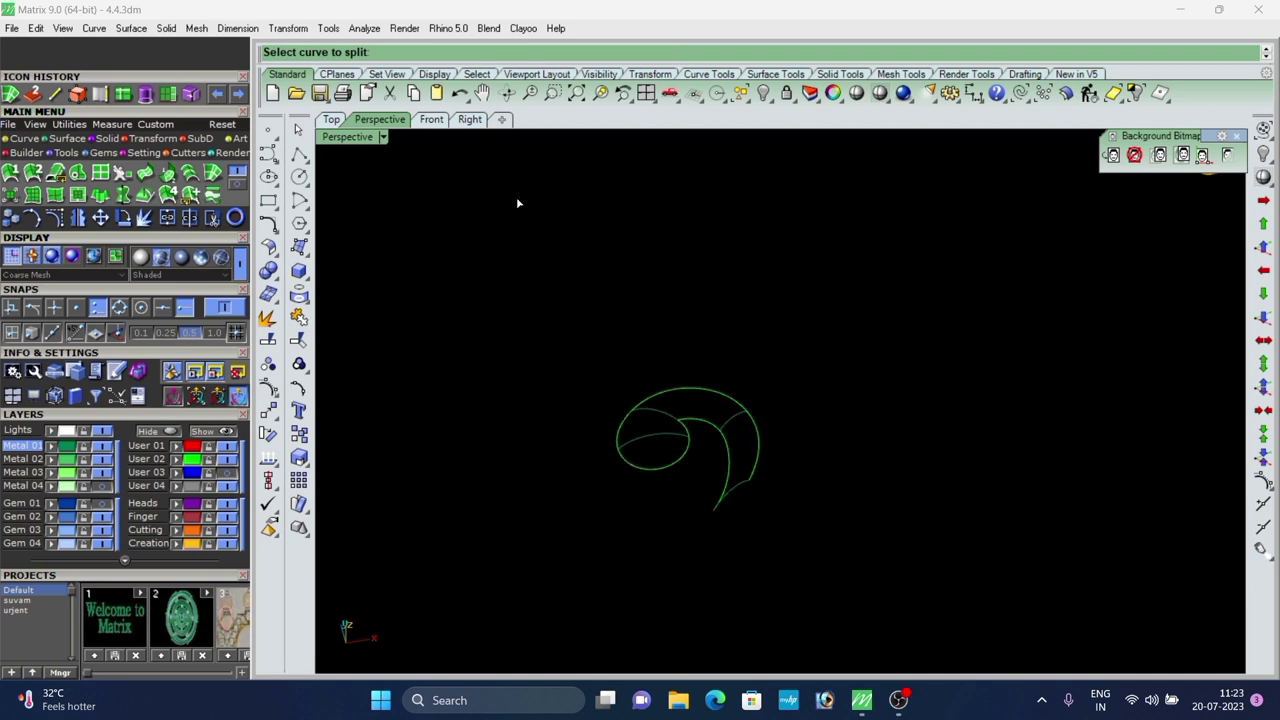
left_click(675, 460)
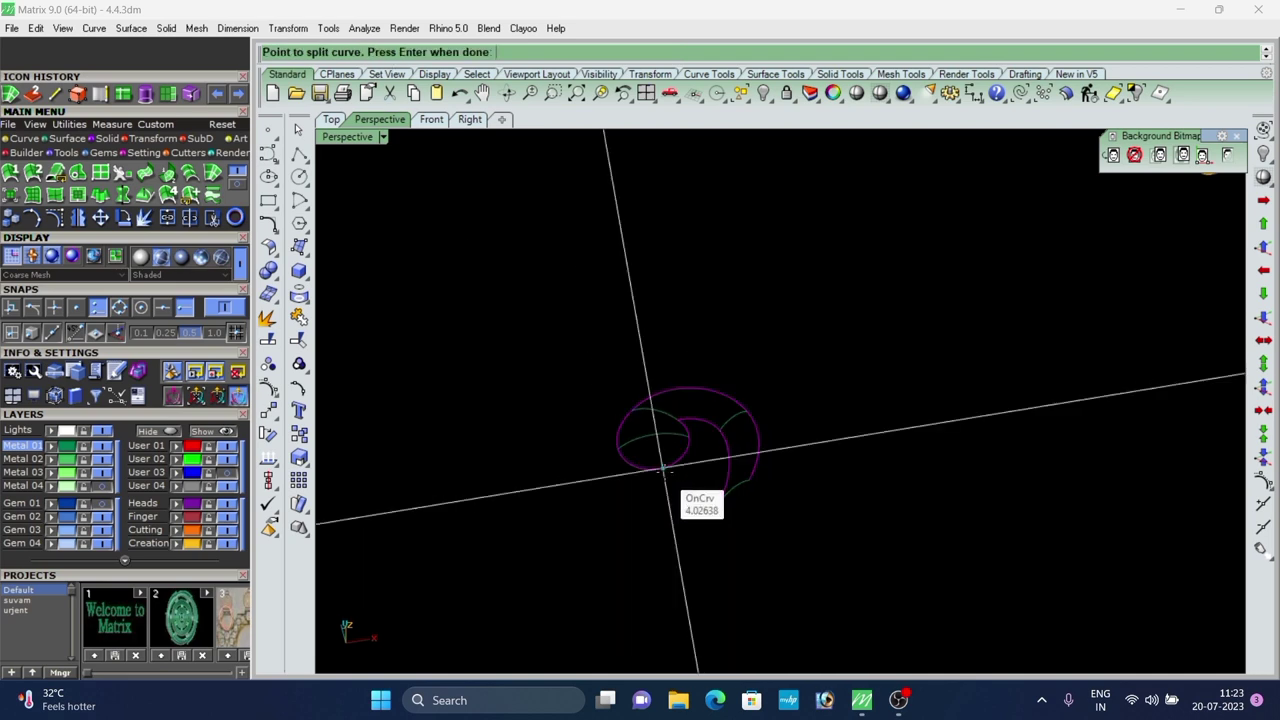
Split the scroll's outline curve at a point on the lower edge of its rounded end.
left_click(664, 468)
right_click(671, 469)
scroll(674, 468, "up", 2)
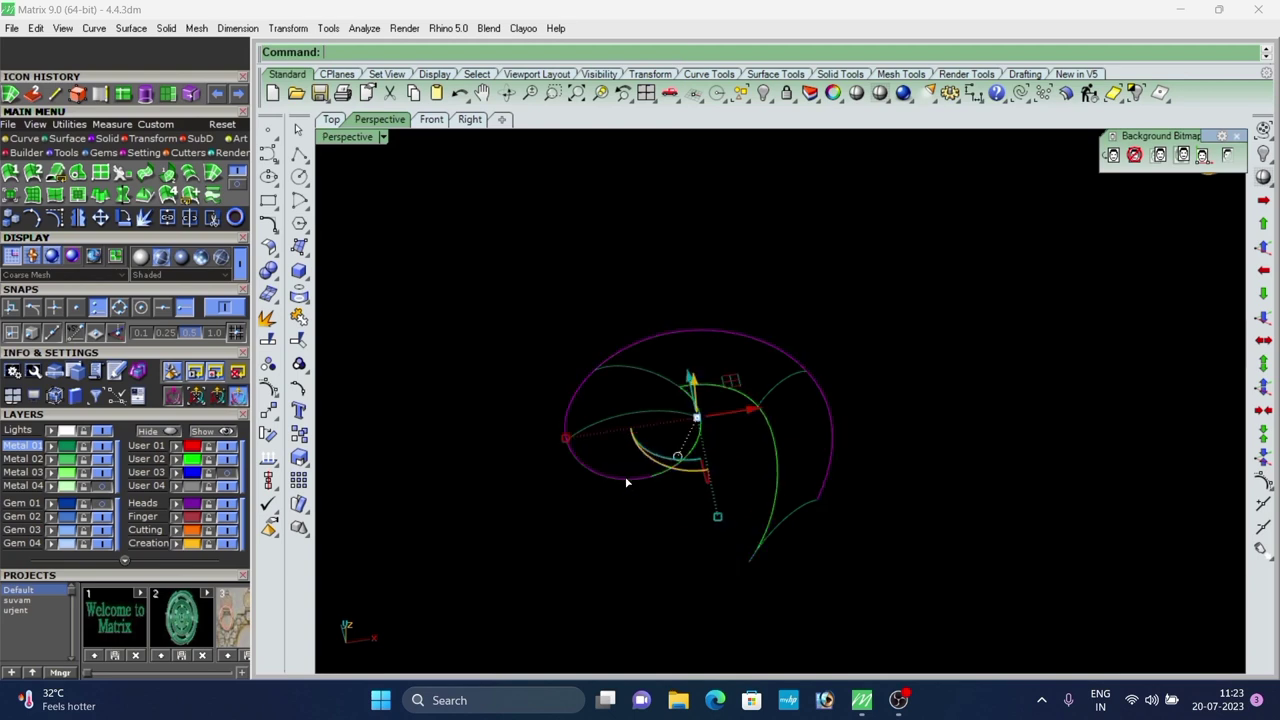
Build a Curve Network surface from all the outline and cross-section curves of the small scroll.
scroll(688, 456, "down", 4)
left_click_drag(844, 301, 478, 640)
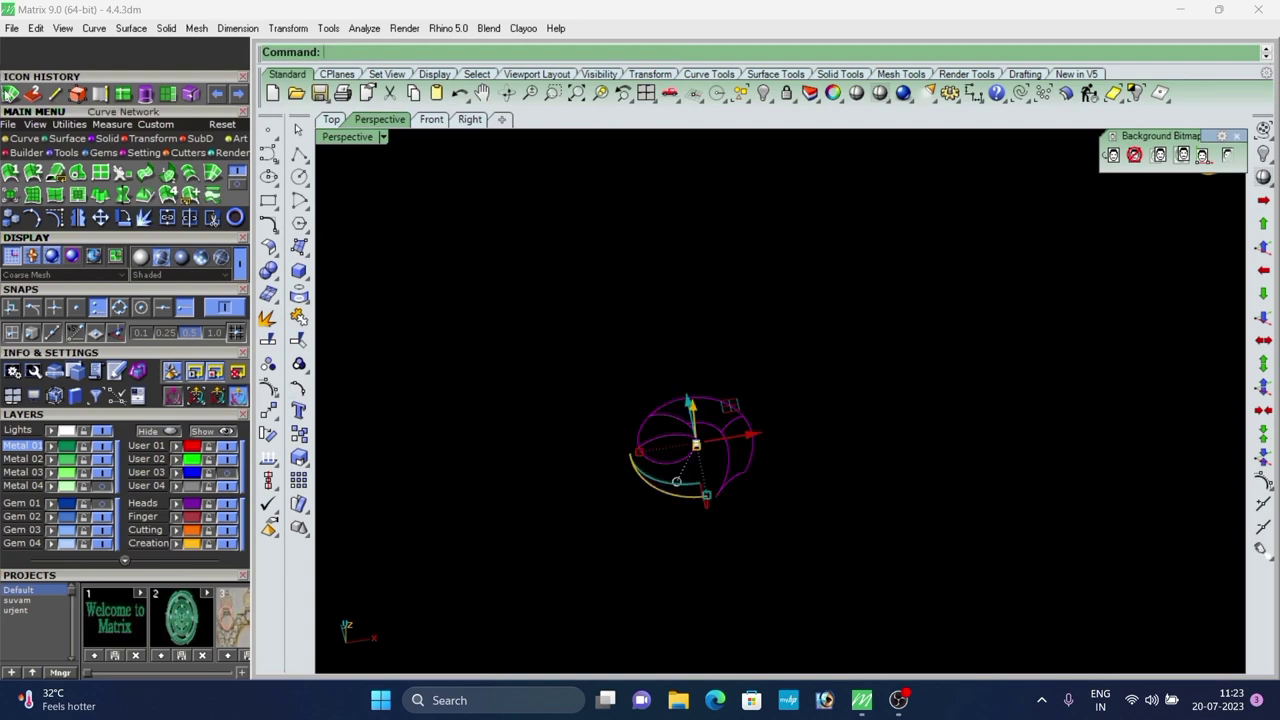
left_click(8, 94)
left_click(714, 472)
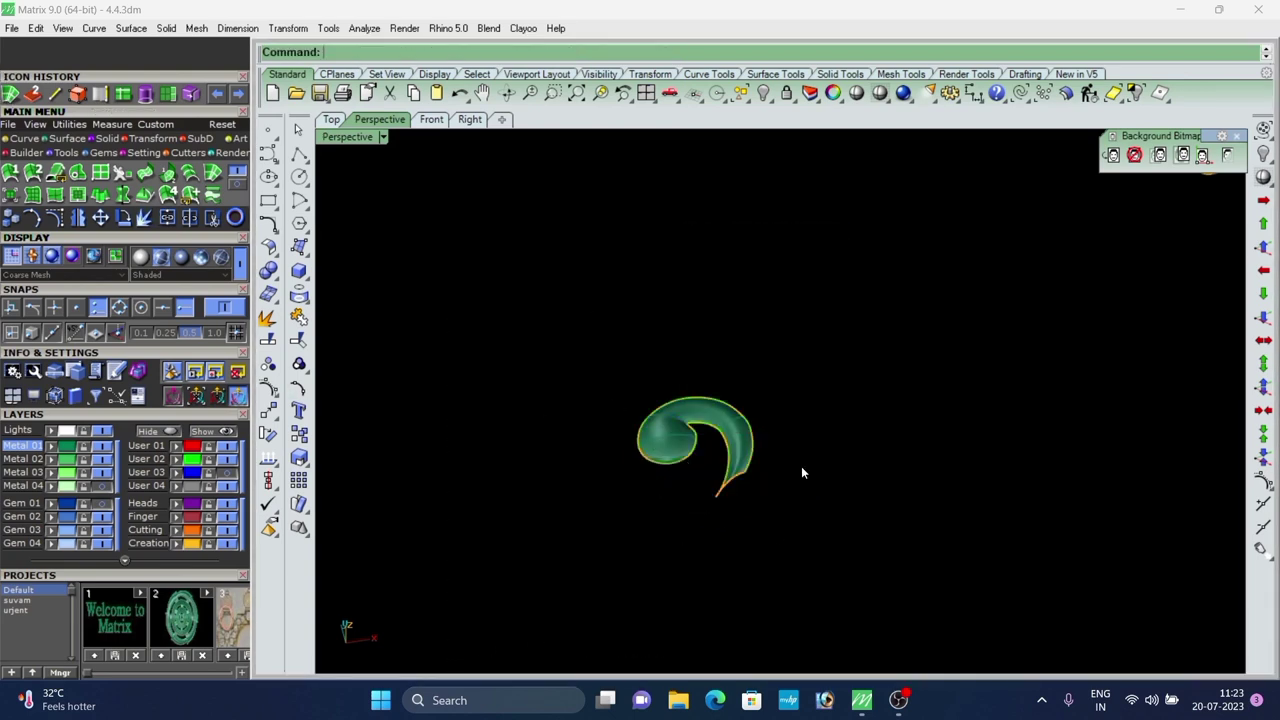
Select the scroll's construction curves and move them to the Metal 04 layer.
right_click_drag(801, 466, 640, 535)
scroll(697, 444, "up", 6)
right_click_drag(697, 444, 770, 355)
scroll(706, 440, "down", 7)
left_click(1028, 98)
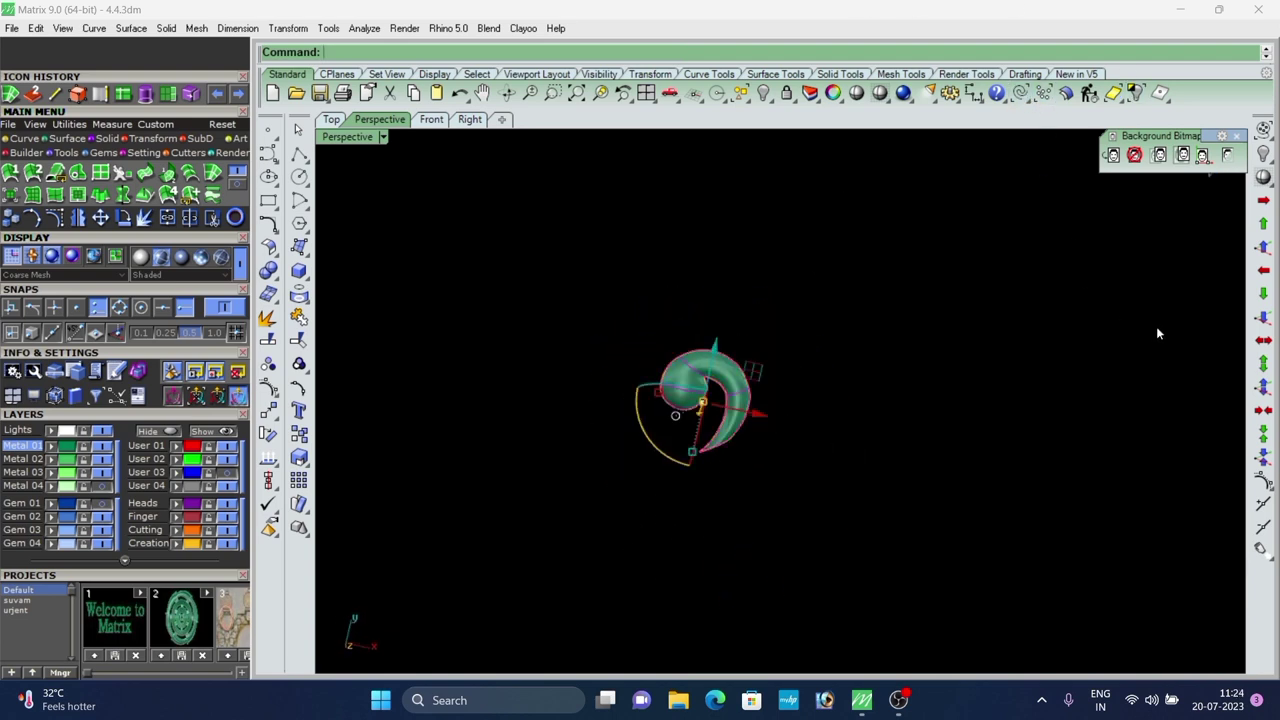
left_click(52, 488)
Isolate the peacock body together with its two tail scroll surfaces.
scroll(734, 351, "up", 6)
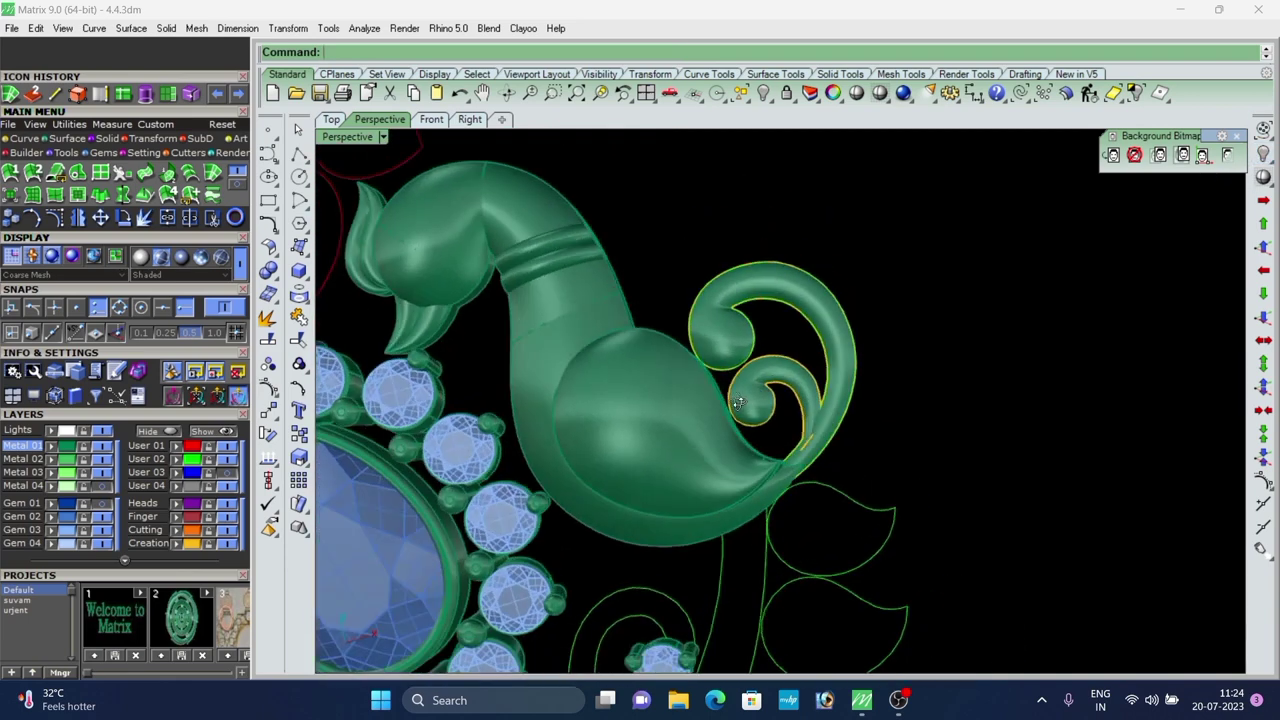
left_click(855, 331)
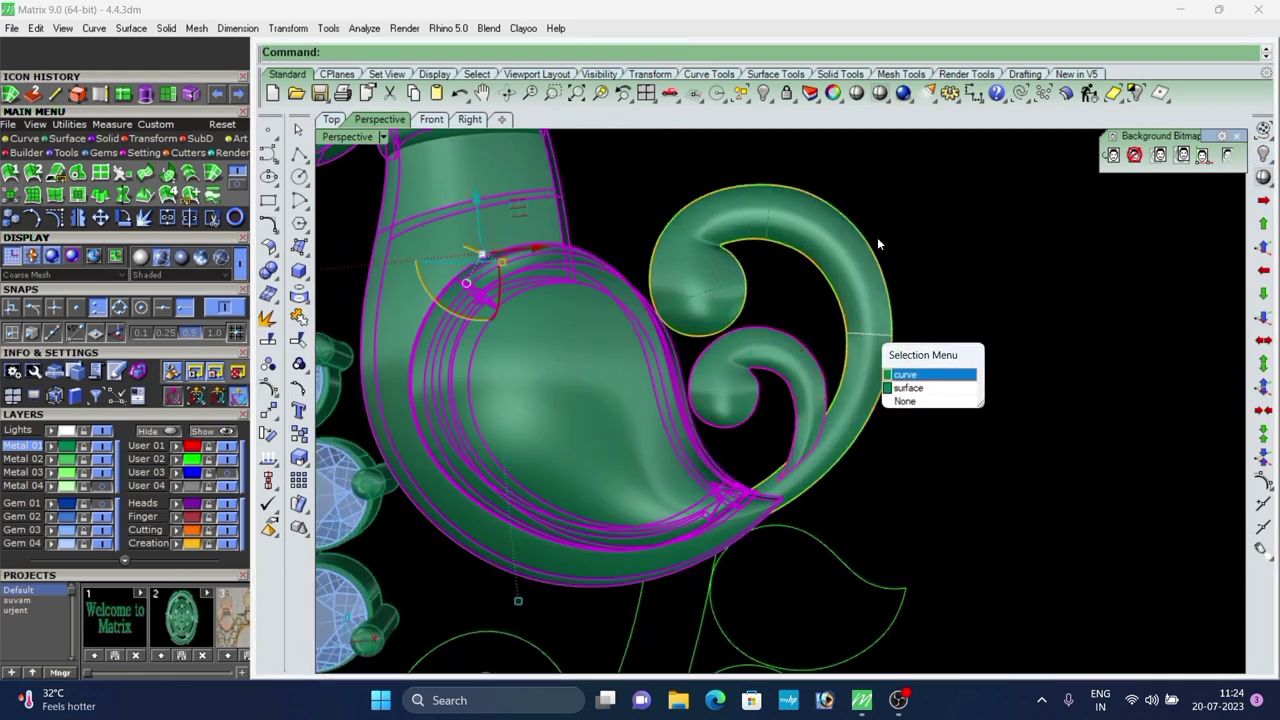
left_click(918, 388)
left_click(1137, 96)
scroll(968, 364, "down", 6)
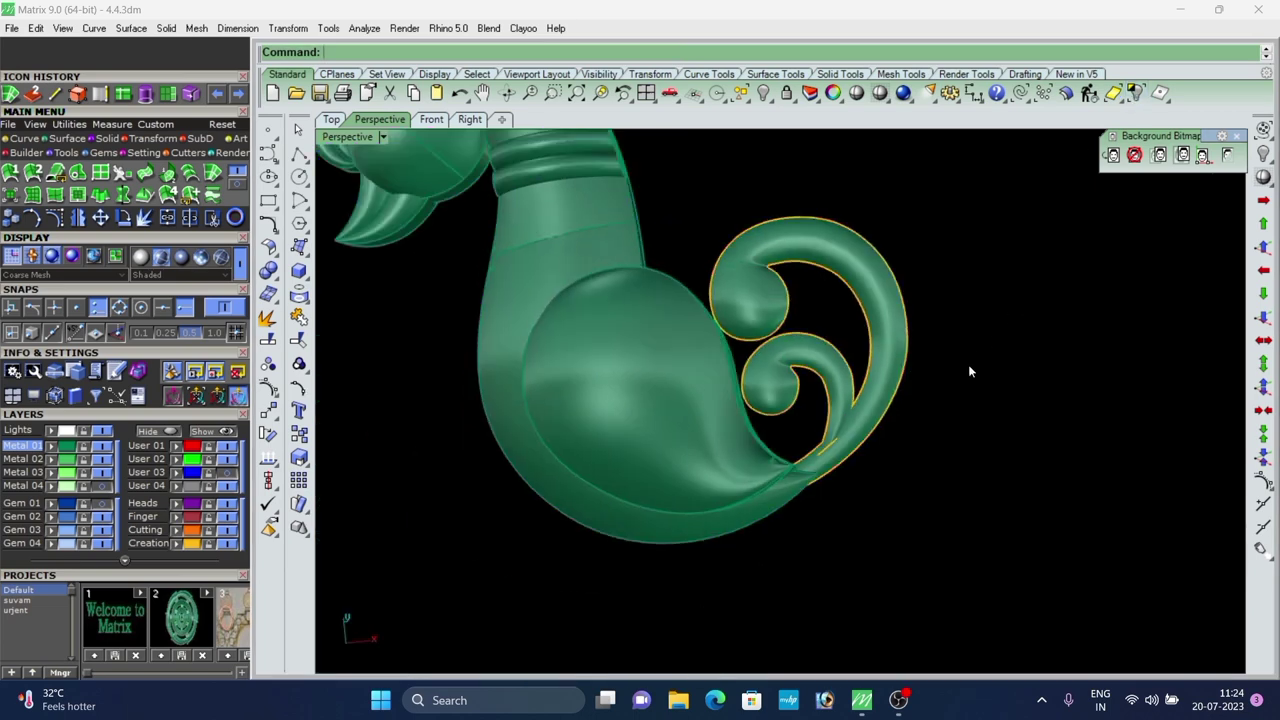
Try to raise the smaller tail scroll surface vertically and undo the move.
right_click_drag(968, 364, 735, 380)
scroll(735, 400, "up", 4)
left_click(788, 494)
scroll(700, 457, "down", 5)
right_click_drag(700, 457, 671, 426)
scroll(656, 445, "up", 4)
scroll(712, 343, "down", 4)
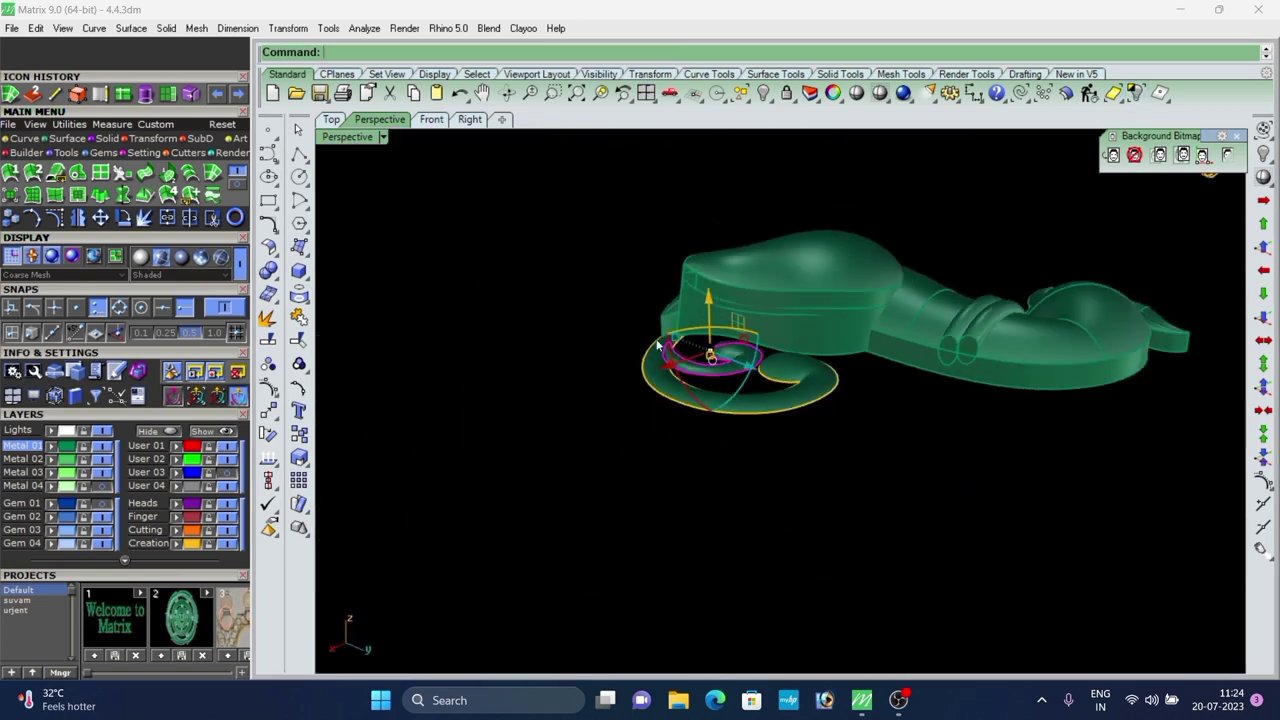
right_click_drag(660, 346, 1006, 402)
scroll(1000, 400, "down", 3)
right_click_drag(772, 384, 669, 370)
scroll(762, 497, "up", 4)
scroll(752, 412, "up", 4)
left_click_drag(667, 345, 665, 301)
scroll(688, 300, "down", 5)
left_click(843, 405)
right_click_drag(843, 405, 822, 370)
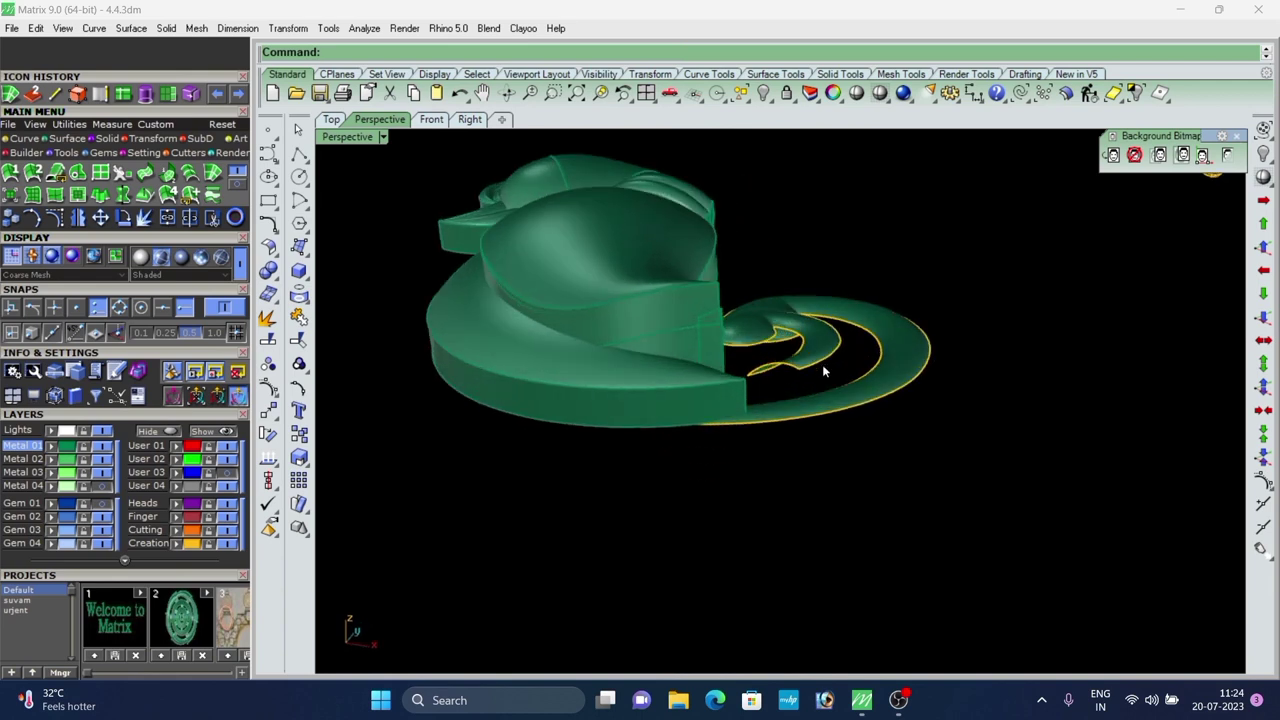
right_click_drag(731, 378, 770, 384)
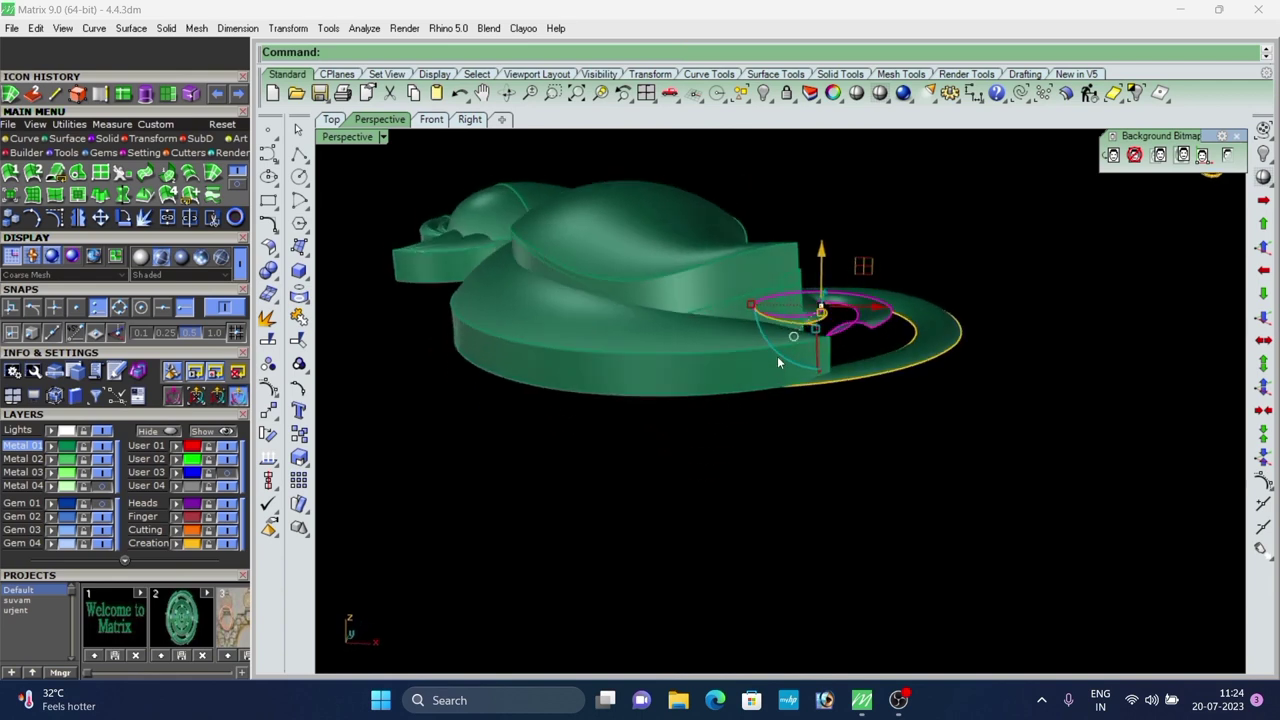
key("ctrl+z")
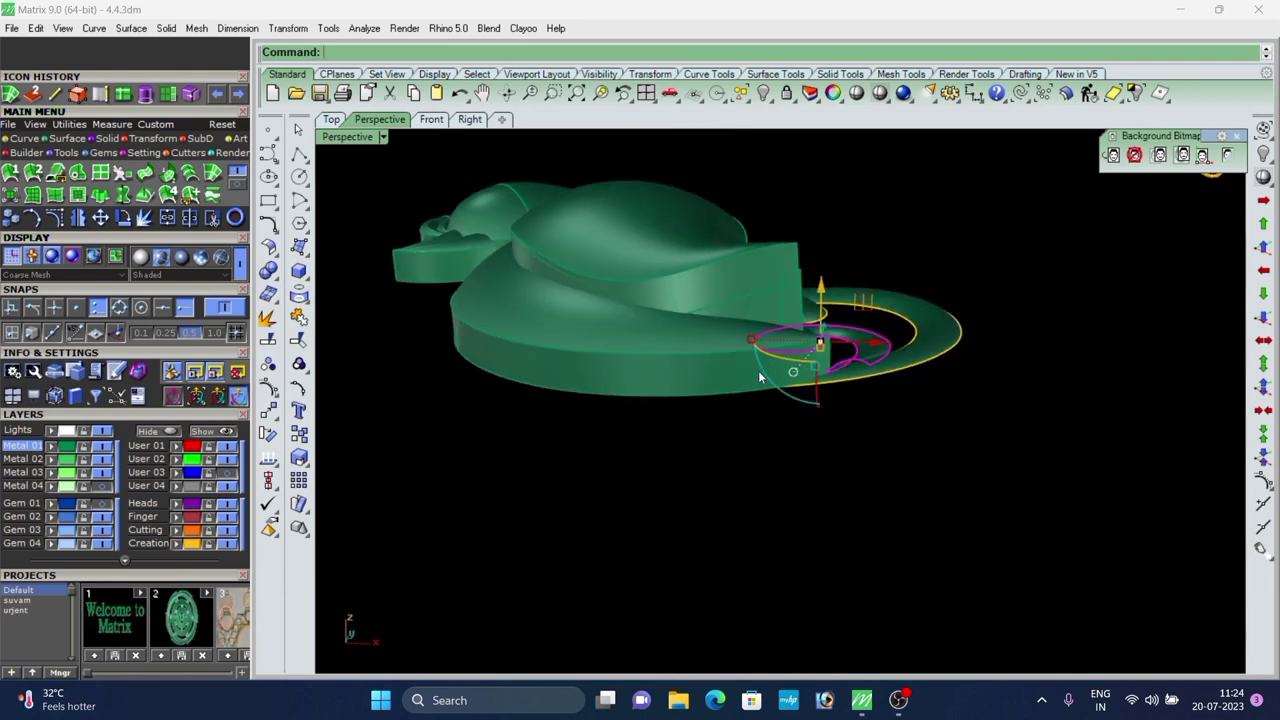
Extrude the smaller tail scroll surface straight by -0.5 as a solid and delete the original surface.
left_click(105, 138)
left_click(213, 173)
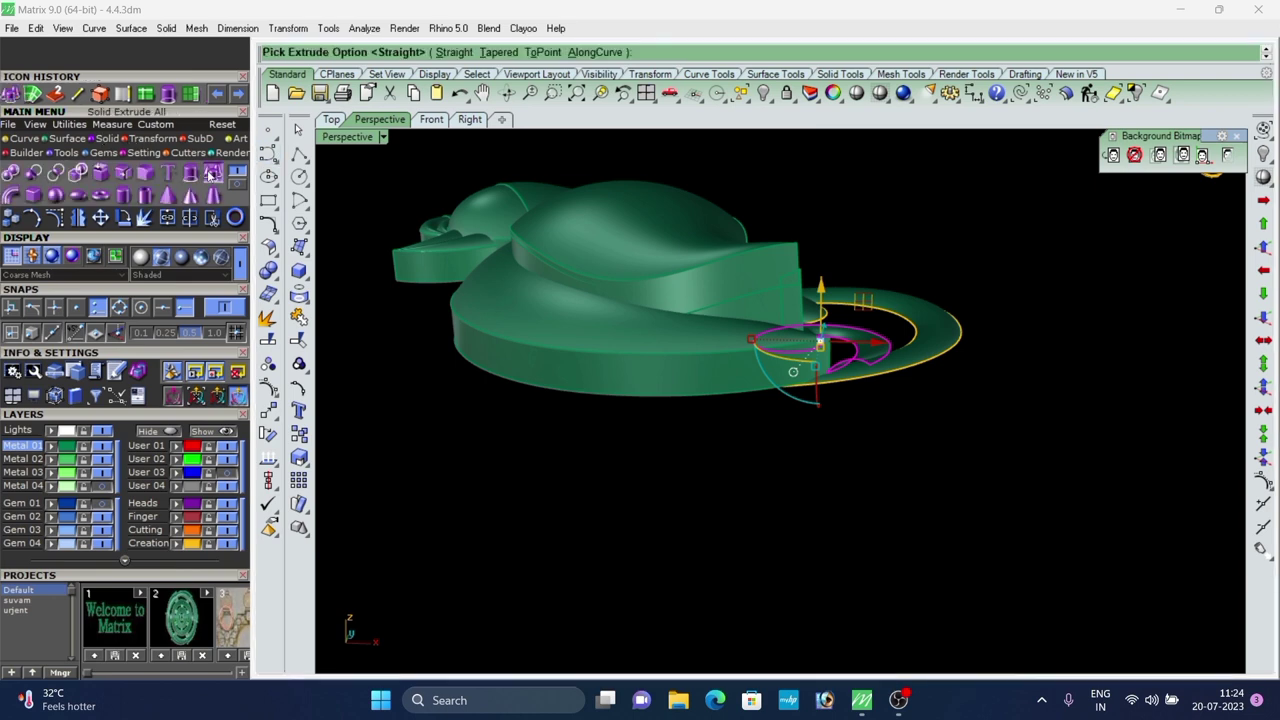
left_click(453, 52)
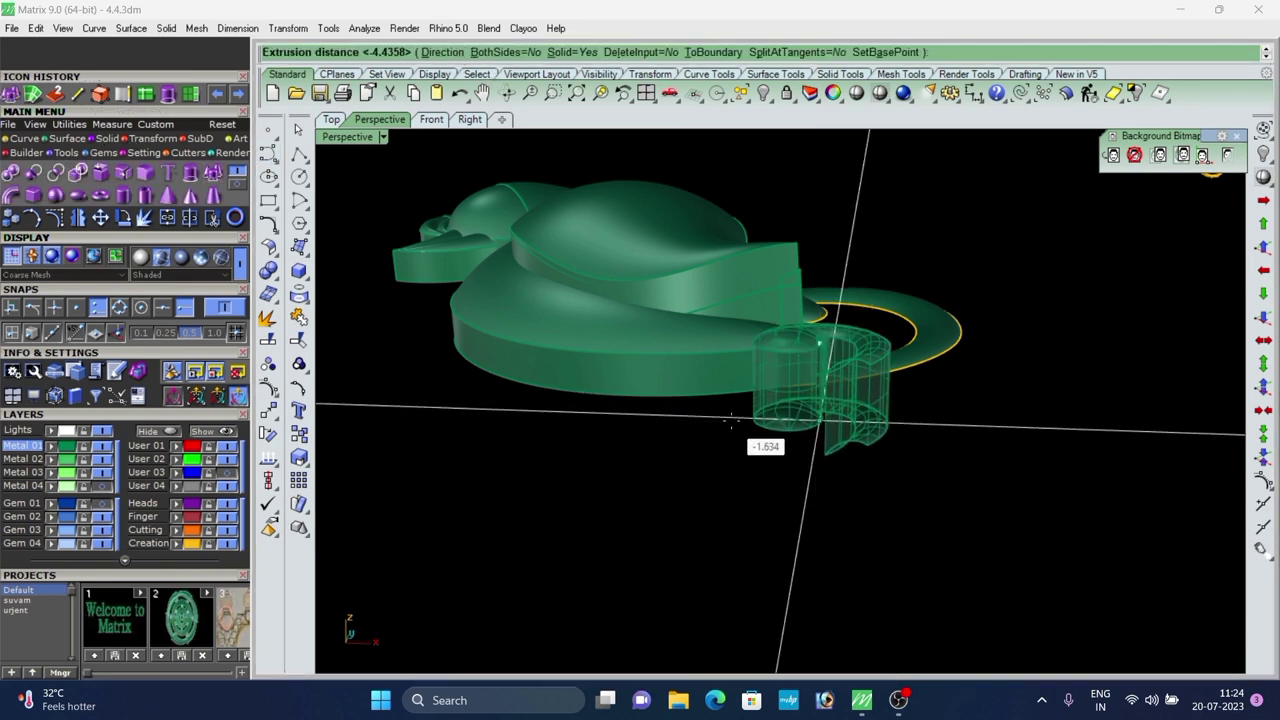
type("-.5")
key("Return")
key("Delete")
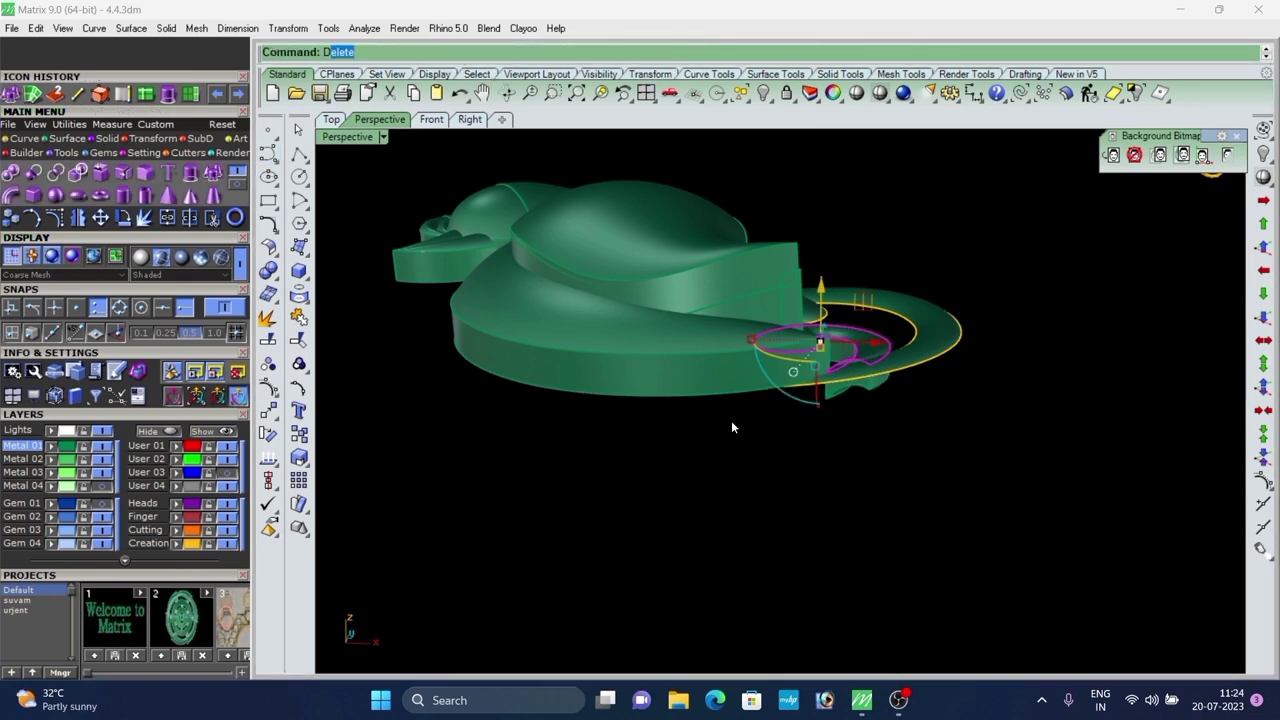
Extrude the larger tail scroll surface straight by -0.5 as a solid and delete the original surface.
left_click(889, 348)
right_click(888, 346)
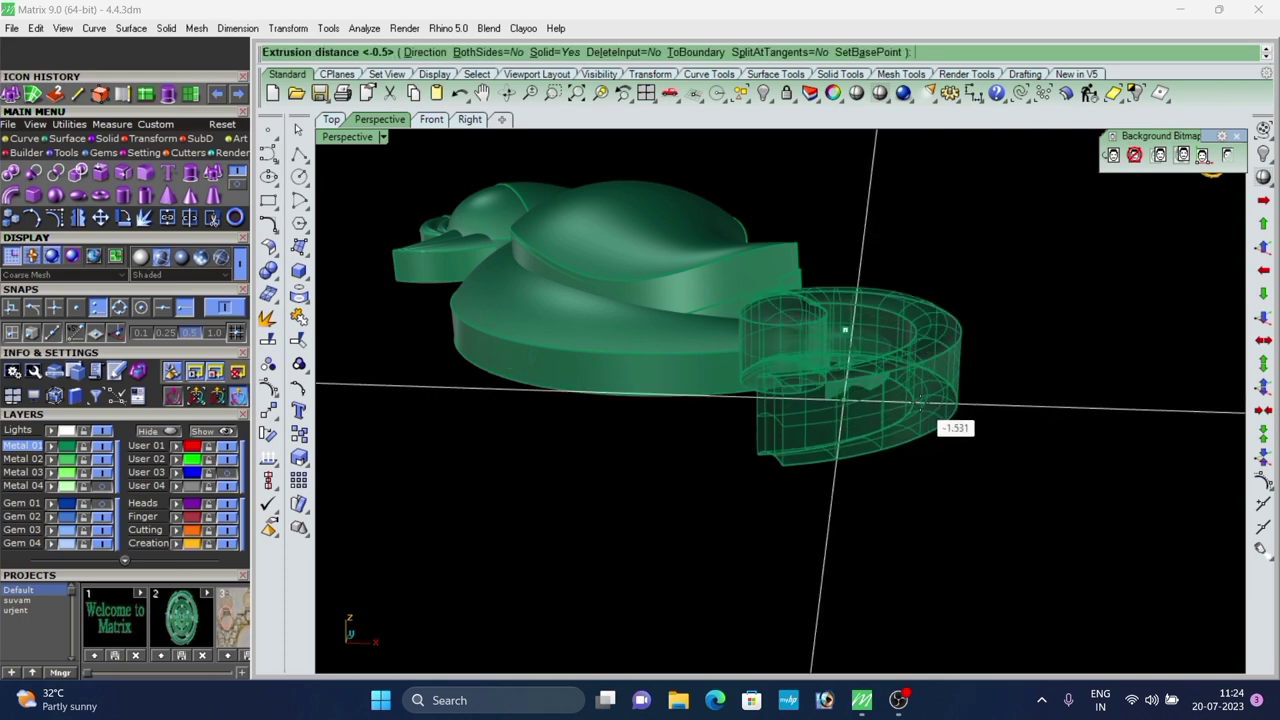
right_click(920, 403)
key("Delete")
Shift the smaller scroll solid slightly along its Y axis and lower it a little beside the larger scroll.
right_click_drag(920, 403, 646, 520)
scroll(765, 478, "up", 2)
left_click(780, 481)
scroll(780, 481, "down", 6)
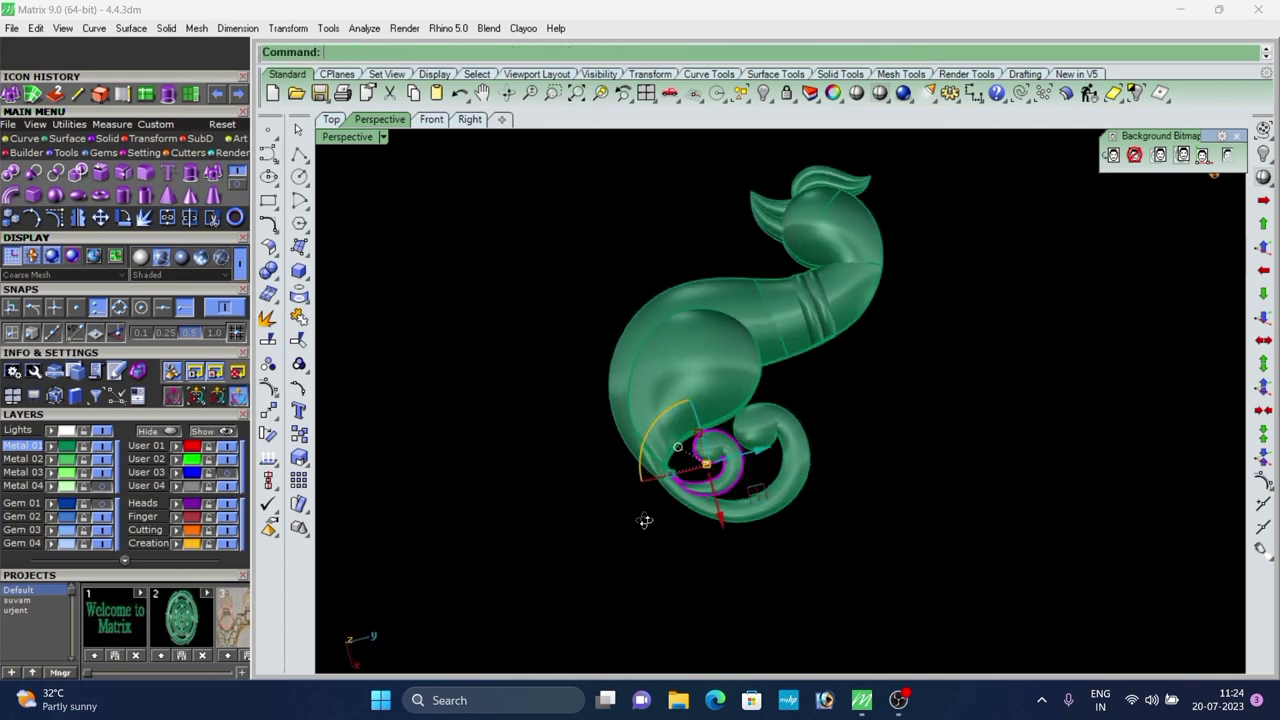
scroll(722, 468, "up", 8)
left_click_drag(759, 427, 755, 428)
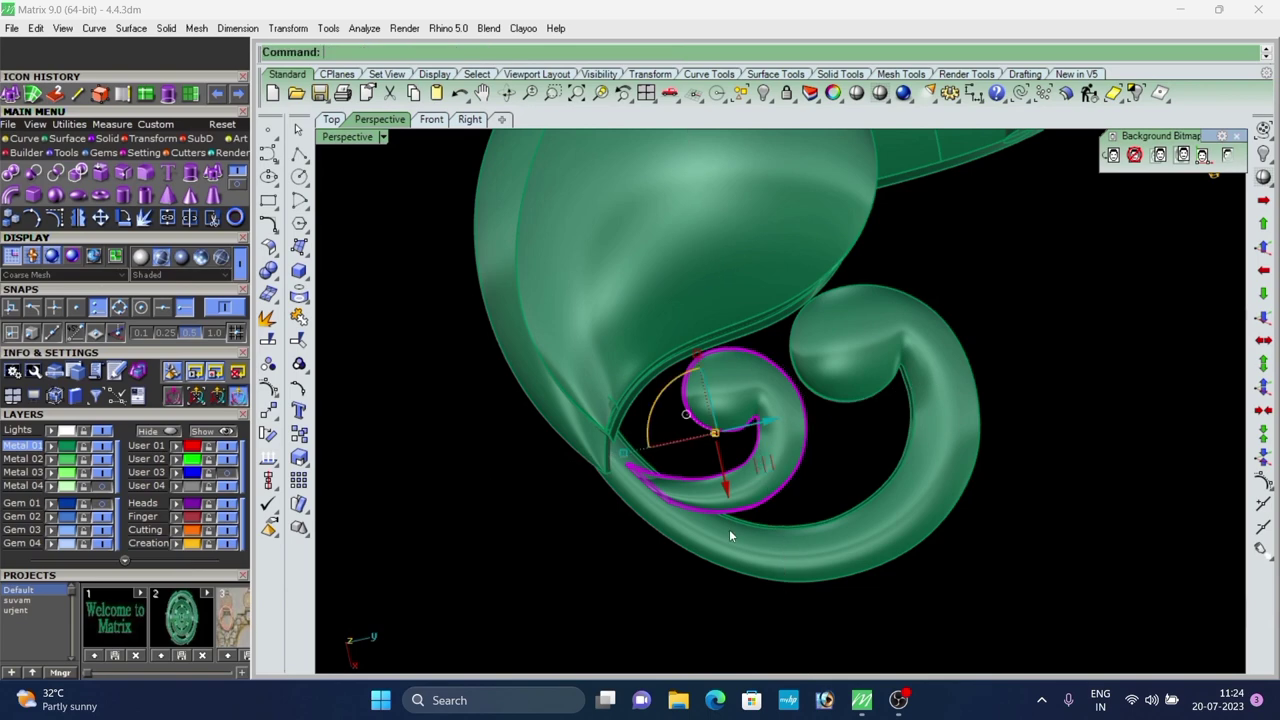
right_click_drag(729, 527, 714, 290)
scroll(713, 264, "up", 2)
left_click_drag(722, 262, 723, 272)
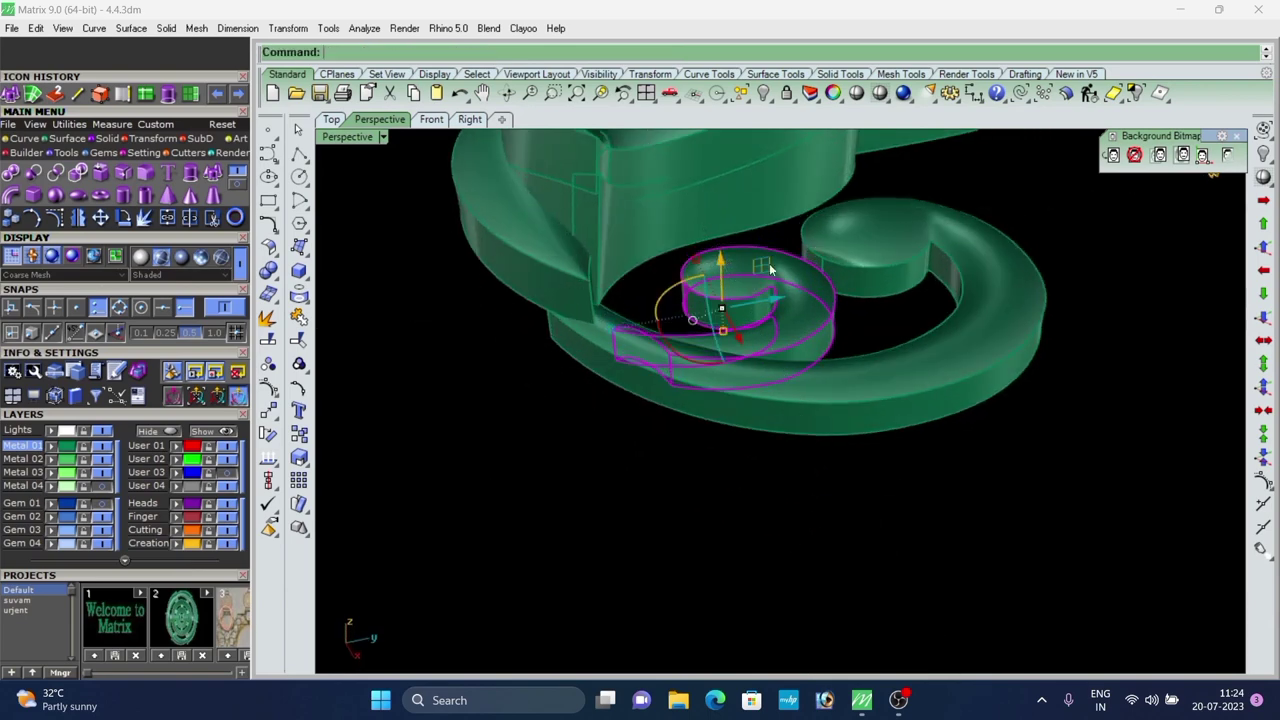
Tilt the smaller scroll solid slightly and raise it a little.
scroll(769, 263, "down", 3)
right_click_drag(650, 355, 779, 303)
left_click_drag(744, 319, 736, 307)
left_click_drag(793, 217, 795, 205)
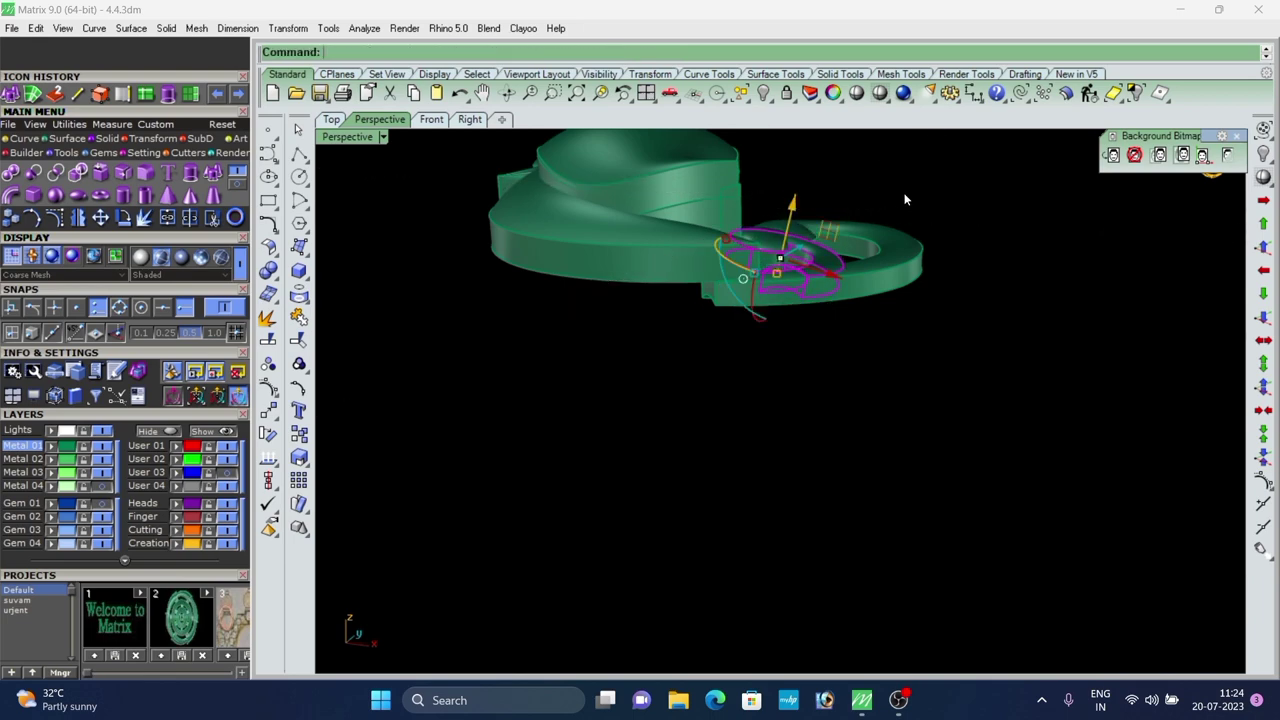
left_click(905, 198)
Put an editing cage with 5 points each in X, Y and Z around the smaller scroll solid.
right_click_drag(900, 208, 612, 230)
scroll(692, 222, "up", 3)
right_click_drag(692, 222, 696, 323)
scroll(806, 269, "down", 4)
scroll(800, 306, "up", 5)
scroll(696, 323, "up", 3)
left_click(733, 296)
scroll(698, 398, "down", 5)
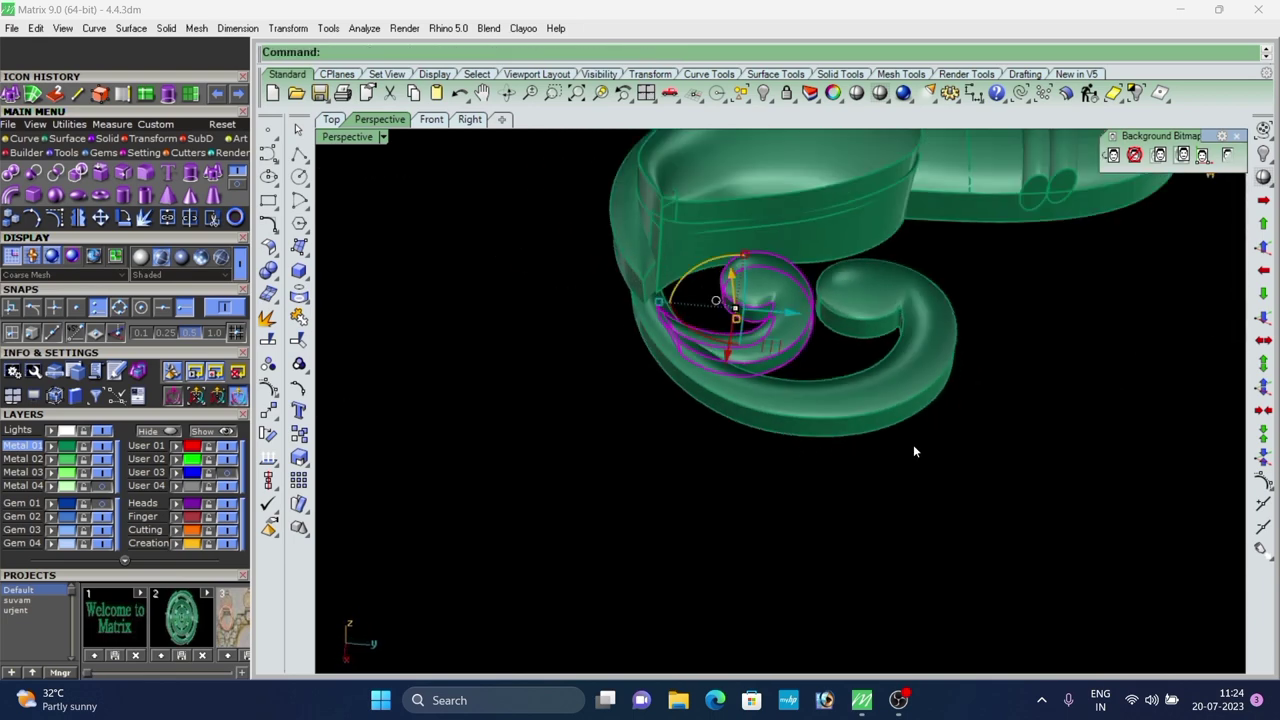
left_click(152, 142)
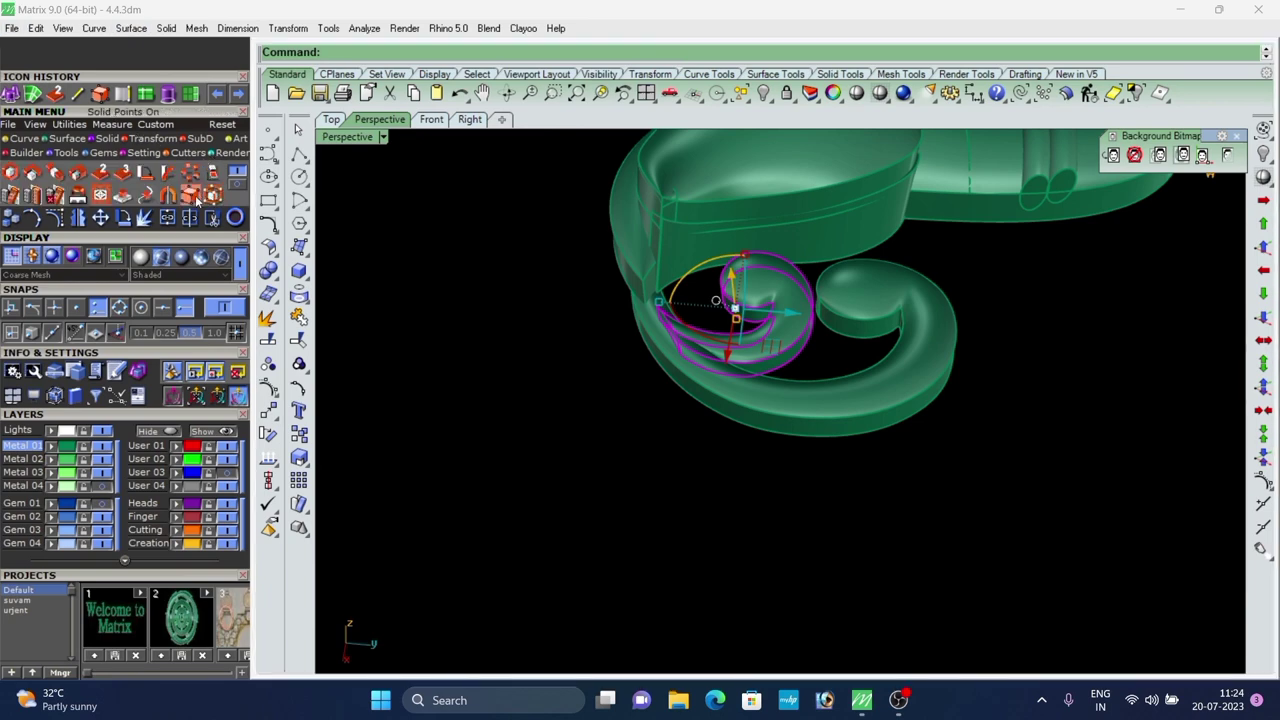
left_click(192, 195)
left_click(469, 58)
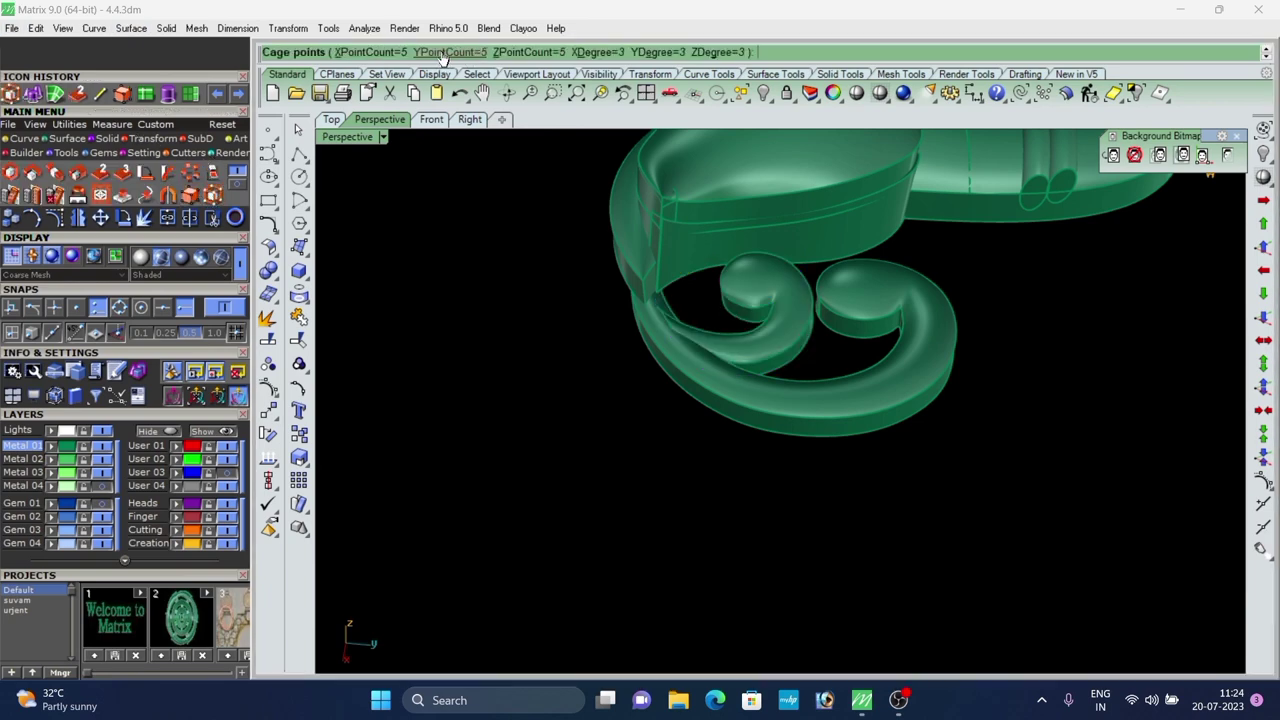
right_click(474, 226)
right_click(476, 228)
right_click_drag(690, 366, 637, 241)
scroll(646, 326, "up", 4)
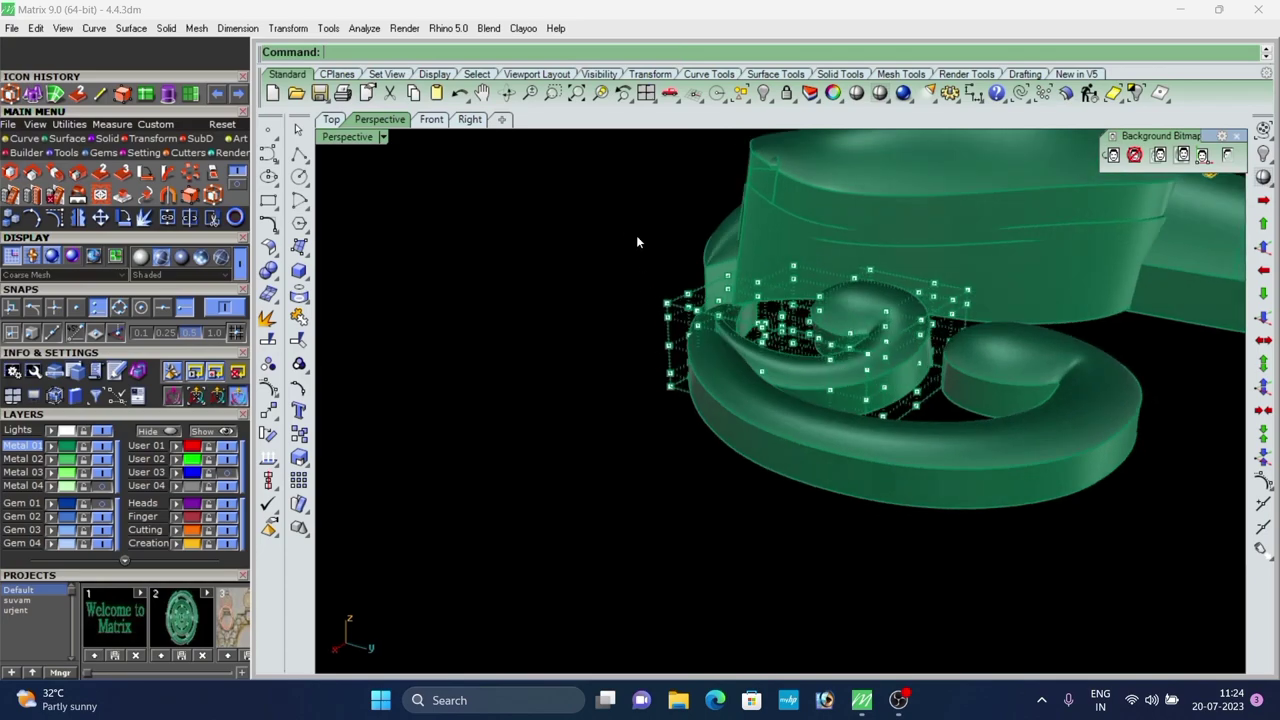
Lower the cage points around the smaller scroll's pointed end and leave cage editing.
left_click_drag(738, 431, 738, 430)
scroll(716, 318, "up", 7)
left_click_drag(712, 302, 712, 340)
right_click_drag(712, 340, 762, 405)
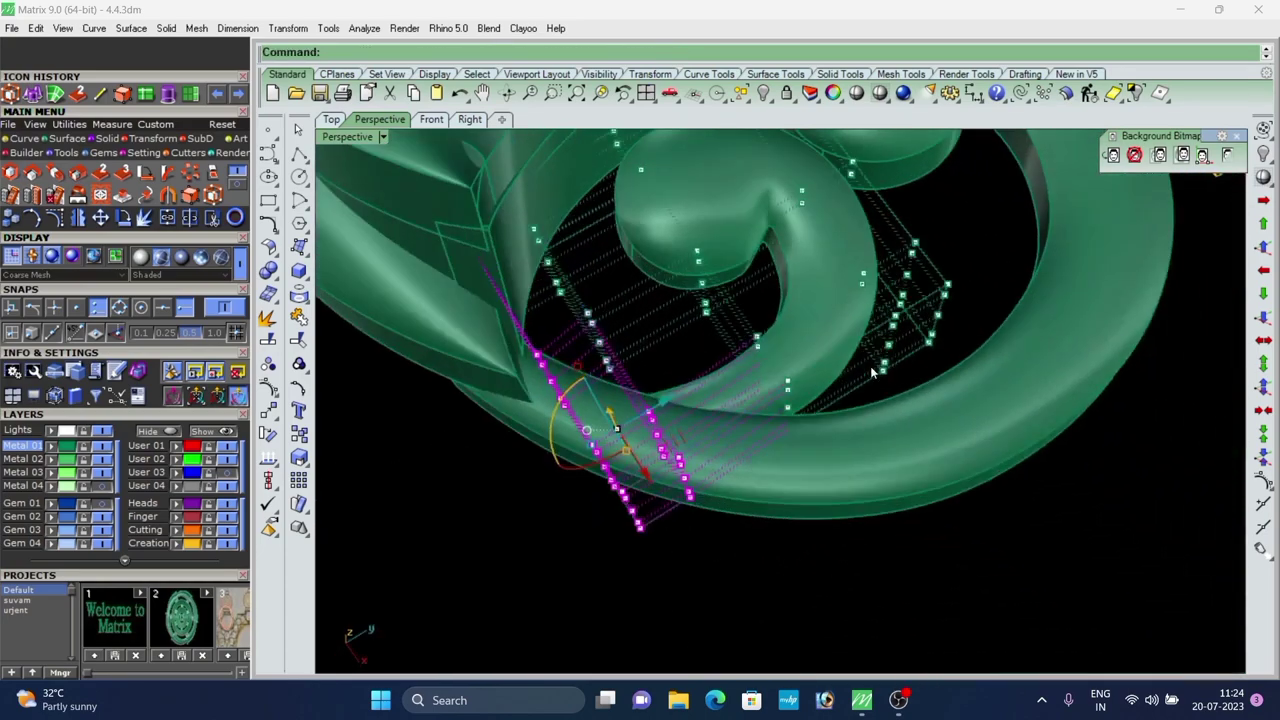
scroll(757, 404, "down", 4)
key("Escape")
key("Escape")
Group the peacock body with both tail scroll solids.
scroll(735, 400, "down", 9)
right_click_drag(708, 344, 803, 400)
scroll(709, 420, "down", 5)
scroll(709, 400, "up", 8)
scroll(755, 349, "down", 6)
scroll(803, 400, "up", 4)
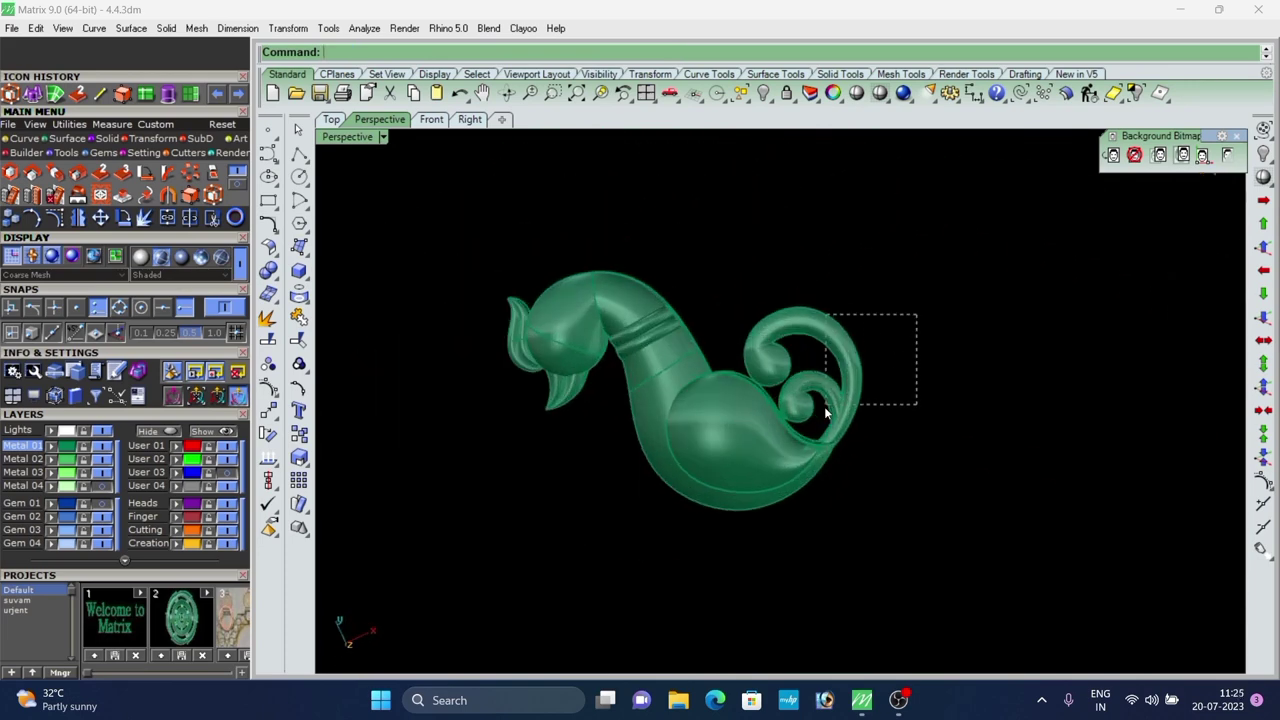
left_click_drag(826, 412, 818, 428)
left_click(713, 492)
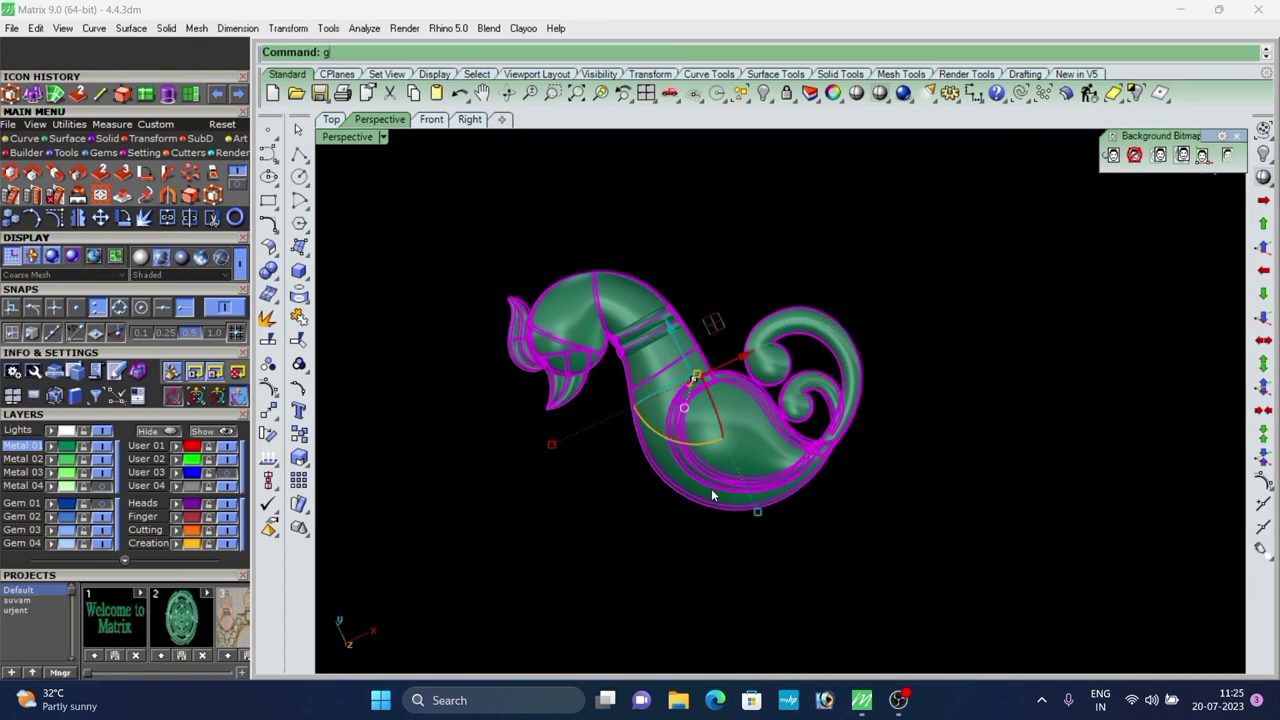
key("Escape")
Show all hidden objects and delete the old peacock on the left side of the pendant.
scroll(800, 402, "down", 6)
right_click(1263, 154)
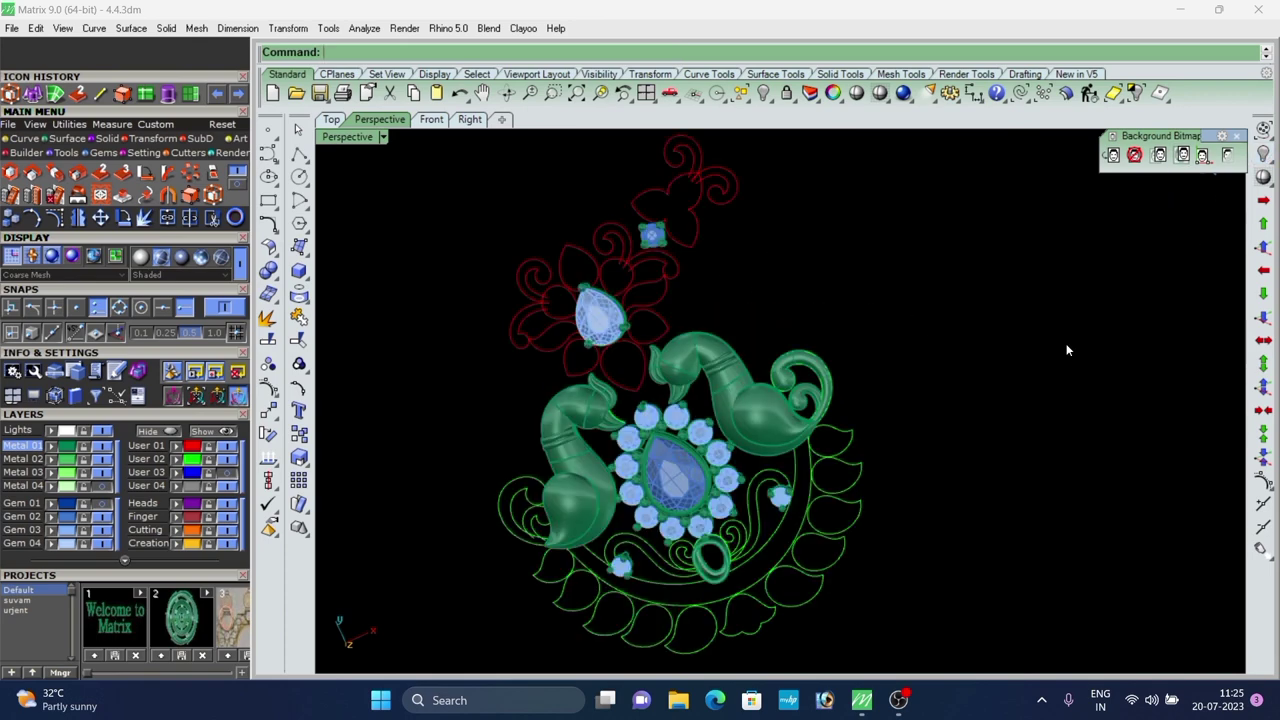
scroll(832, 352, "down", 7)
right_click_drag(815, 370, 726, 396)
scroll(732, 390, "up", 4)
left_click(724, 392)
key("Delete")
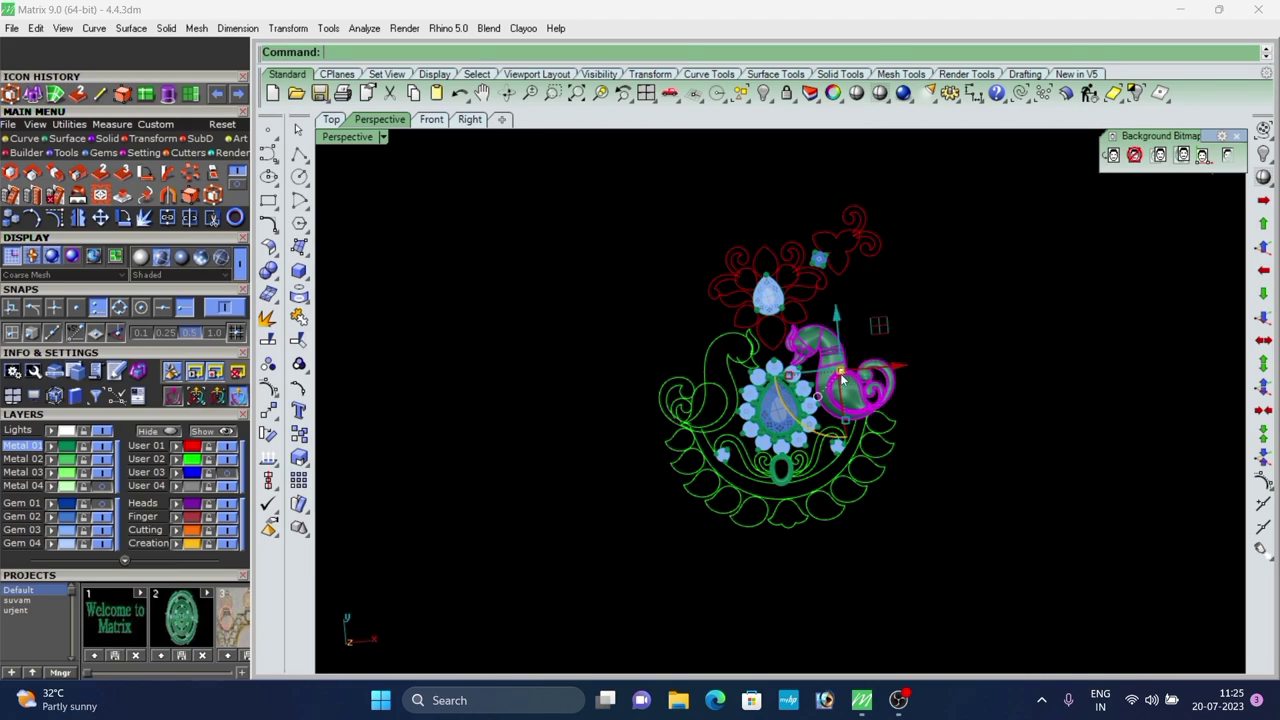
Mirror the finished right peacock group onto the left side of the pendant.
key("F4")
key("Escape")
scroll(819, 388, "up", 6)
right_click_drag(819, 388, 688, 342)
scroll(735, 332, "down", 8)
left_click(721, 362)
scroll(721, 362, "up", 4)
left_click(778, 532)
scroll(778, 500, "down", 6)
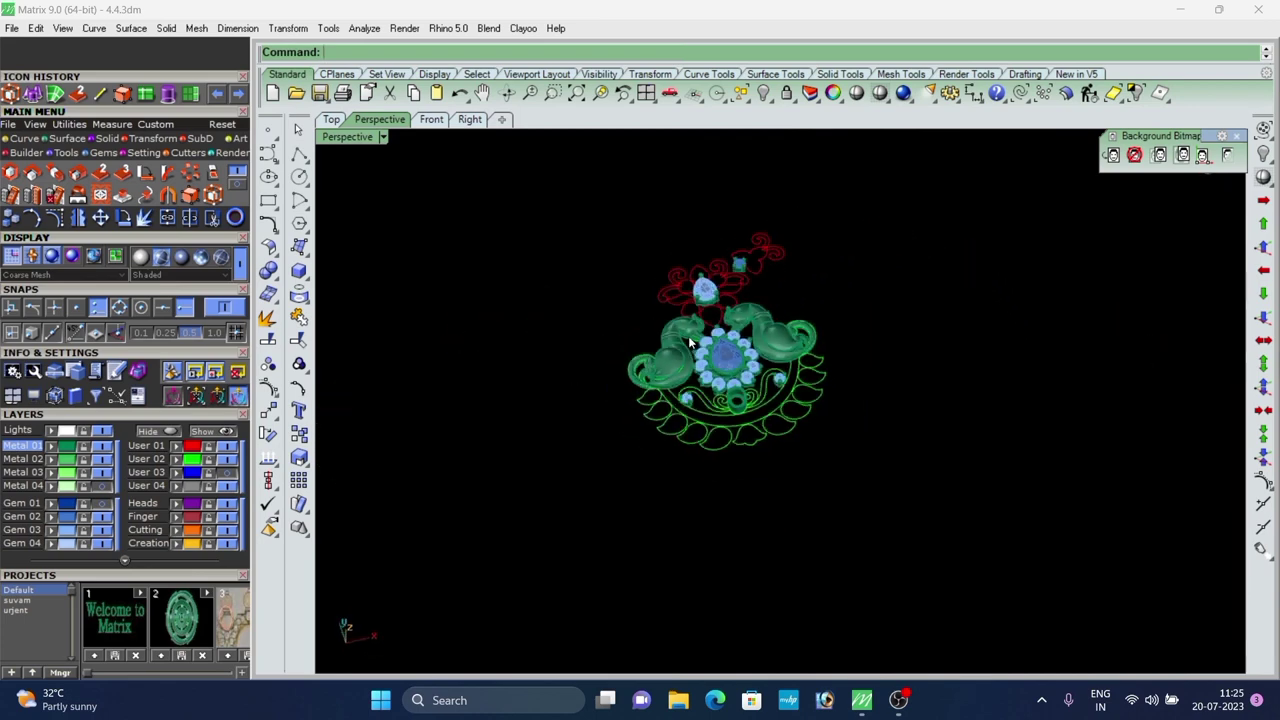
Isolate both peacocks and the two parallel arc curves running between their tails.
scroll(688, 342, "up", 10)
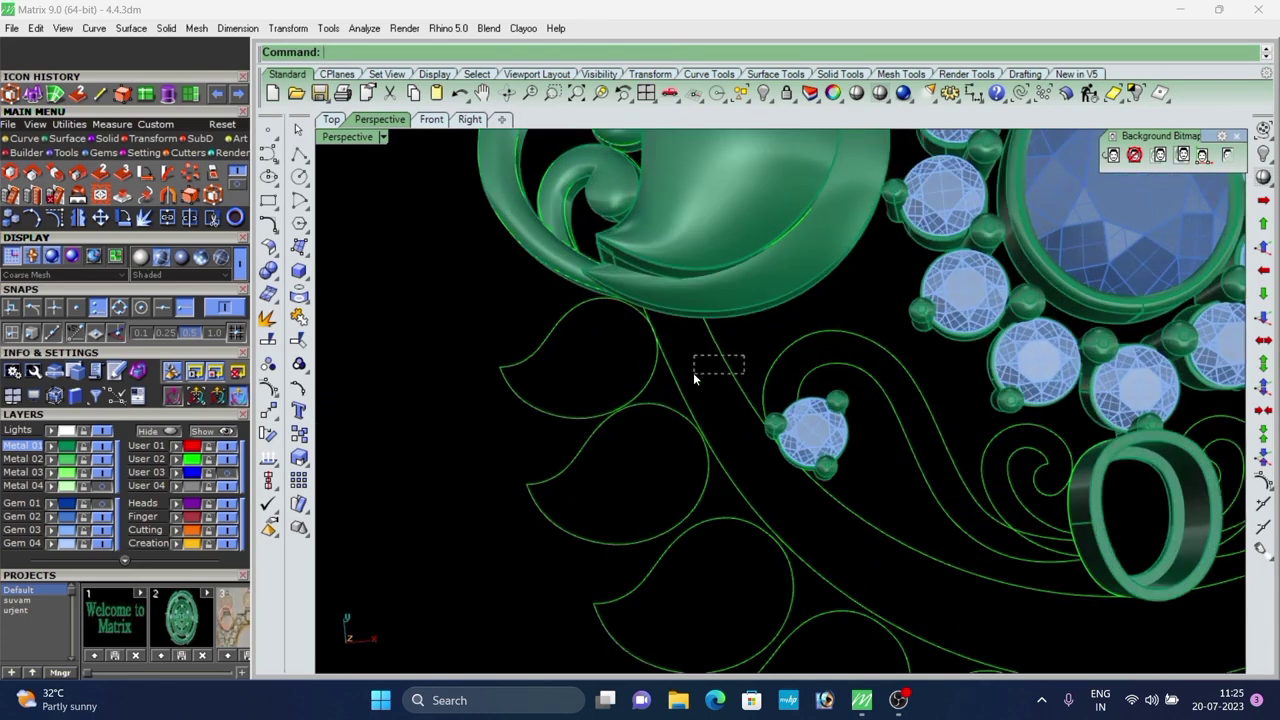
left_click_drag(694, 375, 658, 380)
scroll(637, 338, "down", 10)
right_click_drag(637, 338, 1021, 286)
scroll(820, 340, "up", 6)
scroll(909, 397, "down", 8)
scroll(790, 402, "up", 5)
scroll(782, 412, "down", 5)
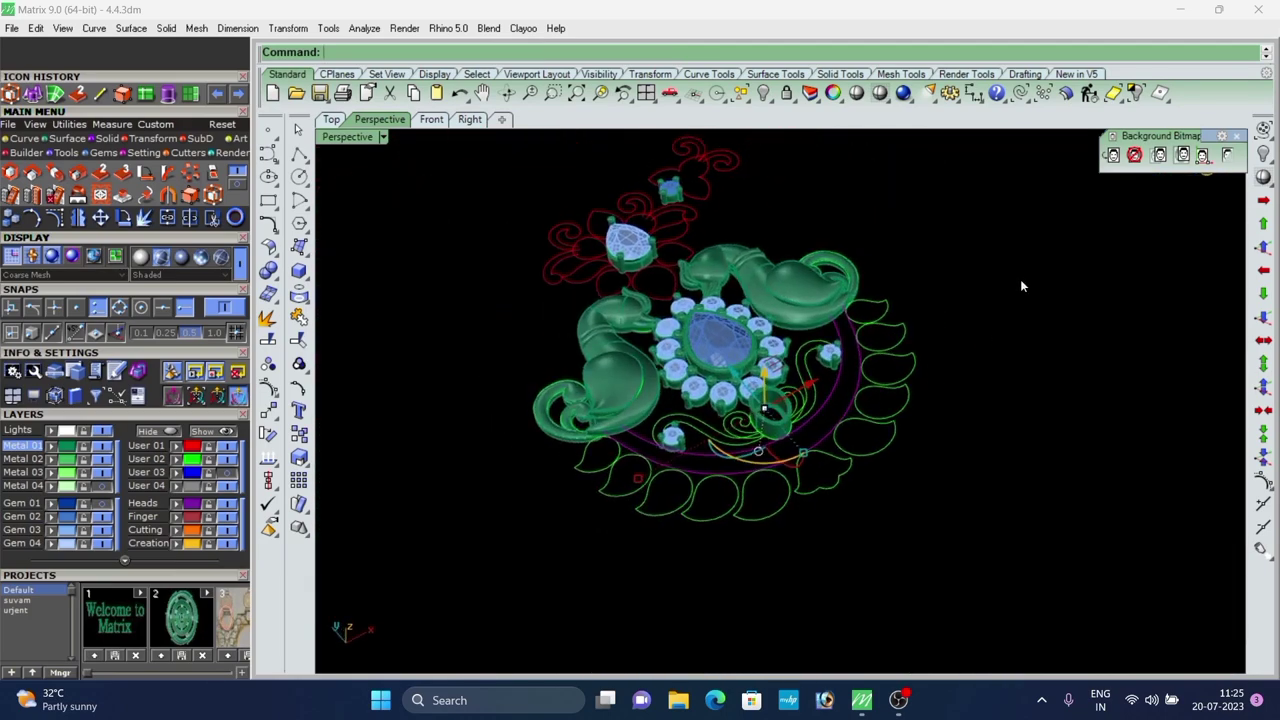
left_click(782, 298)
left_click(630, 375, "shift")
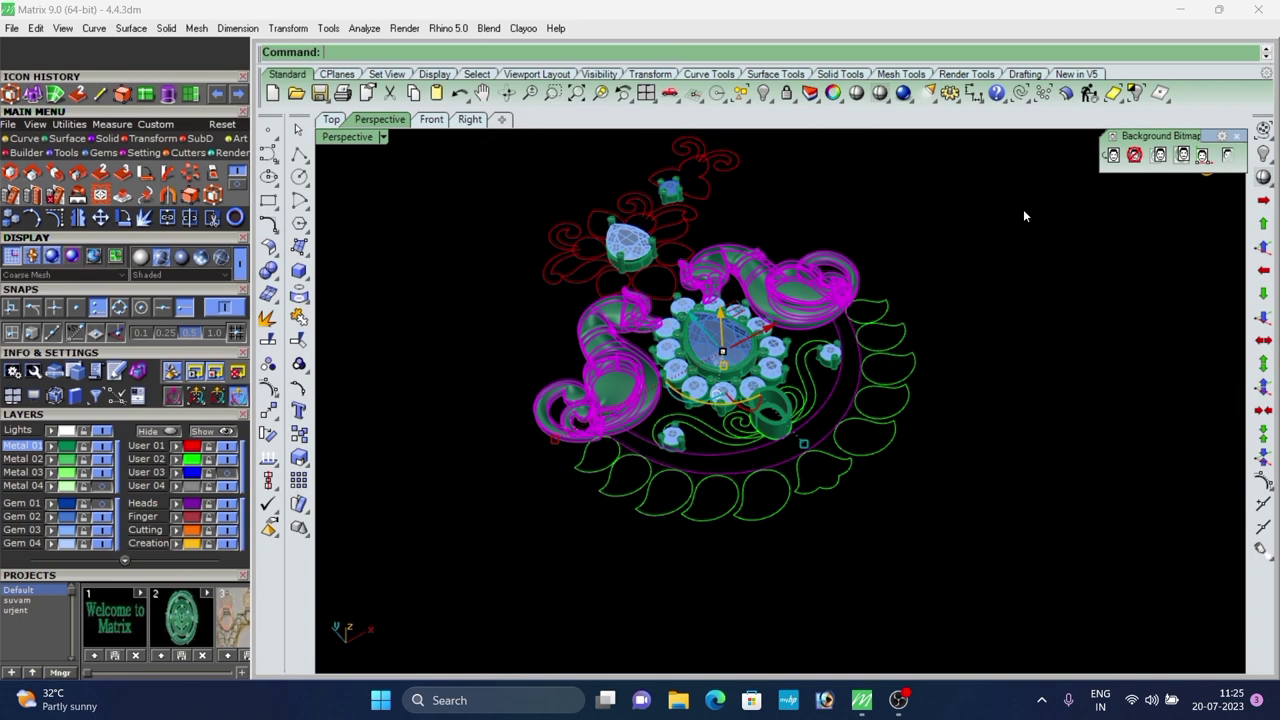
left_click(1130, 98)
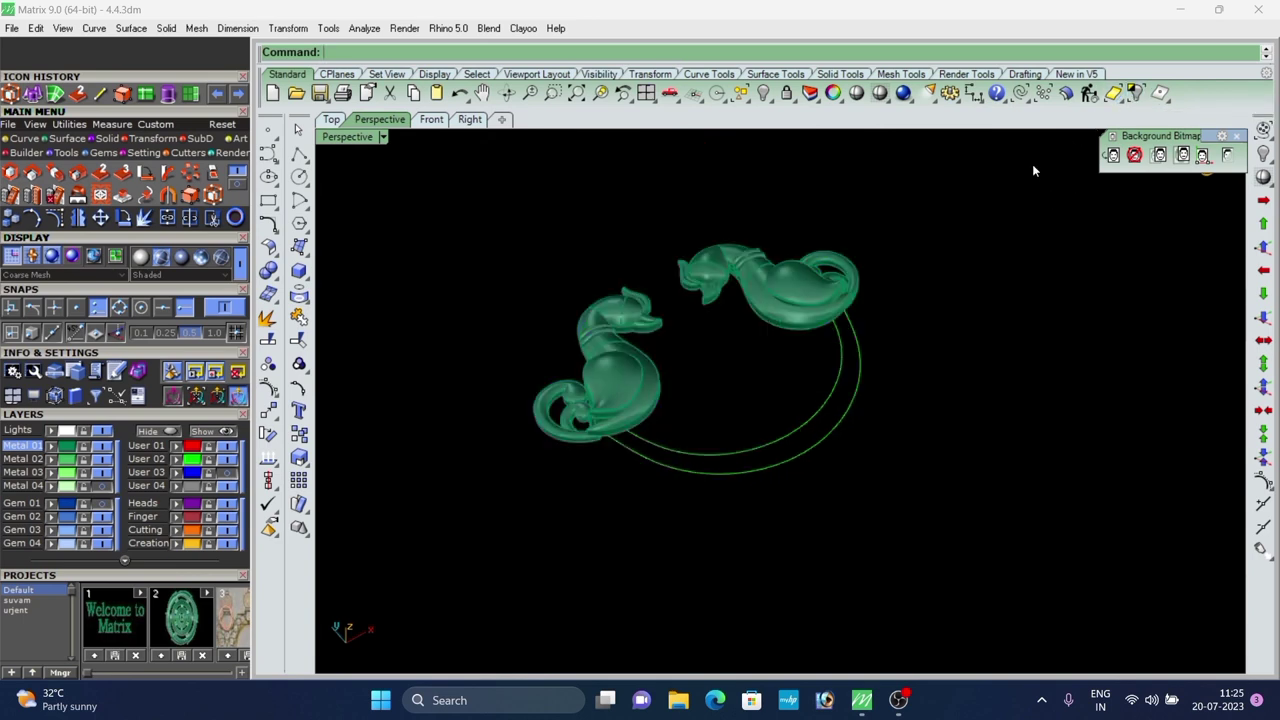
Raise one of the two arc curves between the peacocks slightly along Z.
scroll(780, 455, "down", 2)
right_click_drag(780, 456, 805, 342)
left_click(834, 374)
scroll(784, 382, "up", 5)
left_click_drag(799, 325, 802, 317)
left_click(904, 320)
Raise the inner arc curve between the peacocks a touch more along Z.
scroll(810, 345, "down", 3)
right_click_drag(810, 355, 768, 392)
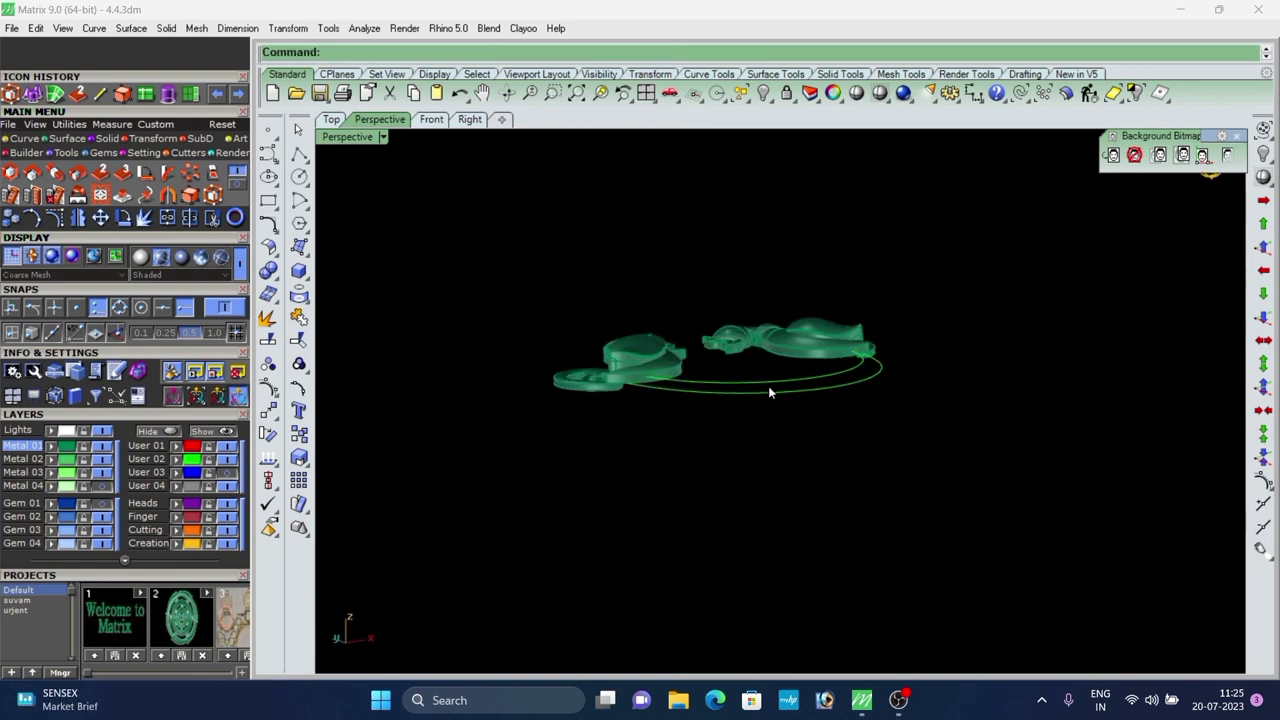
left_click(760, 382)
scroll(770, 372, "up", 4)
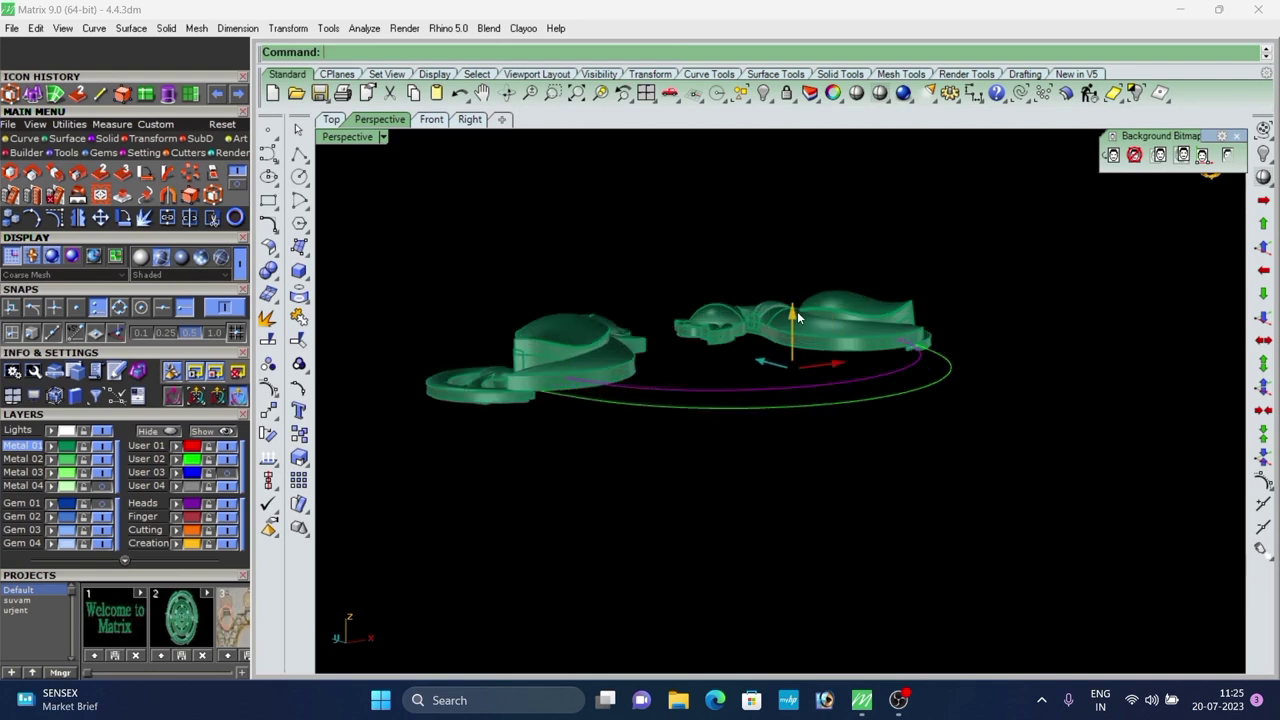
left_click_drag(797, 311, 798, 309)
left_click(773, 251)
Try to loft the two arc curves with straight sections and no simplification.
right_click_drag(570, 335, 832, 478)
left_click_drag(951, 378, 872, 432)
right_click_drag(908, 460, 742, 470)
scroll(742, 474, "down", 3)
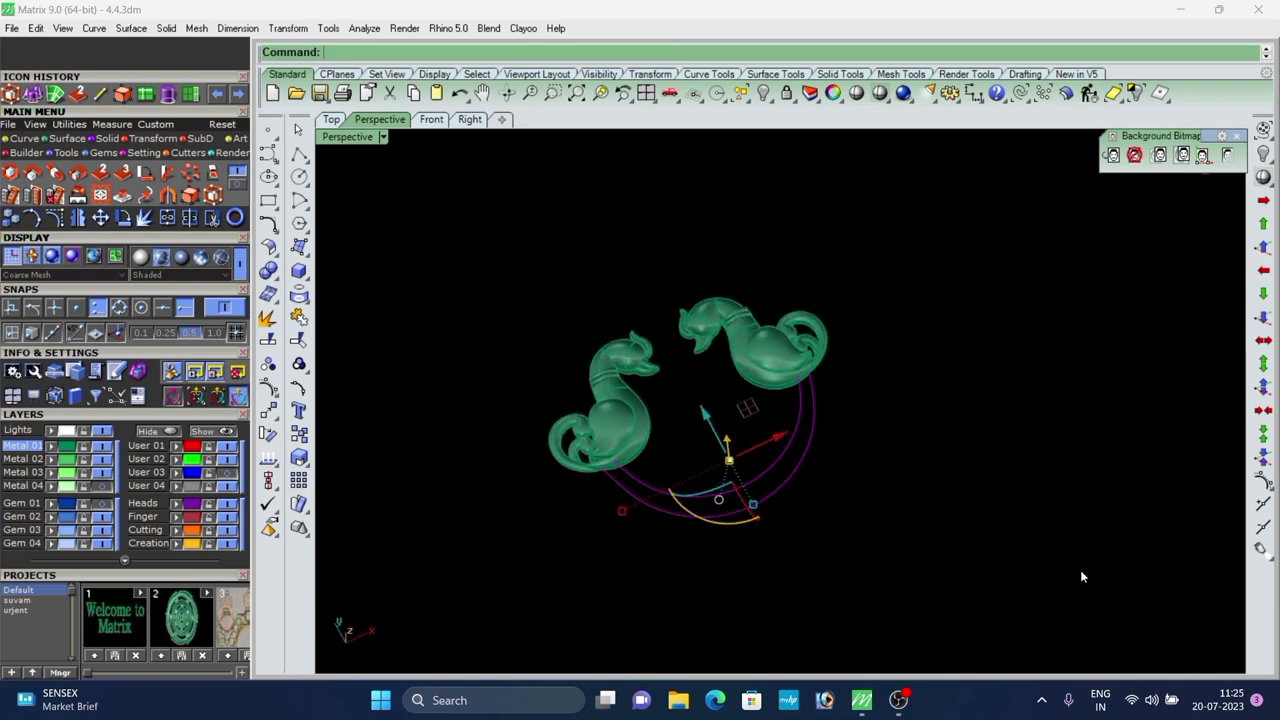
left_click(67, 139)
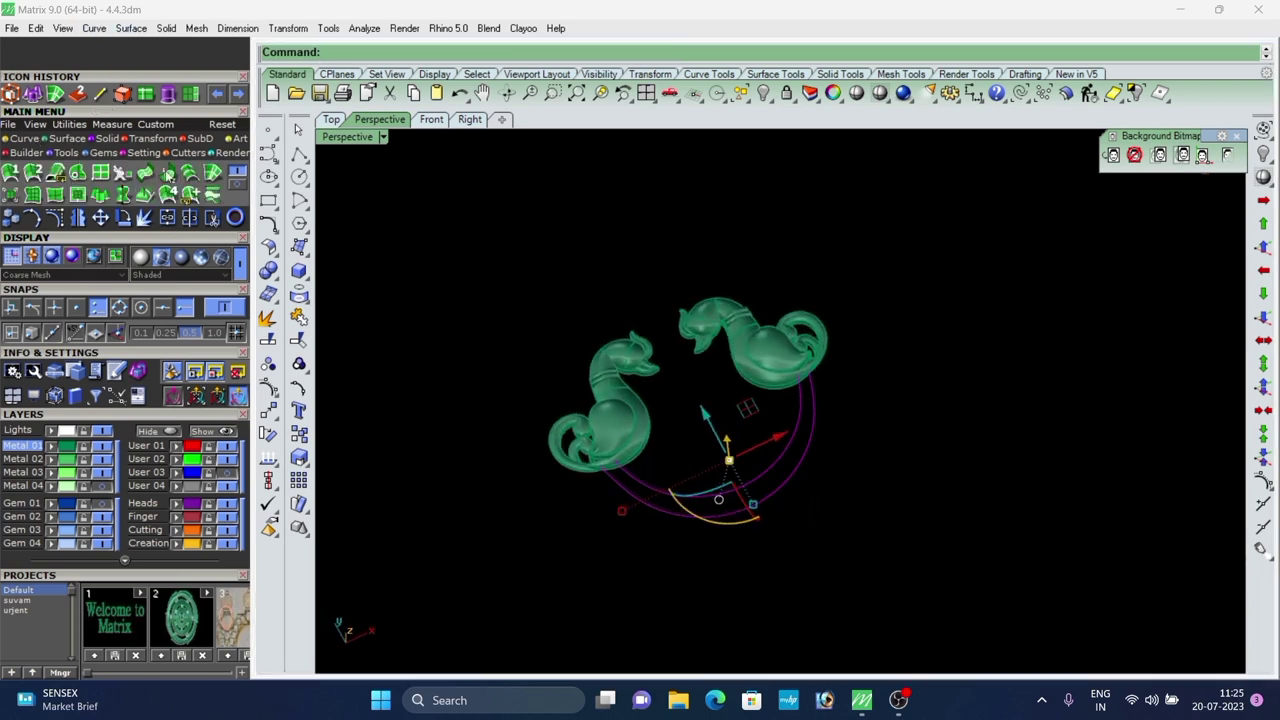
left_click(208, 177)
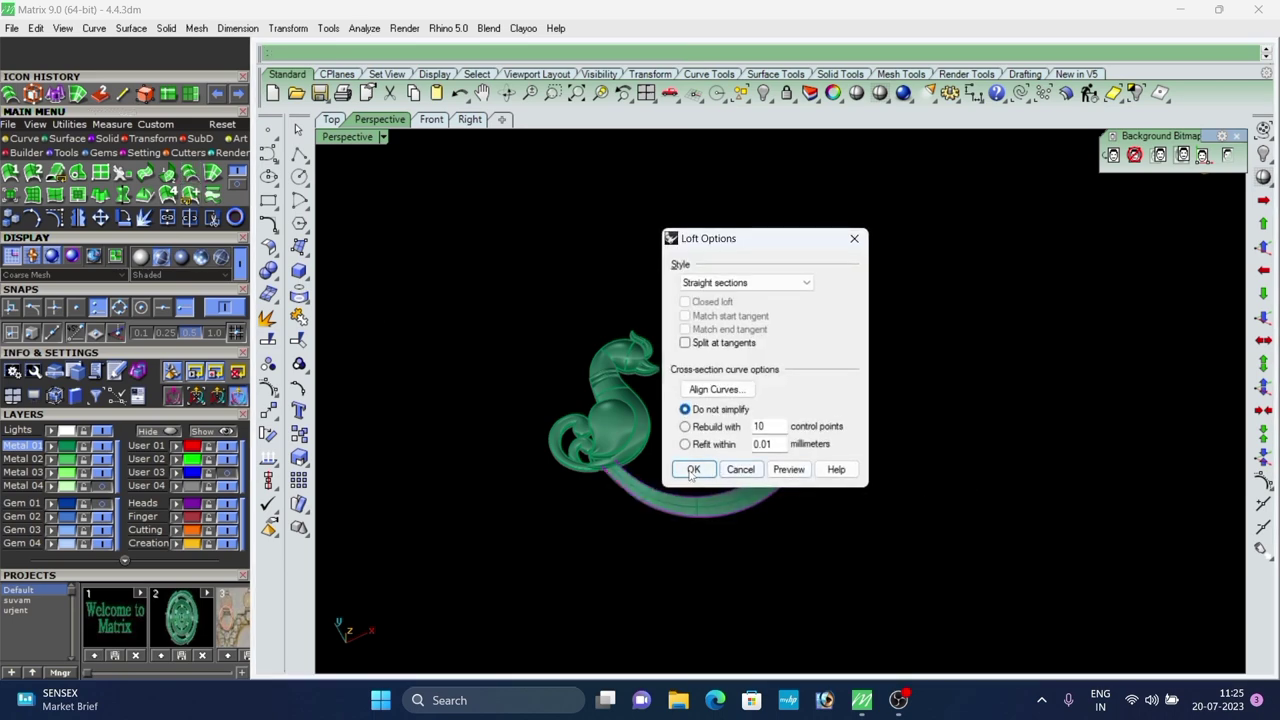
left_click(690, 475)
scroll(752, 500, "up", 3)
right_click_drag(757, 534, 797, 461)
key("ctrl+z")
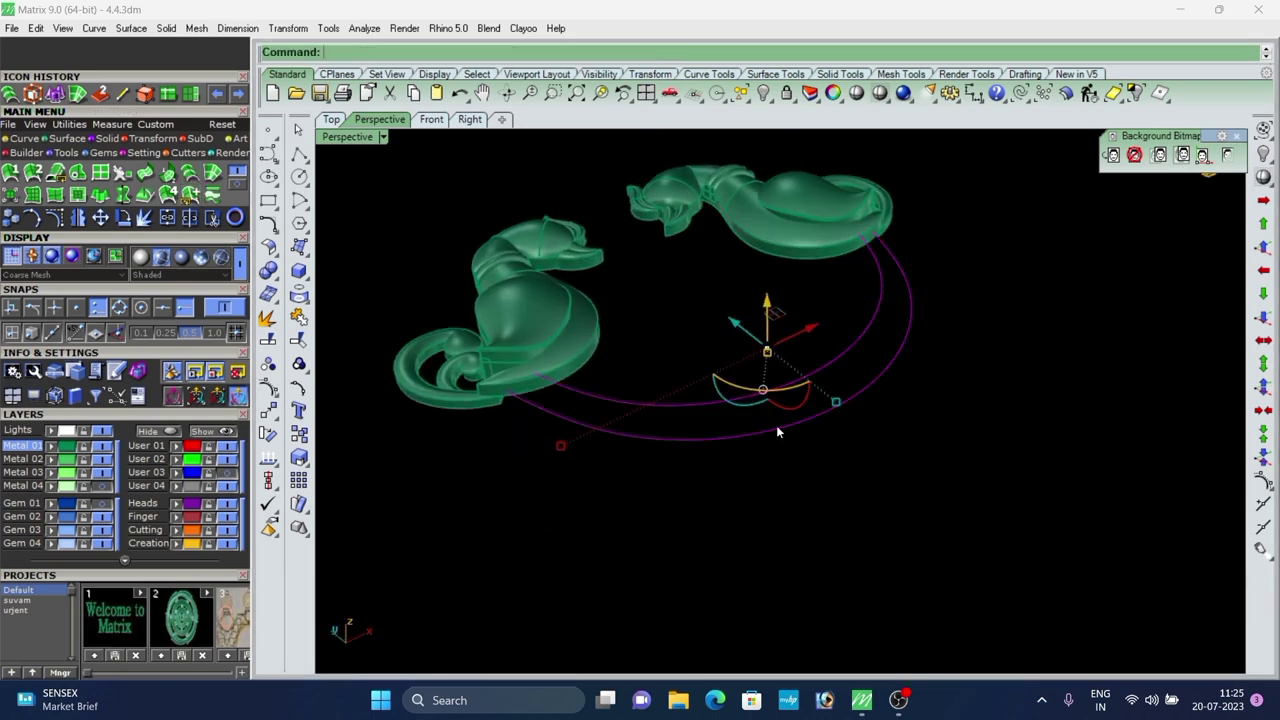
Isolate the two arc curves and draw a straight line joining their endpoints at one end.
left_click(1119, 95)
right_click_drag(960, 225, 686, 283)
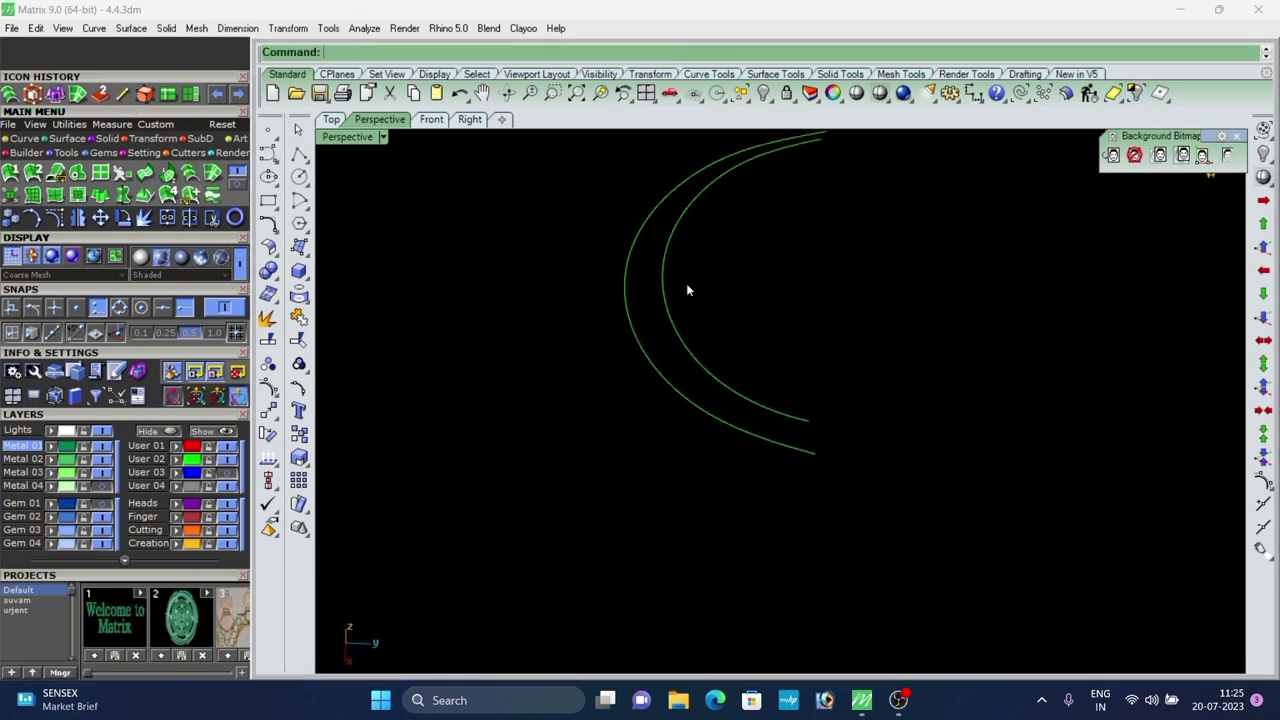
scroll(735, 380, "up", 3)
right_click_drag(800, 470, 723, 487)
type("l")
key("Return")
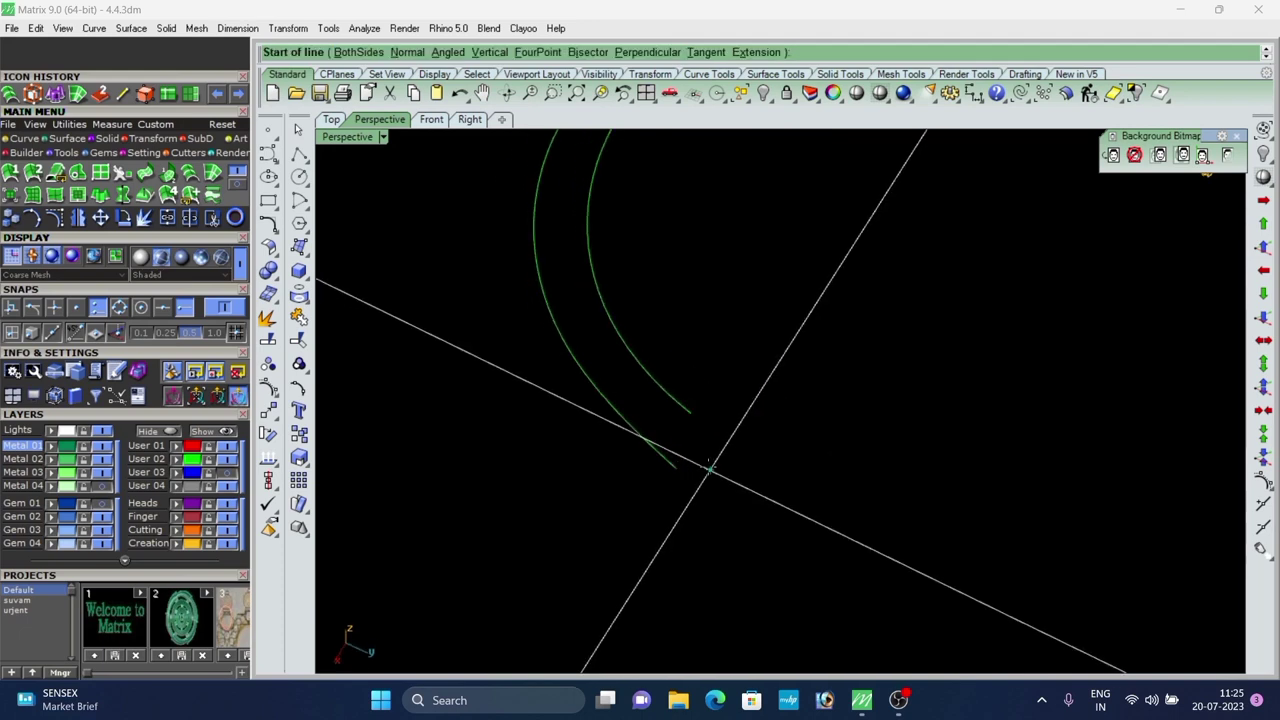
left_click(676, 468)
left_click(690, 412)
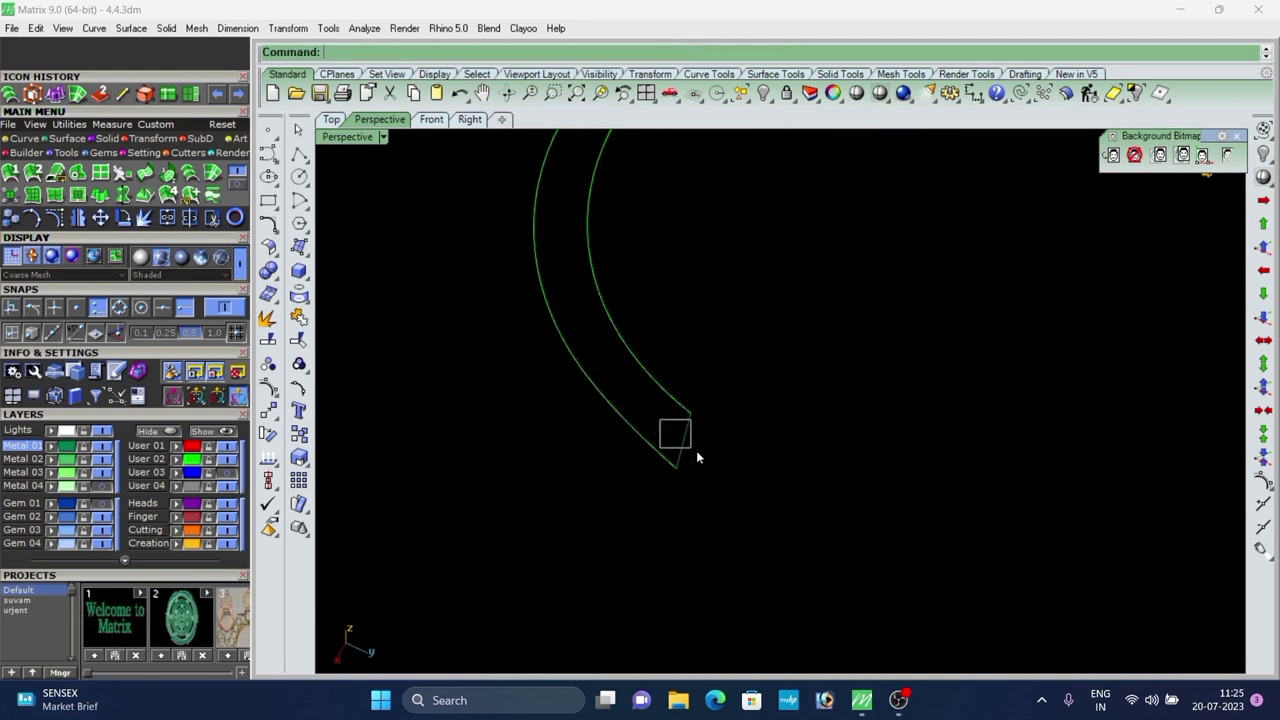
Rebuild the connecting line with a point count of 4 and degree 3, deleting the input.
right_click_drag(789, 594, 636, 406)
scroll(634, 406, "up", 5)
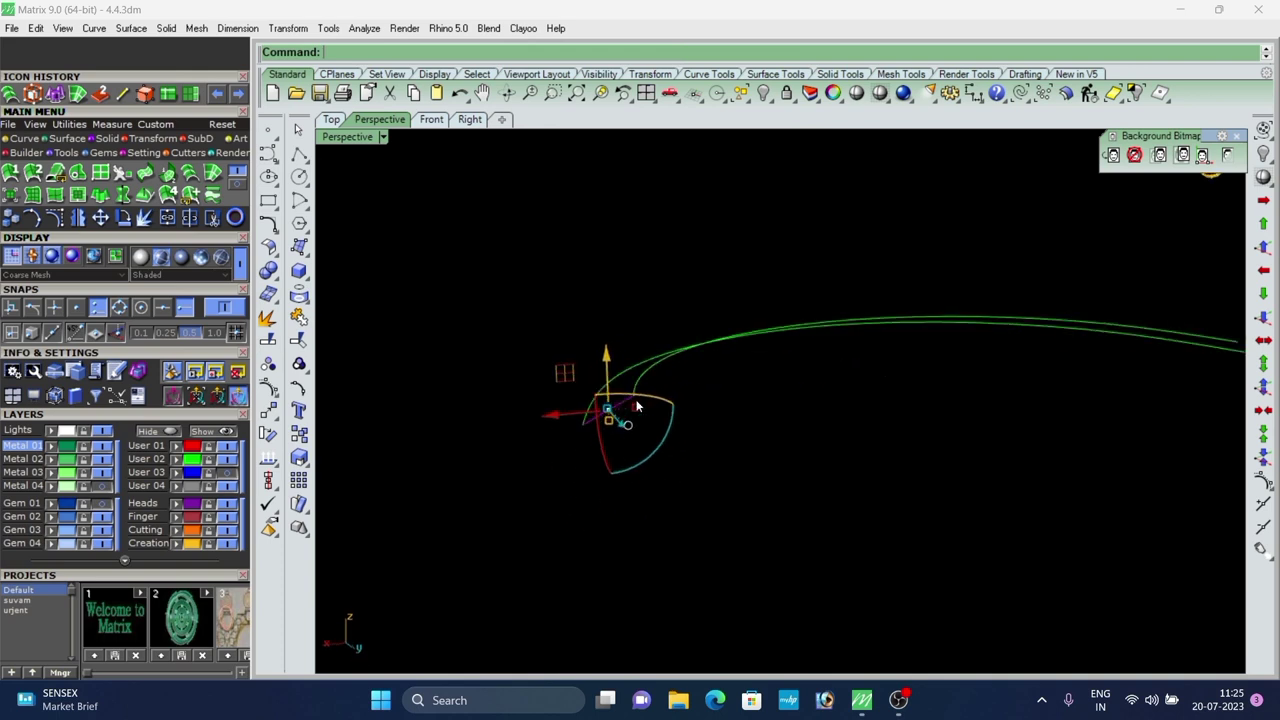
type("Reb")
key("Return")
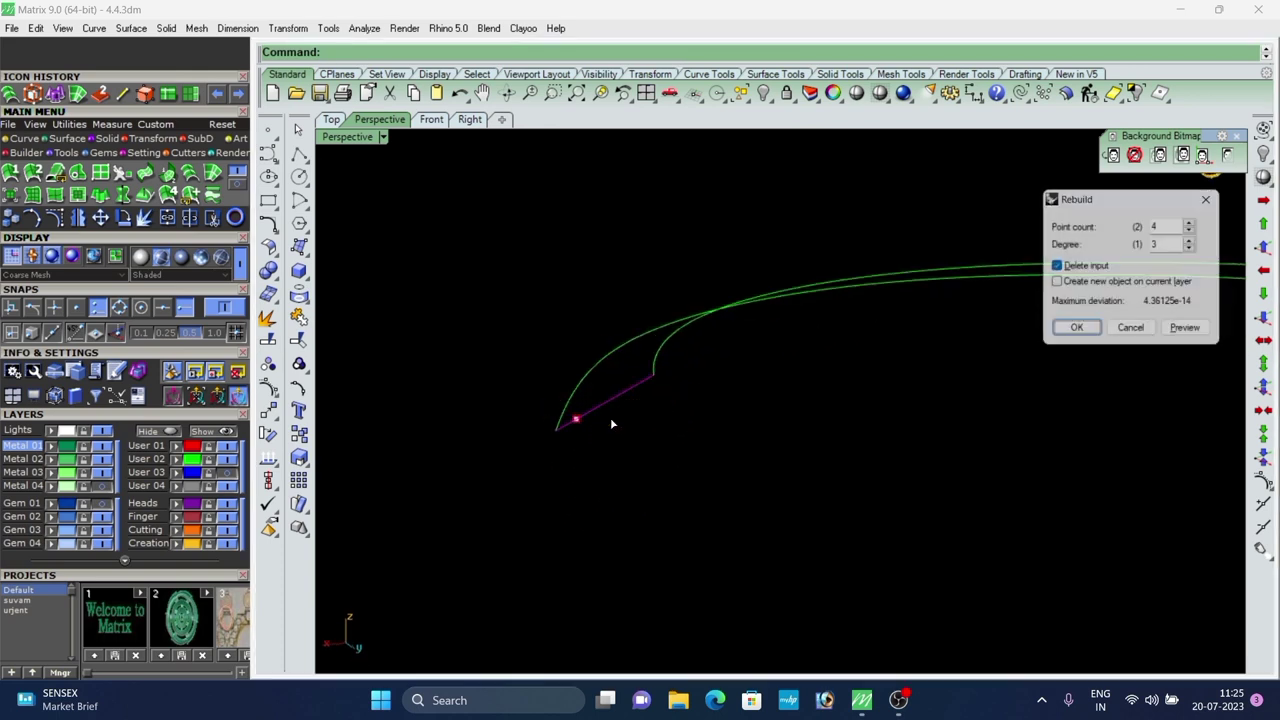
left_click(1073, 340)
Show the rebuilt line's control points and select the two middle ones.
right_click_drag(800, 472, 701, 441)
left_click(273, 389)
scroll(573, 414, "down", 4)
right_click_drag(572, 418, 594, 388)
scroll(590, 382, "up", 4)
left_click_drag(537, 337, 648, 430)
scroll(675, 408, "down", 4)
right_click_drag(685, 400, 656, 460)
Align the gumball with the line and move its two middle control points outward to bow it into a shallow arch.
left_click(338, 121)
right_click_drag(572, 545, 597, 476)
scroll(597, 477, "up", 8)
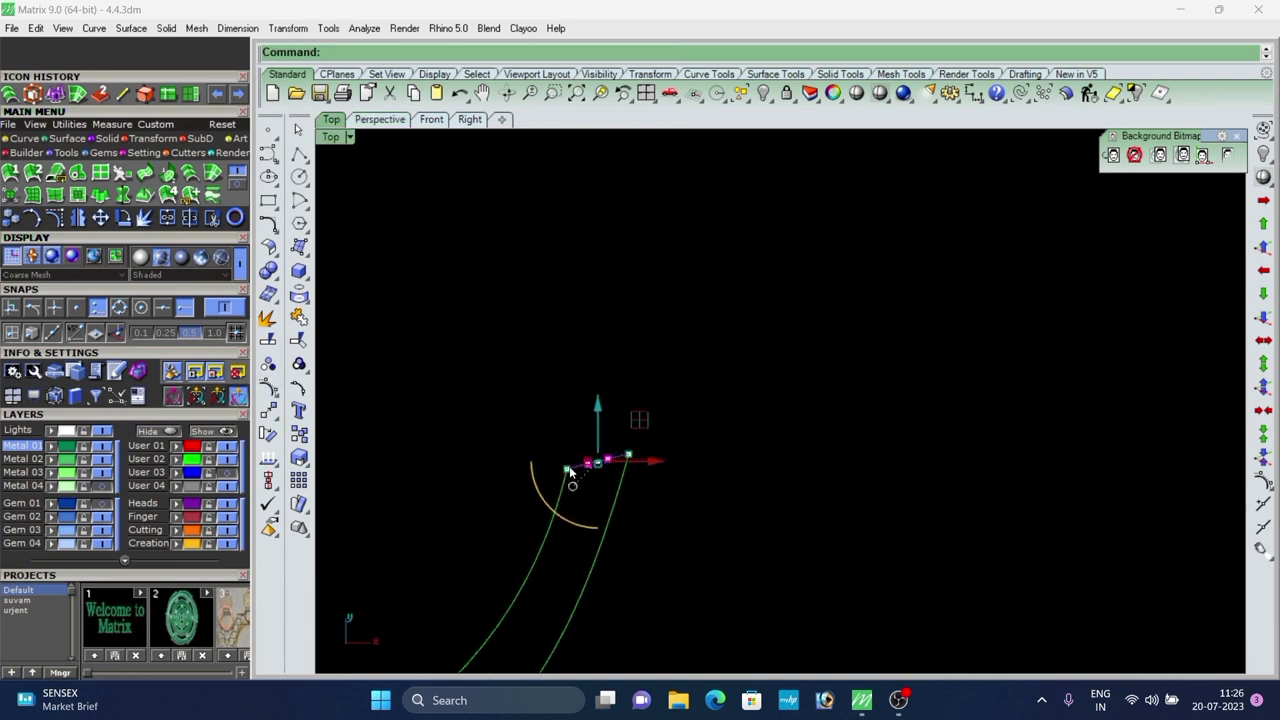
left_click_drag(580, 483, 602, 518, "ctrl")
left_click(377, 122)
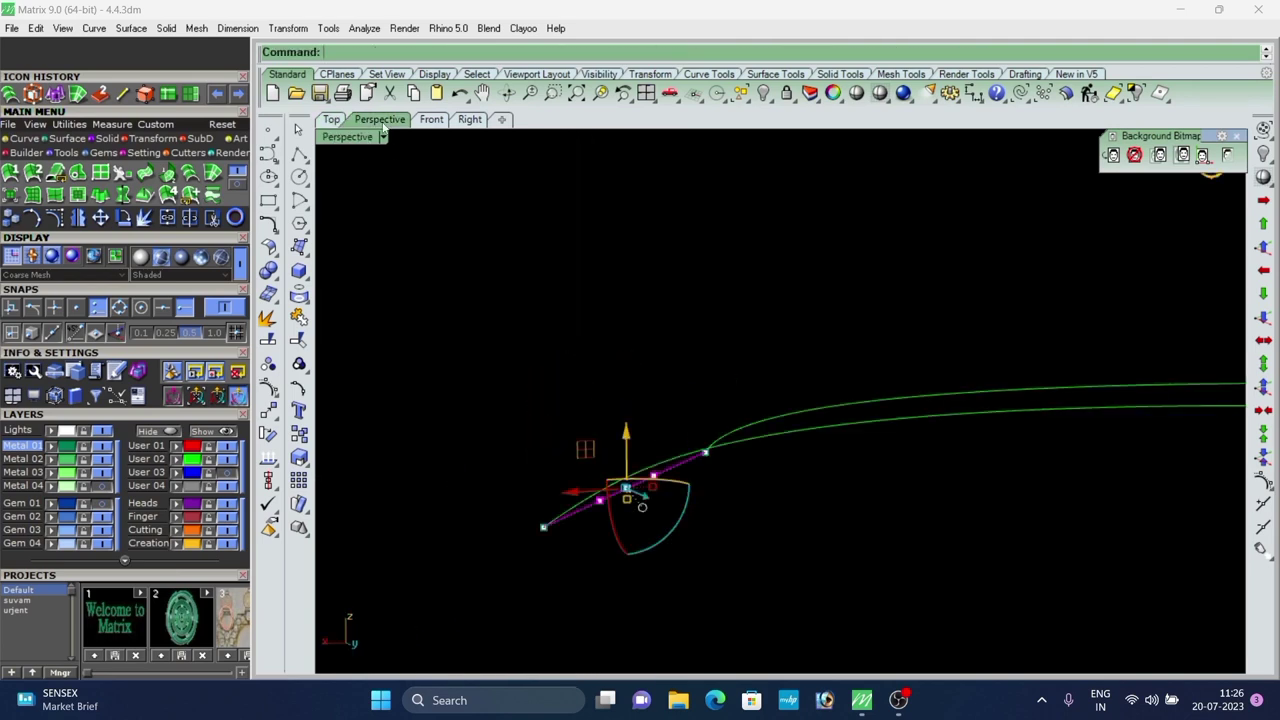
right_click_drag(634, 496, 673, 472)
scroll(666, 502, "up", 7)
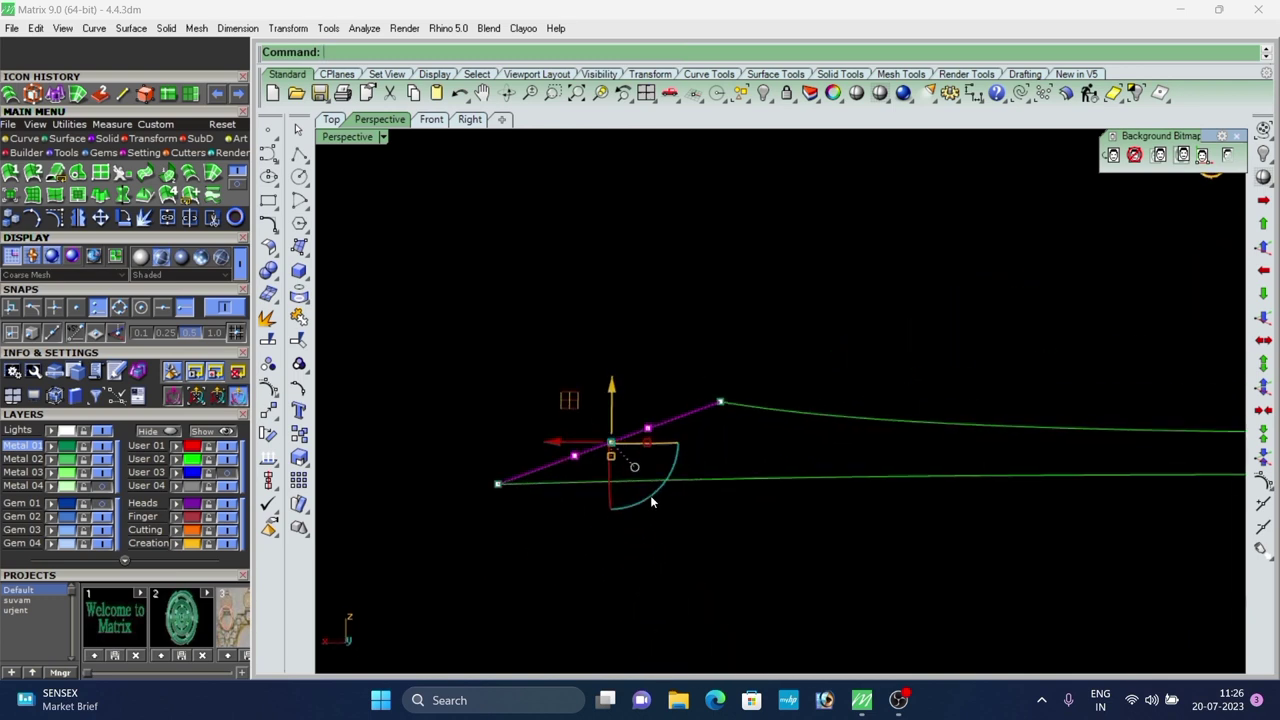
left_click_drag(652, 496, 723, 518, "ctrl")
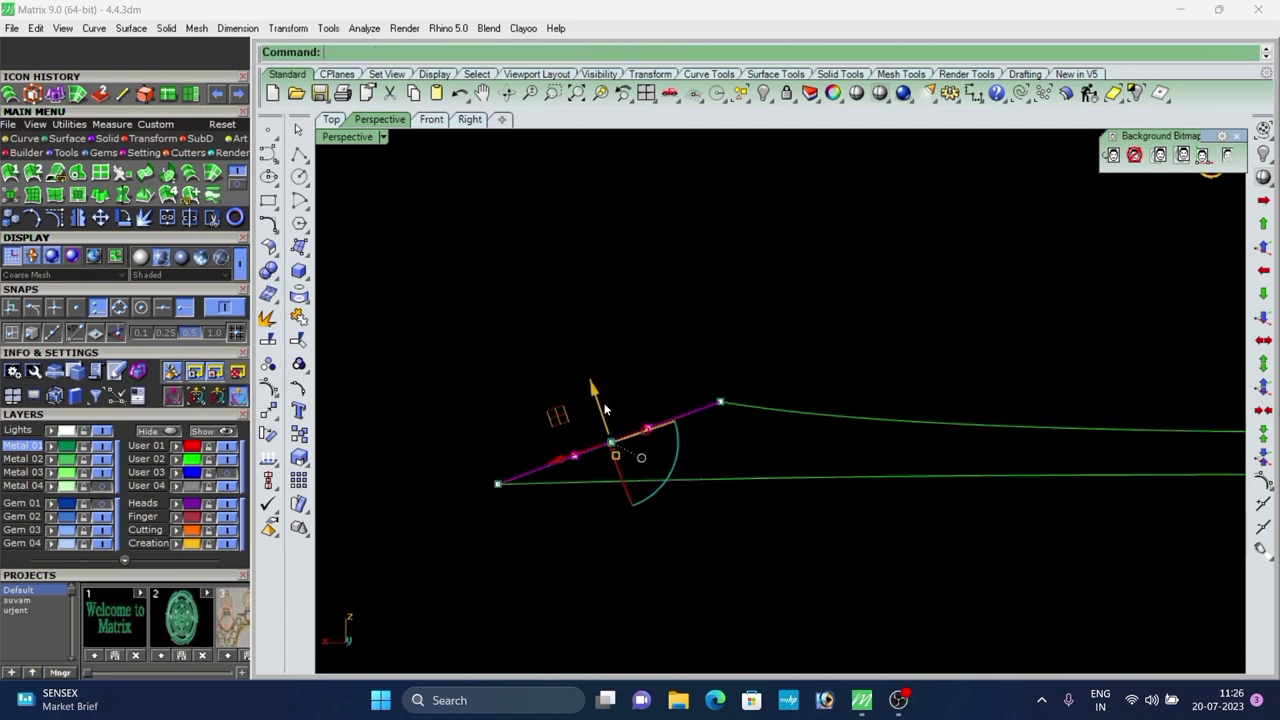
left_click_drag(592, 386, 586, 367)
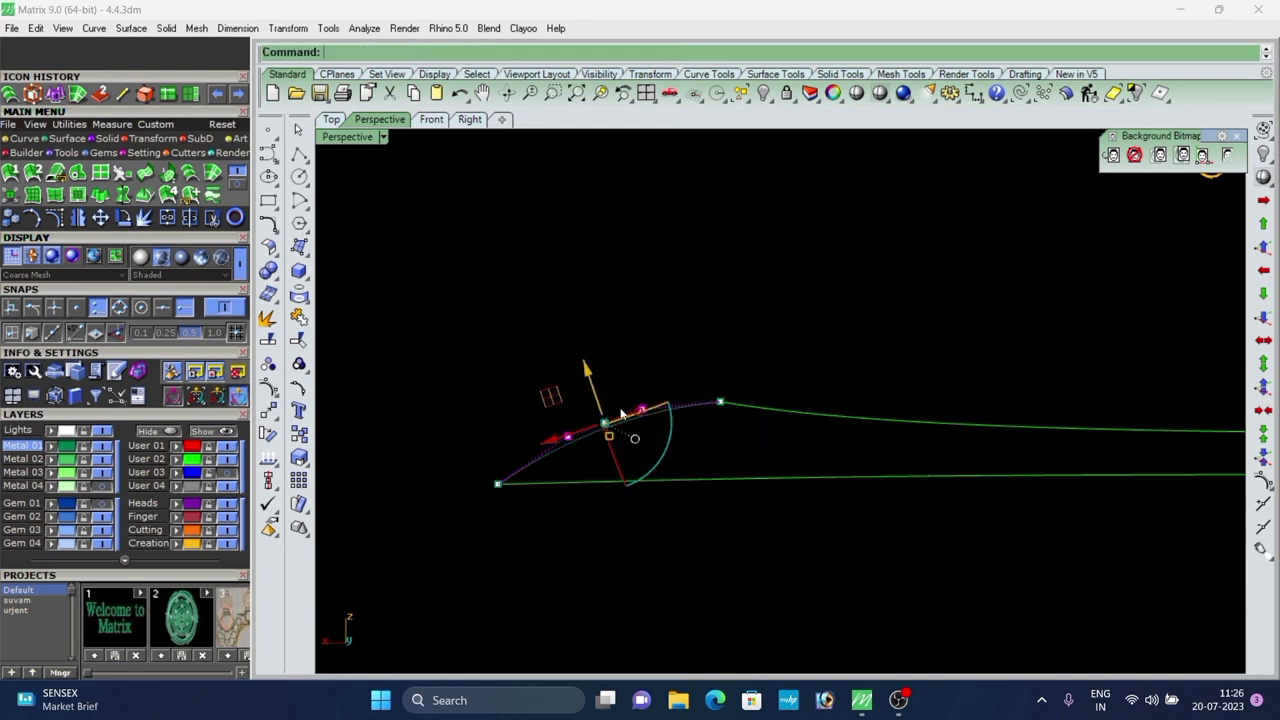
key("Escape")
Rebuild the arched cross-section curve at the end of the arcs.
left_click(635, 418)
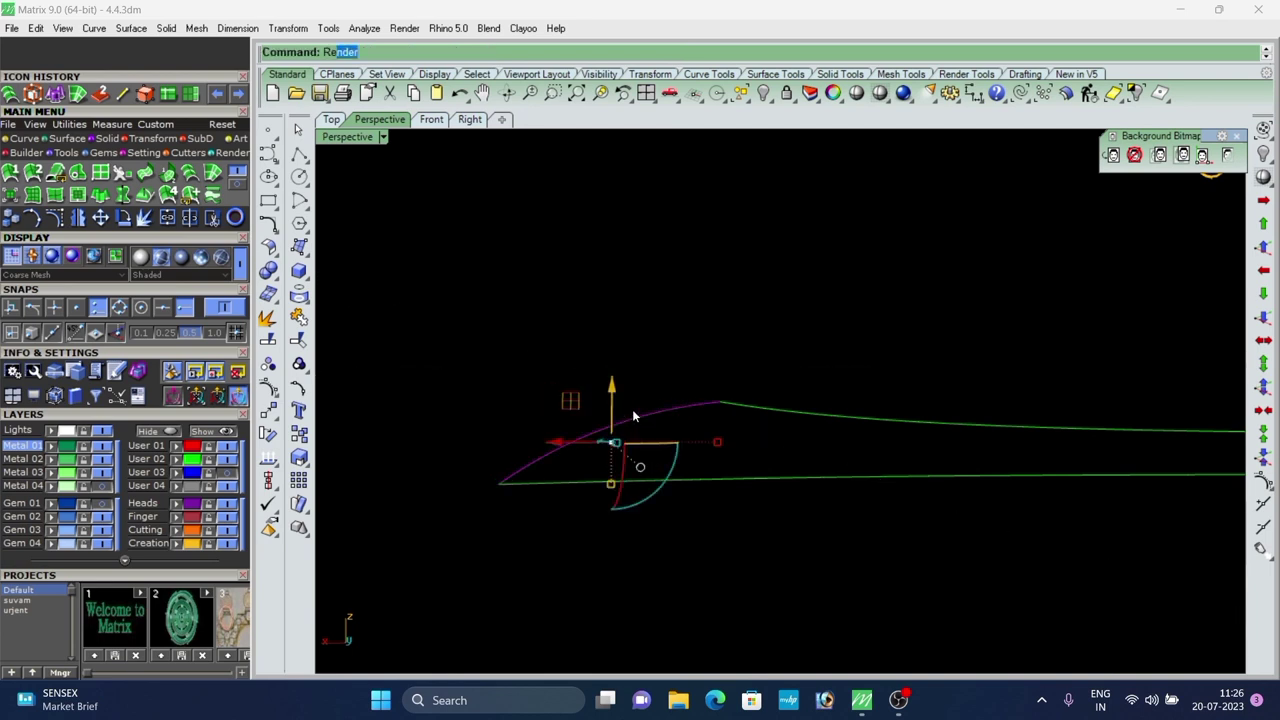
type("b")
key("Return")
key("Return")
left_click(635, 320)
Sweep the arched cross-section along the two arc curves as rails with Do not simplify.
scroll(635, 320, "down", 5)
right_click_drag(635, 320, 362, 281)
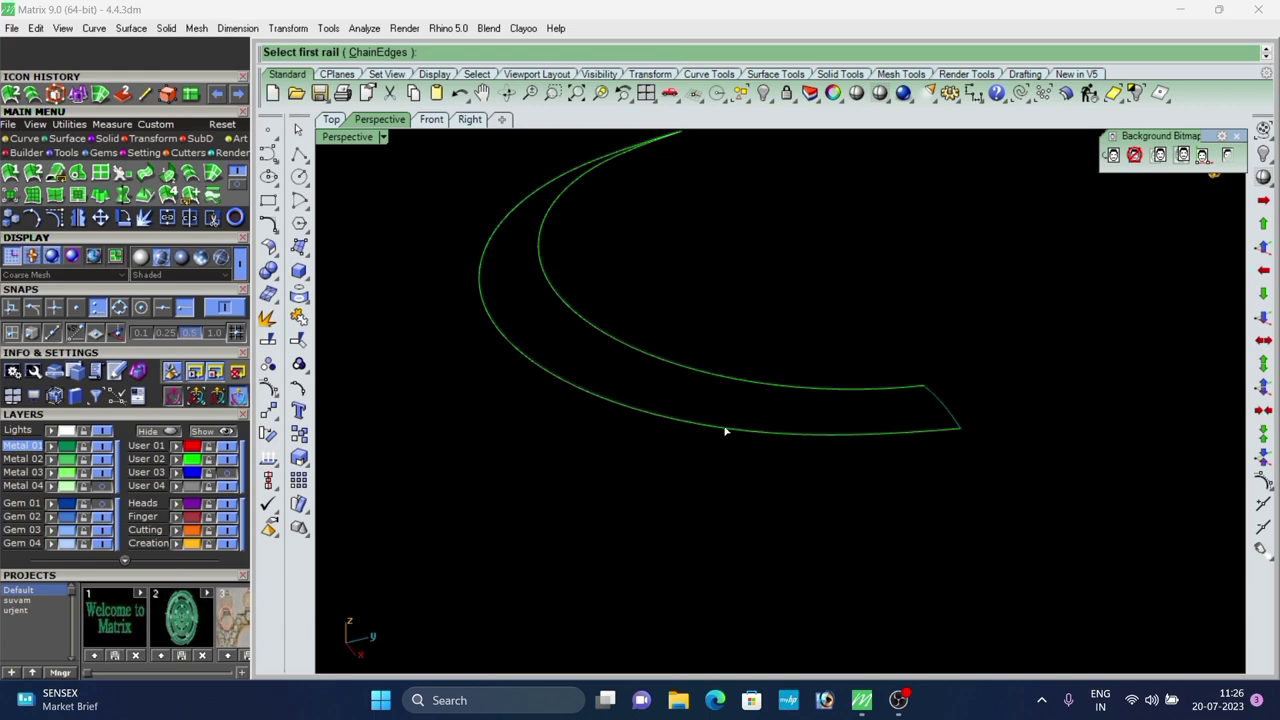
key("Return")
scroll(807, 350, "down", 2)
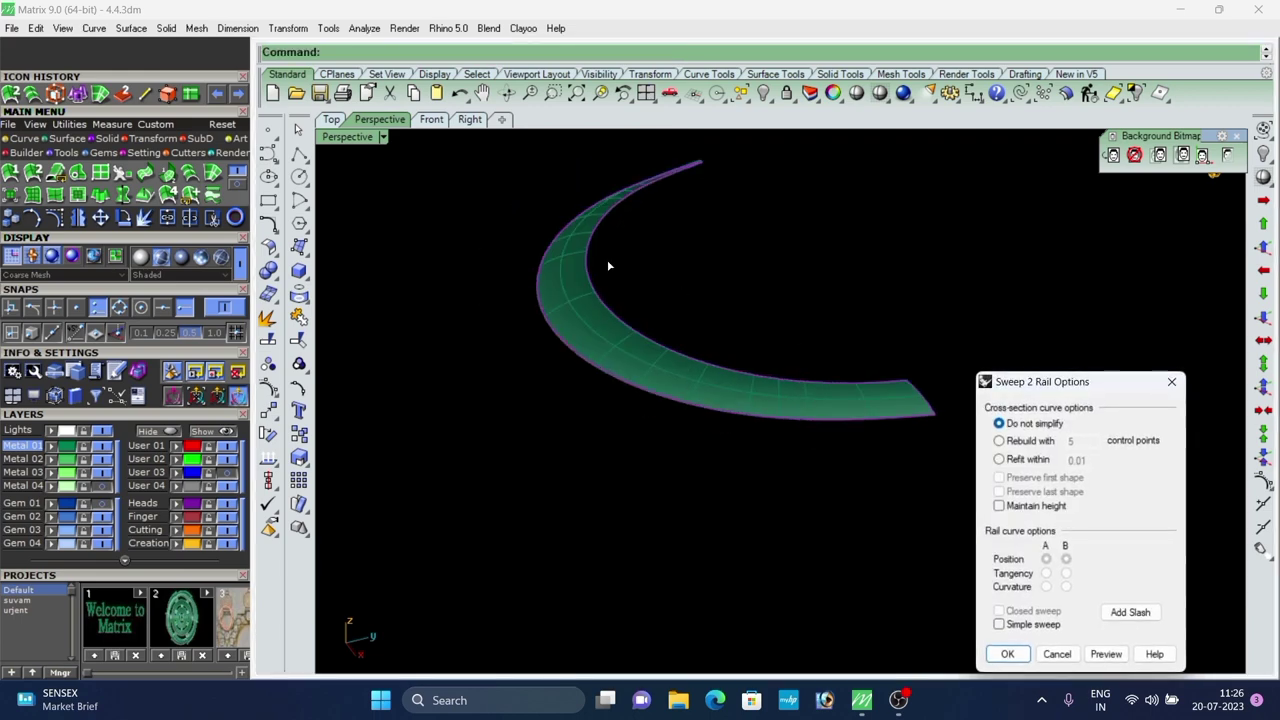
right_click_drag(606, 266, 794, 369)
scroll(794, 366, "down", 4)
Add three slashes between the rails, near the middle and towards each end, and complete the two-rail sweep.
left_click(1128, 619)
scroll(685, 486, "up", 2)
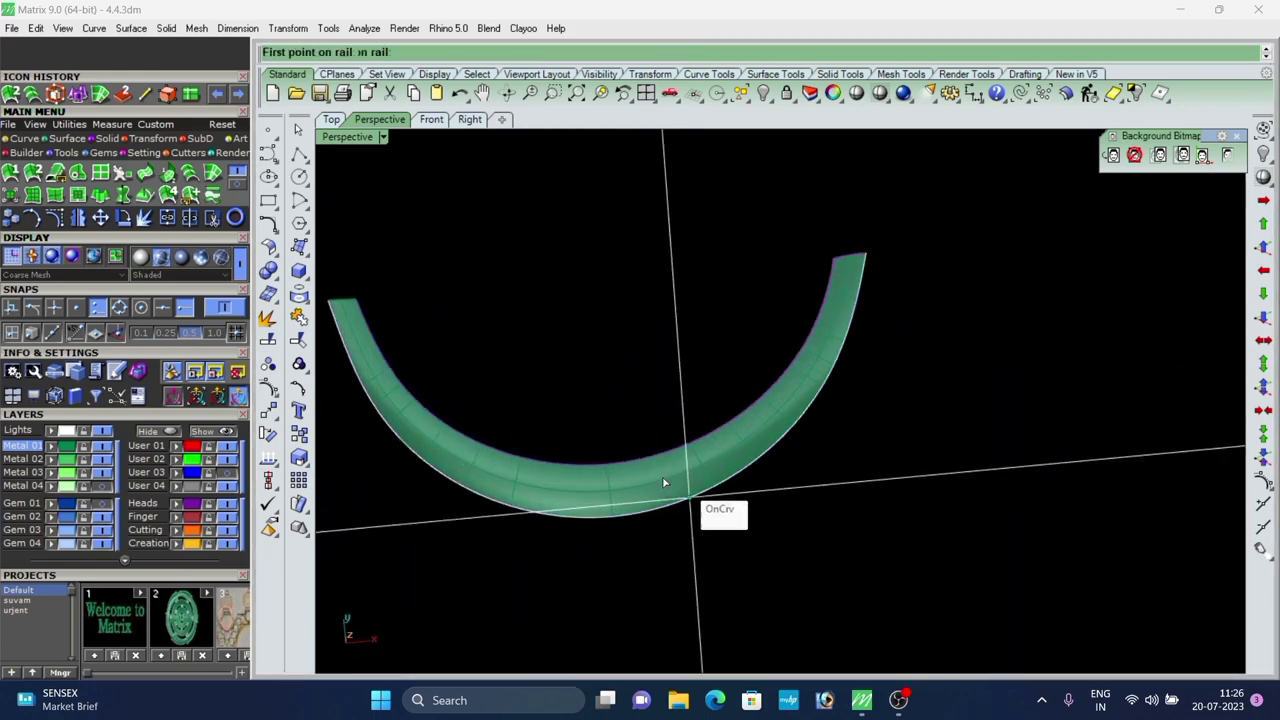
left_click(642, 459)
left_click(651, 510)
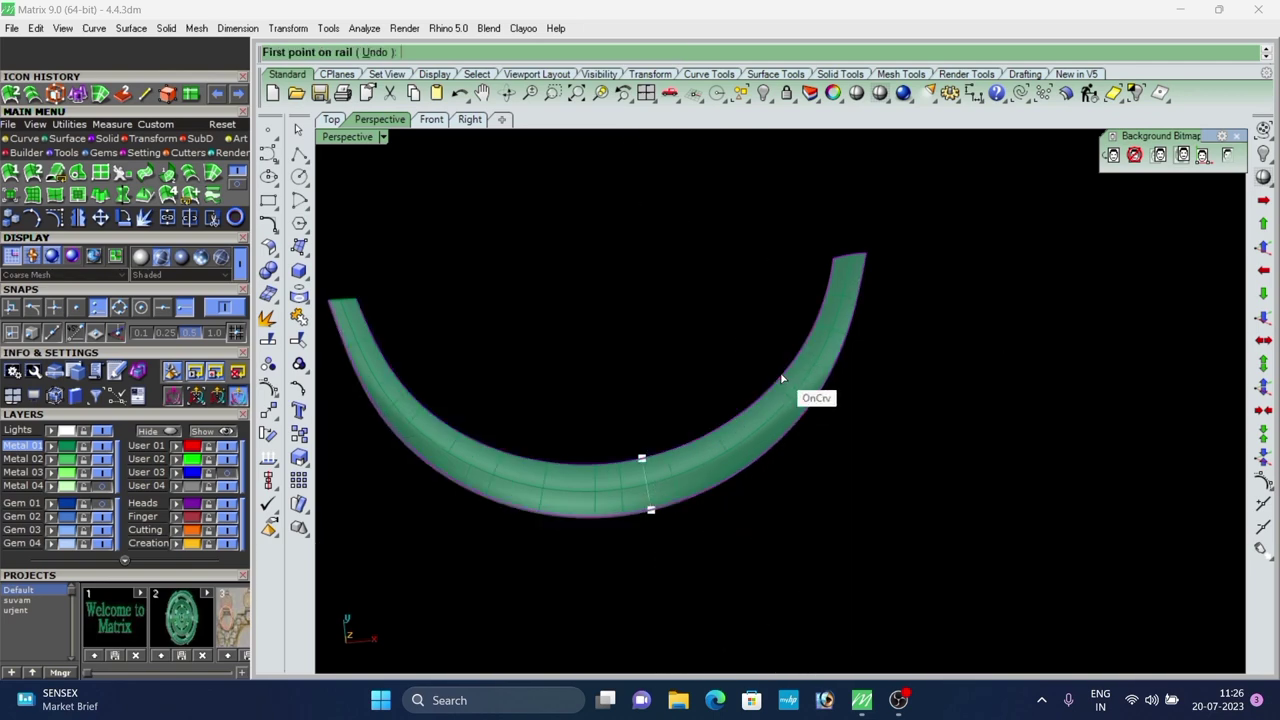
scroll(825, 414, "down", 4)
scroll(571, 399, "up", 6)
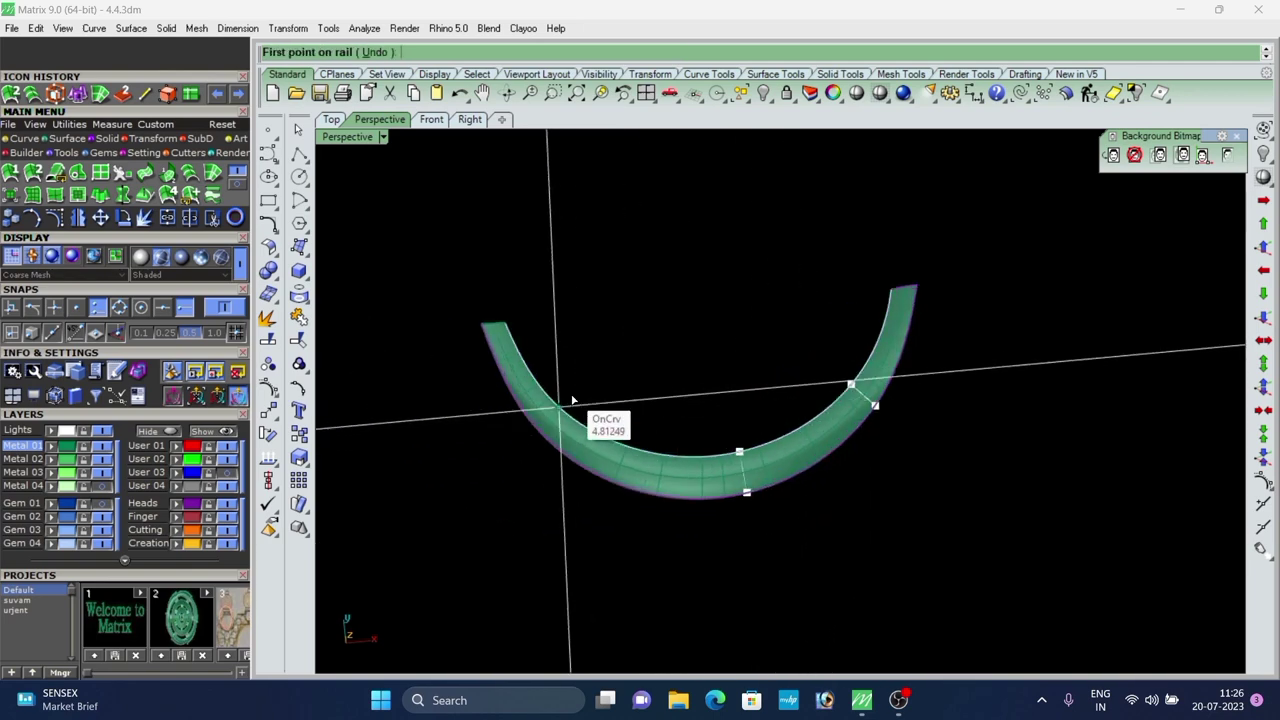
left_click(555, 416)
left_click(523, 456)
right_click(675, 523)
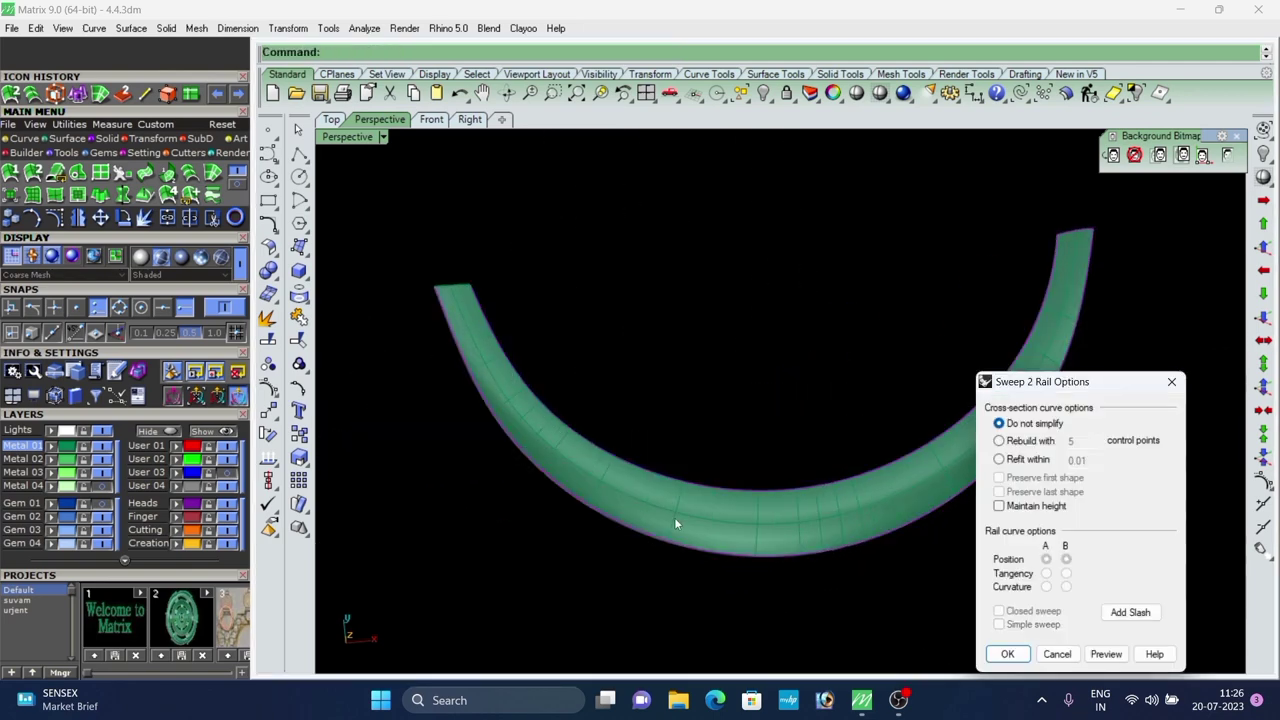
left_click(996, 661)
Select the construction curves around the swept band and move them to the Metal 04 layer.
scroll(664, 501, "down", 6)
right_click_drag(661, 501, 620, 512)
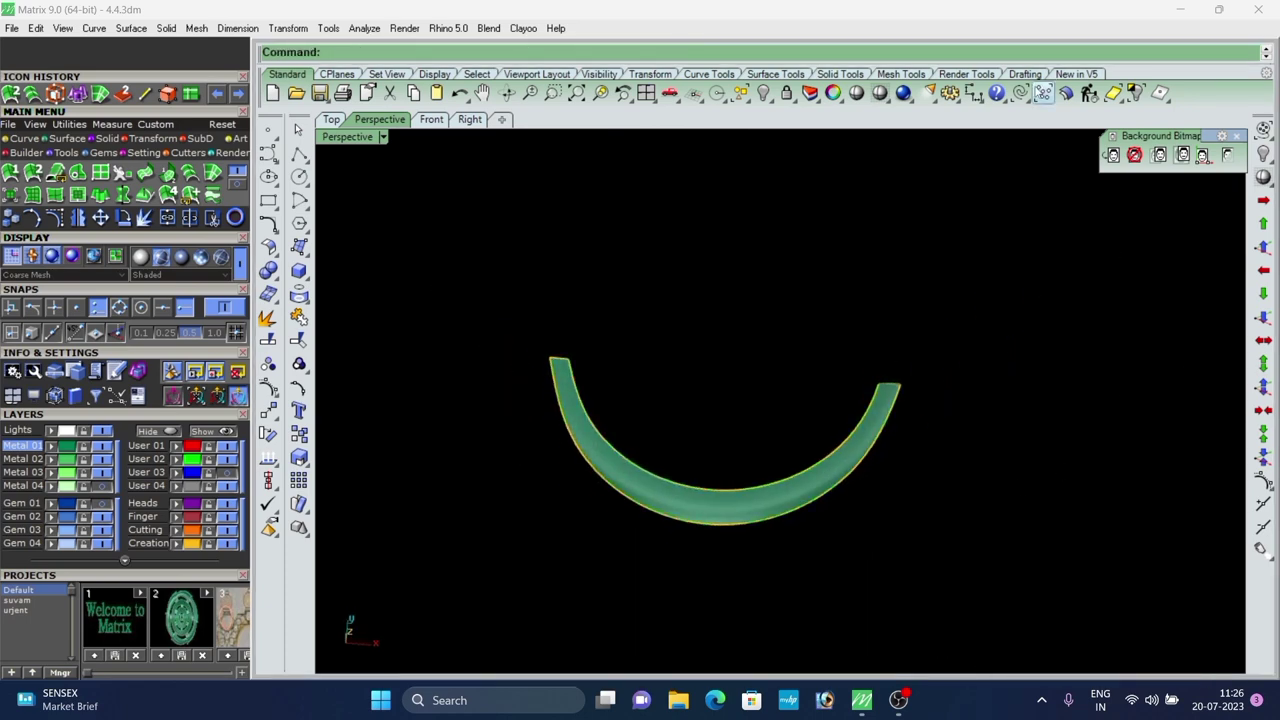
left_click(54, 487)
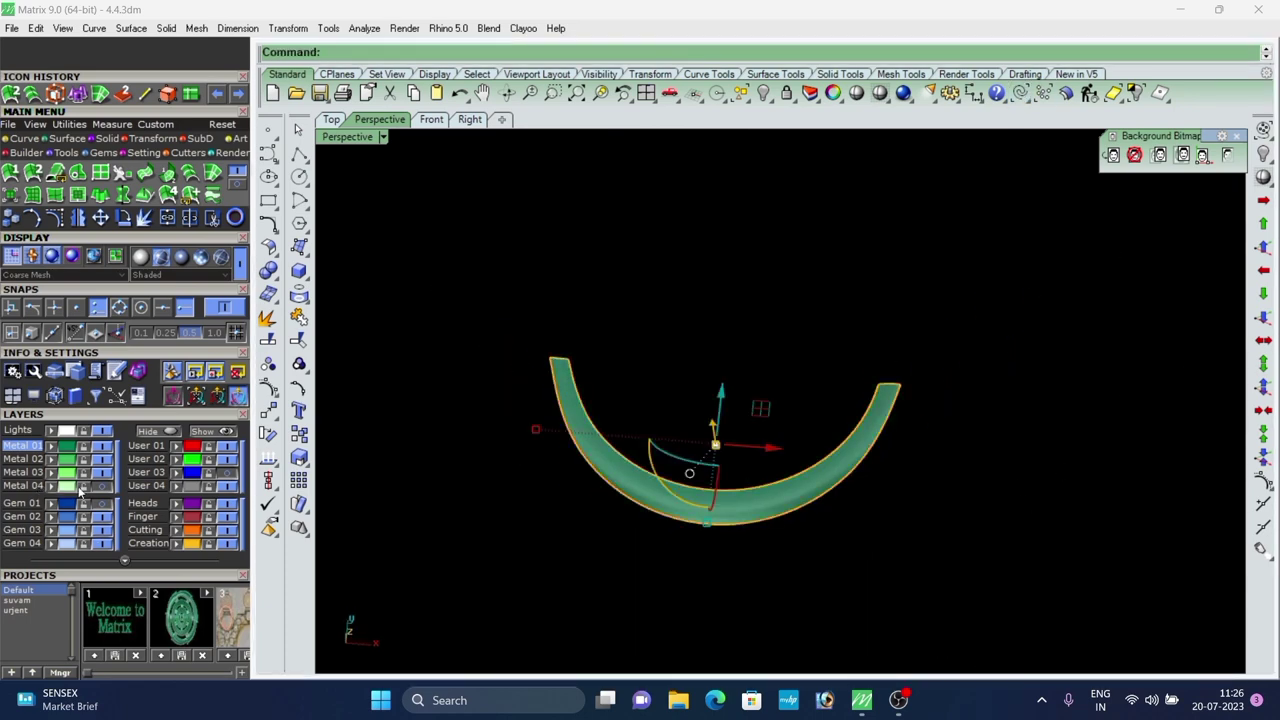
Extrude the swept band surface straight as a solid with a distance of -.75.
scroll(572, 441, "up", 4)
right_click_drag(574, 443, 647, 354)
right_click_drag(690, 418, 589, 441)
left_click(100, 93)
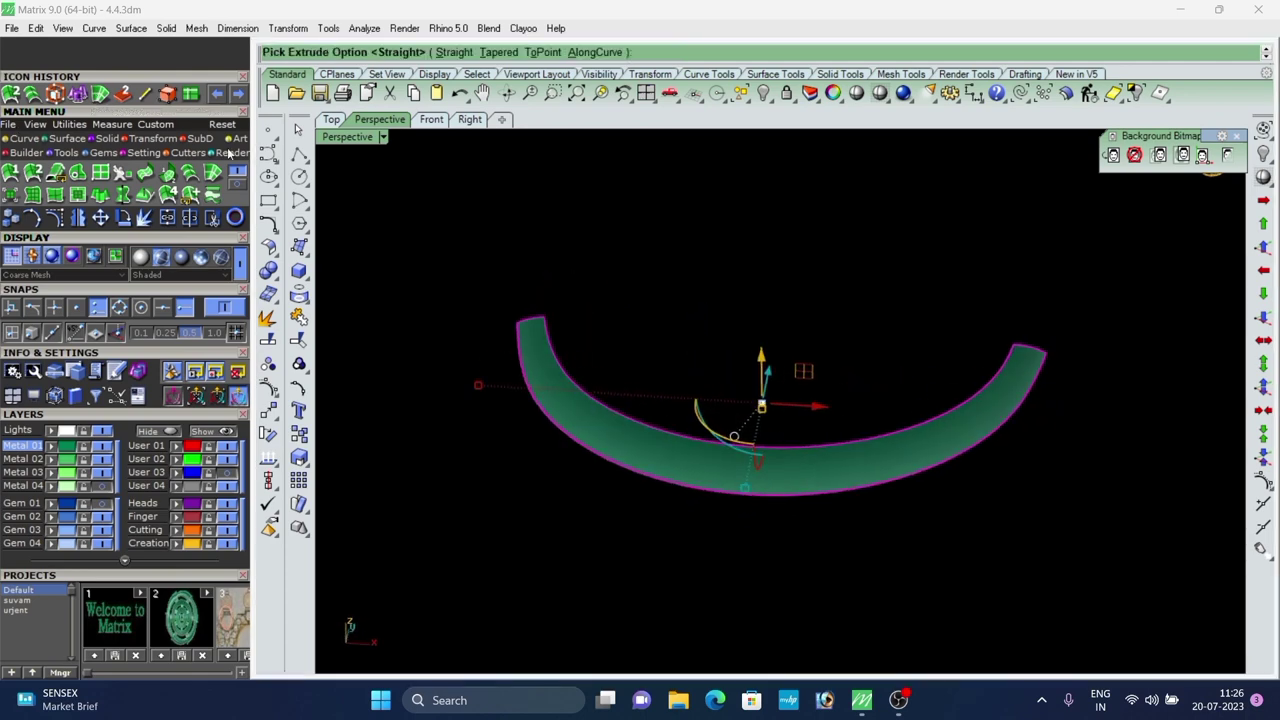
left_click(455, 52)
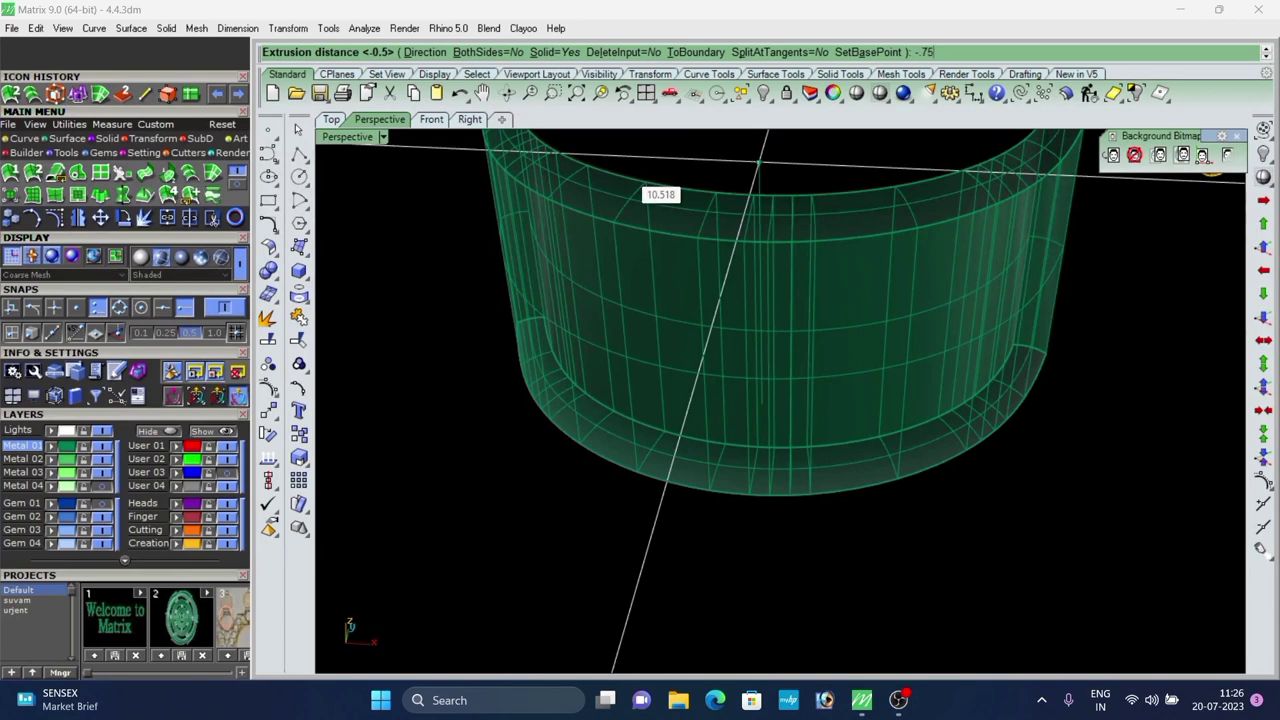
key("Return")
left_click(624, 169)
Show all hidden objects, then isolate the two peacocks, the arc band and the central gem cluster.
right_click_drag(620, 173, 978, 343)
right_click(1263, 156)
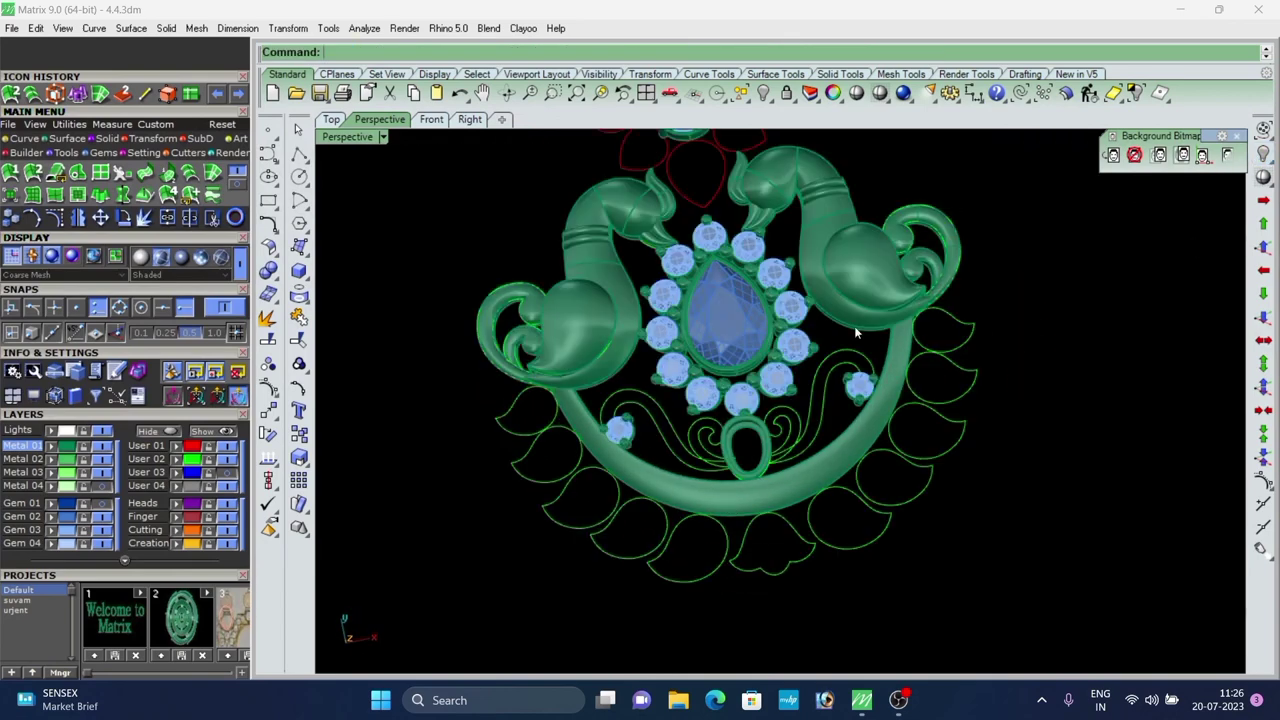
scroll(857, 329, "down", 4)
right_click_drag(668, 330, 866, 286)
scroll(820, 365, "up", 5)
right_click_drag(805, 460, 732, 330)
scroll(845, 333, "down", 5)
scroll(632, 330, "up", 4)
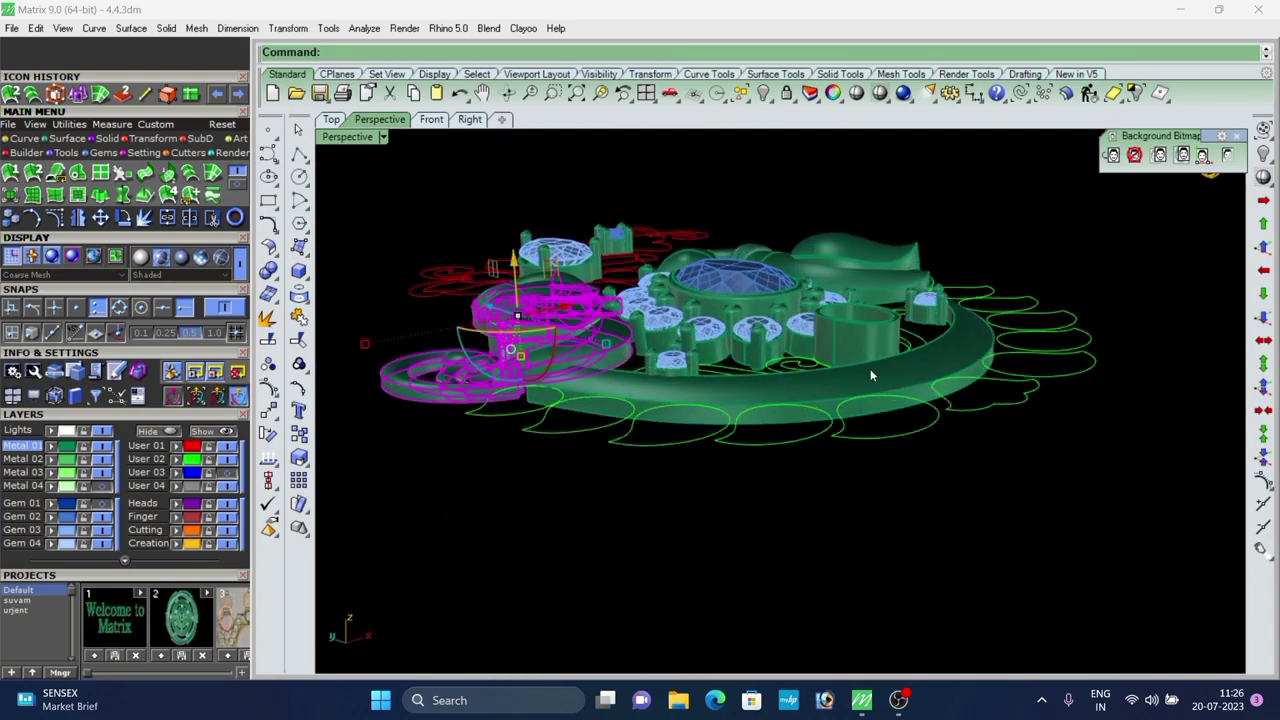
left_click(770, 320)
right_click_drag(856, 341, 909, 232)
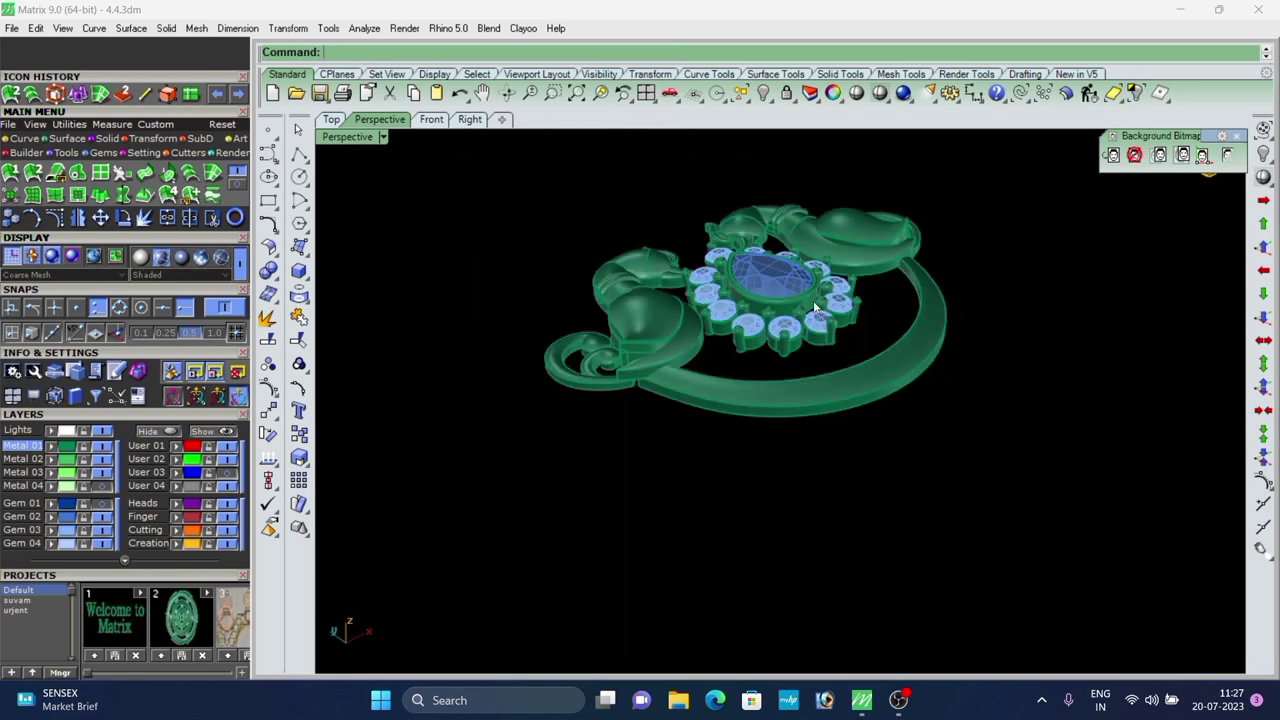
Raise the central gem cluster along Z so it sits higher above the arc band.
mouse_move(850, 330)
right_mouse_down()
mouse_move(878, 305)
mouse_move(777, 303)
mouse_move(753, 318)
right_mouse_up()
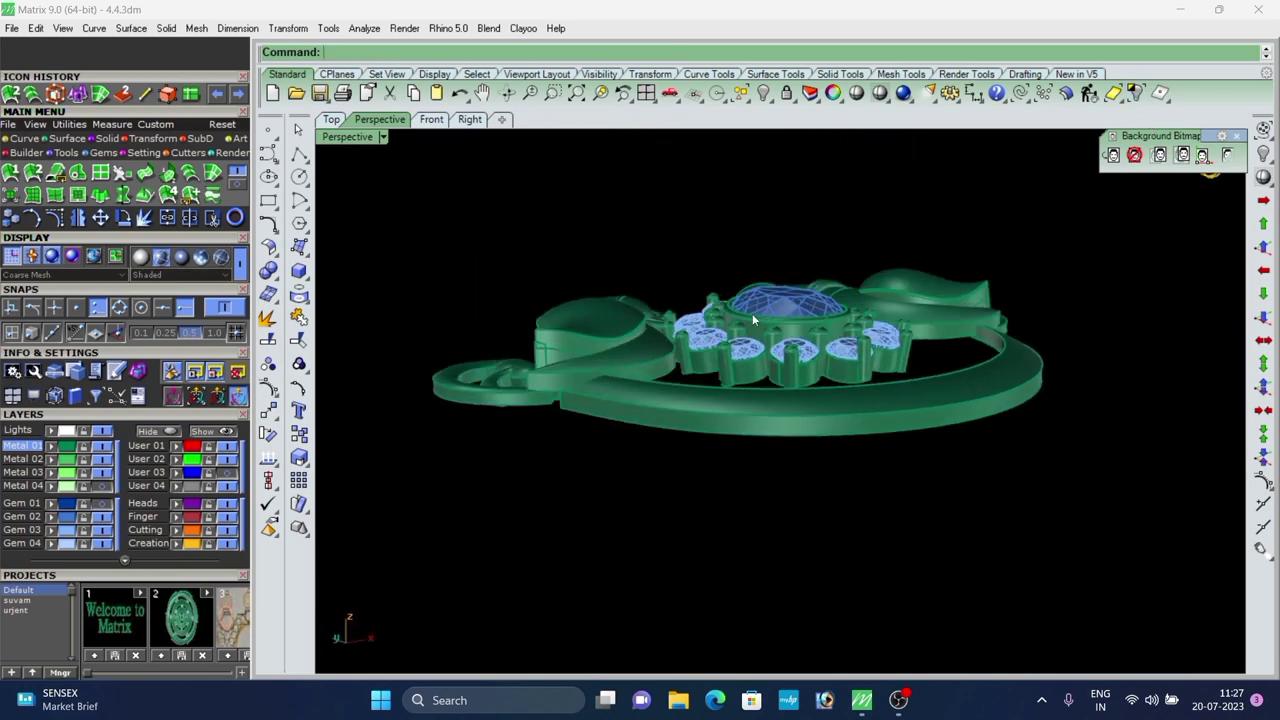
left_click_drag(781, 272, 782, 240)
left_click(712, 212)
scroll(708, 212, "down", 4)
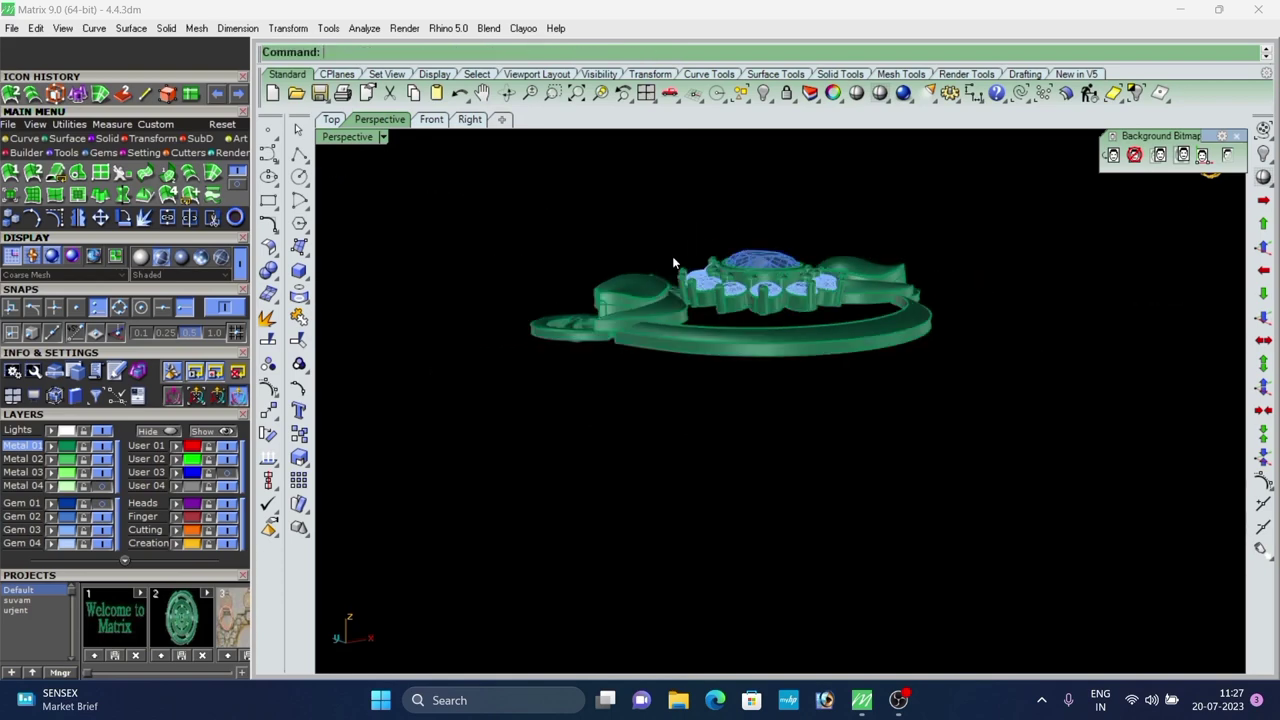
Examine from several angles how the peacocks, gem cluster and arc band fit together, especially where the band meets the tails.
right_click_drag(672, 256, 790, 458)
scroll(772, 378, "down", 2)
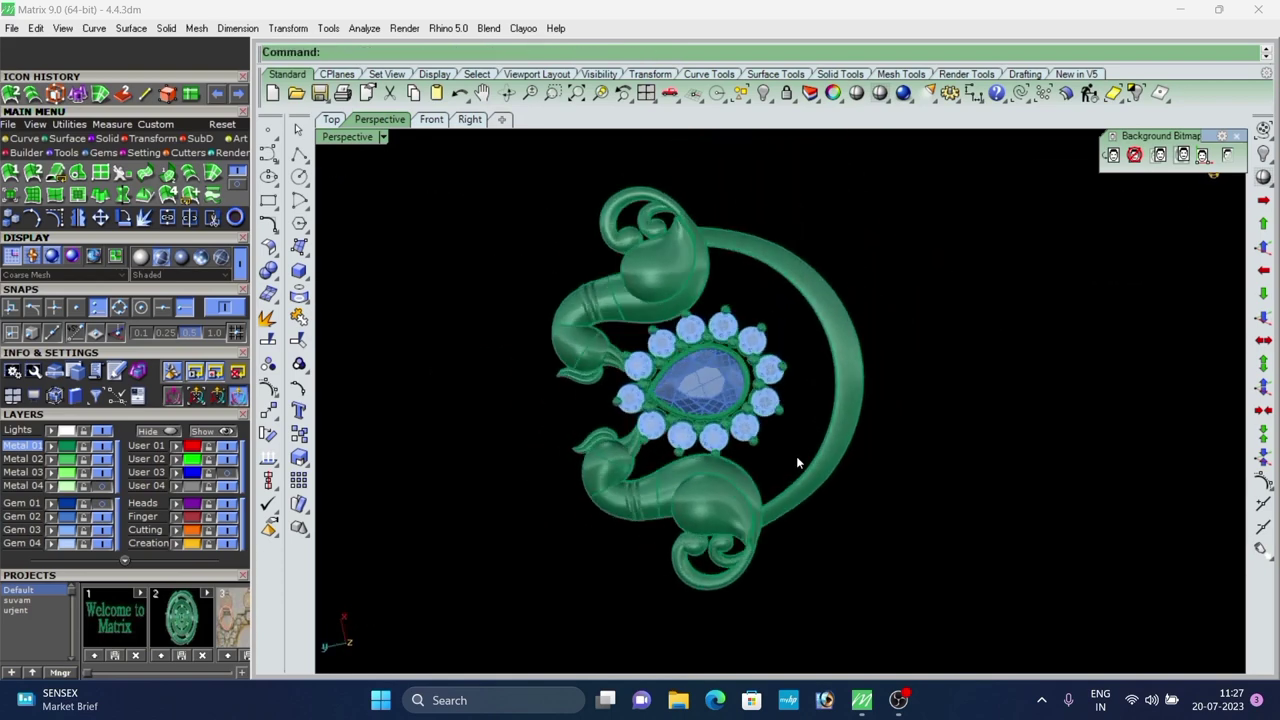
scroll(765, 395, "down", 5)
right_click_drag(765, 395, 757, 293)
scroll(822, 412, "up", 6)
right_click_drag(826, 417, 698, 407)
scroll(698, 407, "up", 4)
scroll(778, 468, "down", 4)
right_click_drag(778, 468, 636, 555)
scroll(683, 477, "up", 6)
right_click_drag(683, 477, 733, 402)
scroll(733, 402, "down", 4)
scroll(684, 416, "up", 7)
mouse_move(643, 409)
right_mouse_down()
mouse_move(680, 424)
mouse_move(655, 400)
right_mouse_up()
scroll(654, 418, "up", 3)
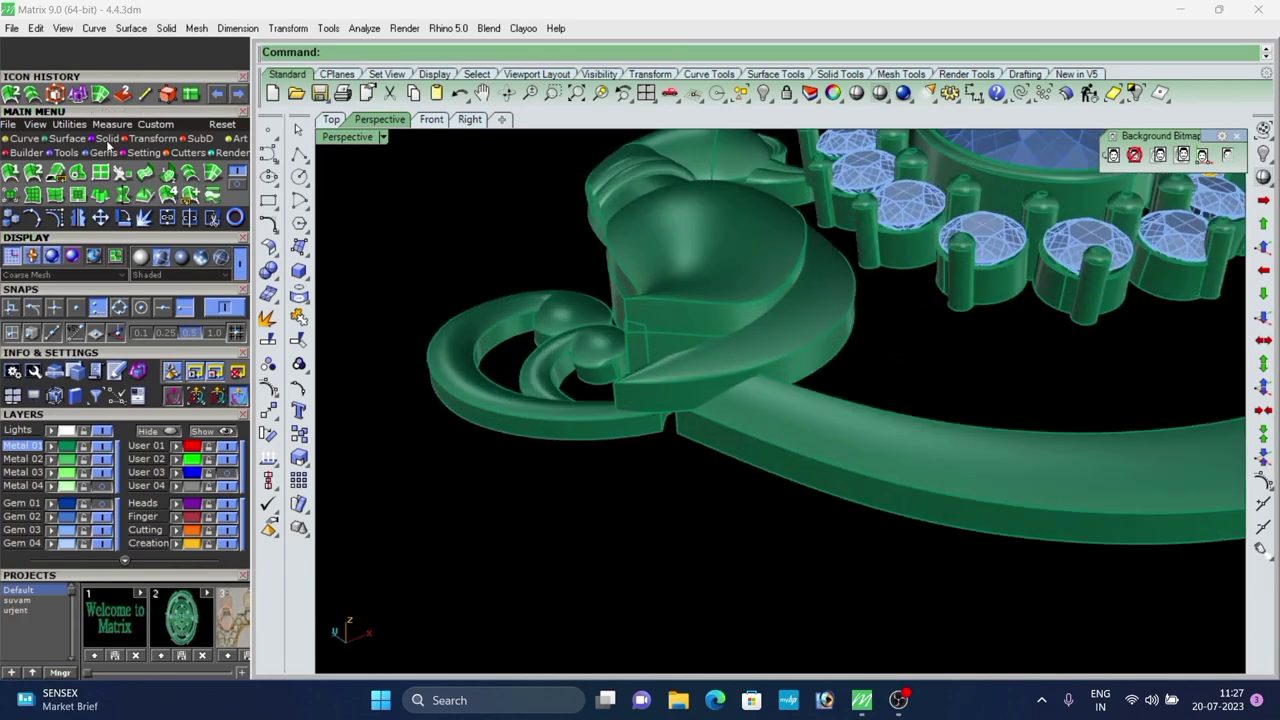
scroll(629, 286, "down", 7)
right_click_drag(629, 286, 722, 310)
scroll(718, 403, "down", 5)
scroll(915, 285, "up", 5)
right_click_drag(915, 285, 958, 456)
scroll(891, 280, "down", 4)
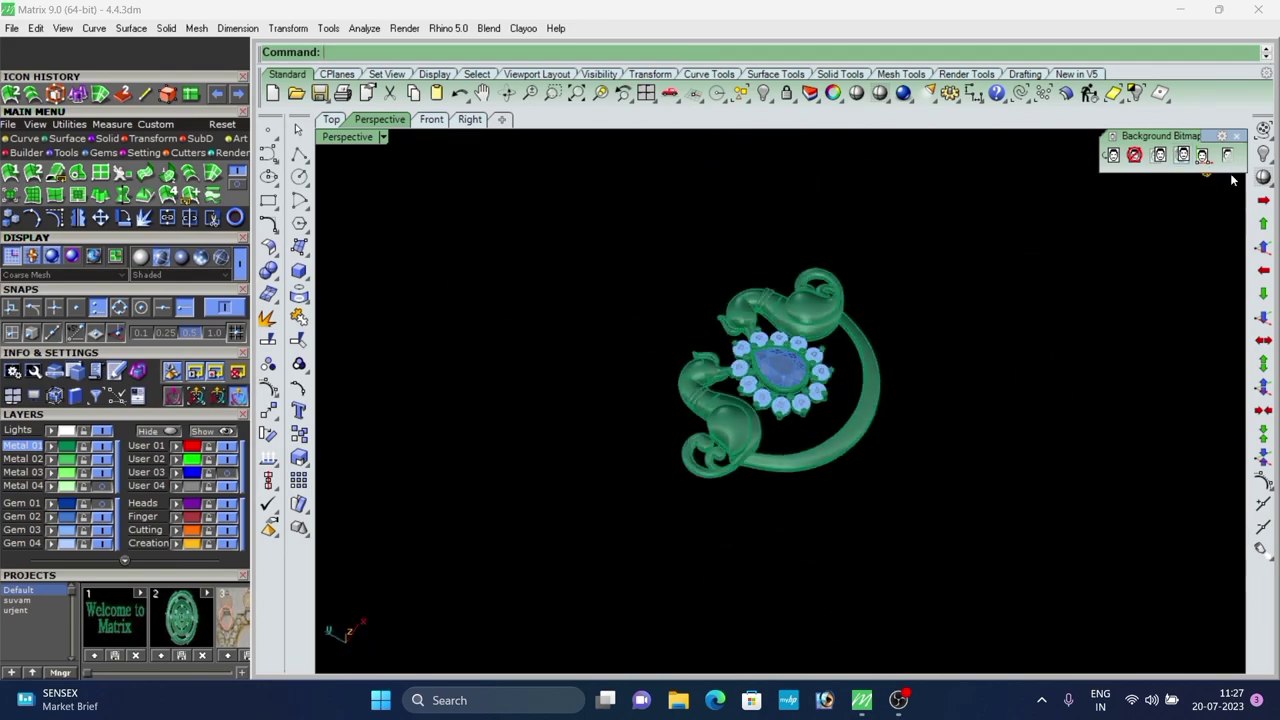
Show all hidden objects and look closely at the scroll curves and oval ring below the central gem cluster.
right_click(1270, 157)
scroll(915, 360, "up", 6)
scroll(732, 383, "up", 4)
right_click_drag(840, 471, 780, 420)
scroll(732, 383, "down", 7)
scroll(805, 373, "up", 5)
right_click_drag(805, 373, 738, 437)
scroll(738, 437, "down", 5)
scroll(795, 431, "up", 9)
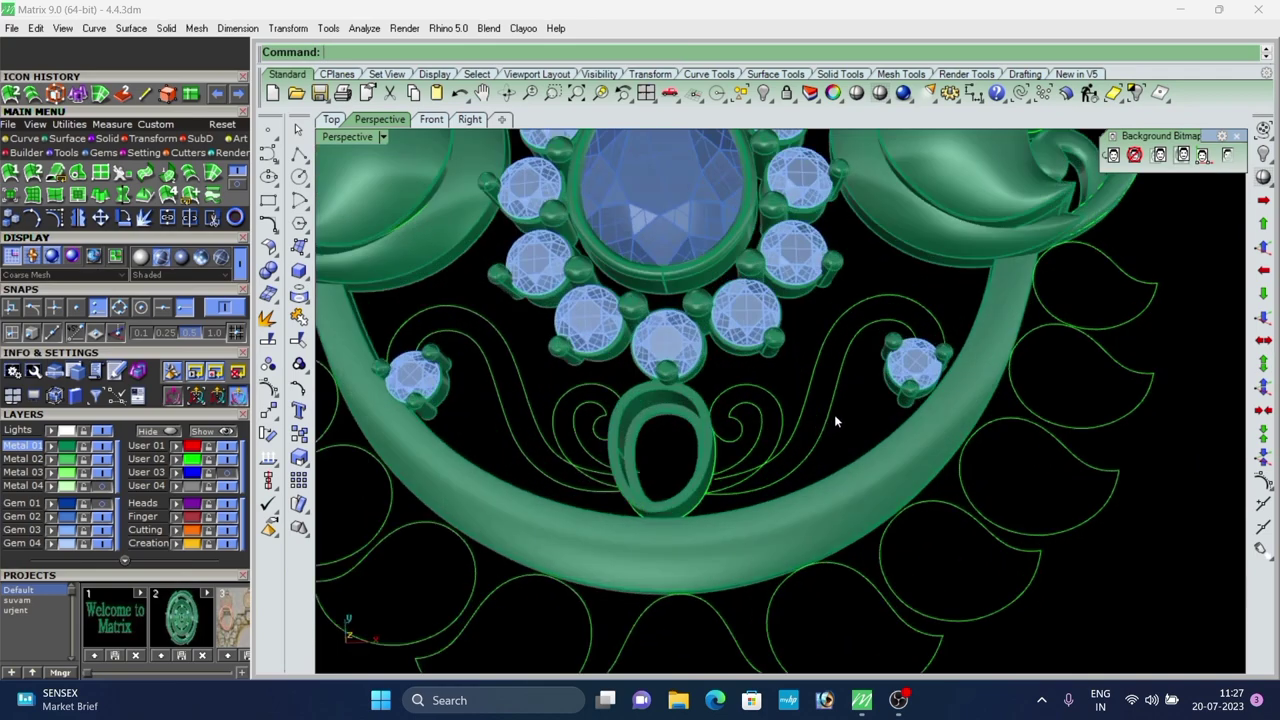
Isolate the scroll curves on both sides together with the small oval ring below the gem cluster.
left_click_drag(836, 415, 745, 455)
scroll(813, 440, "up", 3)
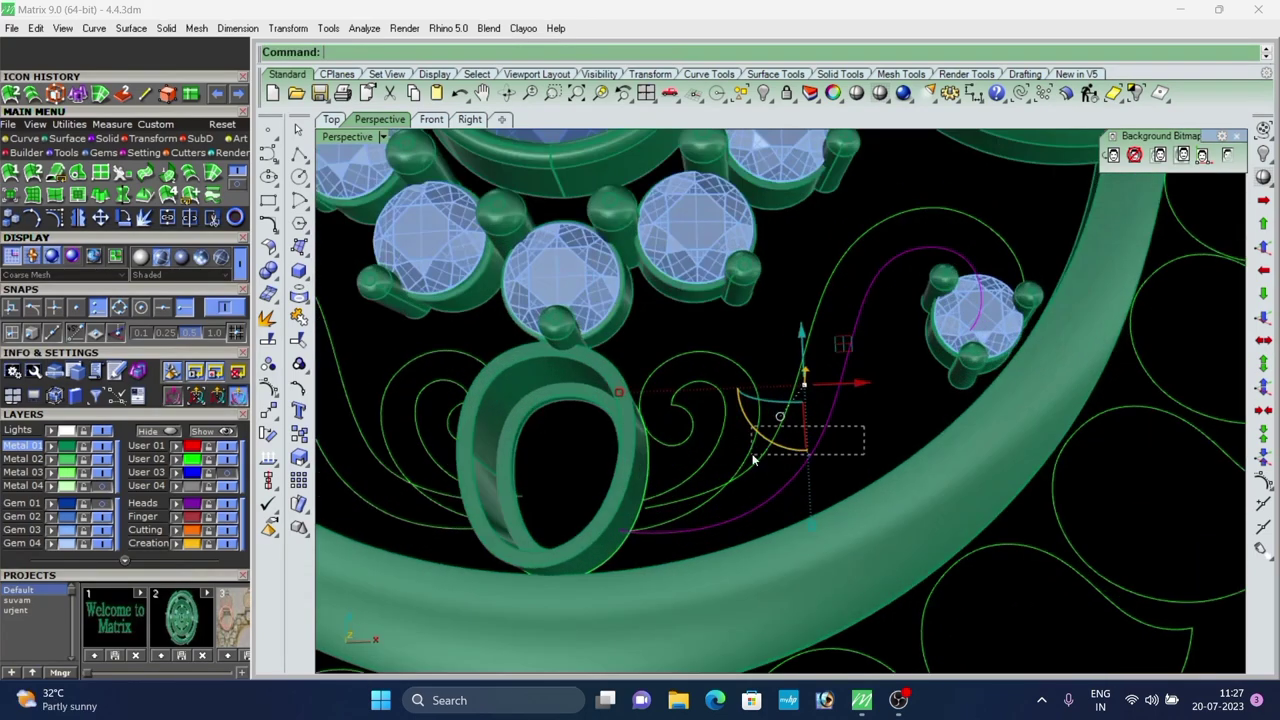
scroll(773, 426, "down", 6)
scroll(643, 408, "up", 7)
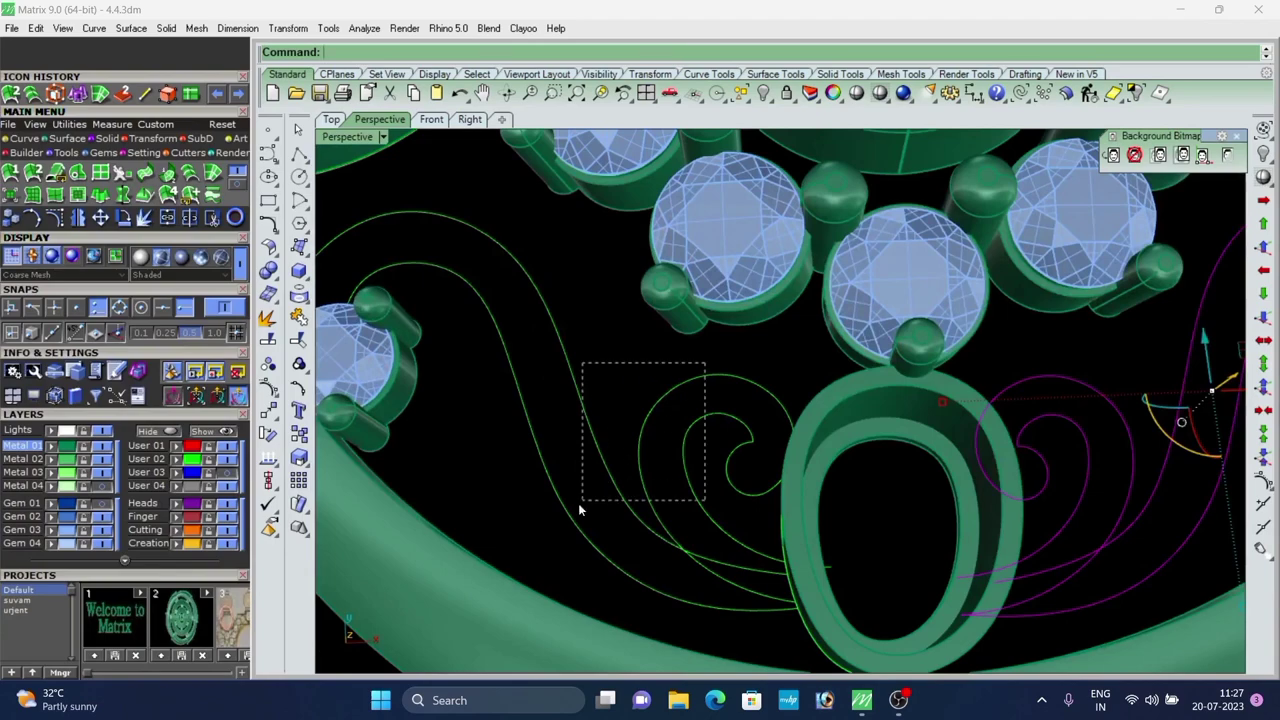
left_click_drag(580, 510, 573, 516, "shift")
scroll(586, 394, "down", 7)
key("alt")
scroll(658, 392, "down", 2)
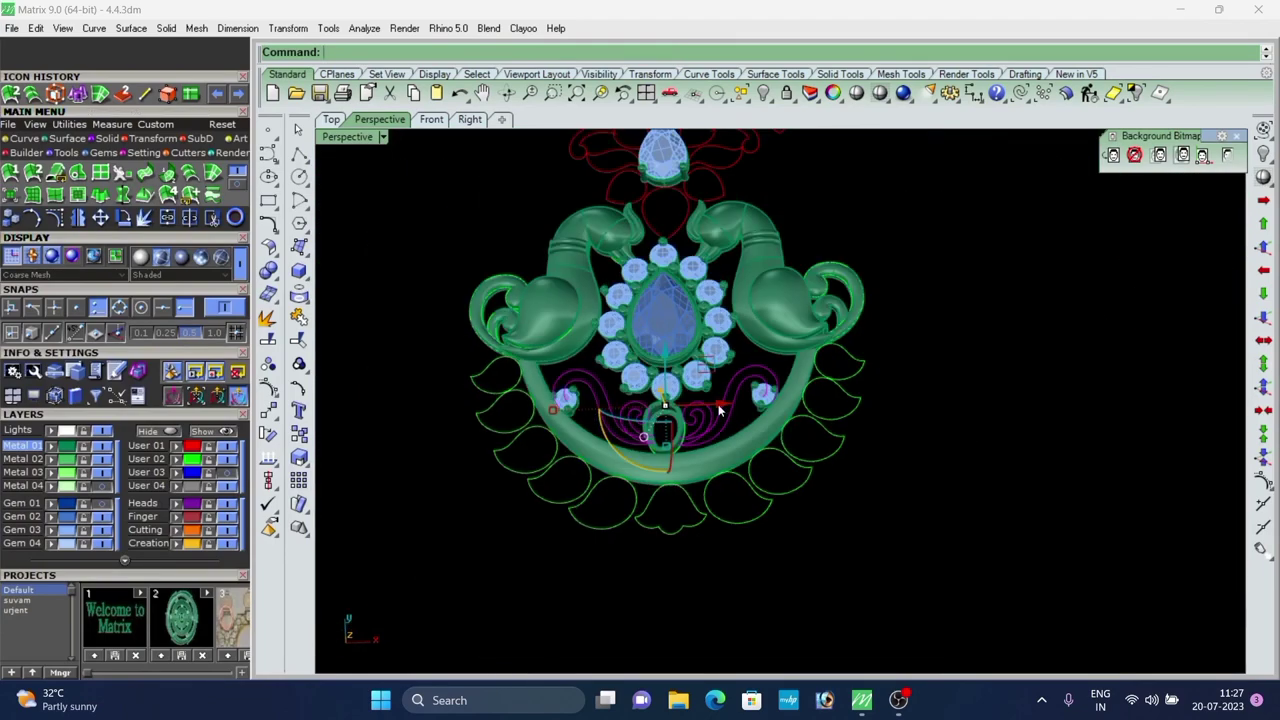
scroll(720, 400, "up", 3)
scroll(667, 402, "down", 3)
right_click_drag(678, 478, 650, 372)
scroll(646, 361, "up", 2)
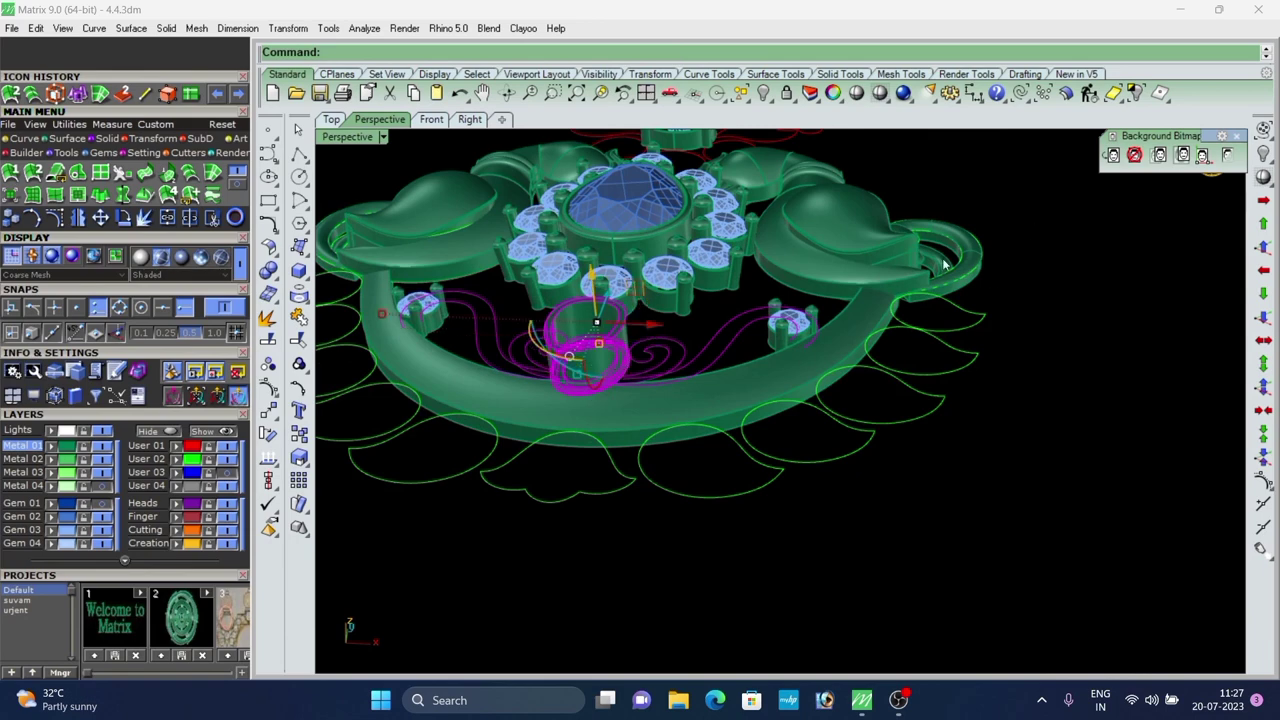
left_click(1137, 101)
Show the control points of one large outer scroll's two curves and raise a middle pair of points along Z.
scroll(778, 464, "down", 5)
right_click_drag(770, 456, 846, 395)
scroll(732, 478, "up", 6)
left_click(824, 450, "shift")
scroll(824, 450, "down", 4)
mouse_move(824, 450)
right_mouse_down()
mouse_move(752, 444)
mouse_move(817, 480)
mouse_move(822, 448)
right_mouse_up()
scroll(780, 430, "up", 5)
left_click(264, 388)
right_click_drag(735, 428, 752, 332)
scroll(754, 331, "up", 5)
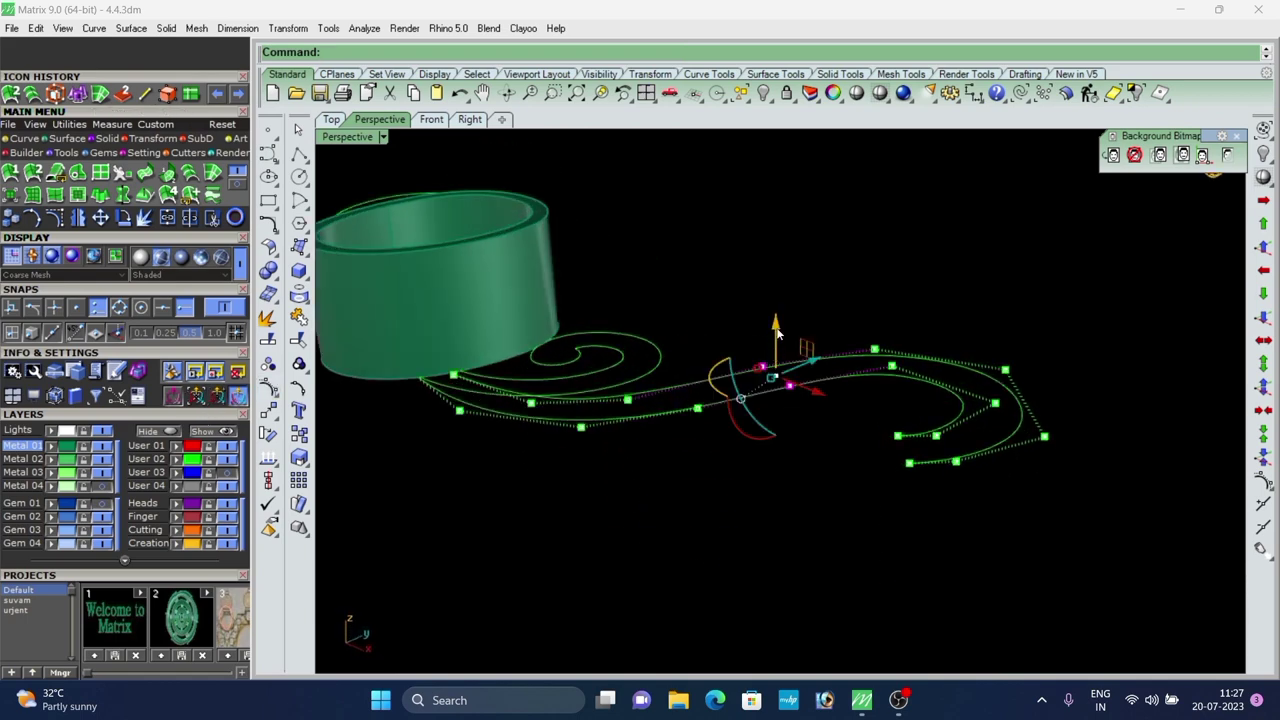
left_click_drag(777, 333, 779, 288)
left_click(780, 461)
Raise the next pair of control points toward the scroll's curled tip along Z.
scroll(780, 461, "down", 5)
right_click_drag(780, 461, 836, 446)
scroll(864, 349, "up", 8)
left_click_drag(816, 283, 895, 388)
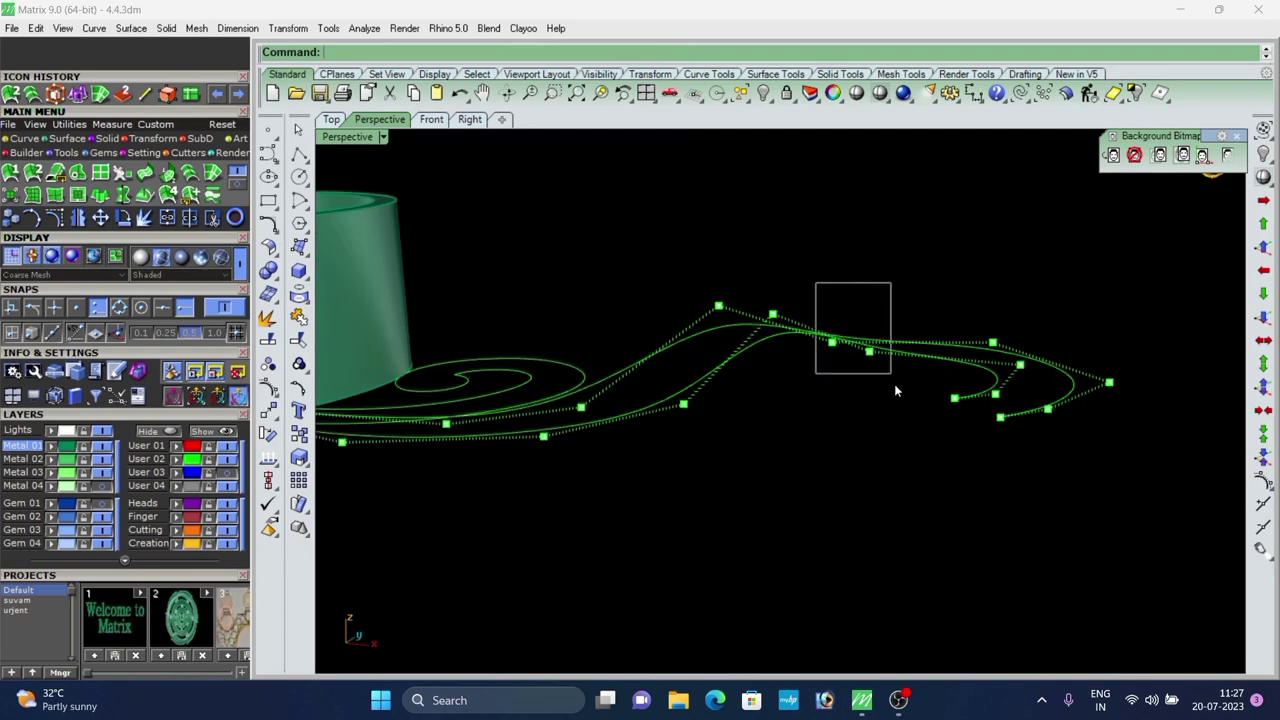
left_click_drag(851, 293, 854, 249)
left_click(822, 355)
Lift the control points around the scroll's outer bend further along Z so both curves form a smooth hump.
scroll(820, 355, "down", 5)
right_click_drag(817, 356, 950, 324)
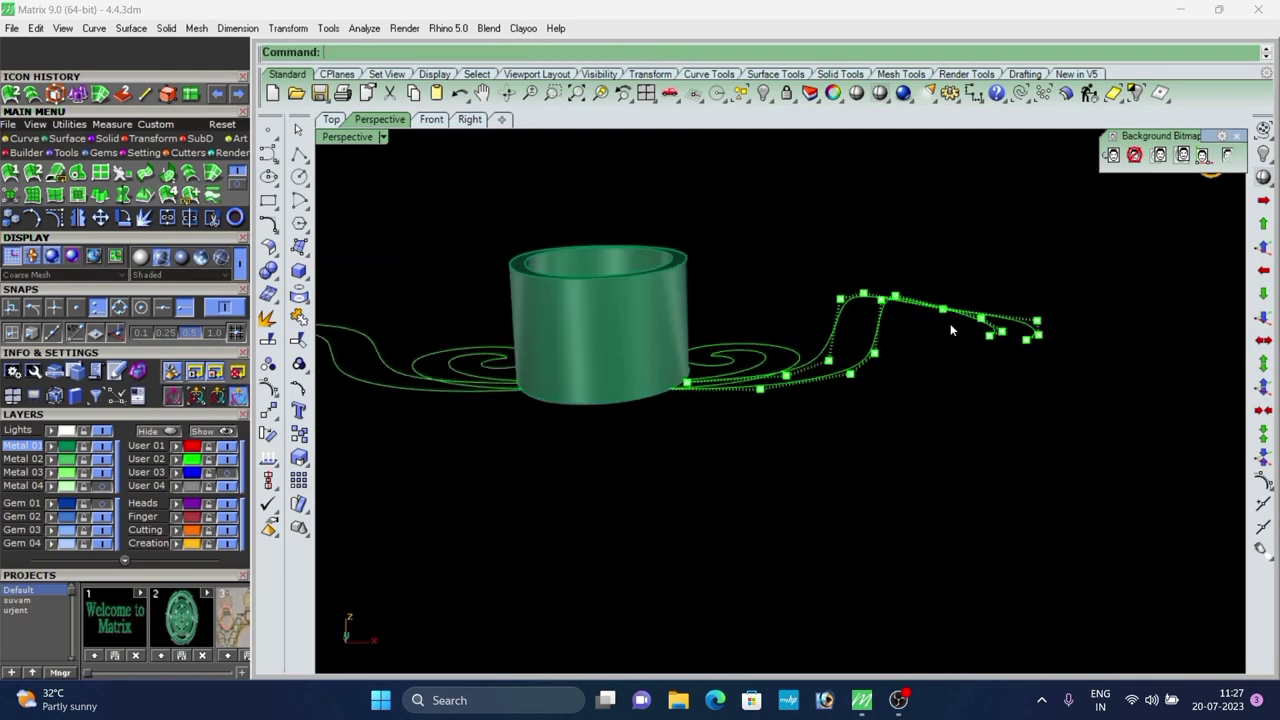
scroll(960, 318, "up", 6)
left_click_drag(902, 252, 970, 304)
left_click_drag(968, 254, 970, 234)
left_click(977, 308)
scroll(977, 308, "down", 5)
right_click_drag(975, 312, 823, 354)
scroll(833, 304, "up", 6)
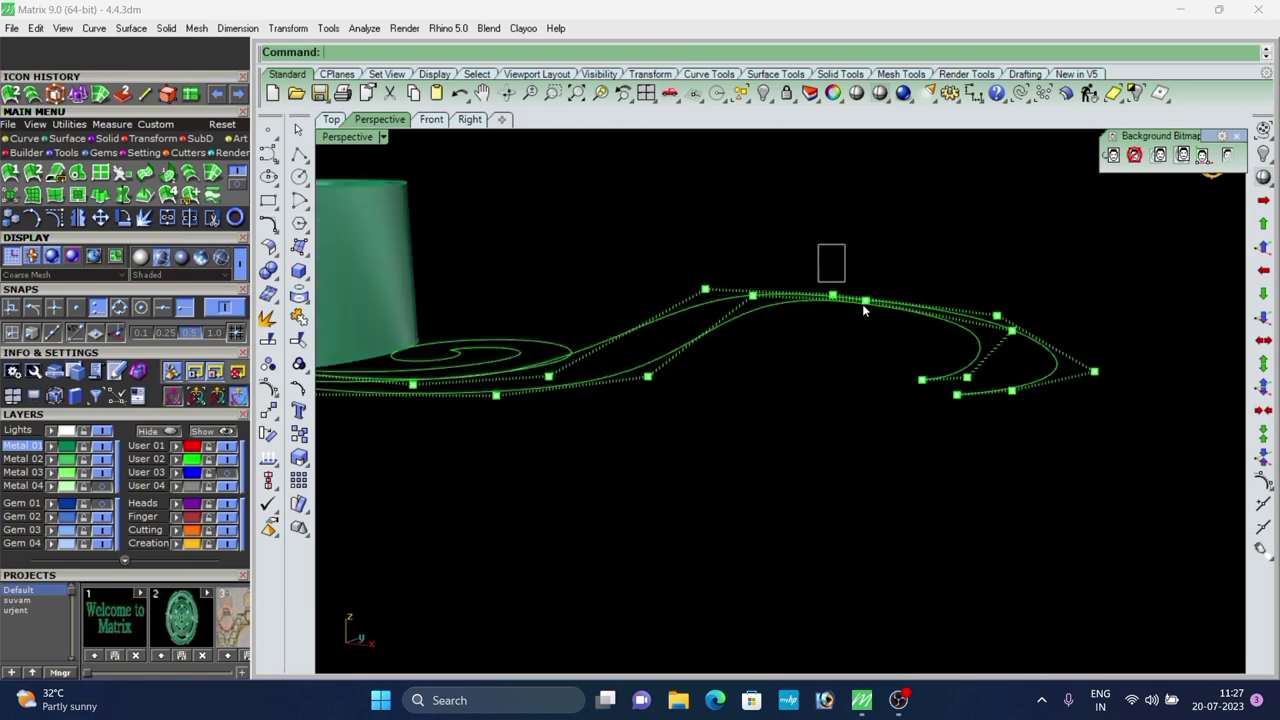
left_click_drag(853, 254, 868, 225)
left_click(984, 259)
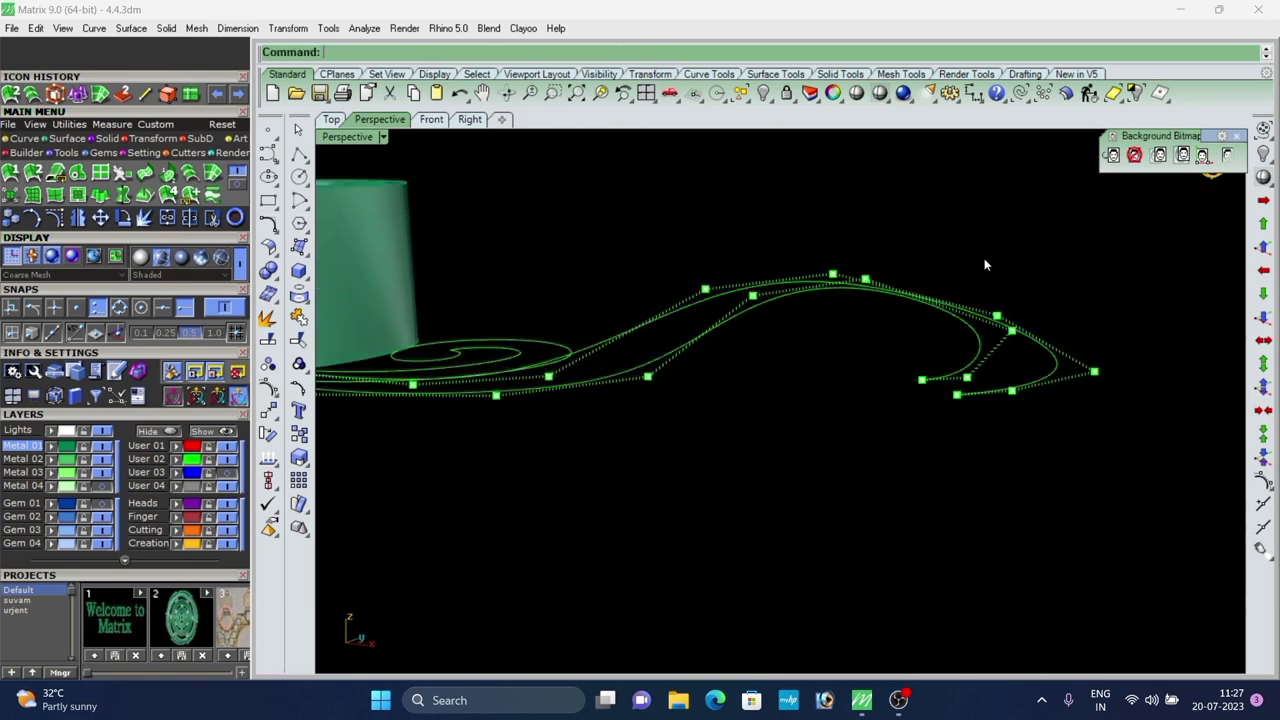
Lower the pair of control points near the oval ring along Z so the scroll dips before it rises.
scroll(984, 259, "down", 5)
right_click_drag(984, 262, 744, 318)
left_click_drag(825, 477, 826, 478)
scroll(826, 478, "down", 4)
right_click_drag(824, 474, 780, 385)
scroll(767, 350, "up", 6)
left_click_drag(752, 330, 761, 377)
left_click(885, 427)
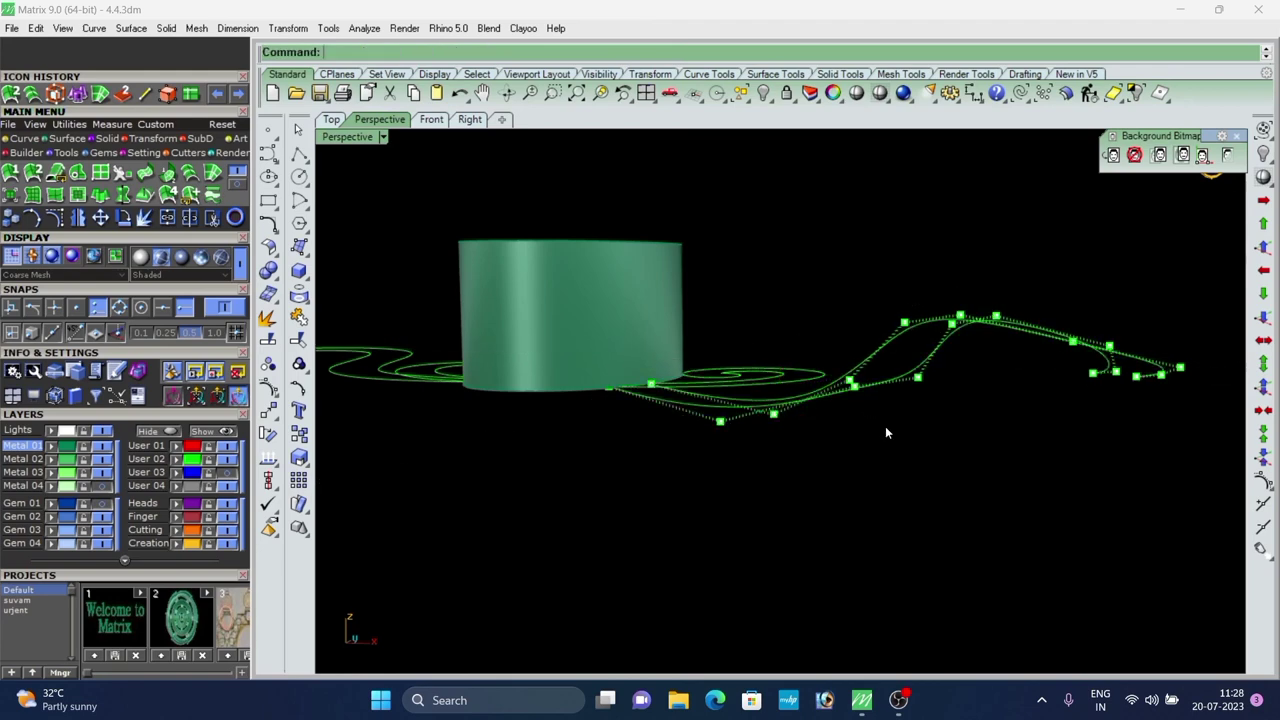
Raise the control points between the dip and the hump along Z to smooth the scroll's slope.
right_click_drag(885, 427, 785, 426)
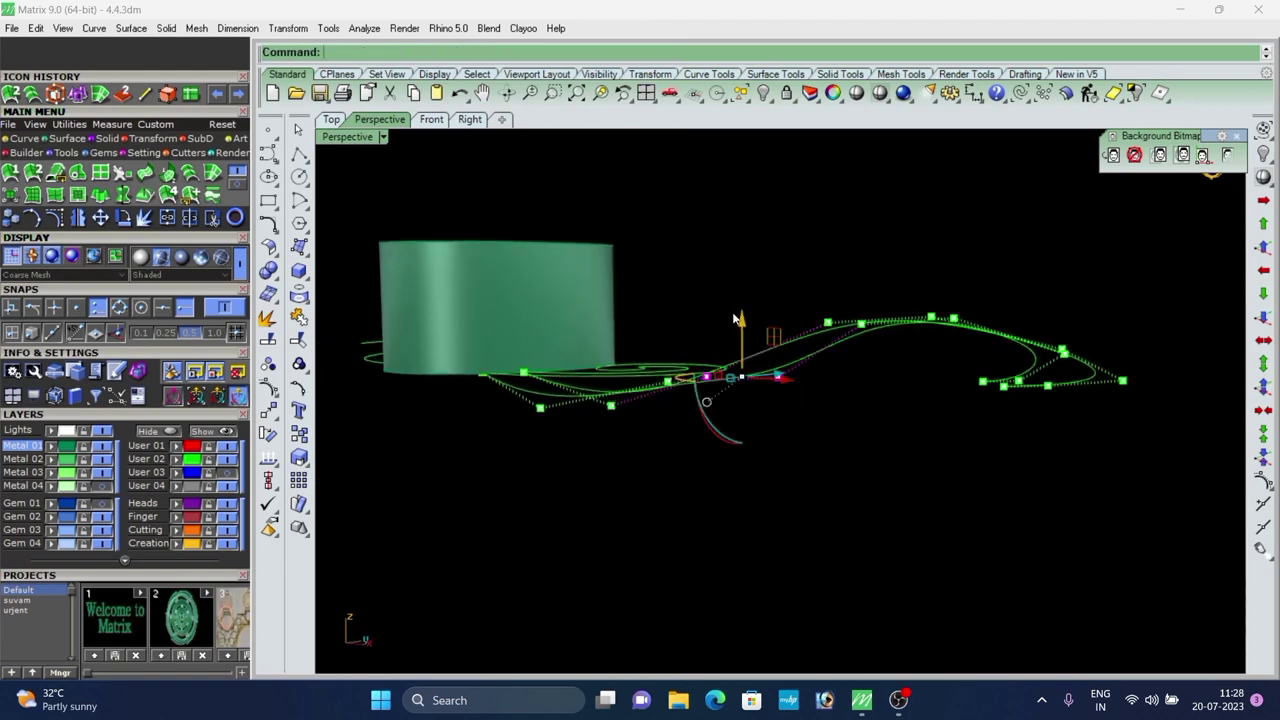
left_click_drag(741, 318, 758, 293)
left_click(875, 385)
scroll(873, 387, "down", 3)
right_click_drag(871, 388, 847, 377)
scroll(843, 381, "up", 4)
scroll(847, 377, "up", 4)
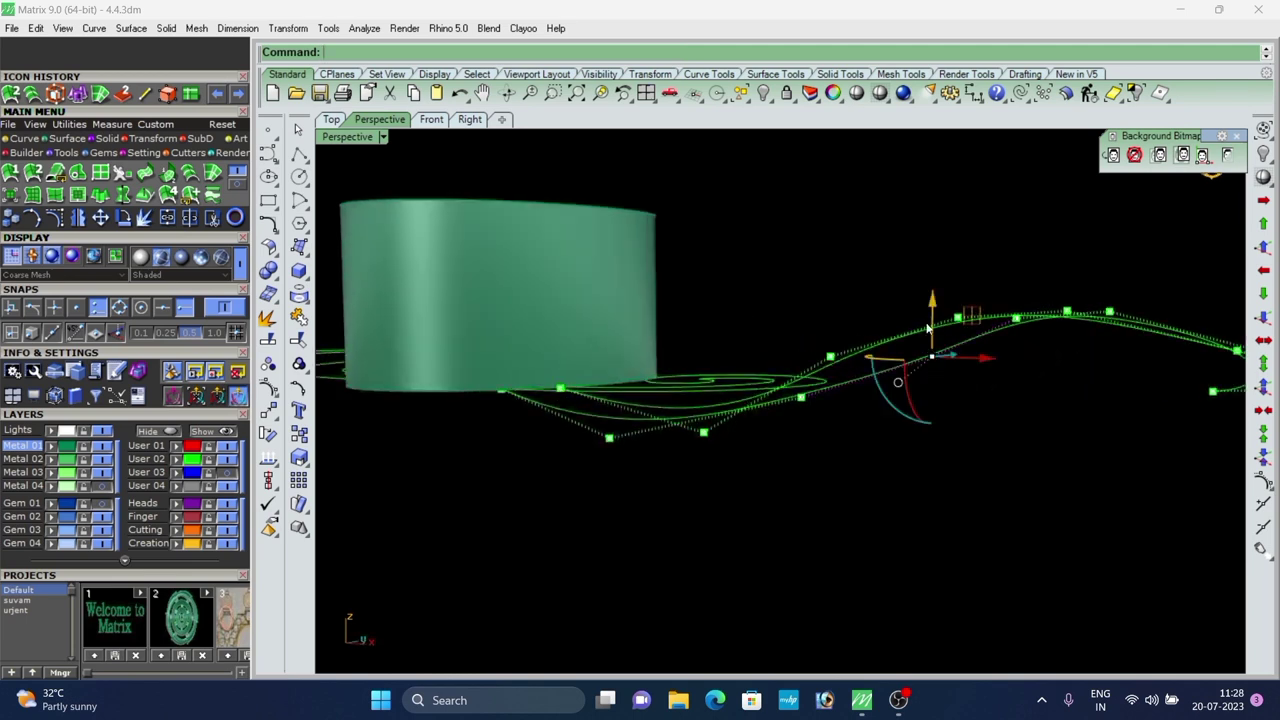
left_click_drag(931, 305, 932, 276)
left_click(919, 347)
Nudge the dipped control points near the oval ring upward along Z to make the dip shallower.
scroll(919, 347, "down", 5)
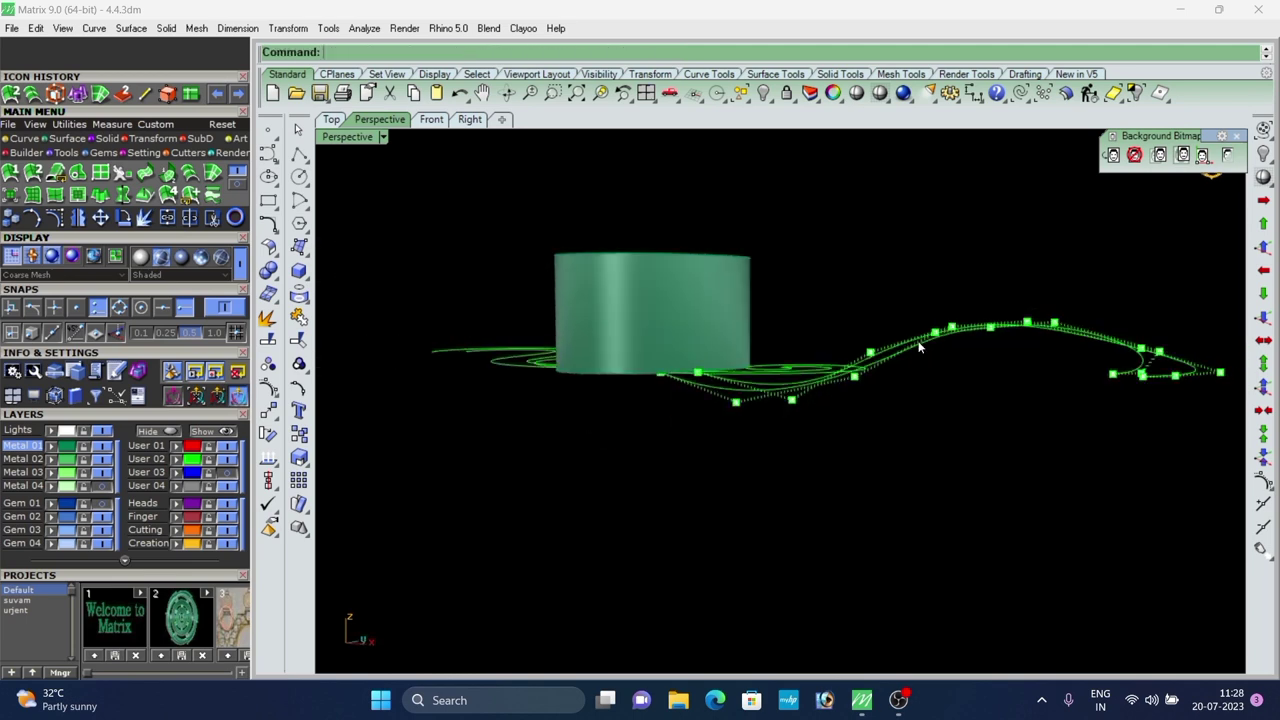
right_click_drag(920, 347, 968, 333)
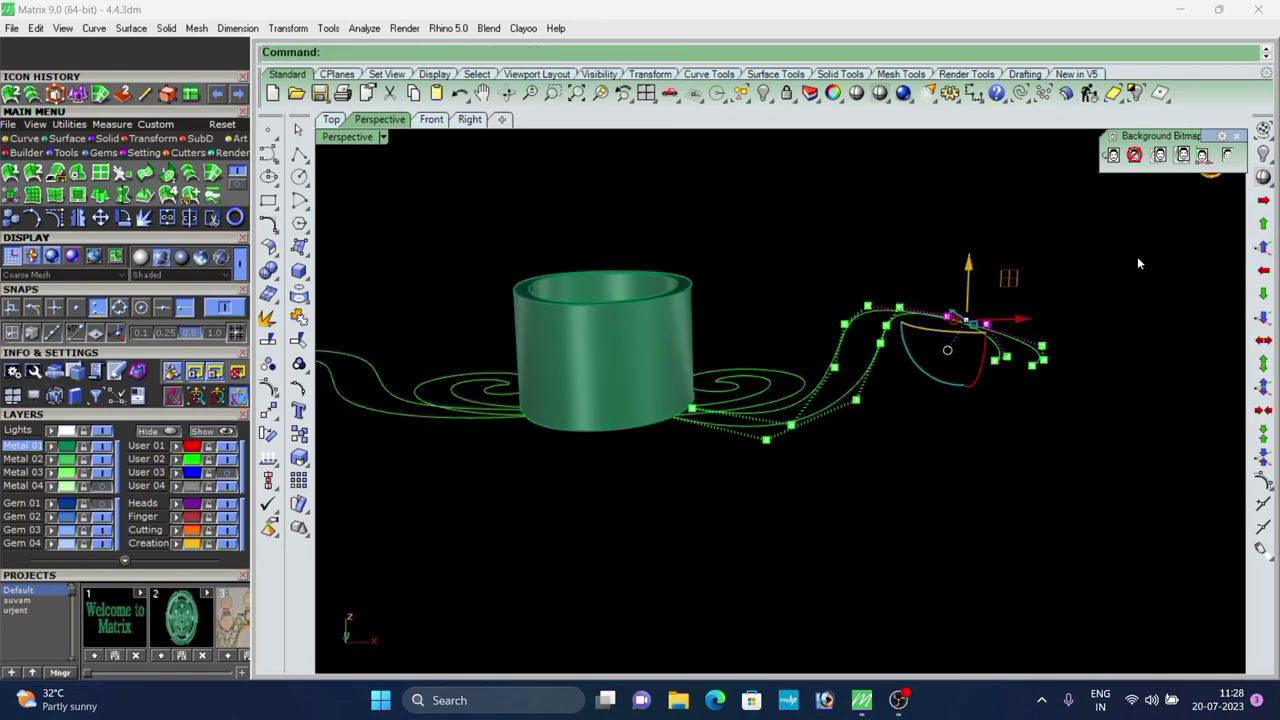
right_click_drag(1052, 352, 928, 353)
right_click_drag(780, 426, 801, 415)
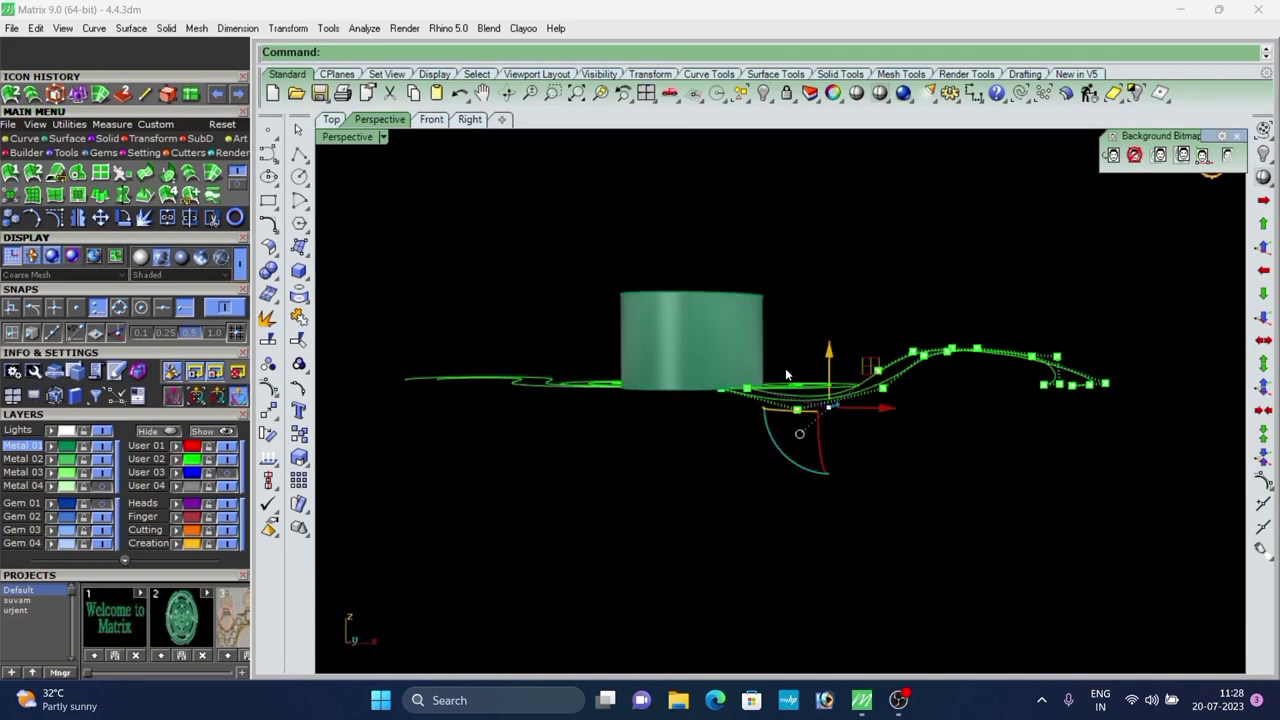
left_click_drag(828, 473, 858, 473)
key("Page_Up")
key("Page_Up")
right_click_drag(858, 473, 831, 427)
scroll(844, 437, "up", 3)
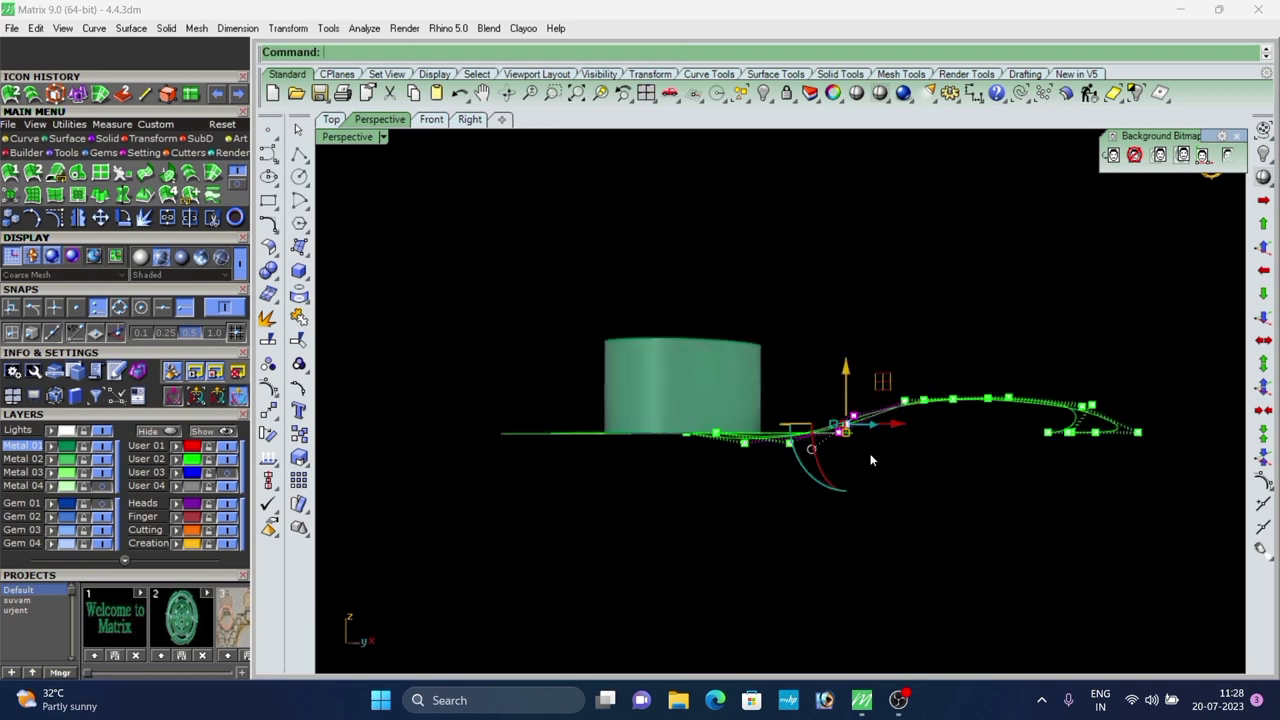
Fine-tune the height of the control points along the slope and the start of the hump for a smooth transition.
left_click_drag(848, 366, 848, 373)
left_click(906, 357)
right_click_drag(906, 426, 890, 432)
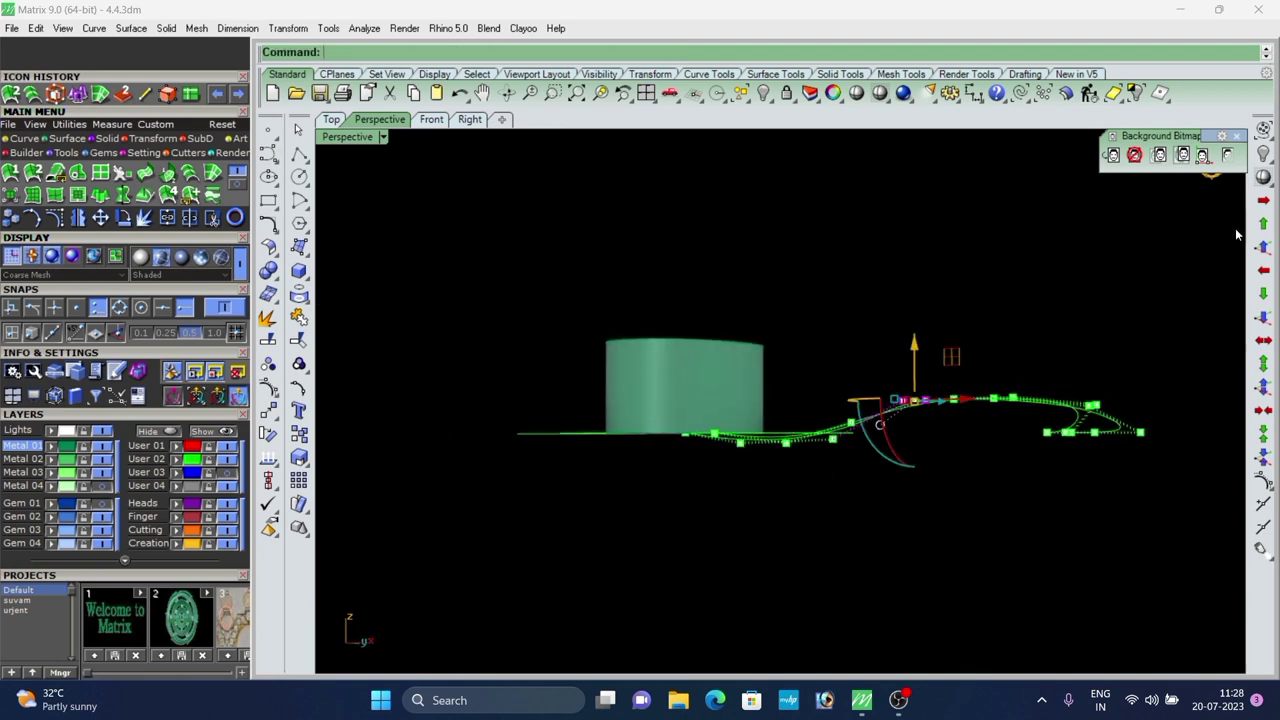
right_click_drag(1041, 336, 953, 374)
scroll(951, 403, "up", 3)
left_click(950, 406)
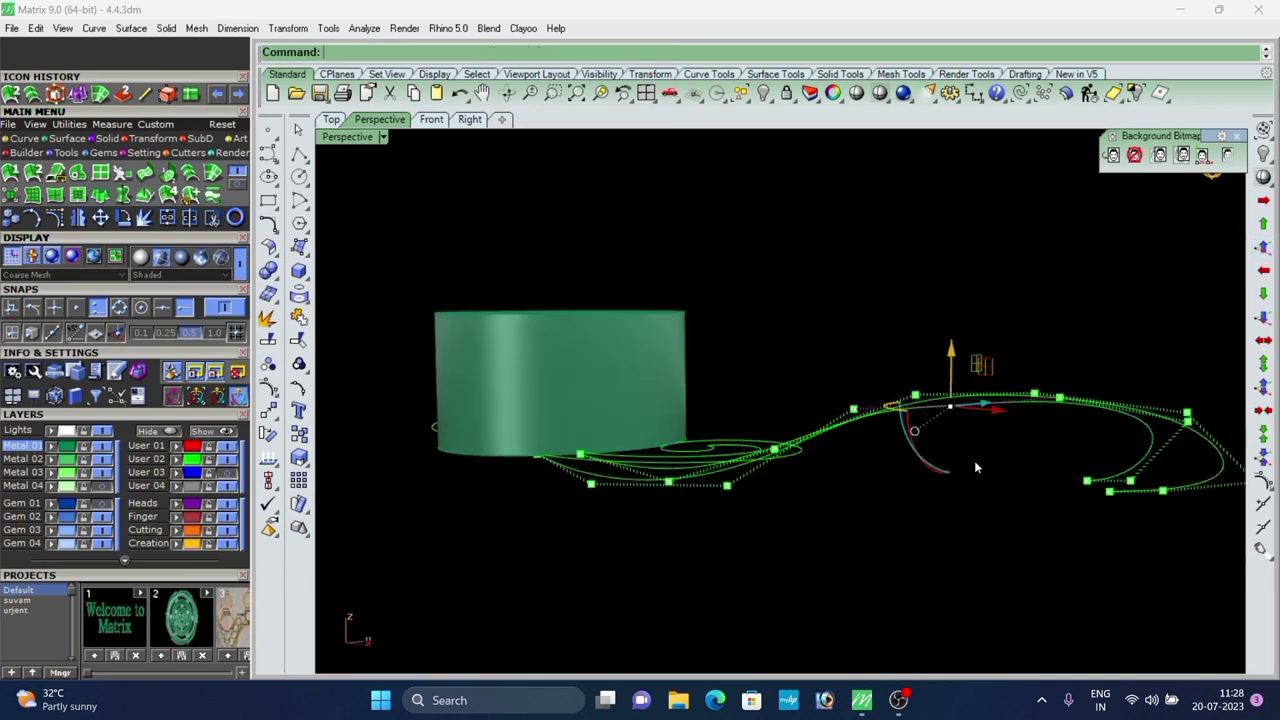
right_click_drag(991, 455, 935, 495)
key("Return")
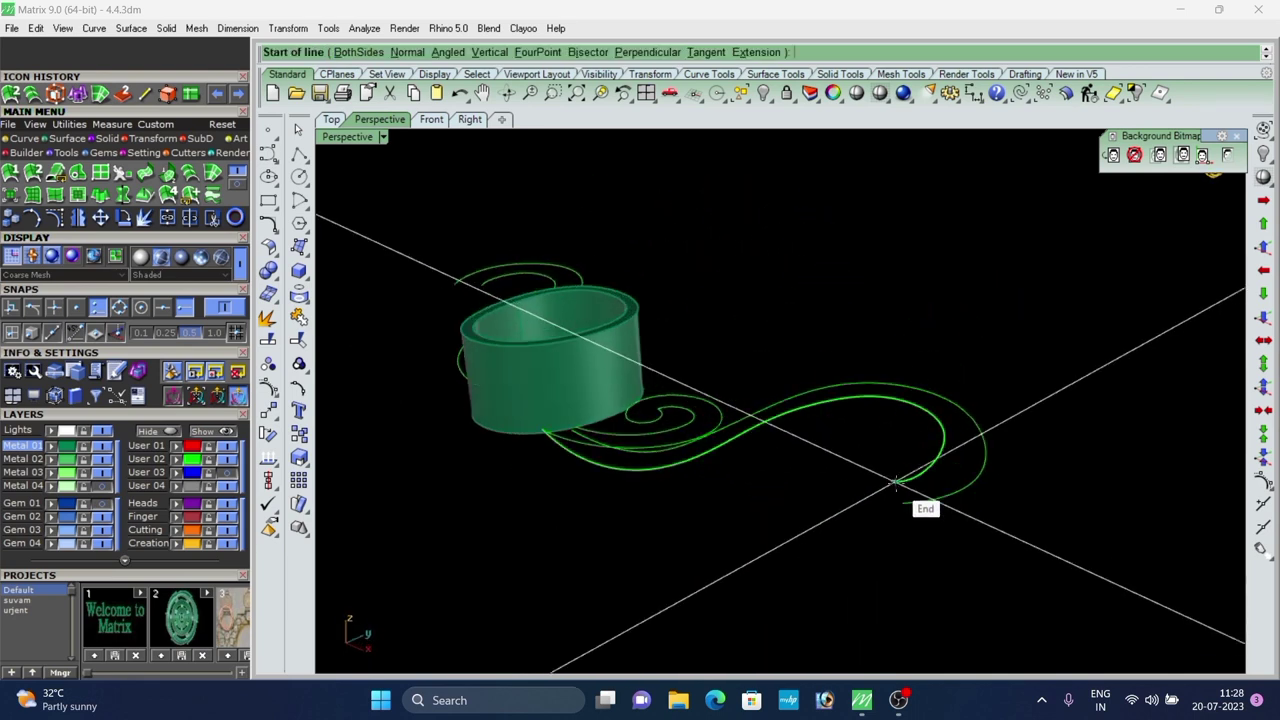
left_click(896, 481)
left_click(905, 507)
left_click(902, 495)
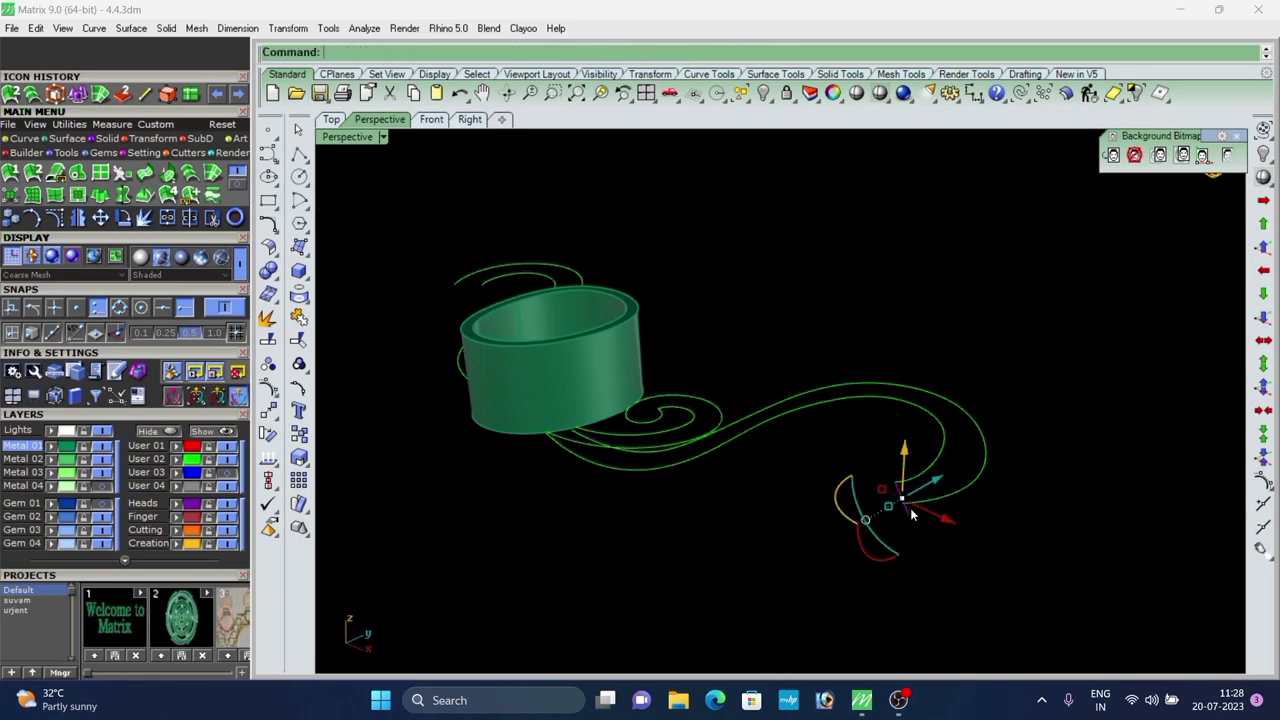
key("Delete")
Draw a line joining the open tip ends of the scroll's two curves.
right_click(903, 495)
left_click(894, 482)
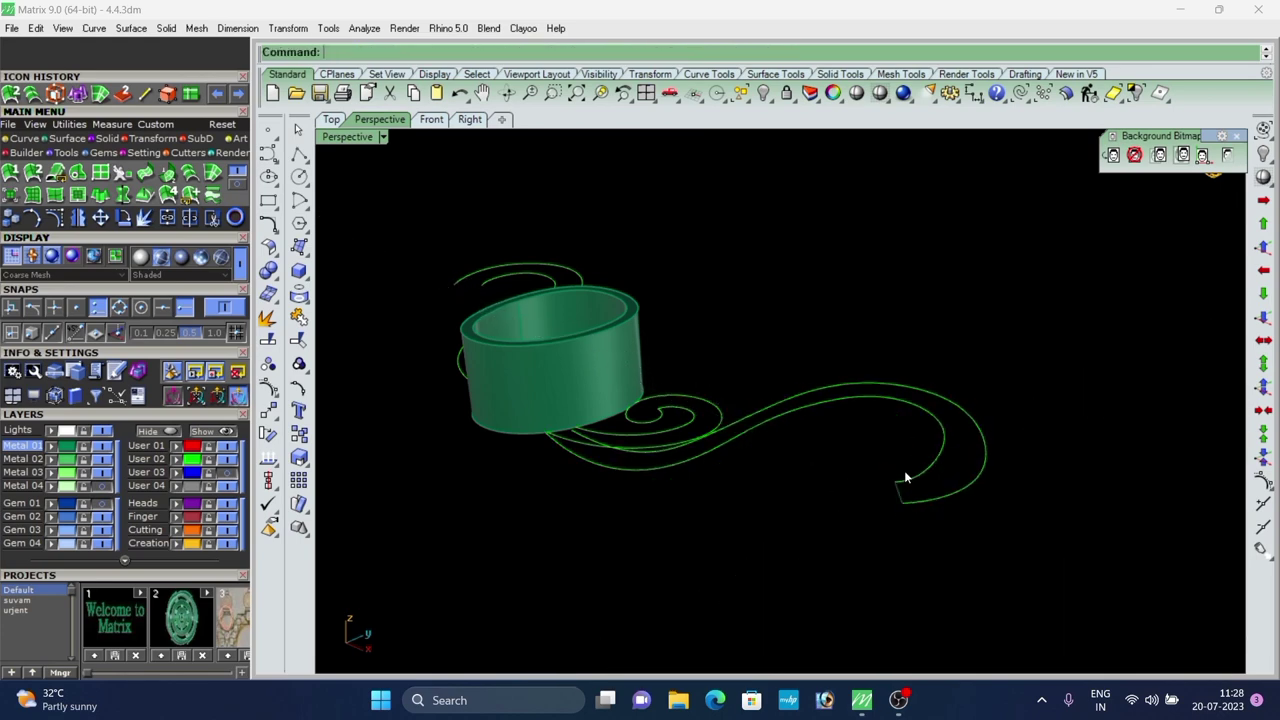
scroll(903, 473, "up", 3)
Rebuild the line across the scroll's tip with a point count of 4 and degree 3, deleting the input.
left_click_drag(851, 457, 915, 535)
scroll(880, 537, "down", 2)
right_click_drag(877, 538, 986, 469)
scroll(986, 469, "up", 5)
scroll(823, 533, "down", 4)
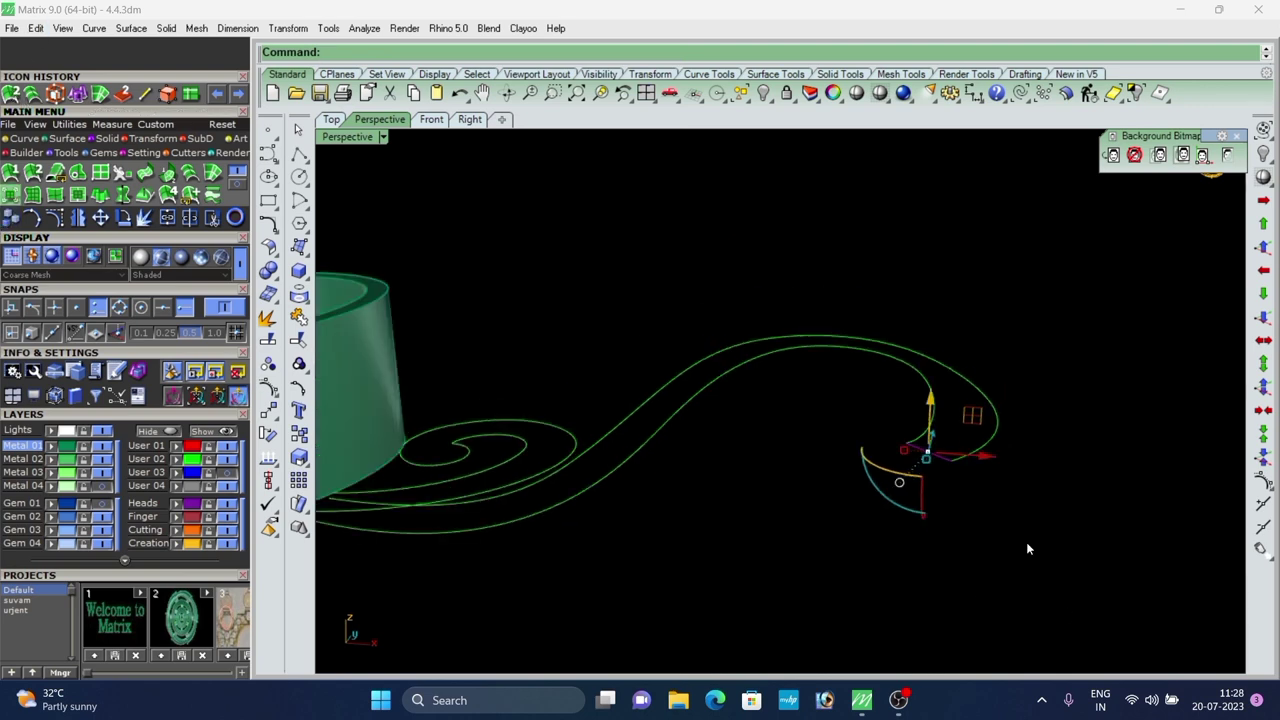
left_click(36, 142)
left_click(193, 174)
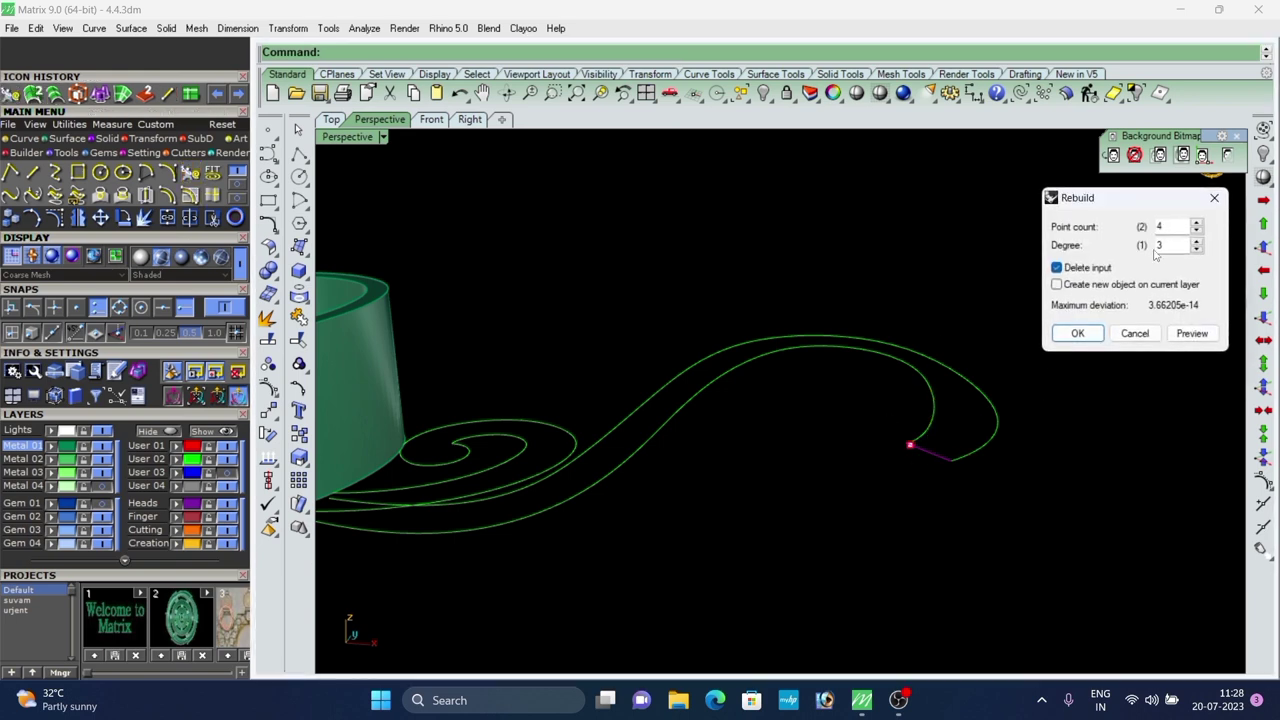
left_click(1078, 333)
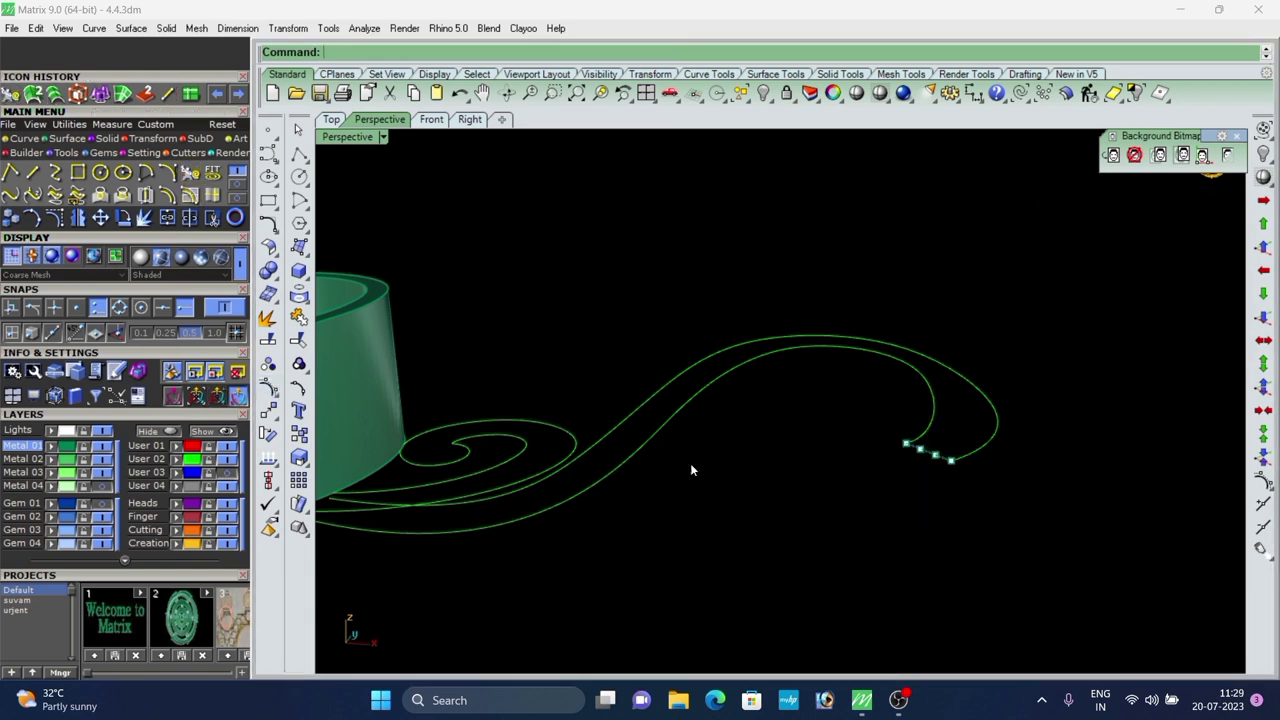
Raise the tip line's two middle control points along Z into an arc and rebuild it with 4 points, degree 3.
right_click_drag(691, 469, 885, 418)
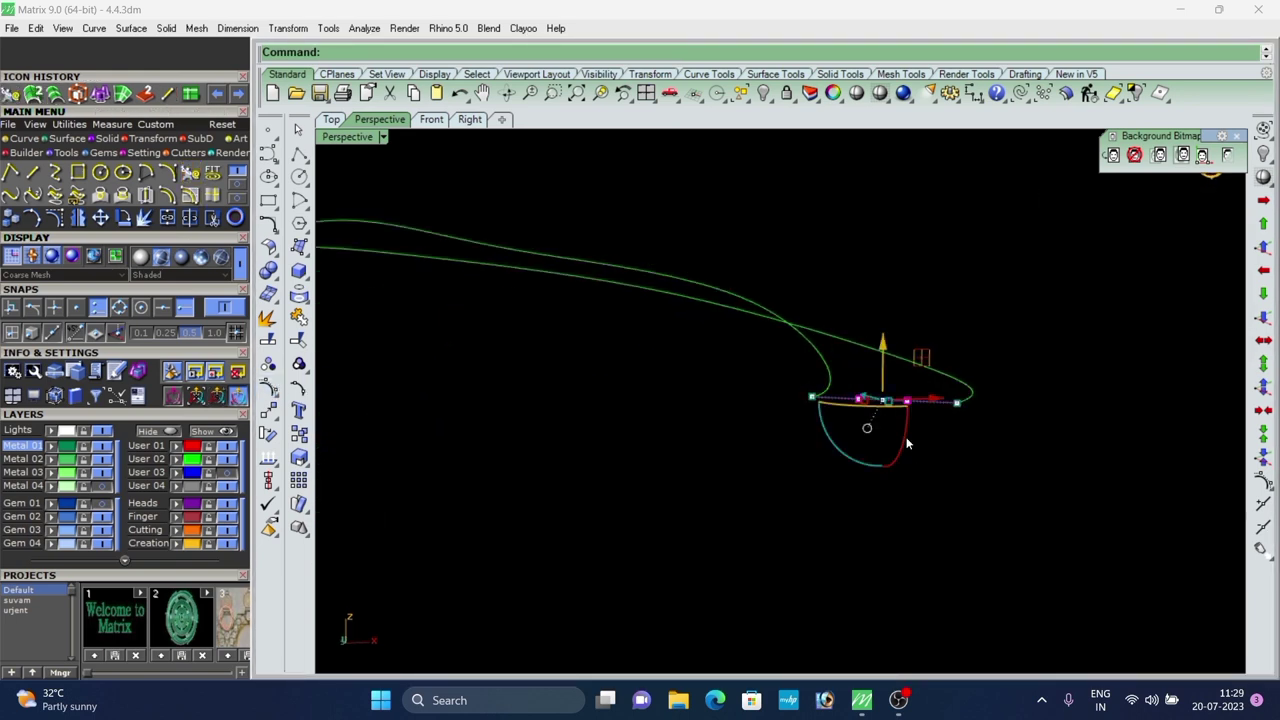
left_click_drag(883, 341, 884, 295)
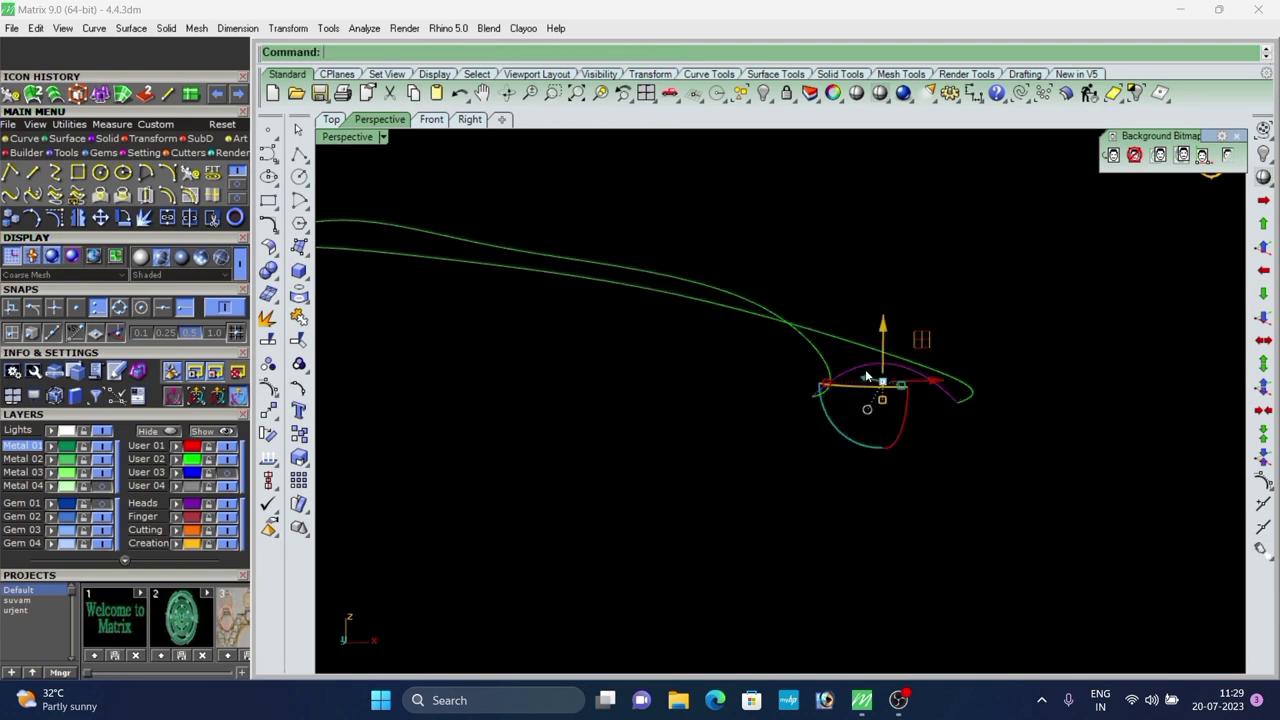
type("re")
key("Return")
key("Return")
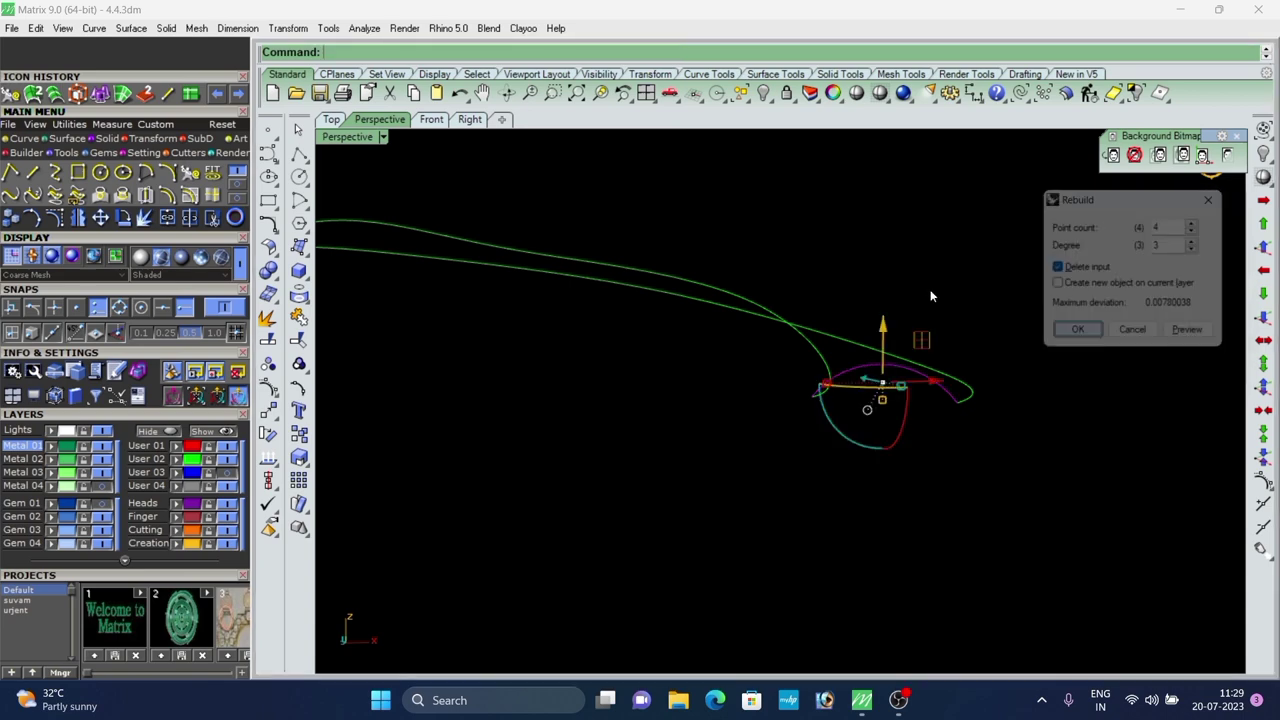
left_click(930, 290)
Set up a two-rail sweep with the scroll's two curves as rails and the tip arc as cross section.
right_click_drag(926, 296, 947, 487)
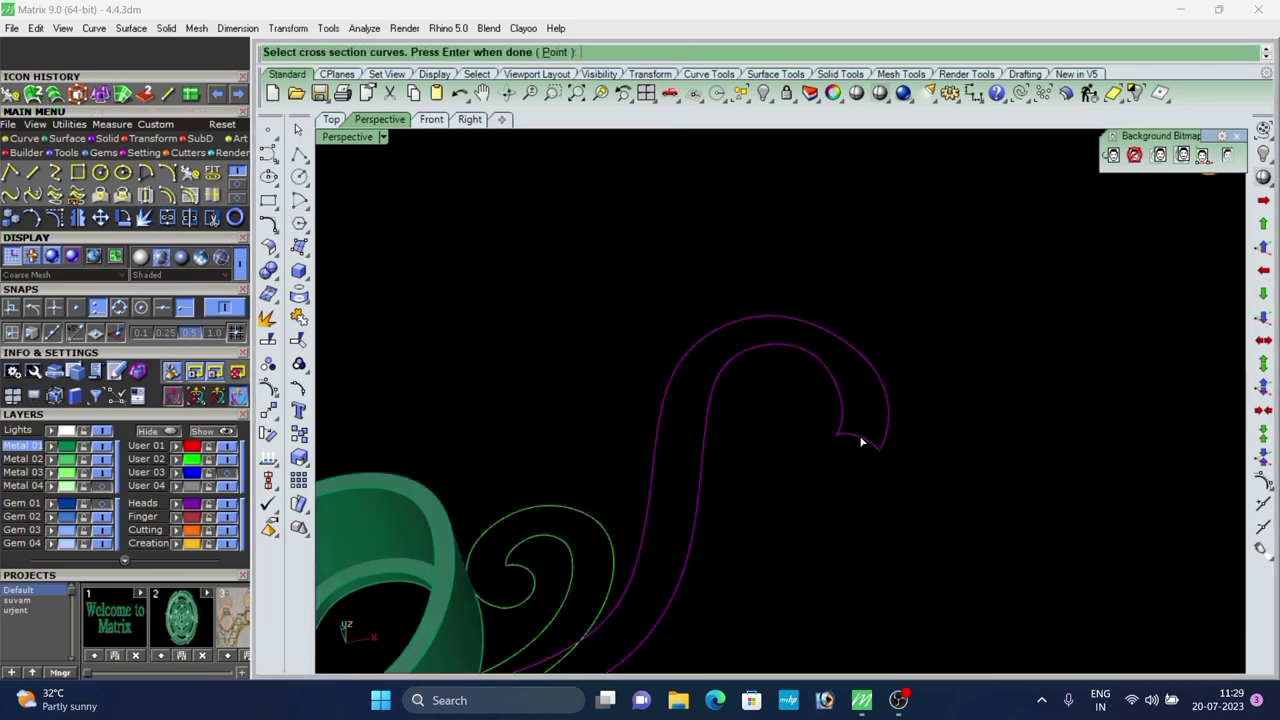
key("Return")
scroll(756, 266, "down", 8)
right_click_drag(756, 266, 811, 455)
Add slashes between the sweep's rails at the top of the bend, on the lower bend, near the oval ring and on the upper slope.
left_click(1130, 612)
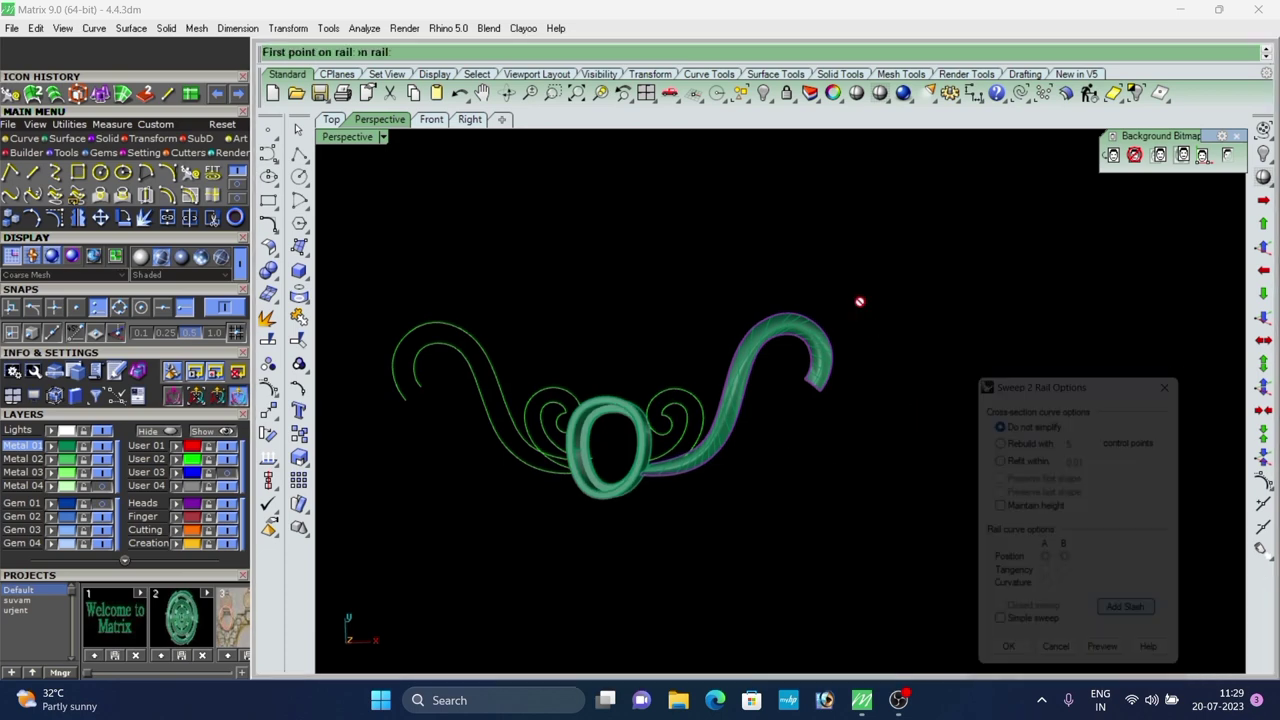
scroll(800, 320, "up", 5)
left_click(744, 344)
left_click(730, 304)
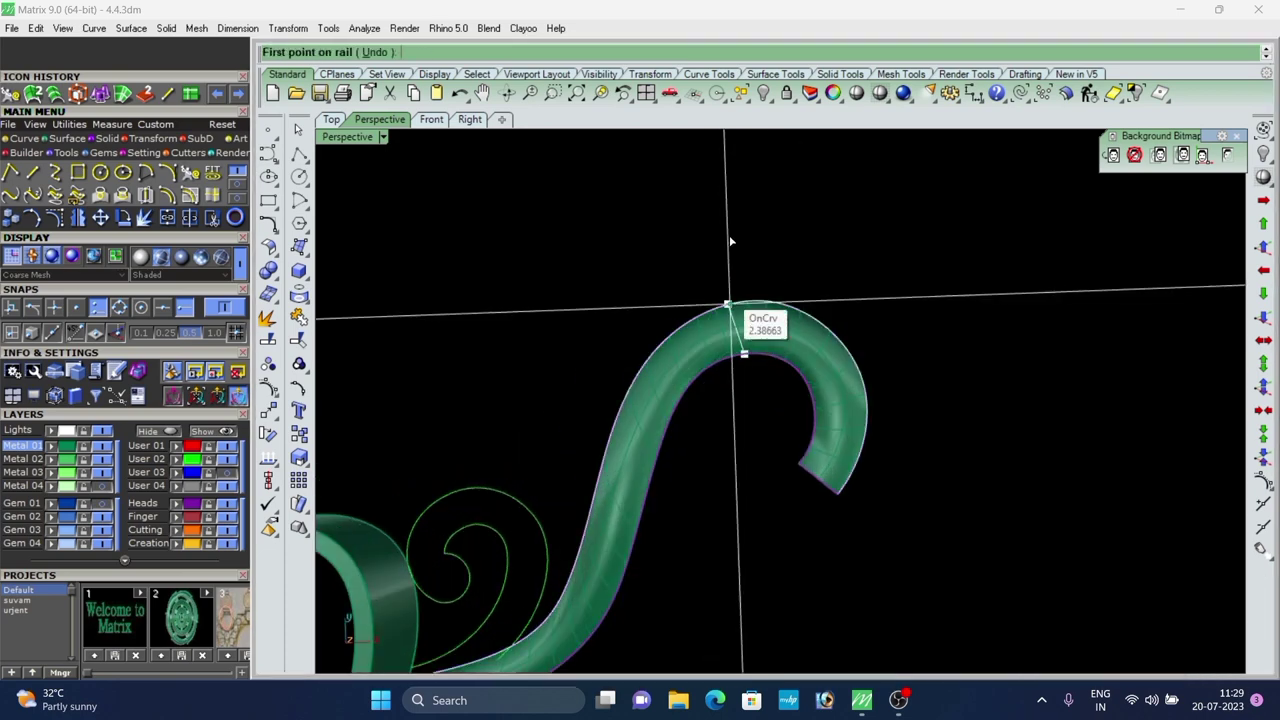
scroll(731, 243, "down", 5)
scroll(663, 450, "up", 3)
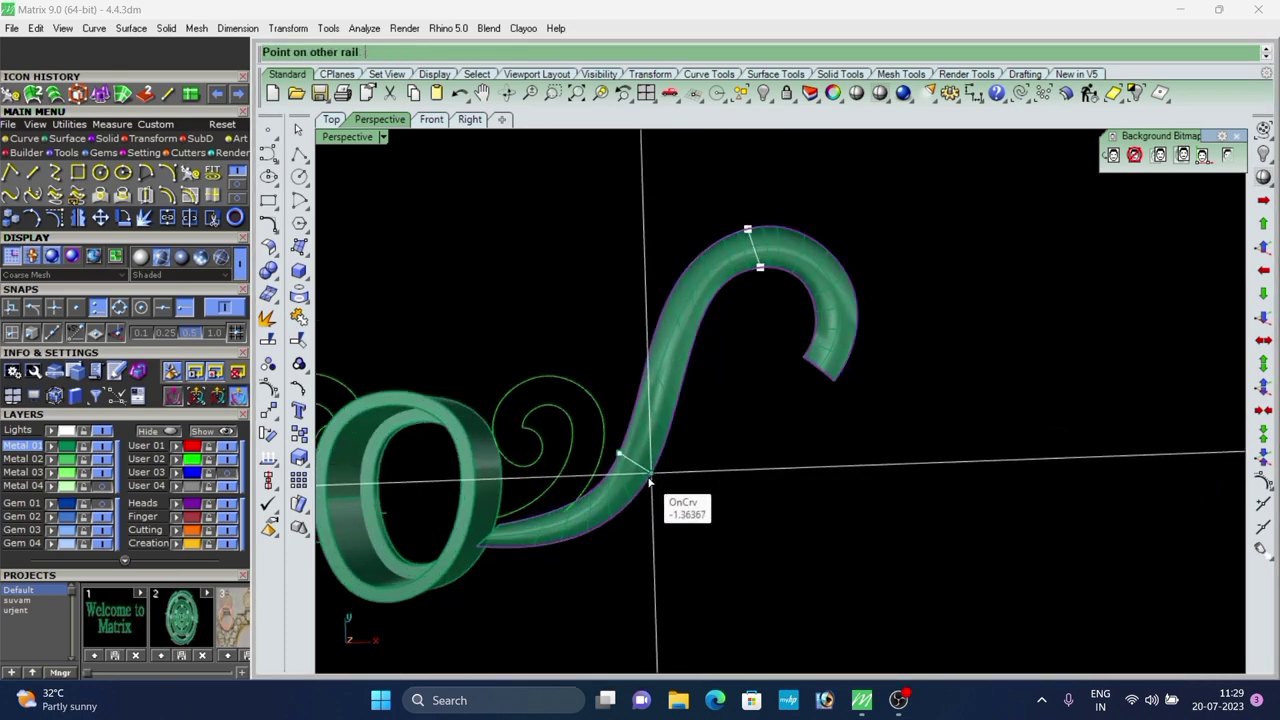
left_click(649, 480)
scroll(559, 520, "up", 4)
left_click(536, 515)
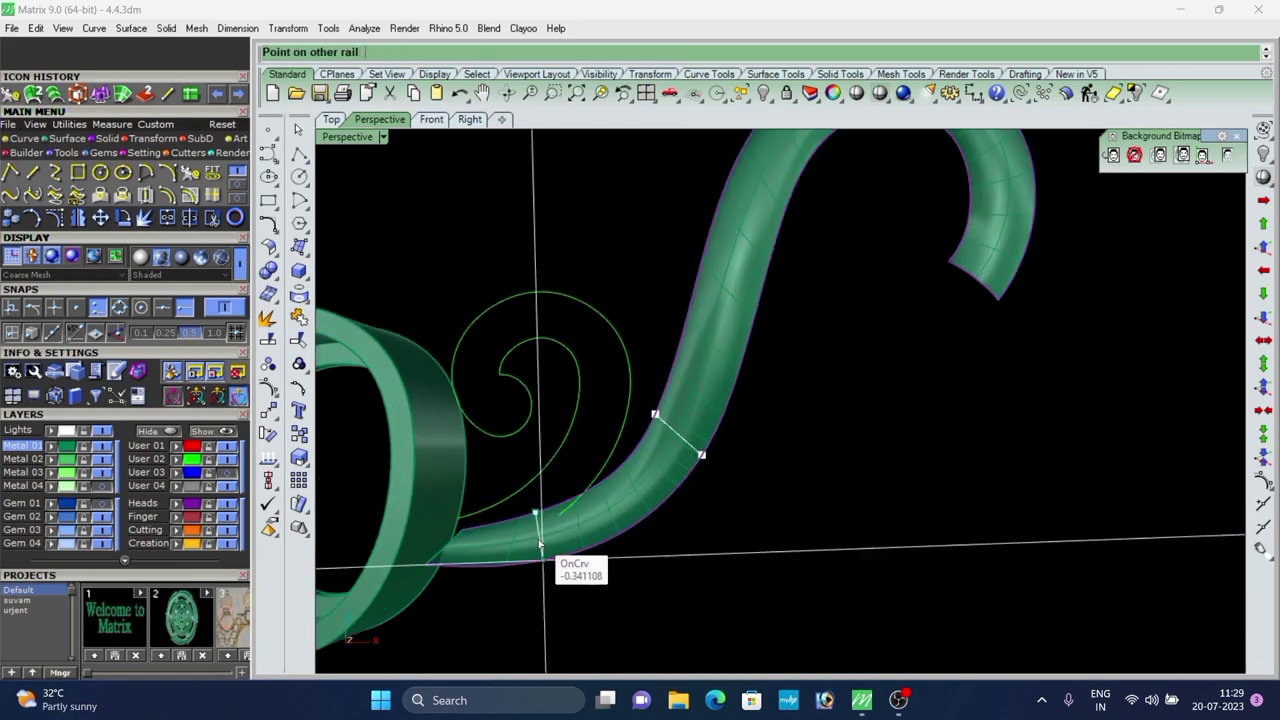
left_click(543, 556)
scroll(543, 553, "down", 8)
scroll(610, 410, "up", 8)
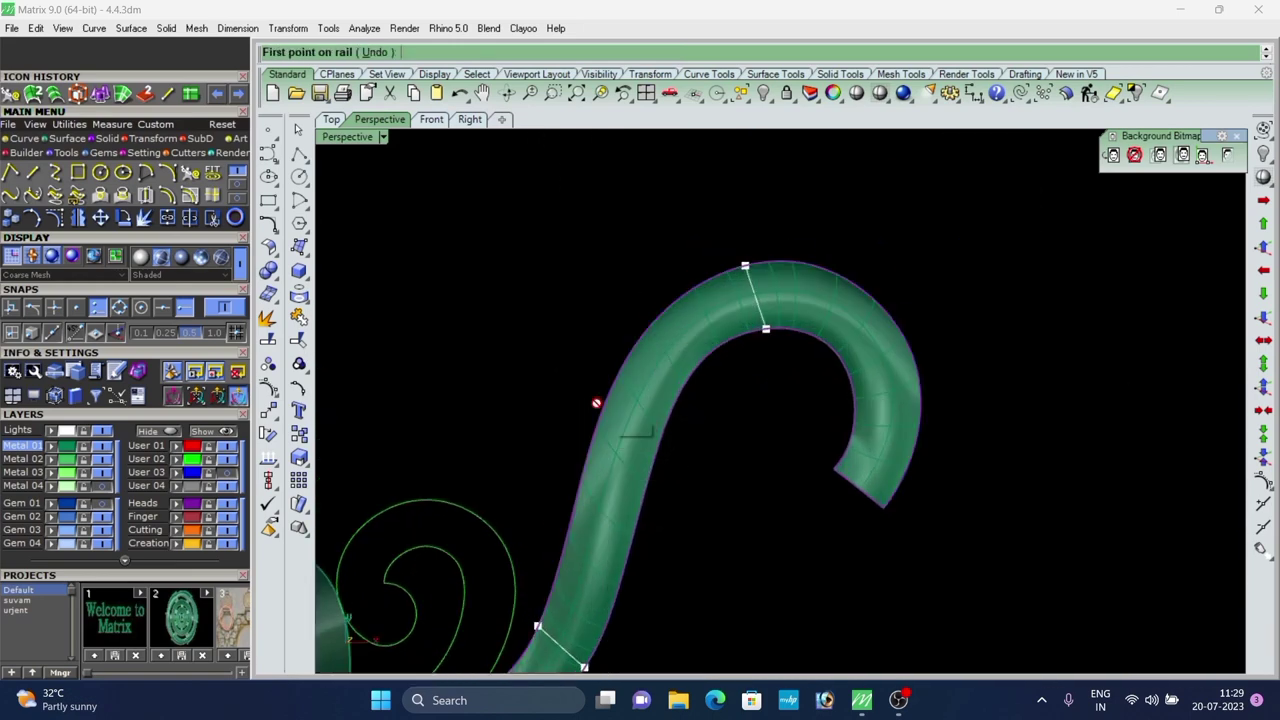
left_click(602, 405)
right_click(660, 441)
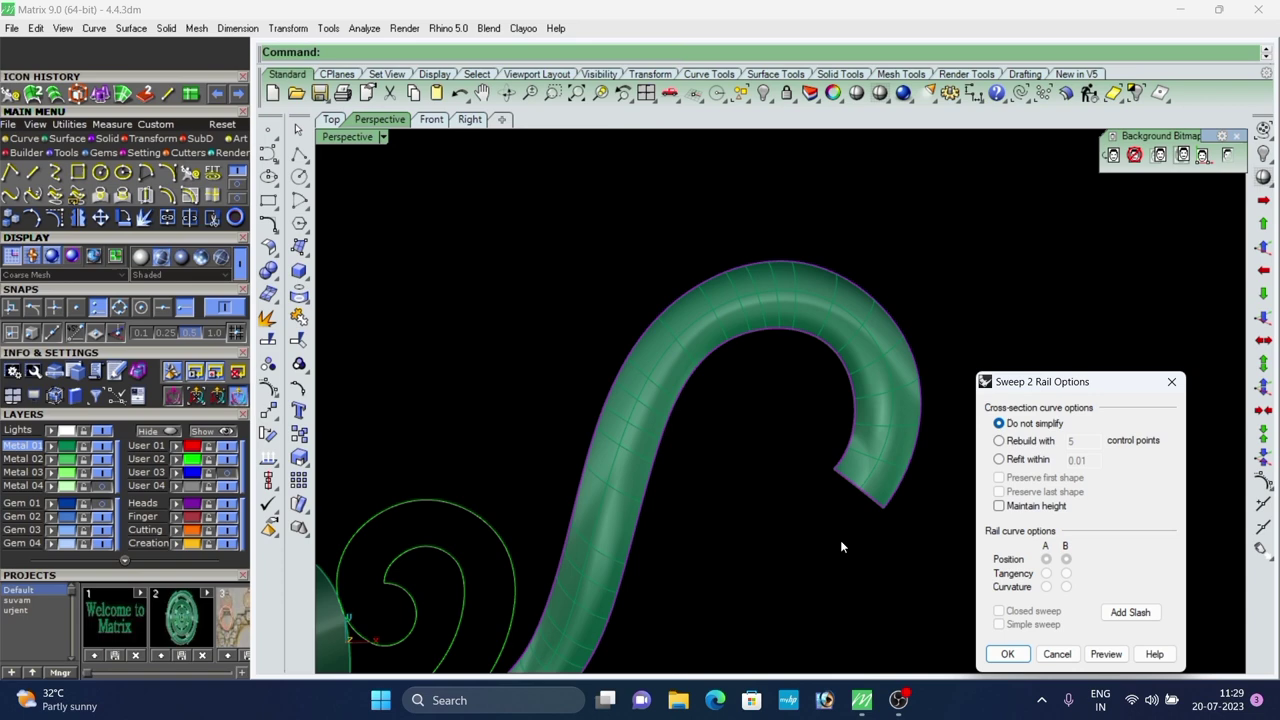
Create the domed long scroll surface from the two-rail sweep with its cross section left unsimplified.
left_click(995, 652)
right_click_drag(904, 536, 711, 391)
scroll(817, 264, "down", 6)
scroll(711, 388, "up", 12)
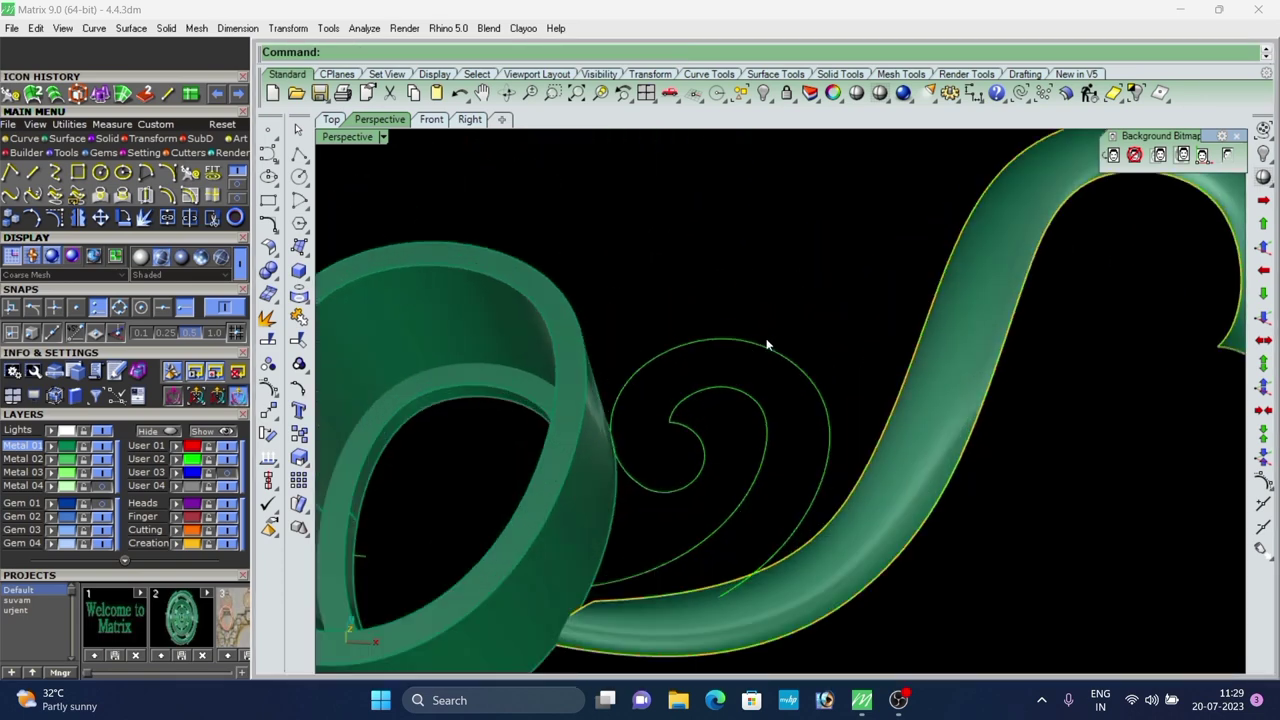
Isolate the small spiral curve beside the oval ring, hiding everything else.
scroll(729, 436, "down", 8)
right_click_drag(731, 434, 752, 392)
scroll(758, 392, "up", 7)
scroll(782, 392, "down", 10)
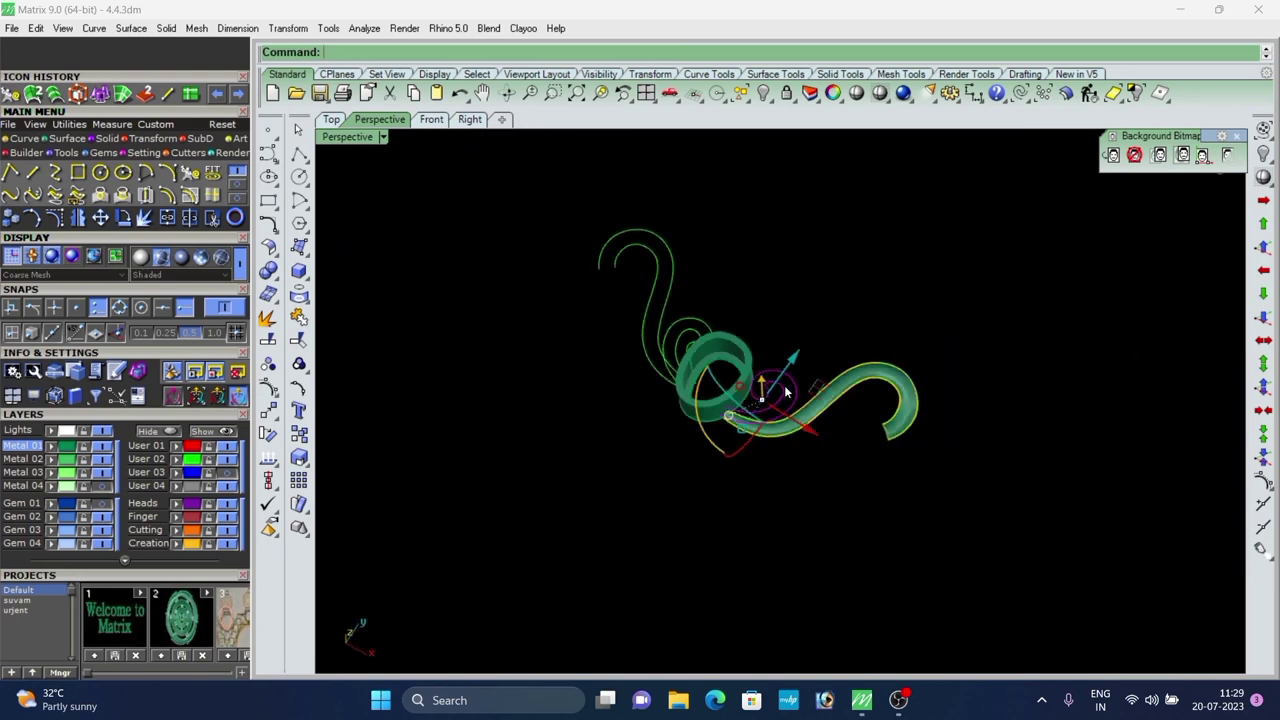
left_click(1137, 91)
right_click_drag(935, 290, 908, 368)
scroll(665, 455, "up", 5)
right_click_drag(680, 450, 793, 477)
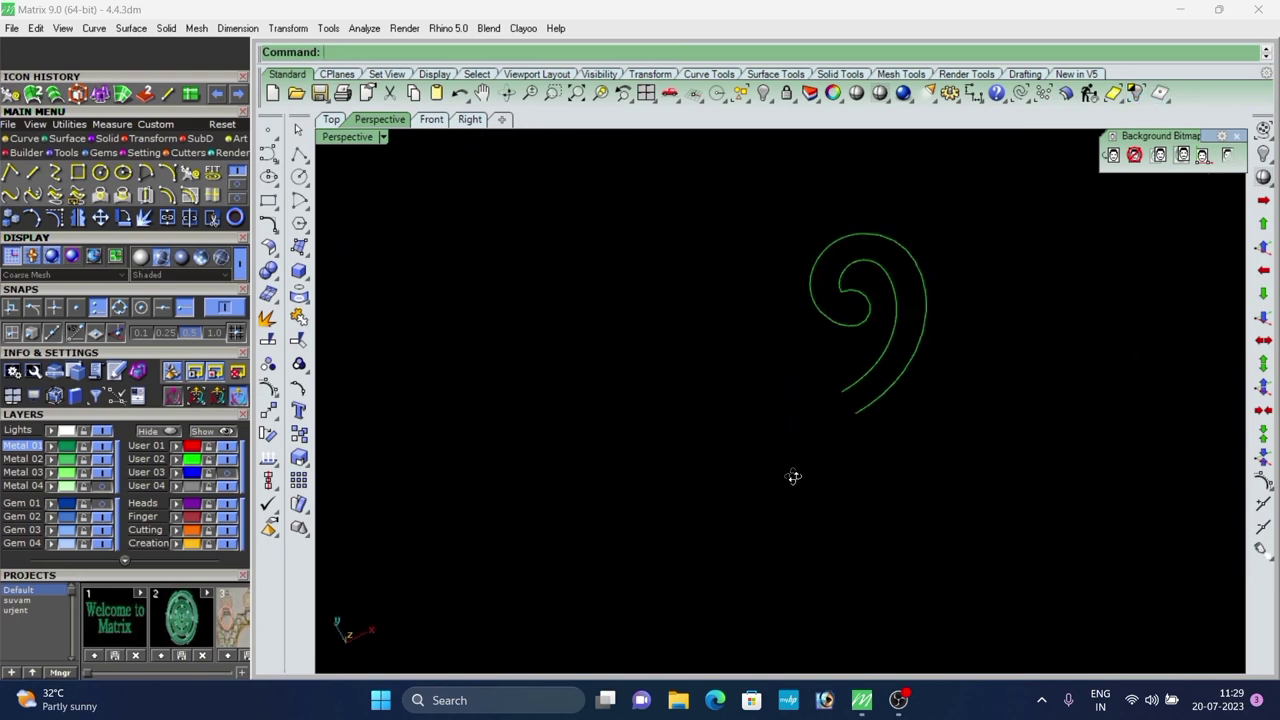
scroll(700, 468, "down", 4)
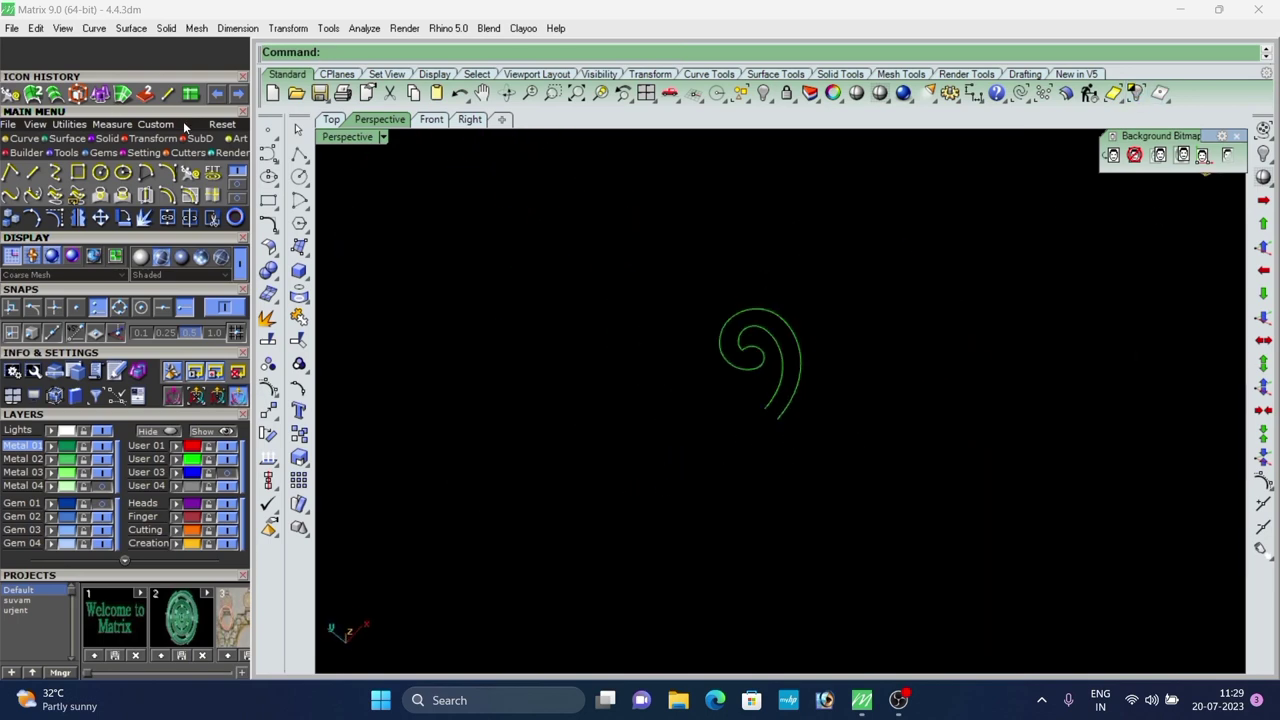
Draw a line joining the two open ends of the small spiral curve.
left_click(167, 94)
scroll(788, 427, "up", 8)
left_click(718, 371)
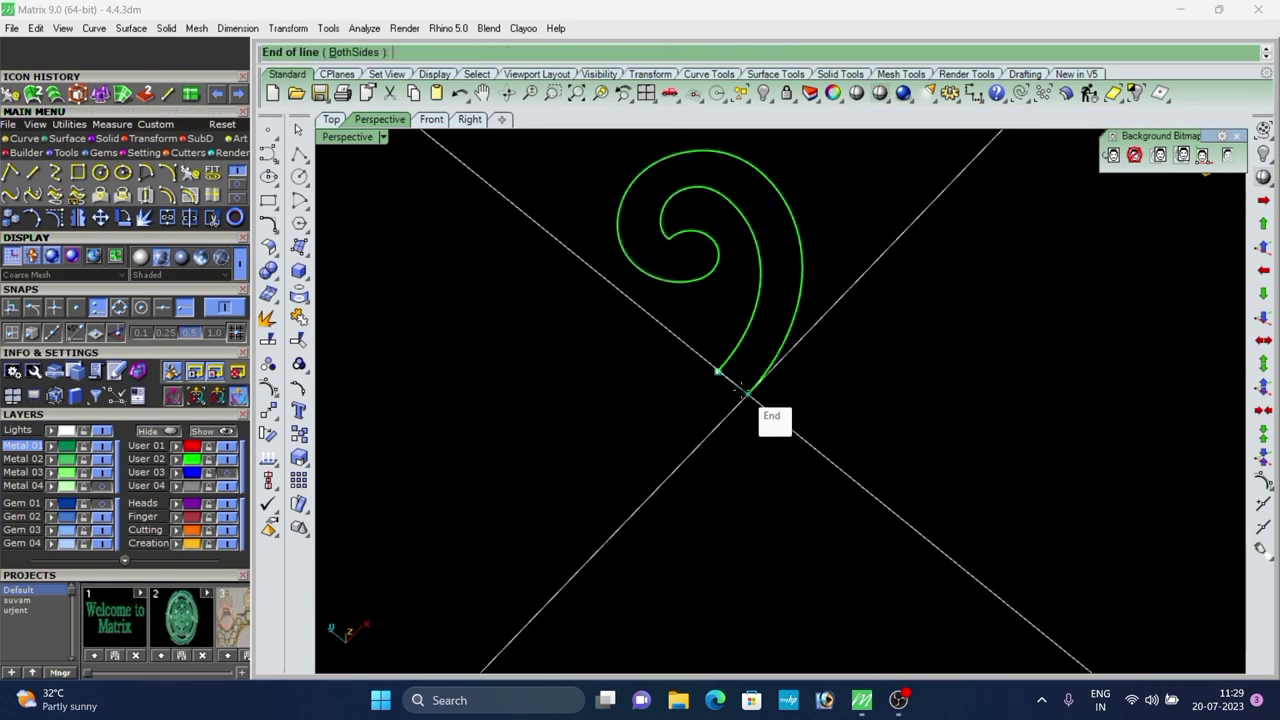
left_click(748, 393)
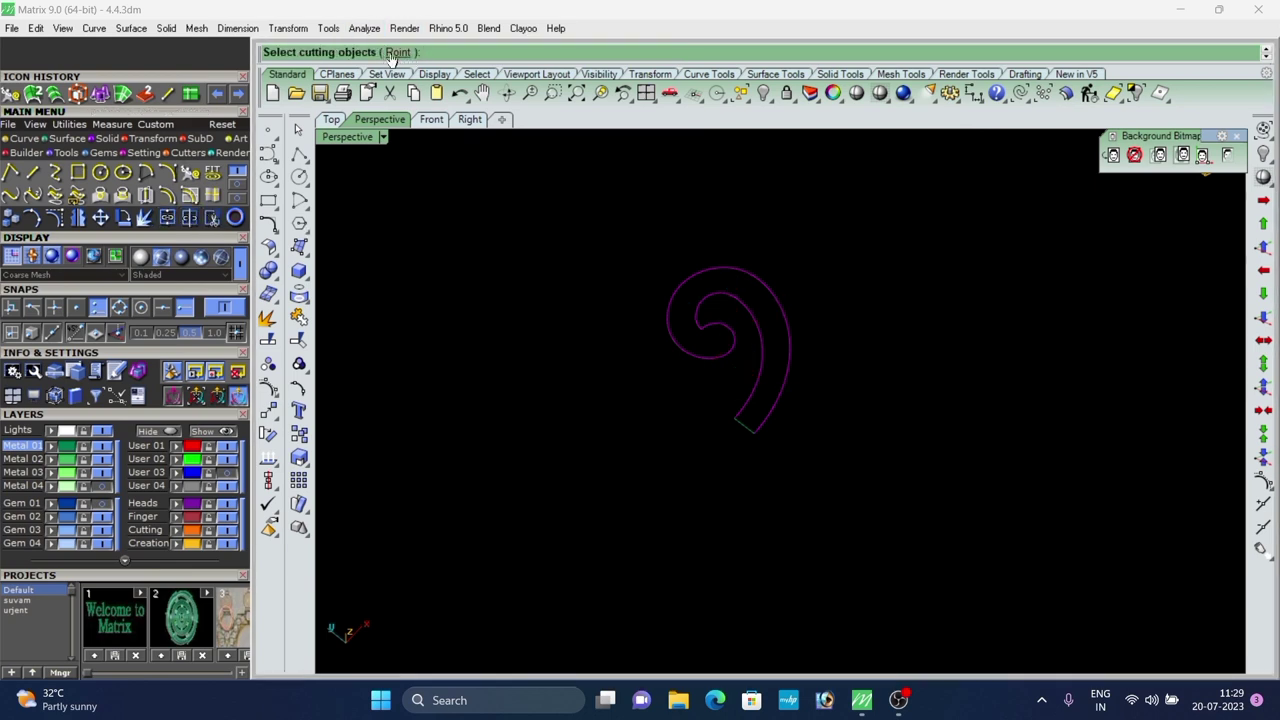
Split the small spiral curve at a point on the outer side of its inner curl to make two rails.
left_click(391, 58)
scroll(728, 342, "up", 8)
left_click(754, 320)
right_click(745, 341)
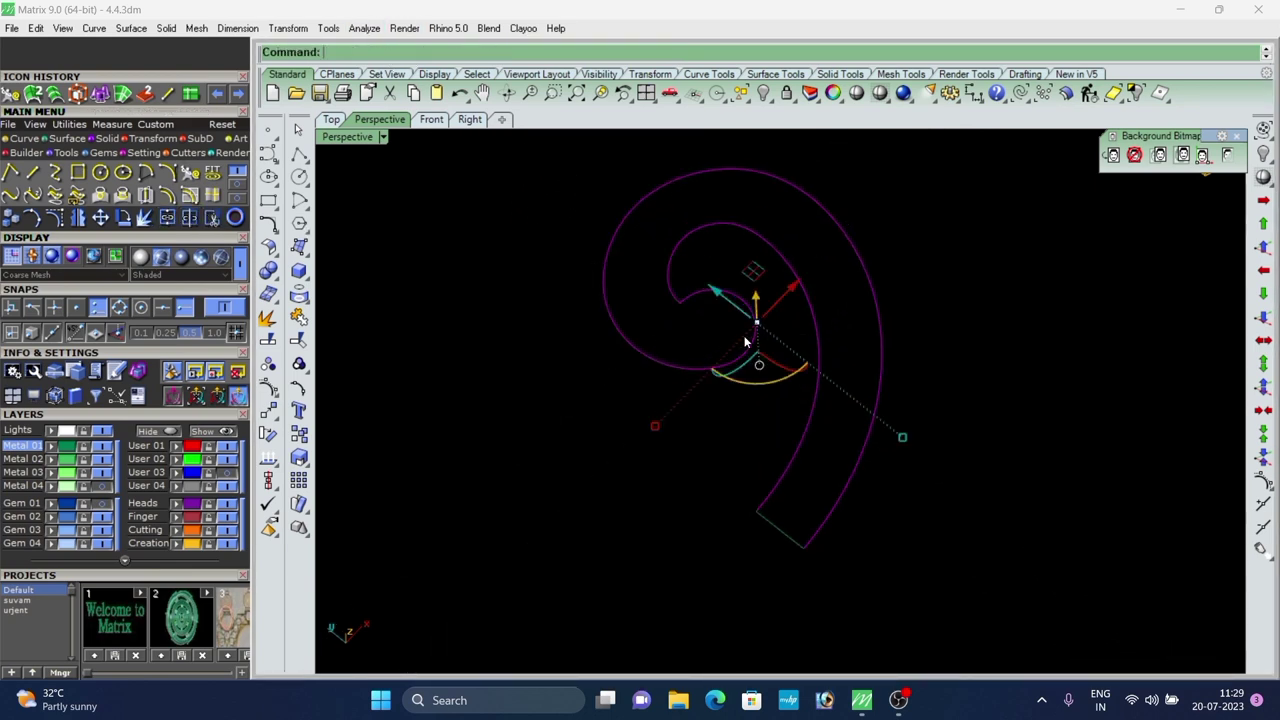
key("Escape")
Rebuild the line across the spiral's open end with a point count of 4 and degree 3, deleting the input.
right_click_drag(658, 480, 781, 445)
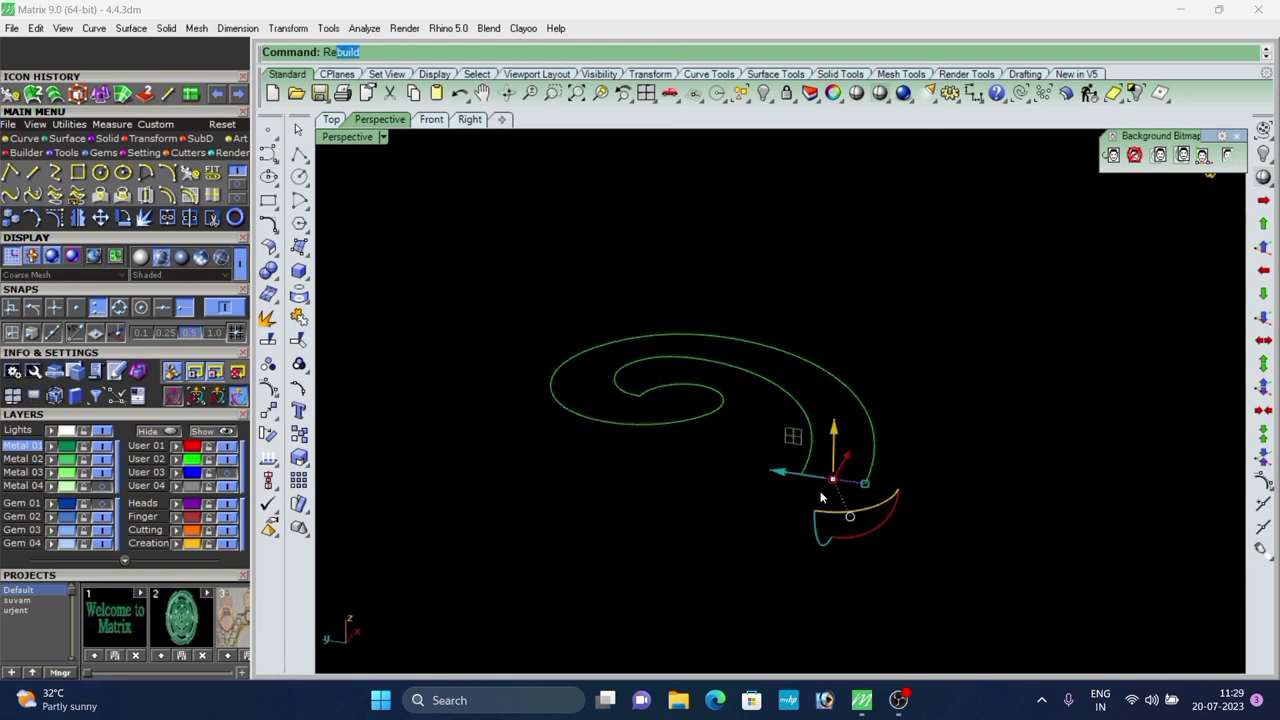
key("Return")
left_click(1087, 336)
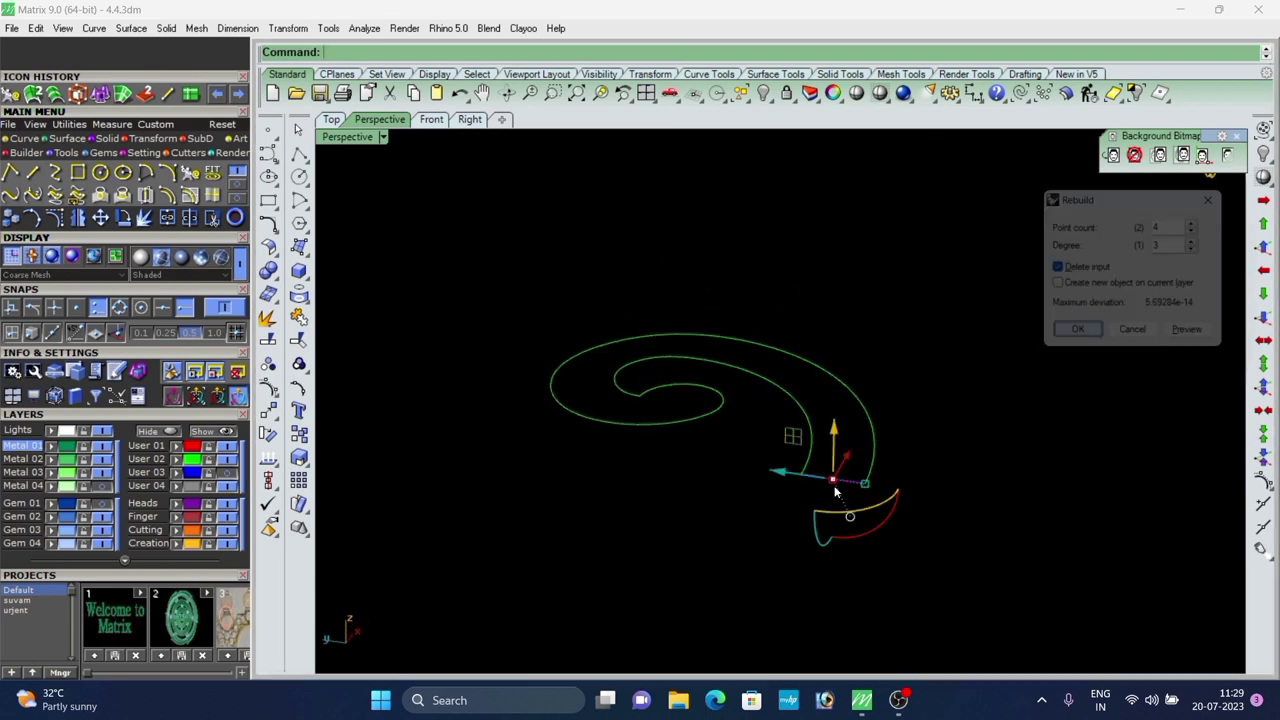
Raise the two middle control points of the spiral's end line along Z to form an arc.
right_click_drag(789, 545, 796, 504)
scroll(820, 455, "up", 9)
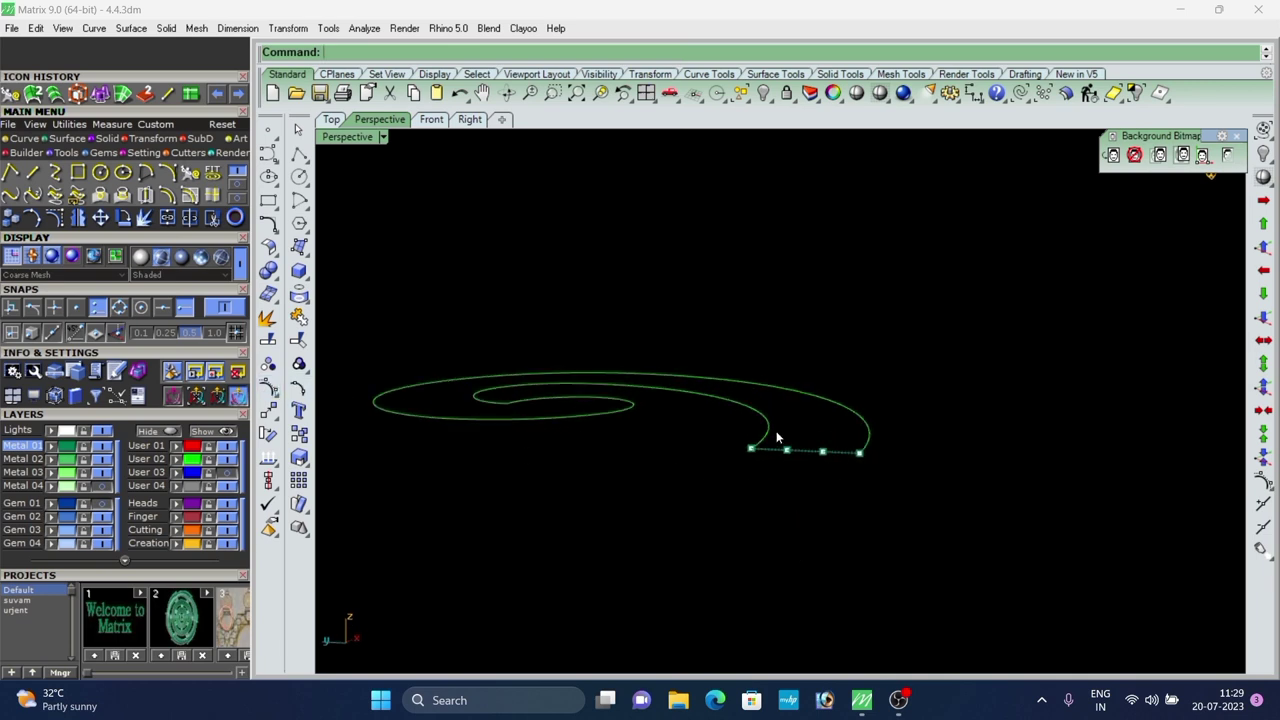
left_click_drag(784, 314, 819, 375)
right_click_drag(877, 582, 862, 460)
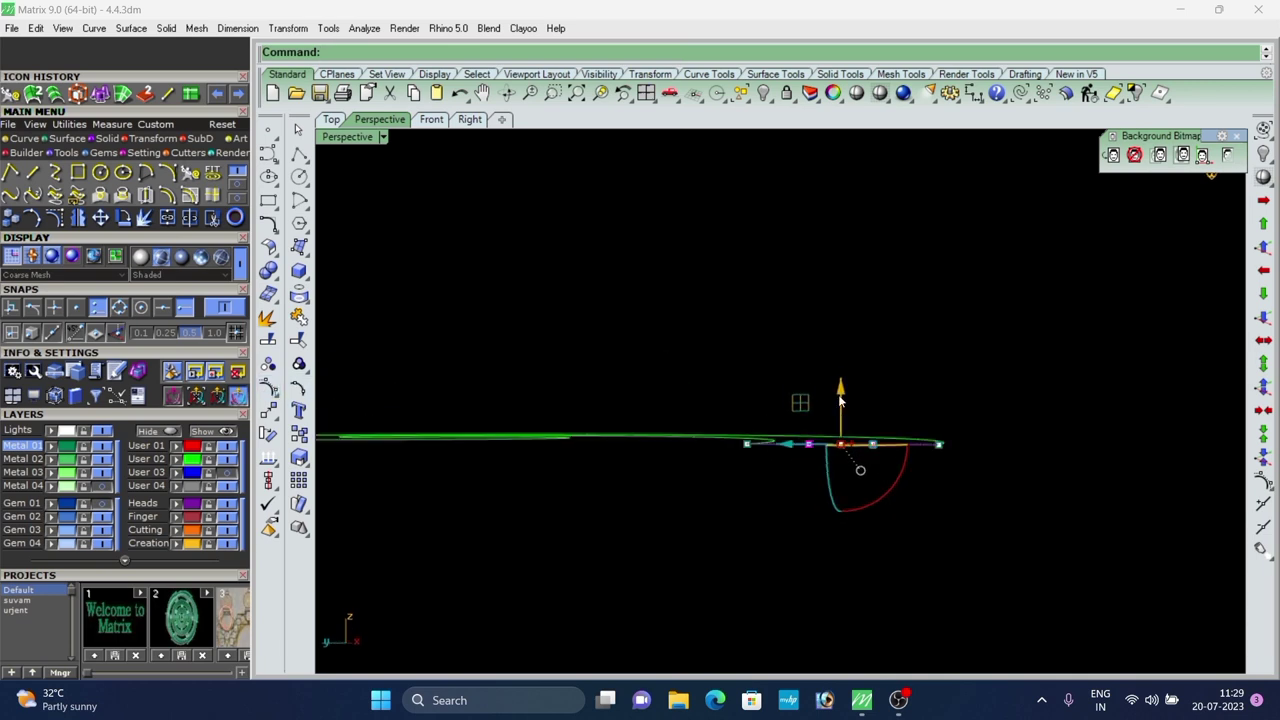
left_click_drag(843, 393, 846, 321)
key("Escape")
key("Escape")
Rebuild the raised arc at the spiral's open end with the same rebuild settings.
left_click(833, 390)
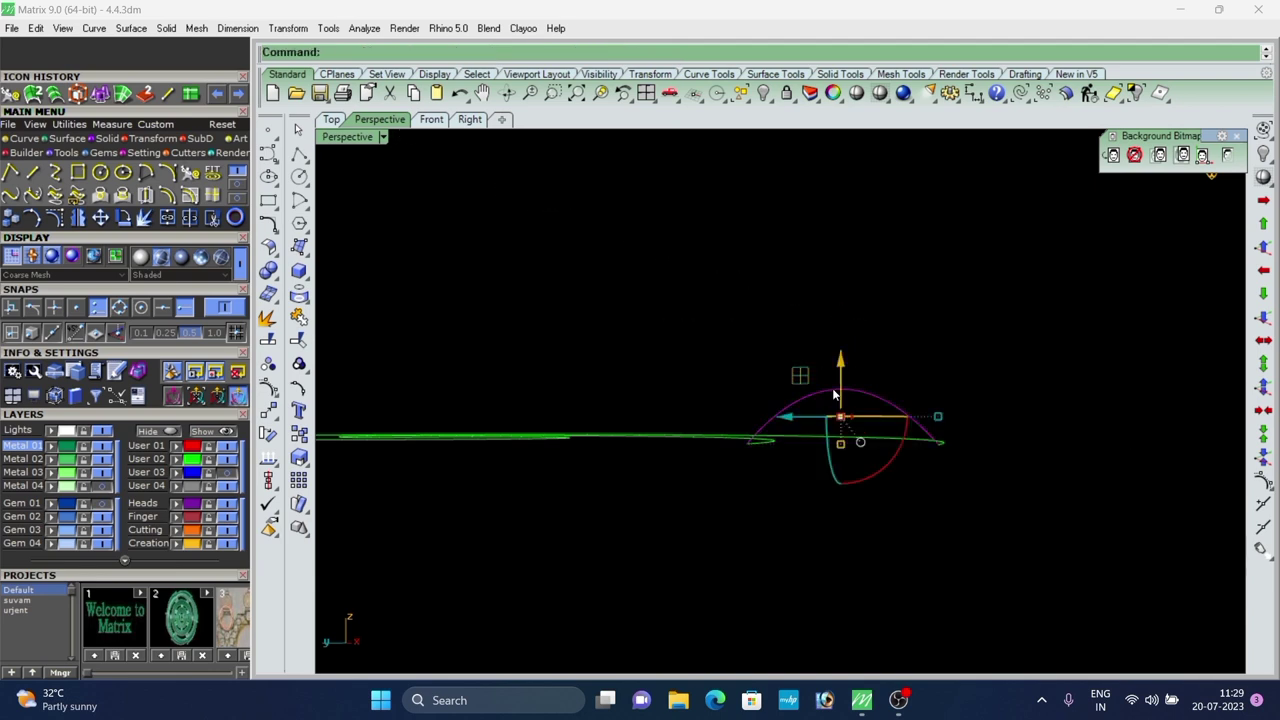
type("Reb")
key("Return")
key("Return")
key("Escape")
Set up a two-rail sweep with the spiral's inner and outer curves as rails and the end arc as cross section.
right_click_drag(812, 345, 809, 444)
scroll(809, 443, "down", 2)
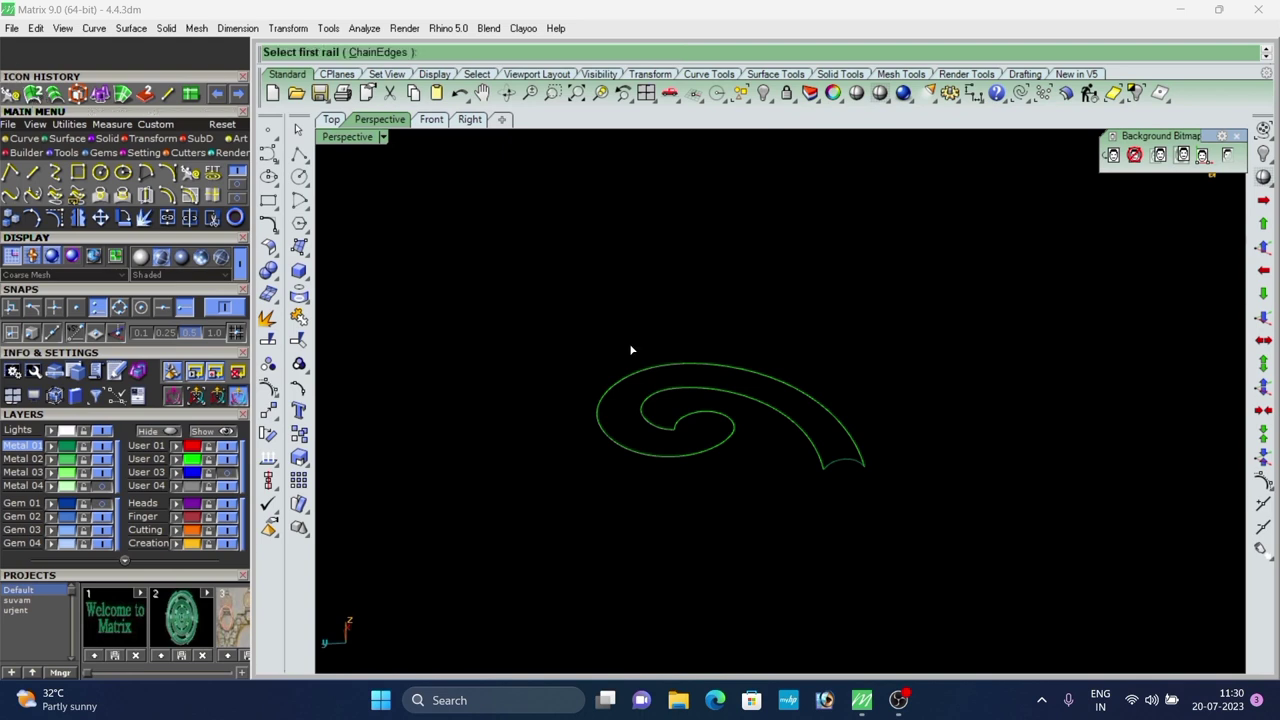
scroll(742, 378, "up", 2)
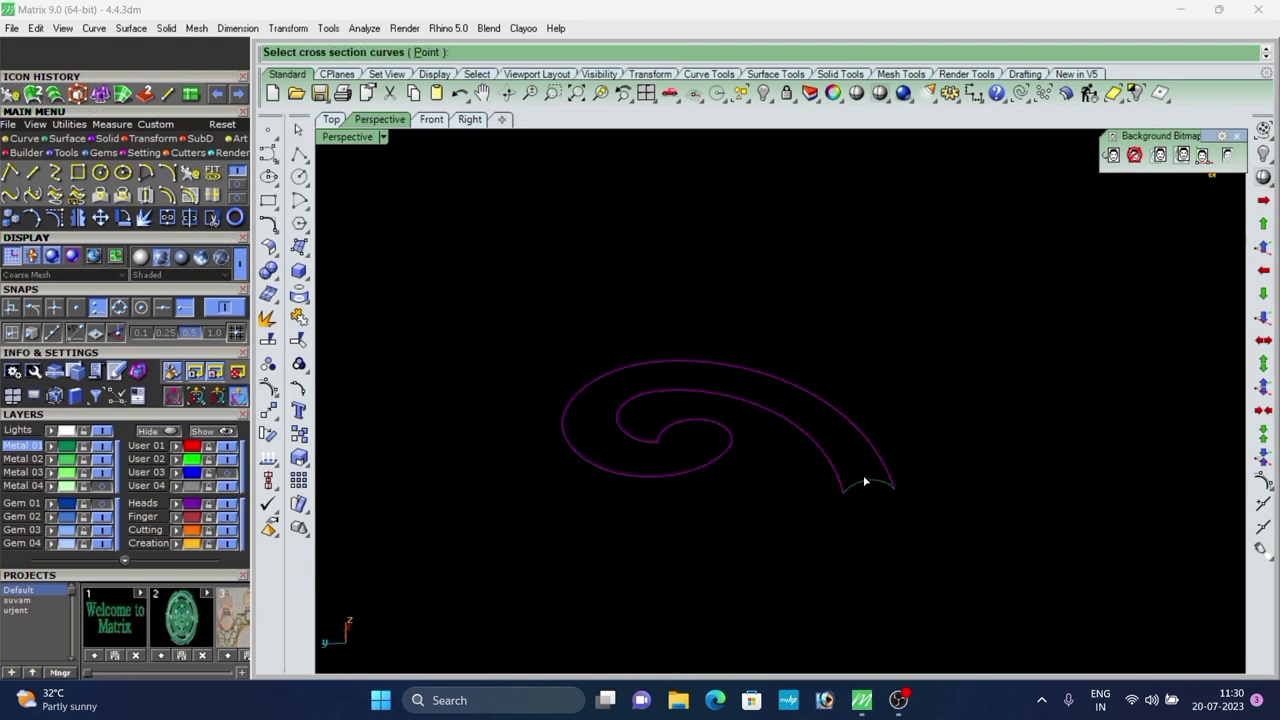
key("Escape")
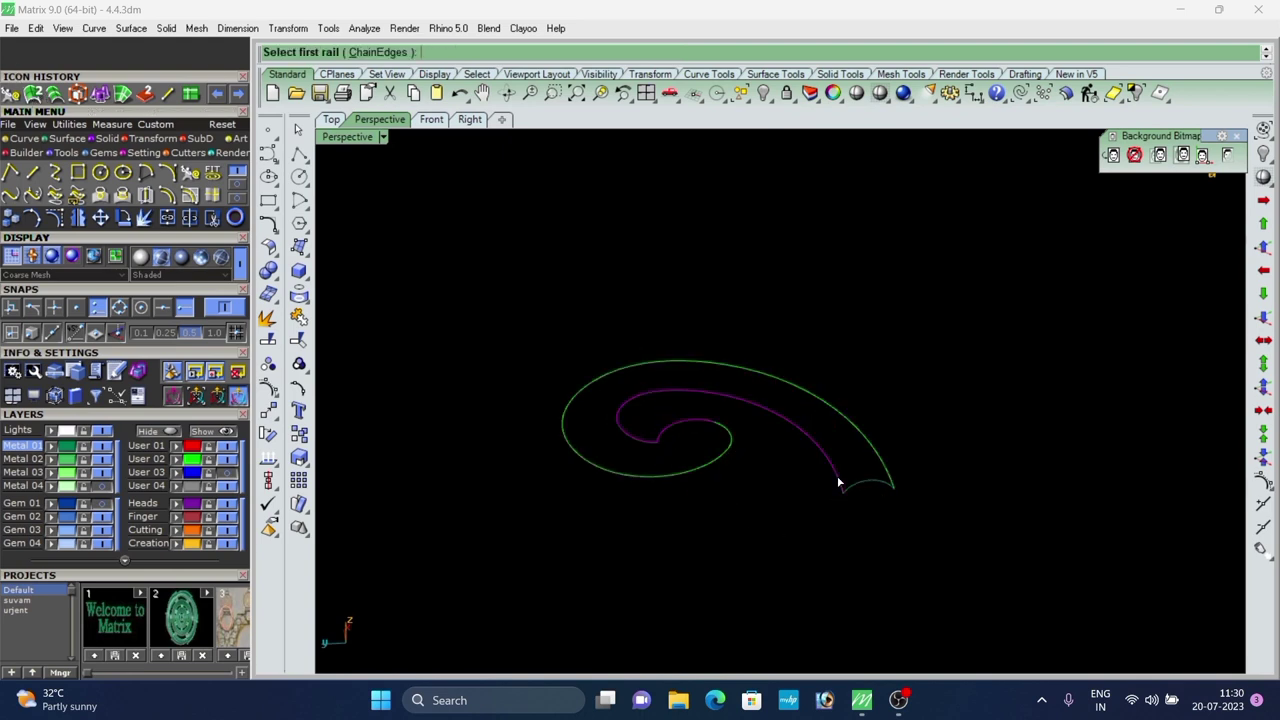
right_click(875, 483)
scroll(839, 469, "down", 2)
right_click_drag(755, 430, 744, 526)
scroll(792, 429, "down", 2)
Add three slashes between the spiral sweep's rails: on the outer slope, on the upper bend and beside the inner curl.
left_click(1117, 609)
scroll(753, 368, "up", 6)
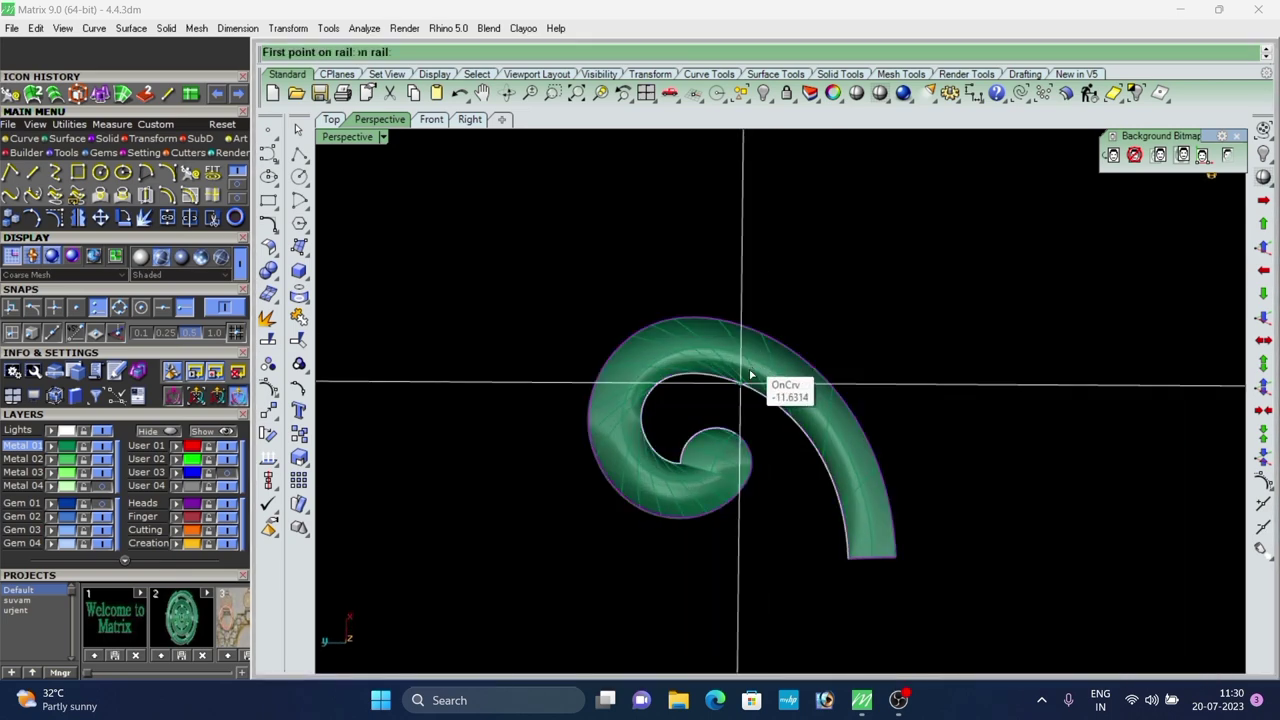
left_click(751, 383)
left_click(779, 333)
scroll(779, 333, "down", 4)
scroll(712, 352, "up", 6)
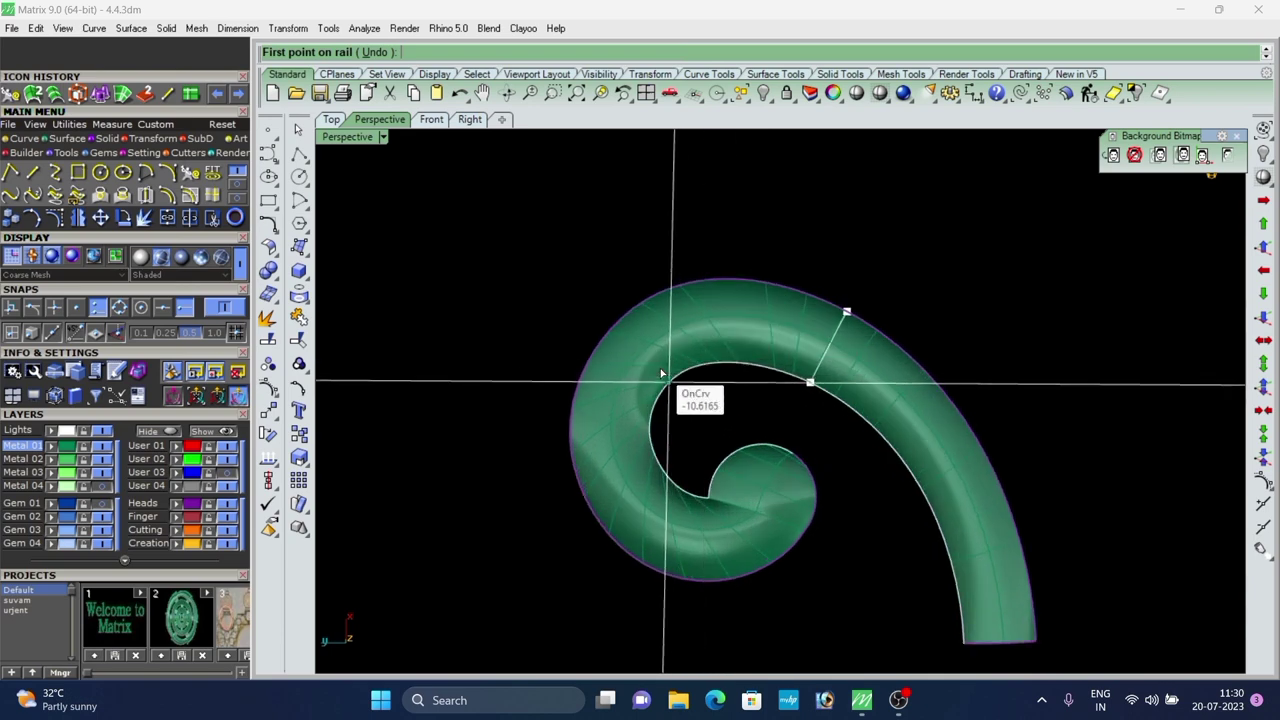
left_click(668, 379)
left_click(602, 347)
scroll(620, 341, "down", 4)
scroll(651, 426, "up", 4)
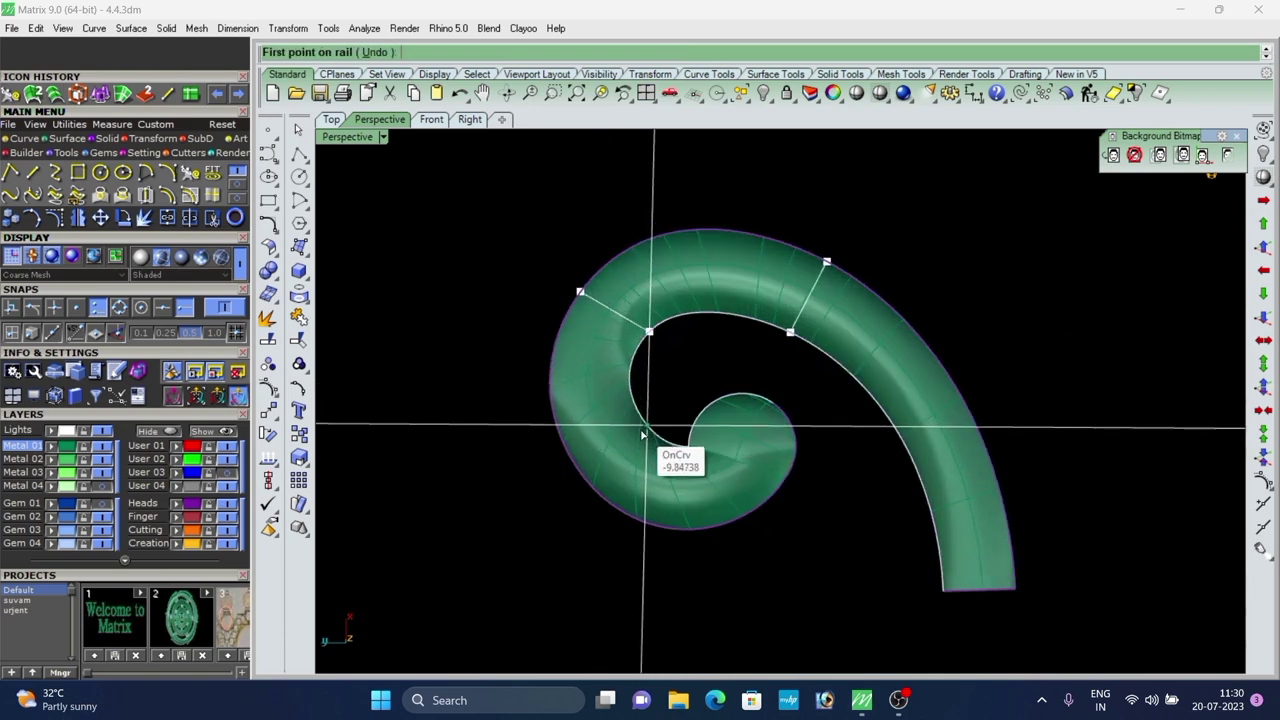
left_click(648, 427)
left_click(607, 485)
key("Return")
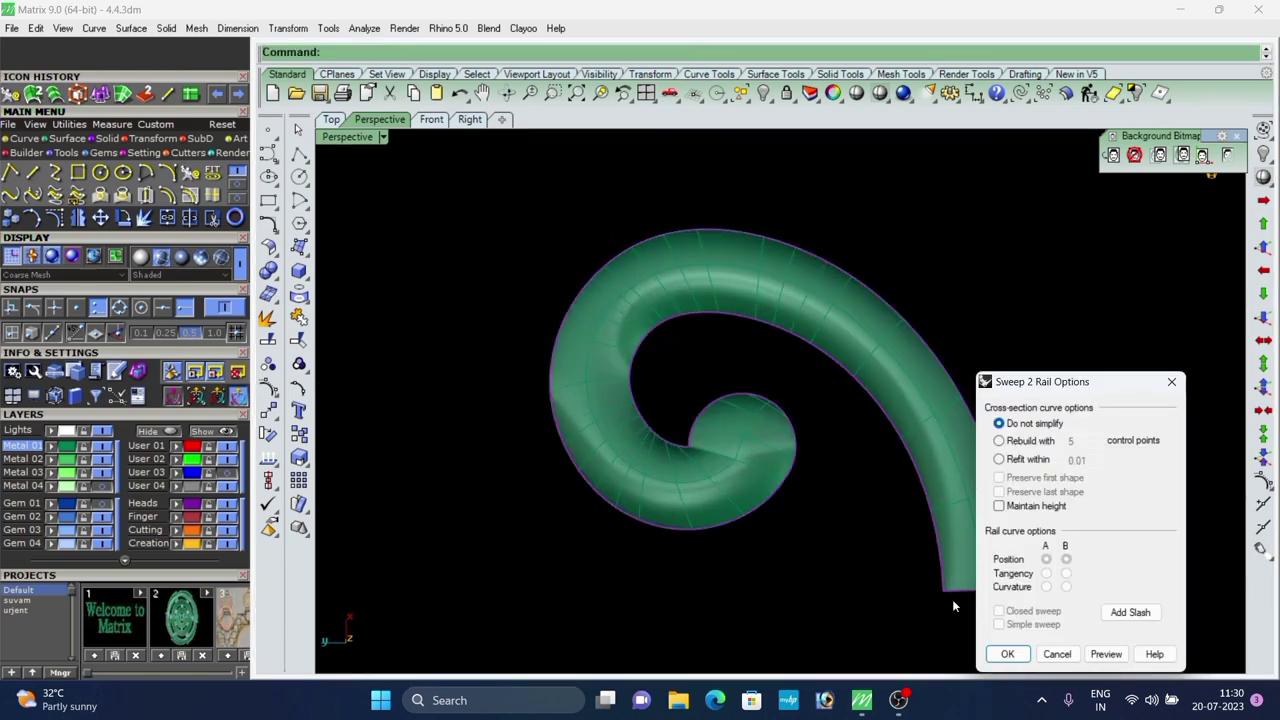
Create the domed spiral surface from the two-rail sweep without simplifying the cross section.
left_click(1005, 657)
scroll(855, 500, "down", 6)
right_click_drag(814, 449, 732, 498)
scroll(760, 495, "up", 3)
left_click(766, 494)
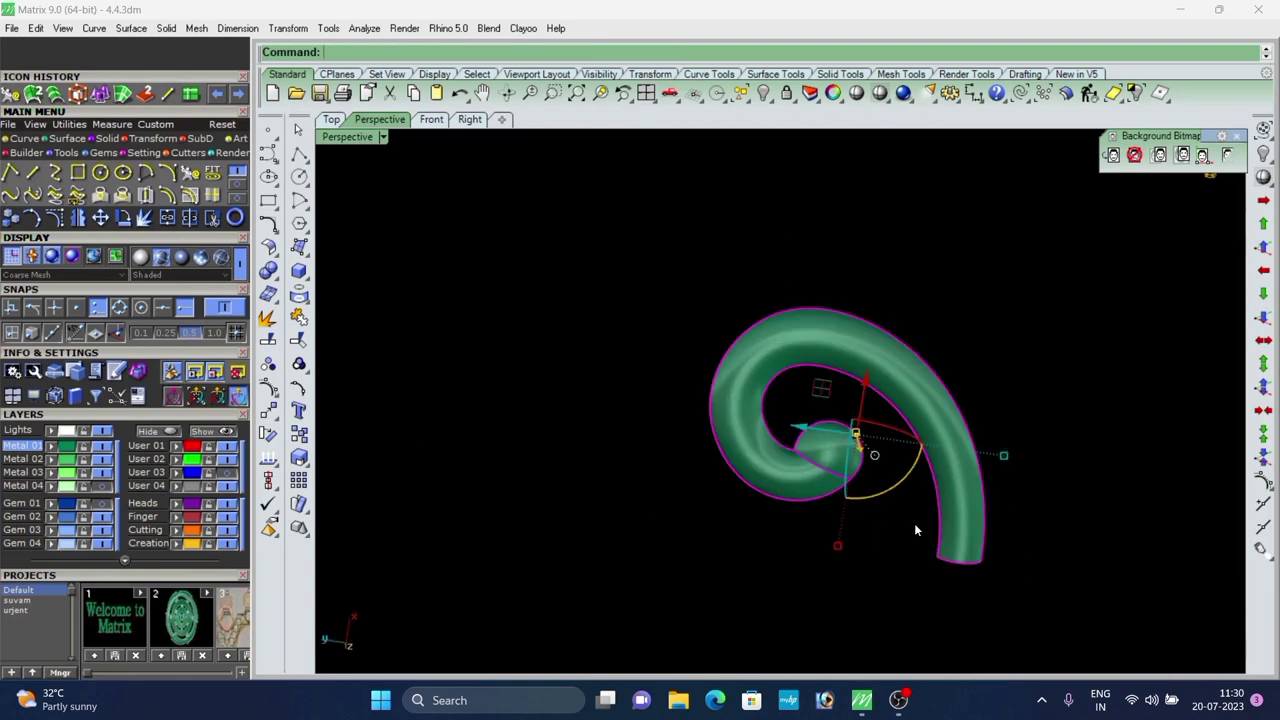
scroll(552, 458, "down", 4)
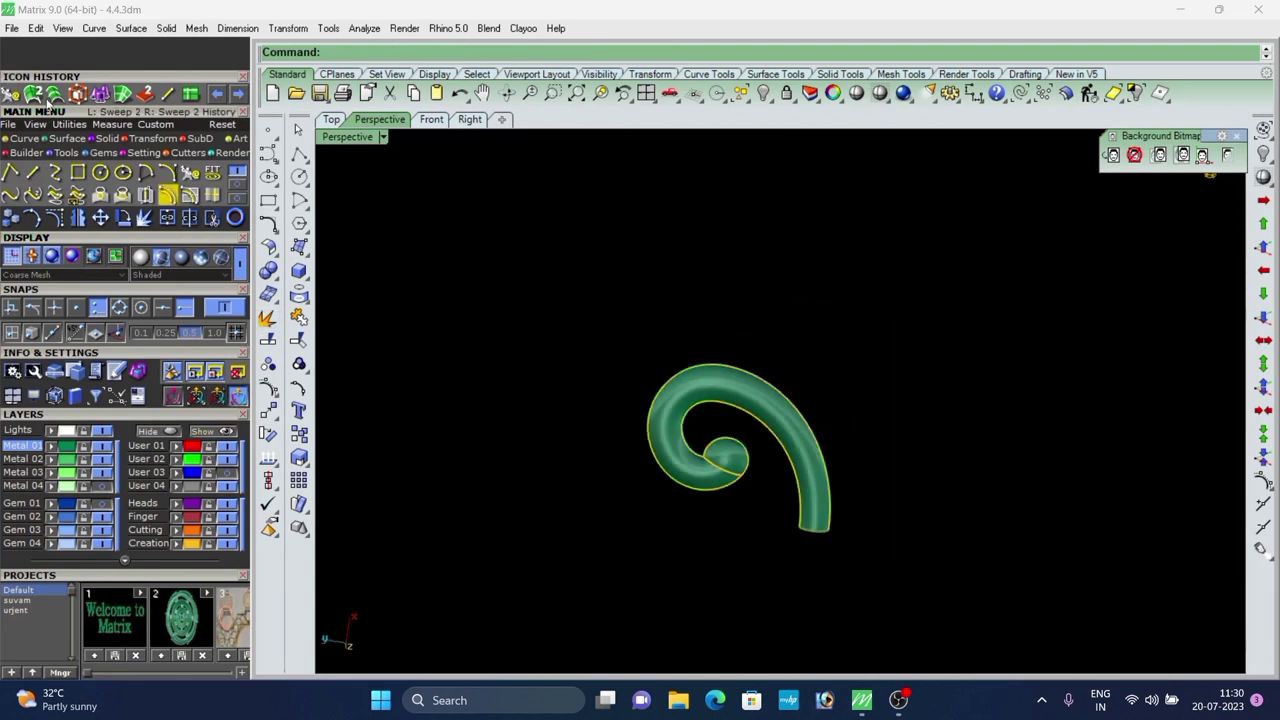
Merge the spiral's adjoining surfaces into one with Smooth=Yes, tolerance 0.001 and roundness 0.
left_click(69, 138)
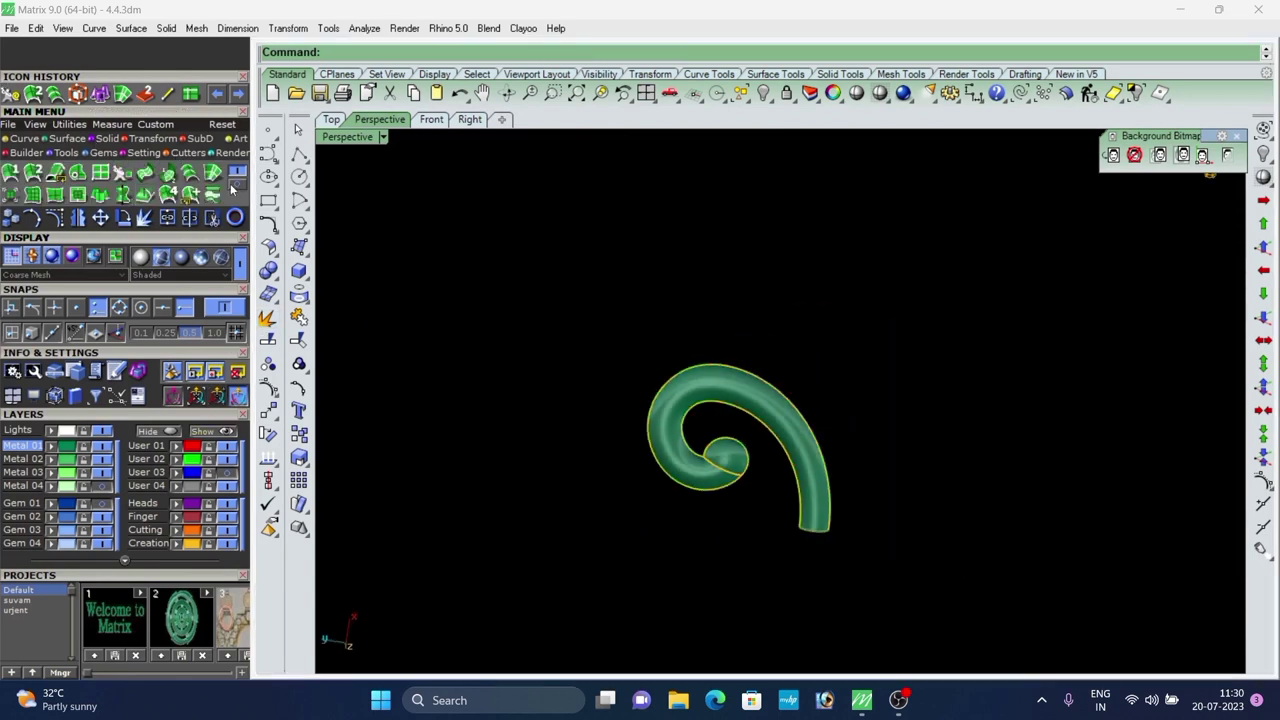
left_click(232, 187)
left_click(143, 172)
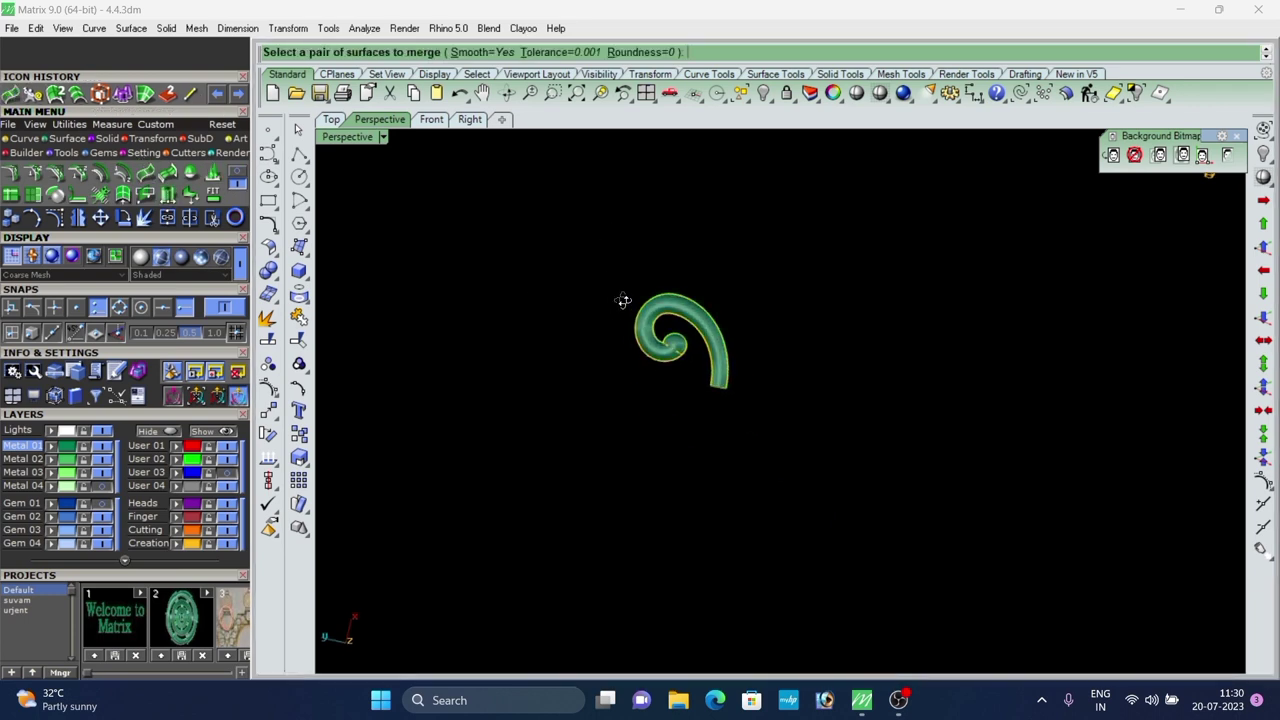
scroll(623, 300, "up", 4)
left_click(706, 316)
scroll(704, 345, "down", 8)
right_click_drag(800, 368, 741, 348)
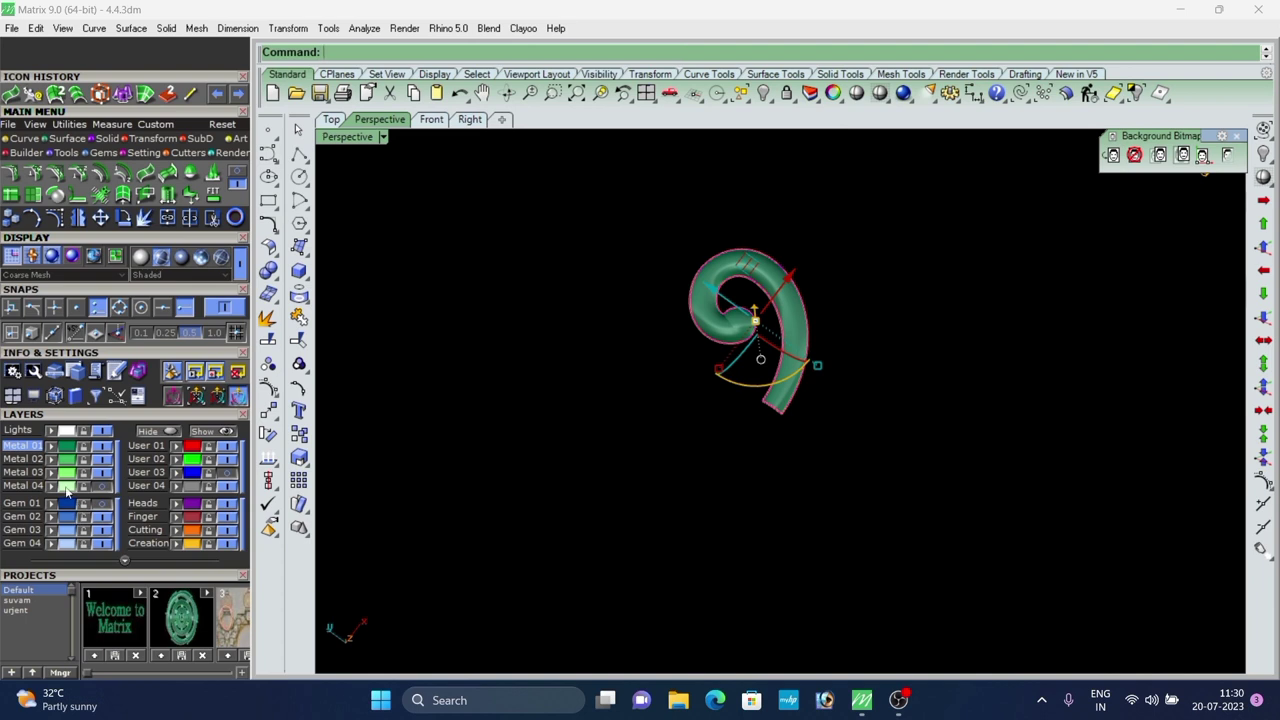
Extrude the merged spiral surface by -0.5 as a solid, with BothSides and DeleteInput set to No.
left_click(698, 490)
scroll(698, 490, "down", 4)
right_click_drag(699, 490, 762, 364)
left_click(711, 436)
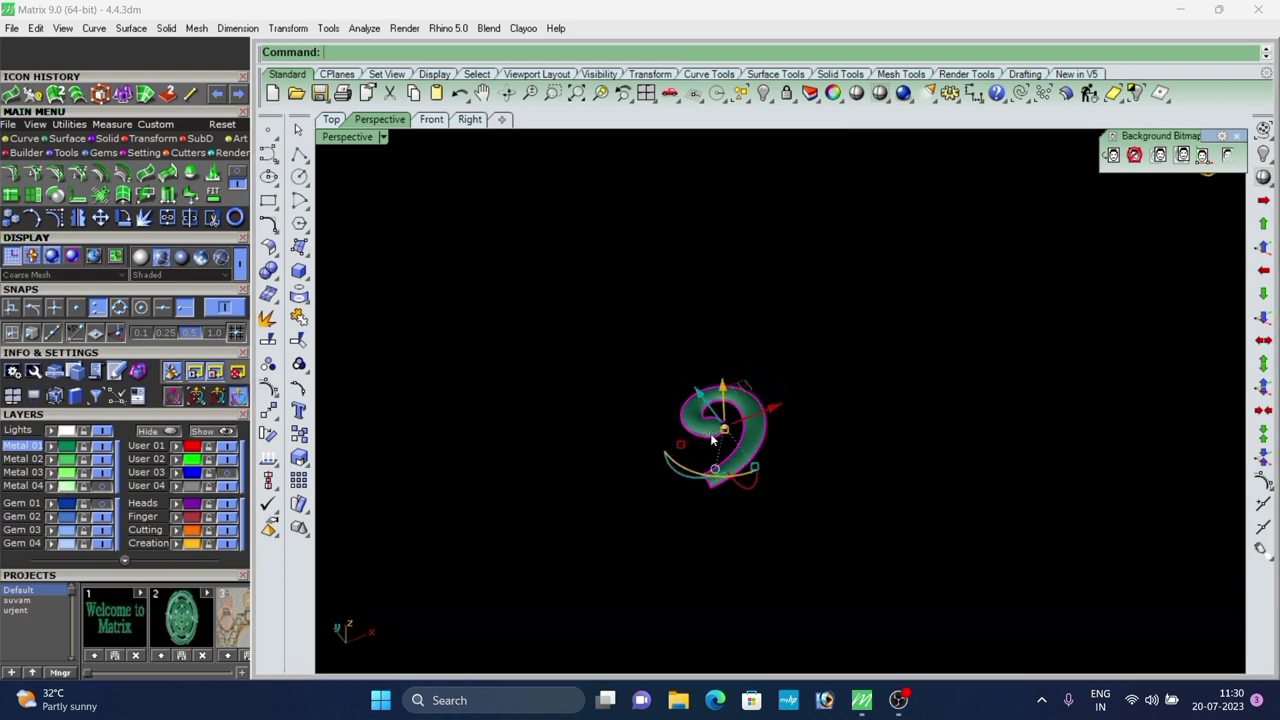
right_click_drag(711, 436, 645, 270)
left_click(120, 94)
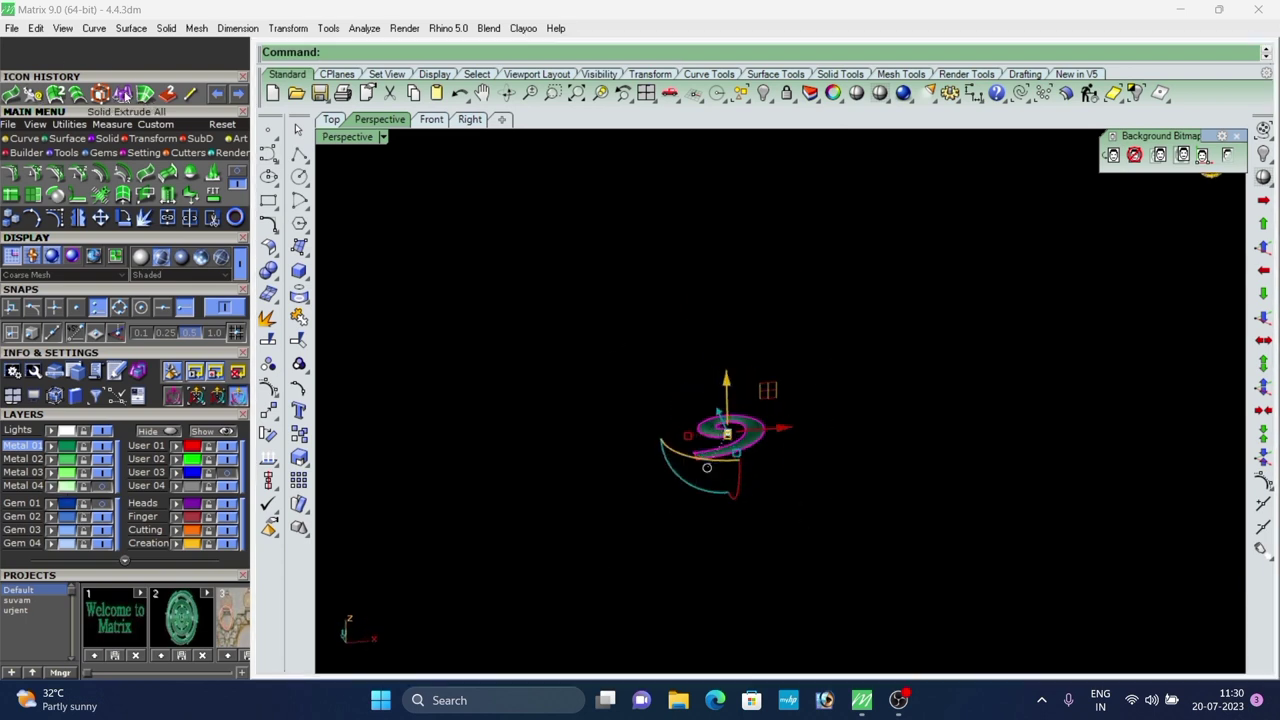
left_click(458, 54)
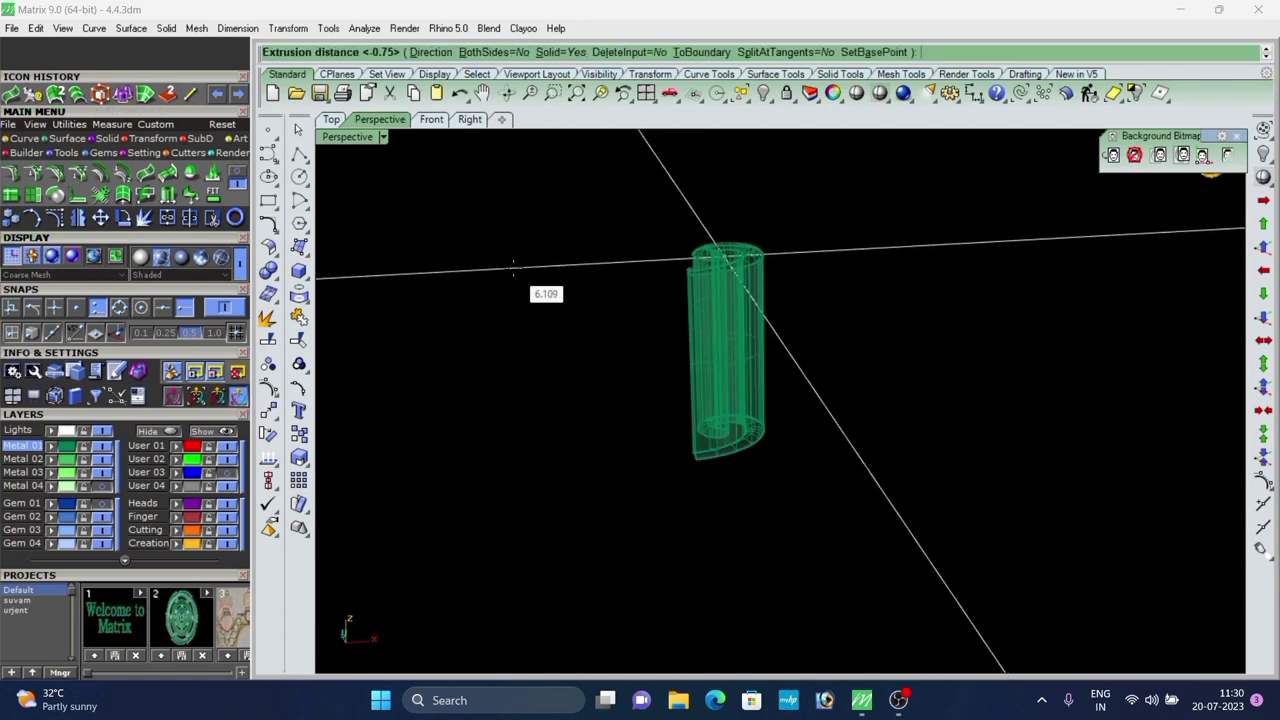
type("-.5")
key("Return")
left_click(524, 393)
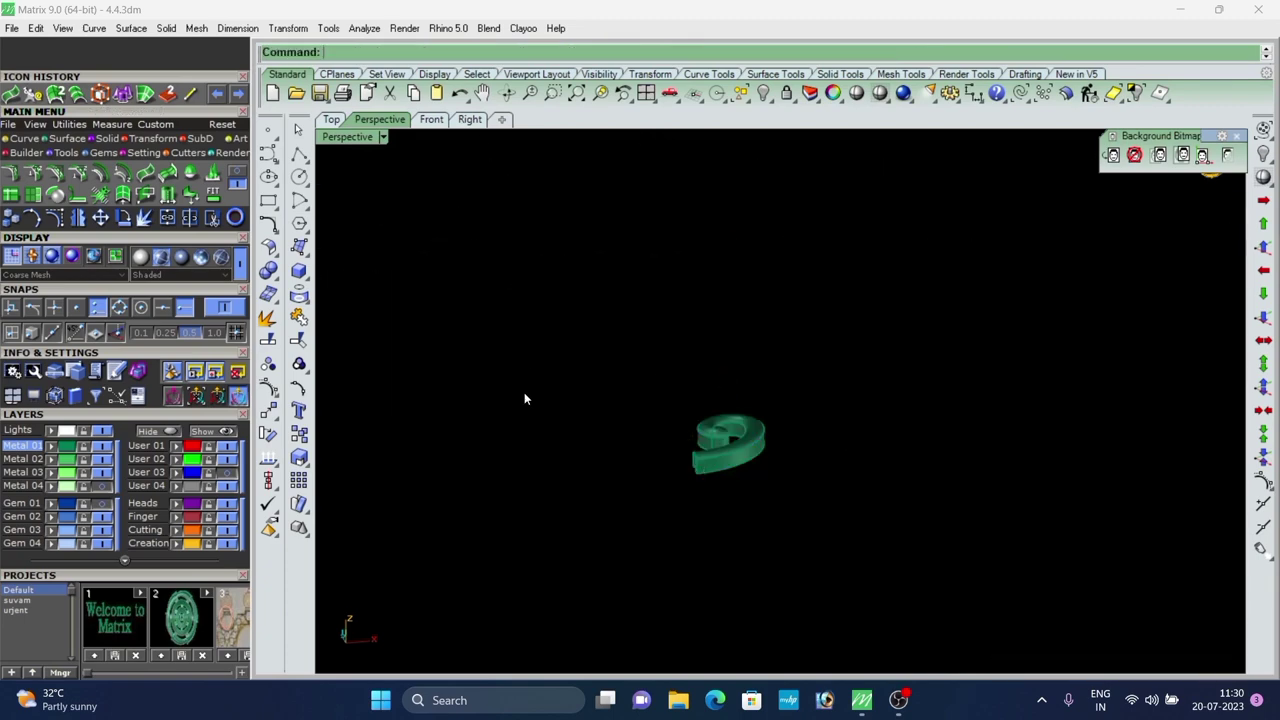
Show the whole pendant again and isolate the oval ring, both right-hand scrolls and the gem setting at the long scroll's tip.
right_click(1264, 154)
scroll(1049, 360, "down", 4)
right_click_drag(900, 290, 770, 420)
scroll(836, 356, "up", 7)
scroll(790, 410, "down", 8)
scroll(768, 420, "up", 6)
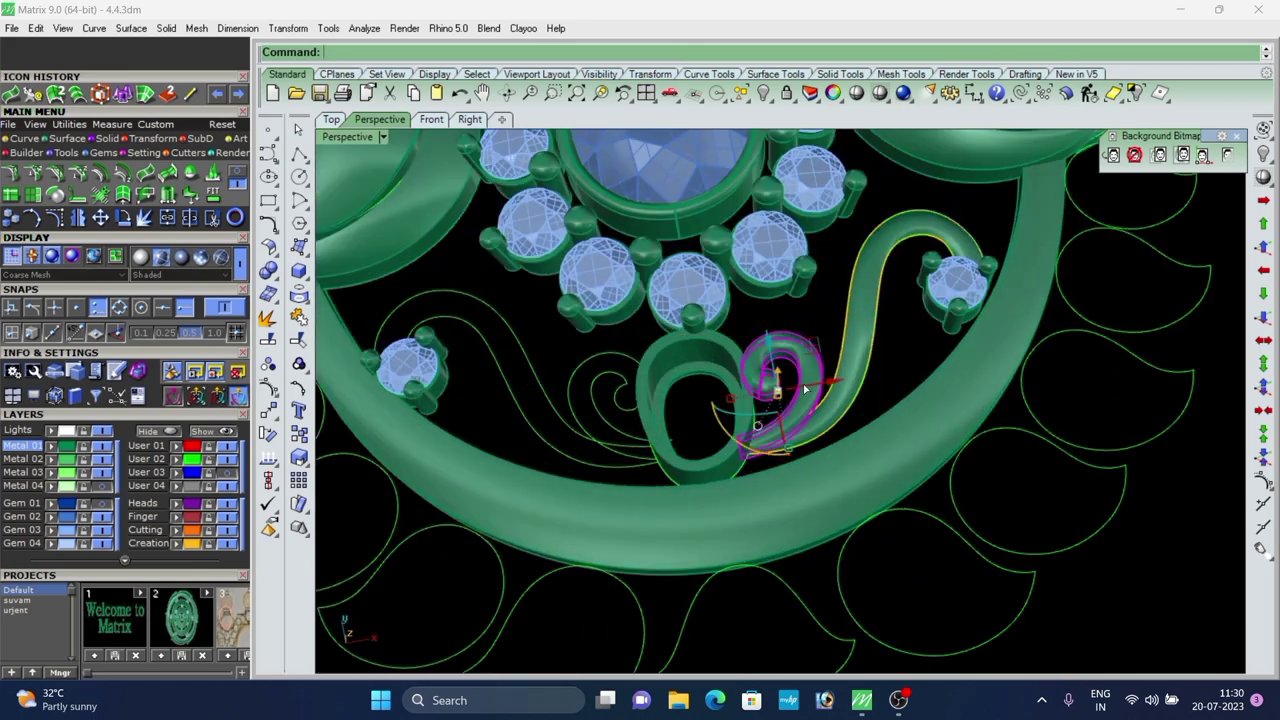
left_click(700, 380, "shift")
left_click(848, 376, "shift")
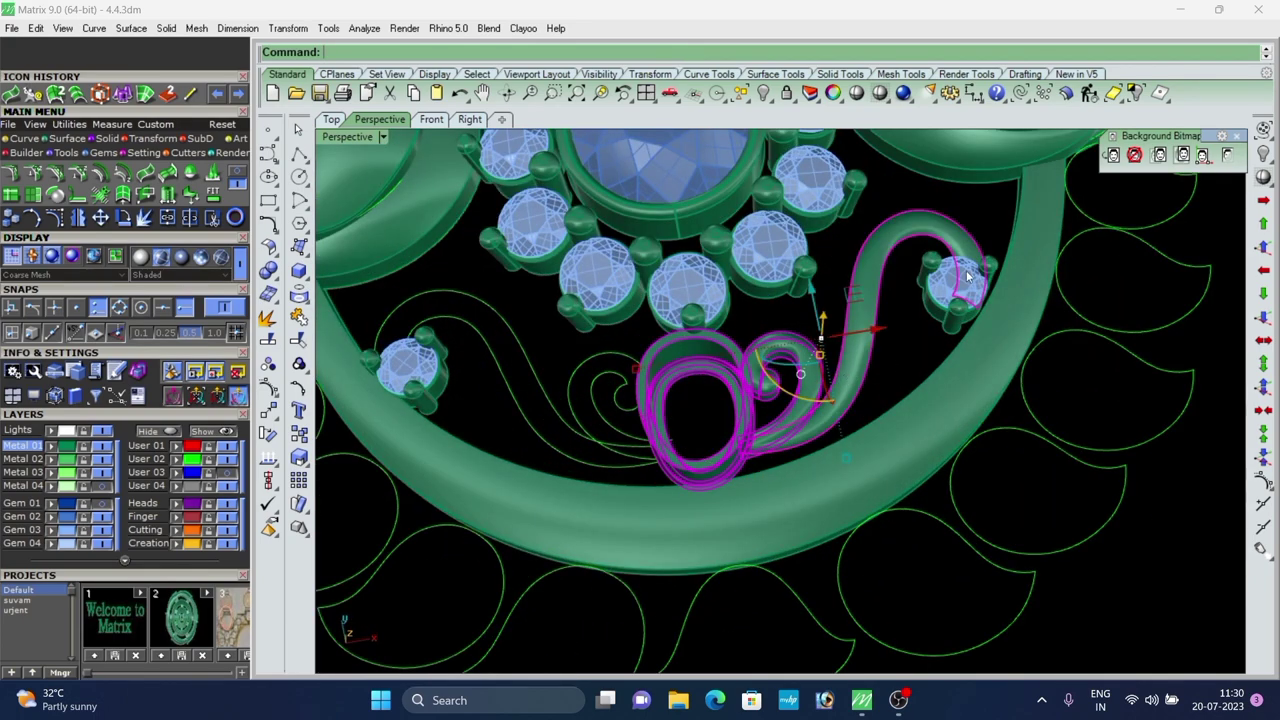
left_click(1138, 94)
Raise the small spiral scroll slightly along Z, above the long scroll's base.
scroll(827, 458, "up", 4)
right_click_drag(985, 426, 834, 416)
scroll(827, 458, "down", 4)
scroll(790, 443, "up", 4)
left_click(811, 446)
scroll(838, 409, "up", 2)
left_click_drag(838, 396, 838, 370)
left_click(929, 338)
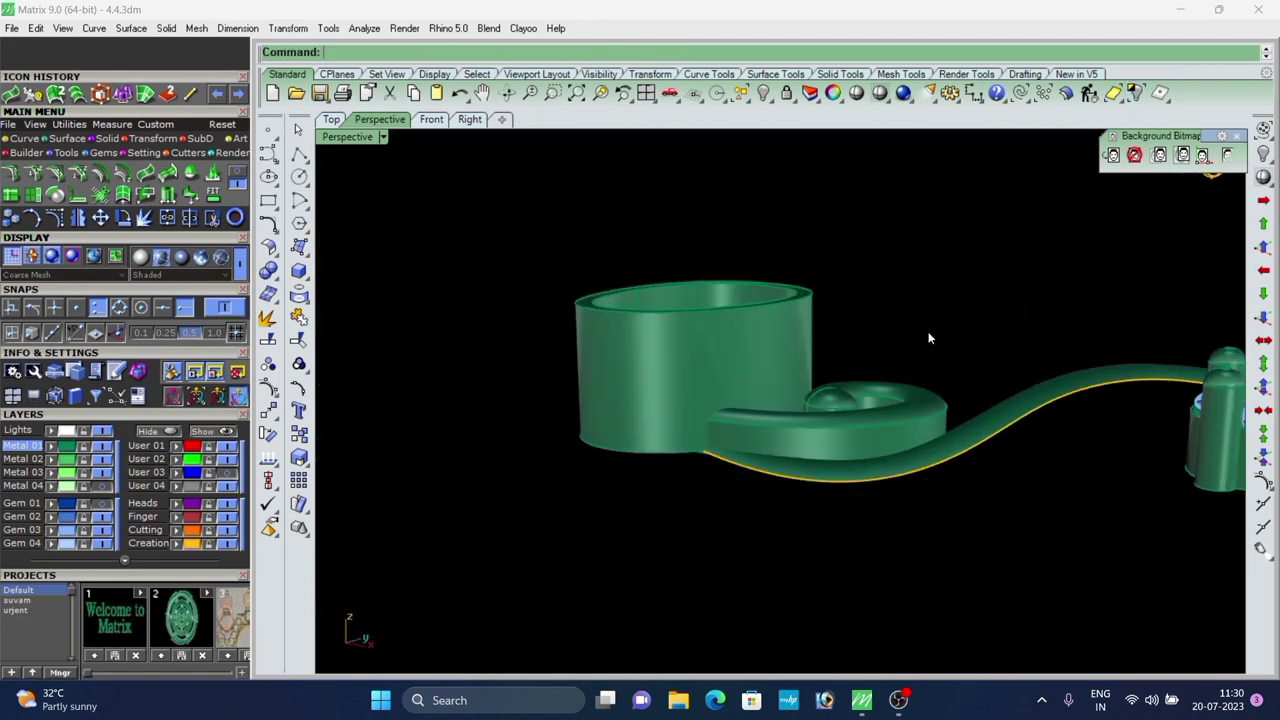
Select the small spiral scroll and rotate only its gumball to line up with the scroll's end, turning object snaps off.
scroll(862, 372, "down", 3)
right_click_drag(768, 405, 792, 395)
left_click(804, 381)
scroll(804, 380, "up", 5)
right_click_drag(771, 457, 897, 428)
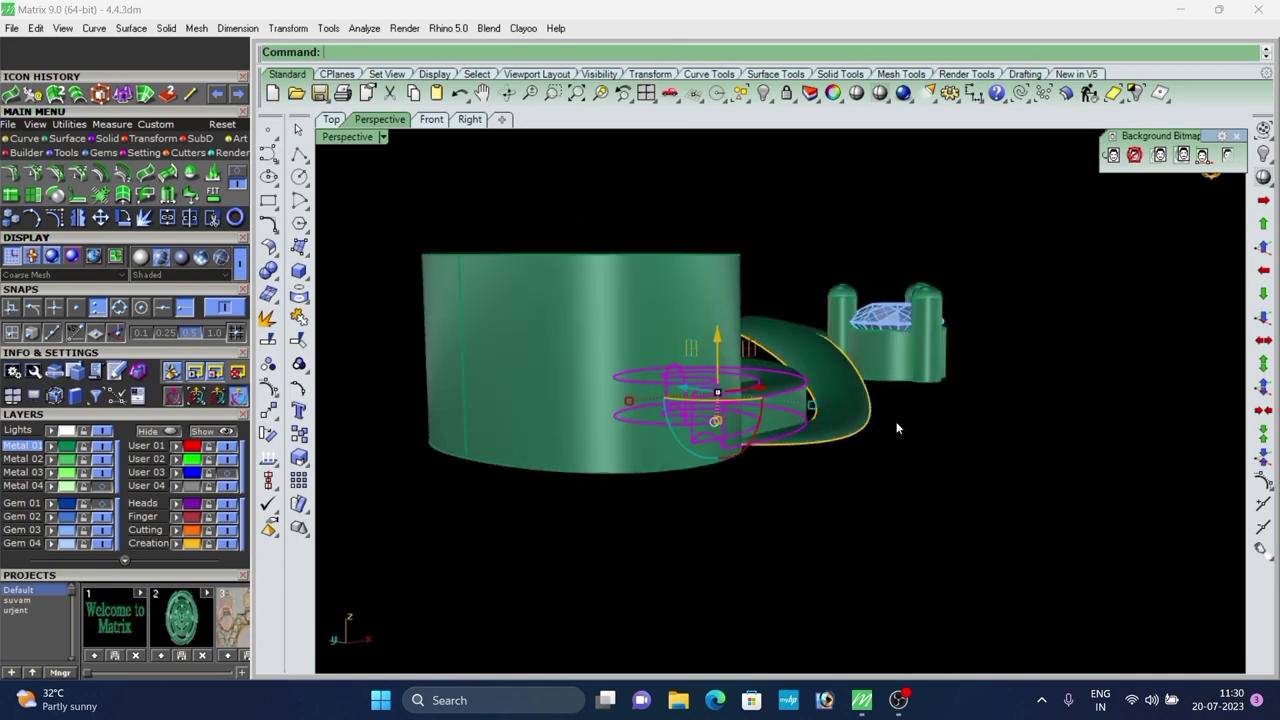
scroll(804, 476, "down", 5)
right_click_drag(800, 455, 746, 576)
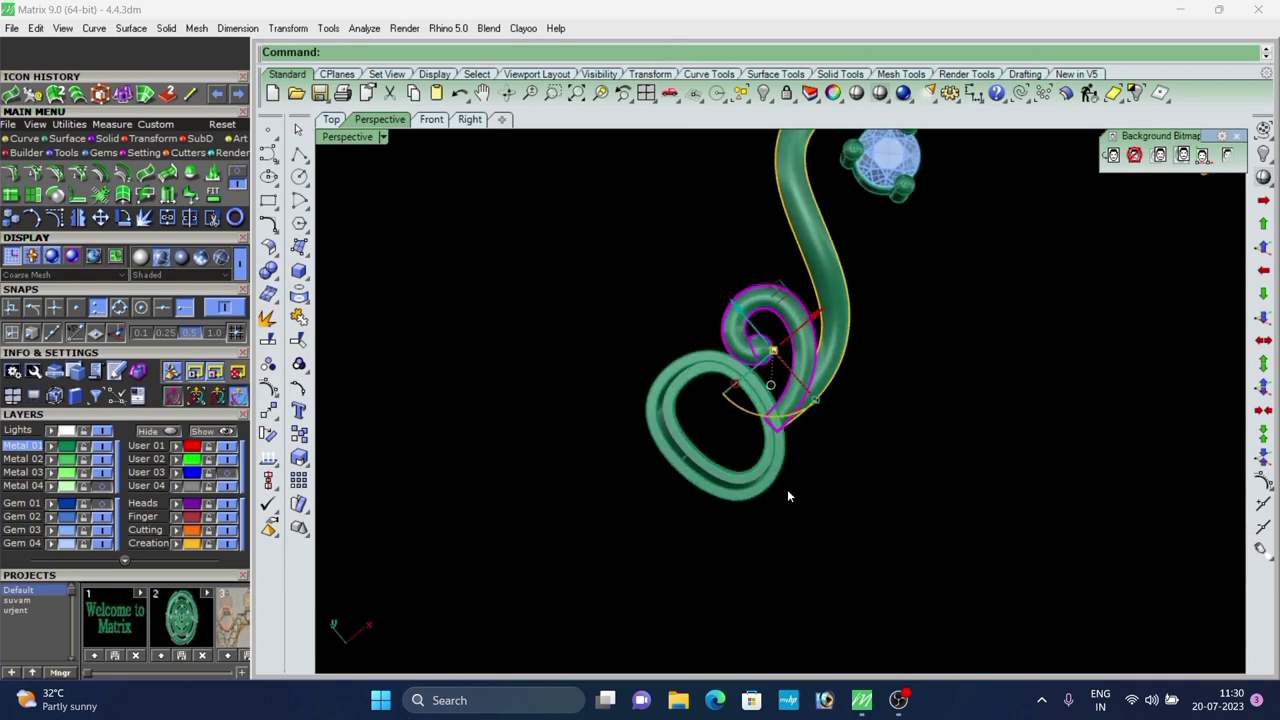
scroll(775, 450, "up", 2)
right_click_drag(768, 438, 763, 420)
left_click_drag(793, 402, 762, 418, "ctrl")
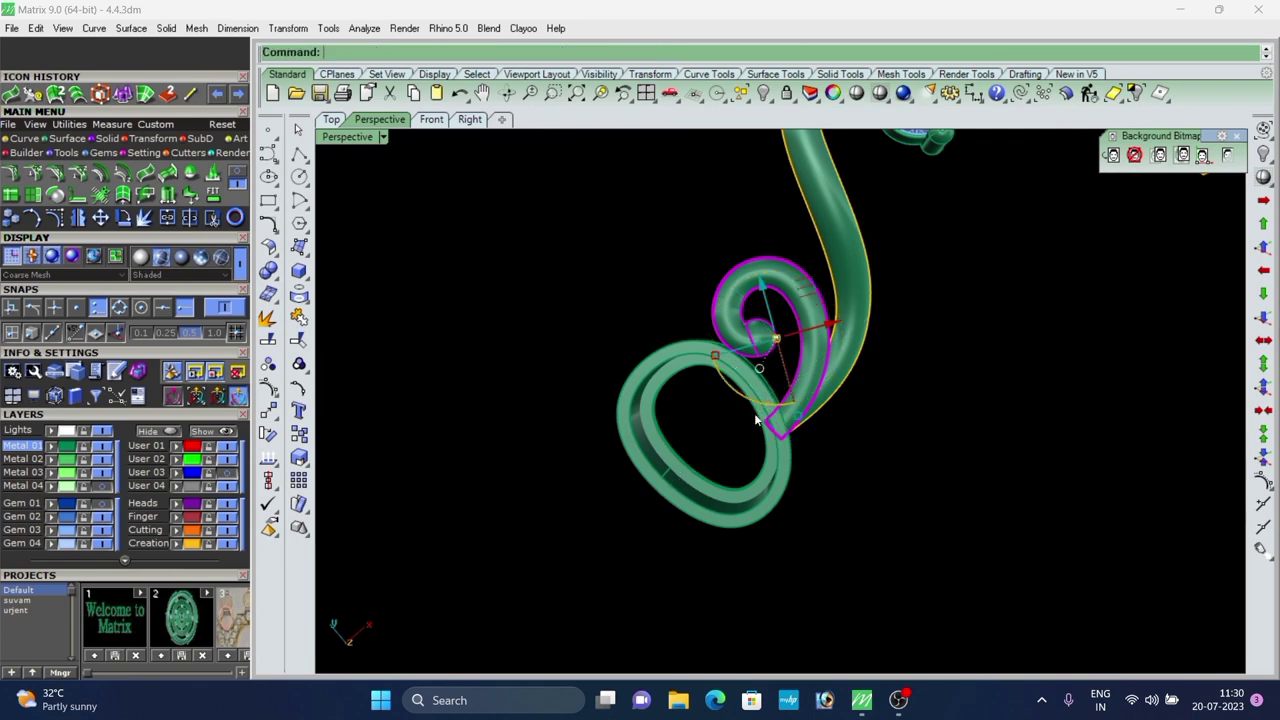
left_click(208, 312)
scroll(776, 340, "up", 4)
left_click_drag(752, 402, 761, 401, "ctrl")
Tilt the small spiral scroll slightly about its realigned gumball and raise it a little along Z.
right_click_drag(793, 407, 817, 229)
left_click_drag(745, 413, 739, 406)
left_click_drag(797, 319, 799, 306)
left_click(941, 417)
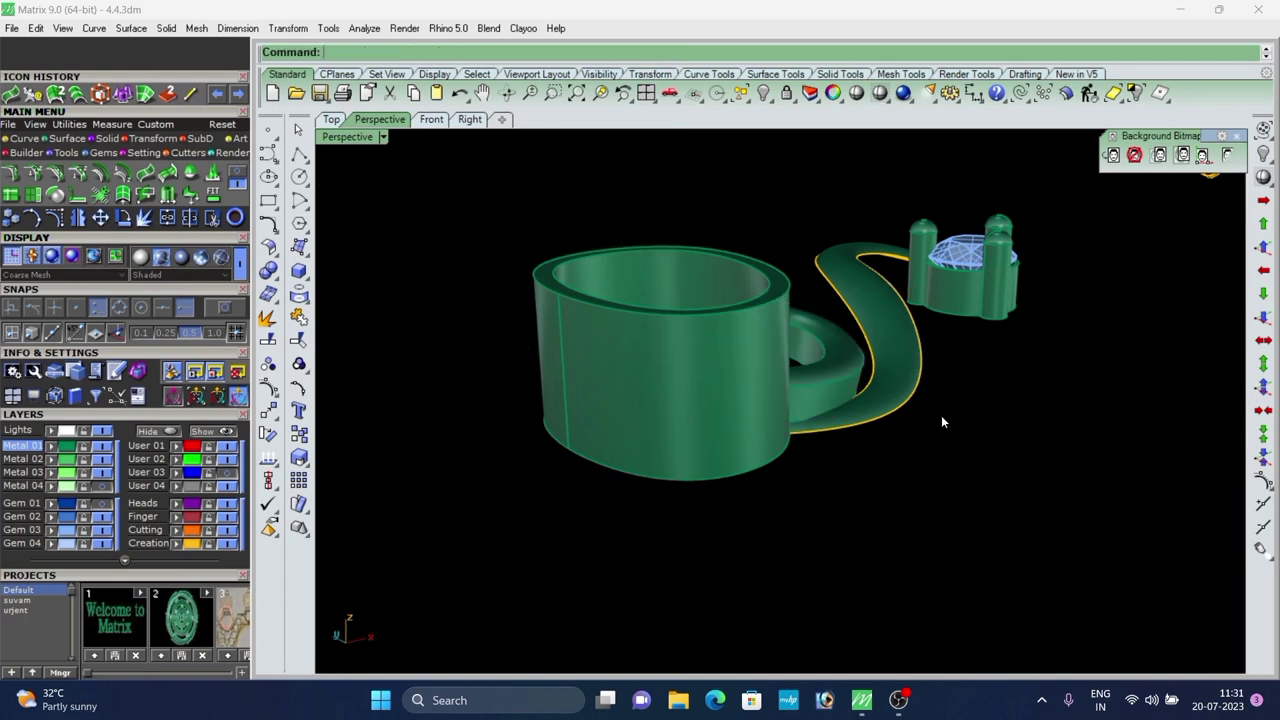
Raise the small spiral scroll a little further along Z above the long scroll's base.
right_click_drag(941, 417, 798, 416)
left_click(796, 381)
left_click_drag(811, 325, 812, 319)
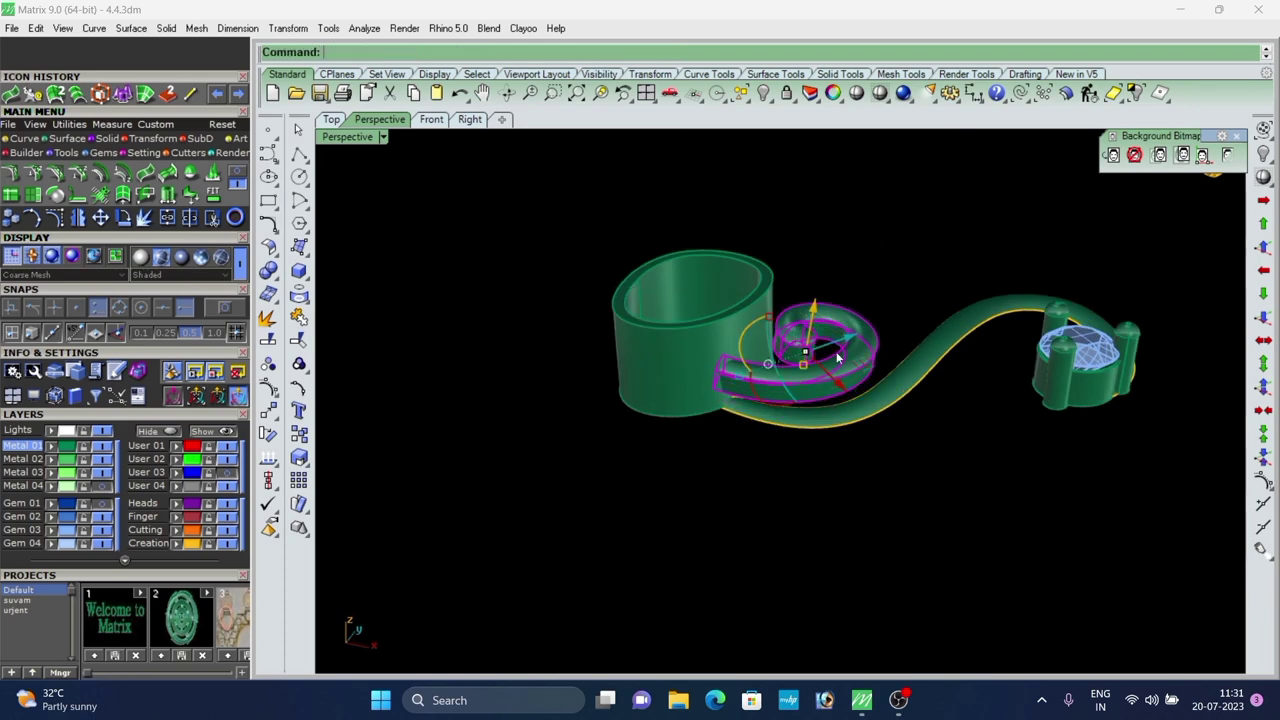
left_click(846, 429)
right_click_drag(846, 427, 844, 400)
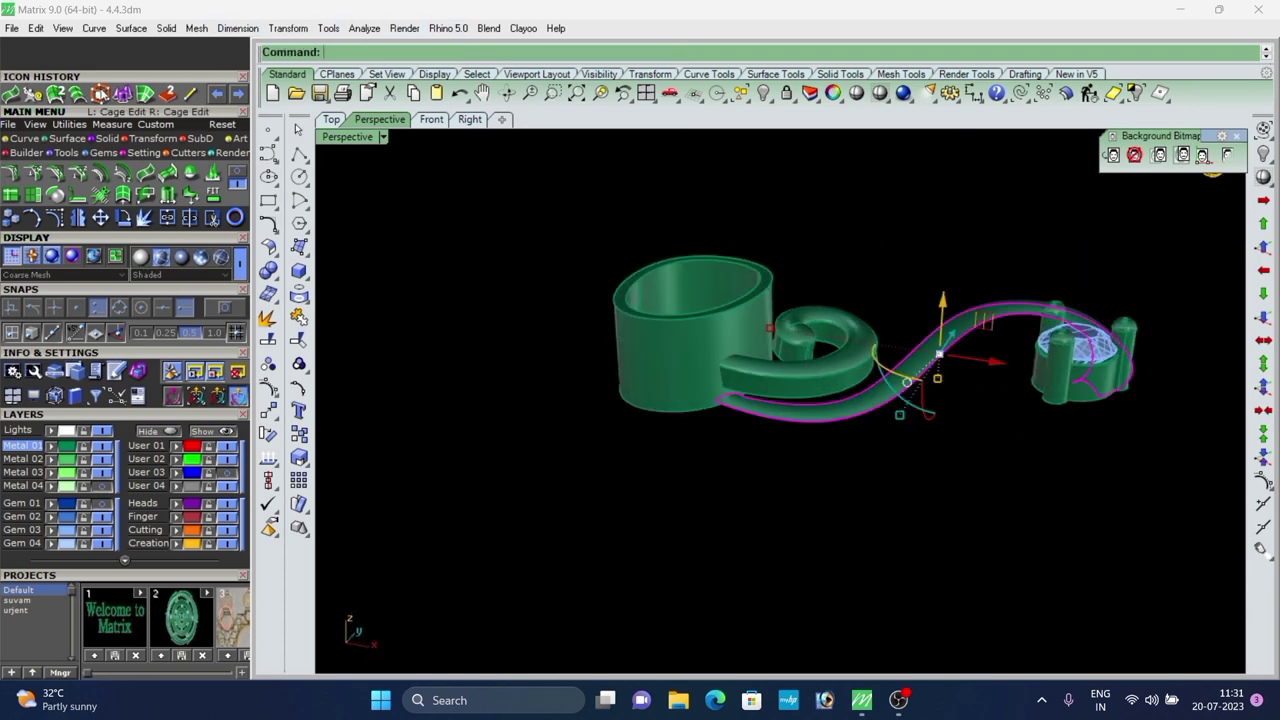
left_click(101, 94)
right_click(664, 279)
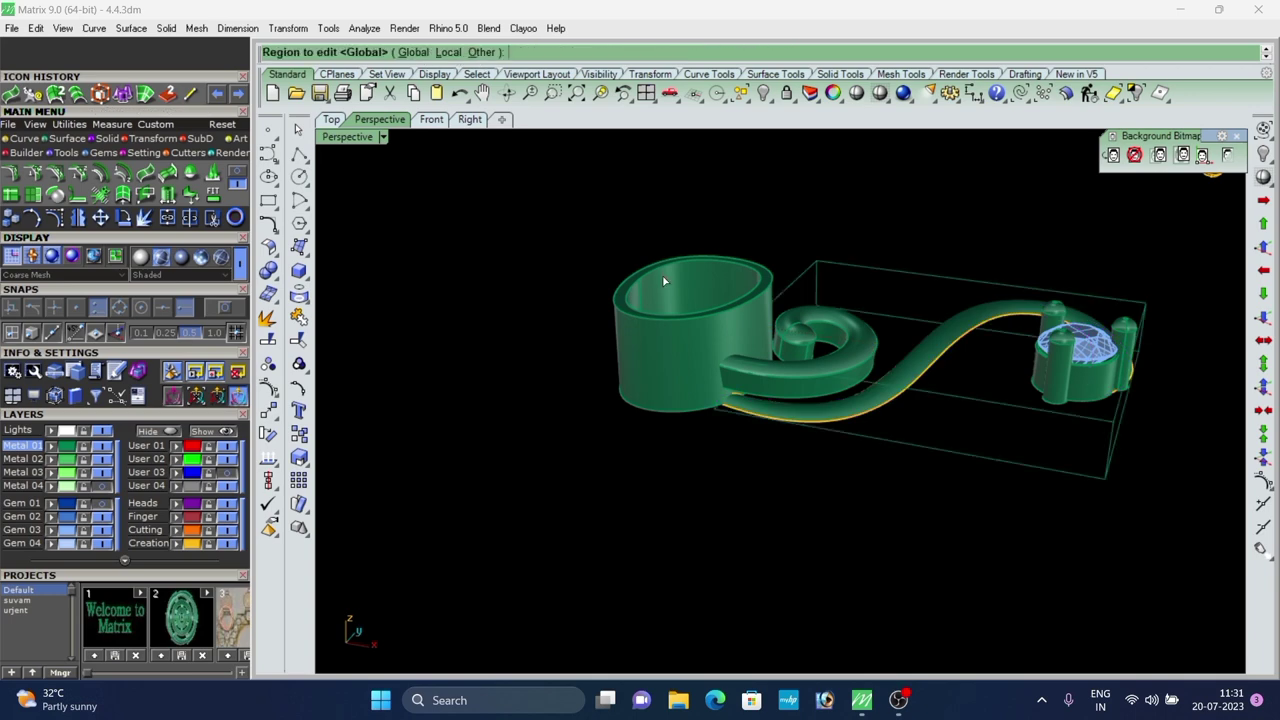
right_click(664, 279)
right_click_drag(930, 378, 846, 343)
key("Escape")
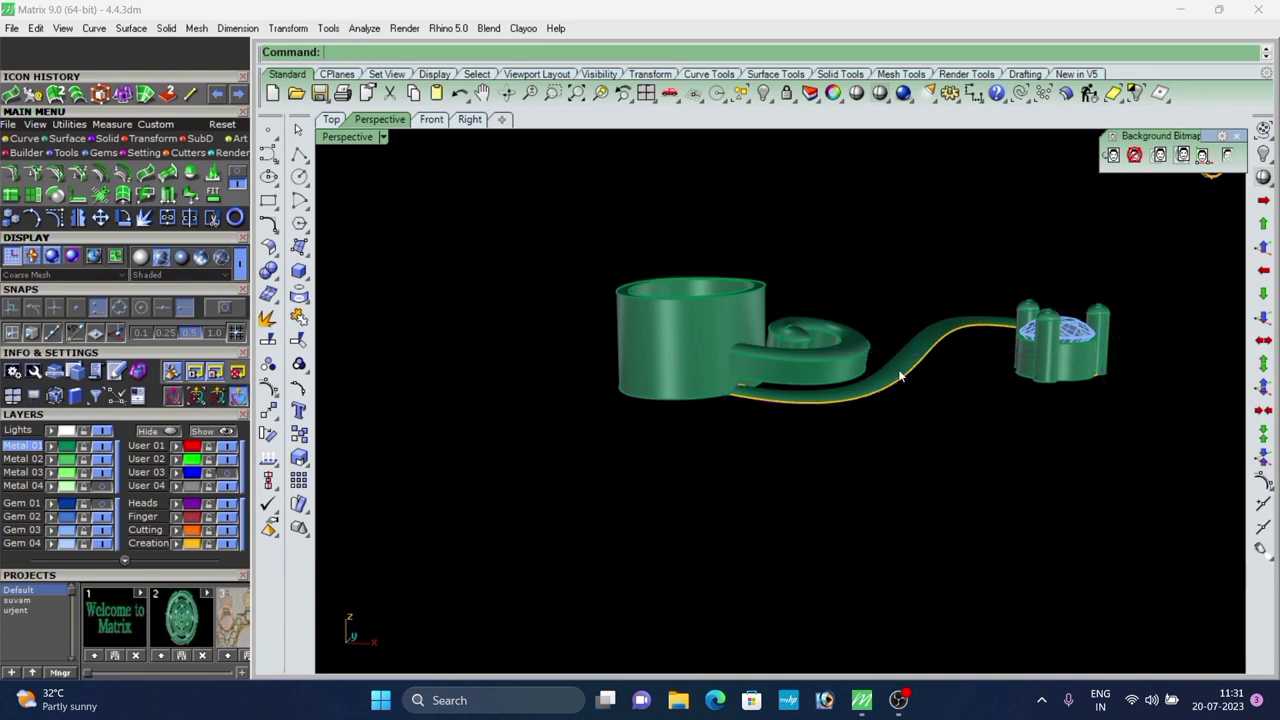
Start a cage edit on the long scroll with a control cage of 6 × 6 × 6 points.
right_click(898, 373)
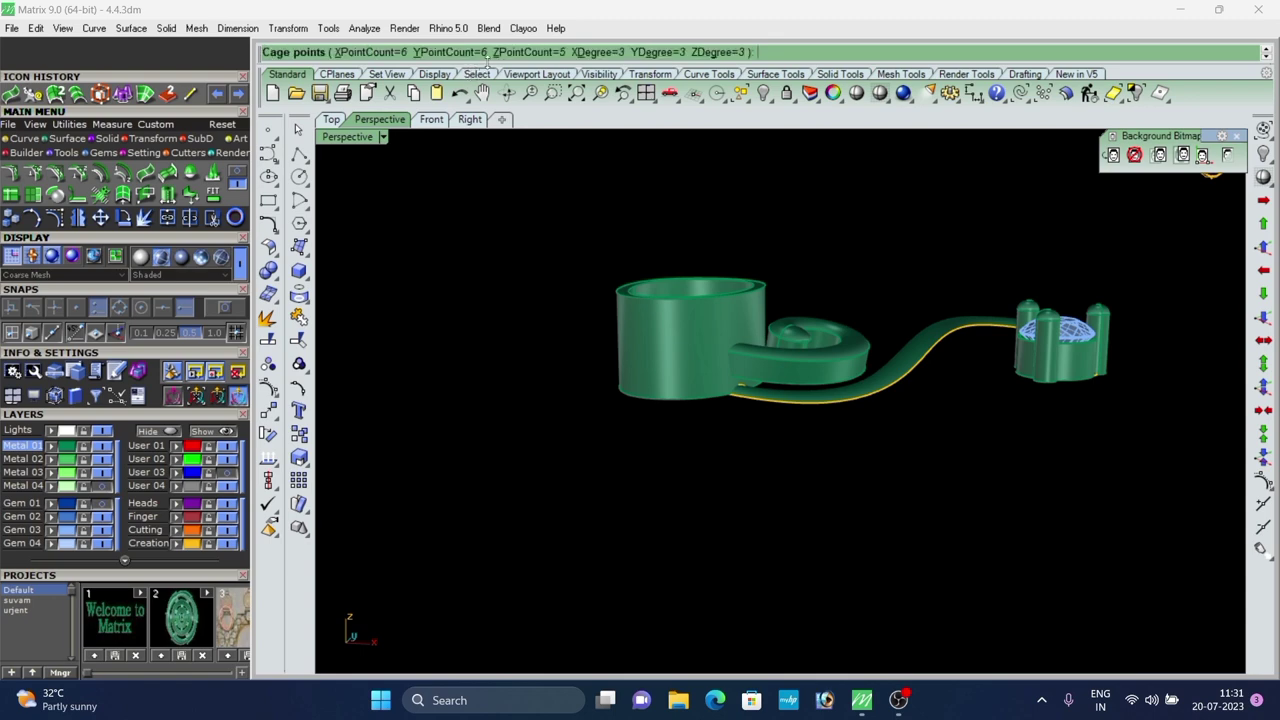
key("Return")
right_click(632, 311)
right_click(640, 316)
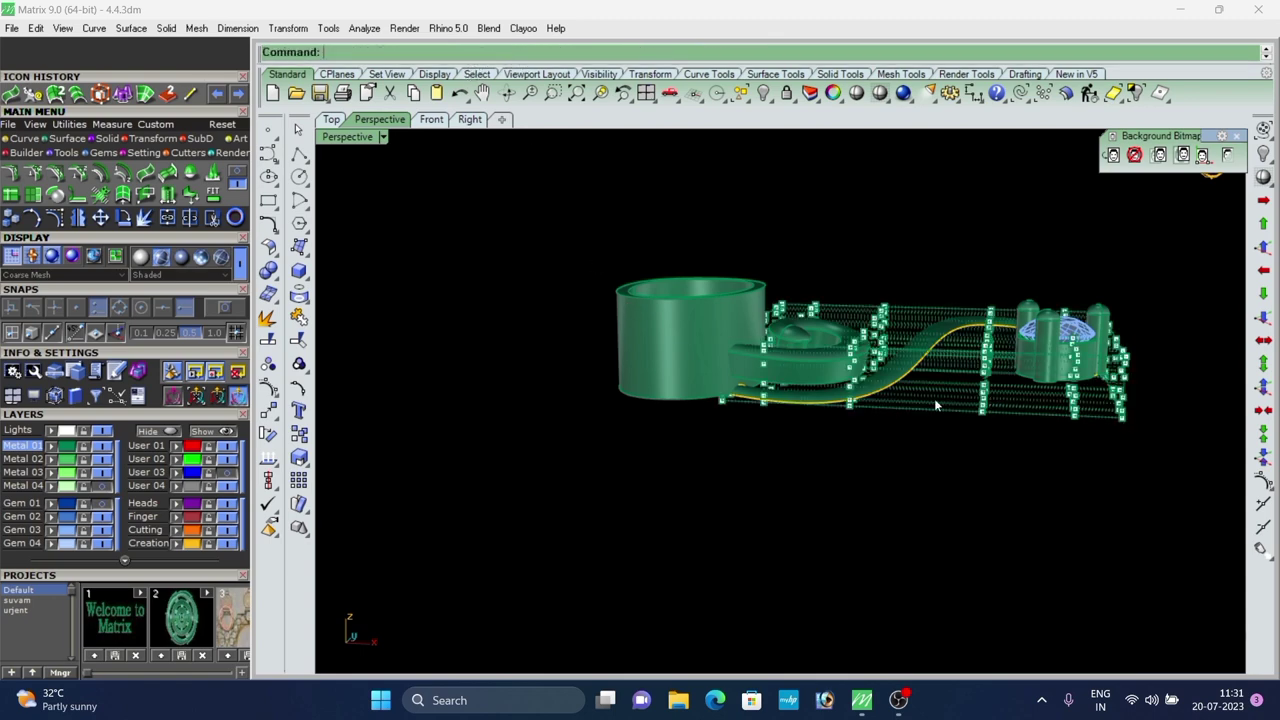
Raise the column of cage points beside the spiral's outer edge slightly along Z, and delete the long scroll's cage.
right_click_drag(853, 364, 866, 332)
left_click_drag(816, 260, 904, 430)
scroll(876, 333, "up", 4)
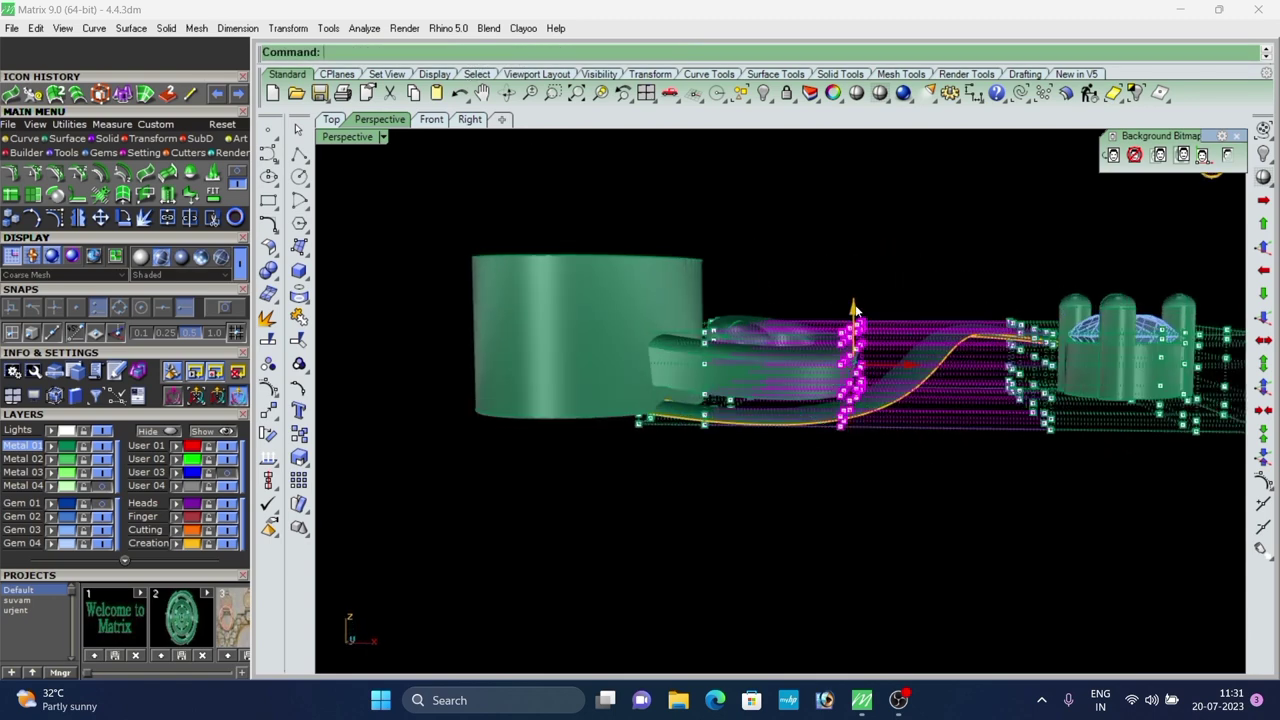
left_click_drag(856, 309, 860, 291)
left_click(848, 267)
scroll(848, 267, "down", 4)
right_click_drag(848, 270, 779, 358)
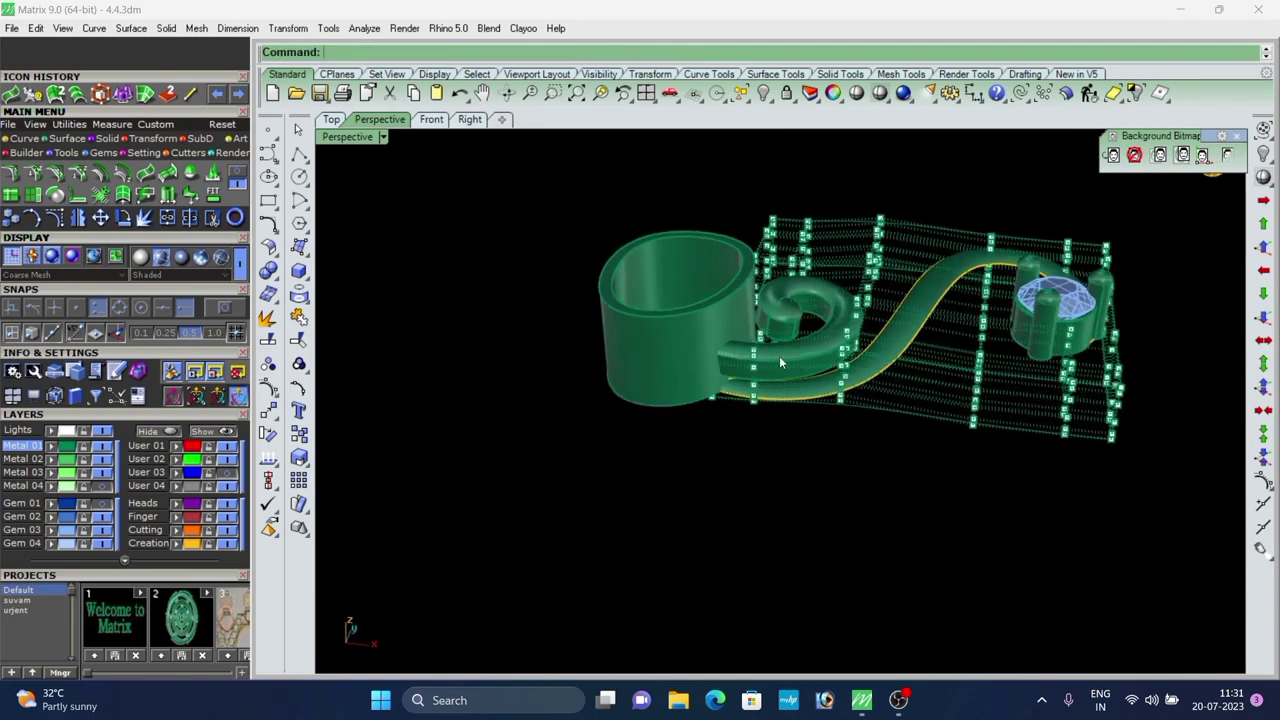
key("Escape")
key("Delete")
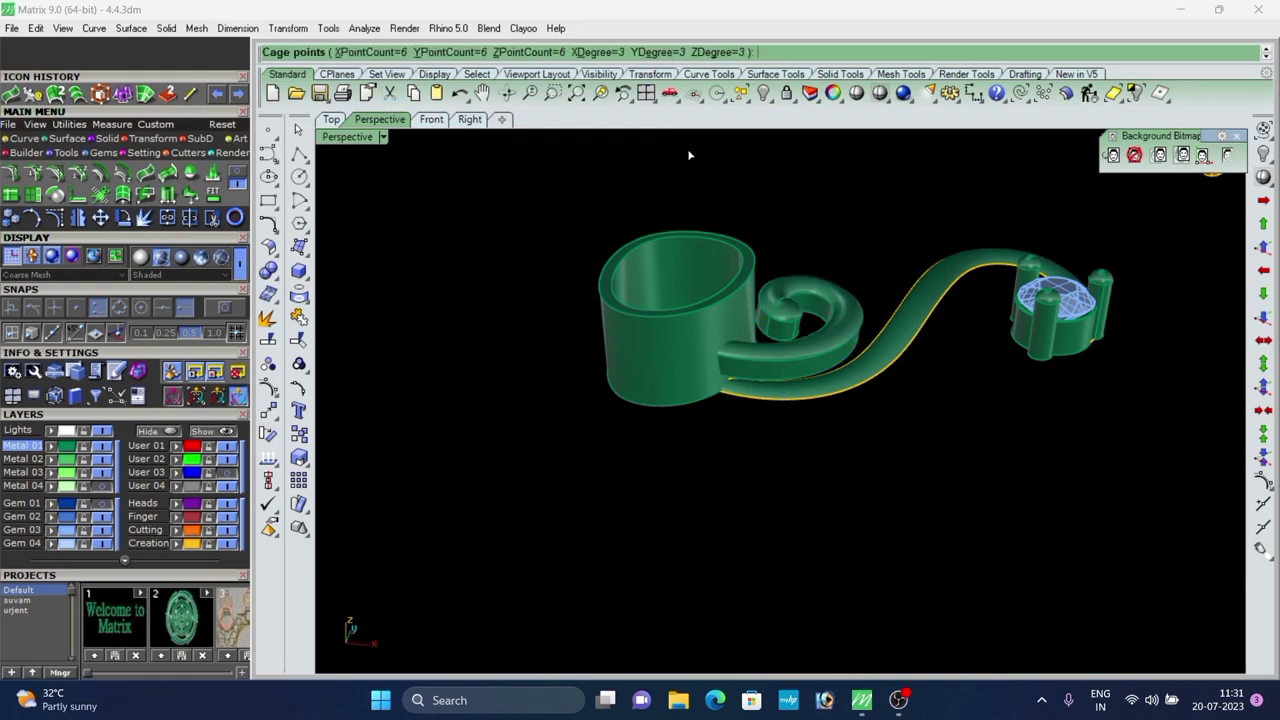
Cage edit the small spiral scroll with 6 × 6 × 6 points and lower the points at its base end along Z.
key("Return")
right_click_drag(785, 292, 690, 222)
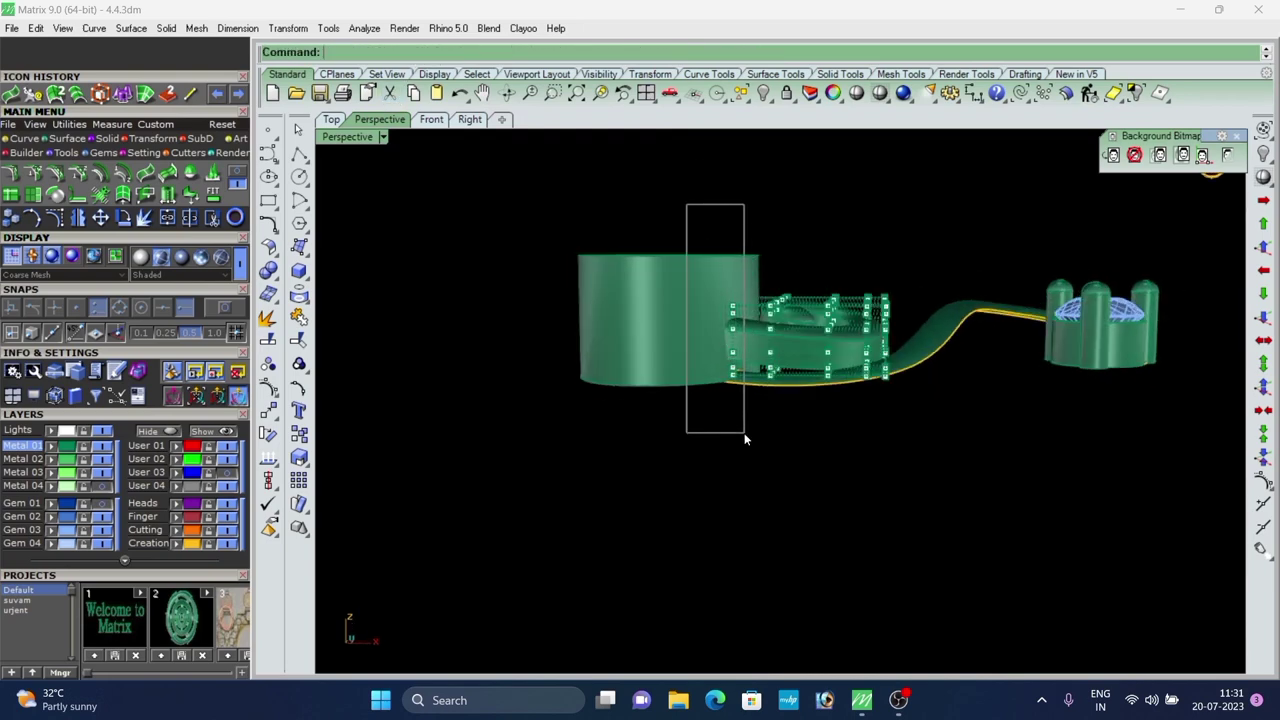
left_click_drag(744, 434, 745, 435)
scroll(740, 334, "up", 4)
left_click_drag(736, 279, 737, 304)
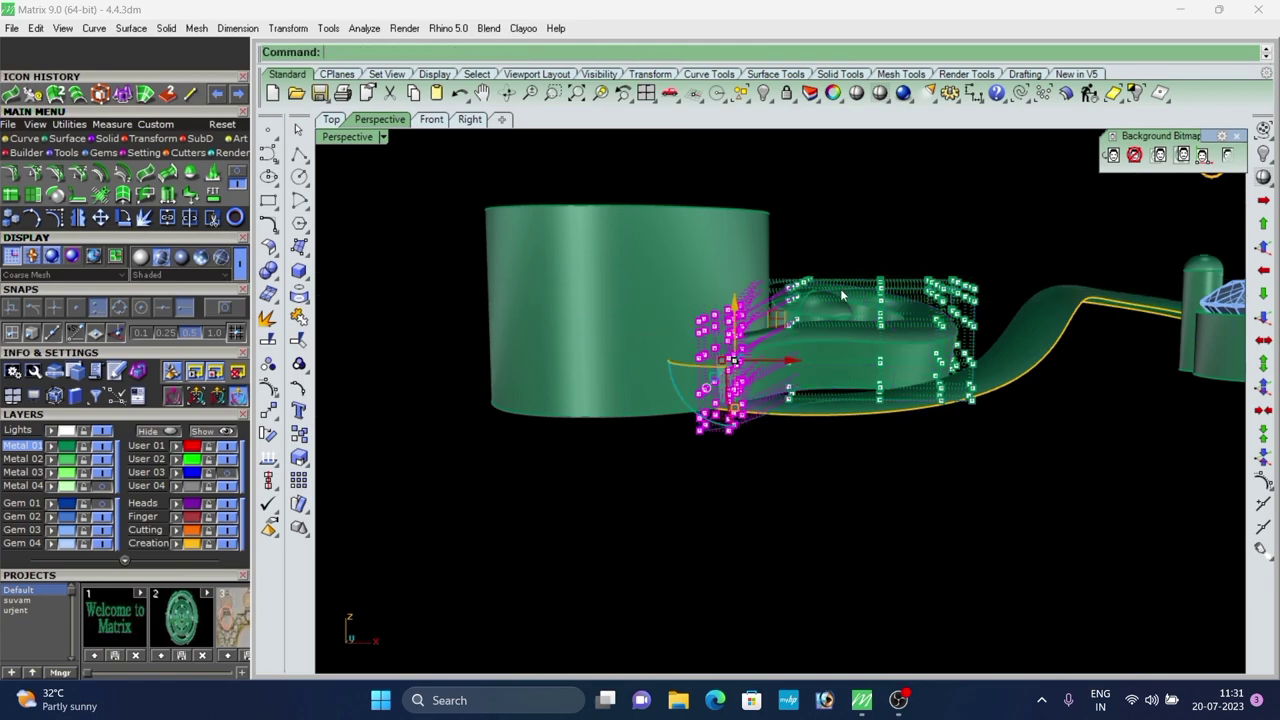
Lower the spiral cage's outermost points, inside the oval ring, a little further along Z.
right_click_drag(842, 295, 793, 300)
scroll(793, 300, "up", 2)
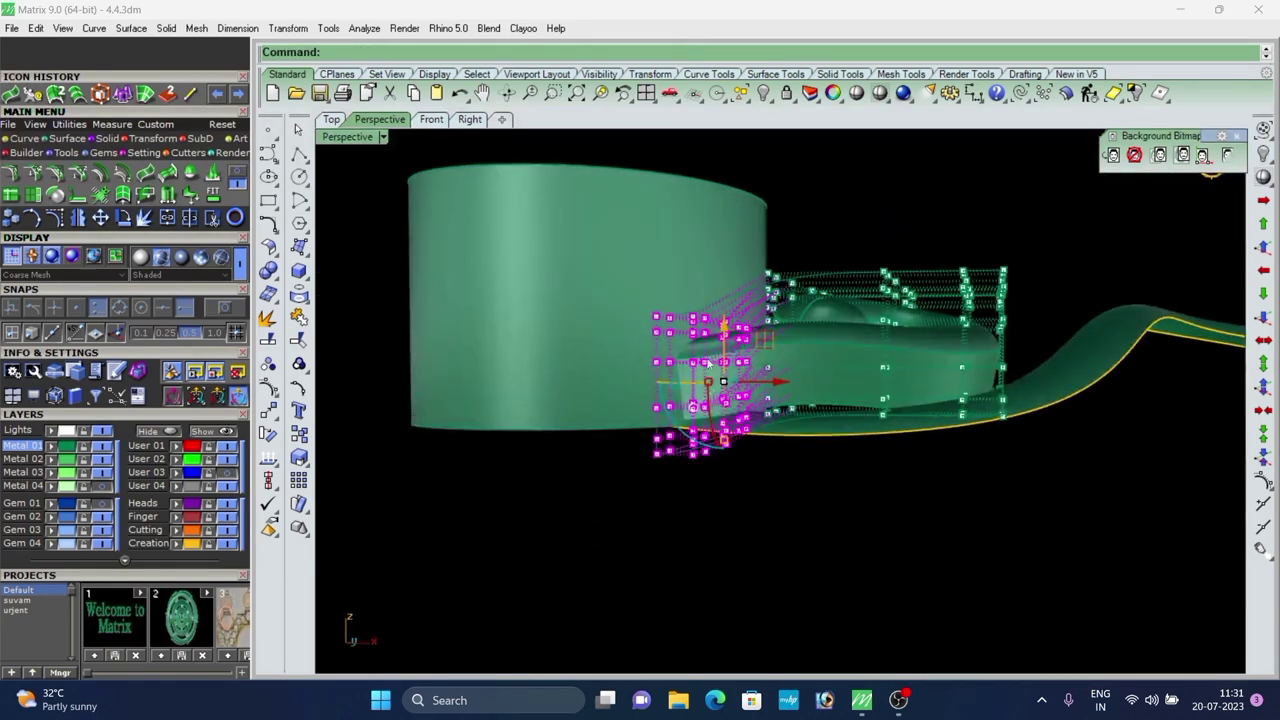
right_click_drag(712, 416, 727, 423)
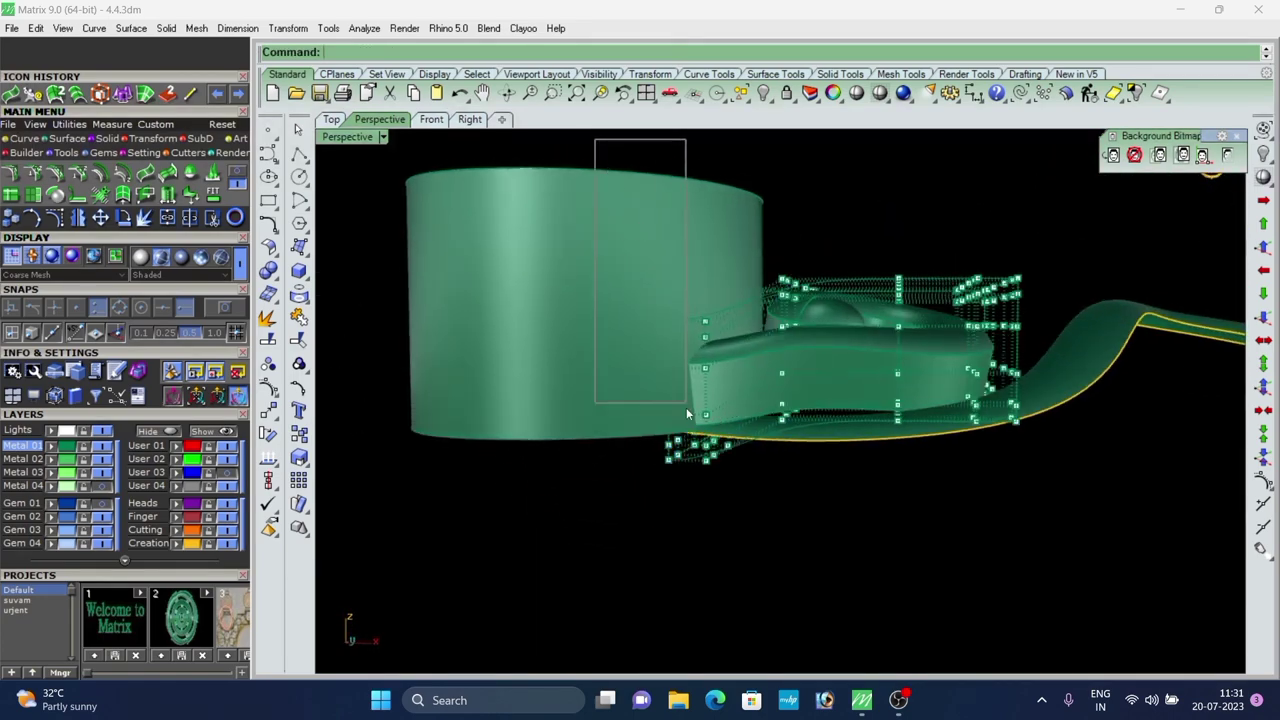
left_click_drag(680, 342, 682, 350)
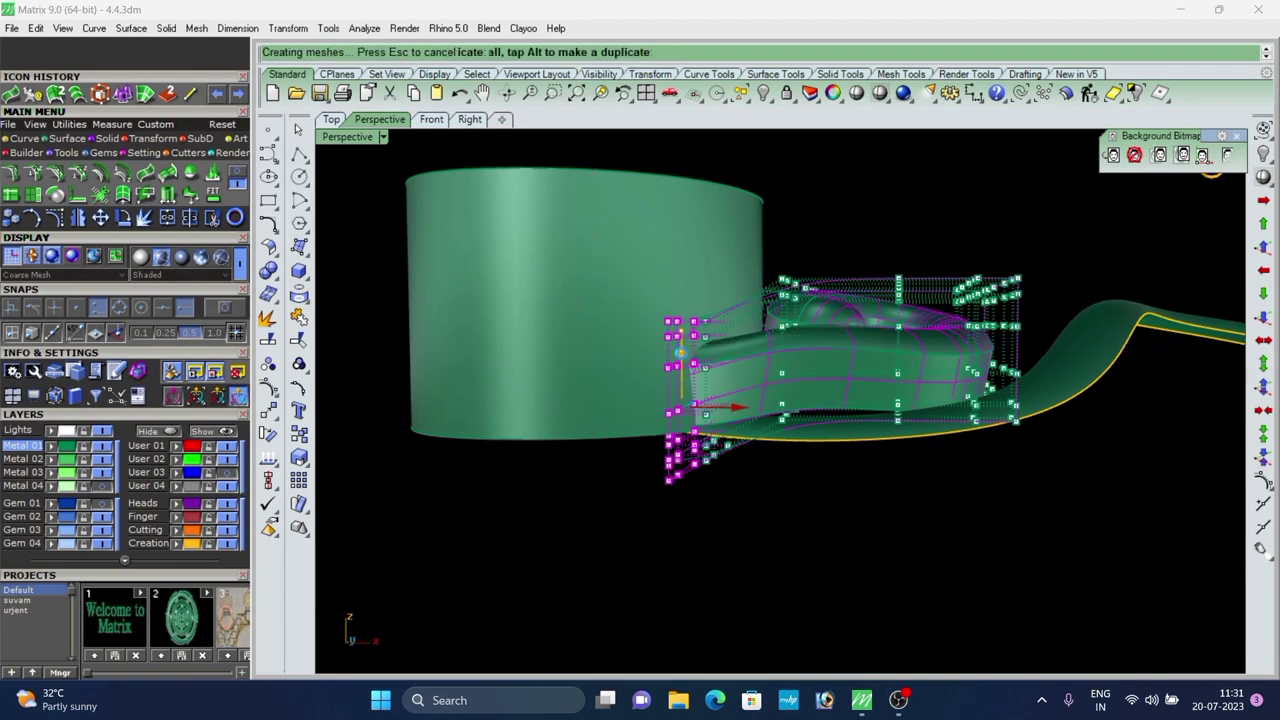
Lower the column of spiral cage points just outside the oval ring slightly along Z.
right_click_drag(690, 345, 668, 385)
scroll(785, 343, "down", 5)
mouse_move(798, 425)
right_mouse_down()
mouse_move(820, 362)
mouse_move(779, 345)
mouse_move(804, 427)
right_mouse_up()
scroll(757, 315, "up", 5)
scroll(804, 423, "up", 4)
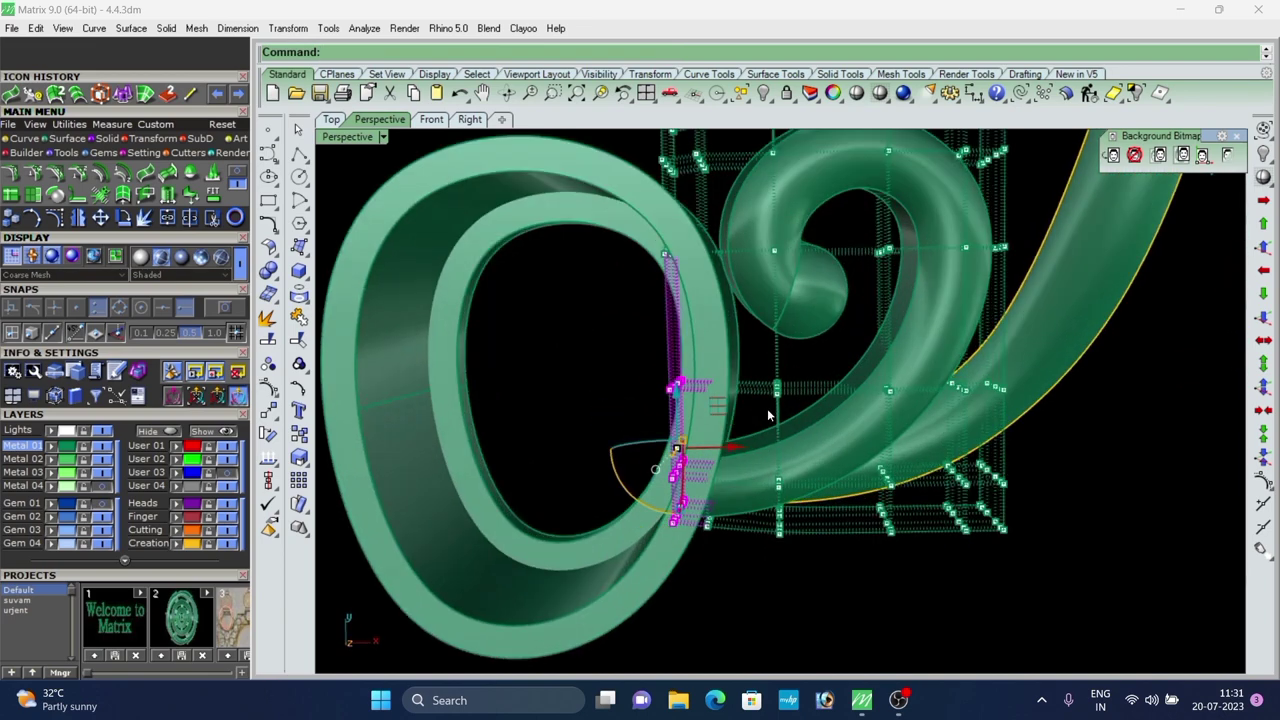
right_click_drag(822, 580, 800, 490)
scroll(763, 312, "up", 5)
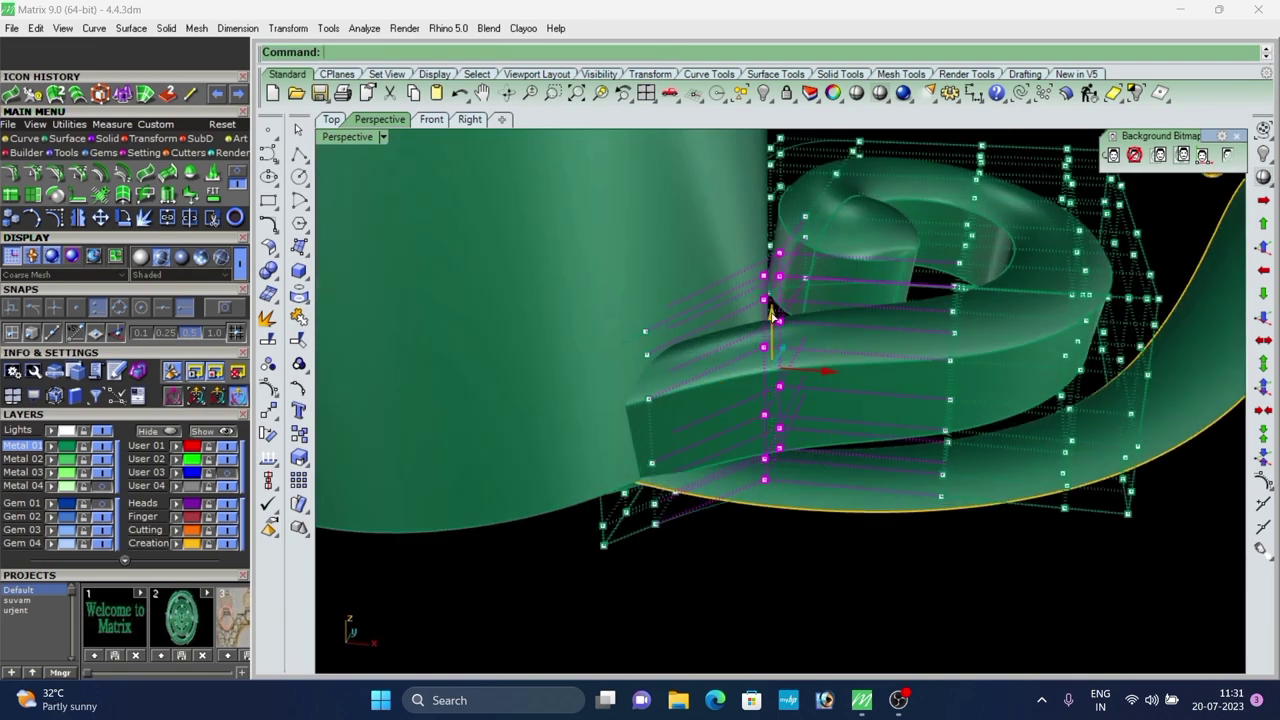
left_click_drag(771, 316, 773, 326)
Release the cage points and delete the control cage around the small spiral scroll.
scroll(772, 325, "down", 4)
right_click_drag(770, 322, 785, 434)
scroll(765, 309, "down", 3)
left_click(811, 313)
left_click(907, 275)
scroll(793, 311, "down", 5)
key("Delete")
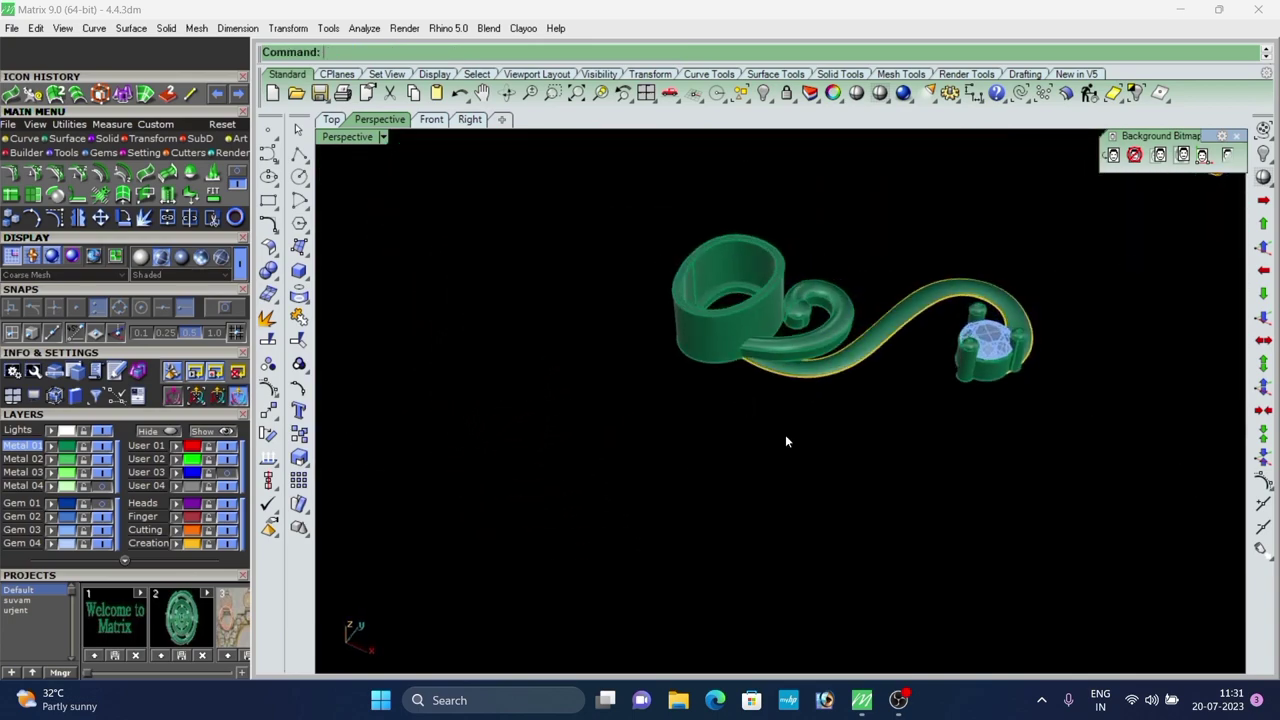
Extrude the long scroll's domed surface downward into a solid with Solid Extrude All.
scroll(905, 325, "up", 5)
left_click(894, 307)
scroll(885, 330, "down", 6)
right_click_drag(875, 355, 884, 394)
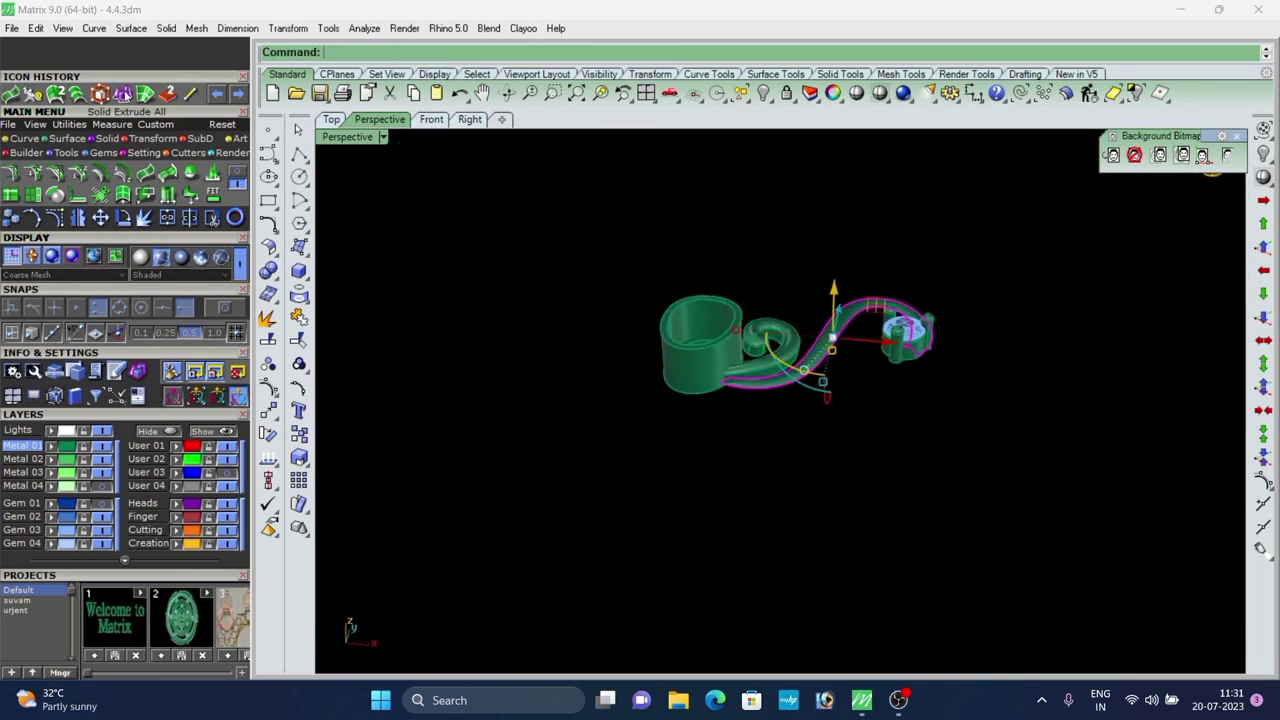
left_click(122, 93)
left_click(456, 58)
right_click(580, 289)
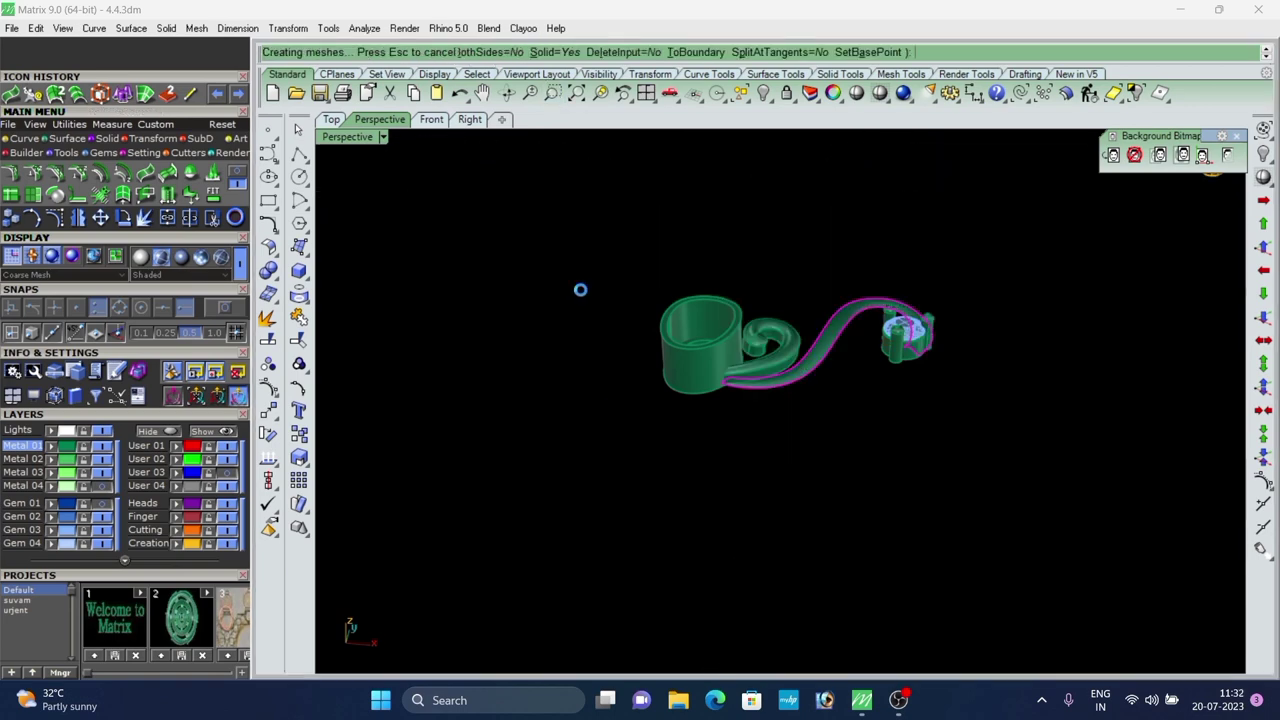
Raise the small spiral scroll and the extruded long scroll together along Z beside the oval ring.
scroll(725, 370, "up", 6)
right_click_drag(725, 370, 781, 337)
scroll(781, 337, "up", 2)
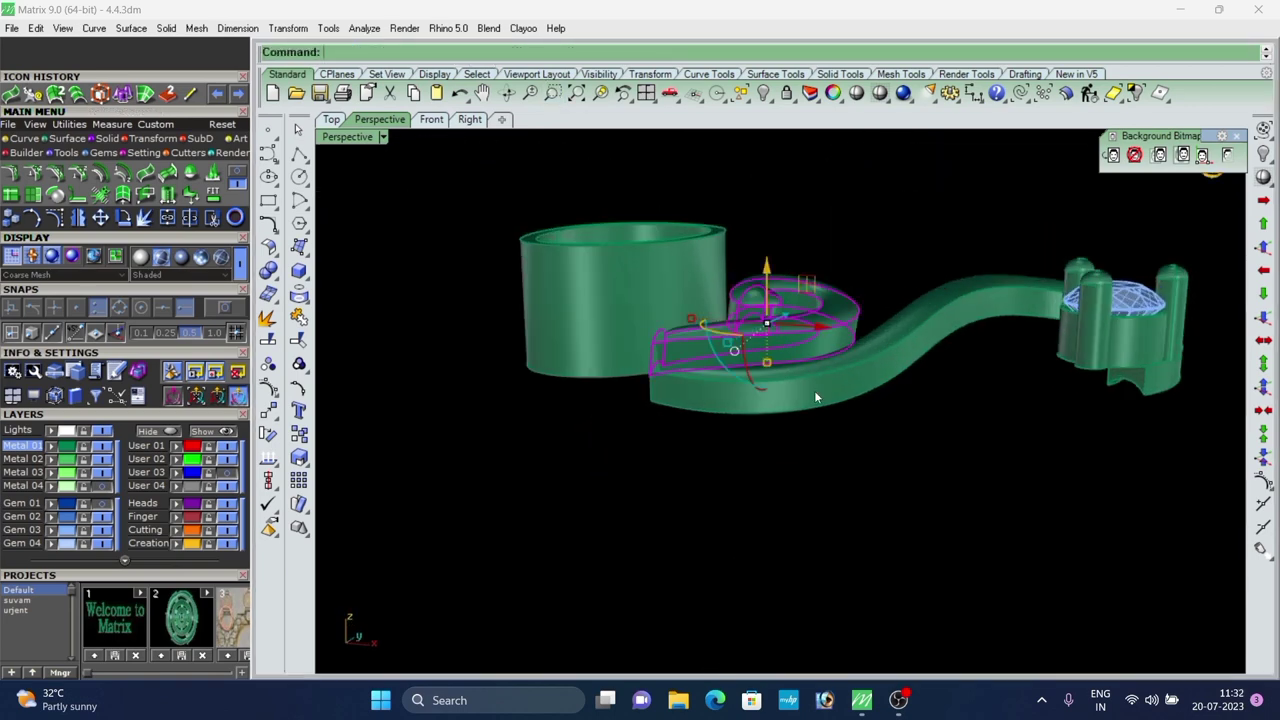
left_click(815, 393)
left_click_drag(941, 280, 942, 256)
left_click(948, 212)
Examine from several angles how the two scrolls meet the oval ring and the gem setting.
scroll(880, 240, "down", 4)
right_click_drag(802, 262, 858, 250)
scroll(966, 233, "up", 5)
right_click_drag(966, 233, 938, 320)
scroll(723, 306, "down", 5)
scroll(733, 278, "up", 7)
right_click_drag(735, 385, 671, 464)
scroll(868, 308, "down", 4)
scroll(758, 317, "up", 4)
Select both finished scrolls and show the hidden rest of the pendant in the Top view.
left_click(758, 317)
left_click(774, 372)
left_click(821, 462)
scroll(821, 462, "down", 5)
scroll(775, 400, "up", 4)
left_click(789, 398)
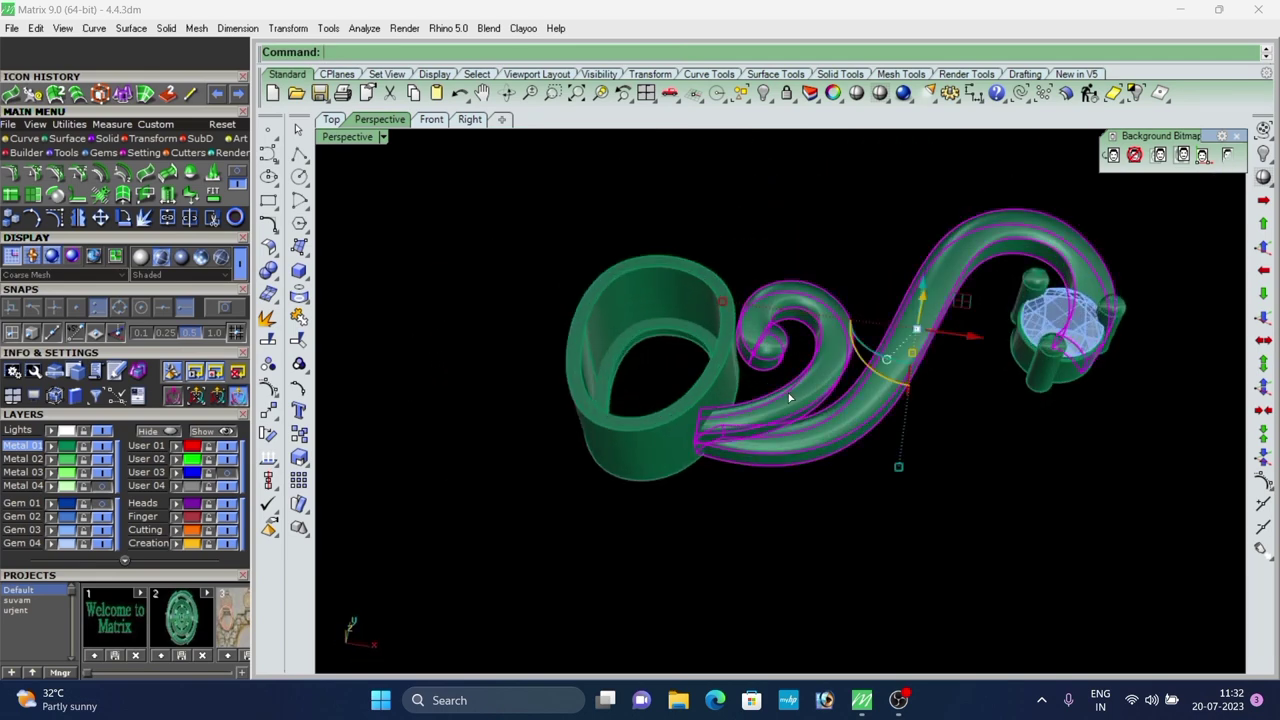
scroll(814, 426, "down", 2)
left_click(339, 121)
scroll(794, 345, "down", 8)
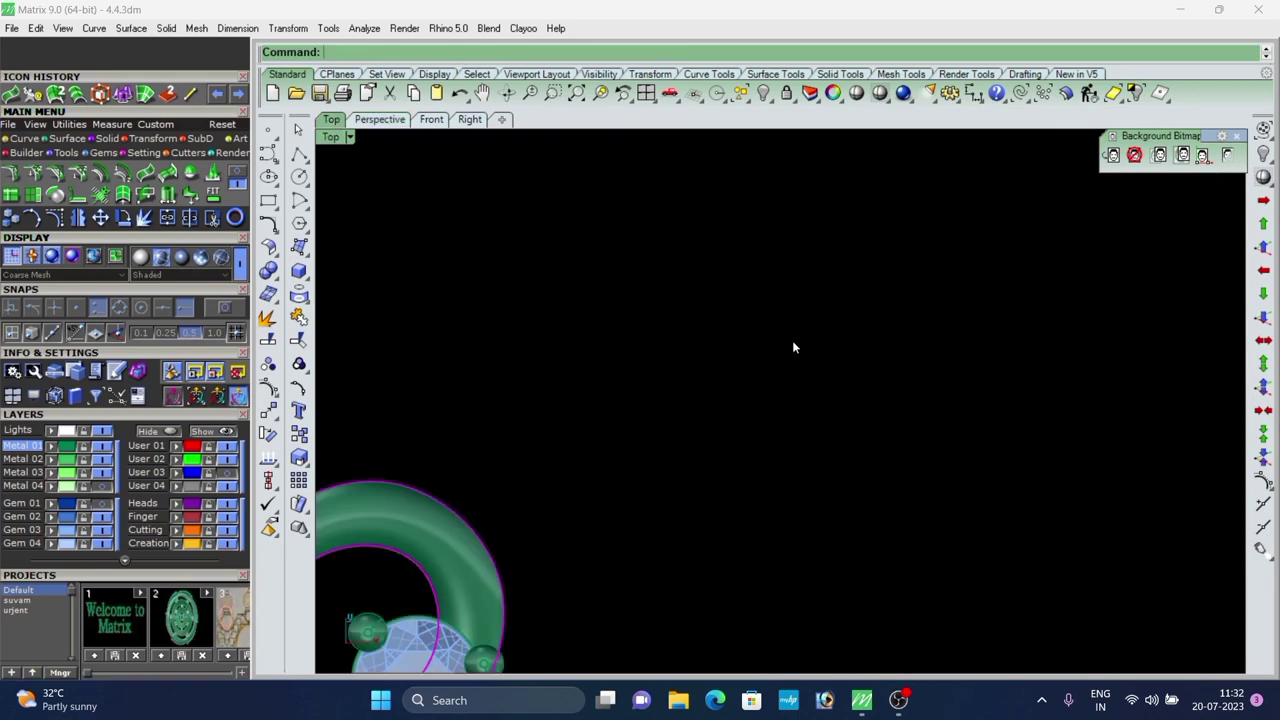
scroll(621, 463, "up", 3)
right_click_drag(621, 463, 682, 436)
right_click(1263, 155)
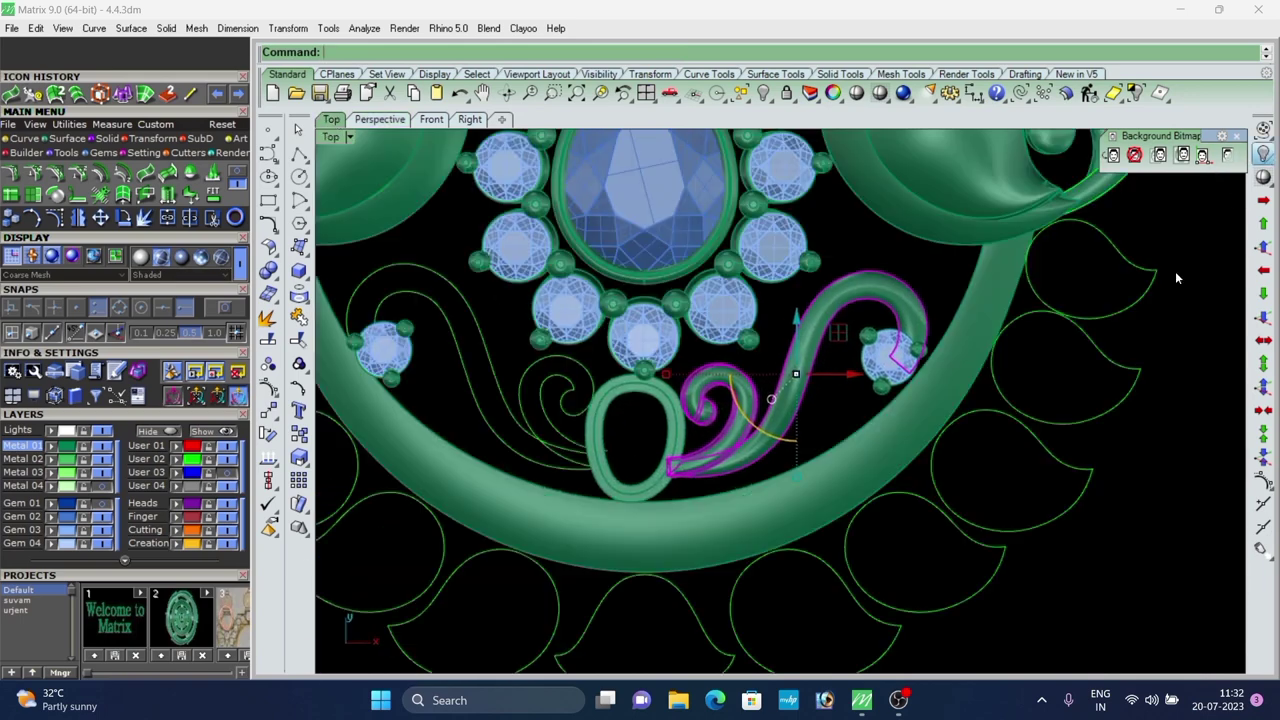
Mirror the two scrolls to the other side of the pendant's vertical axis and select the mirrored pair.
scroll(682, 430, "down", 6)
scroll(629, 415, "up", 5)
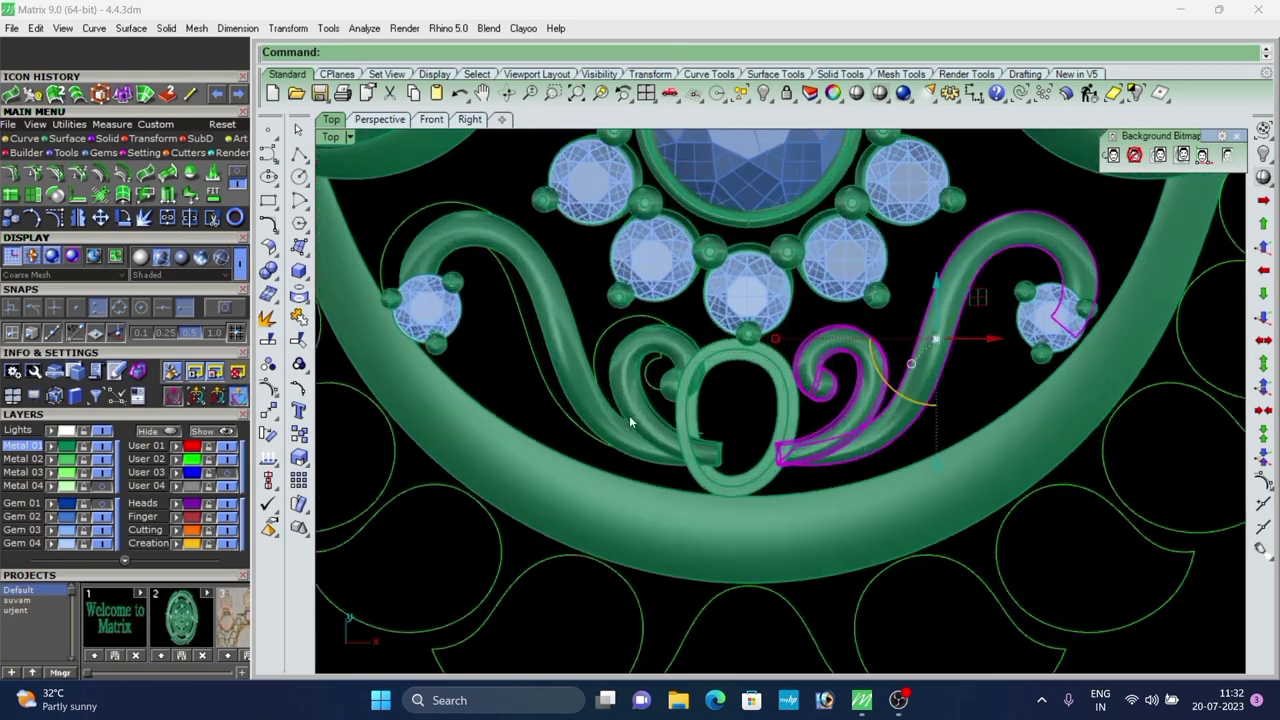
scroll(629, 415, "down", 3)
scroll(629, 380, "up", 3)
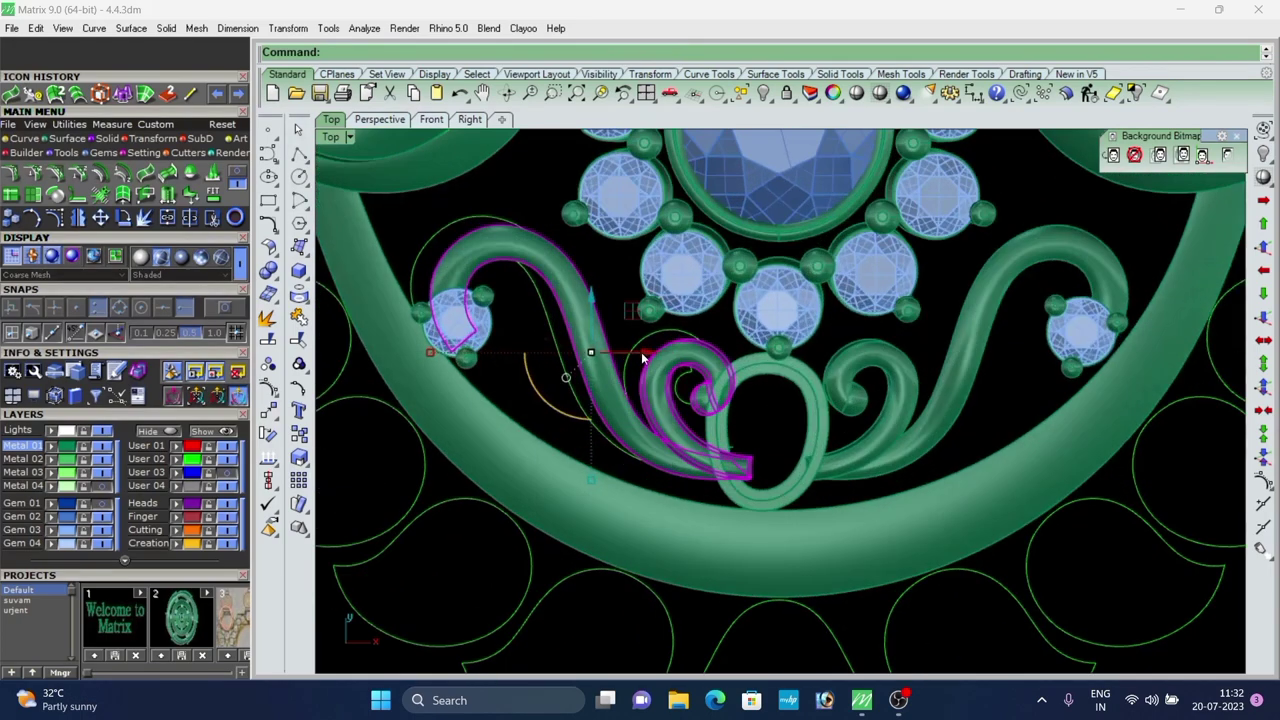
Shift the mirrored scrolls outward along X and slightly up along Y so their ends meet the oval ring.
left_click_drag(643, 358, 623, 340)
left_click_drag(570, 298, 570, 289)
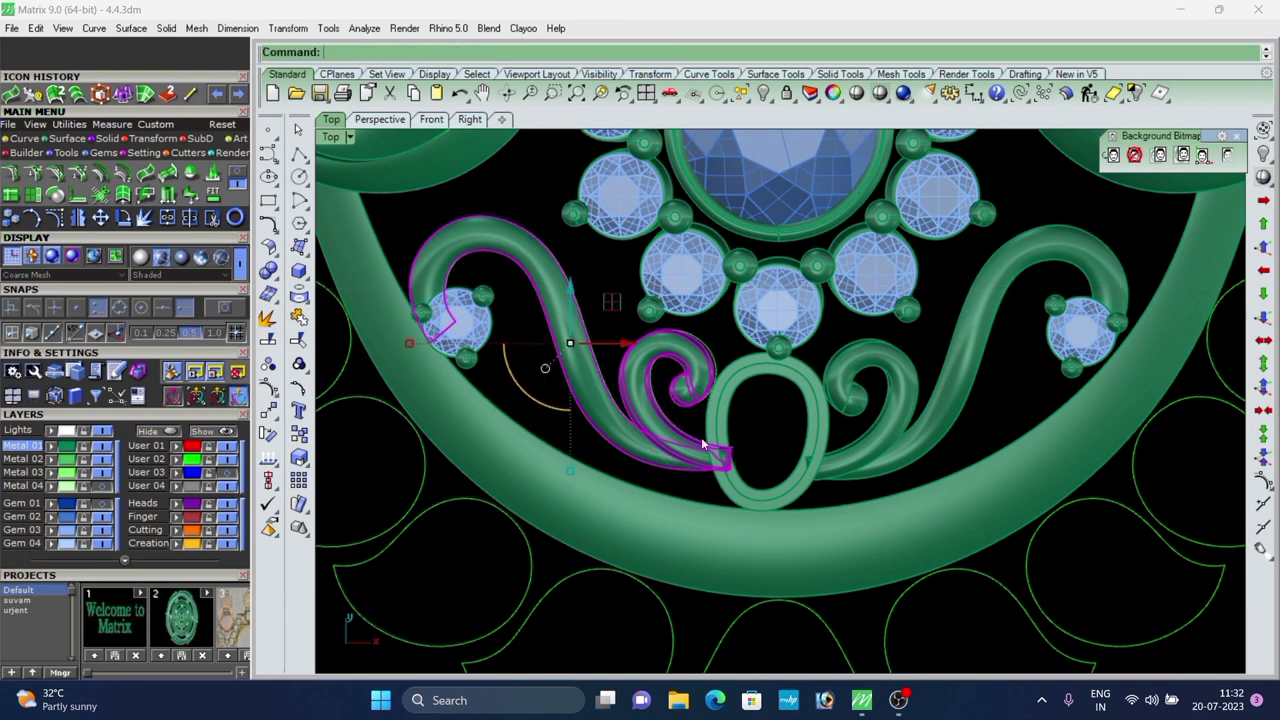
scroll(688, 457, "up", 2)
scroll(692, 405, "down", 2)
scroll(608, 334, "up", 2)
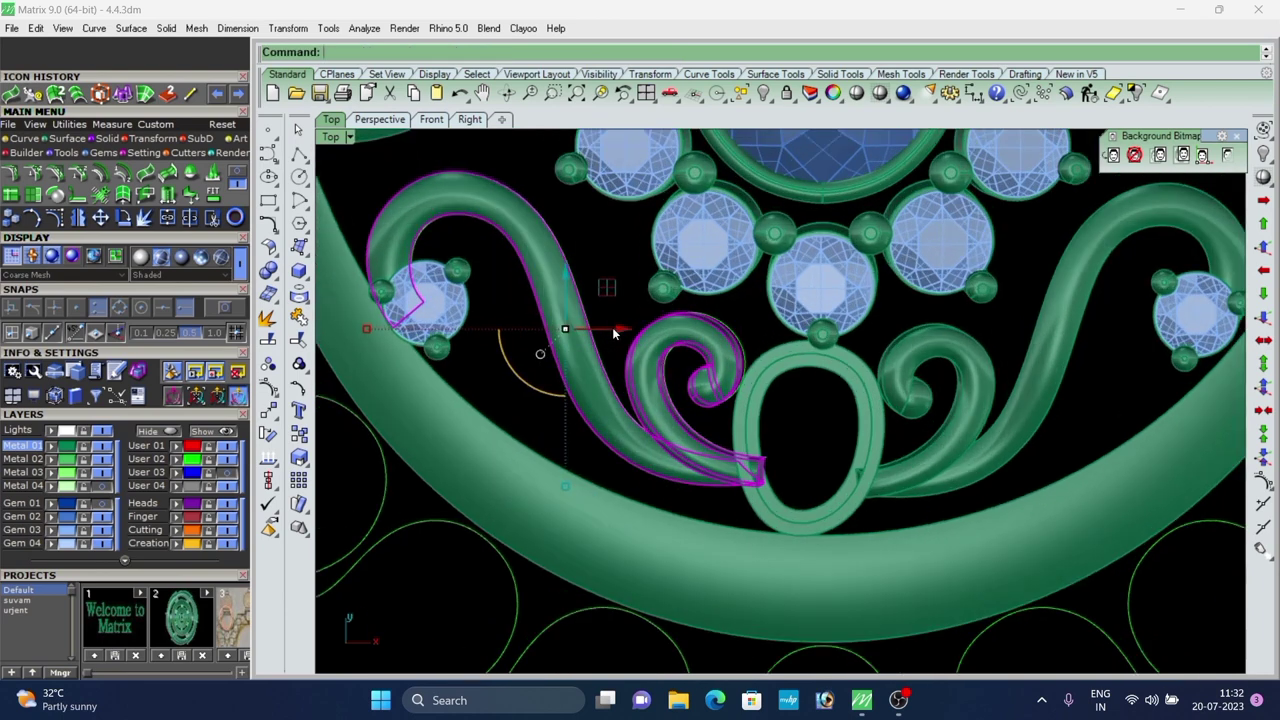
left_click_drag(612, 327, 616, 331)
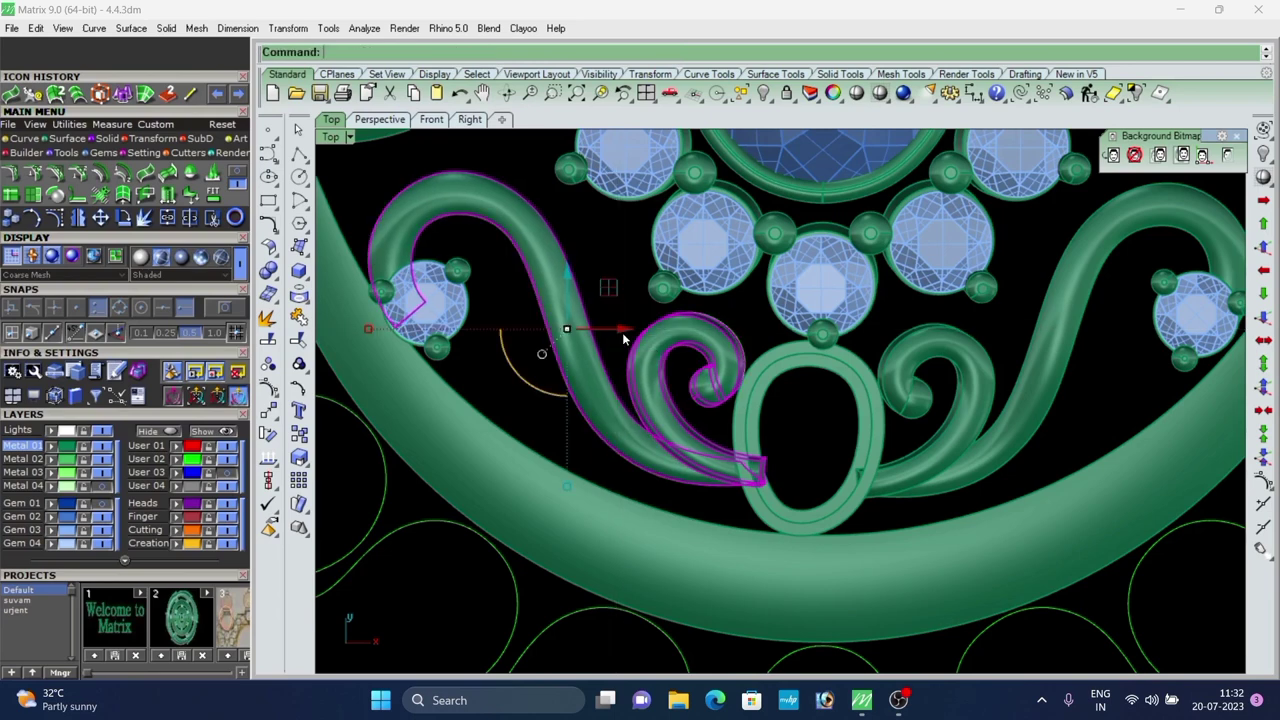
Select the oval ring, all four scrolls and both tip gem settings, and isolate them in the Perspective view.
scroll(622, 336, "down", 4)
scroll(802, 426, "down", 2)
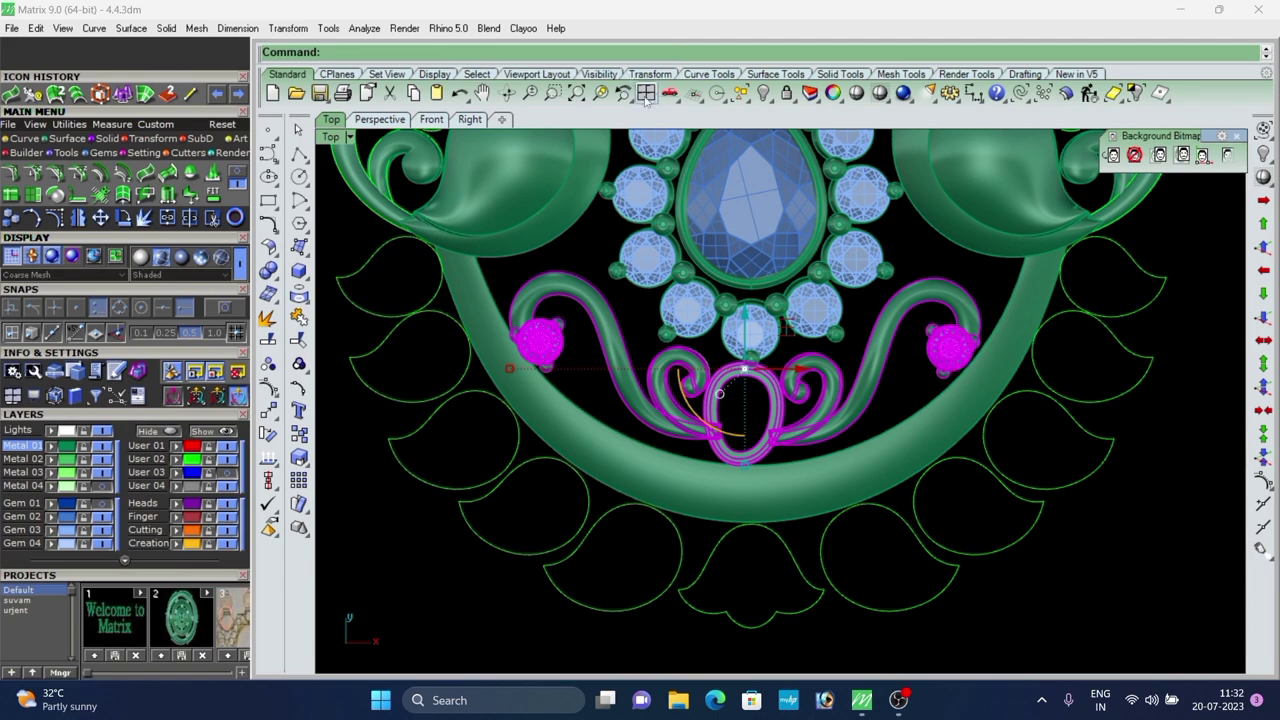
left_click(380, 119)
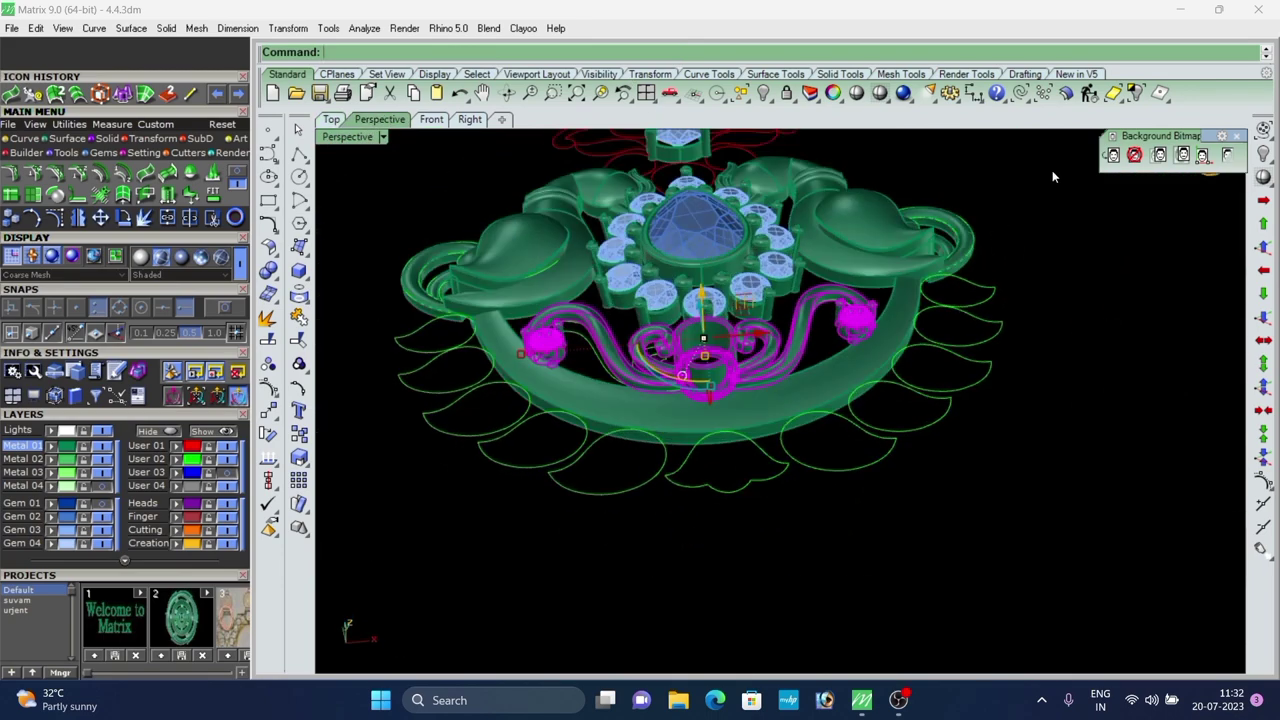
left_click(1137, 94)
Raise the gem setting at the right-hand long scroll's tip along Z.
scroll(704, 350, "up", 3)
right_click_drag(690, 340, 695, 302)
scroll(940, 355, "up", 4)
left_click(904, 324)
scroll(920, 332, "up", 1)
key("Escape")
right_click_drag(906, 380, 645, 402)
left_click(764, 372)
left_click_drag(758, 335, 758, 317)
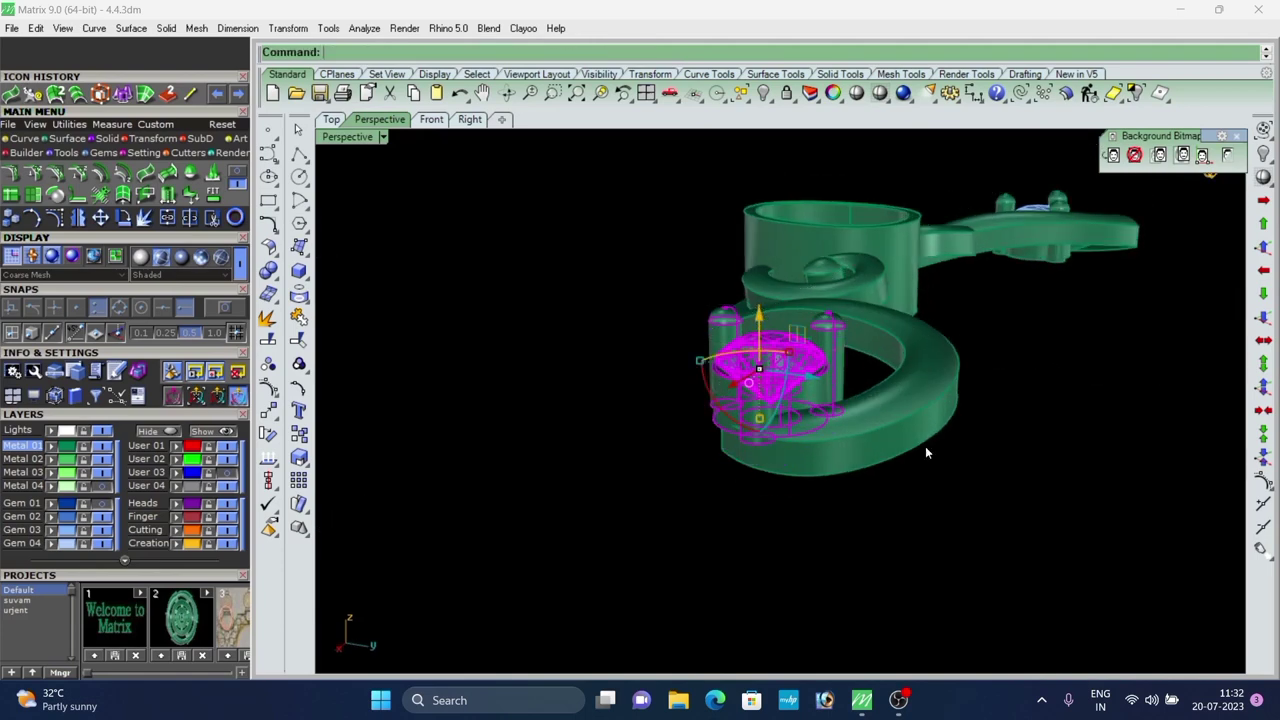
Raise the gem setting at the left-hand long scroll's tip along Z.
left_click(925, 448)
right_click_drag(925, 448, 762, 420)
scroll(625, 451, "down", 5)
scroll(1048, 411, "up", 5)
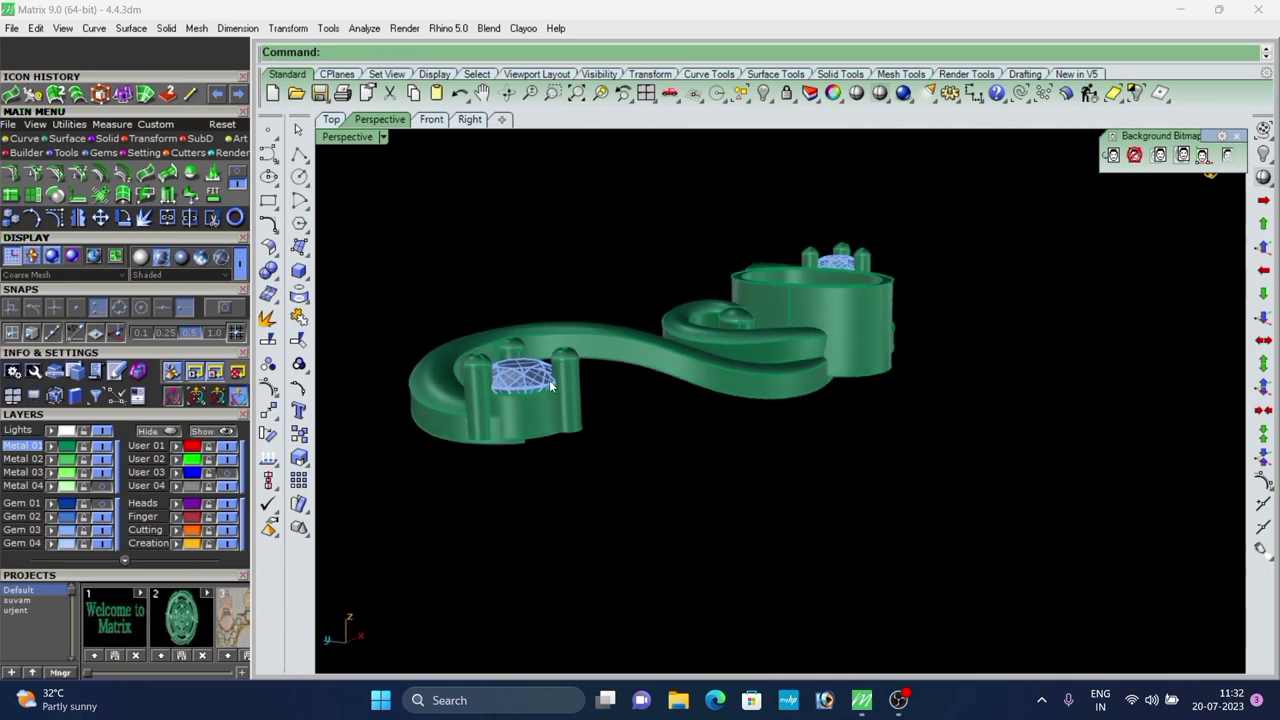
scroll(549, 380, "up", 2)
left_click(532, 442)
right_click_drag(534, 444, 680, 346)
left_click_drag(673, 324, 678, 309)
left_click(836, 463)
Raise the left-hand tip gem setting slightly more along Z, checking it from the side.
scroll(836, 463, "down", 3)
right_click_drag(836, 463, 634, 390)
scroll(584, 442, "up", 5)
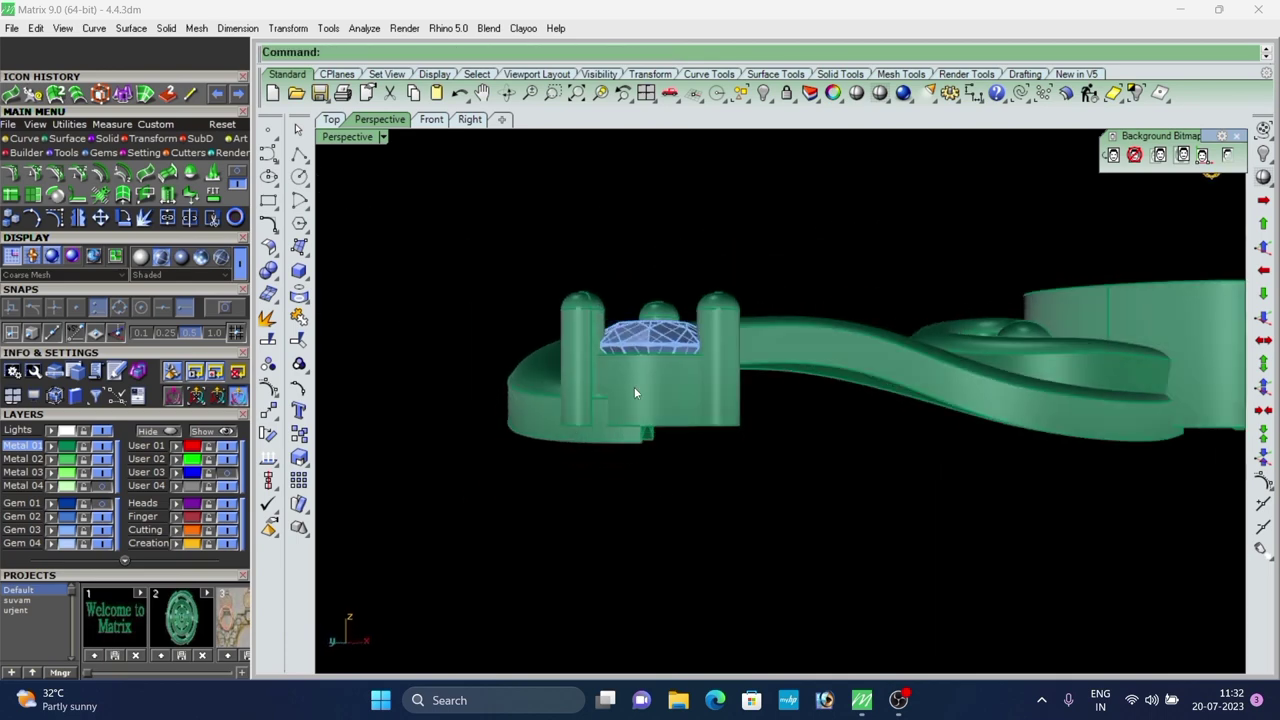
left_click(635, 390)
left_click_drag(659, 309, 659, 303)
left_click(838, 497)
Raise the right-hand tip gem setting a little further along Z to line up with the opposite setting.
scroll(896, 484, "down", 8)
right_click_drag(896, 484, 765, 477)
scroll(1140, 416, "up", 2)
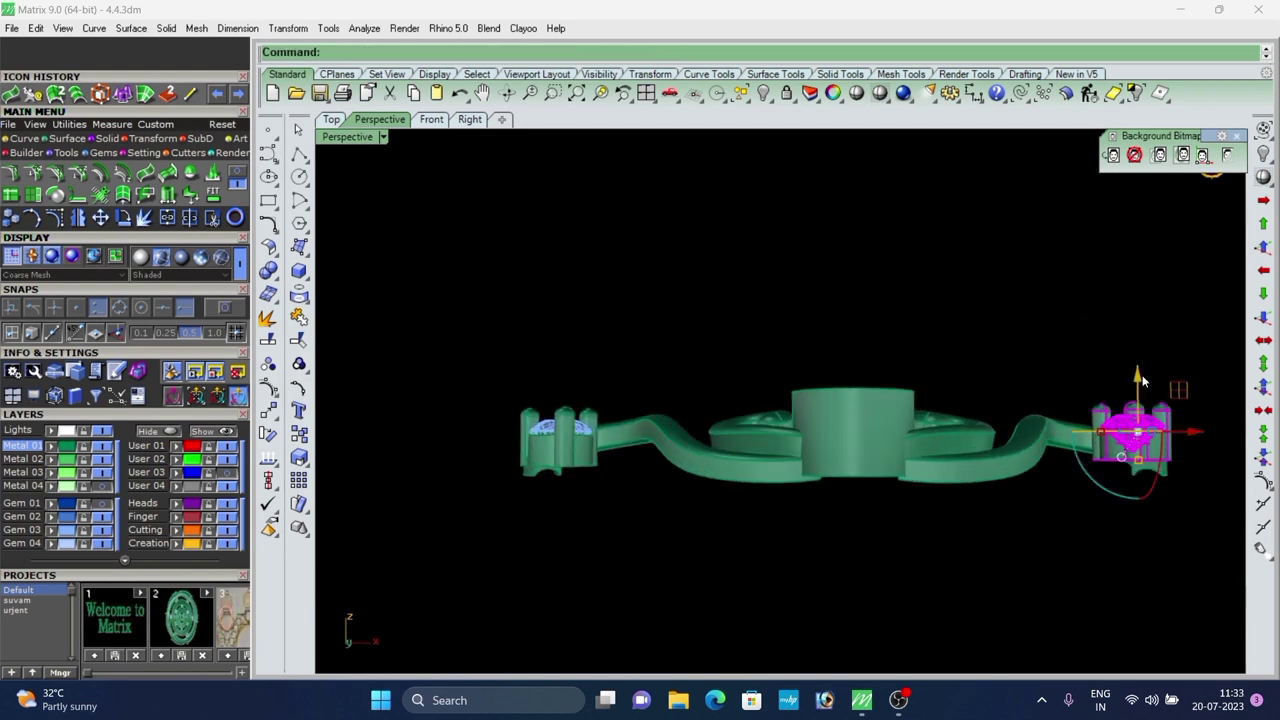
left_click_drag(1142, 377, 1139, 370)
left_click(928, 387)
scroll(928, 387, "down", 5)
right_click_drag(928, 387, 698, 457)
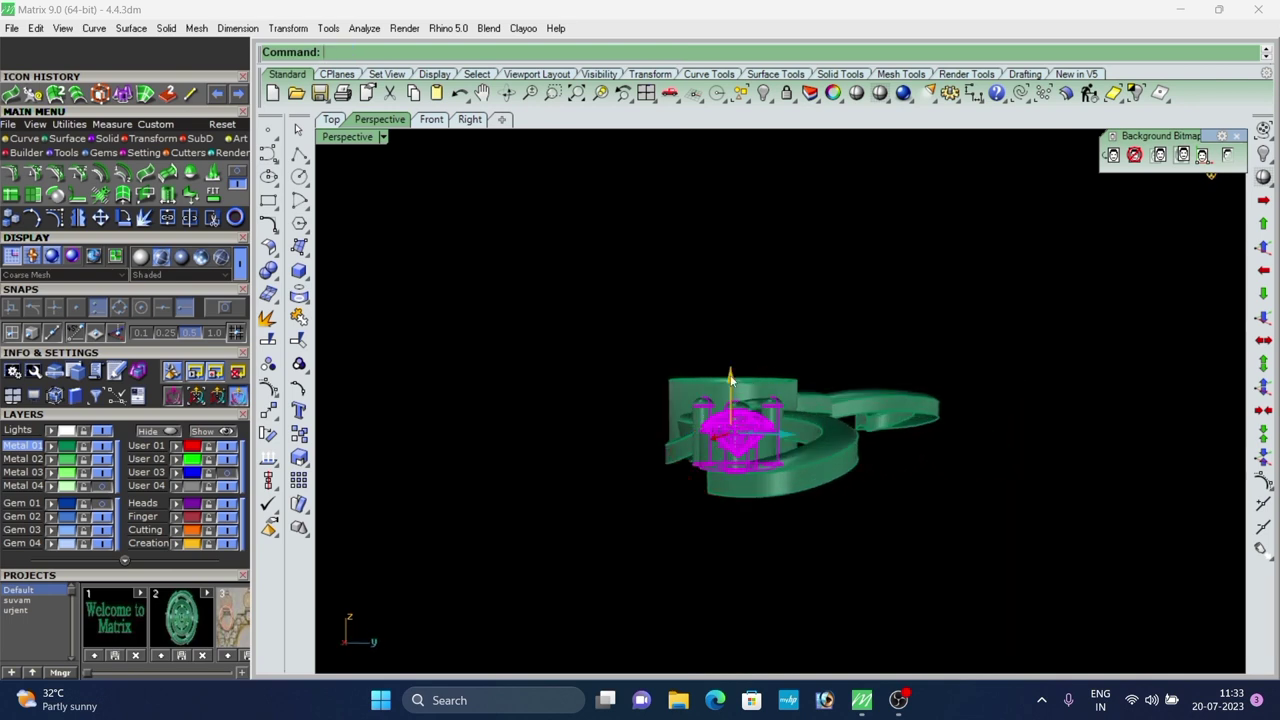
Undo the recent height adjustments to the tip gem settings.
left_click_drag(731, 379, 731, 386)
left_click(872, 525)
right_click_drag(872, 525, 829, 479)
key("ctrl+z")
key("ctrl+z")
key("ctrl+z")
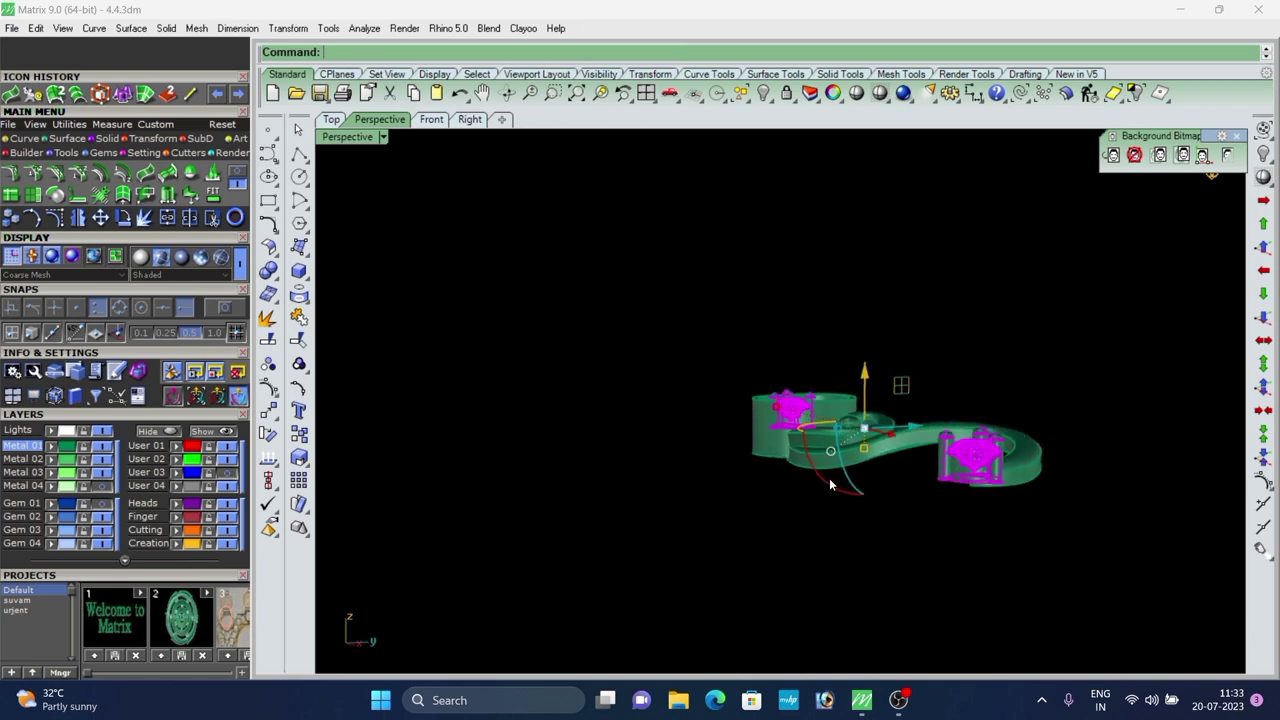
key("ctrl+z")
Isolate the oval ring, its scrolls and the two tip gem settings from the rest of the pendant.
right_click_drag(771, 500, 926, 471)
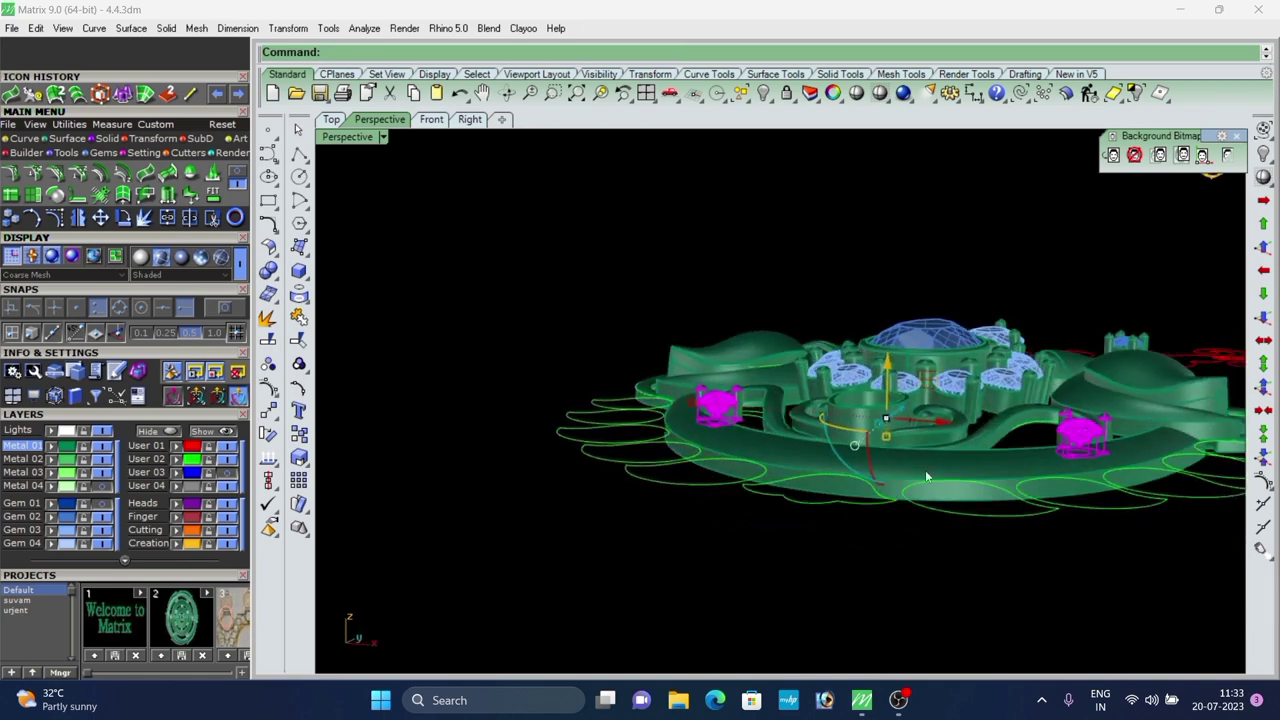
scroll(1000, 445, "up", 2)
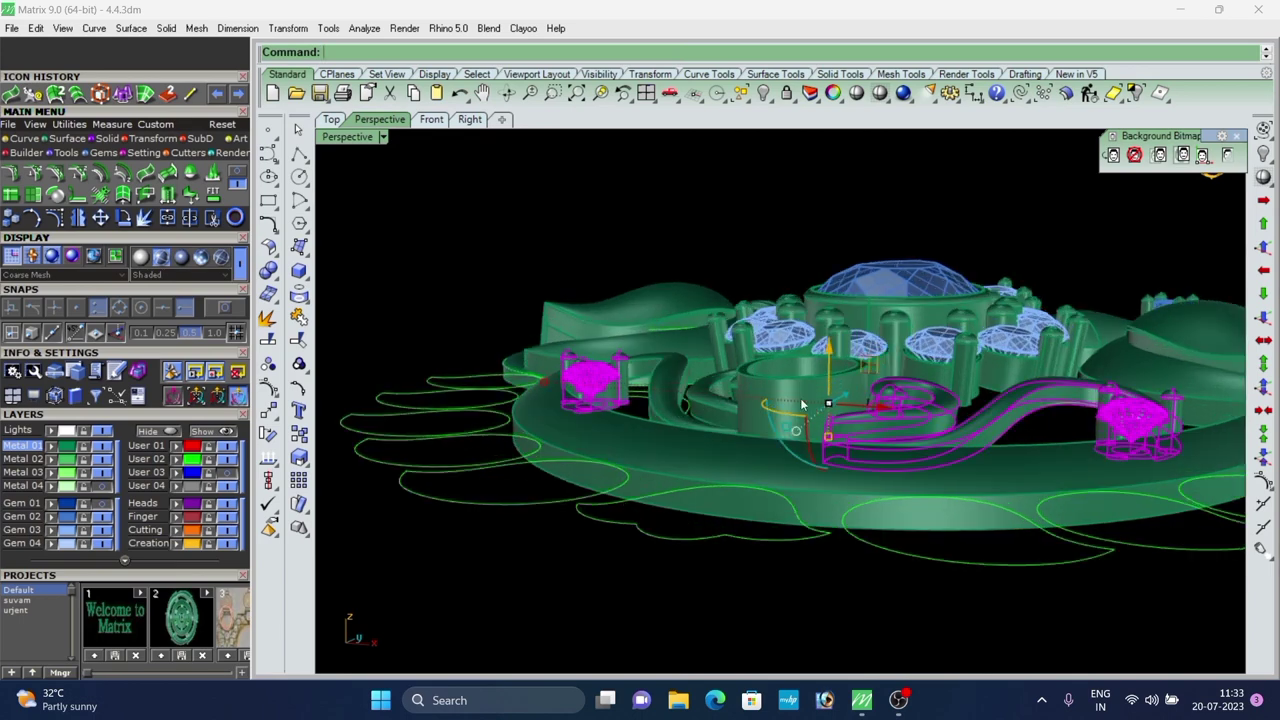
left_click(1136, 94)
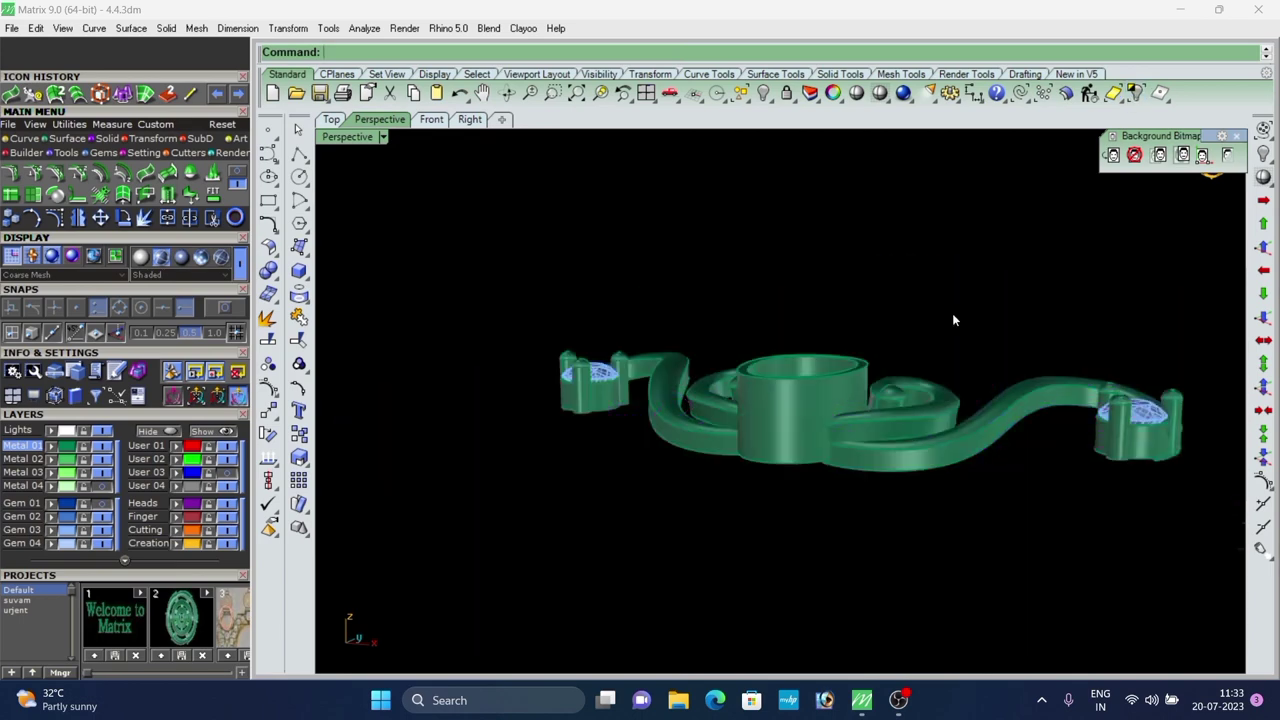
Raise both tip gem settings together along Z.
scroll(952, 316, "down", 4)
right_click_drag(846, 390, 880, 380)
scroll(690, 370, "up", 4)
left_click(698, 370)
right_click_drag(1017, 388, 986, 411)
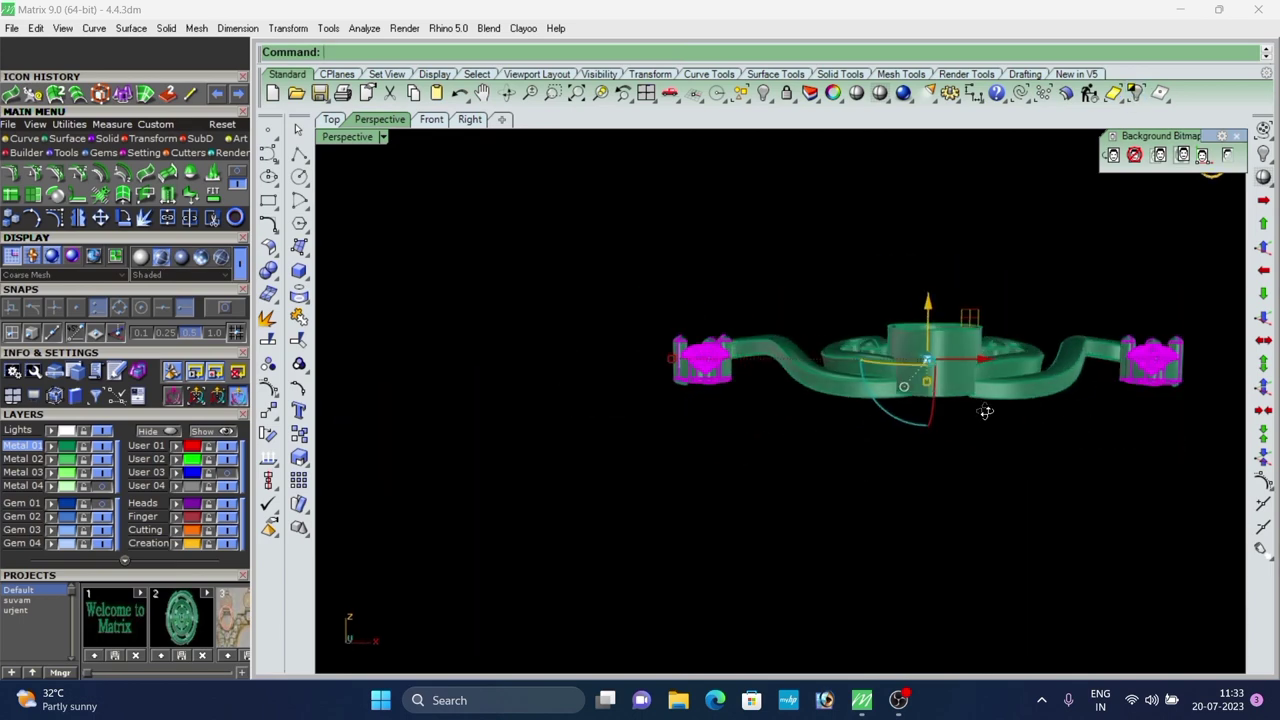
scroll(978, 402, "up", 4)
left_click_drag(911, 308, 914, 282)
Lower both tip gem settings slightly along Z to fine-tune their height on the scroll ends, then clear the selection.
right_click_drag(1030, 278, 974, 304)
scroll(677, 304, "up", 5)
right_click_drag(678, 308, 897, 320)
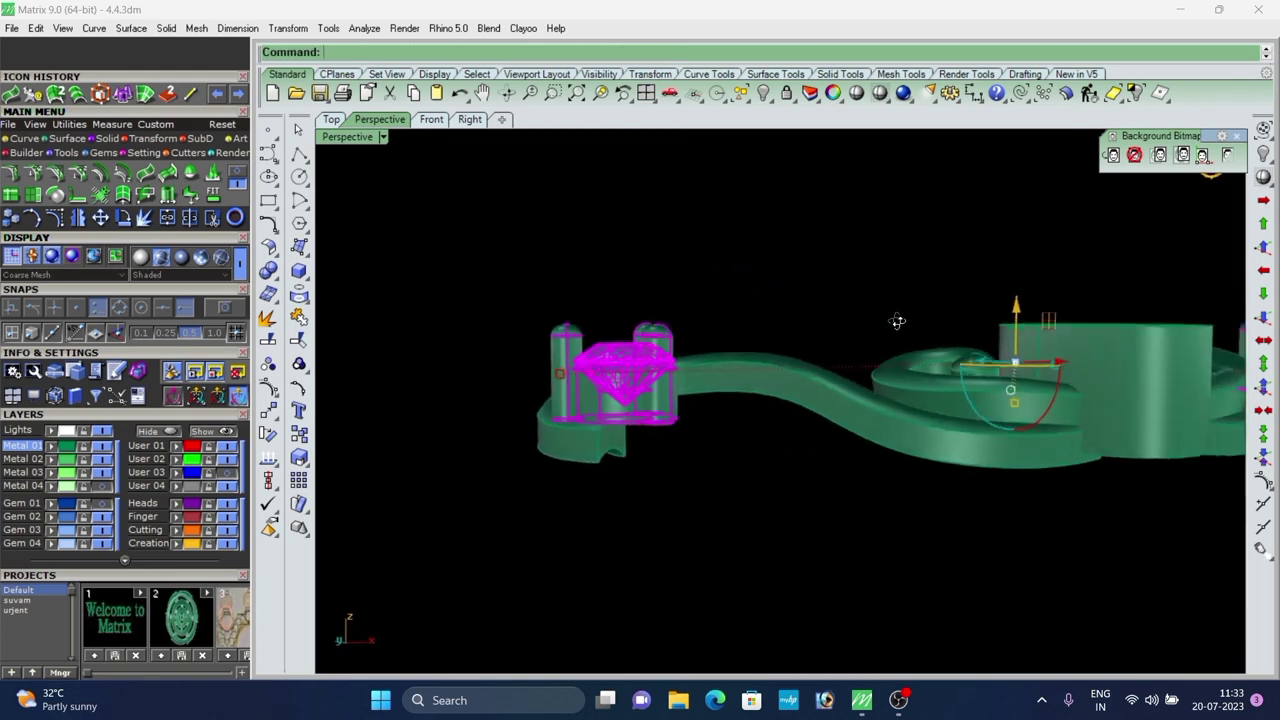
scroll(640, 384, "up", 5)
left_click_drag(1029, 320, 1031, 336)
left_click(909, 249)
Extract a copy of the outer cylindrical wall from the left-hand tip setting's bezel with Copy=Yes.
right_click_drag(909, 252, 735, 473)
scroll(971, 397, "down", 5)
scroll(740, 395, "up", 5)
scroll(729, 416, "up", 4)
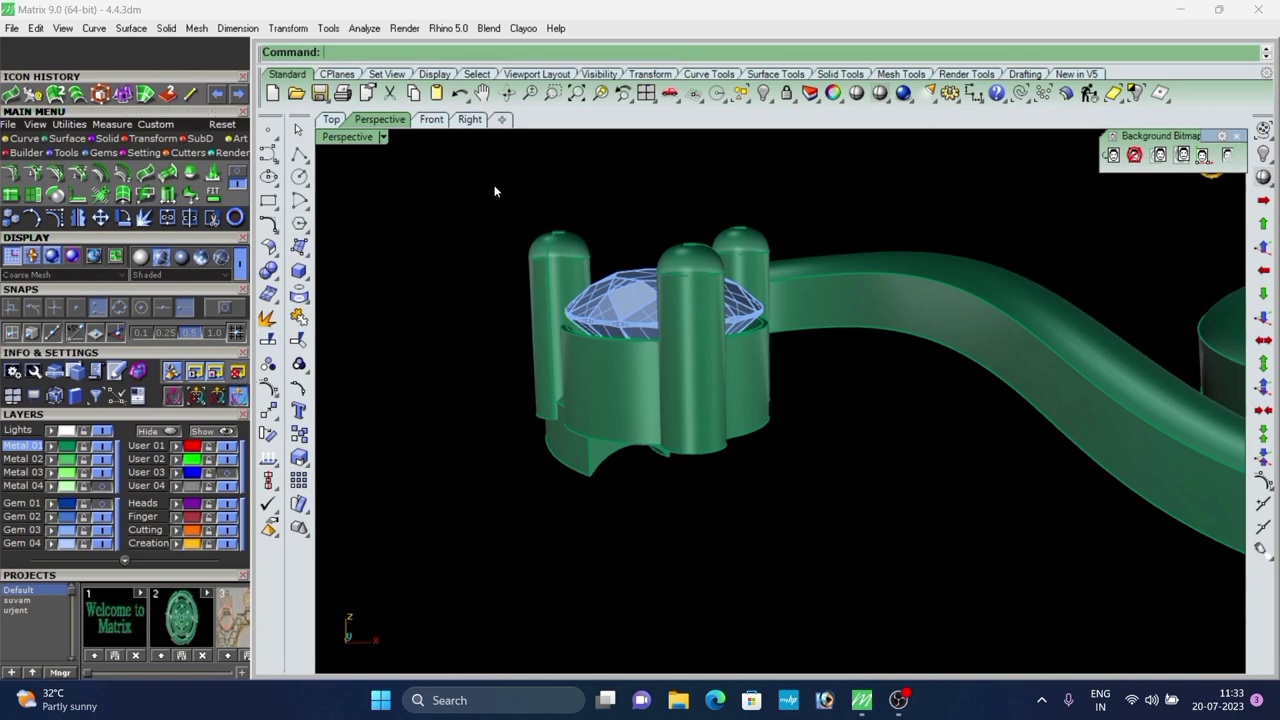
left_click(107, 138)
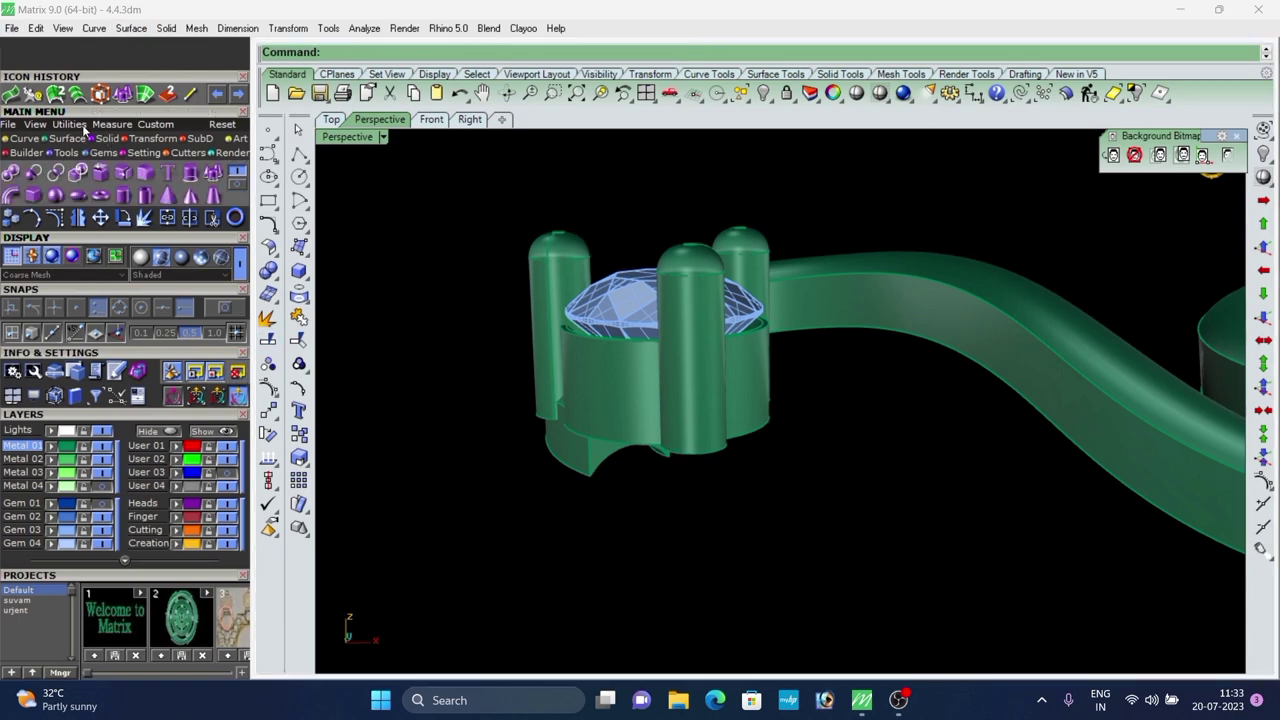
left_click(105, 180)
scroll(452, 265, "down", 4)
right_click_drag(452, 265, 514, 283)
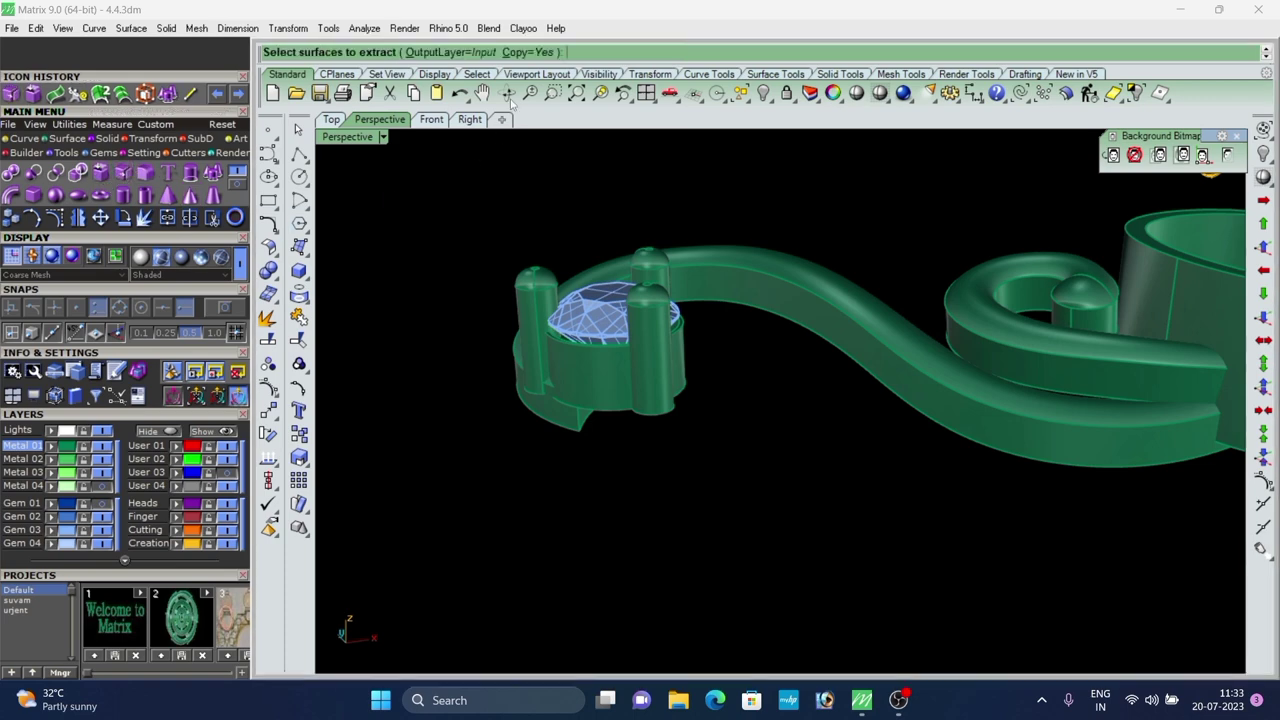
scroll(605, 400, "up", 2)
left_click(597, 372)
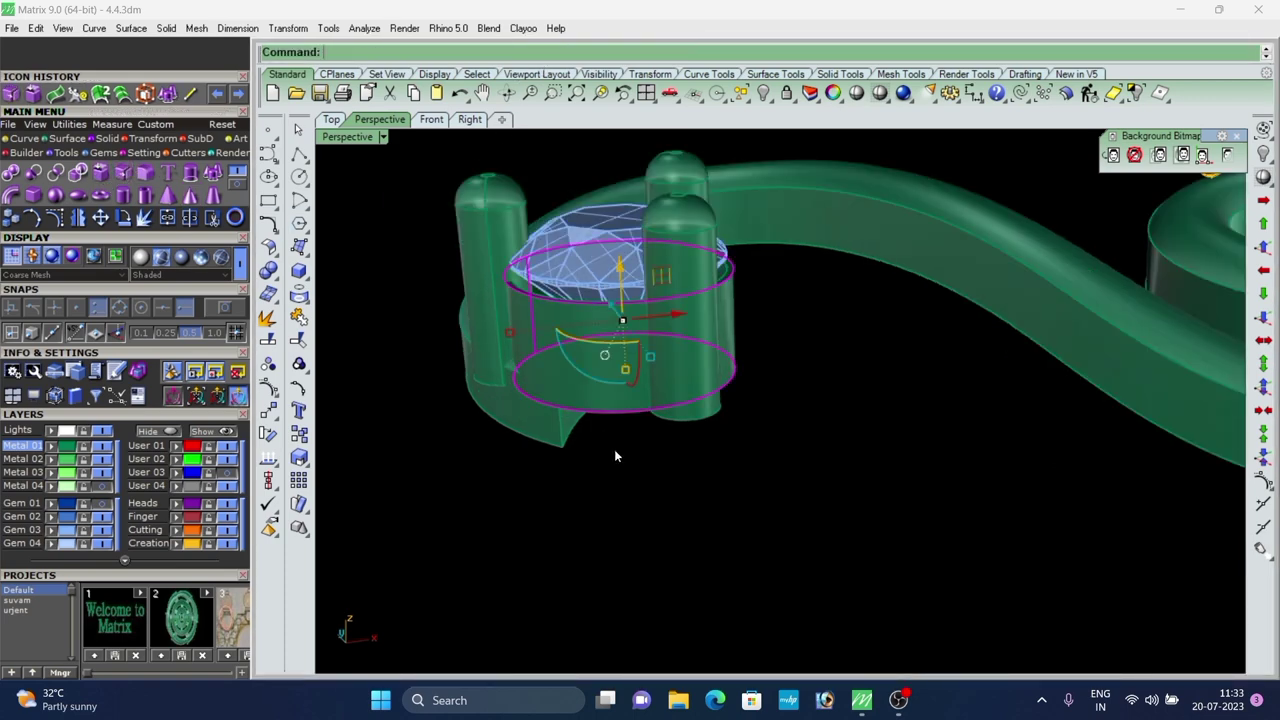
Move the extracted cylindrical wall copies down along Z below the left-hand and right-hand tip settings.
scroll(615, 450, "down", 2)
right_click_drag(615, 450, 659, 441)
scroll(652, 284, "up", 2)
left_click_drag(661, 267, 683, 355)
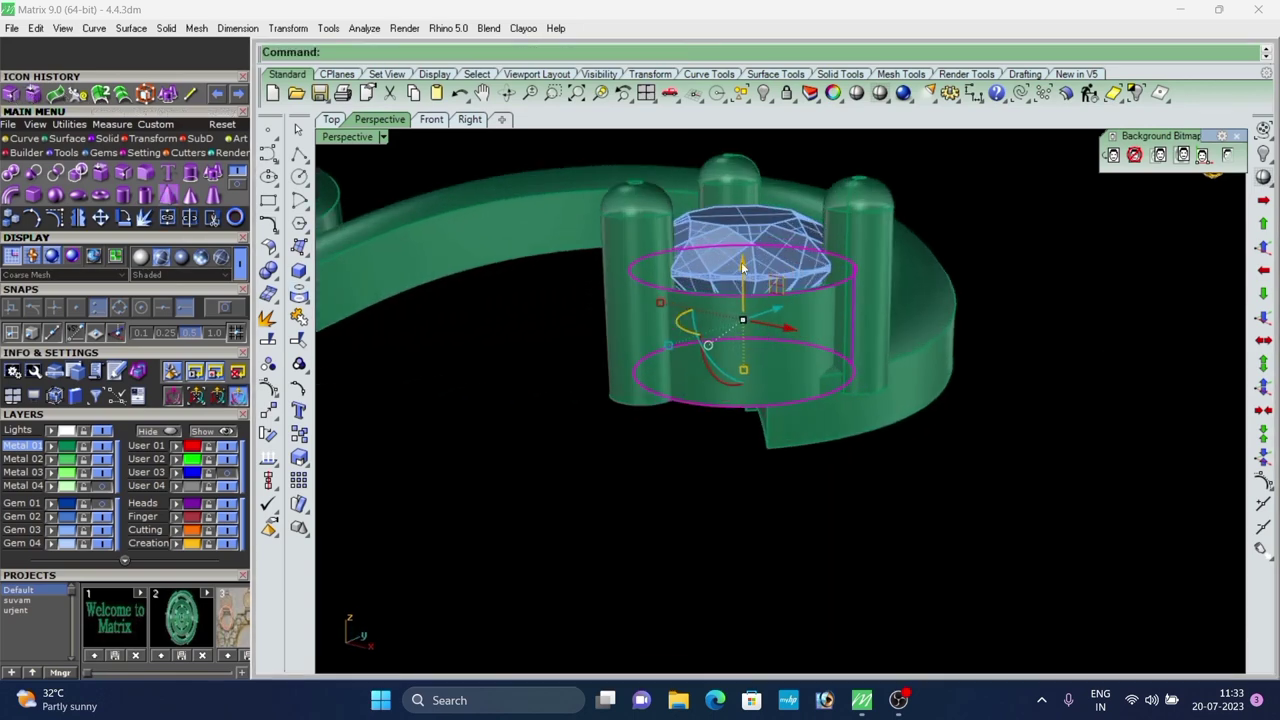
left_click_drag(748, 265, 767, 352)
Put the lowered cylindrical wall copy under the right-hand tip setting on the Metal 02 layer.
left_click(943, 479)
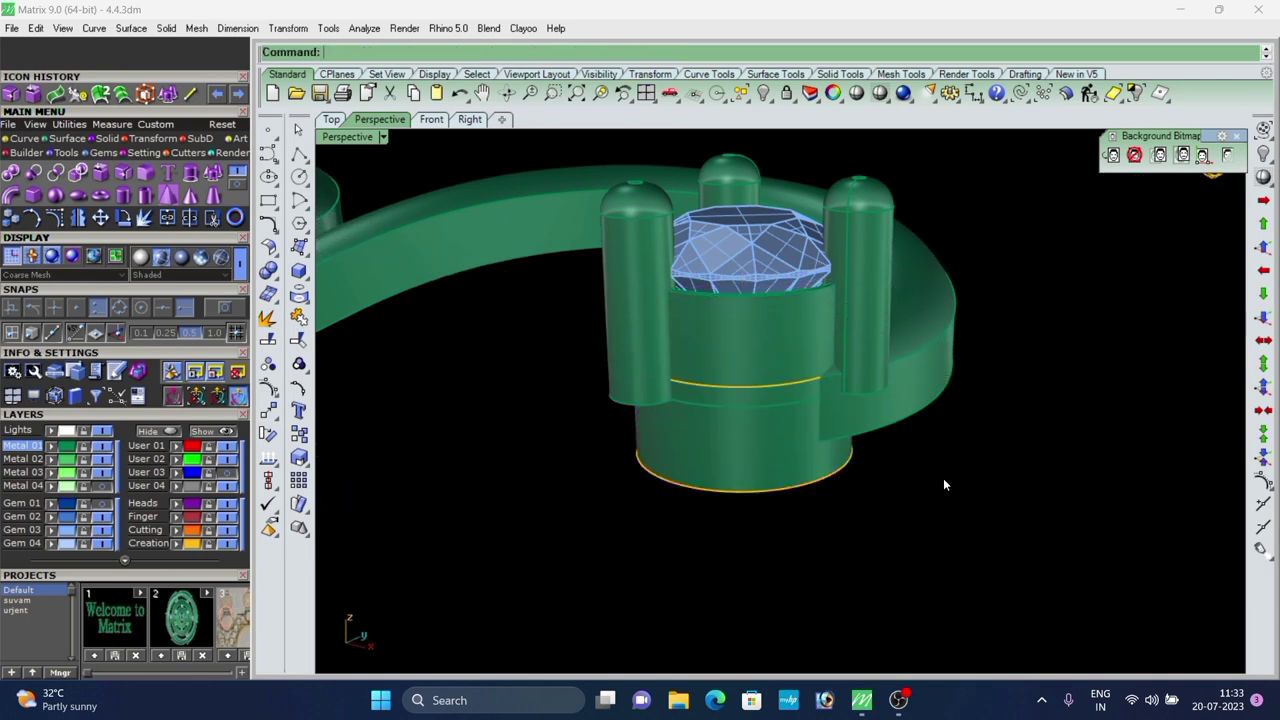
left_click(780, 468)
left_click(51, 464)
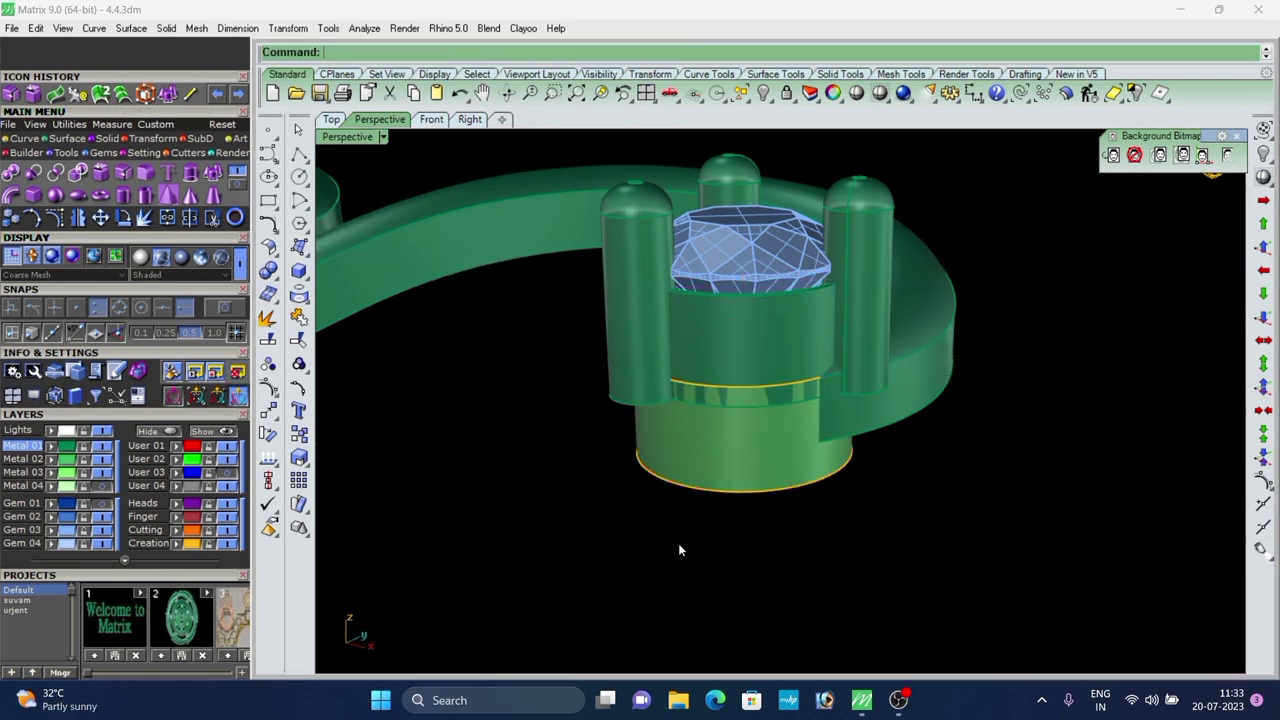
Split the right-hand cylindrical wall at the scroll's bottom edge along a U isocurve, toggling the split direction.
left_click(65, 140)
left_click(11, 195)
scroll(808, 441, "up", 4)
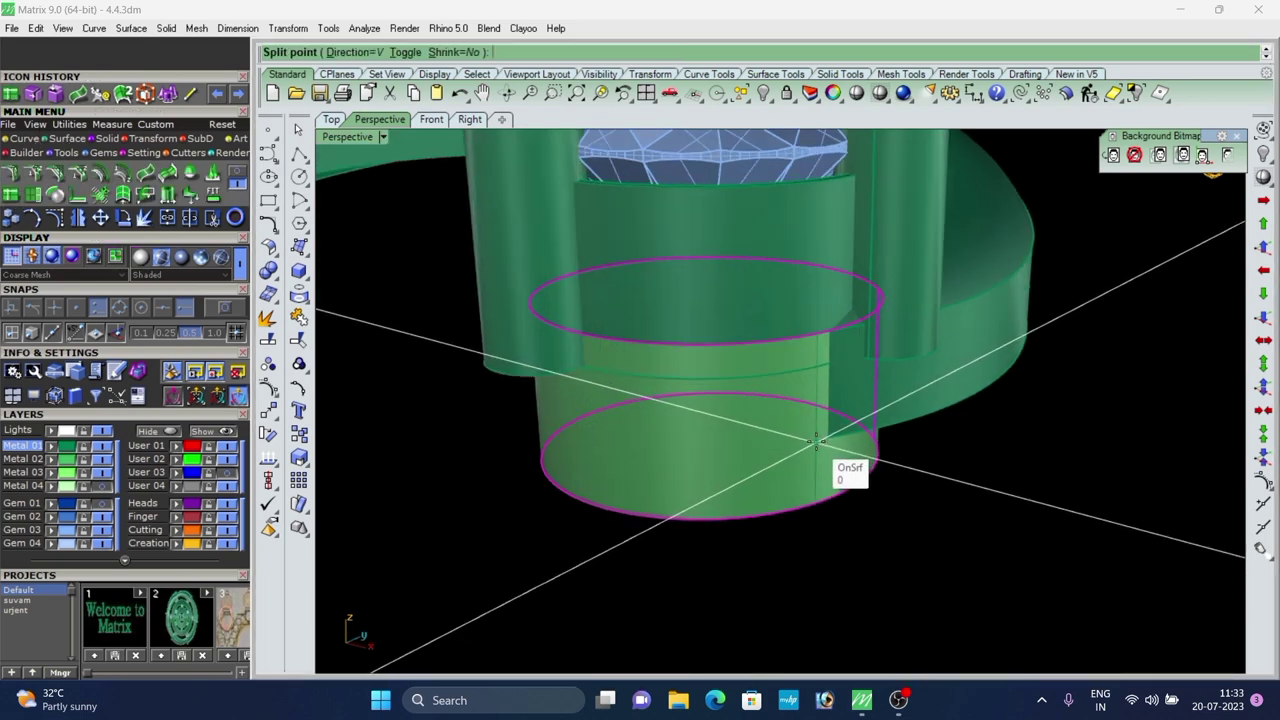
type("t")
key("Return")
scroll(815, 442, "up", 1)
left_click(815, 443)
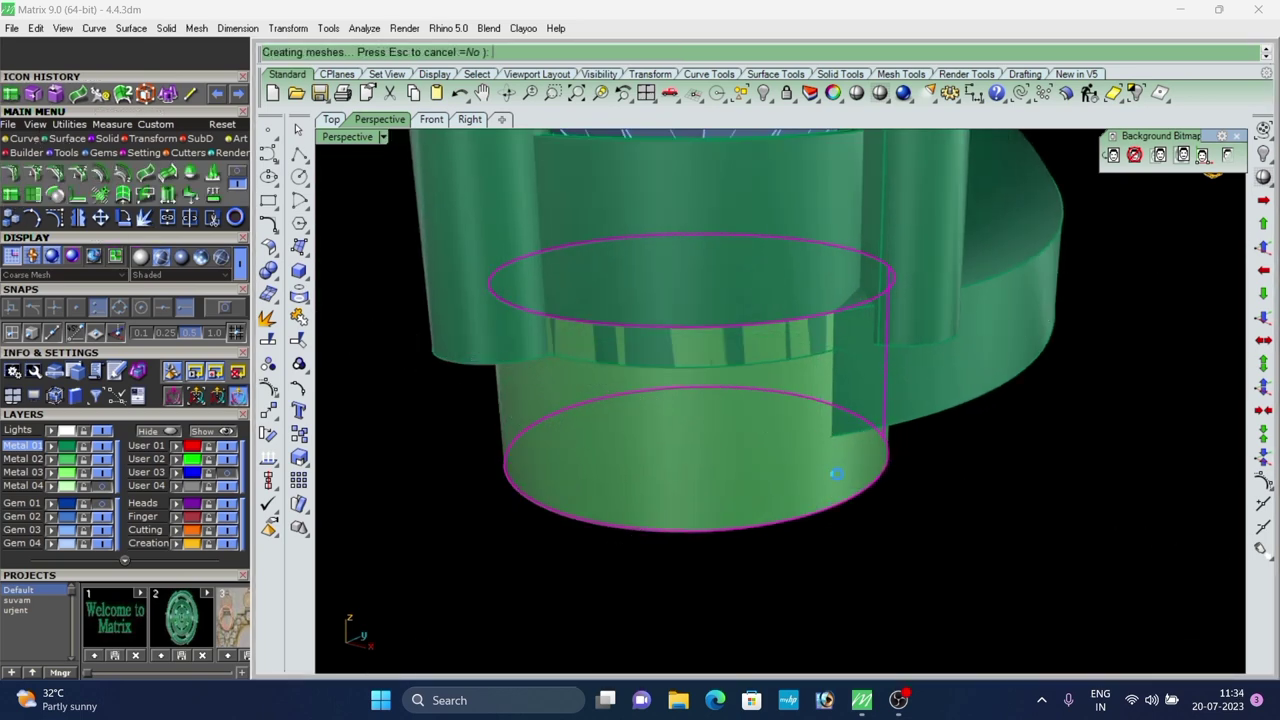
Split the left-hand cylindrical wall along a U isocurve at its scroll's bottom edge.
scroll(932, 442, "down", 8)
scroll(398, 412, "up", 9)
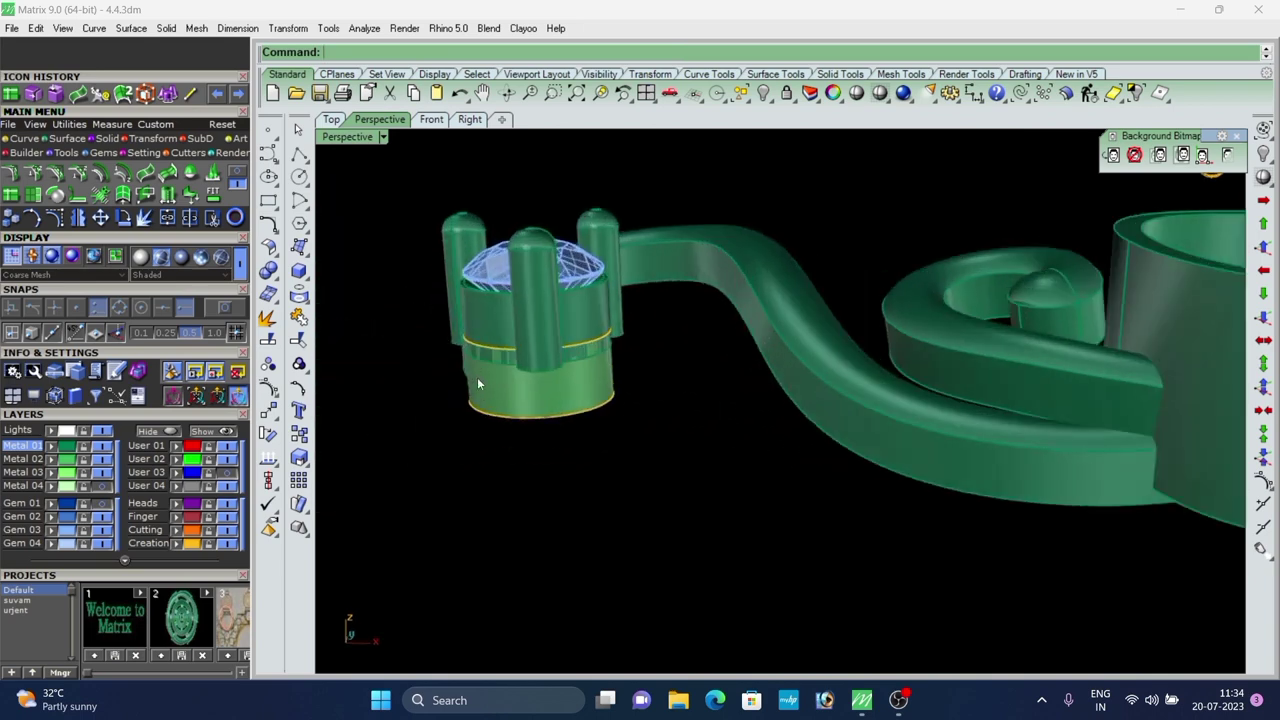
left_click(547, 399)
right_click(547, 399)
scroll(475, 392, "up", 2)
scroll(700, 404, "down", 2)
right_click_drag(735, 558, 855, 530)
scroll(855, 530, "down", 5)
scroll(610, 527, "up", 9)
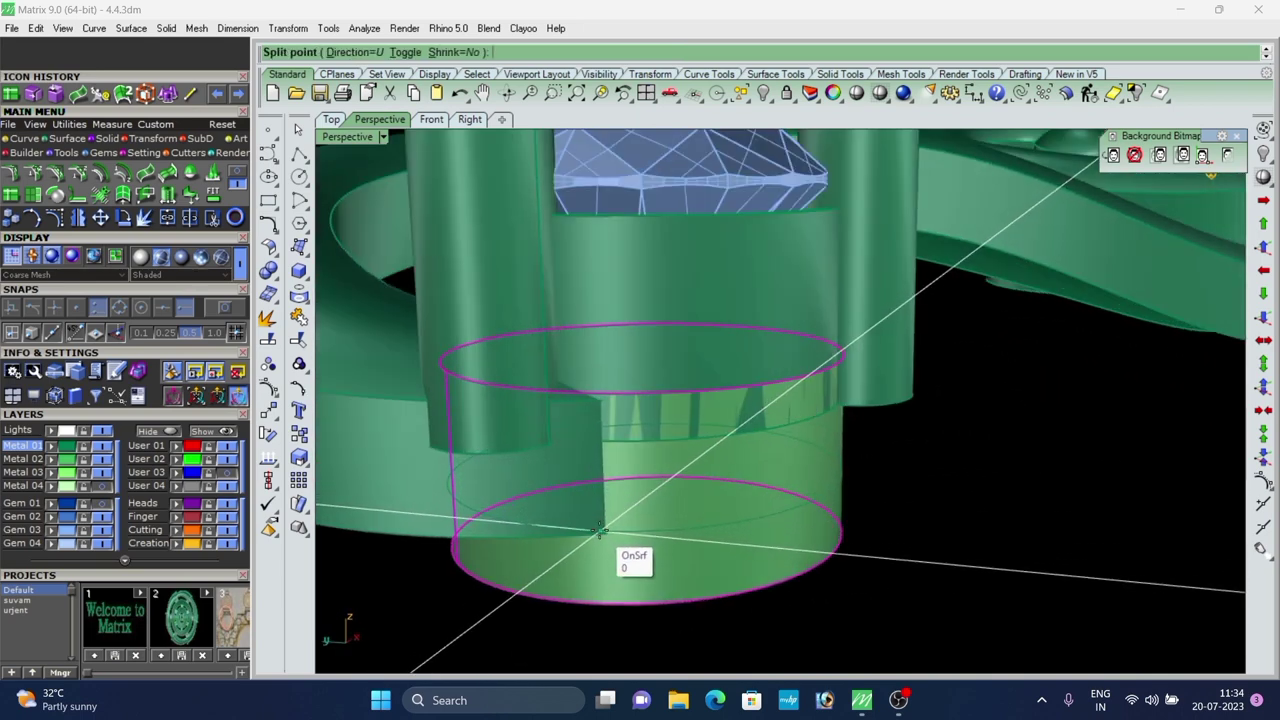
left_click(598, 530)
scroll(616, 568, "down", 6)
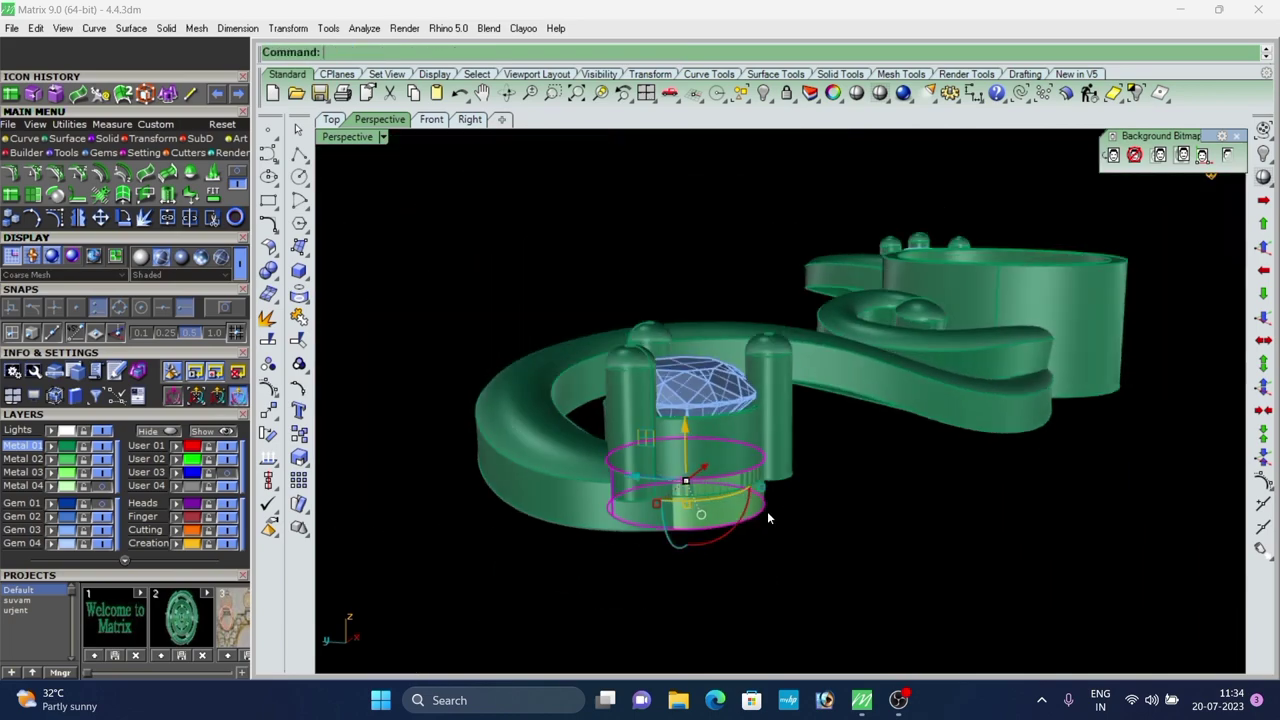
Offset the trimmed left-hand cylindrical wall inward by 0.4 as a solid ring.
right_click_drag(767, 511, 608, 508)
scroll(608, 510, "up", 4)
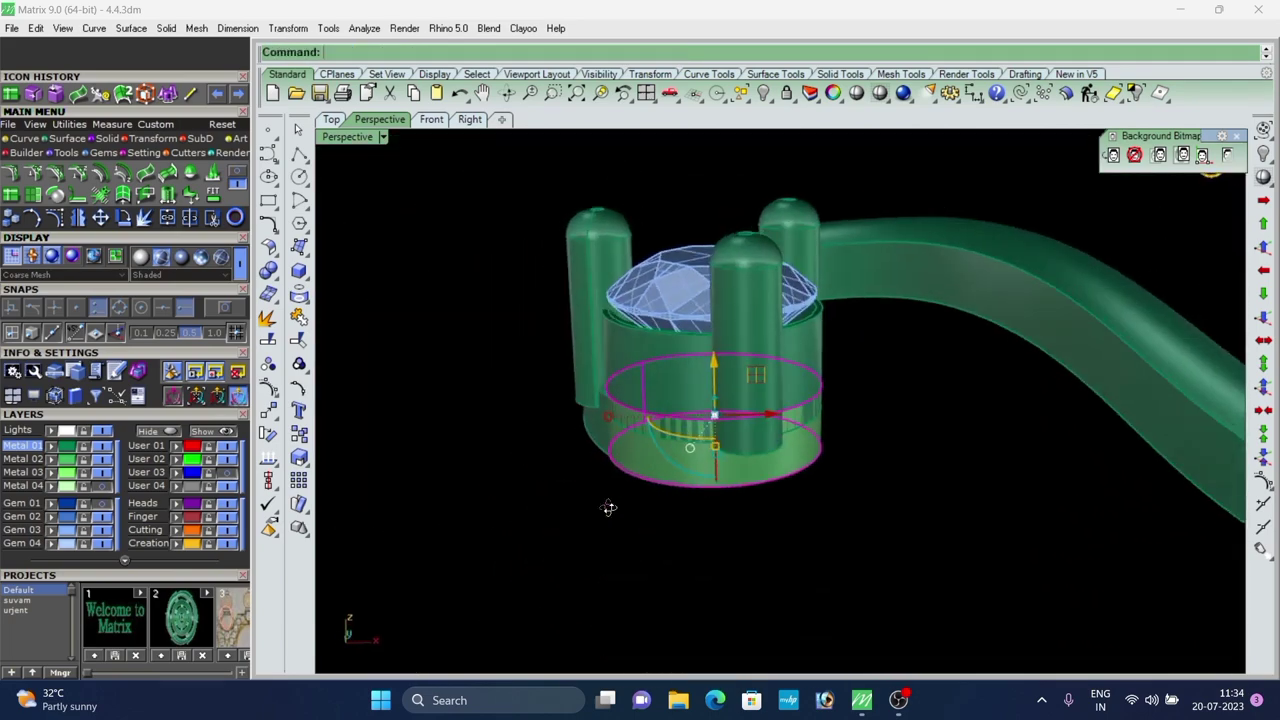
scroll(609, 508, "down", 2)
key("space")
scroll(742, 480, "up", 3)
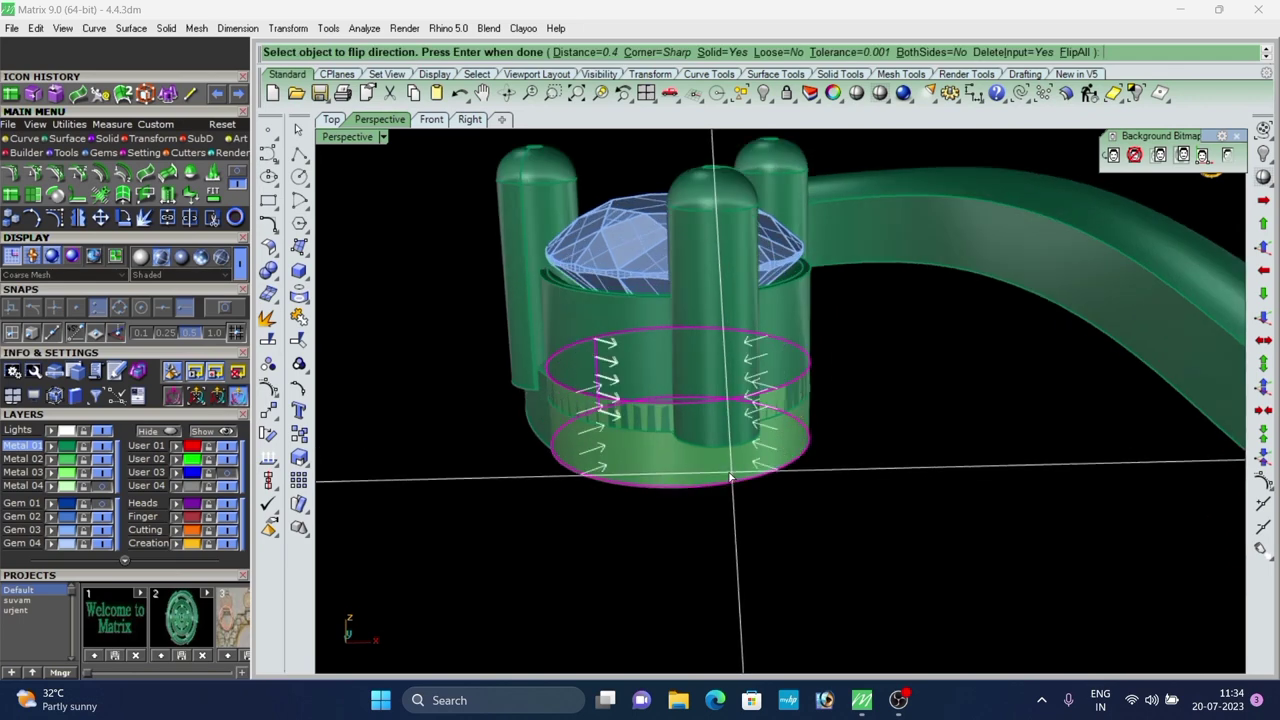
right_click_drag(733, 478, 702, 260)
key("space")
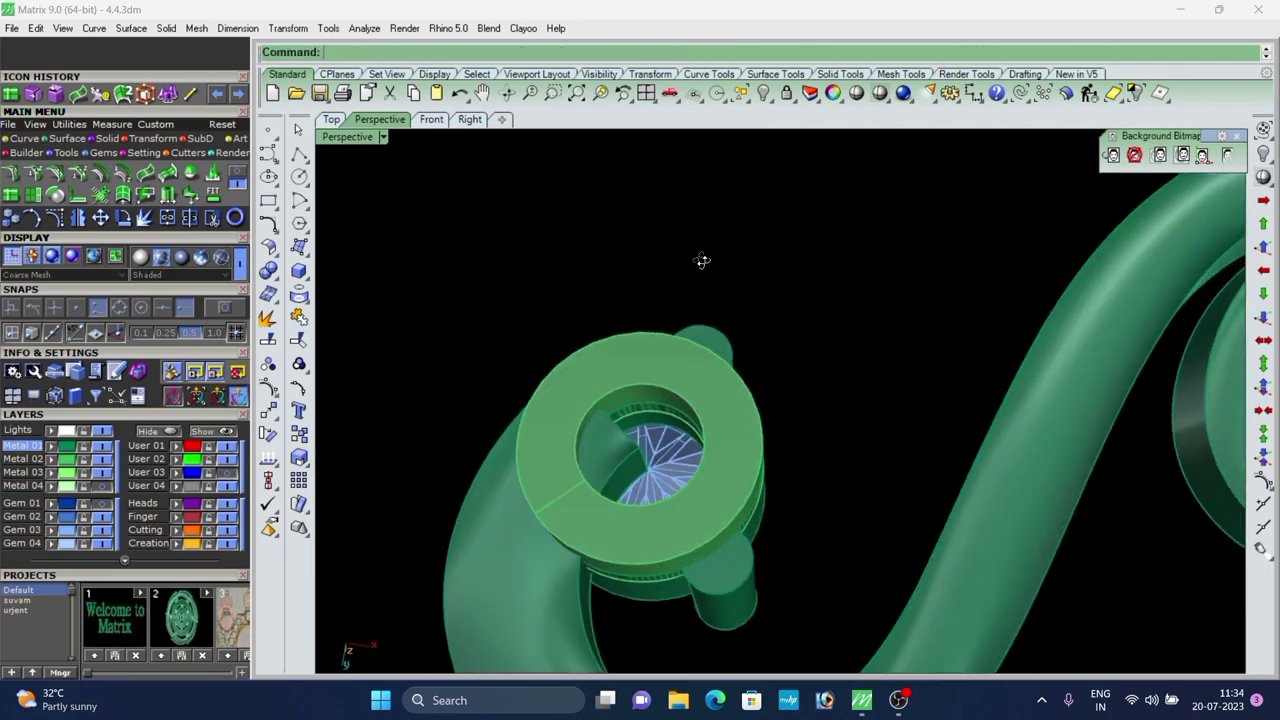
Offset the trimmed right-hand cylindrical wall inward by 0.4 as a solid ring.
scroll(552, 361, "down", 9)
scroll(838, 406, "up", 5)
scroll(838, 402, "up", 8)
key("space")
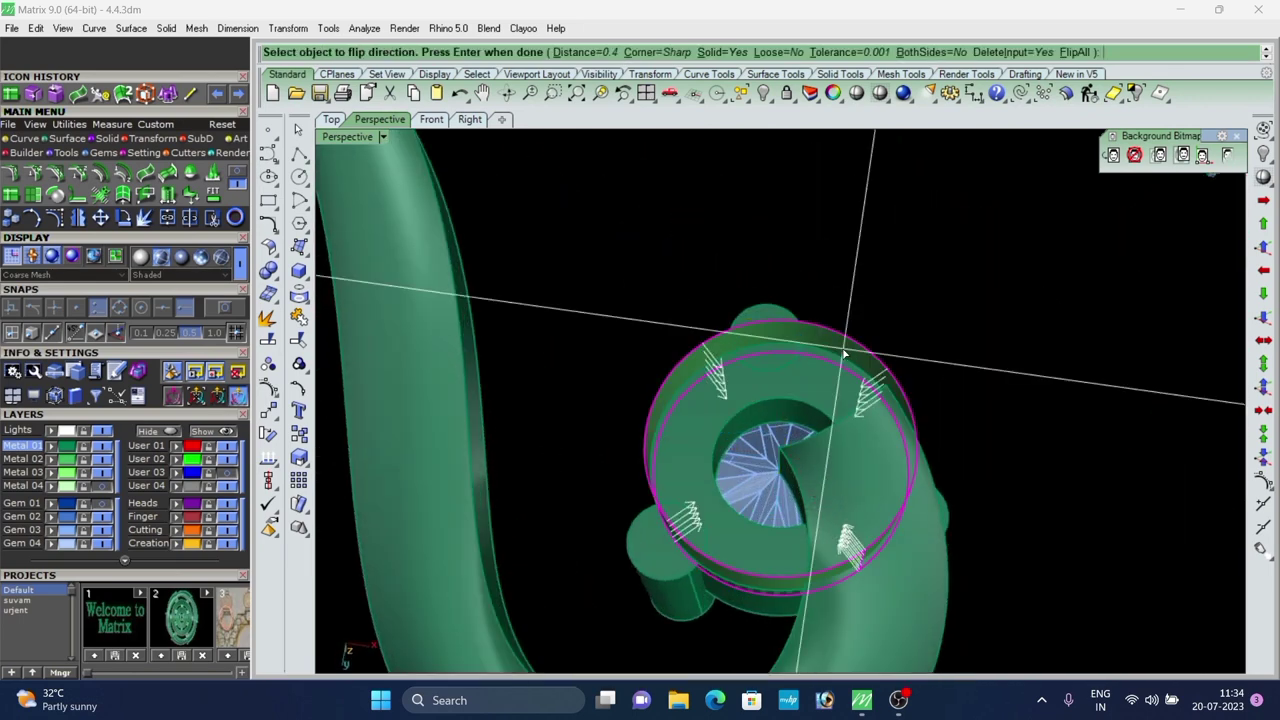
key("space")
Extrude the right-hand ring's inner edge about 2.68 to both sides as a solid cylinder through the setting.
scroll(888, 369, "down", 5)
right_click_drag(888, 369, 640, 325)
scroll(842, 314, "up", 4)
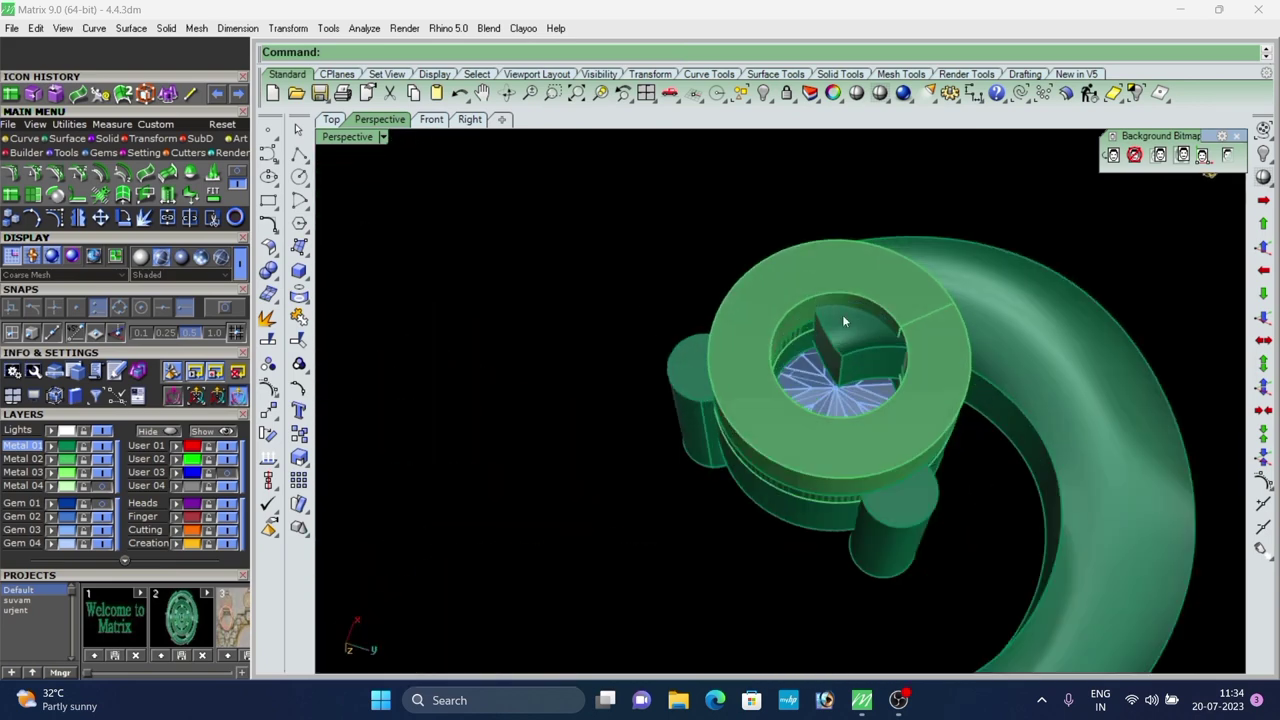
scroll(842, 316, "down", 5)
right_click_drag(800, 375, 785, 354)
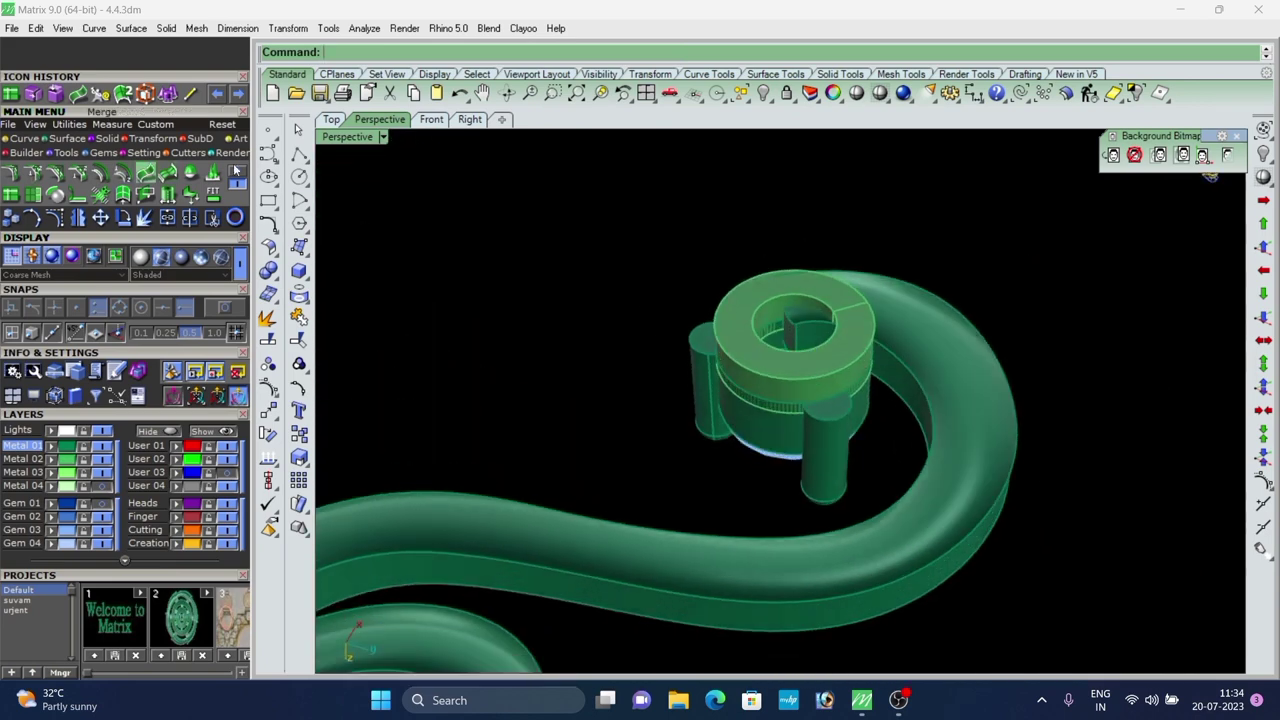
left_click(192, 175)
scroll(815, 297, "up", 3)
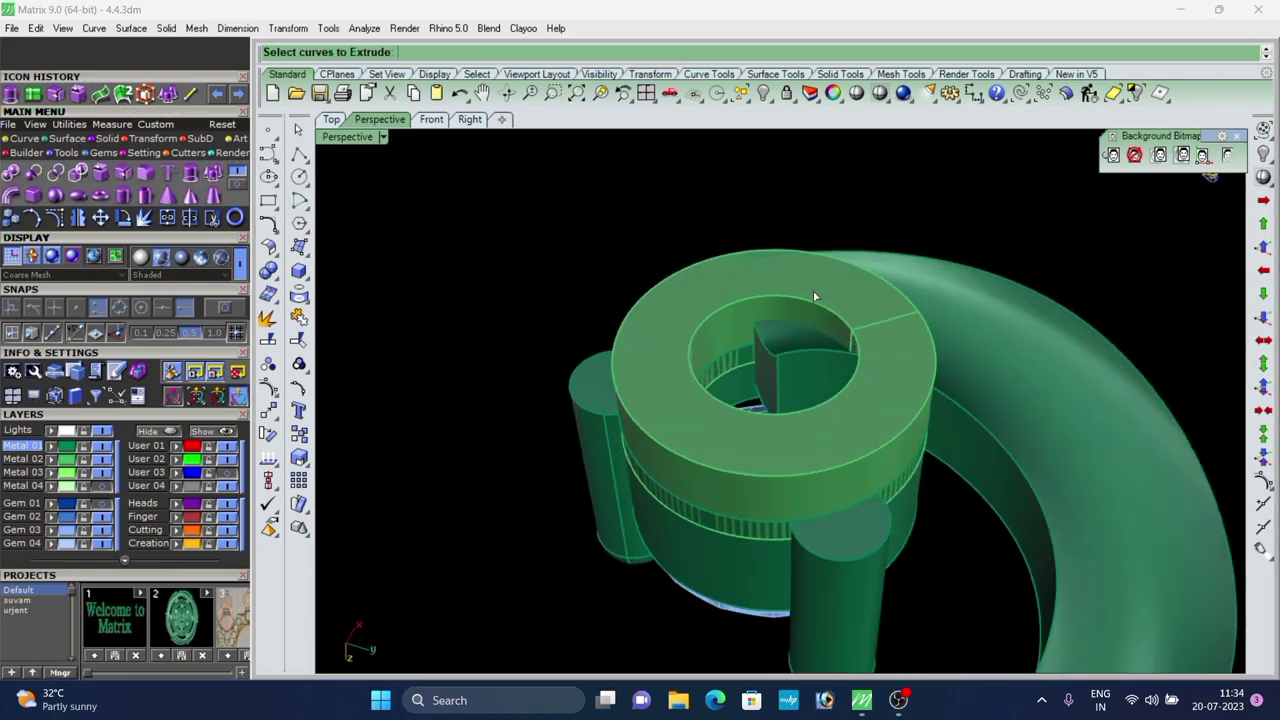
right_click(797, 301)
scroll(867, 312, "down", 5)
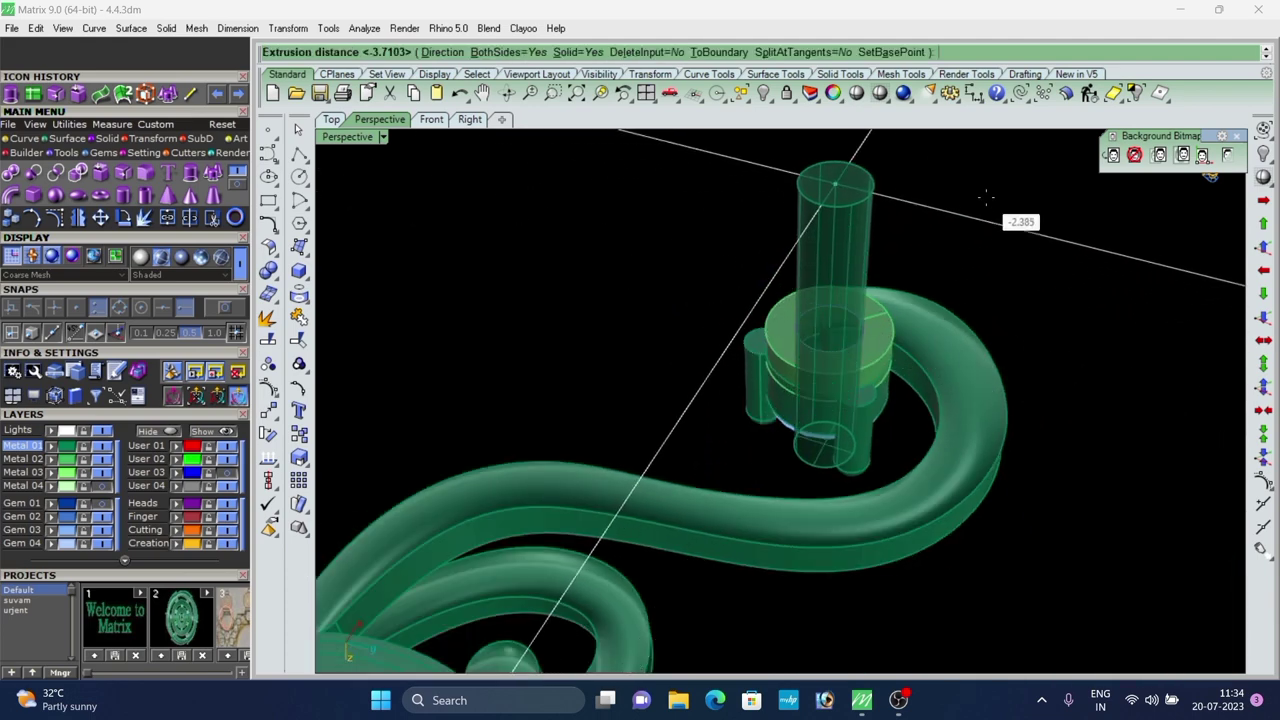
left_click(962, 172)
Extrude the left-hand ring's inner edge to both sides as a long solid cylinder through the setting.
scroll(914, 337, "down", 9)
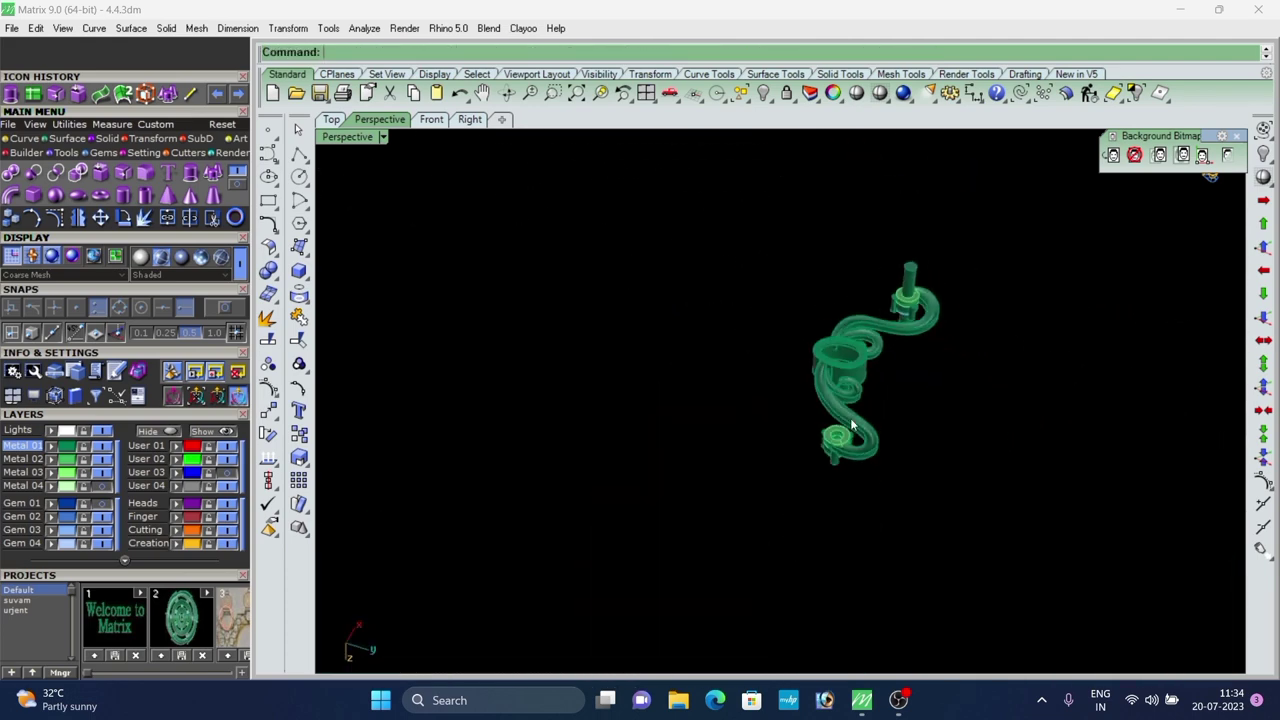
right_click(851, 425)
scroll(842, 442, "up", 8)
scroll(733, 392, "down", 9)
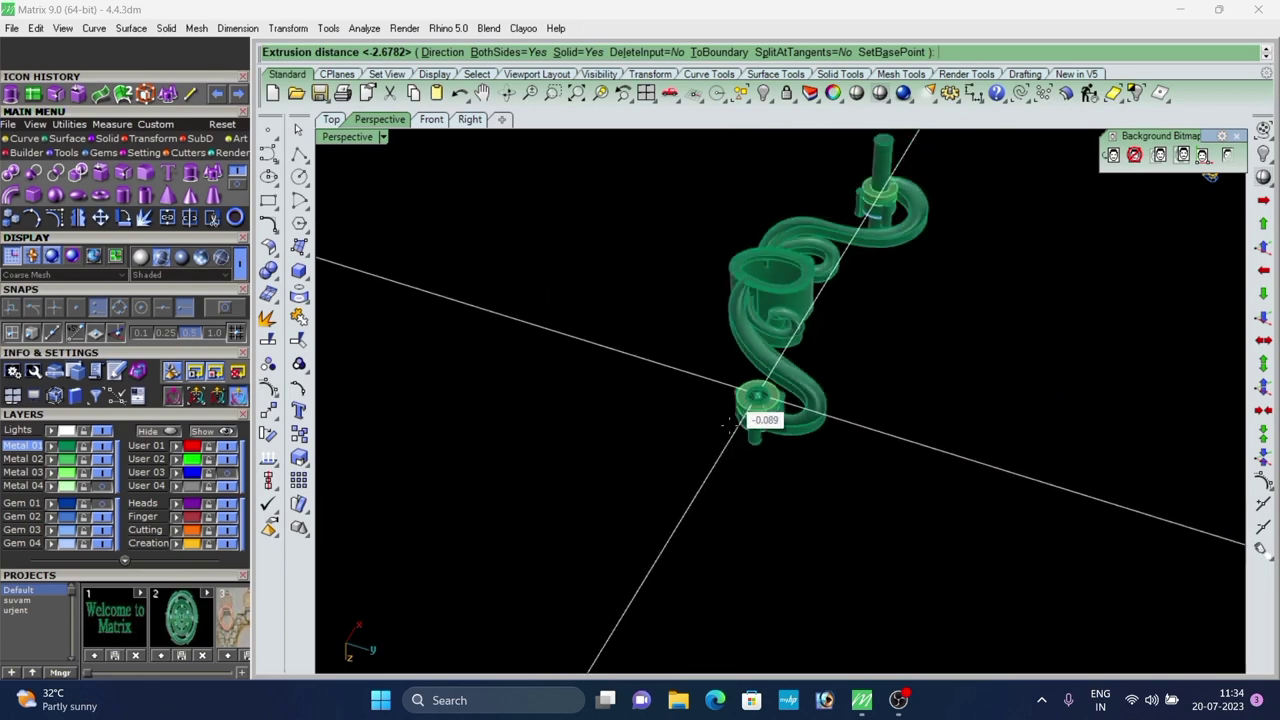
left_click(741, 521)
Subtract the two cylinders from both long scrolls with Boolean Difference and DeleteInput=Yes to open holes beneath the tip gems.
scroll(809, 341, "up", 5)
left_click(815, 440)
scroll(767, 510, "down", 5)
scroll(767, 510, "down", 2)
scroll(866, 359, "up", 2)
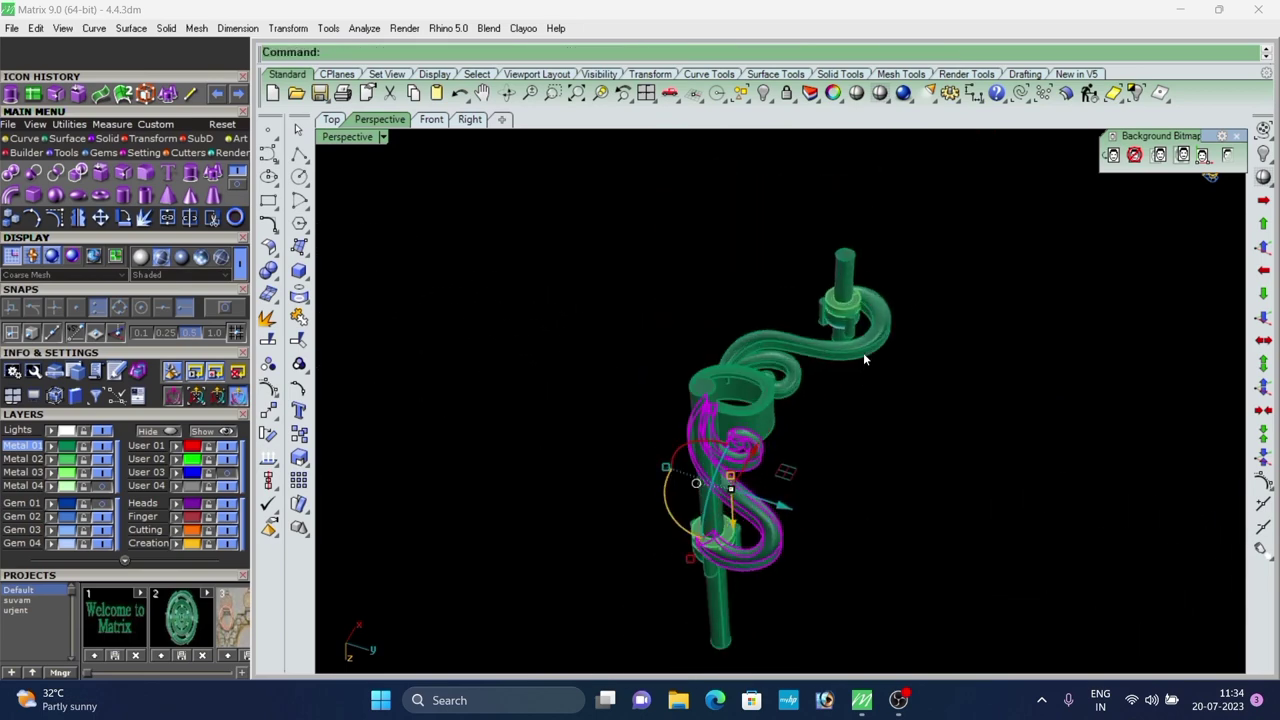
scroll(762, 518, "up", 9)
left_click(757, 520)
scroll(760, 515, "down", 10)
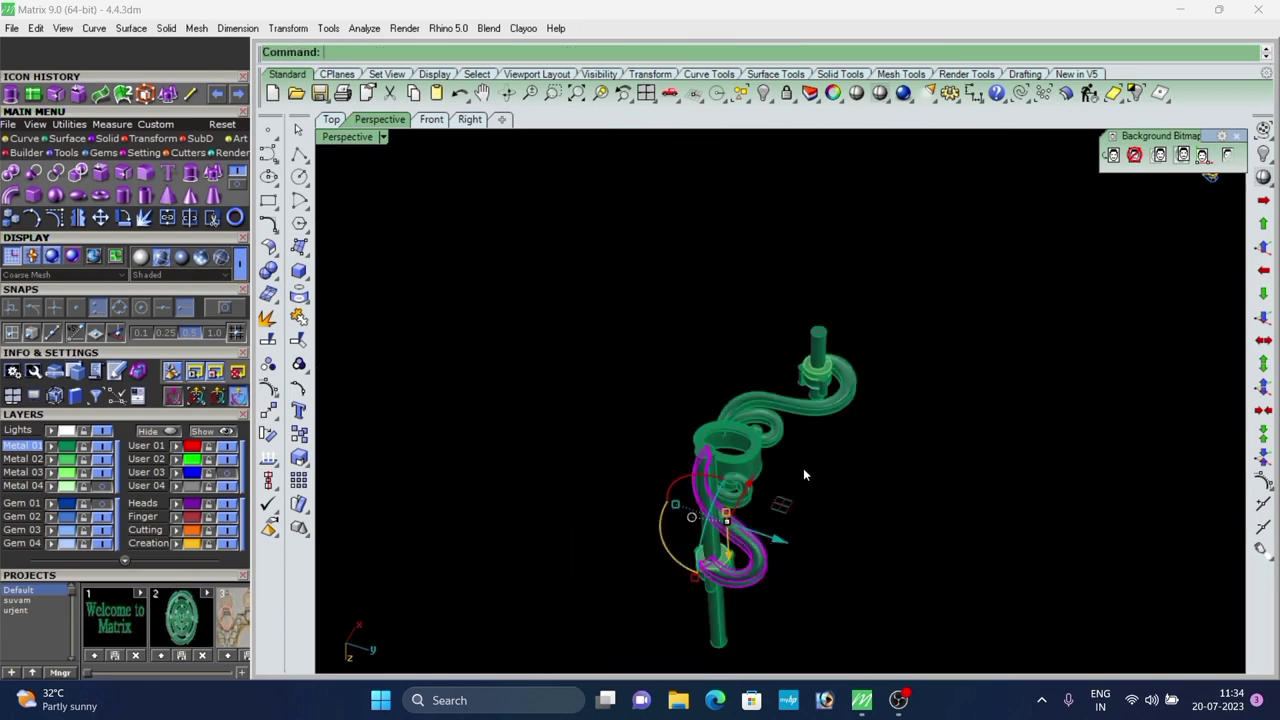
scroll(850, 385, "up", 10)
left_click(850, 385, "shift")
scroll(844, 387, "down", 10)
right_click_drag(826, 398, 667, 406)
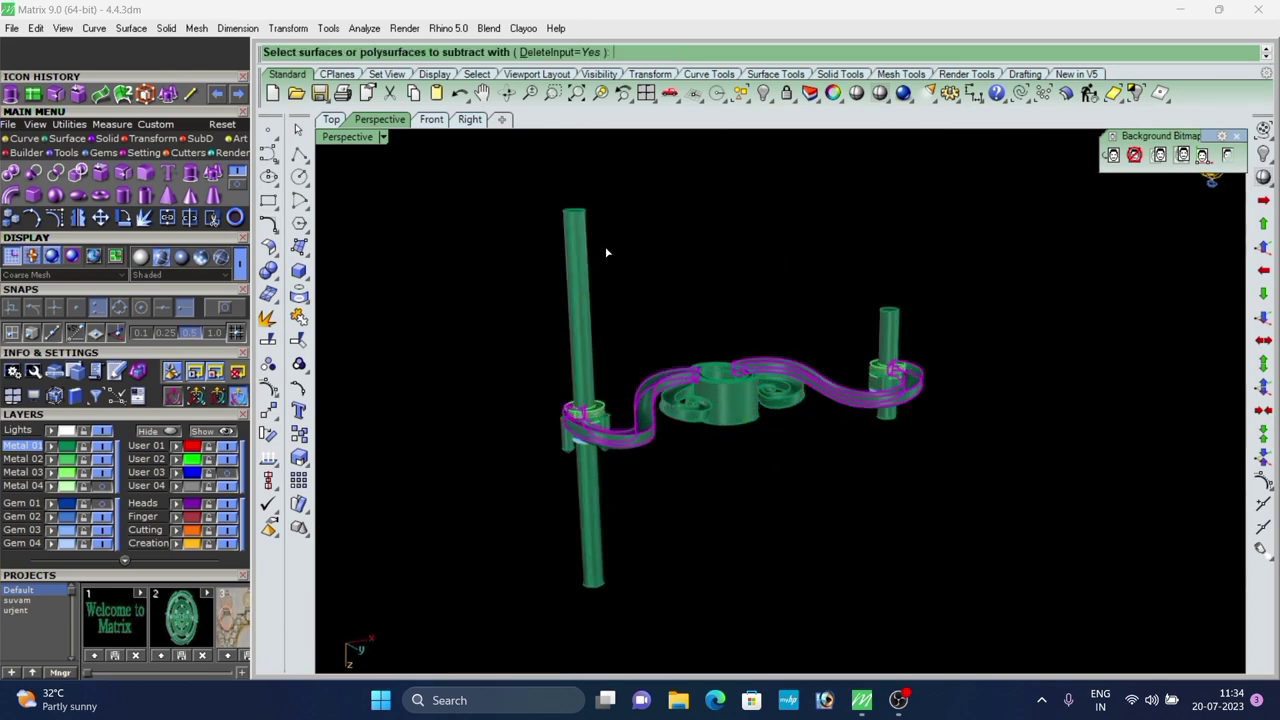
right_click_drag(750, 380, 631, 476)
scroll(624, 593, "up", 8)
scroll(630, 570, "down", 6)
scroll(631, 476, "down", 6)
scroll(873, 249, "up", 6)
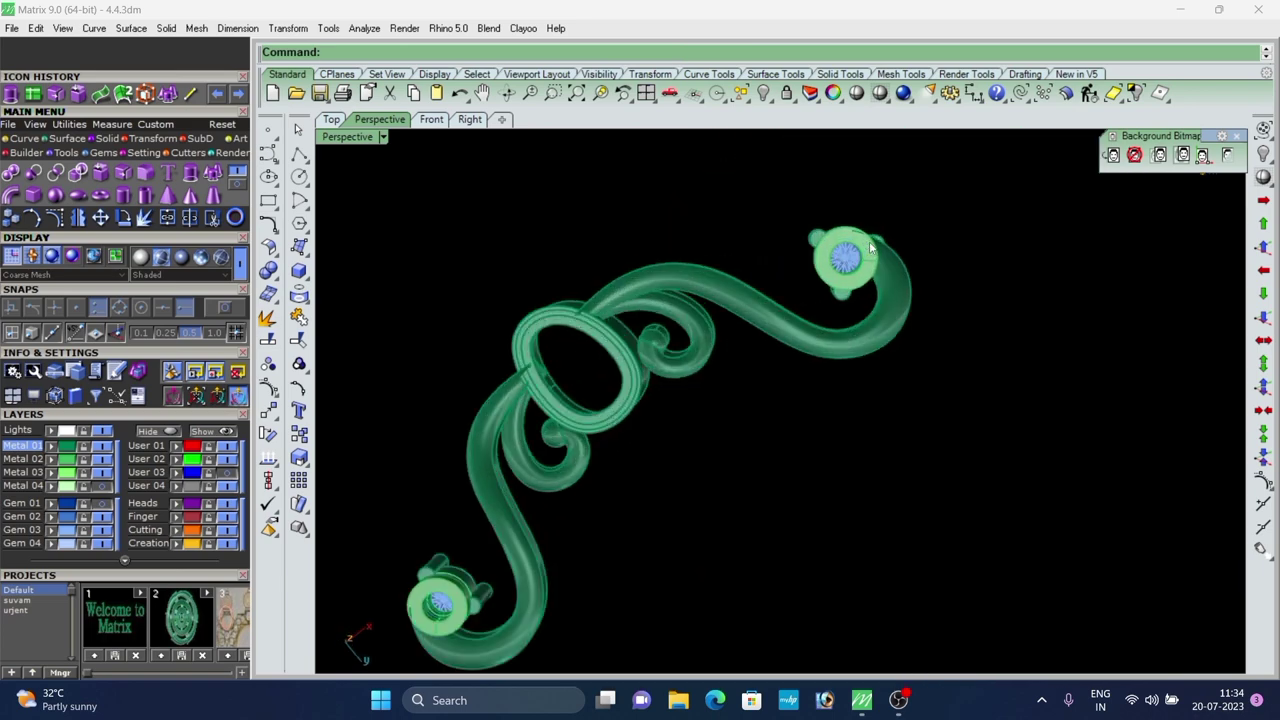
Move the solid rings beneath the tip gem settings to the Metal 01 layer and clear the selection.
right_click_drag(873, 249, 760, 462)
scroll(710, 430, "down", 5)
right_click_drag(623, 414, 687, 430)
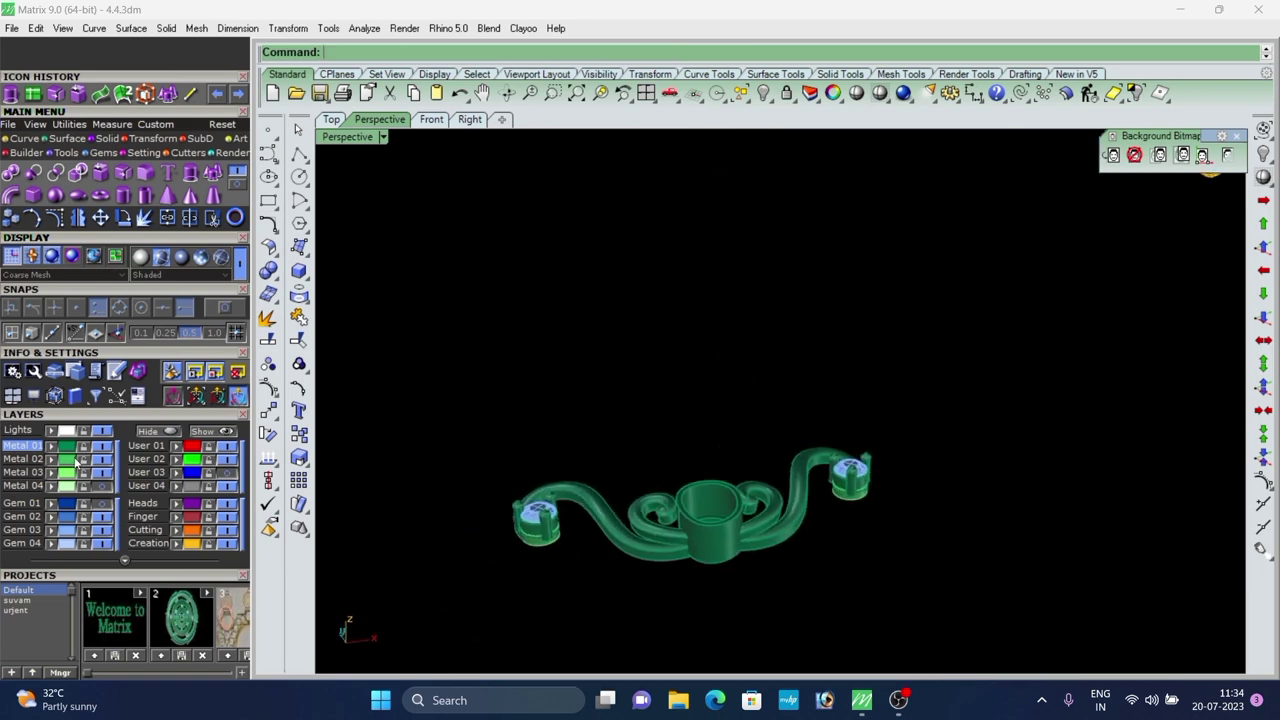
left_click(588, 441)
scroll(651, 404, "down", 6)
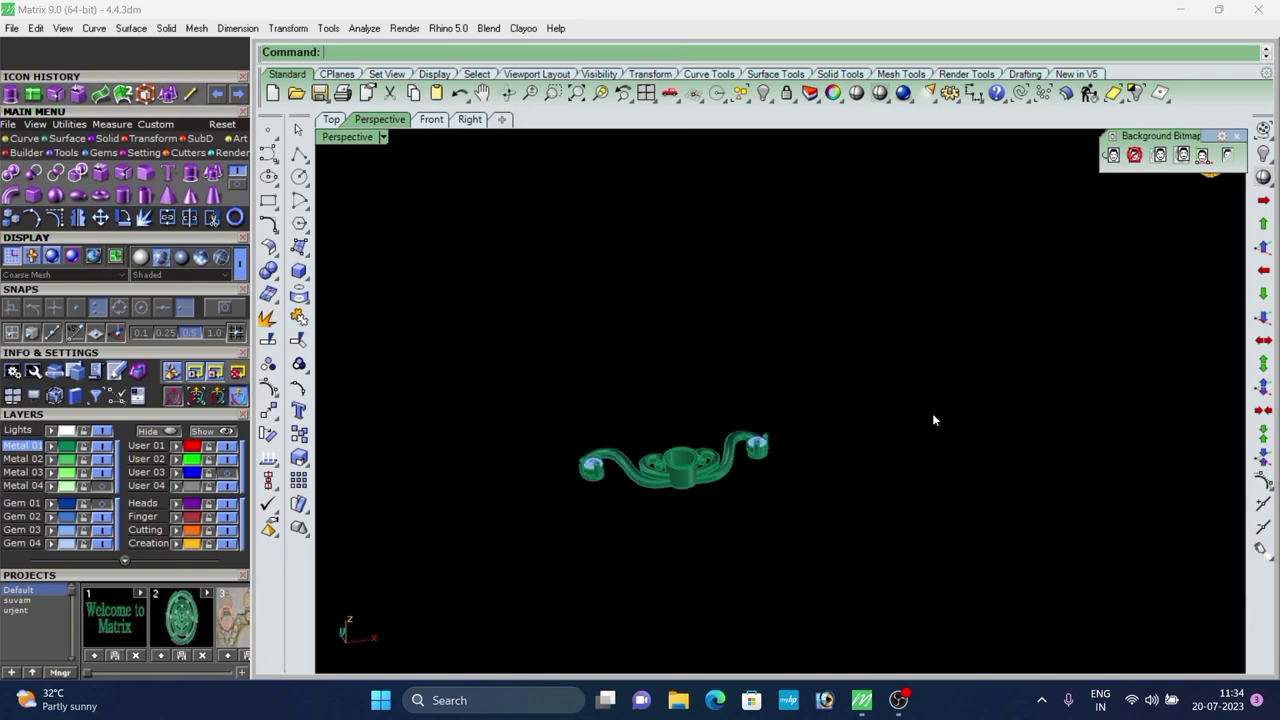
left_click(511, 584)
right_click_drag(597, 480, 620, 566)
scroll(675, 445, "up", 5)
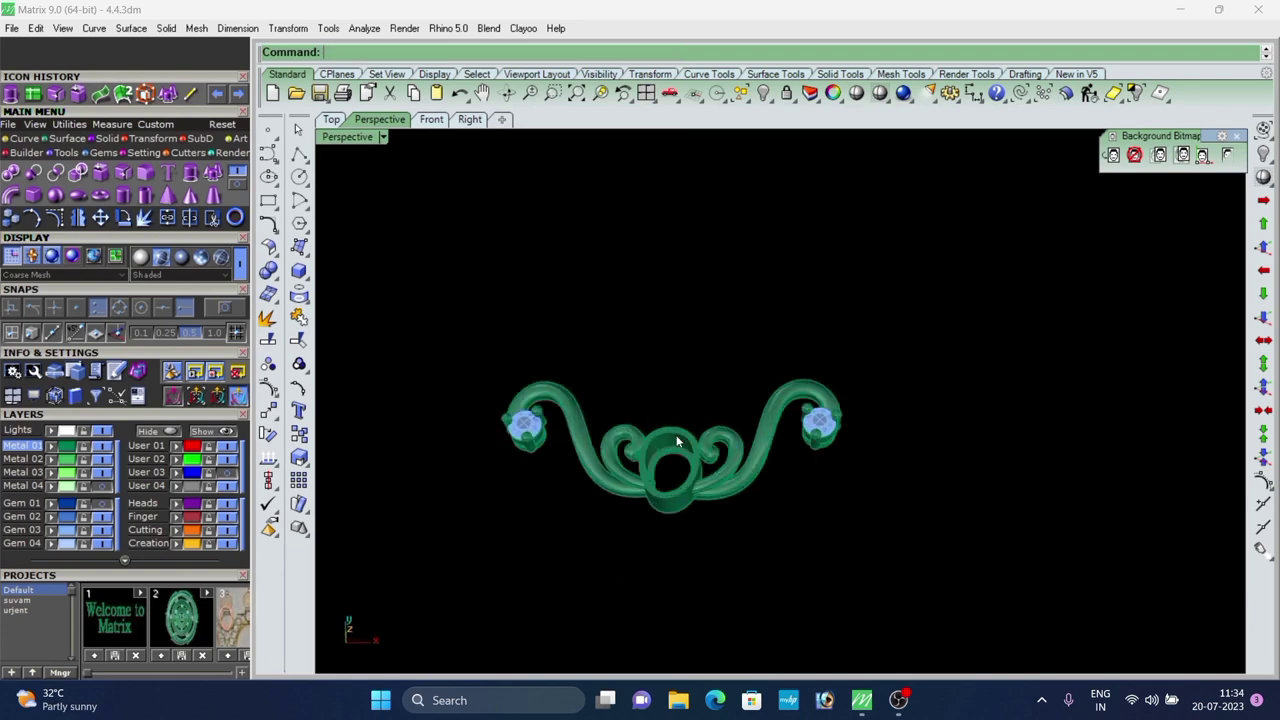
Check the isolated scroll assembly from above and show all hidden objects of the pendant again.
right_click_drag(677, 445, 736, 518)
scroll(705, 383, "up", 4)
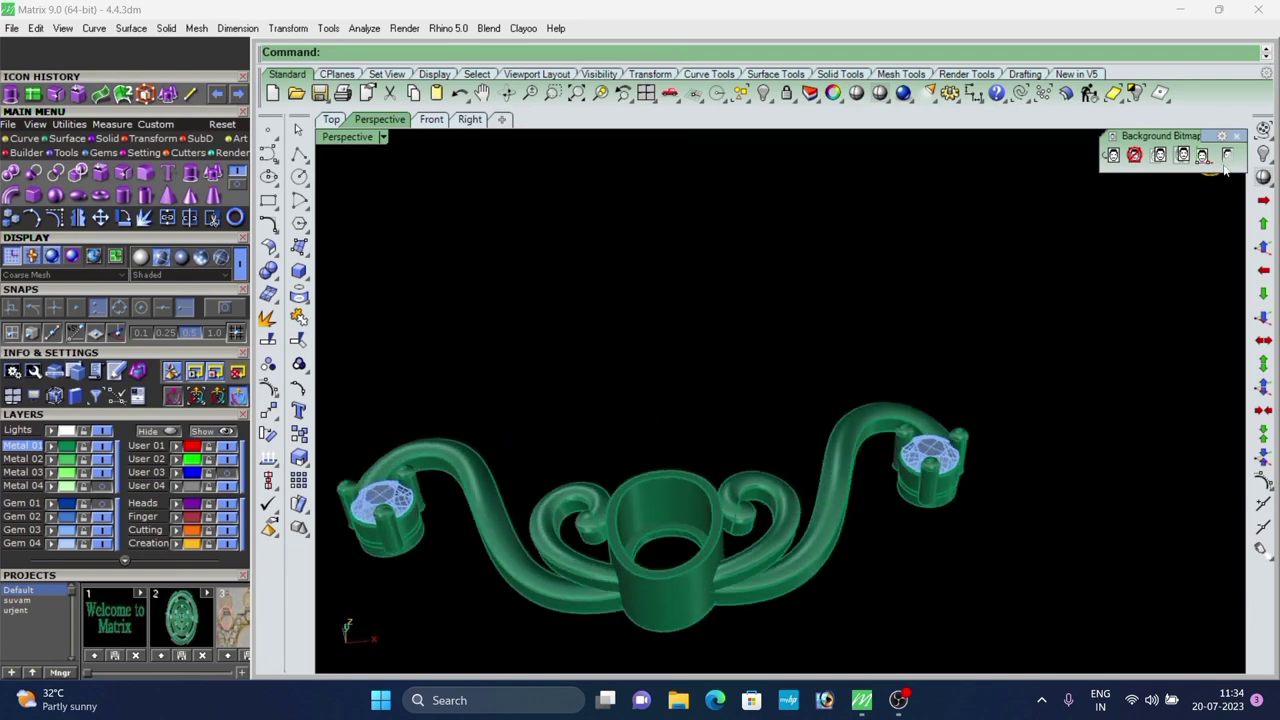
right_click(1260, 155)
scroll(892, 250, "down", 7)
right_click_drag(745, 425, 866, 346)
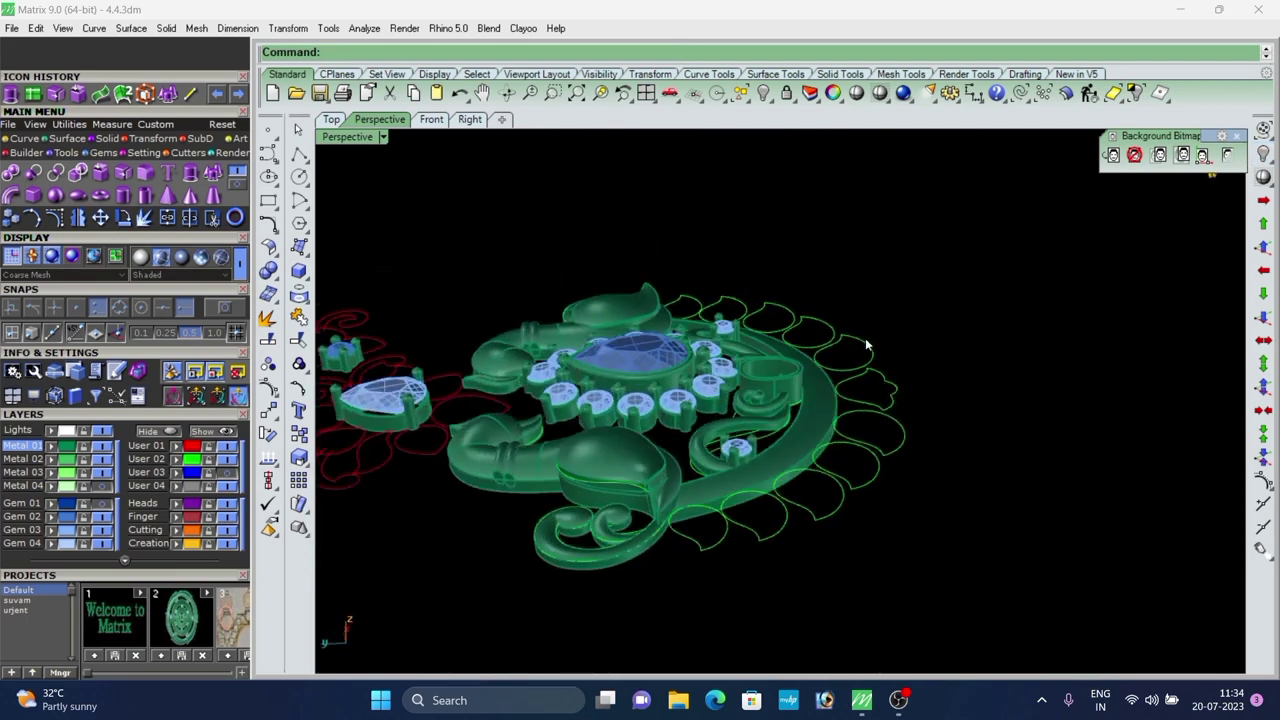
Select the curved band, scroll assembly, central gem cluster and peacocks and isolate them, hiding the outline curves.
scroll(785, 388, "up", 5)
left_click(777, 394)
scroll(817, 412, "down", 2)
scroll(815, 412, "up", 4)
left_click(820, 379, "shift")
scroll(820, 377, "down", 6)
scroll(650, 470, "up", 2)
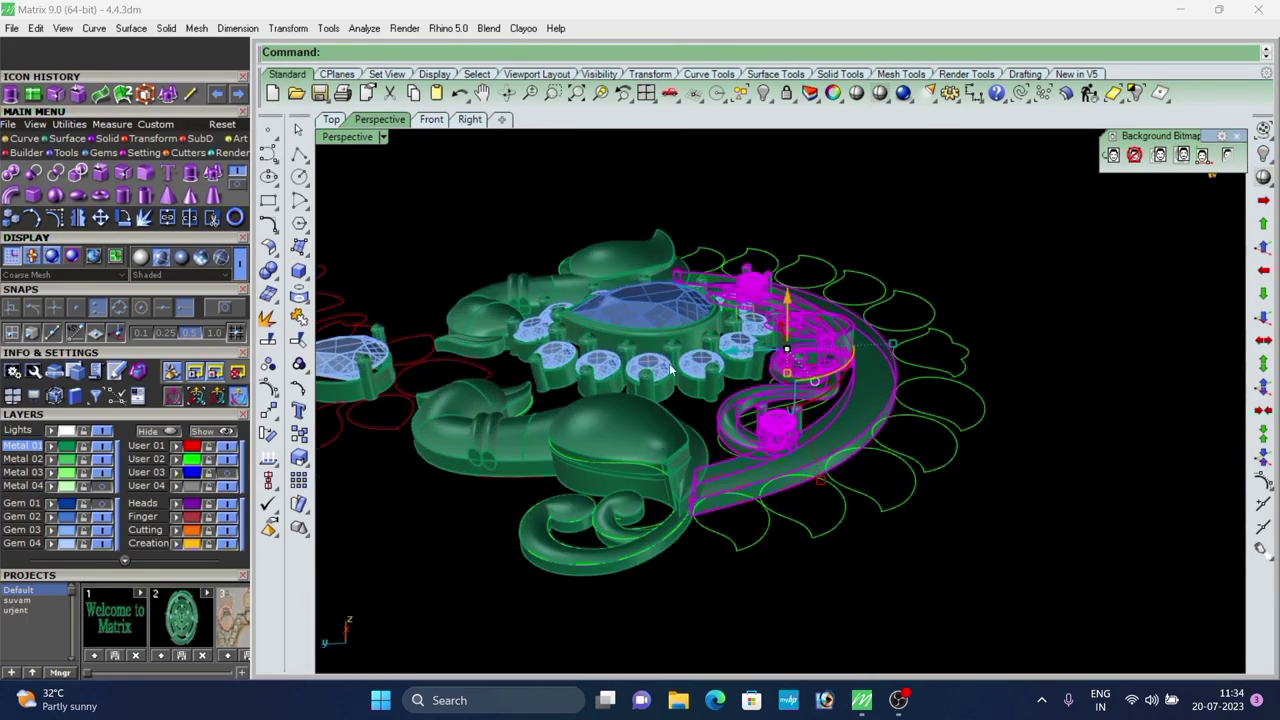
left_click(615, 380, "shift")
left_click(573, 443, "shift")
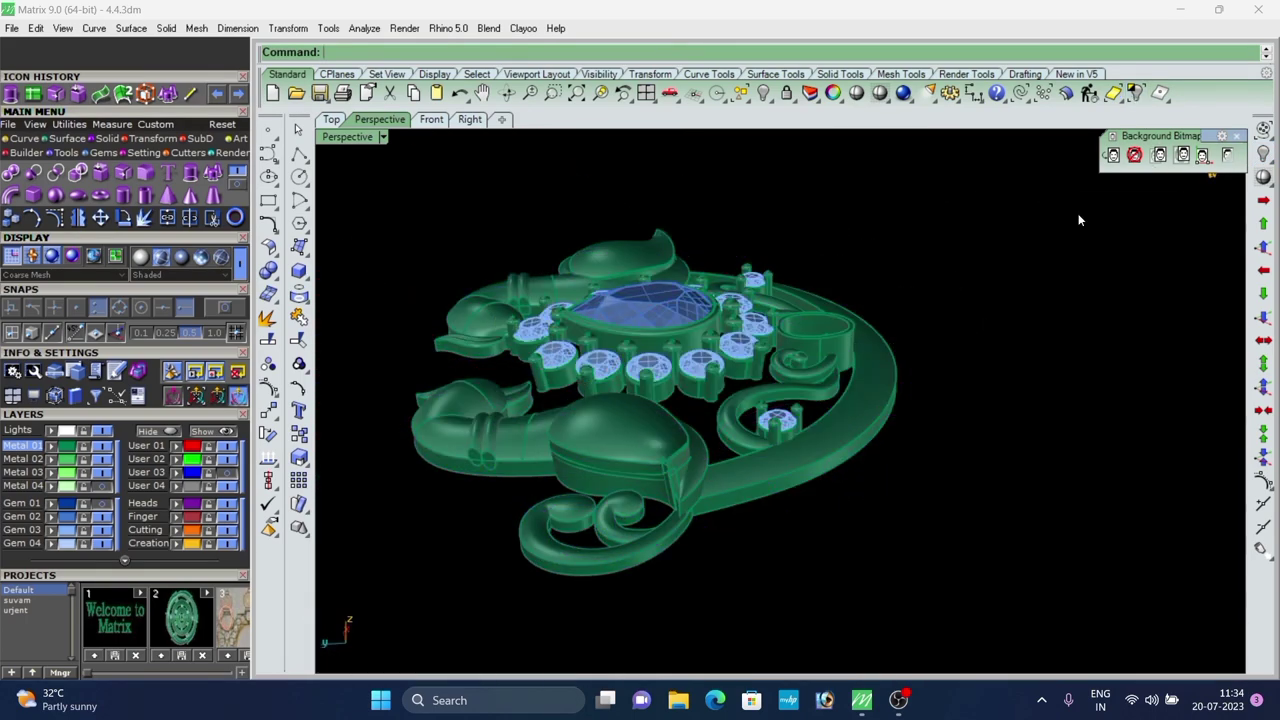
Raise the grouped scroll assembly slightly and tilt it a little relative to the curved band.
scroll(714, 400, "up", 3)
right_click_drag(714, 400, 856, 352)
left_click(856, 352)
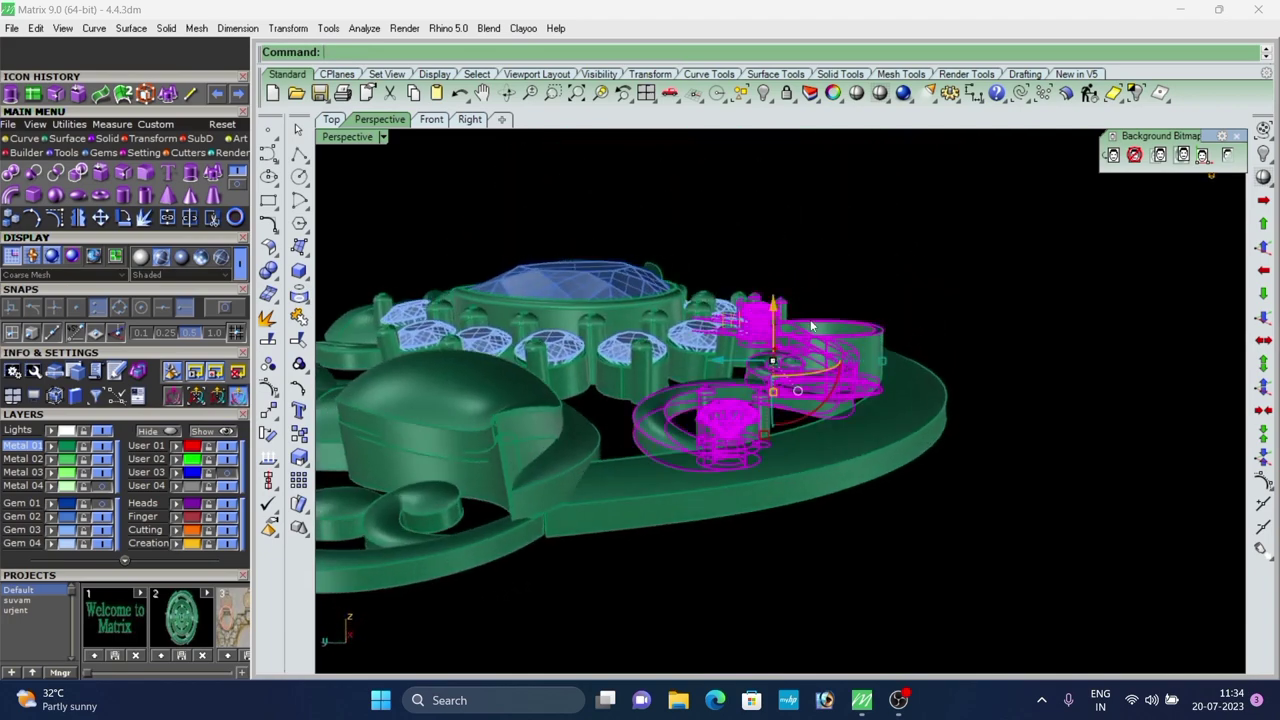
left_click_drag(773, 306, 778, 300)
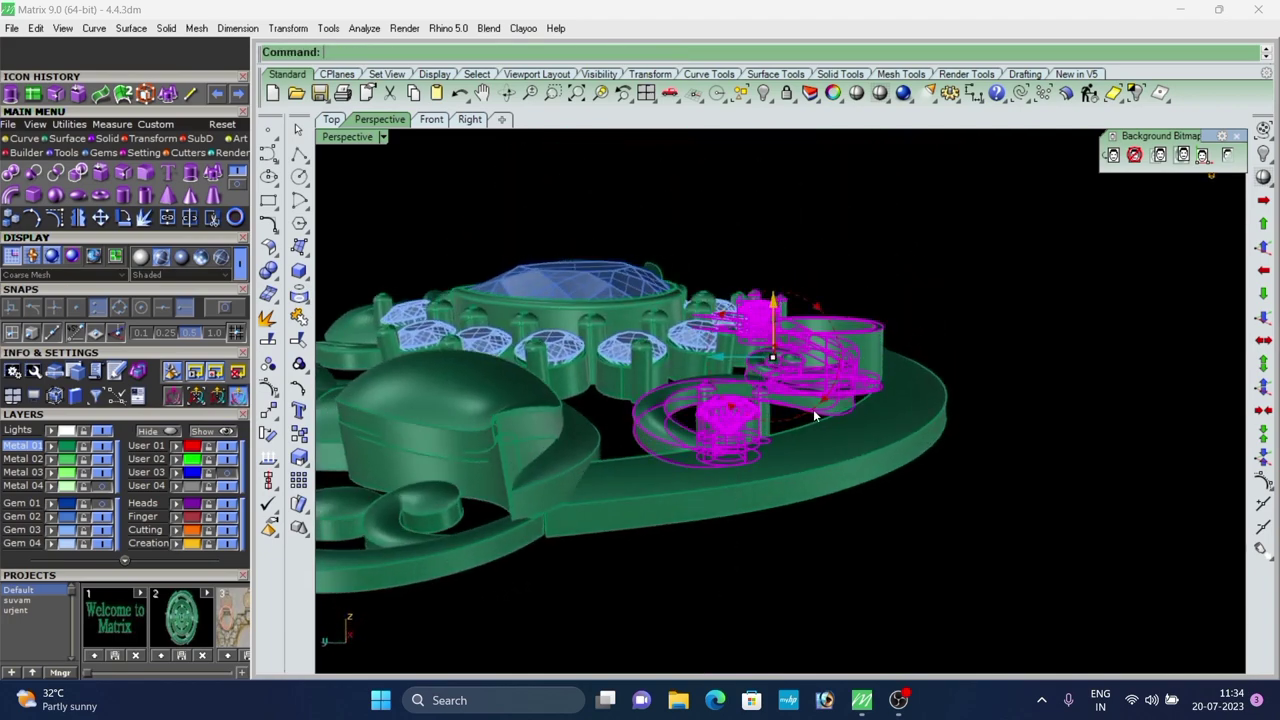
left_click_drag(814, 412, 808, 410)
left_click(965, 408)
Select the scroll assembly again and raise it slightly further above the band.
right_click_drag(965, 408, 942, 454)
scroll(802, 406, "up", 4)
left_click(802, 406)
right_click_drag(802, 406, 813, 393)
left_click_drag(742, 326, 742, 319)
left_click(957, 364)
Tilt the scroll assembly slightly to follow the slope of the band and clear the selection.
scroll(957, 364, "down", 4)
right_click_drag(930, 372, 838, 407)
scroll(847, 450, "down", 4)
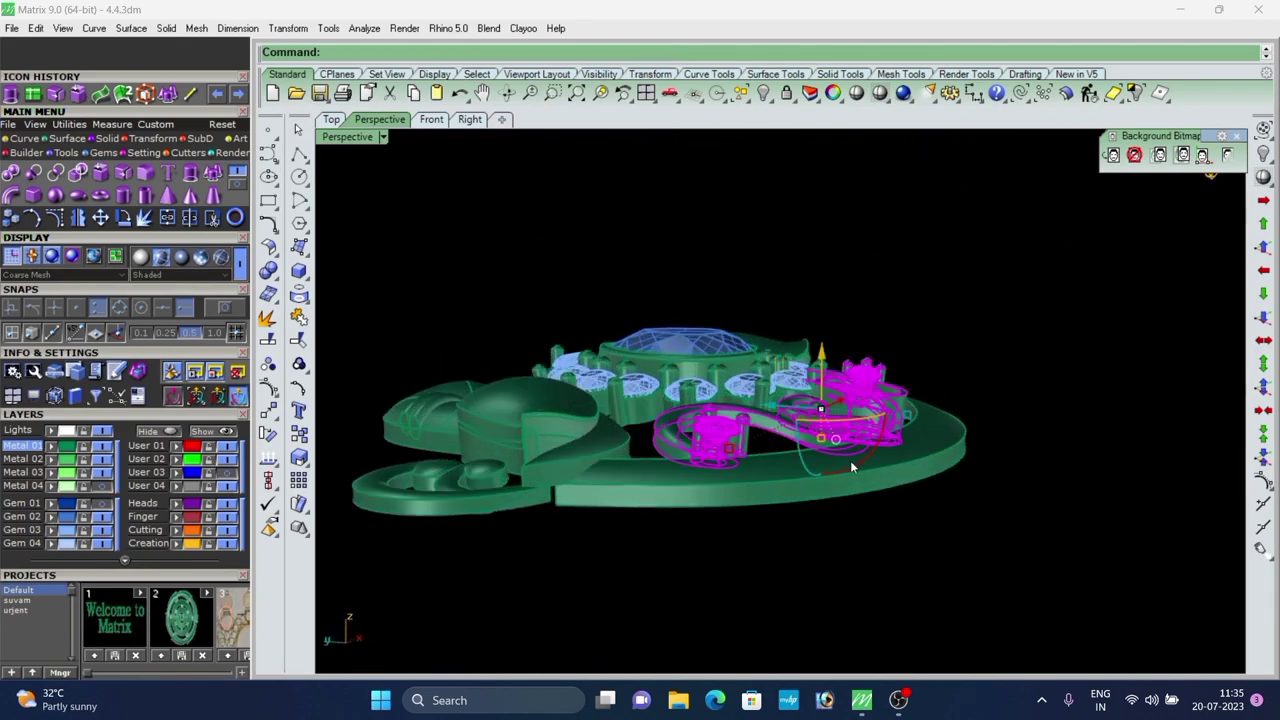
left_click_drag(852, 464, 858, 470)
left_click(960, 537)
Lower the scroll assembly slightly onto the curved band and check its fit.
right_click_drag(960, 537, 889, 535)
scroll(880, 400, "up", 4)
left_click(864, 396)
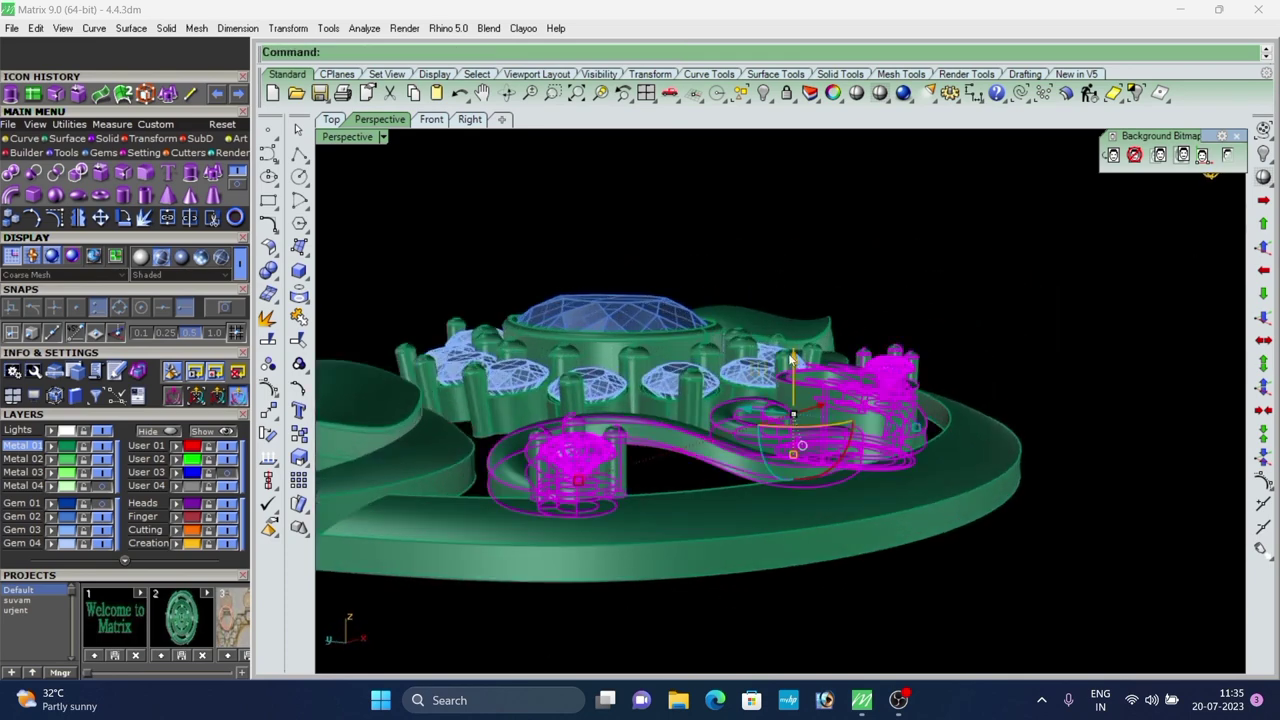
left_click_drag(792, 358, 793, 365)
left_click(973, 361)
scroll(970, 363, "down", 5)
right_click_drag(943, 372, 829, 473)
scroll(830, 463, "down", 5)
Switch to the top view and select the scroll assembly with its tip gems and oval ring.
left_click(328, 121)
scroll(799, 424, "down", 4)
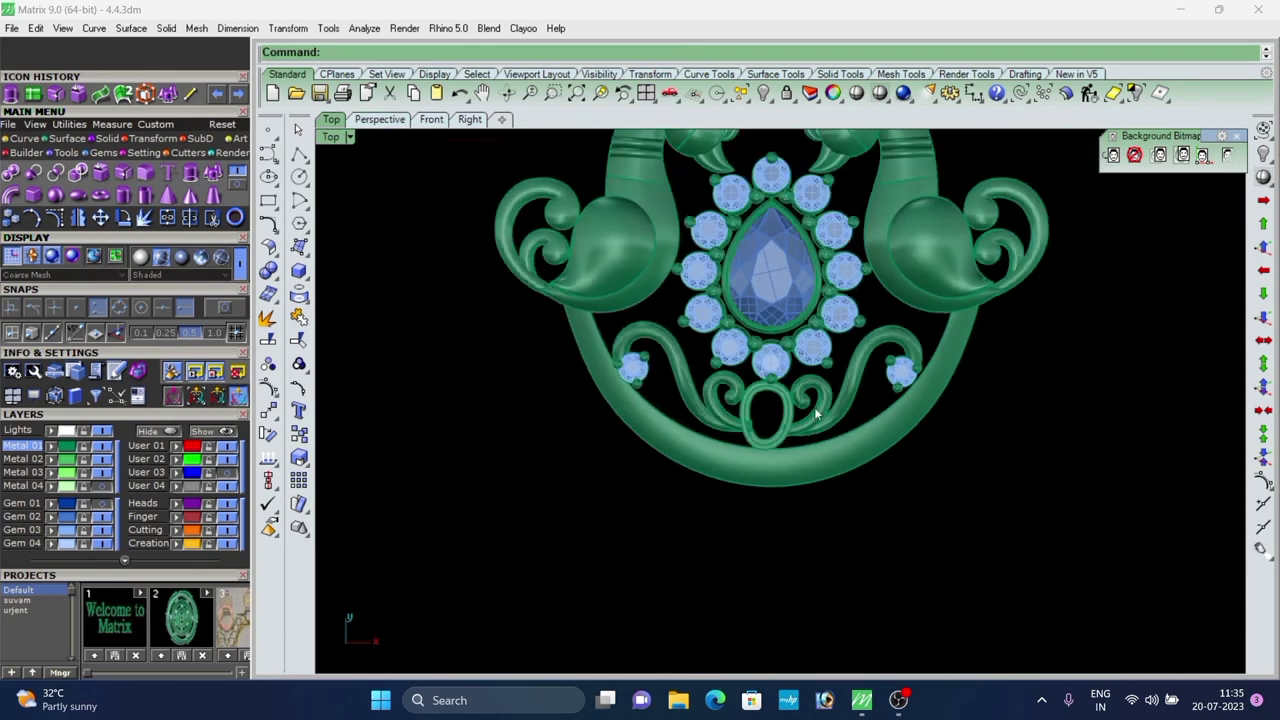
scroll(815, 402, "up", 4)
left_click(817, 402)
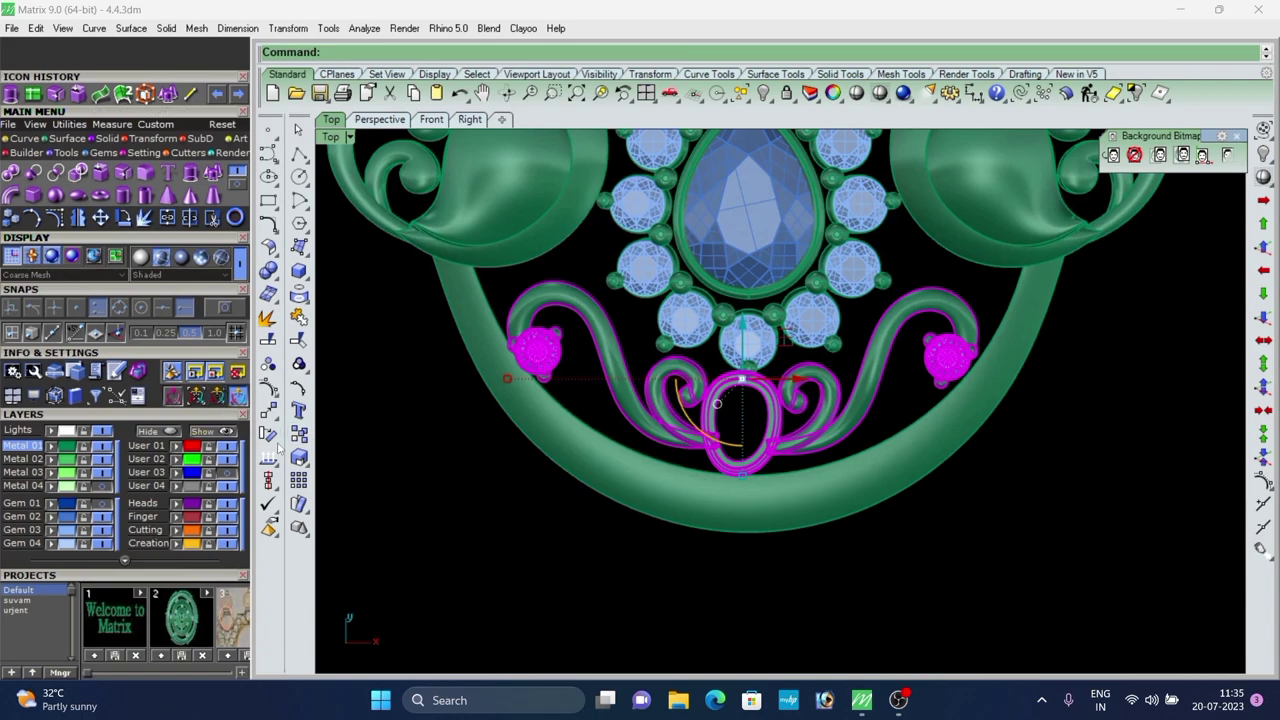
type("0")
key("Return")
scroll(743, 428, "down", 2)
key("Escape")
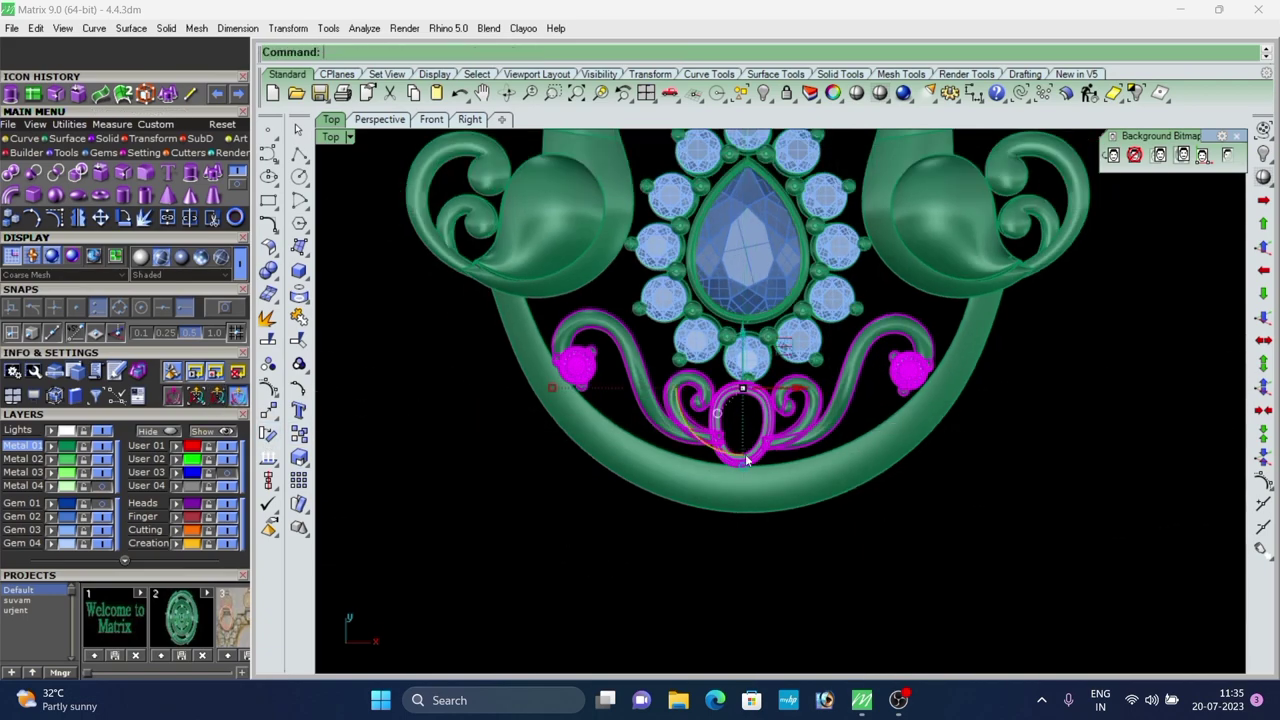
Rotate the scroll assembly slightly about a point inside its oval ring to level it beneath the central gem.
right_click(745, 443)
scroll(745, 443, "up", 6)
left_click(743, 437)
scroll(731, 456, "down", 6)
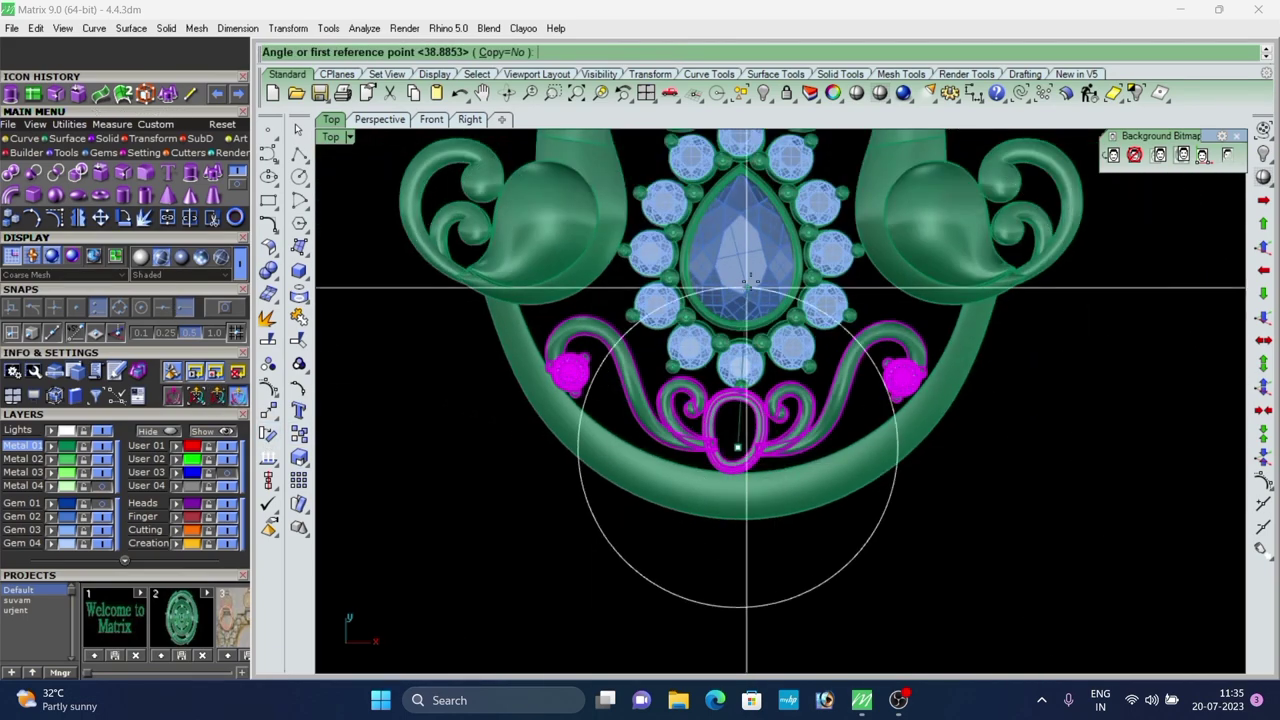
scroll(745, 286, "up", 8)
scroll(730, 314, "down", 2)
scroll(710, 296, "up", 2)
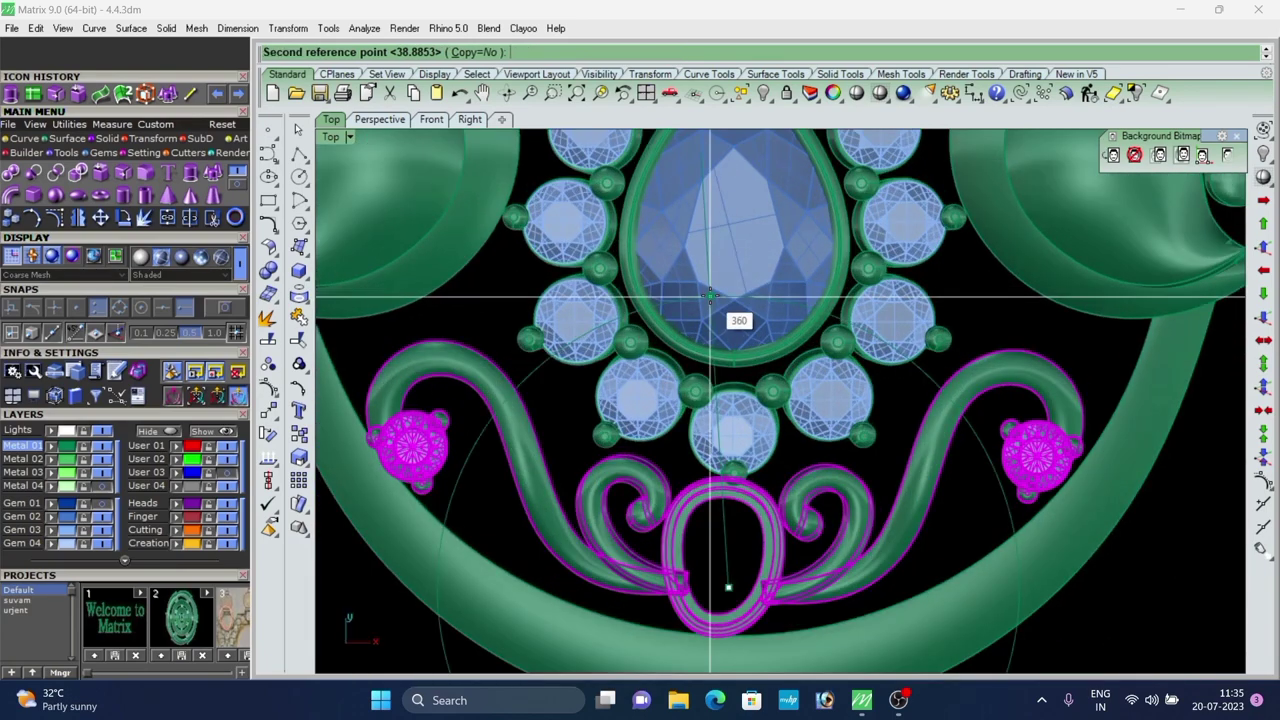
left_click(713, 296)
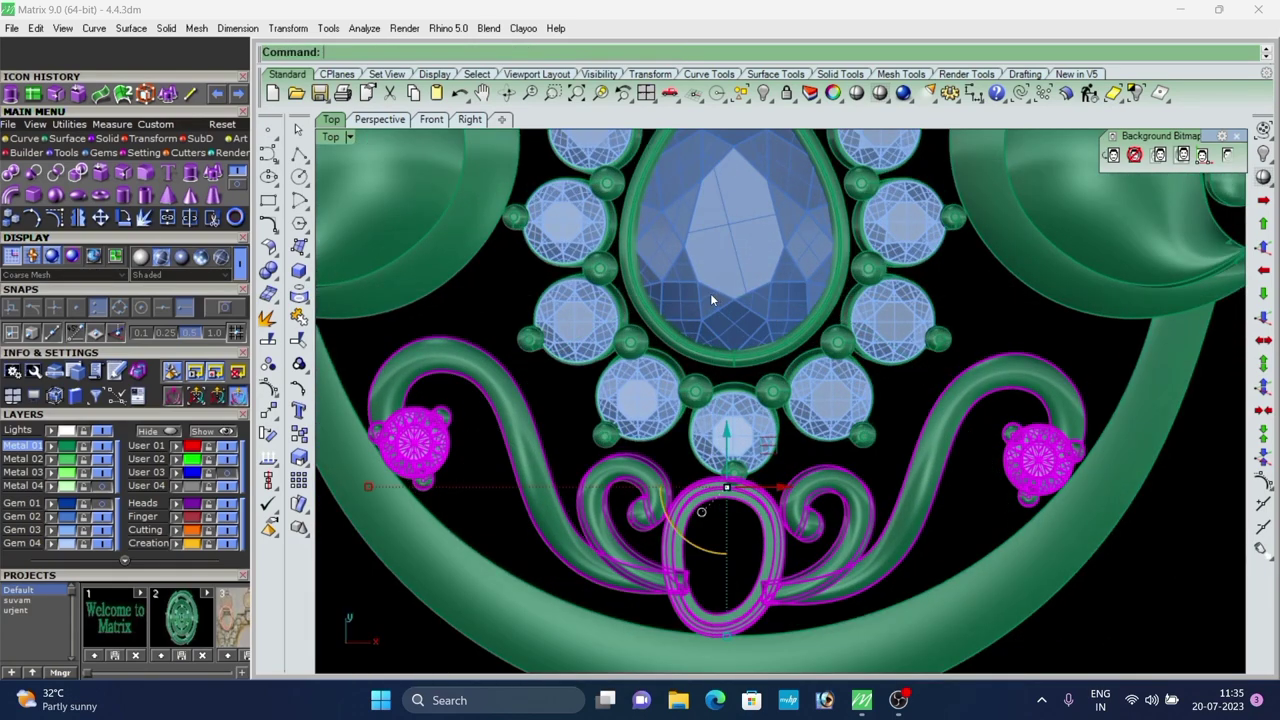
scroll(711, 298, "down", 8)
left_click(859, 481)
scroll(780, 405, "down", 6)
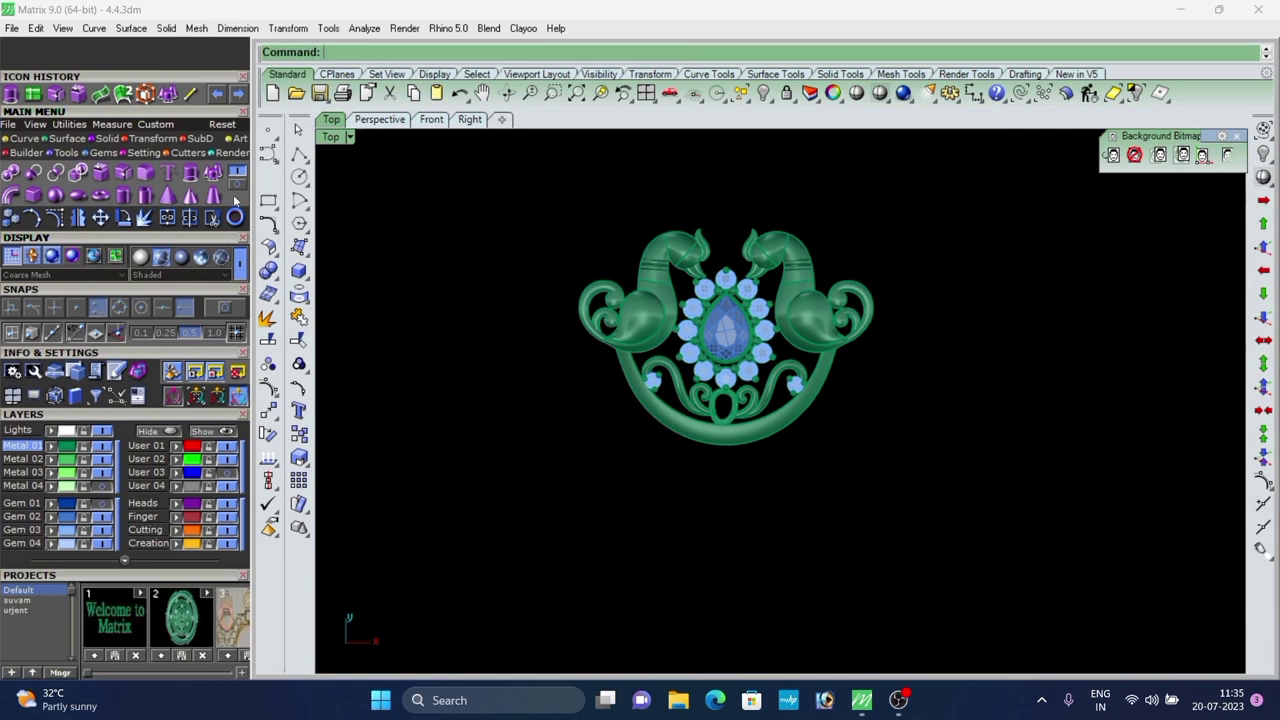
Bring the hidden outline curves and upper gem setting back and inspect the pendant from several angles in perspective.
left_click(380, 121)
scroll(638, 316, "down", 4)
right_click_drag(638, 316, 668, 262)
left_click(856, 94)
scroll(784, 310, "up", 7)
mouse_move(768, 345)
right_mouse_down()
mouse_move(745, 430)
mouse_move(911, 280)
mouse_move(974, 273)
right_mouse_up()
scroll(968, 276, "down", 3)
mouse_move(810, 345)
right_mouse_down()
mouse_move(782, 438)
mouse_move(634, 360)
mouse_move(520, 411)
mouse_move(817, 376)
mouse_move(852, 466)
mouse_move(682, 402)
mouse_move(580, 462)
right_mouse_up()
key("Escape")
right_click_drag(674, 355, 652, 460)
scroll(808, 360, "down", 6)
right_click_drag(764, 341, 760, 374)
Select the five teardrop outline curves along the band's lower right edge and isolate them.
scroll(801, 414, "up", 7)
scroll(760, 373, "up", 6)
scroll(849, 399, "down", 5)
right_click_drag(850, 399, 812, 514)
scroll(836, 400, "down", 5)
scroll(815, 516, "up", 5)
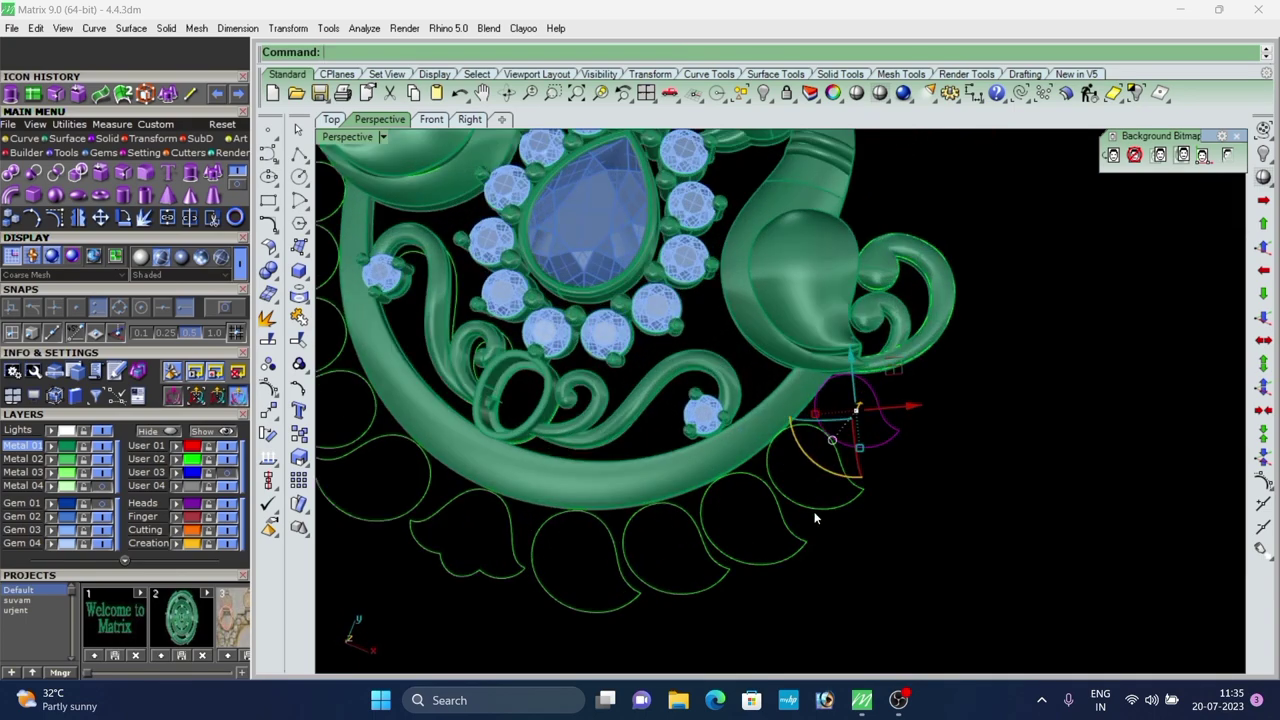
scroll(815, 490, "down", 4)
scroll(755, 505, "up", 2)
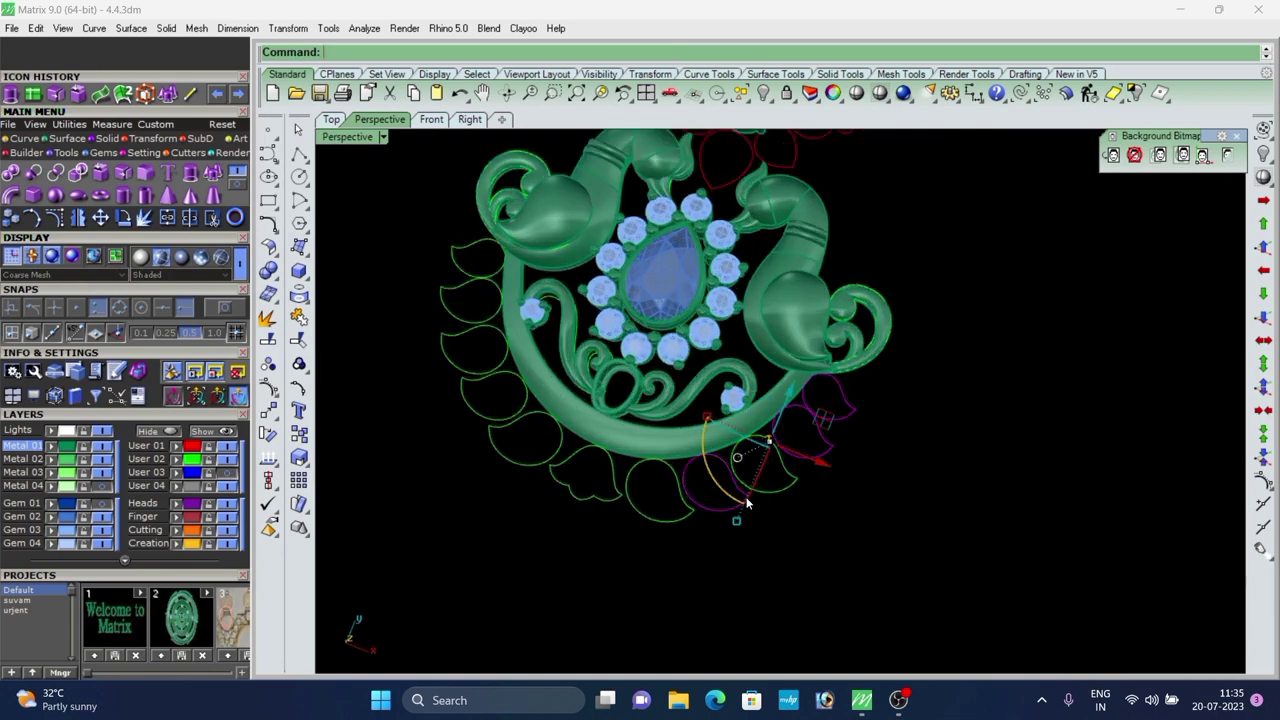
scroll(718, 456, "down", 5)
right_click_drag(720, 454, 737, 422)
scroll(764, 502, "up", 4)
scroll(783, 449, "down", 5)
scroll(736, 418, "up", 5)
scroll(734, 418, "down", 2)
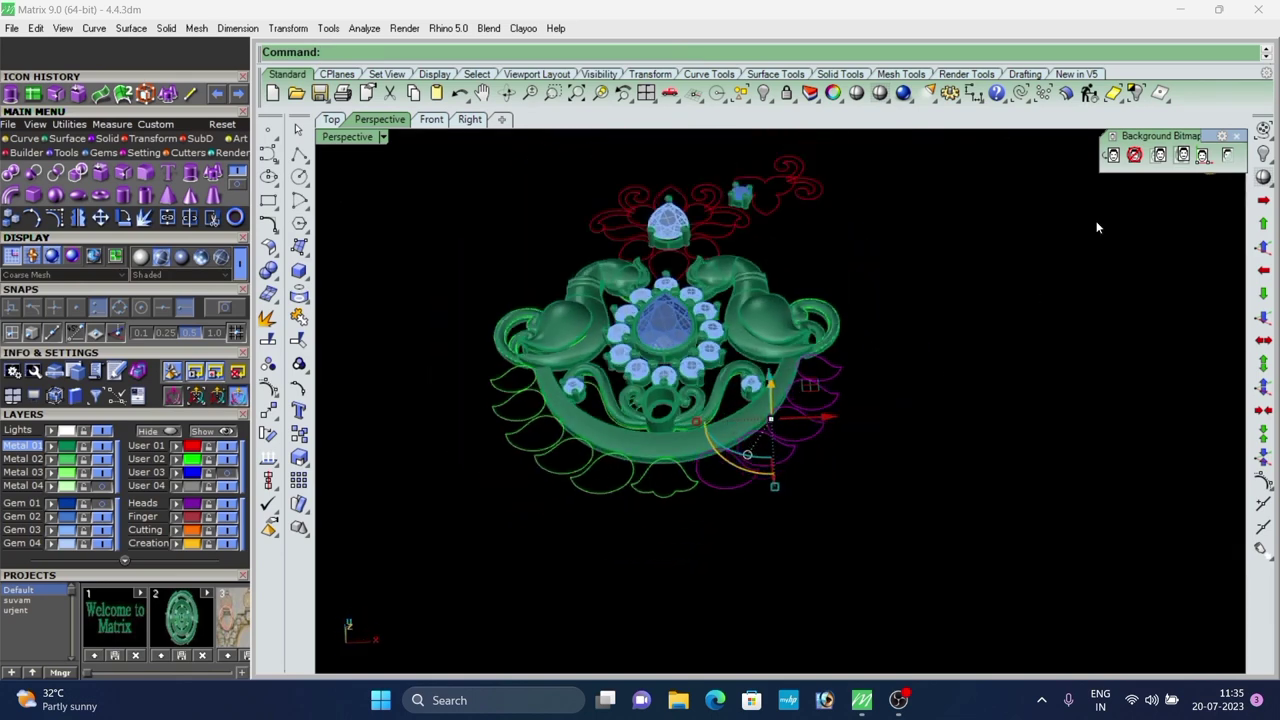
left_click(1138, 97)
scroll(657, 328, "down", 2)
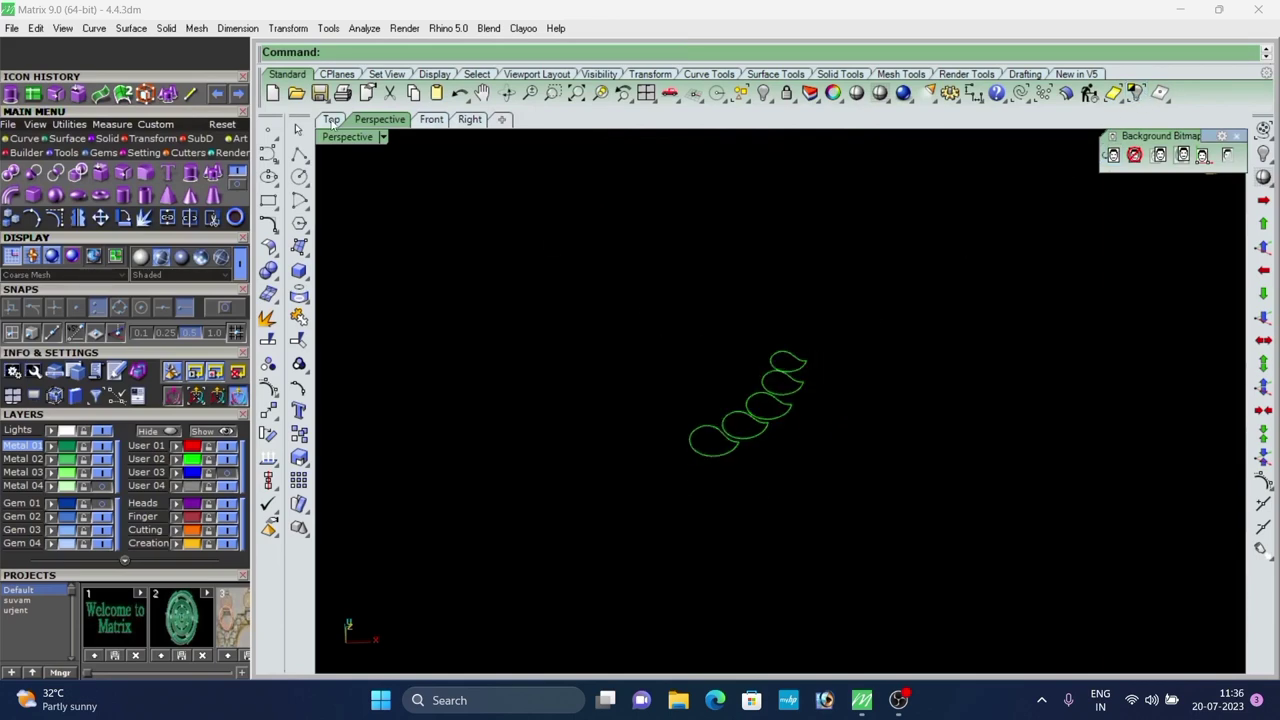
Split the uppermost teardrop curve at its pointed tip with Split's Point option in the top view.
left_click(766, 370)
scroll(766, 369, "up", 4)
right_click_drag(765, 368, 722, 382)
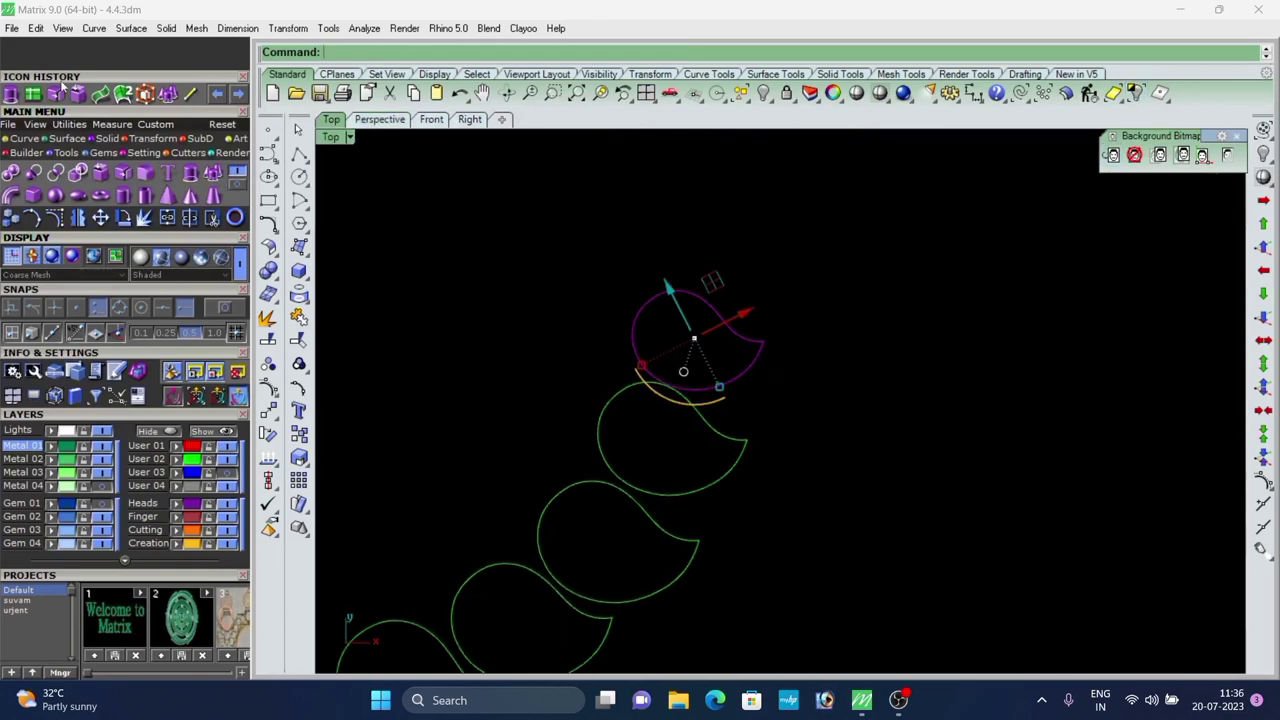
scroll(564, 275, "up", 4)
scroll(583, 305, "down", 4)
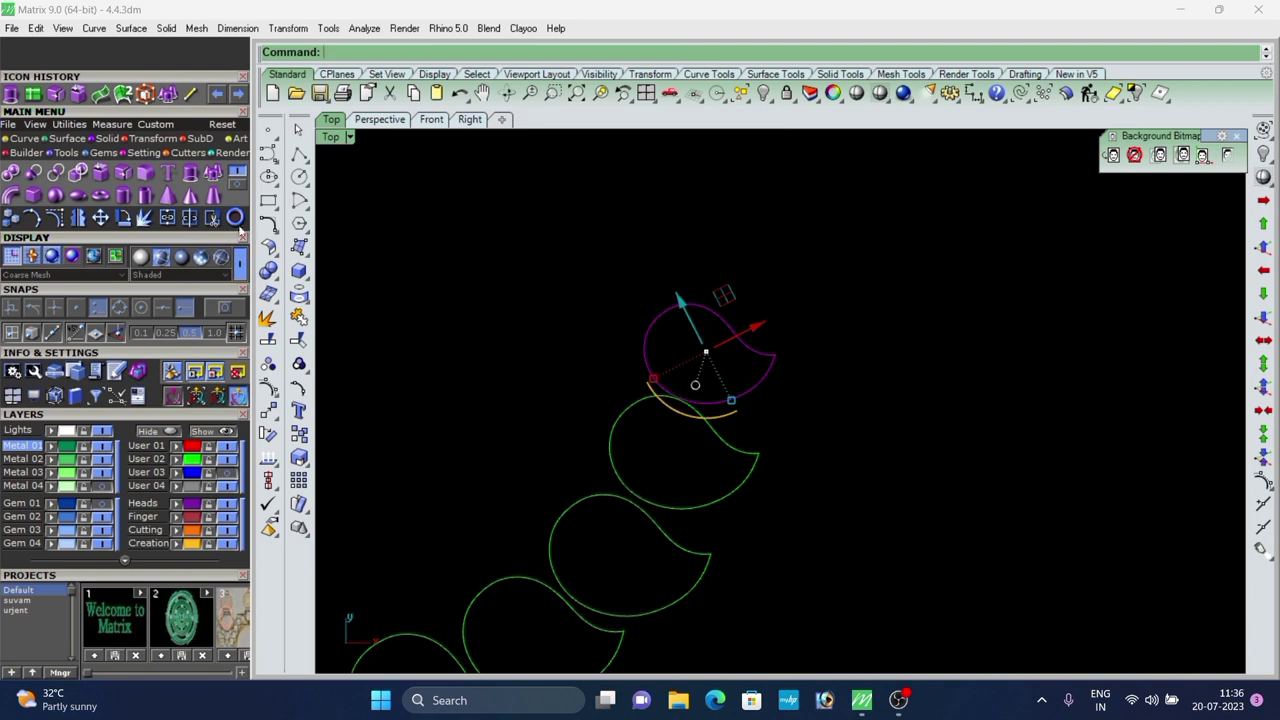
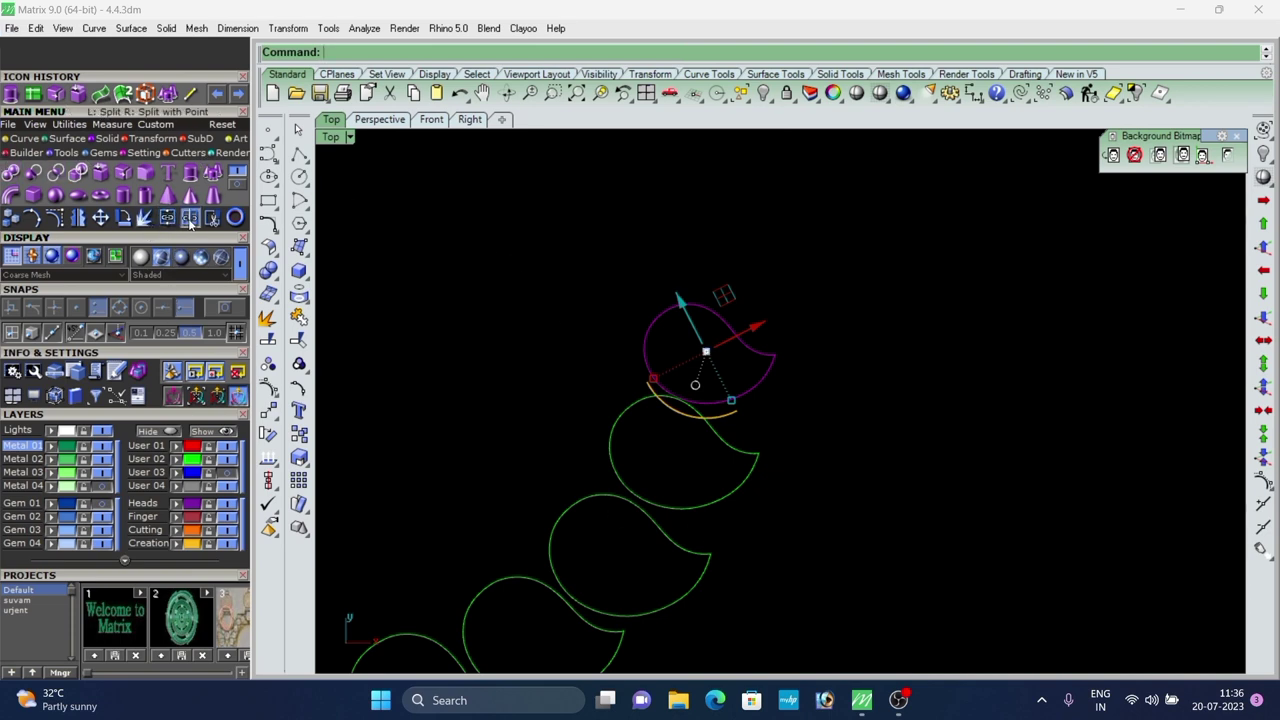
left_click(397, 57)
scroll(696, 338, "up", 4)
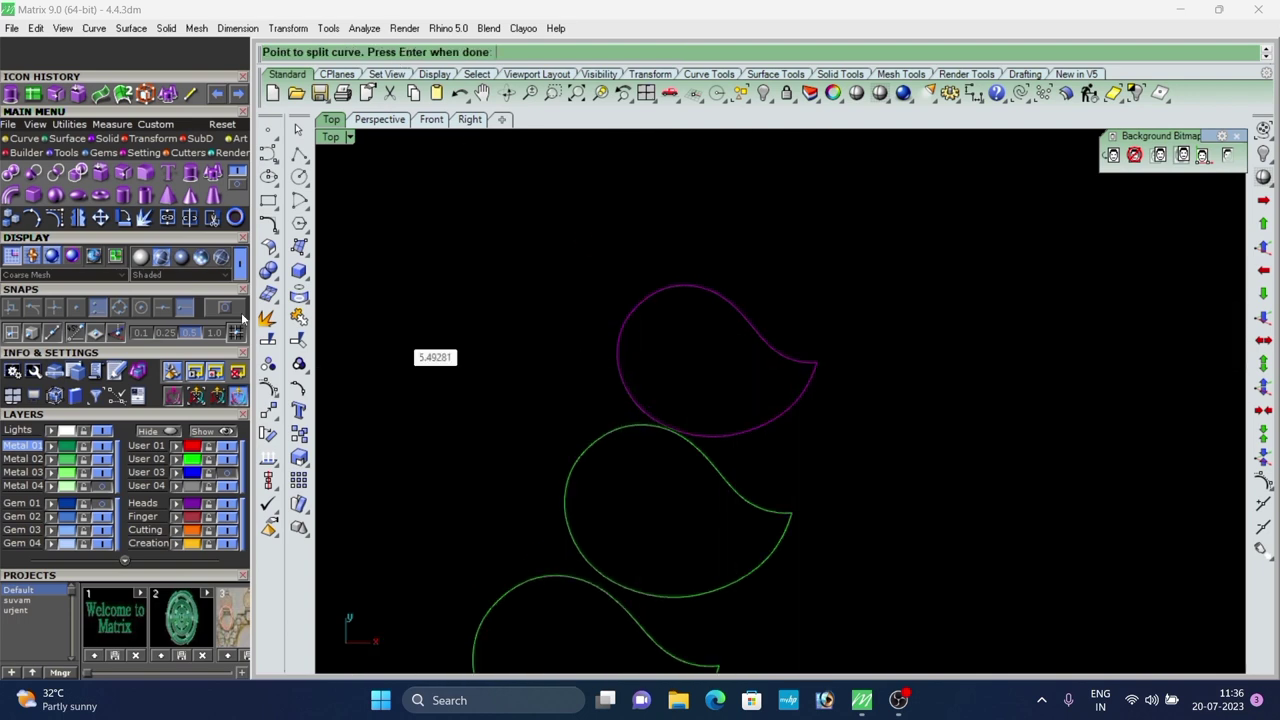
right_click(820, 361)
scroll(798, 335, "down", 8)
left_click(789, 271)
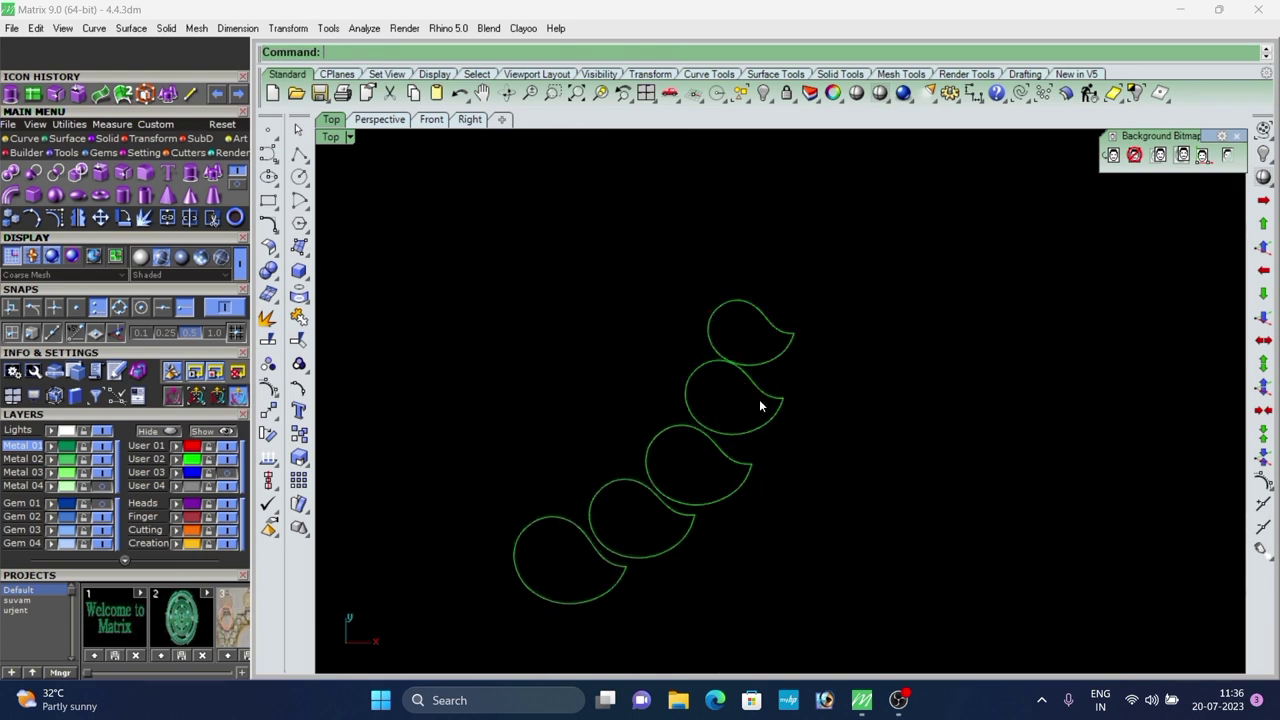
Split the second teardrop curve from the top at its pointed tip.
scroll(629, 374, "up", 5)
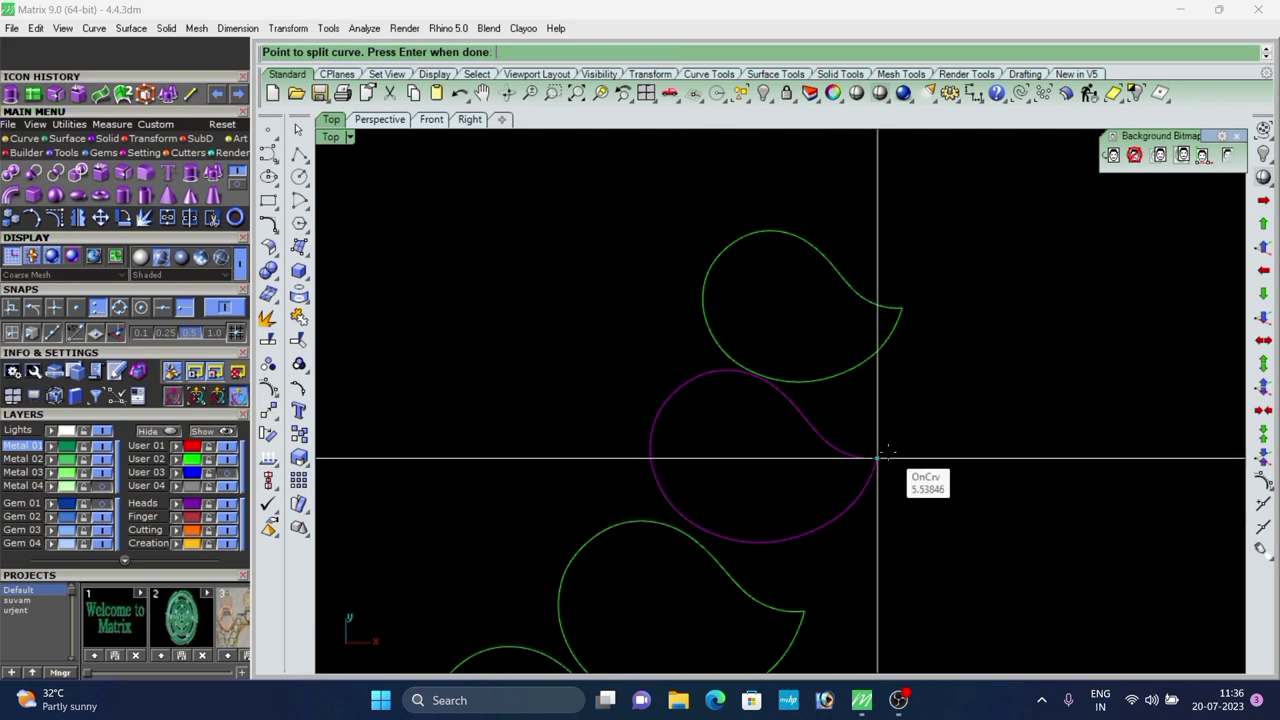
left_click(877, 458)
right_click(877, 458)
left_click(842, 453)
scroll(728, 390, "down", 6)
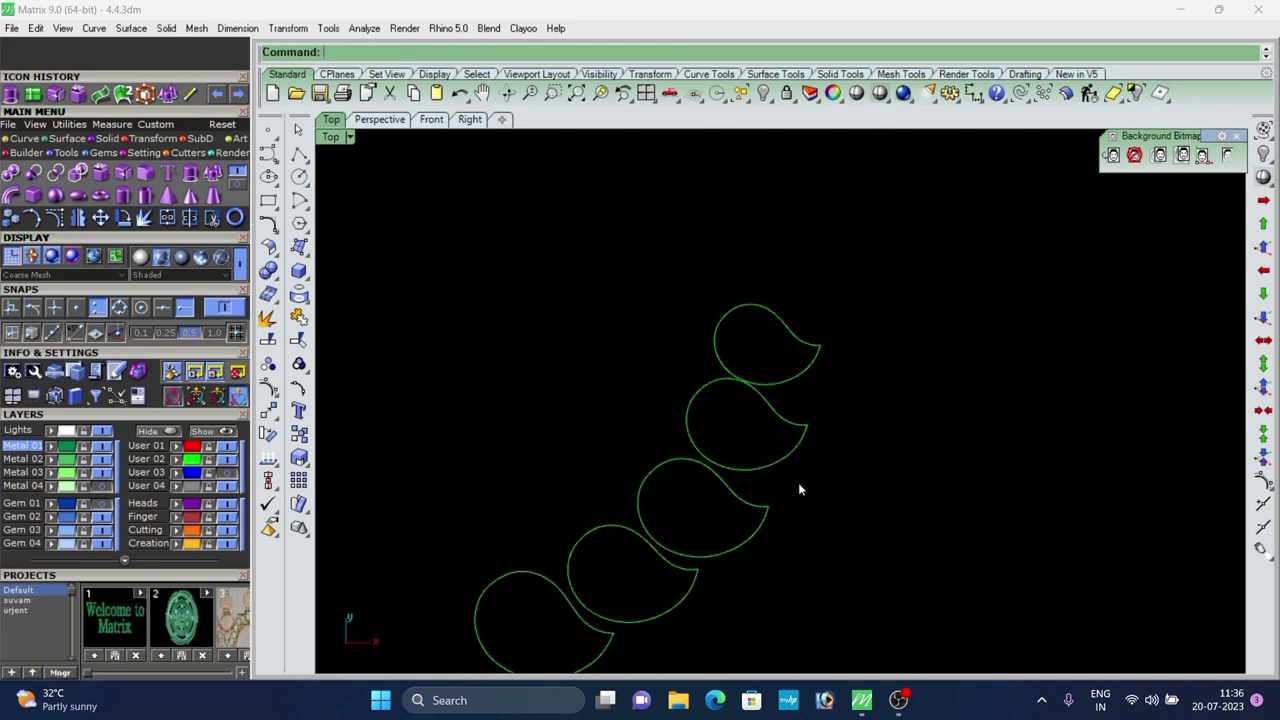
Split the middle teardrop curve at its pointed tip and clear the selection.
scroll(704, 295, "down", 4)
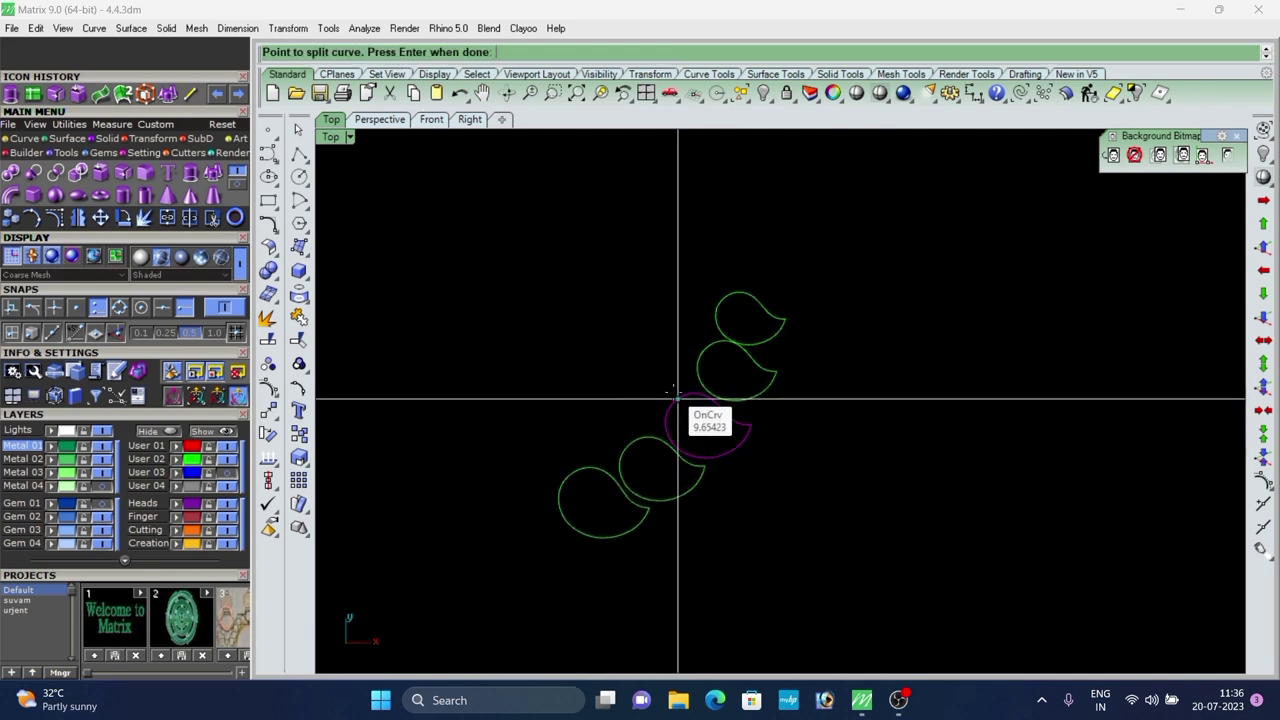
scroll(677, 393, "up", 4)
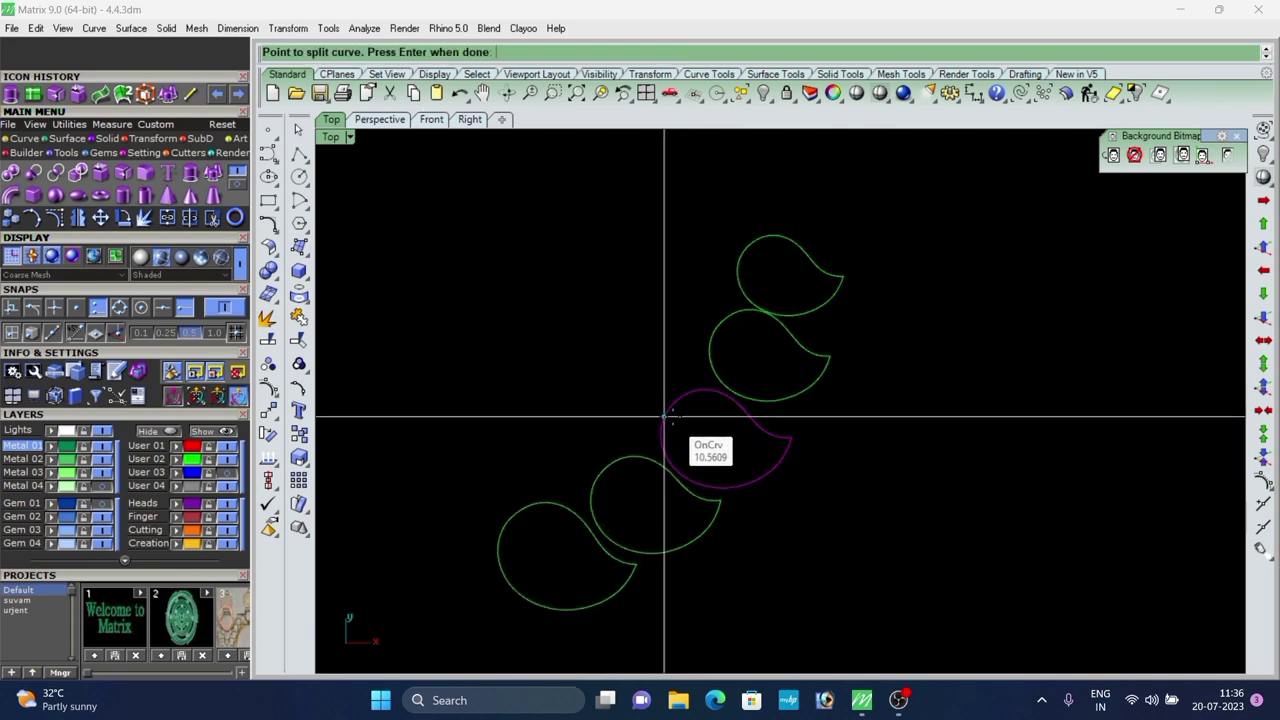
left_click(799, 438)
right_click(797, 440)
left_click(784, 458)
left_click(778, 418)
scroll(756, 340, "down", 5)
scroll(700, 415, "up", 5)
Split the fourth teardrop curve from the top at the end of its pointed tip.
left_click_drag(682, 352, 656, 436)
right_click(656, 436)
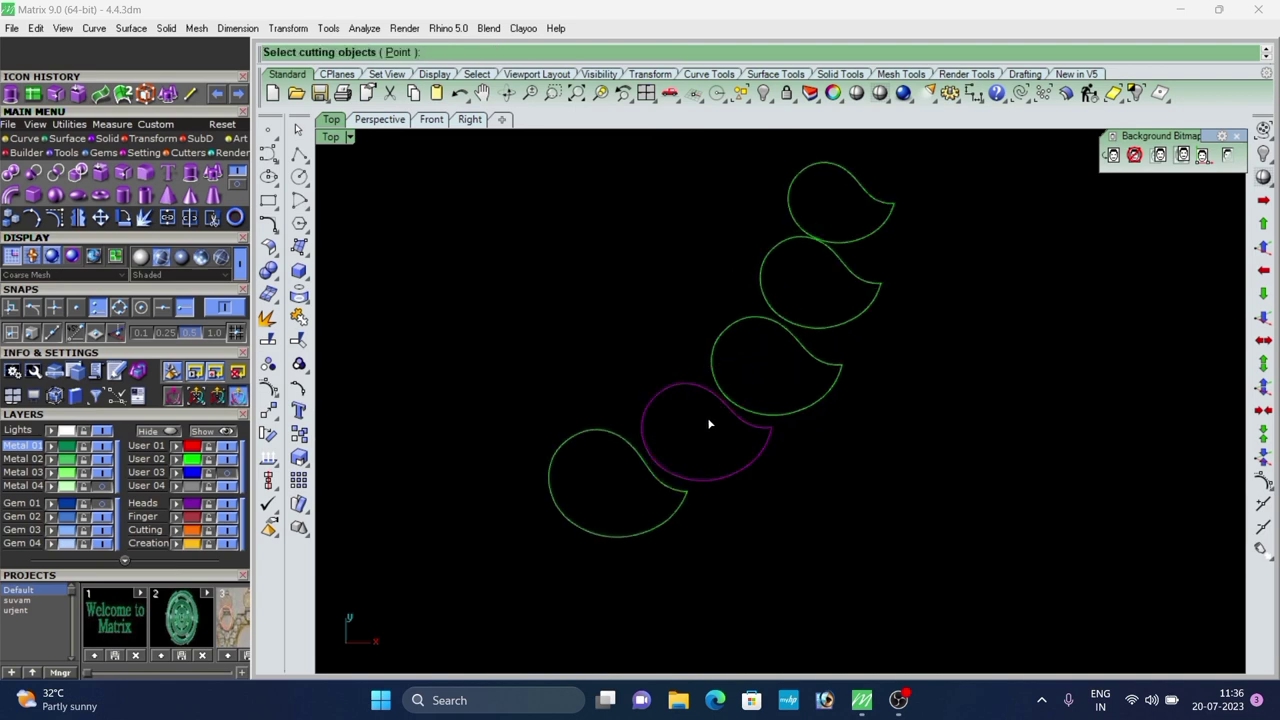
scroll(774, 464, "up", 2)
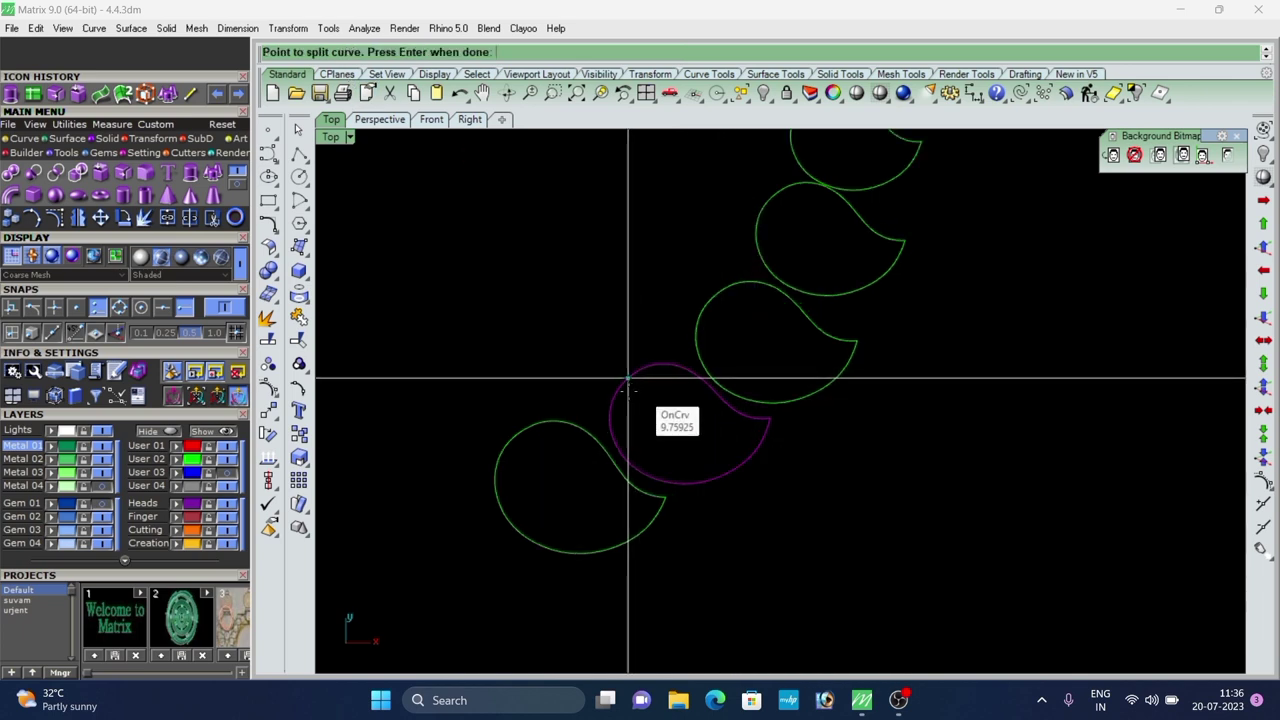
left_click(770, 418)
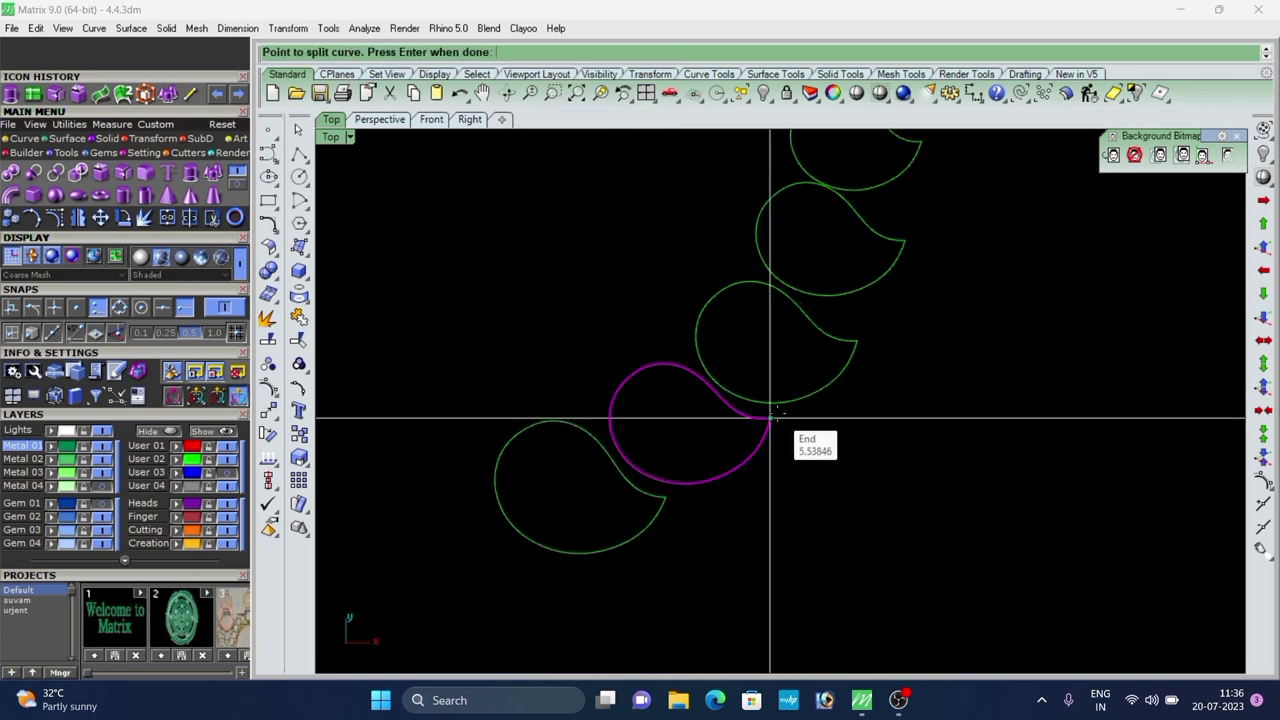
right_click(771, 420)
left_click(797, 467)
scroll(628, 433, "down", 2)
scroll(628, 433, "up", 2)
Split the lowest teardrop curve at its pointed tip with the Point option.
left_click(573, 444)
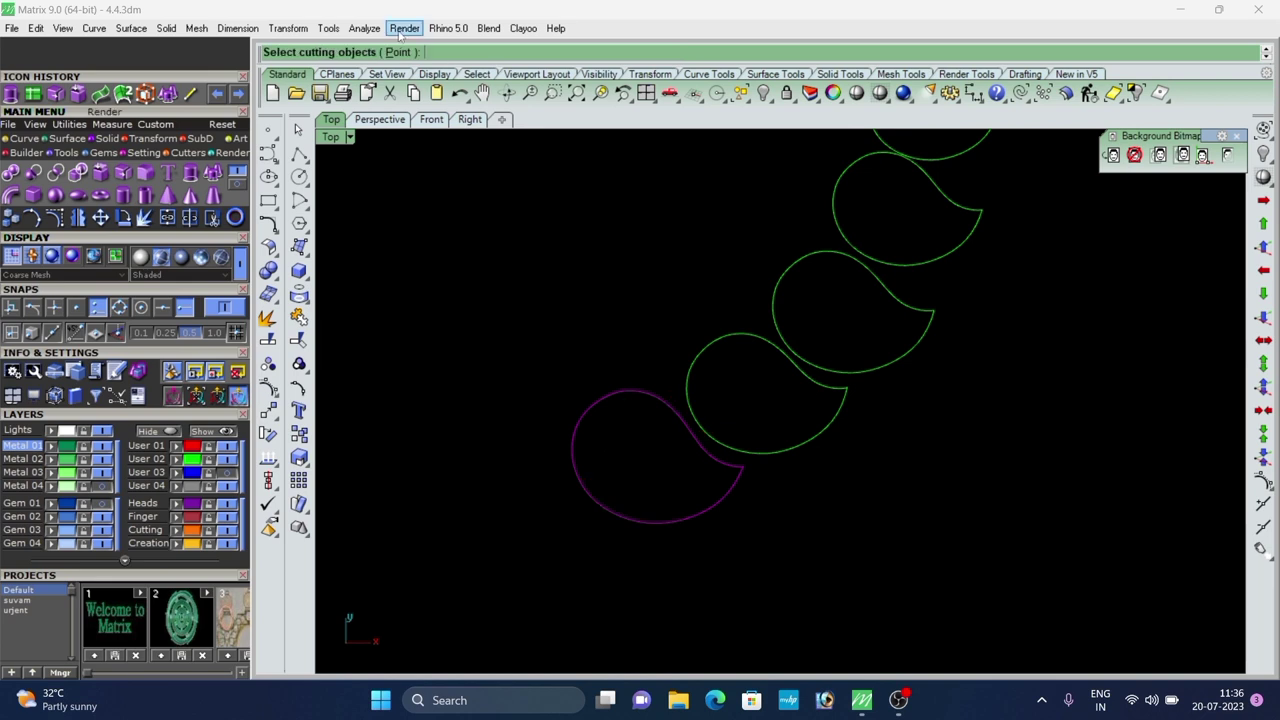
scroll(591, 423, "up", 1)
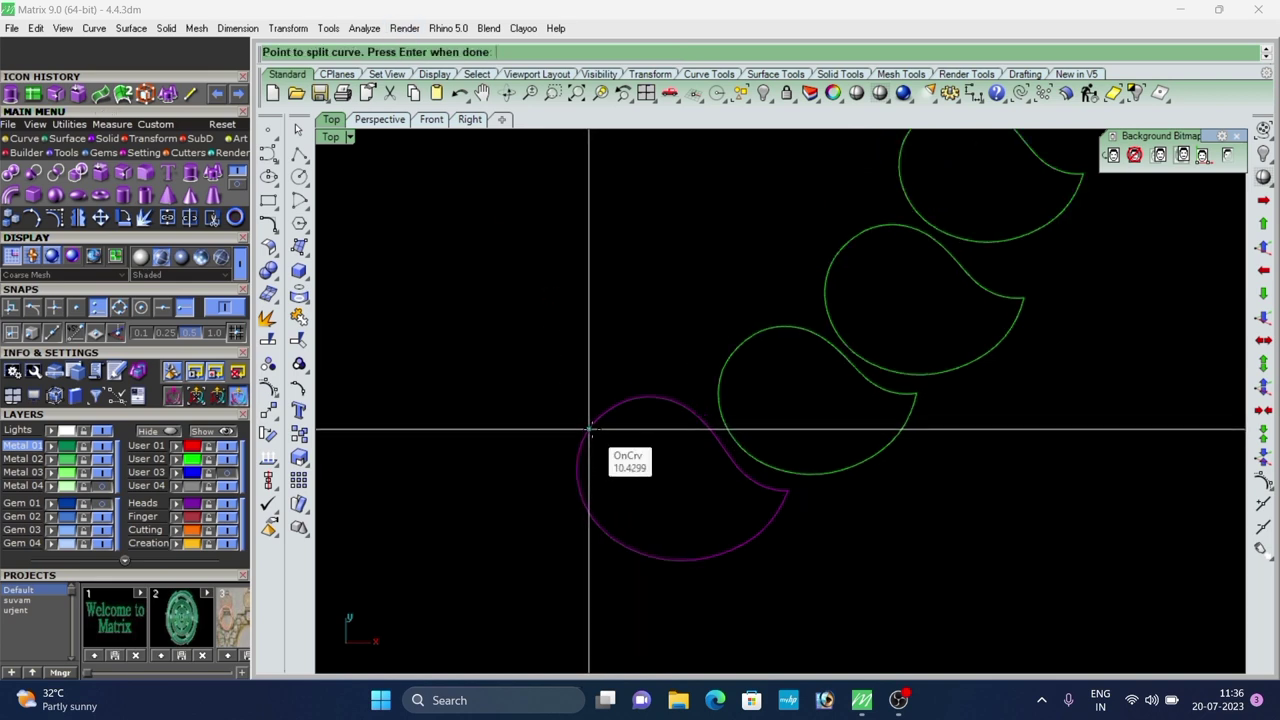
left_click(788, 490)
right_click(862, 515)
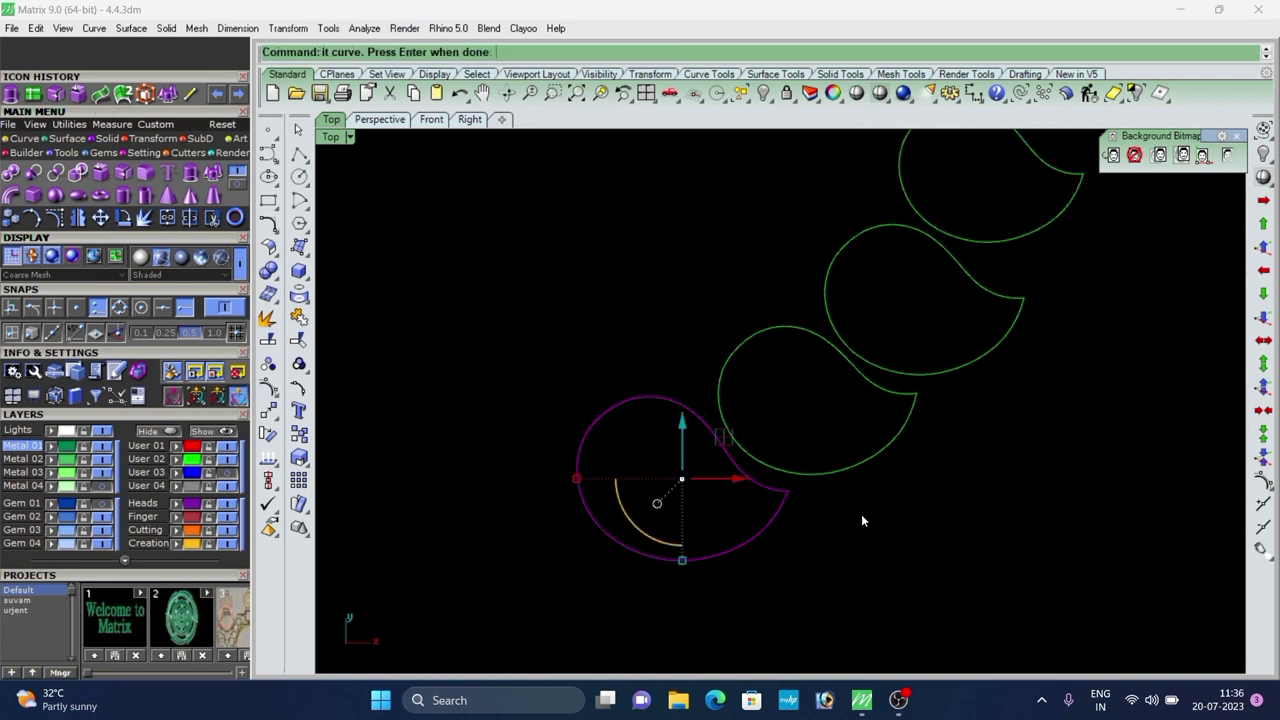
scroll(797, 542, "down", 5)
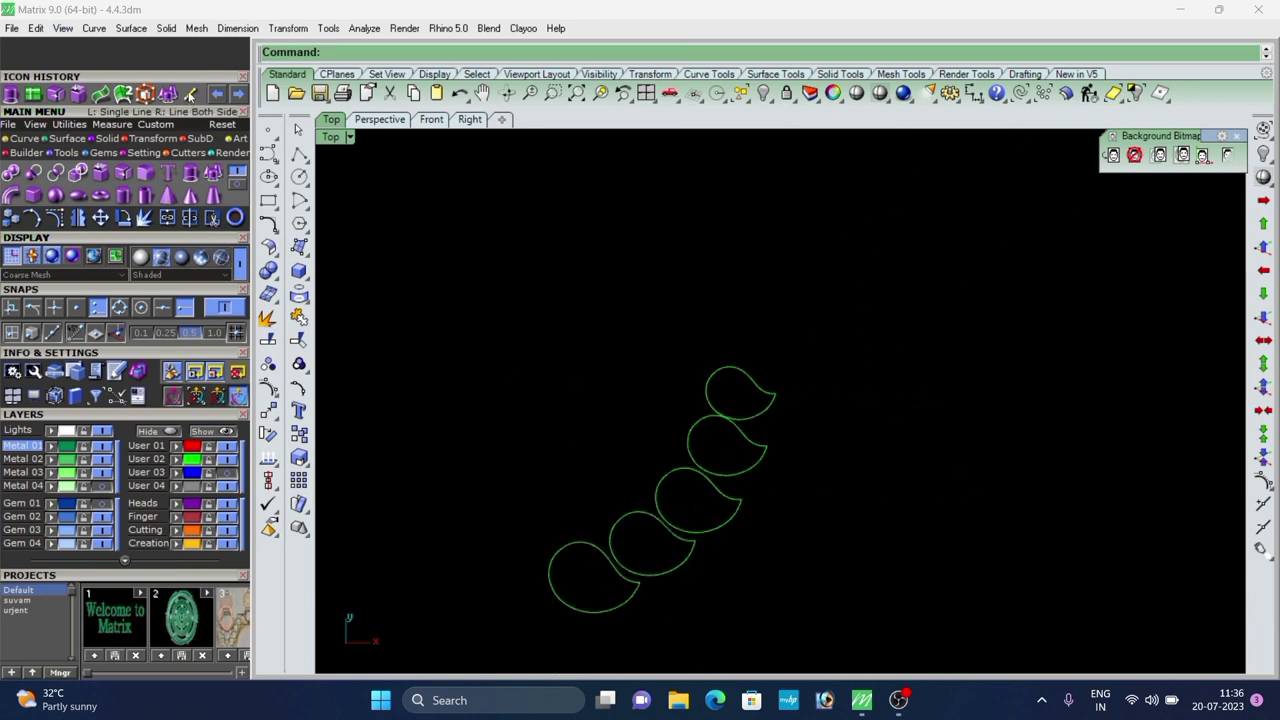
Draw a straight line across the topmost, smallest teardrop, from its lower edge to its upper edge.
left_click(190, 94)
scroll(620, 505, "up", 6)
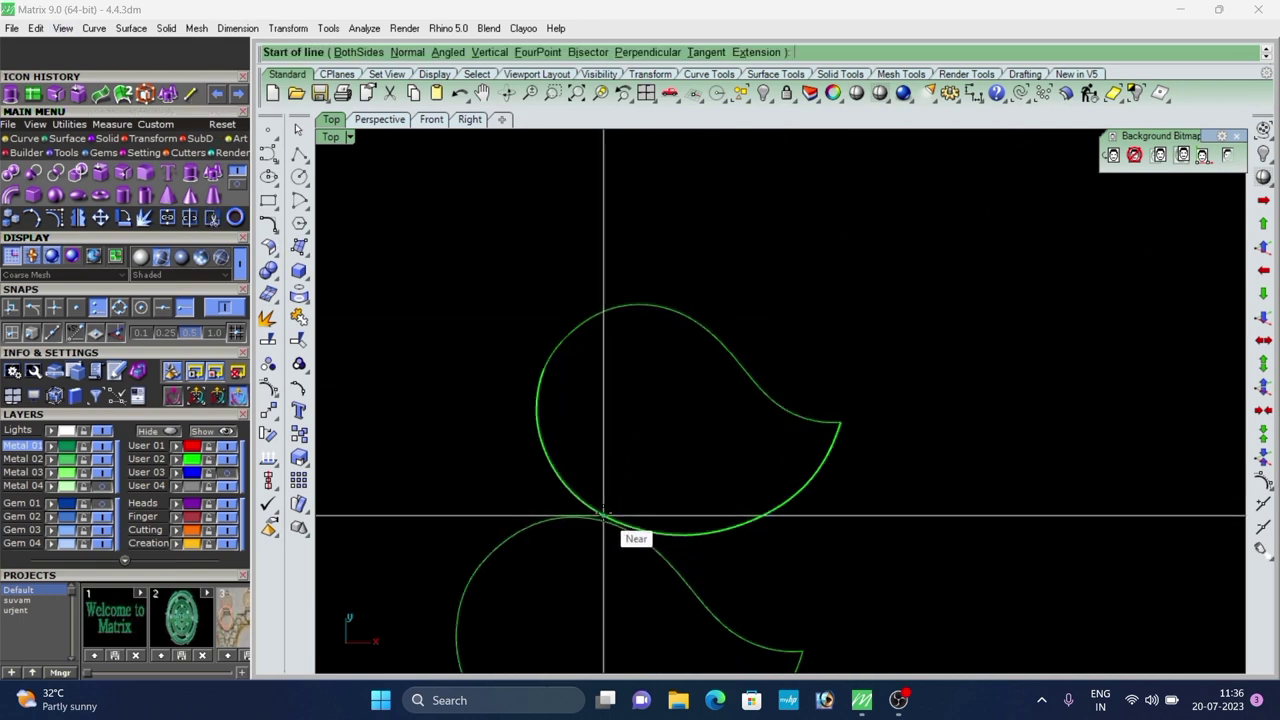
left_click(603, 515)
left_click(703, 327)
scroll(720, 232, "down", 9)
scroll(690, 325, "up", 5)
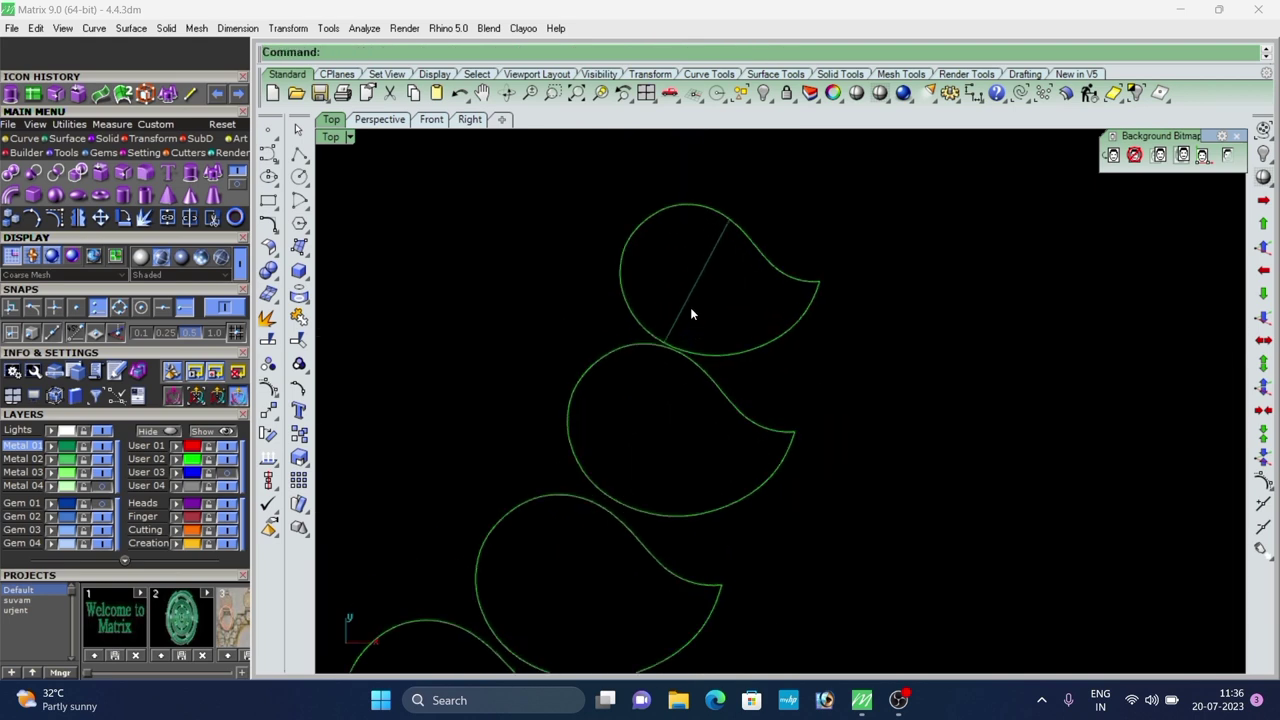
Rebuild the line across the smallest teardrop with 4 points and degree 3, deleting the input.
left_click(379, 119)
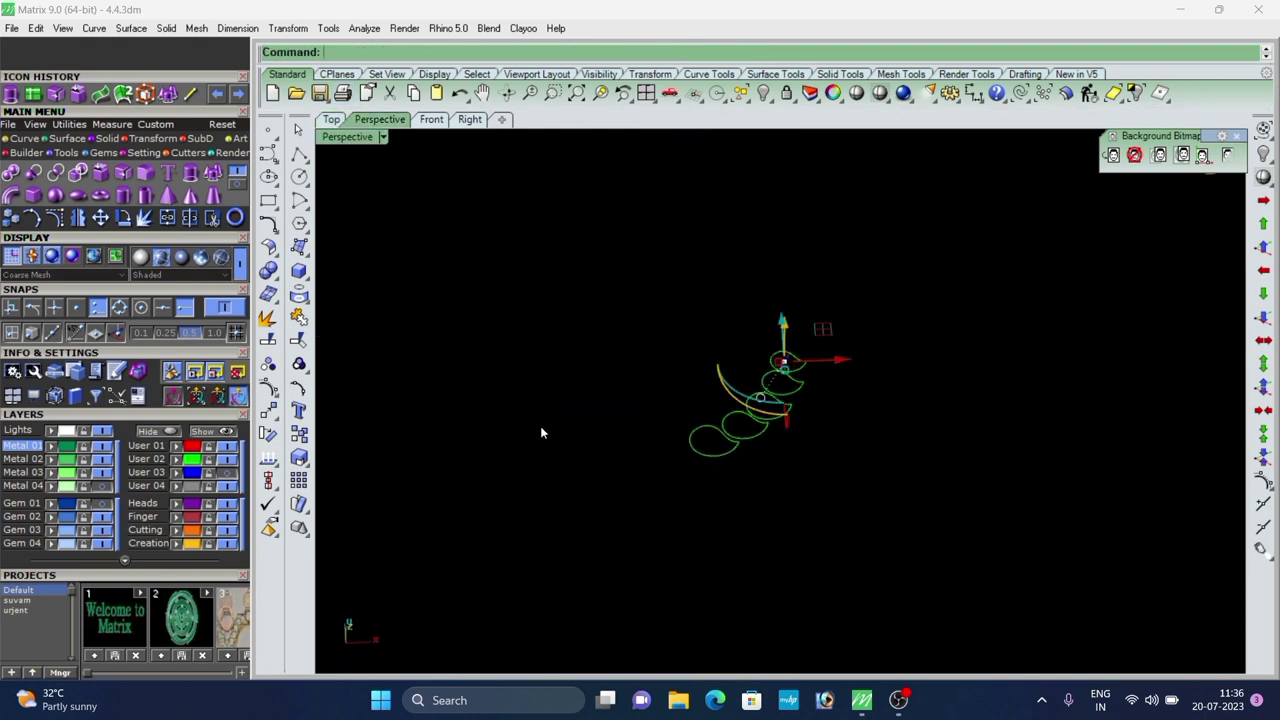
right_click_drag(540, 426, 723, 414)
scroll(730, 412, "up", 9)
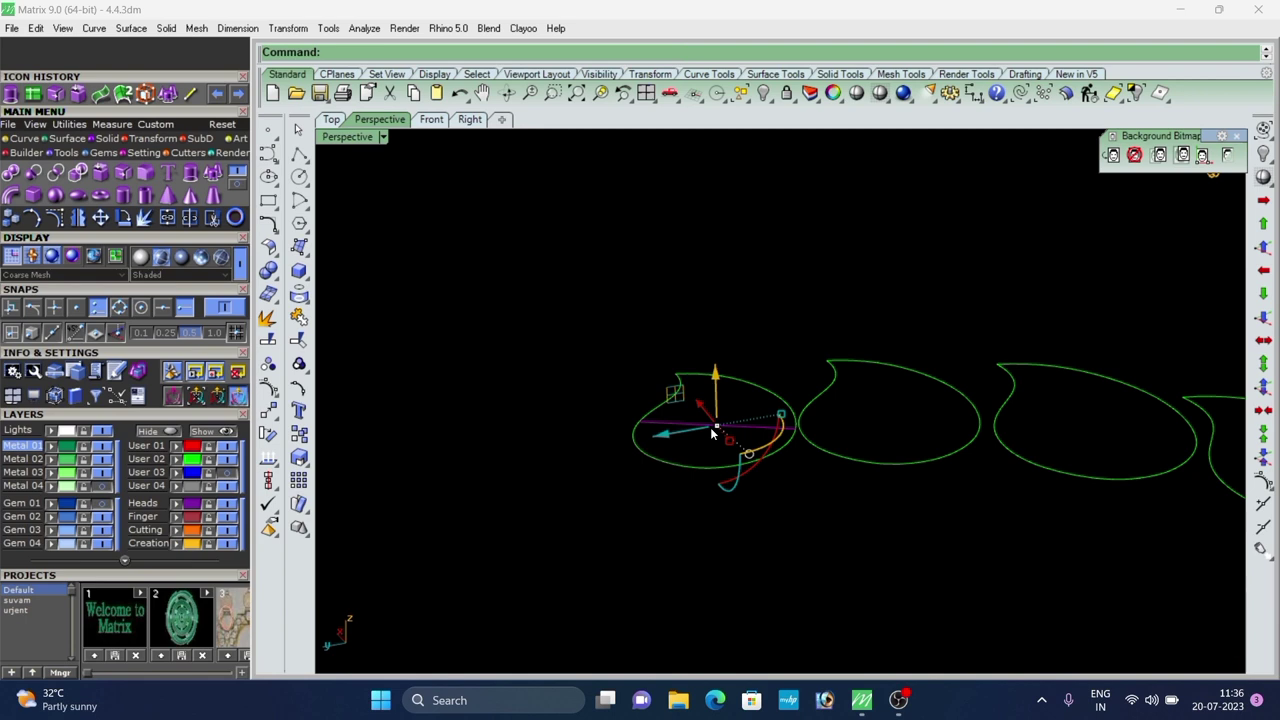
type("Rebuild")
key("Return")
left_click(1064, 336)
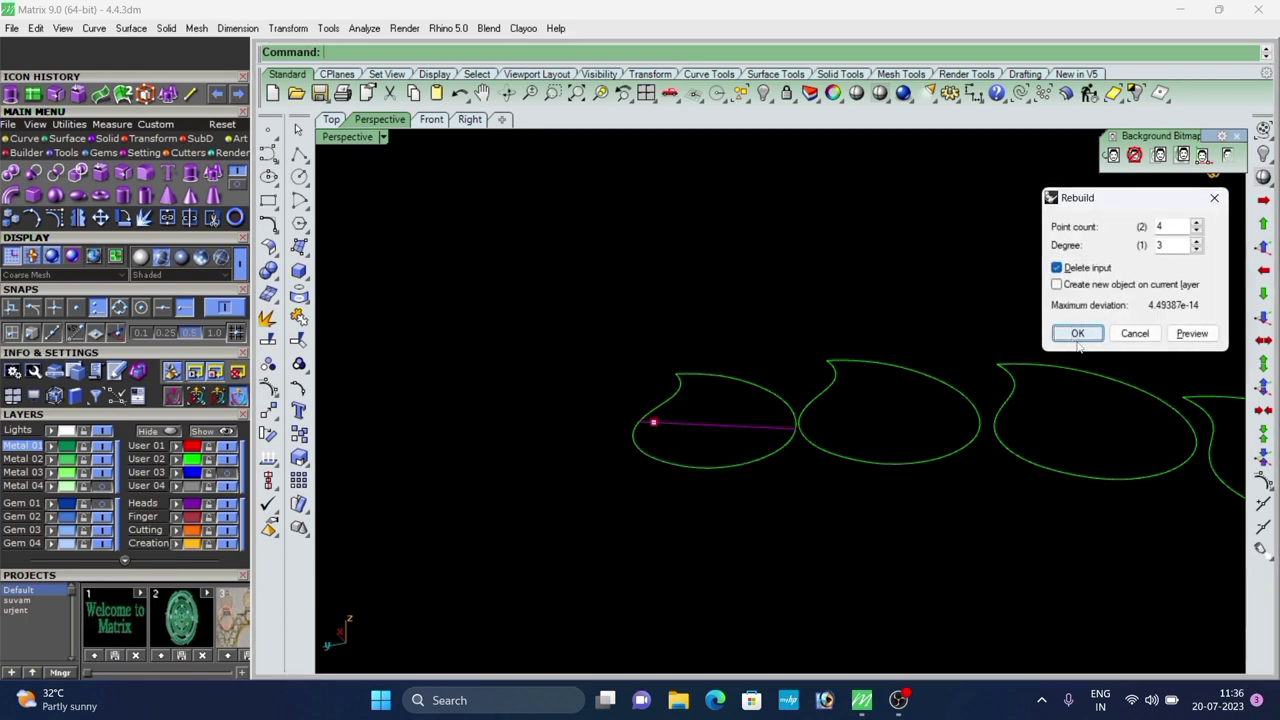
Raise the line's two middle control points to arch it above the smallest teardrop, and rebuild the arched curve.
right_click_drag(715, 518, 716, 426)
scroll(697, 405, "up", 7)
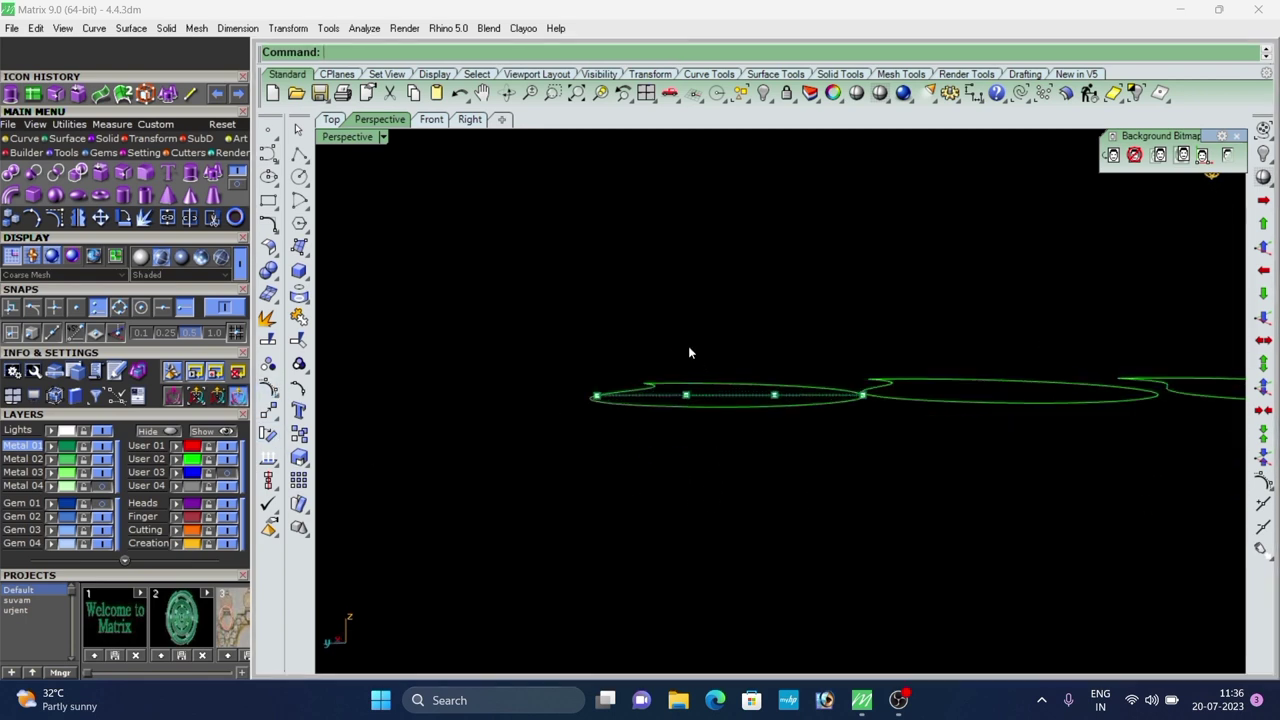
scroll(728, 367, "up", 5)
left_click_drag(733, 368, 751, 304)
right_click_drag(748, 308, 667, 378)
left_click(648, 406)
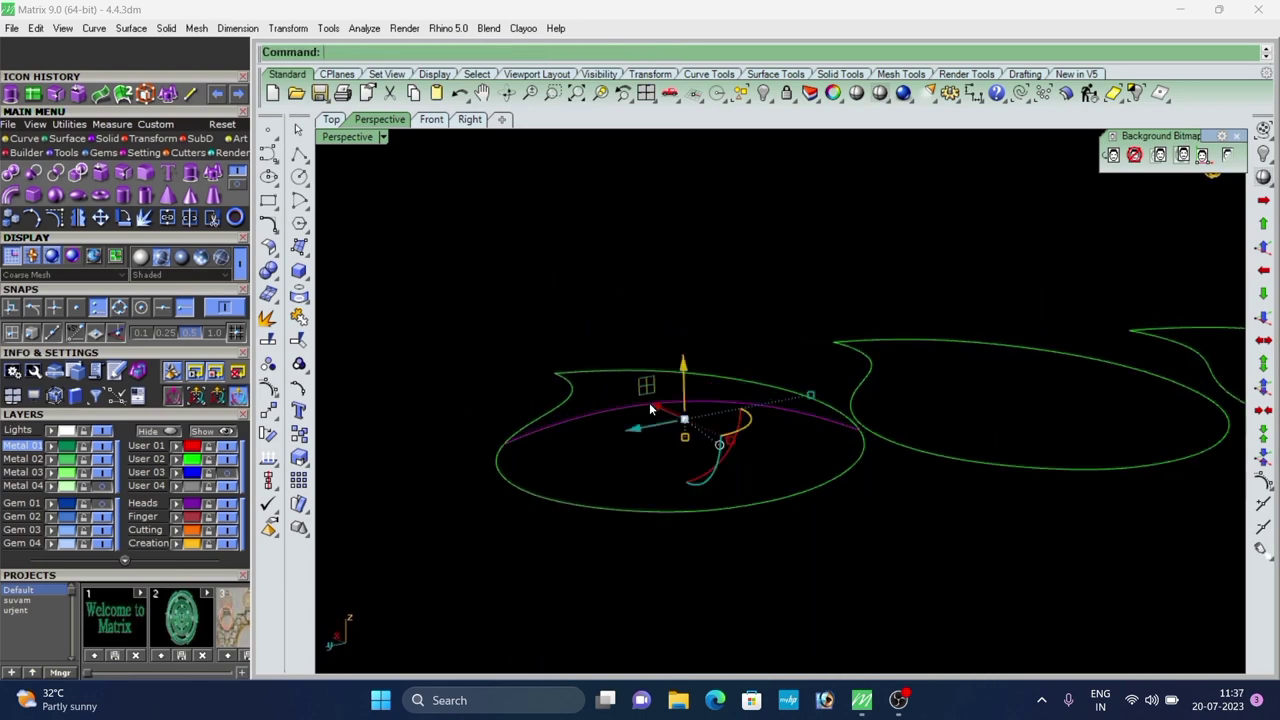
type("re")
key("Return")
key("Return")
left_click(590, 365)
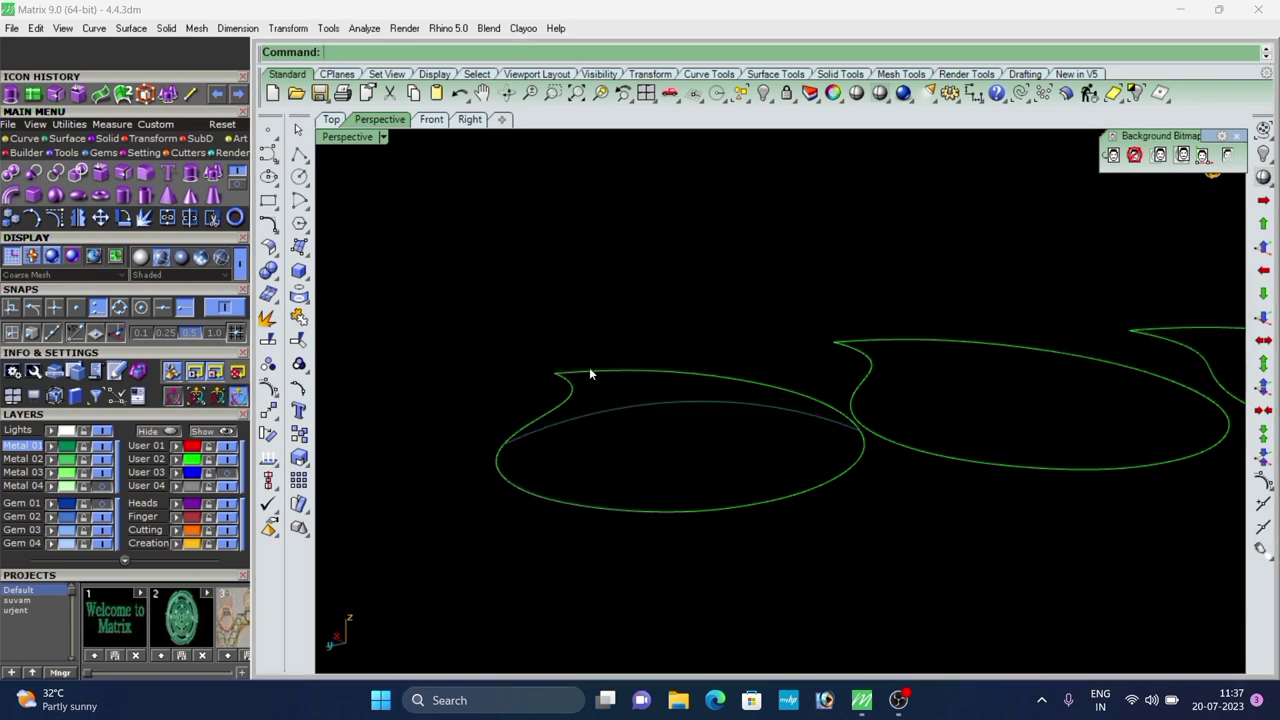
scroll(589, 367, "down", 5)
right_click_drag(589, 367, 689, 349)
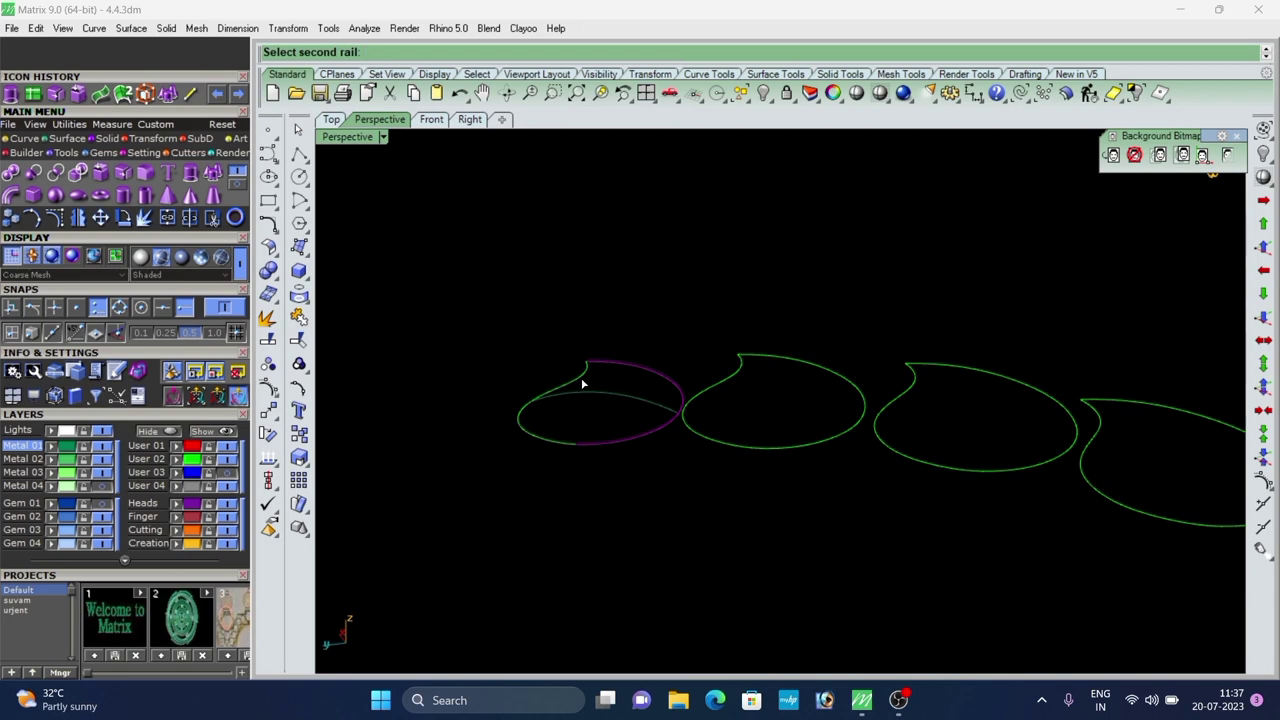
key("Return")
key("Escape")
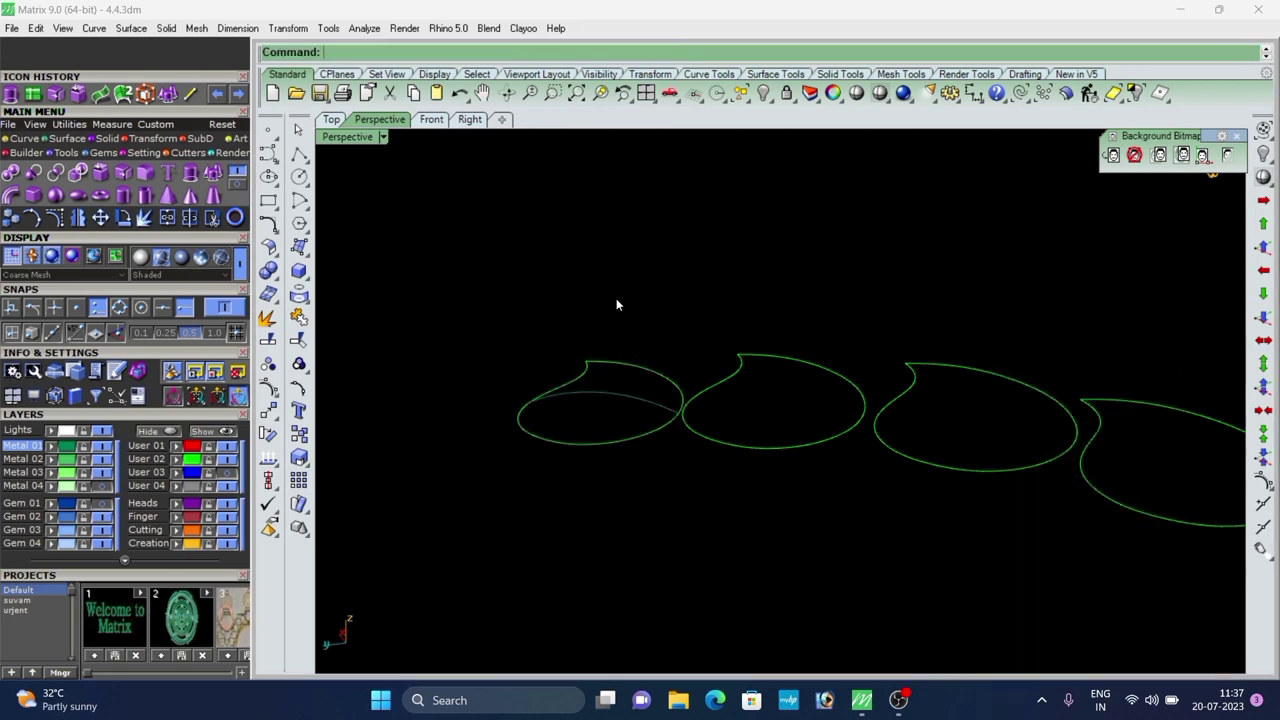
Create a curve-network surface from the smallest teardrop's outline and its arched cross curve.
left_click(66, 138)
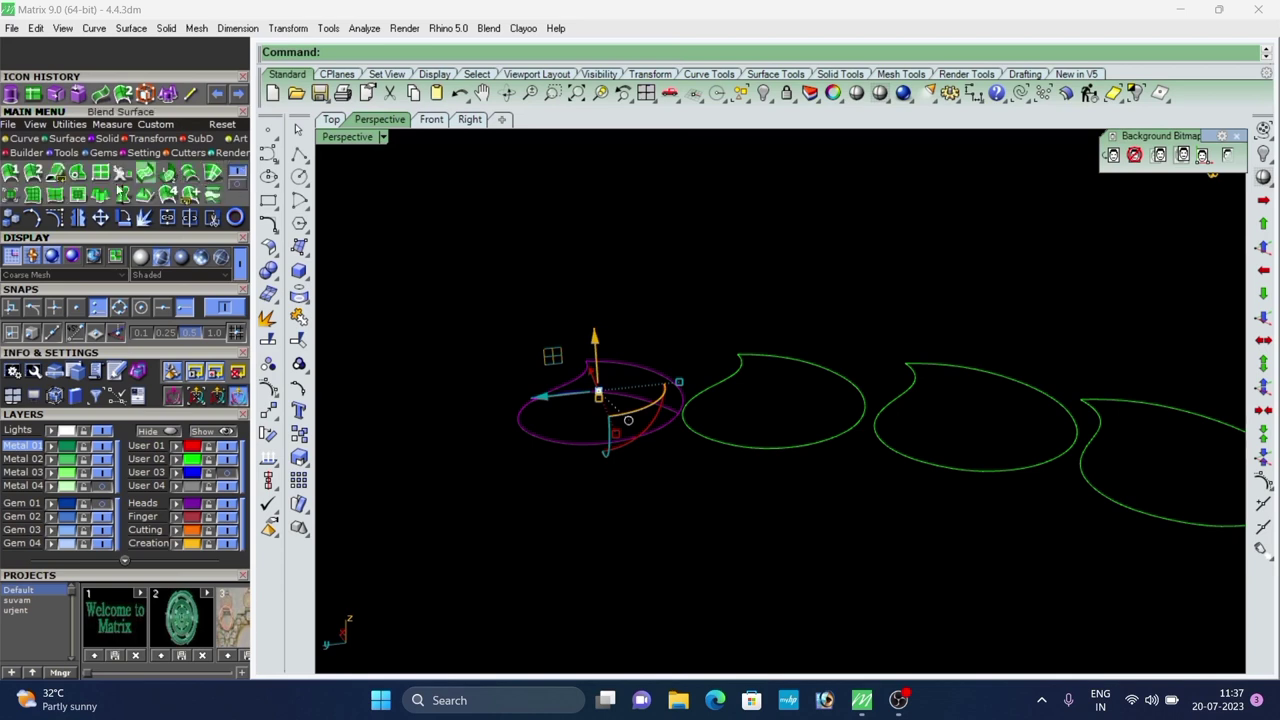
left_click(208, 178)
left_click(713, 473)
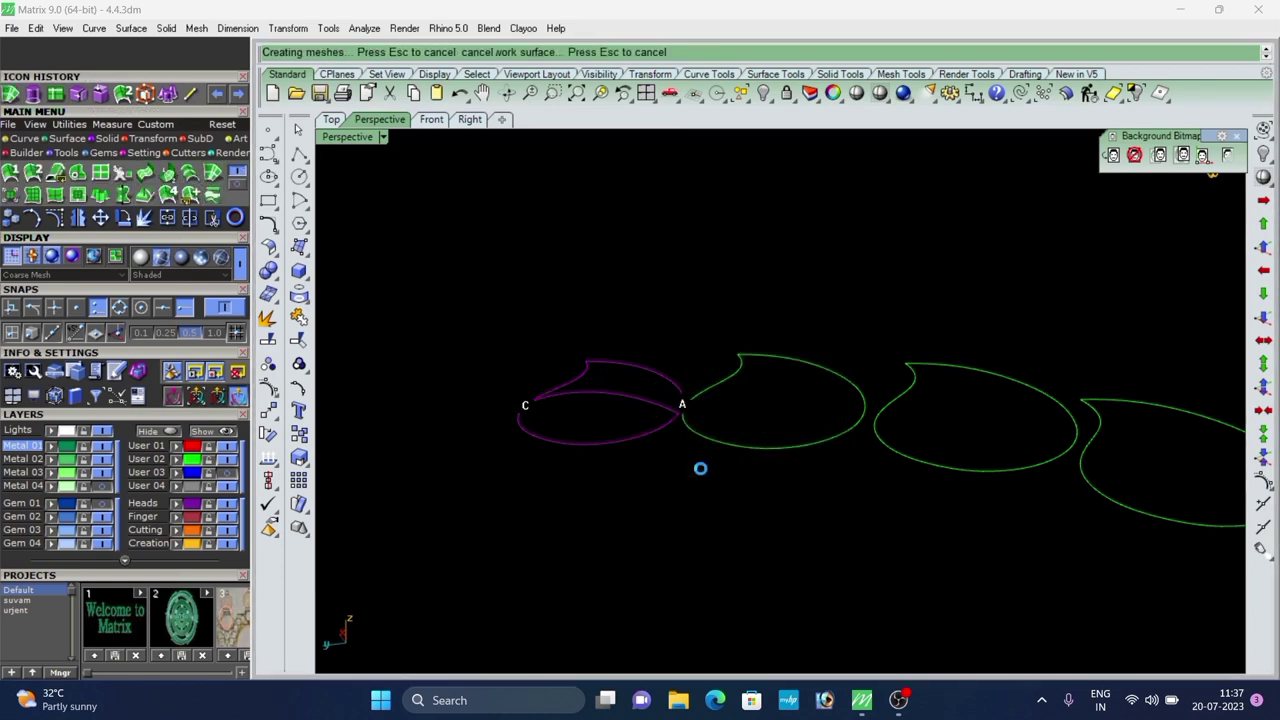
left_click(689, 499)
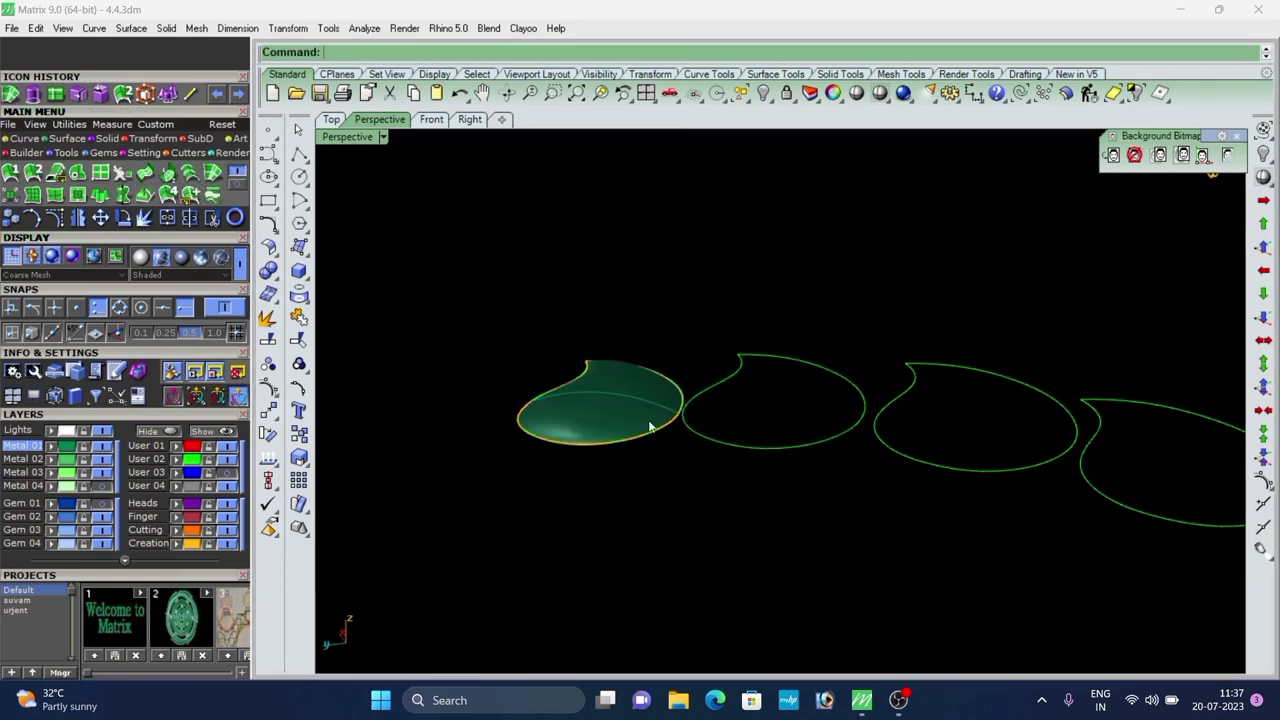
Orient a copy of the arched cross curve onto the second teardrop, scaled in 3D to span it edge to edge.
right_click_drag(651, 424, 650, 458)
left_click(652, 462)
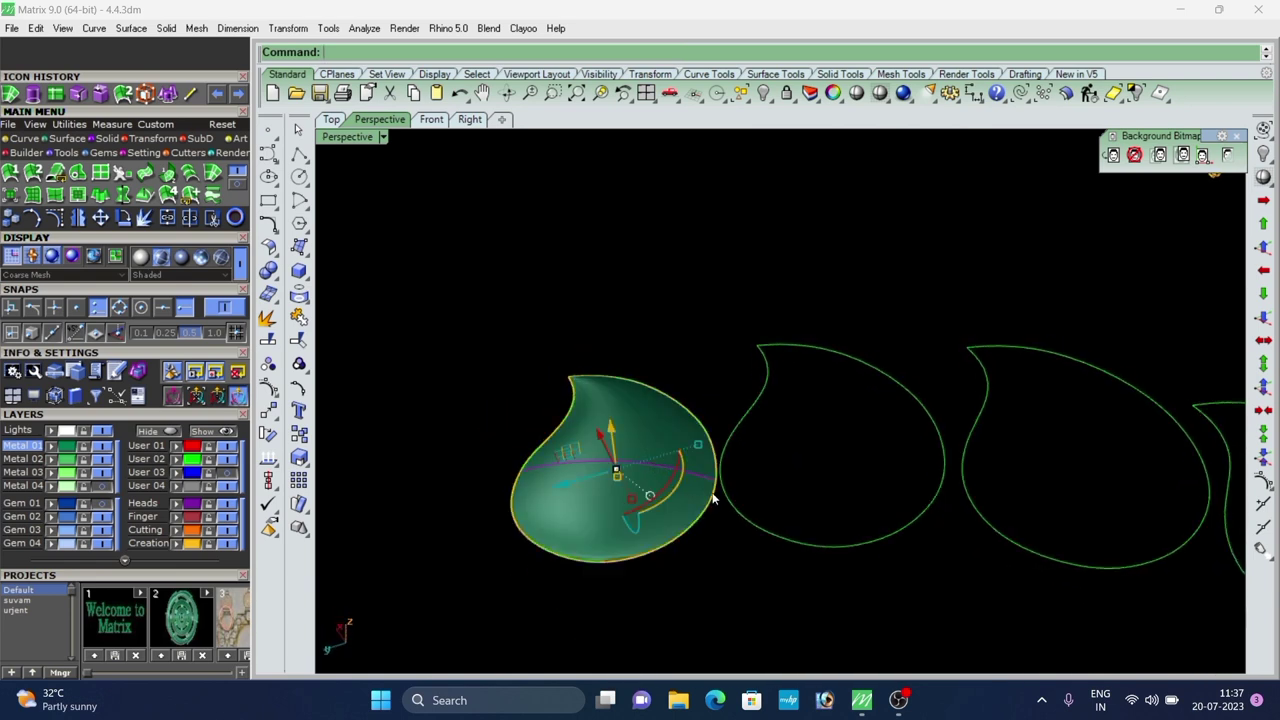
scroll(588, 346, "down", 4)
left_click(150, 138)
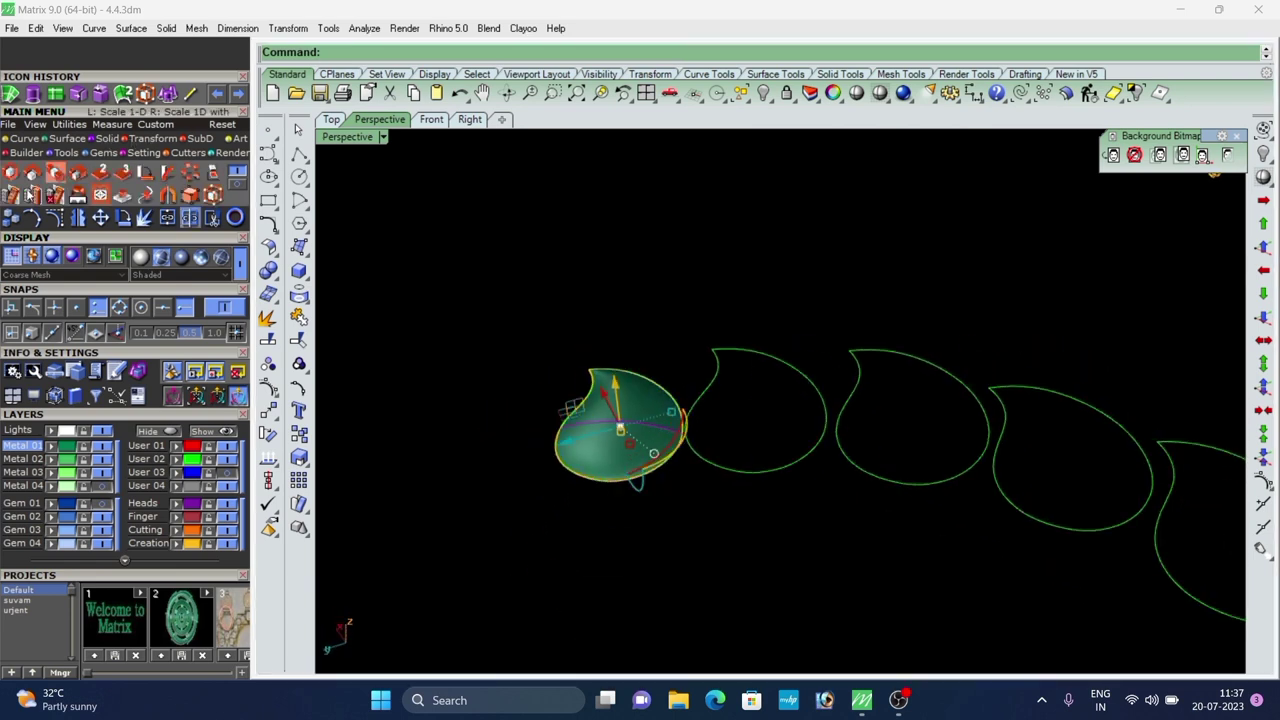
left_click(105, 174)
scroll(554, 412, "up", 4)
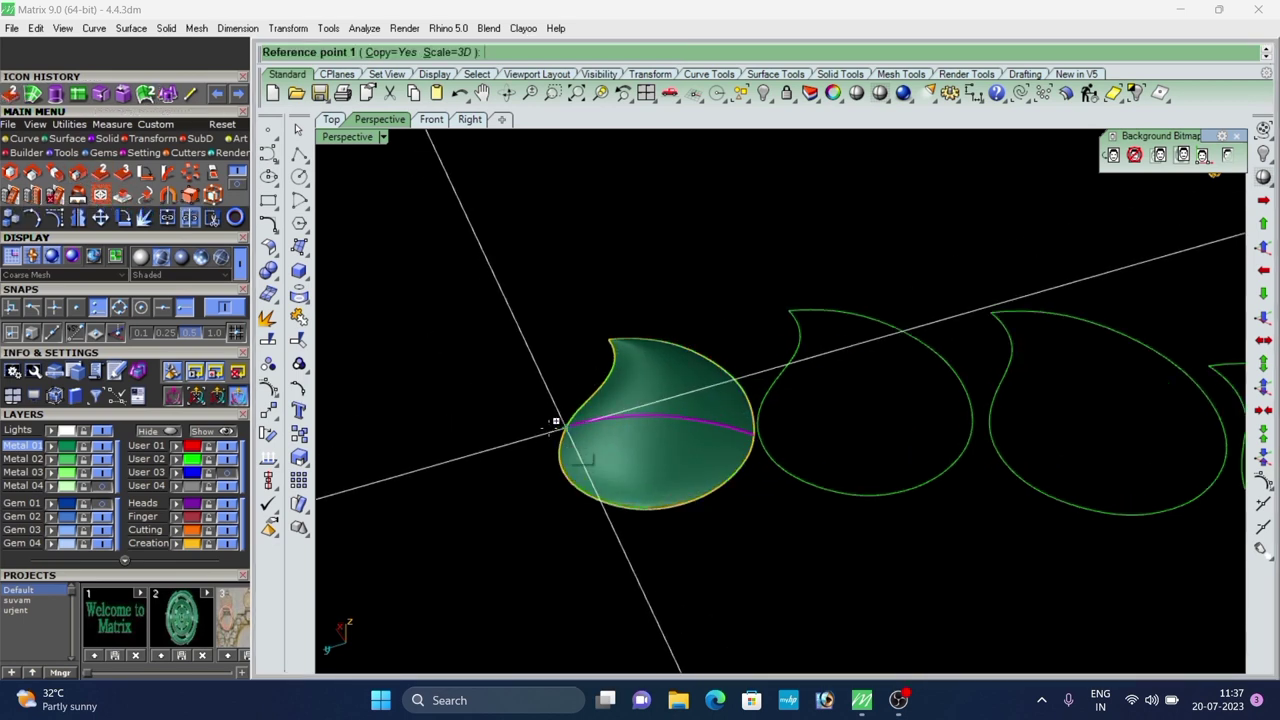
left_click(570, 418)
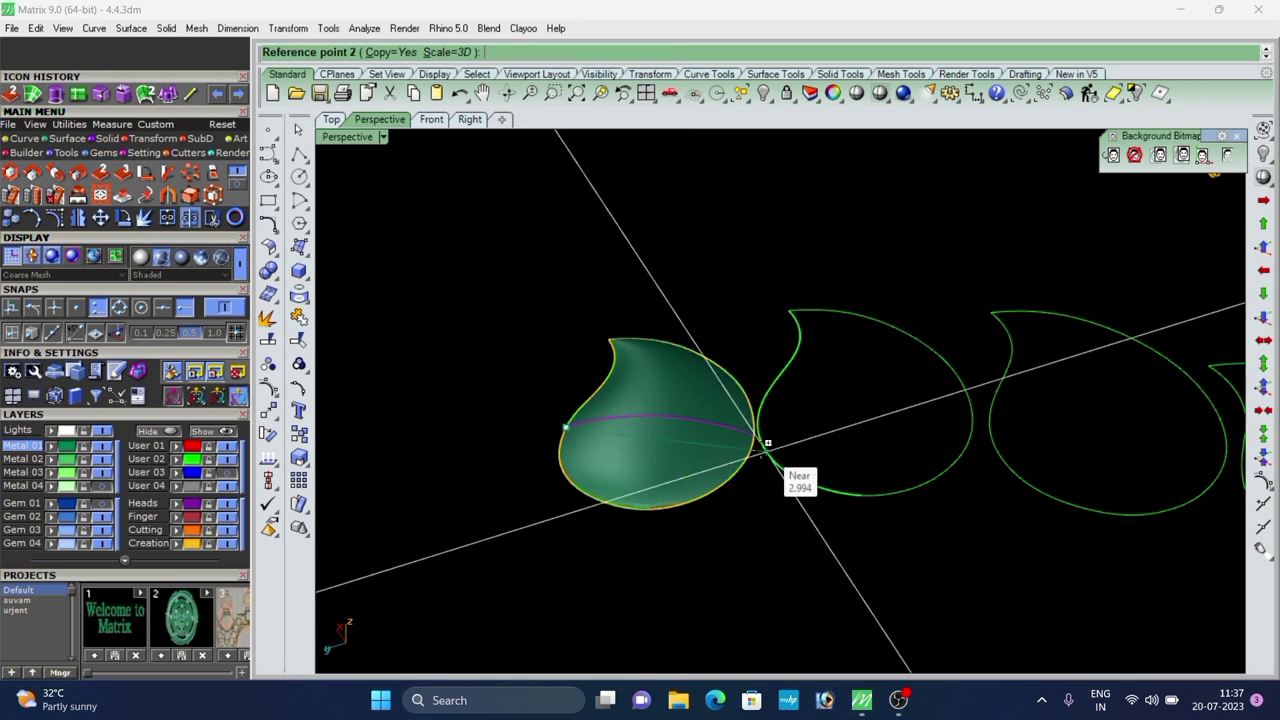
scroll(652, 316, "down", 5)
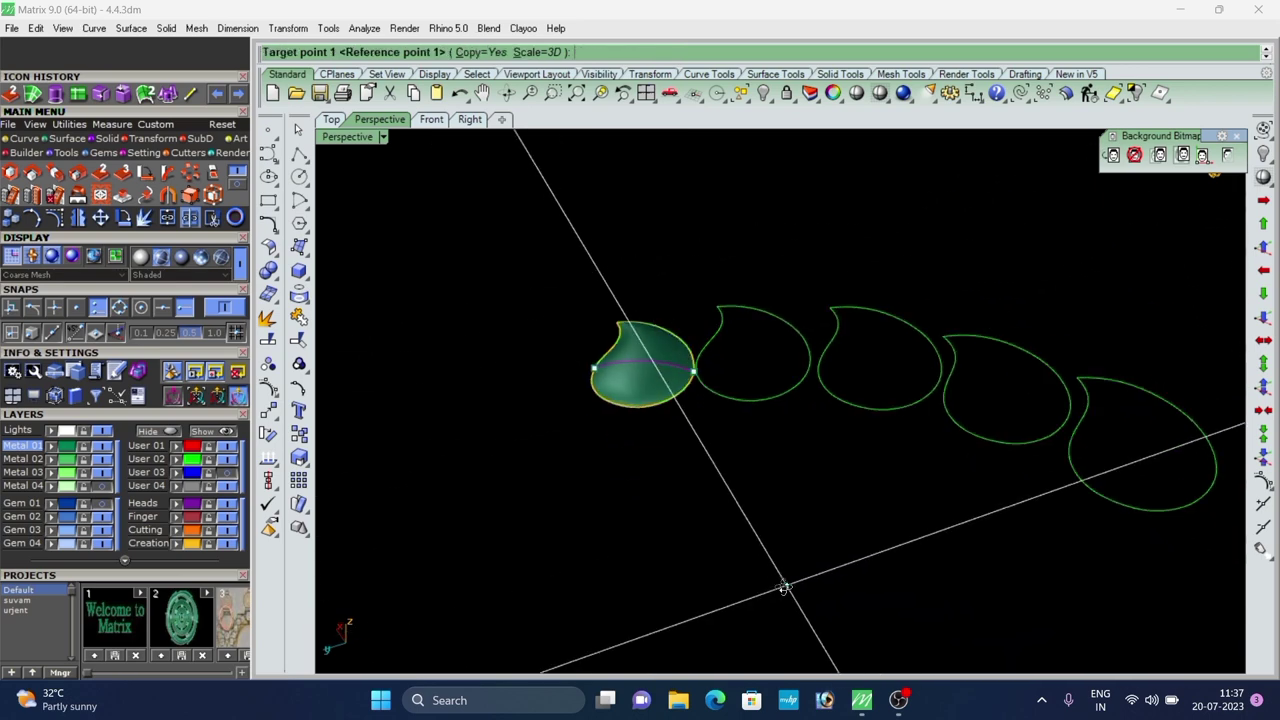
right_click_drag(786, 586, 793, 132)
scroll(700, 320, "up", 3)
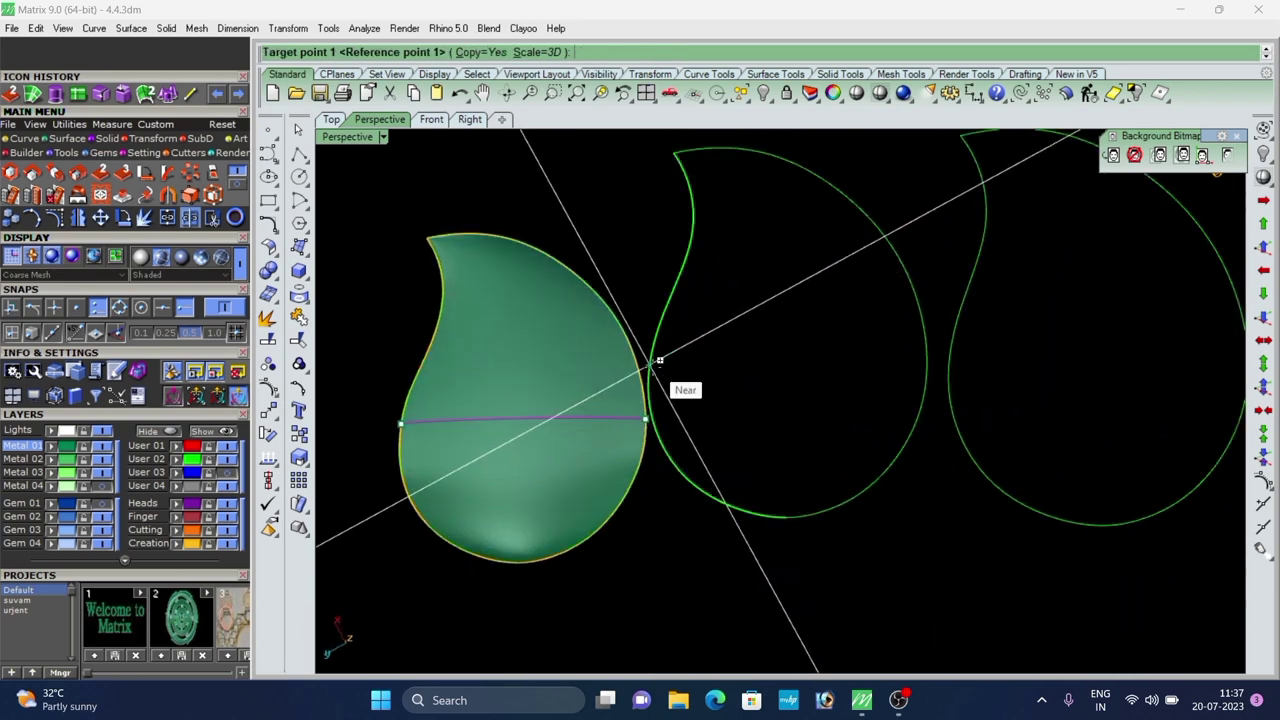
left_click(648, 368)
left_click(928, 371)
scroll(564, 287, "down", 6)
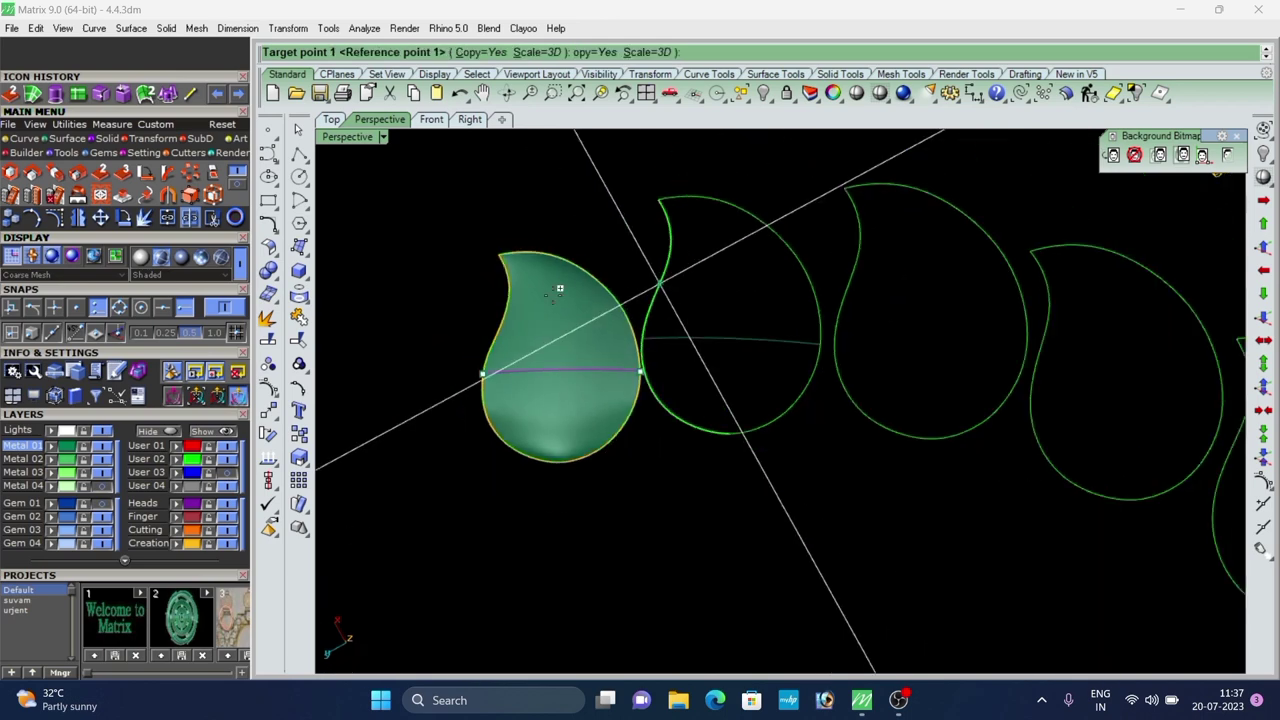
Place 3D-scaled copies of the arched cross curve edge to edge across the third and fourth teardrops.
scroll(814, 308, "up", 2)
left_click(779, 314)
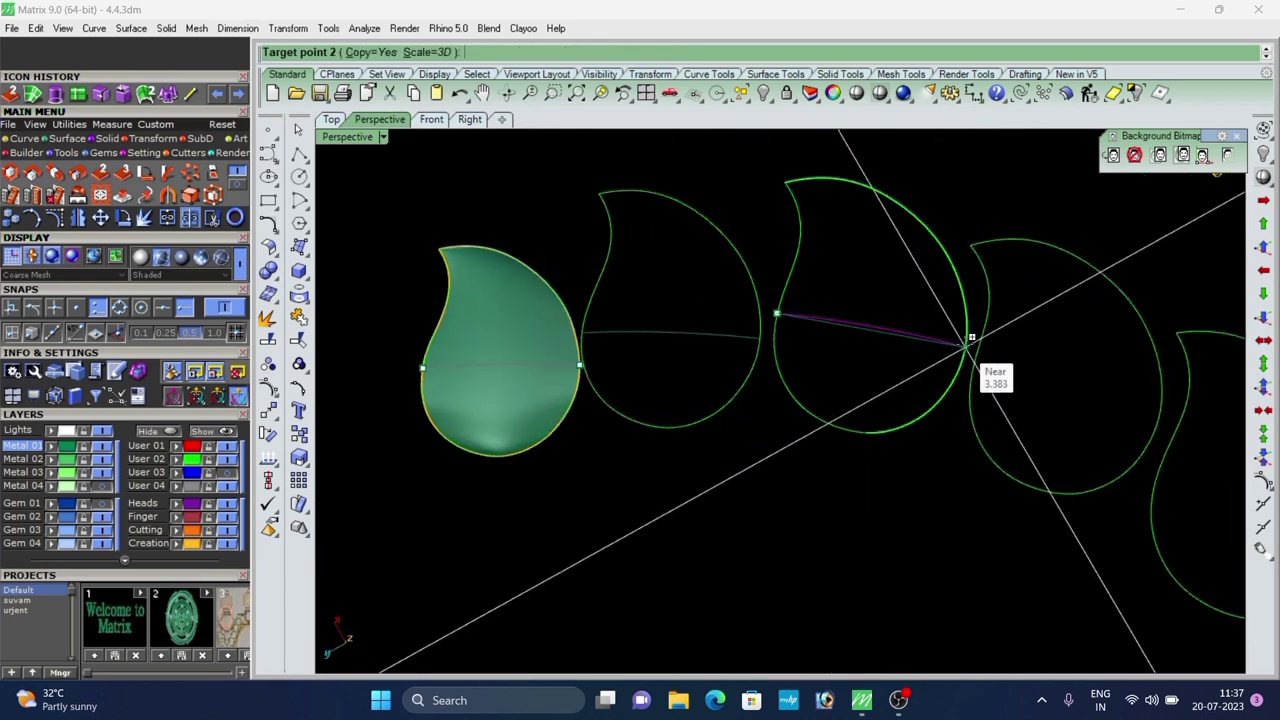
left_click(967, 343)
left_click(975, 372)
scroll(702, 278, "down", 4)
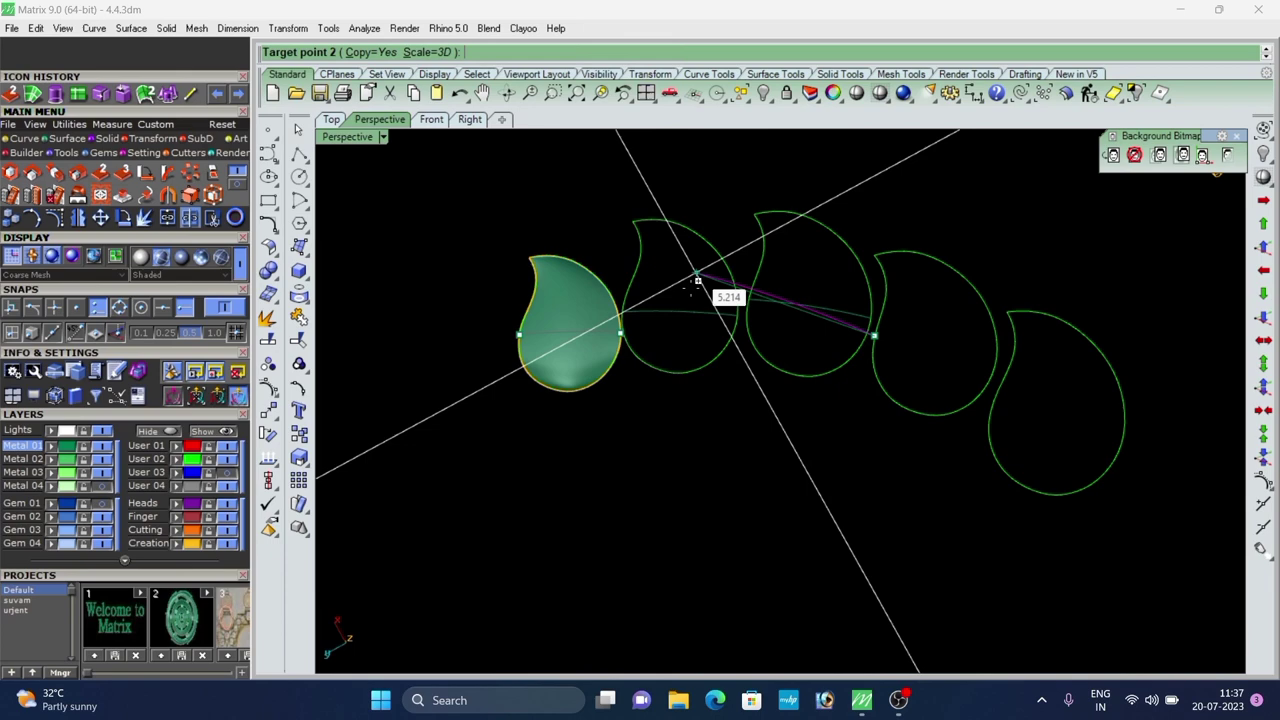
scroll(999, 355, "up", 4)
left_click(996, 356)
Place a 3D-scaled copy of the arched cross curve across the fifth, largest teardrop and finish orienting.
scroll(693, 301, "down", 4)
scroll(925, 367, "up", 4)
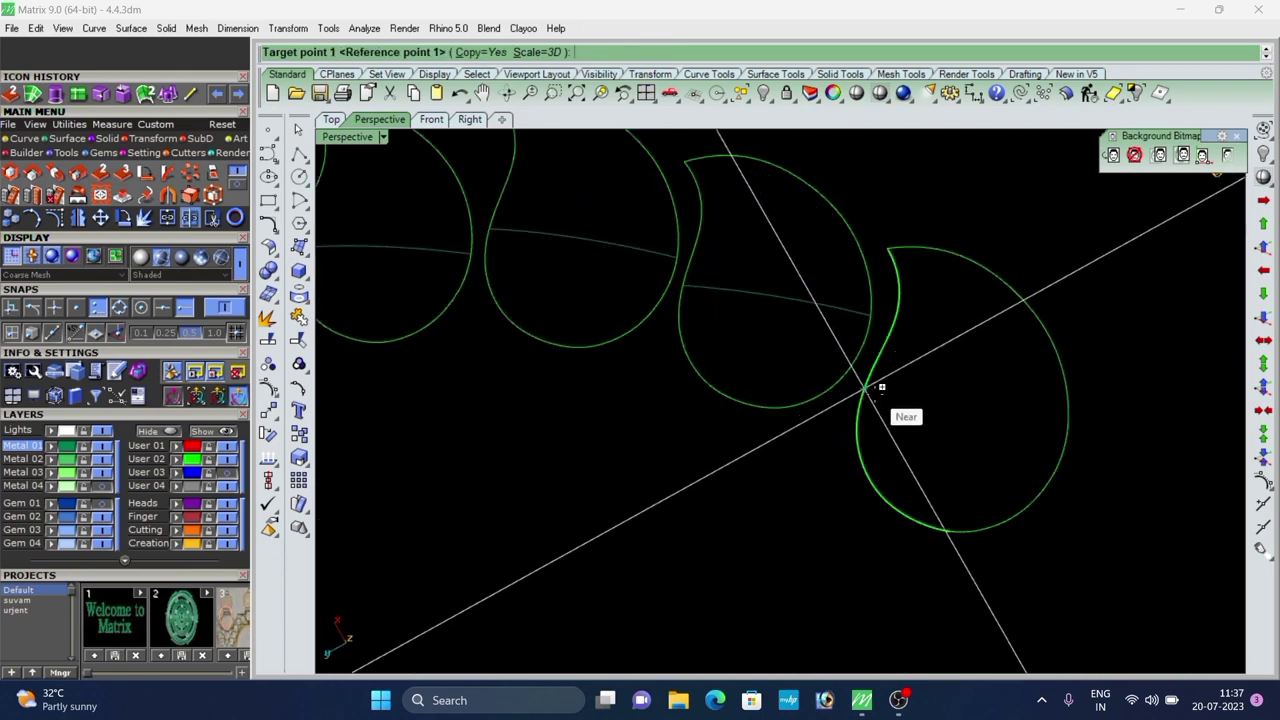
left_click(870, 389)
scroll(724, 290, "down", 4)
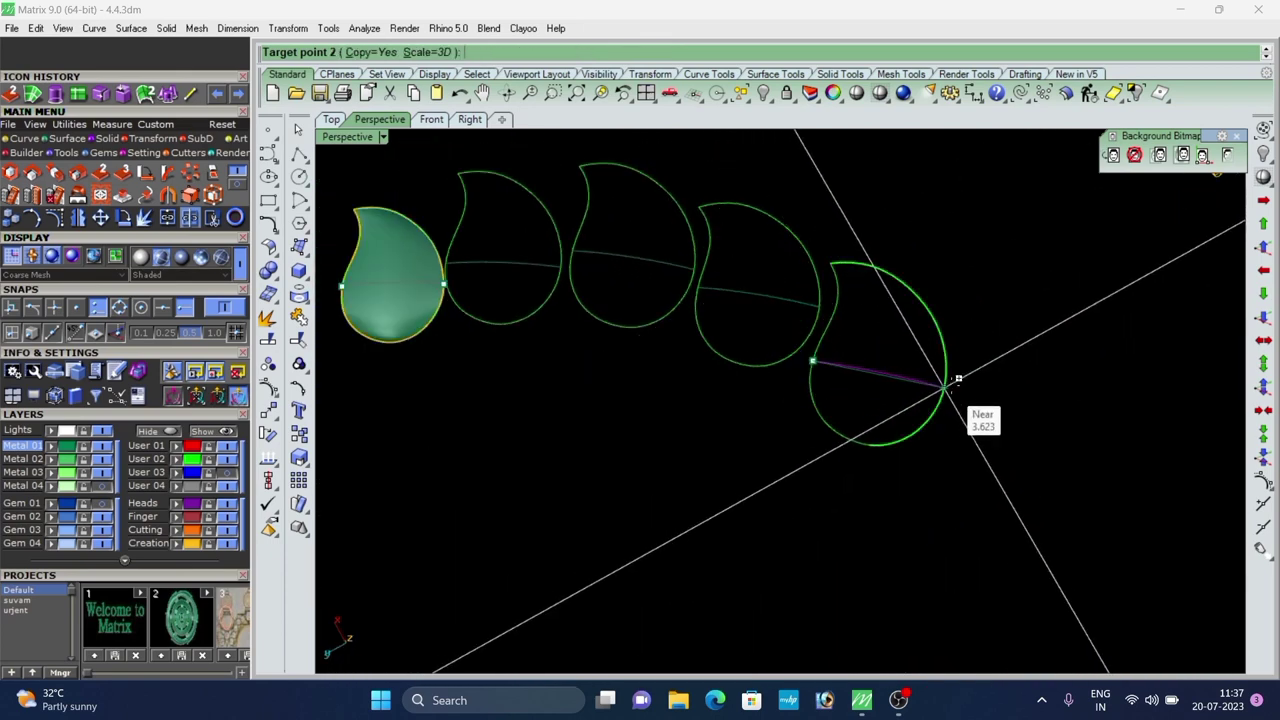
left_click(947, 384)
scroll(850, 332, "down", 5)
key("Escape")
scroll(688, 284, "up", 5)
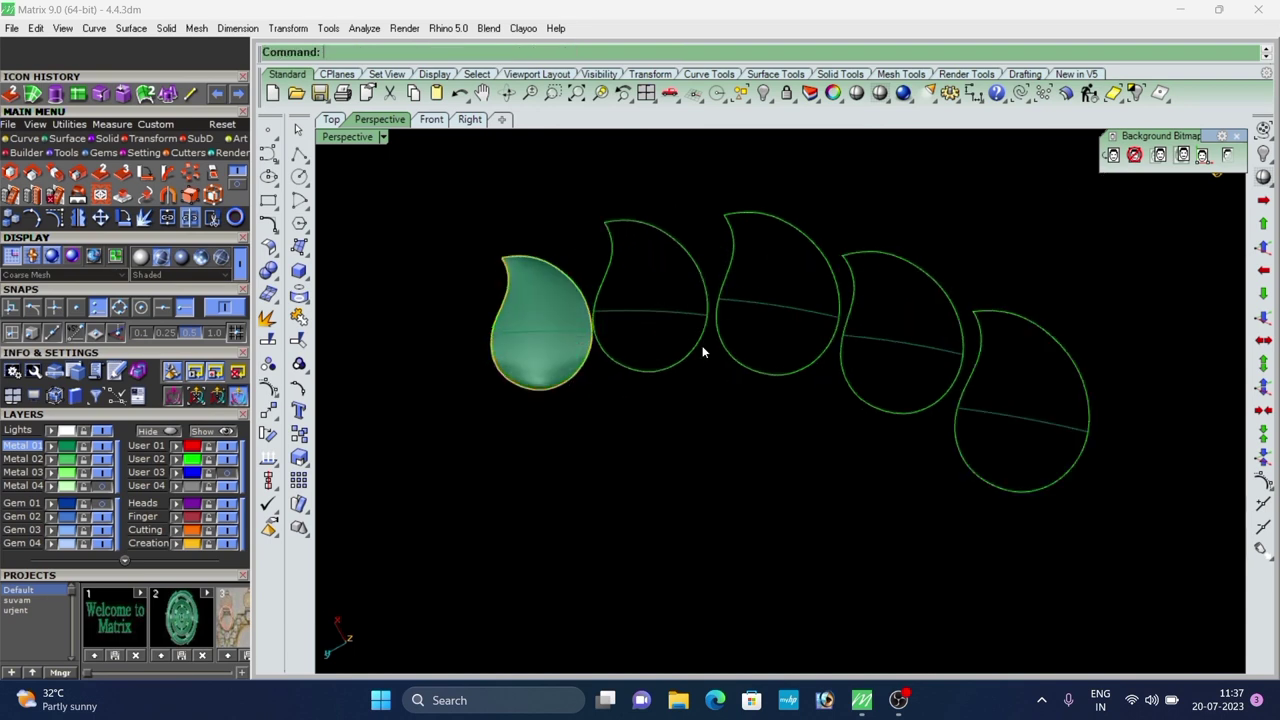
Create a curve-network surface over the second teardrop from its outline and cross curve, with 0.01 tolerances and Position edge matching.
right_click_drag(706, 352, 672, 425)
scroll(691, 240, "up", 5)
left_click(42, 95)
scroll(628, 296, "down", 4)
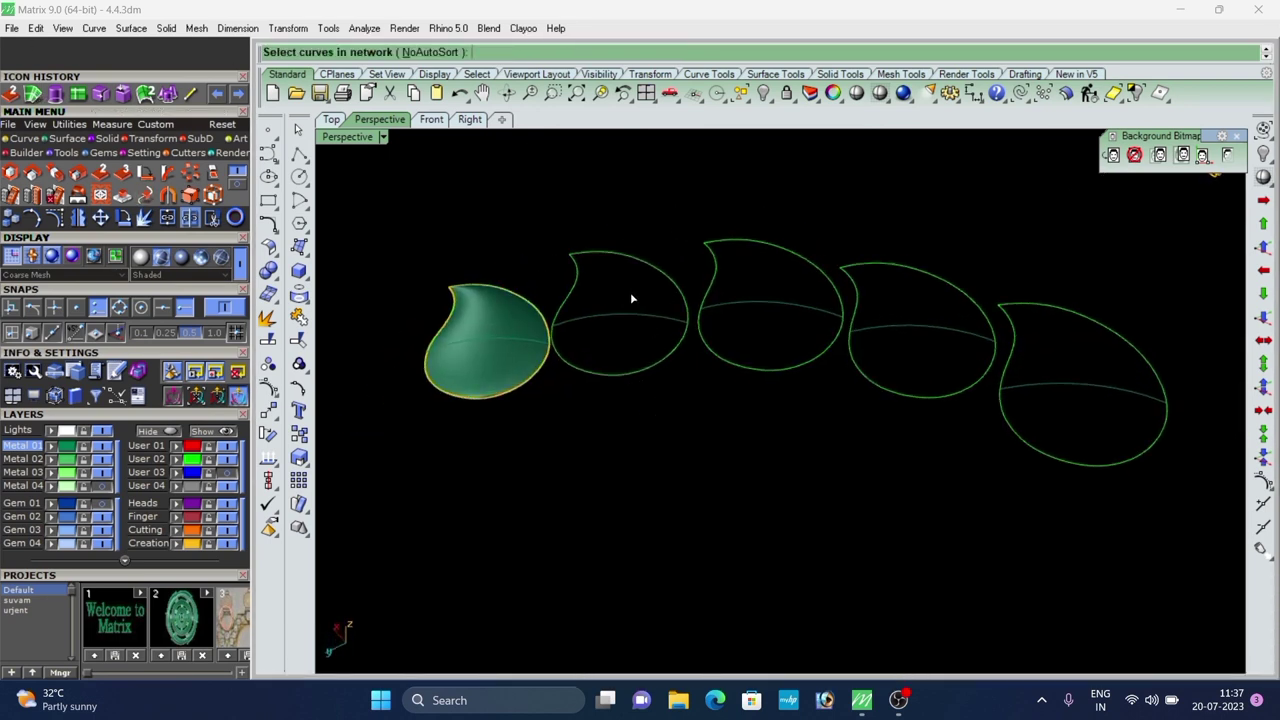
scroll(631, 293, "up", 4)
left_click_drag(674, 218, 606, 455)
right_click(636, 465)
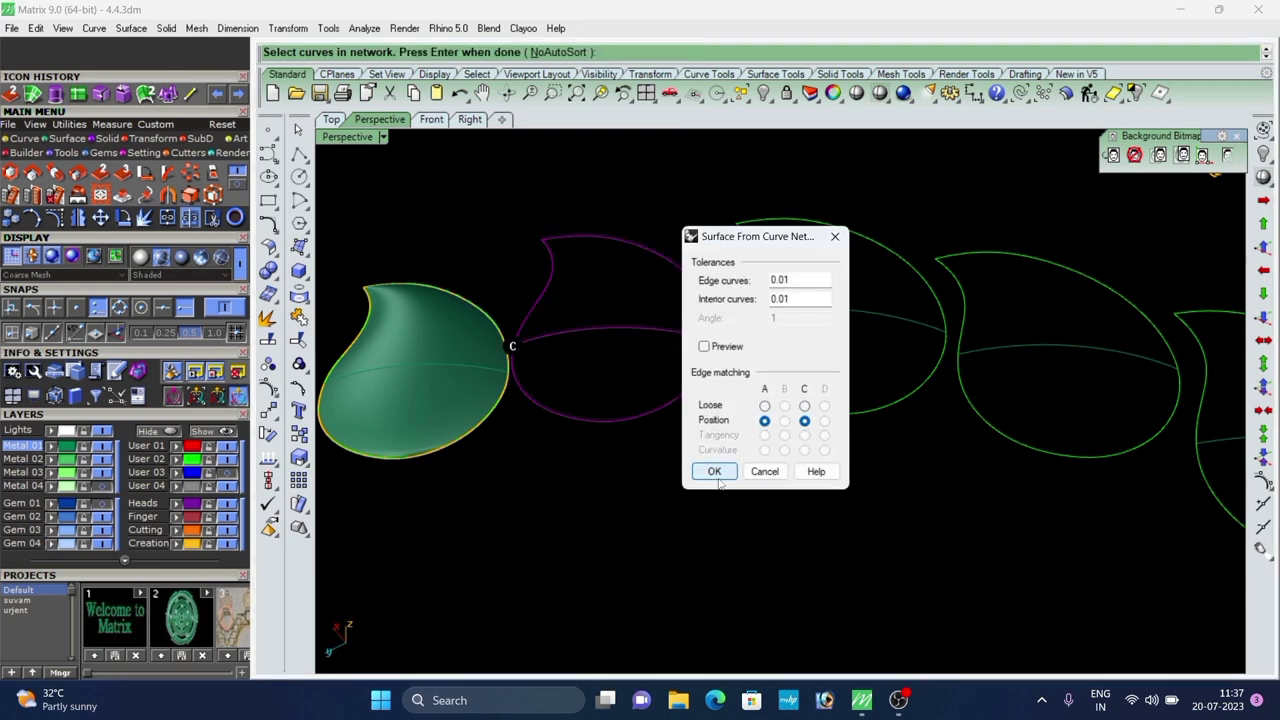
left_click(714, 471)
Create curve-network surfaces over the third and fourth teardrops from their outlines and cross curves.
right_click(771, 477)
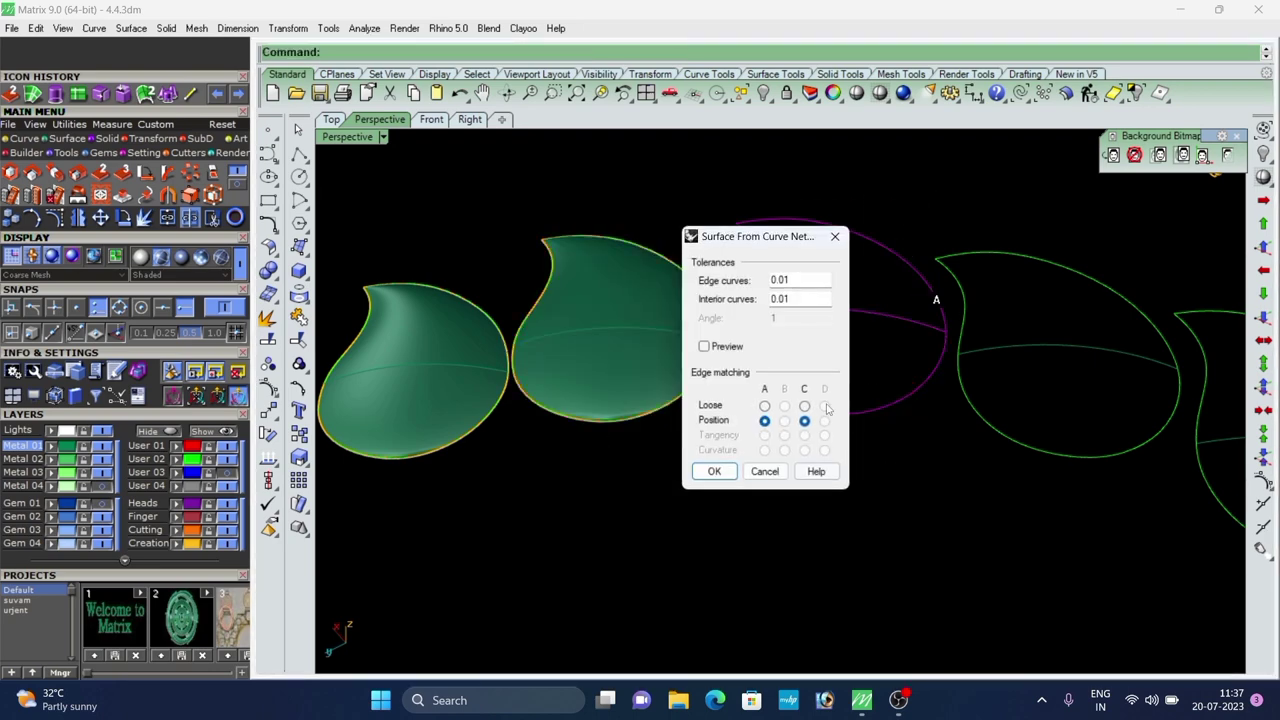
left_click(718, 470)
scroll(485, 473, "down", 4)
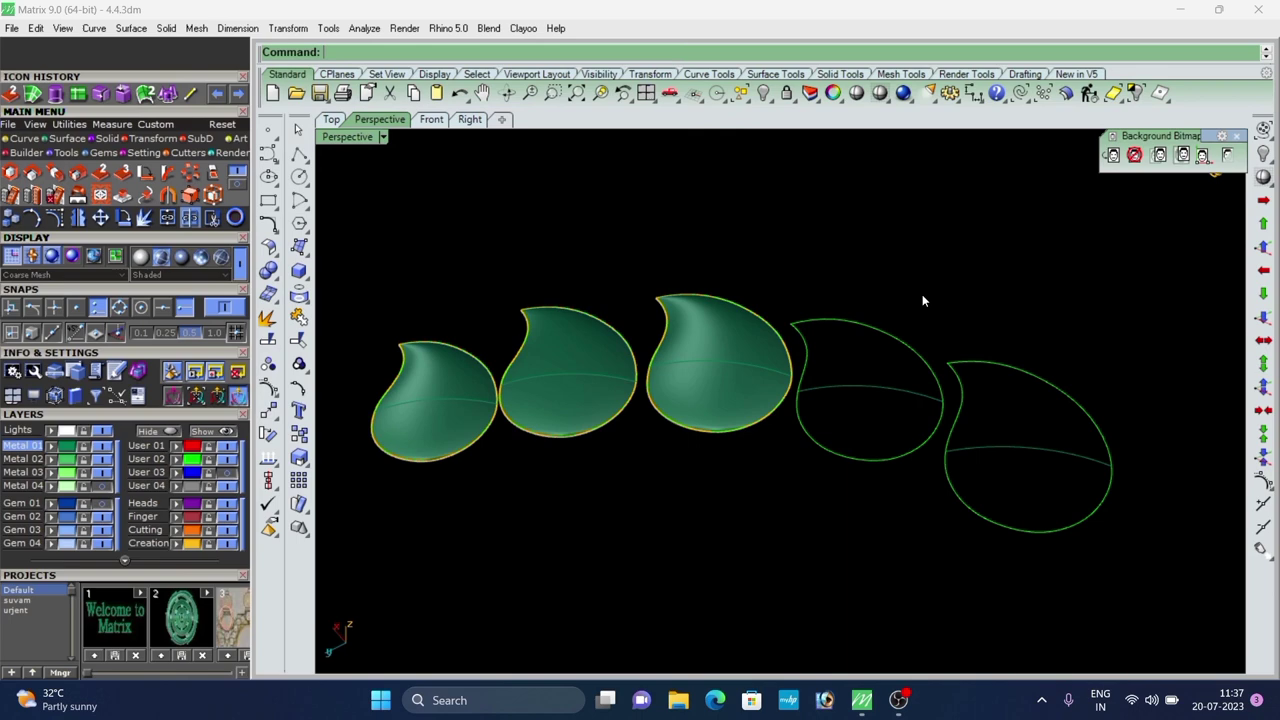
right_click(832, 514)
left_click(716, 471)
Create a curve-network surface over the fifth, largest teardrop from its outline and cross curve.
left_click_drag(1166, 389, 956, 591)
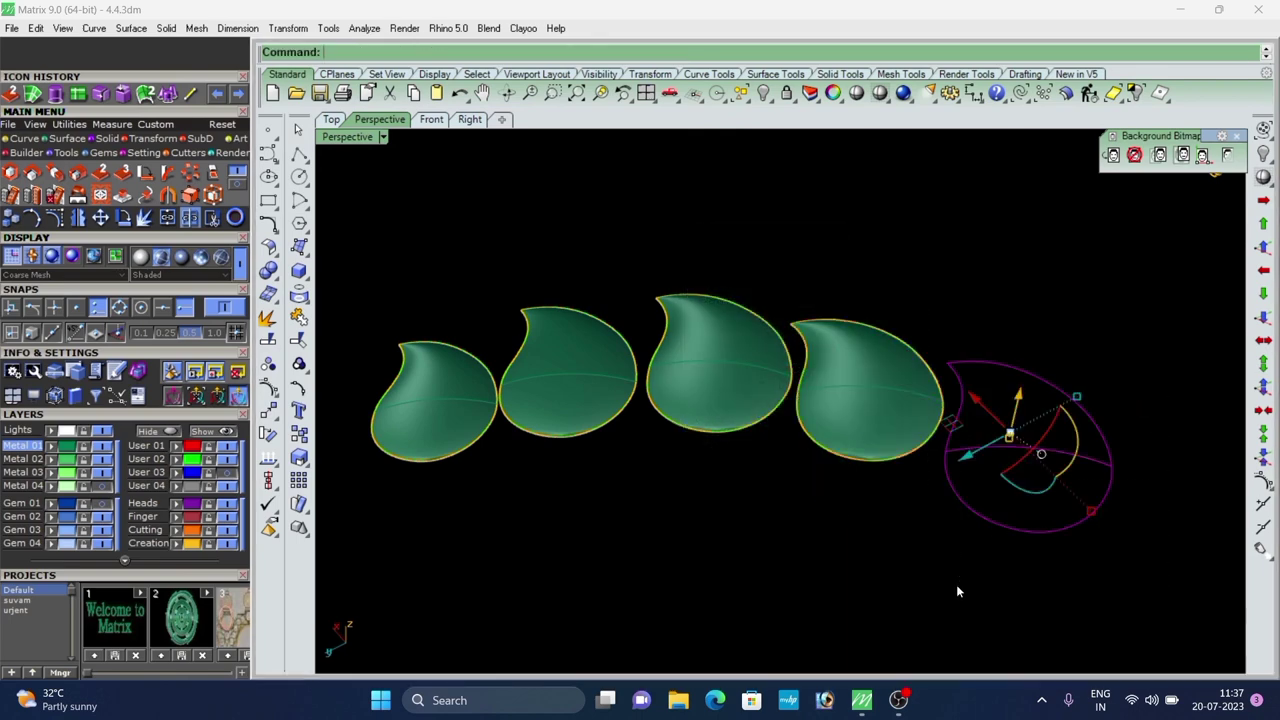
right_click(957, 590)
left_click(714, 471)
Show the control points of the largest teardrop's cross curve and raise its two middle points slightly.
right_click_drag(766, 528, 780, 448)
scroll(1058, 428, "up", 2)
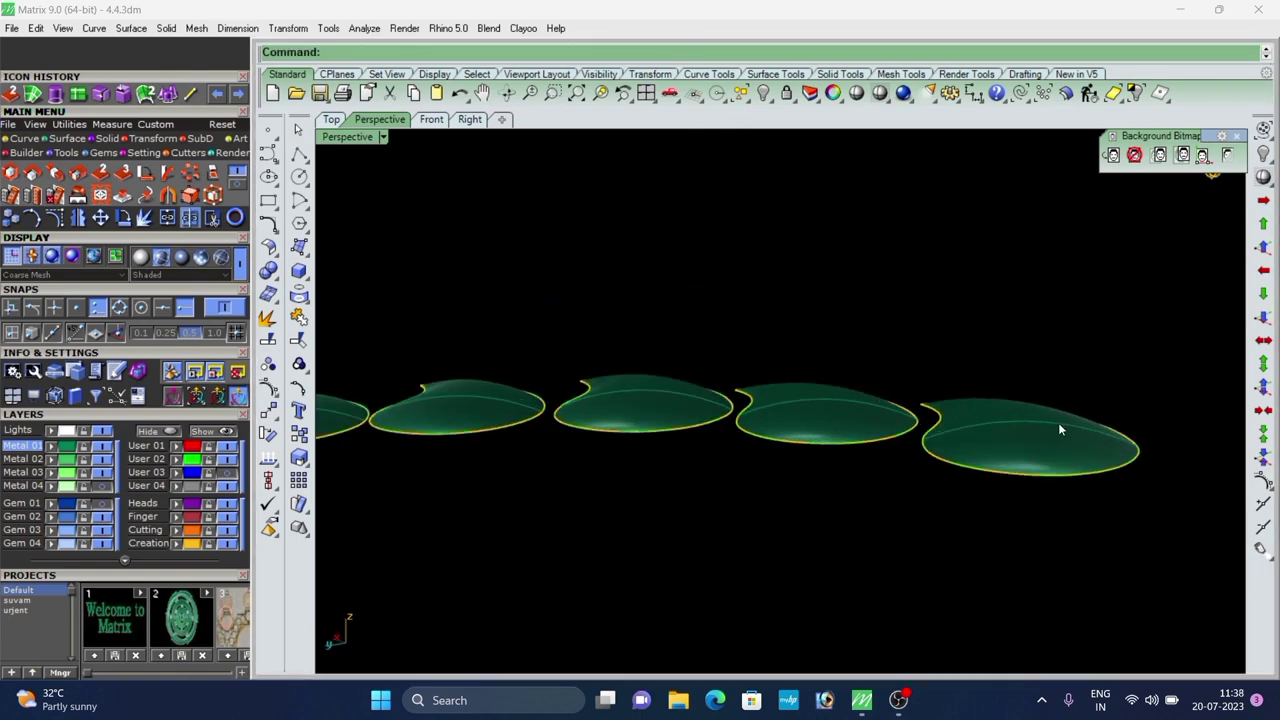
right_click_drag(1036, 463, 1017, 432)
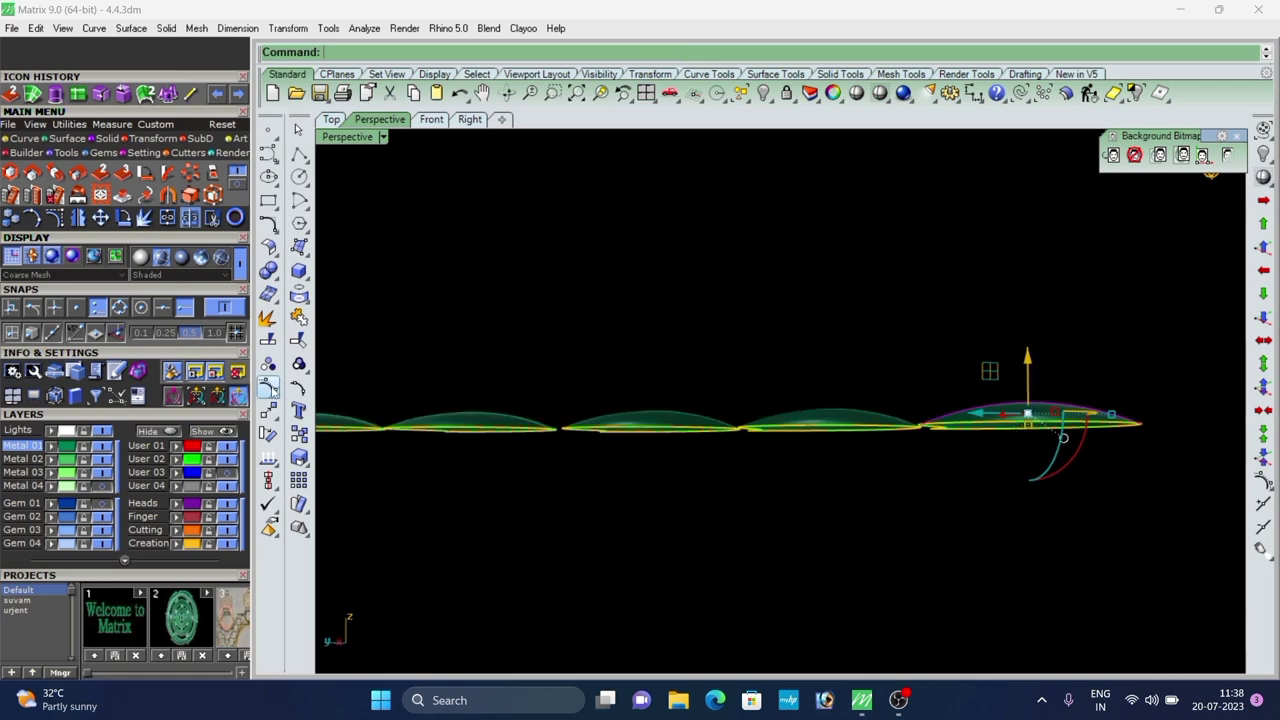
left_click(272, 388)
scroll(1073, 402, "up", 2)
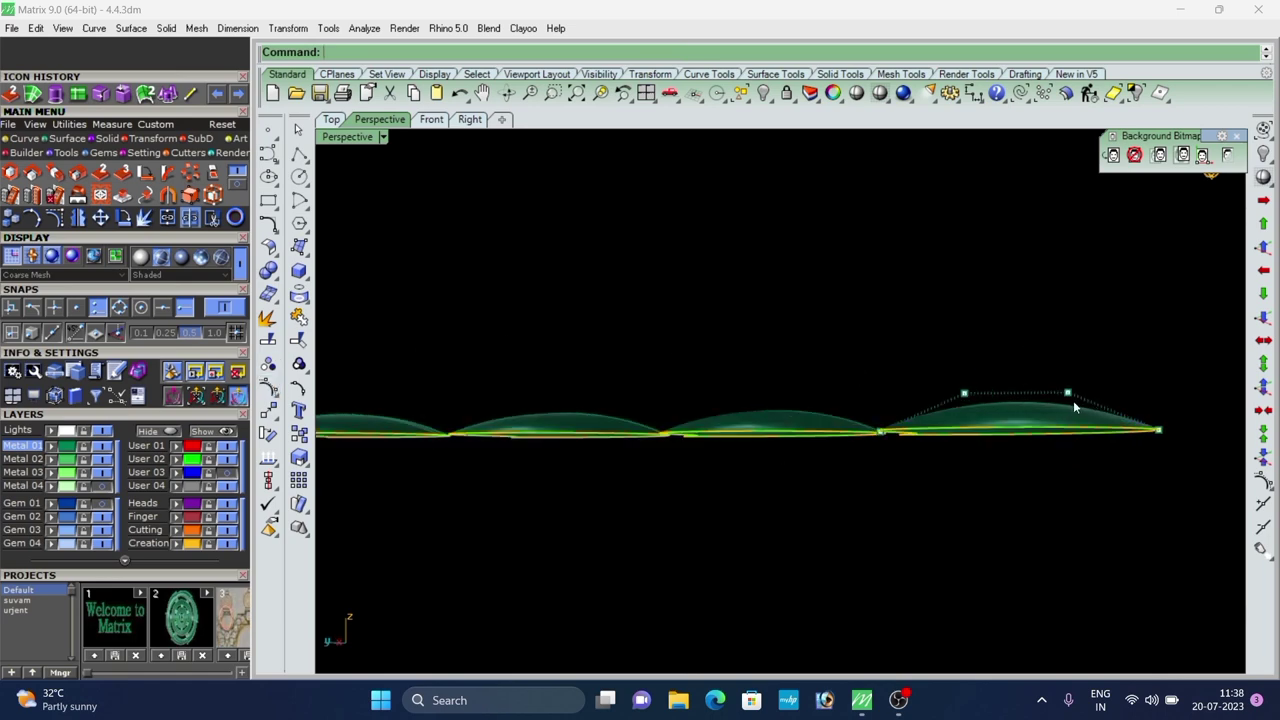
left_click_drag(1014, 341, 1014, 331)
left_click(986, 336)
Show the control points of the fourth teardrop's cross curve and raise its two middle points slightly.
right_click_drag(982, 338, 810, 339)
scroll(720, 390, "up", 3)
left_click(745, 415)
key("F10")
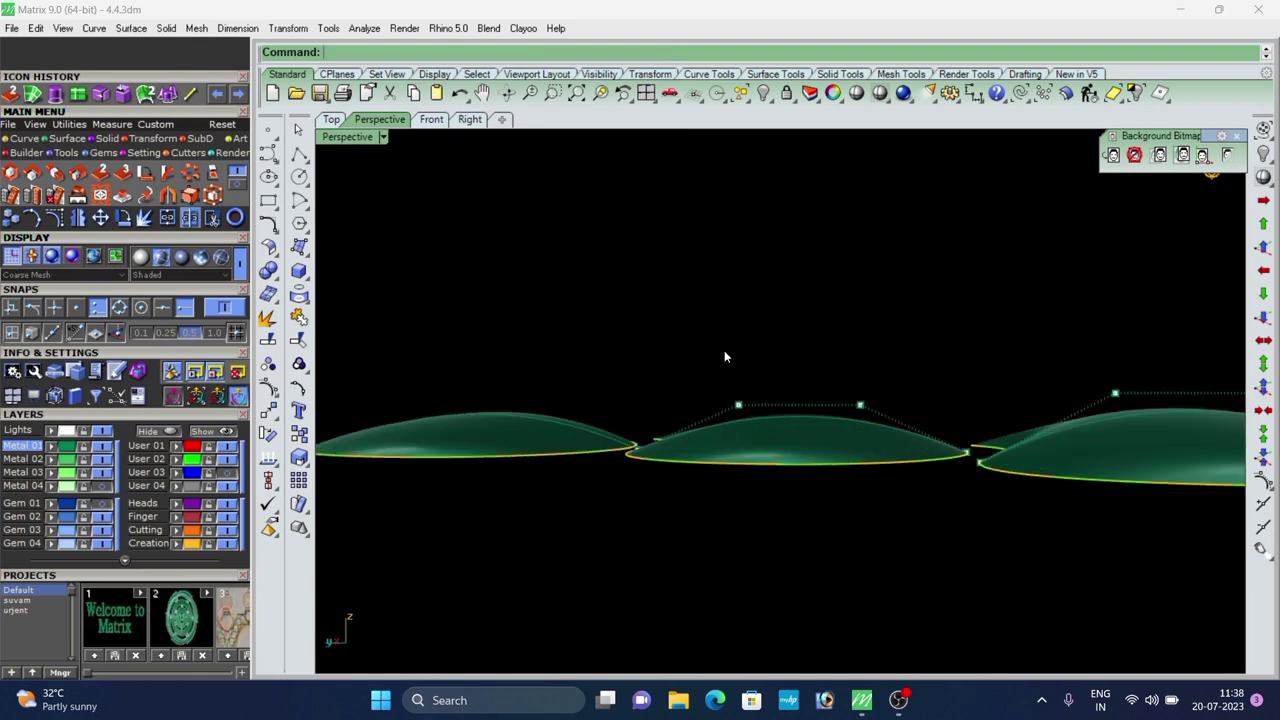
left_click_drag(725, 357, 880, 433)
left_click_drag(802, 349, 803, 340)
left_click(799, 346)
Show the control points of the third teardrop's cross curve and raise its two middle points slightly.
scroll(799, 346, "down", 4)
right_click_drag(798, 346, 604, 357)
scroll(664, 347, "up", 2)
left_click(665, 347)
left_click(665, 347)
key("F10")
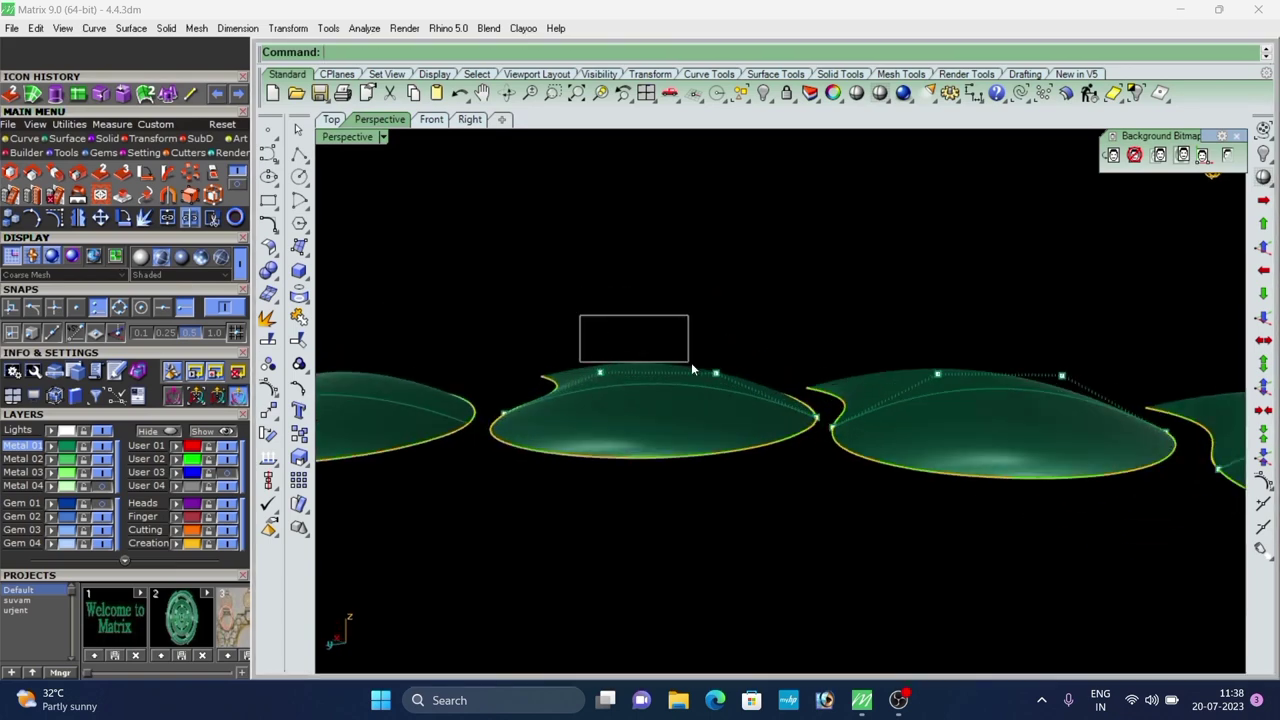
right_click_drag(709, 386, 659, 351)
left_click_drag(661, 368, 662, 354)
left_click(771, 341)
Raise the two middle control points of the second teardrop's cross curve slightly.
scroll(771, 341, "down", 2)
right_click_drag(765, 342, 601, 404)
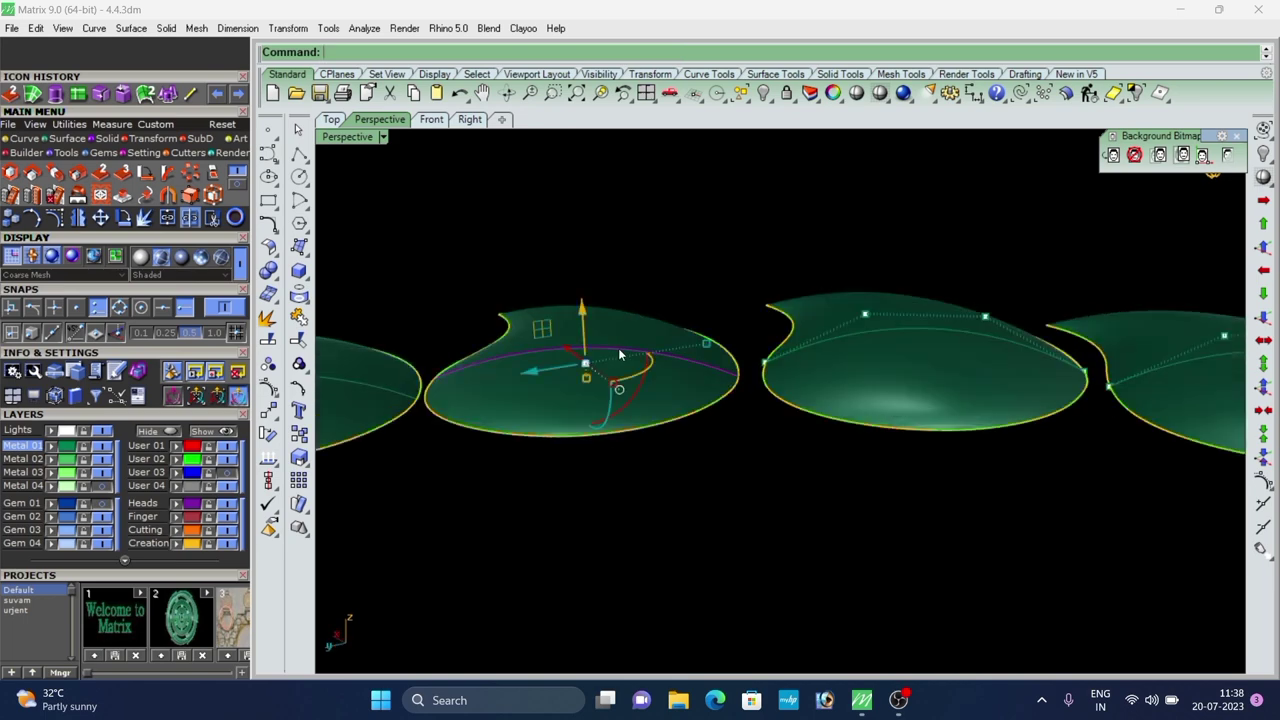
right_click_drag(619, 355, 597, 363)
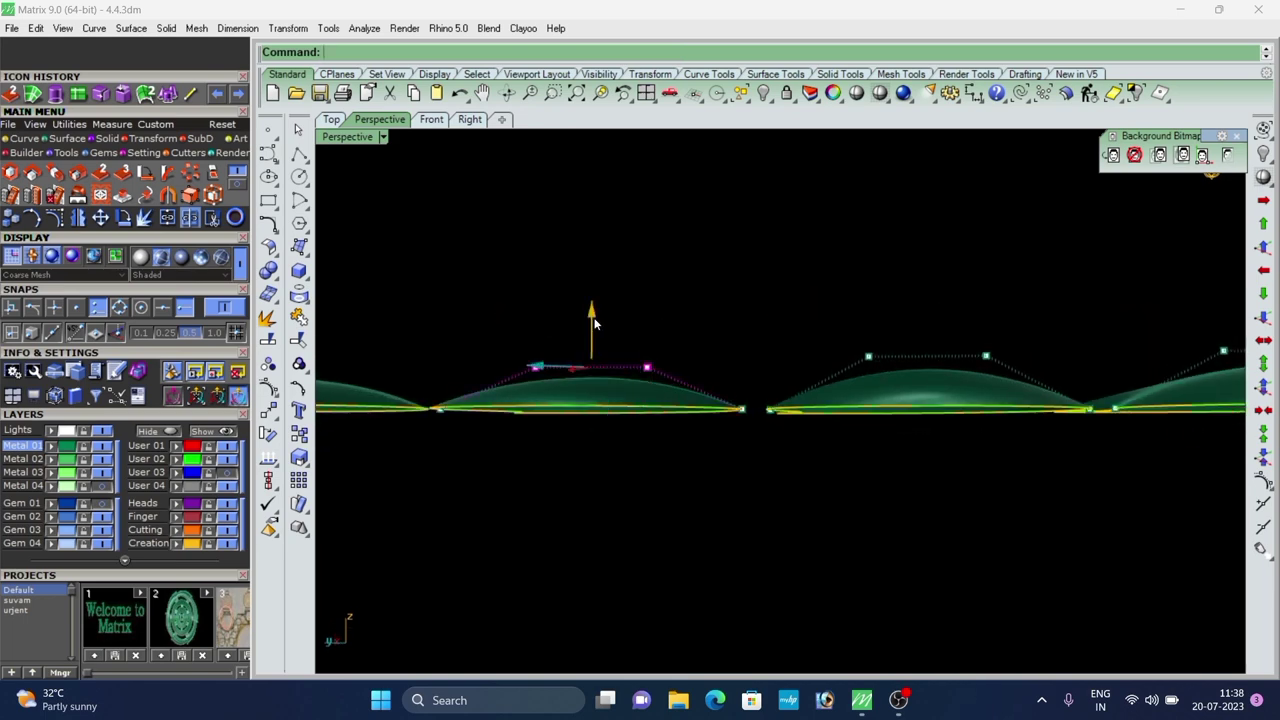
left_click_drag(594, 323, 601, 310)
left_click(708, 313)
Show the control points of the smallest teardrop's cross curve and raise its two middle points slightly.
scroll(713, 313, "down", 4)
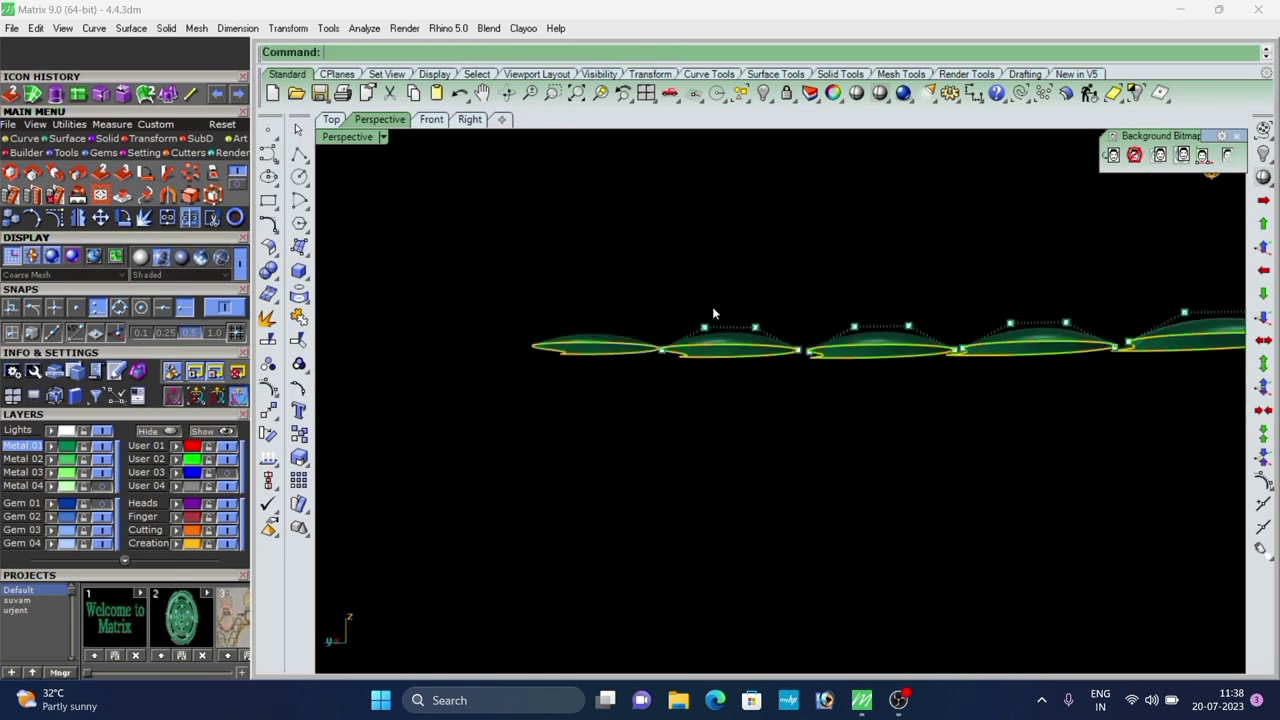
right_click_drag(714, 313, 708, 334)
scroll(611, 324, "up", 6)
left_click(613, 323)
key("F10")
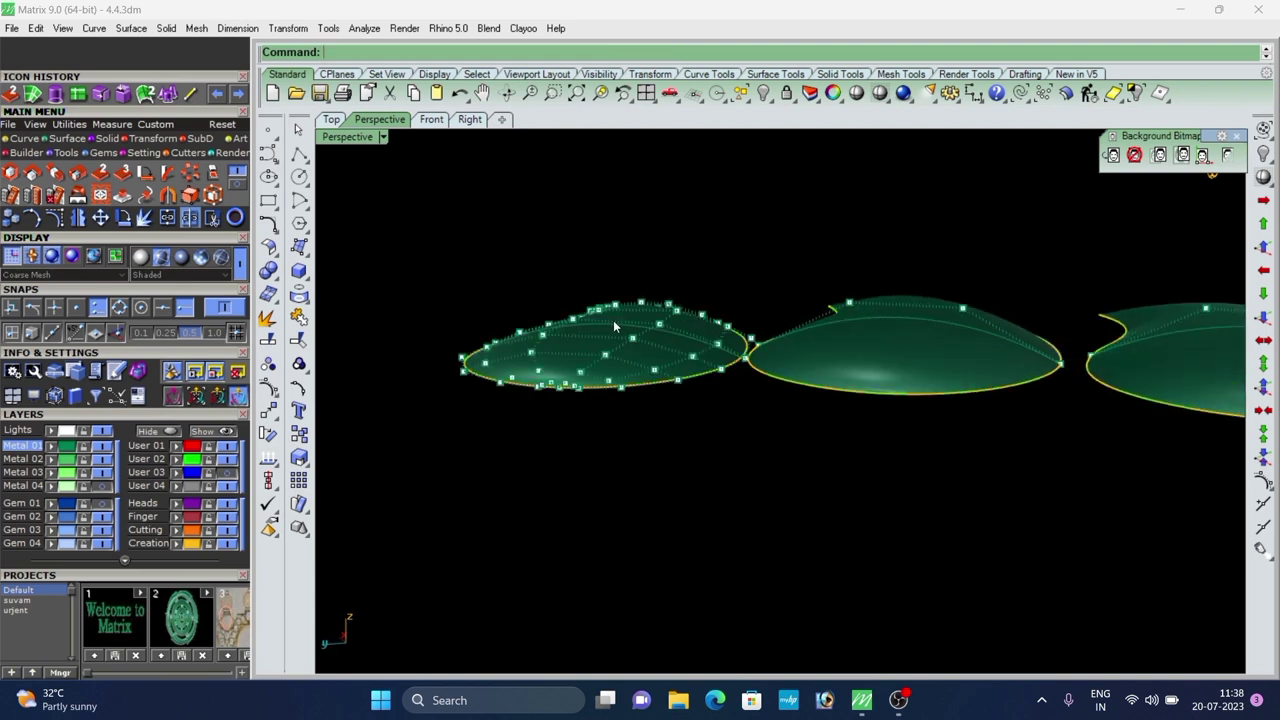
key("Escape")
left_click(614, 322)
key("F10")
right_click_drag(614, 322, 598, 308)
scroll(551, 319, "up", 2)
left_click_drag(533, 307, 721, 348)
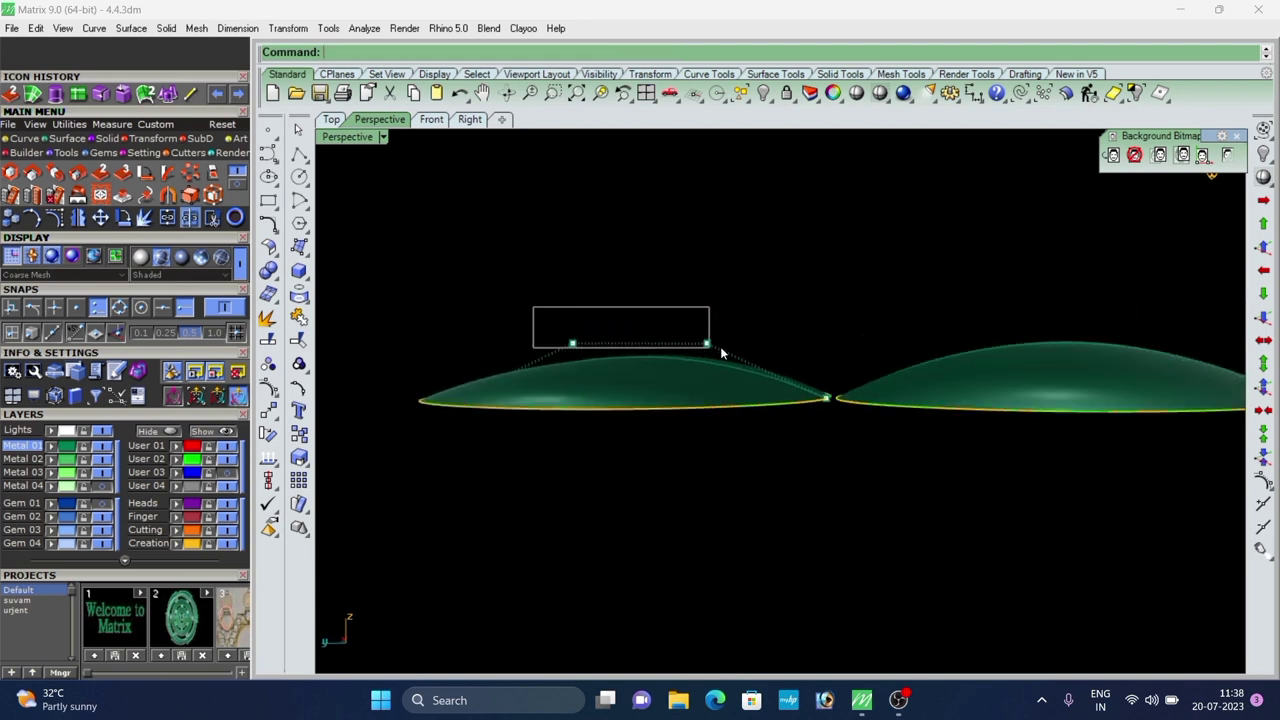
left_click_drag(638, 287, 639, 276)
left_click(621, 338)
Delete the cross curves from all five teardrops, keeping the domed surfaces.
scroll(619, 340, "down", 5)
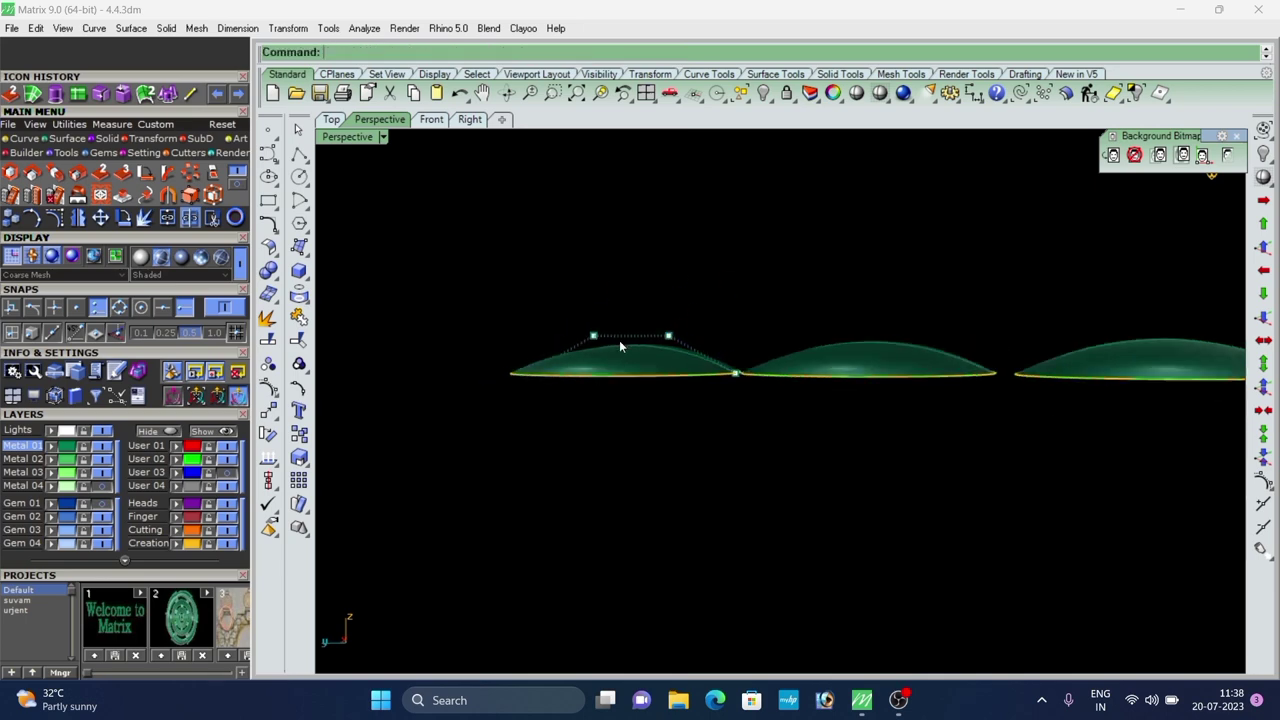
right_click_drag(619, 340, 738, 400)
scroll(508, 346, "down", 5)
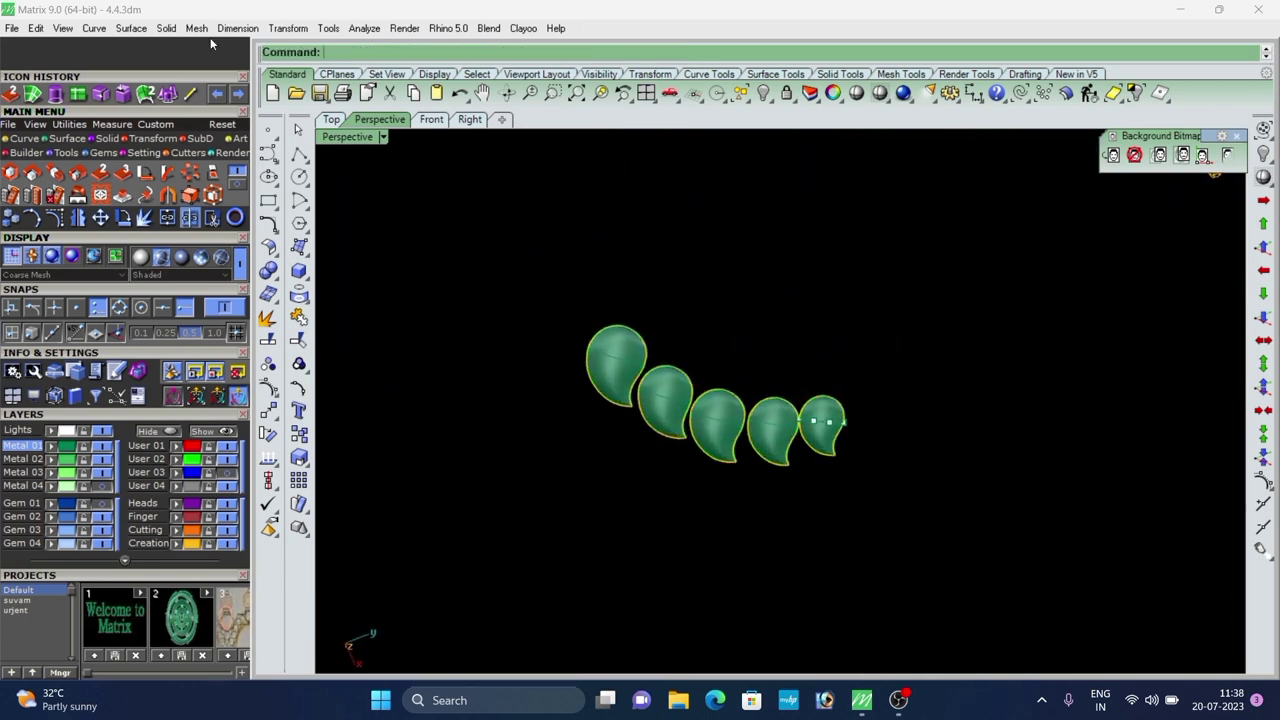
left_click(1018, 96)
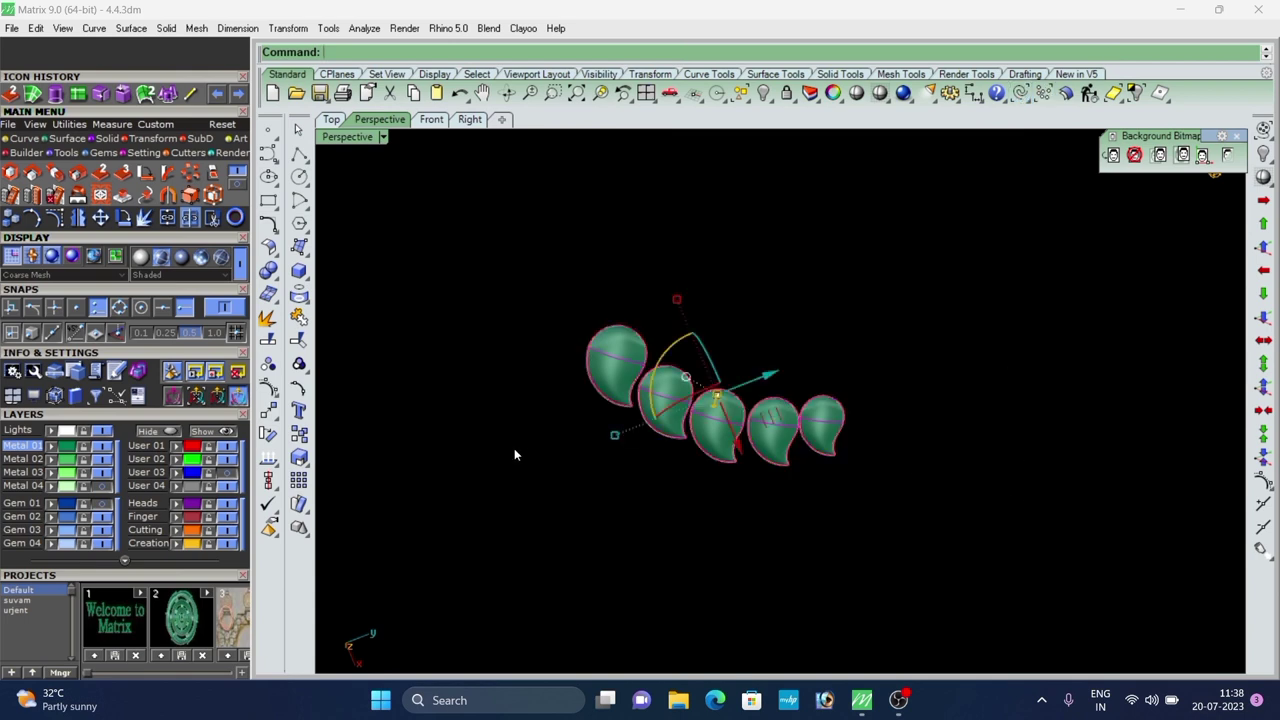
left_click(606, 459)
scroll(625, 360, "up", 4)
left_click(627, 355)
key("Delete")
left_click(709, 421)
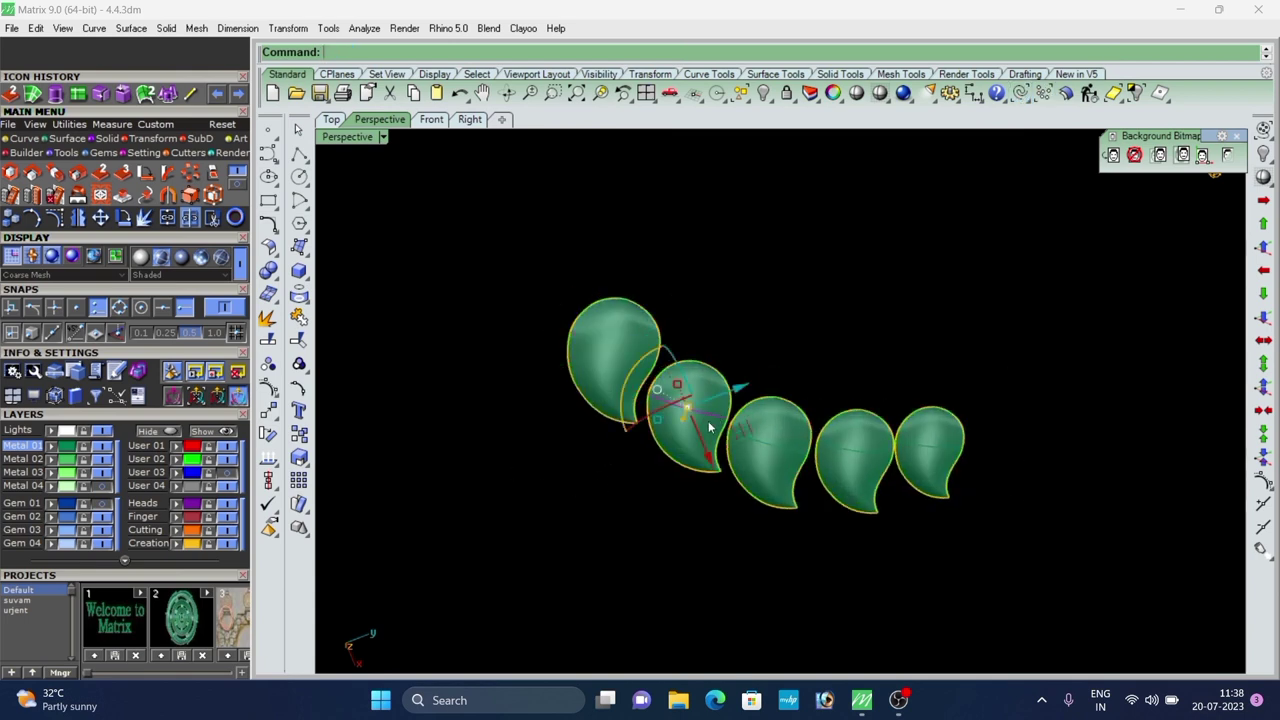
left_click(876, 460)
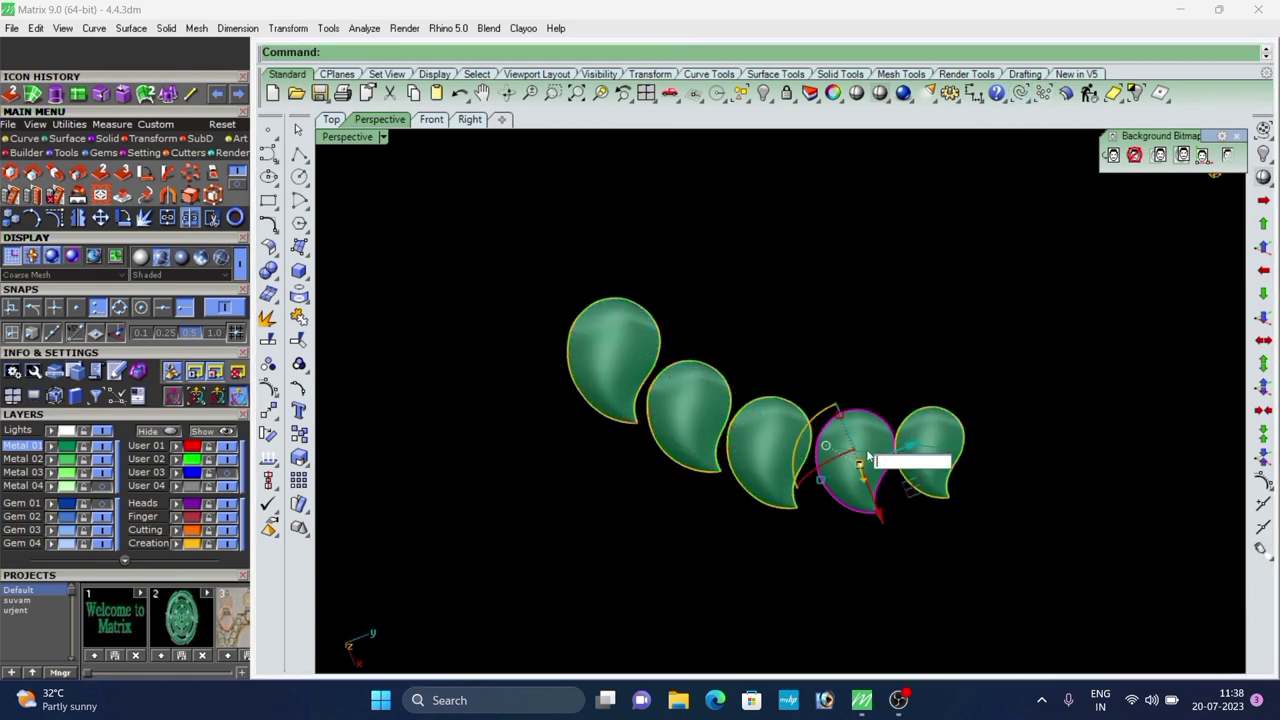
left_click(892, 471)
scroll(893, 472, "up", 4)
left_click(940, 440)
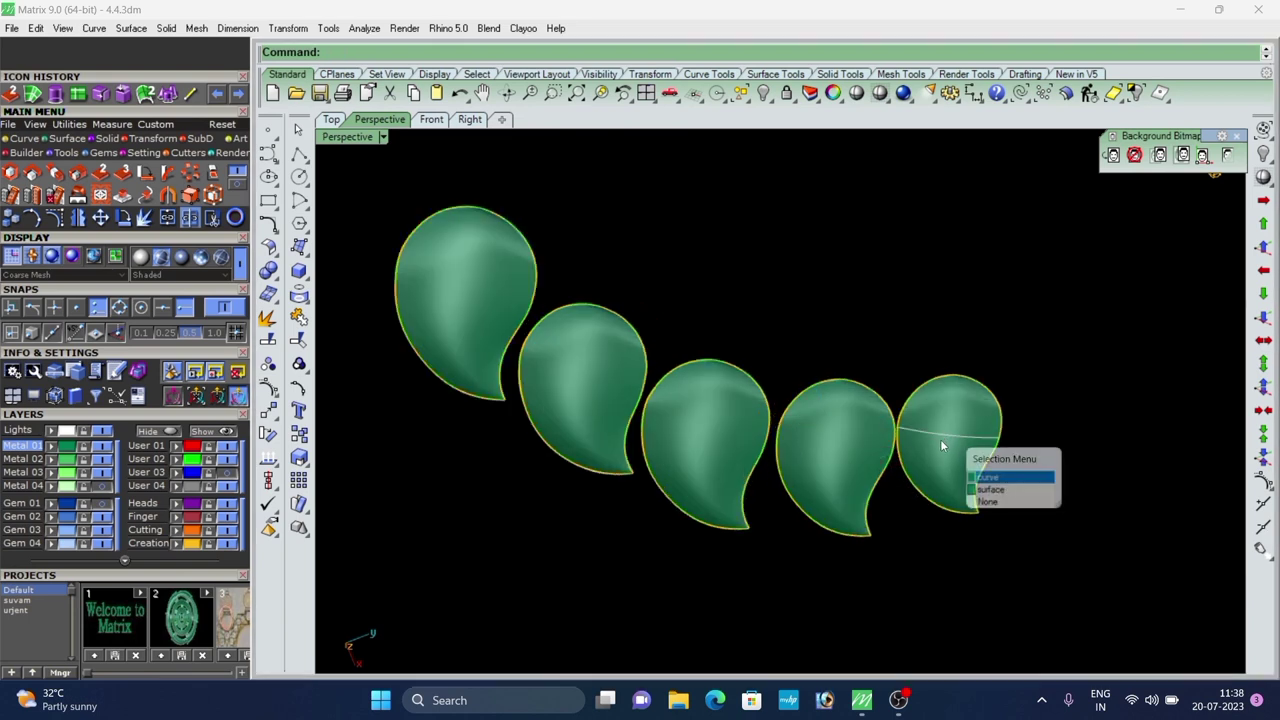
Extrude the five domed teardrop surfaces straight downward as solids.
scroll(842, 442, "down", 4)
right_click_drag(842, 445, 740, 455)
scroll(829, 449, "up", 2)
left_click(838, 454)
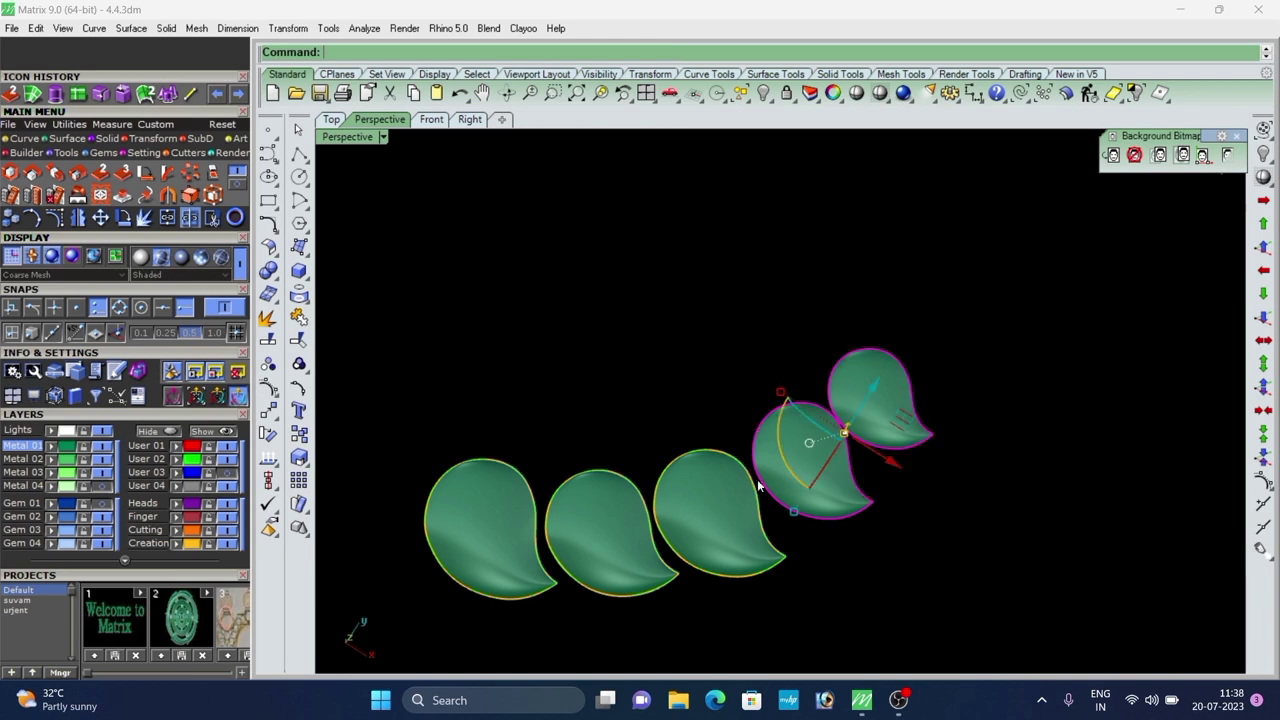
scroll(648, 440, "down", 4)
right_click_drag(648, 440, 640, 434)
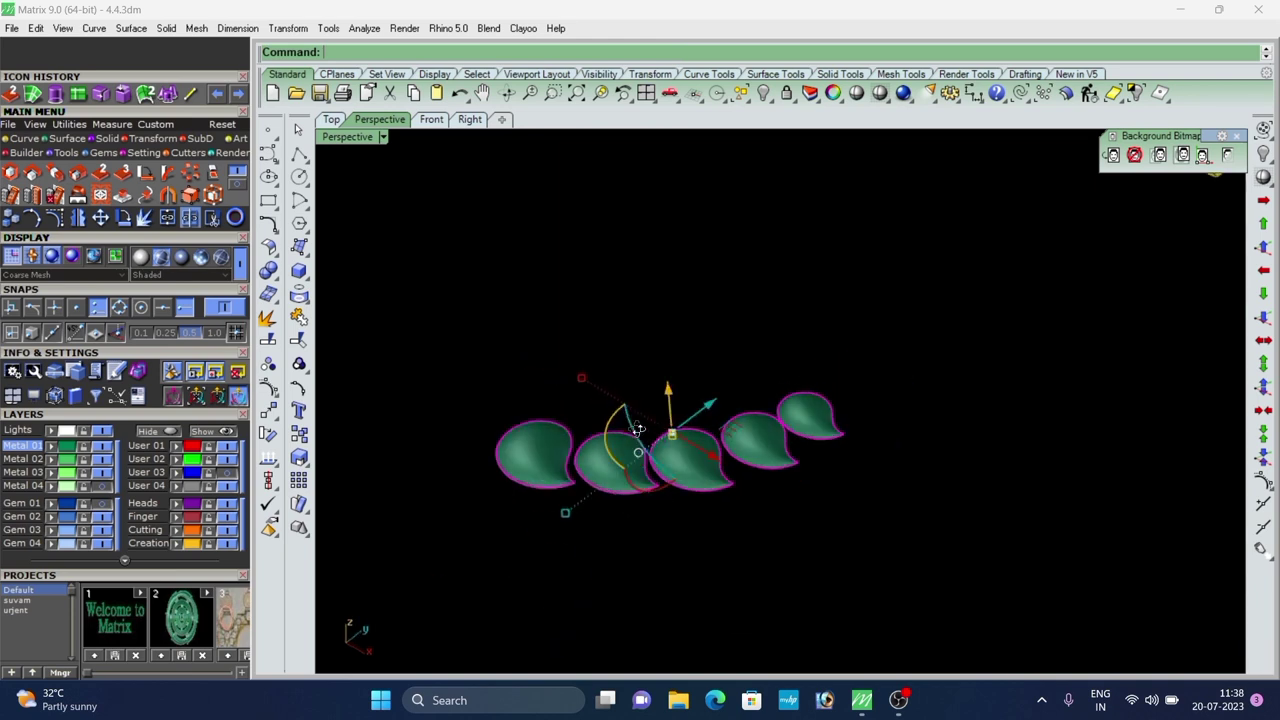
scroll(600, 495, "up", 4)
right_click_drag(600, 495, 532, 449)
scroll(636, 434, "down", 4)
scroll(546, 464, "up", 5)
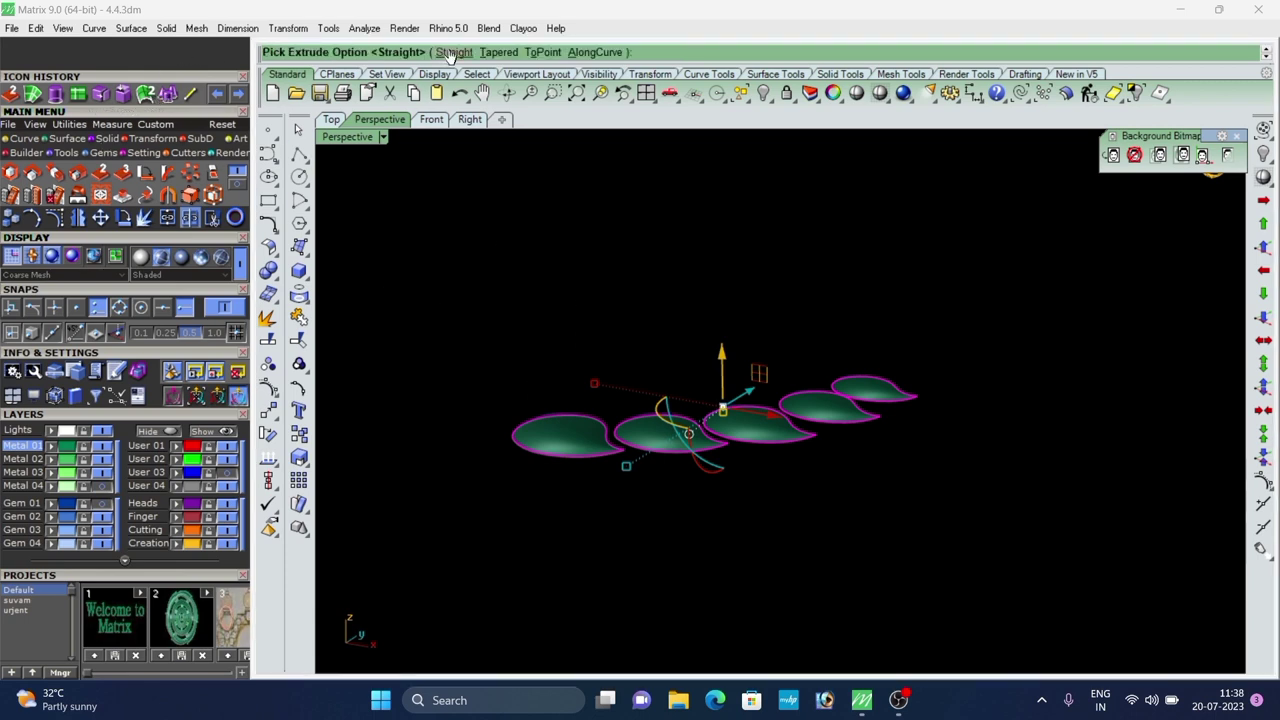
left_click(452, 52)
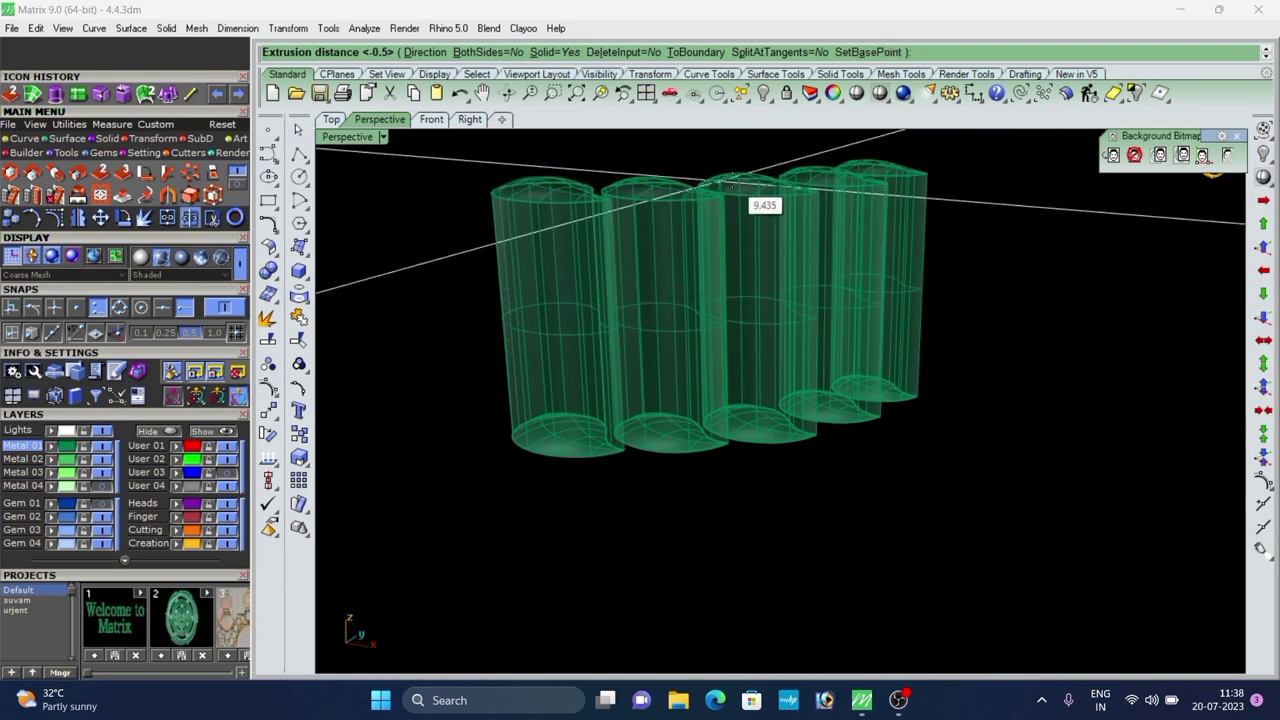
key("Return")
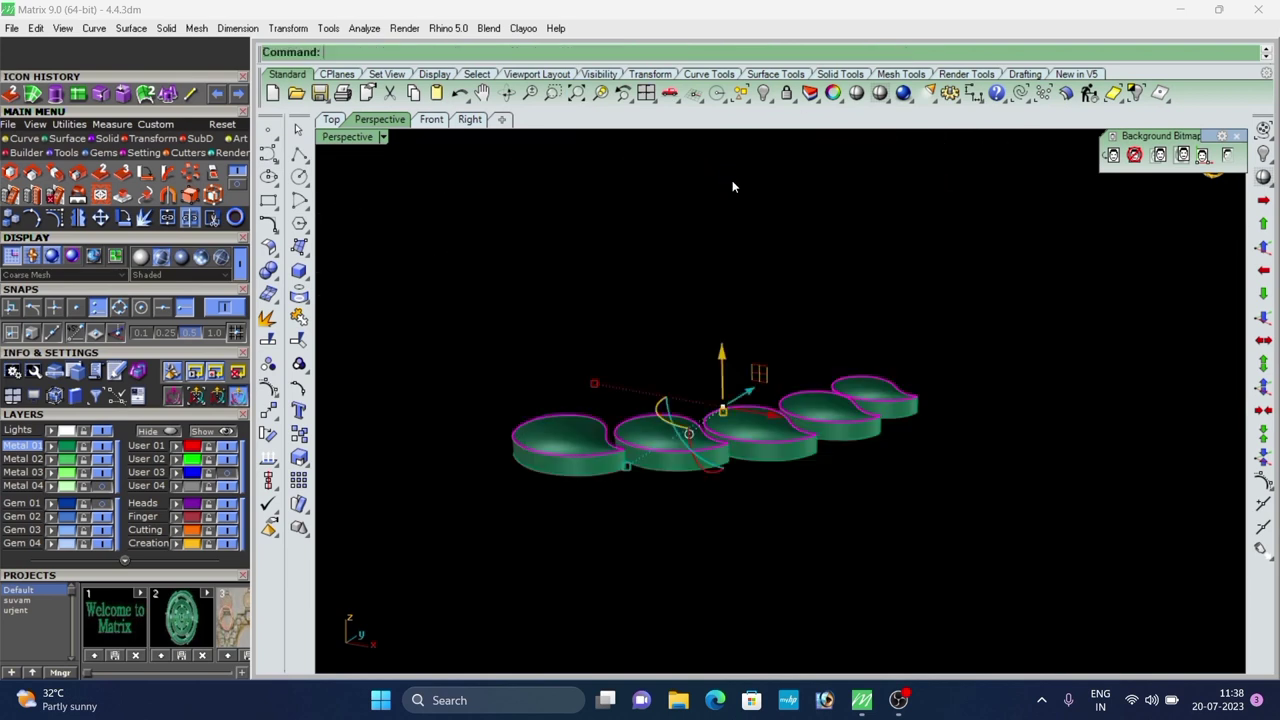
Inspect the five extruded teardrop solids from several angles, checking their domed tops and side walls.
left_click(760, 538)
scroll(760, 538, "up", 4)
scroll(765, 400, "down", 6)
right_click_drag(712, 366, 762, 484)
scroll(660, 430, "up", 6)
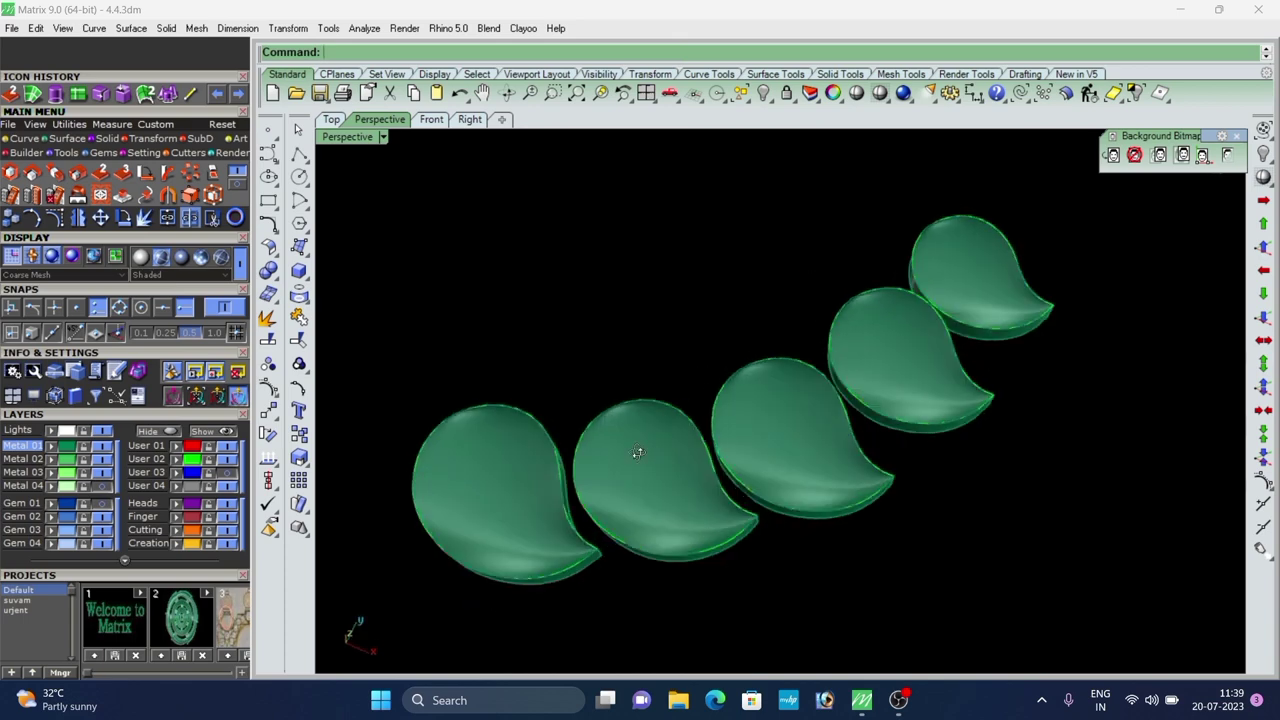
right_click_drag(637, 451, 600, 440)
scroll(708, 443, "down", 6)
scroll(684, 426, "up", 6)
right_click_drag(683, 426, 732, 390)
scroll(816, 425, "down", 6)
scroll(924, 418, "up", 5)
Undo the extrusion of the teardrop surfaces and redo it.
key("ctrl+a")
key("ctrl+z")
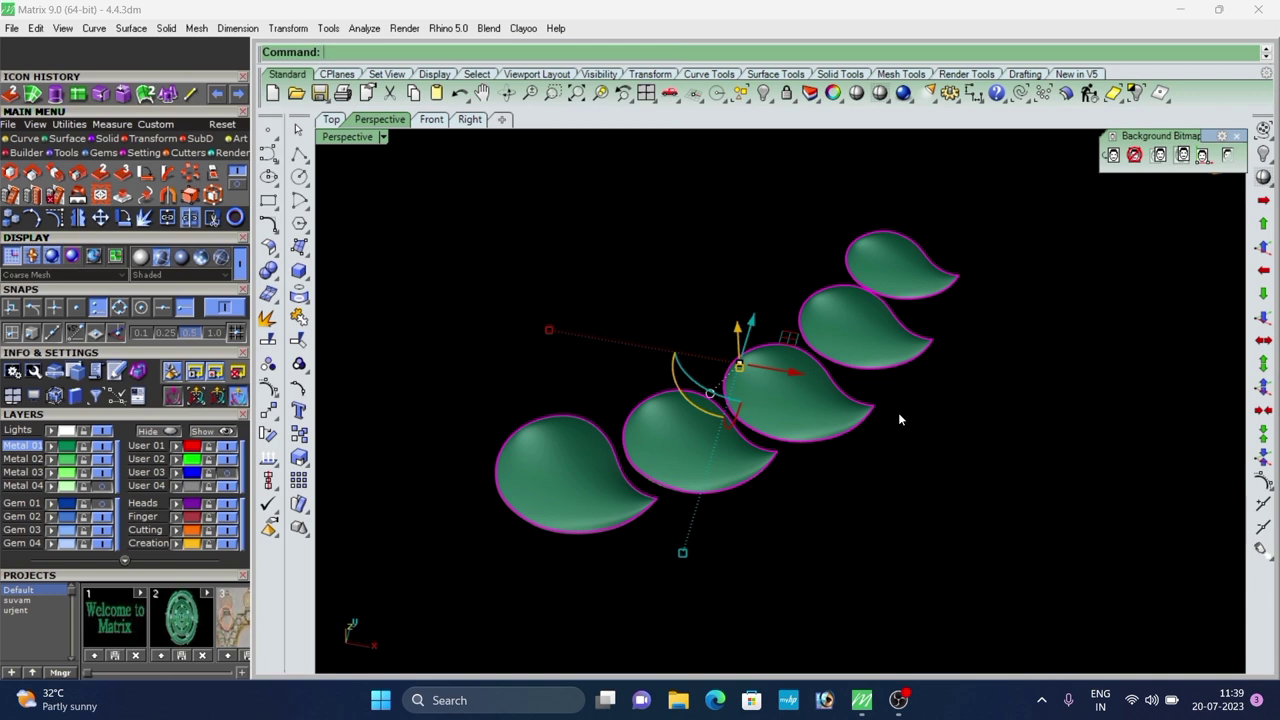
key("ctrl+y")
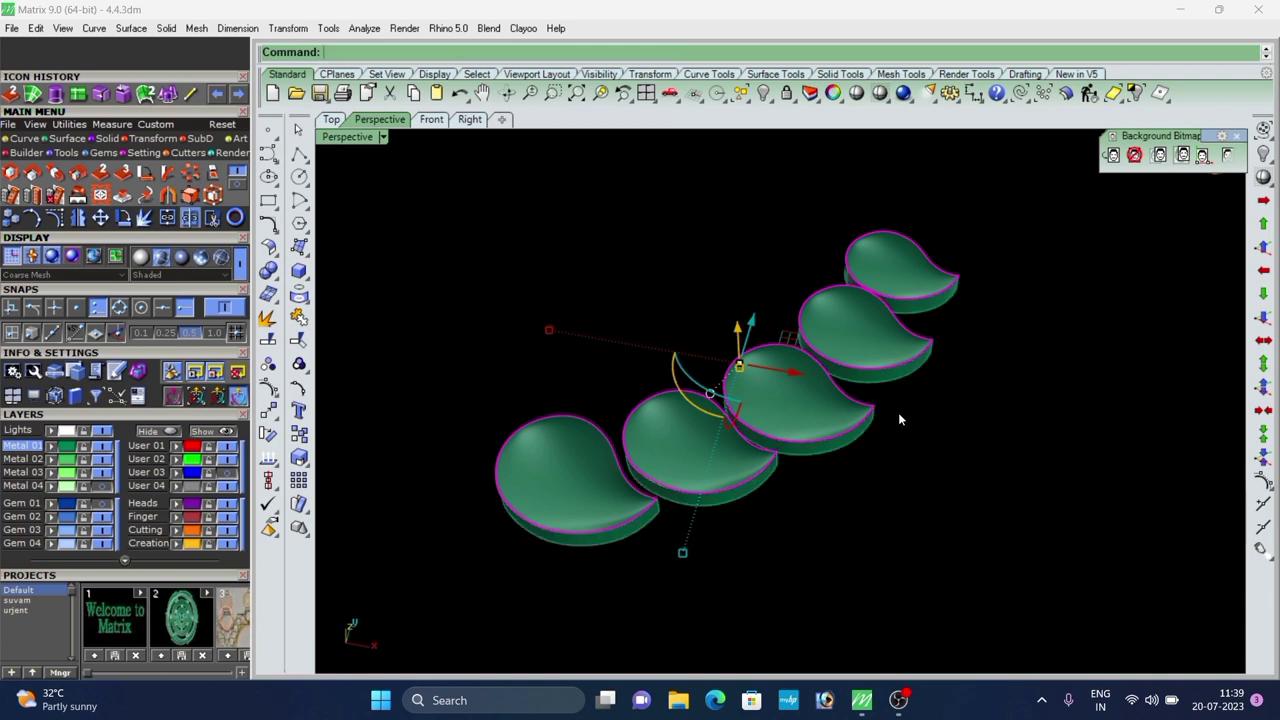
left_click(899, 416)
scroll(710, 370, "down", 4)
right_click_drag(697, 376, 636, 448)
scroll(677, 416, "up", 4)
scroll(706, 452, "down", 3)
Assign the smallest teardrop solid to the User 01 layer and place a copy of it beside the row.
left_click(621, 459)
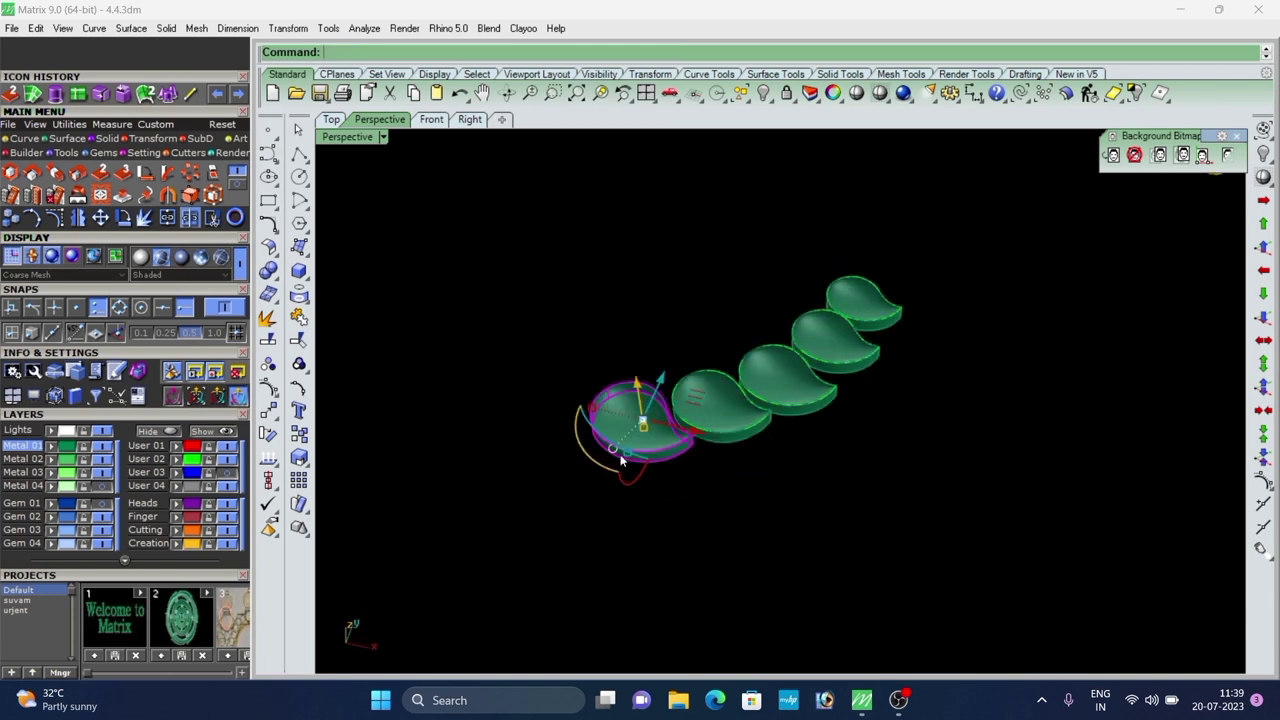
left_click(467, 120)
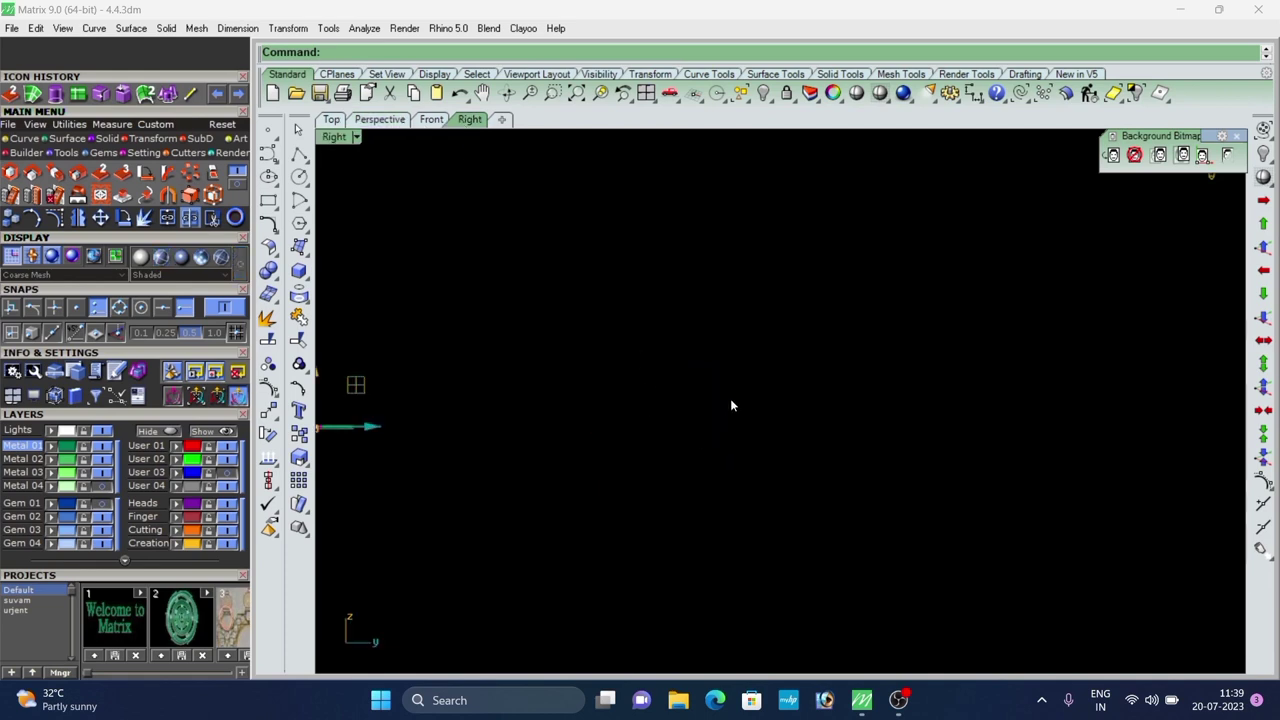
left_click(334, 120)
scroll(709, 379, "up", 3)
scroll(725, 338, "down", 7)
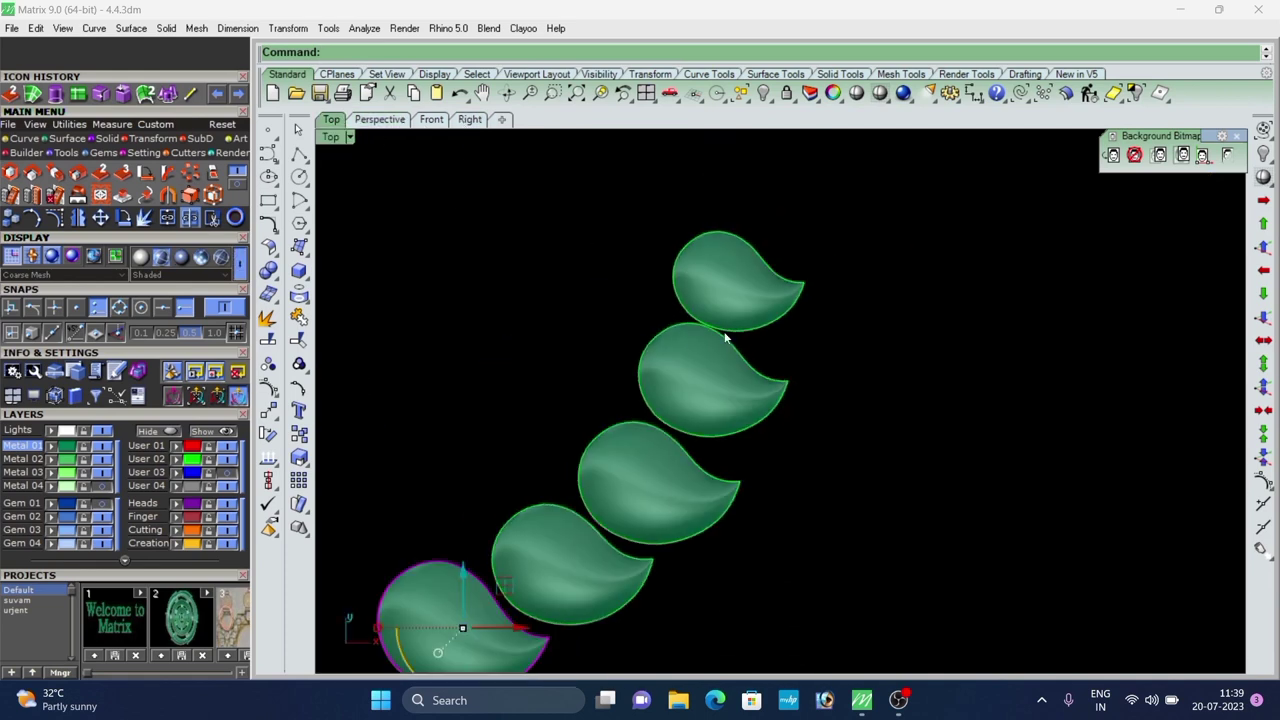
left_click(719, 312)
scroll(674, 350, "down", 5)
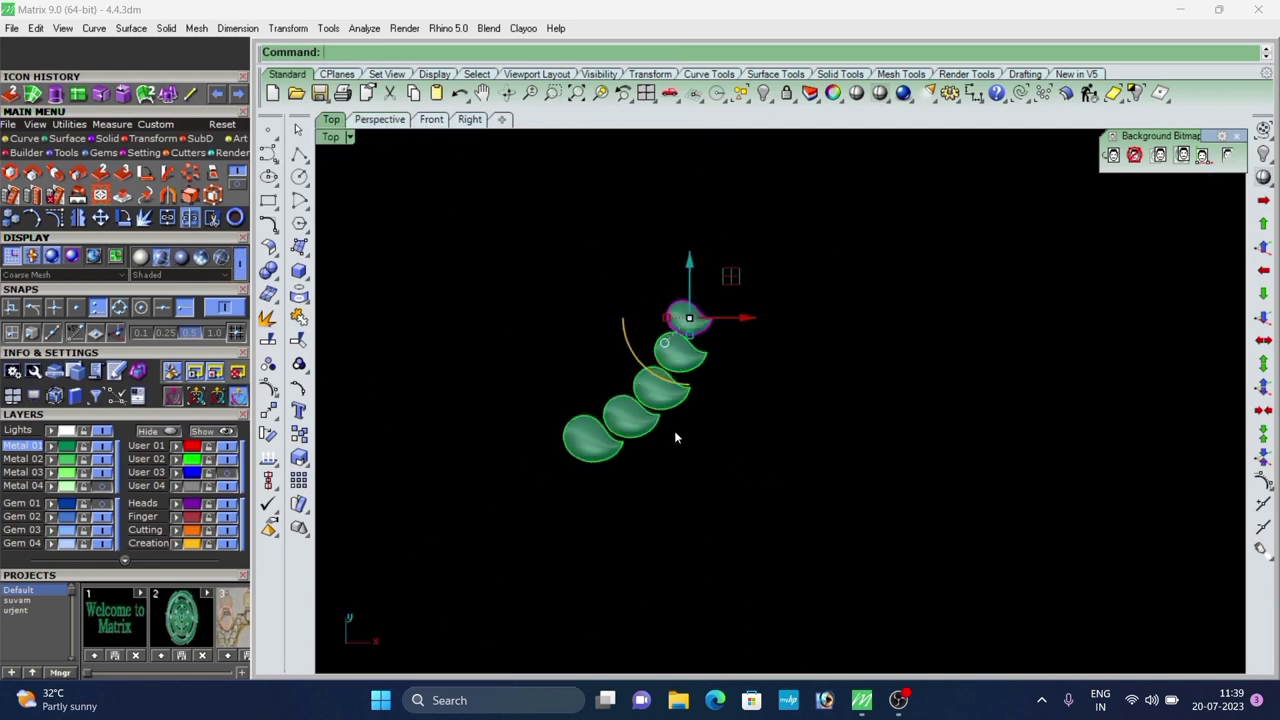
left_click(174, 448)
left_click(299, 434)
scroll(609, 514, "down", 4)
left_click(627, 481)
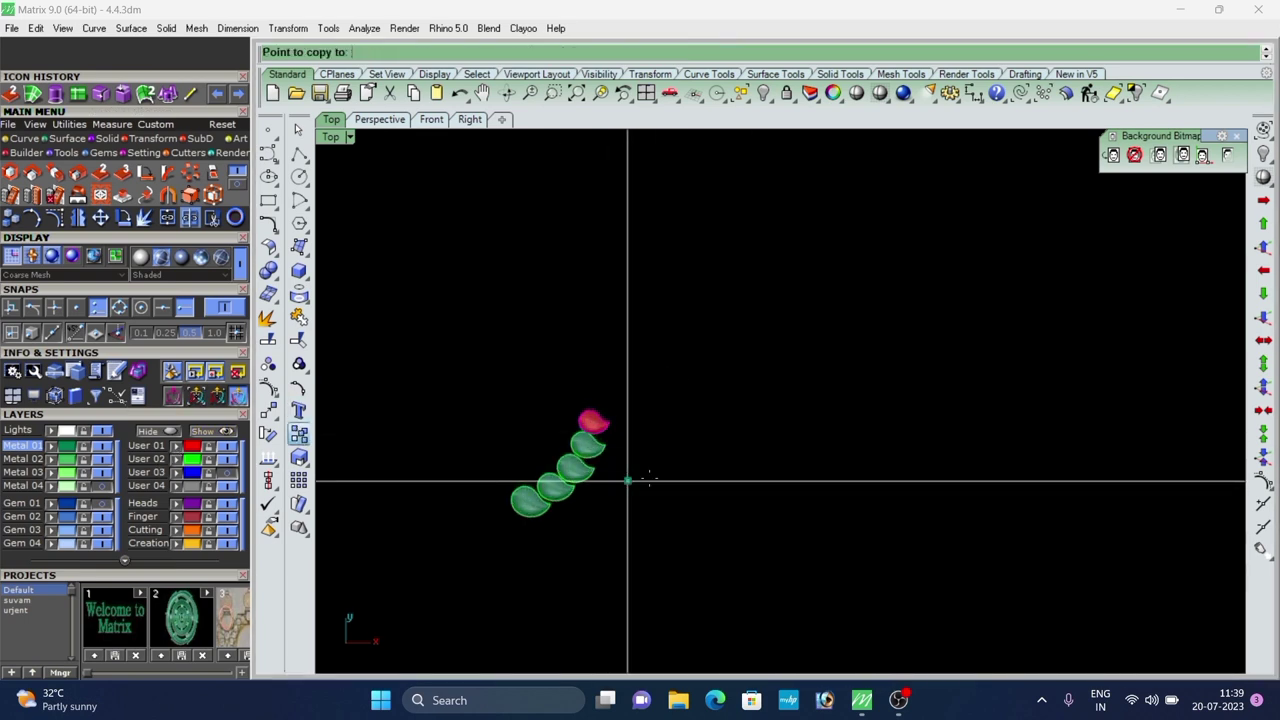
left_click(698, 463)
right_click(738, 426)
Rotate the copied red teardrop in plan so its pointed tip faces upward.
scroll(660, 413, "up", 7)
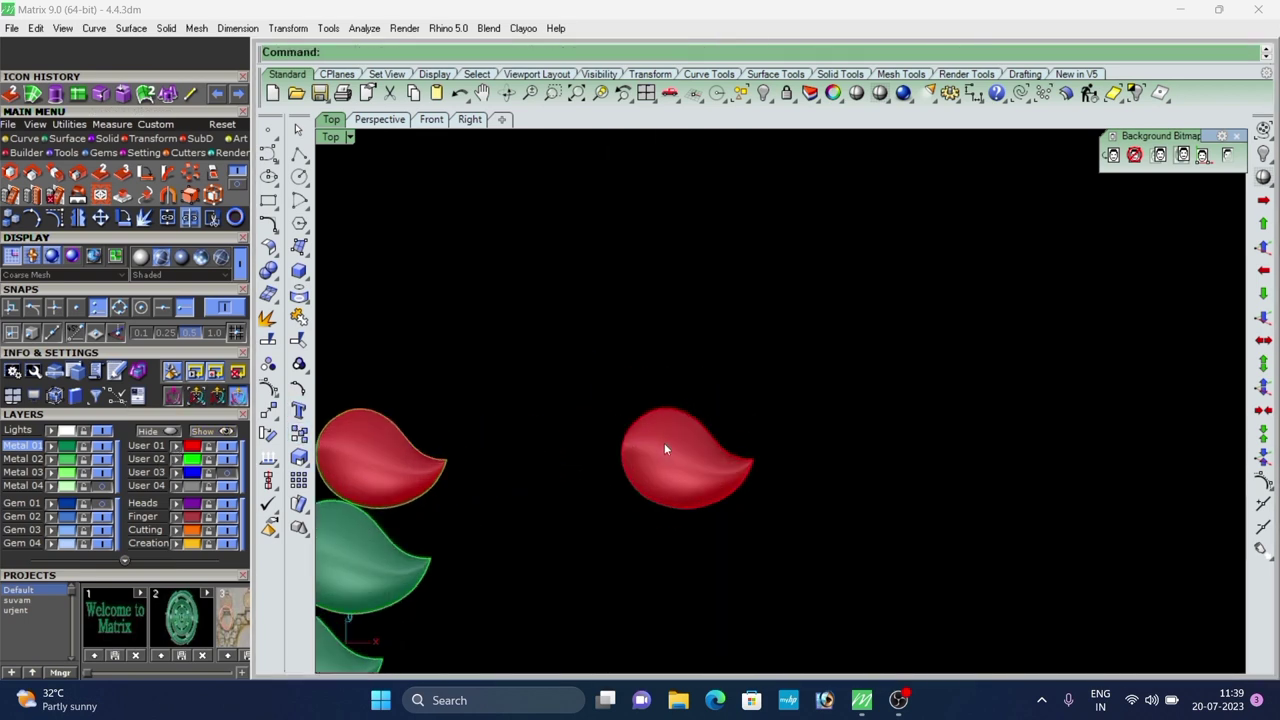
left_click_drag(667, 523, 738, 492)
left_click(786, 493)
scroll(740, 492, "down", 4)
scroll(713, 499, "up", 7)
left_click(697, 523)
key("Escape")
left_click(748, 481)
scroll(682, 461, "down", 9)
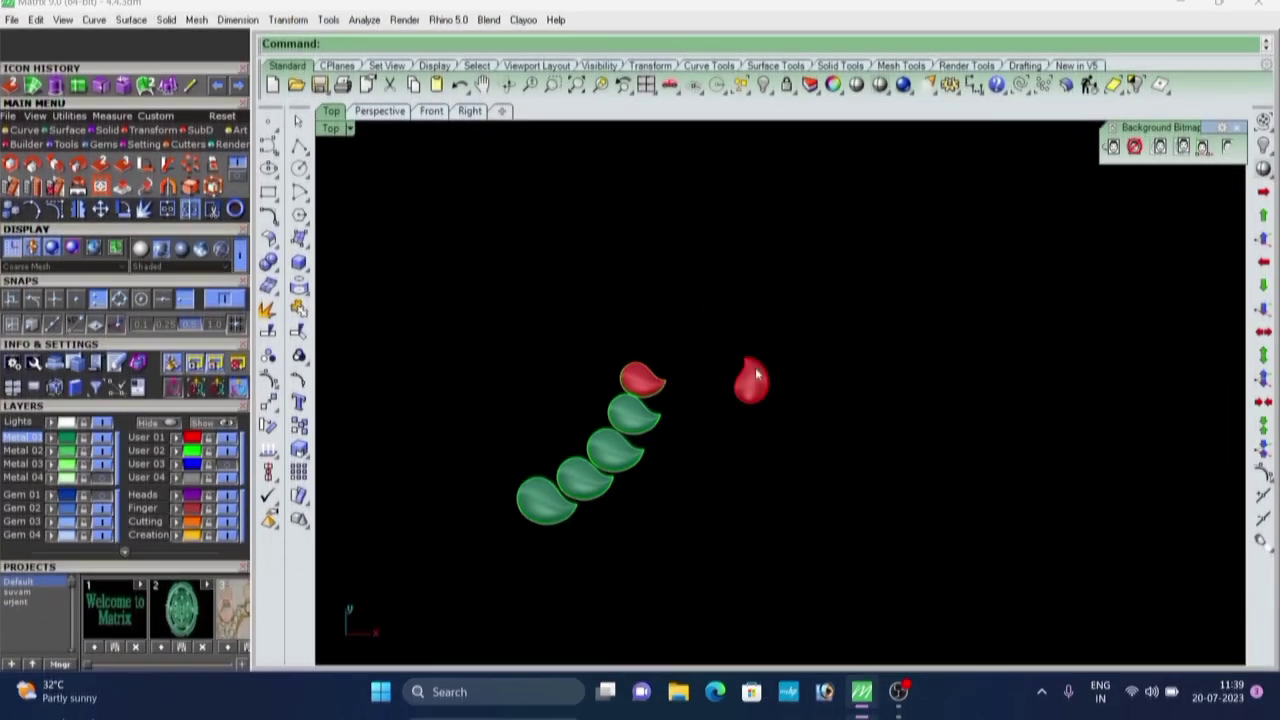
Fine-tune the red teardrop copy's orientation with a small additional rotation in plan.
right_click_drag(745, 433, 769, 406)
scroll(765, 380, "up", 3)
left_click(763, 363)
scroll(775, 395, "up", 3)
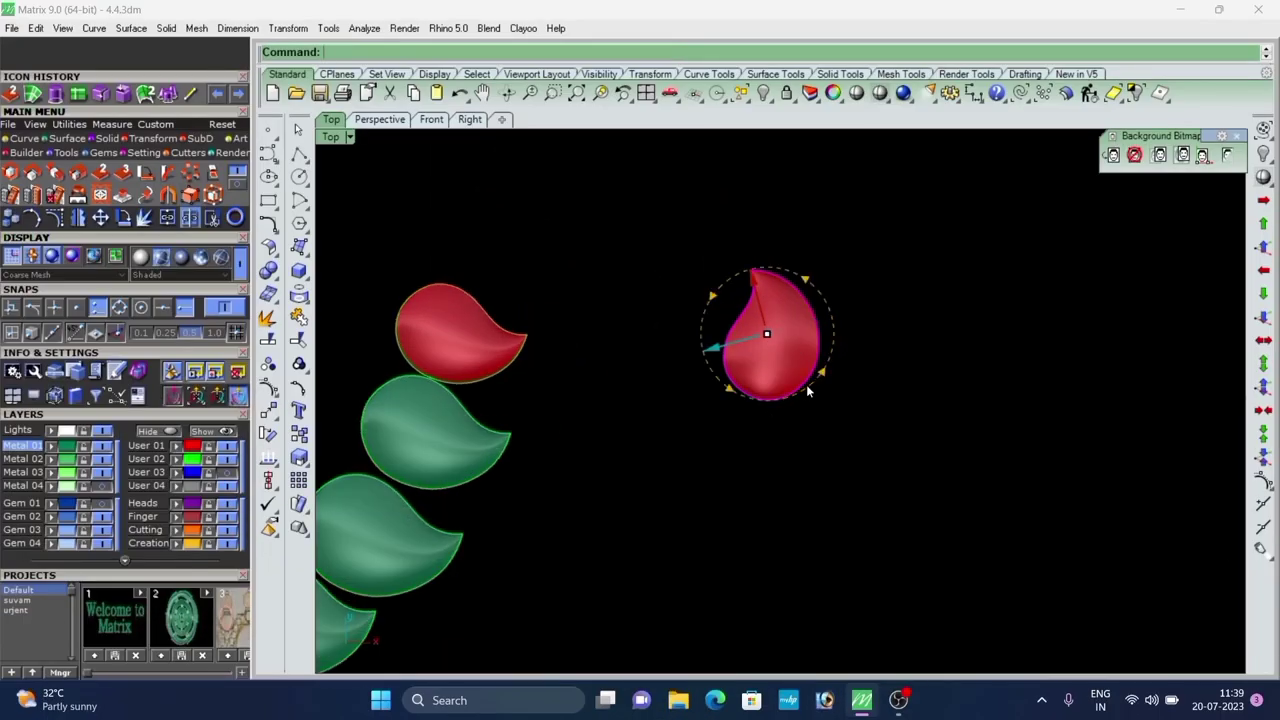
left_click_drag(808, 390, 817, 389)
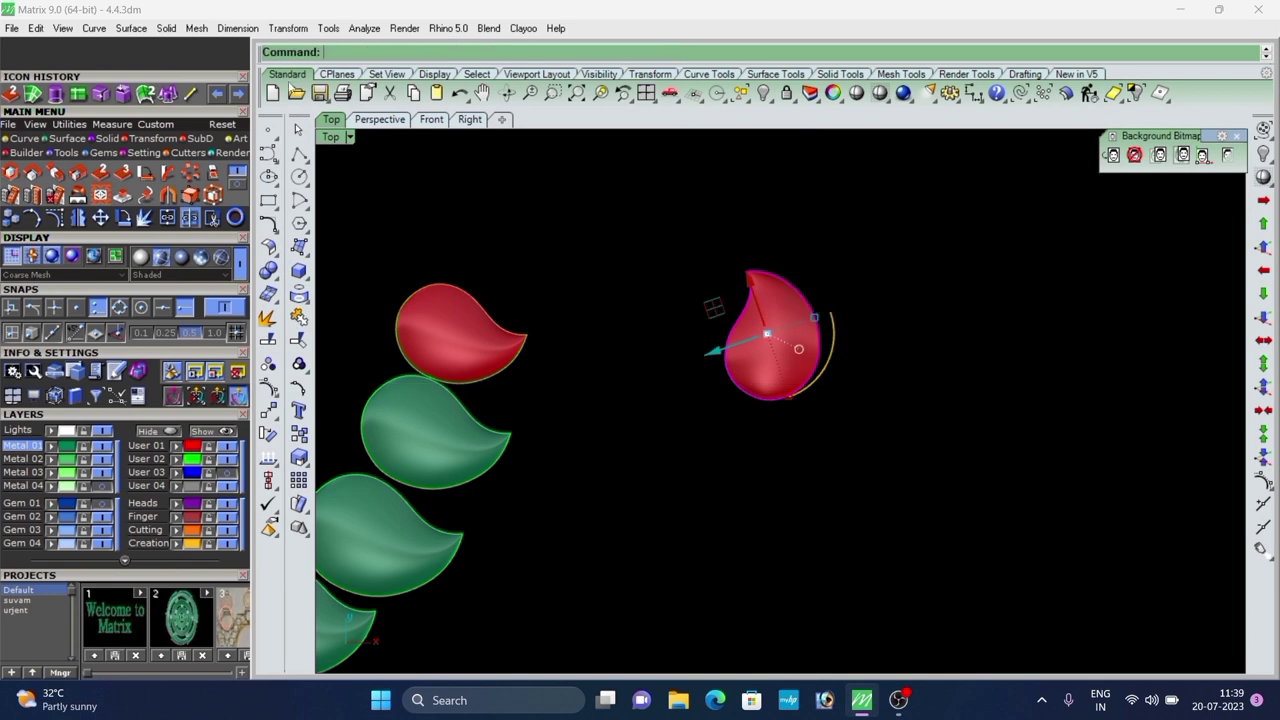
Try enclosing the red teardrop copy in a World-aligned control cage, and delete the cage.
left_click(370, 123)
right_click_drag(840, 505, 560, 510)
scroll(760, 430, "up", 9)
scroll(762, 443, "down", 4)
scroll(548, 523, "up", 5)
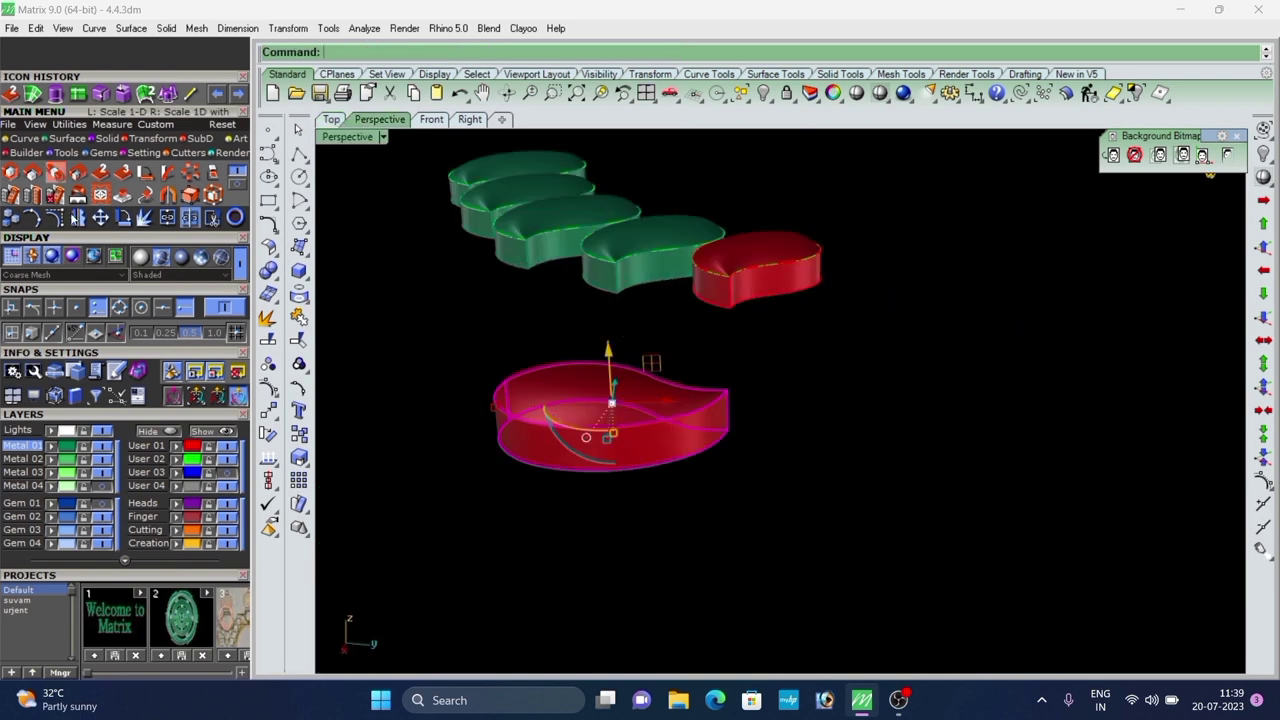
left_click(212, 195)
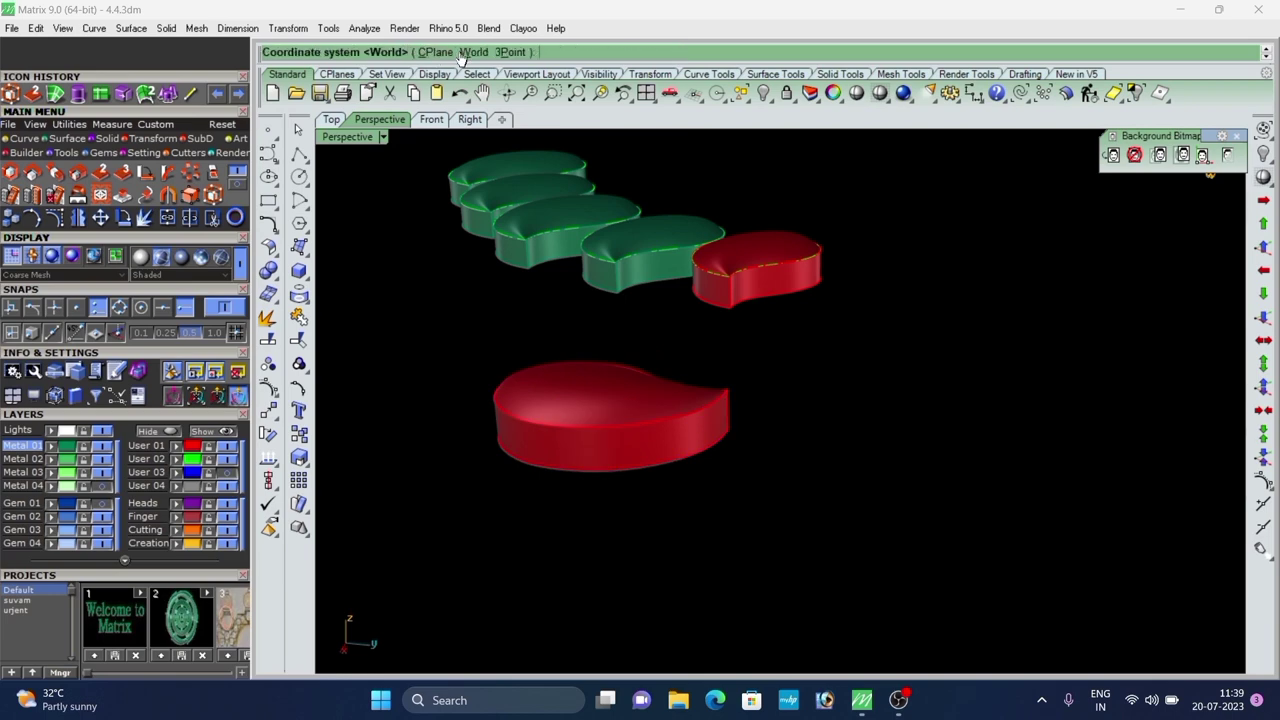
right_click(470, 235)
right_click(470, 235)
scroll(508, 271, "down", 2)
right_click_drag(617, 368, 621, 290)
scroll(612, 238, "up", 3)
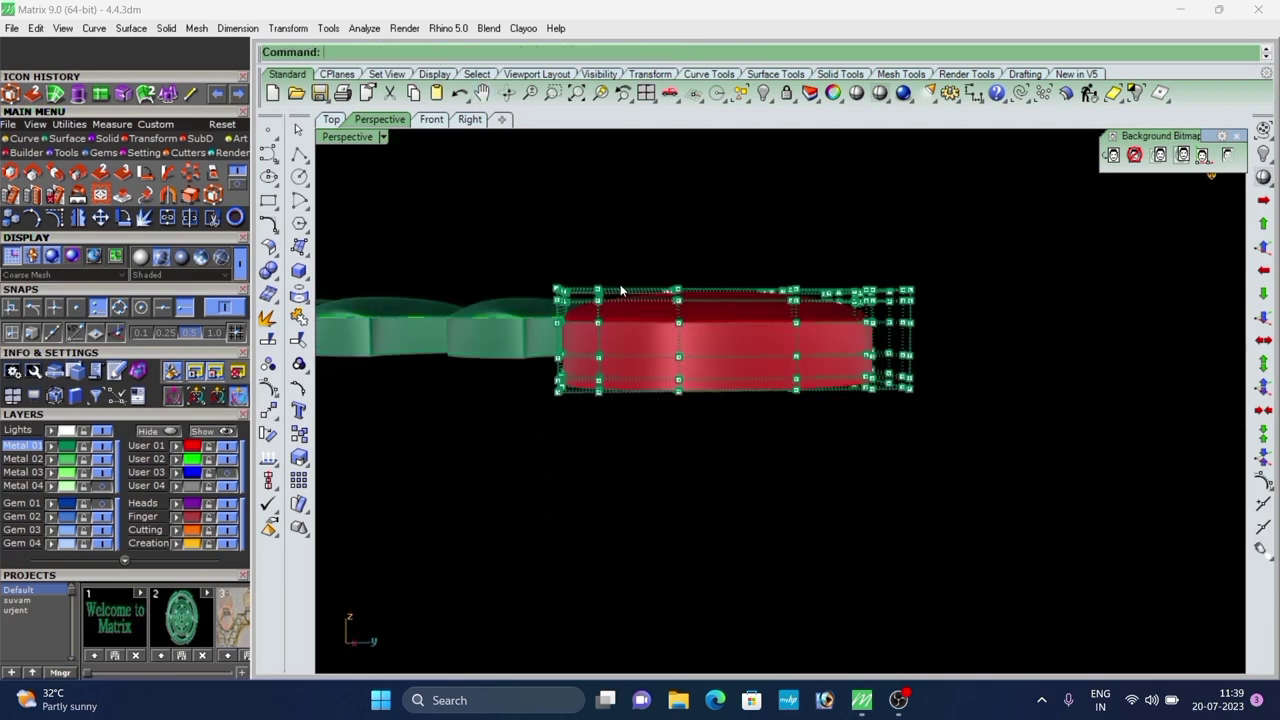
key("Escape")
key("Delete")
Build a new control cage around the red teardrop copy with a Y point count of 5.
left_click(627, 322)
right_click(627, 322)
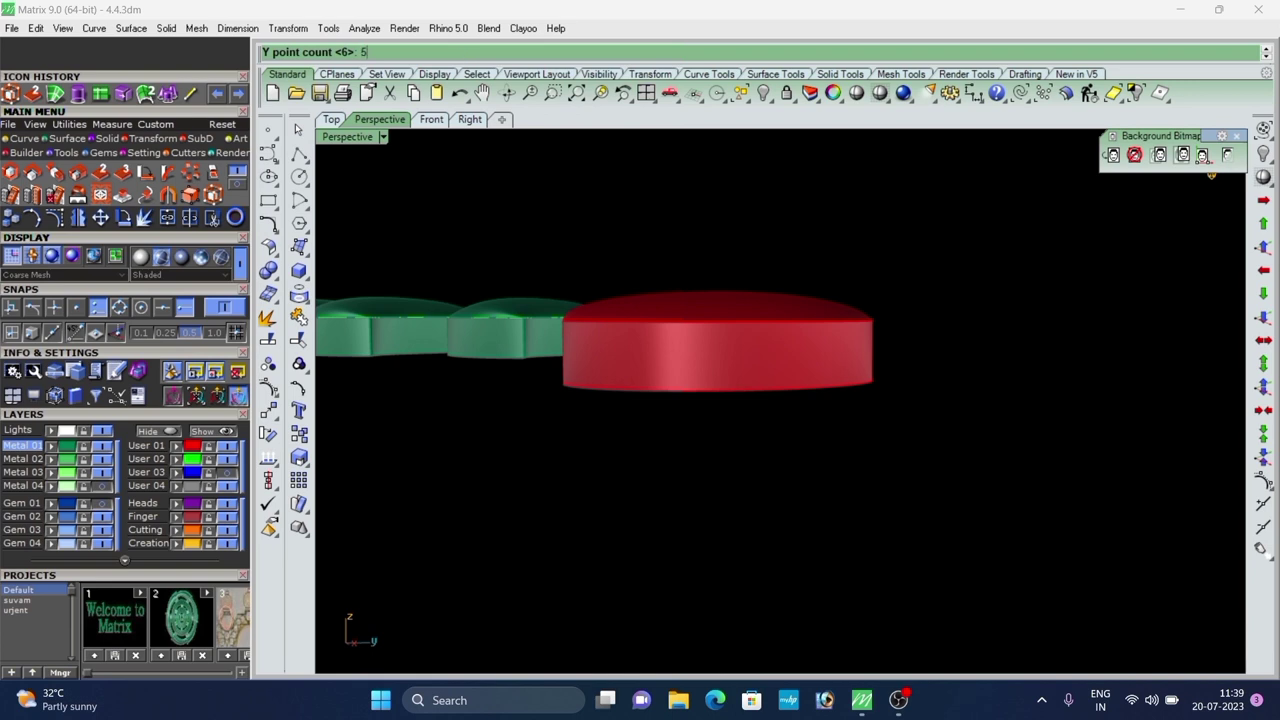
right_click(593, 211)
right_click(600, 228)
scroll(606, 238, "down", 5)
mouse_move(606, 238)
right_mouse_down()
mouse_move(577, 306)
mouse_move(583, 239)
right_mouse_up()
right_click_drag(621, 290, 608, 289)
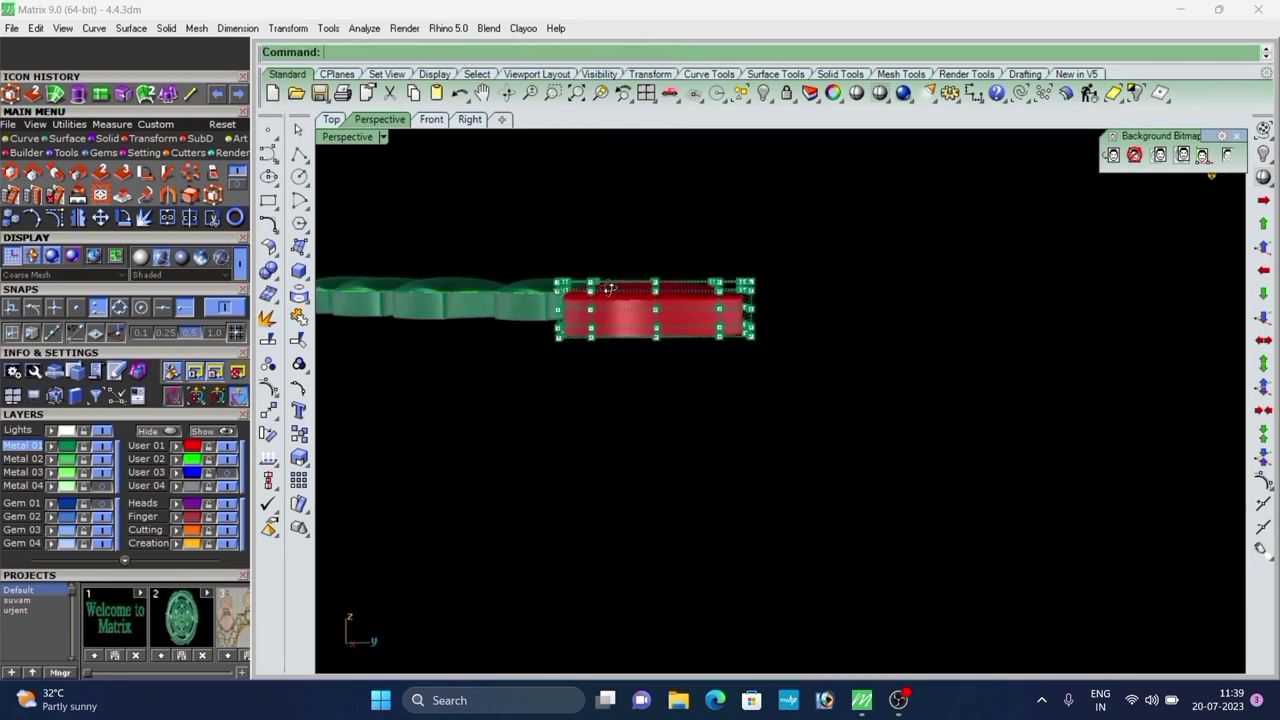
scroll(646, 317, "up", 3)
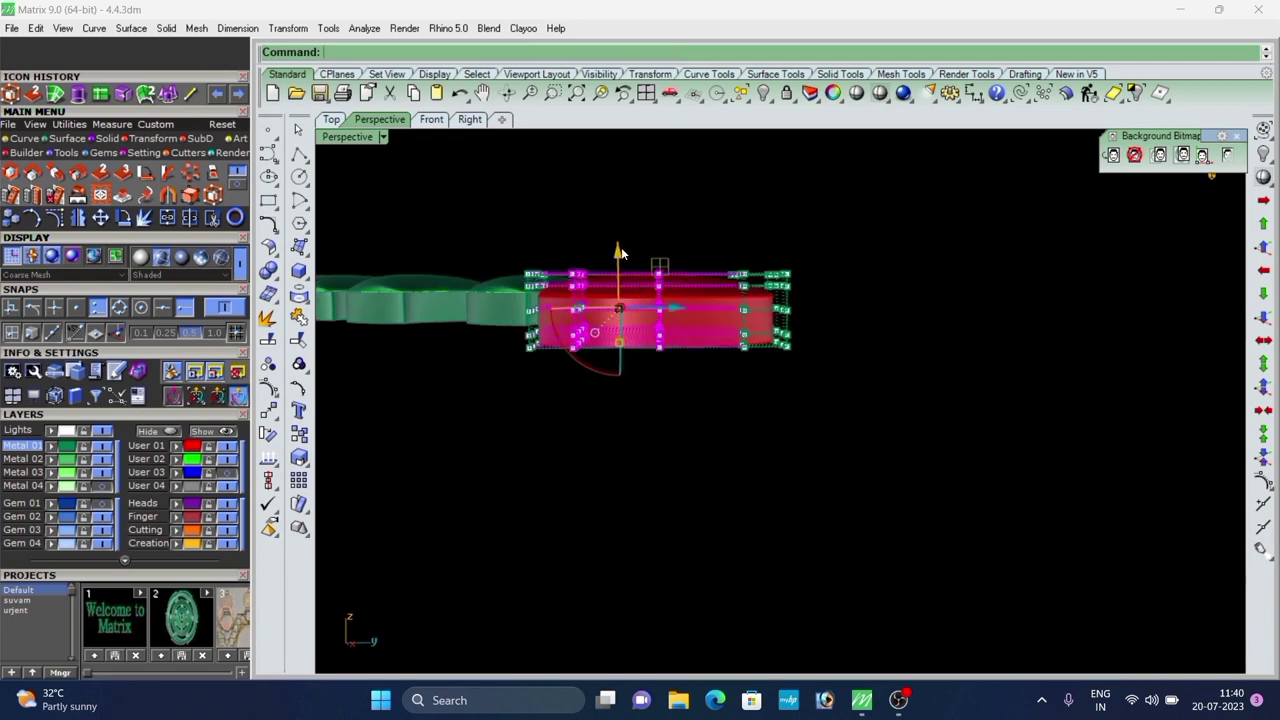
Raise the two middle rows of cage points on the red teardrop copy and lower the row just before its tip.
left_click_drag(621, 247, 621, 228)
left_click(783, 230)
right_click_drag(780, 232, 674, 285)
left_click_drag(697, 416, 697, 417)
scroll(684, 320, "up", 4)
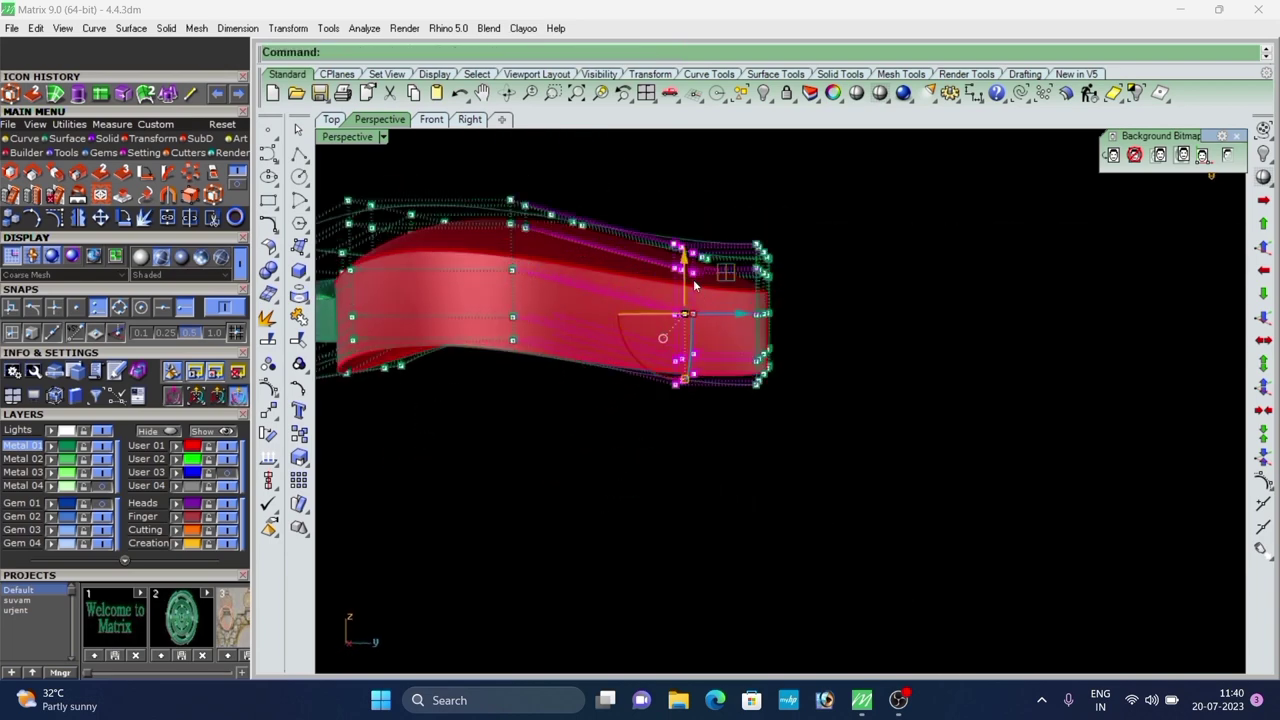
right_click_drag(666, 266, 682, 264)
left_click(694, 187)
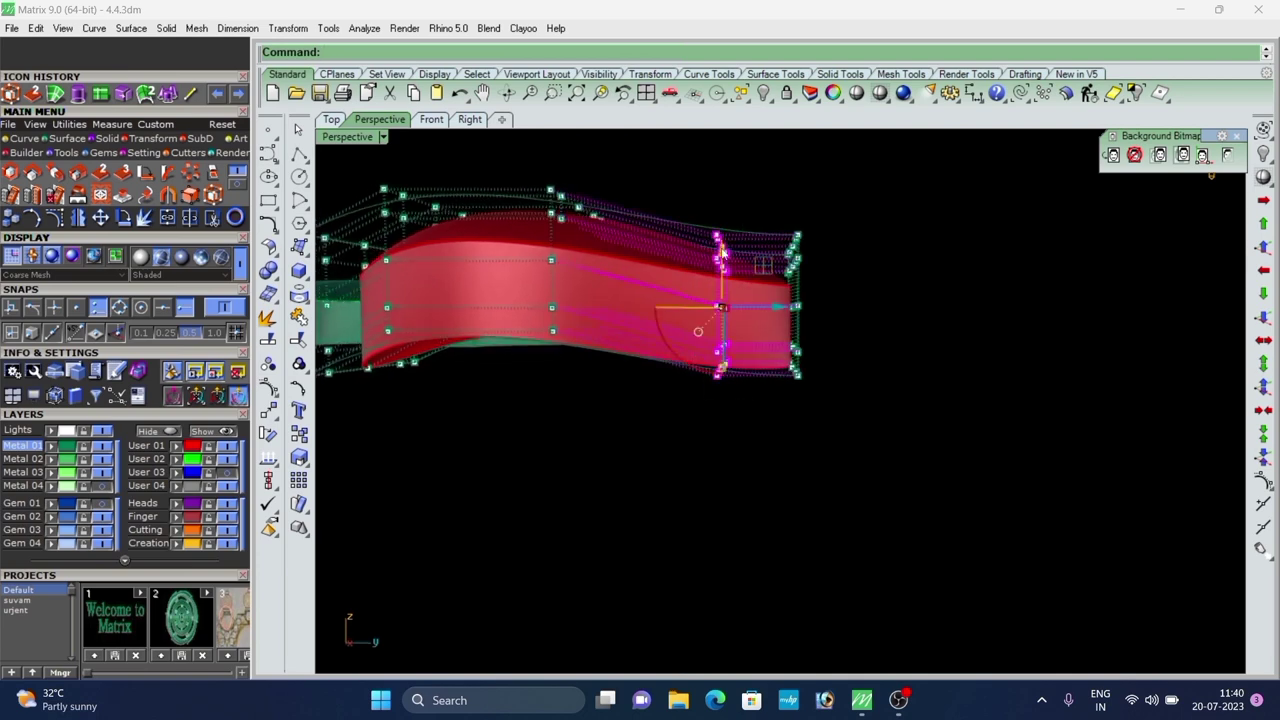
left_click_drag(722, 252, 722, 281)
Raise another group of cage points slightly to refine the red teardrop copy's wavy profile.
right_click_drag(718, 290, 571, 258)
scroll(571, 258, "up", 3)
right_click_drag(479, 234, 523, 275)
left_click_drag(527, 262, 527, 238)
left_click(685, 421)
Delete the control cage from around the reshaped red teardrop copy.
scroll(640, 340, "down", 5)
mouse_move(627, 346)
right_mouse_down()
mouse_move(518, 476)
mouse_move(603, 408)
mouse_move(630, 366)
right_mouse_up()
scroll(632, 364, "up", 4)
key("Escape")
left_click(737, 331)
key("Delete")
scroll(720, 334, "down", 6)
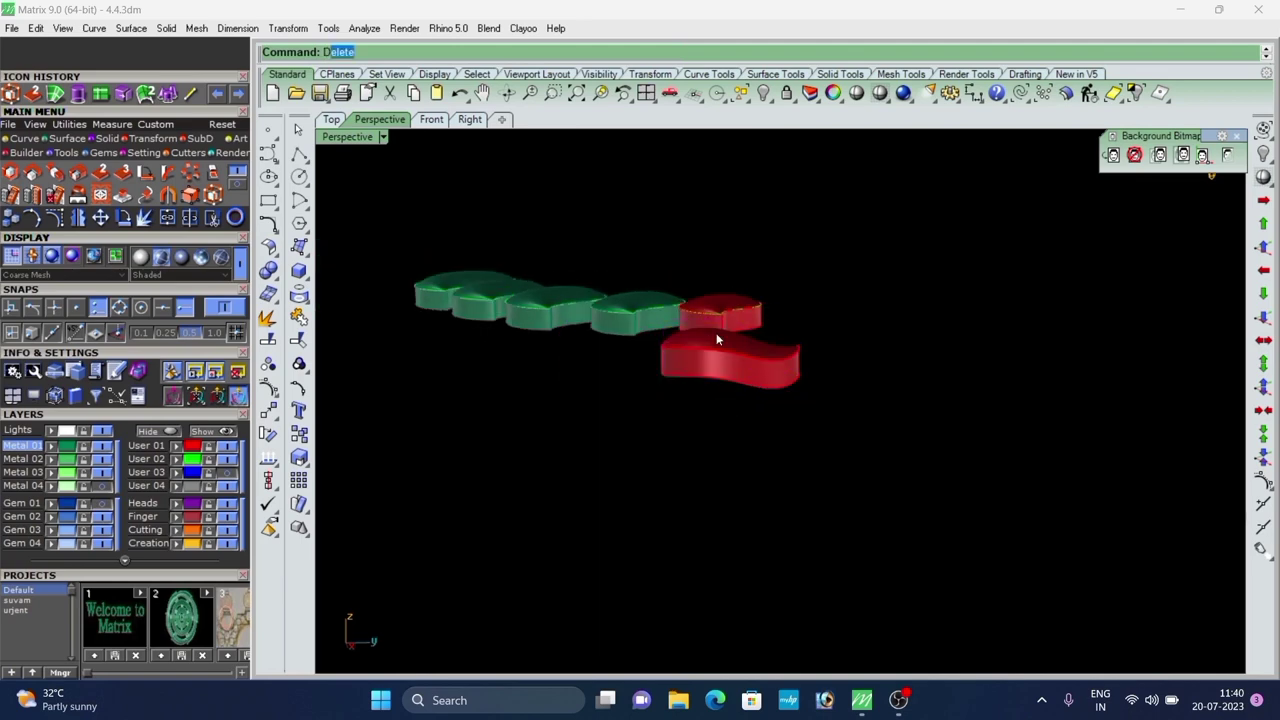
Assign the reshaped teardrop copy to the Metal 02 layer and switch the plan view to wireframe.
right_click_drag(717, 336, 727, 494)
left_click(889, 356)
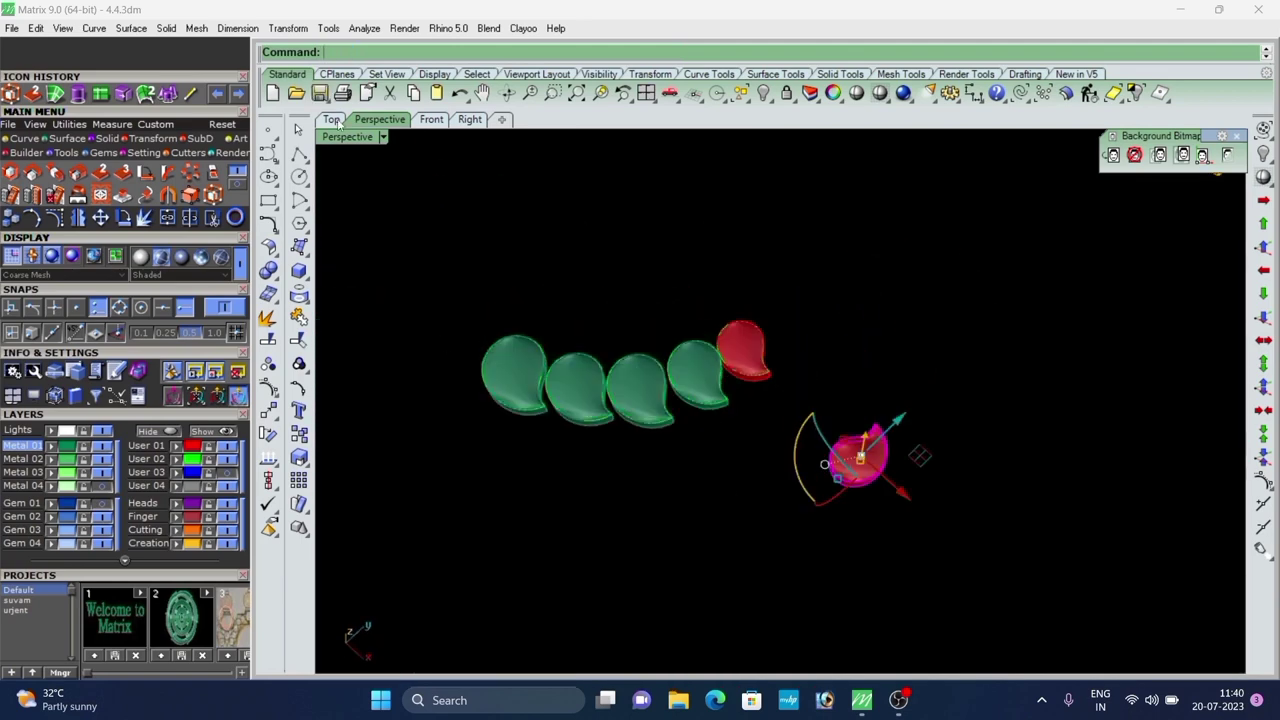
left_click(338, 123)
scroll(664, 347, "down", 5)
scroll(662, 352, "up", 6)
scroll(600, 370, "down", 2)
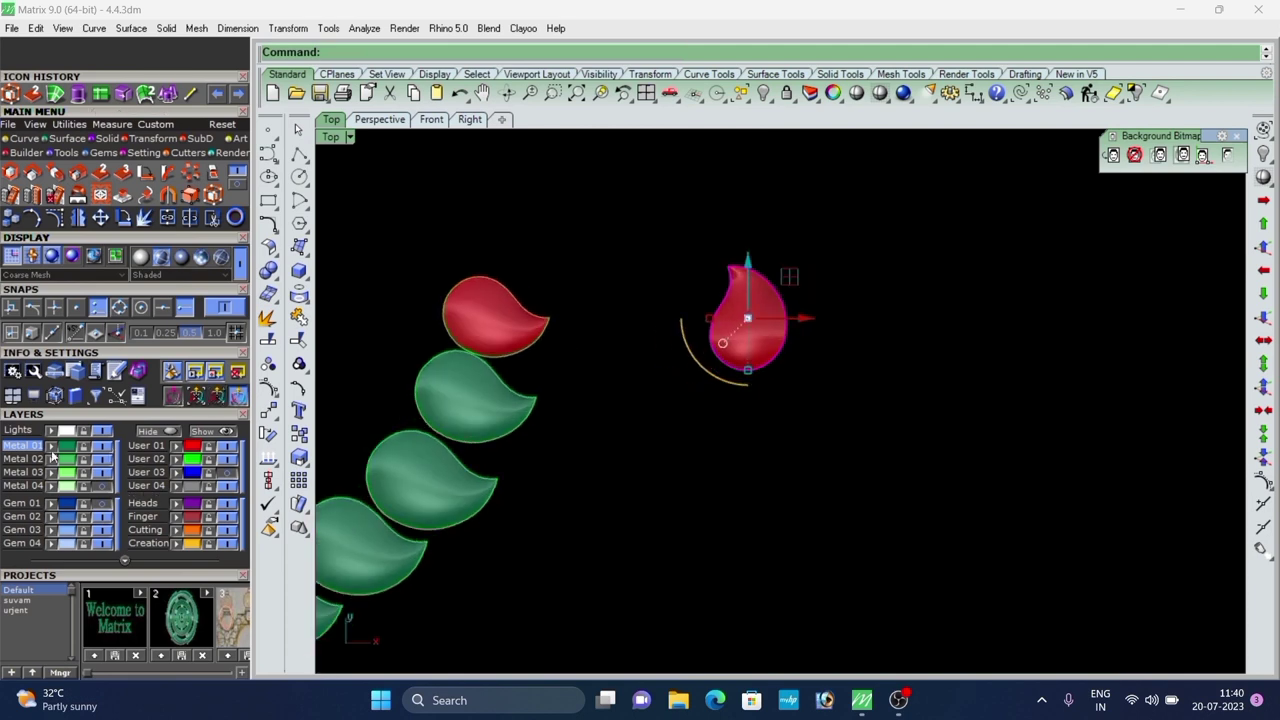
left_click(52, 456)
left_click(243, 272)
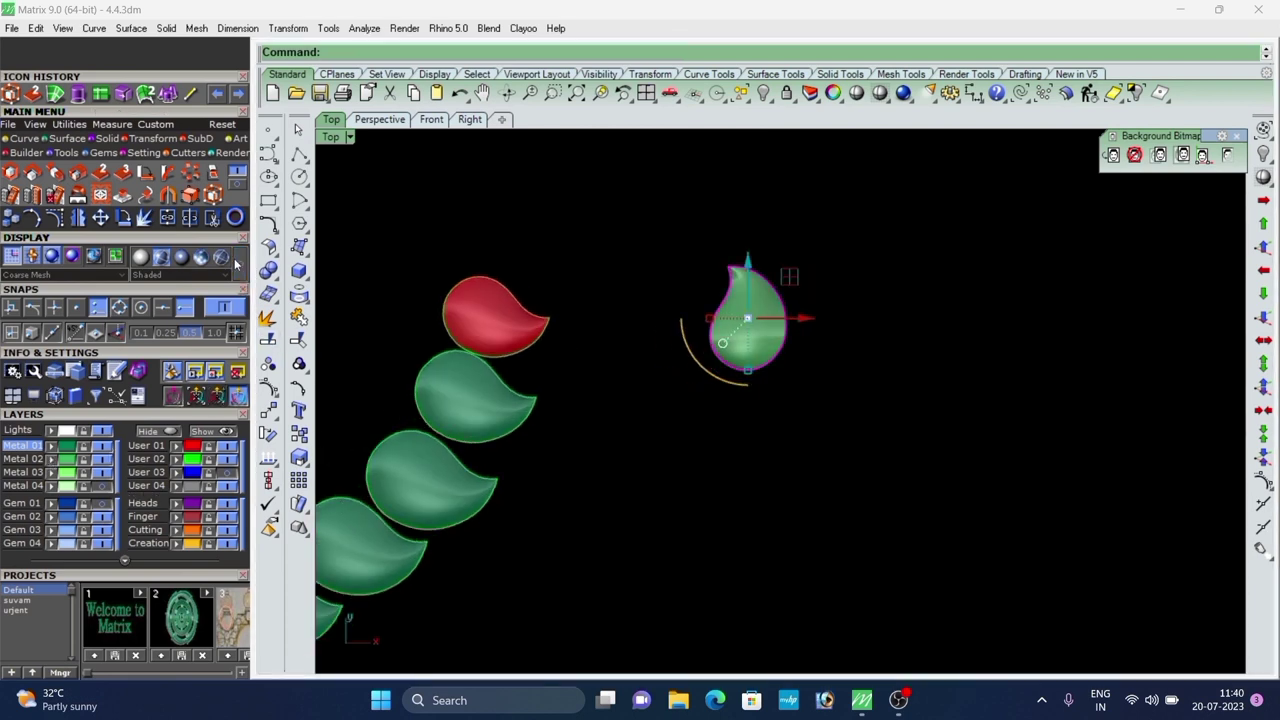
Move the reshaped teardrop in plan by its rounded base onto the original red teardrop's outline.
right_click_drag(353, 361, 450, 384)
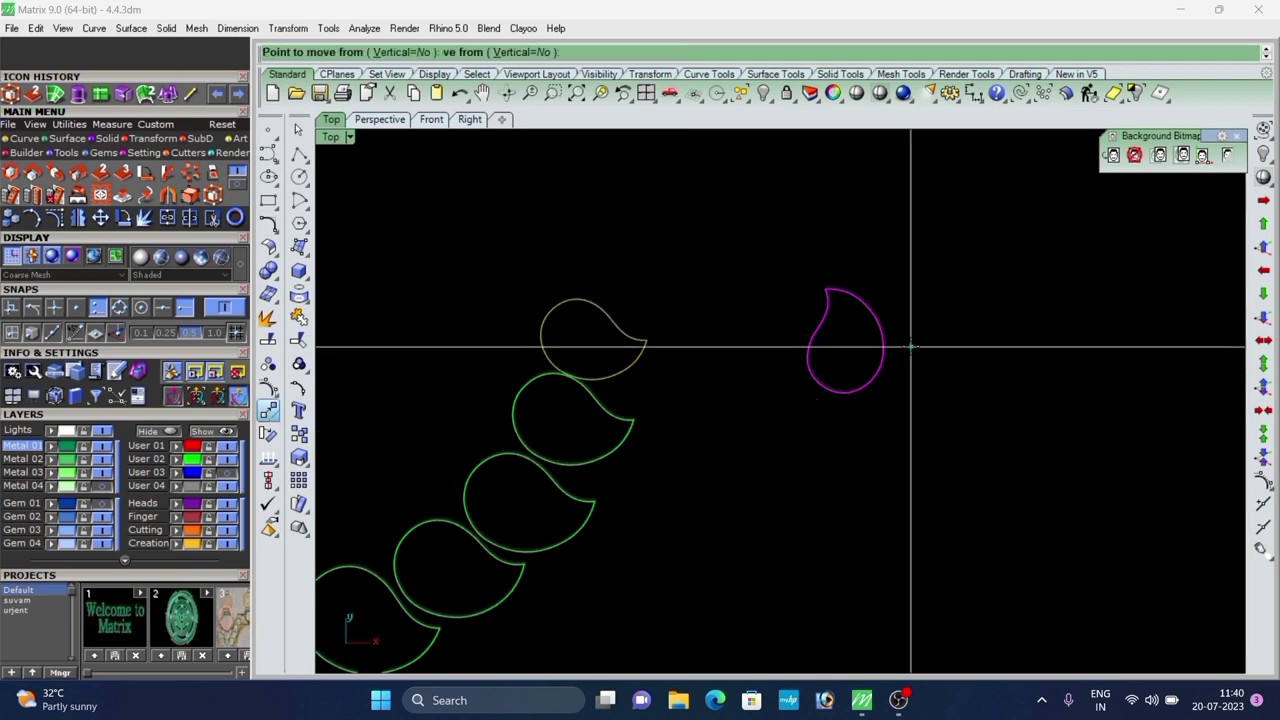
scroll(908, 348, "up", 4)
left_click(805, 417)
scroll(888, 388, "down", 4)
scroll(553, 332, "up", 4)
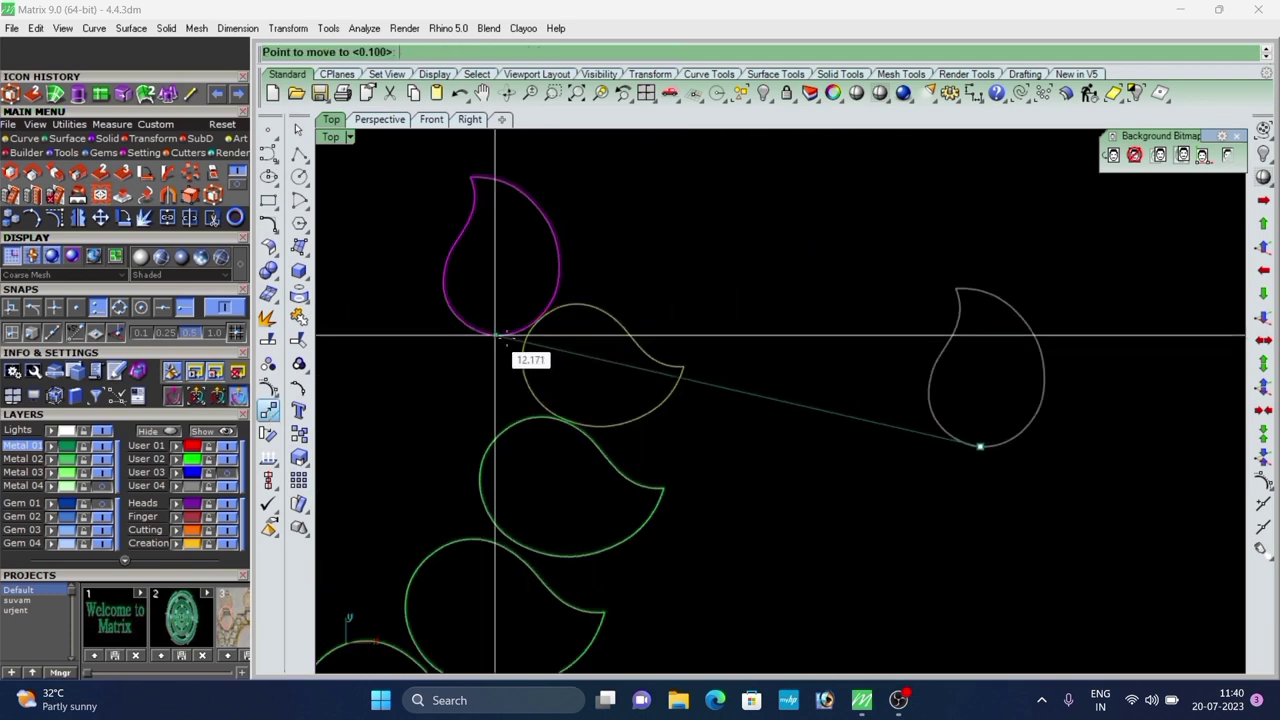
left_click(532, 336)
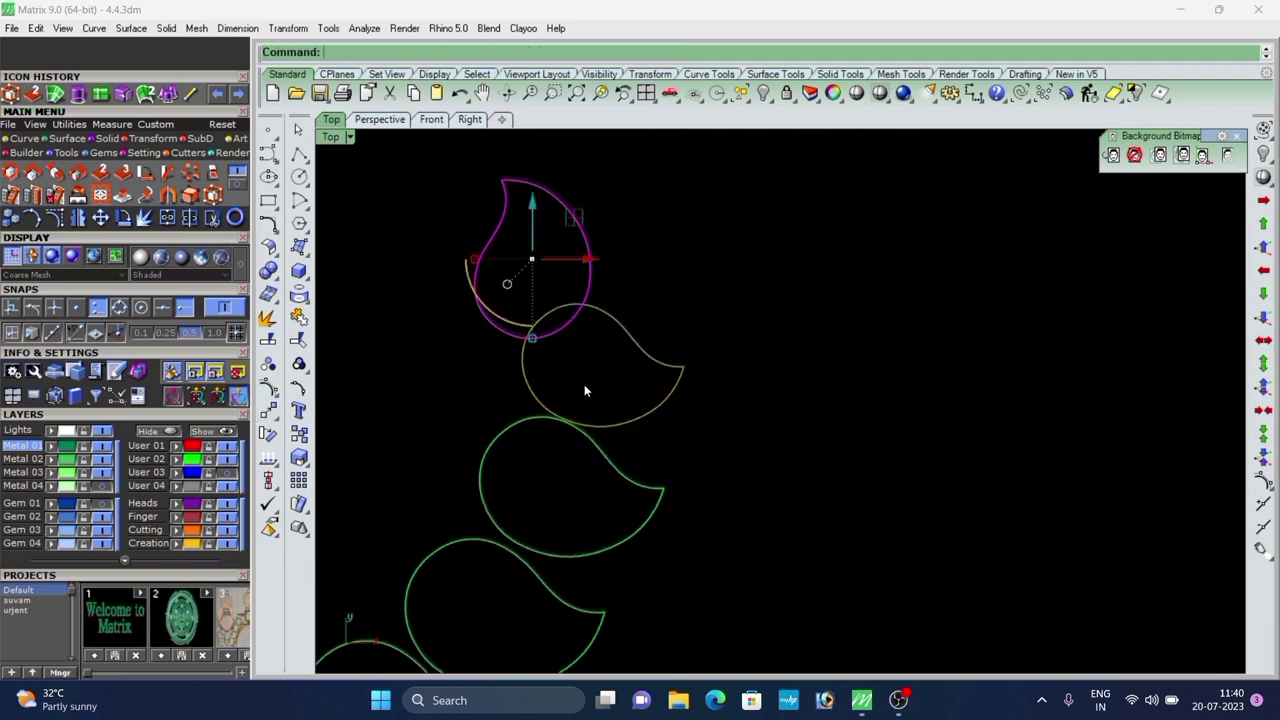
Rotate the reshaped teardrop in plan and position it to match the original red teardrop's tip and outline.
left_click(272, 440)
left_click(532, 338)
scroll(503, 187, "up", 2)
left_click(503, 178)
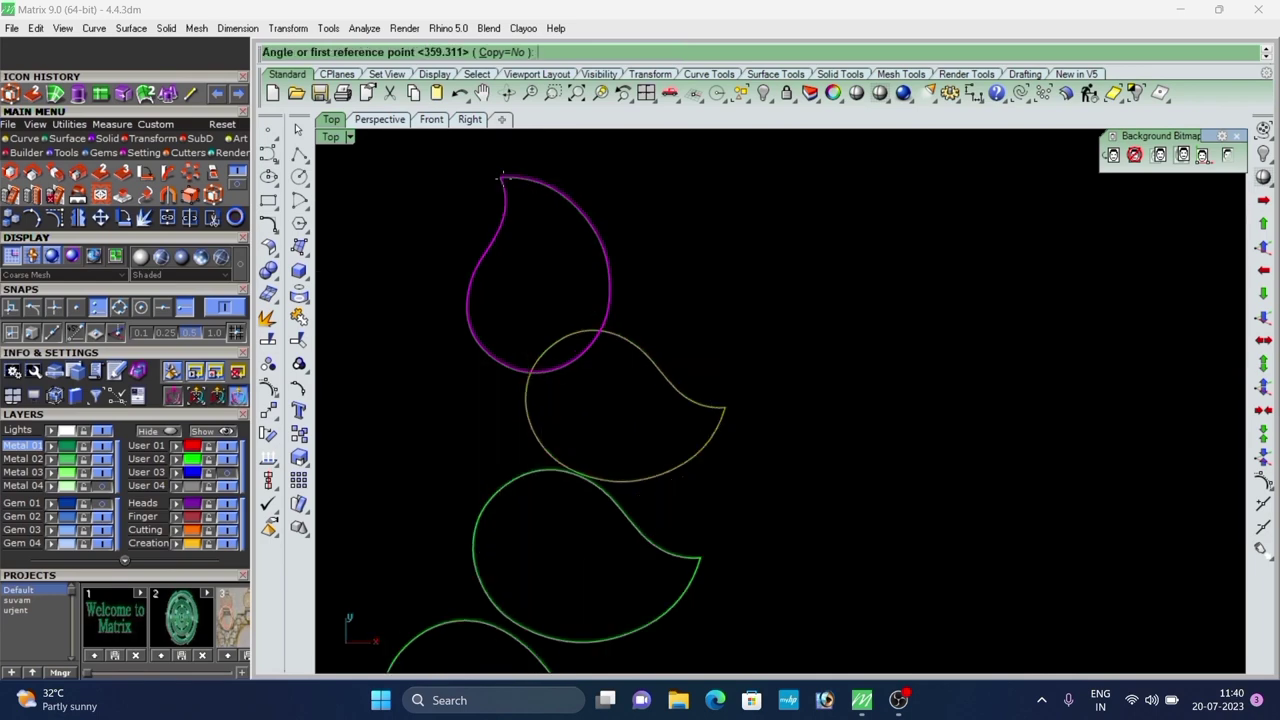
left_click(501, 178)
left_click(725, 407)
left_click(846, 366)
scroll(684, 328, "down", 6)
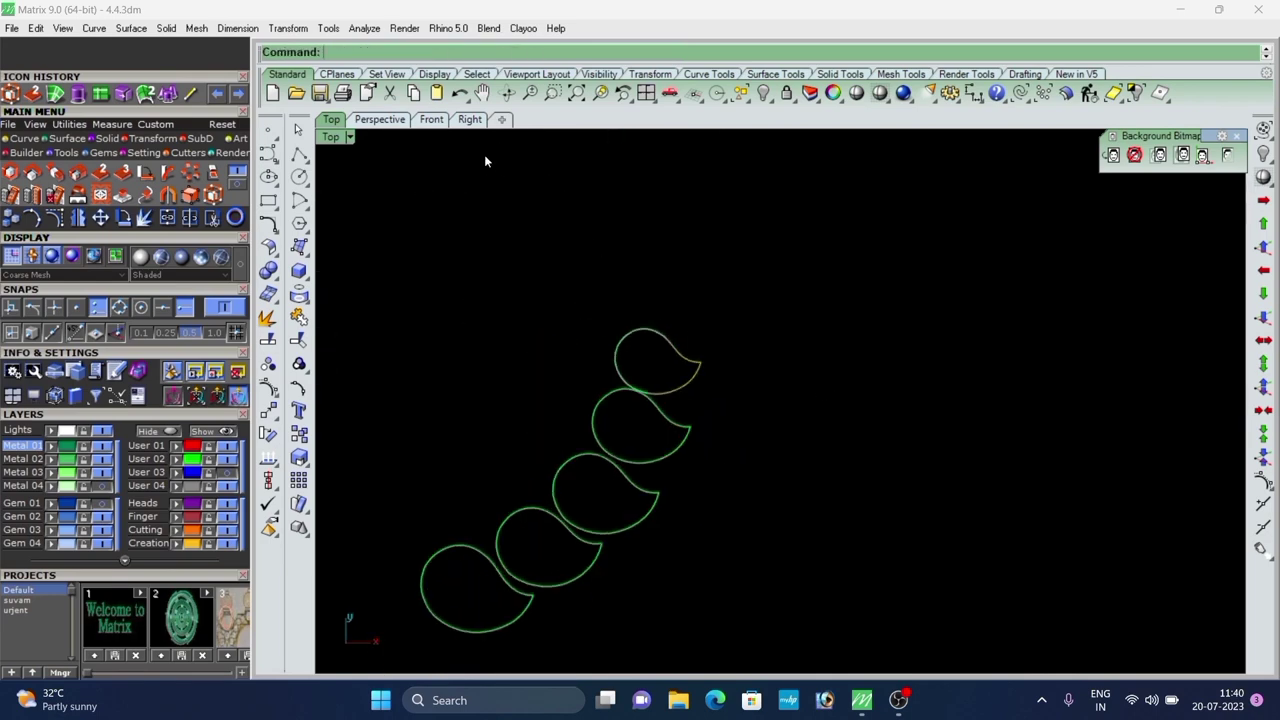
Delete the original red teardrop that overlaps the reshaped one.
left_click(398, 122)
scroll(745, 376, "up", 5)
right_click_drag(806, 411, 816, 312)
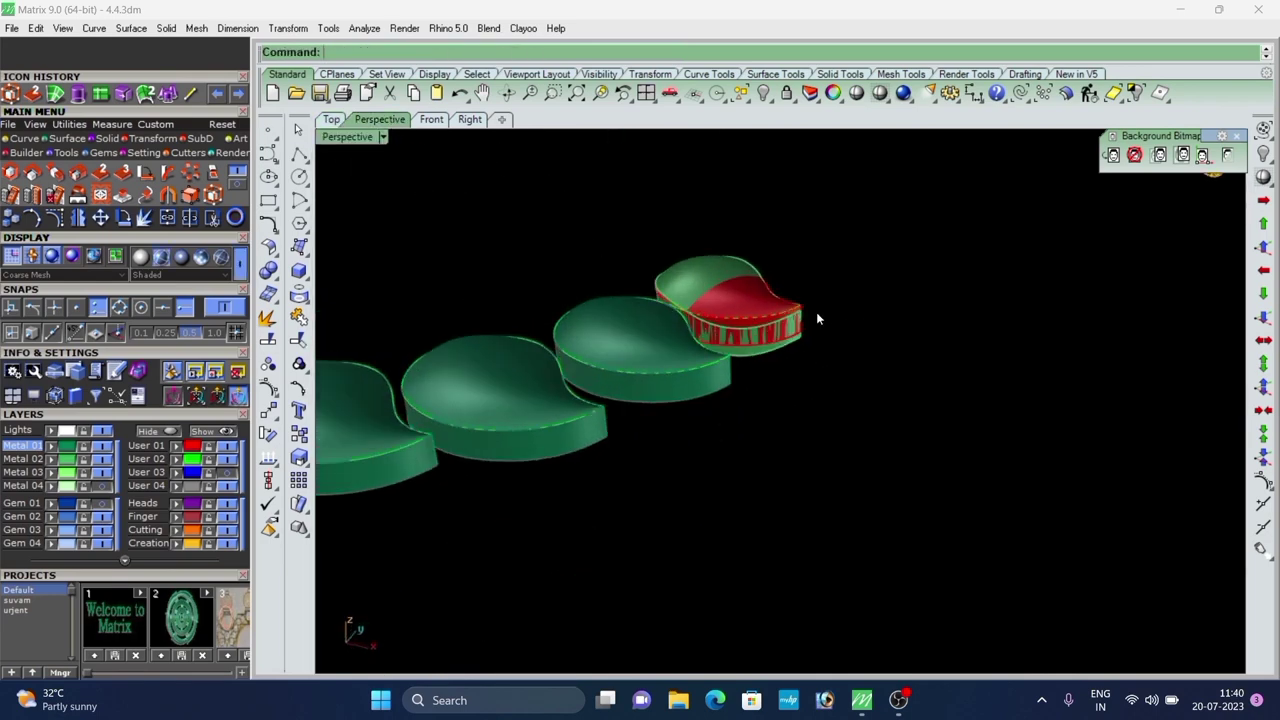
scroll(815, 314, "up", 6)
left_click(674, 317)
key("Delete")
scroll(674, 318, "down", 6)
right_click_drag(668, 320, 673, 360)
Copy the second-smallest teardrop in plan to the empty area beside the chain.
left_click(328, 122)
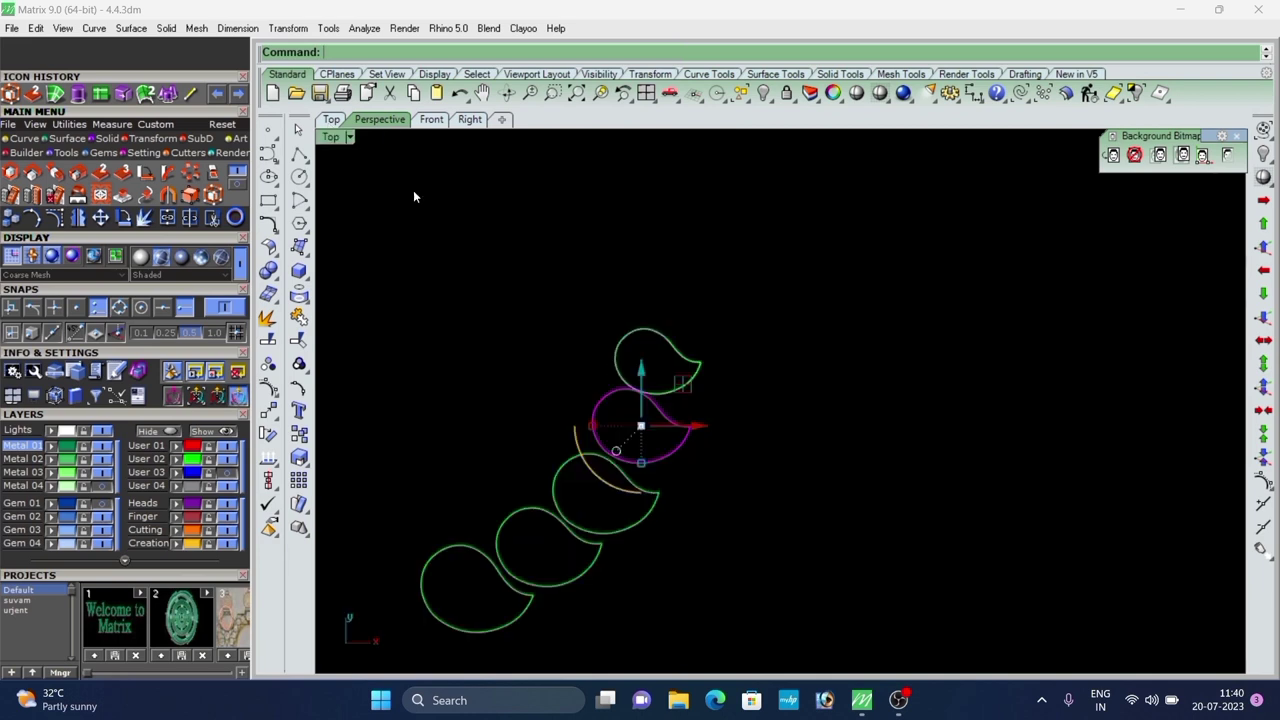
scroll(650, 285, "down", 5)
right_click_drag(632, 313, 645, 290)
scroll(648, 377, "up", 7)
scroll(704, 411, "up", 4)
scroll(644, 290, "down", 4)
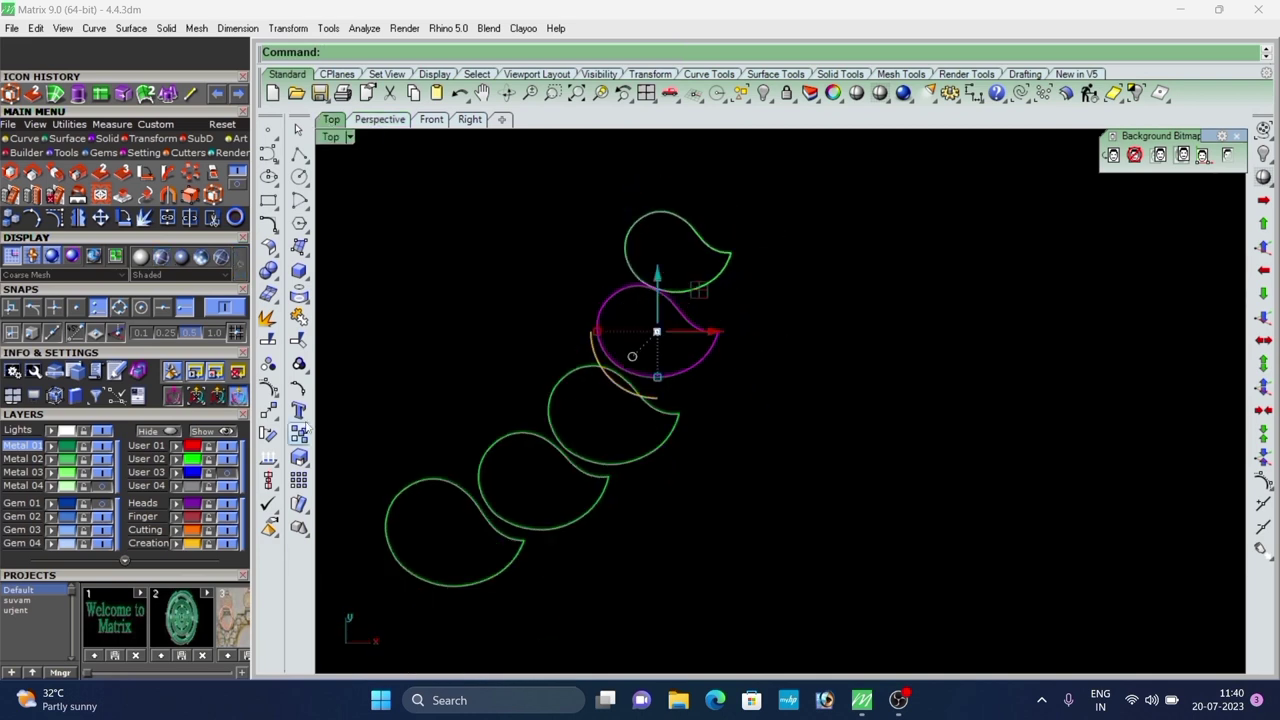
left_click(299, 434)
right_click_drag(787, 430, 689, 406)
left_click(689, 406)
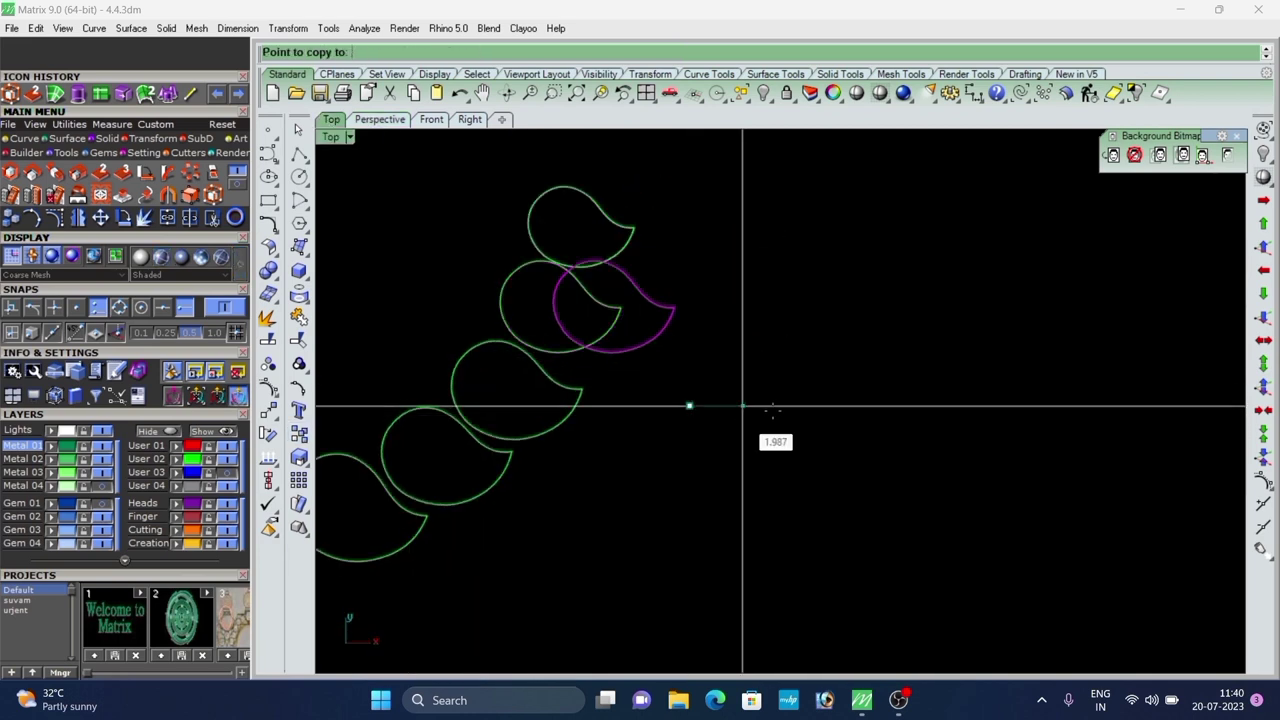
left_click(903, 403)
right_click(951, 327)
Rotate the copied second-smallest teardrop in plan so its pointed tip faces upward.
scroll(778, 252, "up", 6)
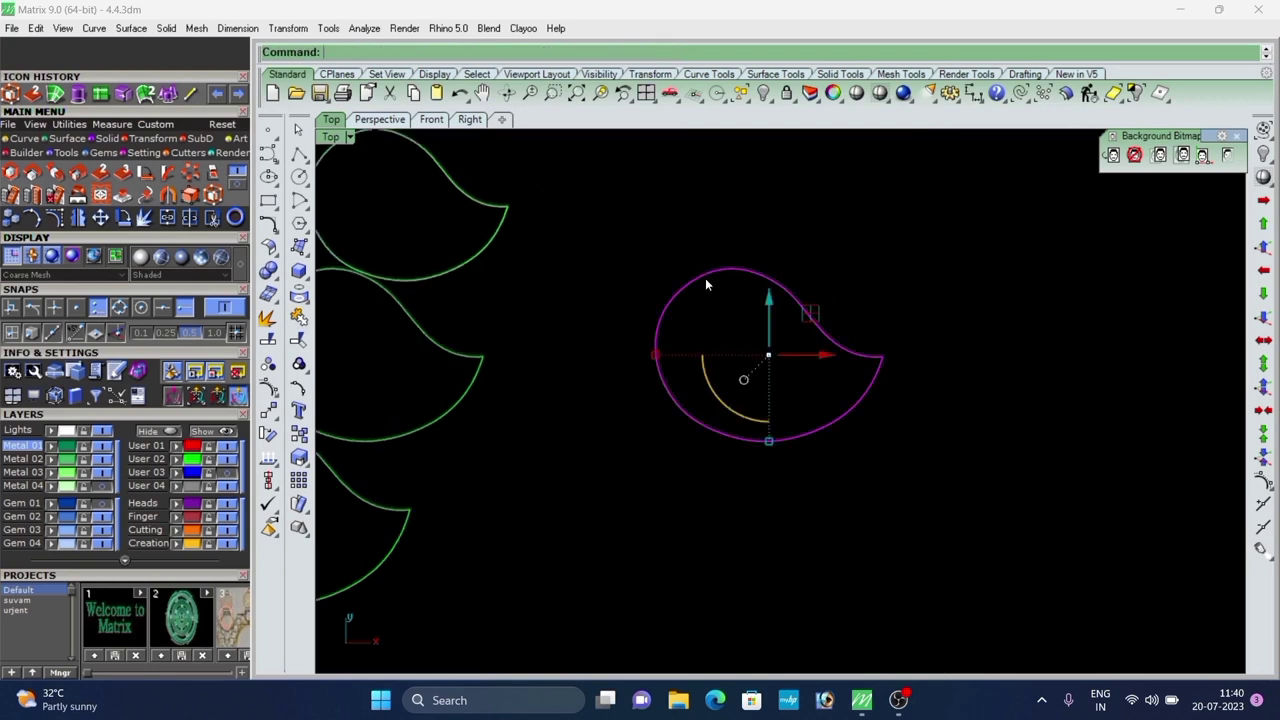
scroll(703, 278, "down", 2)
left_click_drag(706, 380, 807, 372)
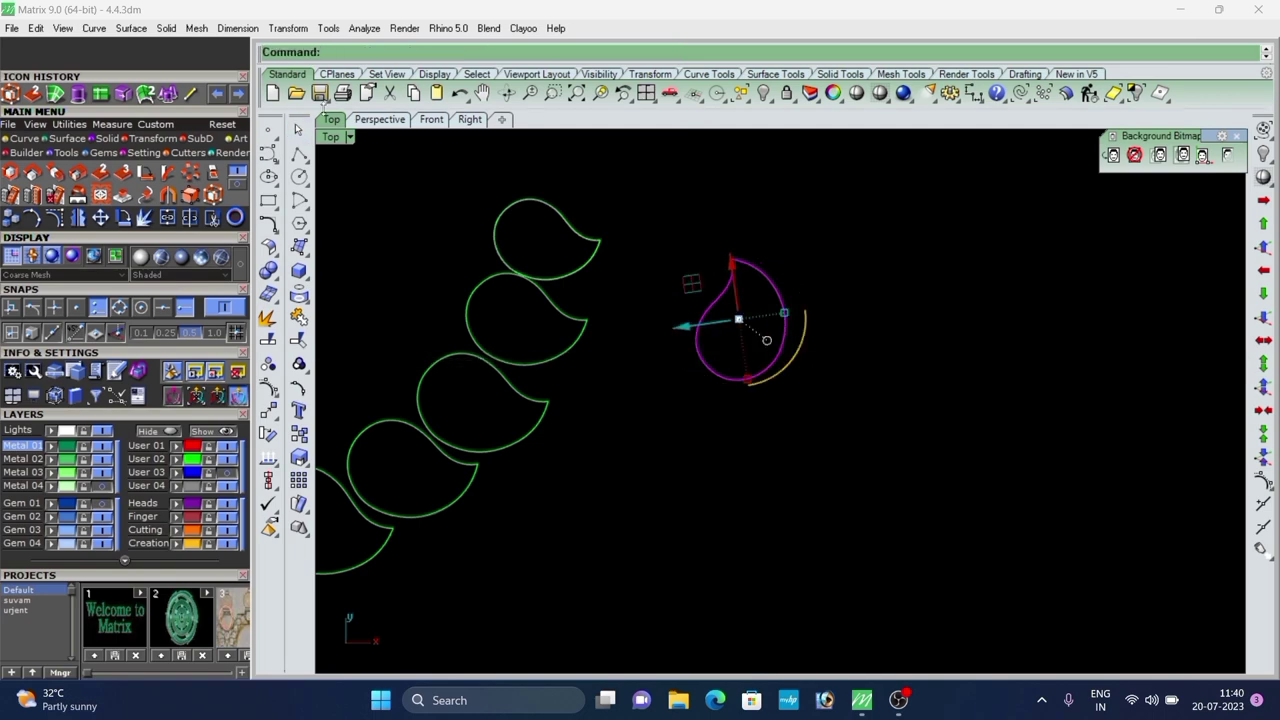
Build a World-aligned control cage around the rotated copy of the second-smallest teardrop.
left_click(366, 119)
mouse_move(719, 283)
right_mouse_down()
mouse_move(740, 311)
mouse_move(666, 360)
right_mouse_up()
scroll(740, 311, "down", 4)
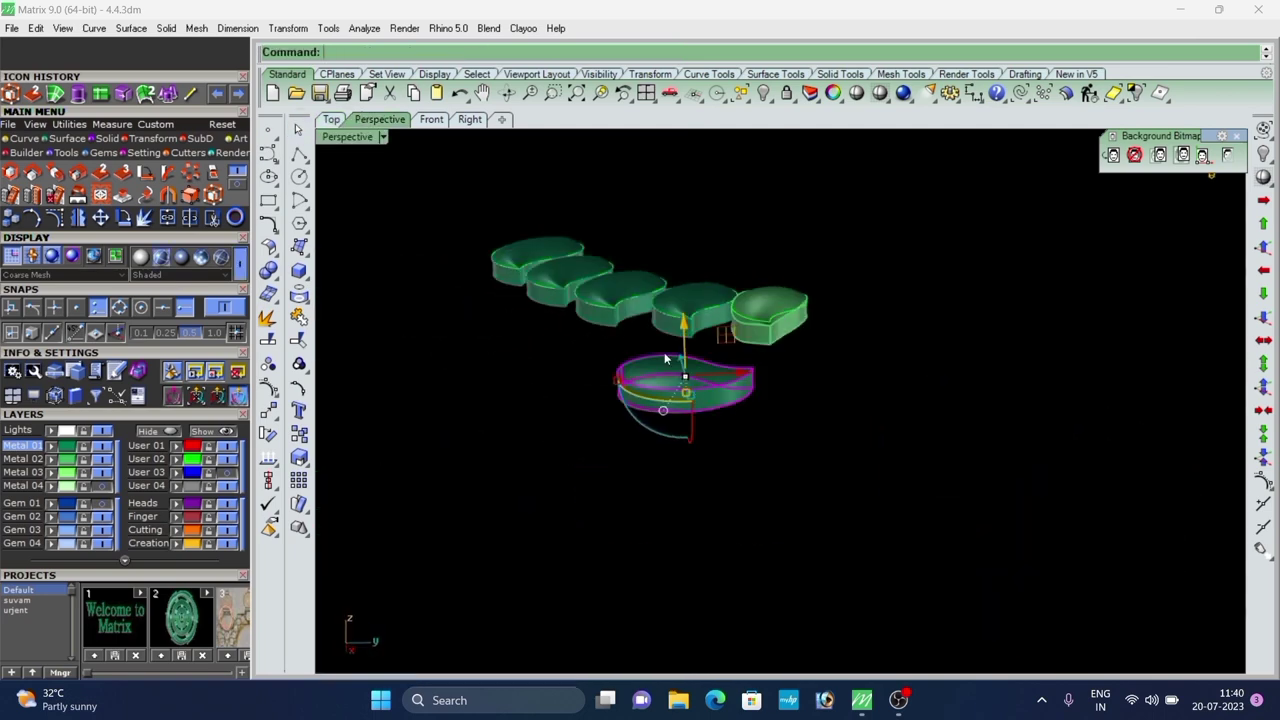
scroll(666, 360, "up", 3)
left_click(10, 94)
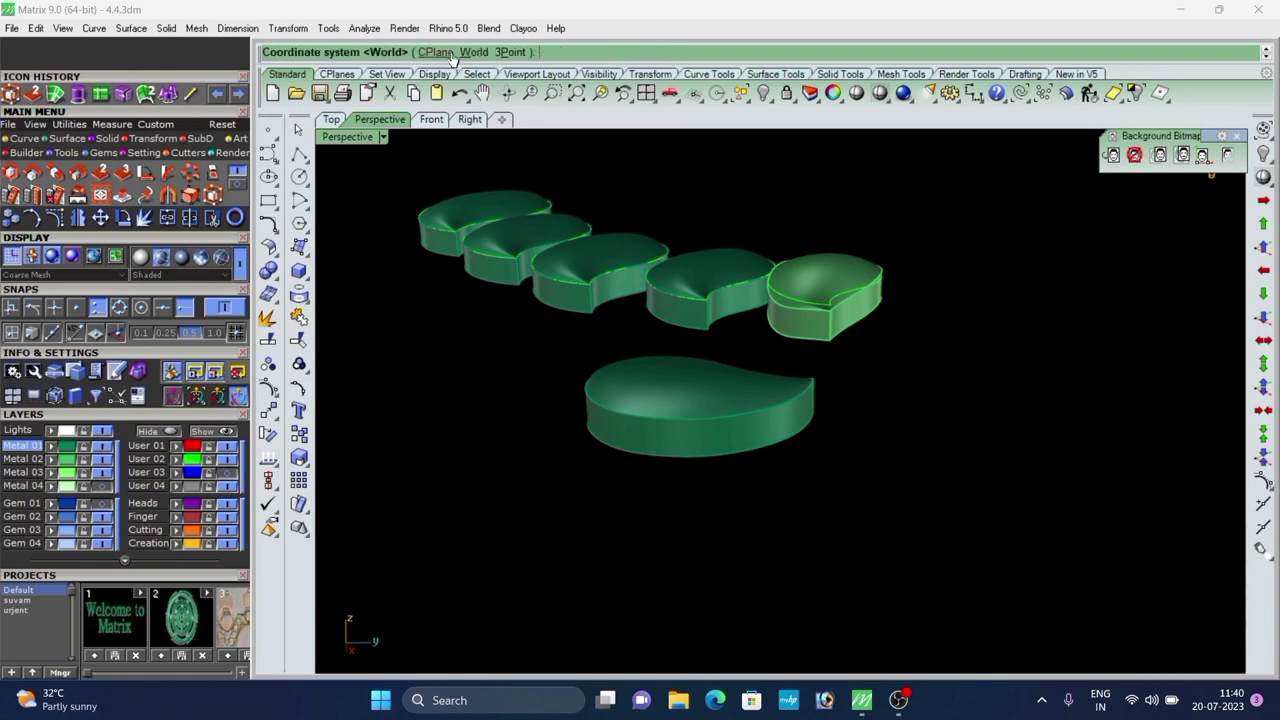
right_click(769, 232)
right_click(769, 232)
Try raising two inner rows of cage points on the teardrop copy, and undo the move.
scroll(664, 317, "down", 2)
right_click_drag(664, 317, 641, 243)
scroll(641, 243, "up", 4)
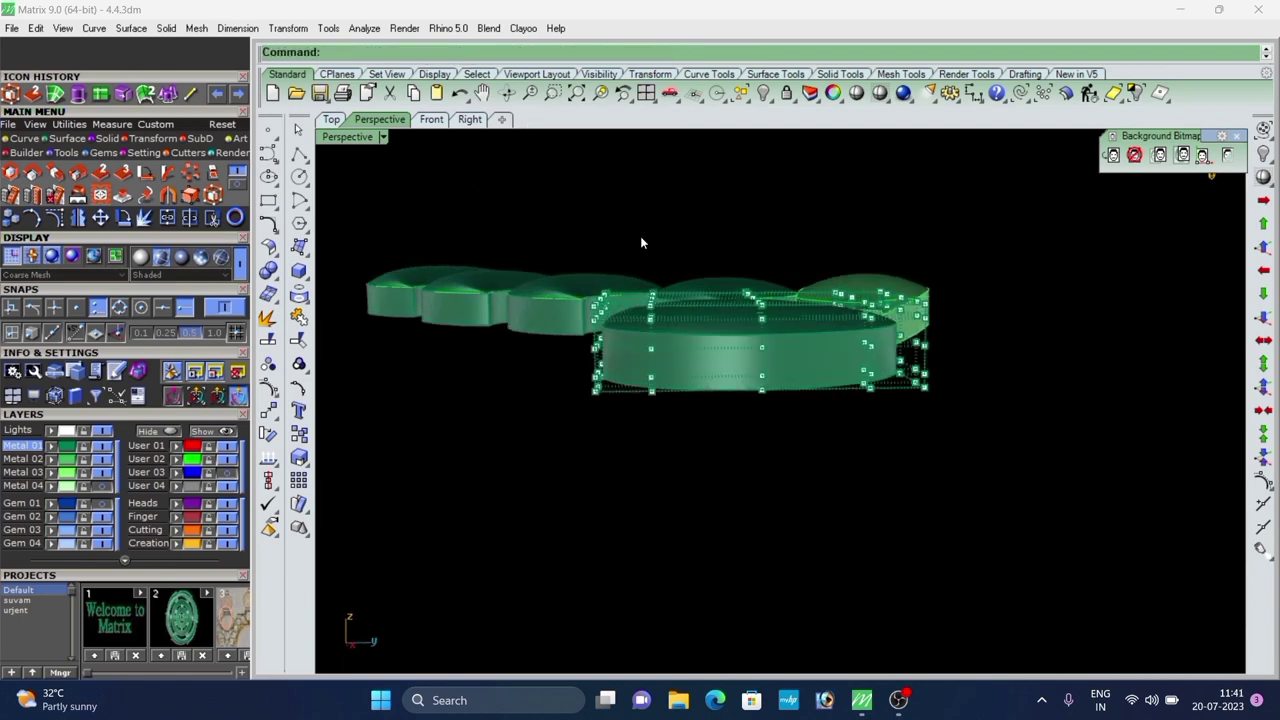
left_click_drag(793, 440, 792, 440)
right_click_drag(785, 440, 737, 414)
scroll(742, 285, "up", 6)
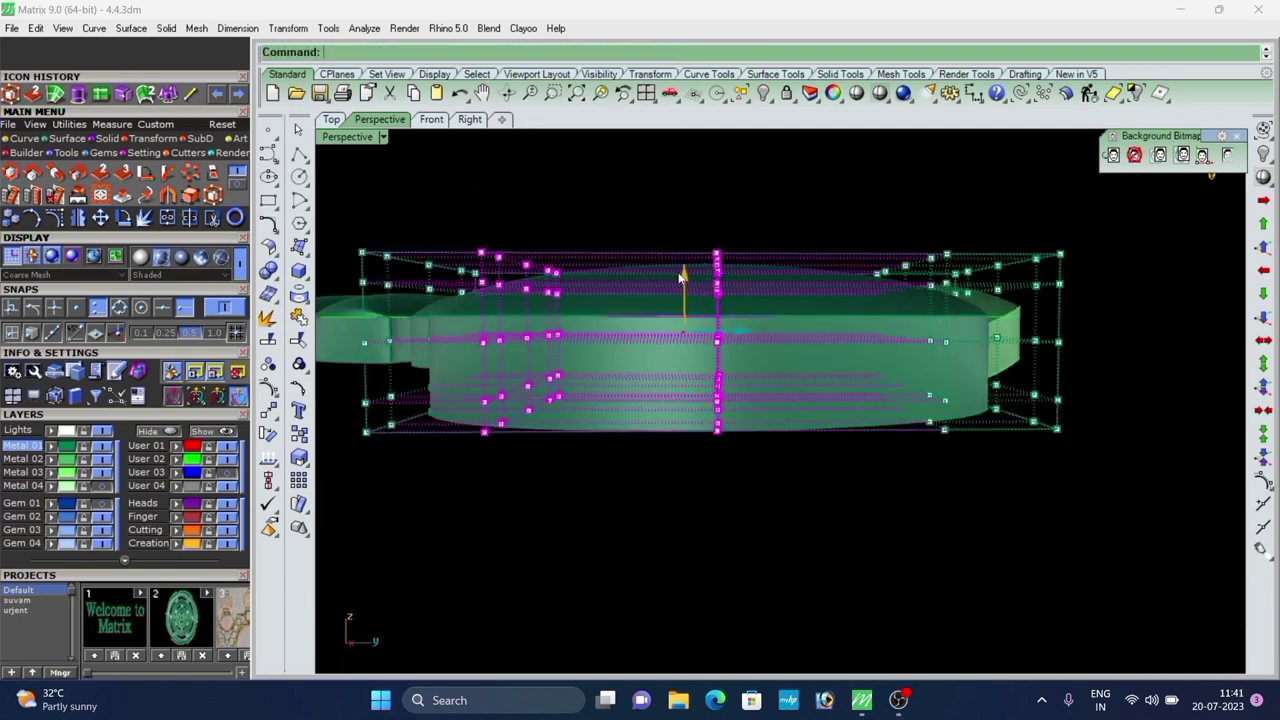
left_click_drag(681, 277, 686, 241)
scroll(730, 268, "down", 3)
right_click_drag(745, 274, 762, 360)
key("ctrl+z")
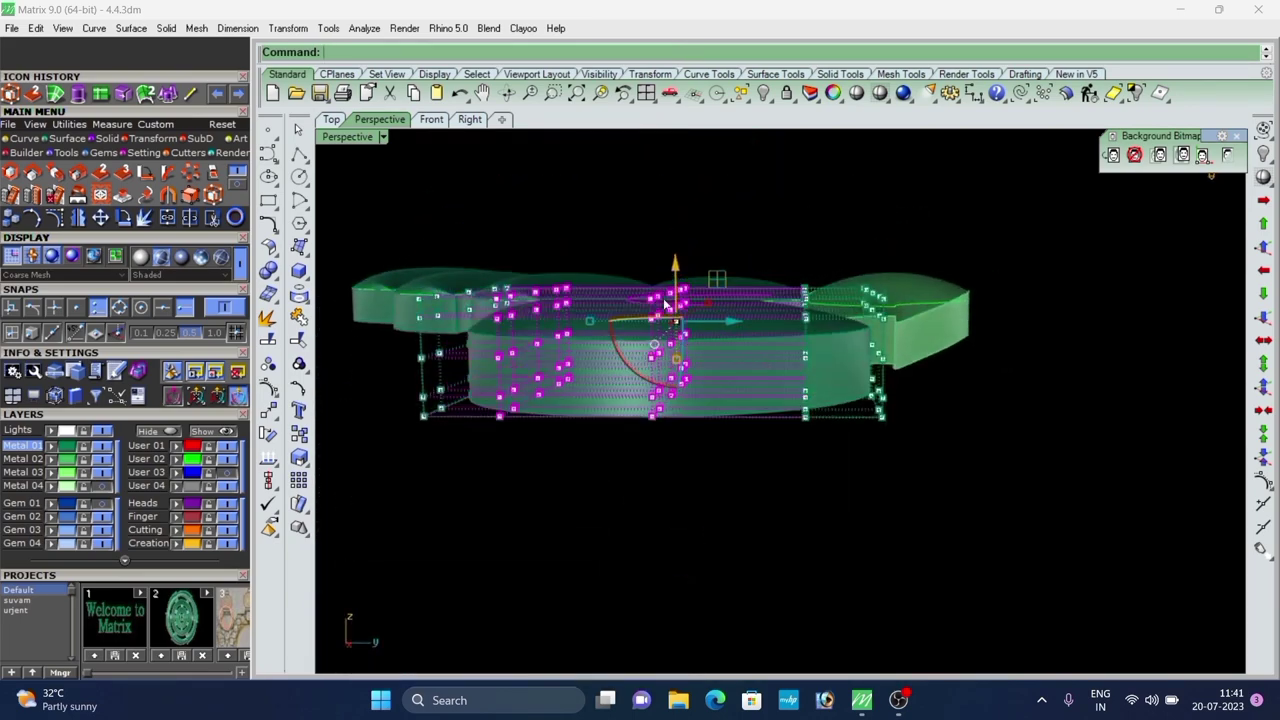
Raise the two inner rows of cage points nearest the teardrop copy's rounded end to arch its body.
right_click_drag(666, 304, 727, 360)
scroll(645, 280, "down", 5)
right_click_drag(645, 280, 648, 250)
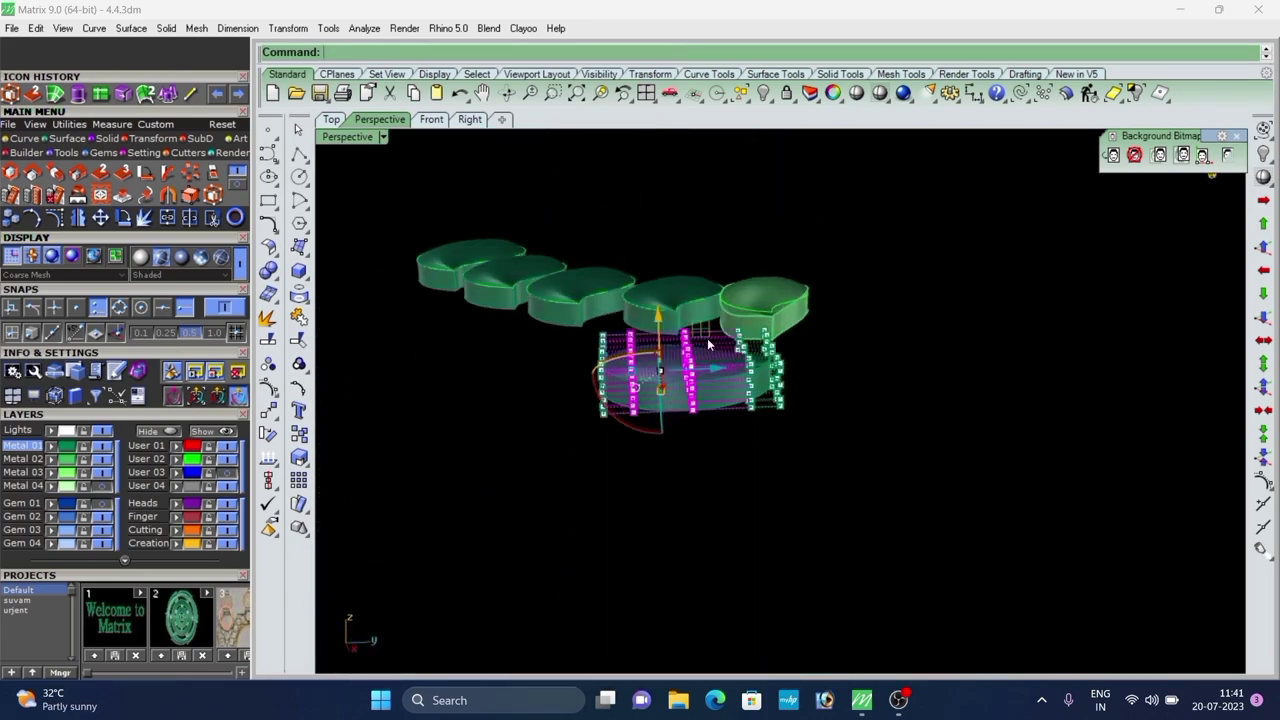
scroll(650, 300, "up", 3)
right_click_drag(650, 345, 647, 303)
scroll(647, 303, "up", 5)
left_click_drag(636, 303, 637, 276)
mouse_move(664, 296)
right_mouse_down()
mouse_move(625, 384)
mouse_move(640, 298)
mouse_move(652, 302)
right_mouse_up()
left_click_drag(576, 270, 576, 257)
Lower the row of cage points just before the teardrop copy's tip, and raise it slightly to refine the dip.
right_click_drag(744, 282, 720, 280)
right_click_drag(682, 236, 748, 240)
left_click_drag(755, 238, 799, 465)
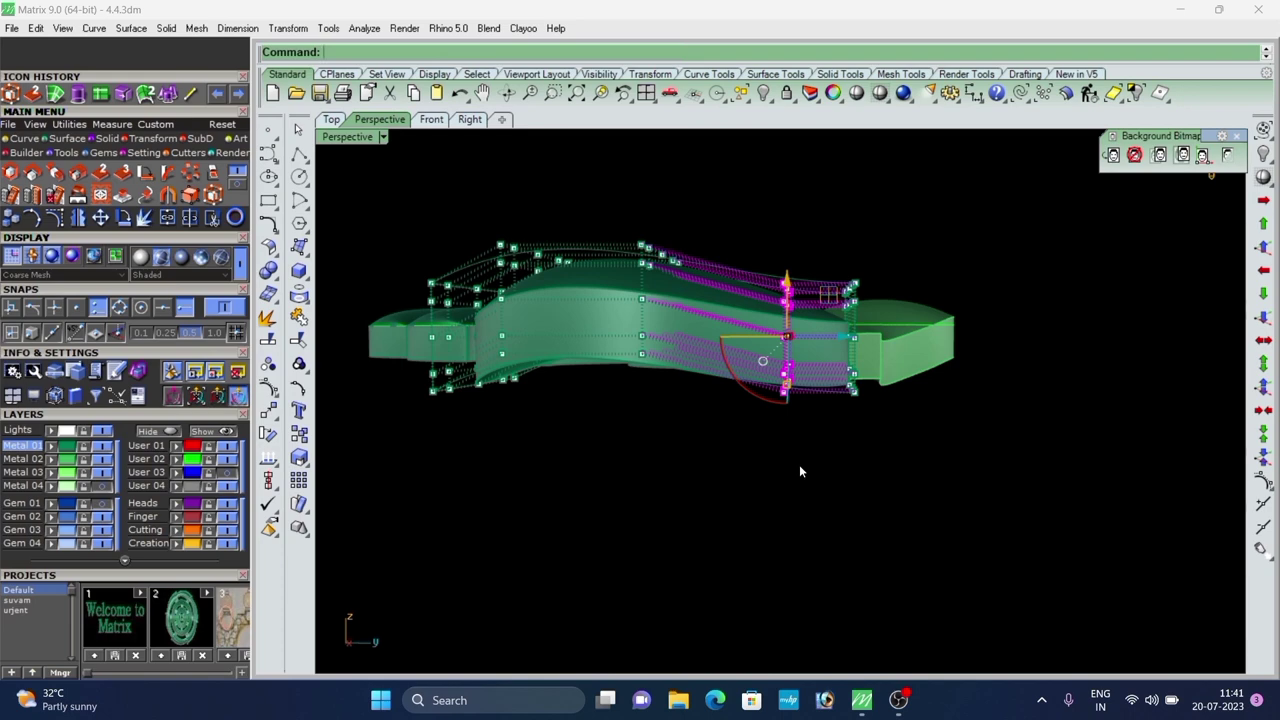
scroll(788, 298, "up", 4)
scroll(788, 276, "down", 4)
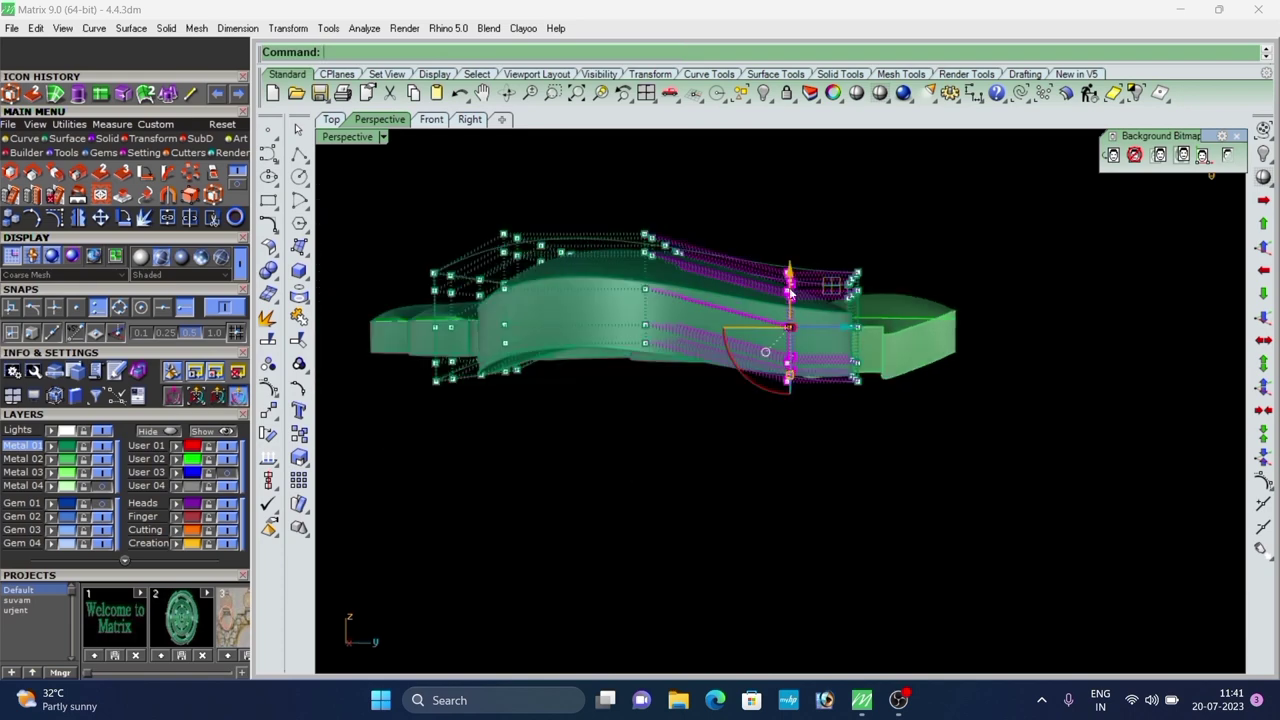
left_click_drag(790, 278, 796, 303)
scroll(798, 303, "down", 4)
right_click_drag(798, 305, 826, 302)
left_click_drag(836, 276, 836, 264)
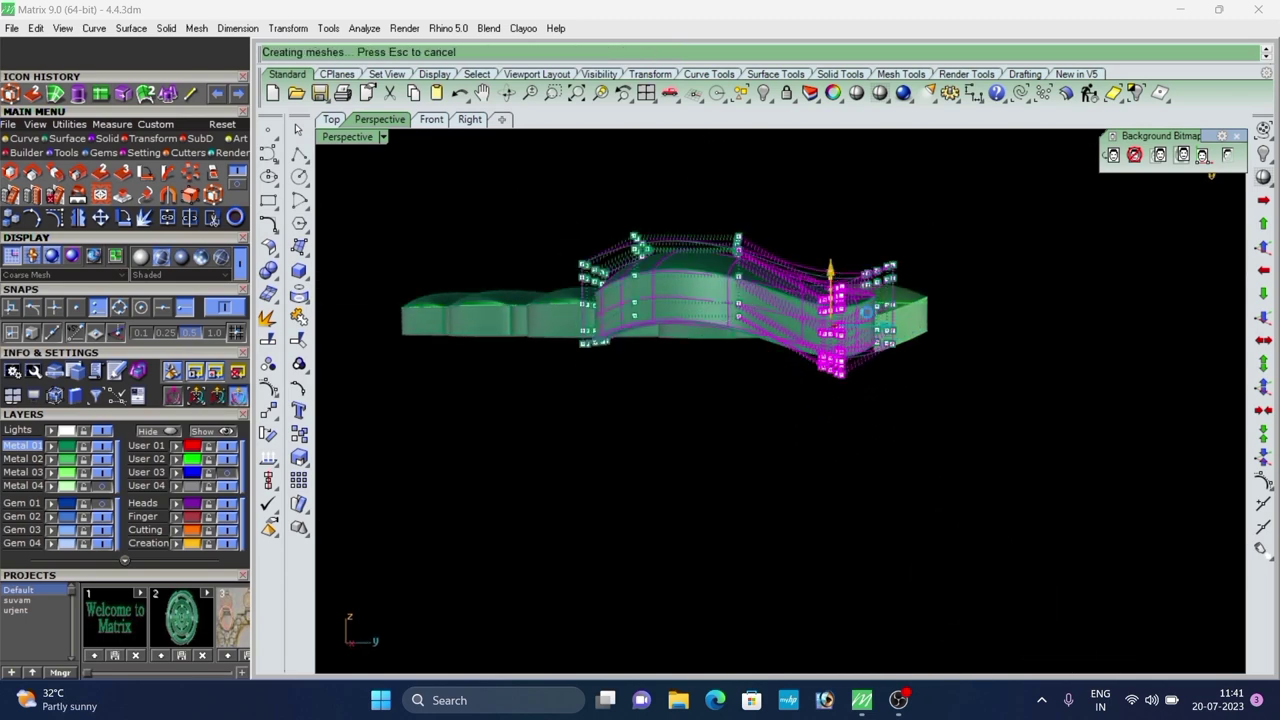
key("Escape")
Lower the two arched rows of cage points slightly and raise the row at the teardrop copy's rounded end.
scroll(822, 330, "down", 1)
right_click_drag(822, 330, 849, 318)
scroll(665, 228, "up", 1)
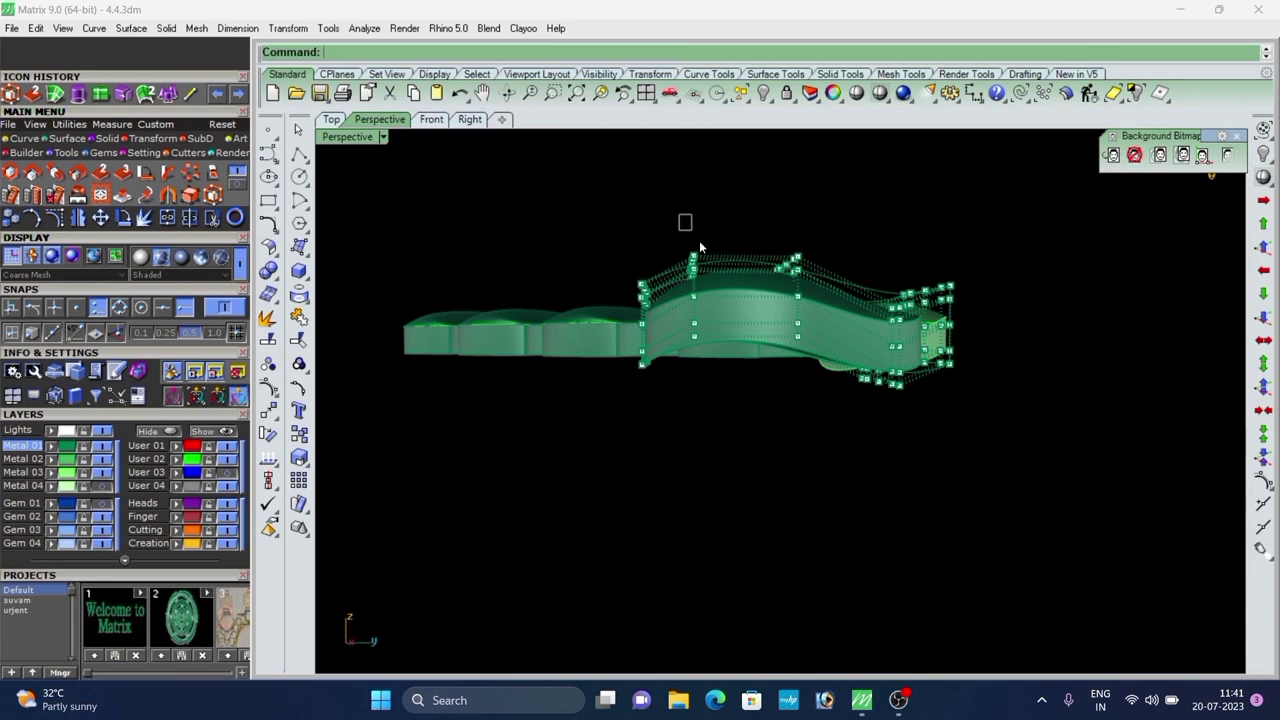
left_click_drag(740, 249, 741, 262)
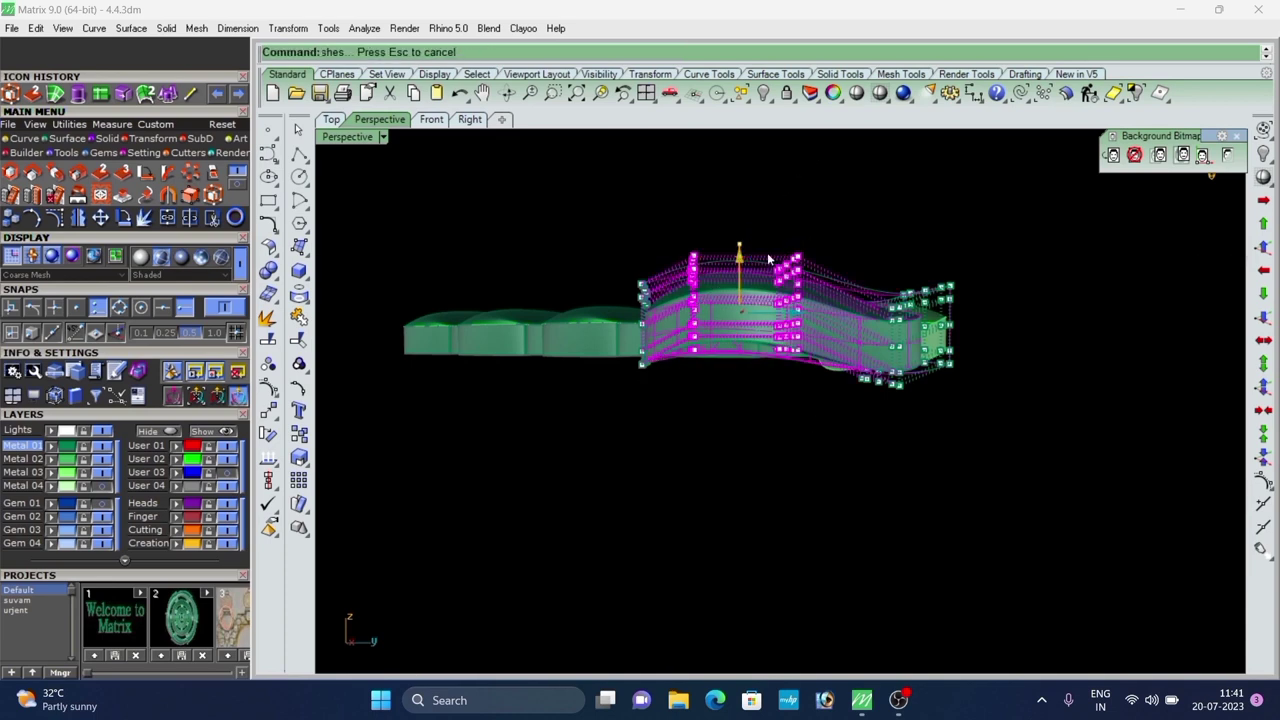
key("Escape")
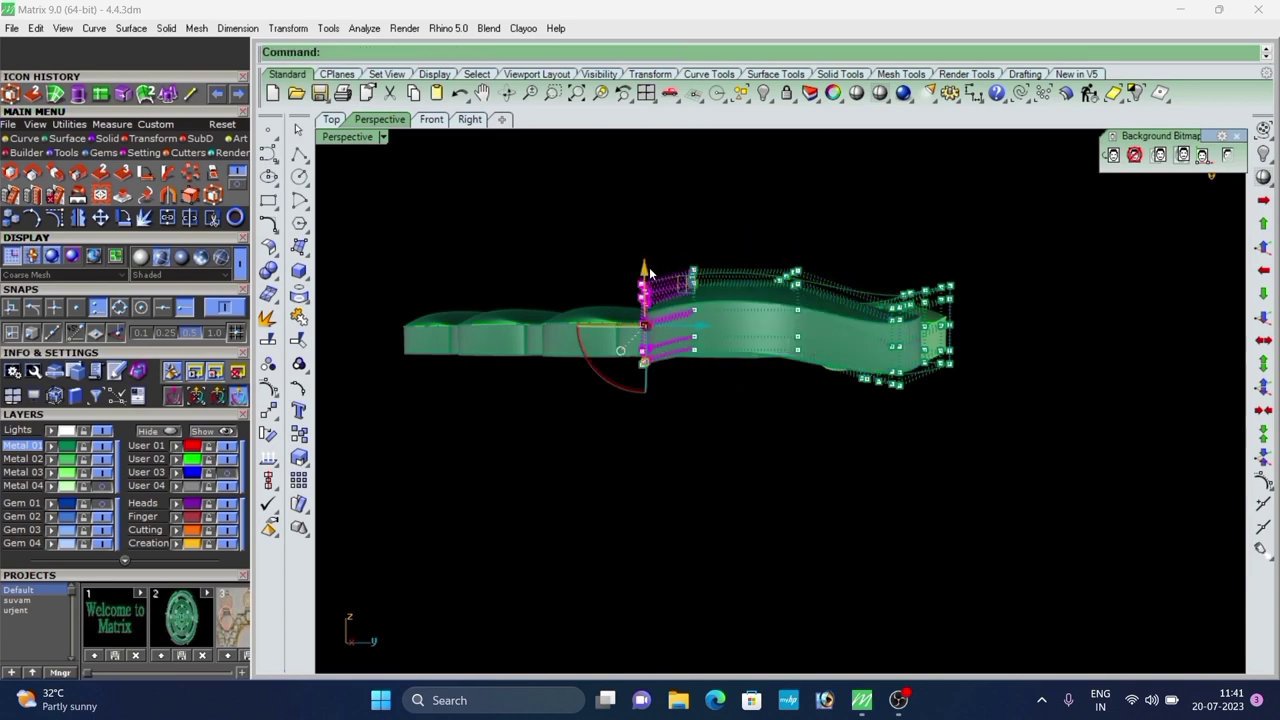
left_click_drag(645, 273, 645, 265)
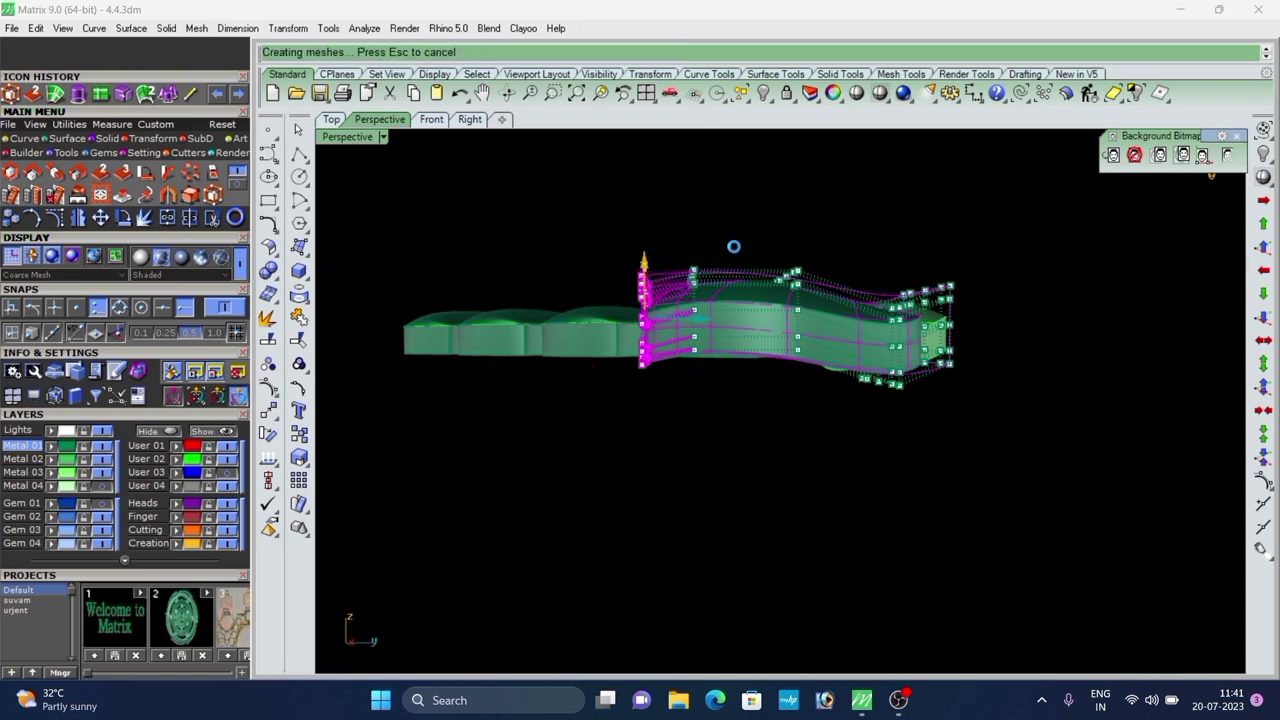
key("Escape")
Raise the two arched rows of cage points again to strengthen the teardrop copy's hump.
right_click_drag(744, 254, 716, 268)
left_click_drag(785, 391, 784, 389)
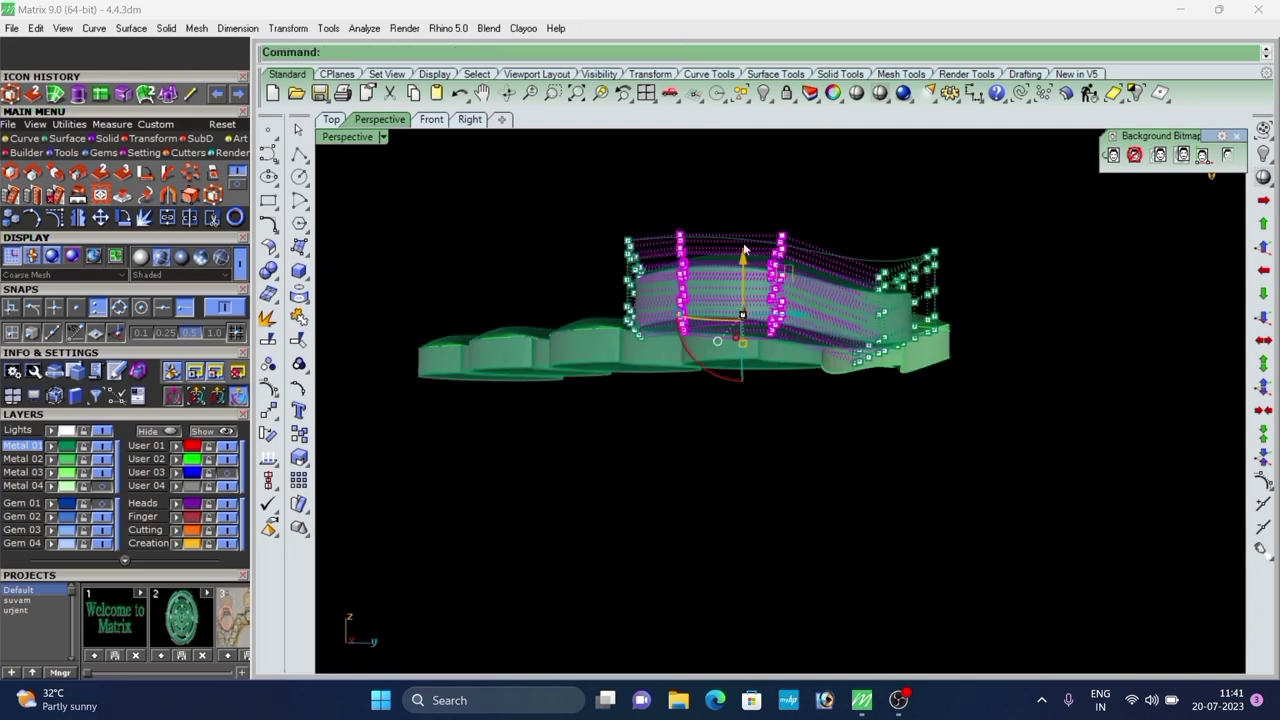
left_click_drag(746, 262, 747, 245)
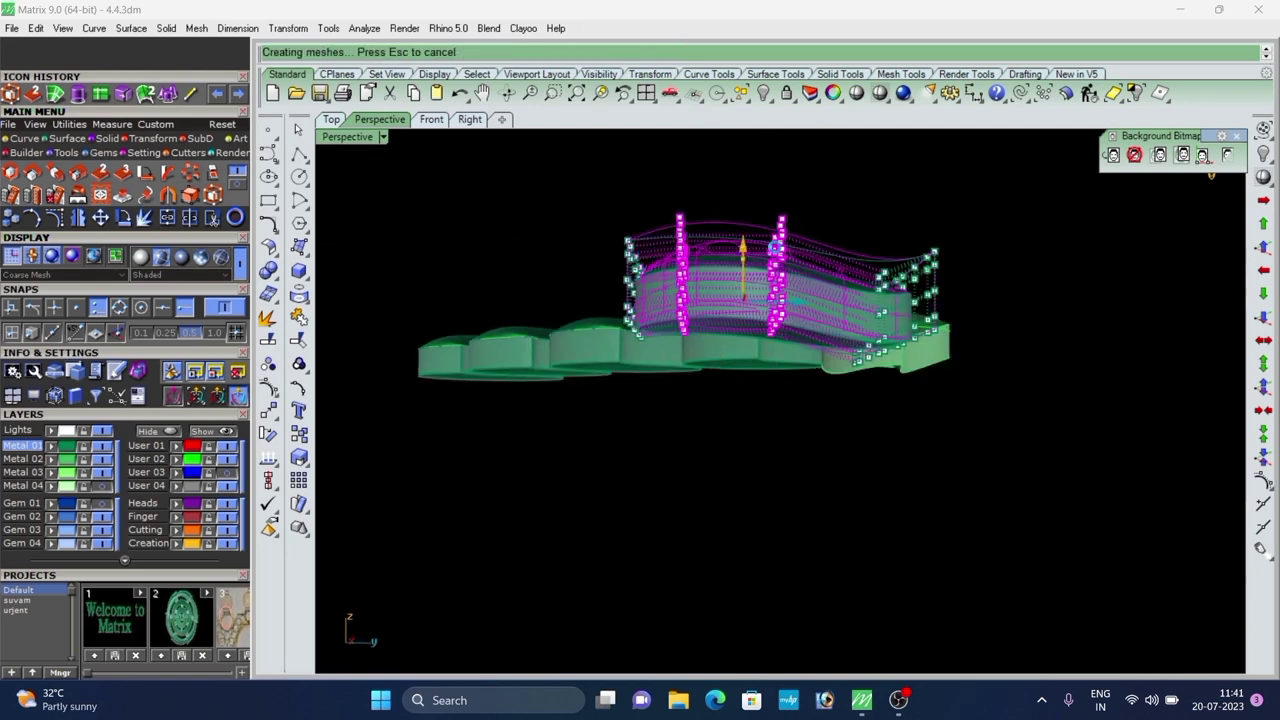
left_click(893, 222)
Delete the control cage from around the reshaped copy of the second-smallest teardrop.
scroll(828, 261, "down", 5)
right_click_drag(828, 261, 962, 482)
key("Escape")
scroll(808, 369, "up", 5)
key("Delete")
scroll(815, 345, "down", 7)
Move the reshaped copy of the second-smallest teardrop onto its original, matching the end points on their rounded outlines.
left_click(908, 384)
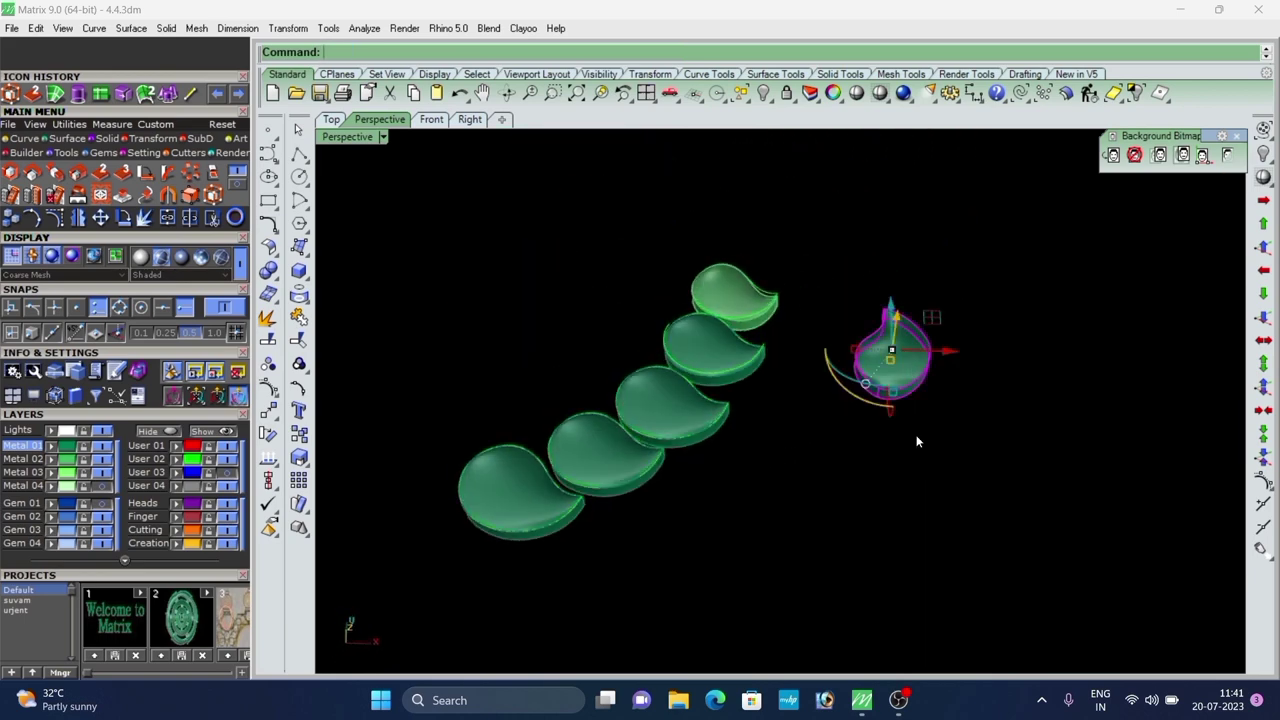
left_click(331, 119)
left_click(264, 418)
scroll(758, 402, "up", 4)
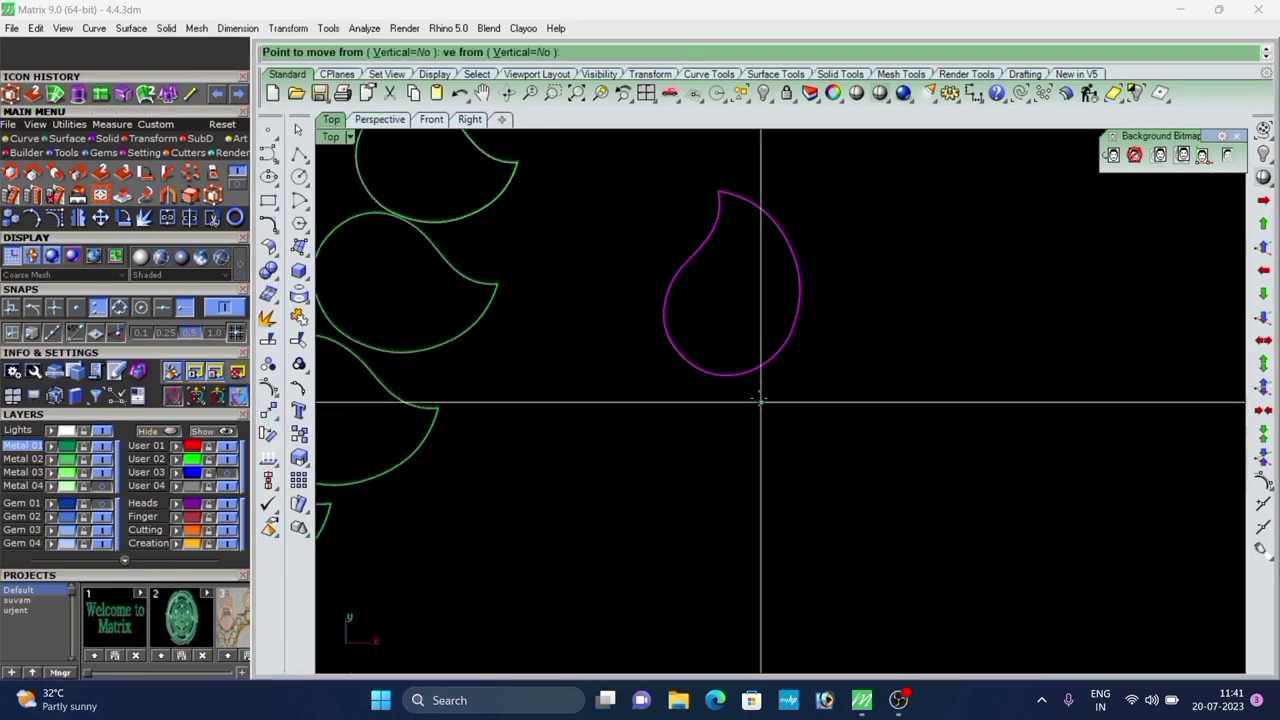
left_click(692, 367)
scroll(768, 408, "down", 6)
scroll(493, 303, "up", 2)
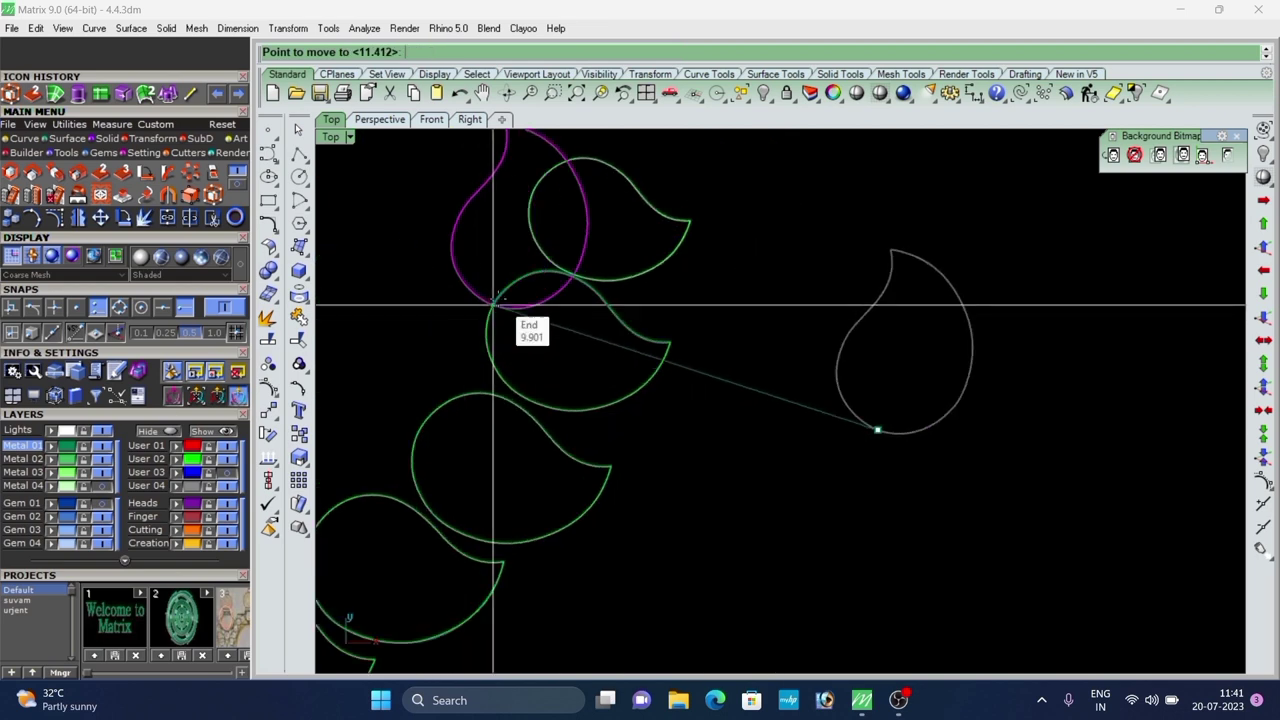
left_click(493, 303)
Rotate the moved copy about the shared outline point so its tip meets the original second-smallest teardrop's tip.
scroll(621, 428, "down", 2)
left_click(268, 433)
scroll(423, 423, "up", 3)
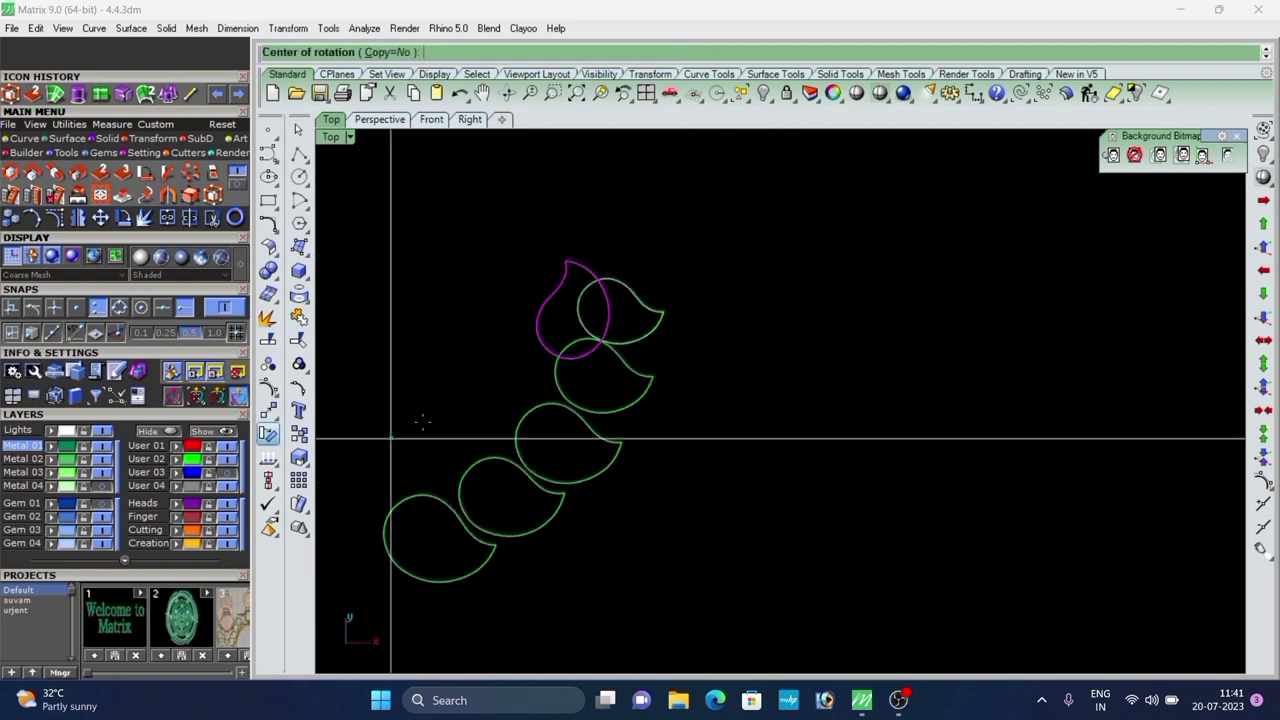
left_click(590, 347)
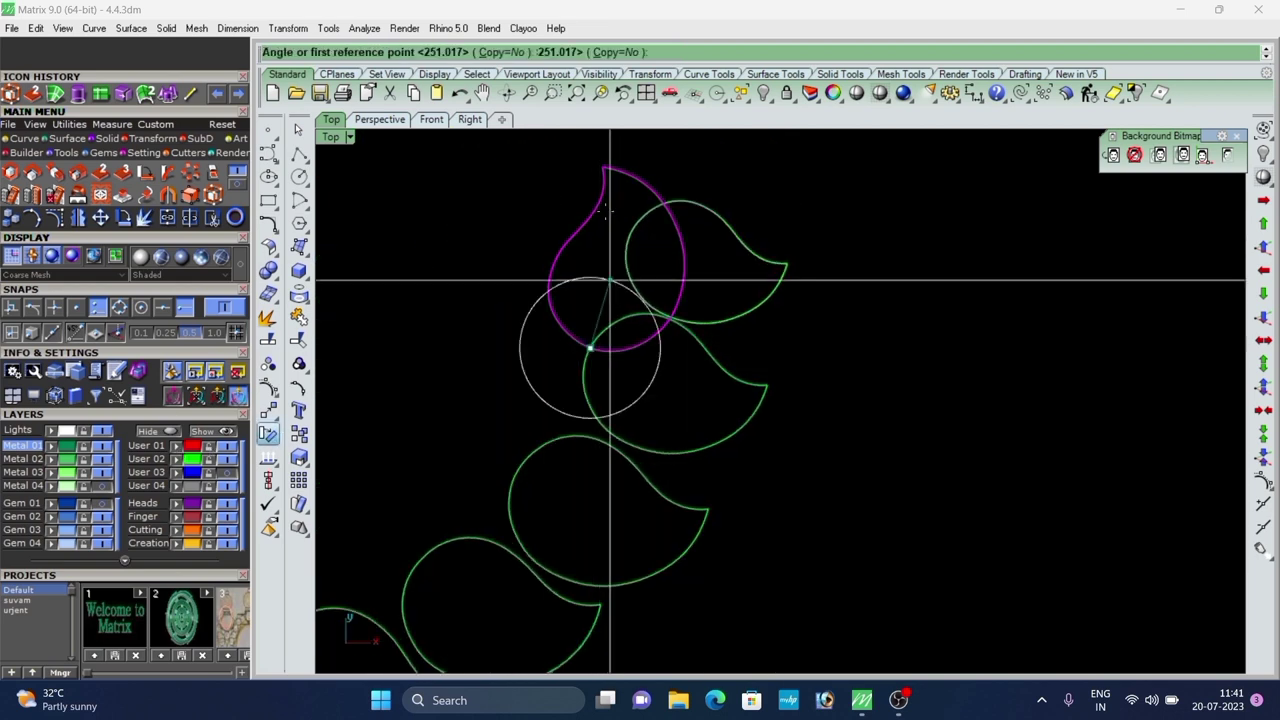
left_click(601, 167)
left_click(767, 385)
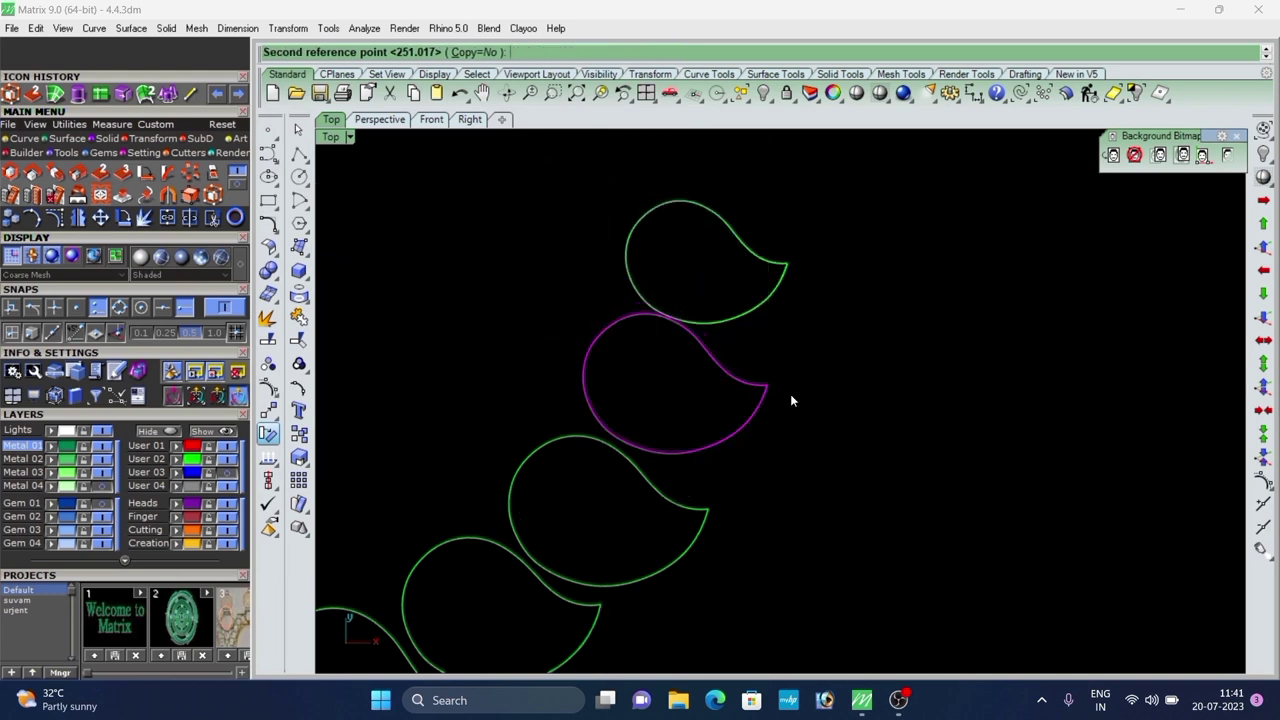
left_click(790, 394)
Delete the original second-smallest teardrop solid beneath its reshaped replacement.
scroll(758, 340, "down", 3)
left_click(387, 120)
scroll(774, 413, "up", 1)
right_click_drag(774, 413, 750, 267)
scroll(687, 317, "up", 5)
left_click(687, 317)
key("Delete")
Lower the reshaped second-smallest teardrop slightly to fit it to its neighbours.
scroll(687, 317, "down", 5)
scroll(750, 267, "up", 5)
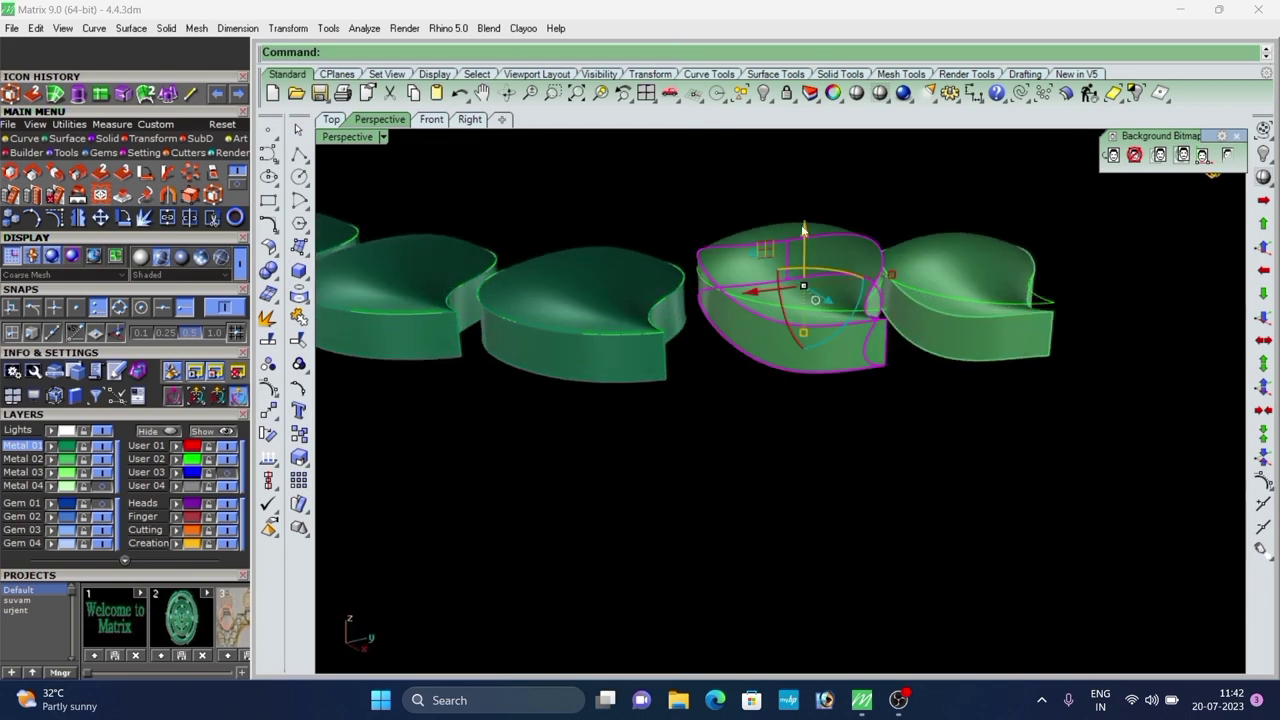
left_click_drag(803, 230, 806, 236)
left_click(724, 222)
Copy the middle teardrop of the row to the empty space beside the row.
scroll(722, 223, "down", 4)
right_click_drag(689, 266, 673, 303)
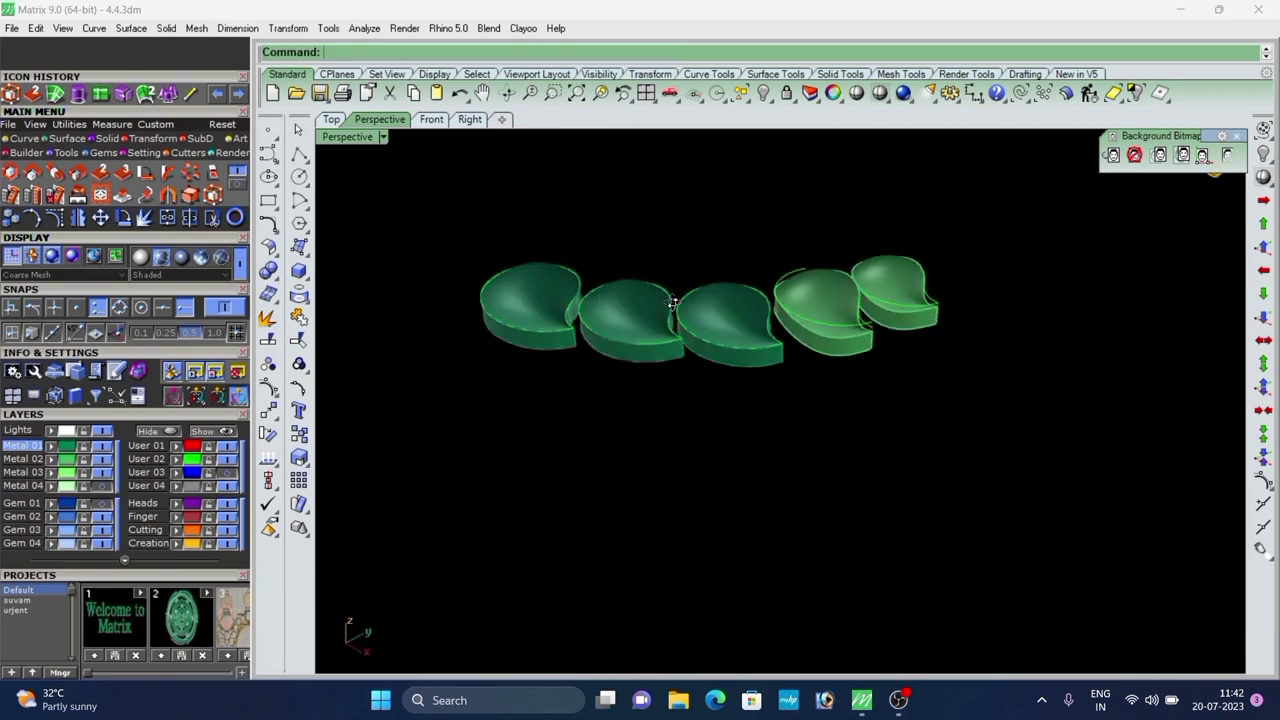
scroll(703, 310, "up", 4)
left_click(737, 326)
scroll(735, 328, "down", 4)
right_click_drag(728, 335, 745, 376)
scroll(785, 308, "up", 6)
scroll(755, 369, "down", 6)
scroll(735, 400, "up", 5)
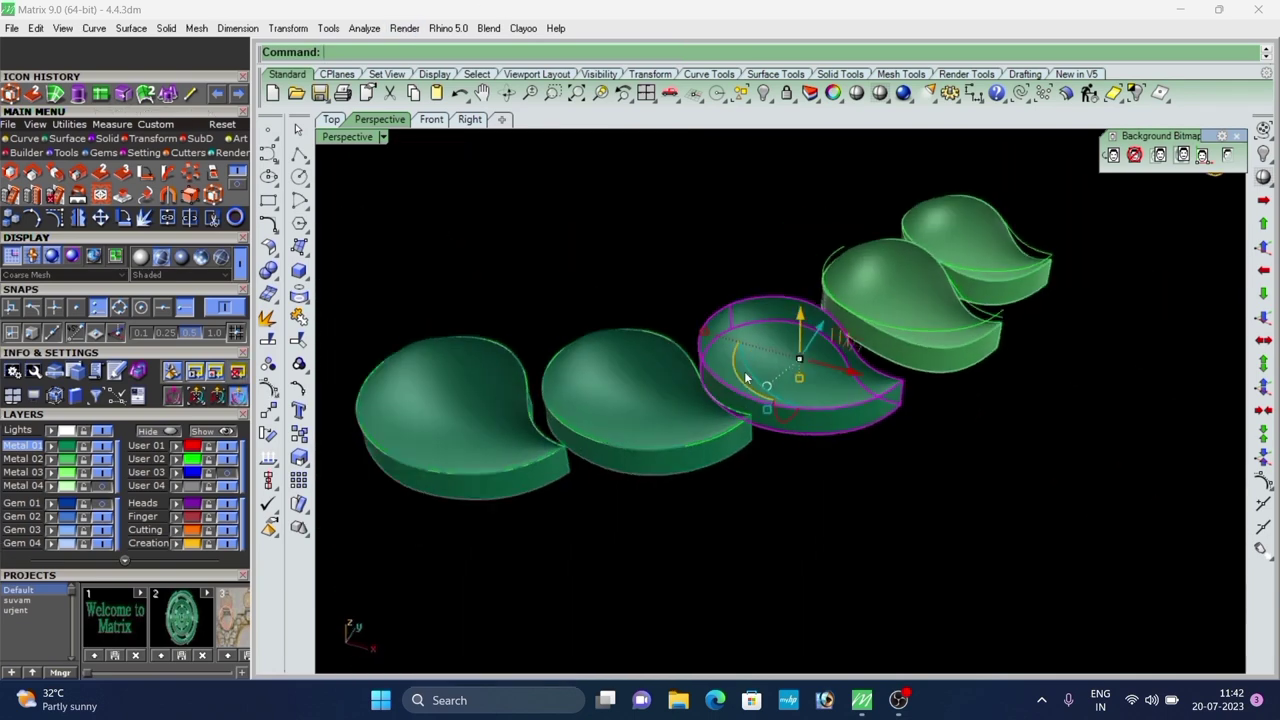
scroll(745, 376, "down", 4)
left_click(331, 119)
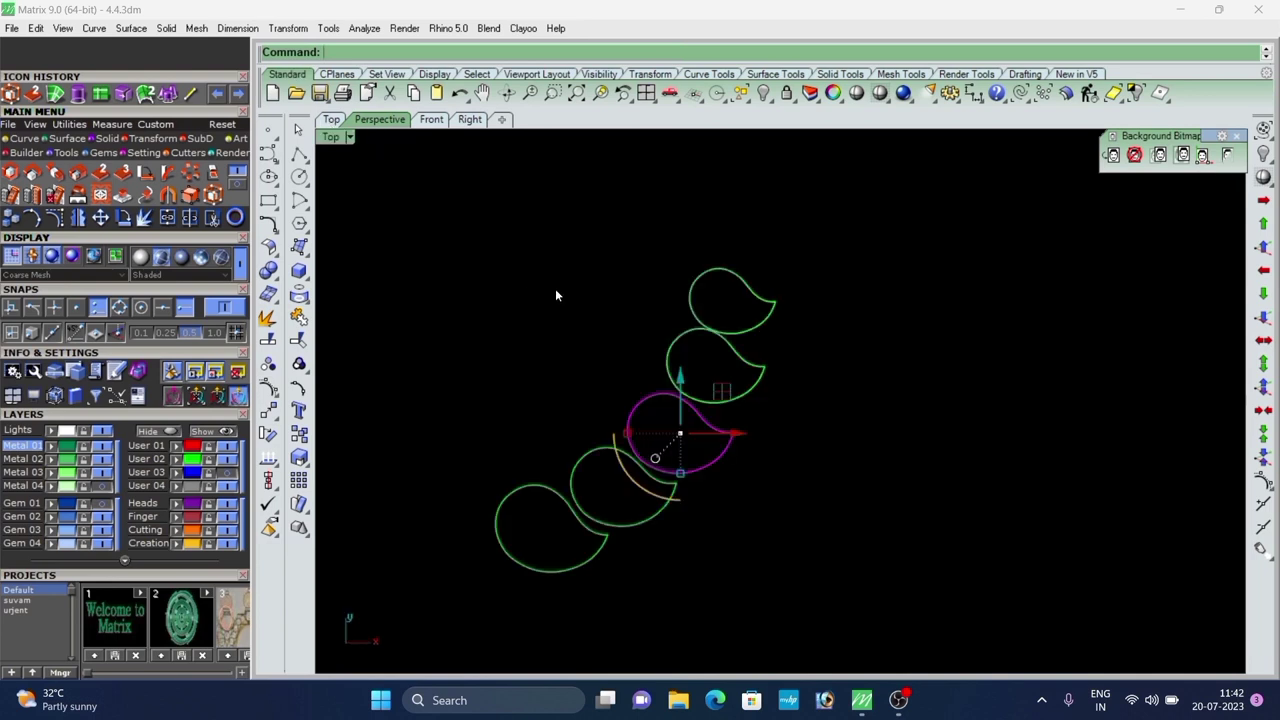
left_click(295, 440)
scroll(732, 400, "up", 4)
left_click(710, 465)
scroll(618, 464, "down", 8)
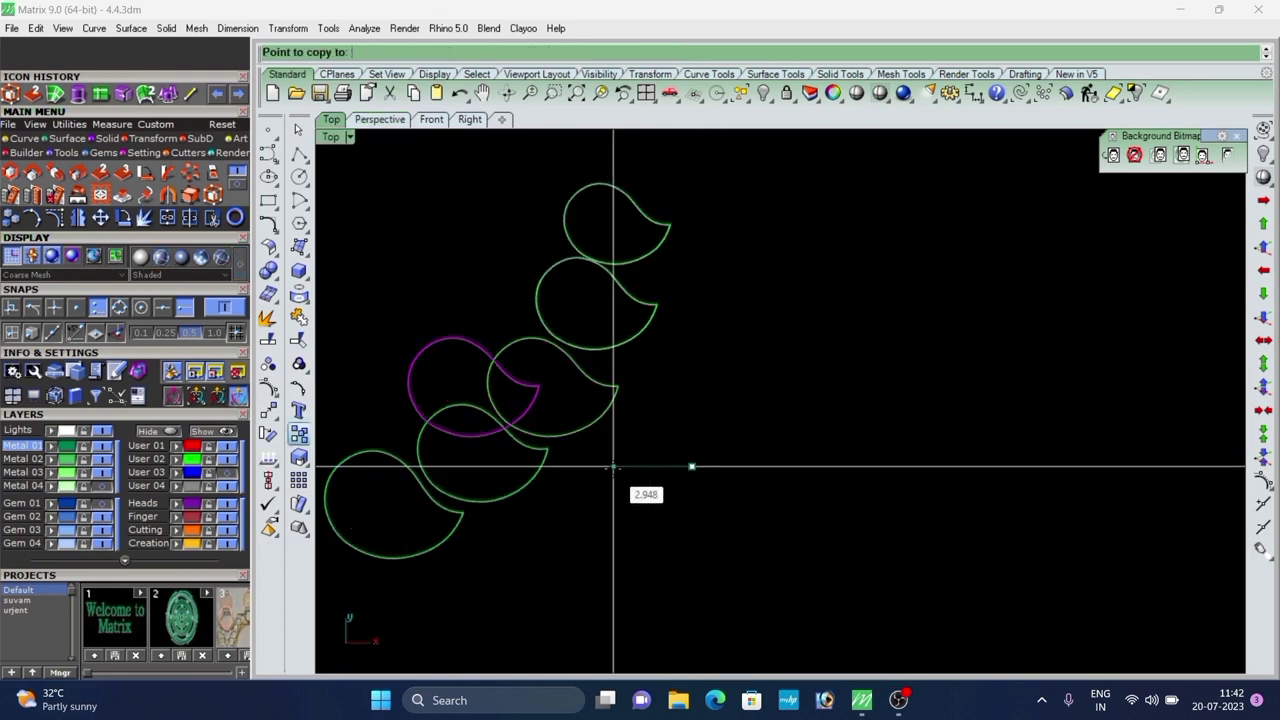
left_click(784, 449)
right_click(803, 410)
Rotate the copy of the middle teardrop so its tip points upward.
scroll(702, 424, "up", 6)
left_click(695, 472)
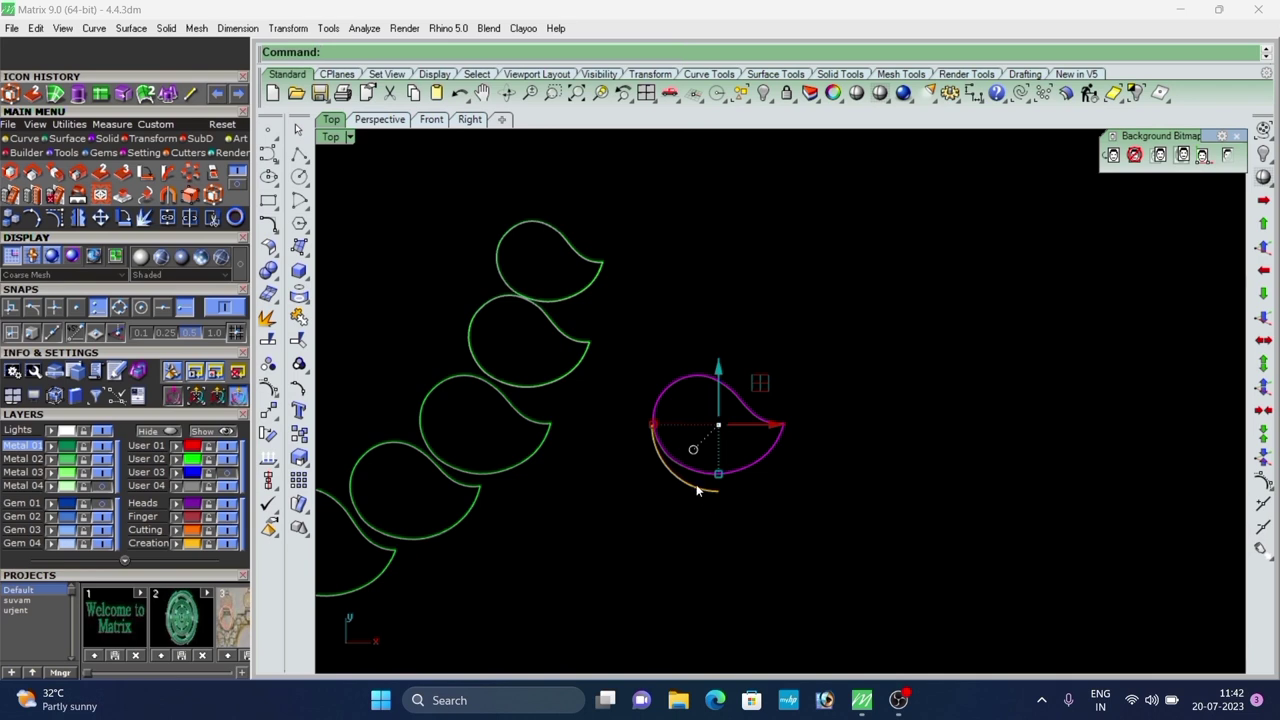
left_click_drag(698, 489, 816, 430)
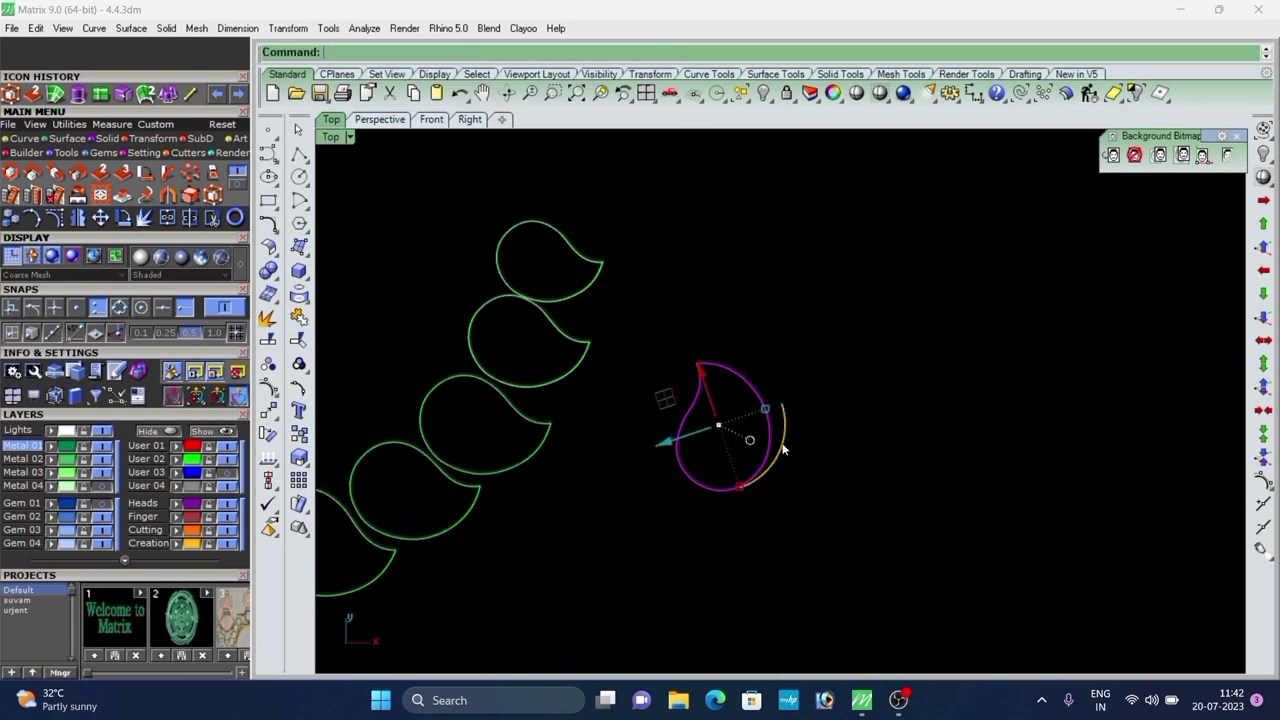
Add a control cage around the rotated copy of the middle teardrop using the World coordinate system.
scroll(715, 457, "down", 2)
left_click(376, 122)
scroll(624, 413, "up", 2)
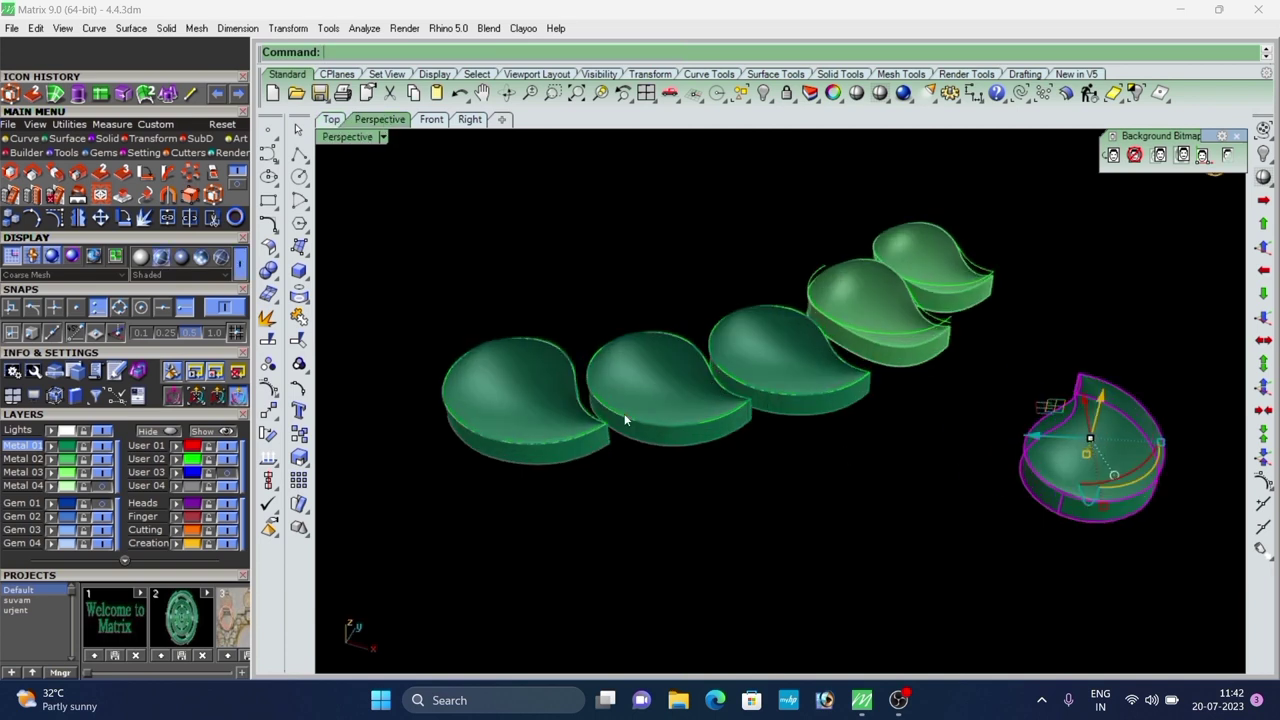
scroll(624, 413, "down", 5)
mouse_move(624, 413)
right_mouse_down()
mouse_move(778, 436)
mouse_move(659, 400)
right_mouse_up()
scroll(778, 436, "up", 3)
scroll(665, 380, "up", 6)
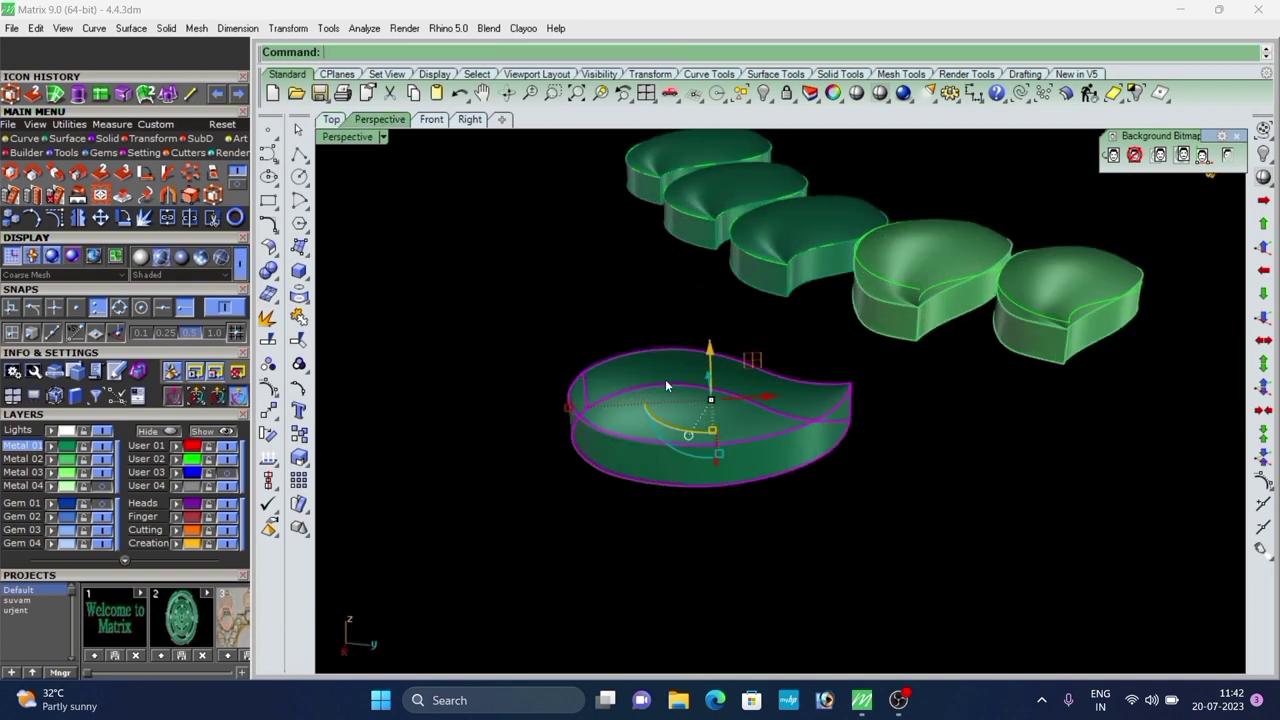
type("CageEdit")
key("Return")
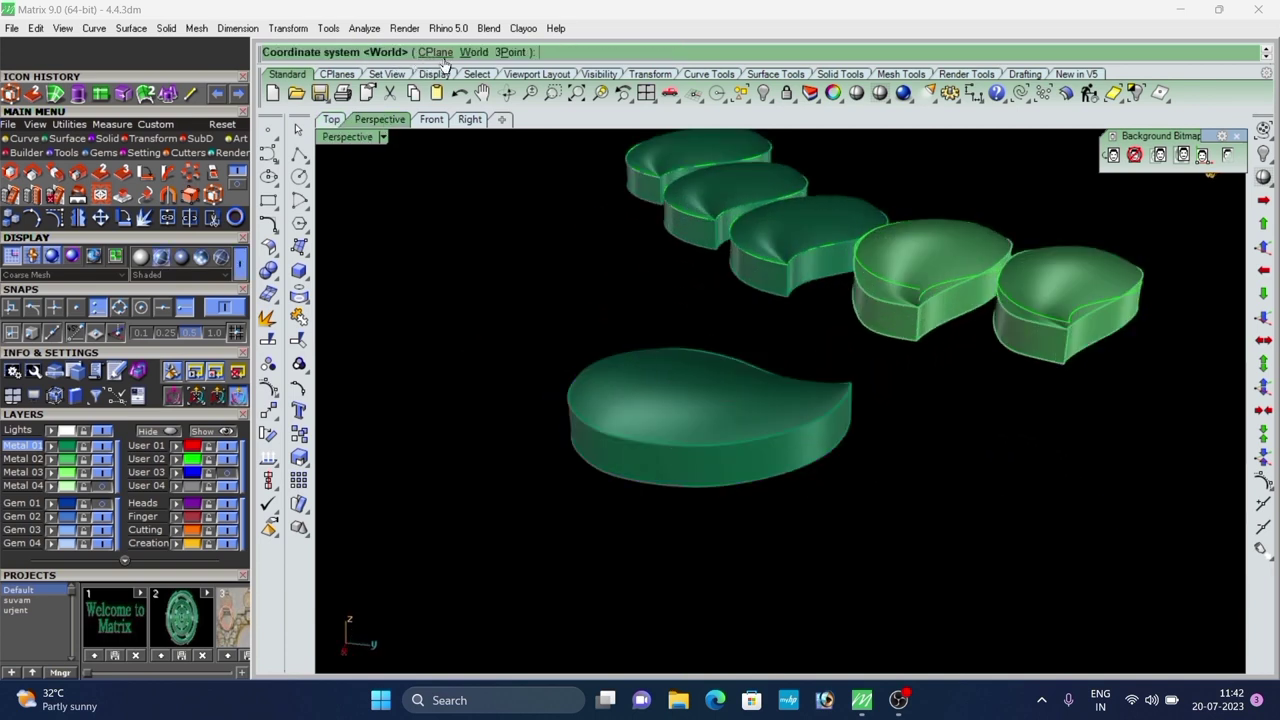
key("Return")
key("Return")
Raise the two middle rows of cage points to arch the copy of the middle teardrop.
scroll(600, 300, "down", 5)
right_click_drag(622, 400, 667, 347)
scroll(654, 354, "up", 6)
left_click_drag(601, 243, 747, 448)
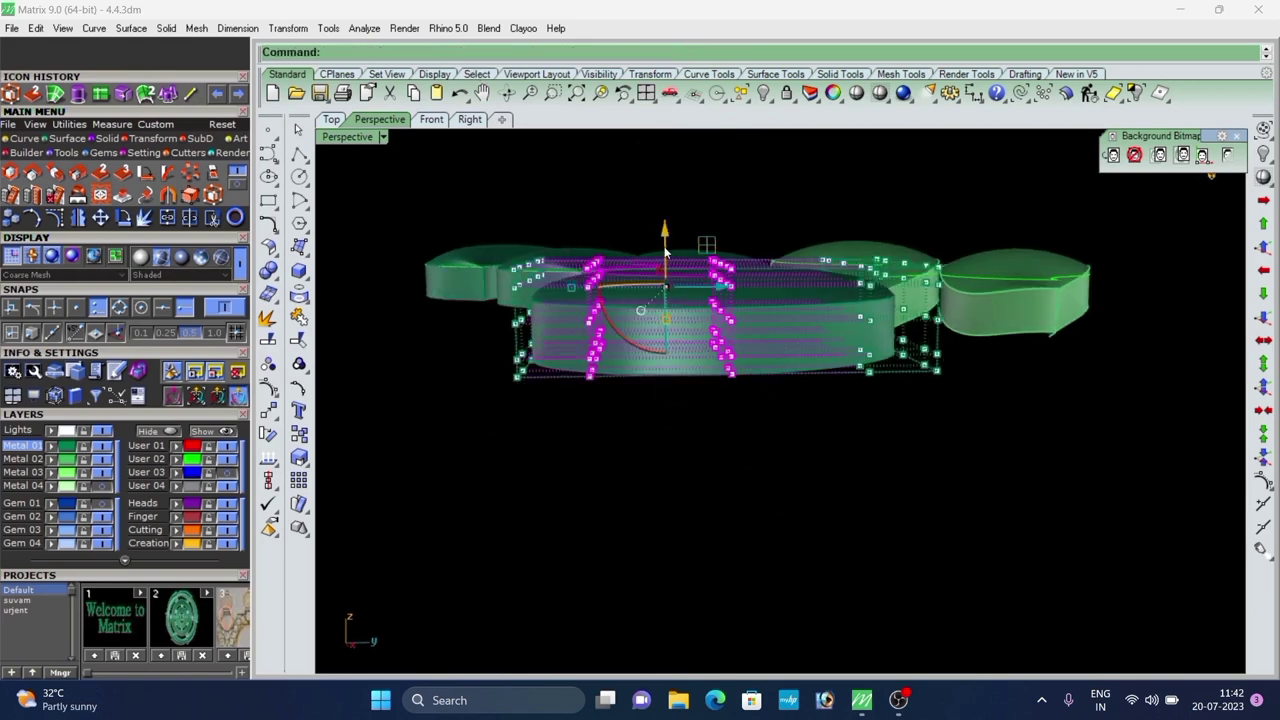
right_click_drag(660, 238, 664, 213)
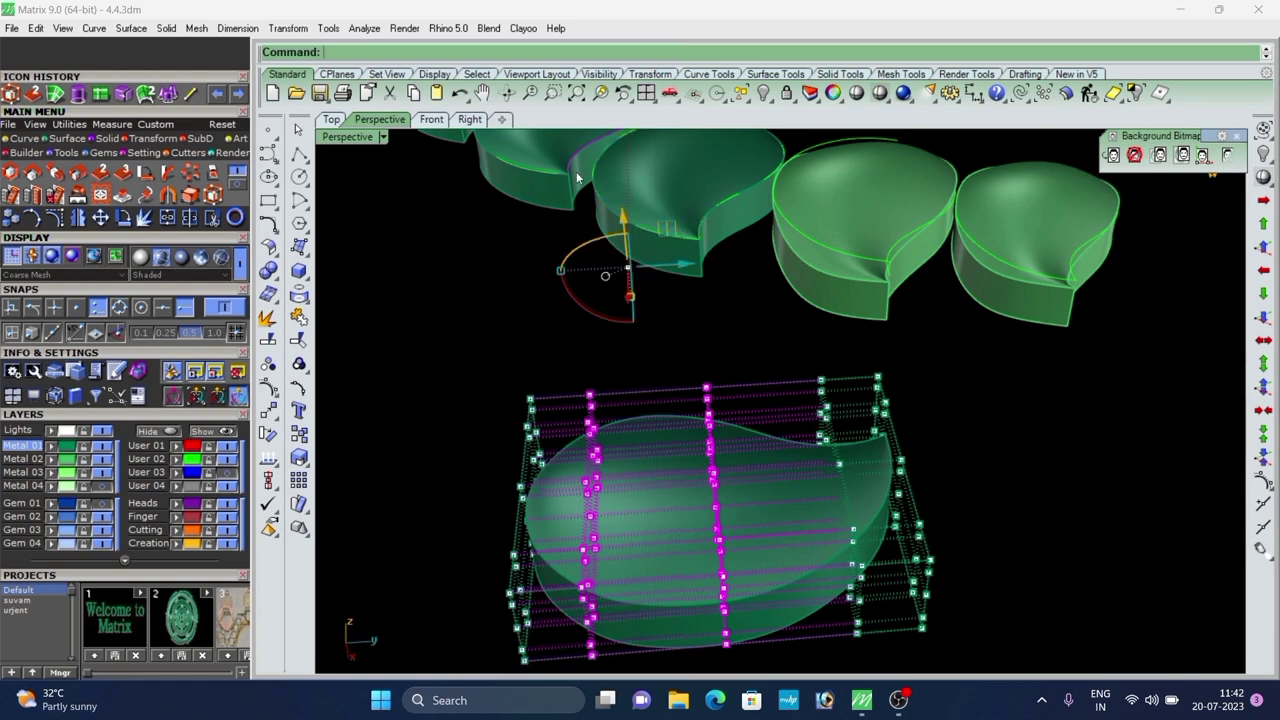
right_click_drag(559, 307, 600, 297)
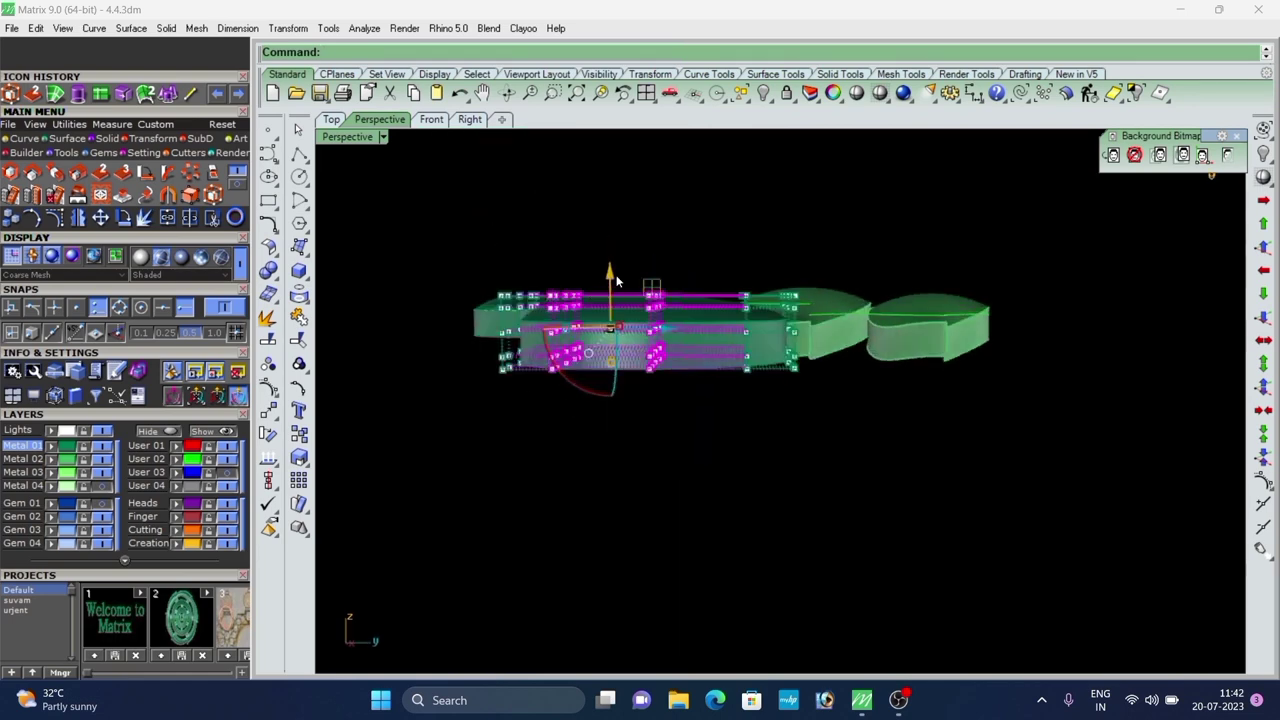
left_click_drag(609, 272, 655, 263)
Lower the row of cage points just before the tip of the middle teardrop's copy.
right_click_drag(674, 270, 708, 277)
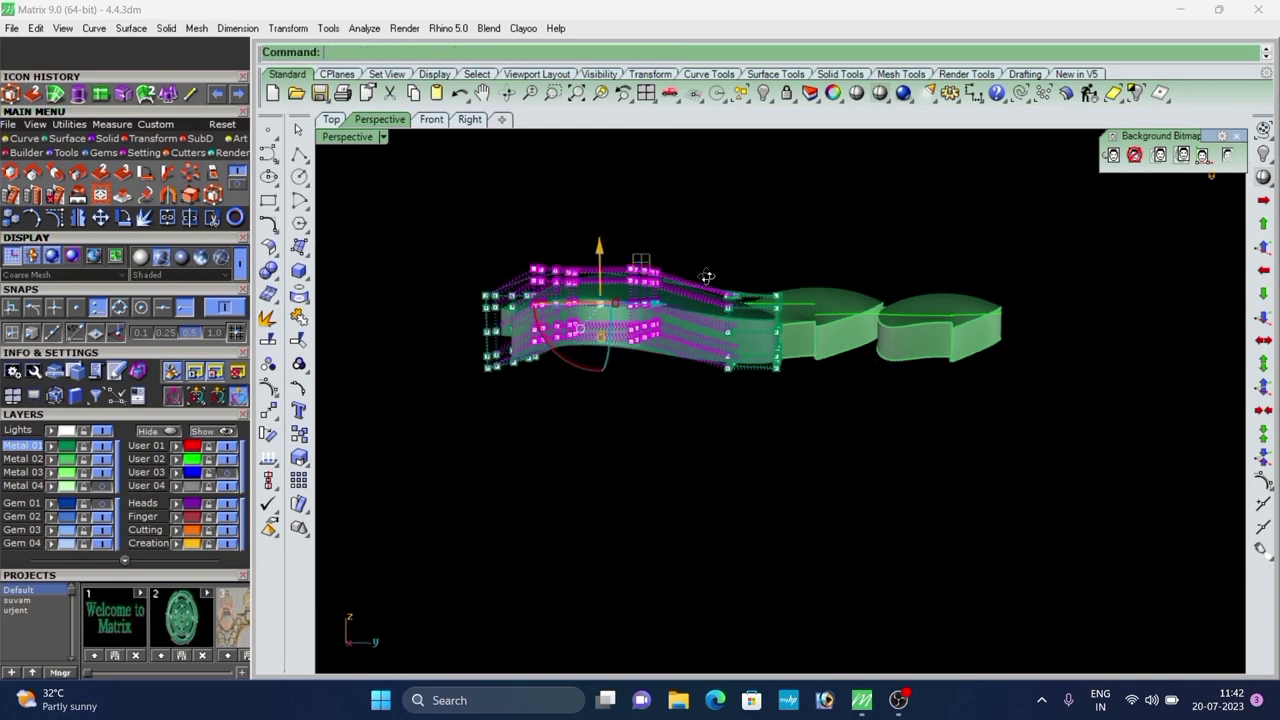
left_click_drag(700, 246, 728, 320)
right_click_drag(689, 337, 597, 309)
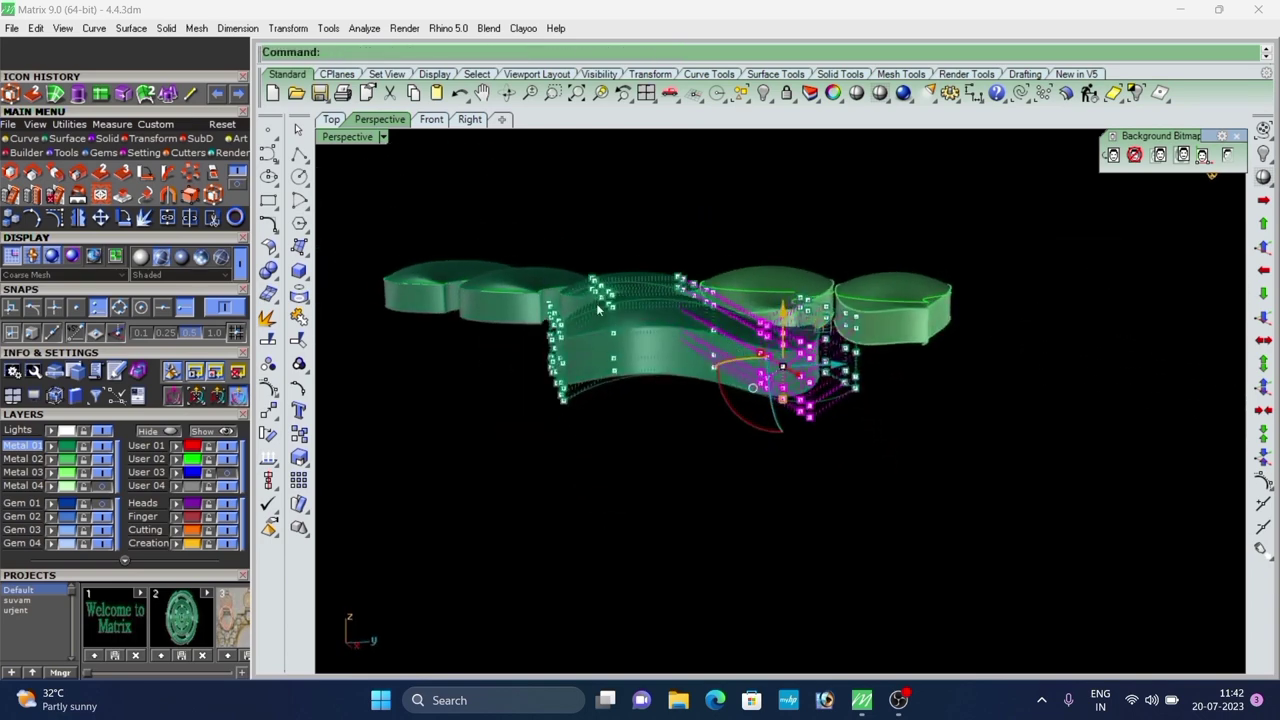
Raise the row of cage points at the rounded end of the middle teardrop's copy slightly.
left_click_drag(566, 344, 595, 410)
scroll(561, 331, "up", 2)
left_click(534, 227)
right_click_drag(534, 229, 522, 258)
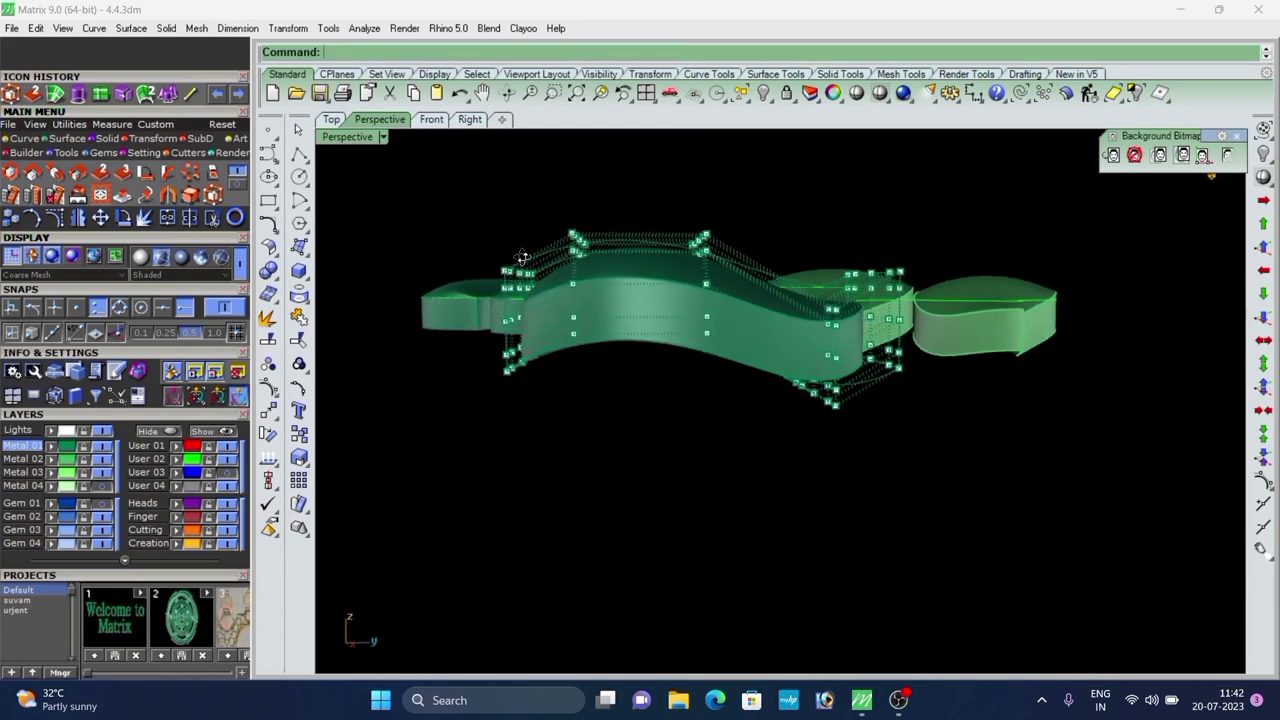
left_click_drag(519, 266, 518, 248)
Delete the control cage from around the reshaped copy of the middle teardrop.
left_click(606, 370)
right_click_drag(606, 370, 579, 400)
right_click_drag(797, 417, 750, 494)
left_click(795, 384)
Move the reshaped copy of the middle teardrop by its rounded end onto the original middle teardrop's outline.
left_click(332, 119)
left_click_drag(786, 375, 710, 436)
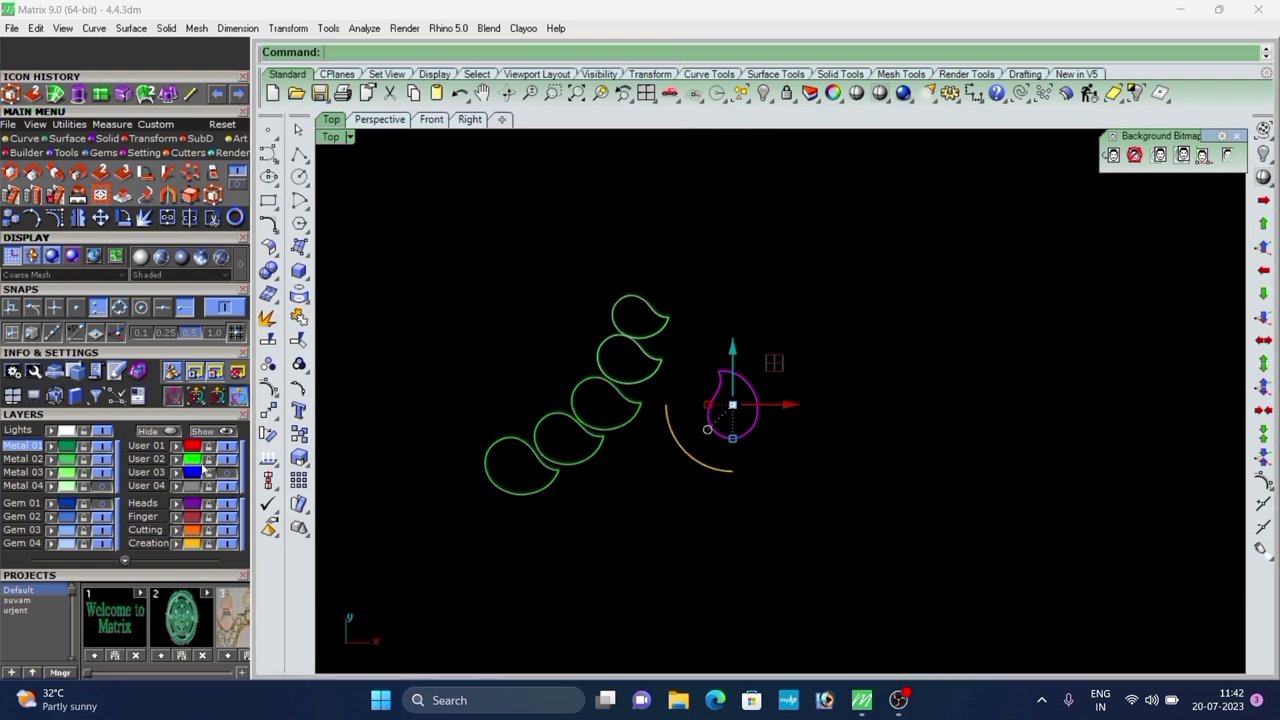
left_click(263, 419)
scroll(657, 460, "up", 2)
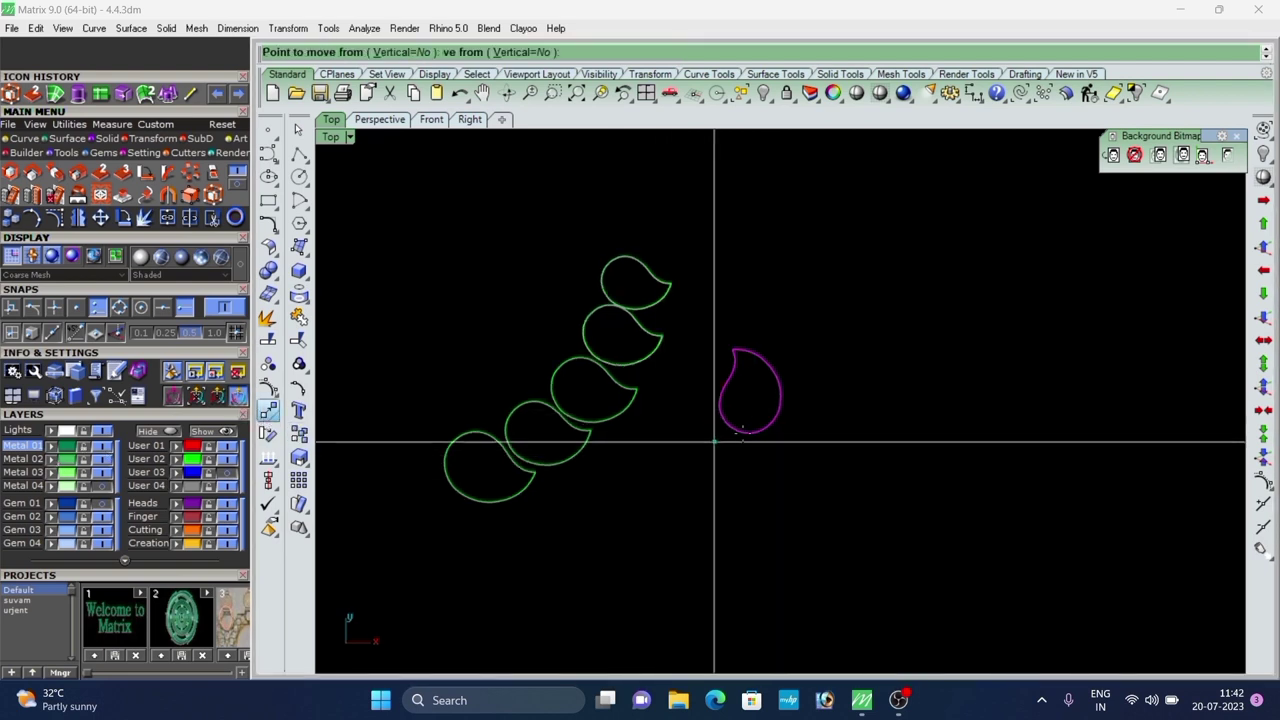
left_click(745, 440)
scroll(549, 371, "up", 3)
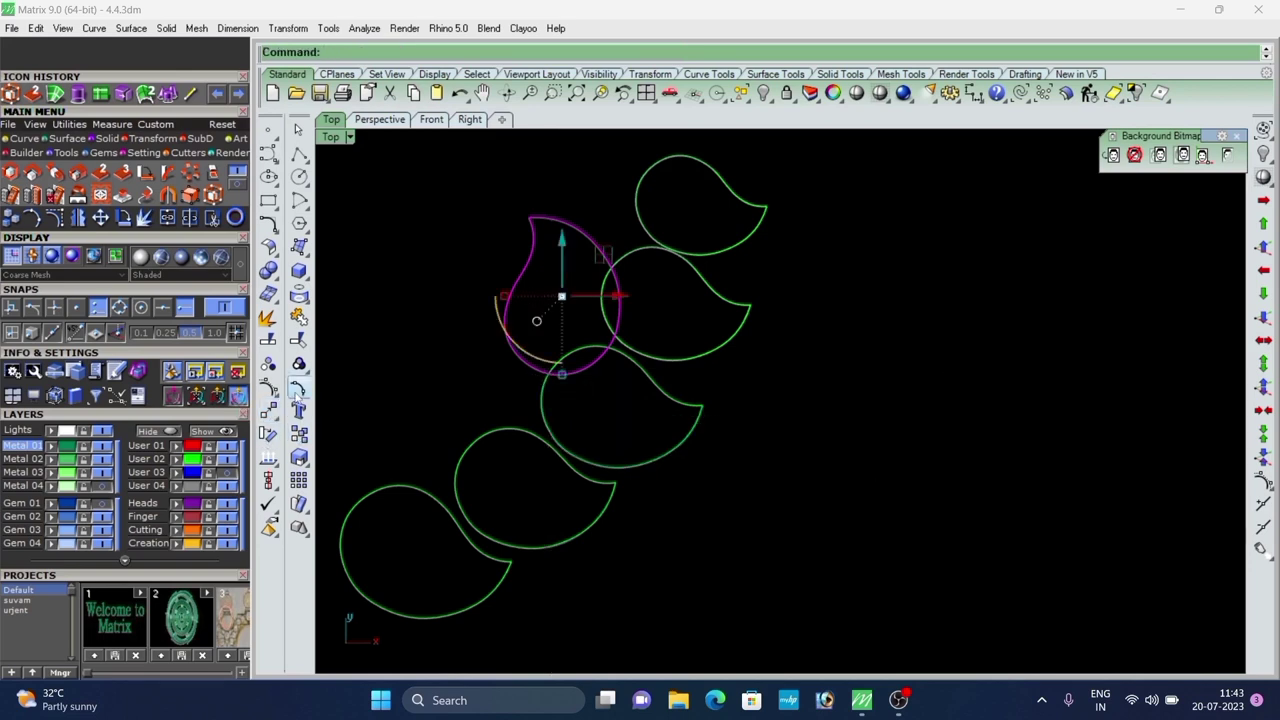
Rotate the moved copy about the shared outline point until its tip meets the original middle teardrop's tip.
left_click(548, 373)
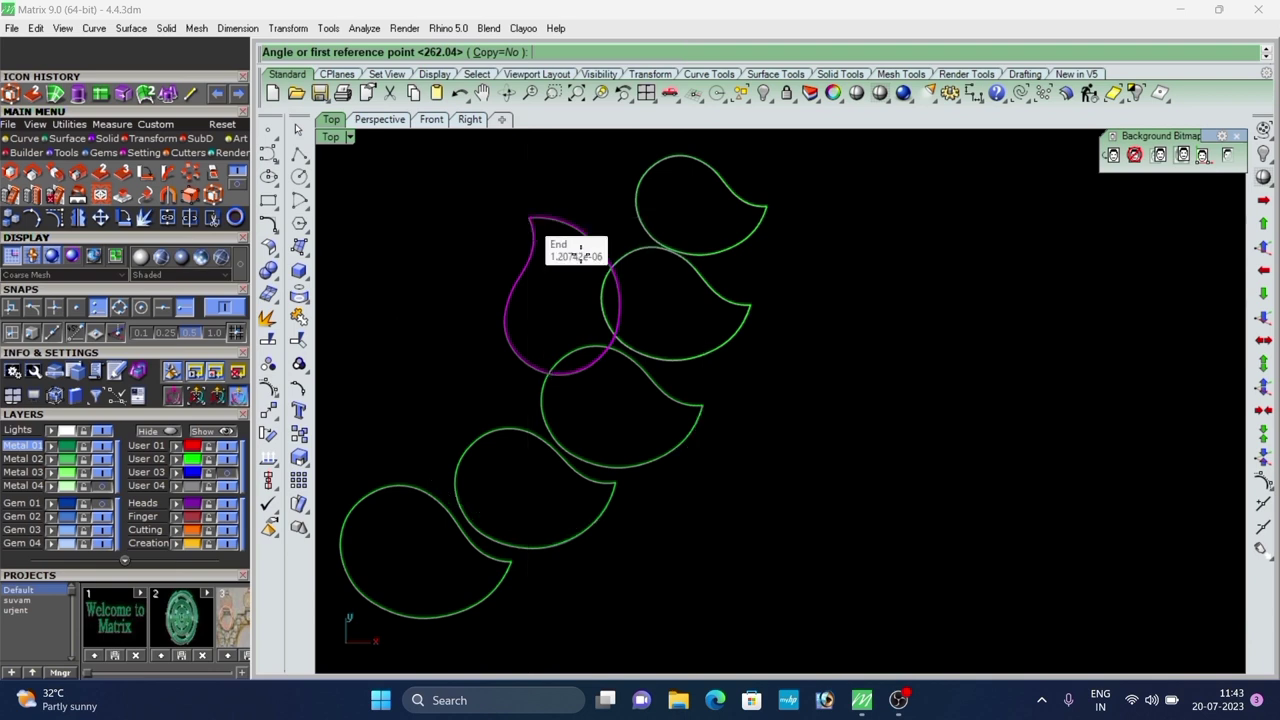
left_click(528, 217)
left_click(703, 406)
scroll(731, 390, "down", 2)
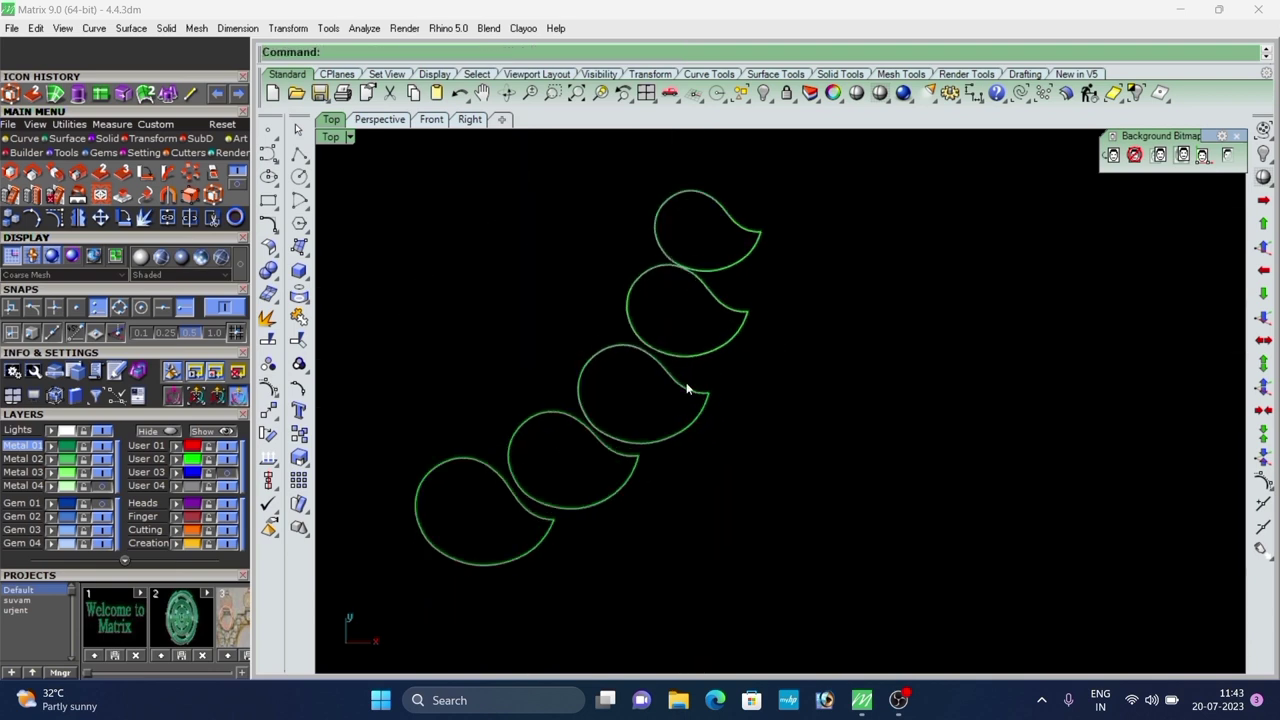
Delete the original middle teardrop solid beneath its reshaped replacement.
left_click(688, 385)
left_click(506, 270)
left_click(376, 120)
scroll(612, 300, "up", 5)
mouse_move(620, 345)
right_mouse_down()
mouse_move(763, 405)
mouse_move(751, 520)
mouse_move(655, 332)
mouse_move(672, 361)
mouse_move(708, 370)
right_mouse_up()
scroll(763, 405, "up", 3)
scroll(727, 403, "down", 2)
scroll(722, 415, "up", 6)
left_click(728, 384)
key("Delete")
Raise the reshaped middle teardrop slightly to fit it to its neighbours.
scroll(728, 384, "down", 8)
scroll(655, 334, "up", 5)
left_click(708, 370)
left_click_drag(681, 295, 688, 289)
left_click(702, 292)
Try moving the reshaped middle teardrop onto the second-largest teardrop, and undo the move.
scroll(658, 308, "down", 4)
right_click_drag(658, 308, 660, 372)
scroll(657, 372, "up", 3)
left_click(657, 372)
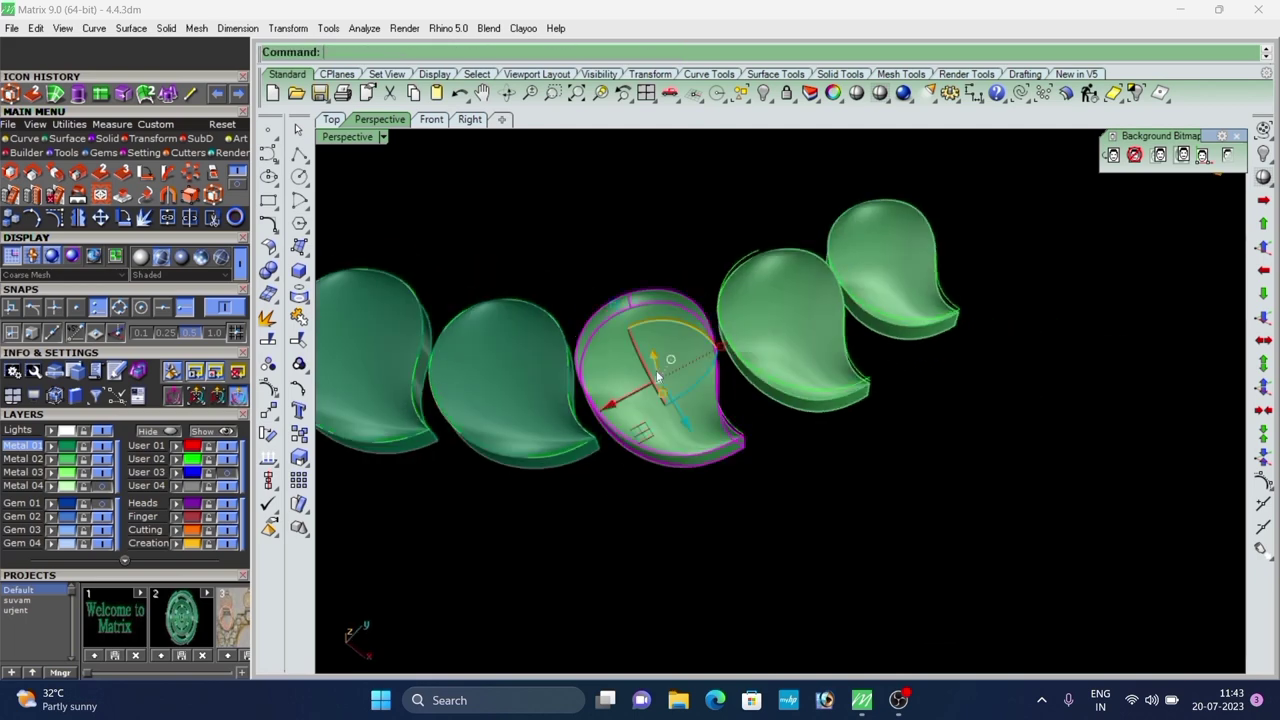
left_click(331, 119)
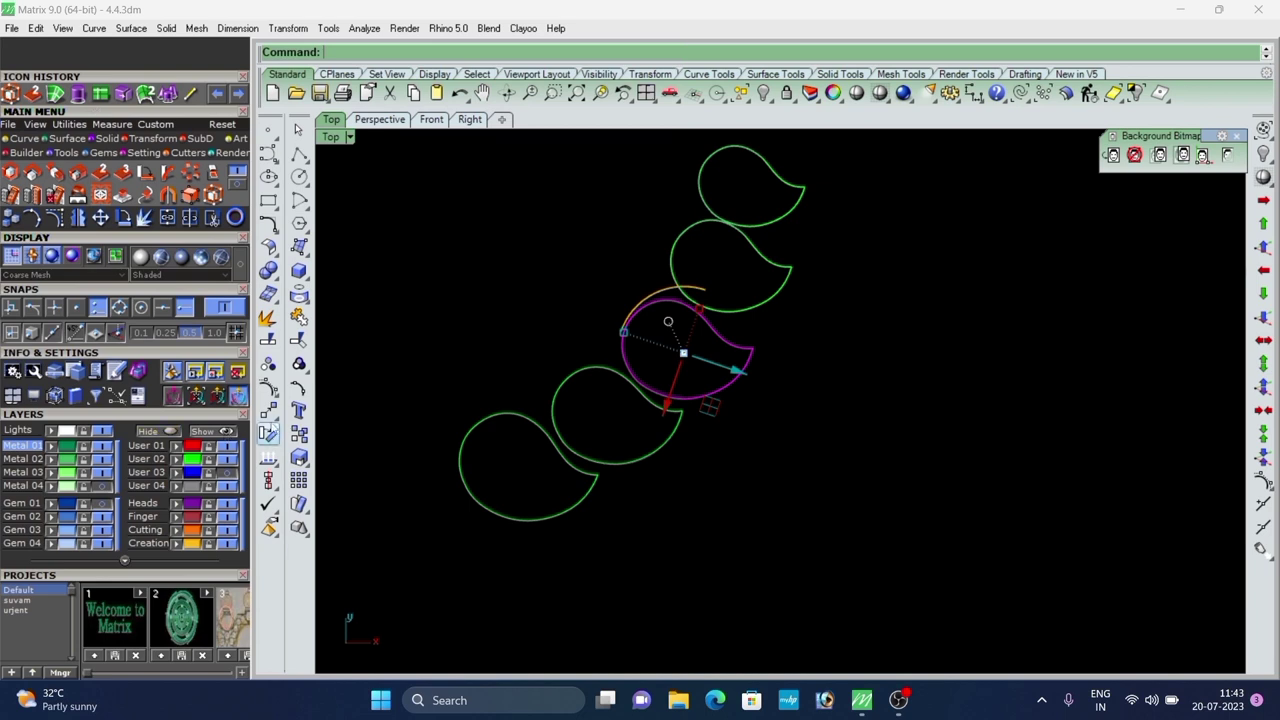
left_click(268, 412)
scroll(639, 356, "up", 6)
left_click(617, 292)
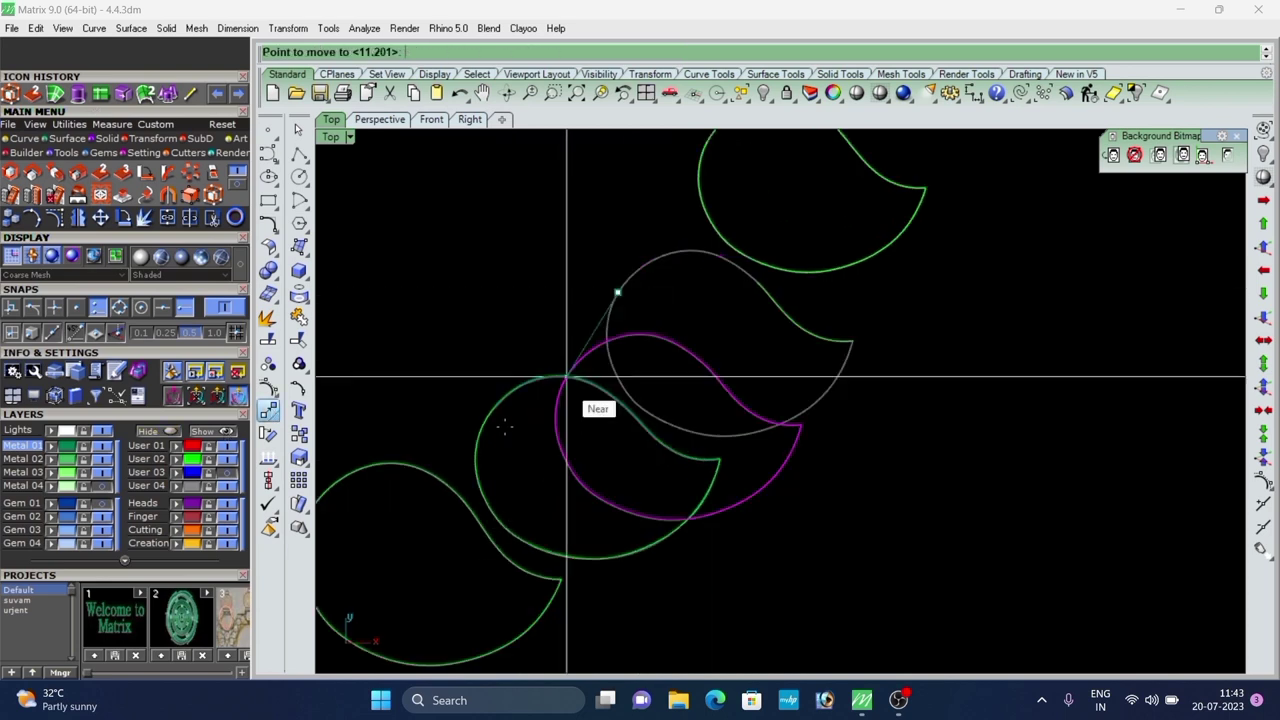
left_click(490, 410)
scroll(578, 400, "up", 2)
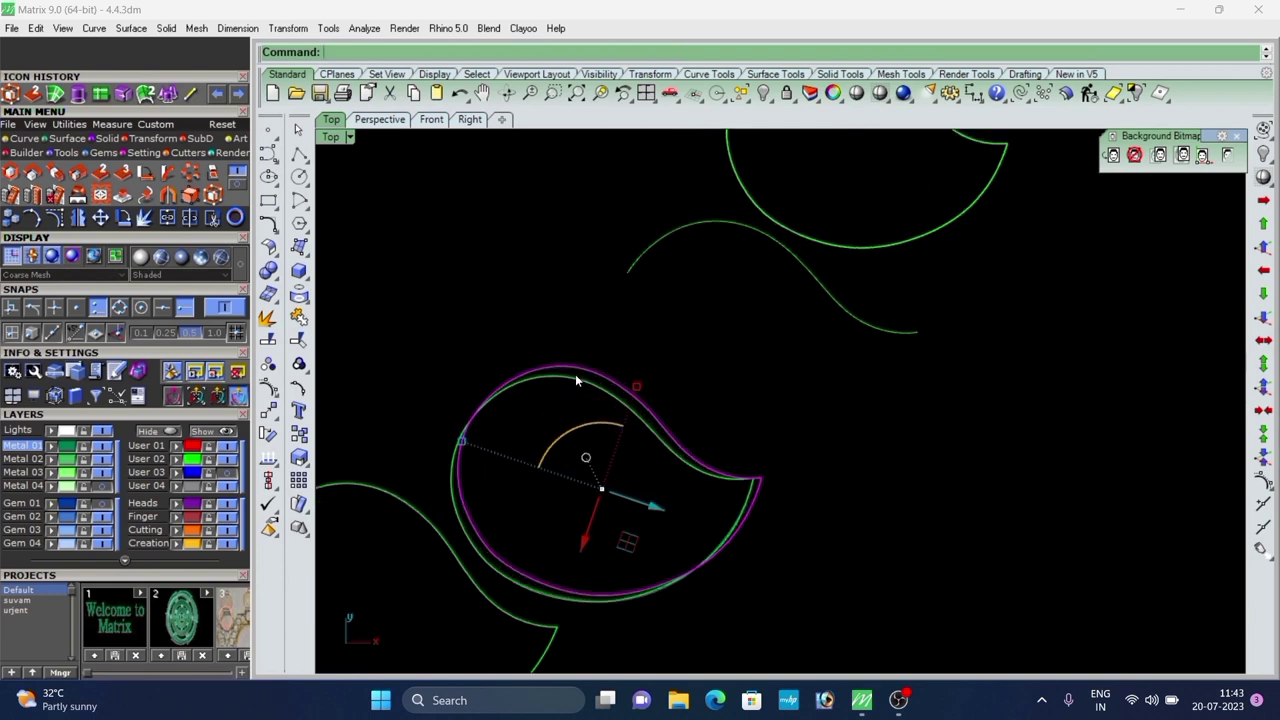
key("ctrl+z")
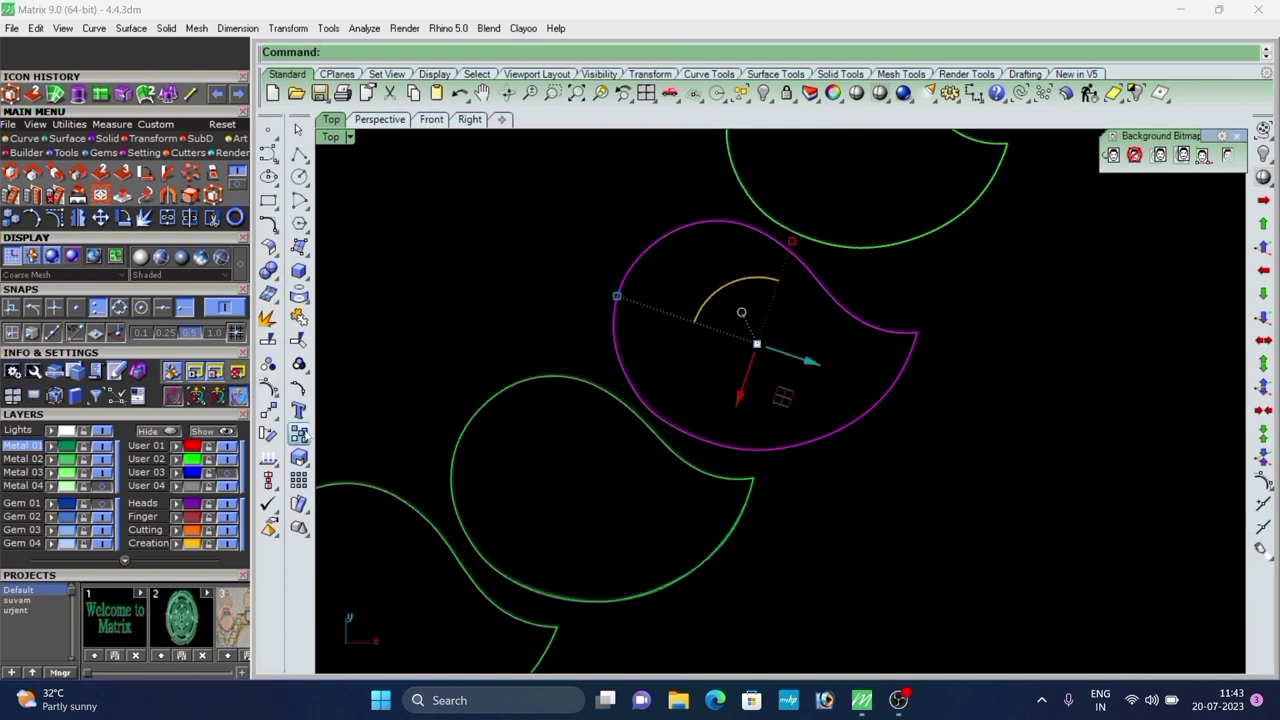
left_click(299, 433)
left_click(626, 273)
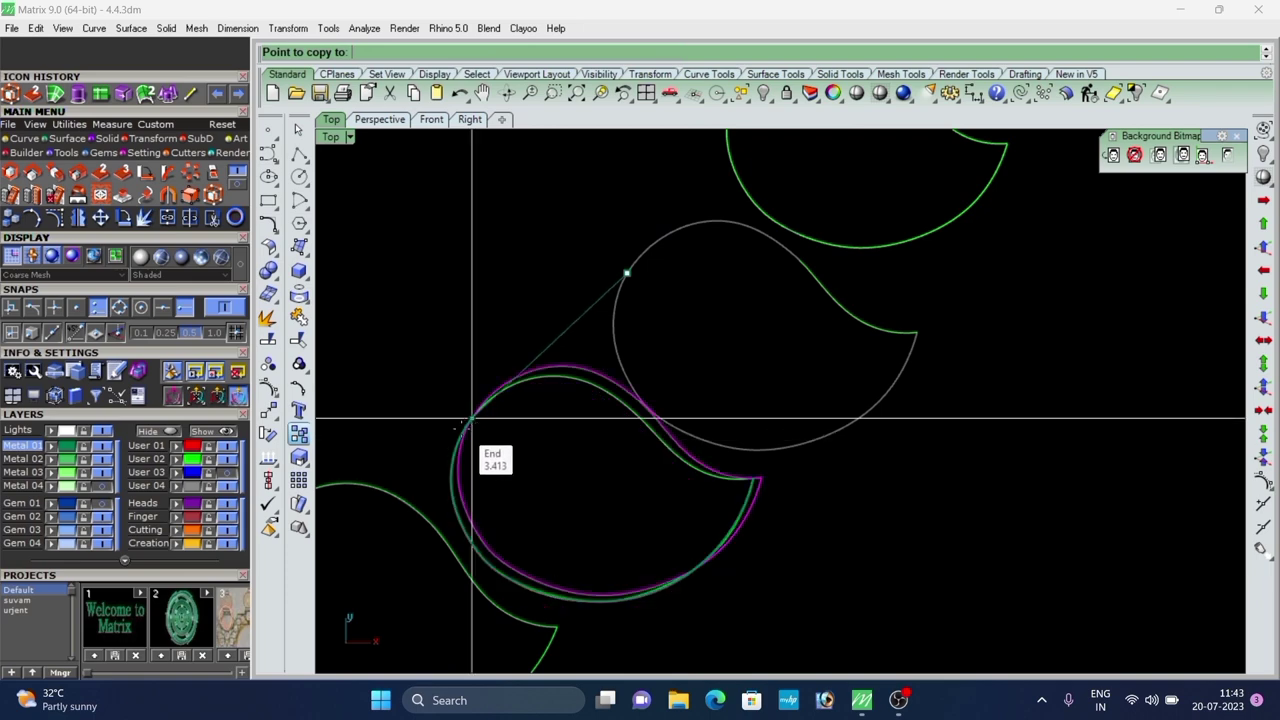
scroll(554, 443, "down", 2)
key("Escape")
key("Escape")
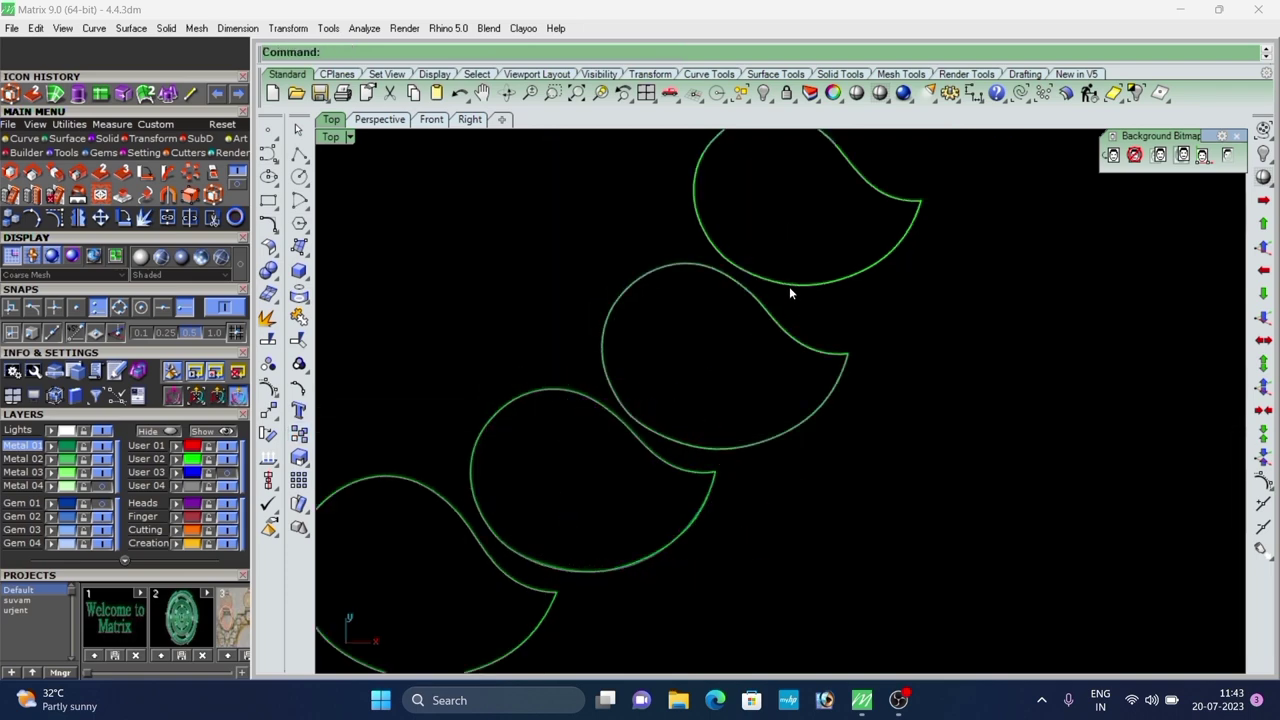
left_click(791, 286)
left_click(823, 345)
scroll(797, 376, "down", 8)
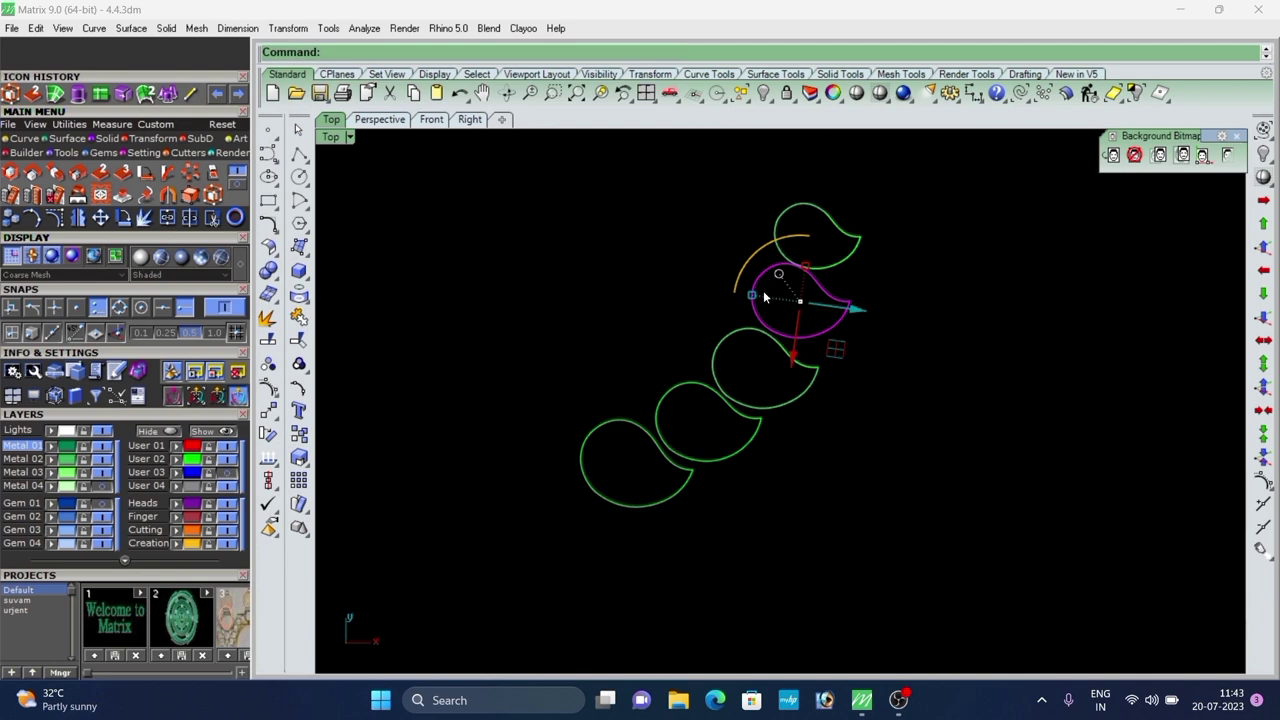
right_click(763, 295)
left_click(756, 284)
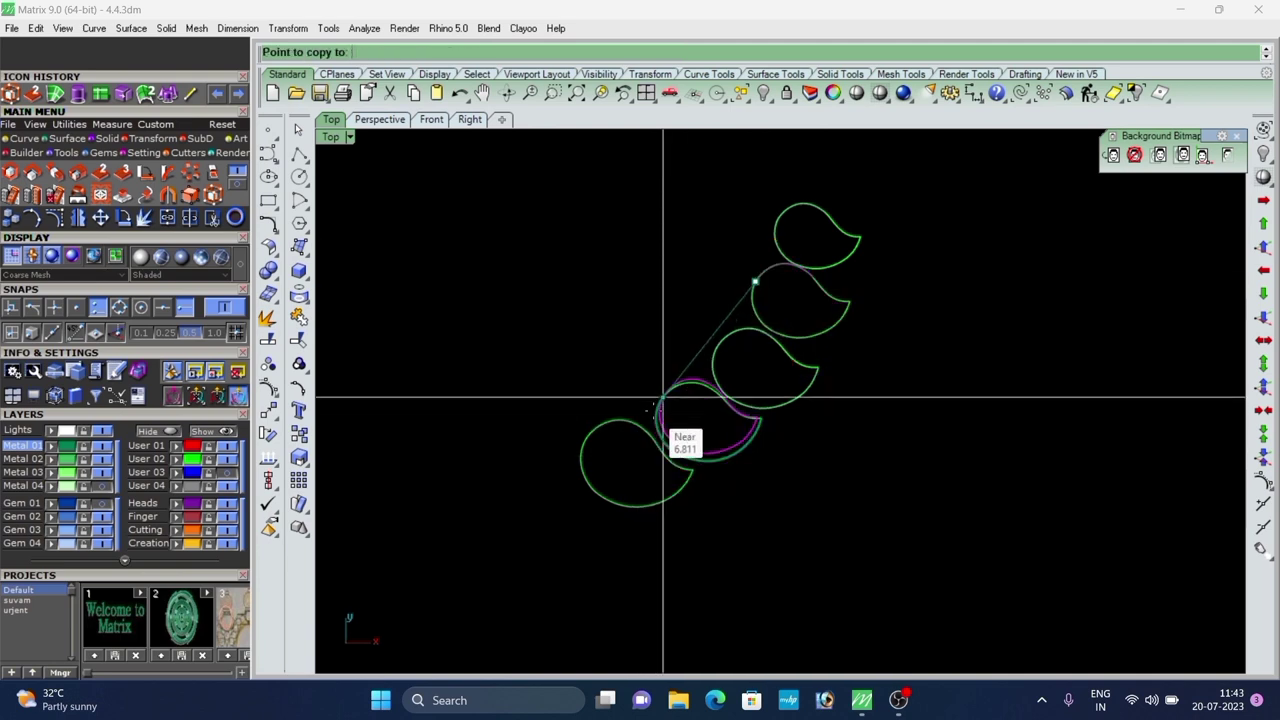
key("Escape")
key("Escape")
Copy the reshaped middle teardrop onto the second-largest teardrop, matching the end points on their rounded outlines.
scroll(771, 359, "up", 2)
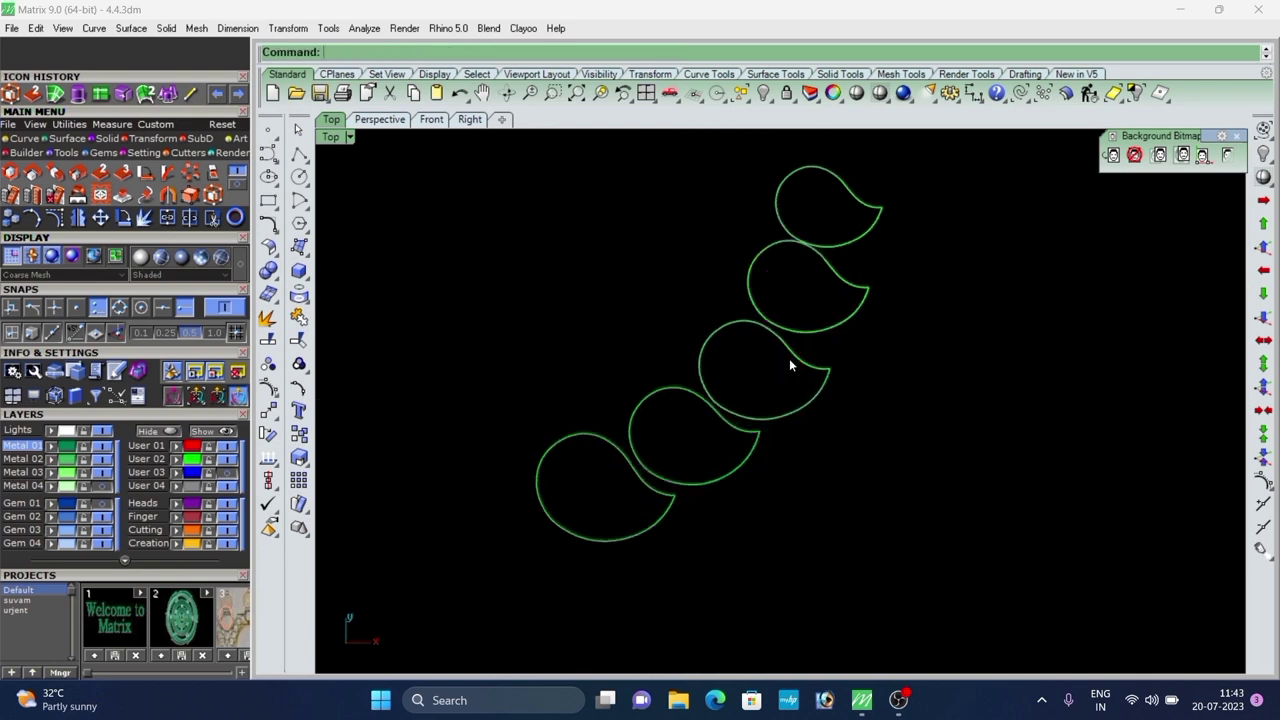
left_click(800, 361)
left_click(836, 417)
right_click(732, 427)
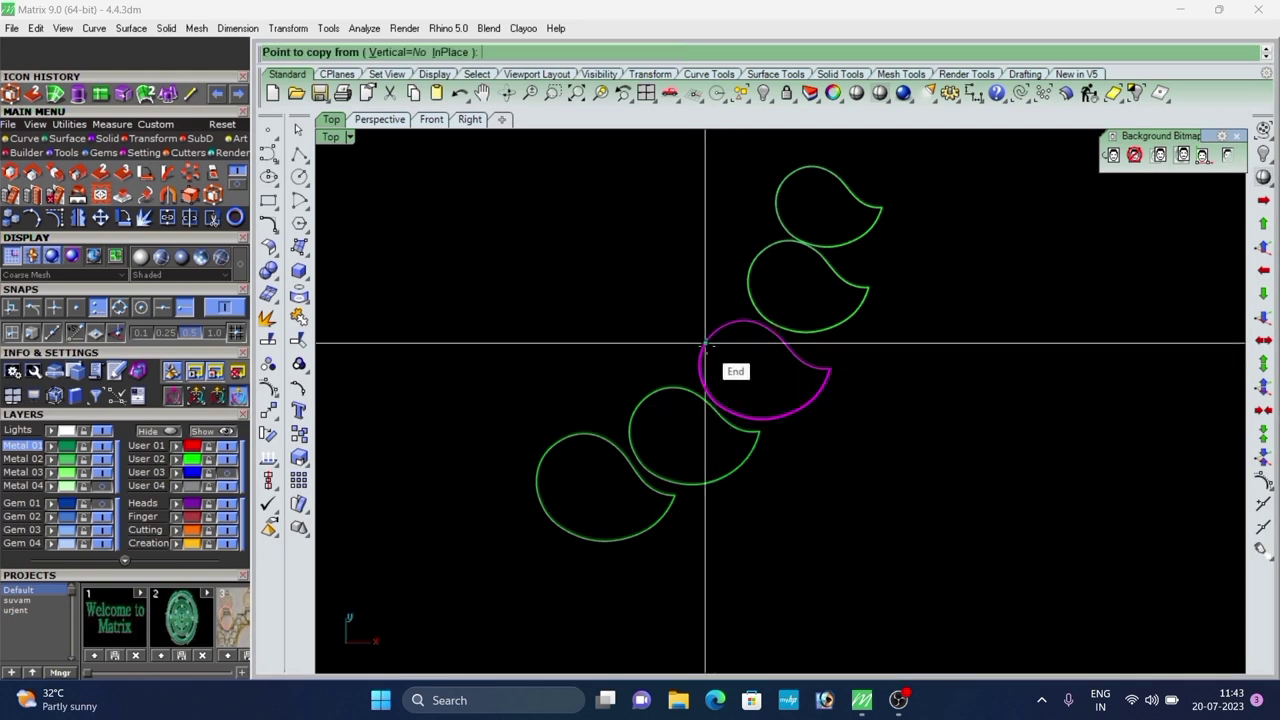
left_click(705, 345)
left_click(638, 406)
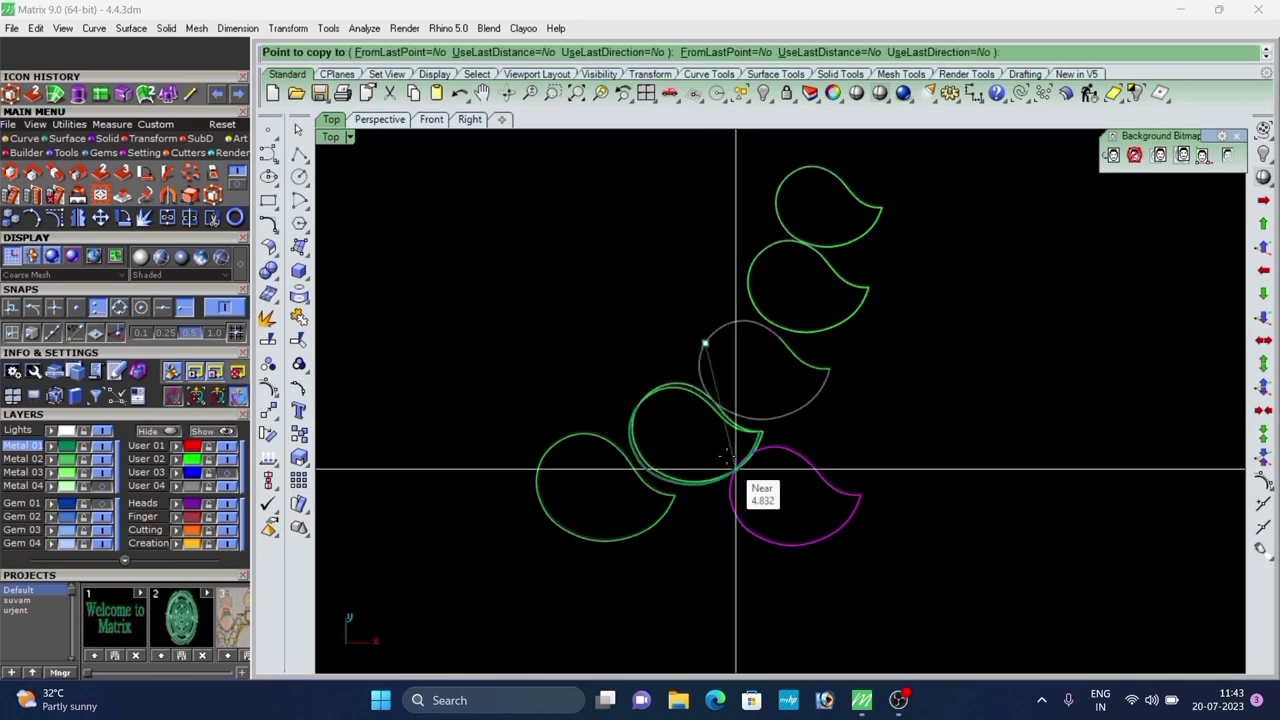
key("Escape")
key("Escape")
scroll(708, 407, "up", 6)
scroll(660, 478, "down", 2)
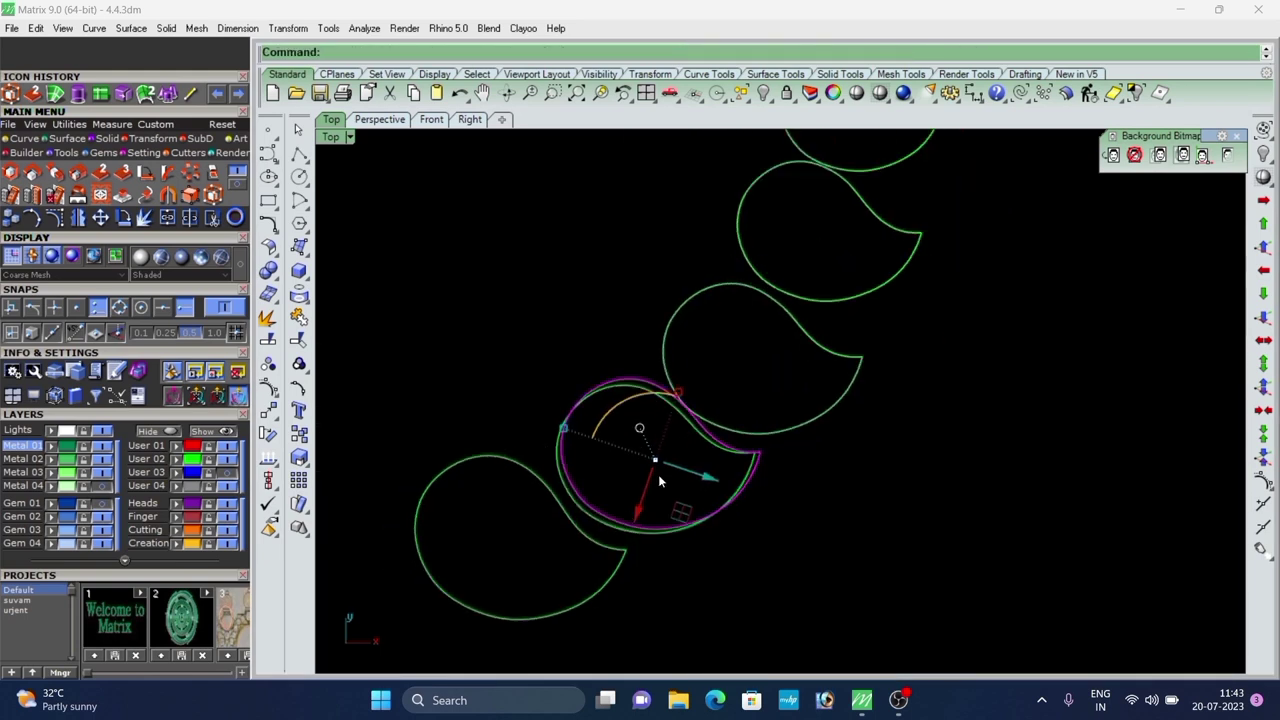
Rotate the second leaf from the lower end slightly clockwise about the end point on its upper-left edge.
left_click(268, 434)
scroll(602, 391, "up", 2)
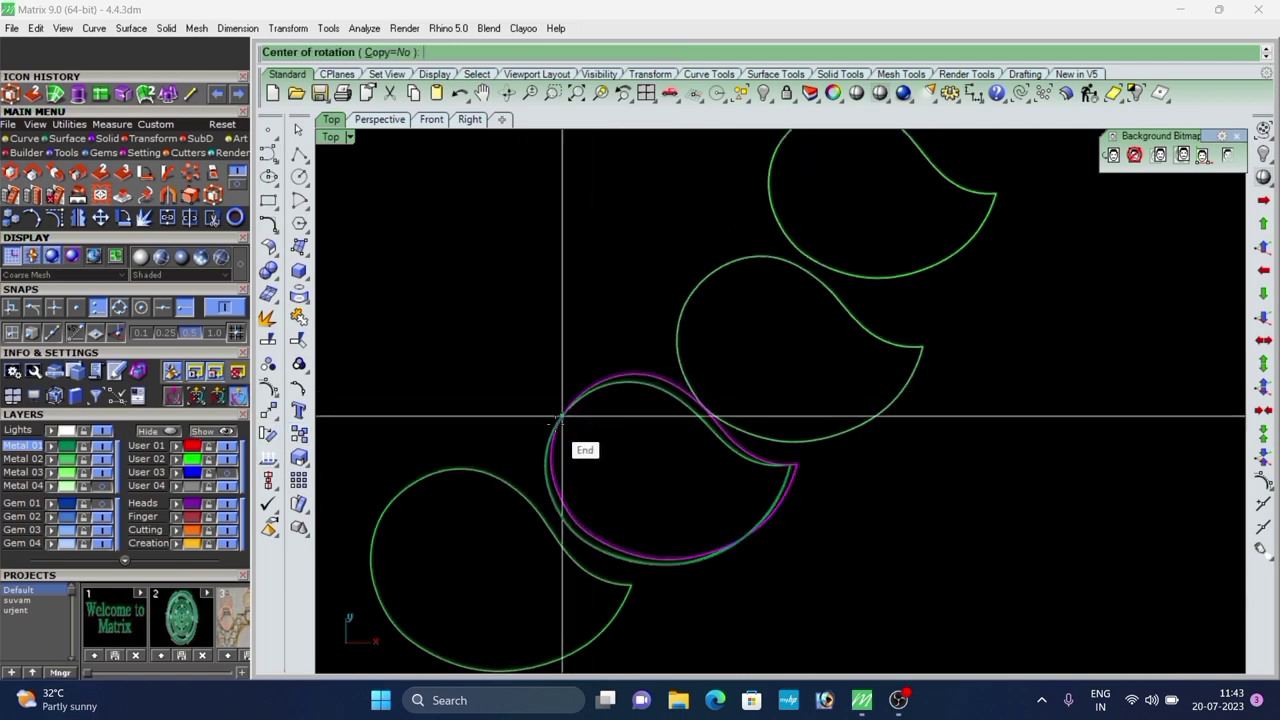
left_click(562, 417)
scroll(756, 463, "up", 4)
left_click(819, 462)
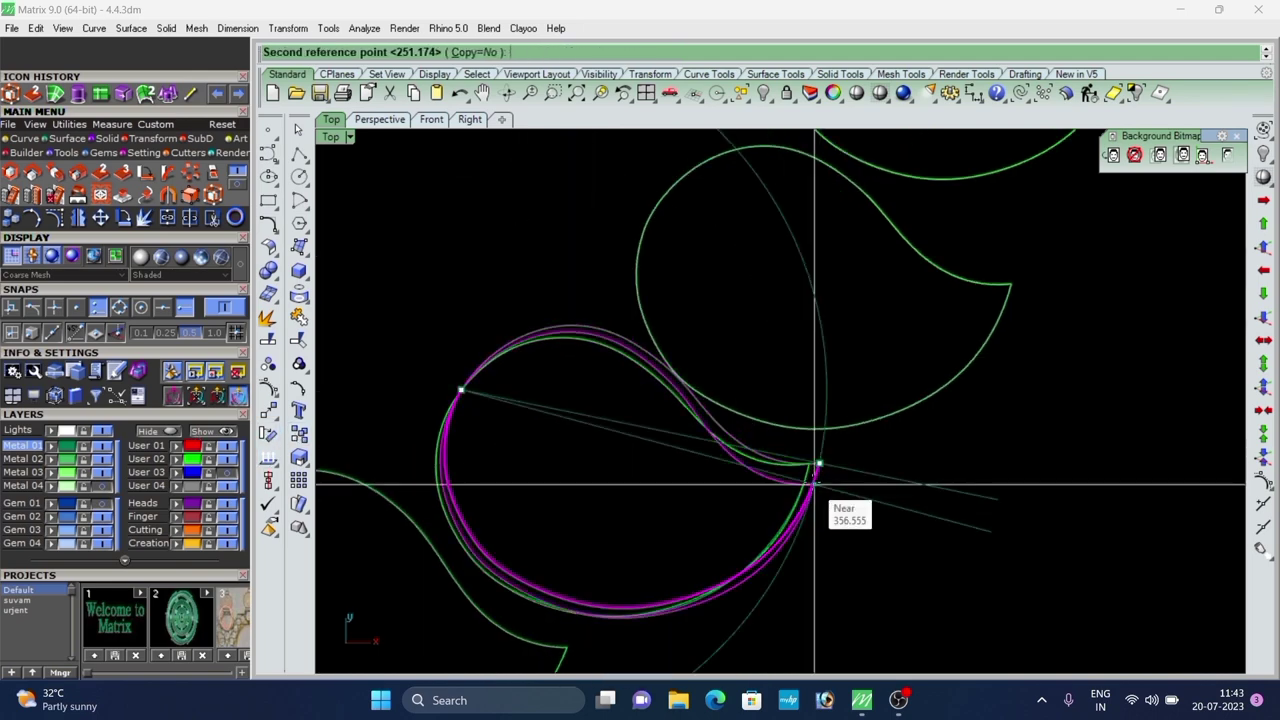
left_click(816, 478)
scroll(831, 480, "down", 4)
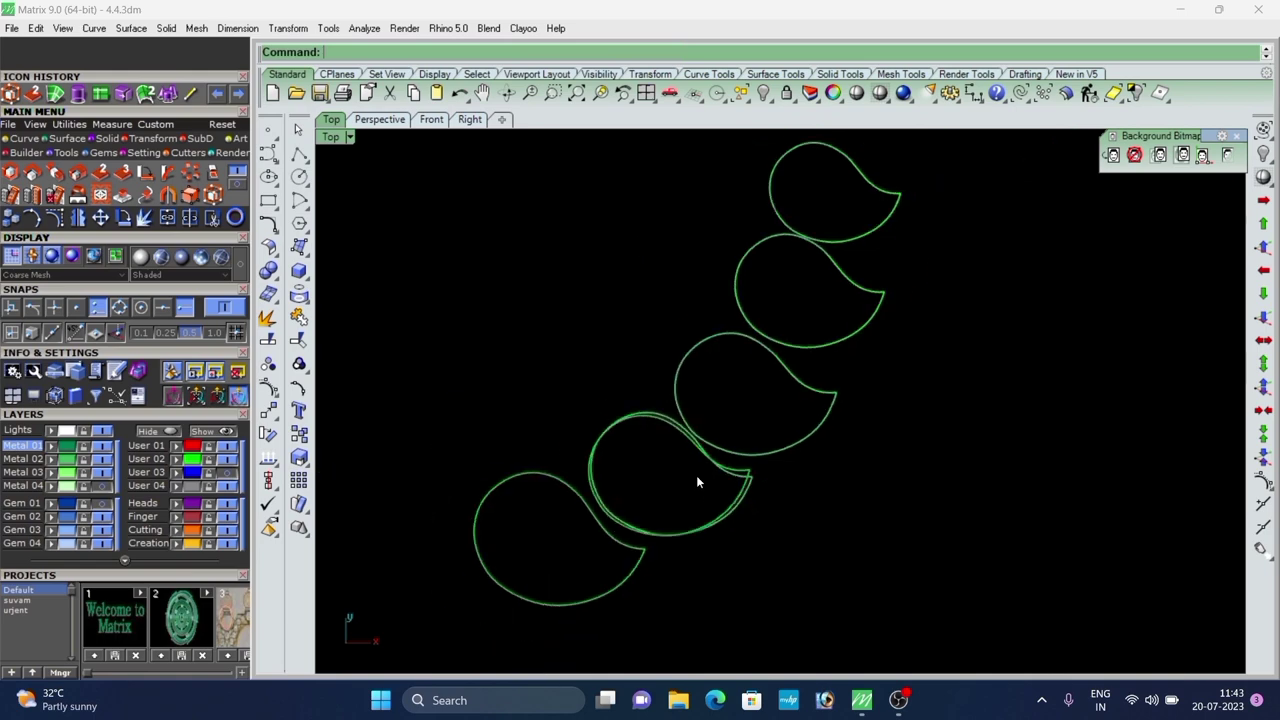
Delete the selected duplicate leaf solid that overlaps the second leaf of the row.
left_click(378, 121)
scroll(529, 448, "up", 4)
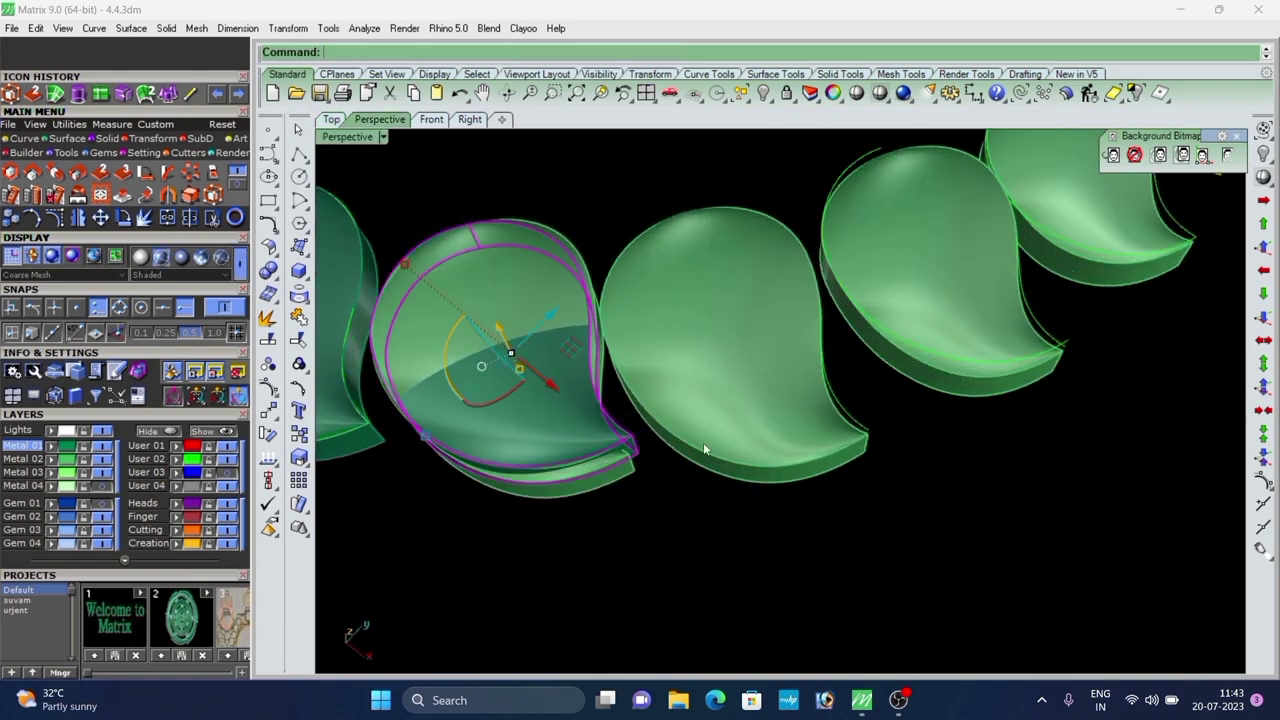
key("Delete")
scroll(703, 448, "down", 7)
right_click_drag(705, 455, 766, 457)
scroll(743, 438, "up", 4)
Nudge the middle leaf of the row slightly upward in the top view.
left_click(431, 119)
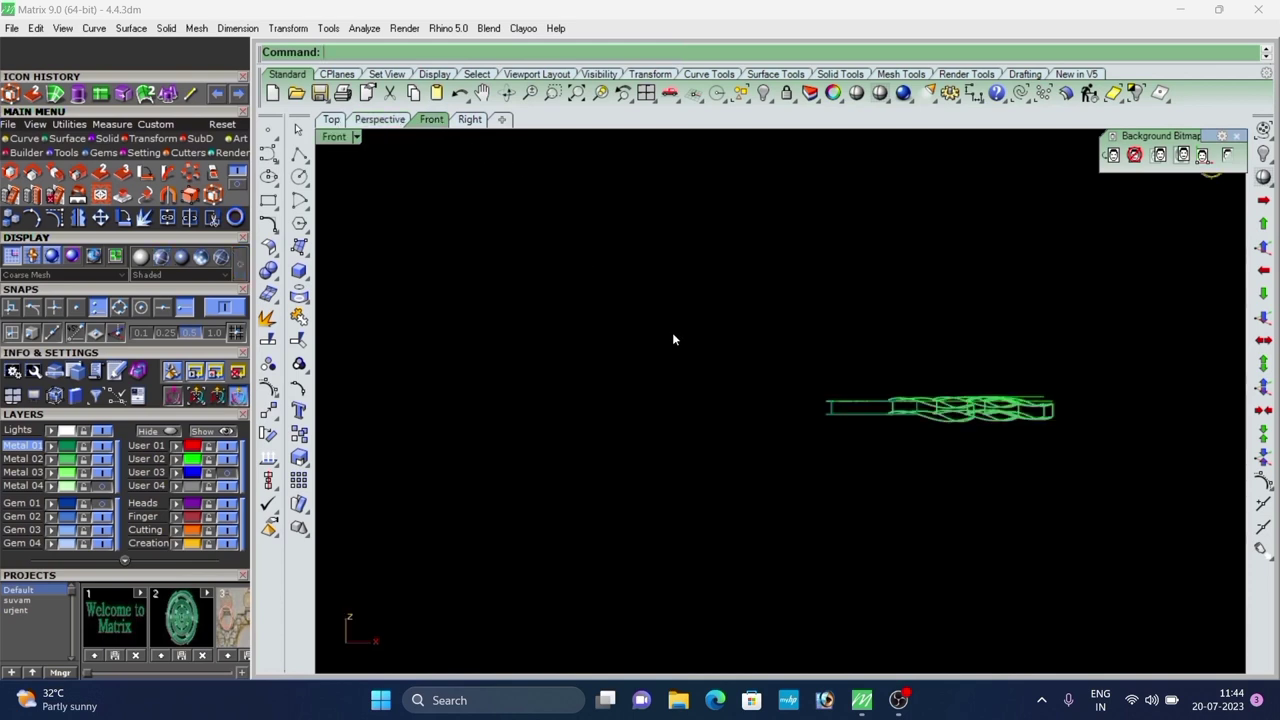
left_click(336, 122)
scroll(585, 332, "down", 6)
scroll(680, 357, "up", 4)
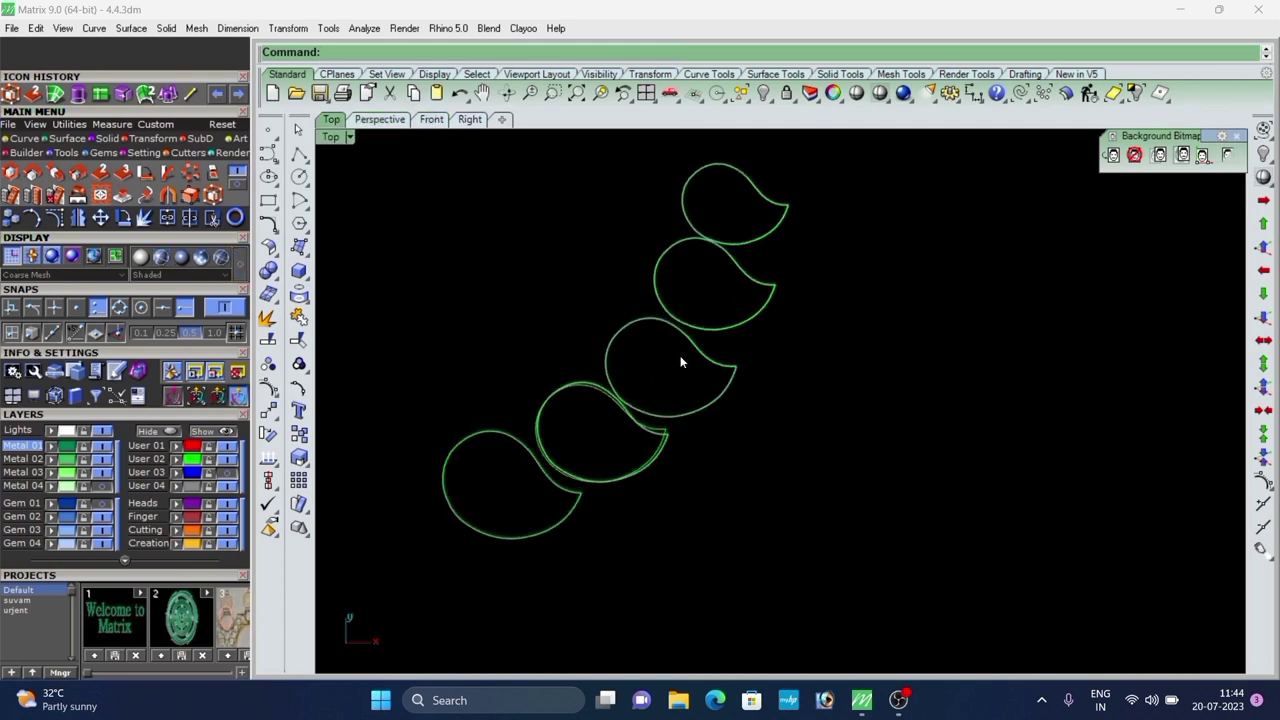
scroll(734, 351, "up", 2)
scroll(661, 345, "up", 2)
left_click(661, 345)
scroll(661, 346, "up", 2)
left_click_drag(651, 335, 651, 325)
scroll(512, 428, "up", 2)
left_click(518, 426)
scroll(526, 412, "down", 6)
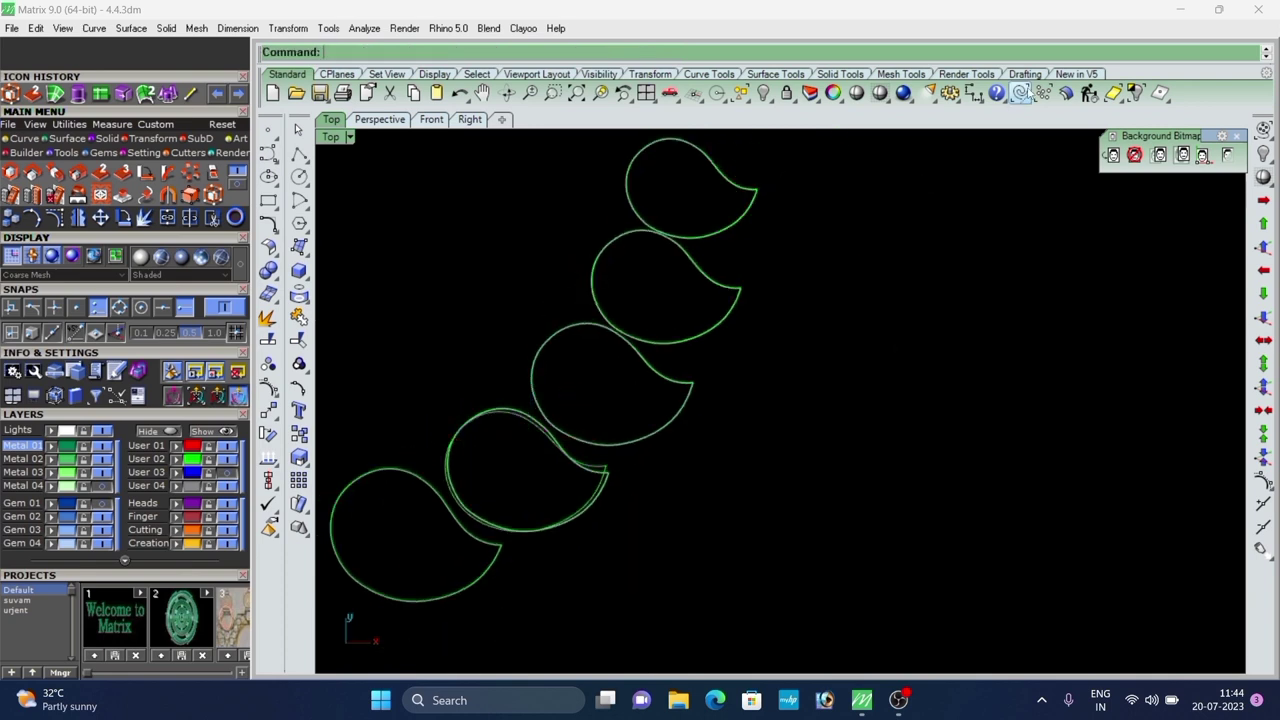
Select all the leaf outline curves and move them to the hidden Metal 04 layer.
left_click(1020, 94)
scroll(880, 255, "down", 5)
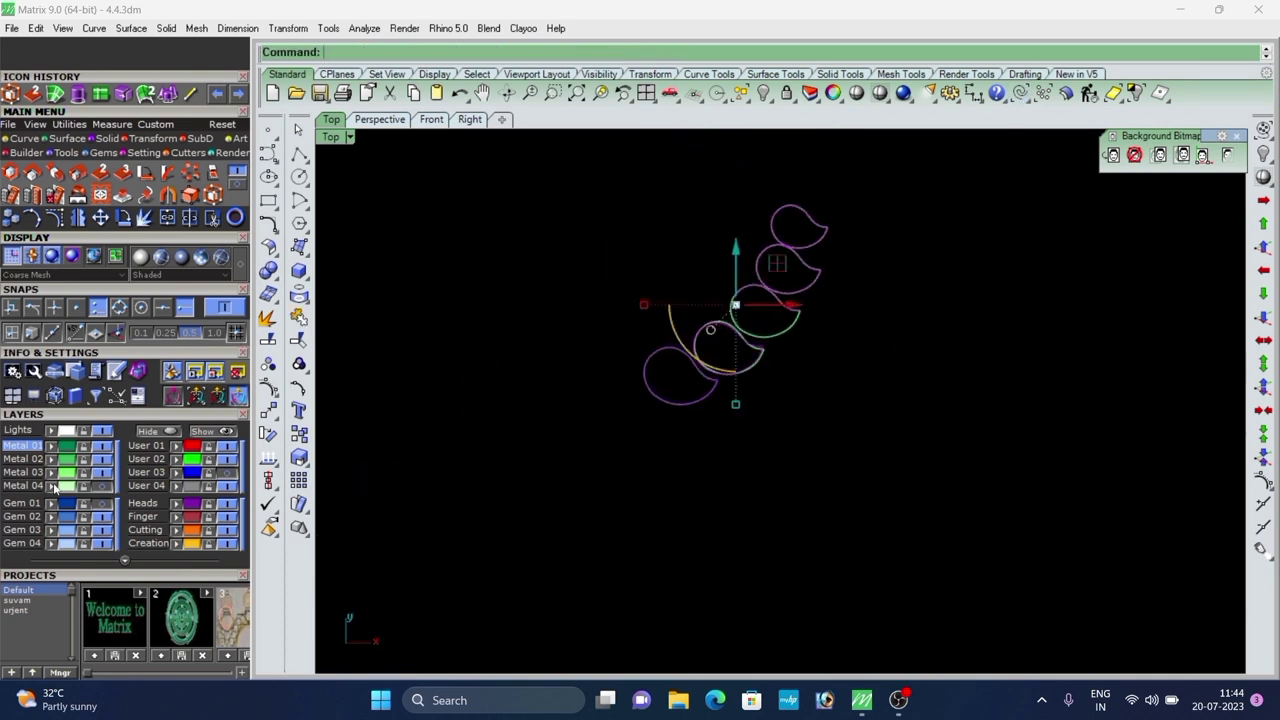
scroll(757, 305, "up", 9)
scroll(697, 418, "down", 9)
scroll(714, 365, "up", 6)
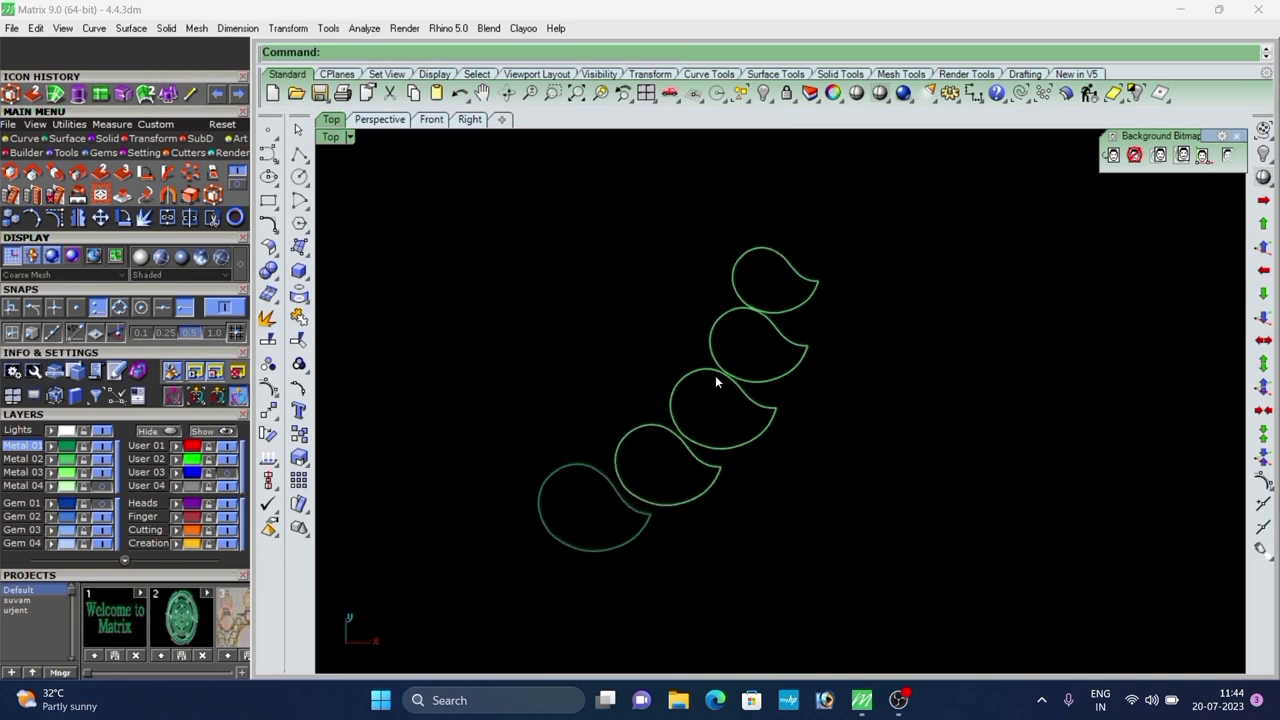
Fine-tune the middle leaf's position against its neighbouring leaves.
left_click(718, 371)
scroll(720, 400, "up", 2)
left_click_drag(708, 455, 753, 444)
left_click(837, 483)
scroll(800, 478, "down", 5)
scroll(821, 376, "up", 3)
scroll(805, 383, "up", 2)
left_click(949, 495)
scroll(813, 393, "down", 4)
scroll(686, 520, "up", 3)
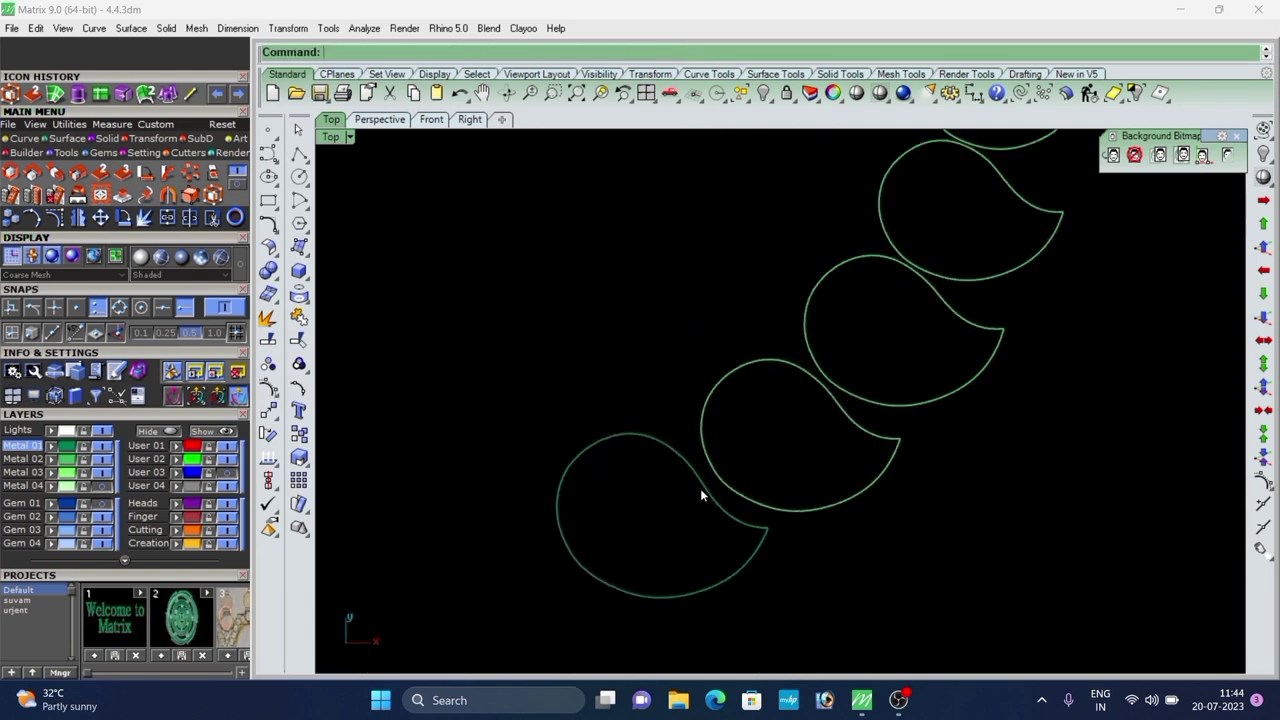
Nudge the second leaf toward the lowest one and rotate it about 1.7° around its pointed tip.
left_click(734, 491)
left_click_drag(851, 462, 780, 479)
scroll(757, 474, "down", 2)
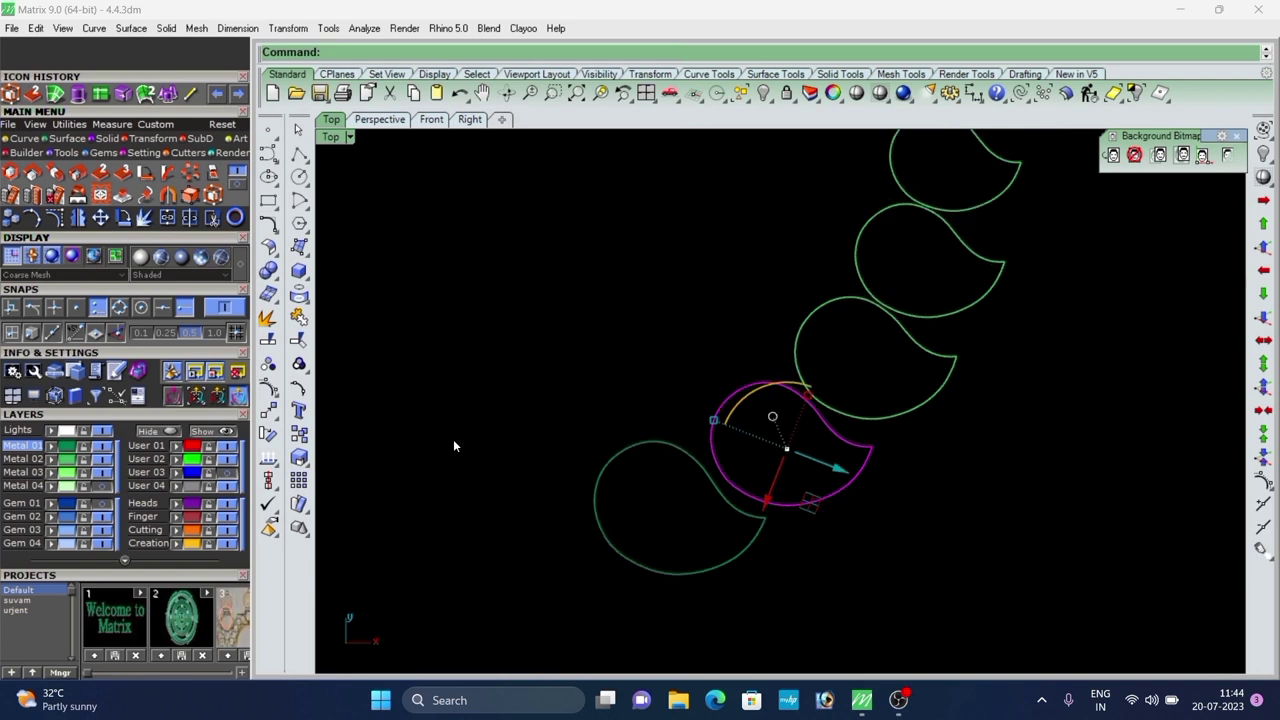
left_click(268, 435)
scroll(888, 405, "up", 4)
left_click(863, 470)
scroll(619, 350, "up", 2)
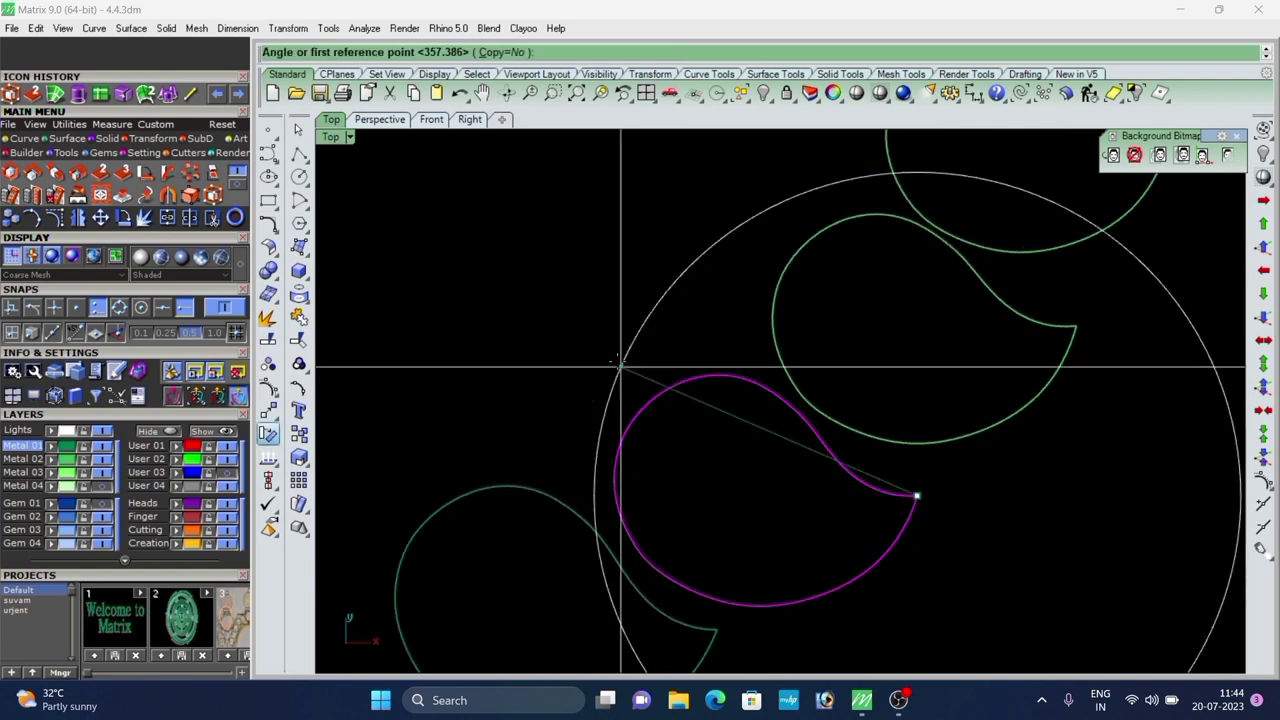
left_click(620, 338)
left_click(615, 346)
scroll(876, 373, "down", 2)
Rotate the middle leaf about 2° around its pointed tip.
left_click_drag(914, 373, 897, 414)
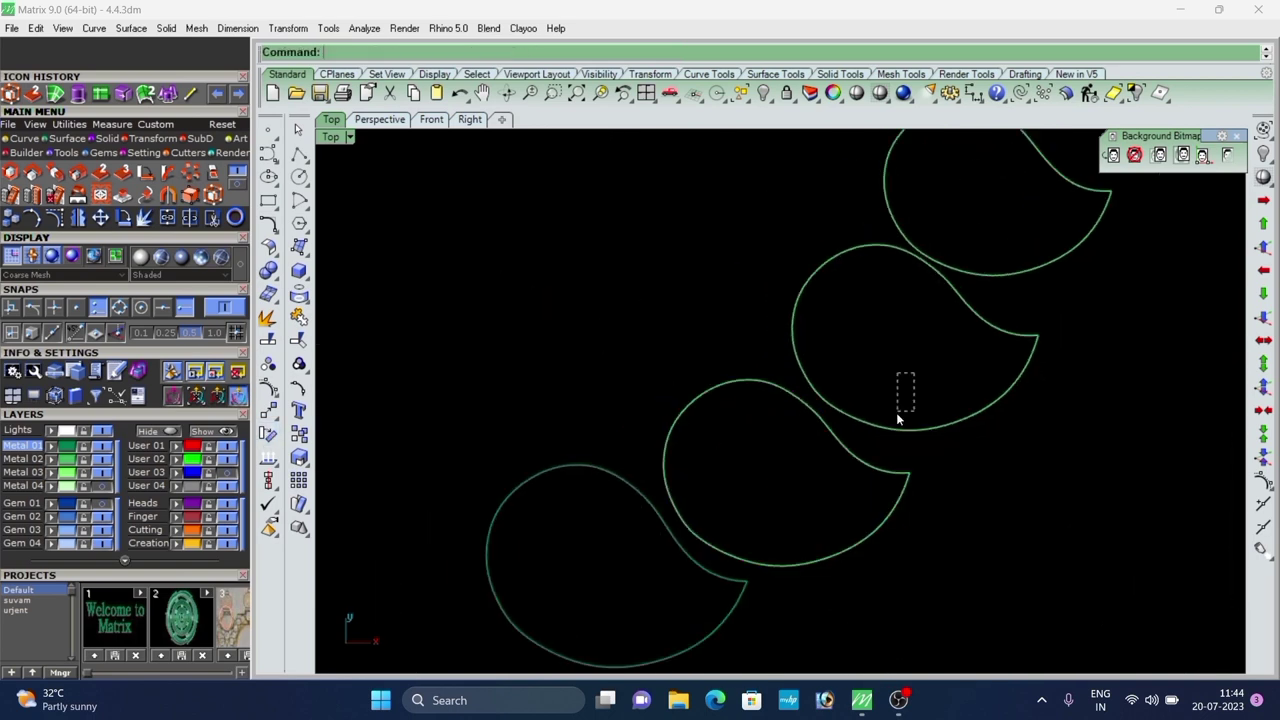
key("Return")
left_click(1037, 337)
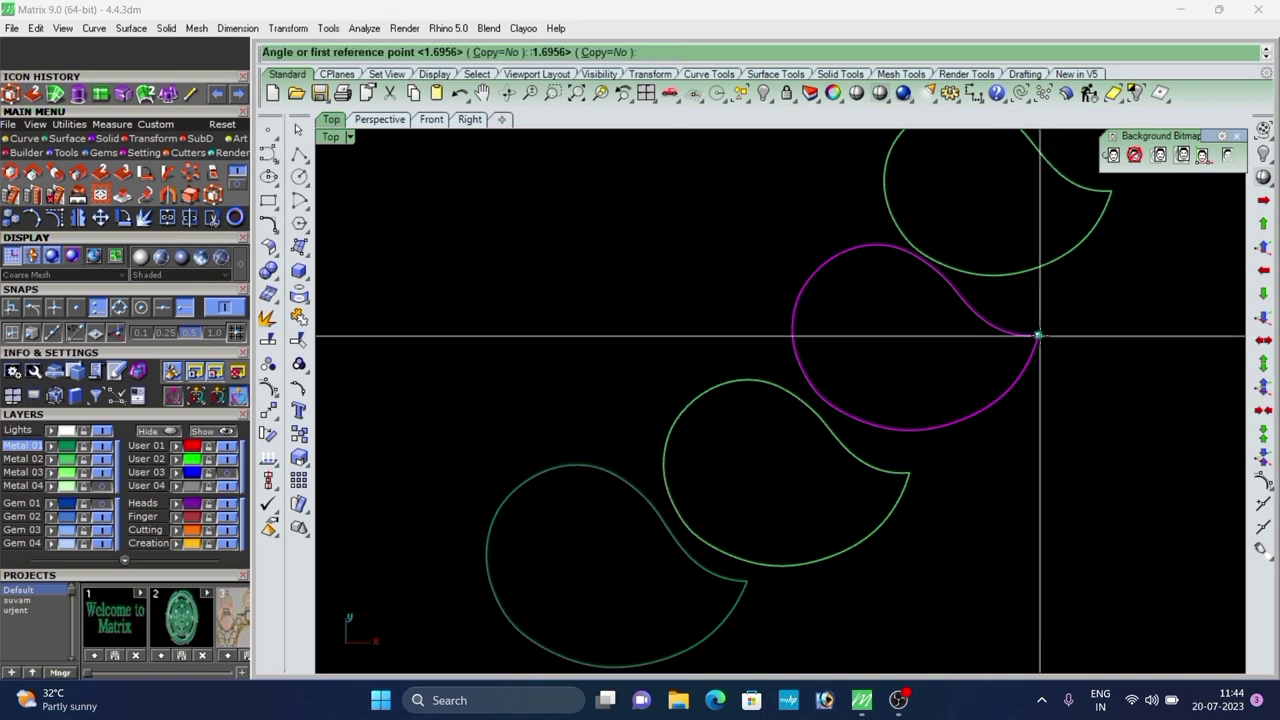
scroll(745, 247, "up", 2)
left_click(742, 249)
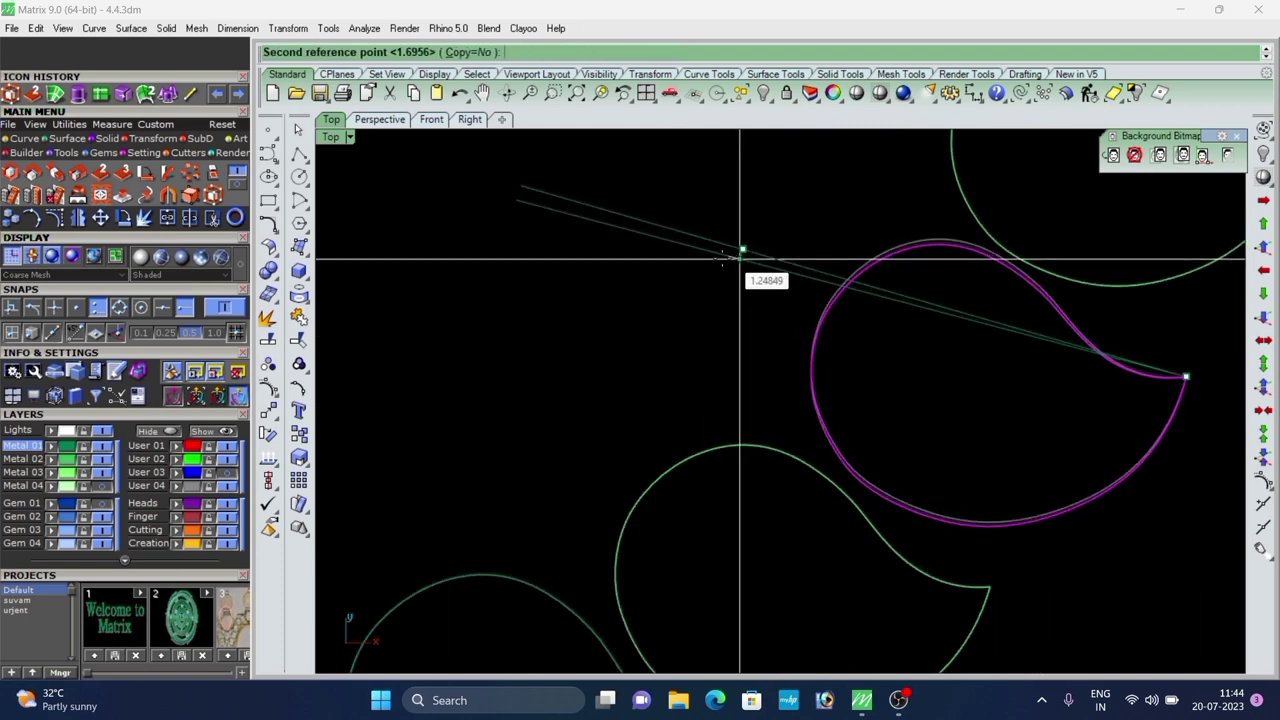
left_click(740, 259)
scroll(718, 358, "down", 8)
scroll(855, 262, "up", 2)
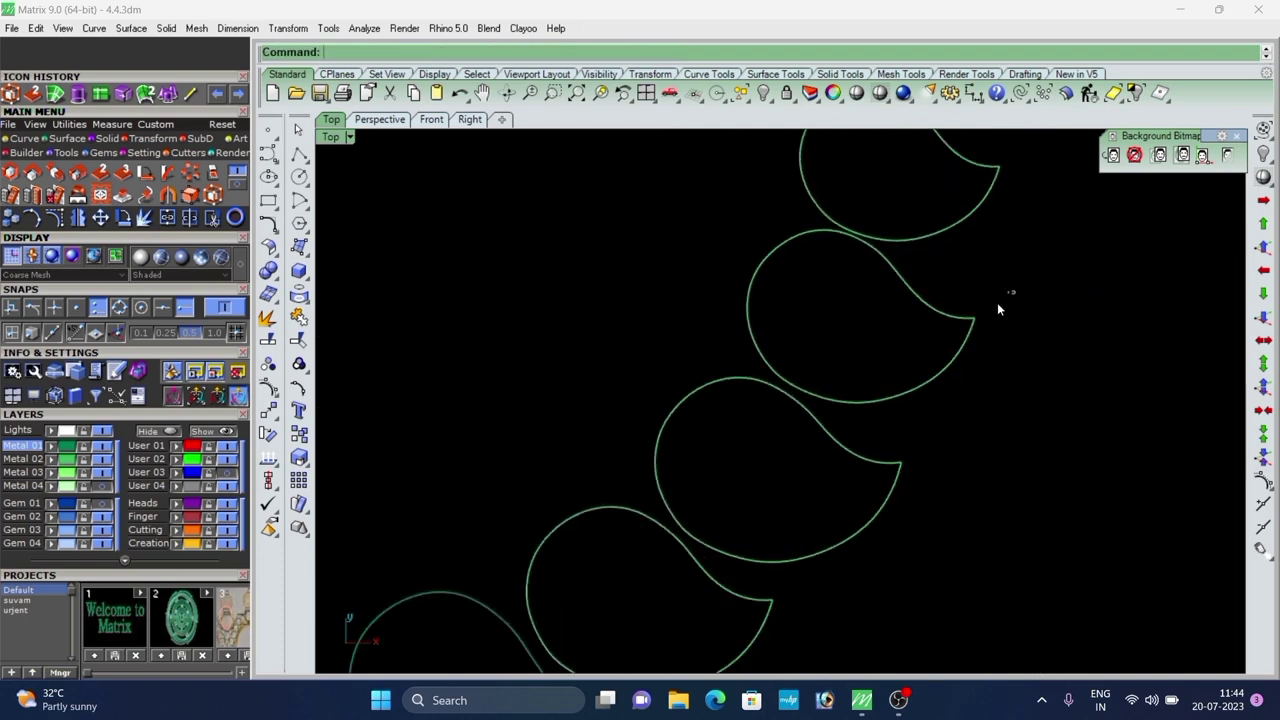
Rotate the fourth leaf from the lower end about 0.5° around its pointed tip.
left_click(968, 333)
key("Return")
left_click(974, 318)
scroll(680, 235, "up", 4)
left_click(671, 230)
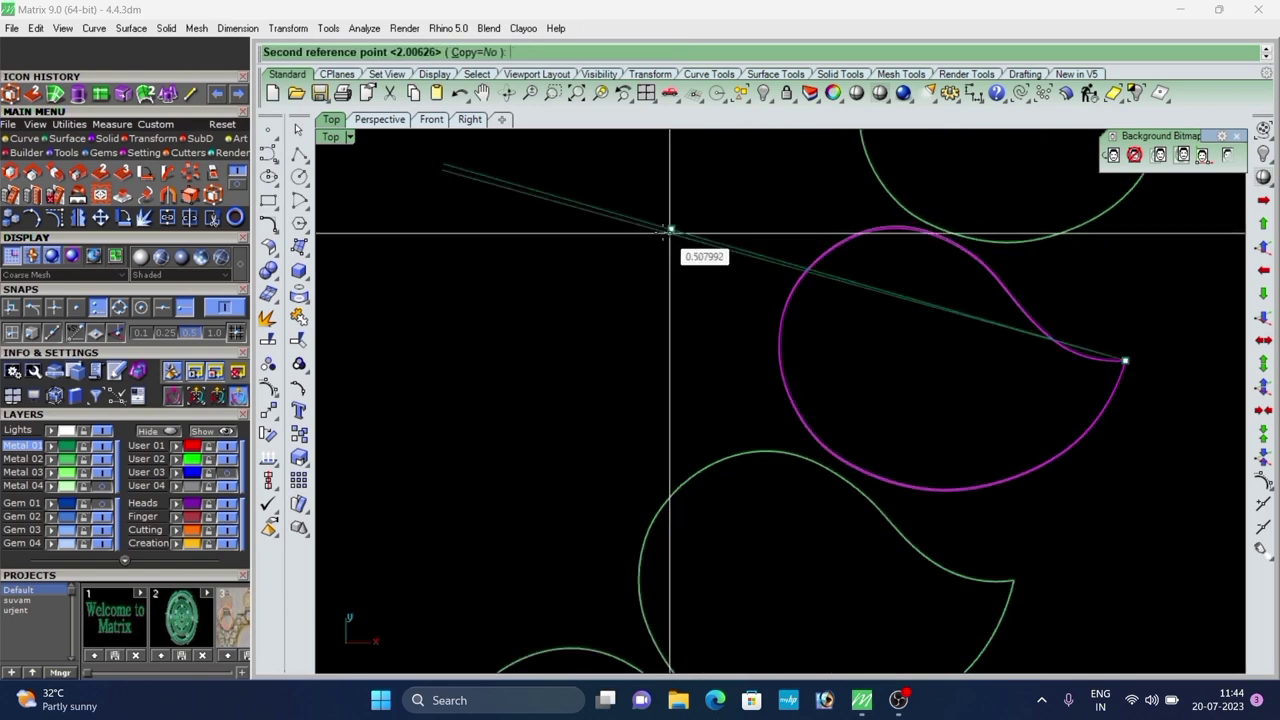
left_click(667, 233)
left_click(675, 233)
scroll(696, 229, "down", 10)
scroll(631, 312, "up", 6)
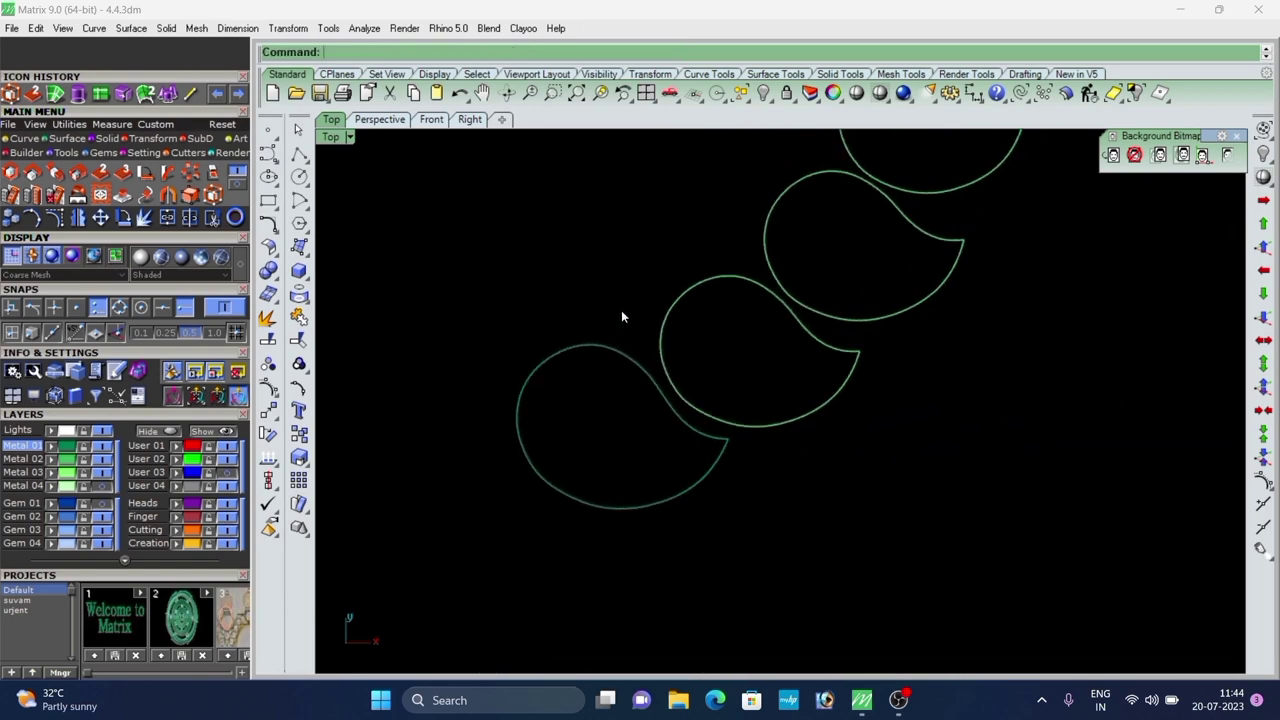
Show the whole pendant again and examine how the row of five leaves fits along its lower-right rim.
left_click(611, 348)
scroll(603, 374, "down", 8)
left_click(379, 121)
mouse_move(786, 561)
right_mouse_down()
mouse_move(729, 368)
mouse_move(604, 310)
mouse_move(748, 363)
mouse_move(490, 429)
mouse_move(571, 437)
mouse_move(551, 449)
mouse_move(623, 429)
mouse_move(637, 402)
right_mouse_up()
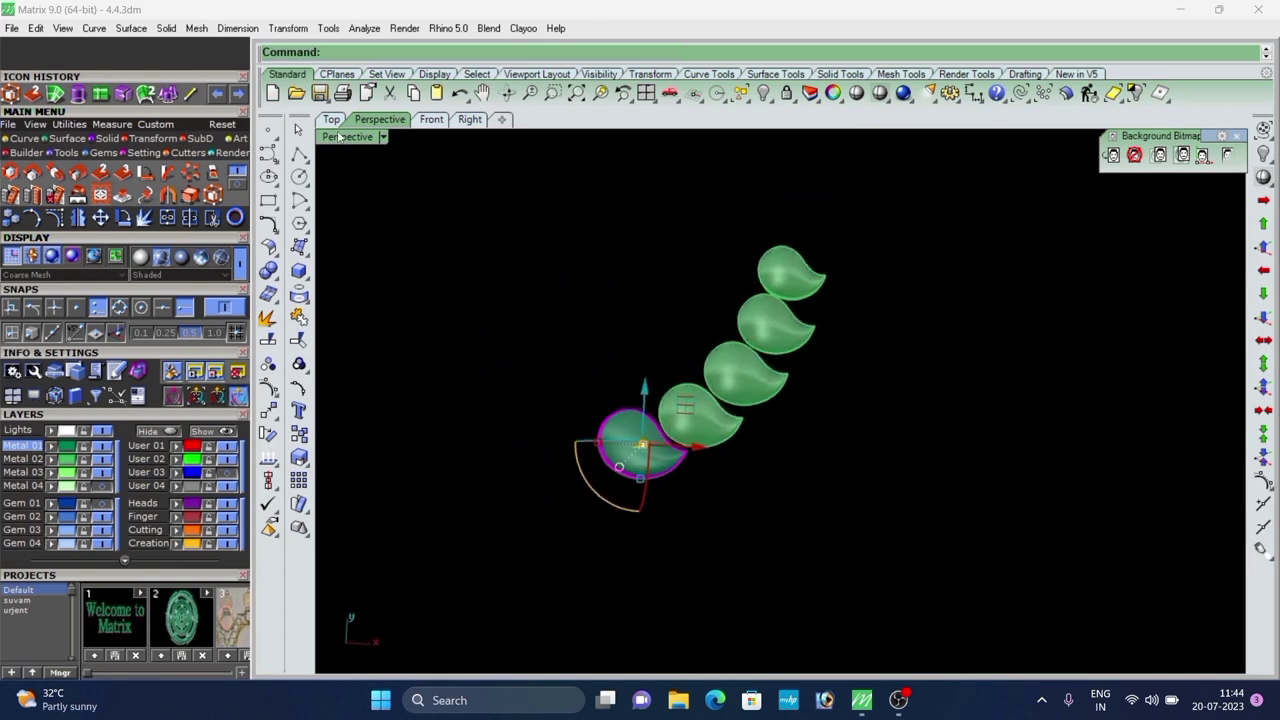
left_click(331, 119)
right_click(1267, 157)
scroll(650, 321, "up", 4)
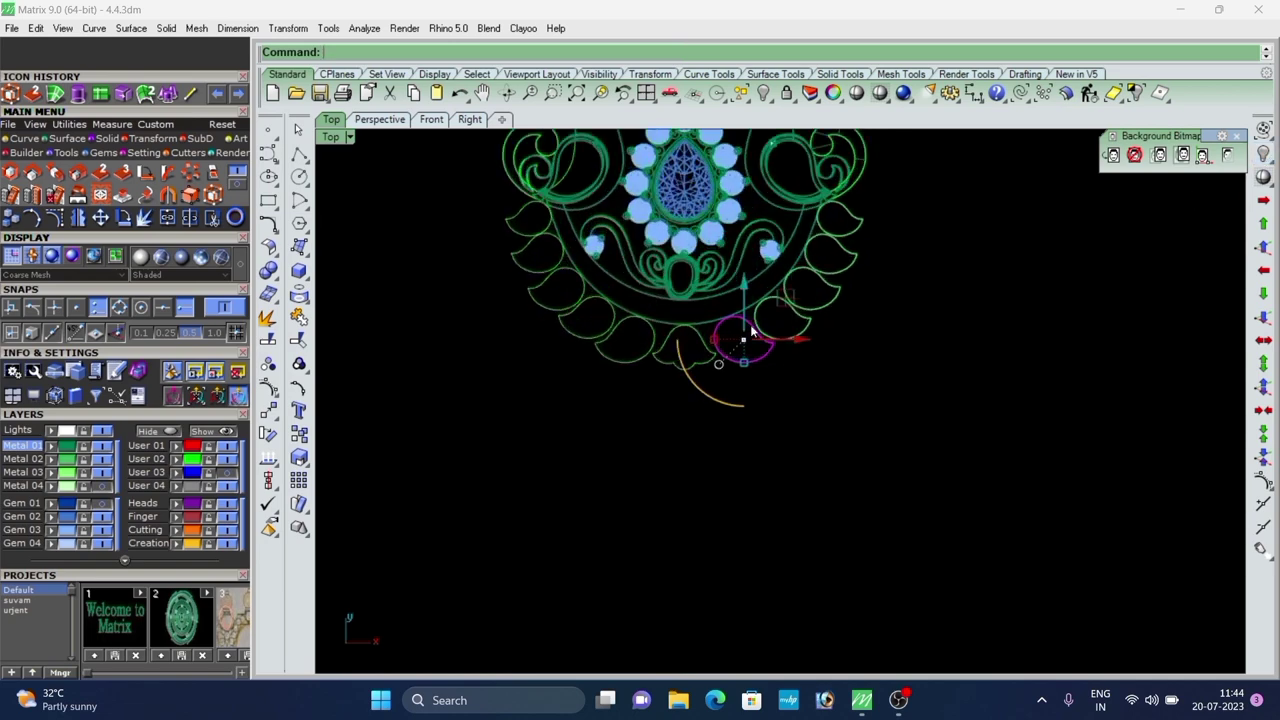
scroll(762, 315, "up", 9)
right_click_drag(772, 311, 761, 362)
scroll(760, 365, "down", 4)
scroll(694, 414, "down", 3)
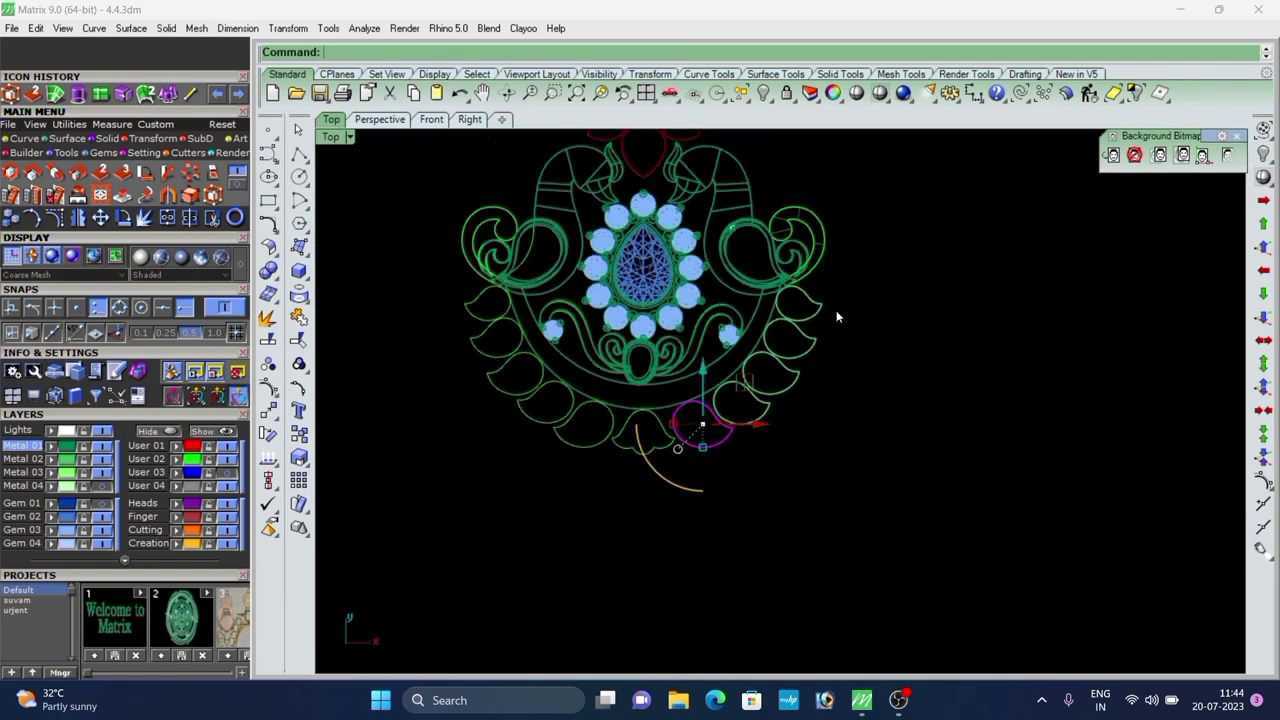
left_click(380, 120)
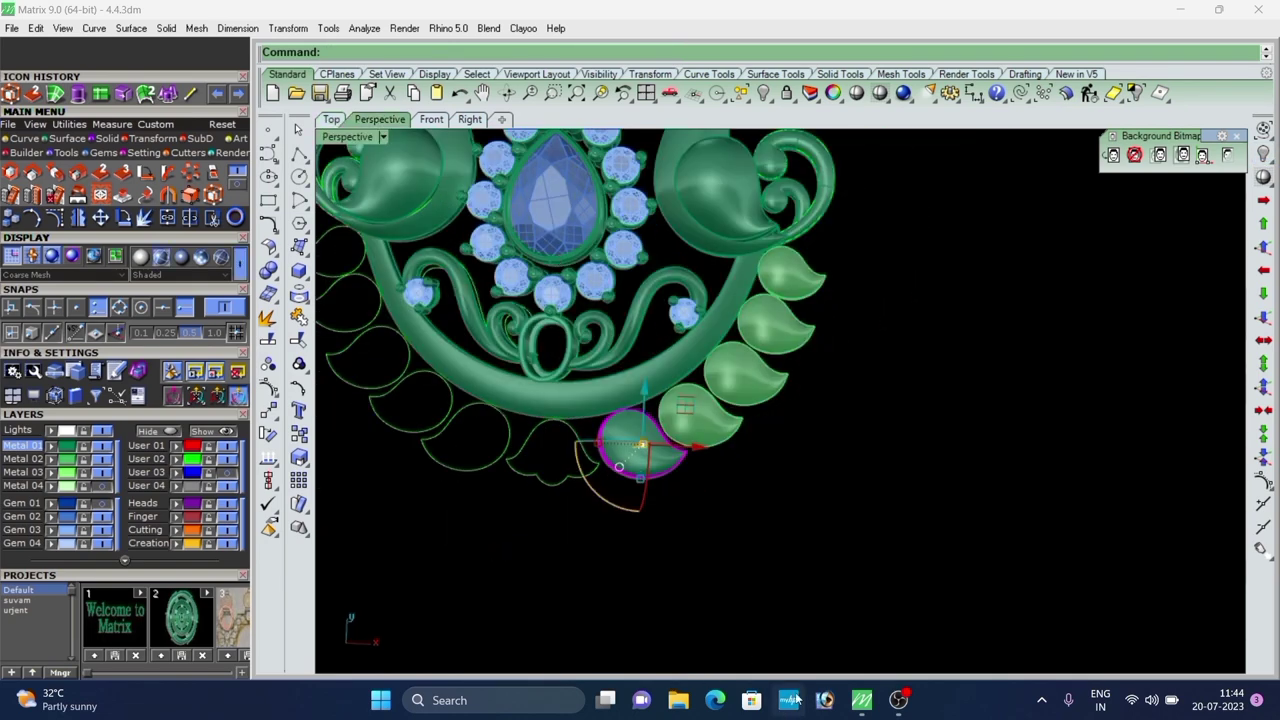
right_click_drag(805, 640, 815, 515)
Select the five leaf solids along the rim and isolate them from the rest of the pendant.
scroll(775, 485, "up", 7)
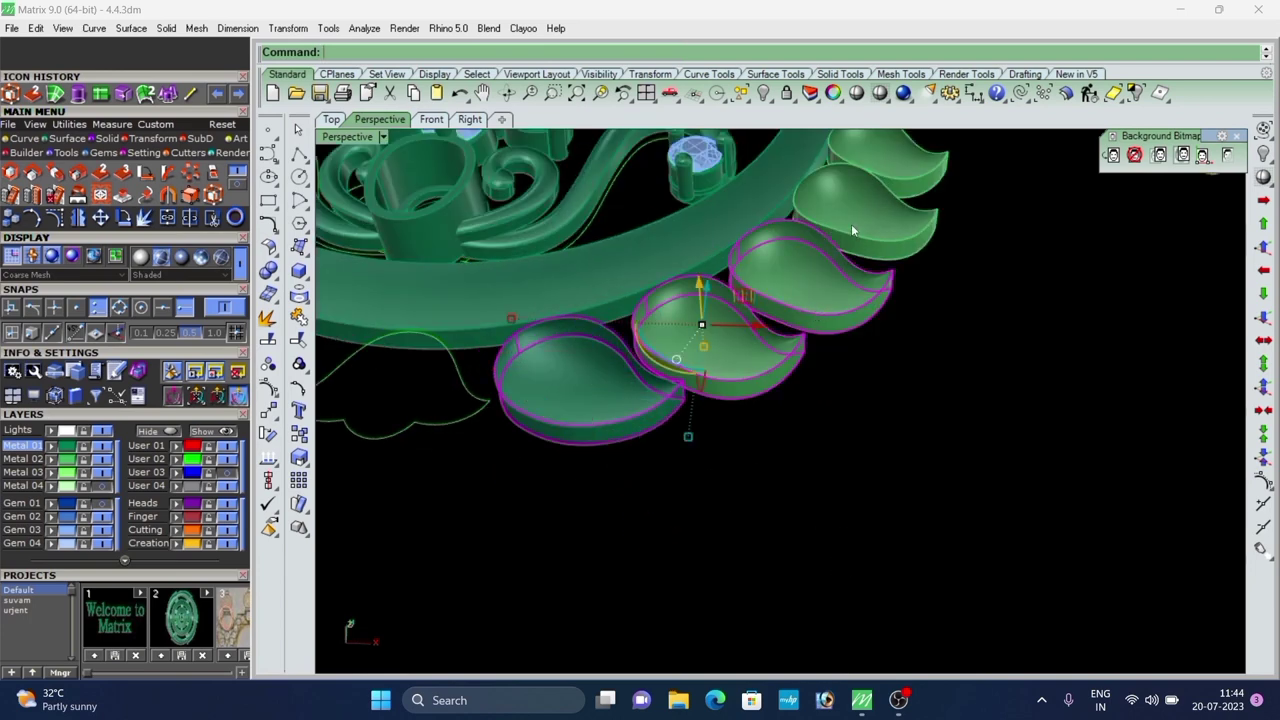
scroll(855, 392, "down", 3)
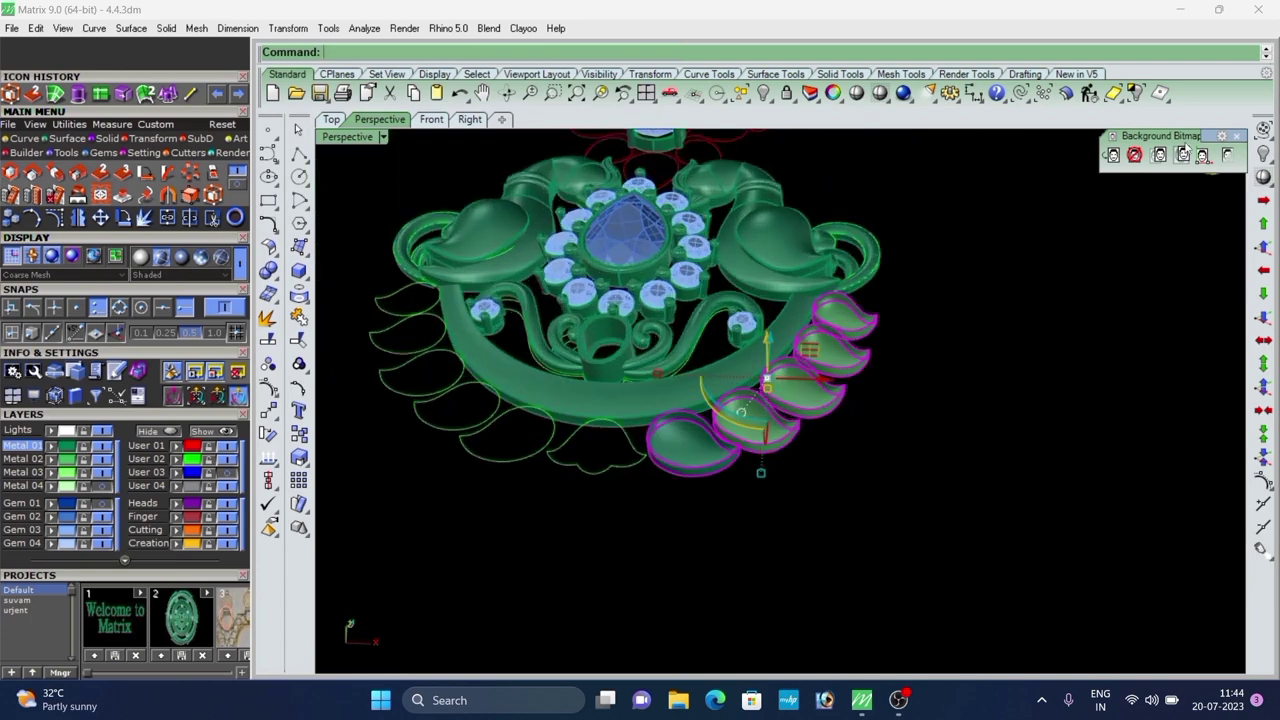
scroll(800, 432, "down", 5)
right_click_drag(757, 455, 748, 476)
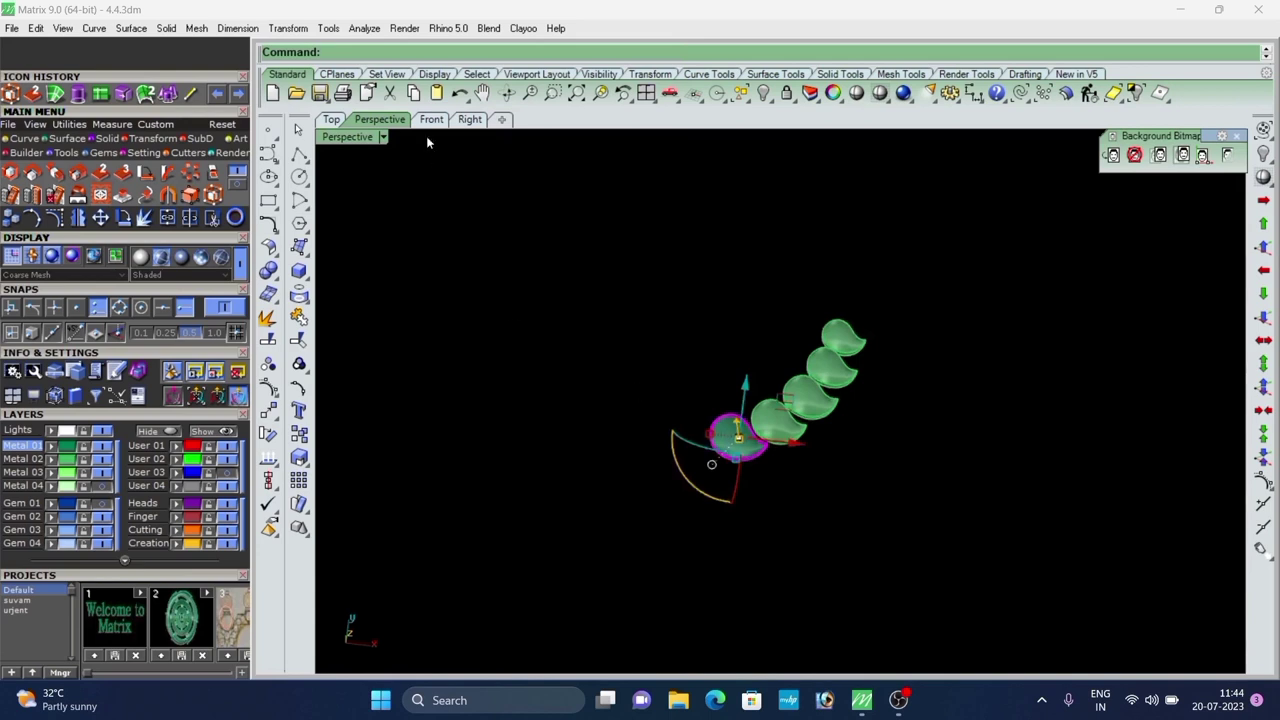
Place two copies of the lowest leaf in the empty space to its right in the top view.
left_click(334, 119)
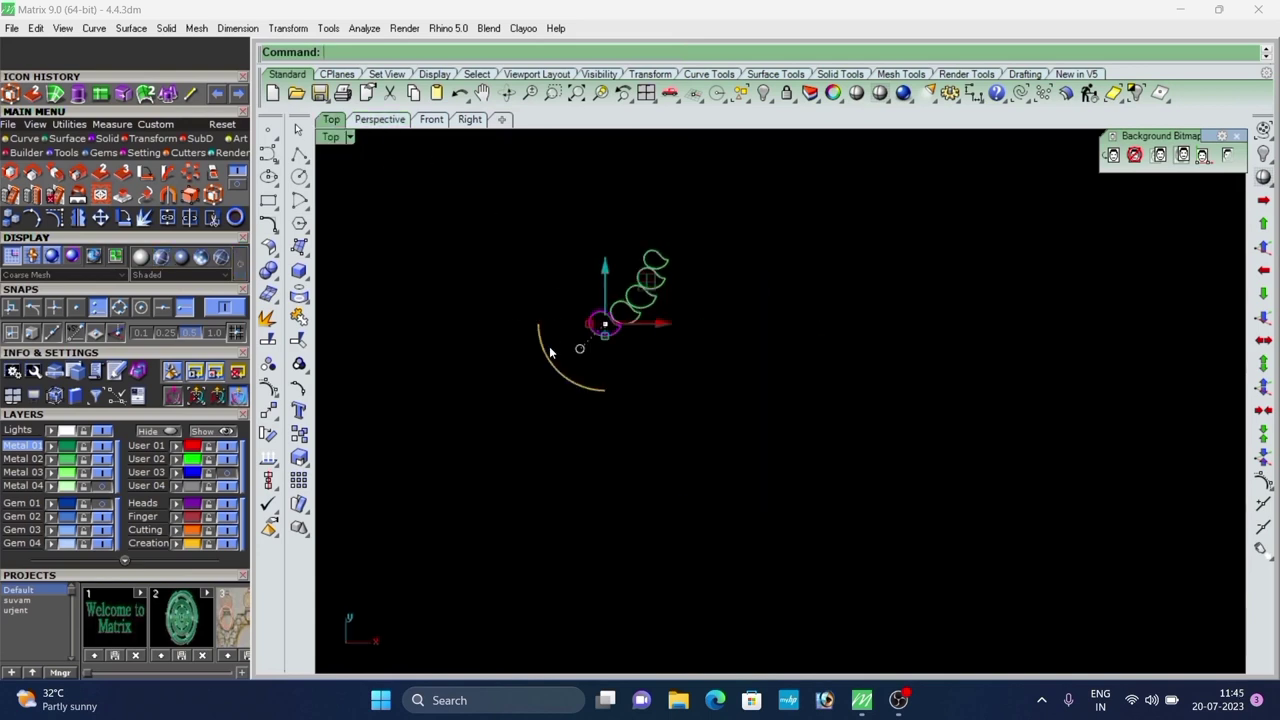
left_click(299, 433)
left_click(618, 447)
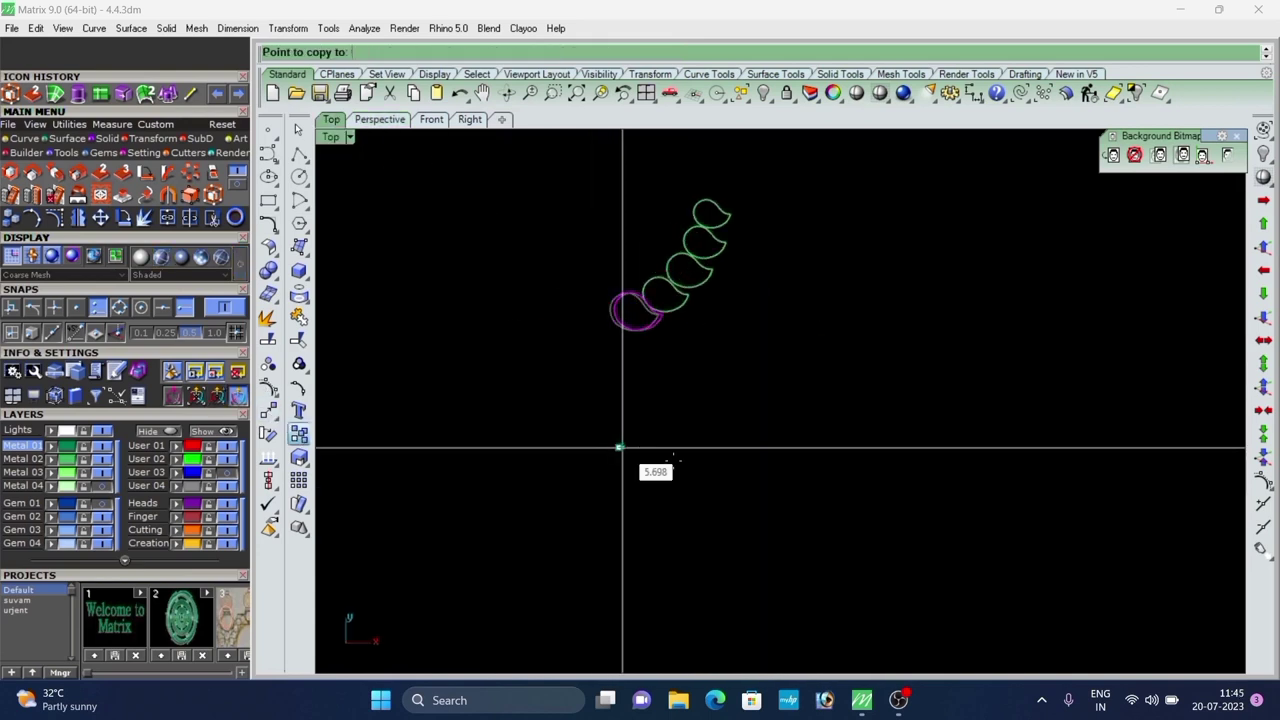
left_click(765, 478, "shift")
left_click(859, 382)
scroll(702, 325, "up", 4)
right_click(799, 362)
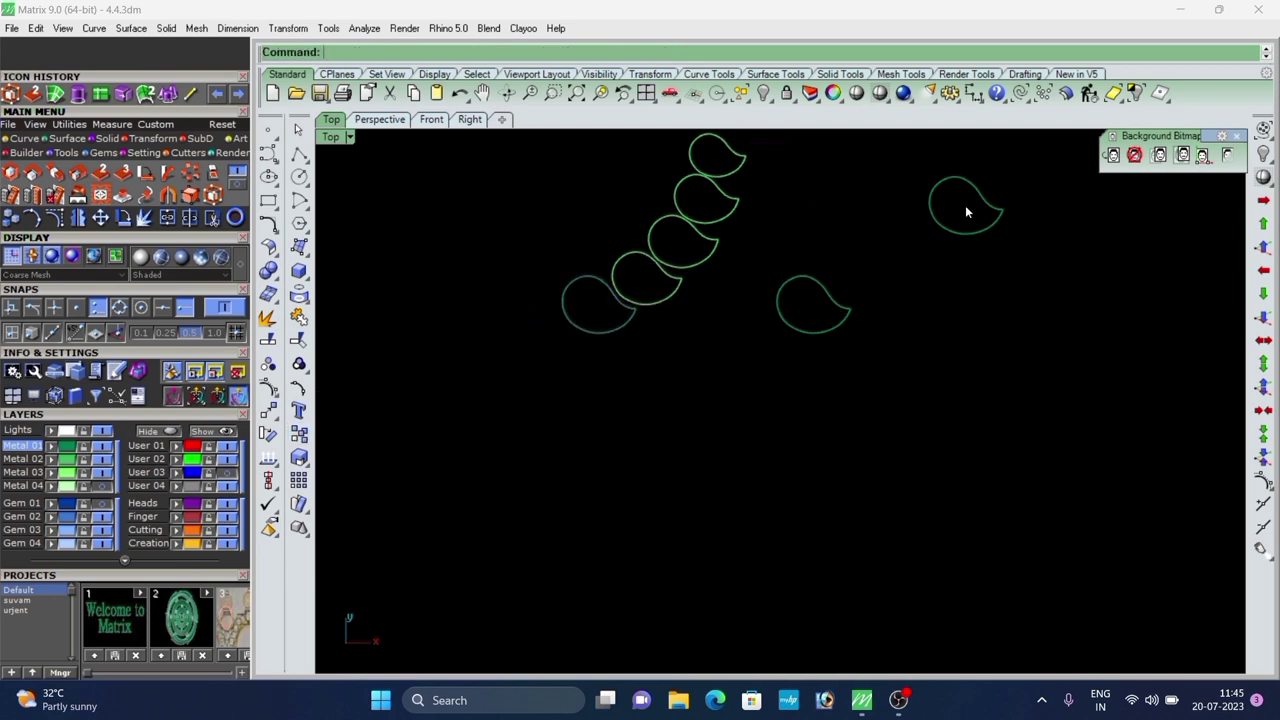
Rotate the copied leaf level with the original so its pointed tip faces downward.
left_click(838, 328)
scroll(805, 340, "up", 3)
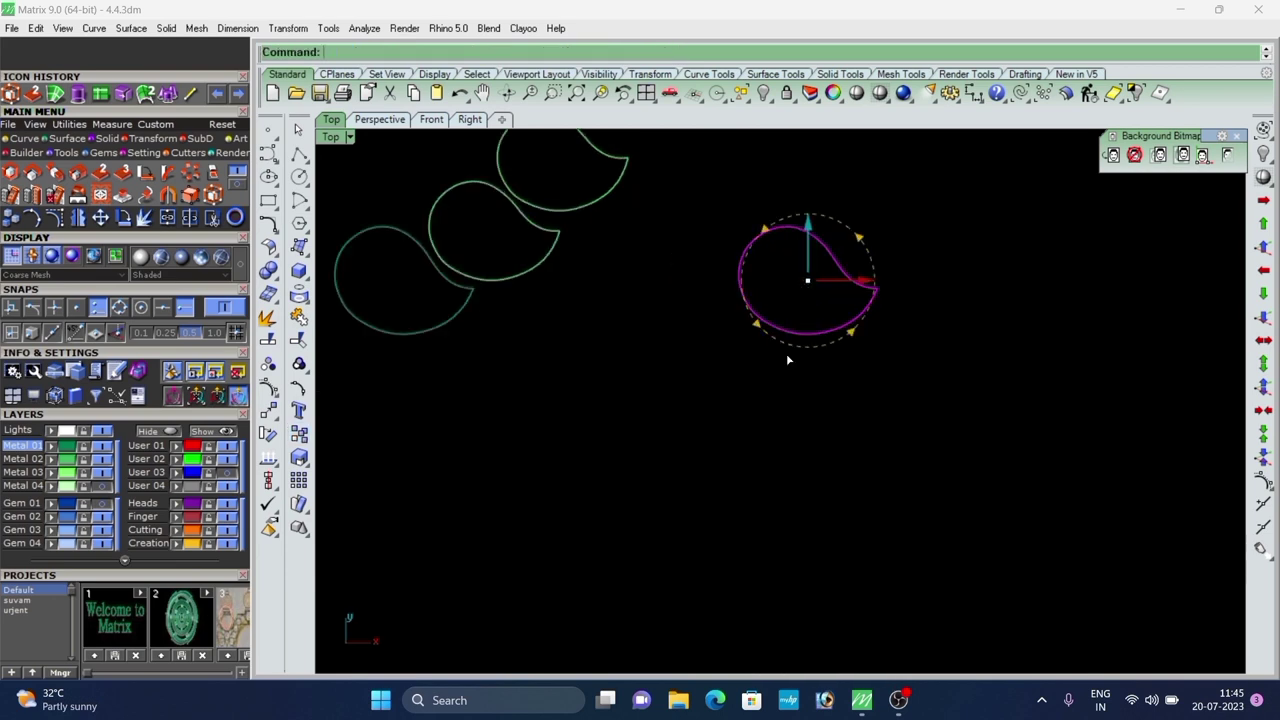
left_click_drag(787, 355, 659, 329)
left_click(799, 379)
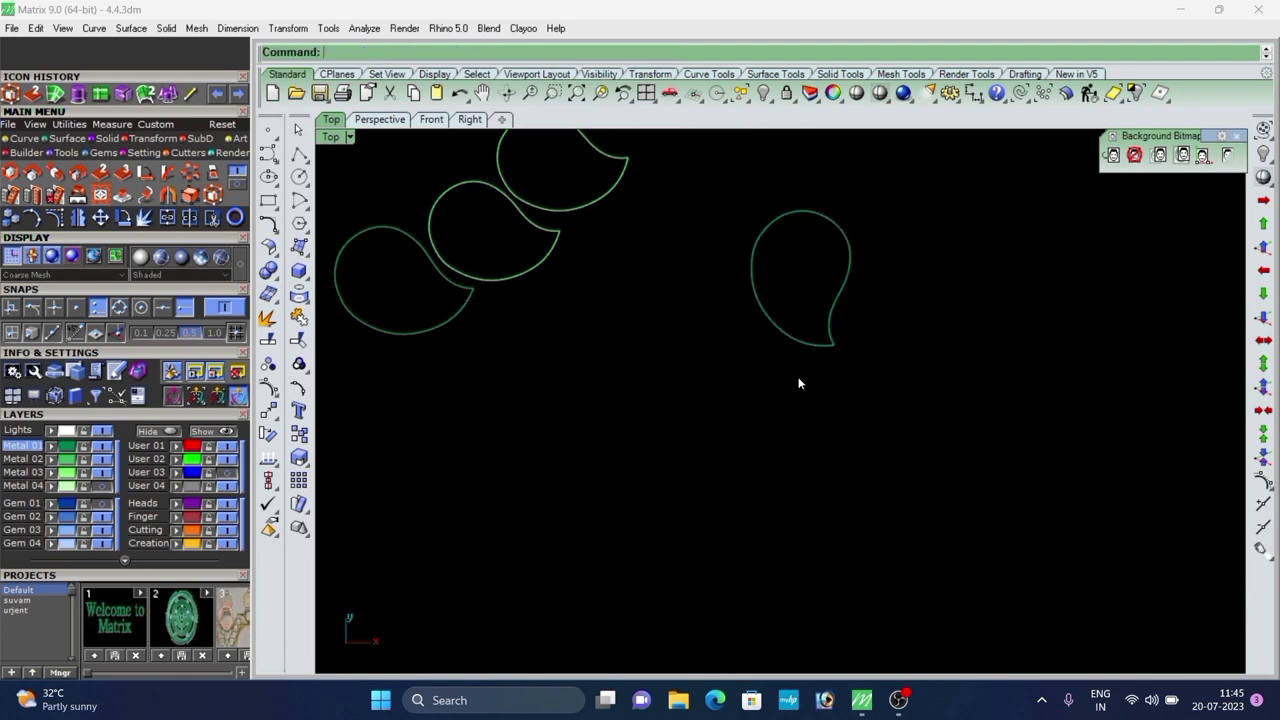
scroll(799, 383, "down", 3)
left_click(821, 341)
scroll(797, 361, "up", 3)
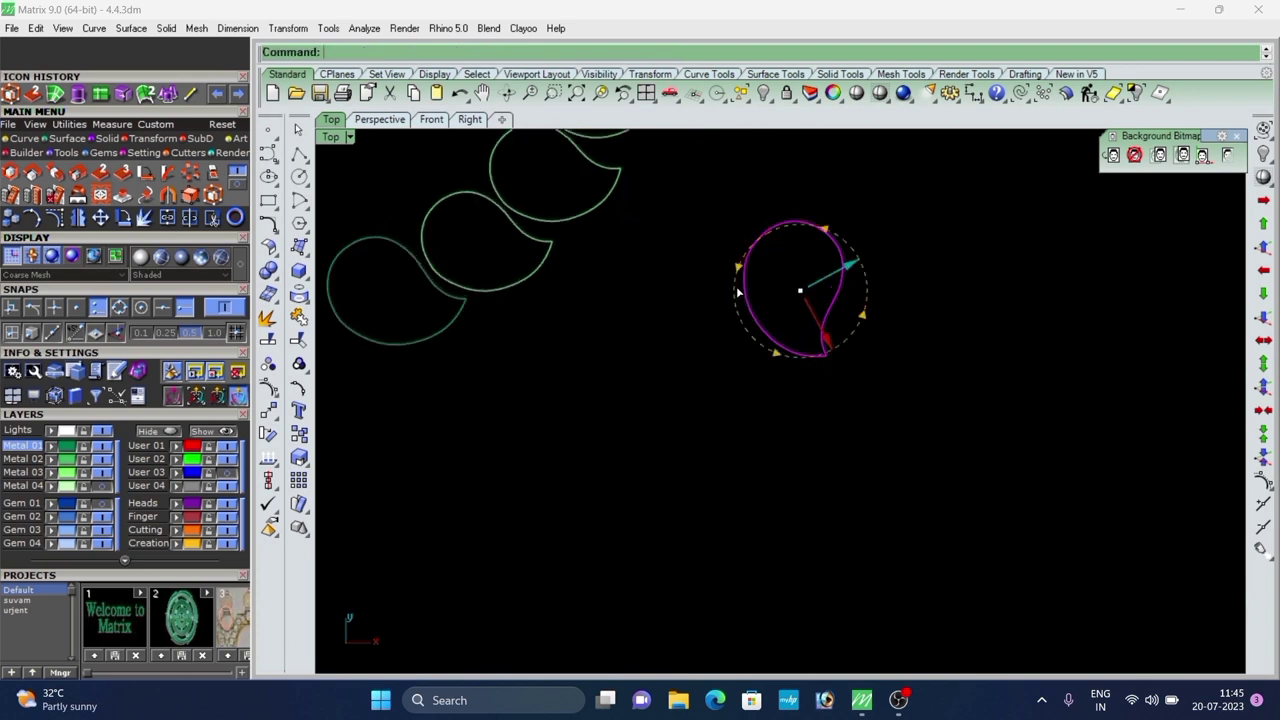
left_click_drag(738, 292, 783, 311)
scroll(528, 281, "down", 4)
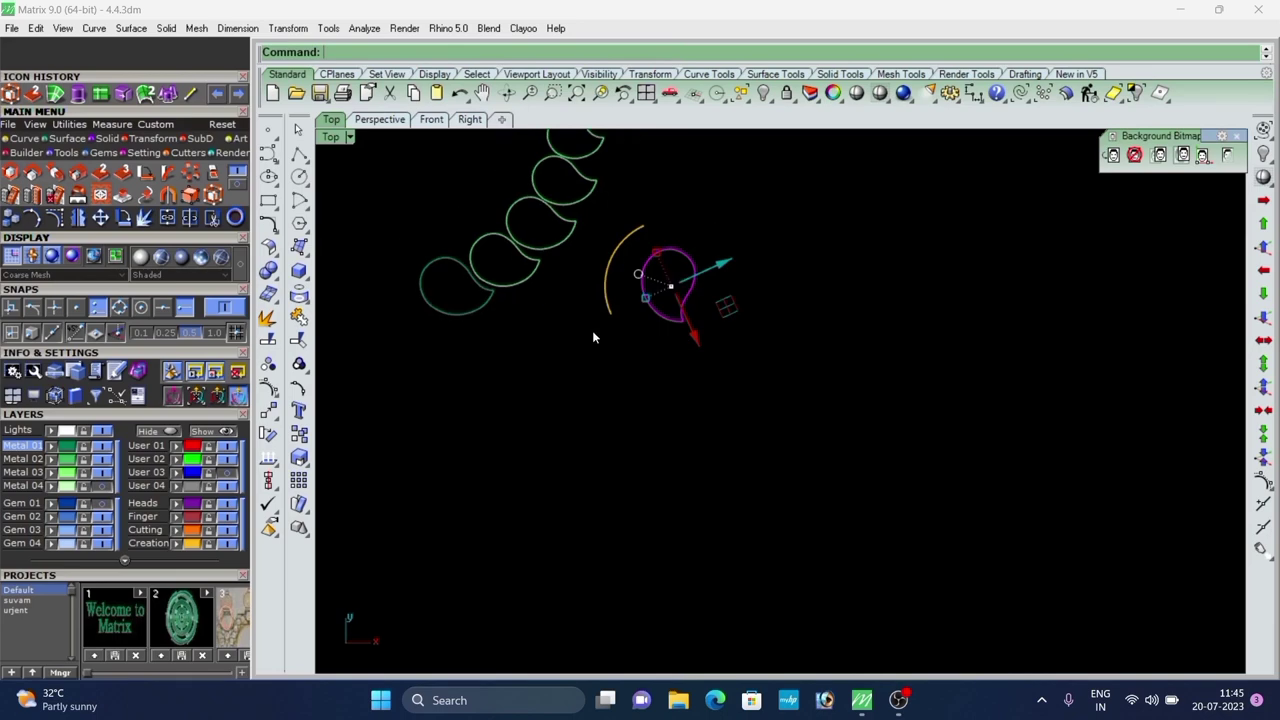
Apply CageEdit to the copied leaf with a bounding-box cage and the Global region.
left_click(367, 121)
scroll(932, 491, "up", 5)
right_click_drag(932, 493, 958, 268)
scroll(958, 268, "up", 4)
type("CageEdit")
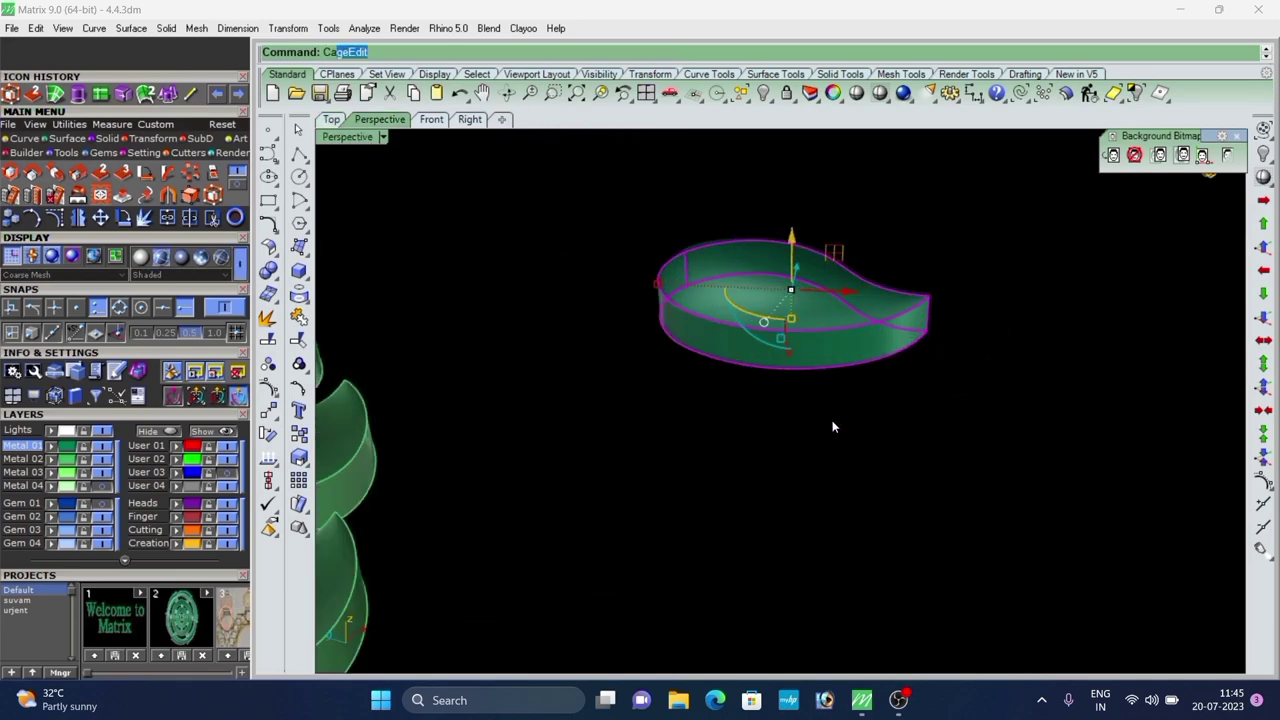
key("Return")
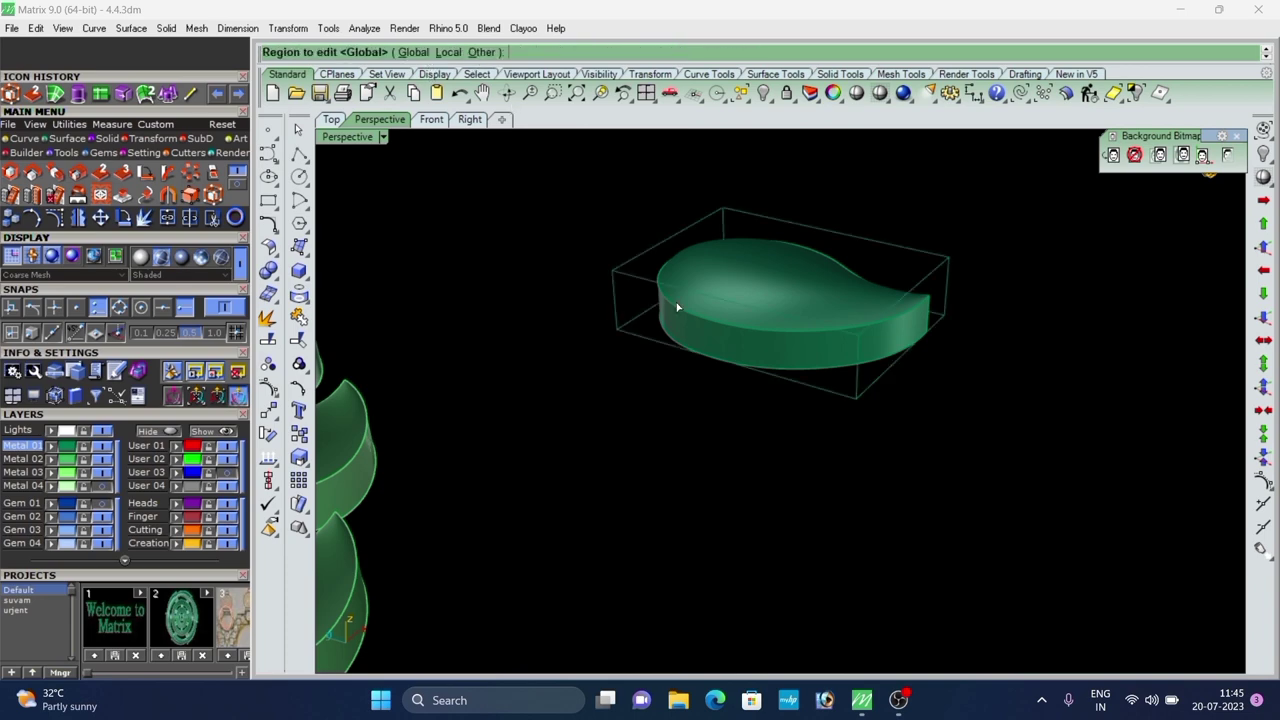
key("Return")
scroll(690, 318, "down", 4)
right_click_drag(760, 370, 895, 350)
scroll(690, 320, "up", 6)
right_click_drag(692, 350, 688, 385)
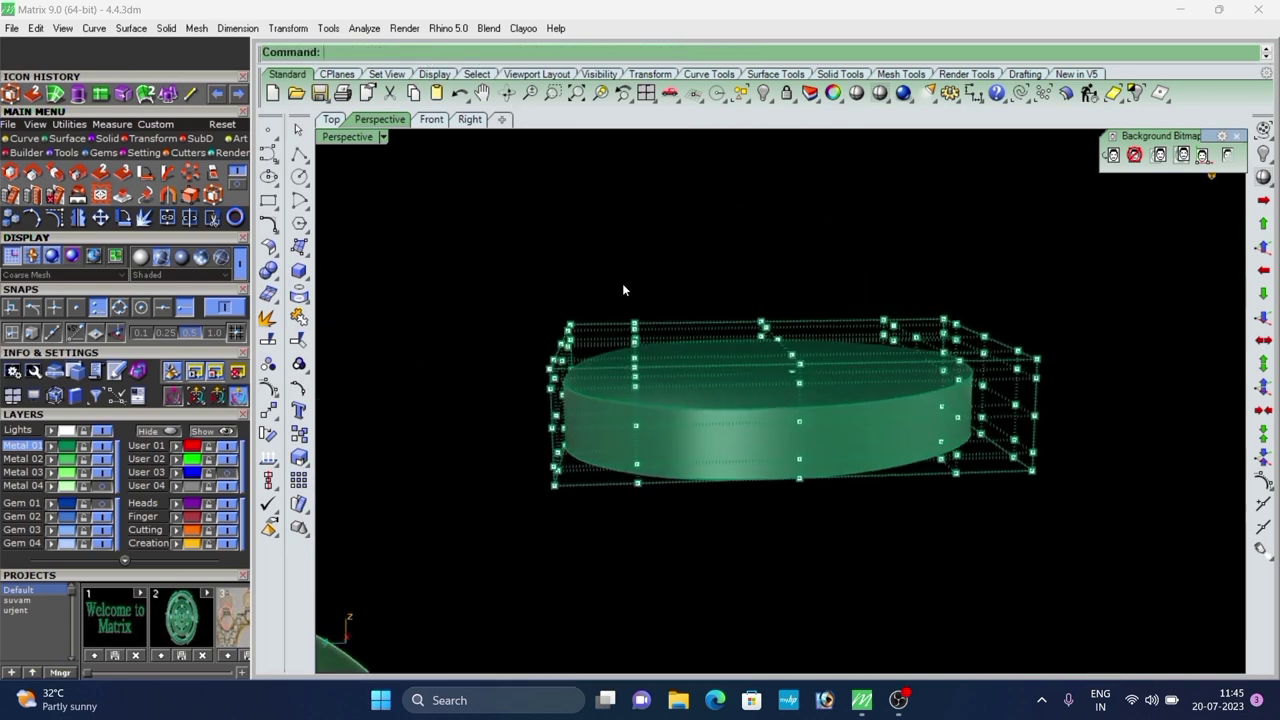
Raise the middle rows of cage points to arch the copied leaf's centre upward.
left_click_drag(794, 604, 795, 604)
right_click_drag(795, 604, 779, 546)
scroll(689, 355, "up", 2)
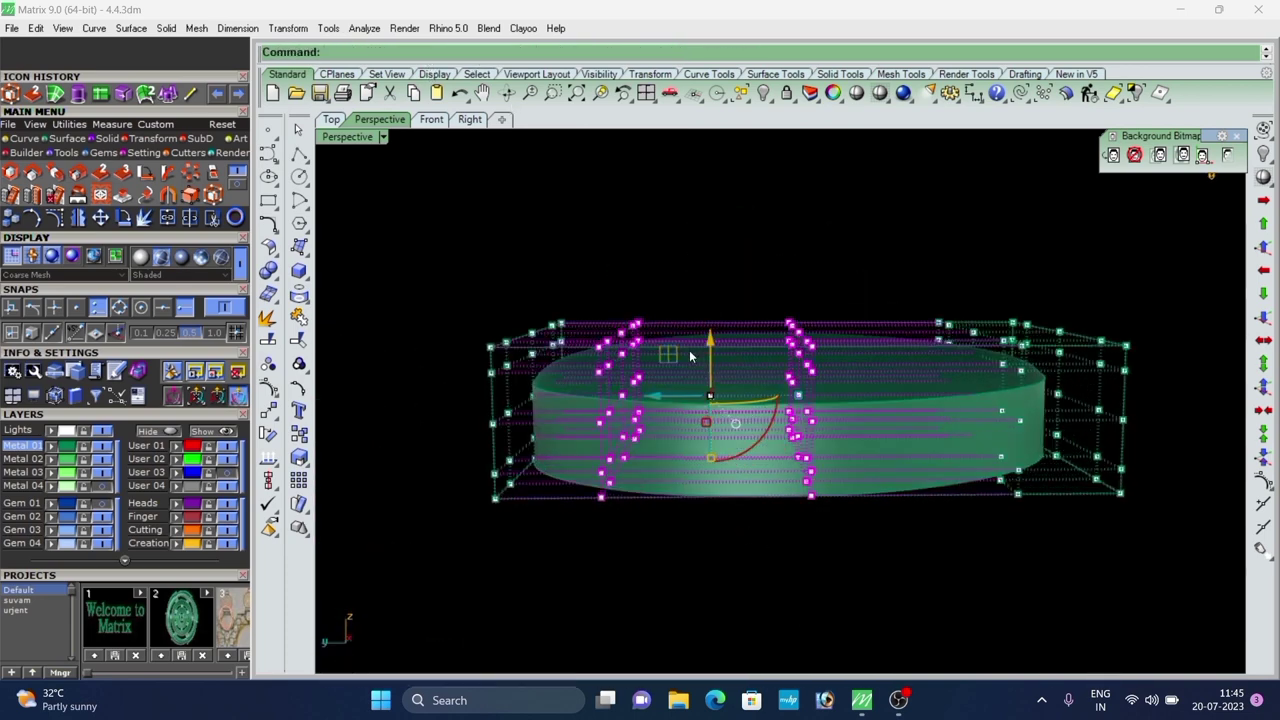
left_click_drag(712, 349, 711, 296)
Lower the cage points just before the leaf's pointed tip to give the body a downward dip.
scroll(711, 297, "down", 4)
mouse_move(714, 302)
right_mouse_down()
mouse_move(791, 340)
mouse_move(758, 365)
mouse_move(892, 351)
right_mouse_up()
left_click_drag(809, 258, 906, 495)
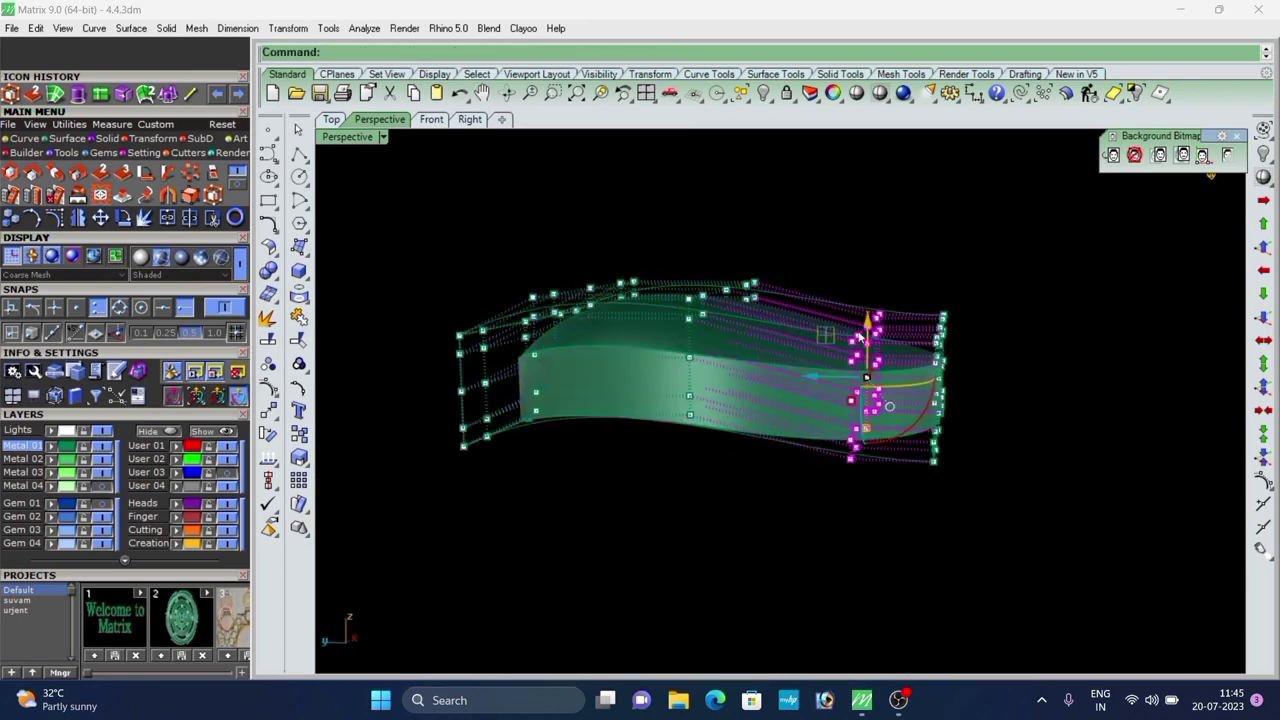
left_click_drag(869, 334, 869, 387)
left_click(985, 424)
Raise the cage points at the leaf's rounded end and the neighbouring row slightly to smooth the wave shape.
mouse_move(985, 424)
right_mouse_down()
mouse_move(754, 482)
mouse_move(778, 366)
mouse_move(686, 384)
mouse_move(569, 304)
right_mouse_up()
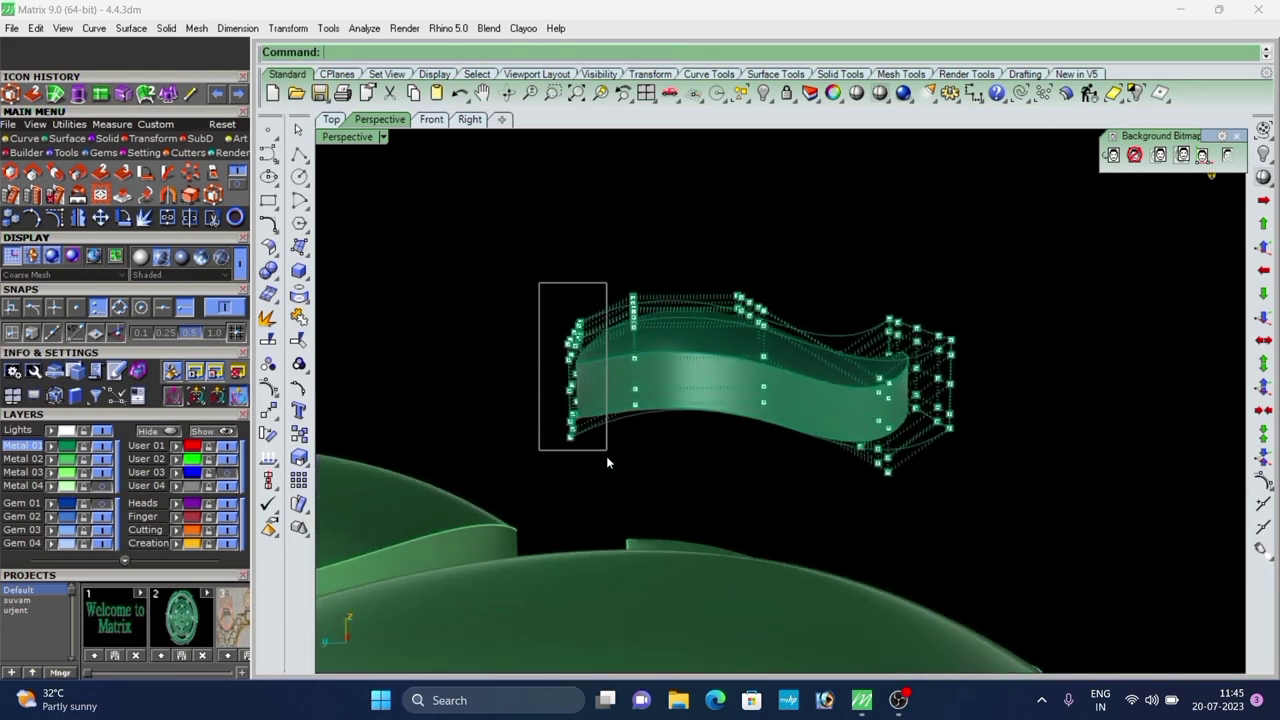
left_click_drag(576, 322, 576, 306)
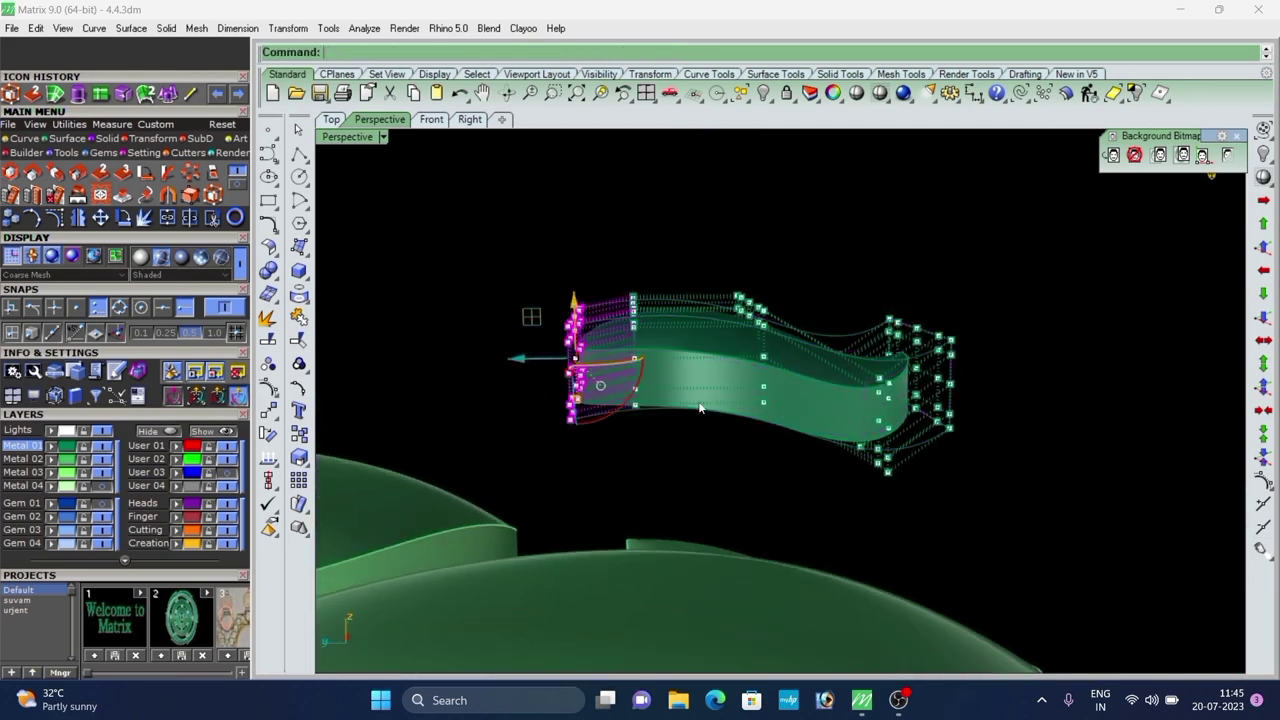
right_click_drag(693, 462, 653, 401)
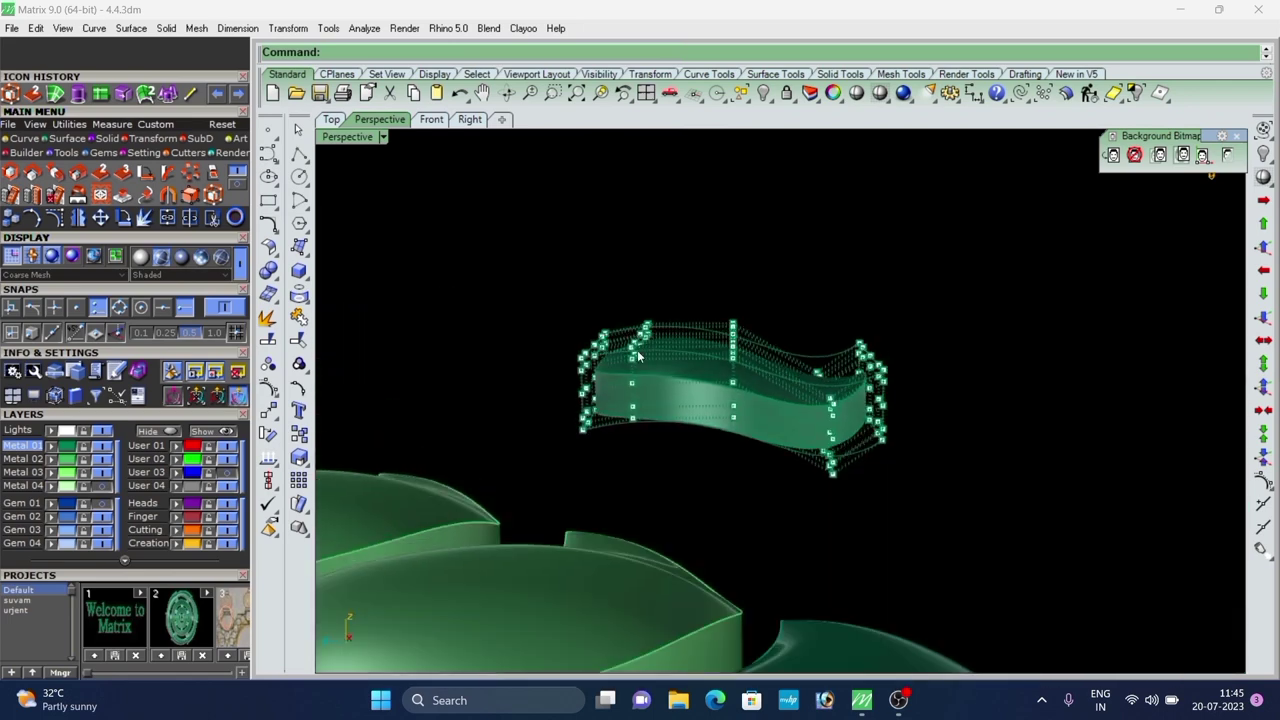
right_click_drag(638, 355, 637, 362)
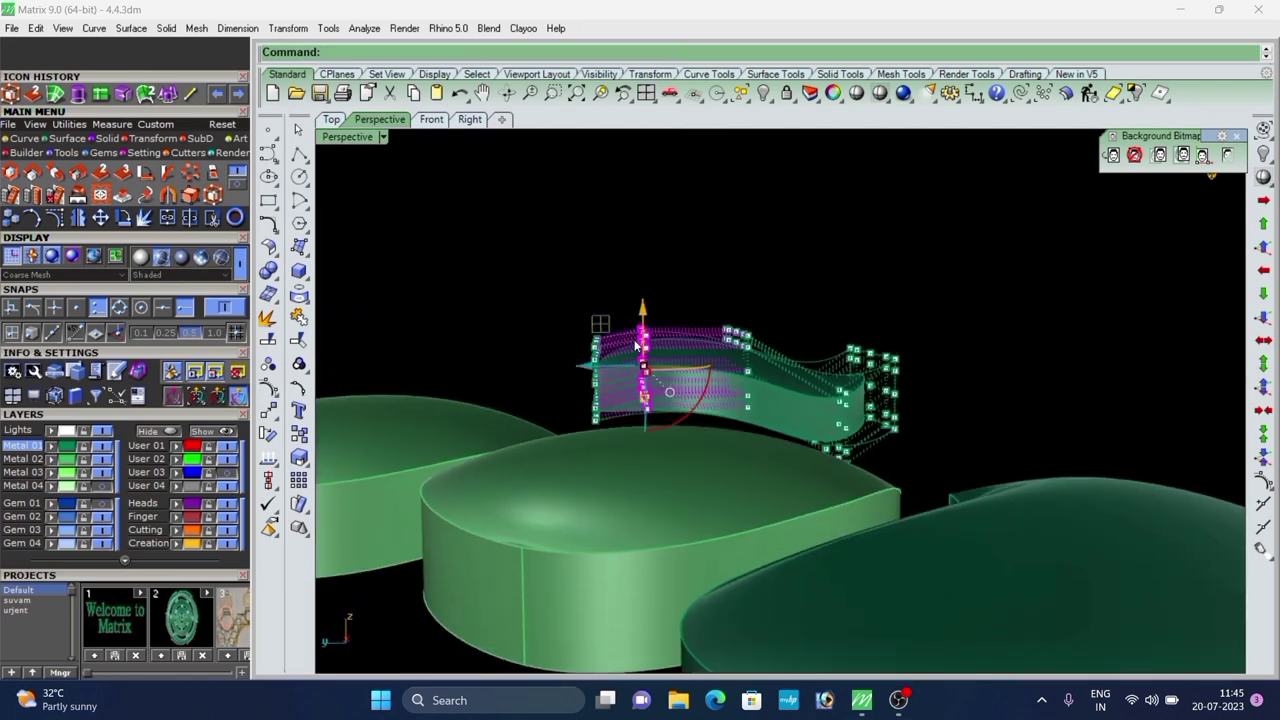
scroll(636, 346, "up", 2)
left_click_drag(648, 315, 651, 306)
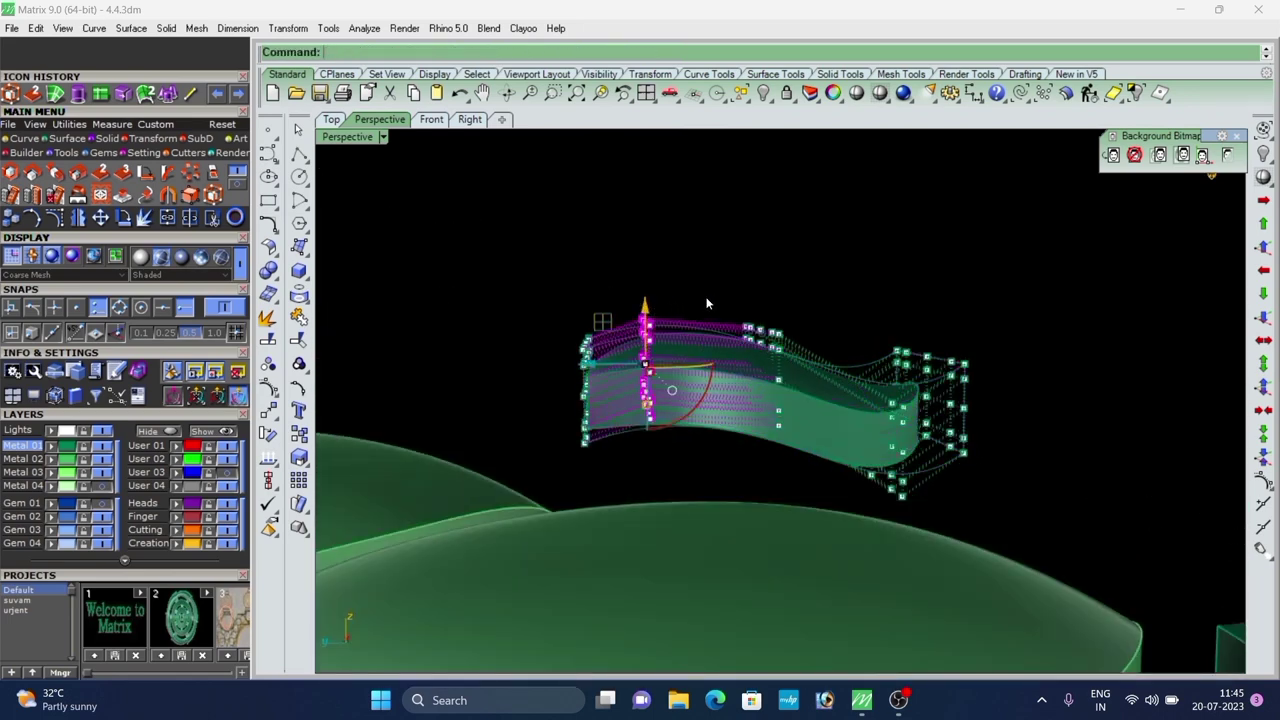
right_click_drag(706, 303, 814, 371)
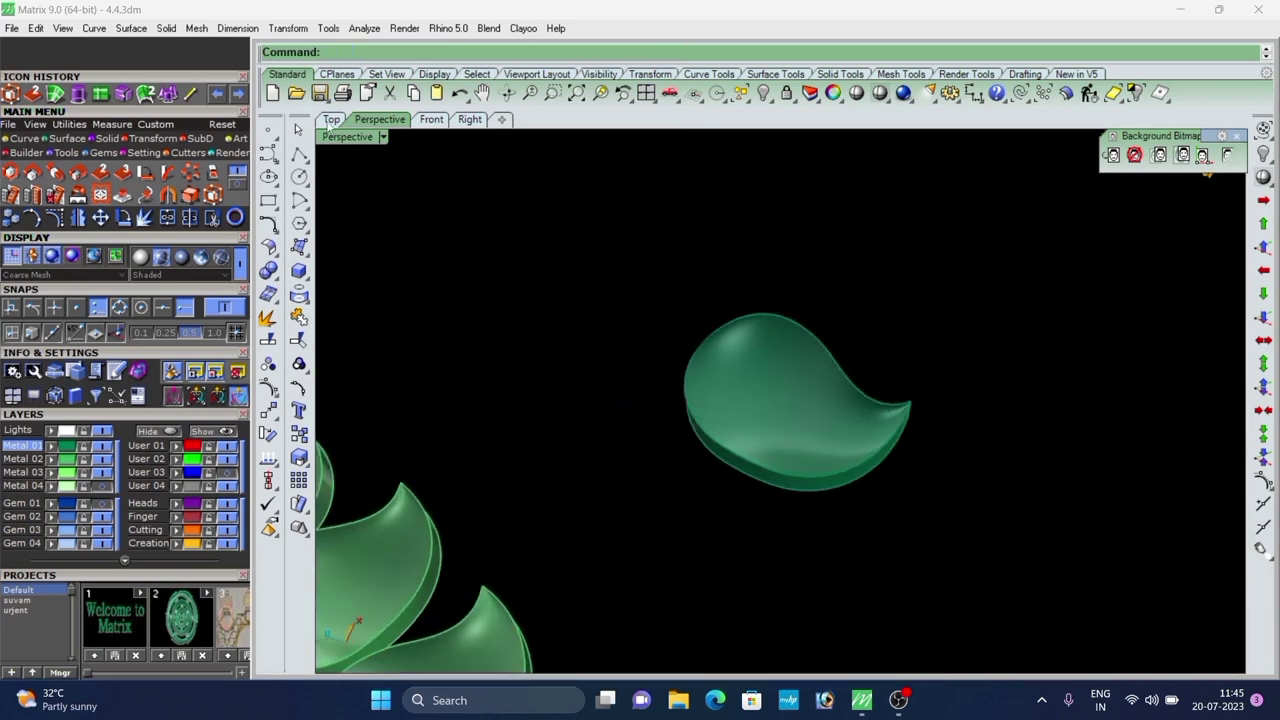
Move the reshaped leaf onto the lowest leaf of the row, from its rounded-end outline to the original's upper outline.
left_click(330, 120)
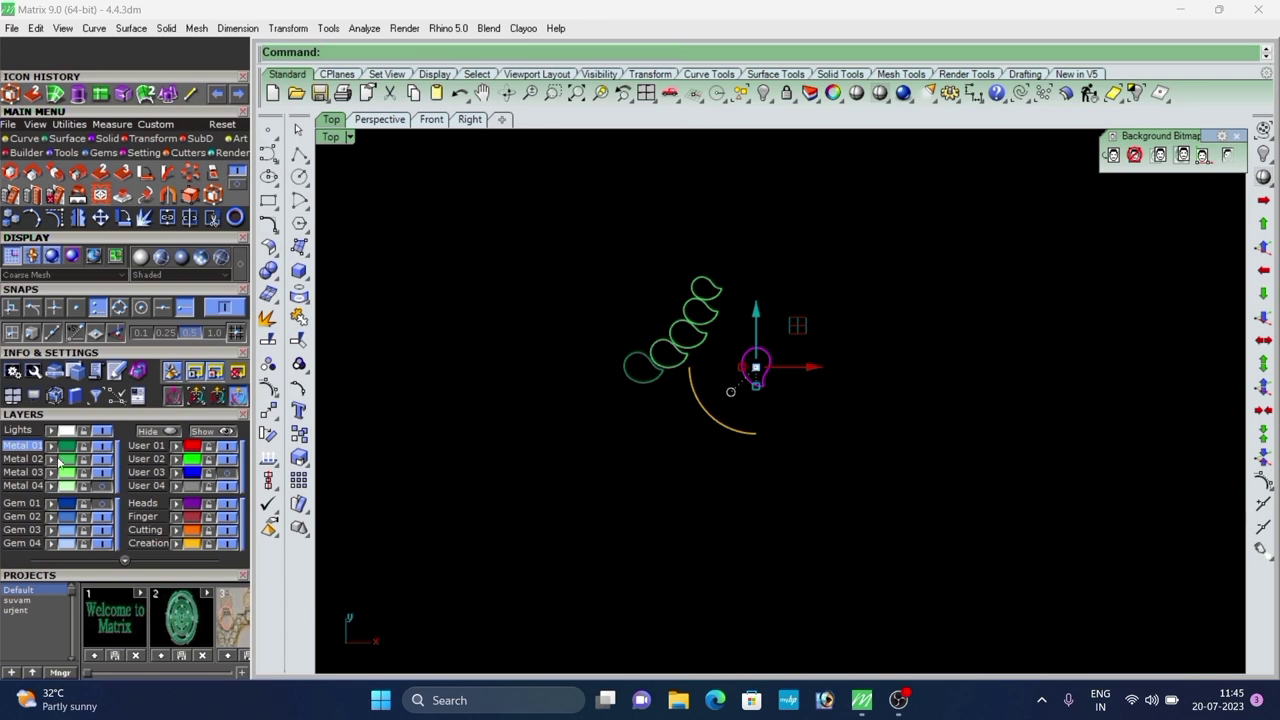
left_click(273, 415)
scroll(797, 349, "up", 14)
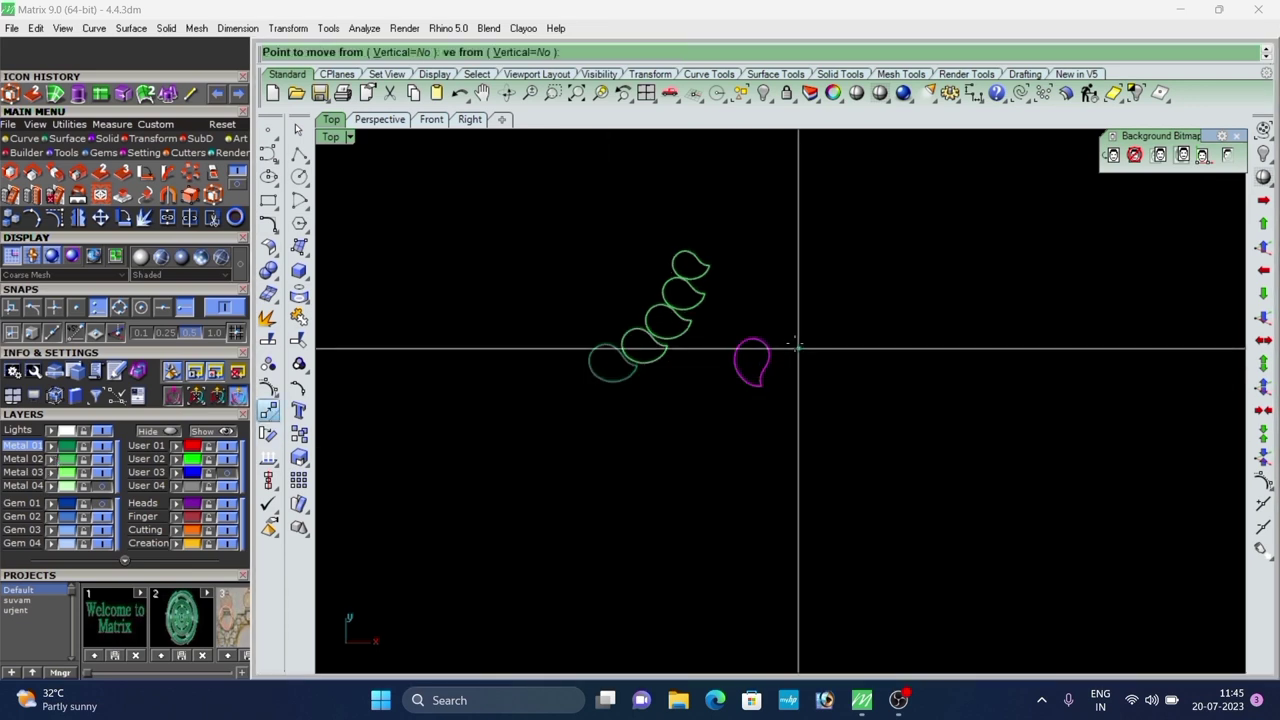
left_click(772, 359)
scroll(771, 408, "down", 4)
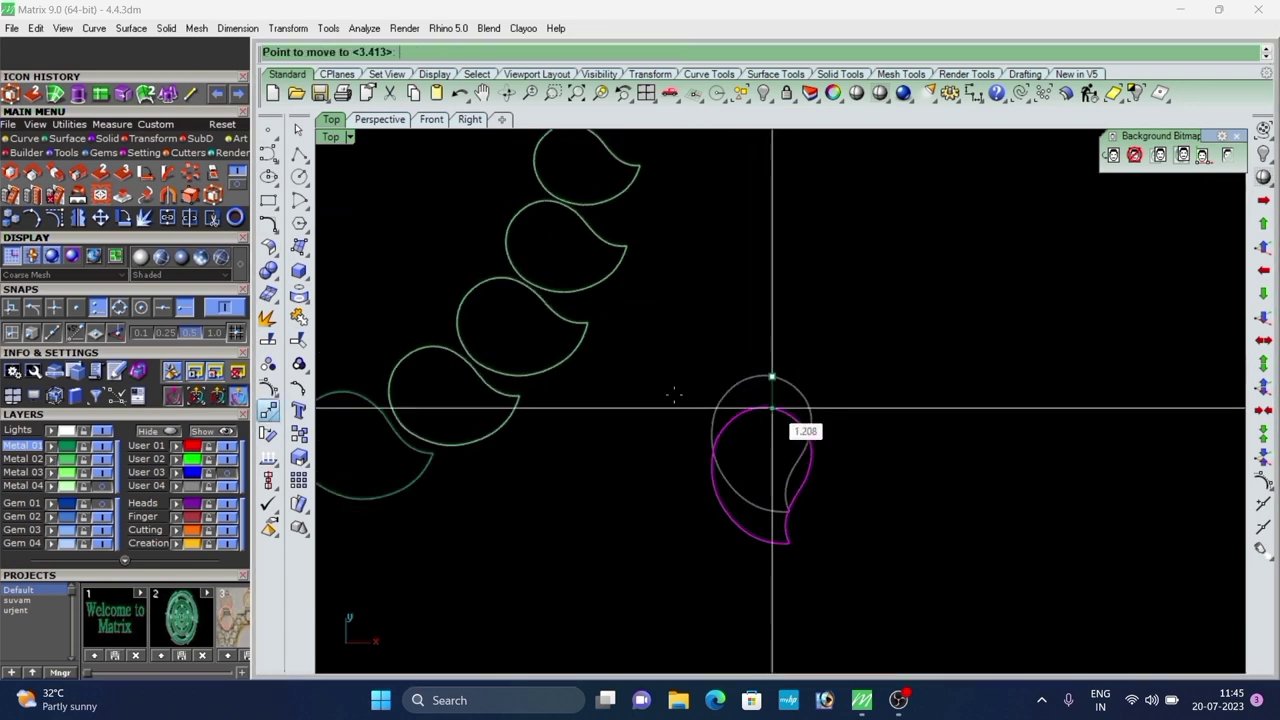
scroll(500, 387, "down", 6)
scroll(440, 384, "up", 8)
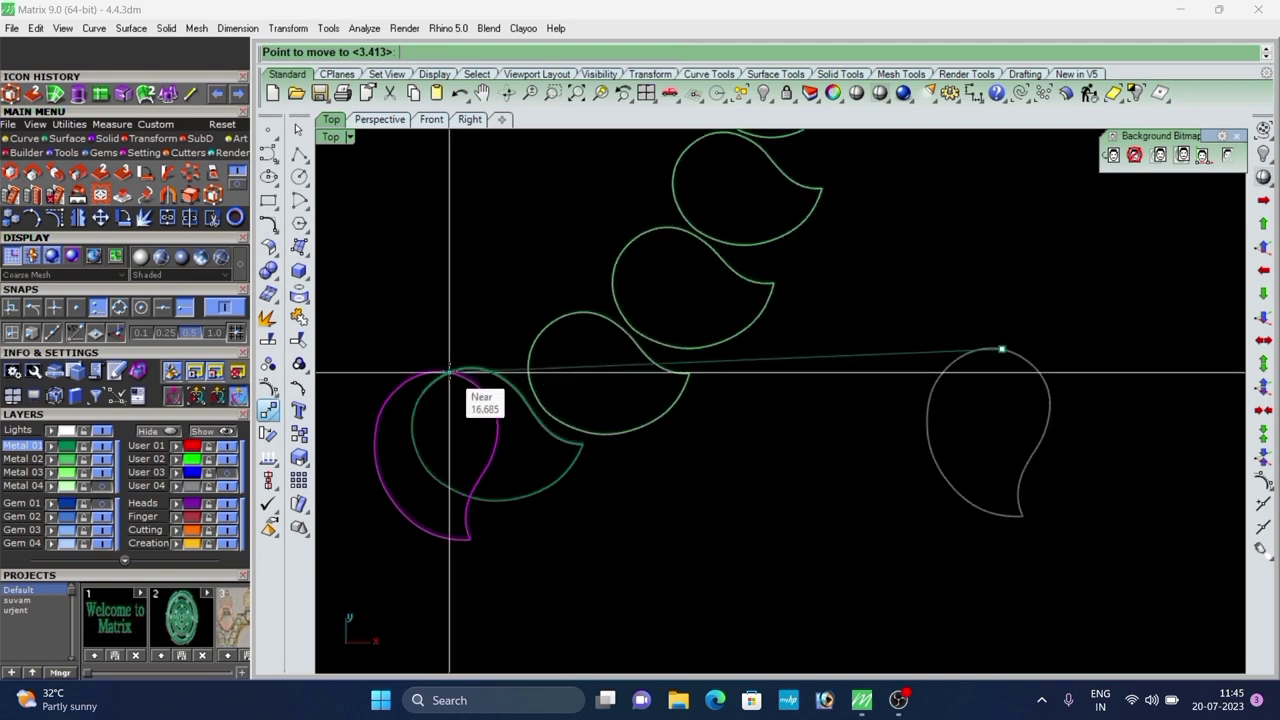
left_click(423, 393)
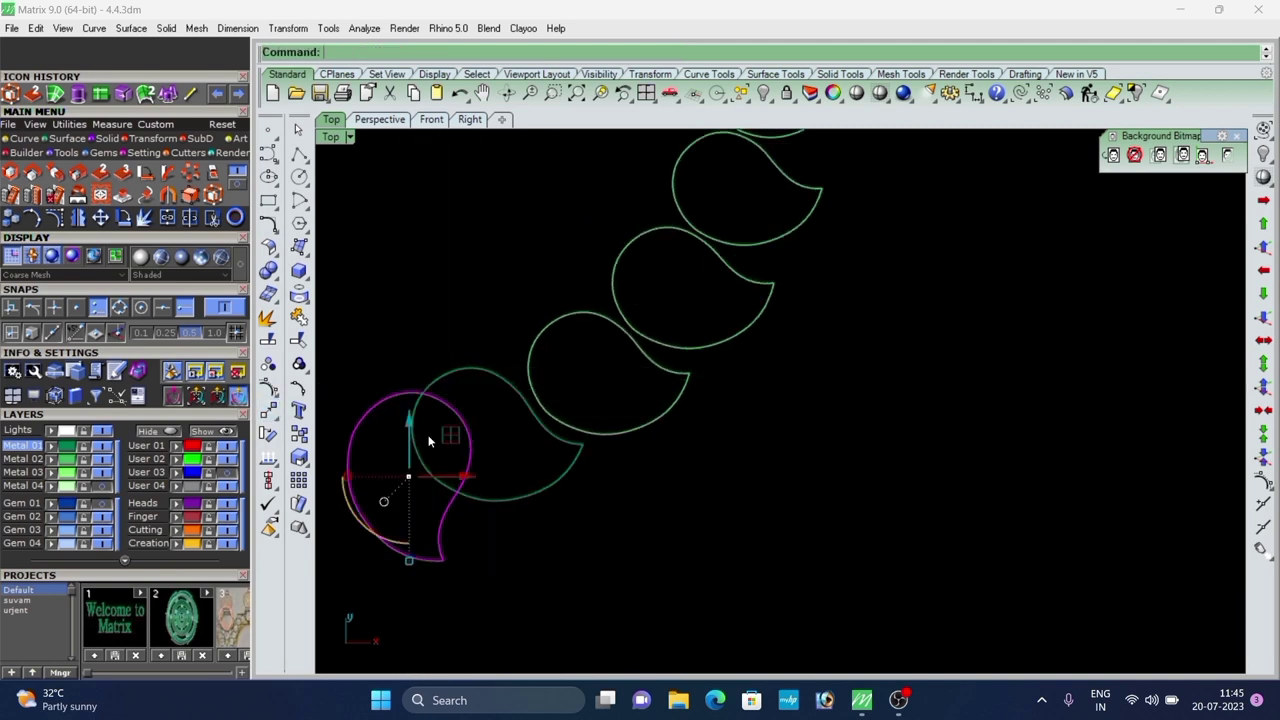
Rotate the reshaped leaf about the shared outline point until its tip meets the original leaf's tip.
left_click(268, 433)
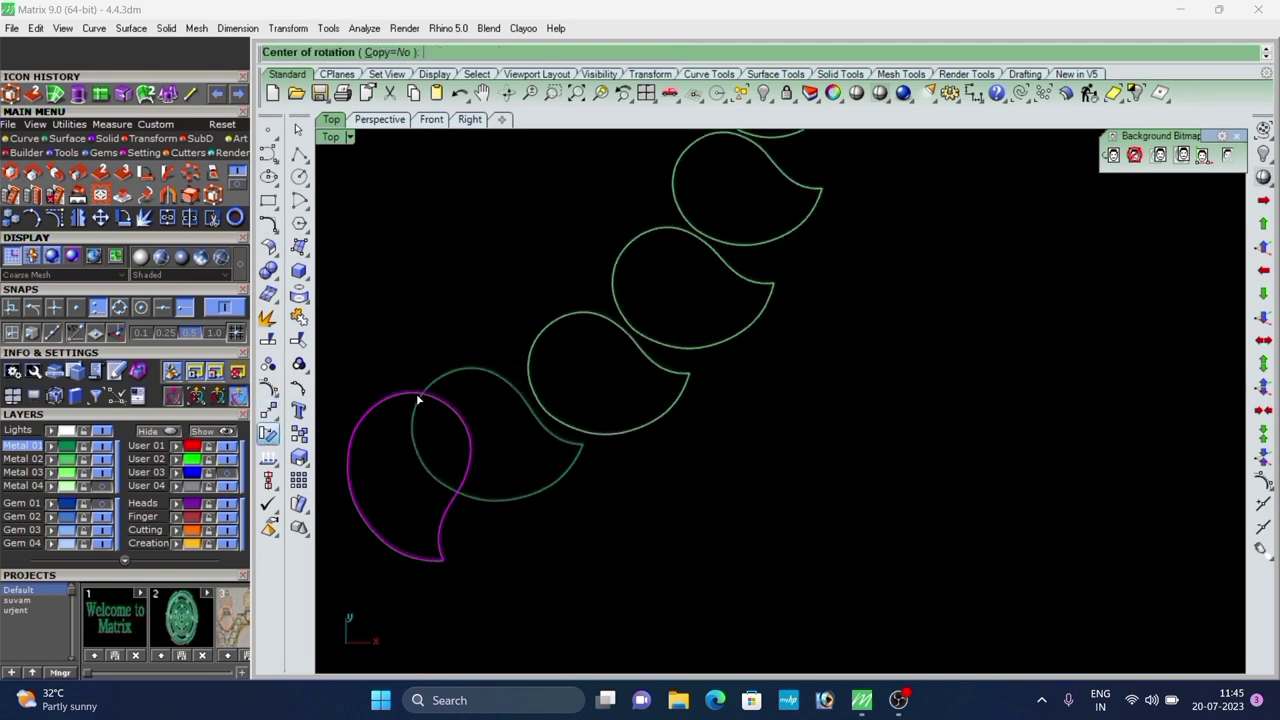
left_click(423, 392)
left_click(443, 559)
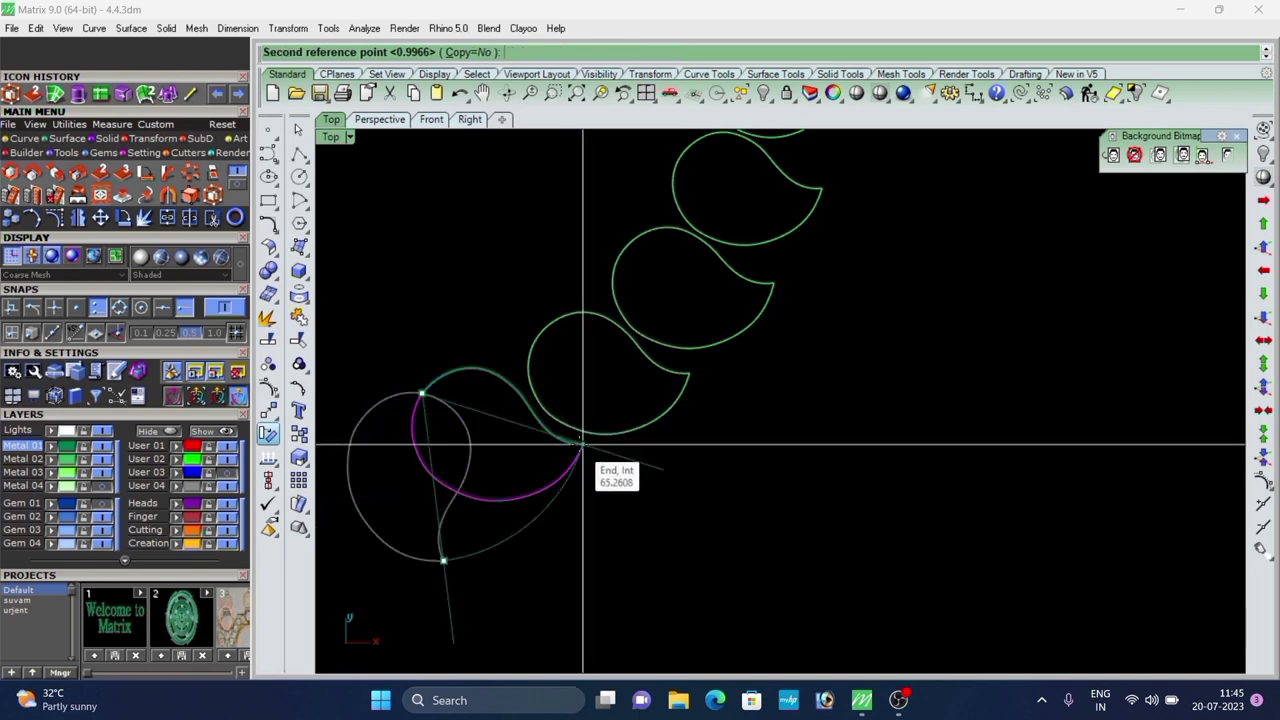
left_click(583, 444)
left_click(674, 503)
Delete the original lowest leaf beneath the reshaped one.
scroll(656, 517, "down", 6)
left_click(363, 121)
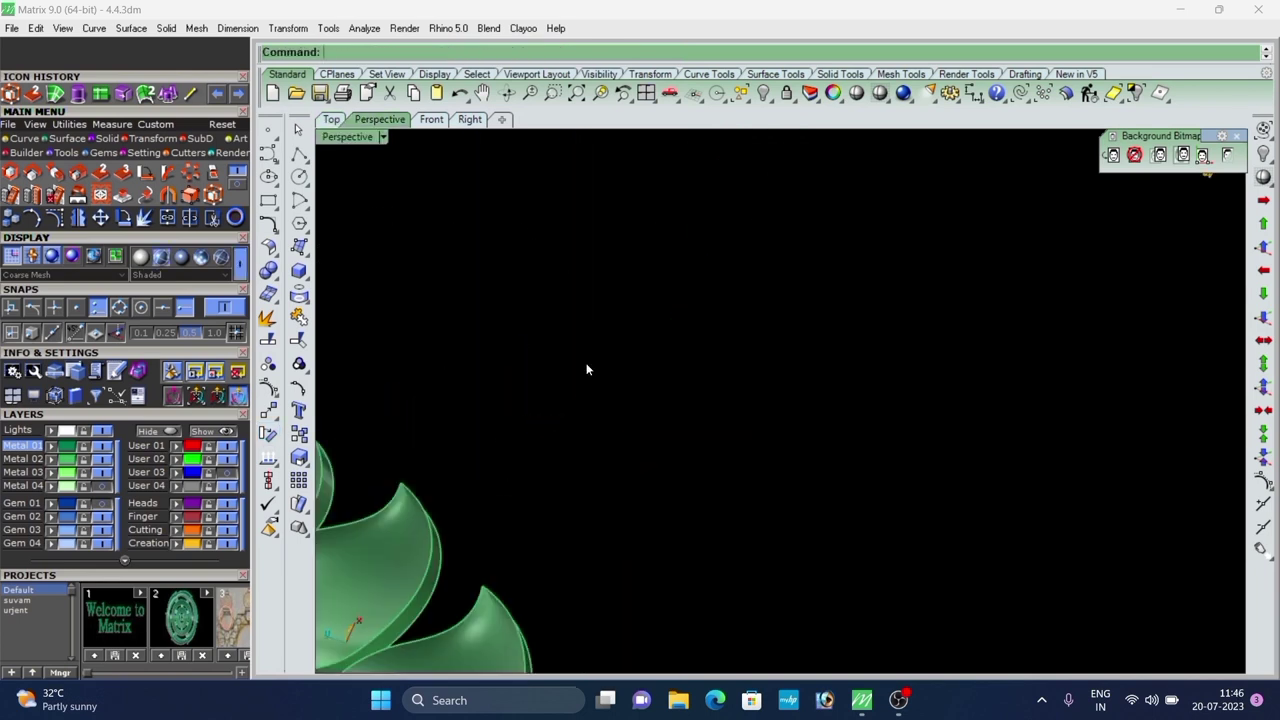
scroll(586, 367, "down", 8)
right_click_drag(655, 536, 578, 450)
scroll(580, 459, "up", 4)
left_click(584, 456)
key("Delete")
Assign all five leaves in the row to the Metal 01 layer.
scroll(565, 423, "up", 6)
scroll(578, 450, "down", 6)
left_click_drag(548, 510, 545, 509)
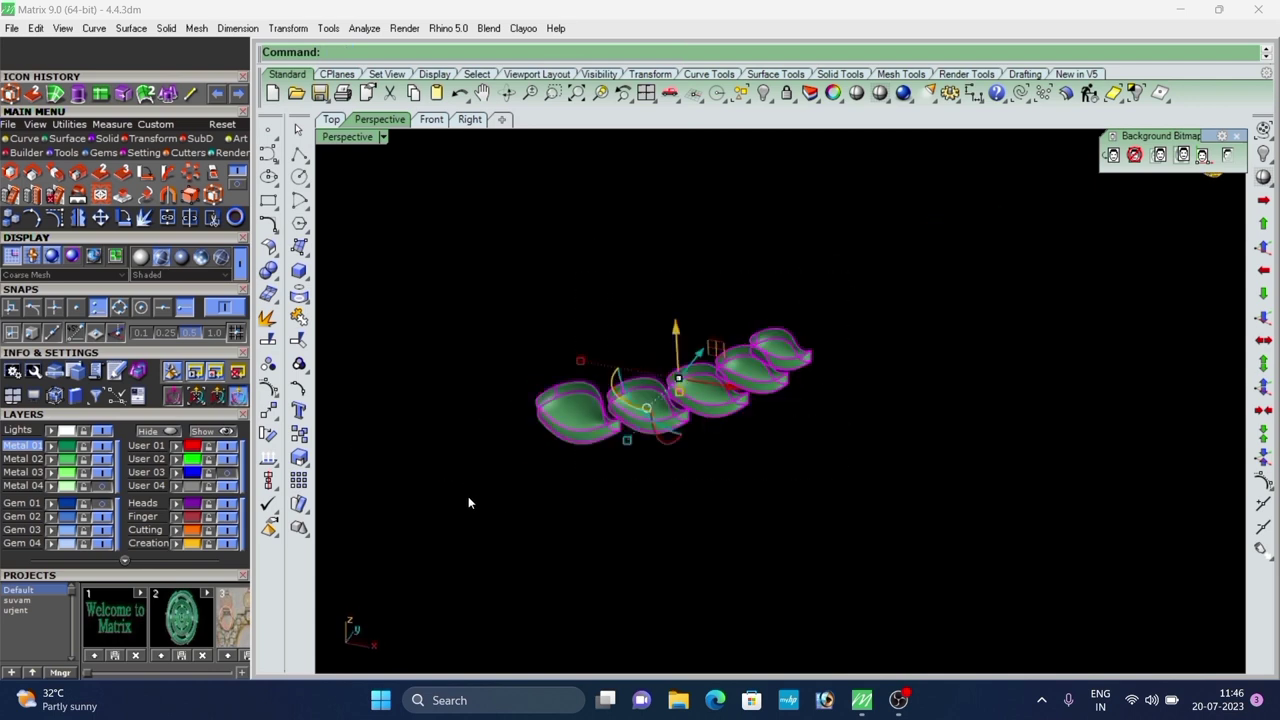
left_click(49, 447)
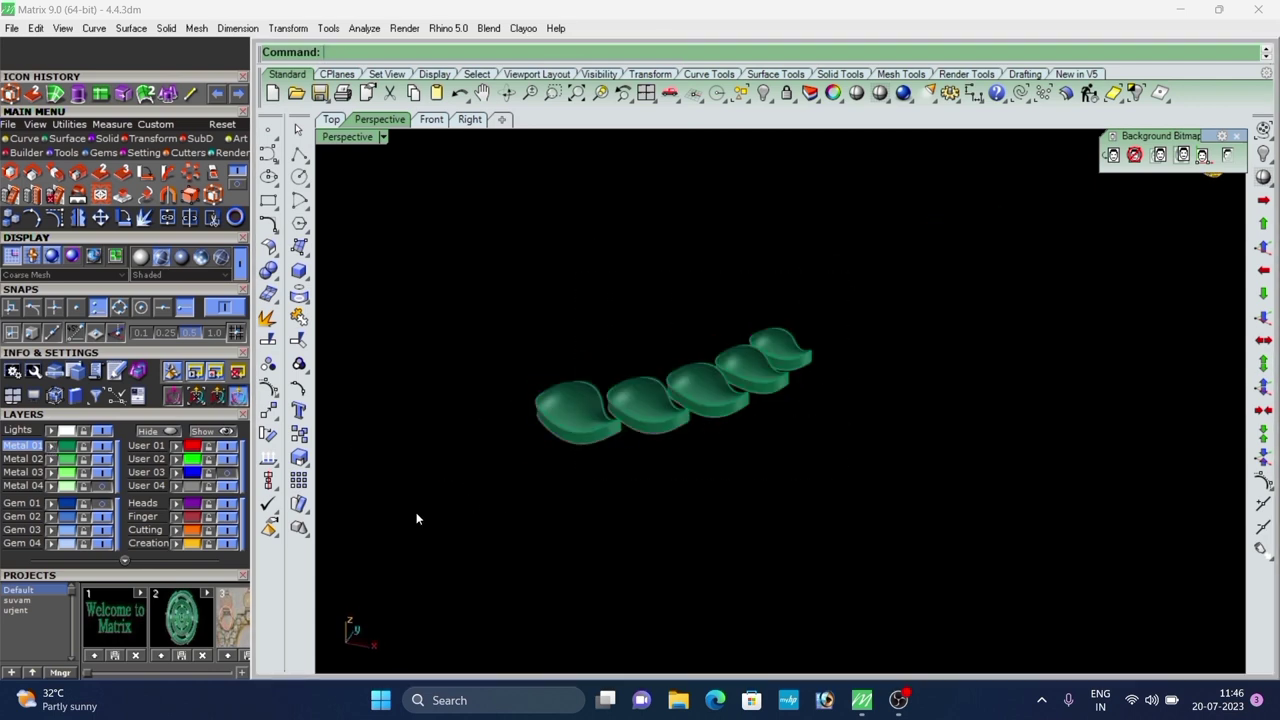
Mirror the four upper leaves to the opposite side of the pendant.
scroll(735, 352, "up", 4)
key("Return")
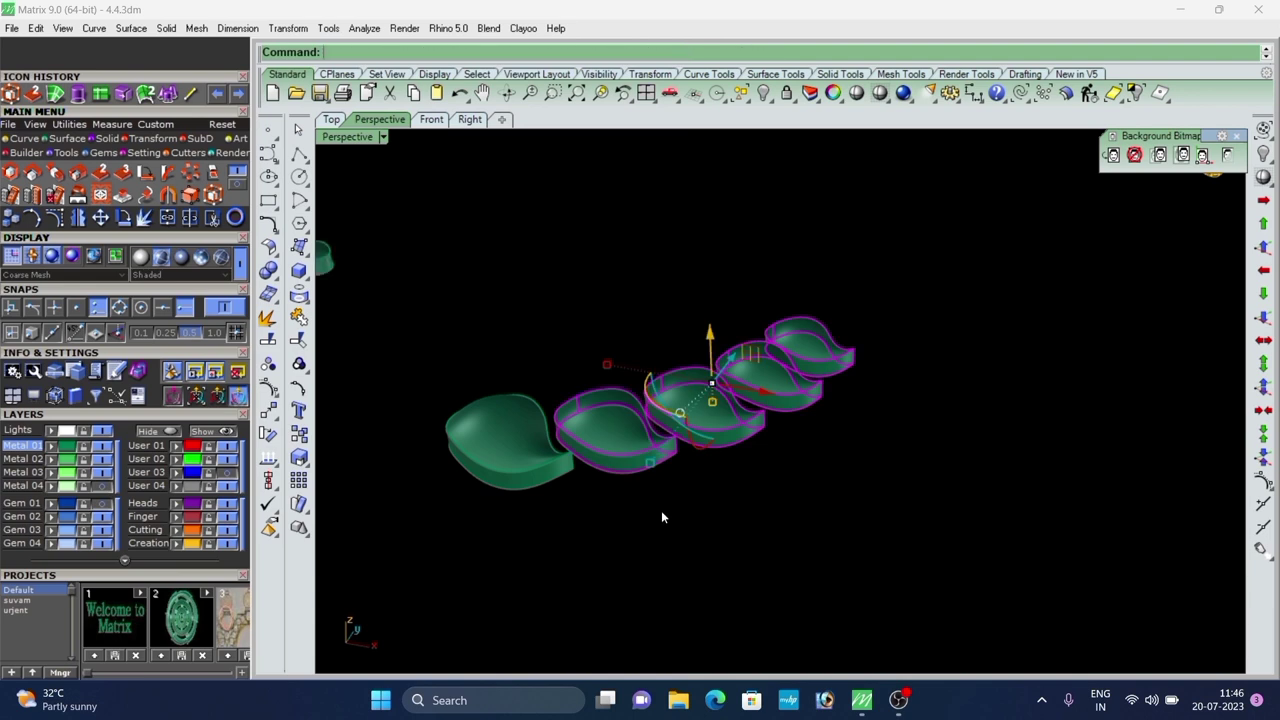
left_click(662, 510)
scroll(755, 406, "down", 7)
right_click_drag(749, 409, 775, 420)
scroll(775, 420, "up", 6)
right_click_drag(735, 470, 780, 430)
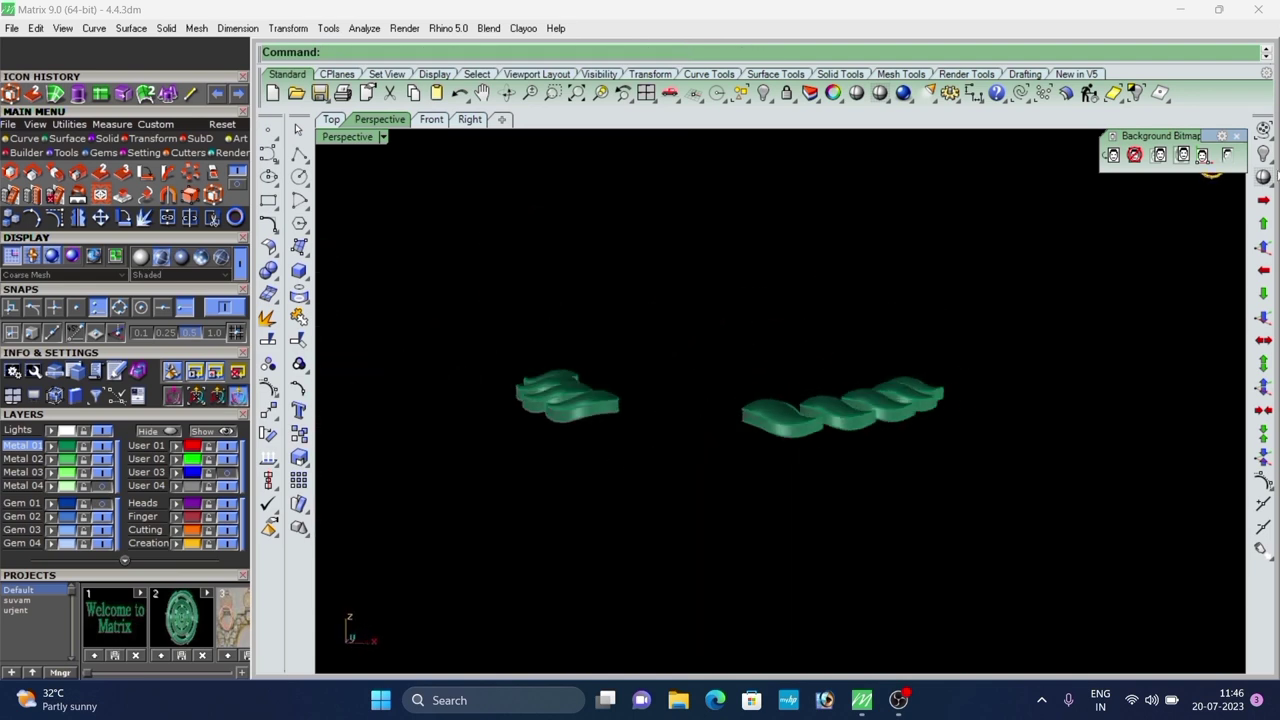
Show the hidden pendant parts again around the two rows of leaves.
right_click(1260, 149)
scroll(940, 350, "down", 4)
right_click_drag(905, 370, 734, 515)
scroll(830, 370, "up", 7)
scroll(850, 424, "down", 4)
scroll(694, 462, "down", 2)
scroll(694, 461, "up", 2)
scroll(703, 509, "down", 2)
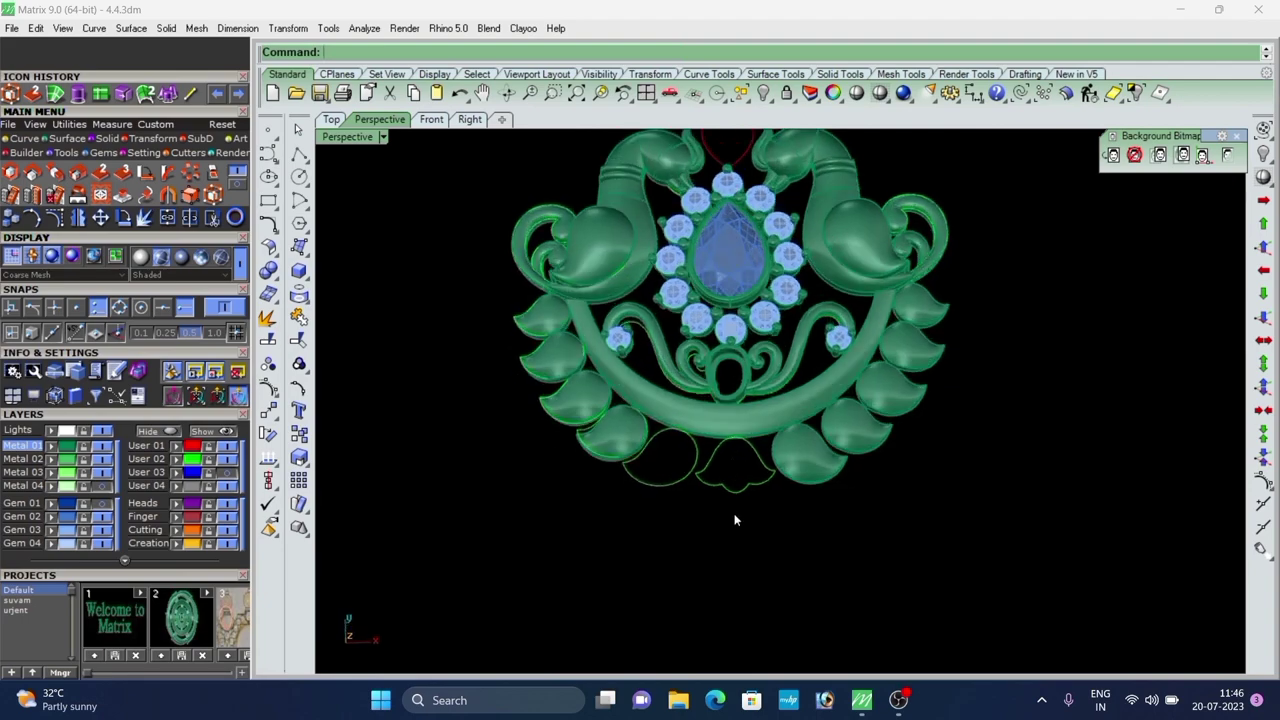
Mirror the lowest leaf onto the empty leaf outline on the other side of the rim.
left_click(786, 471)
key("F9")
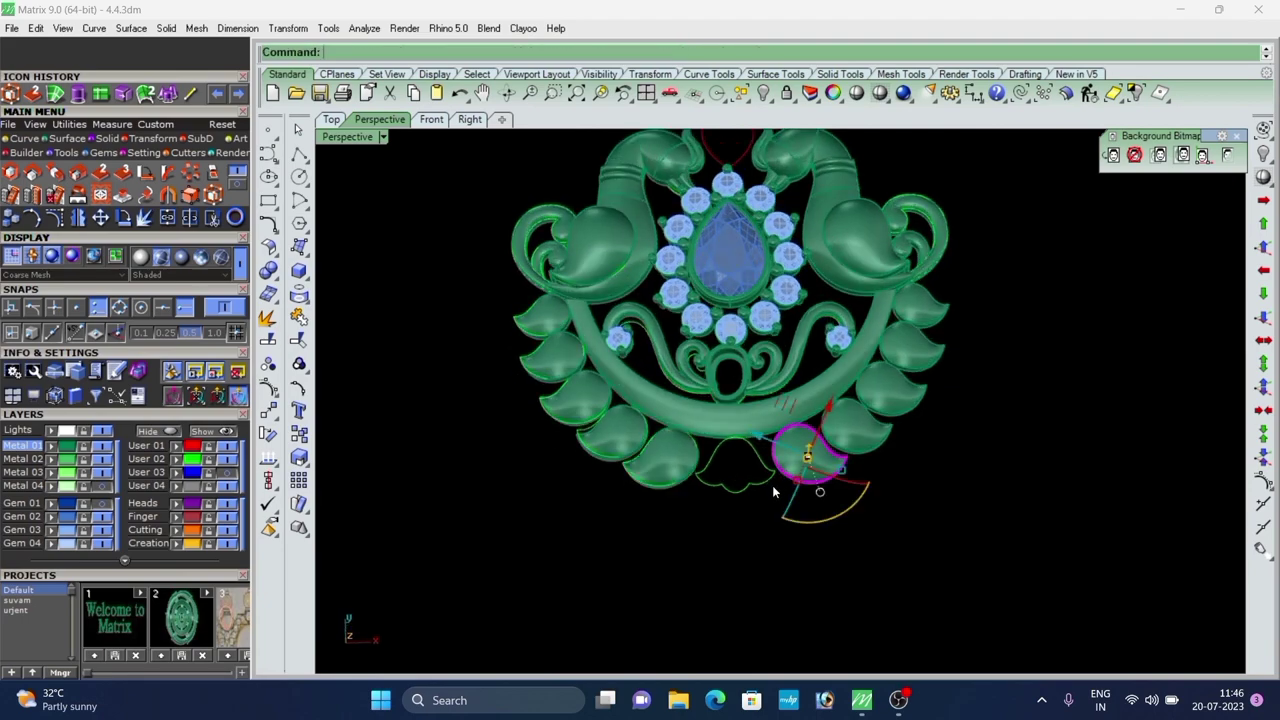
left_click(757, 560)
Isolate the bell-shaped outline at the pendant's bottom centre and view it from above.
scroll(771, 522, "up", 3)
right_click_drag(748, 508, 795, 410)
scroll(782, 519, "up", 2)
scroll(758, 562, "down", 3)
right_click_drag(755, 540, 782, 548)
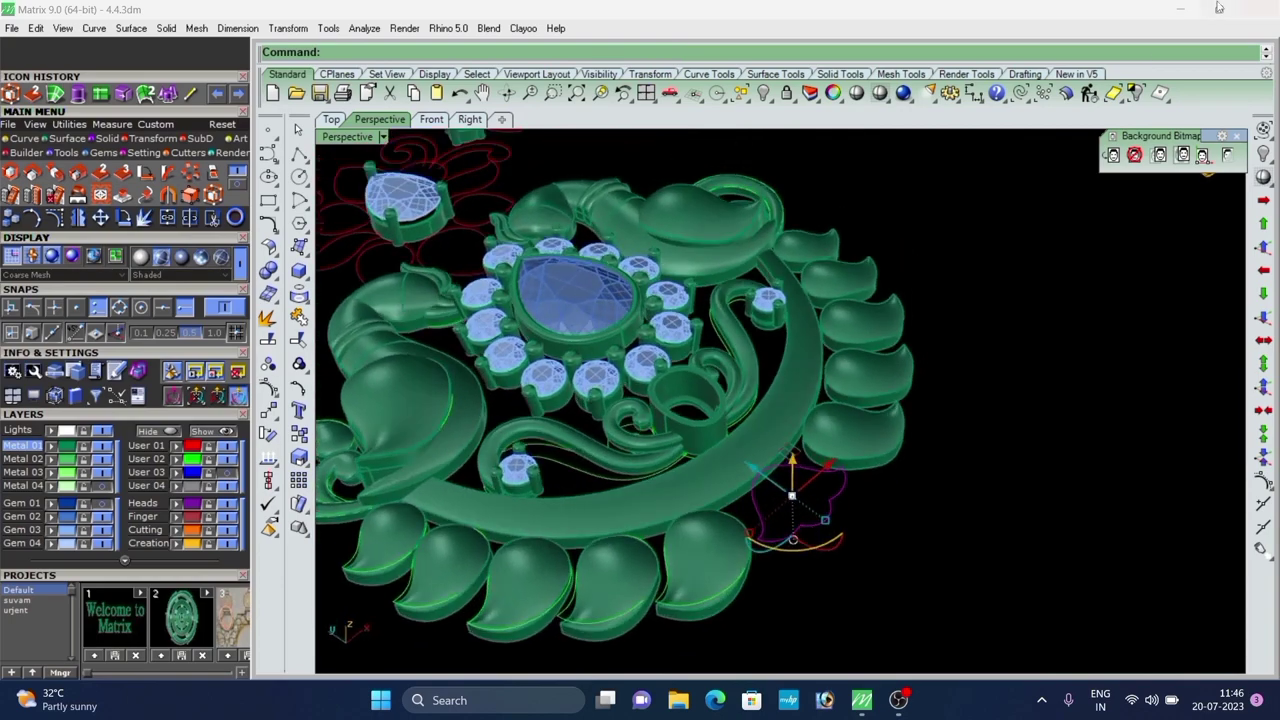
left_click(1137, 95)
left_click(331, 119)
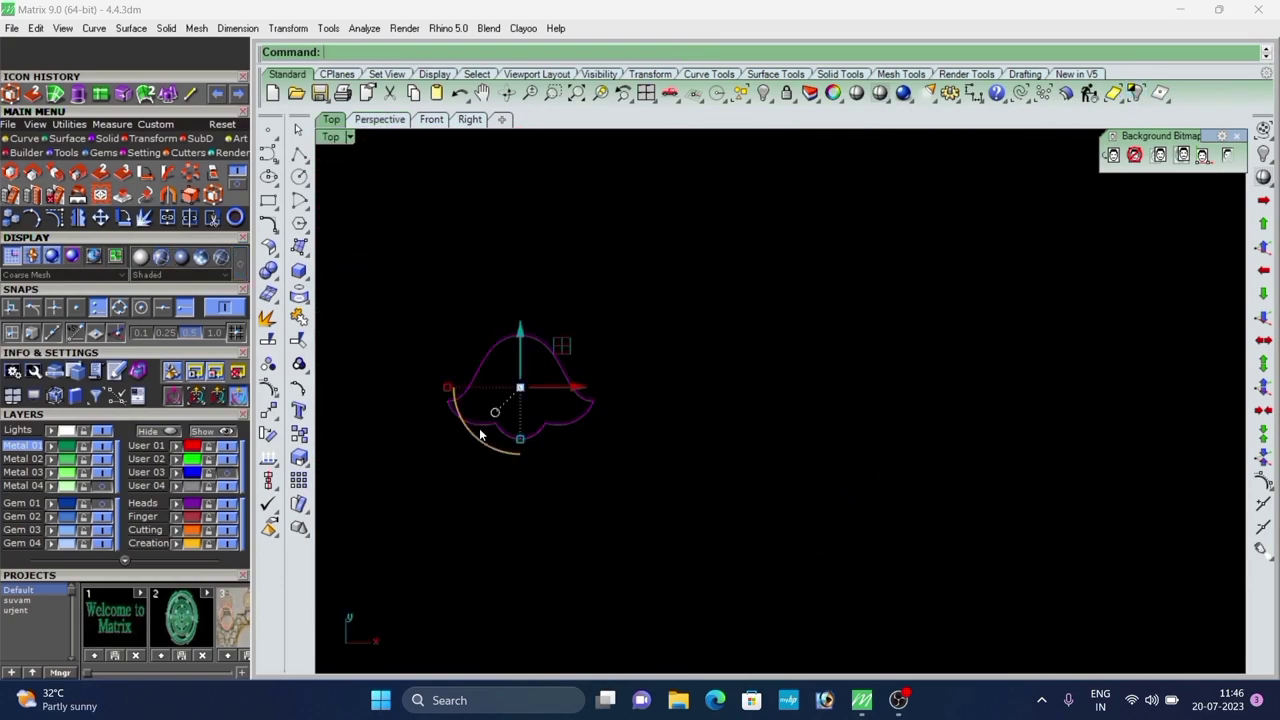
Offset the bell-shaped outline inward by 0.2 with sharp corners.
key("Return")
scroll(509, 415, "up", 12)
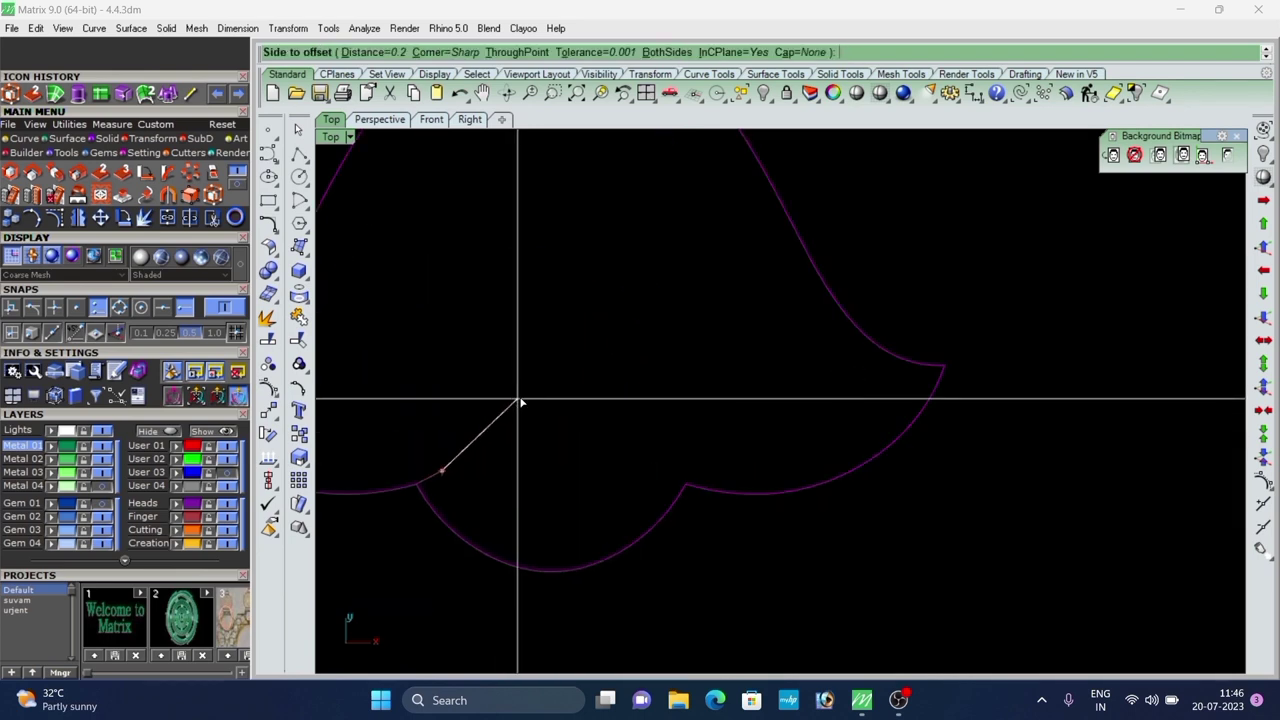
left_click(518, 400)
scroll(586, 394, "down", 8)
scroll(642, 404, "down", 5)
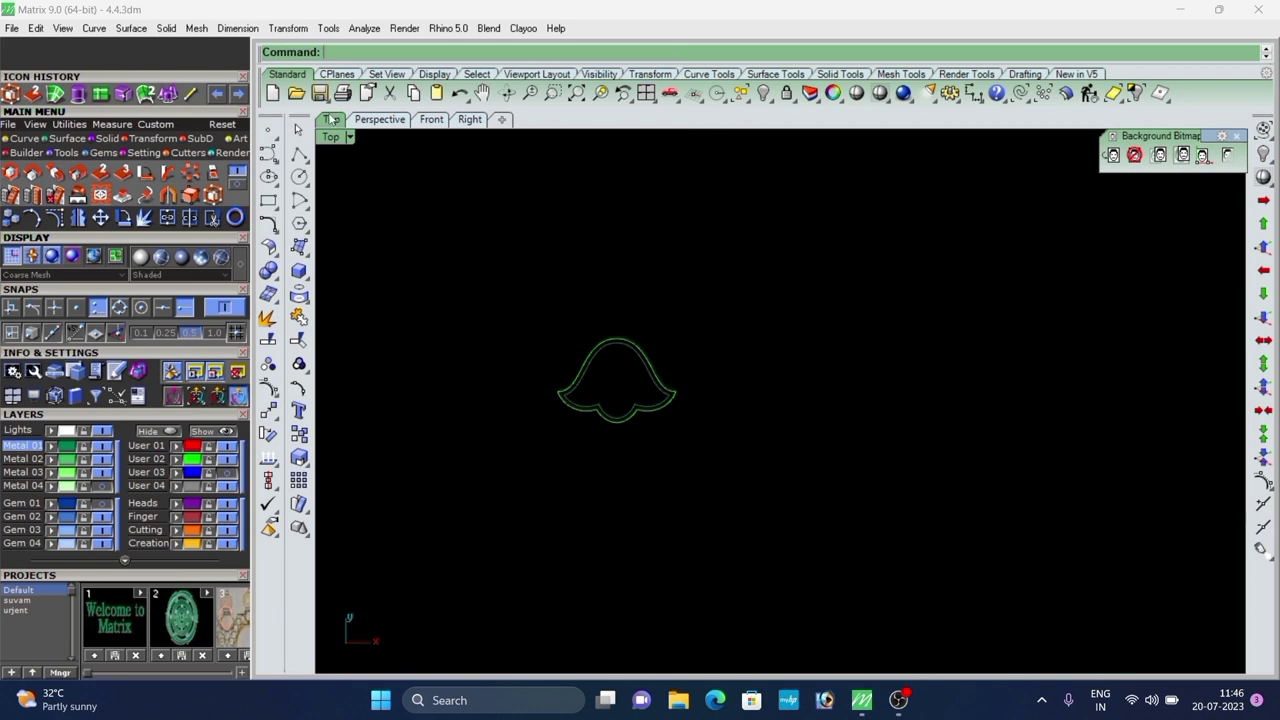
Raise the inner offset curve slightly above the outer bell-shaped outline.
scroll(826, 472, "up", 18)
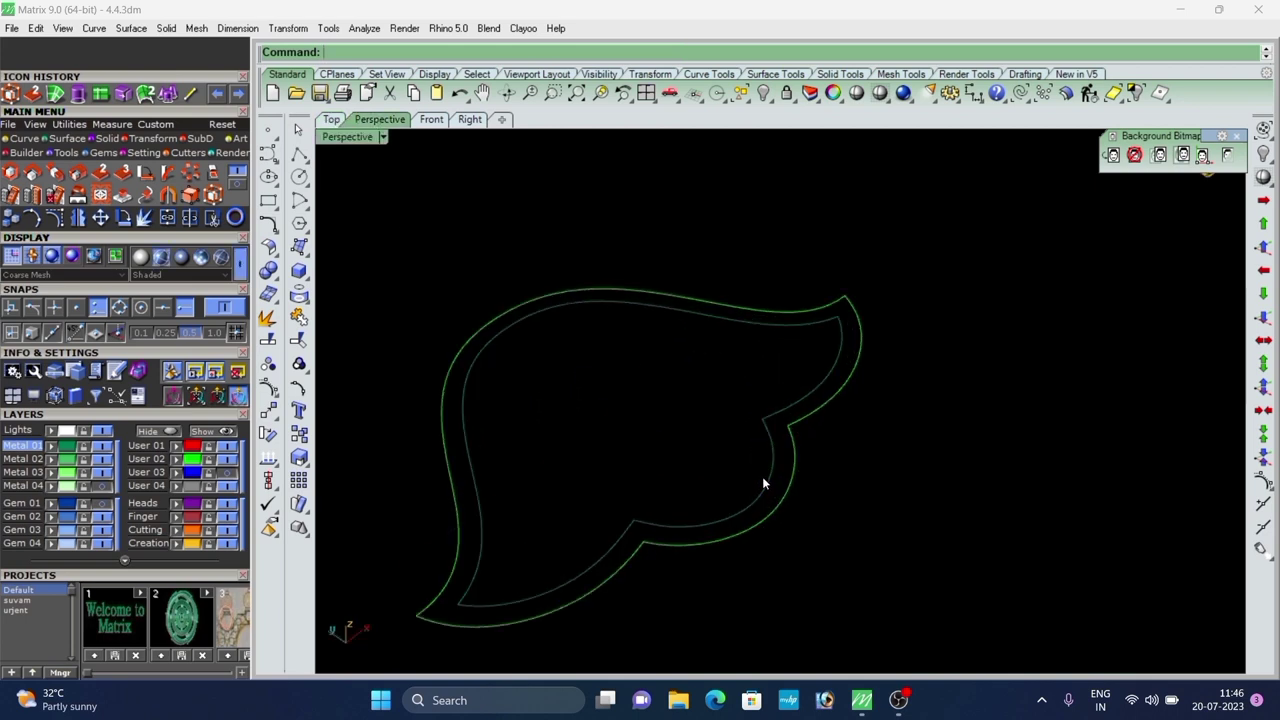
left_click(762, 477)
scroll(762, 477, "down", 6)
right_click_drag(762, 478, 693, 577)
scroll(730, 490, "up", 5)
right_click_drag(712, 496, 785, 322)
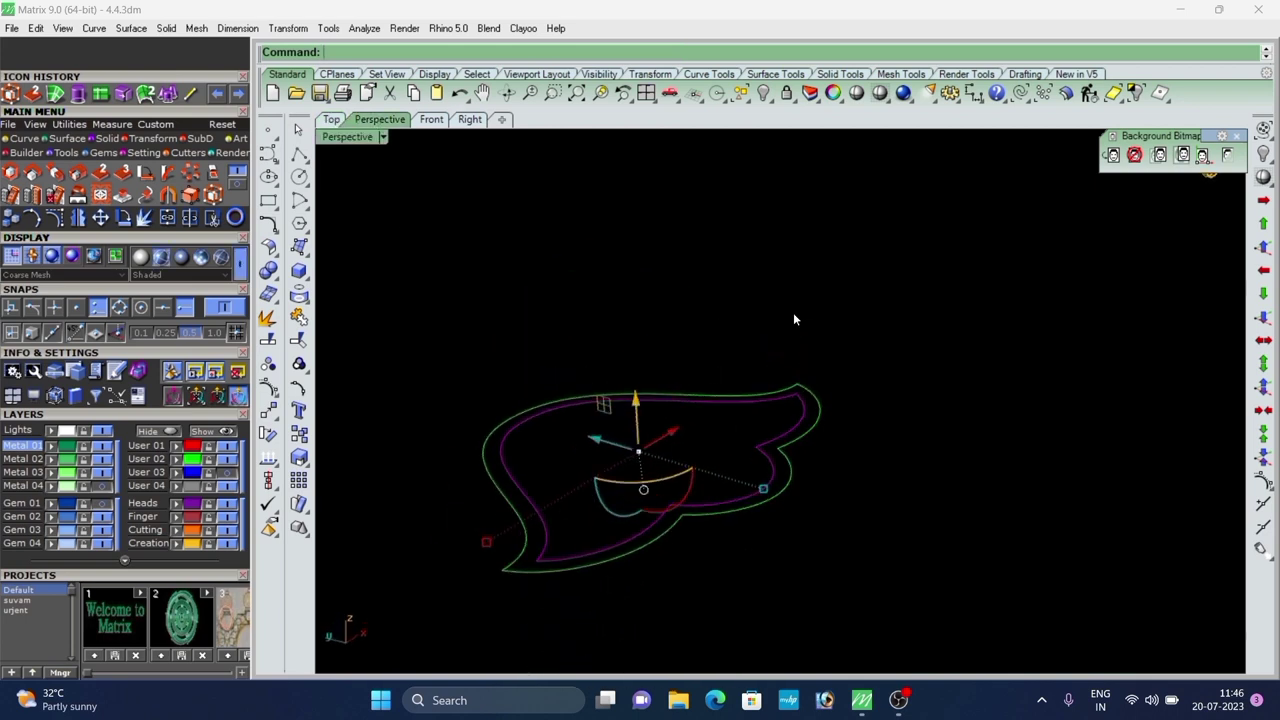
scroll(630, 498, "up", 5)
right_click_drag(632, 512, 652, 430)
mouse_move(643, 366)
left_mouse_down()
mouse_move(650, 347)
mouse_move(650, 363)
left_mouse_up()
left_click(656, 350)
left_click(624, 452)
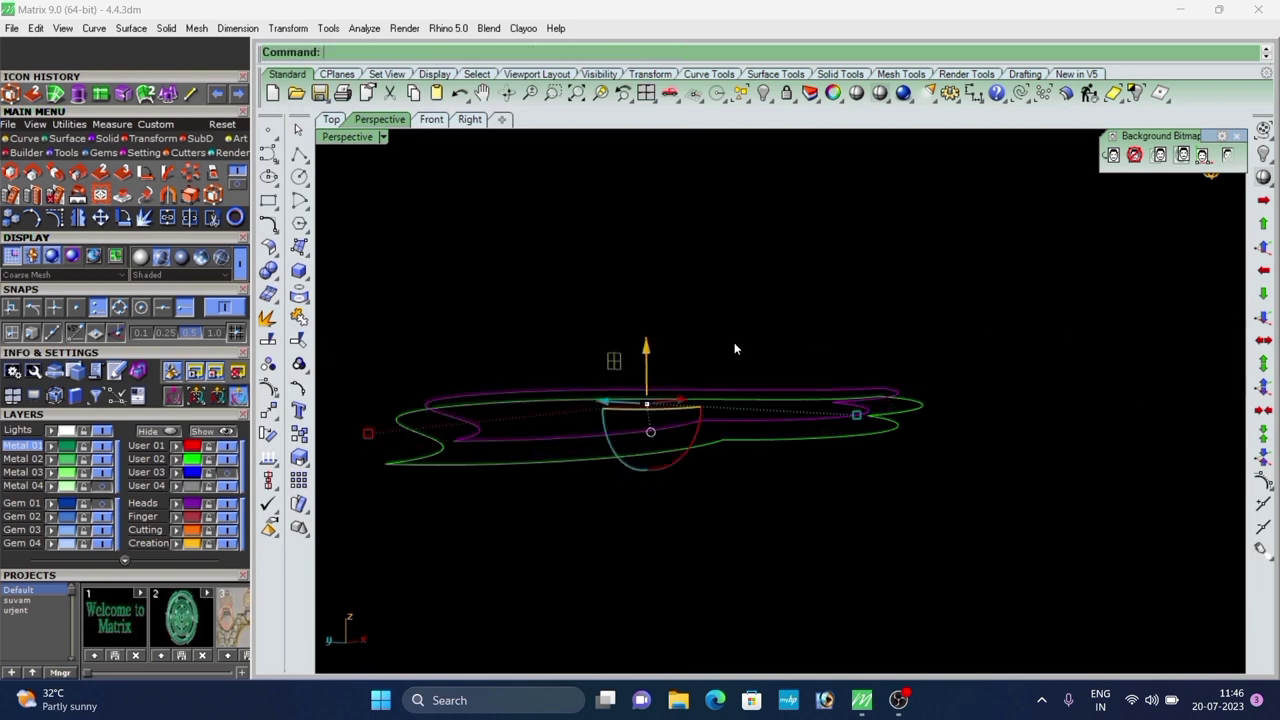
Build a patch surface from the outer outline and the raised inner curve.
key("ctrl+a")
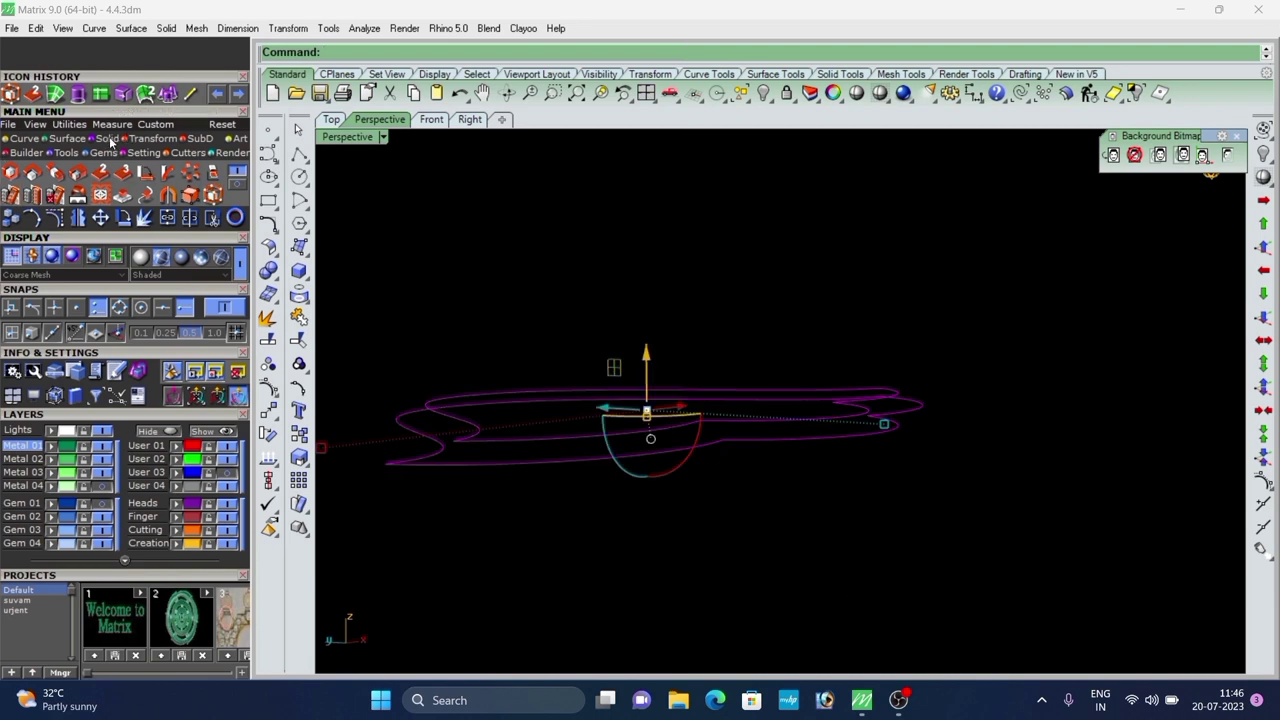
left_click(68, 141)
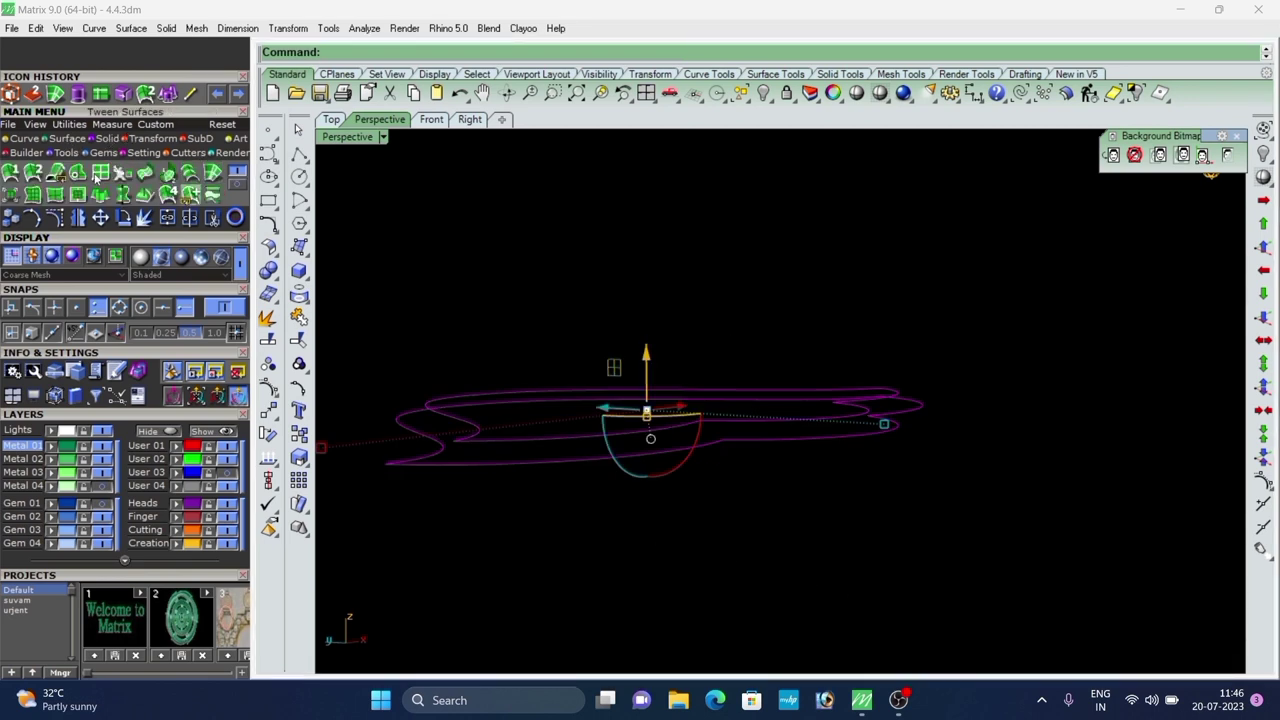
left_click(34, 197)
left_click(706, 486)
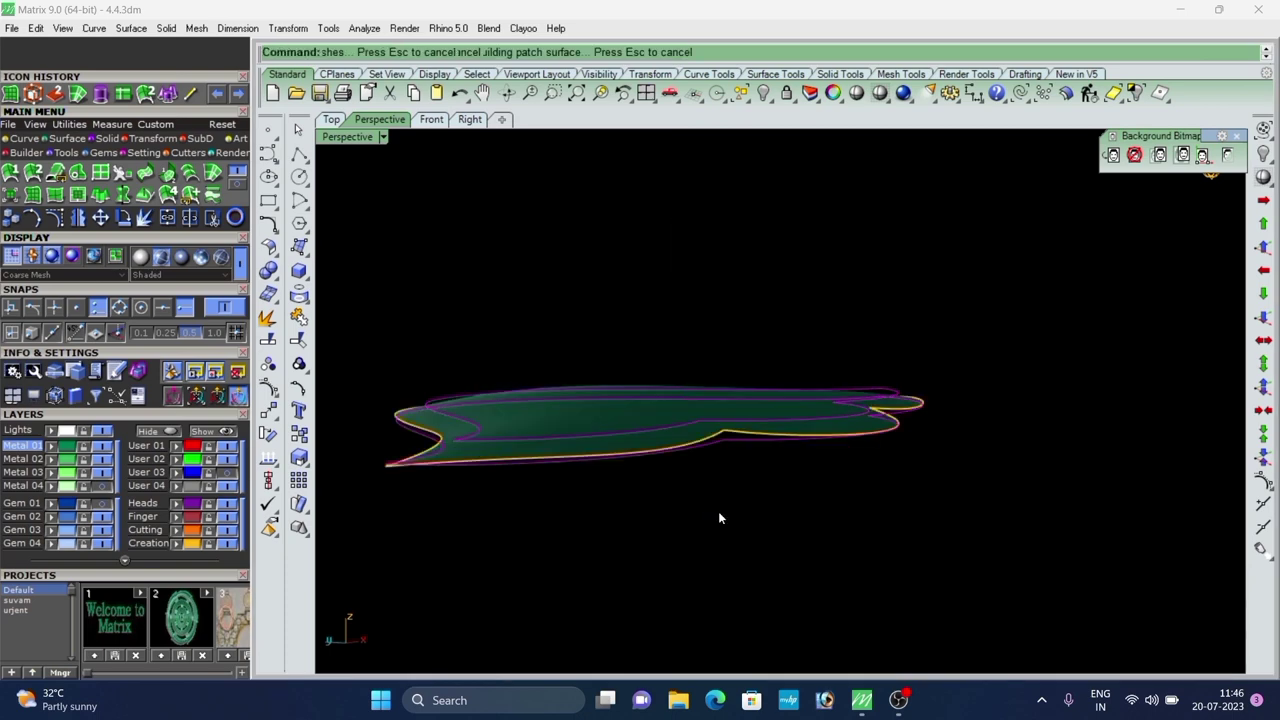
Raise the inner curve a little further above the outline in two small moves.
right_click_drag(718, 511, 785, 439)
left_click(796, 441)
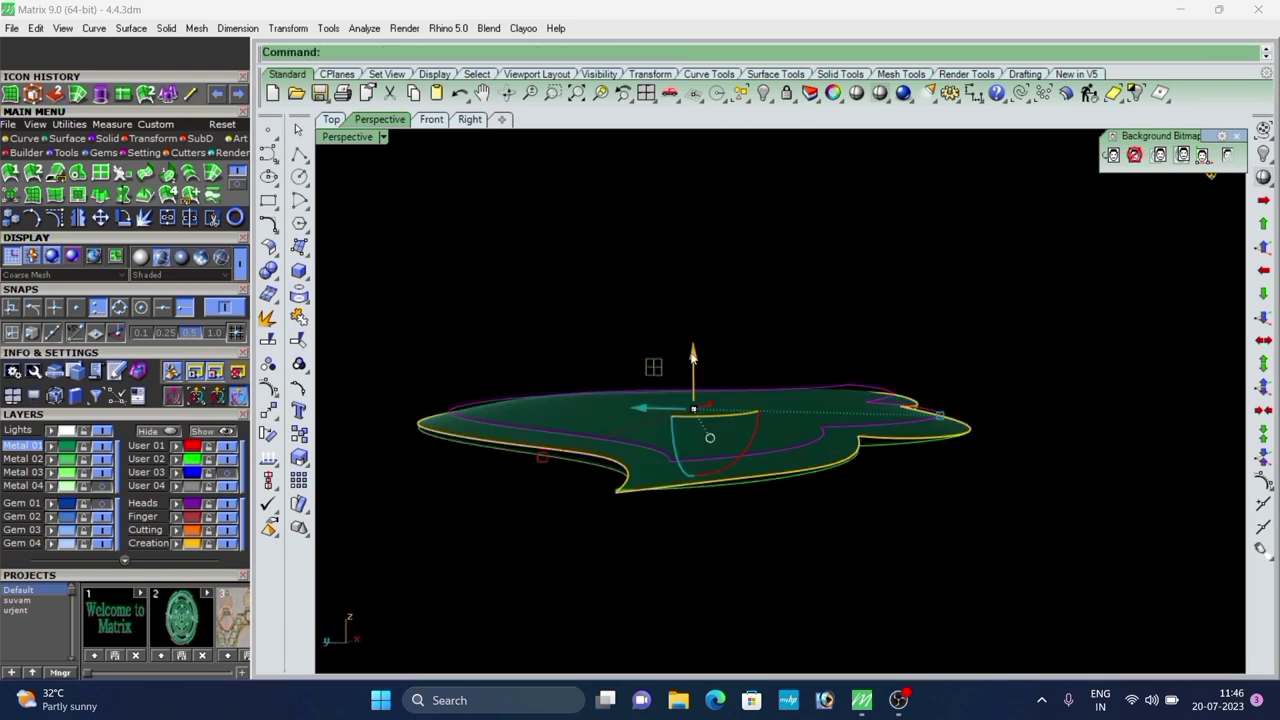
left_click_drag(693, 355, 692, 342)
right_click_drag(686, 361, 513, 383)
left_click_drag(635, 338, 635, 331)
right_click_drag(650, 377, 785, 491)
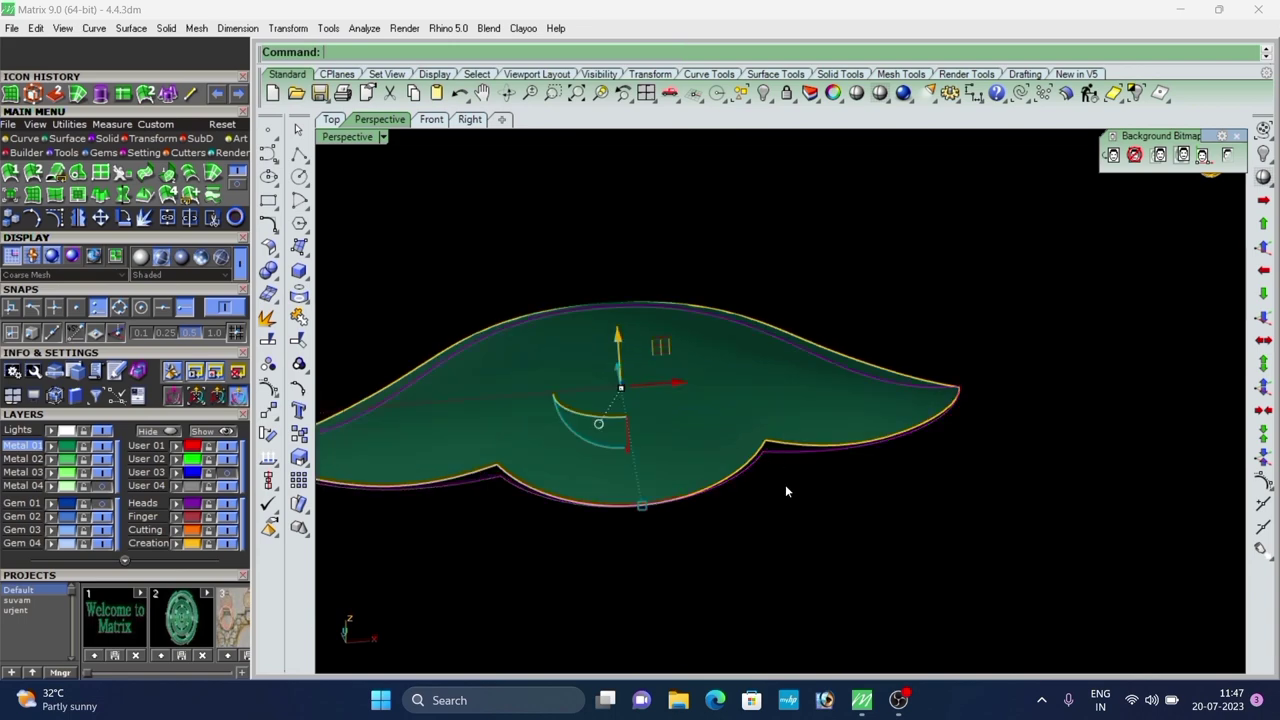
Assign the selected curve to the Metal 04 layer and select the bell-shaped patch surface.
left_click(54, 488)
left_click(640, 420)
scroll(619, 402, "down", 3)
right_click_drag(619, 402, 700, 389)
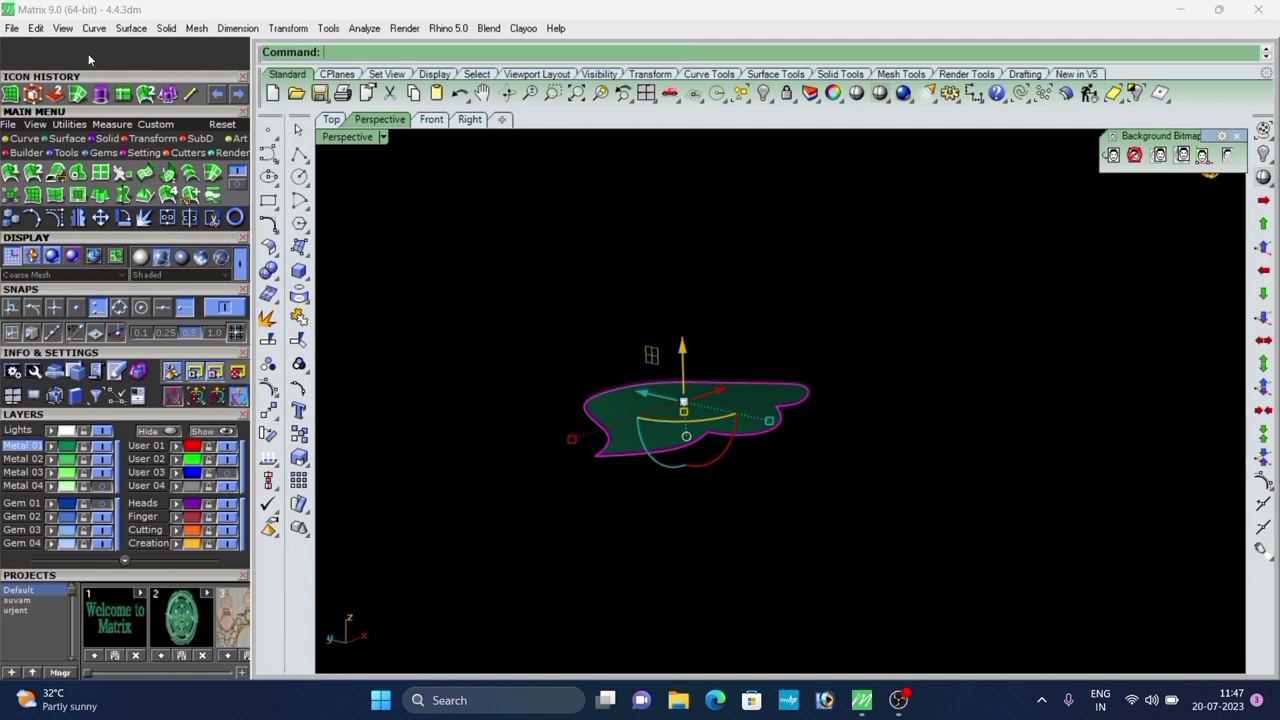
Extrude the bell-shaped patch surface as a solid by -0.75 and delete the original surface.
left_click(167, 94)
left_click(458, 54)
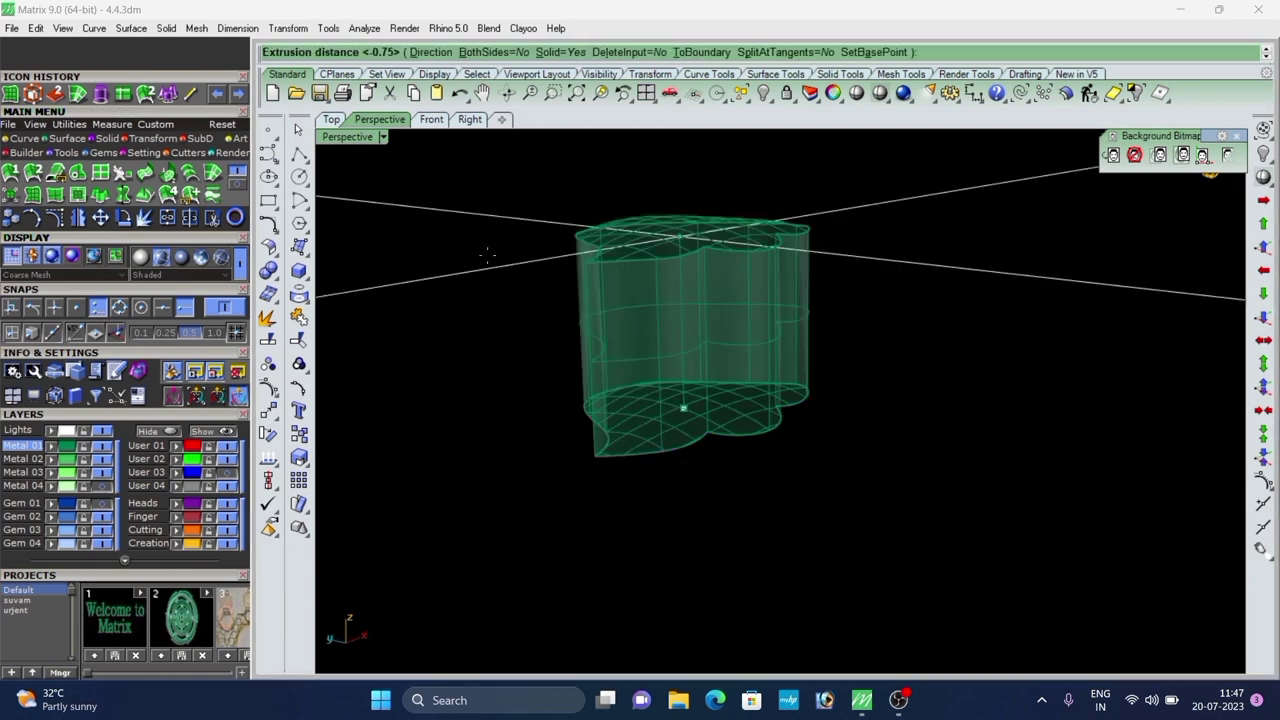
right_click(489, 334)
key("Delete")
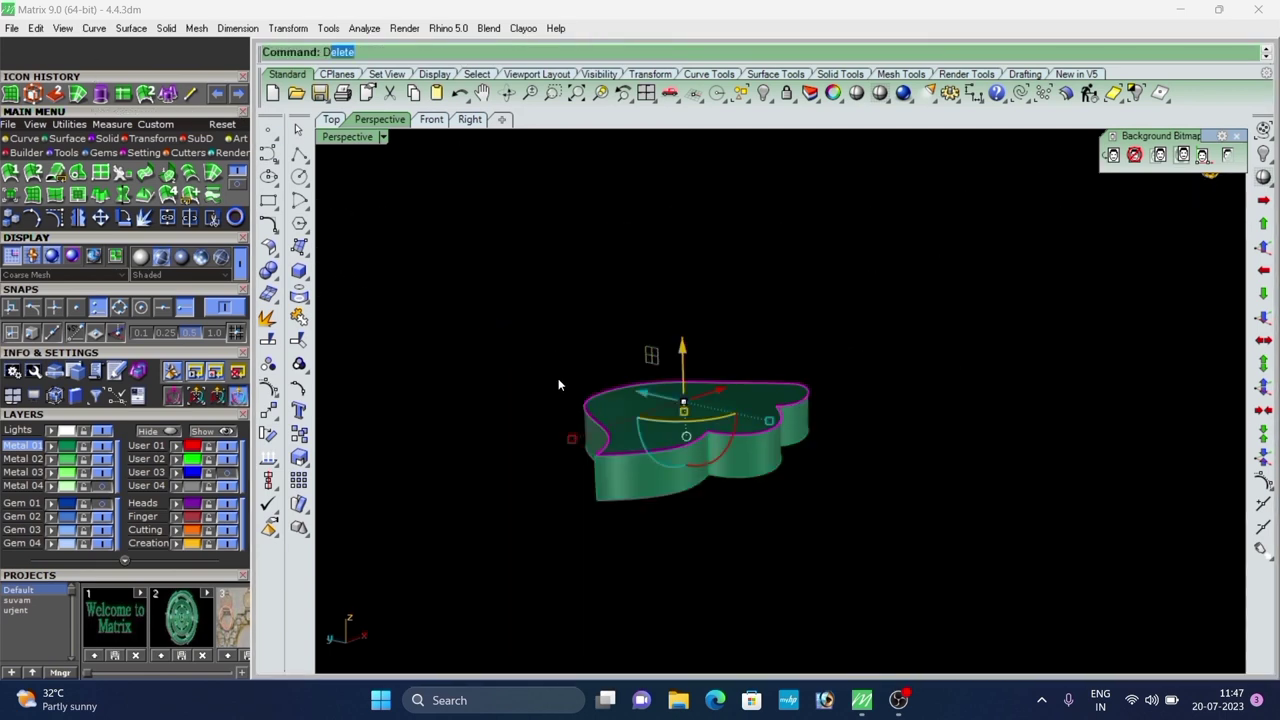
Hide the red outline curves and their gemstones above the pendant.
right_click_drag(558, 380, 693, 348)
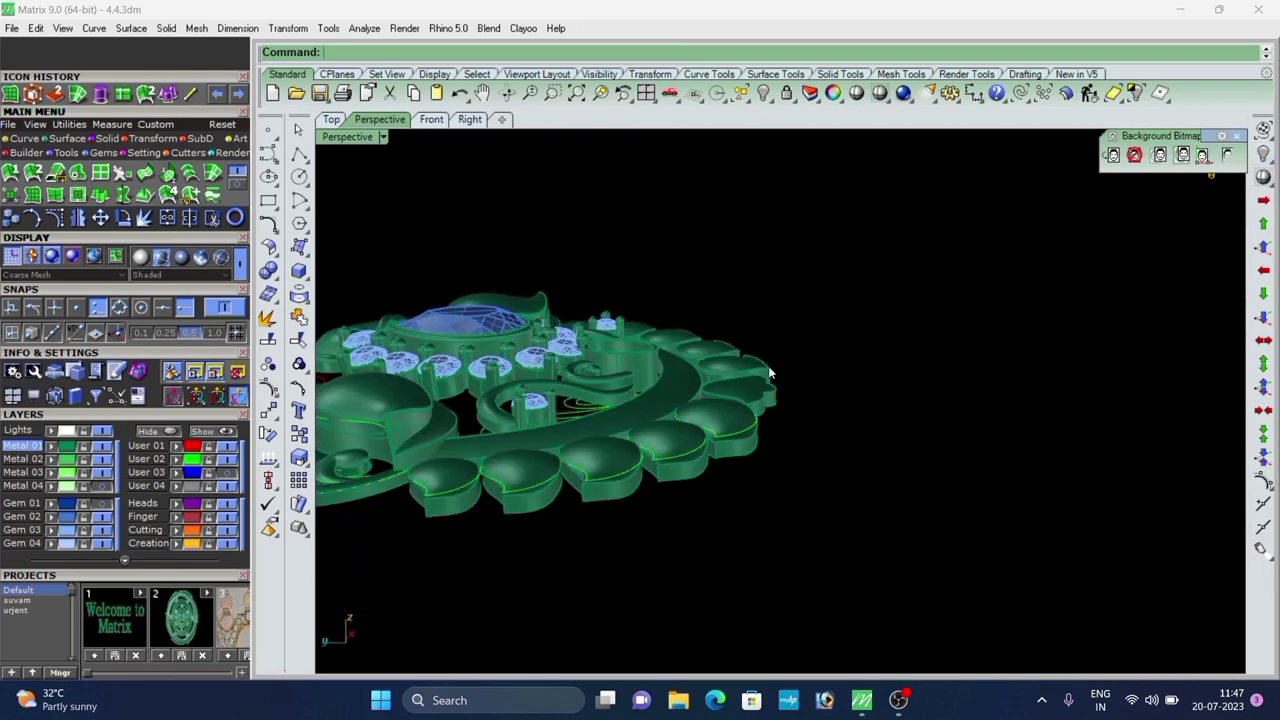
scroll(633, 378, "down", 5)
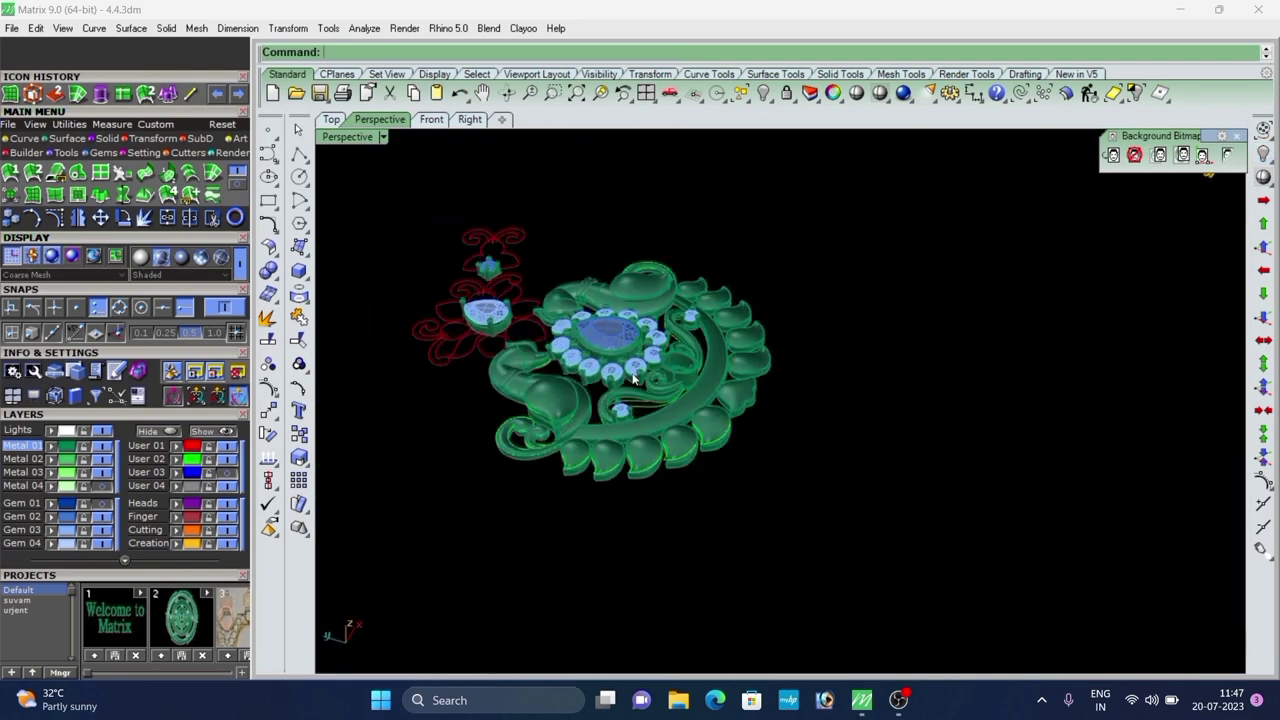
scroll(633, 378, "down", 3)
right_click_drag(568, 335, 553, 371)
scroll(558, 256, "up", 2)
type("h")
key("Return")
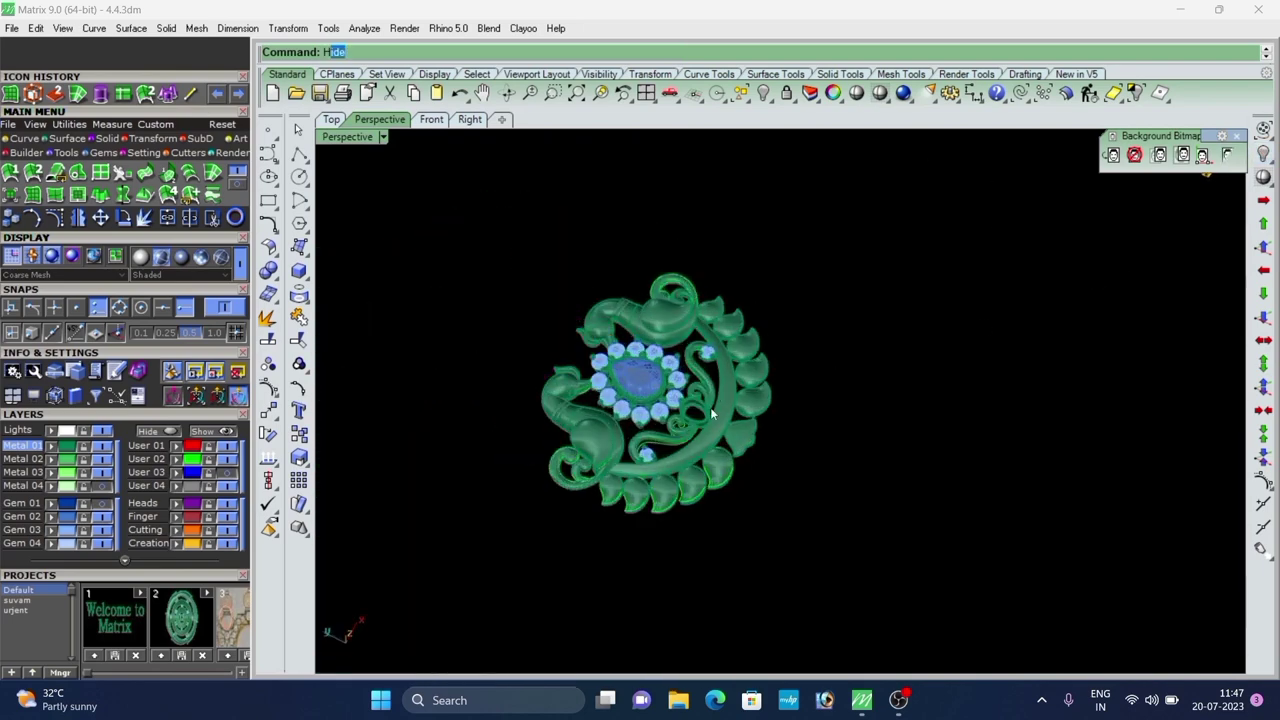
Select all the remaining curves on the pendant and assign them to the Metal 04 layer.
scroll(708, 407, "up", 4)
right_click_drag(700, 408, 688, 440)
scroll(511, 408, "up", 9)
scroll(575, 402, "down", 8)
right_click_drag(511, 408, 926, 361)
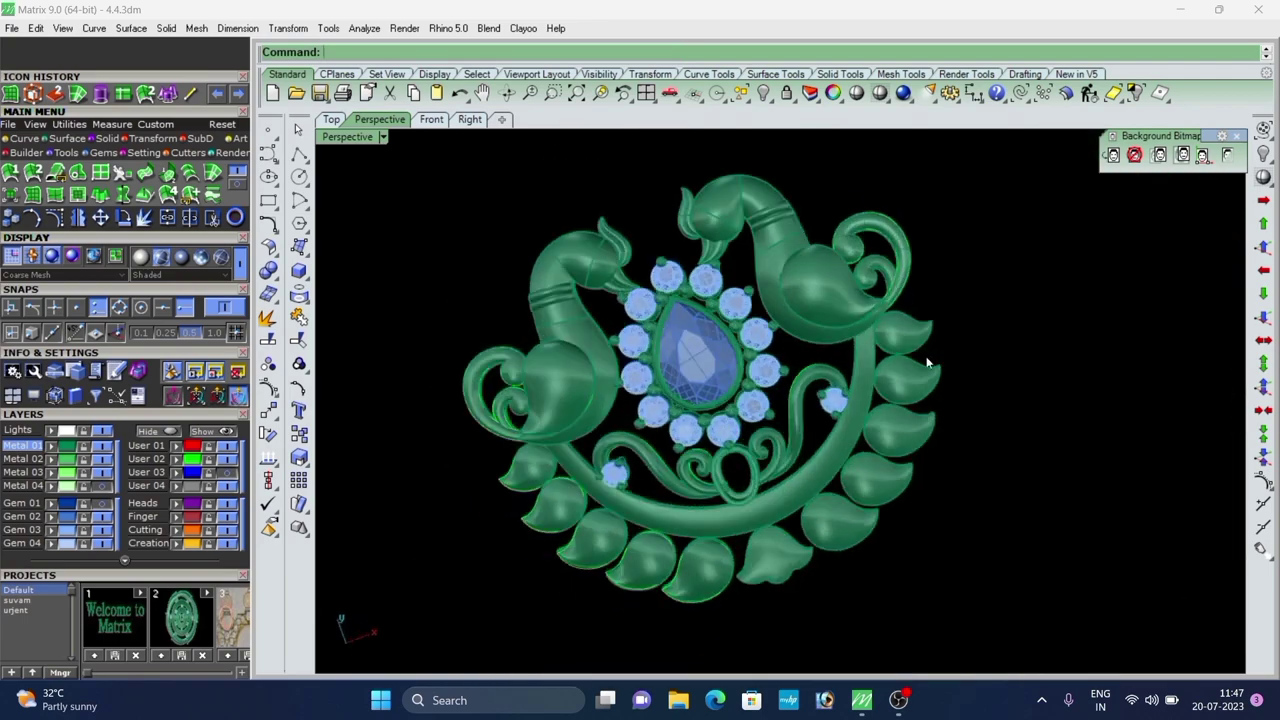
left_click(1021, 93)
scroll(612, 474, "up", 5)
right_click_drag(612, 474, 576, 457)
scroll(576, 457, "down", 4)
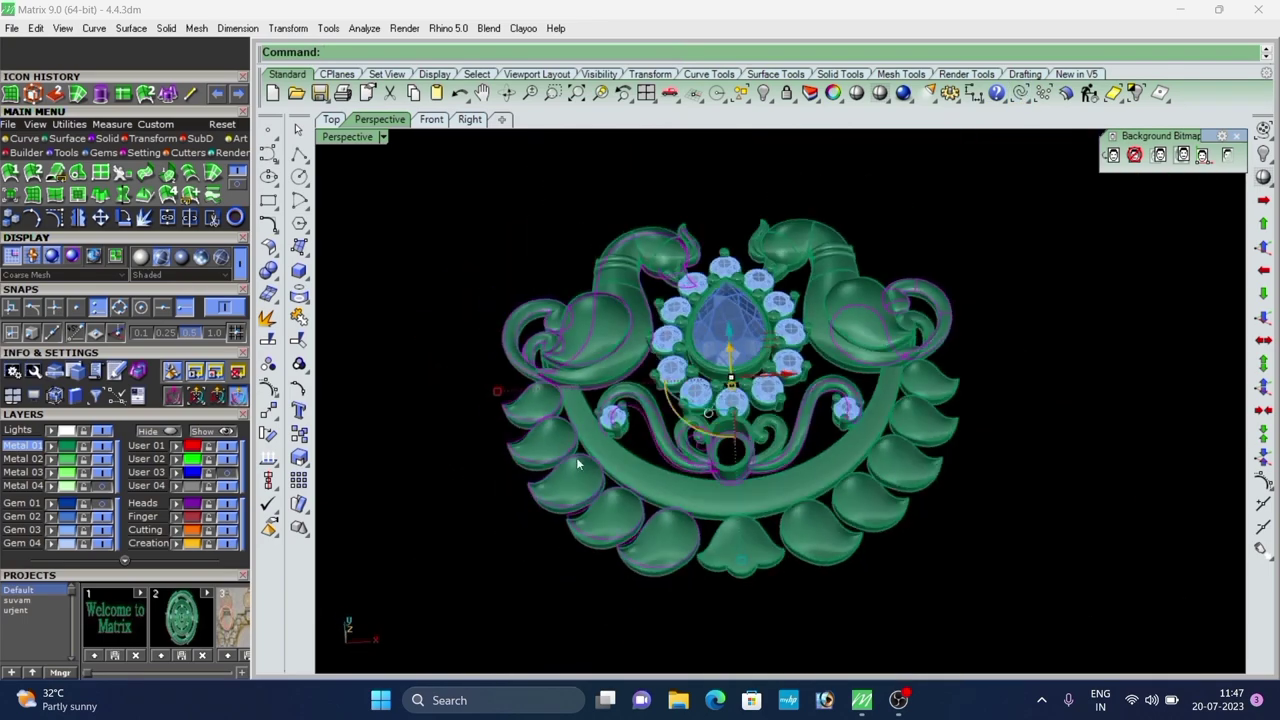
left_click(53, 489)
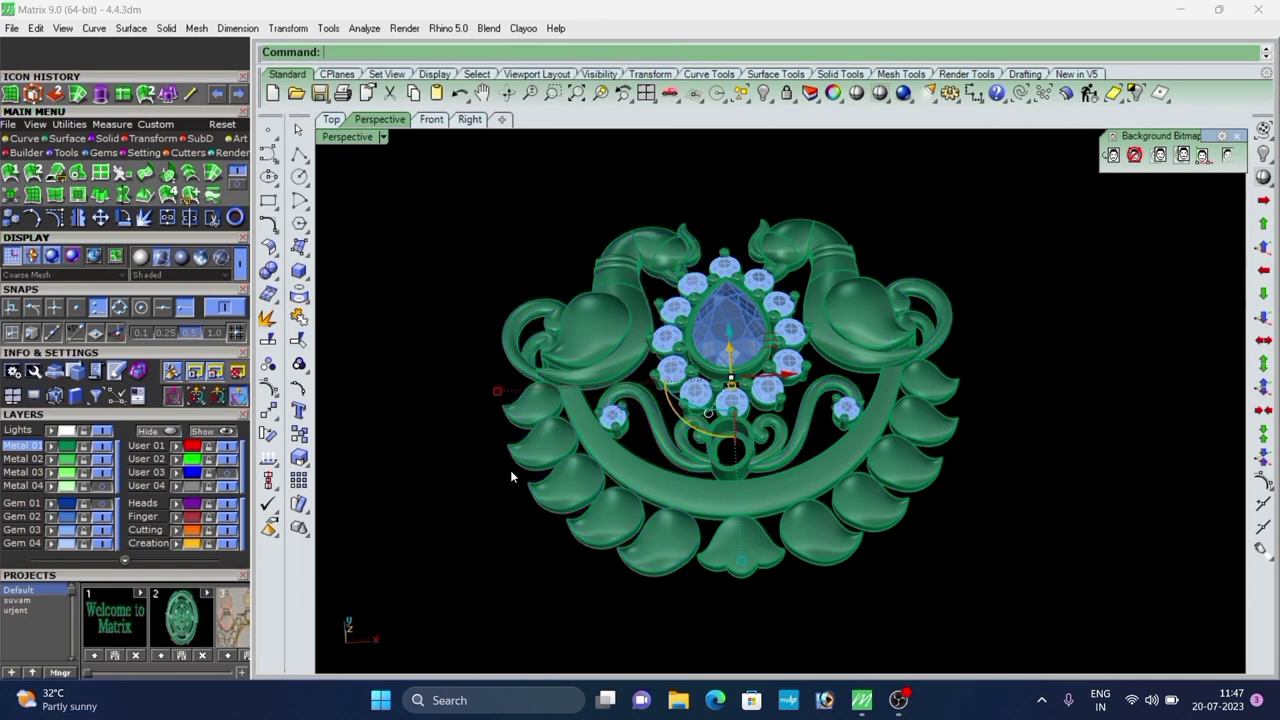
Set up a bounding-box control cage around the bell-shaped solid at the pendant's bottom centre.
scroll(668, 384, "down", 3)
right_click_drag(668, 384, 777, 373)
scroll(771, 466, "up", 3)
scroll(758, 395, "down", 3)
scroll(838, 402, "up", 7)
left_click(845, 419)
scroll(673, 357, "down", 4)
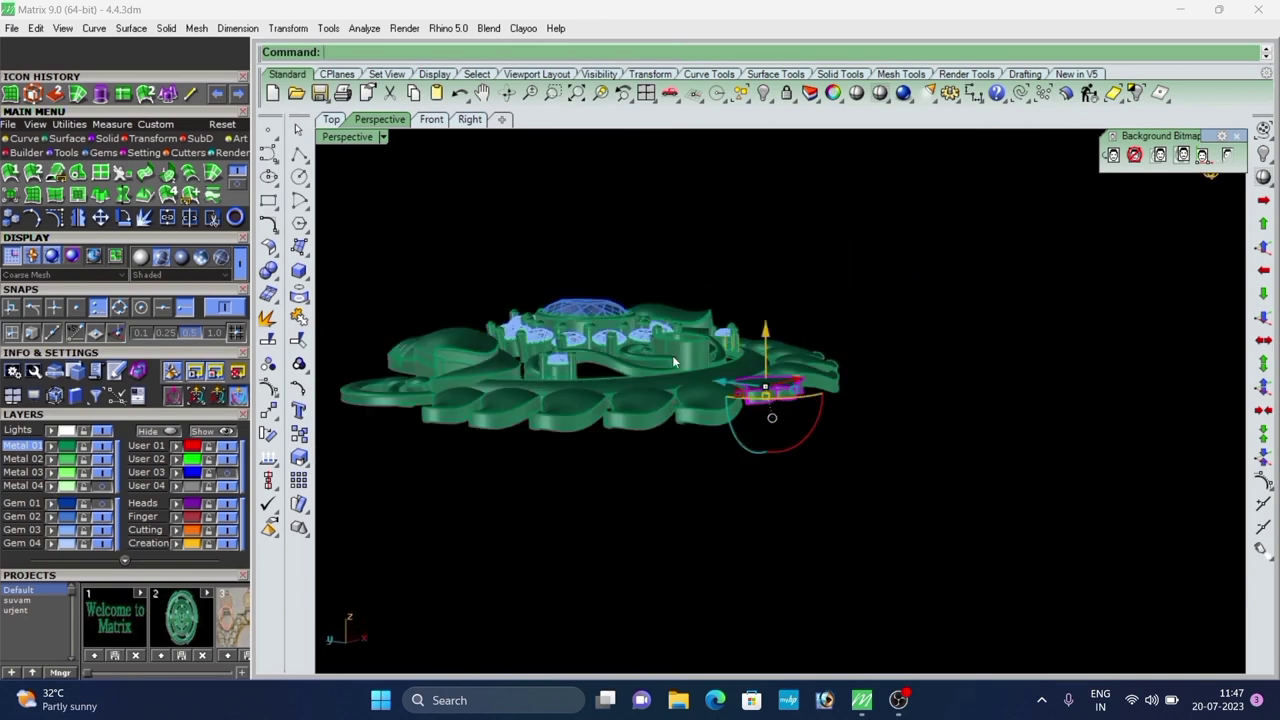
right_click_drag(673, 358, 699, 442)
right_click(700, 441)
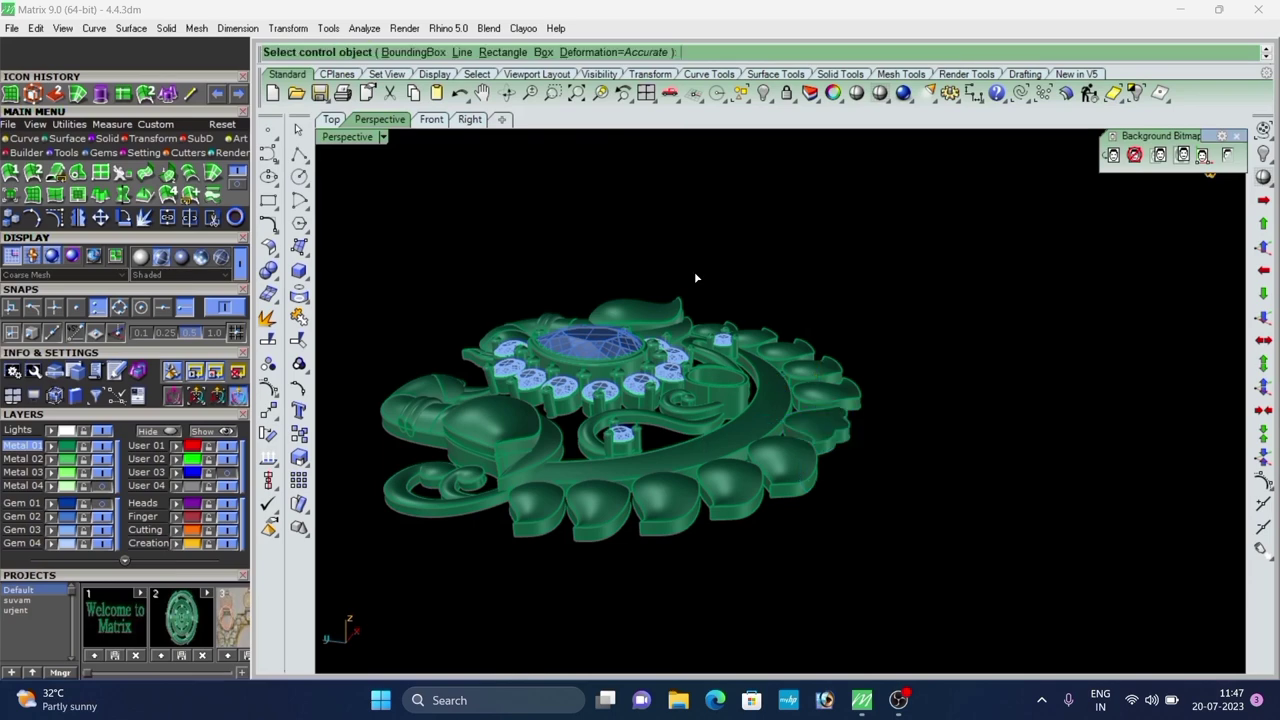
right_click(788, 352)
right_click_drag(788, 352, 806, 373)
scroll(878, 433, "up", 4)
scroll(860, 375, "up", 3)
scroll(826, 387, "down", 5)
scroll(830, 314, "up", 3)
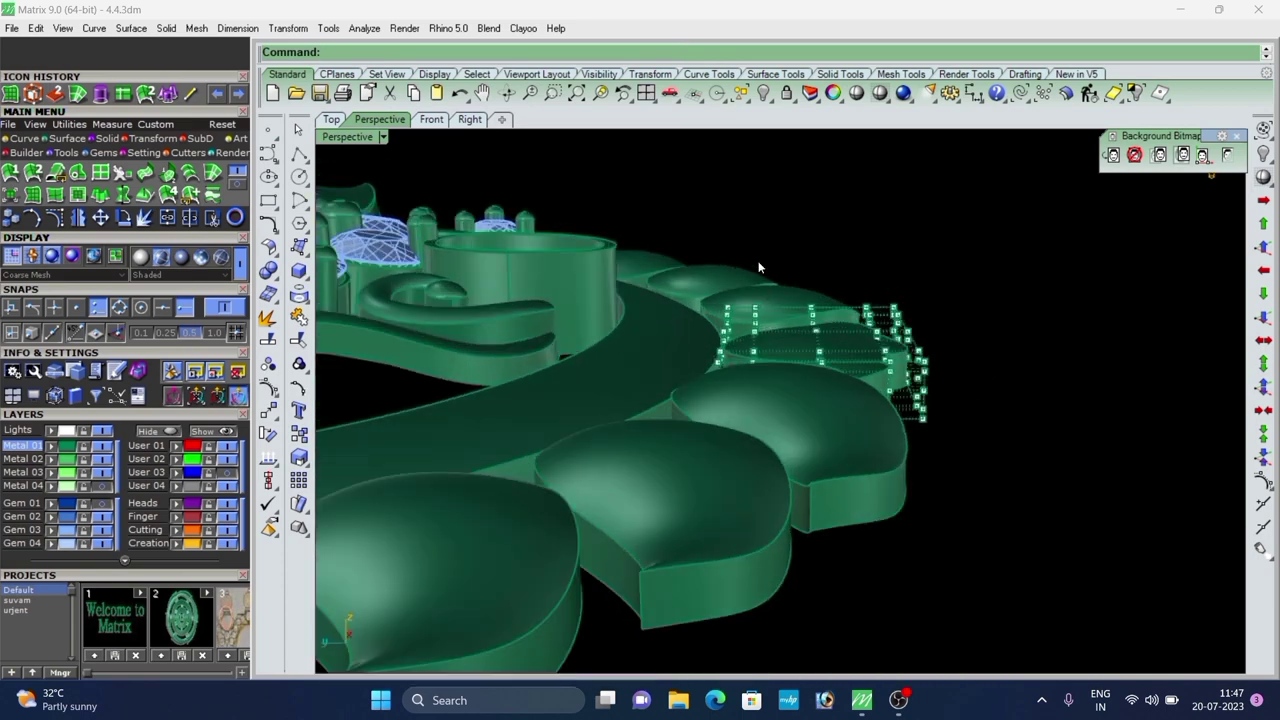
Raise the two middle columns of cage points to dome the bell-shaped solid.
left_click_drag(841, 538, 842, 539)
scroll(790, 336, "up", 6)
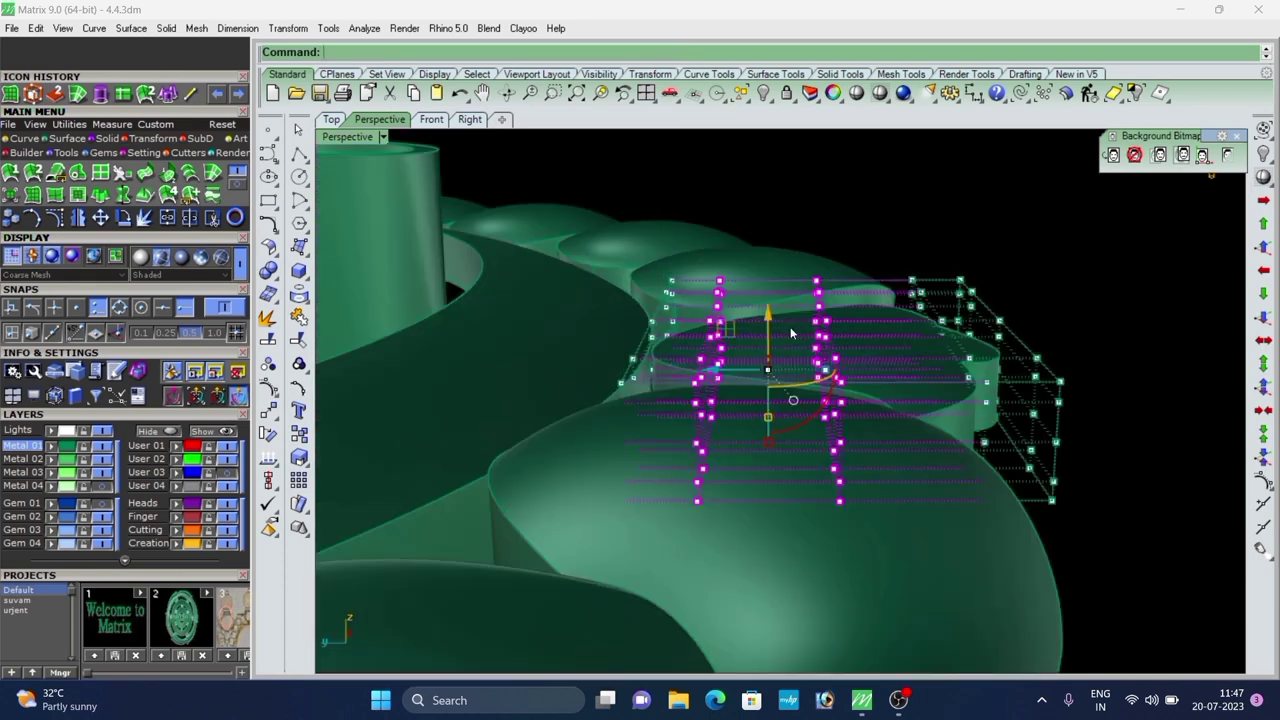
right_click_drag(790, 336, 762, 330)
left_click_drag(731, 299, 730, 272)
right_click_drag(787, 370, 872, 300)
scroll(840, 348, "down", 5)
scroll(872, 298, "up", 3)
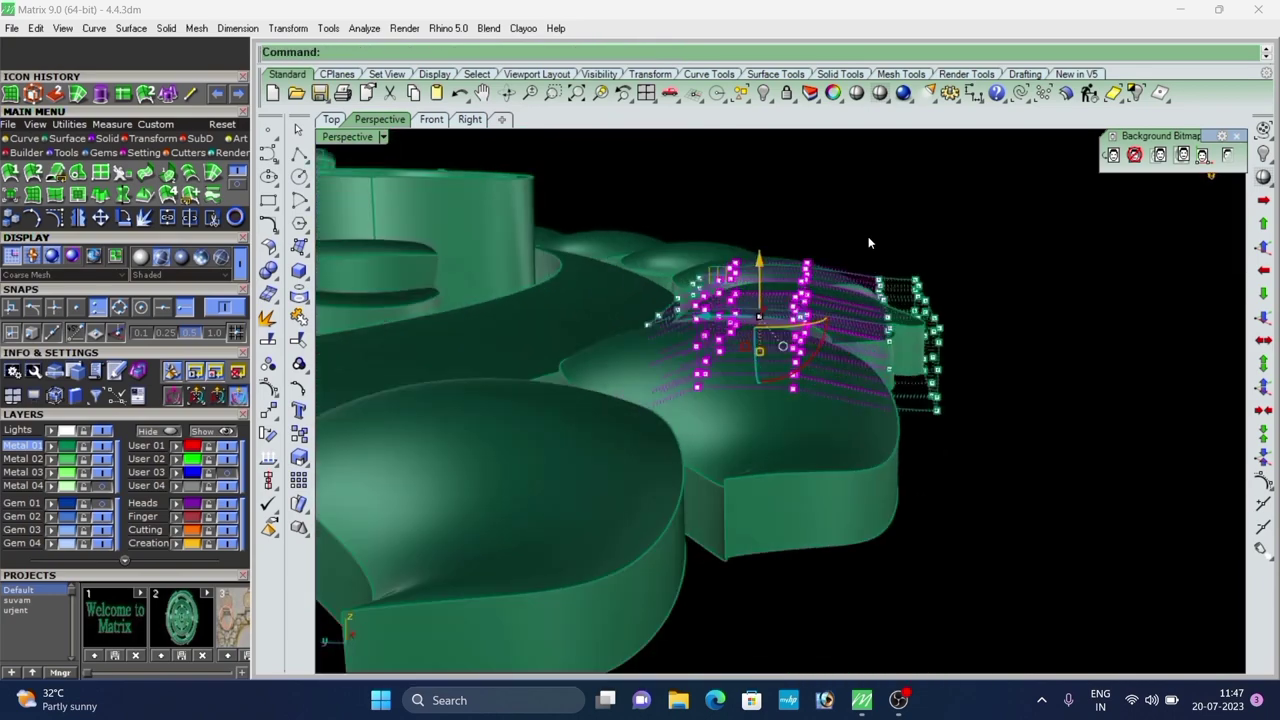
Lower the outer columns of cage points so the bell's outer end slopes downward.
left_click_drag(867, 232, 908, 437)
left_click_drag(886, 284, 889, 320)
right_click_drag(889, 320, 893, 273)
left_click_drag(954, 498, 955, 499)
scroll(897, 320, "up", 3)
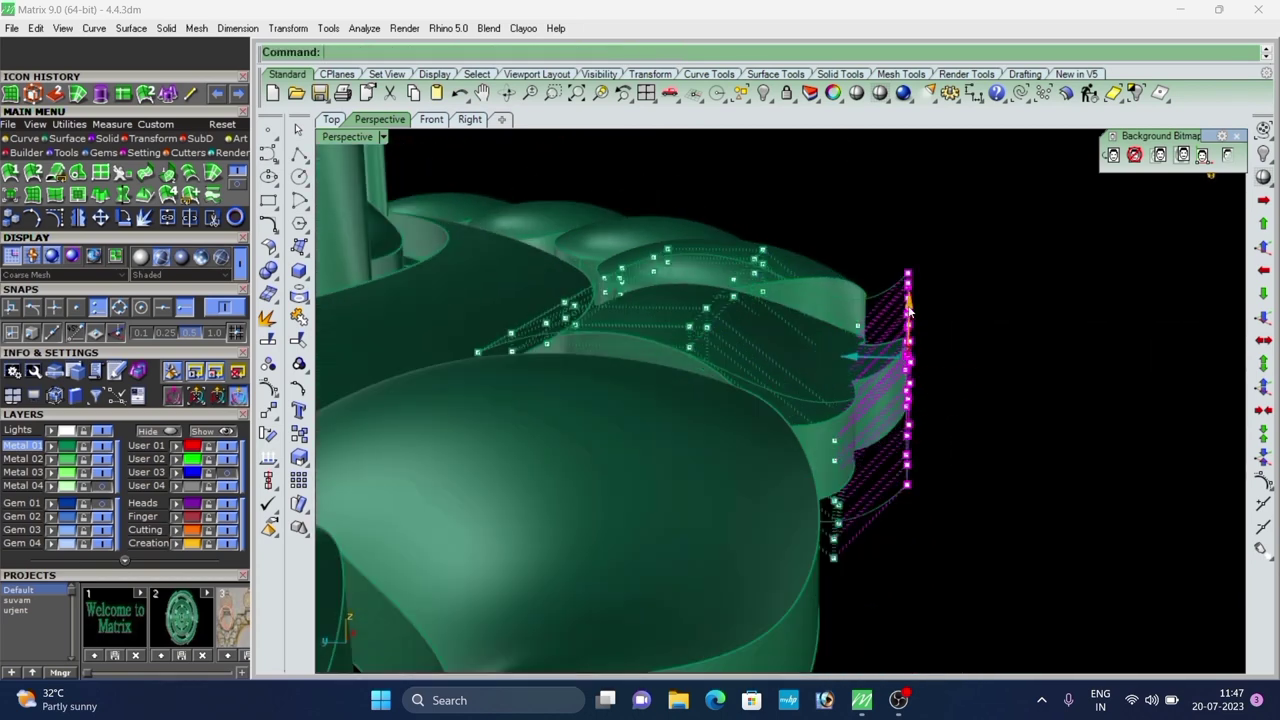
left_click_drag(910, 309, 914, 330)
scroll(914, 330, "down", 3)
right_click_drag(914, 330, 773, 234)
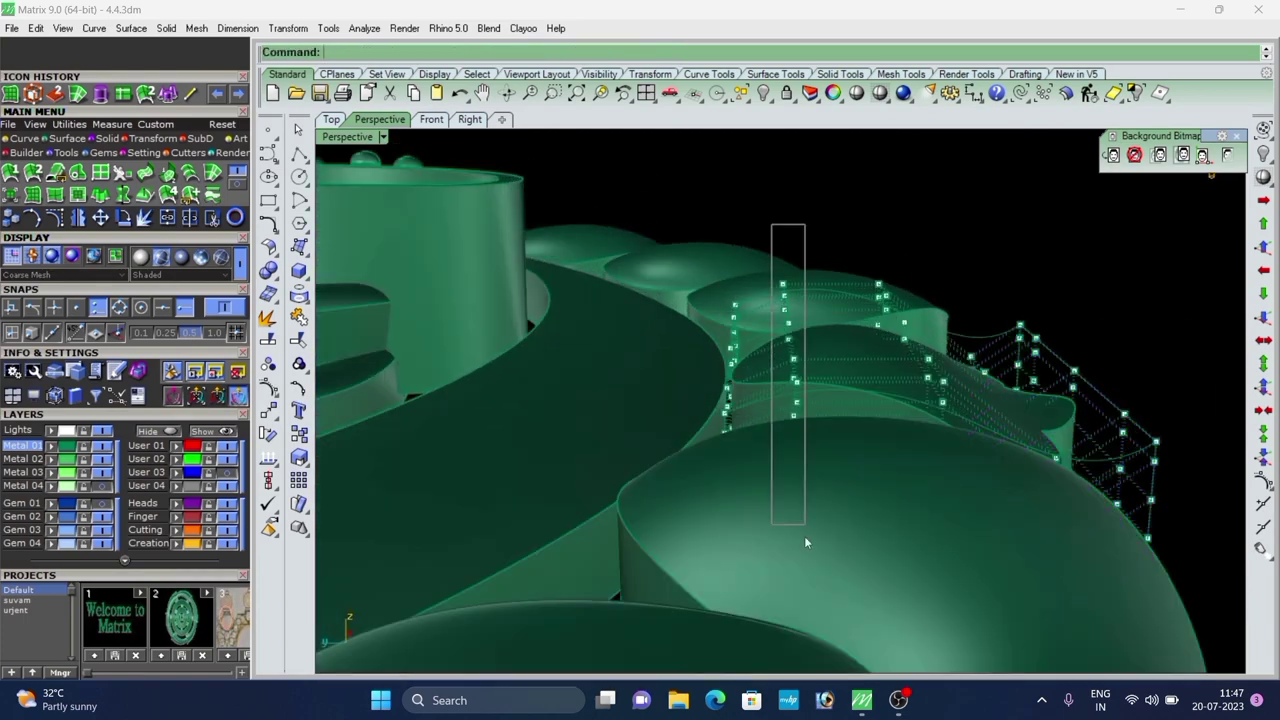
Lower the cage column near the rim slightly and raise the innermost column of cage points.
left_click_drag(805, 540, 805, 538)
left_click_drag(791, 323, 793, 338)
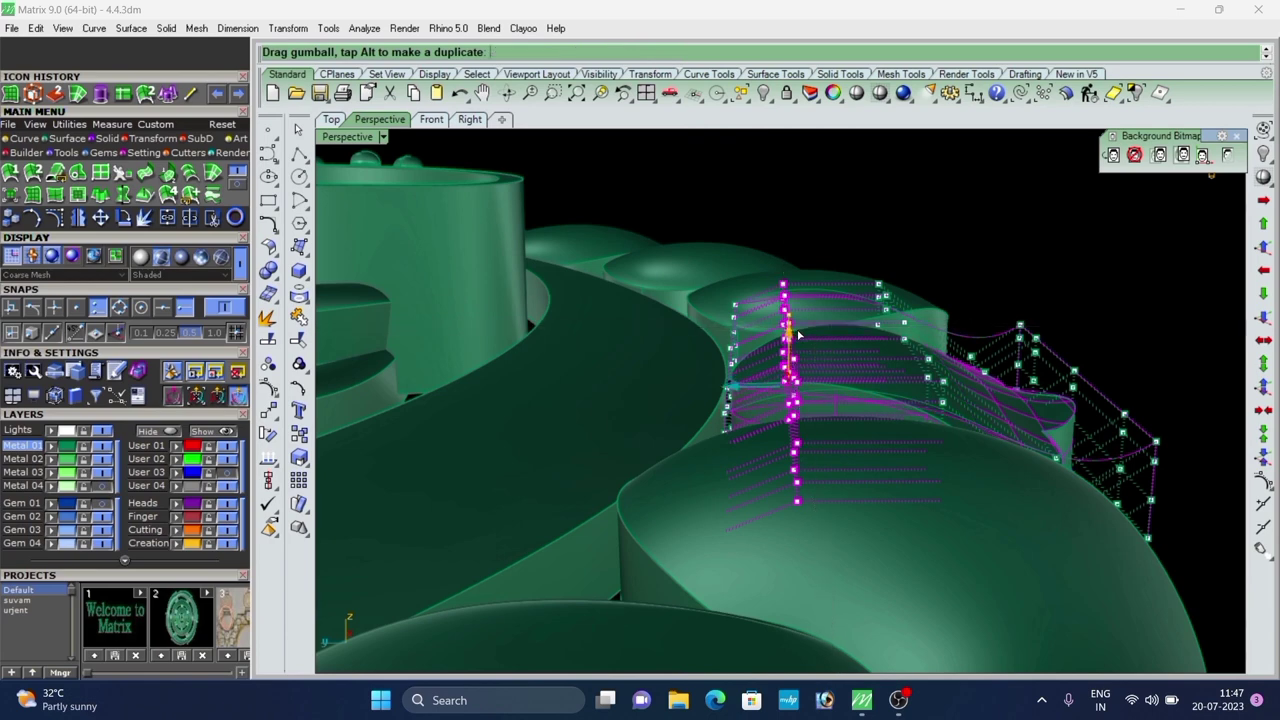
left_click_drag(743, 630, 743, 630)
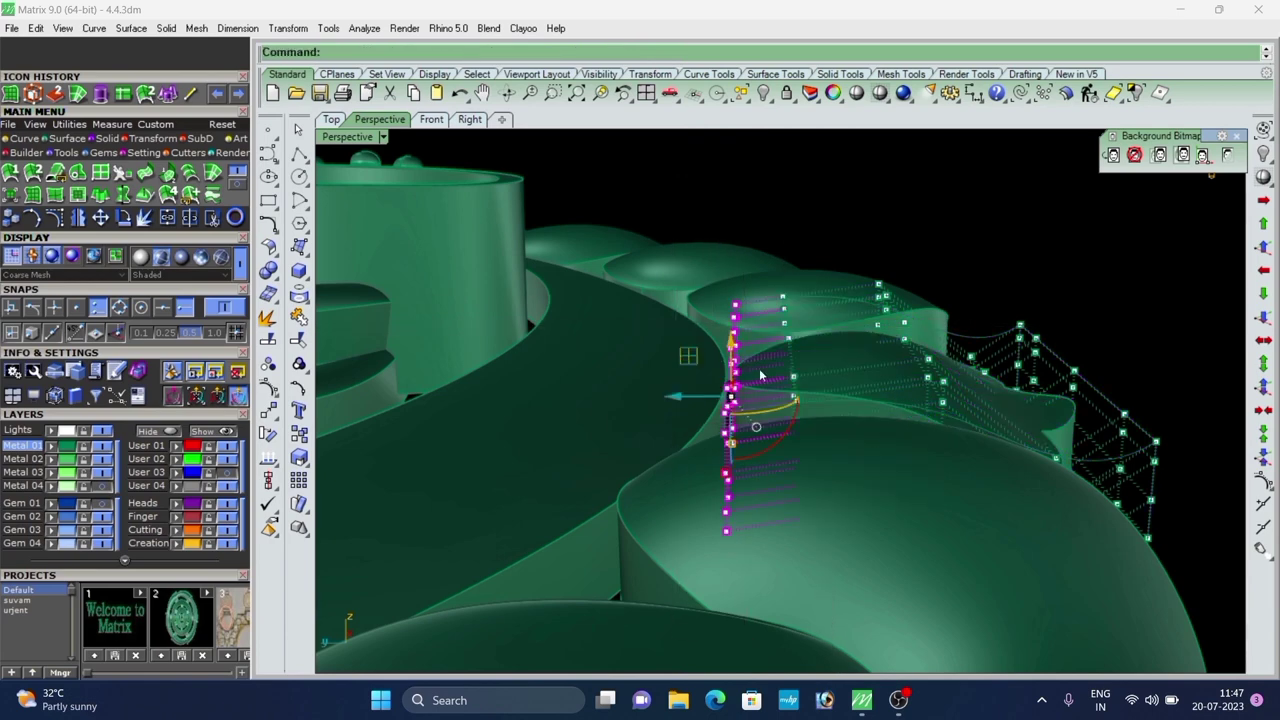
left_click_drag(730, 342, 737, 325)
scroll(737, 324, "down", 6)
right_click_drag(790, 440, 694, 480)
scroll(694, 480, "up", 6)
scroll(694, 478, "down", 6)
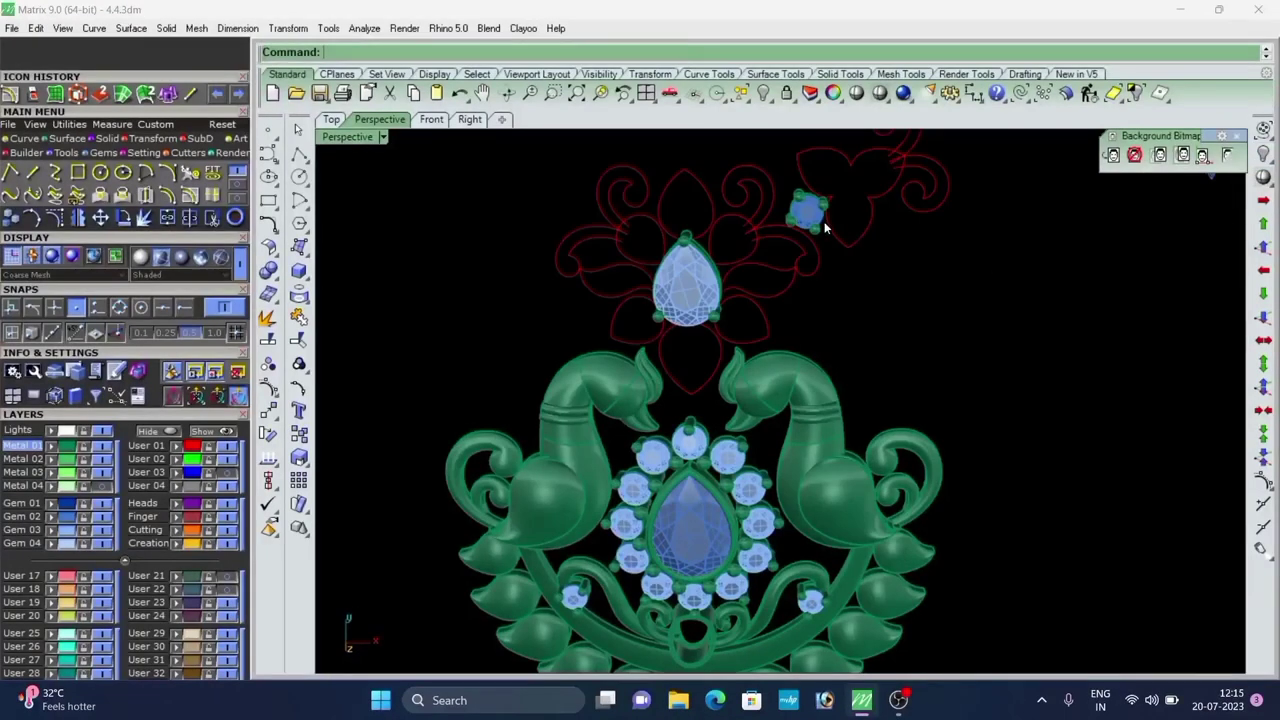
Hide the upper floral motif together with its outline curves and set gemstones.
scroll(812, 259, "up", 3)
right_click_drag(812, 259, 923, 143)
scroll(805, 315, "up", 4)
right_click_drag(805, 315, 718, 215)
scroll(741, 338, "down", 6)
right_click_drag(741, 338, 768, 425)
scroll(844, 223, "up", 4)
left_click(718, 266)
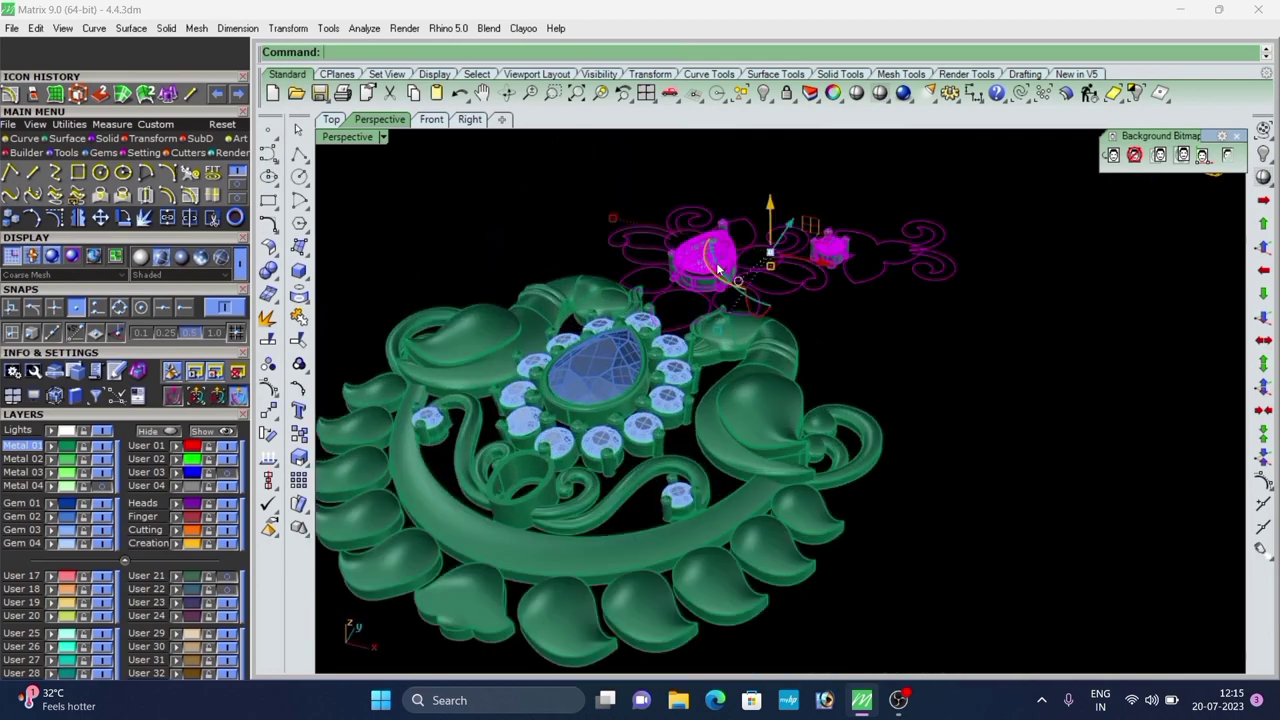
key("Return")
scroll(734, 267, "down", 6)
right_click_drag(734, 267, 745, 225)
scroll(740, 260, "down", 4)
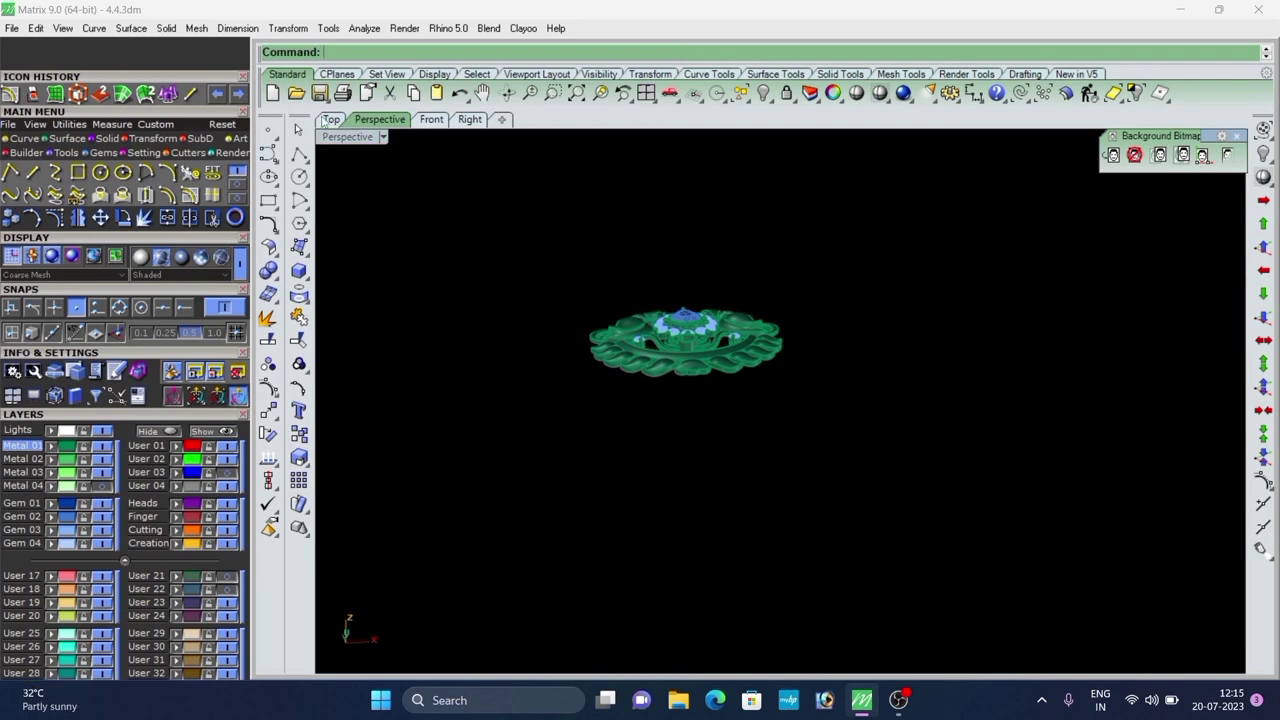
Draw a circle of diameter 34 above the pendant in the Top view.
left_click(330, 119)
left_click(299, 178)
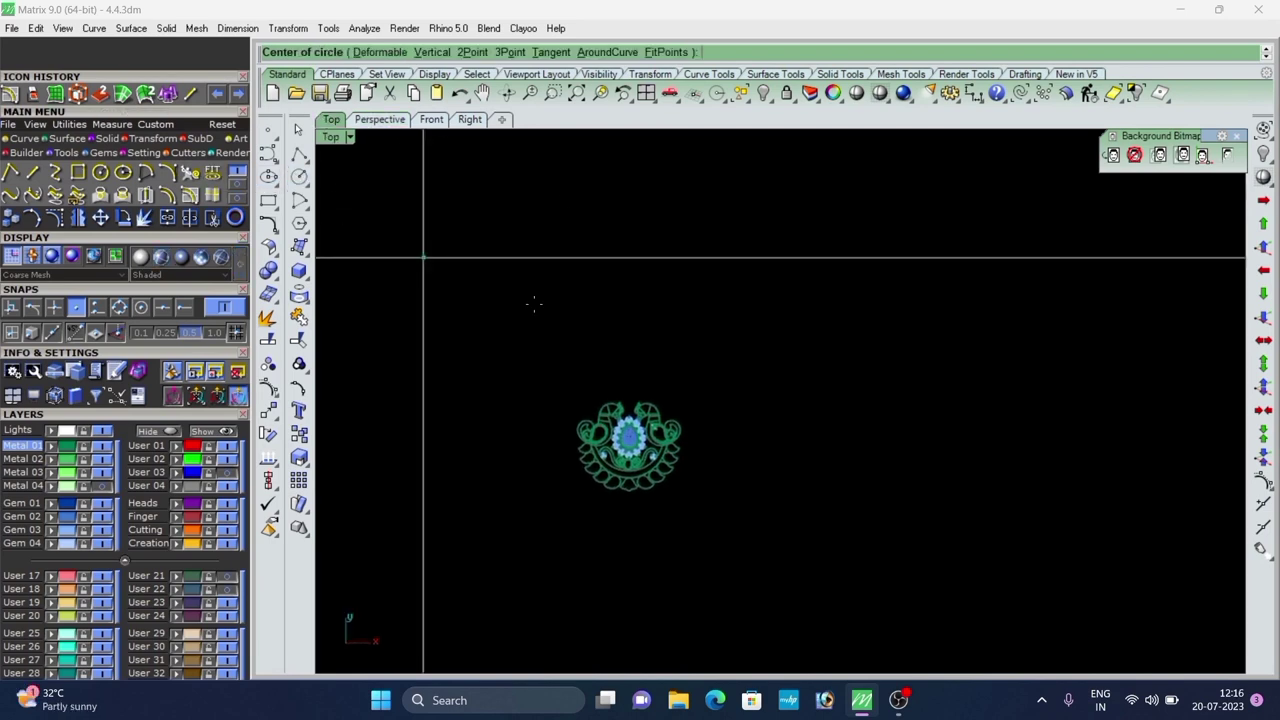
scroll(614, 336, "down", 8)
left_click(617, 300)
scroll(635, 258, "up", 3)
scroll(618, 322, "up", 14)
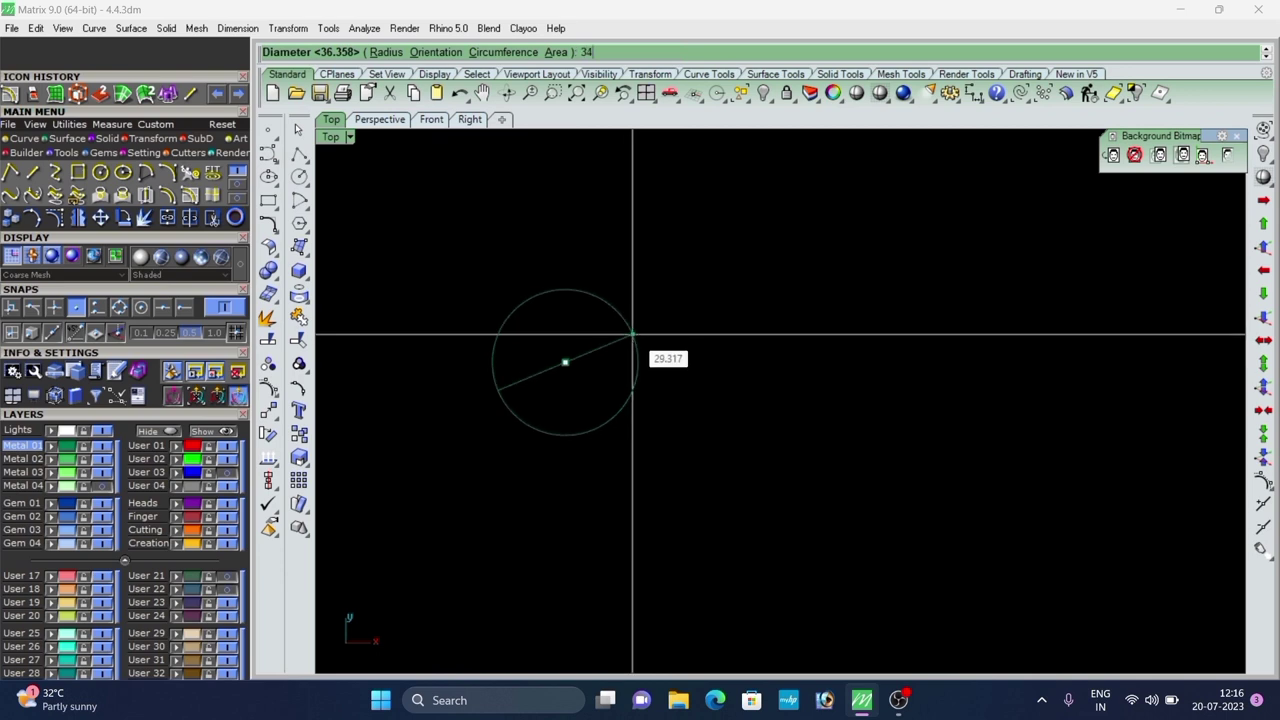
left_click(632, 334)
Select the new circle and move it down over the pendant.
scroll(633, 342, "down", 3)
left_click_drag(724, 267, 634, 326)
scroll(642, 276, "down", 2)
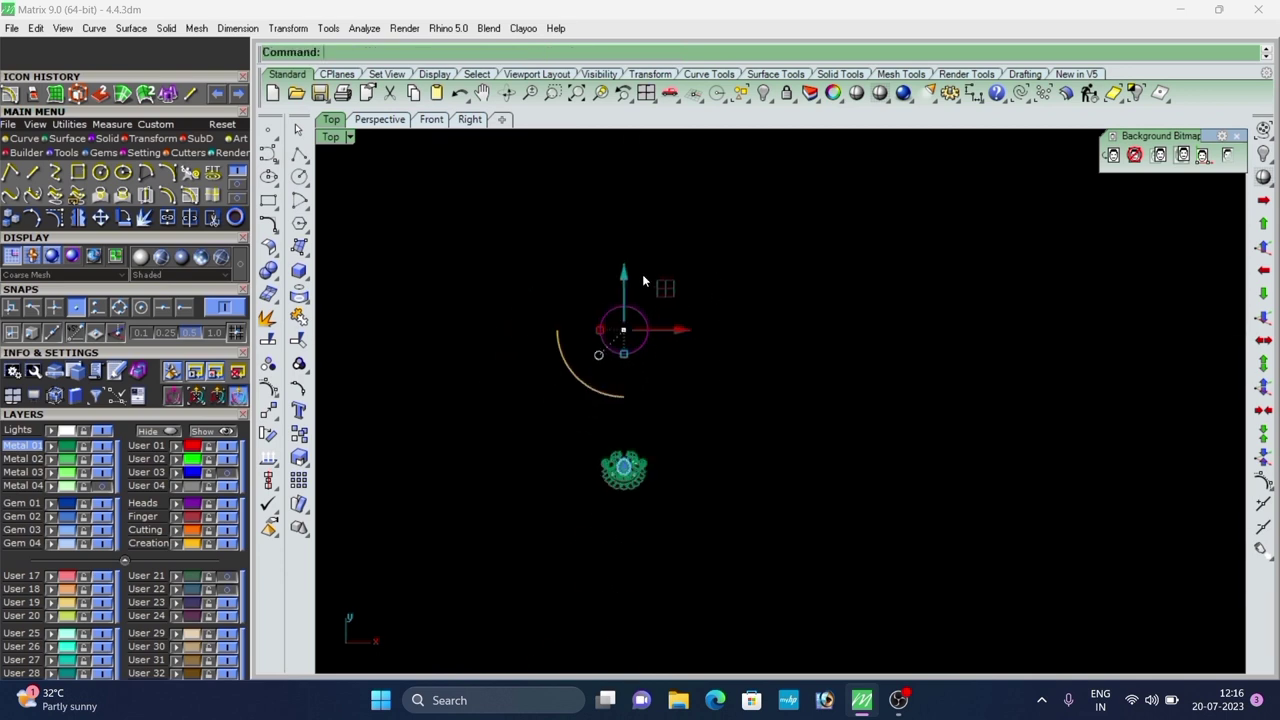
right_click_drag(643, 280, 648, 266)
left_click_drag(628, 262, 646, 406)
scroll(635, 437, "up", 14)
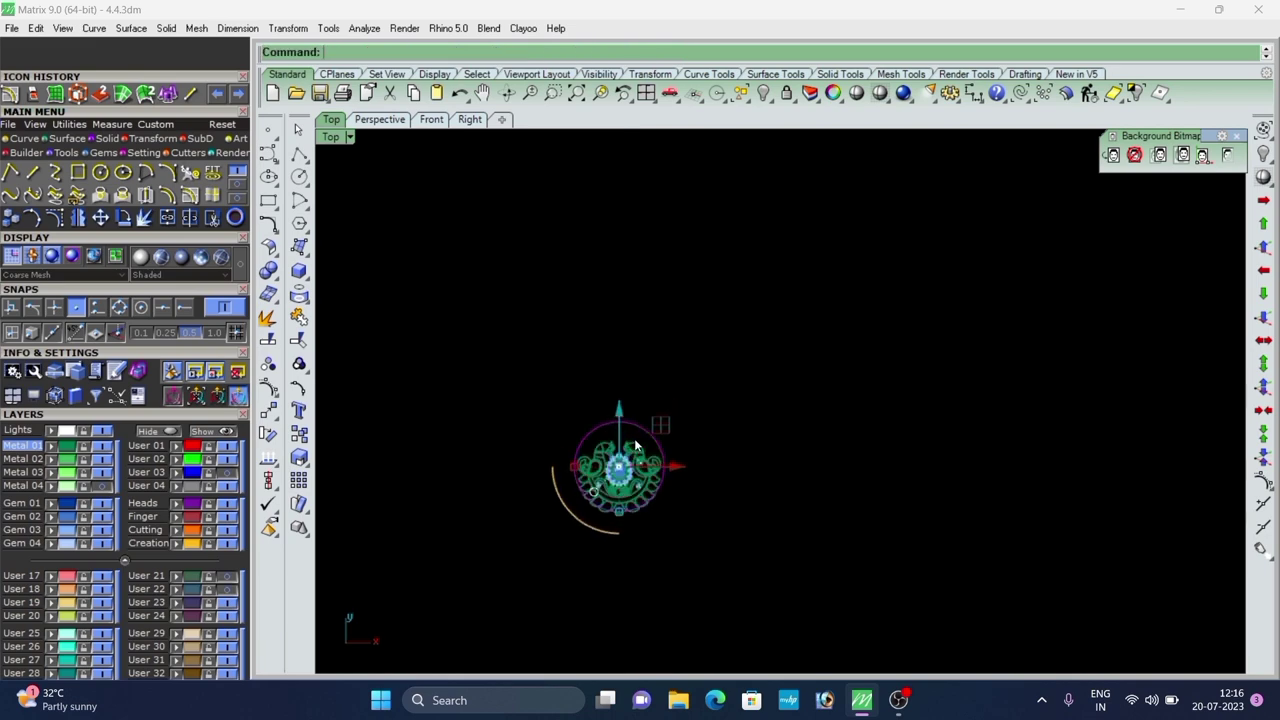
Fine-tune the circle's position so that it encloses the pendant's leaf border.
right_click_drag(631, 446, 633, 346)
scroll(606, 371, "up", 6)
mouse_move(608, 366)
left_mouse_down()
mouse_move(620, 396)
mouse_move(620, 357)
left_mouse_up()
scroll(634, 362, "down", 6)
scroll(620, 367, "up", 2)
left_click(761, 388)
scroll(761, 393, "down", 3)
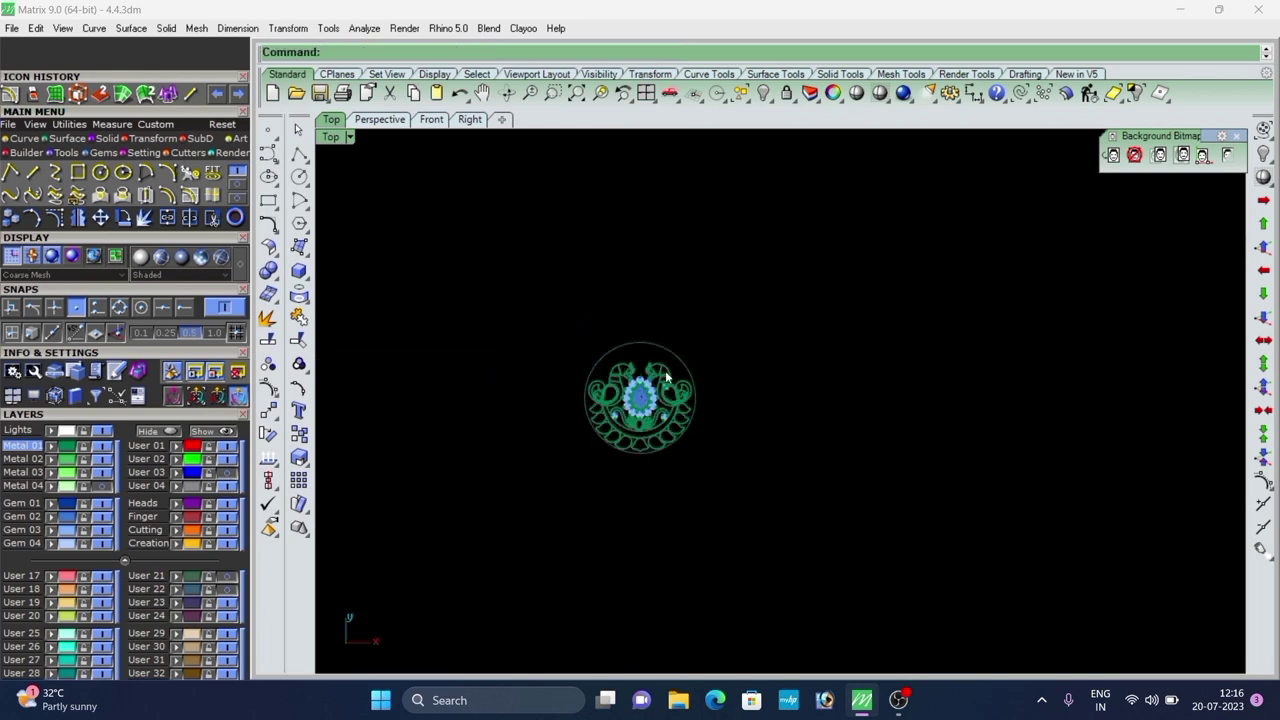
scroll(742, 440, "up", 5)
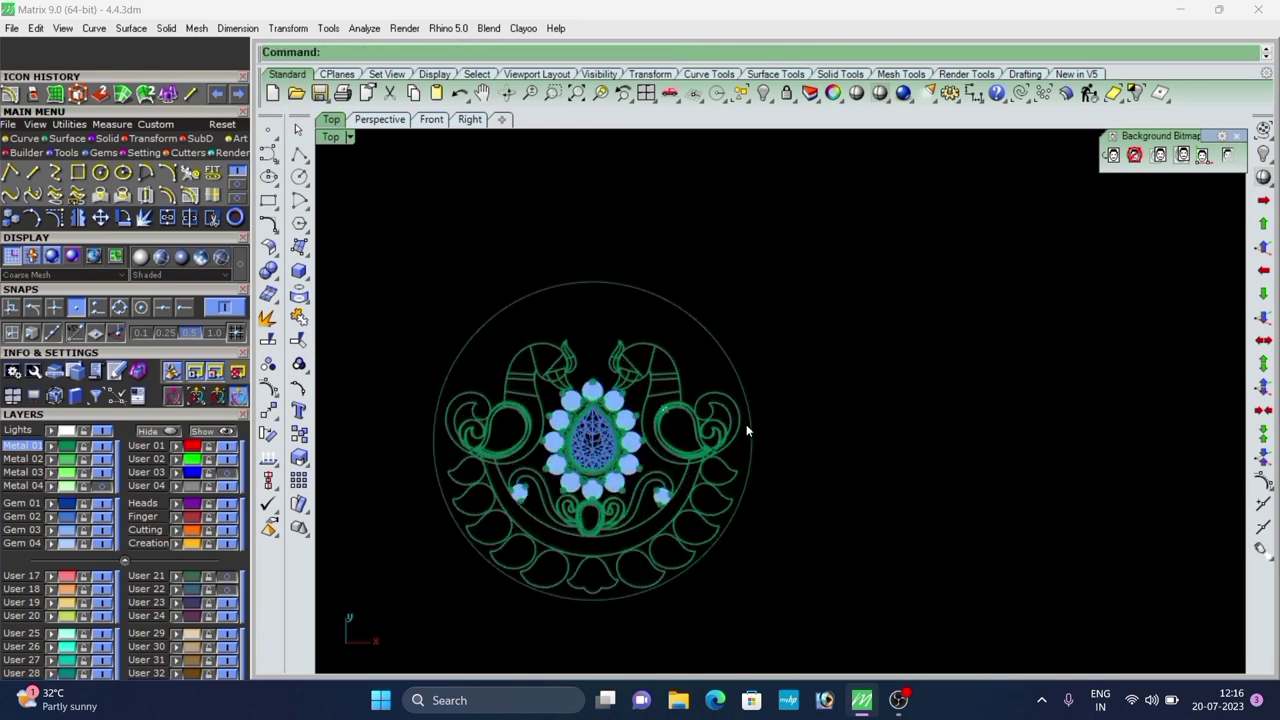
scroll(646, 335, "down", 3)
scroll(648, 351, "up", 2)
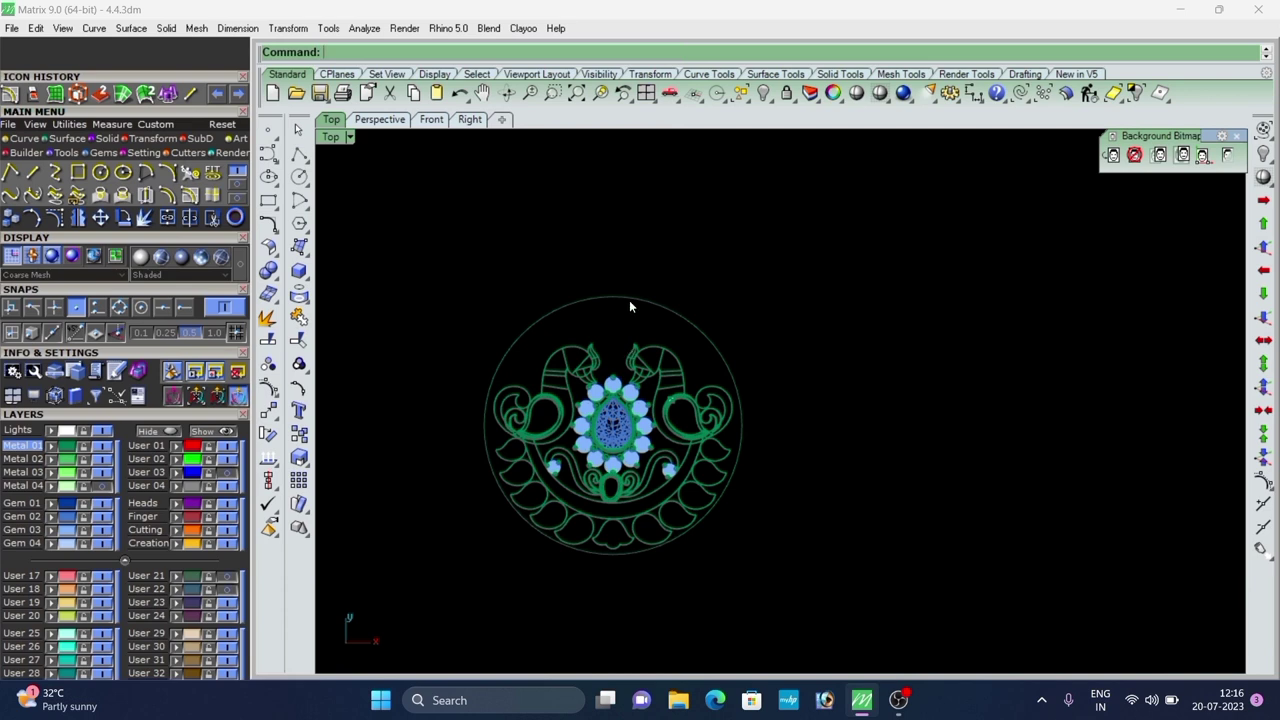
scroll(607, 392, "up", 2)
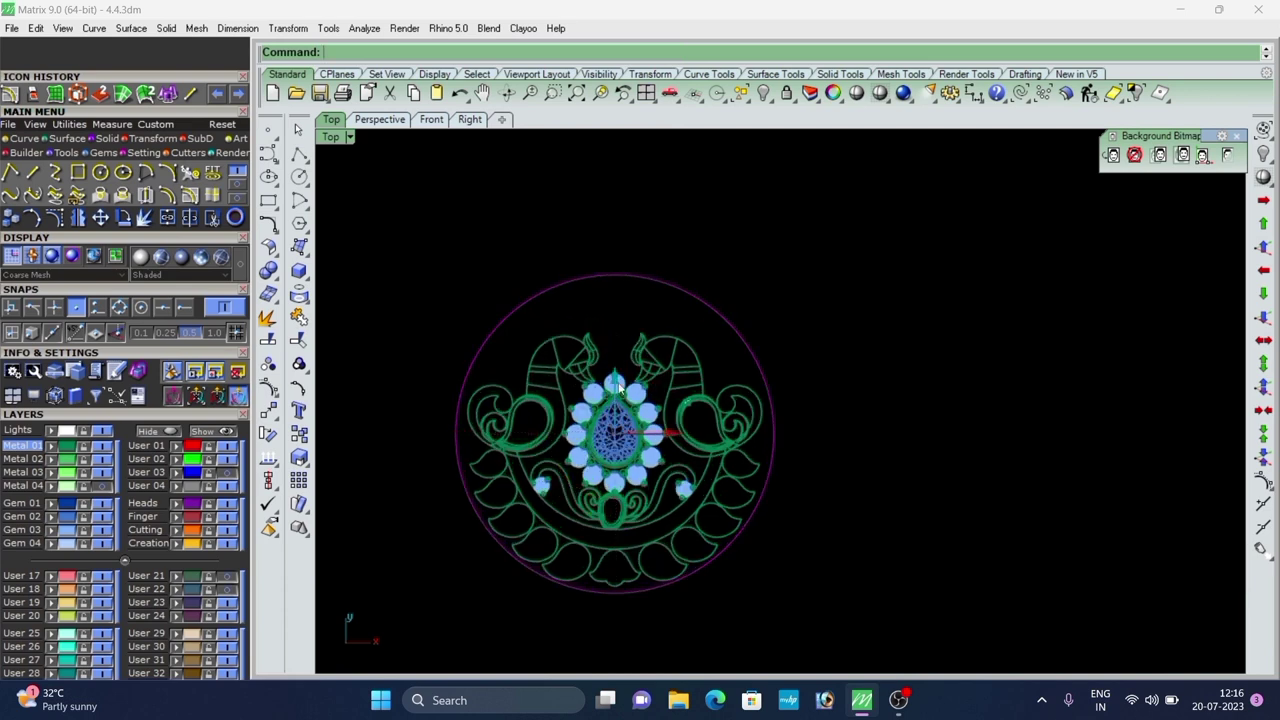
left_click_drag(617, 381, 617, 386)
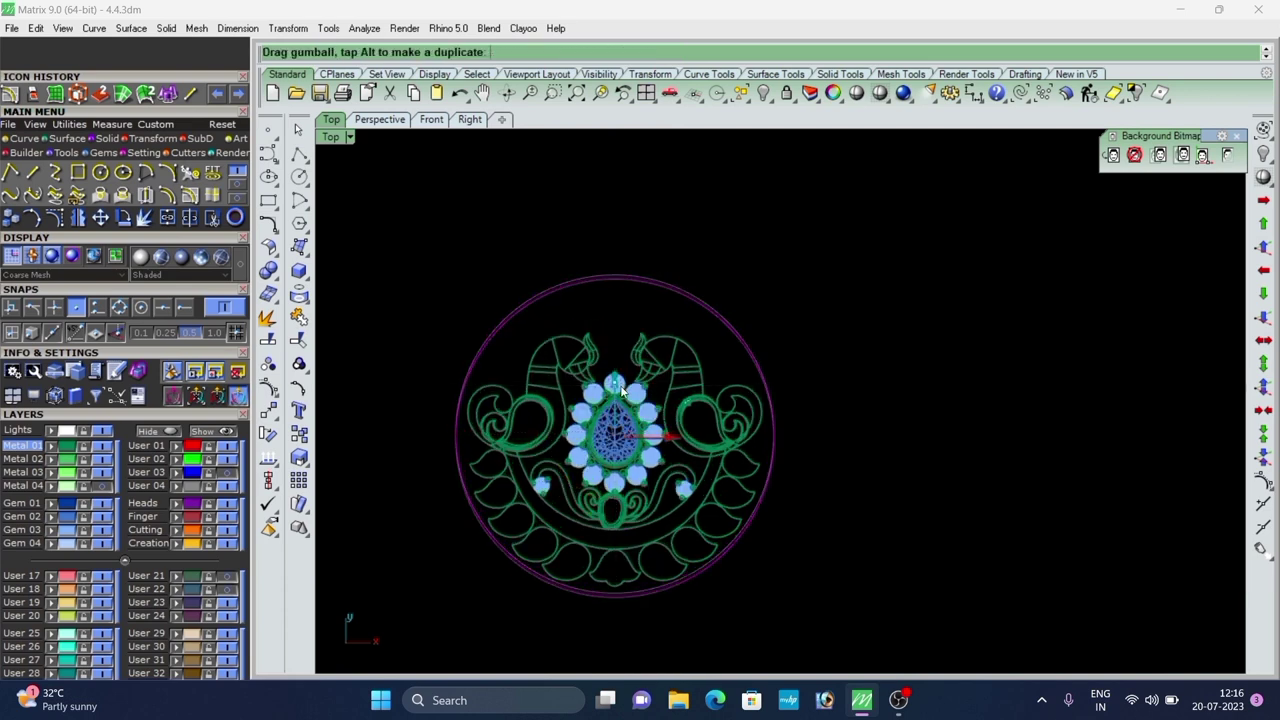
Offset the circle inward by a distance of 2.
left_click(173, 200)
scroll(690, 300, "up", 5)
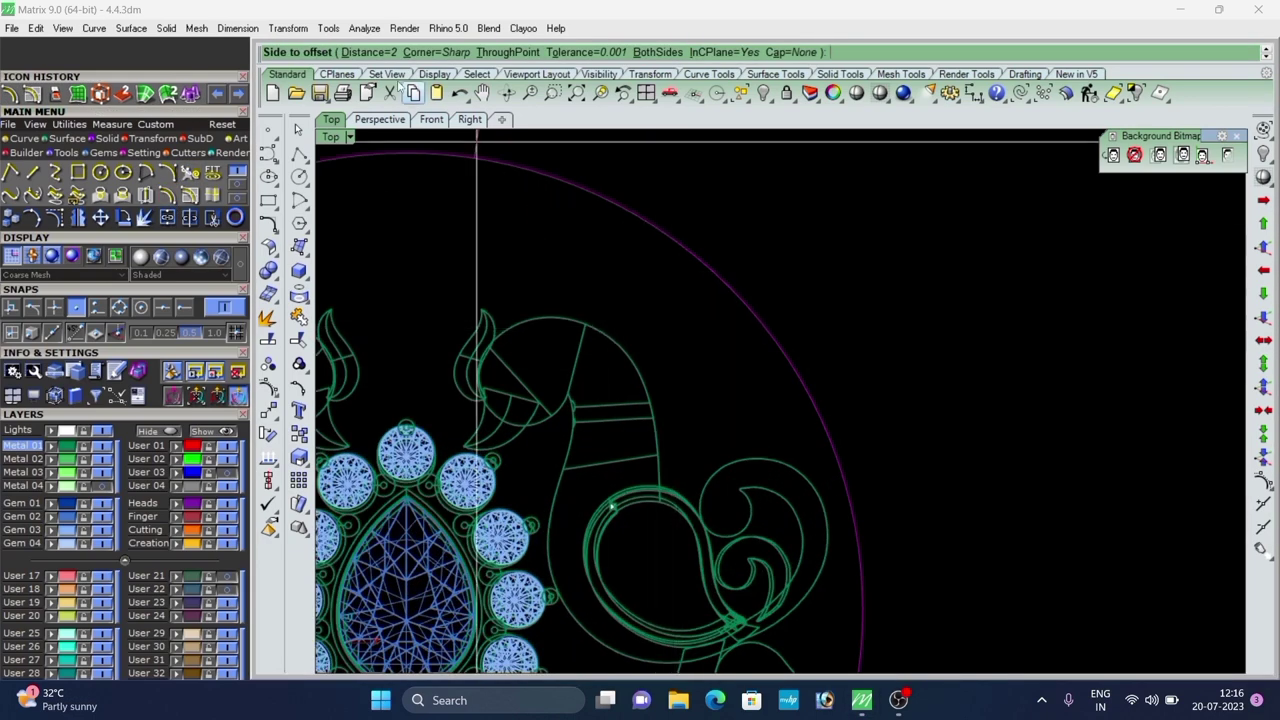
left_click(427, 200)
scroll(627, 233, "down", 7)
left_click(680, 243)
scroll(610, 270, "down", 5)
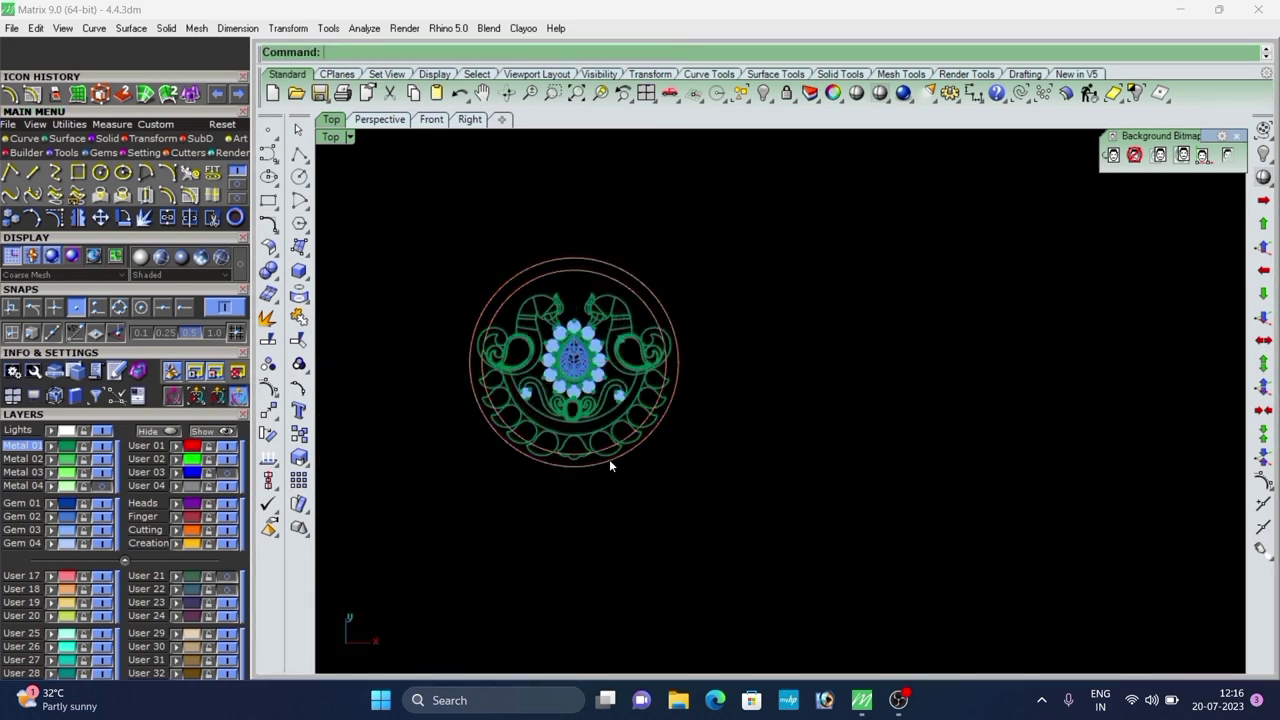
Select both concentric circles in the Perspective view and isolate them from the pendant.
scroll(612, 458, "down", 2)
left_click(384, 124)
scroll(704, 360, "up", 6)
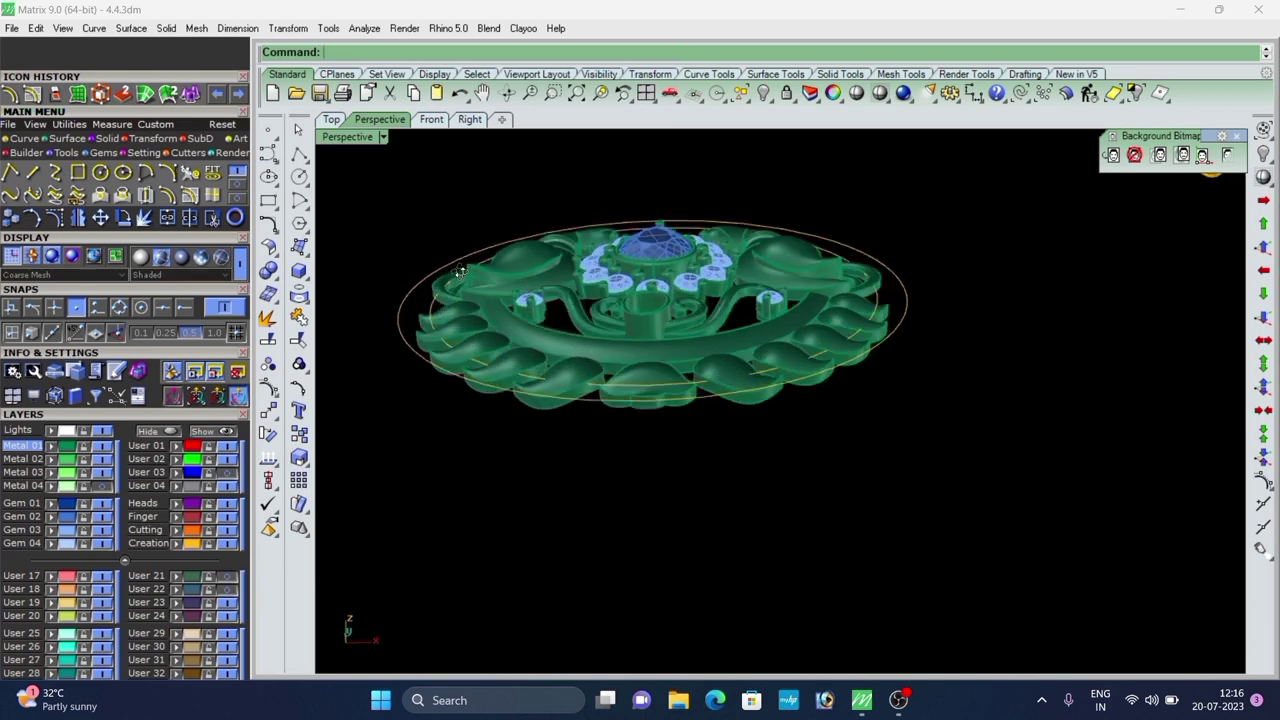
scroll(705, 352, "down", 5)
right_click_drag(702, 336, 662, 342)
scroll(682, 332, "up", 5)
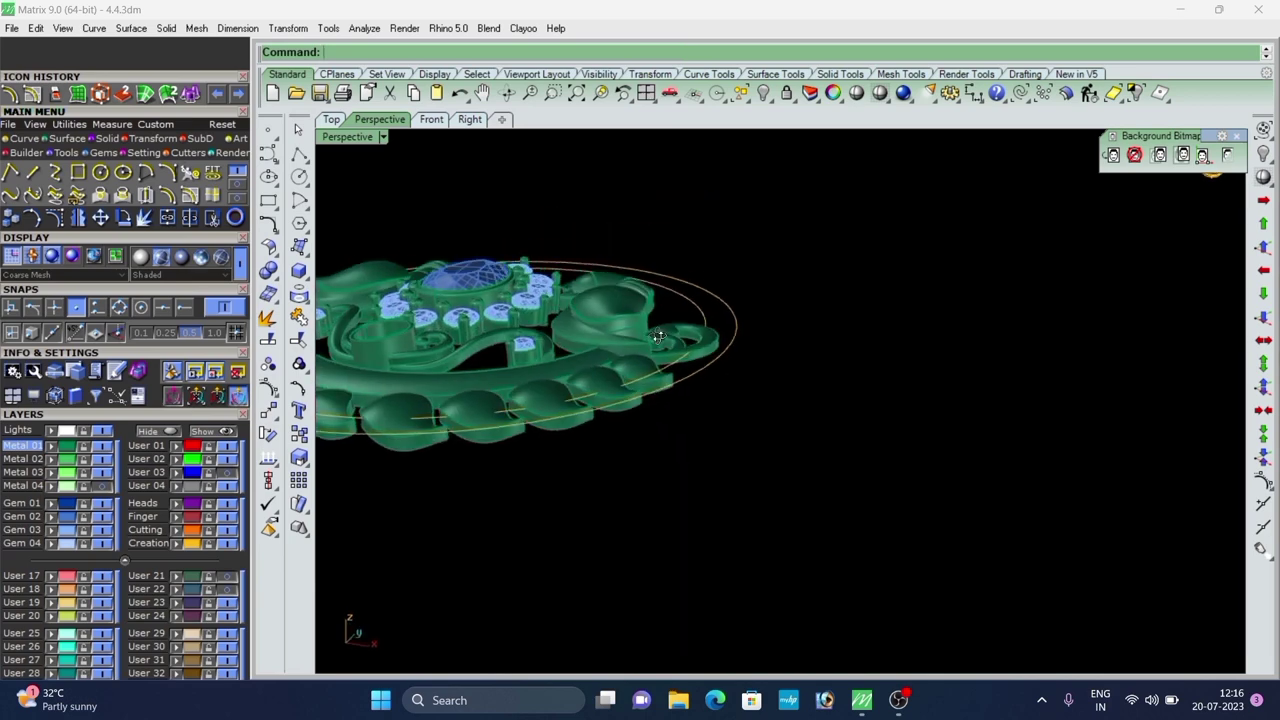
left_click(695, 297)
scroll(700, 412, "down", 6)
scroll(590, 358, "up", 2)
right_click_drag(700, 416, 617, 410)
scroll(590, 358, "up", 2)
scroll(600, 345, "down", 5)
scroll(680, 347, "up", 4)
left_click_drag(731, 312, 697, 330)
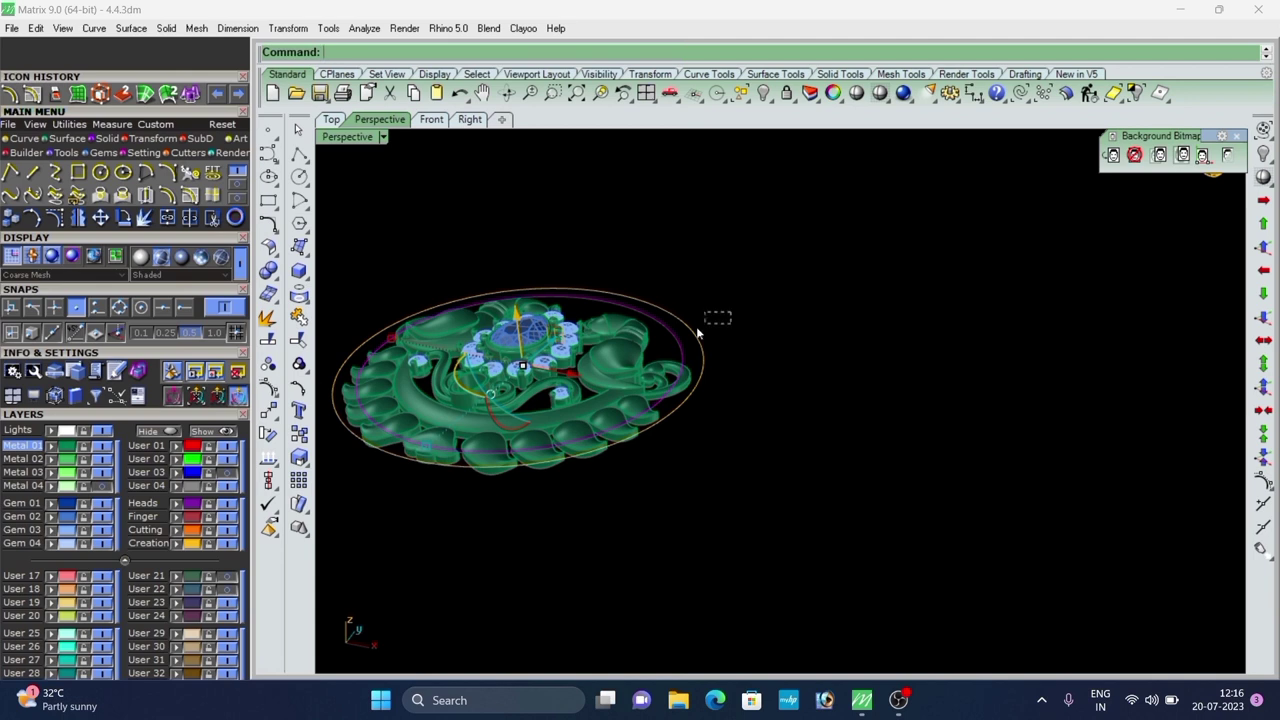
left_click(1137, 94)
Select the inner circle and raise it slightly above the outer circle.
scroll(985, 290, "down", 4)
right_click_drag(806, 358, 798, 312)
scroll(803, 380, "up", 4)
left_click(798, 388)
scroll(796, 388, "down", 2)
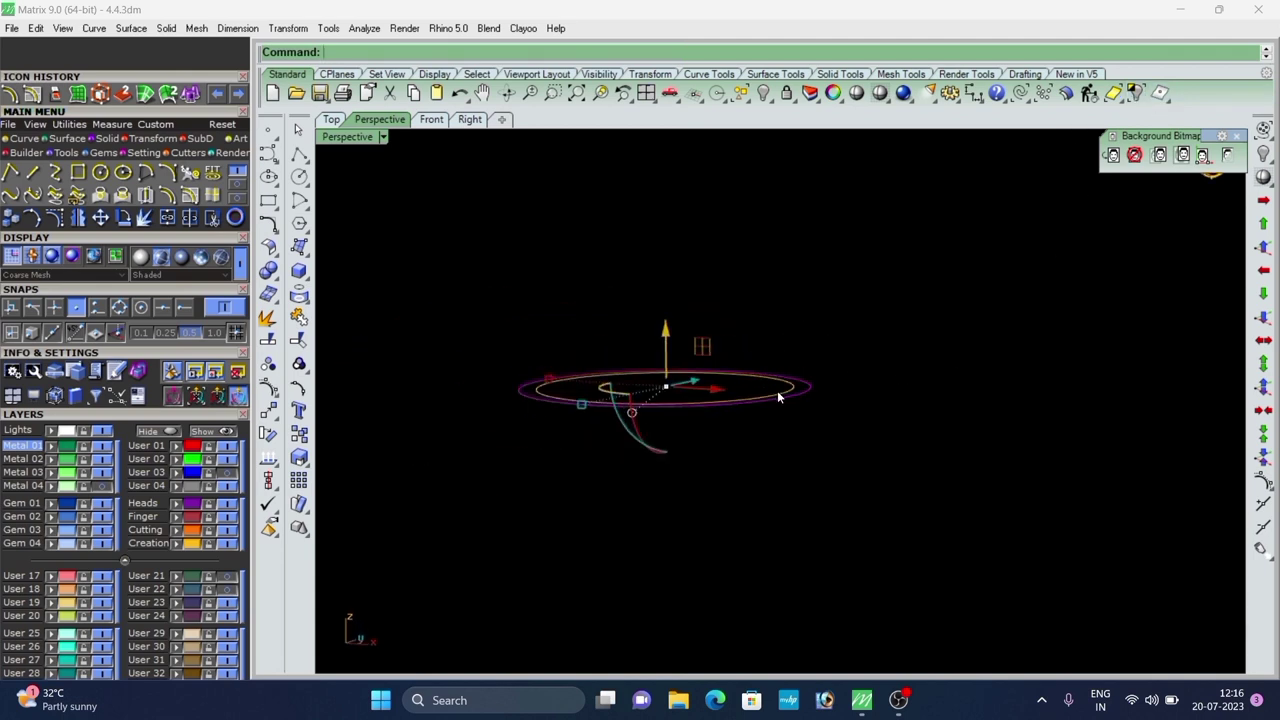
right_click_drag(778, 396, 686, 371)
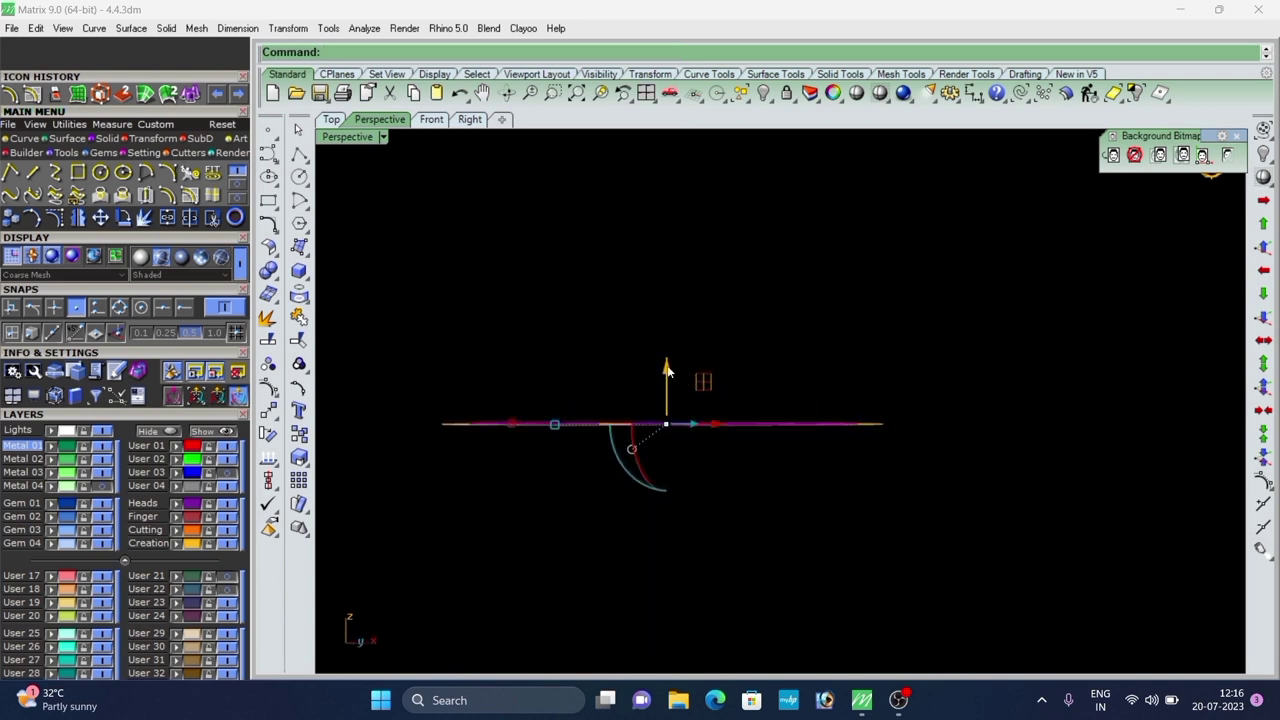
left_click_drag(668, 372, 686, 358)
right_click_drag(926, 407, 965, 411)
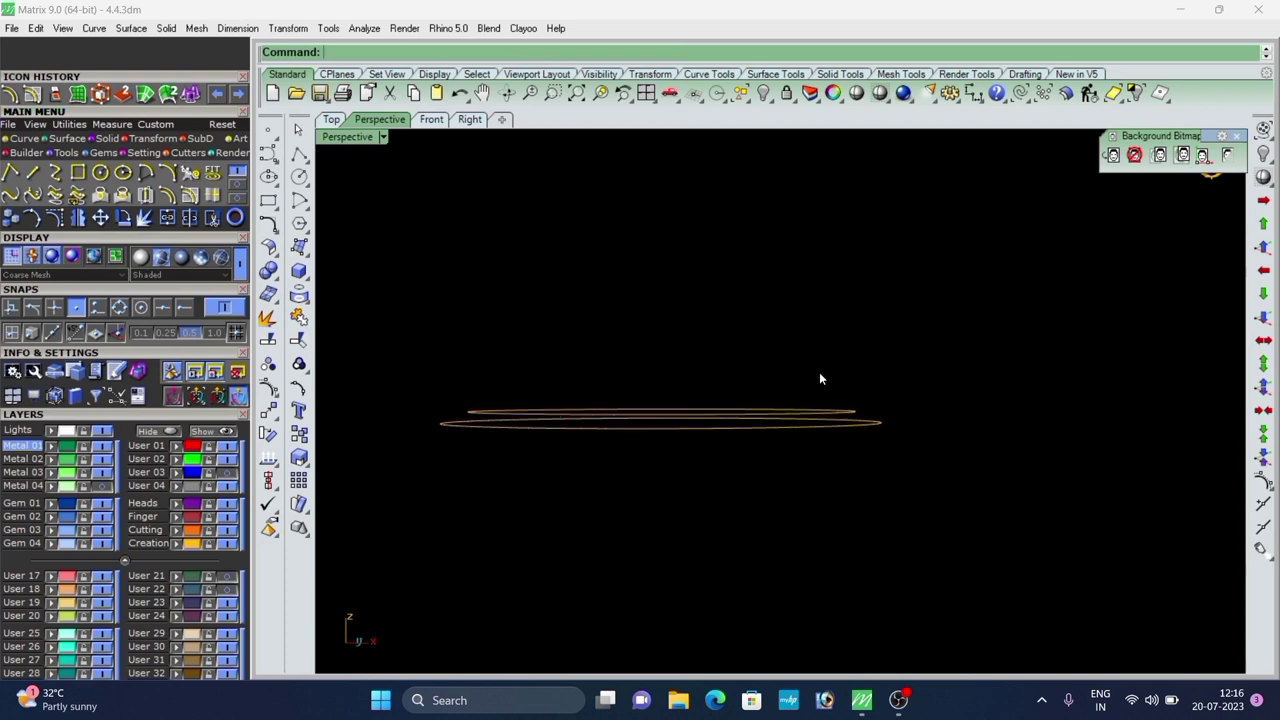
right_click_drag(820, 375, 846, 405)
Patch a shallow domed surface through both circles and hide the Creation layer.
left_click_drag(919, 377, 808, 464)
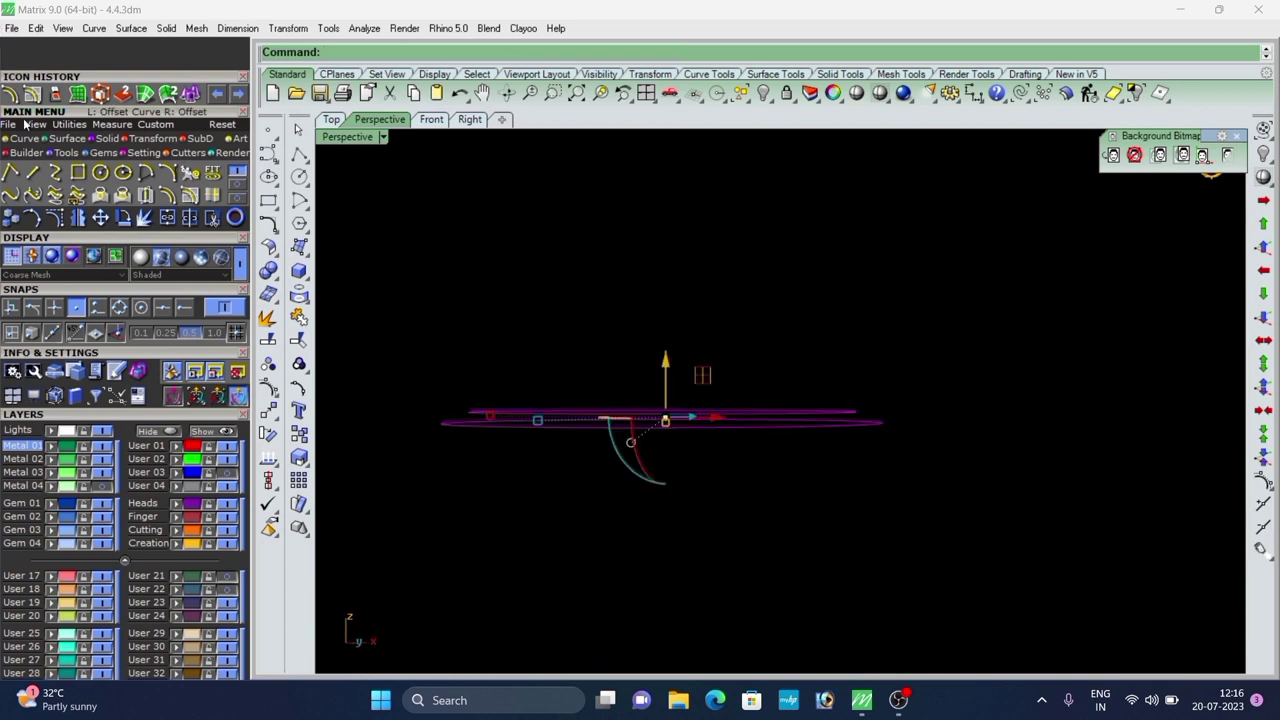
left_click(80, 97)
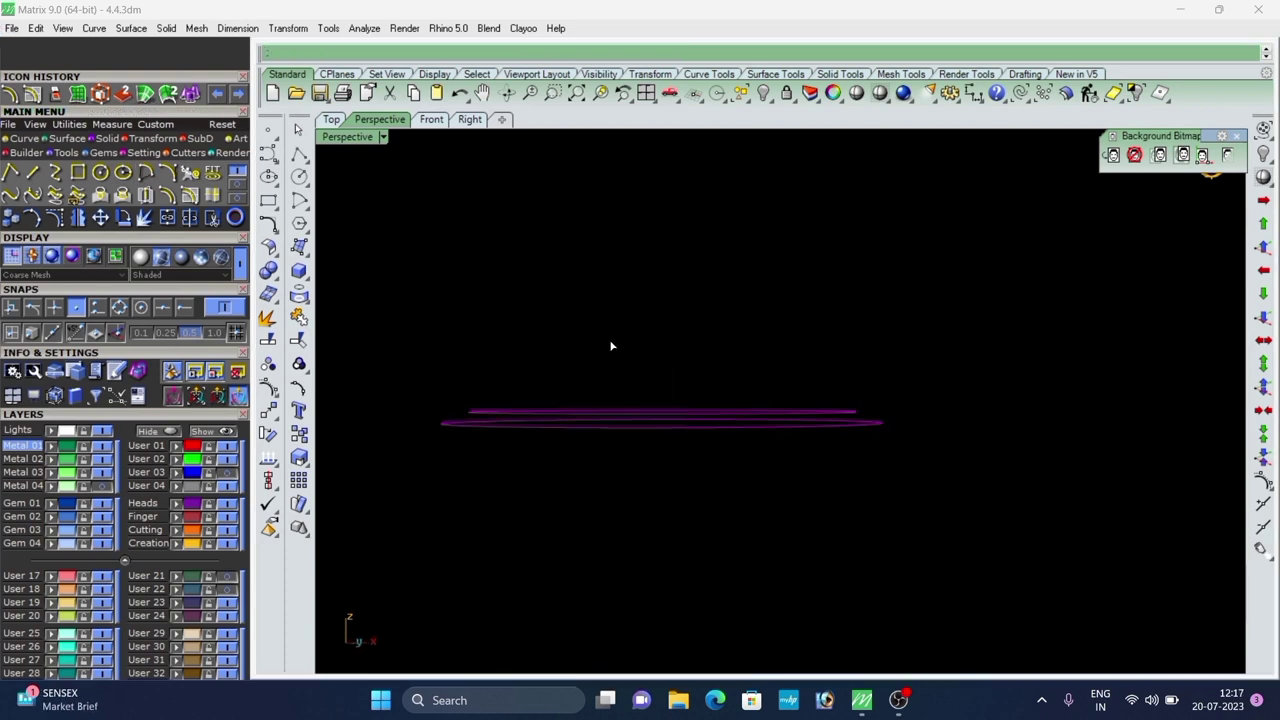
left_click(700, 482)
mouse_move(684, 376)
right_mouse_down()
mouse_move(684, 446)
mouse_move(674, 363)
right_mouse_up()
left_click(1027, 92)
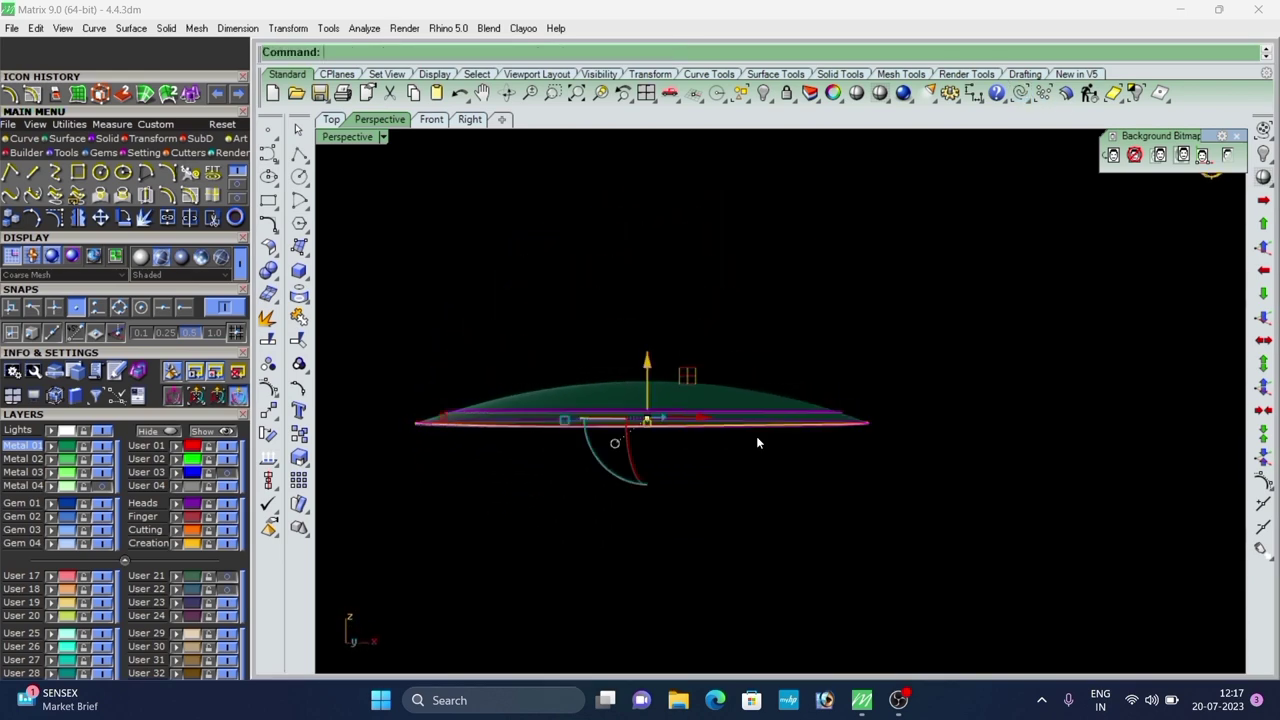
left_click(227, 544)
Project a flat copy of the domed surface while keeping the original, and raise the dome above the flat disc.
scroll(660, 400, "down", 4)
mouse_move(652, 392)
right_mouse_down()
mouse_move(598, 500)
mouse_move(654, 400)
right_mouse_up()
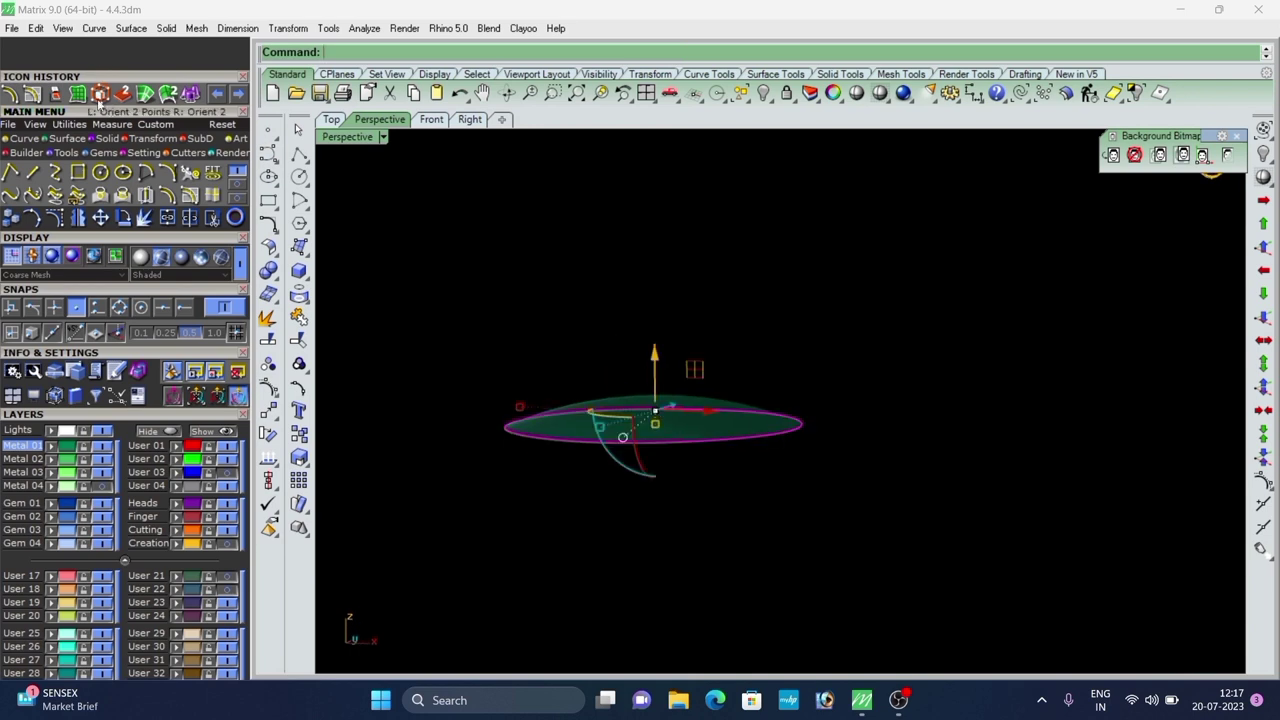
left_click(150, 139)
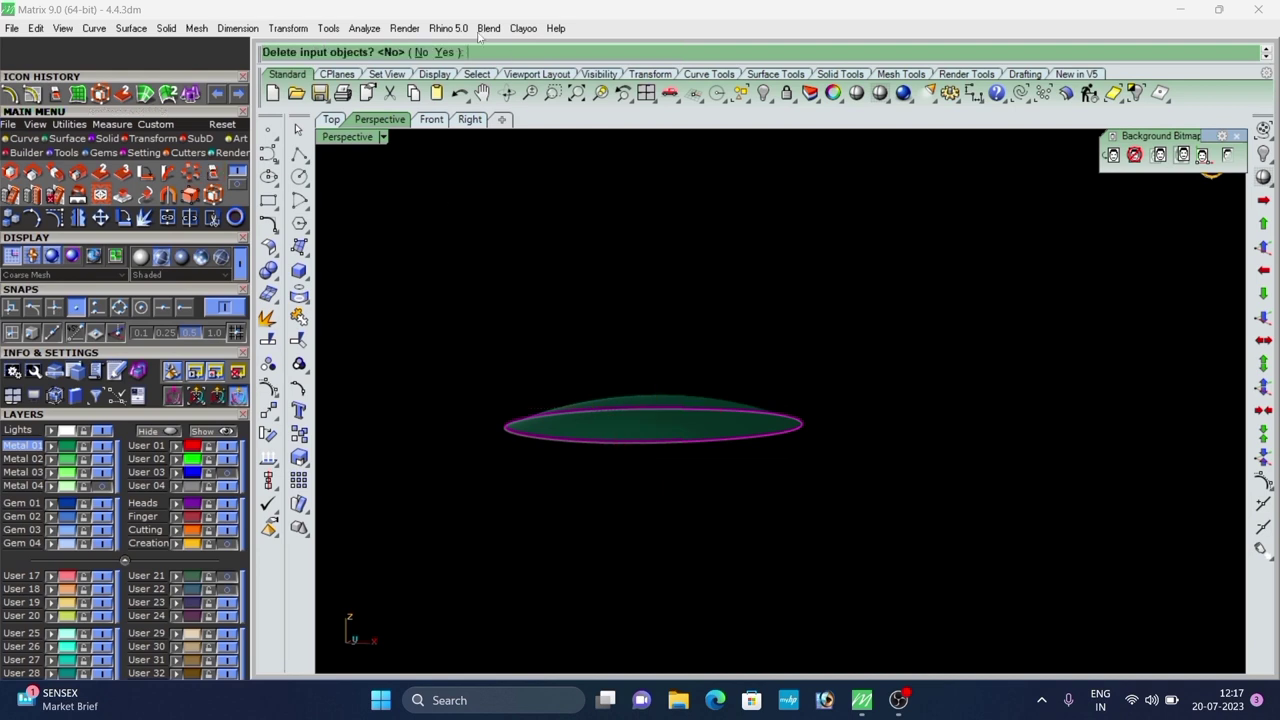
left_click(650, 408)
left_click_drag(664, 357, 665, 304)
left_click(711, 306)
right_click_drag(675, 345, 634, 381)
Show the hidden pendant and select its ornament, gems and central parts without the disc and dome.
right_click(1263, 157)
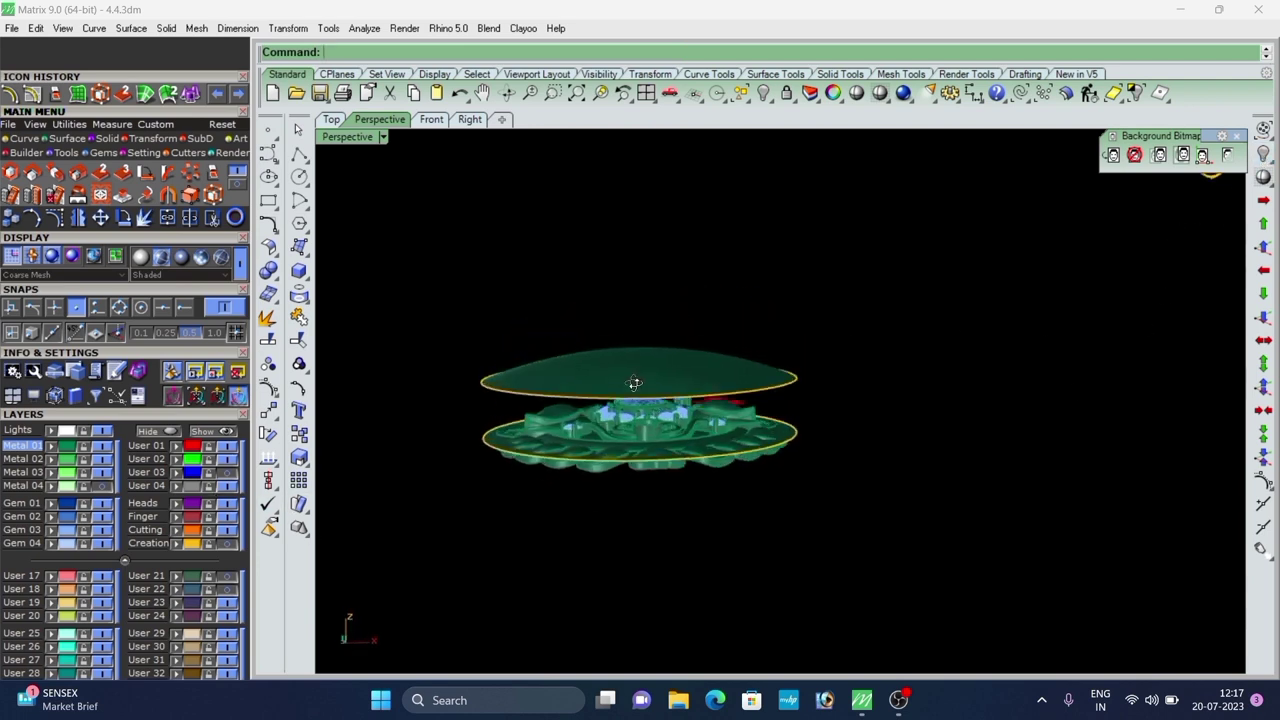
scroll(665, 428, "up", 4)
left_click(664, 436)
left_click(757, 477)
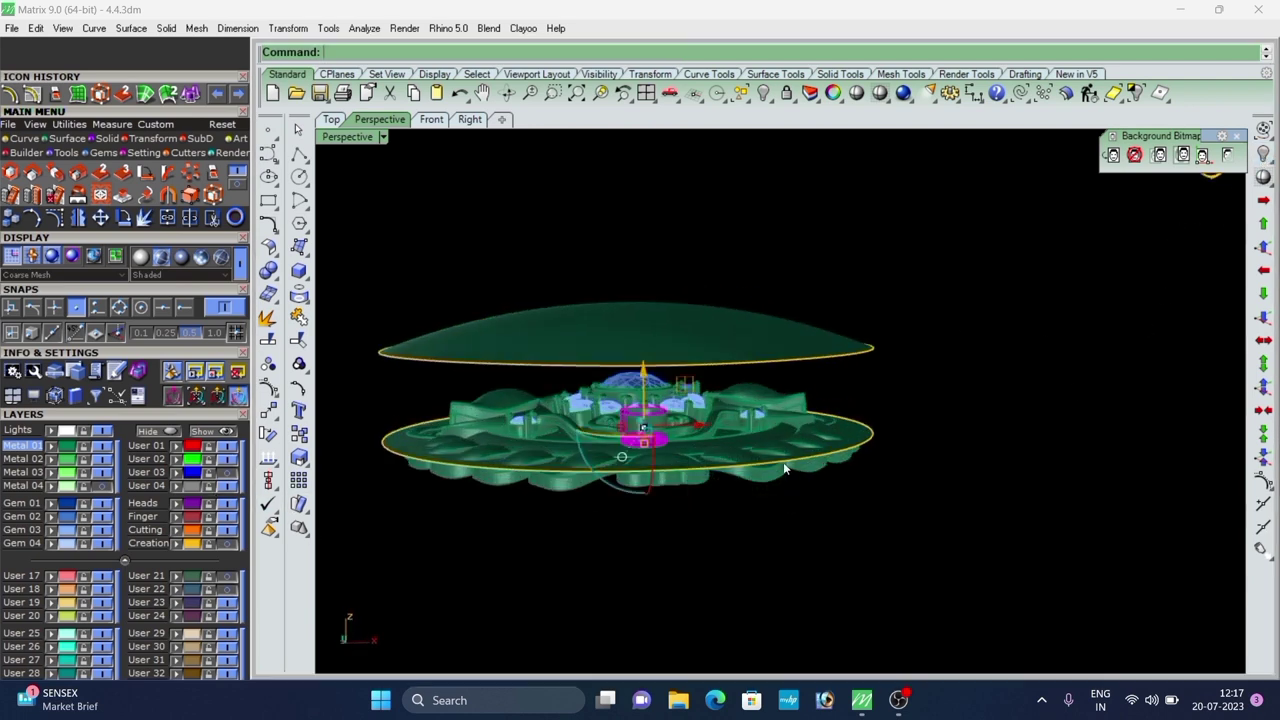
left_click(657, 390)
right_click_drag(664, 396, 645, 485)
left_click(720, 468, "shift")
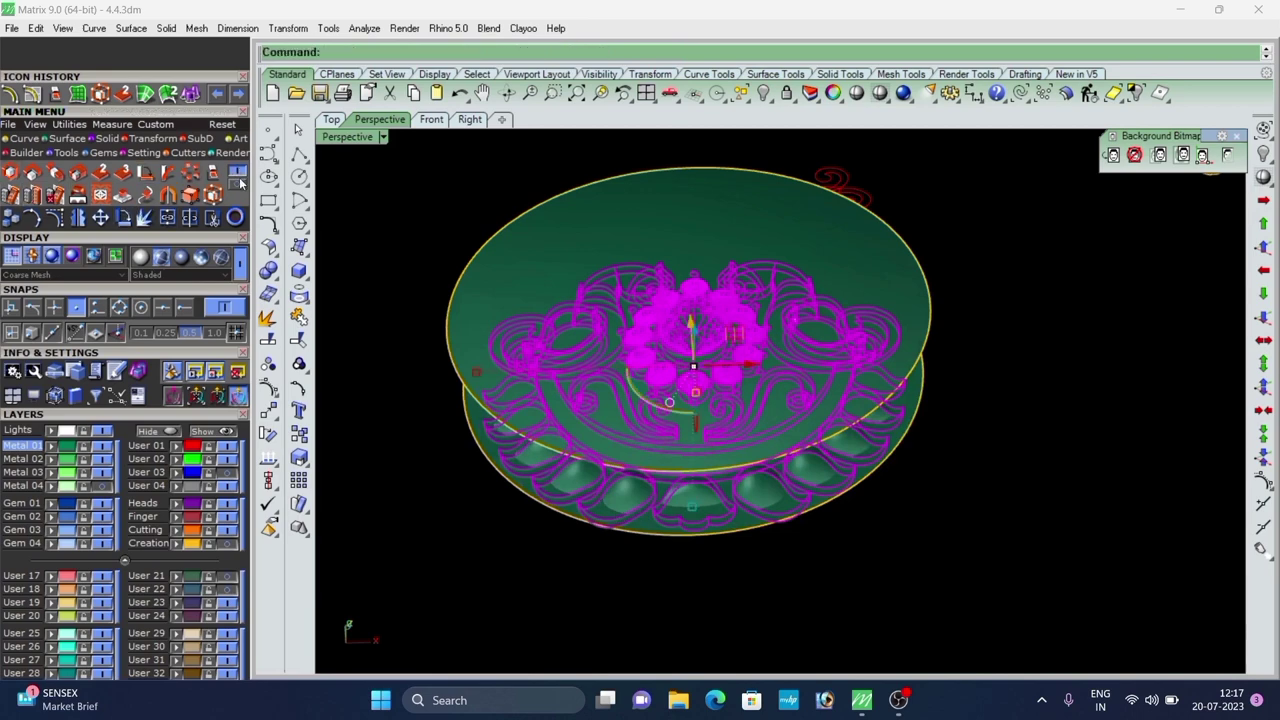
Try to flow the whole pendant along the surface, with the flat disc as base and the dome as target.
left_click(239, 184)
left_click(147, 177)
scroll(490, 375, "down", 4)
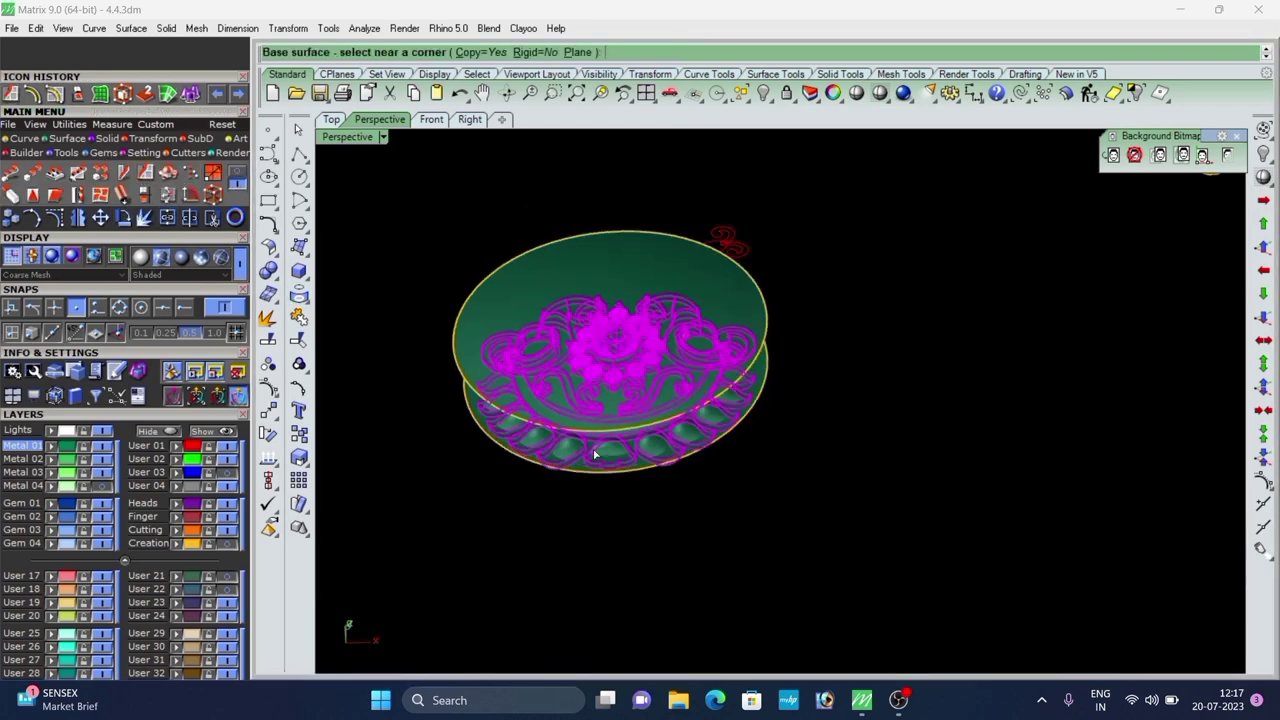
right_click_drag(593, 450, 593, 418)
scroll(593, 451, "up", 12)
left_click(545, 437)
scroll(587, 436, "down", 5)
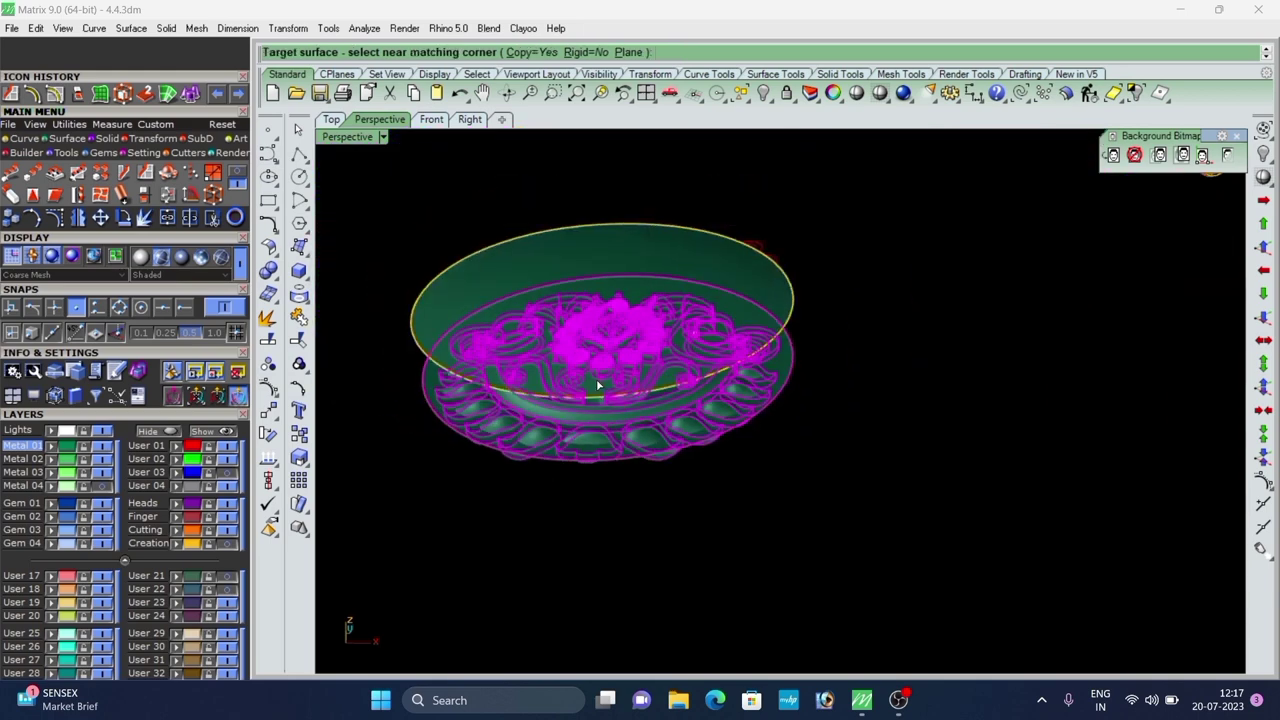
right_click_drag(600, 360, 600, 341)
scroll(600, 341, "up", 4)
left_click(594, 311)
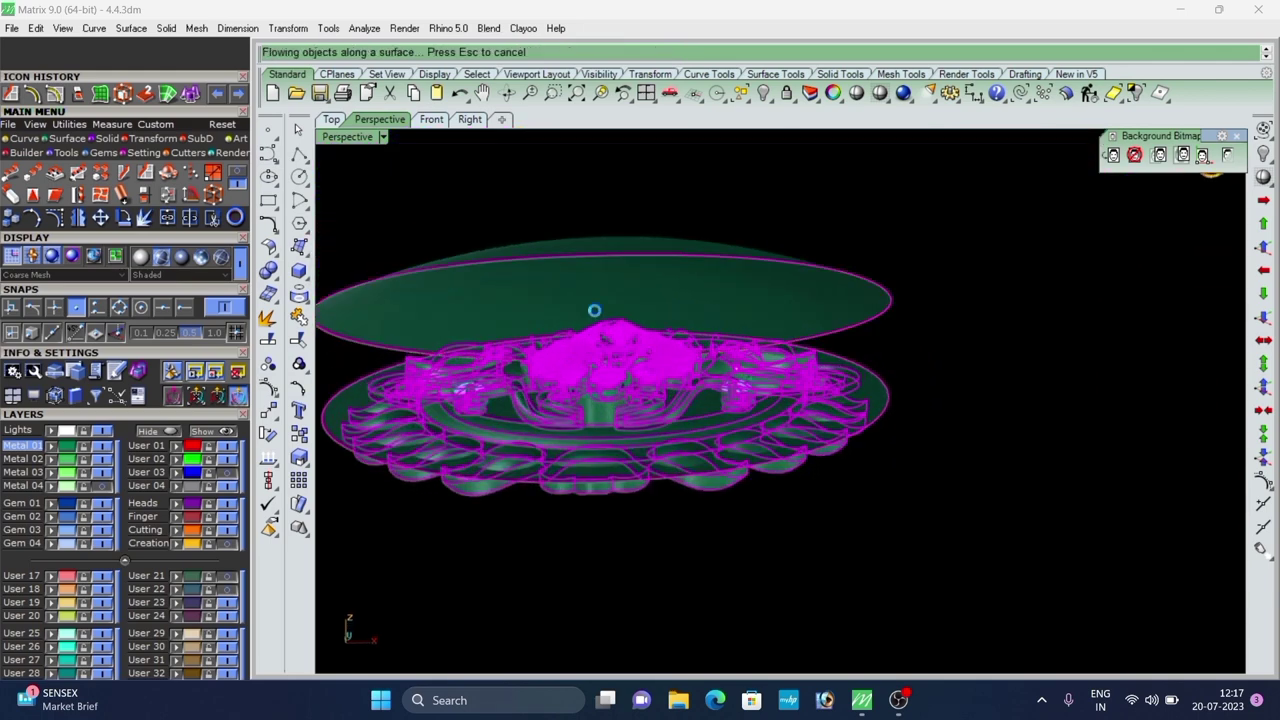
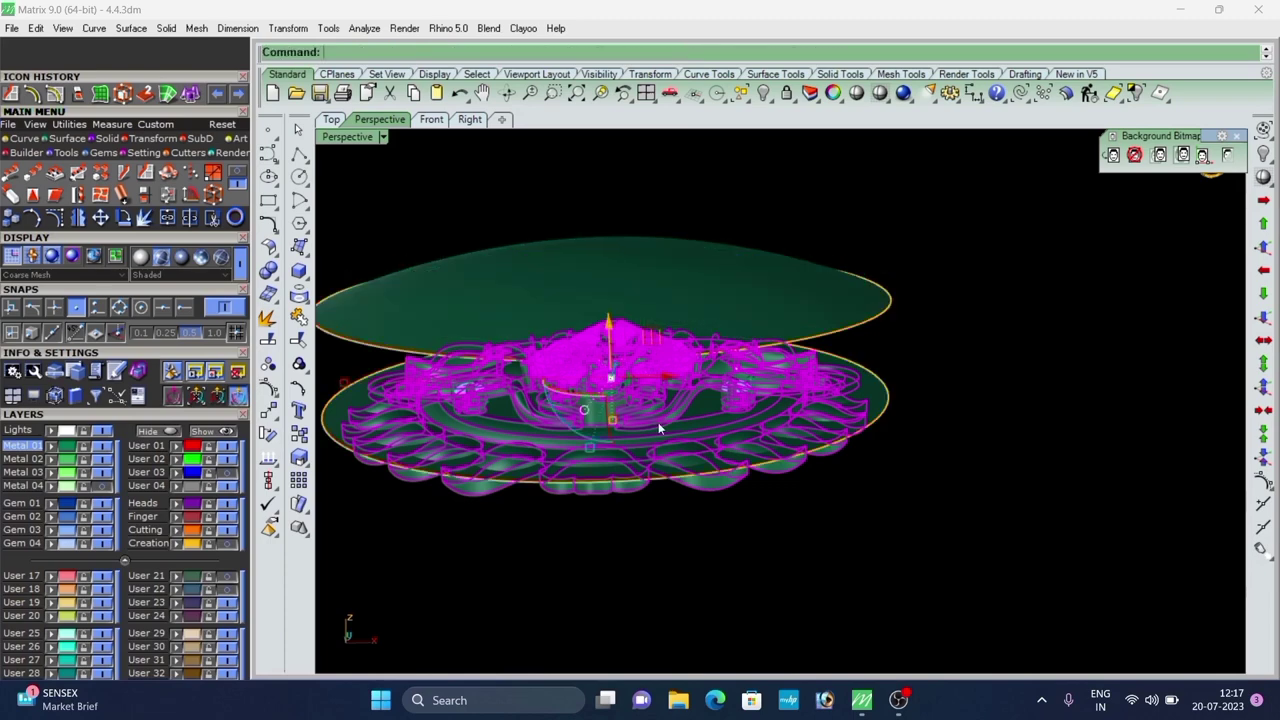
Retry the pendant's surface flow with new picks on the flat disc and the dome.
scroll(595, 454, "up", 4)
scroll(597, 451, "down", 6)
right_click_drag(598, 452, 612, 480)
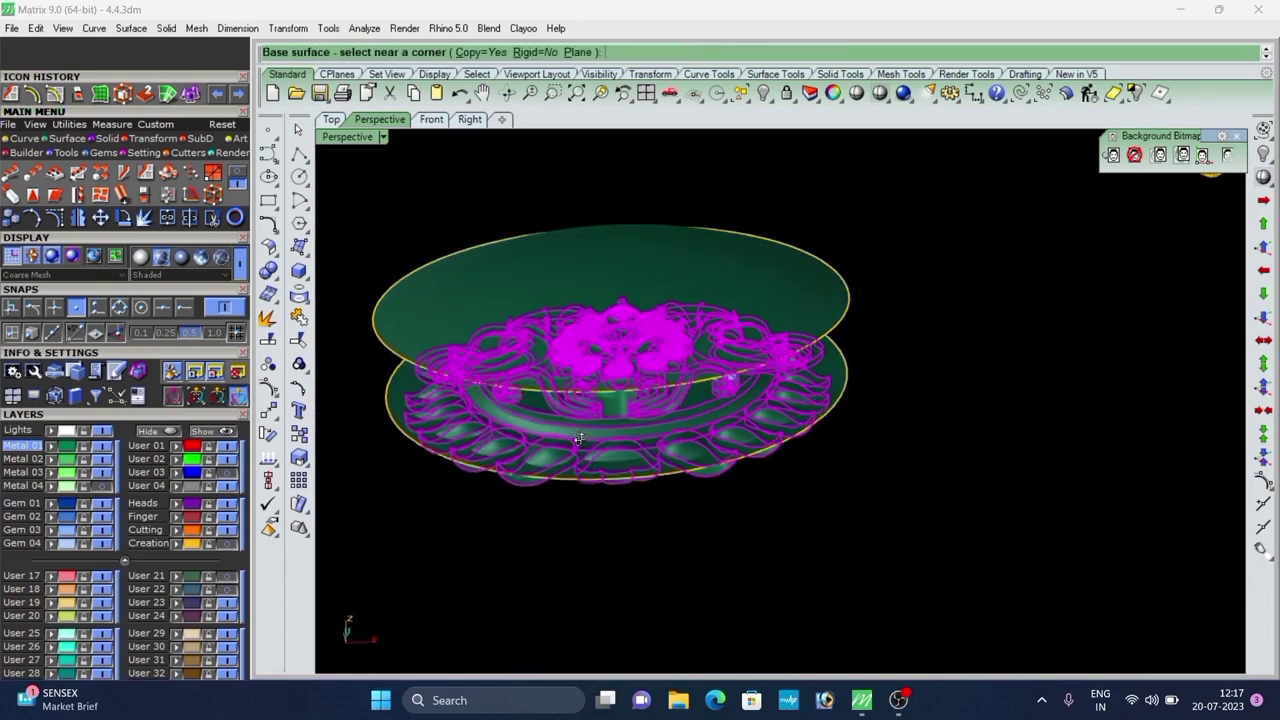
scroll(616, 480, "up", 4)
left_click(608, 492)
scroll(606, 493, "down", 2)
scroll(606, 493, "down", 2)
left_click(605, 345)
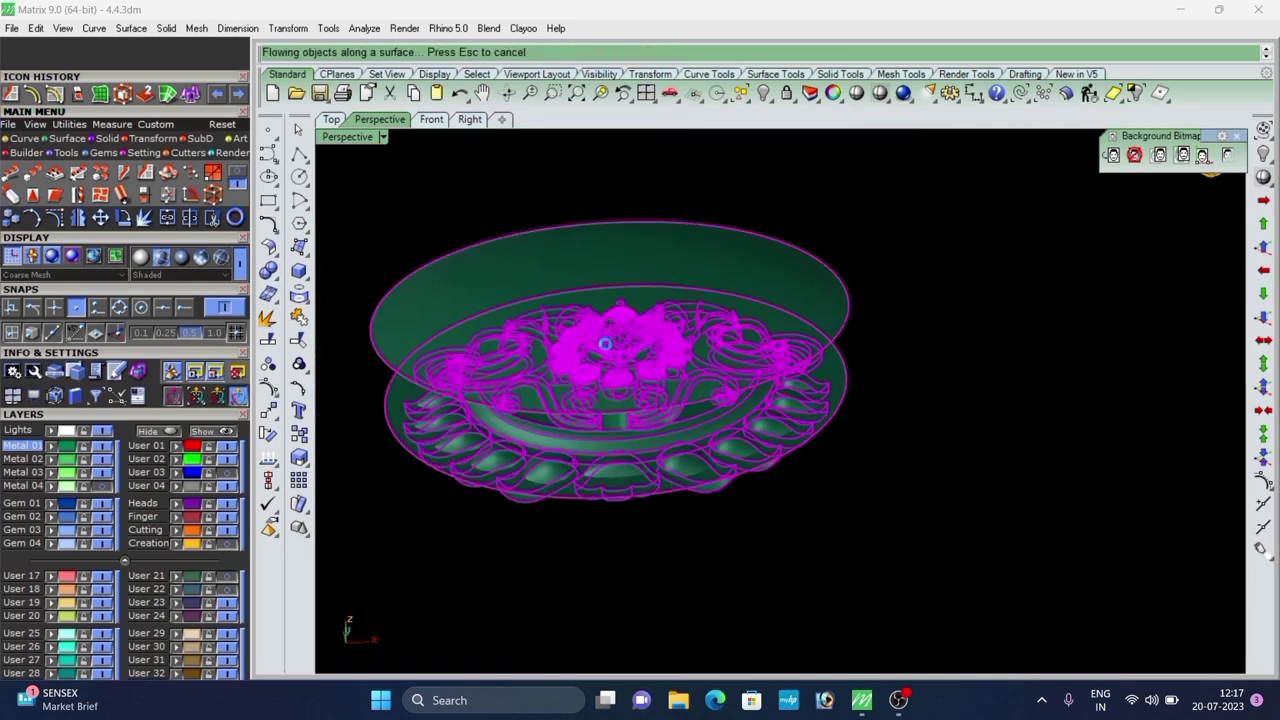
right_click_drag(606, 346, 641, 368)
key("Escape")
Delete the pendant's central cylindrical piece and its gem cluster with the prong settings.
scroll(642, 372, "up", 3)
left_click(675, 365)
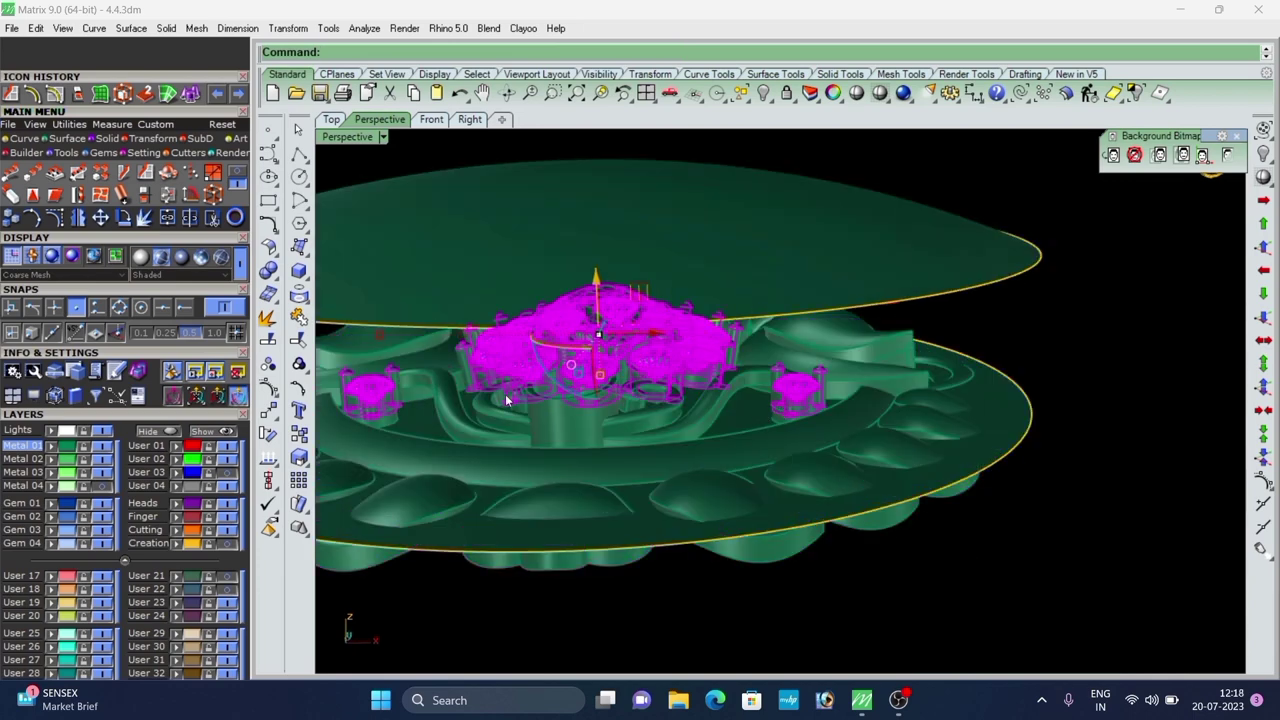
left_click(539, 422)
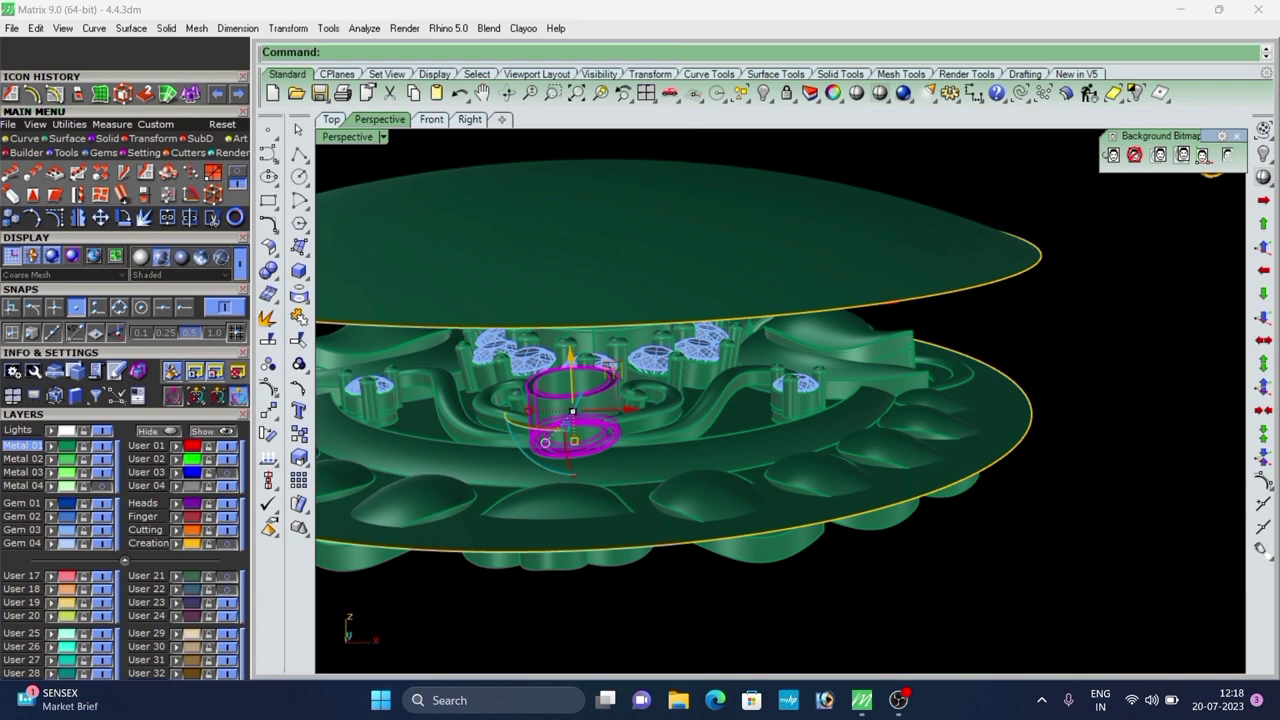
key("Delete")
left_click(570, 376)
key("Delete")
Flow the remaining metal ornament from the flat disc onto the dome.
left_click(577, 454)
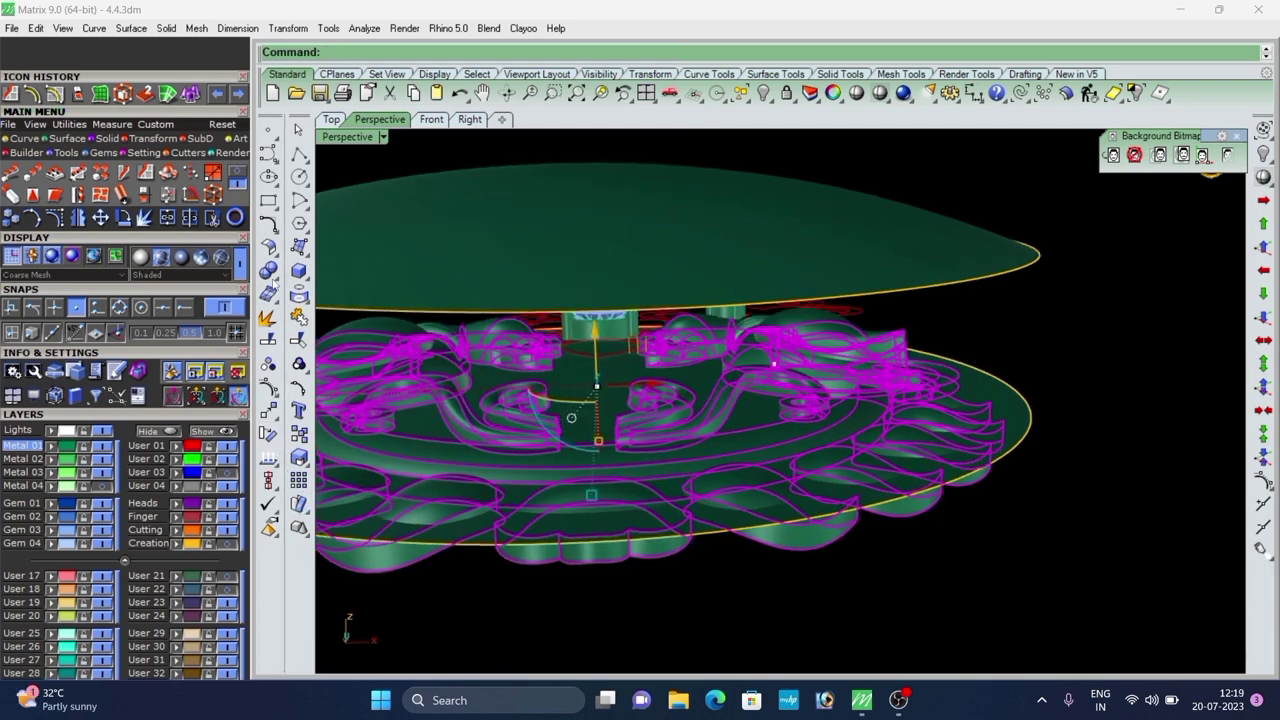
left_click(591, 412)
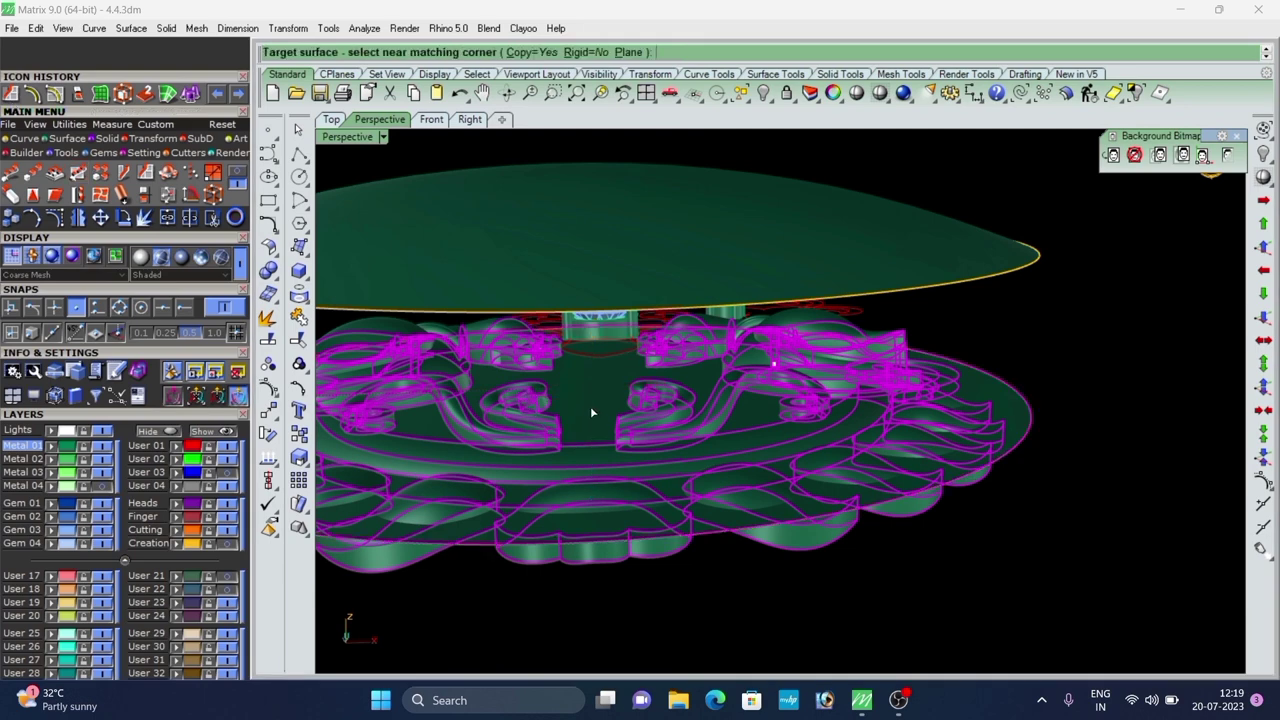
scroll(641, 234, "down", 3)
left_click(641, 231)
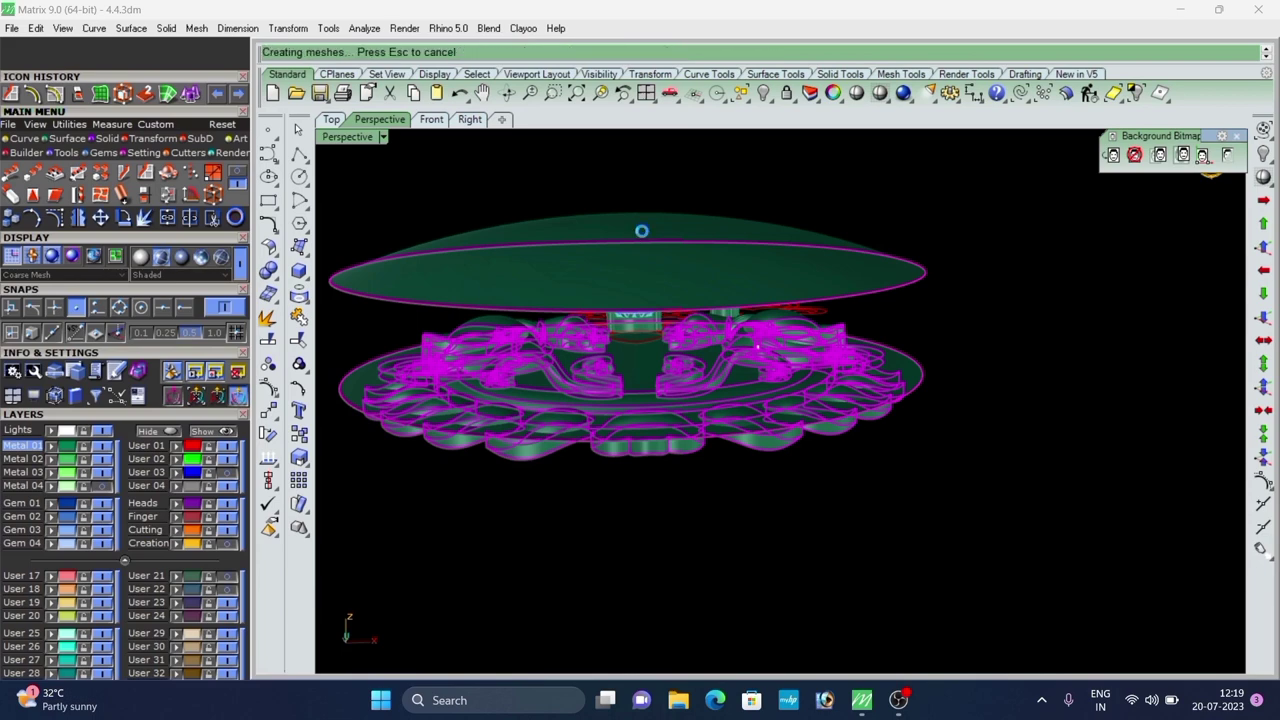
Examine the placement and orientation of the flowed ornament on the dome from several angles.
scroll(642, 242, "down", 3)
right_click_drag(642, 242, 803, 409)
scroll(600, 377, "down", 3)
scroll(745, 385, "up", 4)
scroll(788, 401, "down", 8)
left_click(951, 401)
scroll(805, 360, "up", 6)
right_click_drag(793, 363, 560, 380)
scroll(600, 387, "up", 5)
right_click_drag(689, 394, 522, 372)
scroll(608, 298, "up", 2)
right_click_drag(732, 314, 700, 393)
scroll(691, 393, "down", 8)
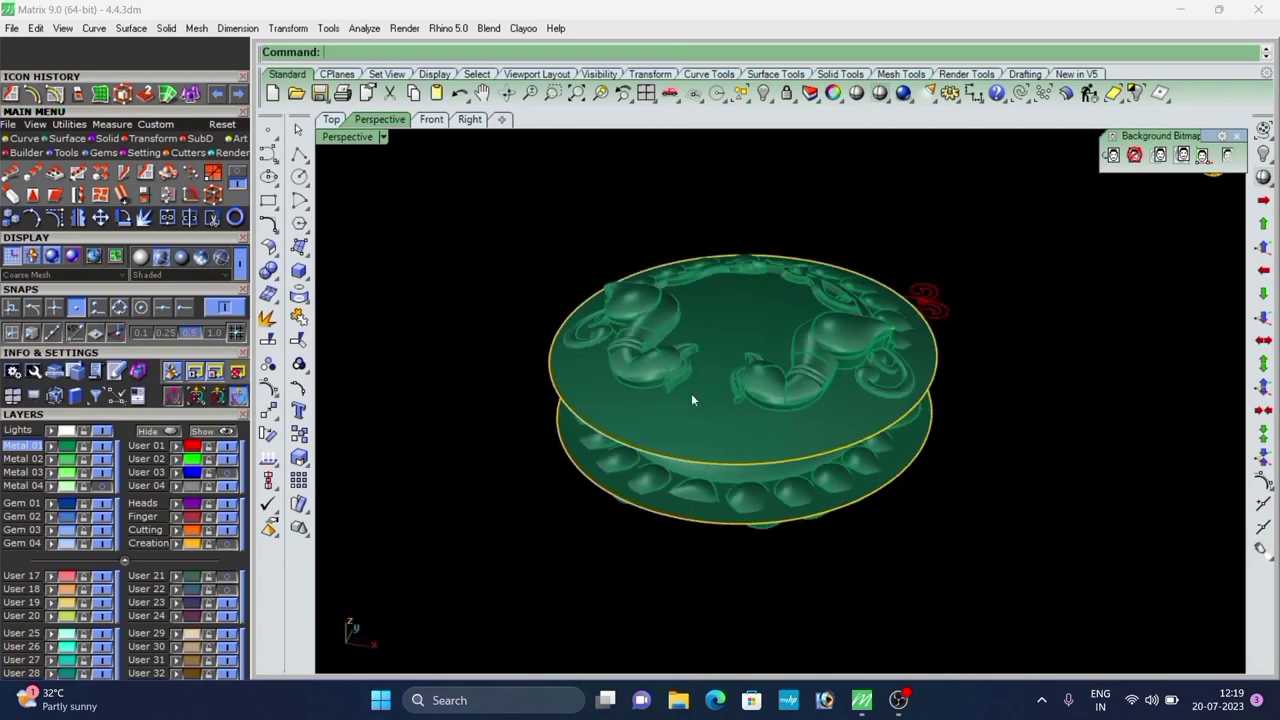
Rotate the flowed ornament about the dome's vertical axis by about half a turn.
right_click_drag(660, 330, 641, 398)
left_click(643, 390)
scroll(675, 392, "down", 2)
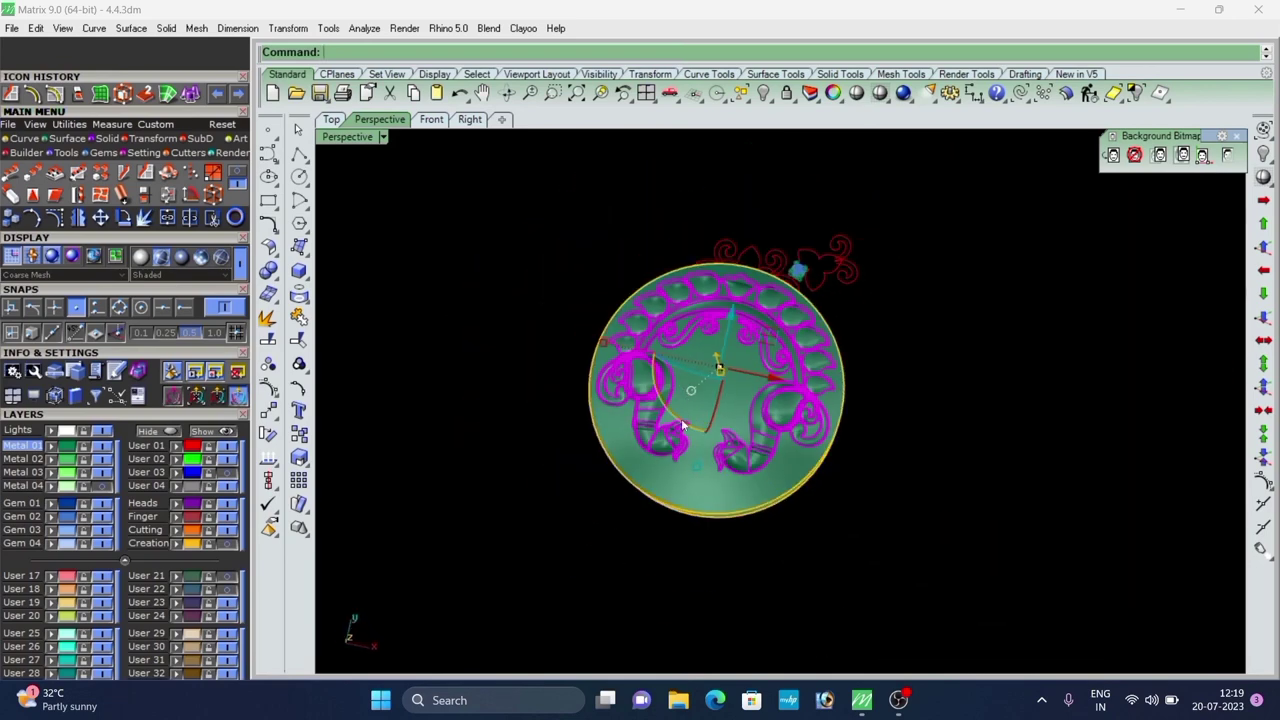
left_click_drag(683, 425, 849, 270)
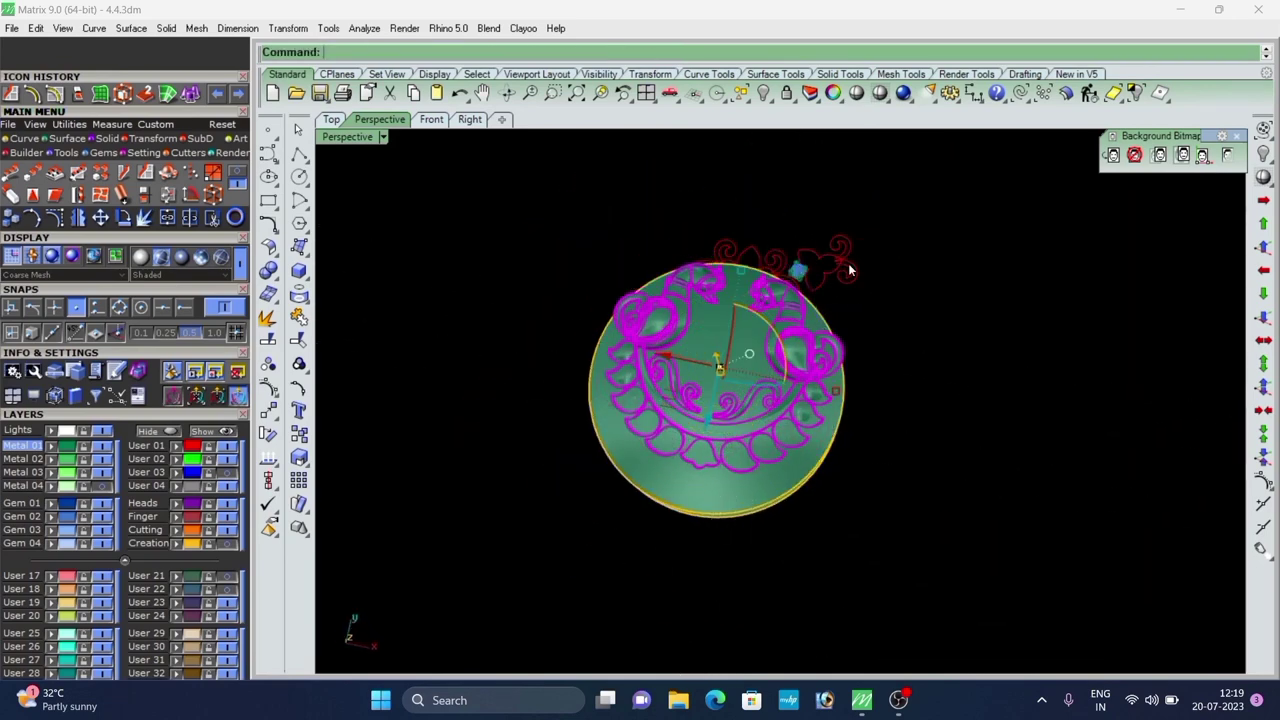
key("Escape")
scroll(702, 320, "up", 6)
right_click_drag(710, 370, 691, 219)
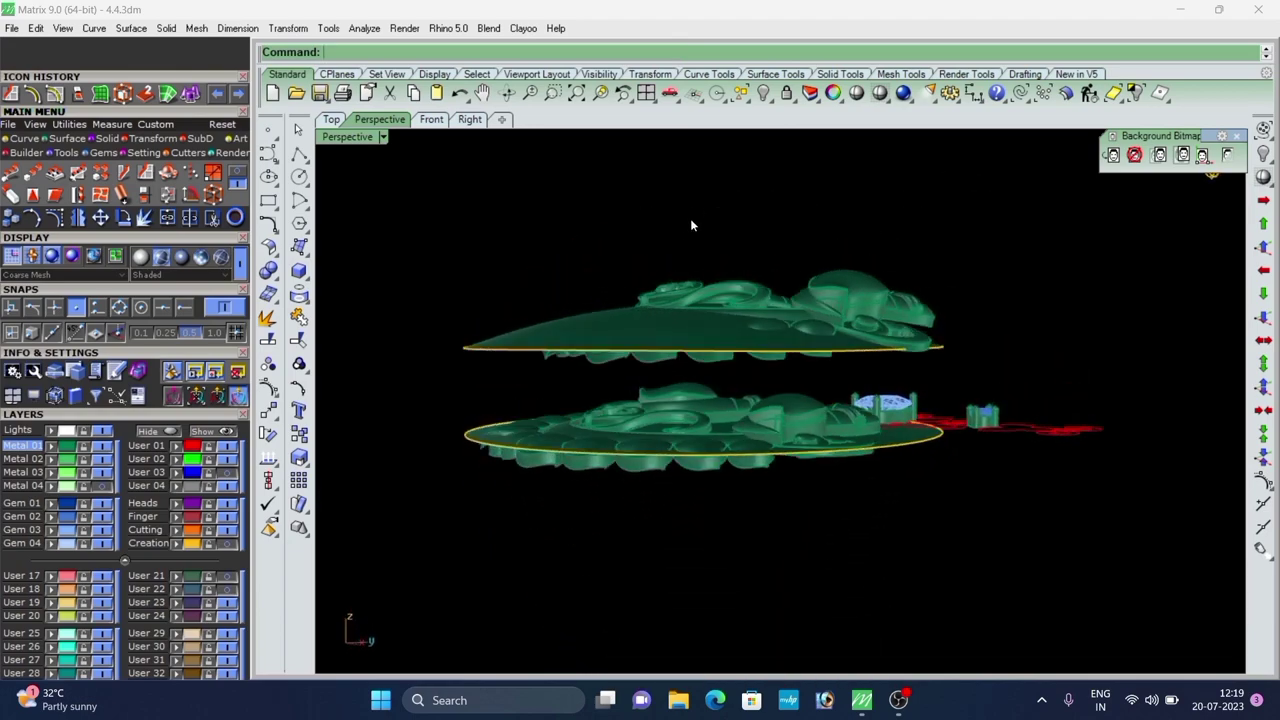
Reselect the misaligned ornament on the dome, try turning it again and remove it from the surface.
left_click(706, 293)
right_click_drag(632, 269, 678, 478)
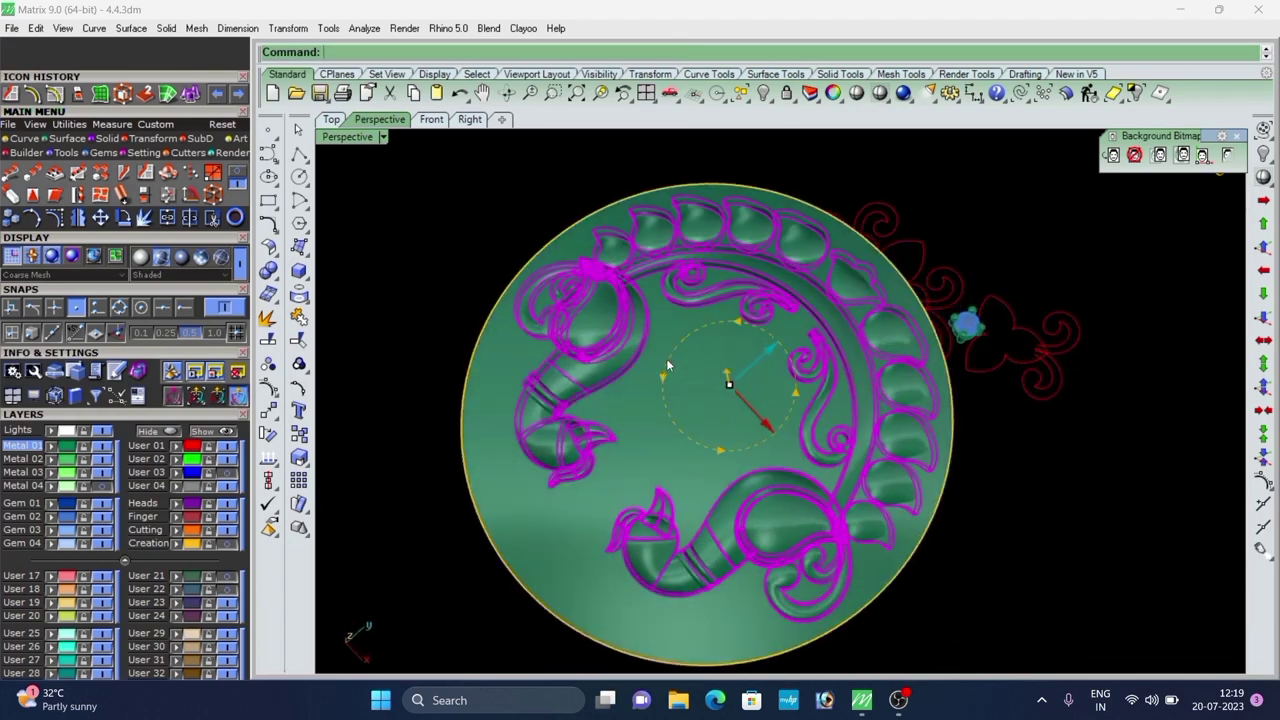
left_click_drag(668, 365, 698, 403)
scroll(665, 373, "down", 4)
right_click_drag(690, 465, 757, 305)
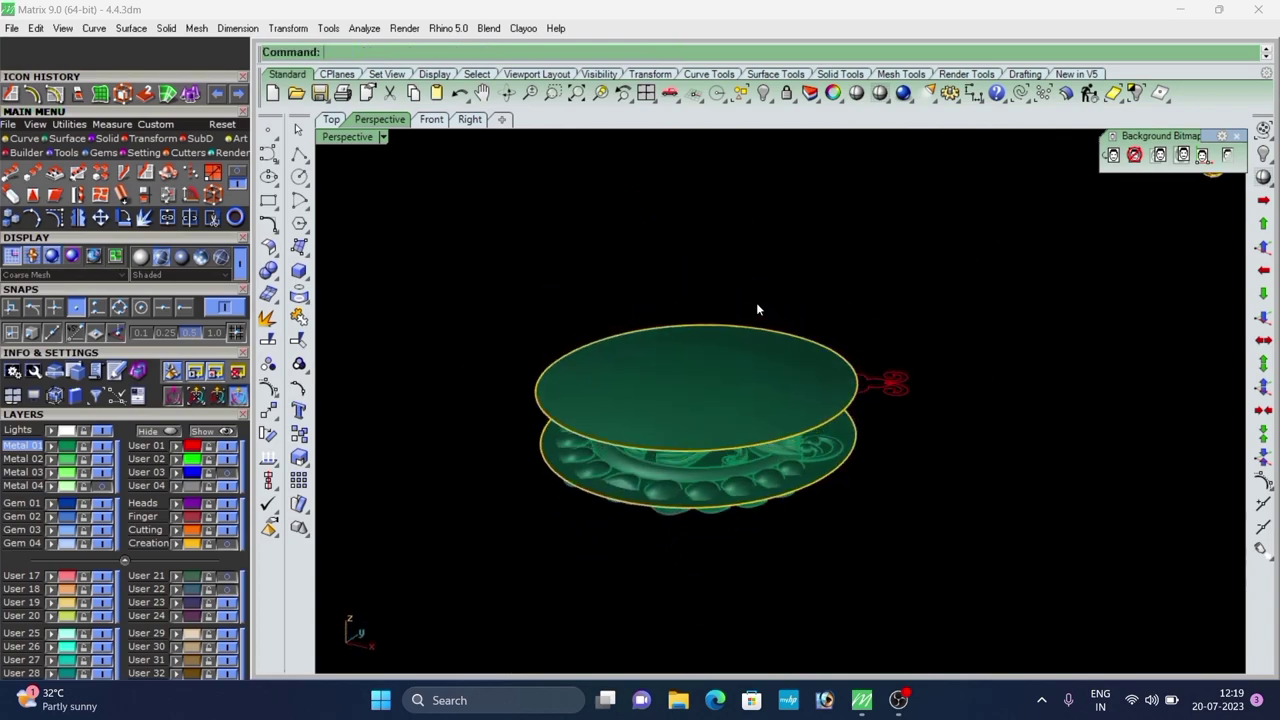
Flow the original ornament again from the flat disc to the dome, picking matching areas near the same side edge.
scroll(713, 490, "up", 4)
right_click(712, 490)
scroll(712, 490, "up", 5)
scroll(665, 474, "down", 4)
right_click_drag(665, 474, 771, 451)
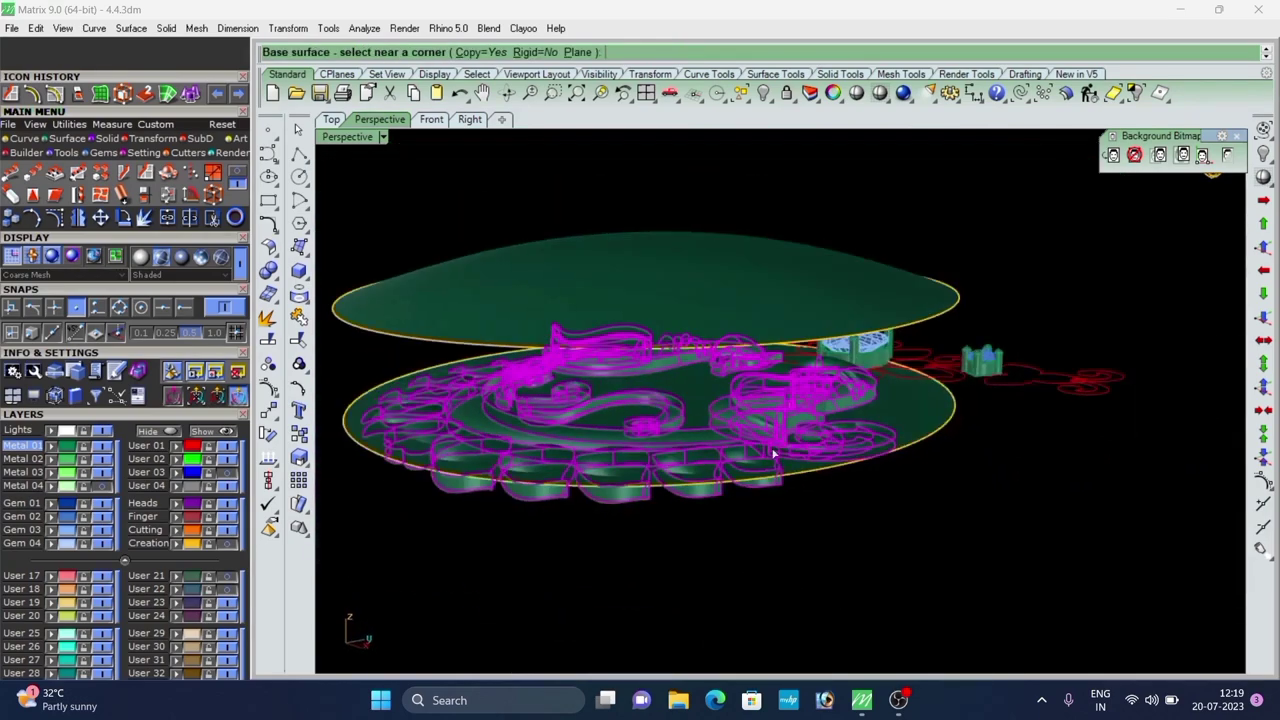
scroll(909, 409, "up", 3)
left_click(909, 411)
scroll(828, 322, "down", 3)
left_click(821, 301)
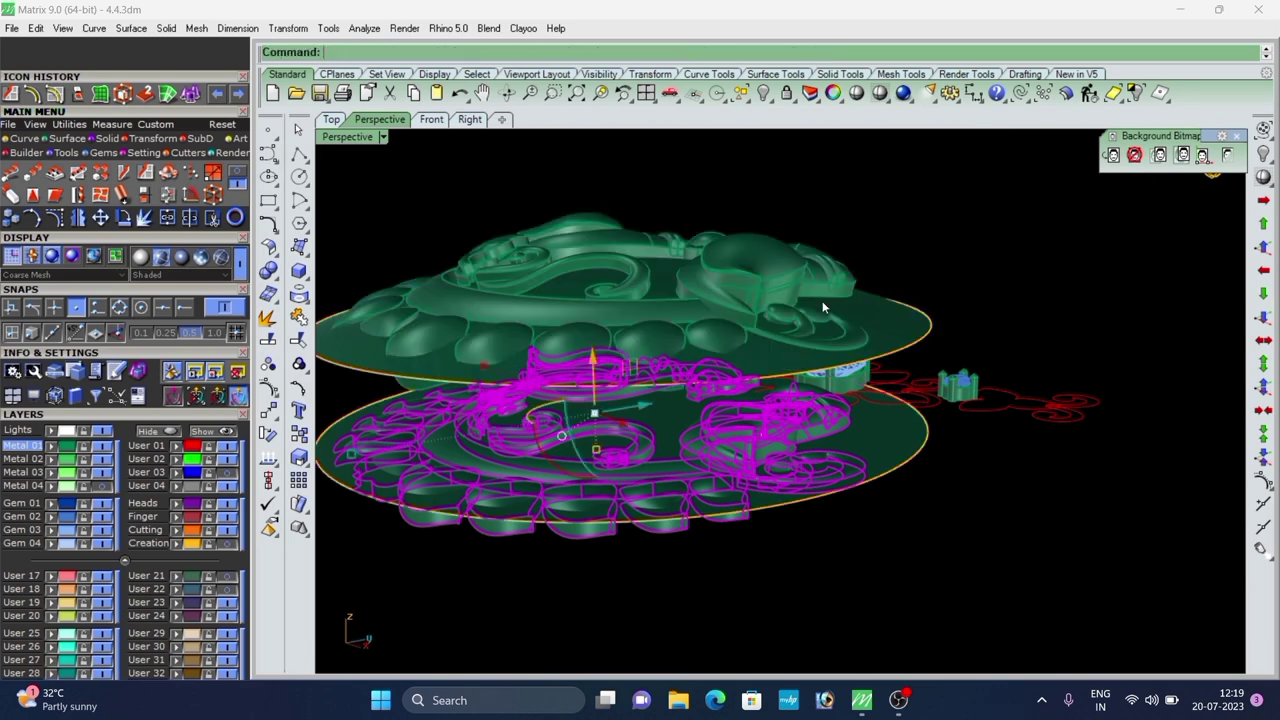
Assign the original flat ornament to the Metal 02 layer and hide that layer.
scroll(811, 299, "down", 5)
right_click_drag(811, 299, 811, 400)
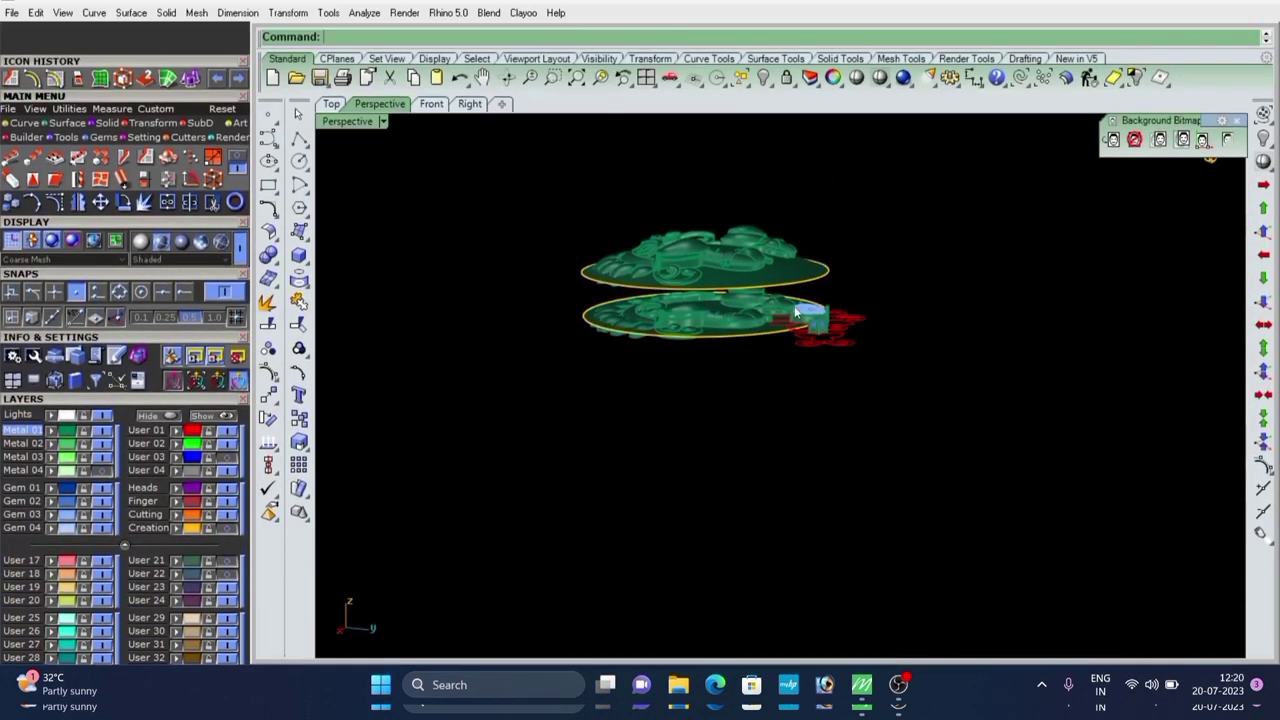
scroll(796, 312, "up", 6)
scroll(796, 312, "down", 2)
left_click(667, 325)
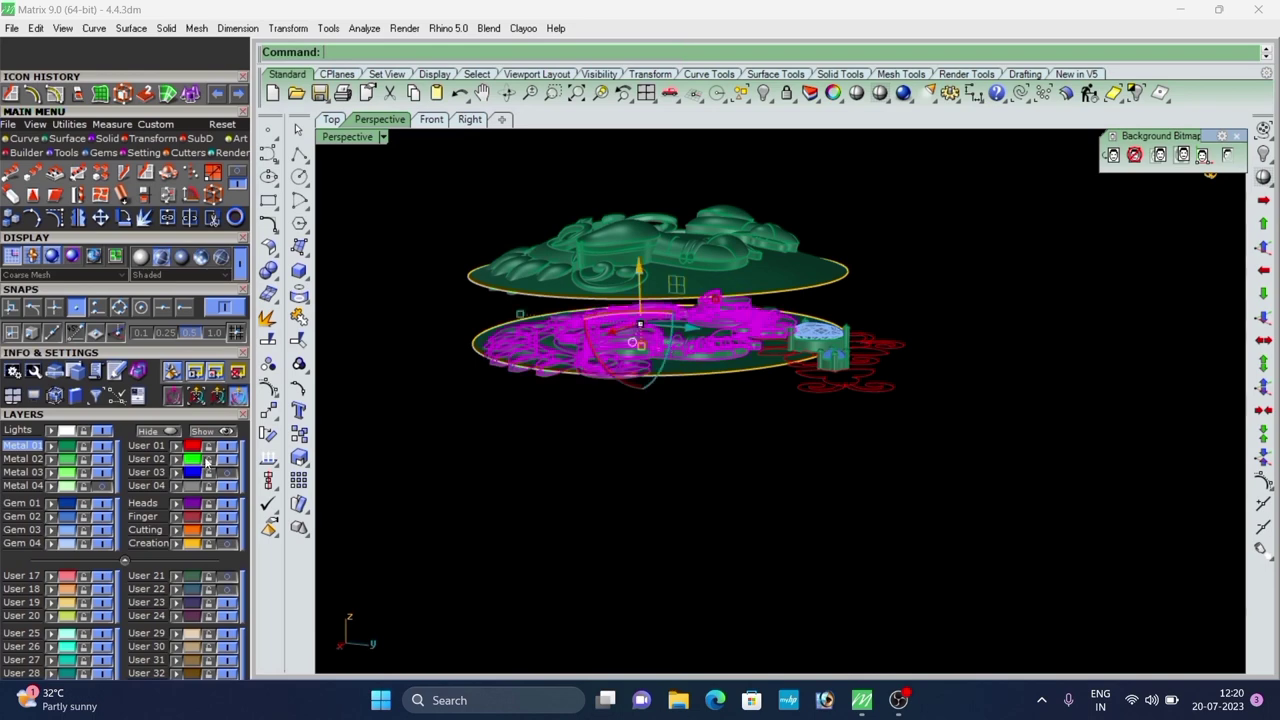
left_click(54, 461)
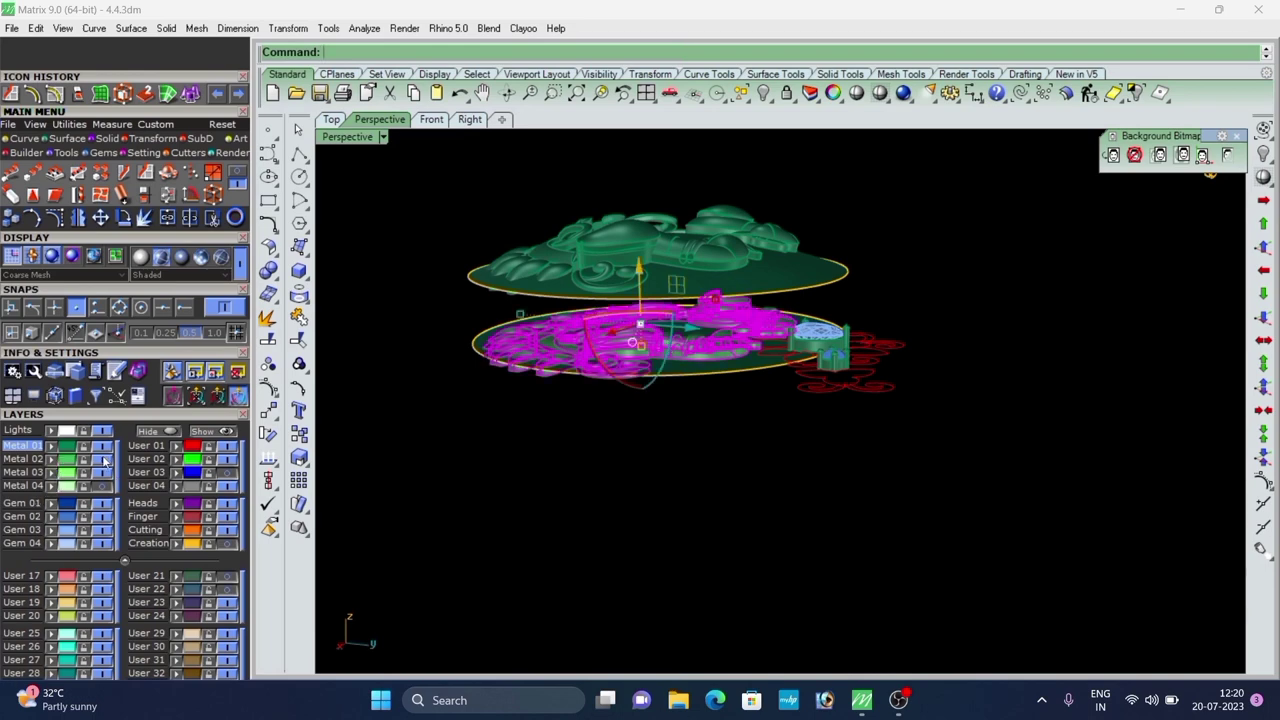
left_click(103, 460)
Select the flat disc and the dome together, assign them to the User 32 layer and hide that layer.
scroll(606, 357, "up", 2)
right_click_drag(606, 357, 668, 374)
left_click(670, 376)
left_click(585, 314, "shift")
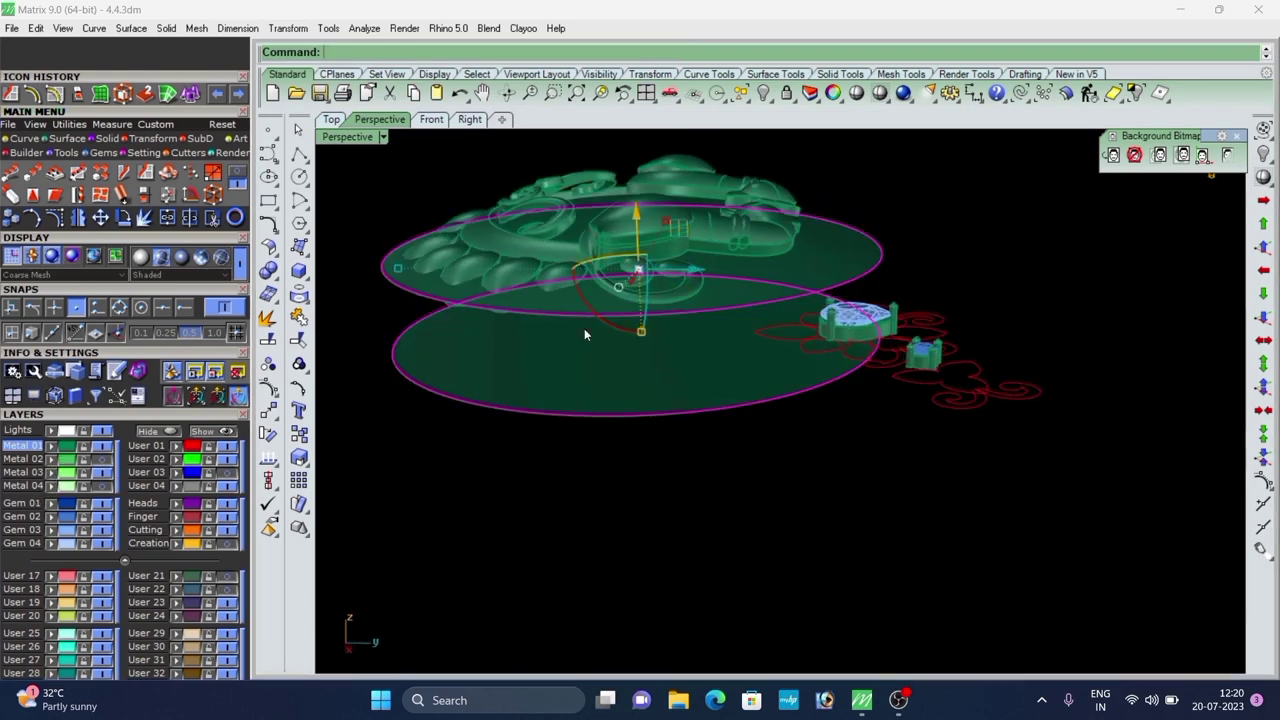
left_click(176, 677)
left_click(227, 675)
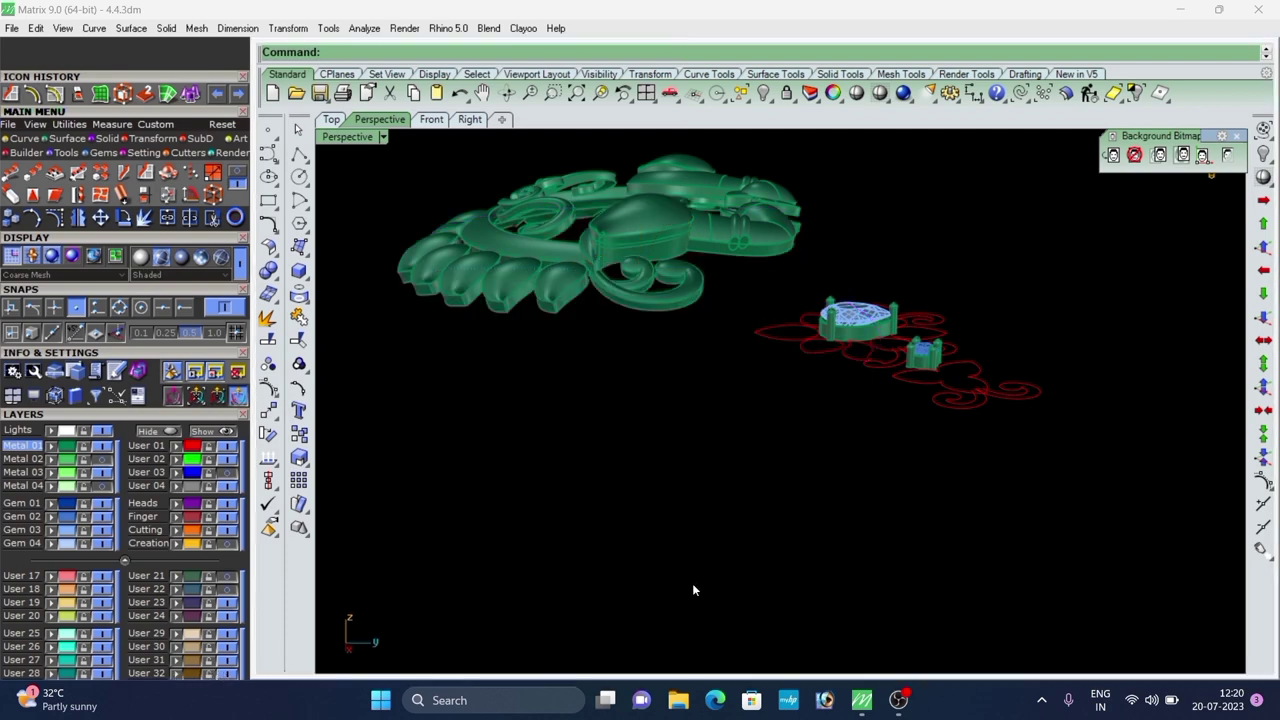
Show all hidden objects and delete the leftover flat motif curves with their two stone settings beside the ornament.
scroll(692, 410, "down", 6)
right_click_drag(692, 410, 869, 408)
scroll(869, 408, "up", 4)
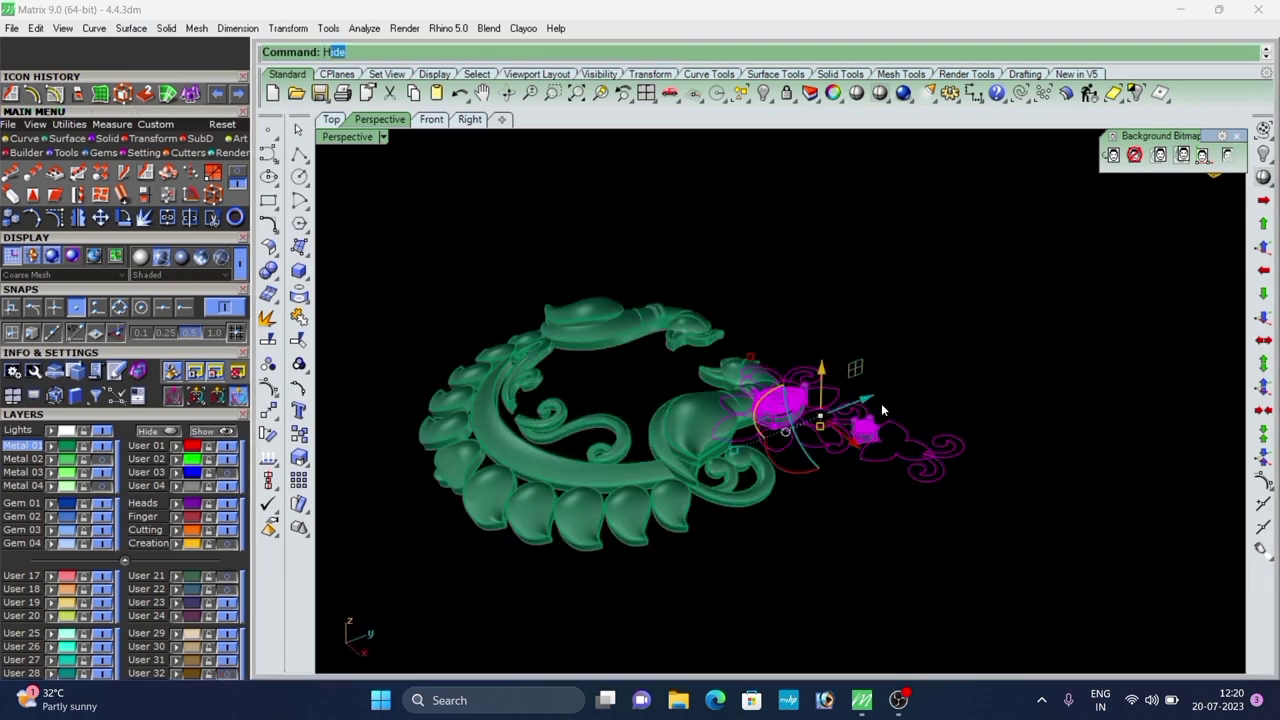
key("Return")
right_click(1263, 154)
right_click_drag(969, 403, 812, 400)
scroll(810, 400, "up", 4)
left_click(809, 413)
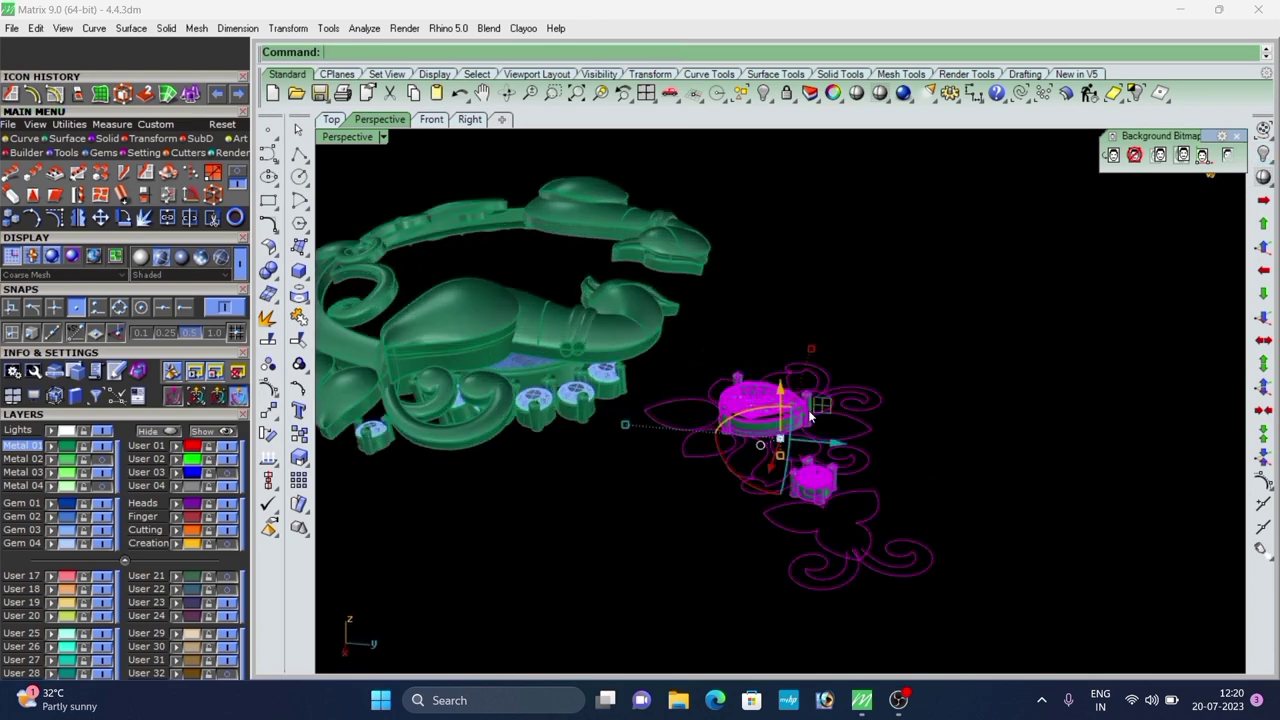
key("Delete")
Select the grouped gem settings beneath the curved ornament and raise them vertically to its upper surface.
scroll(575, 398, "up", 4)
left_click(575, 396)
scroll(577, 398, "down", 8)
right_click_drag(577, 398, 661, 406)
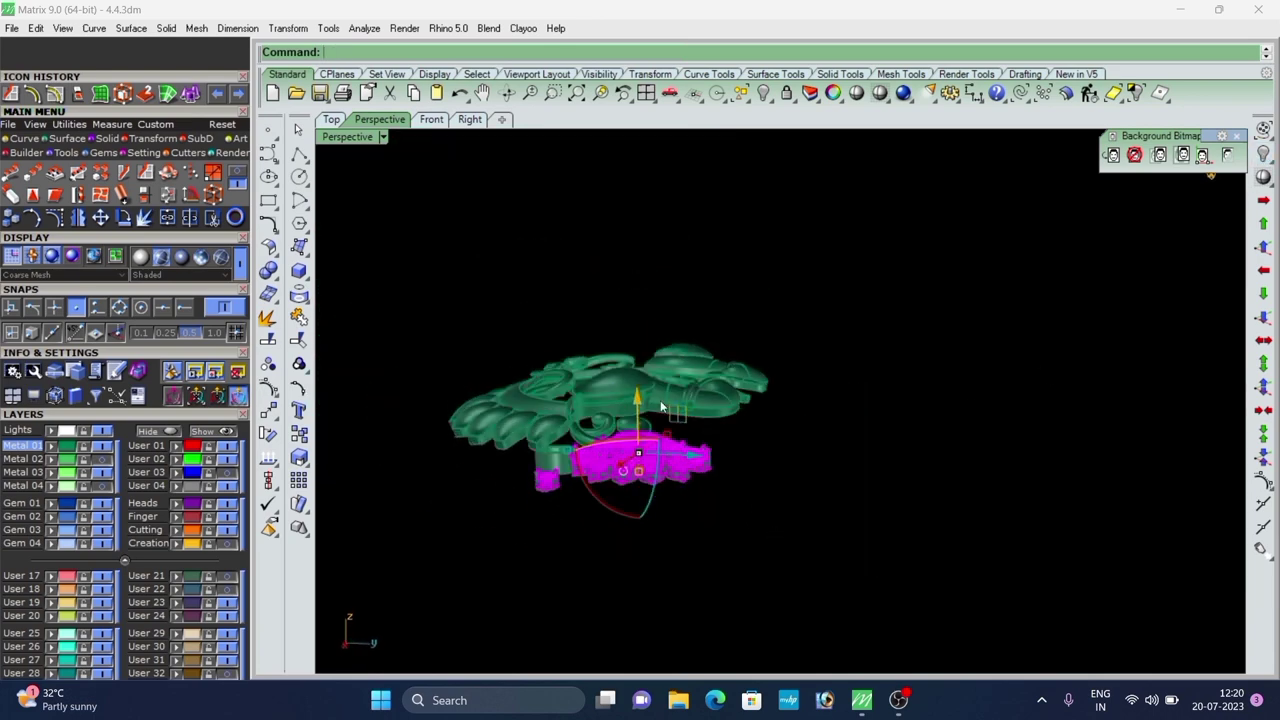
left_click_drag(638, 399, 638, 307)
left_click(780, 381)
right_click_drag(780, 381, 832, 385)
scroll(760, 495, "up", 5)
scroll(889, 449, "up", 7)
scroll(790, 477, "down", 5)
scroll(832, 385, "down", 2)
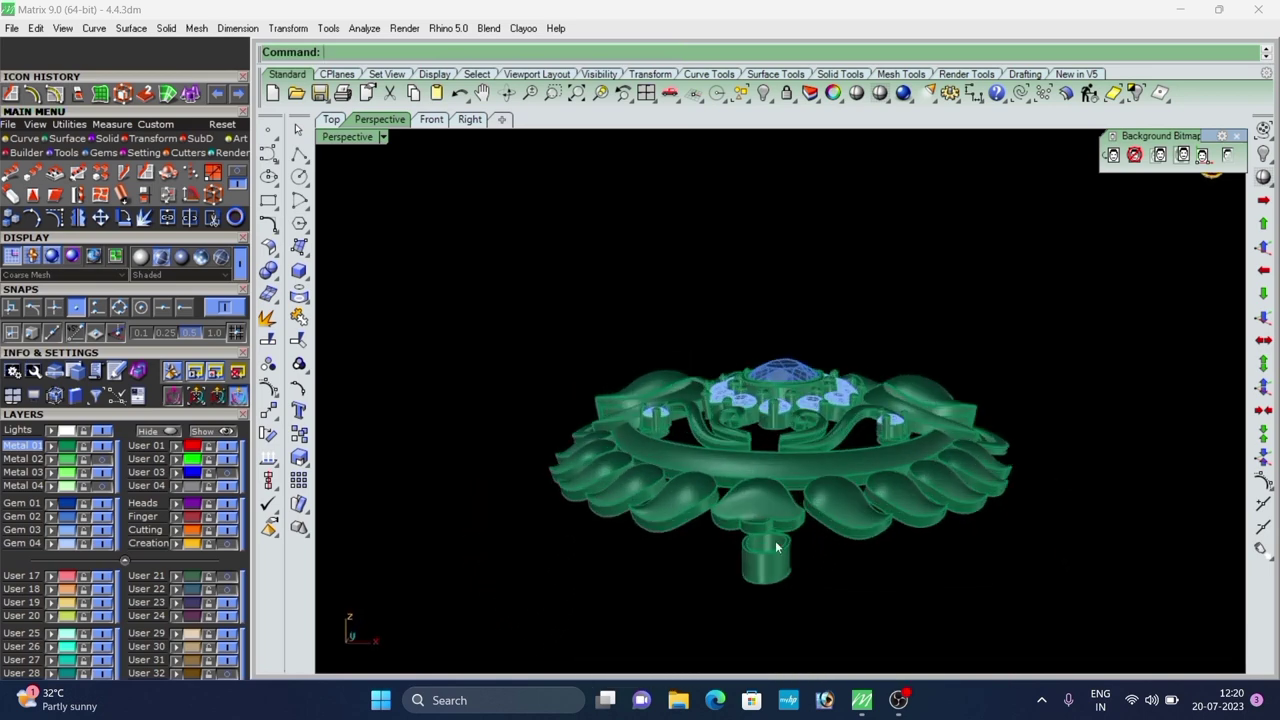
Raise the hollow oval ring from below the ornament to the level of the central scrolls.
left_click_drag(766, 499, 768, 380)
left_click(962, 380)
scroll(962, 380, "down", 4)
right_click_drag(962, 380, 925, 442)
scroll(915, 394, "up", 5)
scroll(878, 415, "up", 6)
Tilt the hollow oval ring slightly to follow the curvature and nudge it upward.
left_click(878, 415)
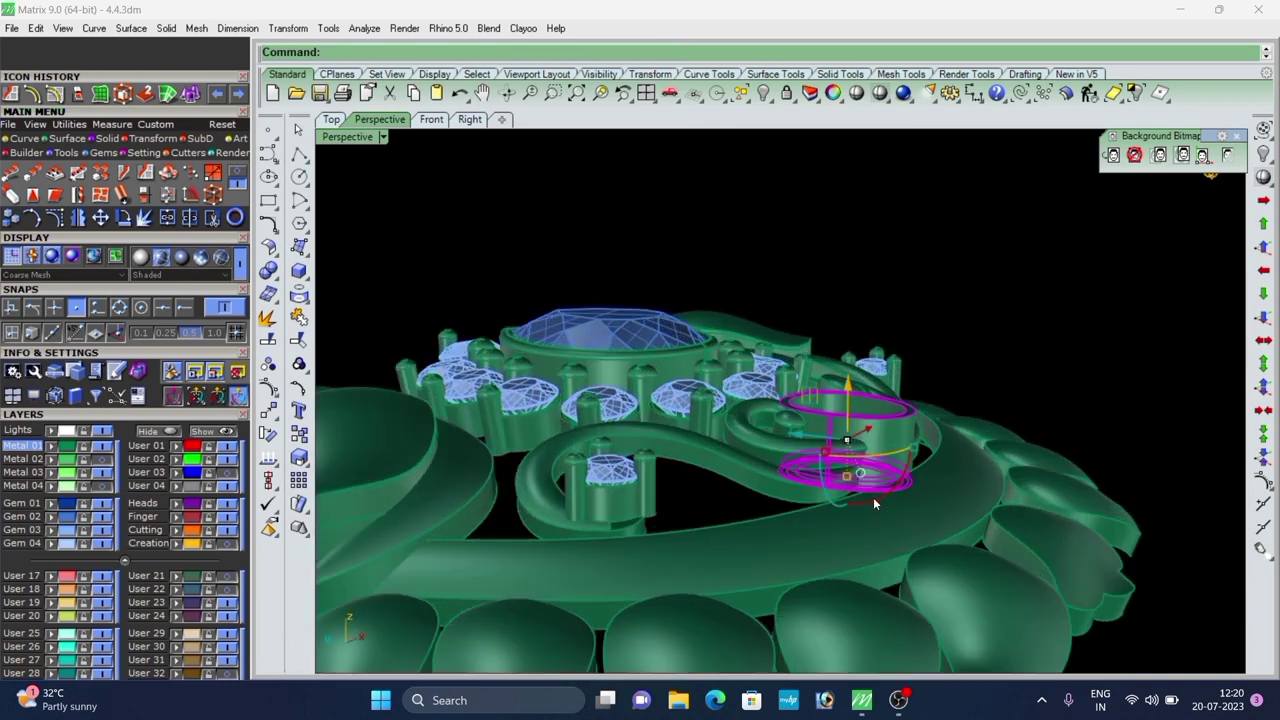
left_click_drag(873, 497, 870, 518)
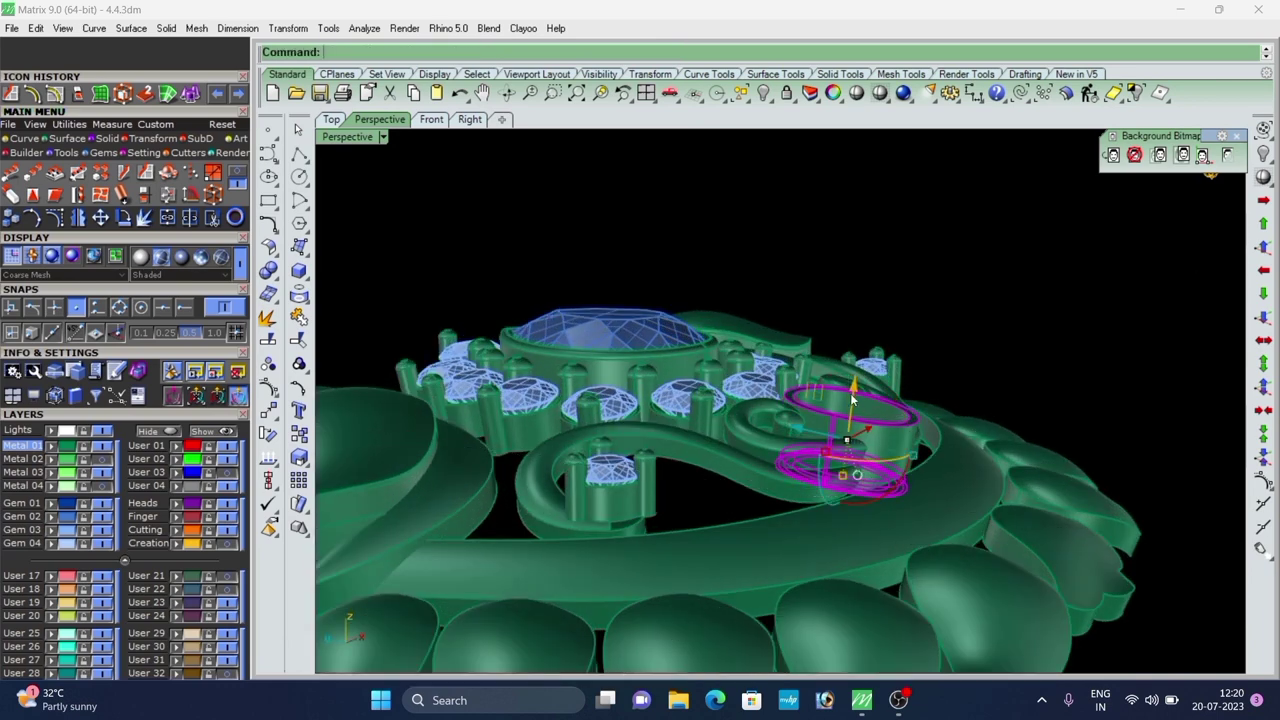
left_click_drag(852, 396, 856, 386)
left_click(980, 345)
scroll(980, 345, "down", 5)
right_click_drag(950, 360, 782, 408)
Ungroup the gem settings so the small side settings separate from the central cluster.
left_click(737, 413)
left_click(299, 434)
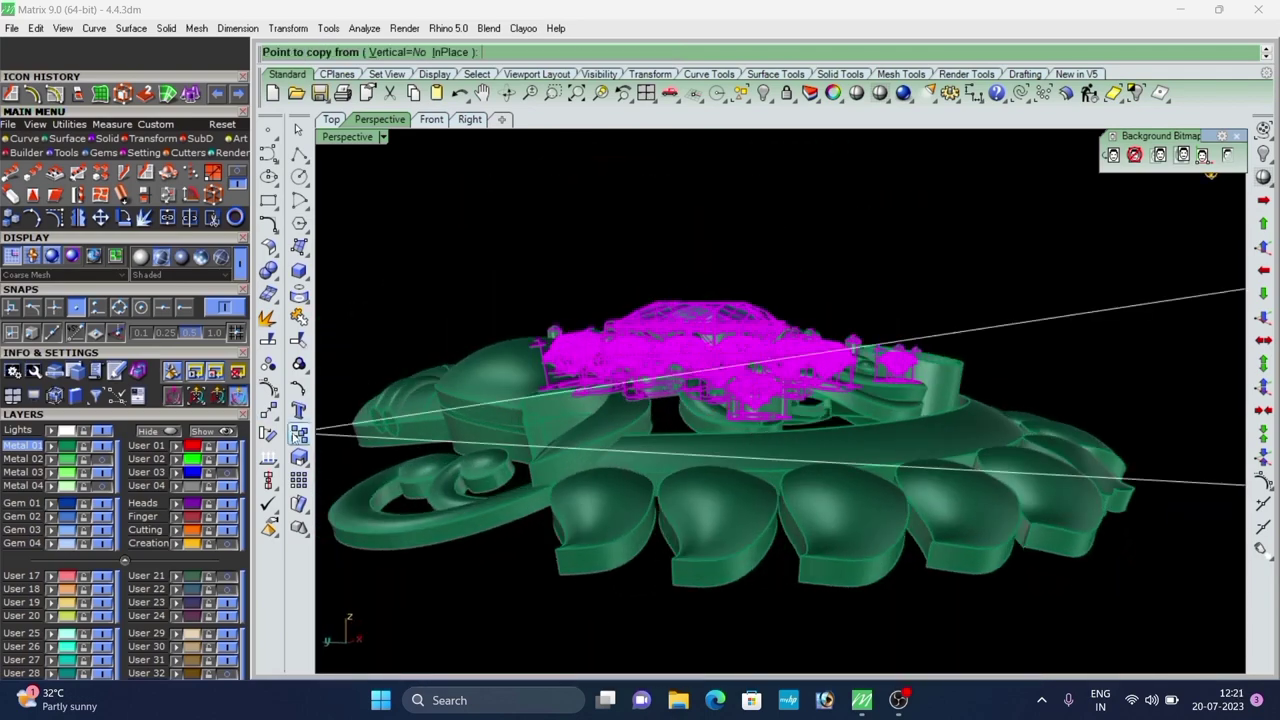
left_click(272, 366)
left_click(665, 247)
Select the two small side stone settings together and lower them slightly into the scrolls.
left_click(760, 396)
right_click_drag(758, 398, 608, 438)
scroll(978, 422, "up", 4)
left_click(978, 422, "shift")
scroll(930, 425, "down", 4)
right_click_drag(856, 454, 847, 405)
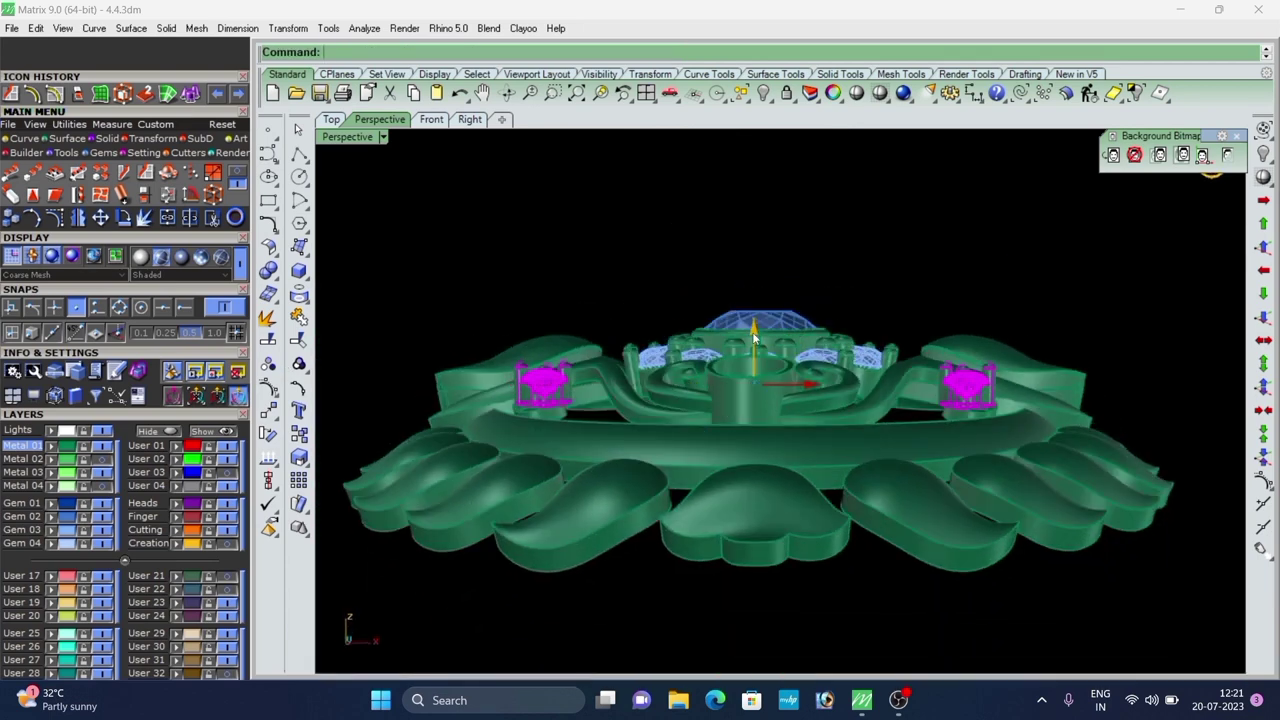
left_click_drag(754, 335, 754, 344)
left_click(862, 292)
scroll(862, 292, "down", 2)
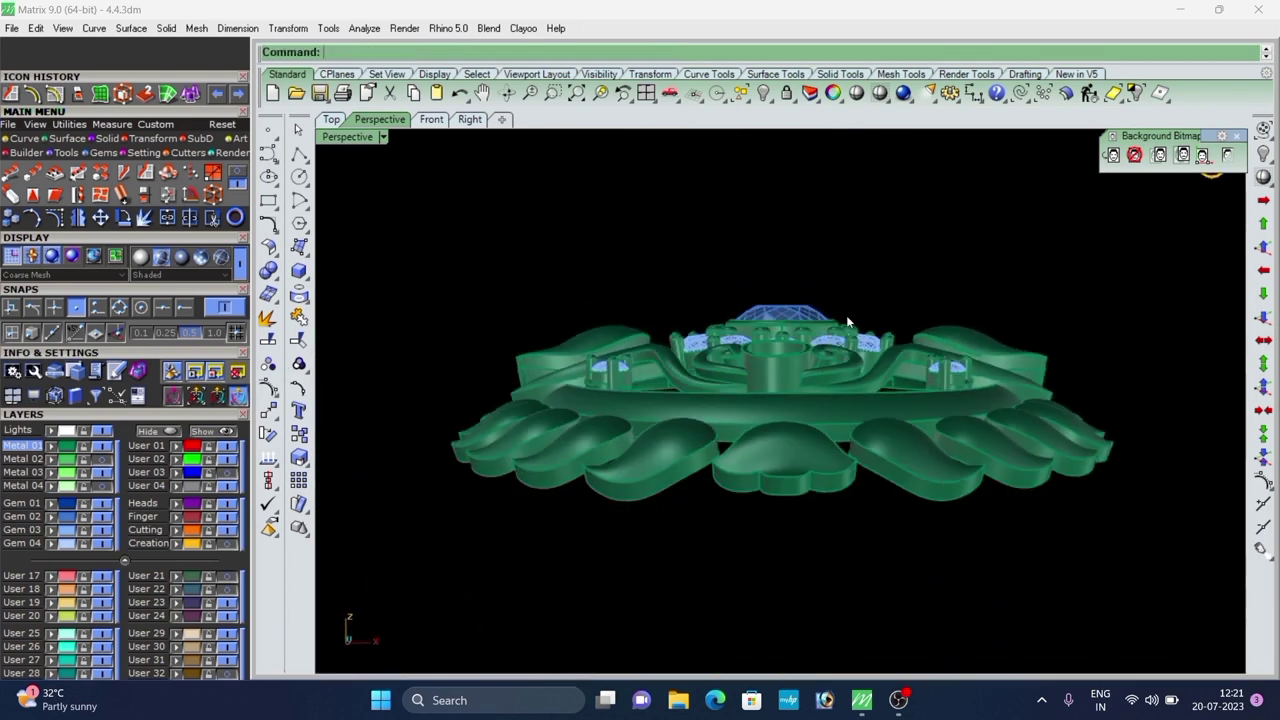
Delete the extra lower ring from the small side stone setting.
right_click_drag(848, 321, 856, 362)
scroll(1005, 406, "up", 4)
scroll(925, 390, "up", 7)
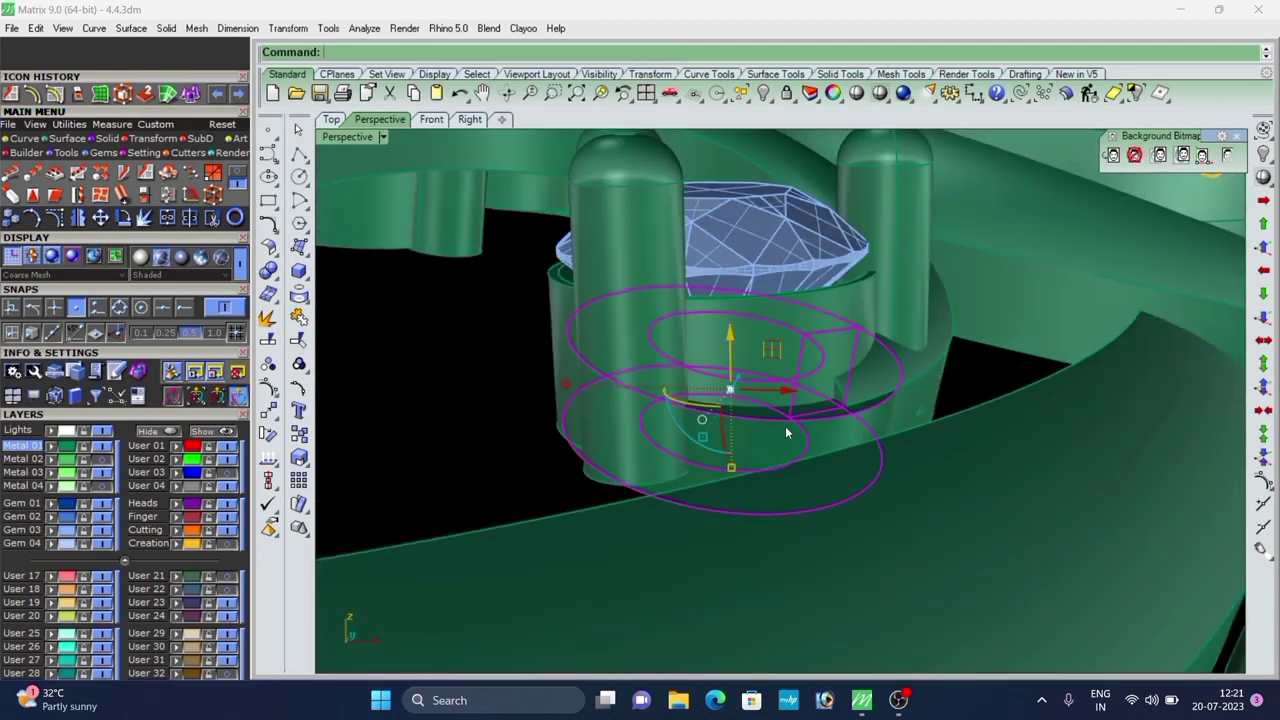
scroll(787, 428, "down", 9)
key("Escape")
right_click_drag(745, 402, 690, 465)
scroll(456, 487, "up", 7)
scroll(510, 450, "up", 4)
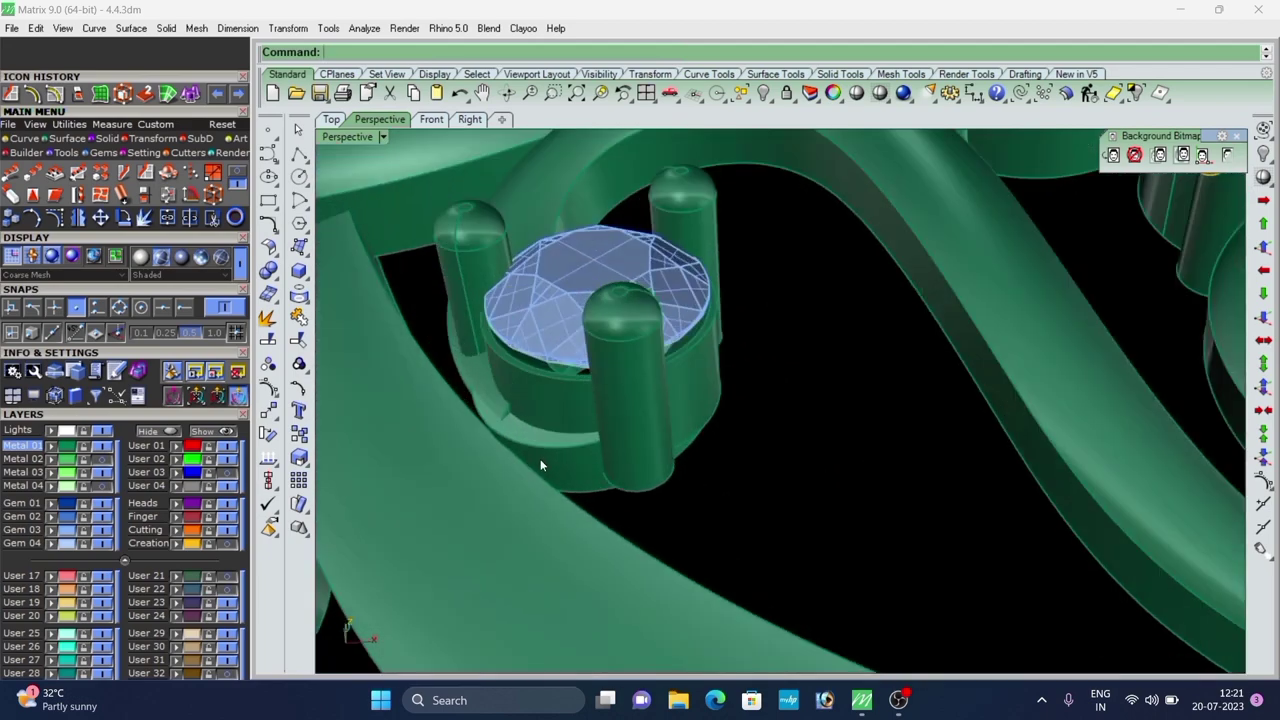
key("Delete")
scroll(588, 404, "down", 8)
right_click_drag(588, 408, 562, 506)
scroll(696, 388, "down", 4)
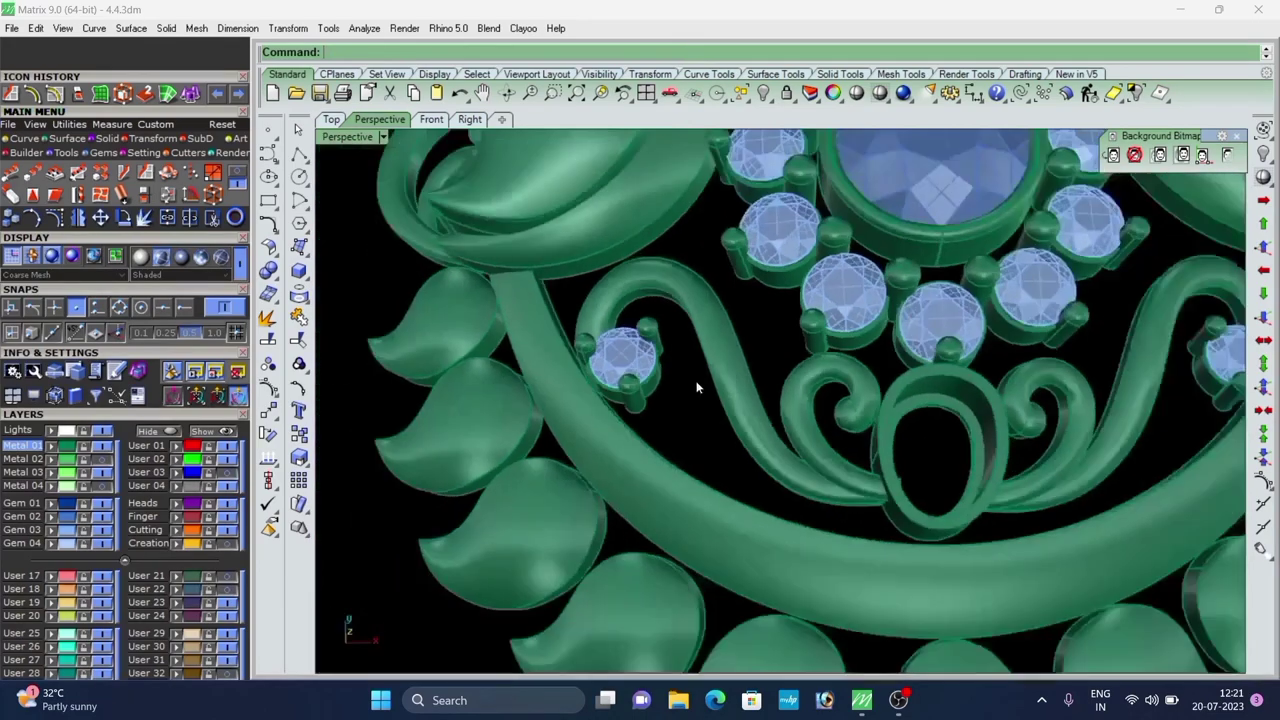
In the Top view, shift the left small stone setting slightly outward toward the curved band.
scroll(614, 352, "up", 4)
left_click(636, 355)
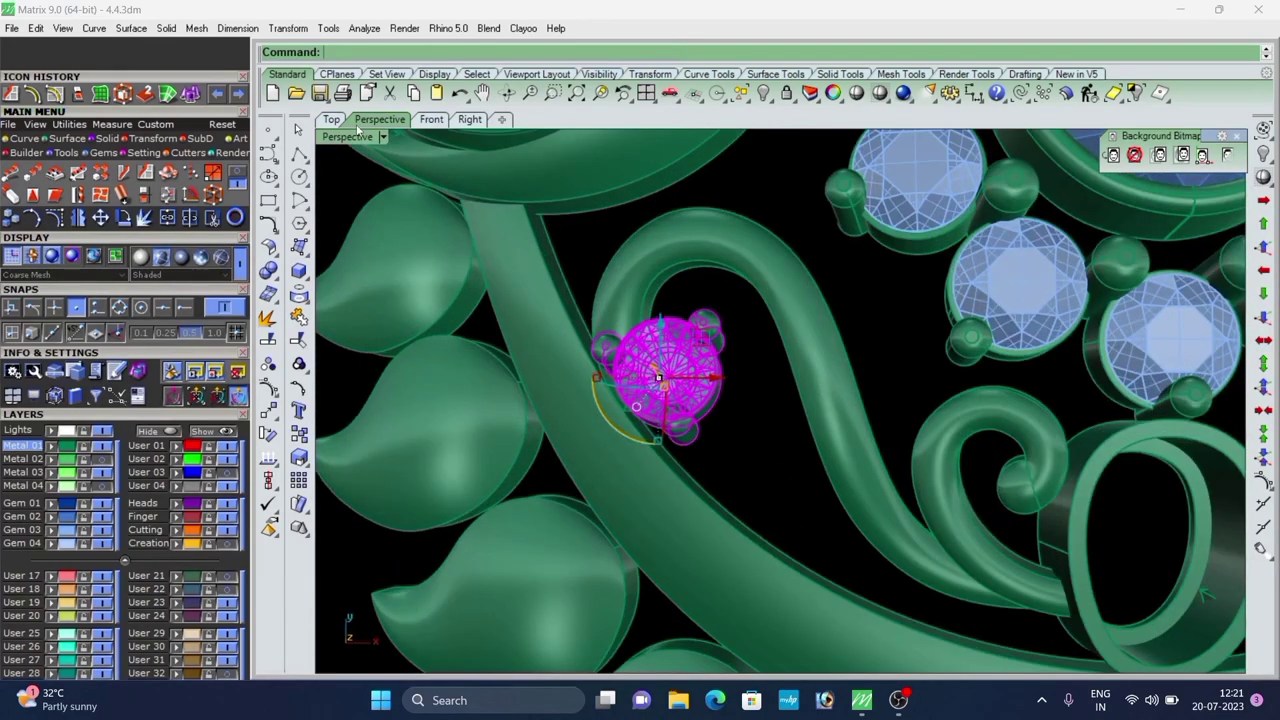
left_click(331, 119)
scroll(571, 423, "up", 6)
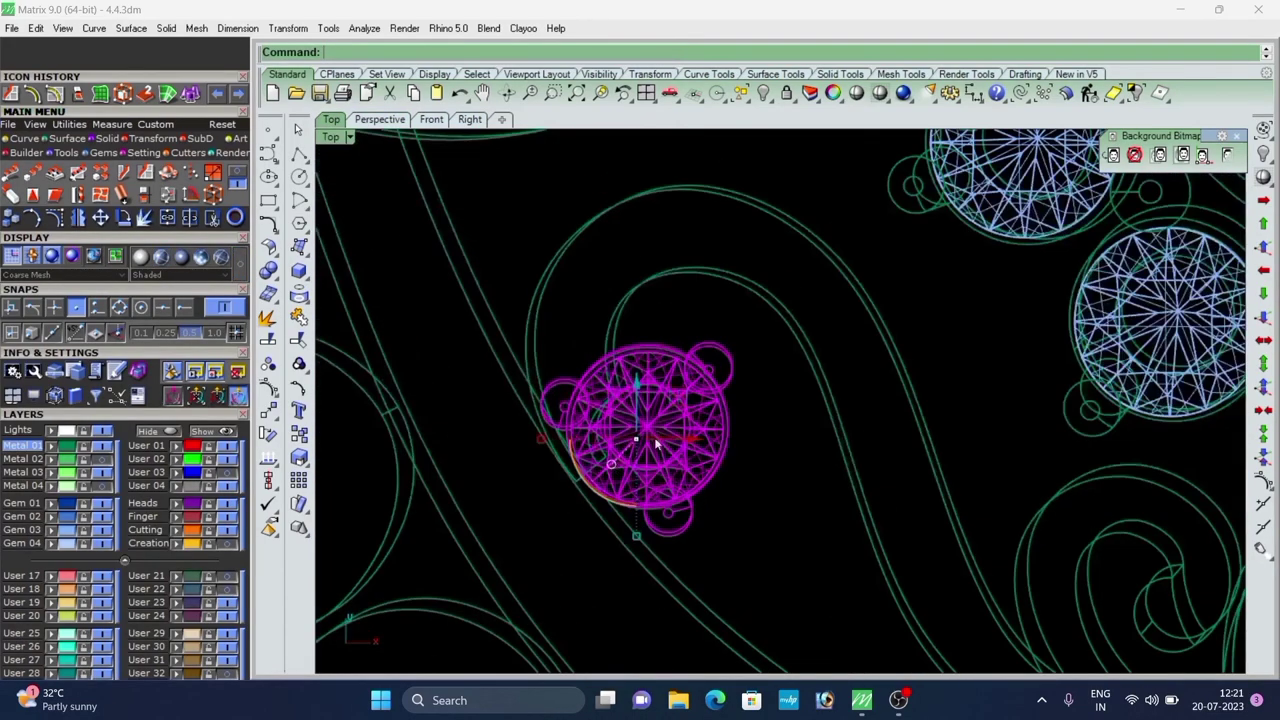
left_click_drag(672, 407, 666, 409)
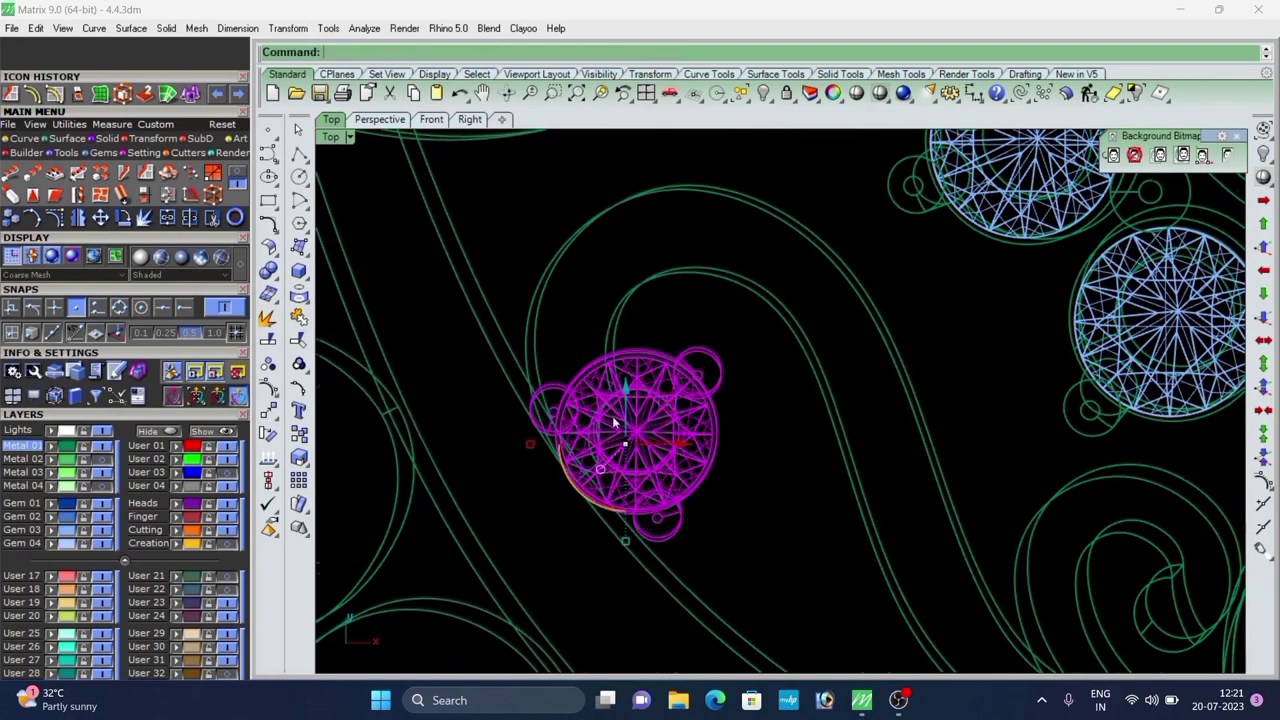
scroll(613, 424, "down", 6)
left_click(626, 457)
Shift the right small stone setting slightly outward toward the curved band.
scroll(626, 457, "down", 5)
scroll(797, 449, "up", 5)
left_click(829, 432)
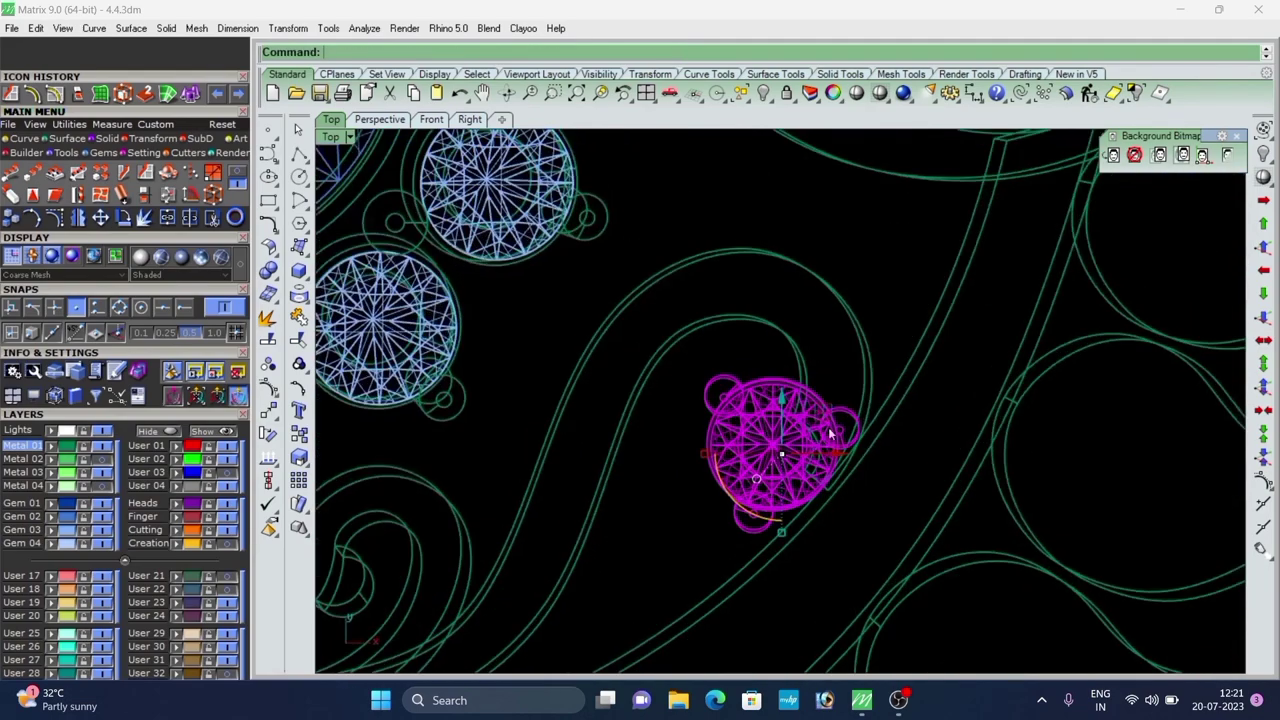
left_click_drag(814, 410, 823, 417)
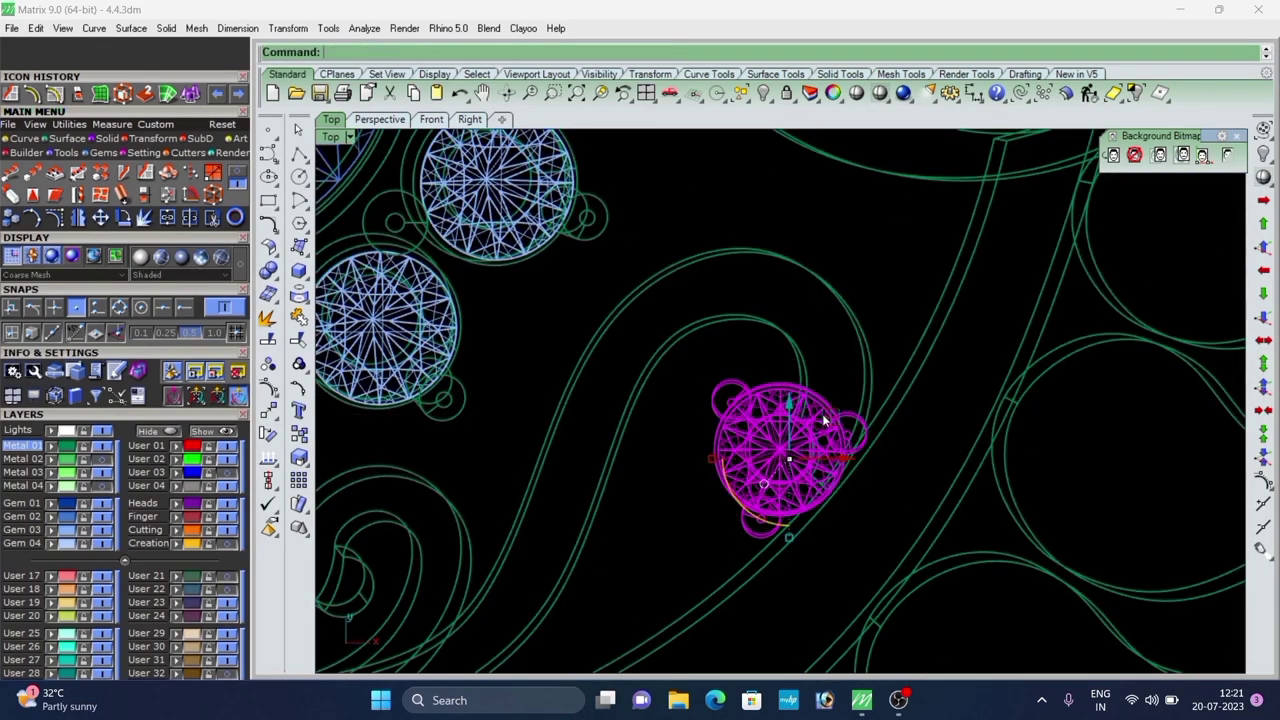
scroll(822, 418, "down", 4)
left_click(735, 405)
scroll(788, 425, "down", 5)
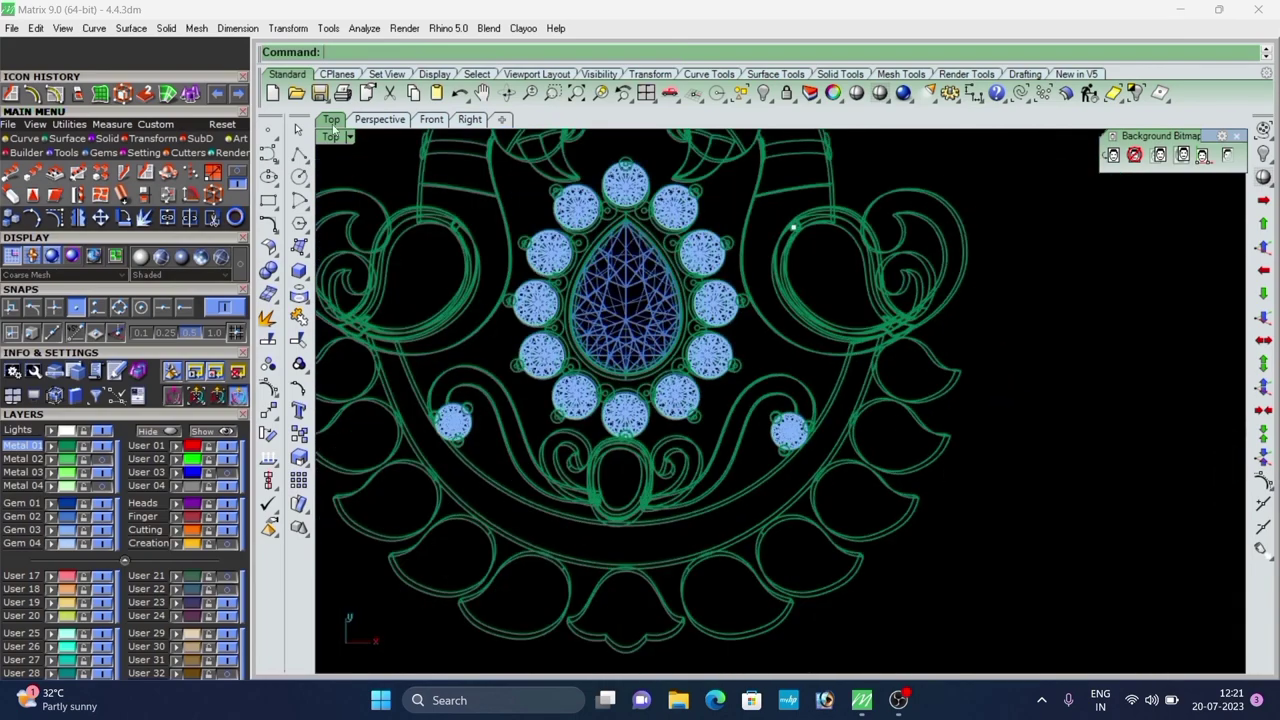
Examine the curved ornament in the Perspective view from several angles to check how the stone settings sit.
left_click(378, 121)
scroll(706, 490, "down", 8)
mouse_move(712, 500)
right_mouse_down()
mouse_move(835, 385)
mouse_move(708, 298)
right_mouse_up()
scroll(820, 400, "up", 6)
scroll(645, 415, "up", 4)
mouse_move(554, 477)
right_mouse_down()
mouse_move(743, 394)
mouse_move(789, 487)
mouse_move(829, 386)
mouse_move(775, 350)
mouse_move(691, 351)
mouse_move(669, 523)
mouse_move(750, 430)
mouse_move(815, 593)
mouse_move(791, 343)
right_mouse_up()
scroll(679, 430, "down", 6)
scroll(787, 485, "up", 4)
scroll(748, 408, "down", 4)
scroll(758, 401, "down", 5)
scroll(760, 405, "up", 6)
scroll(797, 370, "down", 5)
right_click_drag(830, 420, 560, 497)
scroll(779, 431, "up", 7)
right_click_drag(775, 436, 690, 560)
scroll(700, 500, "down", 4)
right_click_drag(702, 490, 803, 371)
scroll(775, 435, "up", 7)
scroll(792, 370, "down", 7)
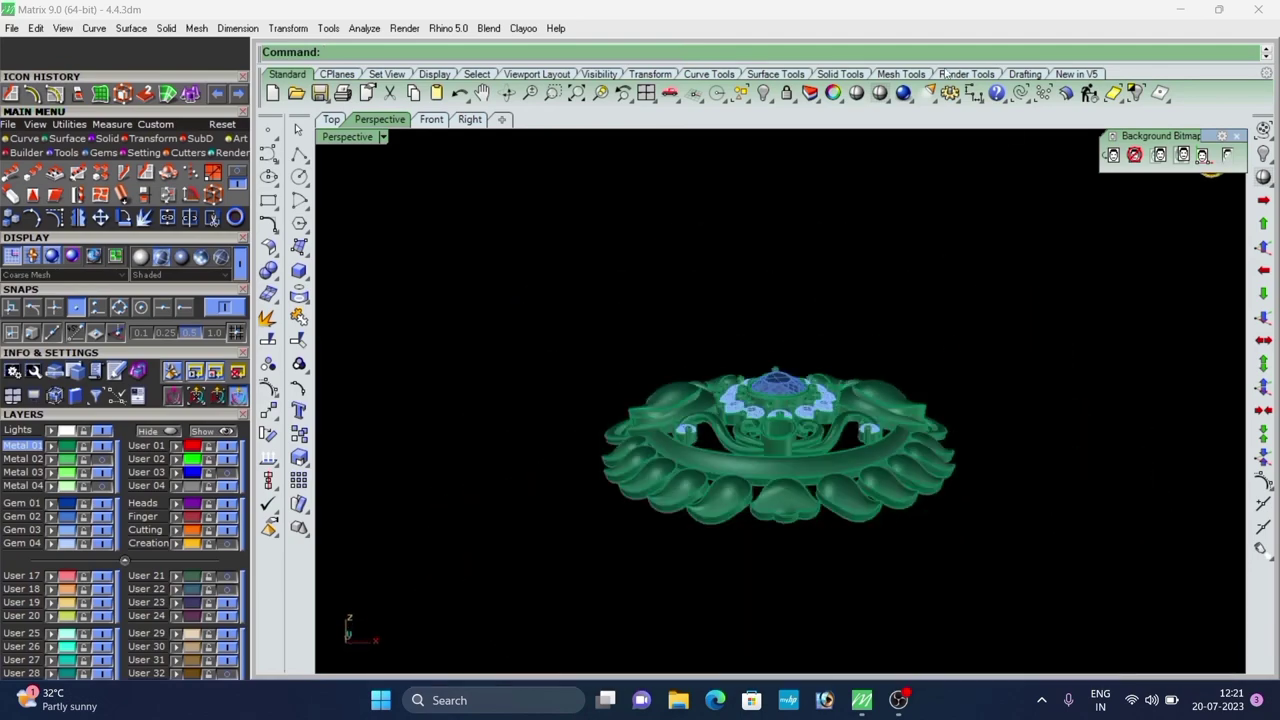
Preview the ornament in the Machine shaded display, inspect it from different angles and close the preview.
left_click(857, 93)
right_click_drag(740, 285, 806, 425)
scroll(758, 290, "up", 4)
scroll(700, 365, "down", 4)
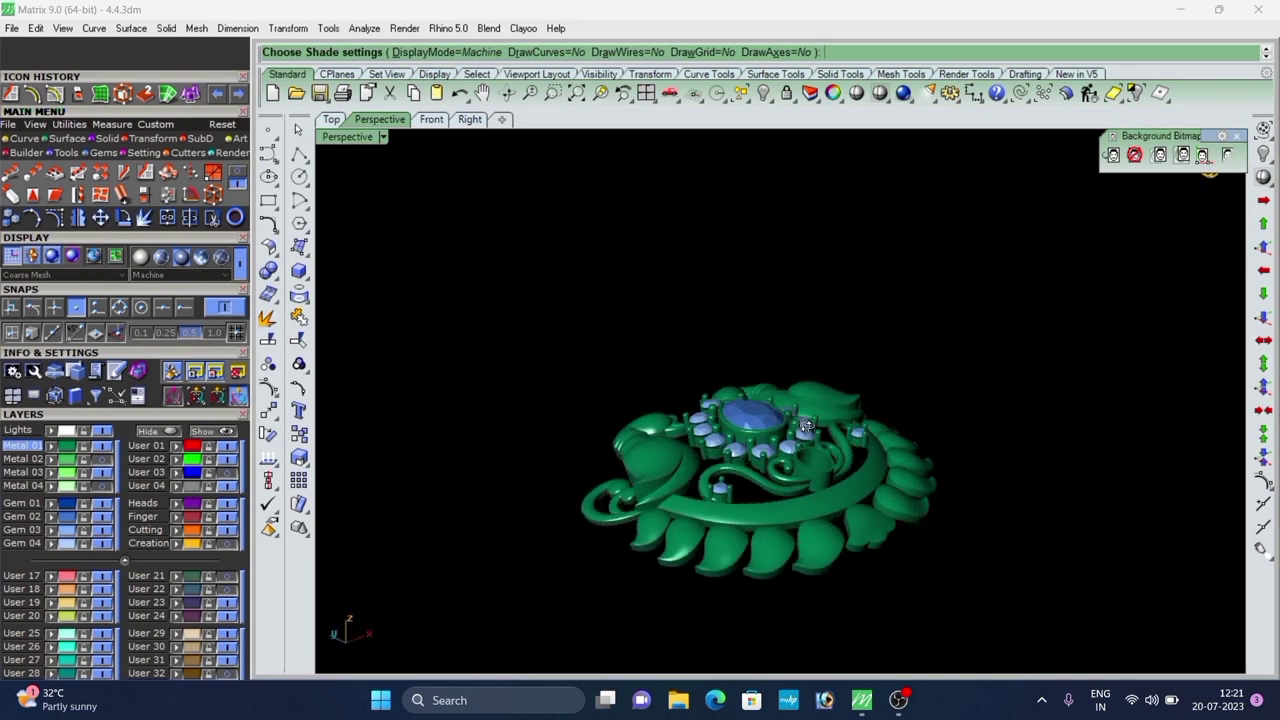
scroll(725, 377, "down", 5)
right_click_drag(894, 317, 878, 366)
key("Escape")
Raise the central gem cluster slightly above the curved ornament.
scroll(742, 399, "up", 5)
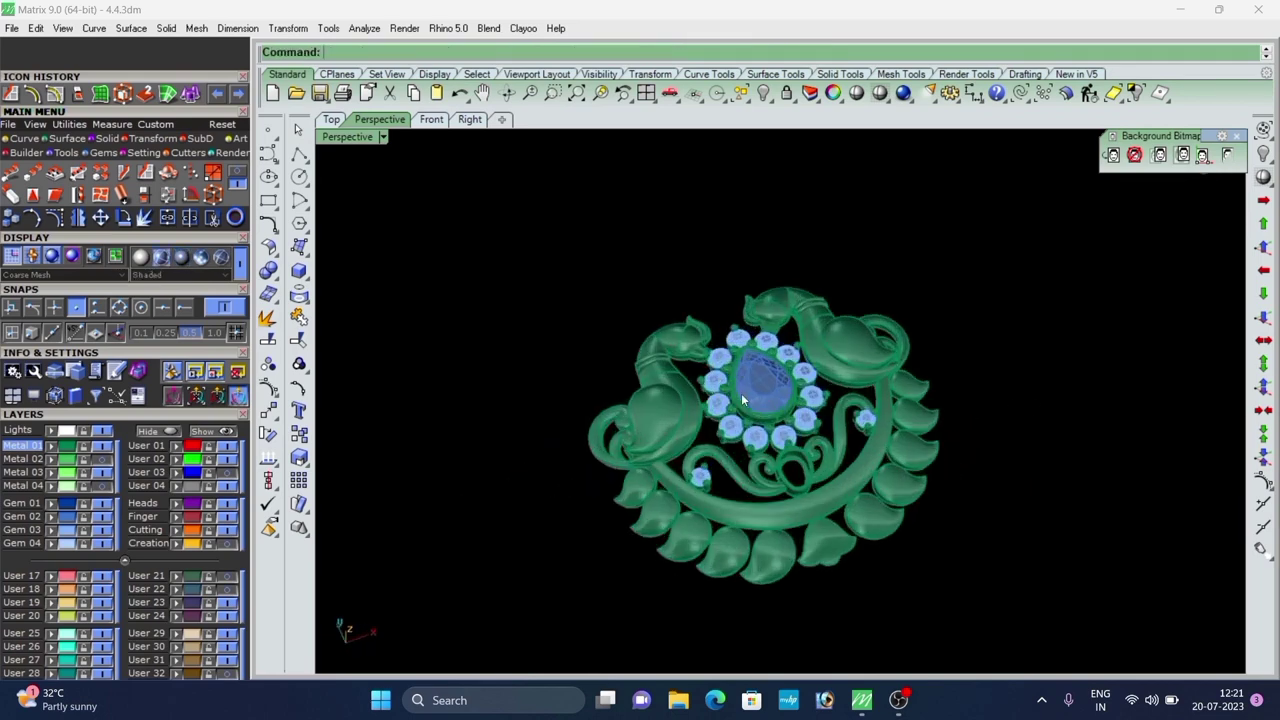
scroll(749, 438, "up", 5)
right_click_drag(742, 399, 762, 375)
scroll(684, 401, "down", 7)
scroll(692, 434, "up", 6)
scroll(735, 404, "down", 6)
scroll(776, 391, "up", 5)
scroll(752, 381, "up", 4)
left_click(750, 380)
left_click_drag(763, 360, 763, 338)
left_click(778, 338)
scroll(761, 326, "down", 4)
Reselect the central gem cluster and lower it slightly toward the ornament.
right_click_drag(761, 326, 1001, 388)
scroll(734, 396, "up", 5)
scroll(734, 396, "up", 2)
right_click_drag(734, 396, 757, 411)
left_click(718, 373)
scroll(722, 378, "down", 5)
left_click_drag(764, 427, 783, 444)
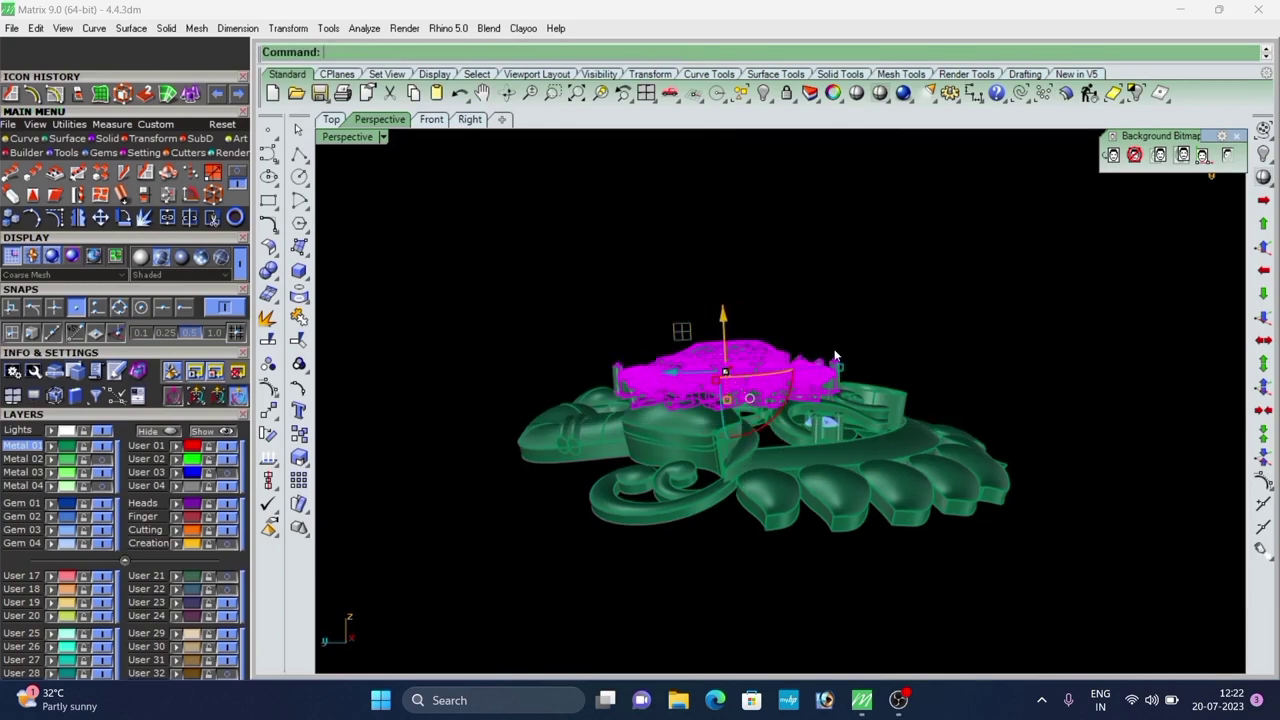
left_click(834, 354)
scroll(766, 363, "up", 5)
left_click(766, 363)
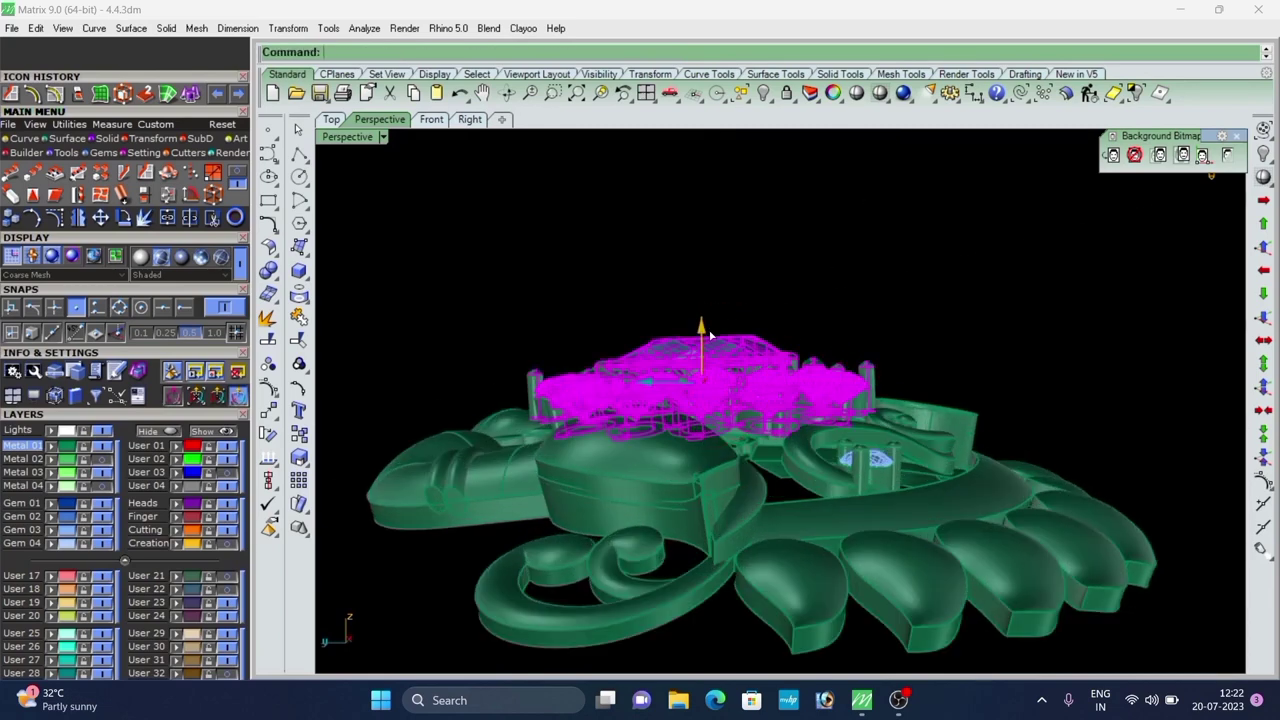
left_click_drag(703, 329, 703, 338)
left_click(770, 342)
Lower the central gem cluster a little further, judging its height from the bird-head end of the ornament.
right_click_drag(770, 342, 860, 424)
scroll(671, 377, "up", 5)
scroll(671, 377, "down", 6)
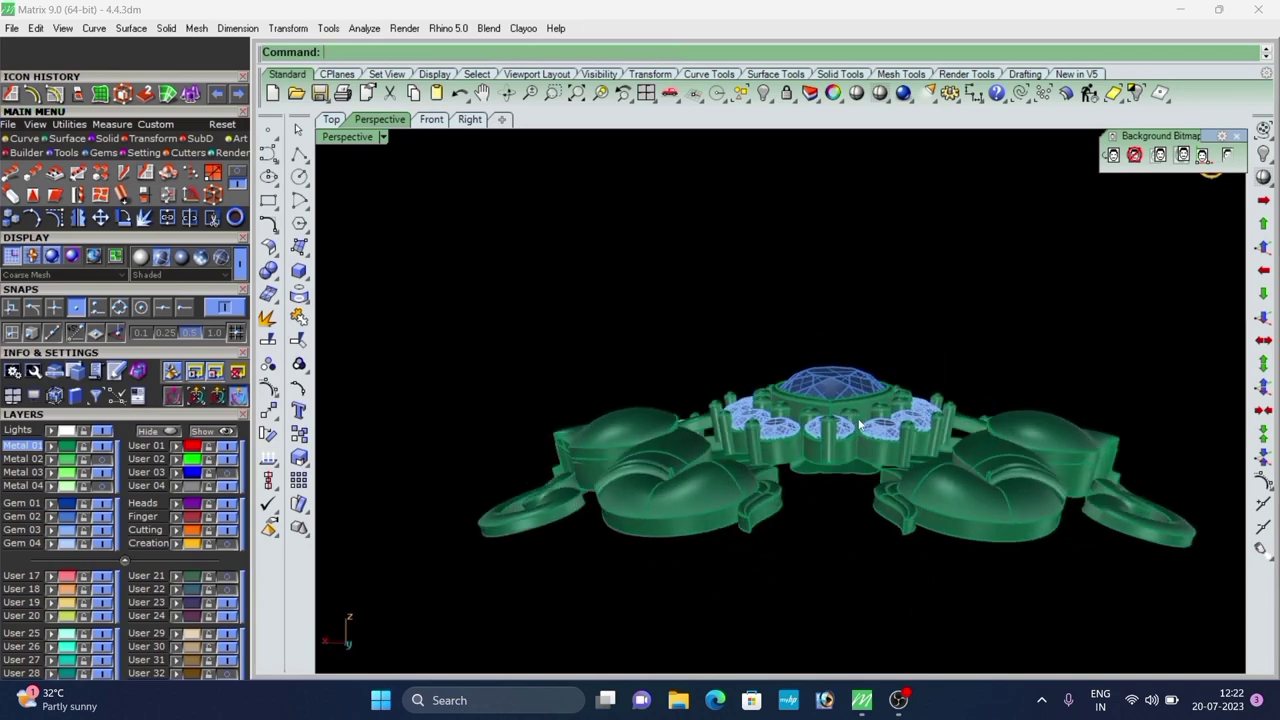
left_click(858, 425)
left_click_drag(835, 352, 841, 367)
left_click(866, 341)
scroll(866, 341, "down", 2)
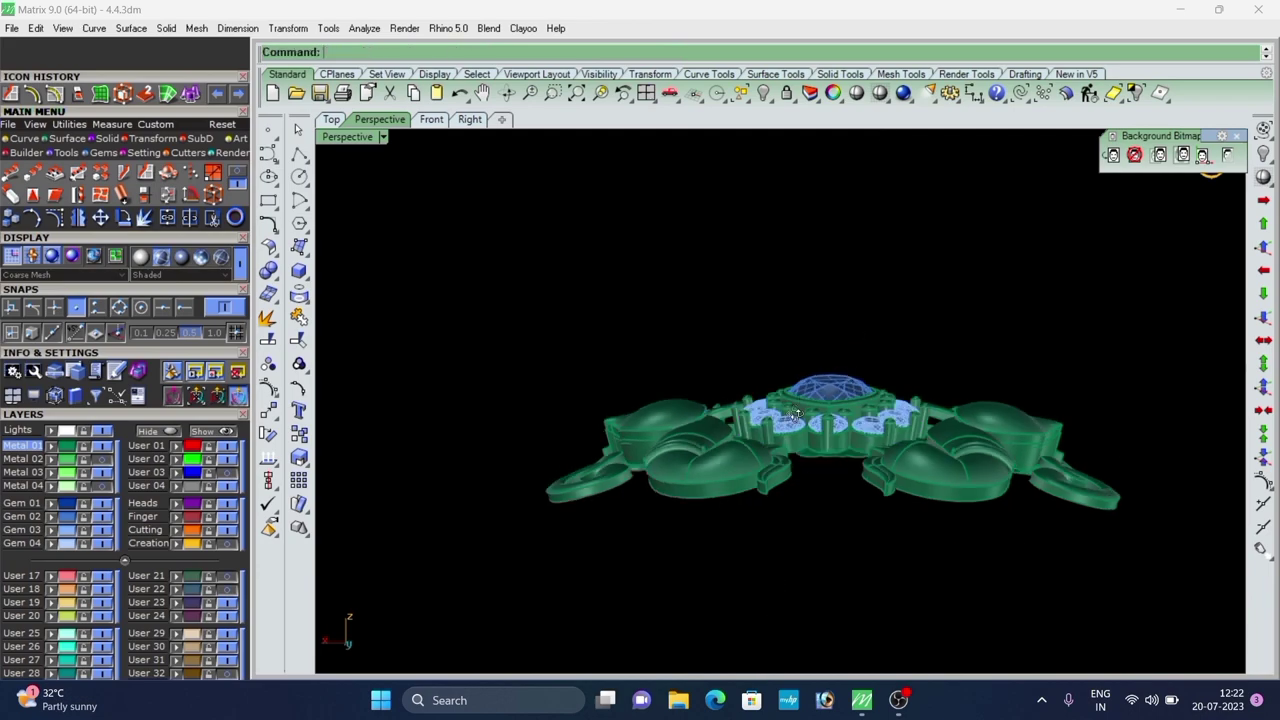
Nudge the central gem cluster slightly back up to fine-tune its height over the bird bodies.
right_click_drag(866, 345, 869, 379)
scroll(869, 379, "down", 2)
right_click_drag(903, 501, 868, 478)
scroll(800, 400, "up", 6)
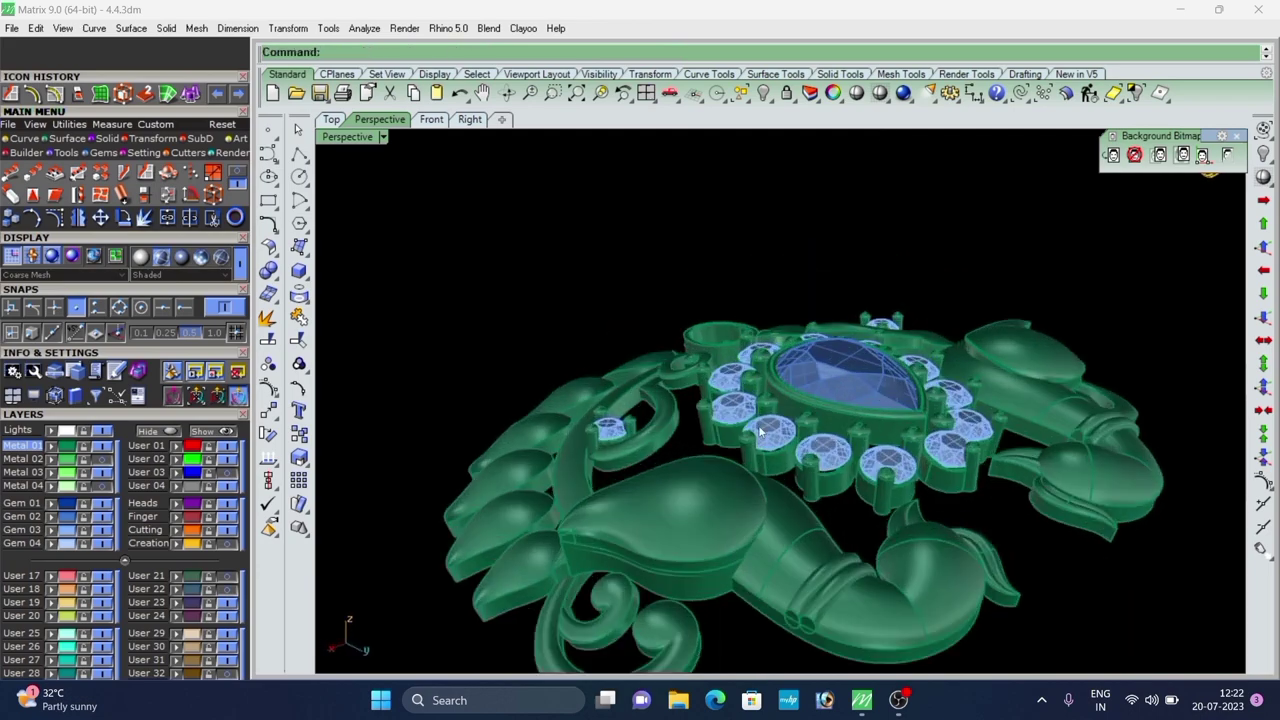
right_click_drag(780, 440, 783, 357)
left_click(825, 408)
scroll(783, 357, "up", 2)
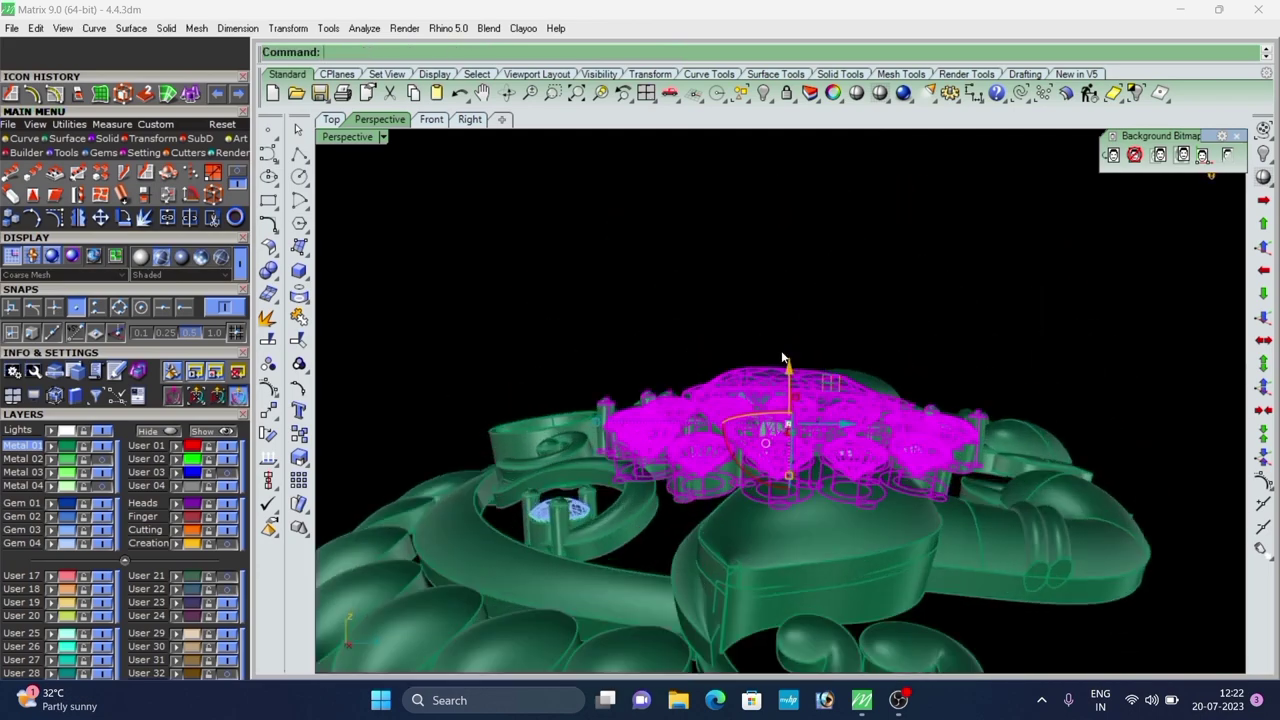
left_click_drag(787, 377, 792, 372)
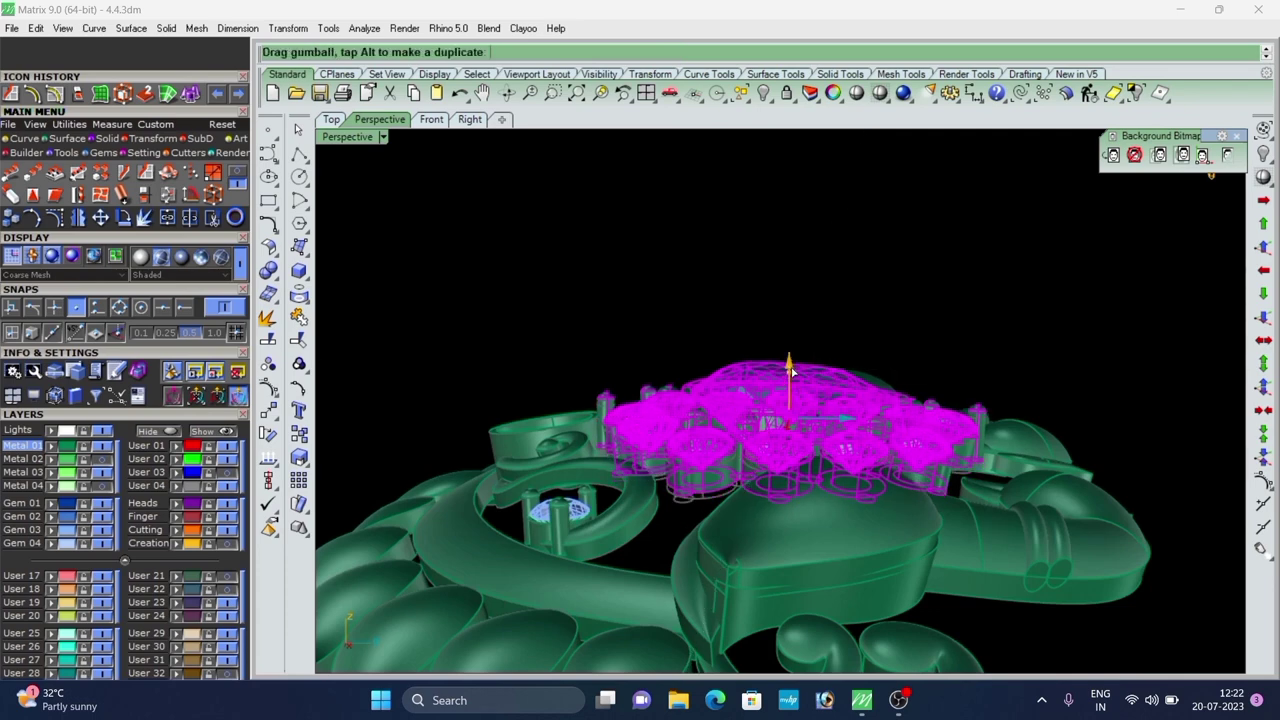
left_click(853, 340)
Examine the finished pendant from above, both ends and the sides to check the placement of all the stones.
scroll(853, 345, "down", 2)
right_click_drag(853, 350, 805, 545)
scroll(710, 430, "down", 4)
scroll(805, 500, "down", 3)
right_click_drag(800, 405, 842, 455)
scroll(823, 443, "up", 5)
scroll(803, 440, "down", 5)
scroll(780, 502, "up", 3)
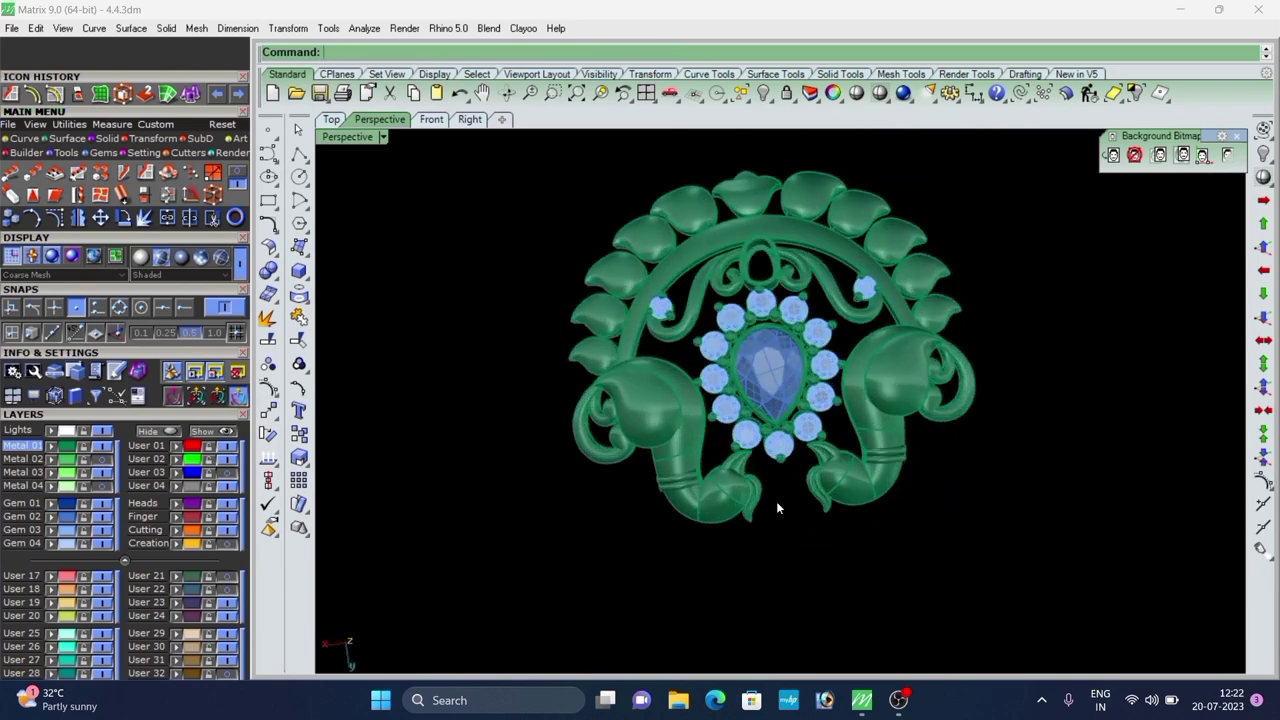
scroll(777, 508, "down", 5)
right_click_drag(777, 506, 863, 364)
scroll(870, 496, "up", 5)
scroll(757, 429, "down", 5)
scroll(782, 492, "up", 5)
scroll(906, 430, "down", 4)
scroll(794, 453, "up", 6)
scroll(863, 364, "down", 5)
right_click_drag(863, 364, 930, 430)
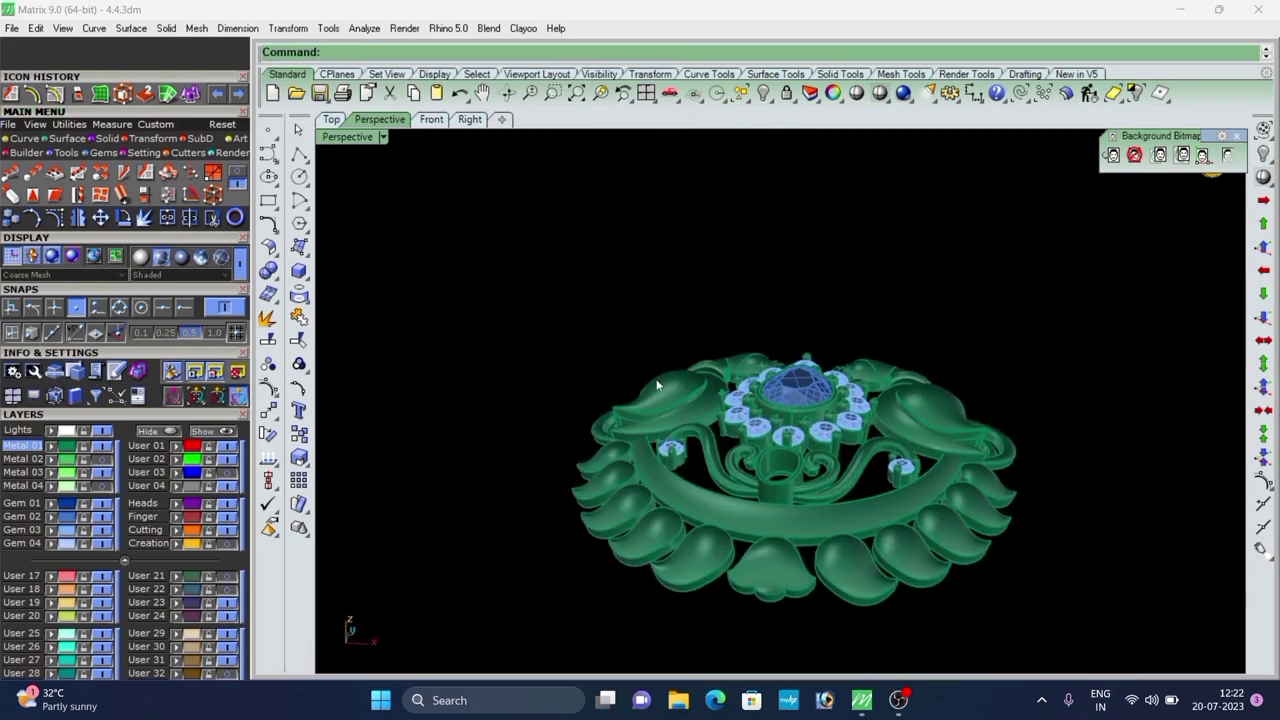
Examine the assembled pendant from the petal rim and the bird side, checking how the stones and scrolls sit.
scroll(657, 385, "down", 5)
right_click_drag(657, 385, 967, 428)
scroll(722, 428, "up", 7)
scroll(791, 400, "down", 5)
scroll(711, 318, "down", 4)
scroll(712, 335, "up", 7)
scroll(811, 281, "down", 5)
scroll(708, 358, "up", 4)
scroll(650, 350, "down", 6)
scroll(708, 360, "up", 4)
scroll(451, 259, "down", 2)
right_click_drag(451, 259, 472, 240)
Start duplicating edges and pick the upper outlines of the first petals next to one bird body.
left_click(22, 139)
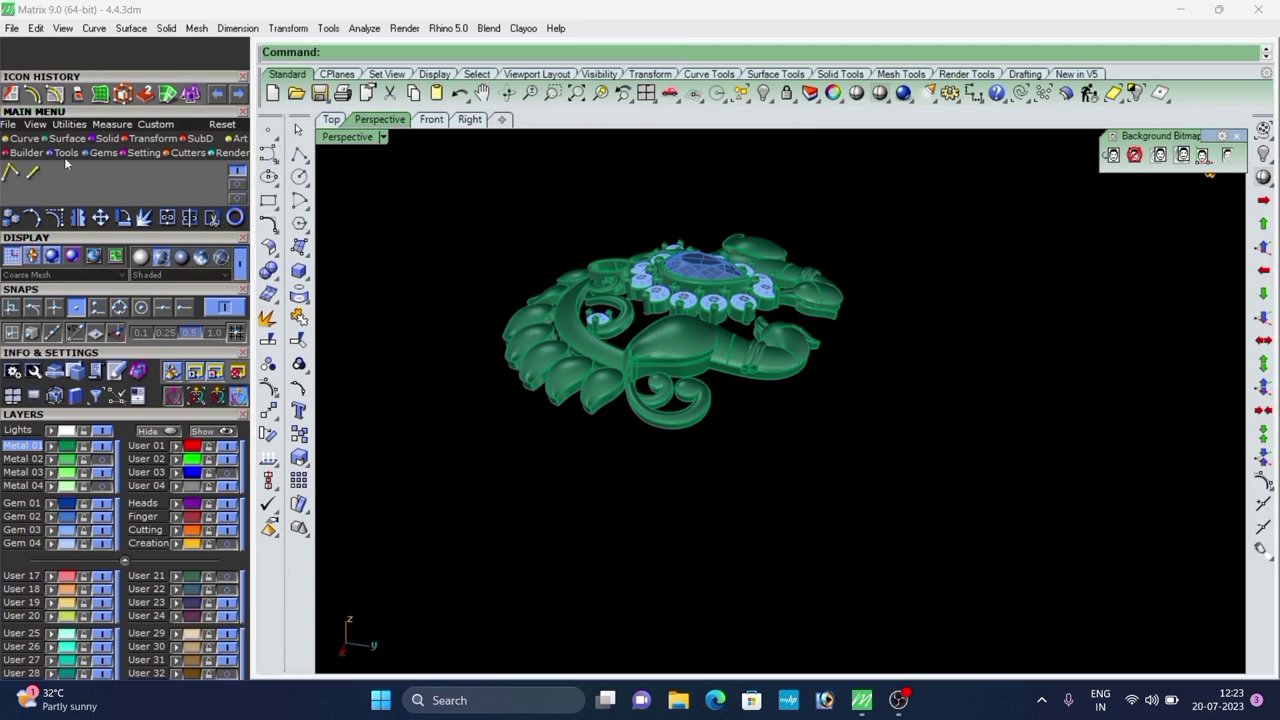
left_click(236, 186)
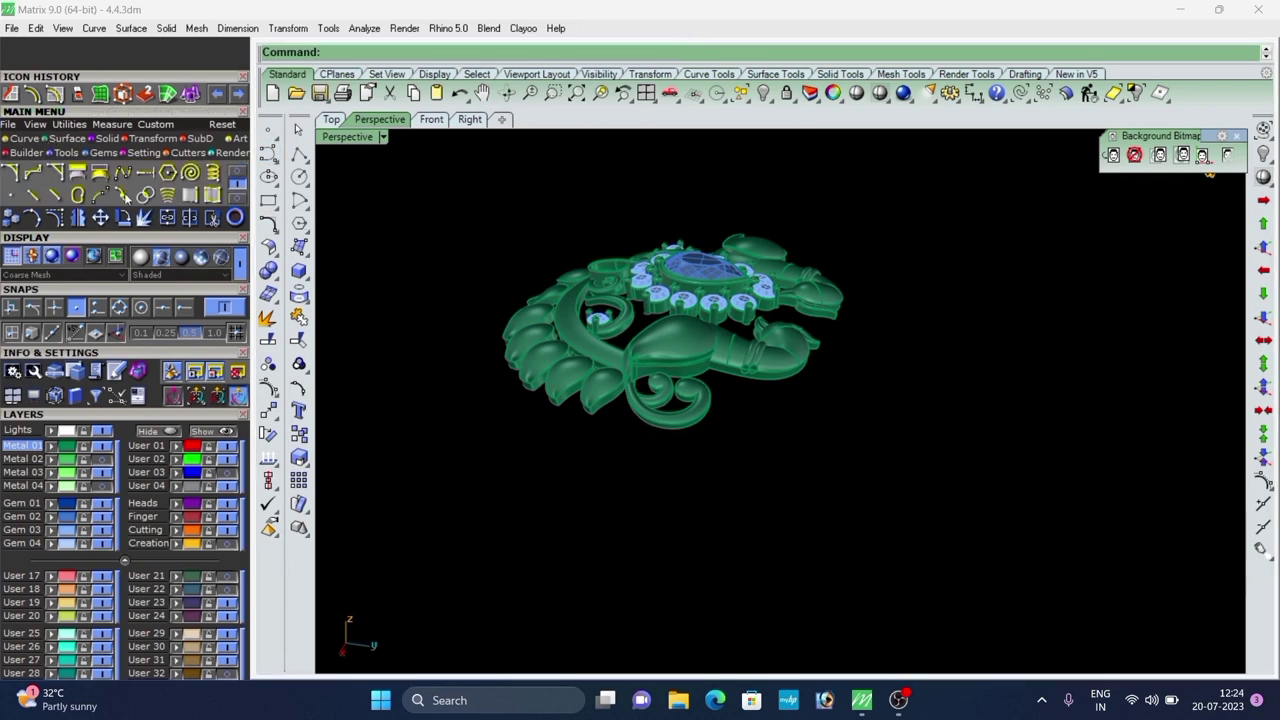
left_click(188, 199)
scroll(619, 391, "up", 10)
left_click(630, 379)
scroll(712, 316, "down", 8)
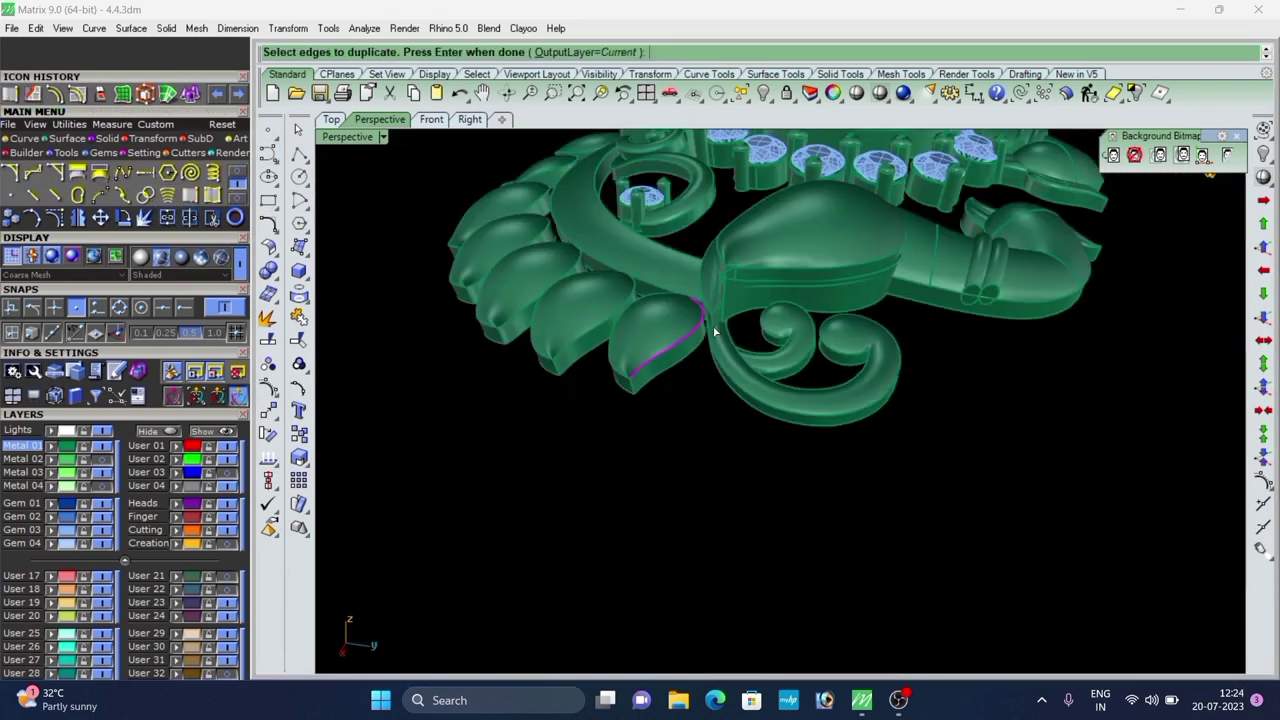
right_click_drag(712, 318, 756, 376)
scroll(757, 377, "up", 2)
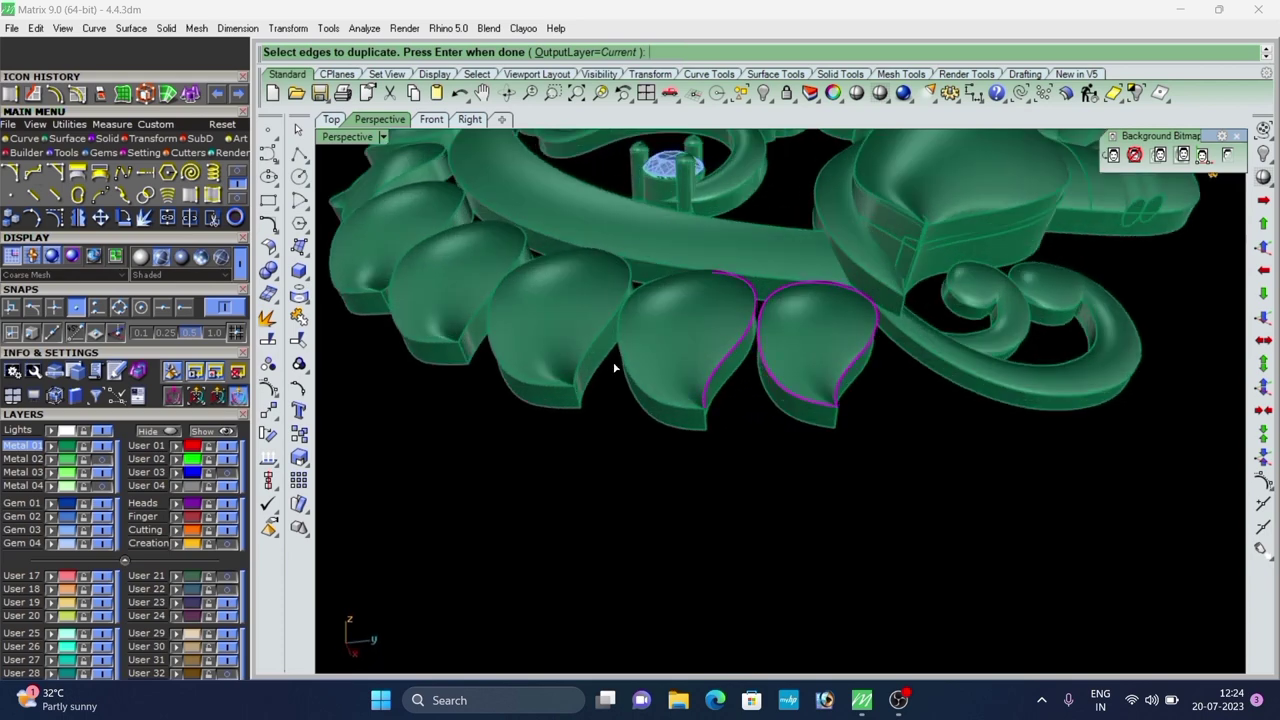
Add the upper outlines of the remaining petals up to the central lobed petal to the edges being duplicated.
scroll(674, 378, "down", 7)
right_click_drag(674, 378, 802, 385)
scroll(802, 385, "up", 6)
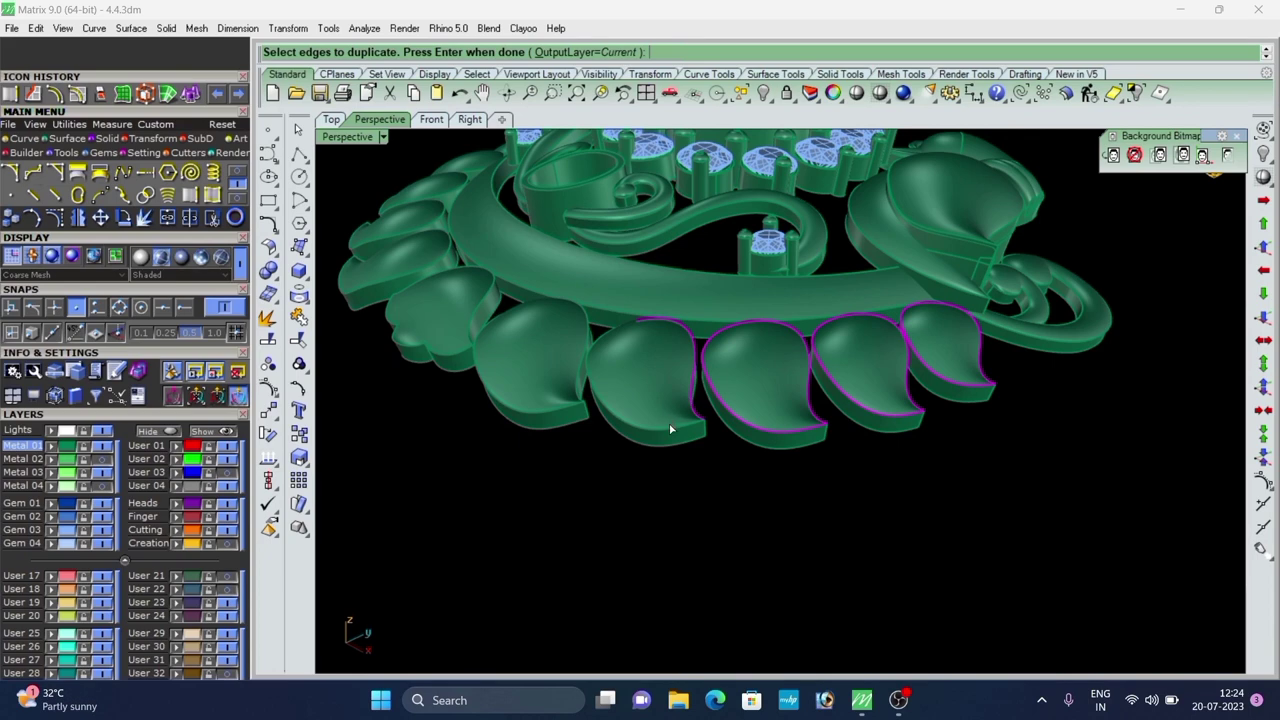
scroll(608, 391, "down", 3)
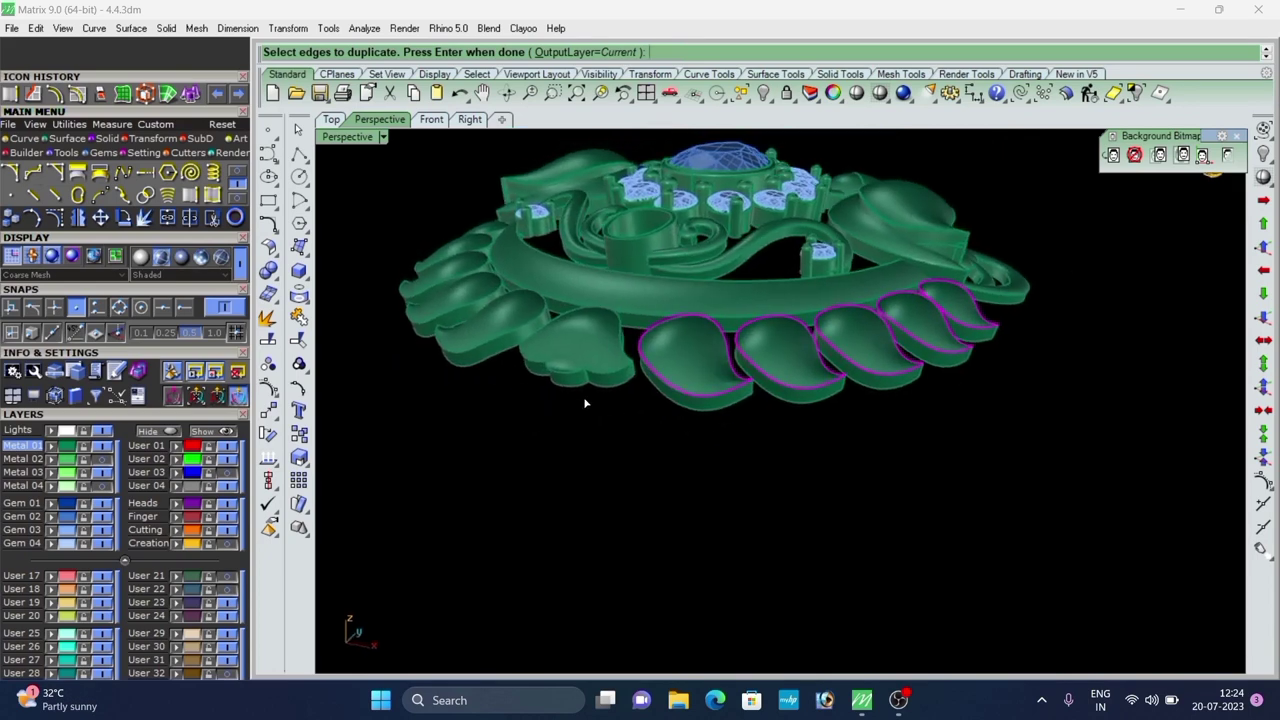
Pick the upper outlines of the central lobed petal and the five petals on the opposite half of the rim.
scroll(647, 373, "up", 5)
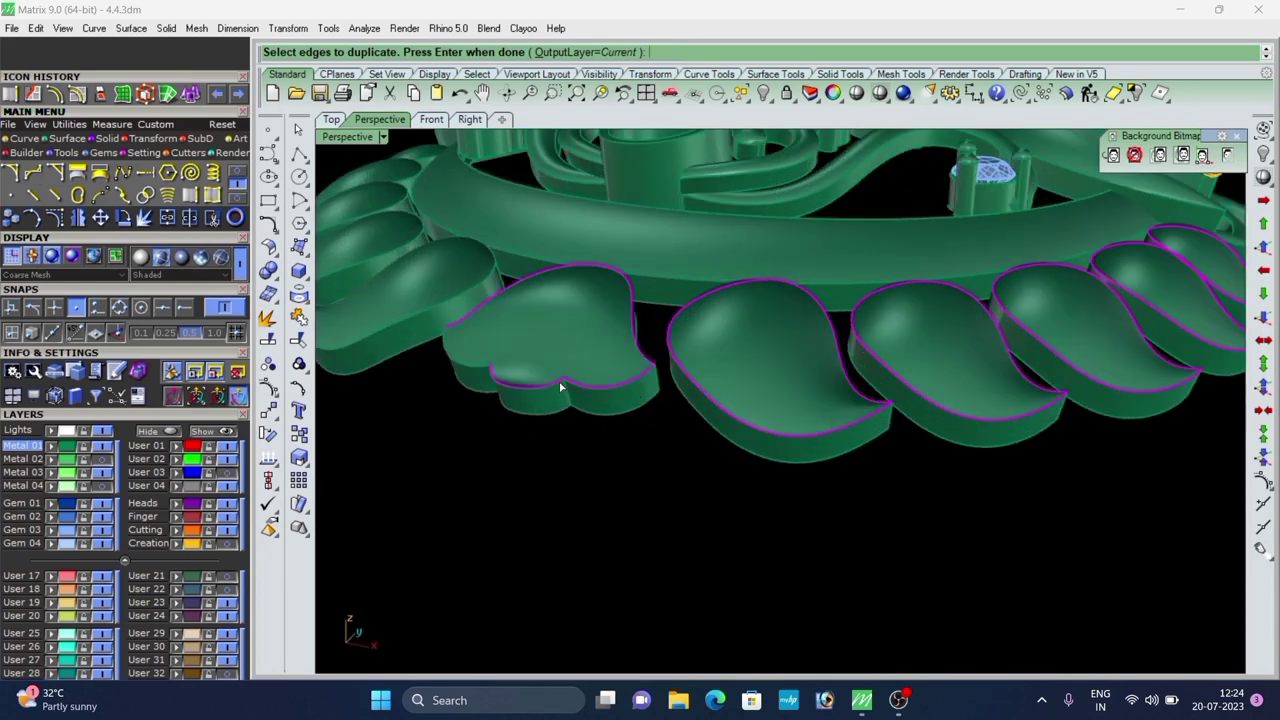
scroll(617, 380, "down", 4)
scroll(738, 410, "up", 5)
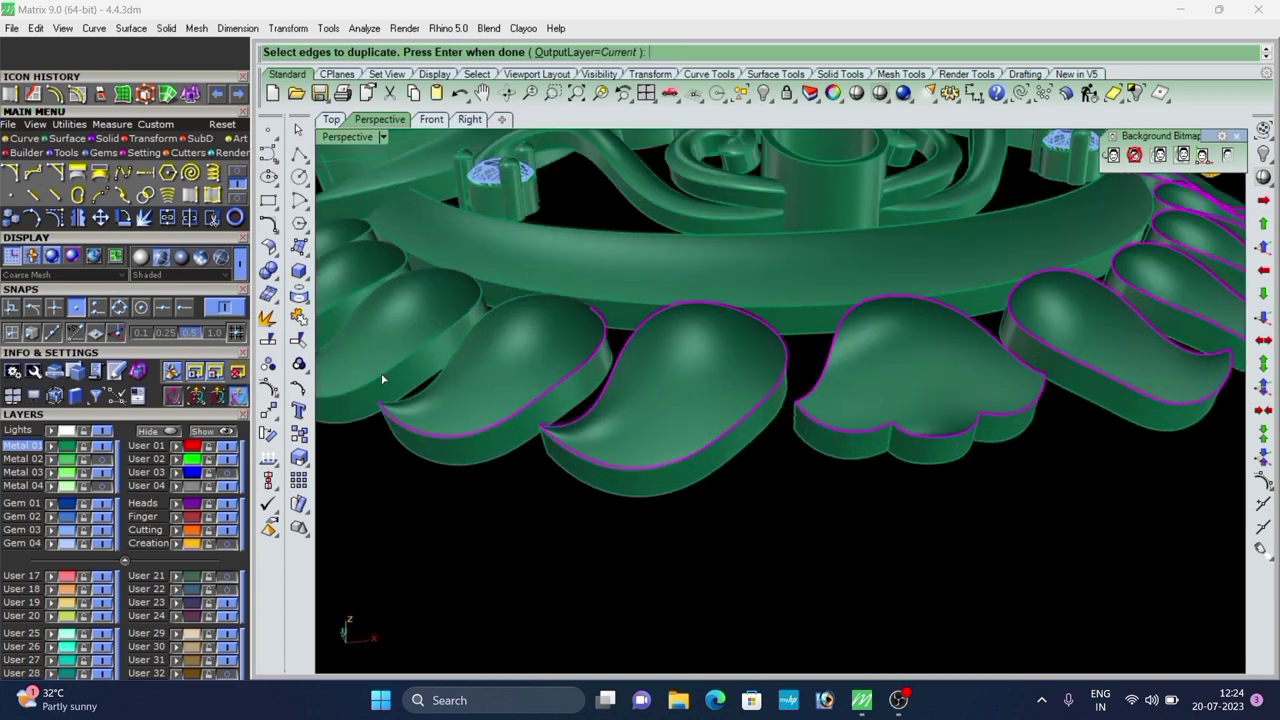
left_click(431, 382)
scroll(492, 389, "down", 5)
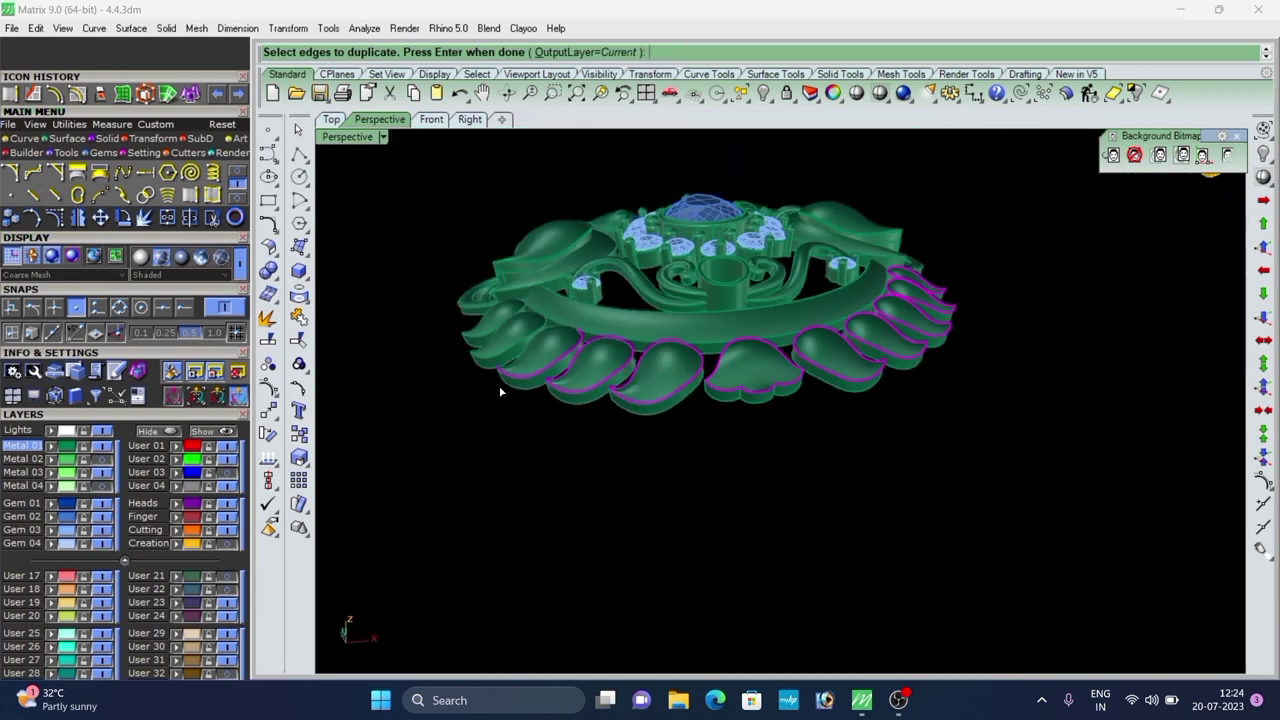
right_click_drag(500, 390, 709, 402)
scroll(789, 415, "up", 5)
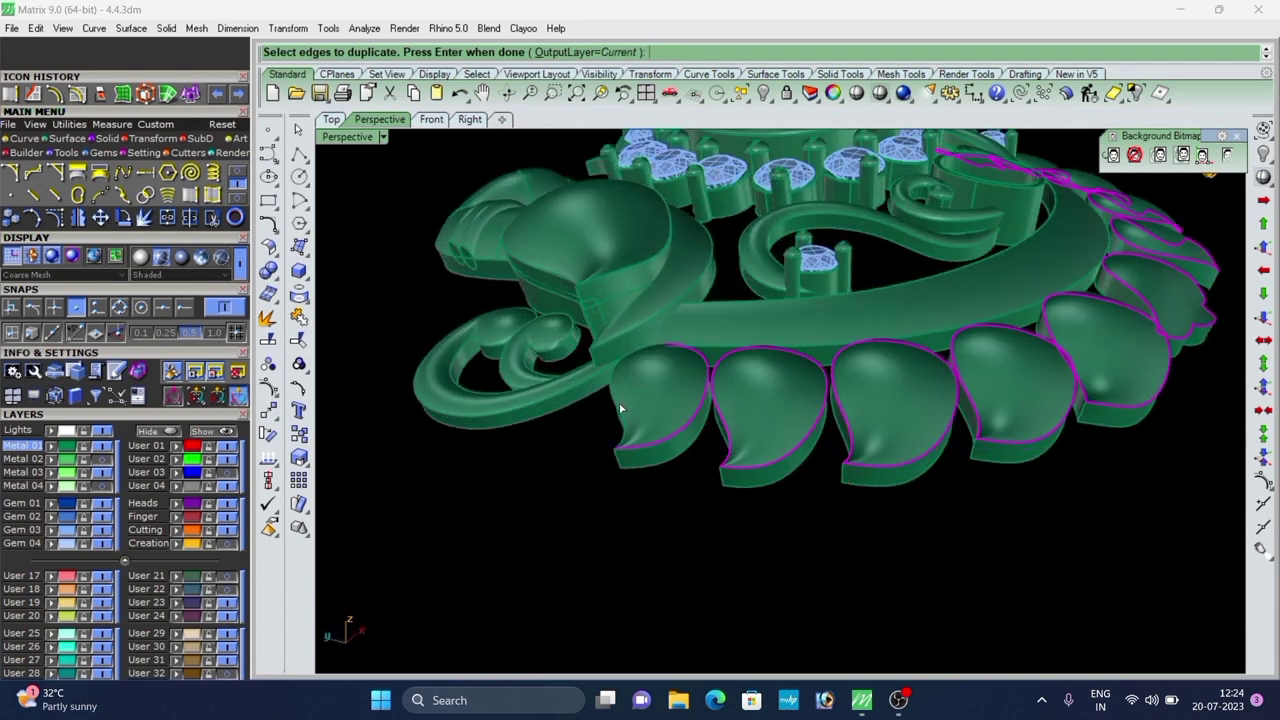
Pick the outer edge of the curled scroll and the lower edge of the adjoining bird's wing for duplication.
left_click(554, 398)
scroll(552, 397, "down", 6)
right_click_drag(480, 391, 835, 375)
scroll(841, 373, "up", 6)
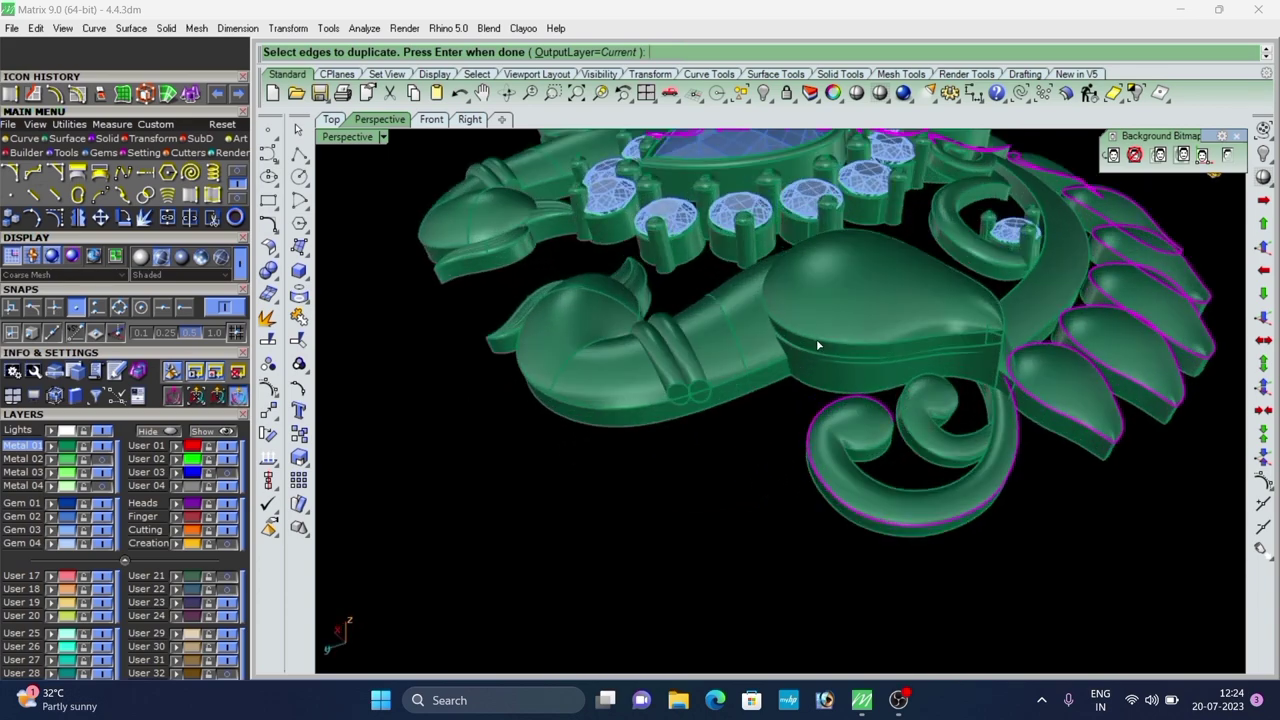
left_click(817, 345)
scroll(814, 347, "down", 6)
right_click_drag(743, 420, 812, 496)
scroll(812, 497, "up", 6)
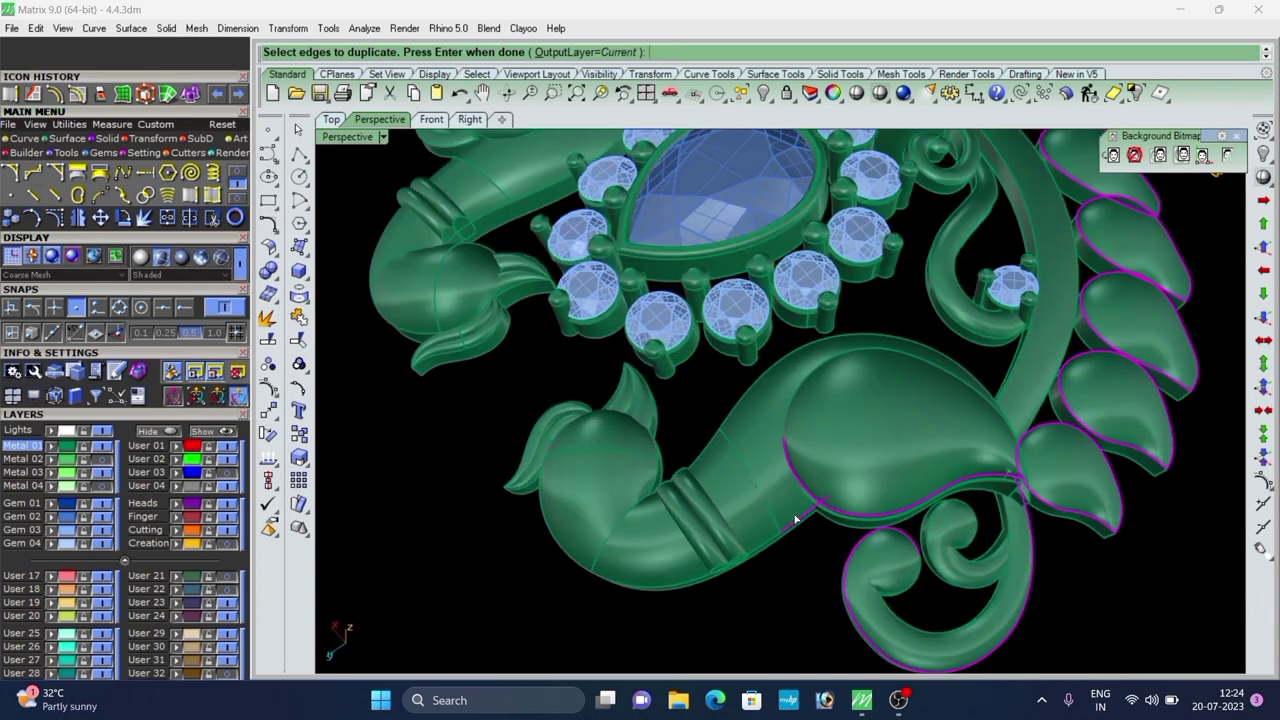
Pick the outer edges of the first bird's neck and head for duplication.
scroll(795, 518, "down", 7)
scroll(774, 486, "up", 12)
left_click(779, 467)
scroll(742, 380, "down", 10)
right_click_drag(740, 380, 795, 458)
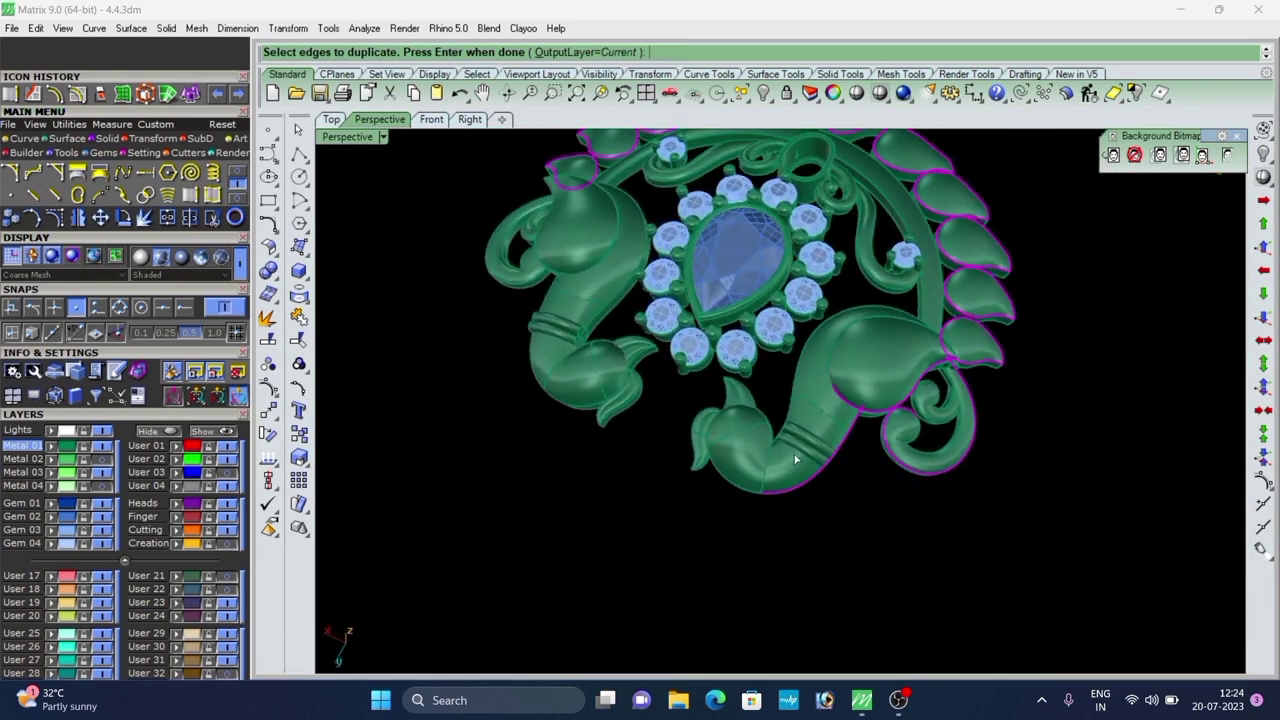
scroll(806, 490, "up", 3)
scroll(680, 493, "up", 4)
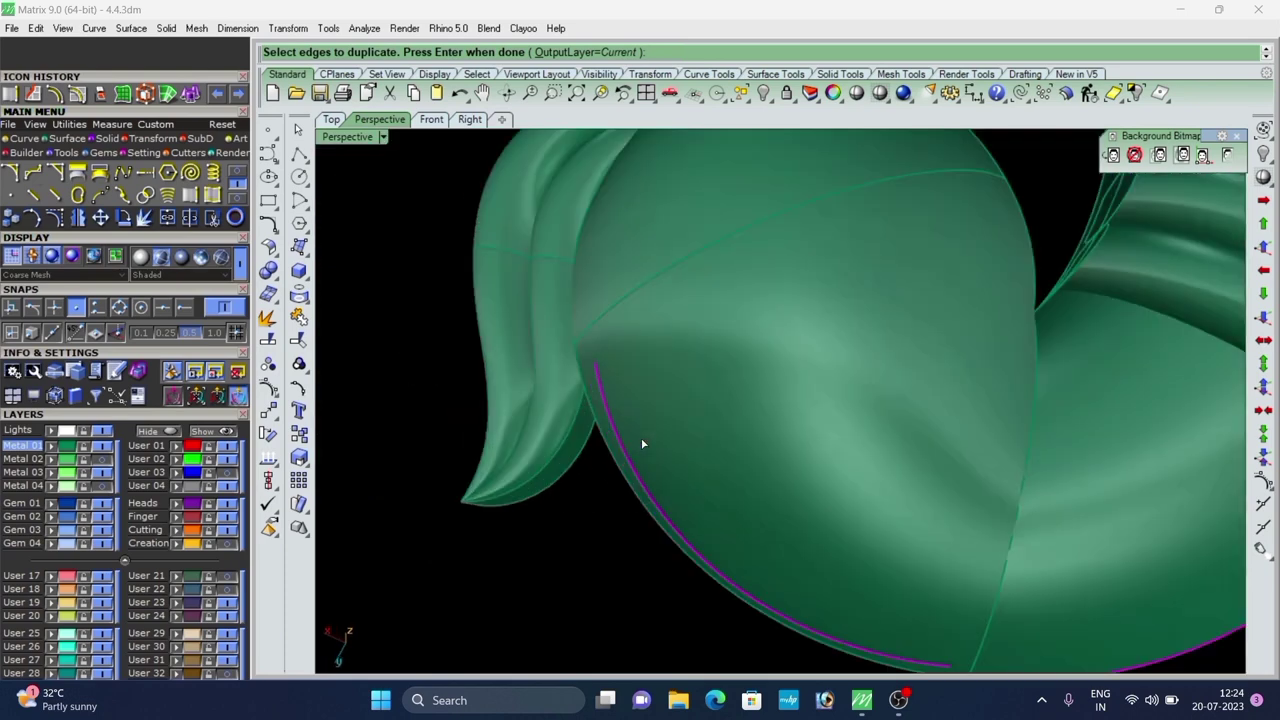
scroll(788, 483, "down", 4)
right_click_drag(788, 483, 779, 408)
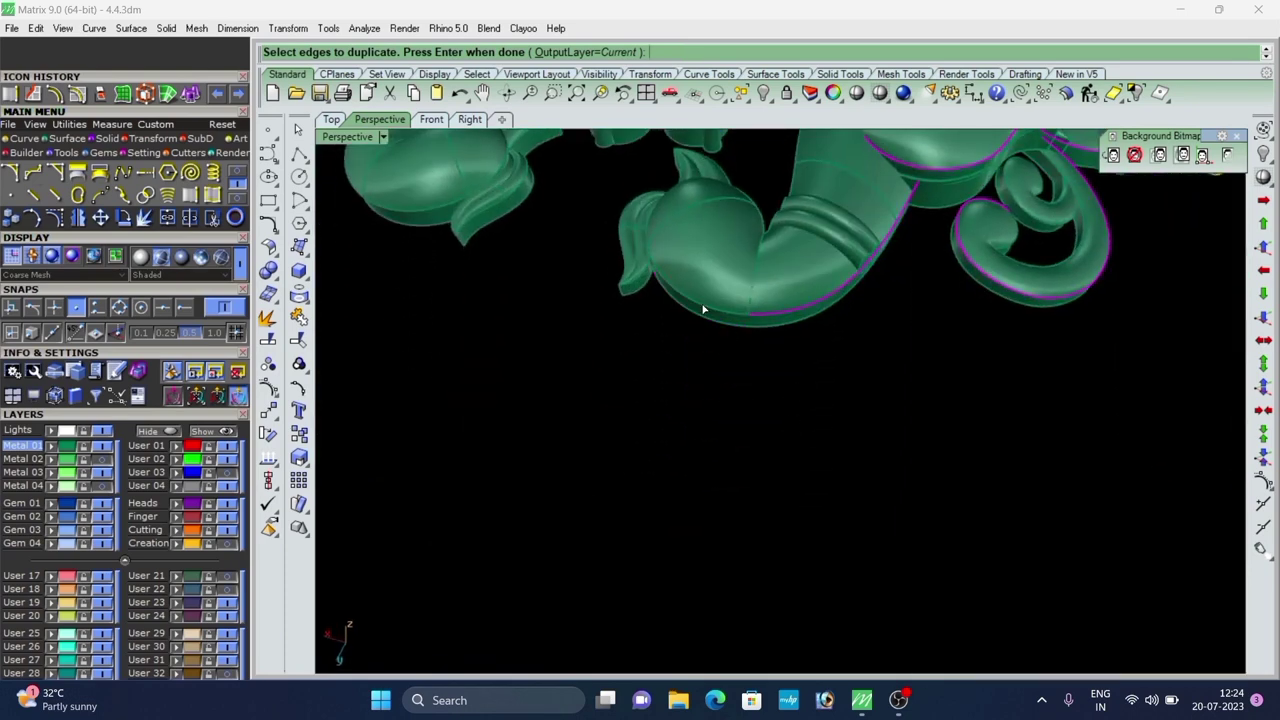
Pick the outer edges of both leaf-shaped tips on the first bird's head for duplication.
scroll(604, 267, "up", 3)
scroll(649, 270, "down", 5)
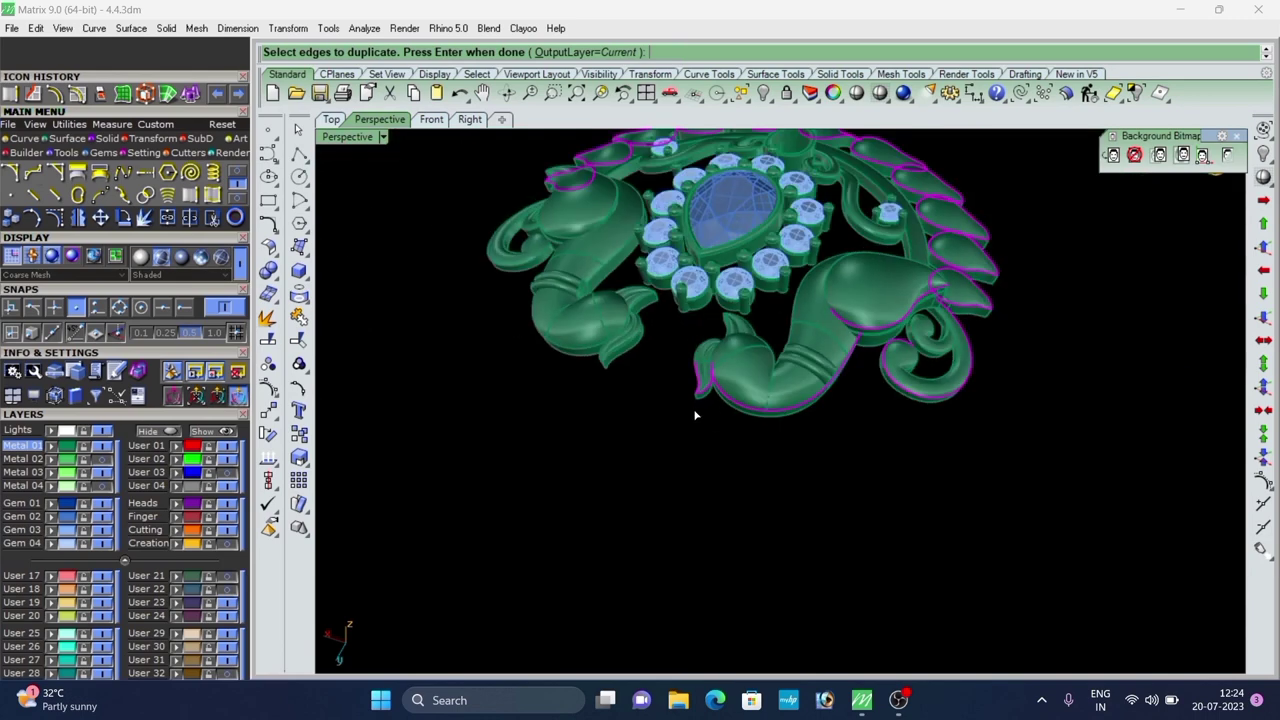
scroll(694, 414, "up", 3)
scroll(731, 371, "down", 2)
scroll(749, 349, "up", 4)
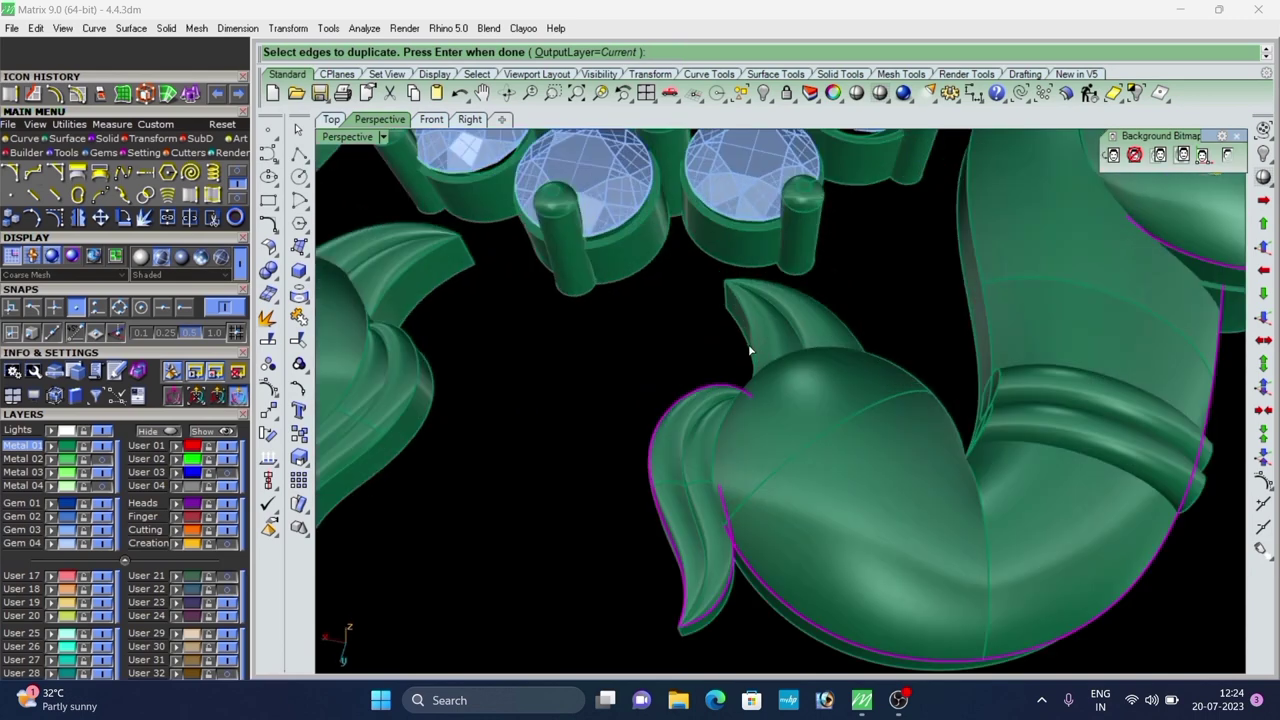
scroll(755, 345, "down", 5)
scroll(768, 406, "up", 4)
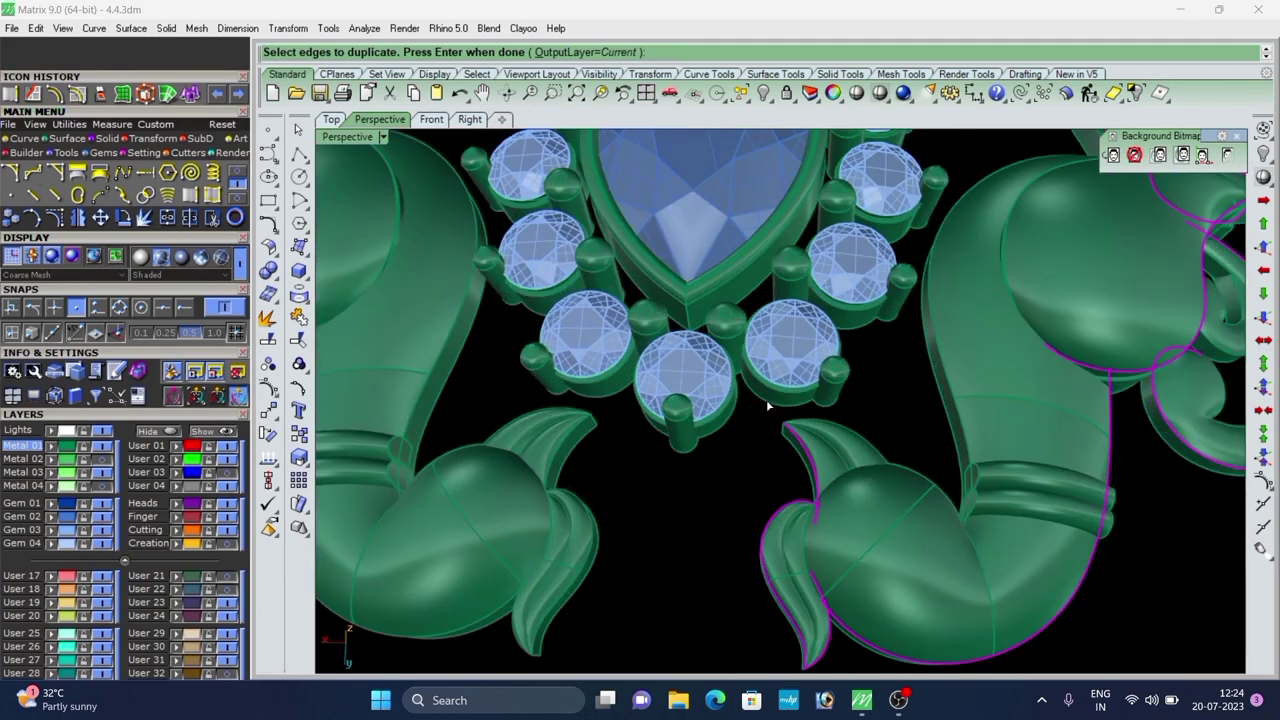
Pick the inner edge of the opposite bird's upper leaf-shaped tip and deselect the low circular edges of two stone settings.
scroll(750, 405, "down", 2)
scroll(661, 414, "up", 4)
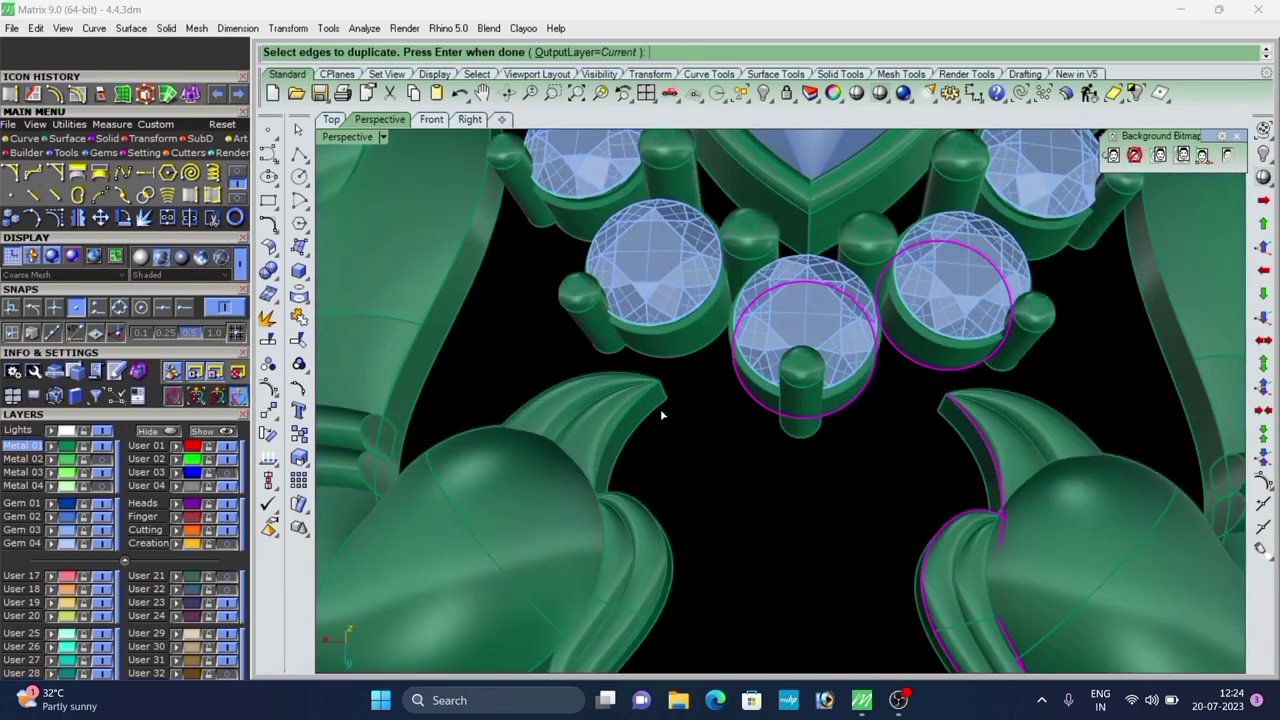
scroll(748, 363, "down", 5)
scroll(829, 357, "up", 5)
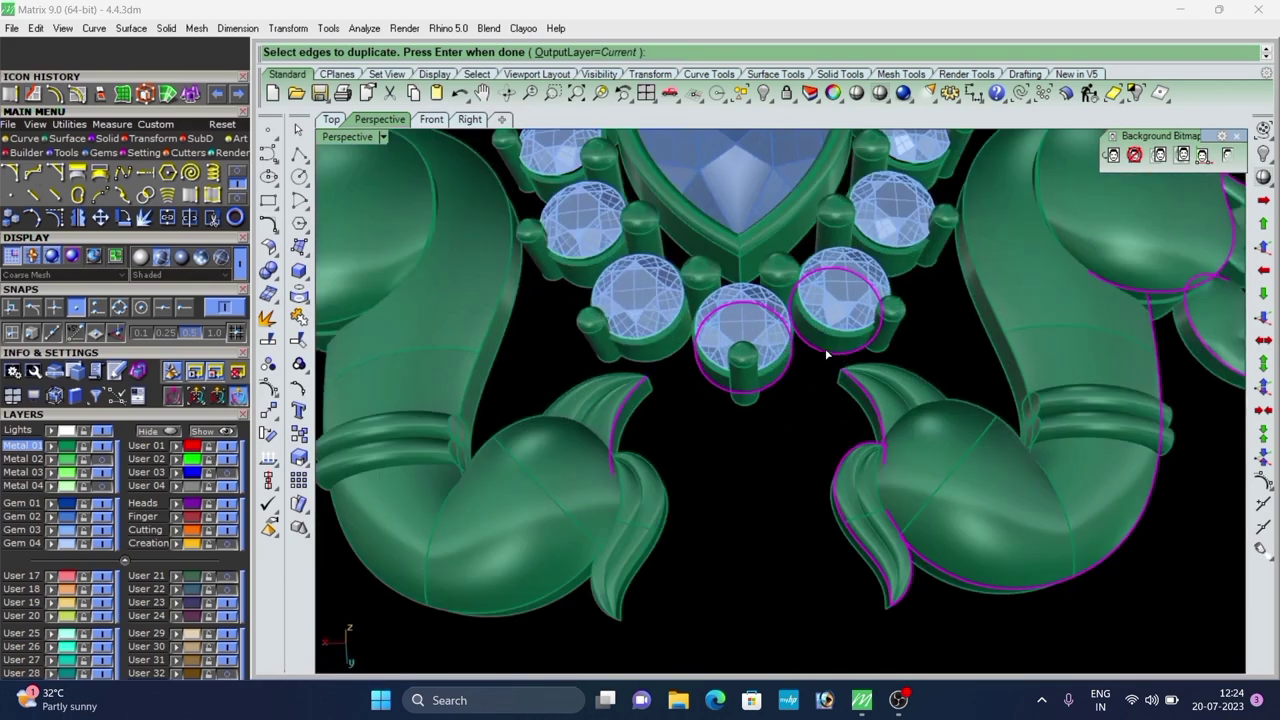
left_click(832, 355, "ctrl")
left_click(734, 402, "ctrl")
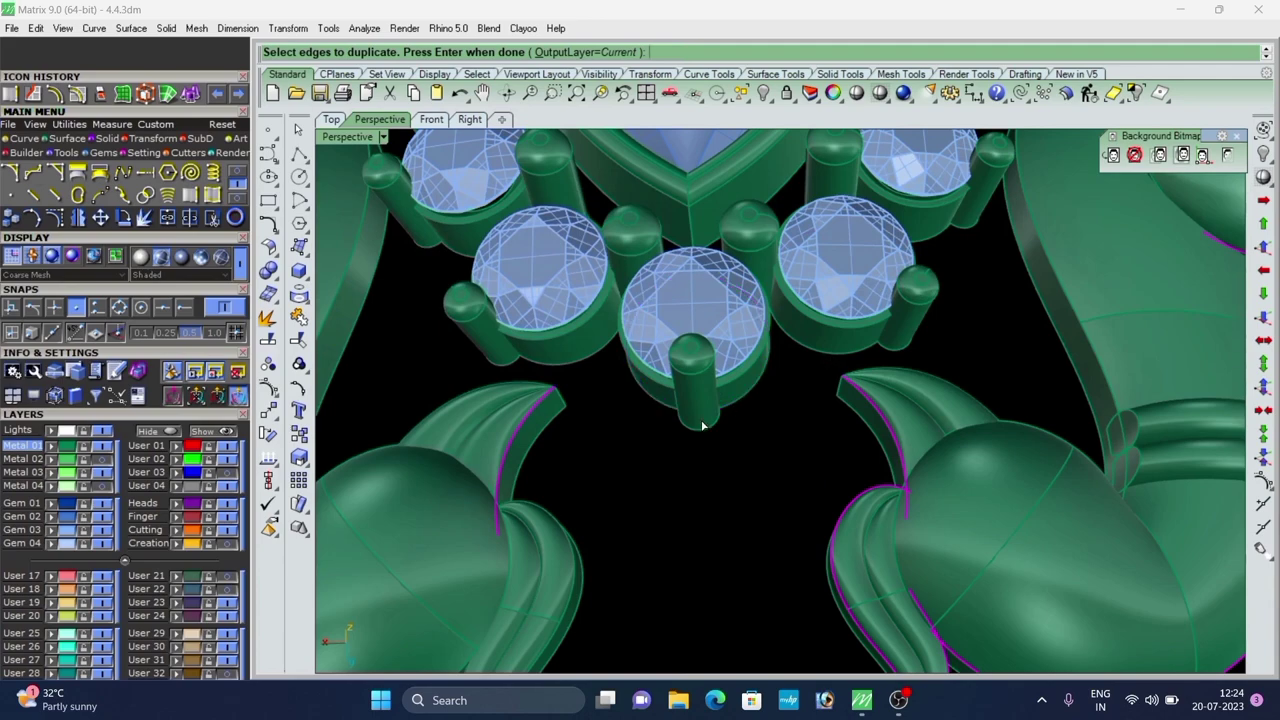
Pick the upper rim edges of the three round stone settings at the pointed end of the gem cluster.
scroll(752, 378, "down", 5)
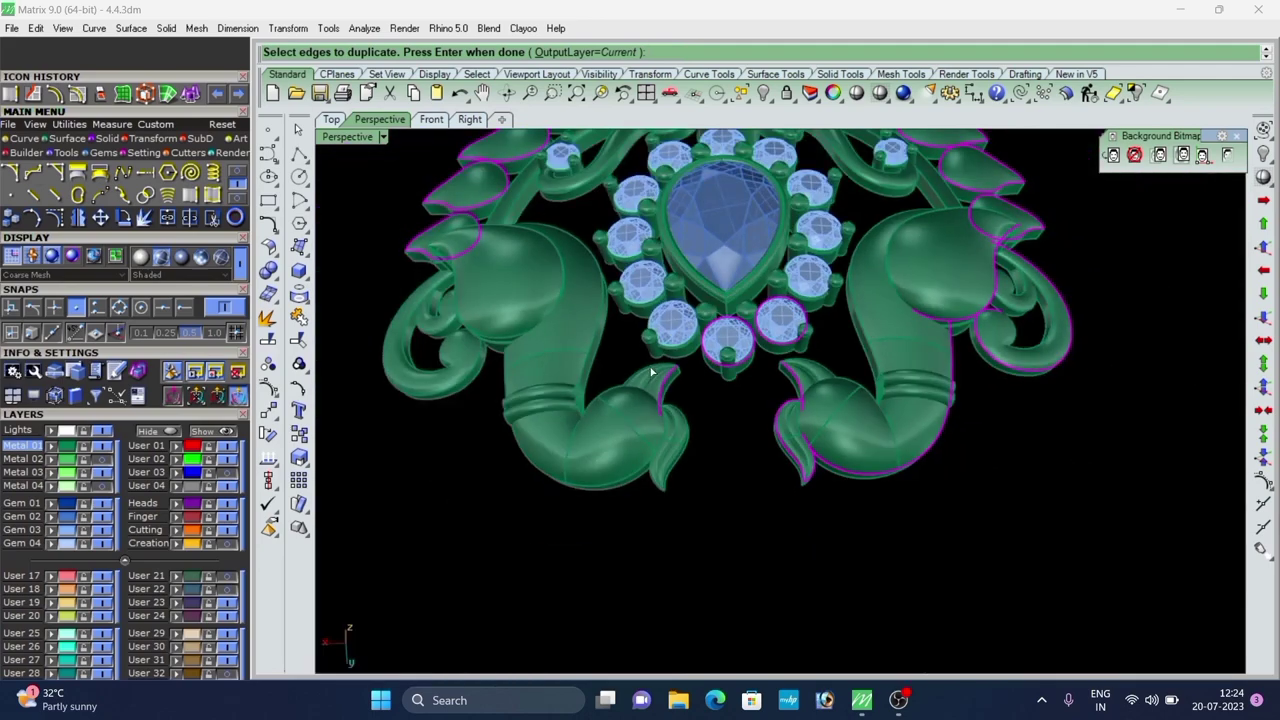
scroll(679, 350, "up", 4)
scroll(727, 371, "down", 5)
right_click_drag(728, 370, 769, 334)
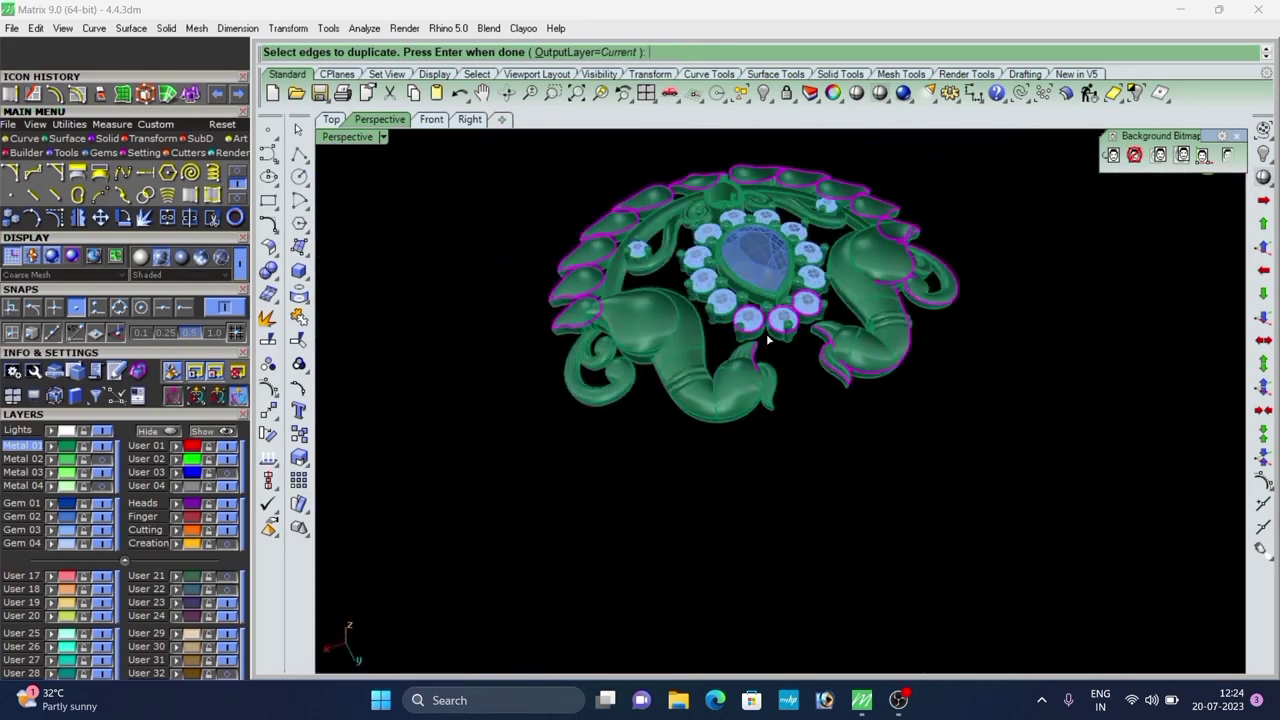
scroll(776, 320, "up", 5)
scroll(770, 412, "up", 2)
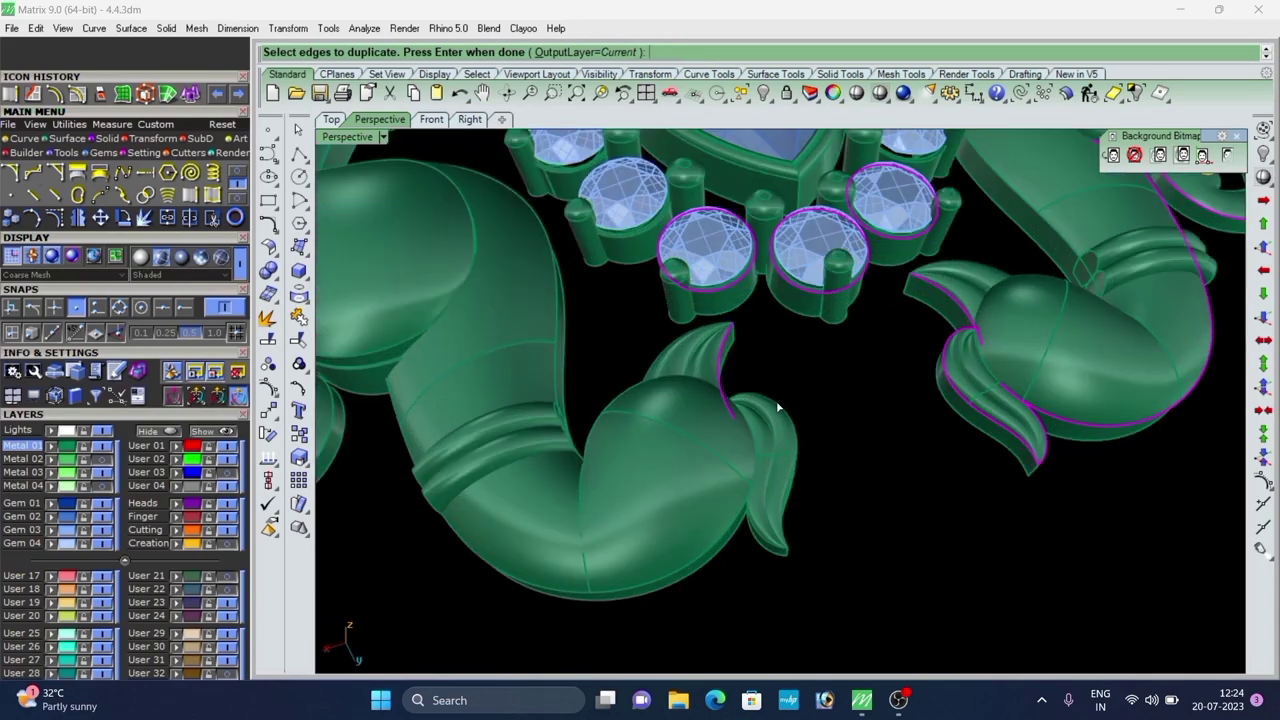
Pick the edges of the opposite bird's lower leaf-shaped tip, head and neck for duplication.
scroll(778, 407, "down", 5)
scroll(771, 431, "up", 4)
scroll(716, 472, "up", 3)
left_click(716, 472)
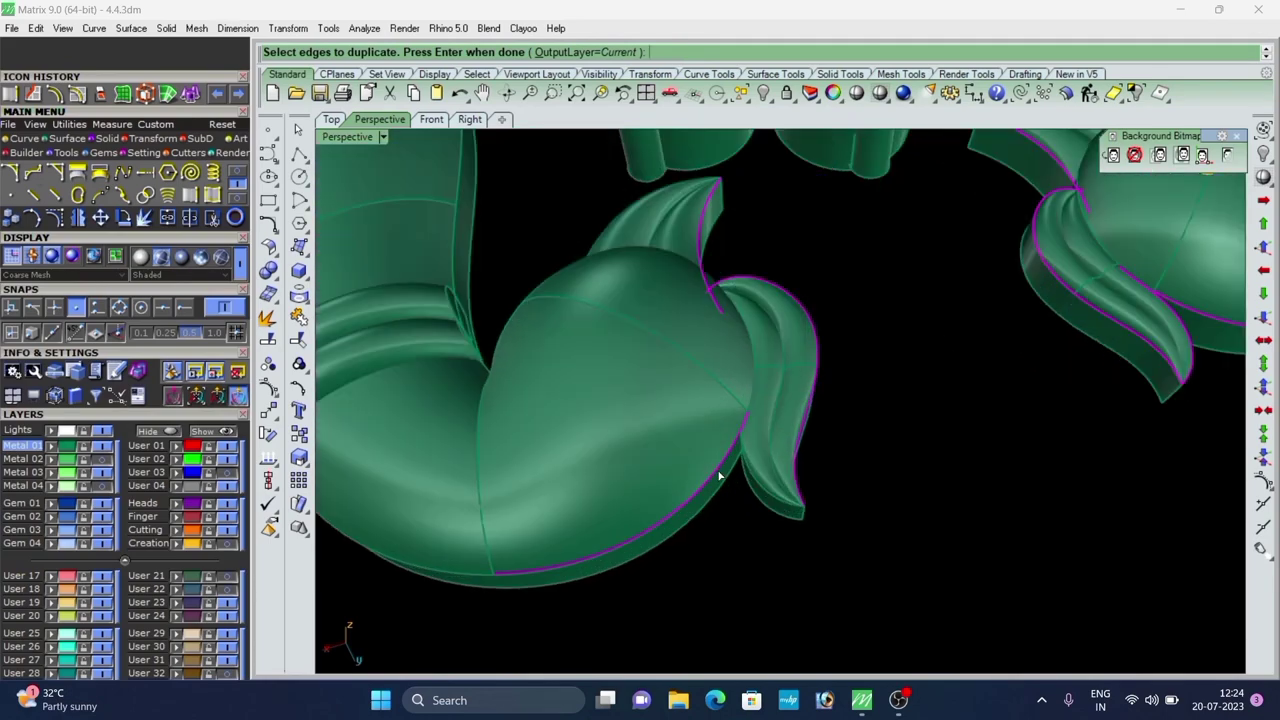
scroll(762, 448, "down", 5)
scroll(766, 448, "up", 5)
left_click(773, 439)
scroll(702, 482, "down", 6)
scroll(699, 485, "up", 6)
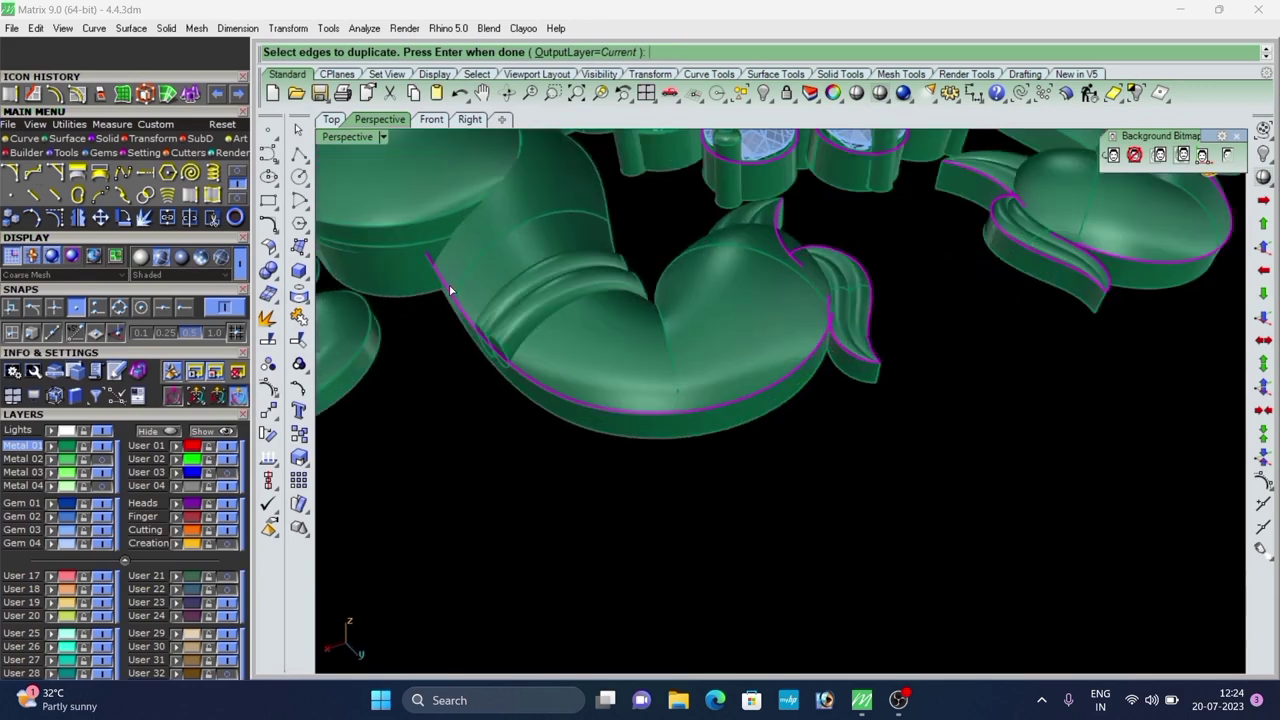
Pick the opposite bird's wing edge and curled scroll edge, and finish duplicating all the selected edges.
scroll(417, 230, "down", 5)
scroll(635, 377, "up", 6)
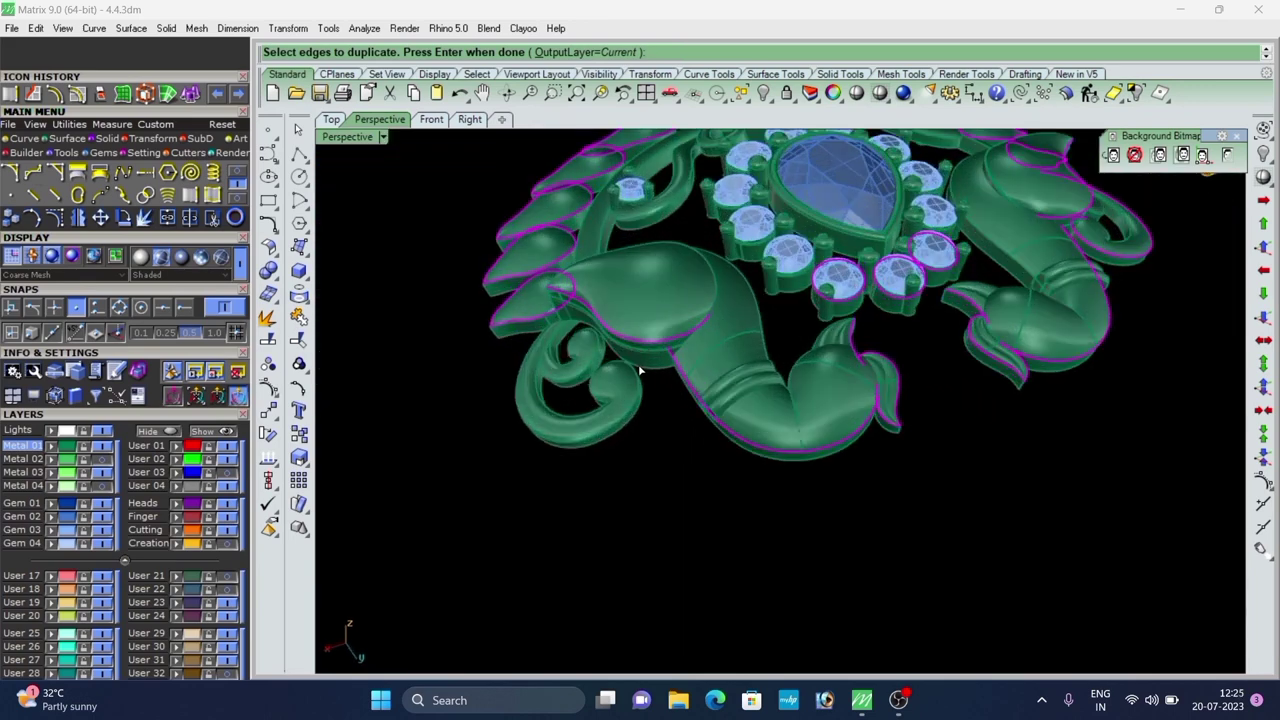
scroll(635, 377, "down", 6)
right_click_drag(684, 394, 660, 440)
scroll(608, 390, "up", 4)
scroll(606, 389, "down", 4)
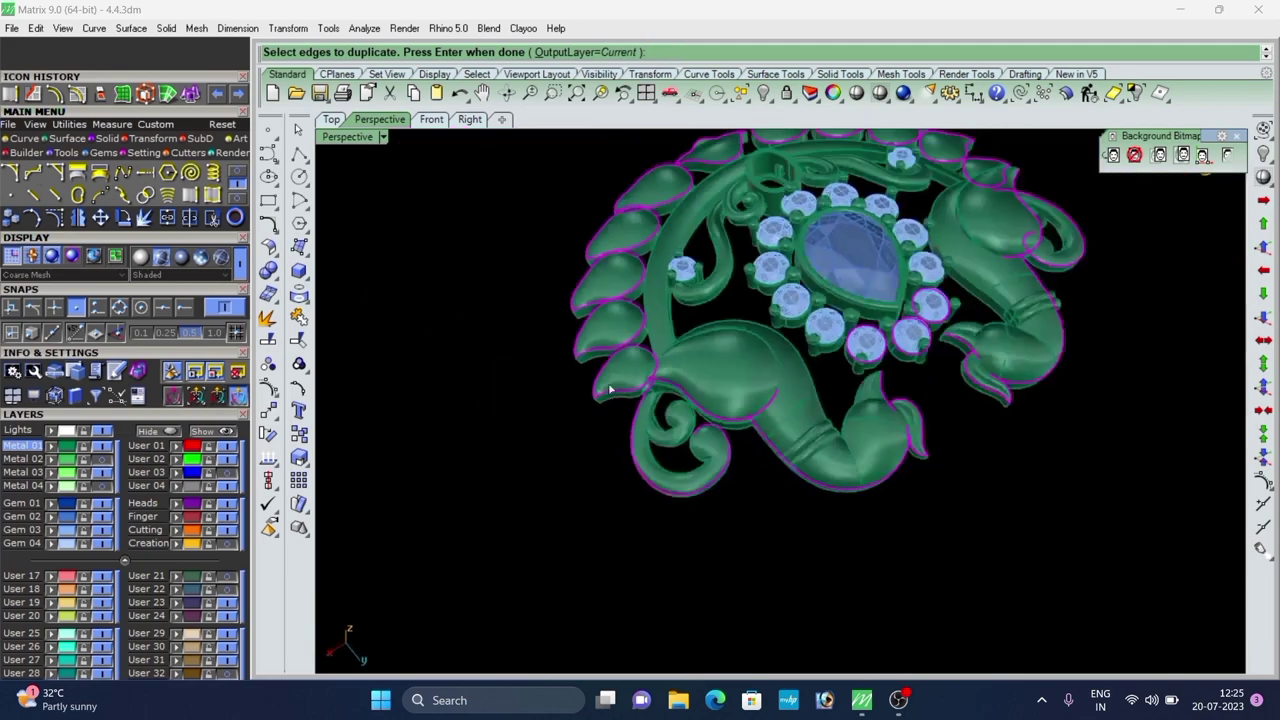
scroll(606, 389, "down", 2)
right_click_drag(610, 392, 675, 528)
scroll(758, 495, "up", 4)
scroll(675, 528, "down", 4)
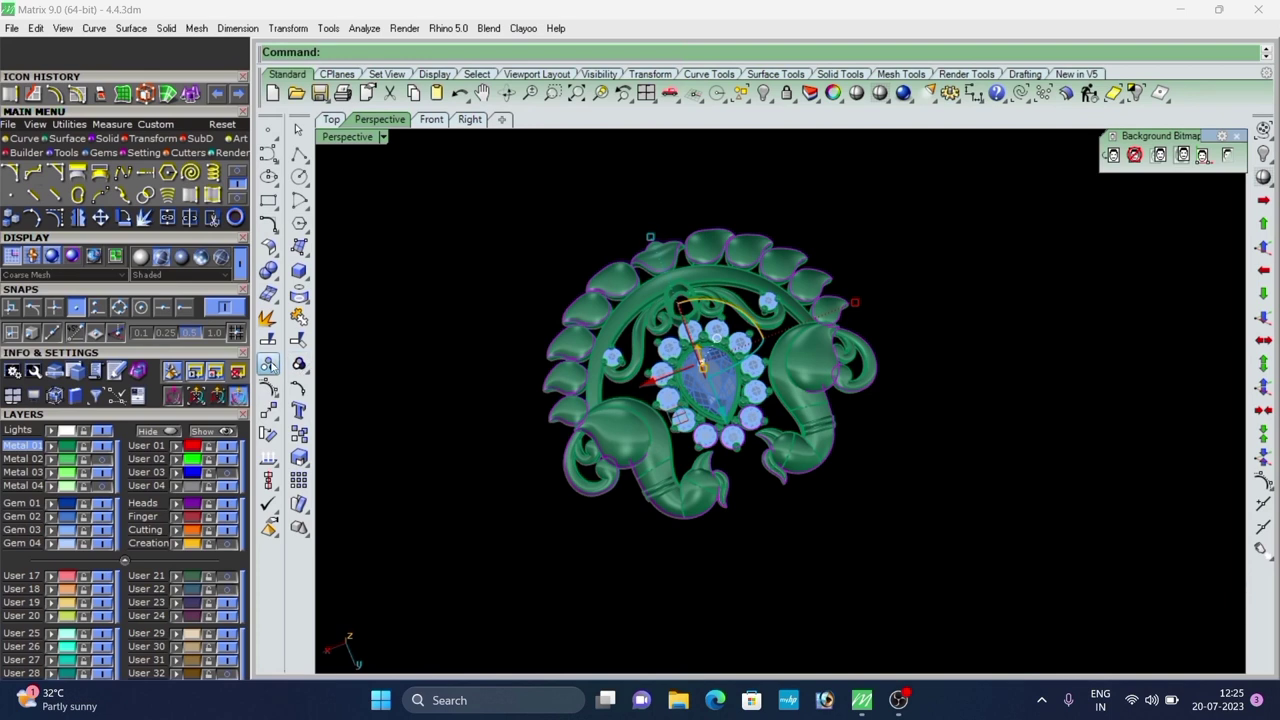
Project the duplicated edge curves flat onto the construction plane, deleting the input curves.
left_click(140, 142)
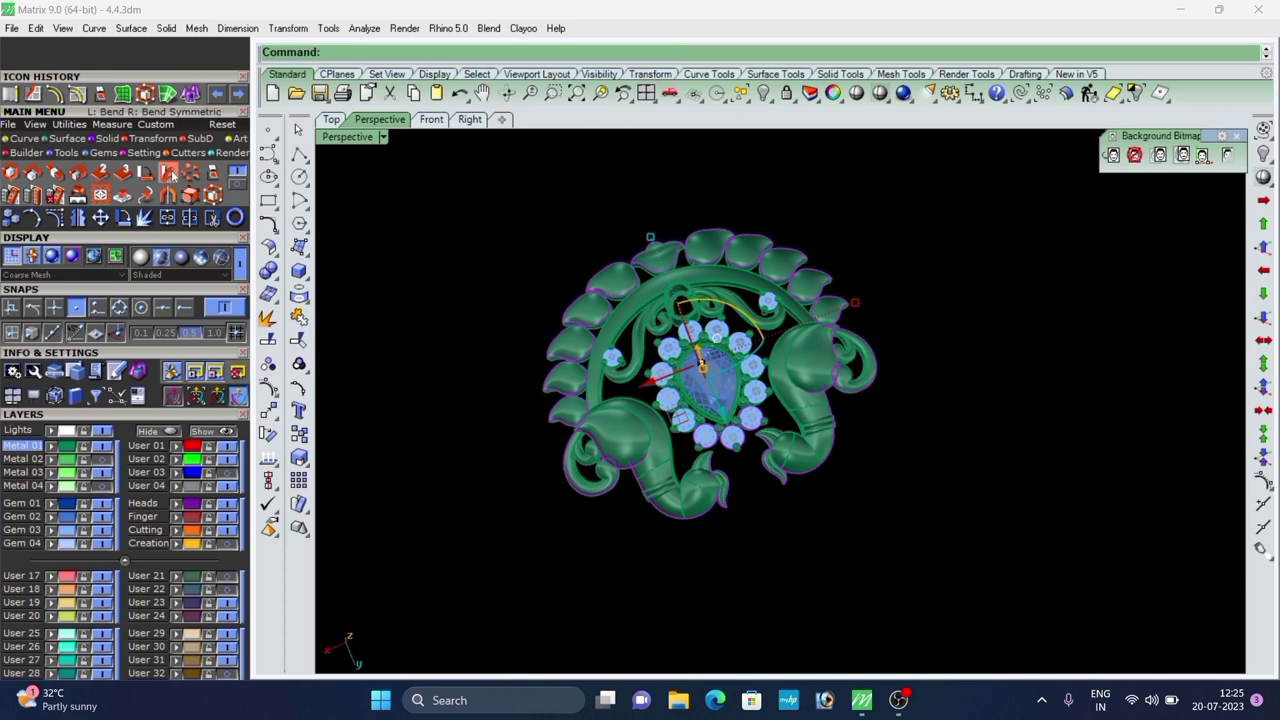
left_click(209, 174)
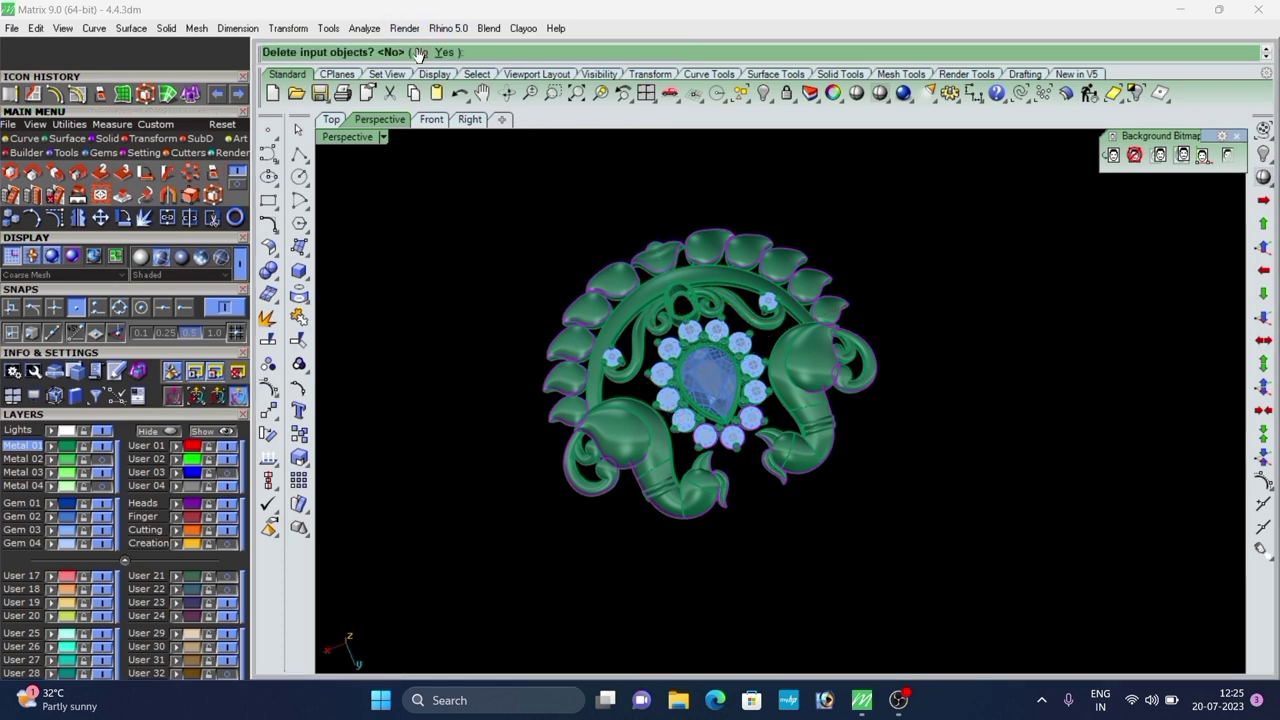
right_click_drag(645, 315, 625, 326)
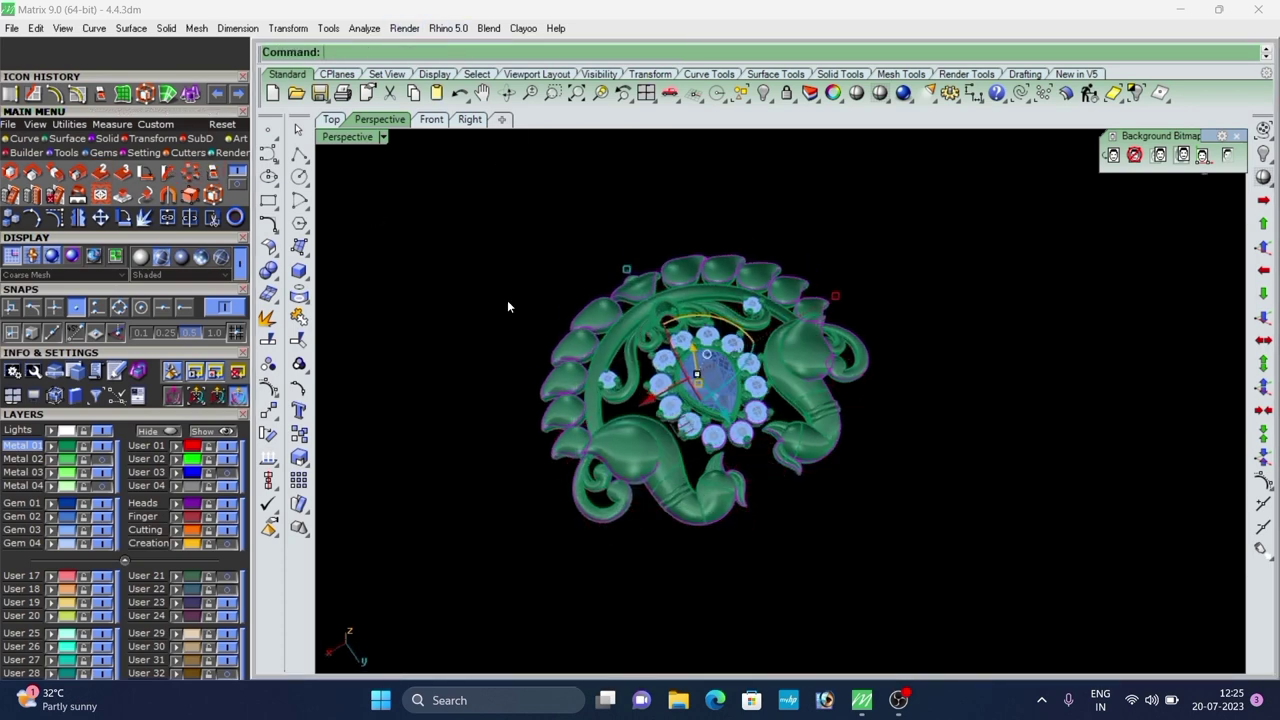
left_click(445, 53)
Examine the flattened outline curves beneath the pendant from low side angles.
right_click_drag(565, 282, 536, 161)
scroll(610, 340, "down", 5)
right_click_drag(612, 345, 615, 373)
scroll(690, 400, "up", 5)
scroll(587, 404, "up", 4)
scroll(714, 457, "down", 3)
scroll(705, 460, "up", 4)
scroll(692, 460, "down", 2)
right_click_drag(697, 325, 802, 365)
Select the whole 3D pendant above the flattened outline curves and delete it.
left_click_drag(891, 284, 593, 370)
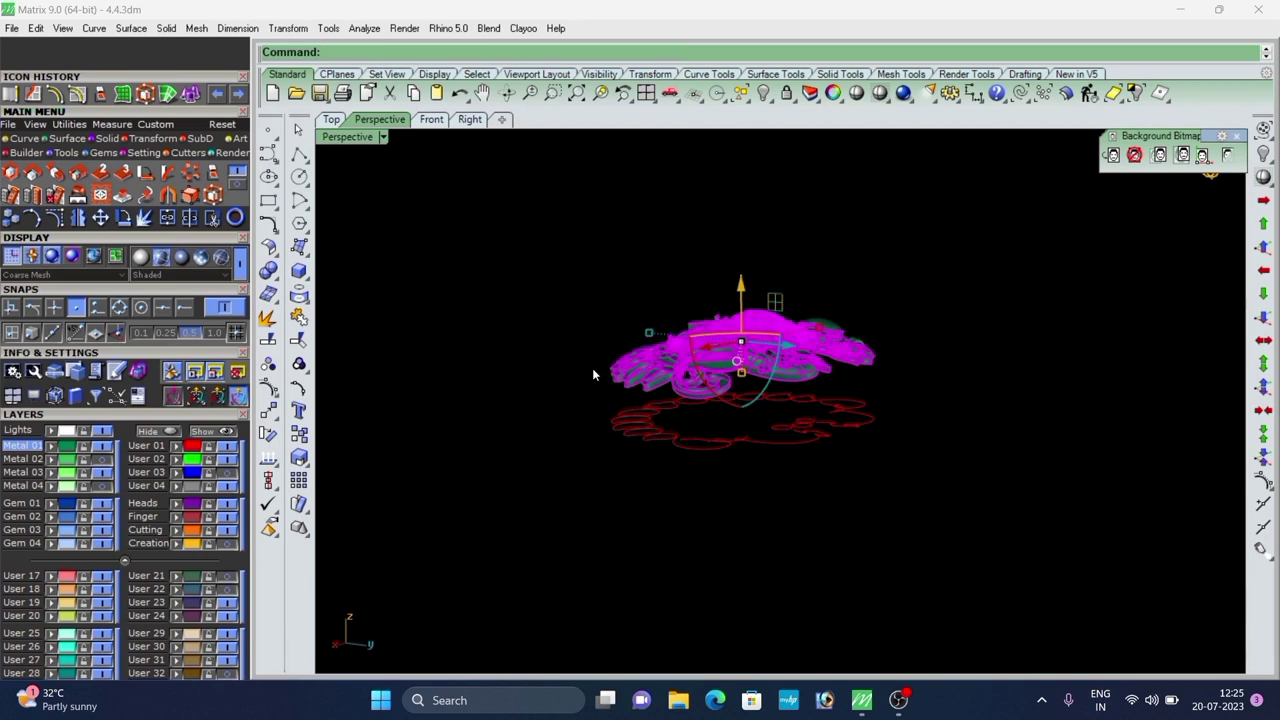
left_click(597, 380)
left_click_drag(871, 285, 638, 365)
key("Delete")
Examine the isolated flat outline curves, switching to the Top view.
scroll(741, 342, "down", 5)
right_click_drag(741, 342, 752, 446)
scroll(752, 446, "up", 5)
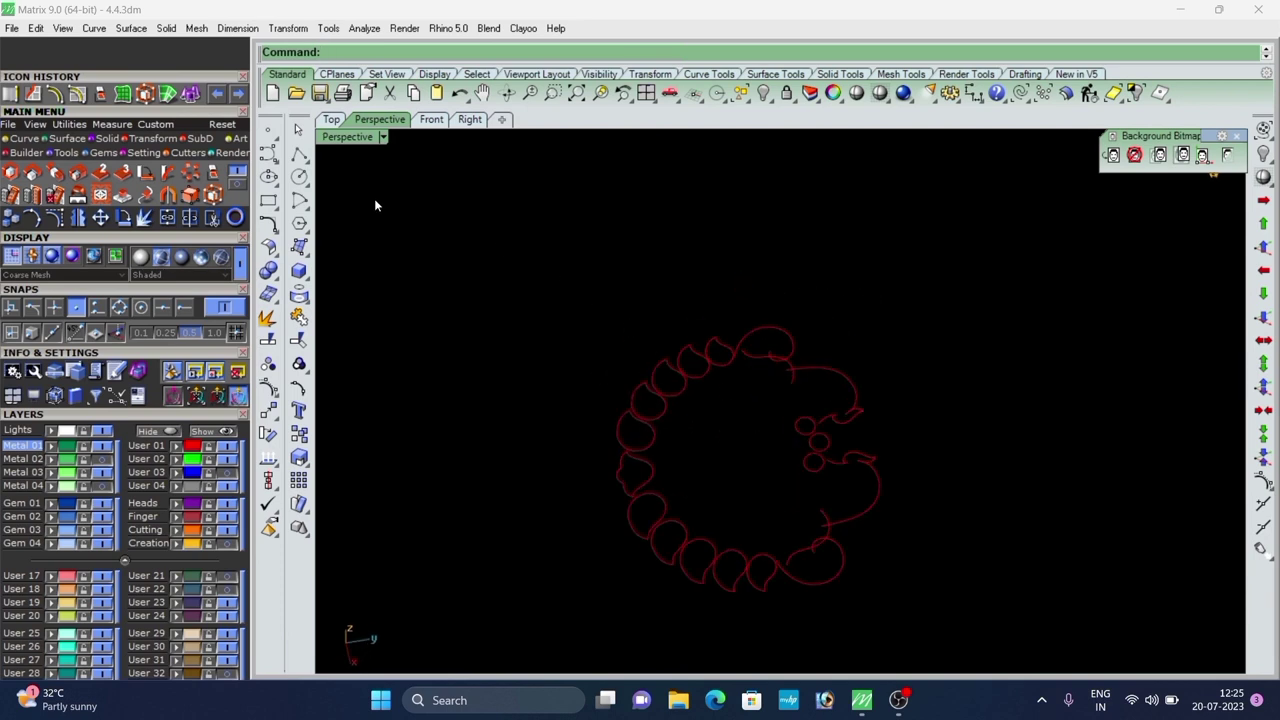
left_click(332, 119)
scroll(605, 307, "up", 4)
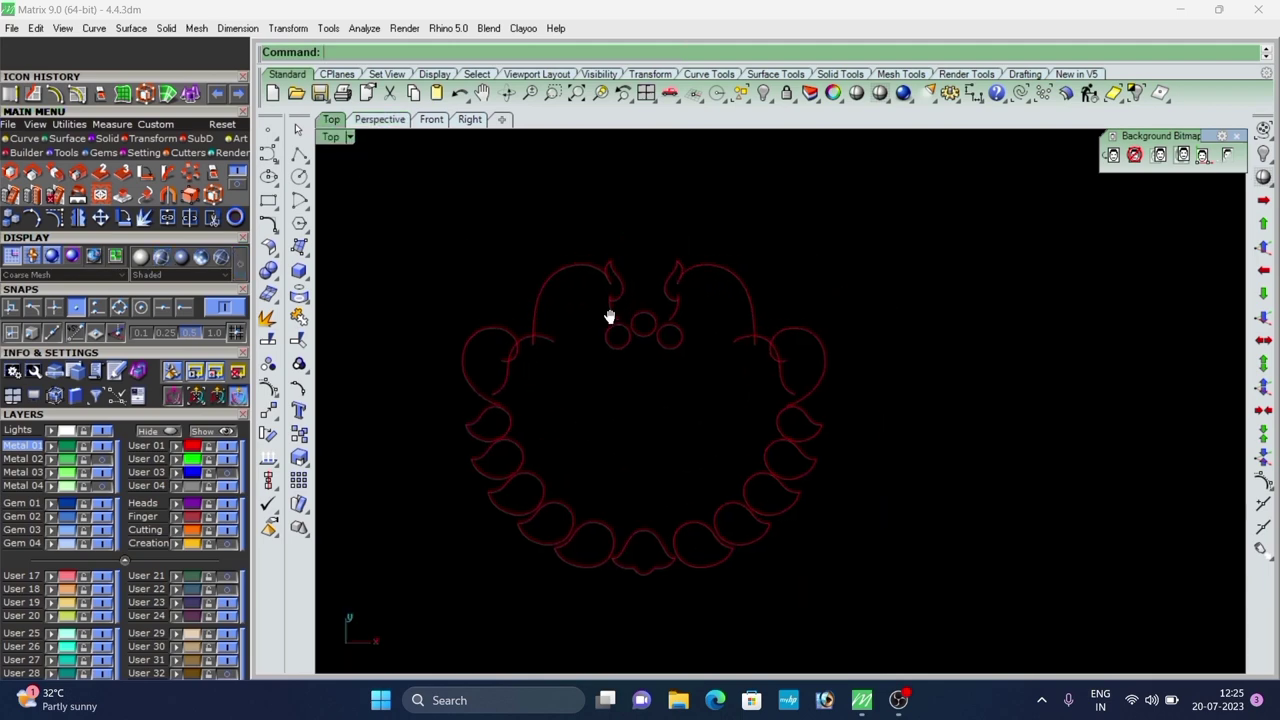
Enable the End and Near object snaps for drawing connecting arcs between the outline curves around the three small circles.
right_click_drag(667, 304, 663, 320)
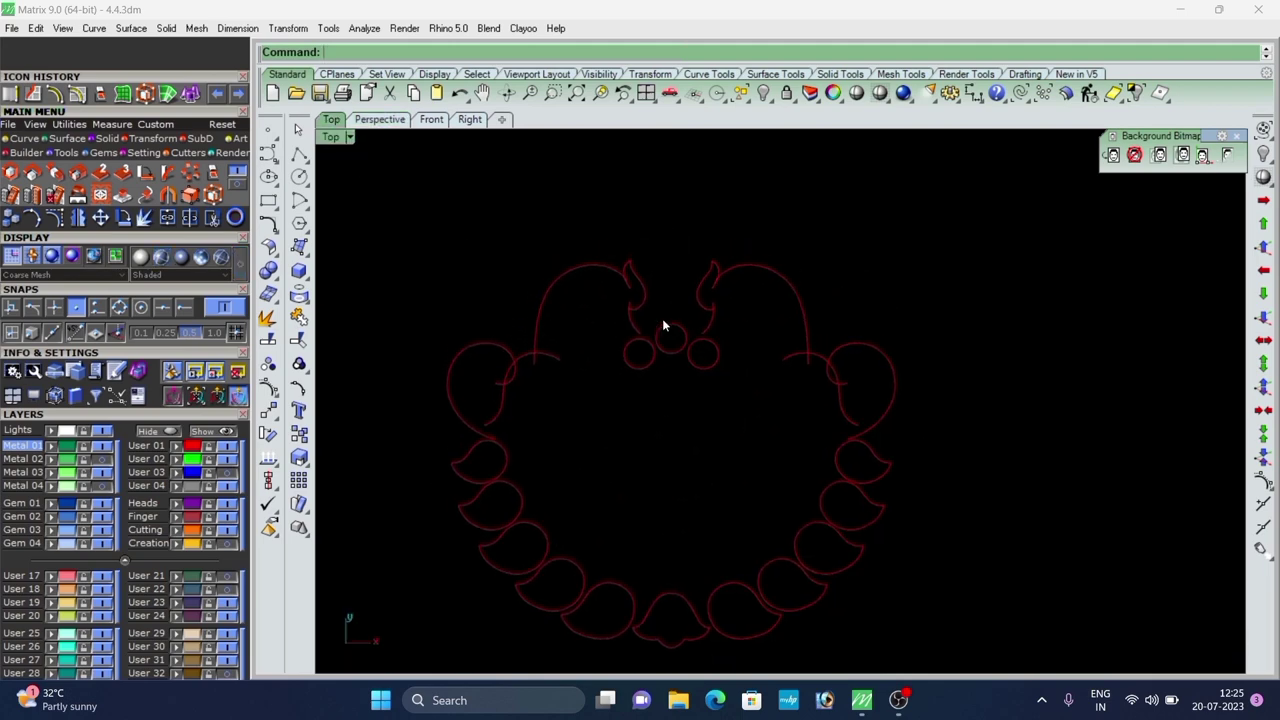
scroll(645, 309, "up", 4)
scroll(661, 298, "down", 4)
scroll(669, 337, "up", 2)
scroll(660, 342, "up", 2)
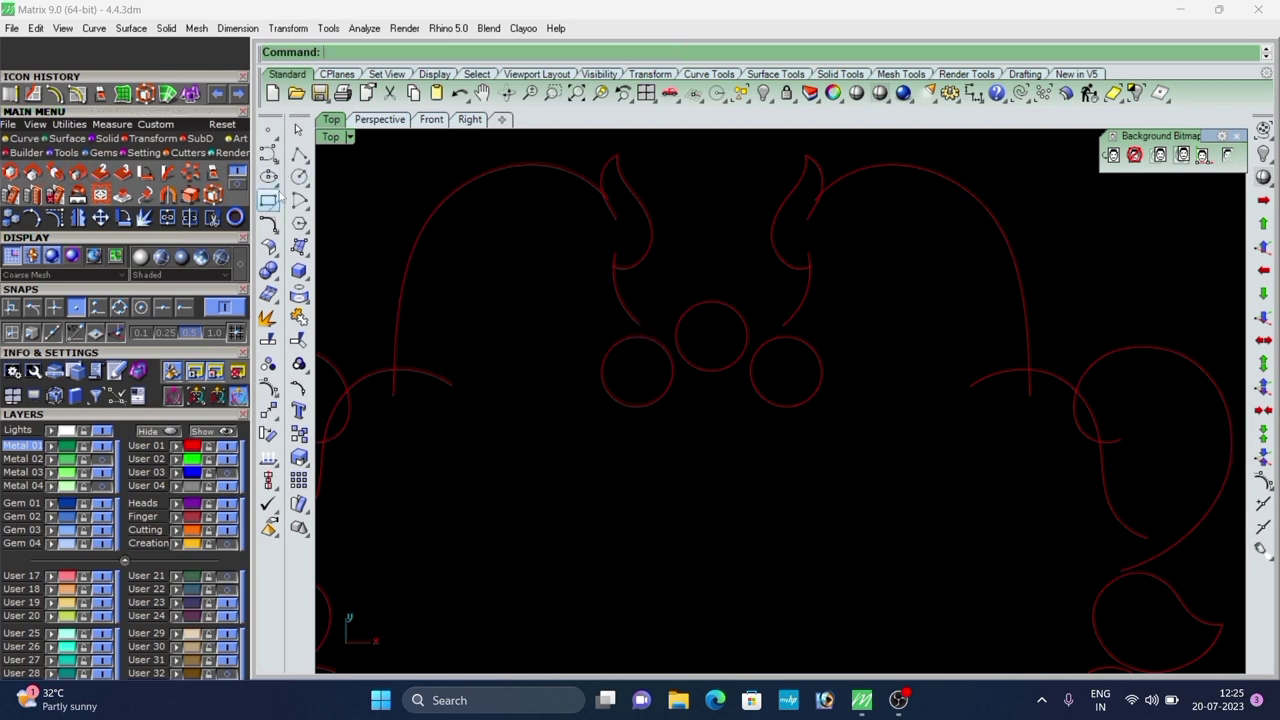
left_click(307, 208)
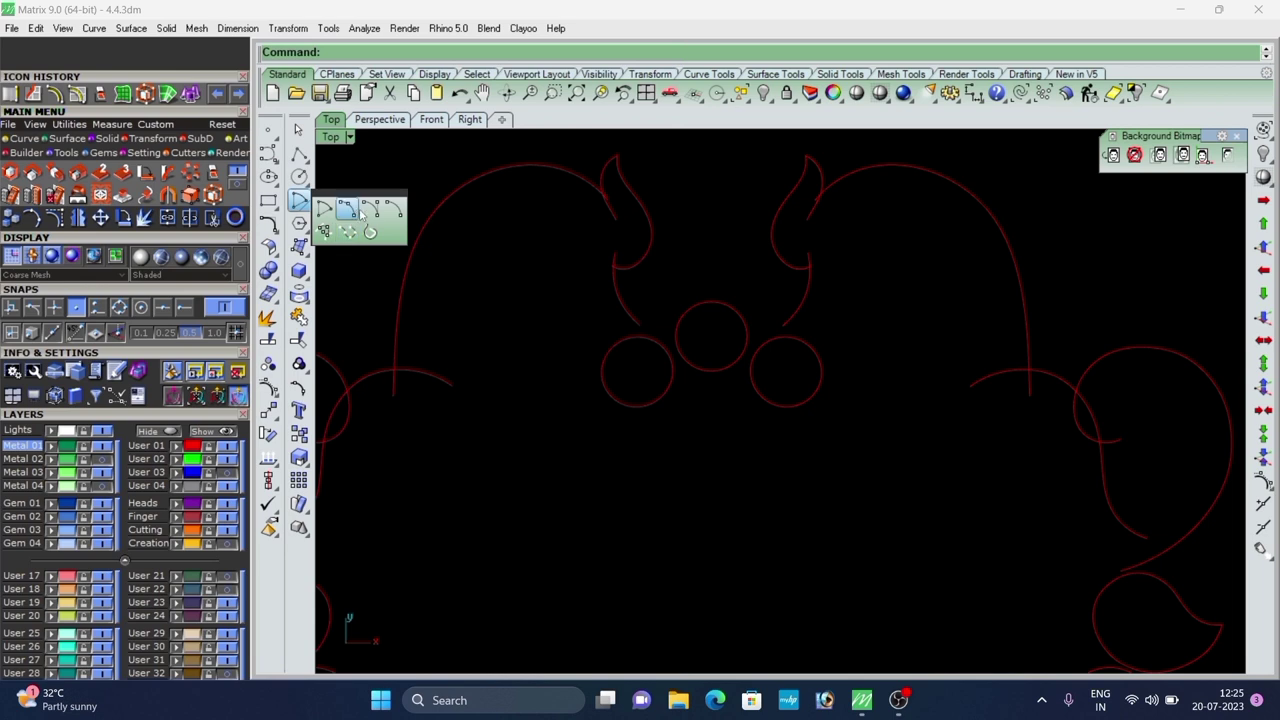
left_click(361, 204)
scroll(622, 314, "up", 5)
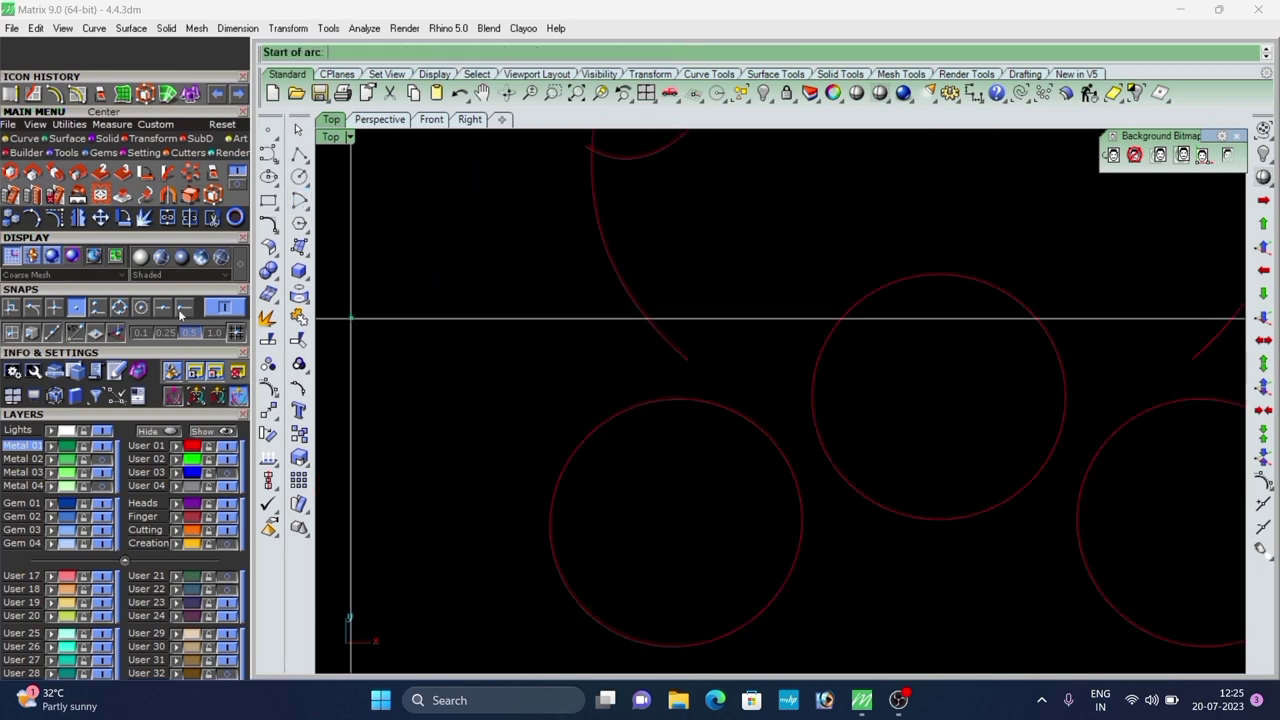
left_click(104, 310)
scroll(704, 412, "up", 1)
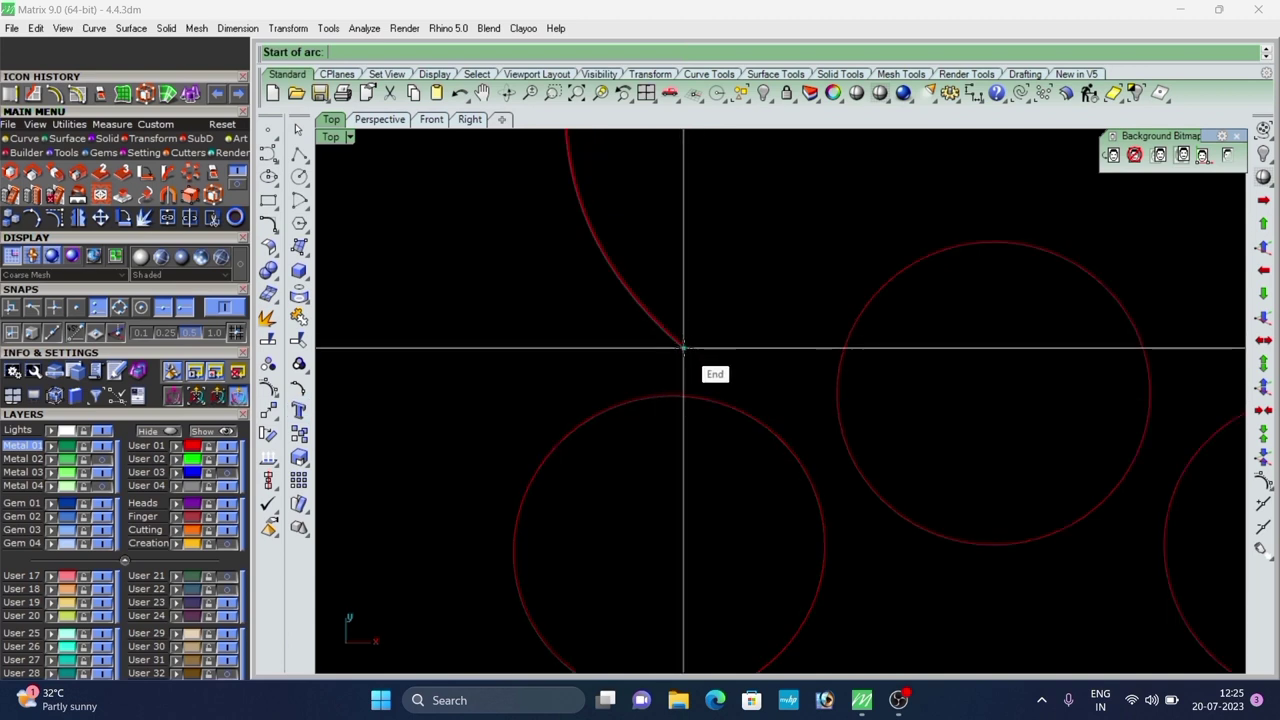
left_click(685, 348)
scroll(697, 398, "up", 2)
left_click(699, 399)
scroll(674, 364, "up", 1)
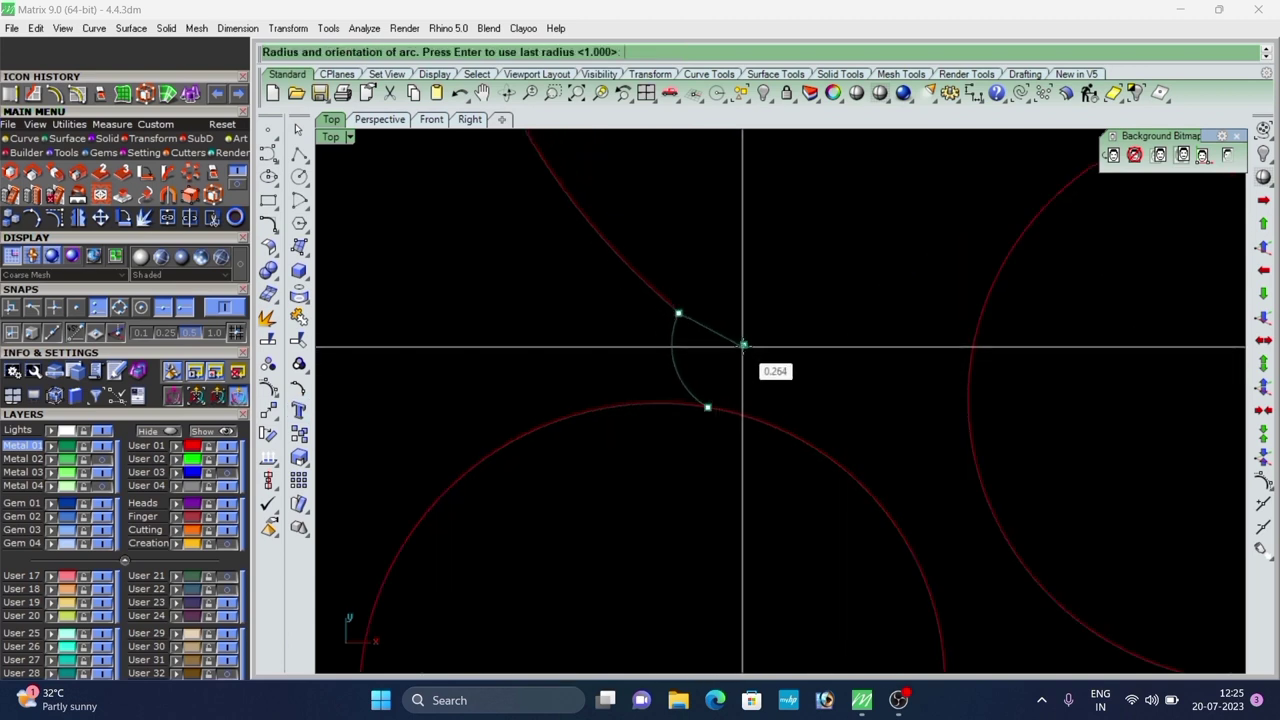
scroll(735, 347, "down", 1)
key("Return")
scroll(634, 358, "down", 8)
scroll(656, 358, "up", 14)
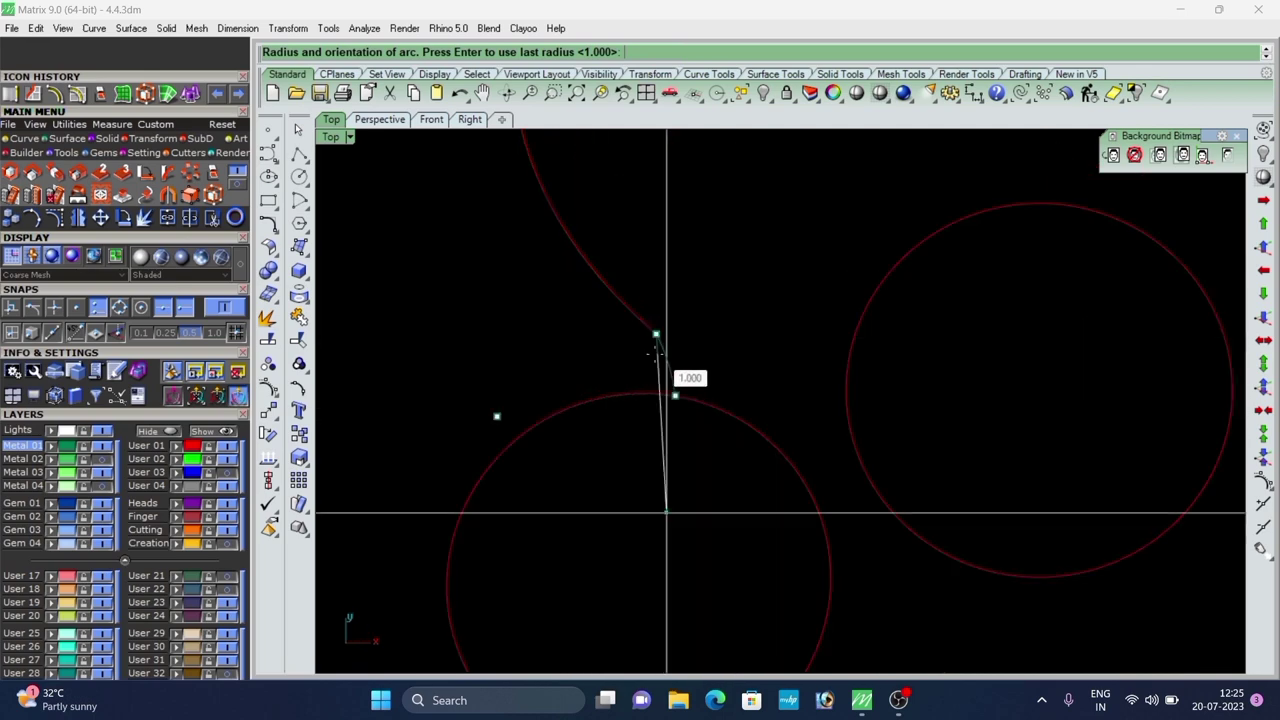
scroll(688, 336, "down", 20)
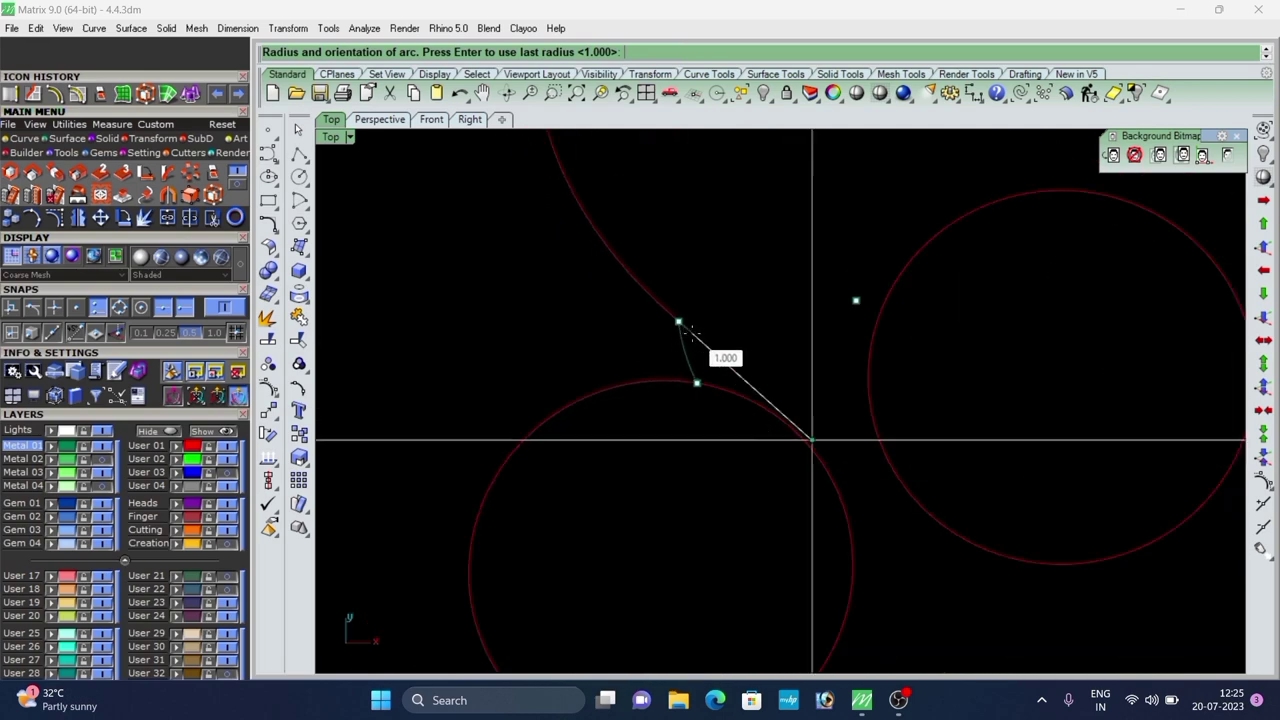
key("Escape")
Select all of the outline curves and project them onto the construction plane again.
scroll(694, 337, "down", 4)
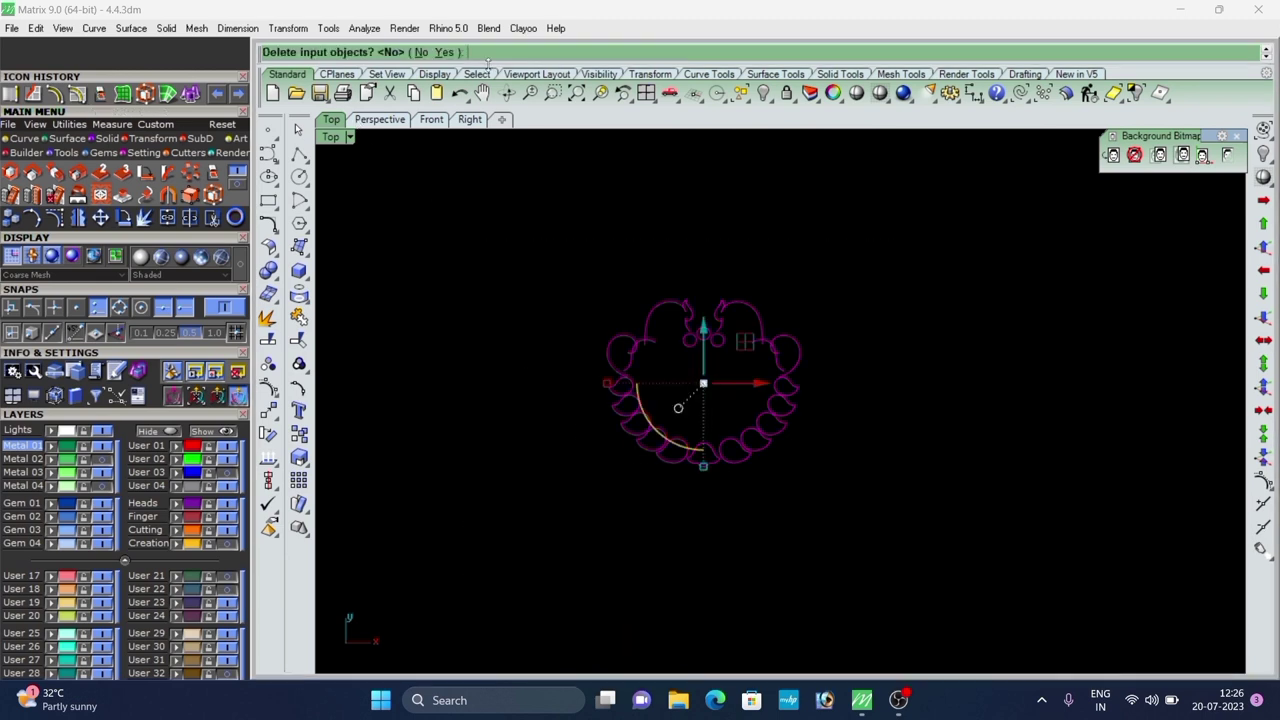
scroll(680, 338, "up", 16)
left_click(733, 303)
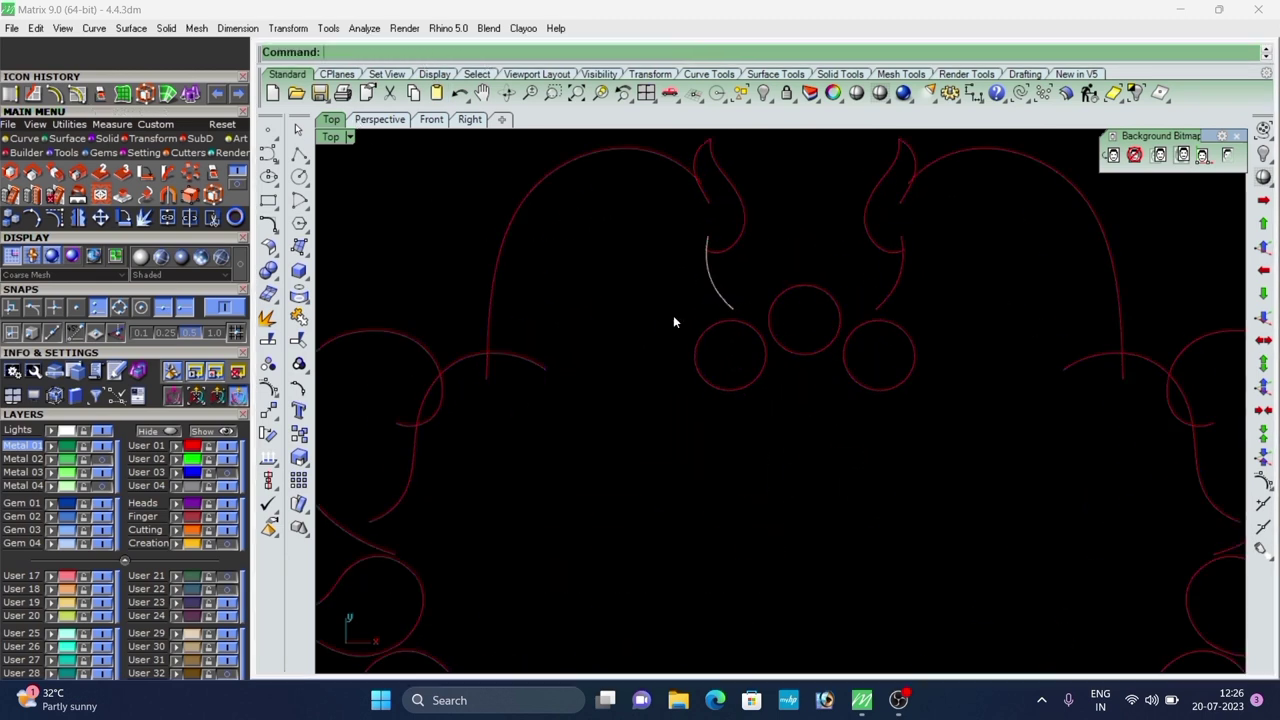
left_click(592, 328)
scroll(591, 325, "down", 14)
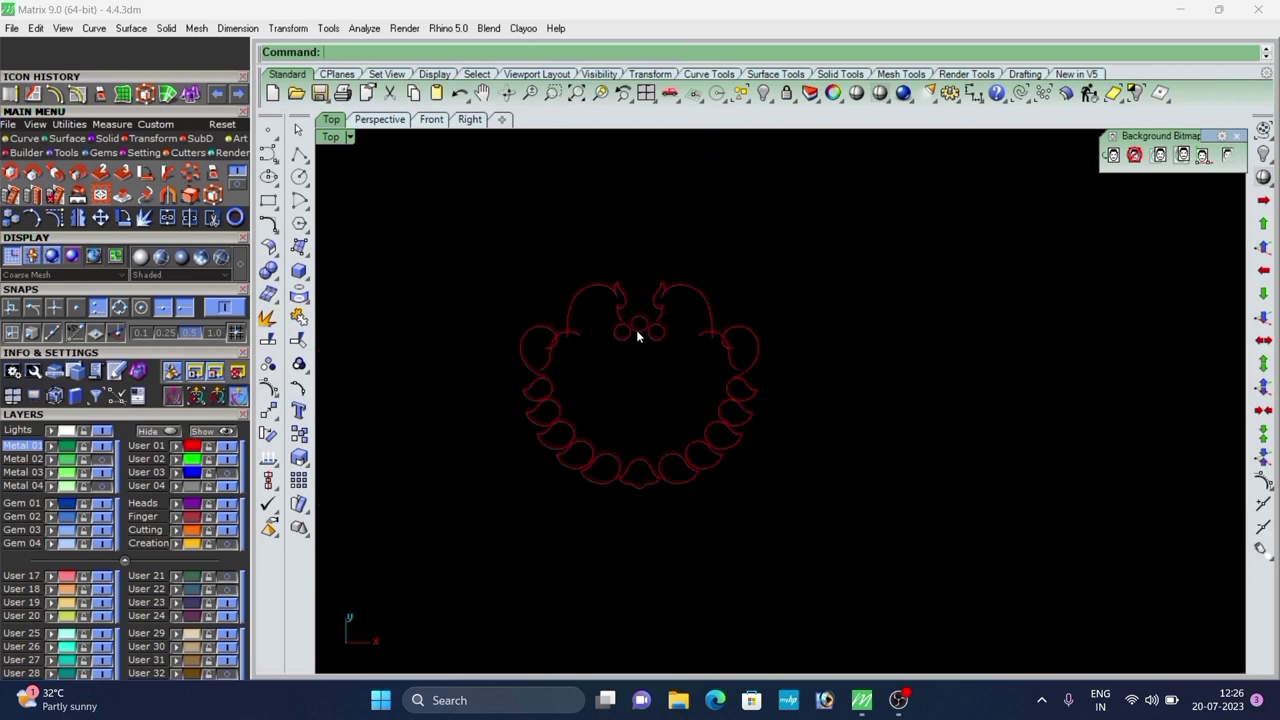
left_click_drag(826, 226, 397, 592)
left_click(100, 93)
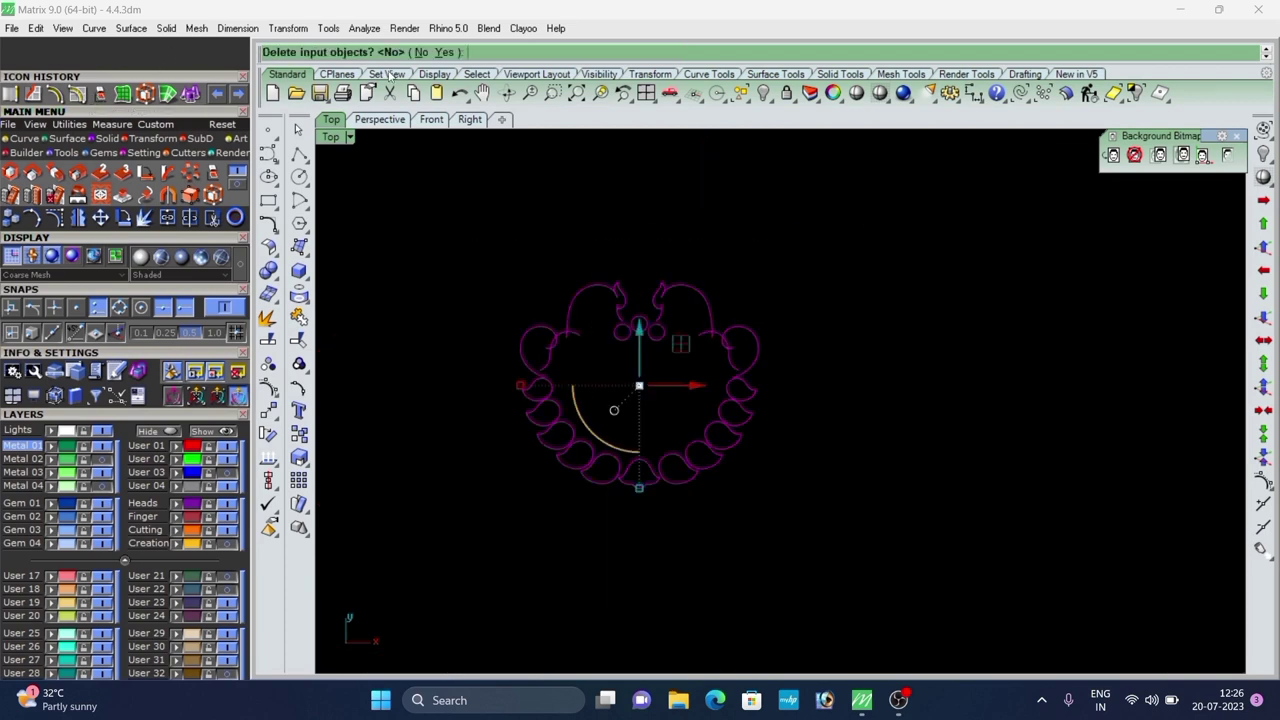
scroll(615, 328, "up", 6)
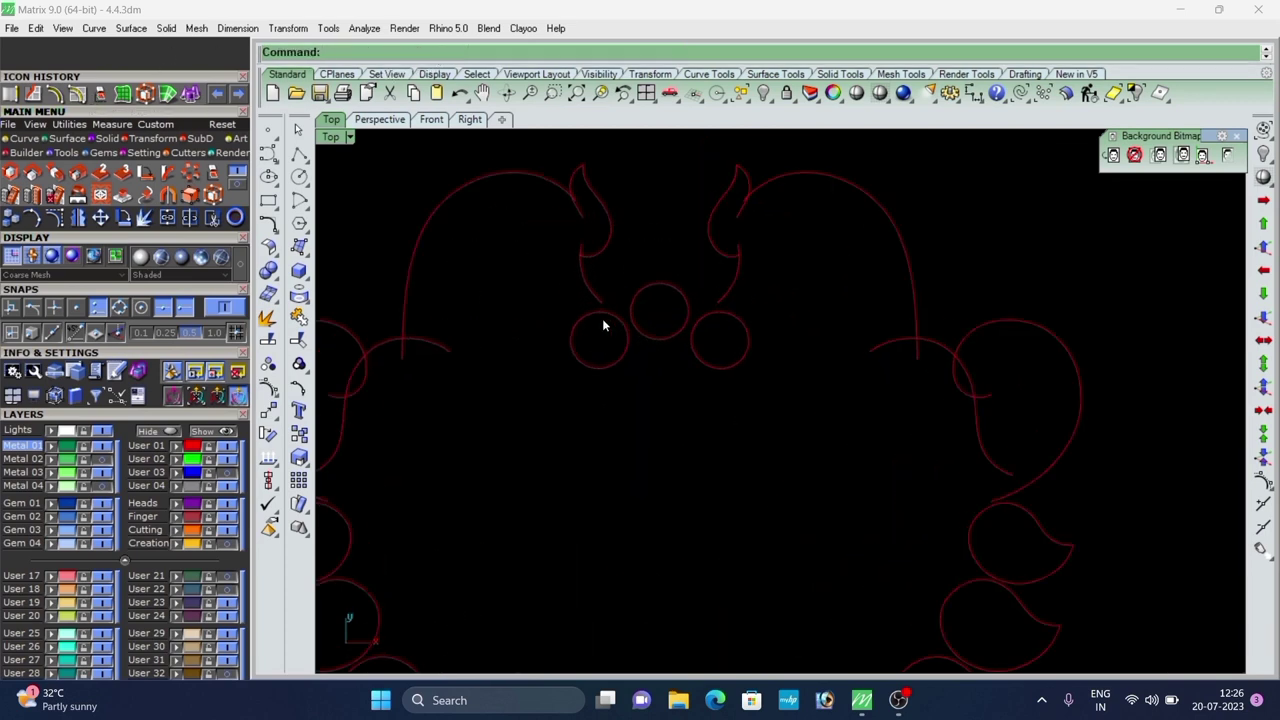
scroll(580, 322, "down", 3)
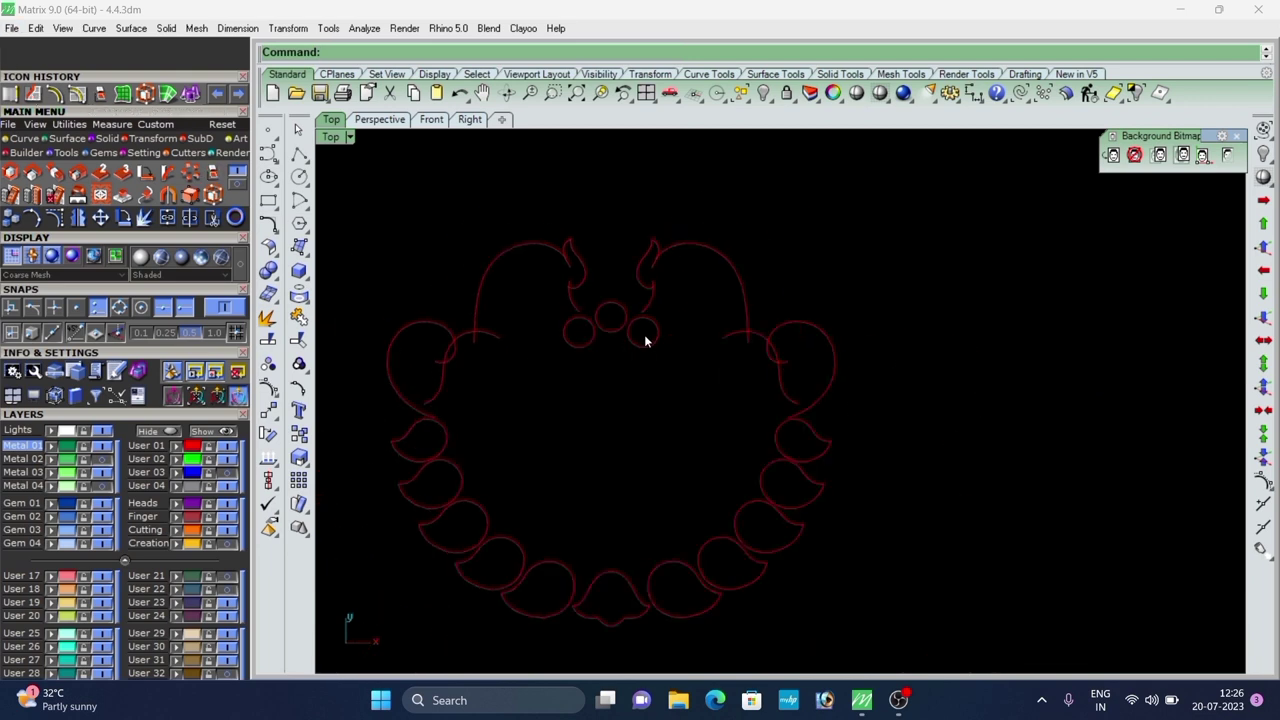
scroll(583, 300, "up", 4)
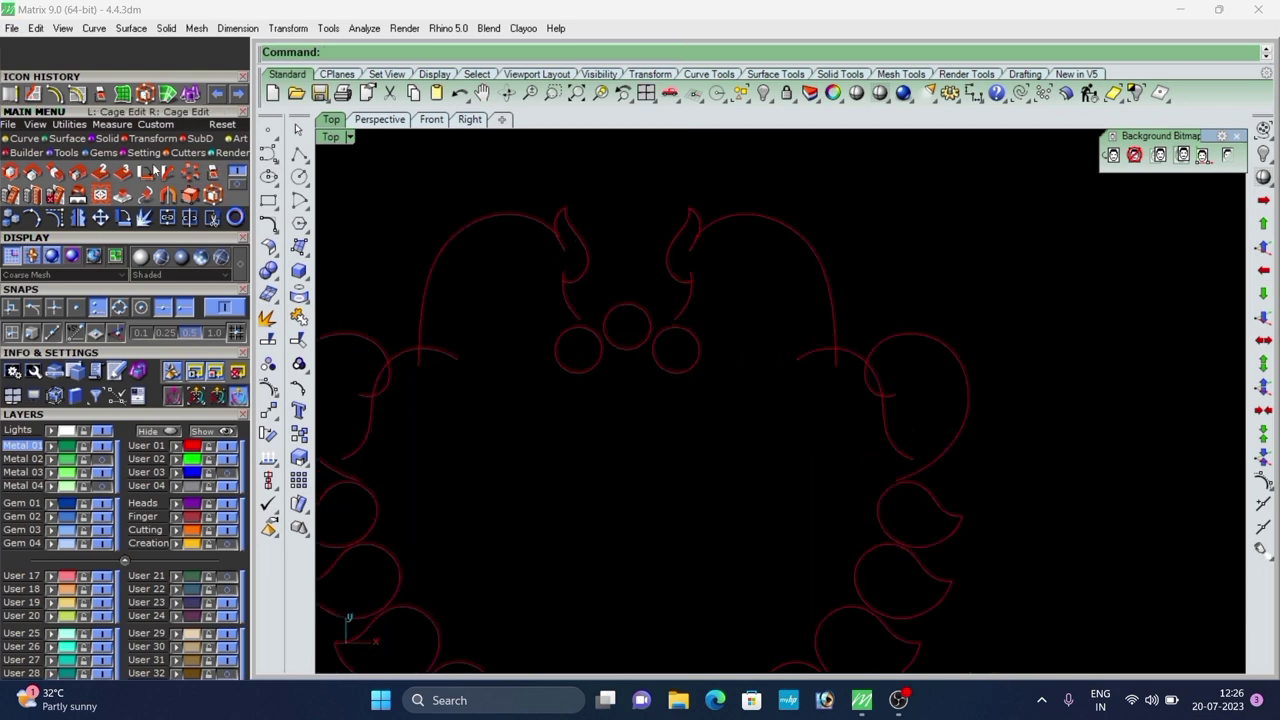
Draw a start-end-point arc from the lower end of the left inner scroll curve to the top of the left small circle.
left_click(305, 209)
left_click(350, 213)
scroll(578, 319, "up", 10)
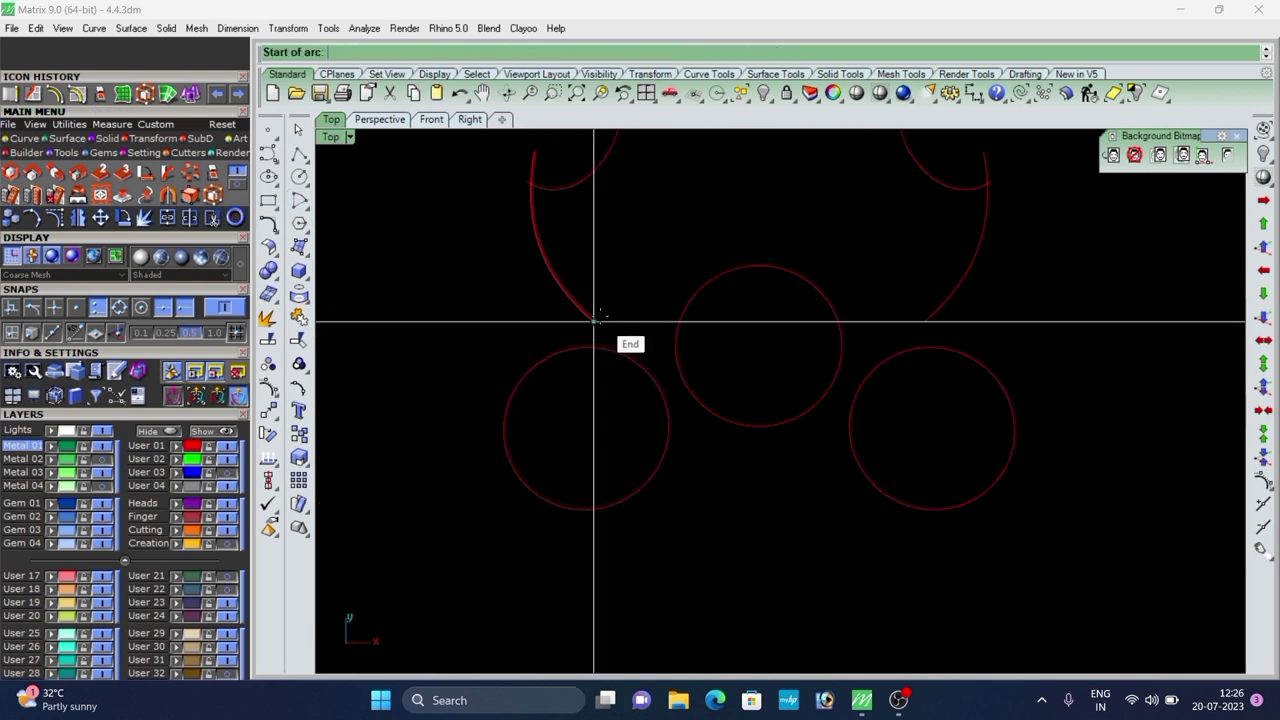
left_click(595, 318)
scroll(606, 364, "up", 4)
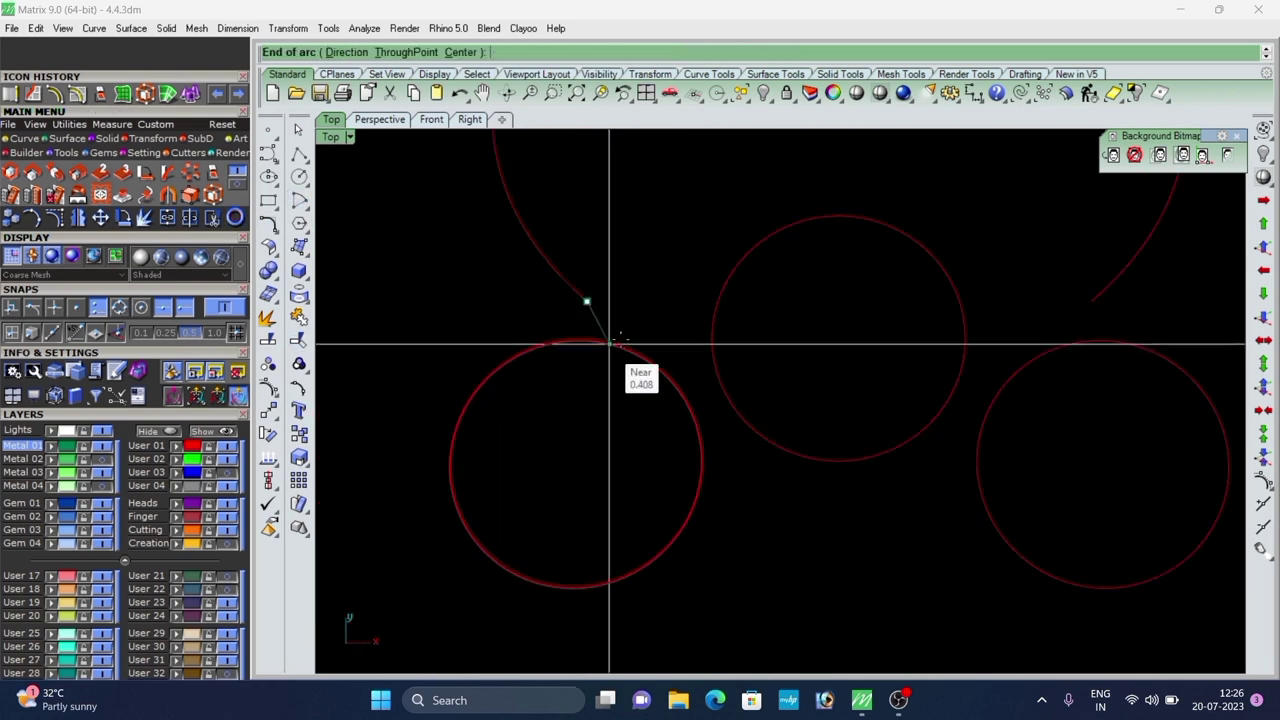
left_click(612, 346)
scroll(583, 325, "up", 2)
scroll(593, 329, "up", 2)
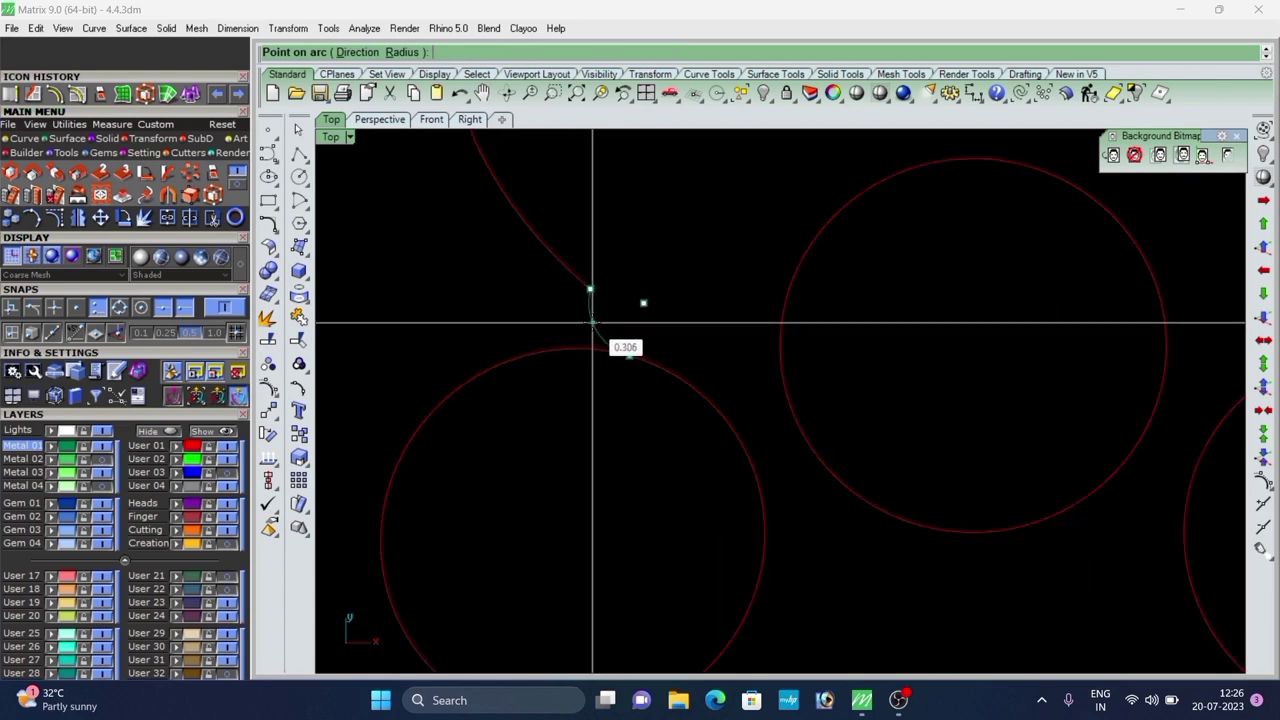
left_click(600, 322)
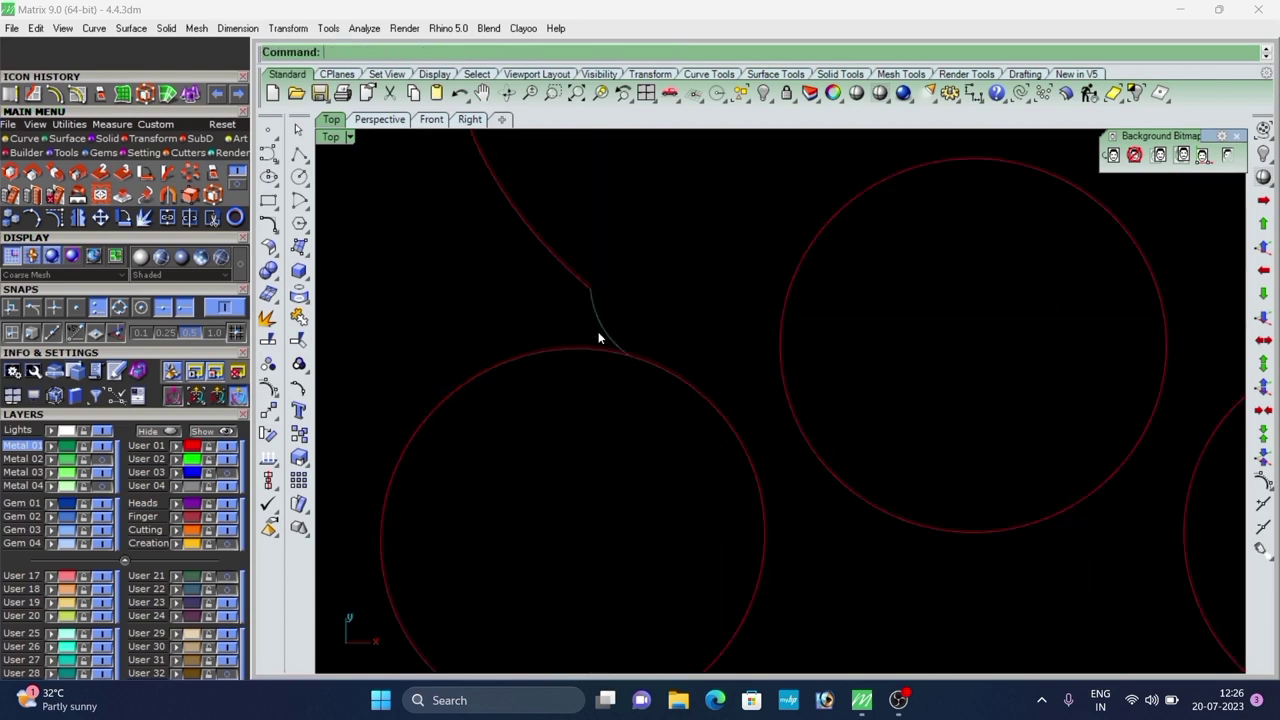
Draw a start-end-point arc bridging the gap between the left small circle and the middle small circle.
scroll(532, 337, "down", 5)
right_click(557, 327)
scroll(547, 341, "up", 8)
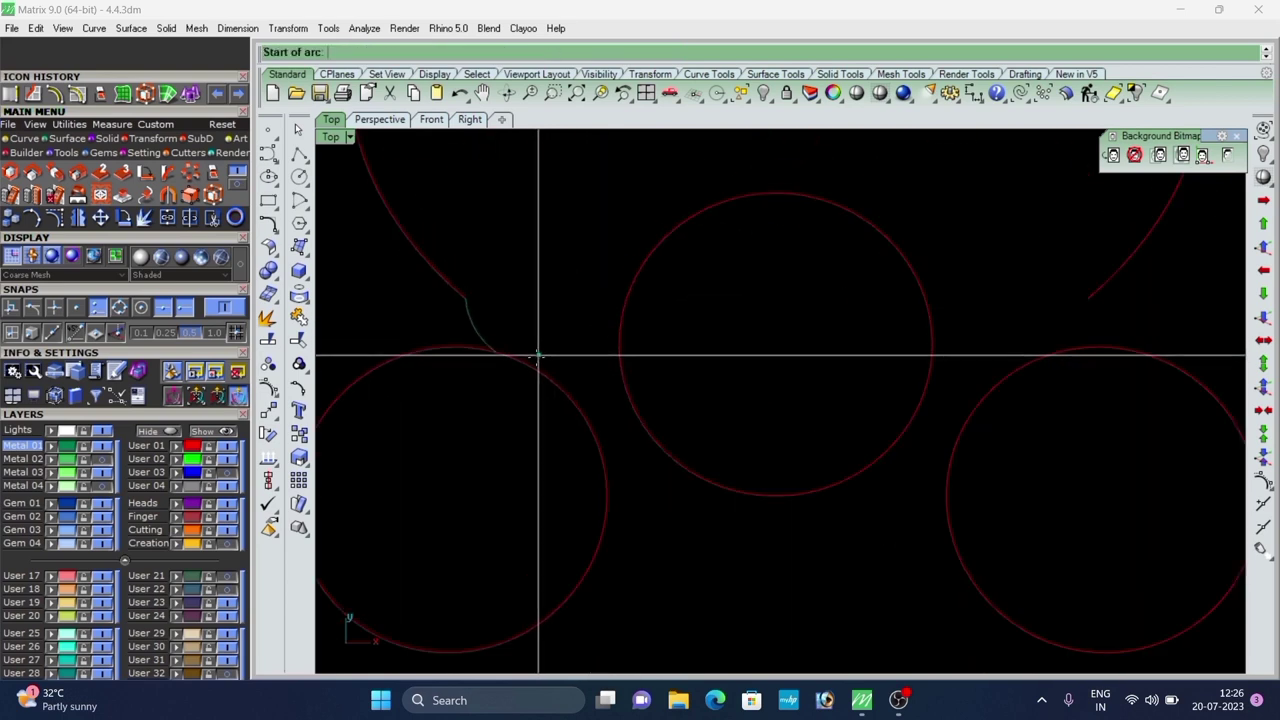
left_click(529, 366)
scroll(606, 330, "up", 2)
left_click(629, 306)
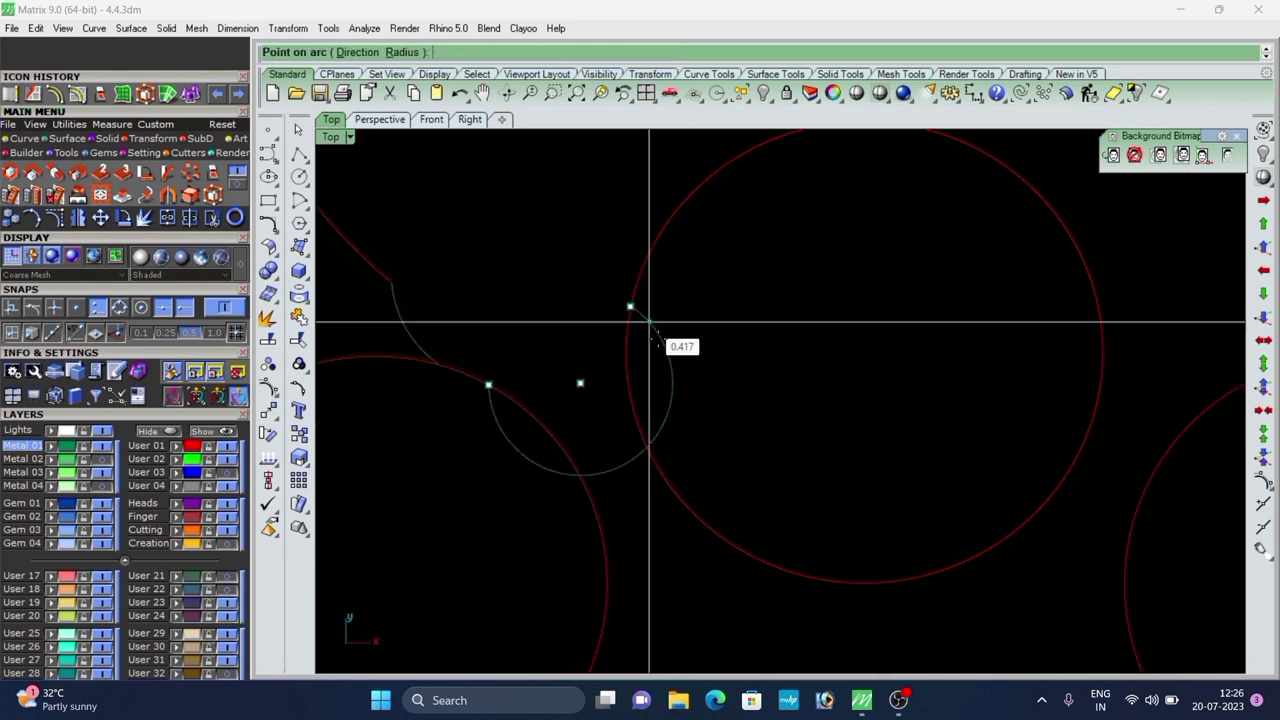
left_click(586, 374)
scroll(497, 353, "down", 5)
scroll(545, 300, "down", 2)
scroll(440, 345, "up", 2)
Draw an inward-curving arc from the large left loop's outer edge to the upper edge of the first leaf below it.
right_click_drag(412, 364, 434, 311)
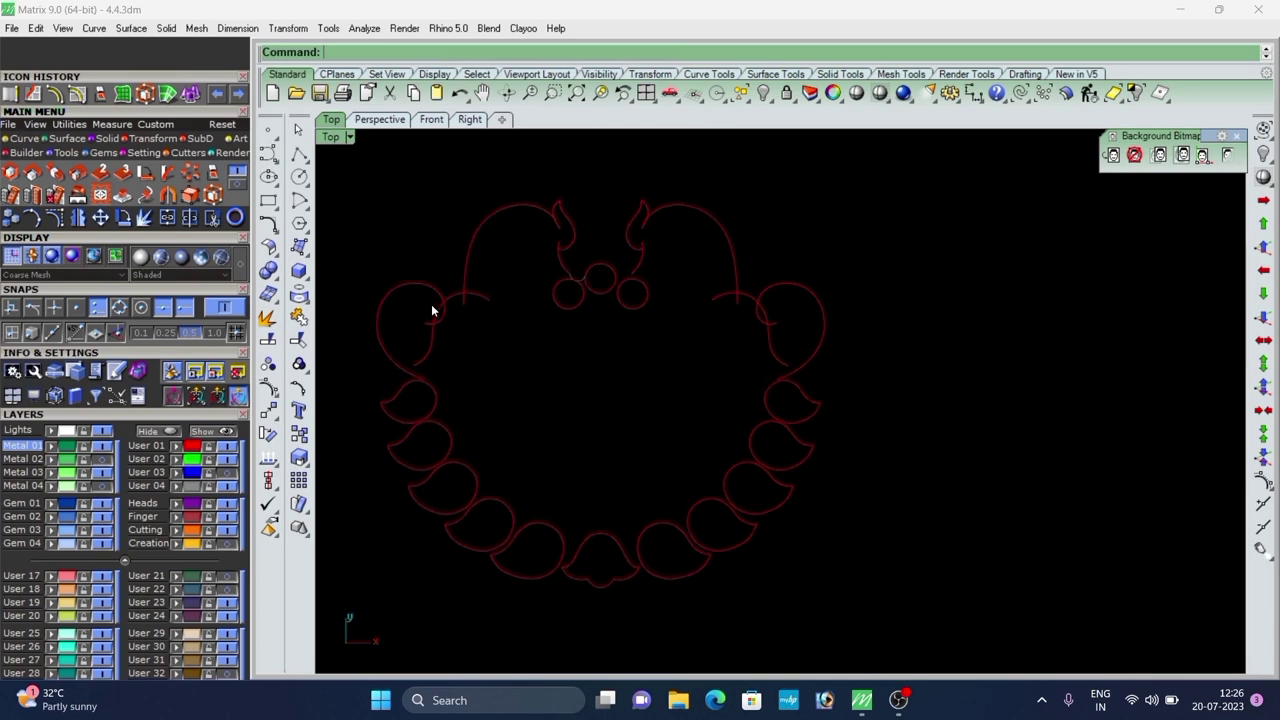
scroll(435, 313, "up", 4)
scroll(437, 311, "down", 6)
right_click(430, 320)
scroll(414, 348, "up", 4)
scroll(424, 360, "up", 3)
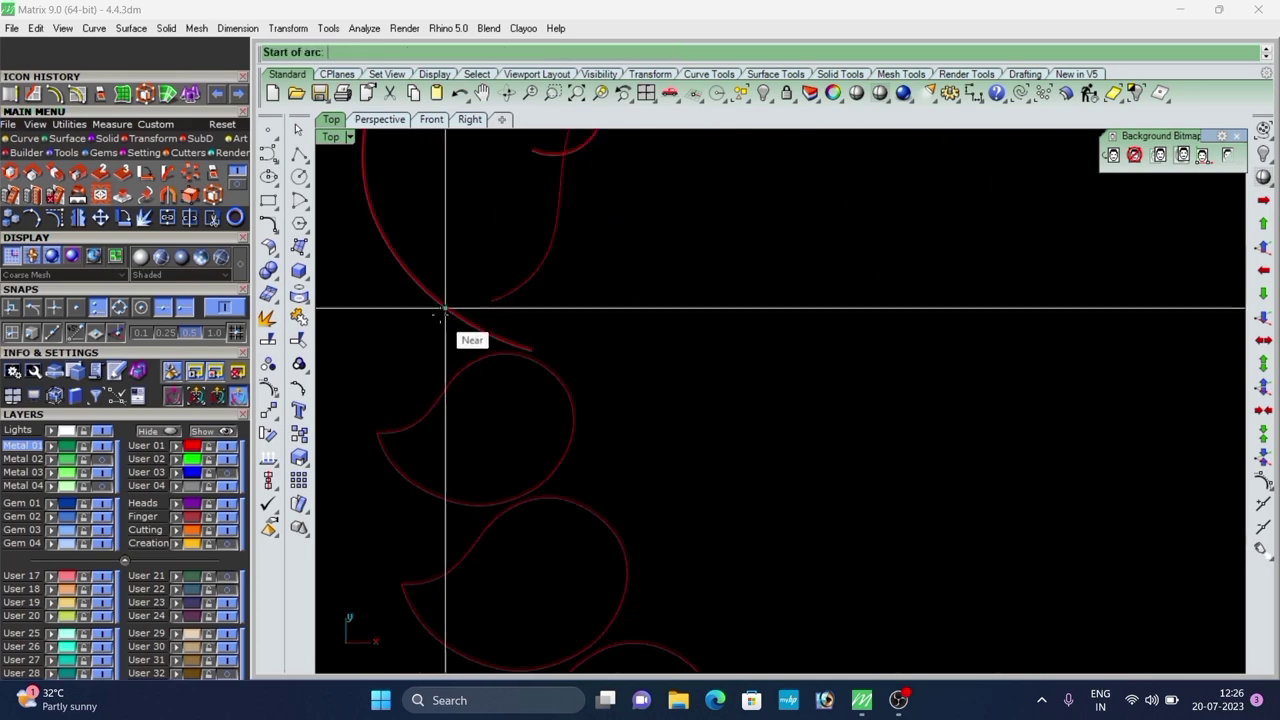
left_click(445, 292)
left_click(453, 380)
scroll(465, 360, "up", 4)
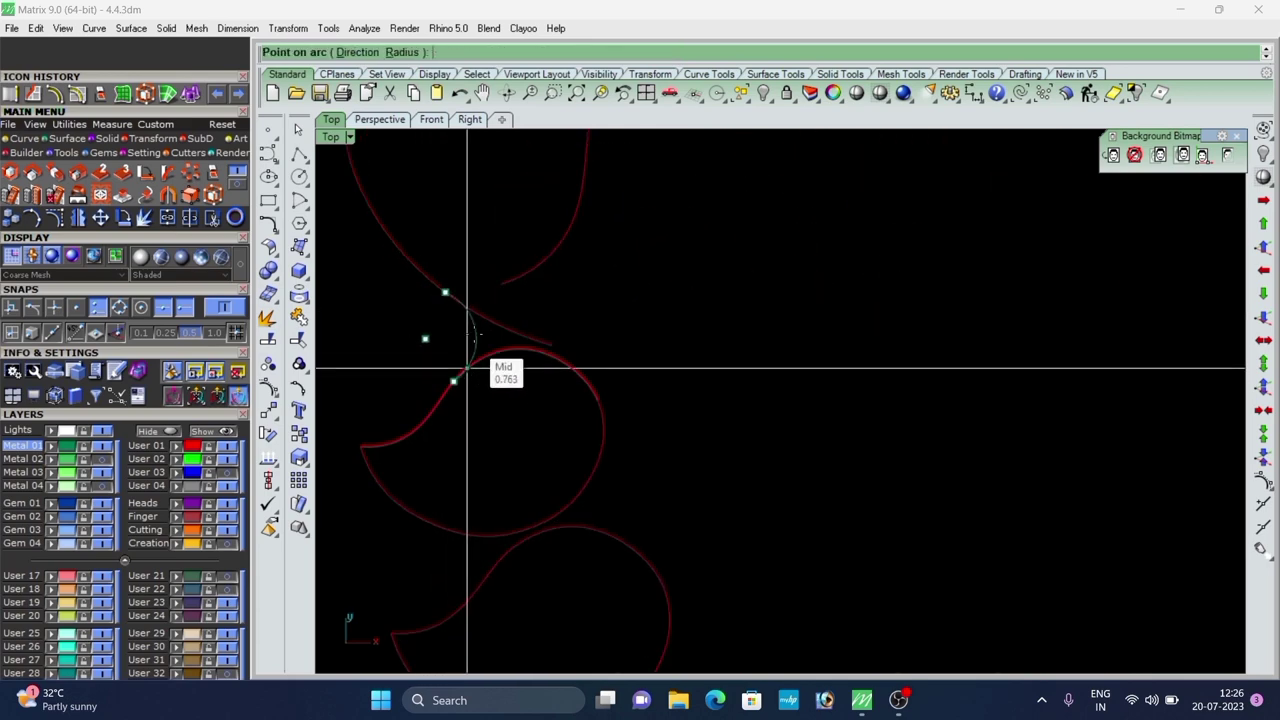
left_click(461, 344)
Bridge the outer notch between the first and second leaves on the left side with an inward-curving arc.
scroll(434, 262, "down", 12)
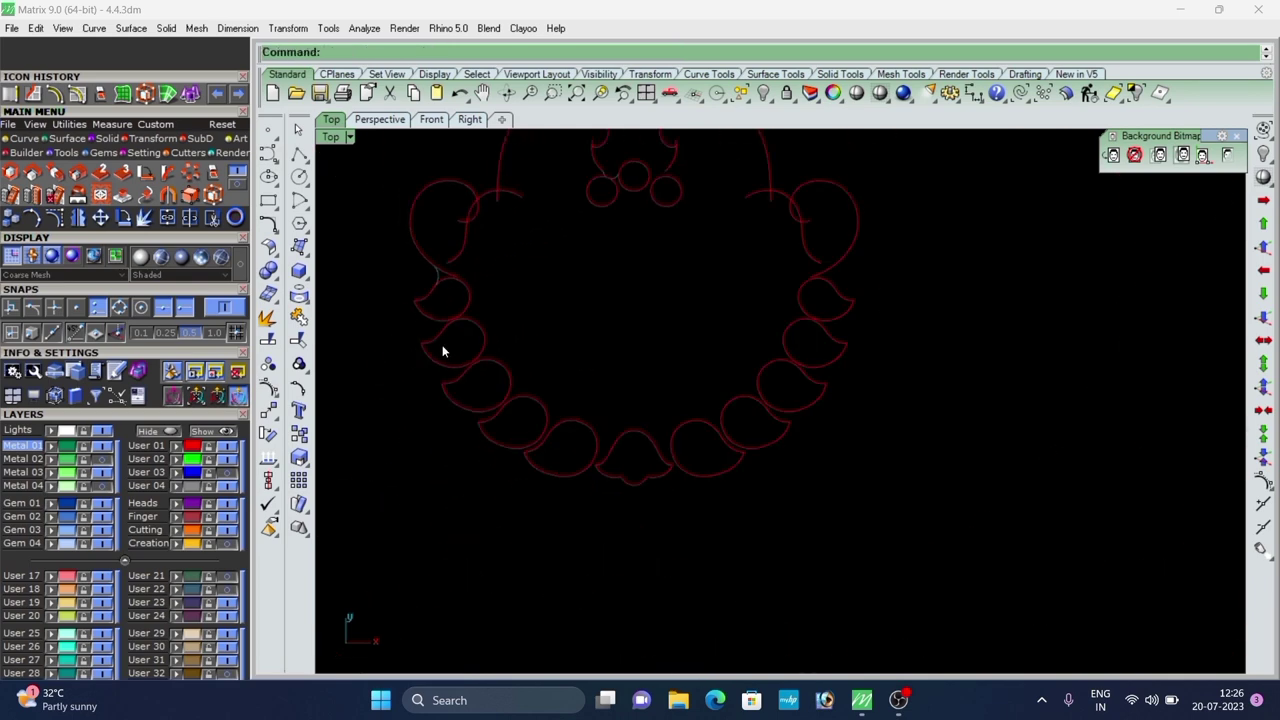
right_click(442, 347)
scroll(430, 322, "up", 8)
left_click(440, 300)
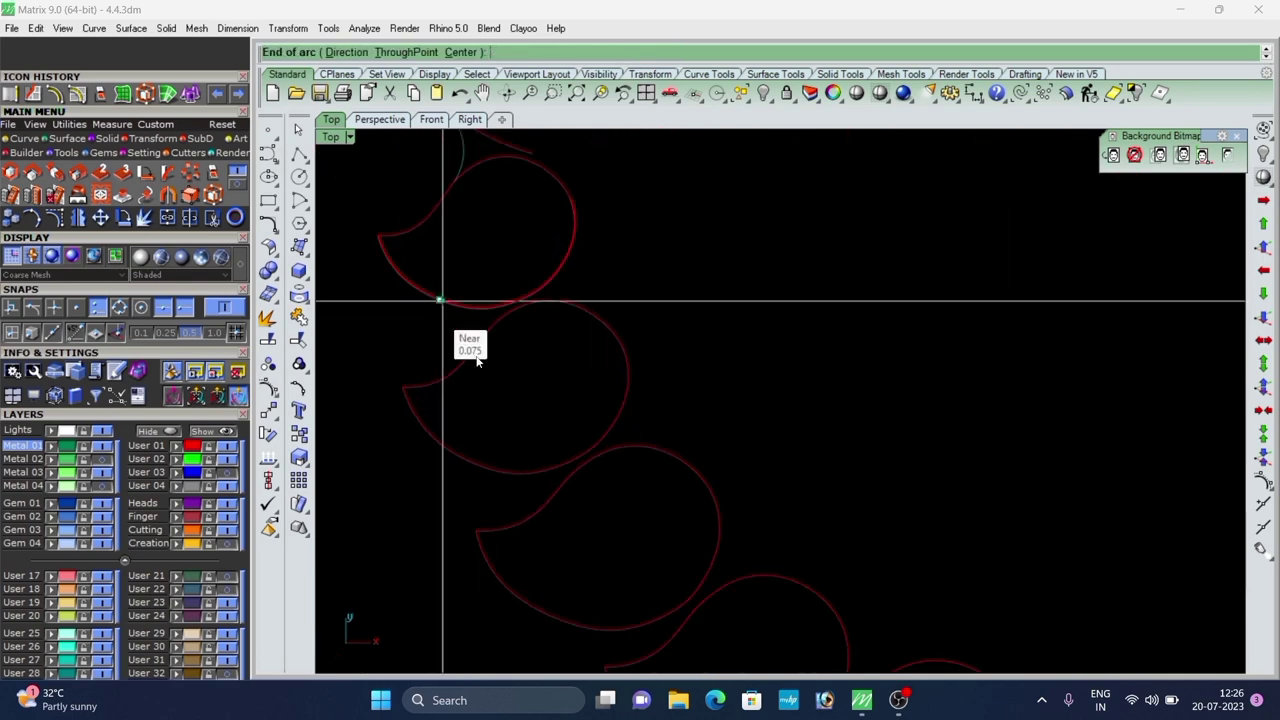
scroll(380, 357, "up", 3)
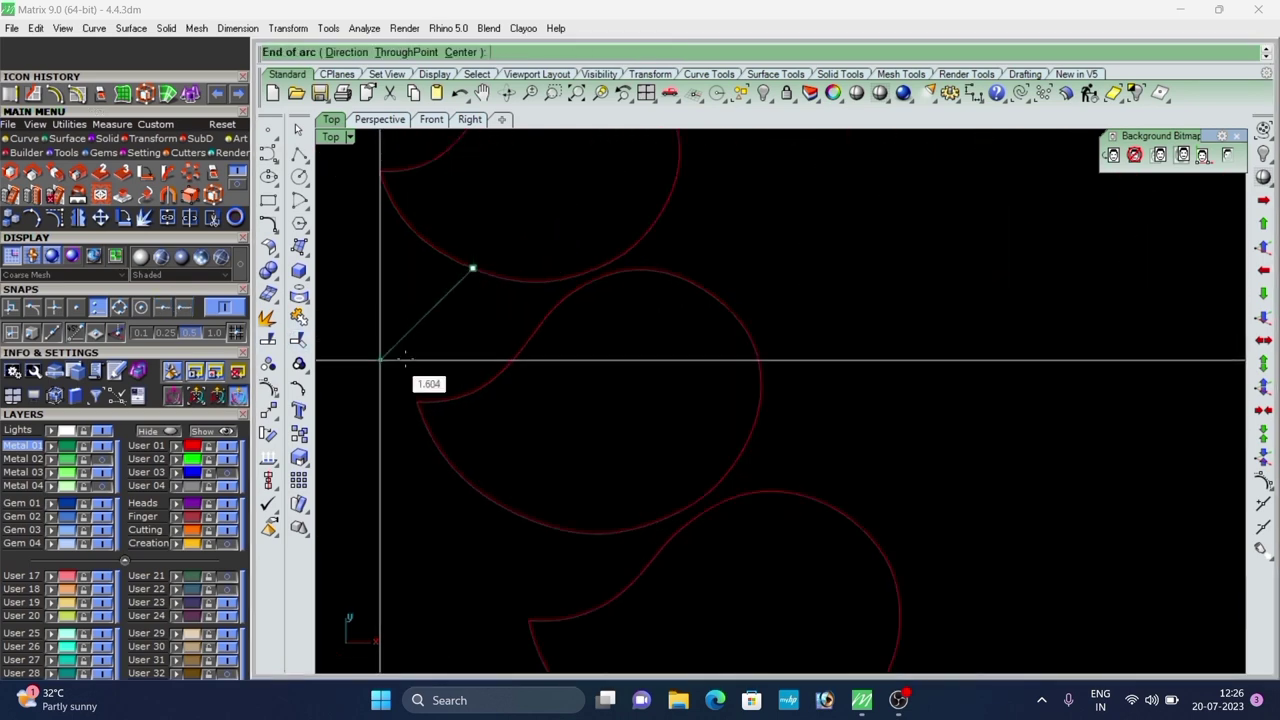
left_click(514, 358)
scroll(549, 348, "up", 8)
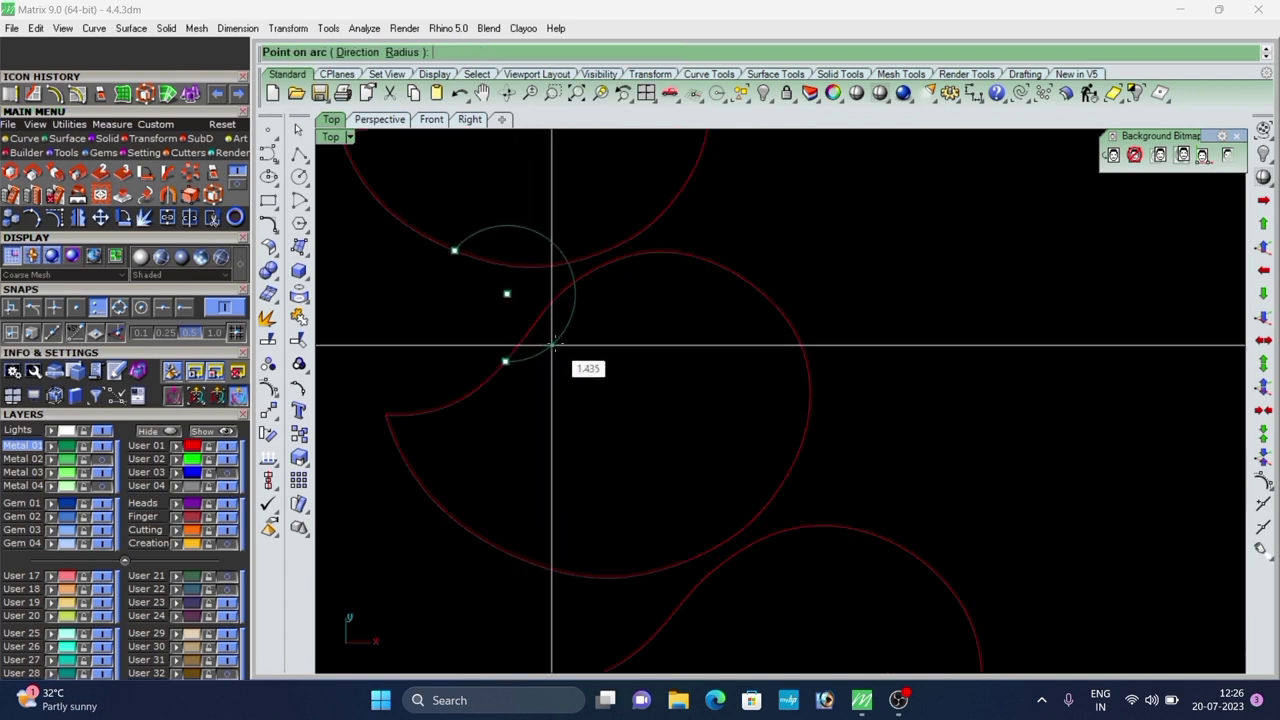
left_click(517, 297)
Bridge the outer notch between the second and third leaves on the left side with an inward-curving arc.
scroll(500, 295, "down", 5)
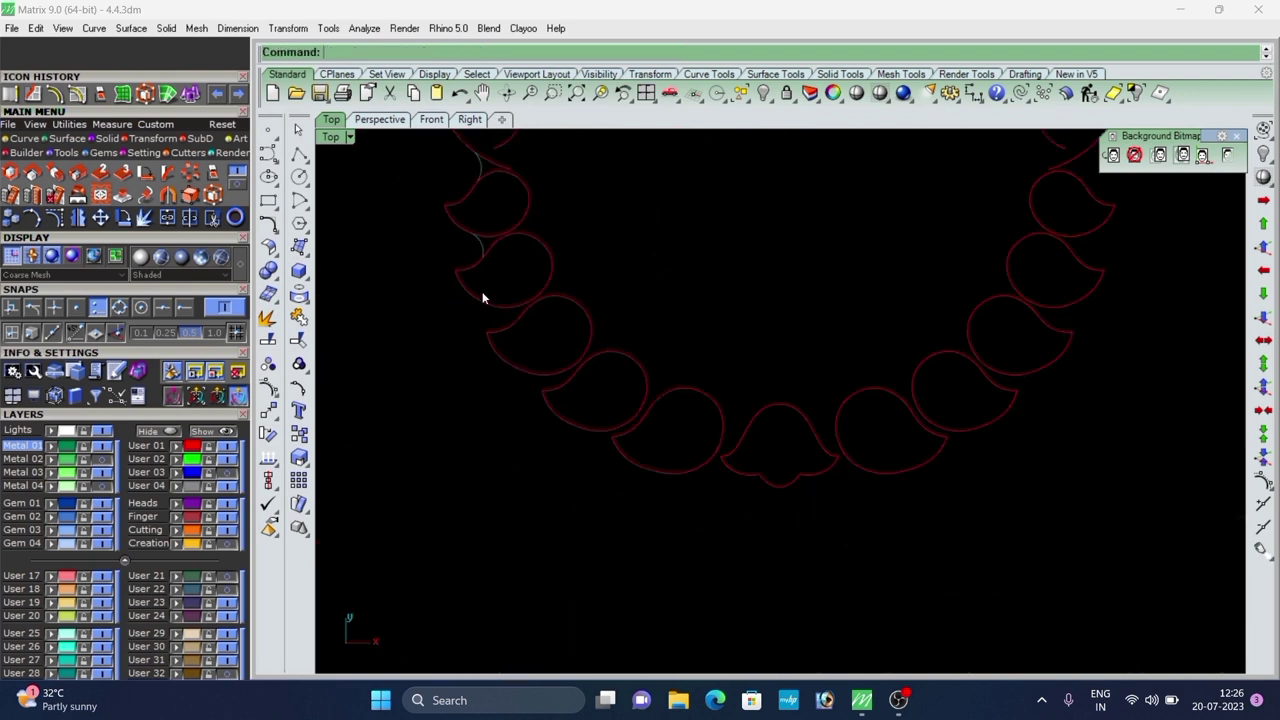
scroll(499, 308, "up", 3)
left_click(484, 291)
scroll(495, 333, "up", 4)
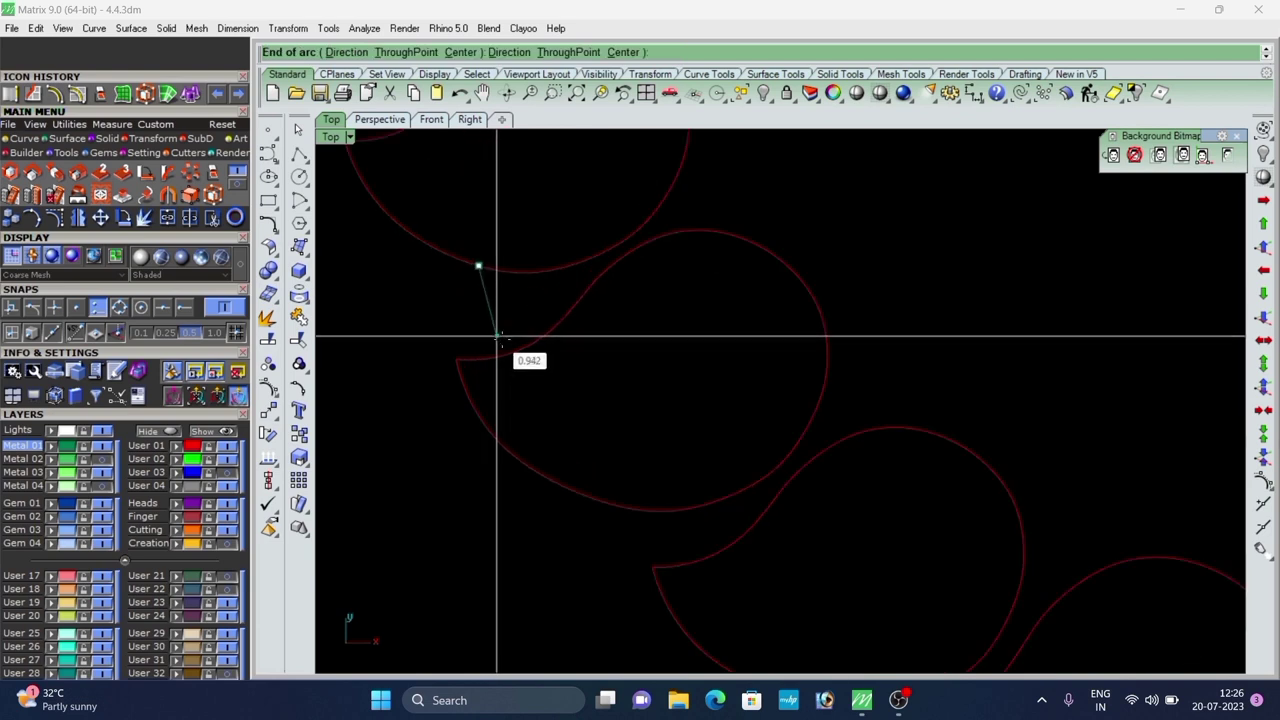
left_click(510, 354)
scroll(517, 303, "up", 4)
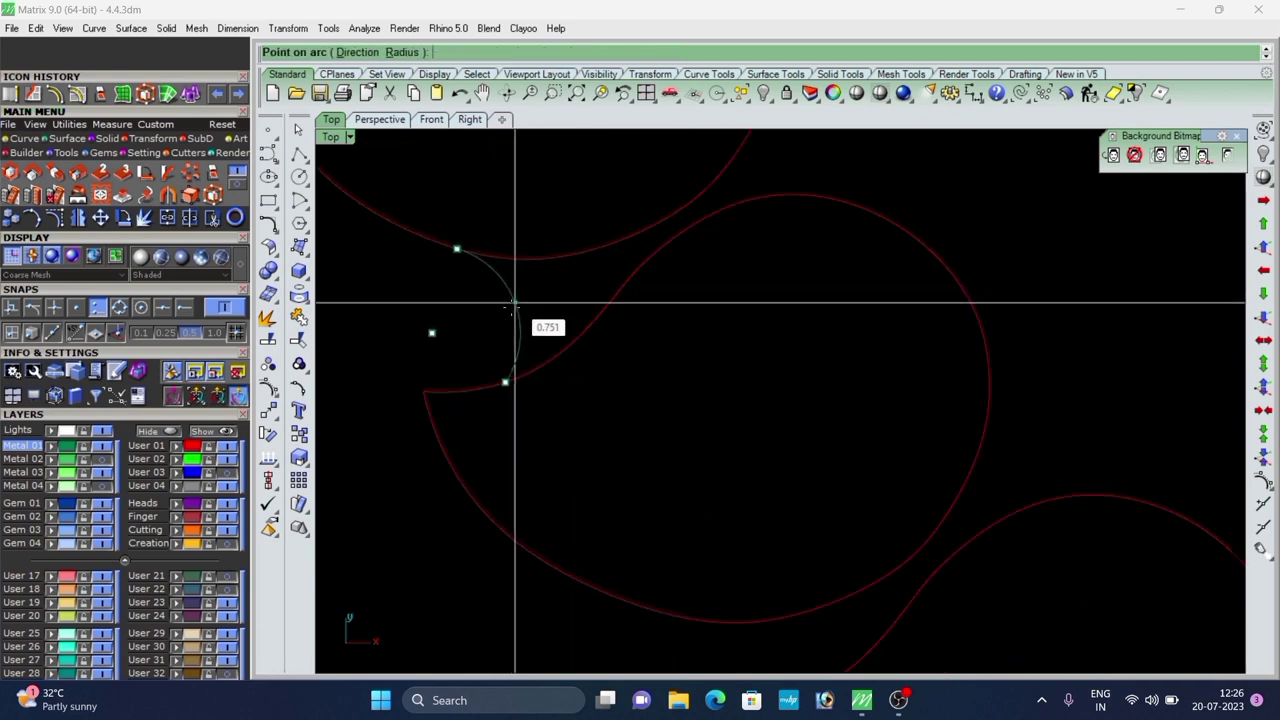
left_click(508, 313)
Bridge the outer notch between the third and fourth leaves on the left side with an inward-curving arc.
scroll(508, 313, "down", 10)
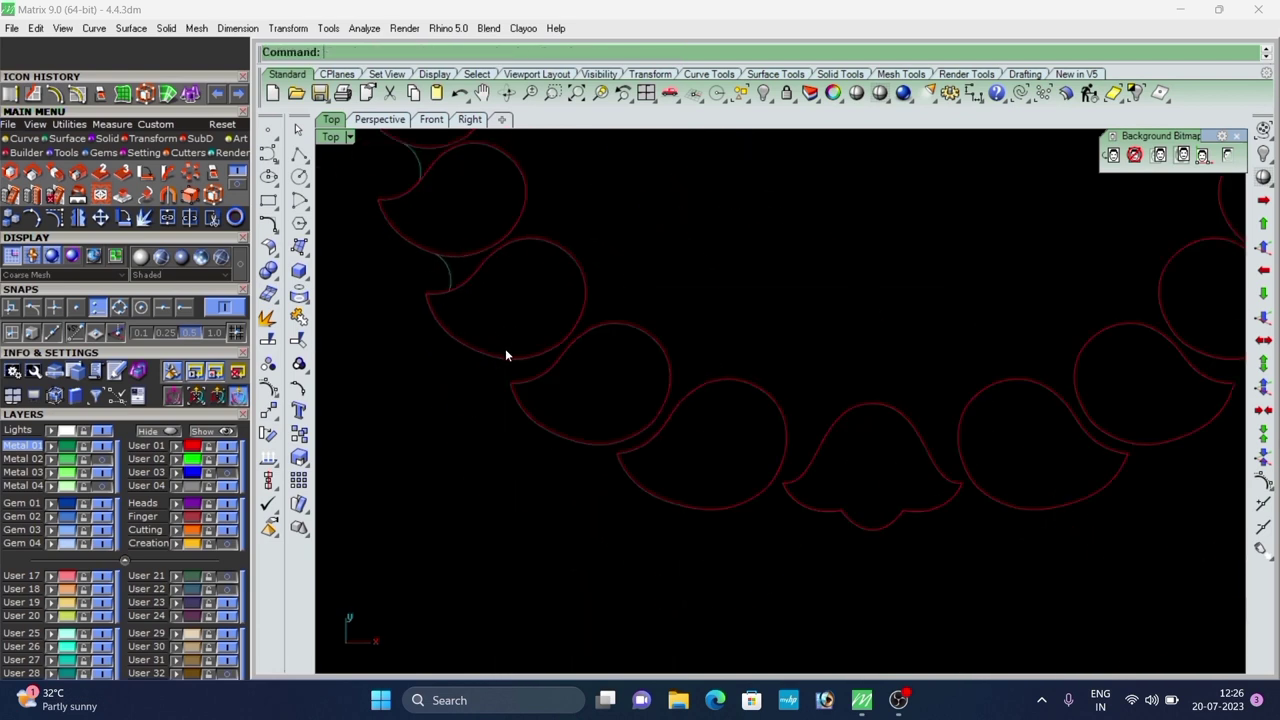
right_click(505, 354)
scroll(506, 358, "up", 6)
left_click(518, 356)
scroll(528, 381, "up", 2)
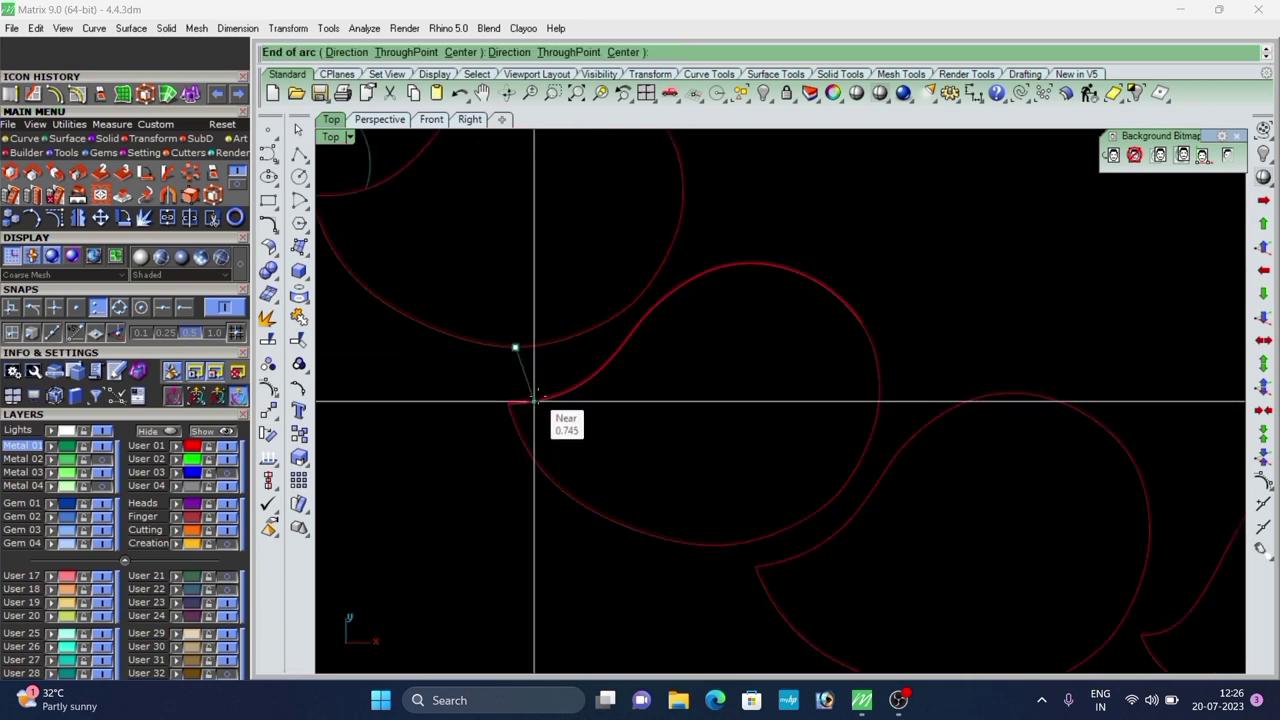
left_click(538, 400)
scroll(543, 377, "up", 4)
scroll(547, 377, "up", 5)
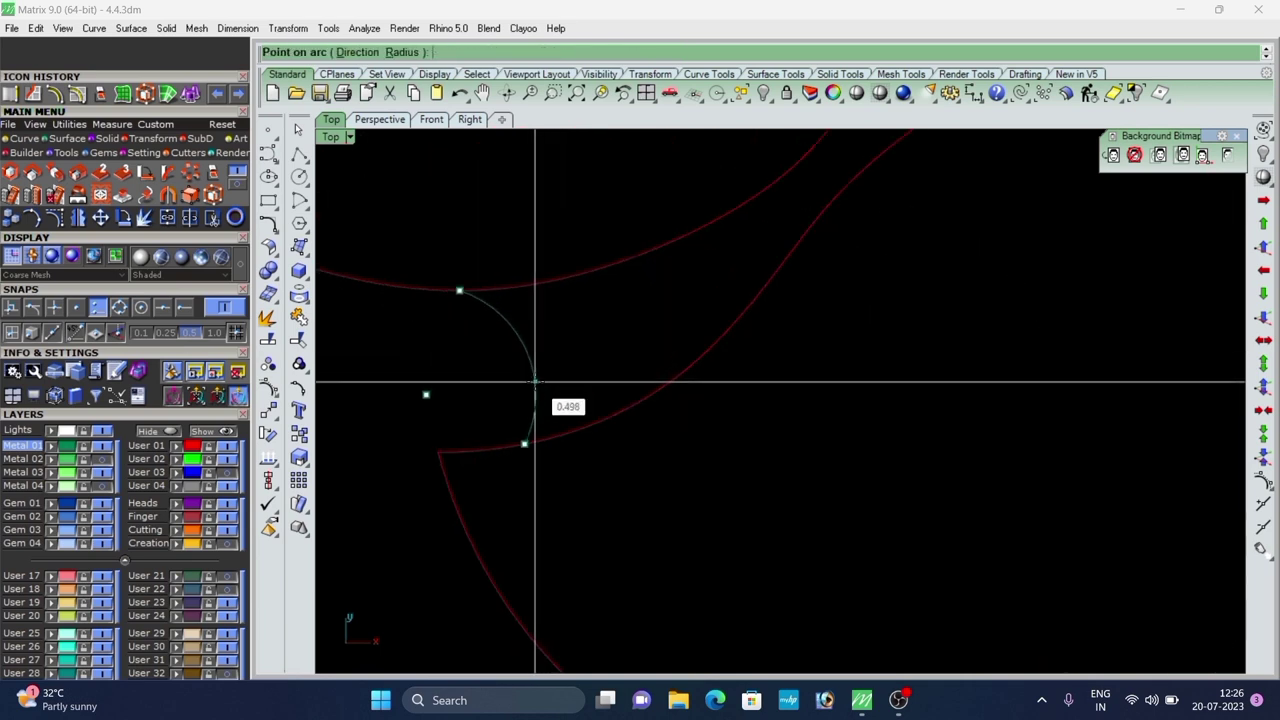
left_click(534, 381)
scroll(441, 321, "down", 16)
right_click(533, 400)
scroll(522, 398, "up", 8)
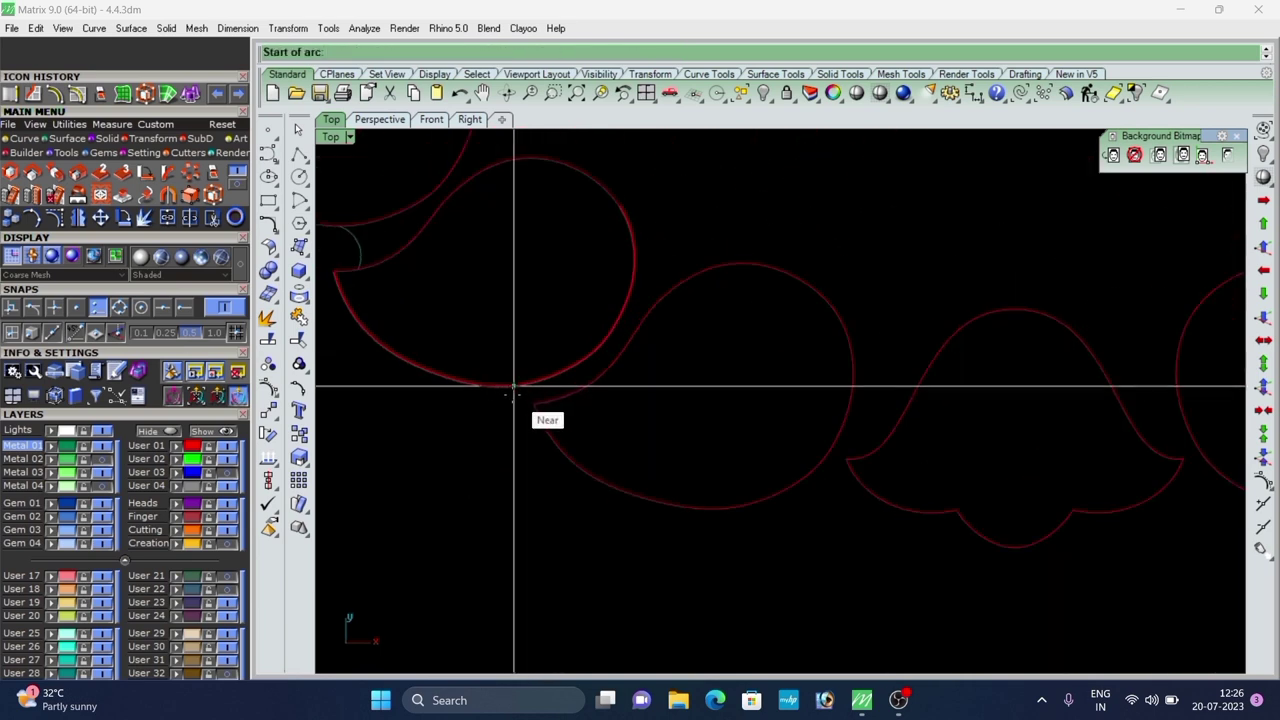
left_click(491, 384)
scroll(508, 382, "up", 6)
left_click(551, 410)
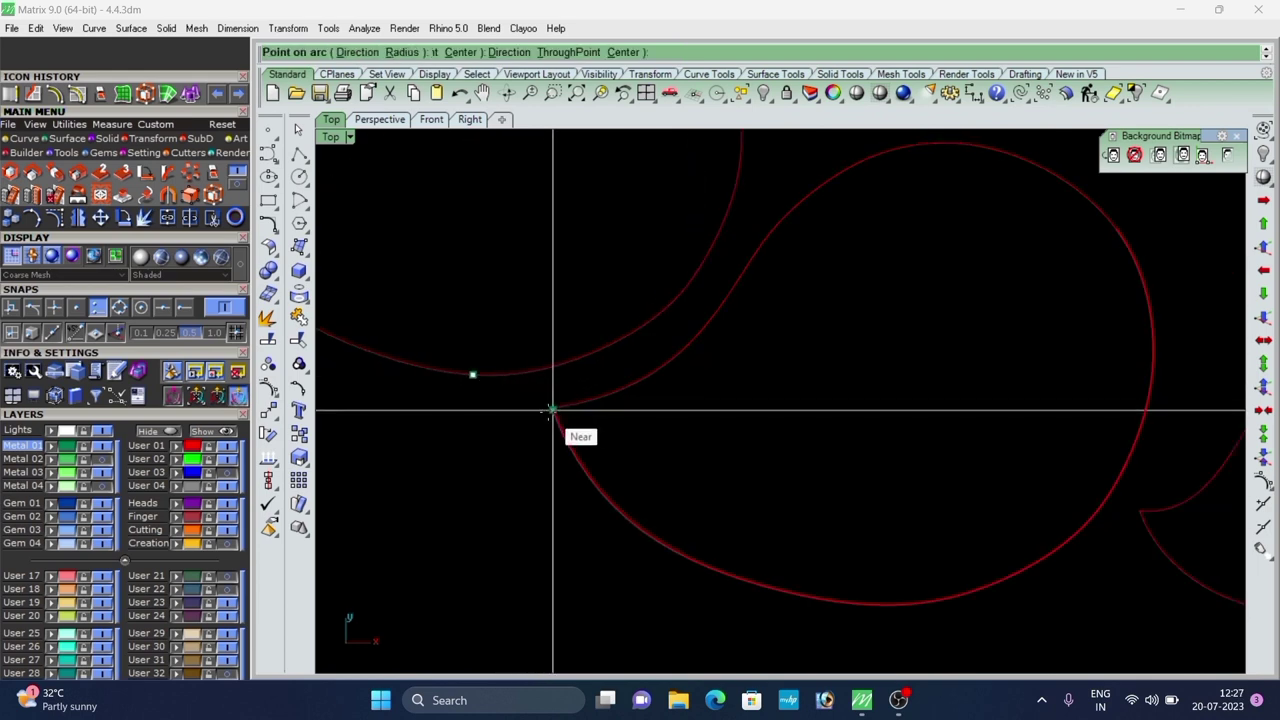
right_click(548, 411)
right_click(546, 410)
Bridge the outer notch between the fourth and fifth left leaves with an inward-curving arc, enabling the End snap to finish at the fifth leaf's tip.
left_click(474, 375)
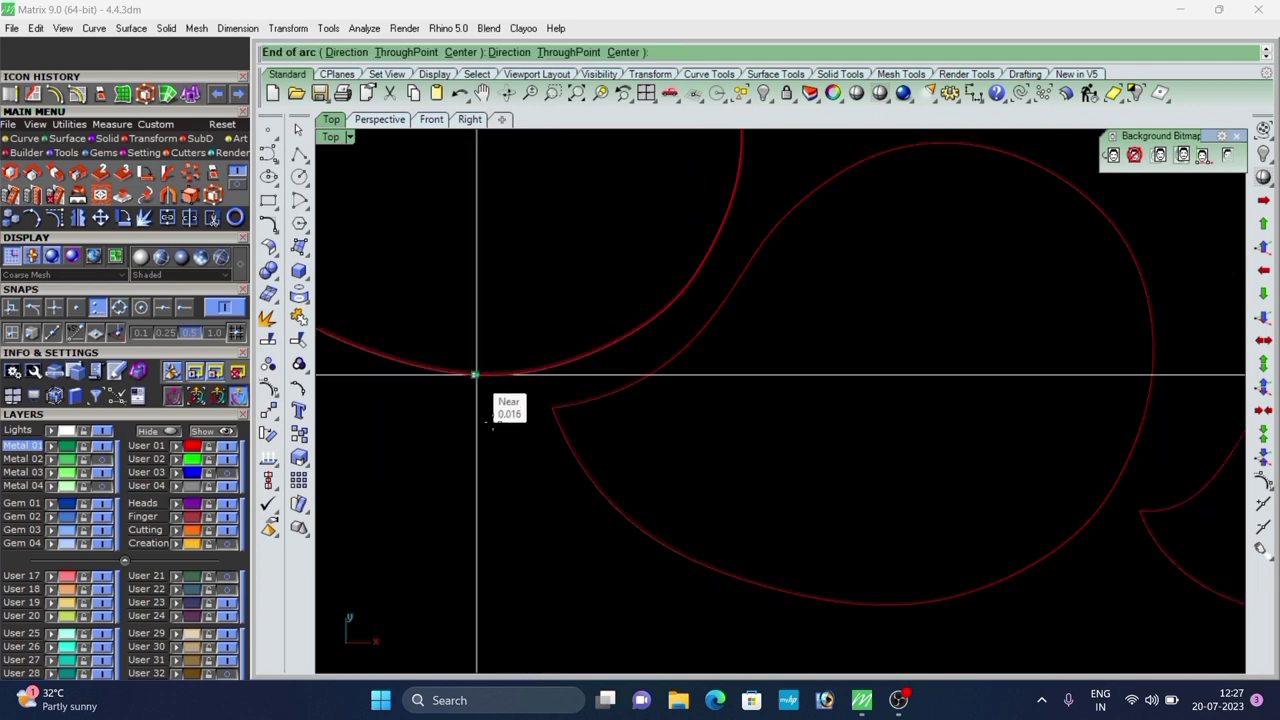
left_click(186, 309)
scroll(482, 421, "up", 2)
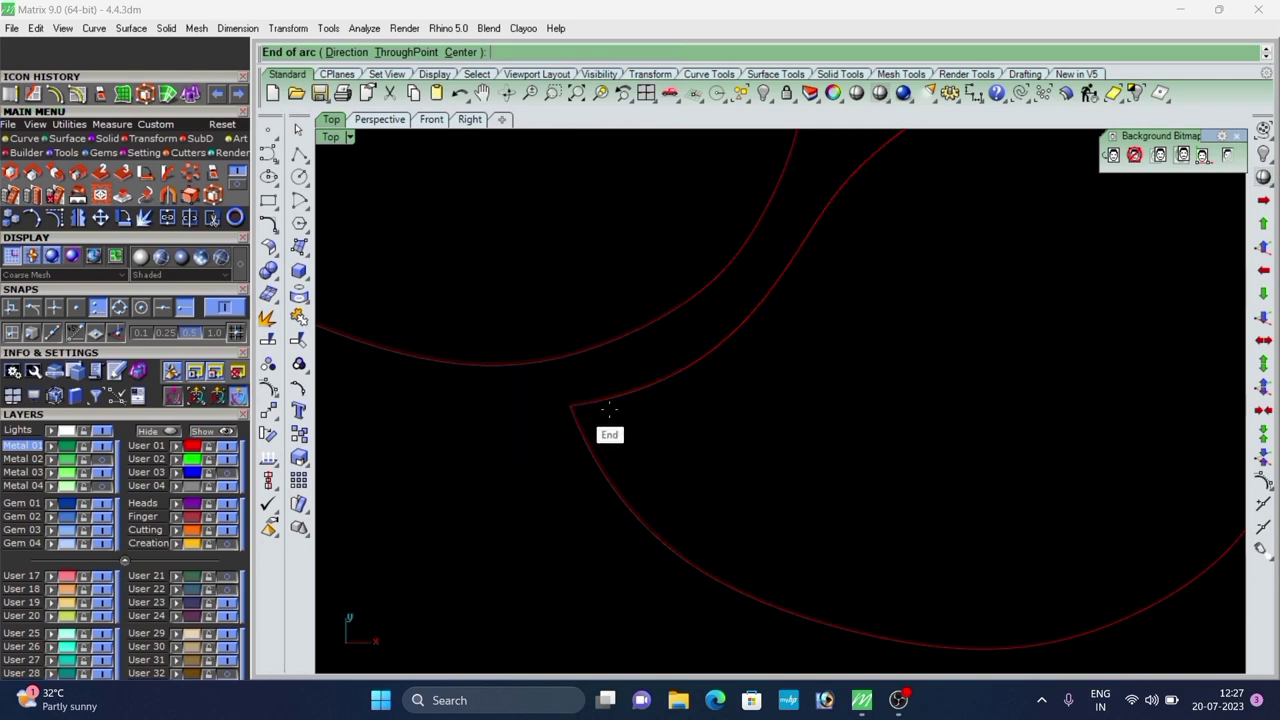
left_click(570, 406)
scroll(546, 375, "up", 3)
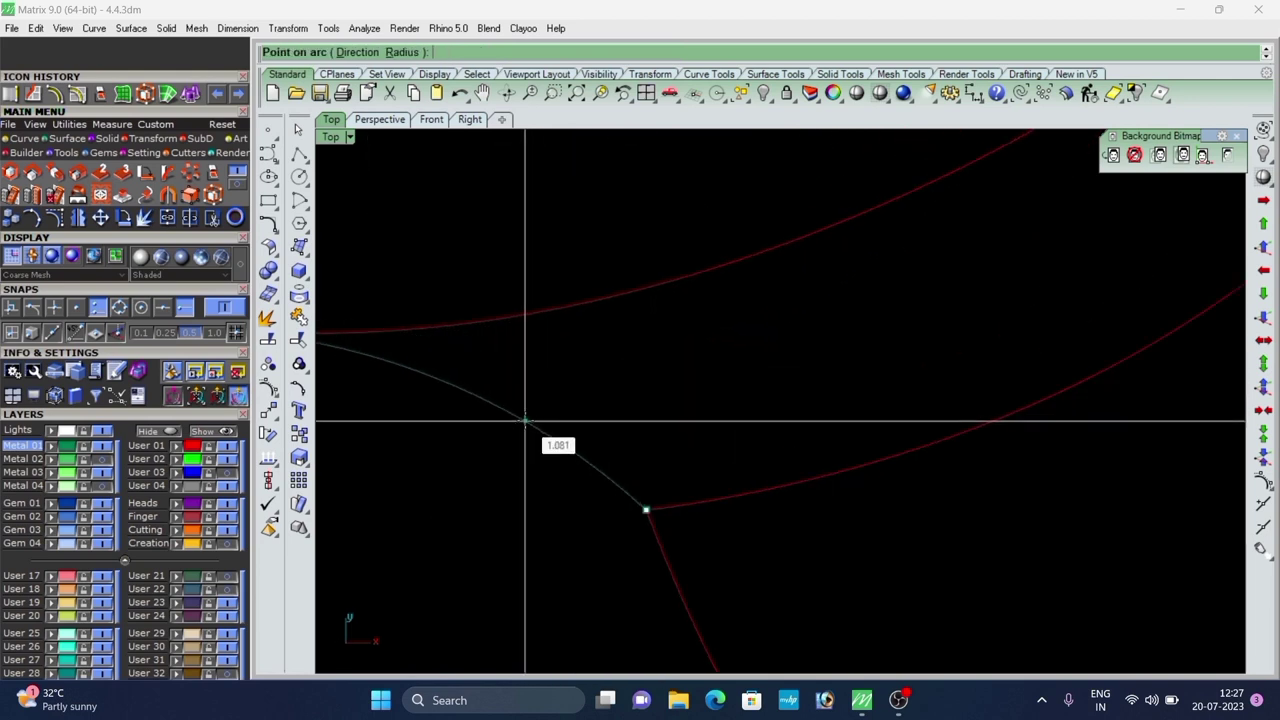
scroll(530, 425, "down", 2)
left_click(533, 417)
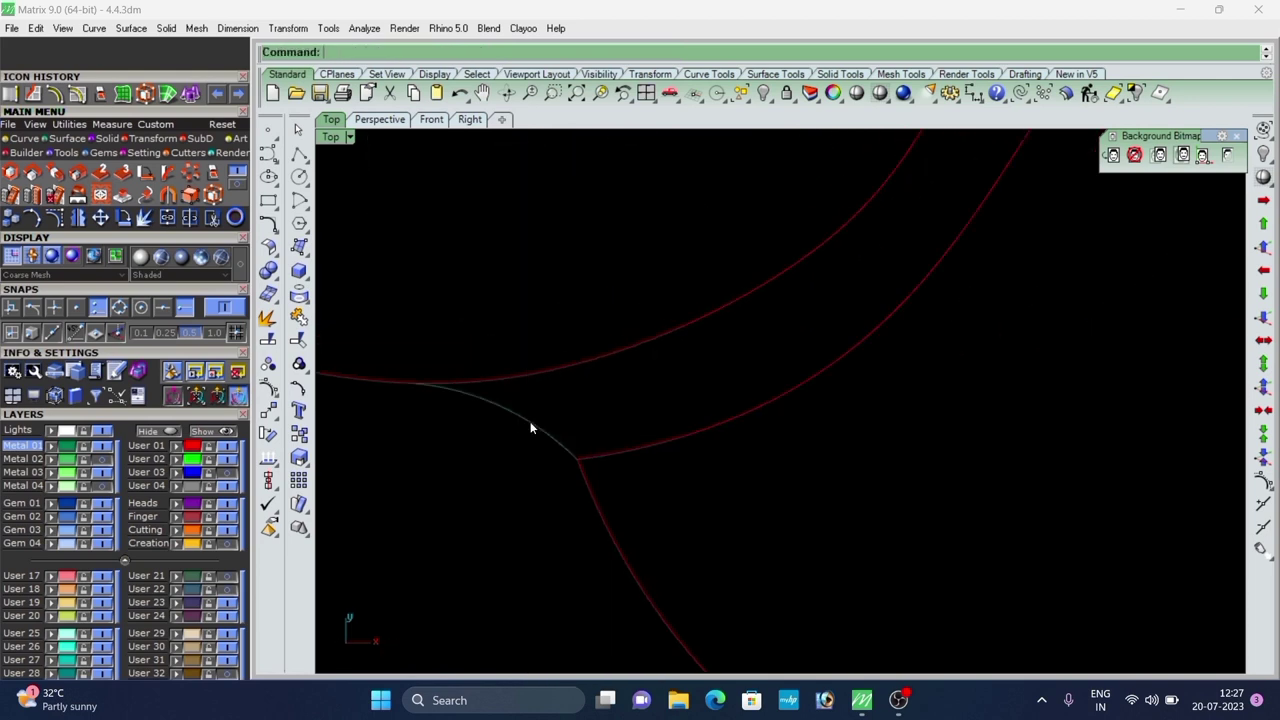
Draw a small inward-curving arc from the fifth left leaf's outer edge to the left tip of the bottom centre motif.
scroll(512, 357, "down", 6)
right_click(672, 430)
scroll(754, 428, "up", 3)
scroll(752, 430, "down", 7)
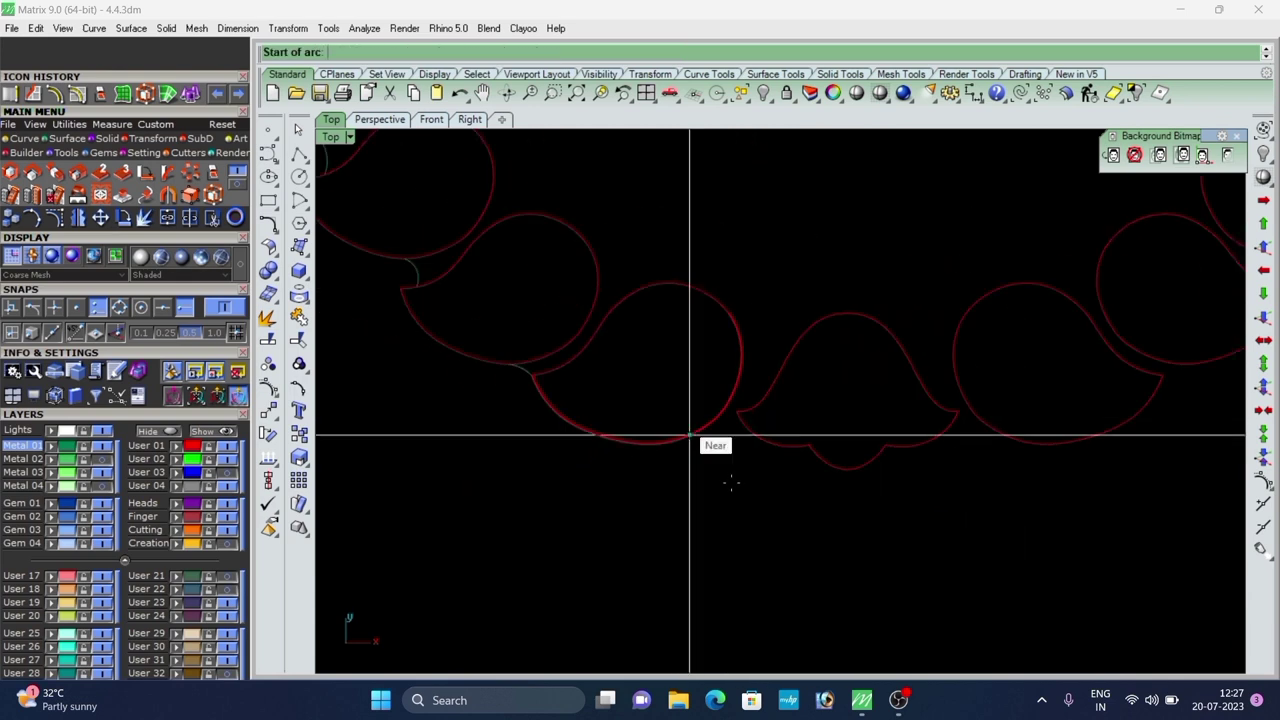
right_click_drag(736, 492, 653, 504)
scroll(628, 424, "up", 5)
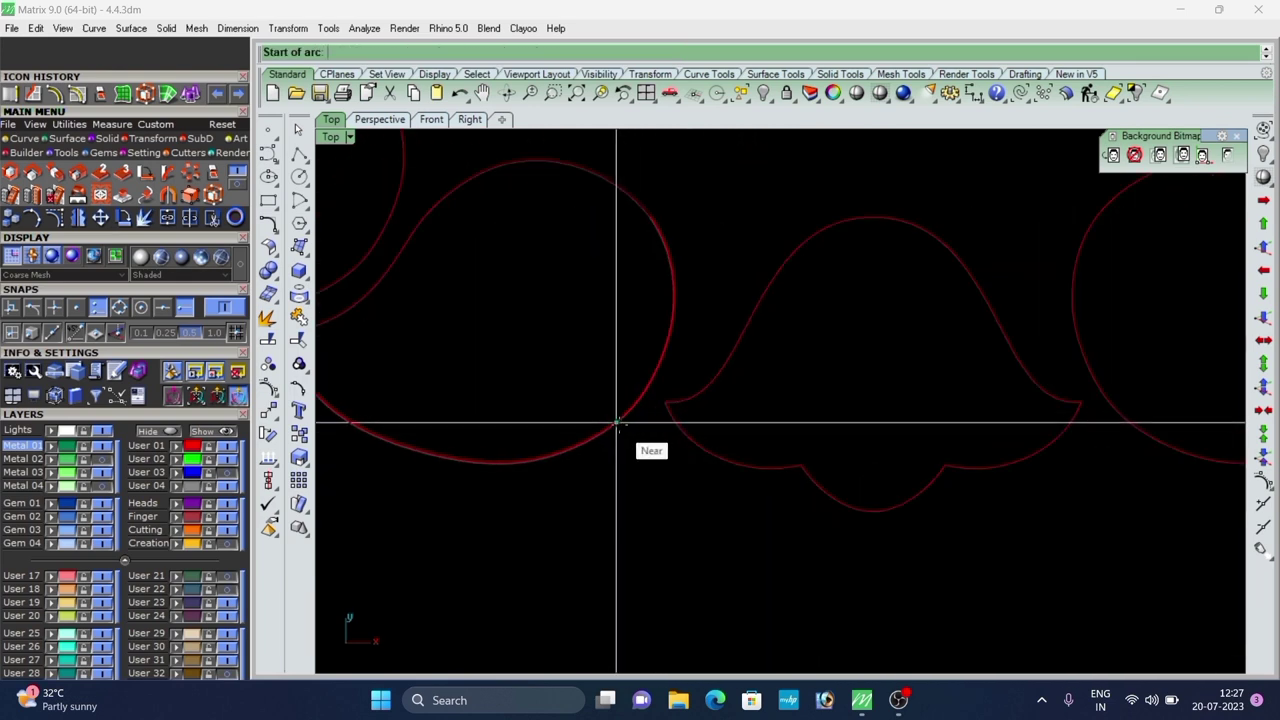
left_click(637, 401)
scroll(651, 400, "up", 4)
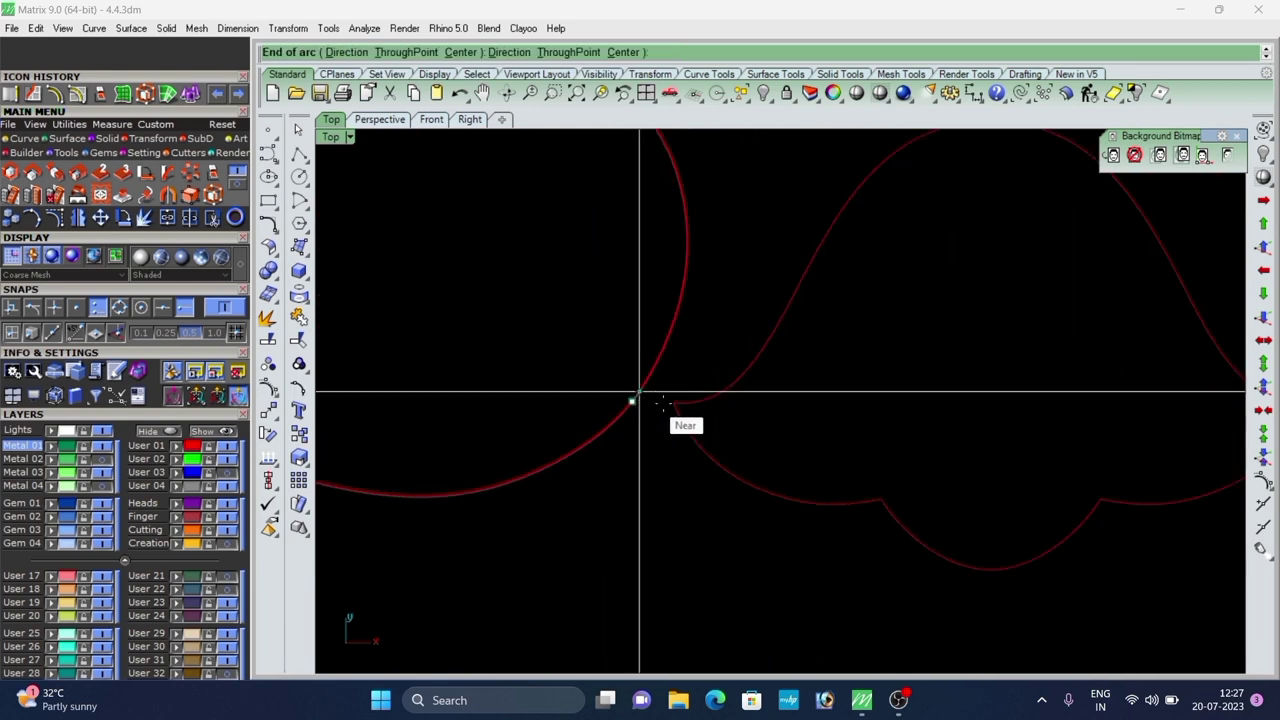
left_click(674, 402)
scroll(691, 376, "up", 7)
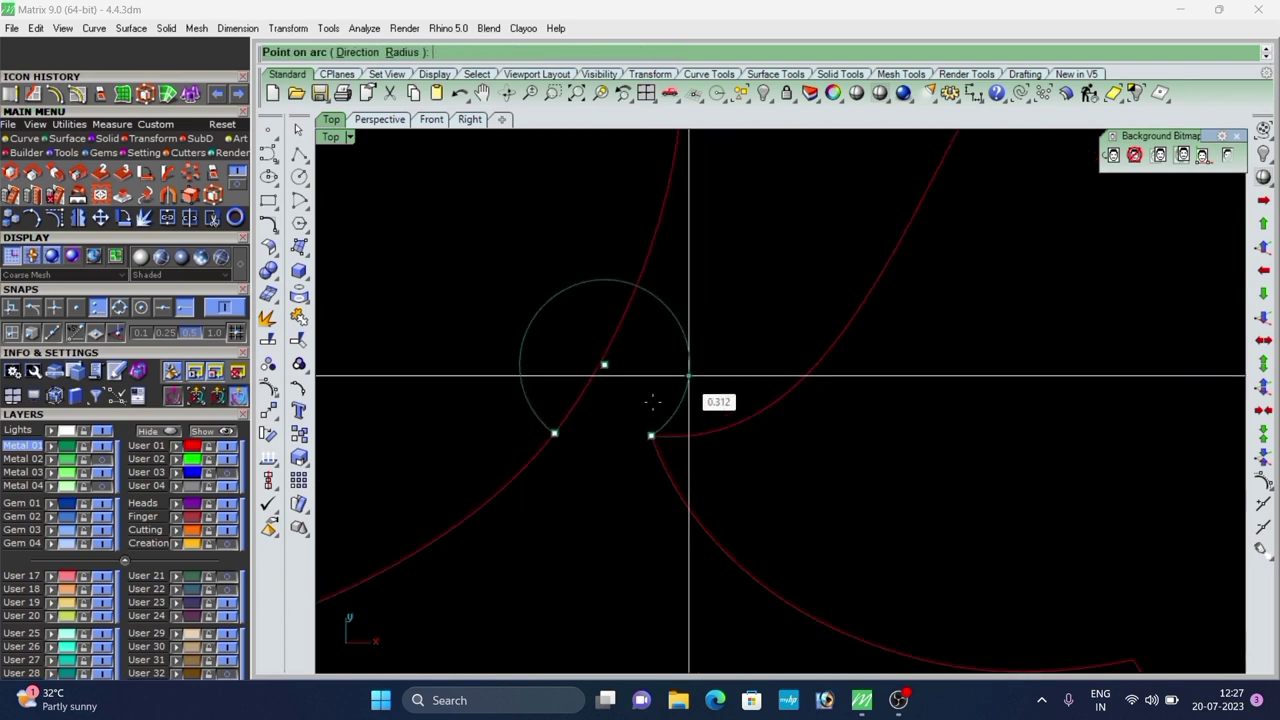
left_click(610, 418)
scroll(532, 382, "down", 7)
scroll(532, 388, "down", 5)
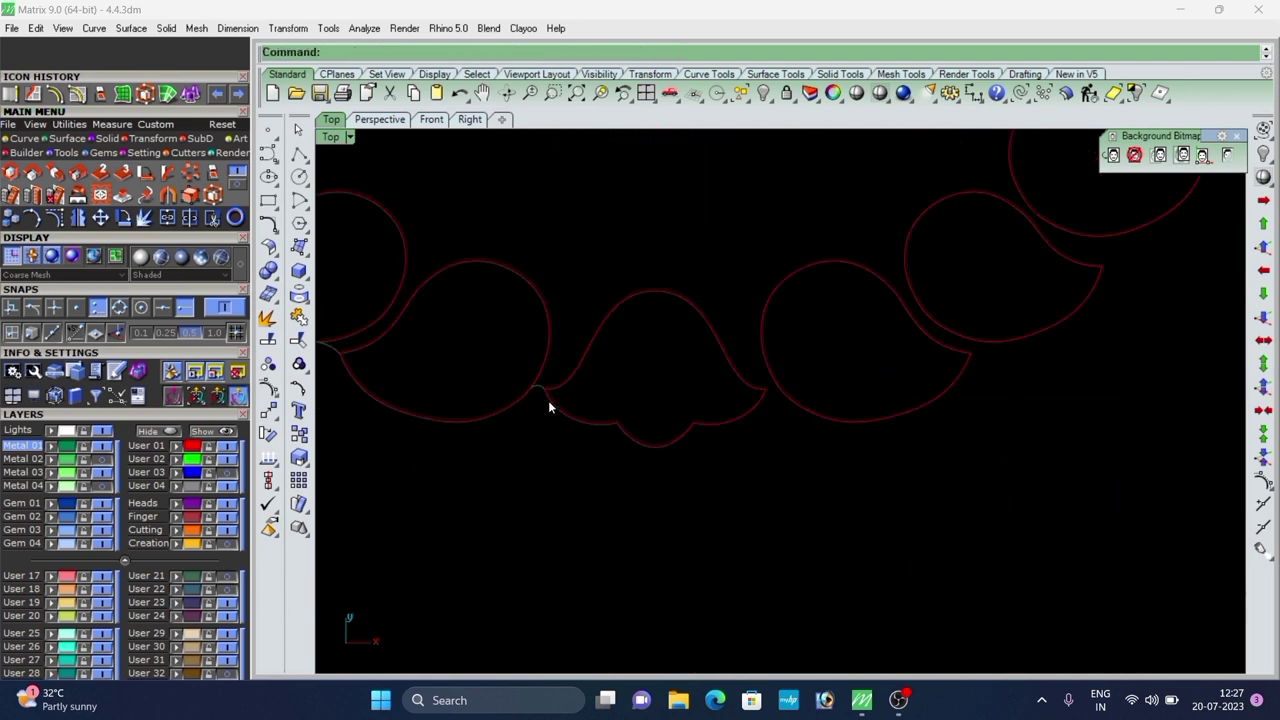
Select the new bridging arcs on the left side and mirror them to the pendant's right side.
scroll(642, 251, "up", 4)
scroll(597, 265, "down", 4)
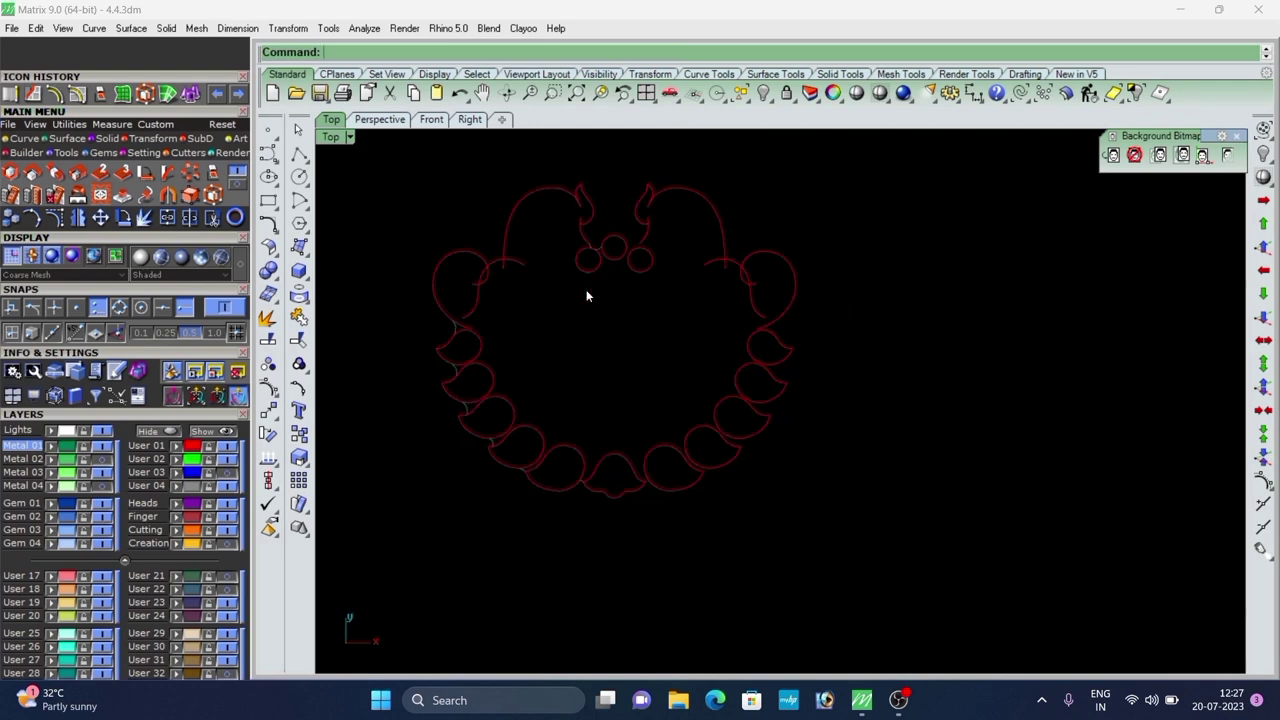
left_click(68, 448)
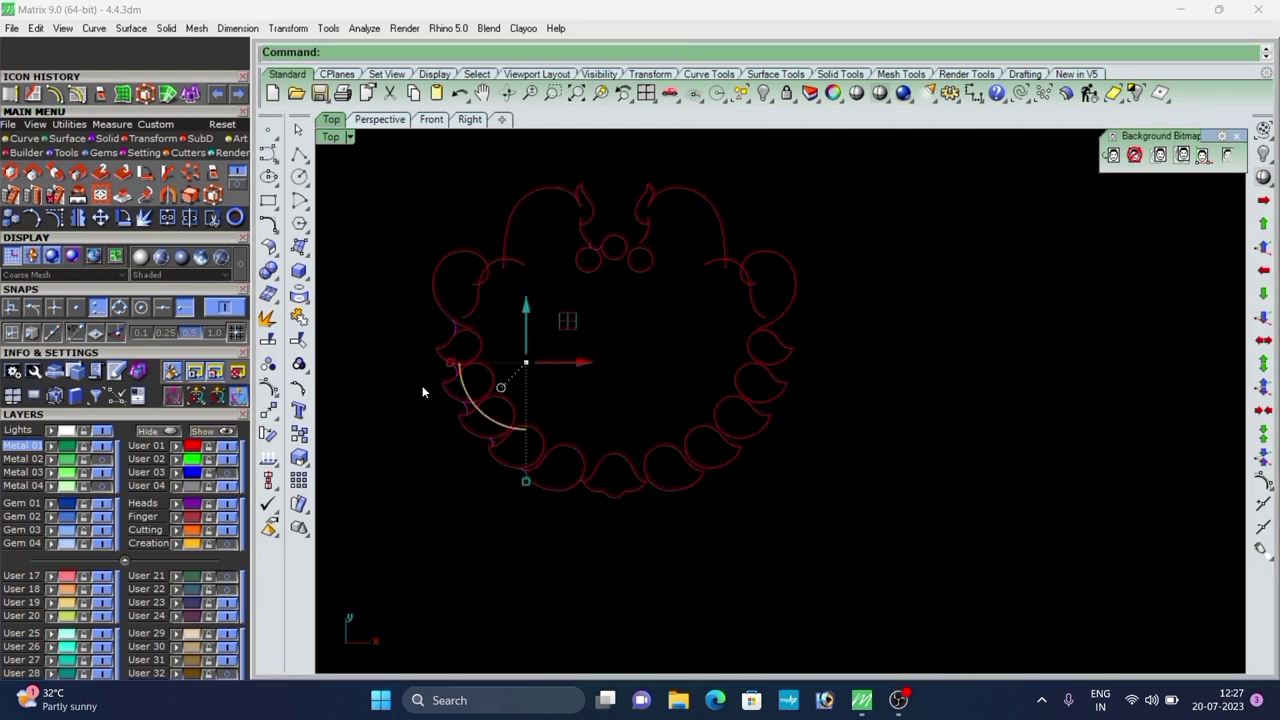
key("Return")
scroll(648, 444, "up", 4)
scroll(662, 484, "down", 10)
left_click(532, 324)
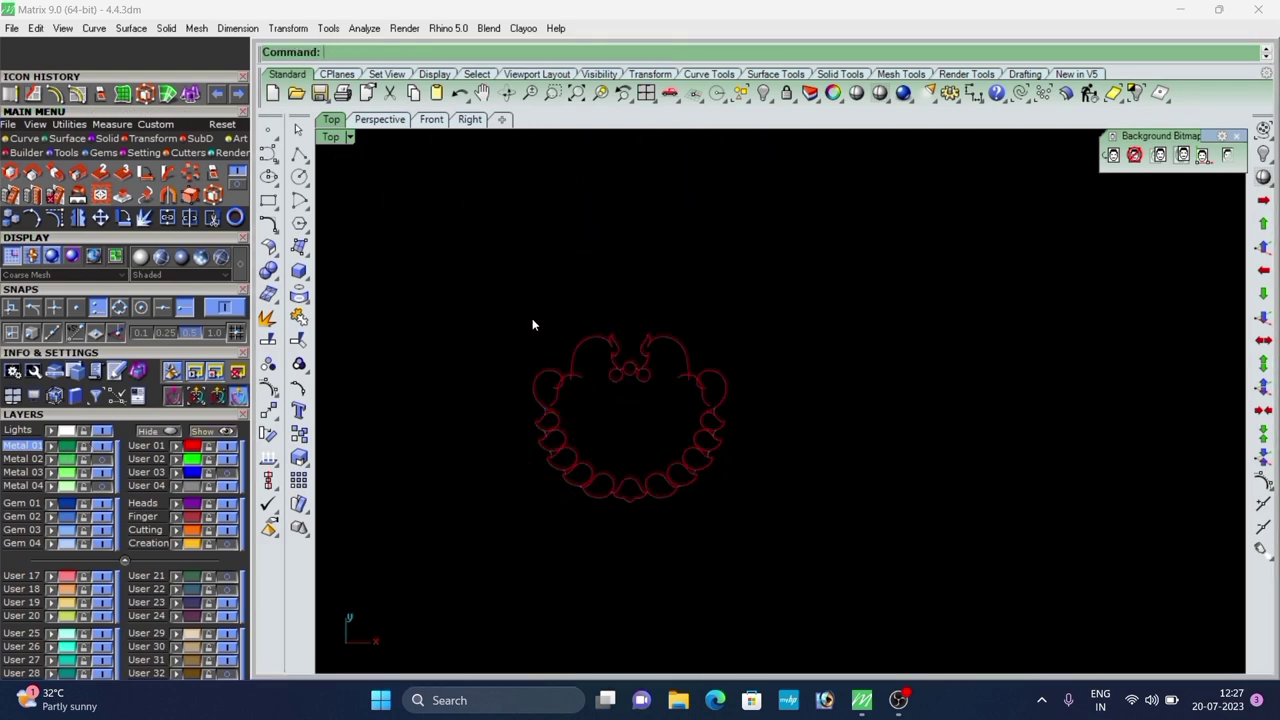
Try to trim the overhanging ends around the left horn shape and the unwanted parts of the three small top circles.
scroll(578, 331, "up", 12)
scroll(690, 345, "down", 8)
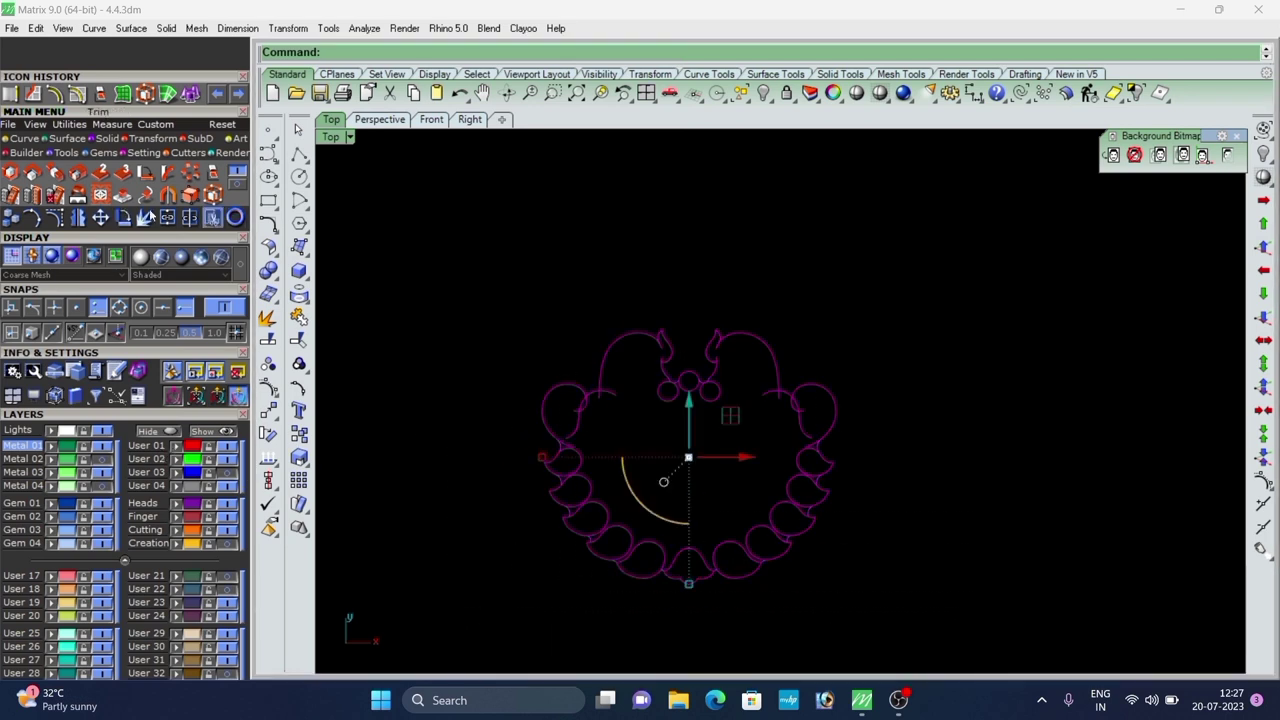
left_click(212, 219)
scroll(689, 360, "up", 8)
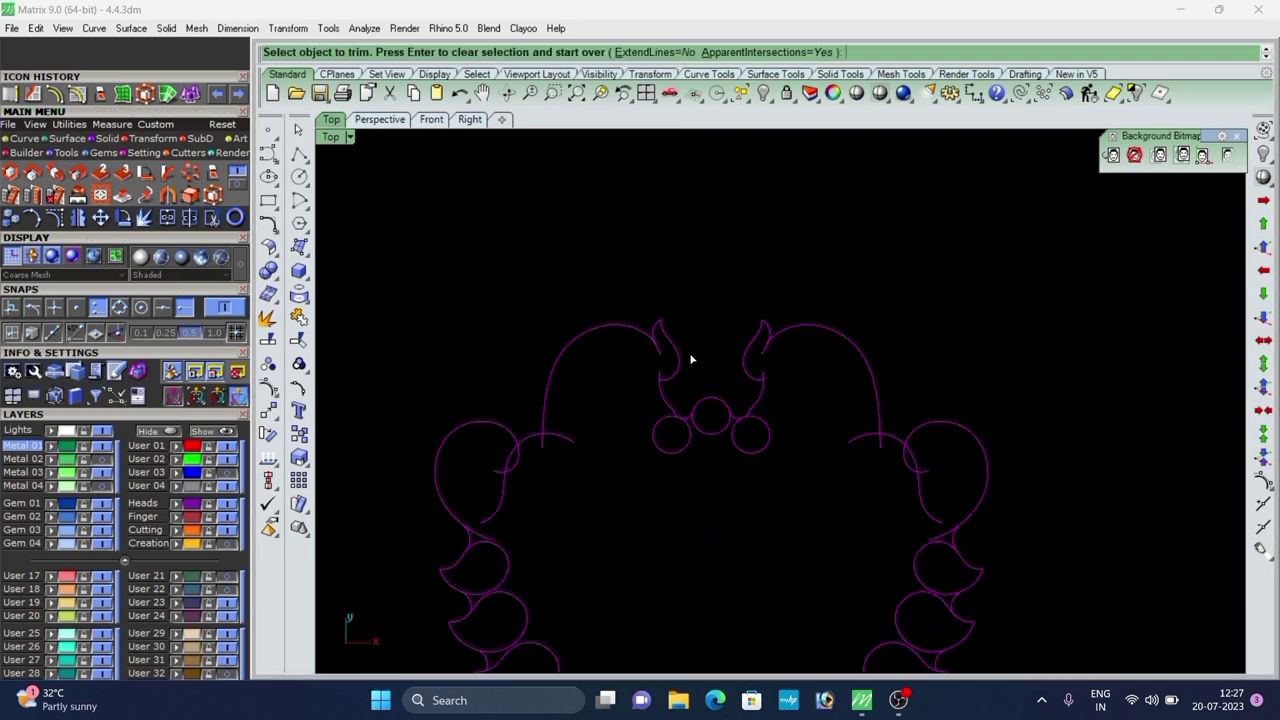
scroll(616, 286, "down", 4)
scroll(633, 381, "up", 6)
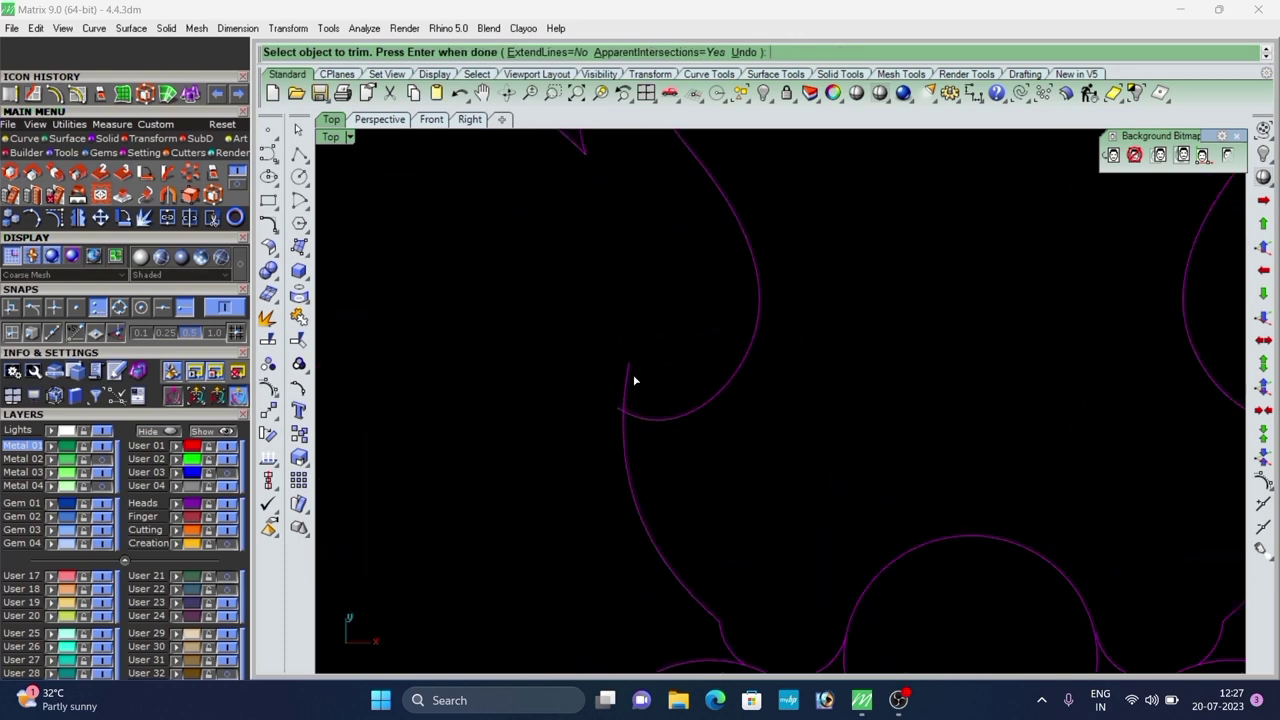
scroll(622, 414, "up", 8)
left_click(608, 400)
scroll(600, 325, "down", 13)
scroll(645, 470, "up", 4)
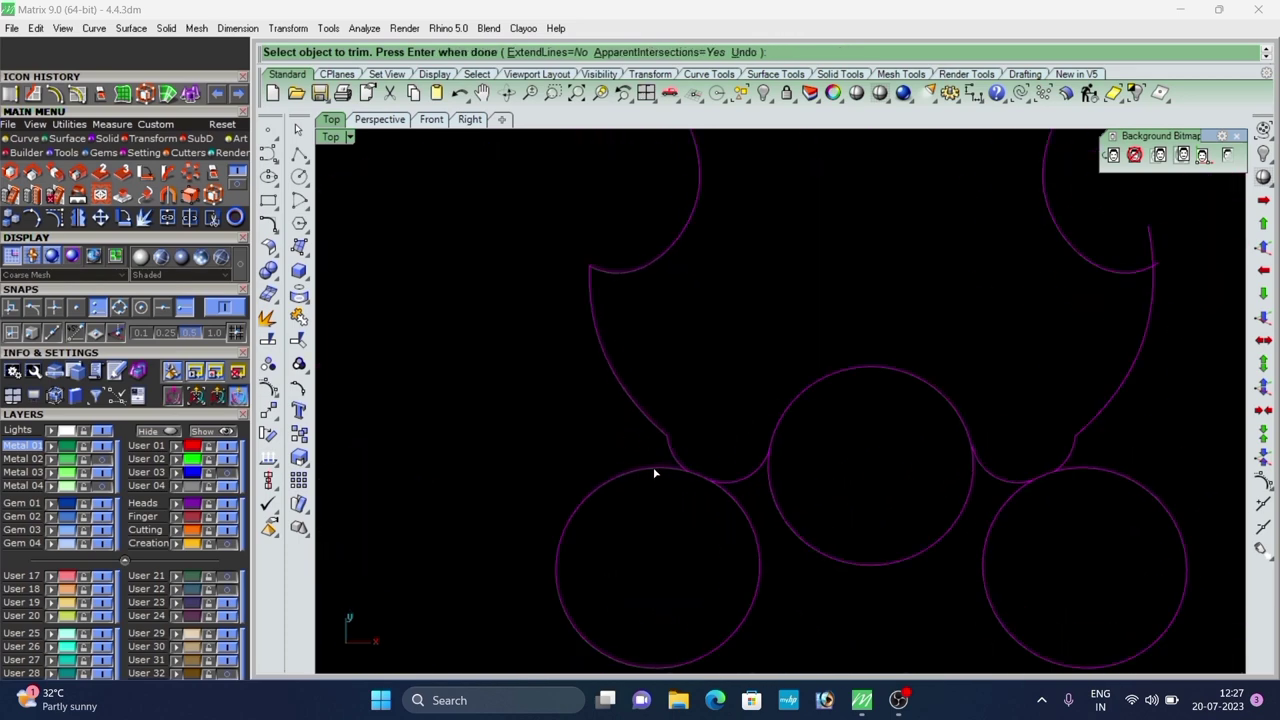
left_click(609, 476)
scroll(577, 510, "down", 7)
scroll(688, 528, "up", 9)
left_click(716, 514)
scroll(669, 491, "down", 8)
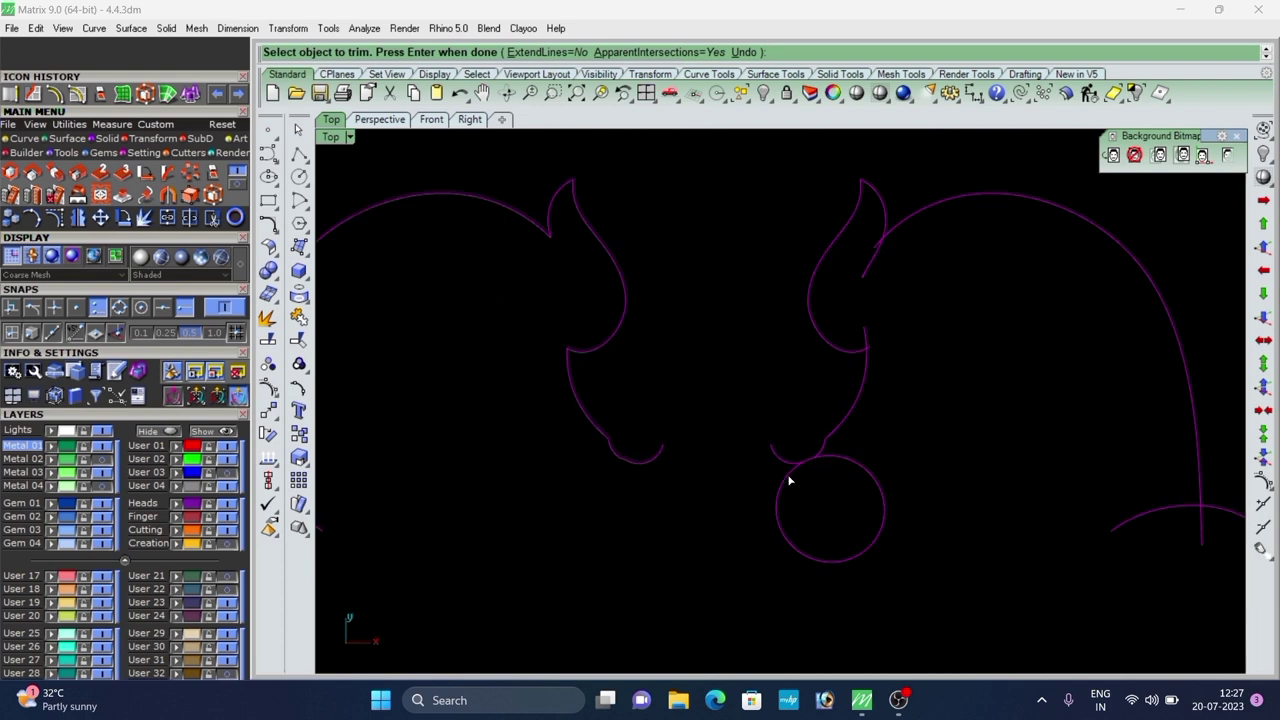
right_click(770, 483)
key("ctrl+z")
Try again to trim the lower part of the middle circle, and undo that trim.
right_click(675, 463)
right_click(673, 464)
scroll(671, 465, "up", 12)
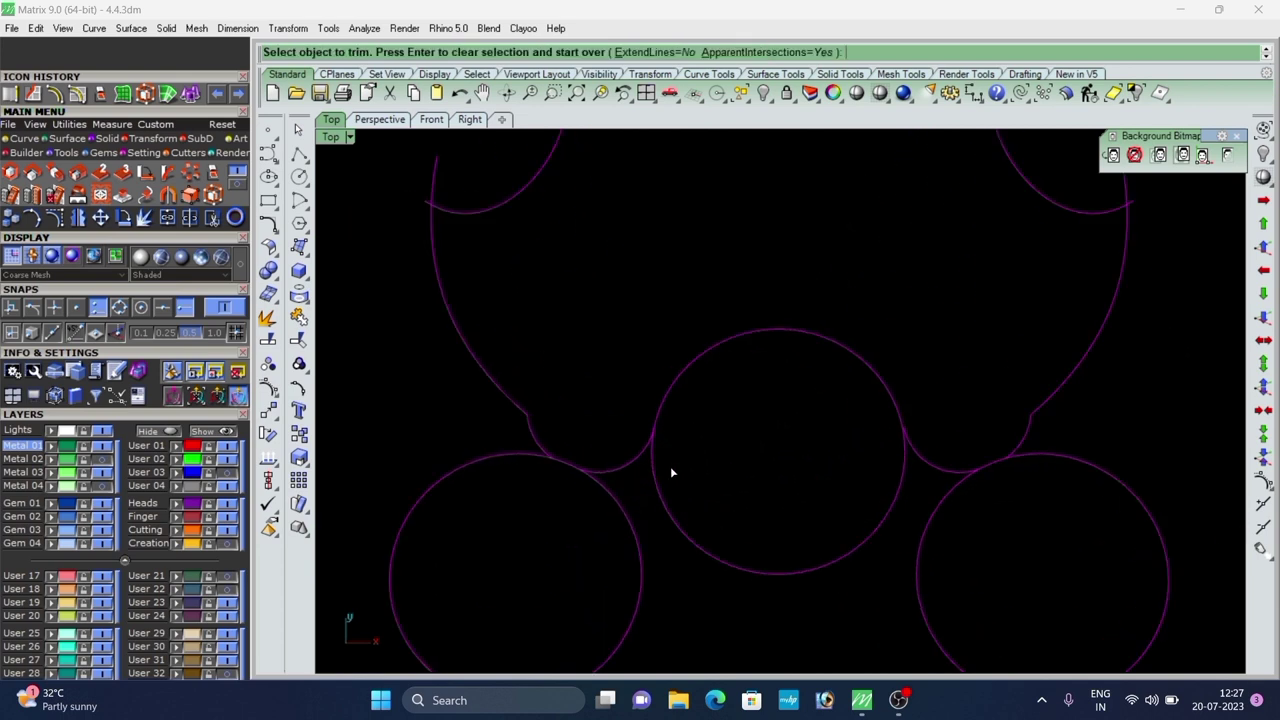
left_click(652, 493)
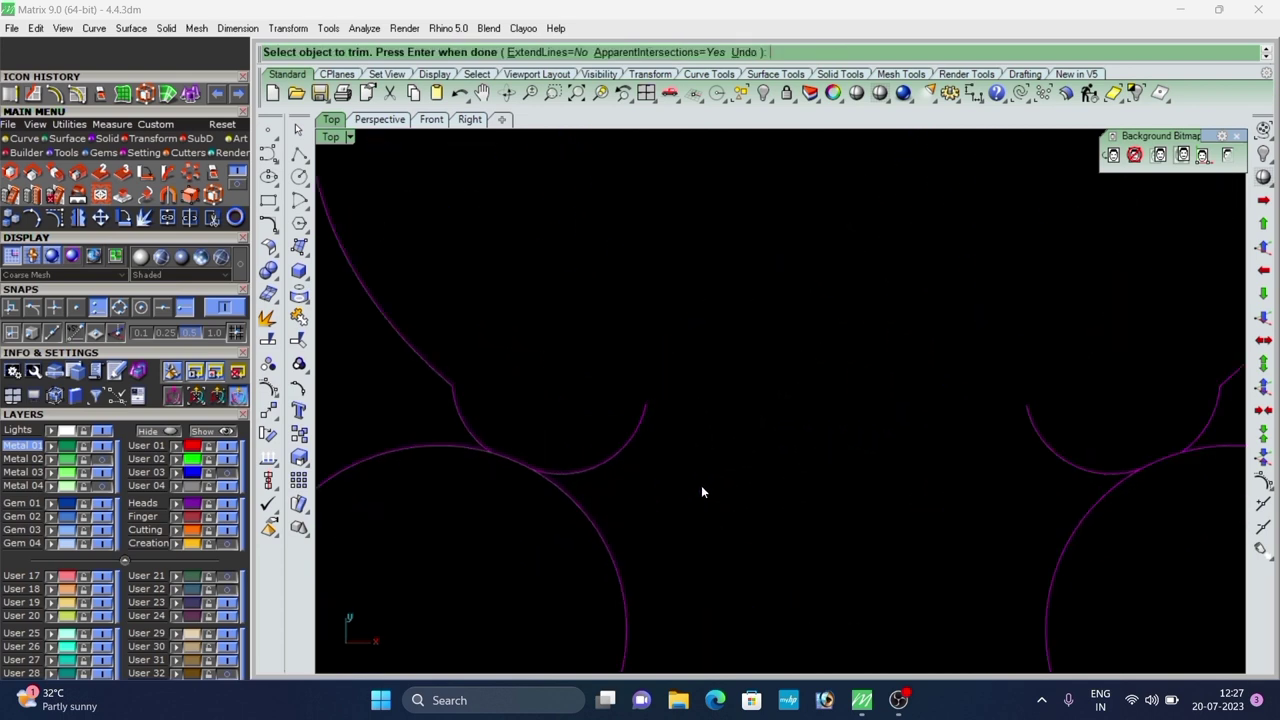
right_click(701, 485)
key("ctrl+z")
Examine where the small connecting arcs meet the middle circle on both sides.
scroll(637, 420, "up", 11)
left_click(634, 414)
scroll(634, 433, "down", 6)
scroll(628, 399, "up", 20)
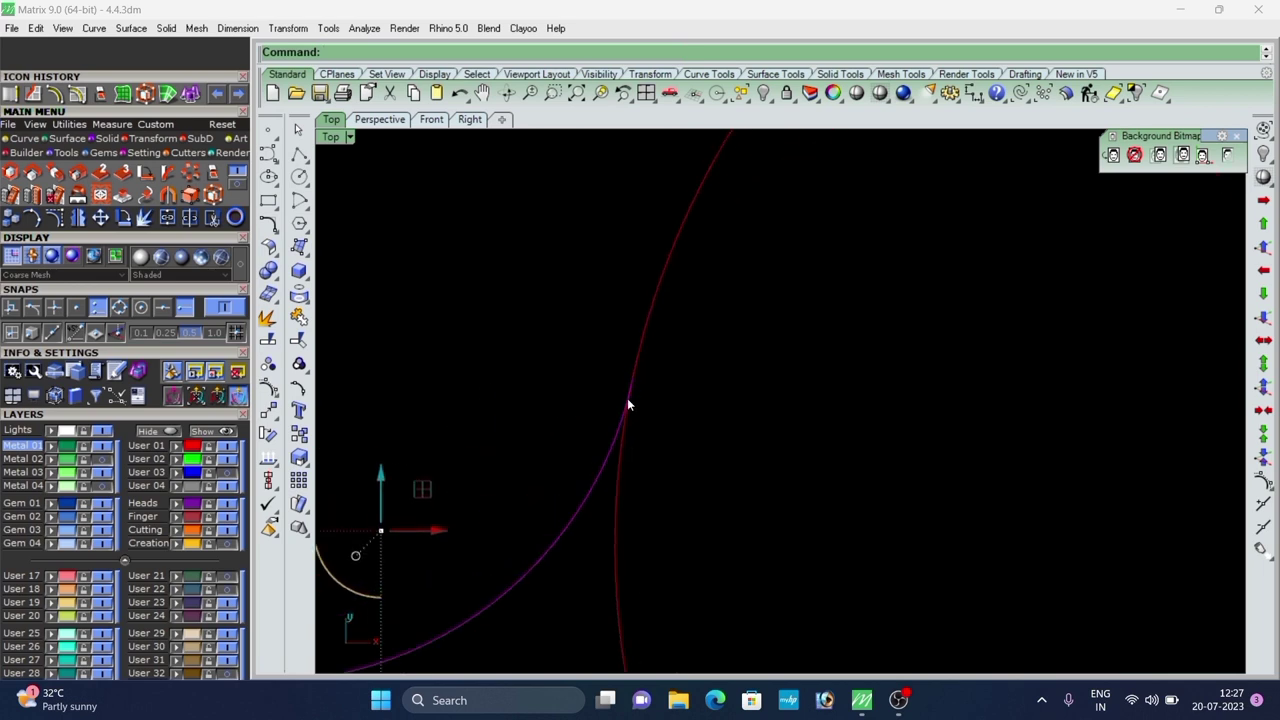
scroll(639, 393, "down", 5)
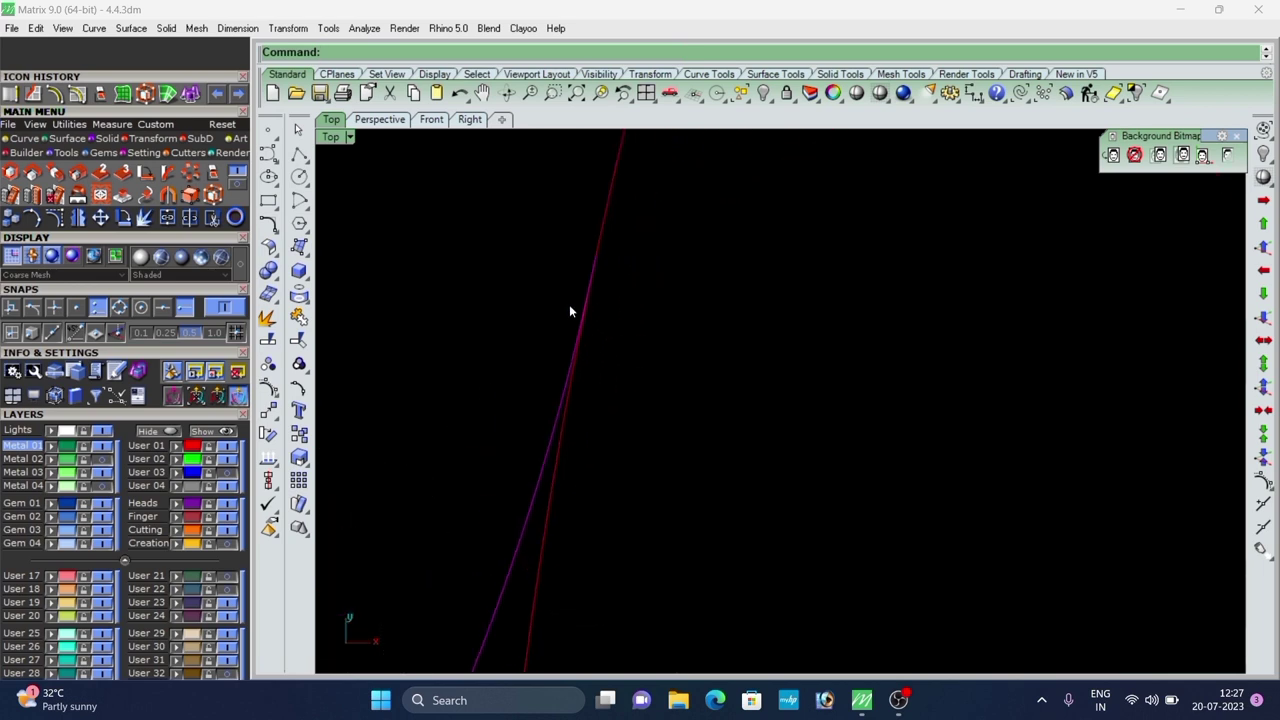
scroll(610, 340, "down", 3)
scroll(914, 352, "up", 4)
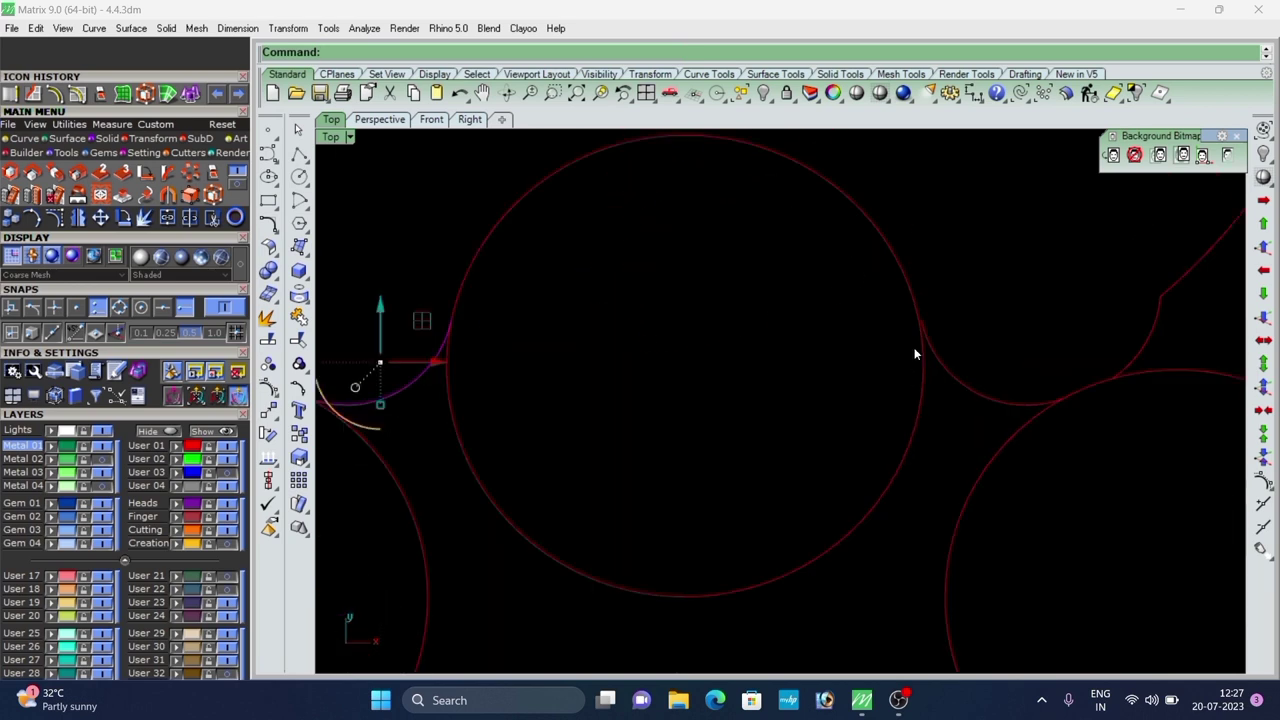
scroll(782, 378, "down", 10)
scroll(852, 383, "up", 4)
Show the control points of the arc right of the middle circle and move its upper end point inside the circle so the curves cross.
left_click(845, 384)
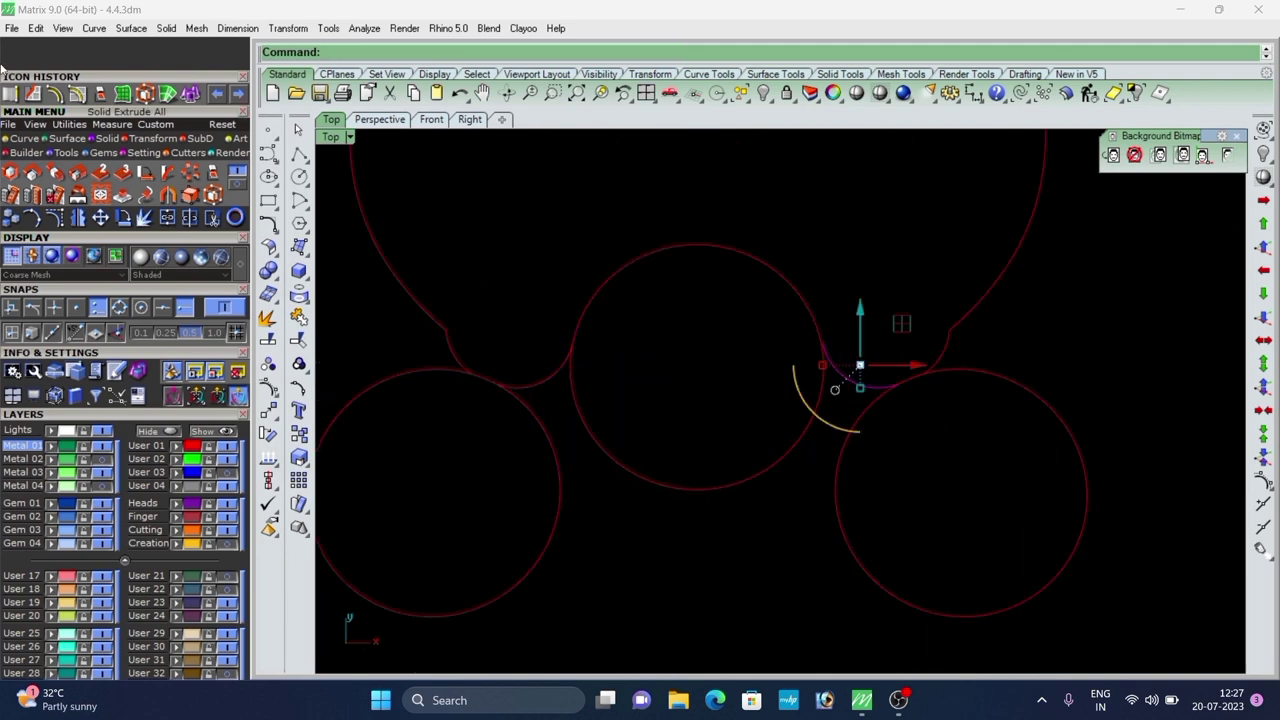
left_click(268, 390)
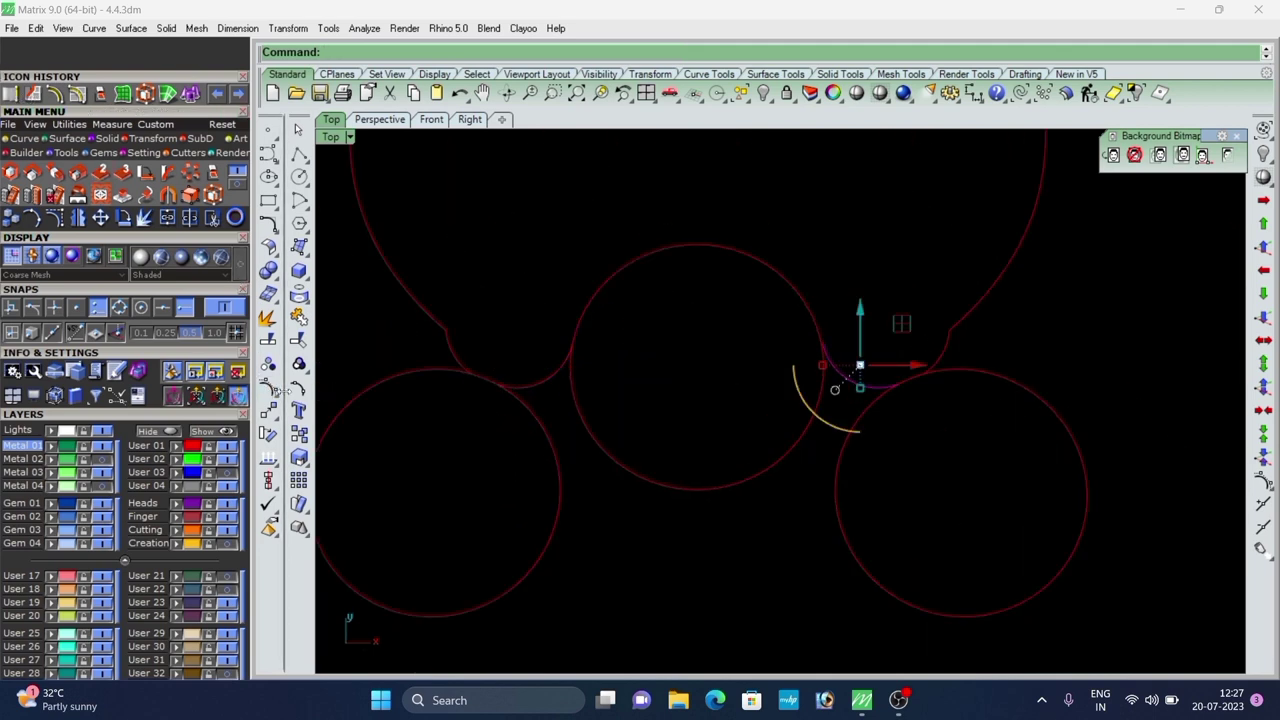
scroll(724, 339, "up", 6)
left_click(904, 347)
scroll(941, 349, "up", 4)
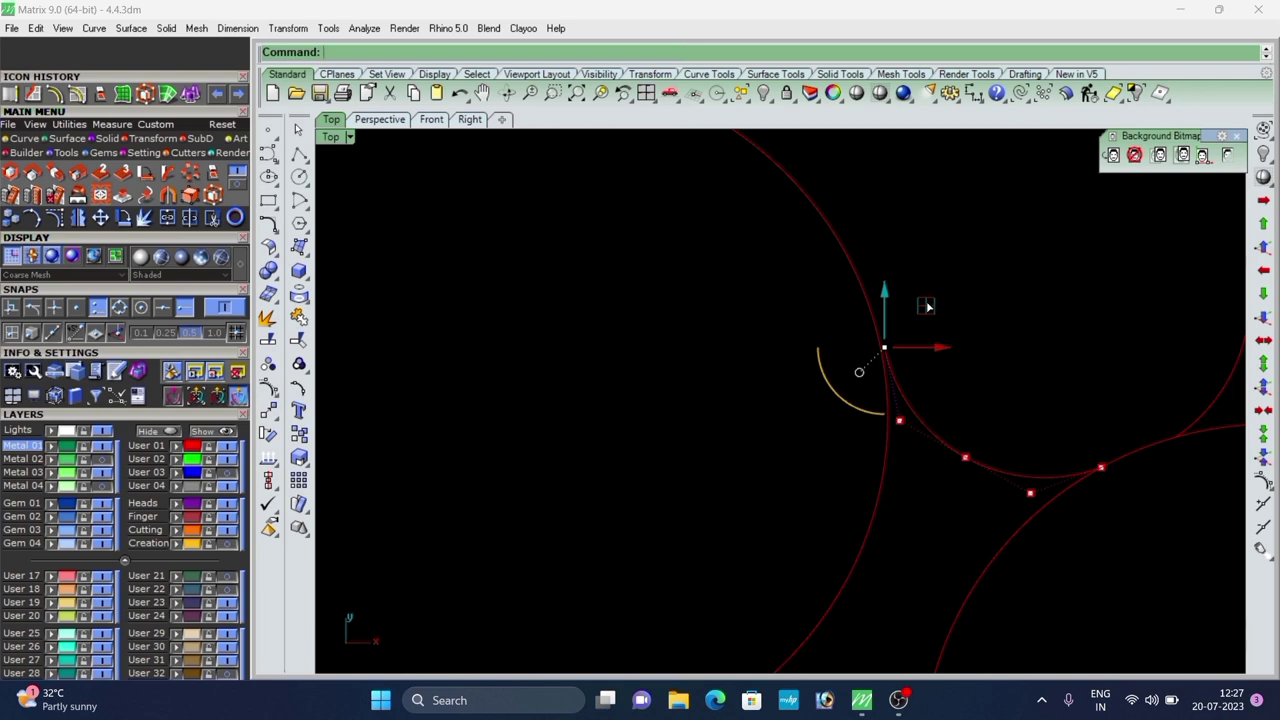
left_click_drag(928, 307, 905, 252)
left_click(945, 322)
scroll(828, 354, "down", 15)
key("Escape")
Trim all curves against each other, removing both side circles and the lower part of the middle circle between the connecting arcs.
left_click_drag(1025, 249, 753, 509)
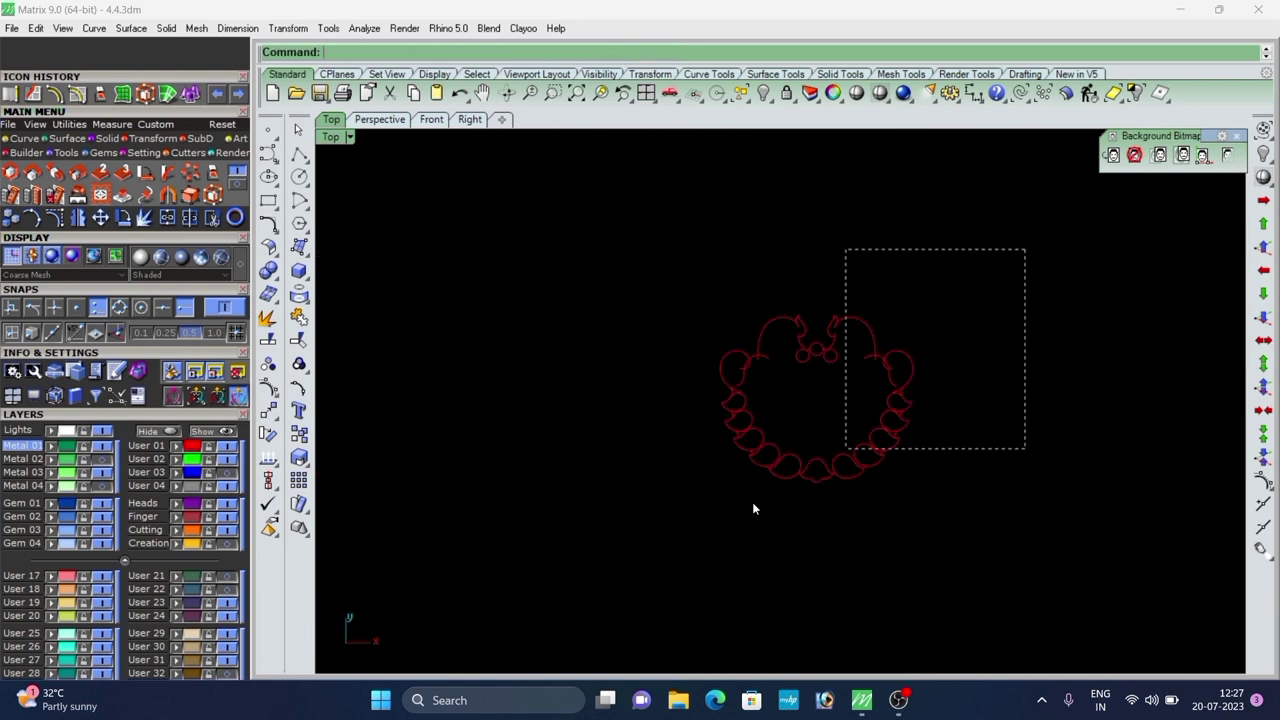
type("rim")
key("Return")
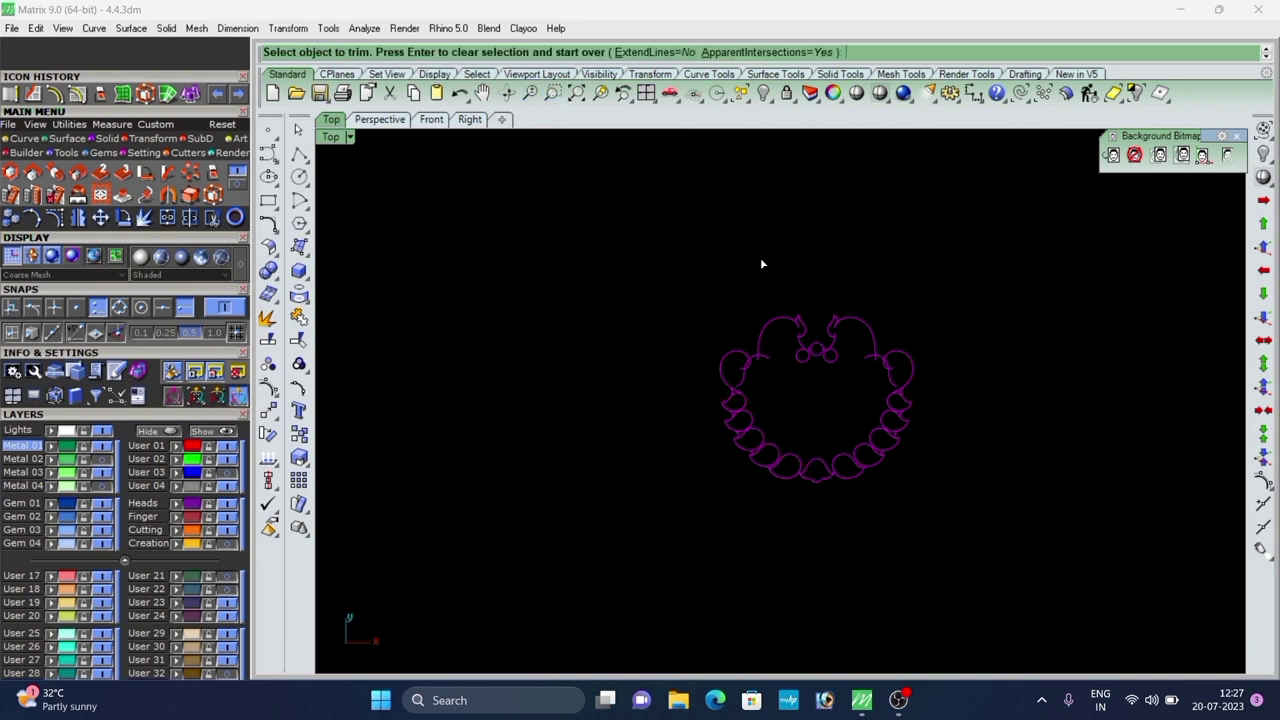
scroll(760, 257, "up", 10)
scroll(718, 336, "up", 8)
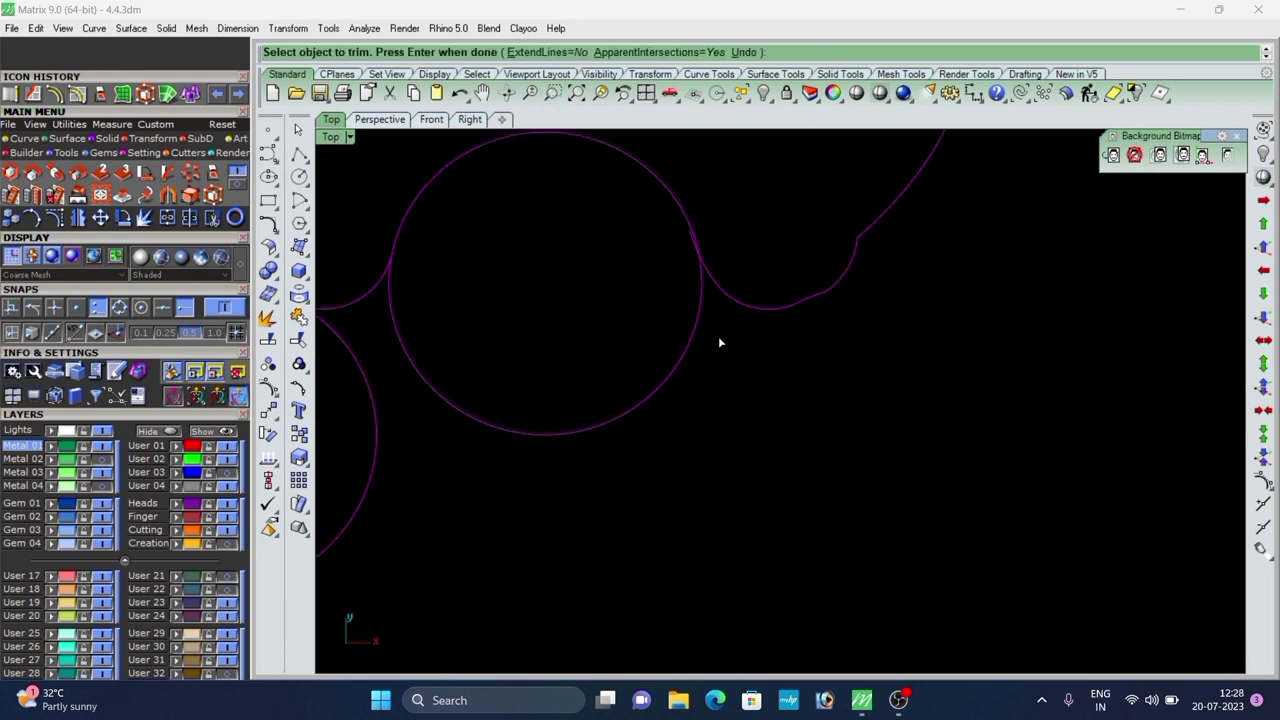
scroll(672, 286, "down", 15)
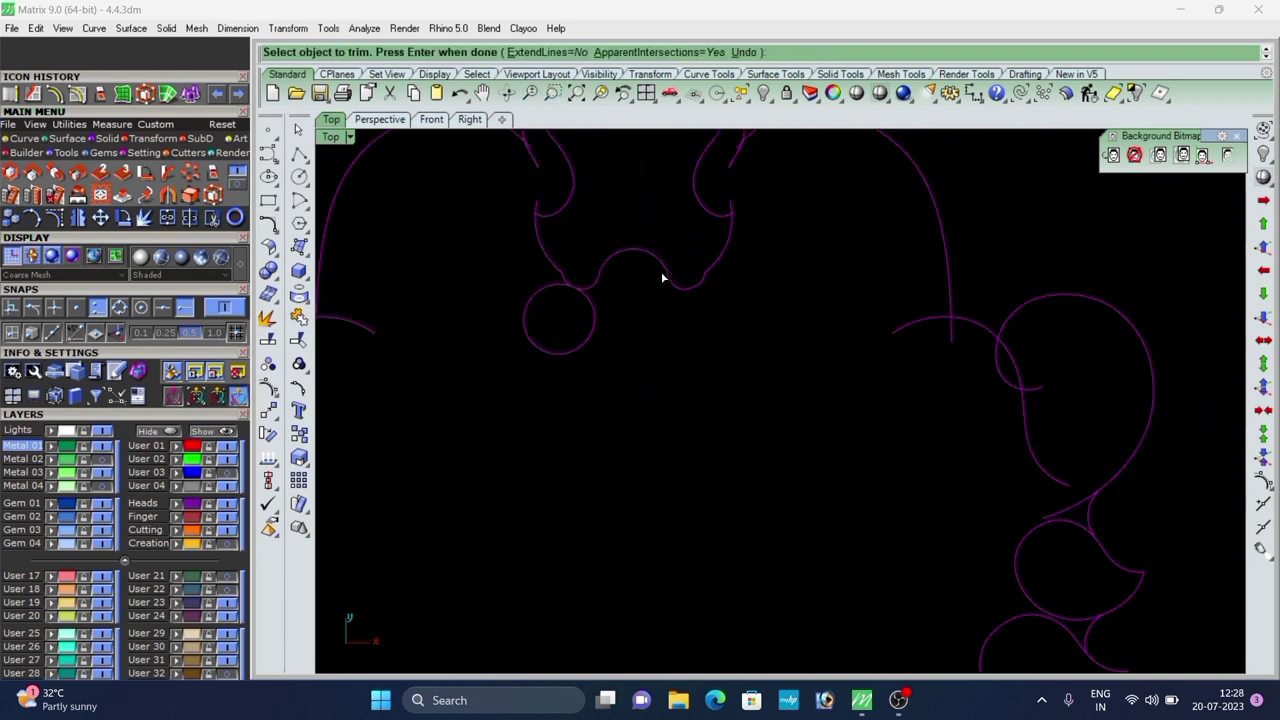
scroll(560, 322, "up", 4)
scroll(600, 346, "down", 3)
Trim the overhanging ends where the left horn shape meets the stem below it and the large left arch.
scroll(590, 300, "up", 8)
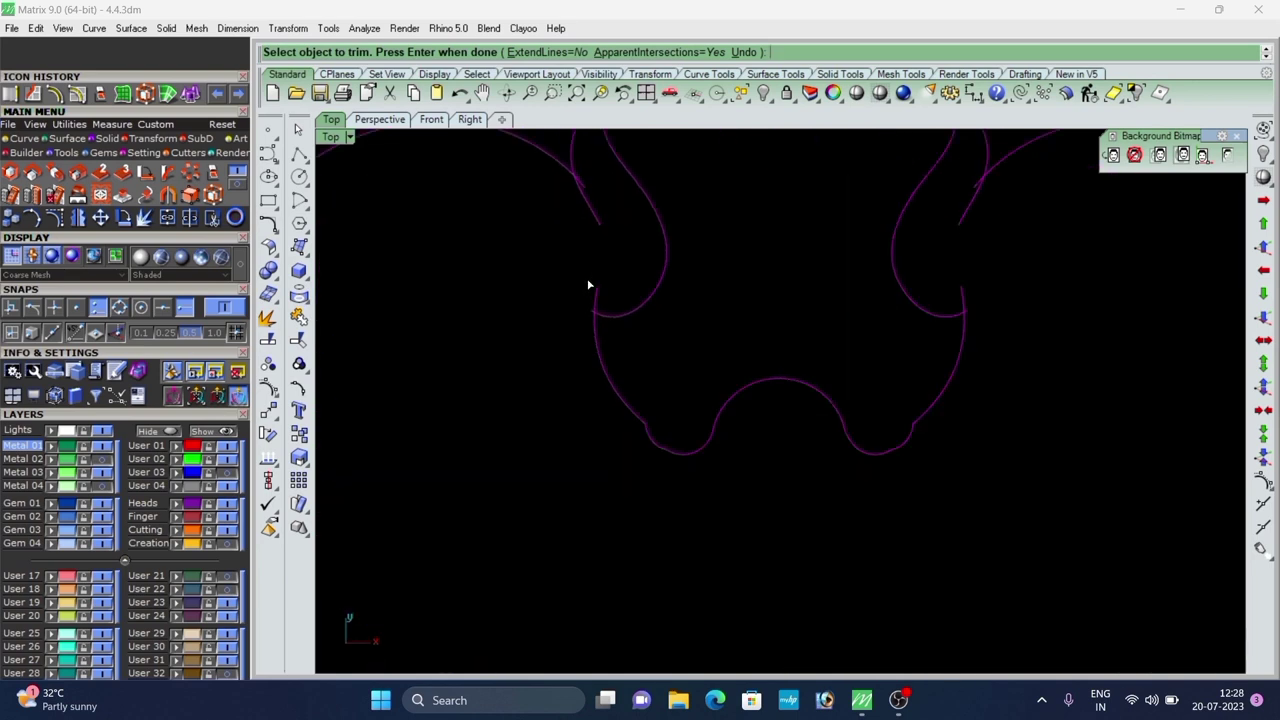
scroll(597, 330, "down", 5)
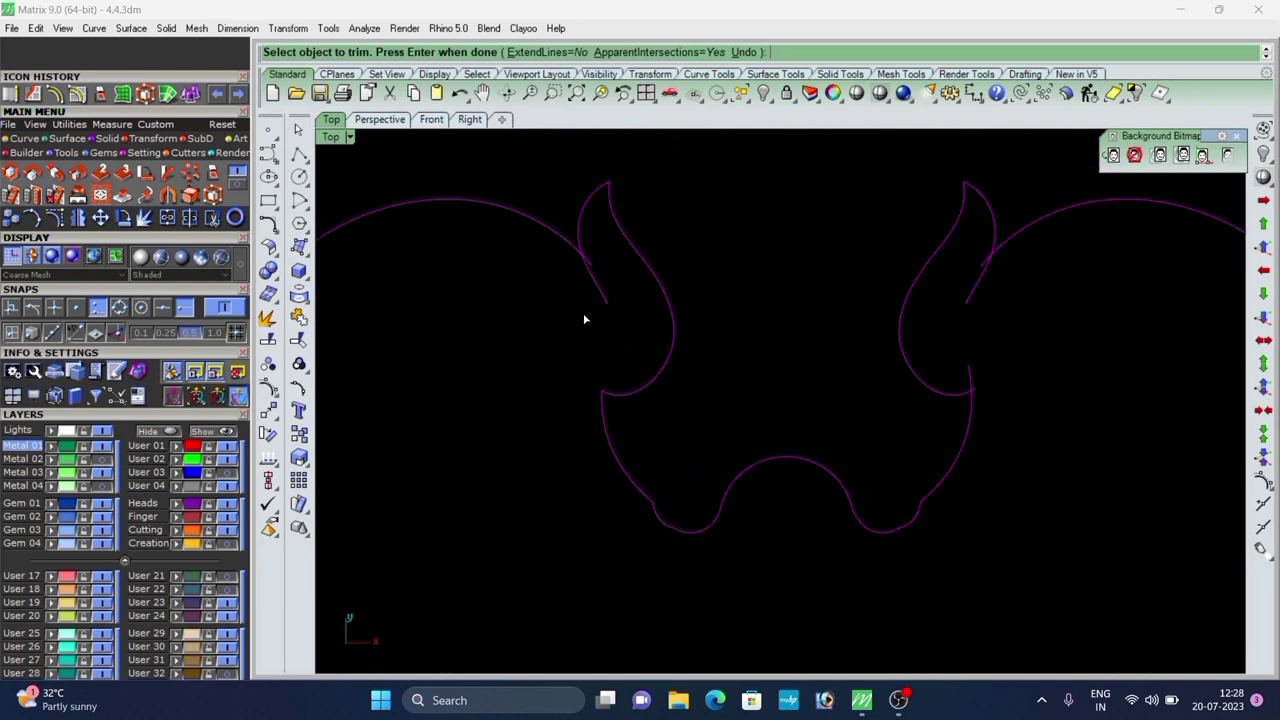
scroll(590, 300, "up", 5)
scroll(646, 277, "down", 5)
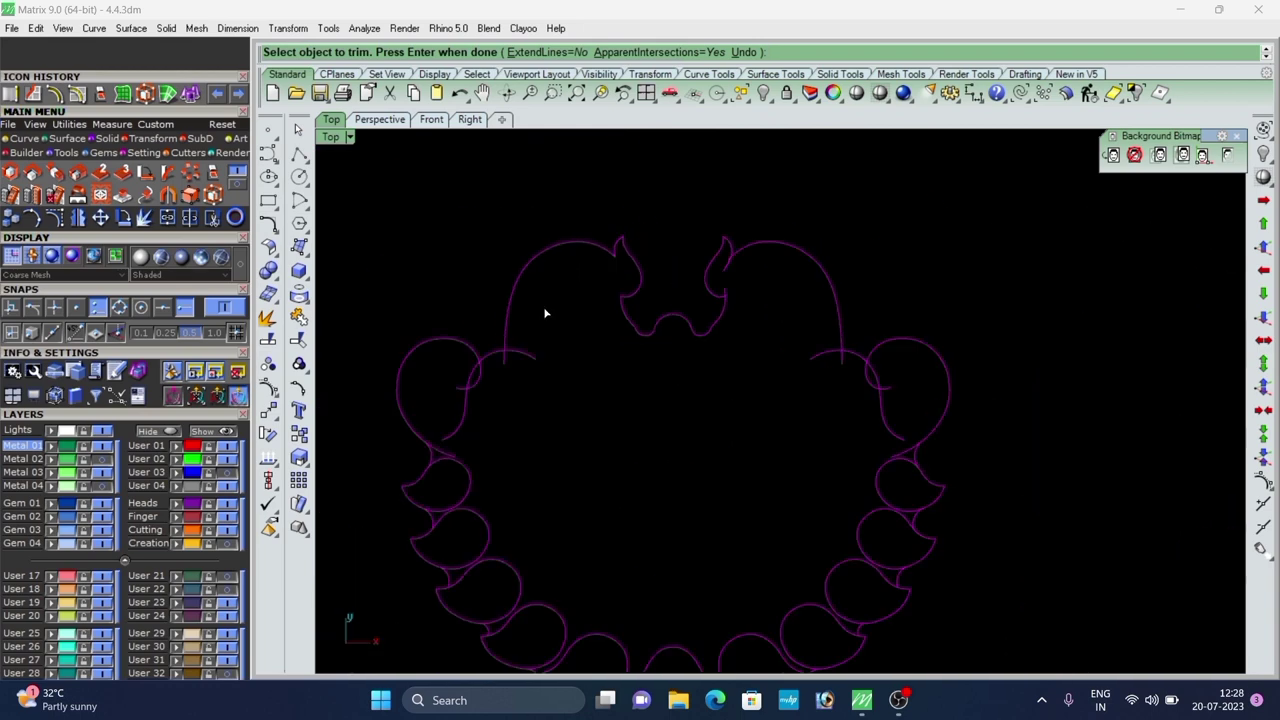
Trim the overhanging ends where the large left arch meets the short curve leading to the left loop.
scroll(500, 400, "up", 5)
scroll(571, 305, "down", 5)
scroll(477, 383, "up", 6)
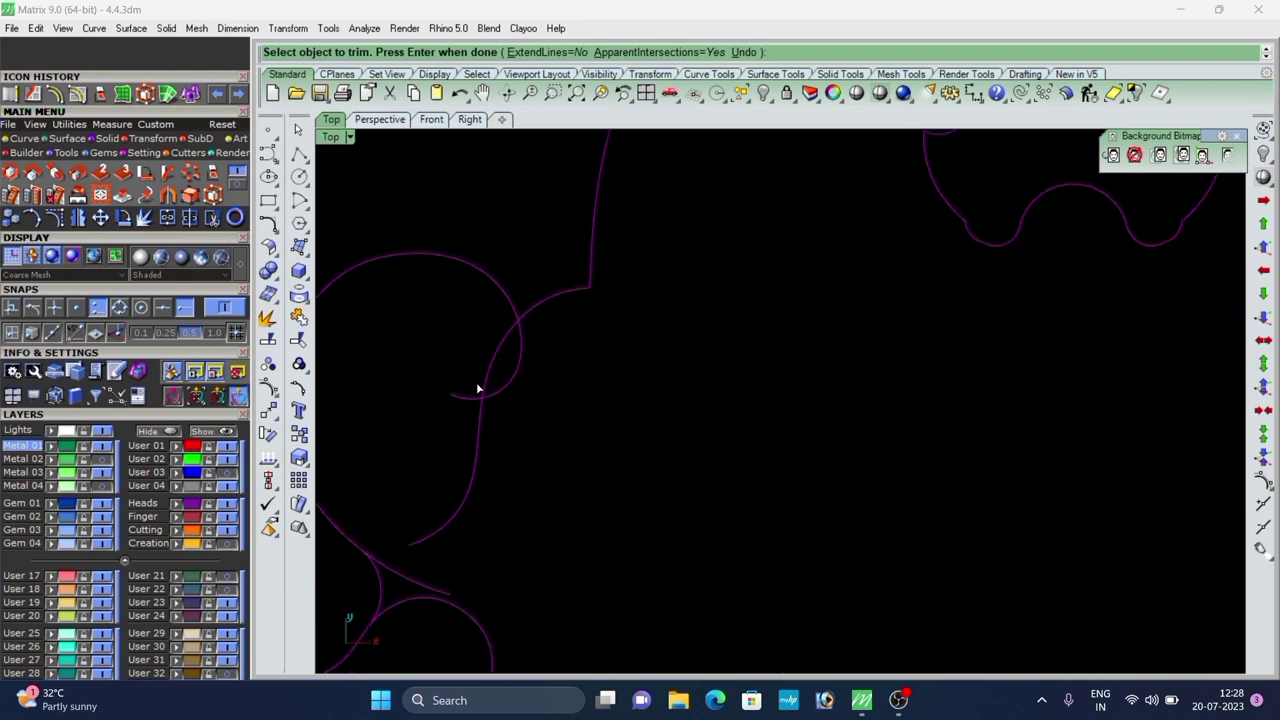
Trim the crossing inner ends where the short curve meets the left loop.
left_click_drag(571, 358, 436, 422)
scroll(538, 296, "down", 7)
scroll(518, 358, "up", 5)
scroll(524, 359, "up", 5)
Trim the inner circle segments and overhanging ends of the scallops down the outline's left side.
left_click_drag(548, 335, 529, 459)
scroll(524, 350, "down", 8)
scroll(543, 393, "up", 5)
scroll(533, 370, "down", 8)
scroll(560, 355, "up", 3)
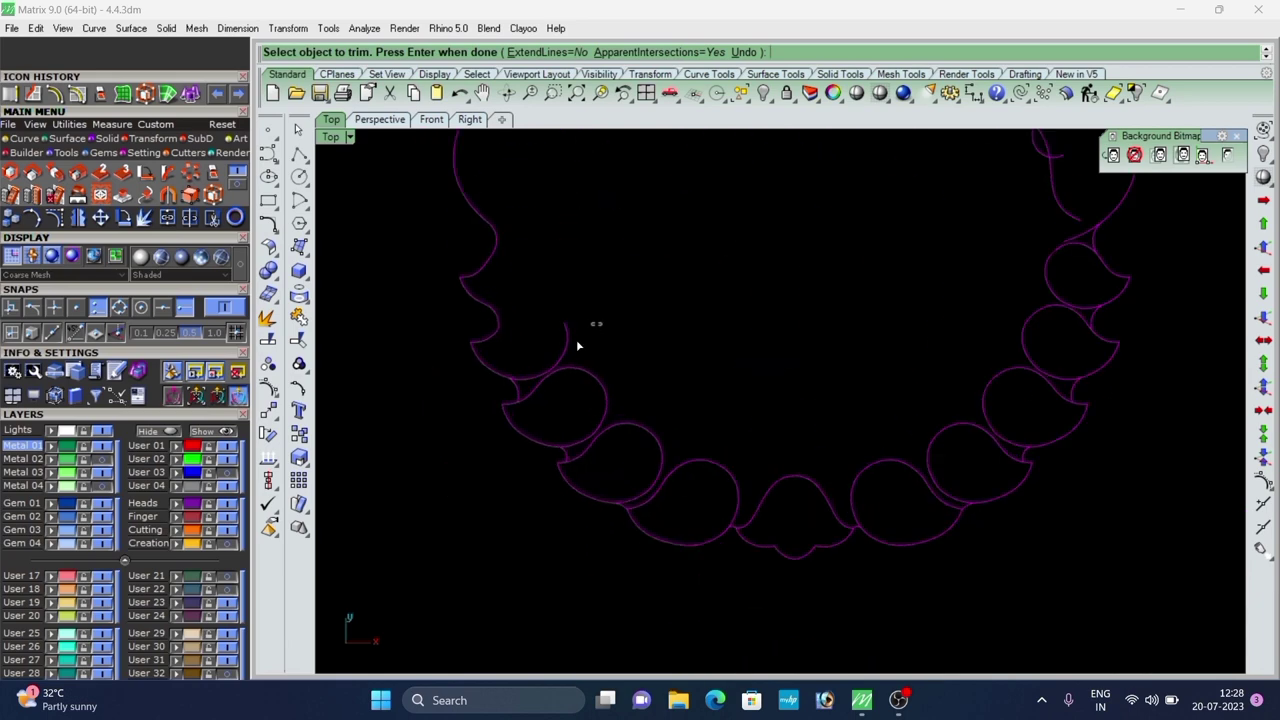
scroll(579, 382, "down", 5)
scroll(625, 385, "up", 5)
scroll(608, 360, "down", 5)
scroll(719, 380, "up", 7)
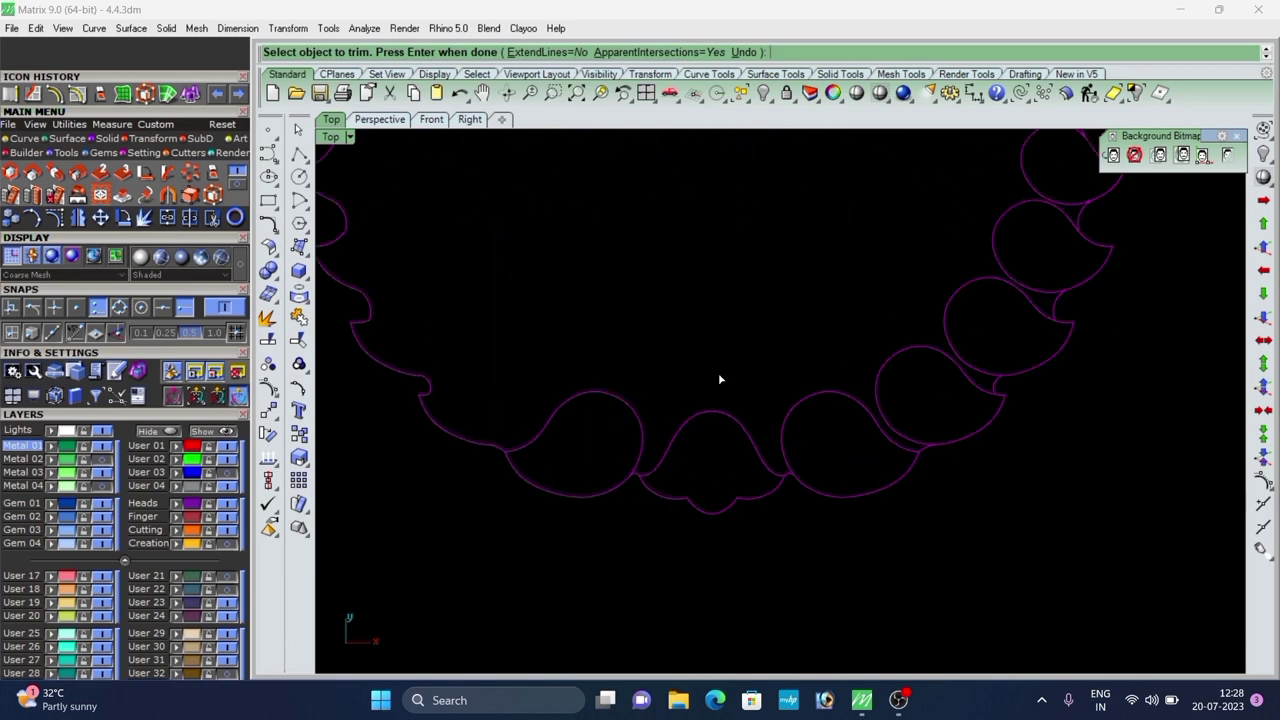
Trim the inner segments of the bottom-left circle, the centre drop and the bottom-right circles, keeping only their outer edges.
left_click_drag(588, 430, 565, 434)
scroll(552, 432, "down", 5)
scroll(680, 416, "up", 4)
left_click_drag(673, 330, 647, 341)
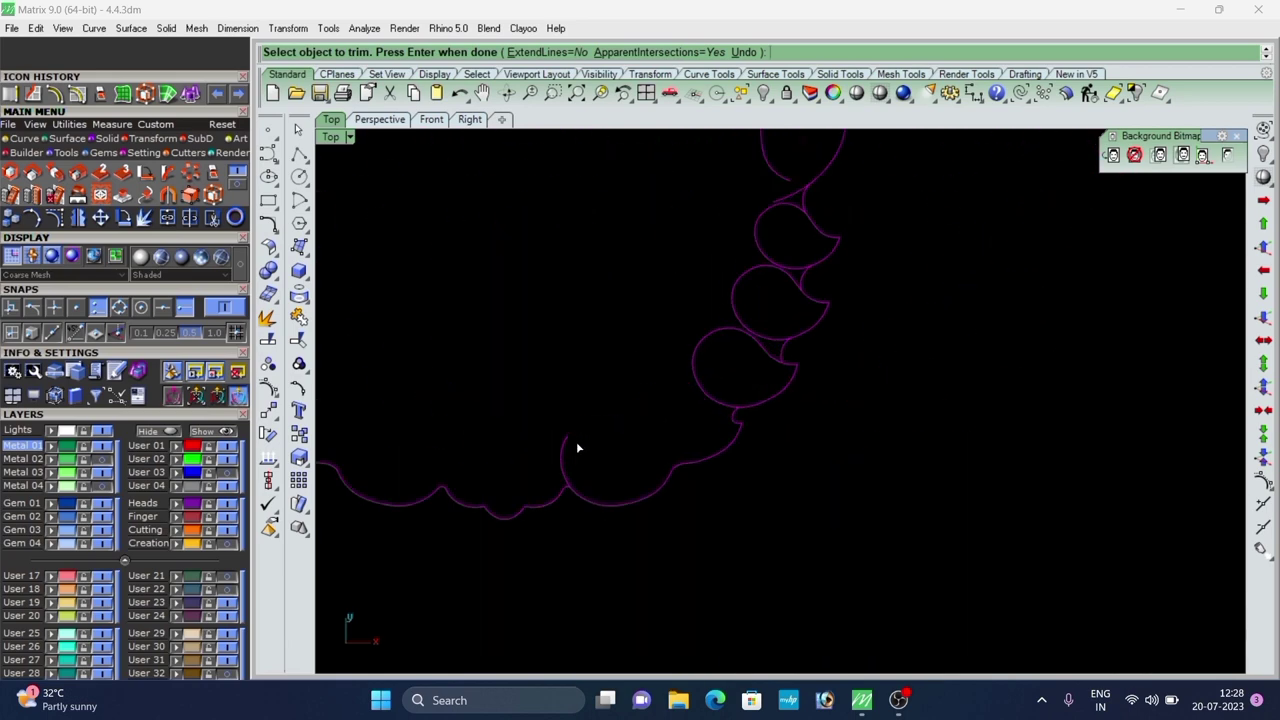
scroll(577, 443, "down", 5)
scroll(587, 444, "up", 7)
left_click_drag(588, 443, 534, 478)
scroll(580, 482, "down", 6)
scroll(724, 393, "up", 6)
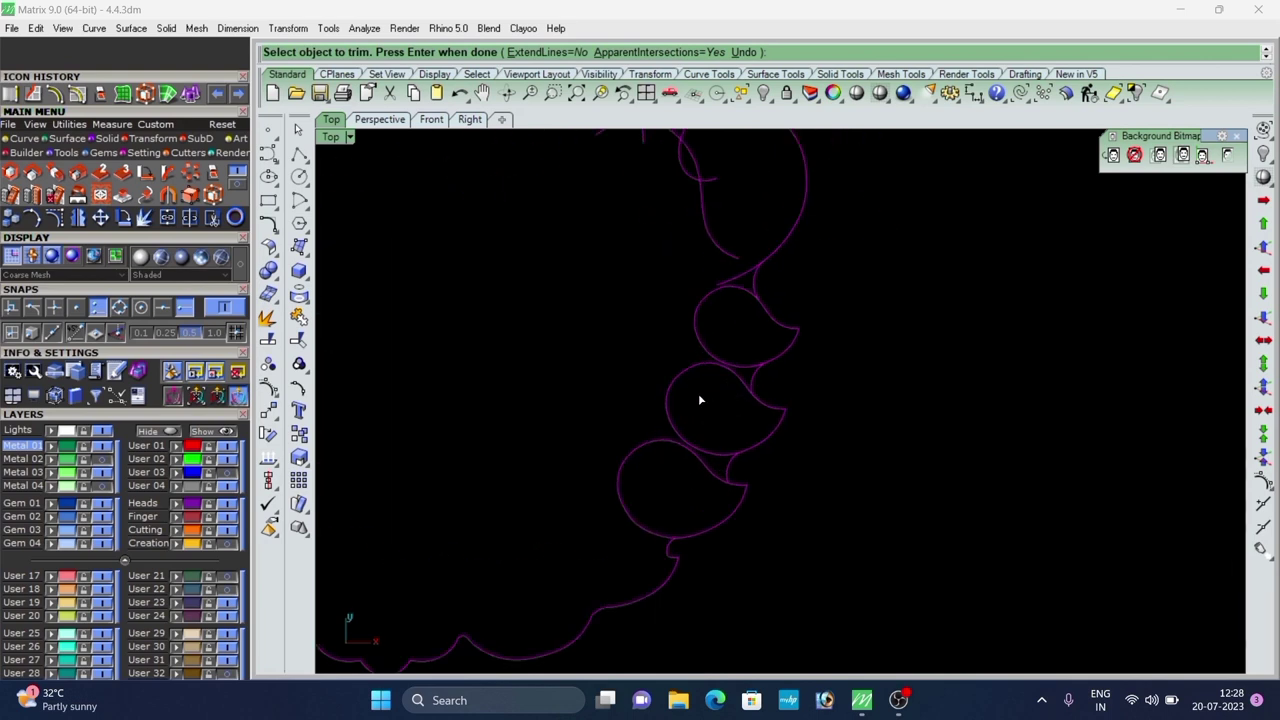
Trim the inner circle segments of the right-side scallops up to the right loop.
scroll(638, 485, "down", 4)
scroll(608, 526, "up", 4)
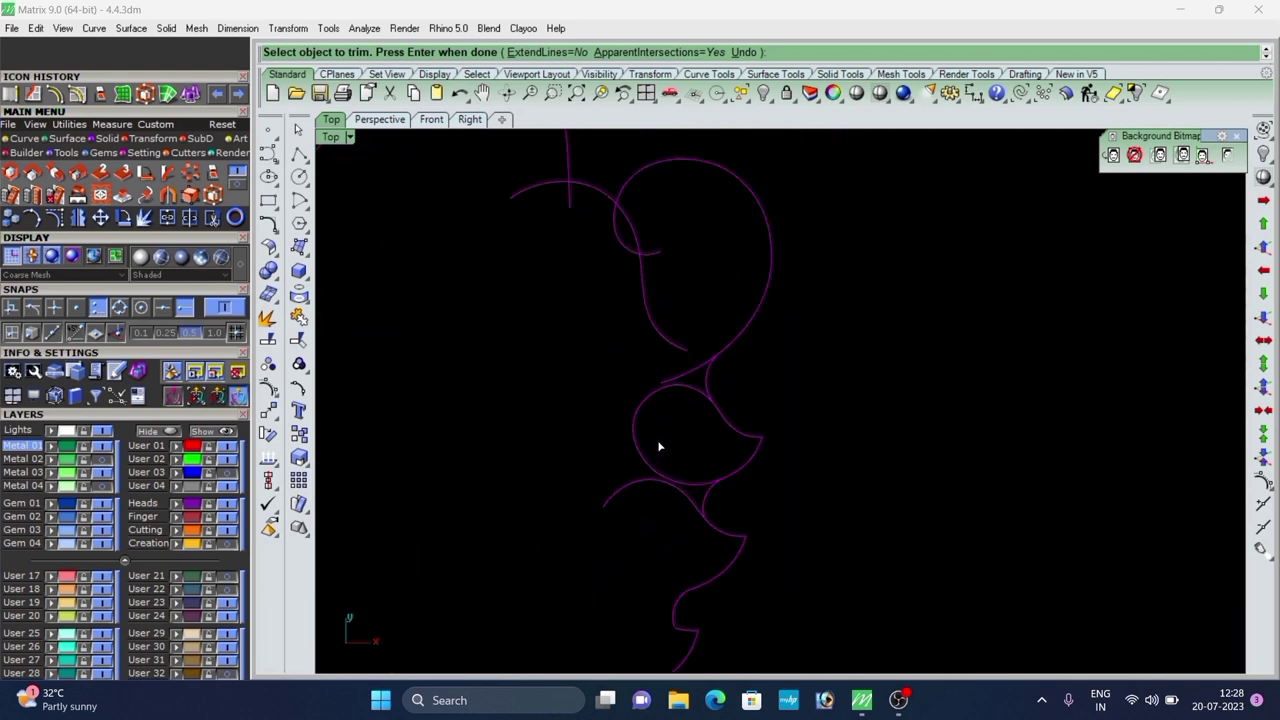
left_click_drag(645, 460, 586, 533)
scroll(587, 533, "down", 6)
scroll(637, 422, "up", 8)
left_click_drag(666, 384, 610, 528)
scroll(656, 465, "down", 8)
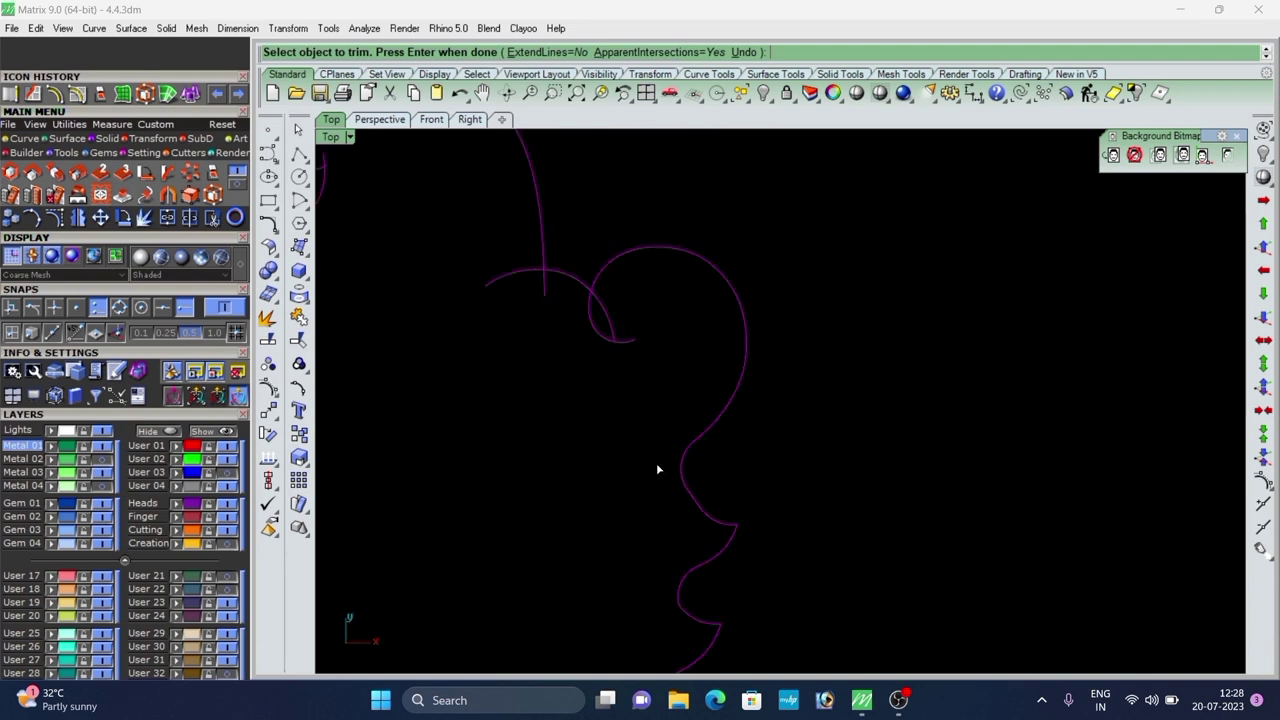
Trim the overhanging ends where the short curve meets the right loop and the large right arch.
scroll(657, 543, "up", 6)
scroll(658, 543, "down", 3)
scroll(631, 451, "up", 4)
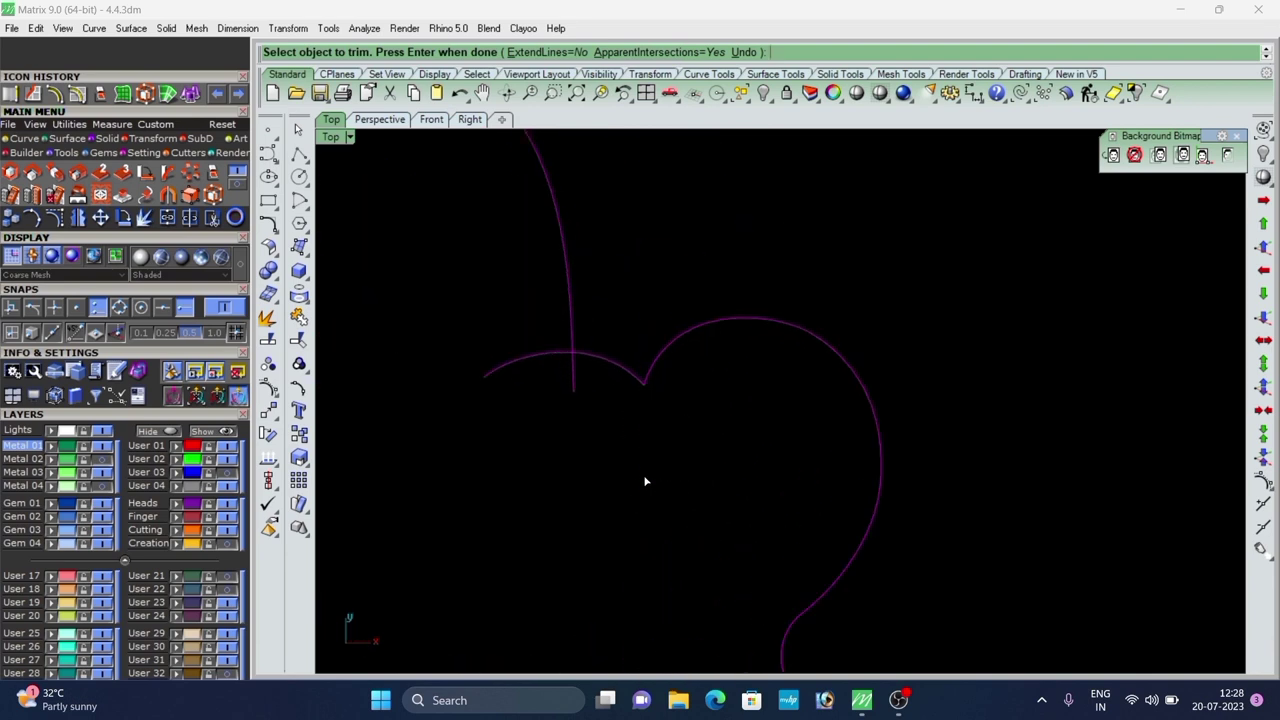
scroll(575, 355, "up", 2)
scroll(586, 399, "down", 3)
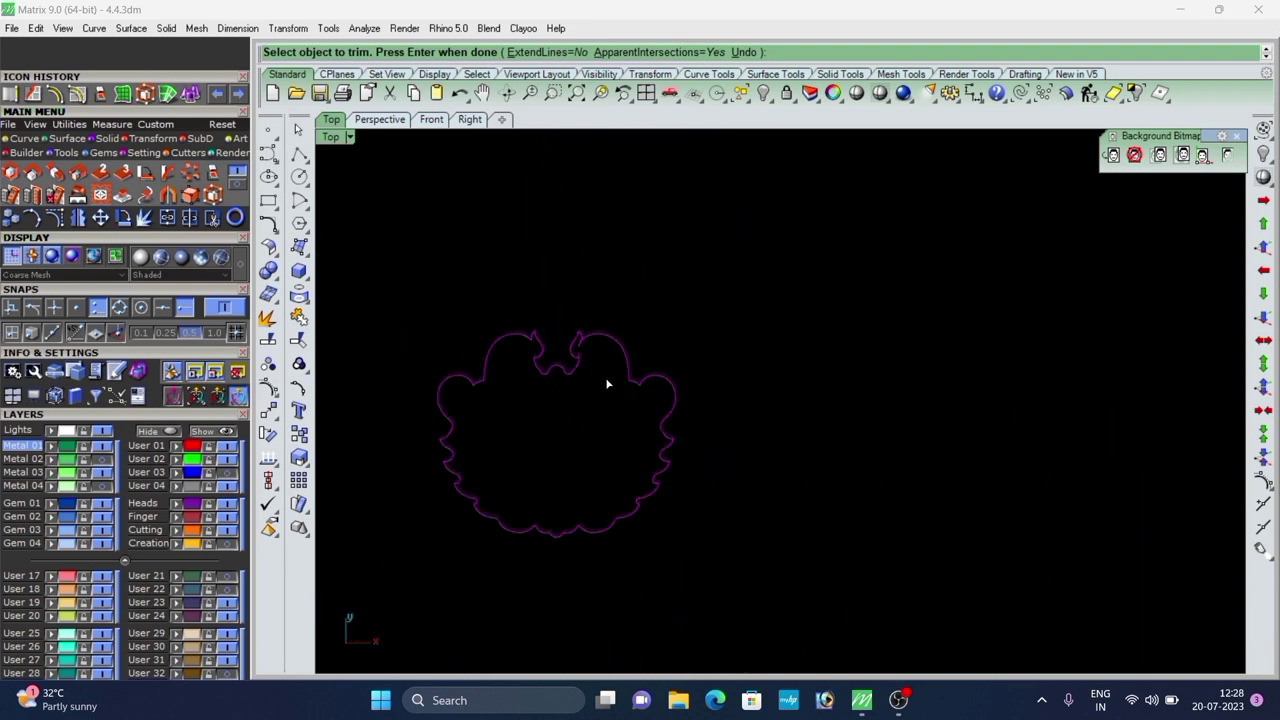
Trim the overhanging ends where the right horn shape meets the large right arch and the stem below it.
scroll(606, 380, "up", 5)
scroll(571, 267, "up", 2)
left_click_drag(563, 229, 506, 402)
scroll(641, 369, "down", 5)
scroll(628, 442, "up", 2)
scroll(595, 436, "up", 2)
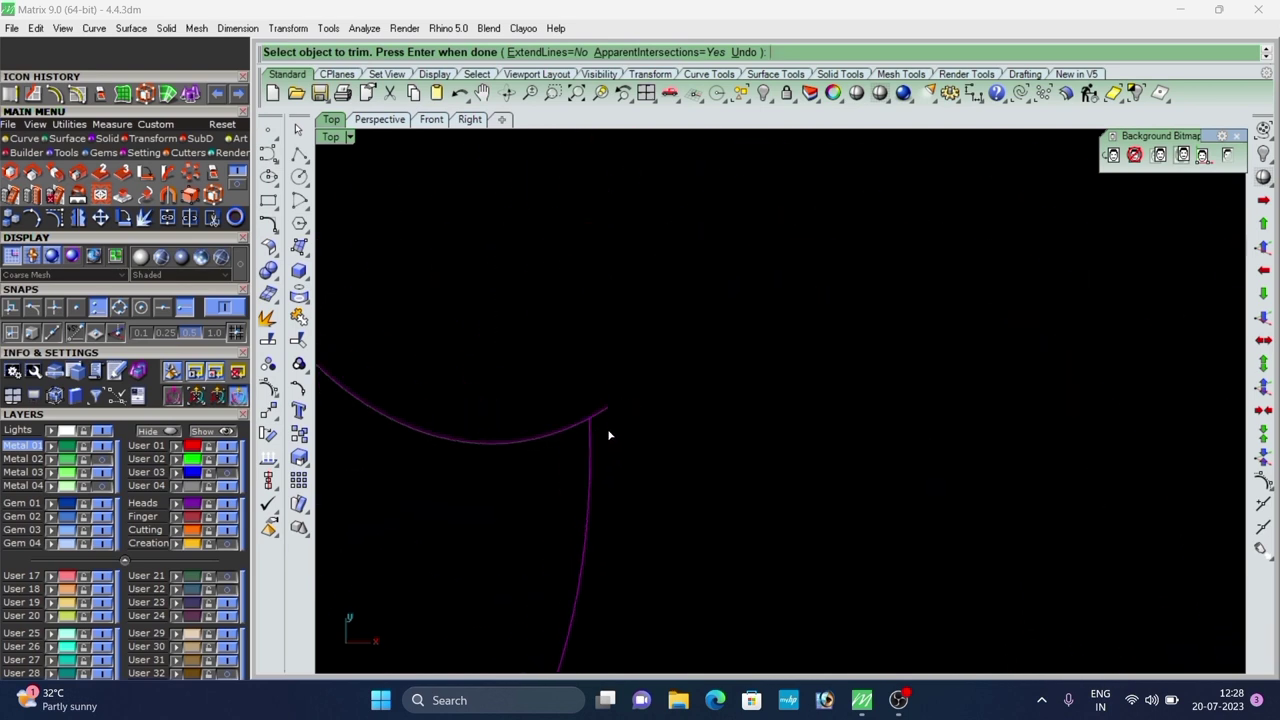
scroll(740, 466, "down", 5)
scroll(574, 446, "up", 4)
scroll(650, 362, "down", 8)
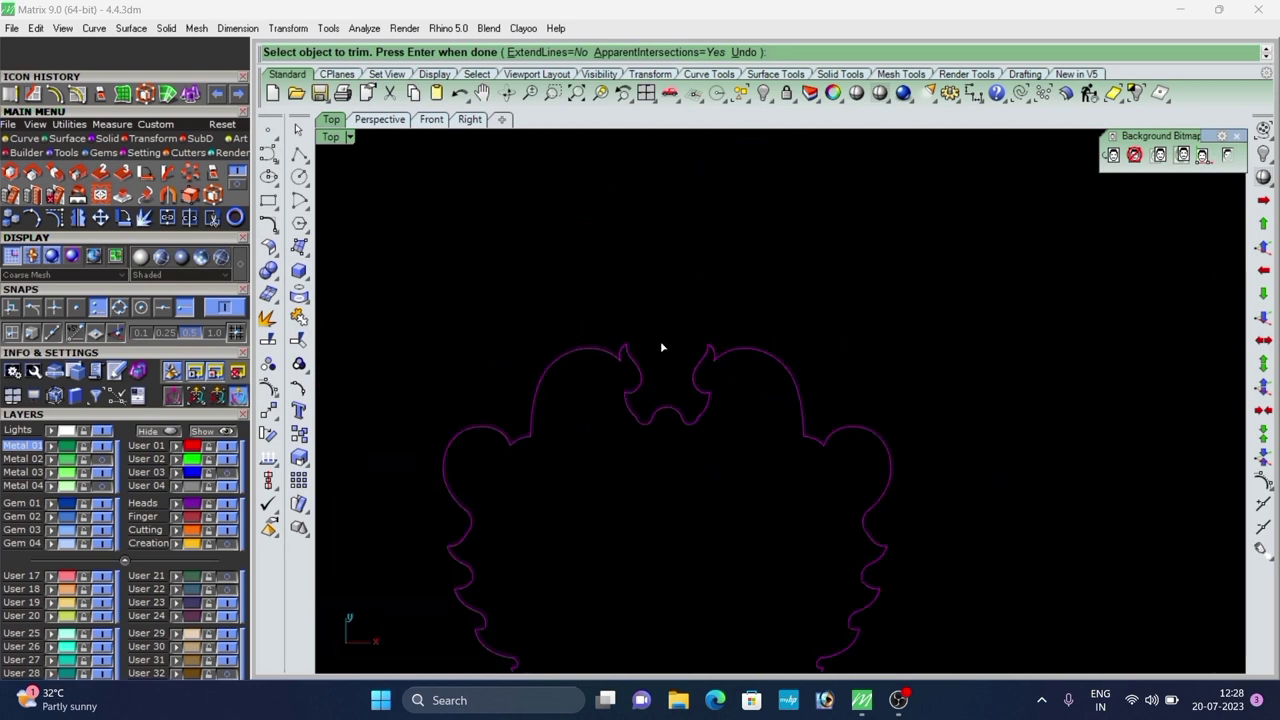
right_click(670, 419)
Join all the trimmed outline curves and select the left section to check where the outline is still open.
scroll(656, 385, "up", 4)
scroll(656, 385, "down", 4)
left_click_drag(801, 303, 556, 502)
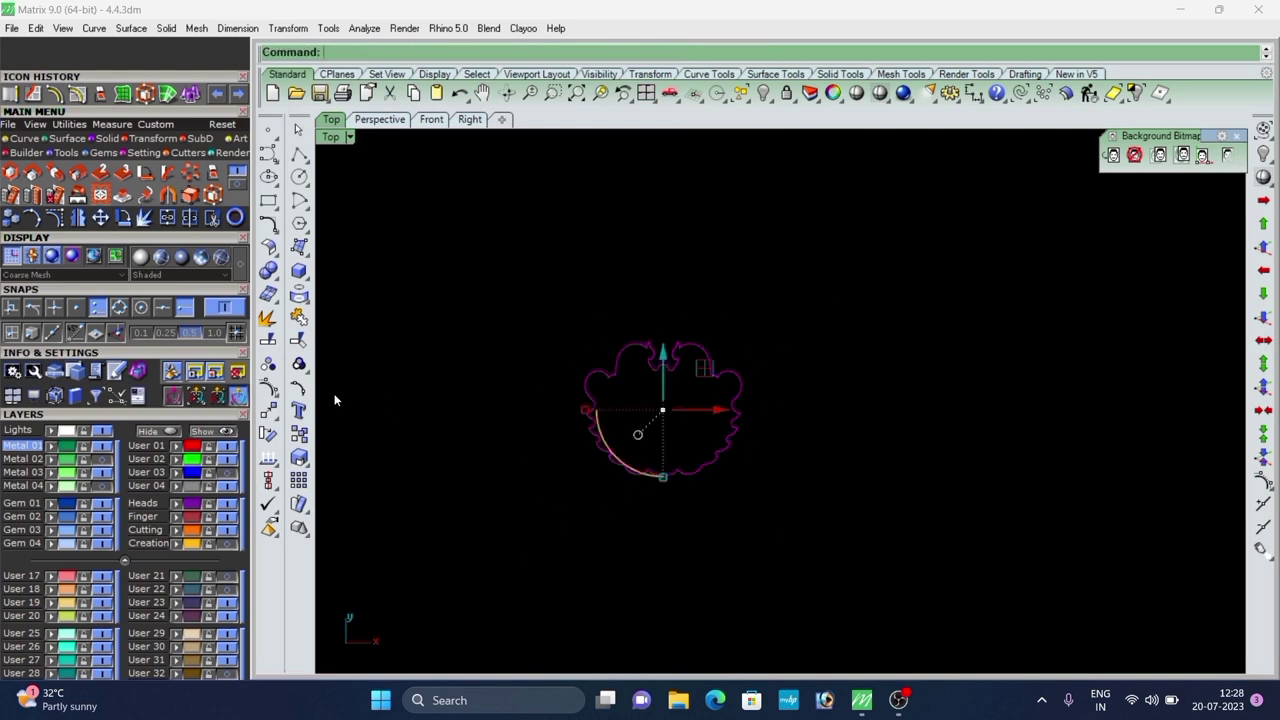
left_click(168, 219)
left_click(464, 325)
scroll(587, 370, "up", 6)
left_click(588, 378)
scroll(556, 381, "down", 2)
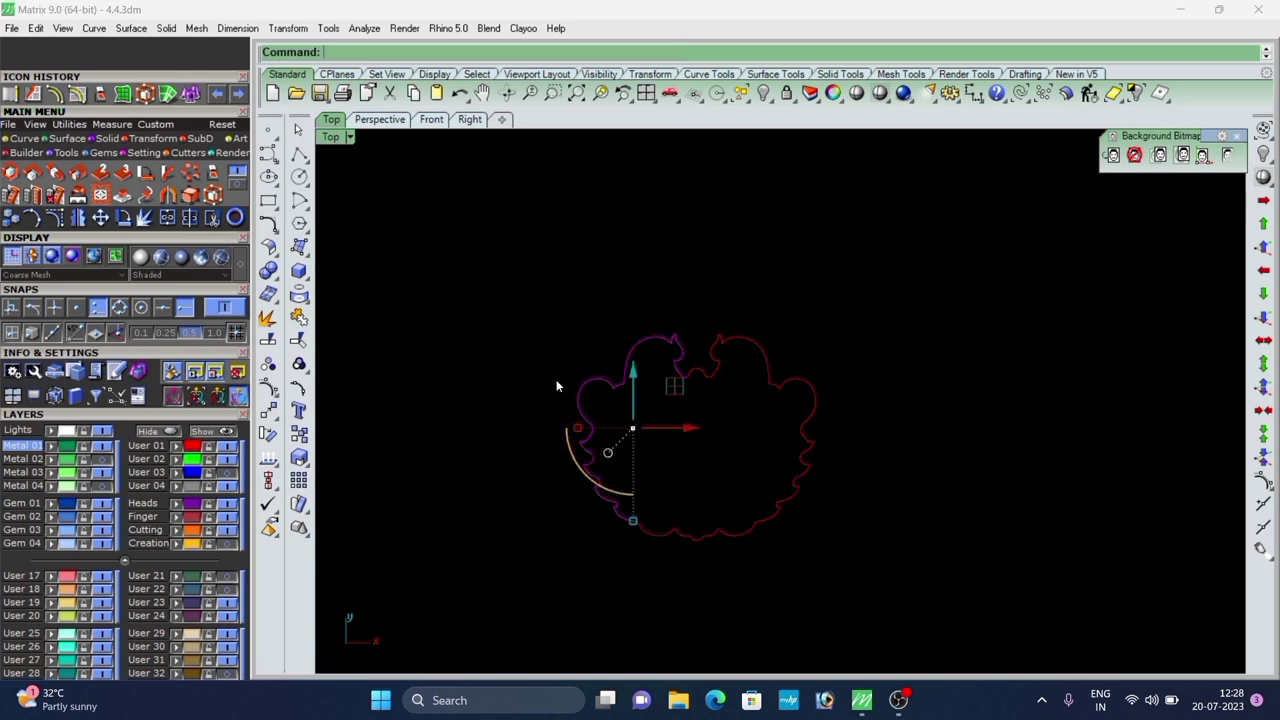
Show the control points of the curve left of the middle arch and snap its end point onto the arch's end.
scroll(556, 386, "up", 8)
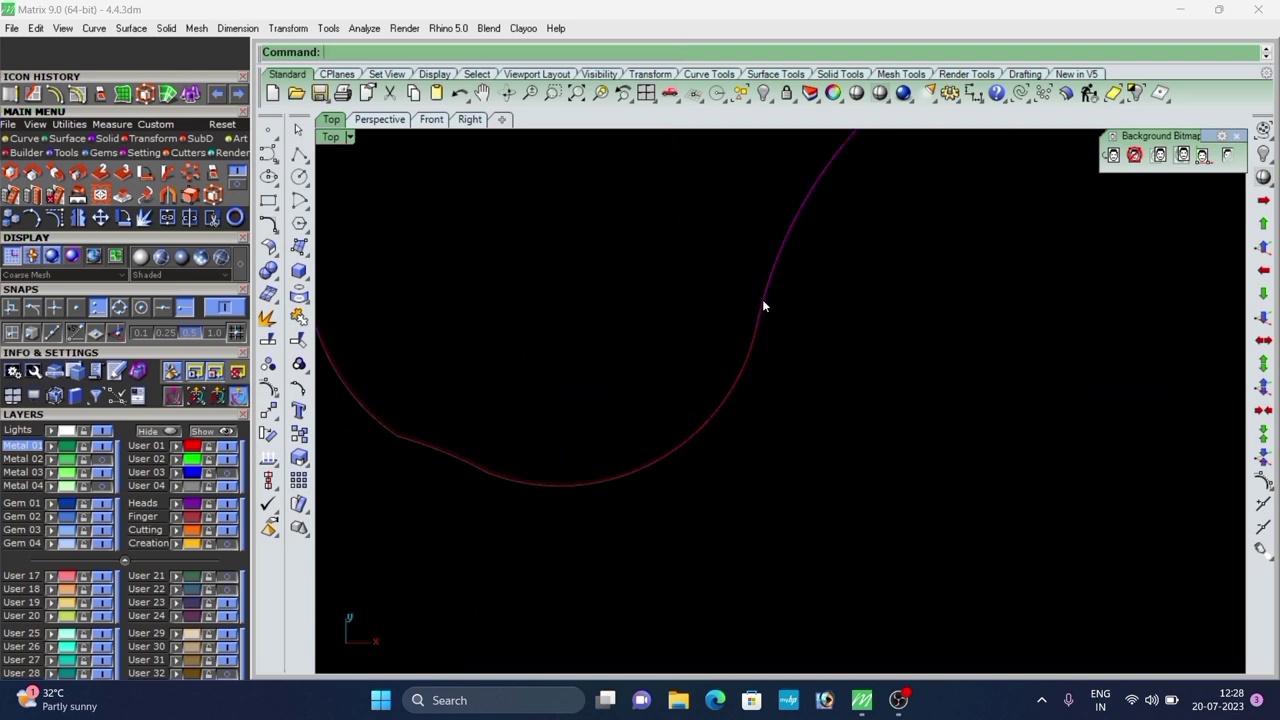
scroll(780, 290, "down", 3)
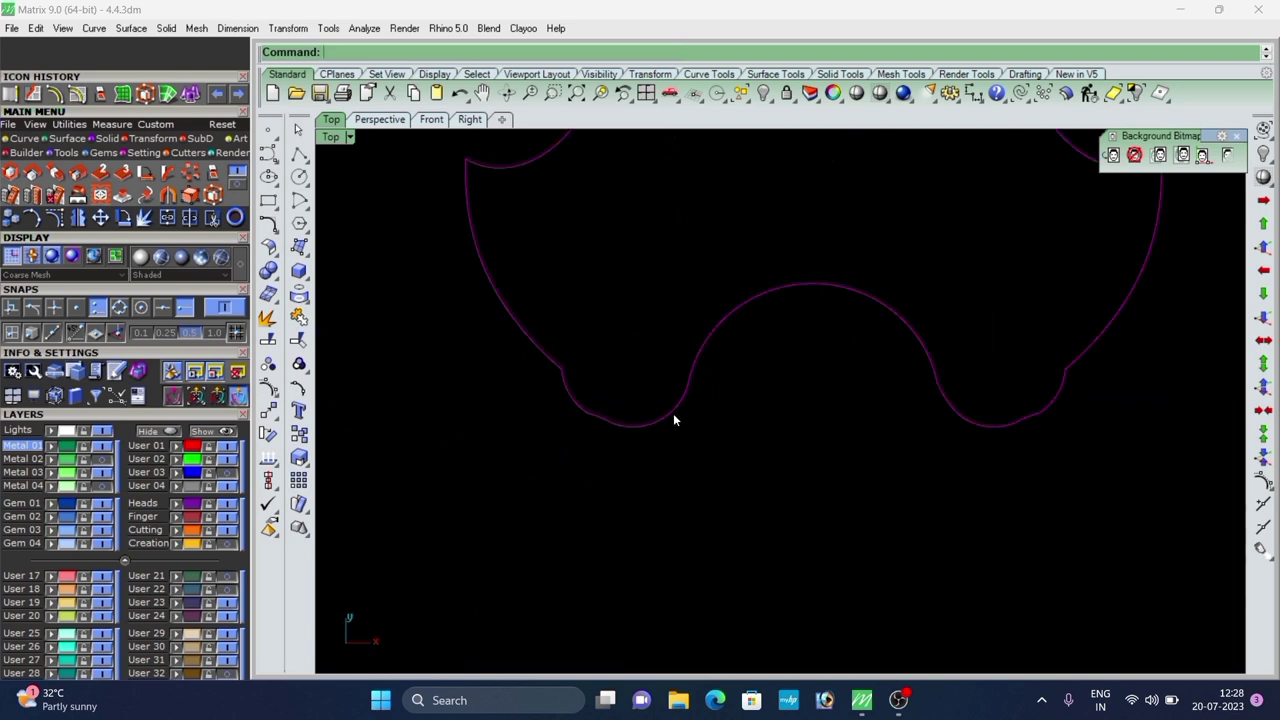
scroll(637, 424, "down", 5)
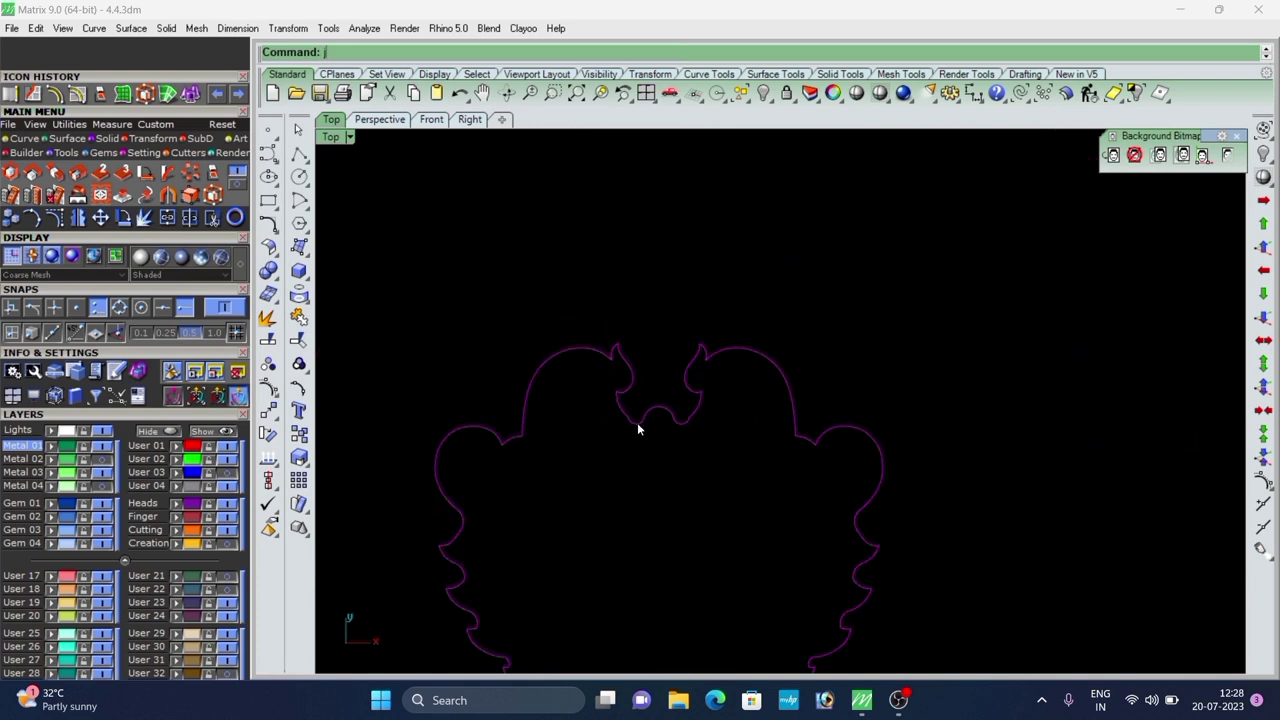
scroll(640, 427, "up", 5)
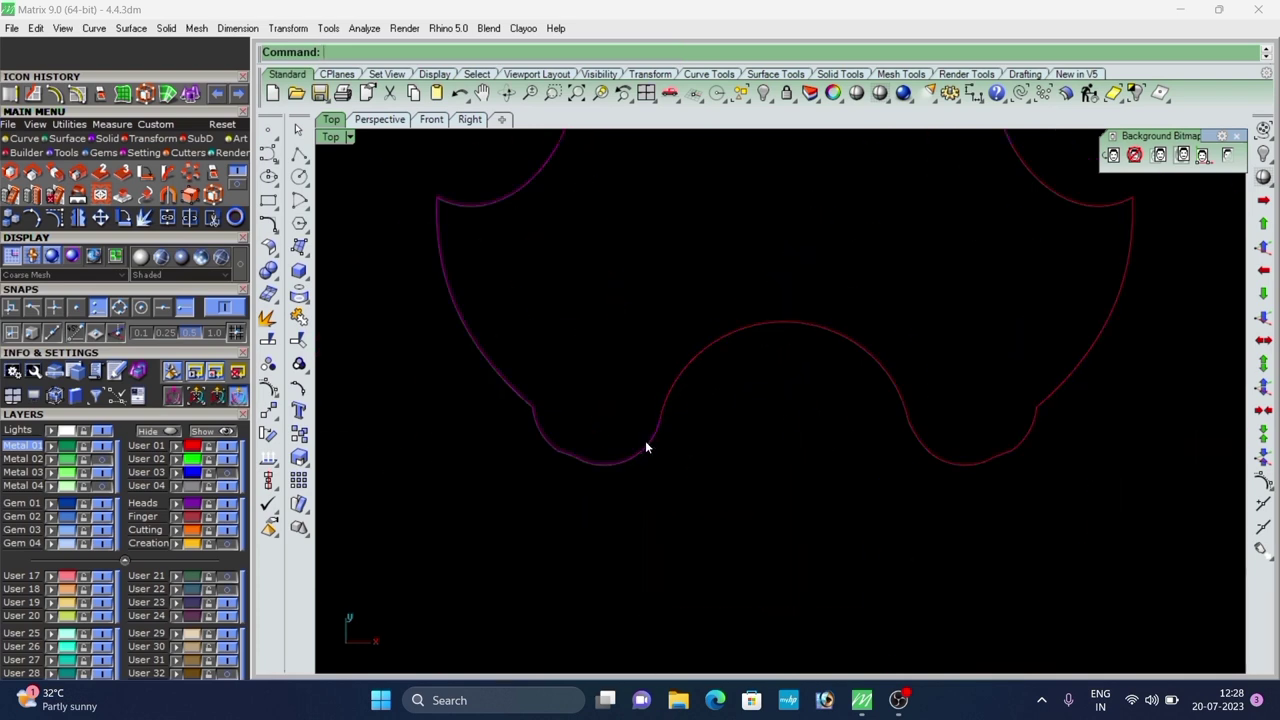
scroll(645, 446, "up", 4)
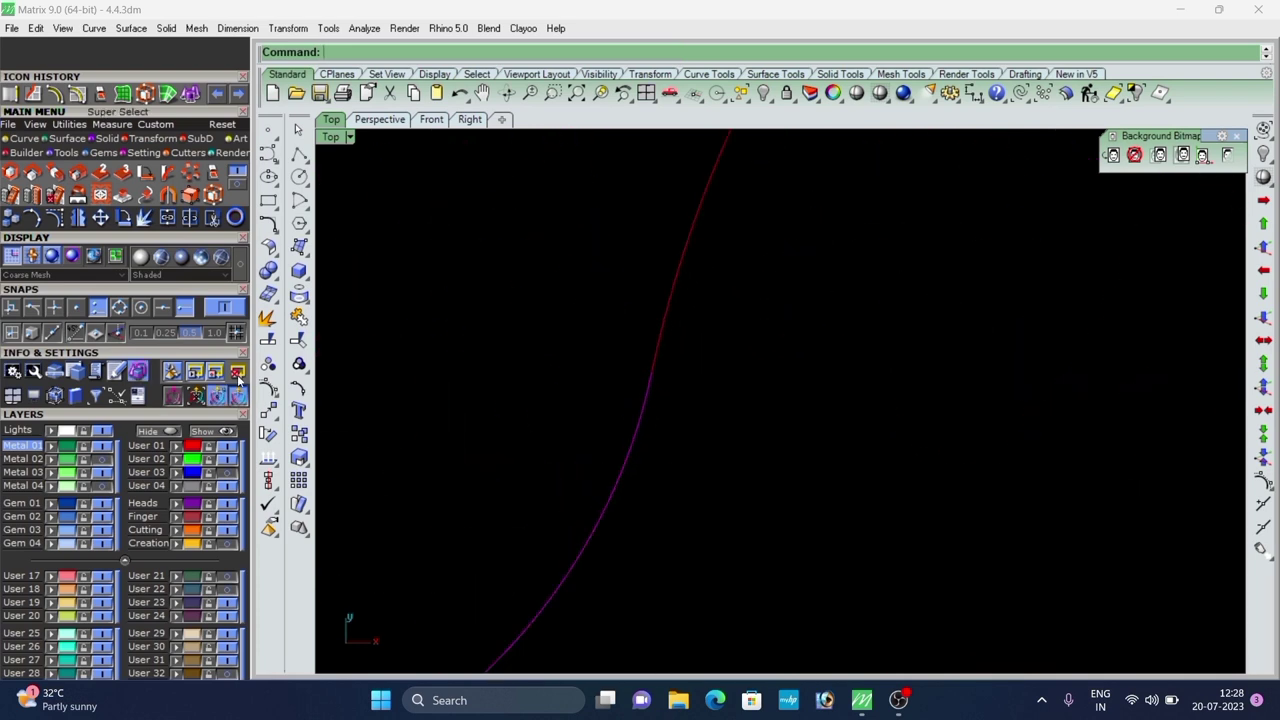
scroll(631, 374, "up", 2)
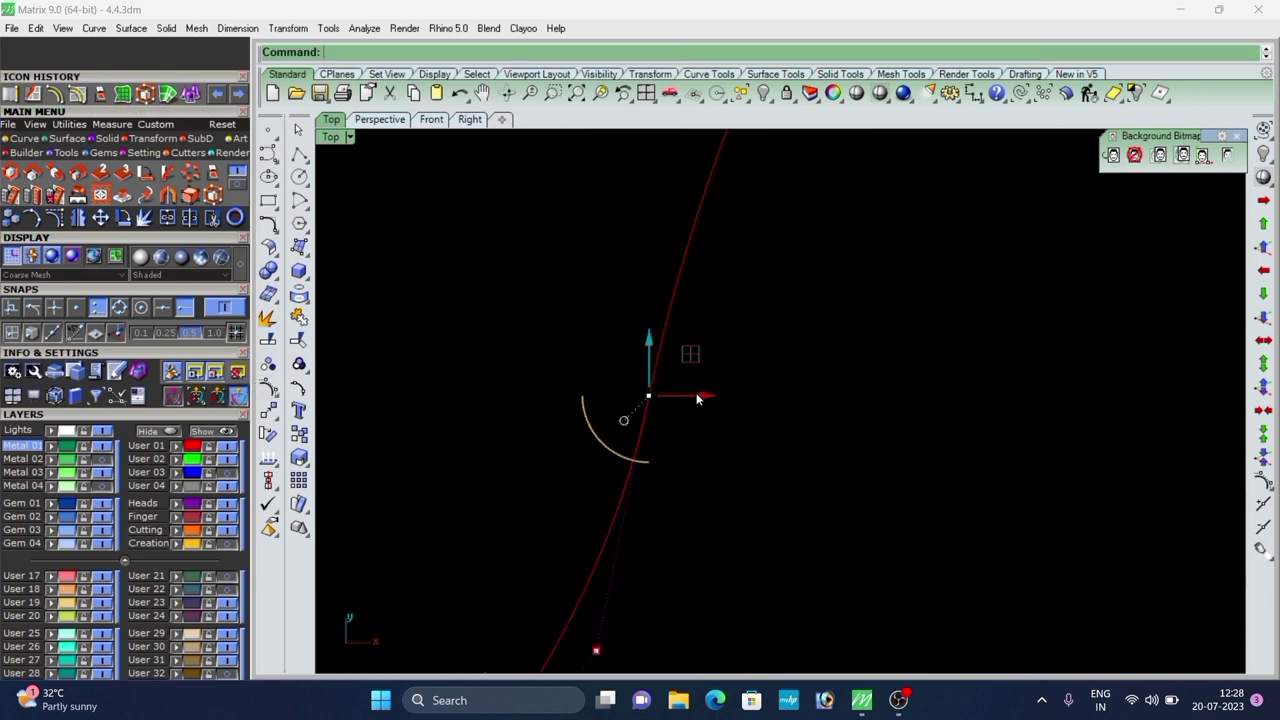
left_click_drag(698, 398, 663, 397)
left_click(266, 417)
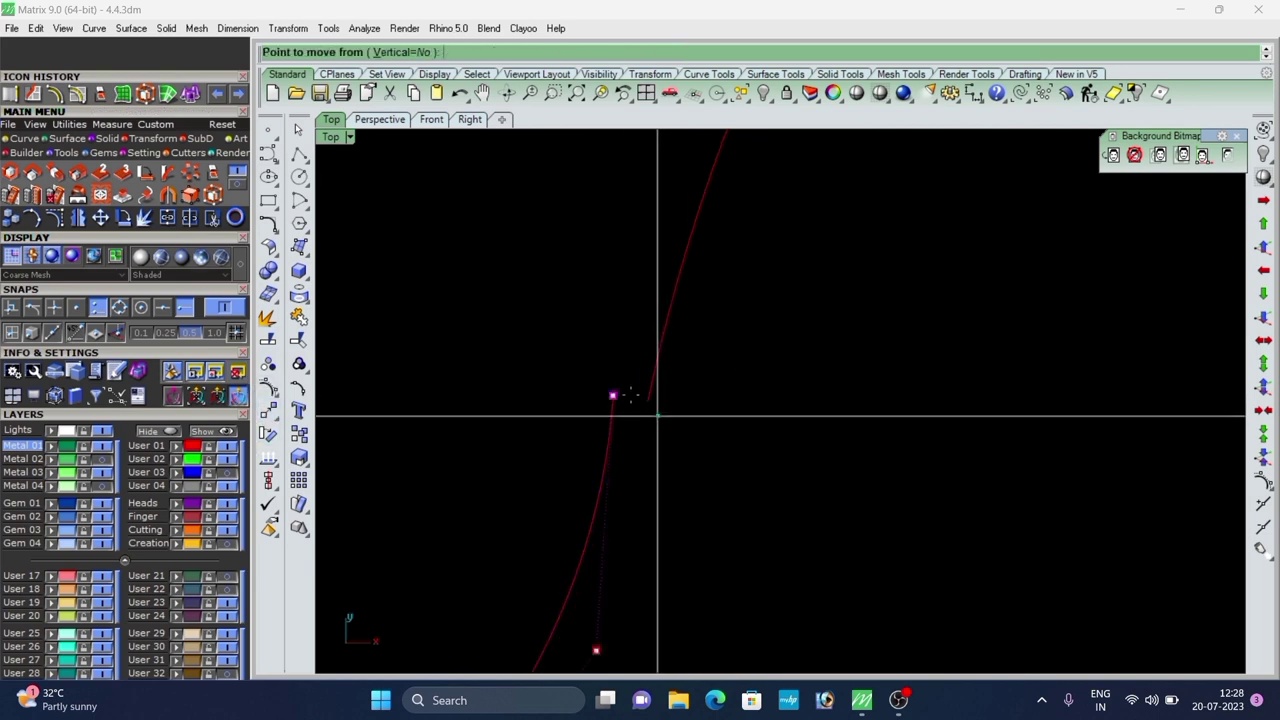
left_click(612, 396)
left_click(648, 401)
scroll(618, 441, "down", 5)
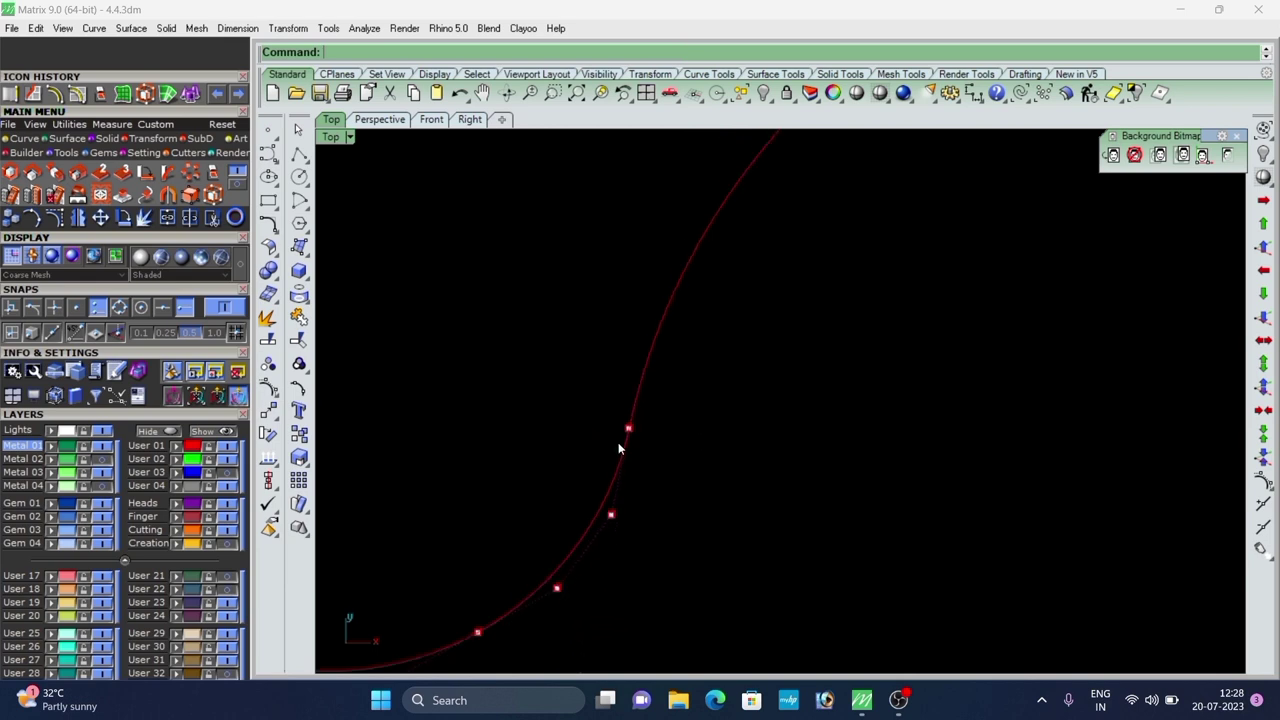
key("Escape")
Rejoin the outline curves and select the bottom sections to locate the remaining breaks.
scroll(496, 542, "down", 5)
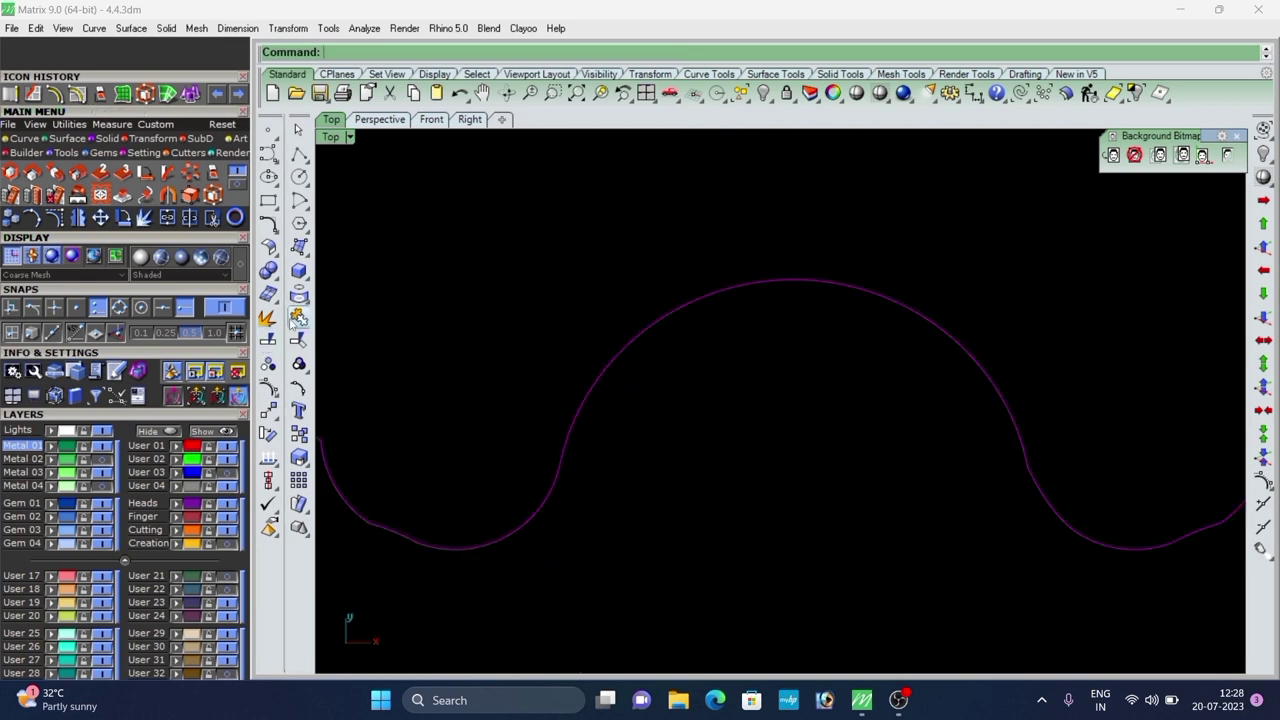
scroll(547, 387, "down", 15)
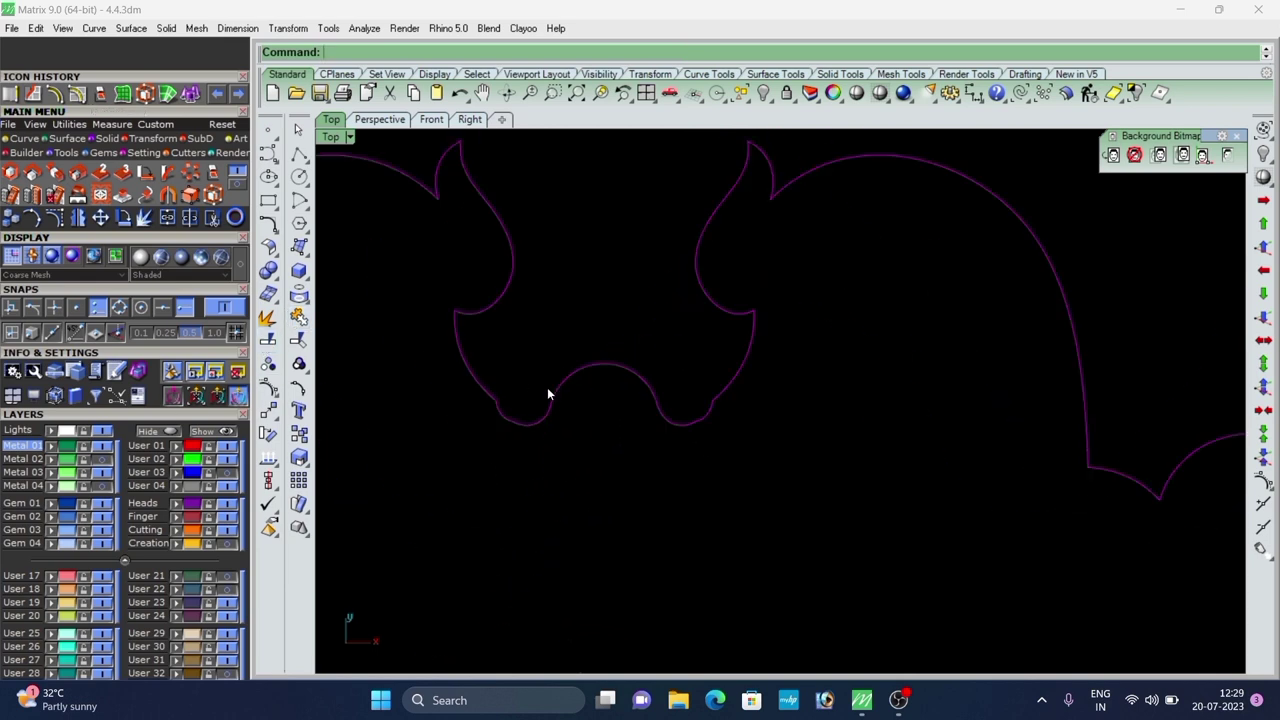
left_click(602, 437)
scroll(503, 535, "up", 6)
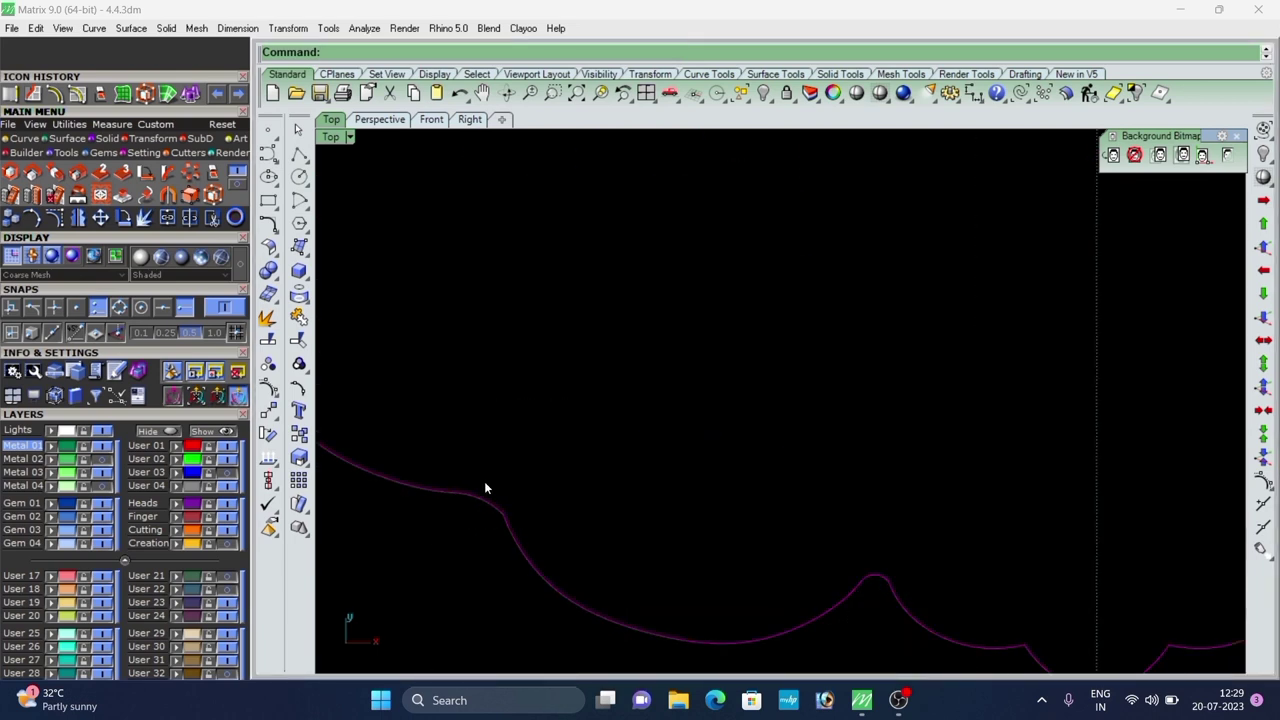
scroll(484, 488, "down", 4)
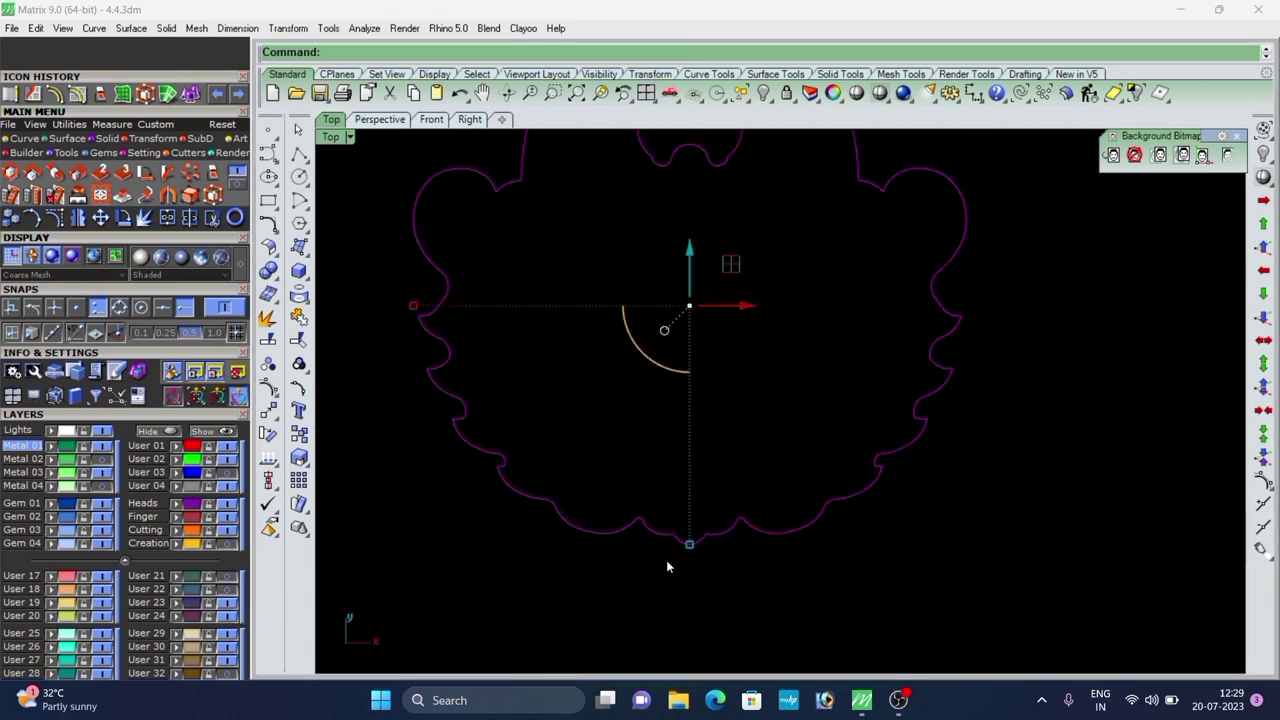
left_click(666, 560)
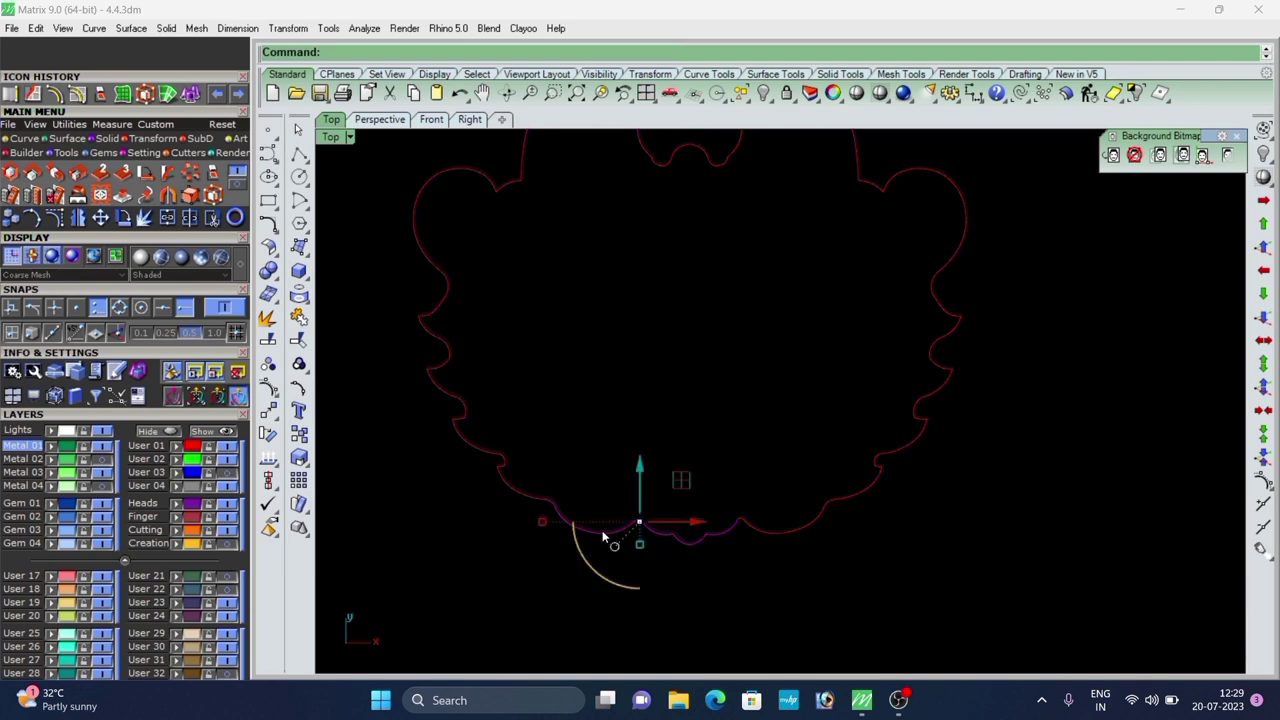
scroll(570, 520, "up", 8)
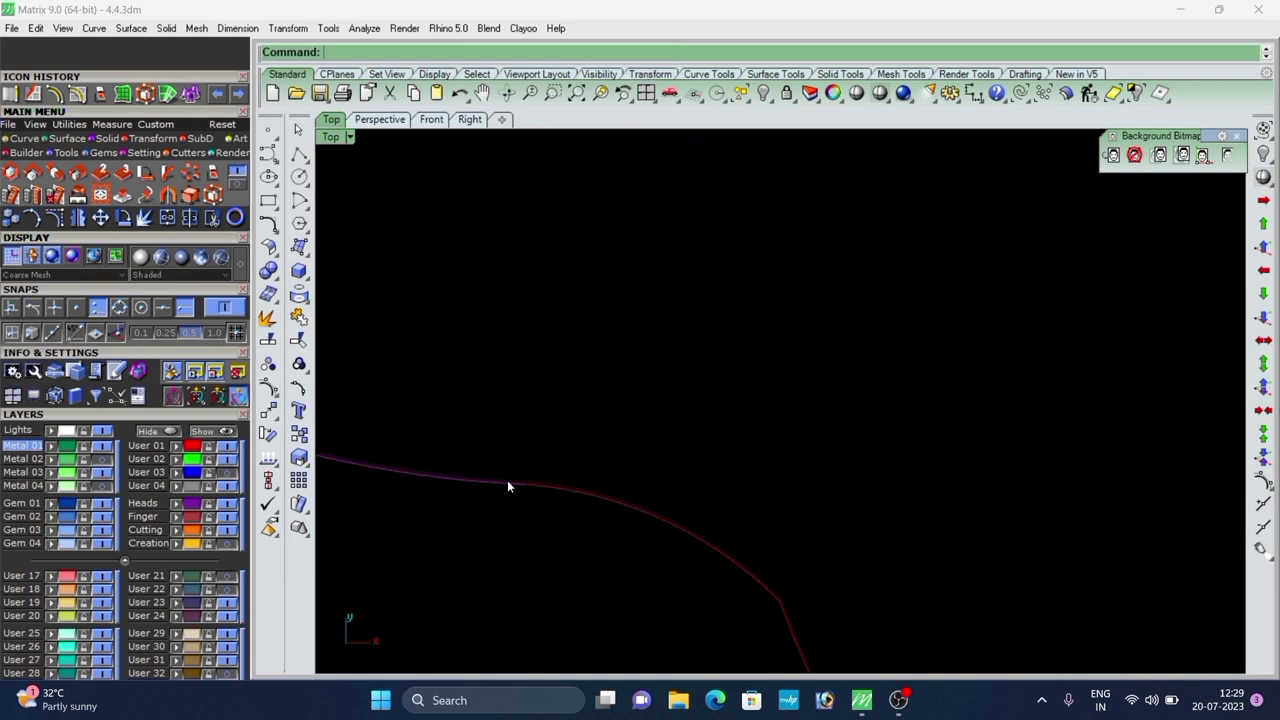
scroll(520, 480, "up", 4)
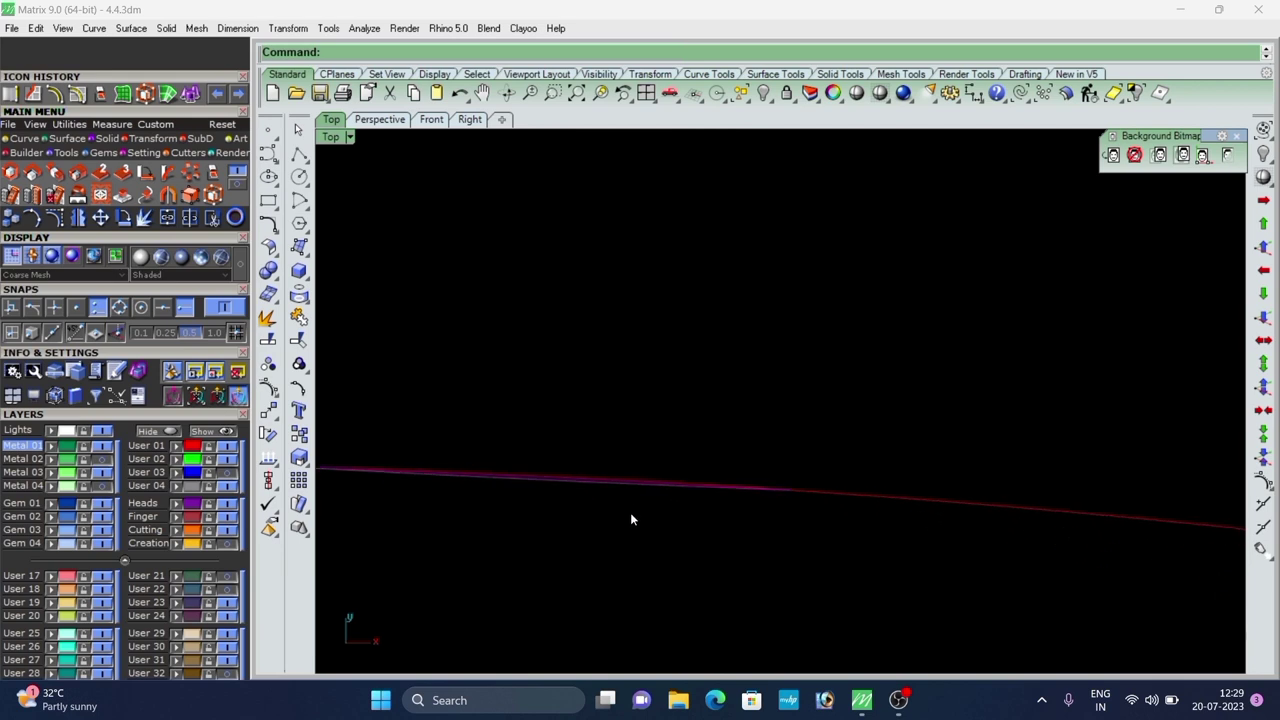
Trim the overlapping segment where the lower-left scallop meets the short connecting curve beside it.
left_click_drag(680, 402, 537, 560)
type("t")
key("Return")
scroll(321, 314, "up", 3)
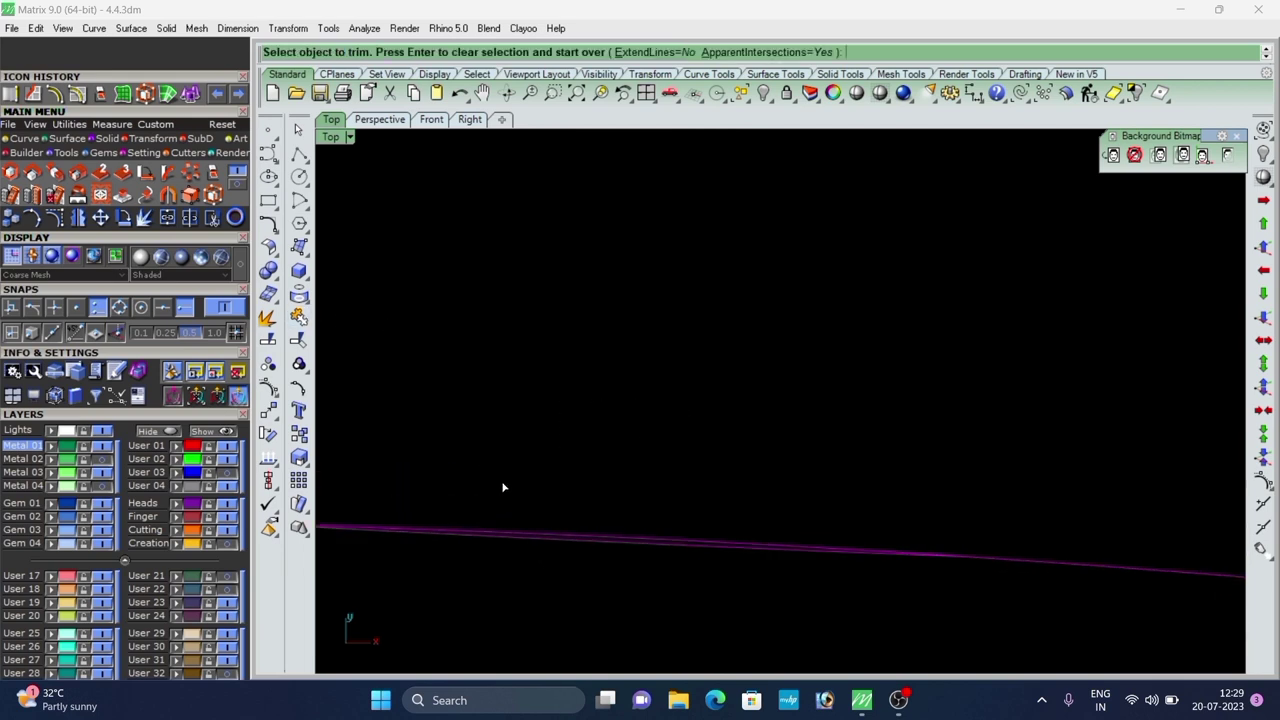
left_click(524, 536)
scroll(510, 455, "down", 6)
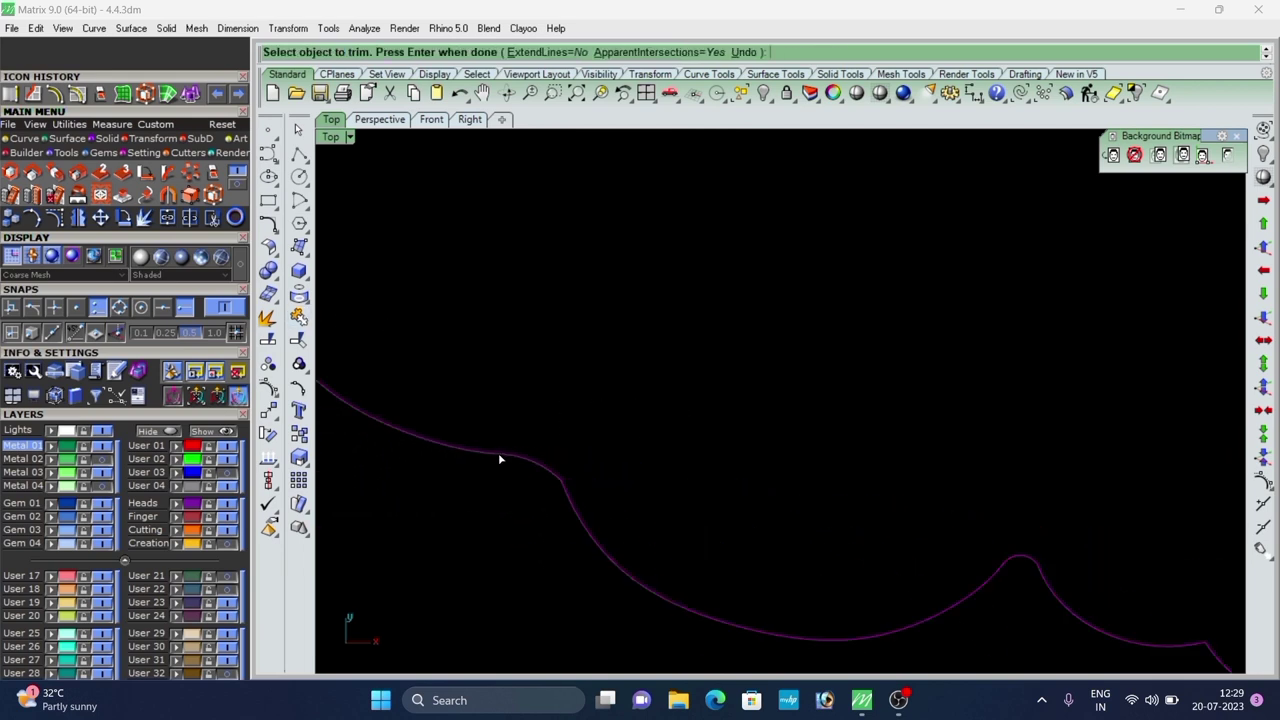
key("Return")
Move the right end point of the bottom centre curve onto the end of the adjoining short connecting curve.
scroll(799, 516, "up", 12)
left_click_drag(863, 361, 762, 574)
scroll(784, 491, "up", 6)
scroll(785, 497, "up", 3)
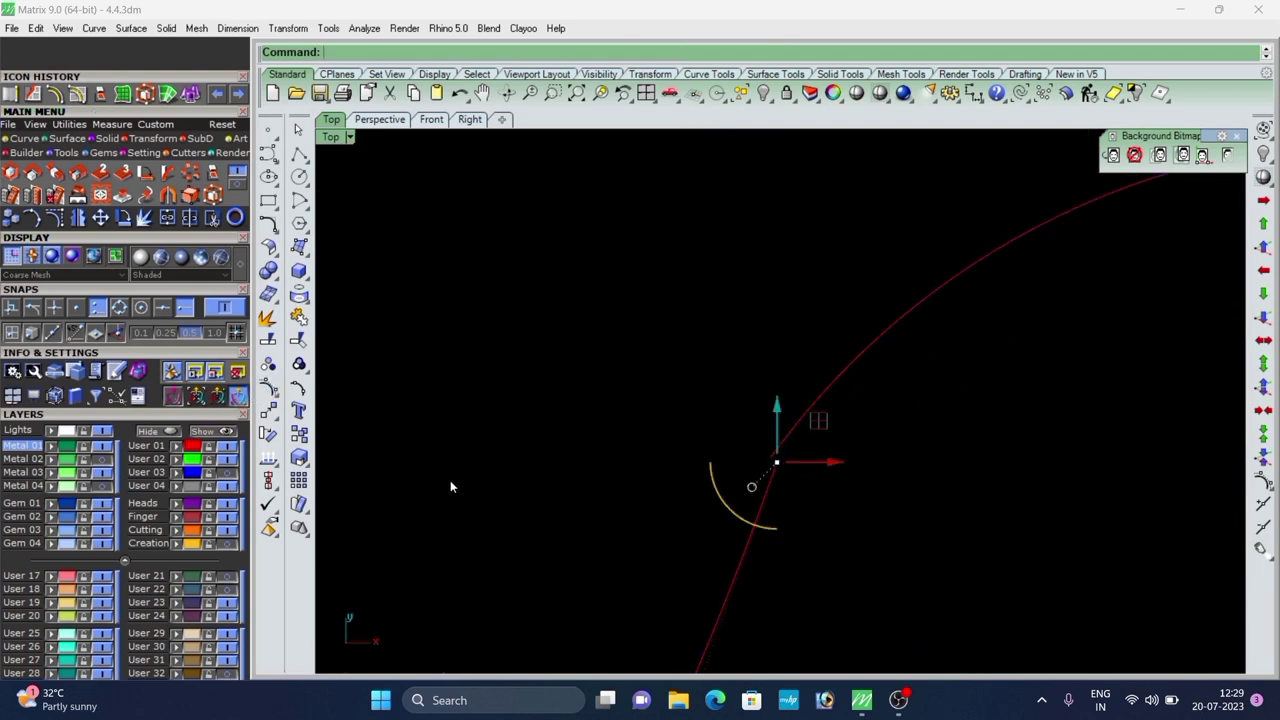
left_click(269, 410)
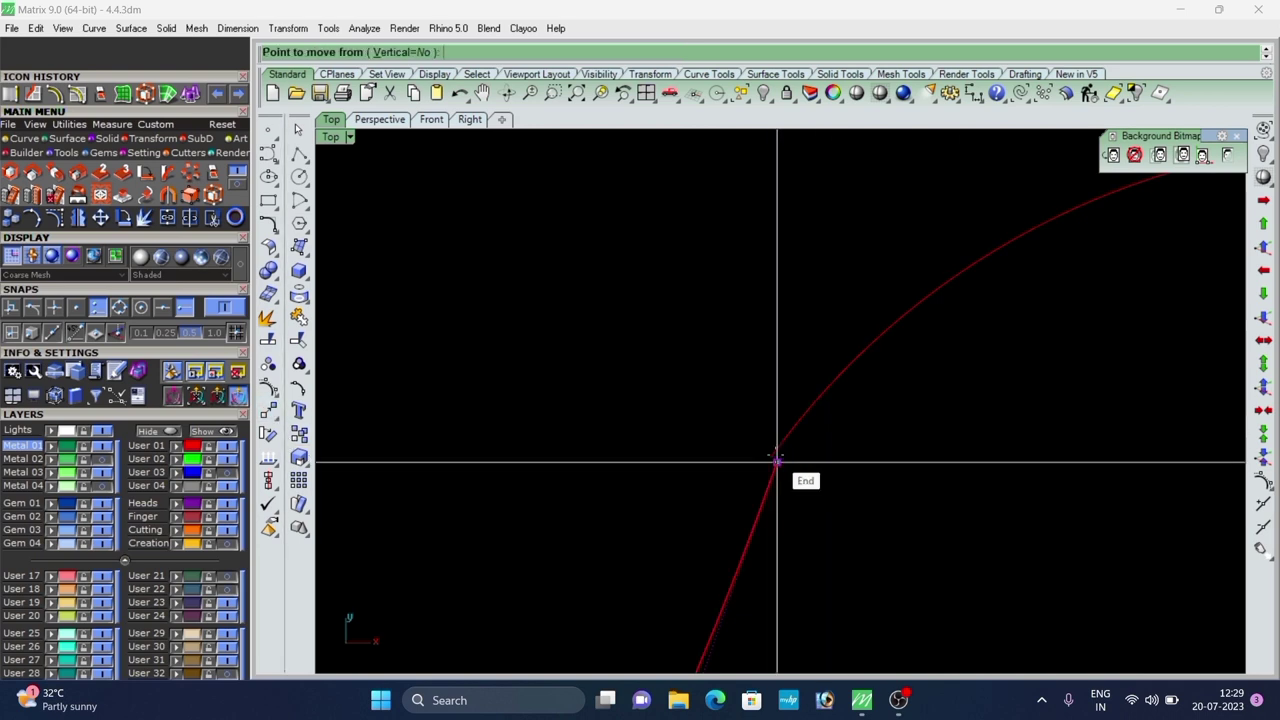
left_click(777, 461)
left_click(770, 458)
scroll(728, 470, "down", 15)
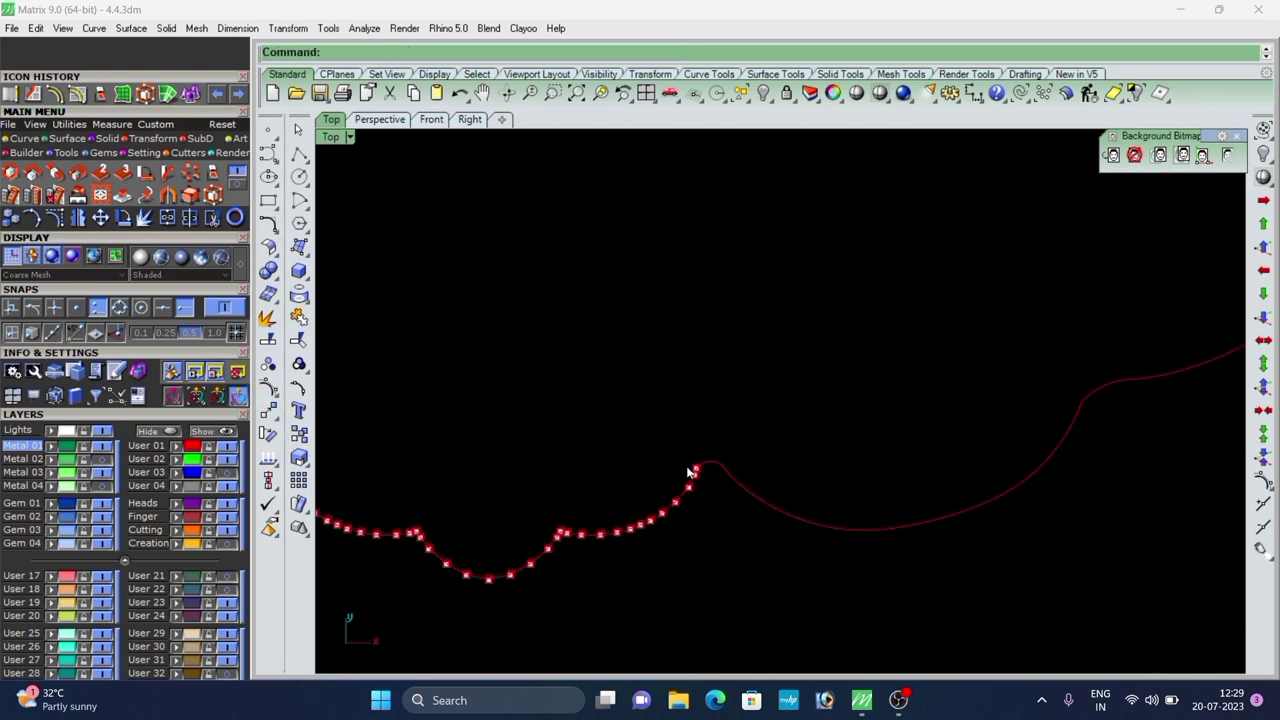
scroll(876, 526, "down", 6)
key("Escape")
Join all the curves into one closed outline and select it.
scroll(794, 494, "down", 10)
left_click_drag(912, 342, 598, 562)
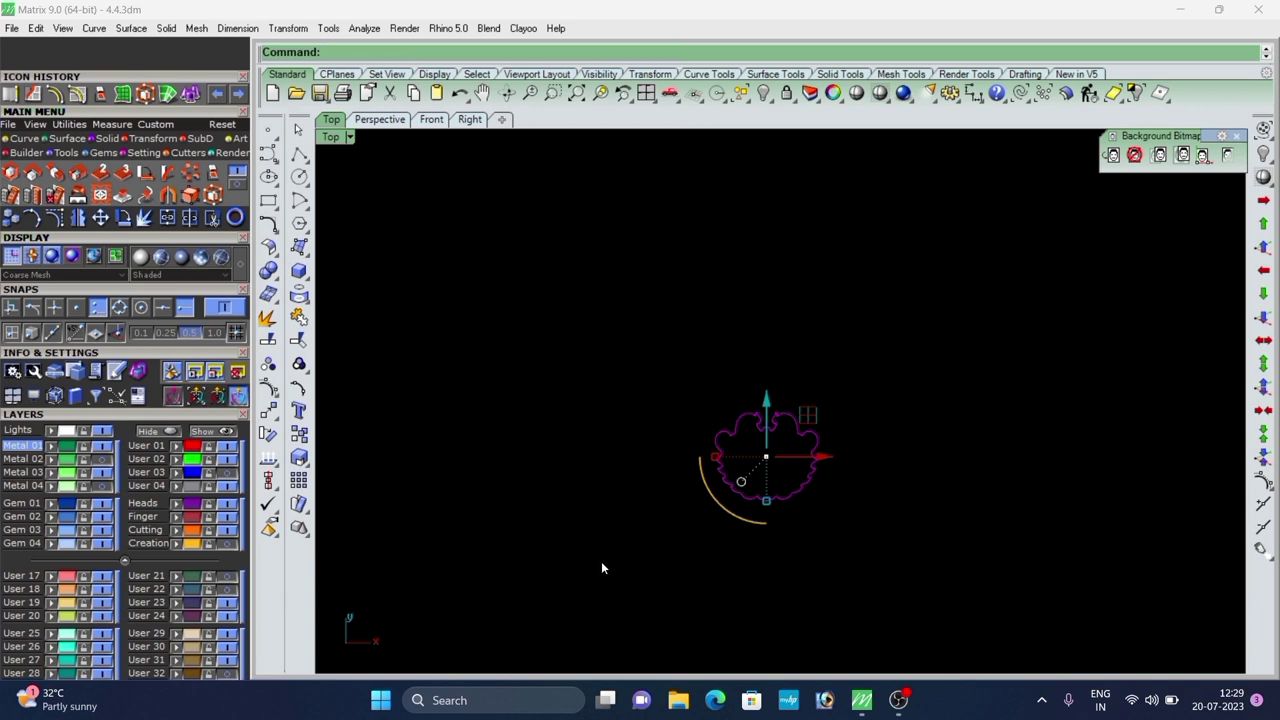
scroll(745, 505, "up", 5)
scroll(835, 500, "up", 6)
key("Escape")
scroll(708, 530, "down", 8)
scroll(765, 383, "up", 8)
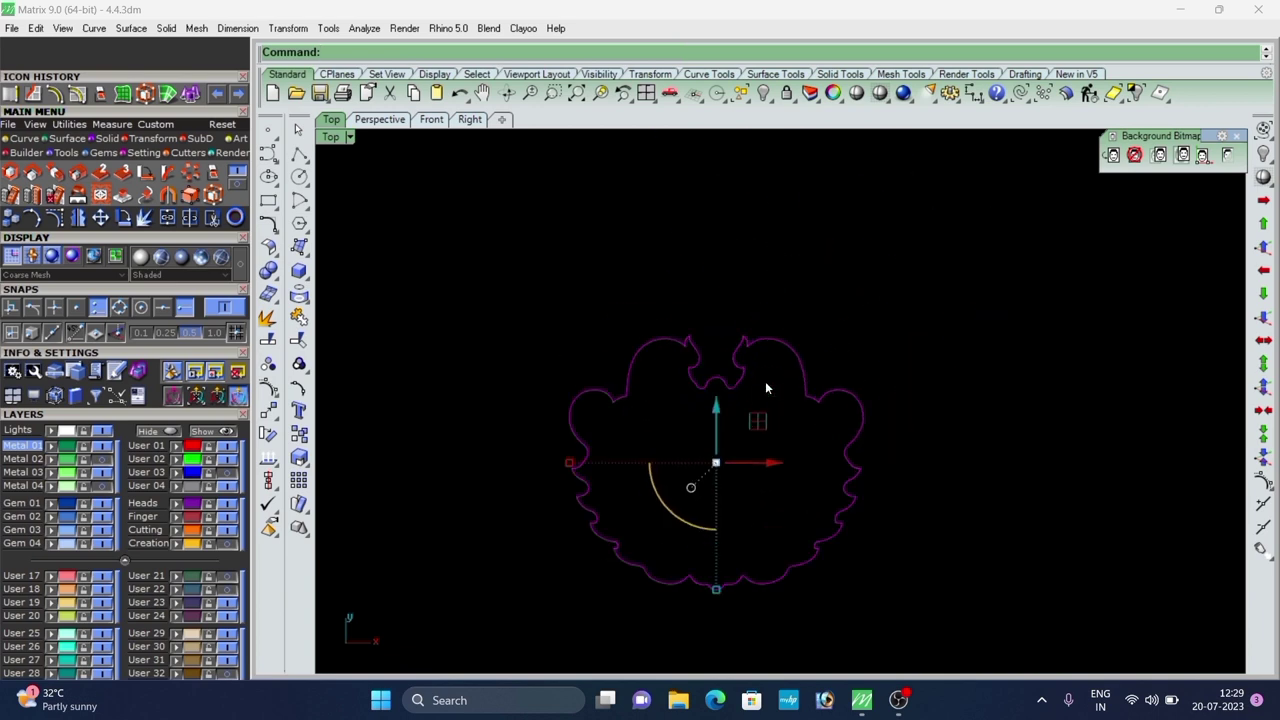
right_click_drag(742, 436, 716, 412)
scroll(655, 368, "down", 2)
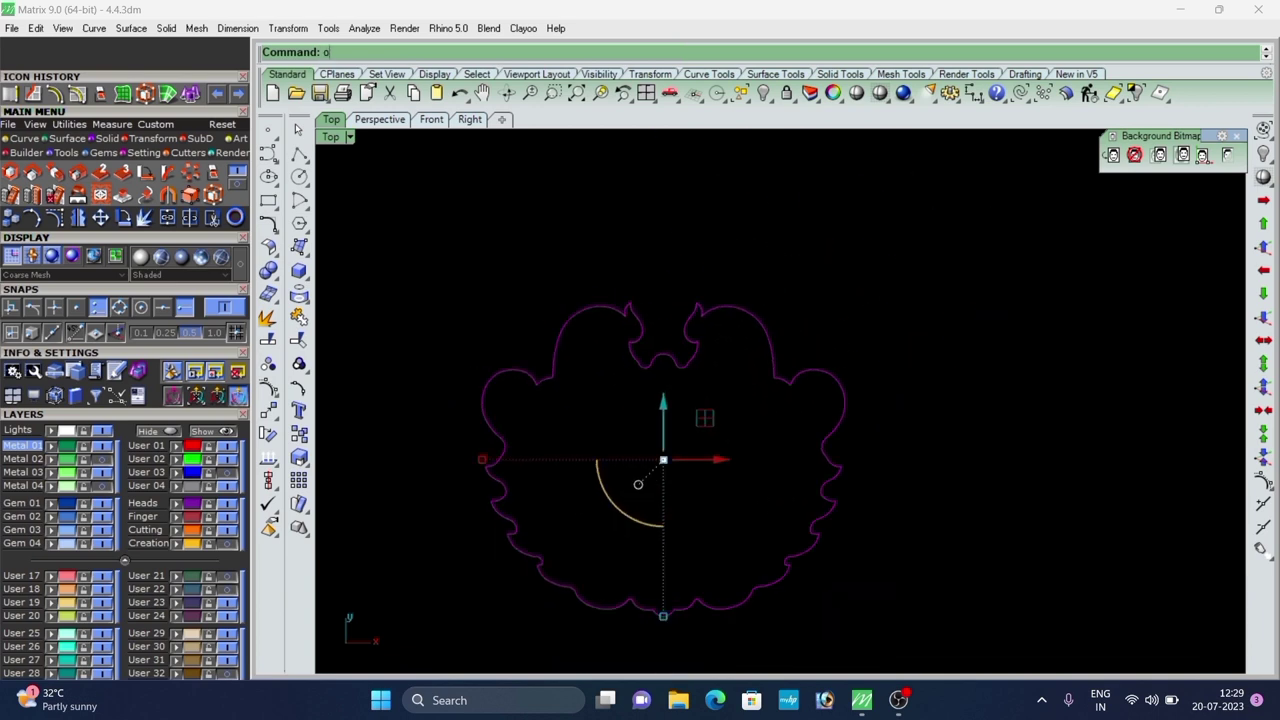
Offset the closed pendant outline inward by a distance of 0.6.
right_click(628, 355)
scroll(613, 366, "up", 11)
scroll(606, 370, "down", 2)
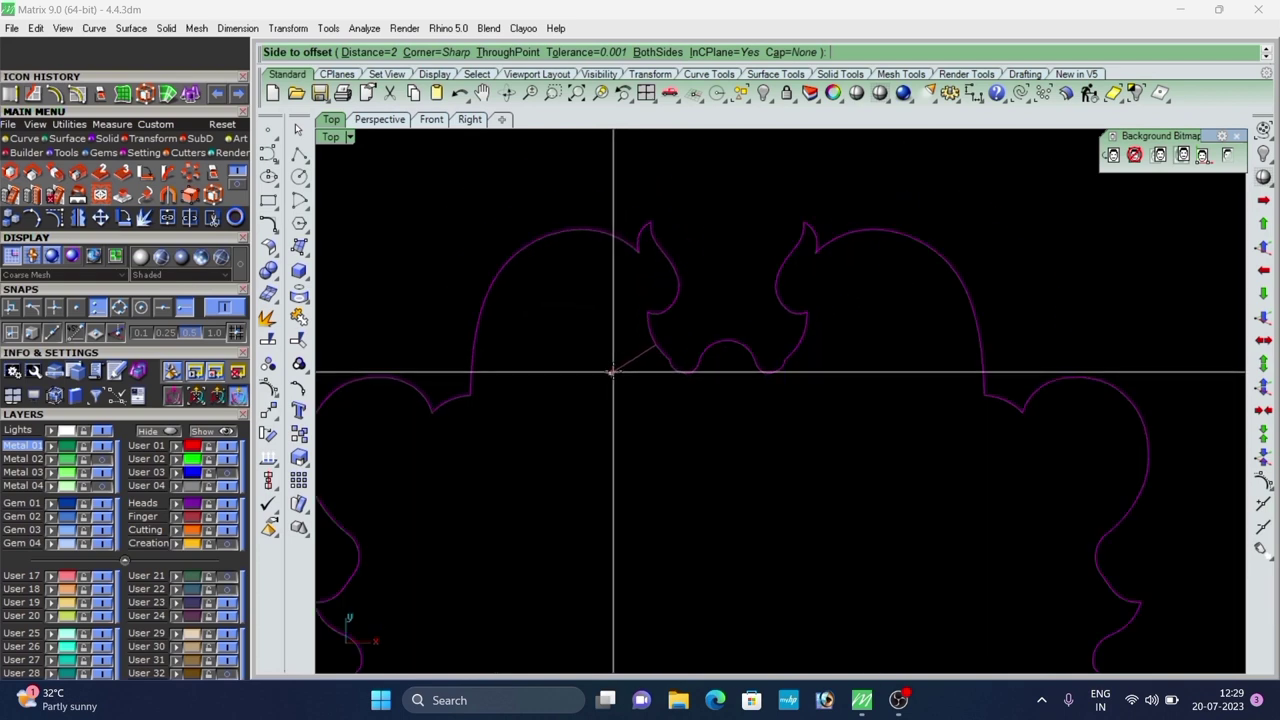
key("Return")
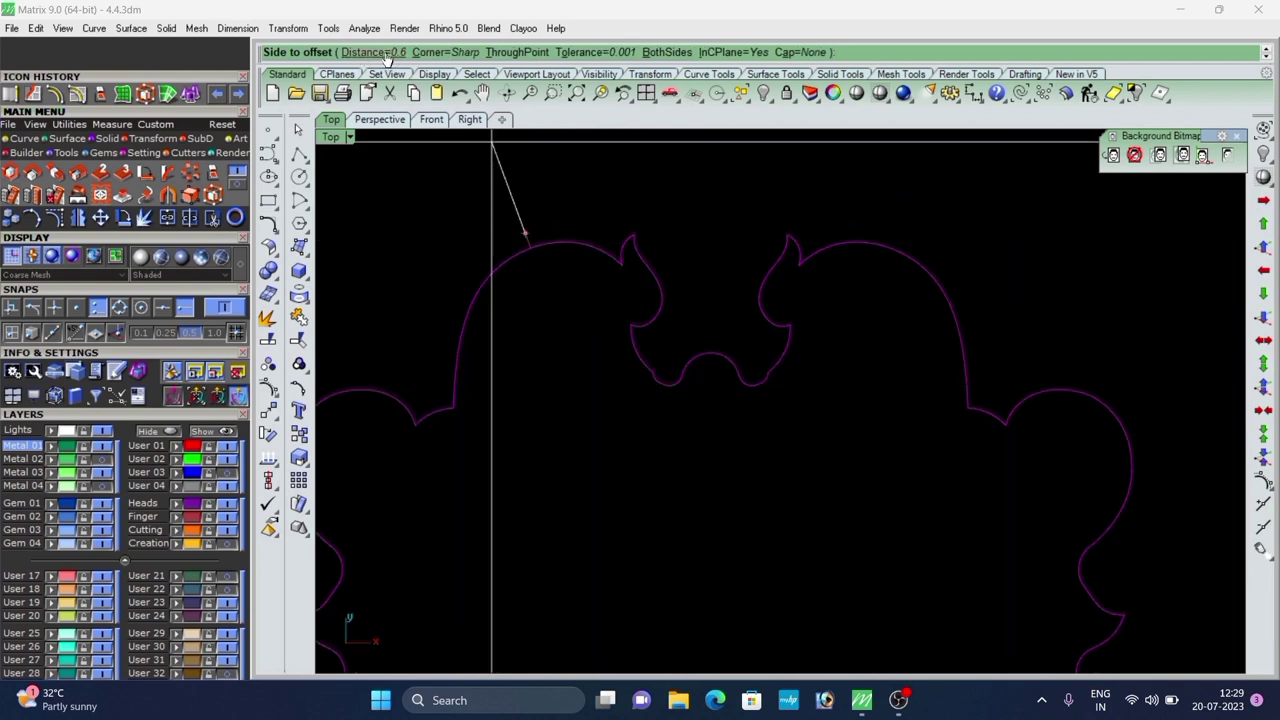
scroll(650, 379, "up", 6)
left_click(607, 426)
scroll(642, 388, "down", 12)
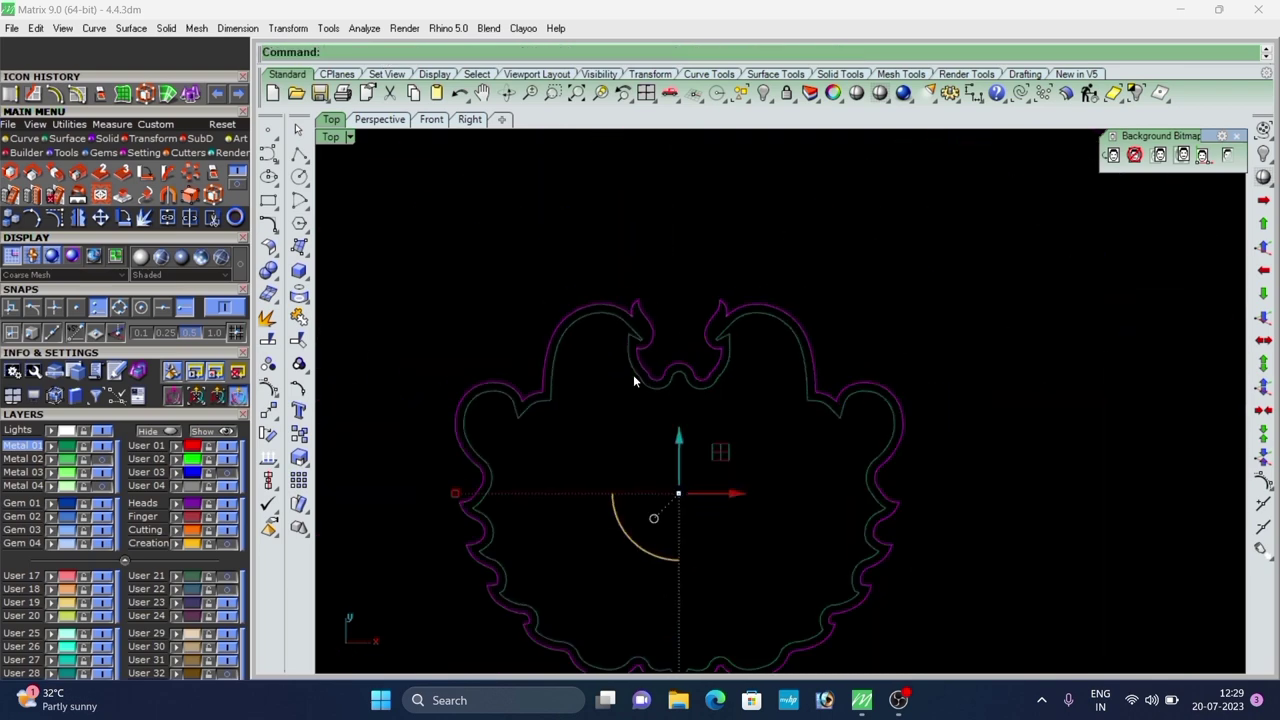
Explode the inner offset outline into separate curves.
scroll(660, 340, "up", 3)
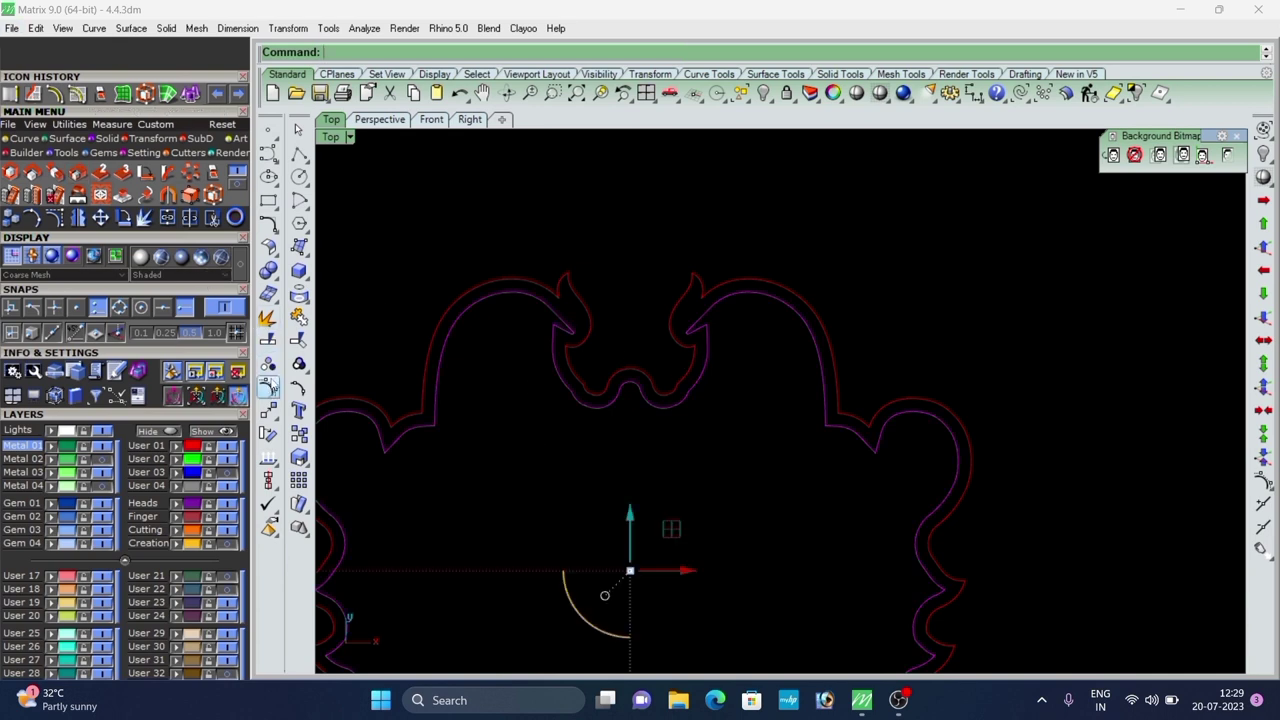
left_click(268, 319)
scroll(667, 326, "up", 6)
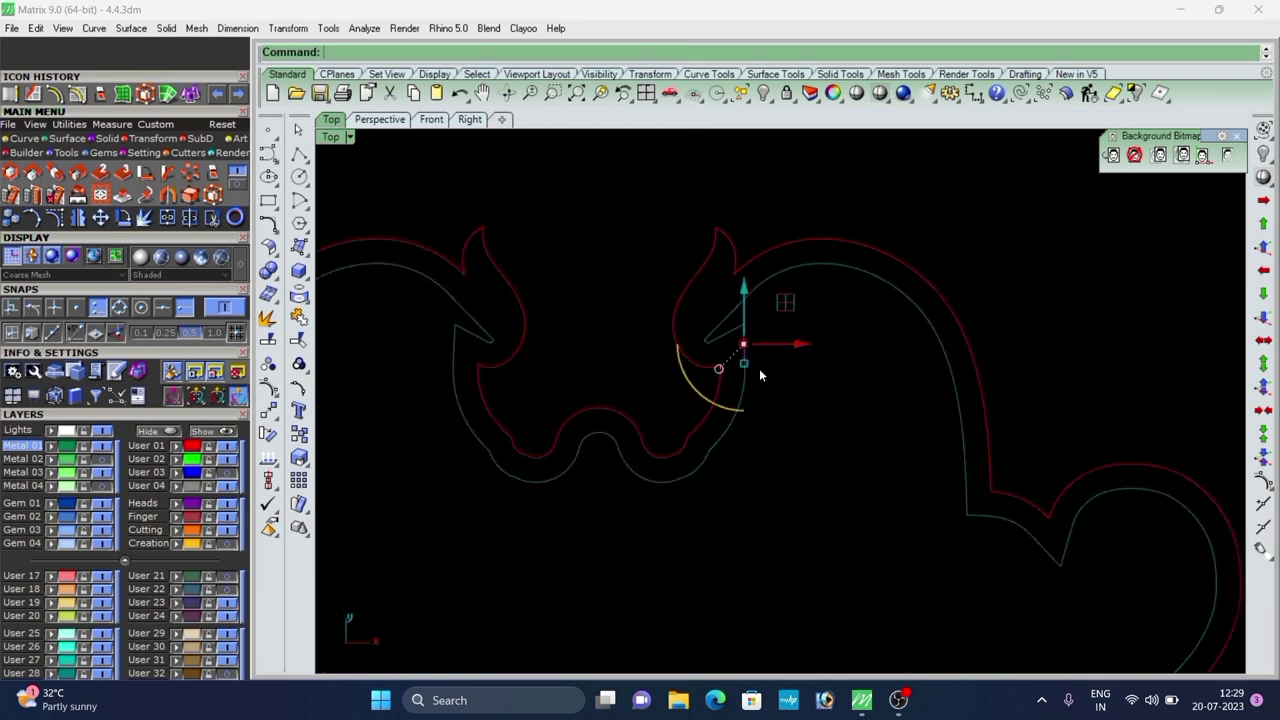
Try to extend the short vertical segment at the inner outline's right notch upward past the adjoining arch curve.
scroll(765, 332, "up", 5)
scroll(636, 396, "down", 6)
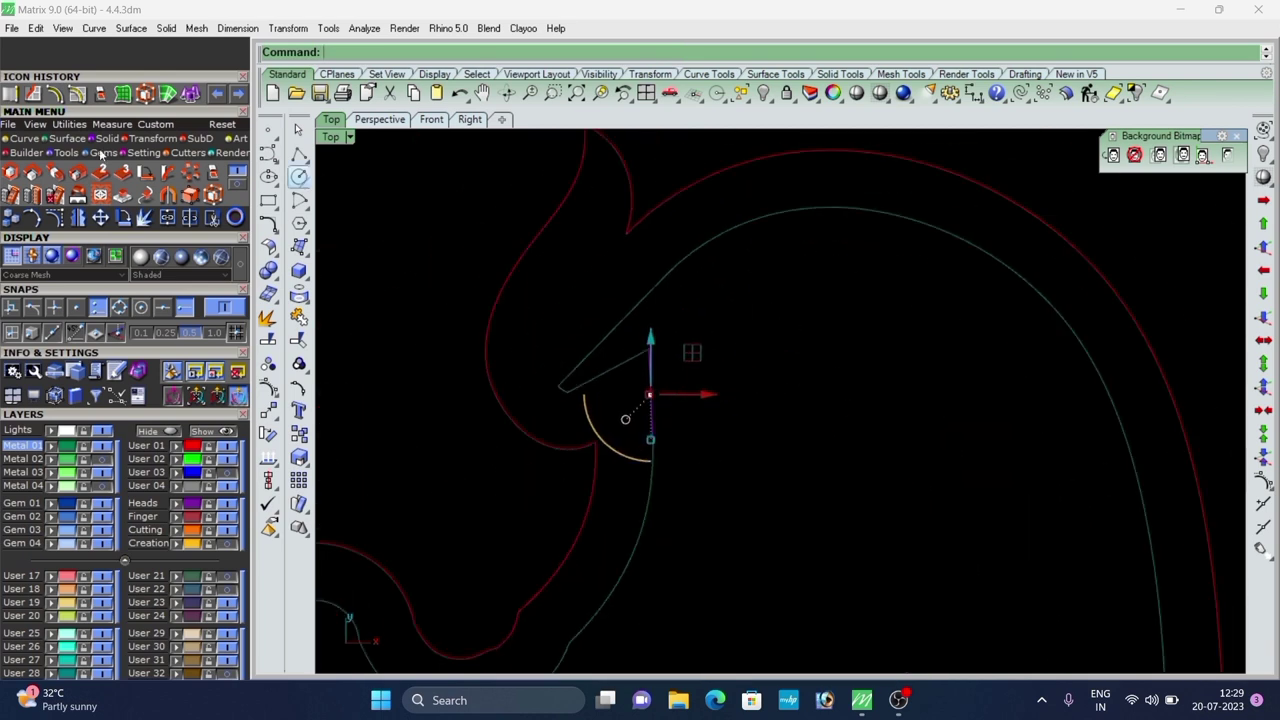
mouse_move(7, 140)
left_click(145, 175)
scroll(653, 335, "up", 8)
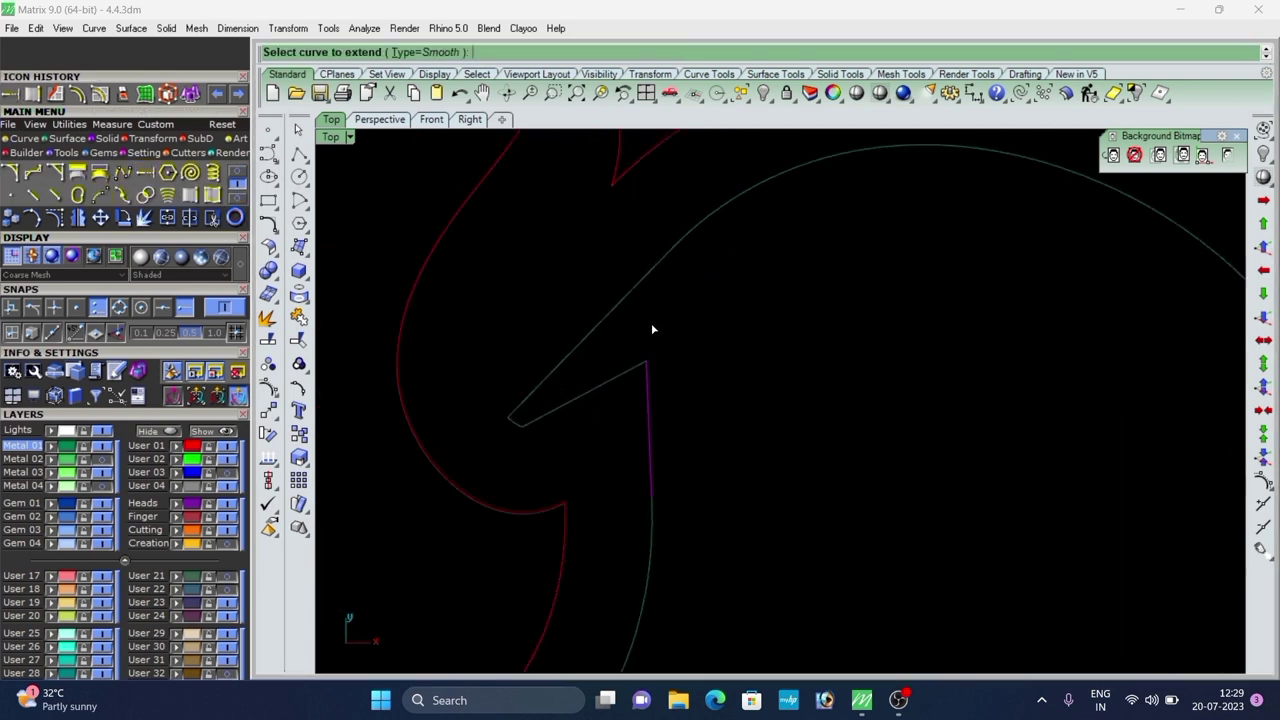
left_click(647, 395)
left_click(643, 316)
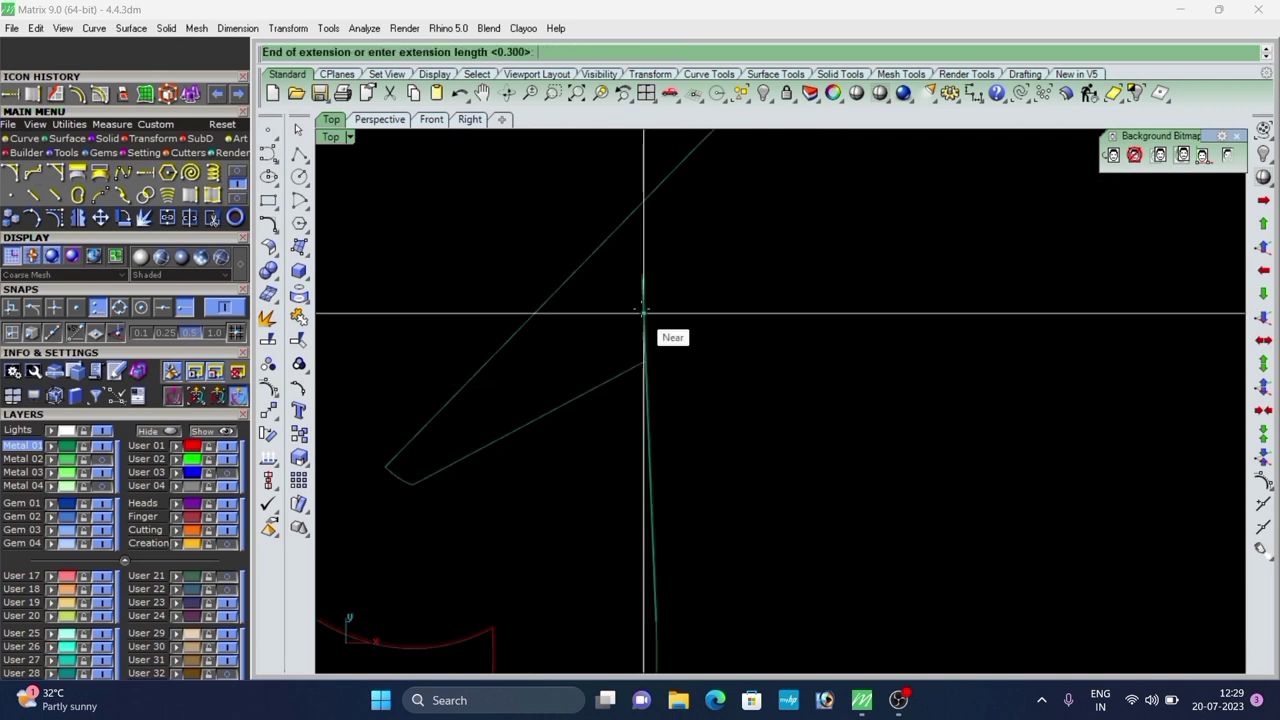
left_click(643, 156)
scroll(704, 272, "down", 6)
scroll(700, 275, "down", 5)
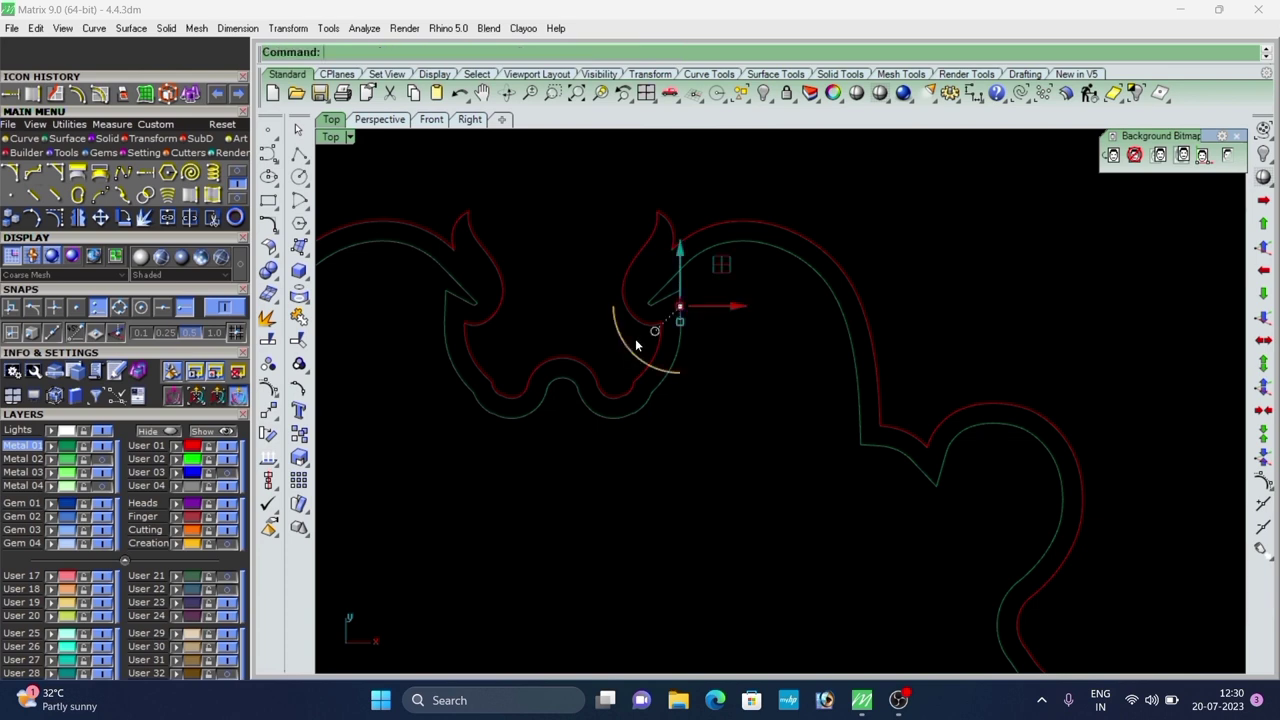
scroll(680, 310, "up", 3)
scroll(674, 313, "down", 2)
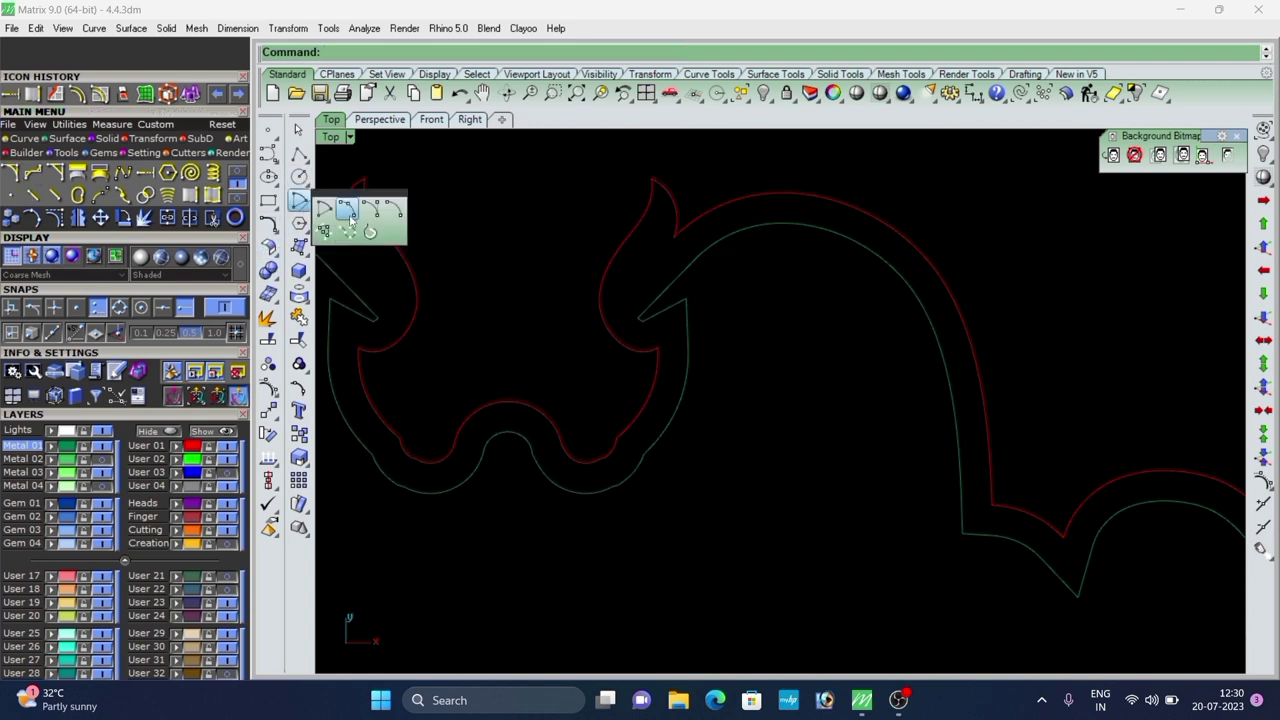
Draw a small arc across the inner outline's right notch, from the arch curve to the upper end of the short vertical segment.
left_click(351, 217)
scroll(677, 282, "up", 6)
left_click(690, 260)
scroll(694, 314, "up", 2)
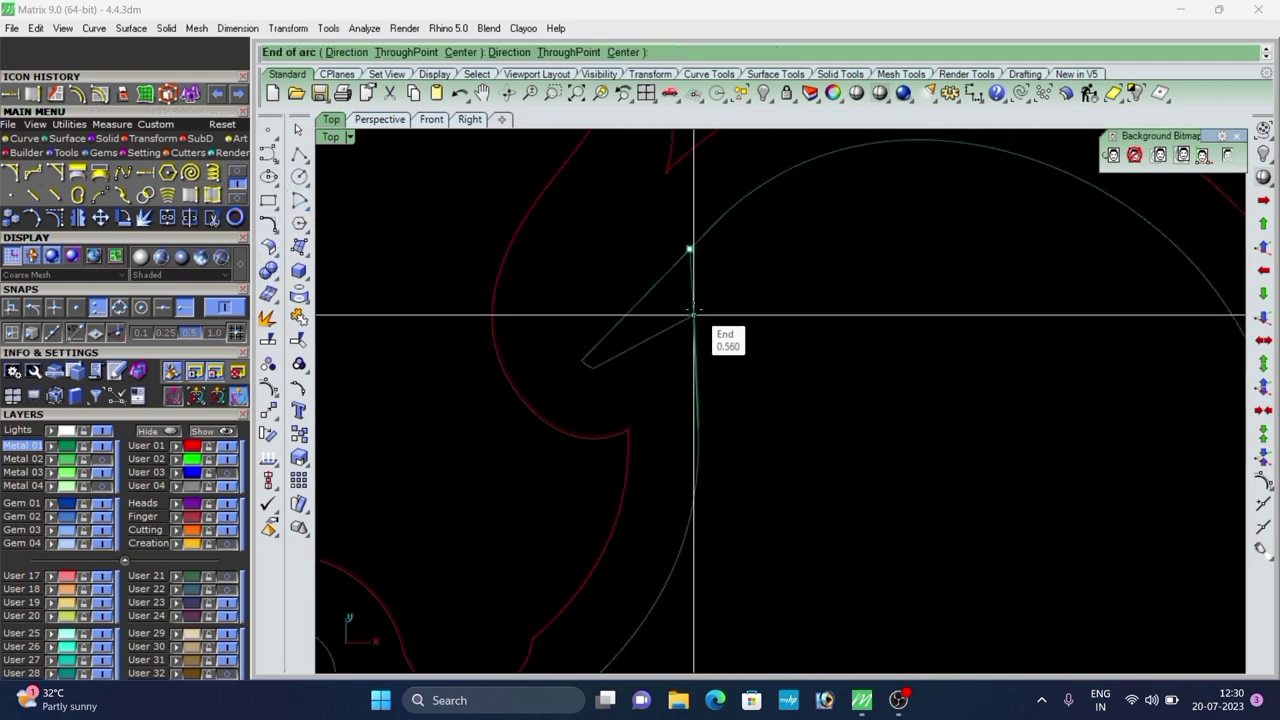
scroll(625, 285, "up", 2)
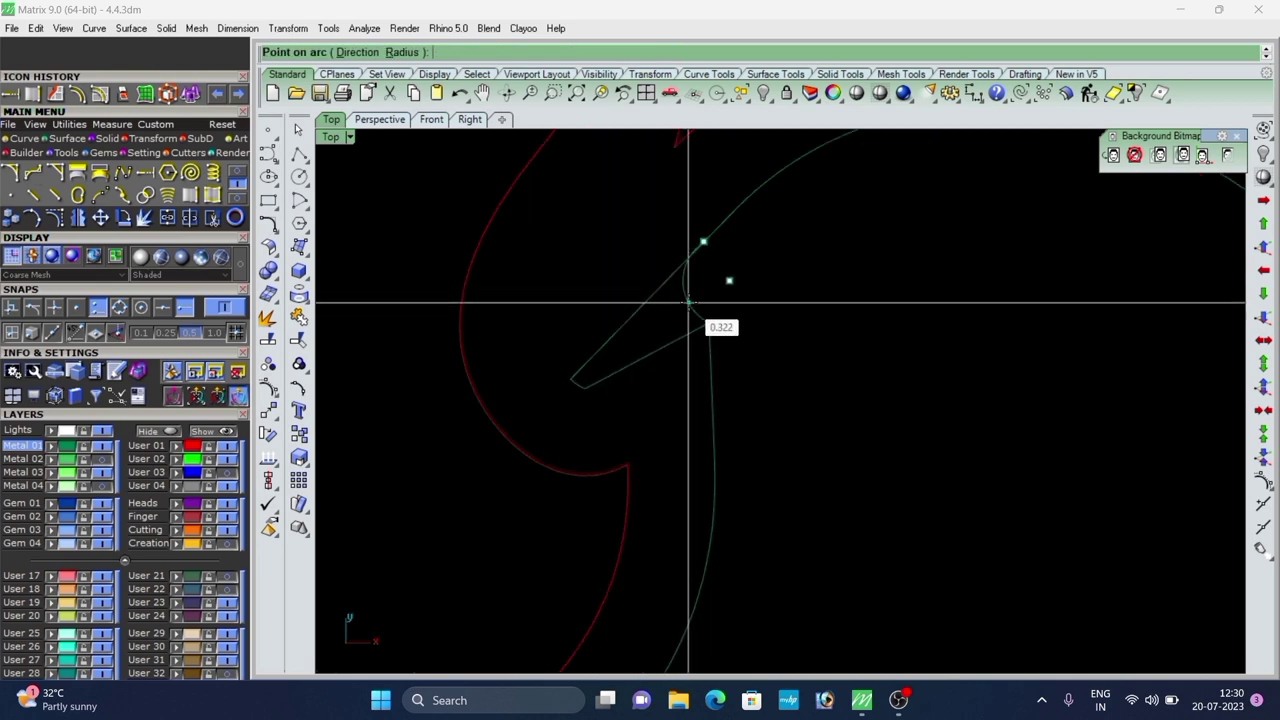
scroll(688, 314, "down", 3)
Trim the pointed notch lines beyond the new arc on the right and delete the leftover fragment.
left_click_drag(780, 248, 656, 364)
scroll(683, 313, "up", 3)
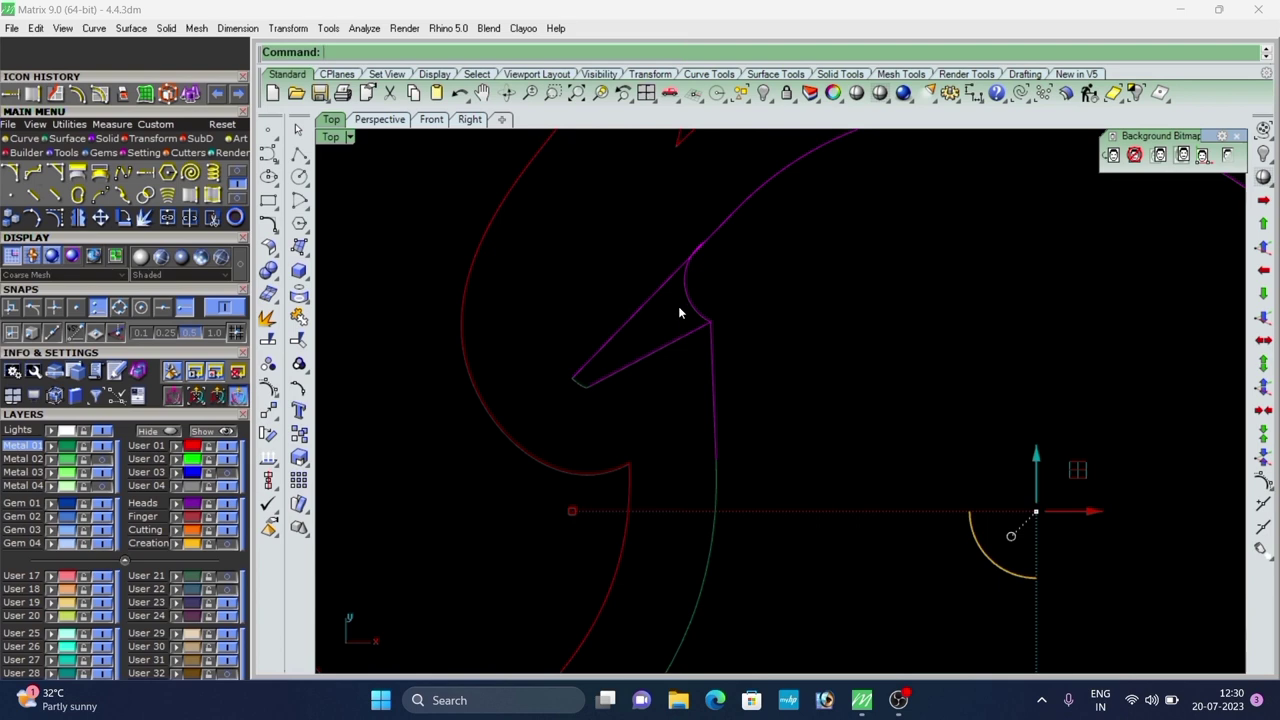
key("ctrl+t")
scroll(668, 295, "up", 4)
scroll(670, 315, "up", 5)
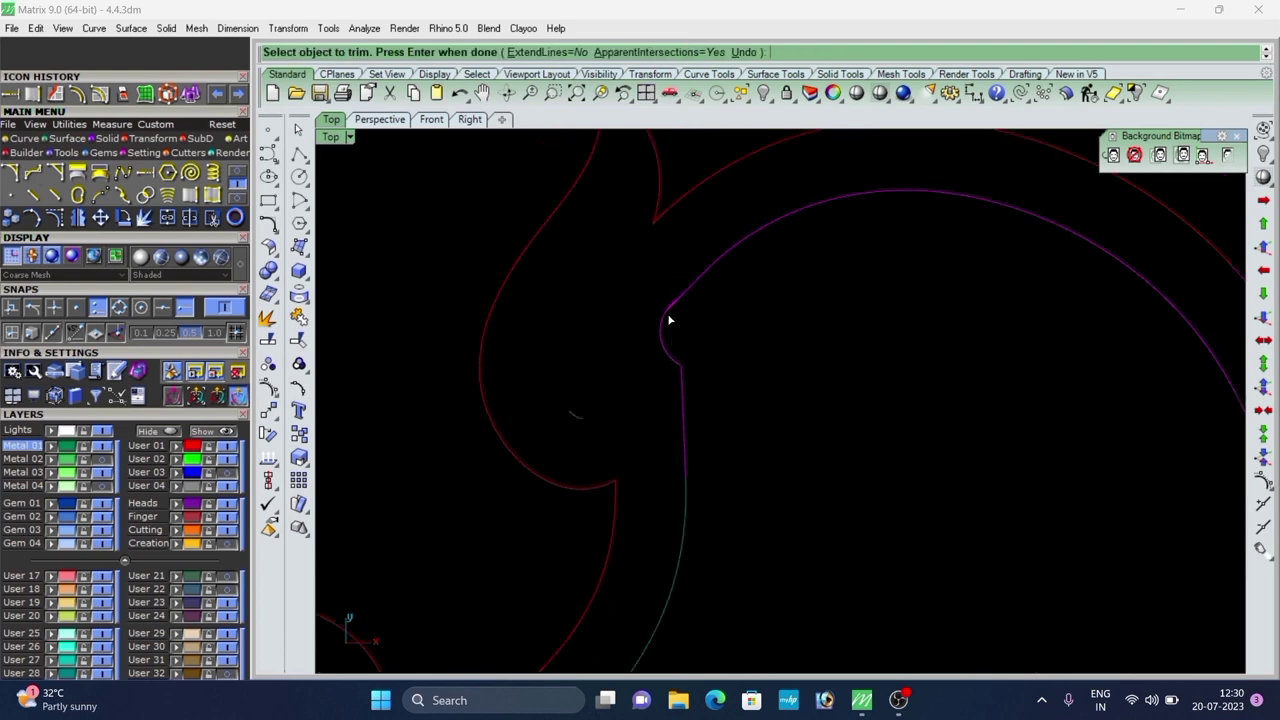
right_click(704, 304)
scroll(620, 314, "down", 6)
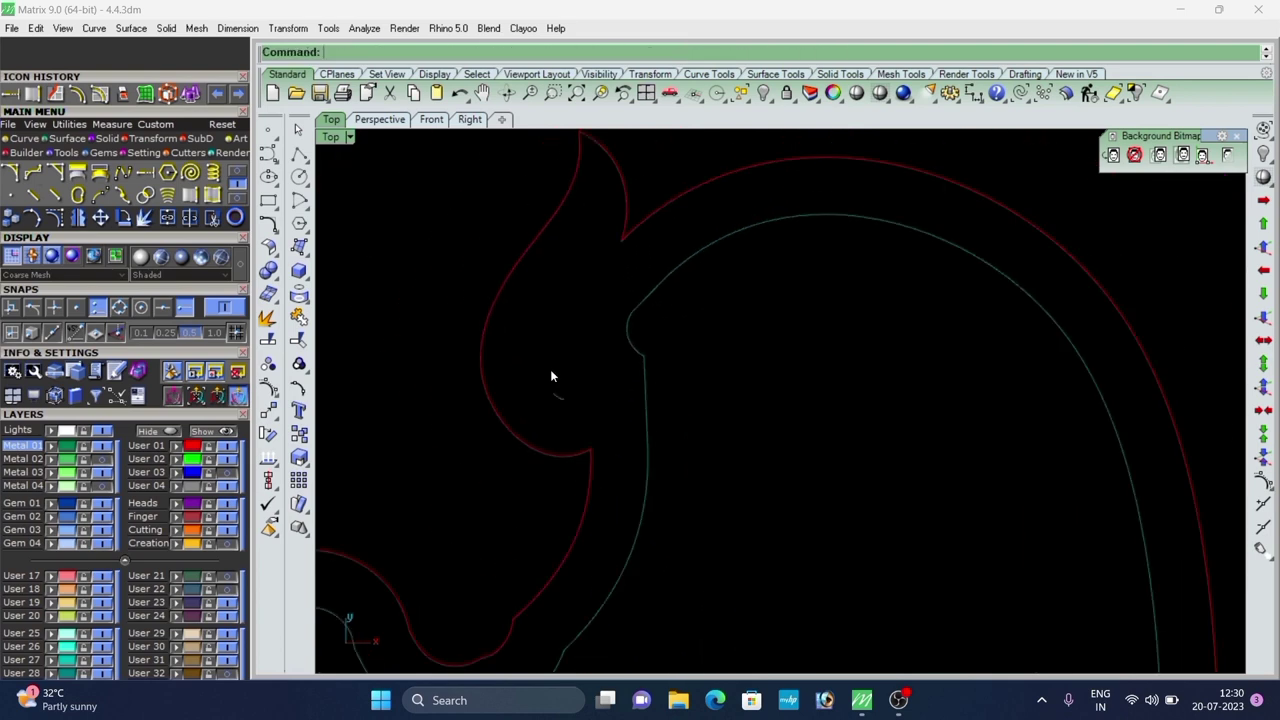
key("Delete")
Draw an arc across the inner outline's left notch, from the short vertical segment's upper end to the arch curve, setting its start direction.
scroll(604, 336, "down", 10)
scroll(576, 311, "up", 5)
scroll(573, 312, "down", 3)
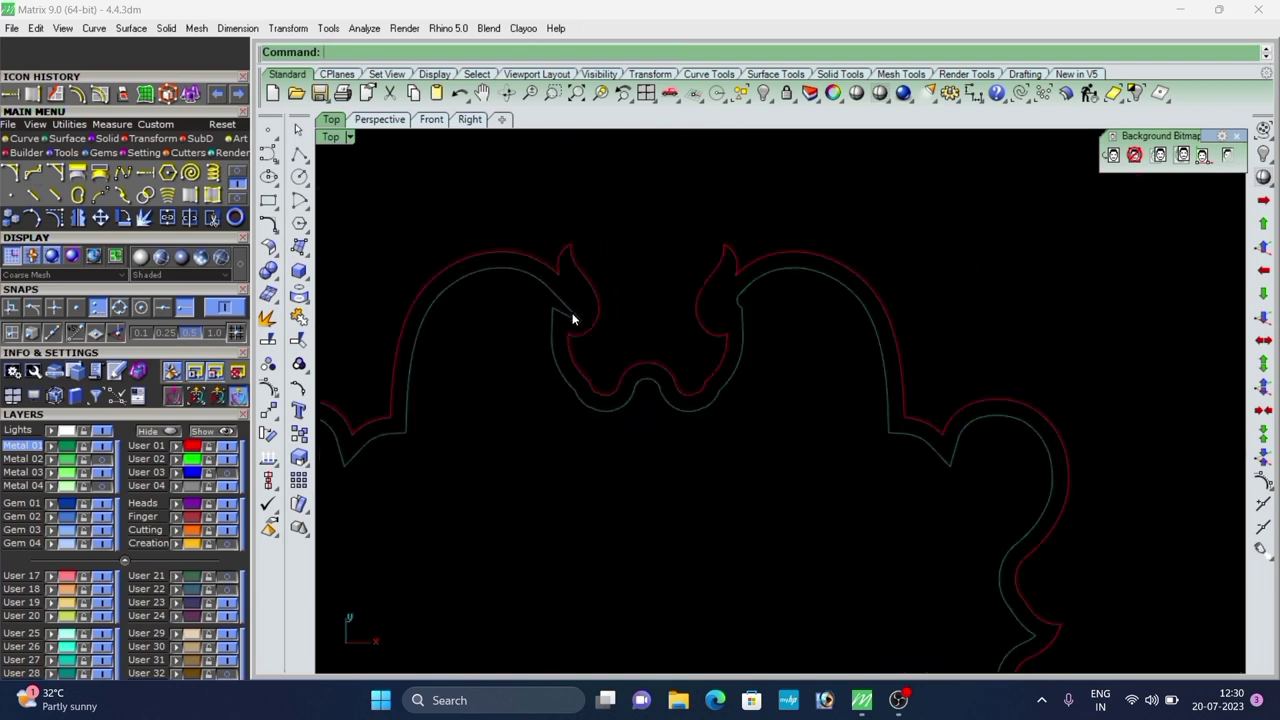
scroll(580, 305, "up", 3)
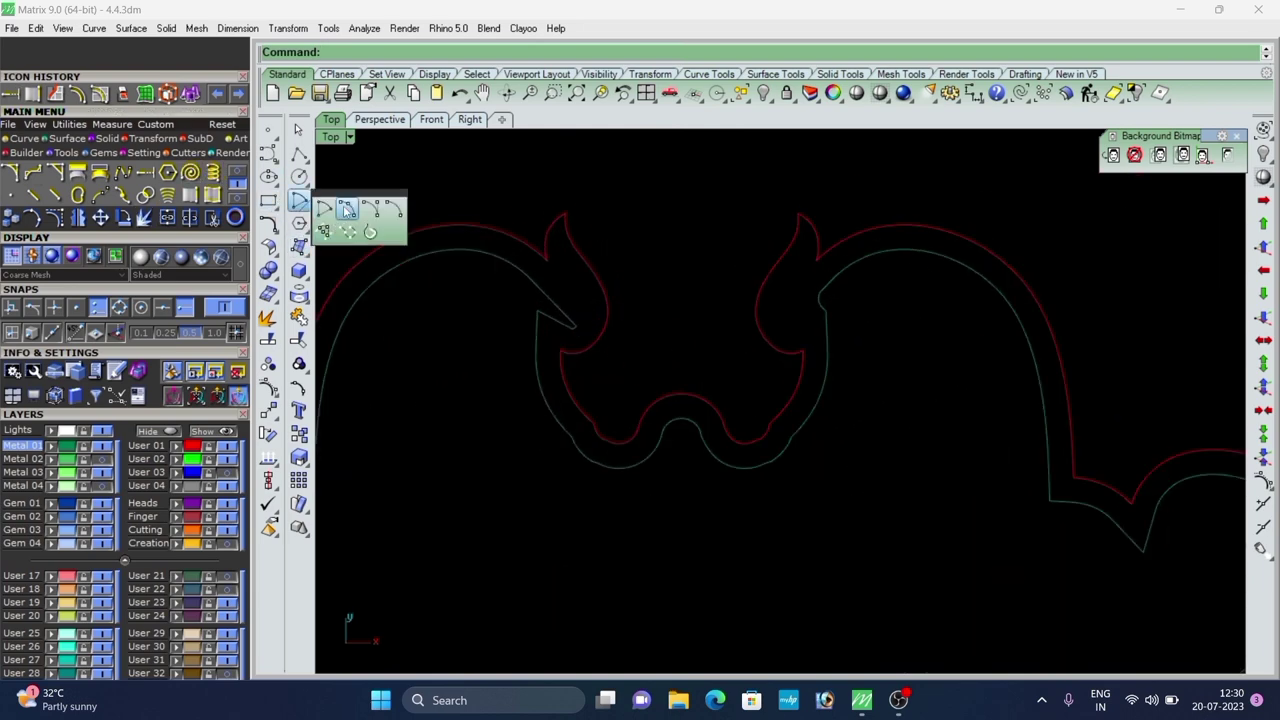
left_click(370, 210)
scroll(538, 311, "up", 2)
left_click(538, 312)
scroll(528, 274, "up", 10)
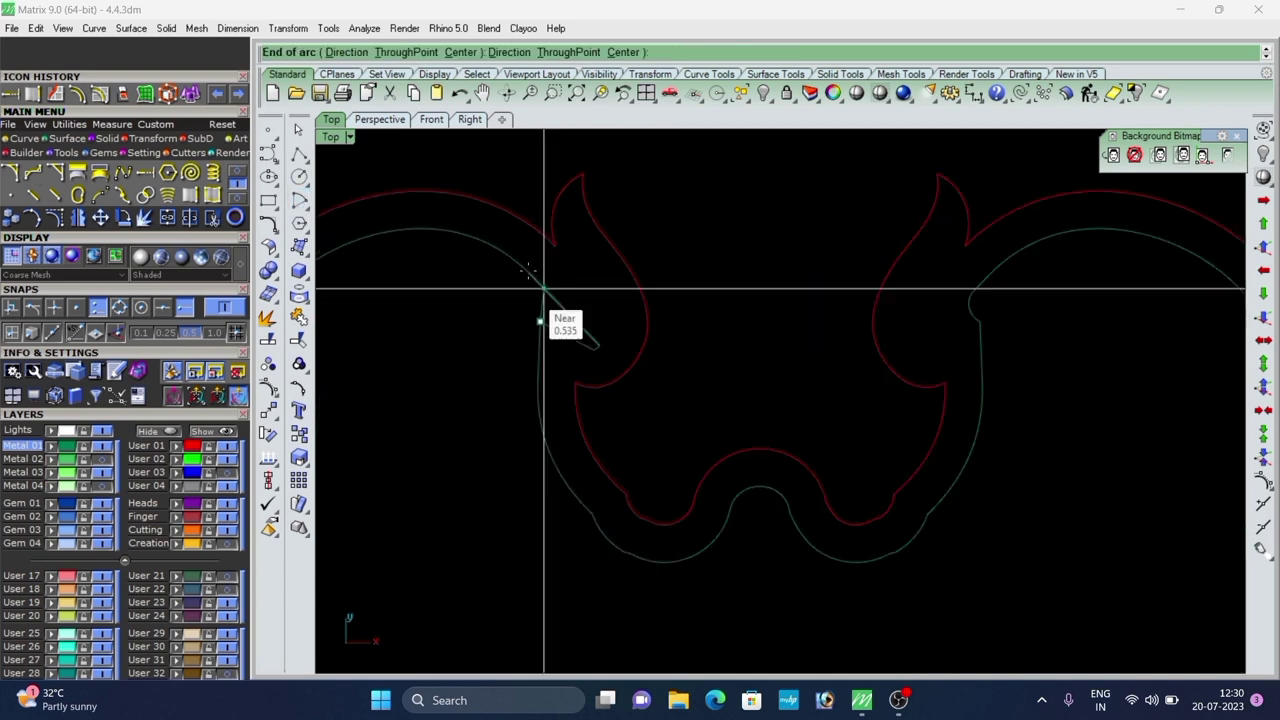
left_click(528, 272)
scroll(563, 324, "up", 2)
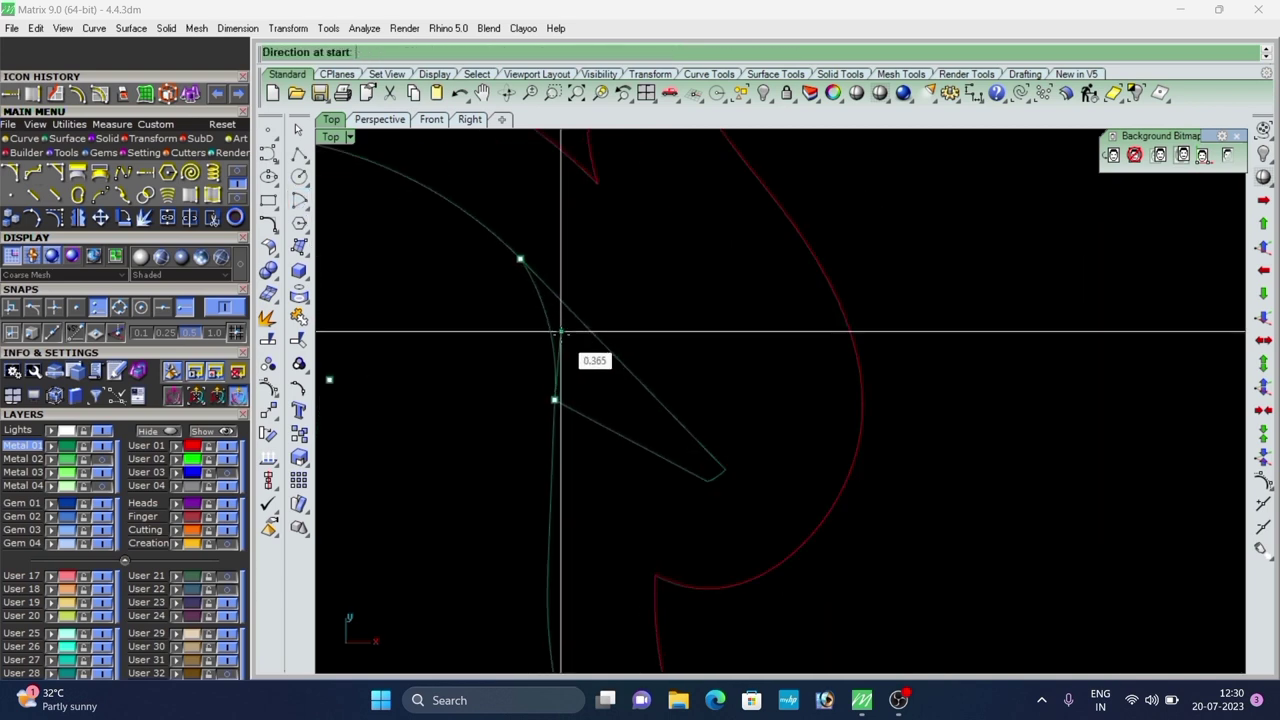
left_click(559, 334)
Trim away the pointed notch lines beyond the new arc on the left side of the inner outline.
scroll(570, 311, "down", 4)
left_click_drag(602, 322, 511, 421)
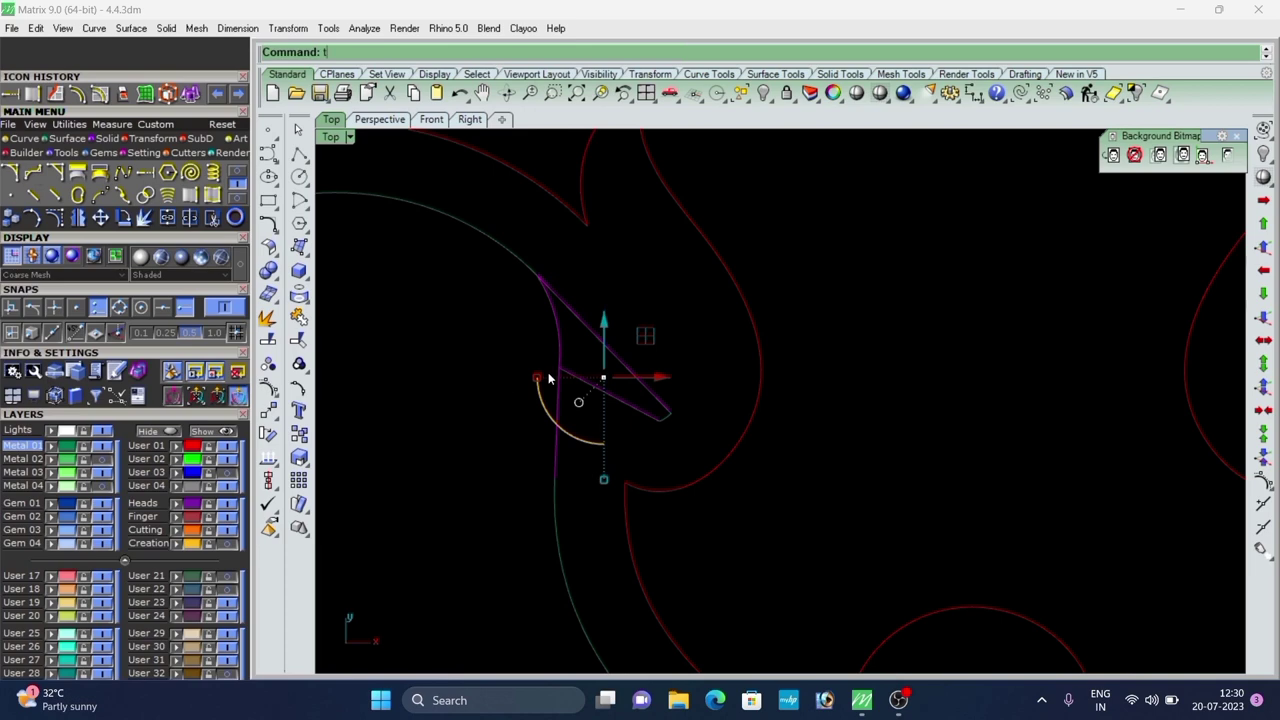
scroll(637, 441, "down", 5)
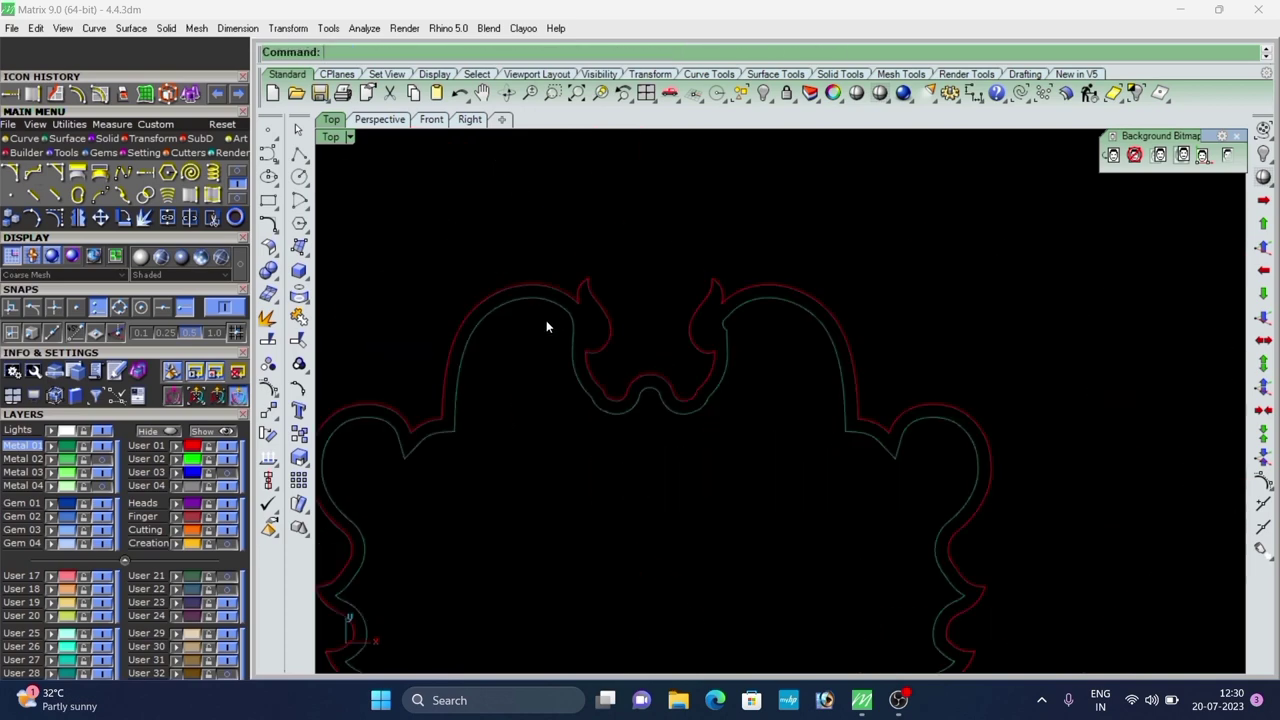
Fillet the inner outline's sharp corner beside the large right lobe with a radius of 0.2.
scroll(720, 397, "up", 5)
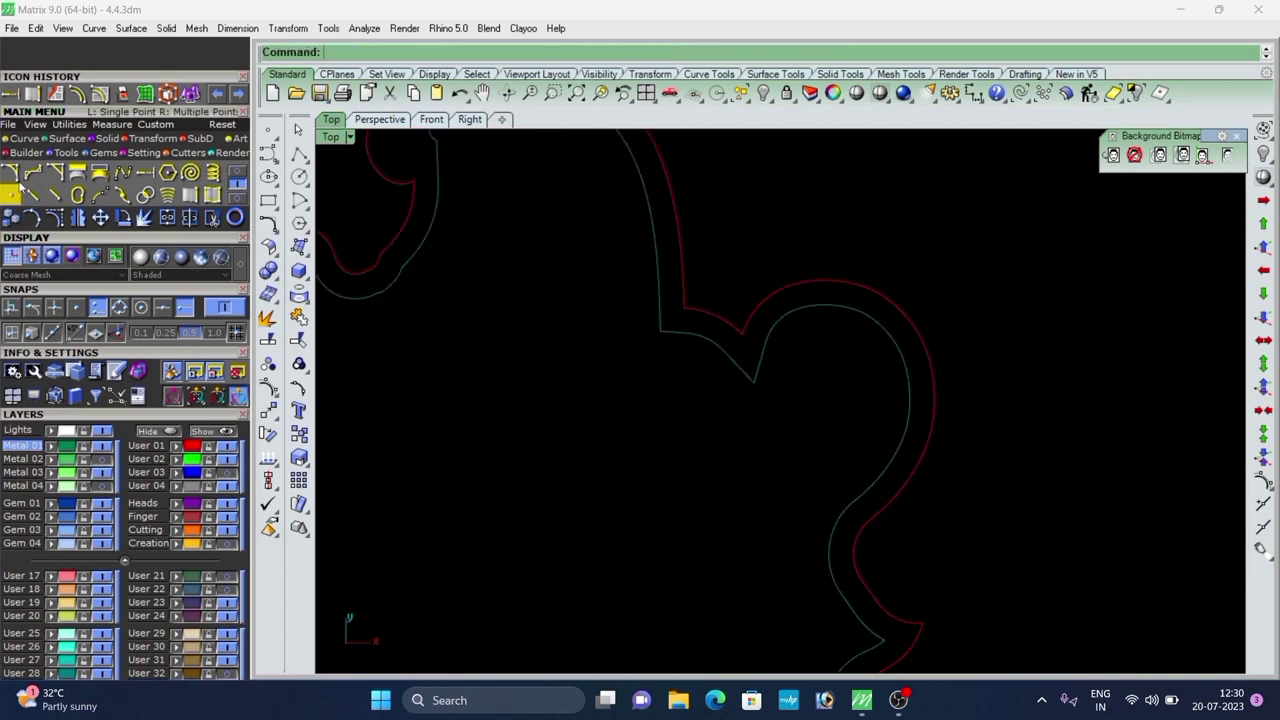
left_click(10, 172)
scroll(641, 350, "down", 6)
scroll(692, 365, "up", 4)
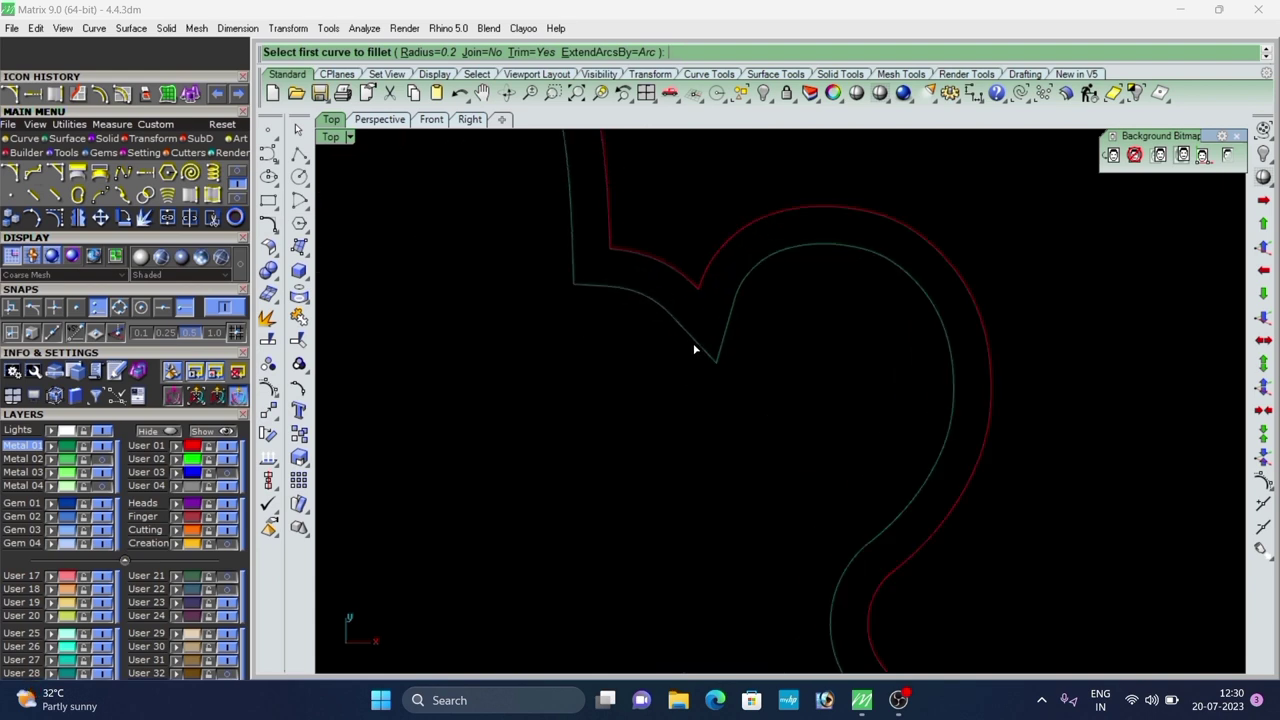
scroll(700, 347, "down", 7)
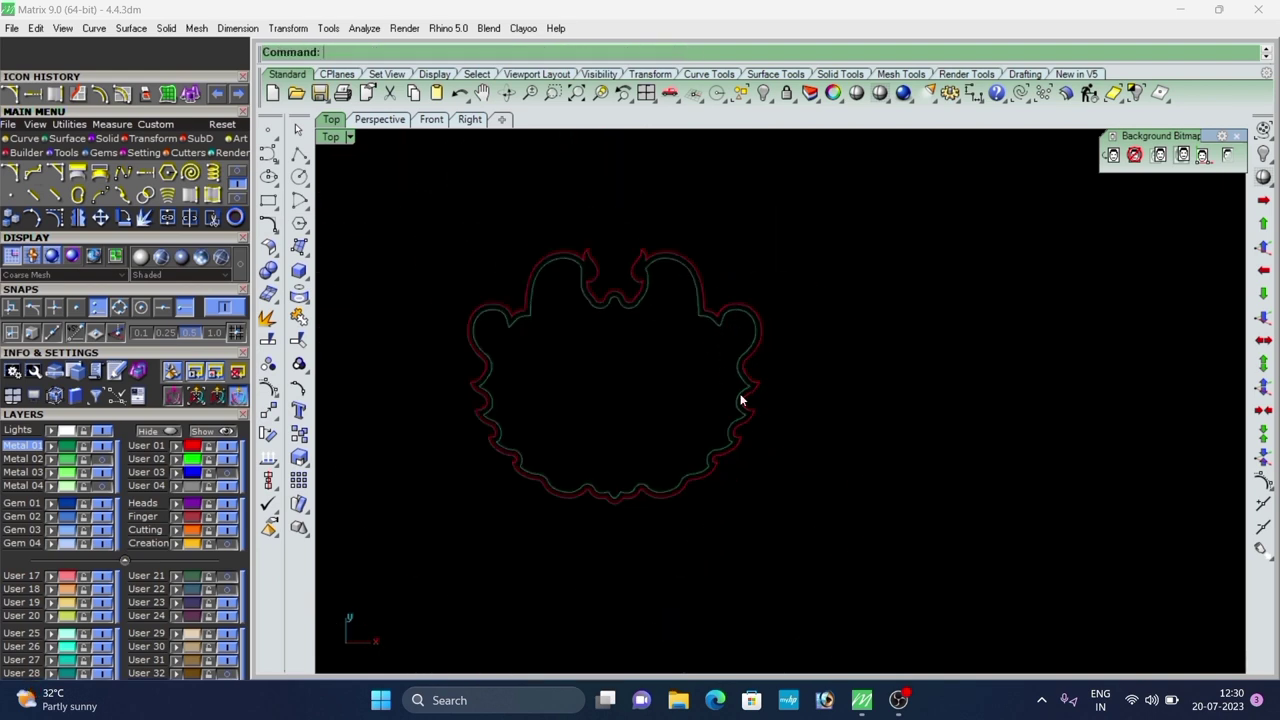
Fillet the two upper scallop corners on the inner outline's right side with a radius of 0.2.
right_click(740, 396)
scroll(748, 388, "up", 5)
scroll(751, 382, "up", 2)
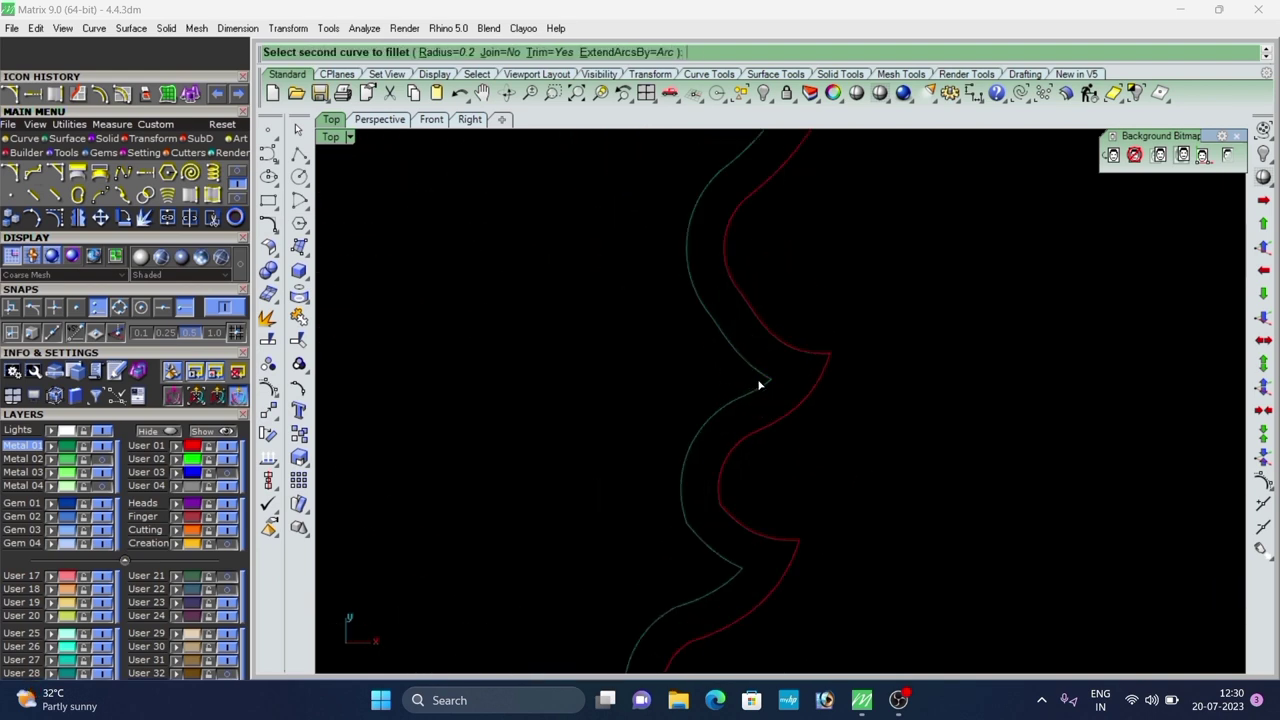
scroll(742, 350, "down", 5)
right_click(737, 416)
scroll(734, 434, "up", 4)
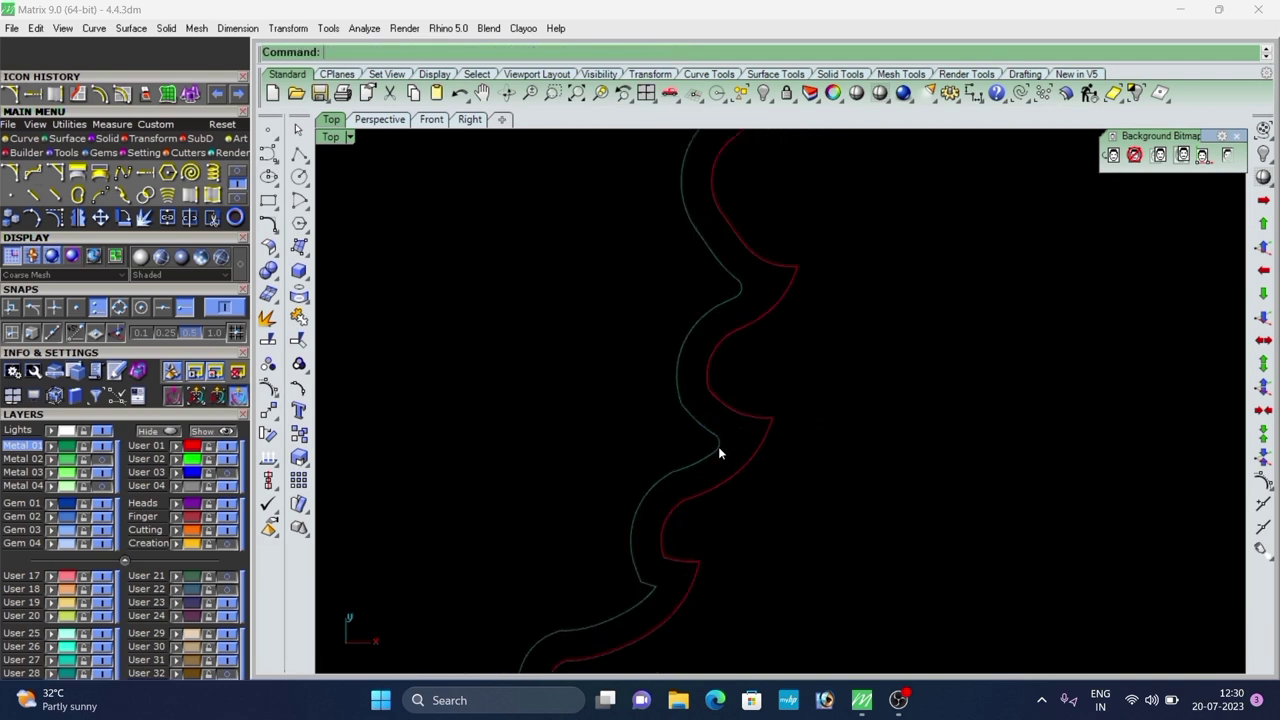
Fillet the remaining scallop corners along the inner outline's lower right side with a radius of 0.2.
scroll(718, 446, "down", 2)
scroll(689, 429, "up", 2)
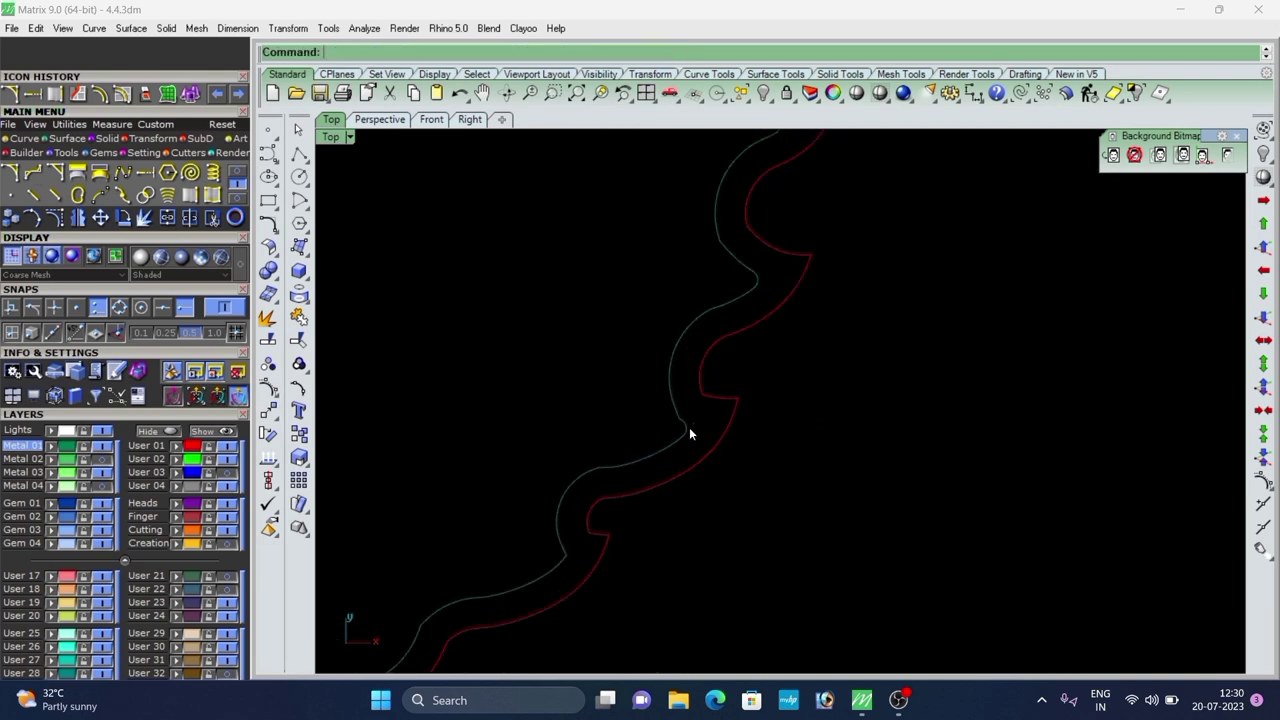
scroll(689, 433, "down", 2)
scroll(666, 457, "up", 2)
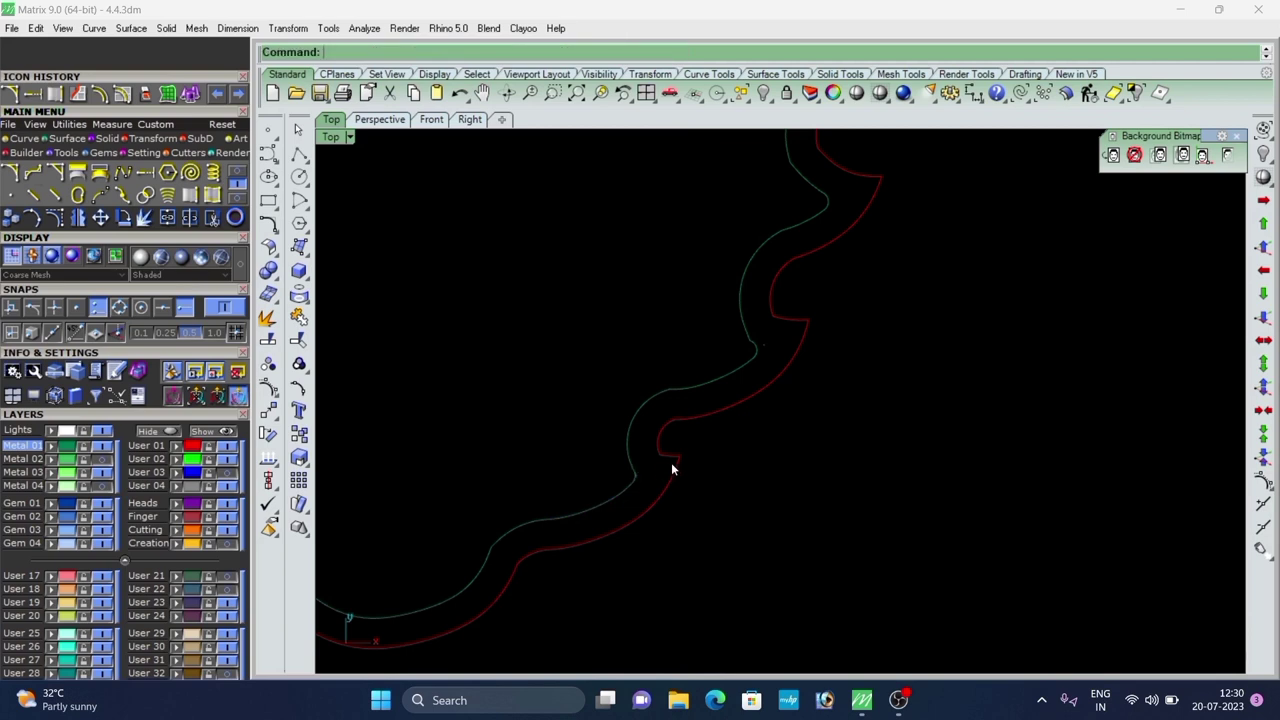
scroll(660, 455, "up", 5)
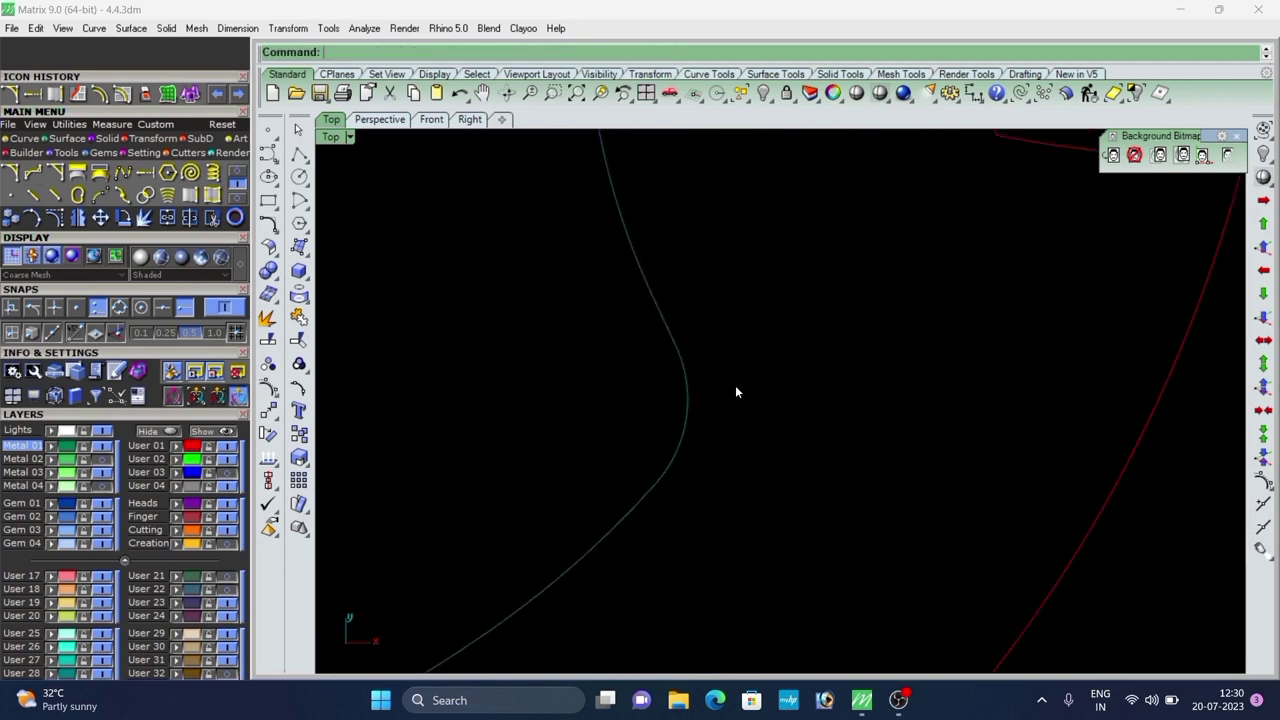
scroll(680, 434, "down", 3)
scroll(544, 463, "up", 4)
scroll(640, 436, "down", 7)
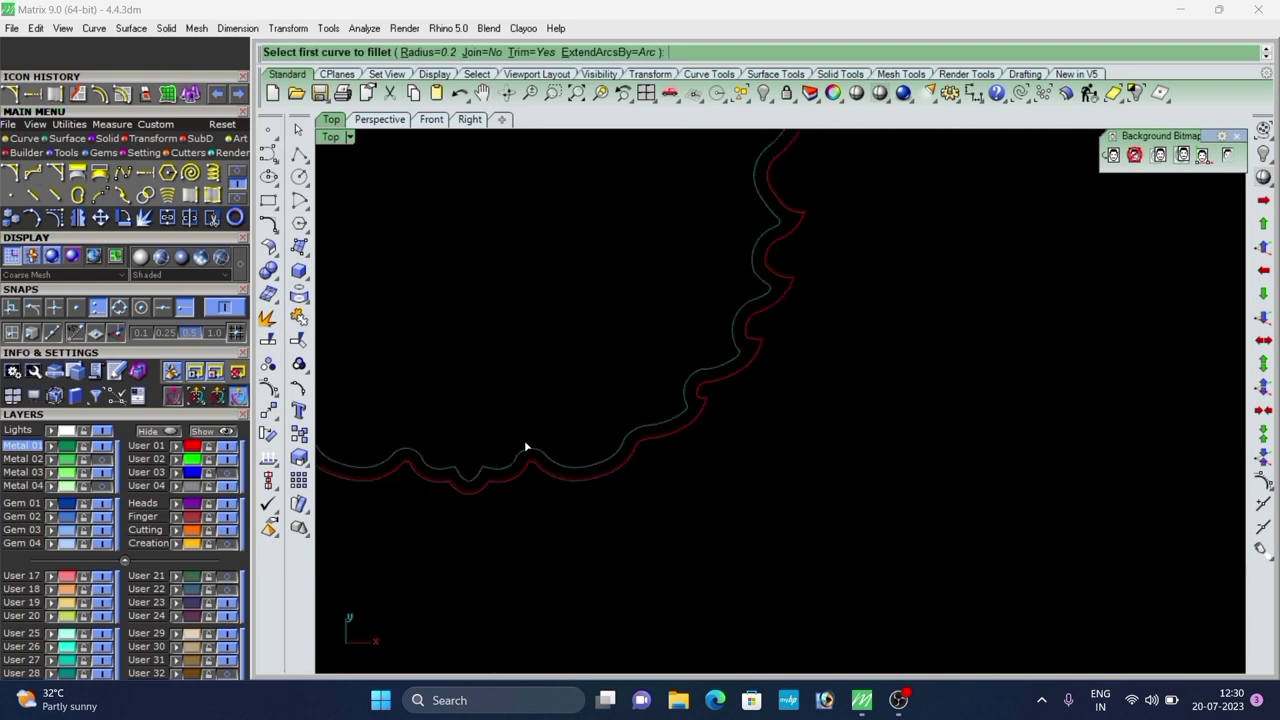
Fillet the inner outline's corners on both sides of the bottom centre scallop with a radius of 0.2.
scroll(478, 467, "up", 4)
scroll(550, 439, "down", 3)
scroll(540, 450, "up", 3)
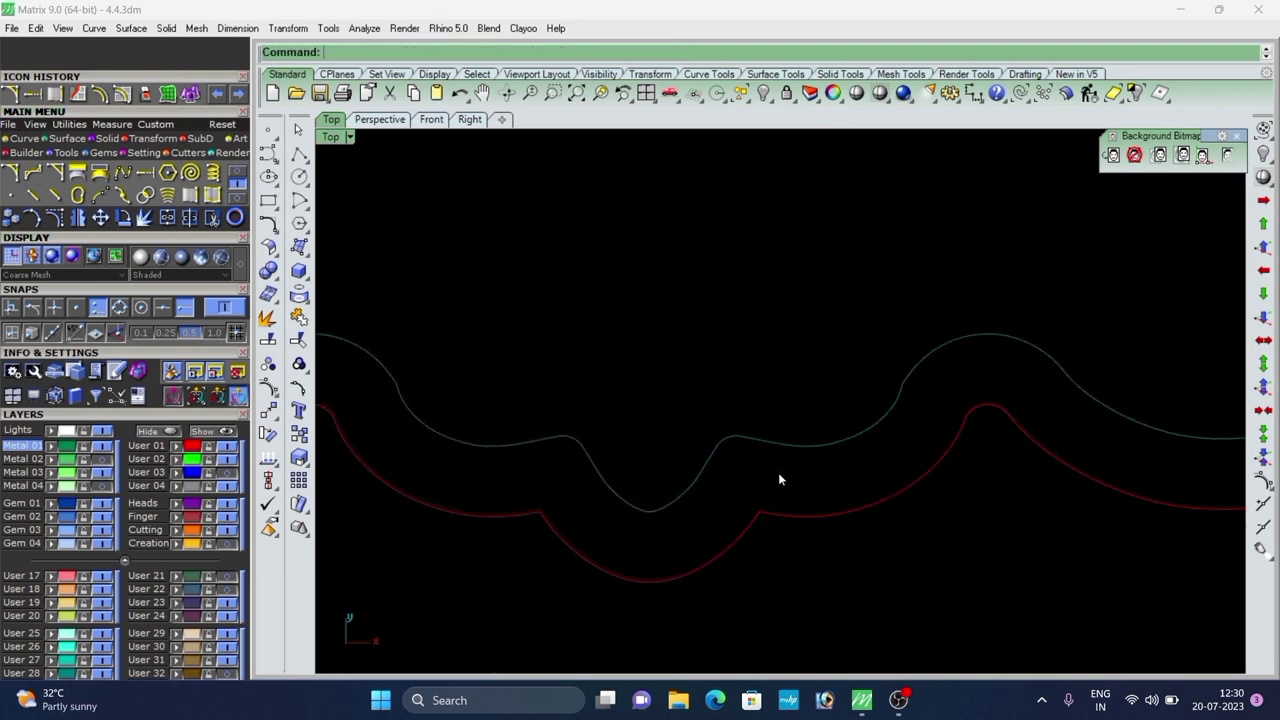
scroll(778, 474, "down", 5)
Fillet the first scallop corner on the inner outline's lower left side with a radius of 0.2.
right_click(619, 432)
scroll(600, 452, "down", 3)
scroll(568, 452, "up", 9)
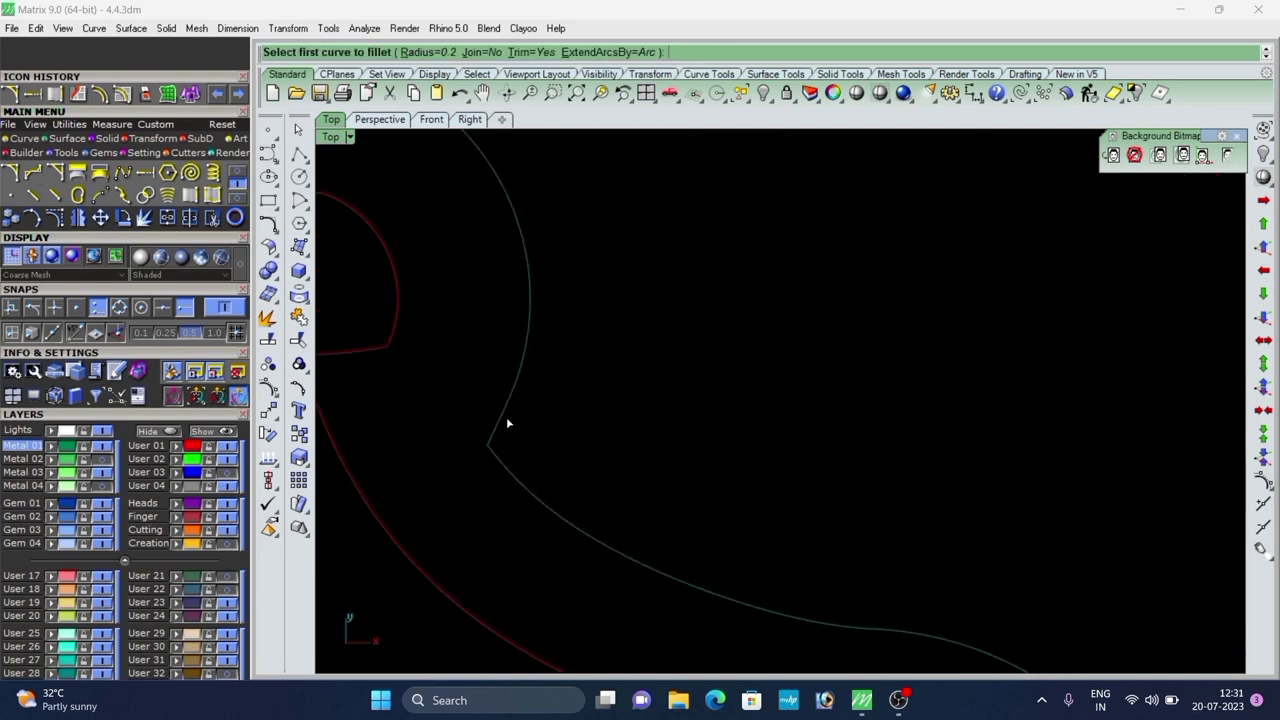
left_click(505, 465)
scroll(628, 498, "down", 12)
Fillet the remaining scallop corners up the inner outline's left side with a radius of 0.2.
right_click(500, 400)
scroll(513, 379, "up", 10)
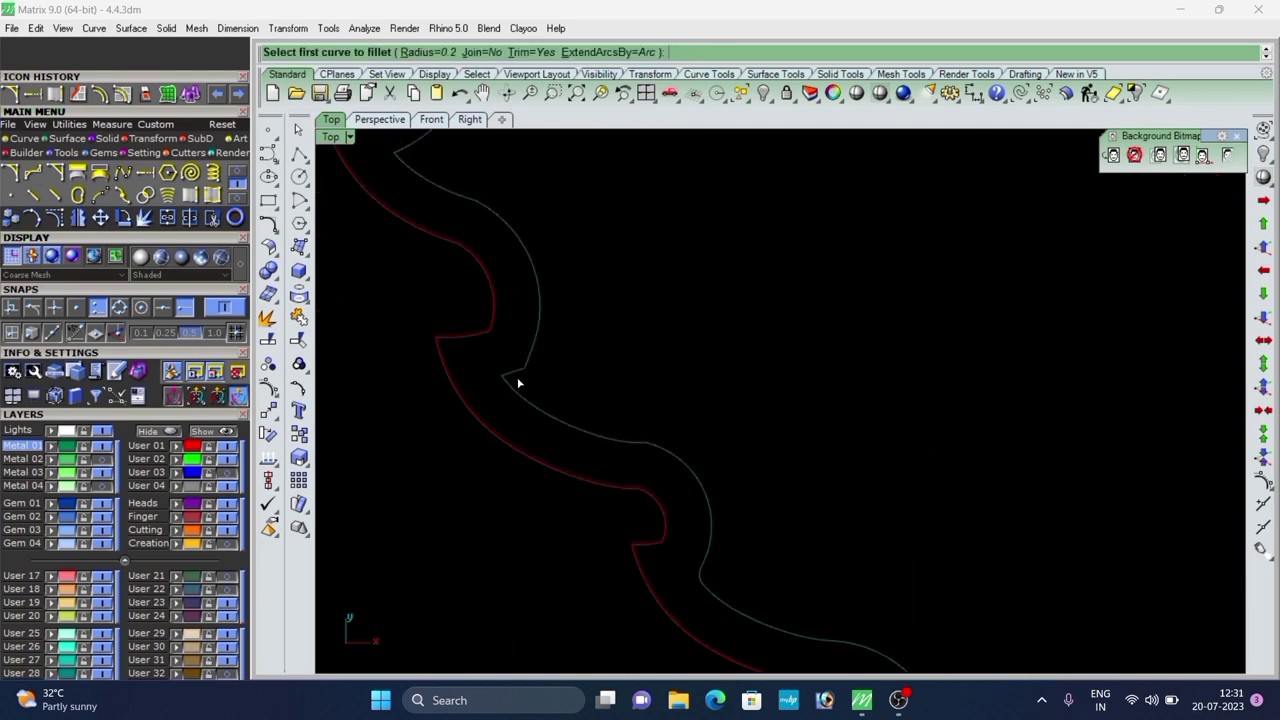
scroll(535, 447, "down", 3)
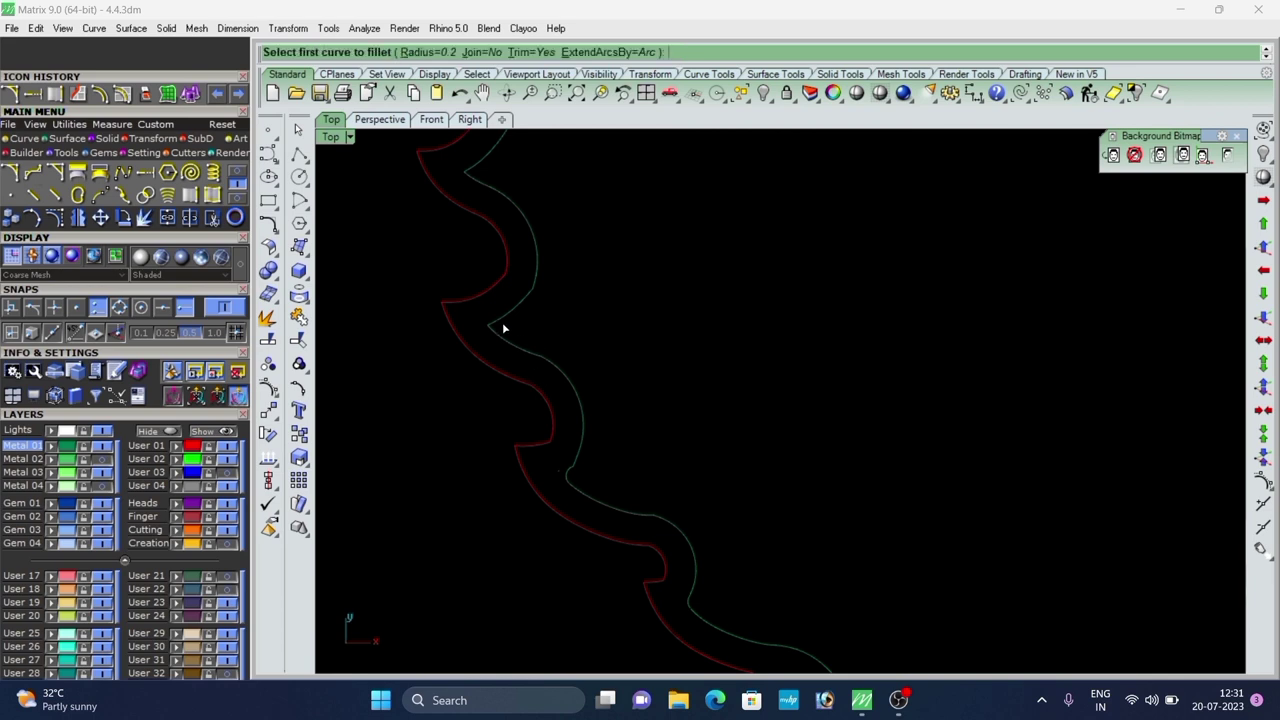
scroll(503, 328, "up", 3)
scroll(491, 363, "down", 3)
key("Return")
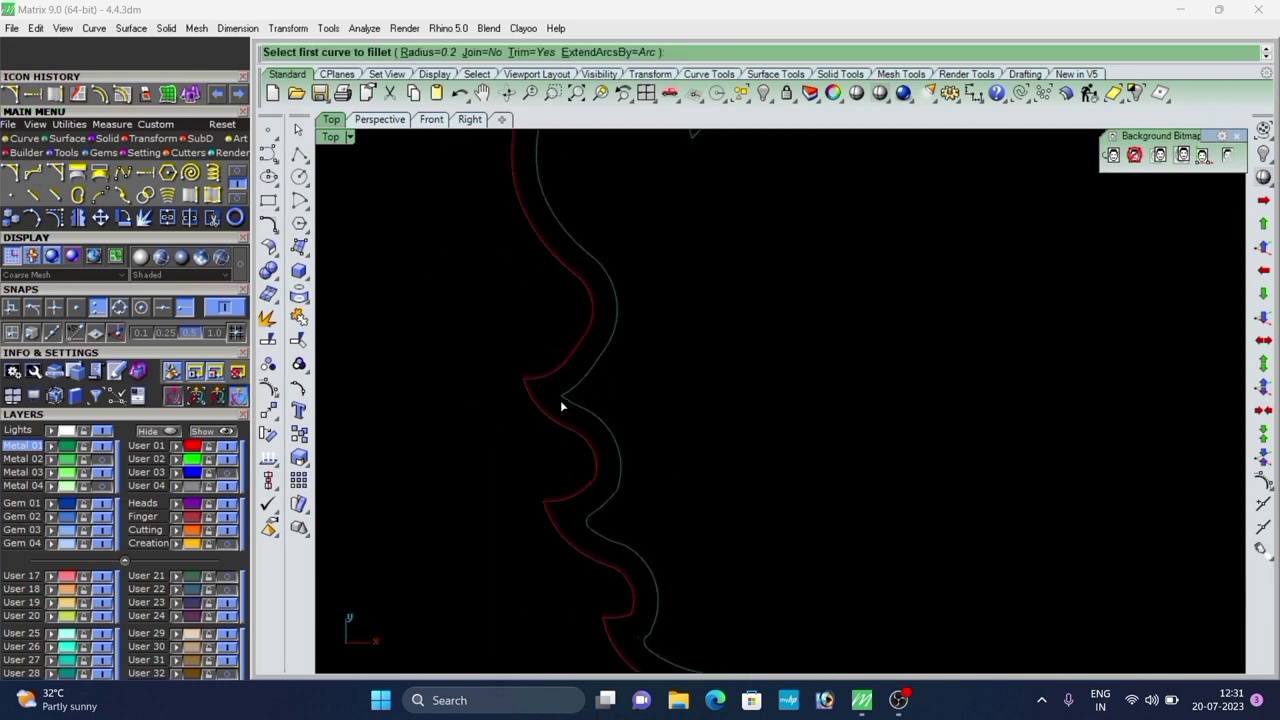
scroll(563, 400, "up", 3)
scroll(611, 491, "down", 3)
key("Return")
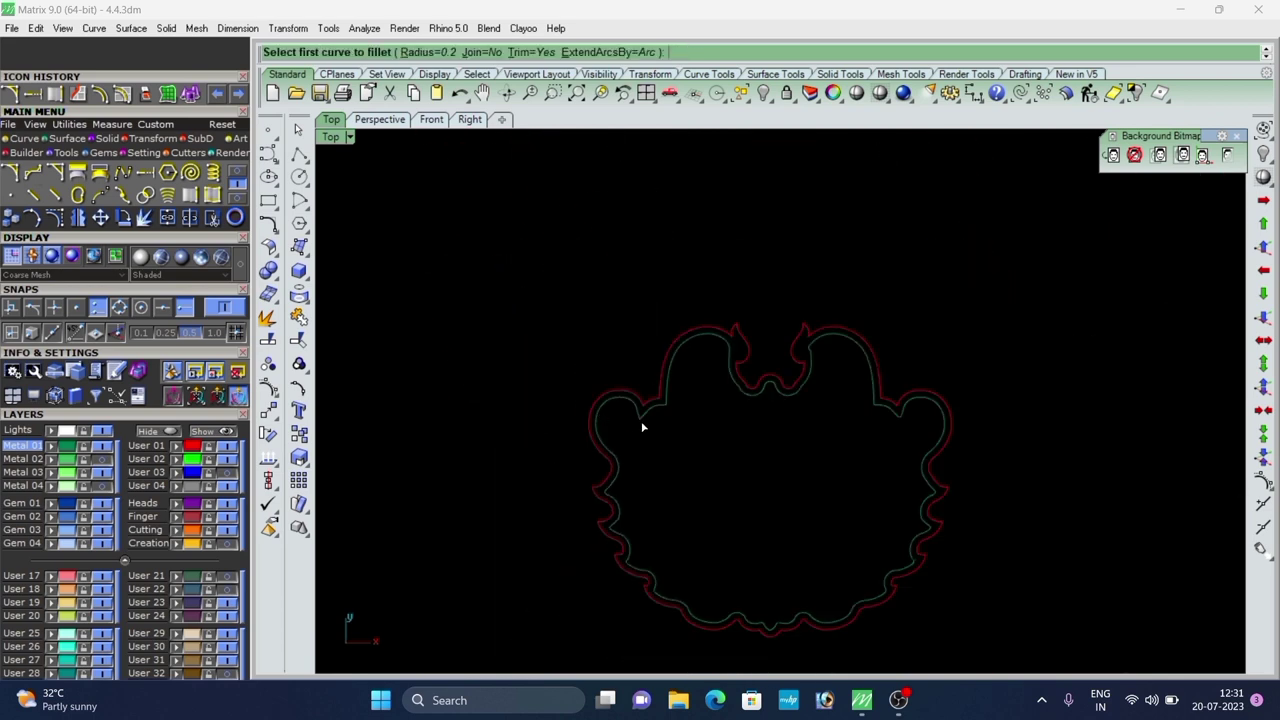
Fillet the inner outline's notch corners at its upper left with a radius of 0.2.
scroll(640, 410, "up", 4)
left_click(669, 405)
scroll(543, 507, "down", 3)
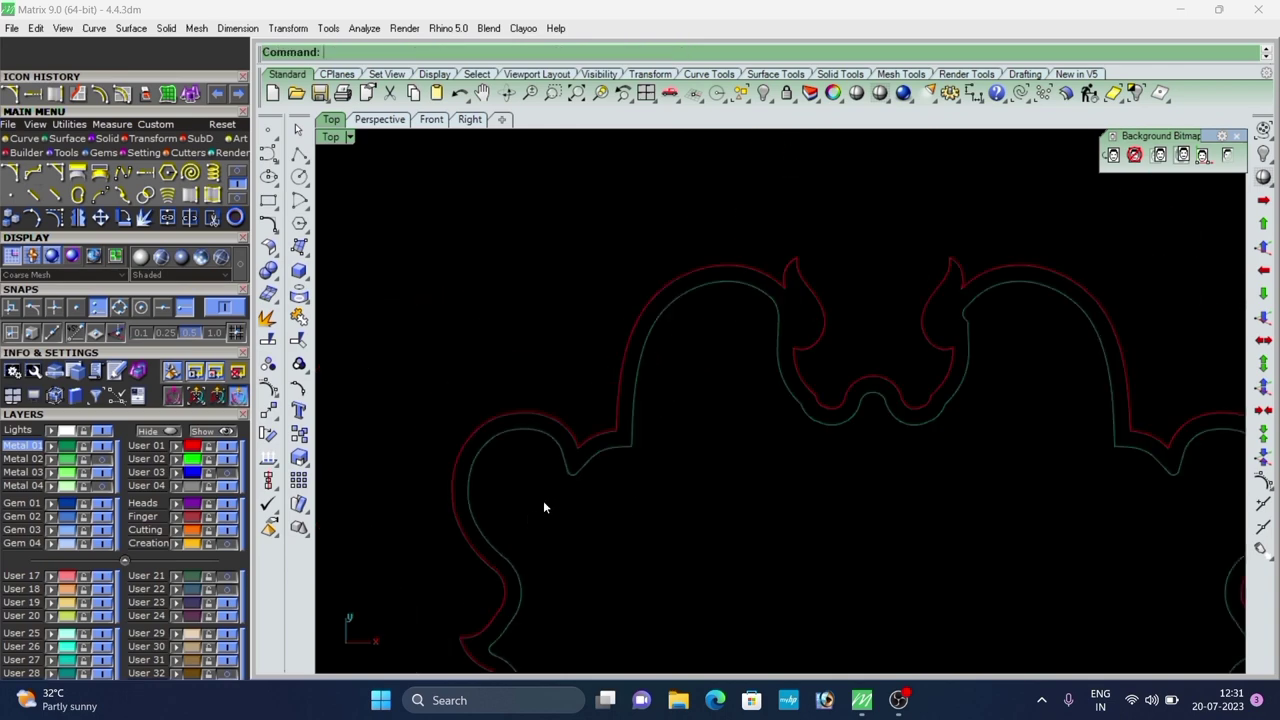
scroll(618, 452, "up", 3)
left_click(633, 449)
scroll(677, 420, "down", 5)
key("Return")
scroll(652, 426, "up", 3)
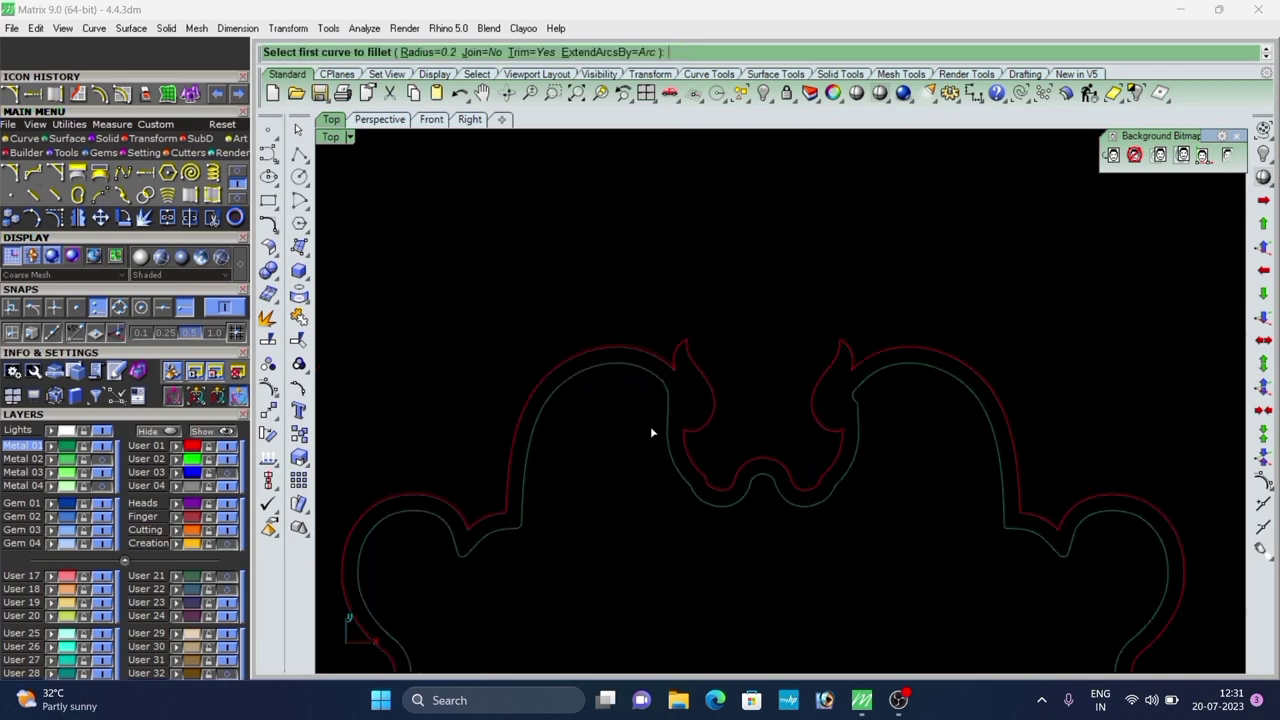
scroll(603, 391, "down", 5)
scroll(600, 388, "up", 3)
key("Escape")
Select the complete inner outline and assign it to the User 01 layer.
scroll(567, 378, "down", 4)
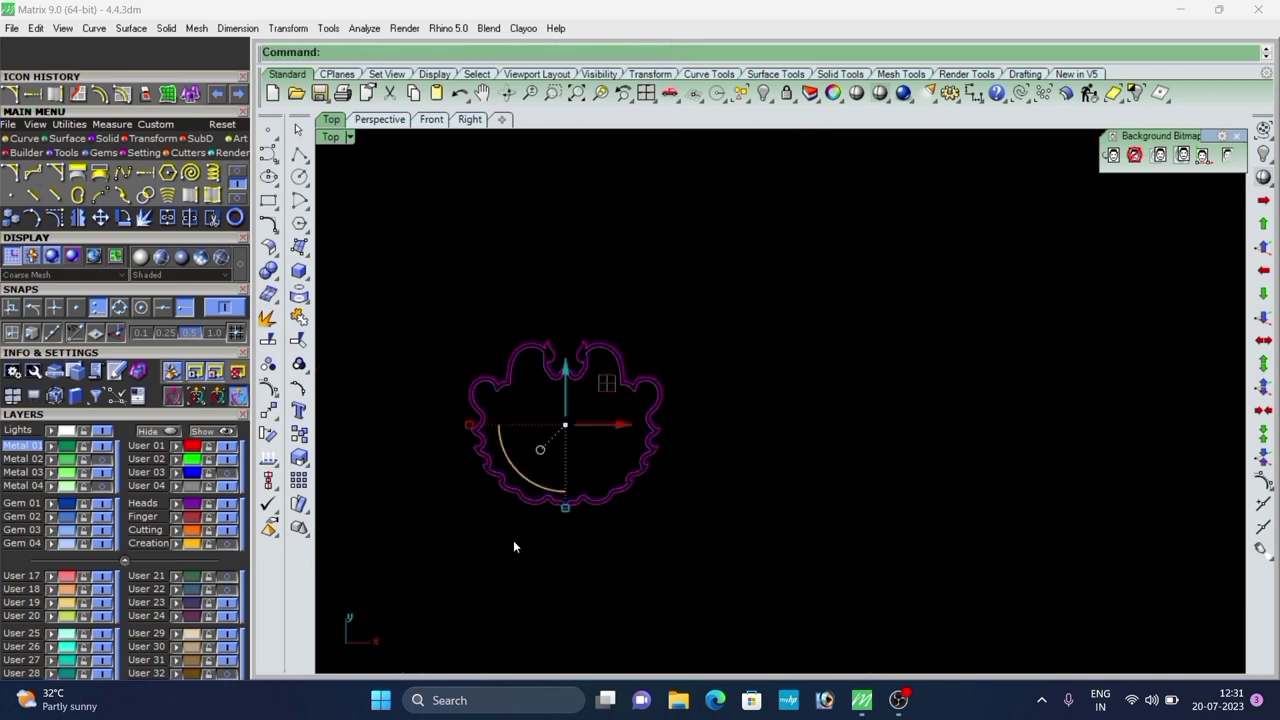
scroll(513, 541, "up", 3)
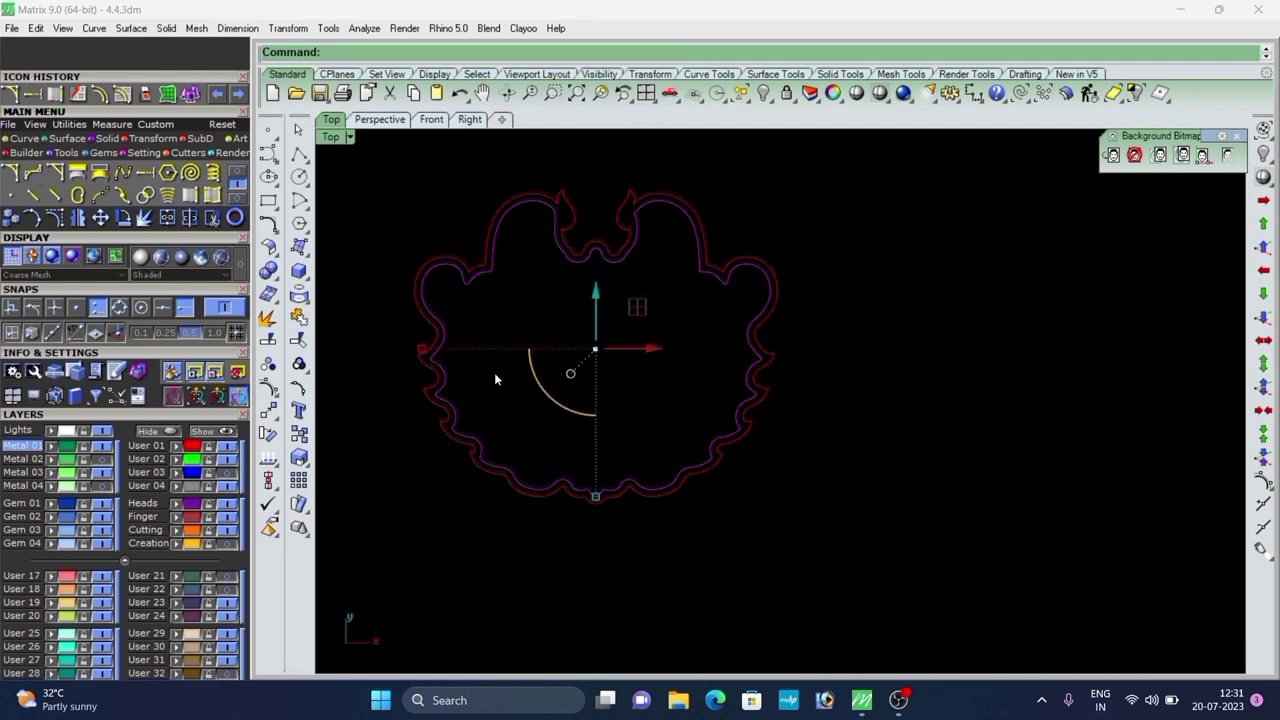
left_click(172, 449)
left_click(443, 534)
scroll(609, 490, "down", 3)
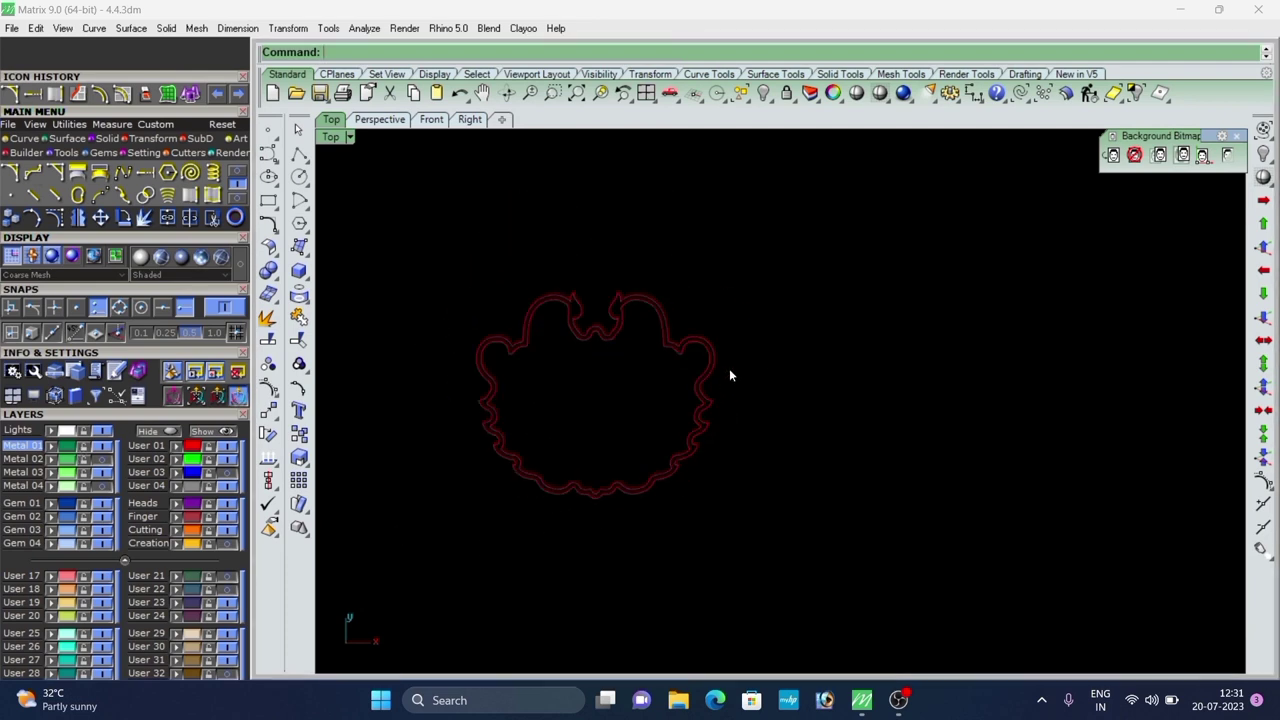
Create a patch surface from the inner and outer outlines with 10 U spans, 10 V spans and stiffness 9.
scroll(554, 386, "up", 3)
scroll(626, 305, "up", 2)
scroll(547, 252, "up", 3)
key("ctrl+a")
scroll(650, 282, "down", 7)
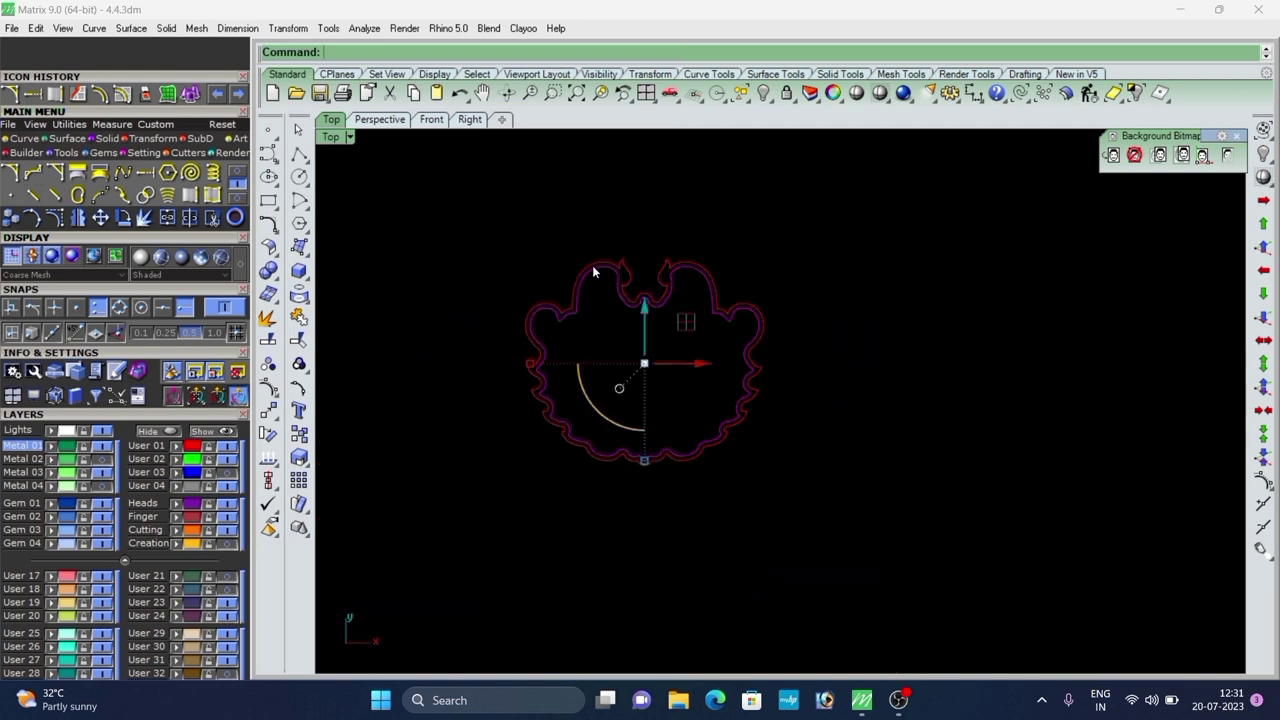
scroll(592, 272, "down", 6)
scroll(616, 290, "up", 7)
scroll(601, 294, "down", 7)
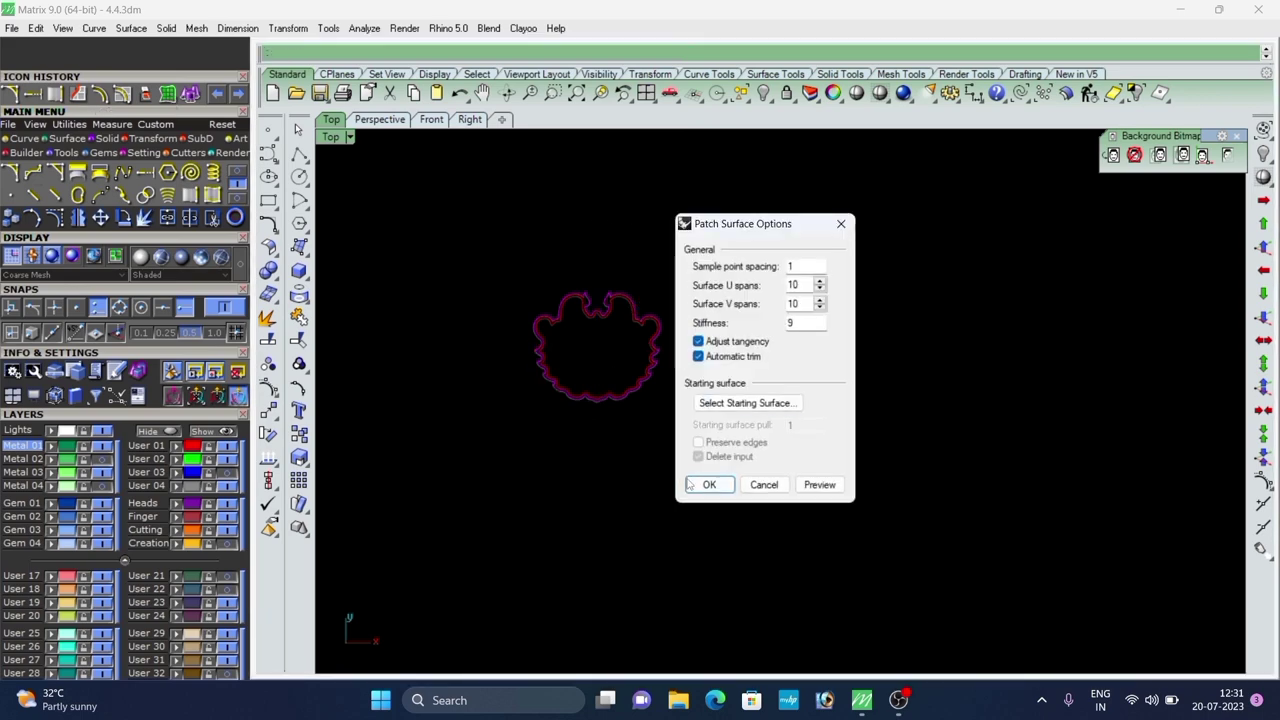
left_click(703, 484)
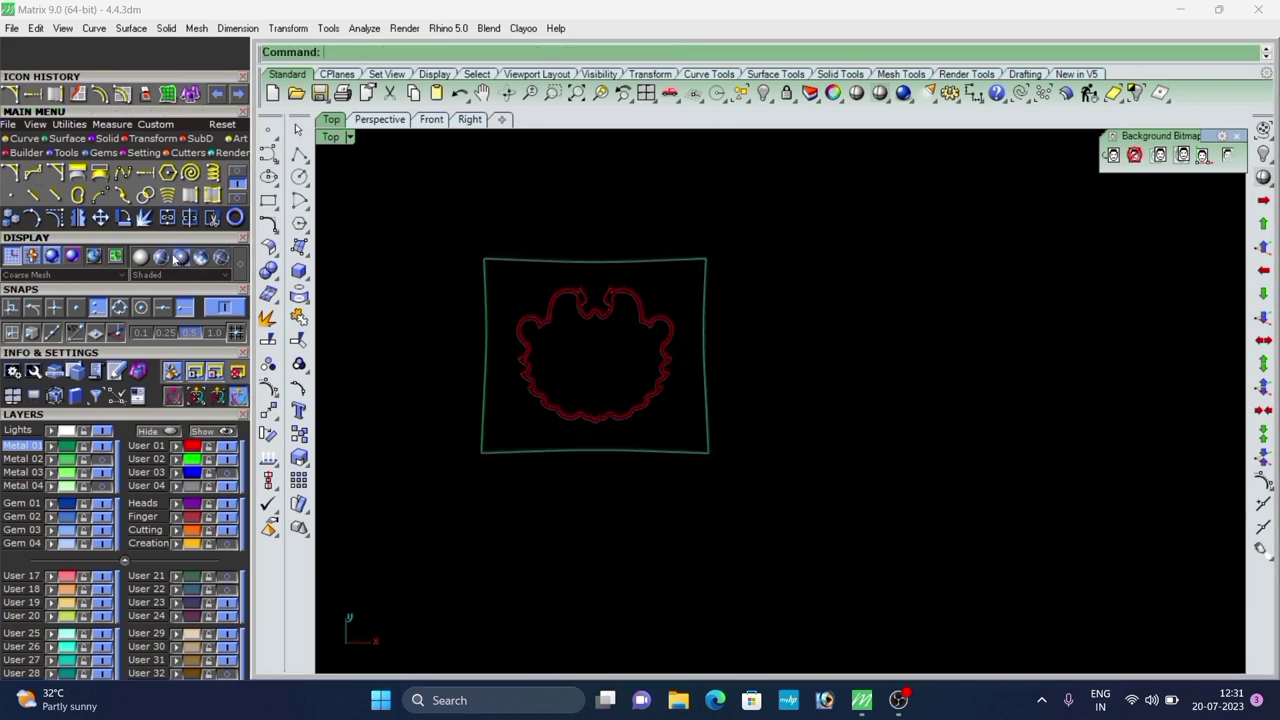
Trim away the patch surface inside the inner outline and outside the outer outline, keeping only the band.
scroll(595, 306, "up", 6)
scroll(608, 291, "down", 2)
left_click_drag(683, 192, 552, 442)
scroll(549, 329, "up", 6)
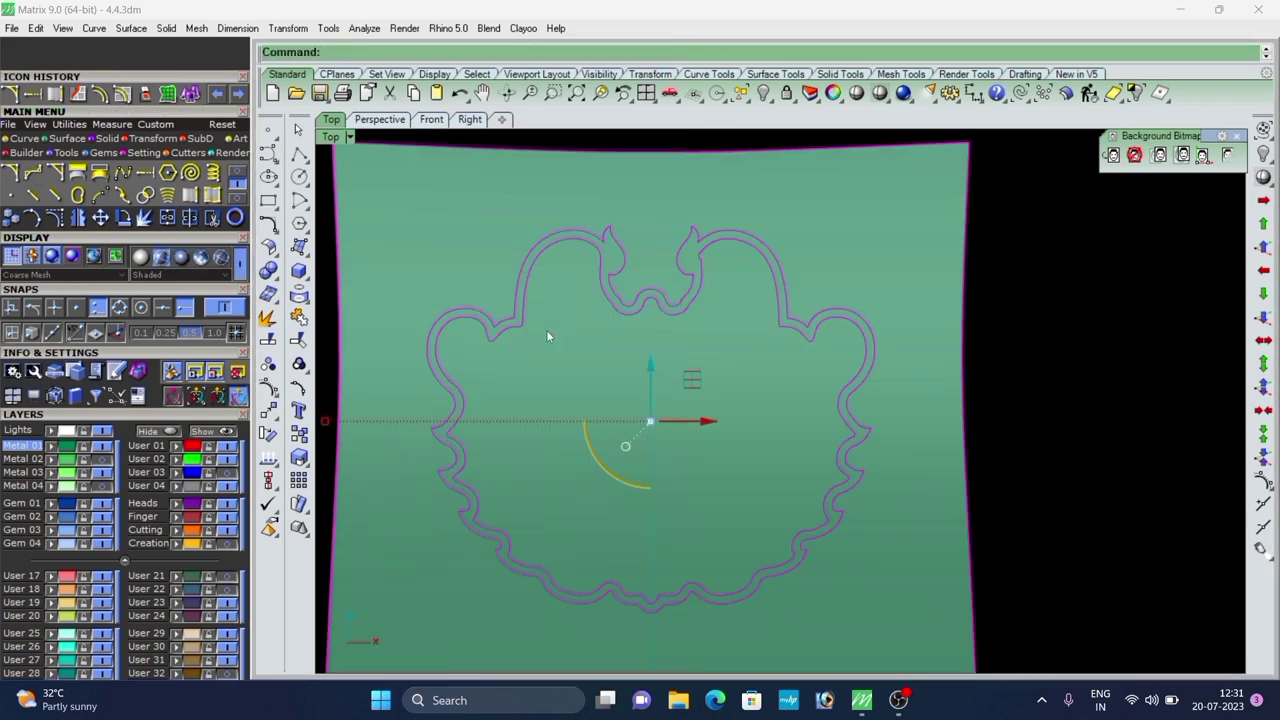
key("ctrl+t")
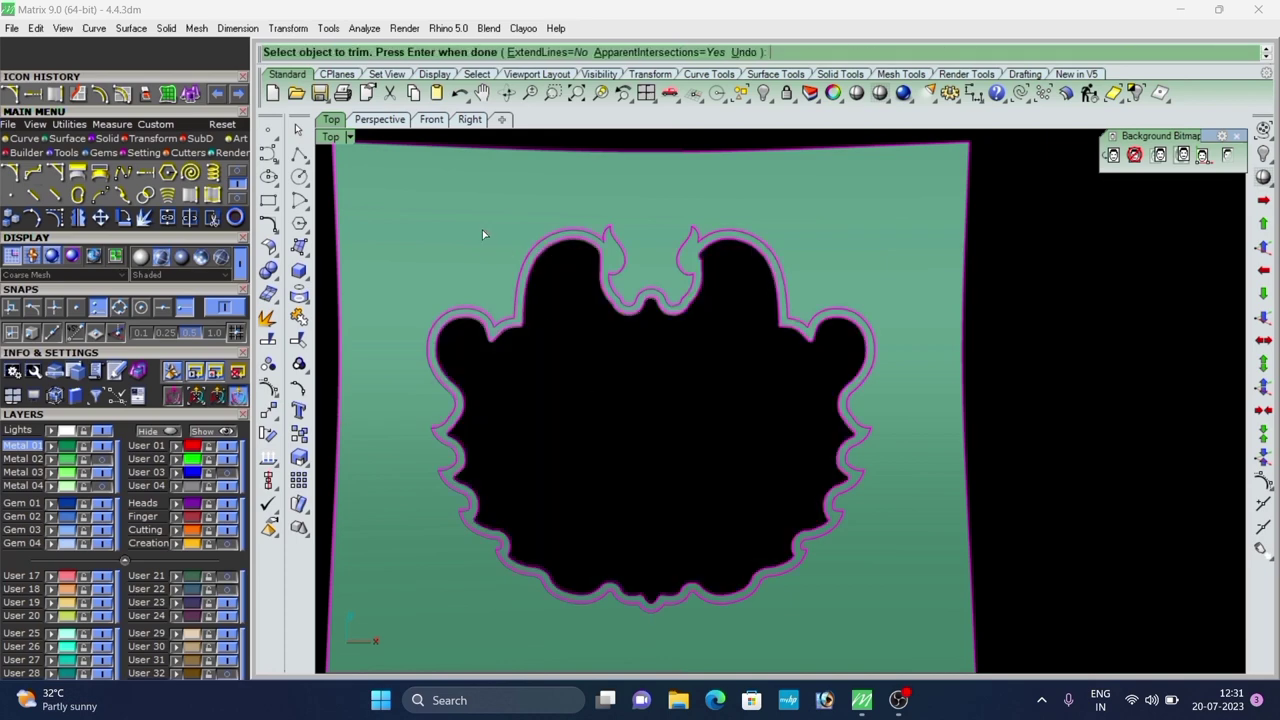
left_click(480, 233)
scroll(462, 274, "down", 7)
scroll(499, 294, "up", 3)
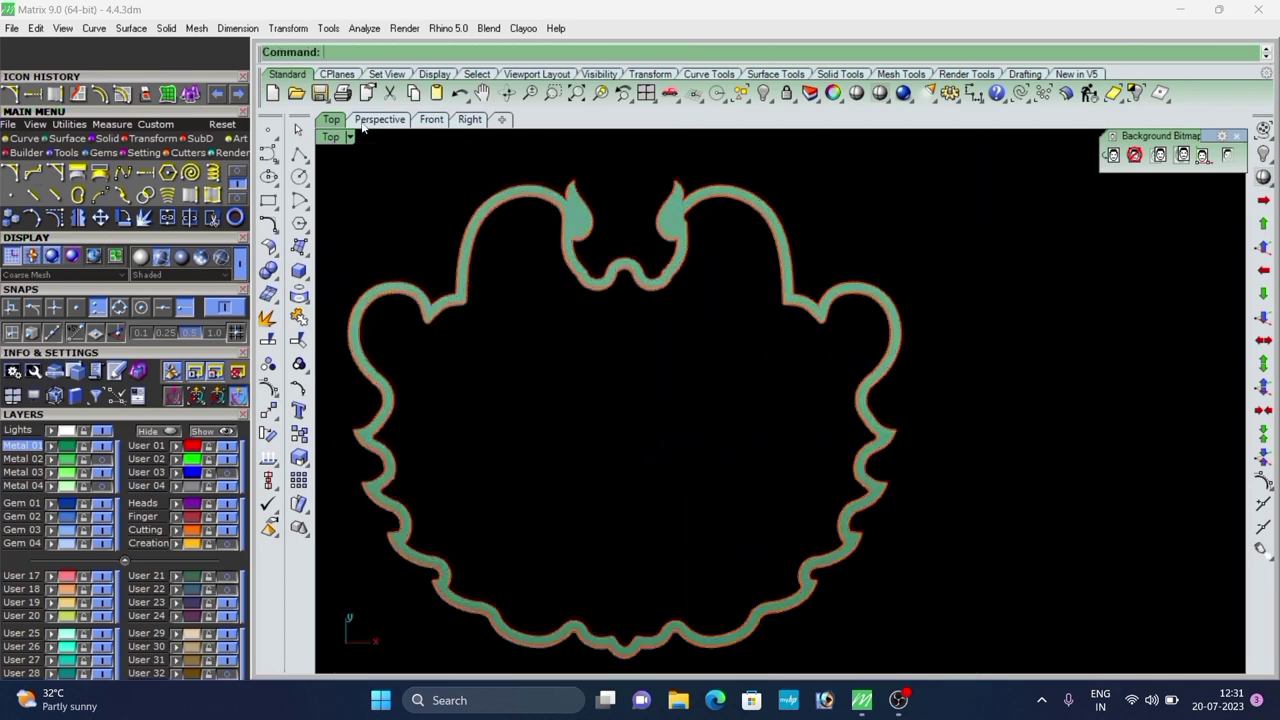
Switch to the Perspective view and store the trimmed band with its outlines in empty project slot 94.
left_click(366, 120)
scroll(786, 434, "up", 3)
scroll(786, 434, "down", 3)
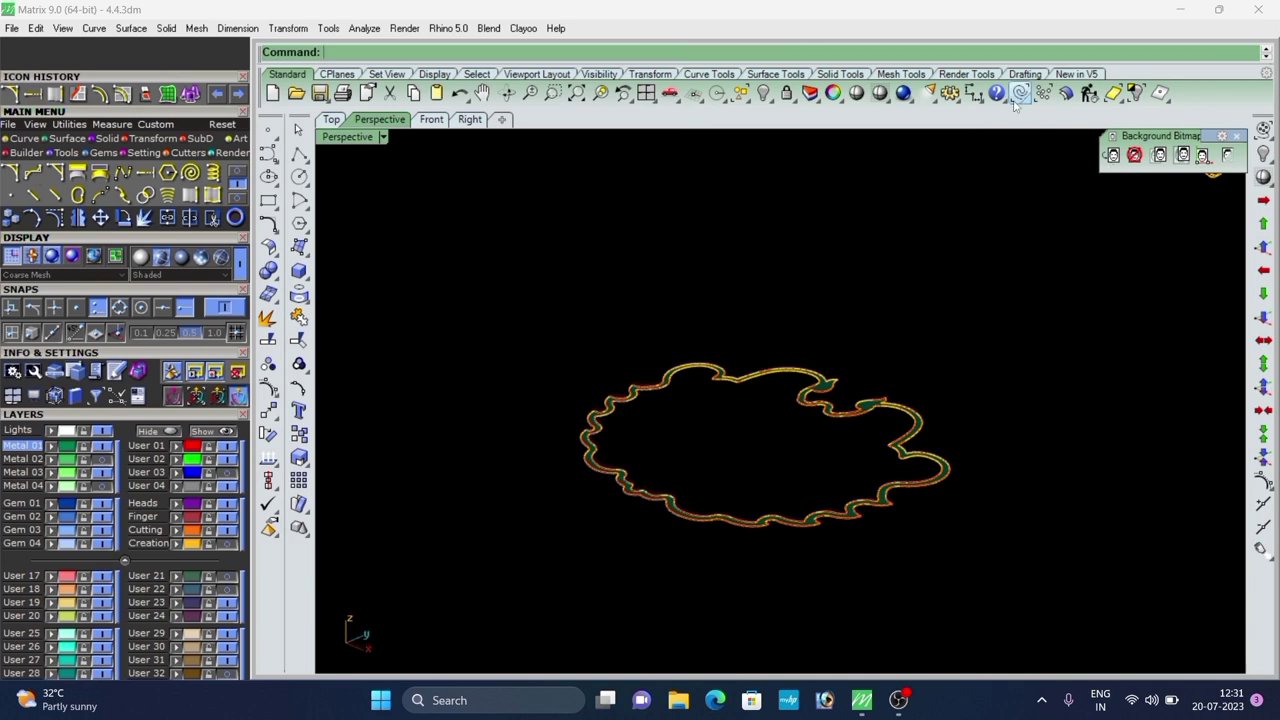
scroll(815, 339, "up", 4)
right_click_drag(815, 339, 686, 388)
scroll(682, 378, "down", 4)
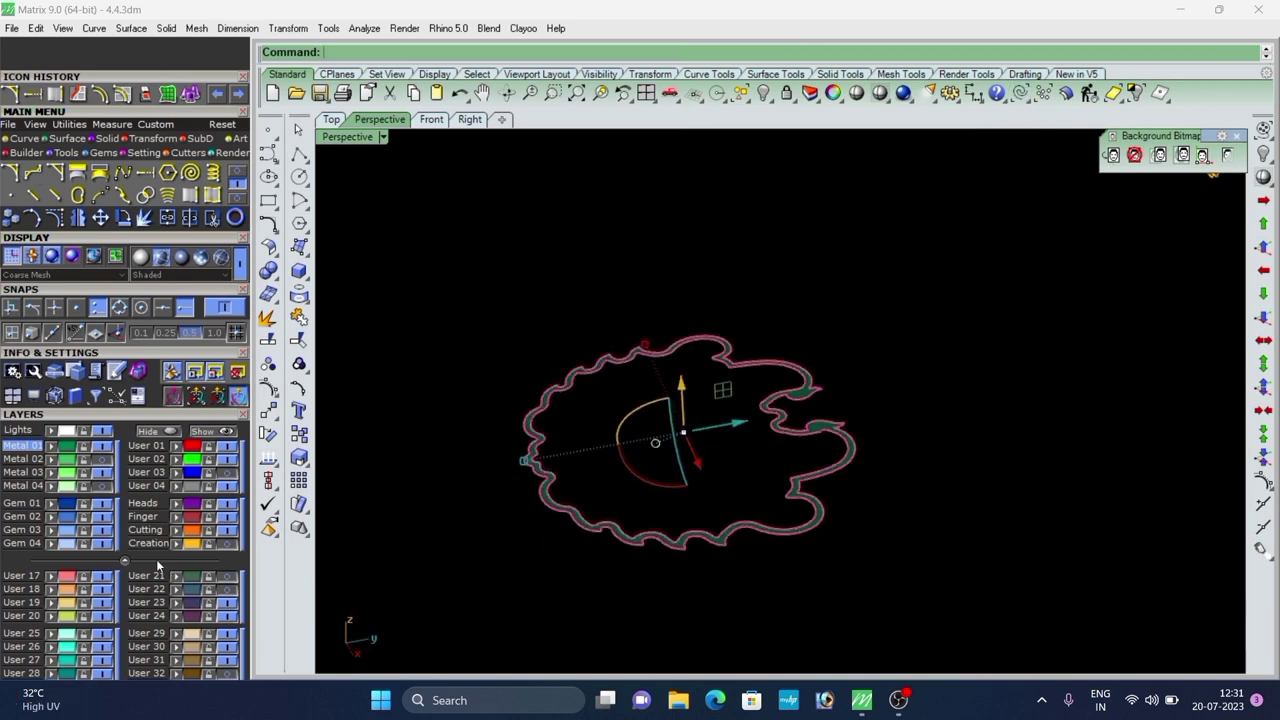
left_click(125, 562)
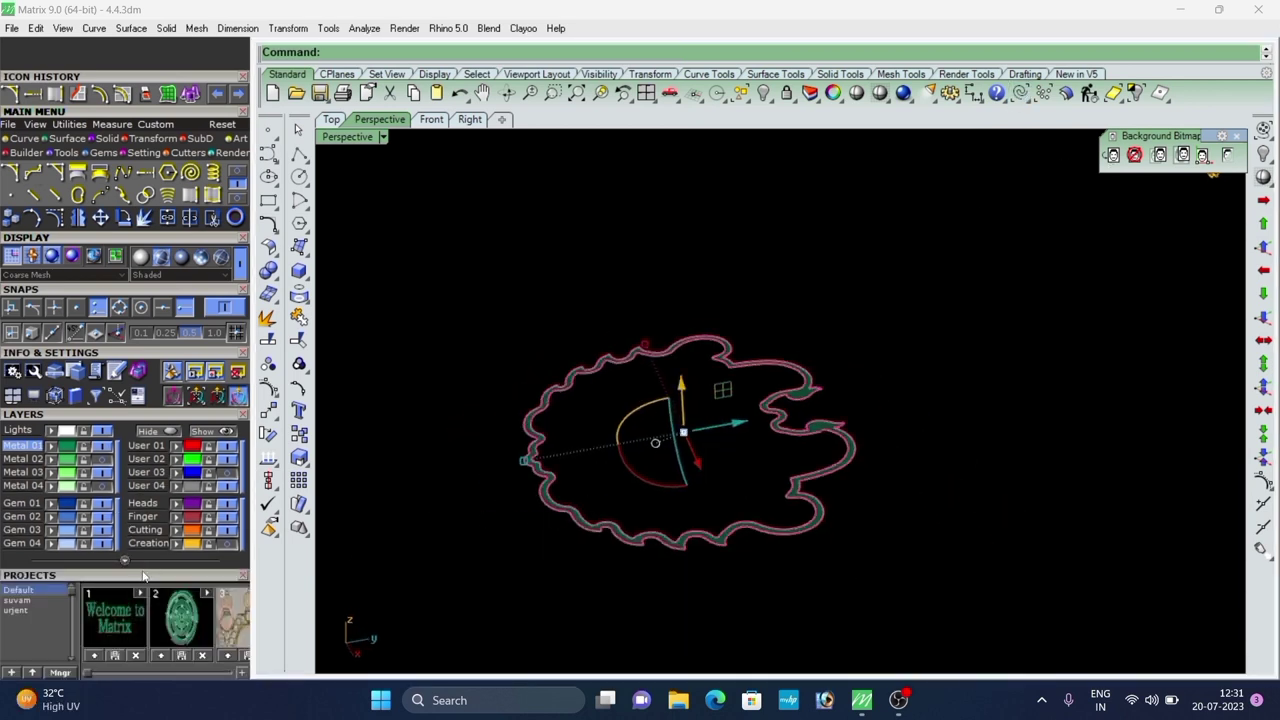
left_click_drag(144, 578, 149, 468)
left_click_drag(88, 564, 230, 577)
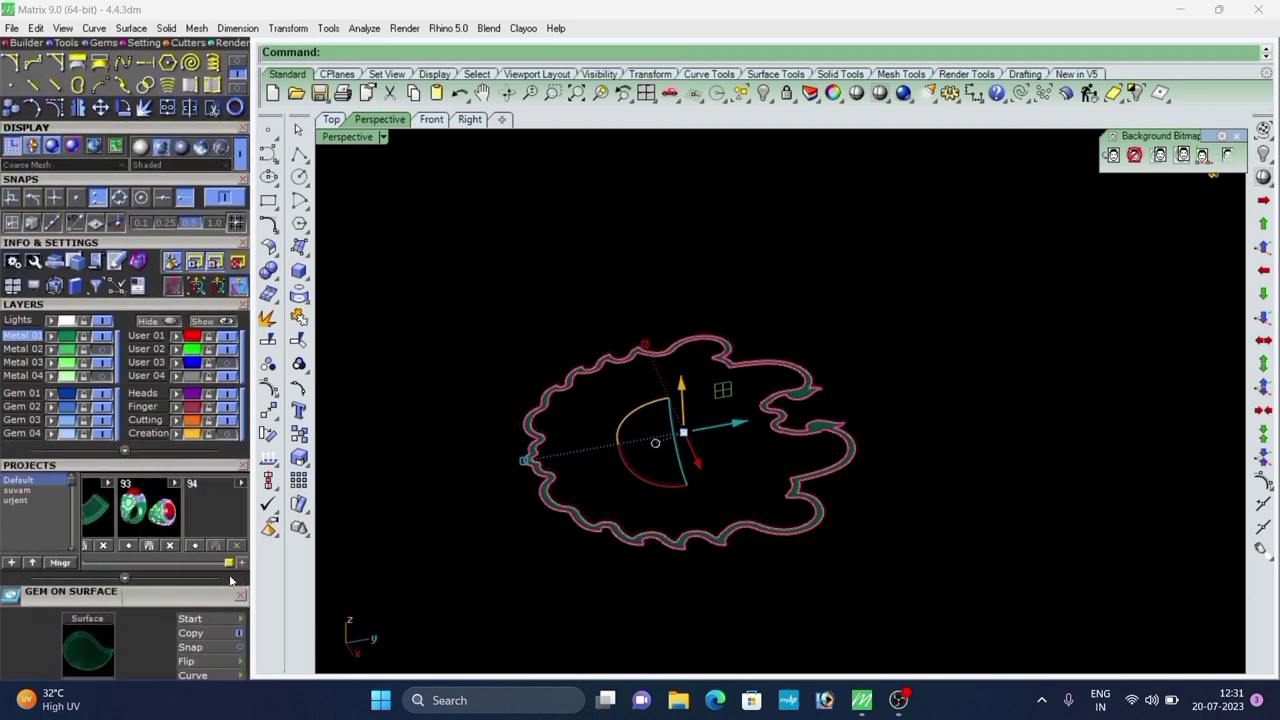
left_click(364, 579)
scroll(719, 494, "up", 6)
scroll(577, 459, "down", 2)
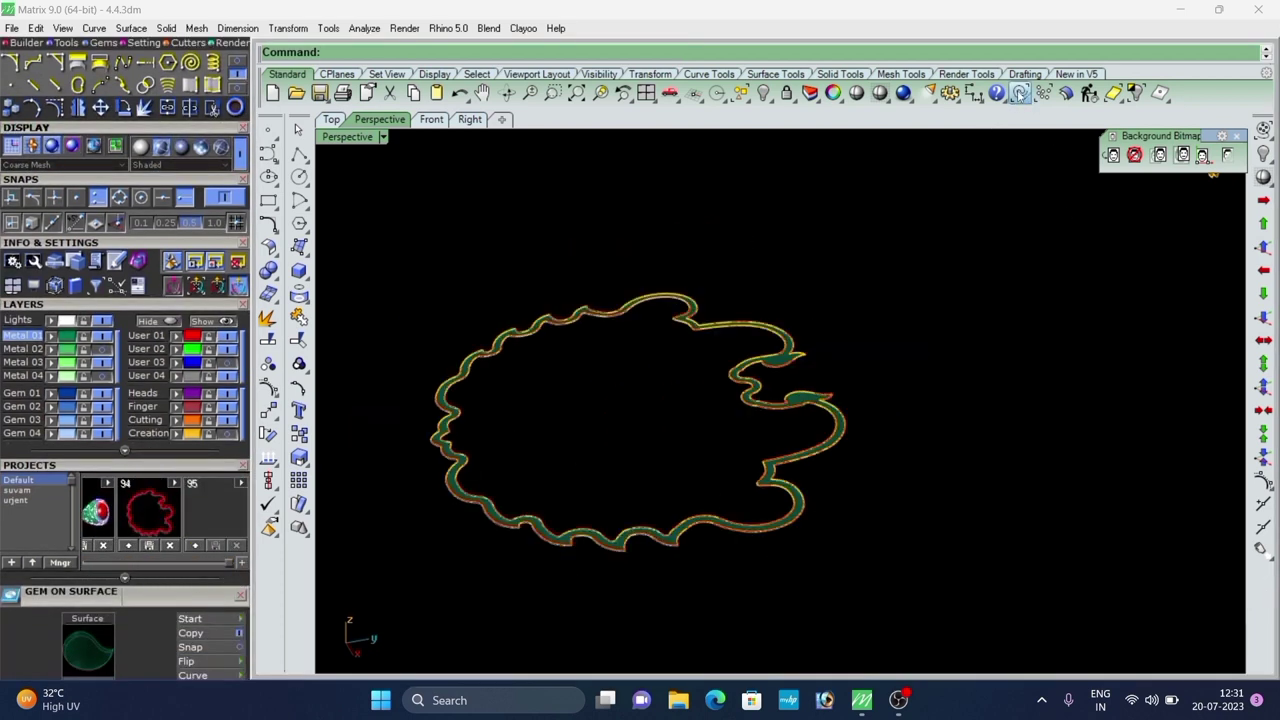
Extrude the band between the two outlines straight along the vertical axis into a solid.
scroll(784, 357, "down", 4)
left_click(690, 473)
right_click_drag(690, 475, 722, 432)
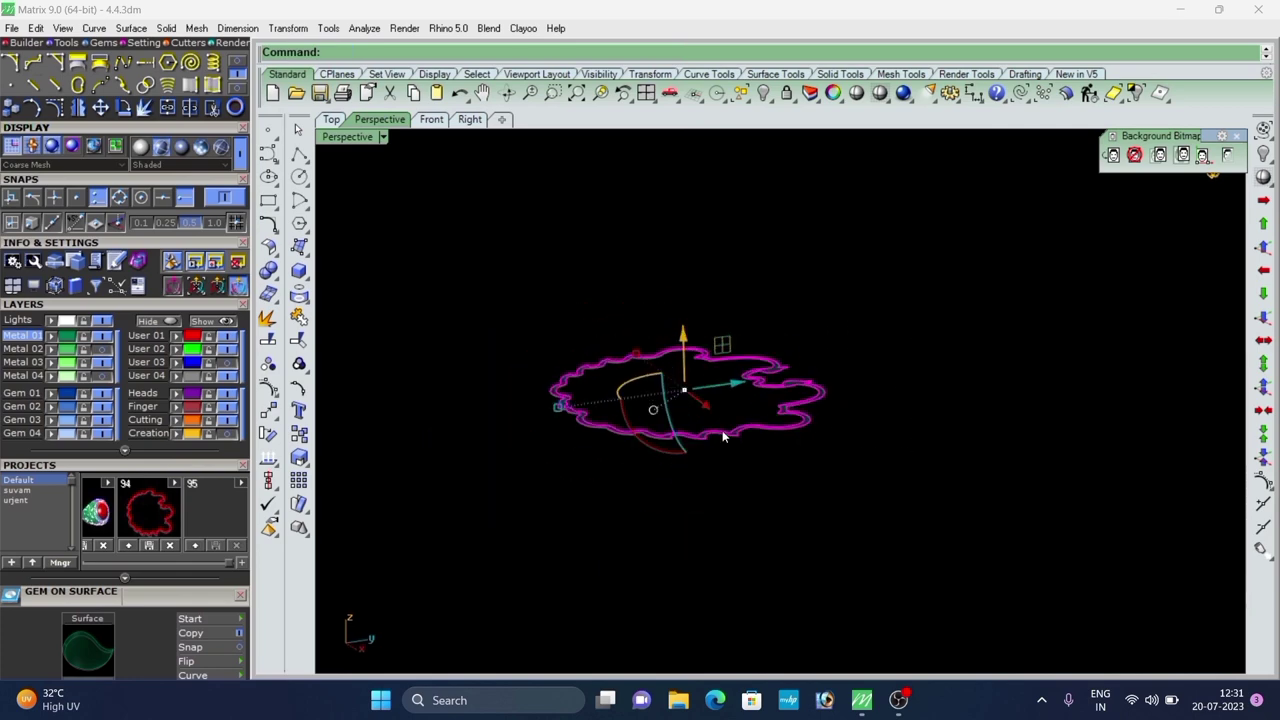
scroll(178, 132, "up", 4)
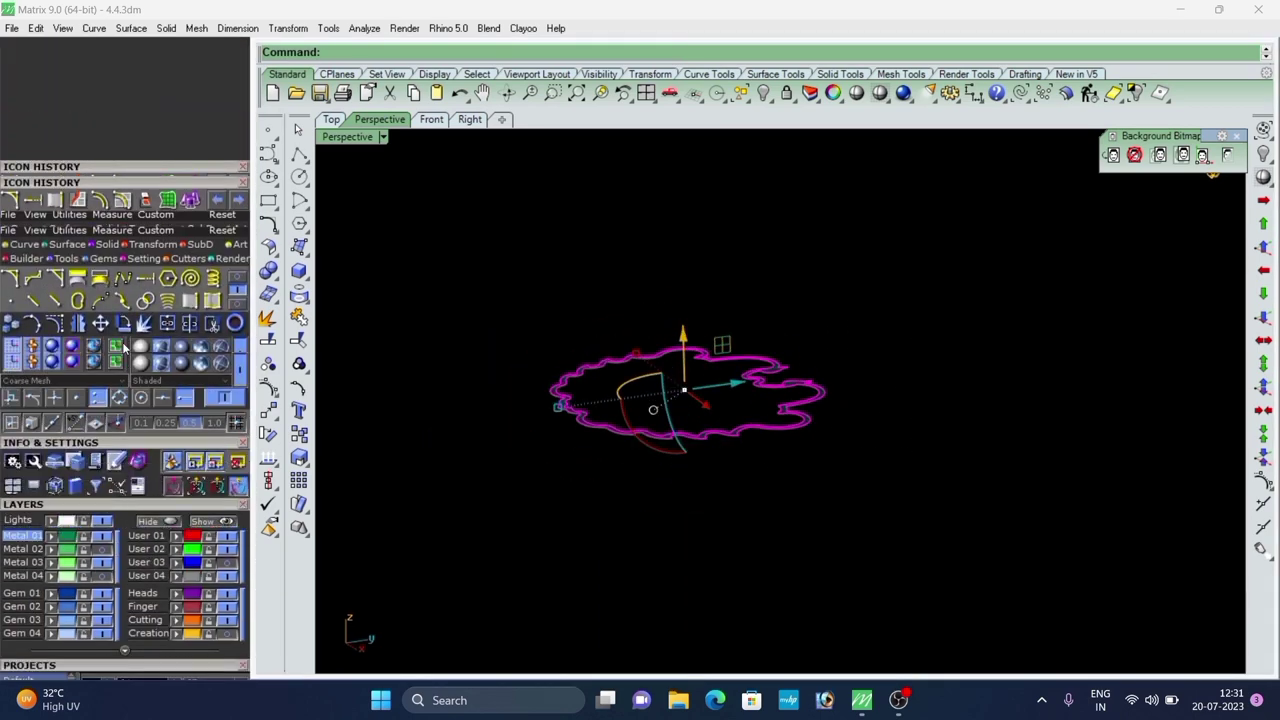
right_click(882, 386)
scroll(863, 366, "down", 4)
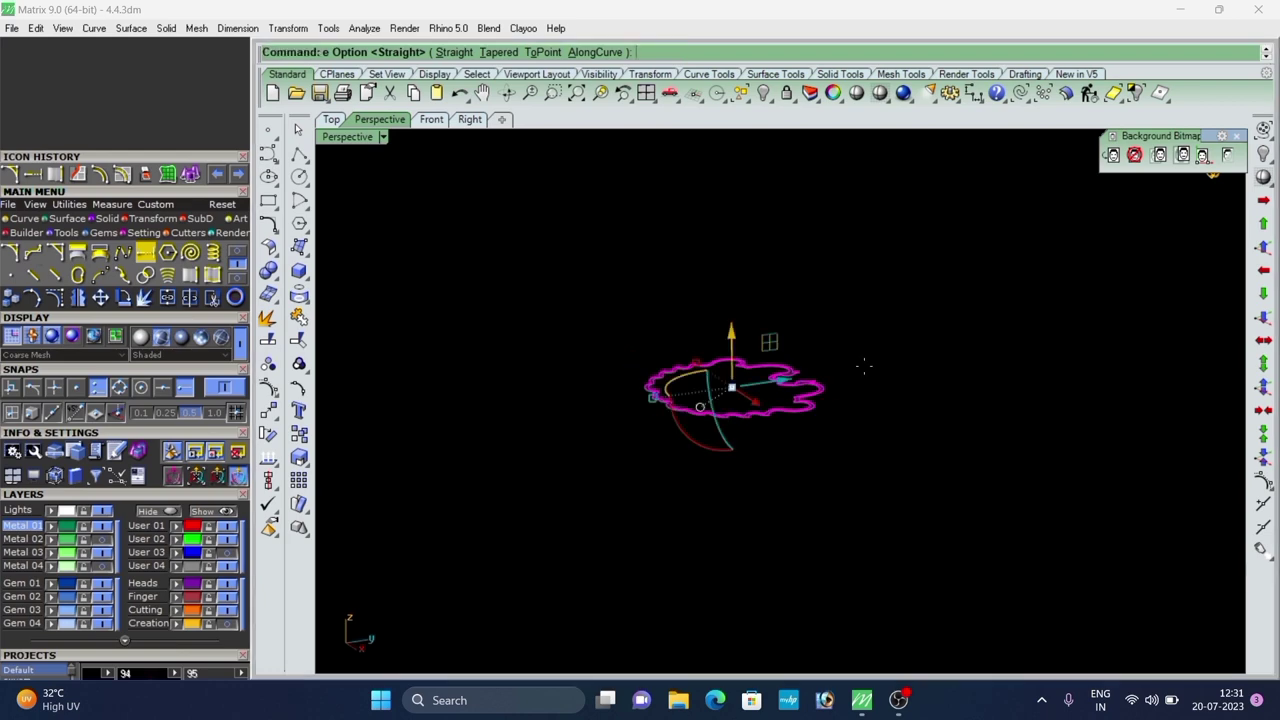
scroll(851, 362, "up", 9)
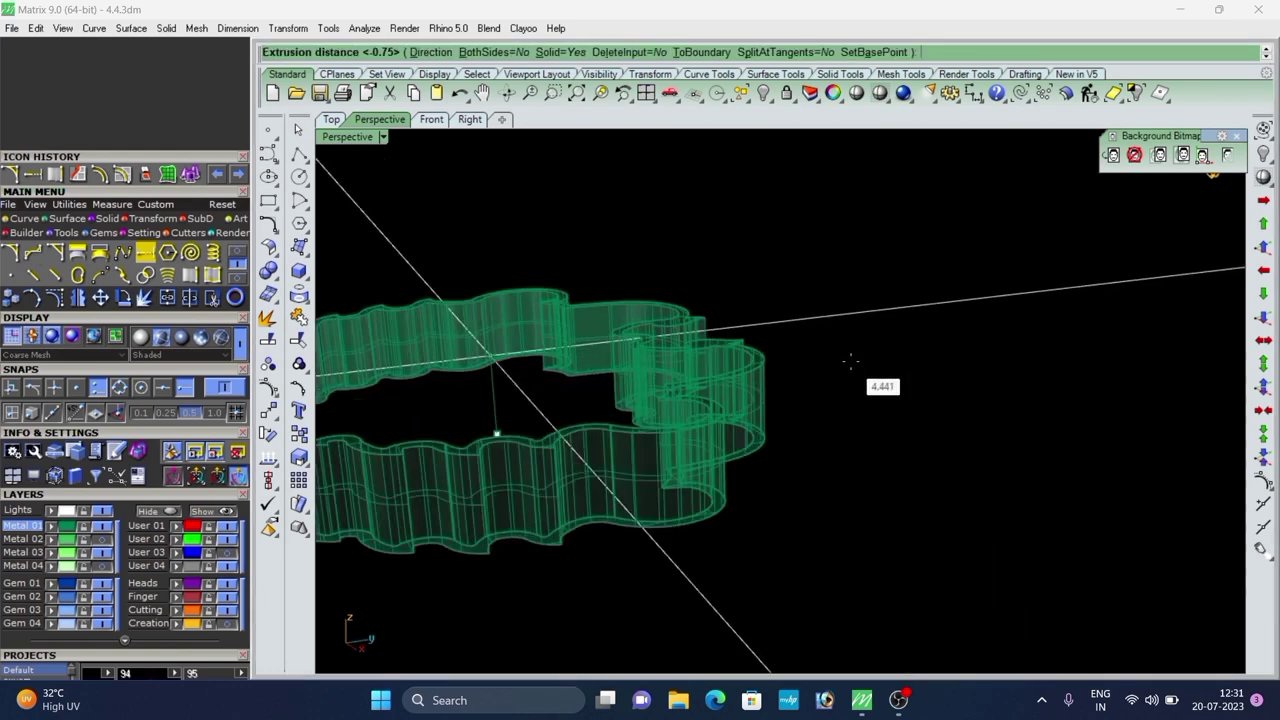
key("Return")
left_click(849, 362)
scroll(842, 358, "down", 6)
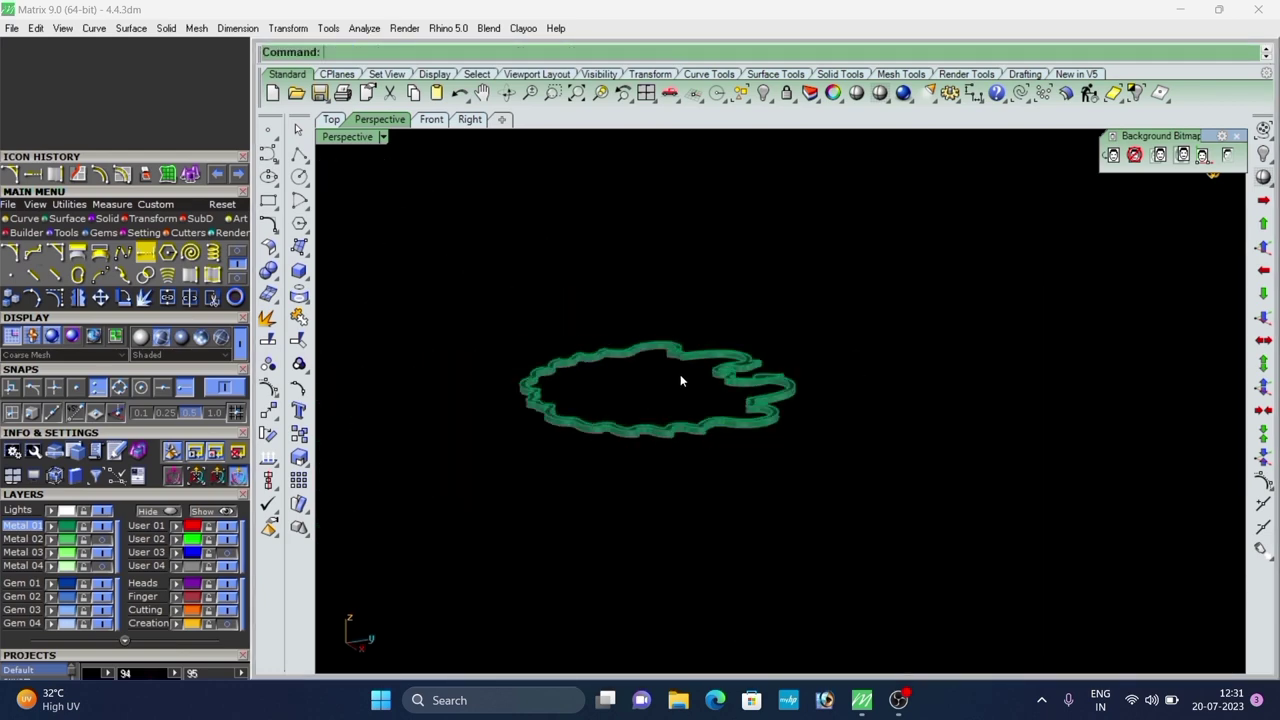
Show the hidden pendant ornament and gems above the extruded band.
right_click_drag(680, 376, 800, 425)
scroll(800, 425, "down", 4)
right_click(1263, 154)
scroll(905, 355, "up", 6)
right_click_drag(905, 355, 1021, 377)
scroll(1021, 377, "down", 7)
key("Delete")
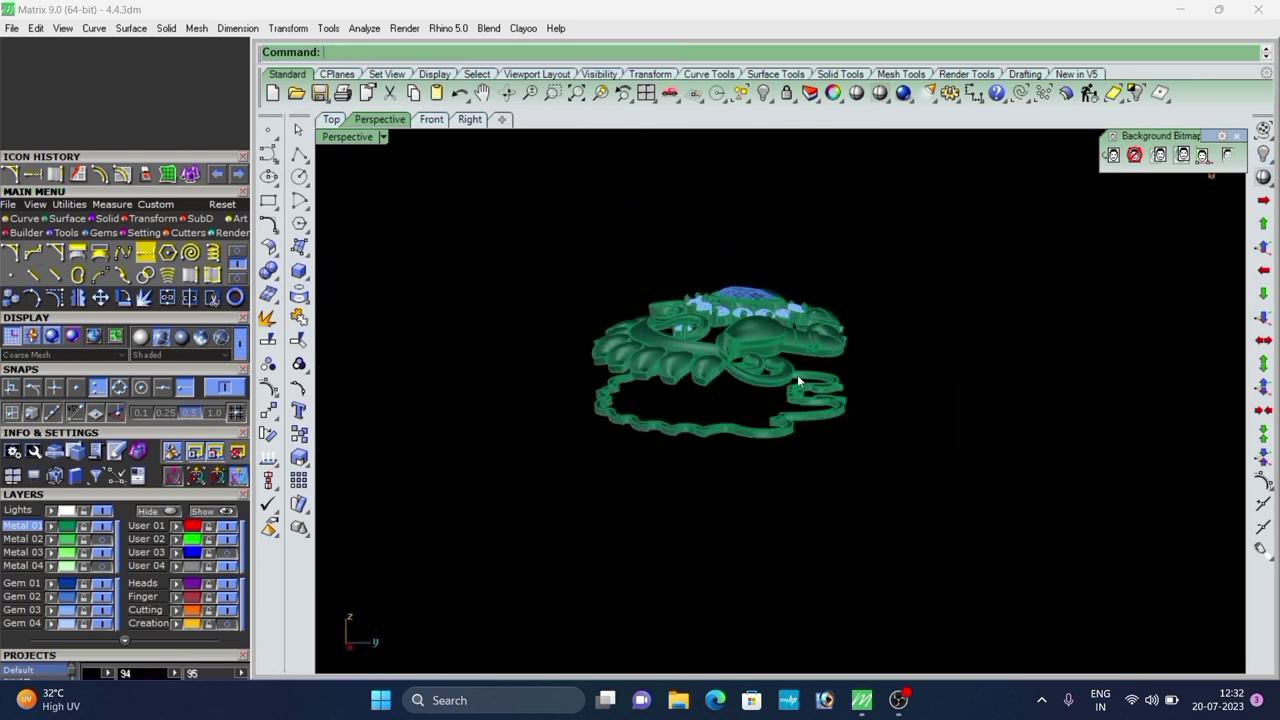
scroll(798, 375, "up", 6)
mouse_move(798, 375)
right_mouse_down()
mouse_move(777, 486)
mouse_move(727, 378)
mouse_move(782, 357)
right_mouse_up()
scroll(727, 378, "down", 6)
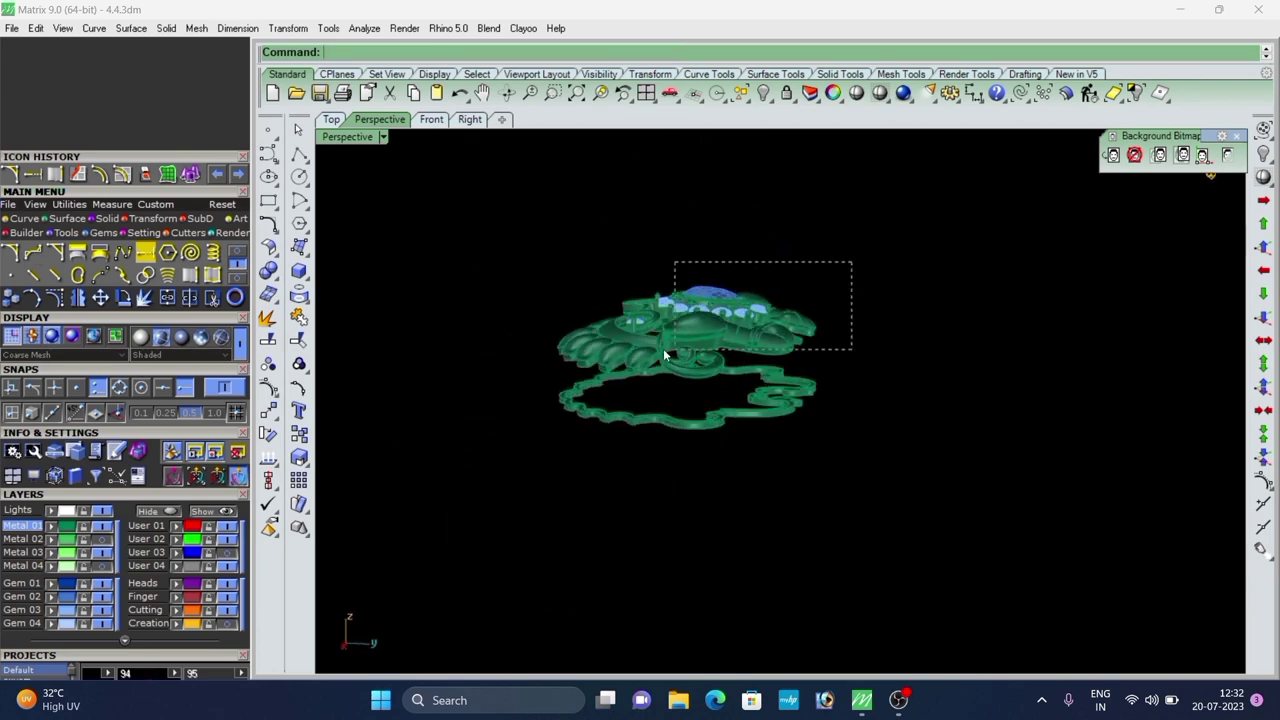
Select the pendant's ornament and gems together and lower them towards the extruded band.
left_click_drag(663, 350, 655, 352)
right_click_drag(690, 384, 710, 356)
scroll(711, 354, "up", 4)
left_click_drag(666, 257, 692, 311)
left_click(736, 265)
right_click_drag(616, 290, 862, 300)
scroll(703, 480, "up", 4)
scroll(862, 300, "down", 4)
scroll(820, 340, "up", 5)
mouse_move(820, 340)
right_mouse_down()
mouse_move(790, 440)
mouse_move(802, 342)
right_mouse_up()
left_click(732, 312)
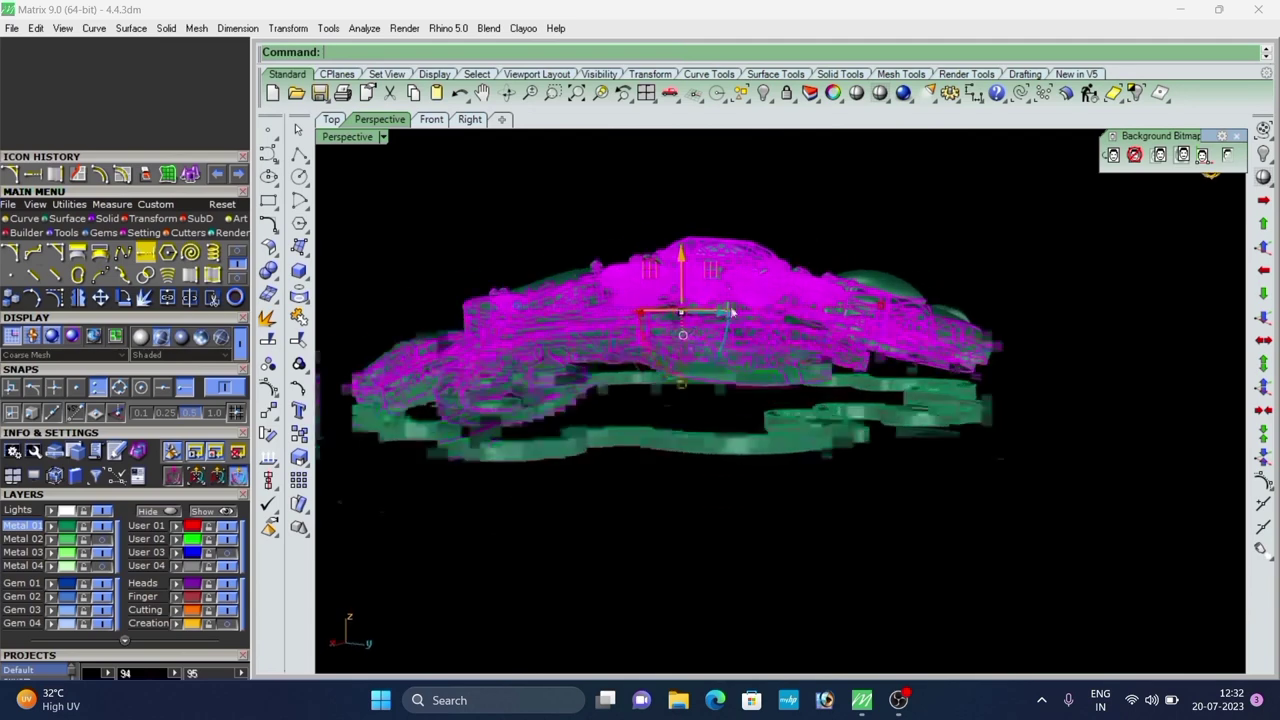
Lower the selected ornament slightly further so its lowest parts meet the band.
right_click_drag(732, 312, 799, 334)
scroll(799, 334, "down", 2)
scroll(780, 322, "up", 2)
left_click_drag(655, 256, 658, 262)
left_click(692, 207)
scroll(690, 225, "down", 4)
right_click_drag(610, 310, 636, 430)
scroll(628, 410, "down", 4)
scroll(640, 408, "up", 7)
Examine from several sides how closely the ornament's lower edges sit on the band.
right_click_drag(714, 463, 546, 334)
scroll(869, 297, "down", 5)
scroll(770, 300, "up", 6)
right_click_drag(770, 300, 817, 284)
scroll(722, 338, "down", 4)
scroll(817, 284, "up", 6)
left_click(817, 284)
scroll(817, 284, "down", 7)
left_click(1008, 376)
right_click_drag(1000, 378, 875, 334)
scroll(734, 417, "down", 4)
scroll(771, 306, "up", 5)
right_click_drag(771, 306, 823, 427)
Set up a CageEdit control cage around the extruded band with Global as the region to edit.
left_click(820, 437)
scroll(795, 443, "down", 4)
right_click_drag(760, 462, 760, 426)
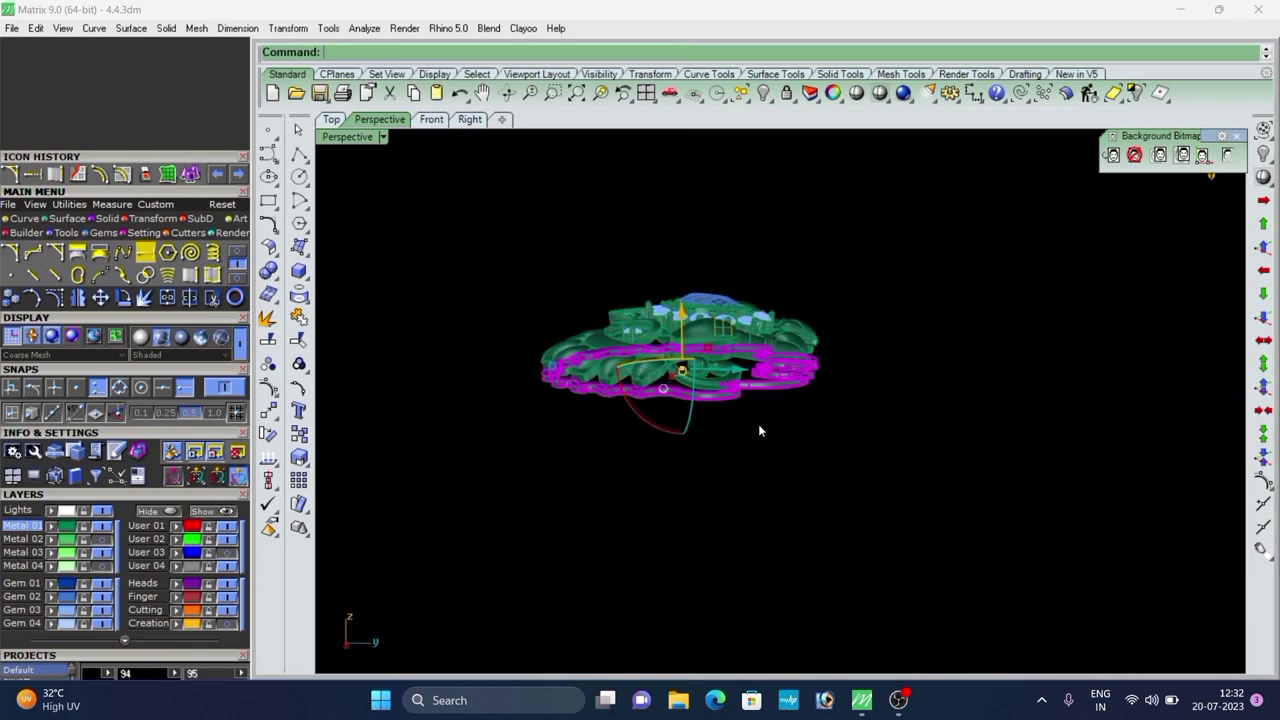
type("CageEdit")
key("Return")
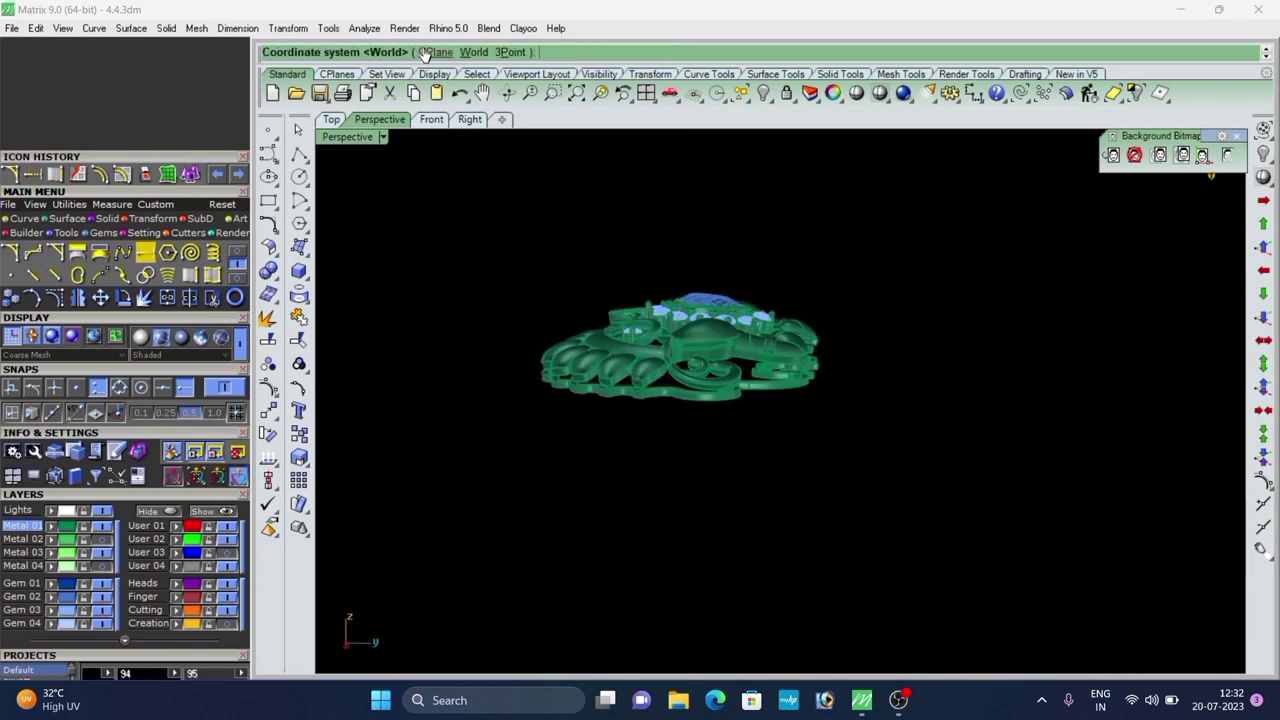
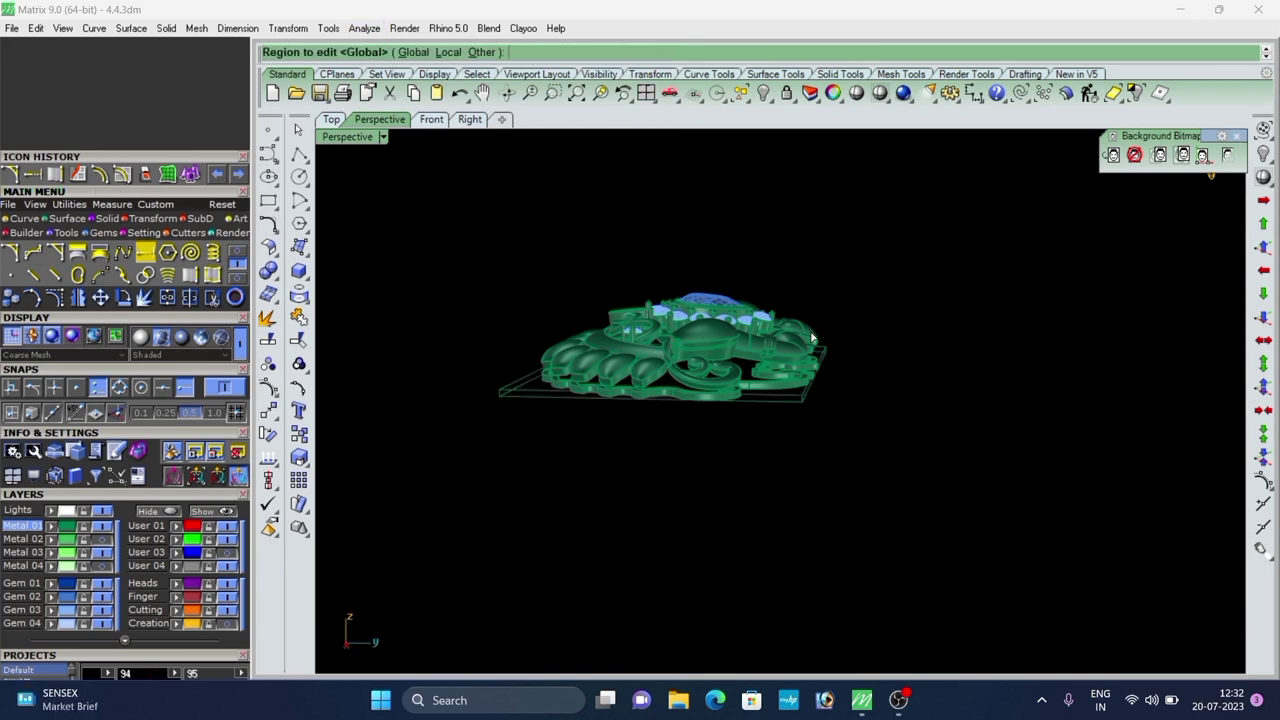
key("Return")
Adjust the cage's control points to shape the band beneath the ornament and finish the cage editing.
scroll(810, 345, "up", 5)
right_click_drag(818, 372, 831, 345)
left_click_drag(933, 446, 934, 450)
scroll(888, 326, "up", 5)
right_click_drag(888, 326, 826, 360)
left_click_drag(802, 360, 843, 341)
scroll(836, 330, "down", 3)
right_click_drag(836, 330, 744, 357)
left_click_drag(767, 333, 779, 330)
left_click(863, 386)
scroll(840, 378, "down", 3)
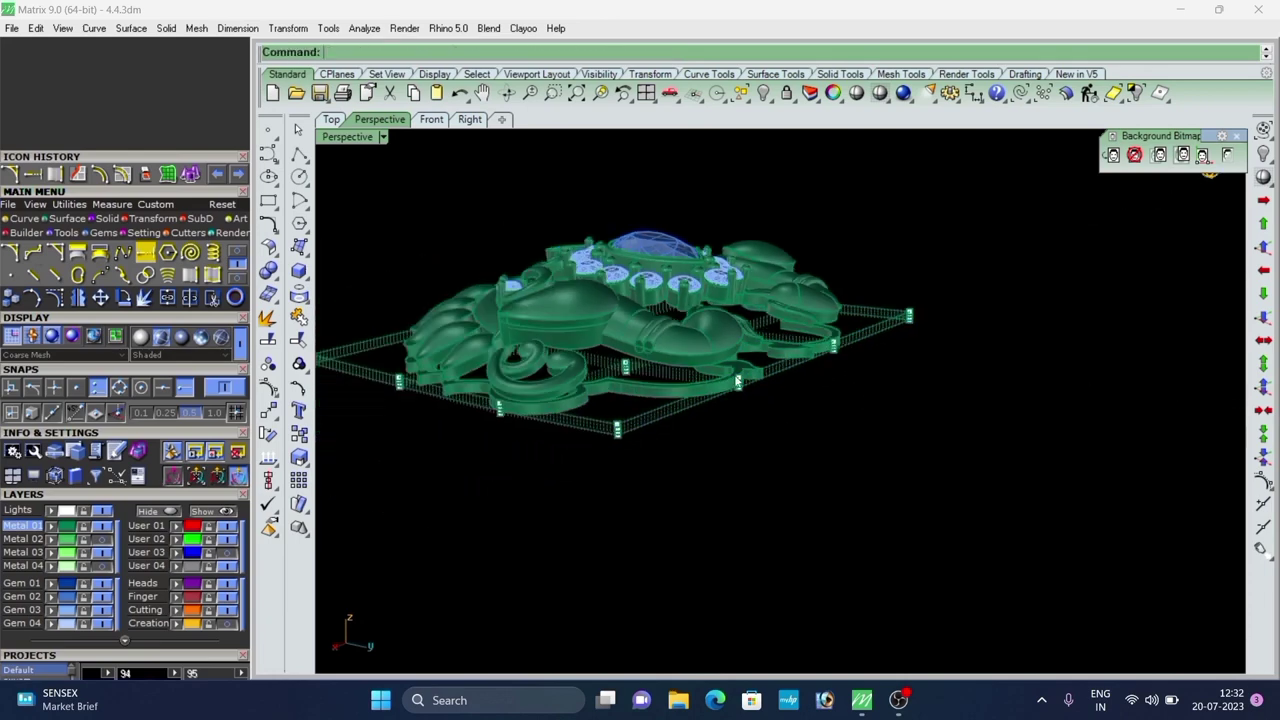
right_click_drag(780, 372, 1014, 134)
scroll(739, 388, "up", 6)
scroll(738, 358, "down", 6)
scroll(897, 306, "up", 6)
key("Escape")
Measure the vertical distance from the peacock body's lower side wall down to the band.
scroll(632, 369, "up", 5)
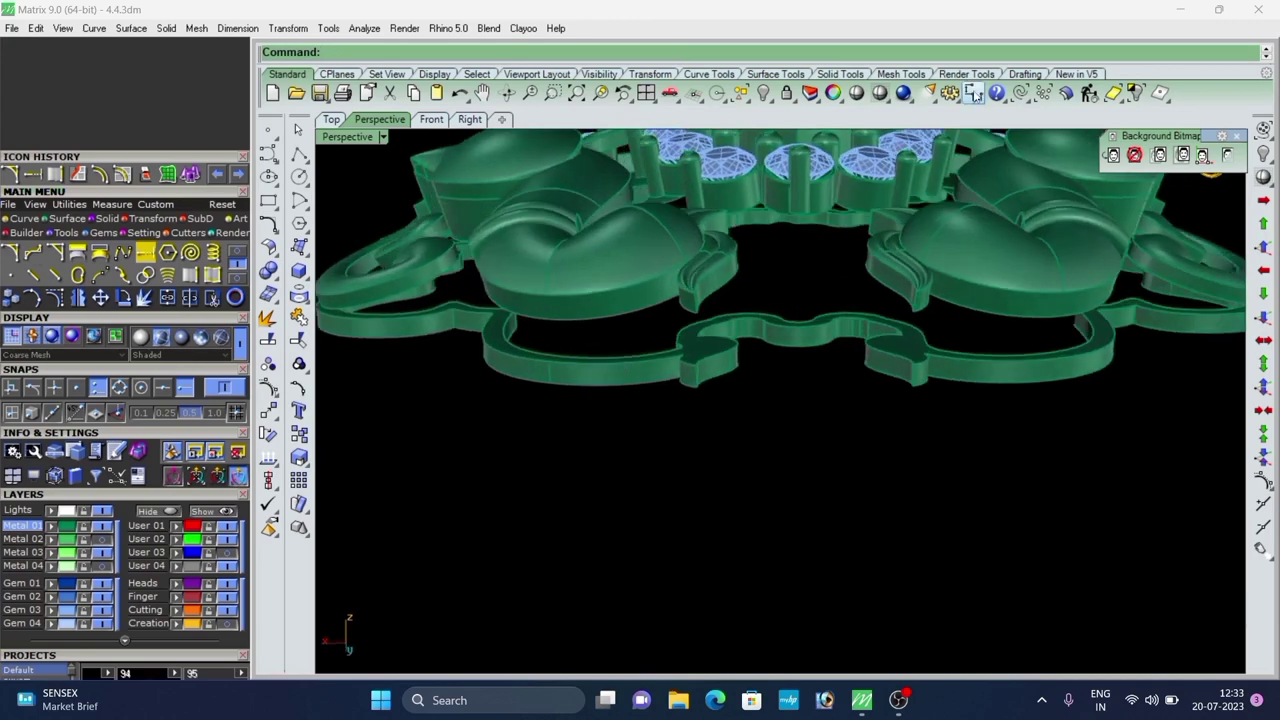
left_click(976, 94)
scroll(527, 305, "up", 5)
left_click(546, 278)
scroll(557, 376, "up", 3)
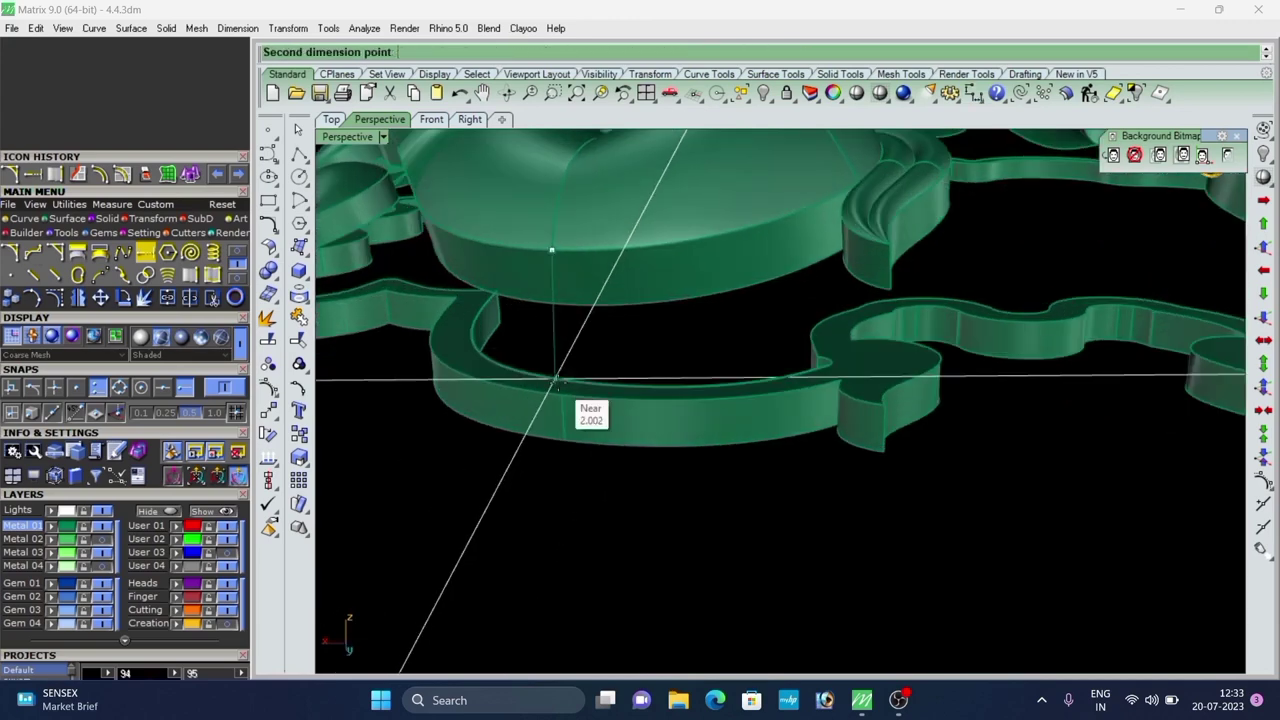
key("Escape")
scroll(652, 329, "down", 6)
right_click_drag(652, 329, 836, 515)
scroll(646, 429, "down", 3)
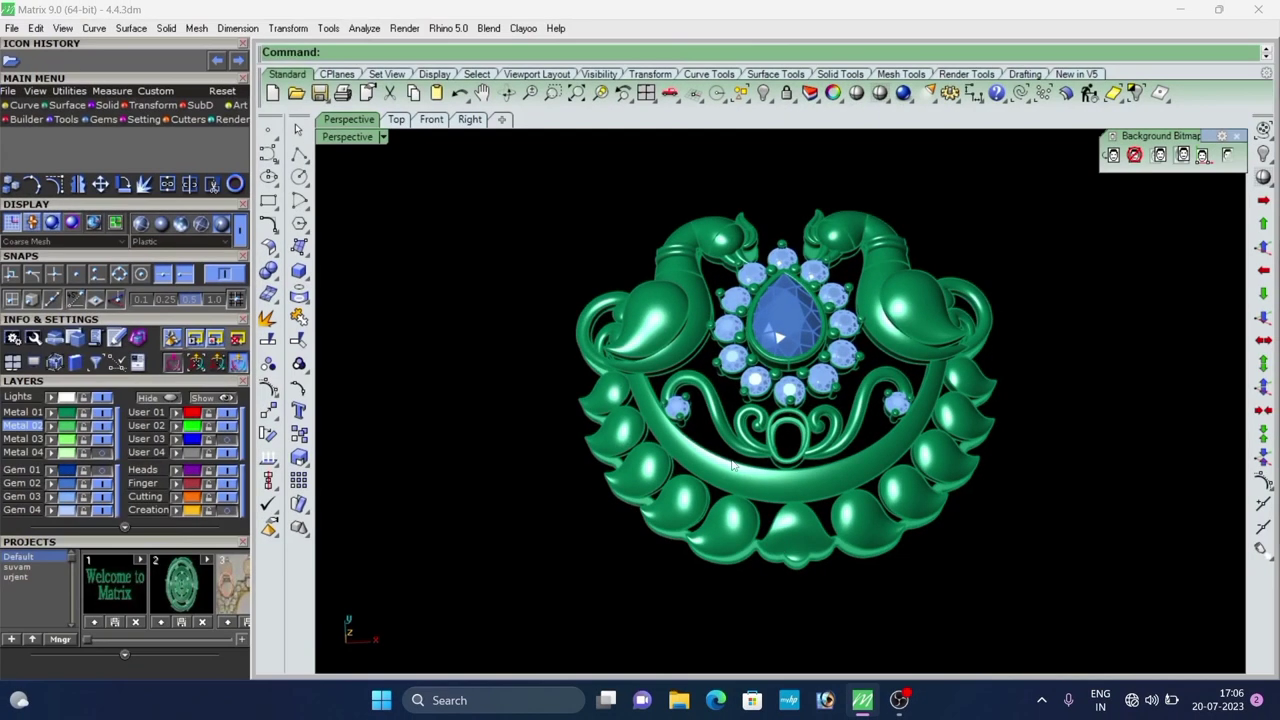
Examine the gap between the leaf border and the scalloped base band from a low front view.
scroll(861, 519, "up", 5)
right_click_drag(861, 519, 787, 491)
scroll(782, 368, "down", 4)
scroll(695, 492, "up", 4)
scroll(706, 374, "down", 4)
scroll(787, 491, "up", 4)
scroll(770, 441, "down", 4)
right_click_drag(770, 441, 745, 456)
scroll(748, 460, "up", 2)
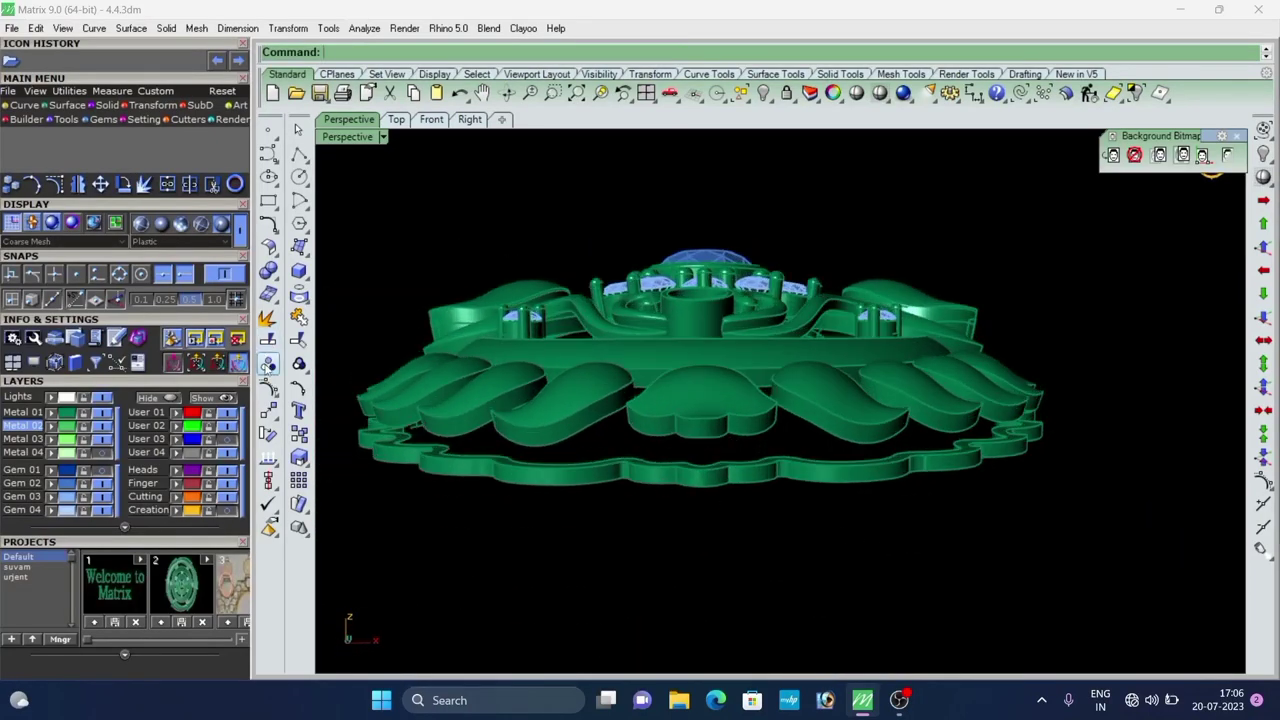
Start Extract Surface with Copy=Yes and pick the band's outer wall faces beneath the central petal and the adjoining leaf.
left_click(98, 106)
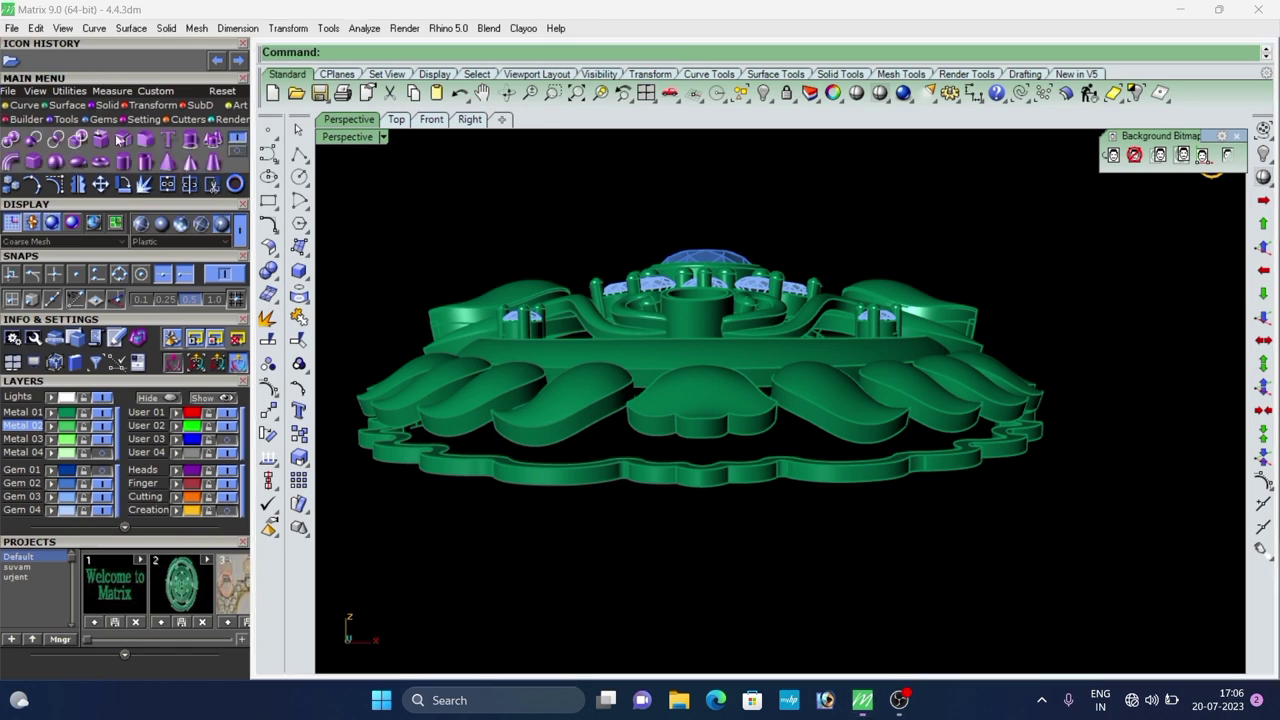
left_click(123, 140)
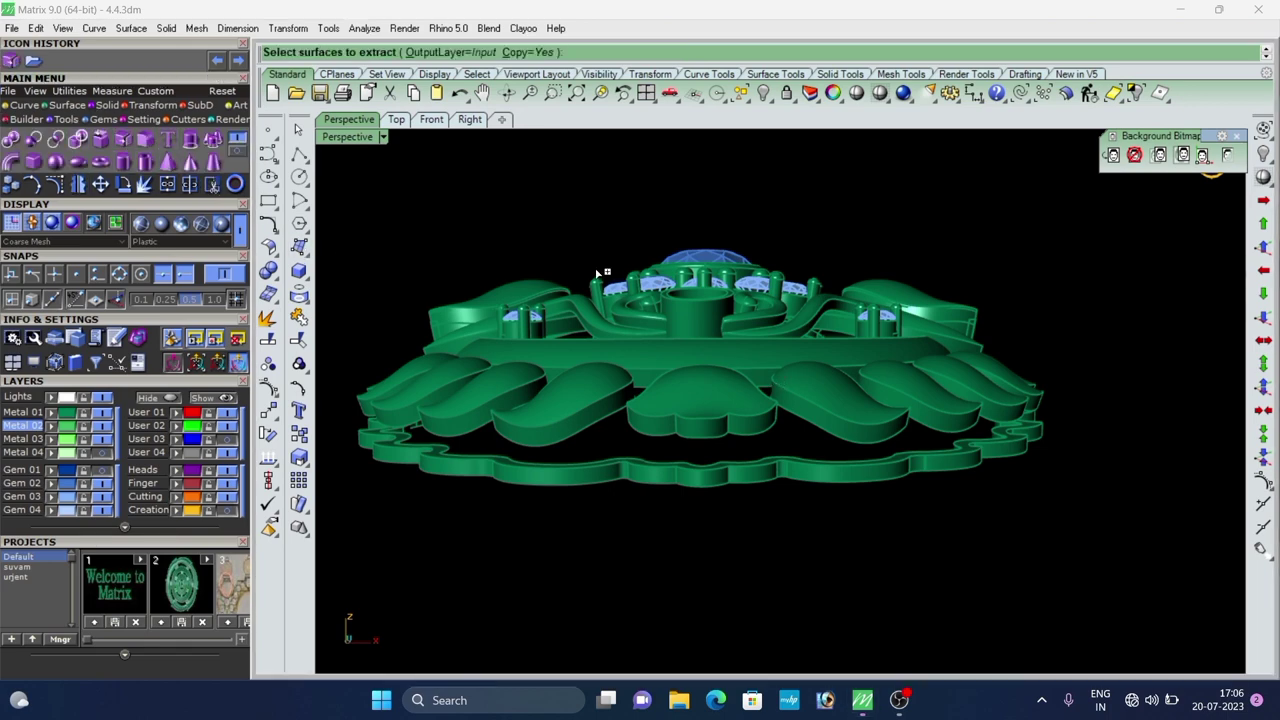
scroll(597, 273, "down", 2)
scroll(671, 449, "up", 4)
scroll(712, 435, "up", 3)
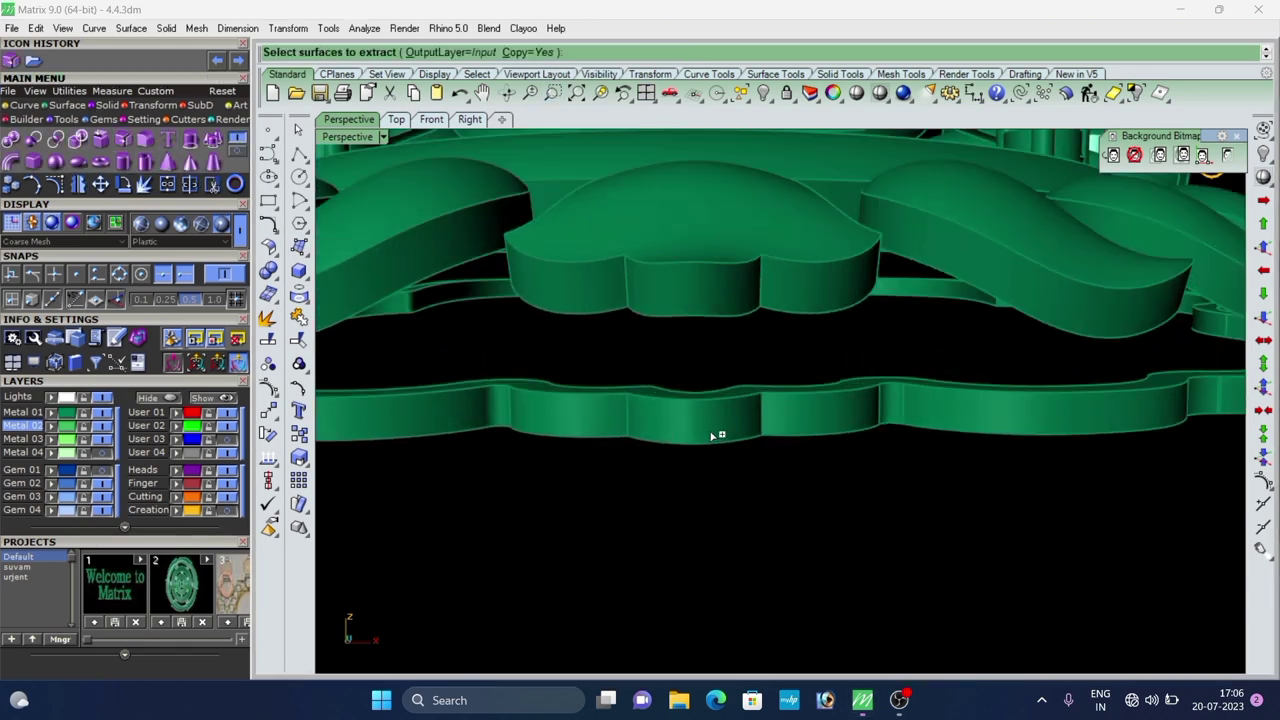
scroll(733, 420, "down", 7)
right_click_drag(868, 412, 808, 434)
scroll(681, 483, "up", 9)
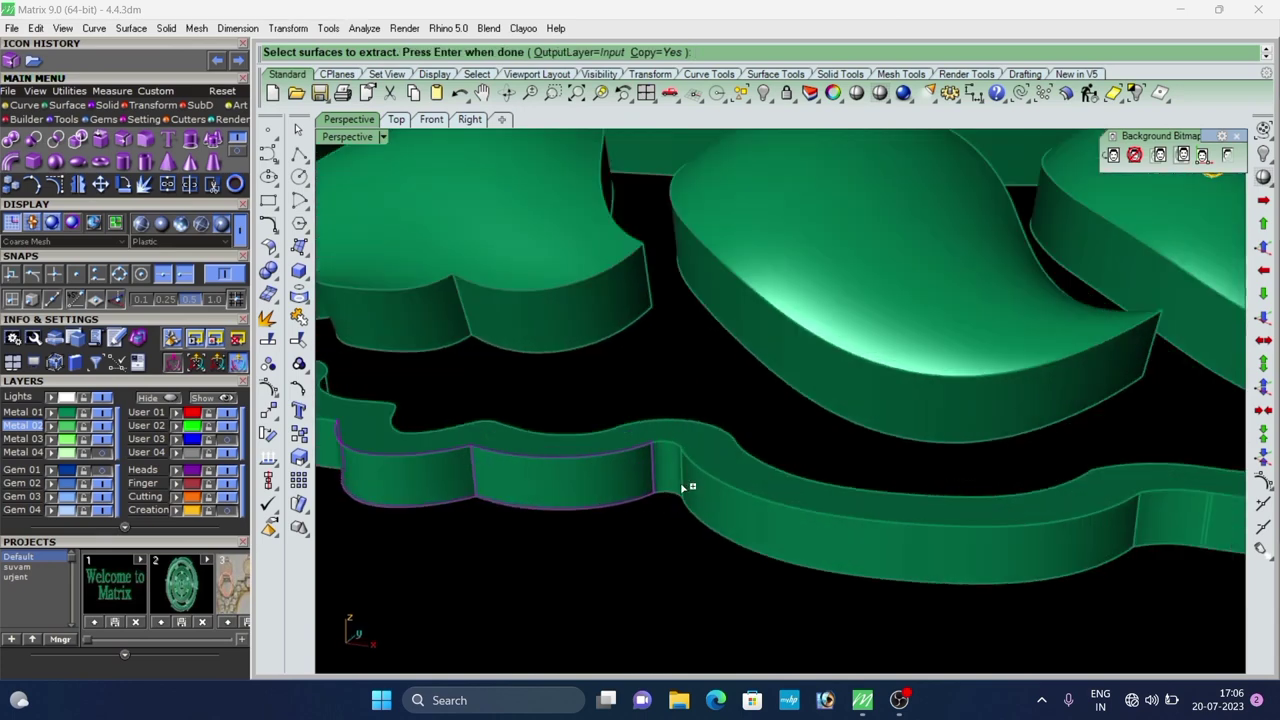
left_click(677, 482)
scroll(683, 393, "down", 5)
scroll(790, 430, "up", 5)
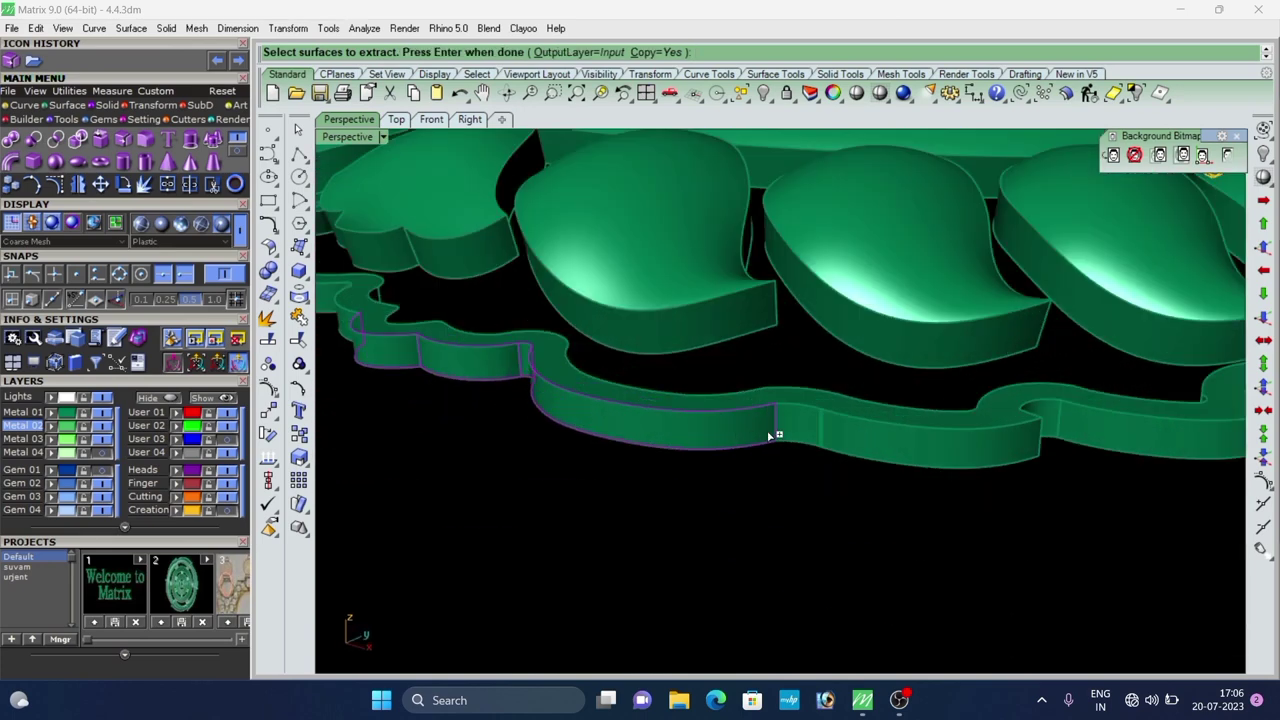
scroll(888, 430, "down", 1)
scroll(834, 409, "up", 5)
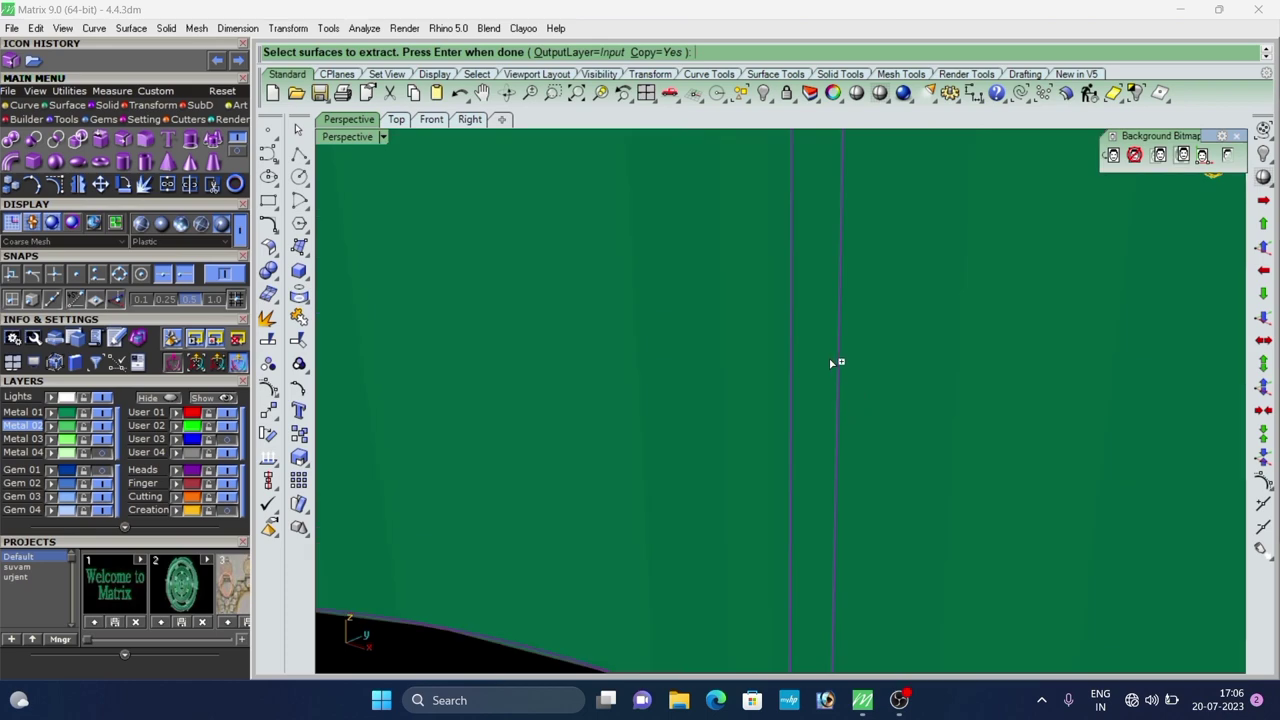
Continue adding the band's outer wall faces to the extraction selection around the scallops beneath the next leaves.
scroll(743, 364, "down", 10)
right_click_drag(737, 386, 643, 393)
scroll(643, 393, "up", 5)
scroll(660, 383, "up", 3)
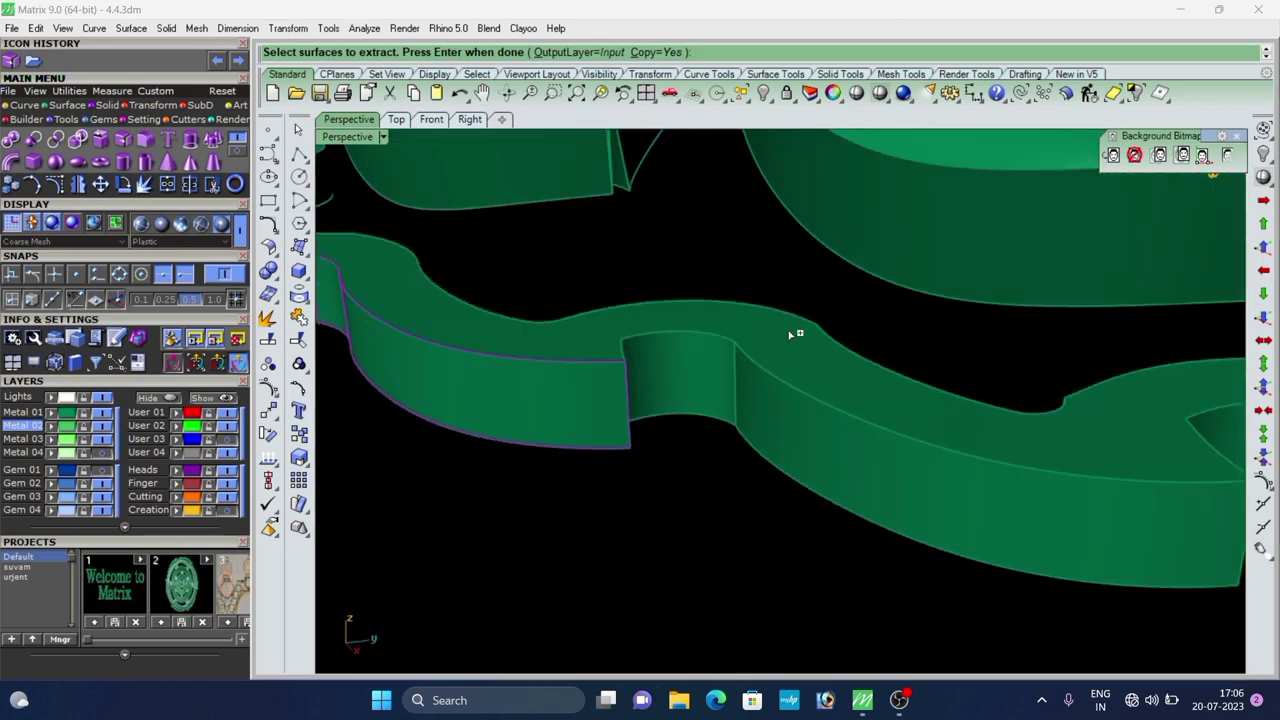
scroll(791, 331, "down", 3)
right_click_drag(791, 331, 663, 346)
scroll(451, 329, "down", 5)
scroll(522, 334, "up", 7)
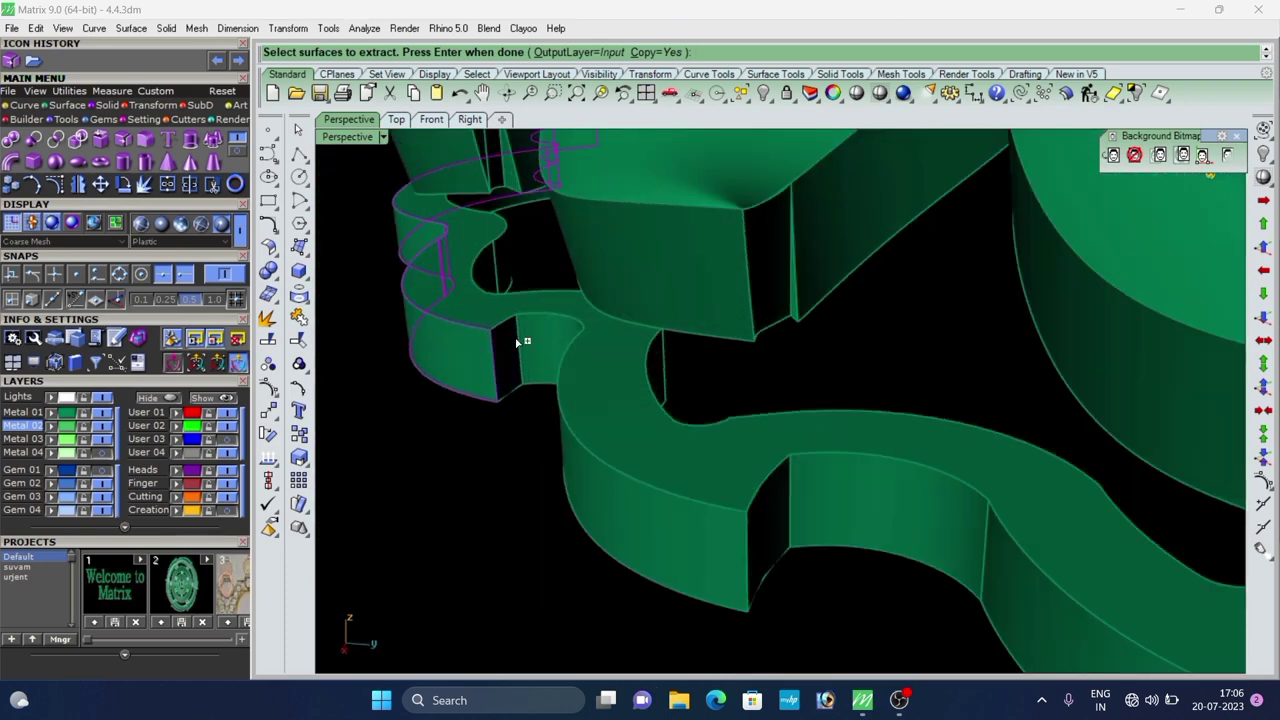
Select the outer side faces of the small scallops along the pendant's base border for extraction as copies.
scroll(598, 333, "down", 3)
right_click_drag(598, 333, 686, 421)
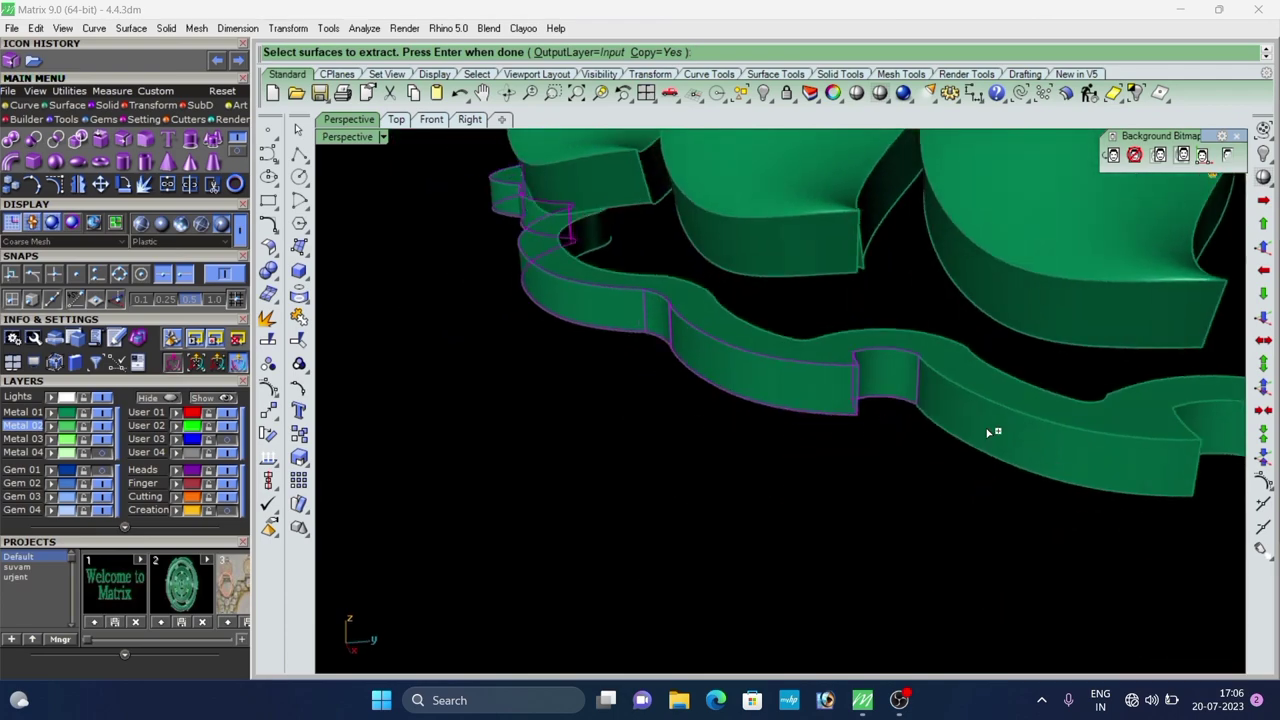
scroll(883, 409, "down", 6)
right_click_drag(883, 409, 660, 445)
scroll(651, 449, "up", 7)
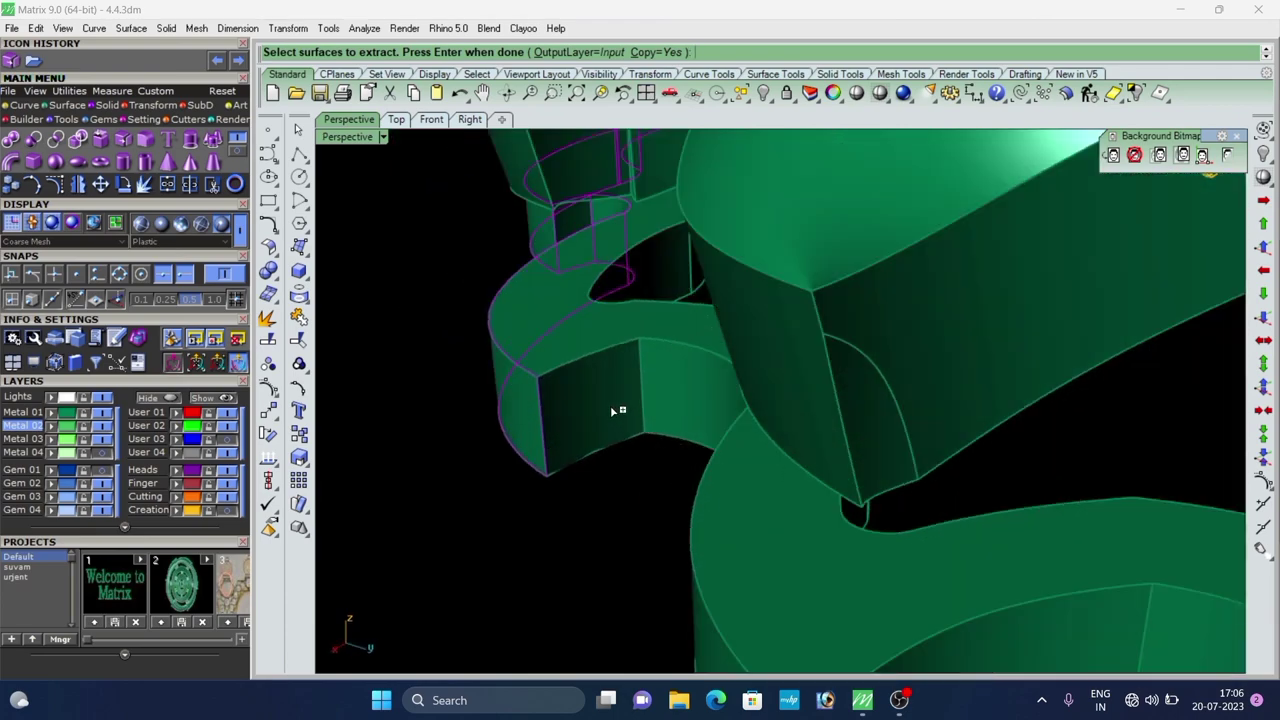
scroll(686, 339, "down", 6)
right_click_drag(686, 339, 923, 420)
scroll(1060, 330, "up", 5)
scroll(744, 306, "up", 3)
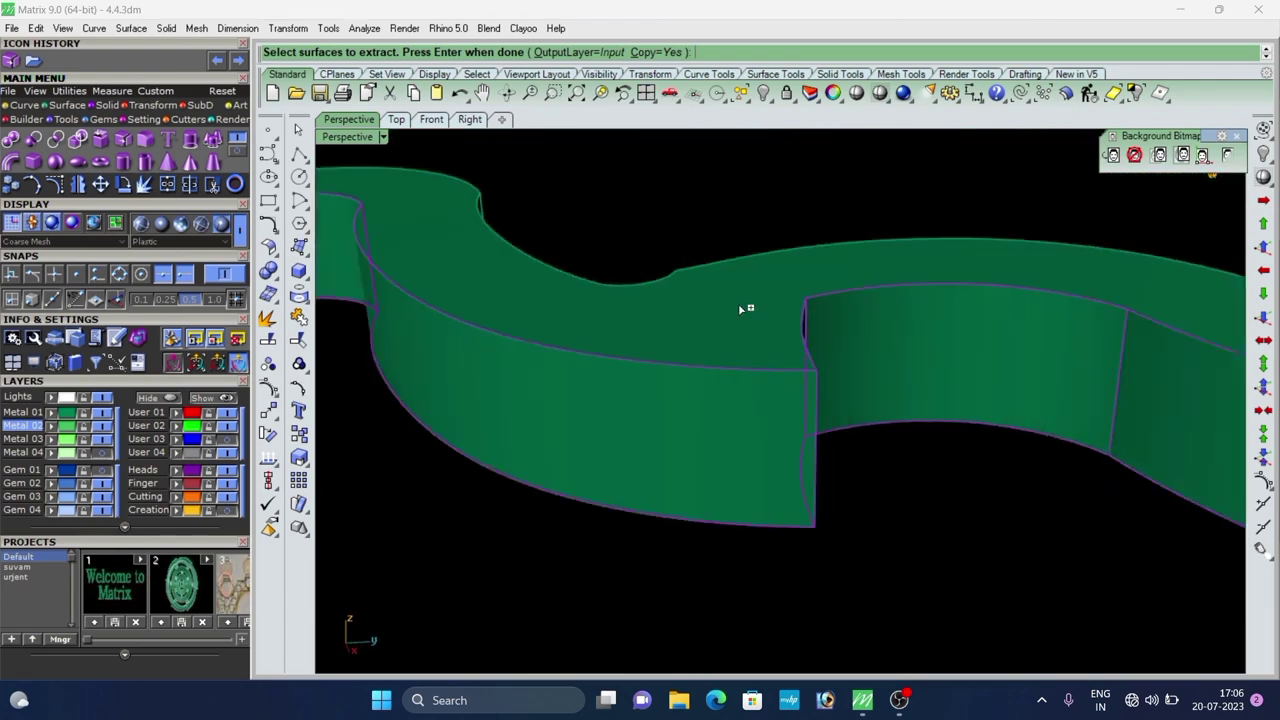
Add the outer side faces of the following convex and concave scallops, up to the long curved stretch, to the extraction.
scroll(744, 306, "down", 7)
right_click_drag(744, 306, 696, 339)
scroll(696, 339, "up", 5)
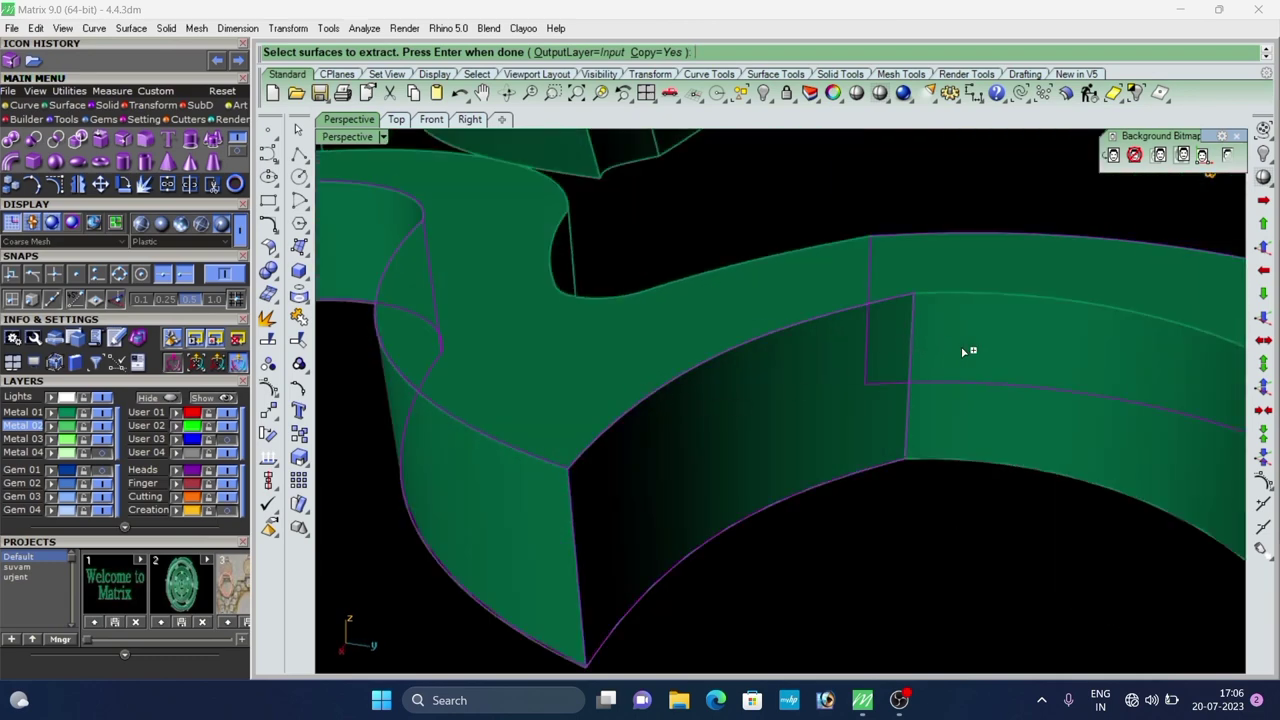
left_click(1014, 383)
scroll(706, 249, "down", 8)
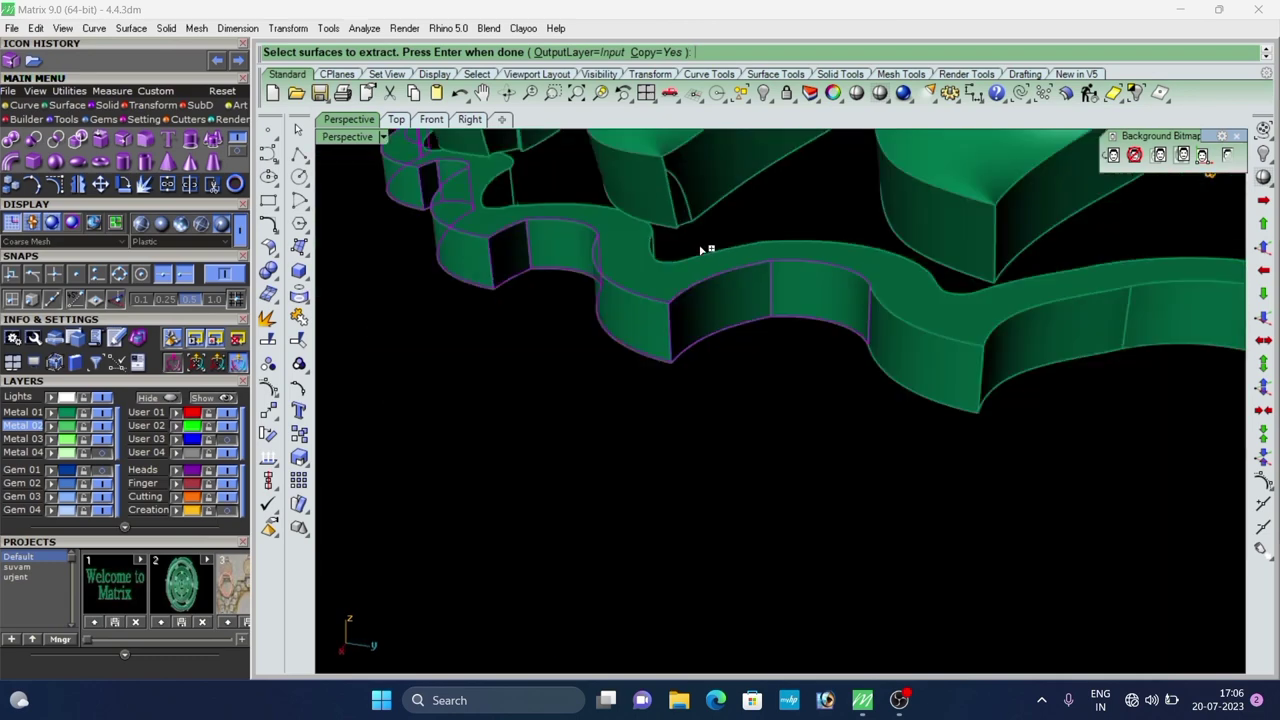
scroll(786, 280, "up", 3)
left_click(739, 285)
scroll(770, 281, "up", 3)
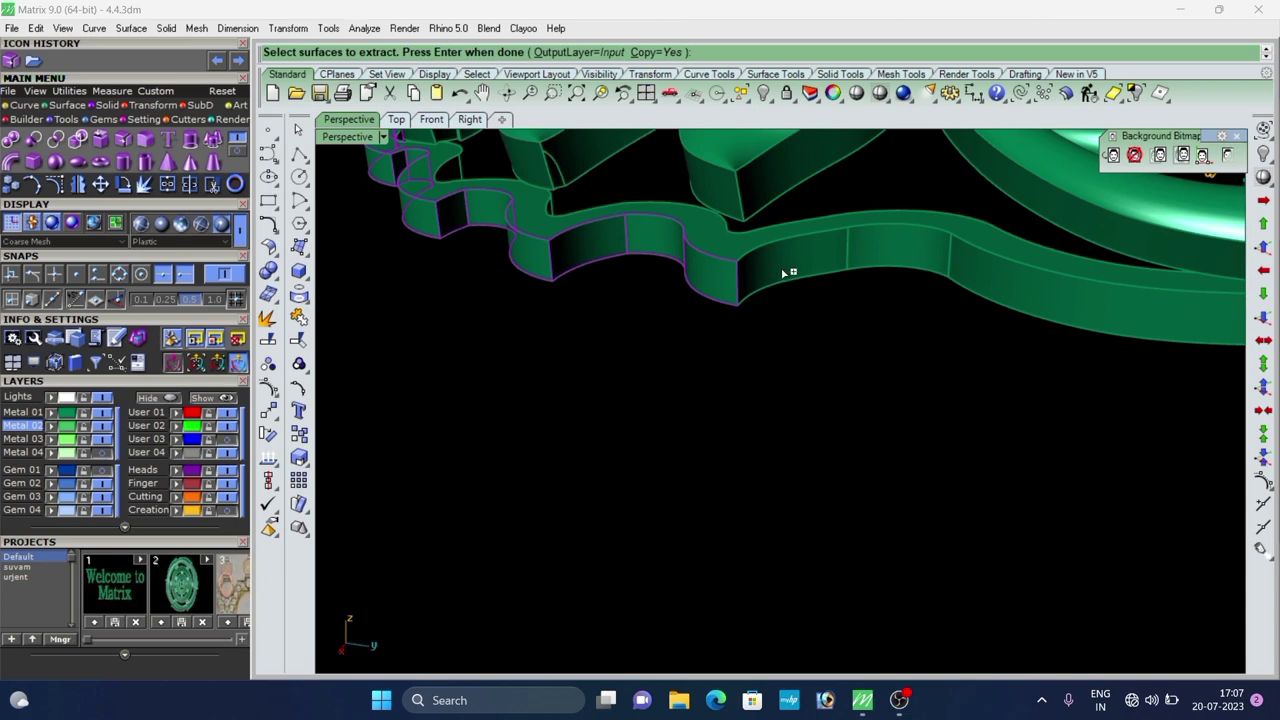
left_click(977, 285)
Add the border's long curved side faces beneath the scroll and the thick bent horn, up to the pointed tip, to the extraction.
scroll(737, 298, "down", 7)
right_click_drag(737, 298, 640, 291)
scroll(685, 255, "up", 6)
scroll(918, 396, "up", 4)
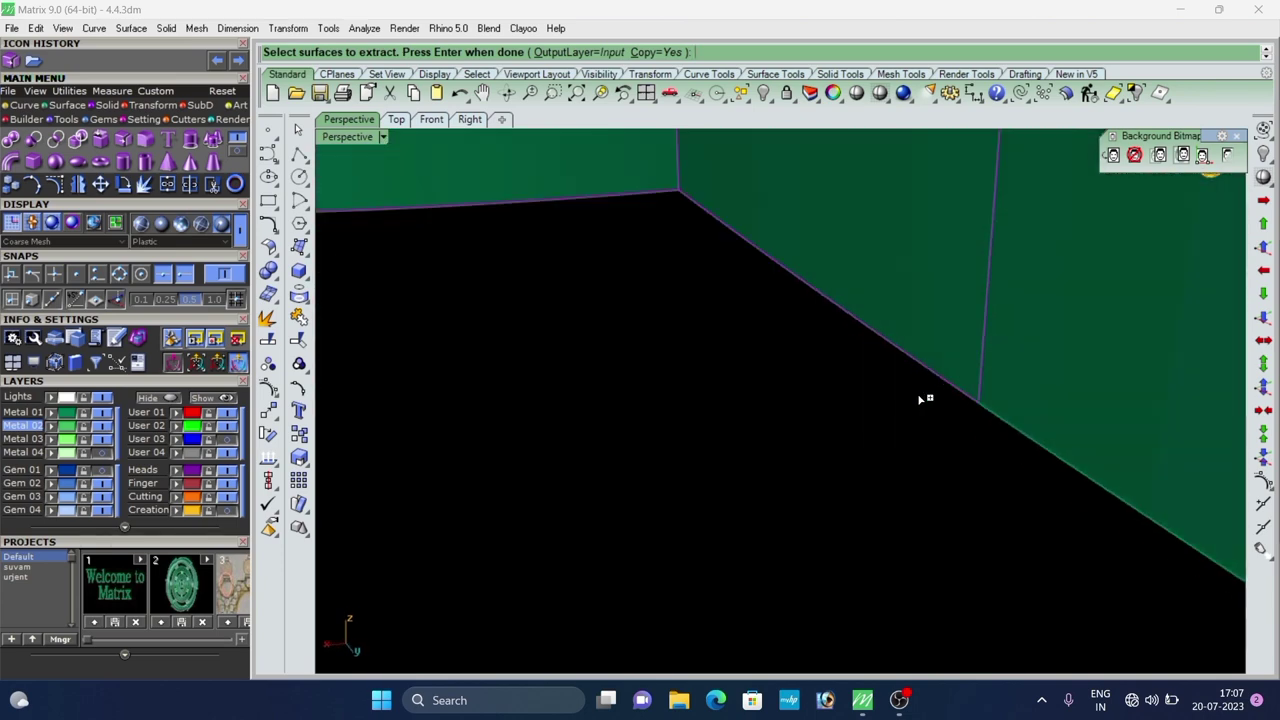
scroll(680, 322, "down", 9)
right_click_drag(665, 318, 623, 350)
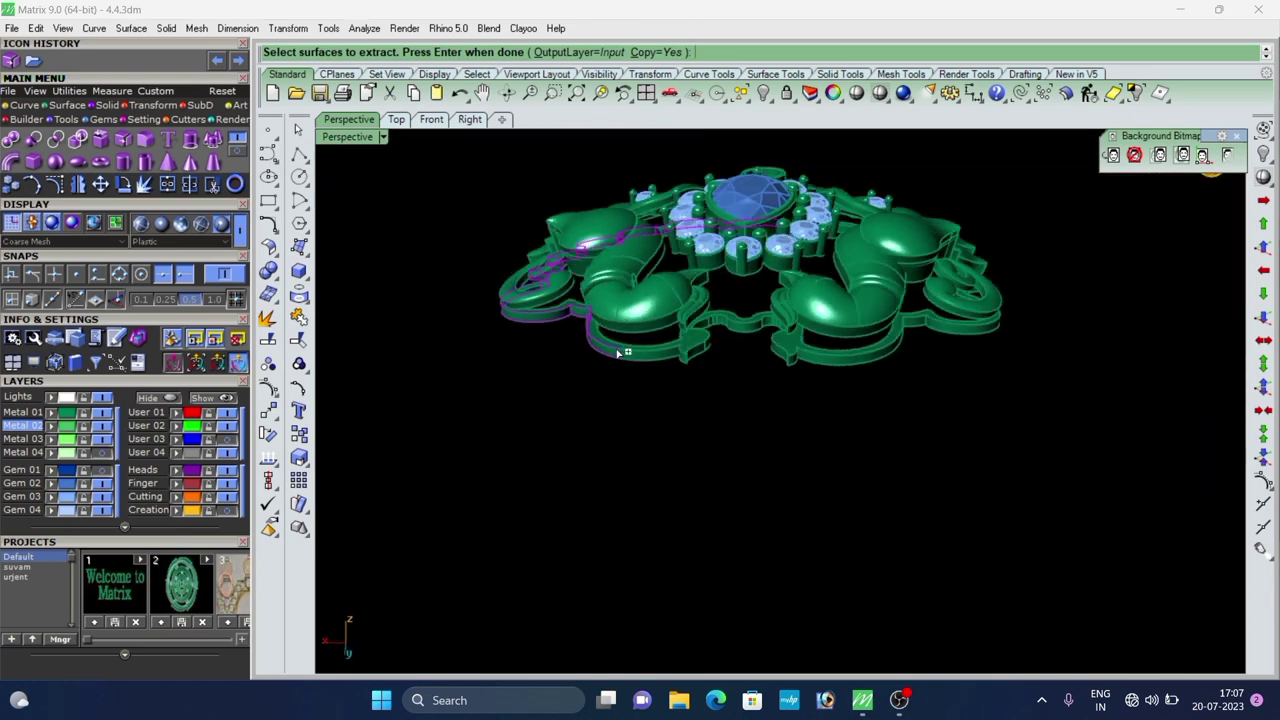
scroll(630, 354, "up", 5)
scroll(770, 355, "up", 4)
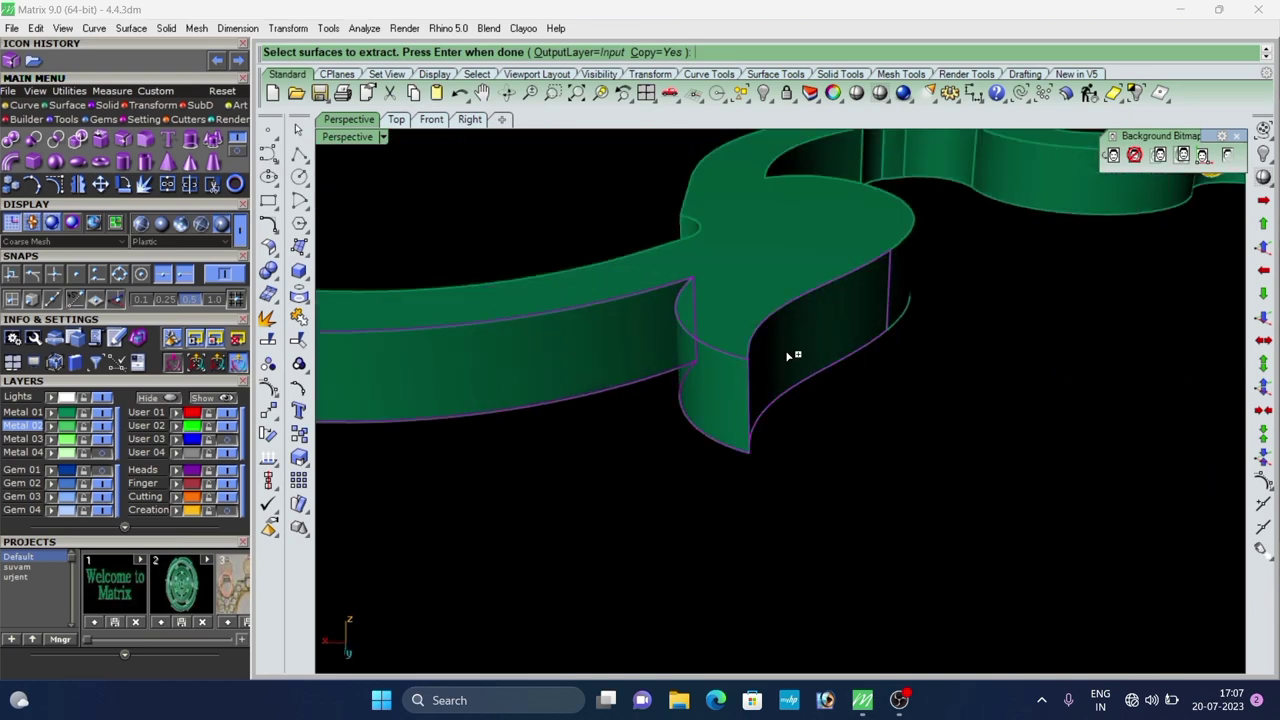
Add the outer side faces around the rounded end of the border's pointed leaf tip to the extraction.
scroll(787, 356, "down", 6)
right_click_drag(787, 356, 543, 322)
scroll(528, 328, "up", 6)
left_click(524, 328)
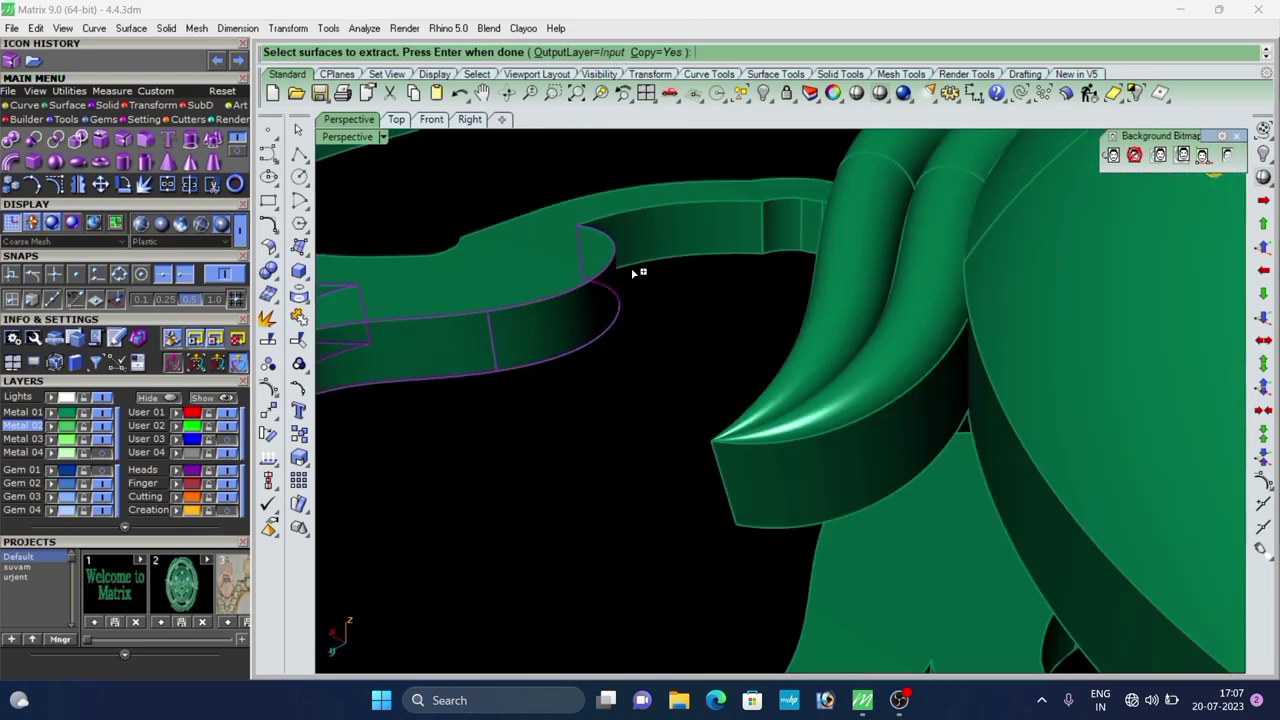
Add the outer side faces up to the first wave of the strip joining the two horns, and extract copies of all selected faces.
scroll(686, 290, "down", 7)
mouse_move(688, 292)
right_mouse_down()
mouse_move(722, 343)
mouse_move(831, 368)
right_mouse_up()
scroll(872, 388, "up", 4)
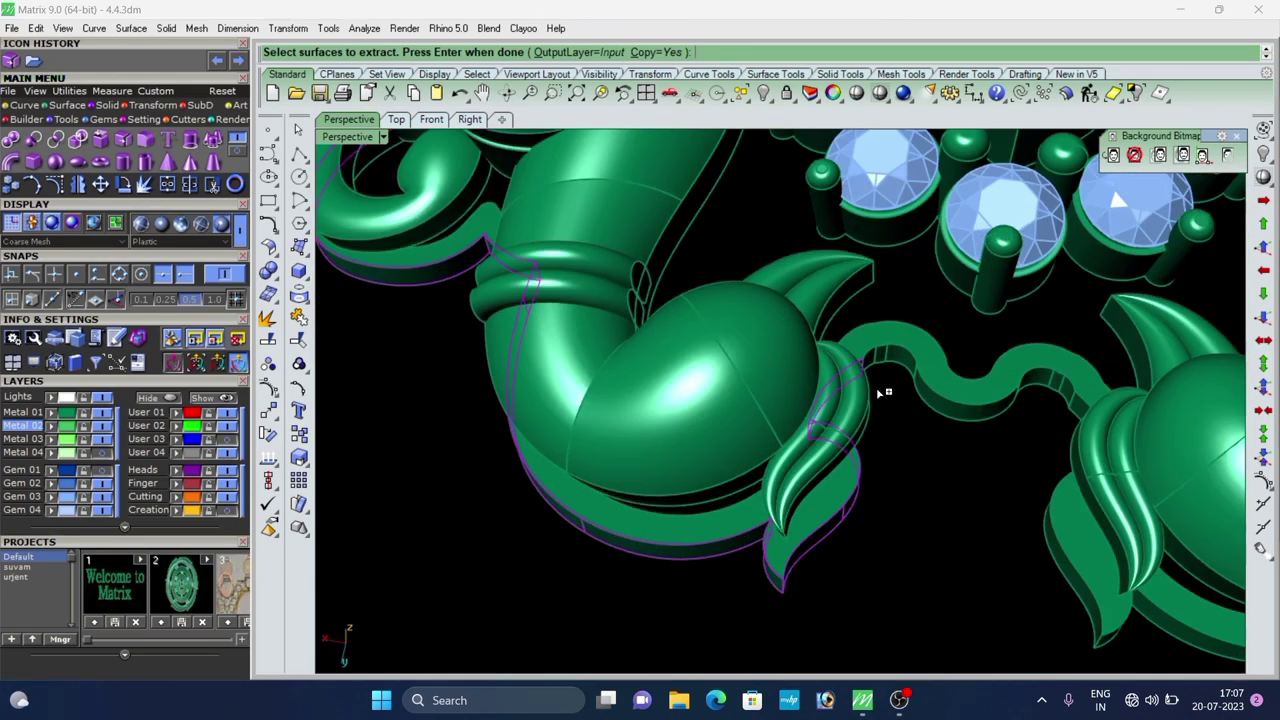
scroll(876, 388, "up", 5)
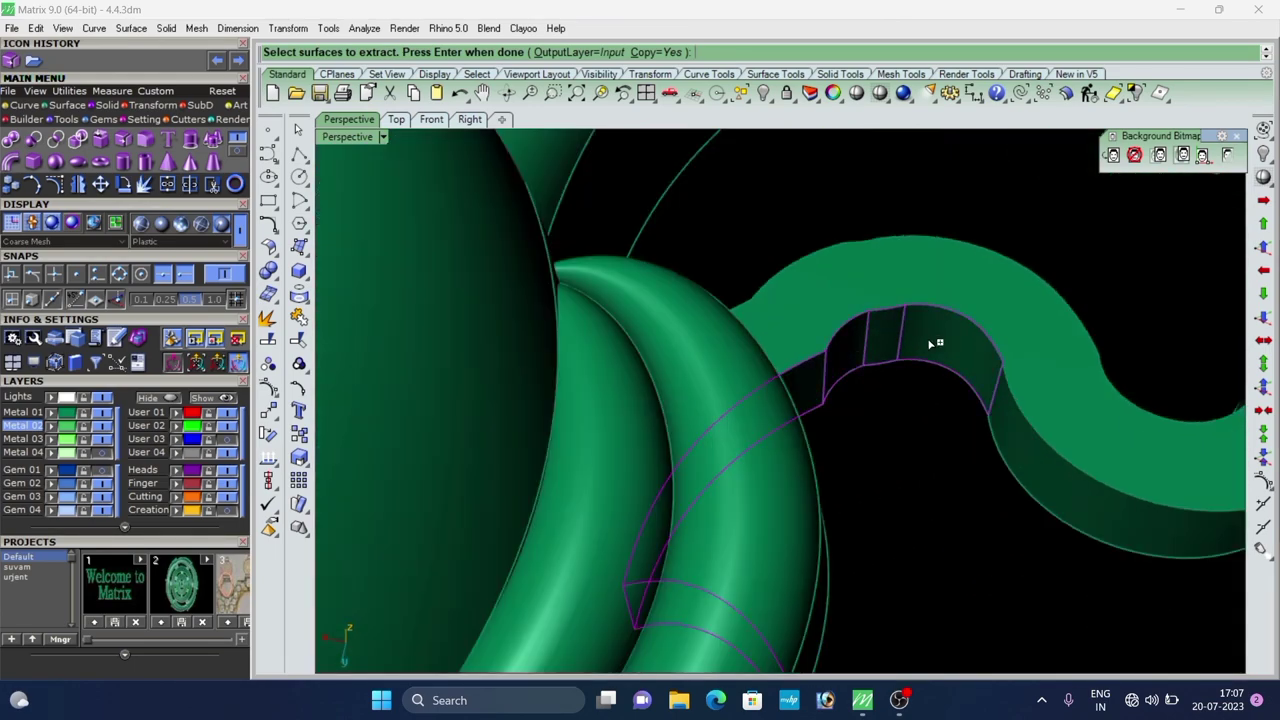
scroll(937, 323, "down", 10)
right_click_drag(934, 324, 747, 323)
right_click(808, 362)
scroll(807, 370, "down", 6)
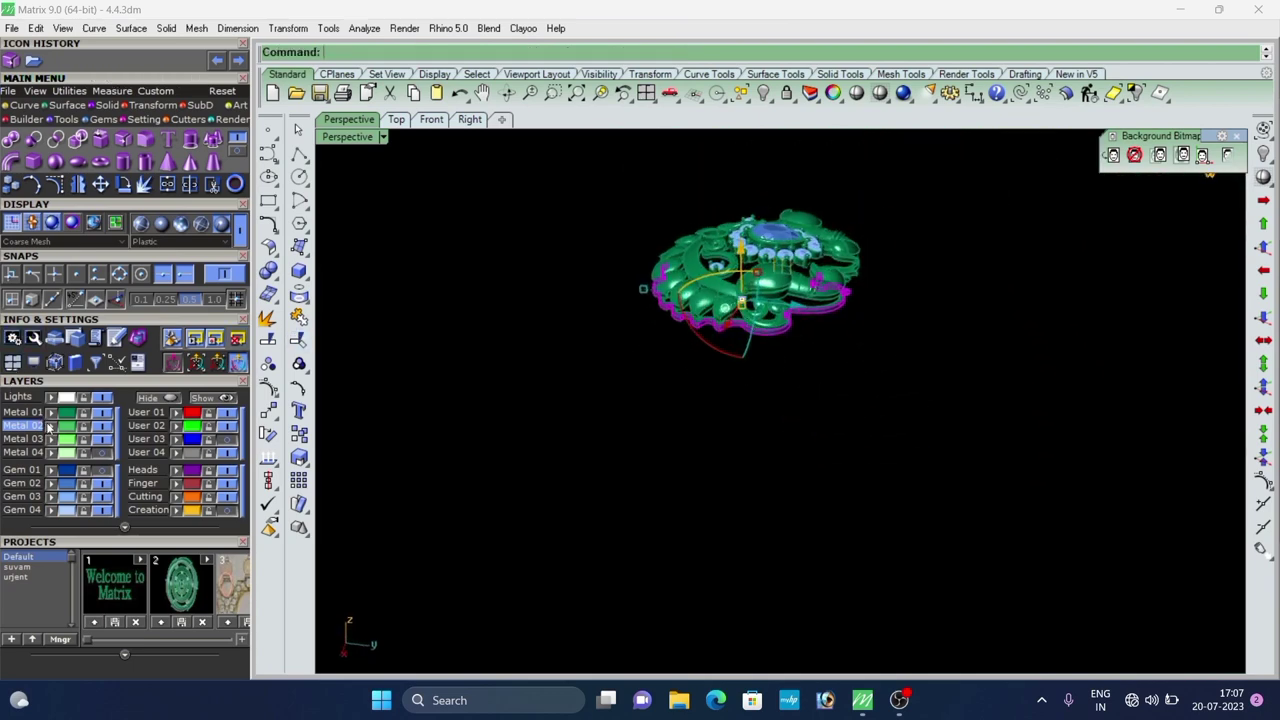
Assign the extracted surfaces to the Metal 02 layer and lock the Metal 01 layer.
left_click(48, 426)
scroll(748, 222, "up", 8)
left_click(463, 380)
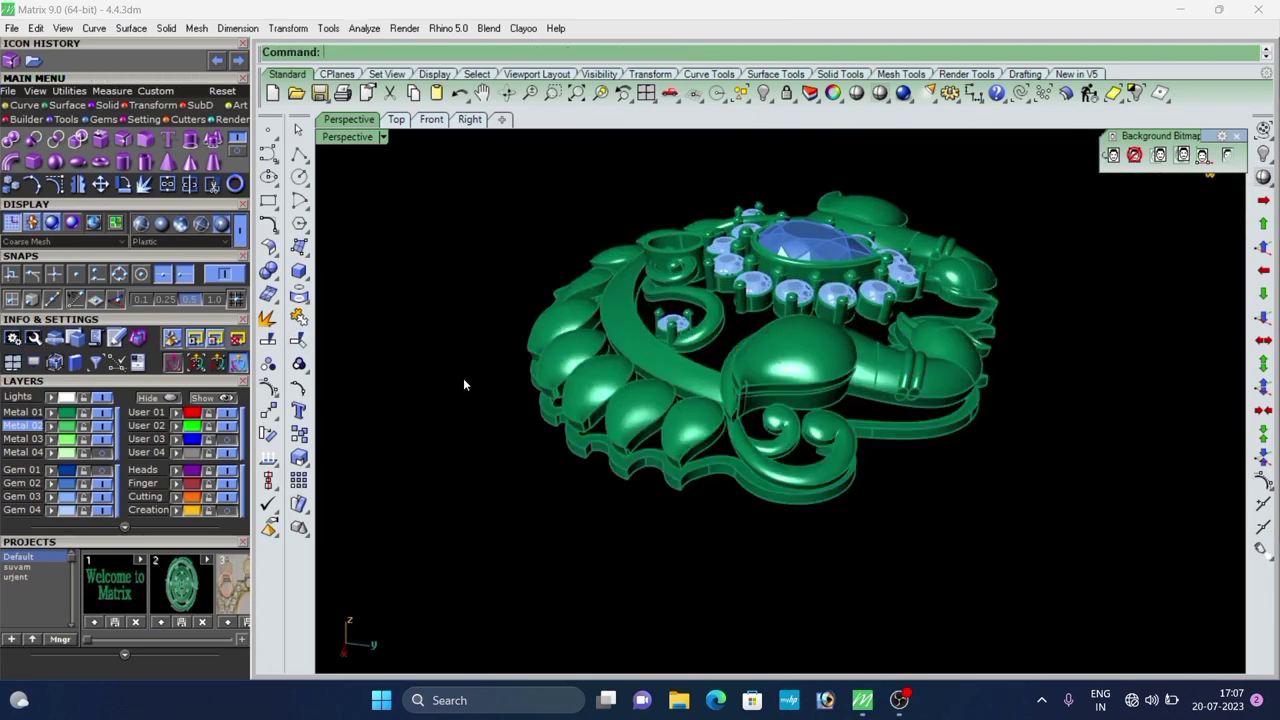
left_click(86, 413)
Switch the viewport display mode to Shaded.
scroll(557, 480, "up", 2)
right_click_drag(557, 480, 832, 428)
scroll(852, 429, "down", 8)
left_click(145, 227)
Extend the upper edges of the first two convex faces below the central petal with Extend Surface, Line type, factor 2.
scroll(813, 405, "up", 7)
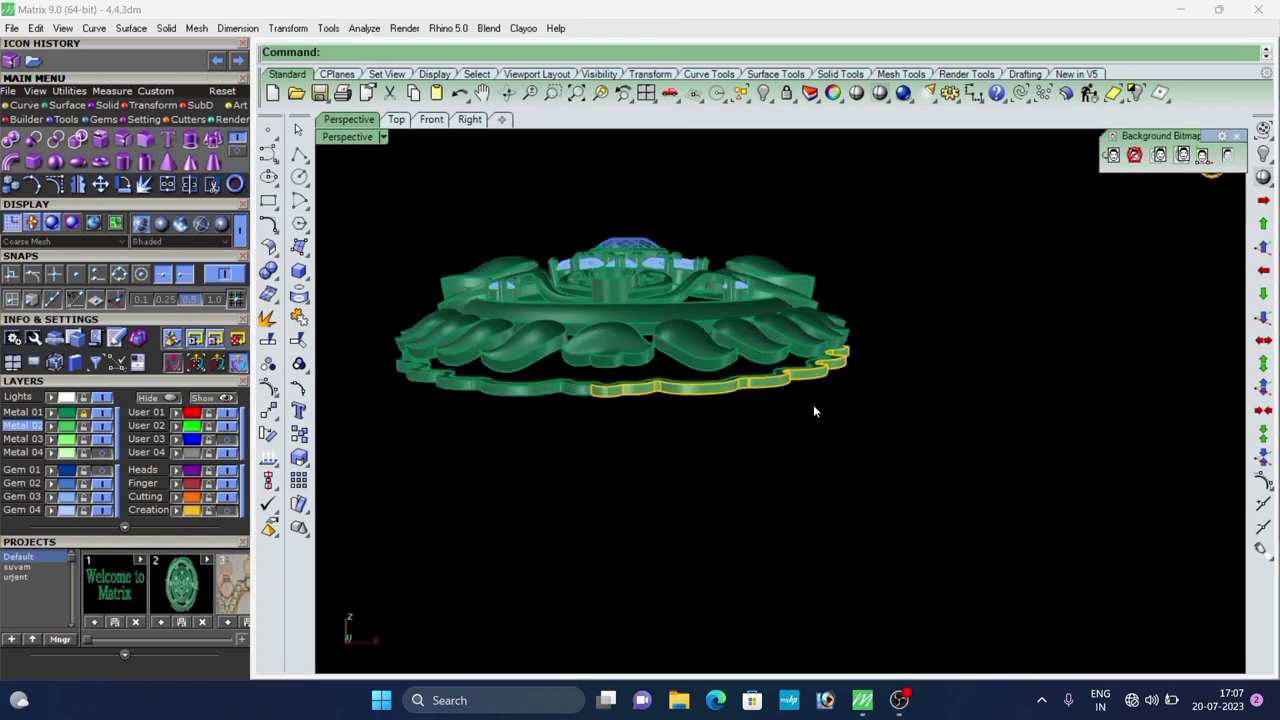
right_click_drag(585, 368, 560, 433)
scroll(557, 433, "up", 4)
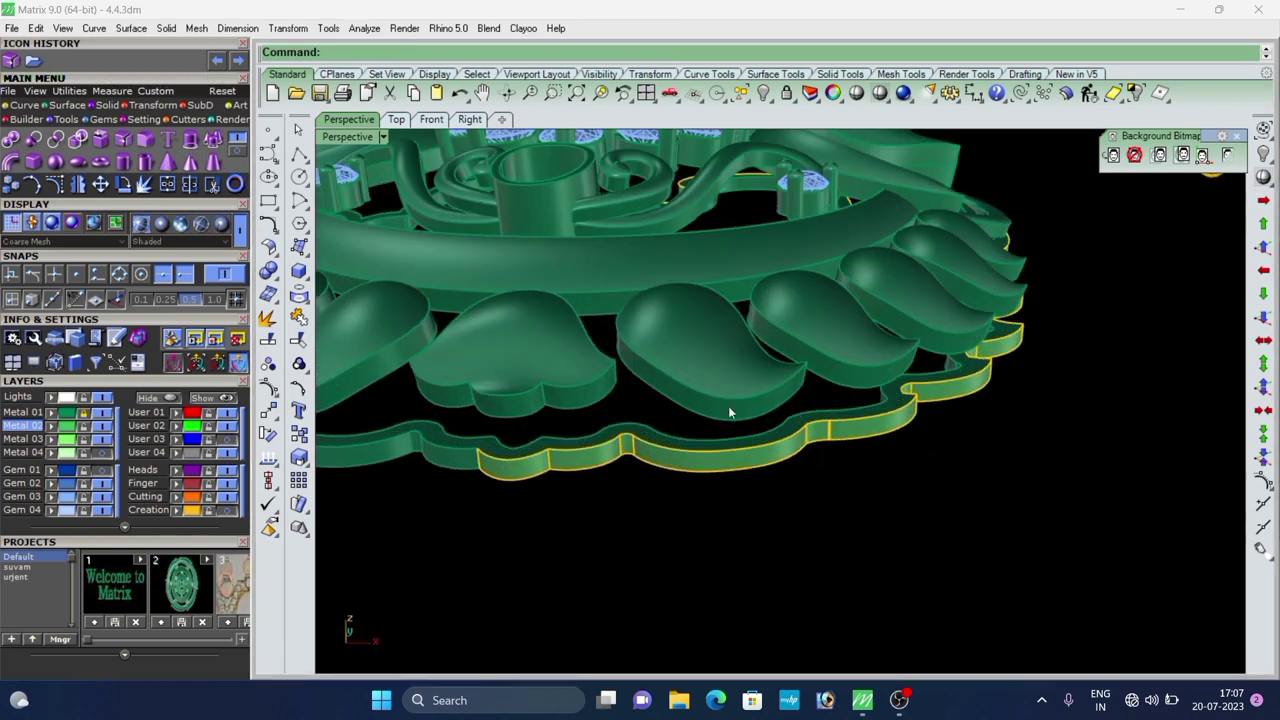
left_click(74, 110)
left_click(238, 155)
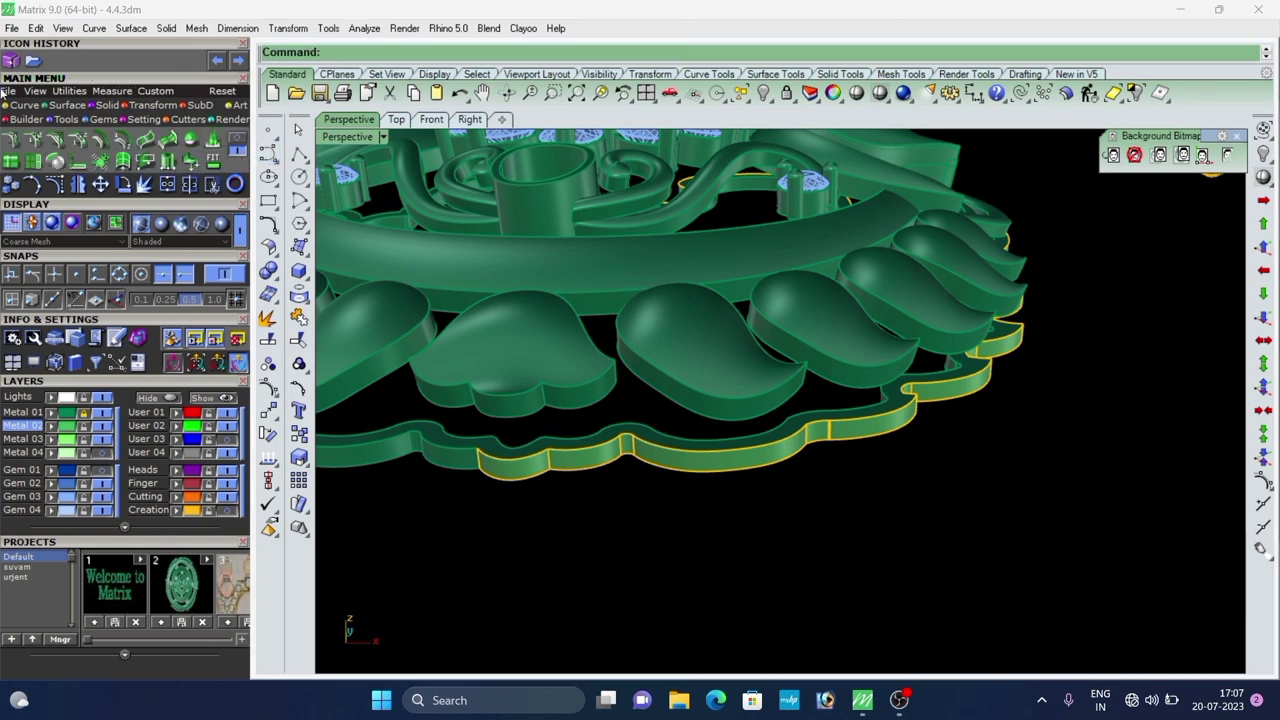
left_click(32, 160)
scroll(507, 461, "up", 3)
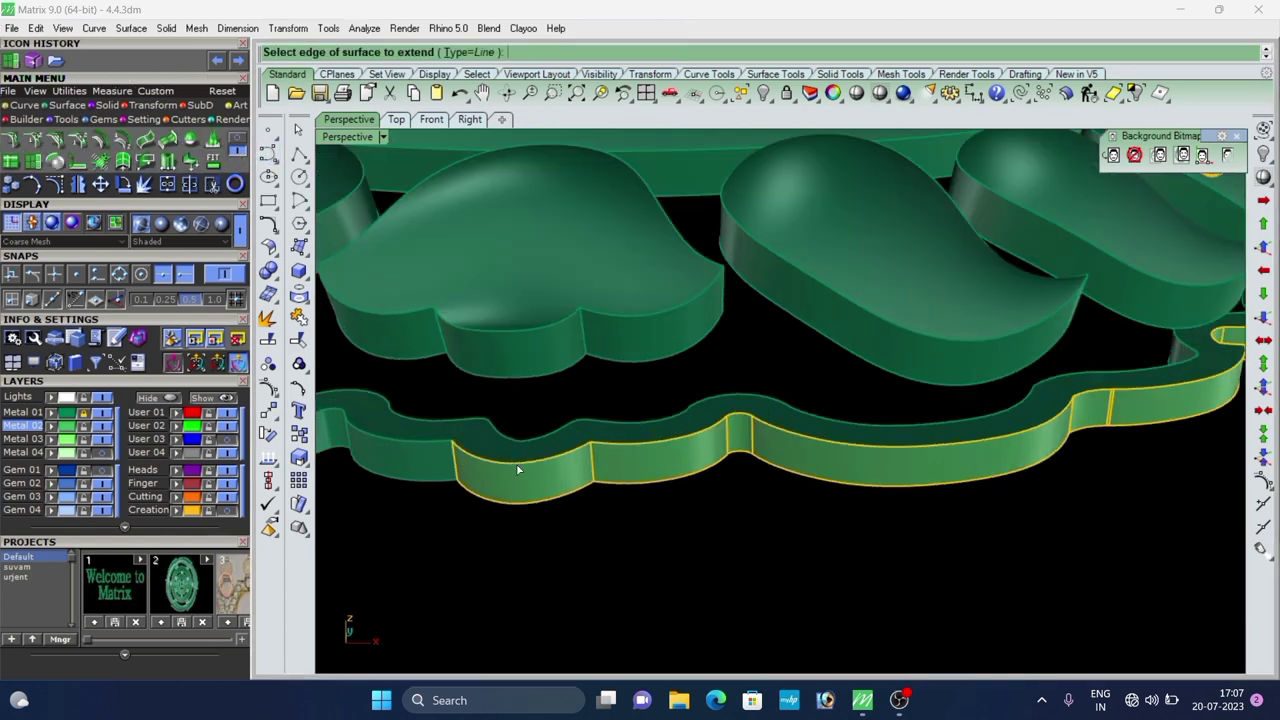
left_click(519, 447)
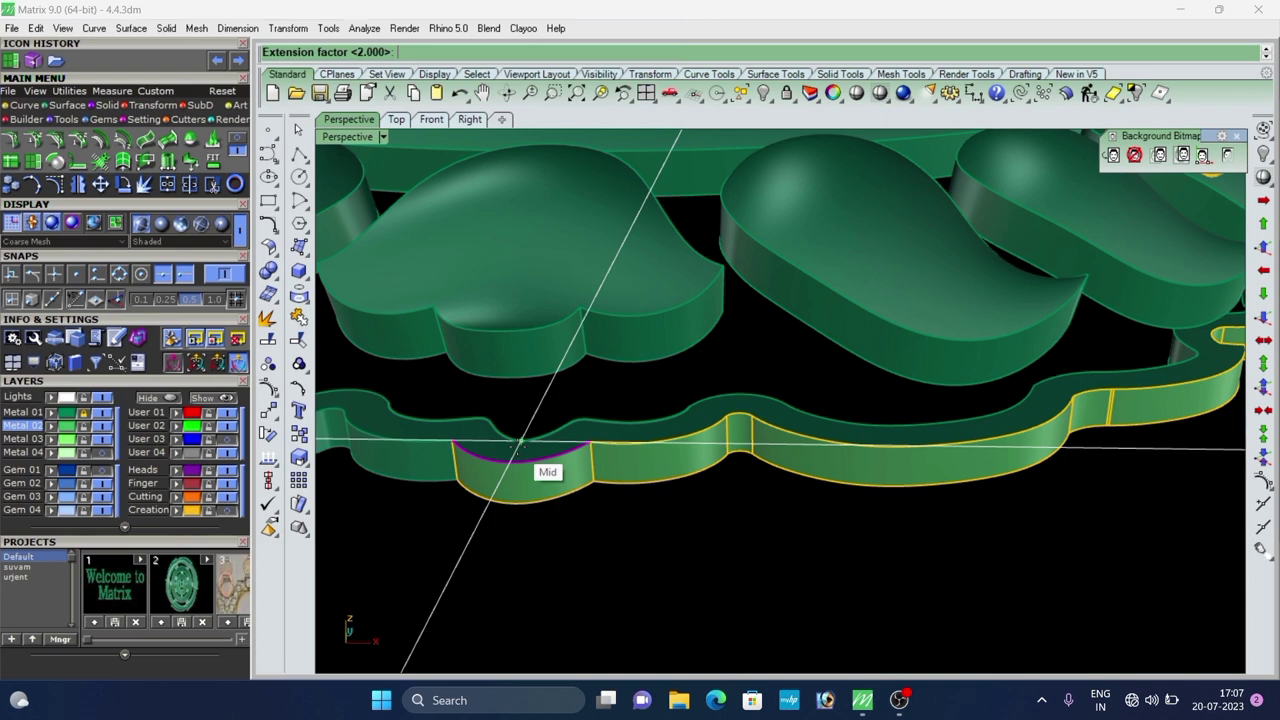
right_click(519, 442)
right_click(600, 427)
left_click(661, 440)
right_click(665, 438)
Extend the upper edges of the narrow concave face and the adjoining wide lobe face by factor 2.
right_click(716, 399)
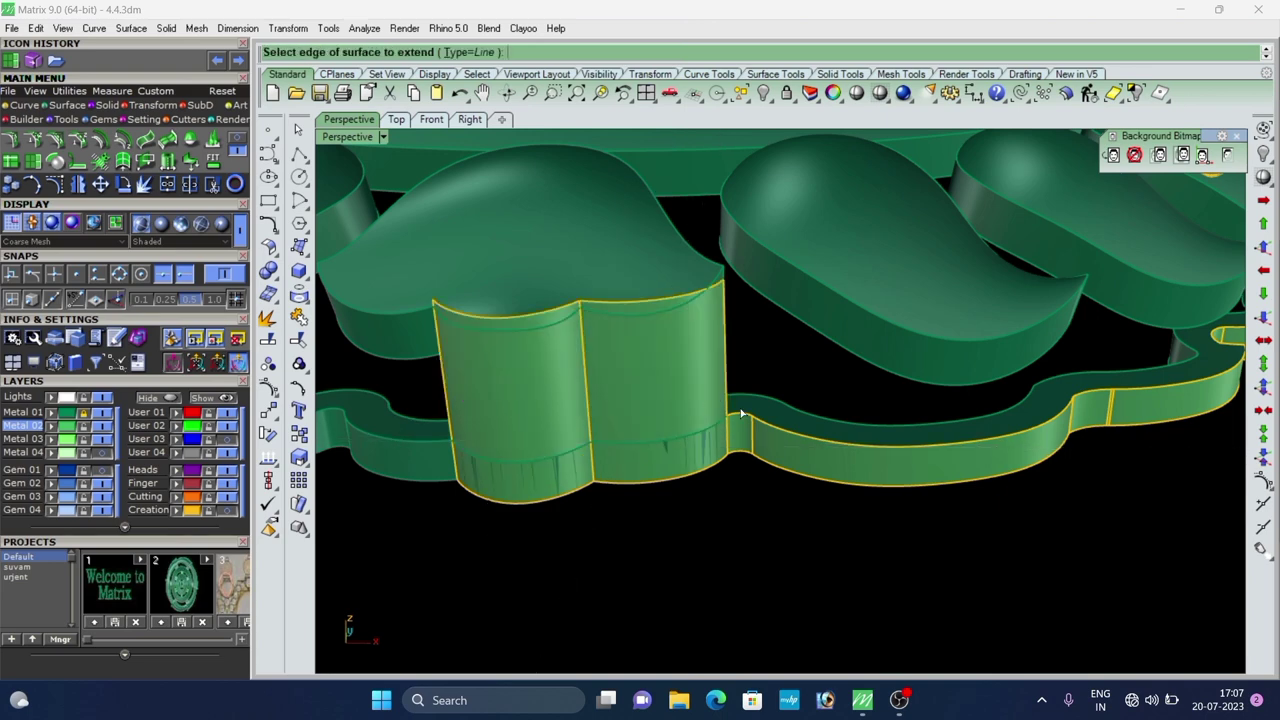
left_click(741, 414)
right_click(742, 415)
right_click(773, 425)
left_click(774, 427)
right_click(776, 427)
Extend the already raised narrow concave face and wide lobe face upward once more by factor 2.
right_click(743, 292)
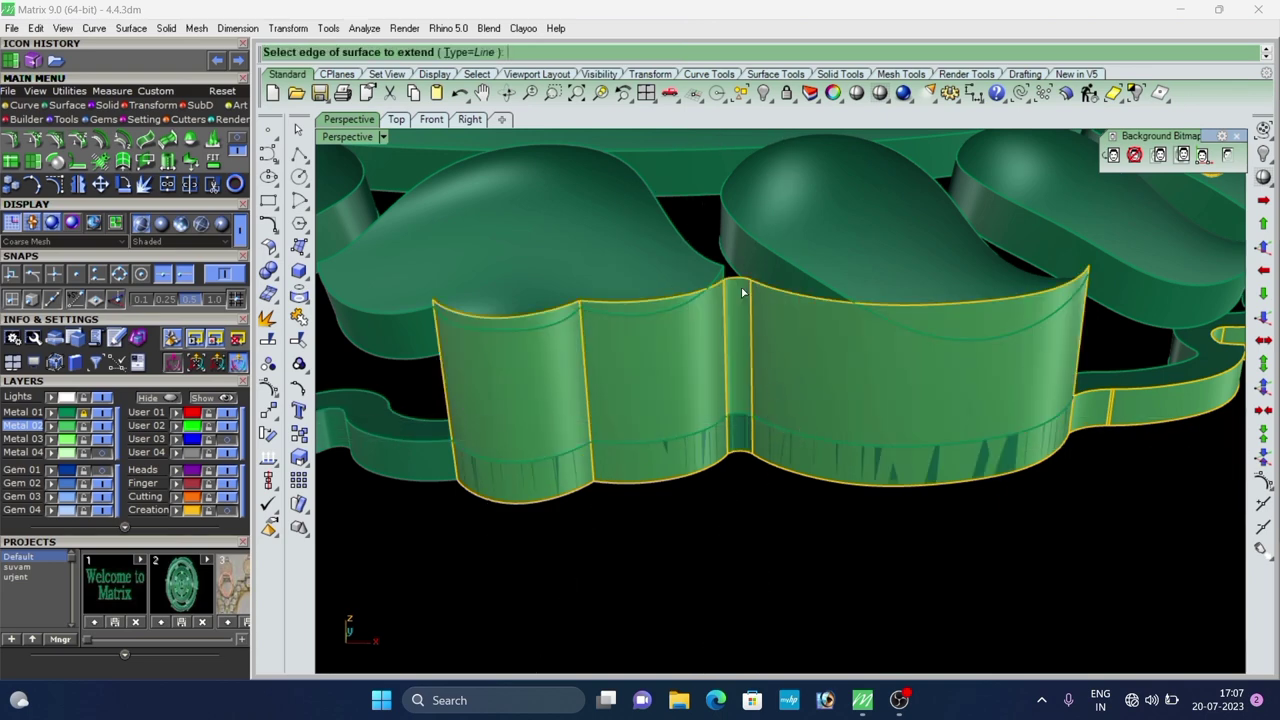
scroll(742, 292, "up", 4)
left_click(739, 286)
right_click(741, 287)
right_click(795, 305)
left_click(798, 303)
right_click(801, 302)
scroll(558, 297, "down", 2)
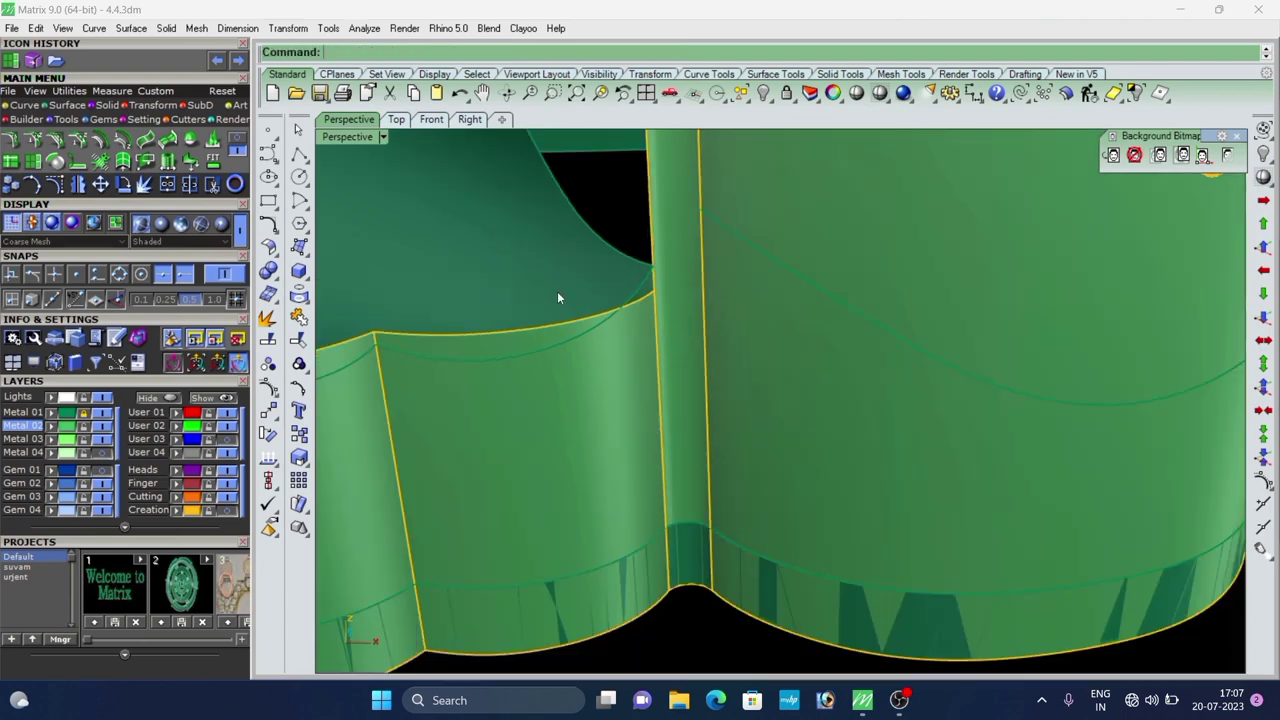
Extend the upper edge of the short concave face following the wide lobe by factor 2.
scroll(560, 297, "down", 5)
right_click(934, 410)
left_click(937, 410)
right_click(960, 420)
Extend the thin sliver face beside the short concave face and the next lobe face upward by factor 2.
scroll(966, 420, "up", 5)
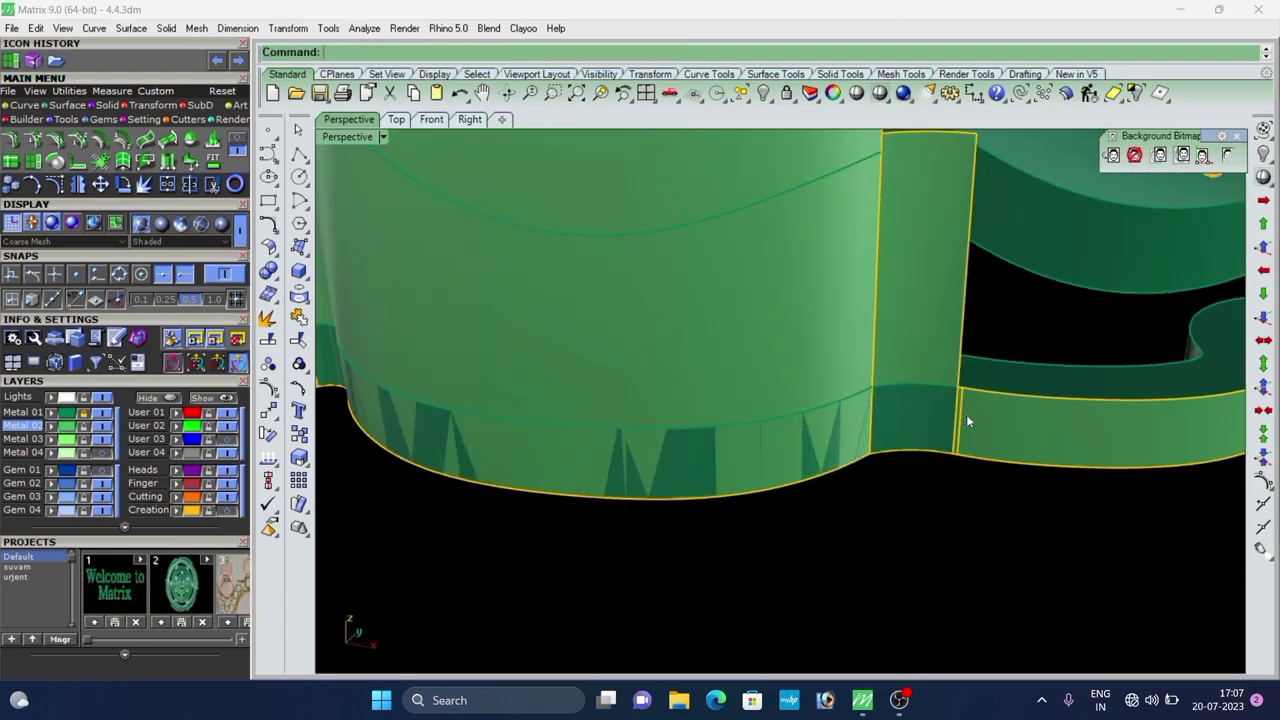
scroll(958, 384, "up", 6)
right_click(955, 377)
scroll(954, 376, "up", 3)
left_click(952, 376)
right_click(986, 395)
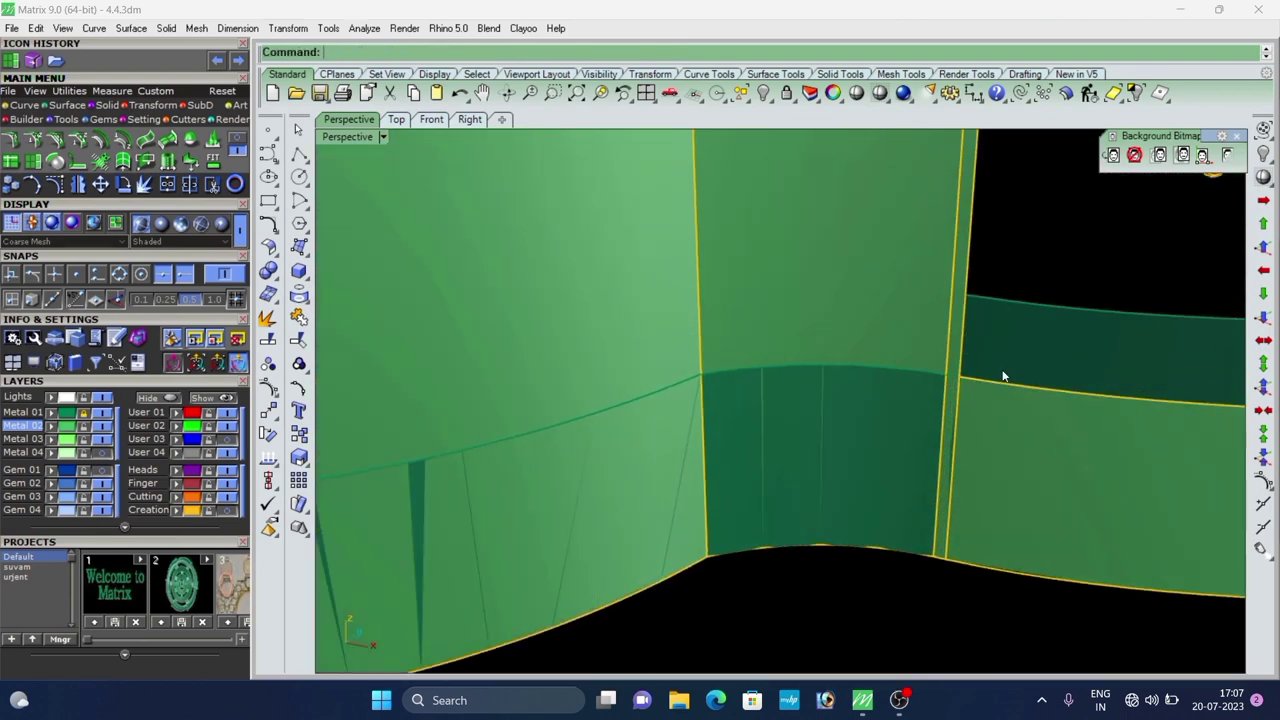
left_click(993, 386)
right_click(957, 386)
Extend the next concave face and the lobe face after it upward by factor 2.
scroll(702, 352, "down", 8)
right_click_drag(702, 352, 580, 333)
right_click(875, 370)
scroll(880, 371, "up", 6)
left_click(840, 377)
right_click(840, 377)
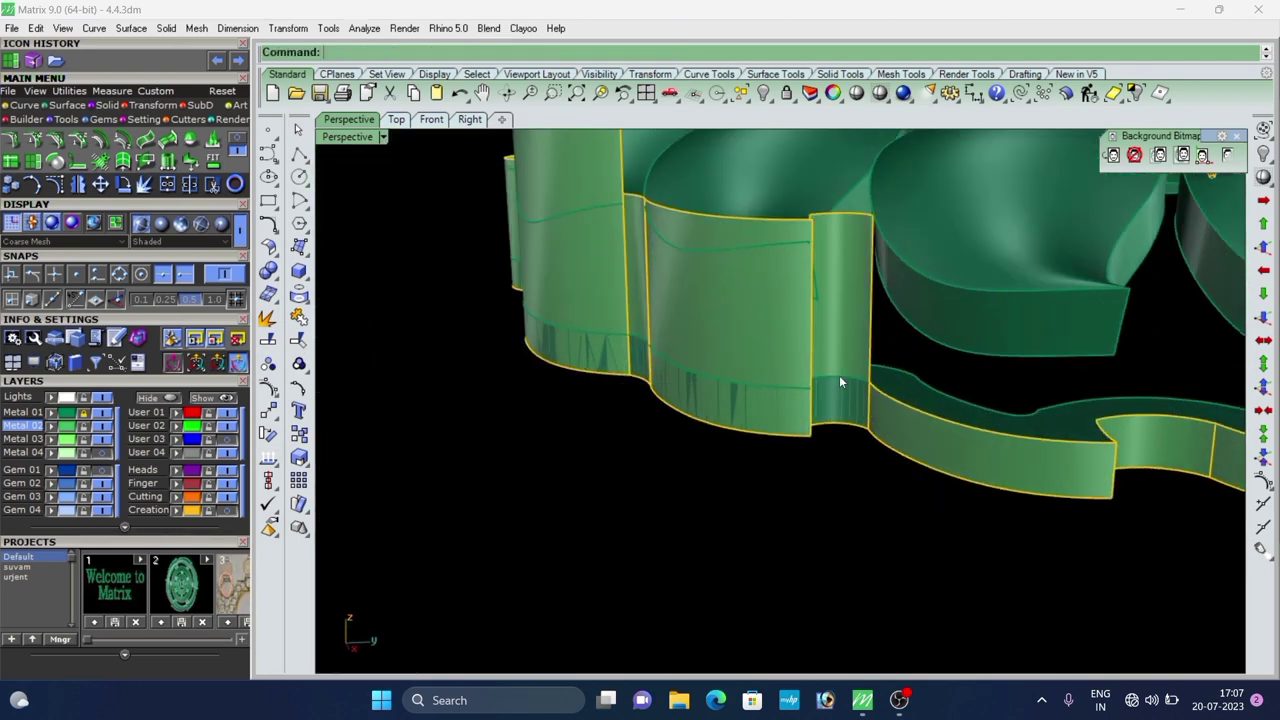
right_click(897, 400)
left_click(903, 401)
right_click(903, 400)
Extend the small face in the gap between the raised lobe and the raised concave face by factor 2.
scroll(743, 345, "down", 6)
right_click(940, 383)
scroll(942, 385, "up", 7)
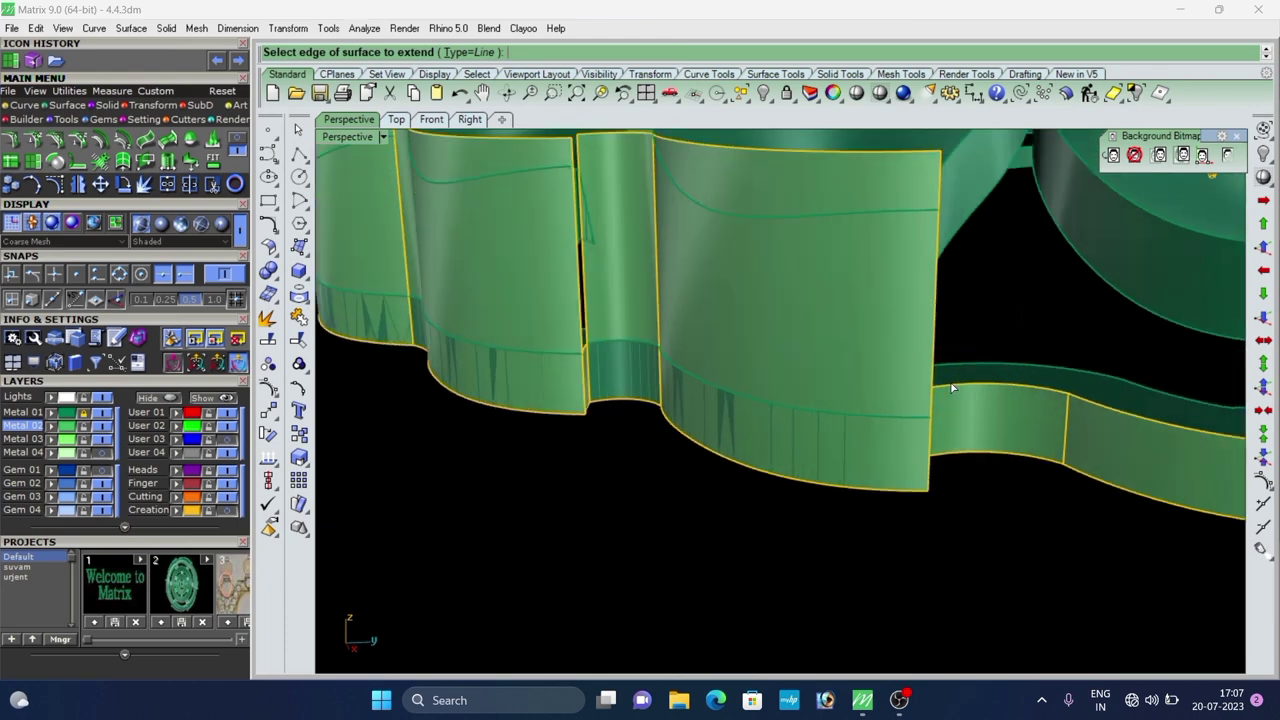
right_click_drag(901, 406, 811, 415)
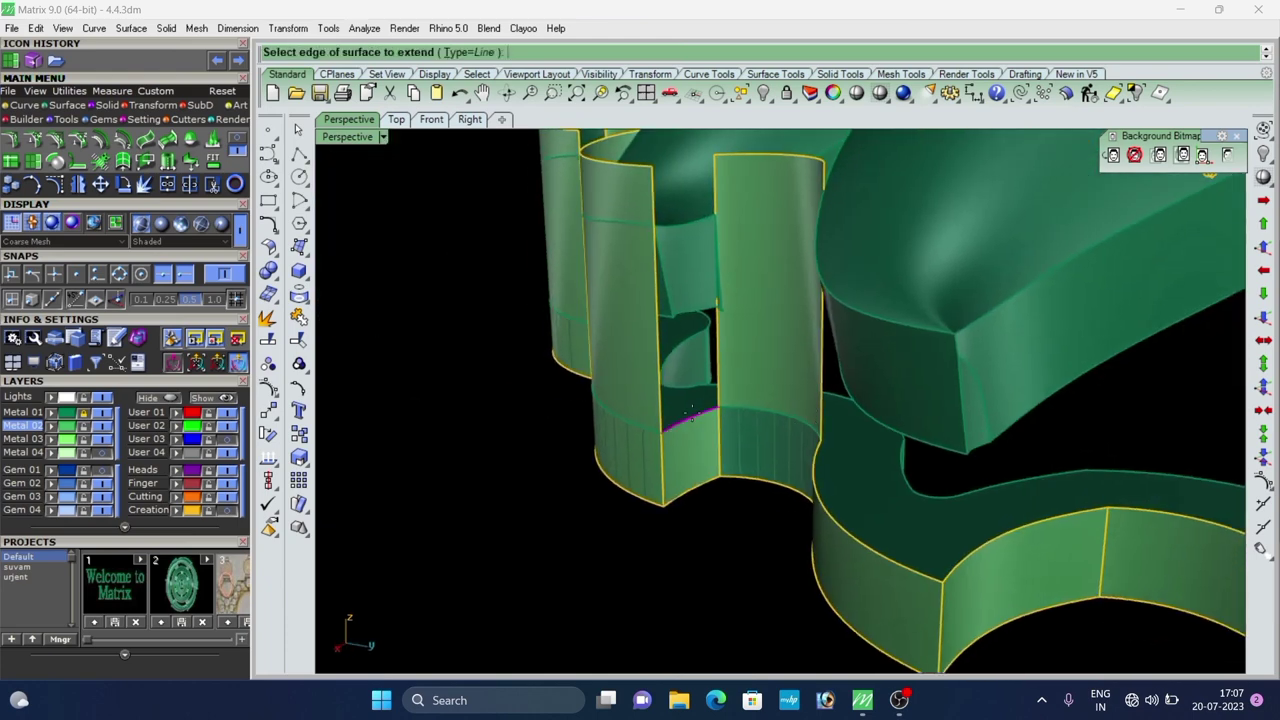
left_click(691, 413)
right_click(691, 411)
Extend the following short convex scallop face and its adjoining concave face upward by factor 2.
scroll(693, 409, "down", 7)
right_click(753, 383)
scroll(749, 437, "up", 6)
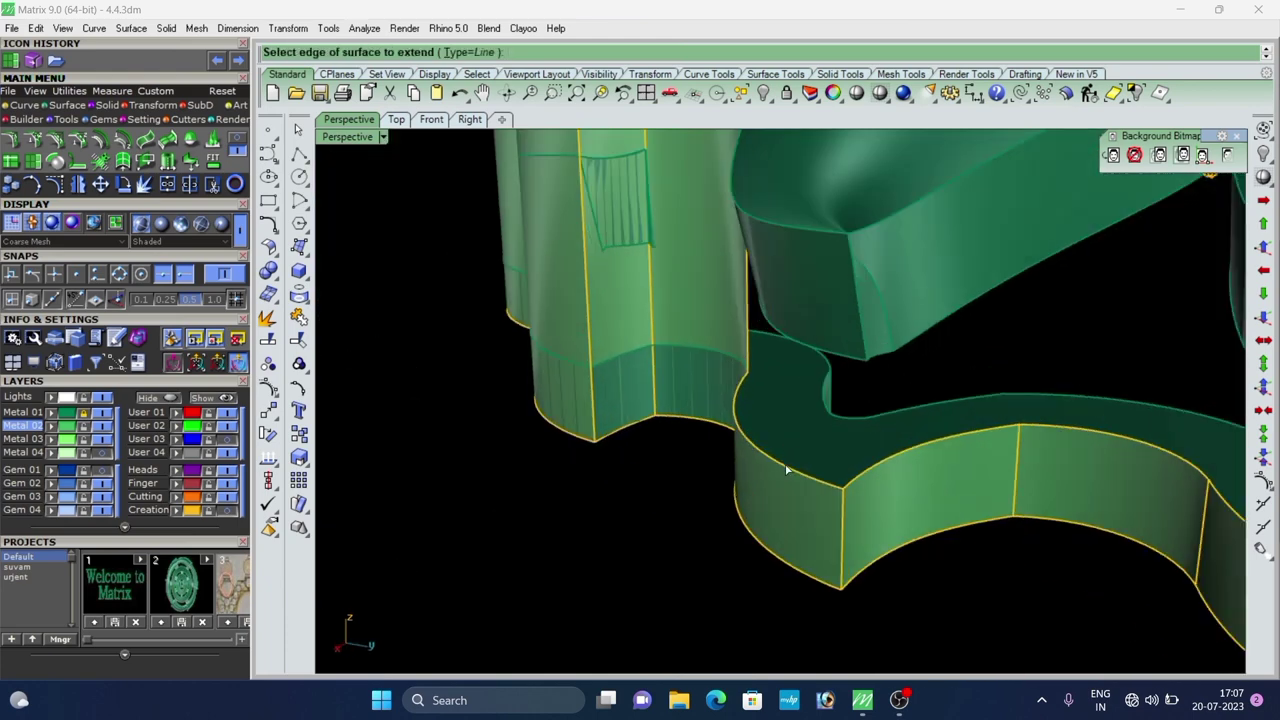
left_click(785, 466)
right_click(785, 466)
right_click(872, 466)
left_click(875, 469)
right_click(875, 469)
Extend the second part of the concave scallop and the convex face beyond it upward by factor 2.
scroll(667, 328, "down", 6)
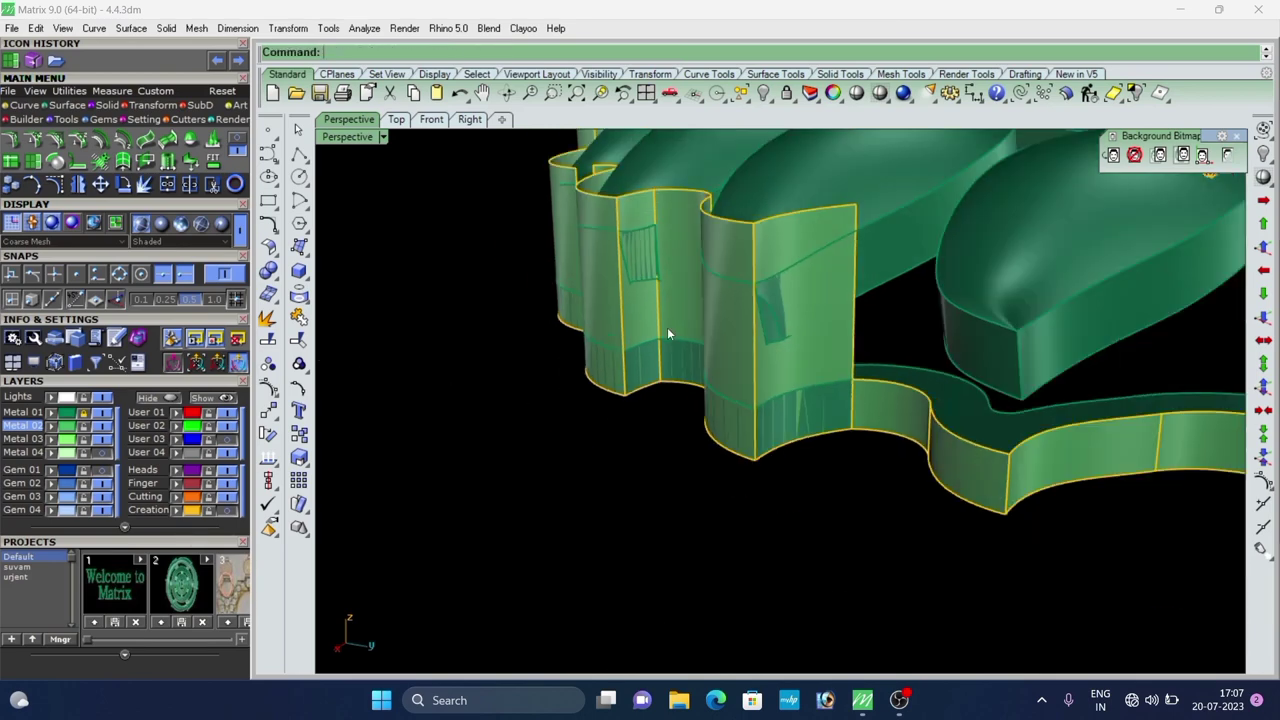
scroll(850, 385, "up", 3)
right_click(850, 385)
left_click(861, 384)
right_click(863, 384)
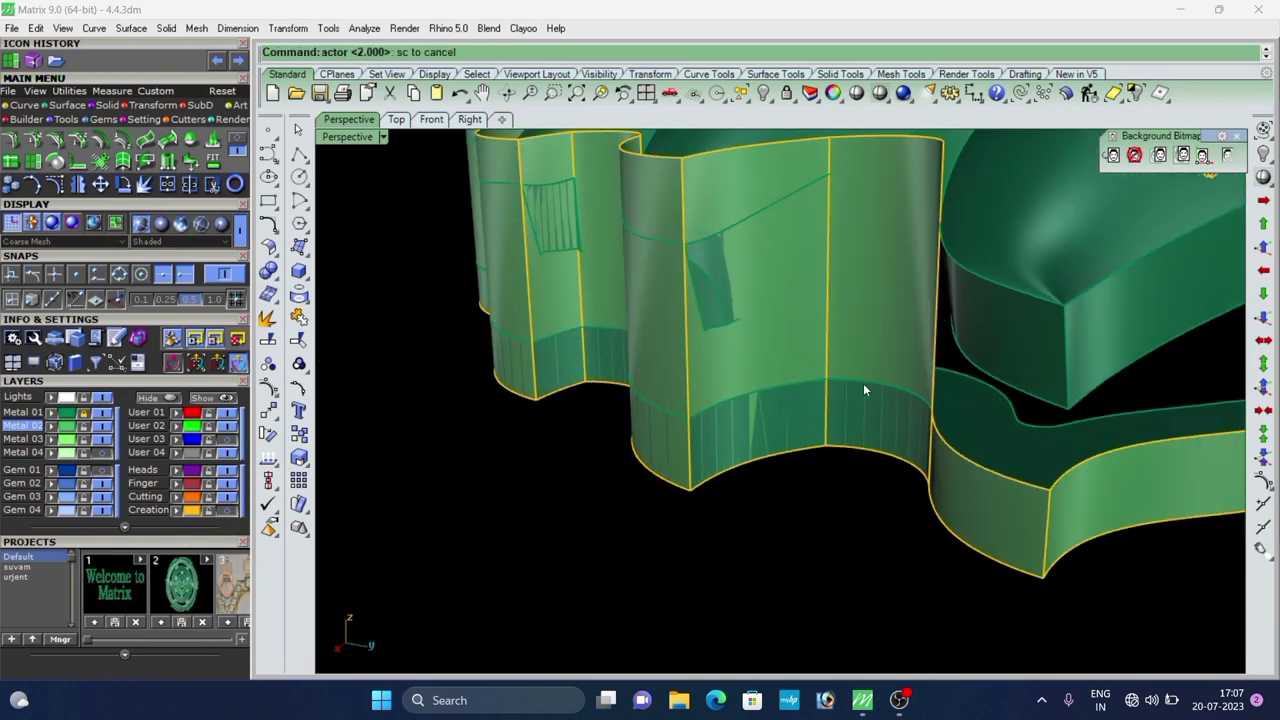
left_click(942, 442)
right_click(941, 443)
Extend both faces of the last long concave scallop before the scroll upward by factor 2.
scroll(943, 441, "down", 8)
right_click(960, 418)
scroll(954, 421, "up", 6)
left_click(951, 423)
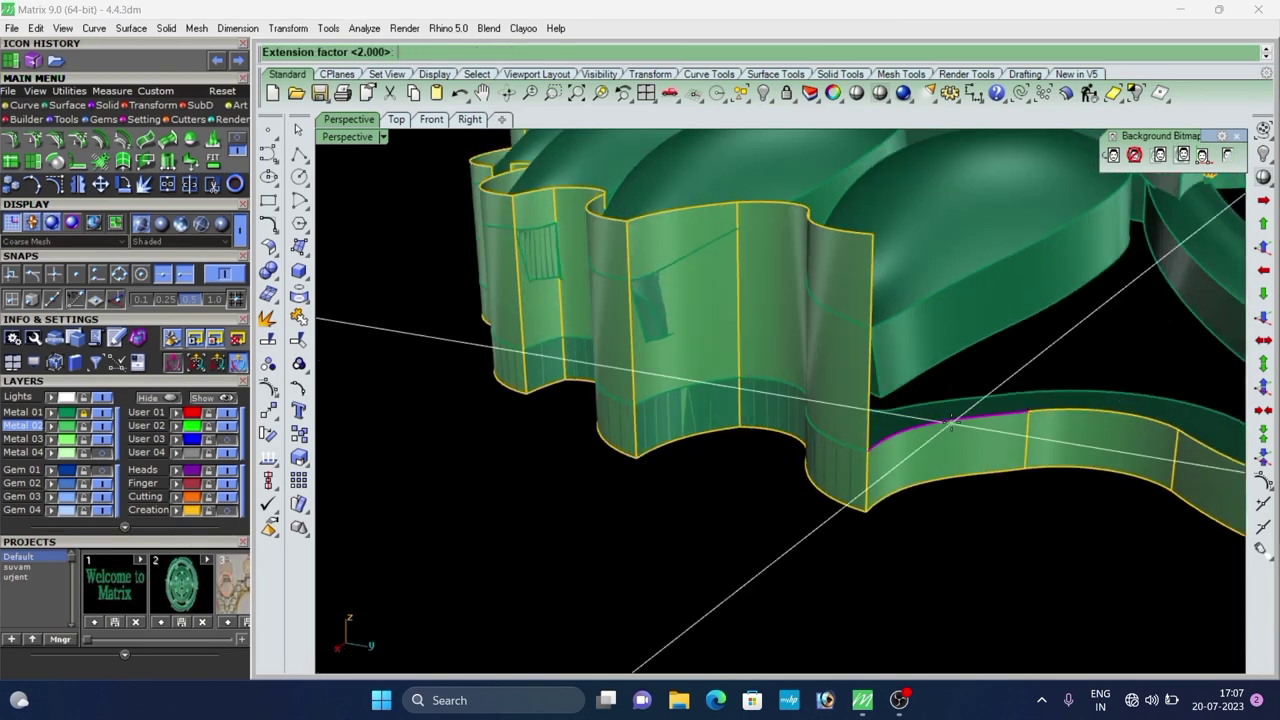
key("Return")
left_click(1057, 409)
right_click(1057, 408)
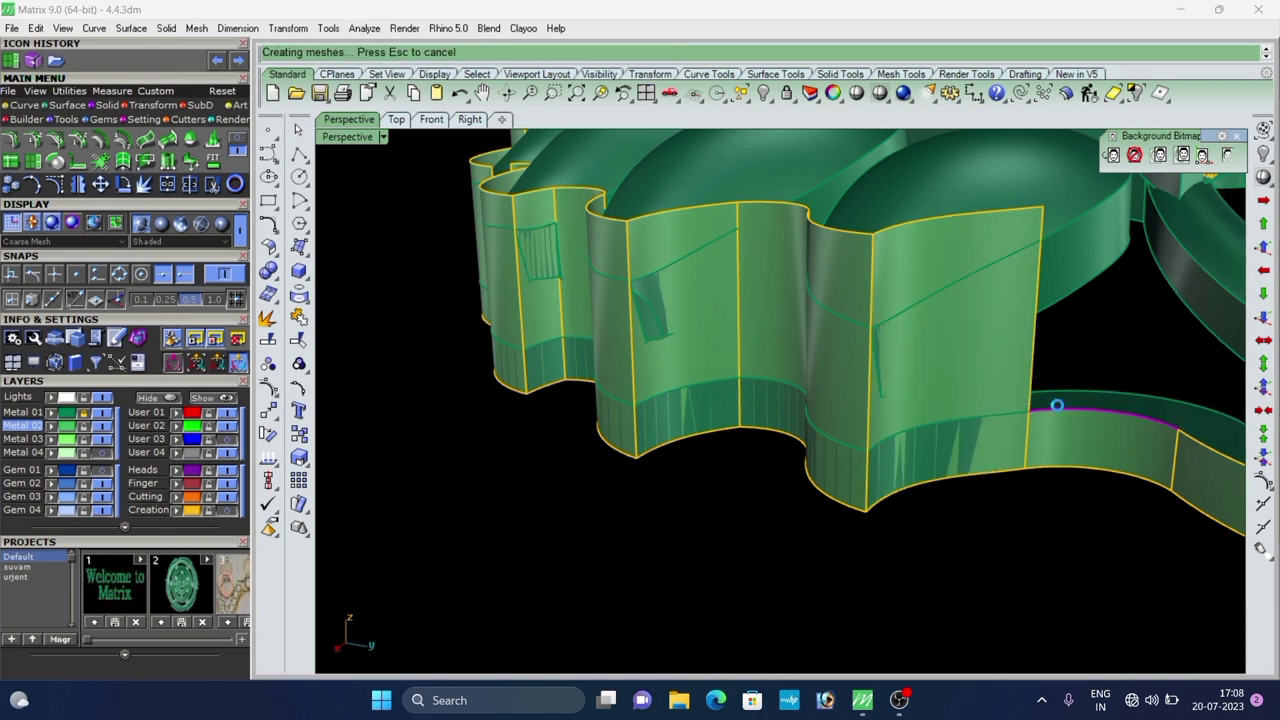
Extend the upper edge of the long curved border face beneath the scroll by factor 2.
scroll(1012, 283, "down", 8)
right_click_drag(1009, 276, 1043, 343)
right_click(1050, 356)
scroll(1051, 356, "up", 5)
left_click(1052, 359)
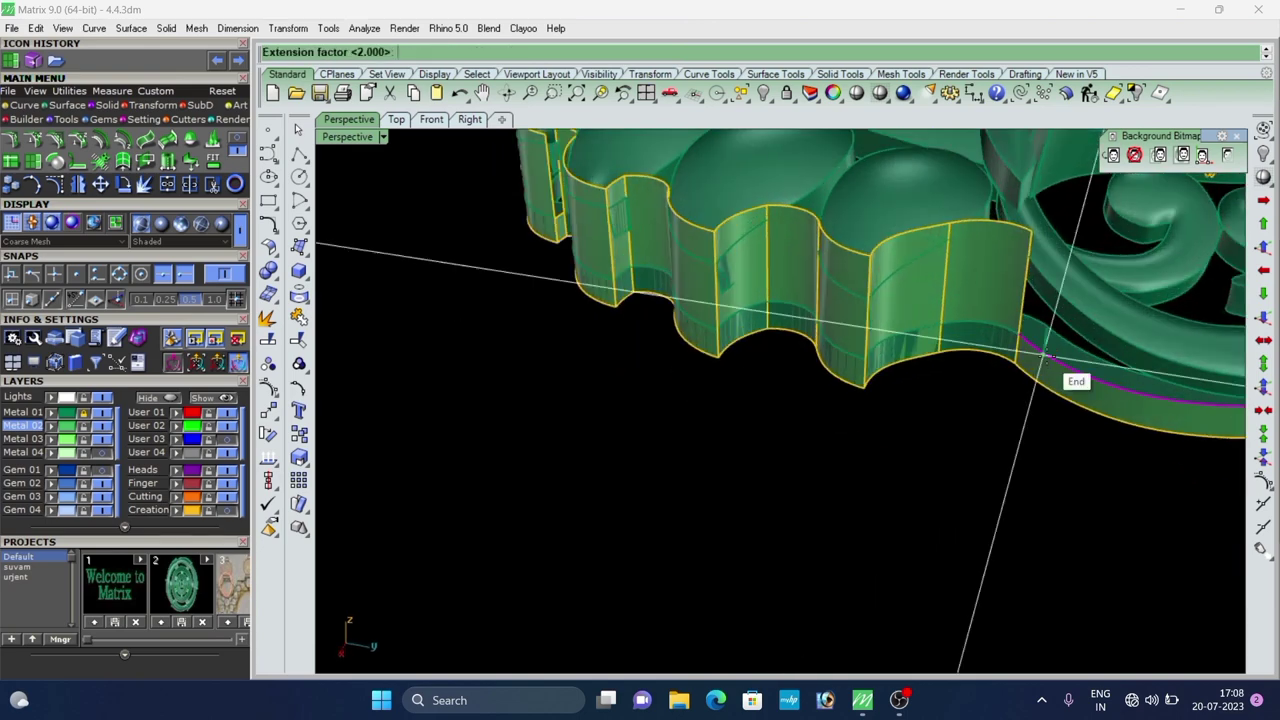
right_click(1052, 361)
Extend the short face between the scroll and the bent horn upward twice, each time by factor 2.
scroll(847, 365, "down", 8)
right_click_drag(847, 365, 772, 335)
right_click(782, 332)
scroll(785, 329, "up", 6)
left_click(798, 324)
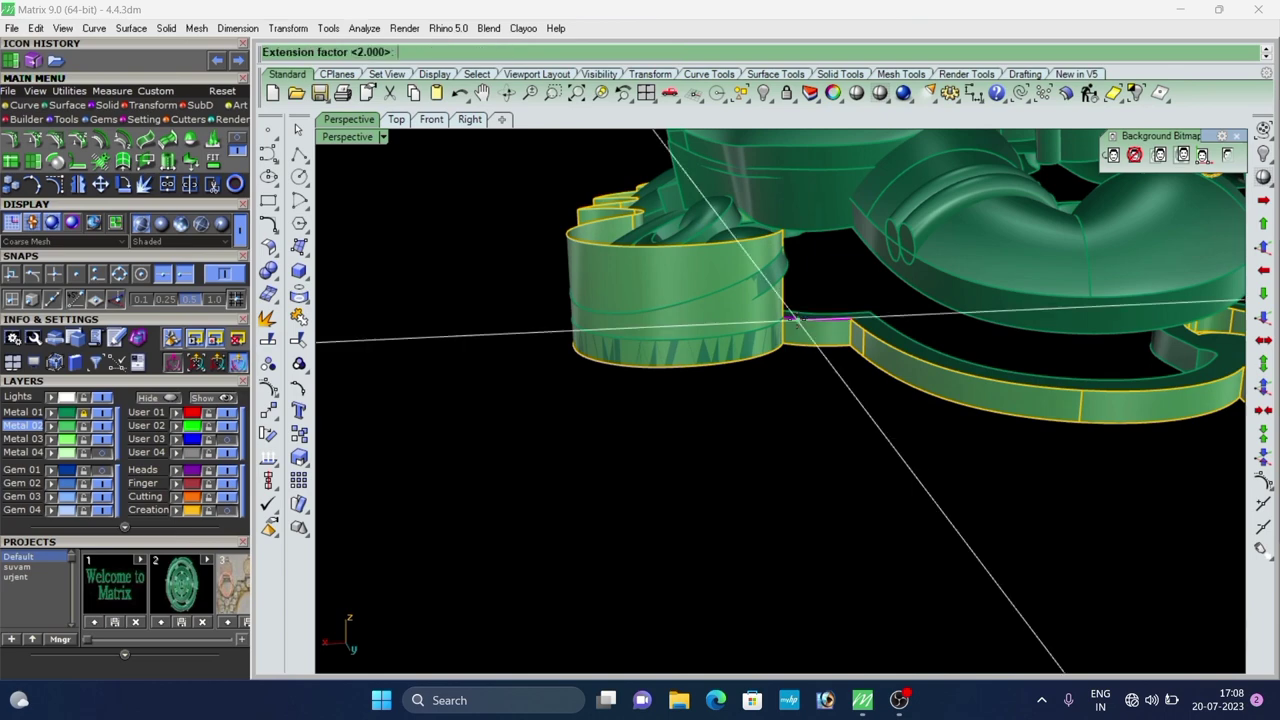
key("Return")
left_click(825, 231)
key("Return")
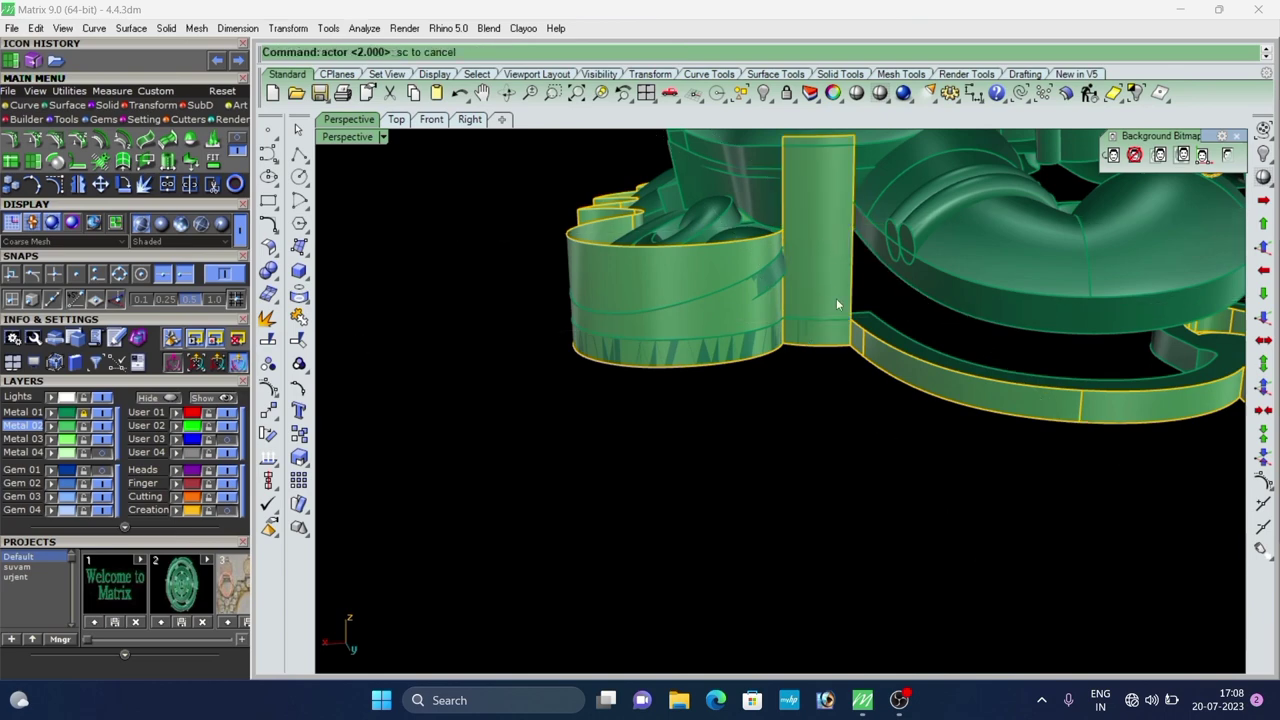
Extend the upper edges of the curved face and the adjoining sliver face beyond the tall narrow wall upward by factor 2.
left_click(879, 348)
right_click(880, 349)
right_click(880, 349)
scroll(858, 334, "up", 6)
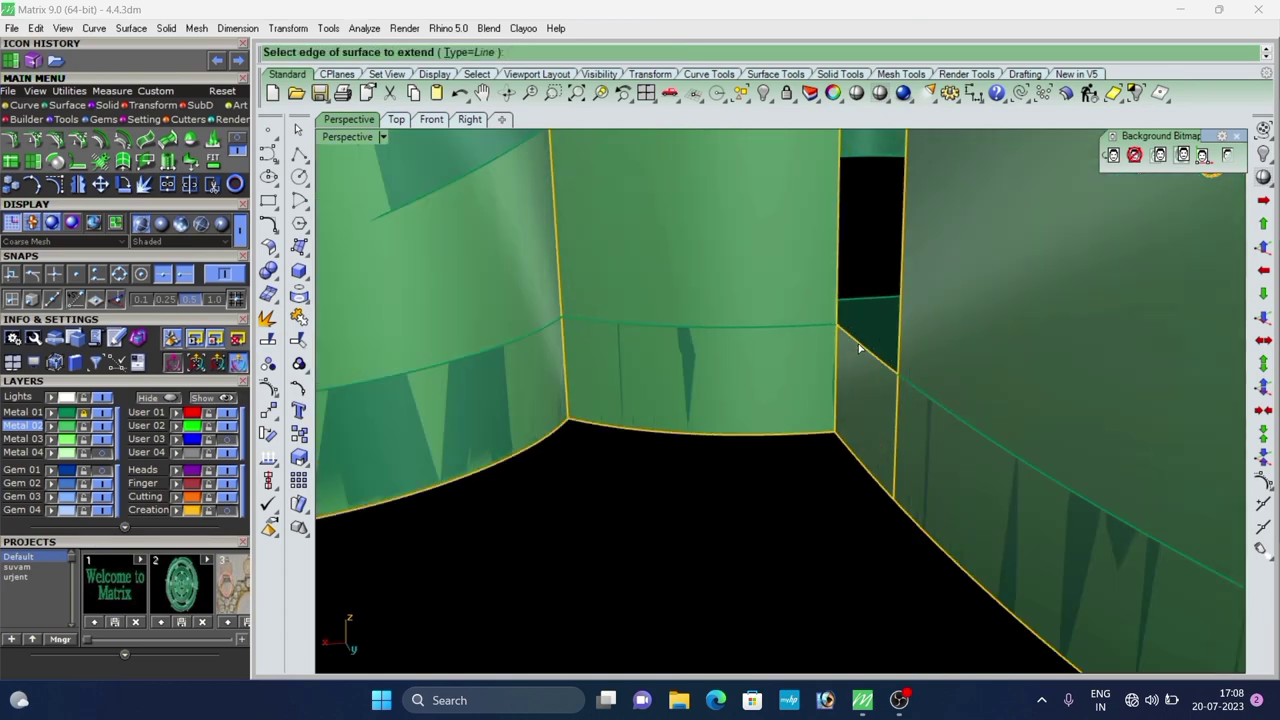
left_click(857, 342)
right_click(857, 343)
scroll(858, 360, "down", 8)
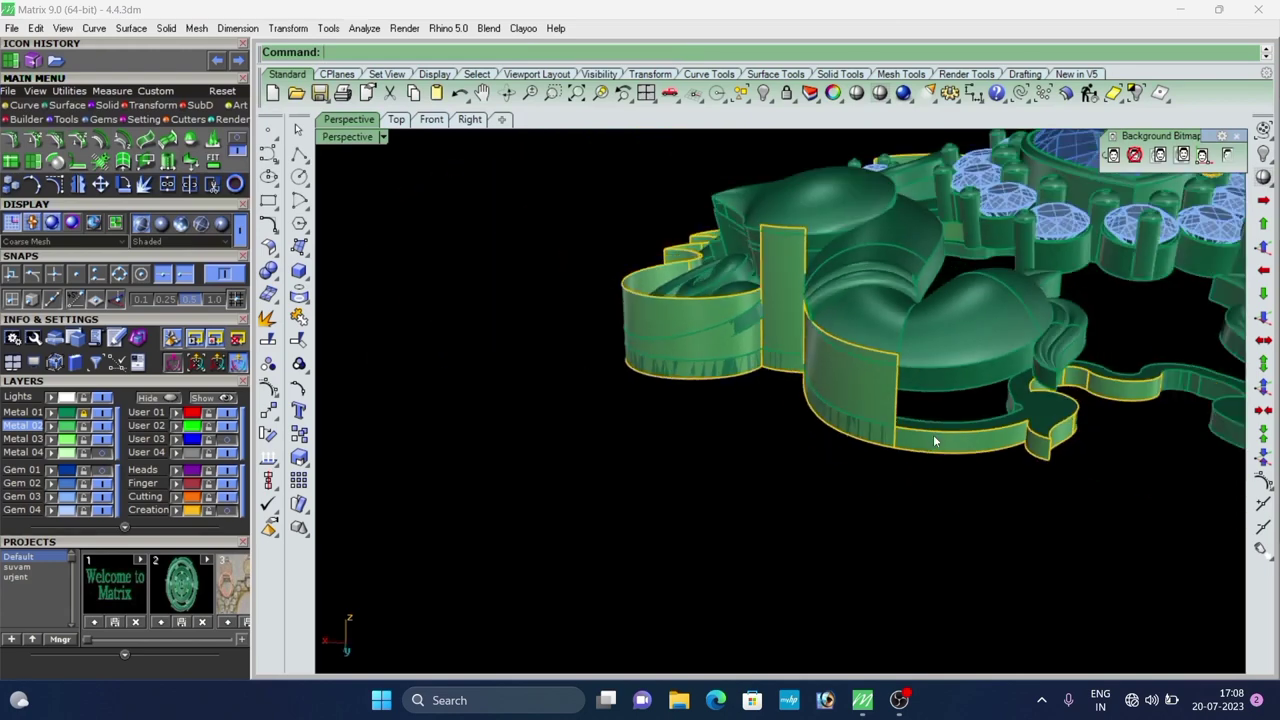
Extend the upper edge of the long curved face before the pointed tip upward twice, each time by factor 2.
left_click(933, 432)
key("Return")
key("Return")
scroll(989, 390, "up", 4)
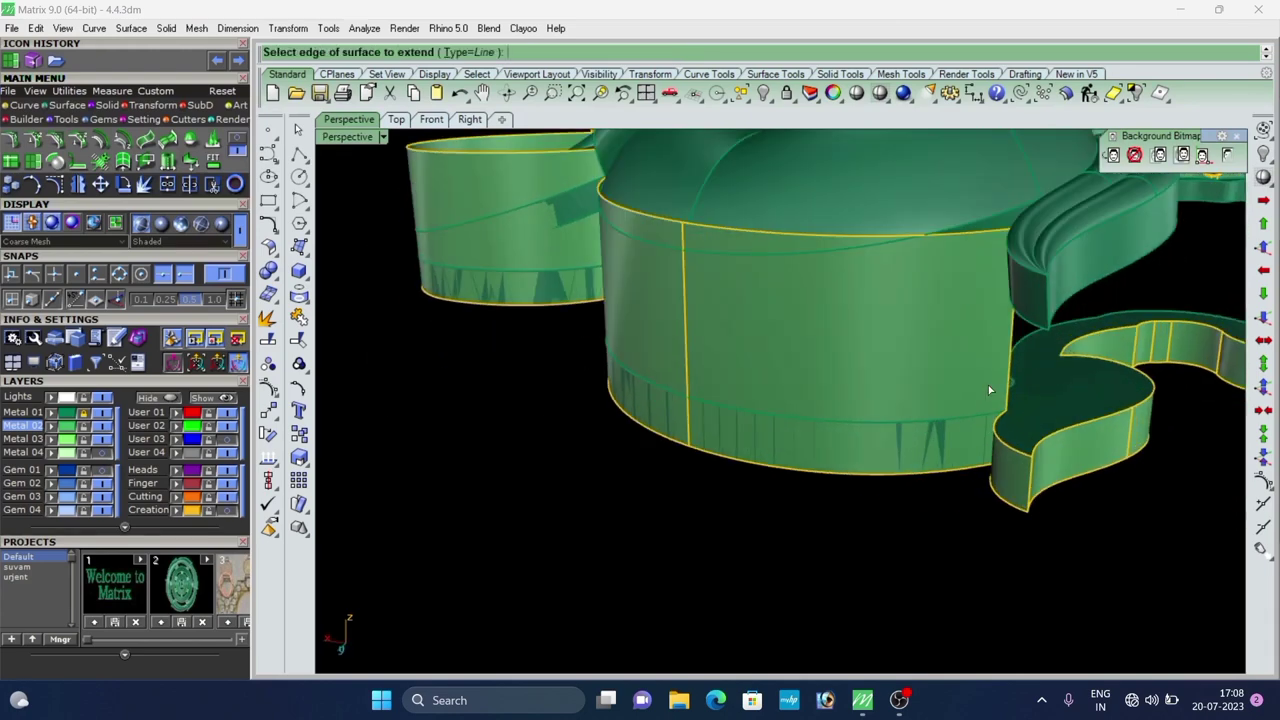
left_click(990, 235)
right_click(990, 243)
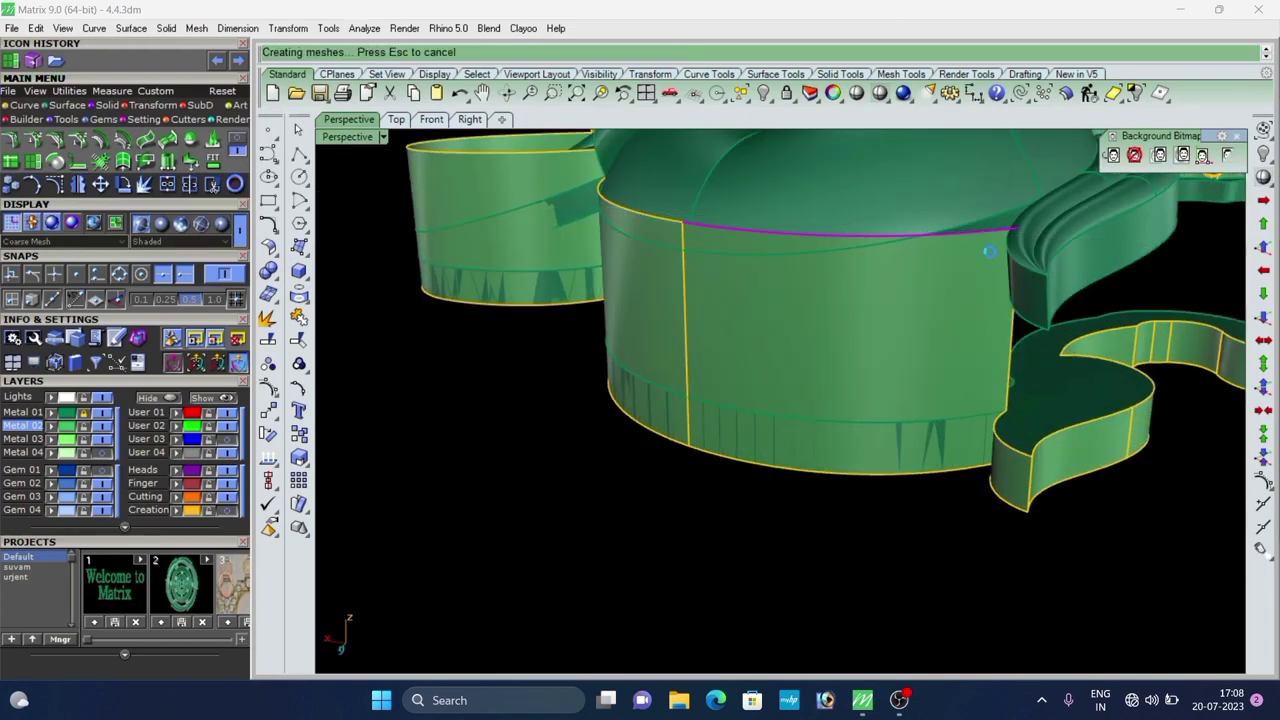
Extend the faces on both sides of the border's pointed tip upward by factor 2.
left_click(1006, 447)
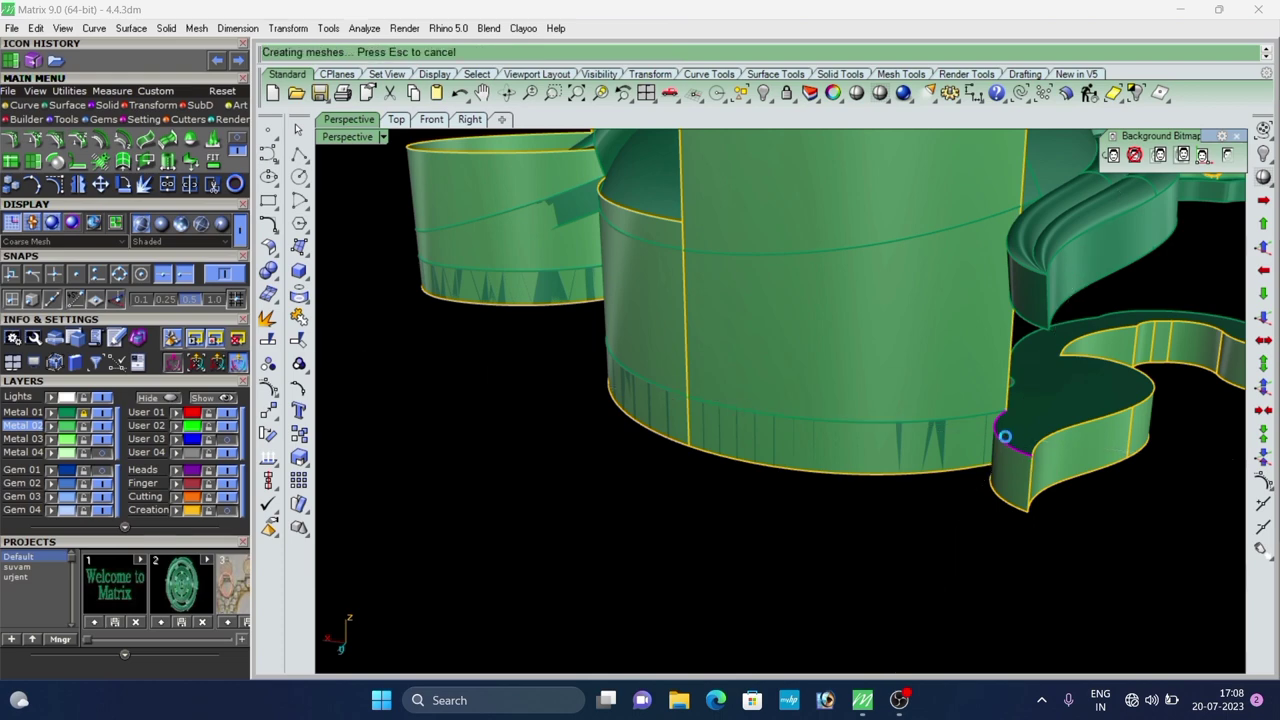
left_click(1072, 429)
right_click(1072, 429)
Extend the rounded face beyond the pointed tip and the concave face after it upward by factor 2.
right_click_drag(1072, 429, 948, 443)
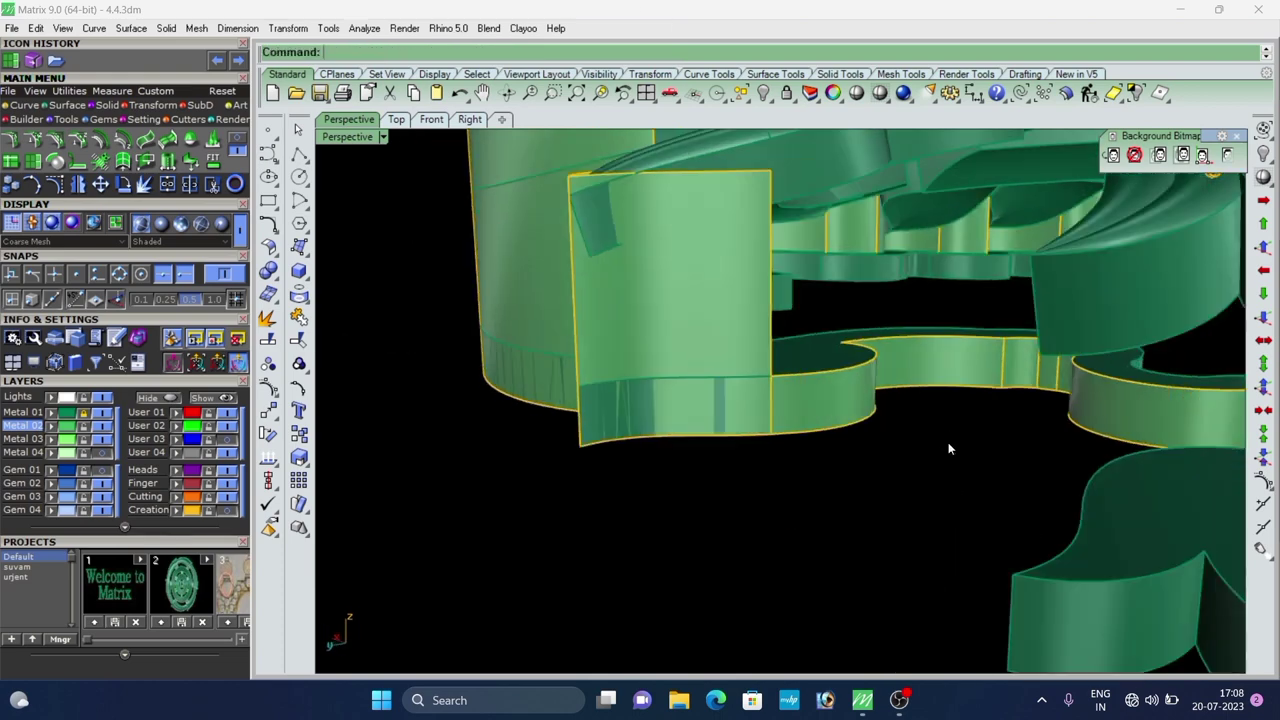
left_click(838, 374)
right_click(838, 374)
left_click(895, 342)
right_click(895, 342)
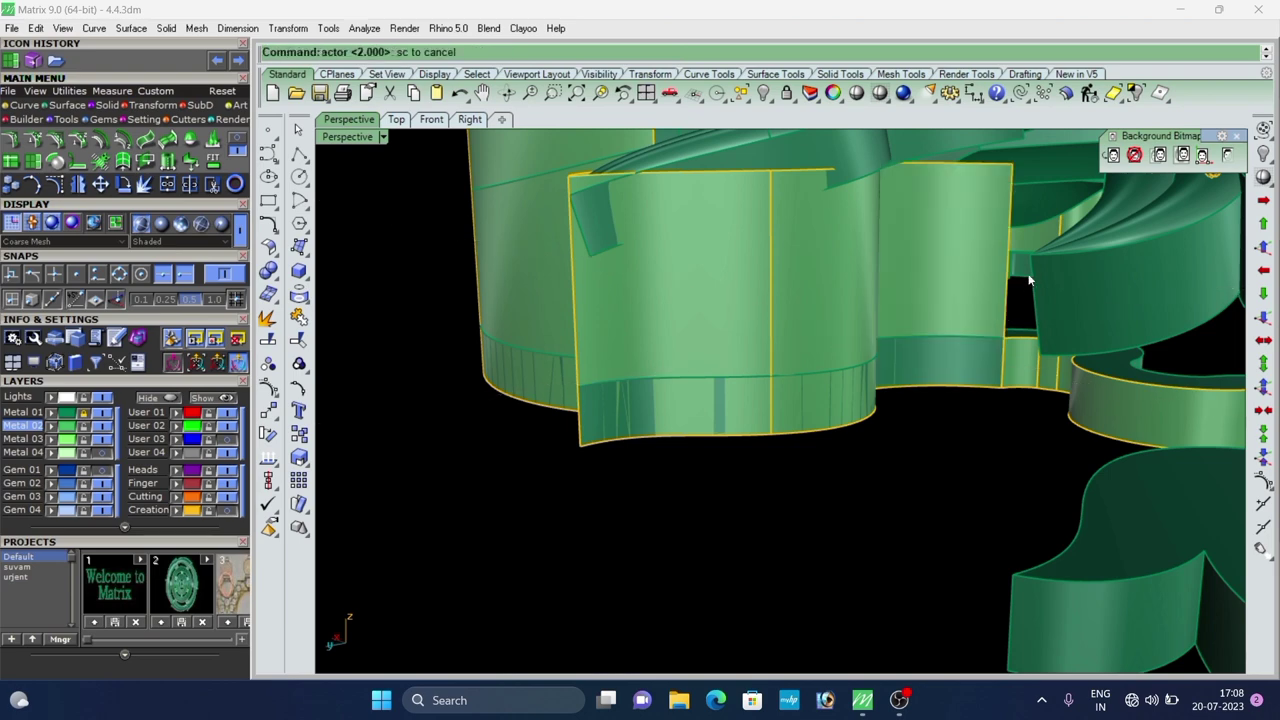
Unlock the Metal 01 layer and duplicate the base border's upper edge at the first extended scallop as a curve.
scroll(1029, 280, "down", 4)
right_click_drag(1029, 280, 1043, 417)
scroll(860, 420, "down", 8)
right_click_drag(740, 440, 589, 366)
scroll(561, 432, "up", 3)
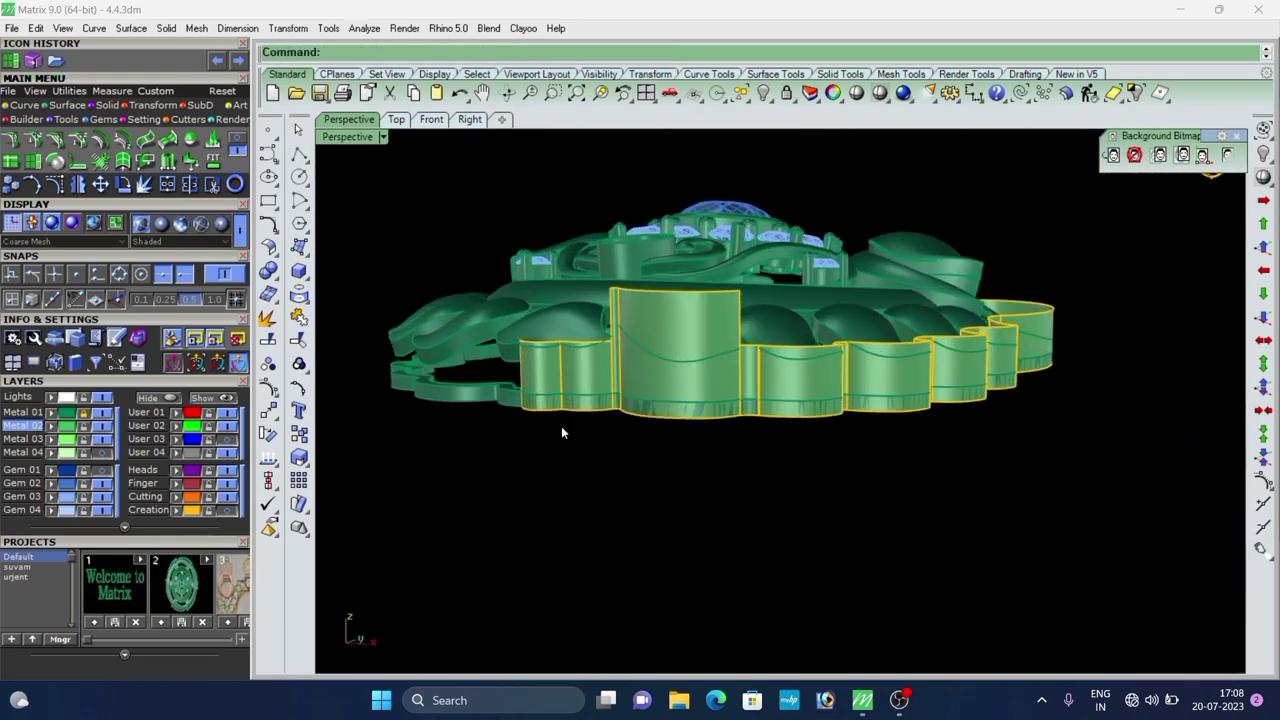
scroll(542, 502, "up", 5)
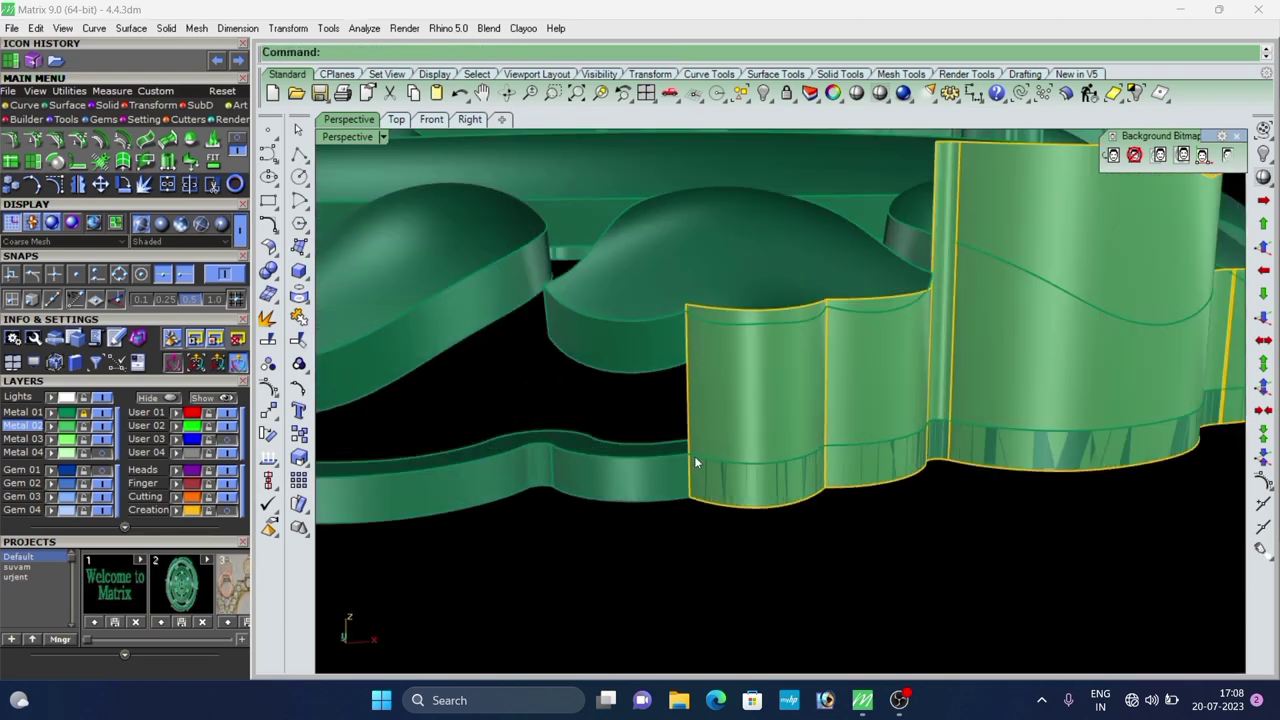
left_click(24, 105)
left_click(238, 151)
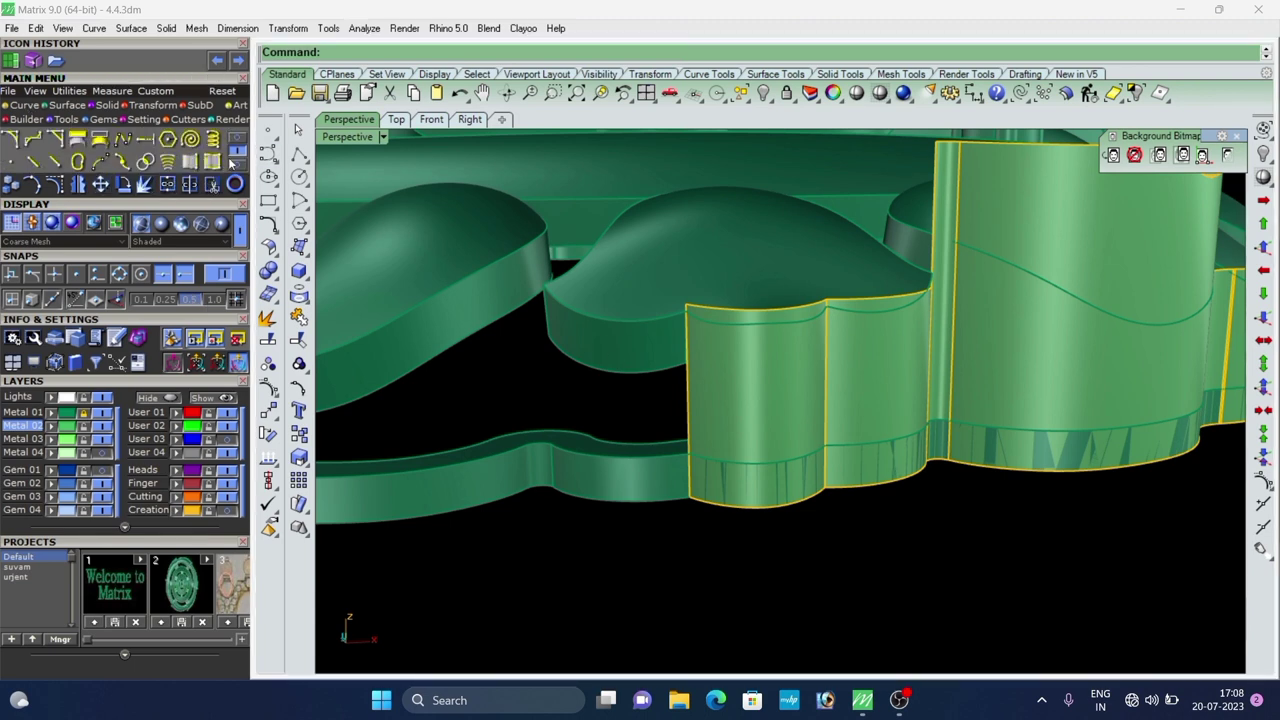
left_click(191, 162)
scroll(791, 443, "up", 4)
right_click(763, 474)
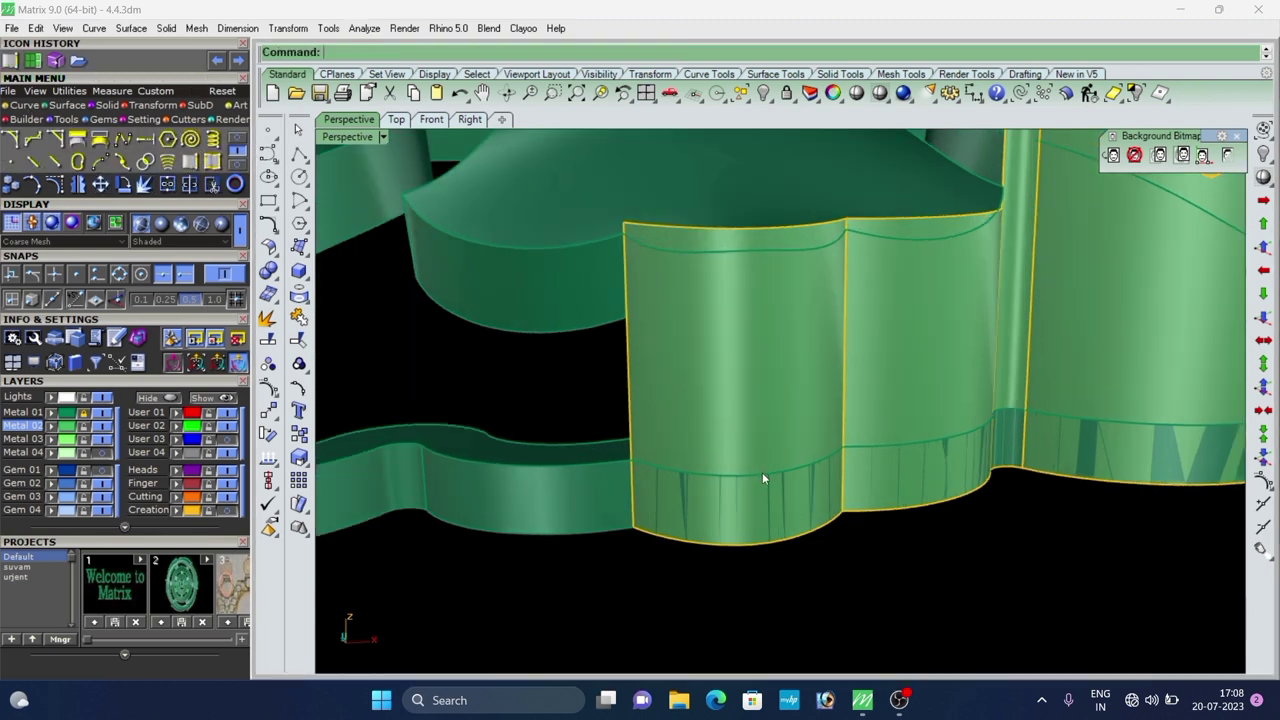
right_click(752, 478)
left_click(82, 413)
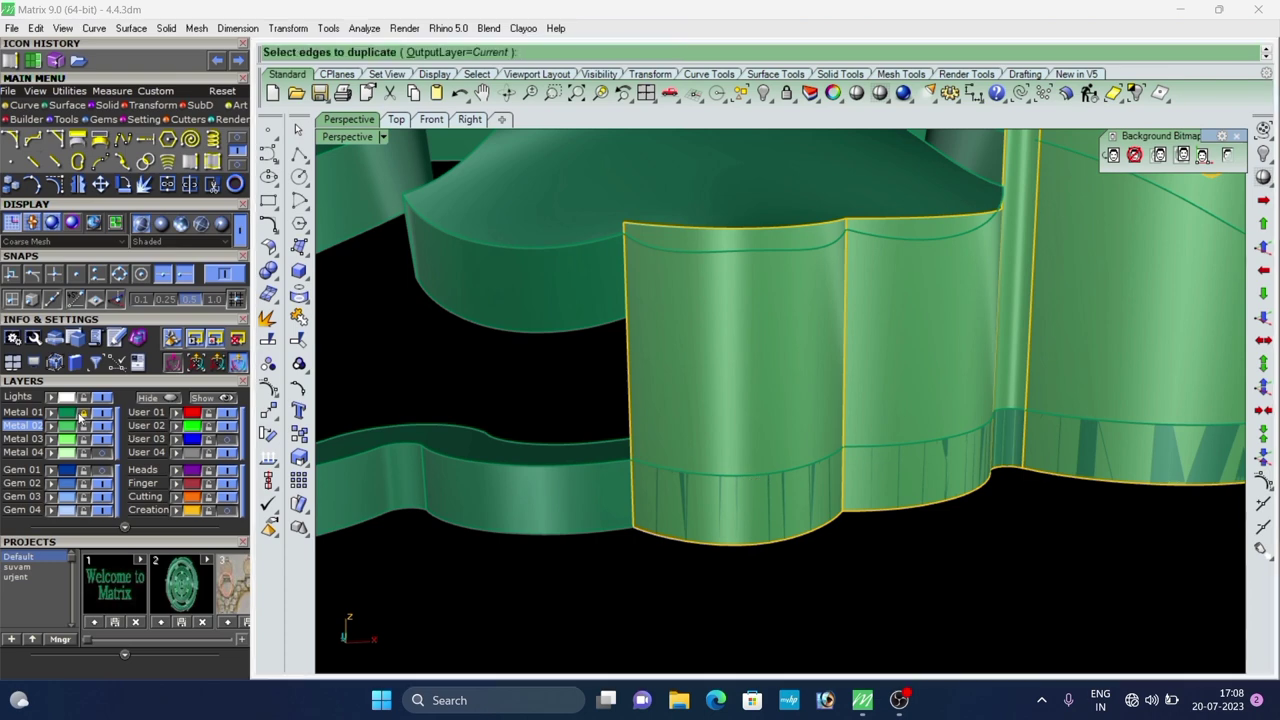
left_click(780, 477)
right_click(780, 477)
Start another edge duplication and pick the base's upper edges from the second scallop past the tall wide face.
right_click_drag(780, 477, 888, 463)
right_click(873, 483)
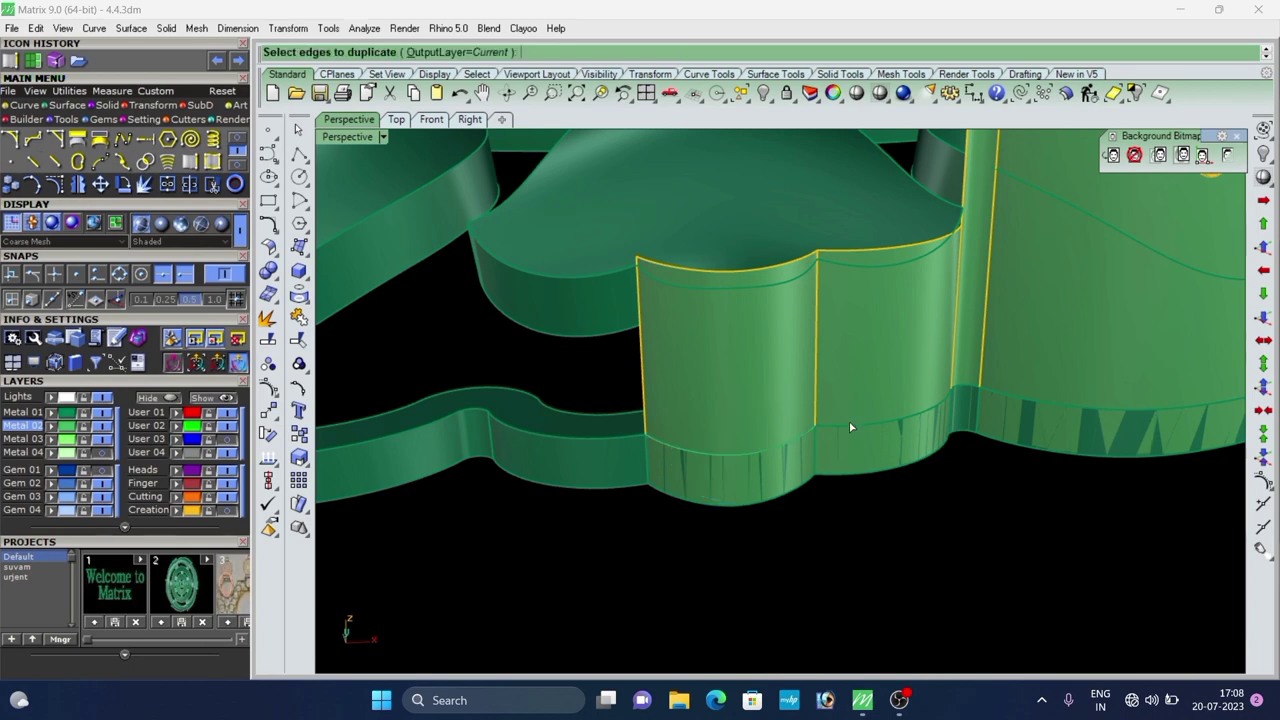
left_click(852, 425)
scroll(986, 390, "up", 5)
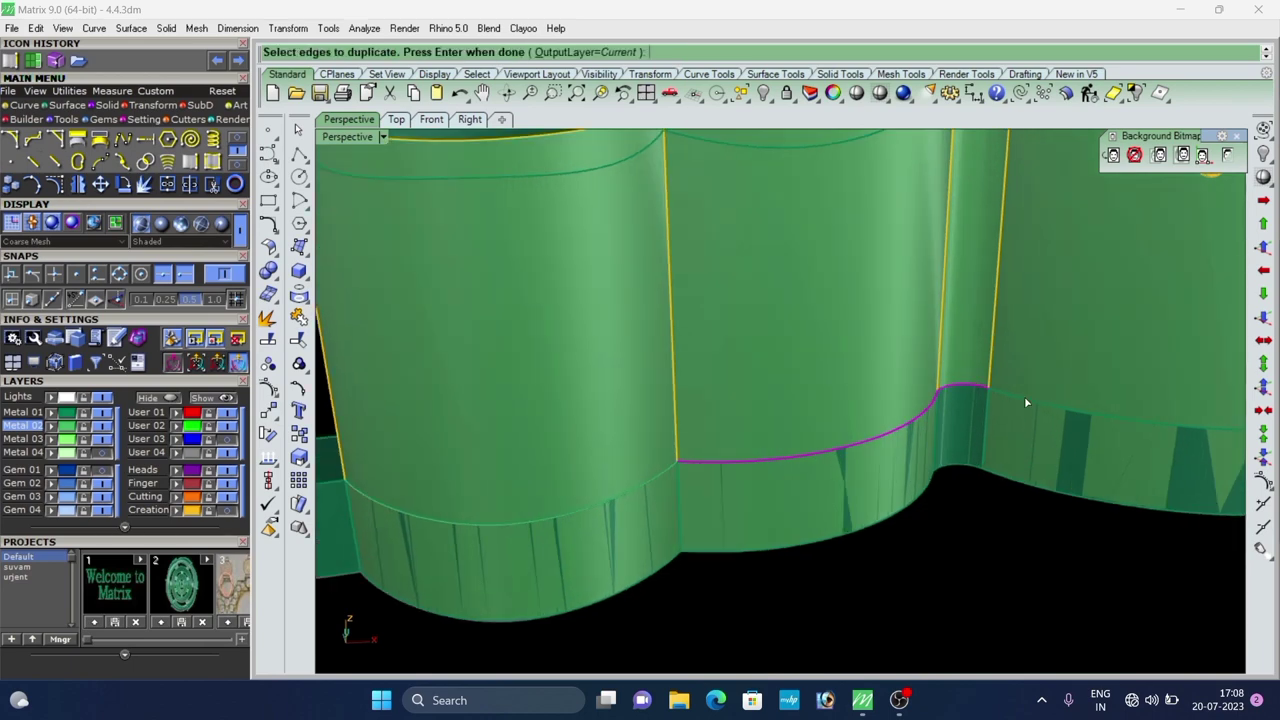
left_click(1025, 399)
scroll(852, 432, "down", 6)
right_click_drag(849, 434, 775, 436)
scroll(1131, 495, "up", 4)
scroll(986, 450, "down", 6)
right_click_drag(986, 449, 855, 468)
scroll(863, 481, "up", 5)
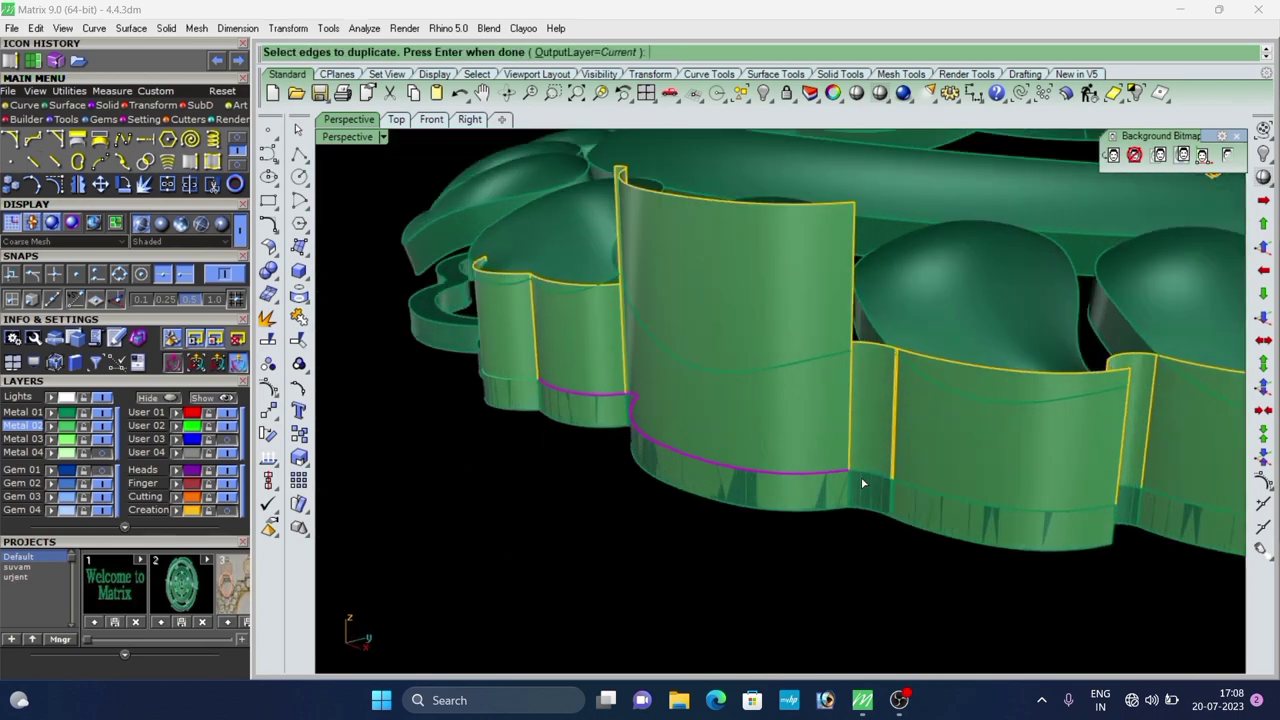
scroll(870, 483, "up", 2)
scroll(920, 488, "up", 3)
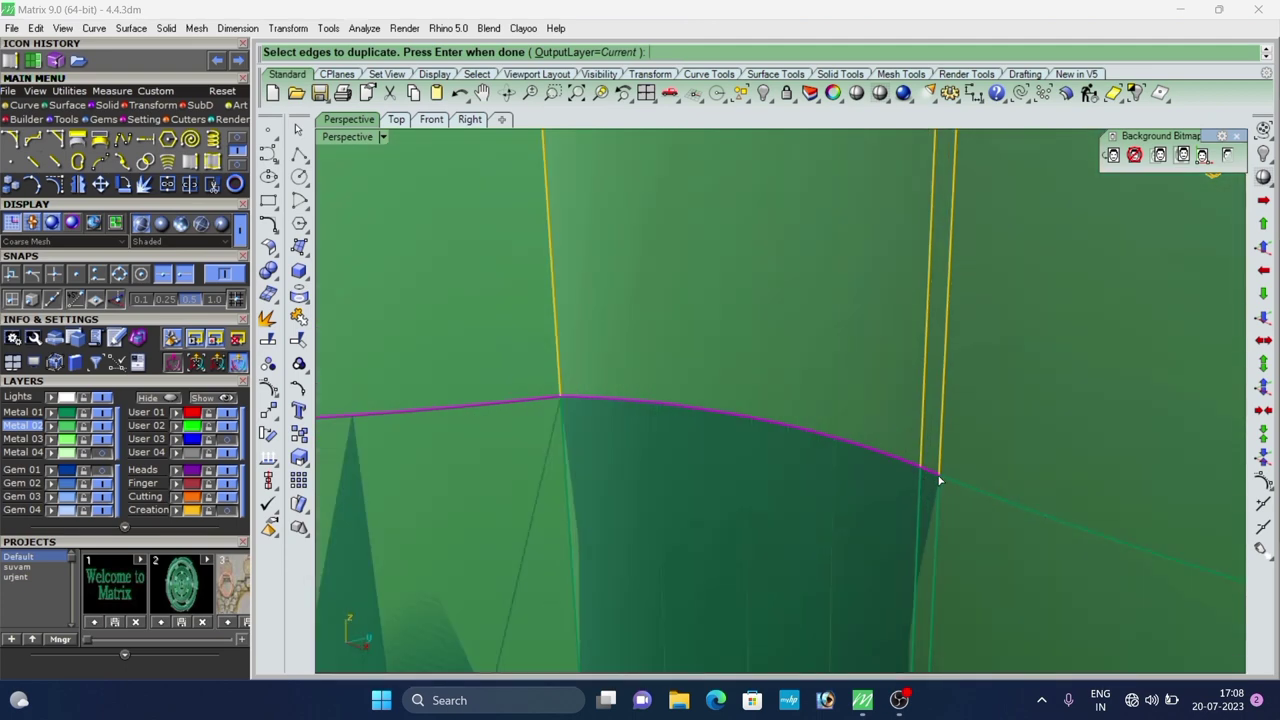
Add the base's upper edges along the next small scallops and concave notches to the edges being duplicated.
scroll(509, 424, "down", 5)
scroll(560, 425, "up", 6)
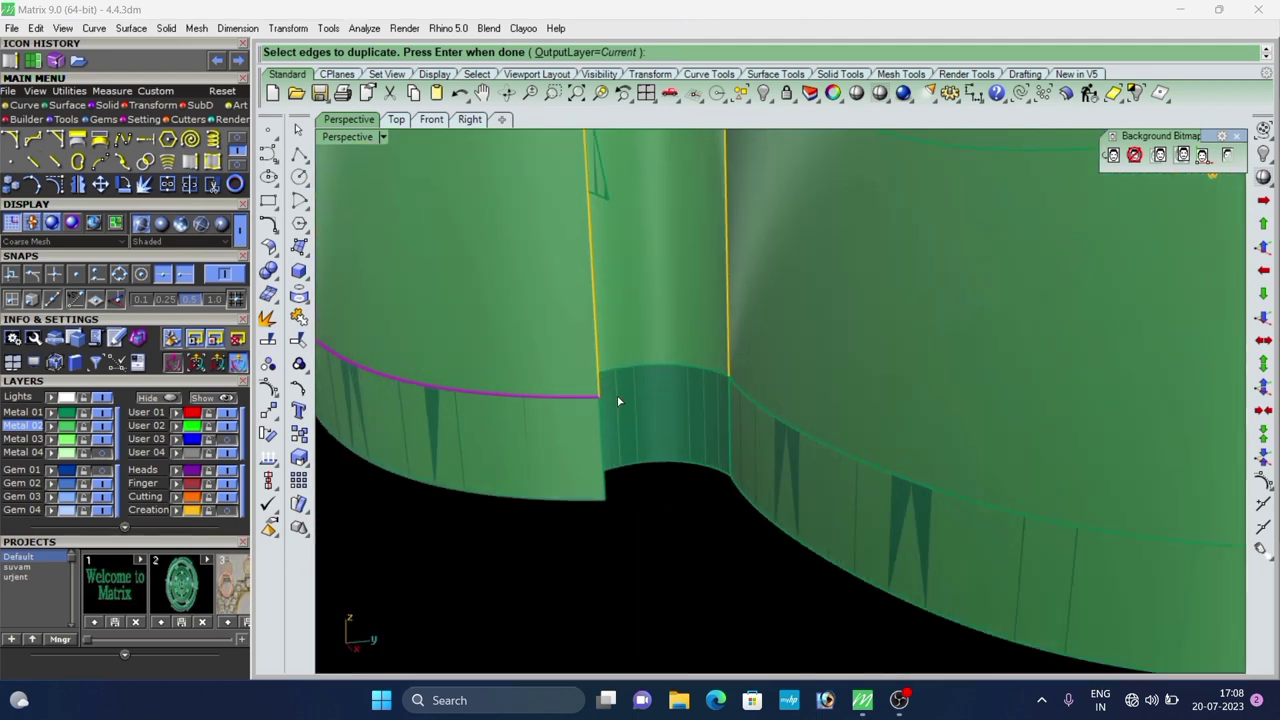
scroll(553, 395, "down", 4)
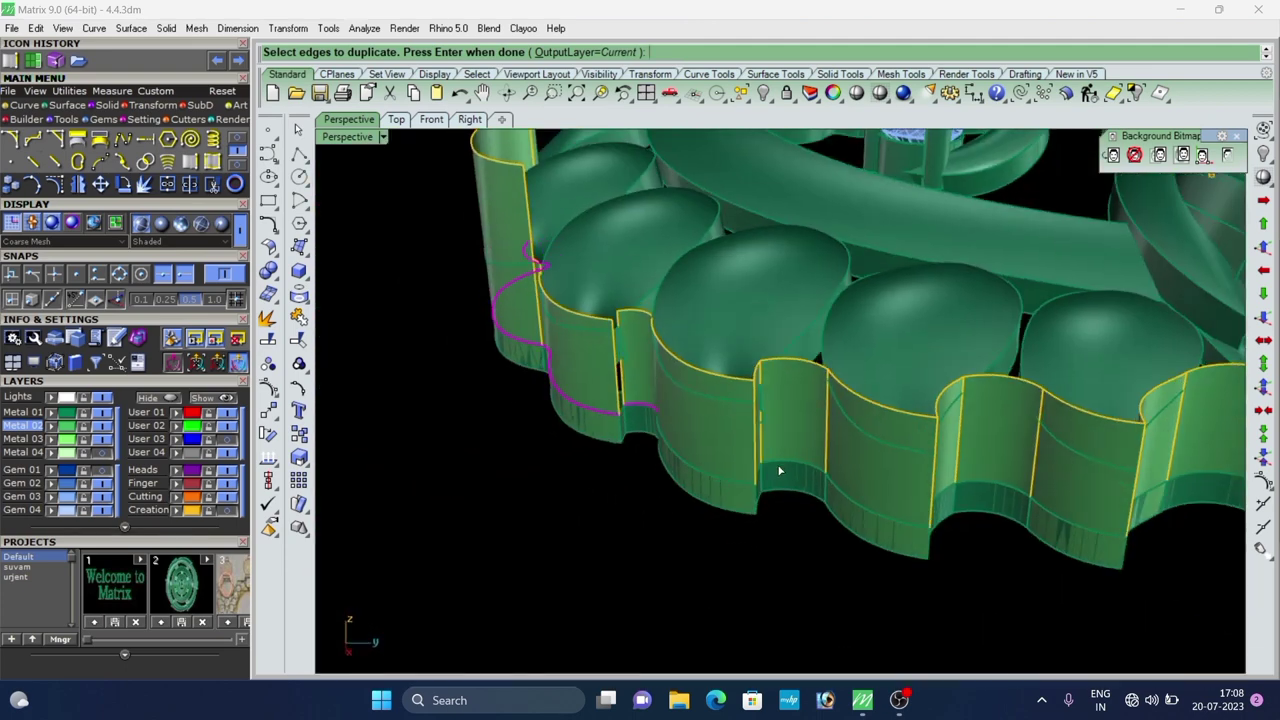
scroll(721, 488, "up", 5)
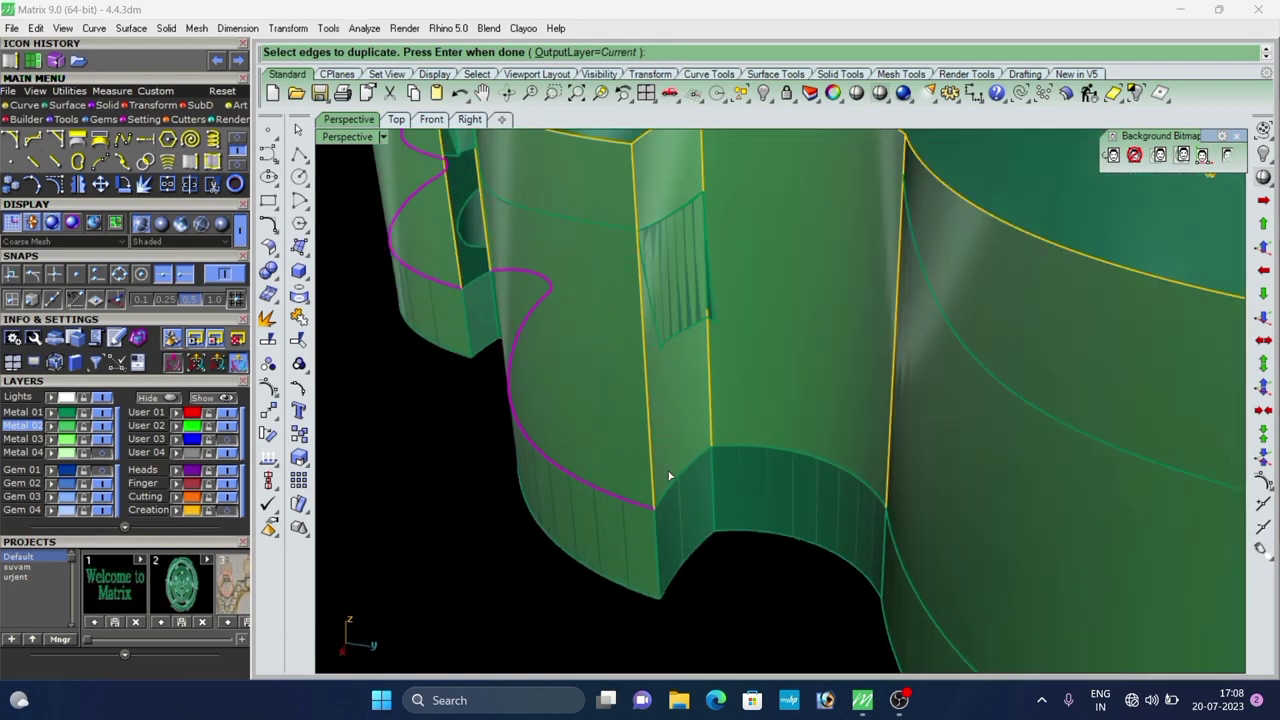
scroll(712, 380, "down", 6)
right_click_drag(712, 380, 812, 431)
scroll(913, 435, "up", 4)
left_click(922, 438)
Add the upper edges of the remaining scallops and the large rounded lobe to the edges being duplicated.
scroll(924, 452, "down", 5)
scroll(768, 410, "up", 6)
scroll(767, 486, "down", 5)
right_click_drag(838, 486, 622, 440)
scroll(767, 488, "up", 4)
scroll(790, 445, "down", 5)
scroll(895, 434, "up", 5)
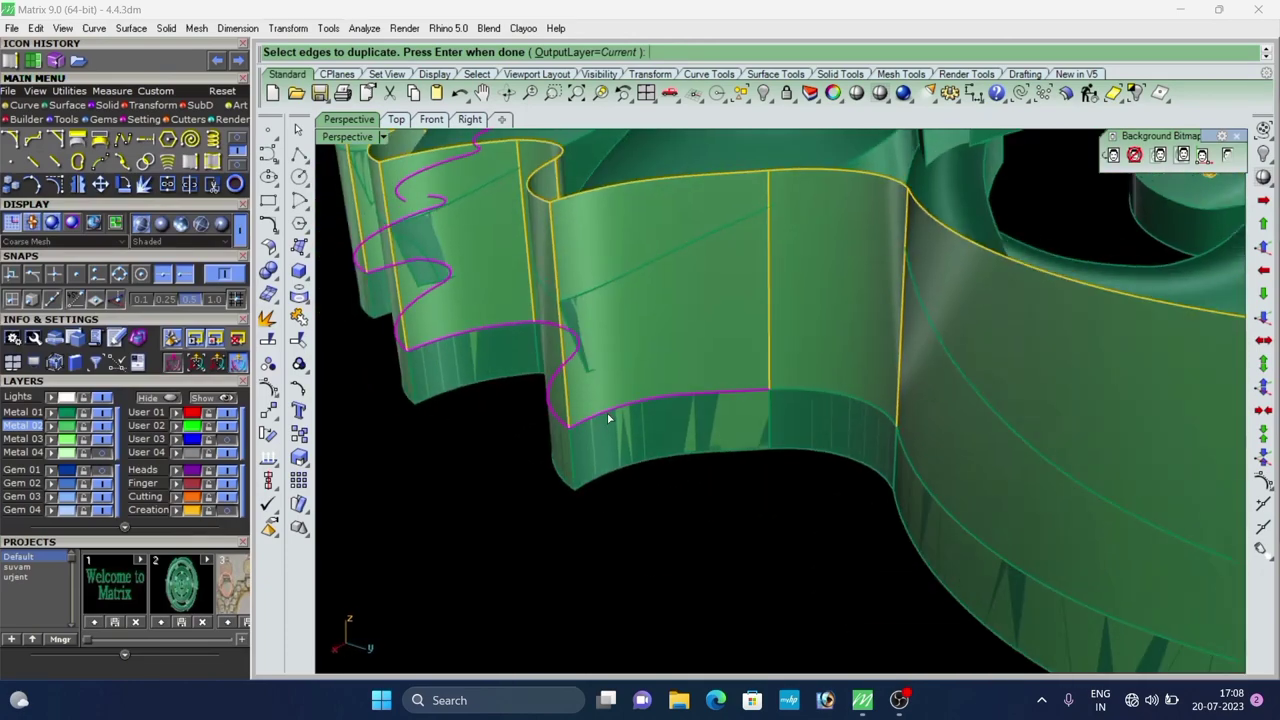
scroll(807, 399, "down", 5)
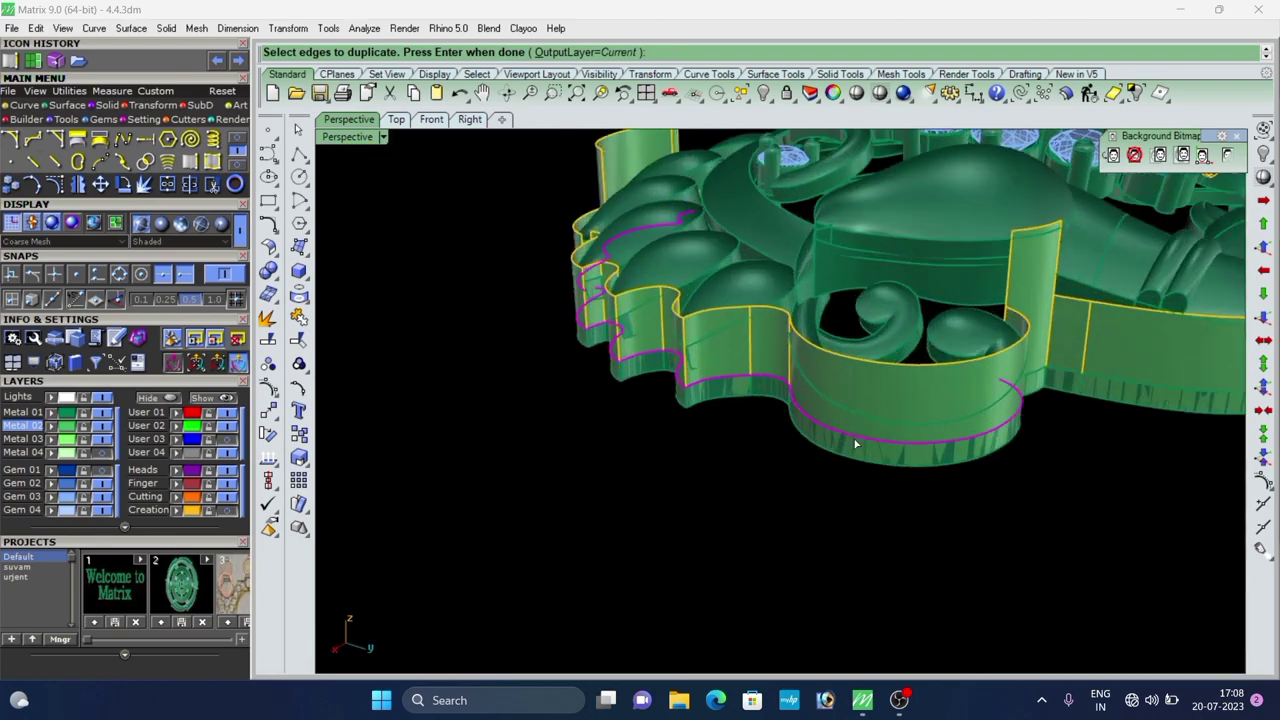
Add the edges from the tall narrow wall through the long curved faces and complete the edge duplication.
scroll(894, 418, "down", 6)
right_click_drag(810, 392, 706, 401)
scroll(945, 424, "up", 6)
right_click_drag(955, 428, 800, 445)
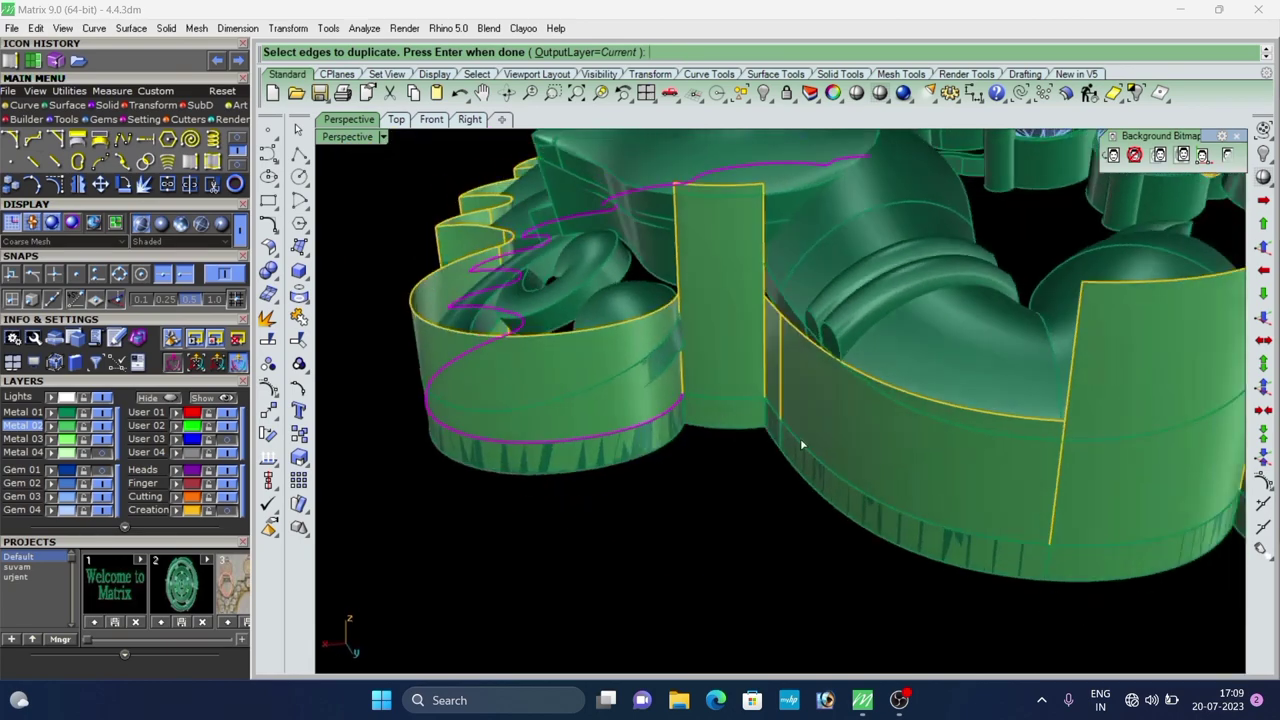
scroll(696, 400, "up", 3)
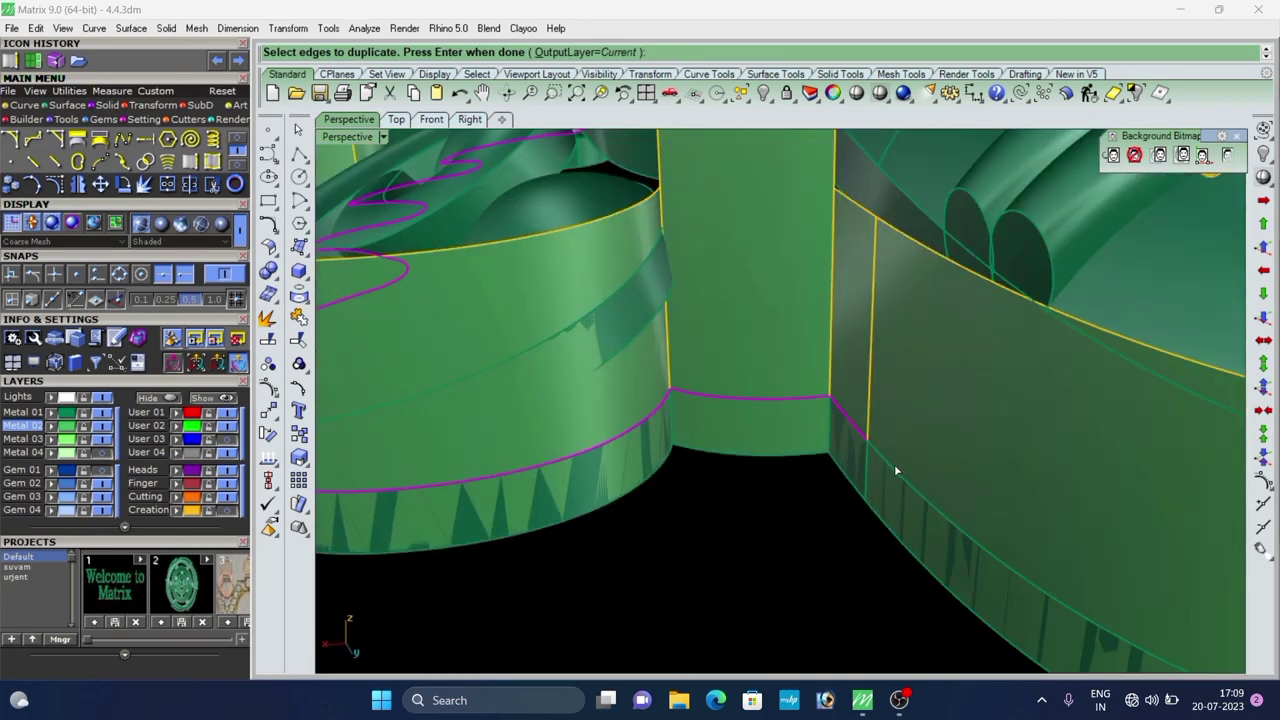
scroll(842, 434, "down", 6)
right_click_drag(900, 430, 690, 427)
scroll(826, 444, "up", 5)
left_click(826, 444)
right_click(826, 444)
Move the duplicated edge curves to the User 01 layer.
scroll(826, 444, "down", 5)
scroll(808, 407, "down", 5)
scroll(800, 408, "up", 5)
scroll(681, 427, "up", 4)
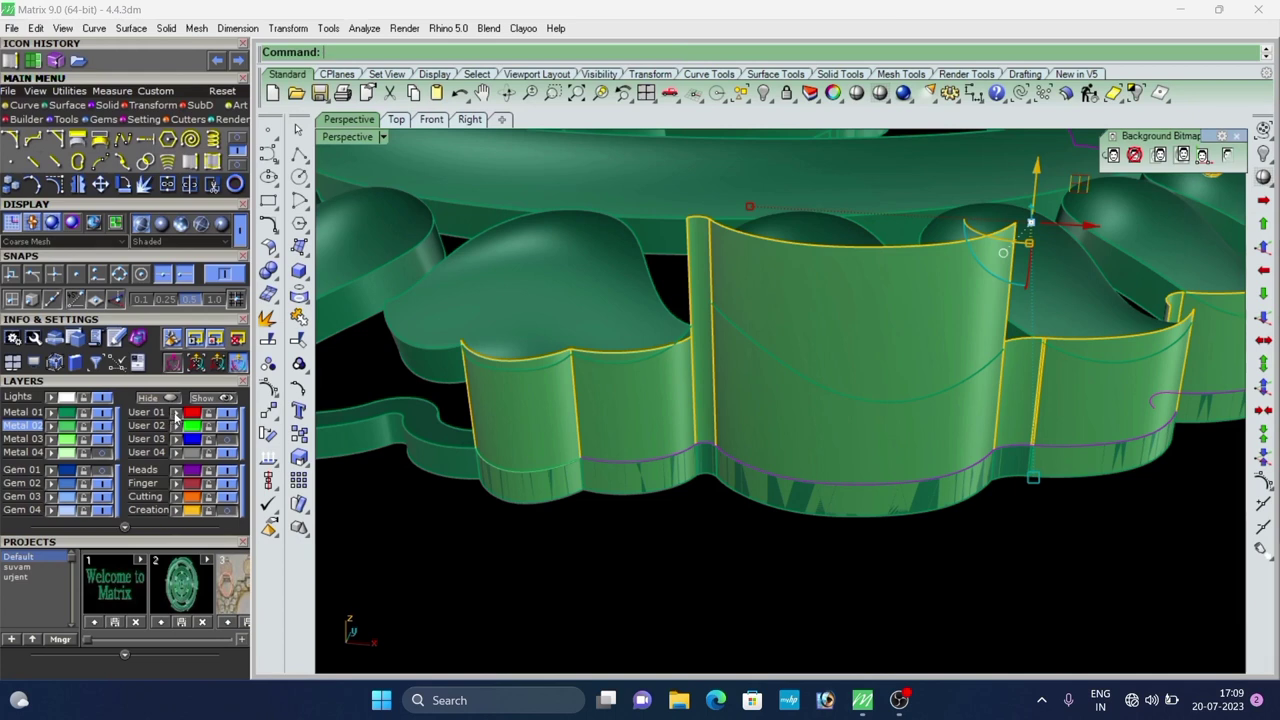
scroll(556, 471, "up", 3)
Make User 01 the current layer and offset the first scallop's edge curve upward on its extended surface by 1.
left_click(560, 487)
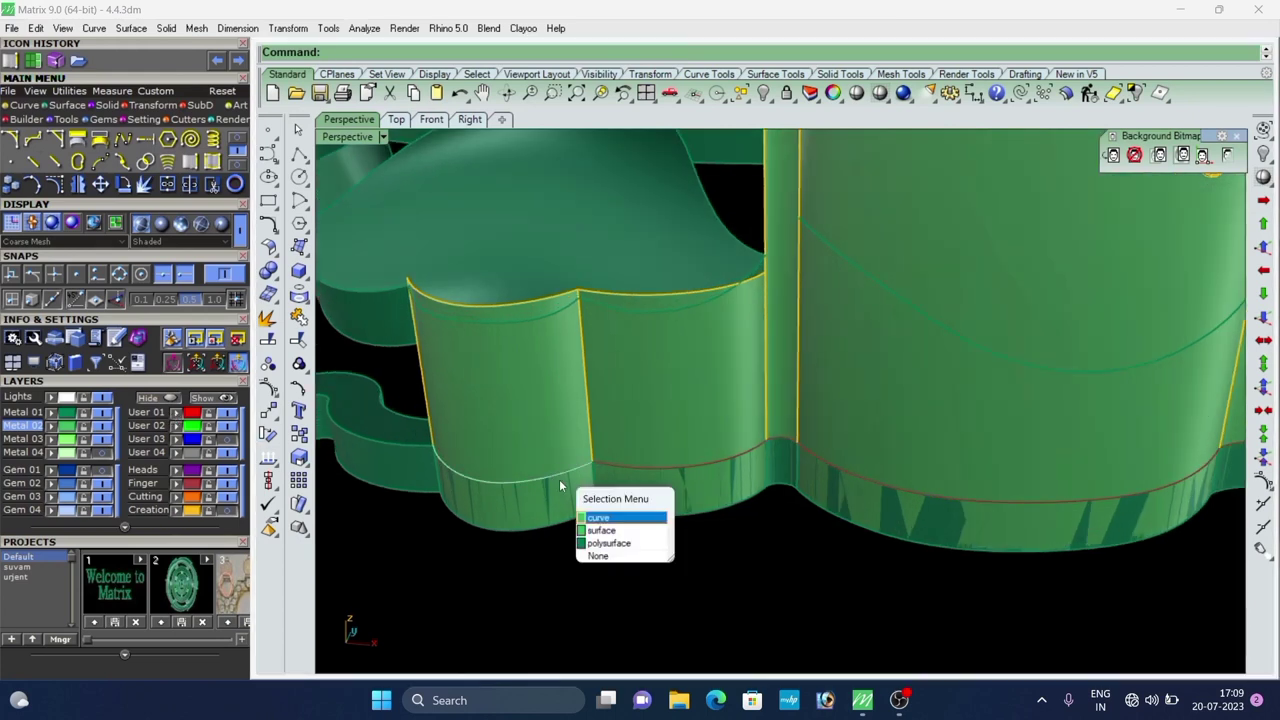
left_click(610, 517)
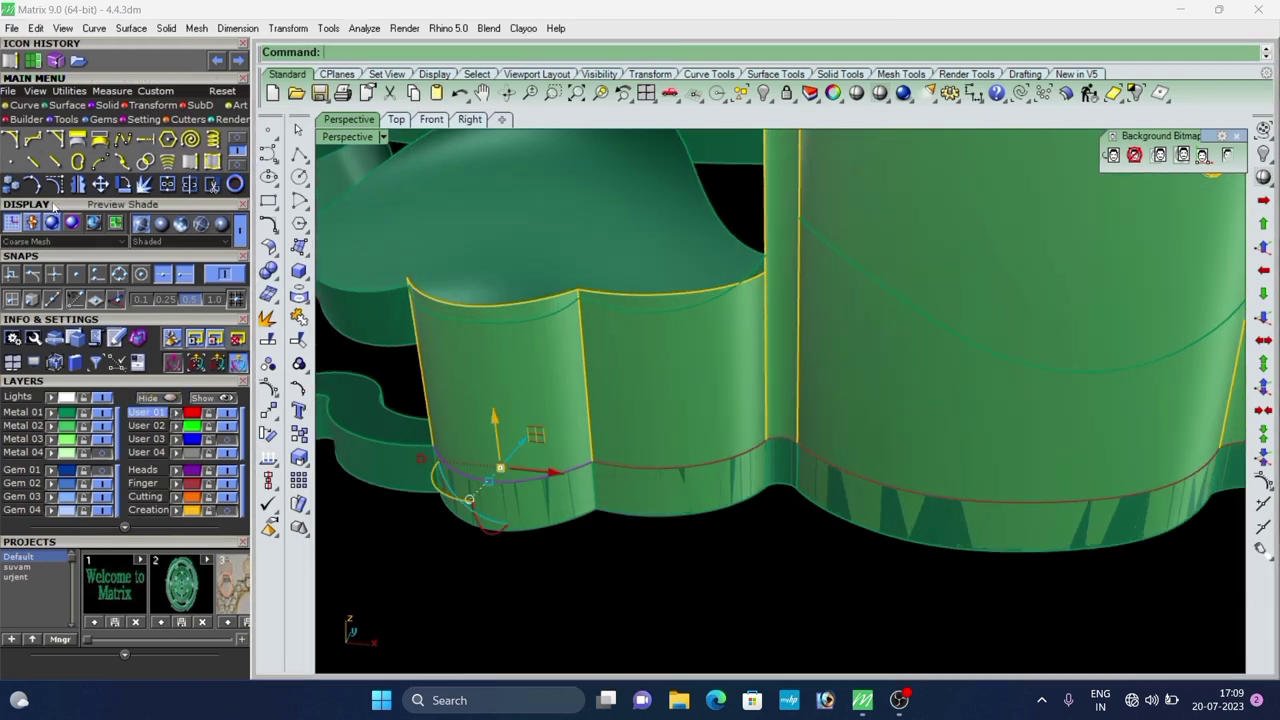
left_click(237, 139)
left_click(190, 162)
scroll(606, 444, "up", 4)
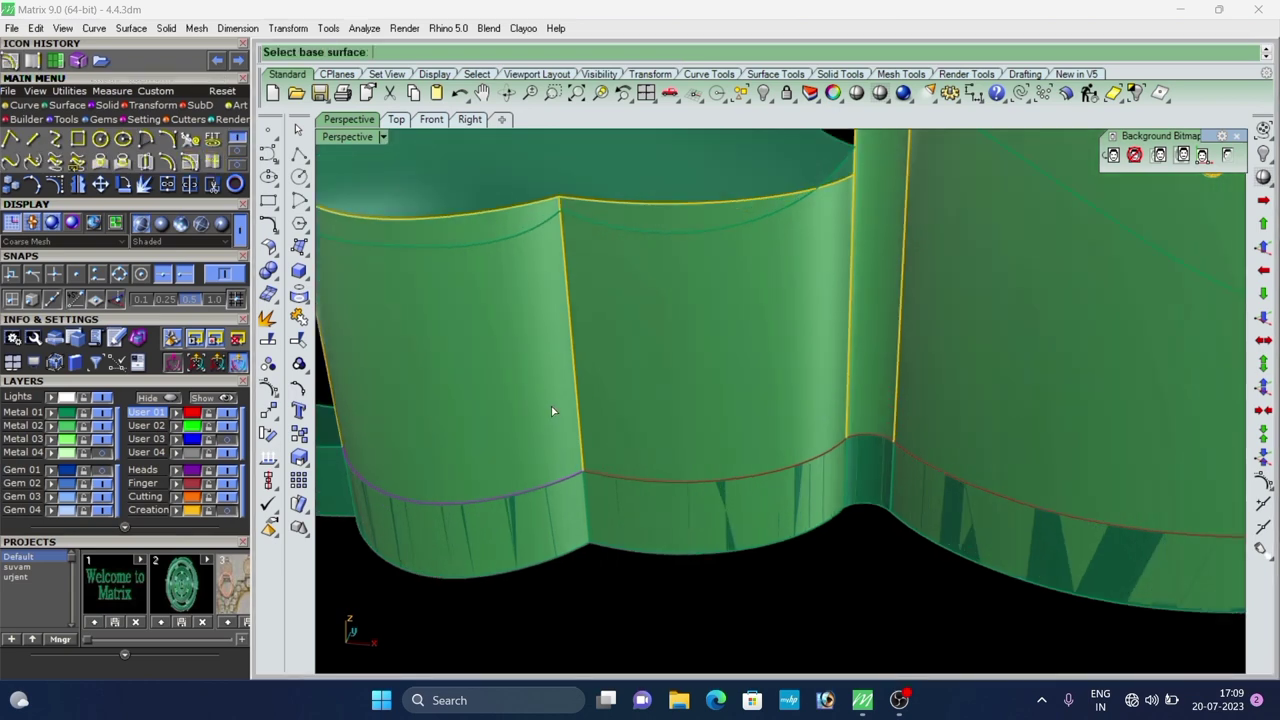
left_click(551, 408)
scroll(706, 443, "down", 6)
right_click_drag(704, 444, 608, 451)
type("1")
key("Return")
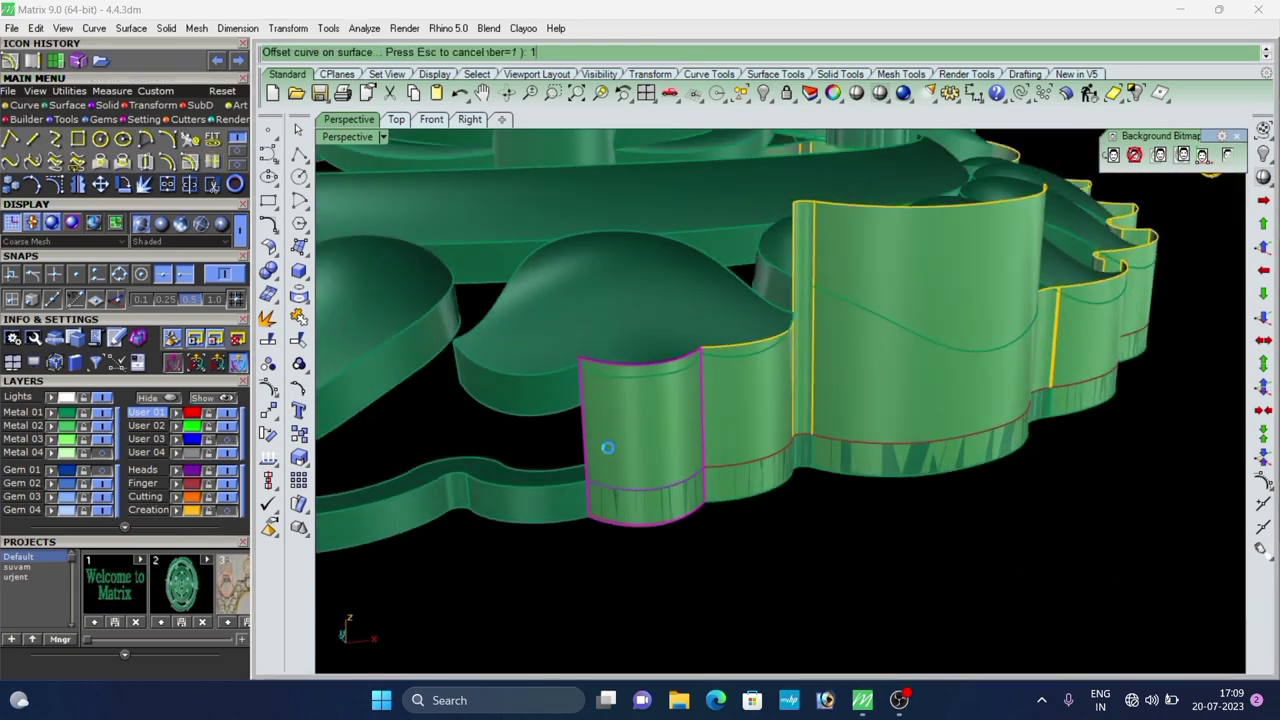
Offset the second scallop's edge curve upward on its extended surface by 1.
left_click(741, 465)
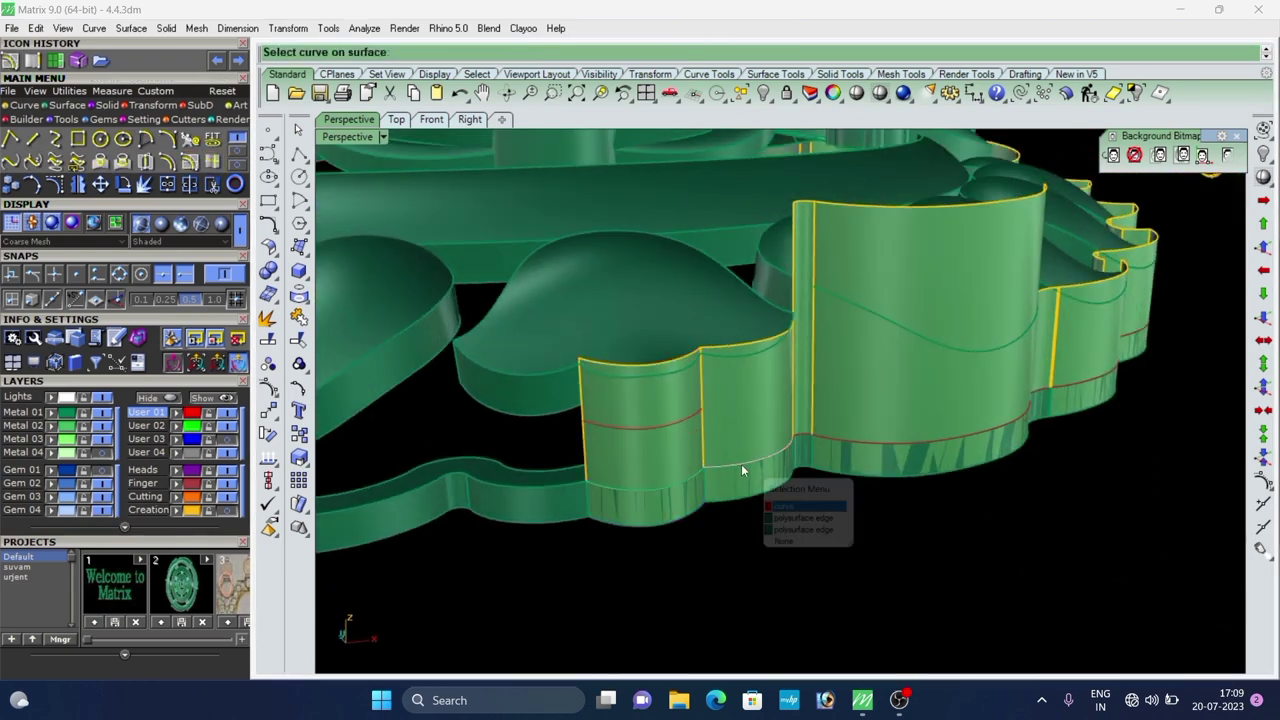
left_click(782, 509)
scroll(738, 393, "up", 5)
left_click(704, 436)
scroll(703, 440, "down", 3)
right_click_drag(703, 440, 632, 447)
key("Return")
Offset the edge curve of the narrow notch before the tall wide face upward on its surface by 1.
key("Return")
scroll(807, 478, "up", 6)
left_click(804, 459)
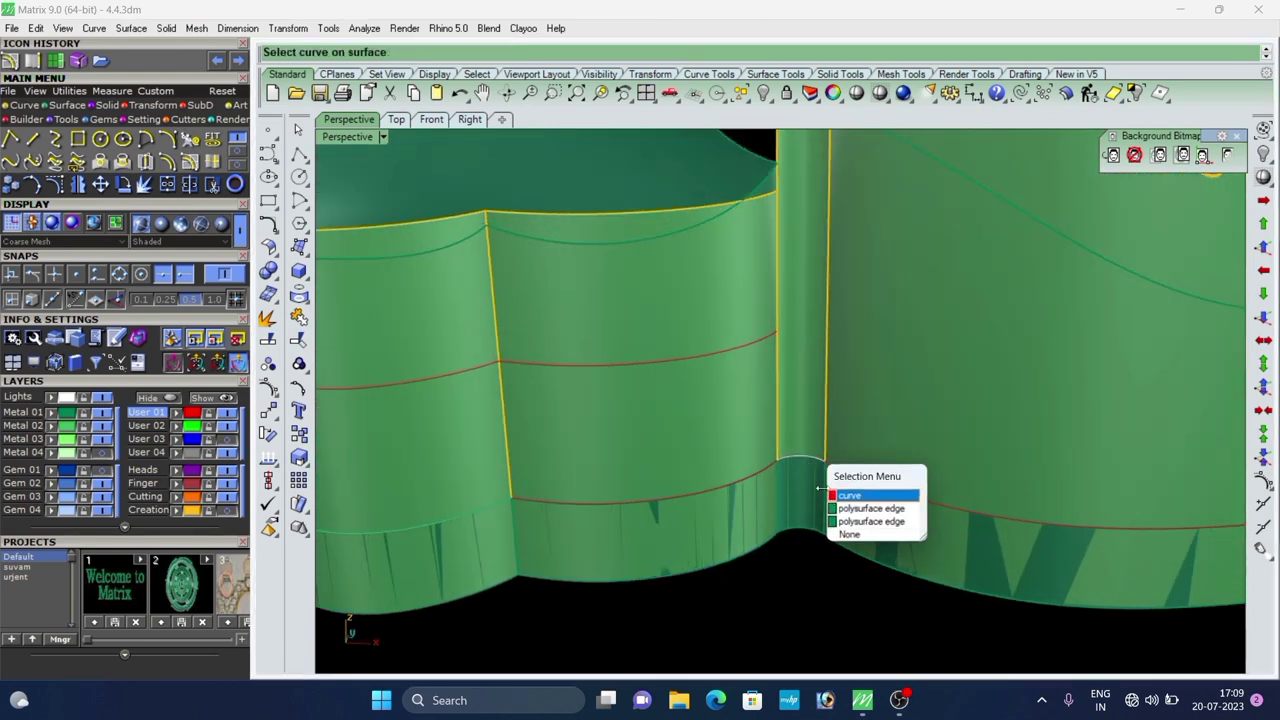
left_click(834, 497)
scroll(811, 398, "up", 4)
left_click(812, 398)
key("Return")
scroll(747, 358, "down", 8)
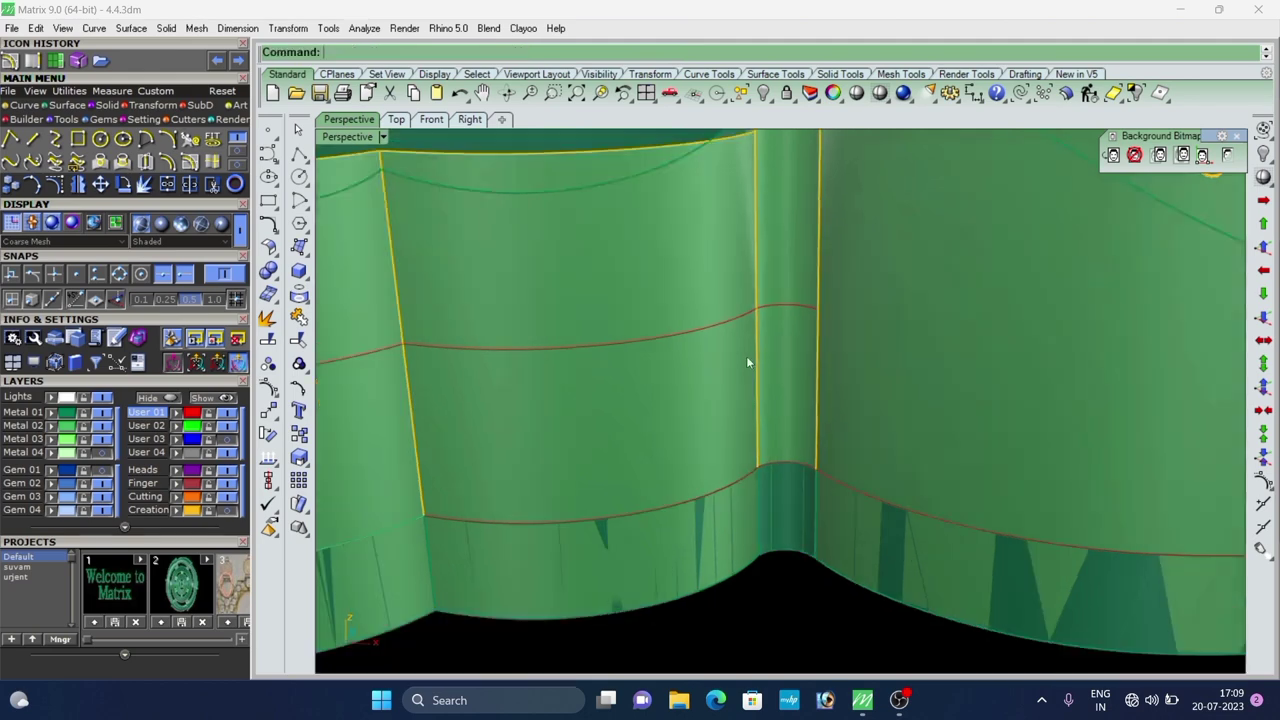
Offset the edge curve of the tall wide face upward on its surface by 1.
key("Return")
left_click(853, 428)
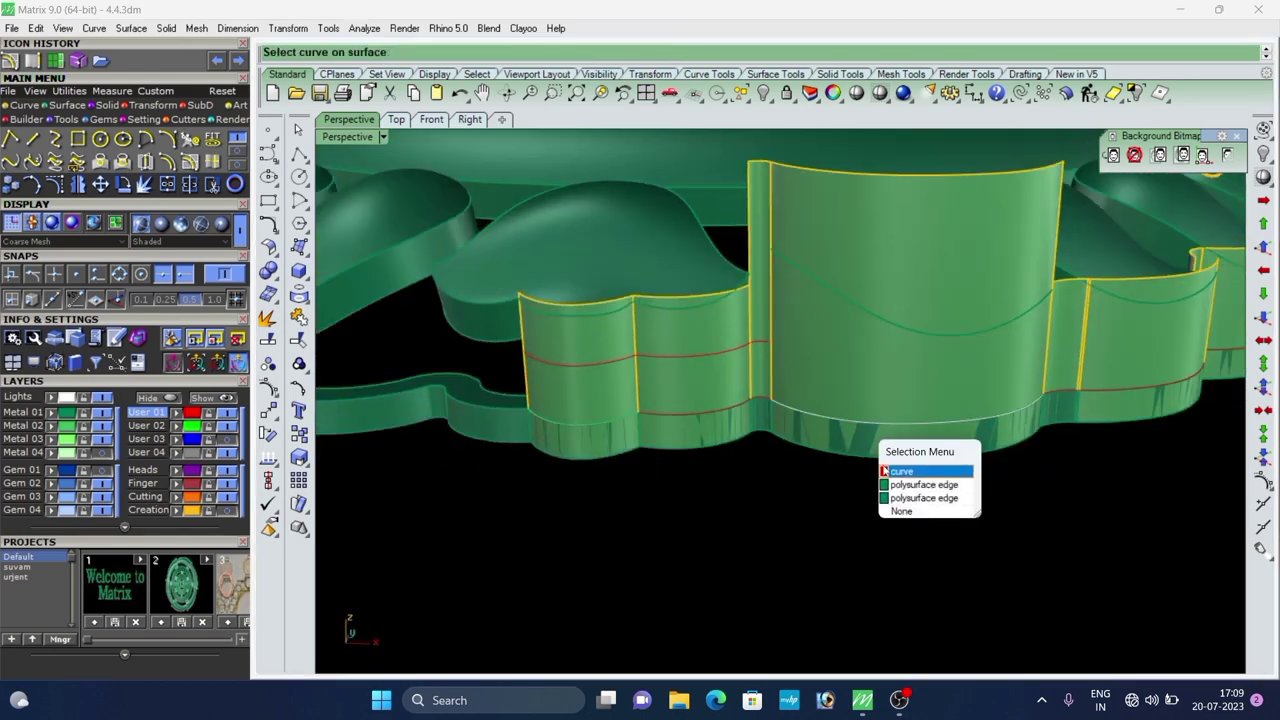
left_click(887, 470)
left_click(894, 408)
key("Return")
scroll(850, 466, "down", 9)
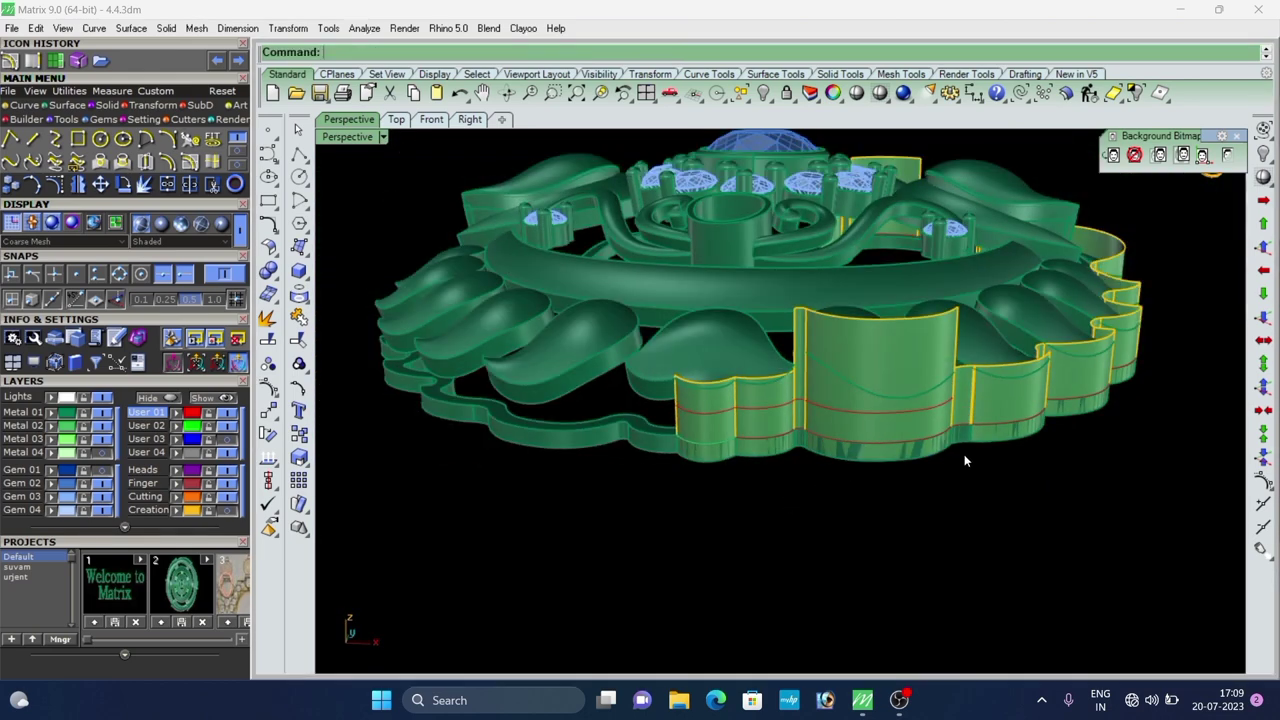
Offset the edge curve of the short concave face just beyond the tall wide face upward on its surface by 1.
right_click_drag(964, 458, 925, 452)
key("Return")
scroll(925, 452, "up", 8)
left_click(941, 446)
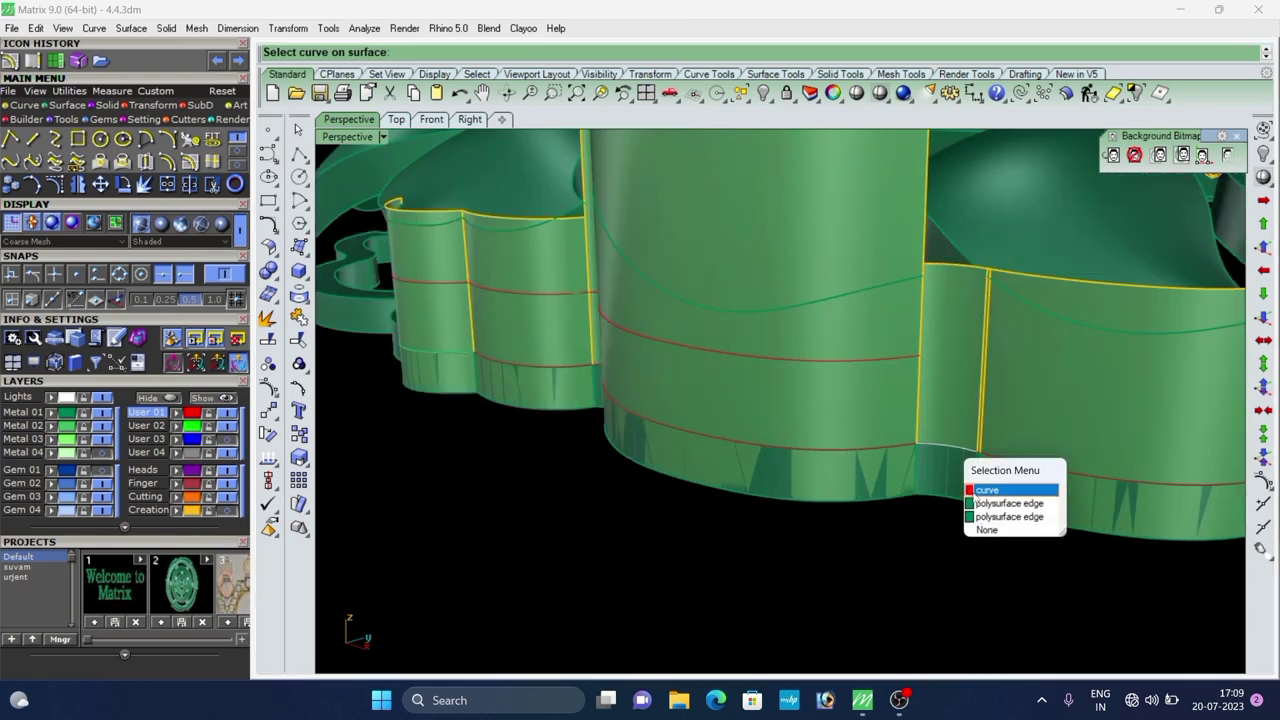
left_click(978, 489)
left_click(963, 428)
key("Return")
scroll(960, 488, "down", 8)
Offset the edge curve of the scallop beyond the short concave face upward on its surface by 1.
key("Return")
scroll(975, 500, "up", 5)
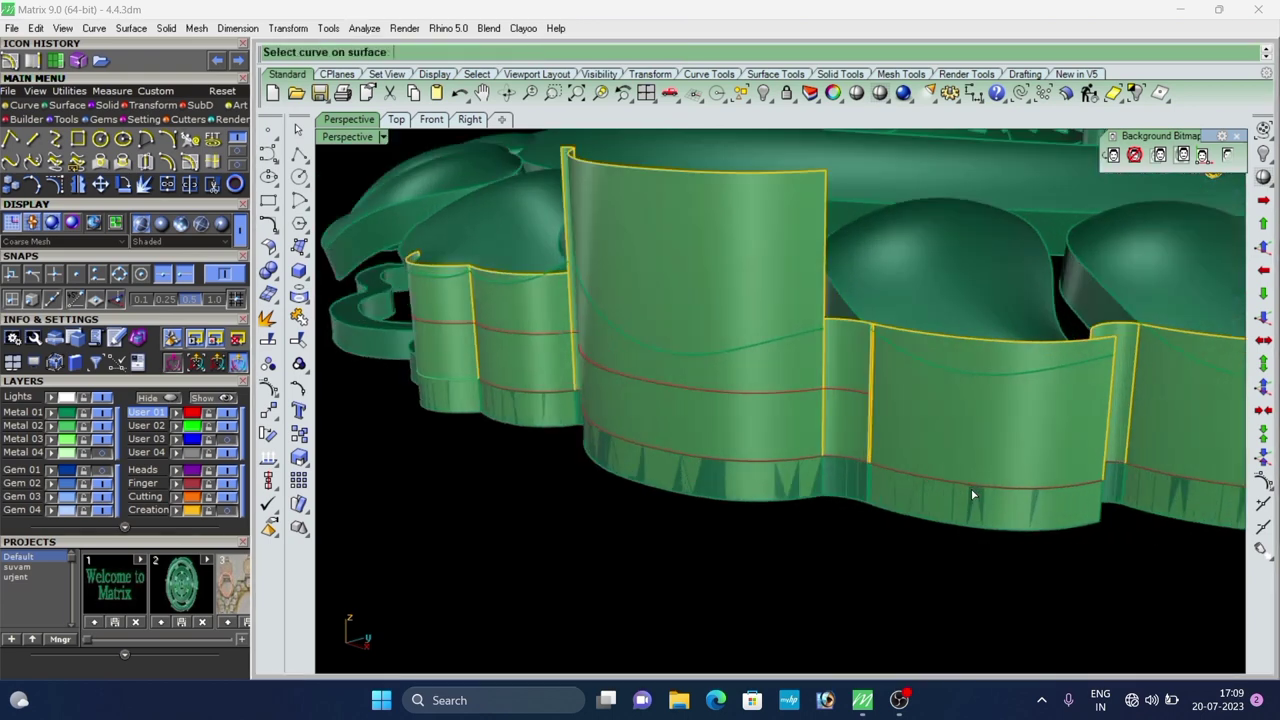
left_click(978, 492)
left_click(1010, 522)
left_click(987, 460)
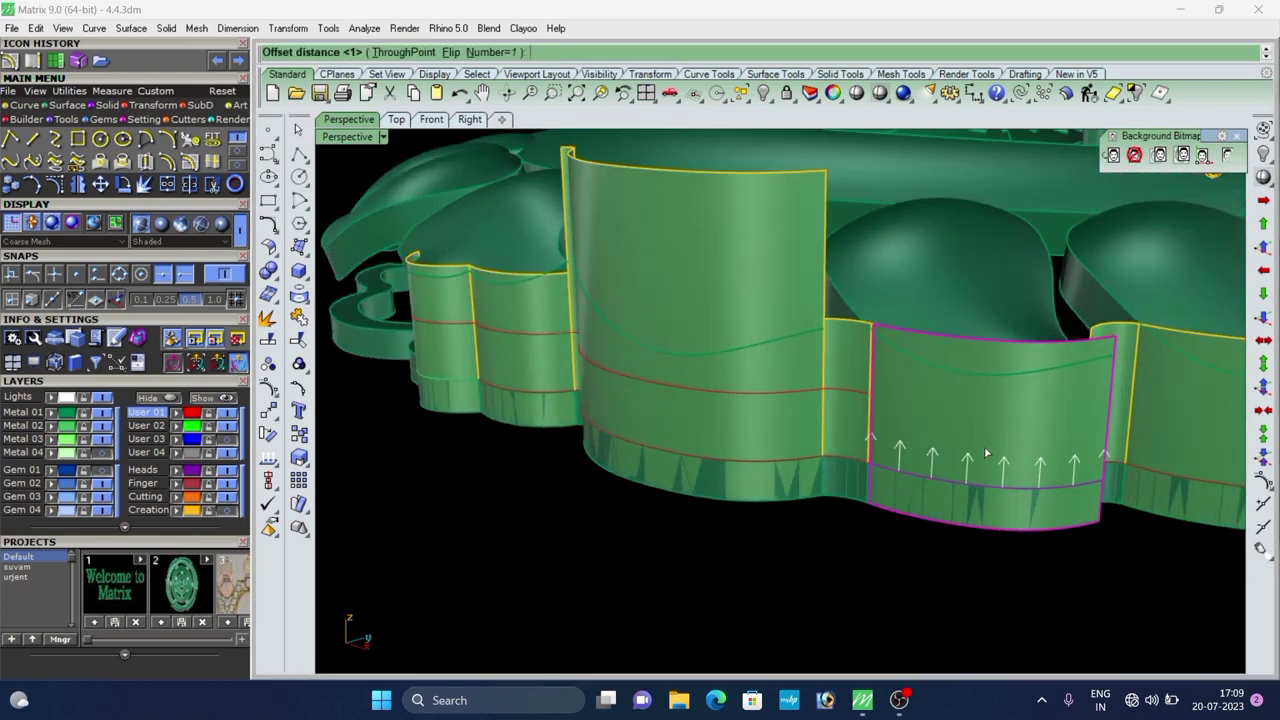
key("Return")
scroll(732, 484, "down", 8)
right_click_drag(950, 485, 902, 488)
Offset the edge curve of the narrow curved notch following that scallop upward on its surface by 1.
key("Return")
scroll(840, 500, "up", 4)
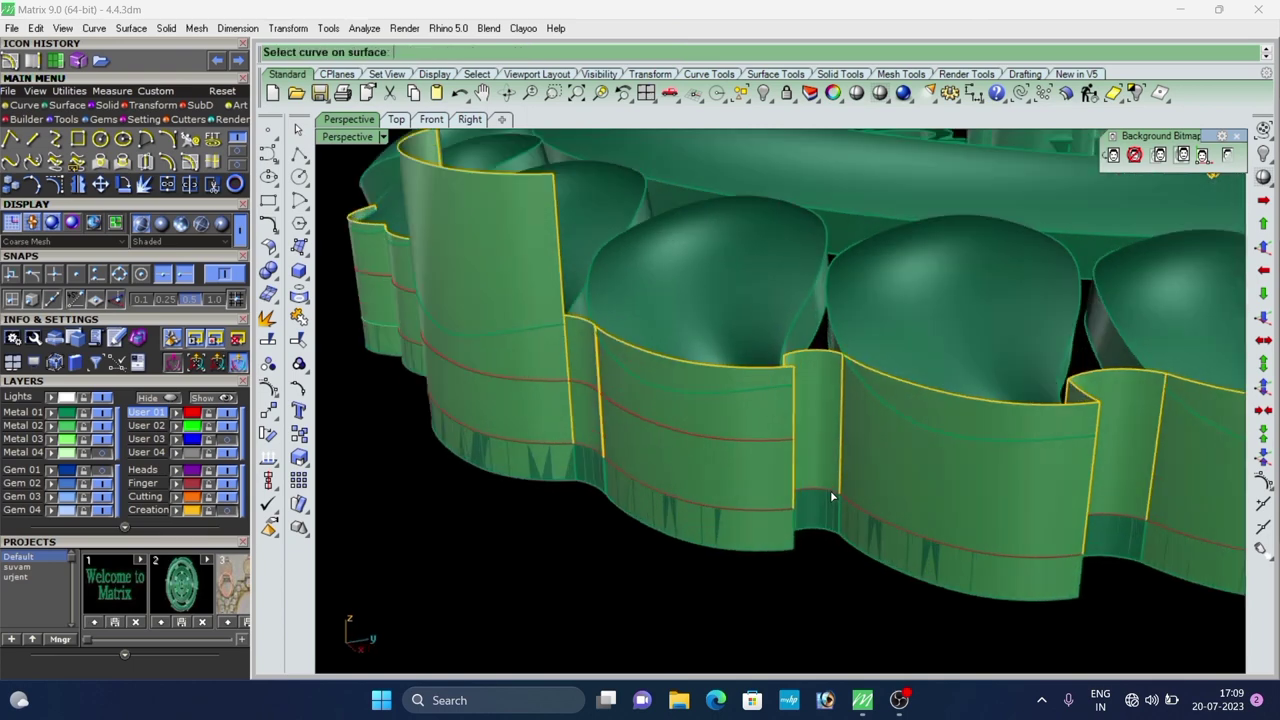
left_click(830, 490)
left_click(866, 521)
key("Escape")
key("Return")
left_click(829, 501)
left_click(863, 531)
left_click(825, 451)
right_click_drag(822, 460, 602, 500)
Extract a copy of the narrow flat base facet at the gap between the scallop and the curved notch.
key("Return")
scroll(692, 457, "up", 6)
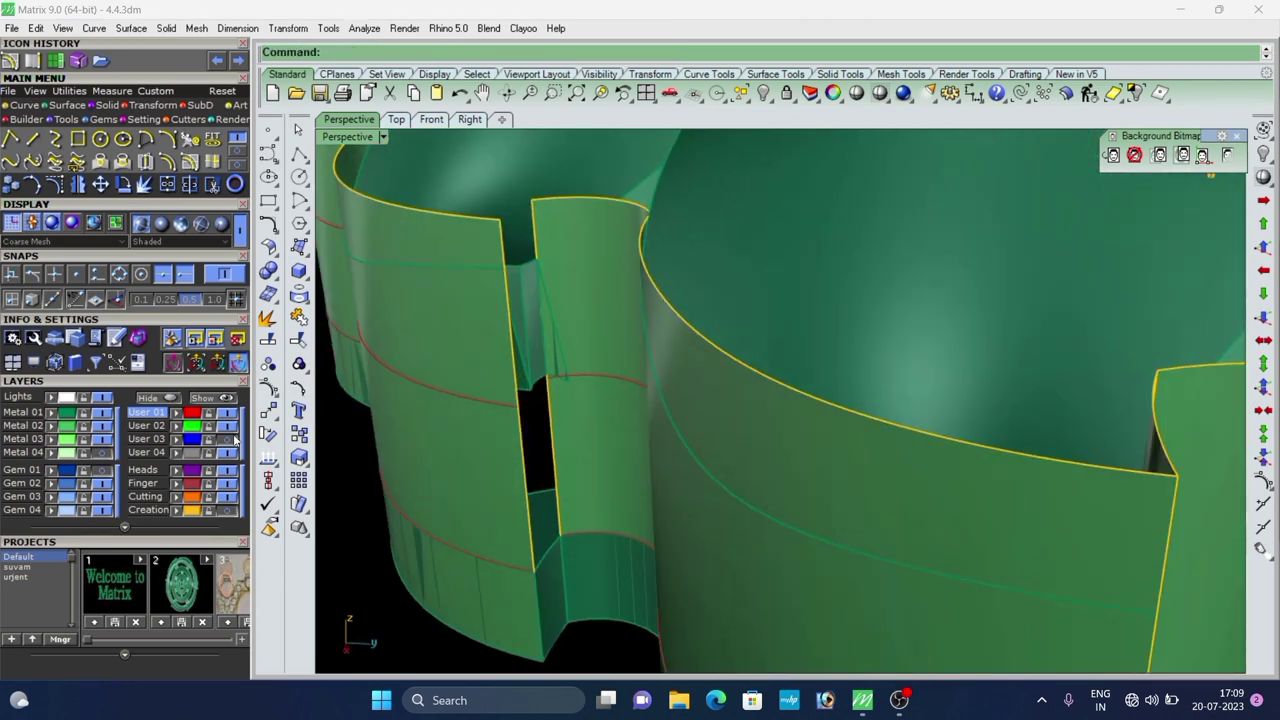
right_click(264, 321)
scroll(562, 564, "up", 7)
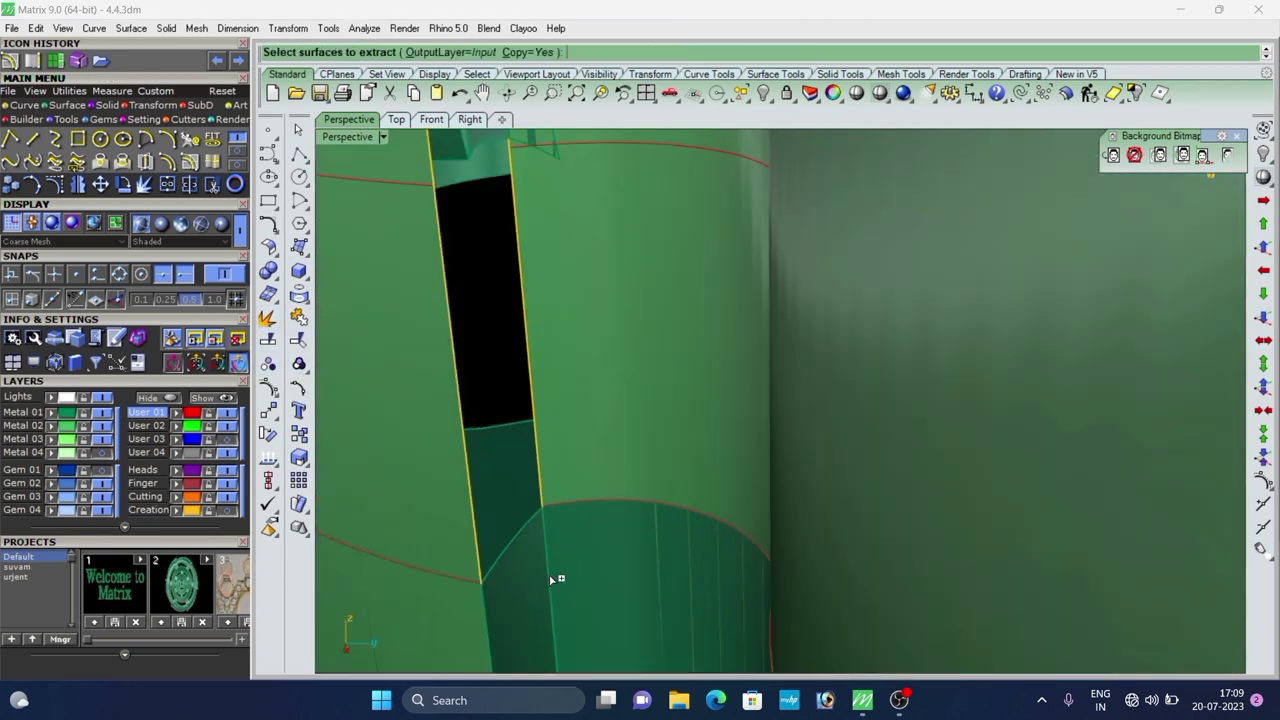
left_click(537, 575)
key("Return")
scroll(535, 563, "down", 7)
left_click(557, 570)
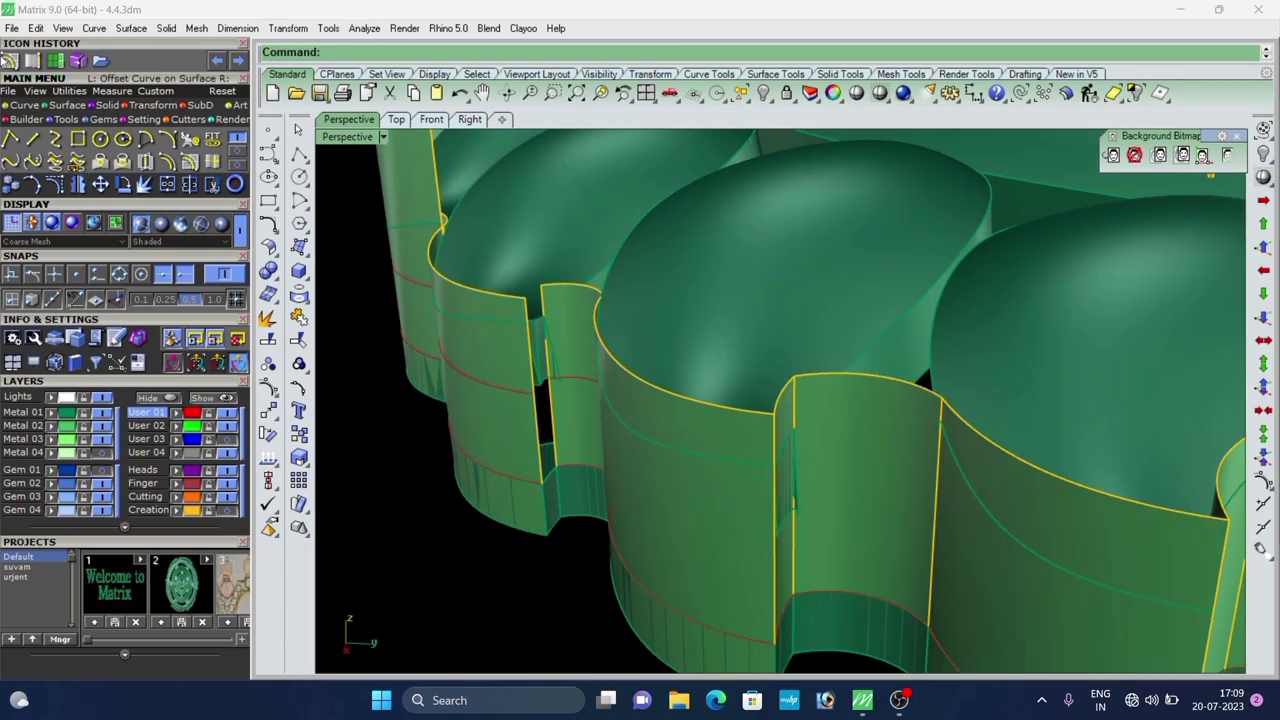
Extend the extracted facet's upper edge upward to fill the gap between the neighbouring extended faces.
left_click(56, 63)
scroll(562, 432, "up", 9)
left_click(529, 553)
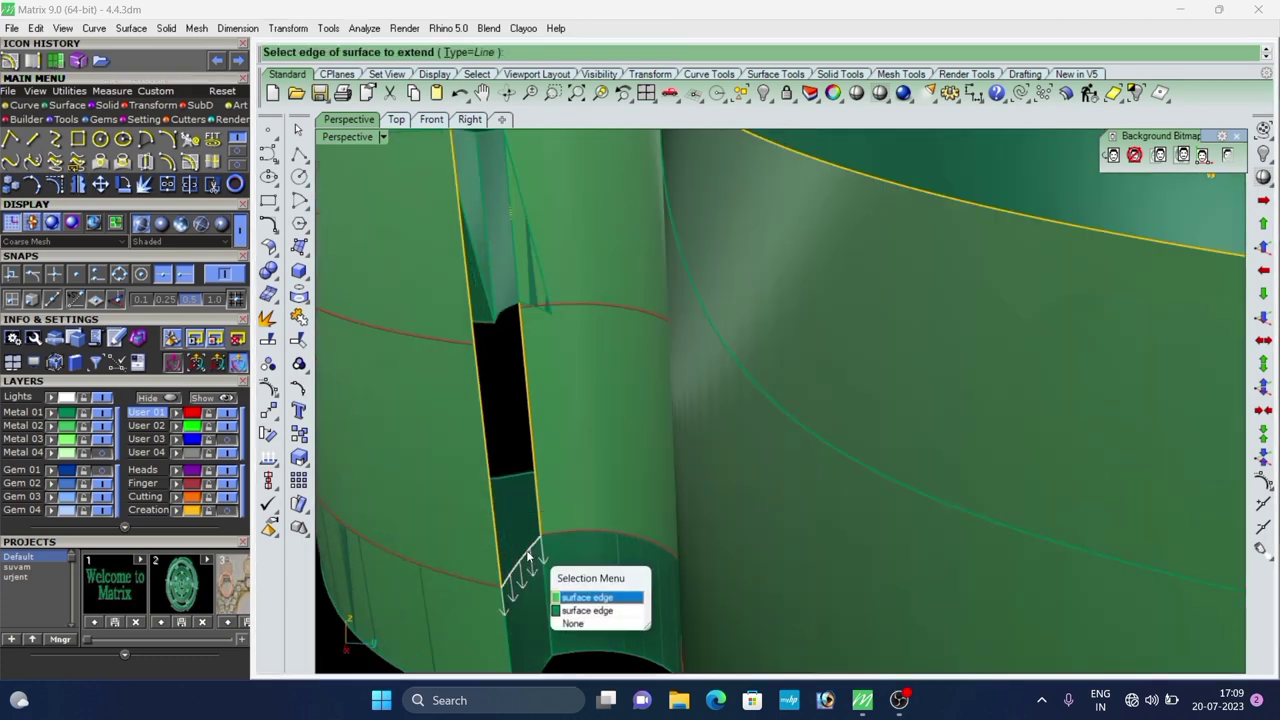
left_click(582, 597)
key("Return")
scroll(534, 502, "down", 9)
scroll(534, 480, "up", 6)
left_click(534, 466)
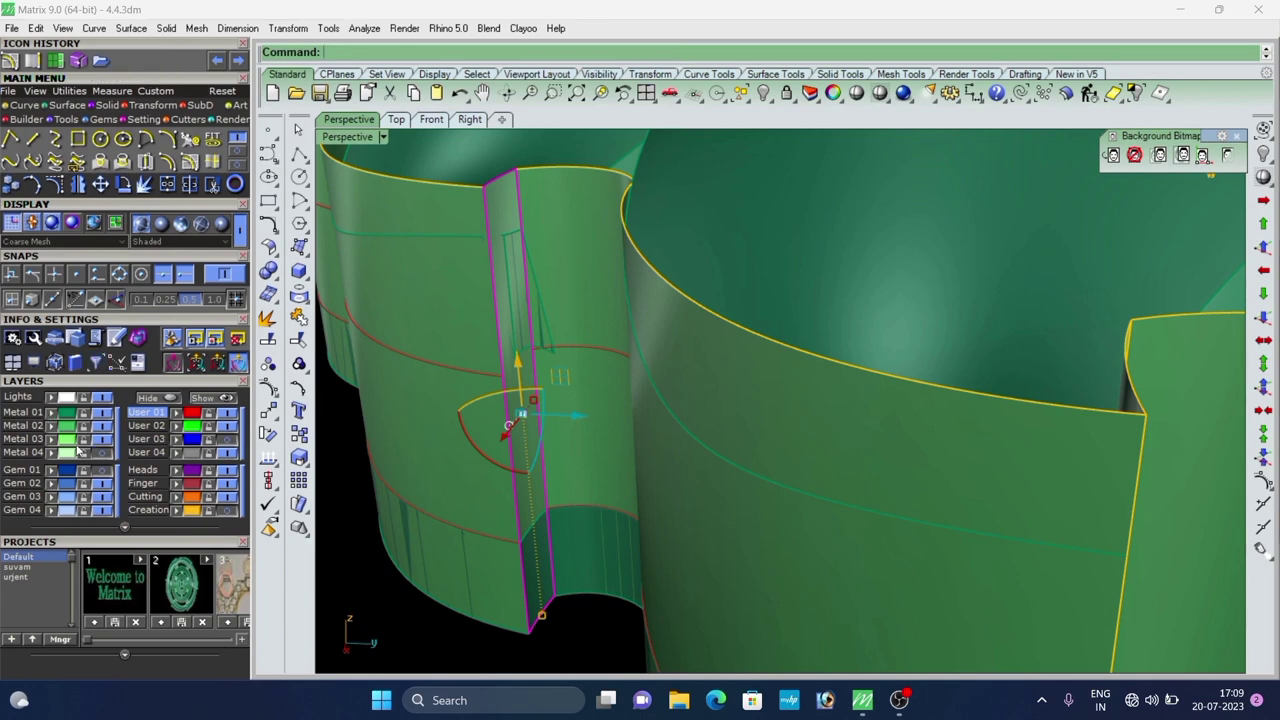
left_click(491, 627)
Duplicate the base's upper edge at the narrow flat facet as a curve.
scroll(495, 622, "down", 6)
right_click_drag(660, 490, 577, 457)
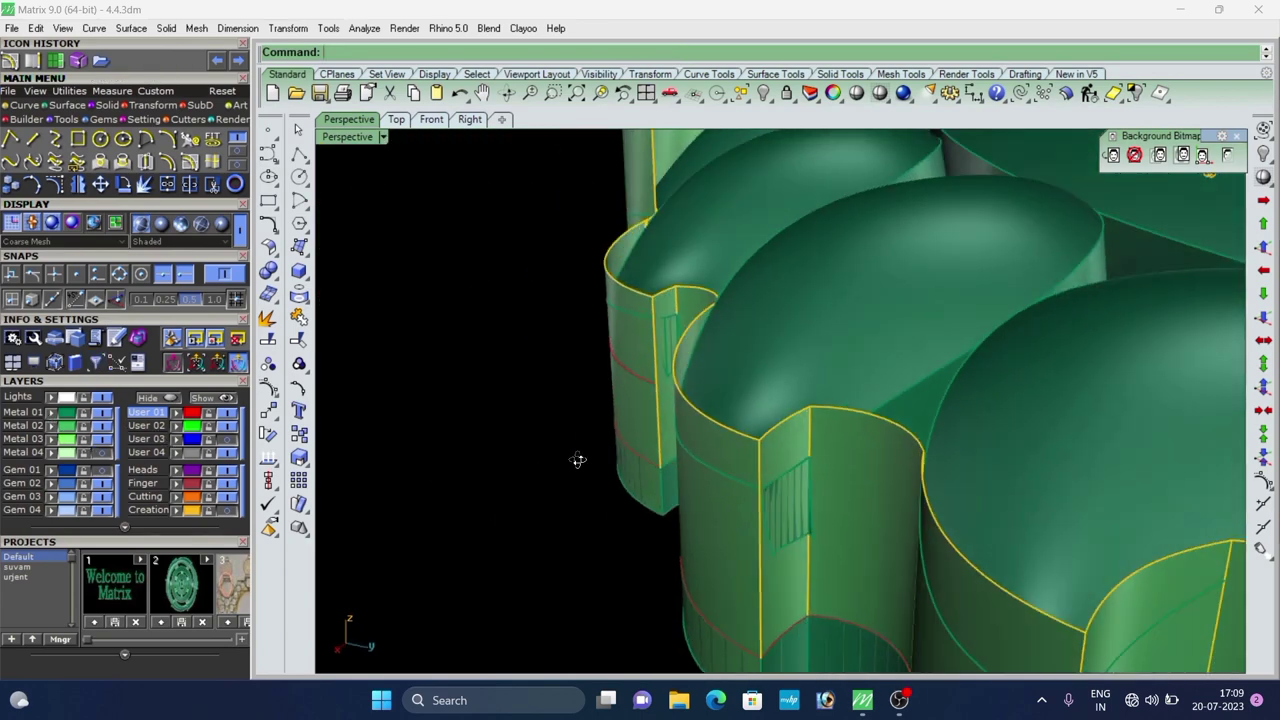
scroll(659, 426, "up", 4)
right_click_drag(659, 426, 865, 468)
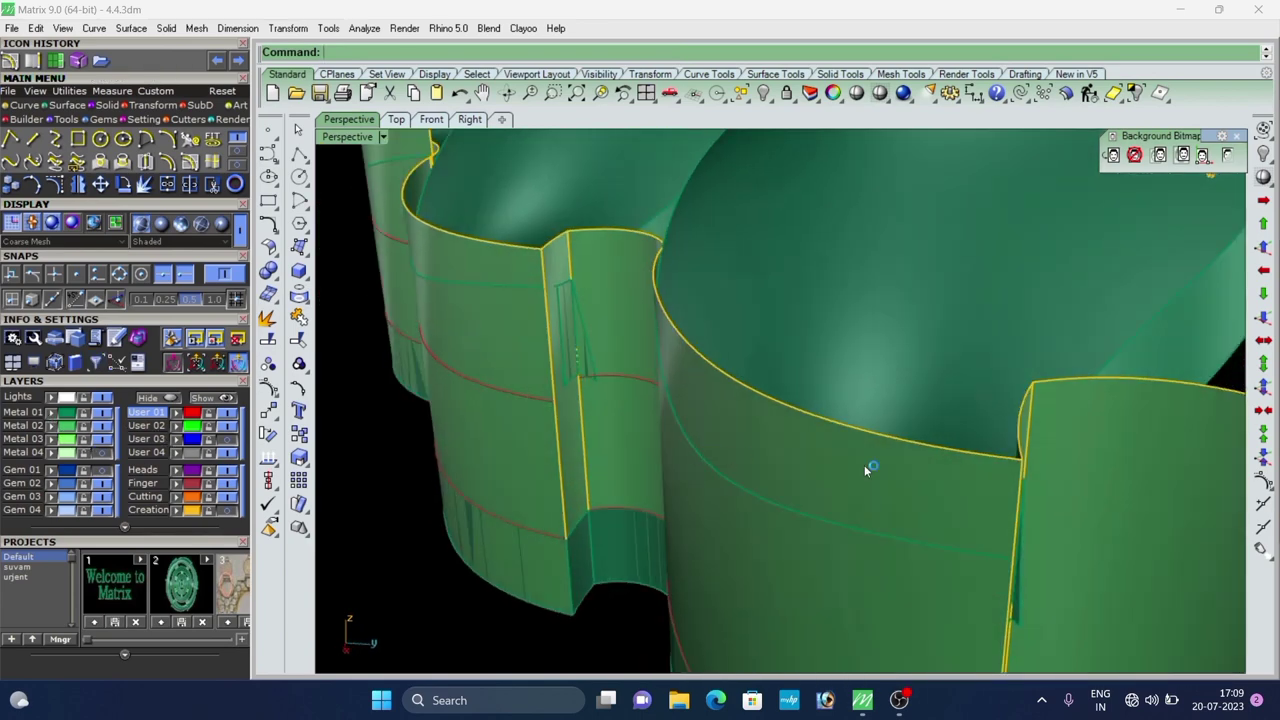
left_click(14, 66)
scroll(650, 548, "up", 5)
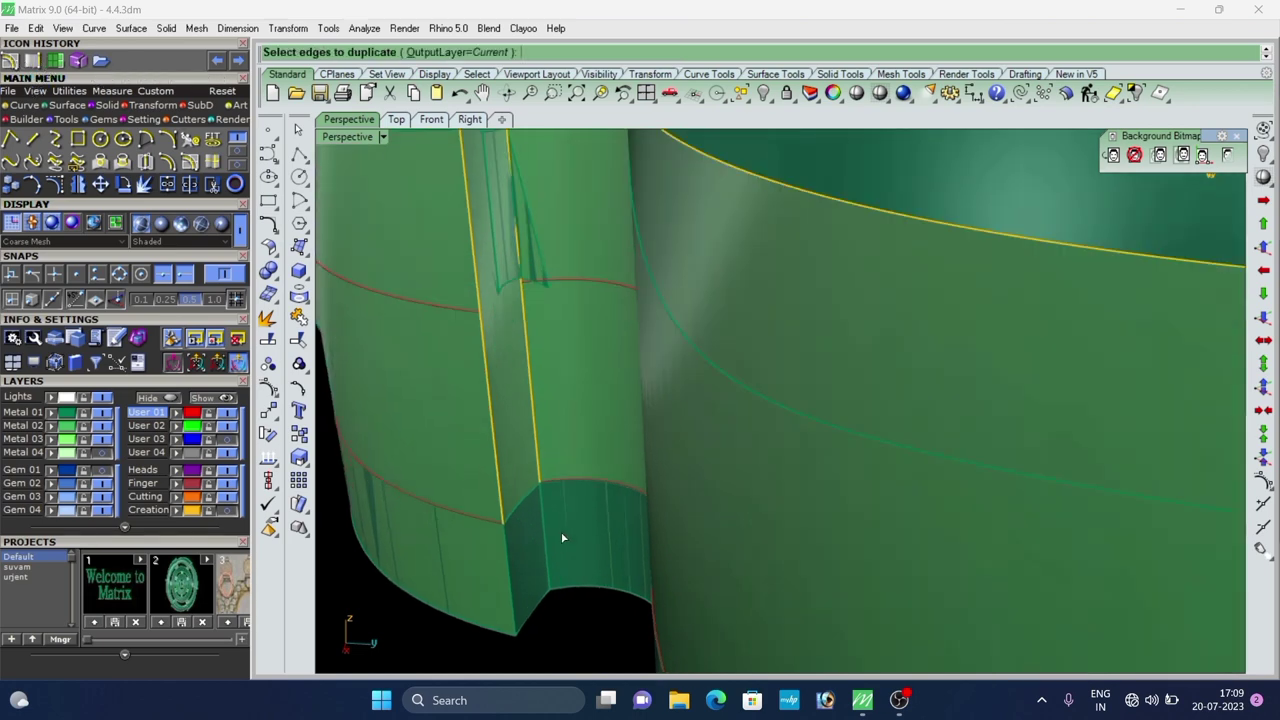
left_click(518, 514)
key("Return")
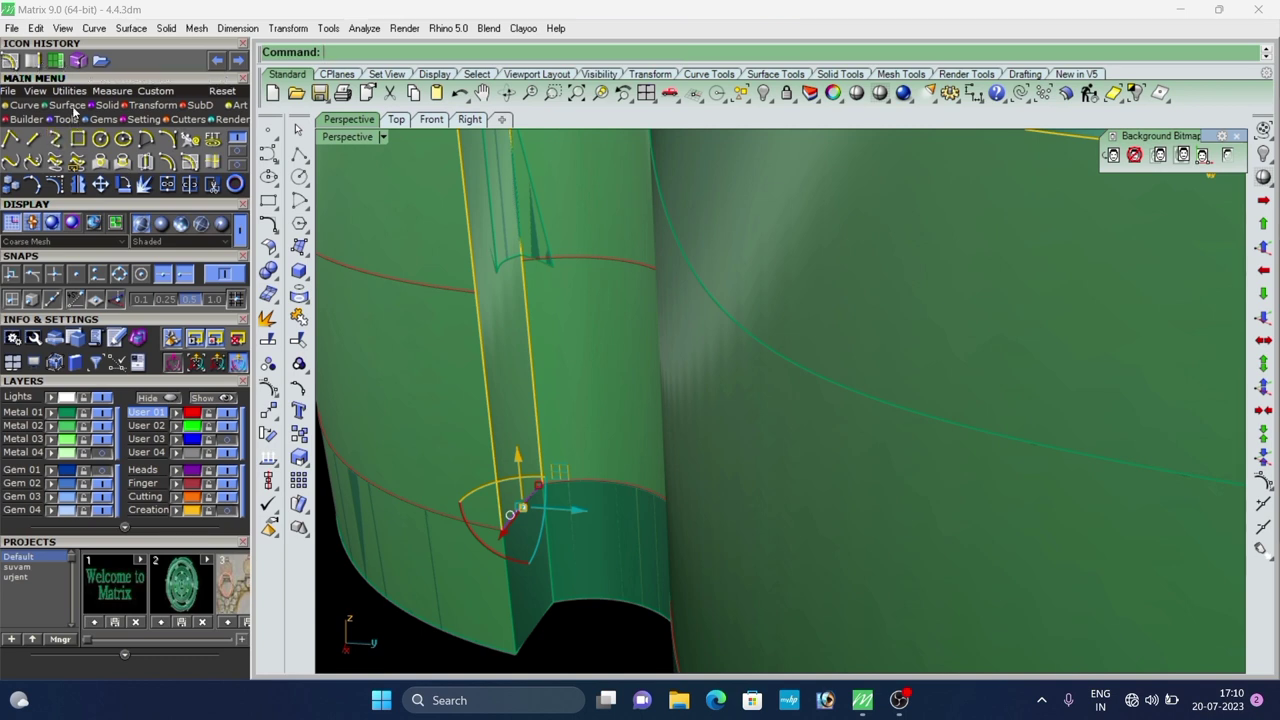
Offset the facet's edge curve upward on its extended surface by 1.
left_click(14, 62)
scroll(560, 532, "up", 2)
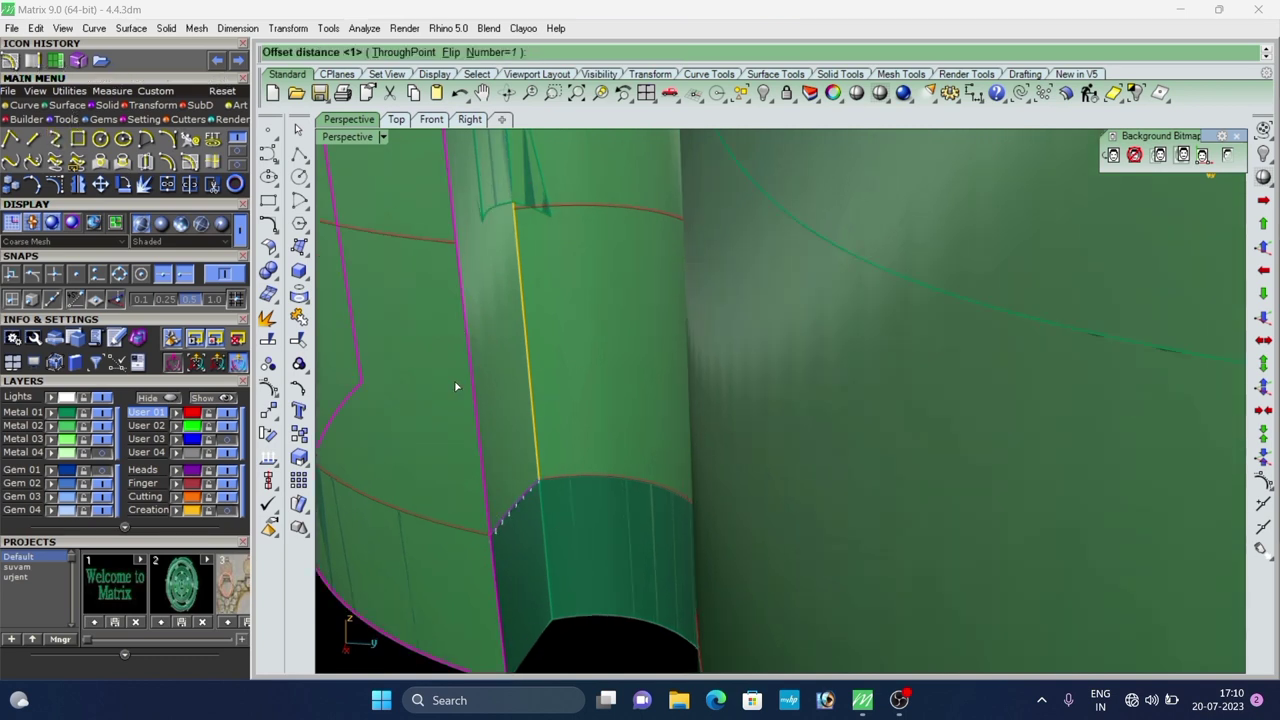
key("Escape")
left_click(508, 388)
key("Return")
scroll(514, 393, "down", 6)
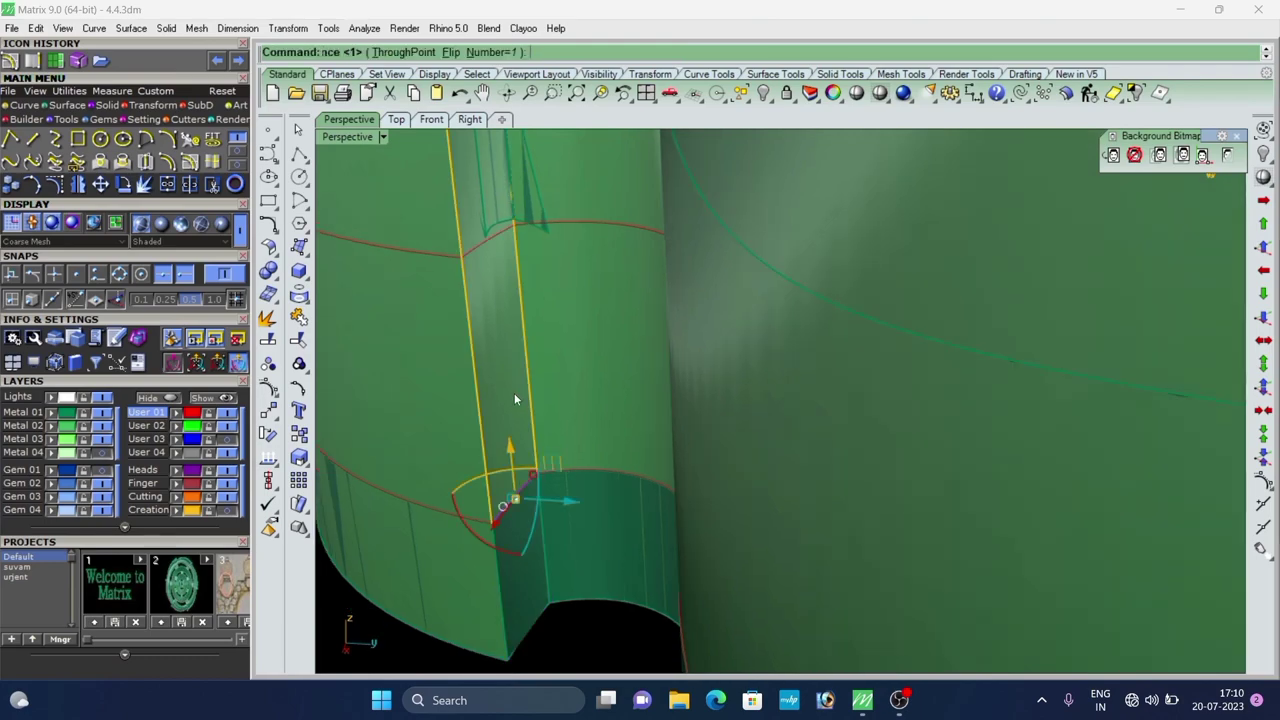
left_click(448, 550)
Split the first extended scallop face at the end of the border with its offset curve.
scroll(448, 551, "down", 5)
right_click_drag(508, 408, 878, 321)
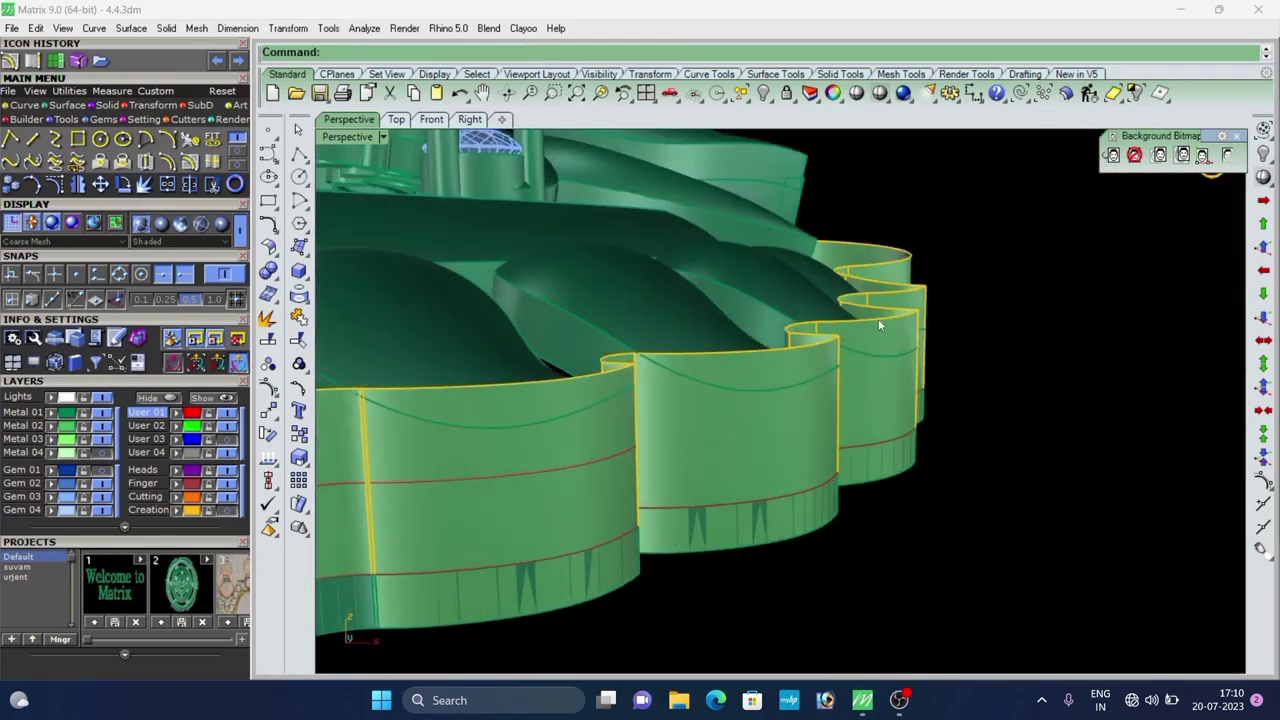
scroll(878, 321, "down", 3)
right_click_drag(345, 350, 492, 442)
scroll(492, 443, "down", 2)
scroll(493, 441, "up", 6)
left_click(678, 375)
scroll(545, 393, "down", 2)
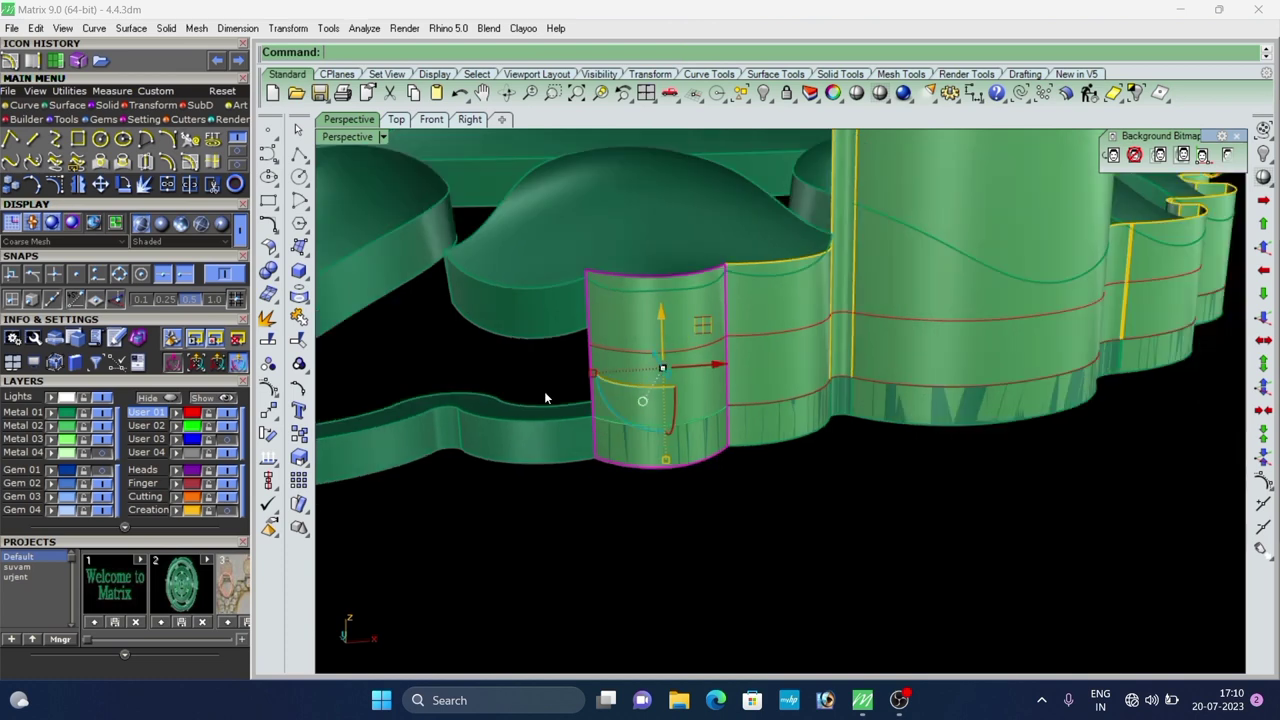
type("D")
type("A")
key("Return")
key("Escape")
left_click(188, 186)
scroll(669, 341, "up", 2)
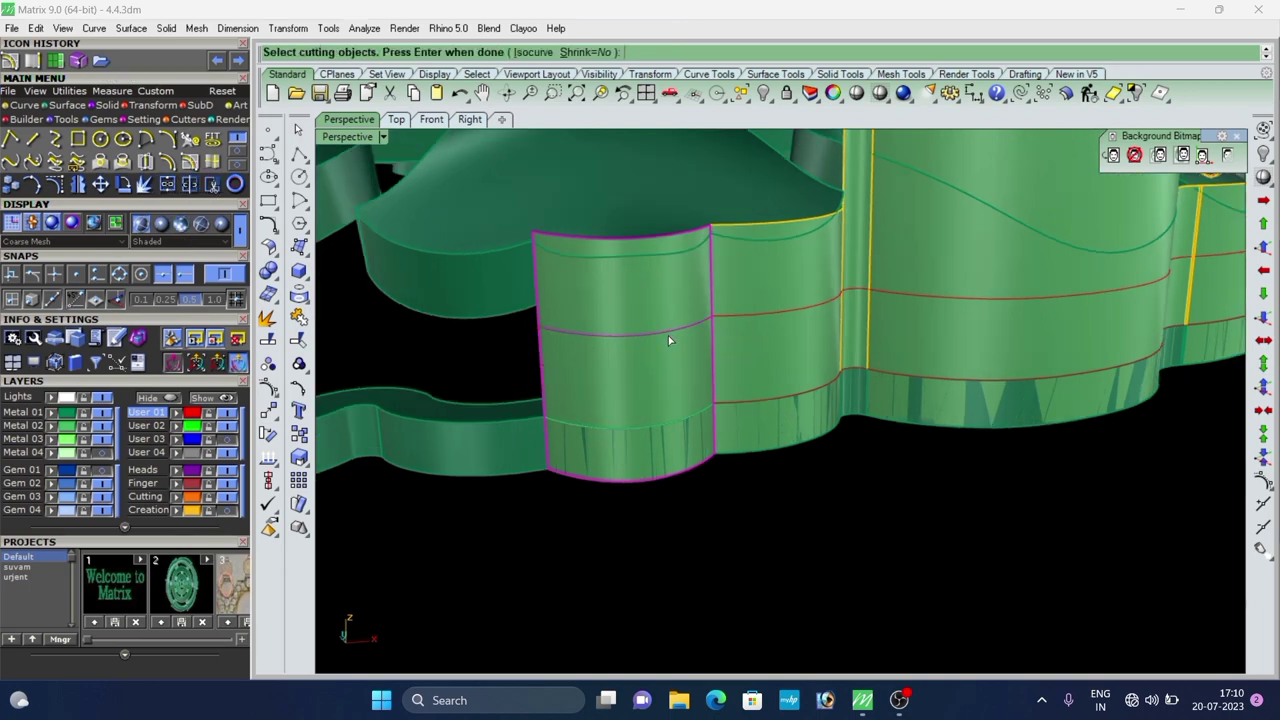
key("Escape")
Split the second extended scallop face with the offset curve on it.
left_click(810, 484)
left_click(768, 370)
right_click(754, 312)
left_click(753, 309)
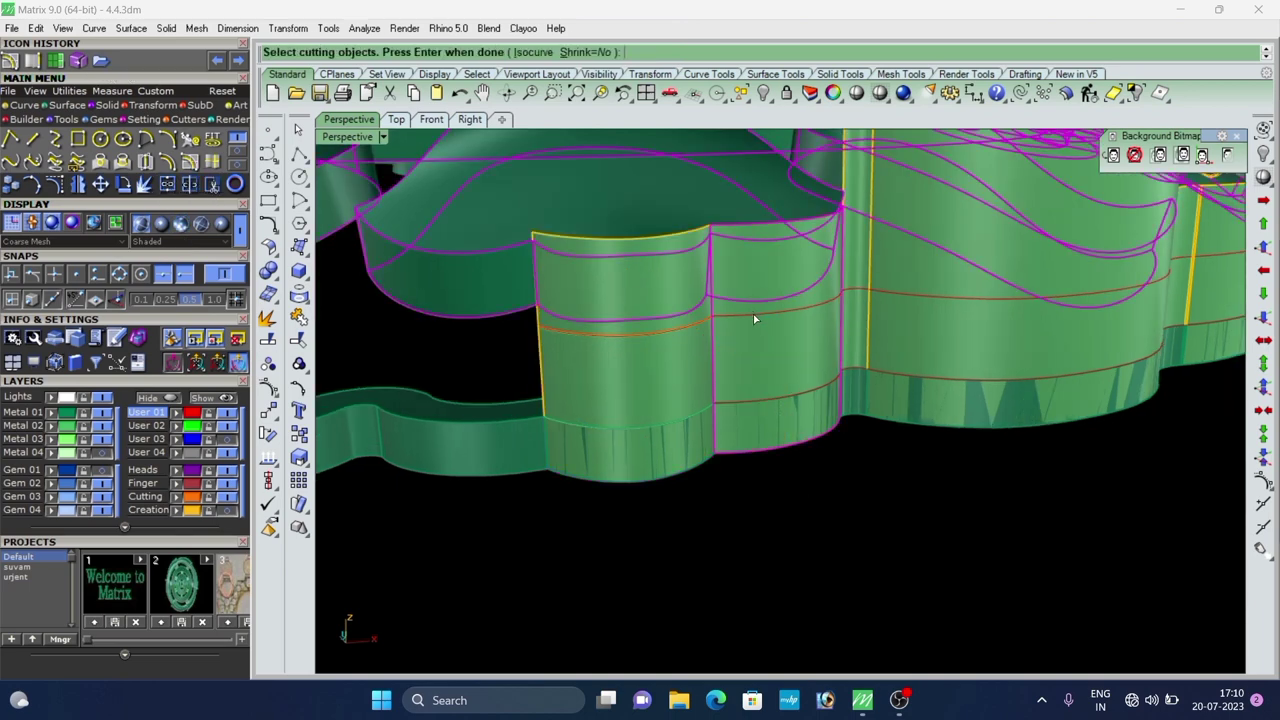
right_click(752, 309)
right_click(760, 315)
left_click(760, 315)
right_click(760, 315)
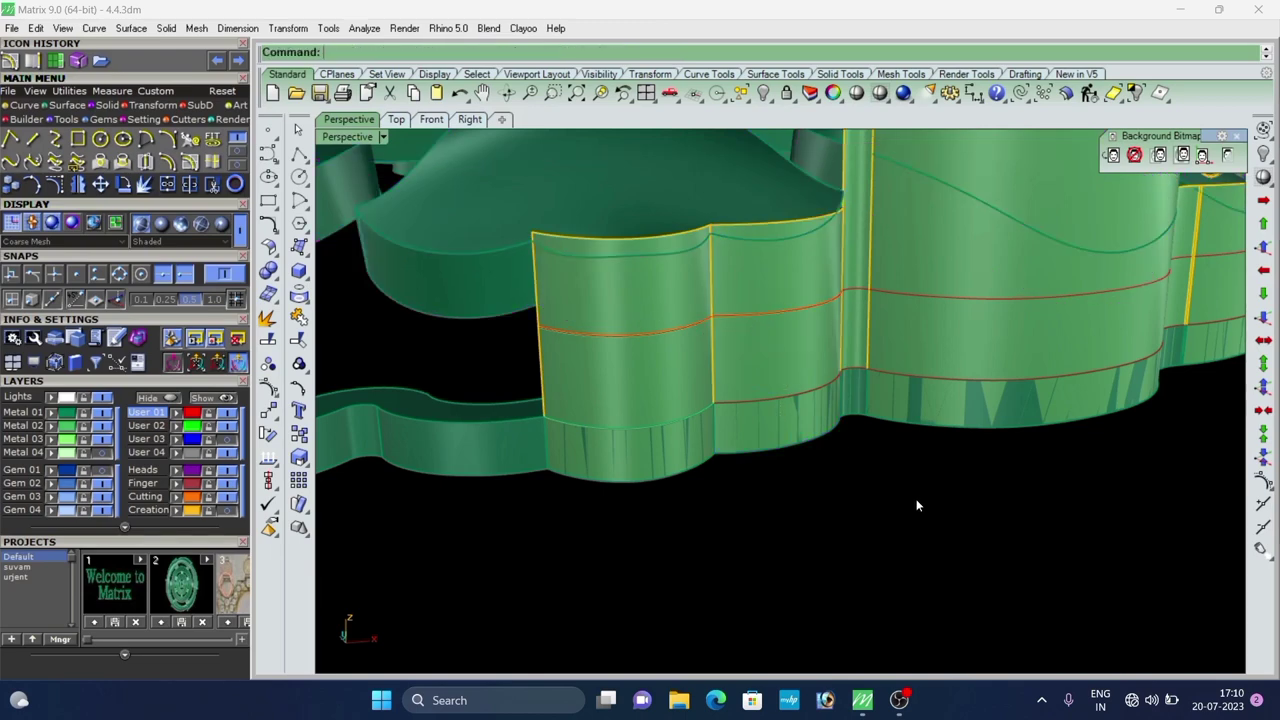
Split the narrow notch face before the tall wide face with its offset curve.
right_click_drag(918, 505, 938, 389)
scroll(938, 389, "up", 5)
left_click(825, 308)
key("Return")
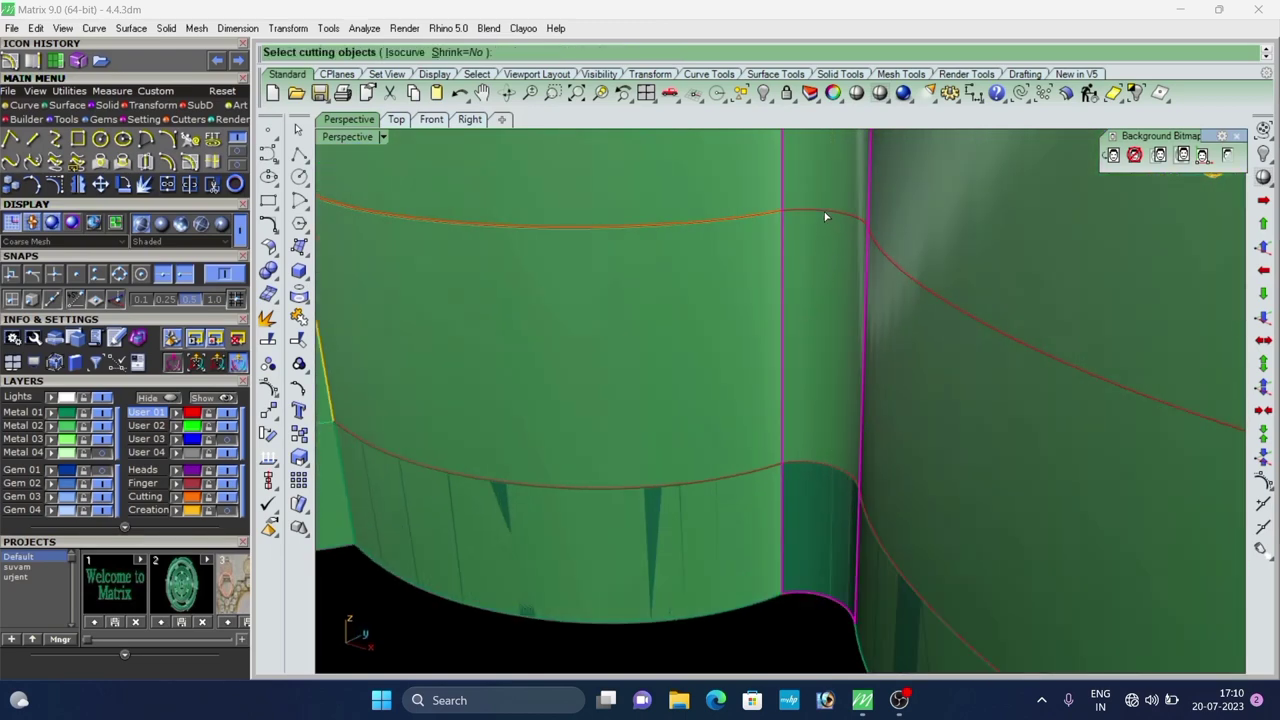
left_click(706, 350)
scroll(738, 331, "down", 4)
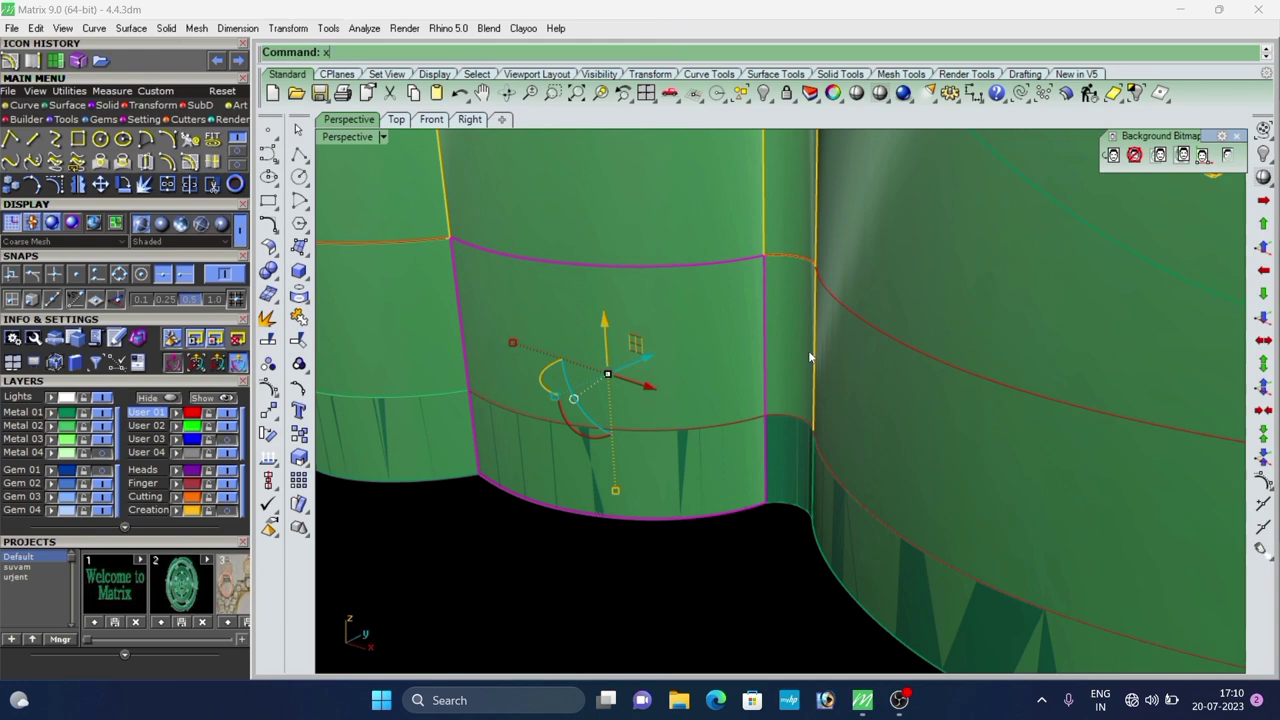
key("Return")
scroll(793, 294, "down", 4)
key("Escape")
Split the tall wide face with the offset curve running across it.
left_click(834, 357)
right_click(835, 357)
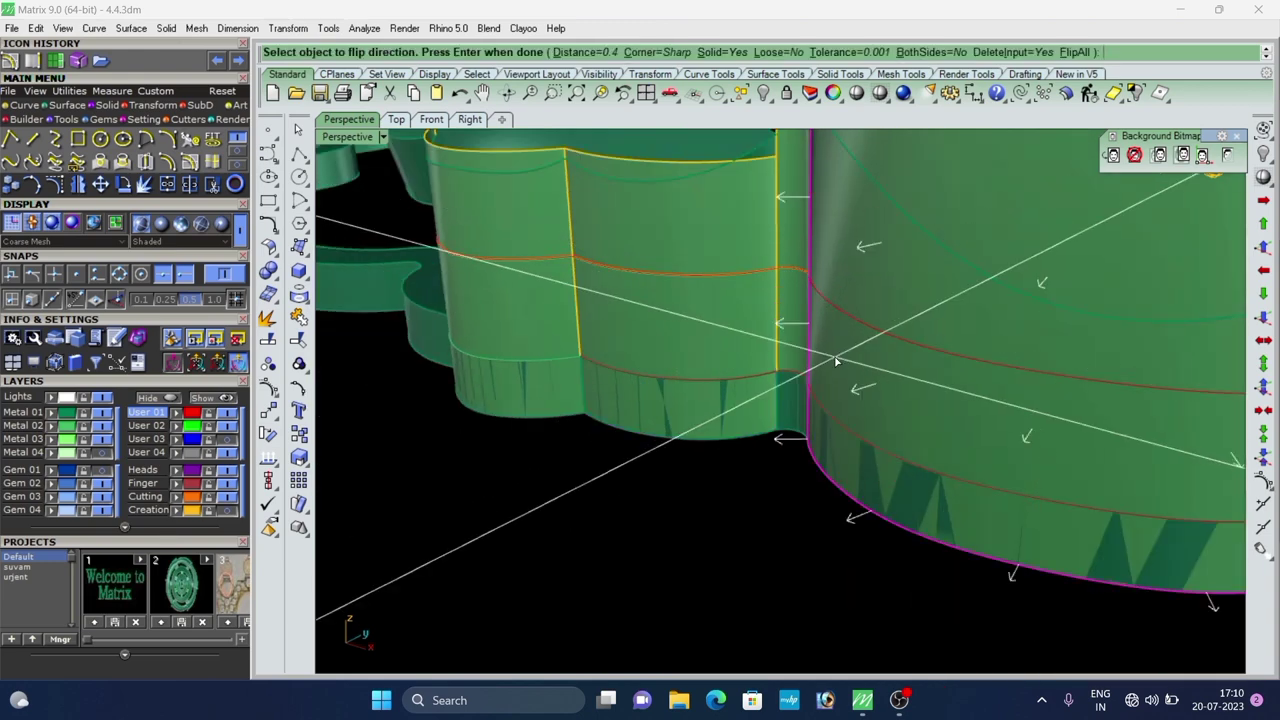
key("Return")
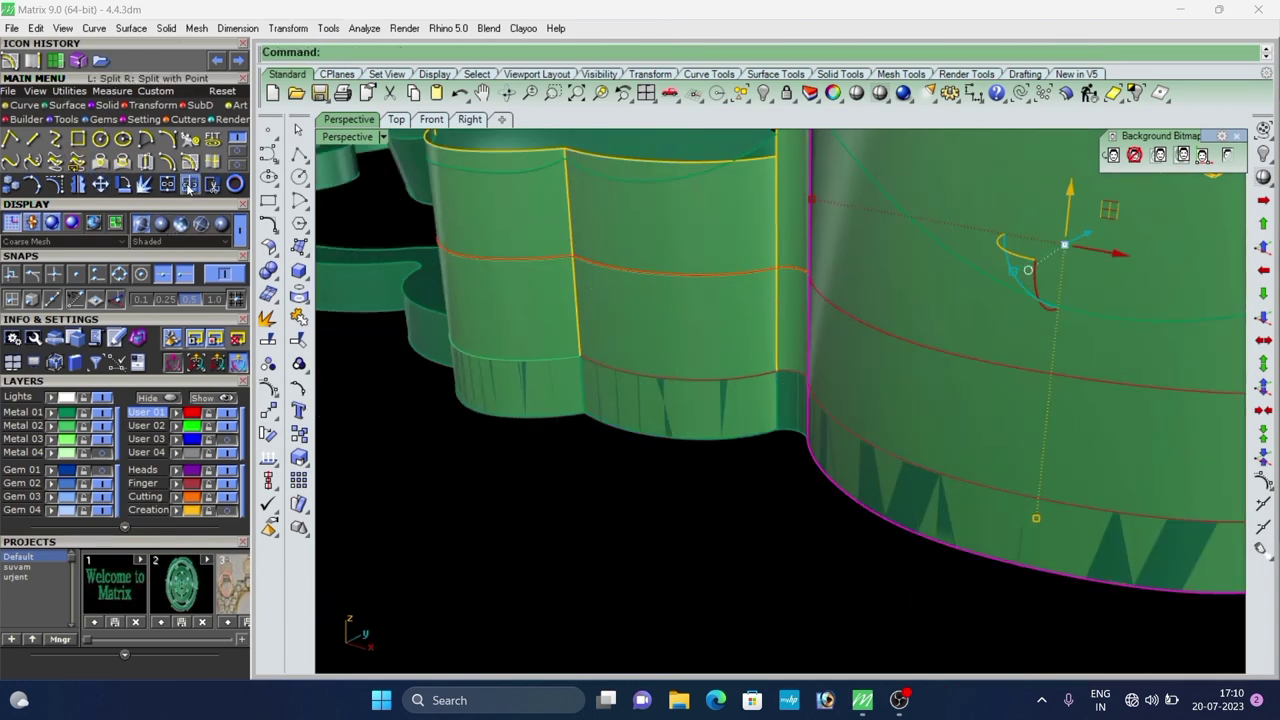
left_click(189, 184)
scroll(740, 355, "down", 8)
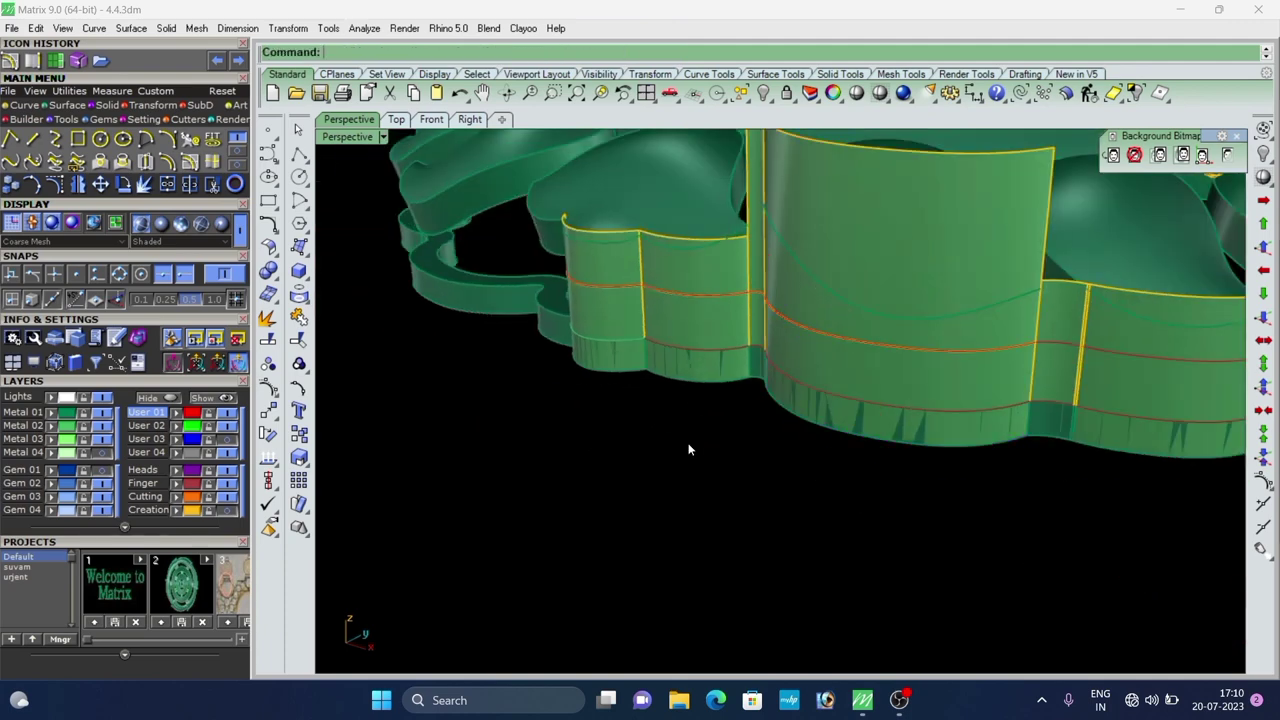
Split the short concave face beyond the tall wide face with its offset curve.
right_click_drag(867, 389, 808, 383)
scroll(805, 382, "up", 3)
right_click(802, 367)
scroll(808, 348, "up", 7)
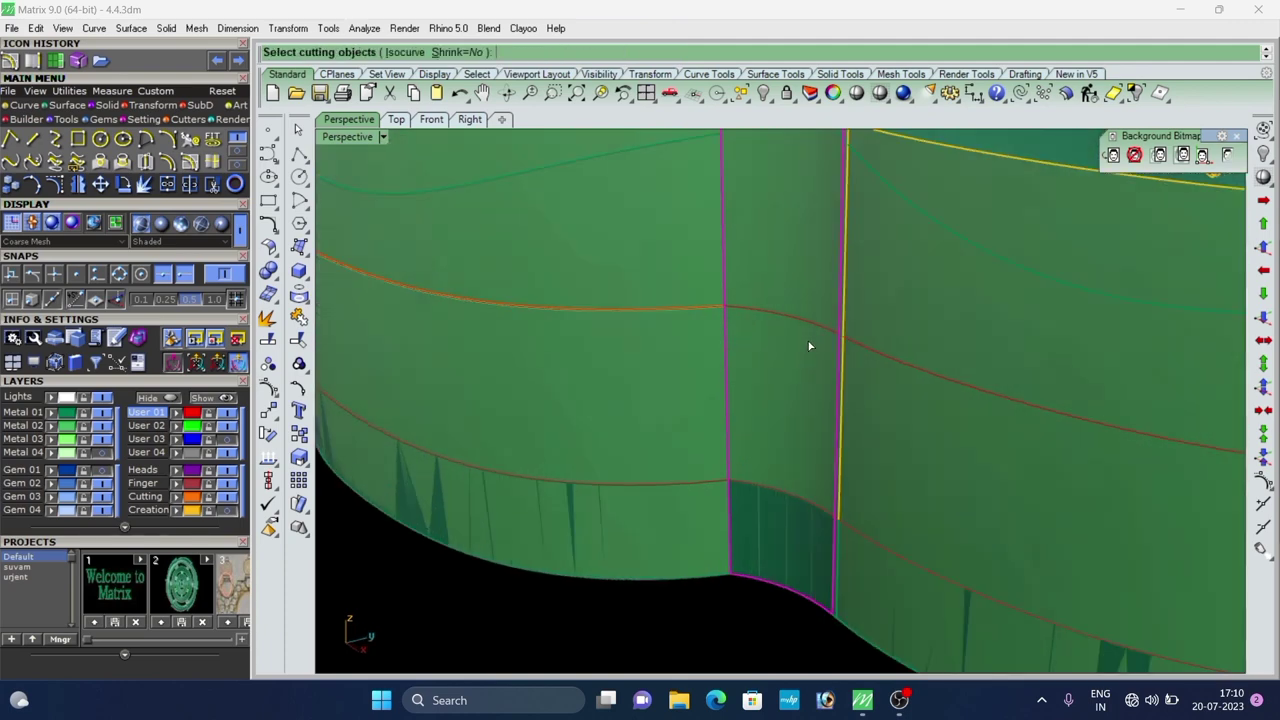
right_click(736, 310)
Offset the short edge curve at the thin strip between the concave face and the next scallop on its surface.
scroll(738, 312, "down", 8)
scroll(767, 364, "up", 9)
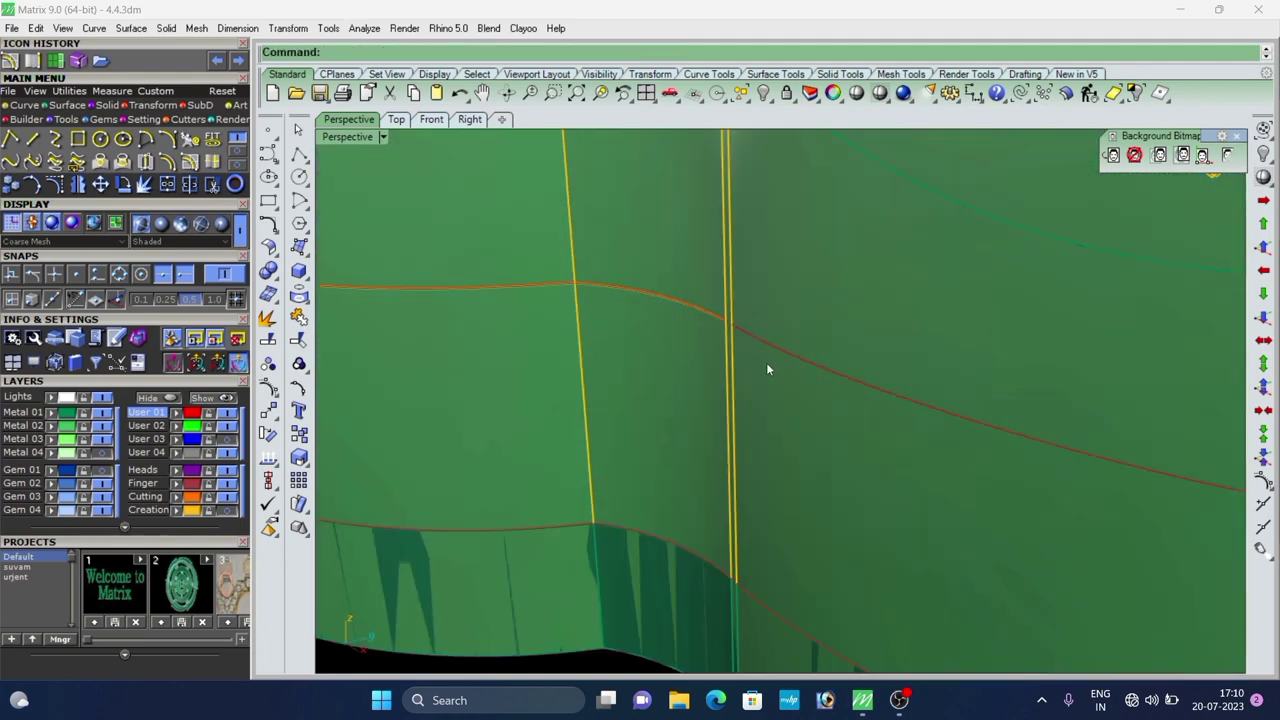
right_click_drag(767, 364, 953, 343)
scroll(826, 344, "down", 4)
scroll(915, 442, "up", 10)
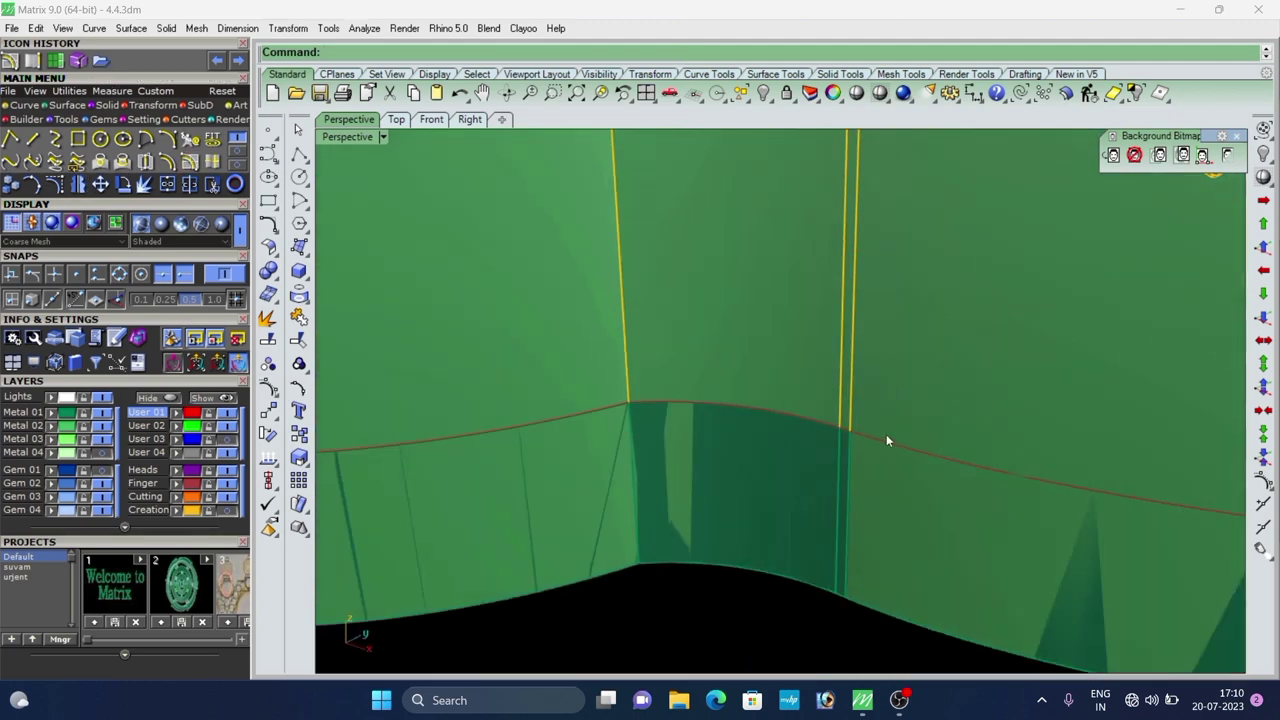
scroll(848, 427, "down", 8)
left_click(12, 62)
scroll(840, 420, "up", 3)
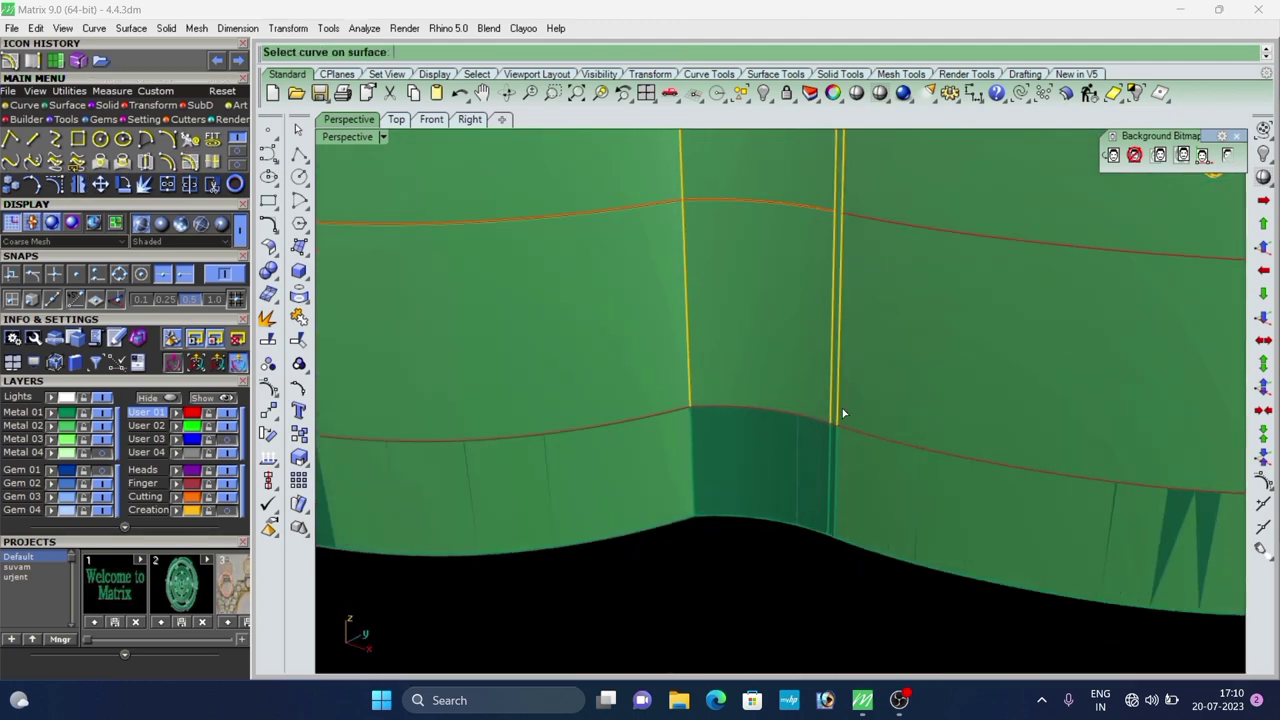
left_click(840, 430)
left_click(894, 478)
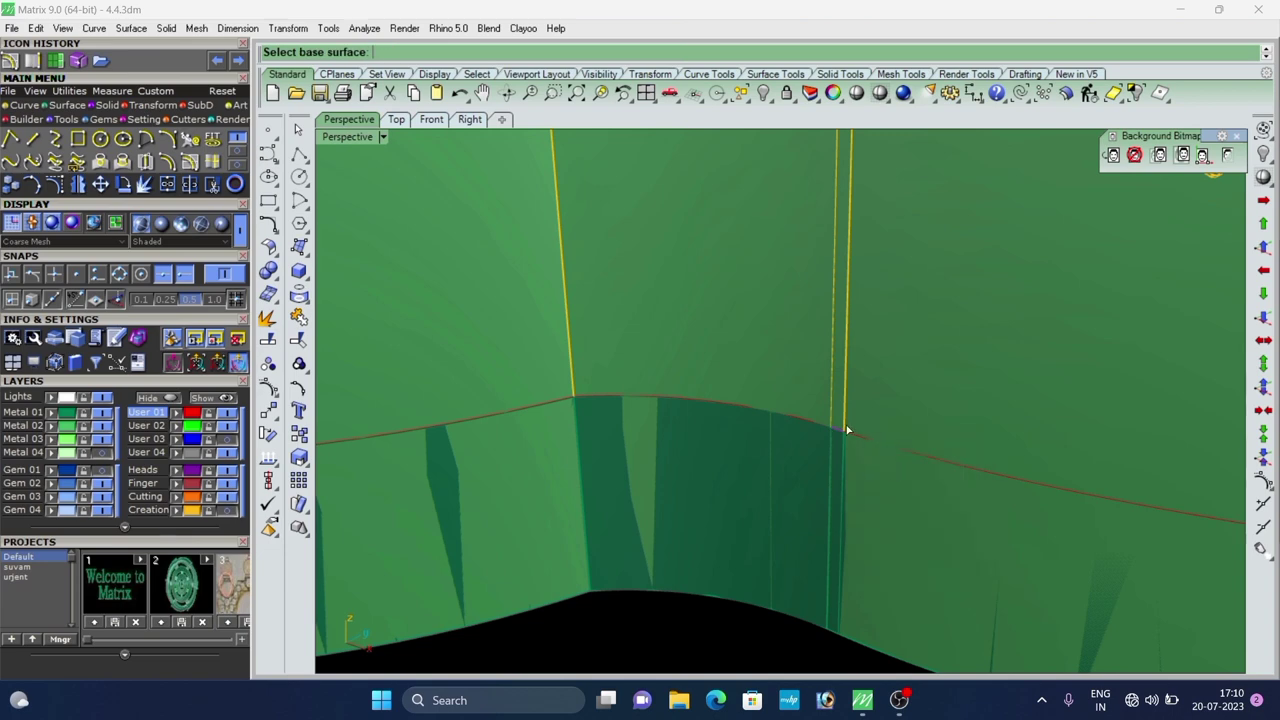
scroll(840, 392, "up", 5)
left_click(853, 372)
scroll(850, 395, "down", 5)
right_click(842, 394)
scroll(842, 396, "down", 10)
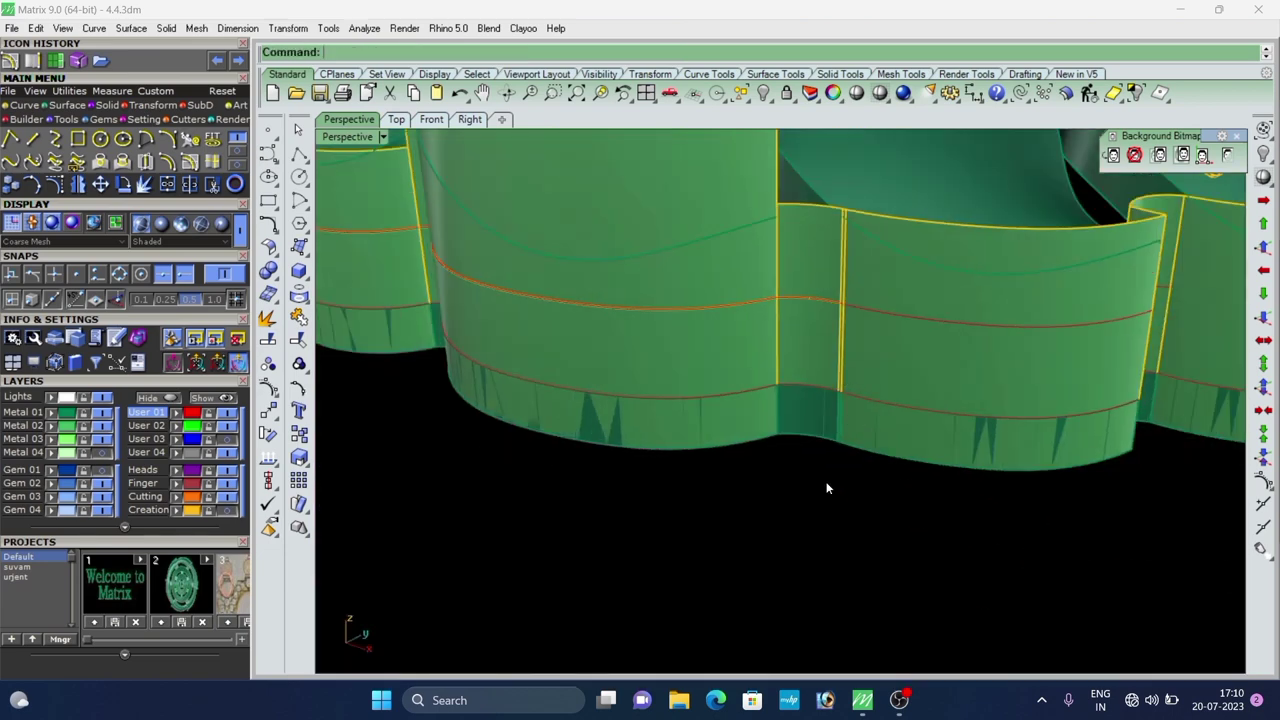
Delete the lower split pieces of the first scallop face and of the narrow notch before the tall wide face.
scroll(894, 434, "down", 6)
right_click_drag(530, 405, 651, 406)
scroll(514, 412, "up", 4)
left_click(512, 416)
key("Delete")
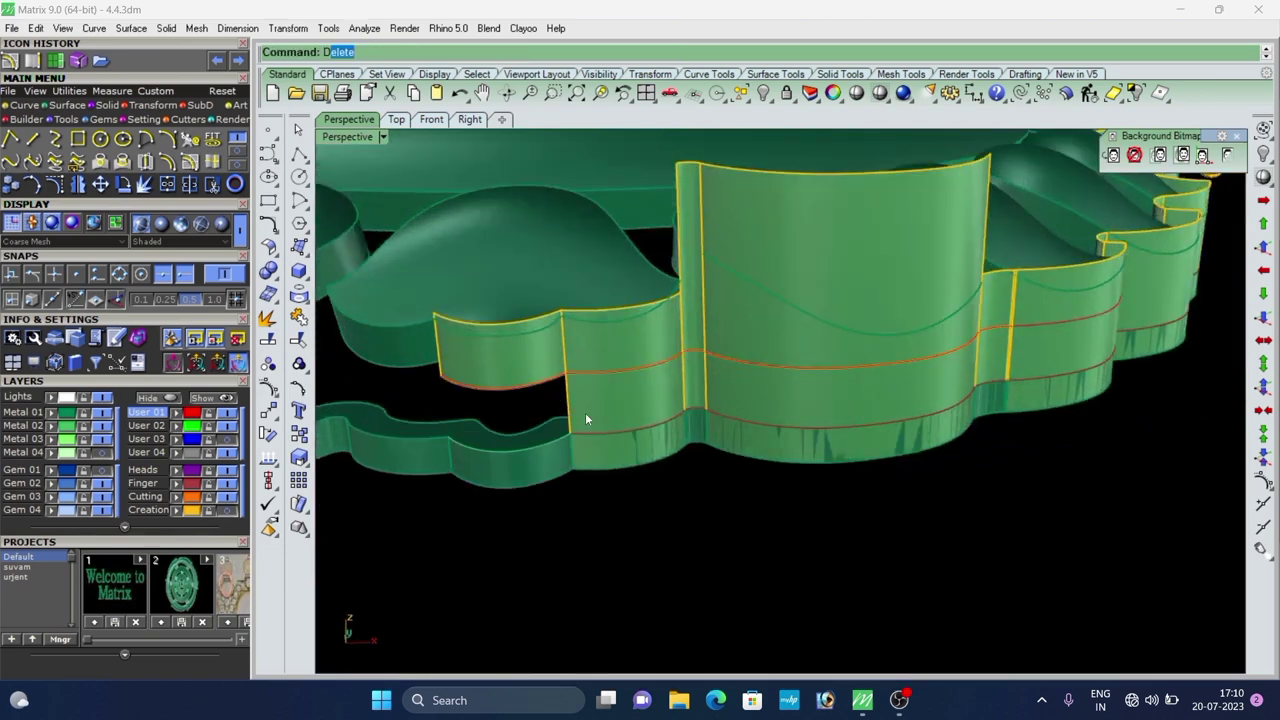
right_click_drag(621, 447, 593, 408)
scroll(690, 378, "up", 9)
left_click(699, 384)
key("Delete")
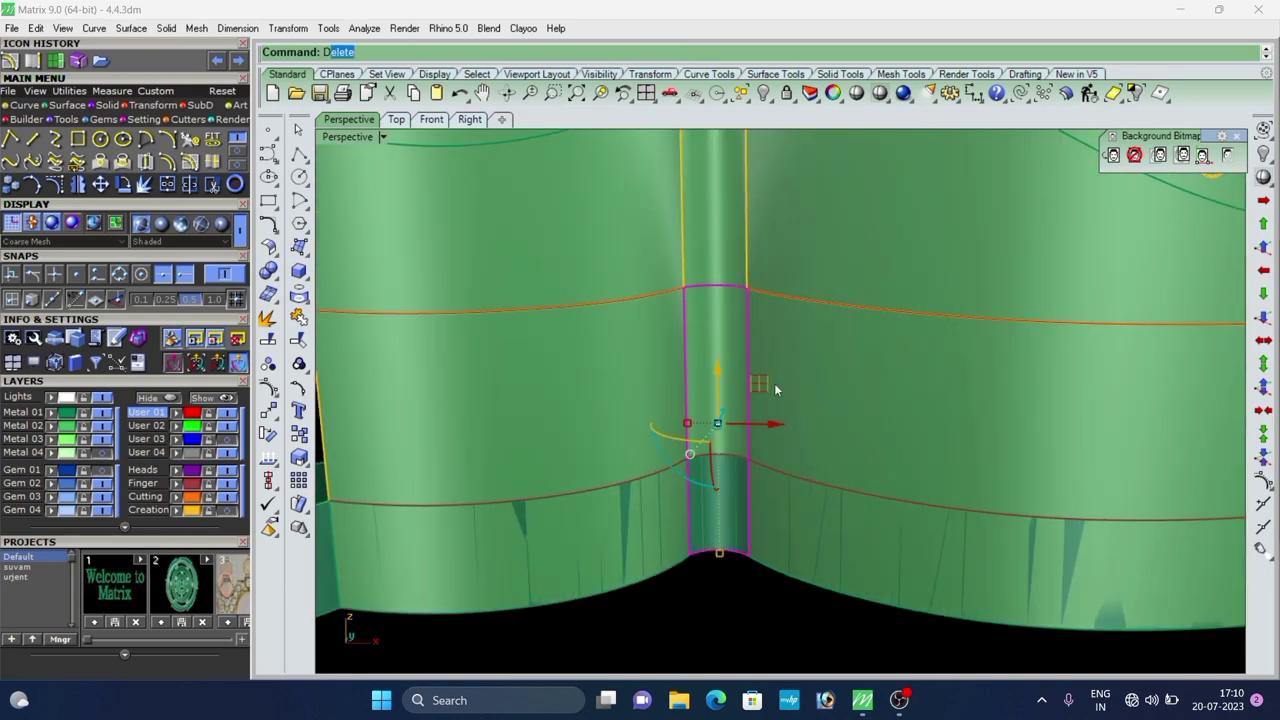
Delete the lower split pieces of the tall wide face and the second scallop face.
left_click(774, 385)
key("Delete")
scroll(656, 405, "down", 7)
left_click(629, 407)
type("d")
key("Return")
Delete the lower split piece of the short concave face beyond the tall wide face.
scroll(640, 408, "down", 5)
right_click_drag(838, 412, 893, 402)
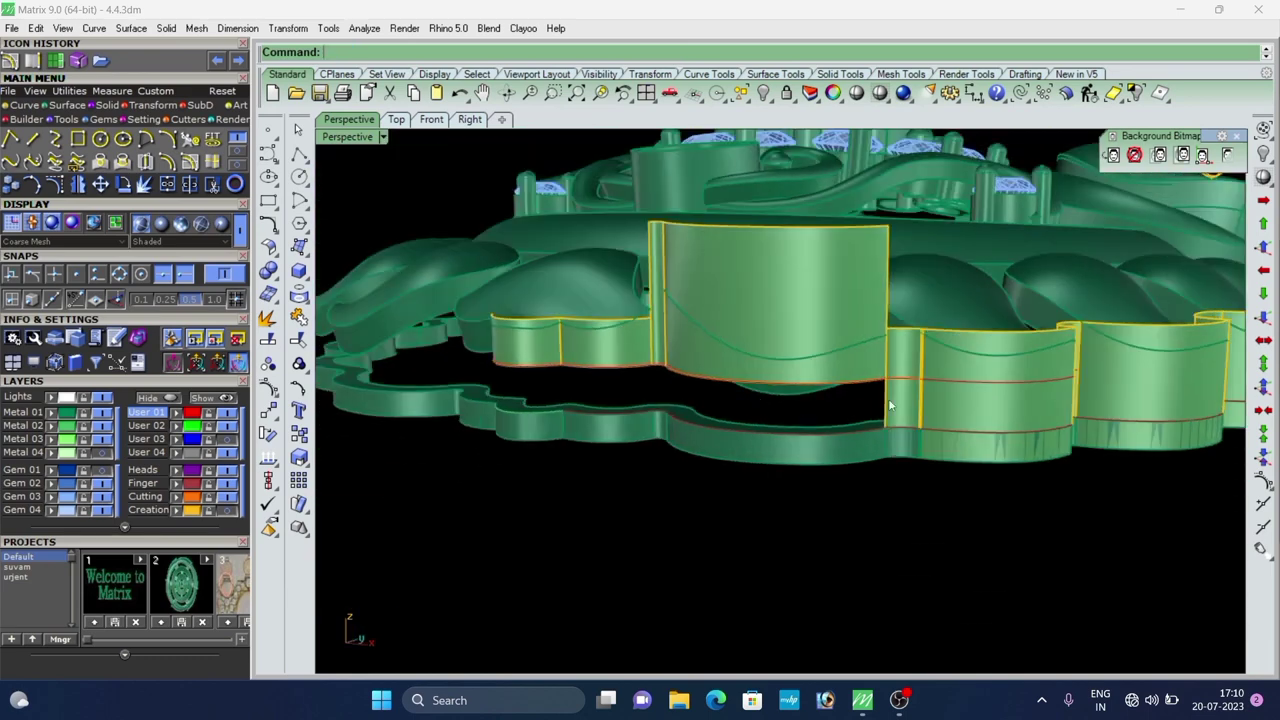
scroll(905, 396, "up", 6)
left_click(911, 394)
type("d")
scroll(752, 409, "down", 4)
Split the scallop face after the short concave face along the isocurve at the neighbouring trimmed end, and delete its lower piece.
scroll(772, 404, "up", 4)
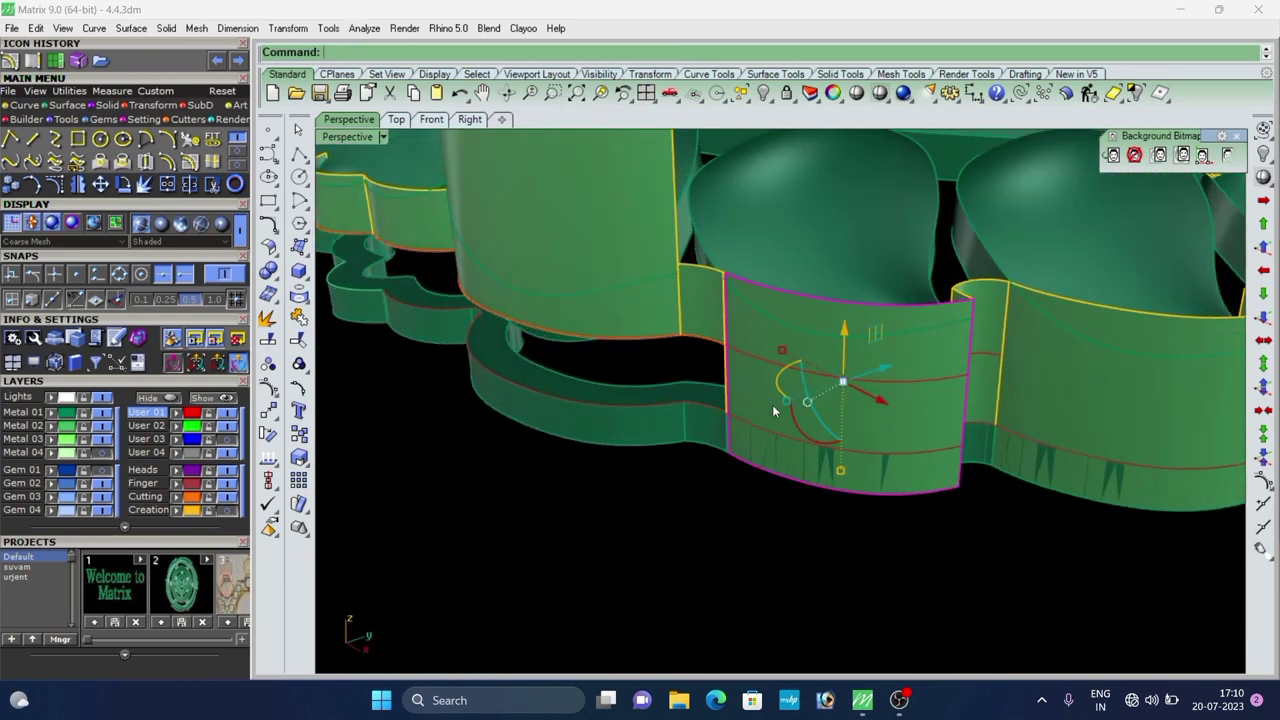
left_click(80, 106)
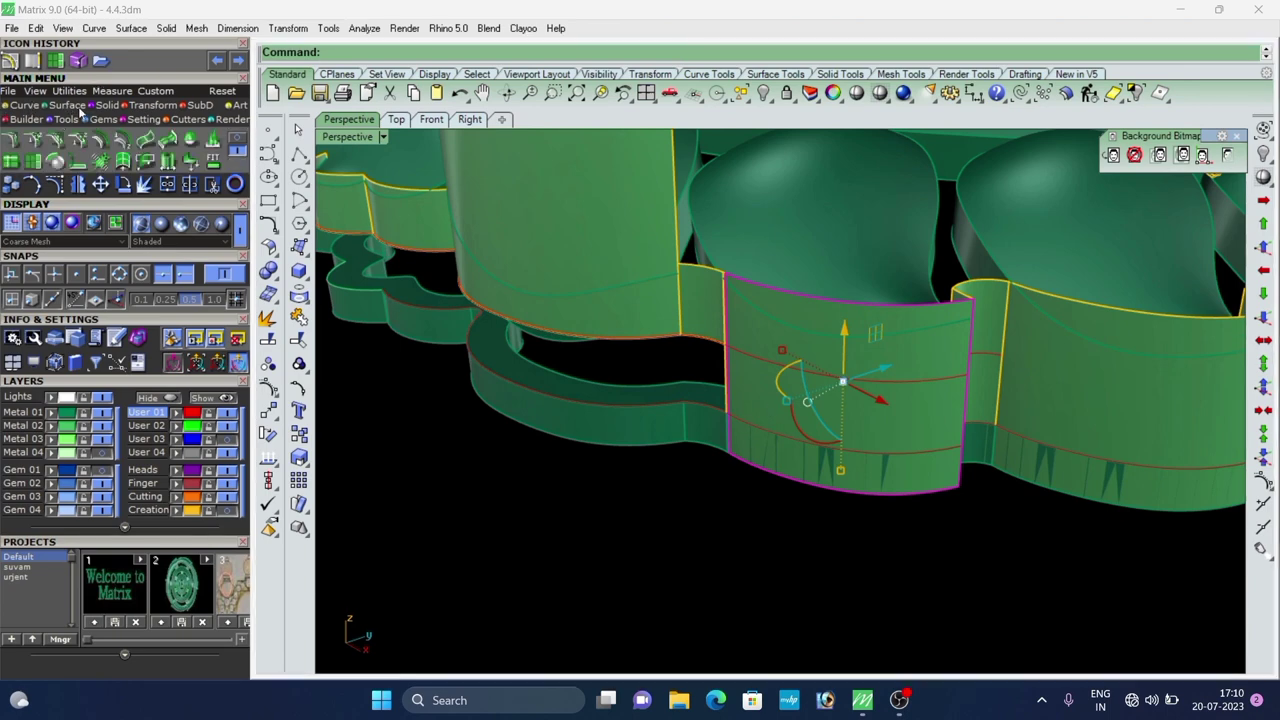
left_click(10, 160)
scroll(730, 340, "up", 6)
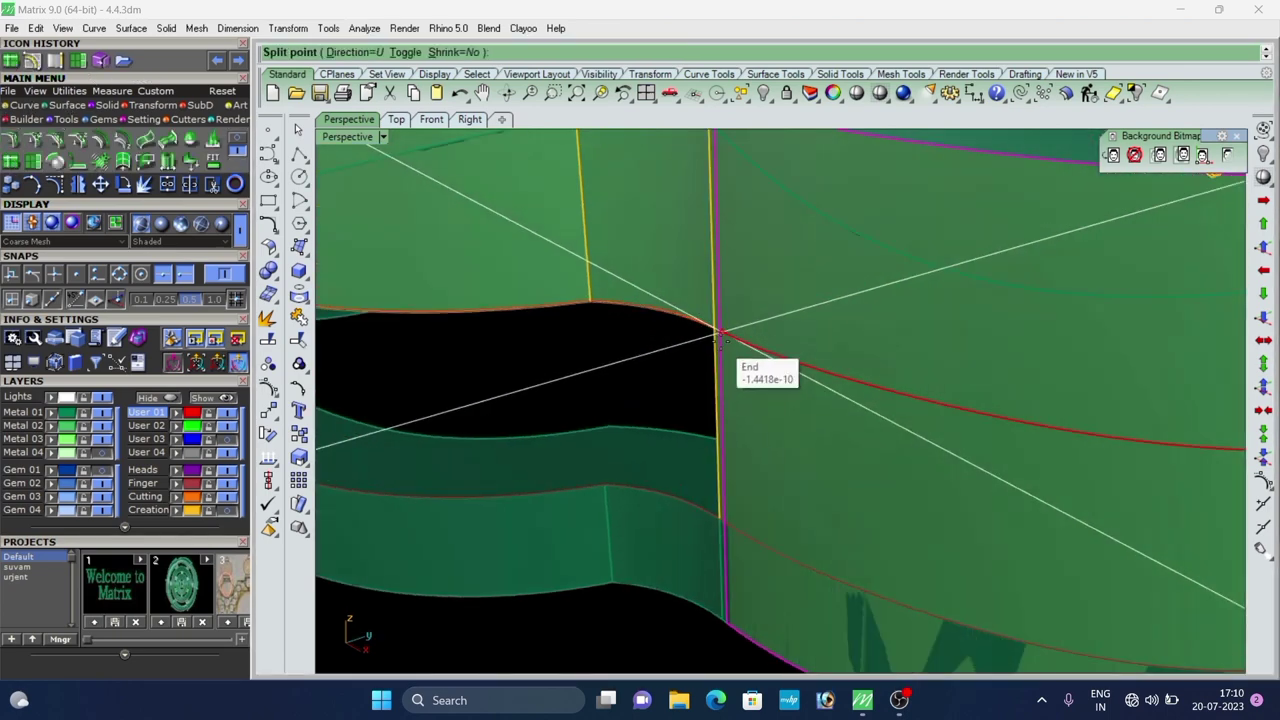
left_click(721, 330)
right_click(721, 330)
left_click(765, 410)
key("Delete")
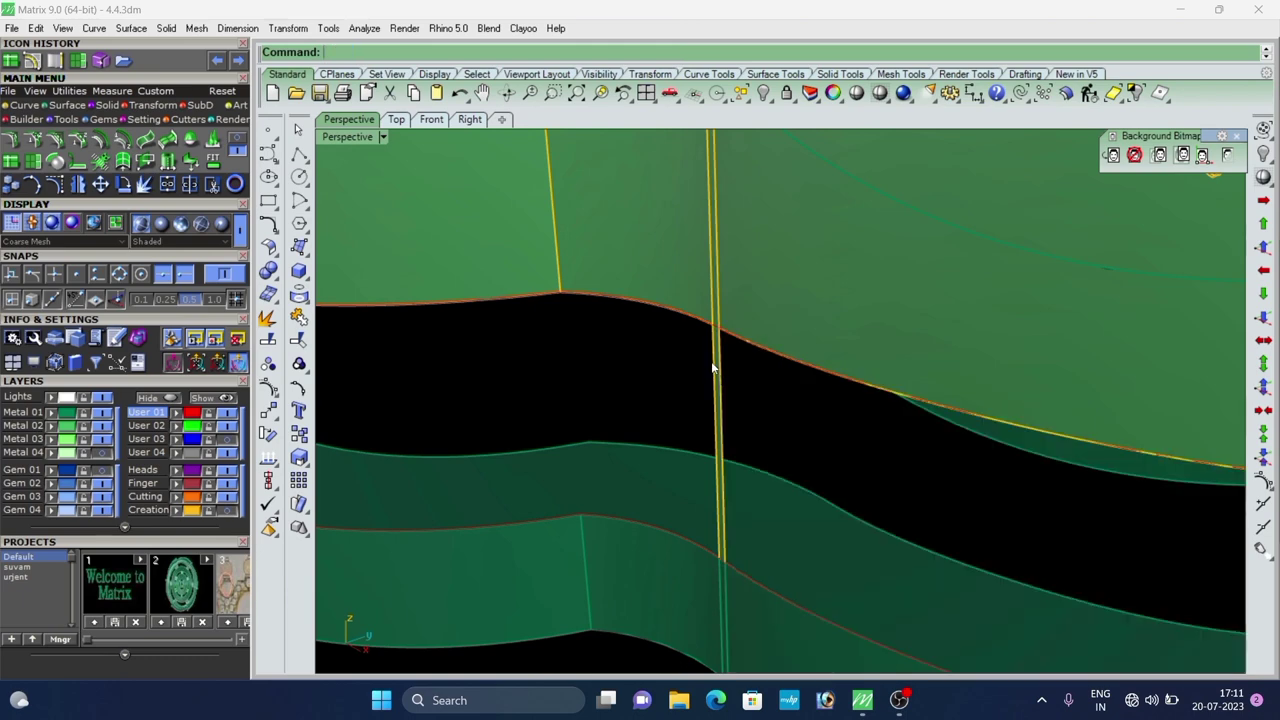
Split the very thin strip beside the trimmed scallop face level with its lower edge, and delete the strip's lower piece.
scroll(718, 366, "up", 3)
left_click(720, 363)
right_click(728, 359)
scroll(722, 330, "up", 2)
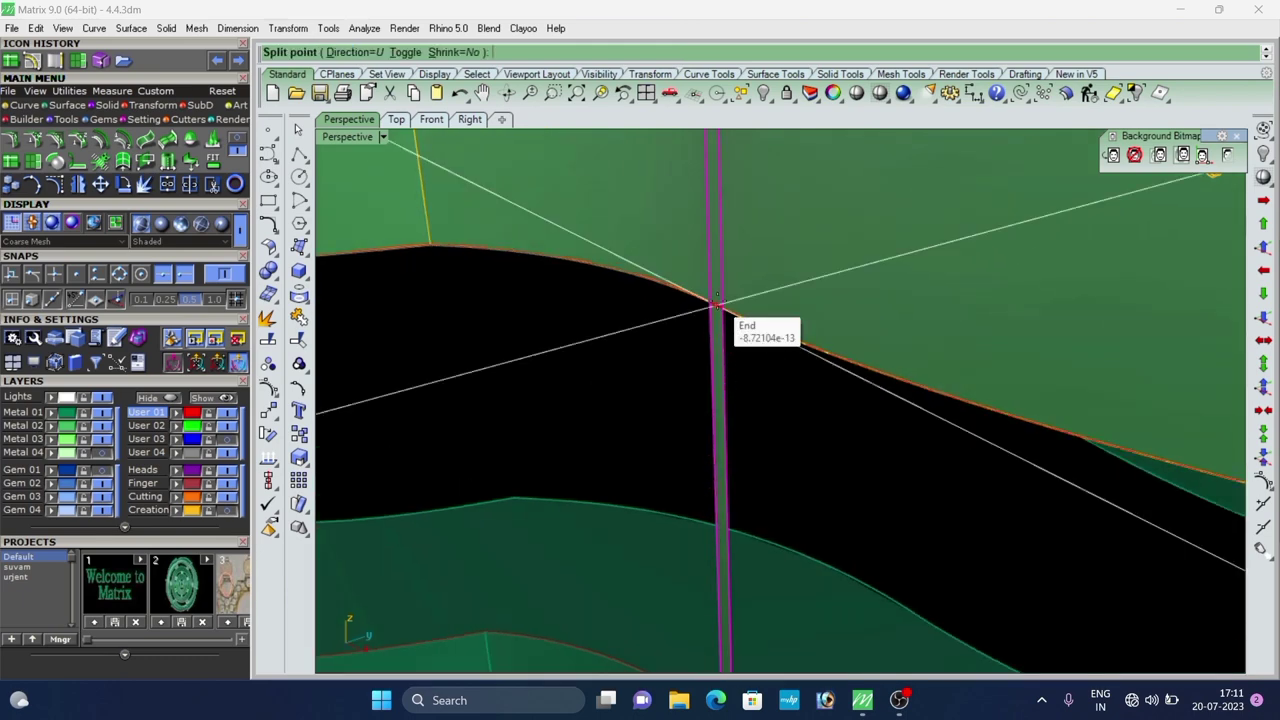
left_click(717, 303)
left_click(726, 360)
key("Delete")
Split the narrow angled face at the far end of the trimmed scallop along an isocurve, and delete its lower piece.
scroll(530, 322, "down", 10)
scroll(760, 362, "up", 3)
right_click_drag(808, 406, 704, 312)
scroll(712, 312, "up", 2)
left_click(735, 318)
right_click(735, 316)
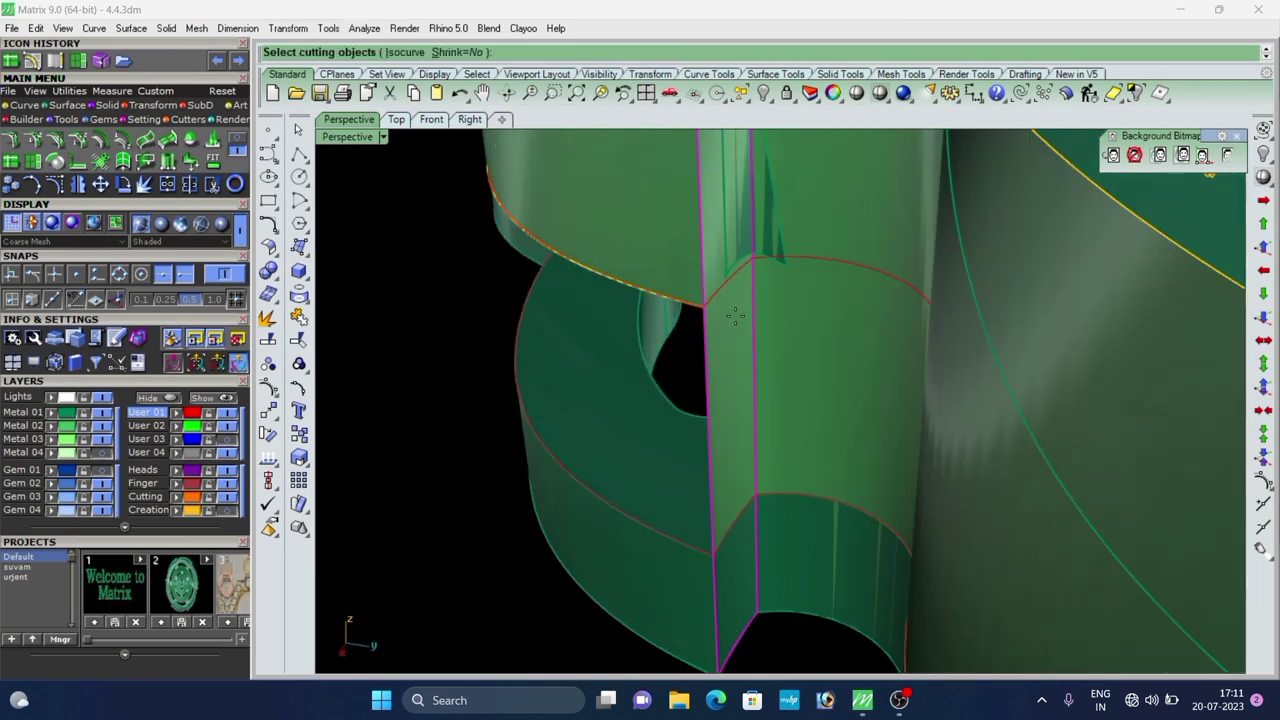
scroll(730, 313, "up", 2)
left_click(706, 322)
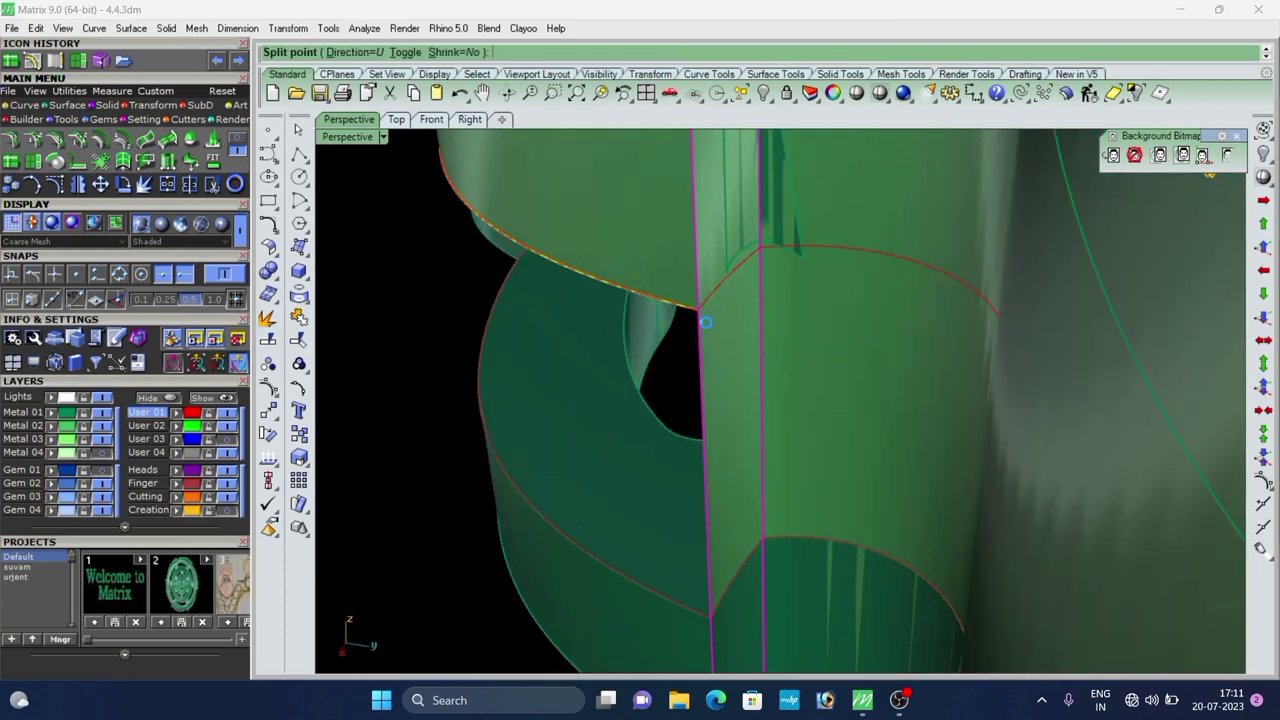
left_click(746, 340)
key("Delete")
Split the concave face adjoining the trimmed narrow face along the isocurve at their shared edge, and delete its lower piece.
left_click(812, 327)
right_click(812, 327)
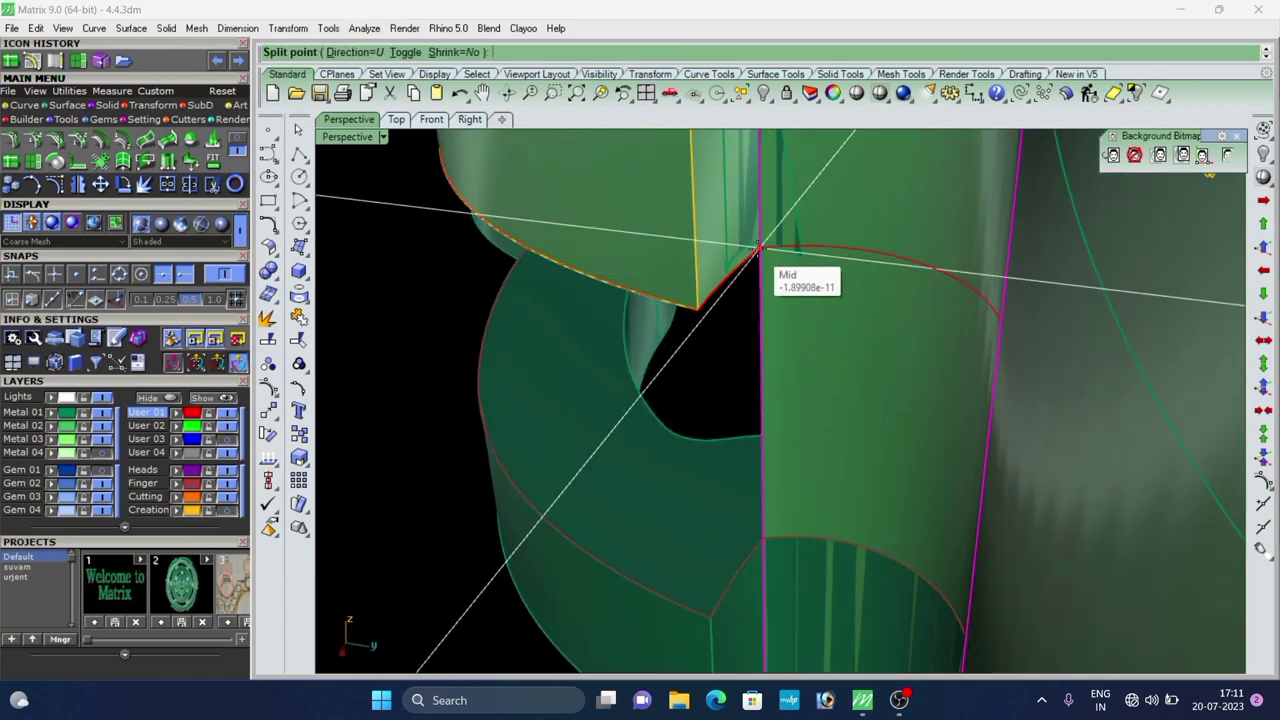
left_click(760, 247)
left_click(782, 326)
key("Delete")
Split the next scallop face after the trimmed concave face along the isocurve at its adjoining end, and delete its lower piece.
scroll(701, 275, "down", 5)
right_click_drag(701, 275, 930, 343)
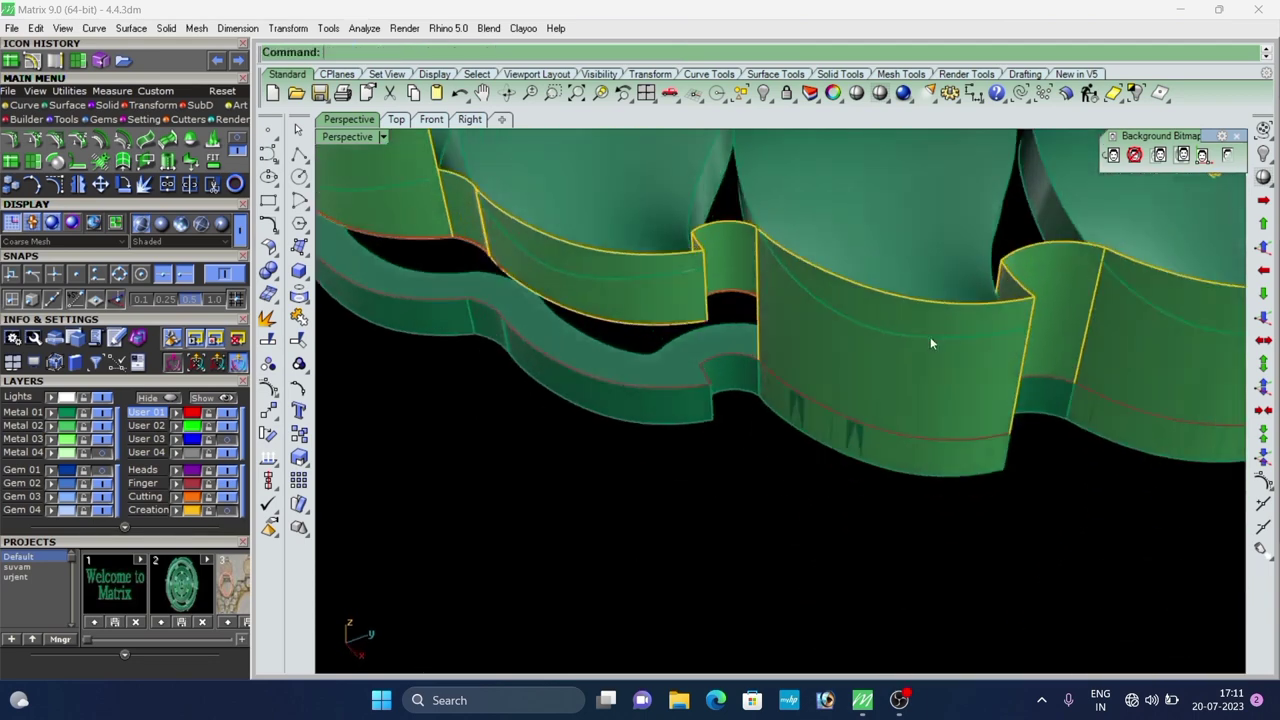
scroll(852, 345, "up", 5)
right_click_drag(798, 378, 851, 346)
left_click(851, 346)
right_click(851, 346)
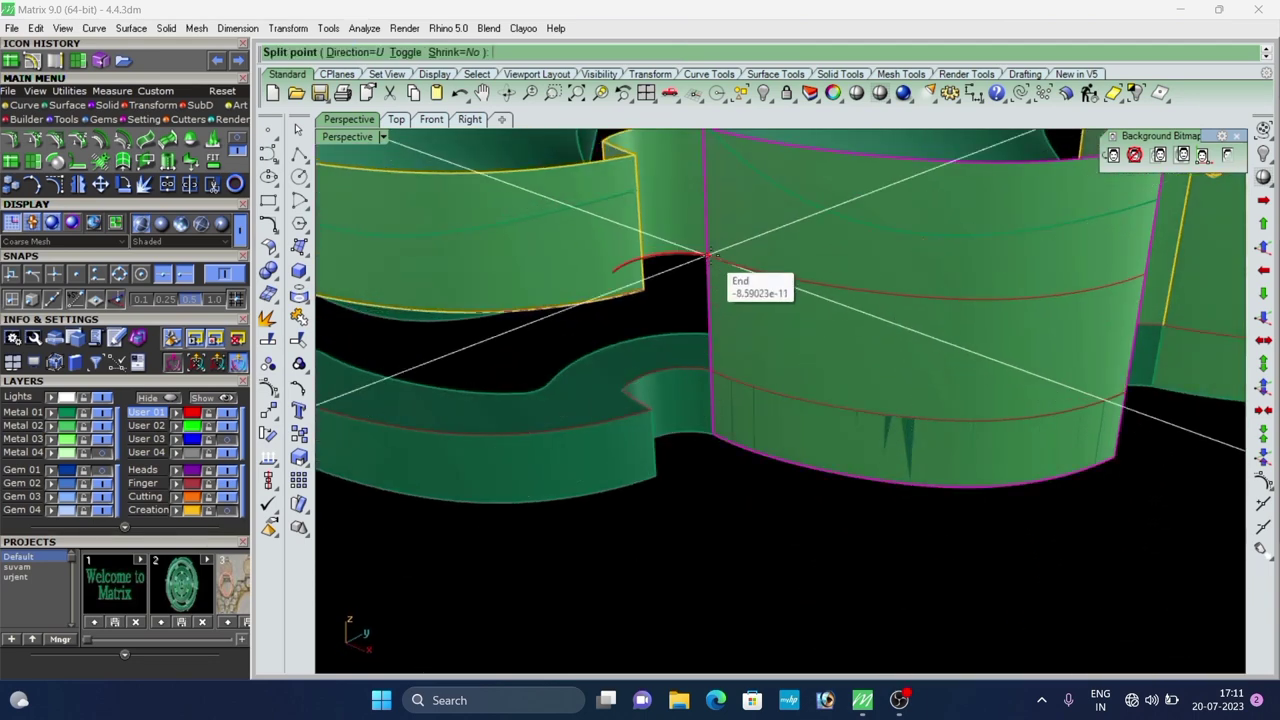
left_click(709, 256)
left_click(763, 318)
key("Delete")
scroll(705, 322, "down", 5)
mouse_move(700, 324)
right_mouse_down()
mouse_move(655, 337)
mouse_move(807, 339)
mouse_move(725, 358)
right_mouse_up()
scroll(820, 333, "up", 6)
scroll(720, 360, "up", 5)
left_click(700, 334)
right_click(700, 334)
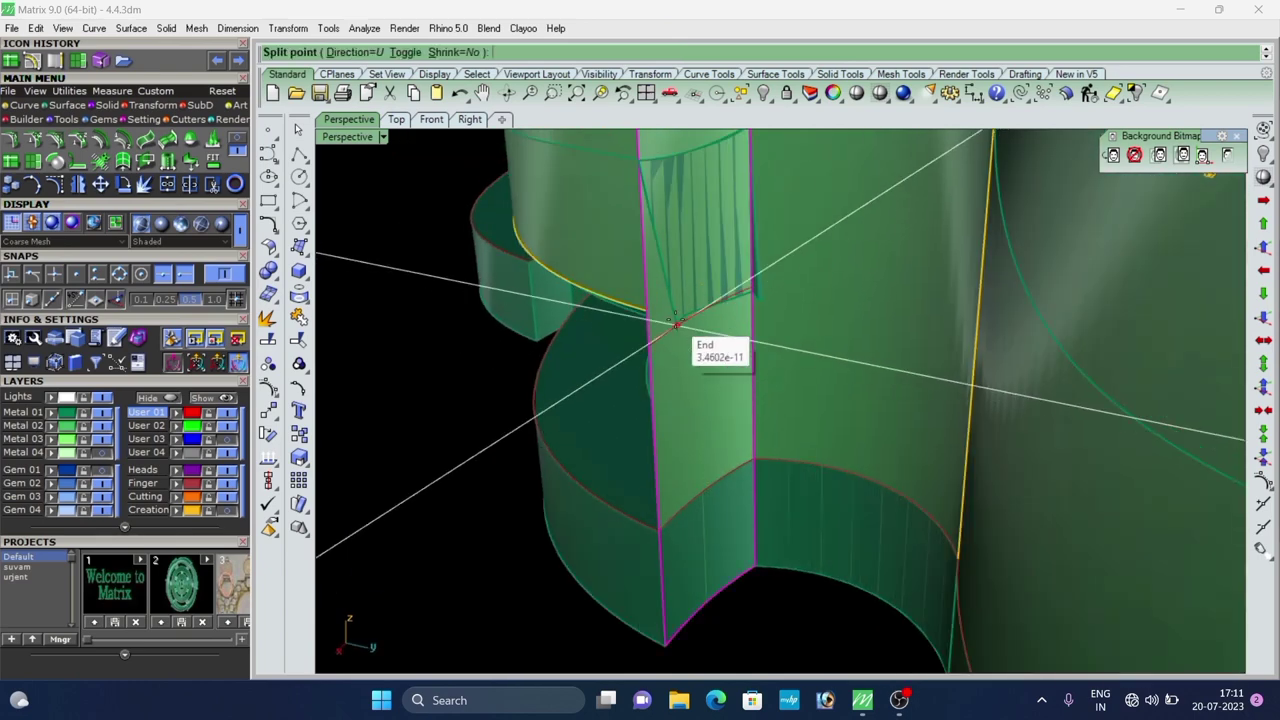
left_click(650, 313)
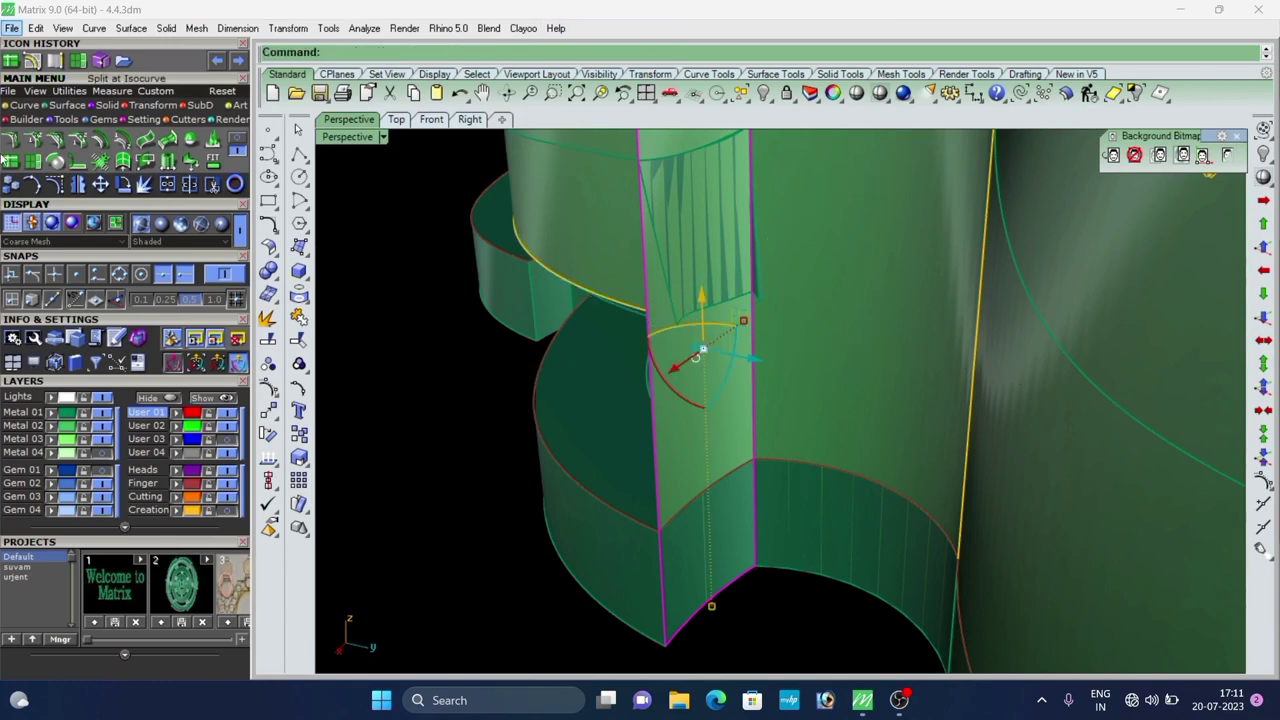
Extract an isocurve from the untrimmed narrow face at the neighbouring scallop's lower corner and rebuild it with 4 points, degree 3.
left_click(26, 106)
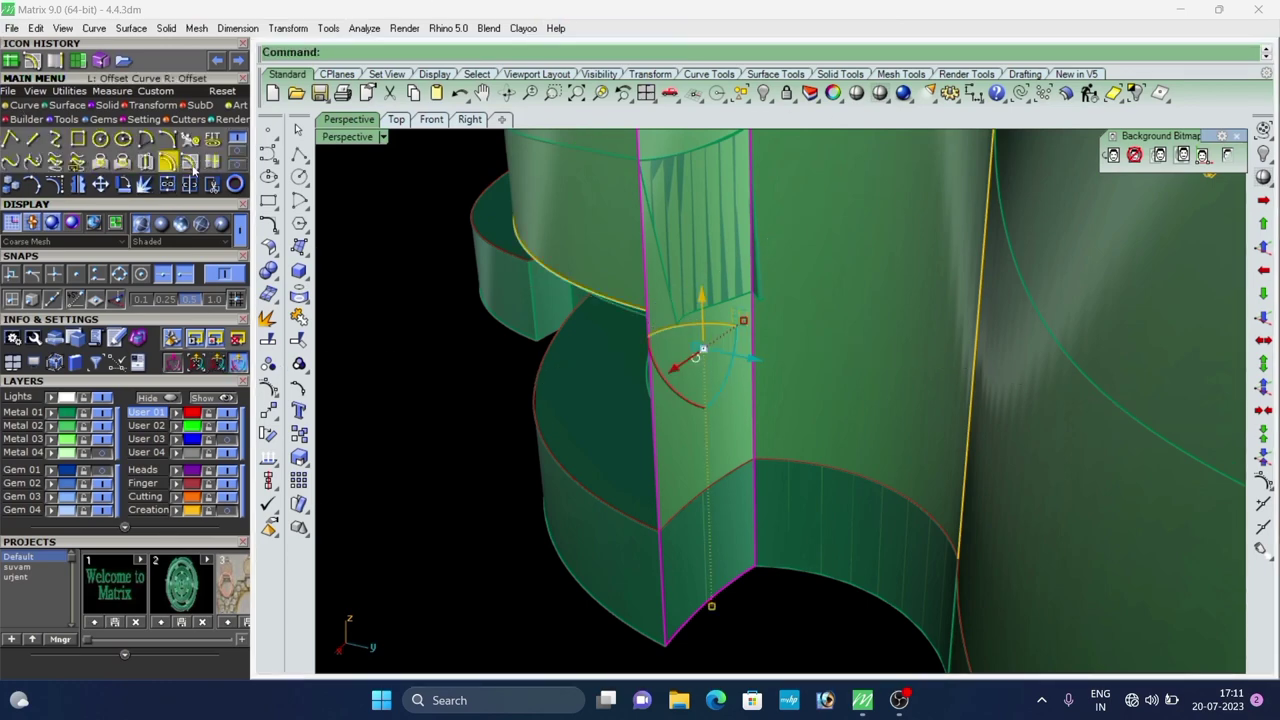
left_click(211, 163)
scroll(620, 408, "down", 6)
right_click_drag(620, 408, 520, 468)
scroll(666, 347, "up", 3)
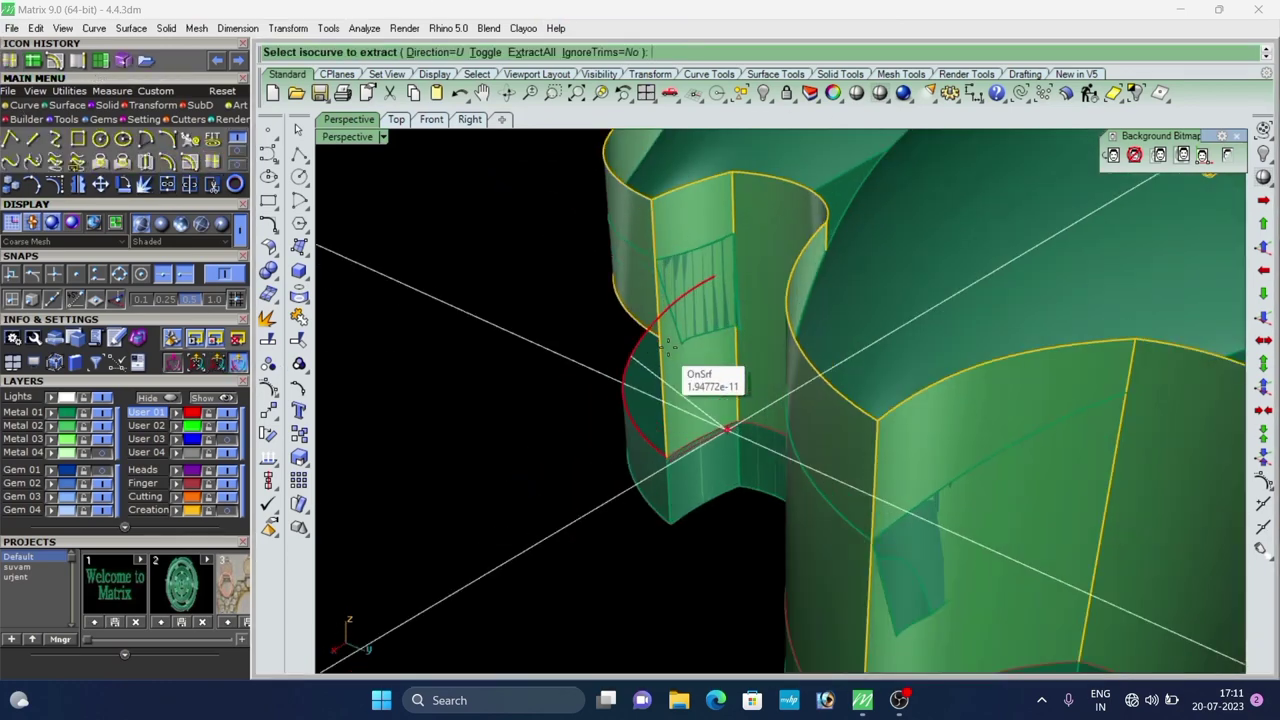
scroll(668, 346, "up", 2)
right_click(668, 346)
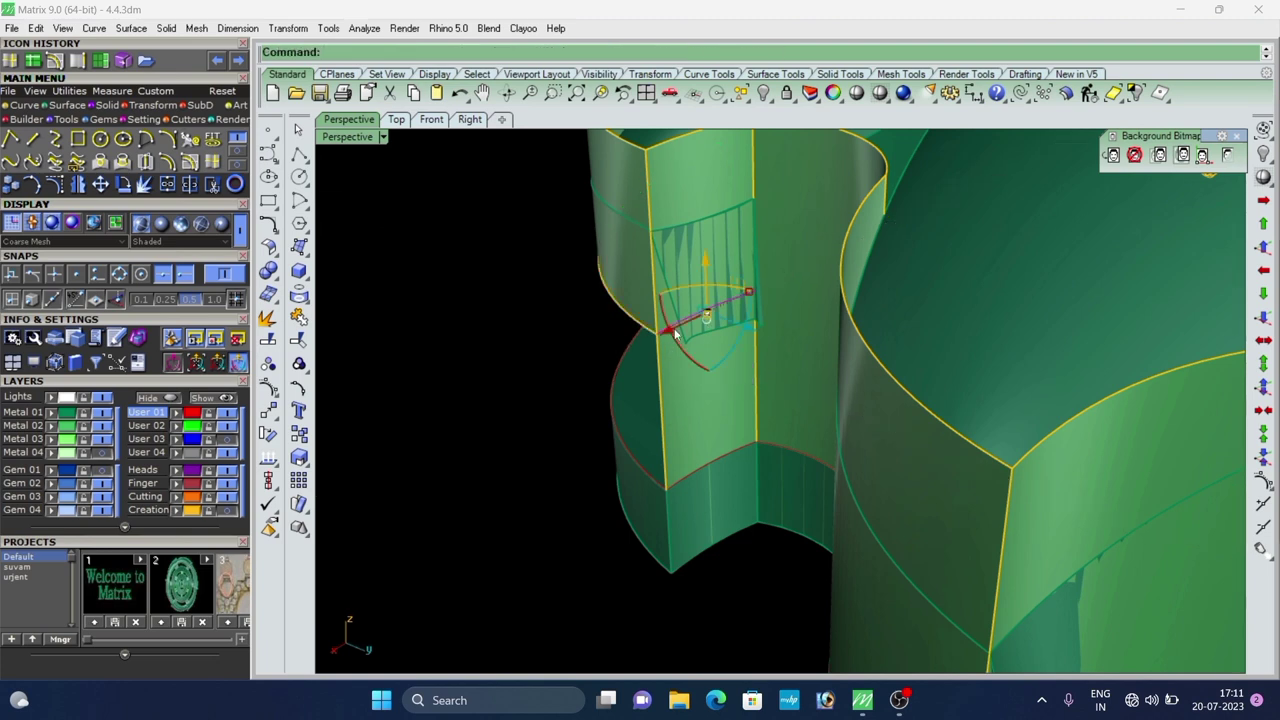
key("Return")
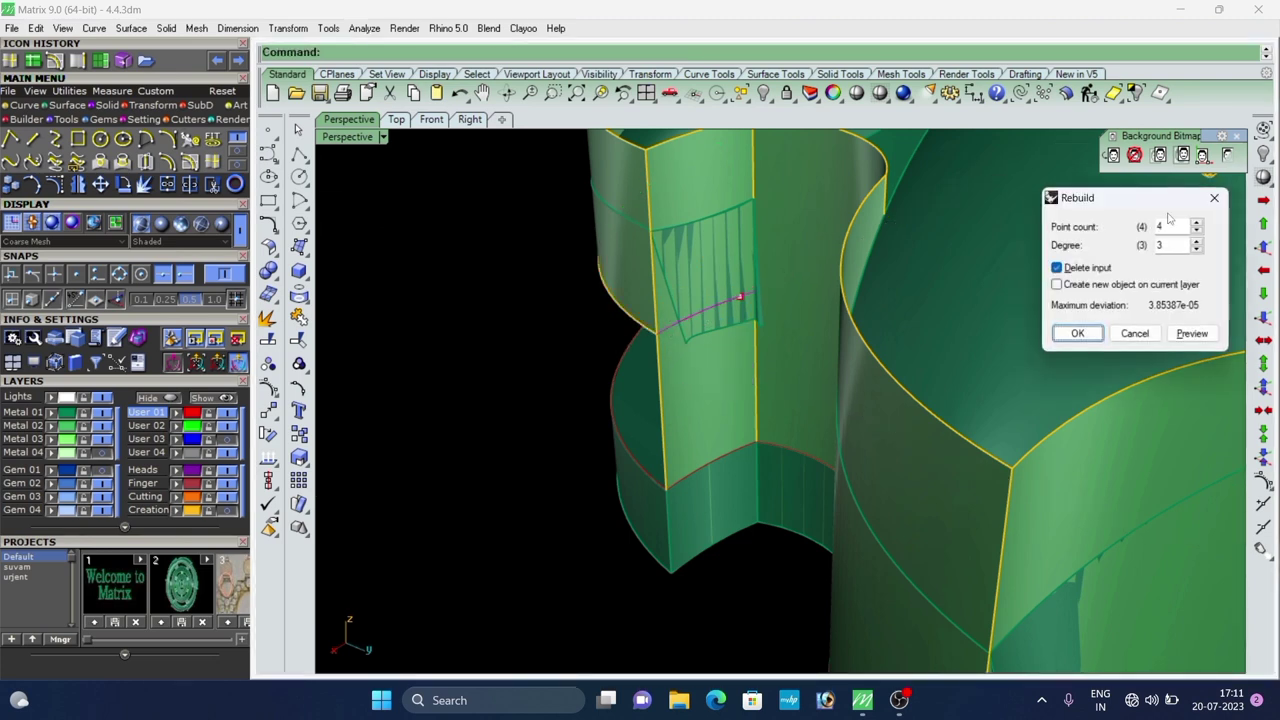
left_click(1078, 333)
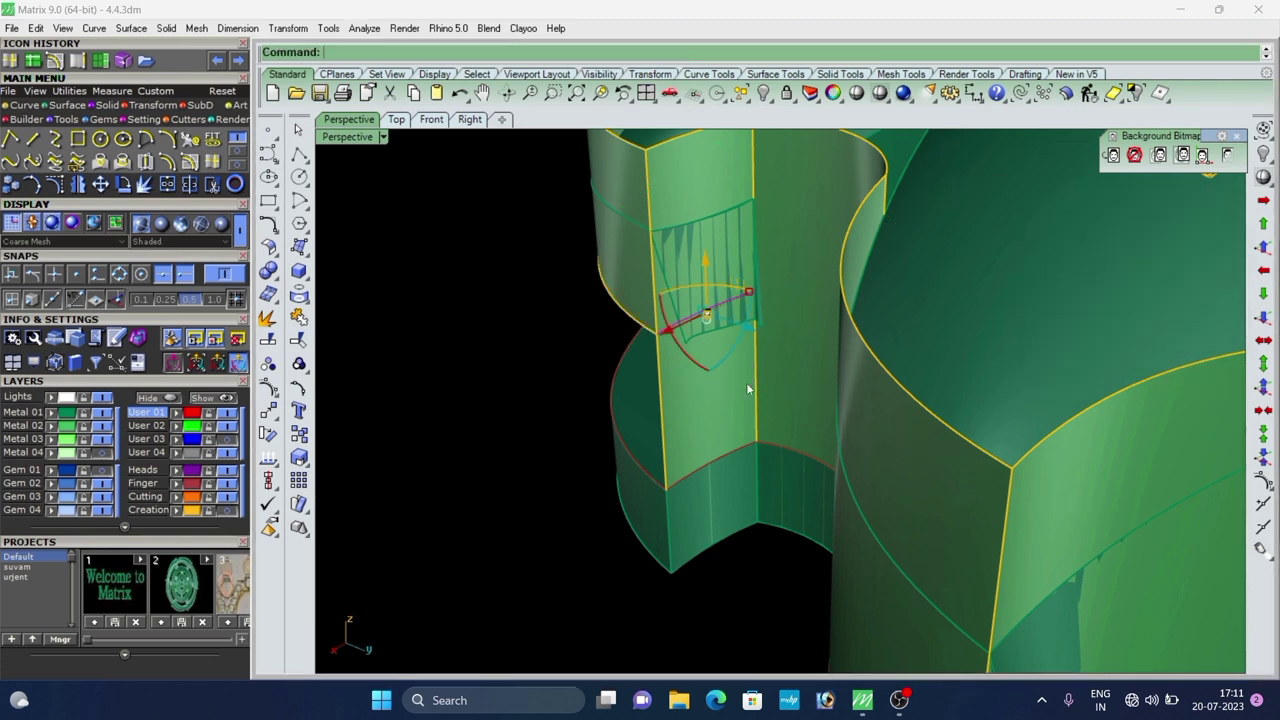
Show the rebuilt curve's control points and lower its inner end point along the narrow face's far vertical edge.
left_click(269, 388)
right_click_drag(672, 335, 686, 362)
scroll(686, 362, "up", 4)
left_click(870, 313)
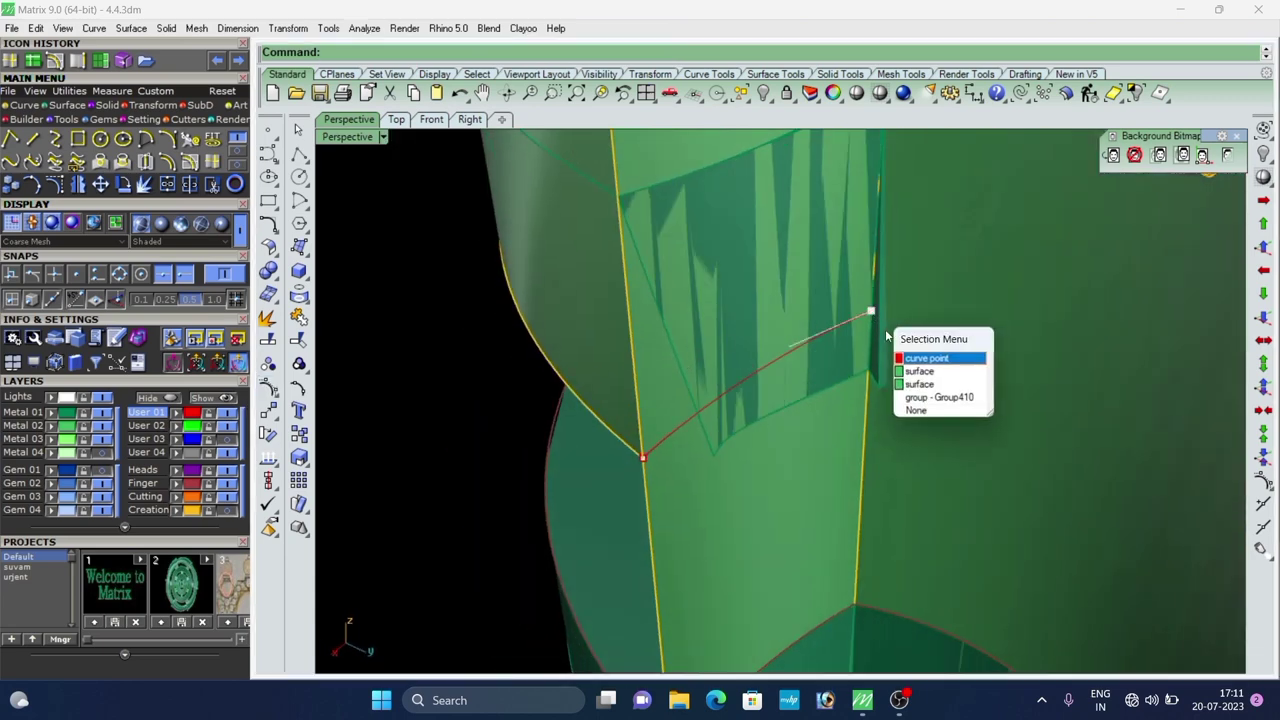
left_click(906, 358)
scroll(840, 311, "down", 5)
scroll(846, 314, "up", 5)
left_click_drag(864, 268, 857, 320)
scroll(857, 320, "down", 5)
right_click_drag(857, 320, 790, 328)
scroll(737, 332, "up", 3)
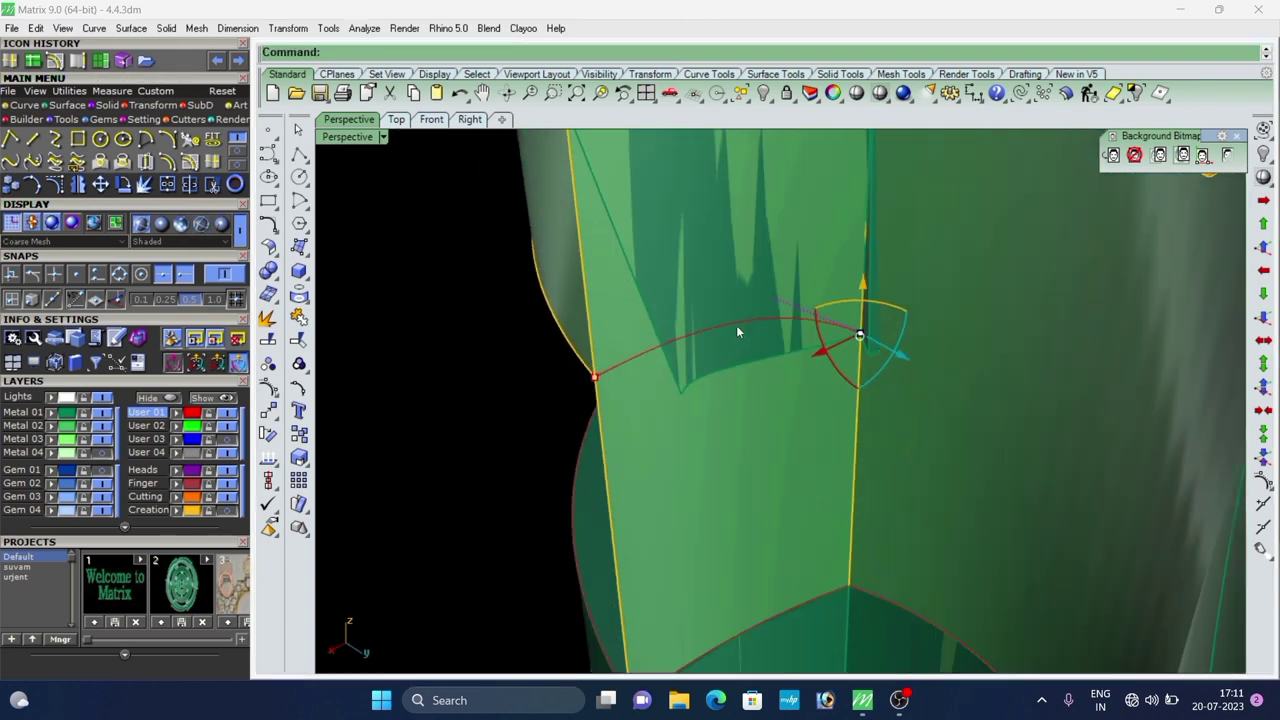
Set the display to Ghosted and lower the curve's two middle control points to straighten it between its ends.
left_click(202, 226)
left_click(769, 295)
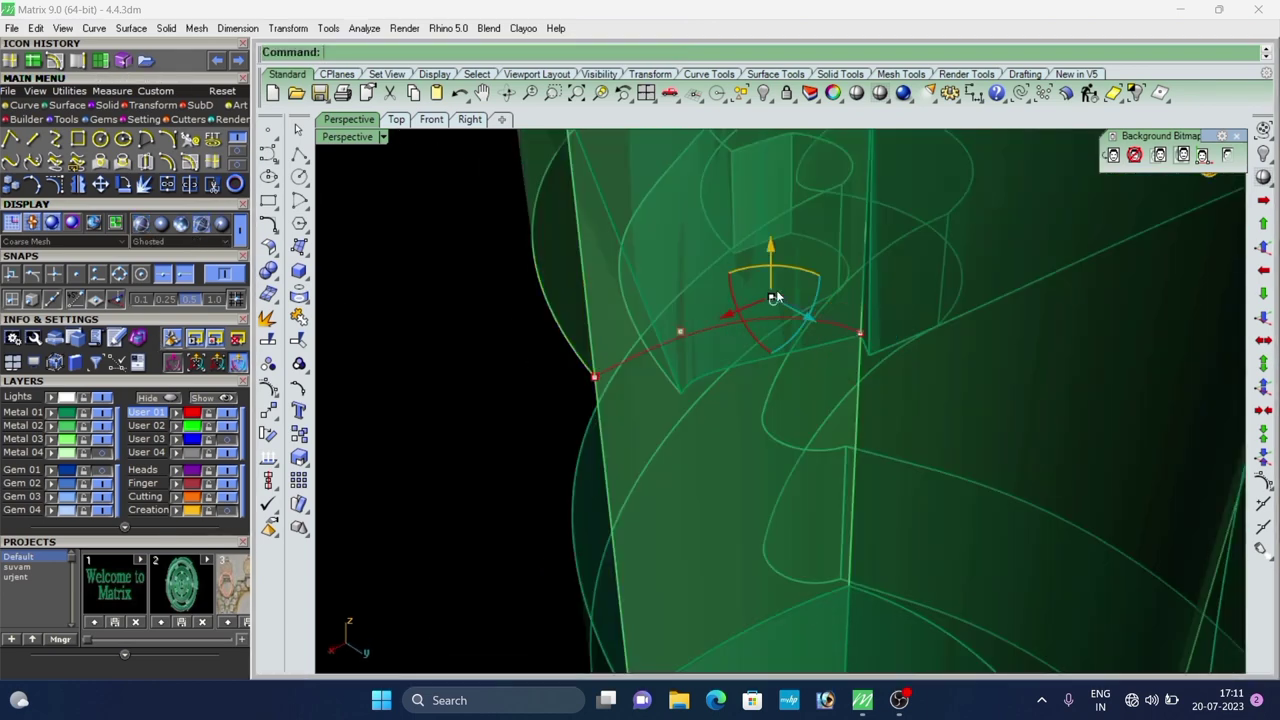
left_click_drag(769, 254, 807, 295)
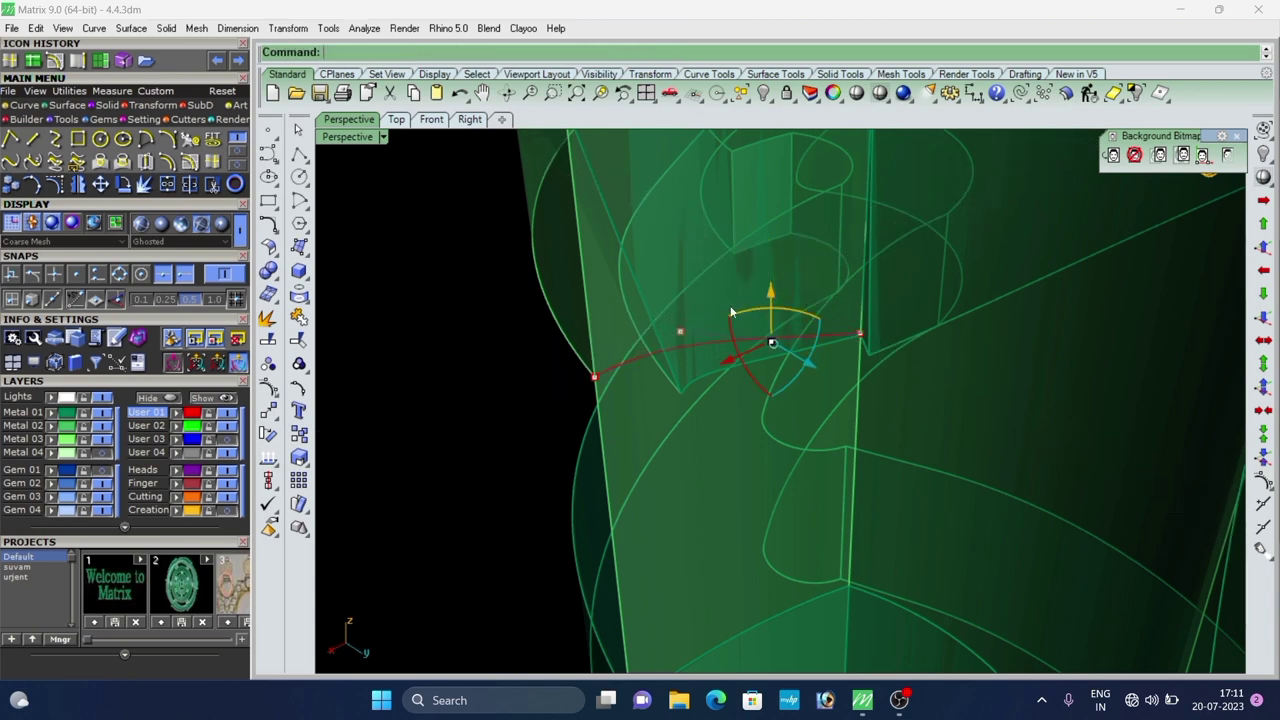
left_click(682, 330)
left_click_drag(679, 289, 661, 325)
left_click(772, 344)
scroll(699, 332, "up", 5)
left_click(658, 368)
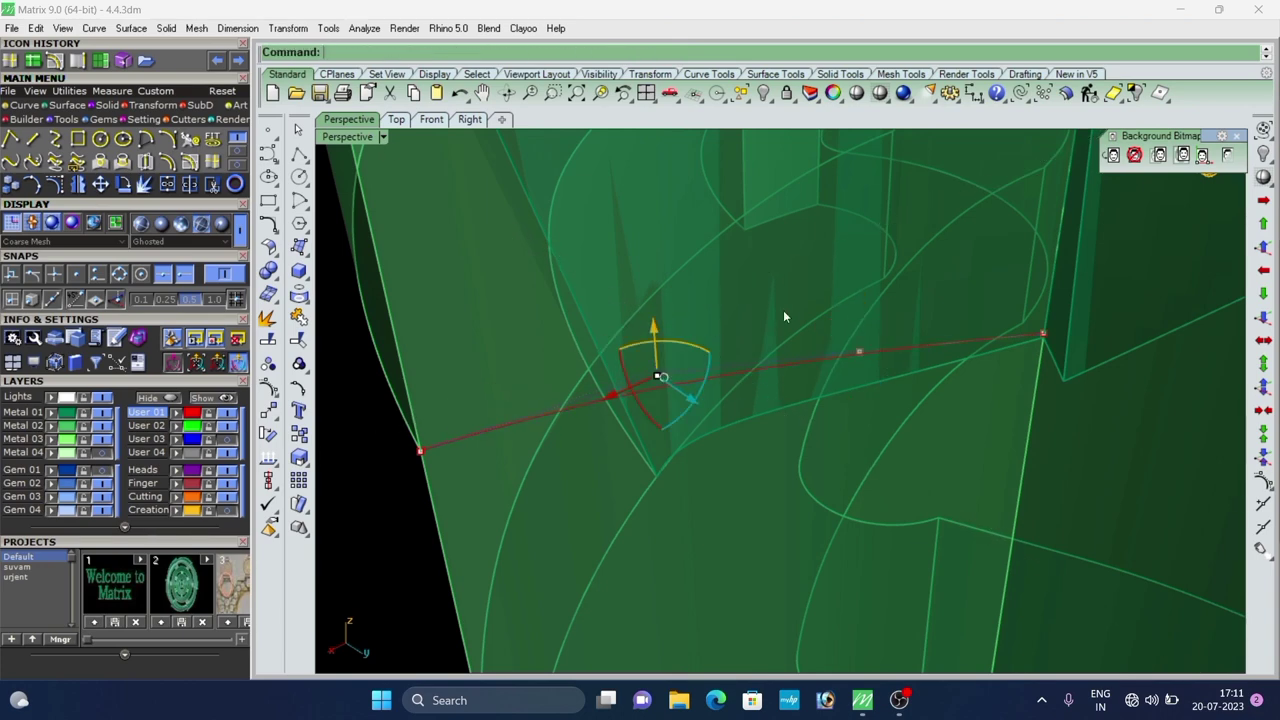
key("Escape")
key("Escape")
scroll(760, 311, "down", 10)
right_click_drag(717, 311, 780, 318)
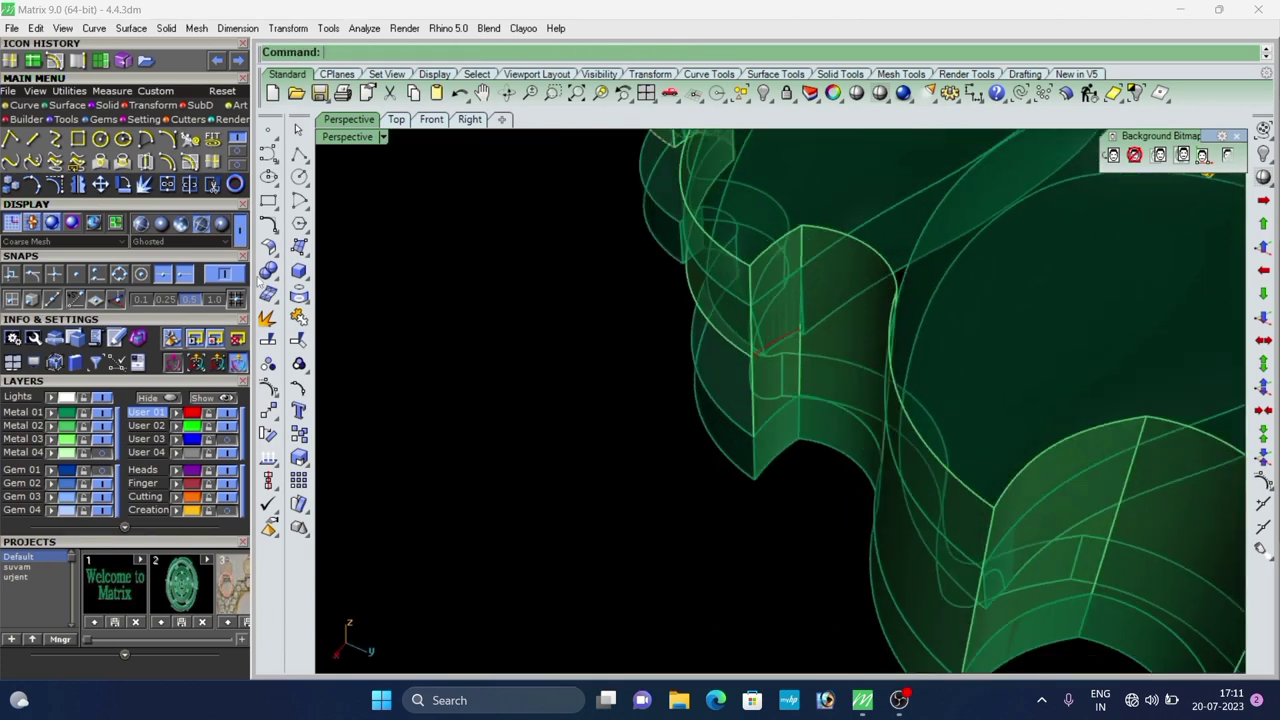
Return to Shaded display, split the narrow face with the adjusted curve, and delete its lower piece.
left_click(146, 226)
scroll(812, 372, "up", 5)
left_click(741, 359)
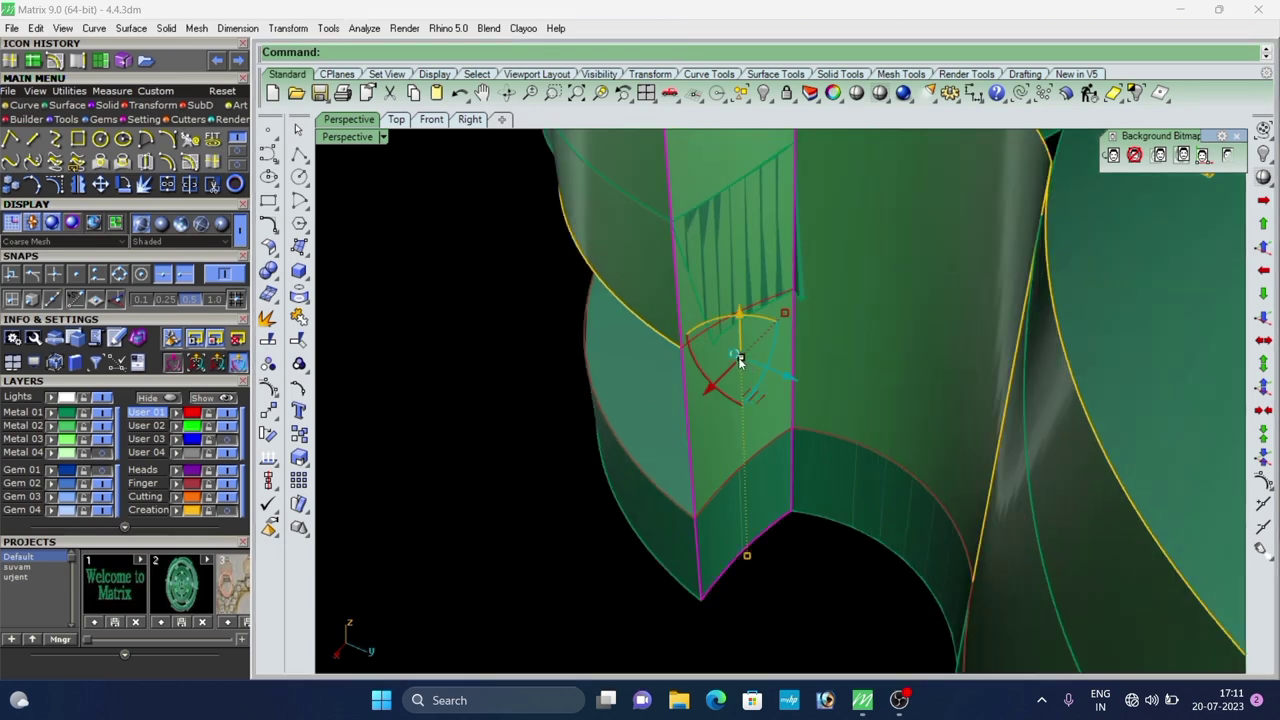
key("ctrl+shift+s")
scroll(709, 330, "up", 4)
left_click(701, 345)
right_click(702, 350)
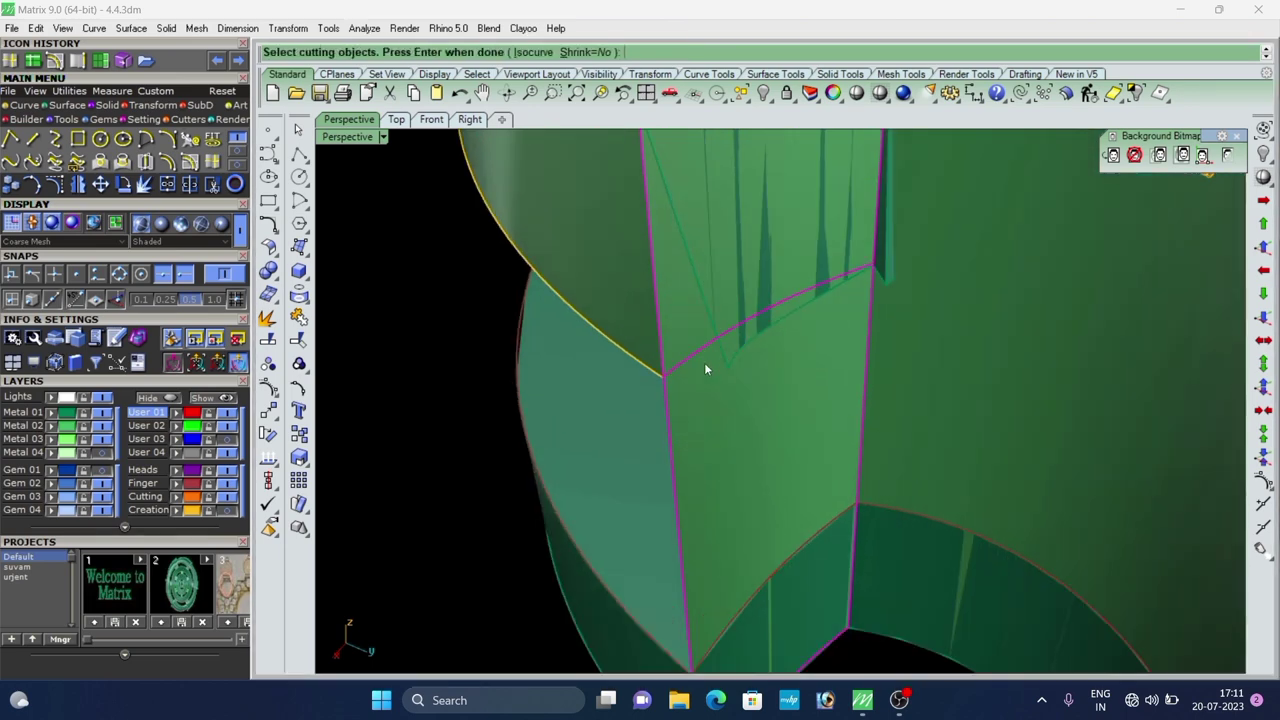
right_click(705, 363)
key("Delete")
Split the concave face behind the curve-trimmed narrow face along an isocurve at the curve's end, and delete its lower piece.
scroll(705, 360, "down", 7)
right_click_drag(728, 391, 810, 337)
scroll(810, 337, "up", 3)
left_click(792, 353)
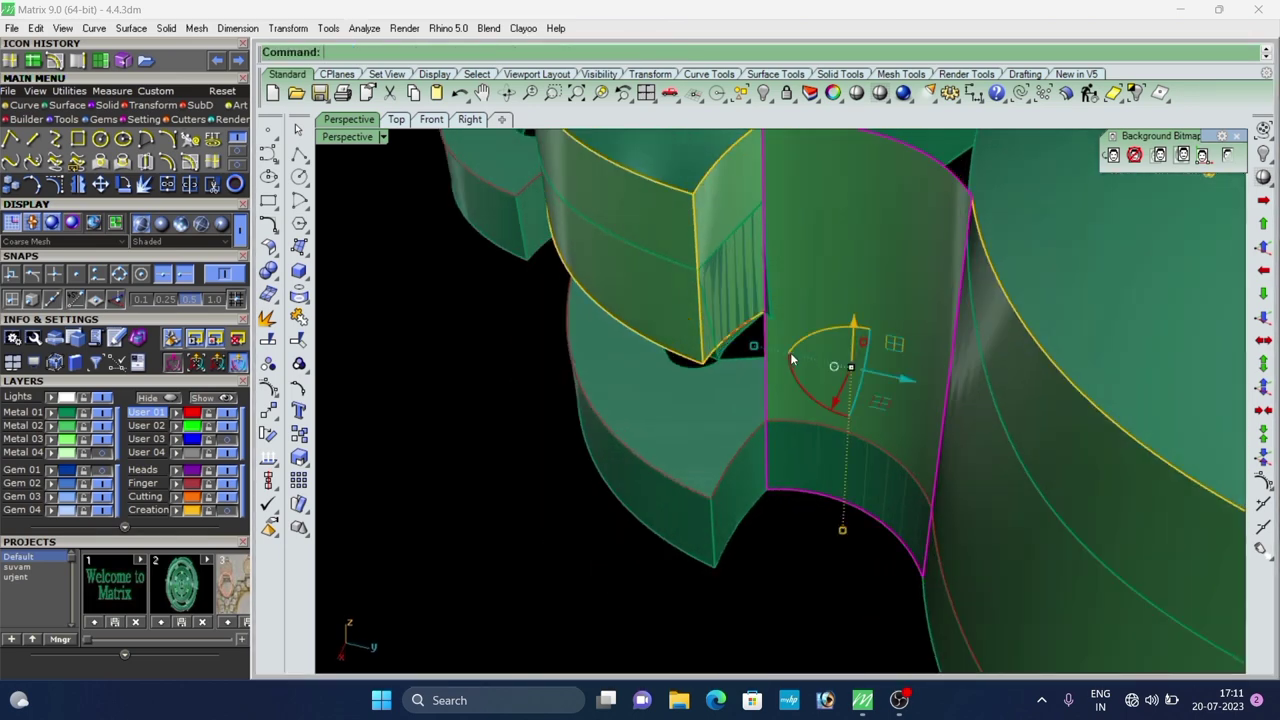
key("ctrl+shift+i")
scroll(788, 306, "up", 6)
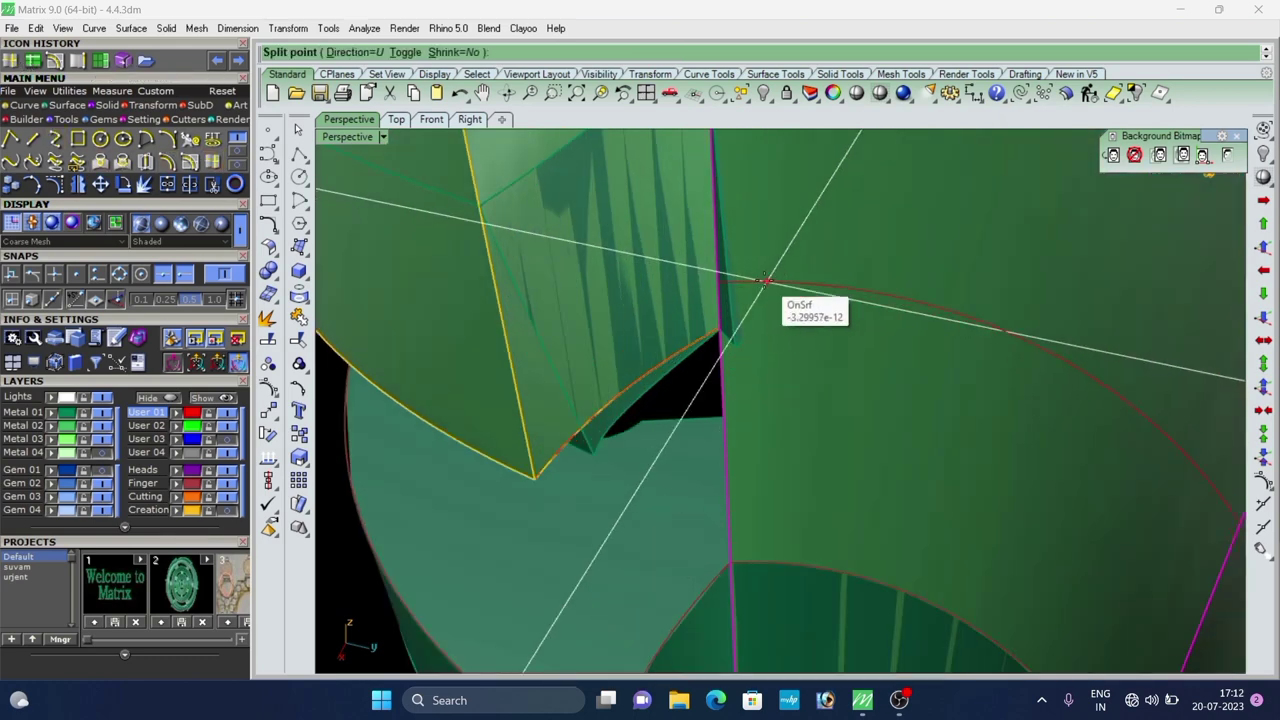
left_click(720, 326)
right_click(722, 323)
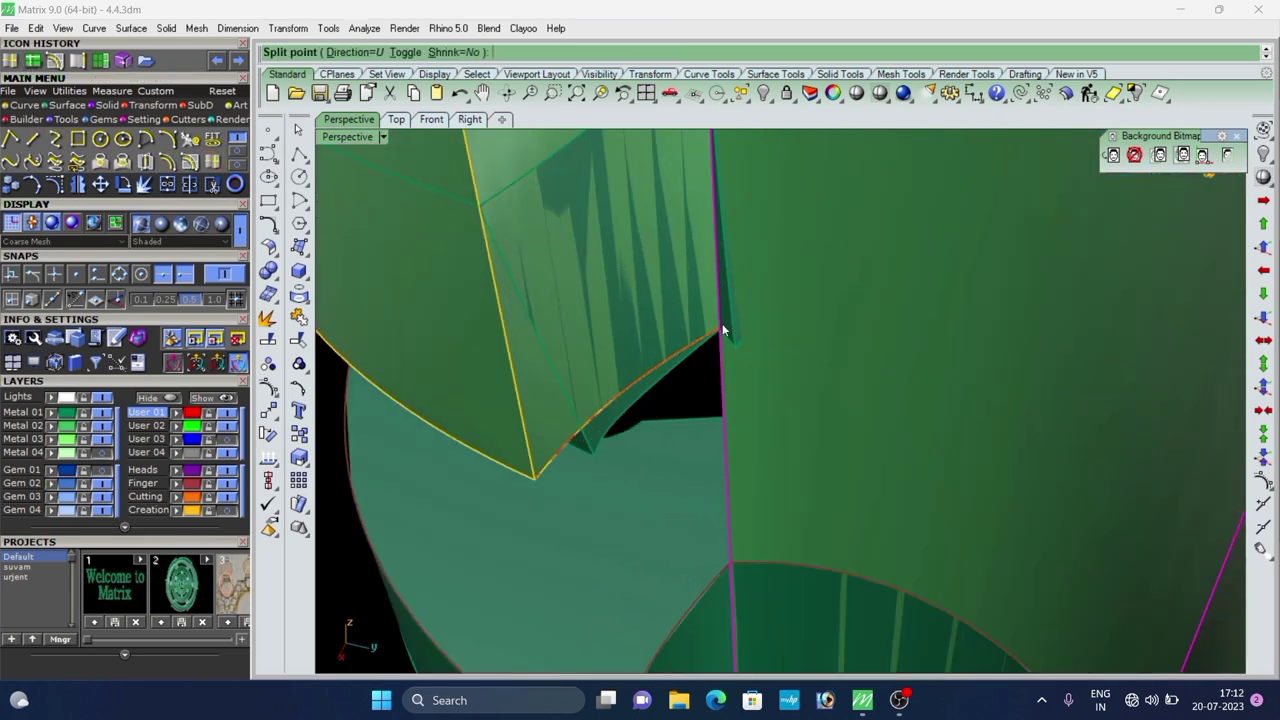
left_click(719, 366)
key("Delete")
Split the following scallop face along the isocurve meeting the trimmed concave face's lower edge, and delete its lower piece.
scroll(702, 350, "down", 7)
right_click_drag(629, 354, 841, 345)
scroll(842, 350, "down", 7)
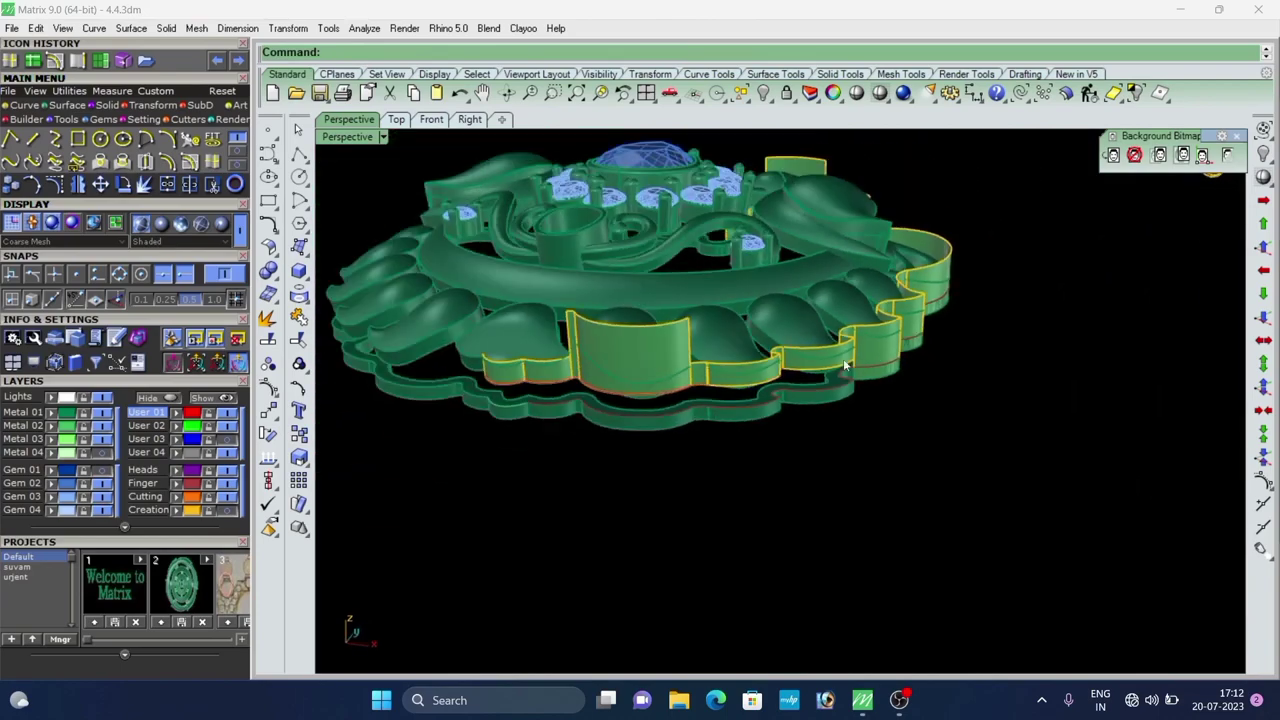
right_click_drag(925, 350, 798, 379)
scroll(798, 379, "up", 4)
left_click(789, 370)
key("ctrl+shift+i")
scroll(735, 352, "up", 5)
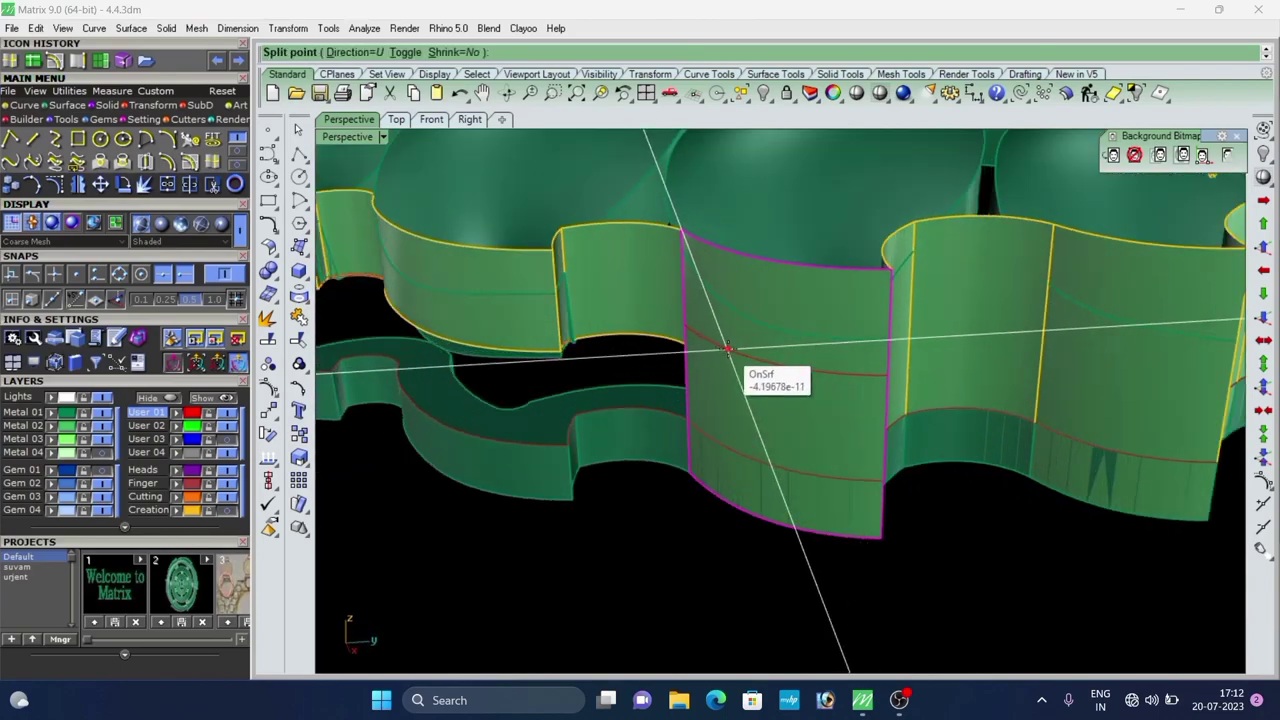
left_click(702, 347)
right_click(706, 350)
left_click(768, 399)
key("Delete")
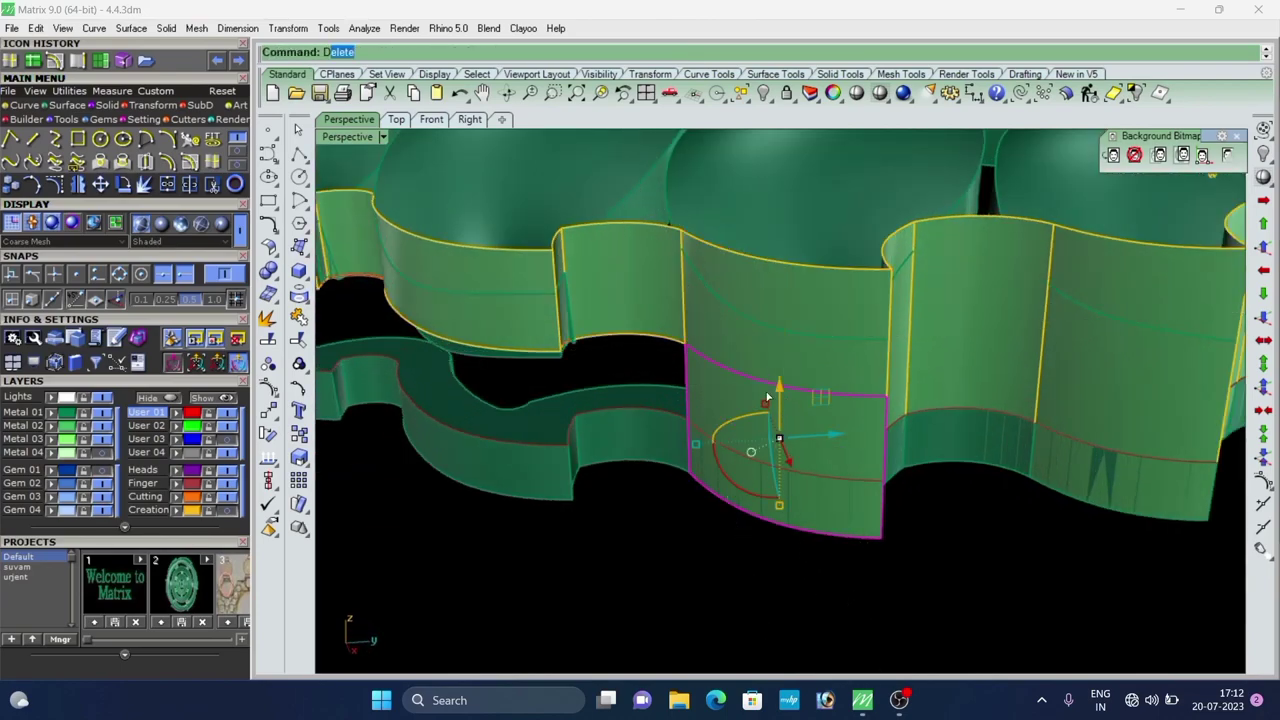
Duplicate the scroll ornament's outer edge where it runs along the large round border face.
mouse_move(768, 396)
right_mouse_down()
mouse_move(834, 351)
mouse_move(760, 376)
right_mouse_up()
scroll(759, 370, "down", 8)
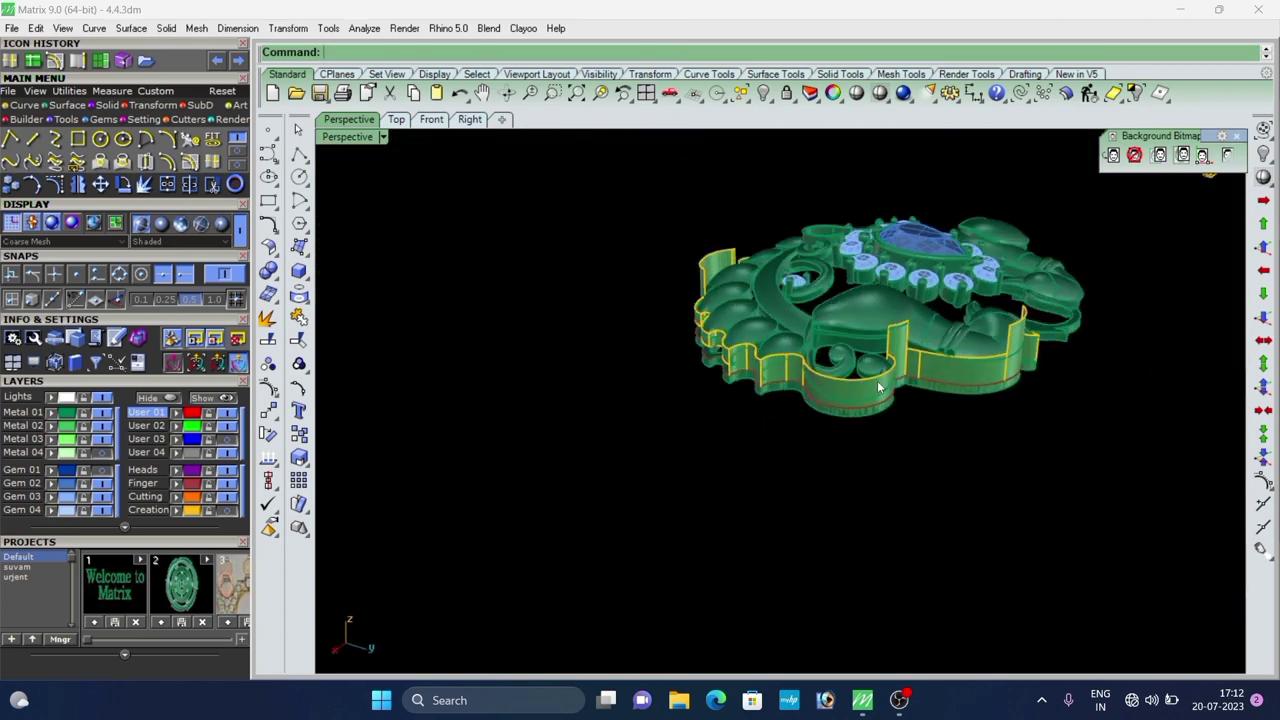
scroll(826, 410, "up", 5)
type("de")
key("Return")
scroll(867, 418, "up", 5)
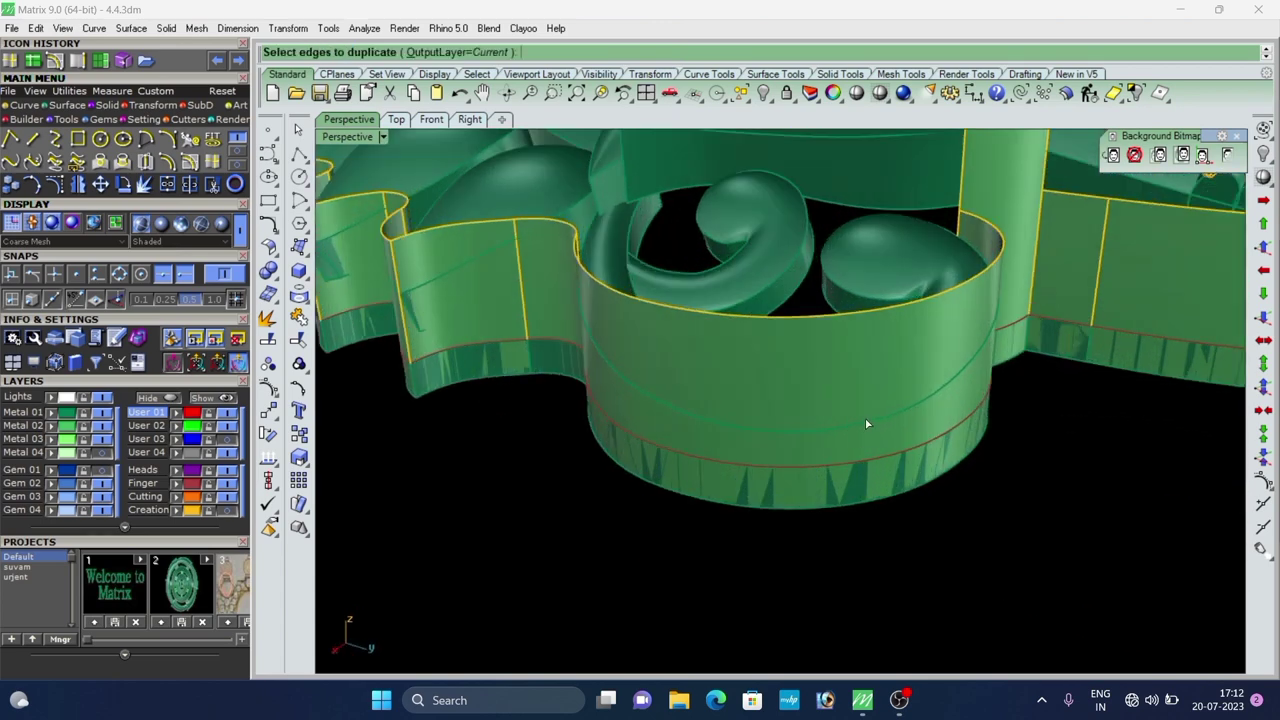
left_click(866, 418)
key("Return")
Trim away the part of the large round border face above the scroll's duplicated edge.
left_click(840, 360)
type("tr")
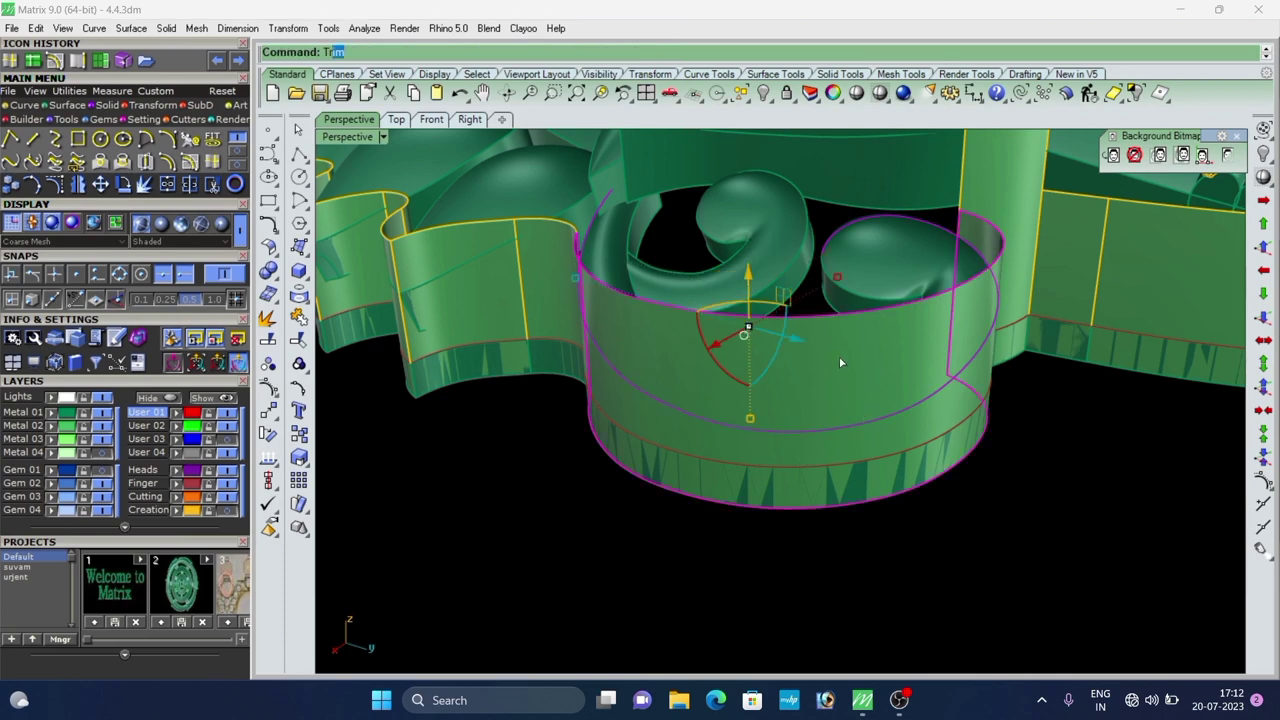
key("Return")
left_click(840, 361)
key("Return")
Examine the trimmed round face and the adjoining outer border faces around the scroll.
scroll(740, 416, "down", 7)
scroll(838, 400, "up", 6)
right_click_drag(845, 405, 757, 394)
scroll(738, 300, "down", 6)
right_click_drag(732, 288, 708, 316)
scroll(724, 277, "up", 5)
scroll(722, 278, "down", 5)
scroll(706, 314, "up", 3)
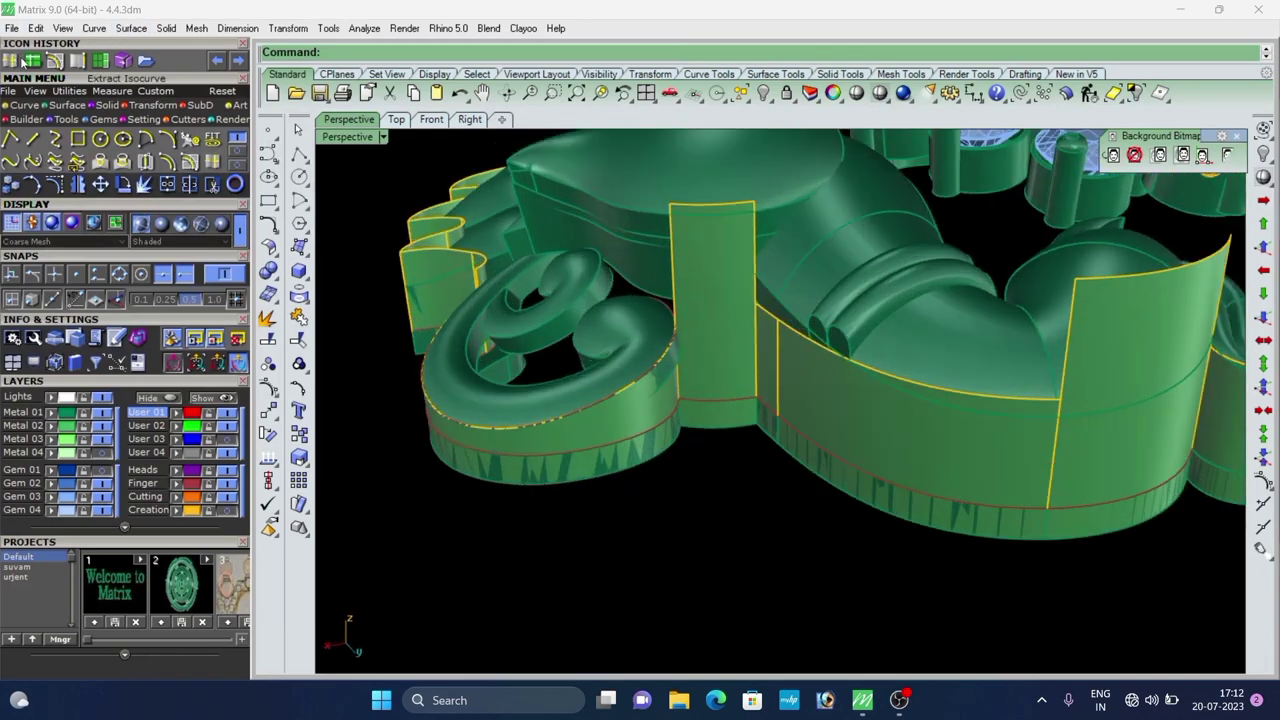
Split the tall concave face beside the scroll along the isocurve at the neighbouring face's upper corner, and delete its upper piece.
scroll(751, 297, "up", 3)
left_click(752, 292)
scroll(747, 273, "up", 4)
right_click(747, 272)
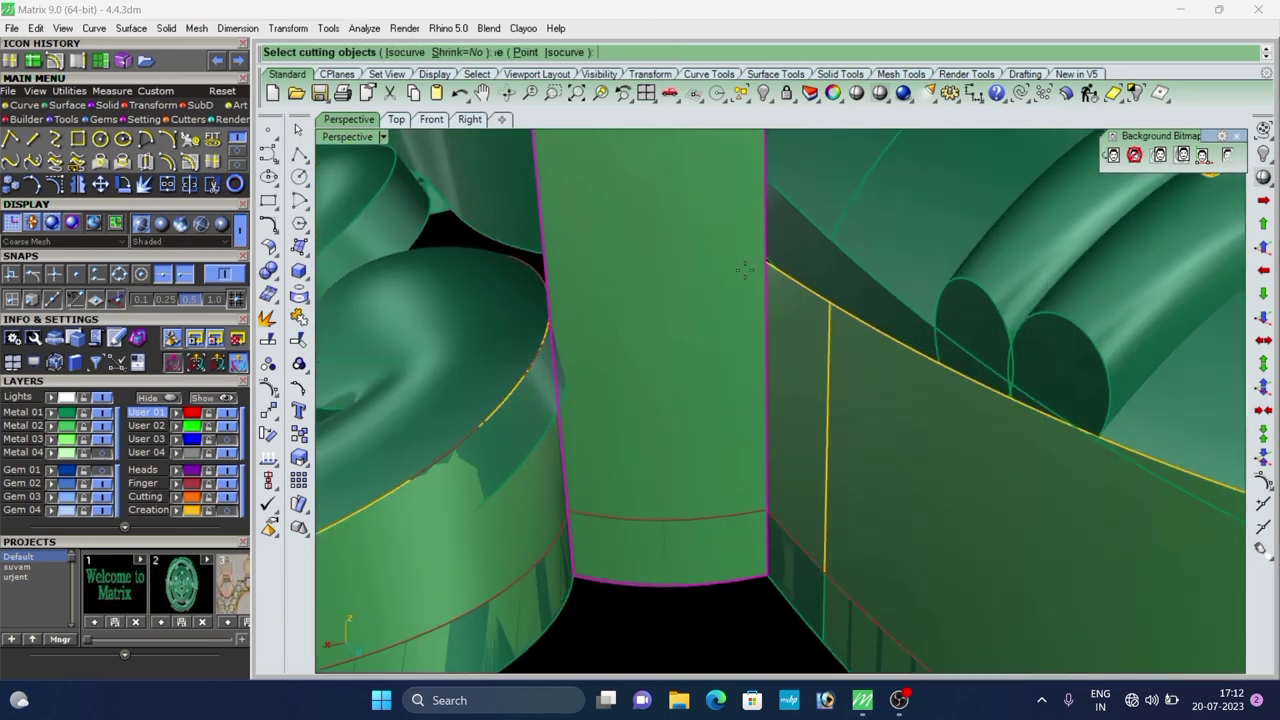
scroll(757, 270, "up", 1)
left_click(768, 260)
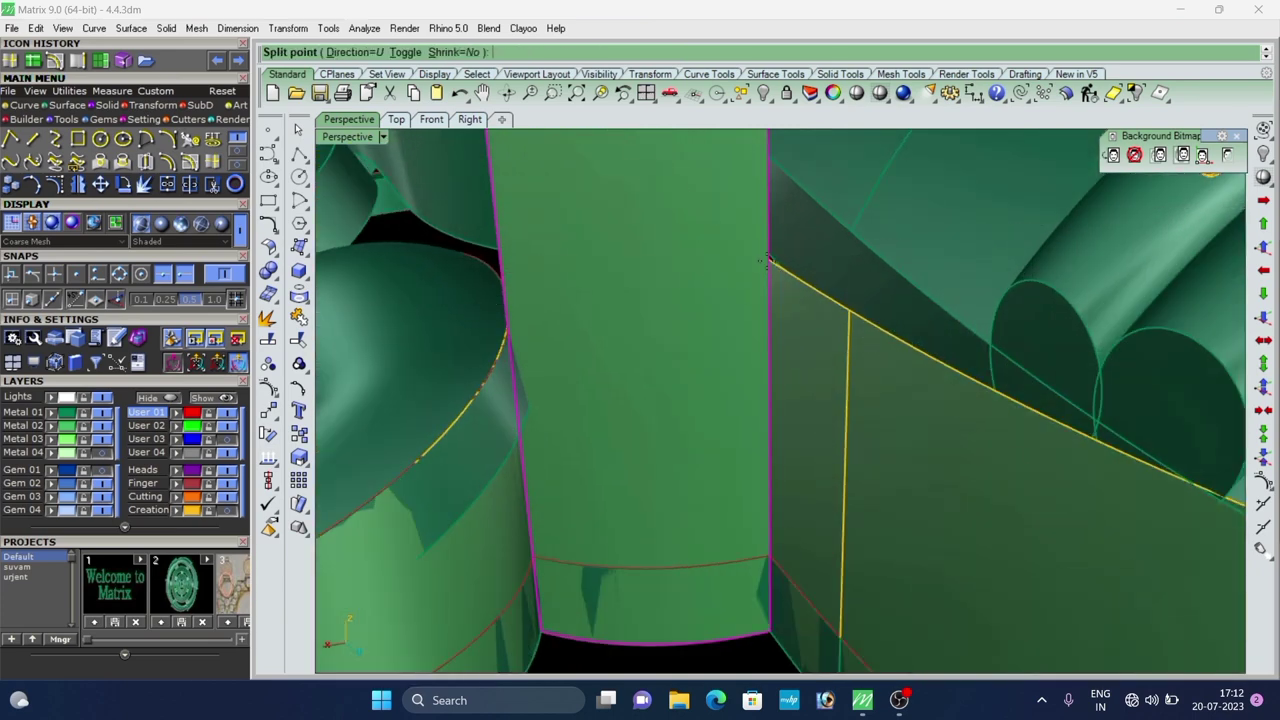
right_click(768, 262)
left_click(729, 241)
key("Delete")
scroll(695, 250, "down", 5)
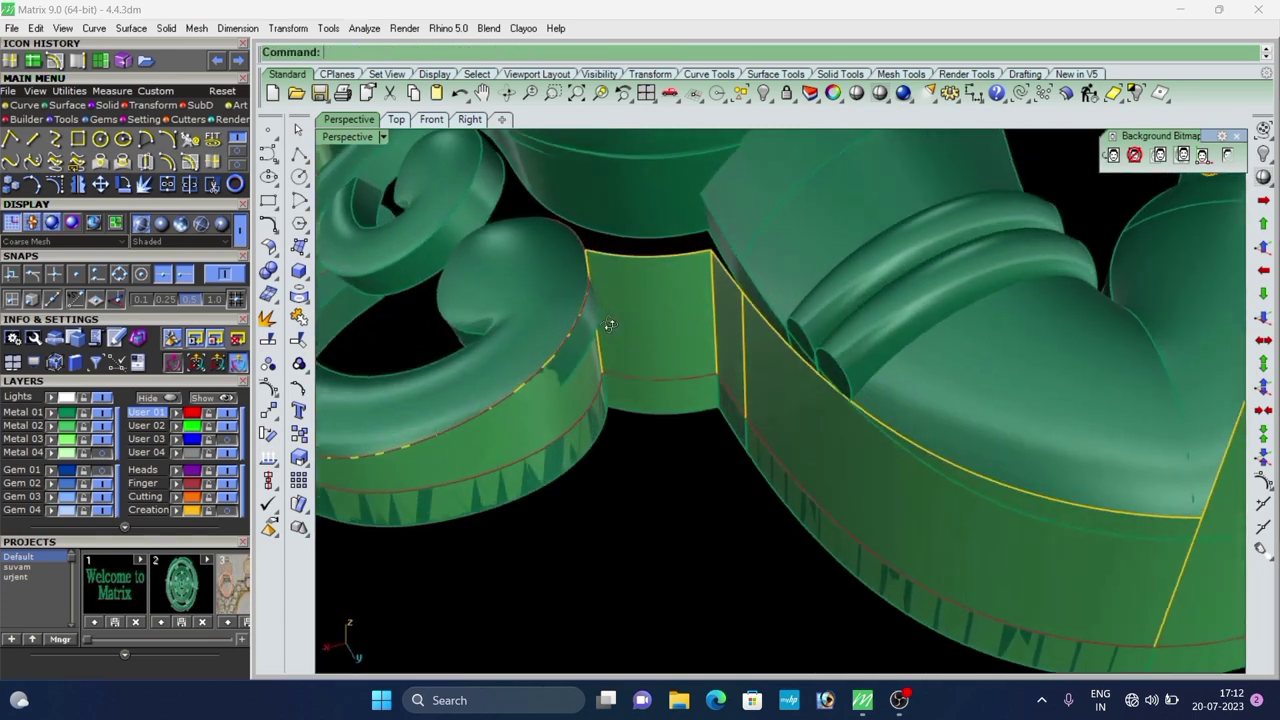
Offset the lower curve of the shortened concave face beside the scroll upward by 1 on that face.
right_click_drag(608, 323, 618, 282)
scroll(656, 363, "down", 4)
scroll(659, 405, "up", 4)
scroll(658, 403, "up", 2)
mouse_move(658, 403)
right_mouse_down()
mouse_move(625, 356)
mouse_move(642, 391)
right_mouse_up()
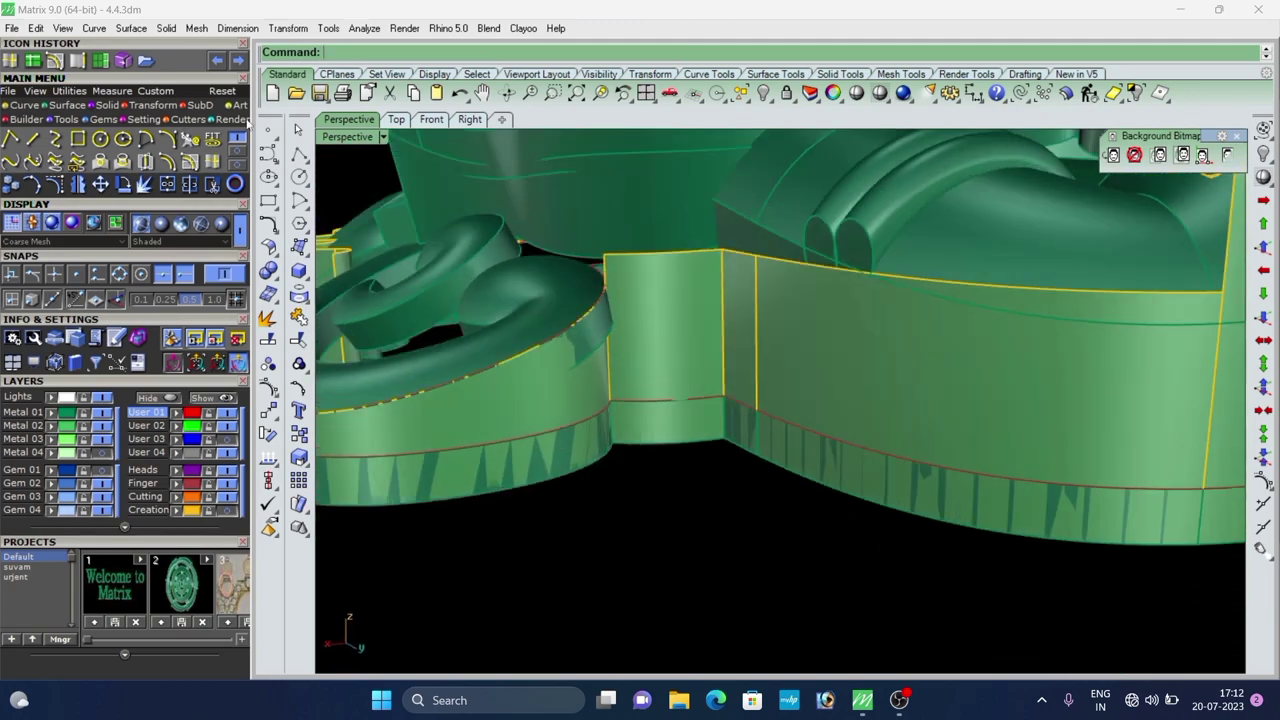
left_click(57, 63)
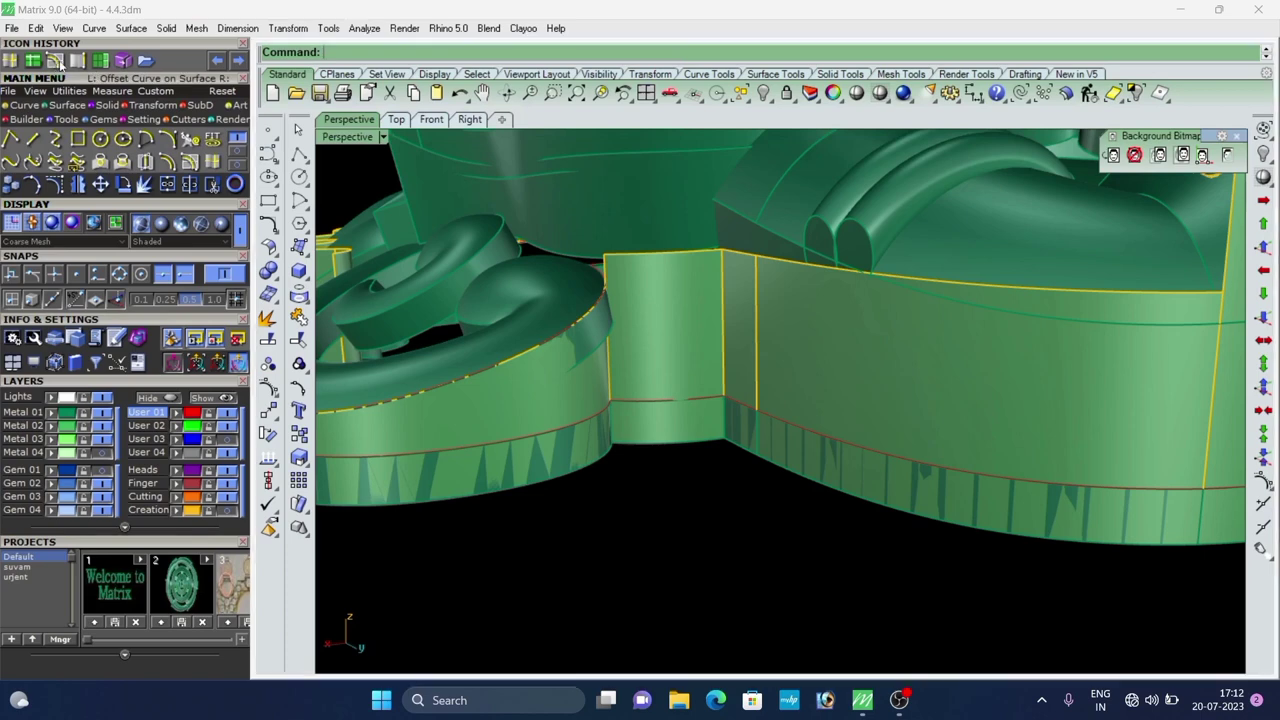
scroll(640, 414, "up", 4)
left_click(674, 389)
left_click(730, 432)
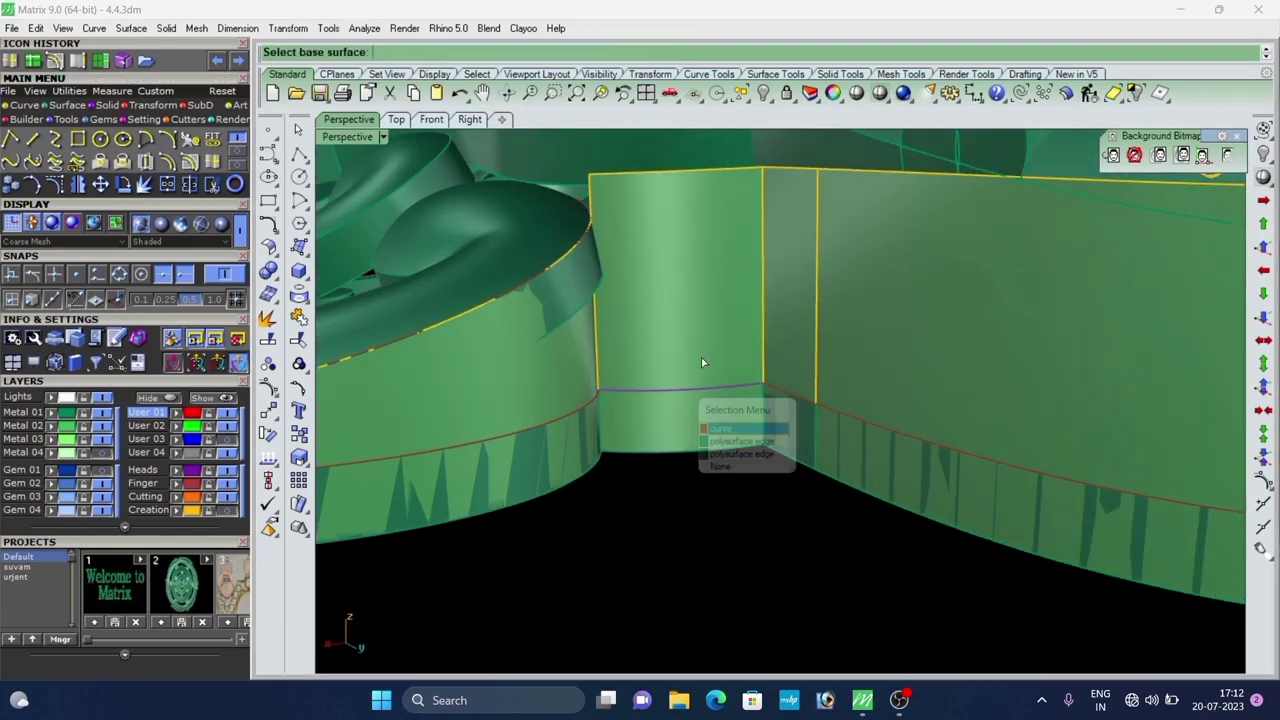
left_click(701, 358)
scroll(656, 419, "down", 7)
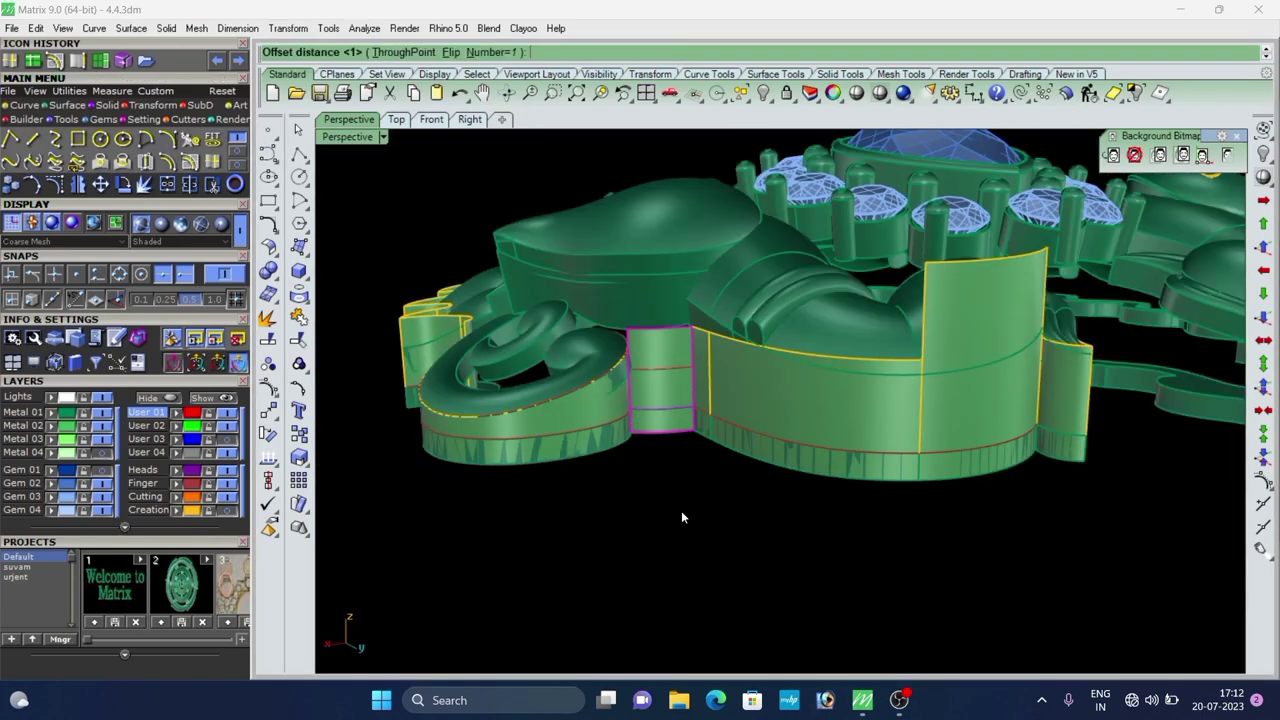
scroll(658, 378, "down", 7)
right_click_drag(650, 384, 683, 441)
scroll(636, 408, "up", 8)
scroll(636, 405, "down", 8)
scroll(682, 436, "up", 5)
Offset the lower curve of the adjoining narrow face strip upward by 1 on its surface.
right_click(660, 445)
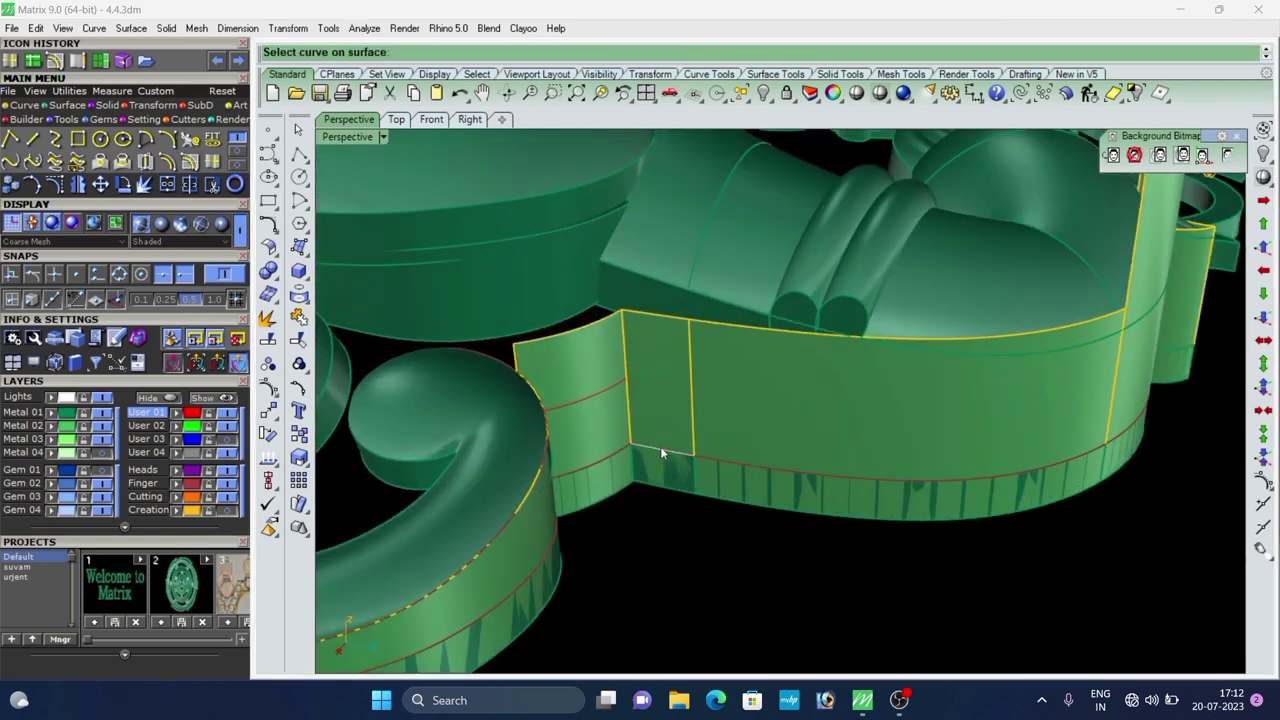
left_click(661, 447)
left_click(706, 490)
left_click(669, 396)
right_click(669, 396)
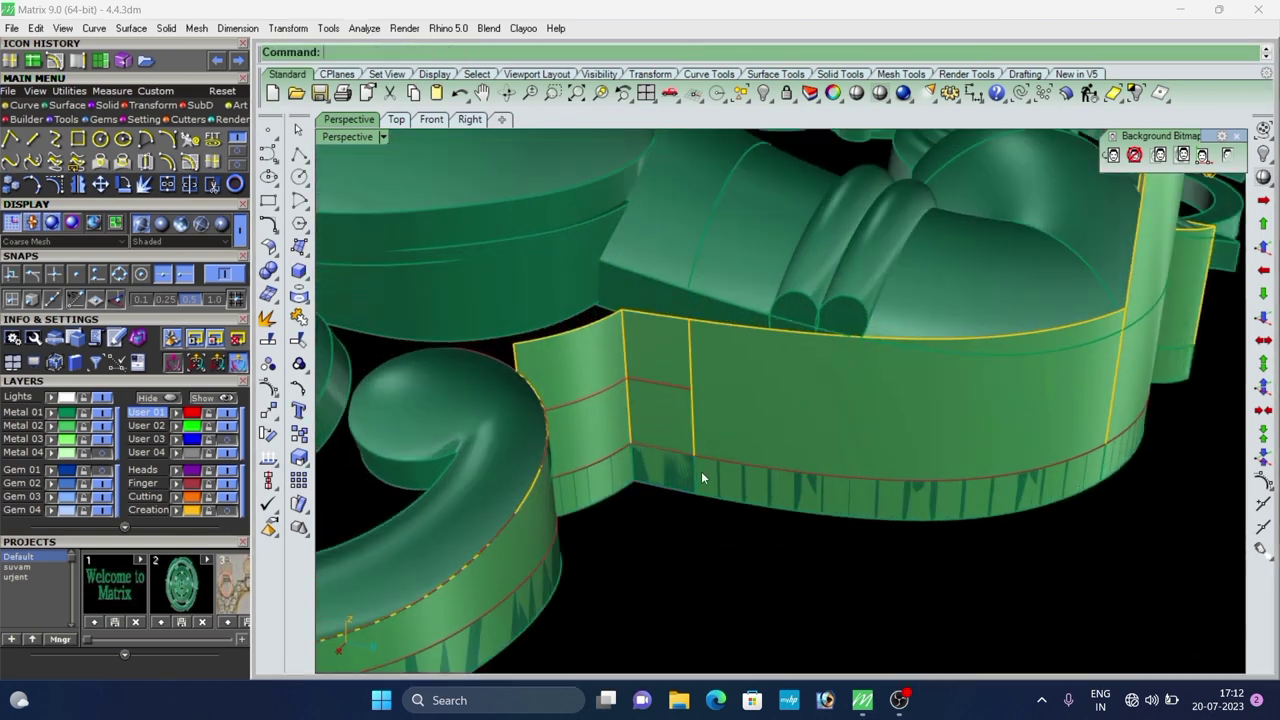
Offset the lower curve of the long convex border face upward by 1 on its surface.
left_click(732, 465)
left_click(770, 504)
right_click(763, 486)
left_click(761, 424)
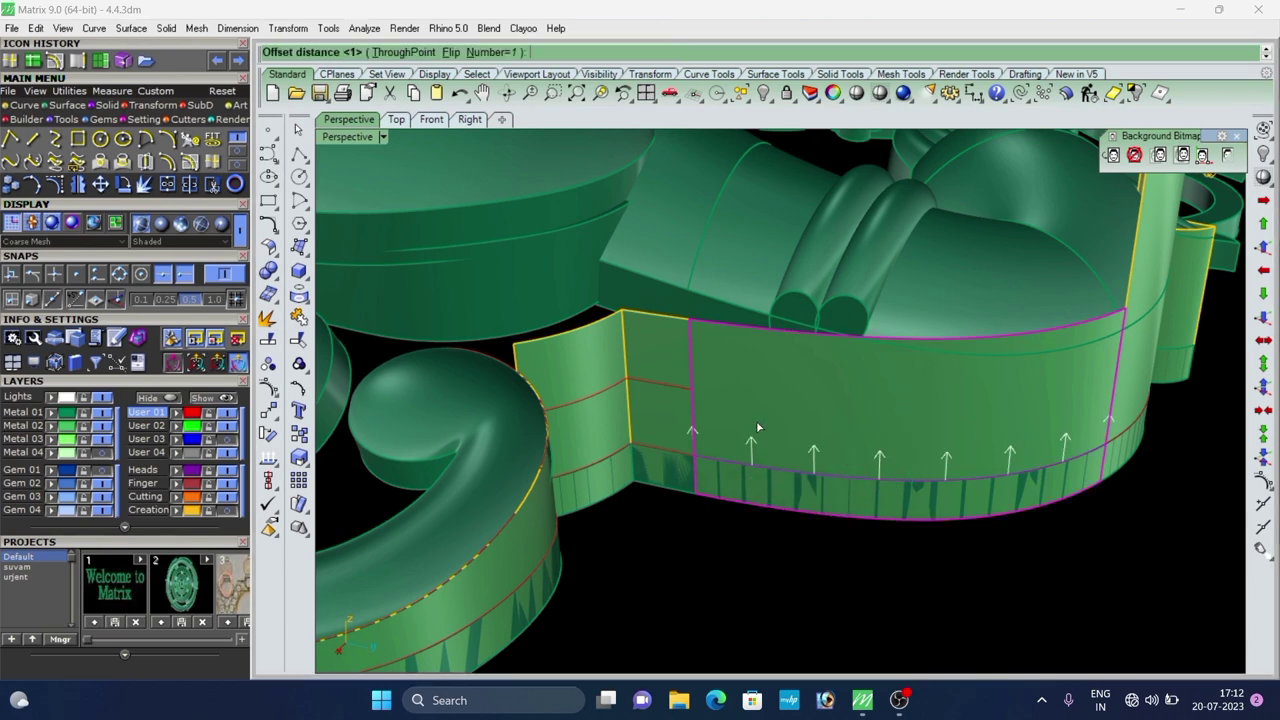
right_click(759, 427)
scroll(713, 434, "down", 4)
left_click(876, 486)
Offset the lower curve of the tall curved border face upward by 1 on its surface.
right_click_drag(876, 486, 759, 462)
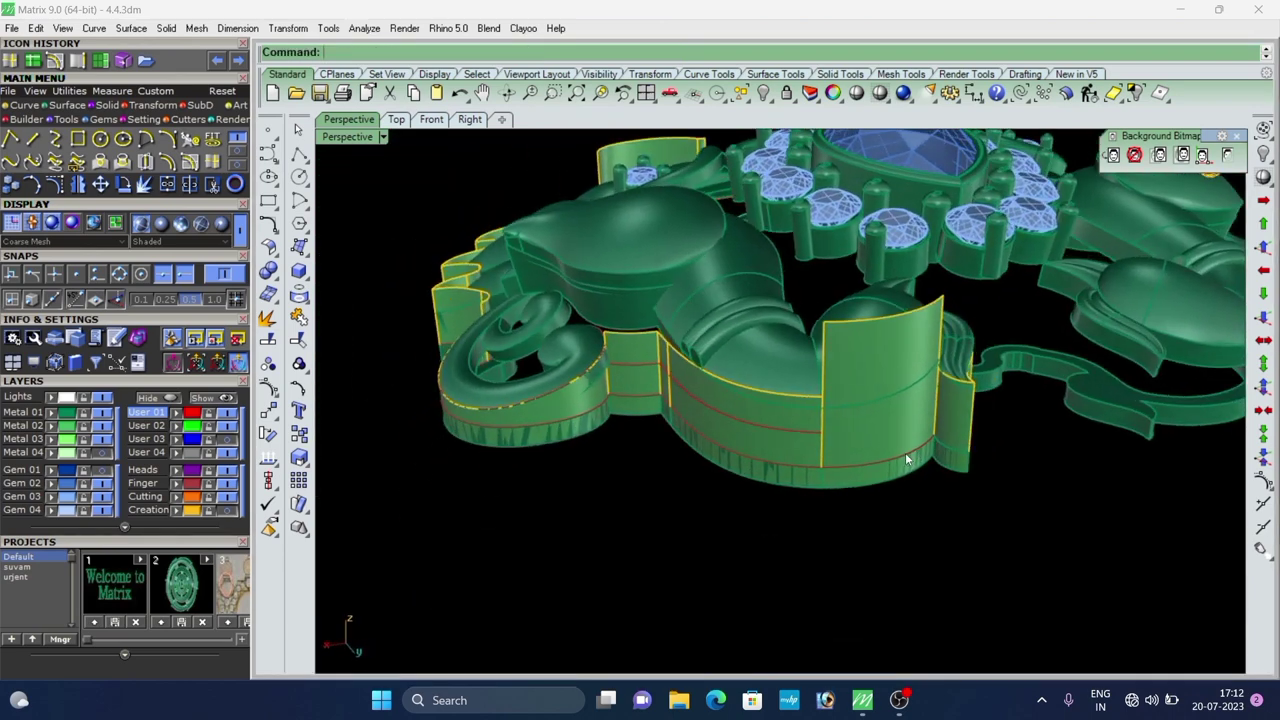
key("Return")
left_click(905, 455)
left_click(943, 501)
scroll(874, 440, "up", 2)
left_click(874, 438)
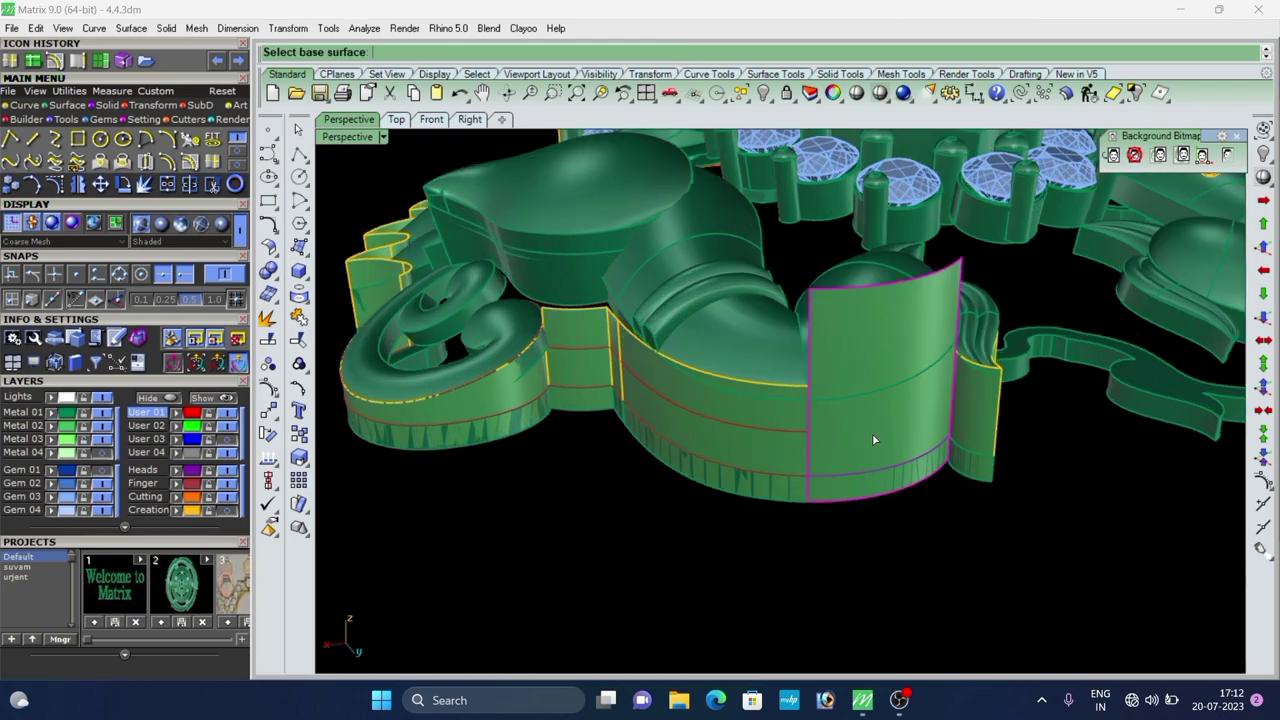
right_click(880, 445)
Duplicate the lower edge running across the small border face next to the tall curved face.
scroll(903, 503, "down", 5)
right_click_drag(903, 503, 853, 503)
scroll(852, 497, "up", 5)
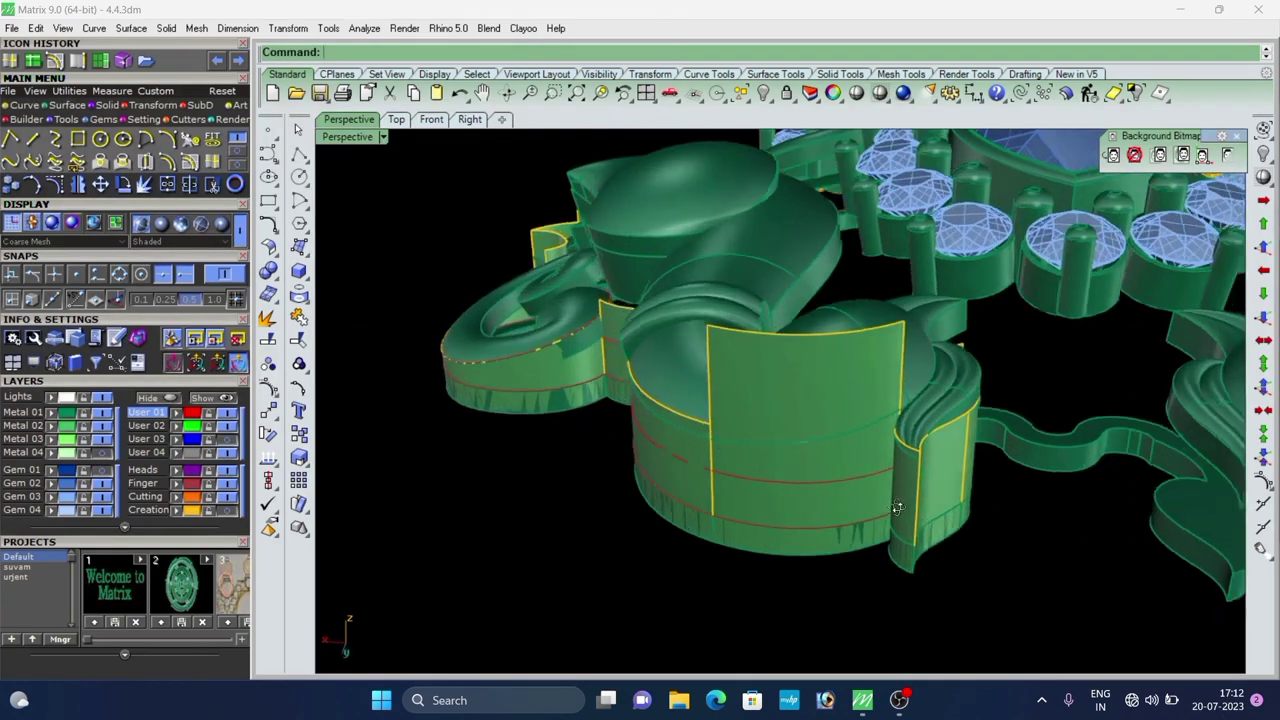
right_click_drag(757, 455, 751, 455)
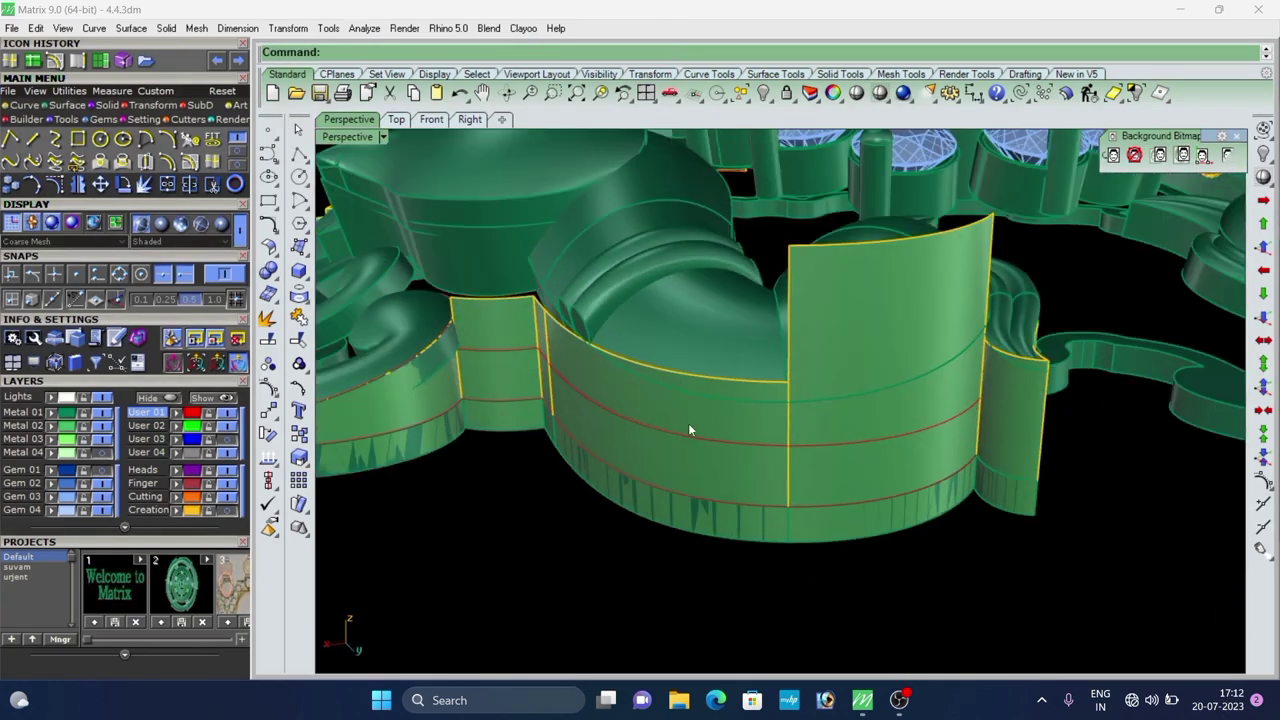
left_click(243, 153)
left_click(190, 163)
scroll(1037, 466, "up", 3)
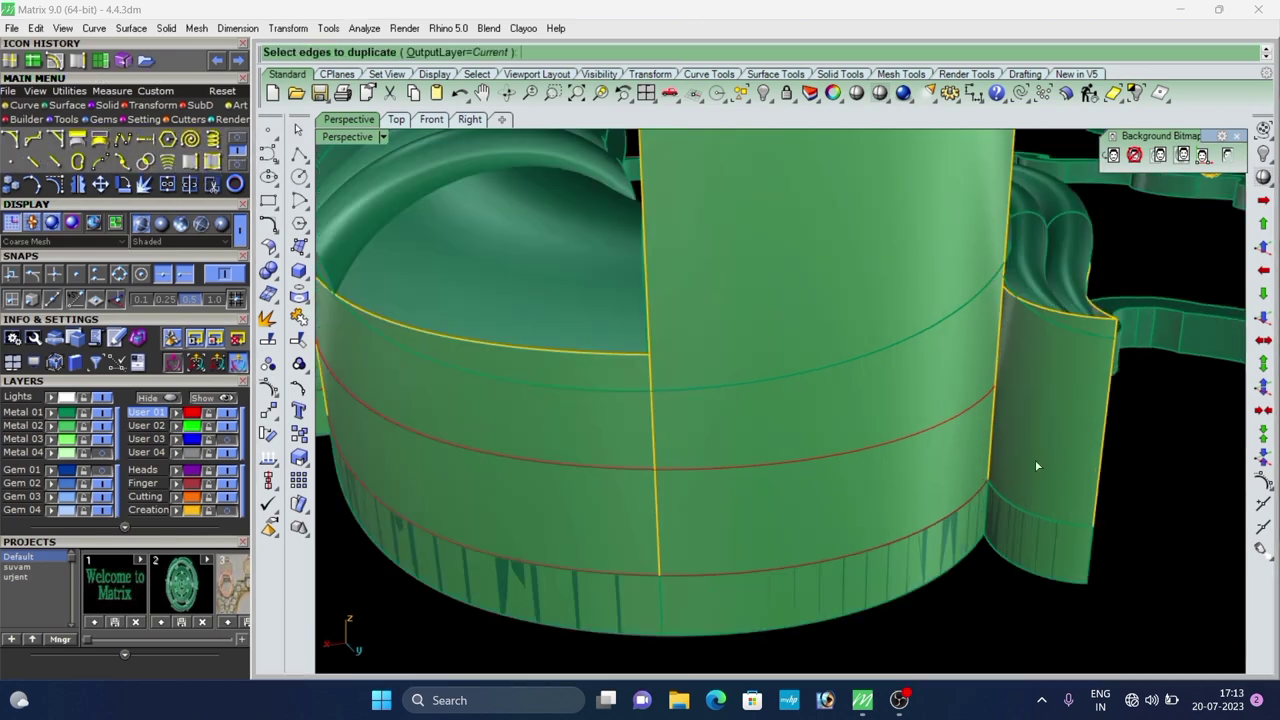
scroll(1039, 514, "down", 5)
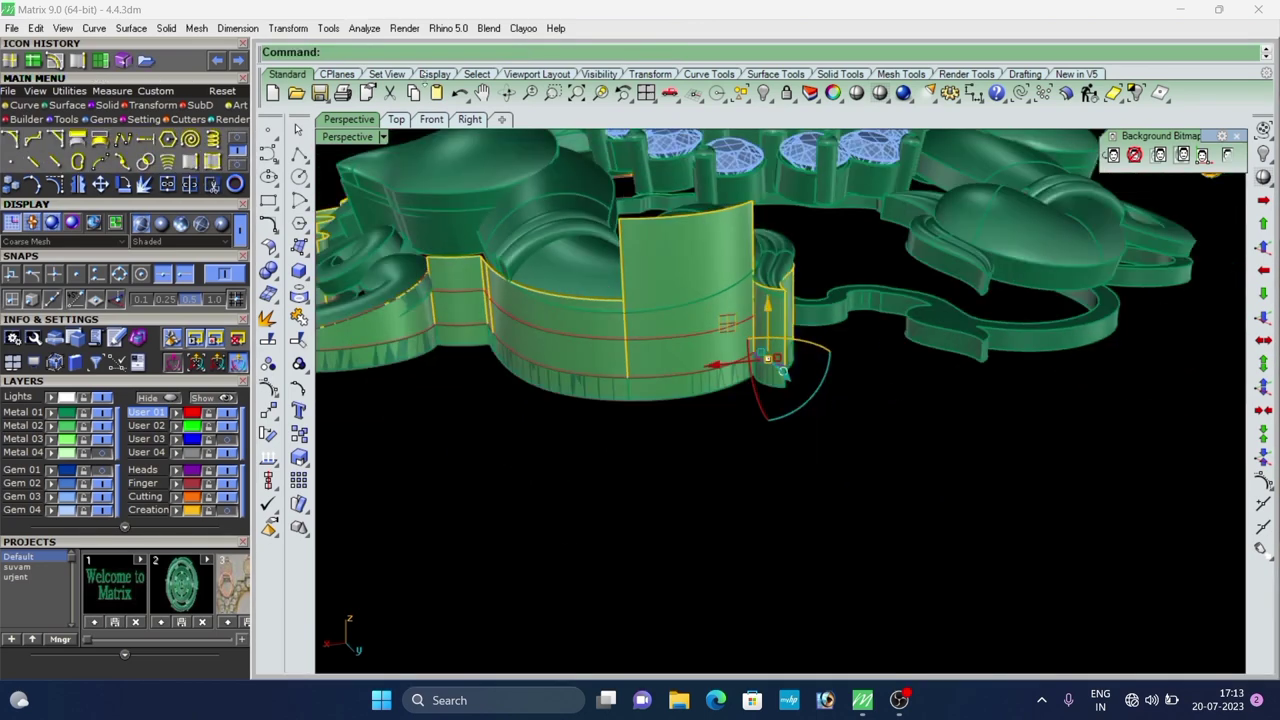
Offset the duplicated edge upward by 1 on the small border face next to the tall one.
left_click(56, 62)
scroll(752, 370, "up", 6)
right_click_drag(752, 391, 1003, 357)
left_click(982, 338)
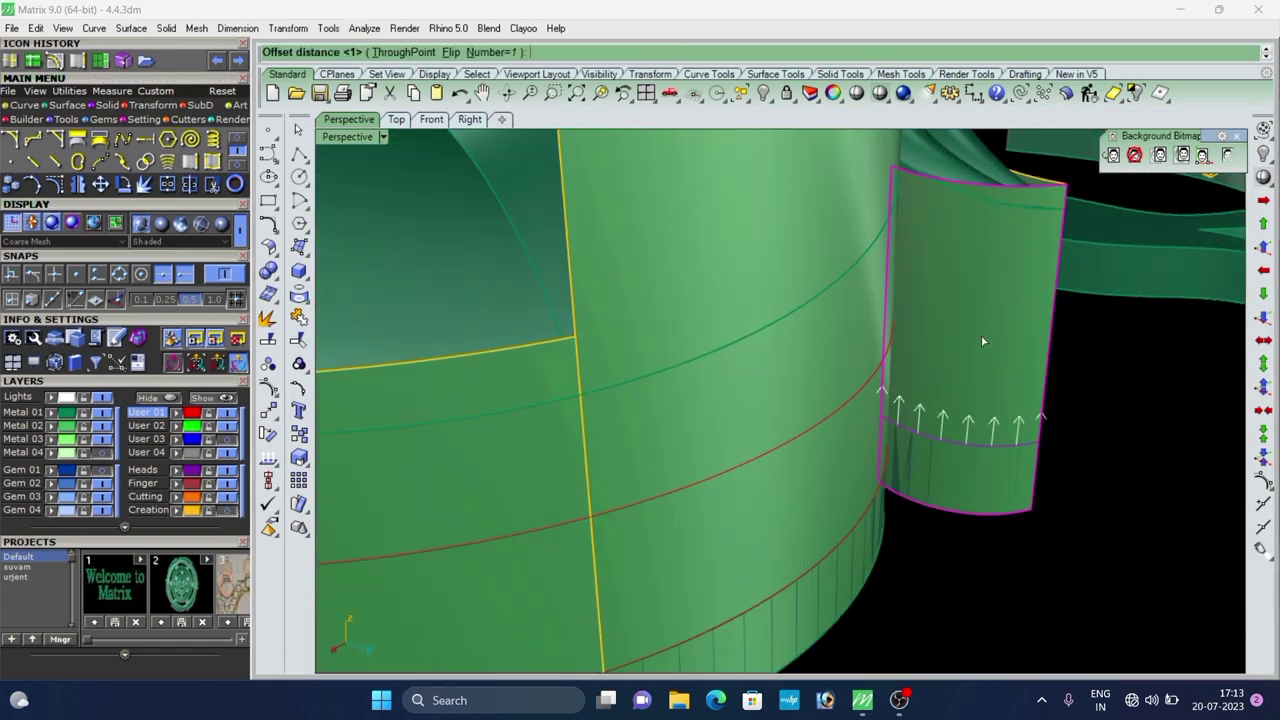
right_click(981, 341)
scroll(902, 391, "down", 5)
Duplicate the lower edge across the following S-shaped border face below the grooved leaf ornament.
right_click_drag(1038, 397, 823, 421)
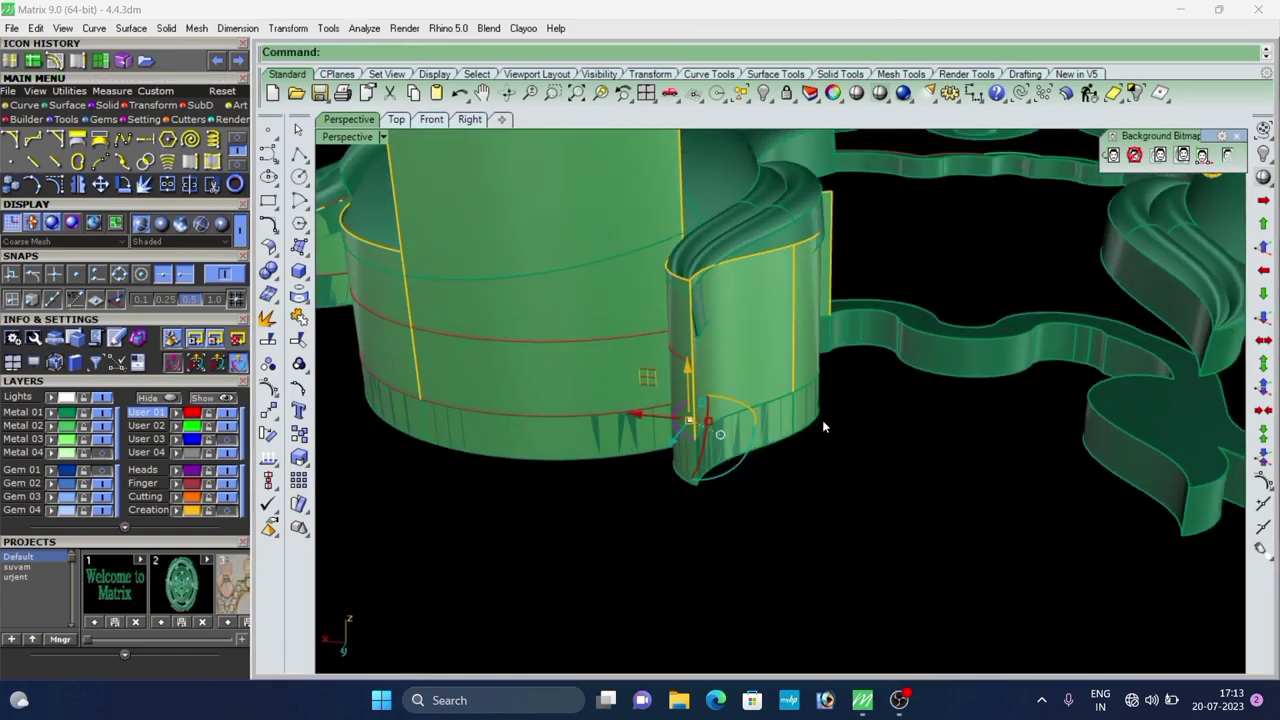
left_click(75, 63)
scroll(662, 398, "up", 2)
right_click(756, 425)
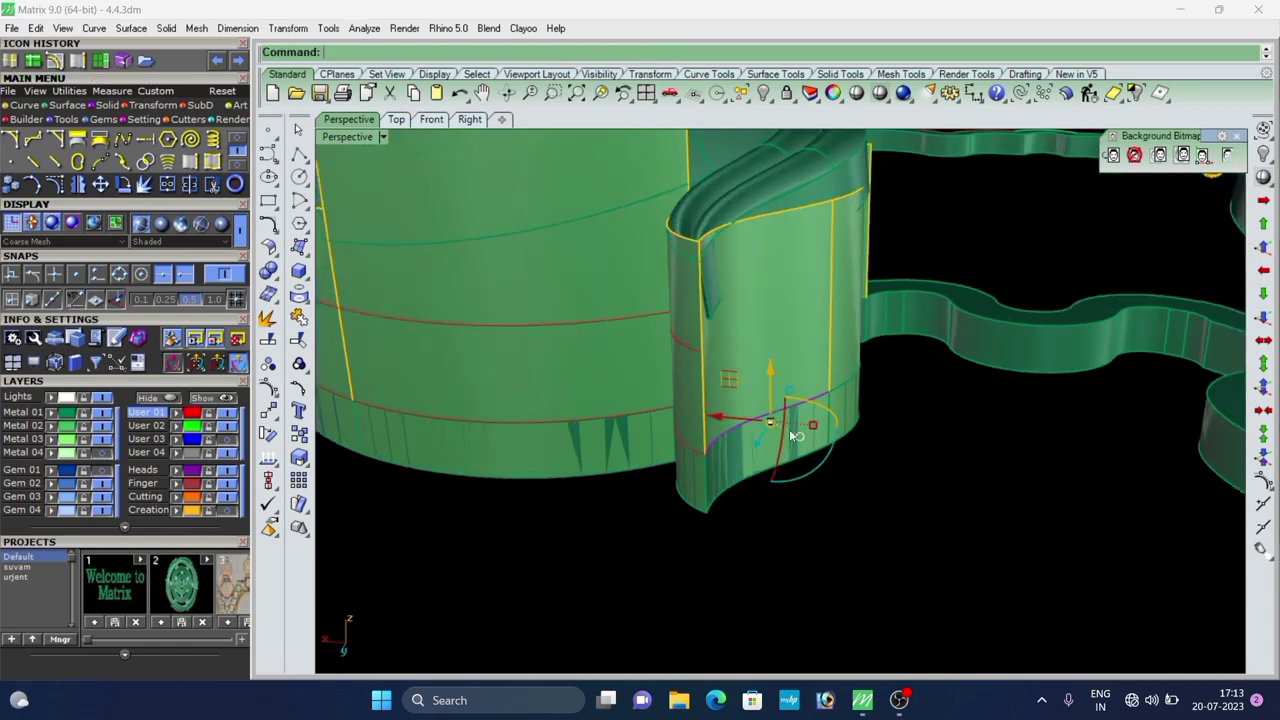
Offset the duplicated edge upward by 1 on the S-shaped face below the grooved leaf ornament.
left_click(55, 62)
right_click_drag(858, 352, 717, 345)
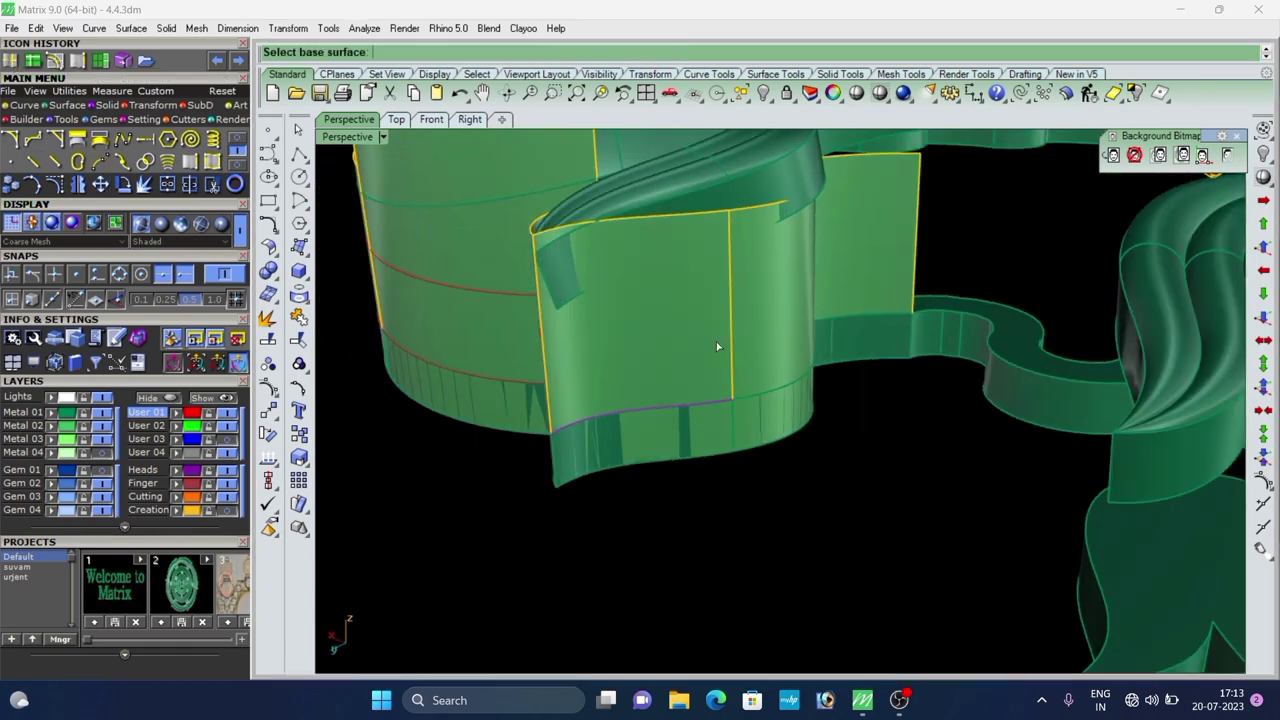
scroll(669, 340, "up", 4)
left_click(668, 348)
right_click(668, 338)
Examine the border faces around the pendant's scalloped side for faces still rising above the petals.
scroll(669, 328, "down", 7)
left_click(786, 380)
right_click_drag(786, 382, 1040, 298)
scroll(691, 386, "down", 4)
scroll(923, 338, "down", 4)
scroll(688, 393, "up", 5)
scroll(576, 419, "down", 8)
scroll(576, 420, "up", 6)
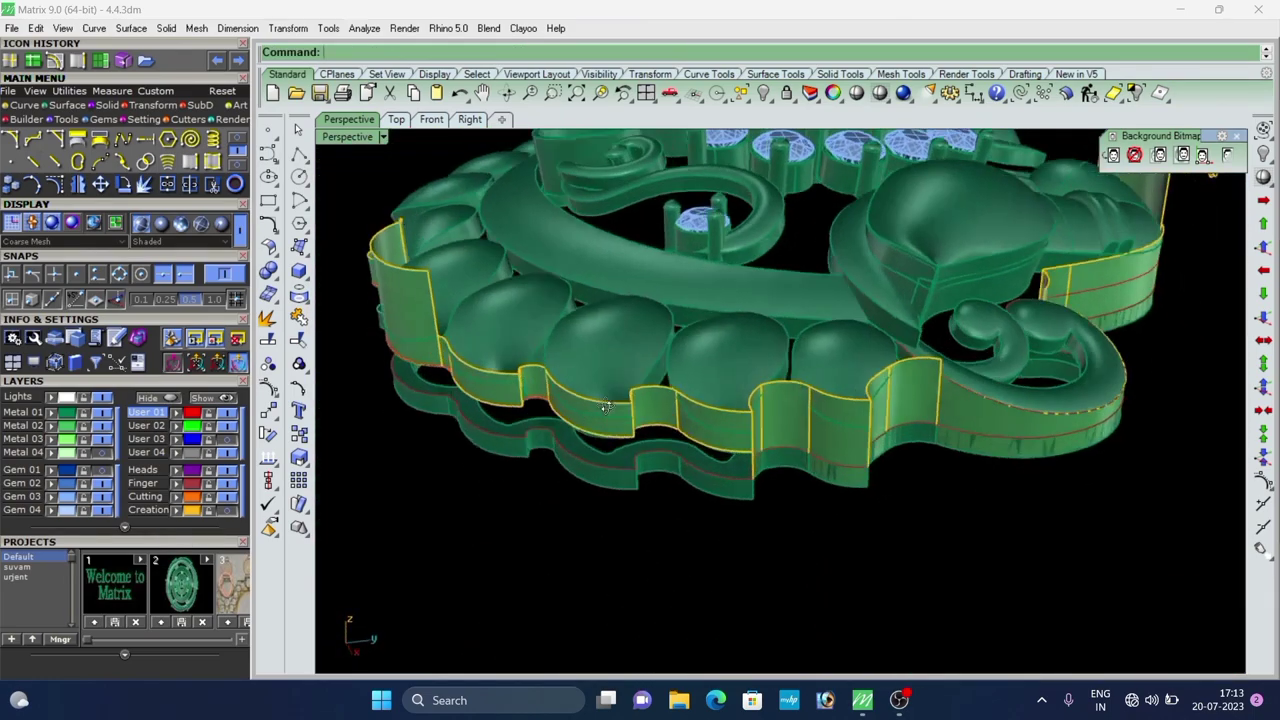
scroll(634, 398, "down", 4)
right_click_drag(576, 420, 636, 375)
scroll(616, 383, "up", 5)
scroll(616, 383, "up", 2)
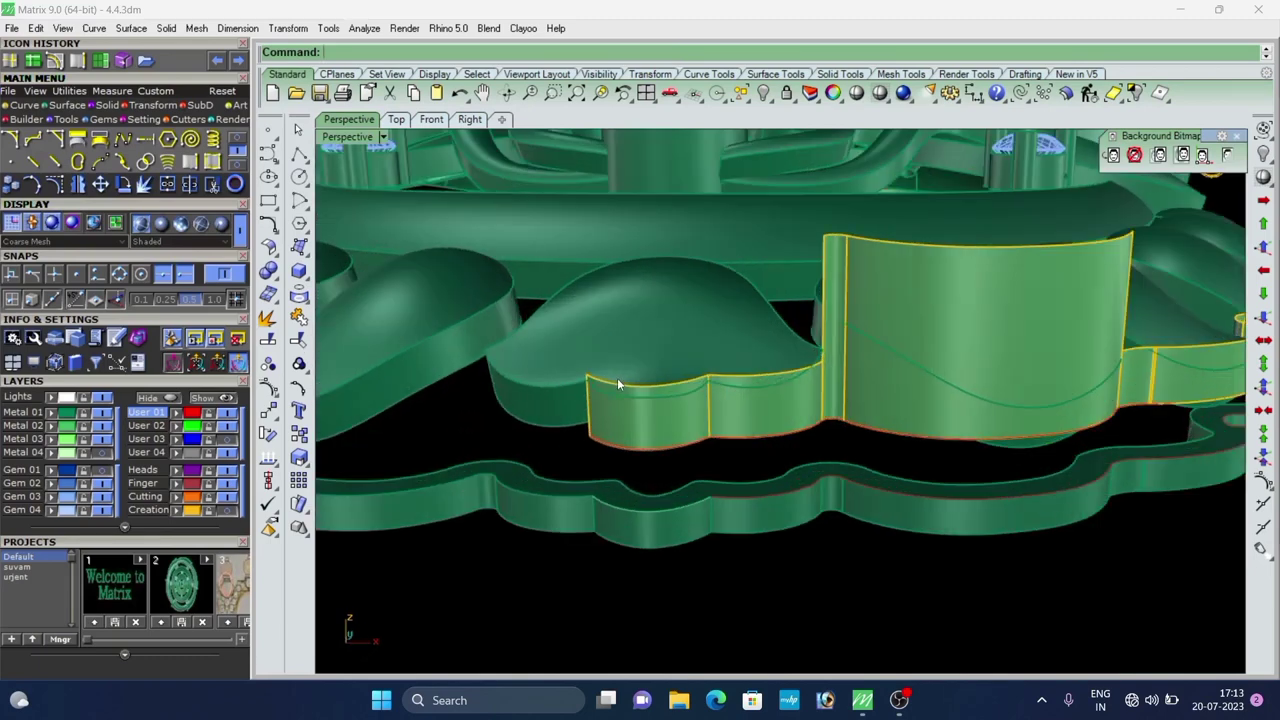
Duplicate the petal's edge along the outermost low scallop face and trim away the part of that face above it.
left_click(78, 65)
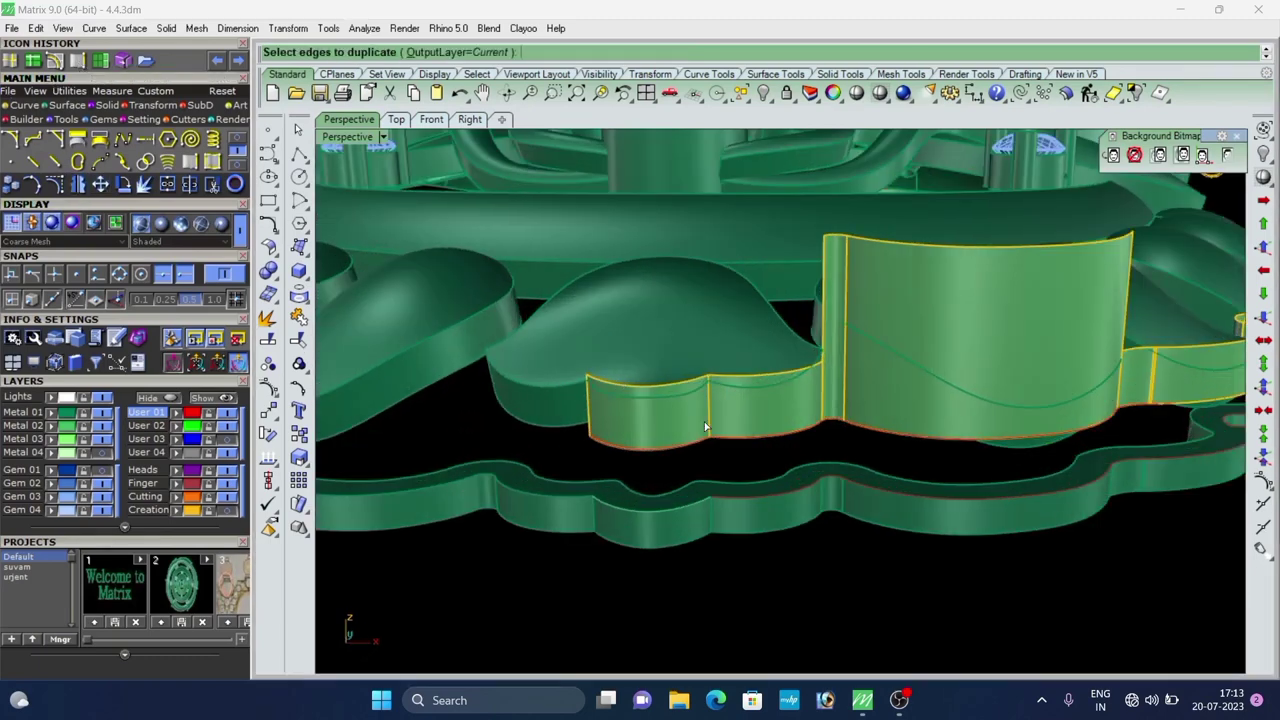
scroll(666, 398, "up", 7)
left_click(664, 393)
left_click(705, 372, "shift")
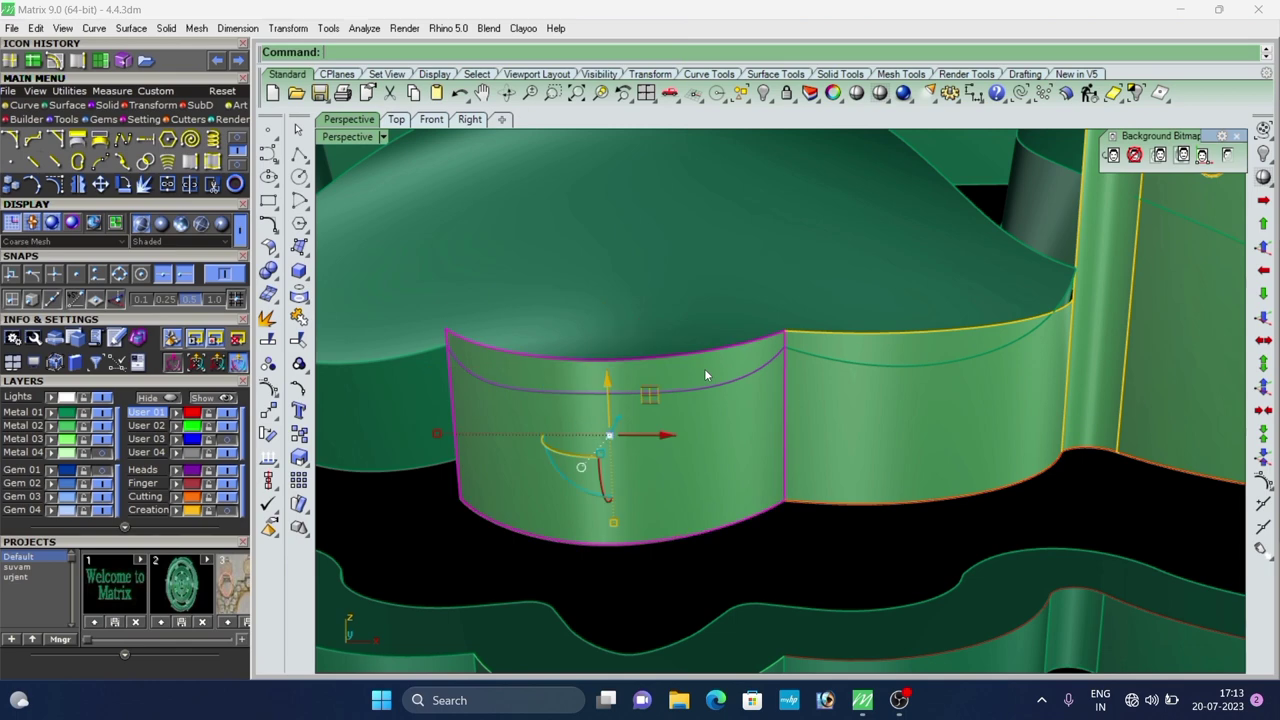
type("t")
key("Return")
left_click(682, 378)
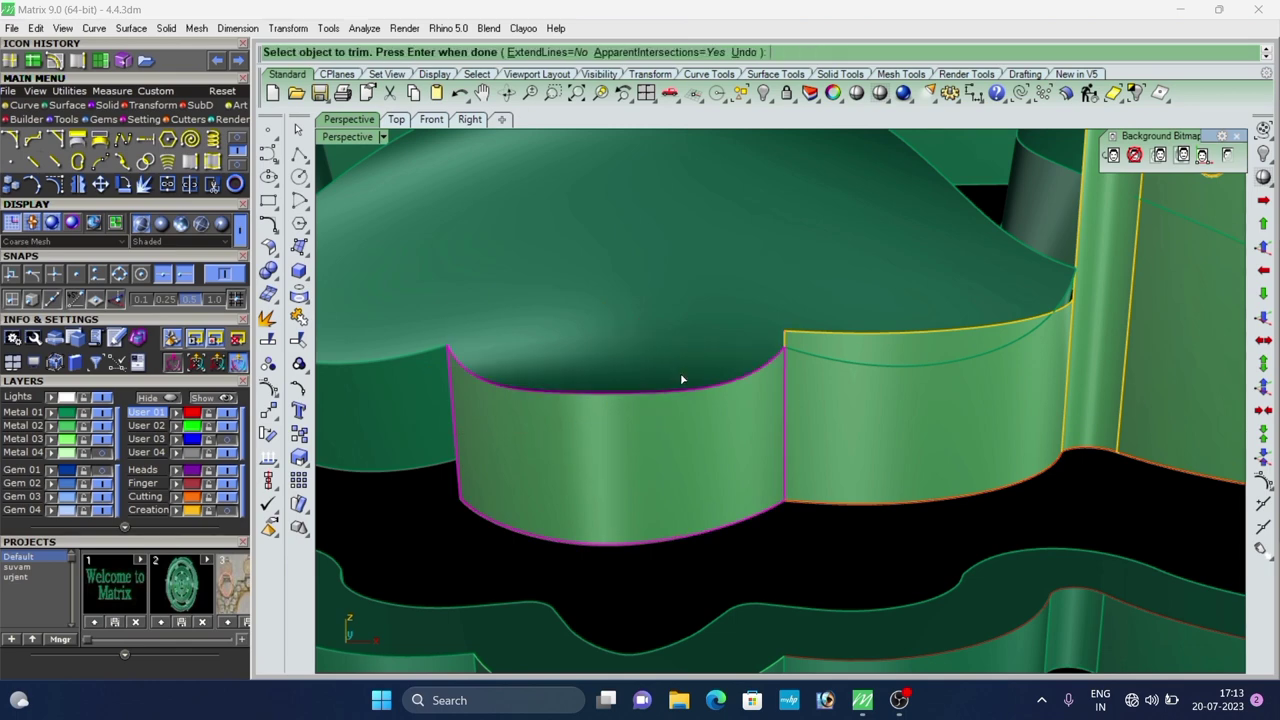
key("Return")
left_click(798, 506)
Duplicate the petal's edge along the second low scallop face and trim away the part of that face above it.
scroll(797, 504, "down", 4)
right_click_drag(750, 482, 671, 467)
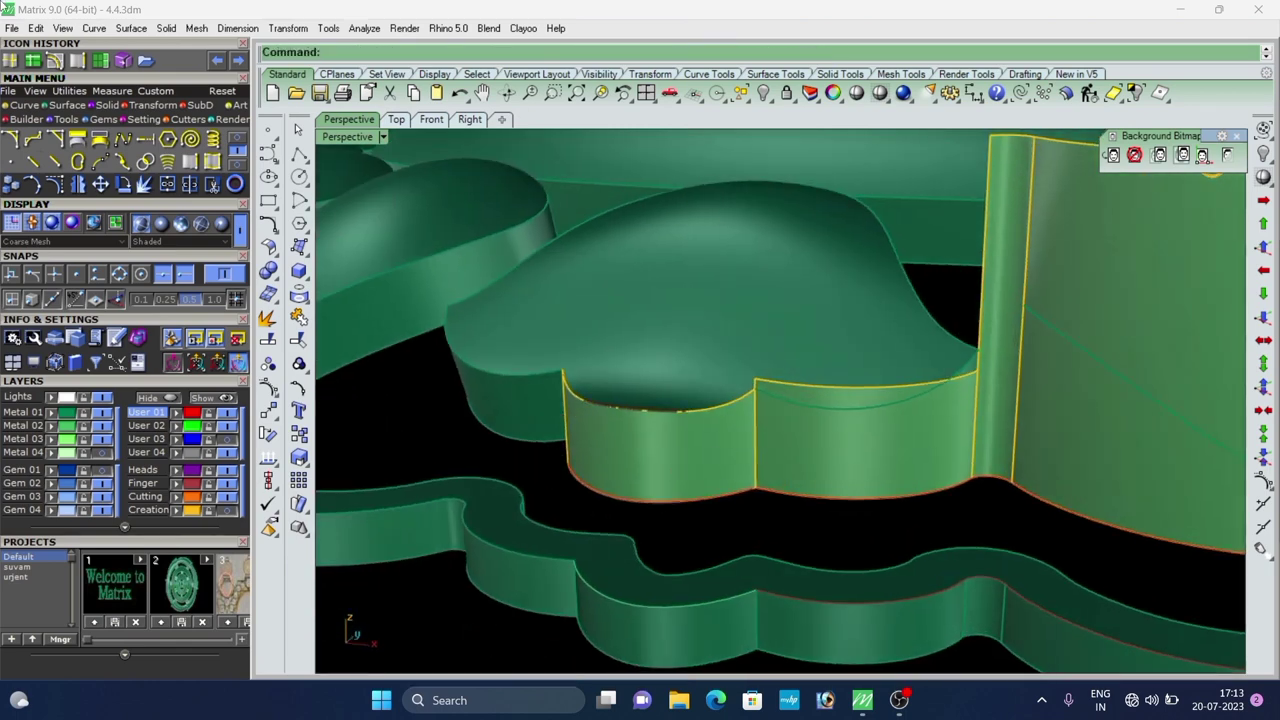
left_click(54, 62)
scroll(822, 409, "up", 6)
left_click(825, 412)
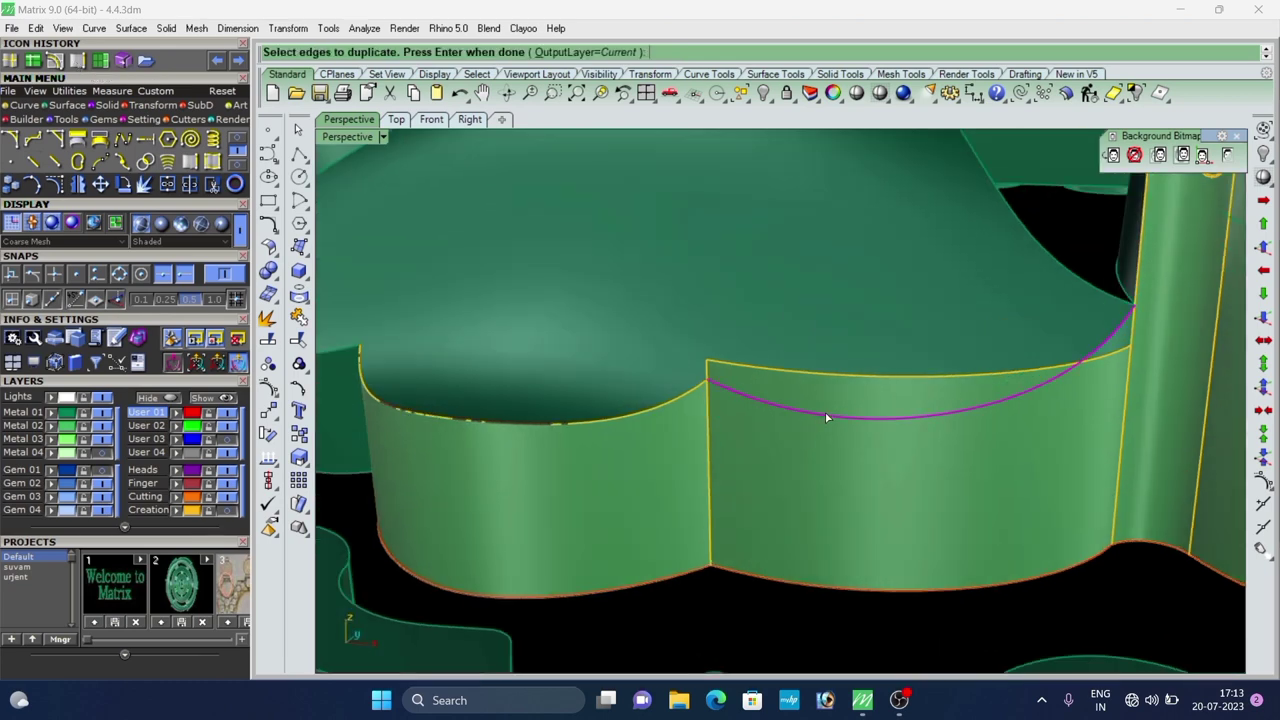
key("Return")
left_click(827, 389, "shift")
type("trim")
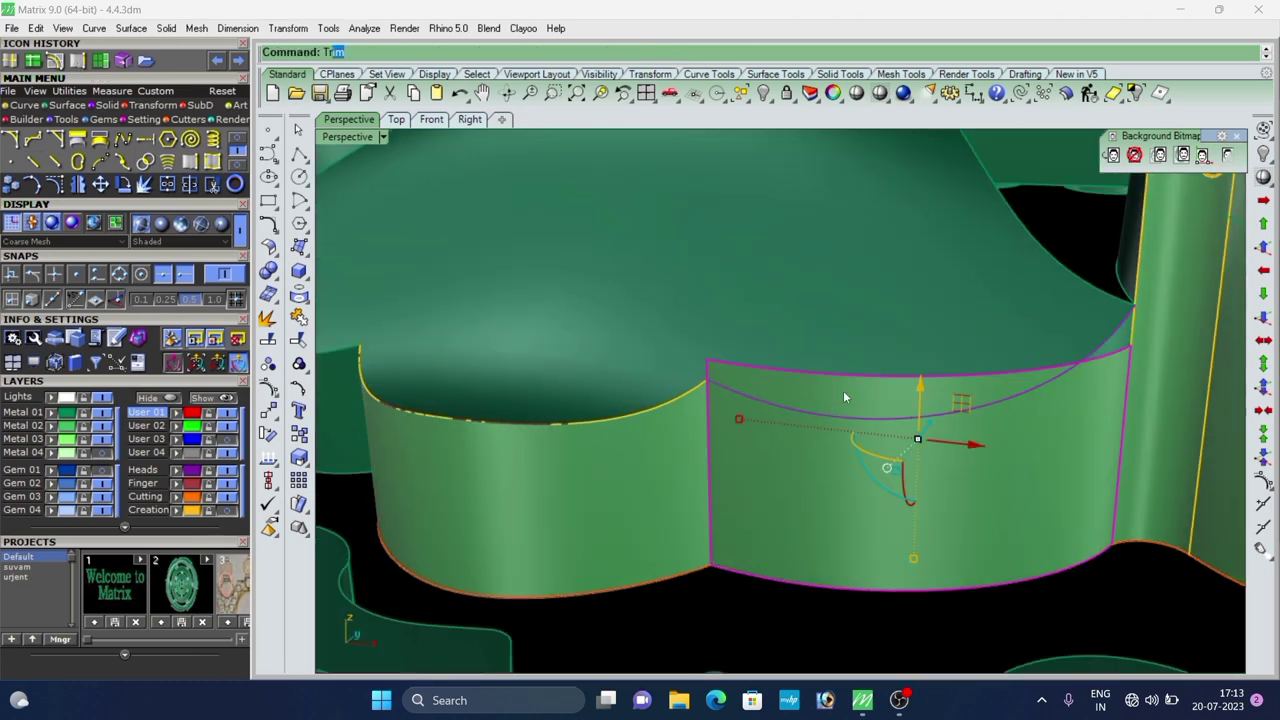
key("Return")
scroll(894, 402, "up", 2)
left_click(894, 403)
key("Return")
scroll(876, 397, "down", 6)
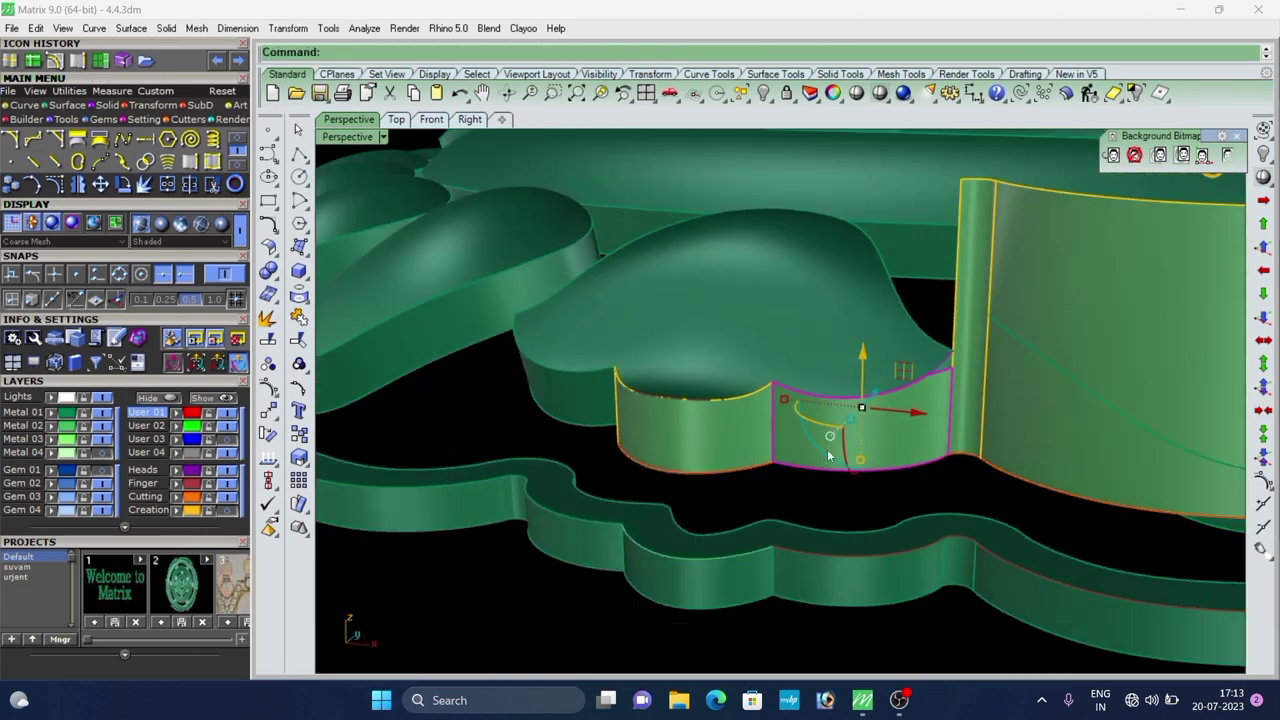
Duplicate the next petal's edge where it crosses the tall, wide border face.
scroll(712, 453, "down", 8)
mouse_move(712, 453)
right_mouse_down()
mouse_move(688, 434)
mouse_move(702, 432)
right_mouse_up()
scroll(746, 422, "up", 9)
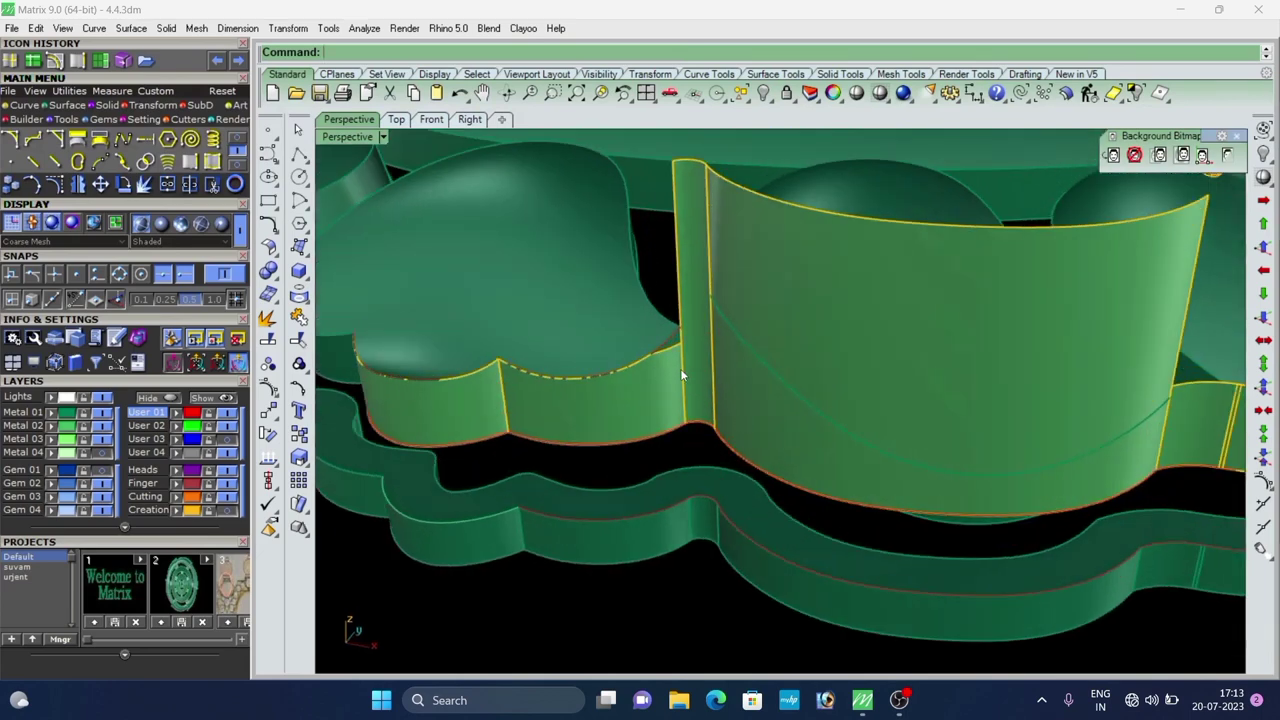
scroll(682, 371, "up", 5)
right_click_drag(682, 371, 730, 389)
scroll(735, 385, "down", 3)
left_click(734, 399)
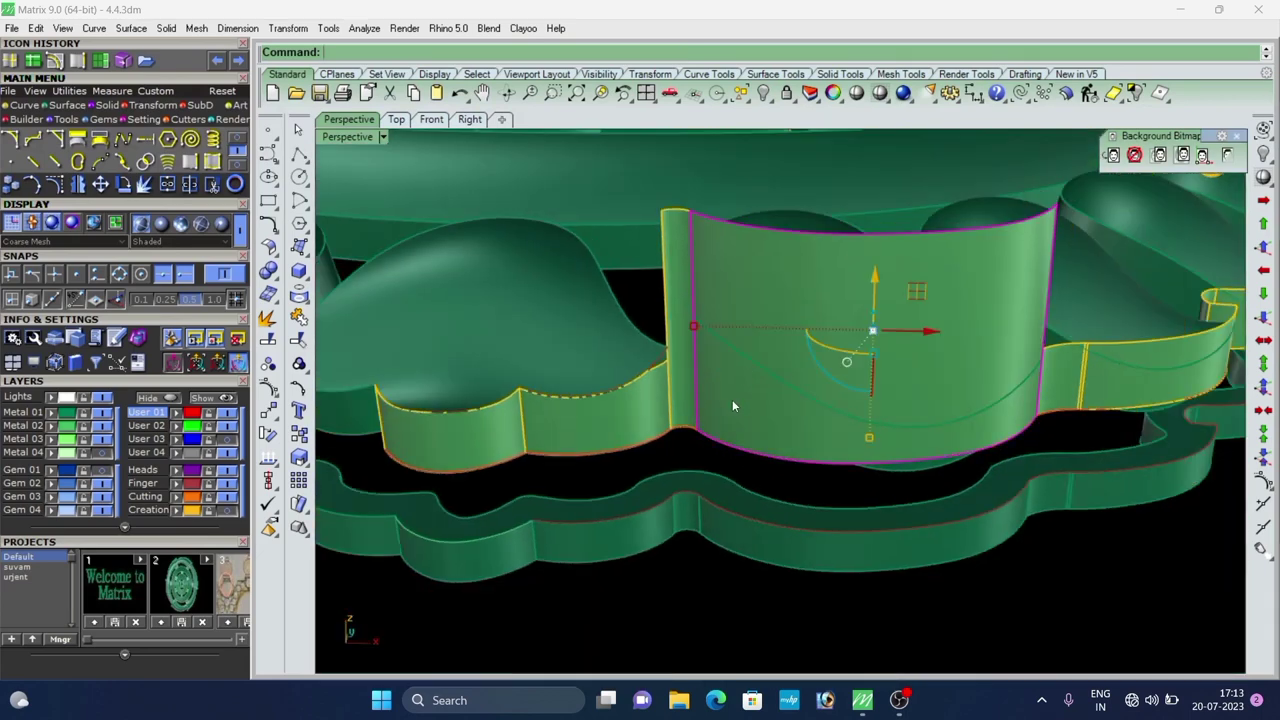
type("de")
key("Return")
left_click(788, 384)
right_click(788, 383)
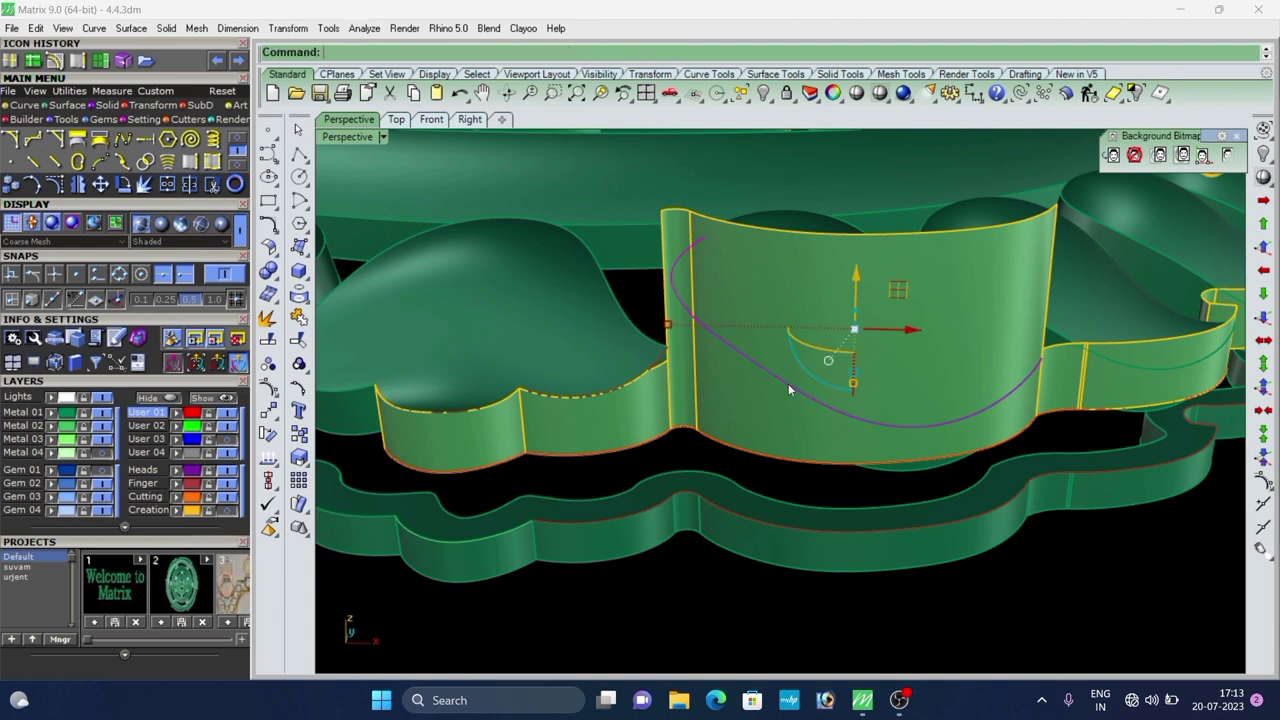
Trim away the part of the tall, wide border face above the petal's duplicated edge.
left_click(770, 277, "shift")
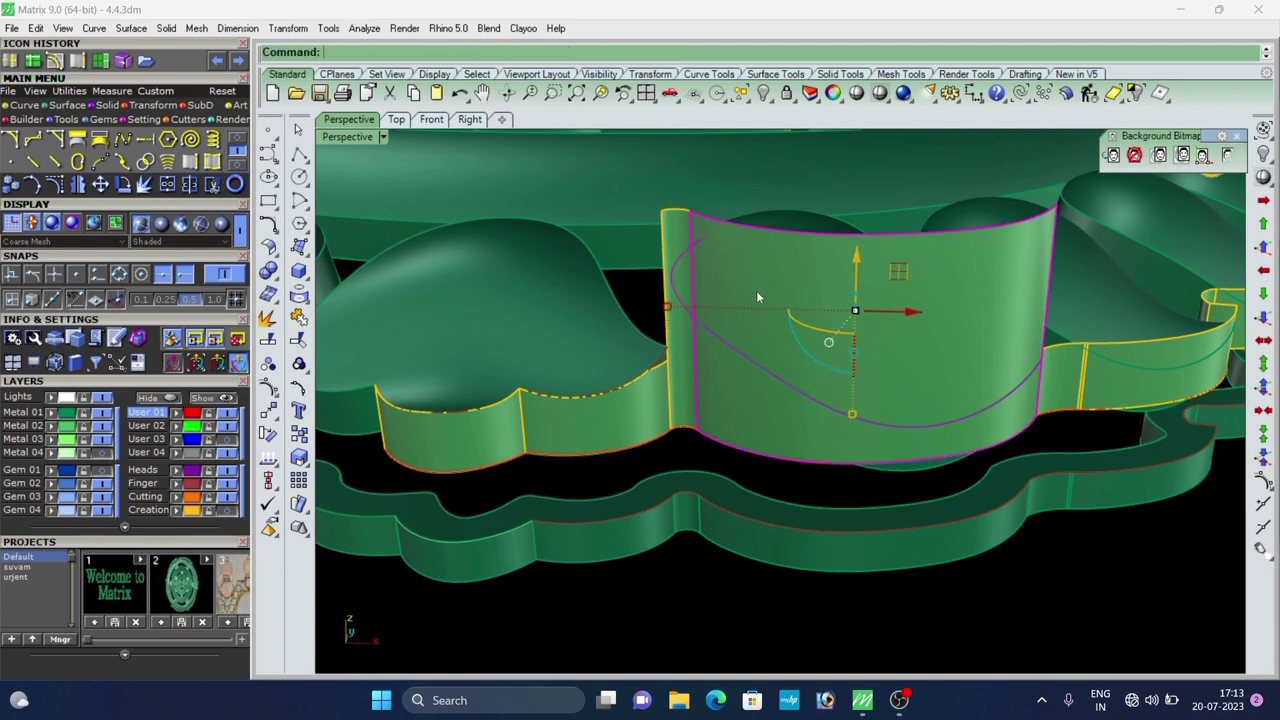
type("tr")
key("Return")
left_click(827, 320)
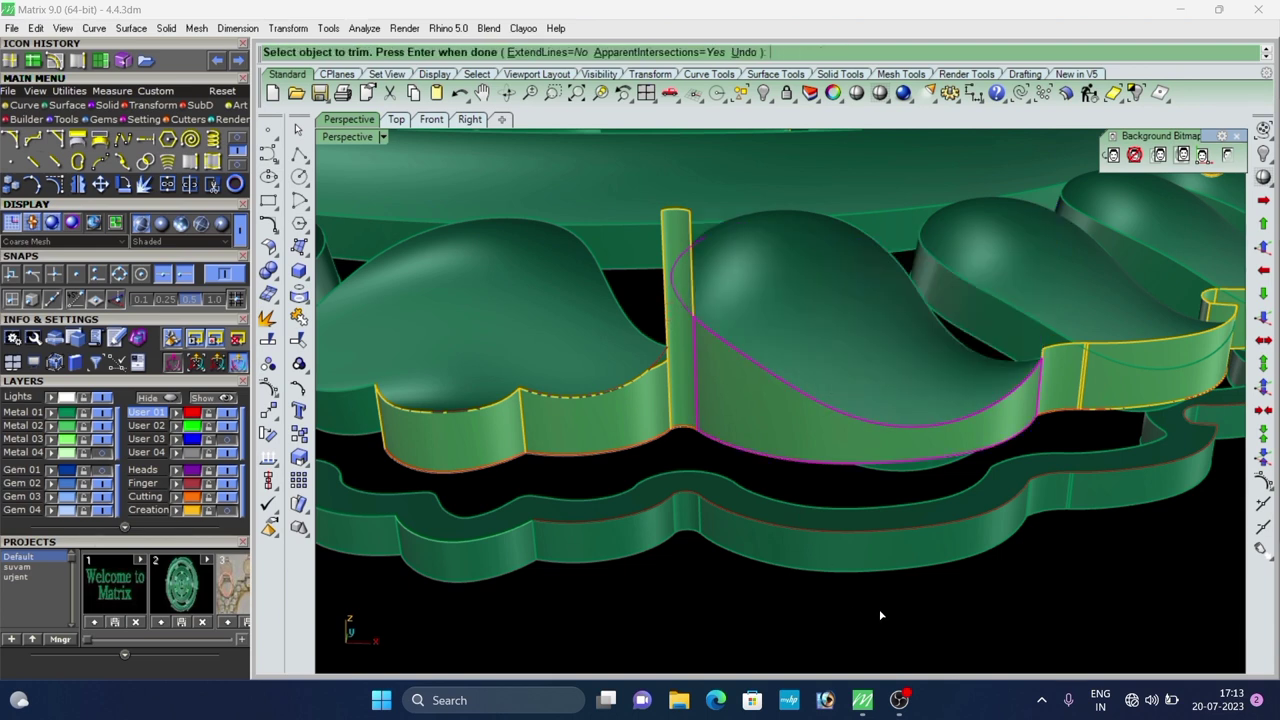
right_click(881, 615)
Split the tall, narrow face between the low scallop and the wide border face just above the scallop's trimmed edge, and delete its upper part.
scroll(688, 348, "up", 4)
left_click(692, 338)
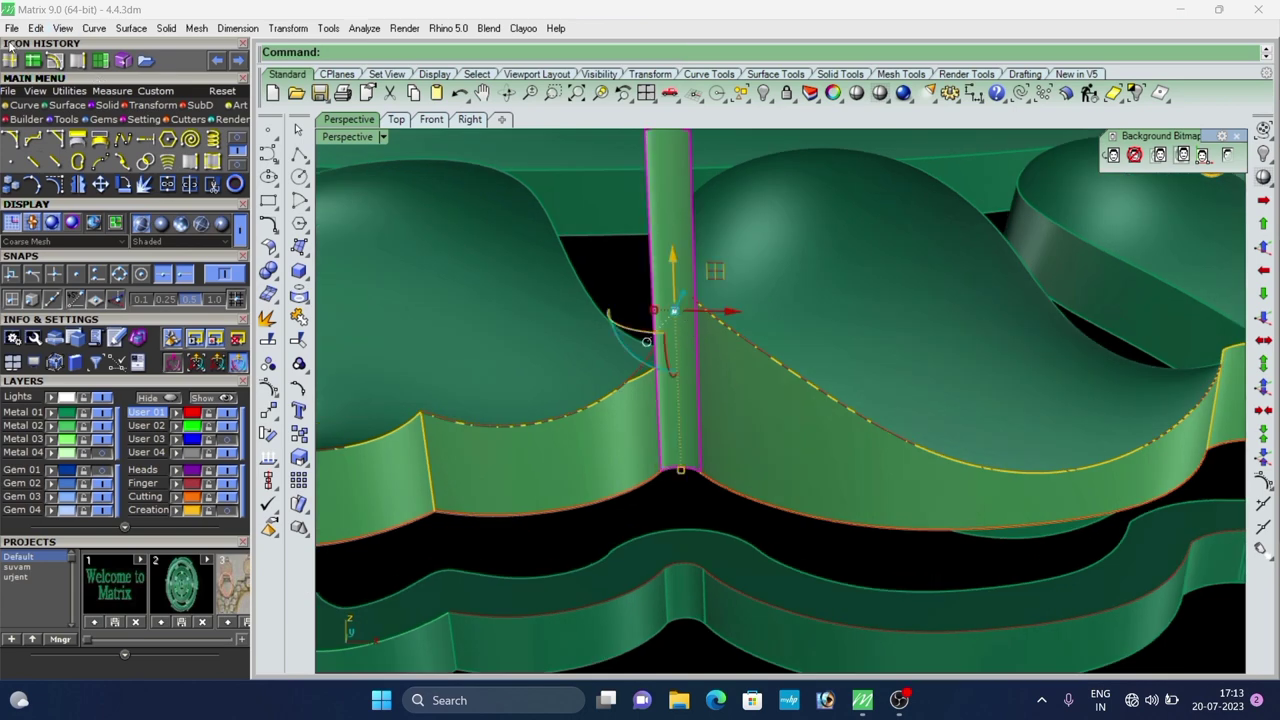
left_click(33, 63)
scroll(694, 371, "up", 3)
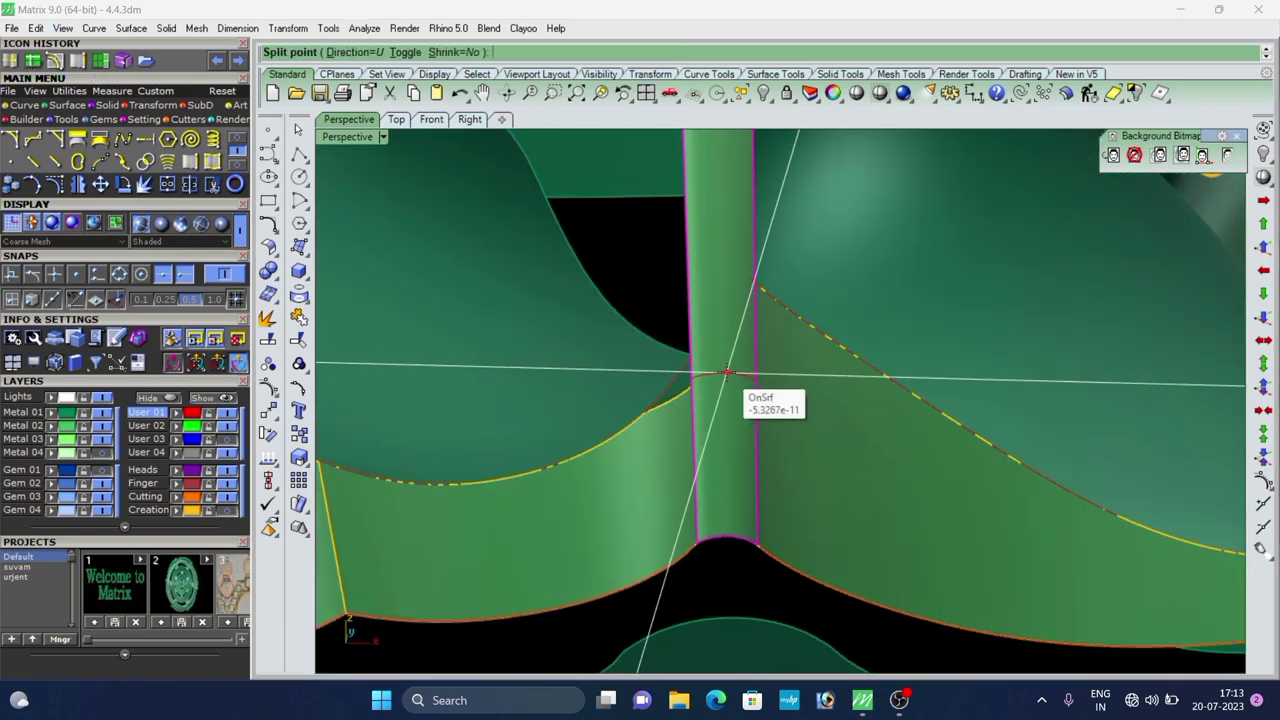
left_click(727, 372)
right_click(727, 370)
left_click(718, 287)
key("Delete")
Split the short connecting face at the wide border face's other end level with the petal's edge, and delete its upper part.
scroll(562, 303, "down", 8)
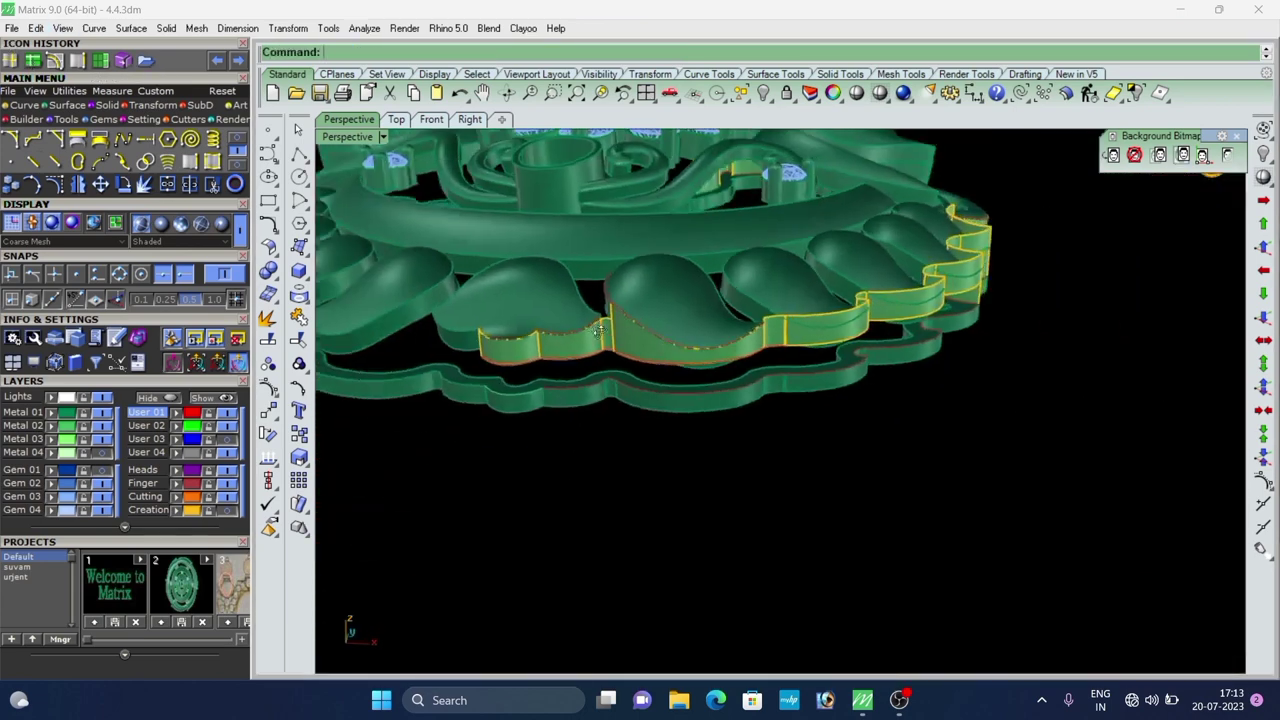
scroll(866, 351, "up", 5)
right_click_drag(915, 340, 680, 337)
scroll(711, 349, "up", 3)
scroll(748, 325, "down", 4)
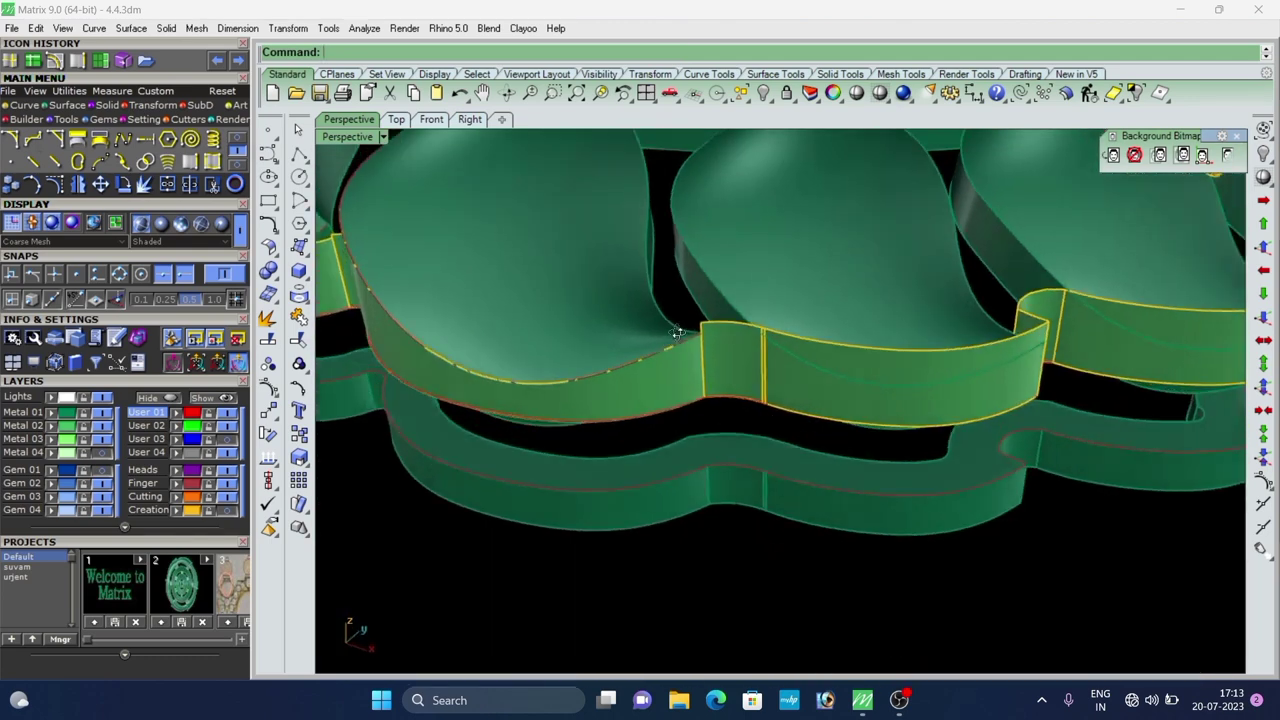
scroll(716, 347, "up", 6)
left_click(736, 360)
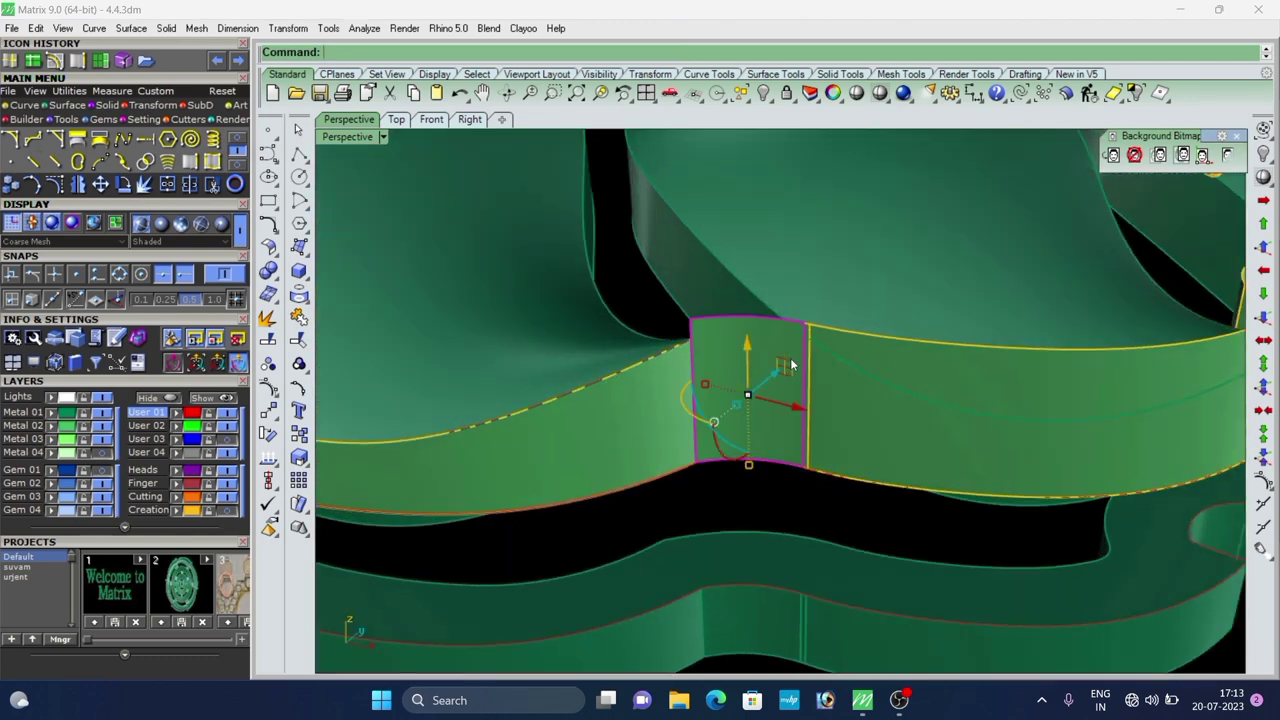
left_click(35, 63)
scroll(690, 342, "up", 4)
left_click(693, 337)
right_click(708, 336)
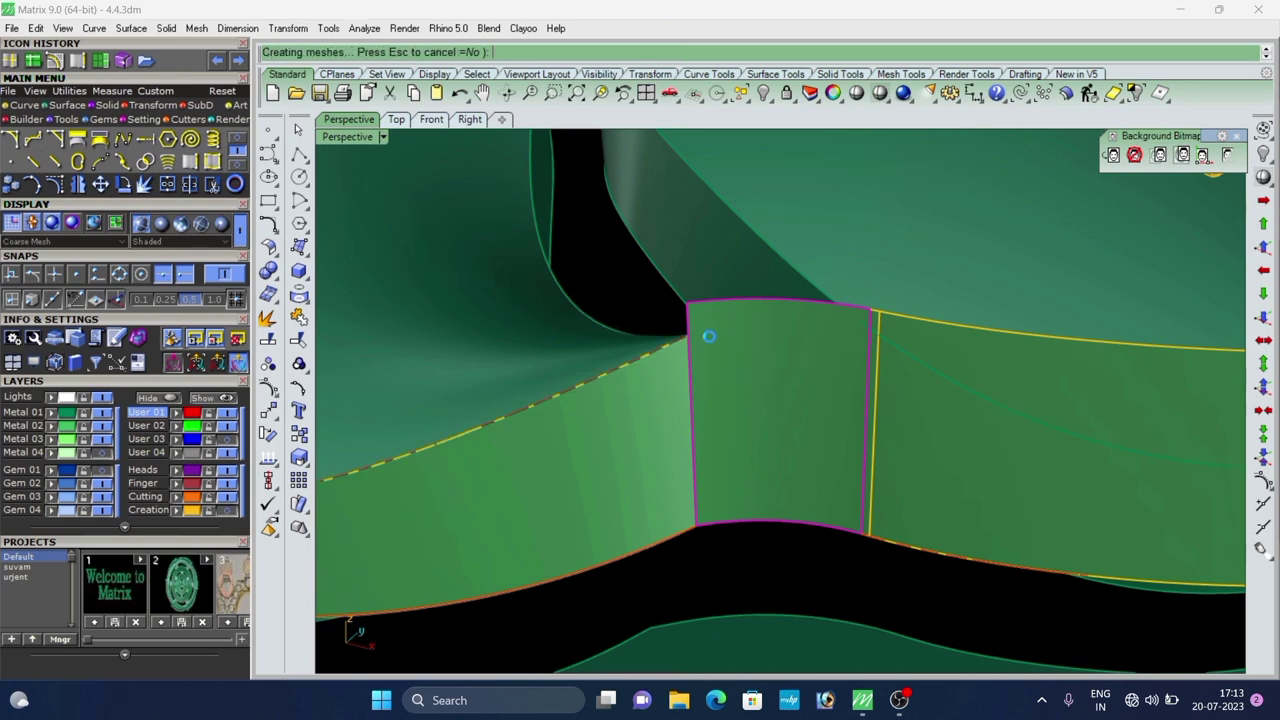
left_click(726, 319)
key("Delete")
Duplicate the petal's edge running along the next untrimmed border face, beyond the short connecting face.
scroll(724, 324, "down", 7)
right_click_drag(728, 324, 706, 343)
scroll(672, 334, "up", 4)
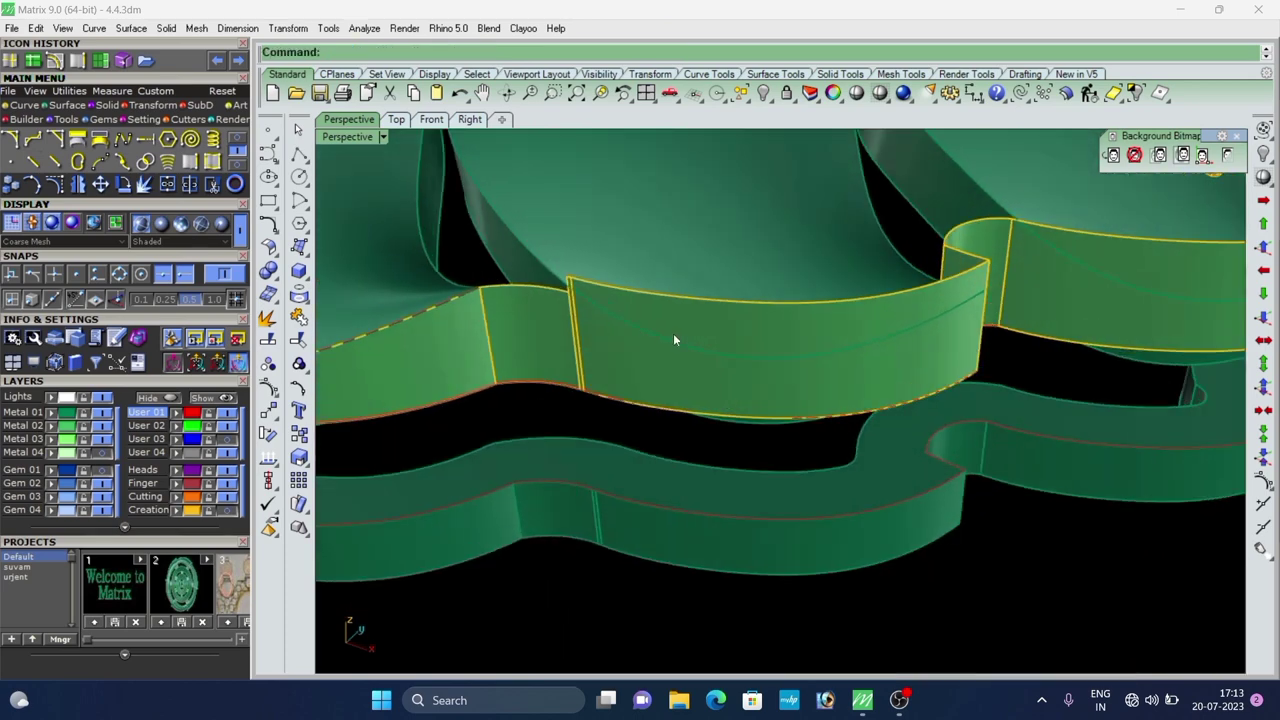
left_click(193, 168)
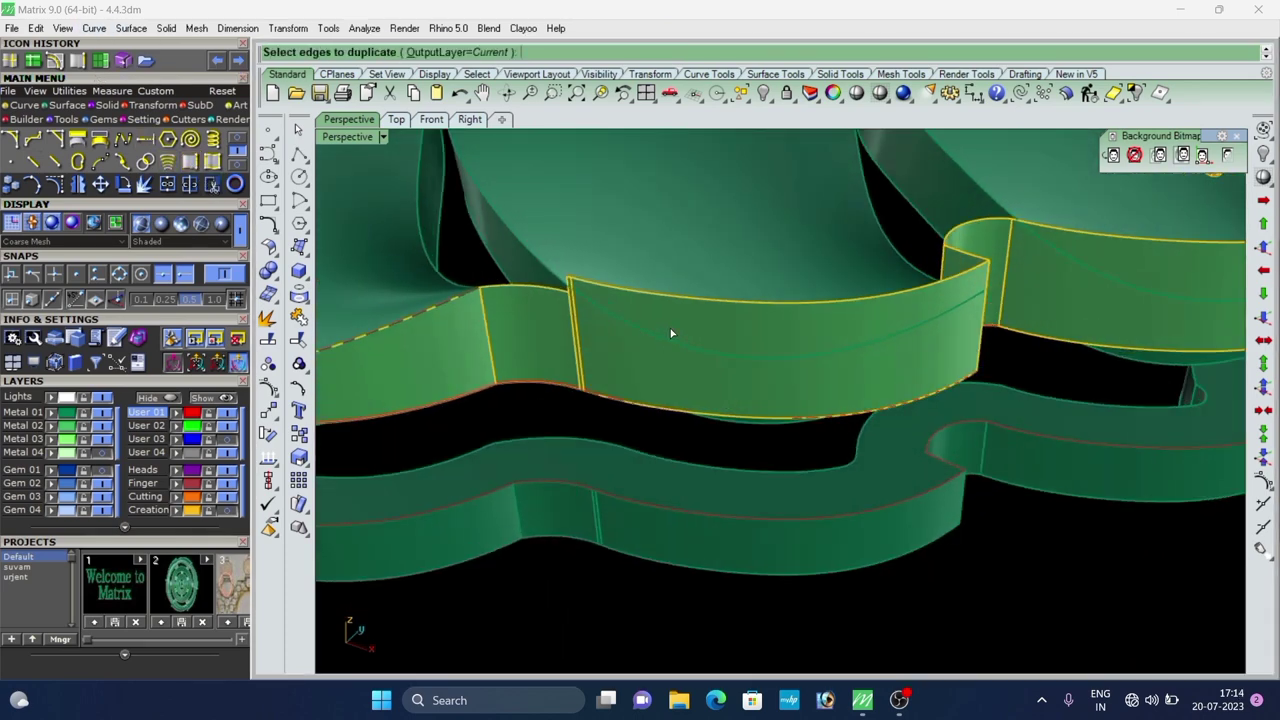
scroll(673, 338, "up", 4)
left_click(671, 349)
right_click(671, 349)
left_click(711, 317)
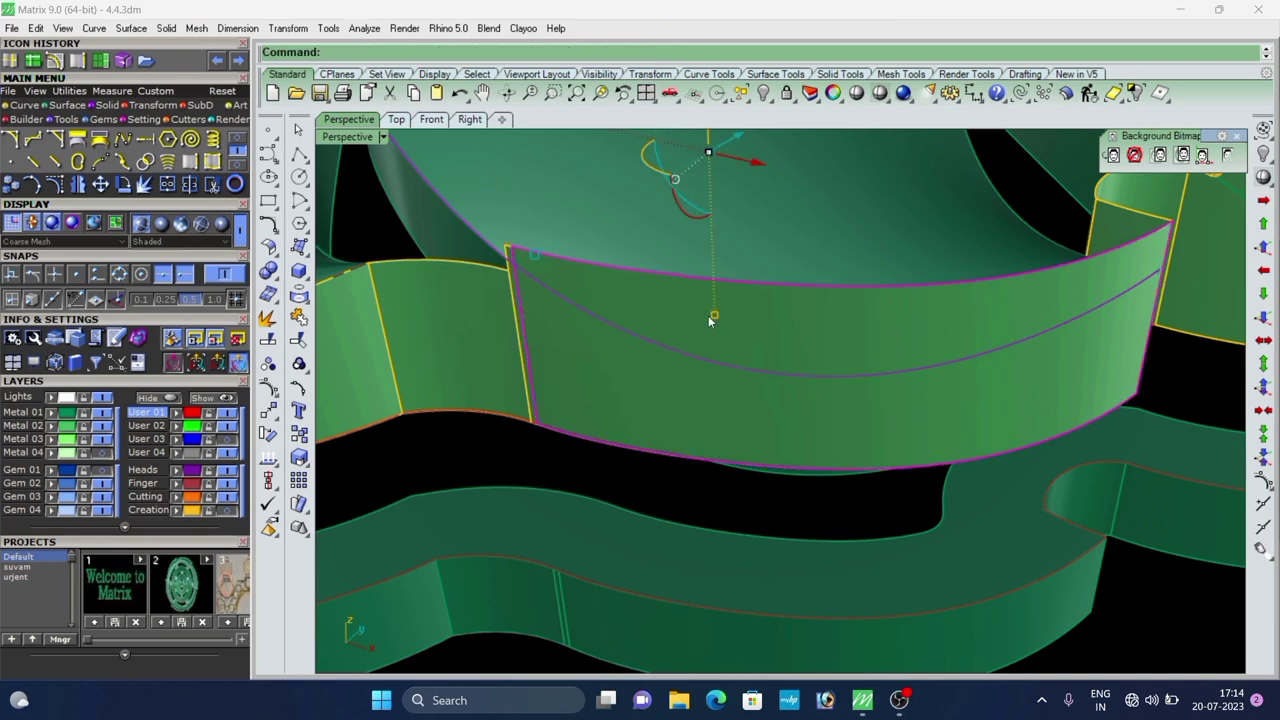
type("trim")
key("Return")
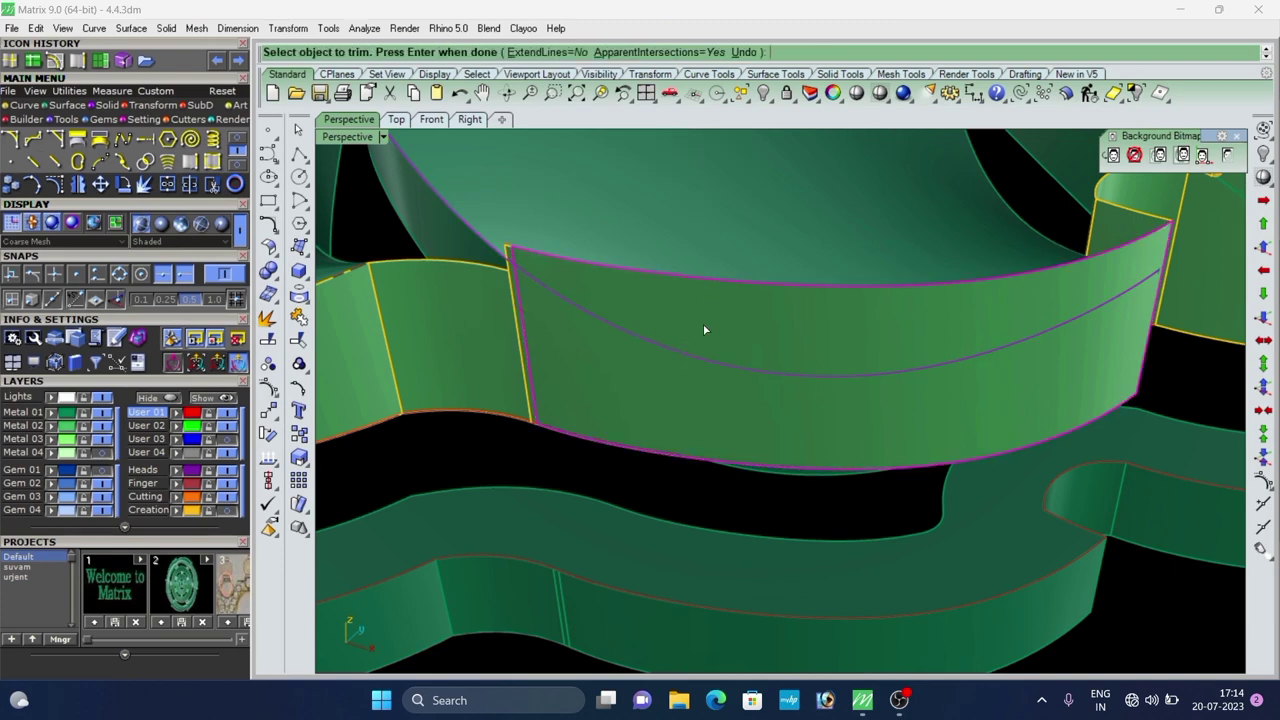
key("Escape")
scroll(700, 338, "down", 6)
right_click_drag(700, 338, 648, 336)
scroll(861, 337, "up", 9)
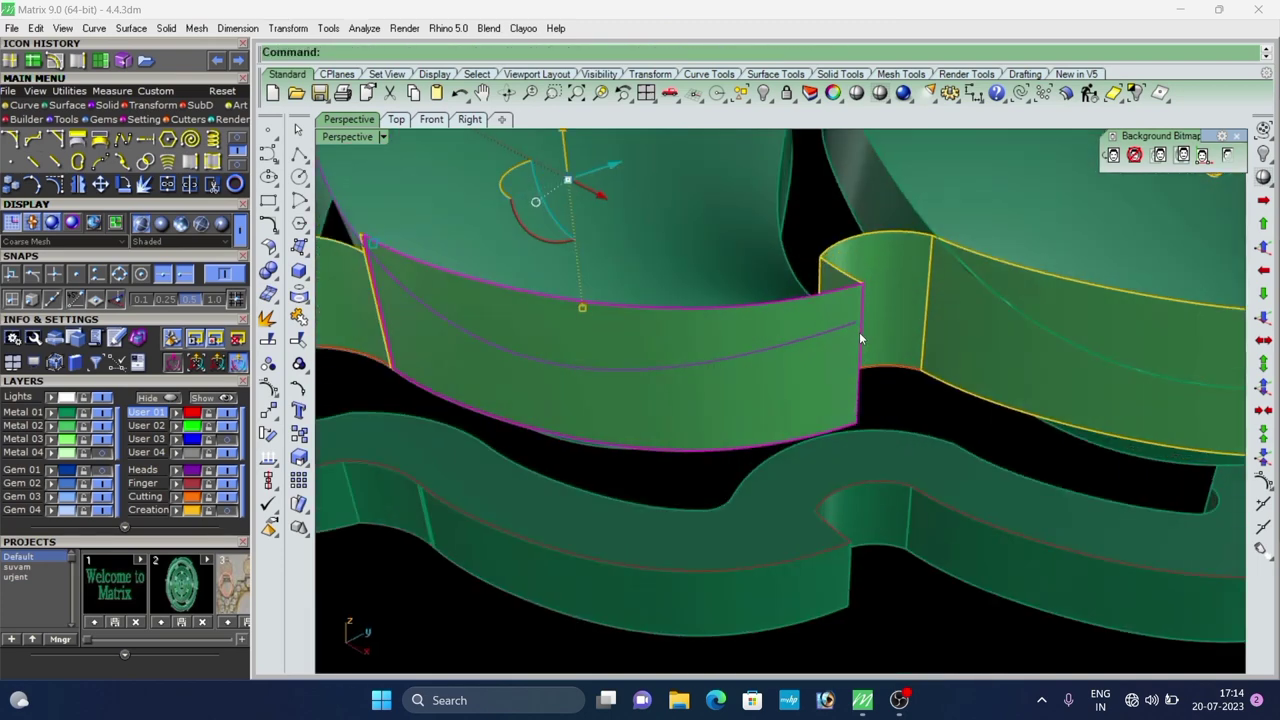
scroll(755, 334, "down", 6)
key("Escape")
Extend the end of the duplicated petal edge with a smooth extension past the border face's vertical side edge.
scroll(756, 354, "up", 2)
left_click(764, 326)
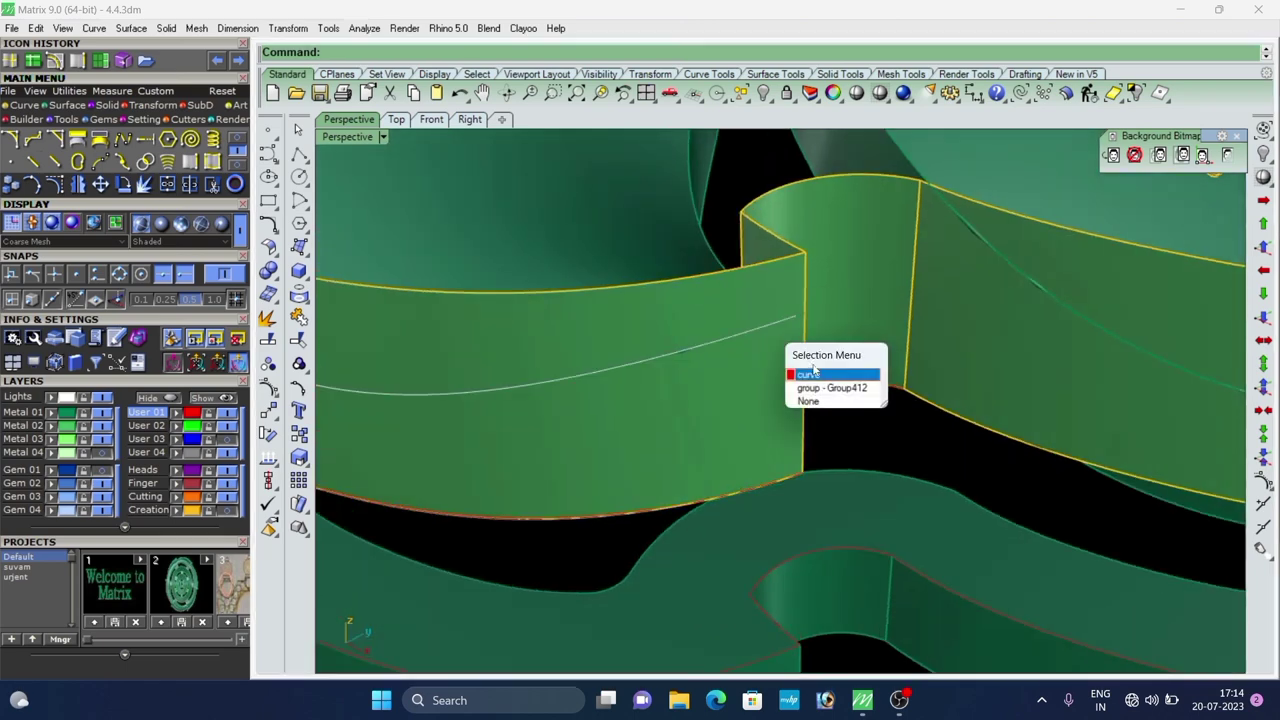
left_click(820, 379)
scroll(690, 386, "down", 2)
left_click(146, 140)
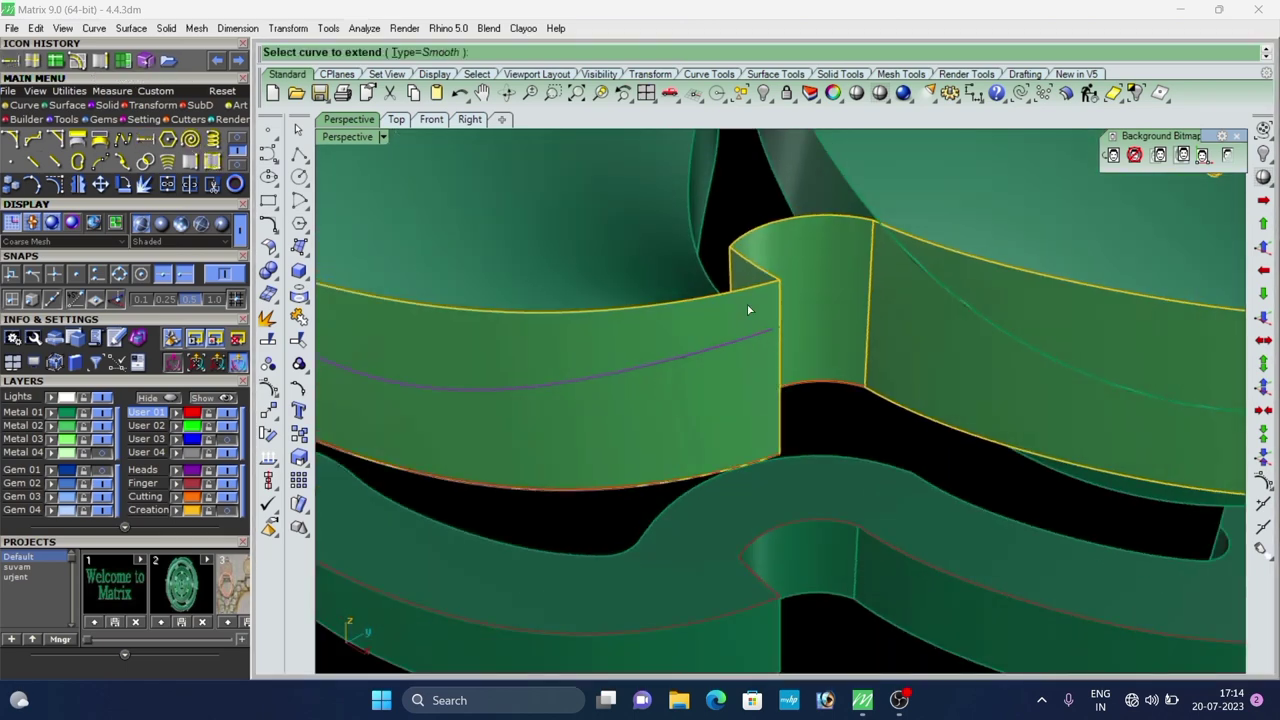
scroll(748, 325, "up", 8)
left_click(773, 361)
left_click(825, 404)
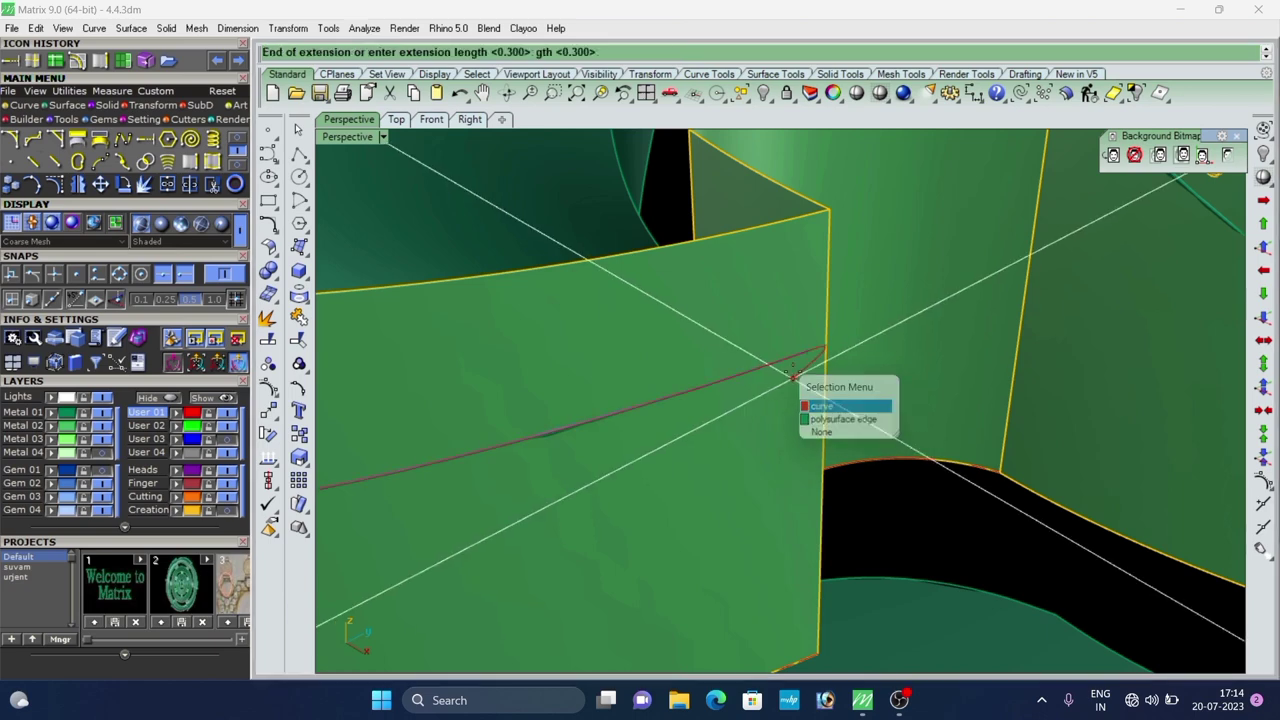
left_click(876, 332)
scroll(822, 360, "down", 7)
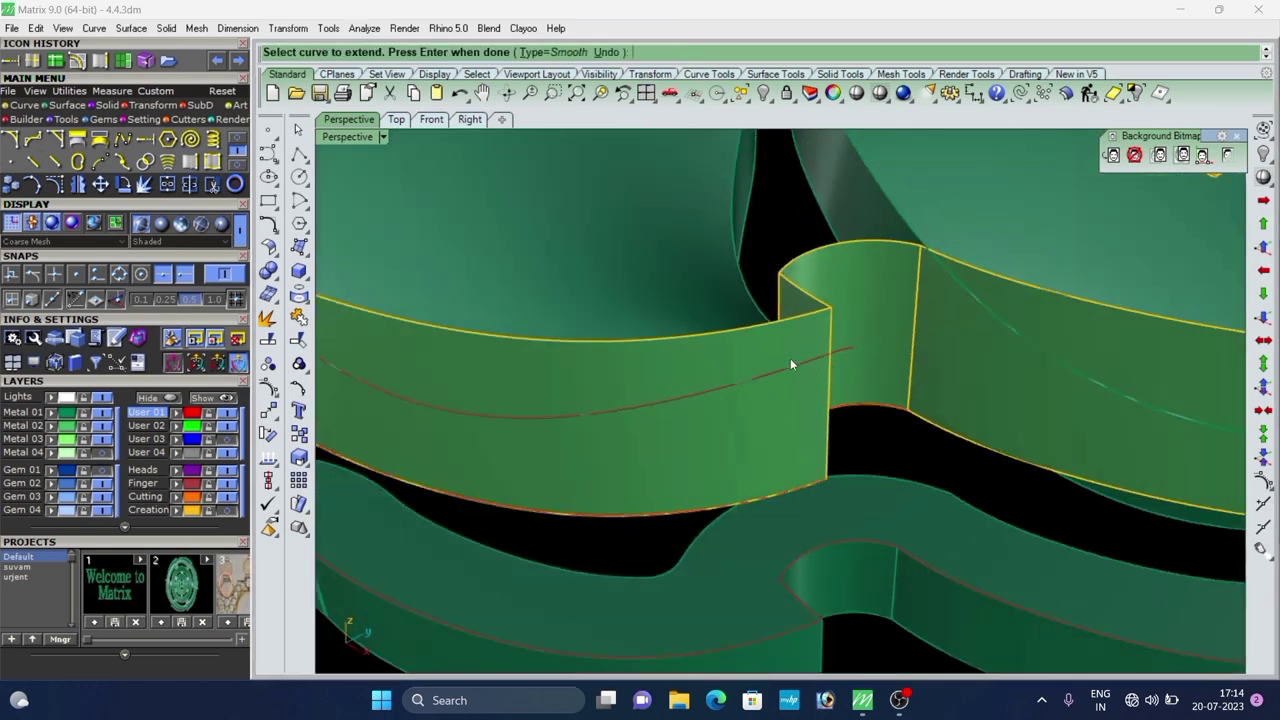
Trim away the part of the border face above the extended petal edge curve.
left_click(720, 387)
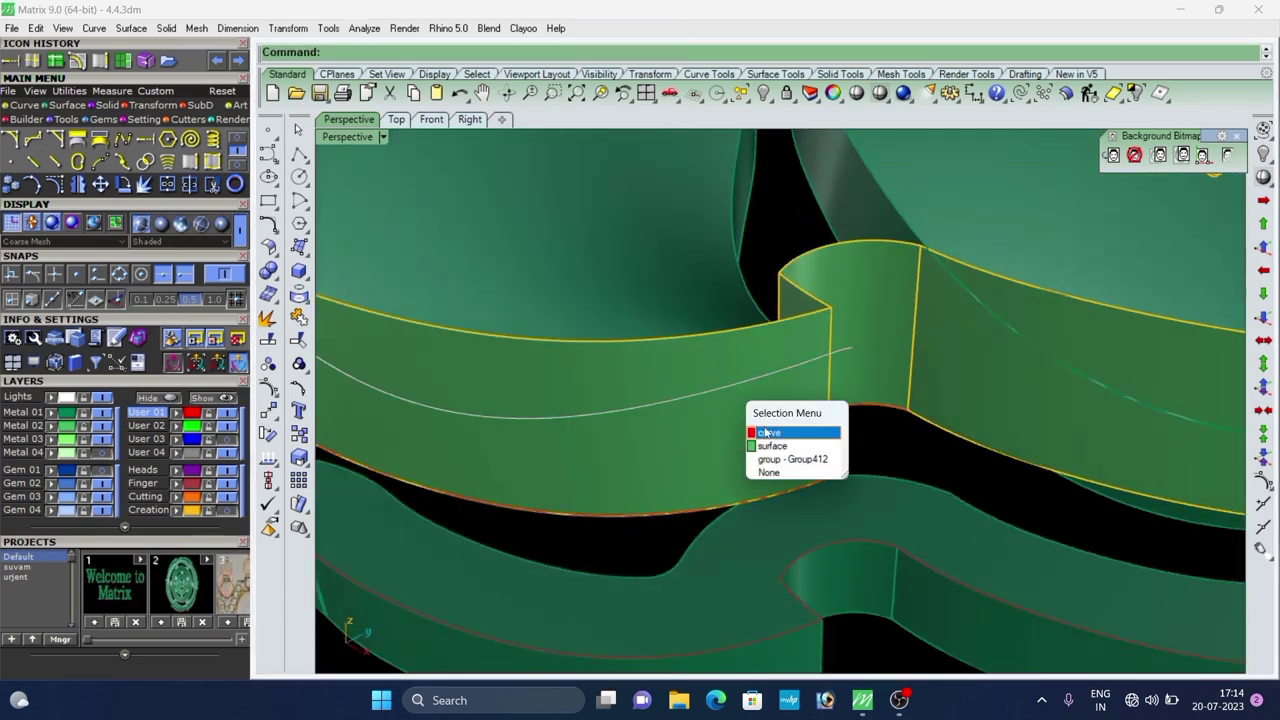
left_click(770, 434)
type("t")
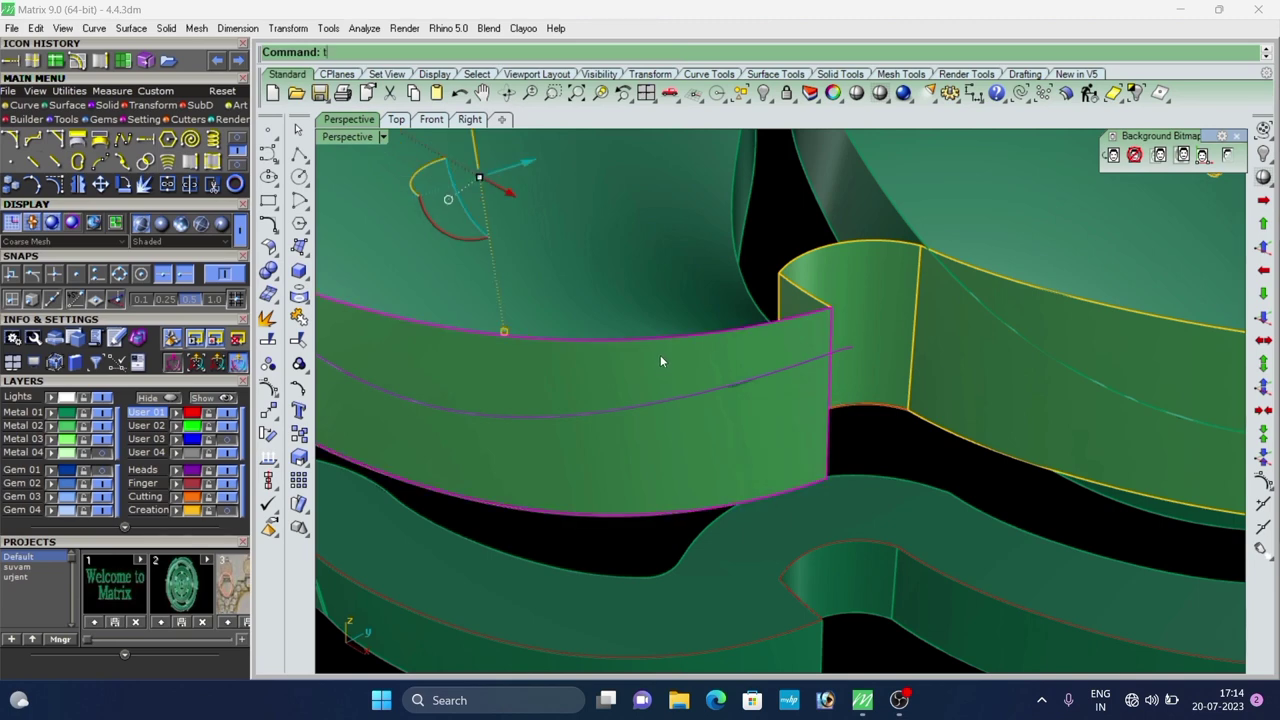
type("r")
key("Return")
left_click(641, 361)
key("Return")
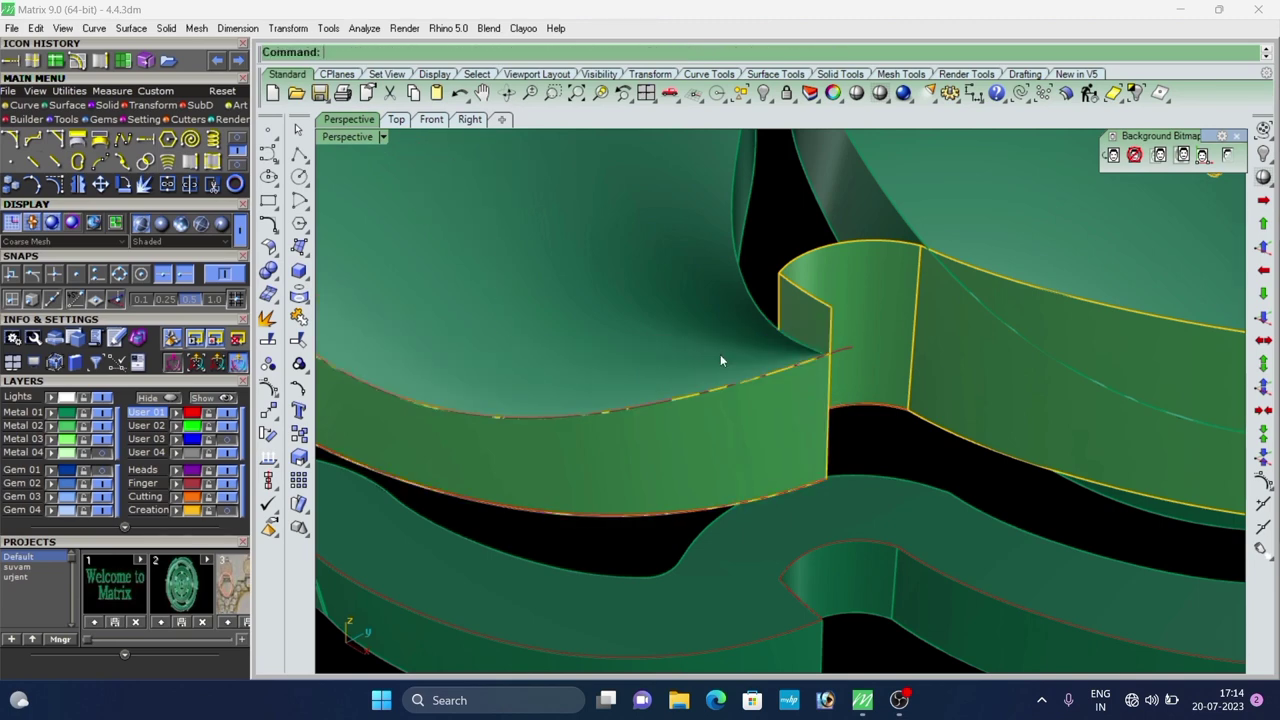
Split the thin sliver face beside the newly trimmed border face where the petal's edge crosses it, and delete its upper part.
scroll(720, 356, "down", 8)
scroll(568, 360, "up", 8)
right_click_drag(569, 360, 602, 345)
scroll(593, 335, "up", 8)
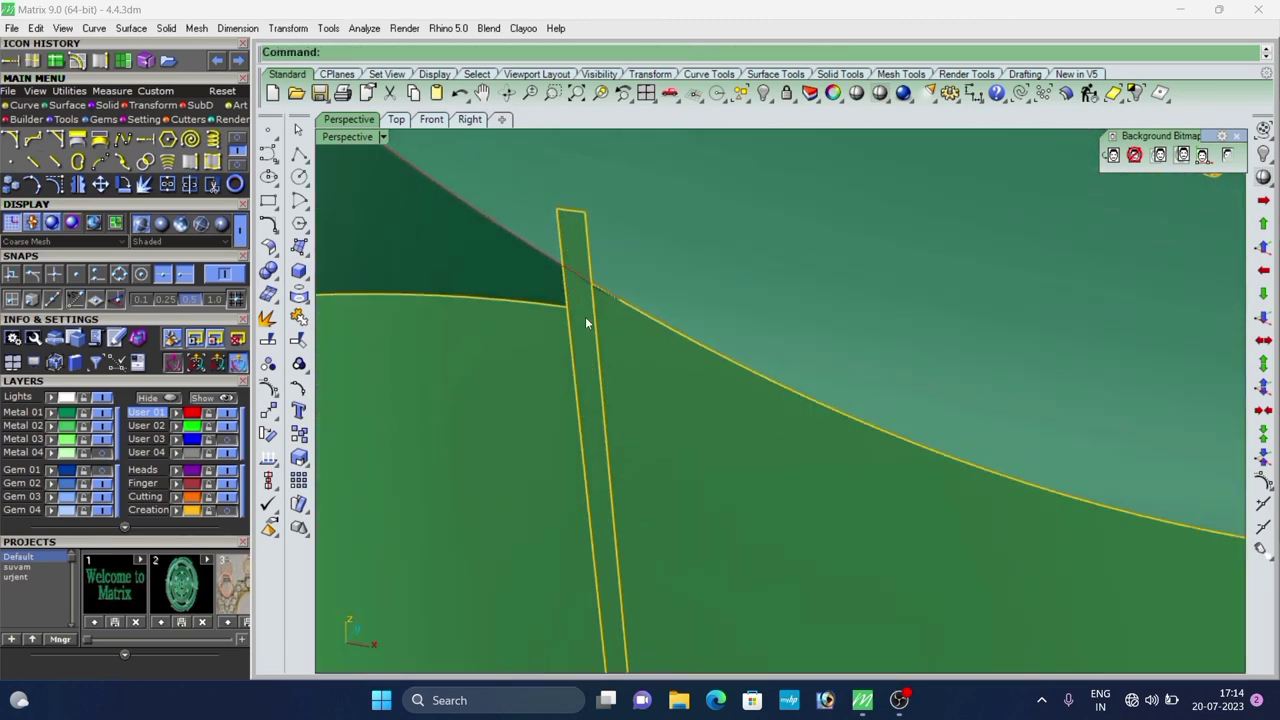
left_click(588, 322)
left_click(621, 352)
scroll(620, 355, "down", 3)
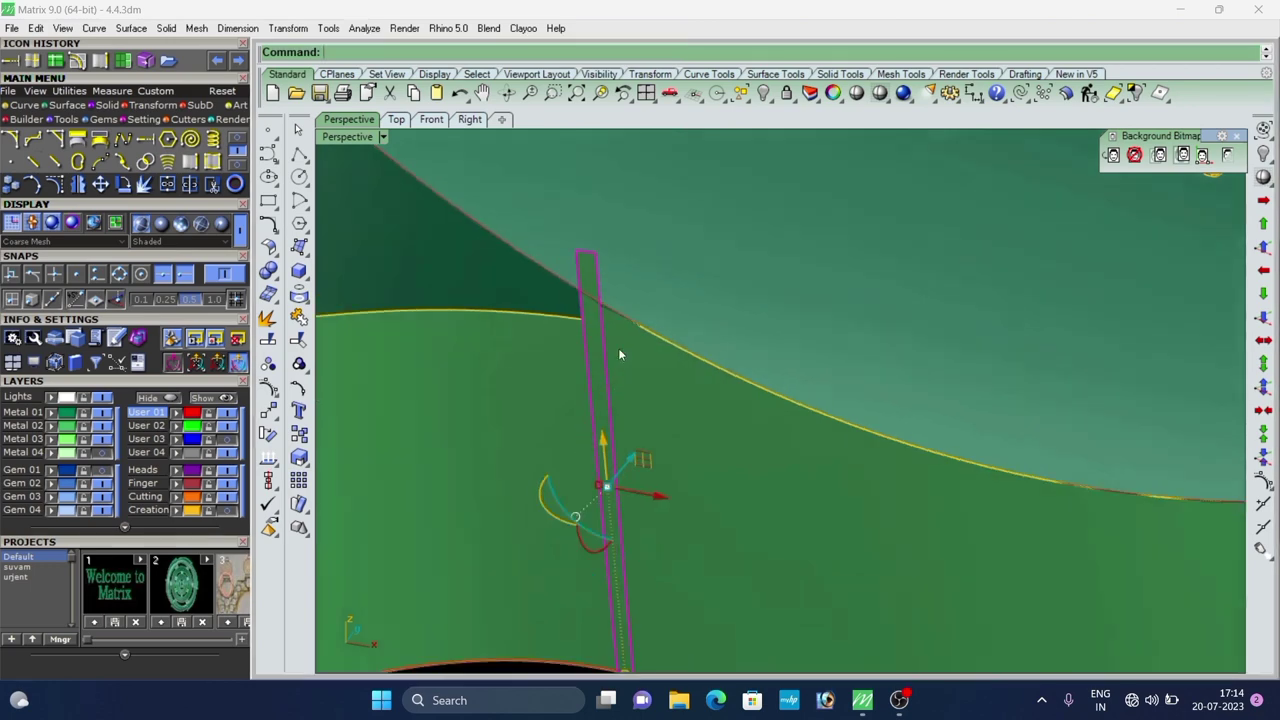
scroll(620, 355, "down", 2)
left_click(55, 62)
scroll(620, 320, "up", 8)
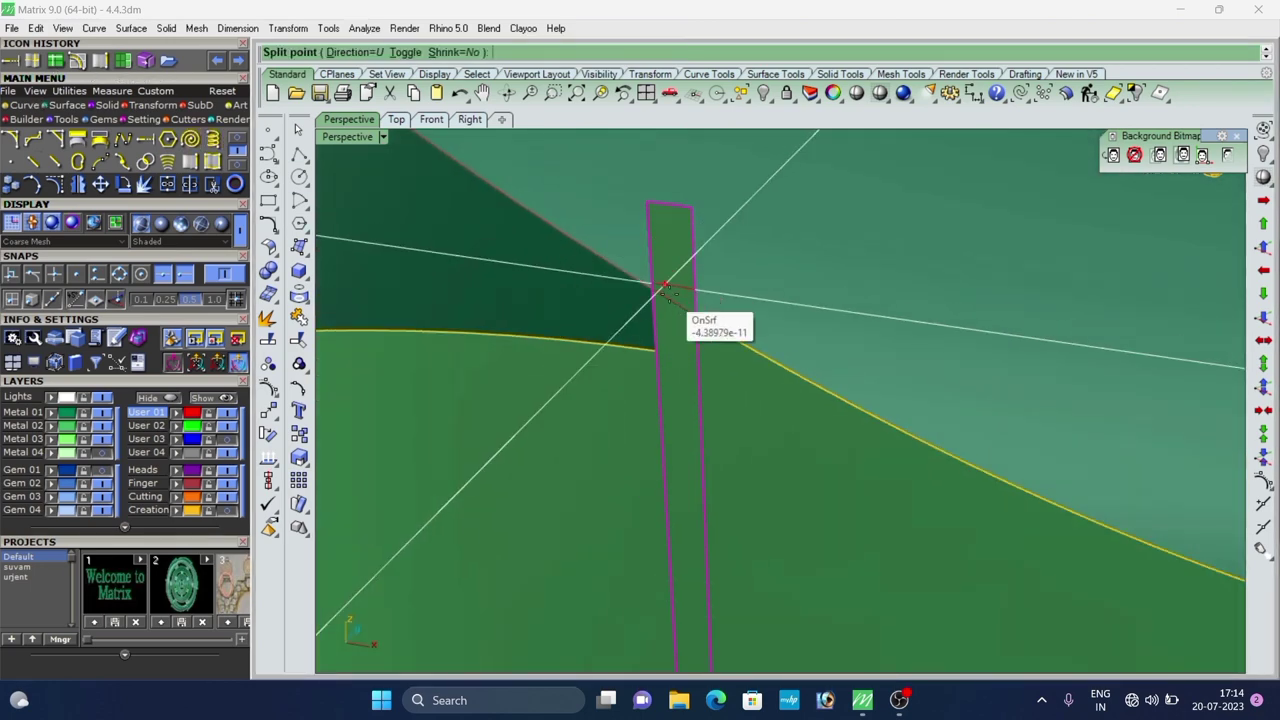
left_click(674, 328)
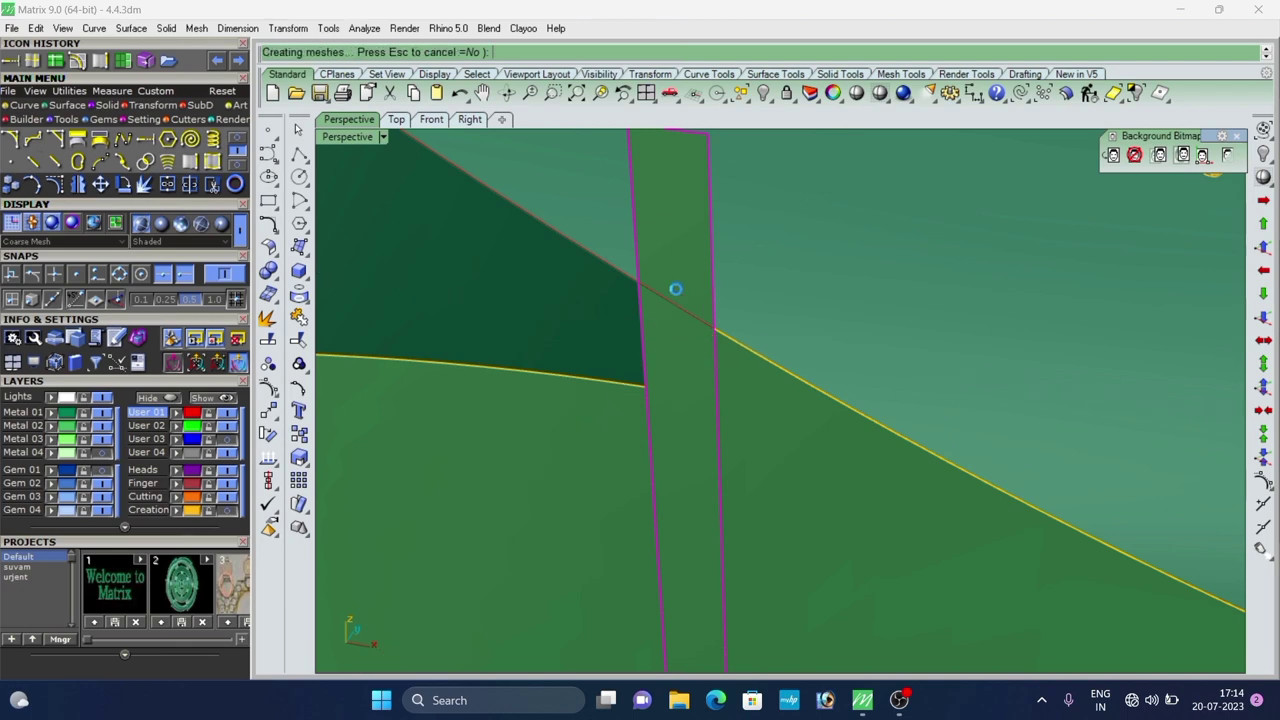
left_click(672, 280)
type("D")
key("Return")
Split the small return face at the trimmed border face's far corner just below the petal's edge, and delete its upper part.
scroll(584, 298, "down", 8)
right_click_drag(584, 298, 546, 296)
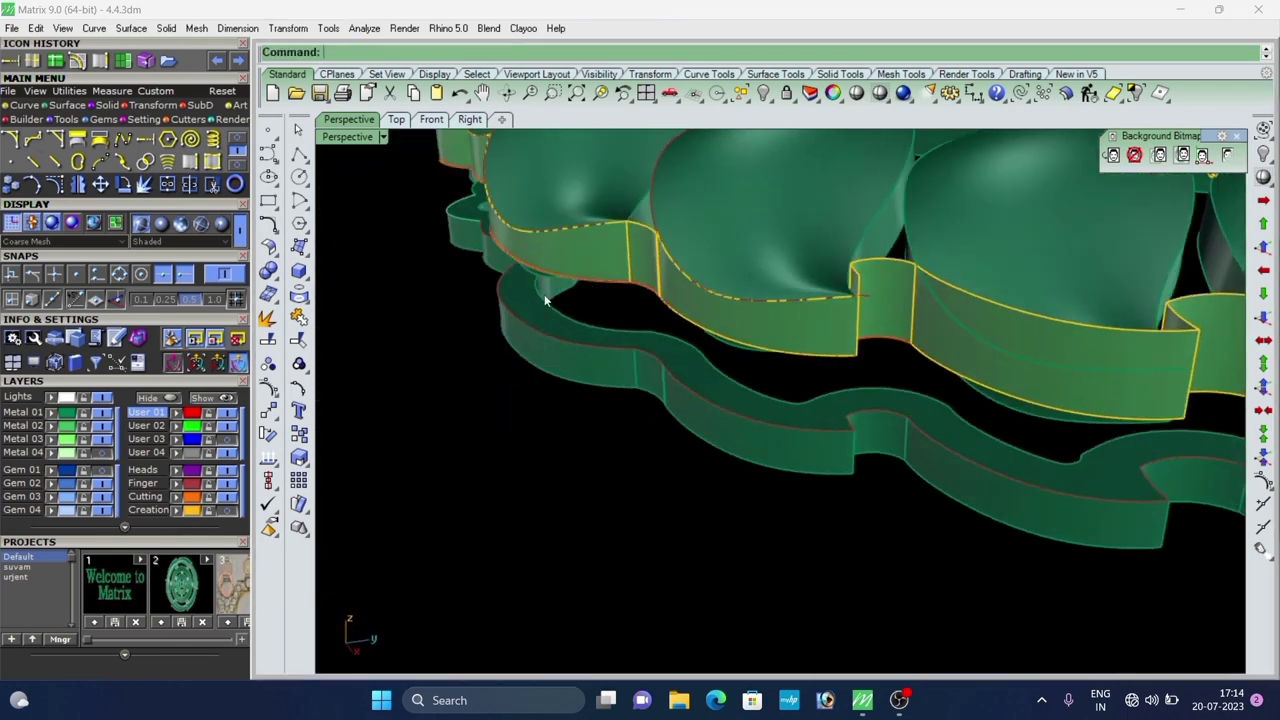
scroll(886, 312, "up", 3)
scroll(820, 296, "up", 2)
right_click_drag(886, 312, 735, 273)
scroll(783, 295, "up", 2)
scroll(736, 273, "up", 4)
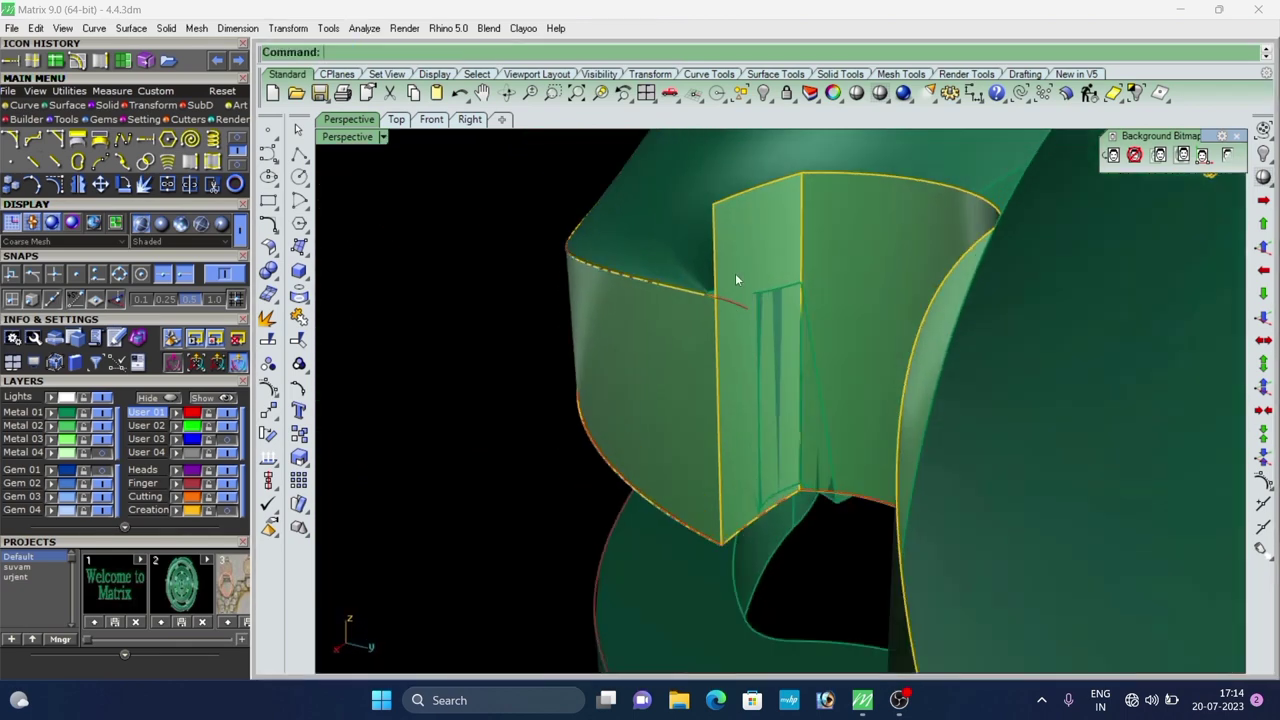
left_click(740, 267)
right_click(740, 266)
scroll(734, 308, "up", 3)
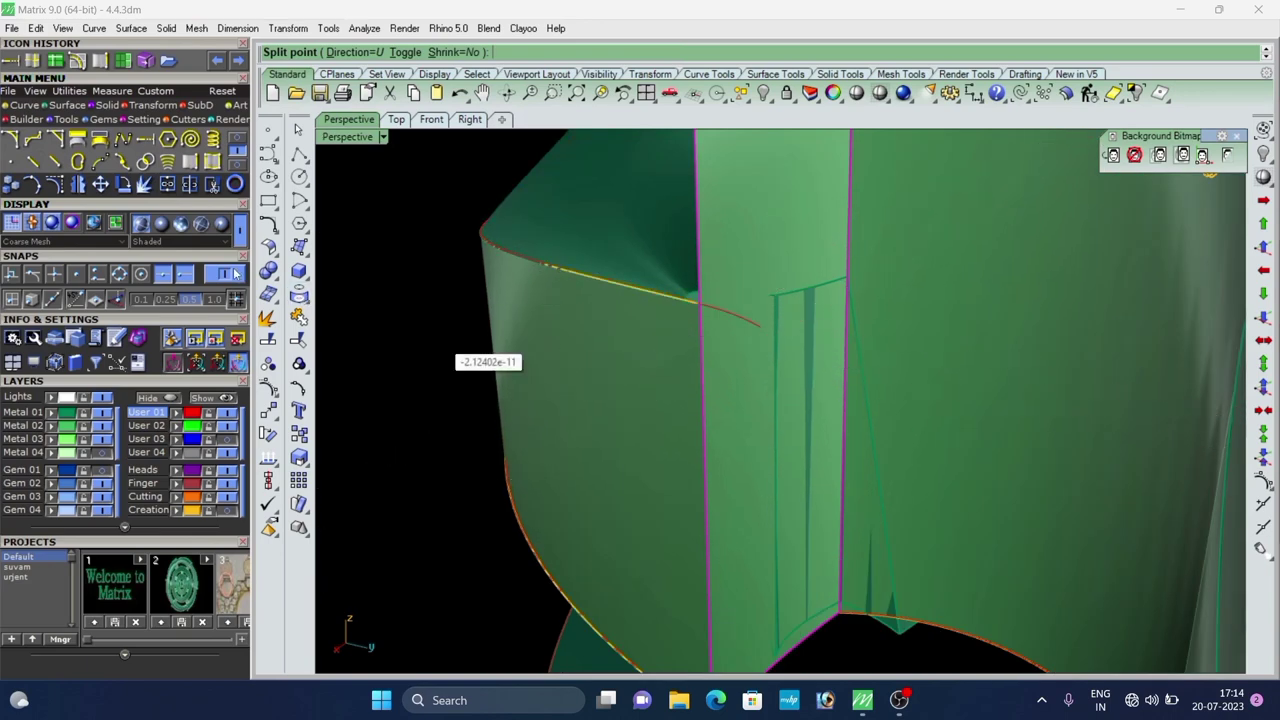
left_click(725, 335)
left_click(734, 214)
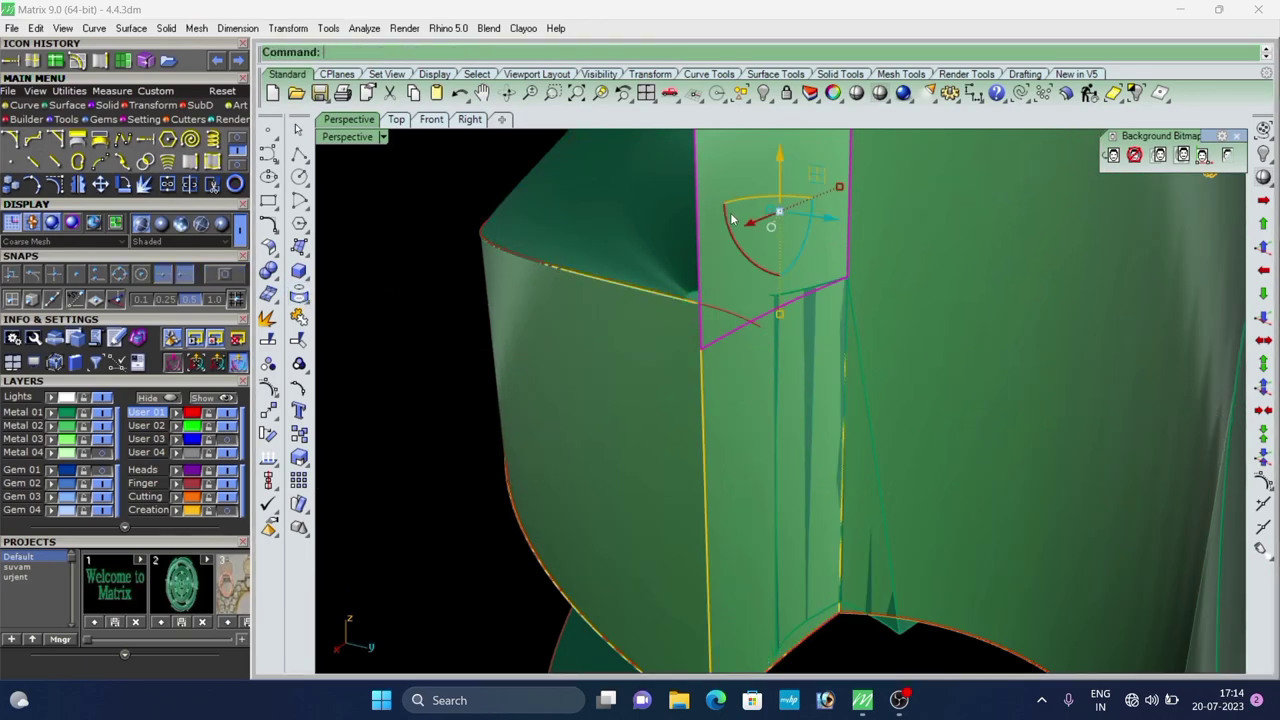
key("Delete")
Split the curved connecting face between the two petals at the height of the trimmed corner, and delete its upper part.
scroll(774, 261, "down", 5)
right_click_drag(780, 264, 951, 314)
scroll(948, 312, "up", 2)
right_click_drag(905, 278, 857, 256)
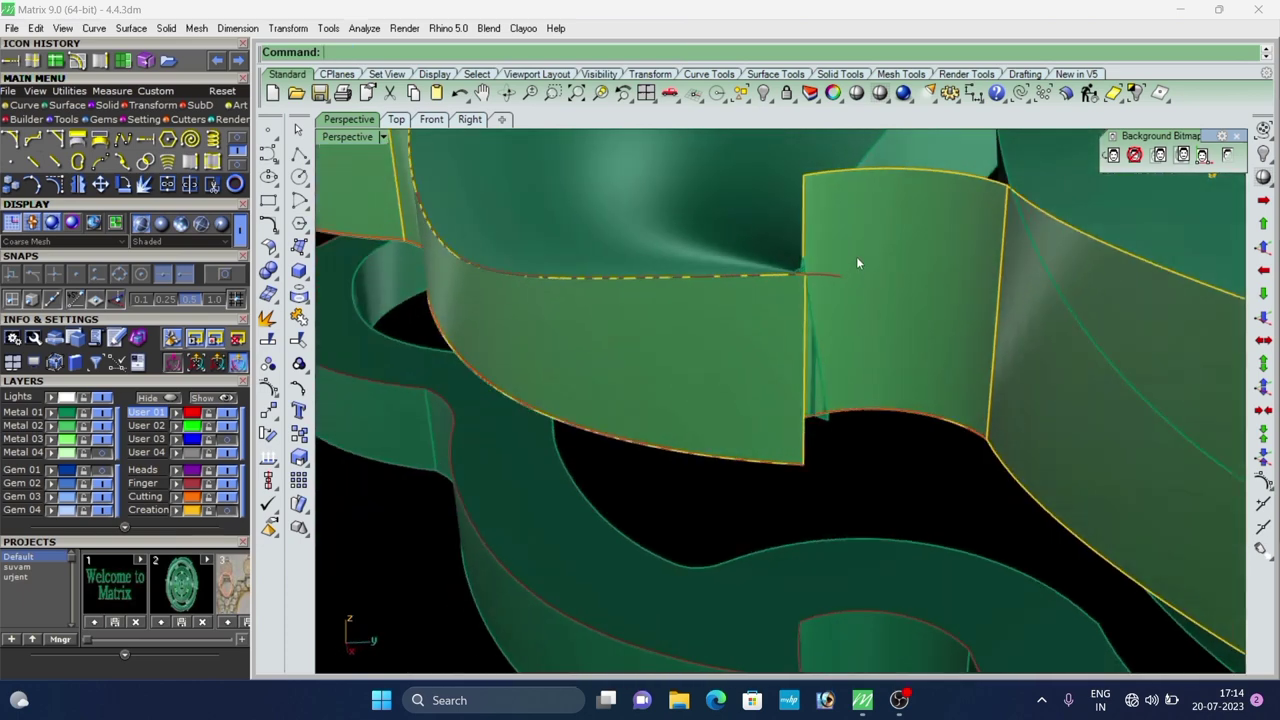
scroll(857, 256, "up", 4)
left_click(906, 256)
right_click(906, 256)
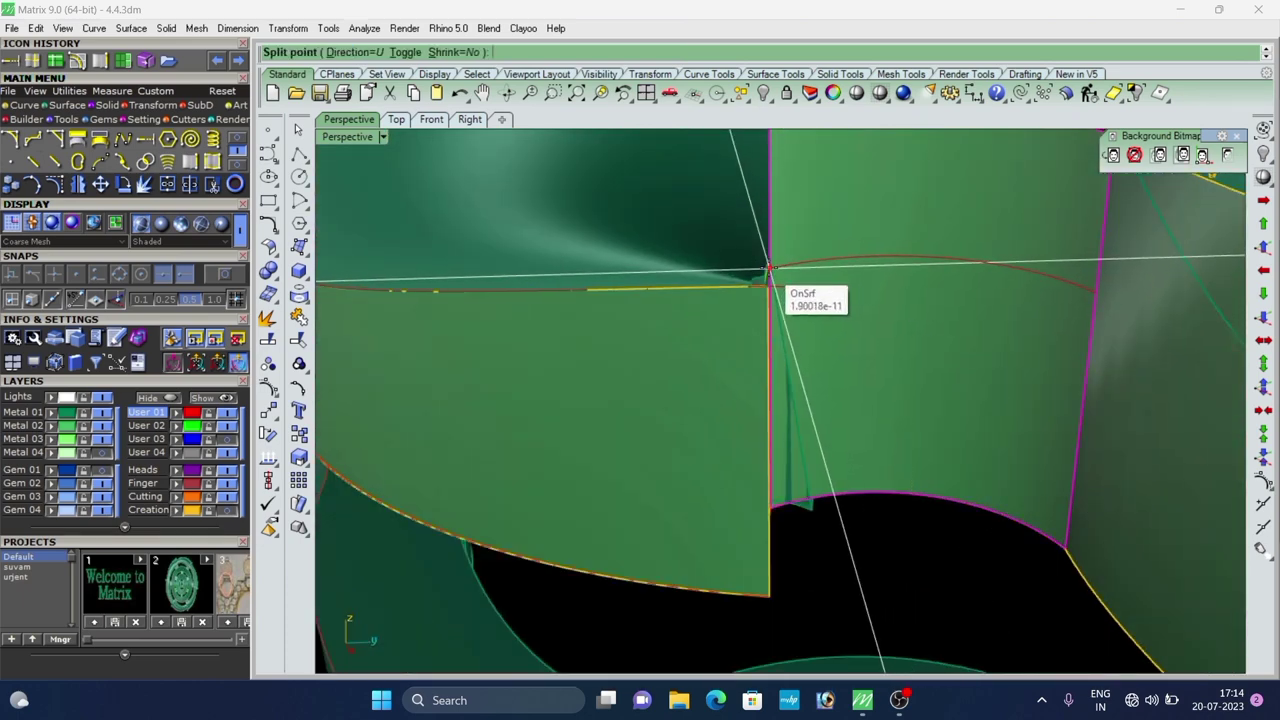
left_click(770, 265)
left_click(835, 229)
key("Delete")
Duplicate the following petal's edge along the border face beyond the curved connecting face.
scroll(786, 248, "down", 8)
right_click_drag(717, 269, 810, 287)
scroll(831, 277, "up", 6)
type("De")
key("Return")
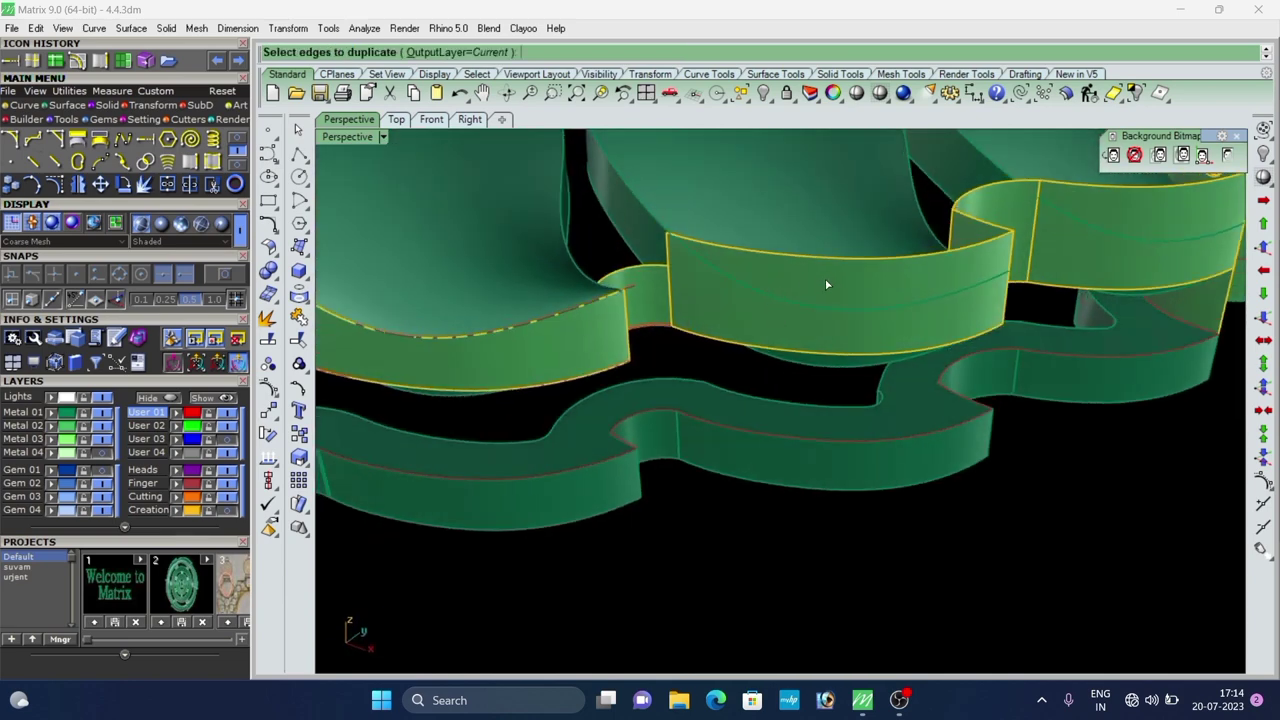
scroll(827, 290, "up", 4)
key("Return")
Trim away the part of that border face above the following petal's duplicated edge.
left_click(836, 276)
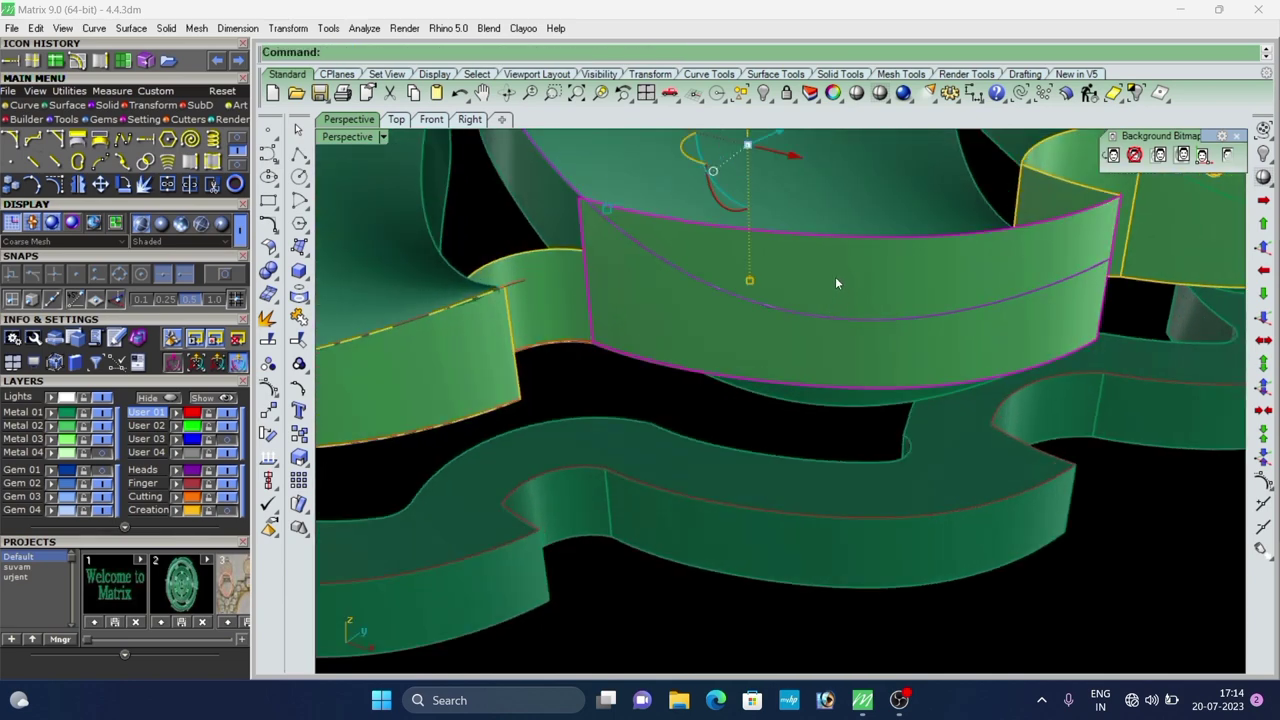
type("Tr")
key("Return")
left_click(836, 274)
key("Return")
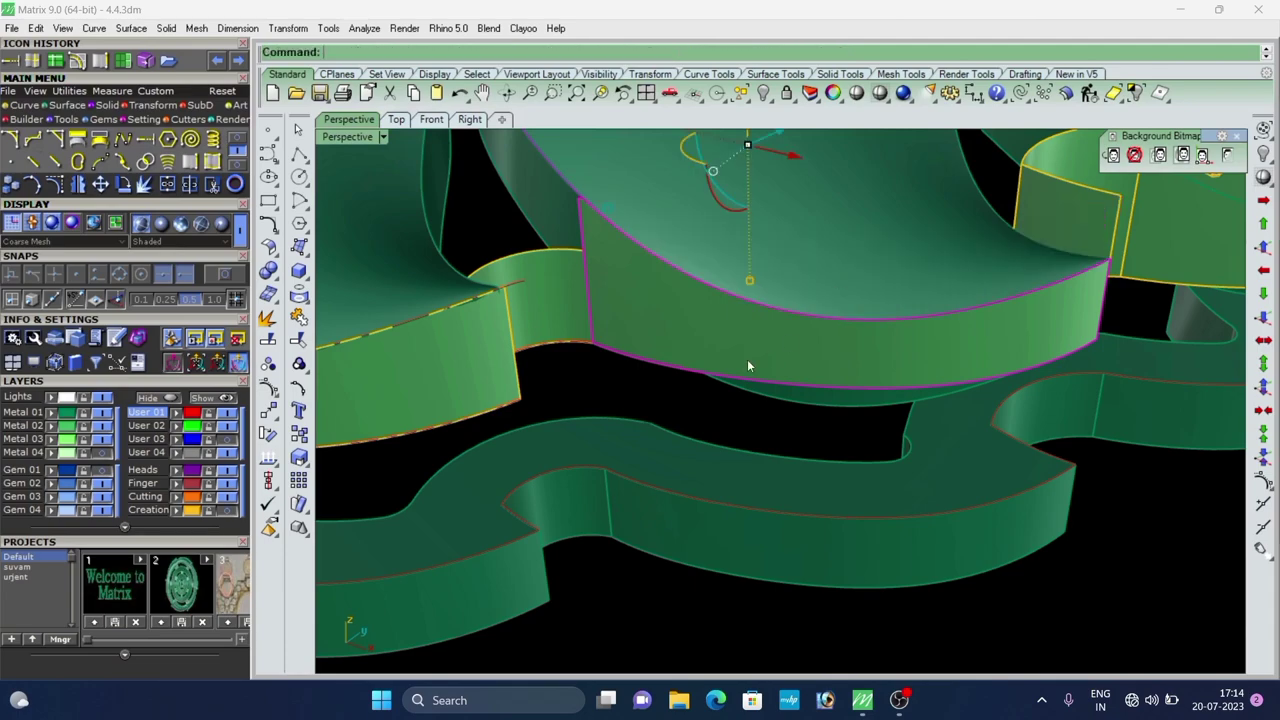
Duplicate the petal's short upper edge that crosses the small return face at the newly trimmed border face's far corner.
scroll(747, 362, "down", 6)
right_click_drag(922, 478, 806, 403)
scroll(717, 397, "down", 3)
scroll(813, 418, "up", 3)
scroll(815, 418, "up", 8)
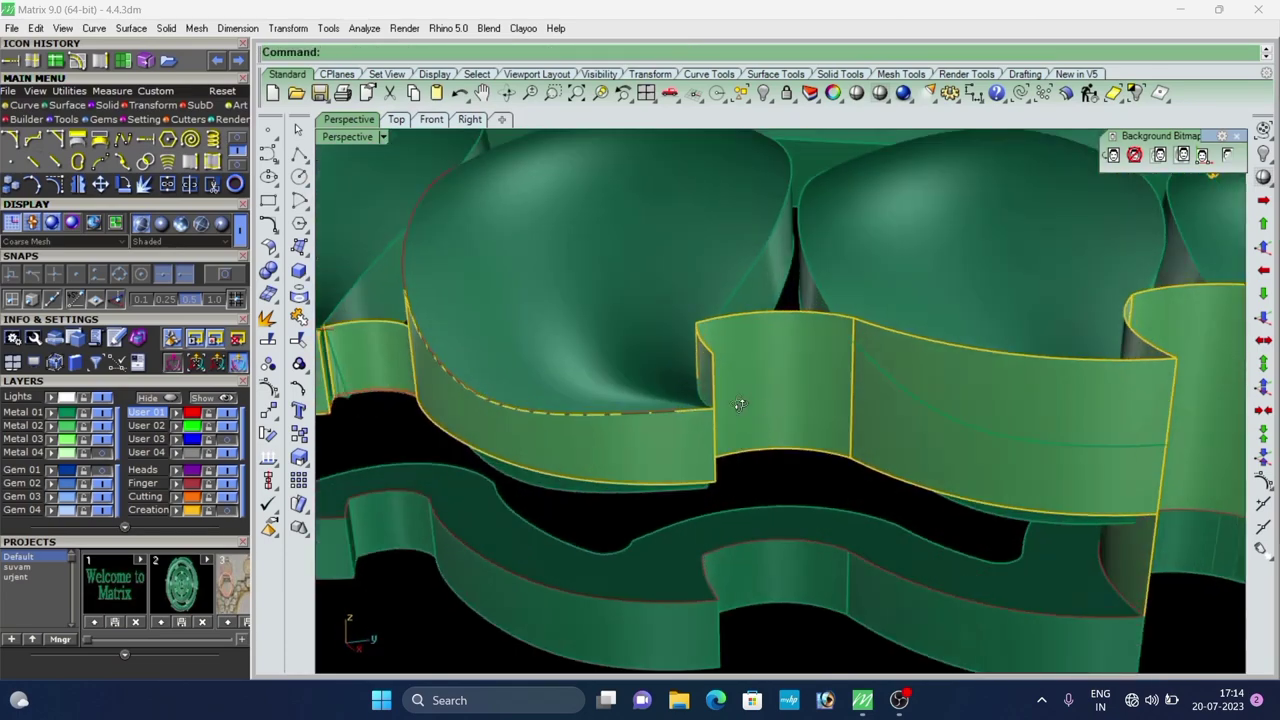
scroll(752, 402, "up", 3)
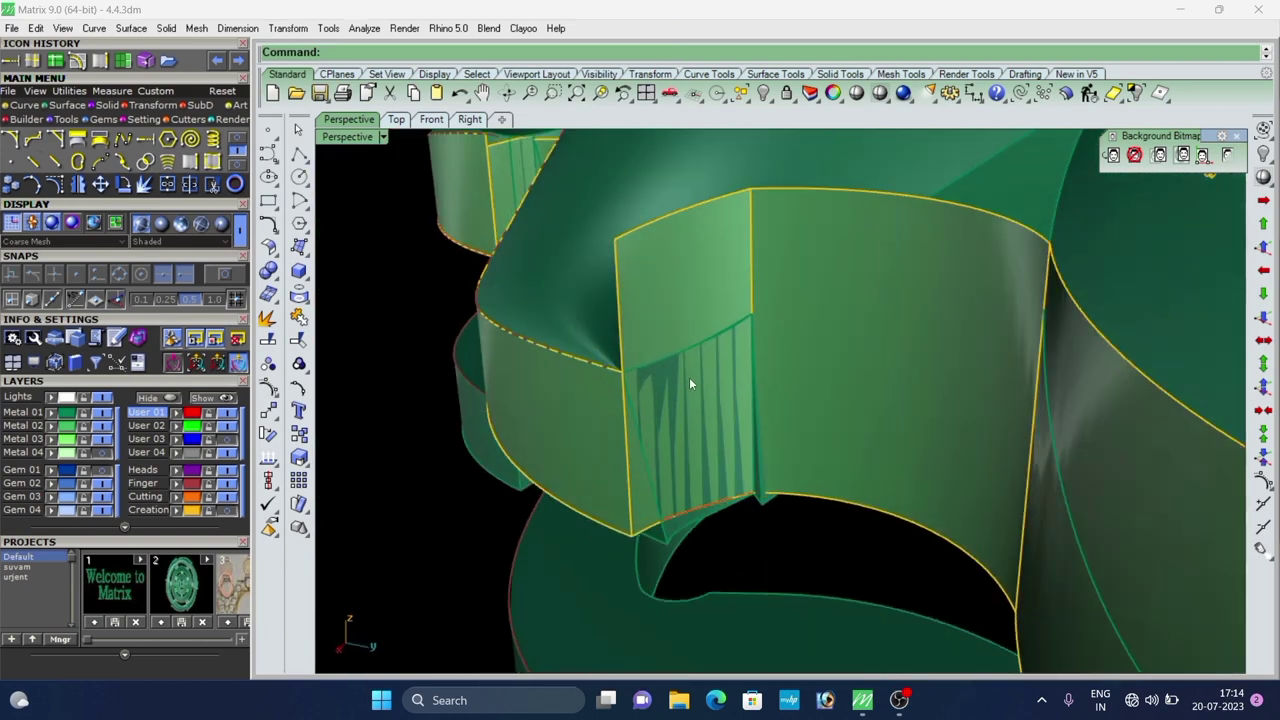
key("Return")
scroll(645, 369, "up", 2)
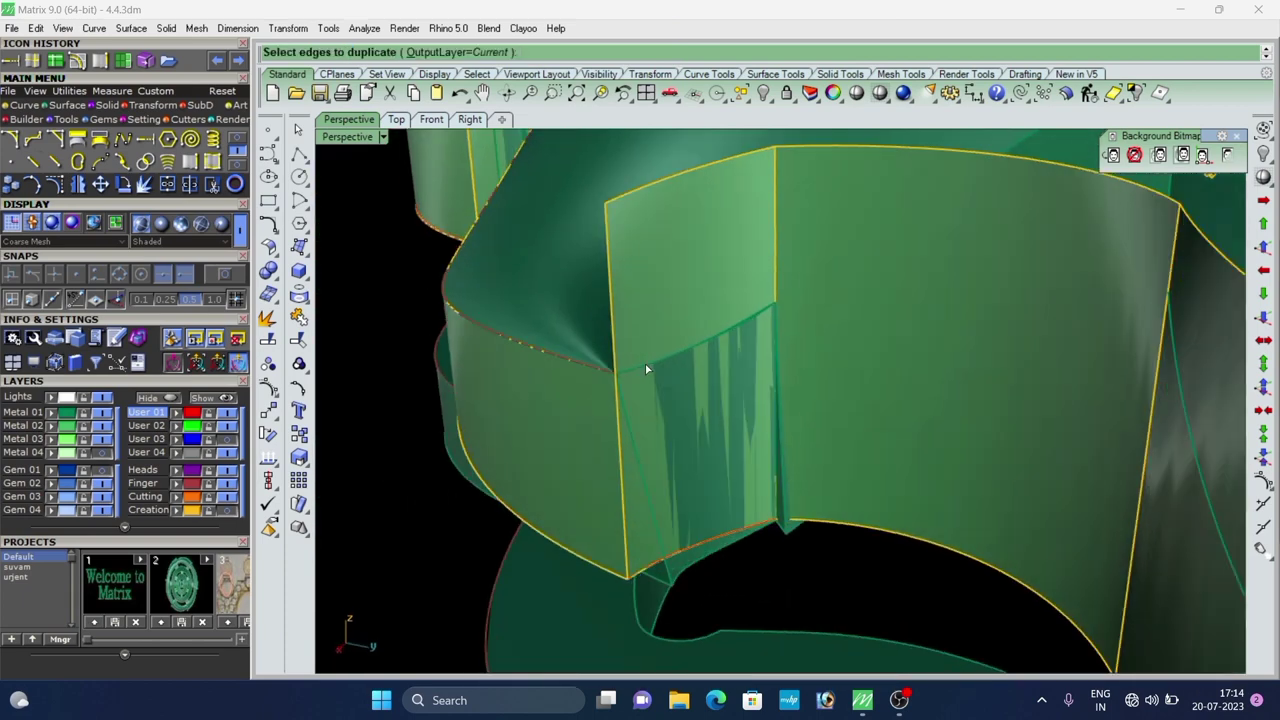
left_click(698, 344)
right_click(701, 345)
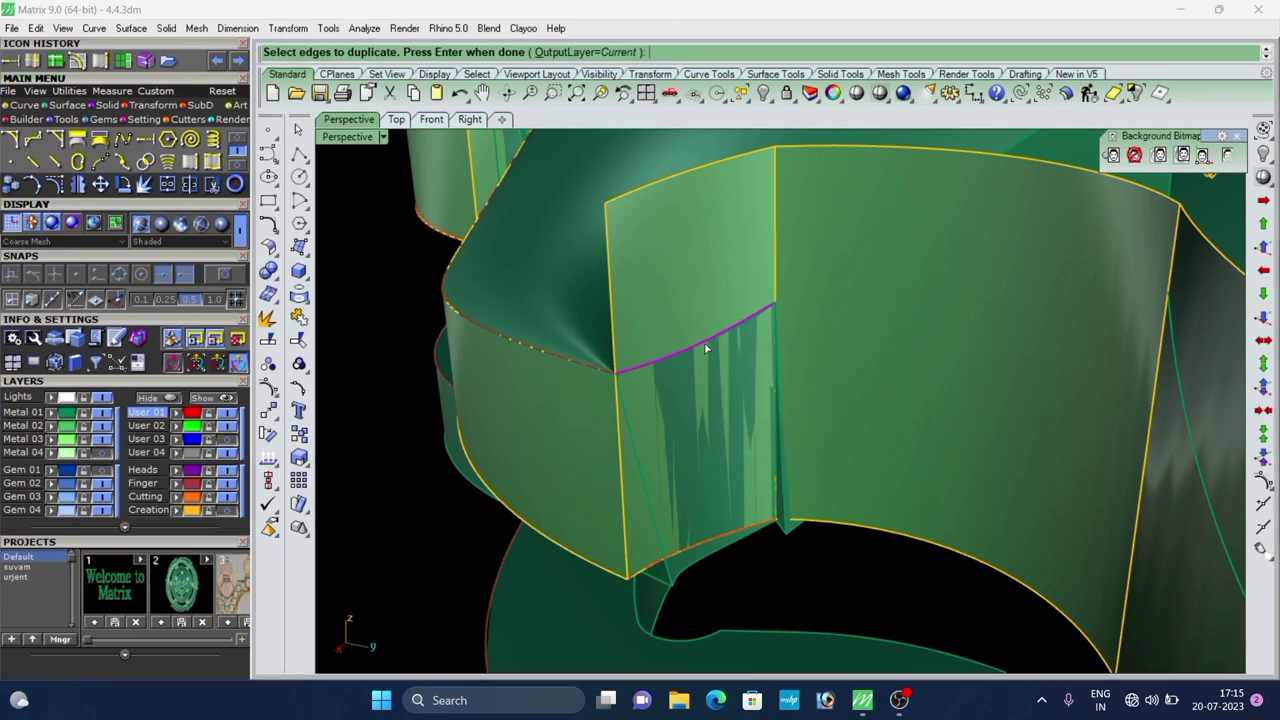
Finish duplicating the short edge across the small return face and try to trim the face with it.
right_click(704, 347)
left_click(677, 275)
key("ctrl+t")
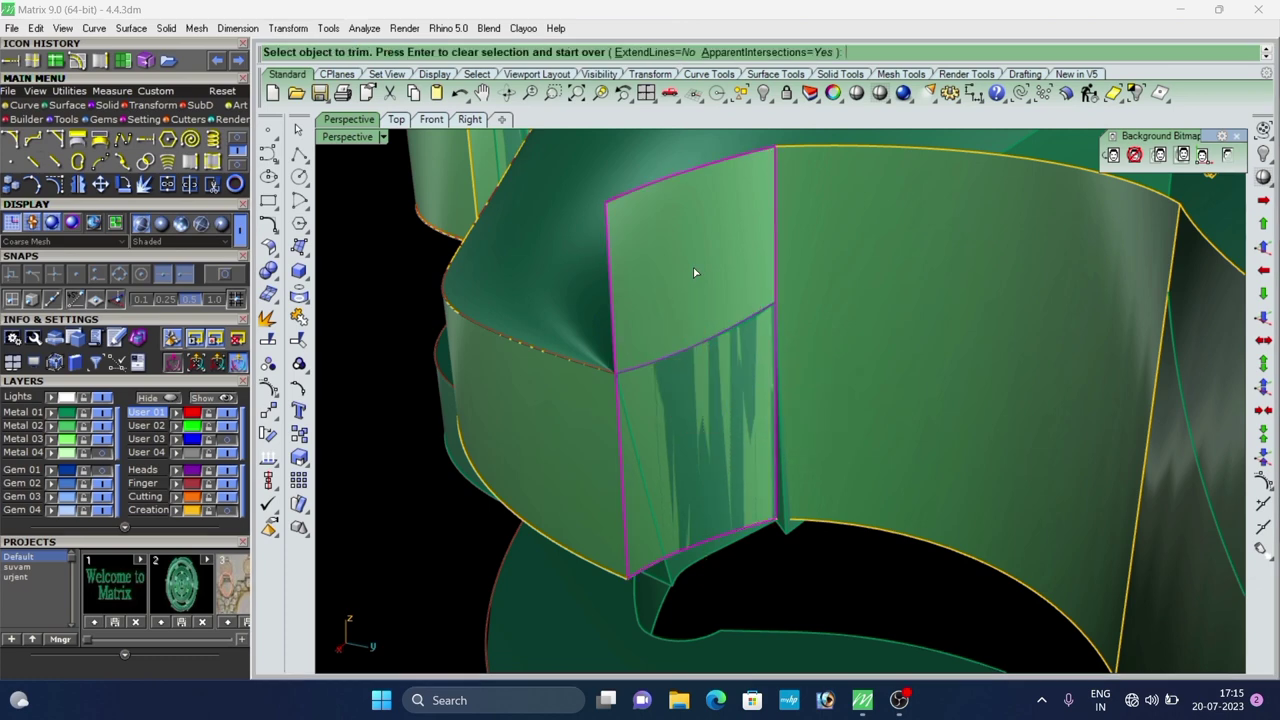
key("Return")
scroll(745, 310, "up", 3)
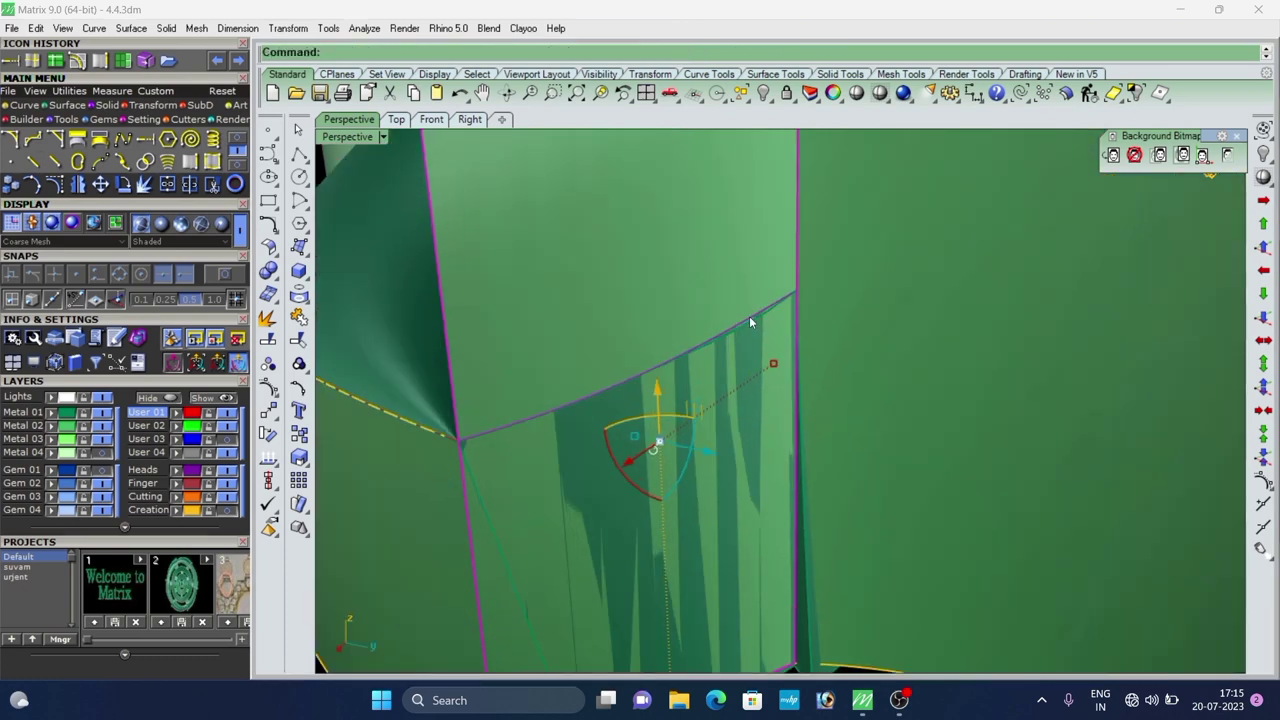
Try to extend the duplicated short edge curve past the return face's inner vertical edge.
left_click(749, 317)
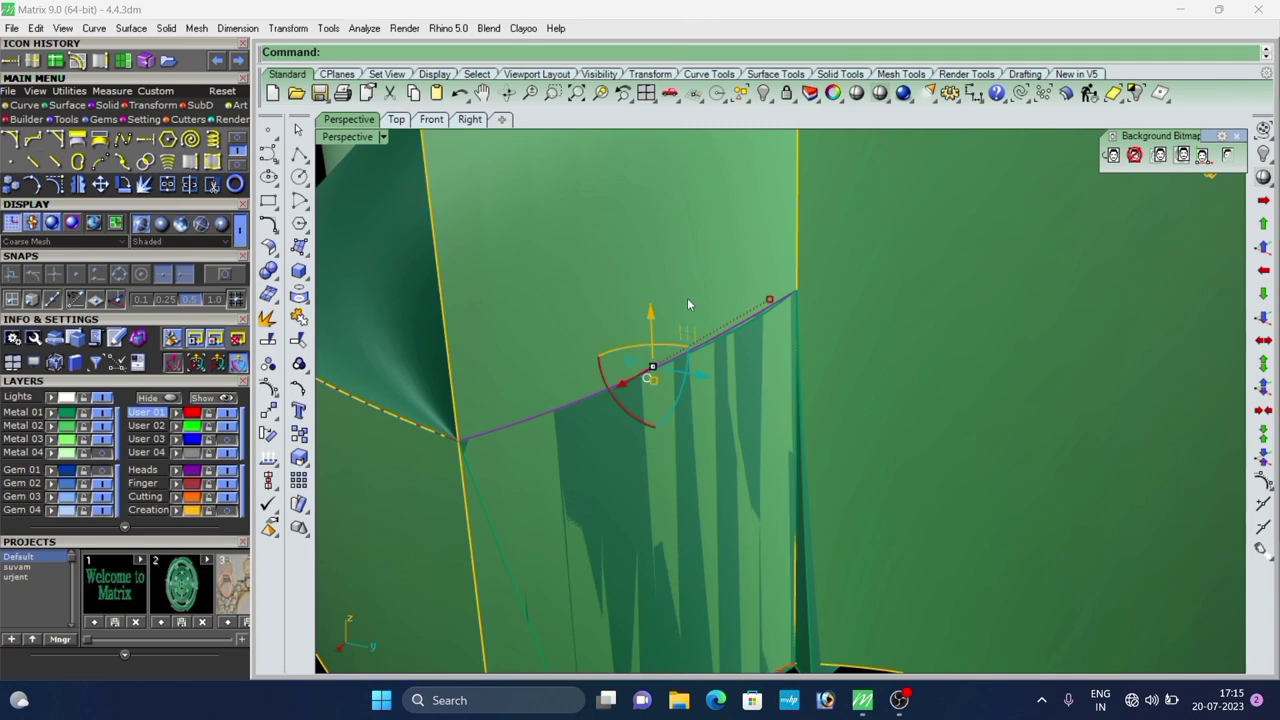
left_click(17, 63)
right_click_drag(670, 360, 720, 343)
scroll(814, 287, "up", 5)
left_click(815, 284)
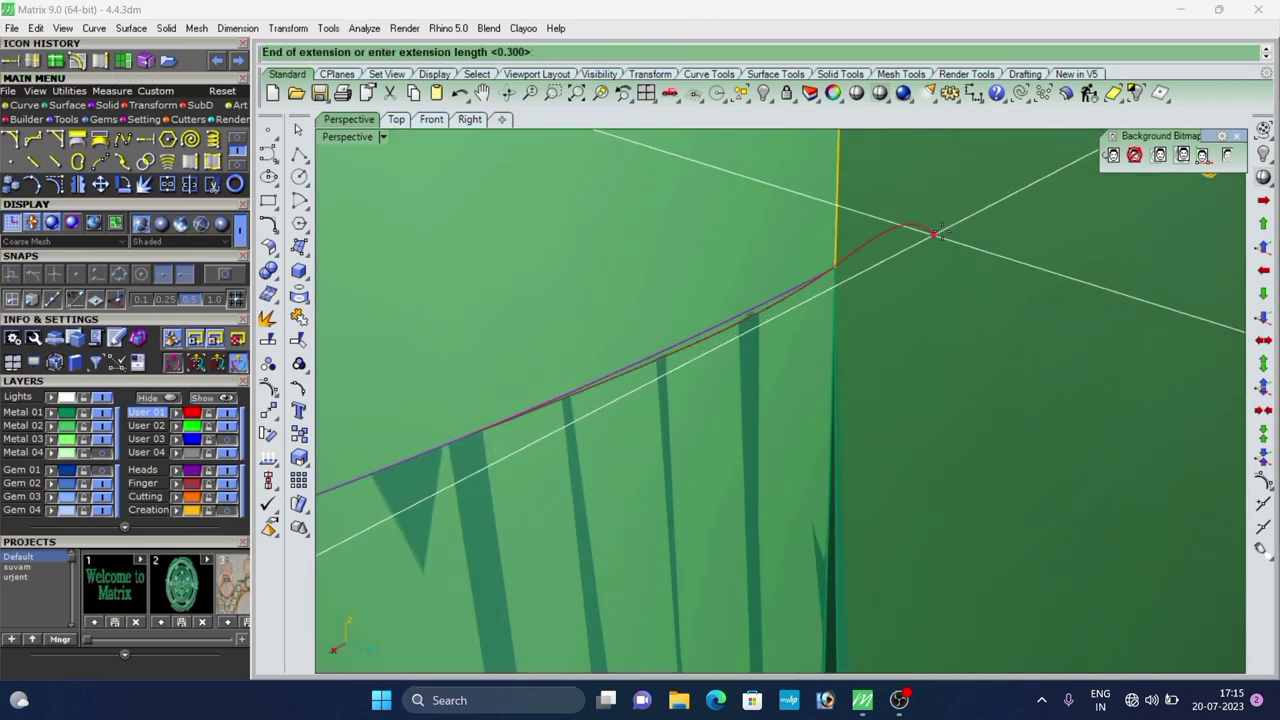
left_click(997, 200)
scroll(731, 366, "down", 8)
right_click_drag(725, 375, 698, 346)
right_click(632, 343)
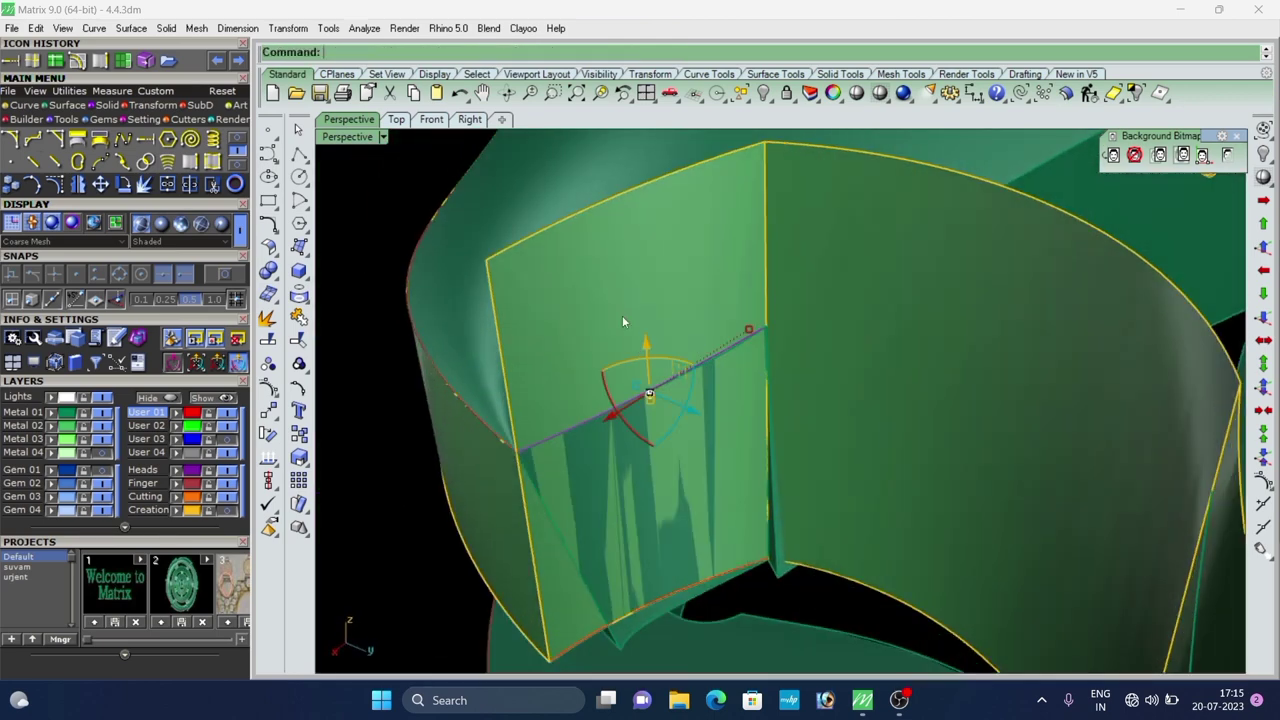
Try again to trim away the return face's upper part at the short curve.
left_click(621, 309)
type("trim")
key("Return")
left_click(618, 307)
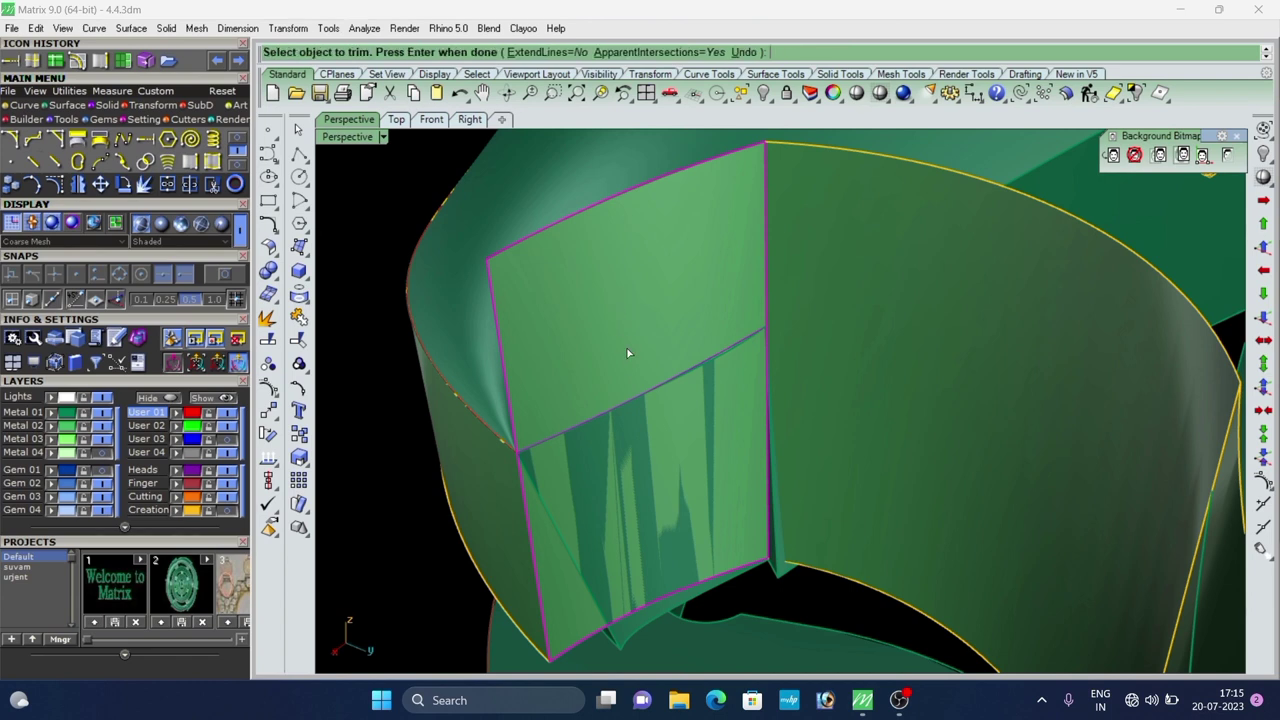
right_click(628, 342)
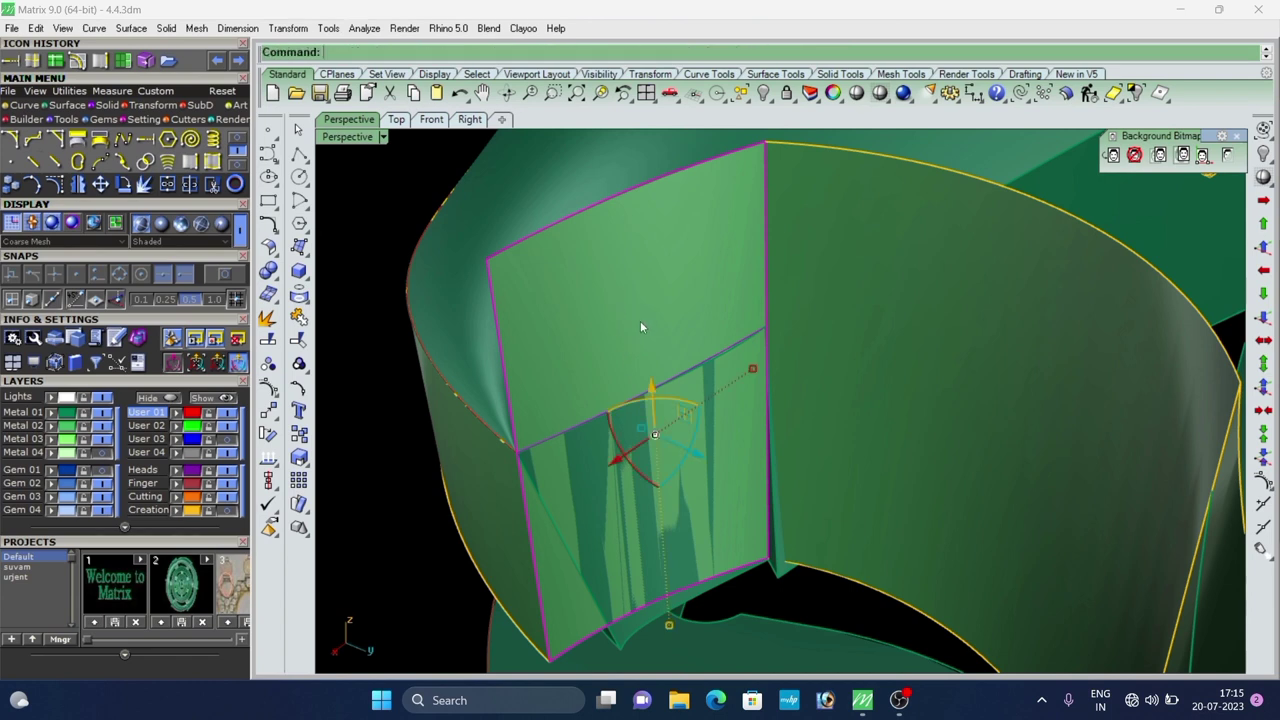
Isolate the return face with its short cutting curve and extend the curve smoothly beyond the face's vertical edge.
left_click(1135, 93)
left_click(762, 351)
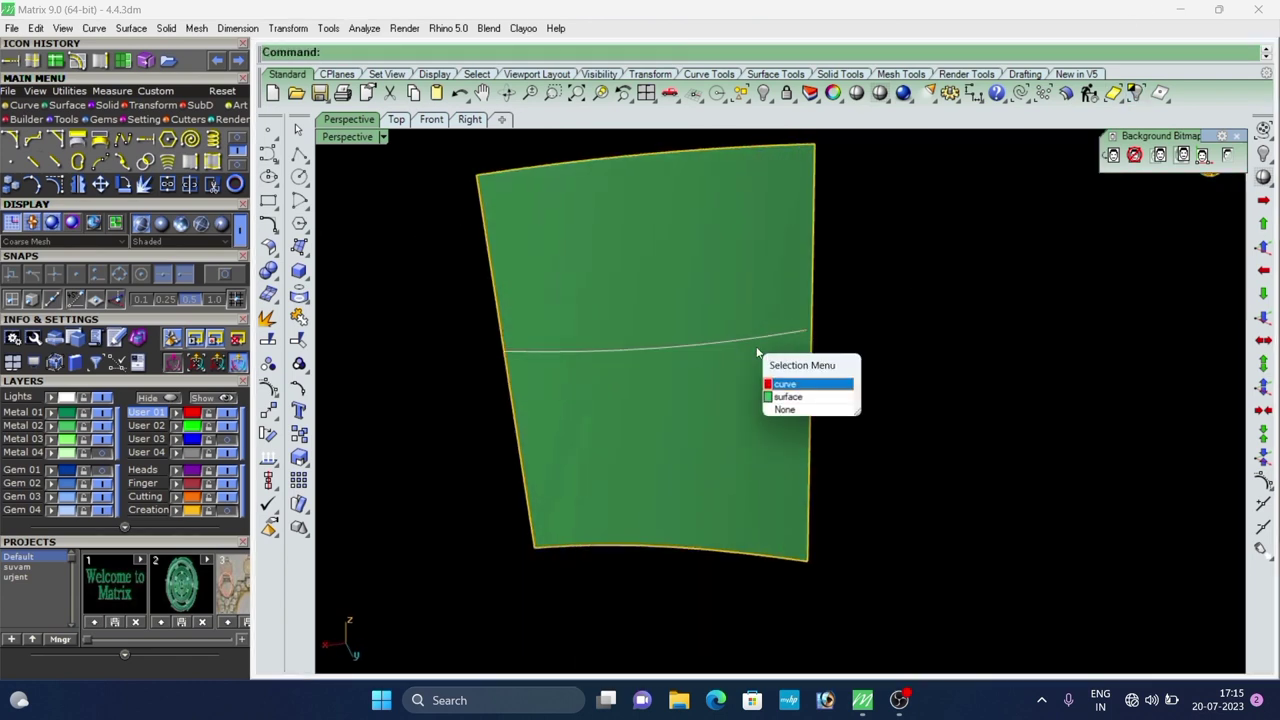
left_click(807, 388)
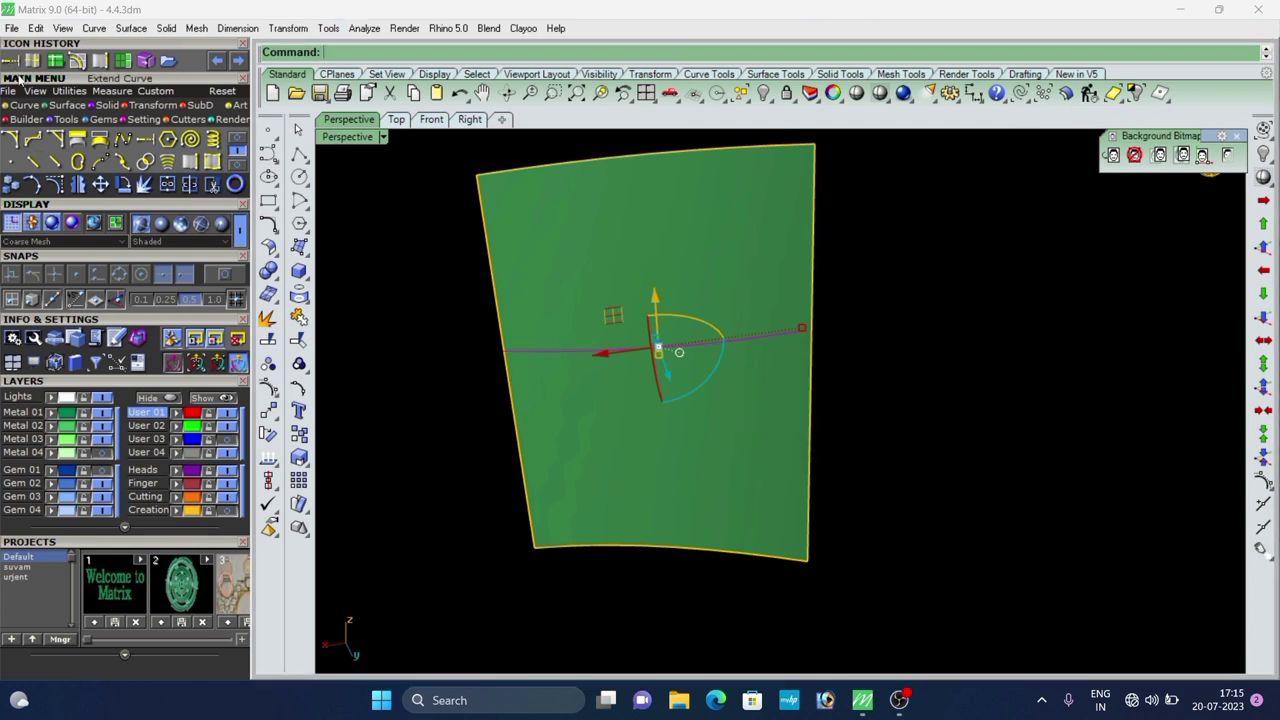
left_click(12, 63)
scroll(835, 375, "up", 4)
left_click(763, 306)
left_click(890, 285)
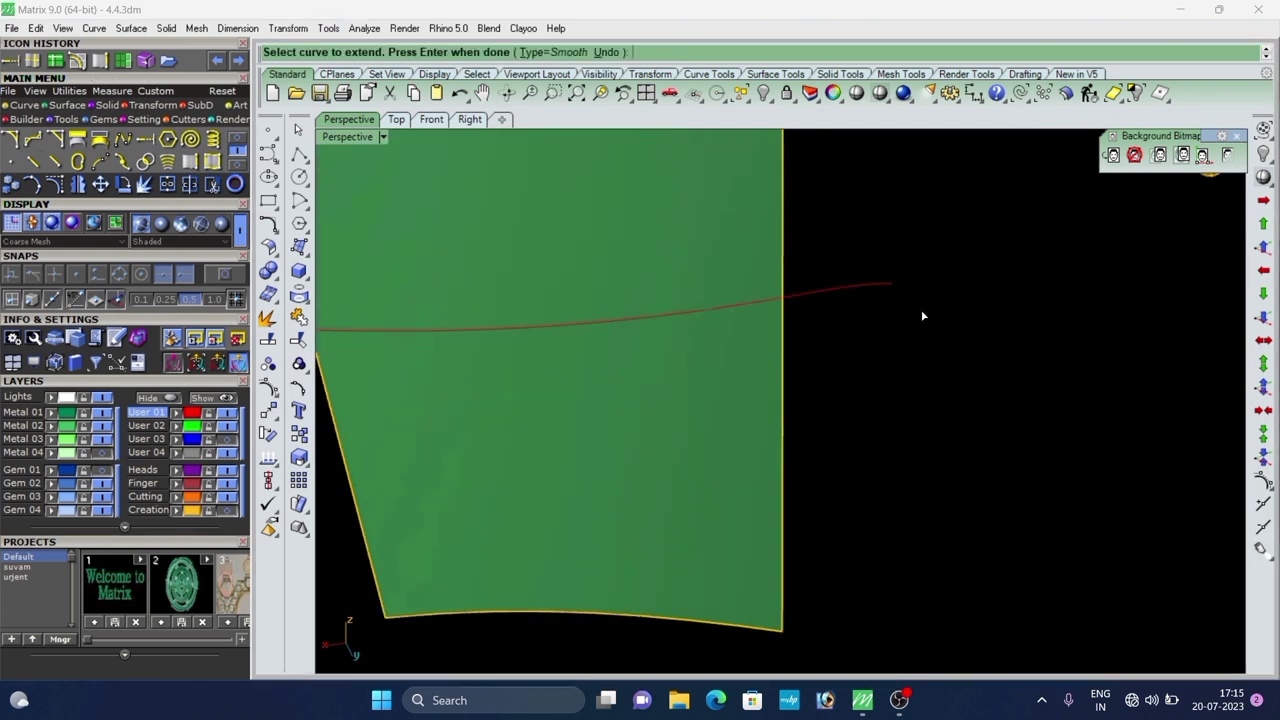
Trim away the part of the isolated return face above the extended curve.
scroll(924, 322, "down", 6)
left_click_drag(898, 288, 623, 453)
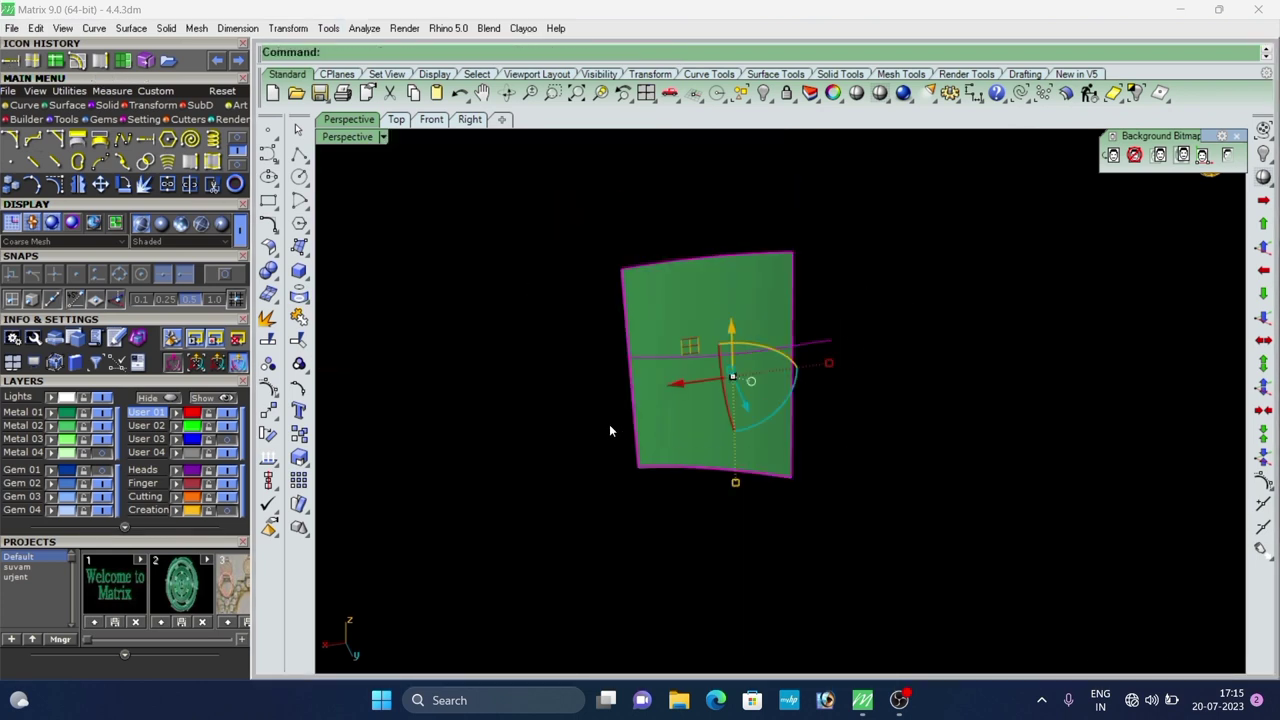
type("tr")
key("Return")
left_click(709, 307)
right_click(924, 326)
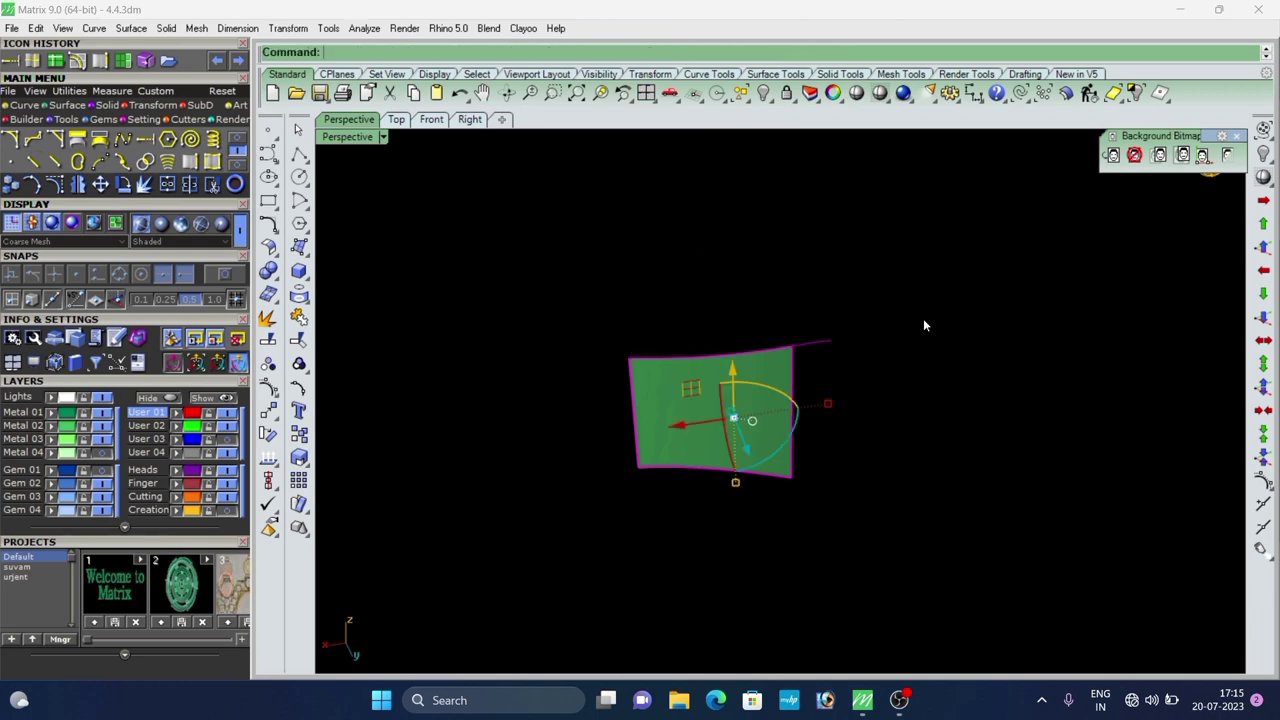
Delete the extended cutting curve and show the rest of the model again.
scroll(872, 313, "up", 4)
left_click_drag(871, 312, 843, 384)
key("Delete")
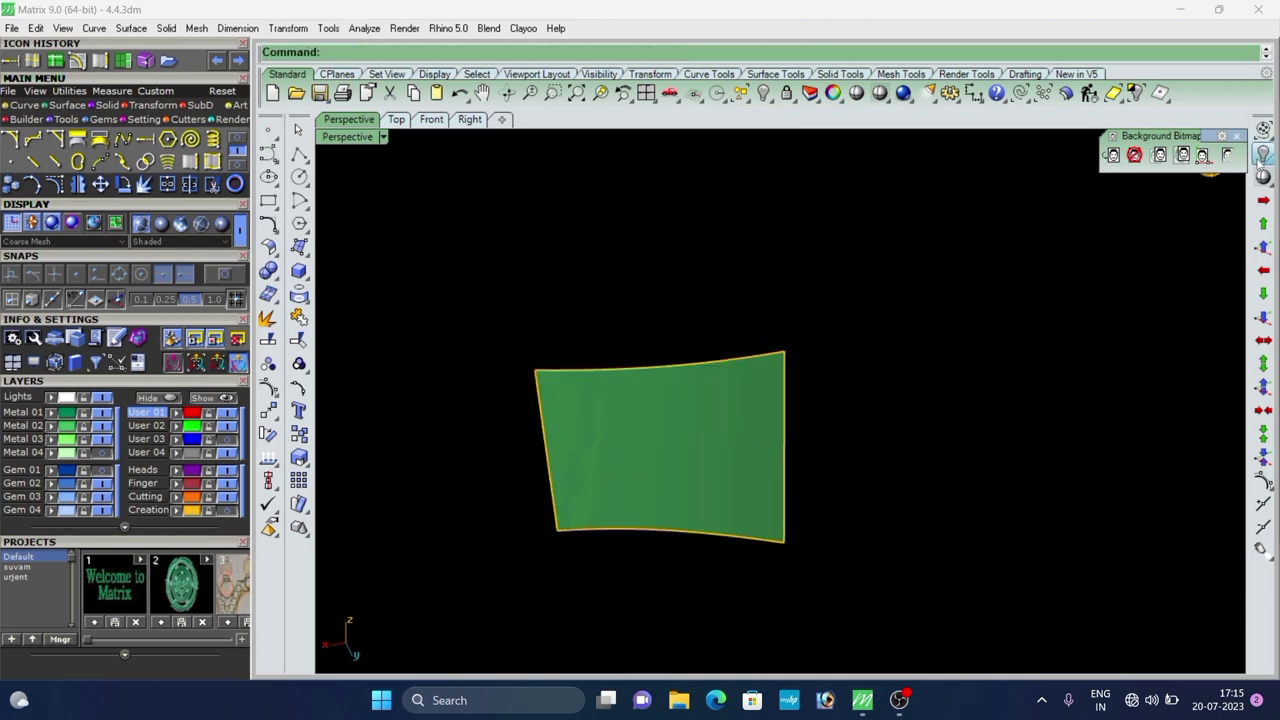
right_click(1261, 160)
Split the adjacent curved connecting face at the height of the trimmed return face's corner, and delete its upper part.
scroll(620, 411, "down", 6)
right_click_drag(620, 411, 773, 423)
left_click(773, 423)
left_click(59, 63)
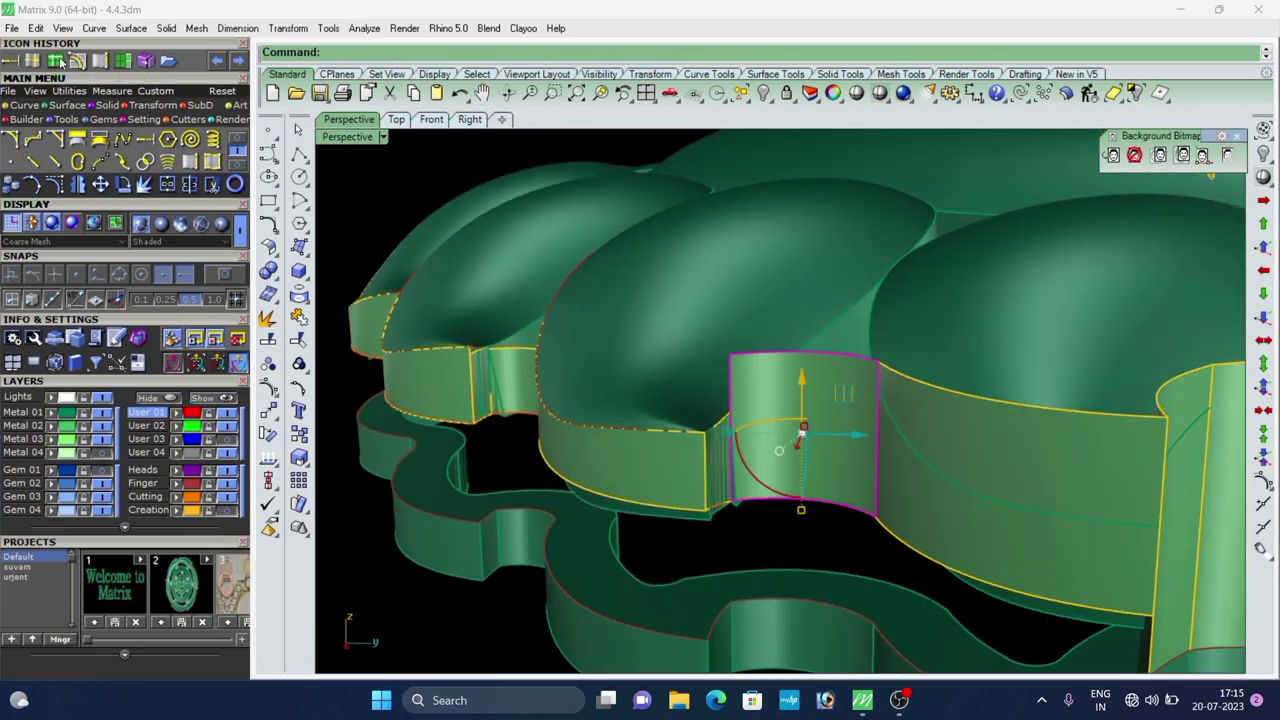
scroll(767, 433, "up", 5)
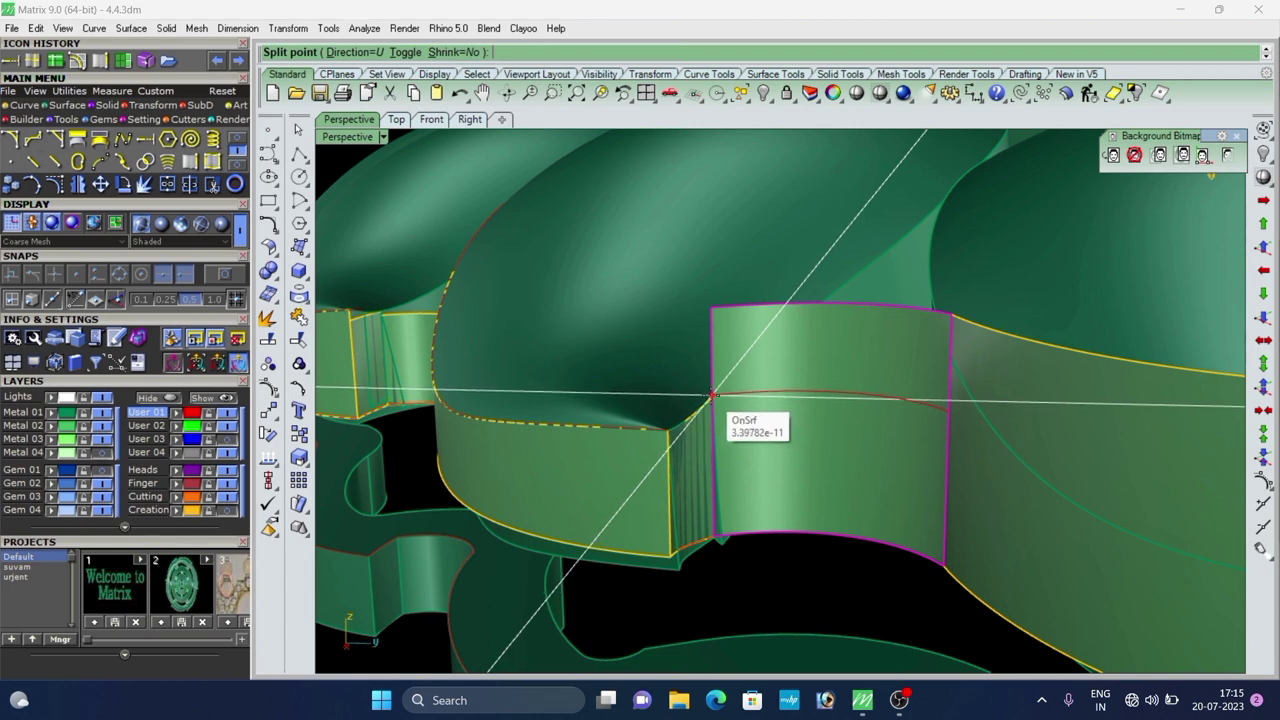
left_click(712, 395)
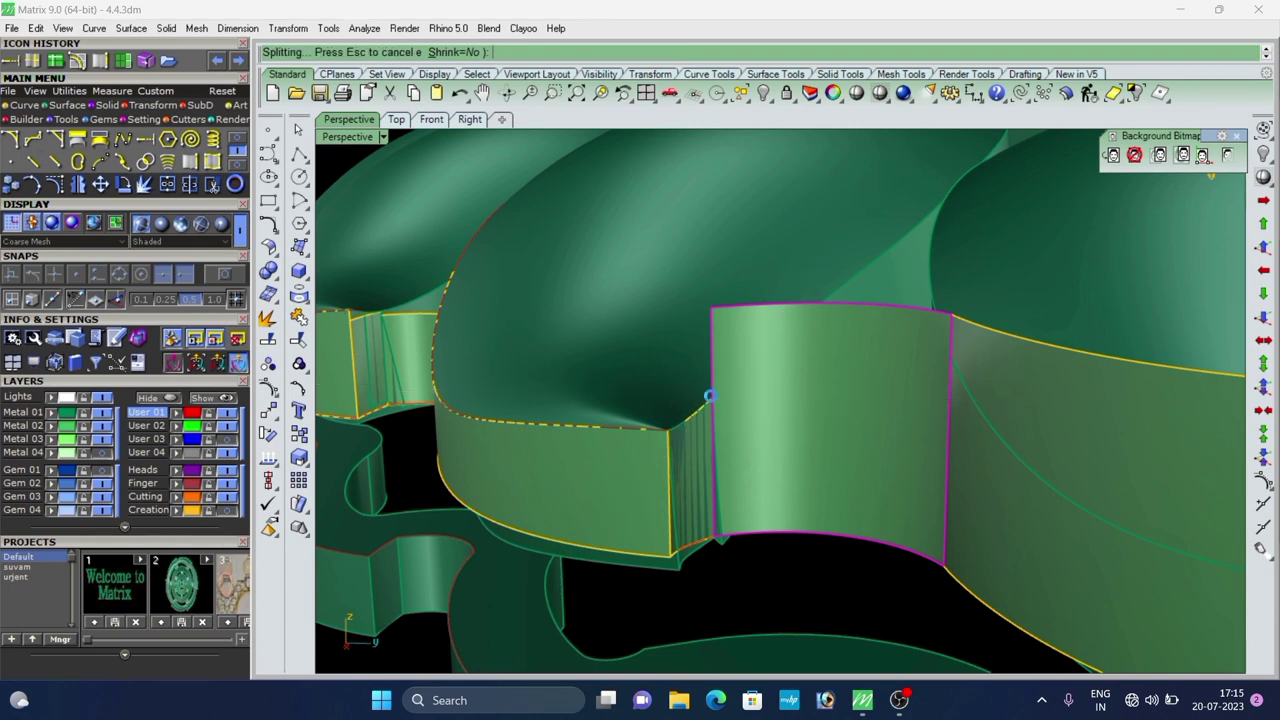
left_click(826, 354)
key("Delete")
Duplicate the next petal's lower edge along its border face and trim away the face's part above it.
scroll(705, 438, "down", 6)
right_click_drag(705, 438, 845, 430)
scroll(858, 429, "up", 5)
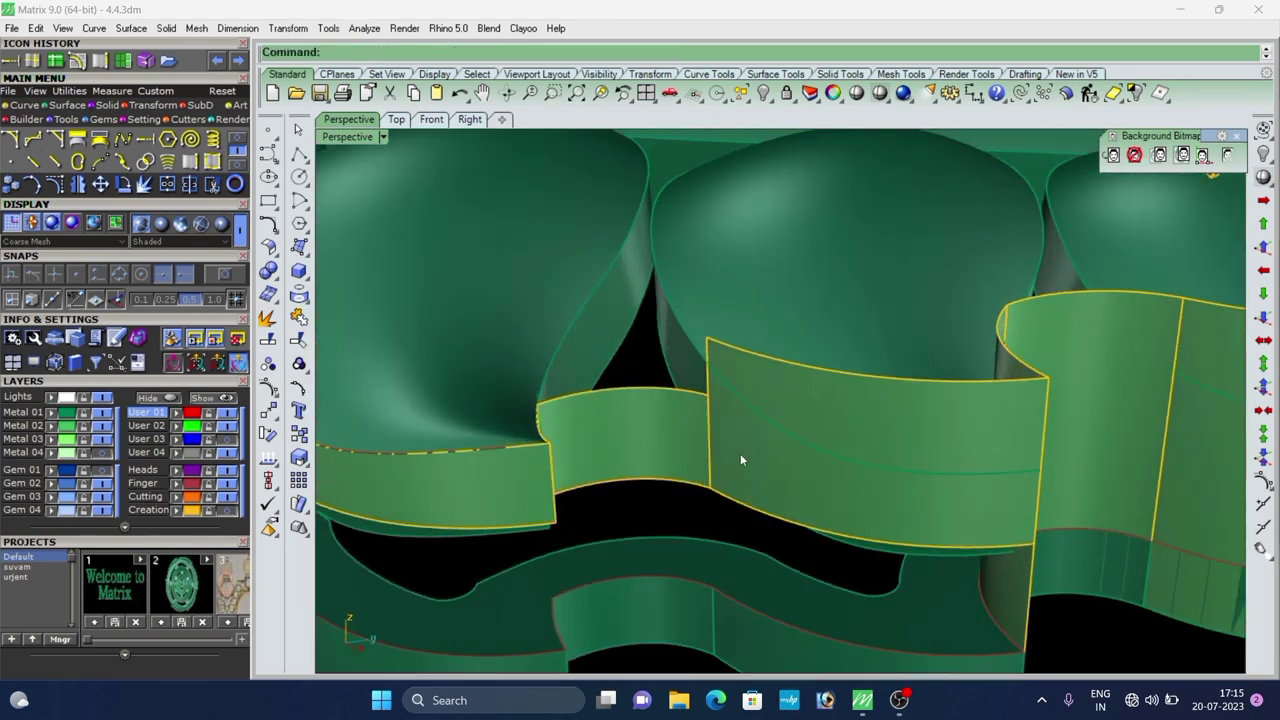
key("Return")
left_click(852, 424, "shift")
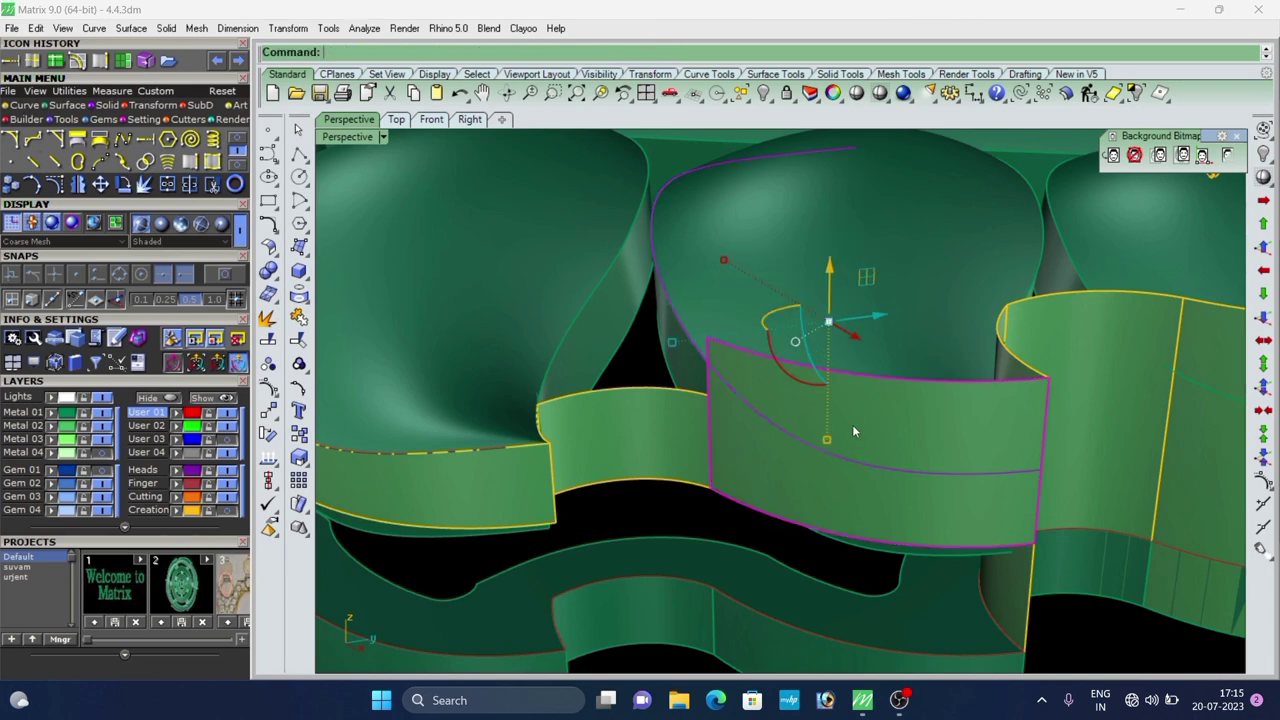
type("Trim")
key("Return")
left_click(932, 401)
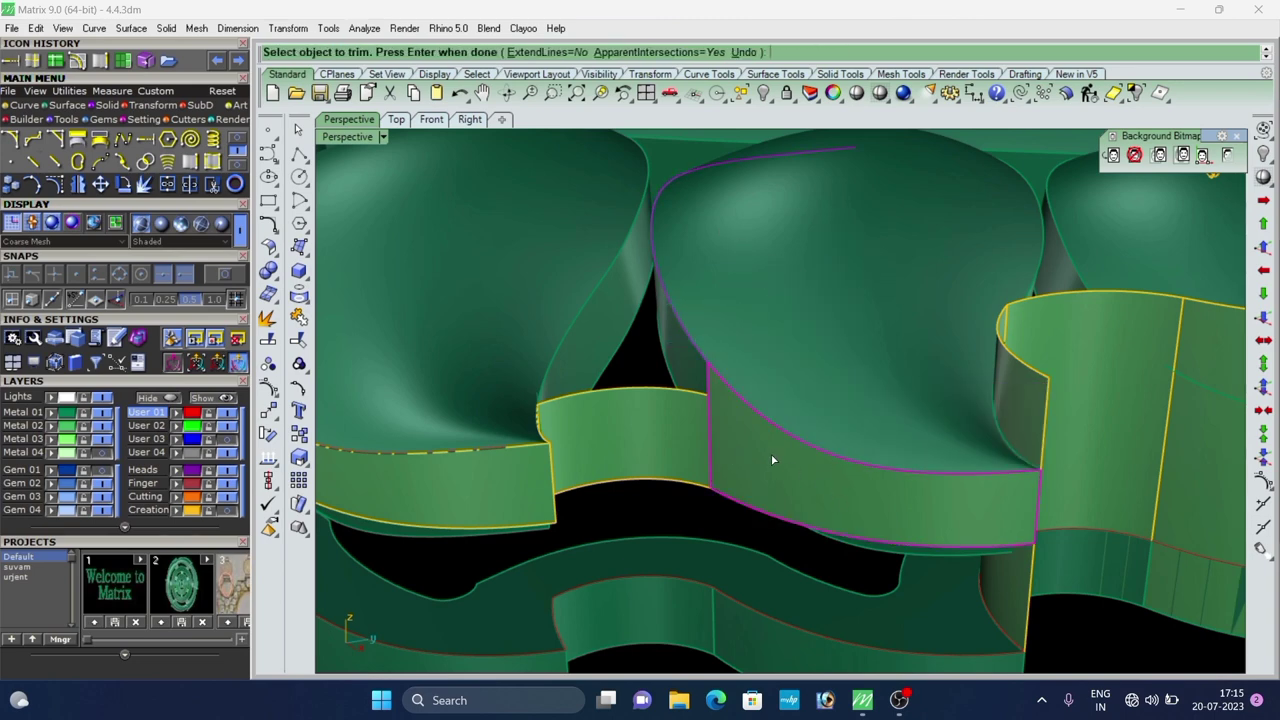
key("Return")
Duplicate the same petal's edge crossing the border face on the other side of its pointed corner.
scroll(769, 454, "down", 8)
left_click(758, 562)
right_click_drag(758, 562, 825, 460)
scroll(726, 472, "down", 8)
scroll(832, 444, "up", 14)
right_click_drag(754, 482, 703, 480)
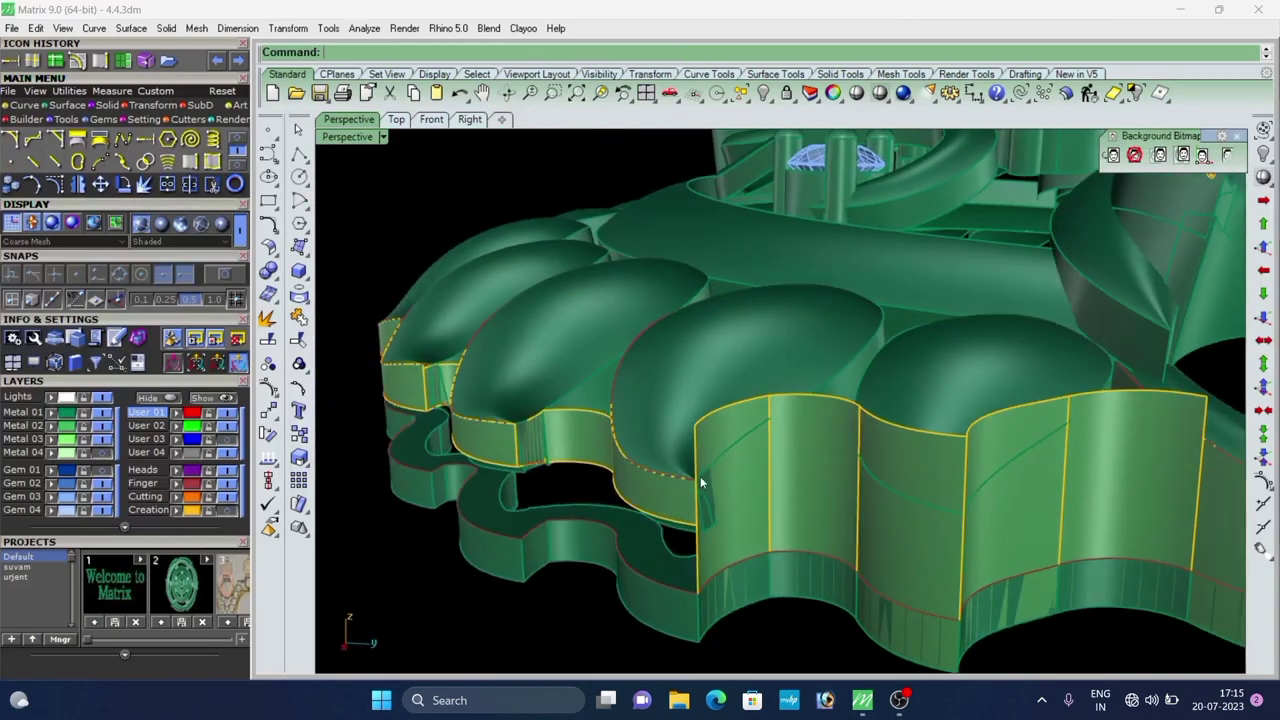
scroll(703, 480, "up", 6)
scroll(551, 400, "down", 6)
right_click_drag(551, 400, 630, 464)
scroll(632, 386, "up", 5)
type("D")
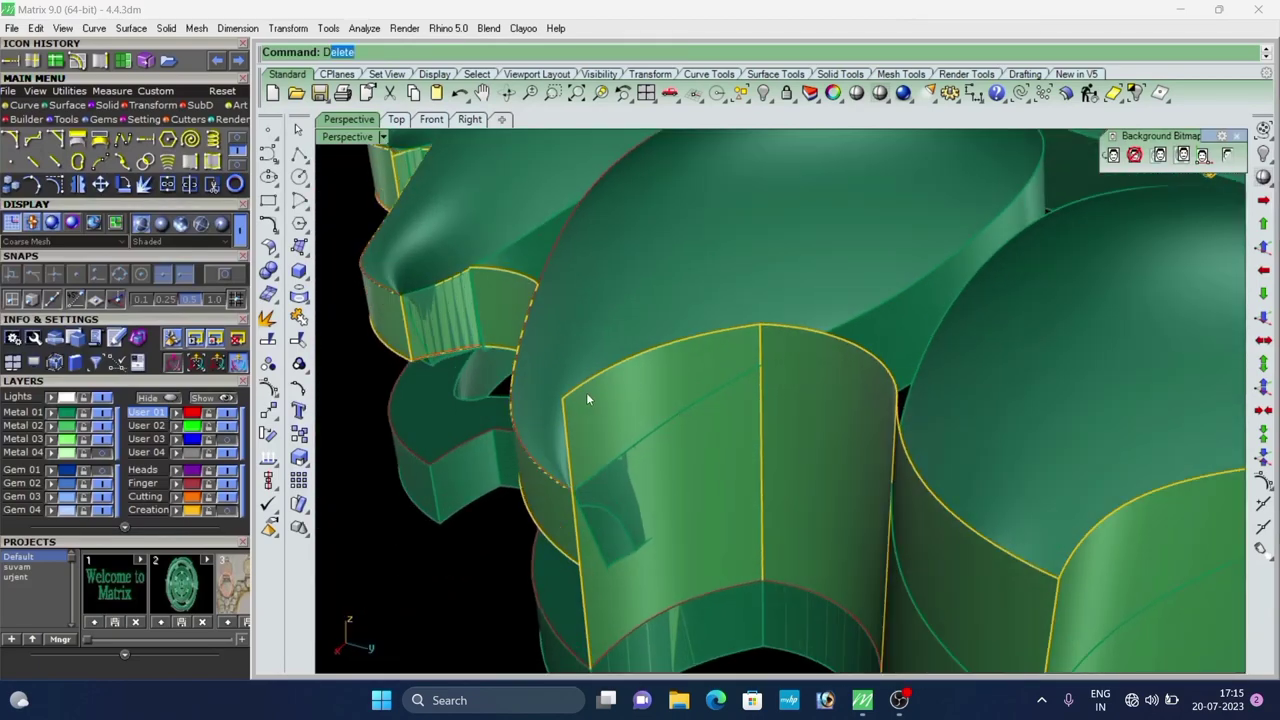
type("e")
key("Return")
left_click(646, 432)
key("Return")
Trim away the part of that return-side border face above the duplicated petal edge.
left_click(627, 413, "shift")
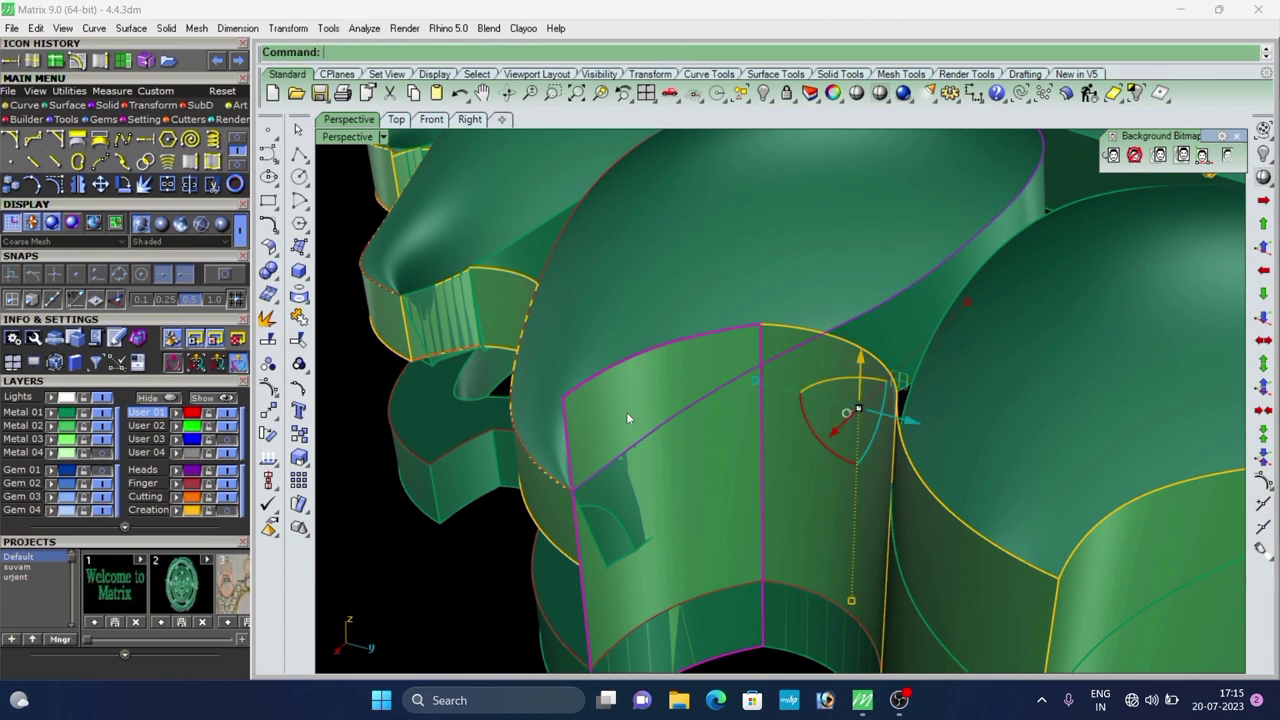
type("tr")
key("Return")
left_click(629, 411)
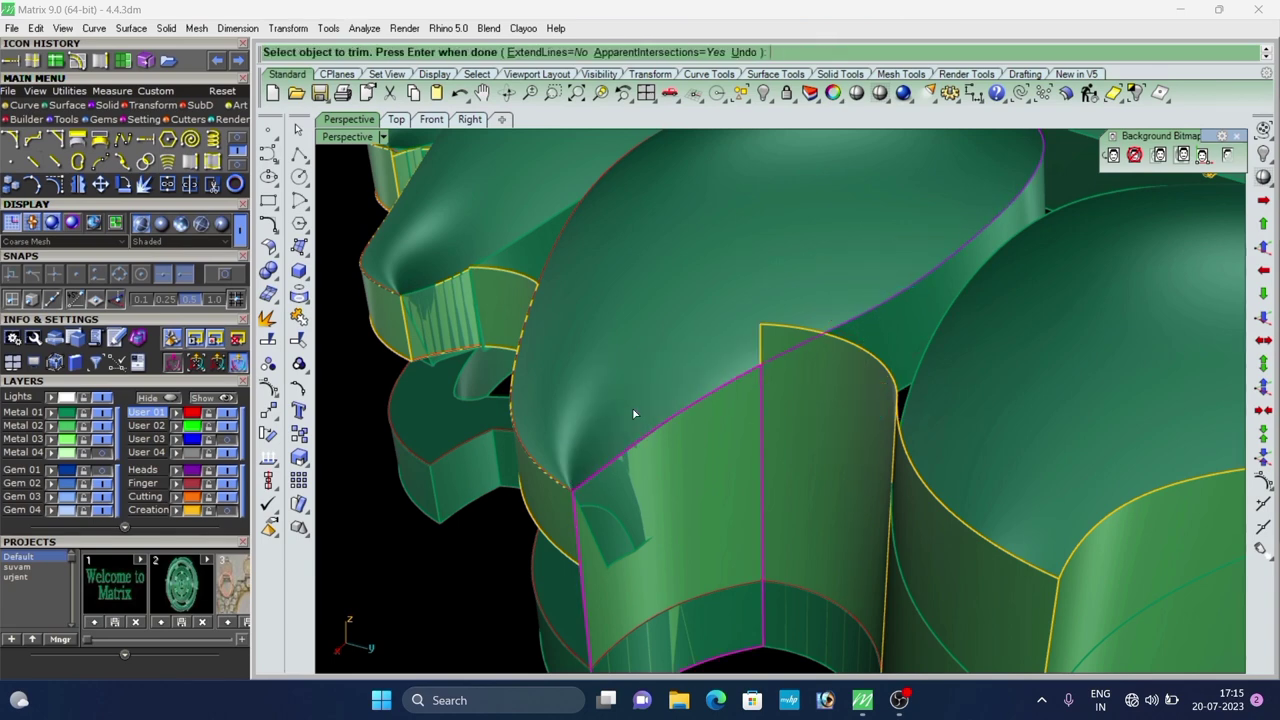
key("Return")
Duplicate the last petal's two edges that run along the border faces on either side of its pointed corner.
scroll(695, 500, "down", 4)
scroll(848, 448, "up", 4)
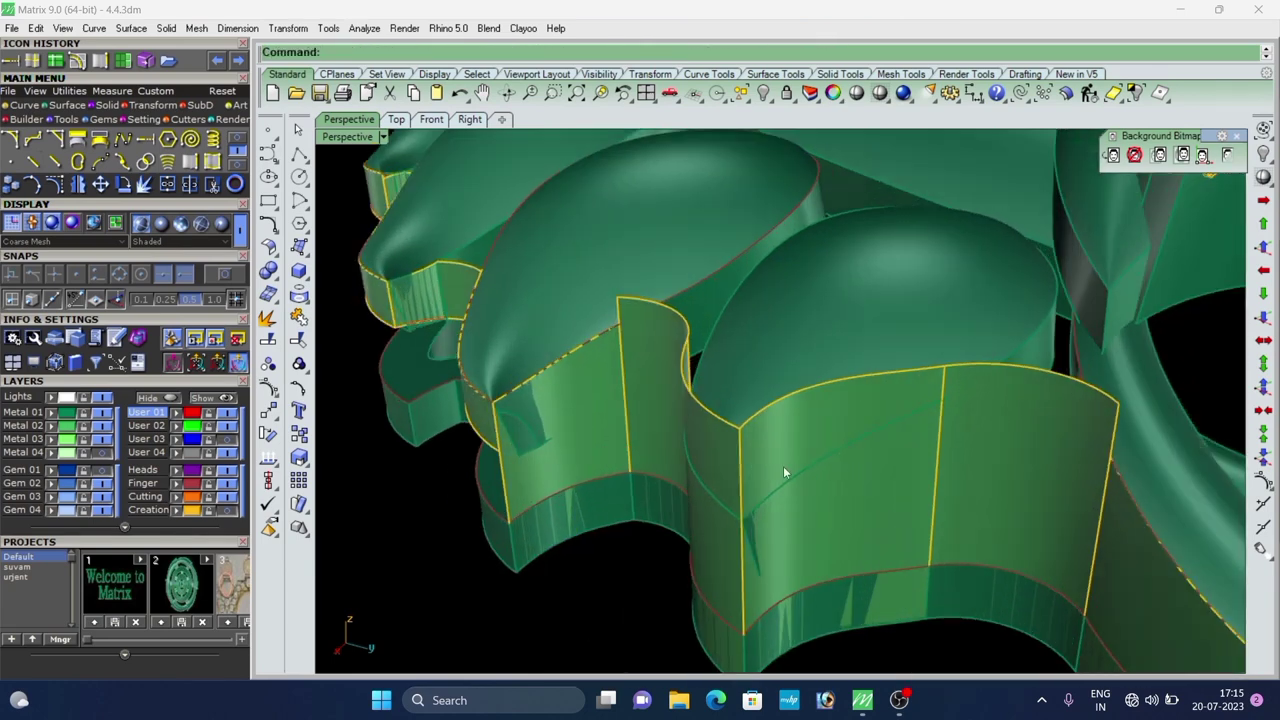
type("de")
key("Return")
left_click(774, 472)
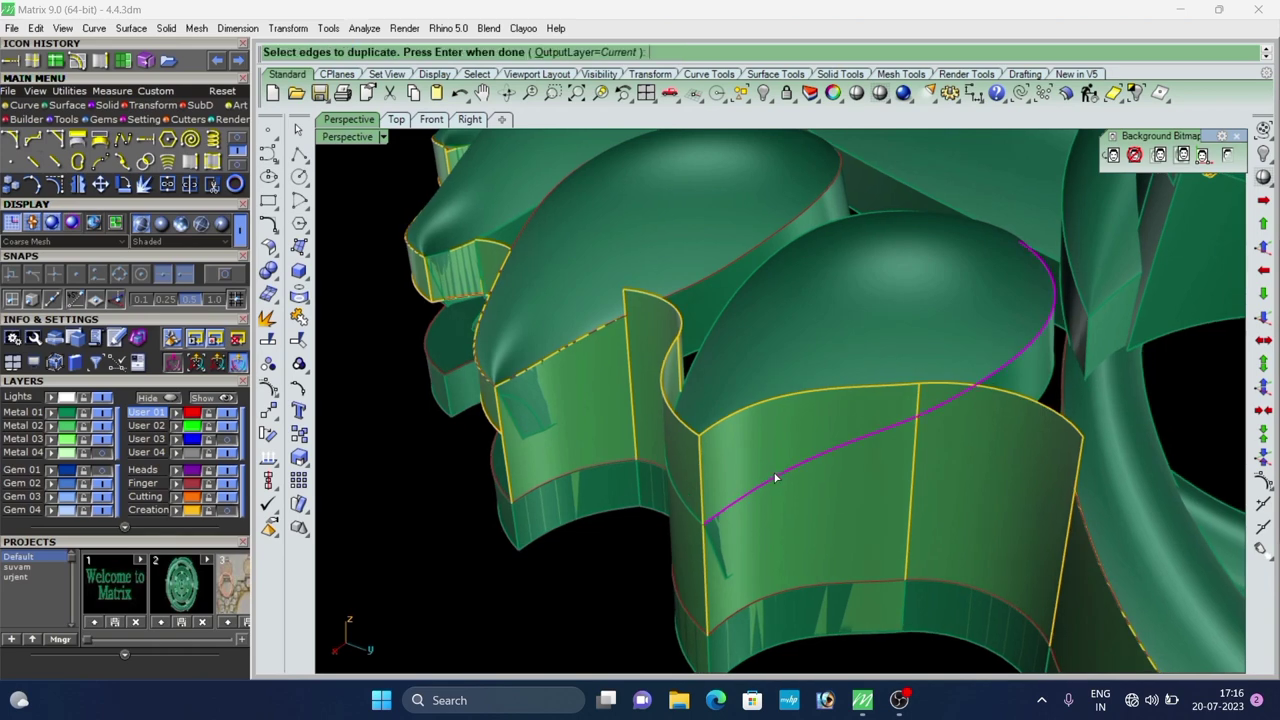
right_click_drag(653, 494, 825, 465)
left_click(849, 471)
key("Return")
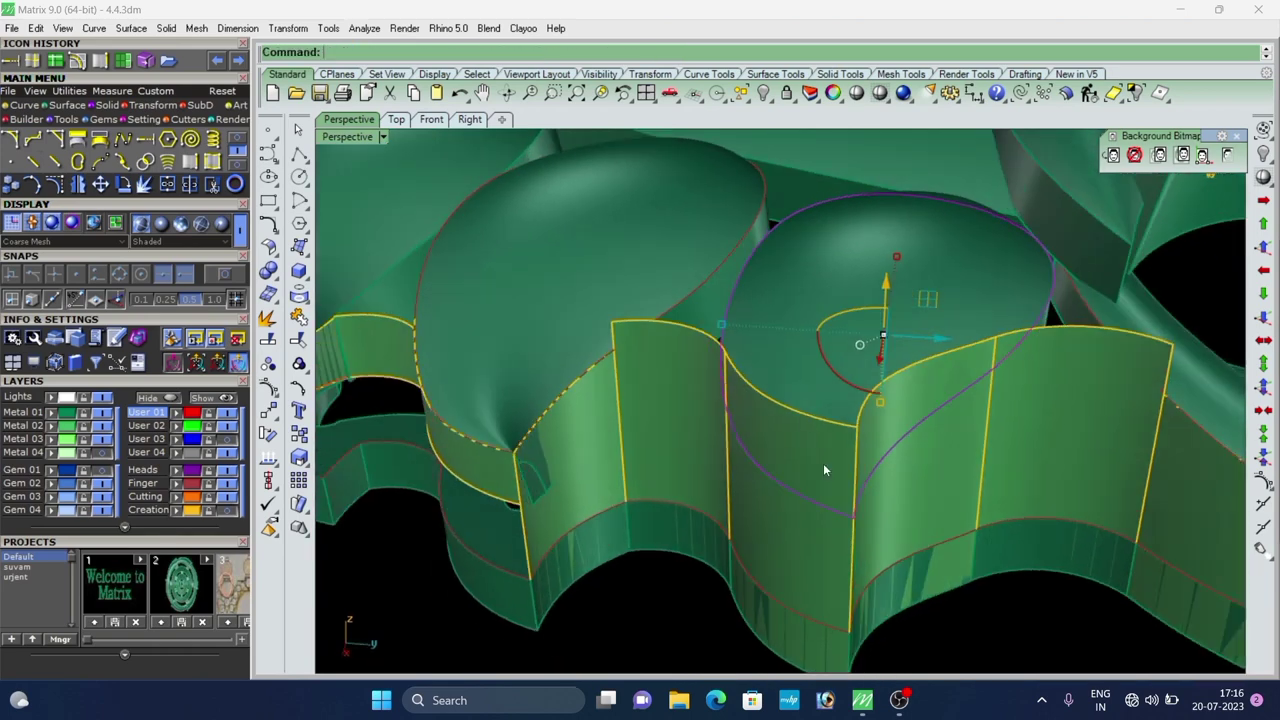
Try to trim both border faces at the last petal's pointed corner together, and undo the trim.
left_click(843, 460, "shift")
type("t")
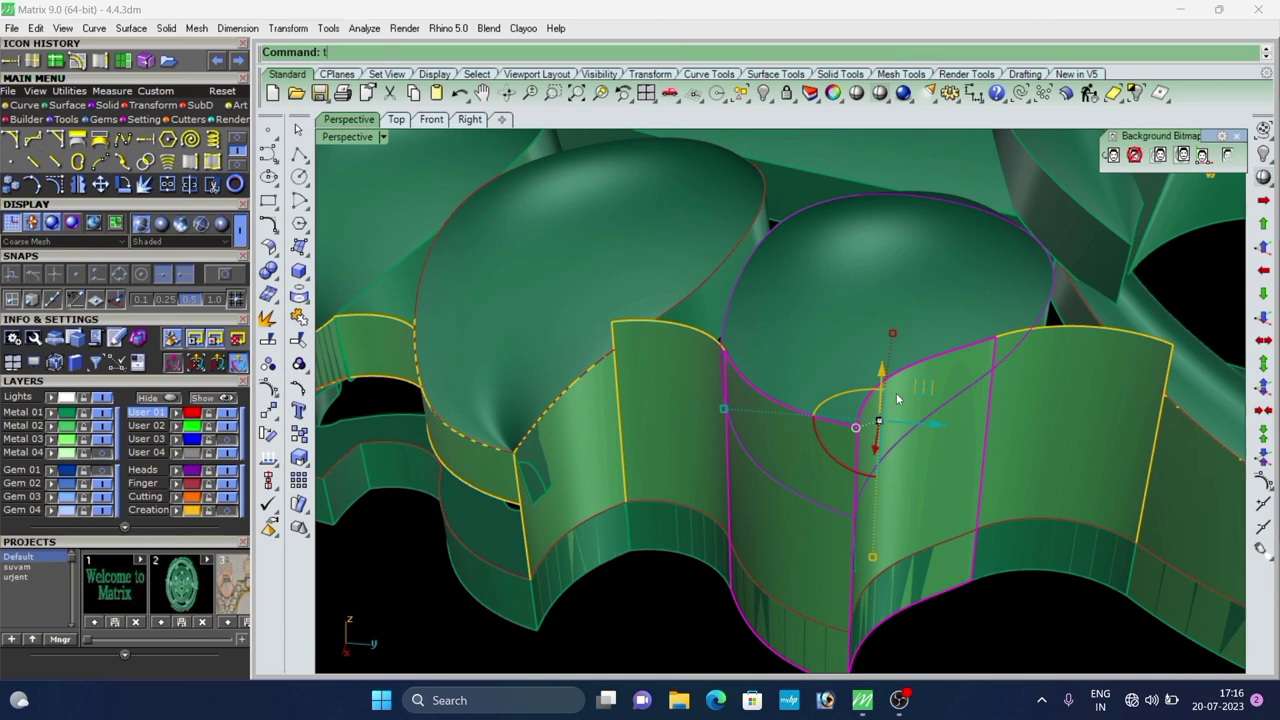
type("r")
key("Return")
left_click(822, 439)
left_click(867, 416)
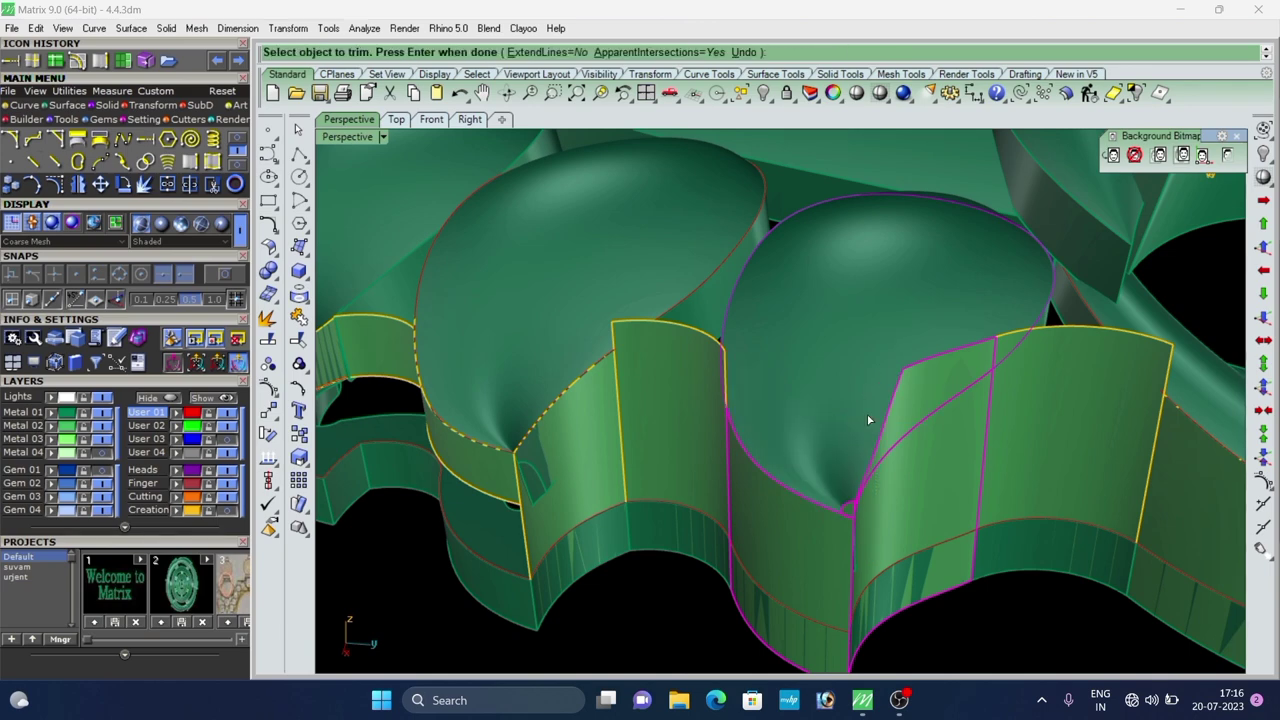
key("Return")
scroll(802, 456, "down", 6)
right_click_drag(802, 456, 776, 460)
scroll(748, 474, "up", 11)
key("ctrl+z")
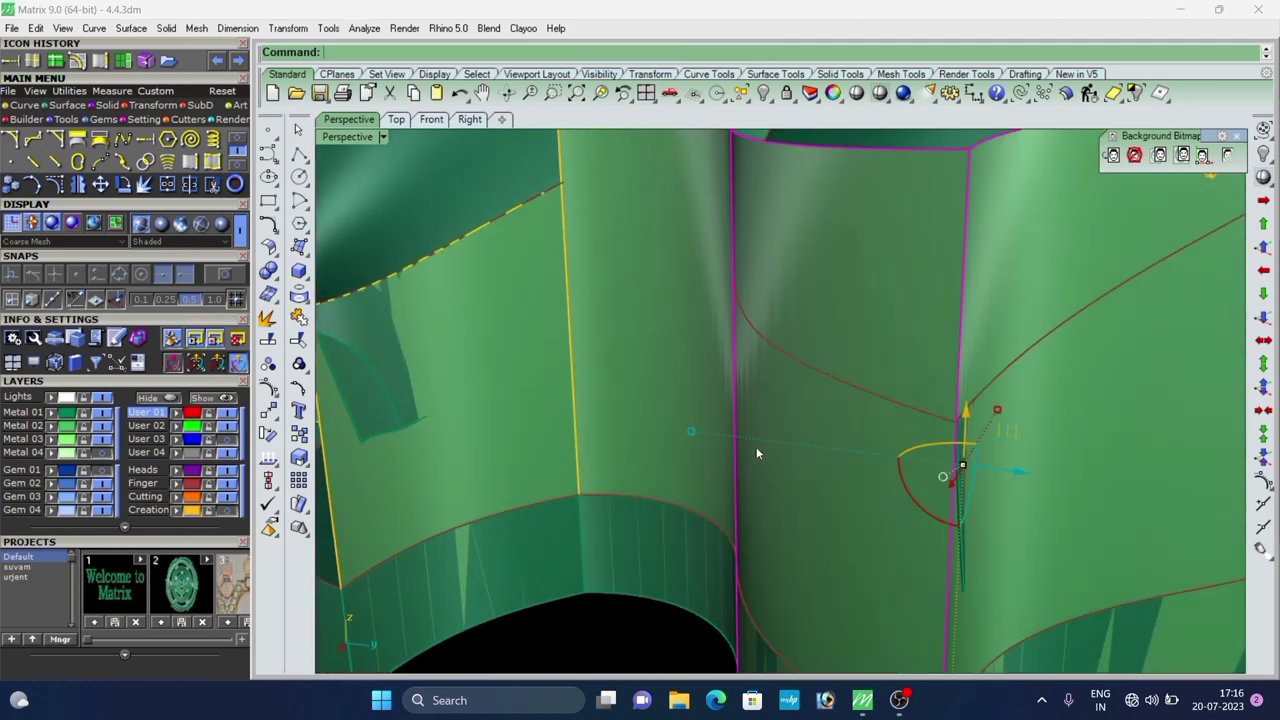
Trim only the border face before the last petal's pointed corner, removing its part above the duplicated edge.
scroll(756, 446, "down", 7)
left_click(654, 571)
left_click(806, 429)
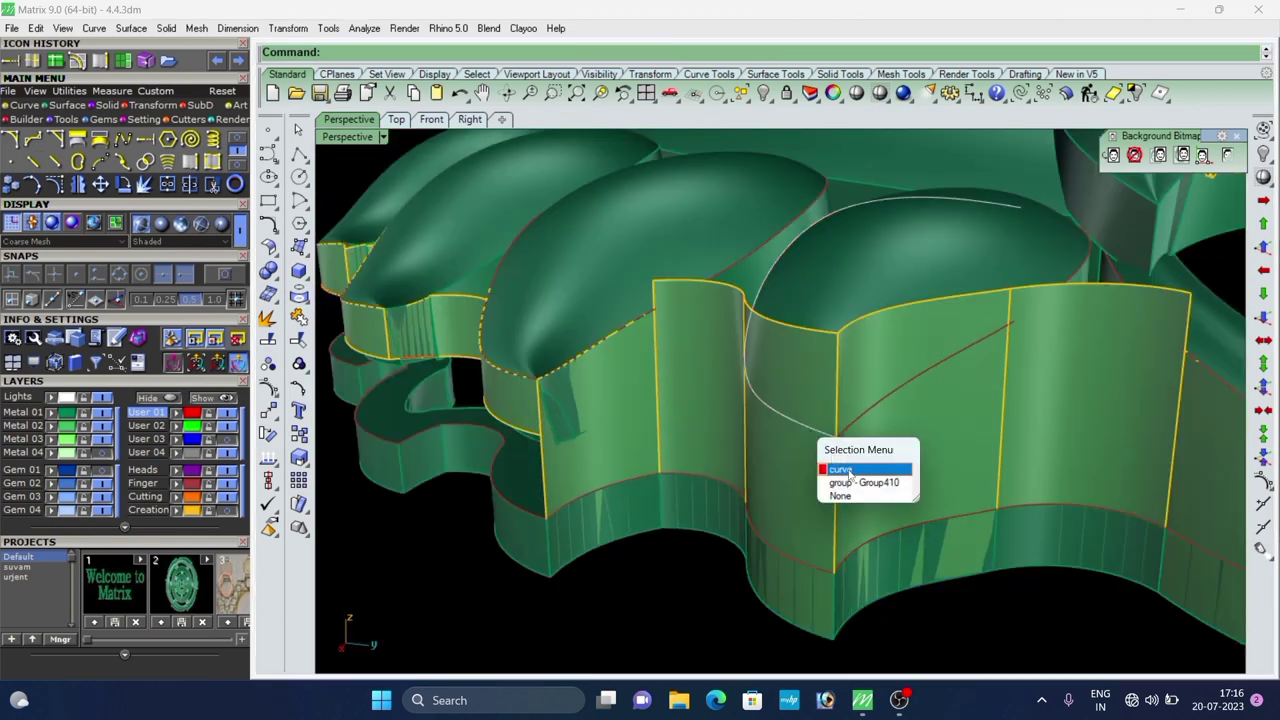
left_click(849, 470)
left_click(807, 388, "shift")
key("Return")
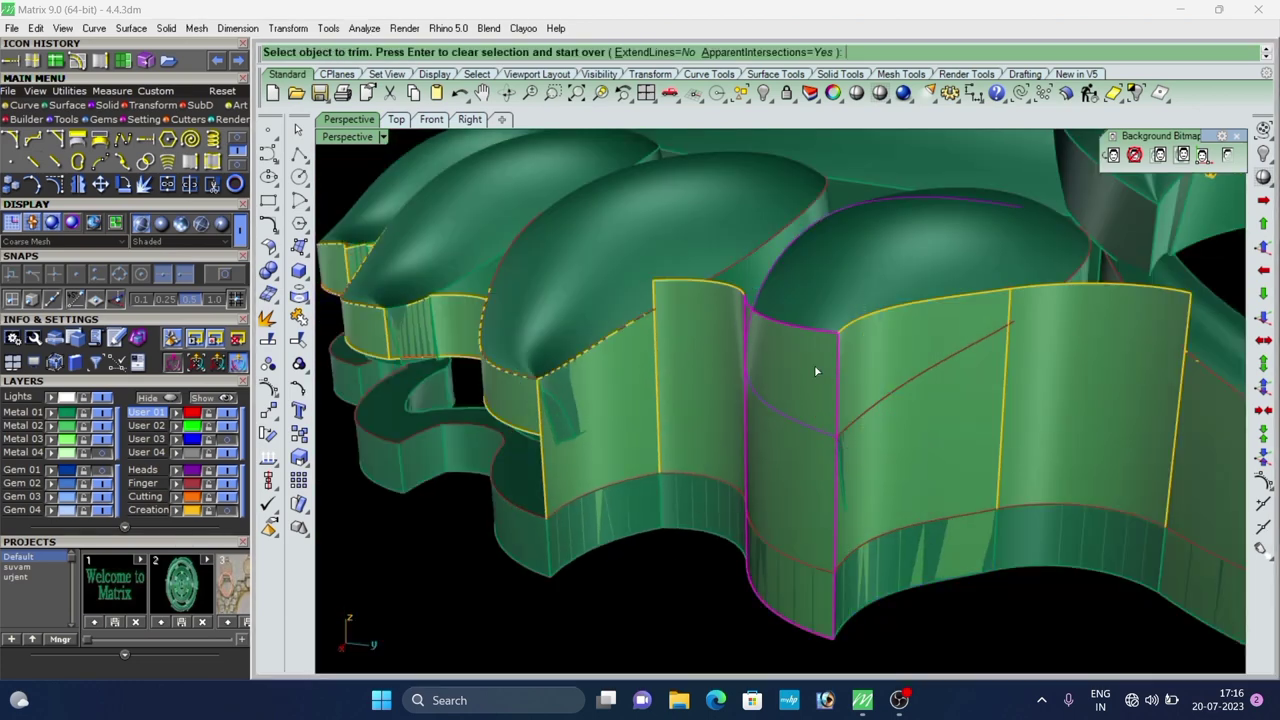
left_click(816, 369)
key("Return")
Trim away the part of the border face beyond the last petal's pointed corner that lies above its duplicated edge.
scroll(902, 450, "up", 3)
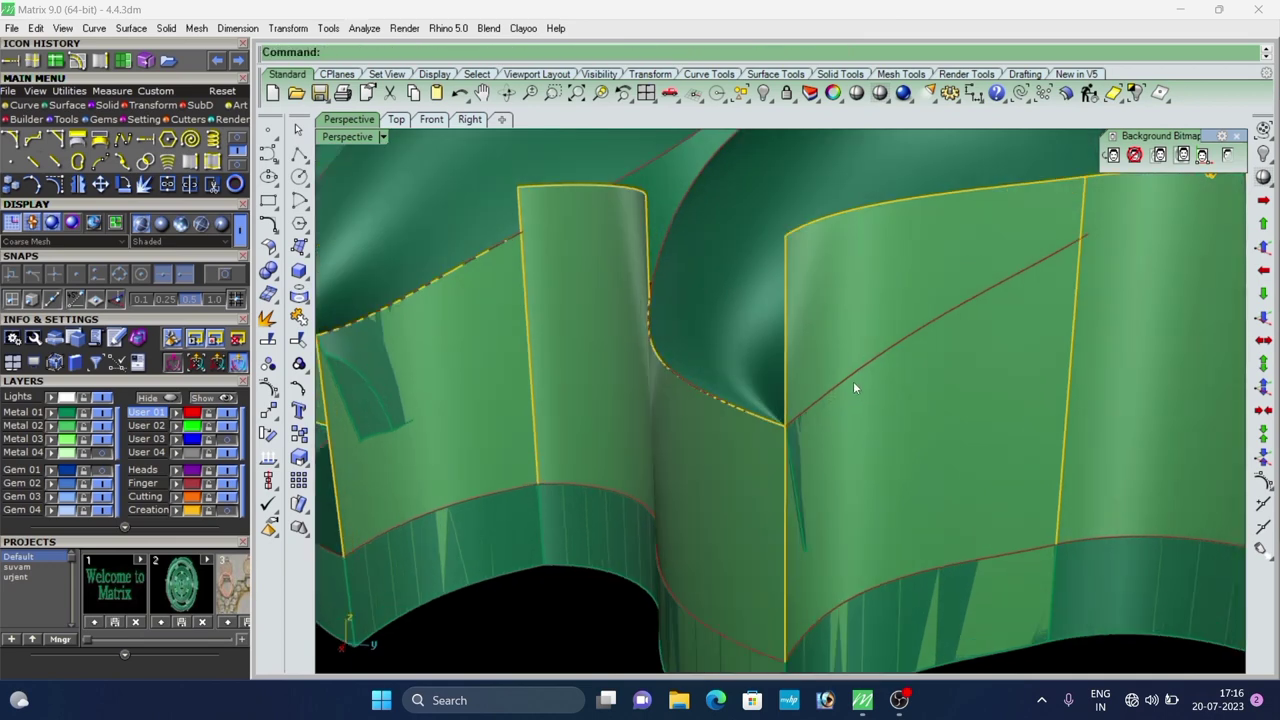
left_click(857, 388)
left_click(905, 427)
key("Return")
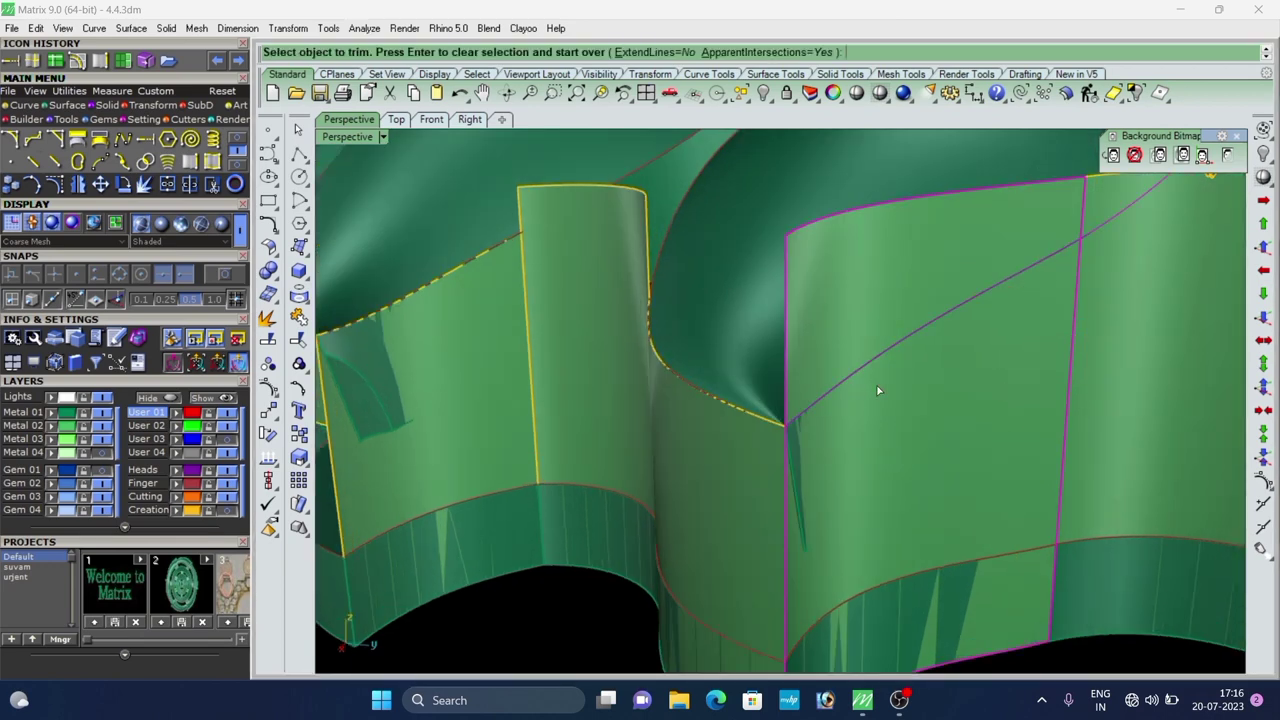
left_click(841, 282)
key("Return")
scroll(751, 362, "down", 6)
left_click(899, 535)
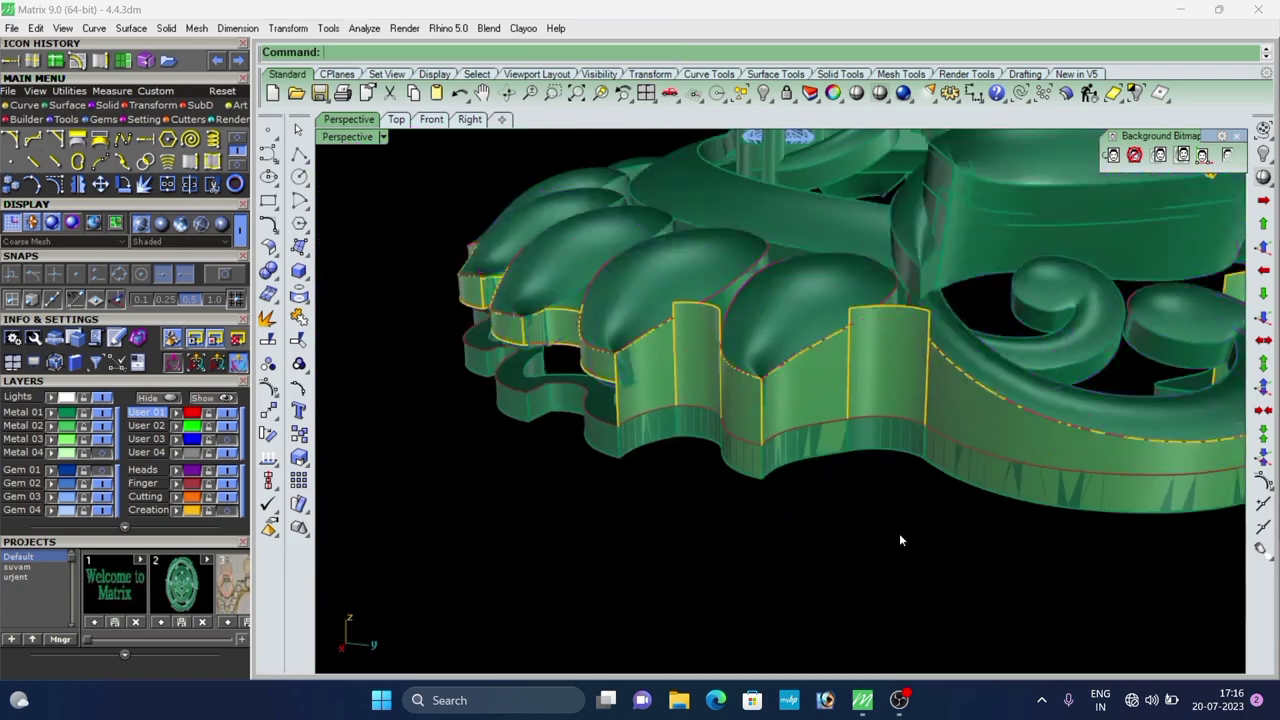
right_click_drag(899, 535, 612, 470)
scroll(850, 390, "up", 8)
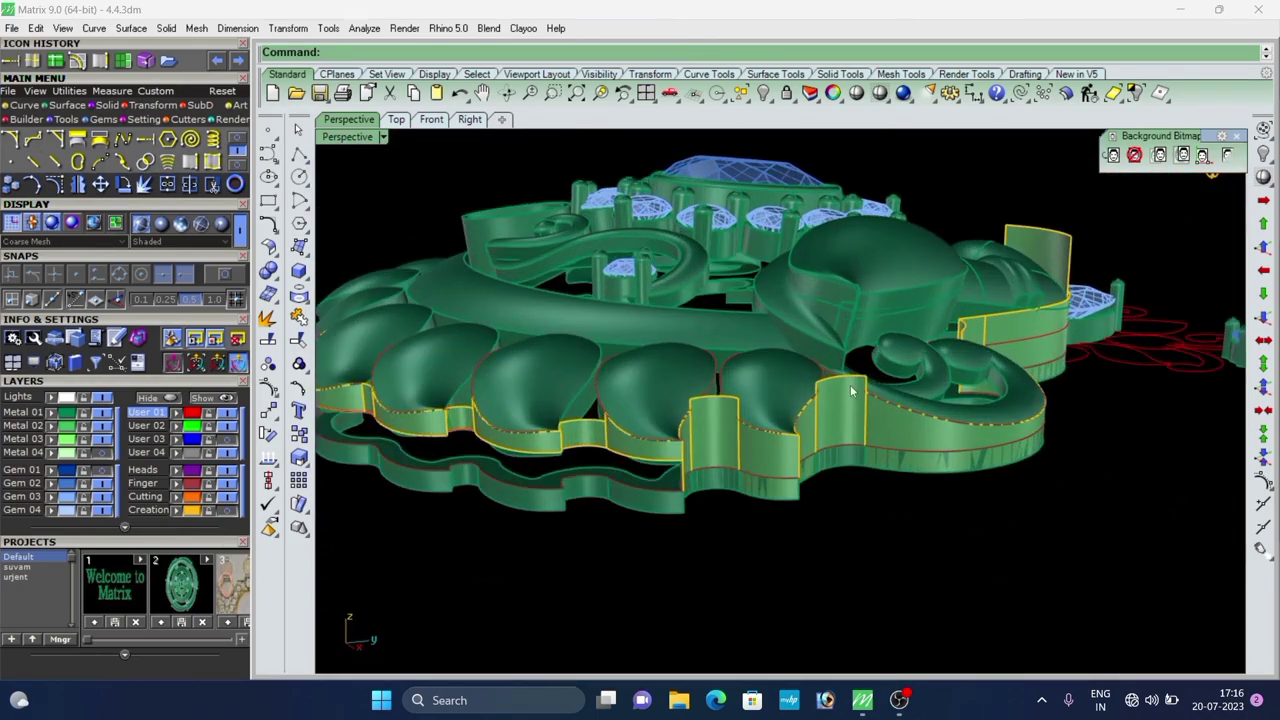
right_click_drag(814, 434, 627, 443)
scroll(795, 403, "down", 8)
scroll(666, 438, "up", 8)
scroll(644, 408, "down", 8)
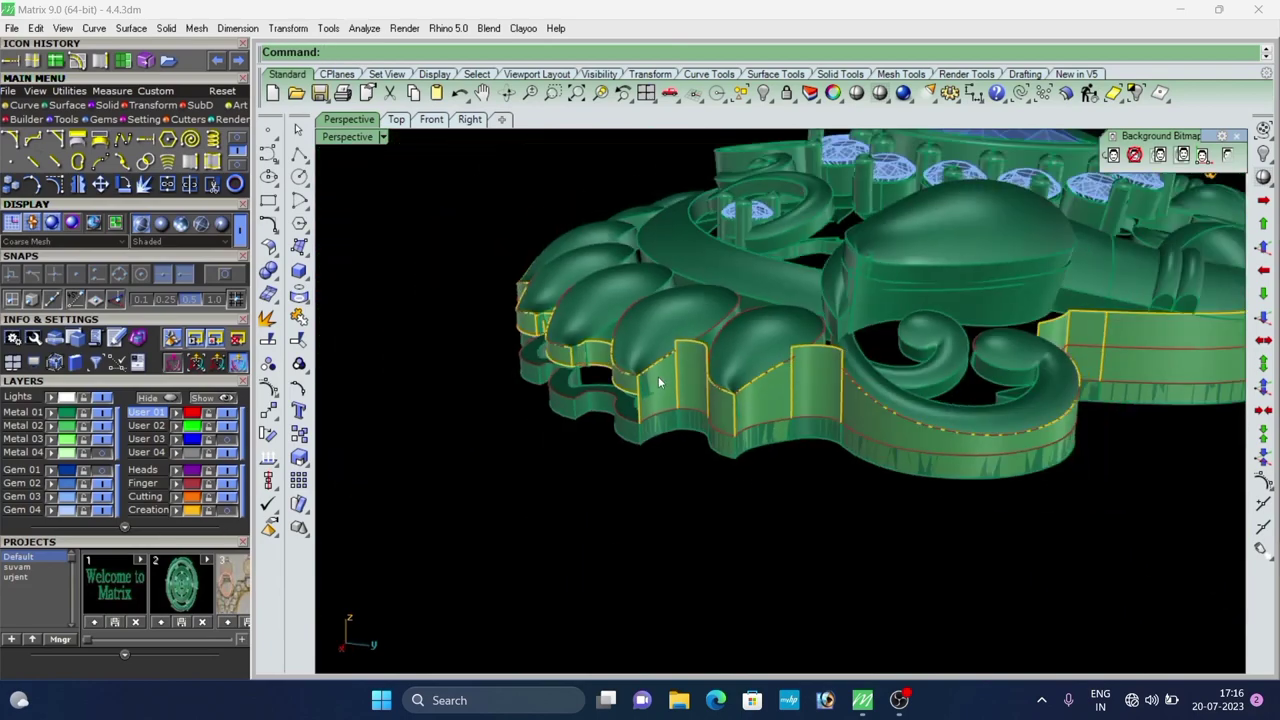
right_click_drag(660, 383, 697, 391)
scroll(697, 391, "up", 2)
scroll(697, 392, "up", 3)
left_click(727, 392)
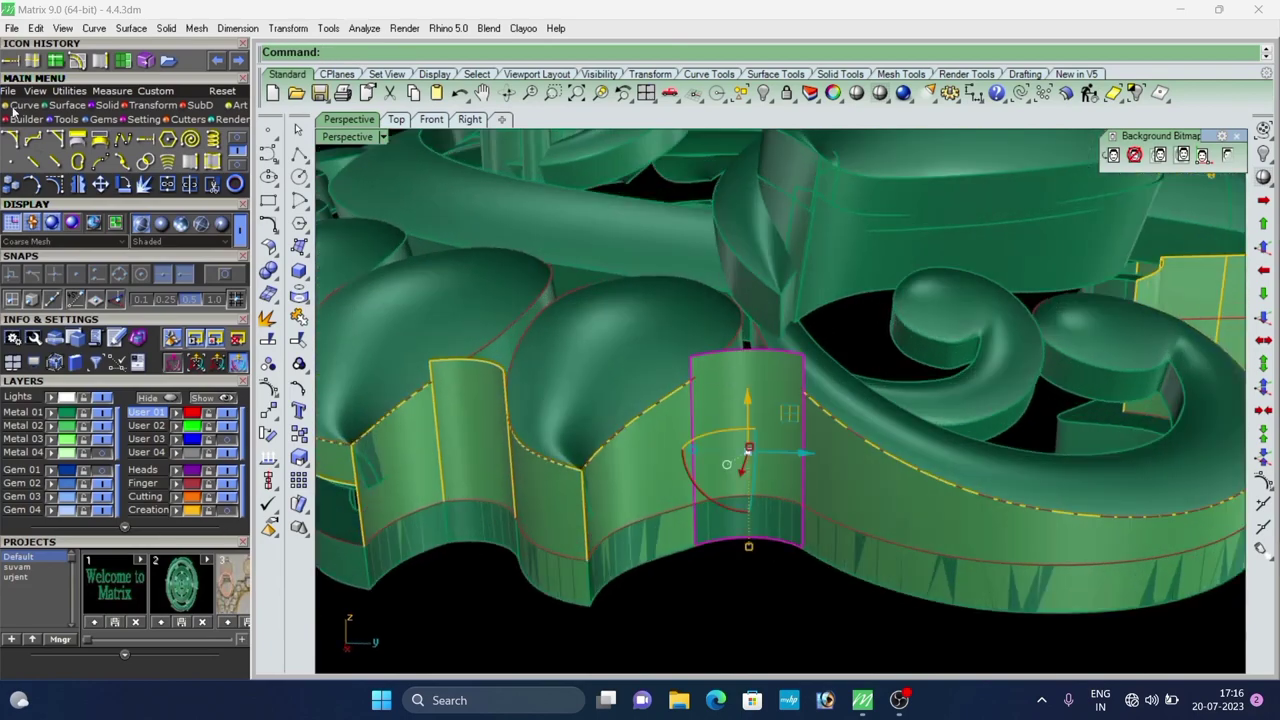
left_click(55, 60)
scroll(725, 395, "up", 5)
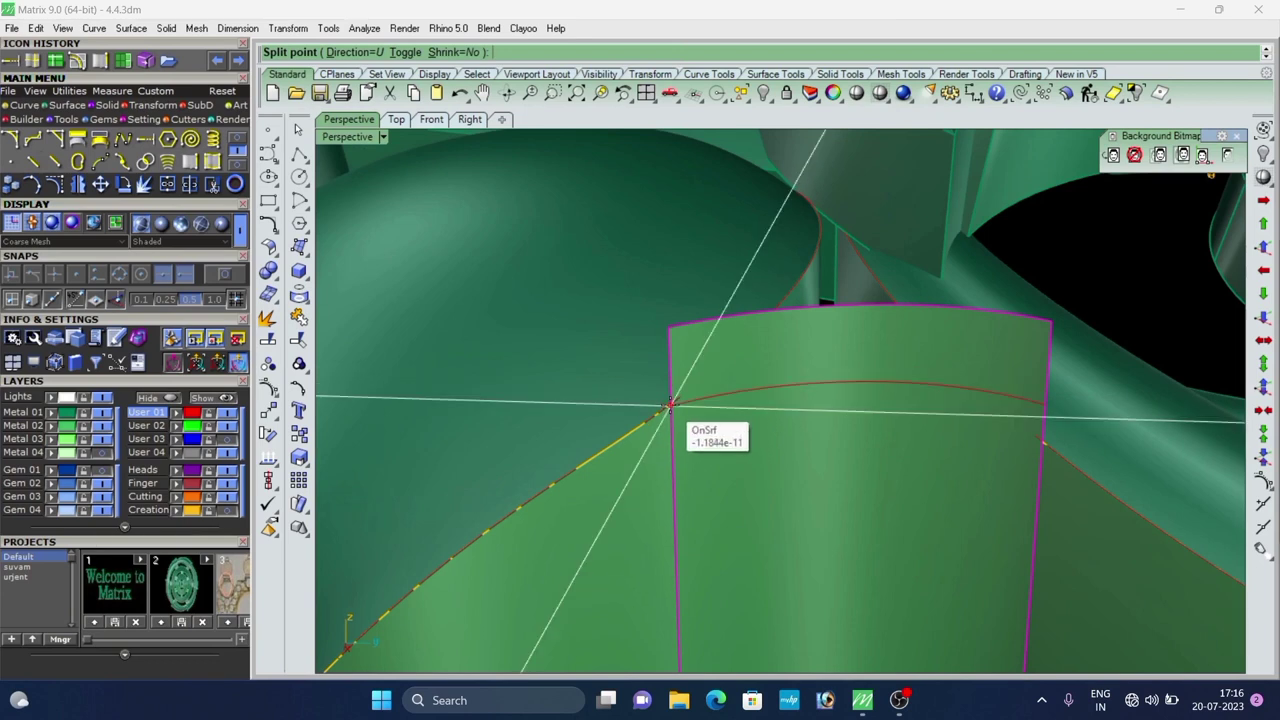
key("Escape")
Extract an isocurve across the raised border face between the last petal and the scroll, starting at the petal edge's end, and rebuild it.
left_click(33, 61)
scroll(885, 450, "up", 2)
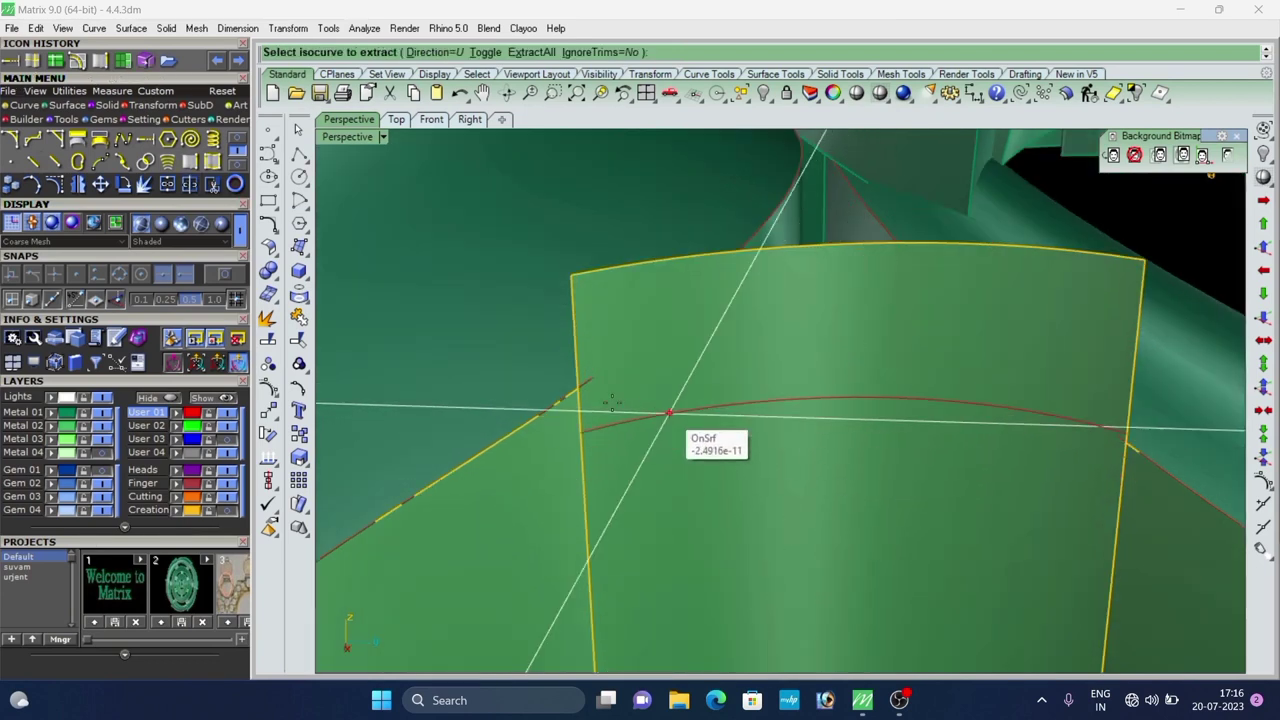
left_click(577, 387)
right_click(577, 387)
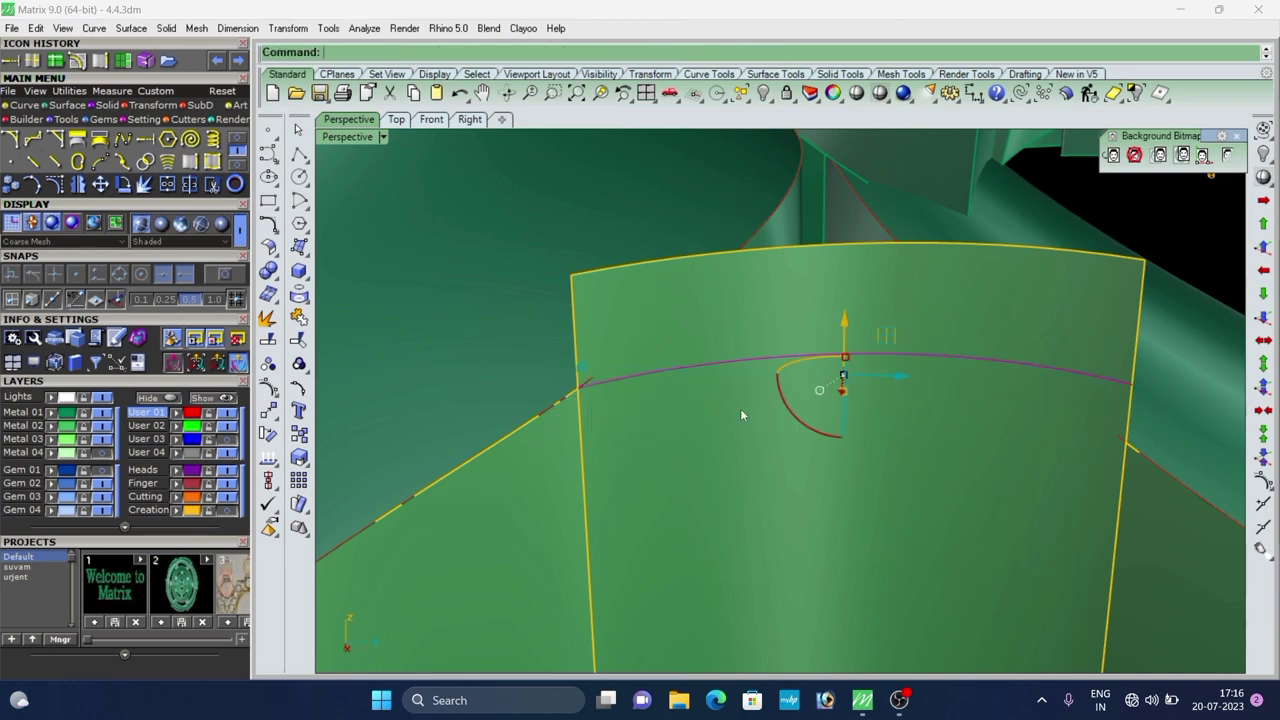
scroll(658, 340, "down", 7)
type("r")
type("Re")
key("Return")
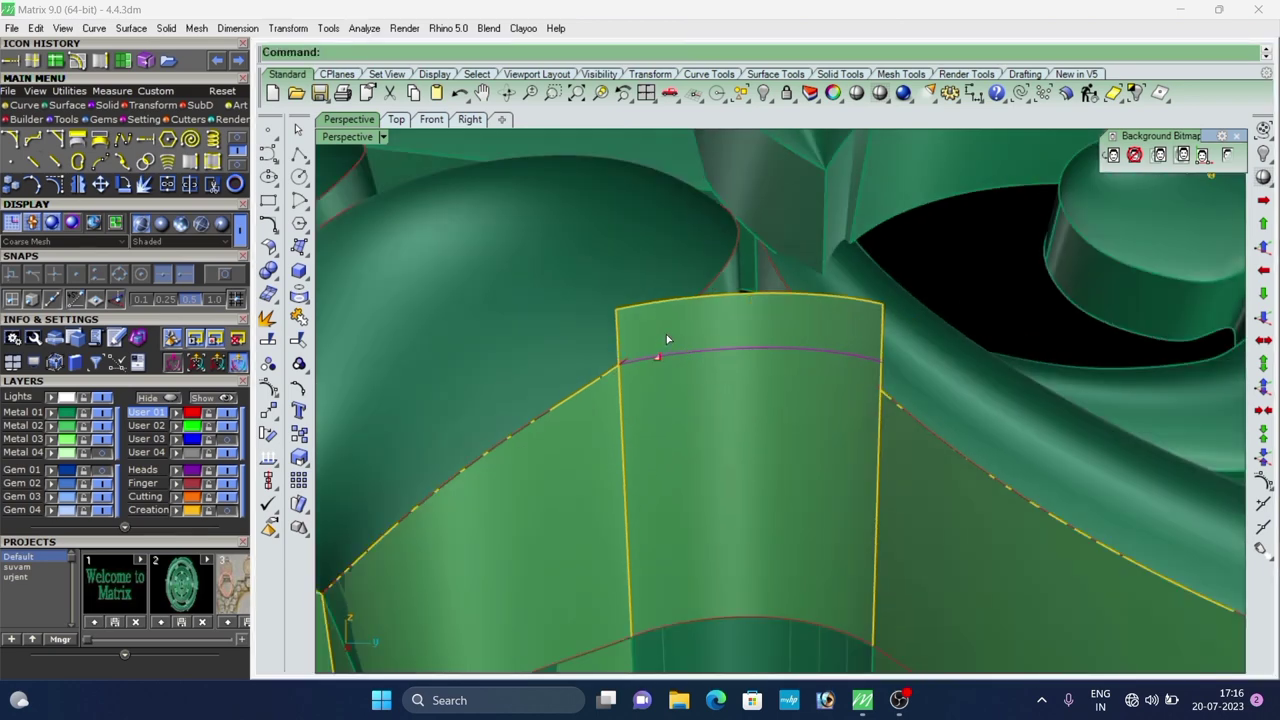
left_click(1093, 336)
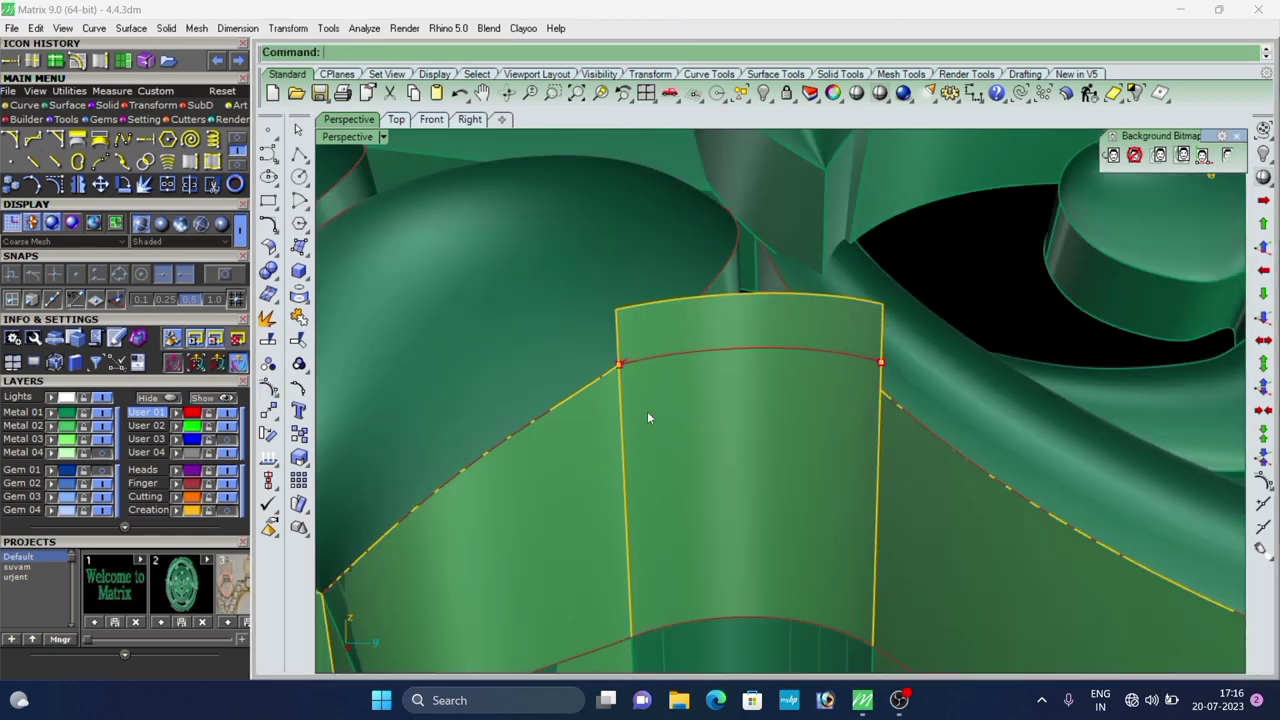
Move the rebuilt curve's end point on the scroll side down to meet the end of the scroll's edge.
scroll(647, 411, "down", 4)
right_click_drag(647, 411, 801, 290)
scroll(801, 282, "up", 5)
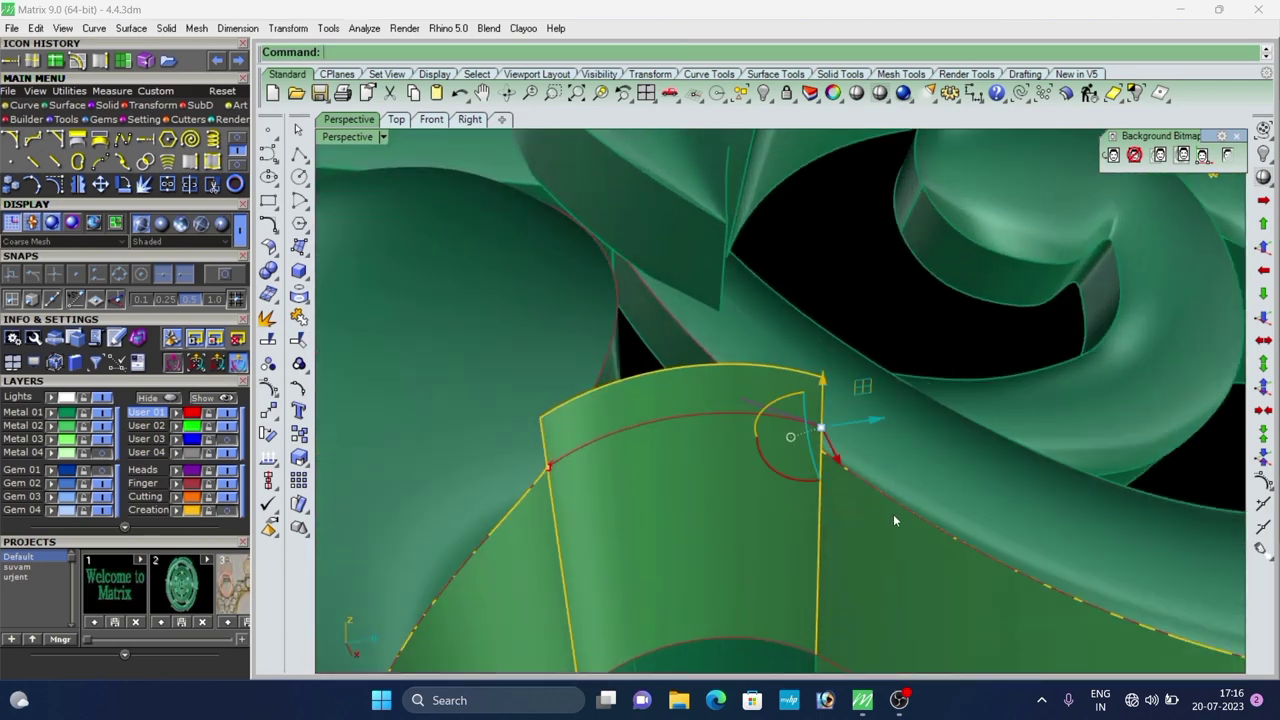
right_click_drag(893, 518, 884, 468)
scroll(817, 365, "up", 5)
left_click_drag(816, 357, 816, 357)
left_click_drag(840, 416, 844, 402)
scroll(878, 408, "down", 5)
right_click_drag(889, 409, 720, 410)
scroll(718, 408, "up", 5)
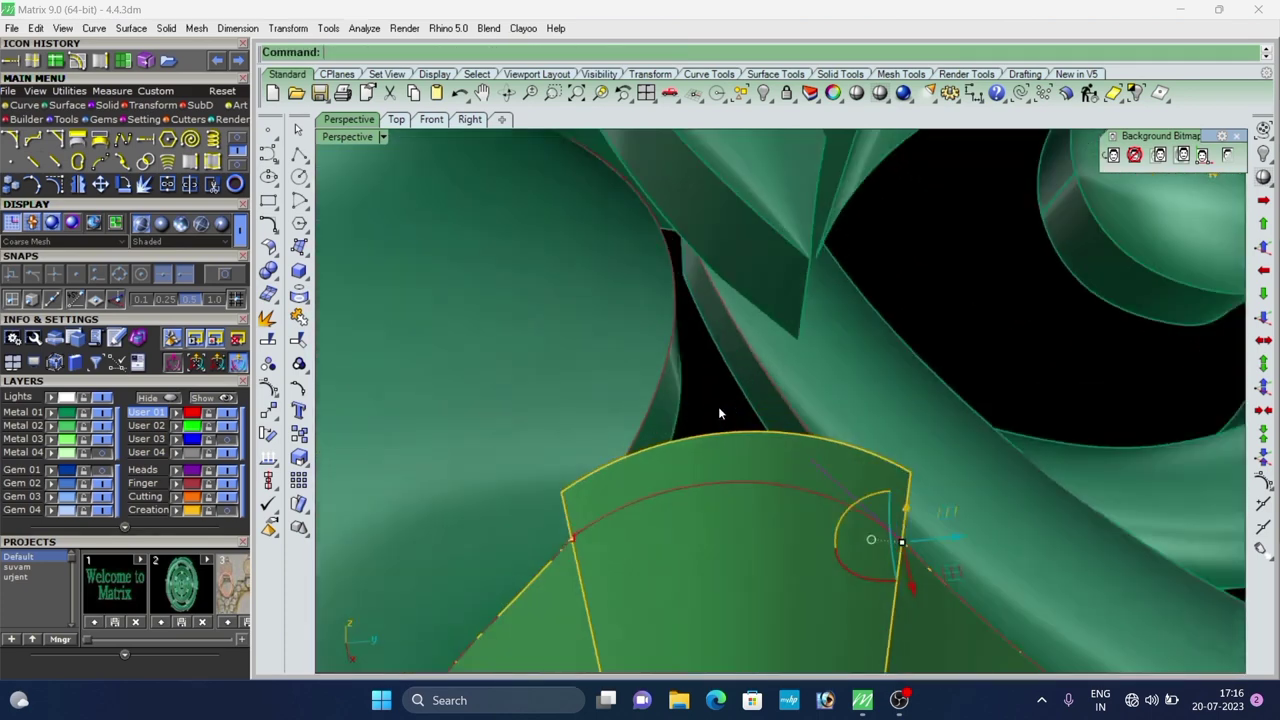
Lower the curve's inner control point near the scroll to smooth its arc across the raised border face.
left_click(709, 395)
right_click_drag(861, 573, 848, 420)
scroll(835, 395, "up", 3)
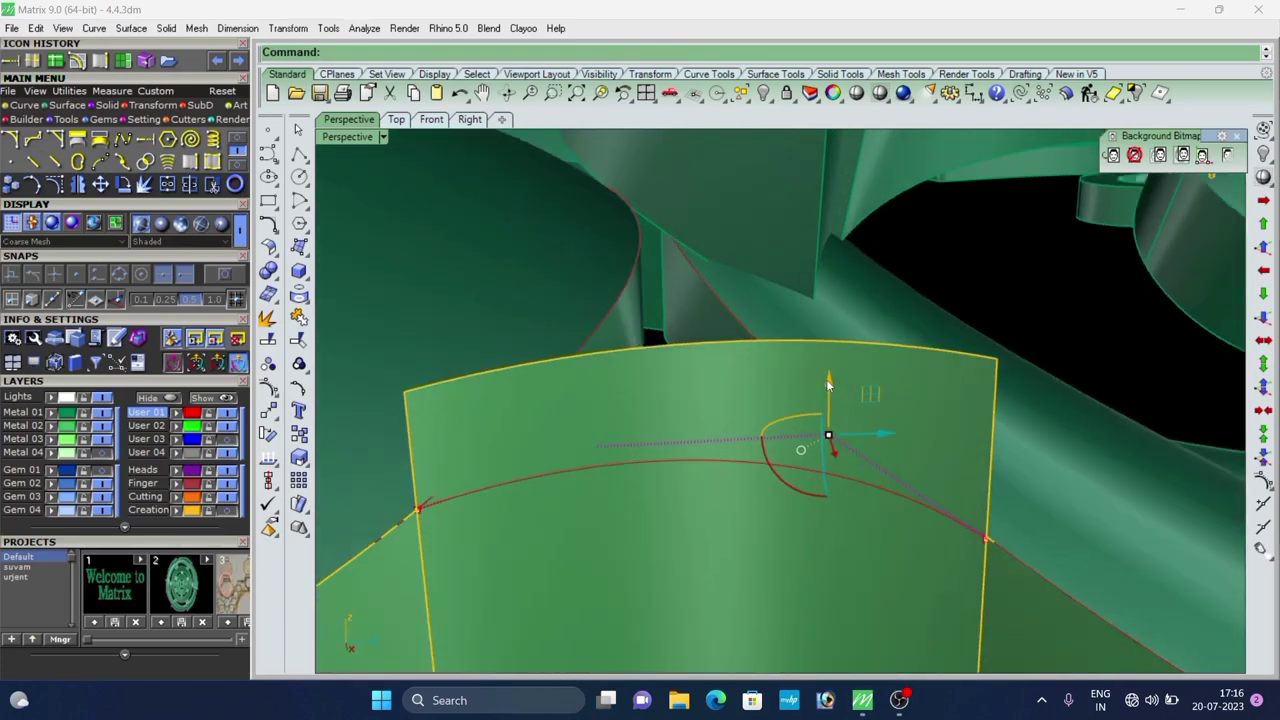
left_click_drag(831, 386, 852, 401)
Trim away the part of the raised border face between the last petal and the scroll that lies above the adjusted curve.
left_click(724, 406)
scroll(722, 406, "down", 5)
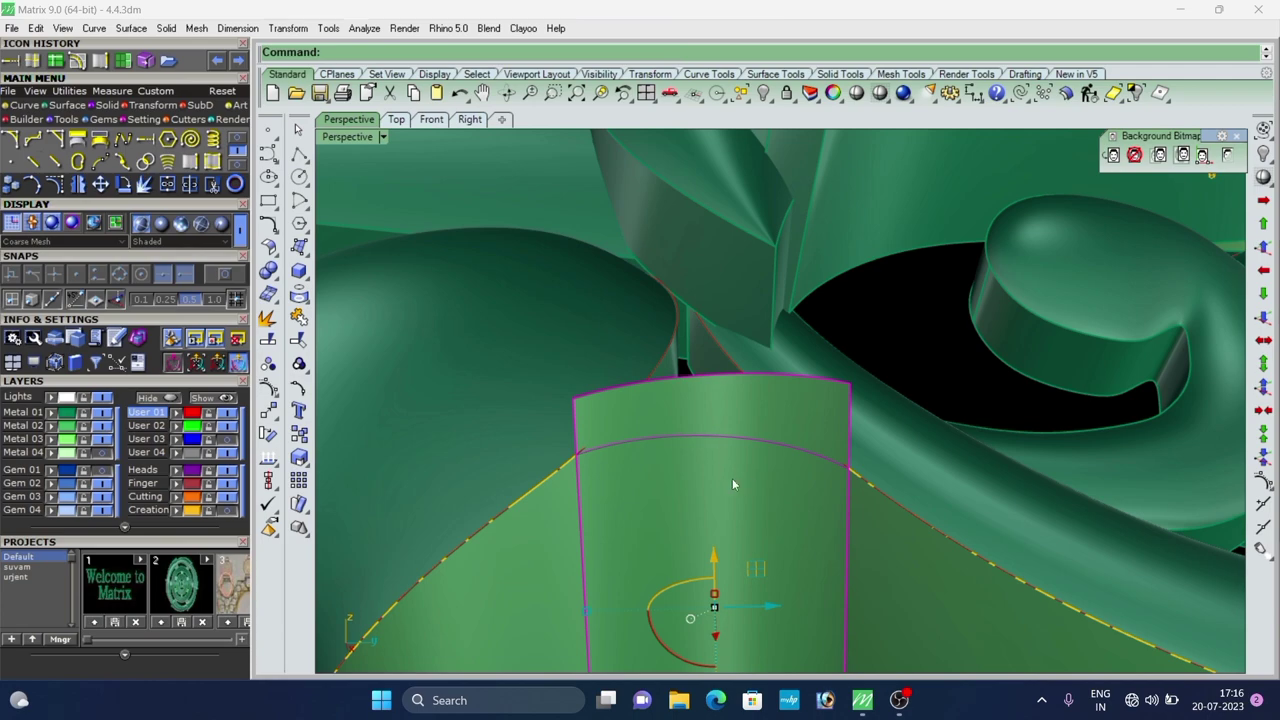
type("trim")
key("Return")
left_click(737, 417)
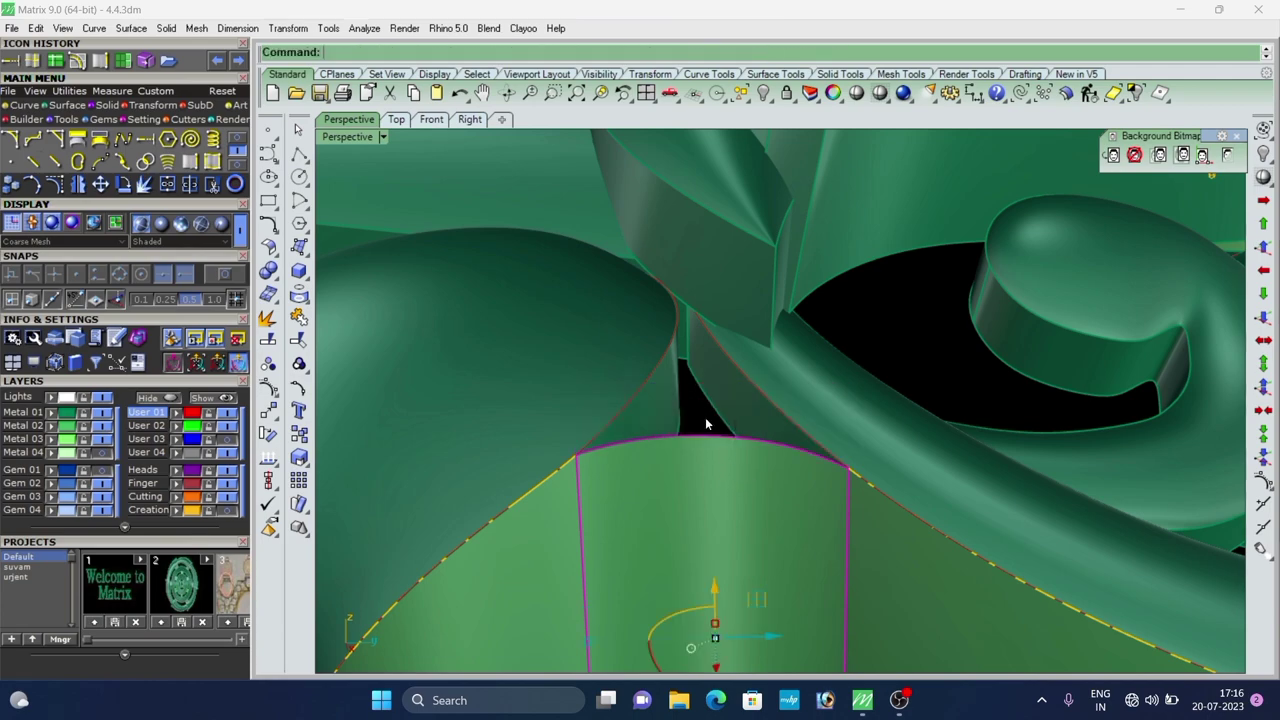
scroll(692, 407, "down", 7)
right_click_drag(692, 407, 583, 443)
scroll(640, 444, "down", 6)
scroll(578, 447, "up", 6)
scroll(565, 422, "up", 5)
left_click(565, 422)
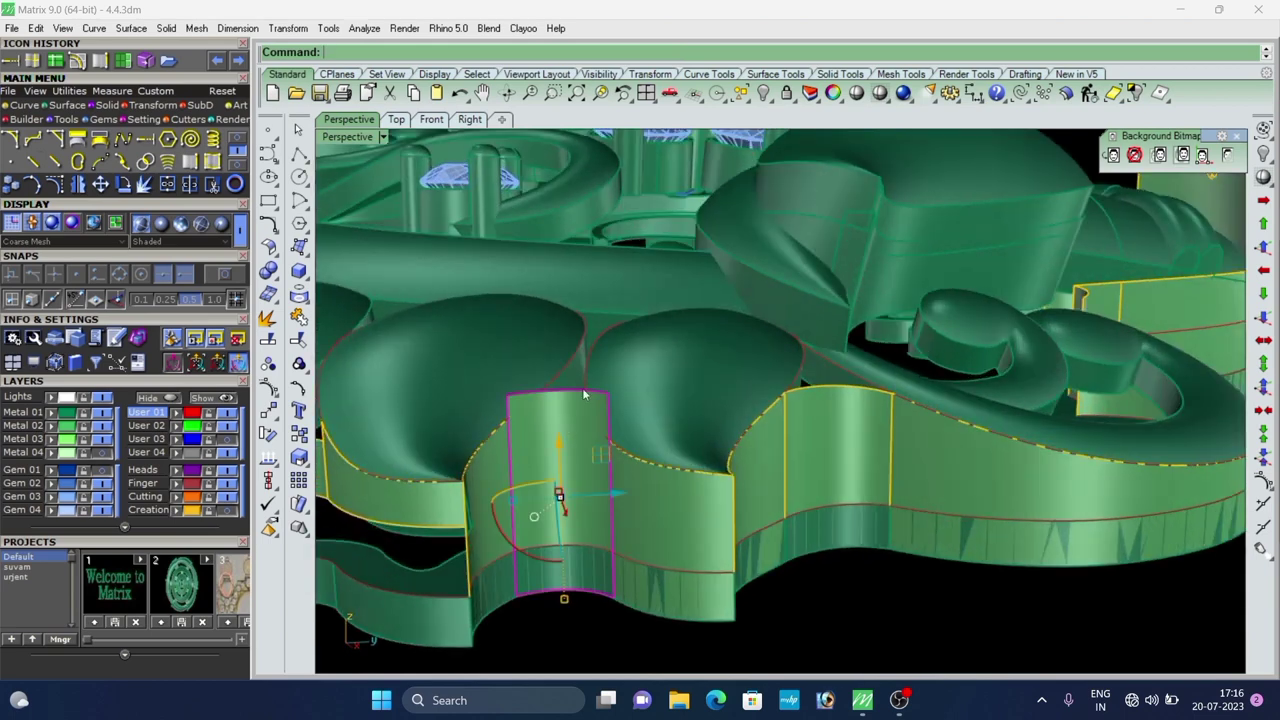
left_click(54, 62)
scroll(545, 414, "up", 9)
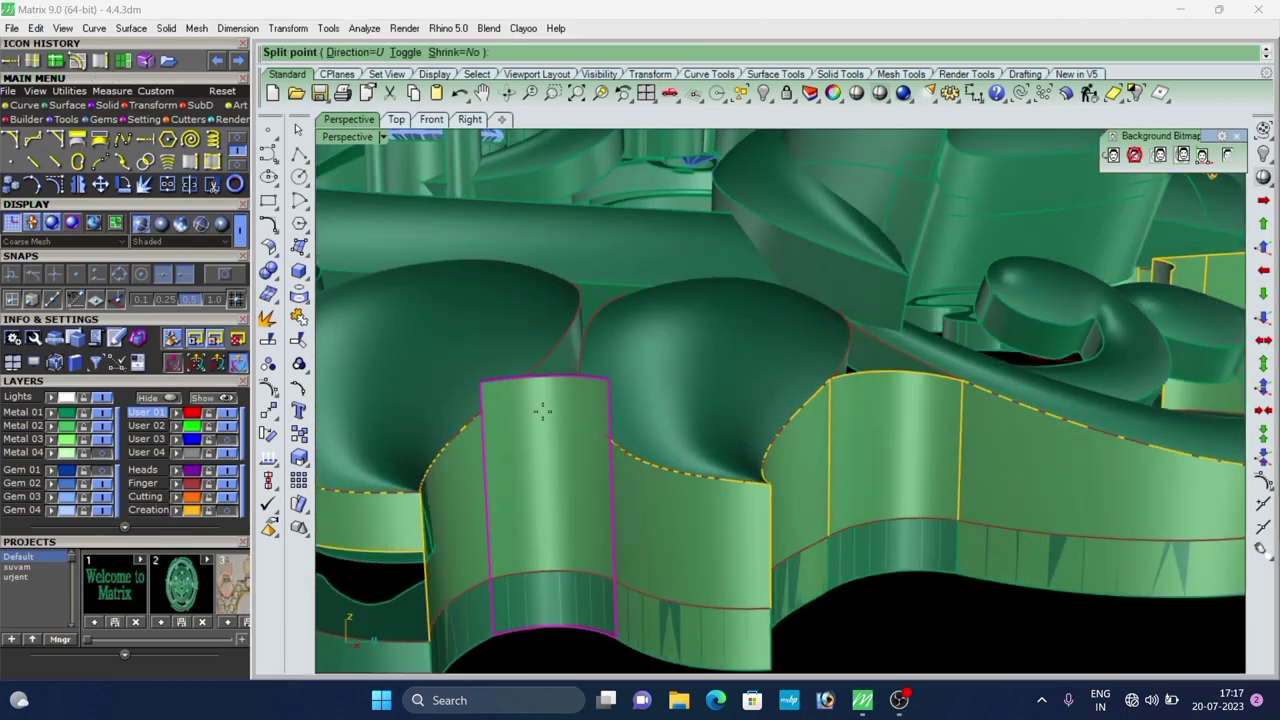
key("Escape")
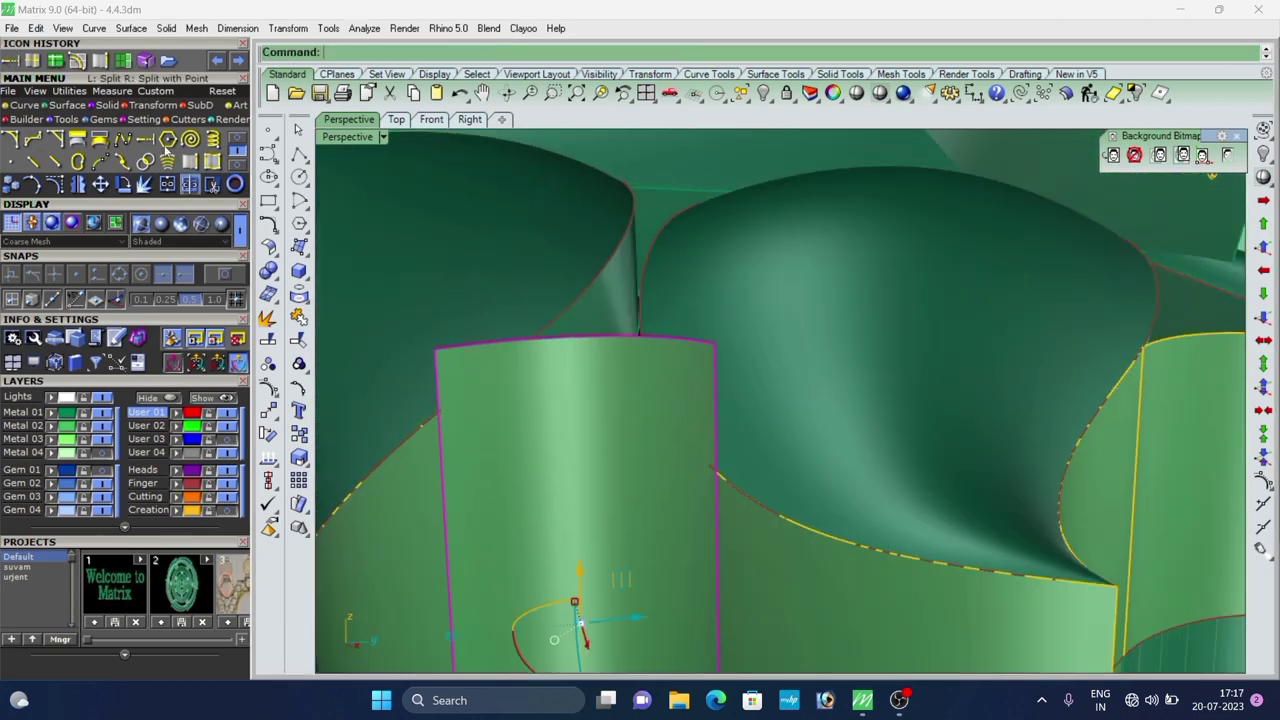
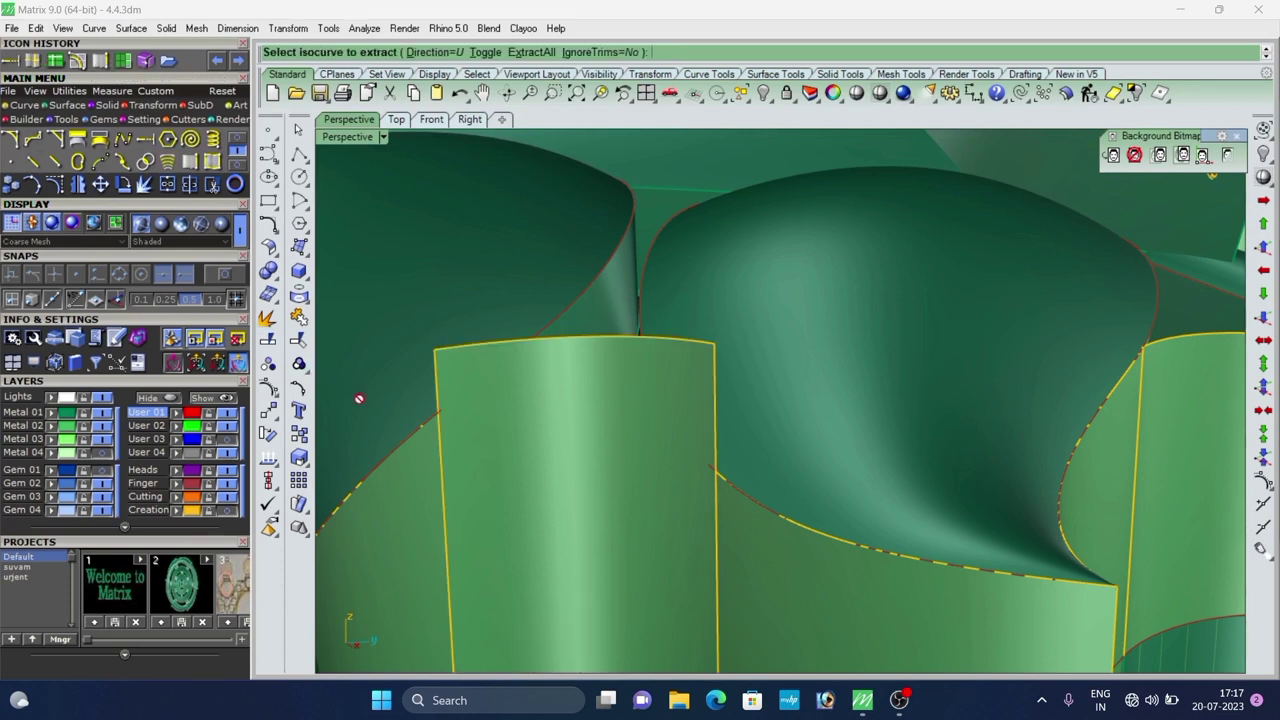
Extract an isocurve across the raised border face between the last two petals at the petal edge's end and rebuild it with 4 points, degree 3.
left_click(437, 411)
key("Return")
type("r")
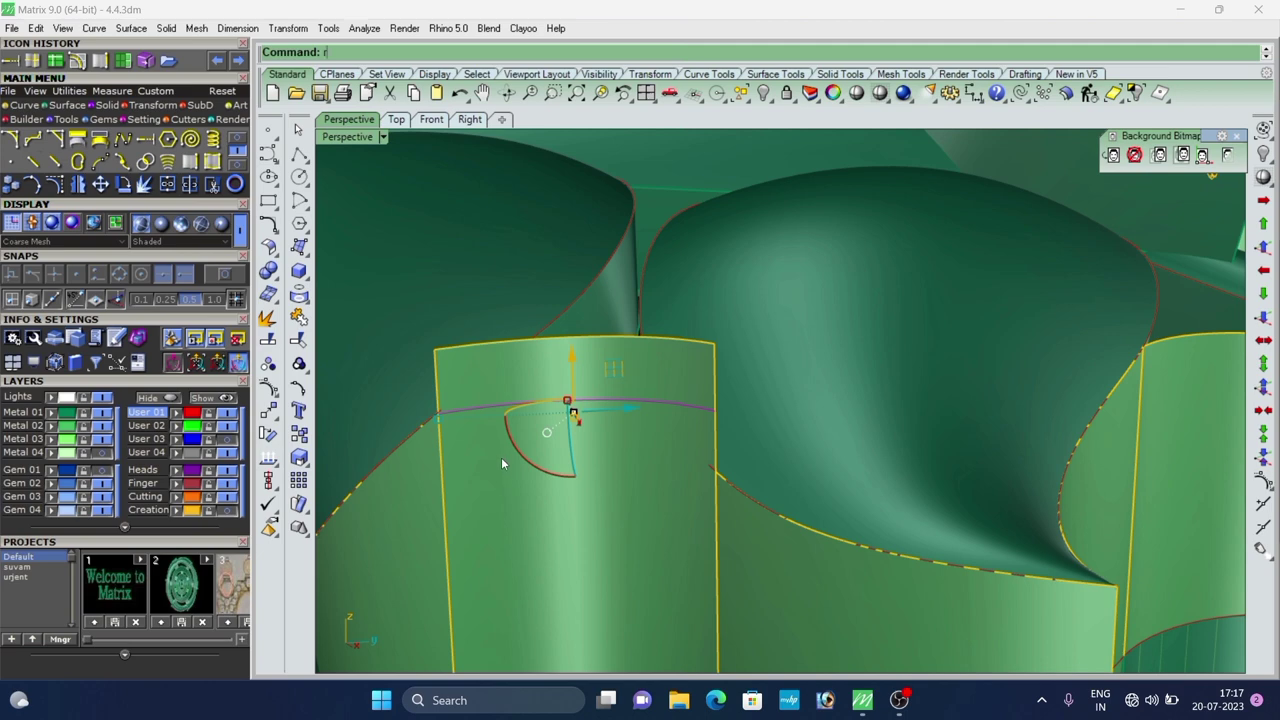
type("e")
key("Return")
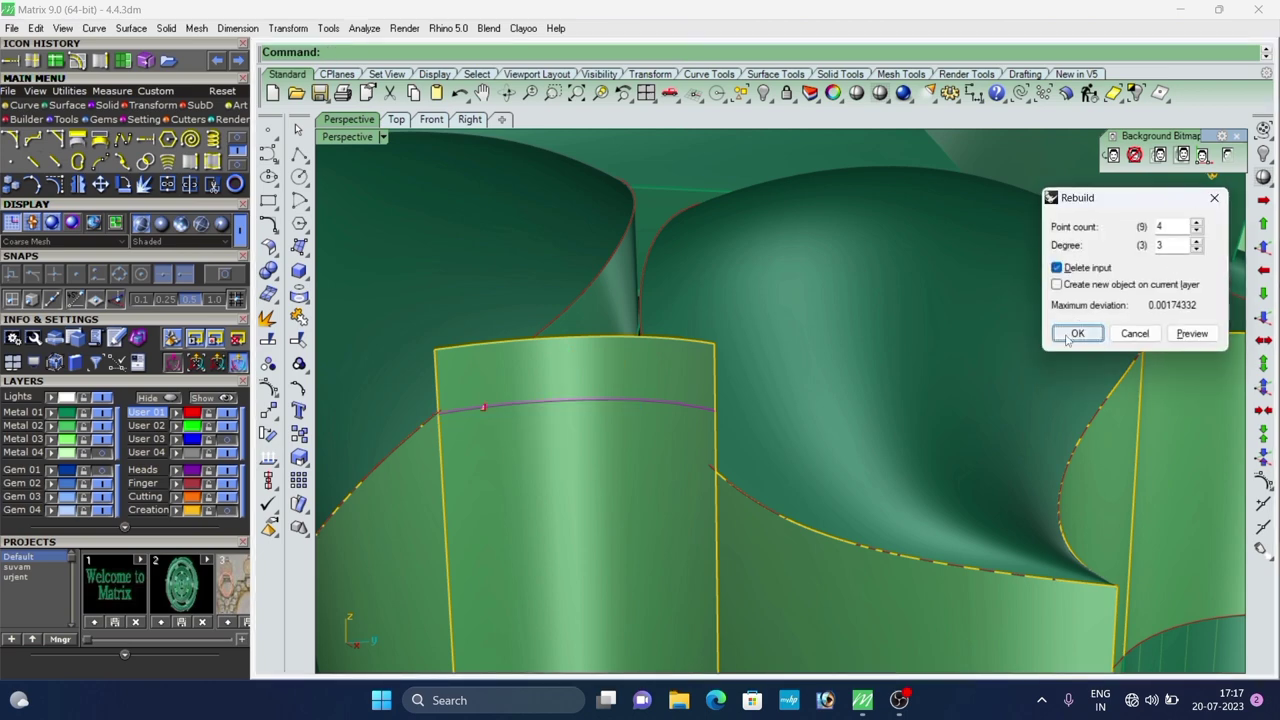
left_click(1076, 334)
Show the rebuilt curve's control points and move the two points on the last petal's side down to meet that petal's edge.
left_click(273, 391)
scroll(737, 353, "down", 4)
right_click_drag(738, 355, 686, 463)
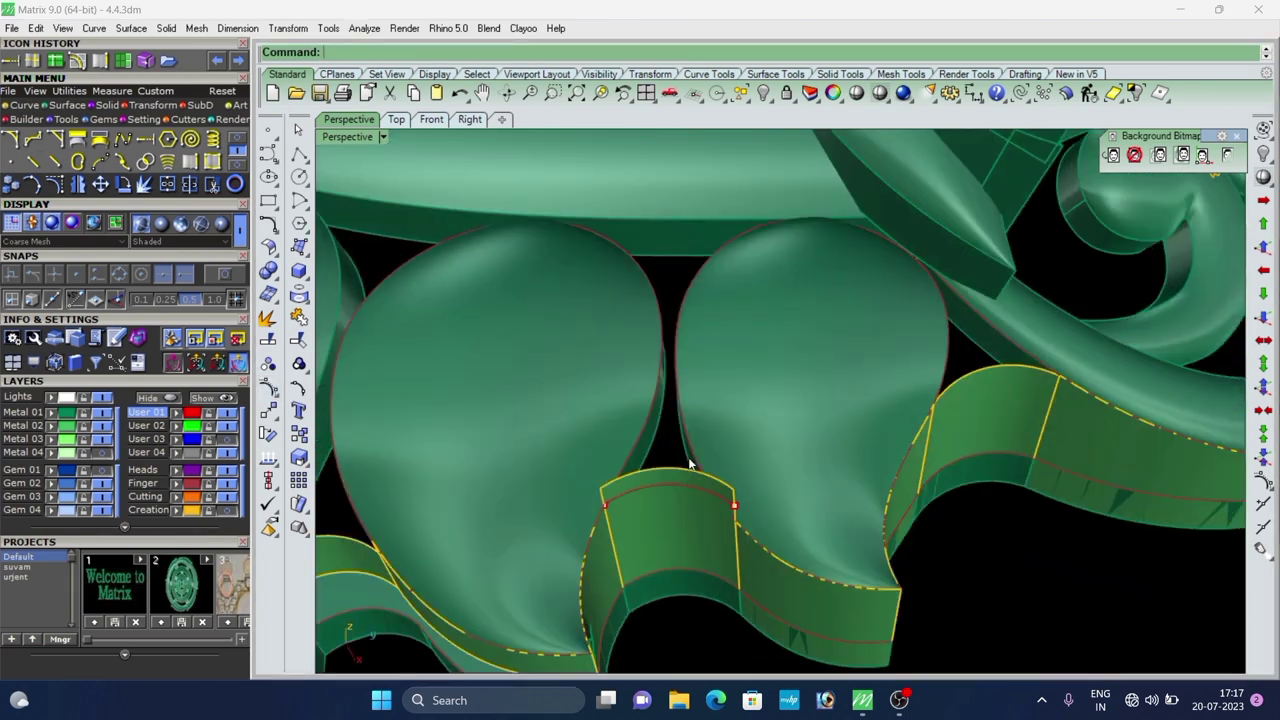
scroll(671, 438, "up", 6)
right_click_drag(760, 545, 809, 381)
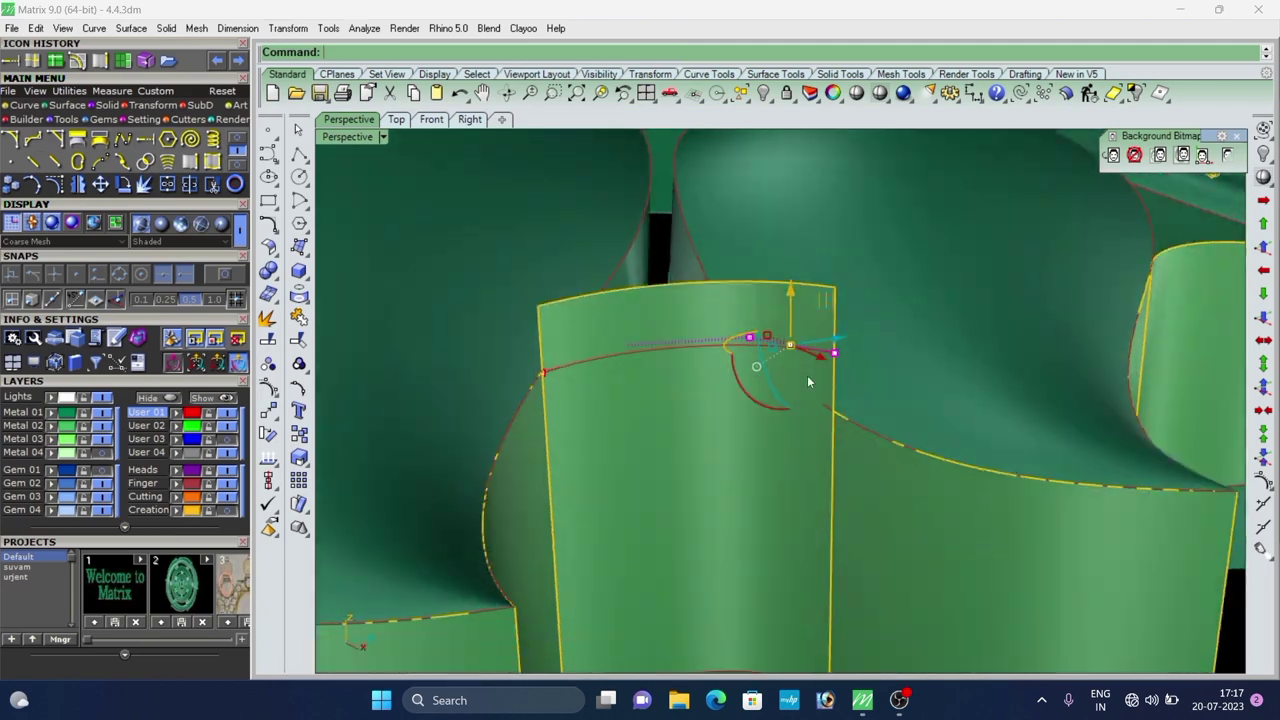
left_click_drag(813, 308, 872, 358)
scroll(718, 381, "down", 5)
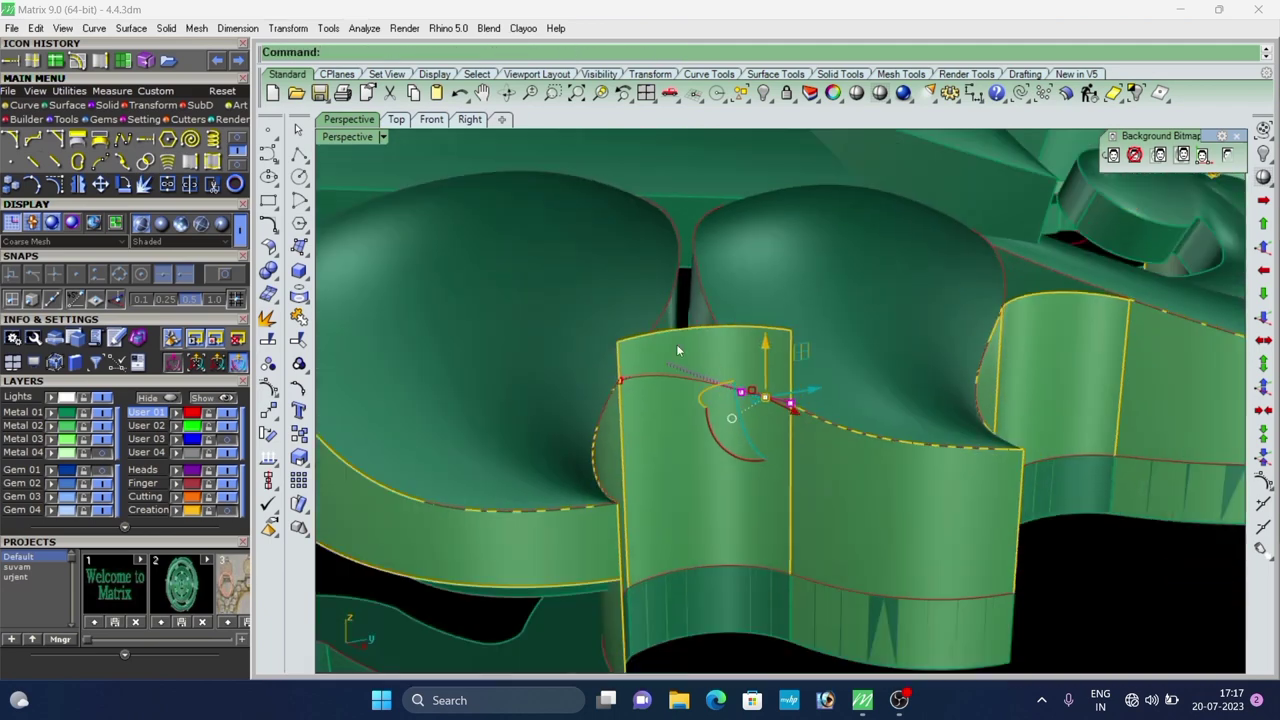
Adjust the remaining inner control point so the curve slopes smoothly between the edges of the last two petals.
right_click_drag(677, 346, 693, 461)
scroll(694, 459, "up", 5)
left_click_drag(722, 538, 723, 539)
right_click_drag(706, 560, 672, 425)
scroll(655, 282, "up", 6)
left_click_drag(636, 262, 670, 313)
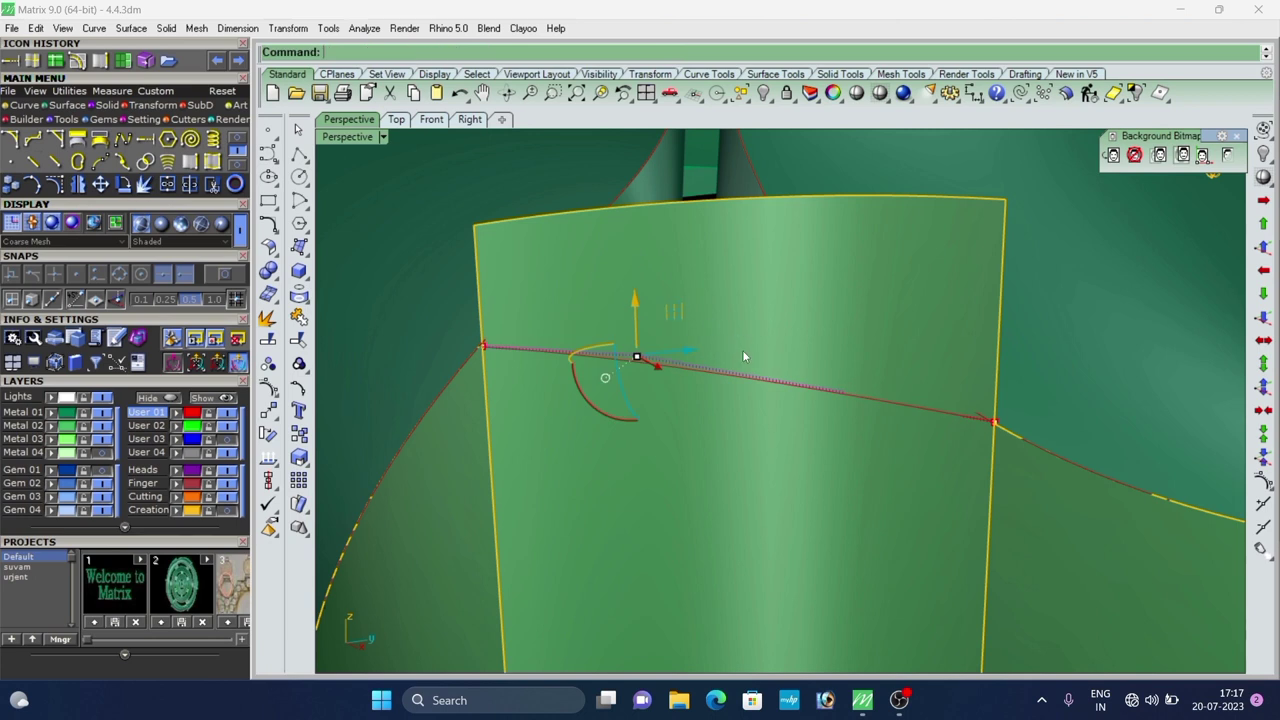
Trim away the part of the raised border face between the last two petals that lies above the sloping curve.
left_click(738, 378, "shift")
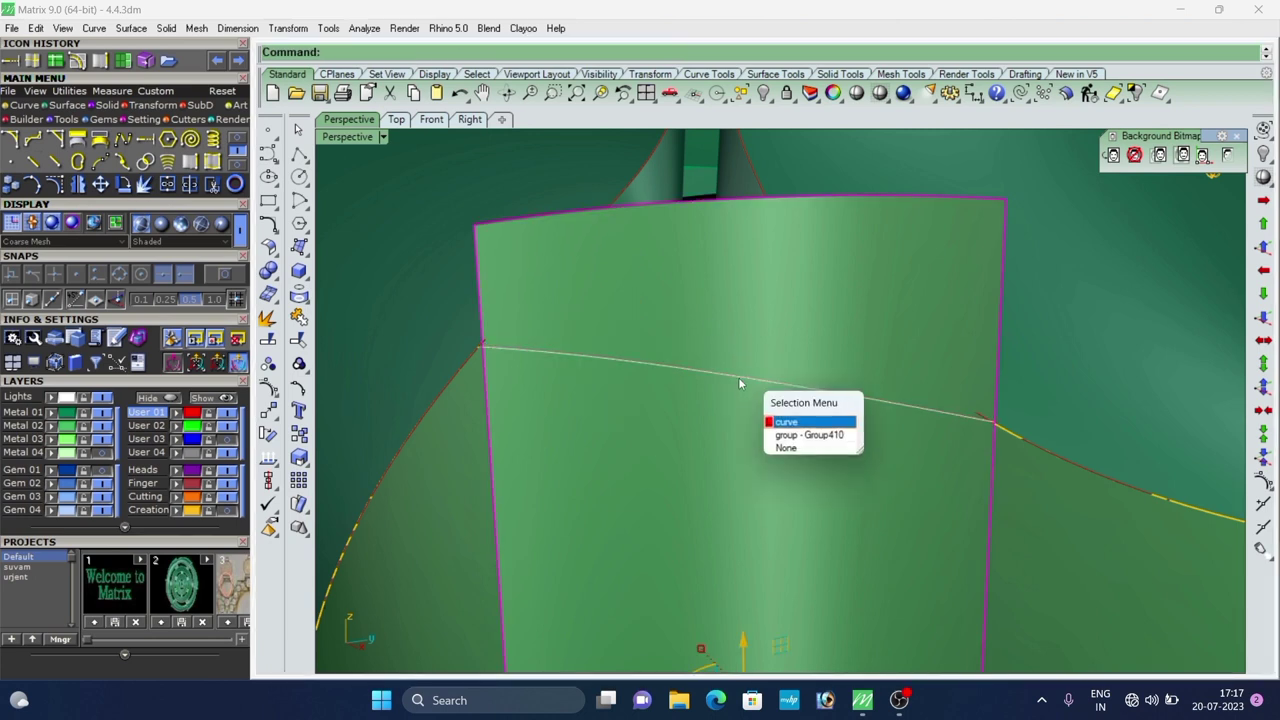
left_click(787, 424)
type("trim")
key("Return")
left_click(771, 308)
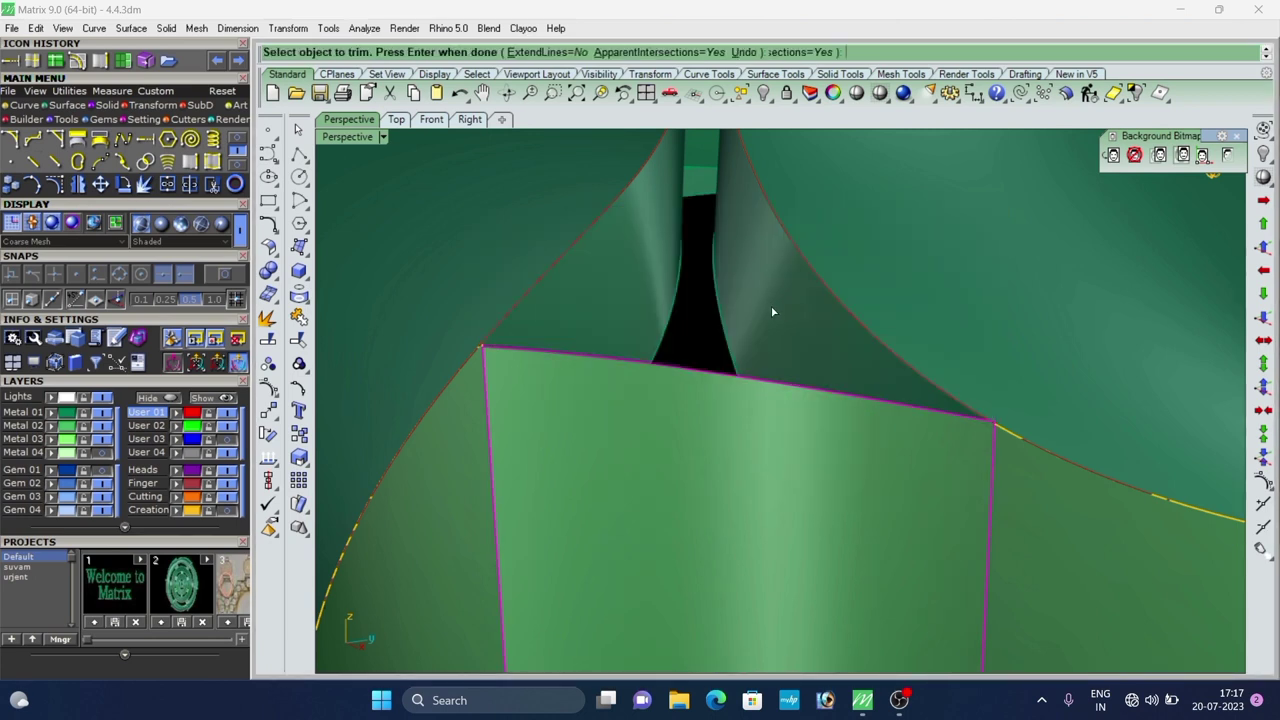
scroll(686, 346, "down", 10)
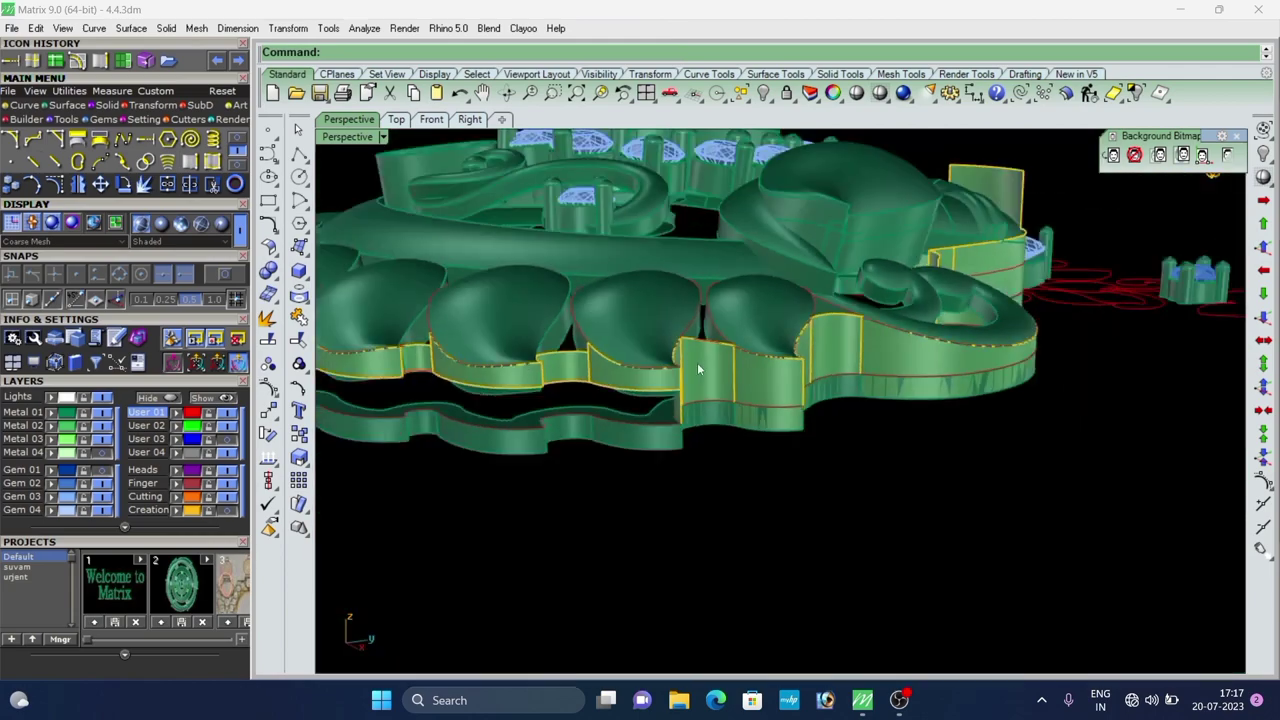
Split the border face just beyond the second-last petal's pointed corner at an isocurve and remove its lower part.
scroll(671, 368, "up", 10)
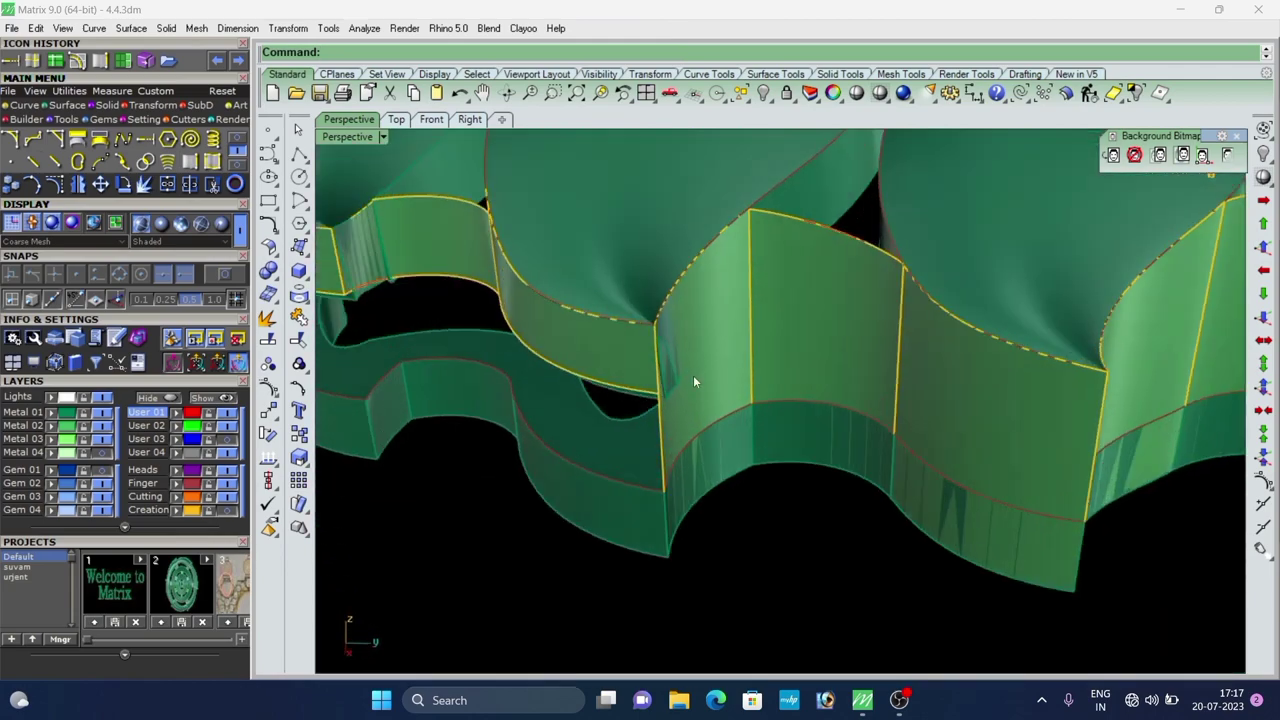
left_click(57, 62)
scroll(651, 380, "up", 5)
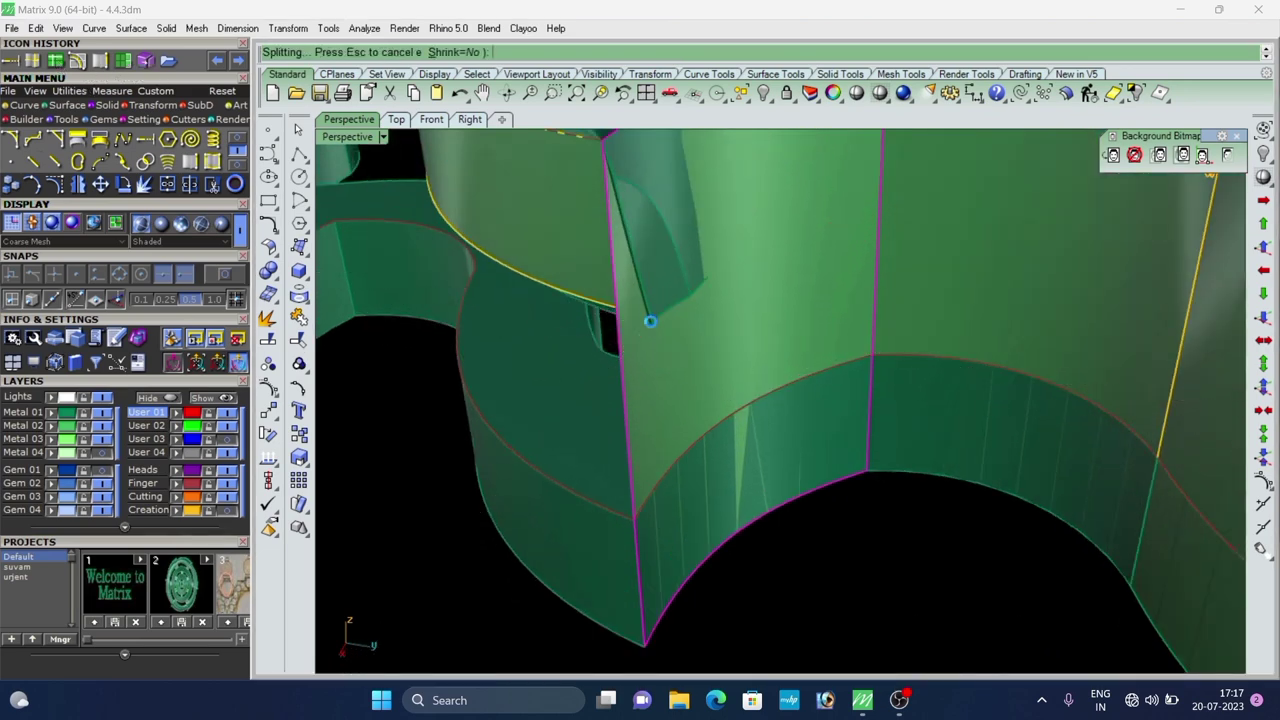
key("Return")
scroll(653, 364, "down", 8)
right_click_drag(655, 370, 680, 351)
scroll(720, 328, "down", 5)
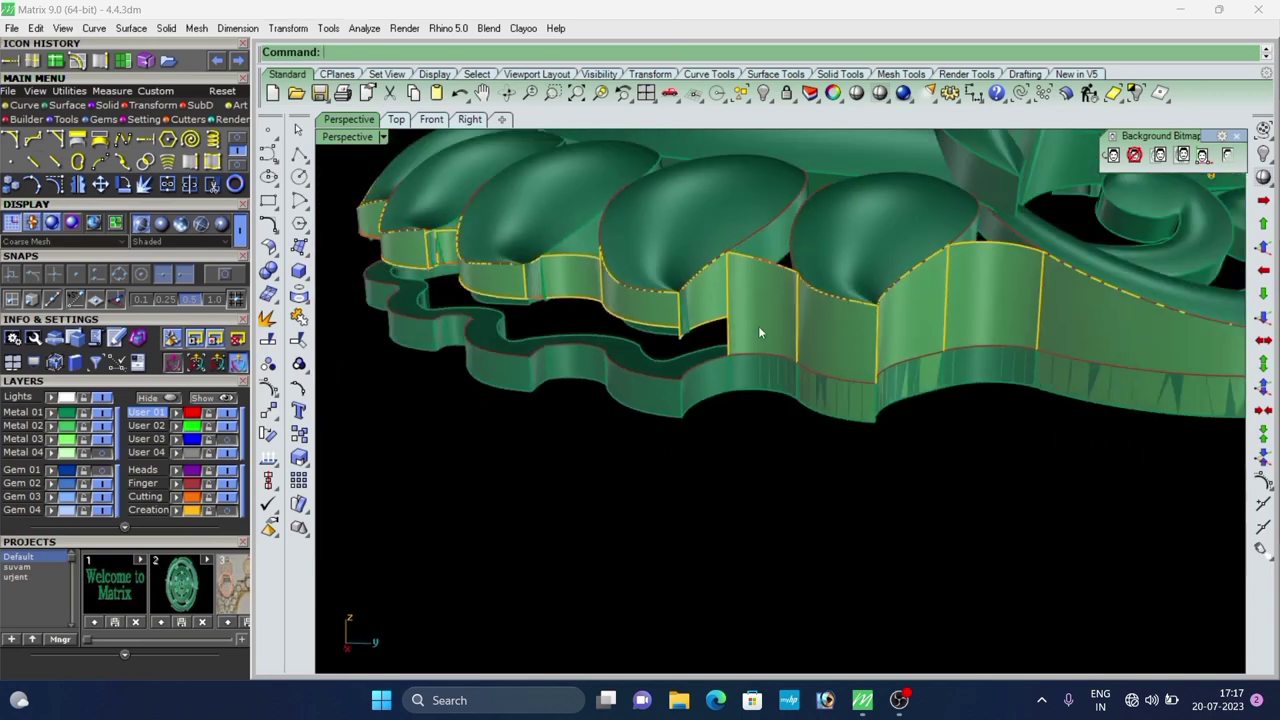
Try to offset the base curve beneath the last petal upward along its border face.
scroll(764, 306, "up", 5)
right_click_drag(766, 304, 789, 360)
scroll(714, 329, "up", 3)
scroll(742, 330, "down", 7)
left_click(736, 365)
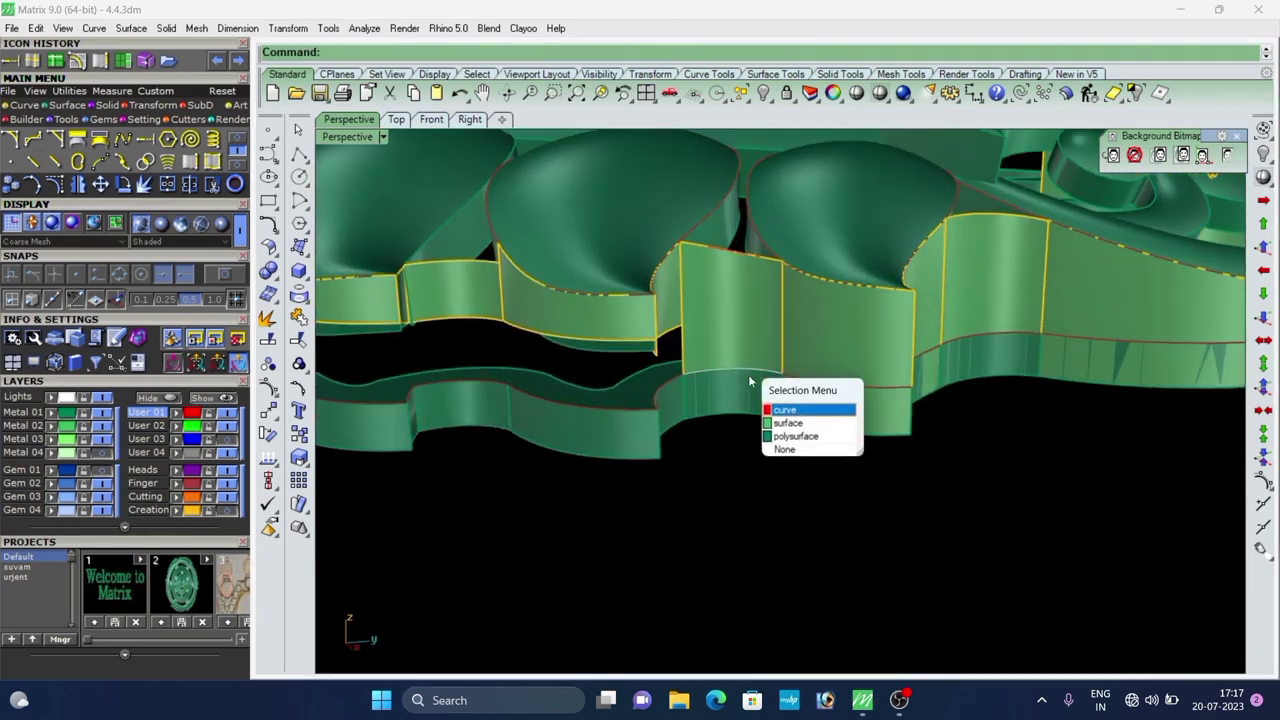
left_click(889, 389)
left_click(922, 435)
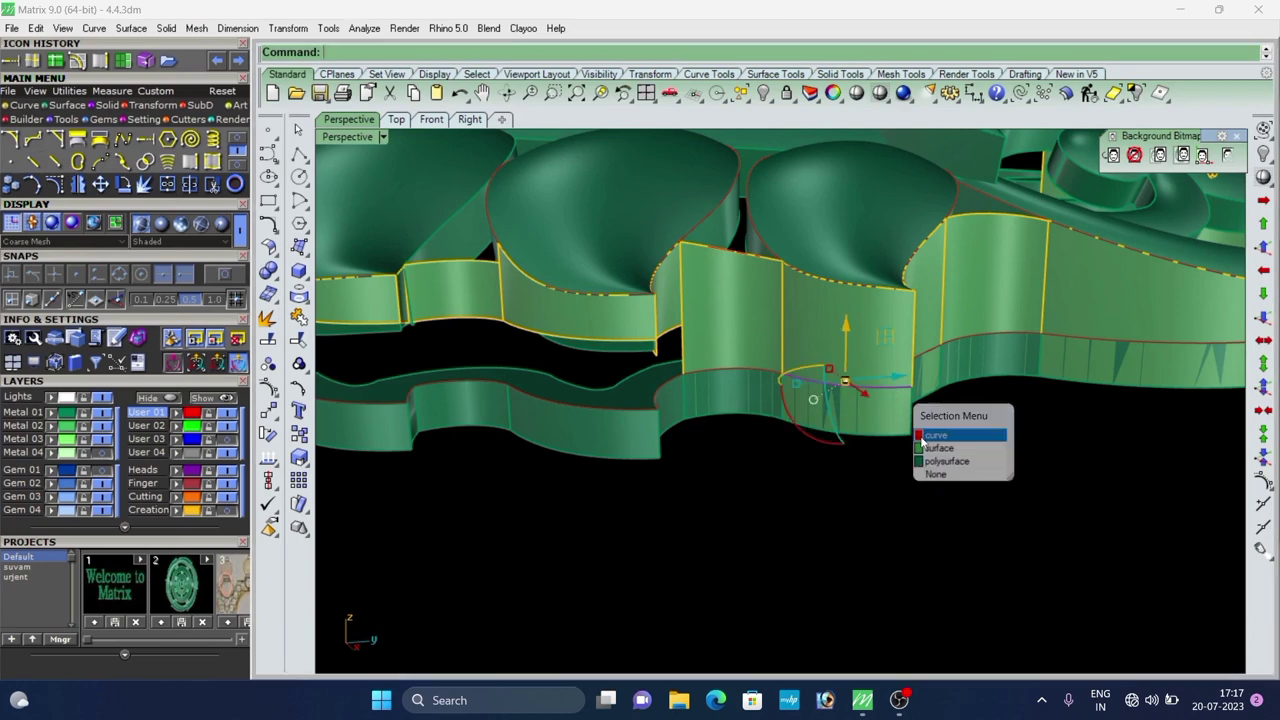
left_click(76, 66)
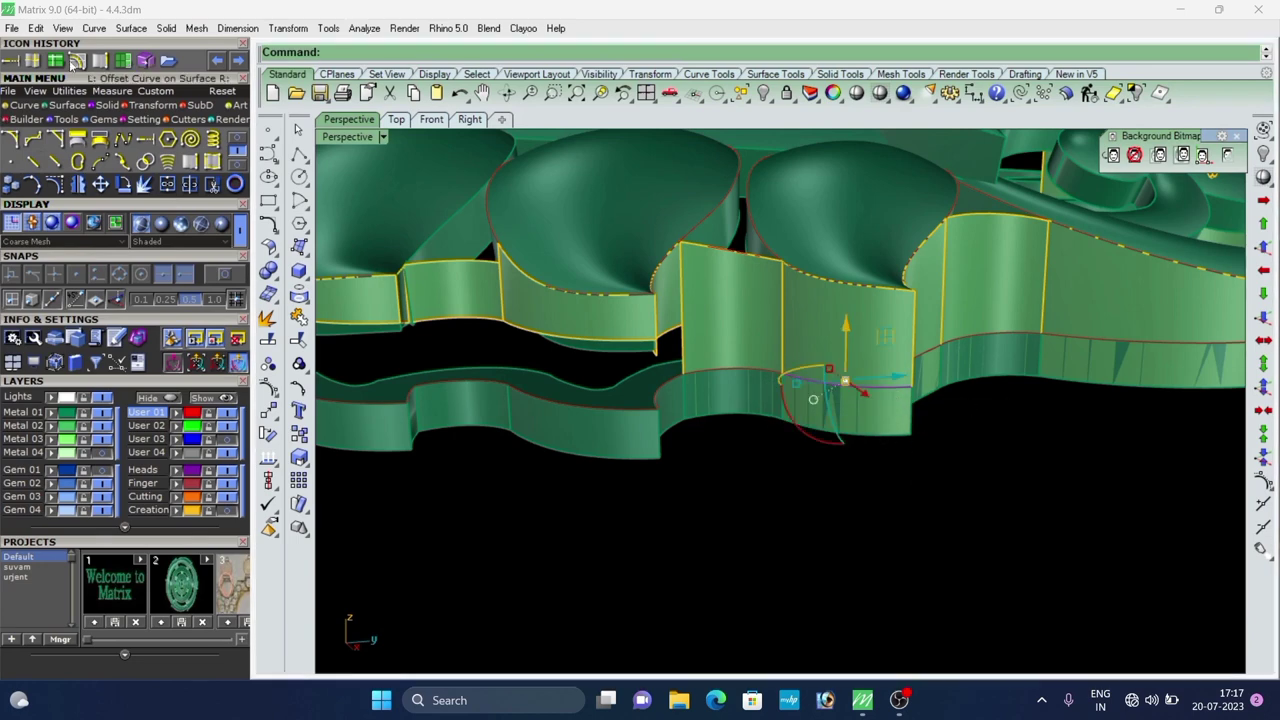
scroll(869, 371, "up", 6)
scroll(834, 364, "down", 5)
right_click(834, 364)
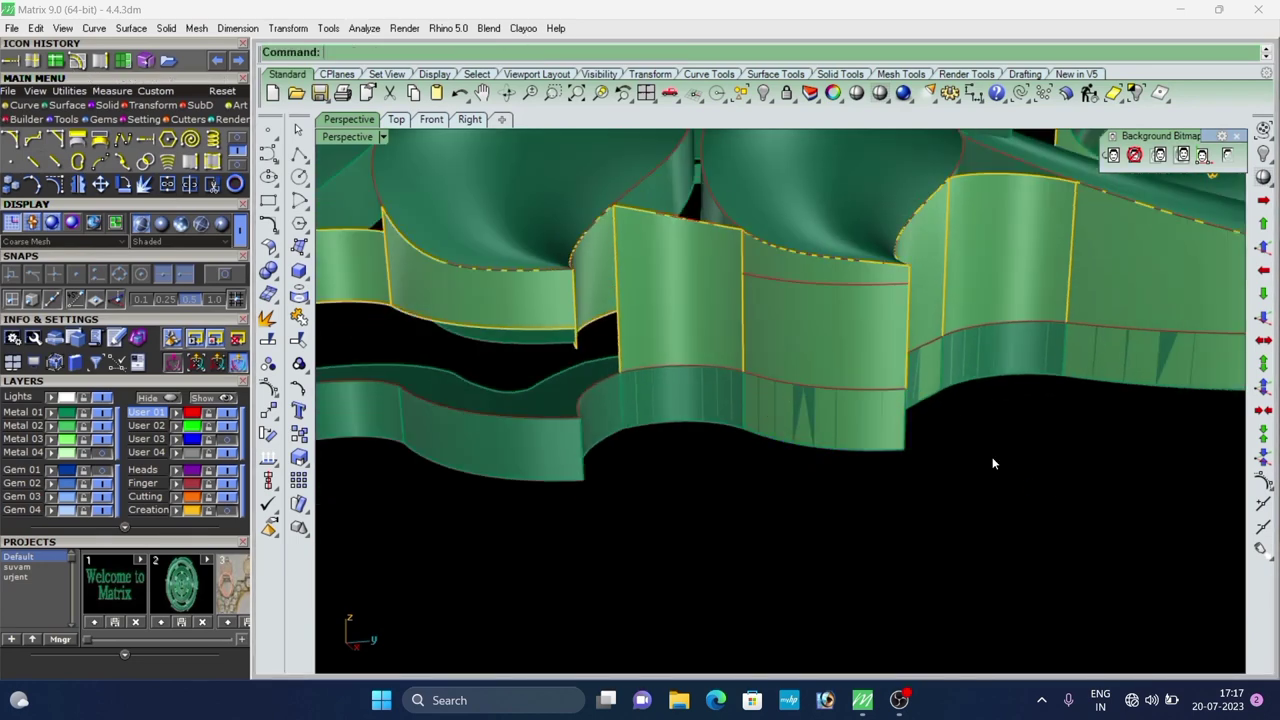
Delete the offset curve from the border face beneath the last petal.
right_click_drag(993, 463, 837, 358)
scroll(812, 340, "up", 2)
left_click(804, 318)
key("Delete")
scroll(796, 332, "down", 7)
scroll(764, 409, "up", 5)
right_click_drag(764, 409, 812, 317)
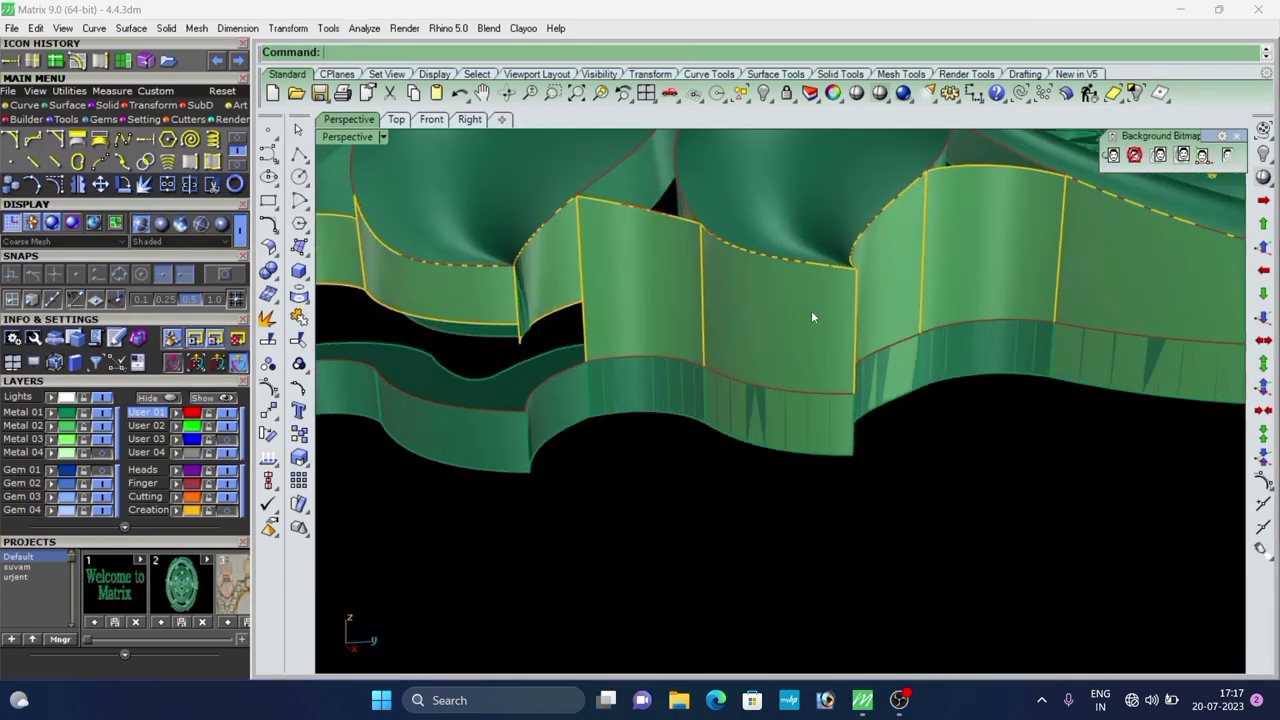
Show the solid points of the border face beneath the second-last petal and move its lower corner onto the adjoining face's lower corner.
scroll(808, 318, "down", 5)
scroll(590, 345, "up", 10)
left_click(570, 329)
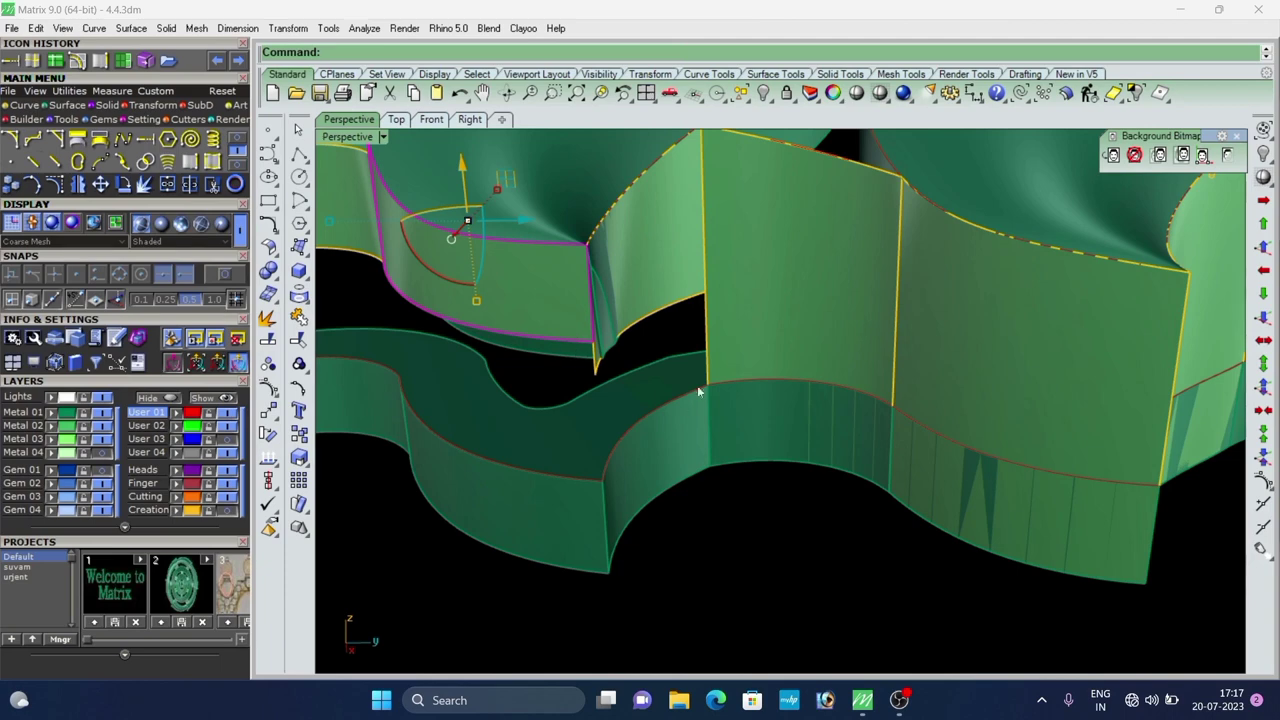
left_click(151, 108)
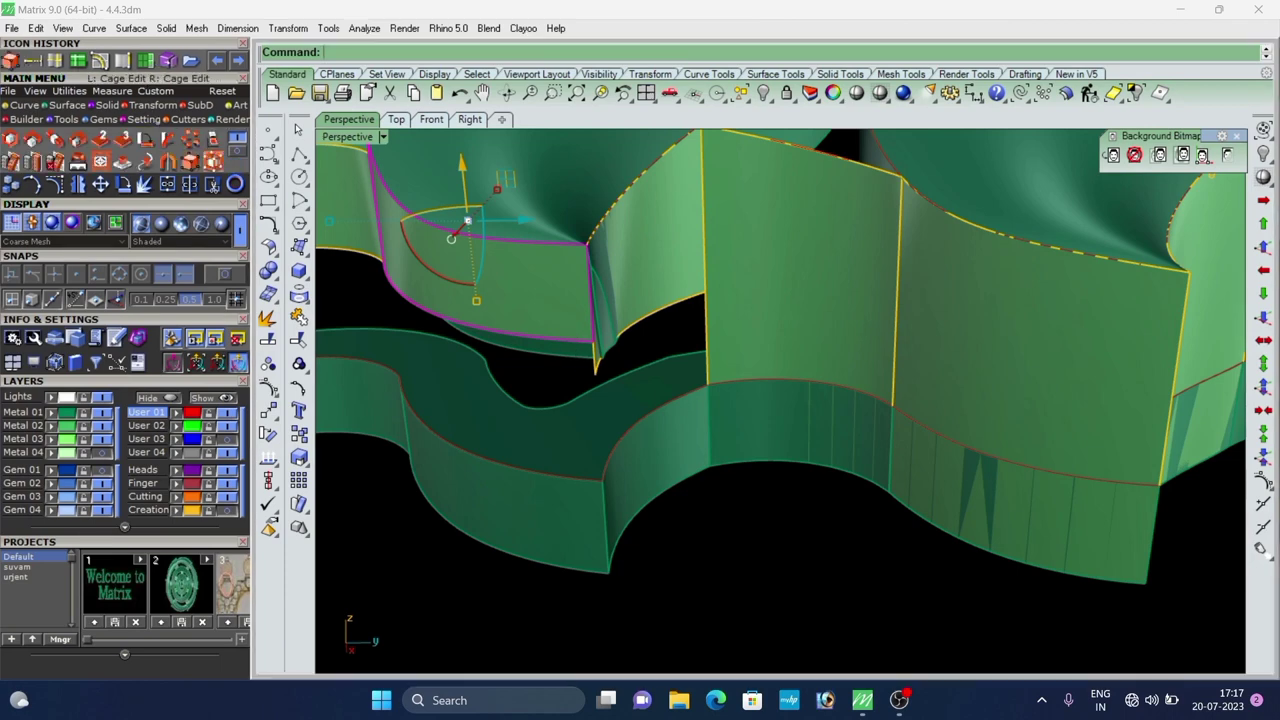
left_click(211, 161)
scroll(588, 316, "down", 6)
scroll(585, 326, "up", 11)
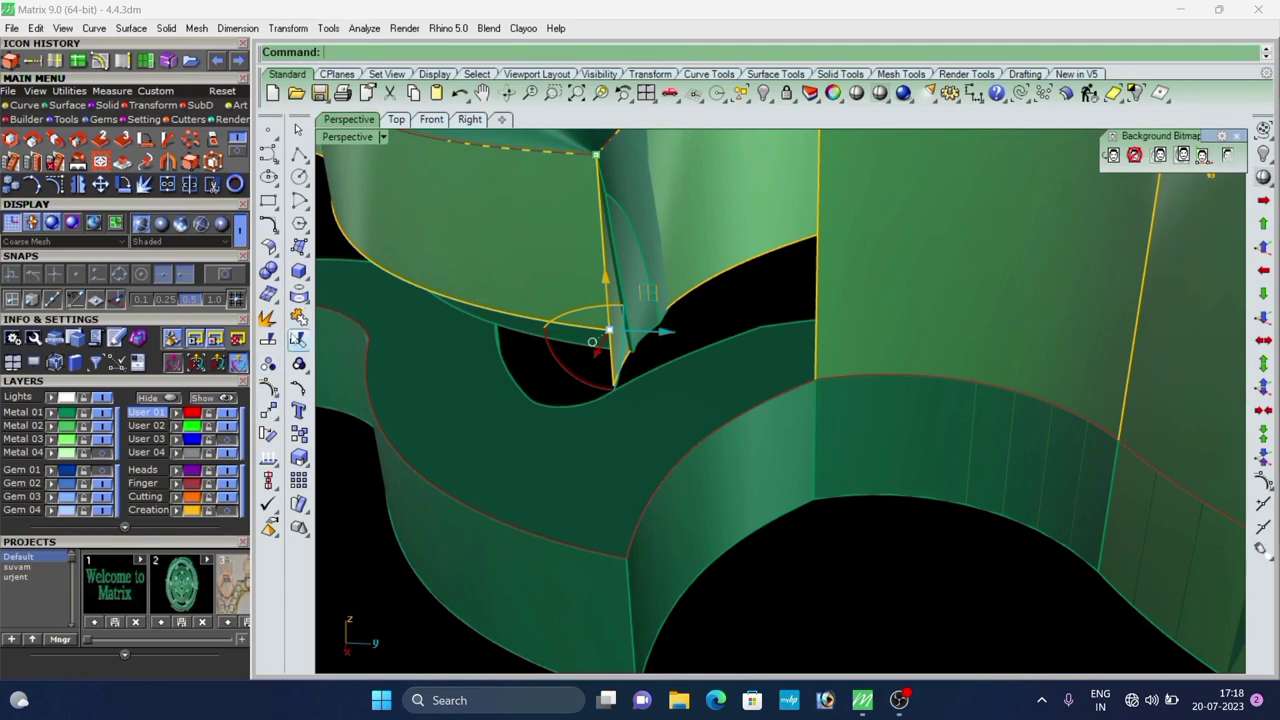
left_click(269, 412)
scroll(640, 341, "up", 5)
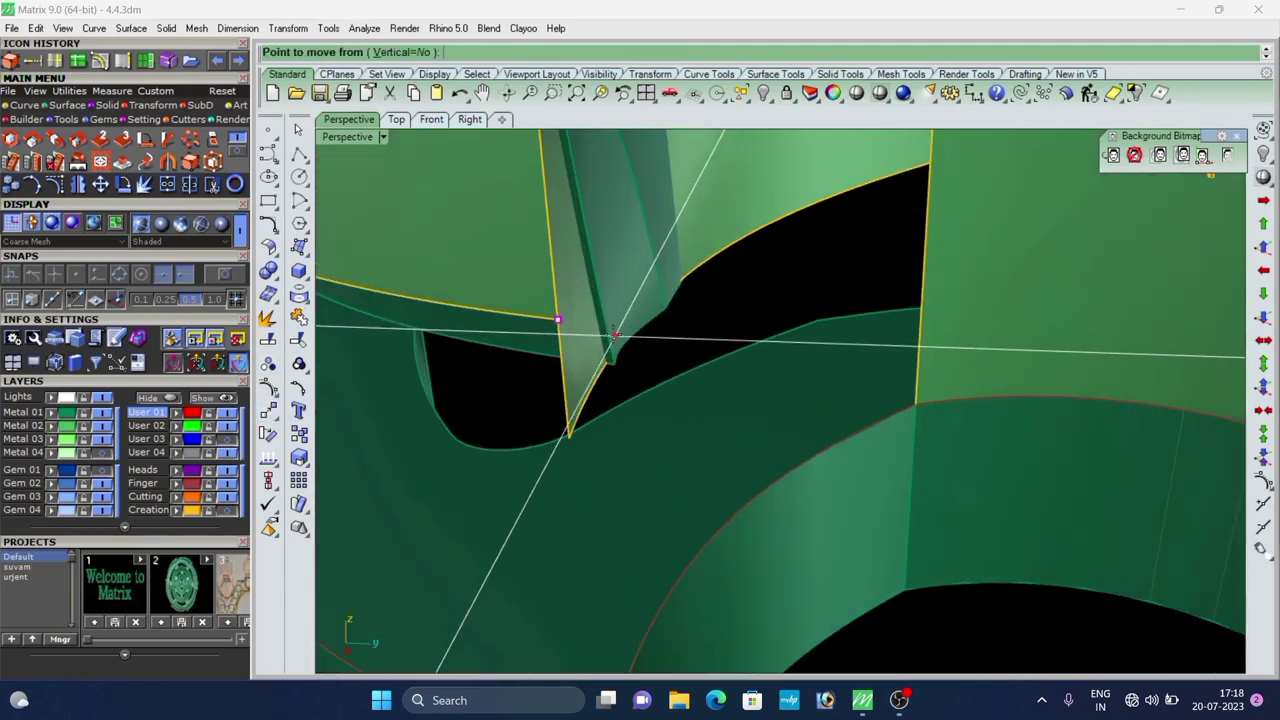
left_click(213, 278)
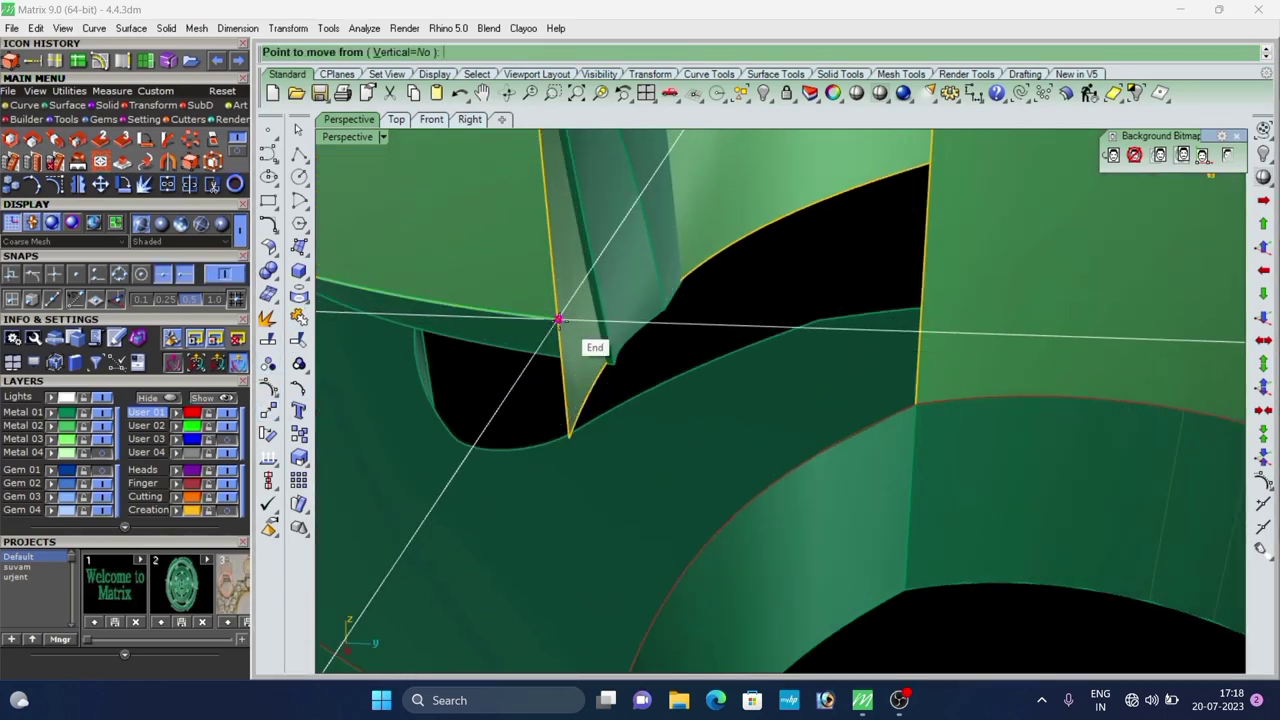
left_click(558, 320)
left_click(569, 436)
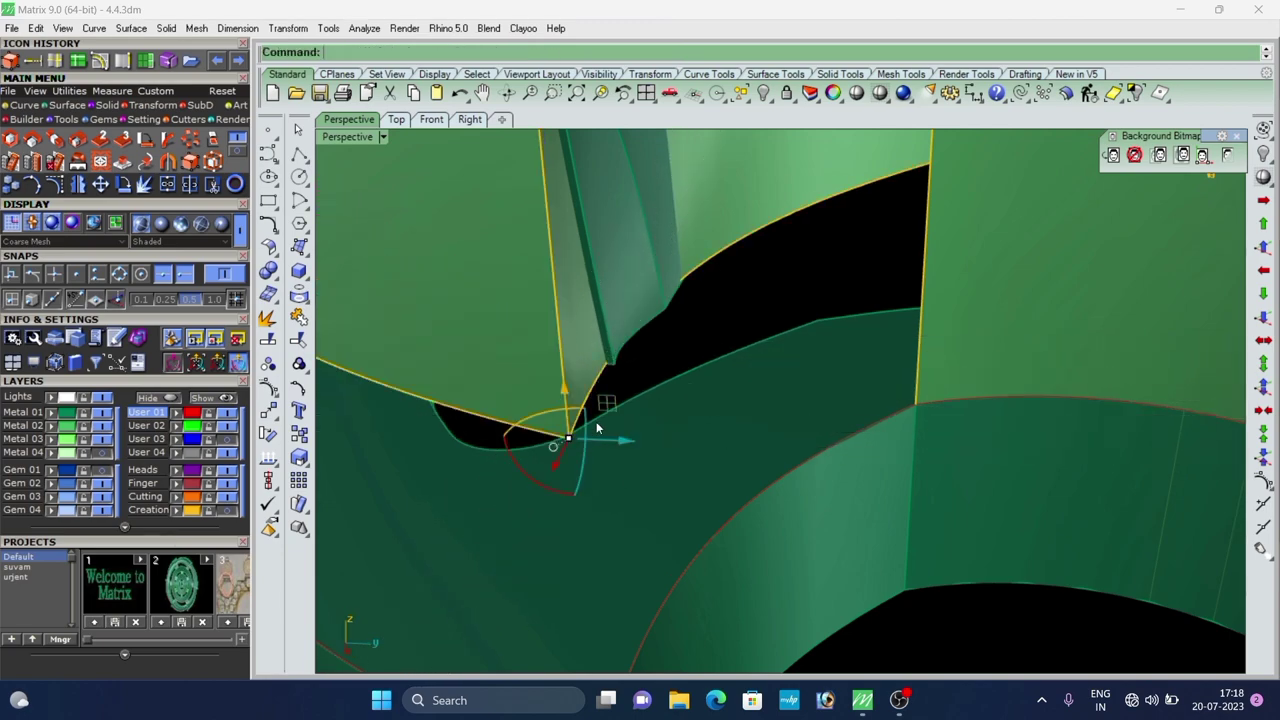
Split the border face between the last two petals at the isocurve through the neighbouring face's lower corner and remove its lower part.
scroll(702, 278, "down", 9)
scroll(645, 278, "down", 2)
scroll(659, 286, "up", 10)
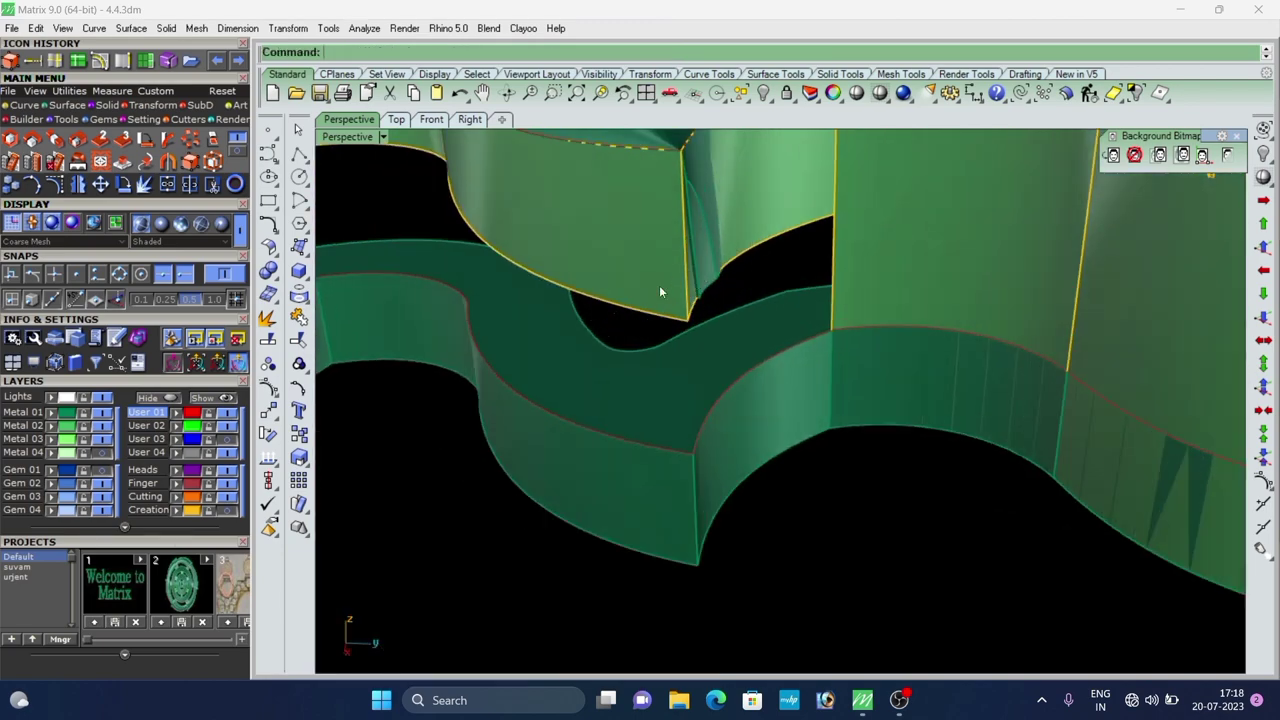
right_click_drag(659, 287, 658, 257)
scroll(664, 305, "down", 9)
scroll(641, 269, "down", 4)
scroll(754, 281, "up", 6)
scroll(706, 266, "up", 4)
scroll(637, 265, "up", 7)
left_click(629, 272)
scroll(615, 275, "down", 4)
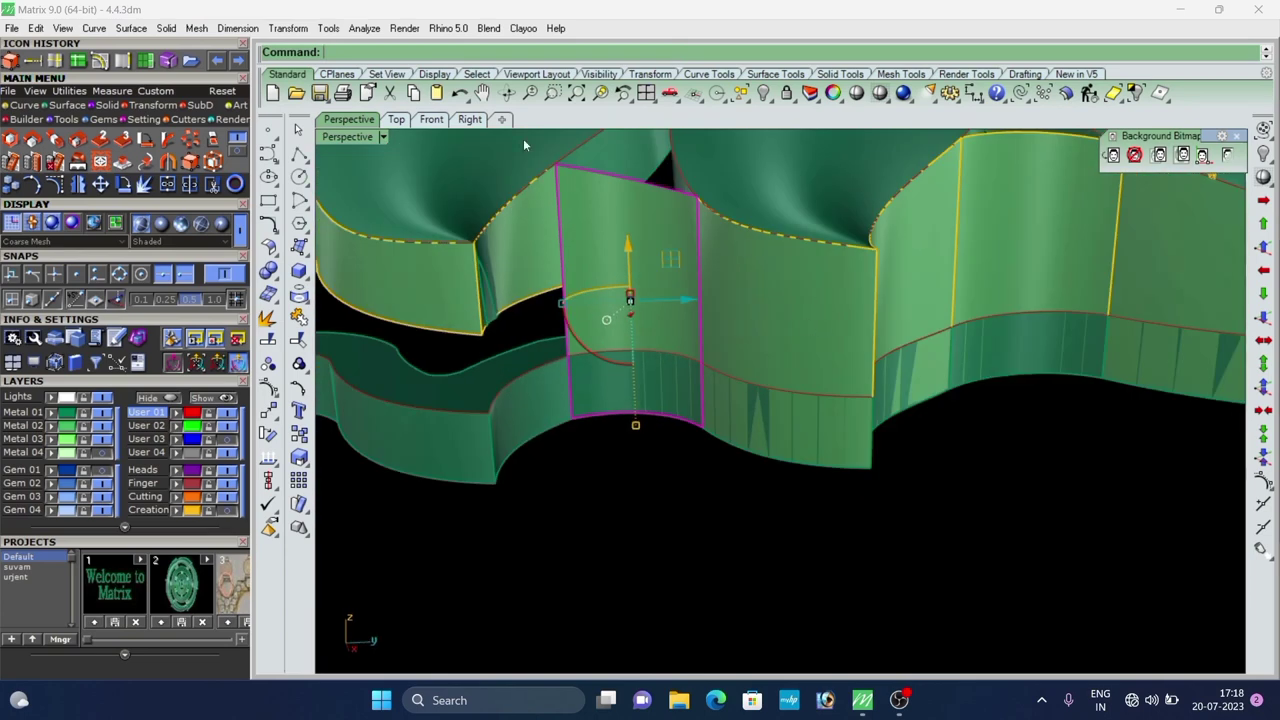
scroll(612, 301, "up", 4)
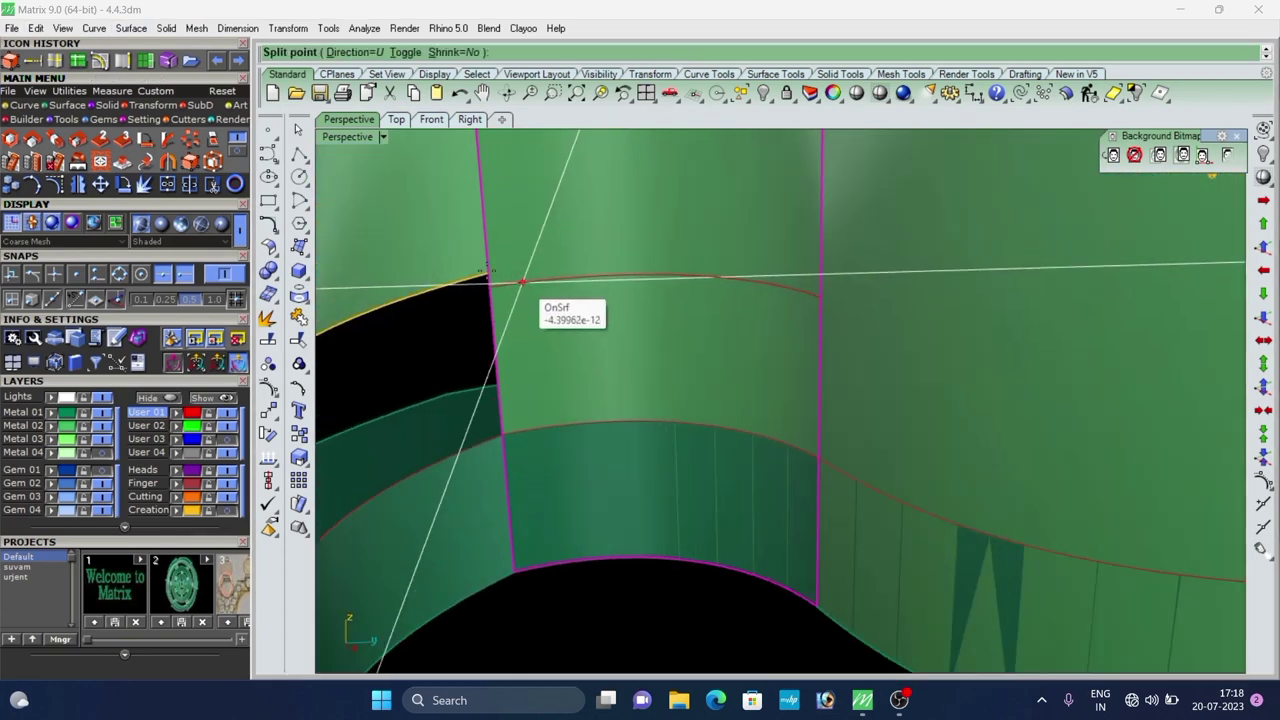
left_click(480, 268)
left_click(563, 302)
key("Delete")
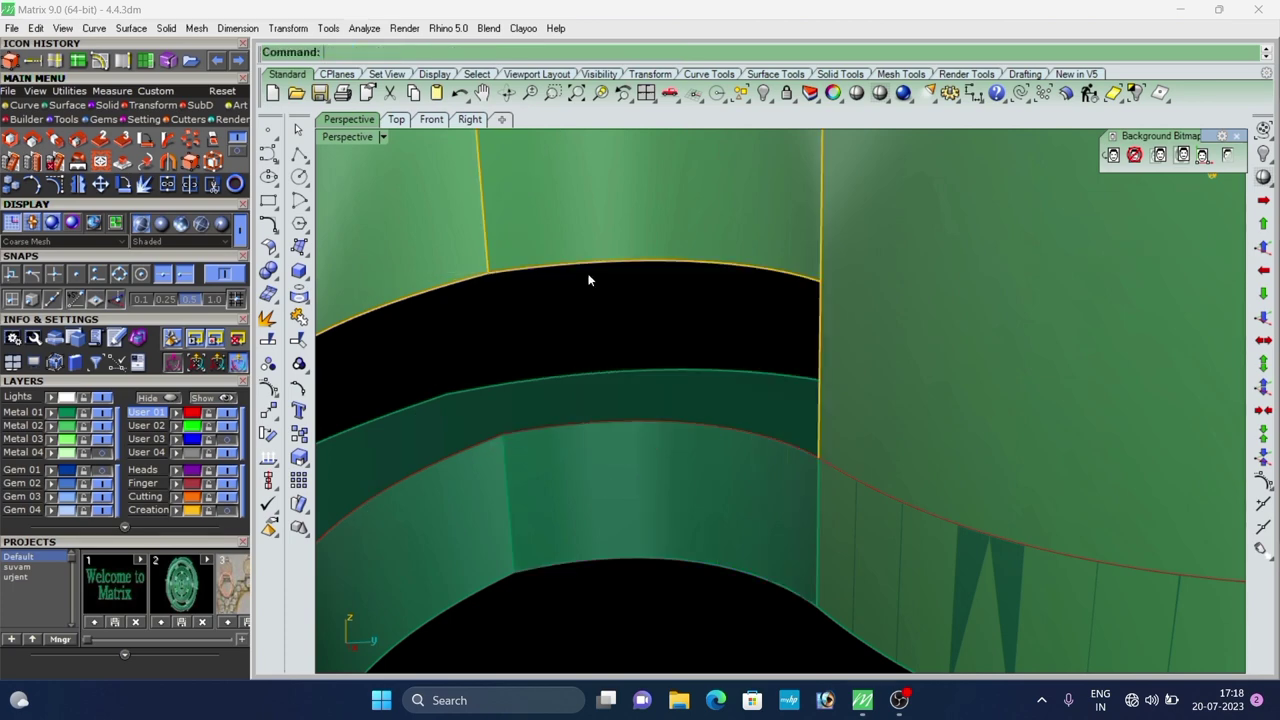
Split the border face beneath the last petal at the isocurve level with the trimmed neighbouring edge and delete the lower part.
scroll(590, 277, "down", 6)
right_click_drag(592, 277, 680, 272)
scroll(690, 271, "up", 4)
left_click(695, 271)
right_click(695, 271)
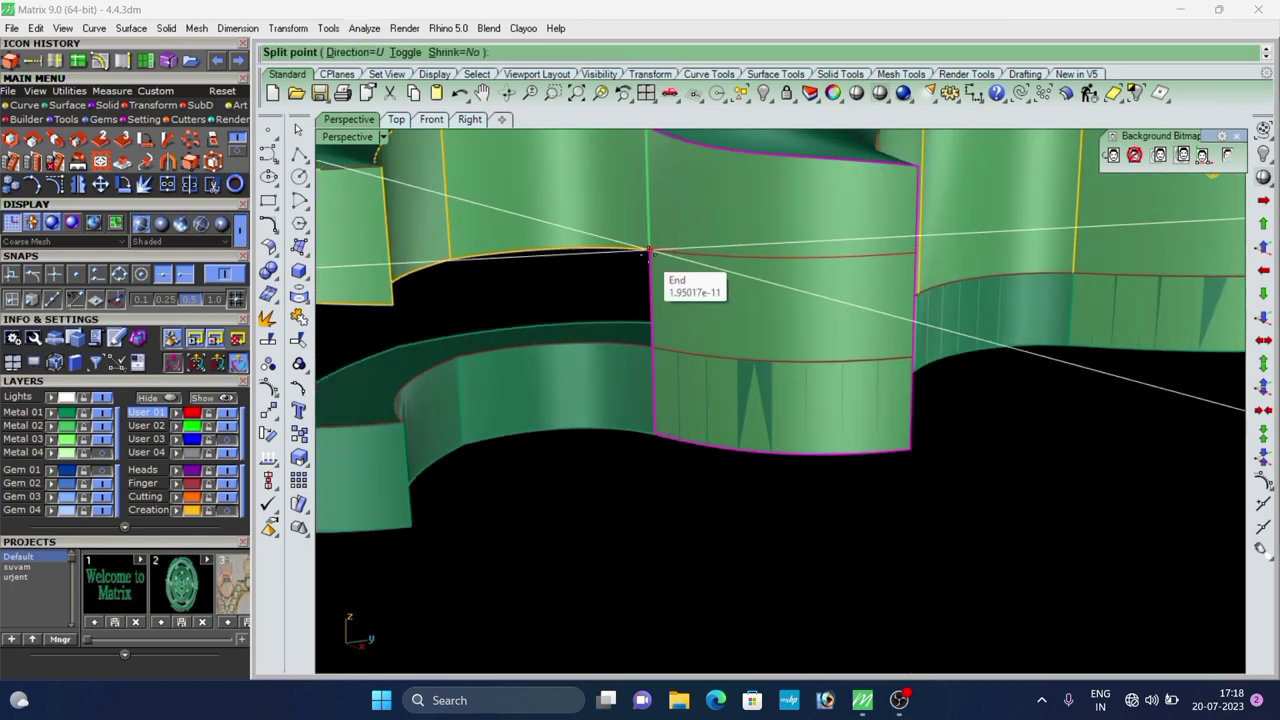
left_click(651, 250)
right_click(655, 299)
left_click(658, 294)
key("Delete")
scroll(659, 294, "down", 5)
Split the border face just beyond the last petal's pointed corner at an isocurve and delete its lower strip.
right_click_drag(659, 294, 584, 304)
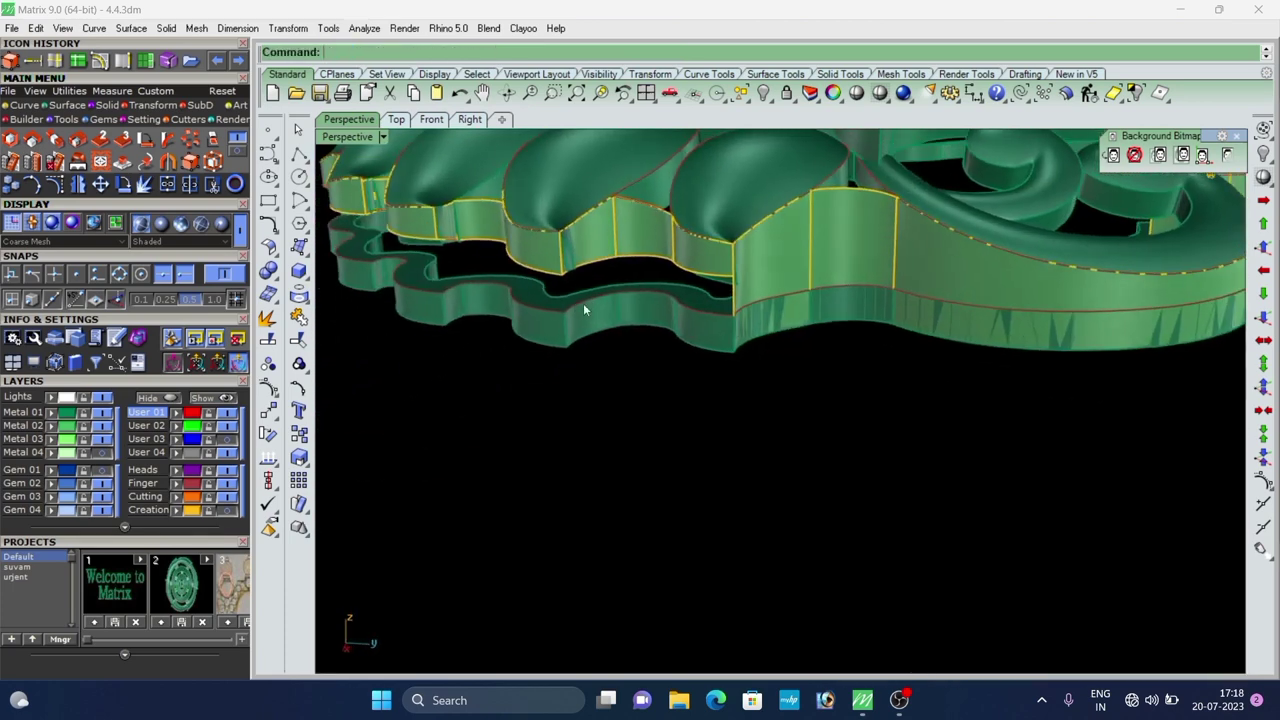
scroll(584, 304, "down", 3)
right_click_drag(800, 280, 733, 285)
scroll(733, 285, "up", 5)
scroll(735, 288, "up", 2)
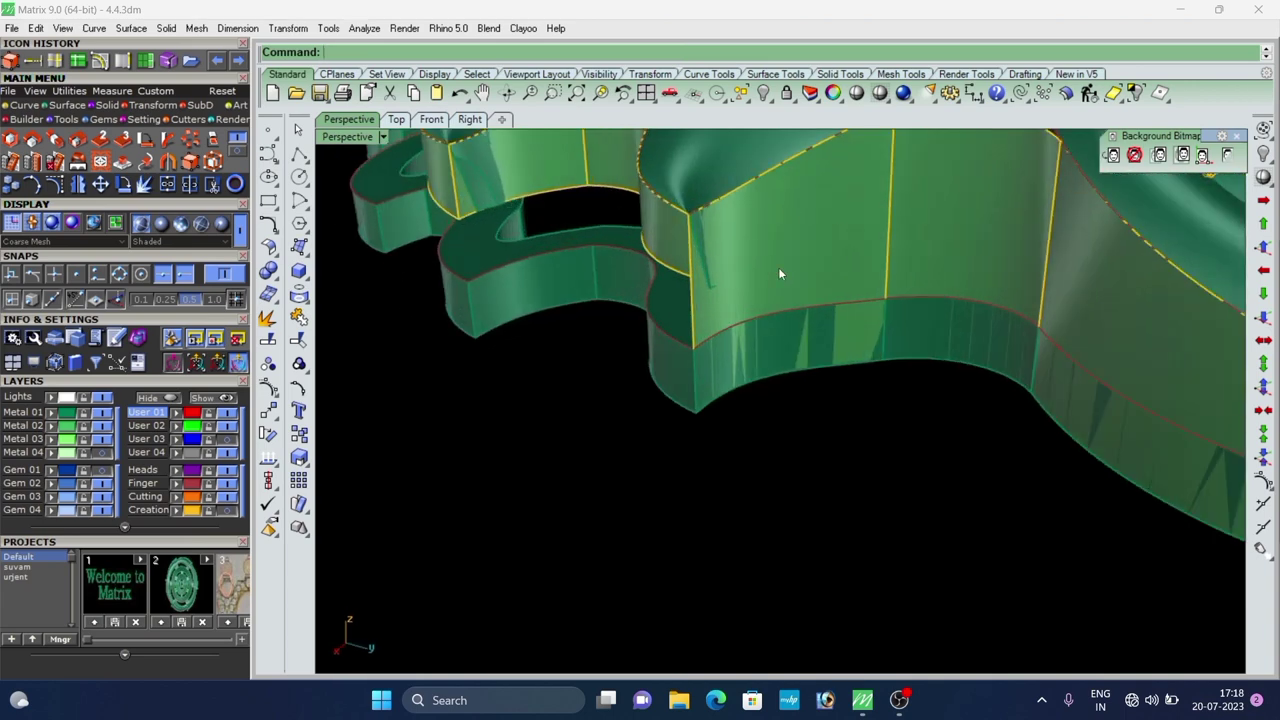
left_click(778, 267)
right_click(778, 267)
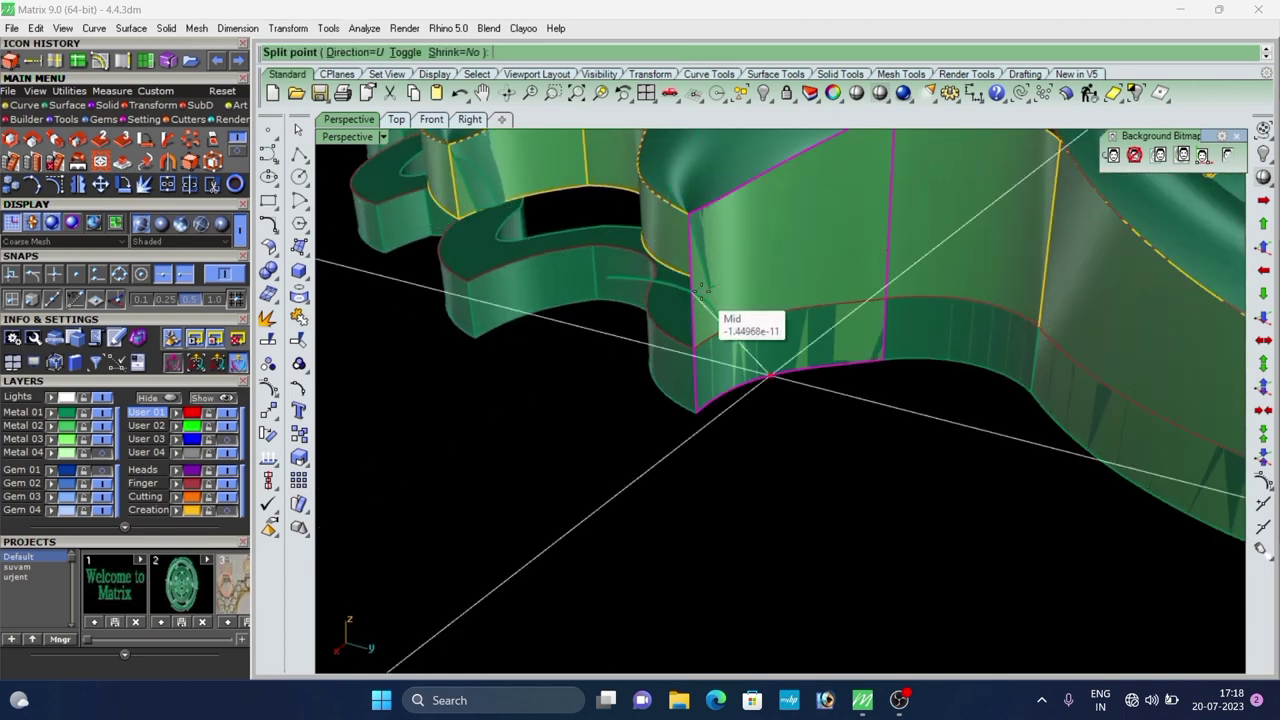
left_click(703, 290)
right_click(706, 293)
scroll(758, 368, "down", 8)
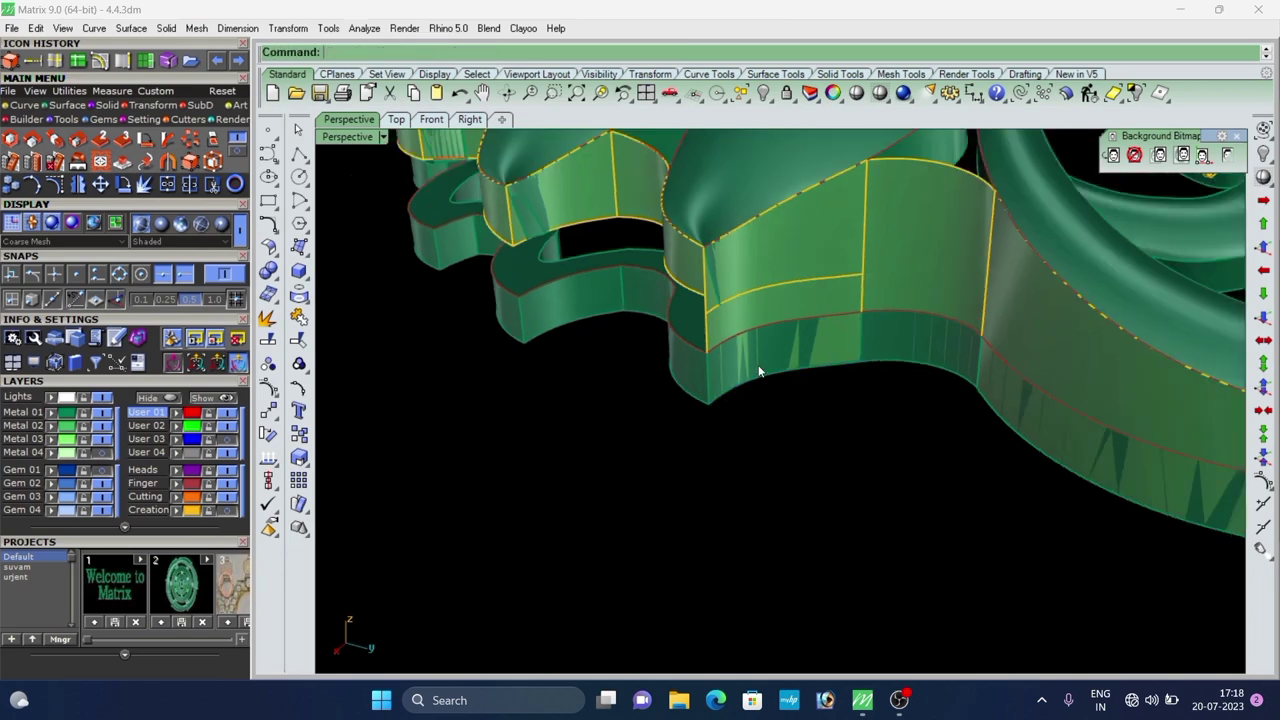
scroll(785, 327, "up", 6)
left_click(755, 353)
key("Delete")
Move the lower corner point of the border face beneath the last petal onto the adjoining face's lower corner.
scroll(756, 352, "down", 4)
right_click_drag(756, 352, 830, 318)
scroll(730, 319, "up", 4)
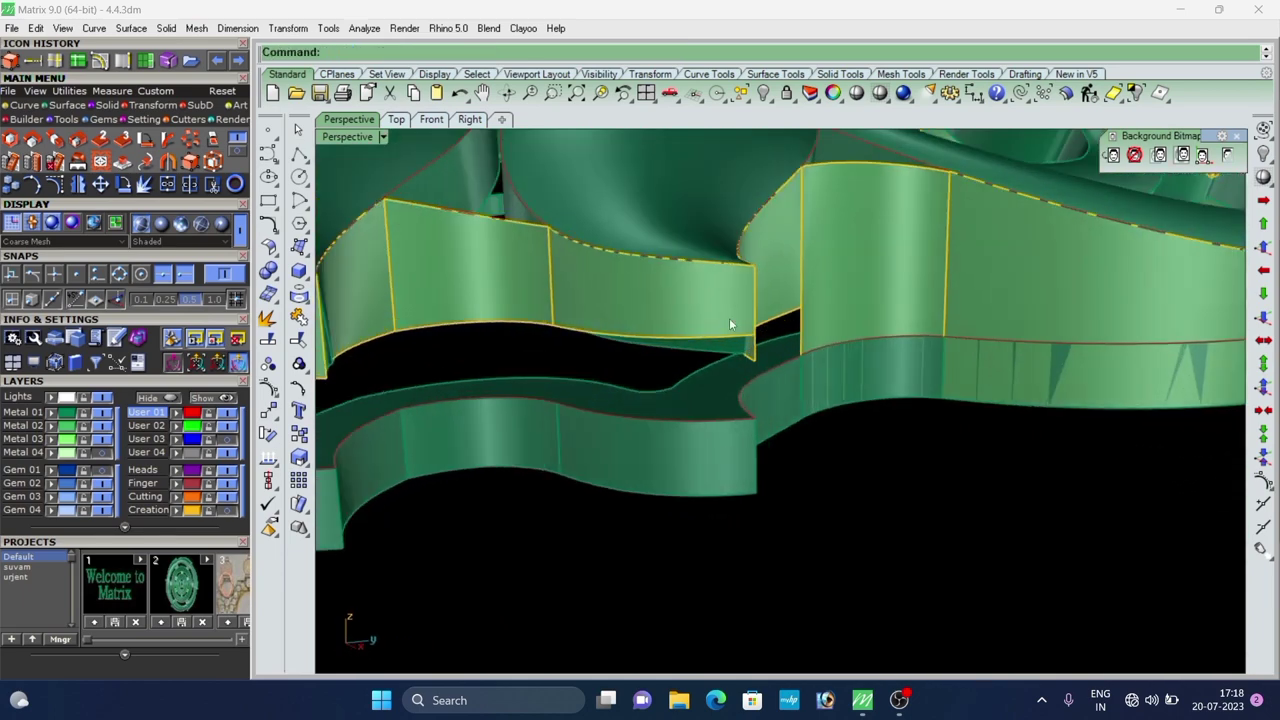
left_click(729, 318)
scroll(790, 332, "up", 4)
left_click(723, 347)
left_click(752, 375)
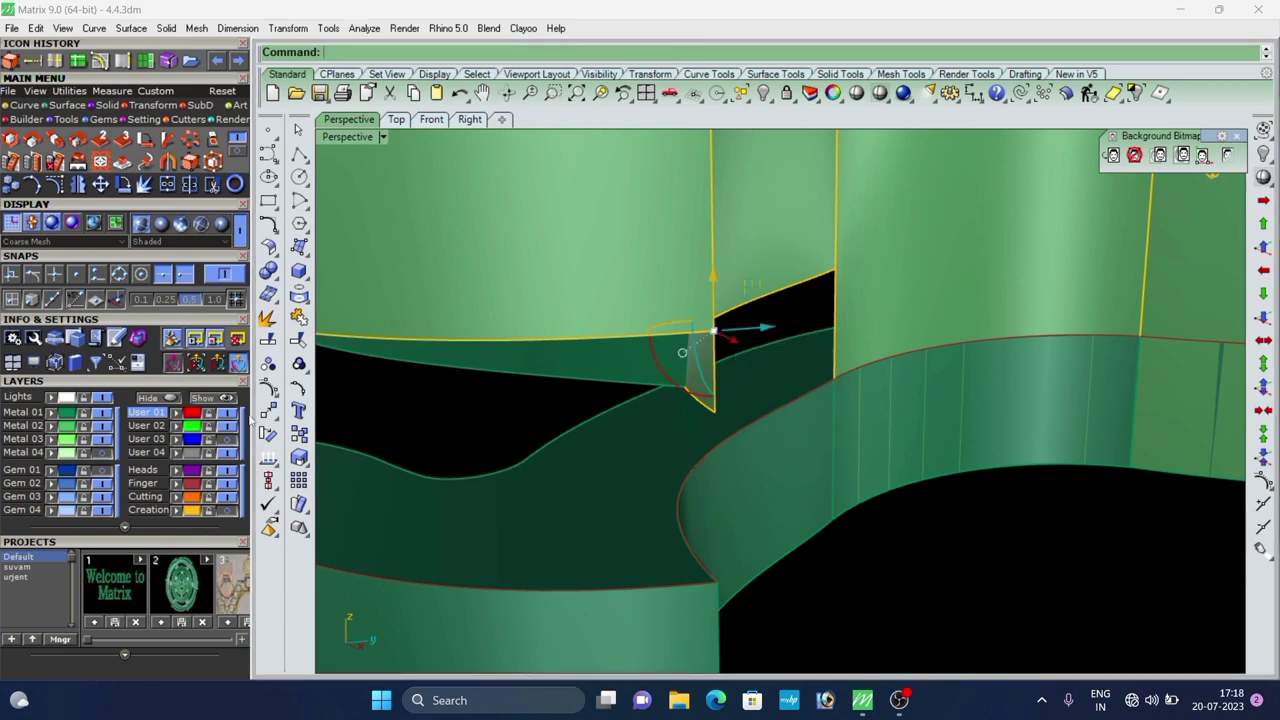
scroll(790, 347, "up", 4)
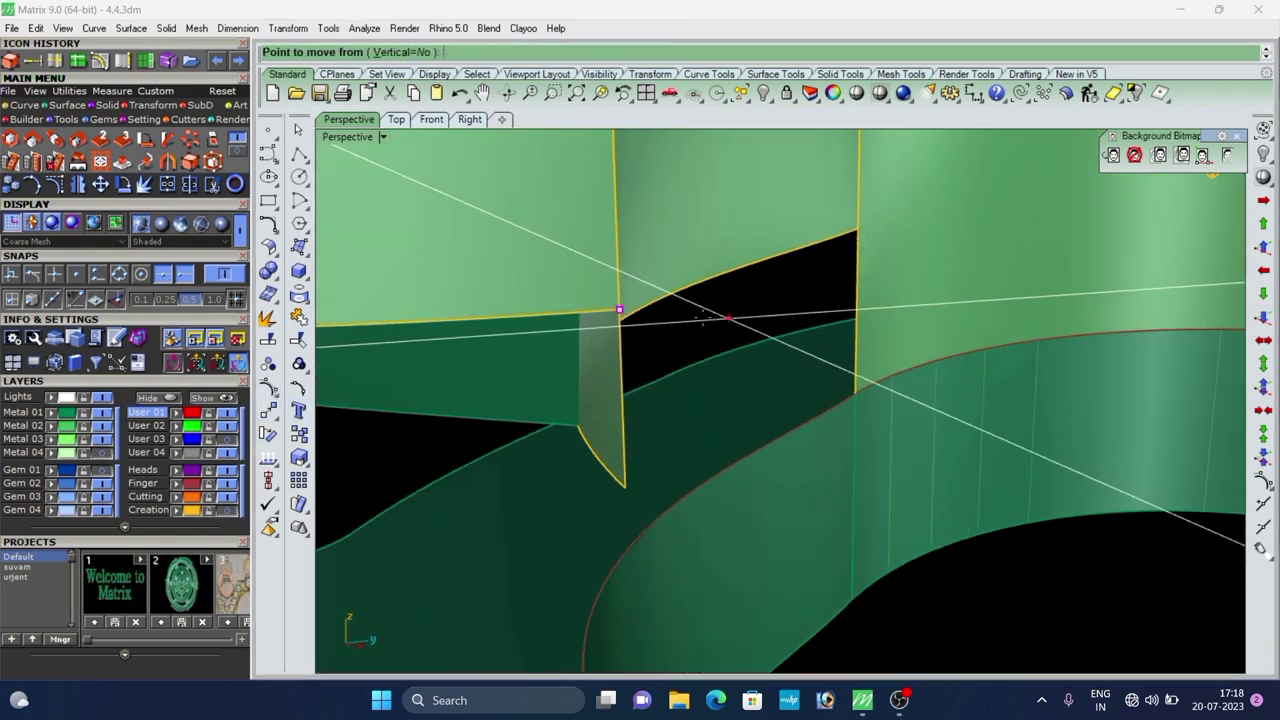
left_click(620, 310)
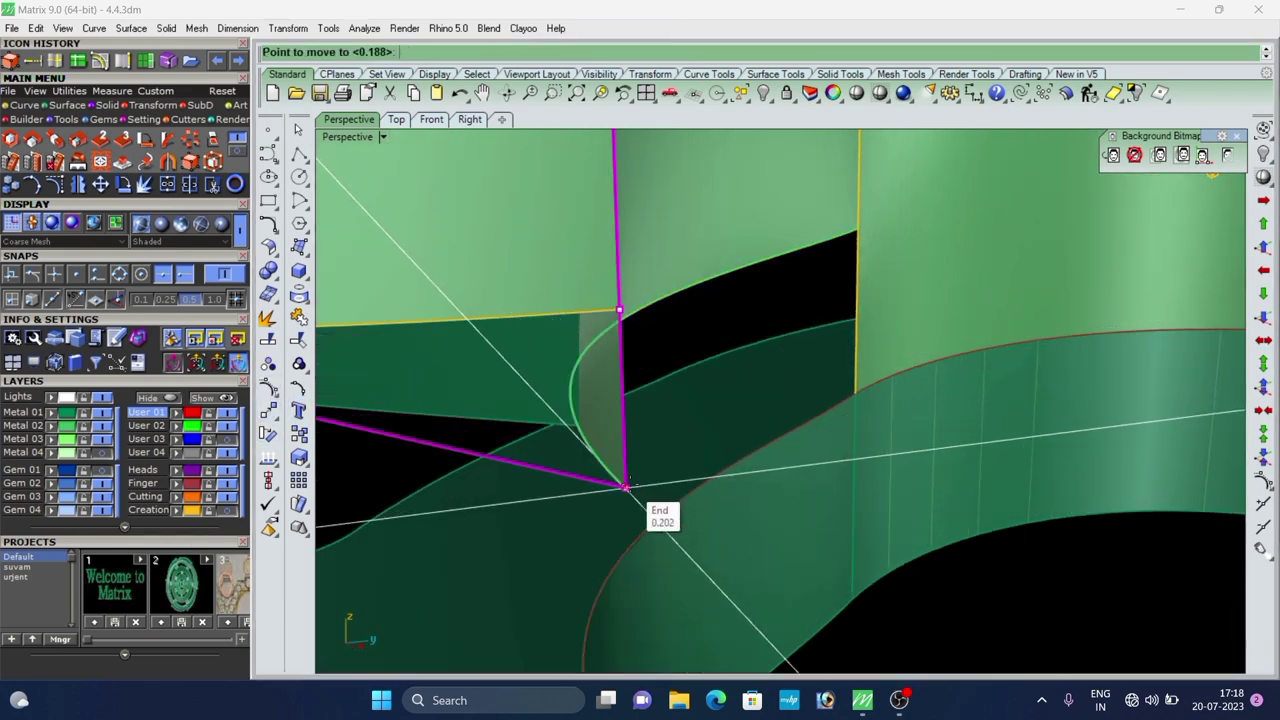
left_click(629, 489)
scroll(687, 328, "down", 6)
key("Escape")
Raise the far lower corner point of the border face beyond the last petal so its bottom edge slopes upward.
scroll(650, 327, "down", 4)
right_click_drag(650, 327, 585, 328)
scroll(657, 300, "up", 3)
scroll(710, 289, "down", 3)
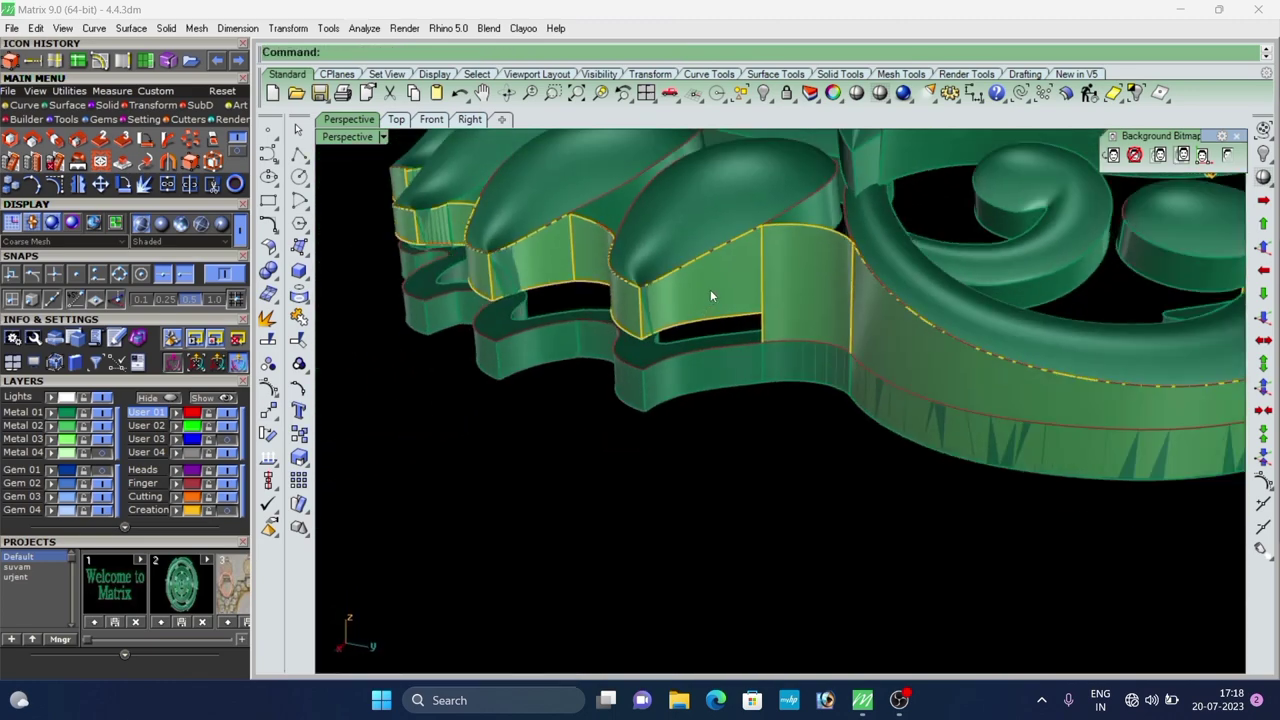
scroll(772, 335, "up", 5)
mouse_move(772, 340)
right_mouse_down()
mouse_move(790, 303)
mouse_move(773, 321)
right_mouse_up()
scroll(792, 303, "down", 4)
scroll(771, 321, "up", 5)
left_click(765, 318)
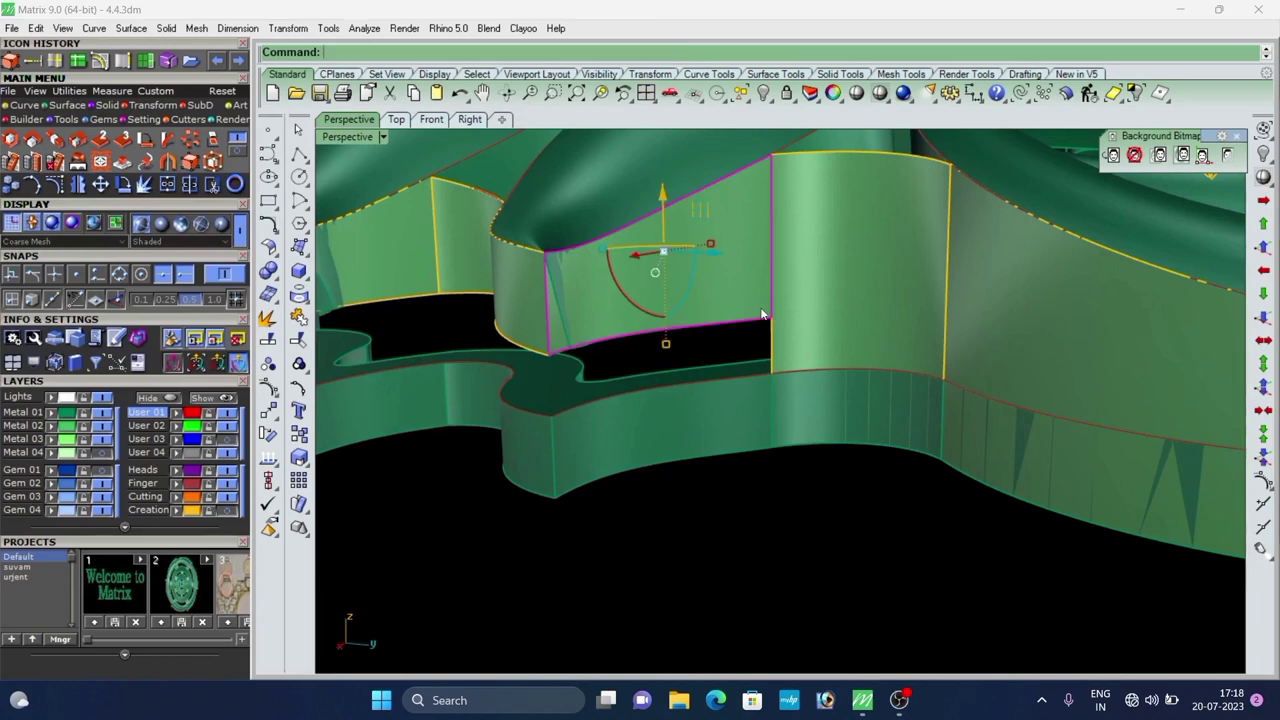
scroll(760, 330, "up", 5)
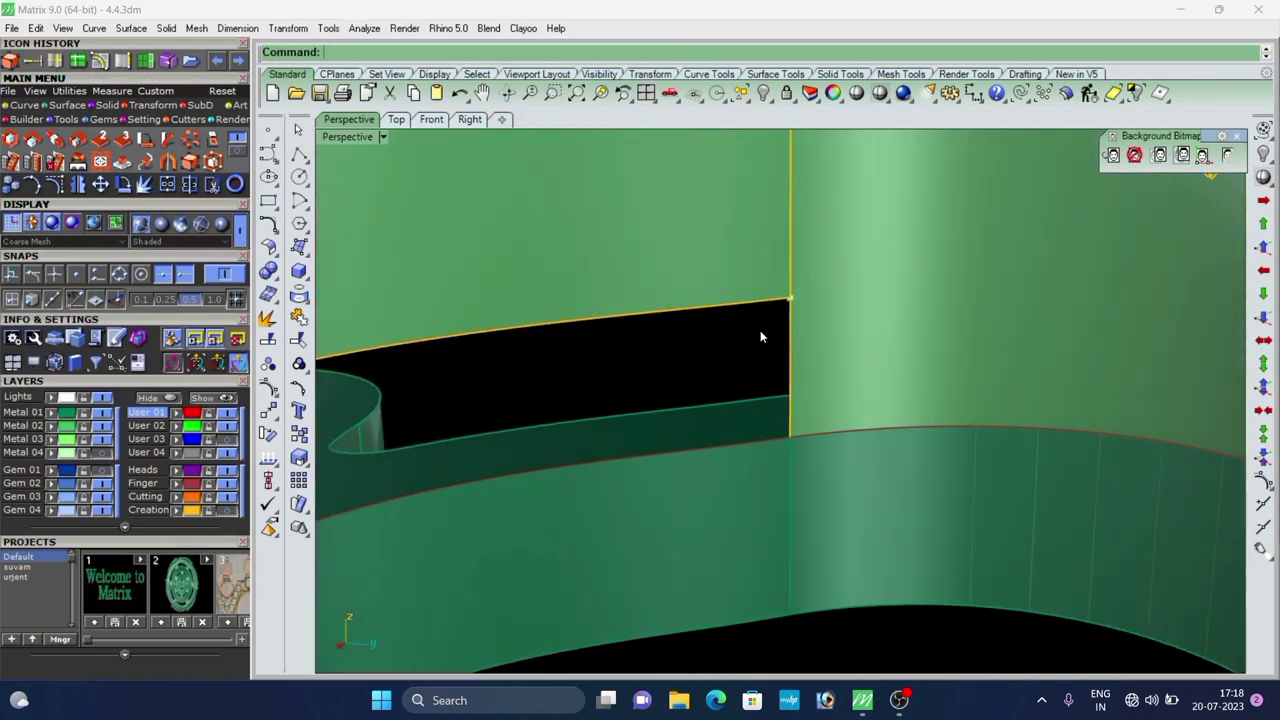
left_click_drag(727, 349, 856, 264)
scroll(733, 384, "down", 3)
scroll(752, 318, "up", 1)
left_click_drag(751, 312, 784, 272)
scroll(692, 282, "down", 8)
scroll(713, 265, "up", 5)
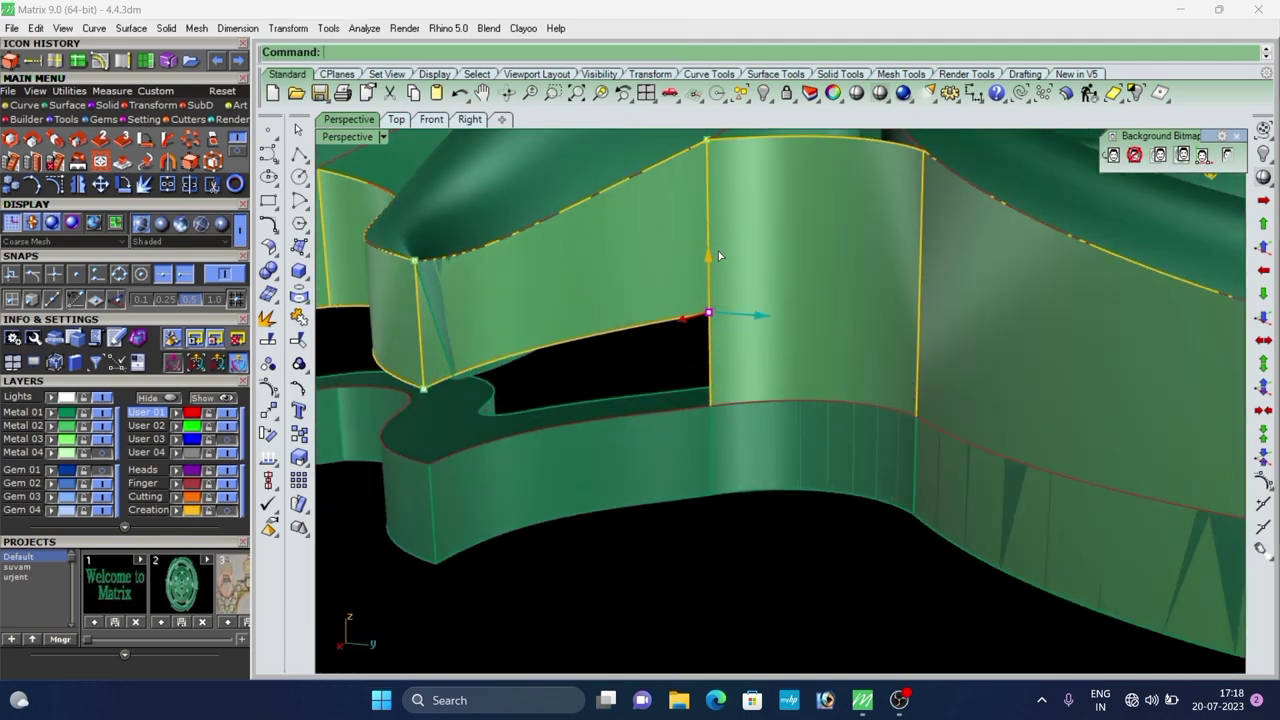
scroll(714, 276, "down", 8)
key("Escape")
key("Escape")
Split the curved border face between the last petal and the scroll at the raised corner's isocurve and delete the lower part.
scroll(698, 295, "up", 4)
right_click_drag(680, 308, 716, 295)
scroll(716, 295, "down", 4)
scroll(716, 297, "up", 5)
left_click(717, 321)
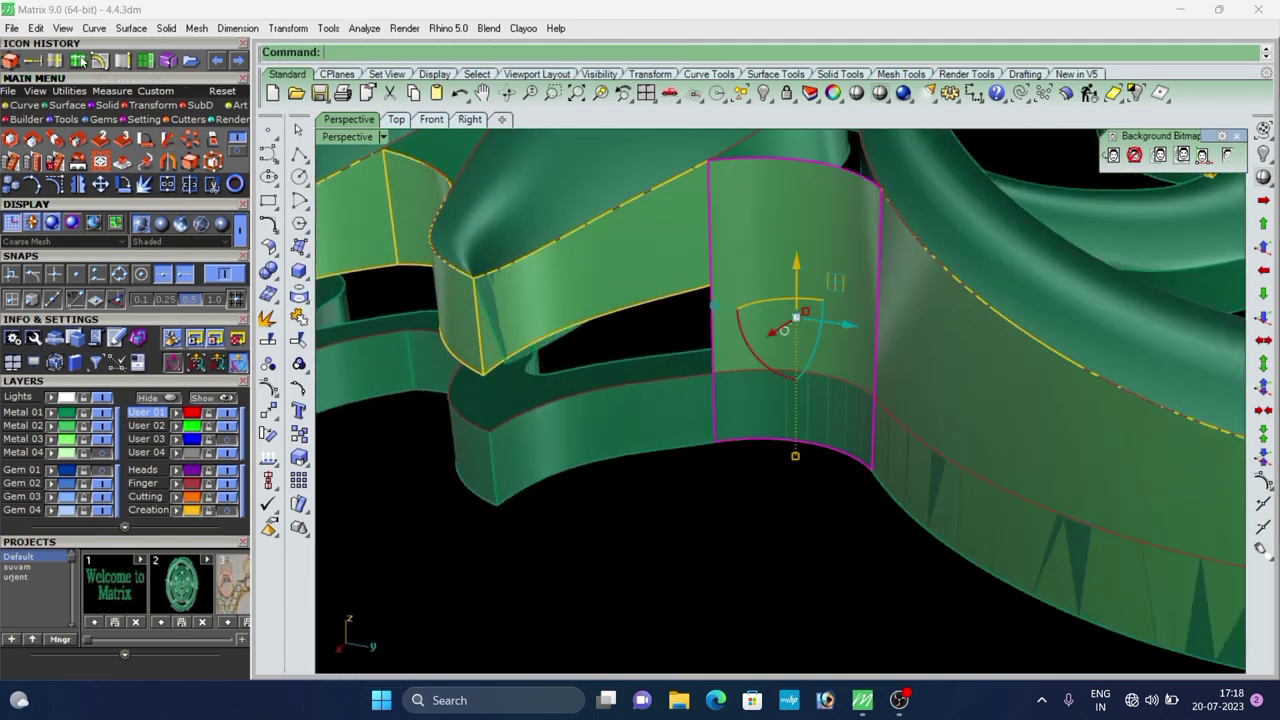
scroll(740, 311, "up", 2)
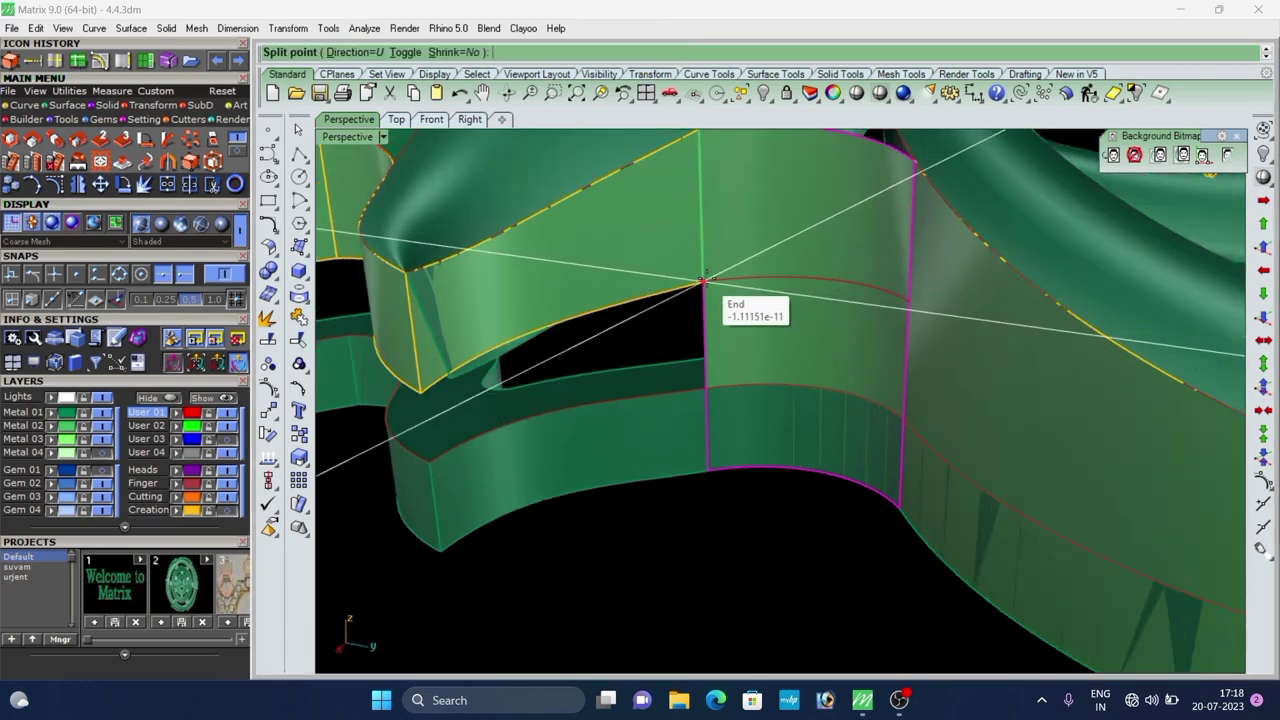
left_click(703, 281)
right_click(728, 299)
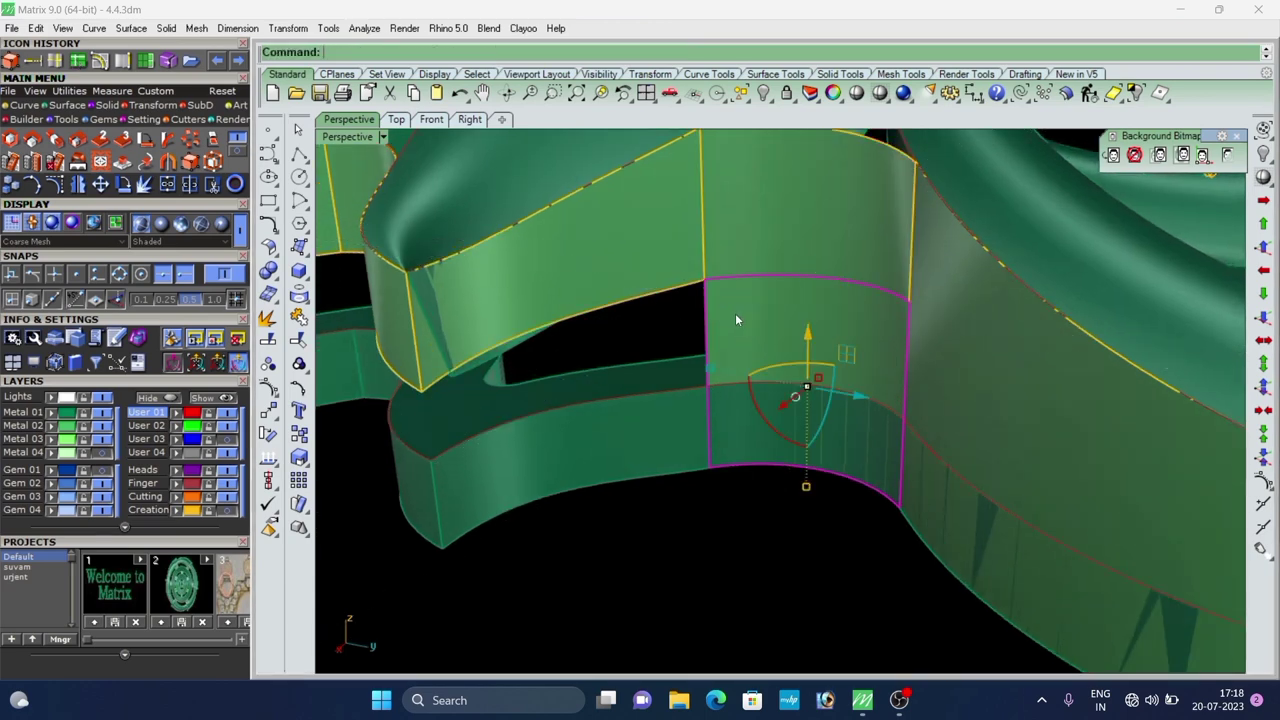
key("Delete")
scroll(732, 274, "down", 7)
right_click_drag(677, 320, 785, 300)
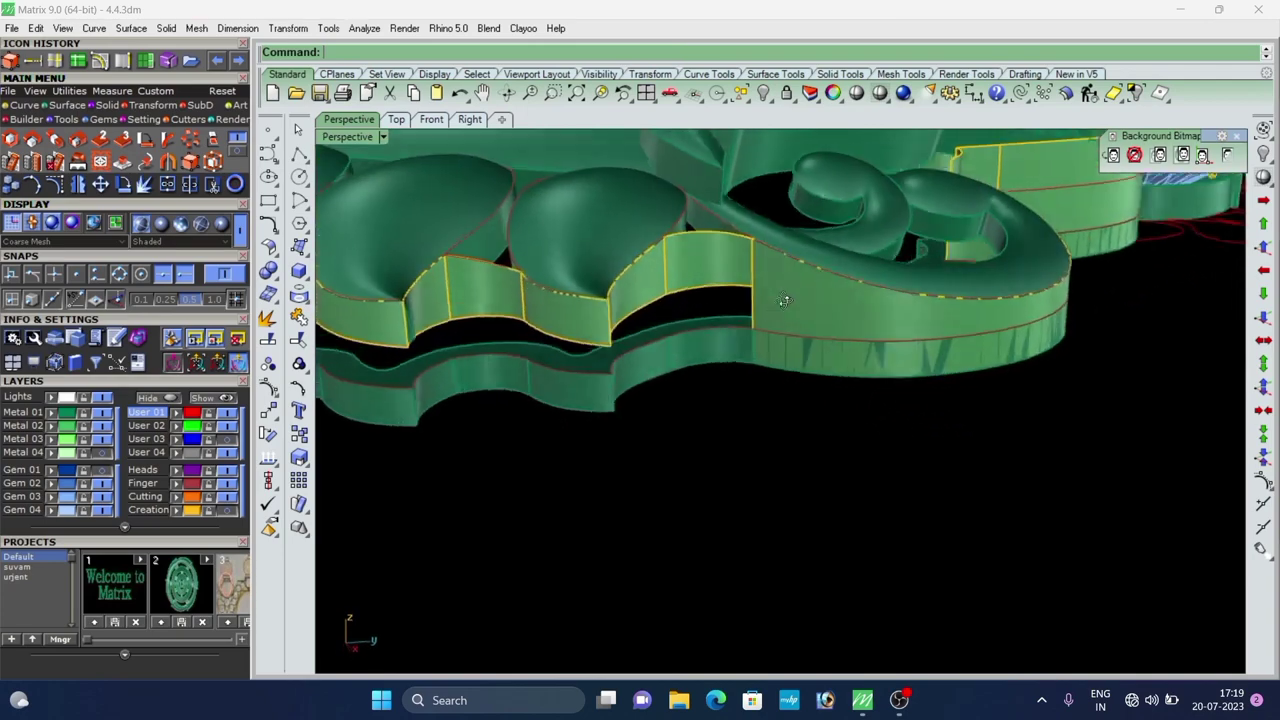
scroll(783, 305, "up", 4)
scroll(785, 303, "up", 2)
left_click(786, 303)
right_click(786, 304)
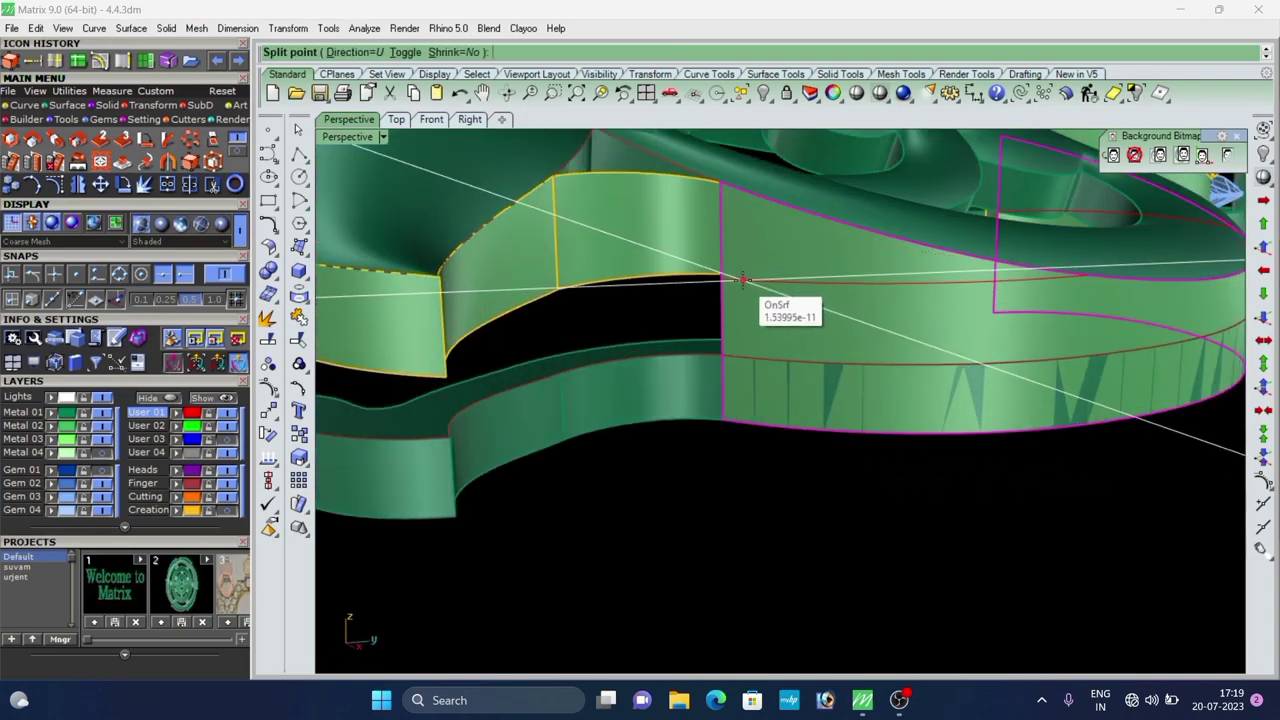
key("Escape")
scroll(728, 292, "down", 7)
right_click_drag(724, 295, 754, 337)
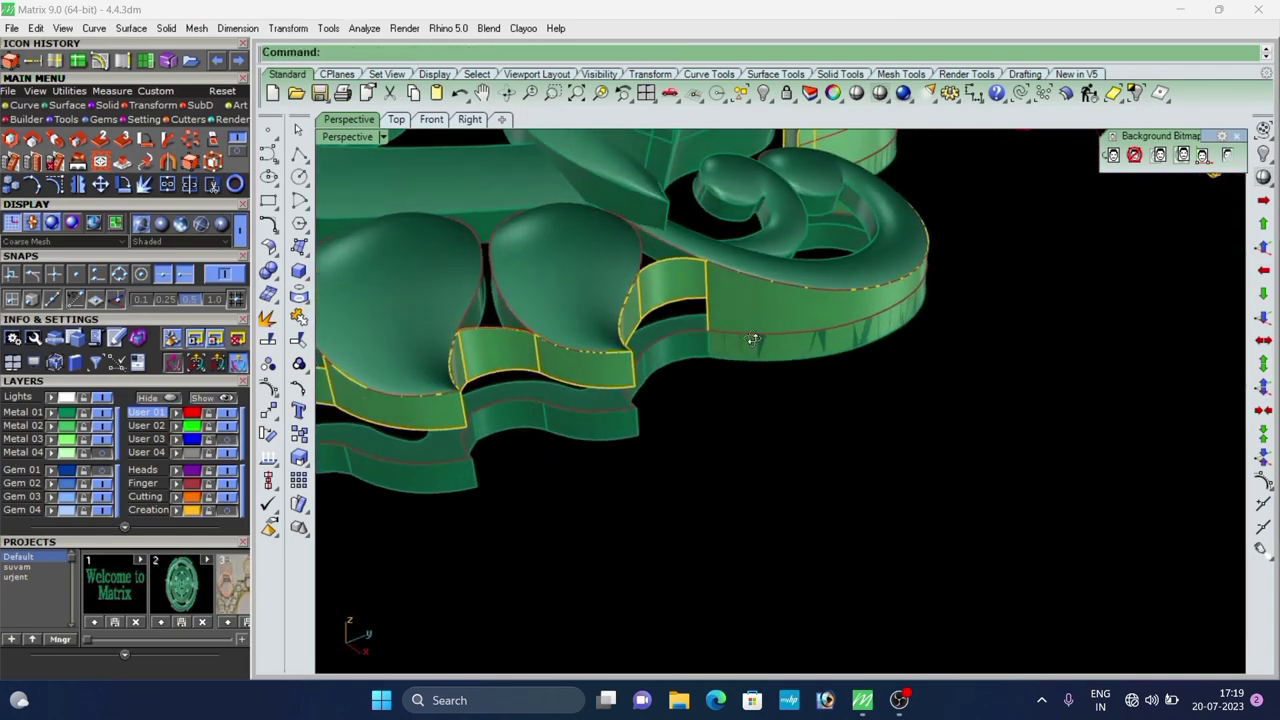
scroll(785, 318, "down", 5)
scroll(821, 314, "up", 9)
right_click_drag(850, 306, 746, 320)
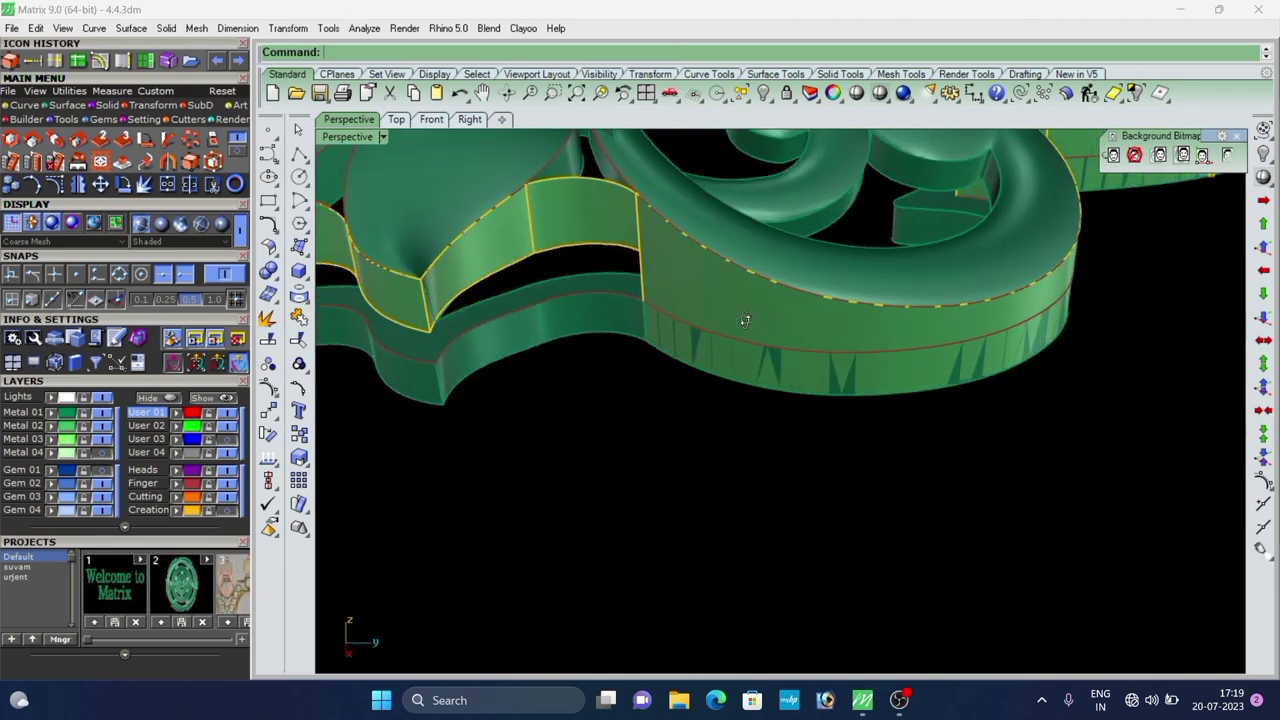
scroll(780, 326, "up", 2)
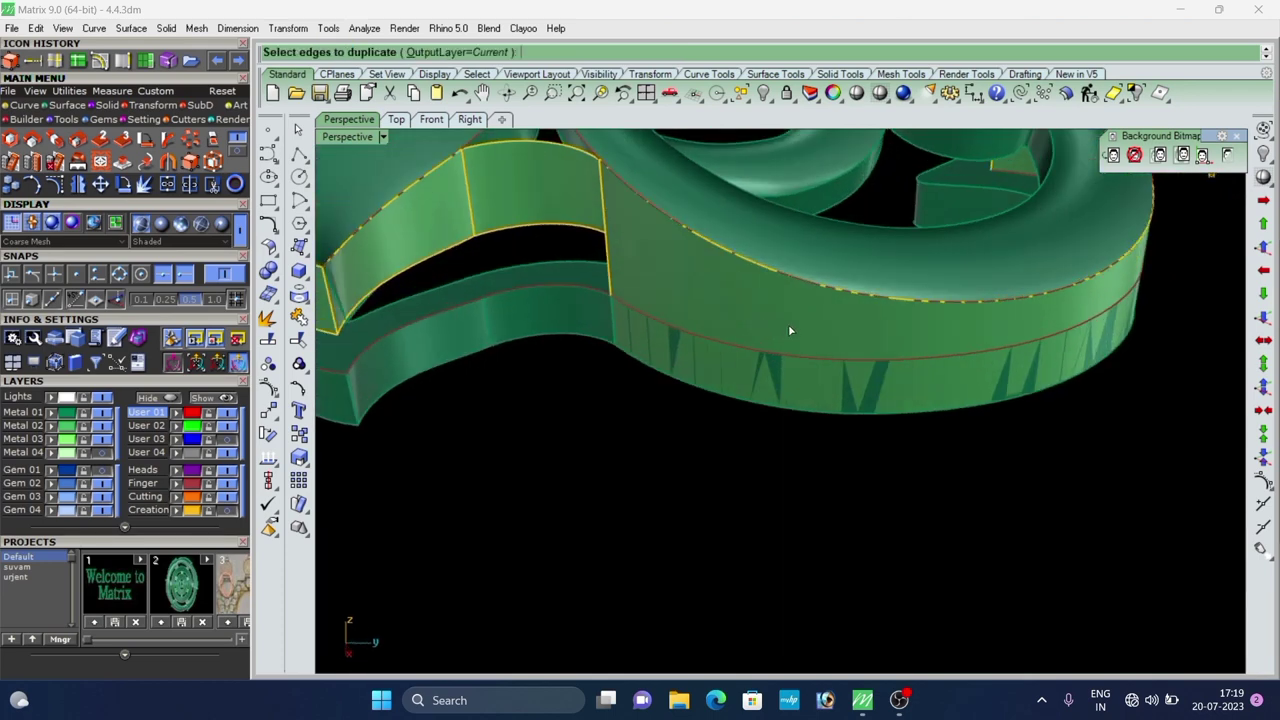
scroll(768, 339, "up", 1)
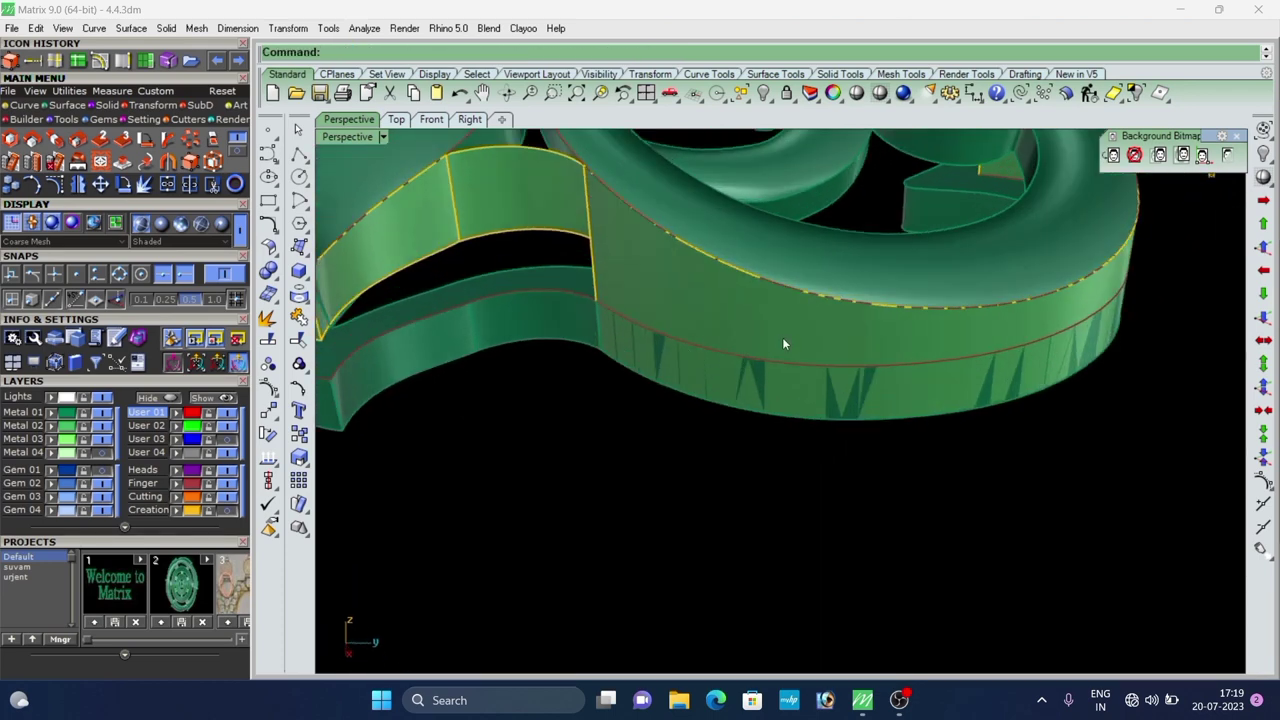
Select the long border face around the scroll and move it straight down, clear of the scroll's top edge.
right_click_drag(782, 337, 885, 390)
left_click(818, 290)
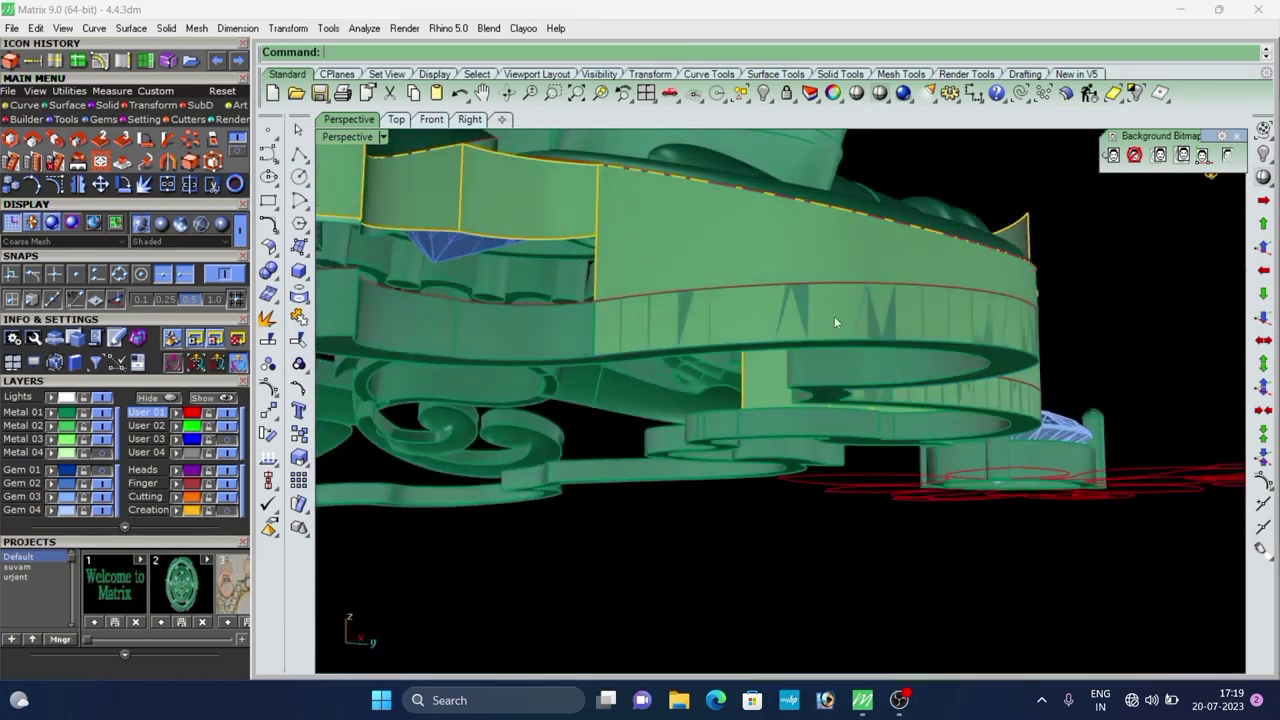
right_click_drag(836, 322, 742, 368)
scroll(758, 270, "up", 2)
left_click(764, 278)
scroll(603, 326, "down", 5)
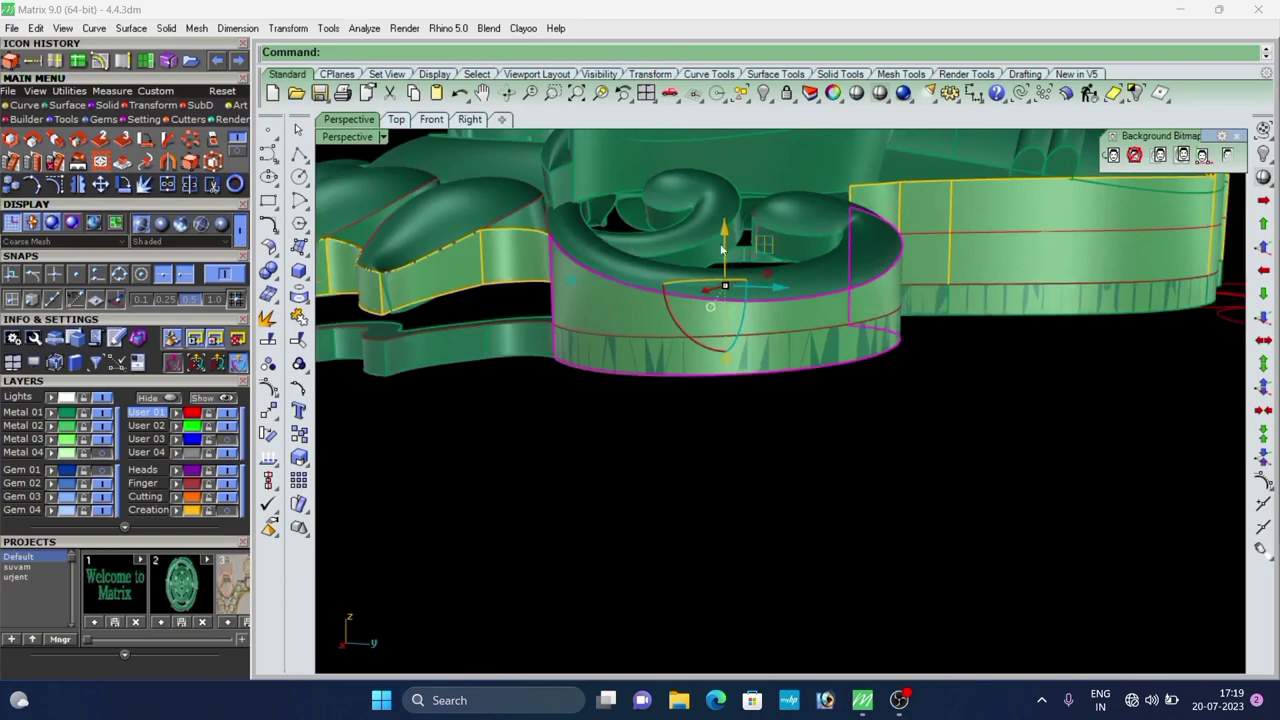
left_click_drag(737, 252, 739, 312)
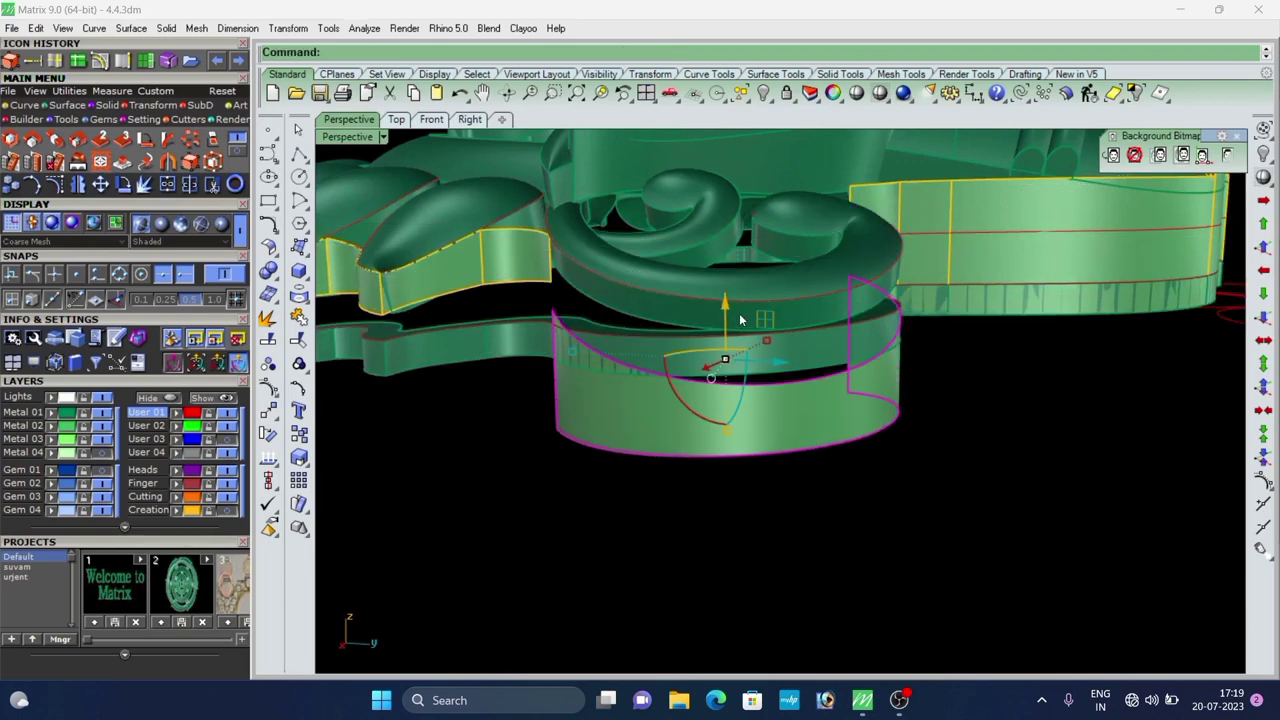
Undo the downward move of the scroll's border face and duplicate the scroll's lower outer edge as a cutting curve.
key("ctrl+z")
mouse_move(769, 305)
right_mouse_down()
mouse_move(728, 347)
mouse_move(711, 289)
mouse_move(743, 316)
mouse_move(729, 321)
right_mouse_up()
left_click(205, 229)
scroll(640, 312, "up", 5)
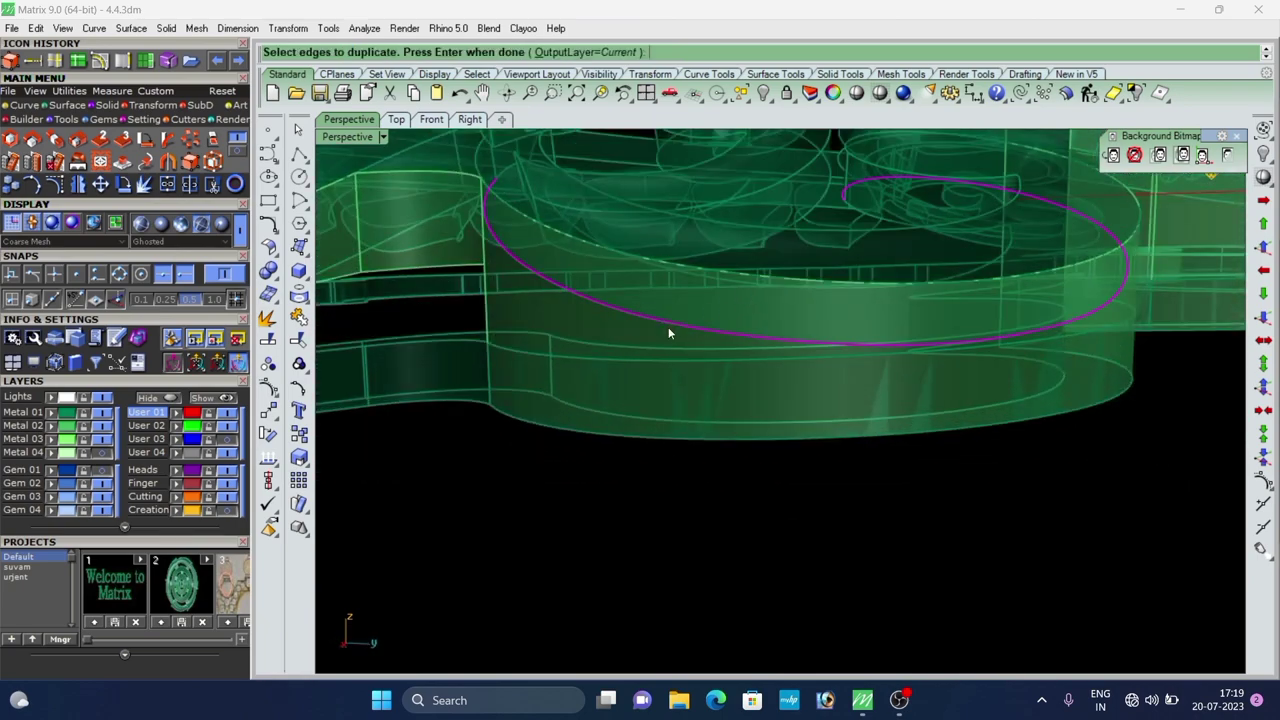
left_click(513, 325, "shift")
mouse_move(514, 324)
right_mouse_down()
mouse_move(523, 360)
mouse_move(617, 363)
mouse_move(629, 334)
right_mouse_up()
left_click(157, 228)
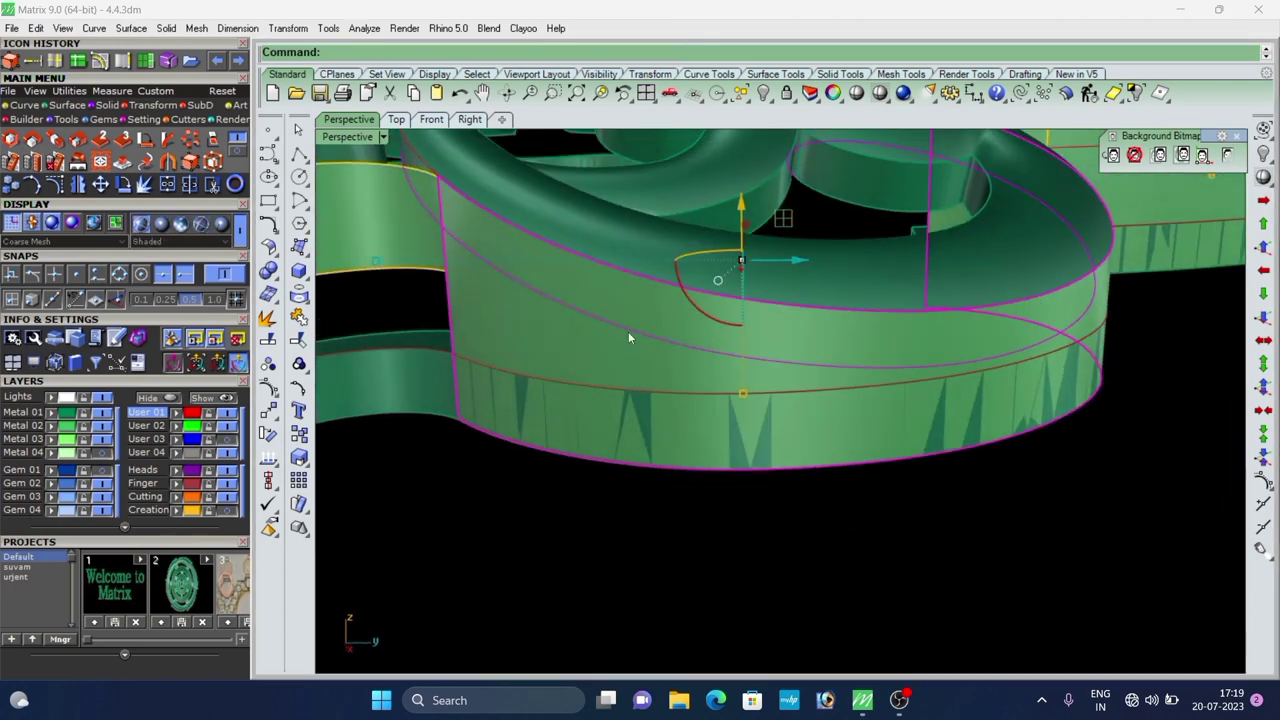
Trim away the part of the scroll's border face below the duplicated edge curve.
type("trim")
key("Return")
left_click(511, 340)
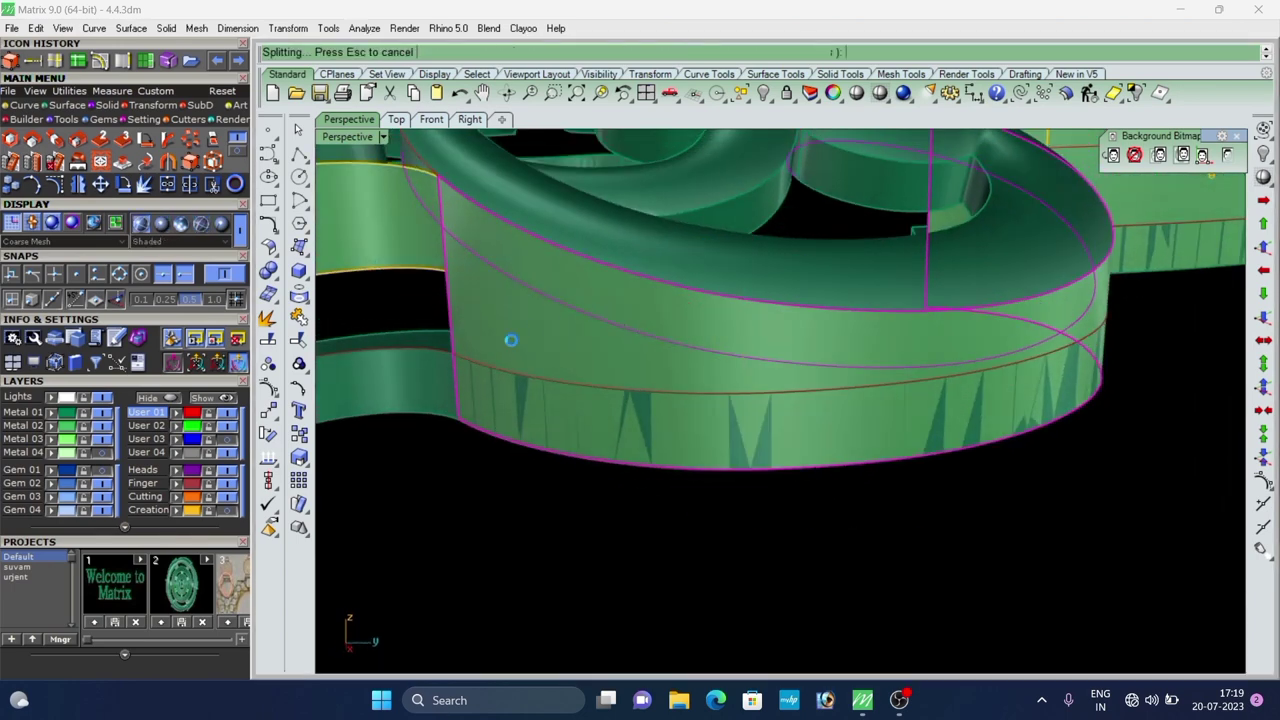
right_click_drag(652, 458, 730, 539)
key("Return")
scroll(690, 470, "down", 8)
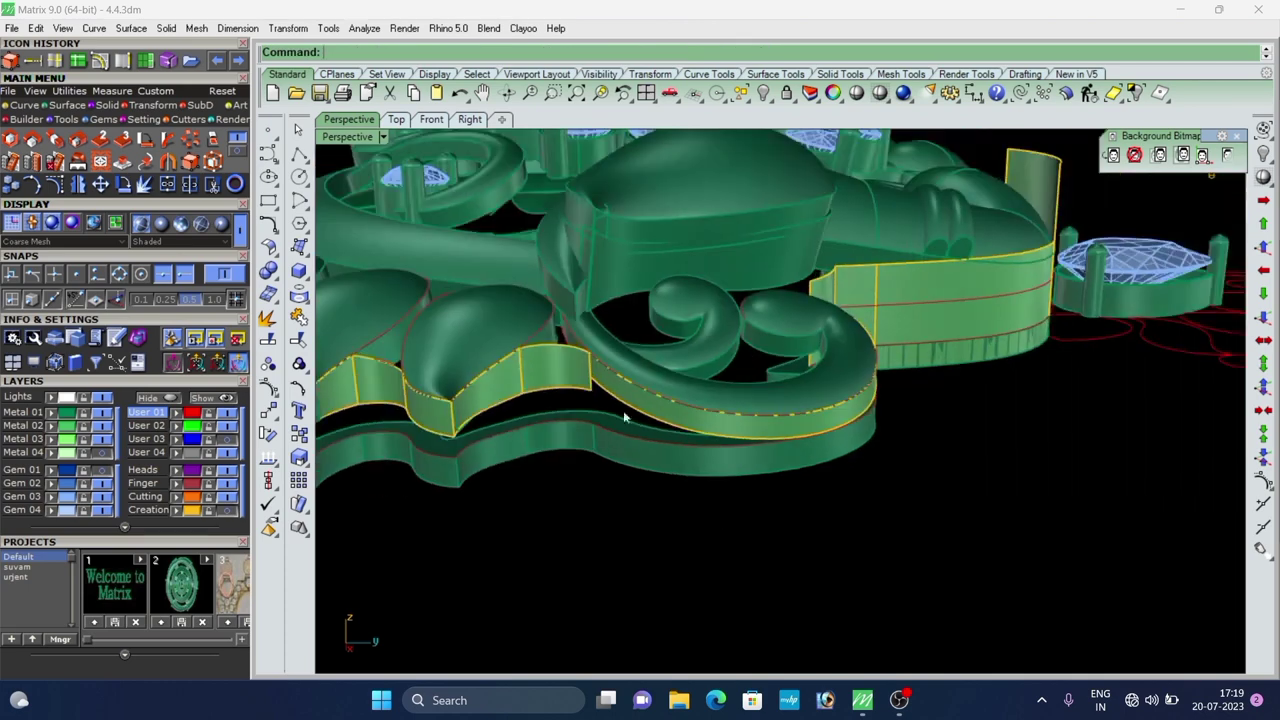
Move the lower corner point of the scroll's border face down onto the lower corner of the adjoining petal-side face.
scroll(633, 395, "up", 12)
left_click(654, 436)
scroll(654, 436, "down", 6)
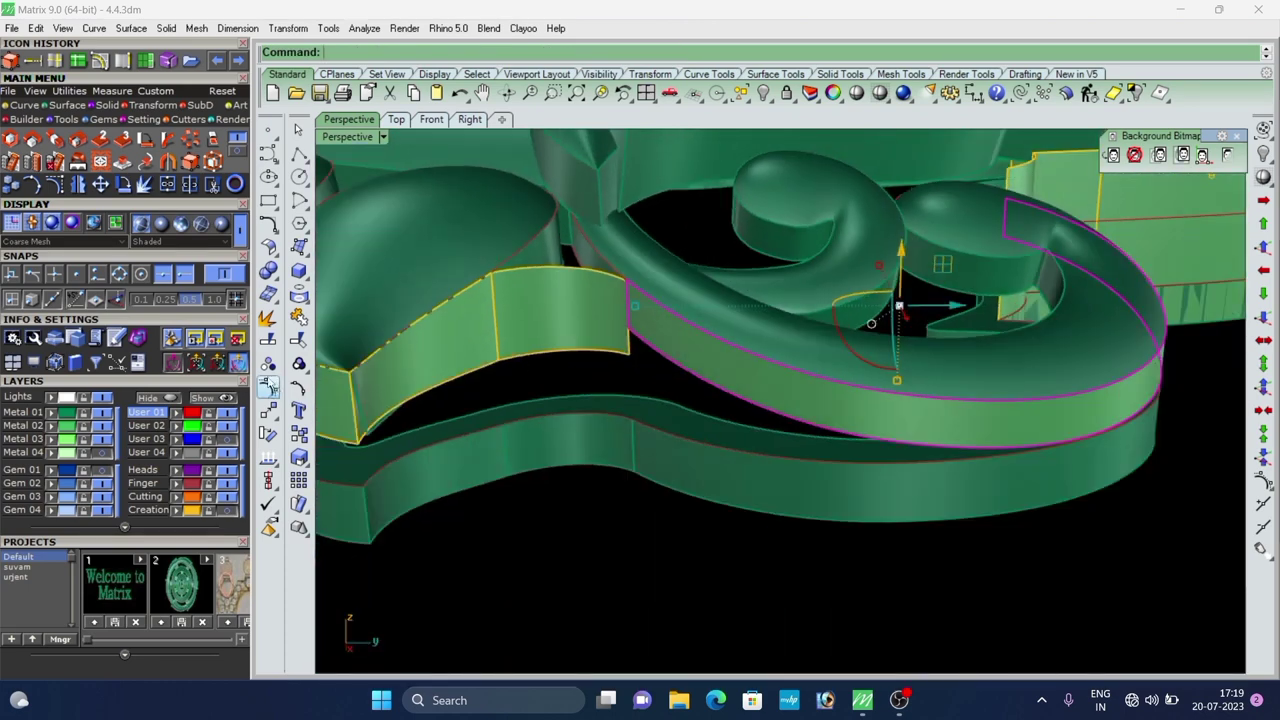
scroll(644, 337, "up", 5)
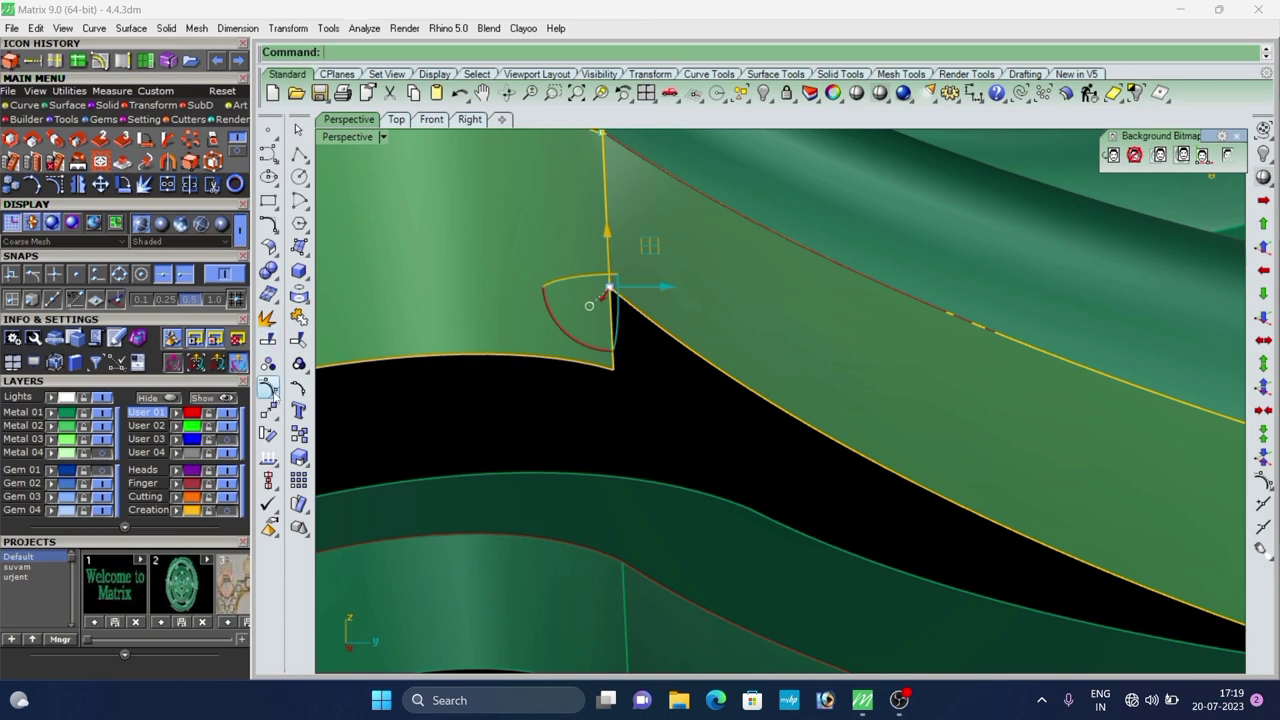
left_click(268, 411)
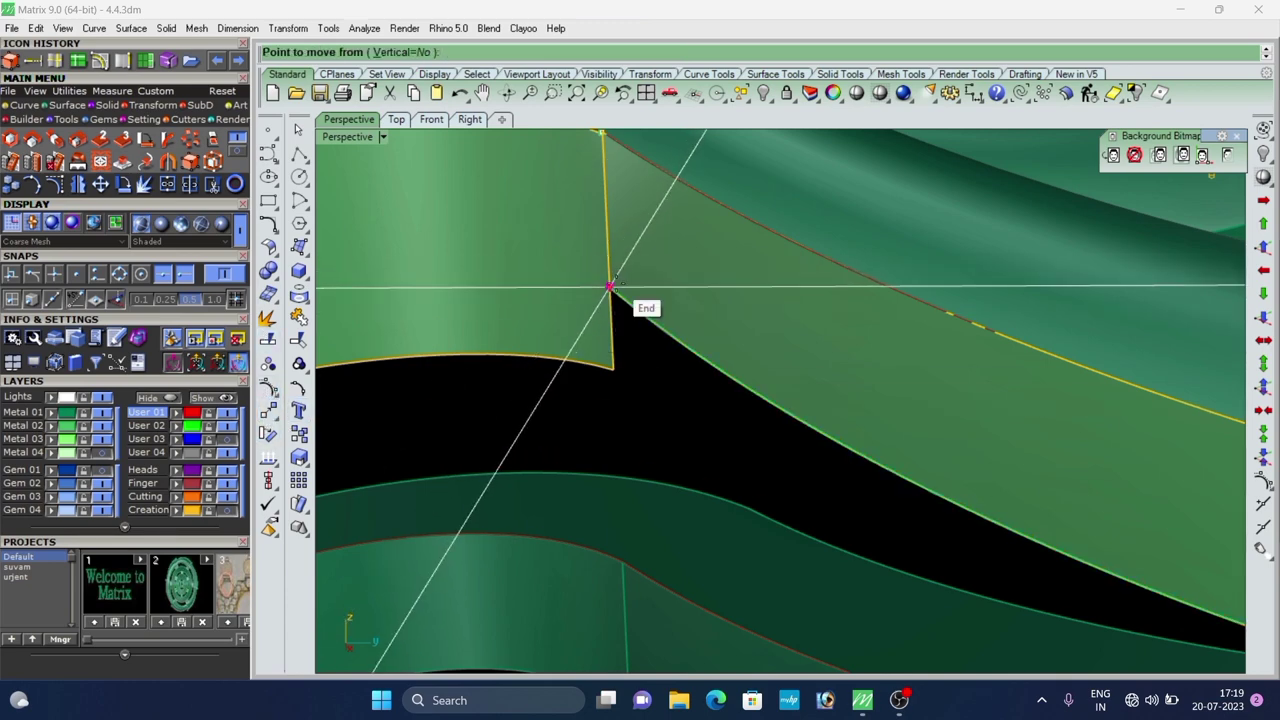
left_click(609, 287)
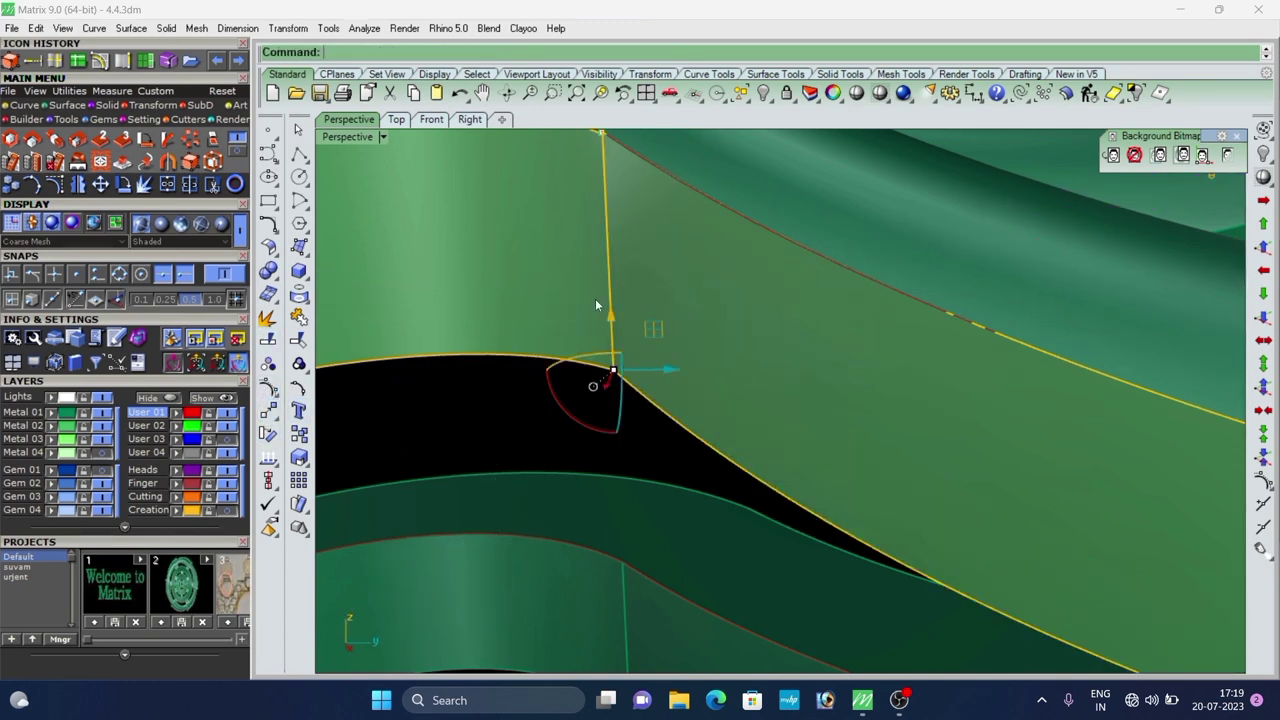
Examine the far end of the scroll's border face where it meets the short connecting border face.
scroll(587, 300, "down", 10)
right_click_drag(677, 324, 700, 333)
scroll(690, 330, "down", 6)
scroll(758, 333, "up", 6)
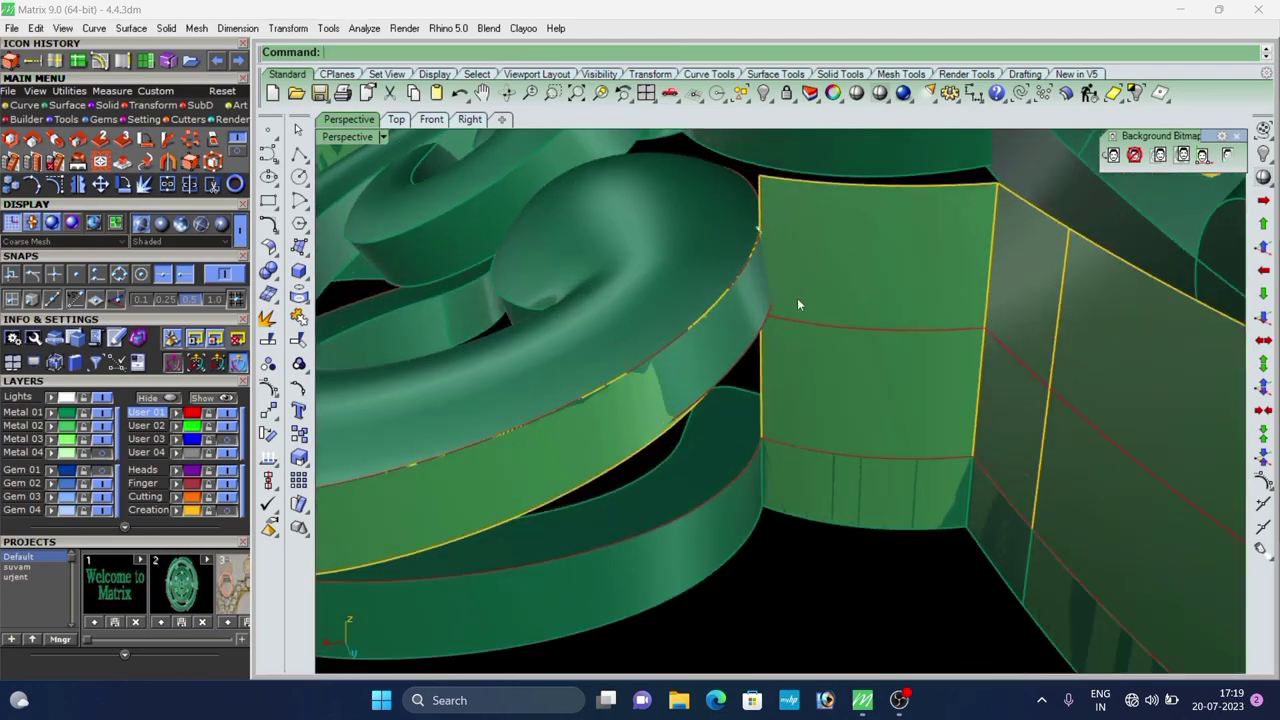
right_click_drag(798, 305, 793, 541)
scroll(811, 283, "down", 4)
scroll(810, 296, "down", 5)
scroll(810, 296, "up", 2)
scroll(742, 320, "up", 6)
scroll(745, 330, "up", 7)
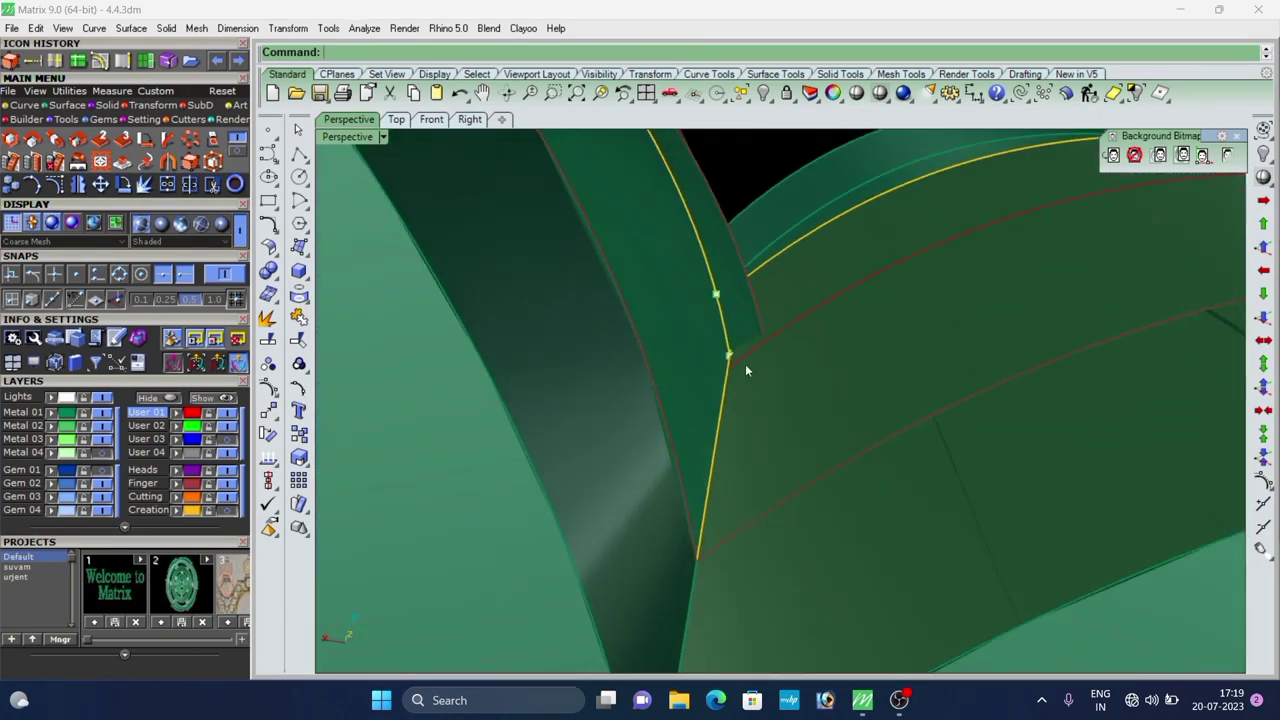
scroll(738, 346, "down", 3)
right_click_drag(745, 330, 775, 515)
scroll(757, 541, "down", 8)
scroll(835, 454, "down", 6)
scroll(775, 515, "up", 8)
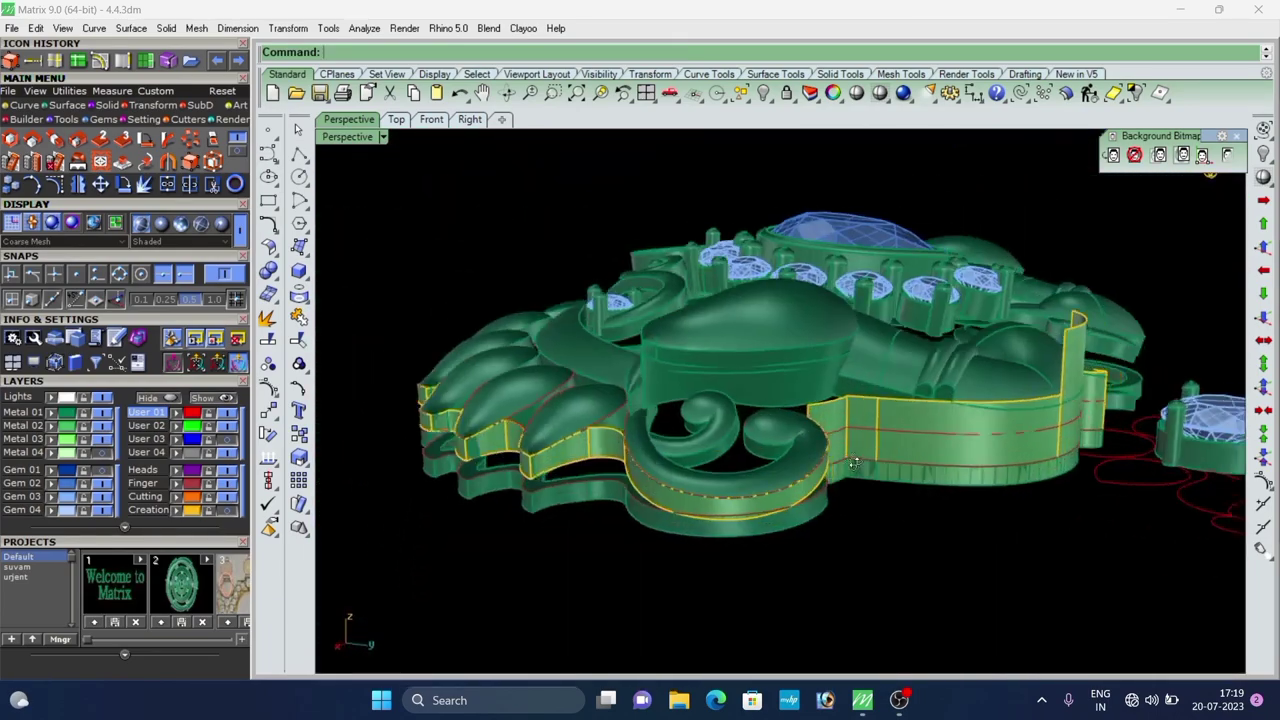
Split the short connecting border face at the height of the scroll face's lower corner and delete its lower part.
scroll(707, 418, "down", 5)
right_click_drag(707, 418, 693, 402)
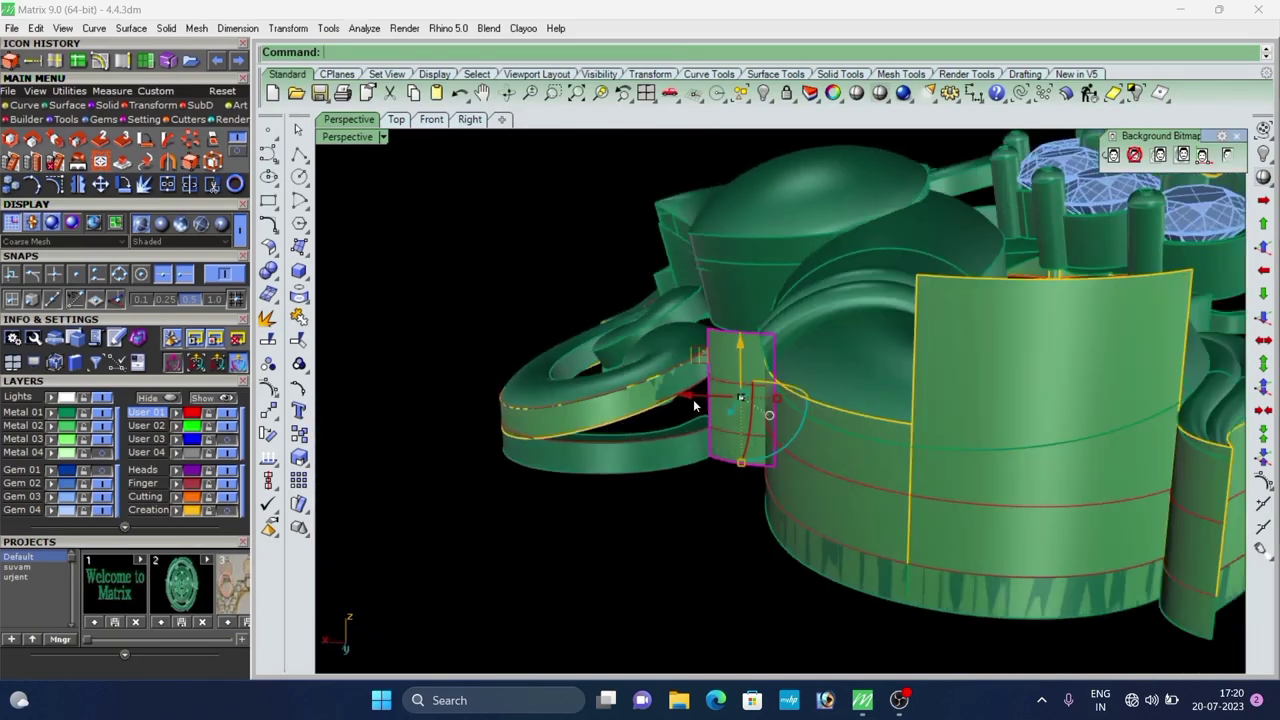
scroll(700, 412, "up", 4)
type("s")
key("Return")
scroll(753, 389, "up", 5)
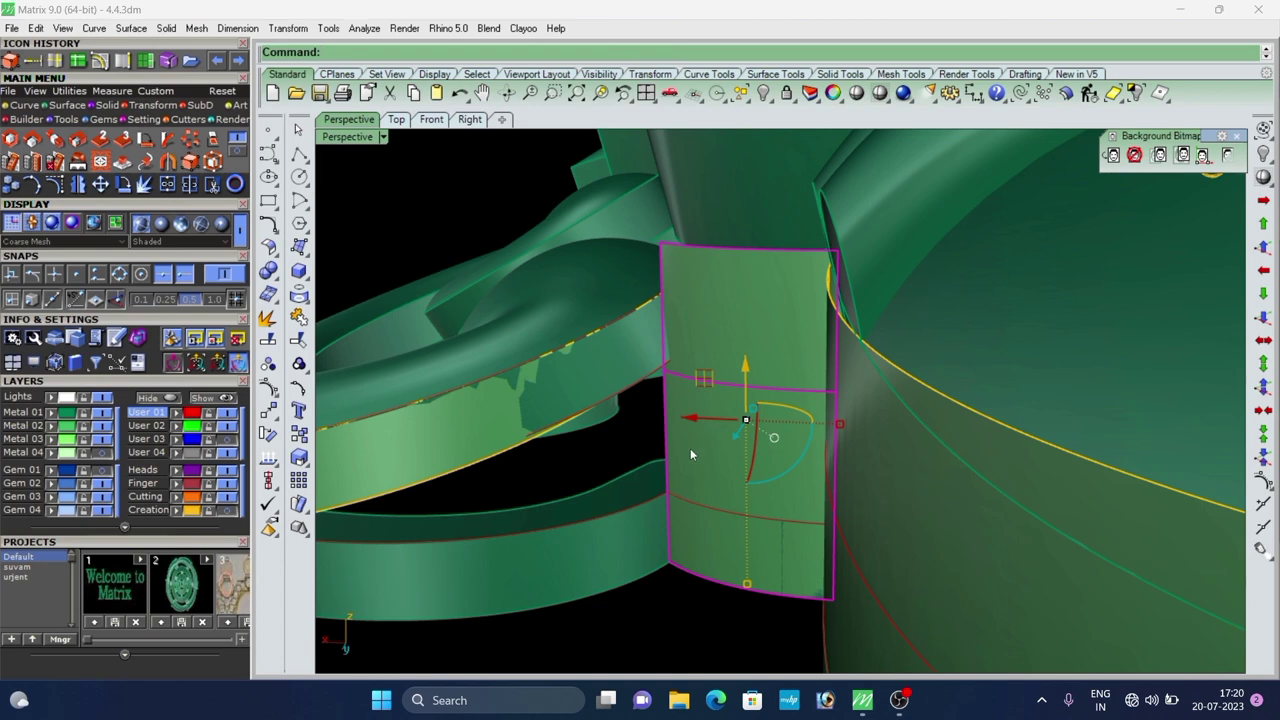
key("Delete")
scroll(687, 390, "down", 6)
scroll(687, 388, "up", 2)
Show the scroll border face's control points and move its far lower corner point onto the short connecting face's lower corner.
left_click(692, 386)
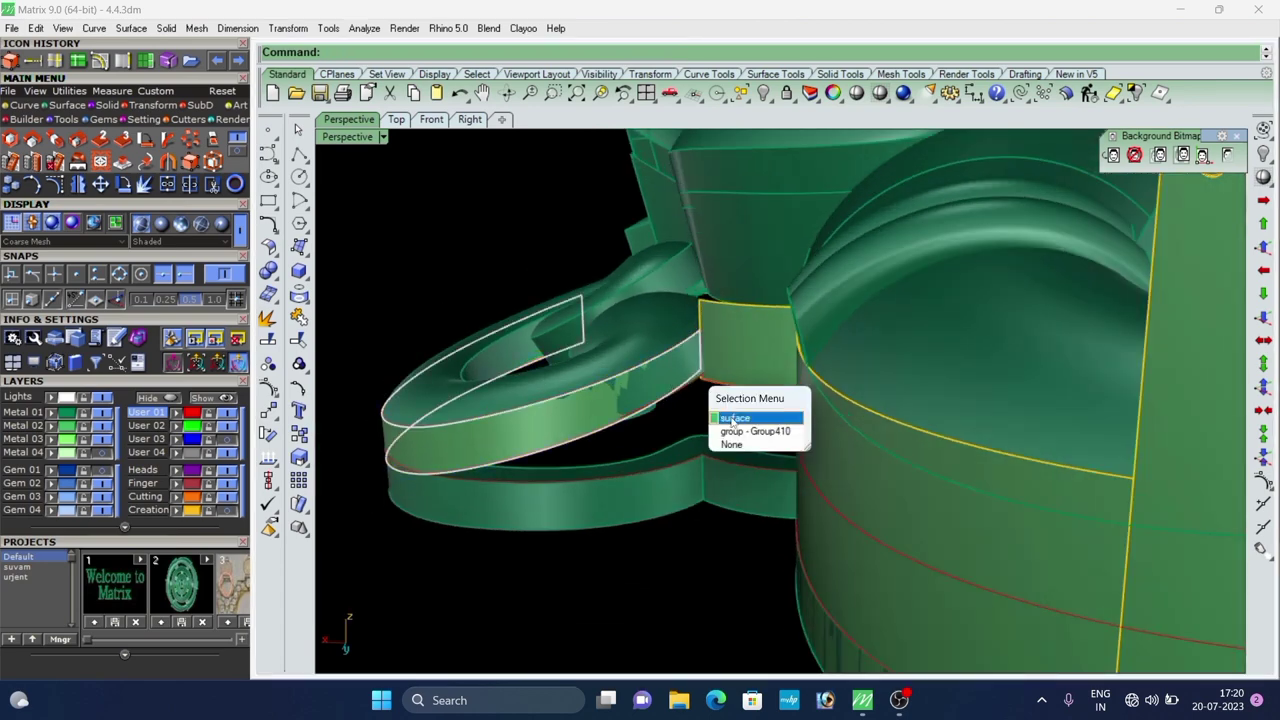
left_click(732, 421)
scroll(699, 366, "up", 4)
left_click(12, 62)
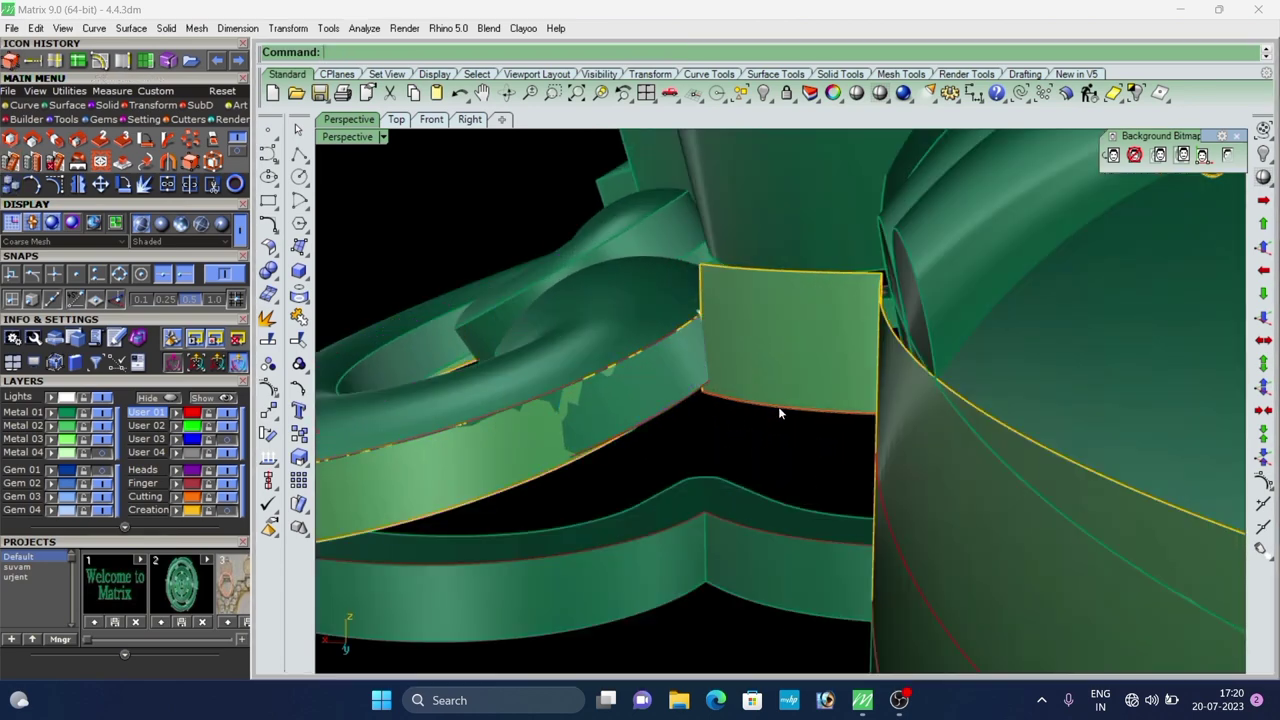
right_click_drag(780, 411, 682, 258)
scroll(690, 280, "up", 5)
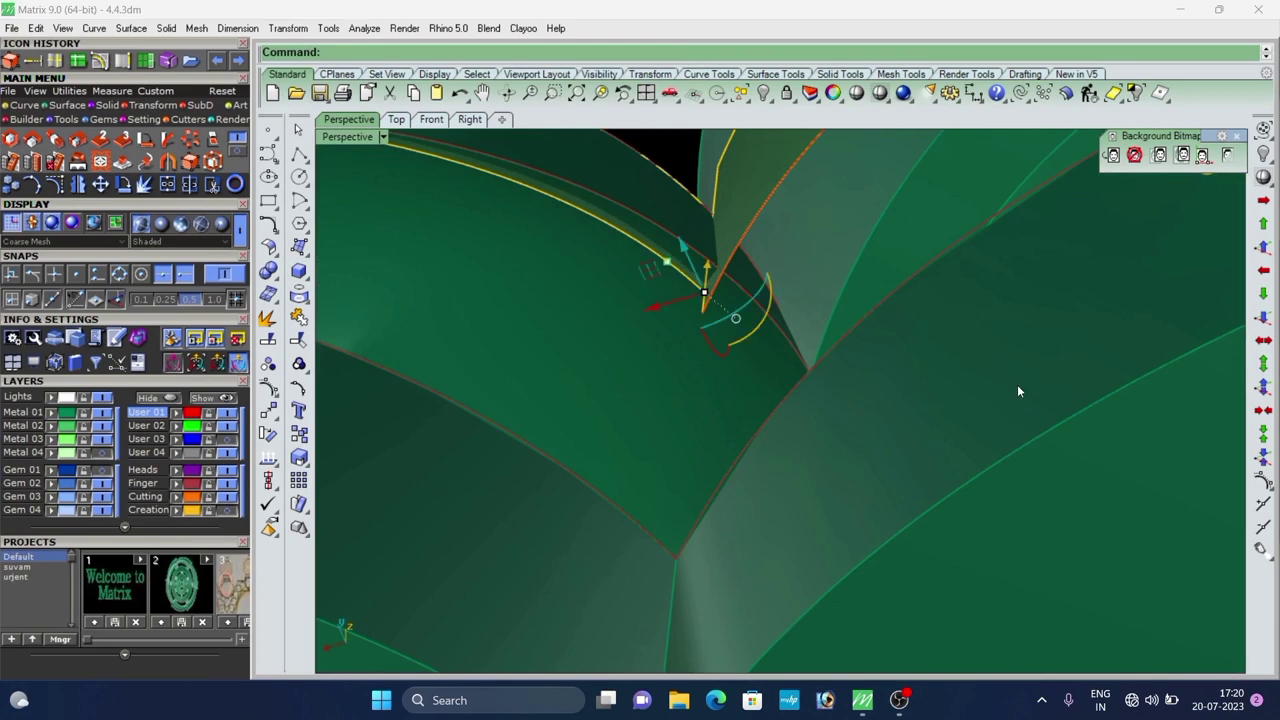
left_click(272, 413)
scroll(712, 297, "up", 6)
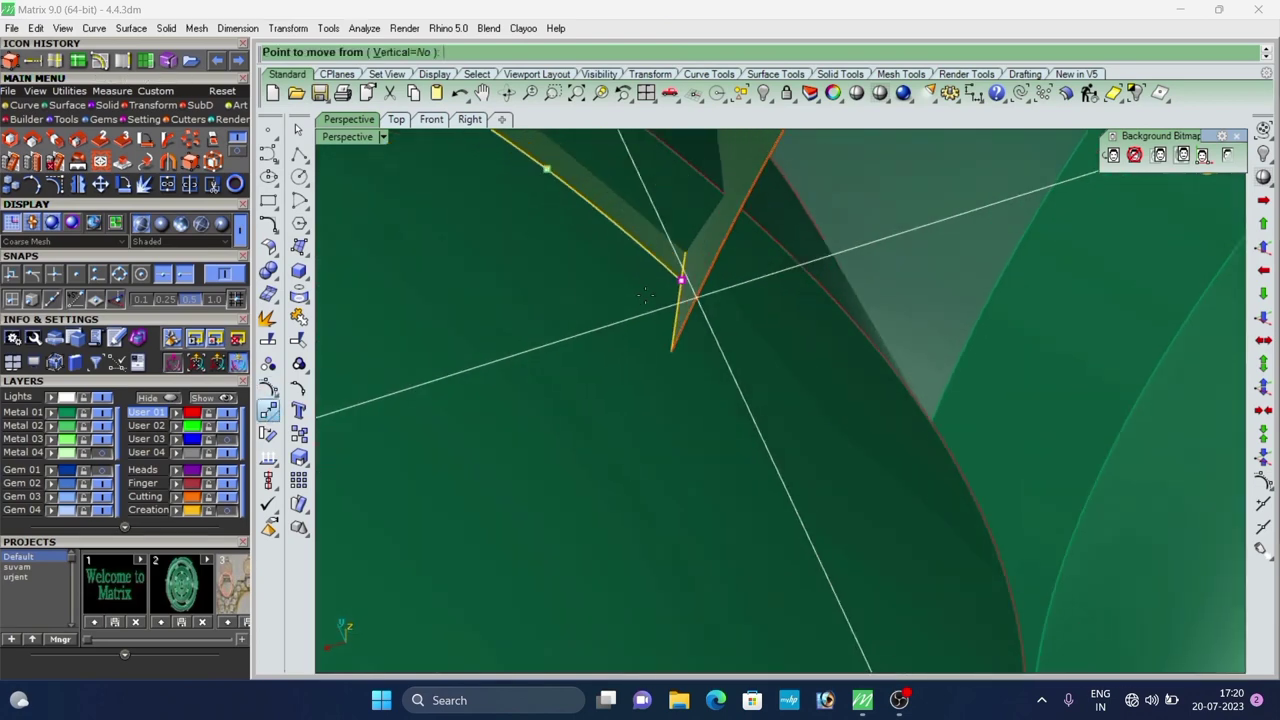
left_click(684, 282)
left_click(672, 350)
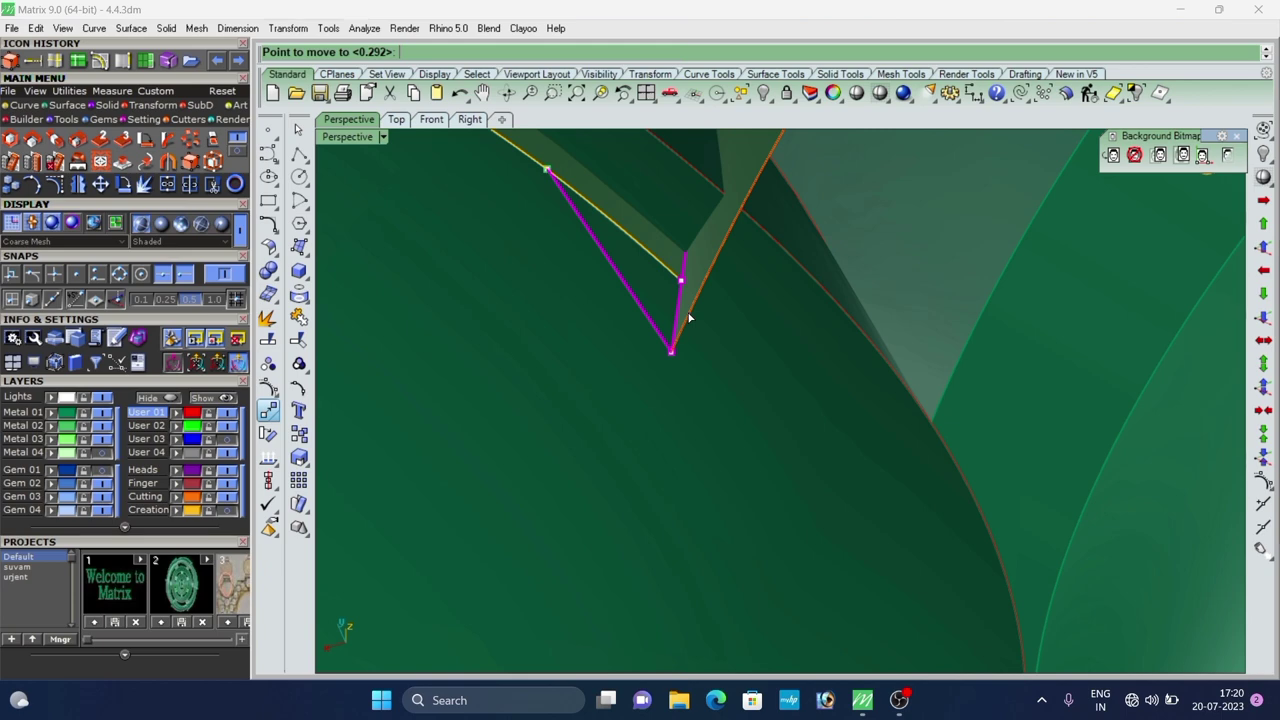
scroll(688, 313, "down", 8)
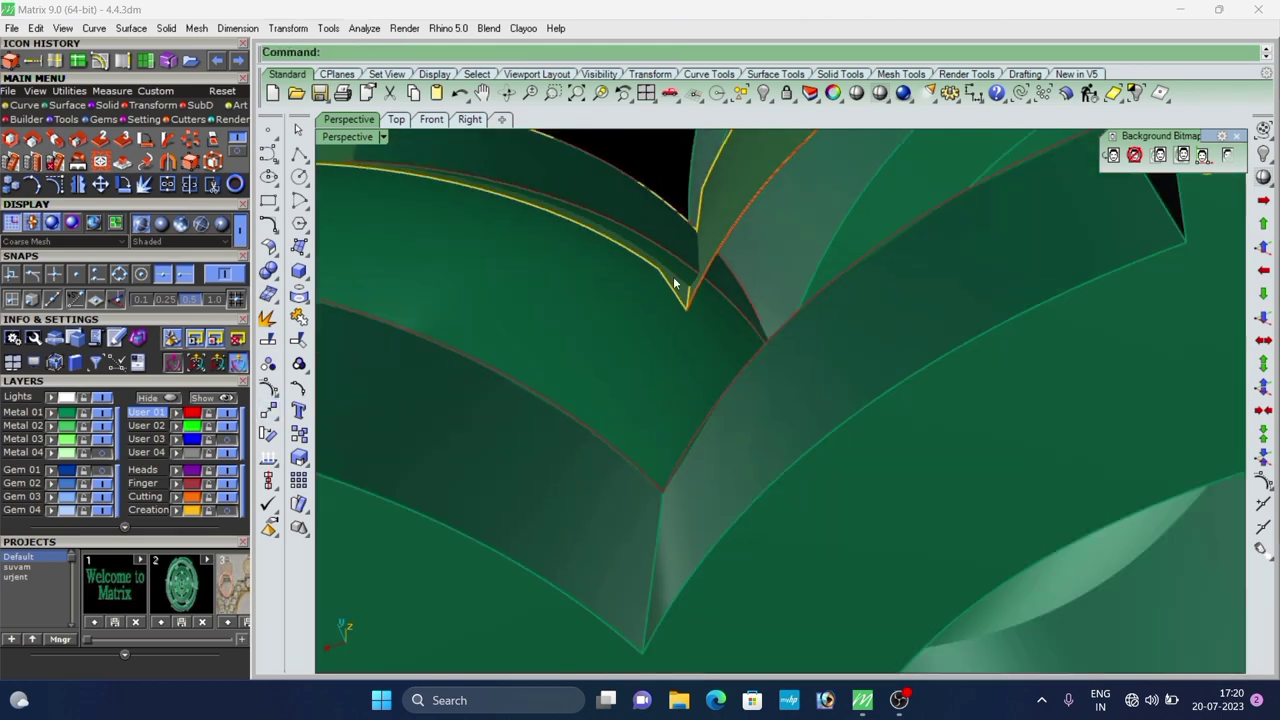
Examine the joint between the scroll's border face and the short connecting face from below and from the side.
right_click_drag(673, 276, 648, 419)
scroll(653, 291, "up", 7)
left_click(654, 291)
scroll(714, 309, "down", 9)
right_click_drag(671, 349, 603, 421)
key("ctrl+j")
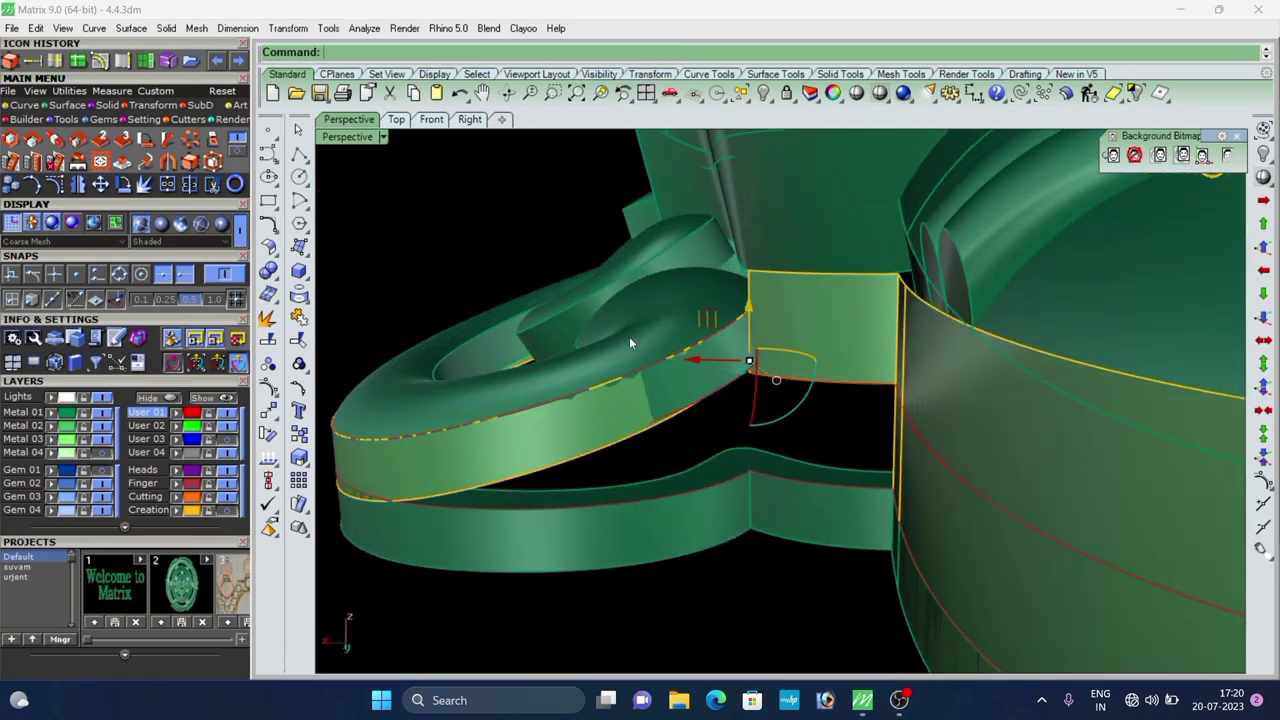
scroll(815, 272, "up", 5)
scroll(741, 325, "down", 9)
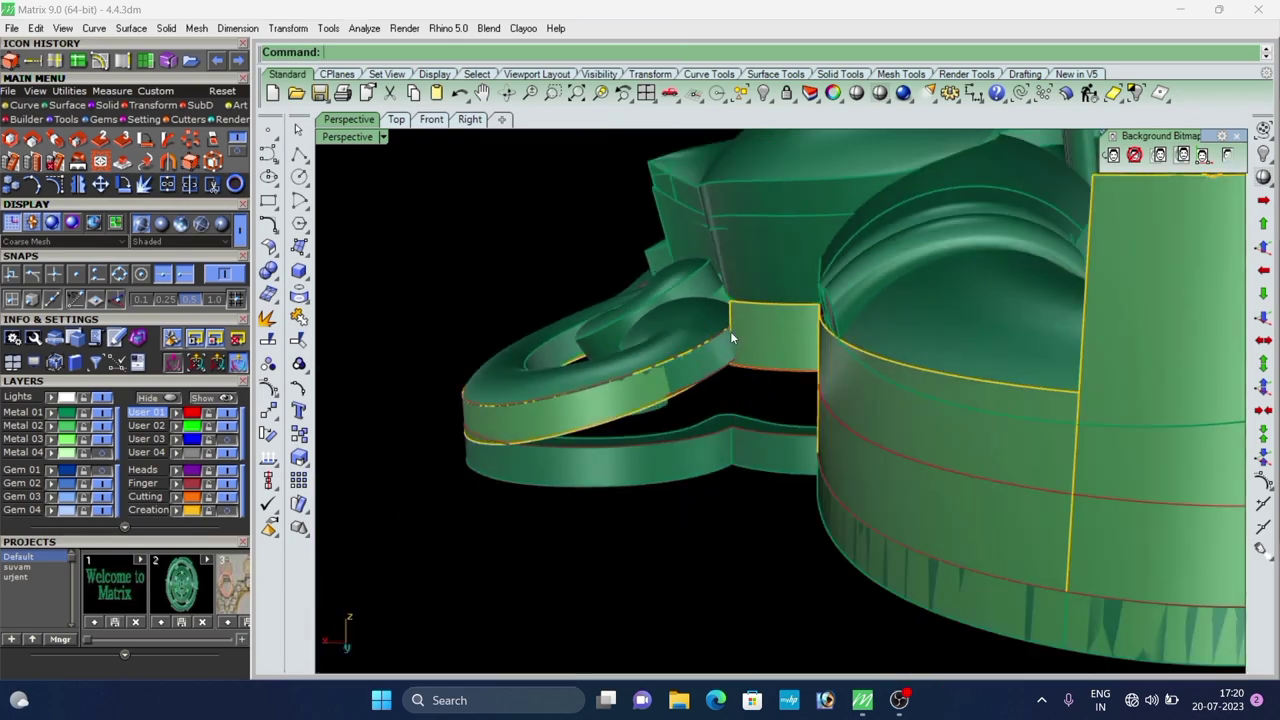
scroll(733, 330, "down", 5)
right_click_drag(733, 330, 780, 330)
scroll(782, 330, "up", 6)
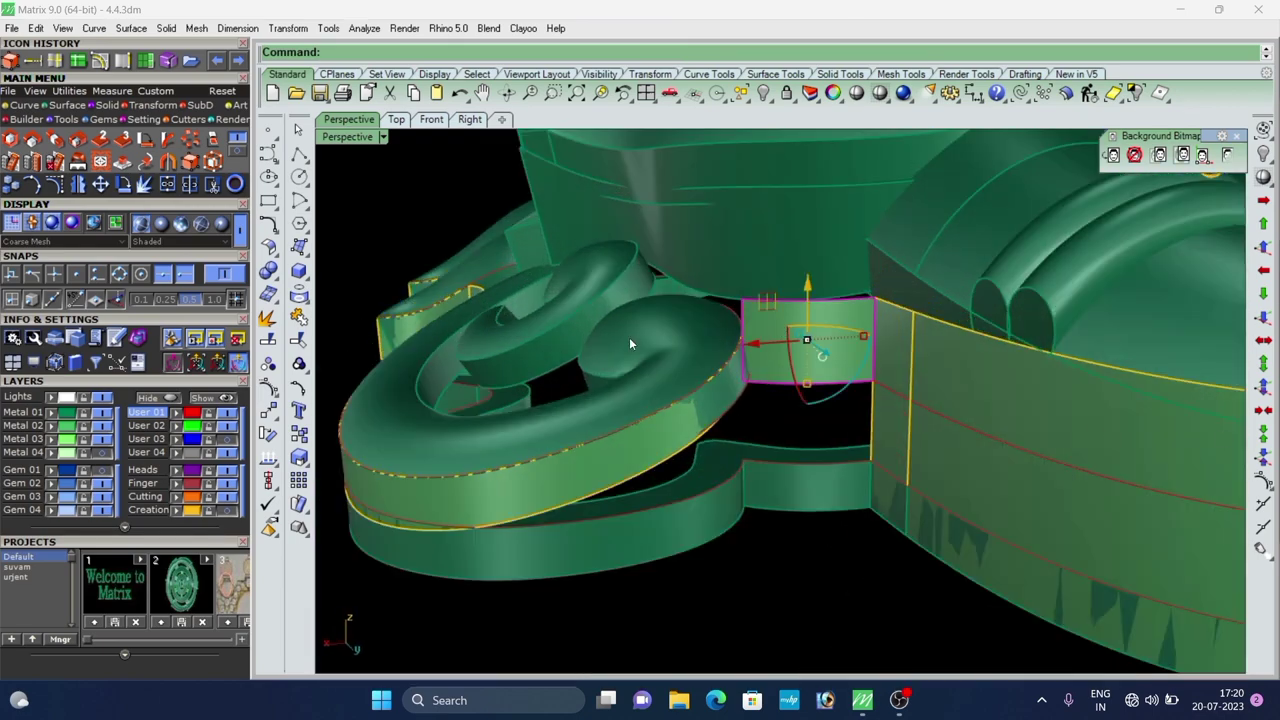
scroll(863, 204, "down", 7)
right_click_drag(863, 204, 860, 255)
scroll(898, 279, "up", 4)
scroll(860, 255, "up", 5)
scroll(768, 257, "down", 8)
key("Escape")
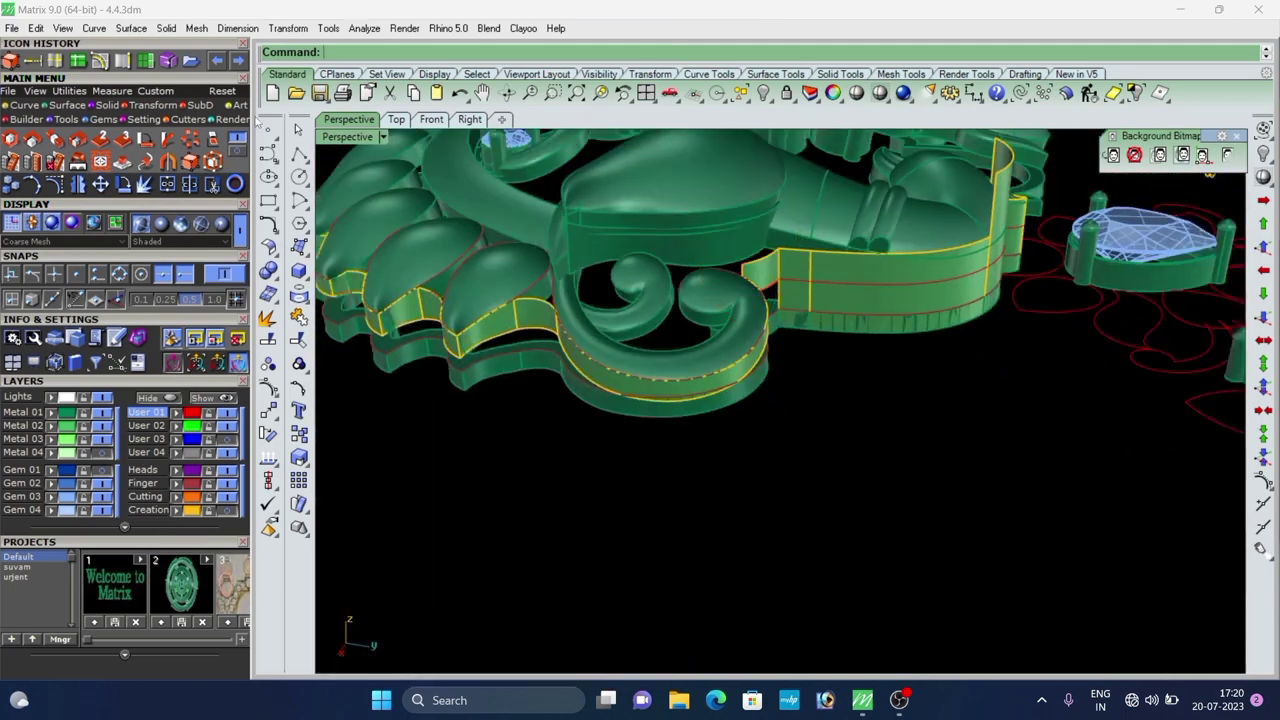
Extend the top edges of the narrow and long border faces beyond the scroll upward with an extension factor of 2.
left_click(138, 68)
scroll(818, 250, "up", 9)
left_click(738, 254)
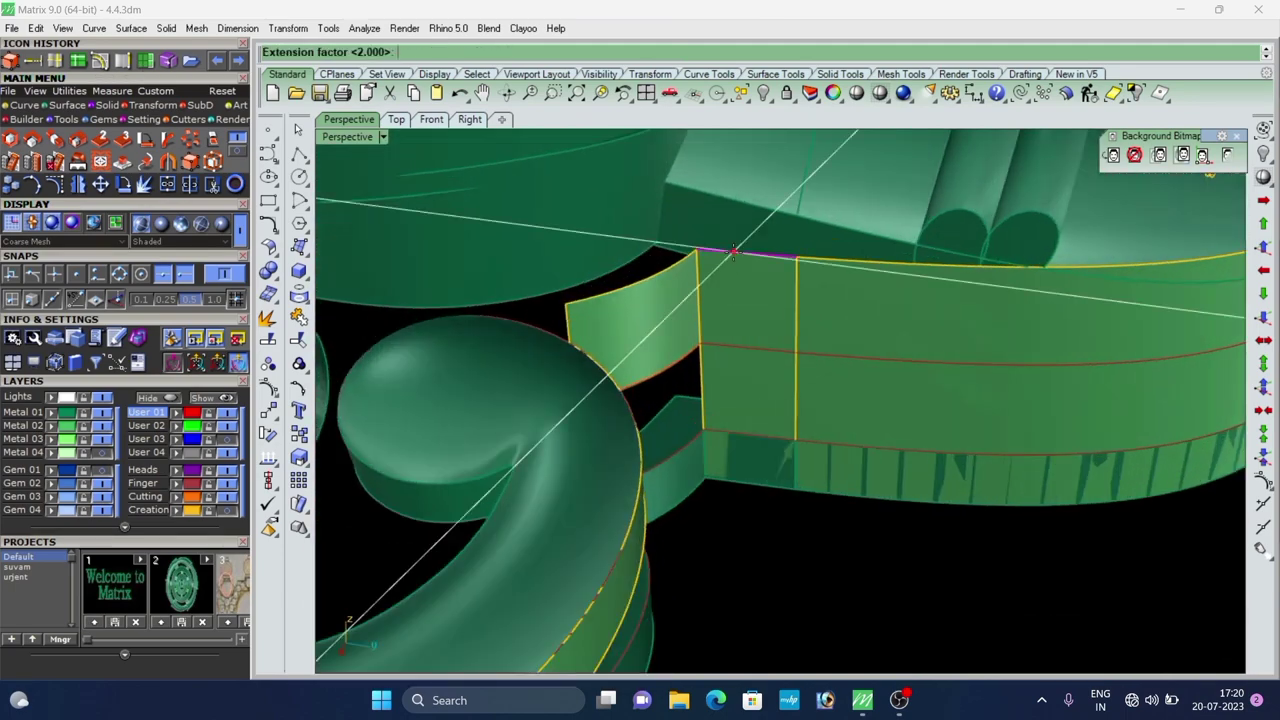
right_click(742, 252)
scroll(828, 259, "down", 6)
right_click_drag(828, 259, 820, 291)
scroll(781, 266, "down", 2)
scroll(747, 264, "up", 2)
scroll(659, 281, "up", 6)
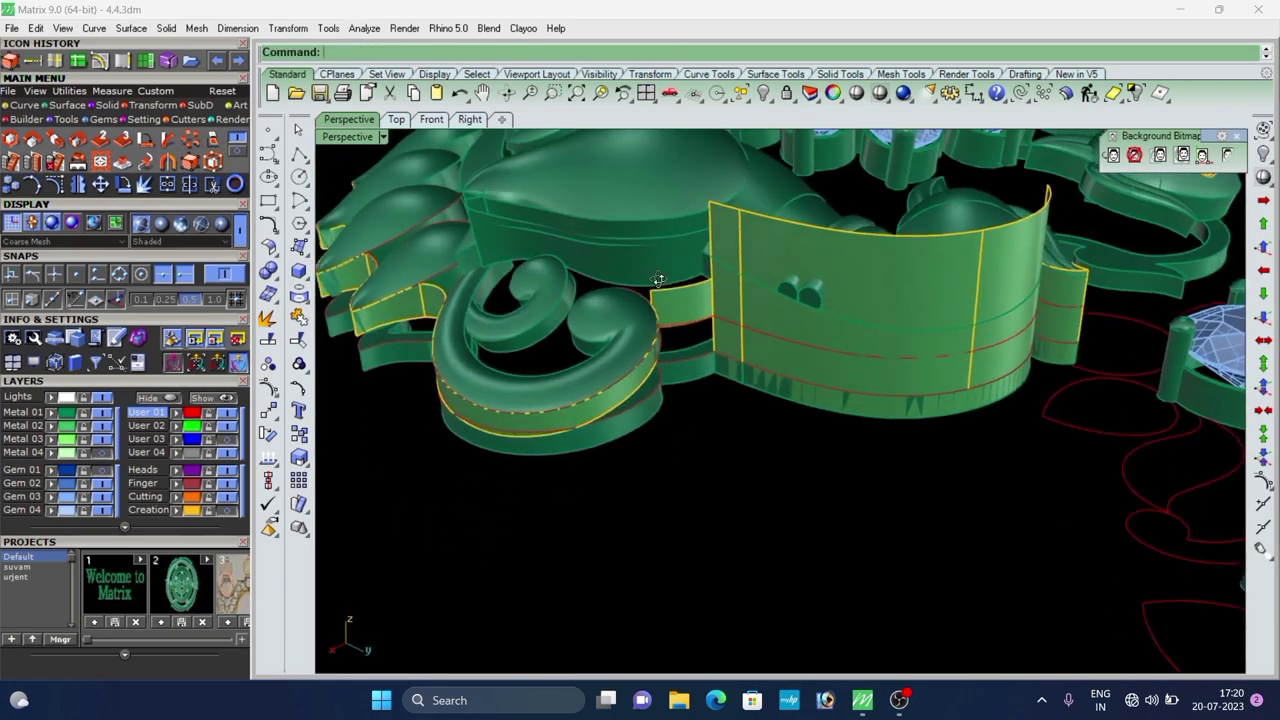
Split the short connecting border face at the end of the scroll face's top edge and delete the upper part.
right_click_drag(663, 283, 650, 257)
scroll(725, 312, "down", 8)
mouse_move(725, 312)
right_mouse_down()
mouse_move(721, 326)
mouse_move(713, 301)
right_mouse_up()
scroll(721, 324, "up", 6)
scroll(713, 306, "up", 3)
left_click(687, 296)
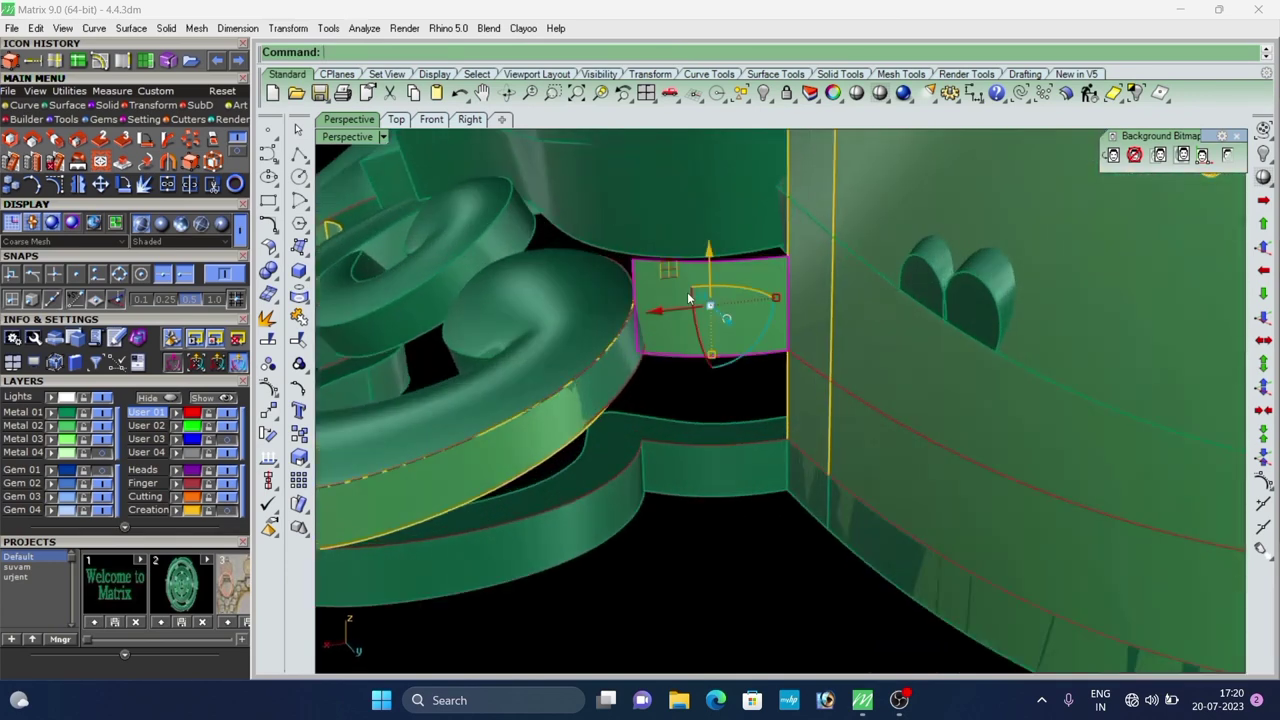
left_click(75, 64)
scroll(700, 267, "up", 4)
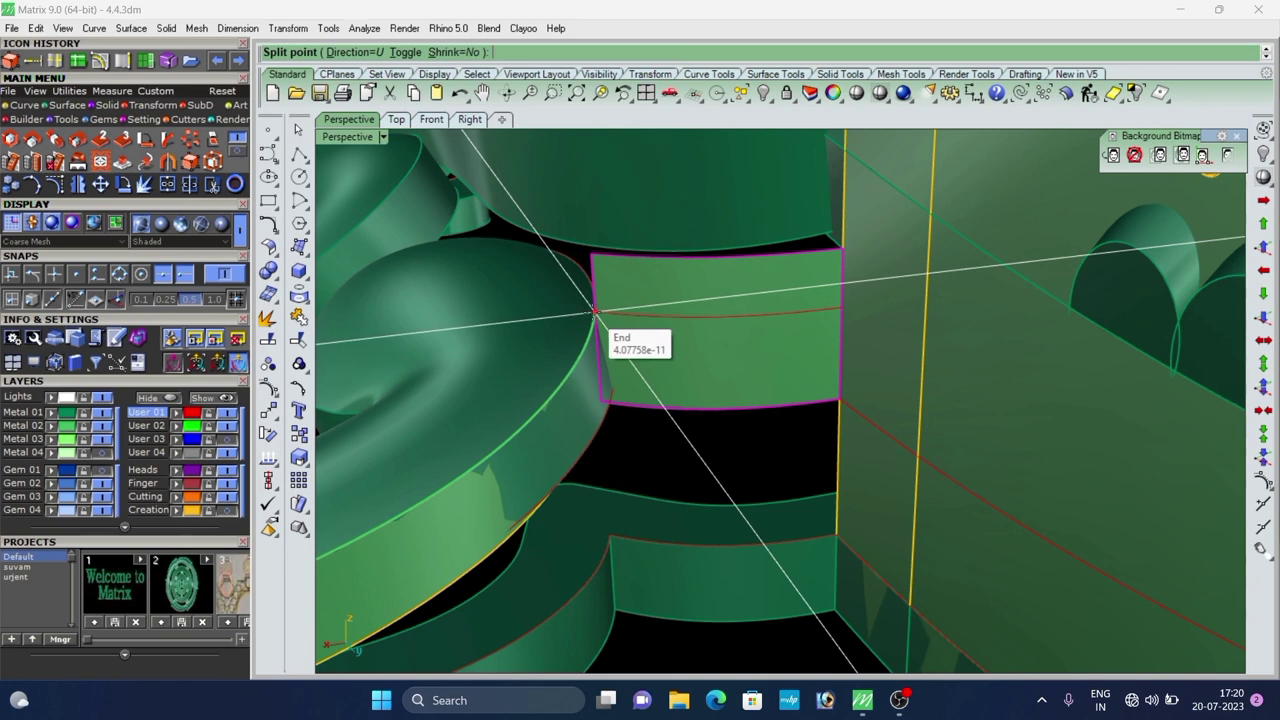
left_click(595, 311)
right_click(598, 309)
left_click(640, 277)
key("Delete")
Duplicate the ornament's outer edge that runs across the extended narrow and long border faces.
scroll(642, 280, "down", 6)
right_click_drag(645, 282, 812, 290)
scroll(815, 290, "up", 3)
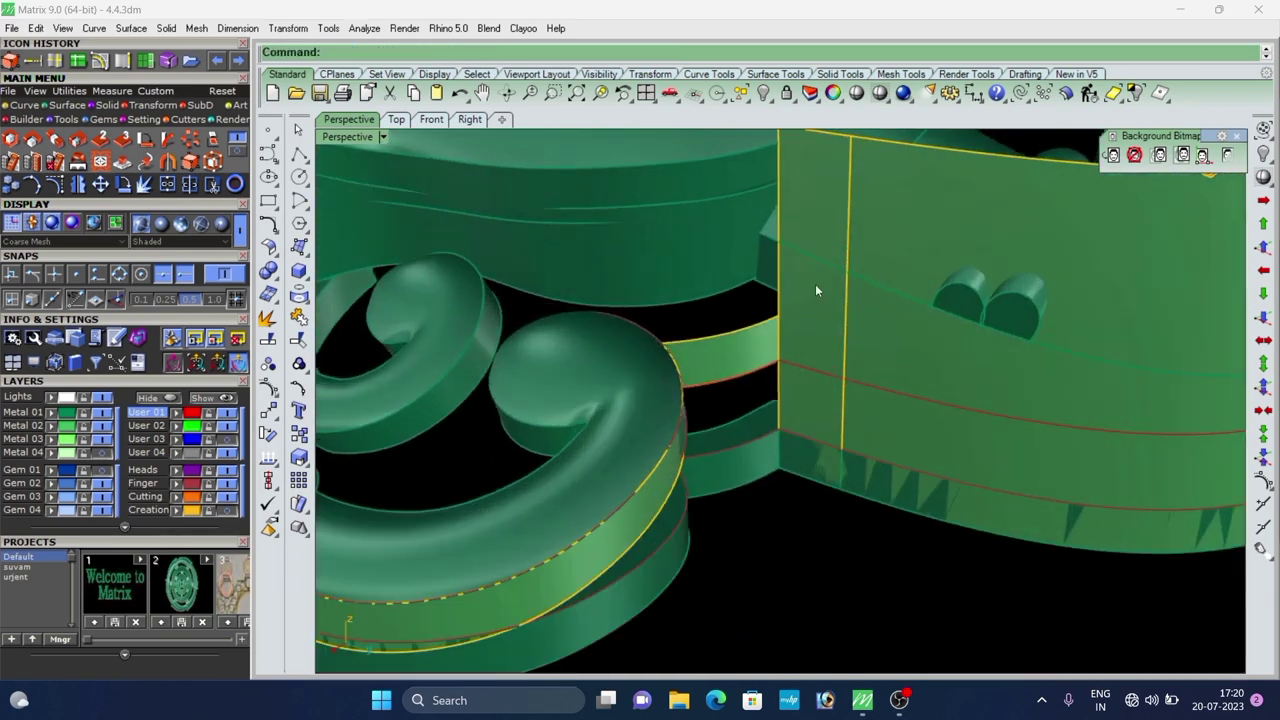
scroll(697, 313, "down", 4)
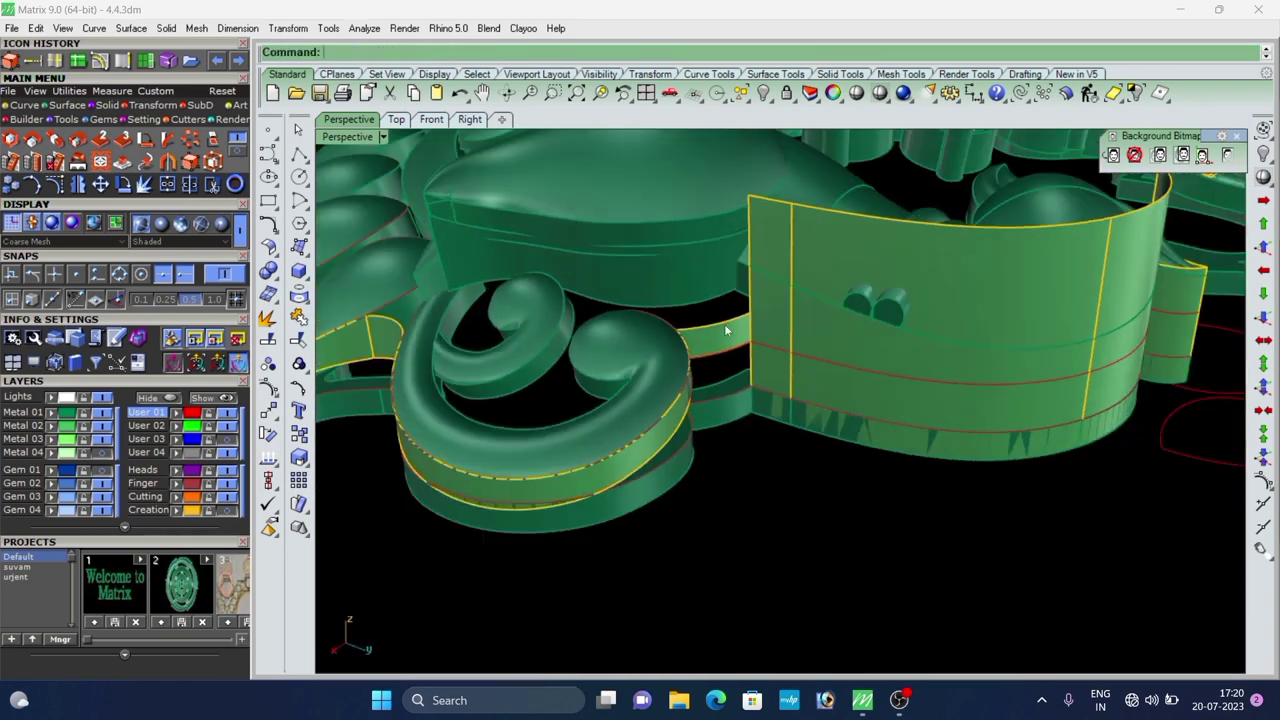
type("Delete")
key("Return")
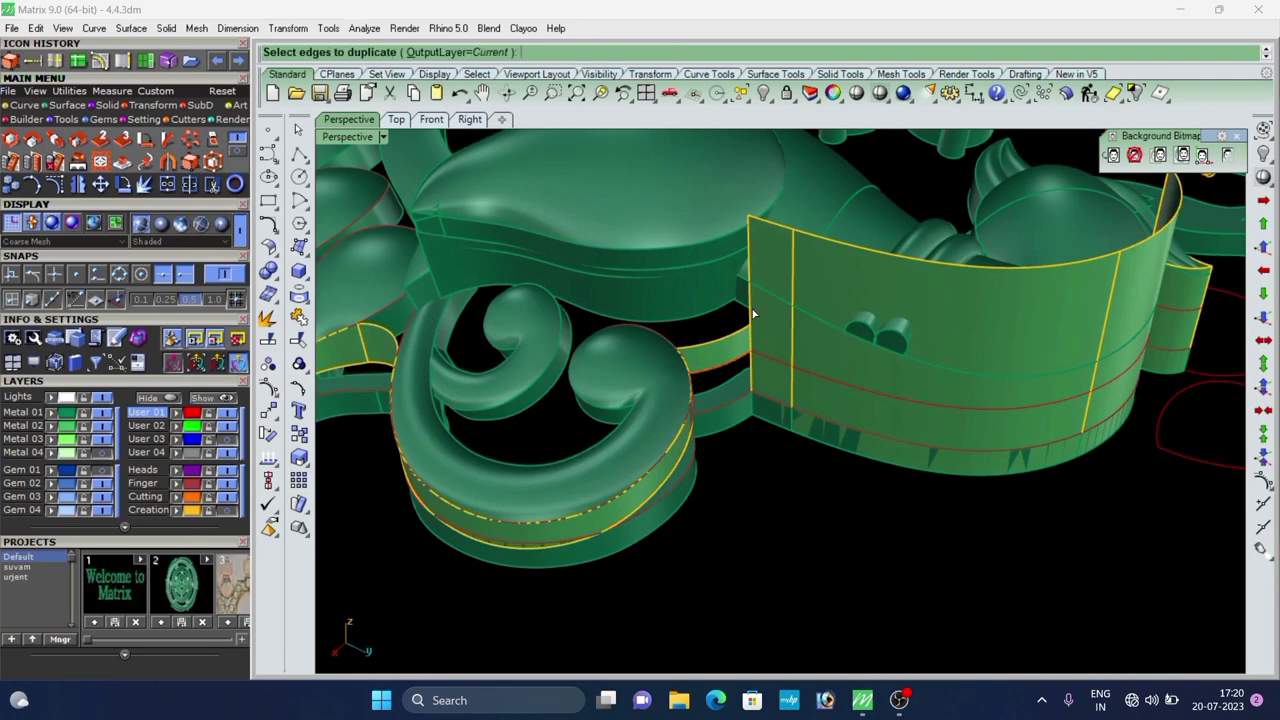
scroll(752, 310, "up", 2)
left_click(785, 290)
scroll(806, 339, "down", 6)
right_click_drag(806, 342, 870, 388)
right_click(880, 394)
Trim away the parts of the narrow and long border faces above the duplicated ornament edge.
scroll(886, 385, "up", 3)
left_click(897, 367)
scroll(740, 305, "up", 3)
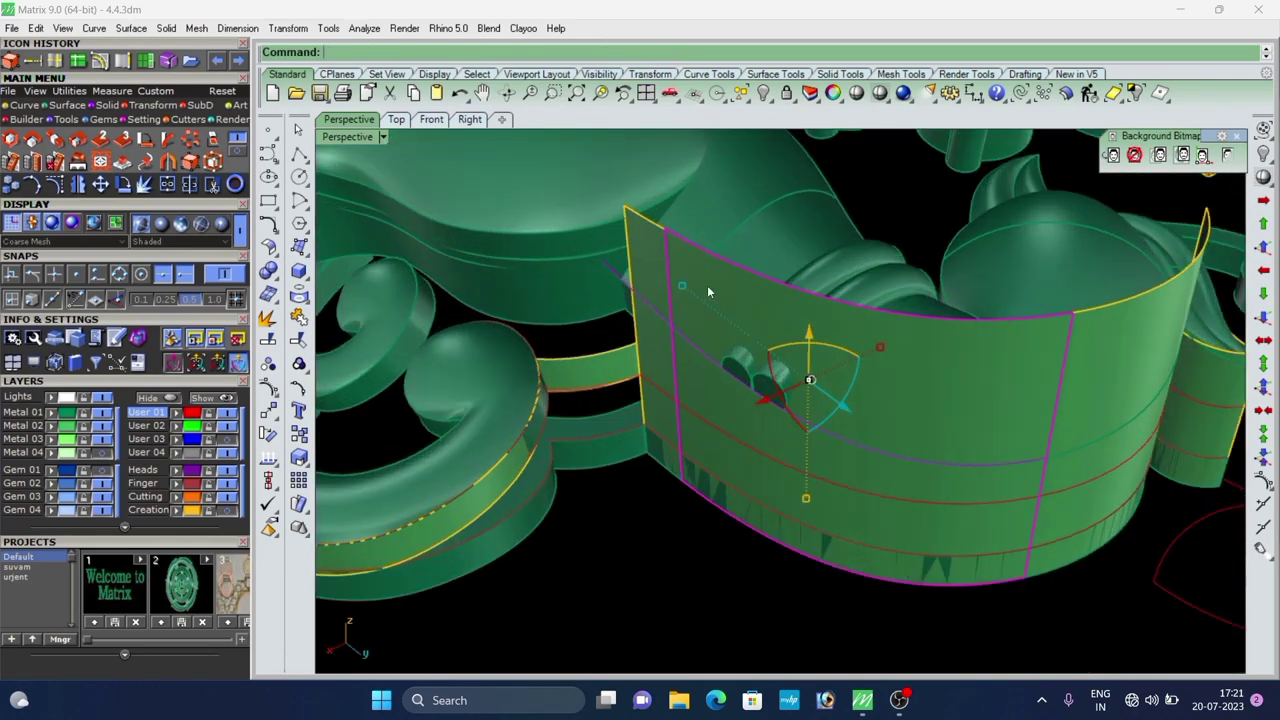
left_click(647, 239, "shift")
scroll(669, 404, "down", 2)
right_click_drag(669, 404, 734, 380)
key("ctrl+t")
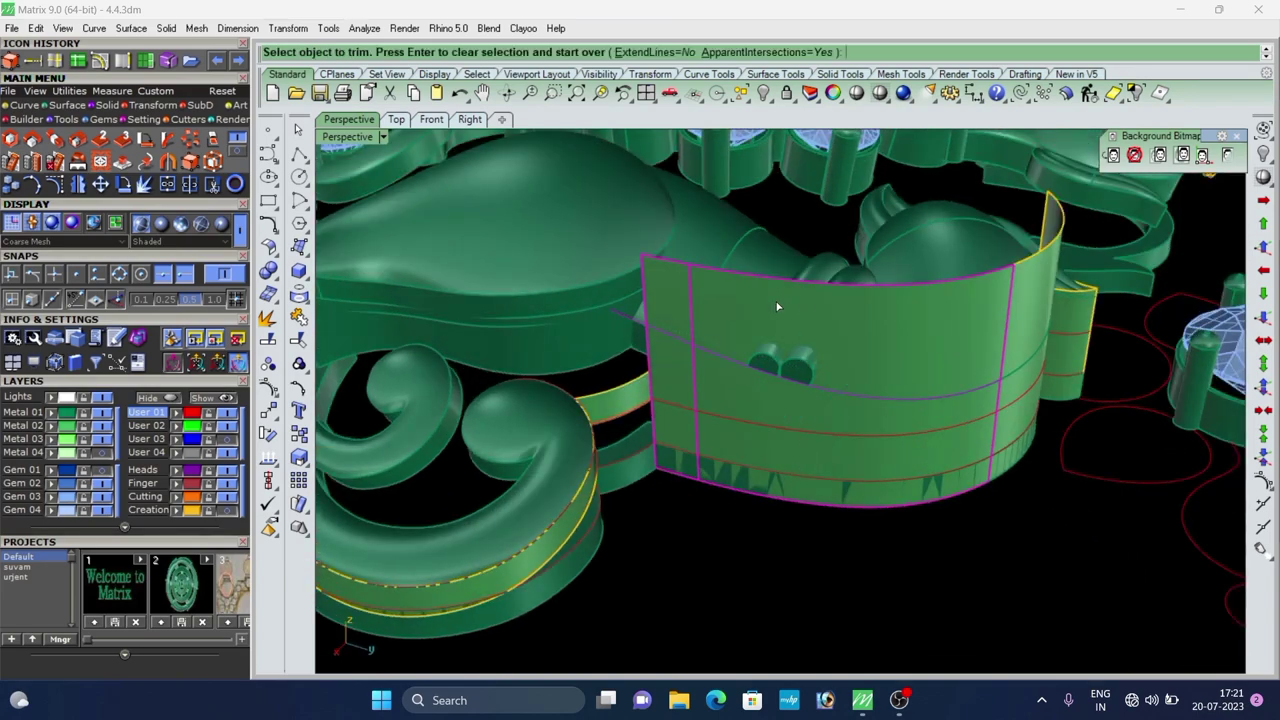
left_click(777, 306)
left_click(680, 301)
right_click(690, 344)
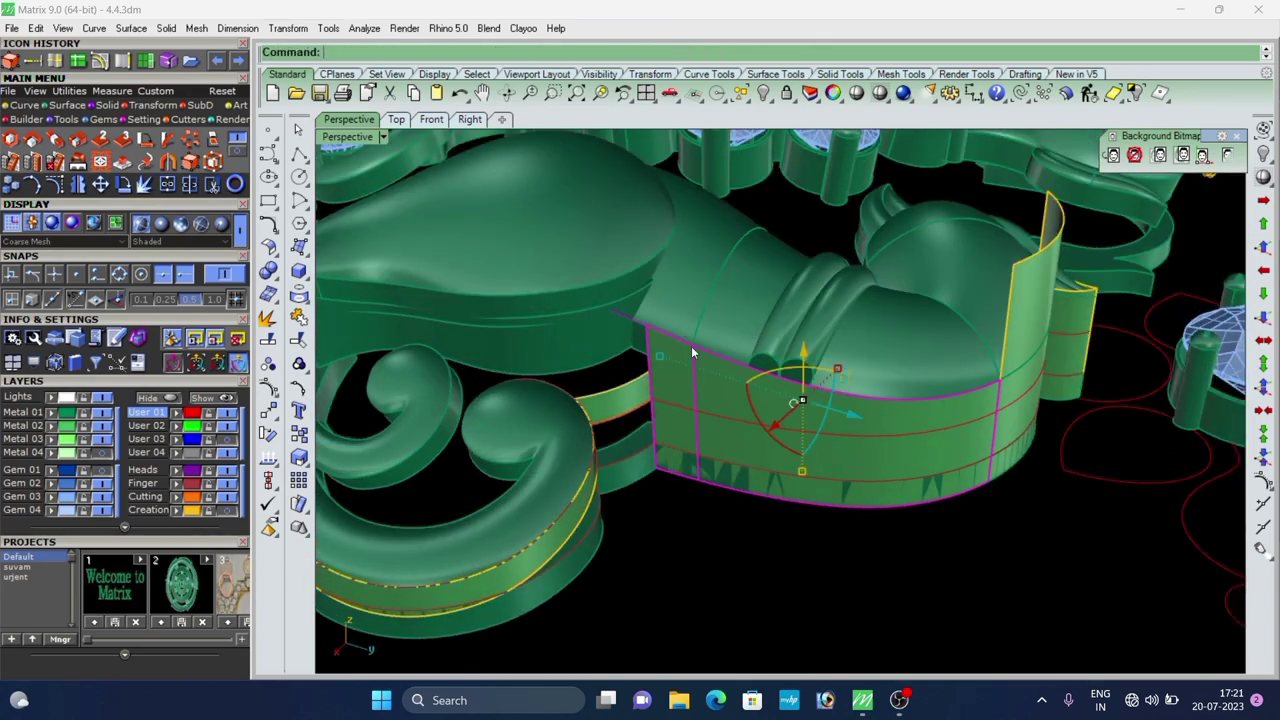
Delete the duplicated edge curve left along the top of the trimmed border faces.
scroll(700, 346, "down", 6)
left_click(818, 463)
right_click_drag(890, 348, 710, 388)
scroll(745, 372, "down", 3)
left_click(831, 431)
key("Delete")
Duplicate the rounded ornament's outer edge where it crosses the tall front border face.
scroll(724, 317, "up", 10)
type("de")
key("Return")
scroll(718, 396, "up", 2)
left_click(719, 432)
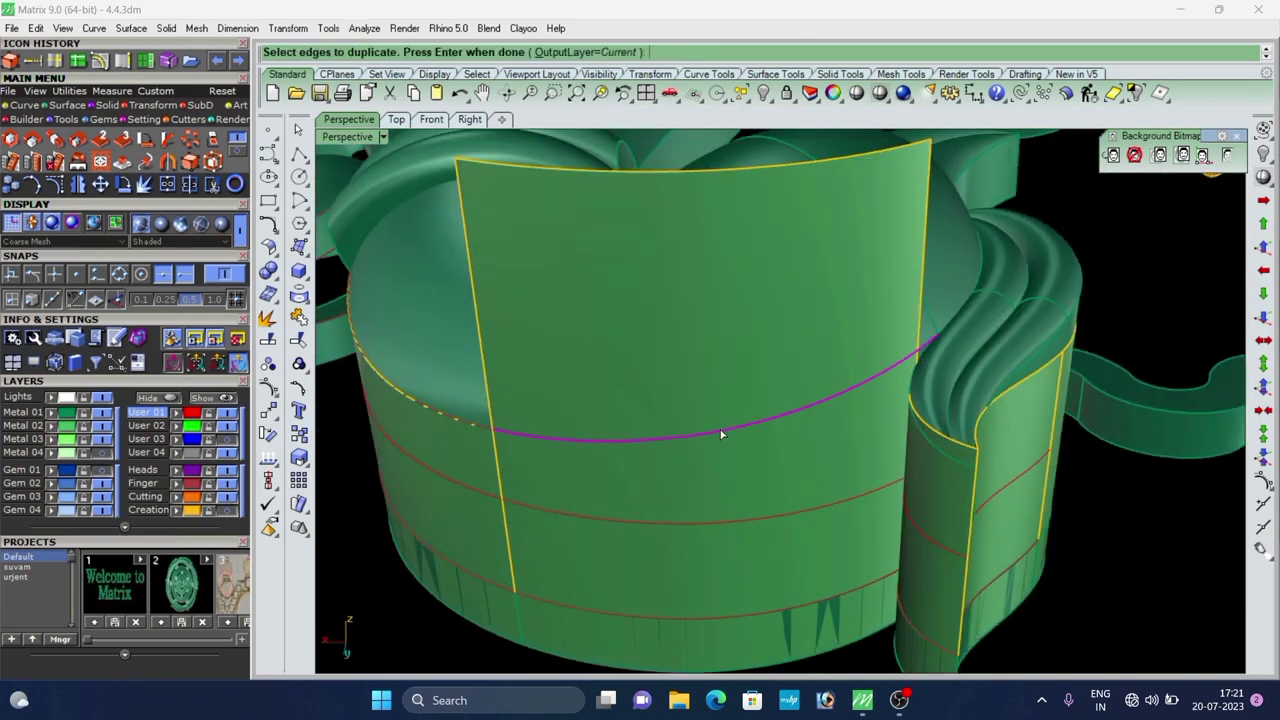
key("Return")
Trim away the tall front border face above the duplicated edge and delete that edge curve.
type("Trim")
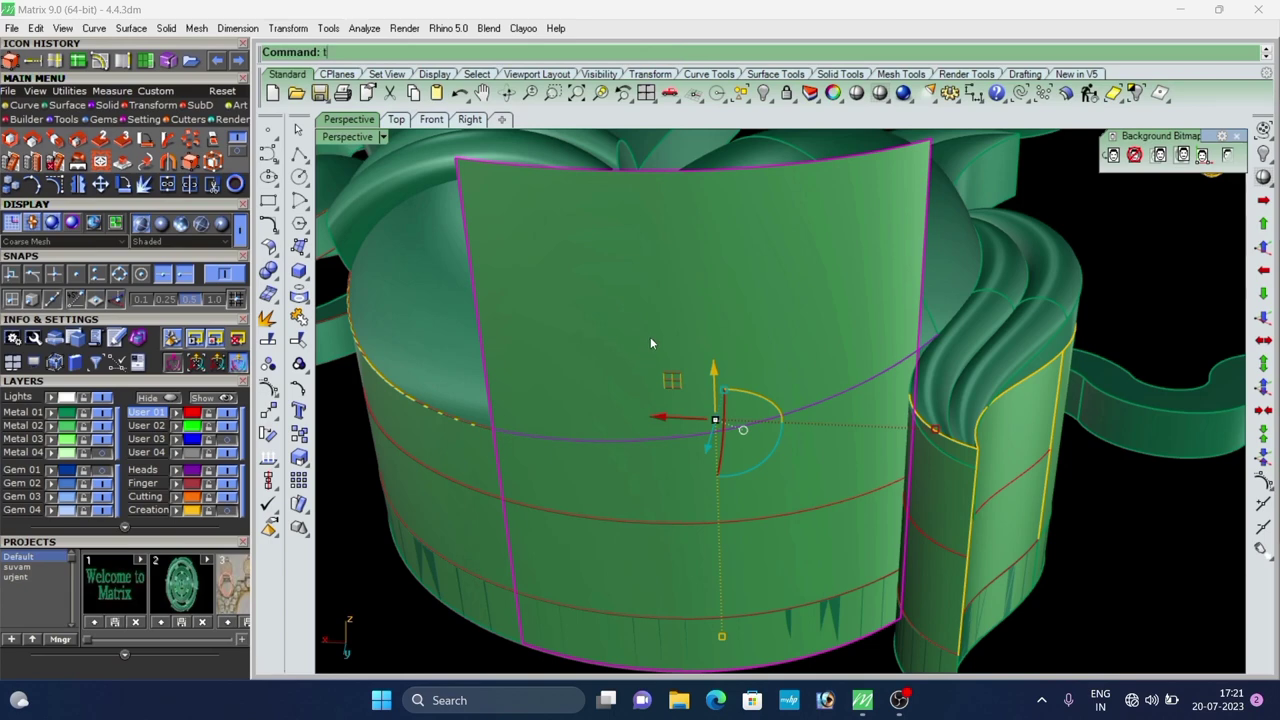
key("Return")
left_click(659, 314)
key("Return")
scroll(664, 313, "down", 8)
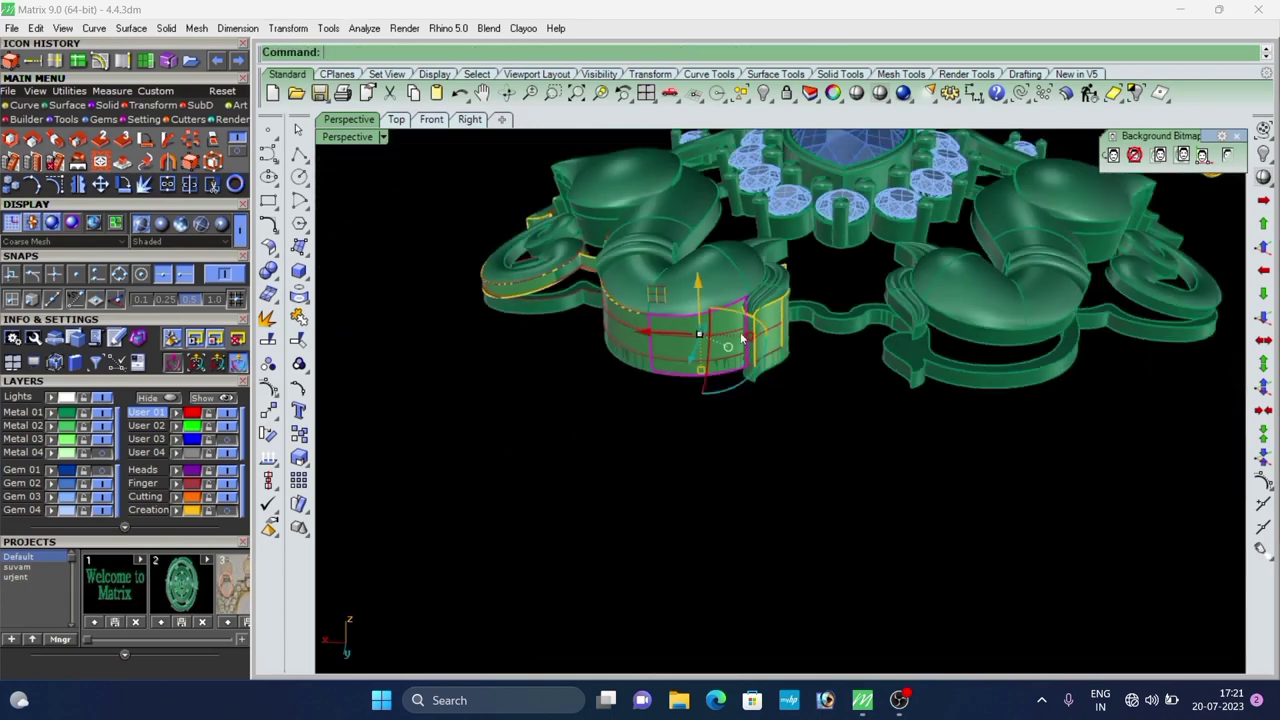
key("Delete")
Split the narrow border face with the upper red guide curve and delete its lower part.
right_click_drag(643, 391, 684, 368)
scroll(668, 372, "up", 4)
scroll(511, 356, "up", 5)
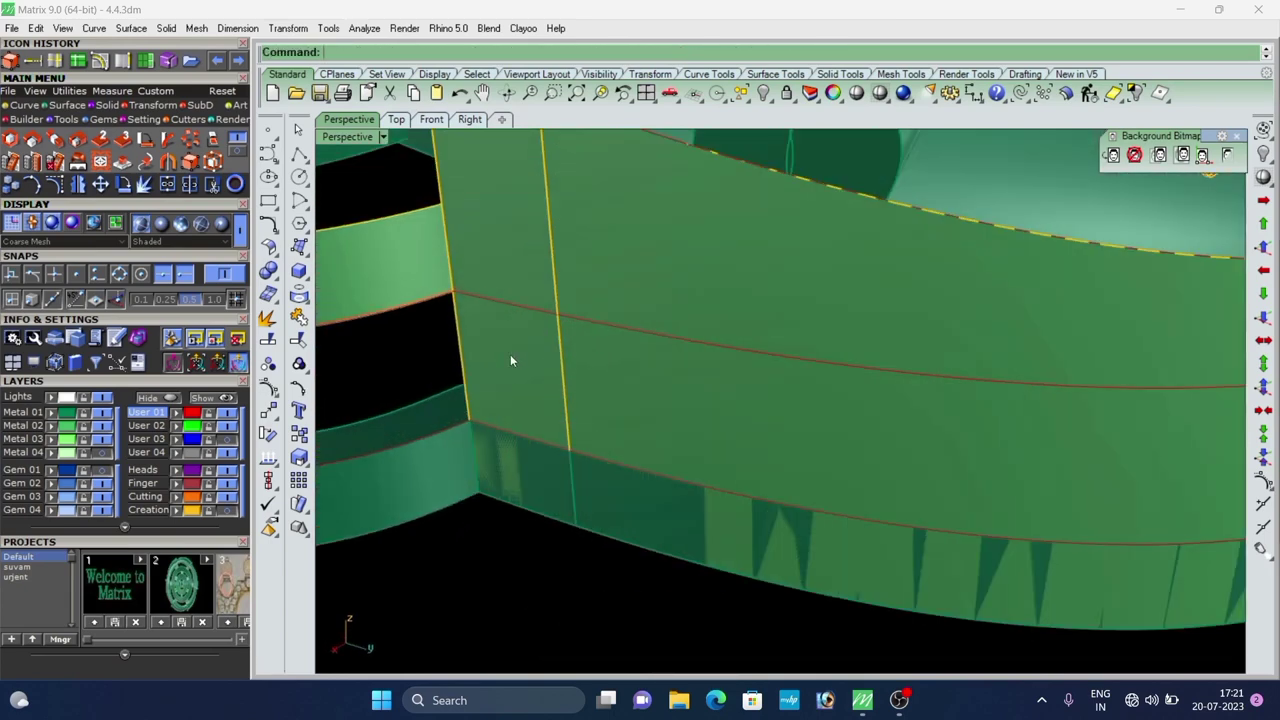
left_click(511, 356)
type("Split")
key("Return")
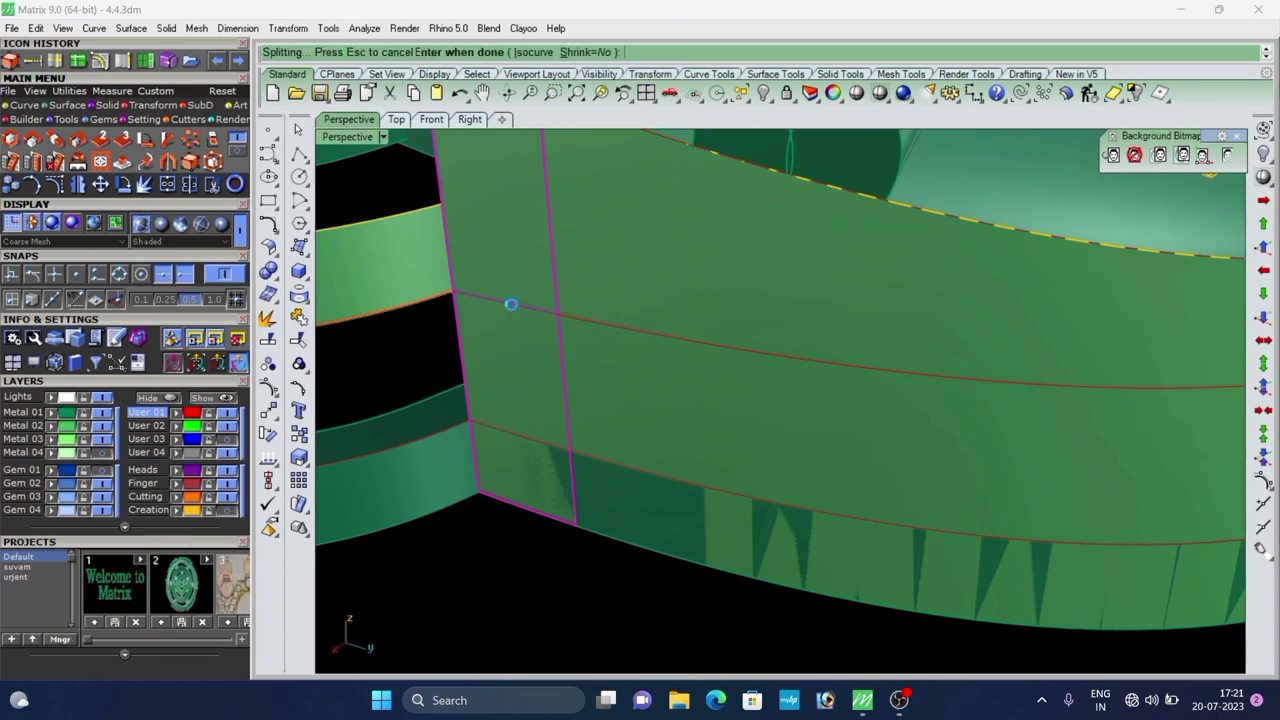
left_click(516, 352)
key("Delete")
Split the long curved border face beside it with the same guide curve and delete its lower part.
left_click(589, 360)
key("Return")
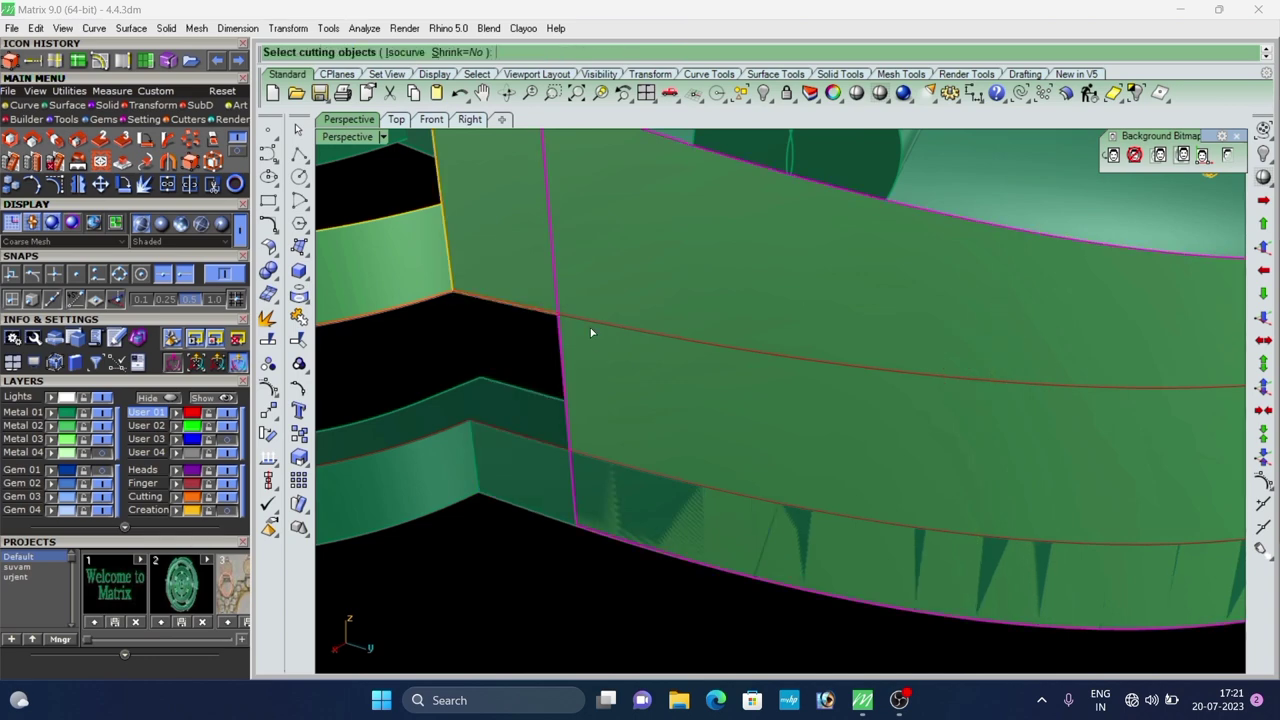
left_click(589, 322)
key("Return")
left_click(598, 365)
key("Delete")
Split the front border face below the rounded ornament with the guide curve and delete the part below it.
scroll(543, 364, "down", 10)
right_click_drag(570, 366, 688, 366)
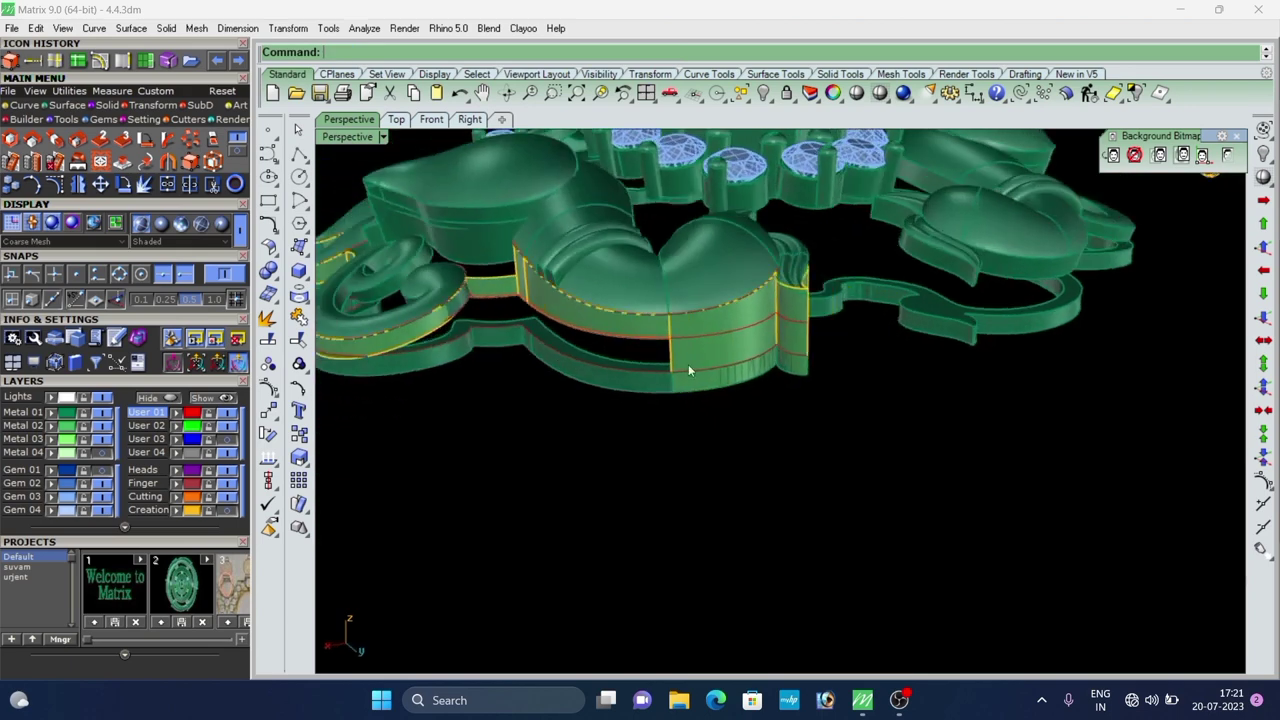
scroll(688, 366, "up", 7)
left_click(685, 356)
key("Return")
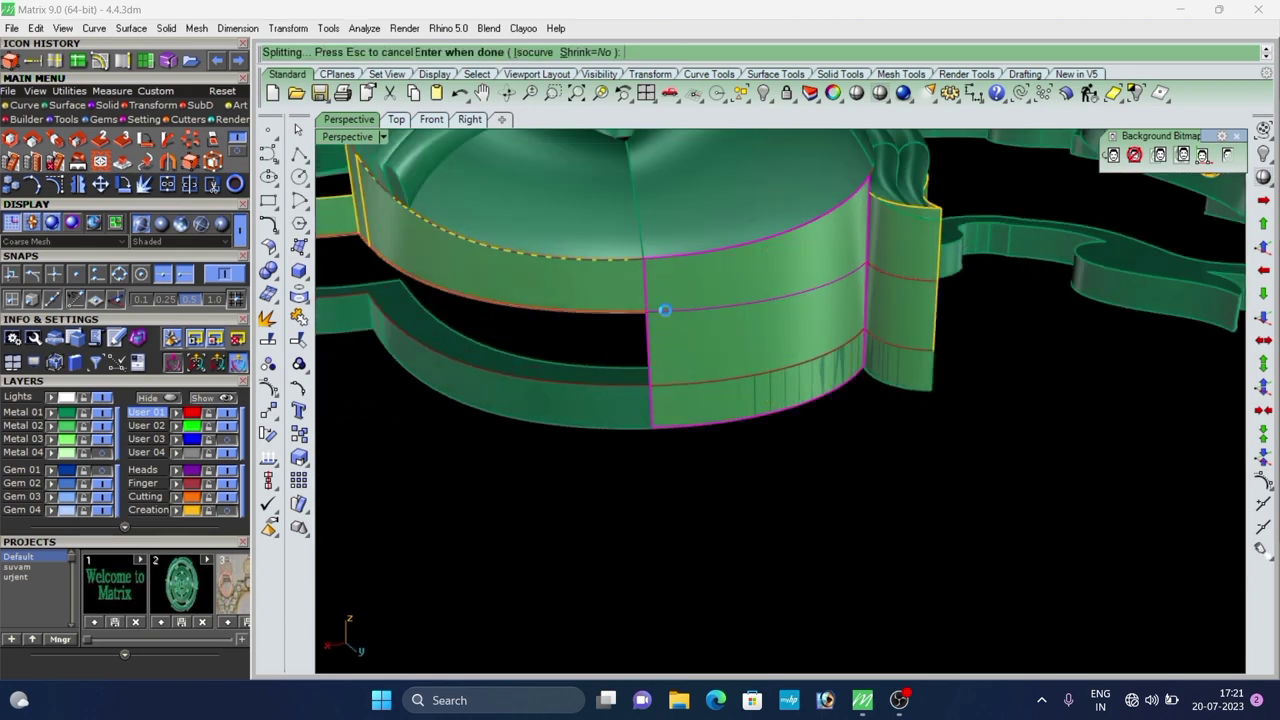
left_click(715, 377)
key("Delete")
Split the curved border face on the inner side of the leaf tip at the guide curve and delete its lower part.
scroll(705, 399, "down", 2)
right_click_drag(705, 399, 778, 383)
scroll(775, 390, "up", 5)
left_click(767, 417)
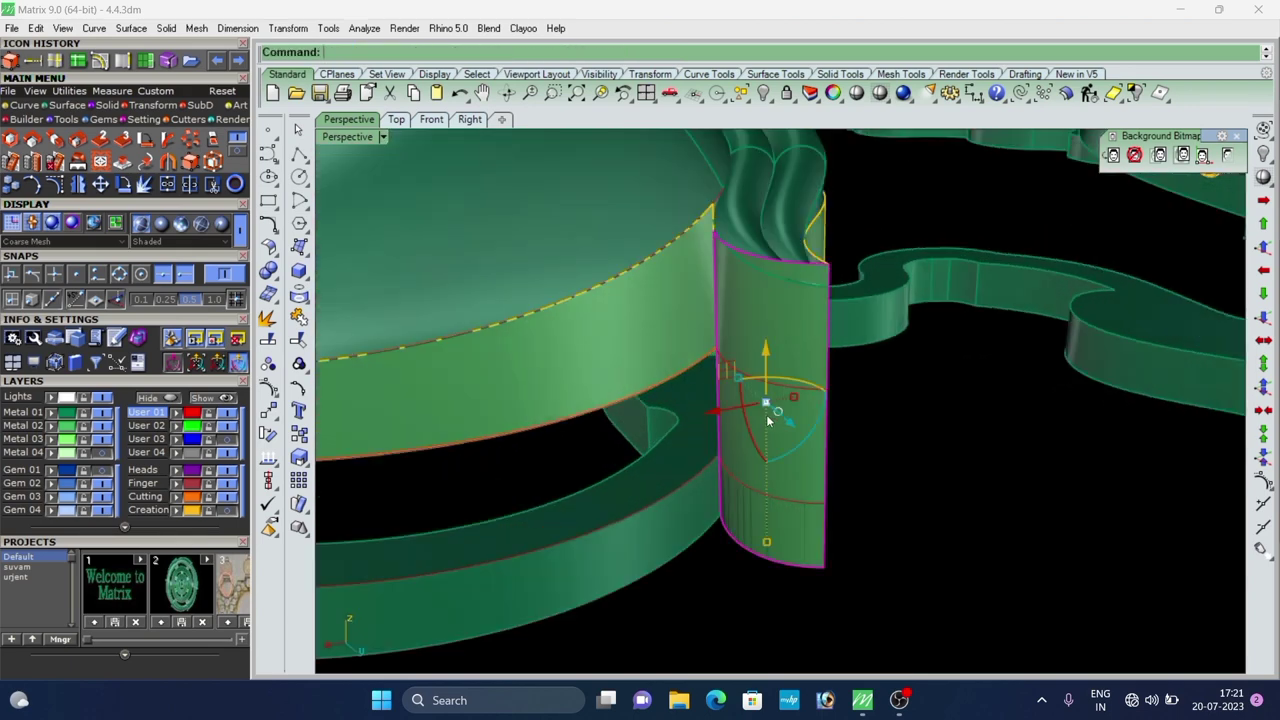
key("Return")
left_click(768, 375)
key("Escape")
key("Return")
left_click(753, 416)
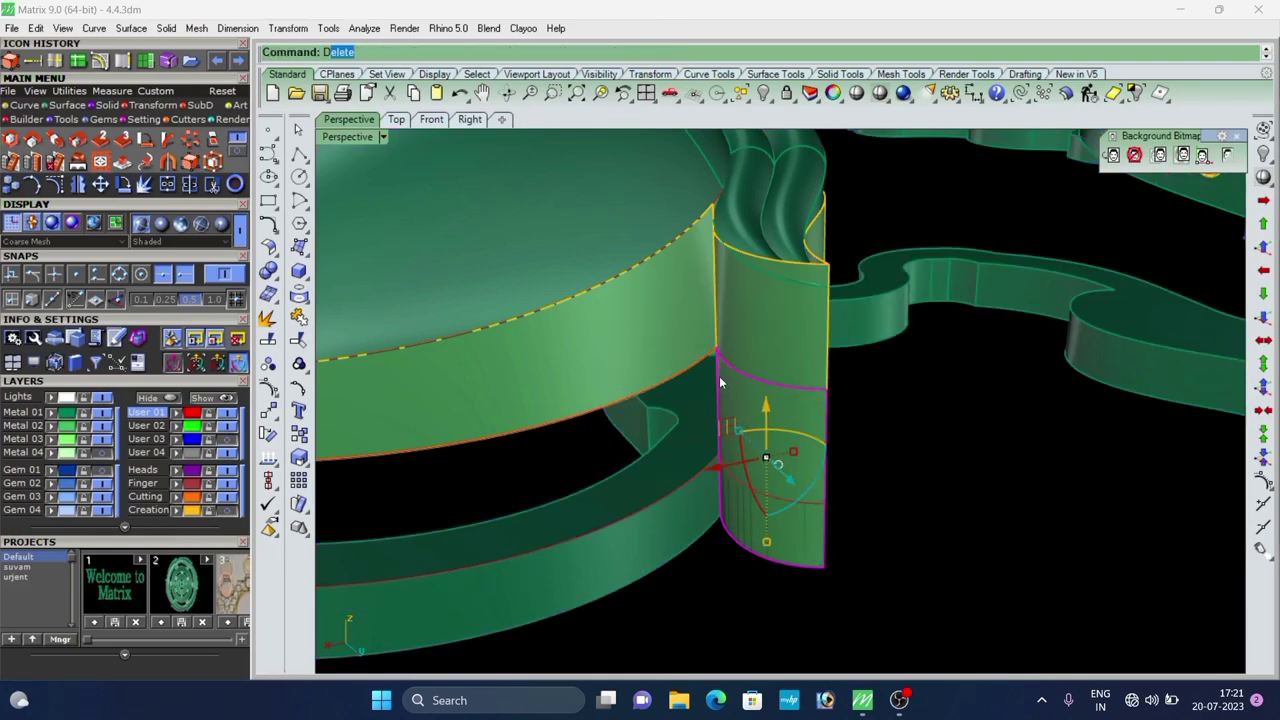
scroll(775, 395, "down", 5)
key("Return")
Split the border face on the outer side of the leaf tip with the guide curve and remove its lower part.
right_click_drag(781, 388, 596, 383)
scroll(596, 383, "up", 4)
left_click(614, 356)
key("Return")
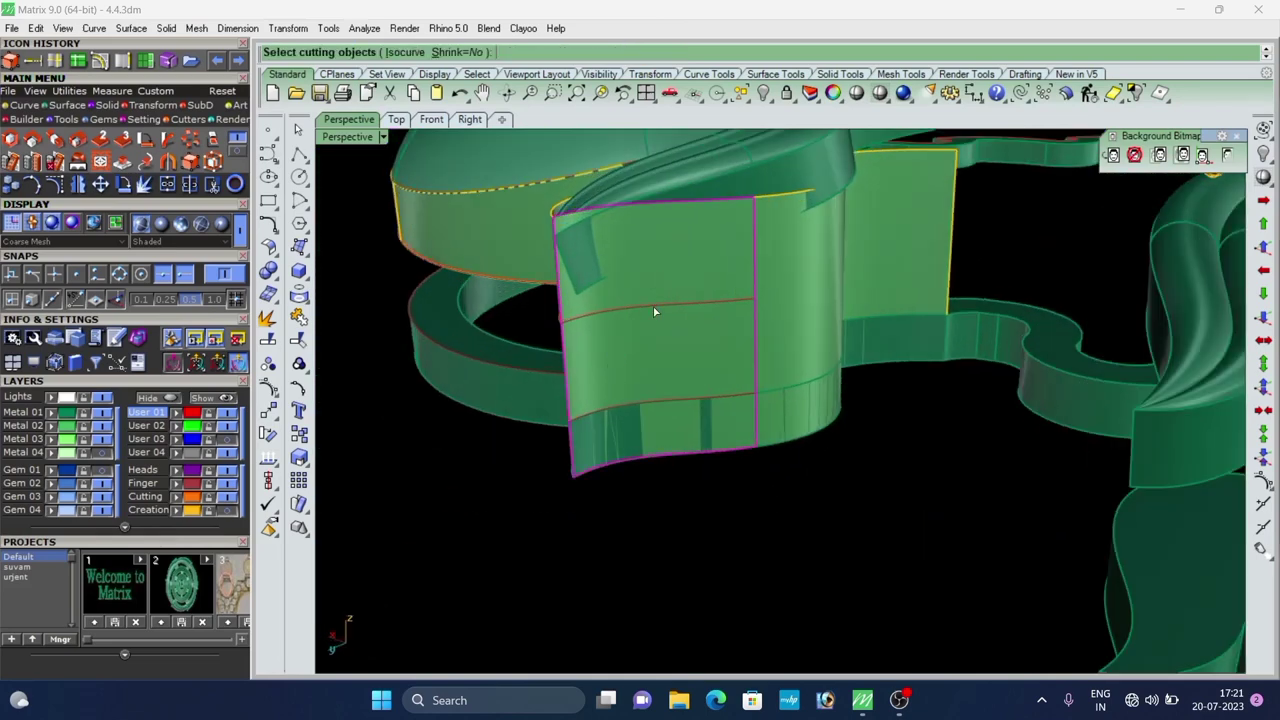
left_click(654, 307)
right_click_drag(654, 309, 652, 326)
left_click(699, 362)
left_click(725, 368)
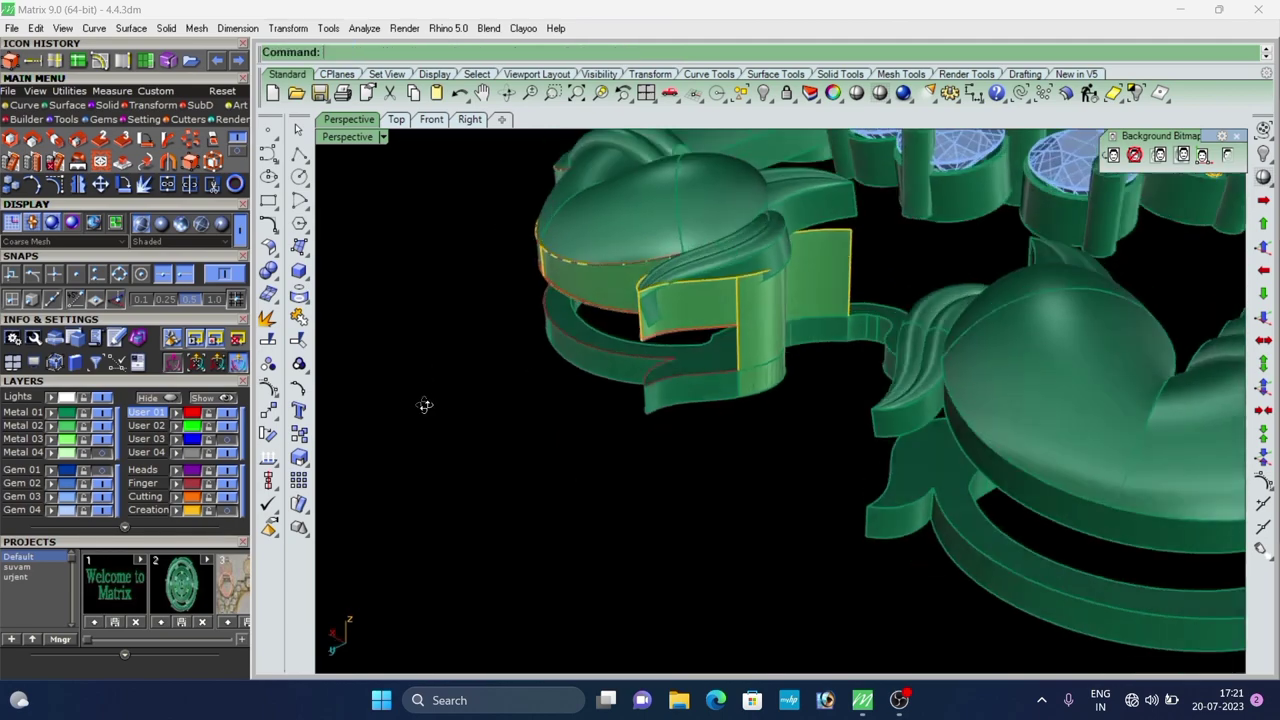
Examine the trimmed border faces around the rounded ornament, the scroll and the leaf from several angles.
scroll(702, 358, "up", 3)
scroll(701, 358, "down", 4)
right_click_drag(670, 370, 820, 349)
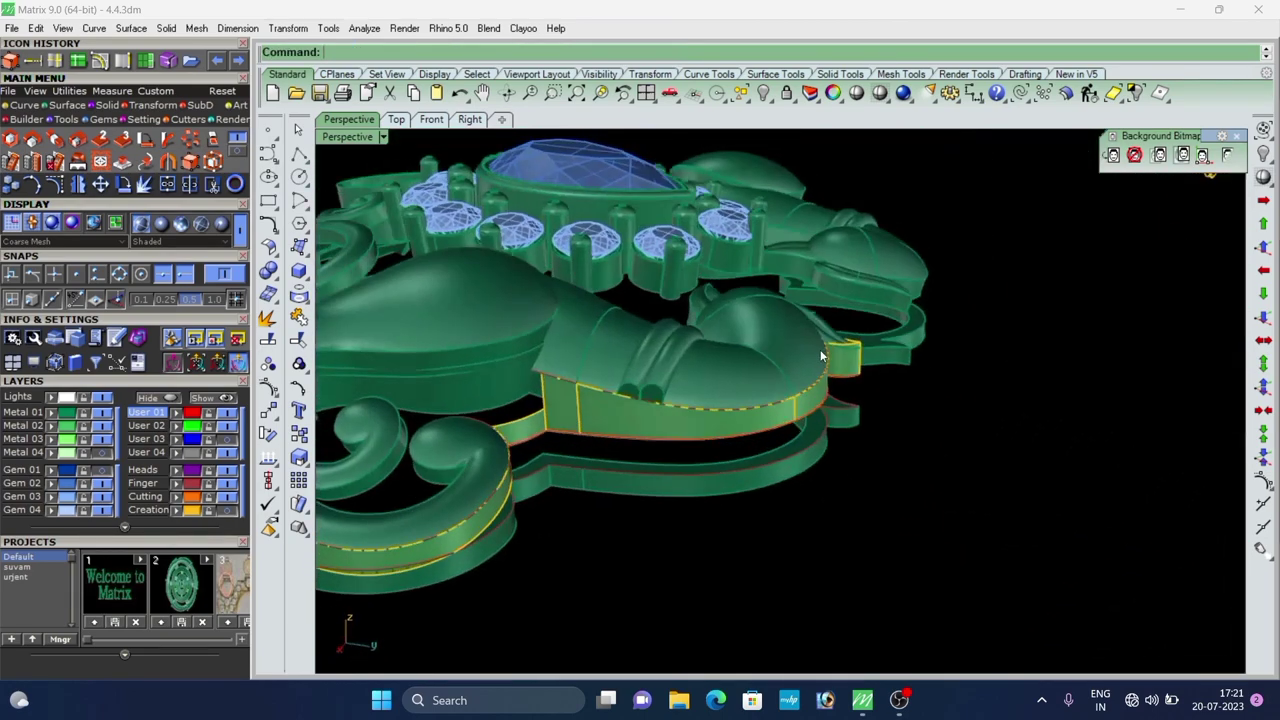
scroll(820, 349, "down", 5)
right_click_drag(690, 350, 702, 426)
scroll(708, 411, "up", 2)
scroll(746, 430, "down", 2)
scroll(849, 435, "up", 5)
scroll(824, 417, "down", 5)
scroll(746, 360, "up", 5)
scroll(746, 360, "down", 5)
scroll(820, 422, "up", 5)
scroll(778, 382, "up", 5)
scroll(783, 334, "down", 6)
scroll(578, 378, "up", 5)
scroll(578, 378, "down", 5)
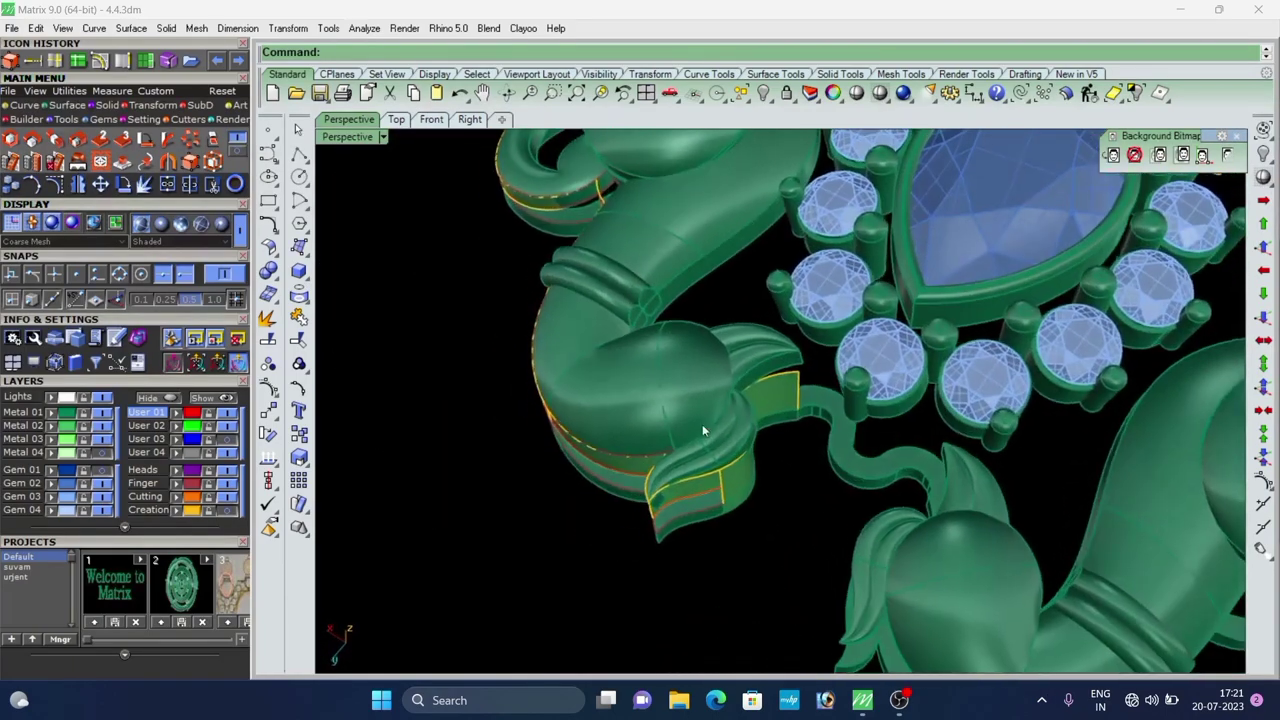
Delete the extended border face on the connecting band and the curved face wrapping the leaf's end.
scroll(774, 392, "up", 2)
key("Return")
left_click(722, 520)
type("d")
key("Return")
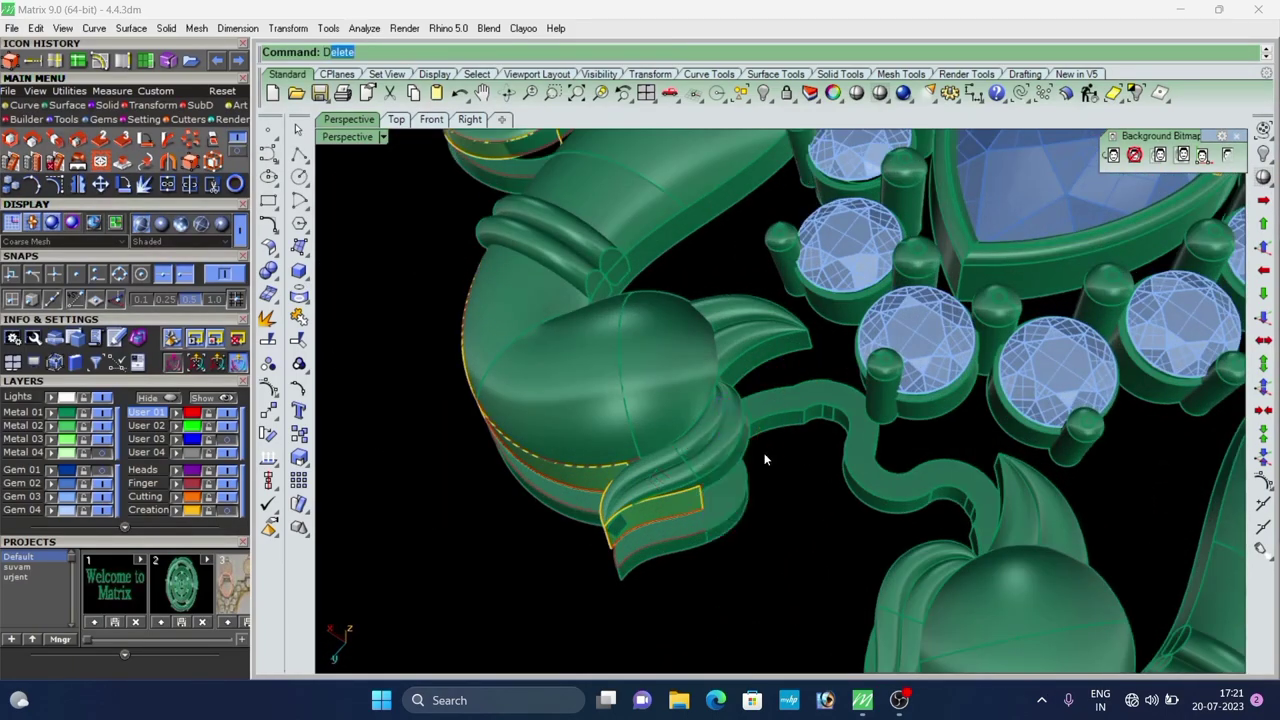
Undo the deletion of the curved border face at the leaf's end.
scroll(766, 457, "down", 5)
right_click_drag(767, 458, 779, 357)
scroll(687, 456, "up", 5)
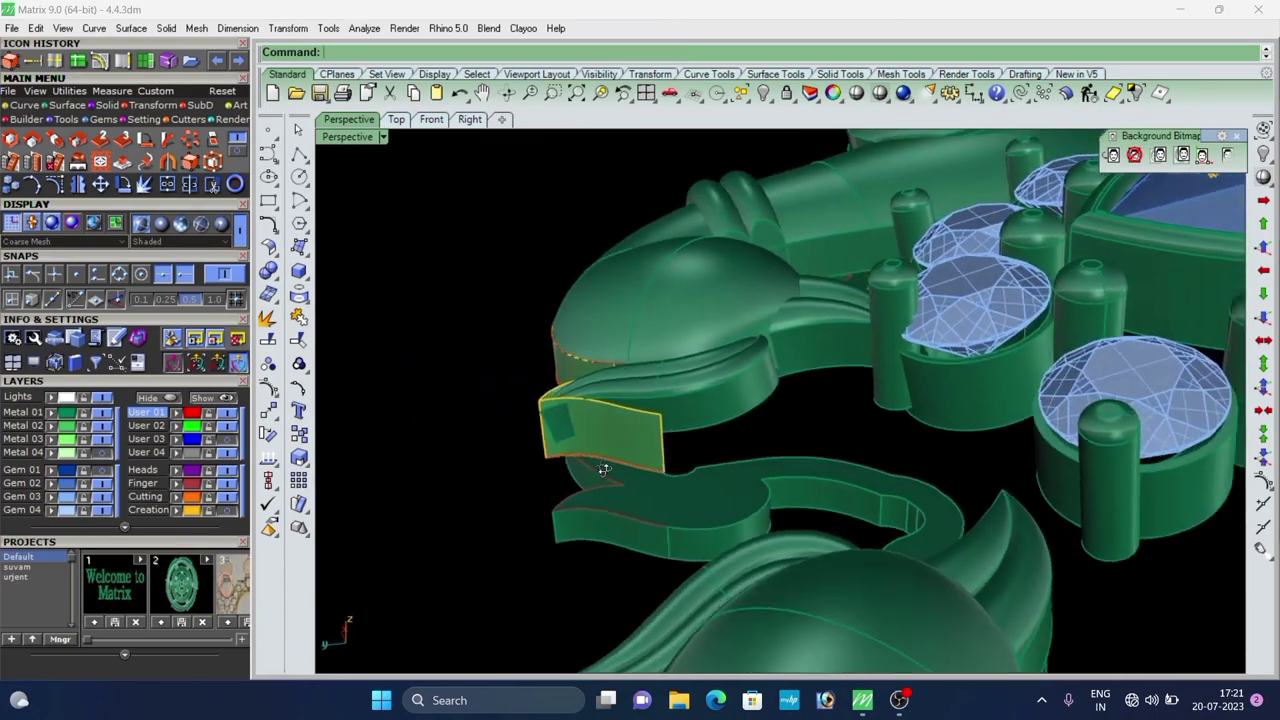
right_click_drag(604, 469, 604, 463)
key("ctrl+z")
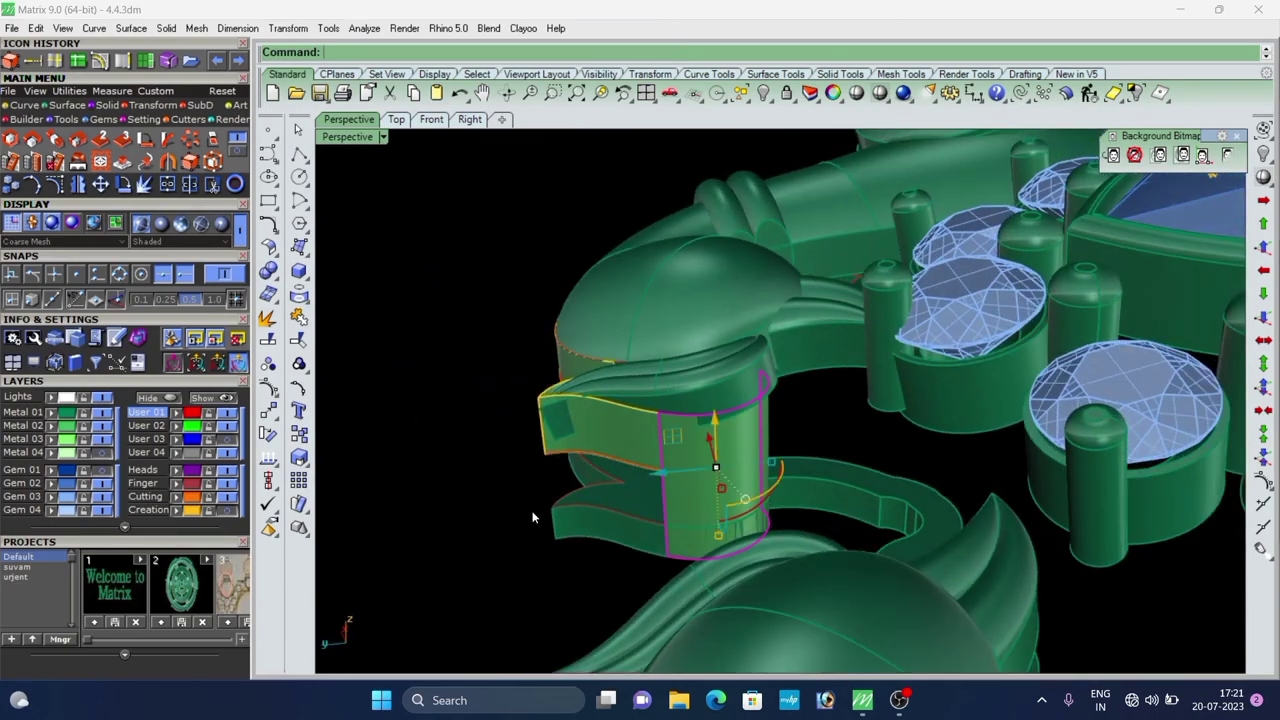
left_click(533, 513)
right_click_drag(828, 388, 786, 386)
scroll(717, 444, "down", 4)
scroll(744, 460, "up", 7)
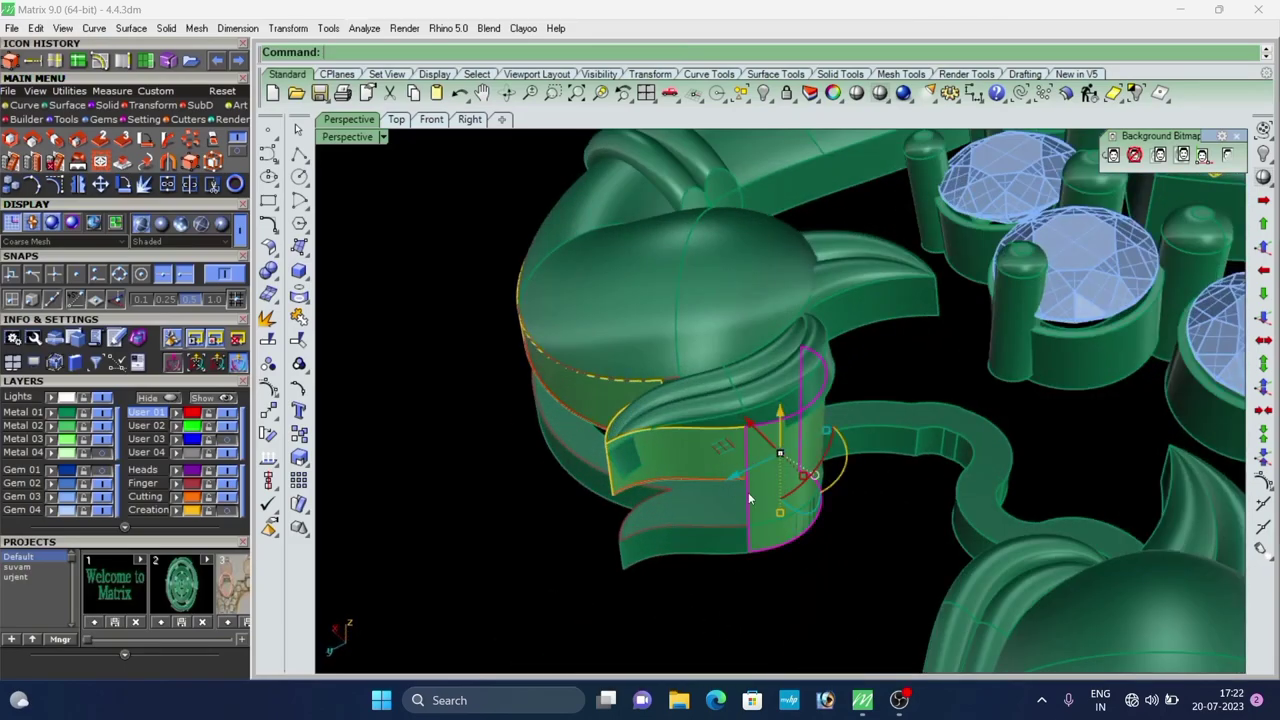
Delete the curved face at the leaf's end and raise the free end of the leaf-tip face by its control points.
key("Delete")
scroll(765, 424, "down", 8)
right_click_drag(766, 427, 790, 460)
scroll(785, 436, "up", 6)
scroll(799, 427, "up", 1)
left_click(12, 60)
scroll(788, 437, "up", 2)
scroll(822, 468, "up", 5)
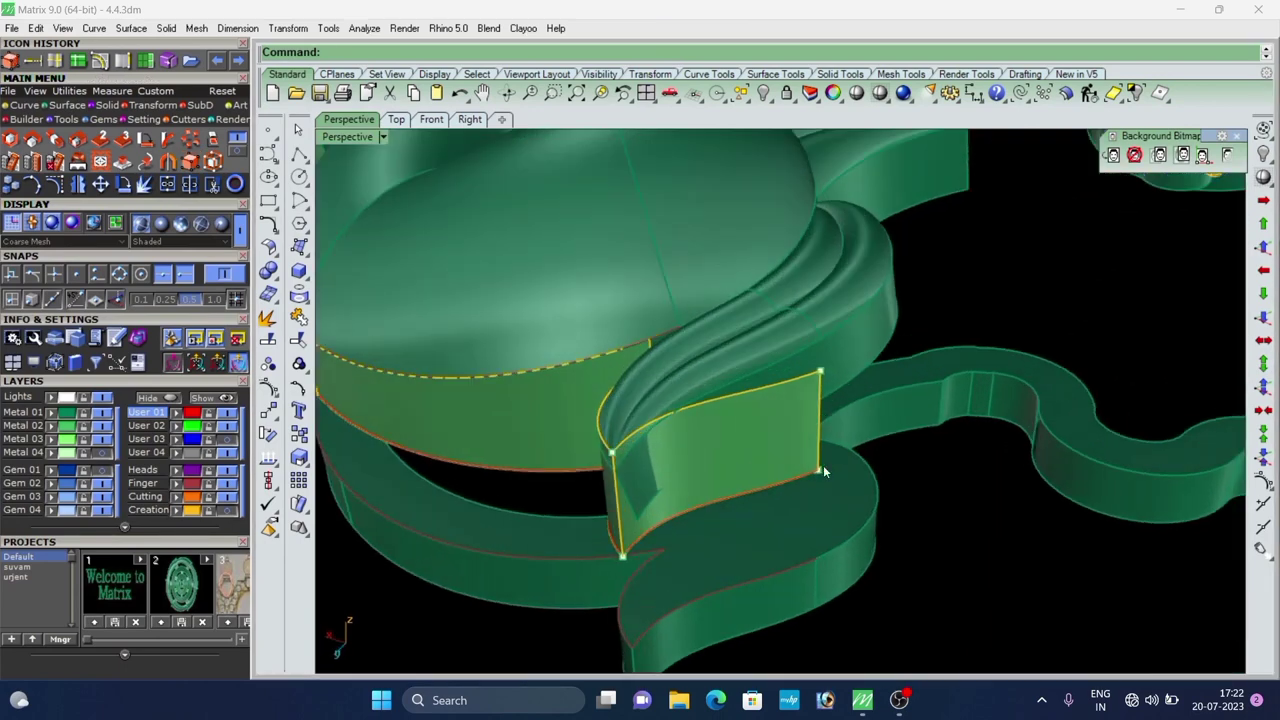
left_click(820, 374, "shift")
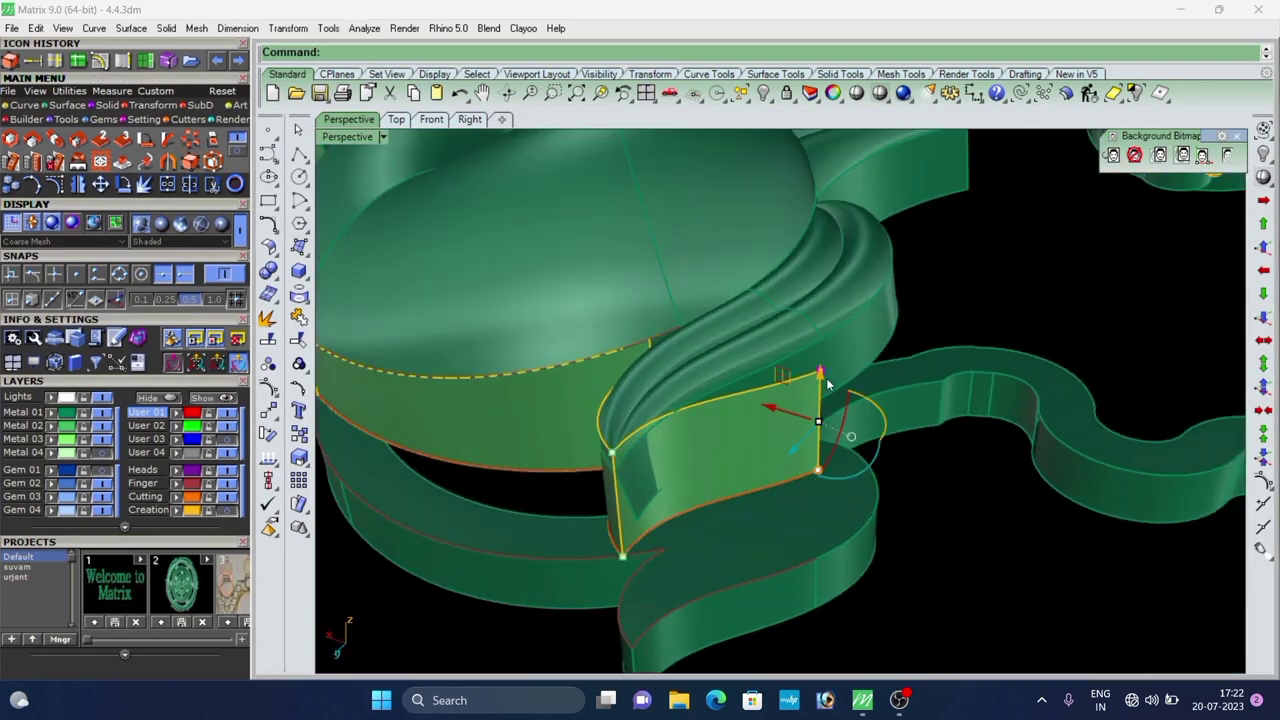
left_click_drag(823, 364, 823, 332)
scroll(717, 421, "down", 2)
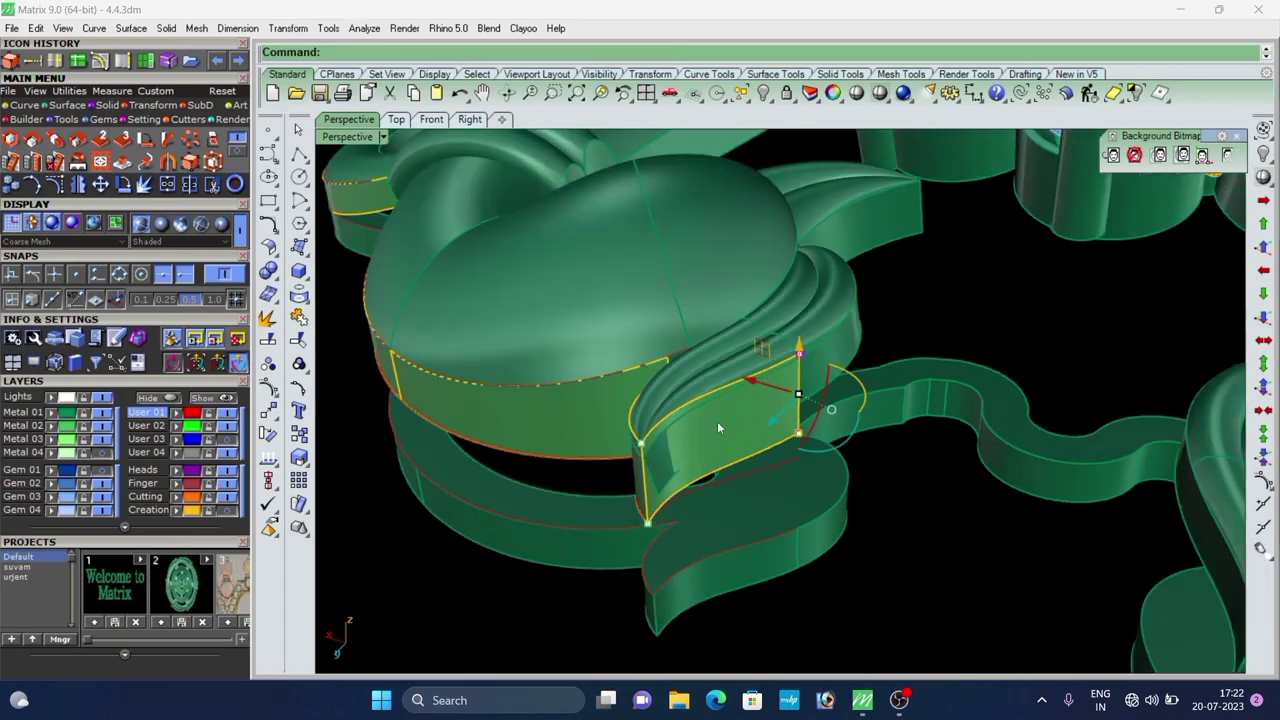
mouse_move(717, 423)
right_mouse_down()
mouse_move(706, 405)
mouse_move(740, 424)
right_mouse_up()
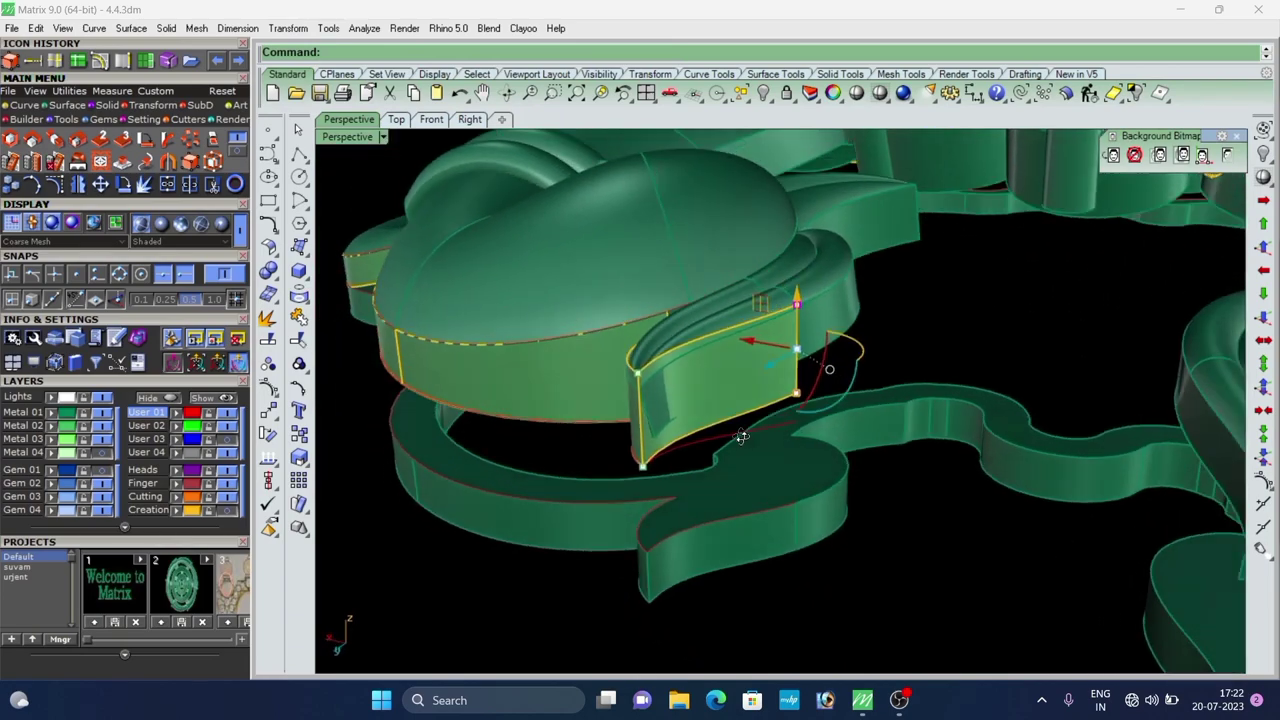
Undo the control-point move and the deletion of the curved face at the leaf's end.
key("ctrl+z")
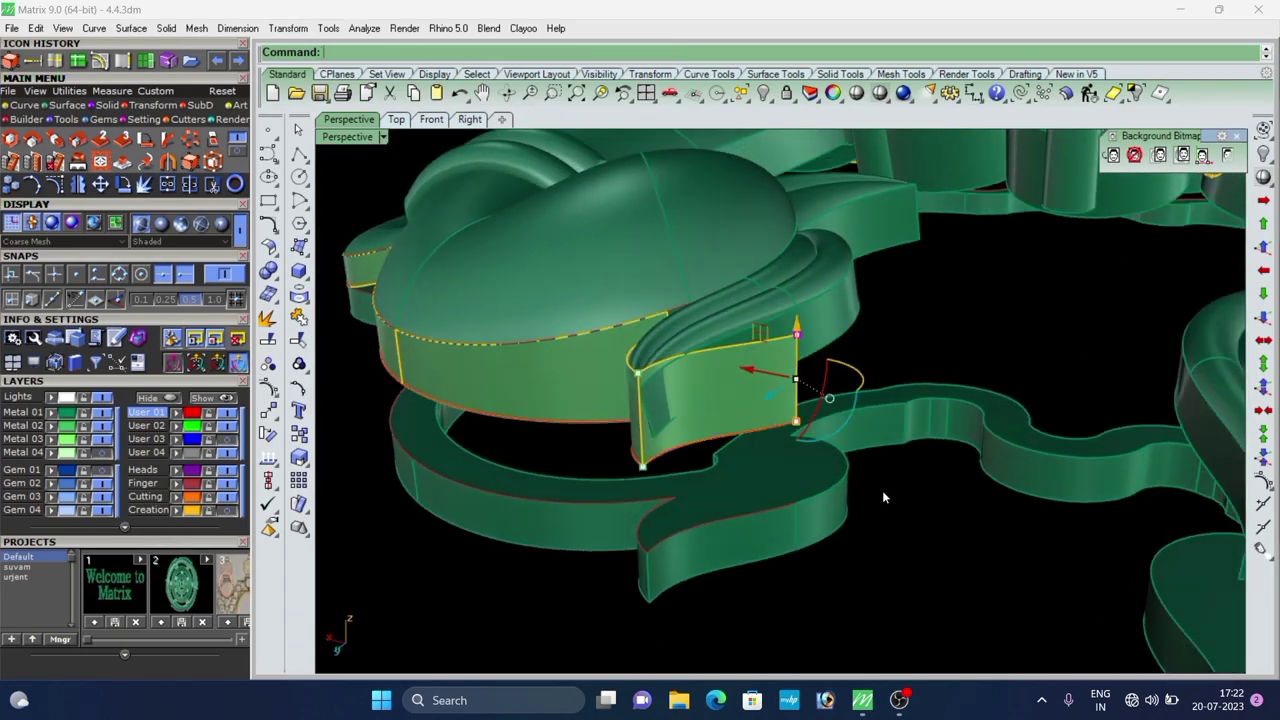
left_click(883, 495)
scroll(818, 432, "down", 3)
right_click_drag(780, 360, 797, 428)
scroll(803, 436, "down", 5)
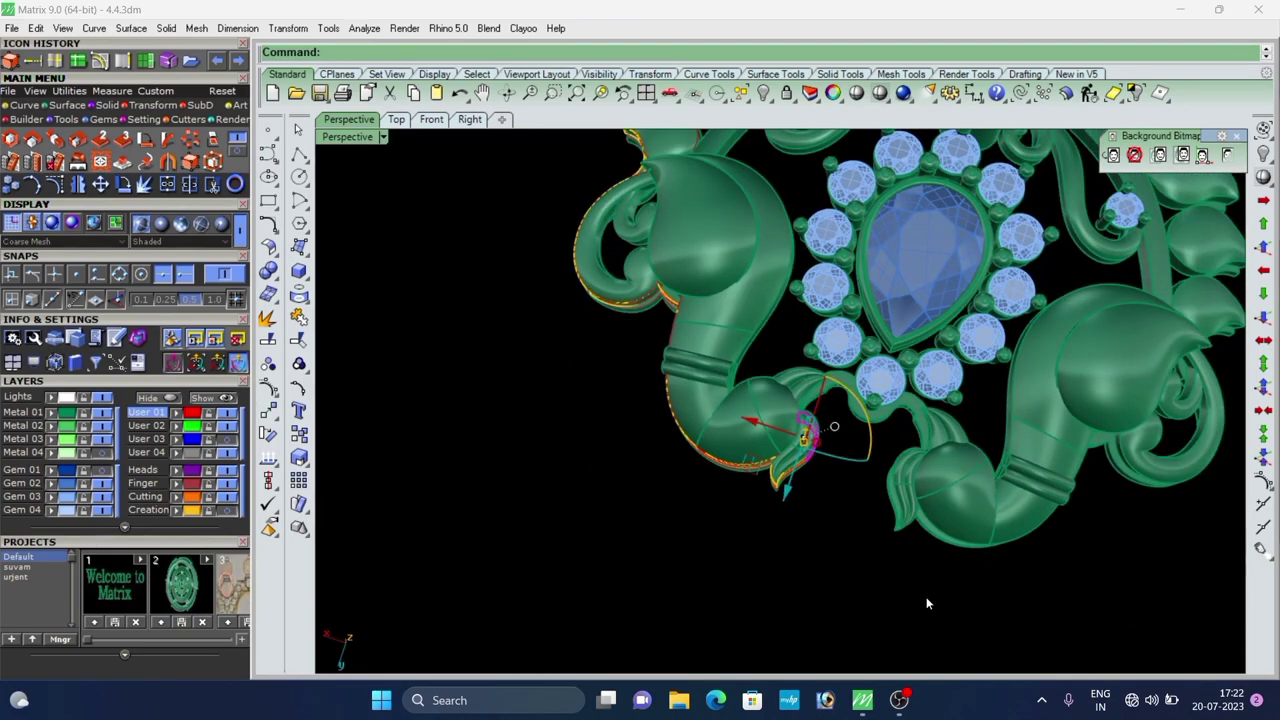
Extract copies of the wavy connecting band's side faces and move them to the Metal 02 layer.
scroll(880, 414, "up", 7)
right_click_drag(790, 418, 735, 325)
scroll(712, 441, "up", 5)
right_click_drag(712, 441, 888, 467)
scroll(791, 384, "down", 5)
right_click(272, 321)
scroll(757, 457, "up", 5)
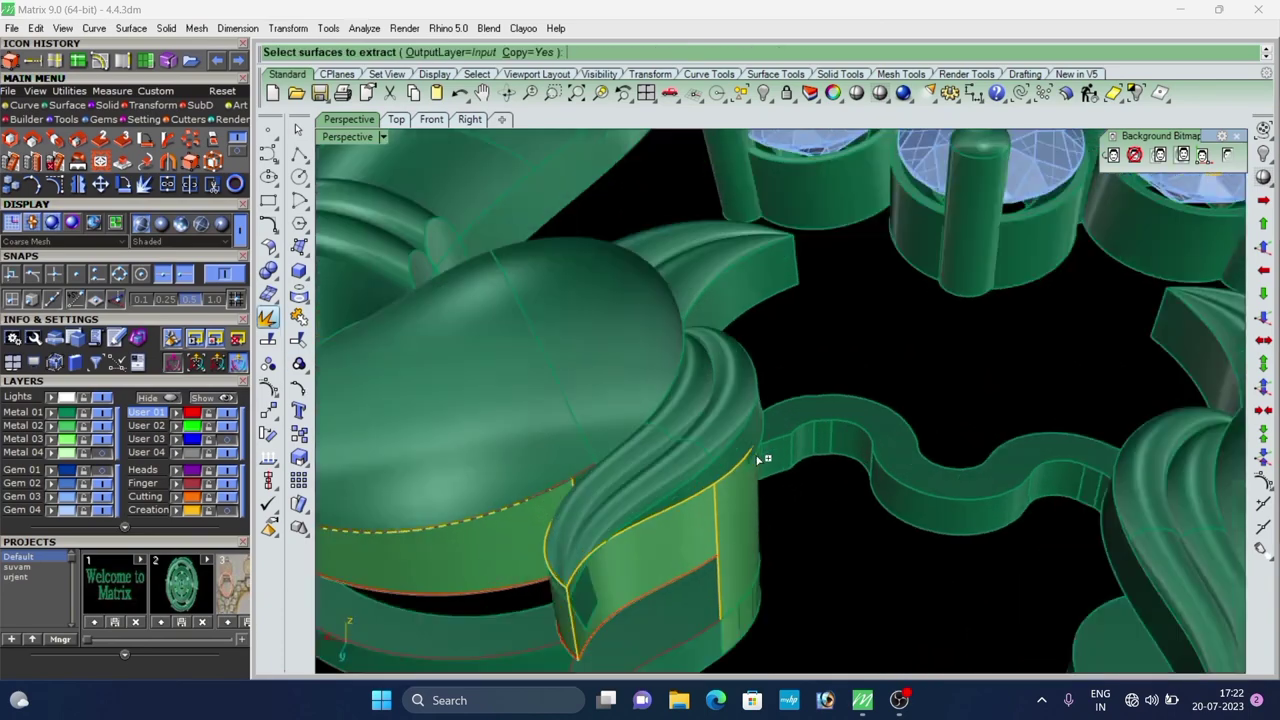
right_click_drag(757, 457, 660, 468)
scroll(660, 468, "up", 6)
left_click(890, 452)
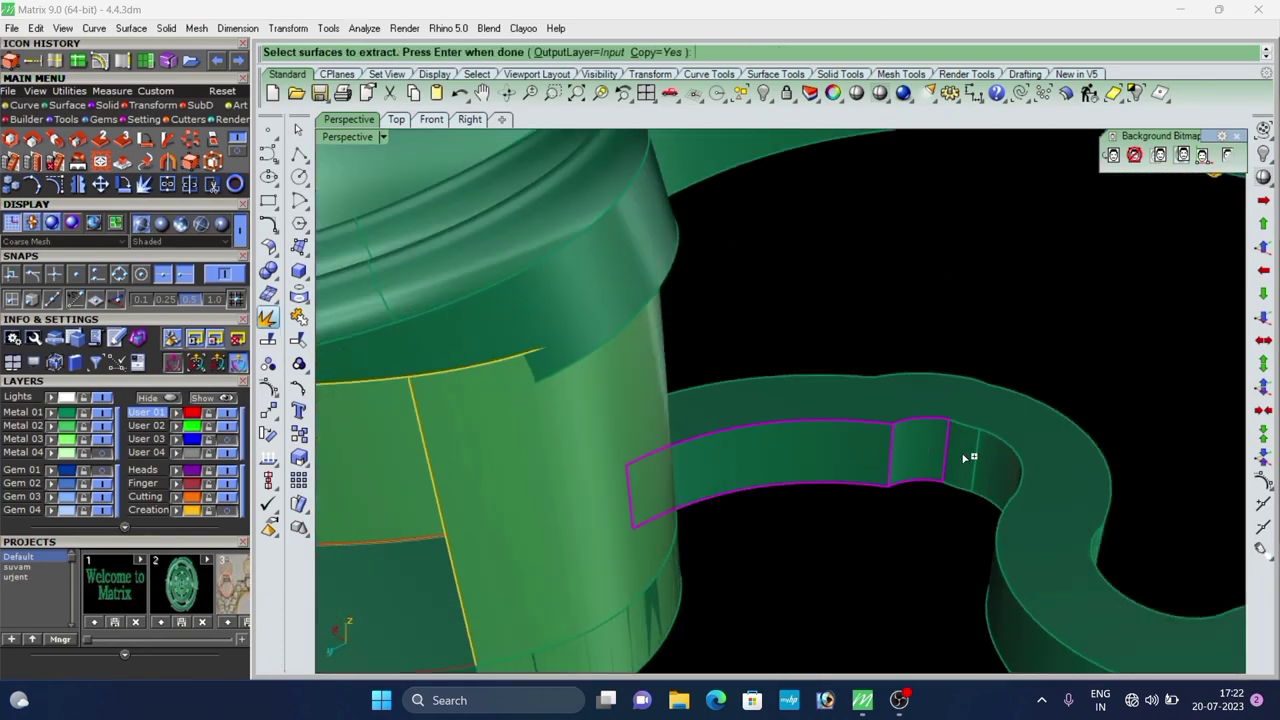
scroll(968, 457, "up", 3)
scroll(1015, 480, "down", 10)
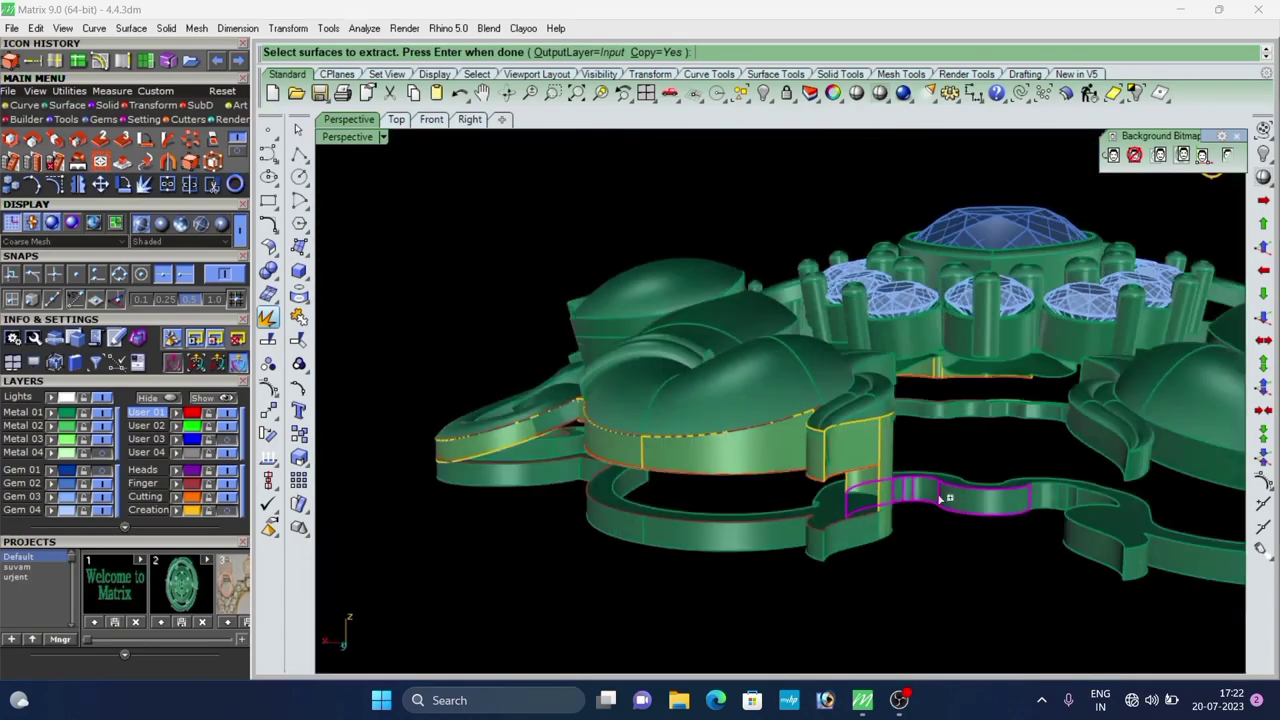
right_click(939, 553)
right_click_drag(938, 534, 855, 556)
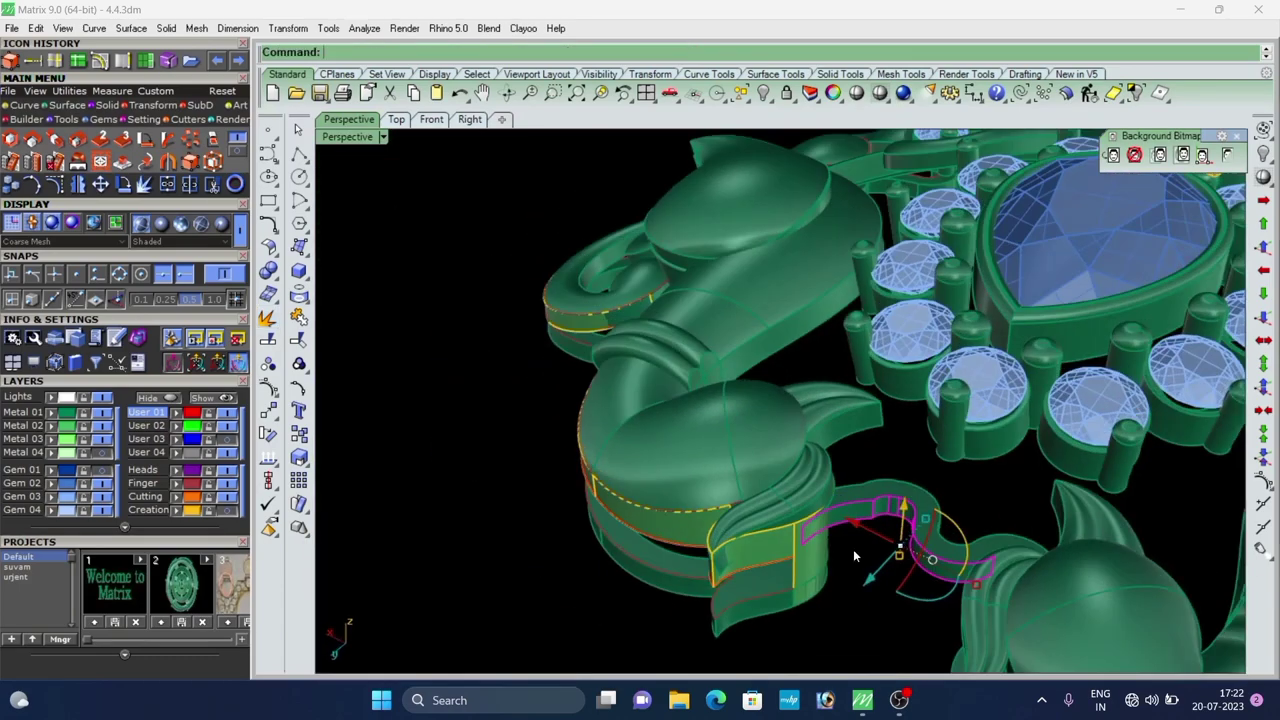
left_click(54, 426)
left_click(430, 430)
Extend the top edges of the connecting band's first three extracted faces upward with Extend Surface.
scroll(572, 434, "down", 7)
right_click_drag(574, 434, 606, 447)
scroll(608, 448, "up", 7)
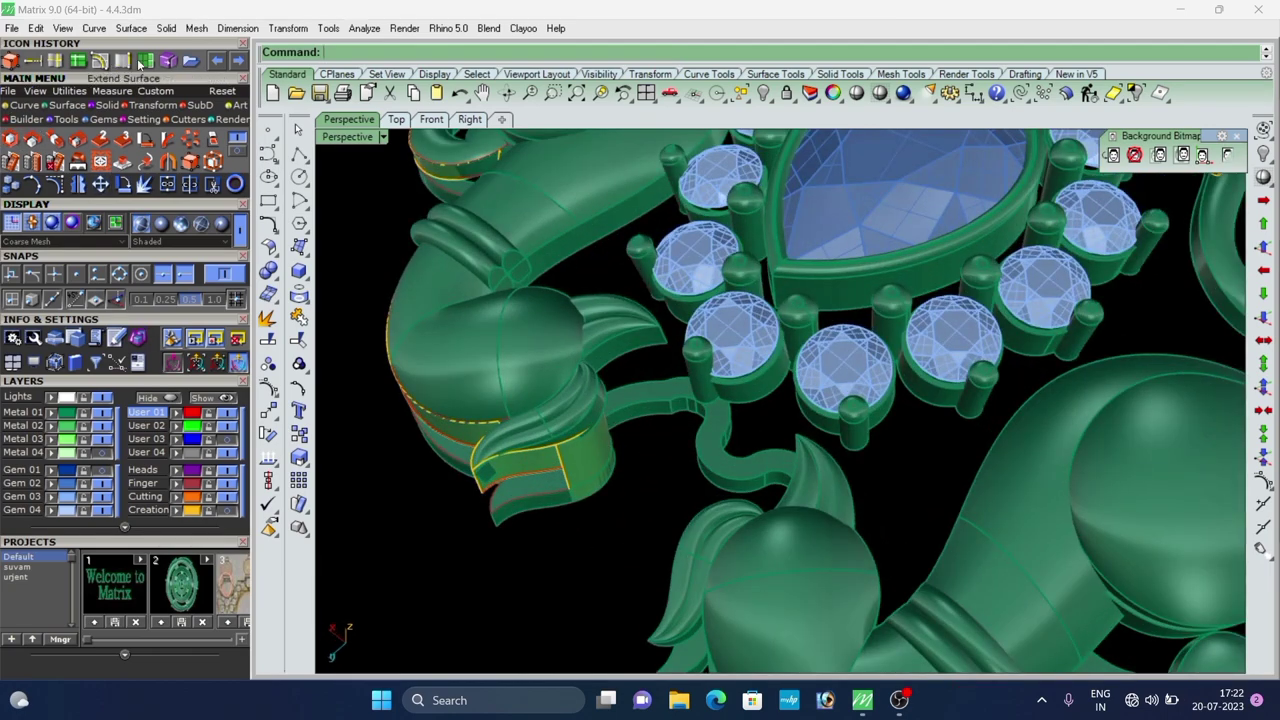
left_click(141, 64)
scroll(637, 430, "up", 12)
left_click(594, 406)
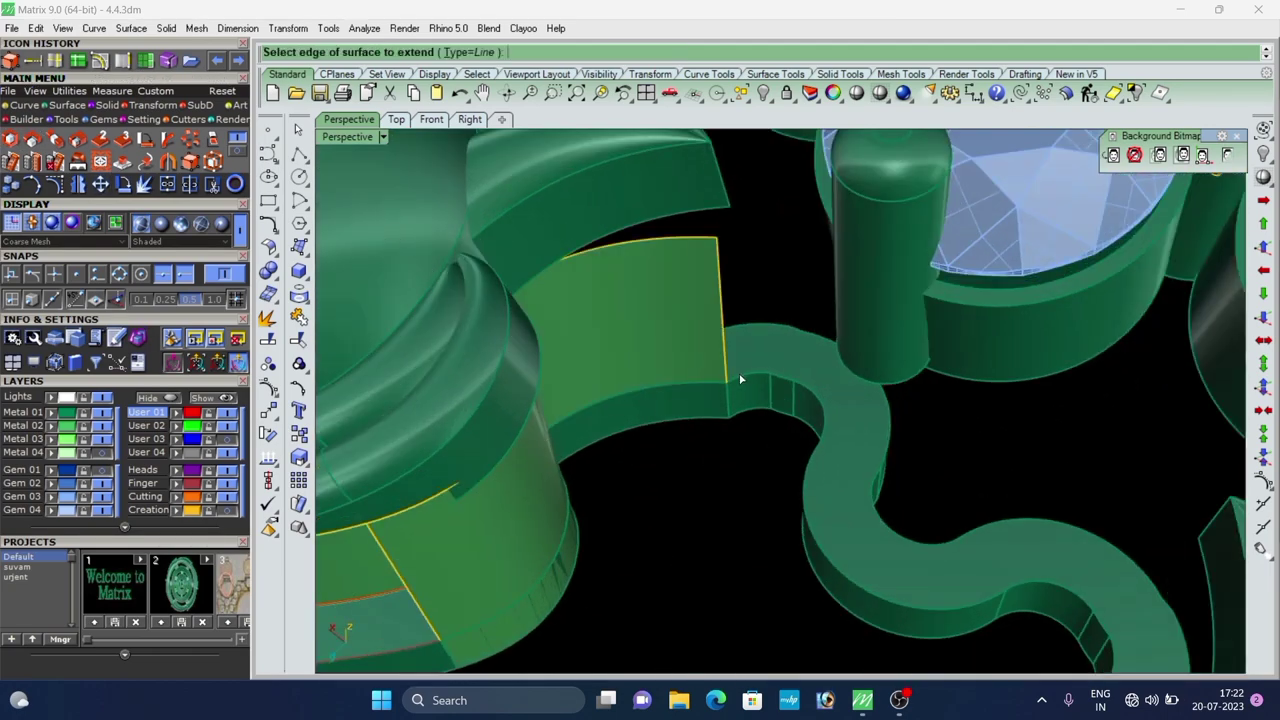
left_click(777, 395)
right_click(776, 384)
right_click(775, 381)
left_click(778, 383)
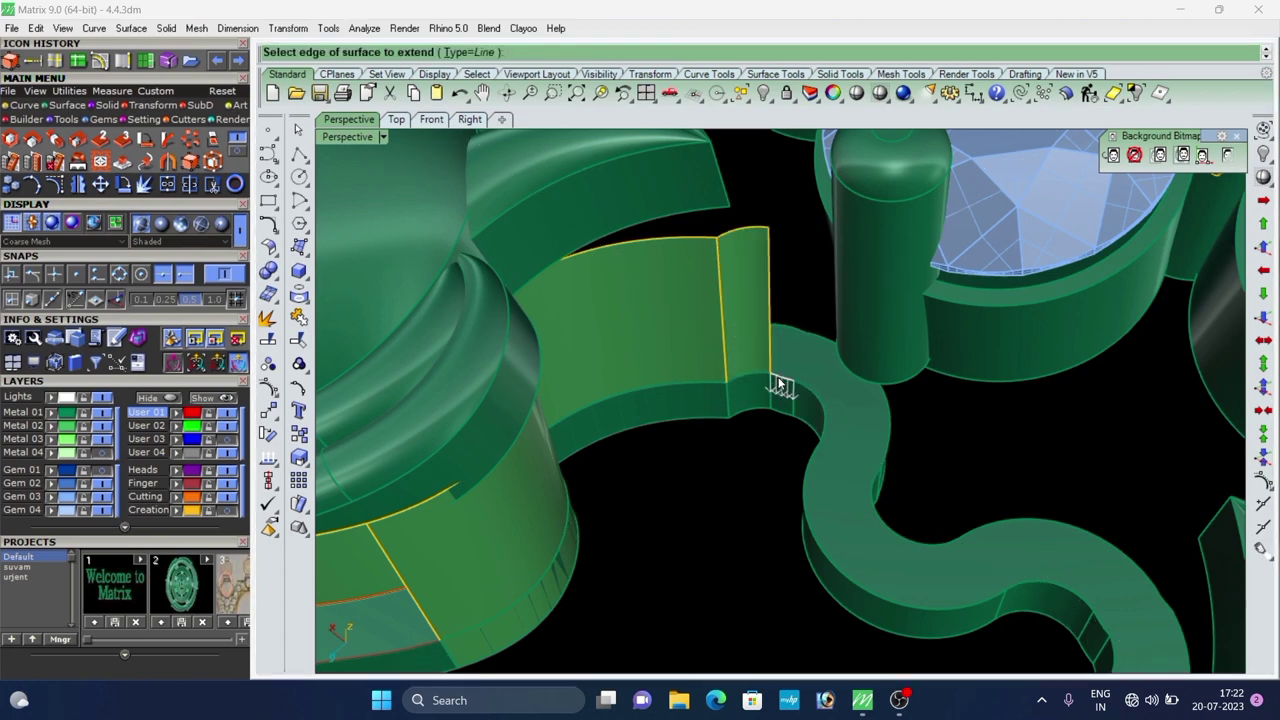
left_click(803, 396)
right_click(781, 377)
Extend the upper edges of those three connecting-band faces further upward.
left_click(788, 236)
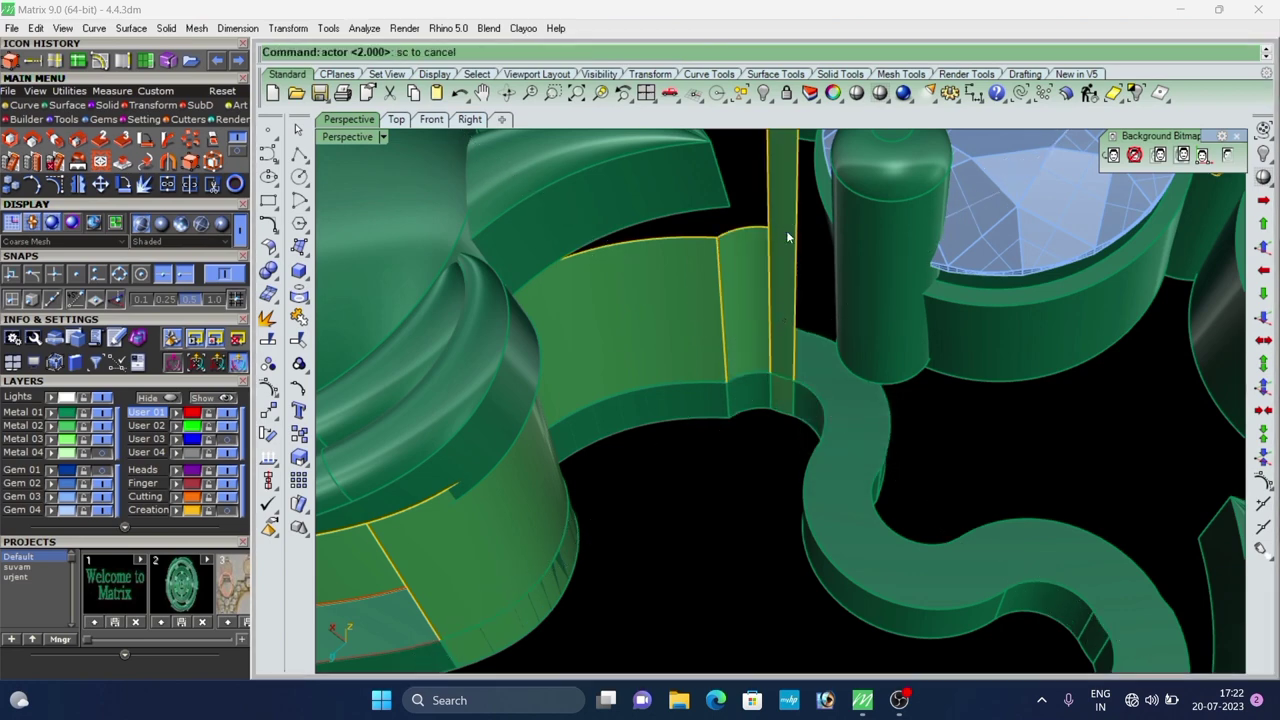
left_click(738, 232)
right_click(736, 233)
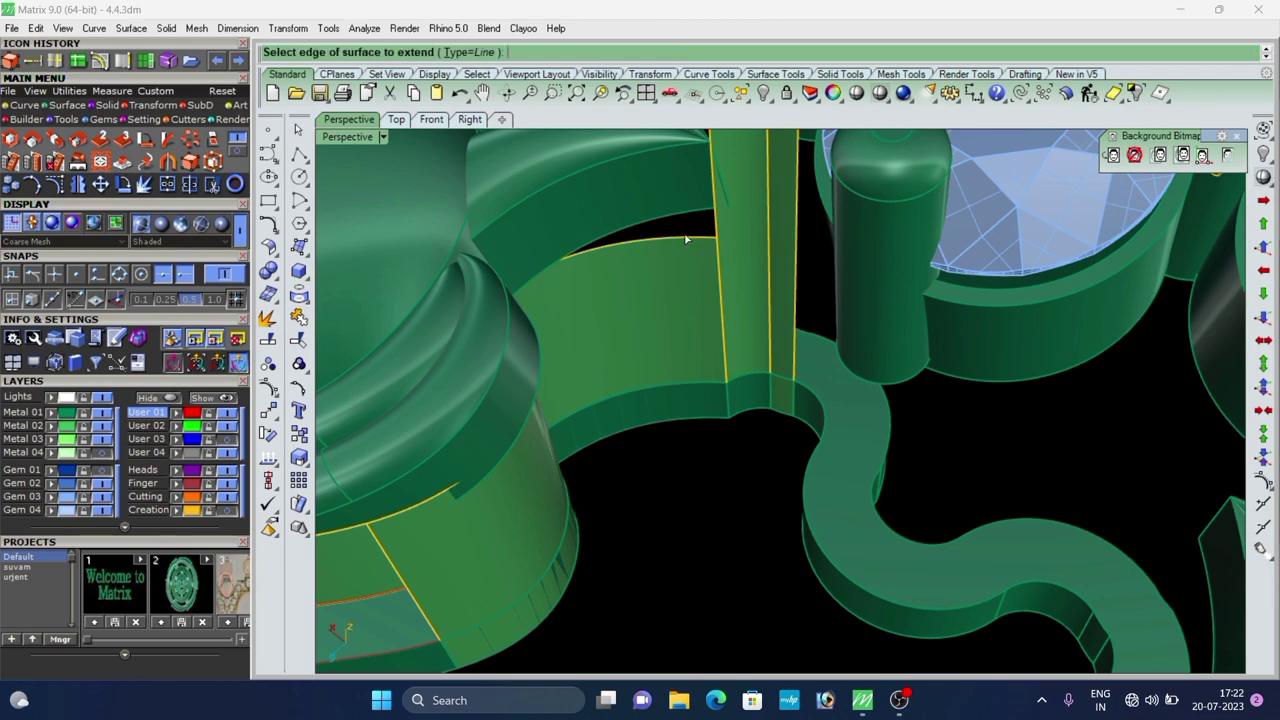
left_click(685, 238)
right_click(682, 238)
Extend the small curved face and the long wavy face of the connecting band upward from their top edges.
scroll(681, 238, "down", 5)
right_click_drag(681, 238, 728, 314)
right_click(727, 318)
scroll(713, 373, "up", 5)
left_click(717, 372)
right_click(717, 370)
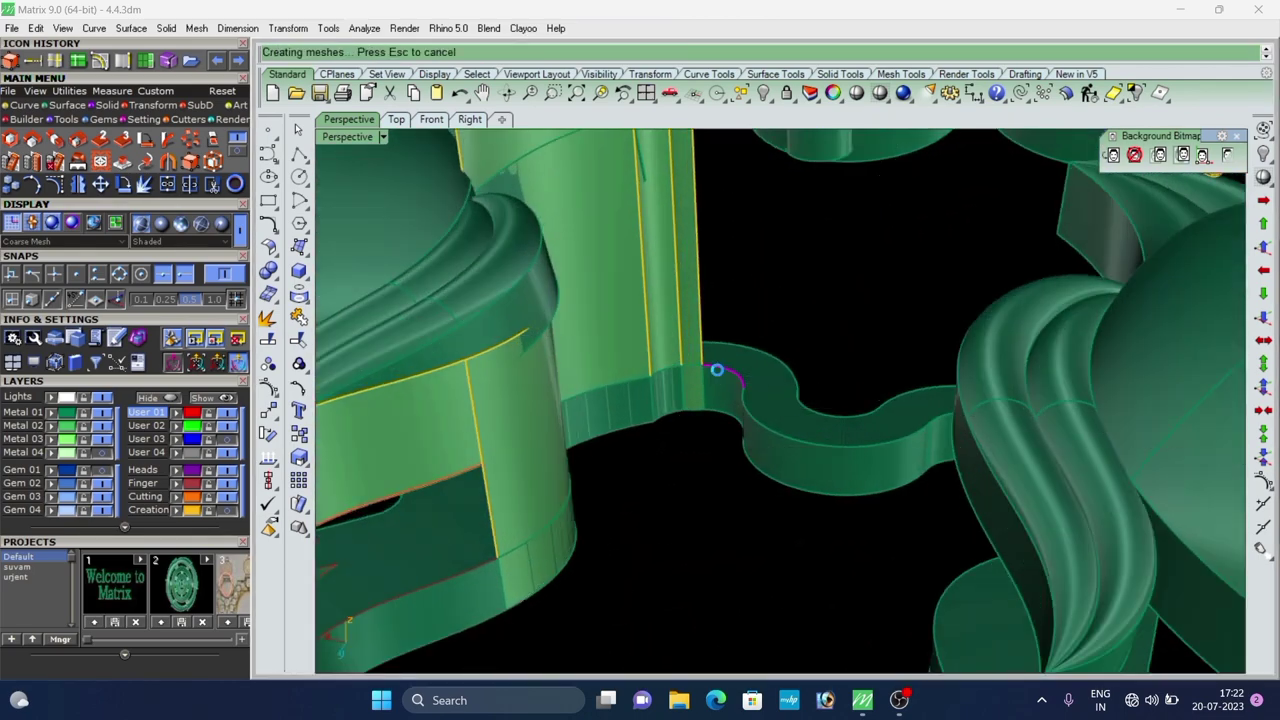
right_click(752, 408)
left_click(756, 416)
right_click(756, 416)
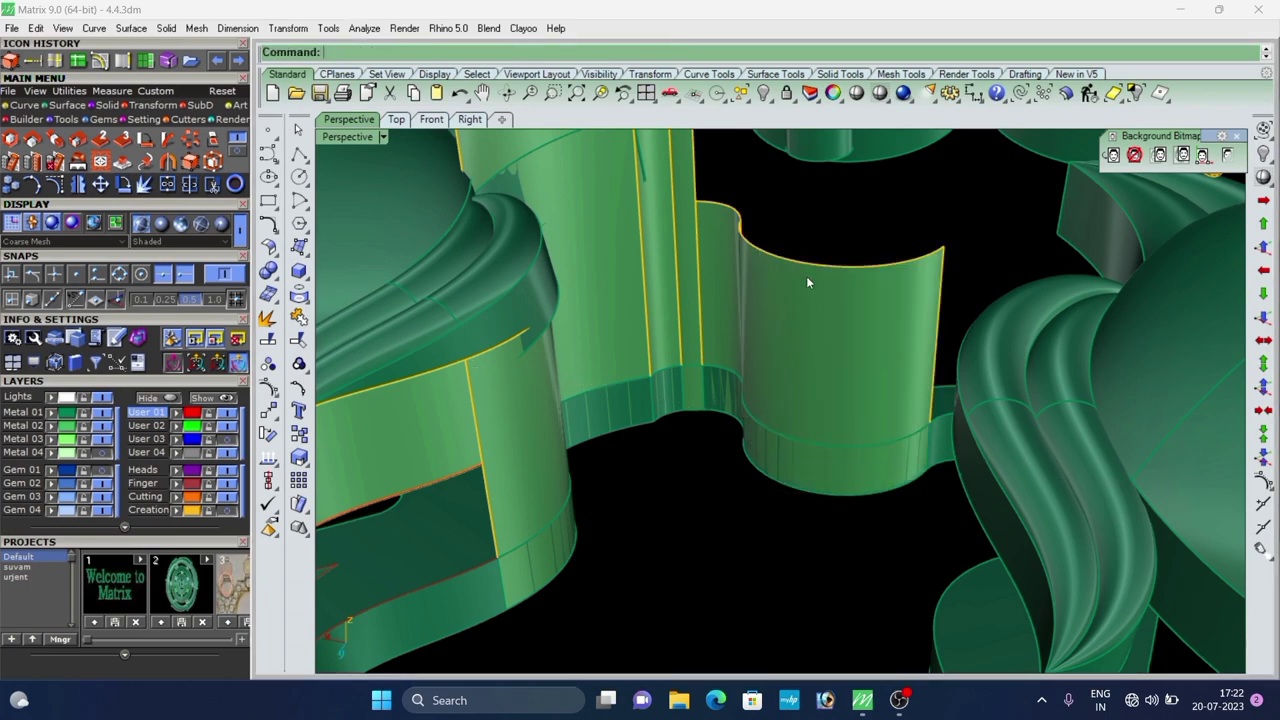
Extend the long wavy face and the adjoining small curved face of the connecting band further upward from their top edges.
right_click(807, 279)
left_click(810, 265)
right_click(810, 265)
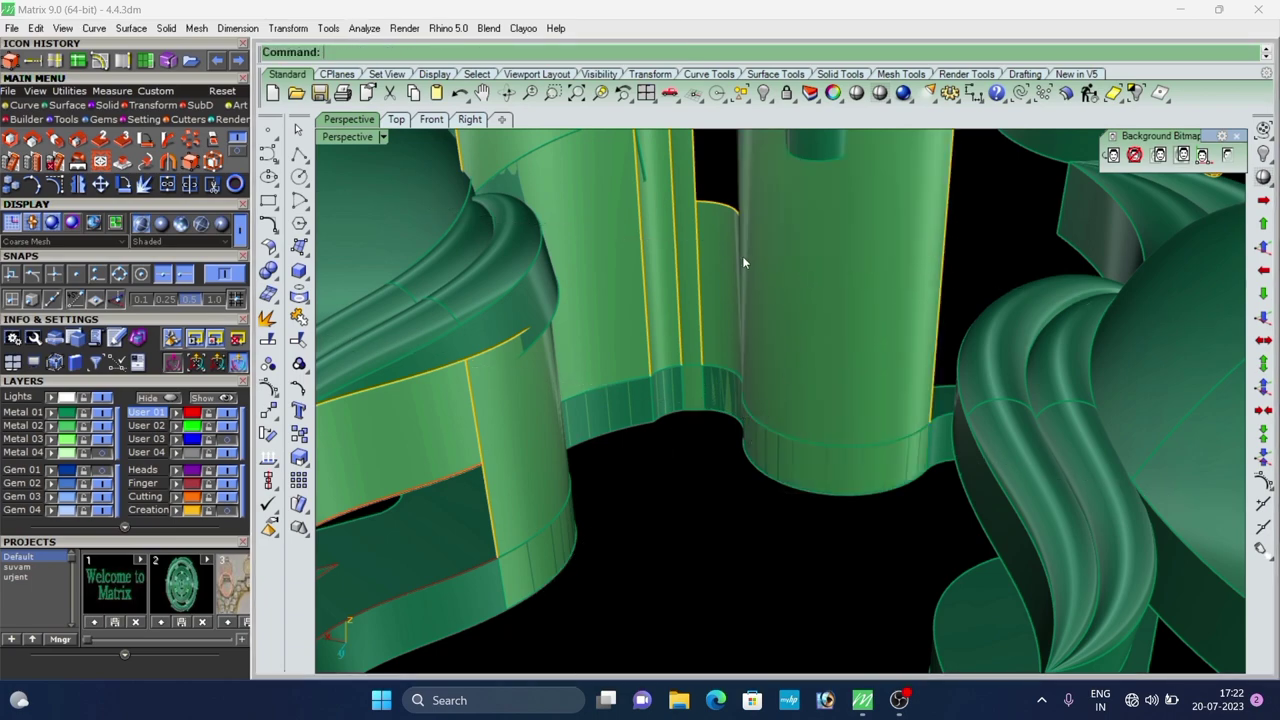
right_click(728, 207)
Apply a bounding-box cage with accurate deformation to the tall curved border face below the scroll ornament's rounded end.
scroll(794, 318, "down", 8)
right_click_drag(794, 321, 722, 379)
scroll(837, 294, "up", 4)
scroll(682, 311, "up", 4)
scroll(690, 381, "up", 2)
left_click(667, 426)
scroll(666, 426, "down", 4)
scroll(727, 385, "down", 6)
scroll(719, 422, "up", 6)
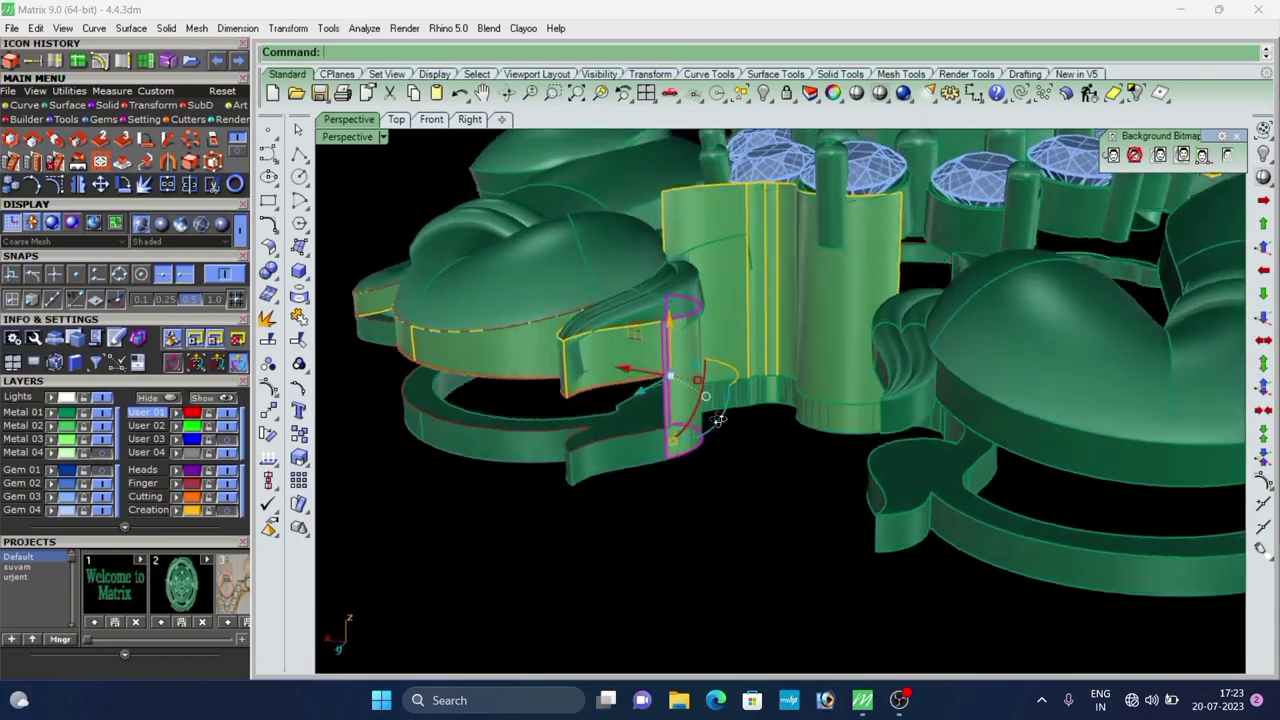
left_click(210, 168)
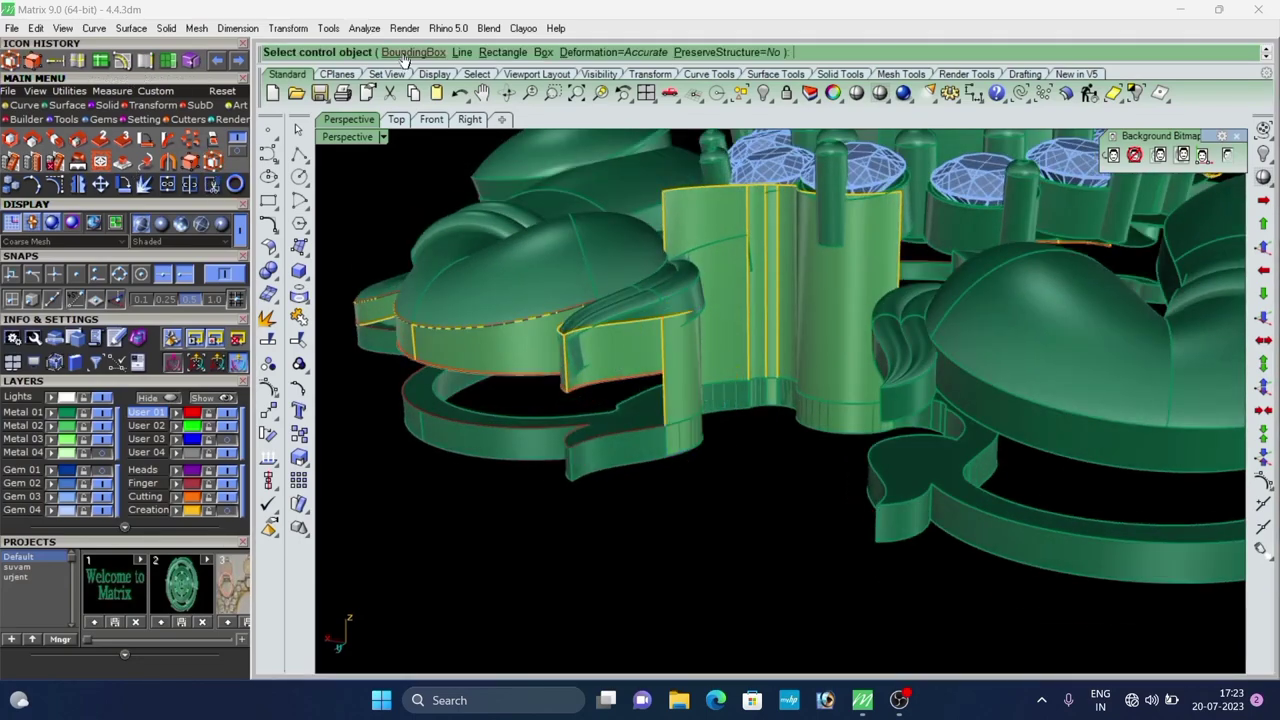
left_click(410, 53)
right_click(506, 266)
right_click(520, 268)
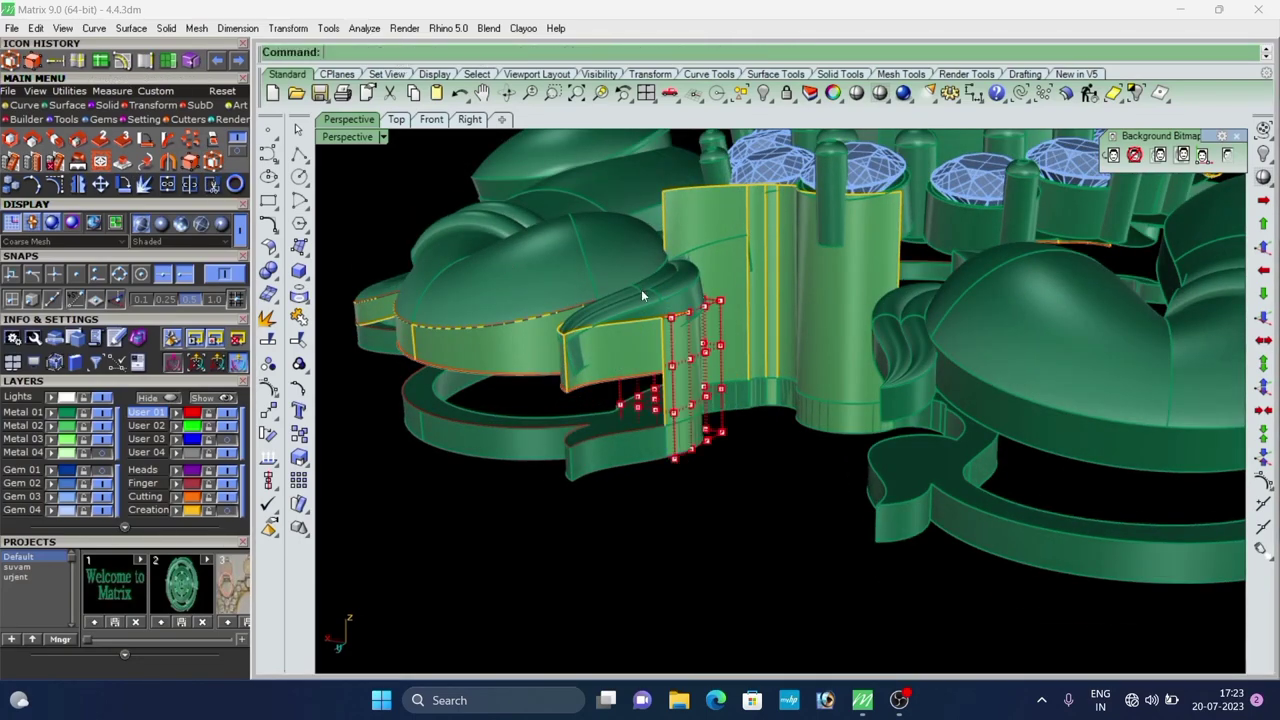
Shift the upper cage points of the curved border face along the X axis, away from the adjoining scroll side face.
right_click_drag(641, 289, 604, 400)
scroll(630, 338, "up", 2)
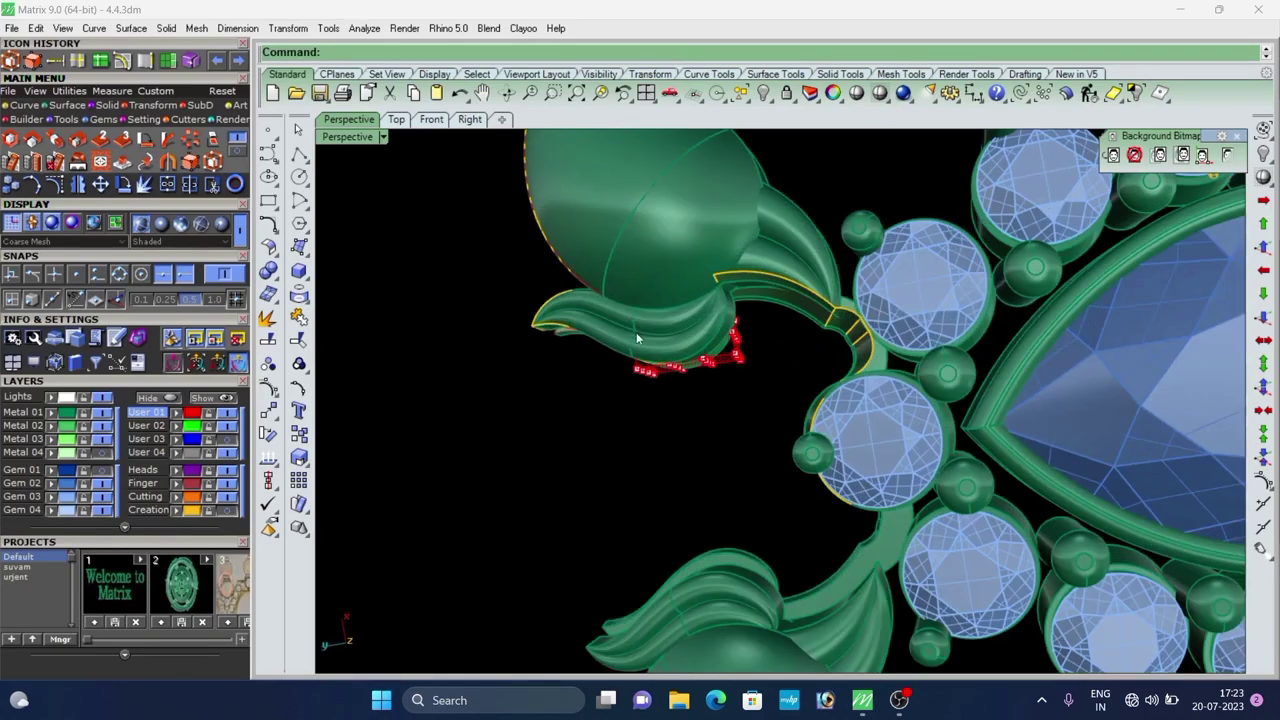
right_click_drag(483, 360, 474, 317)
scroll(668, 354, "up", 3)
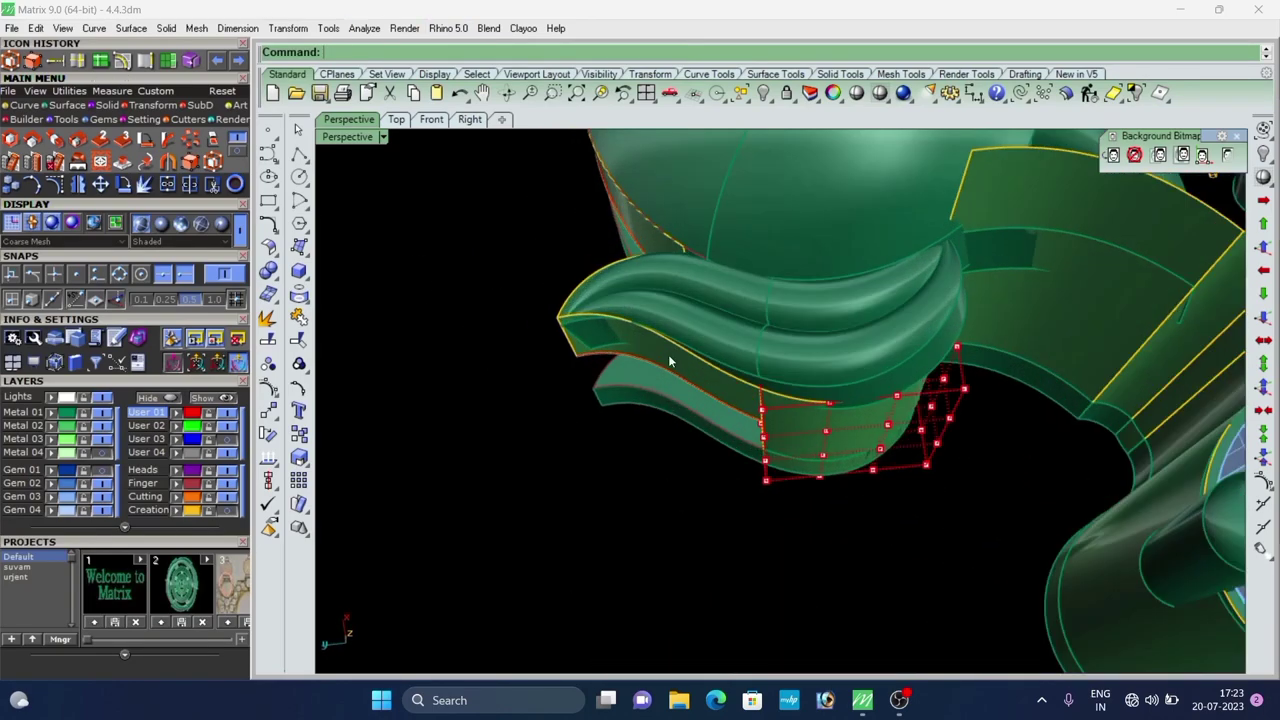
right_click_drag(668, 354, 659, 303)
scroll(659, 307, "up", 2)
left_click_drag(513, 211, 883, 310)
right_click_drag(858, 314, 785, 394)
scroll(785, 388, "up", 3)
scroll(743, 353, "down", 2)
right_click_drag(795, 457, 717, 444)
scroll(849, 340, "down", 3)
scroll(758, 296, "up", 4)
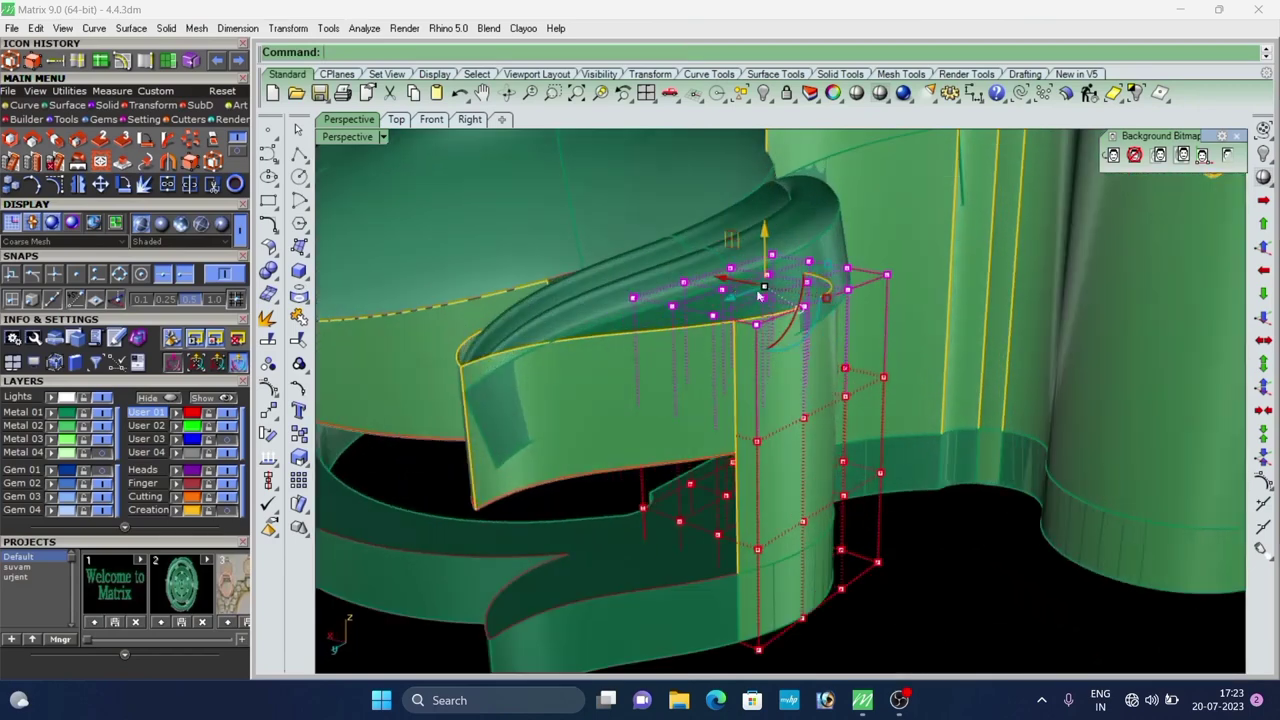
left_click_drag(735, 286, 758, 292)
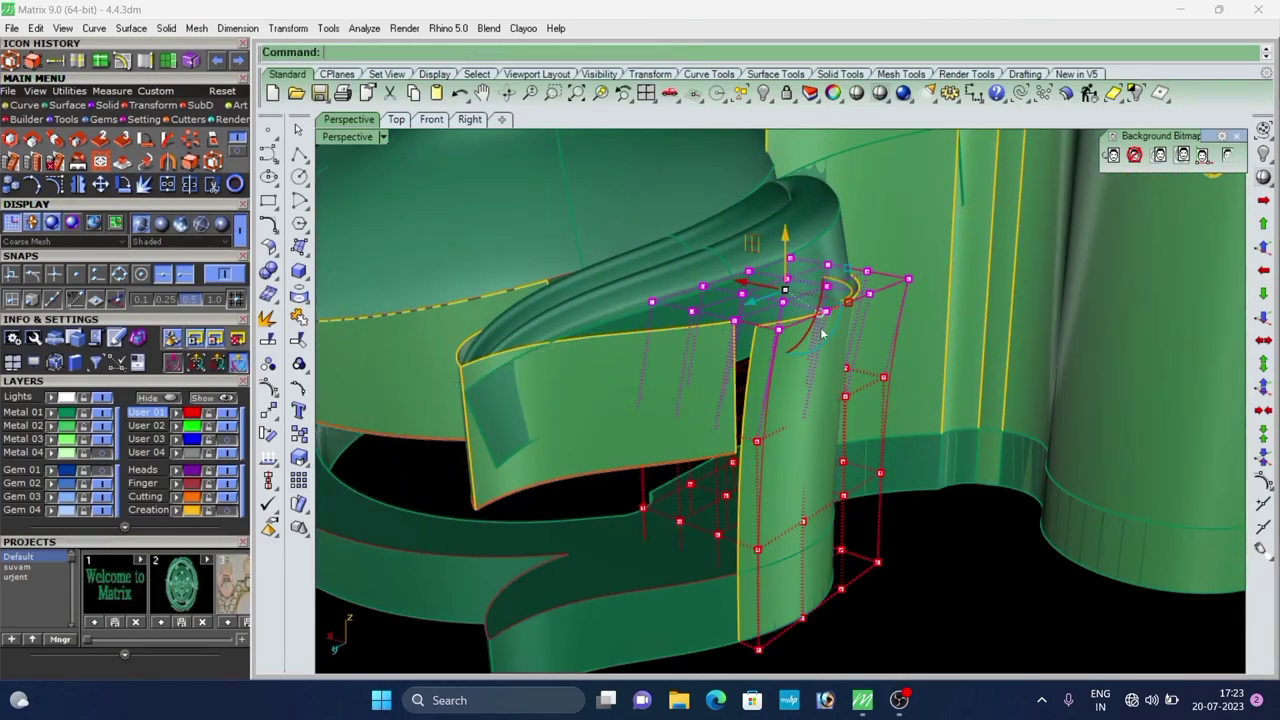
Undo the last control-point change on the curved wall at the leaf tip and clear the point selection.
right_click_drag(822, 338, 776, 332)
key("ctrl+z")
key("Escape")
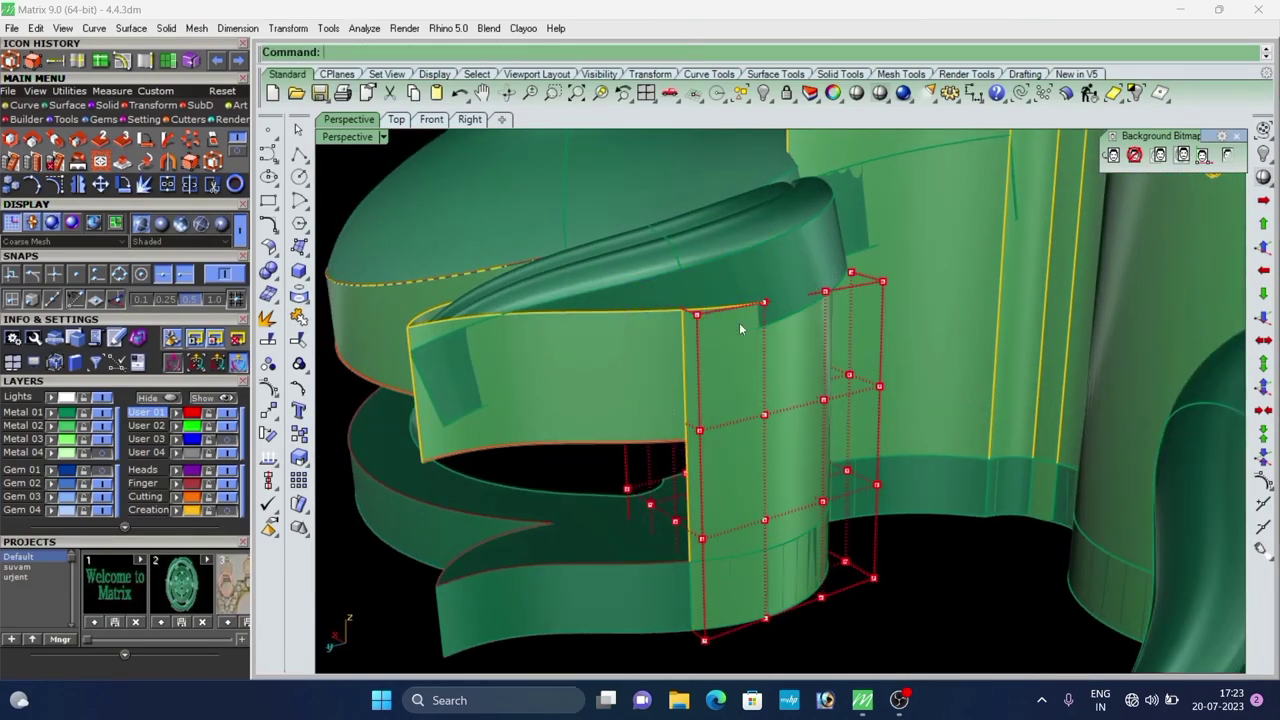
key("Escape")
left_click(695, 471)
key("Delete")
scroll(750, 430, "down", 6)
right_click_drag(745, 437, 681, 485)
key("ctrl+z")
Delete the control cage at the leaf tip and the tall curved wall surface inside it.
scroll(709, 456, "up", 4)
left_click(709, 456)
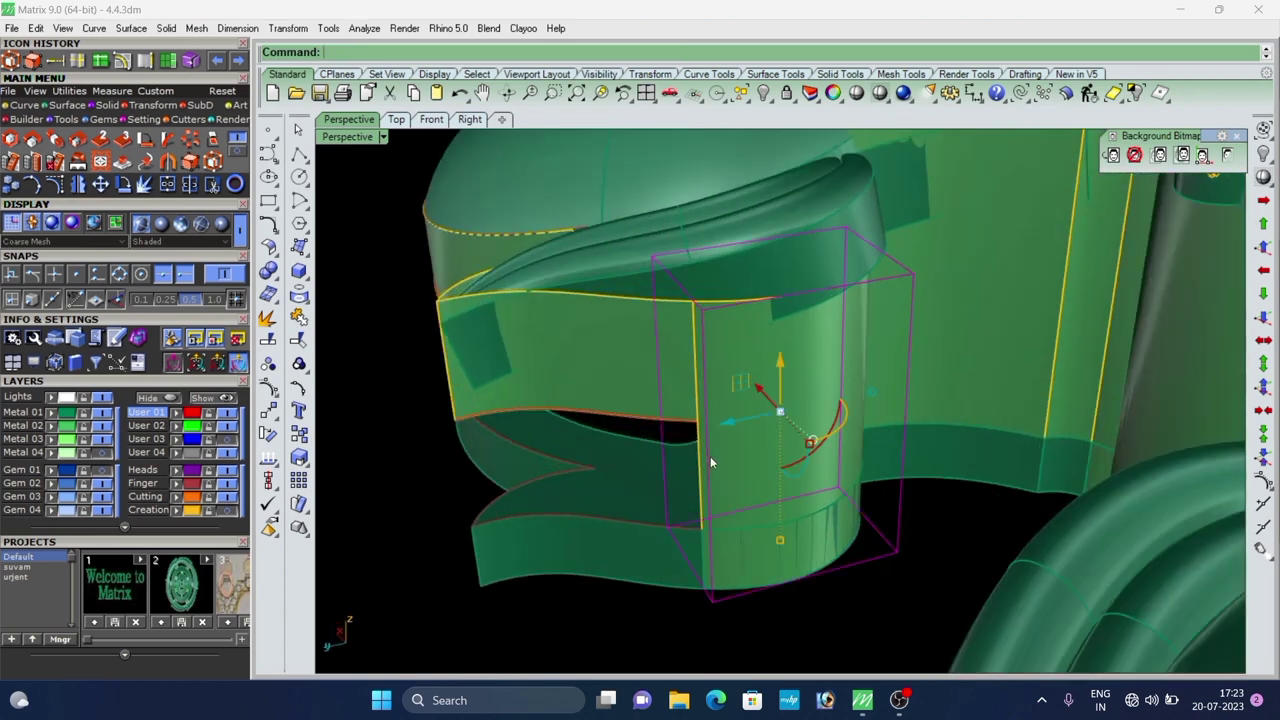
key("Delete")
scroll(736, 441, "down", 4)
right_click_drag(736, 441, 788, 411)
scroll(788, 411, "up", 3)
left_click(788, 411)
scroll(788, 411, "down", 2)
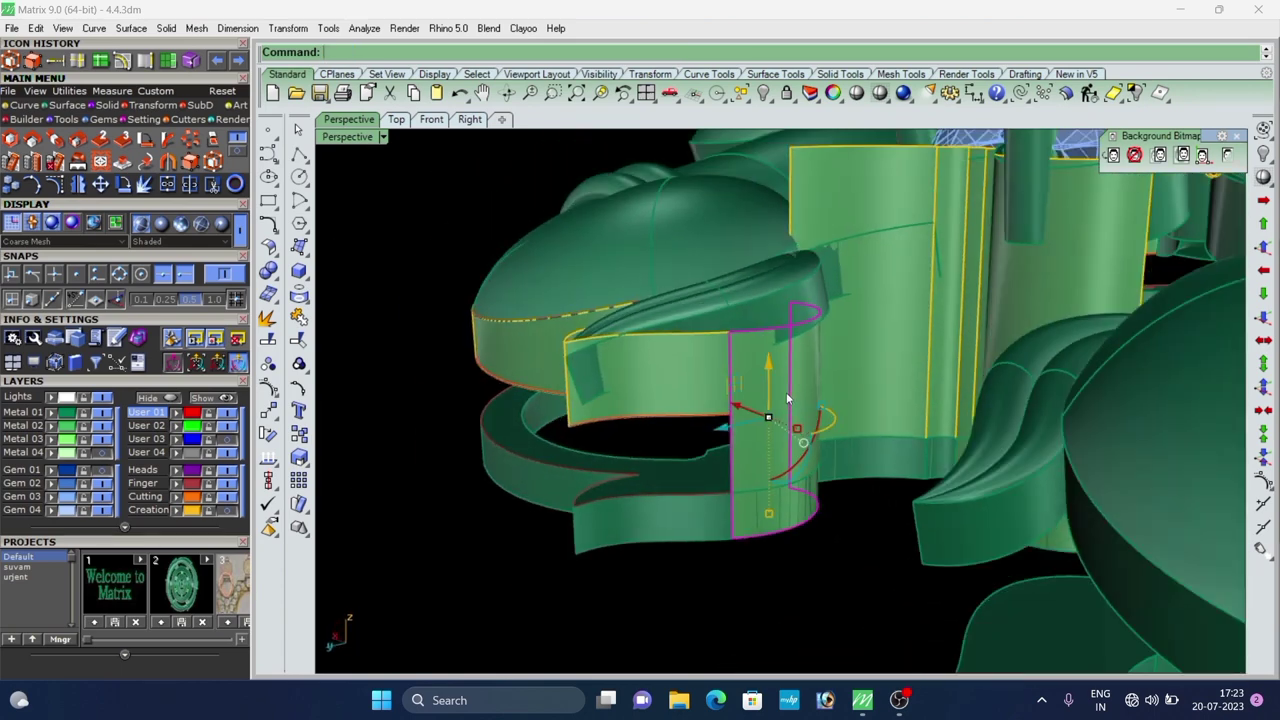
key("Delete")
scroll(763, 381, "down", 6)
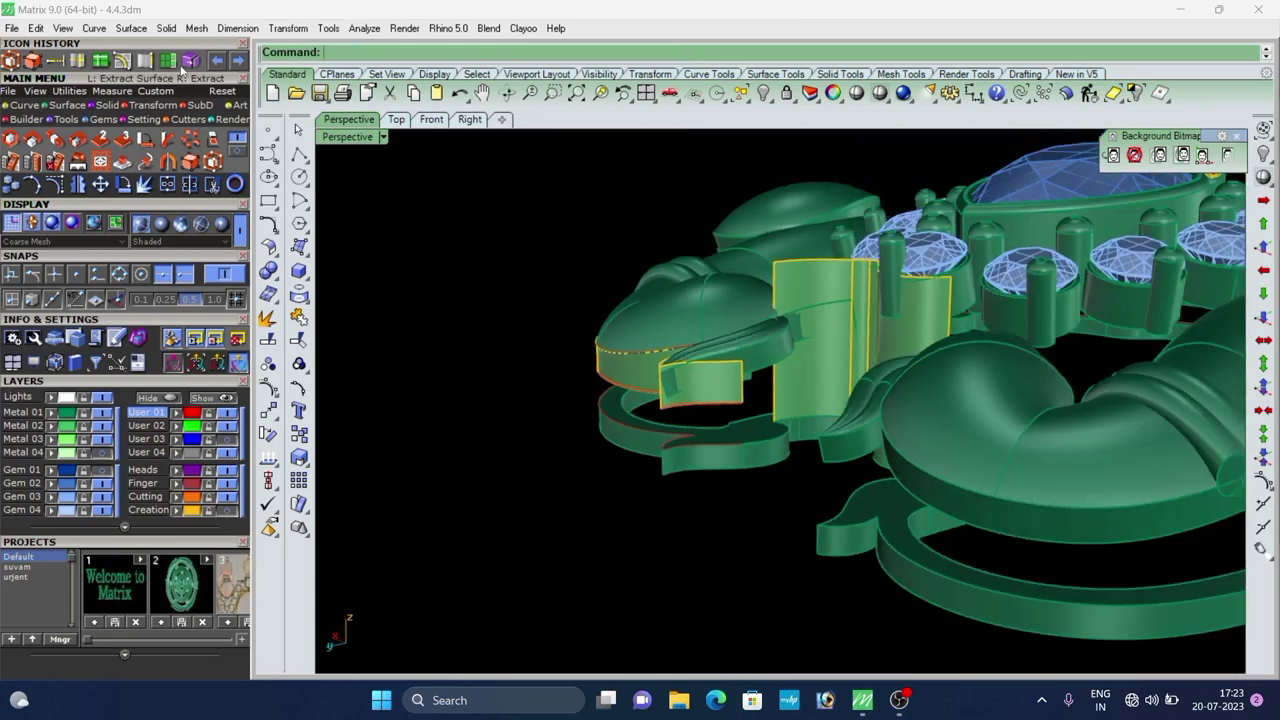
Try extruding the curve around the rounded leaf tip downward by about 1.9 to form a wall.
left_click(108, 105)
left_click(193, 141)
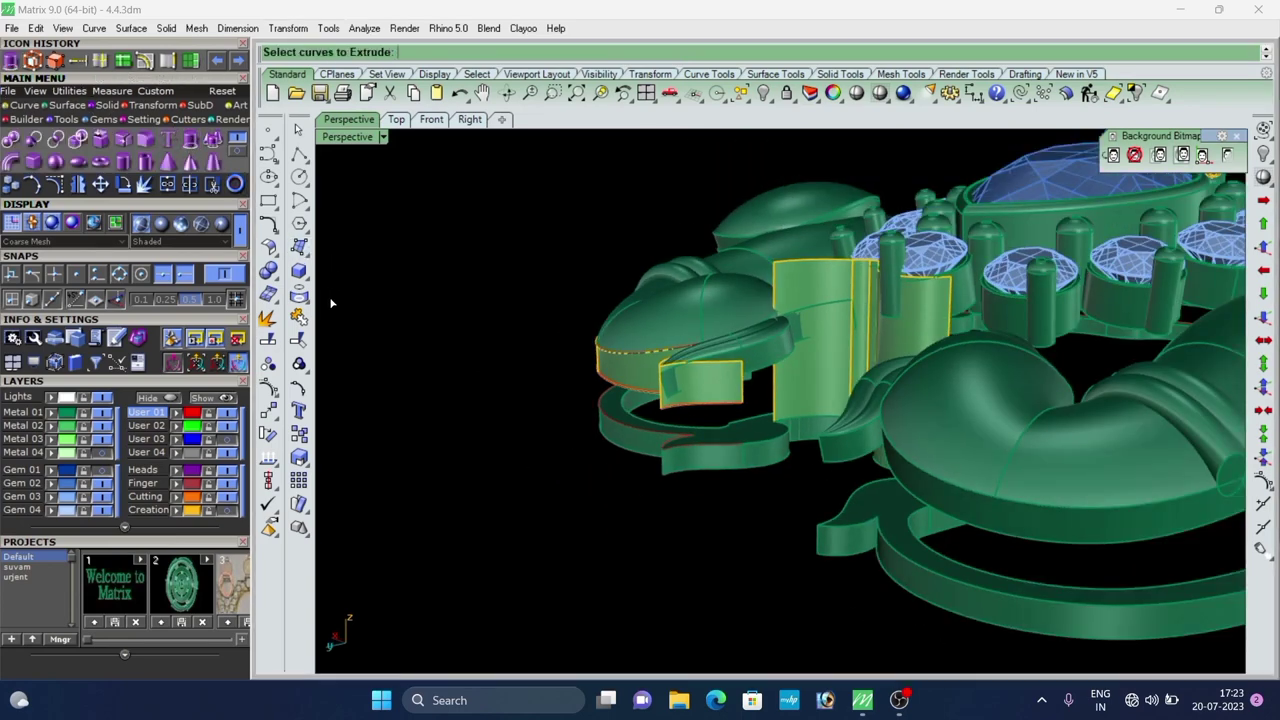
scroll(509, 251, "up", 3)
right_click(779, 347)
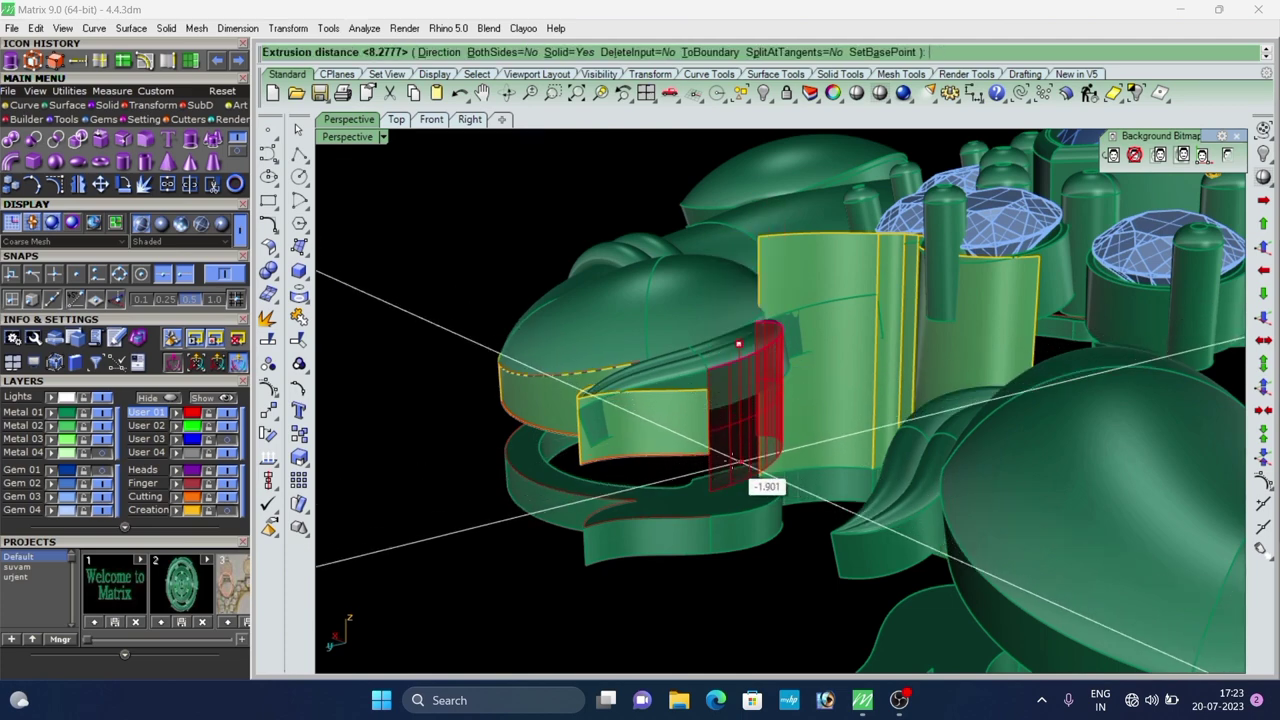
left_click(745, 453)
right_click_drag(745, 453, 713, 463)
scroll(760, 426, "up", 4)
left_click(760, 426)
scroll(760, 426, "down", 4)
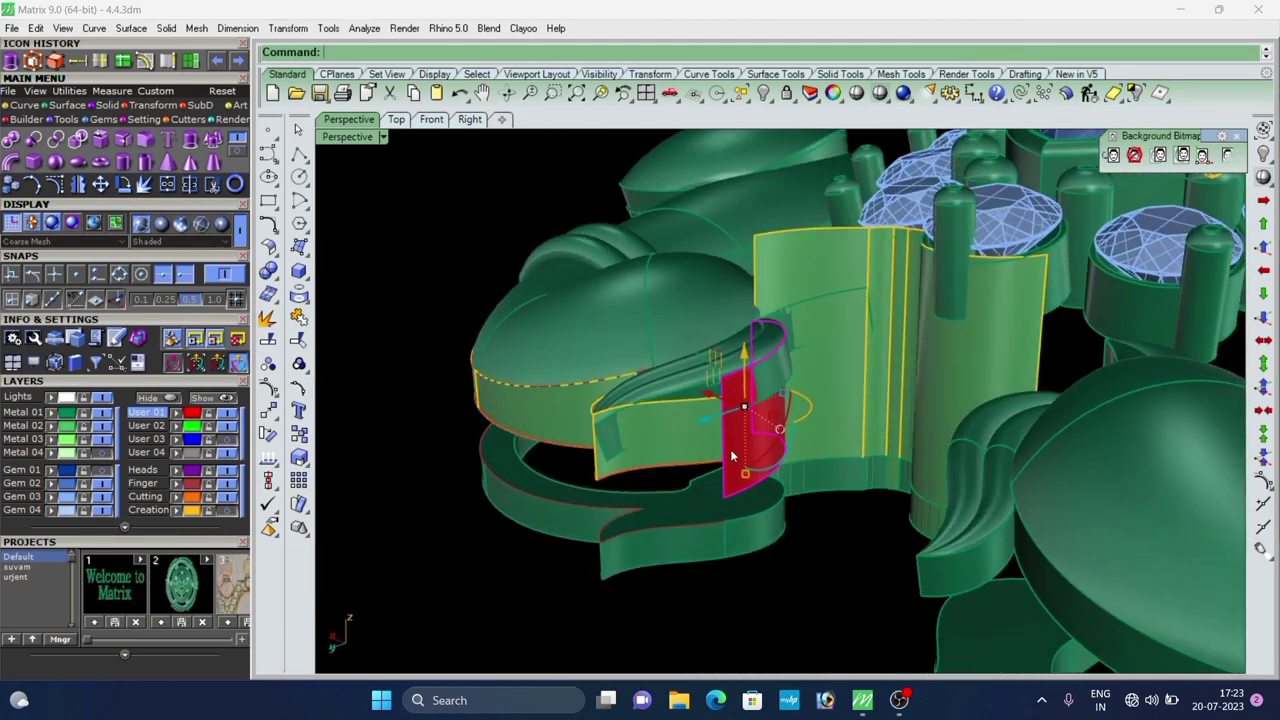
Extract the base plate's rounded end face beneath the leaf and extend it upward past the leaf tip.
right_click(261, 320)
scroll(690, 541, "up", 4)
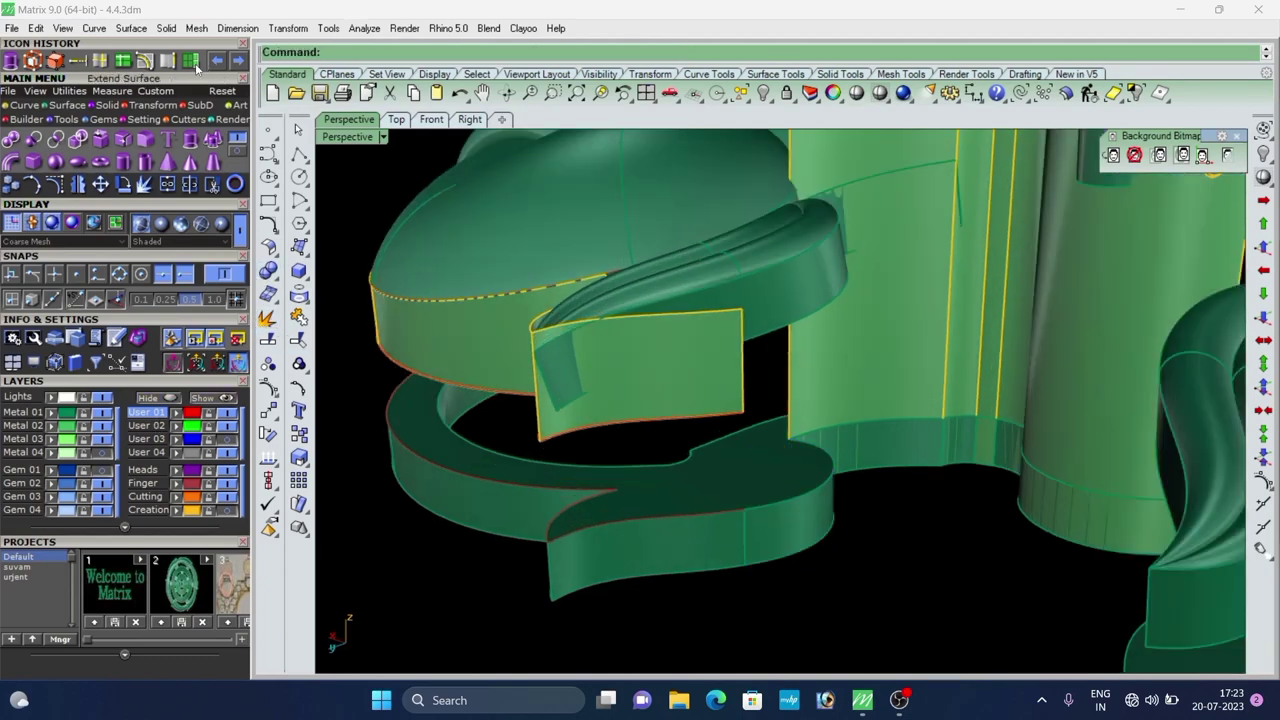
right_click(797, 508)
right_click(798, 505)
left_click(800, 500)
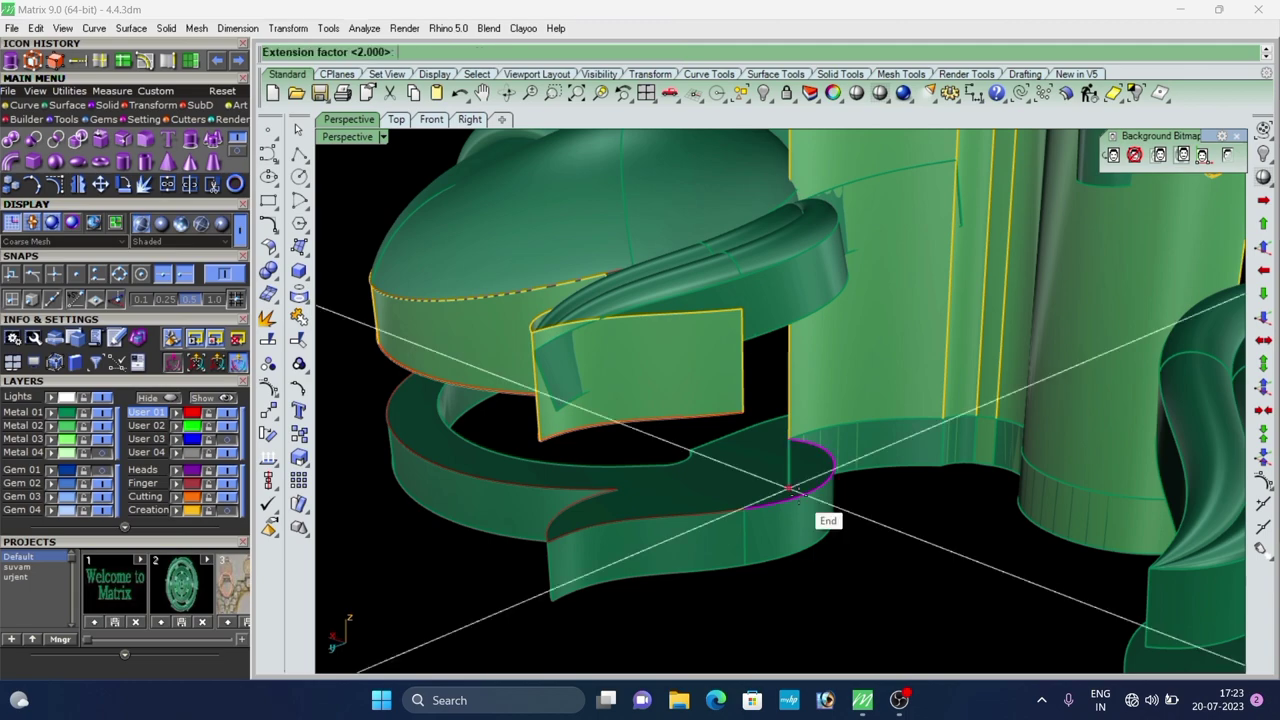
right_click(806, 496)
left_click(772, 306)
right_click(775, 312)
scroll(786, 347, "down", 5)
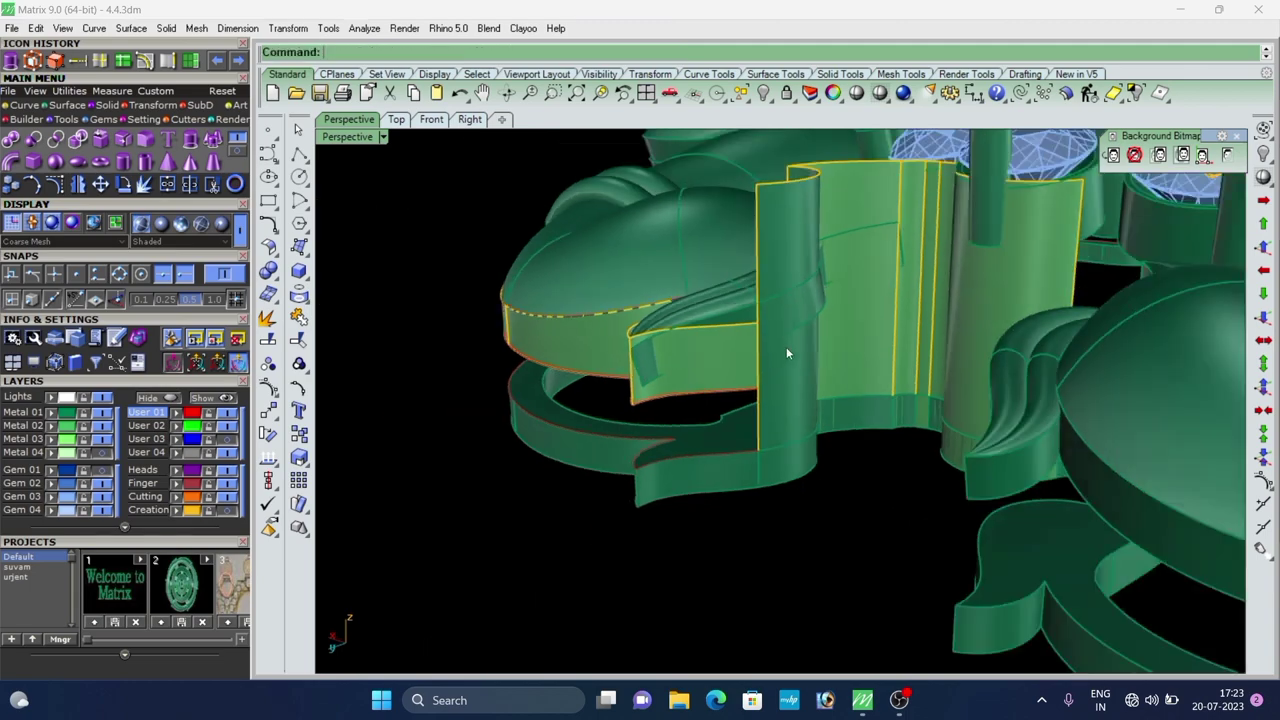
Delete the tall extended wall at the rounded leaf tip.
right_click_drag(786, 347, 825, 400)
scroll(811, 378, "up", 2)
left_click(810, 378)
key("Delete")
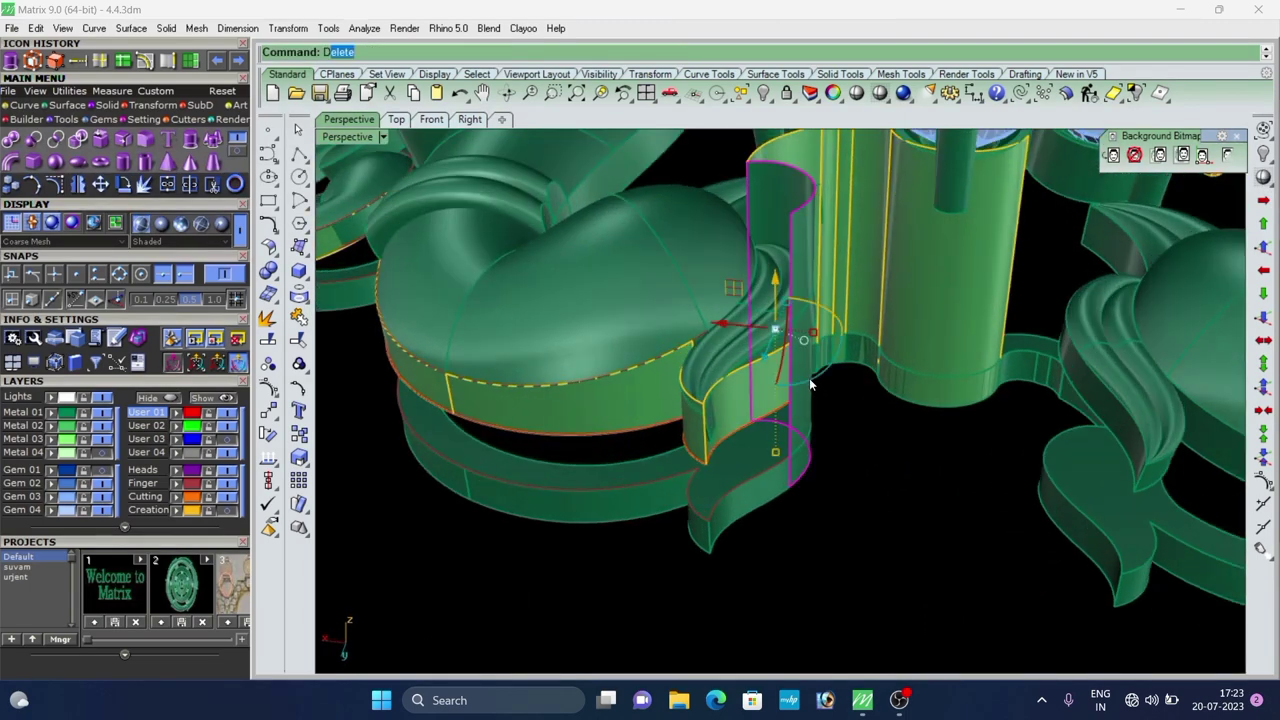
Rotate the small ribbed leaf slightly so that it tilts against its side wall.
scroll(766, 330, "up", 4)
left_click(778, 327)
scroll(778, 331, "down", 3)
right_click_drag(780, 355, 842, 330)
left_click(842, 331)
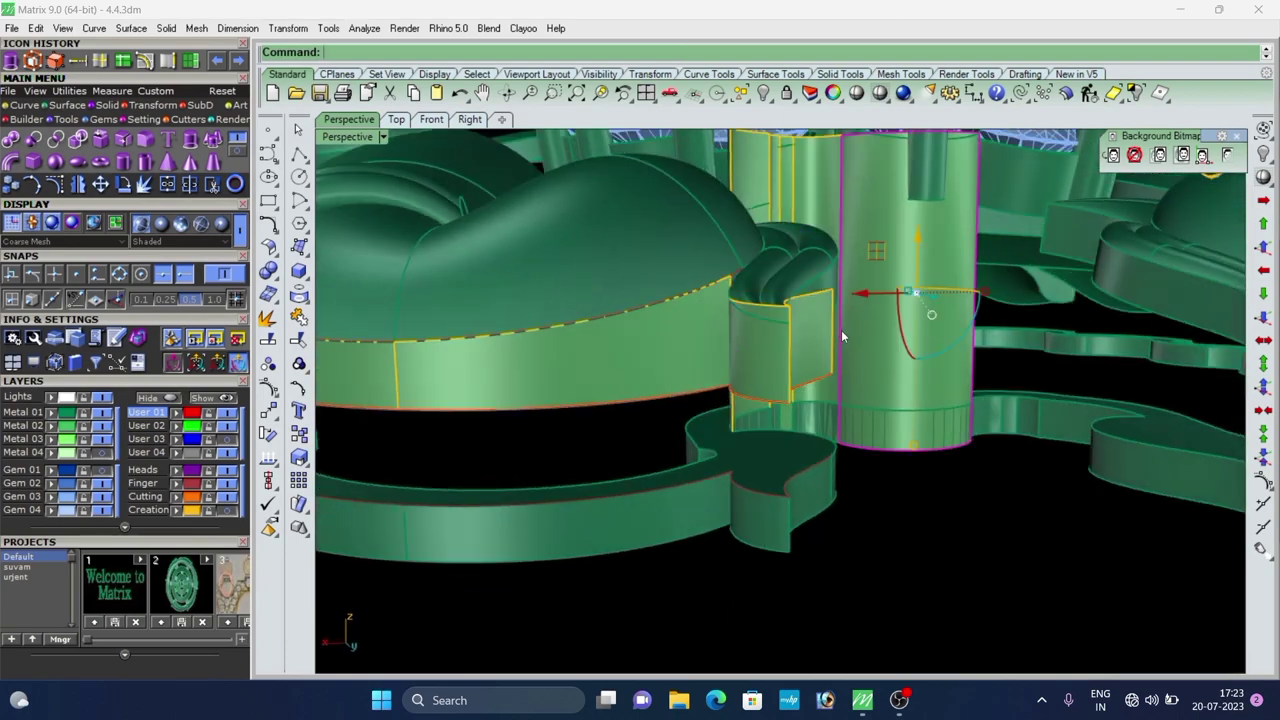
left_click(888, 486)
right_click_drag(862, 425, 738, 505)
scroll(794, 312, "up", 3)
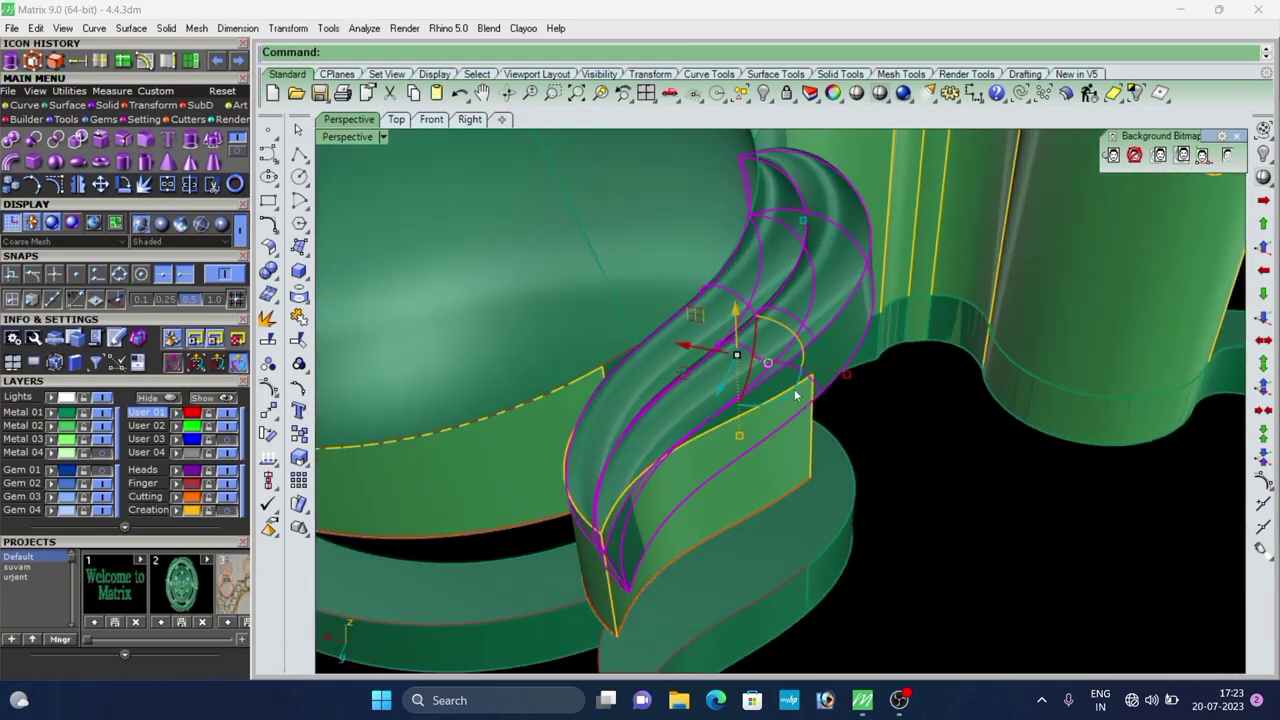
right_click_drag(797, 393, 796, 350)
left_click_drag(828, 321, 820, 330)
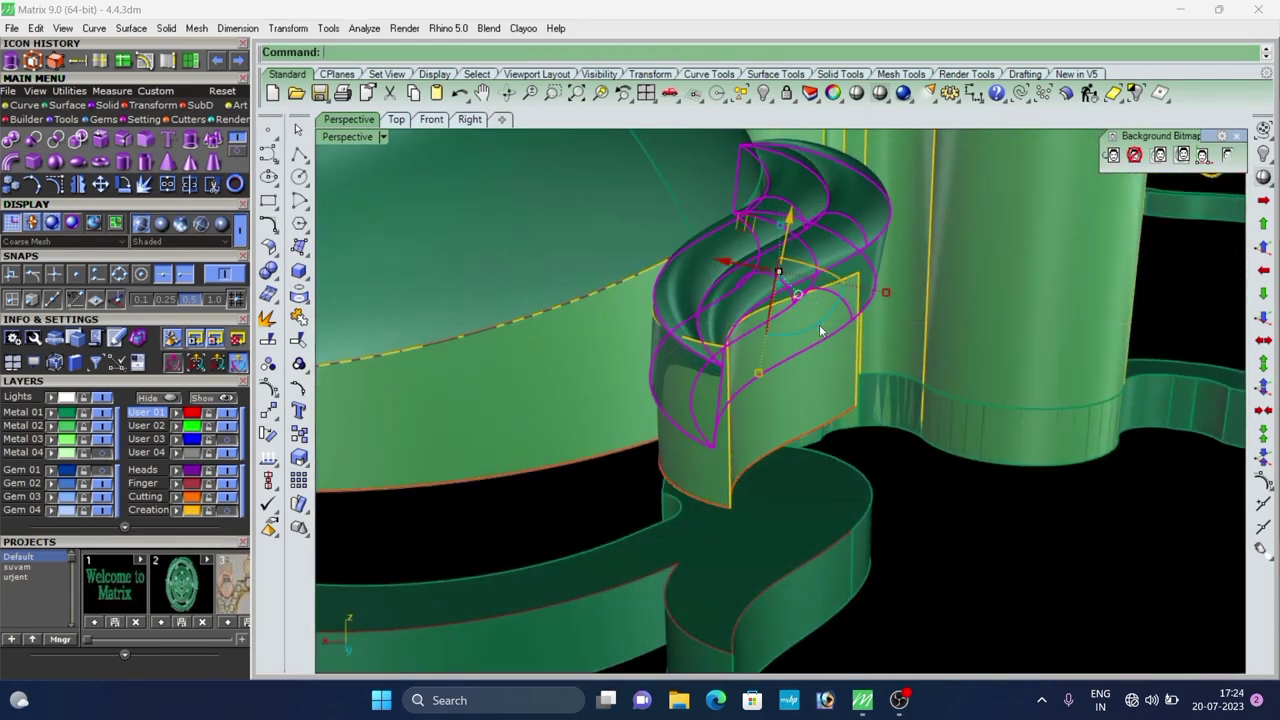
Lower the small ribbed leaf slightly along its tilted vertical axis.
left_click_drag(788, 231, 788, 243)
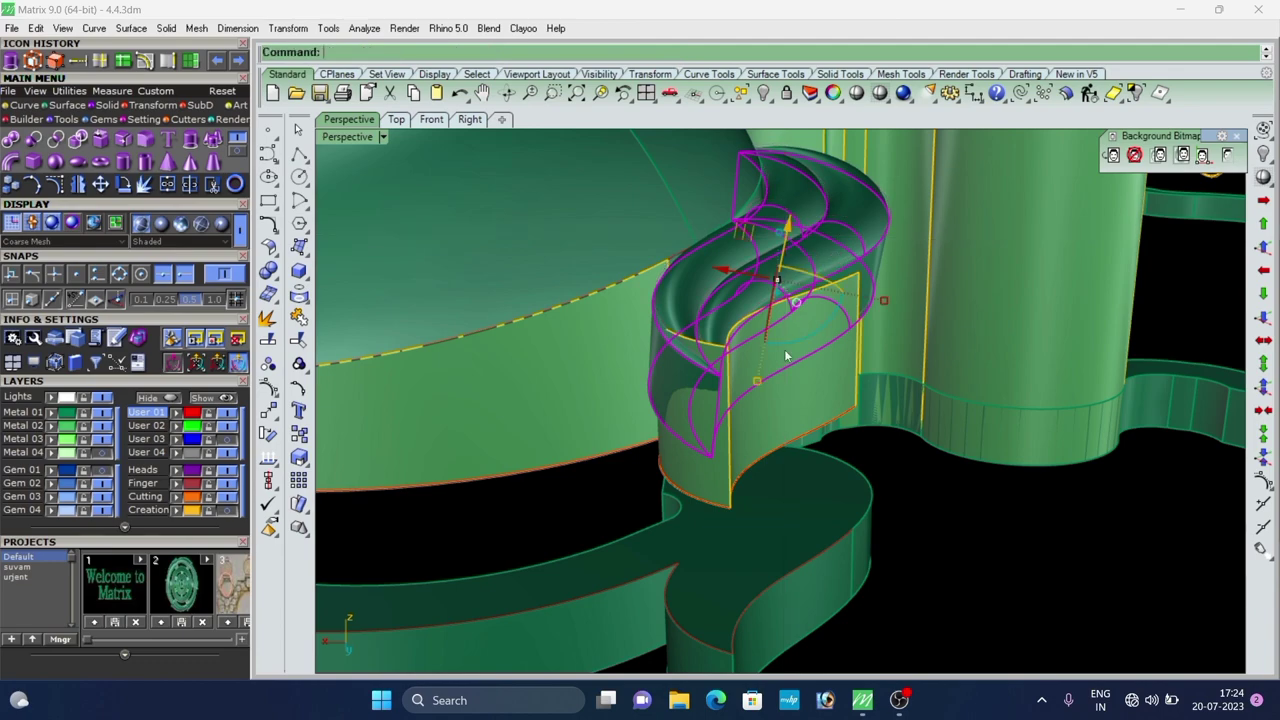
scroll(786, 356, "down", 3)
left_click(866, 438)
Extract the base plate's rounded end face again and extend its upper edge to try a new wall.
right_click_drag(866, 438, 715, 375)
scroll(712, 380, "up", 2)
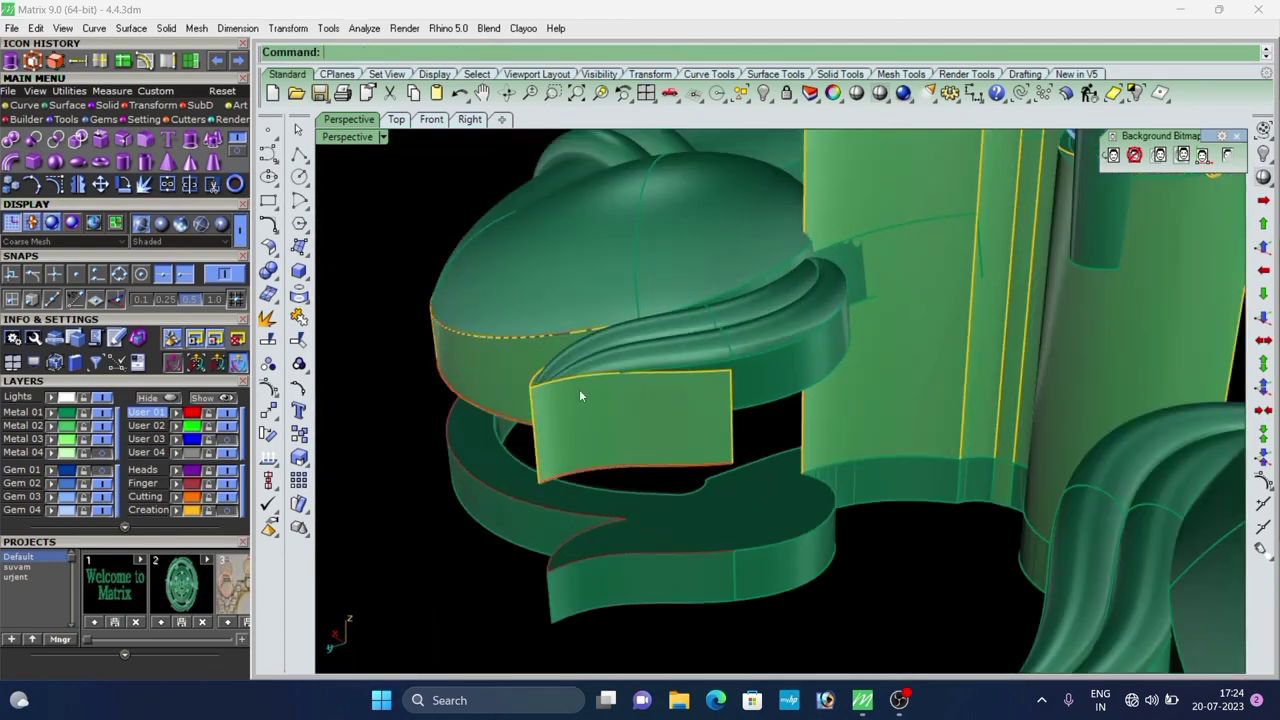
right_click_drag(580, 396, 740, 509)
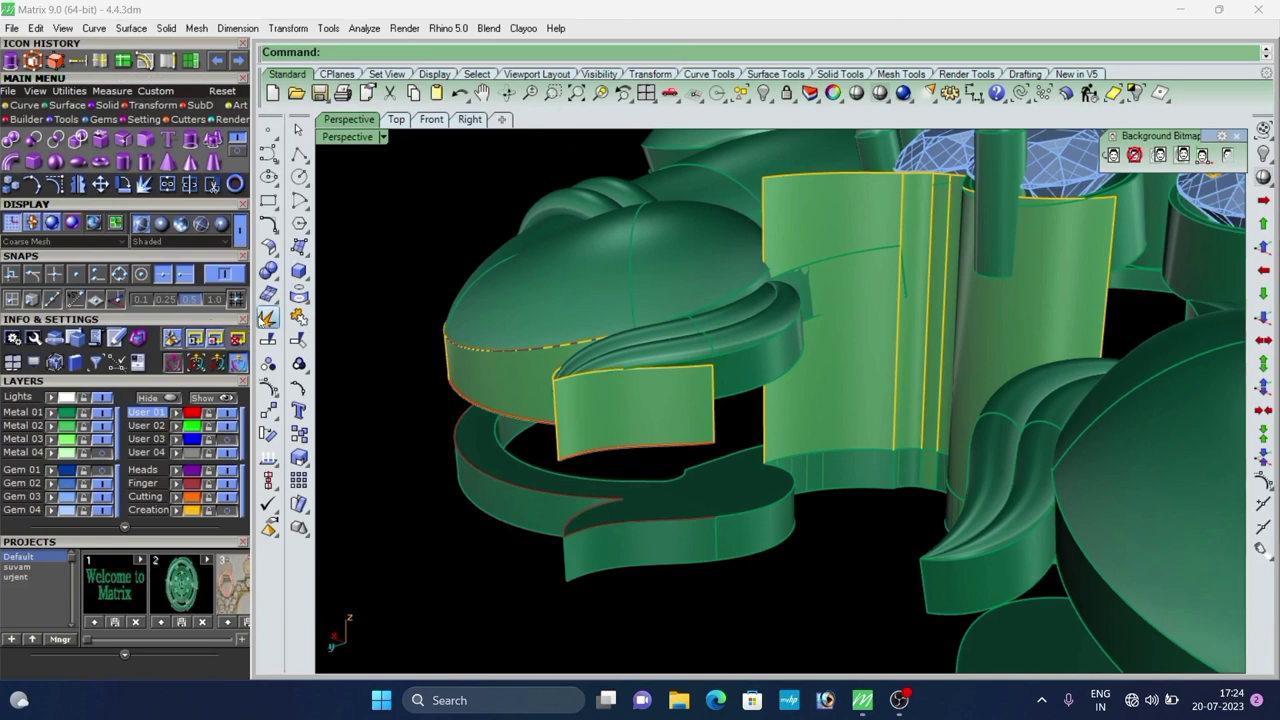
right_click(264, 319)
scroll(682, 516, "up", 4)
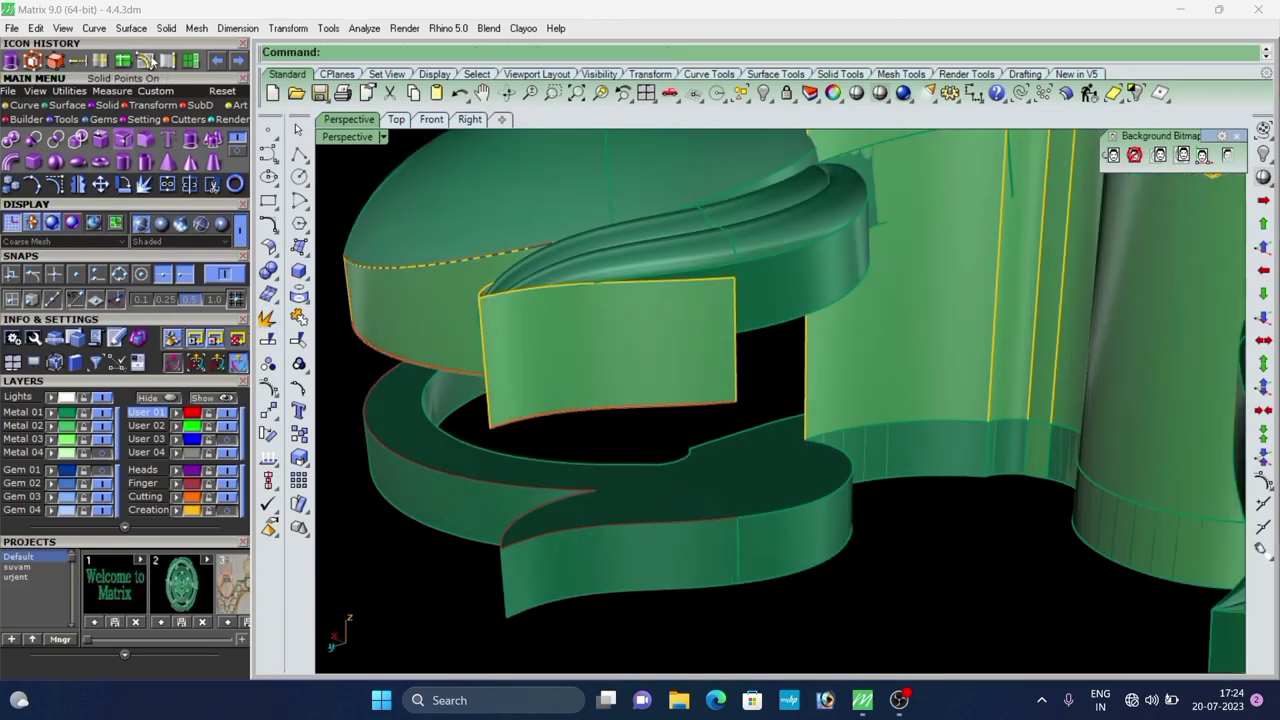
left_click(793, 508)
right_click(793, 507)
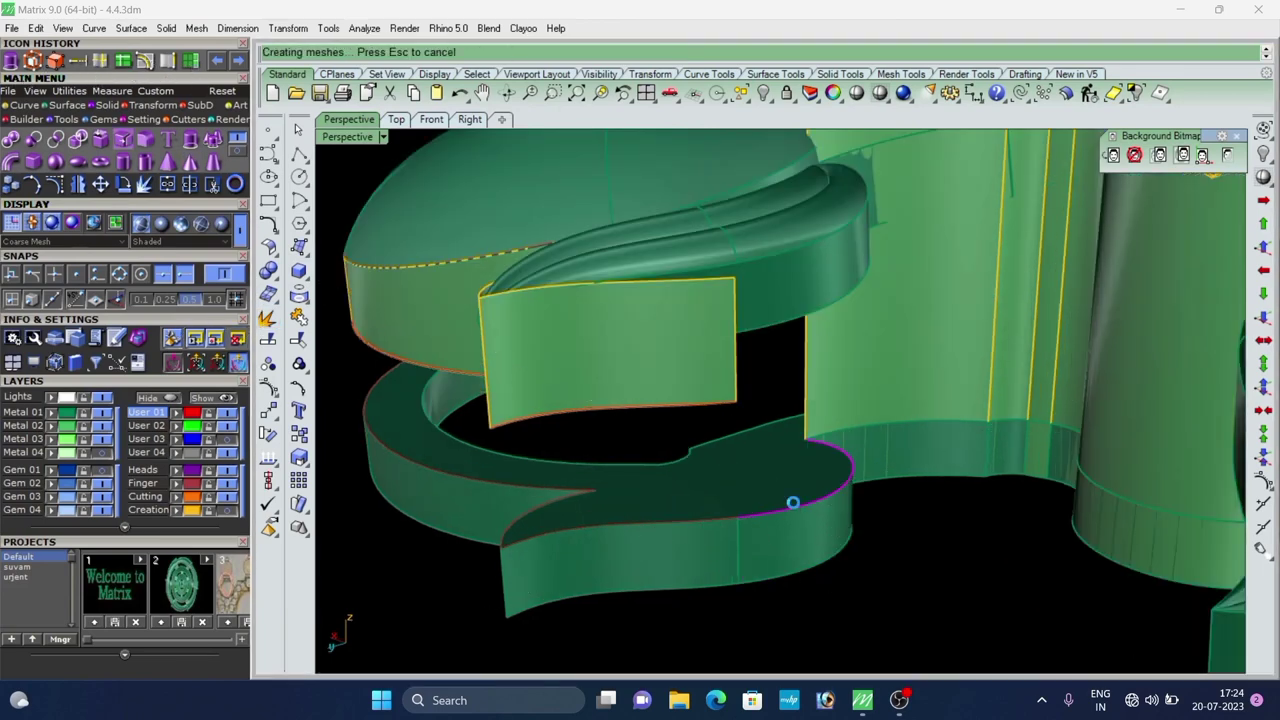
Delete the newly extended surface above the base plate's rounded end.
right_click_drag(782, 366, 731, 379)
scroll(703, 376, "down", 5)
scroll(806, 378, "up", 8)
left_click(776, 378)
key("Delete")
Rebuild the curve along the lower edge of the leaf's side wall with 4 points and degree 3.
scroll(731, 380, "up", 5)
left_click(731, 387)
scroll(735, 402, "up", 5)
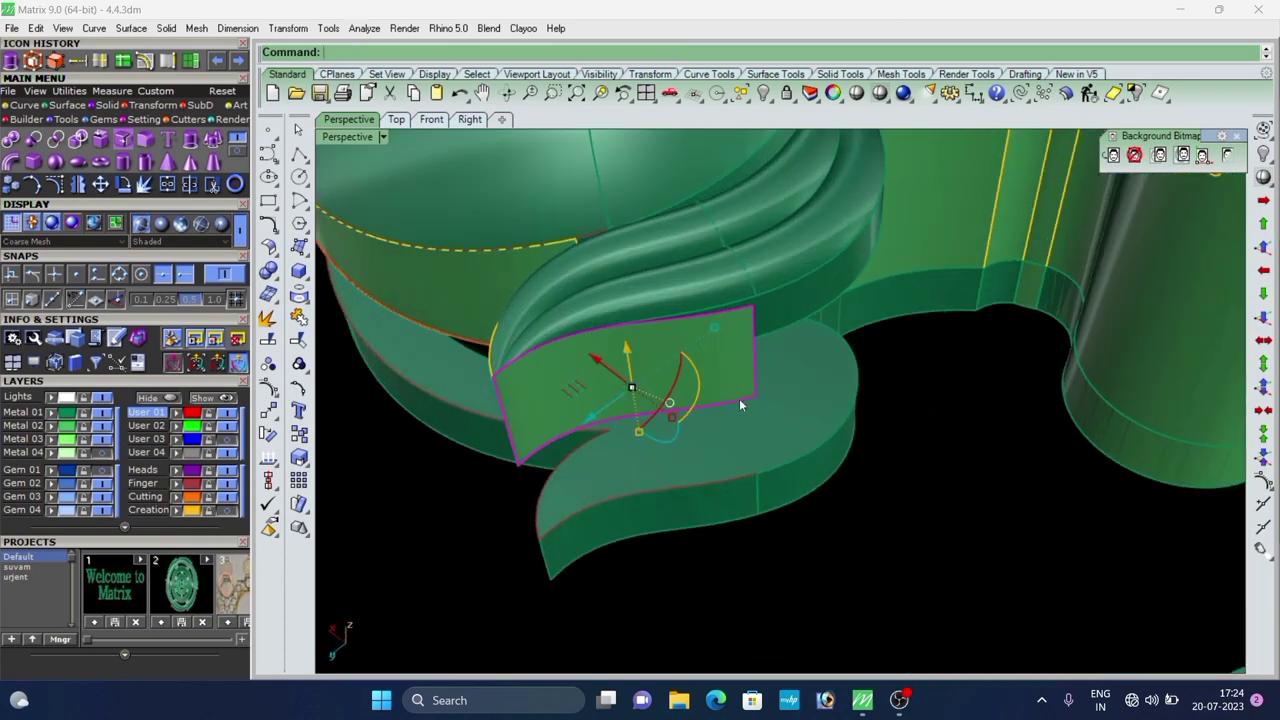
left_click(739, 398)
left_click(740, 366)
key("Delete")
left_click(726, 398)
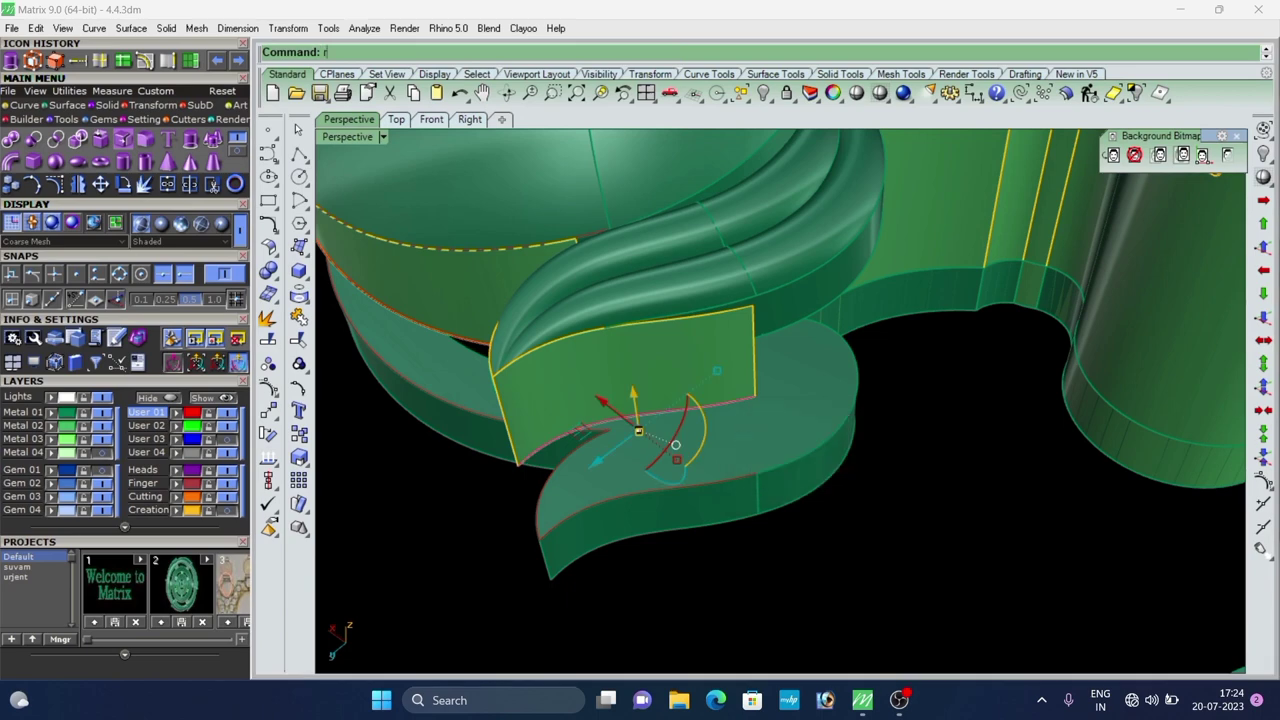
key("Return")
right_click_drag(735, 431, 803, 386)
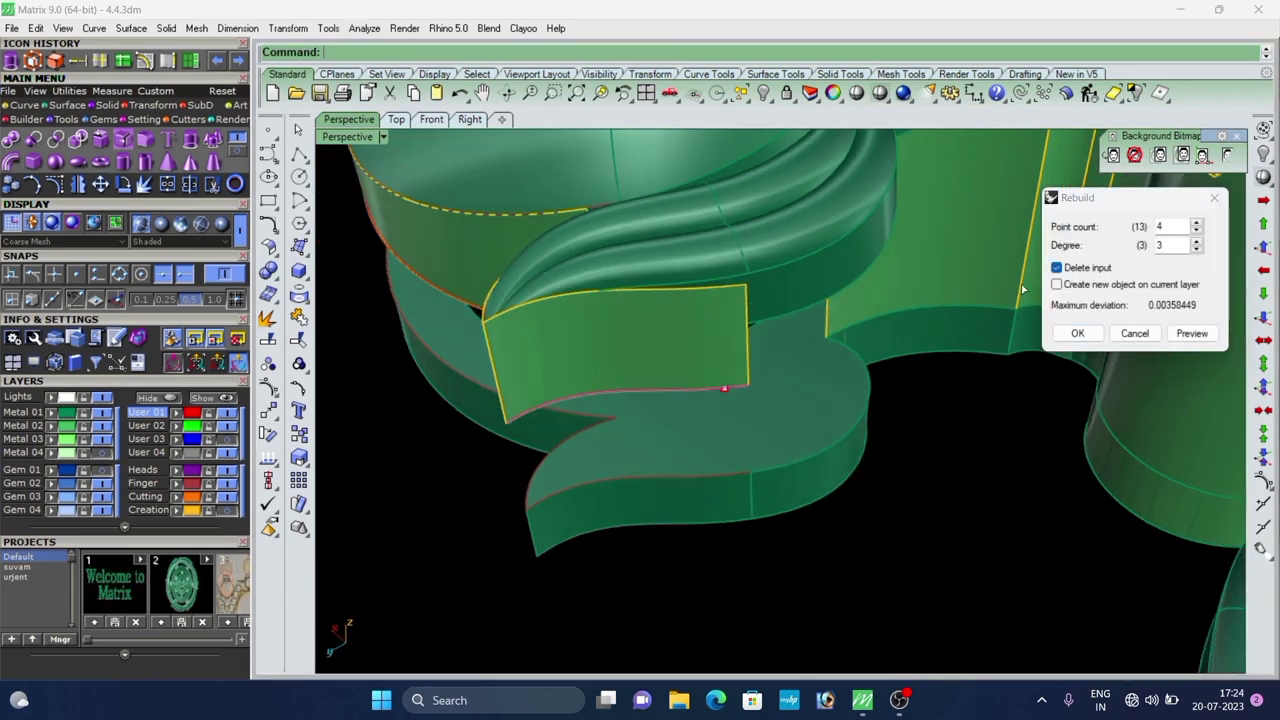
left_click(1087, 338)
Show the rebuilt curve's control points and raise its outer end point and the neighbouring point, slanting it across the wall.
right_click_drag(892, 384, 790, 350)
scroll(720, 370, "up", 2)
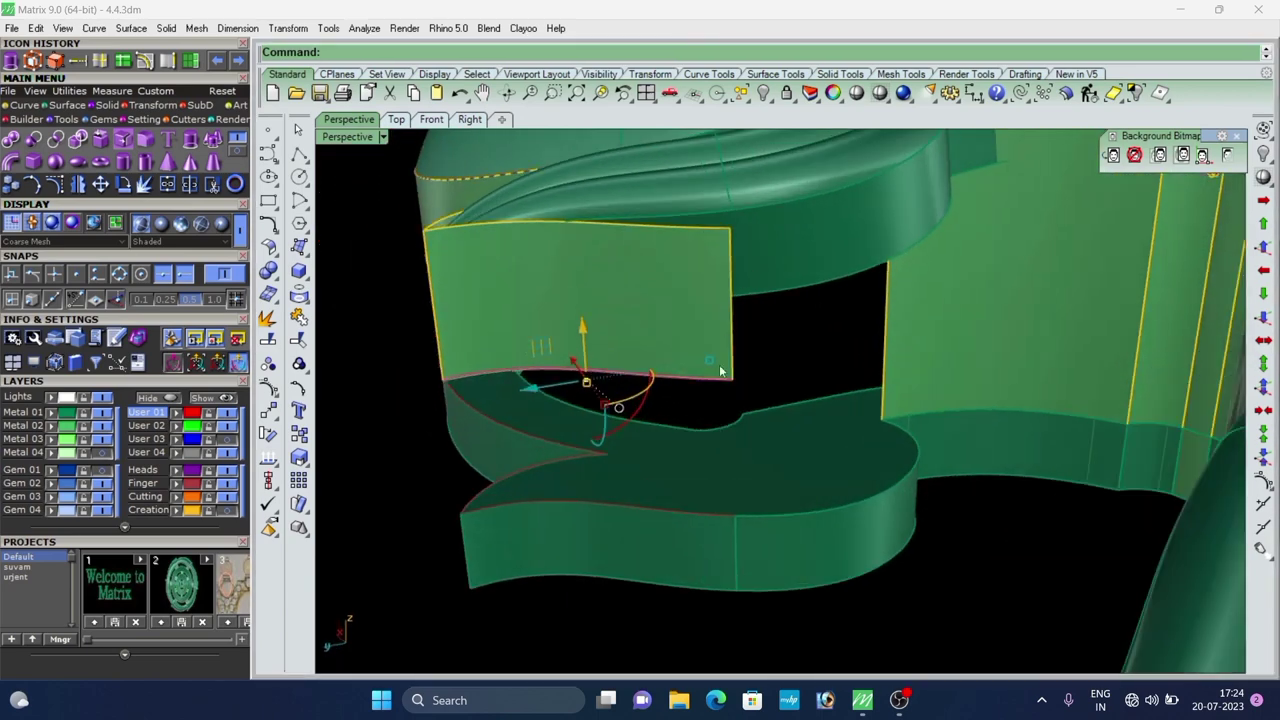
left_click(277, 389)
scroll(706, 400, "up", 2)
left_click_drag(738, 326, 749, 214)
scroll(601, 388, "up", 3)
left_click(626, 368)
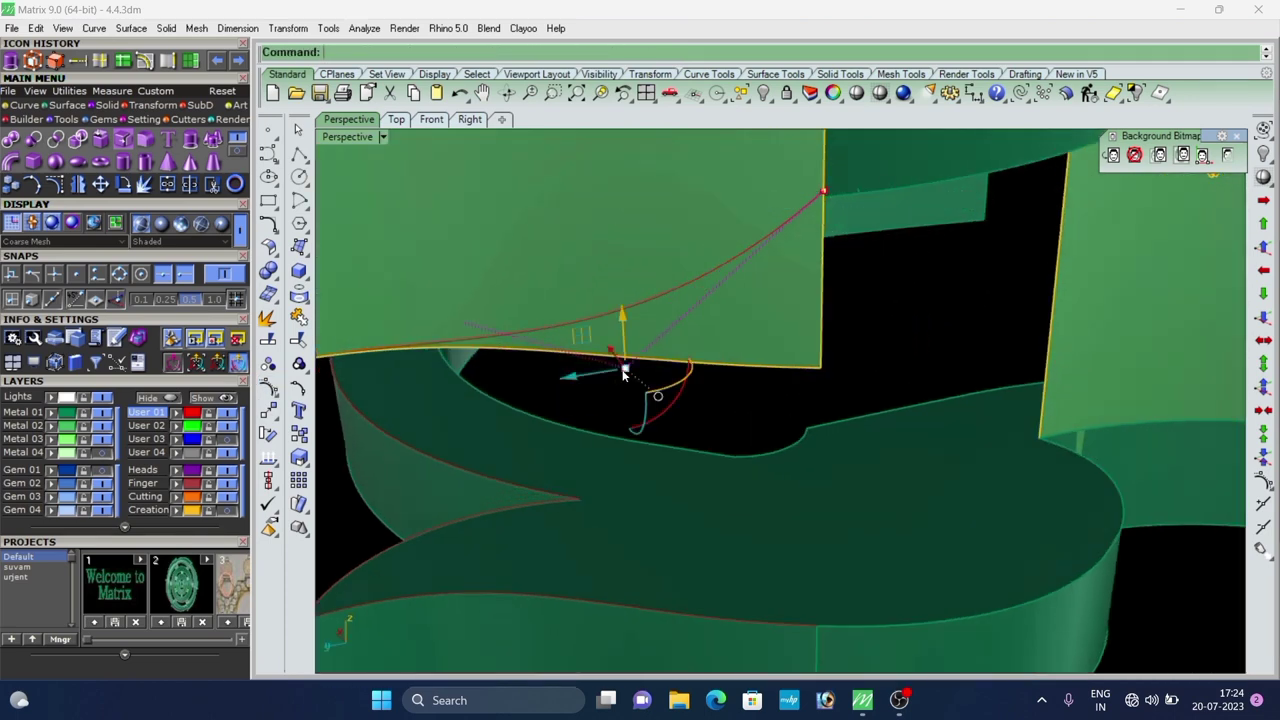
left_click_drag(622, 320, 633, 233)
scroll(634, 238, "down", 6)
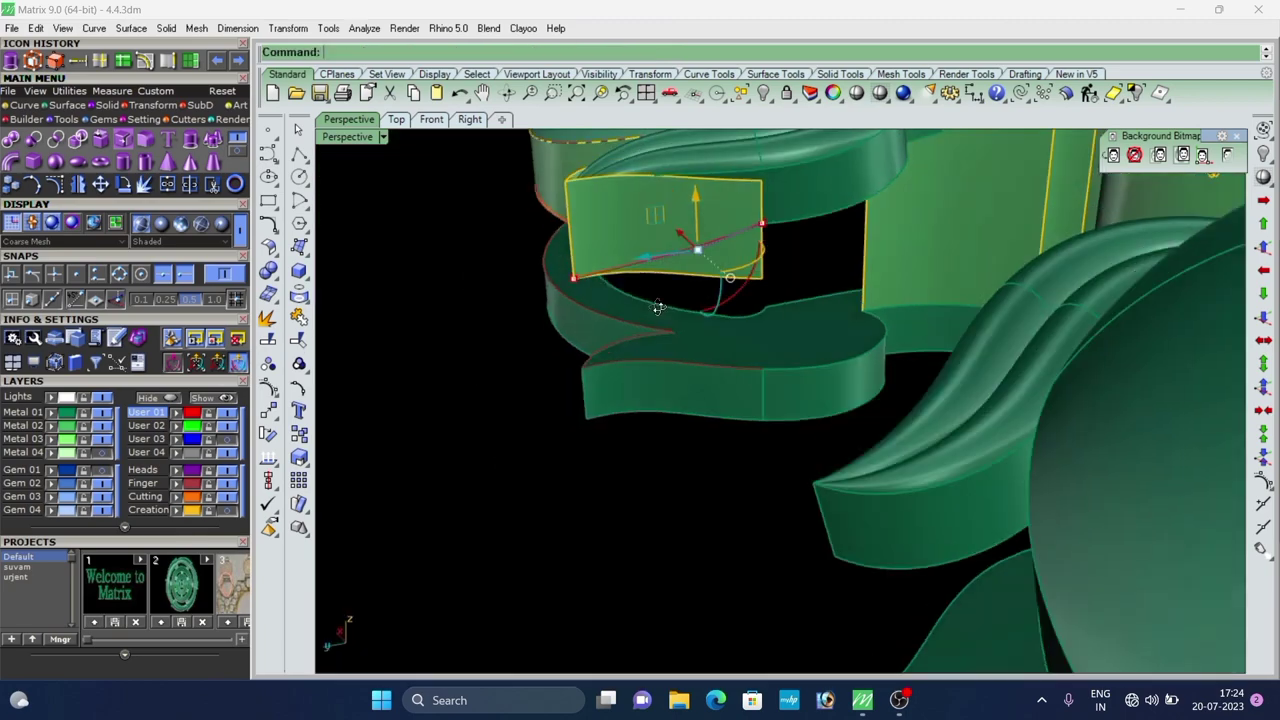
Examine the slanted curve against the side wall, the leaf and the base plate from several angles.
right_click_drag(657, 306, 718, 296)
scroll(627, 292, "up", 3)
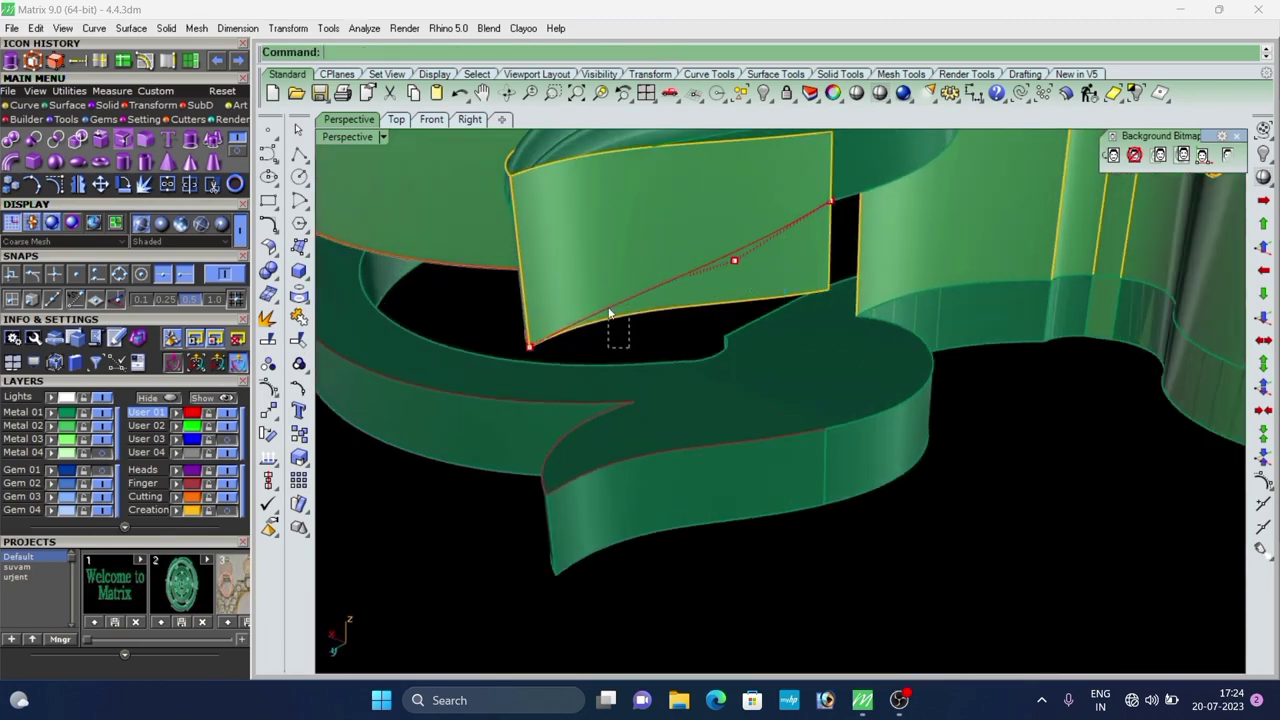
left_click_drag(609, 313, 600, 289)
left_click(621, 341)
scroll(628, 360, "down", 5)
right_click_drag(630, 363, 736, 334)
scroll(658, 345, "down", 3)
right_click_drag(642, 345, 598, 446)
scroll(725, 380, "up", 3)
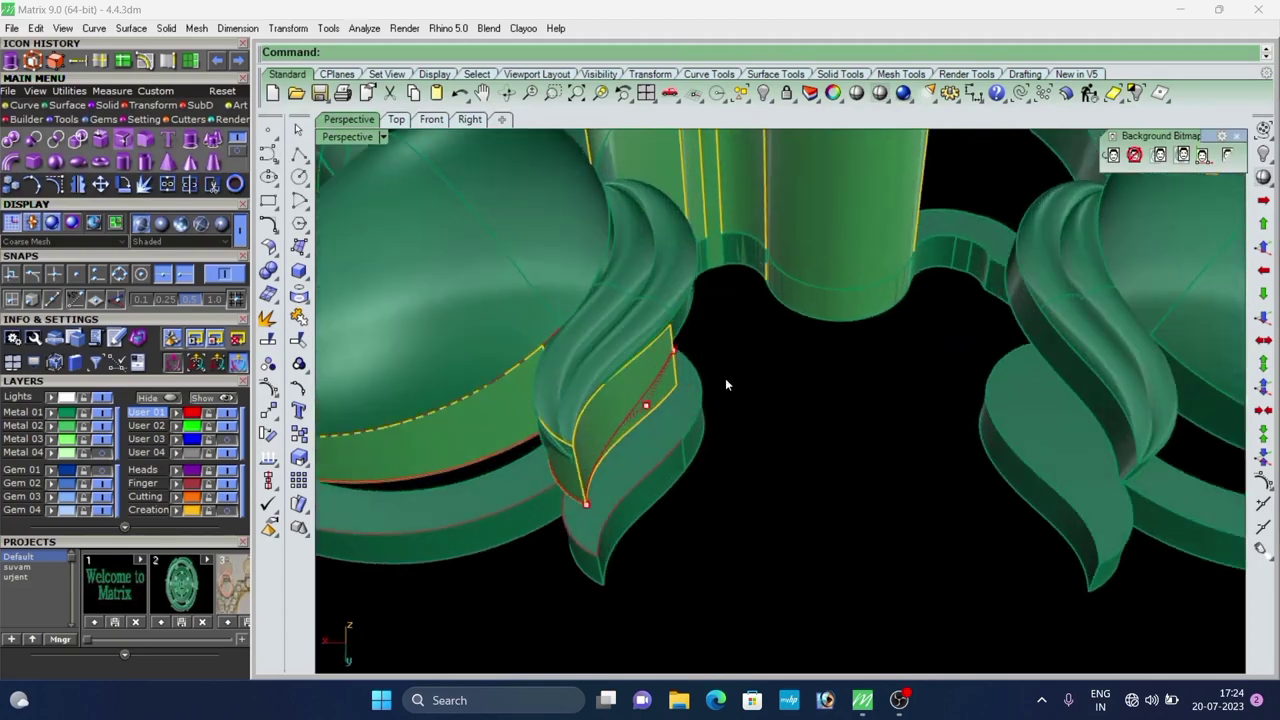
Trim away the part of the leaf's side wall below the slanted curve.
right_click_drag(728, 385, 655, 325)
scroll(653, 322, "up", 4)
left_click(628, 359)
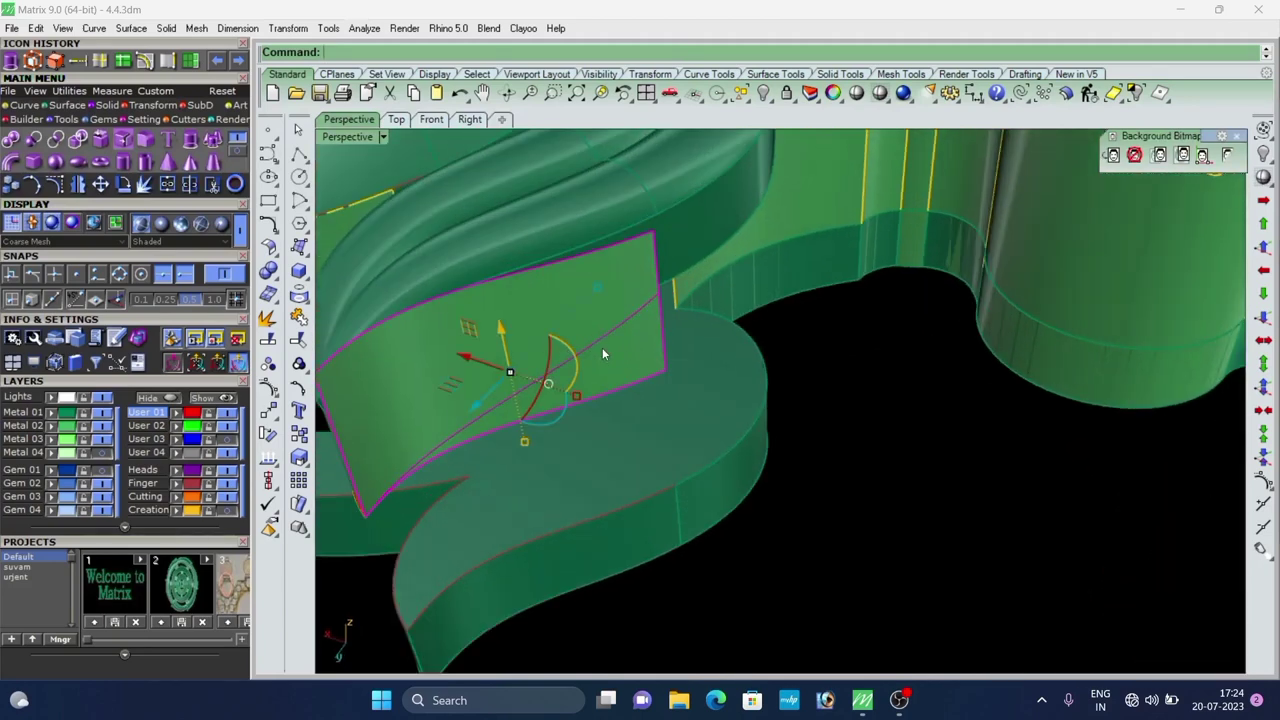
key("ctrl+t")
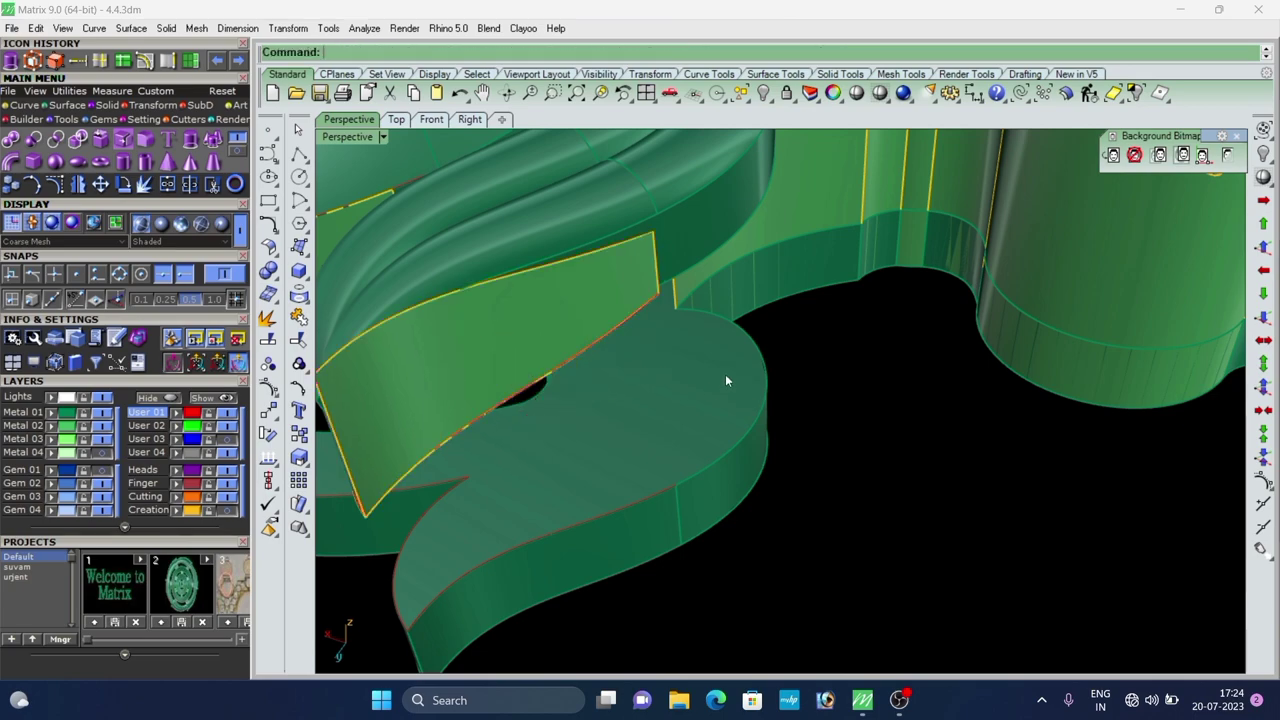
Undo the slanted trim and the curve reshaping on the leaf's side wall, and clear the selection.
scroll(727, 380, "down", 8)
right_click_drag(727, 380, 677, 403)
scroll(785, 337, "down", 4)
scroll(694, 377, "down", 5)
scroll(697, 378, "up", 7)
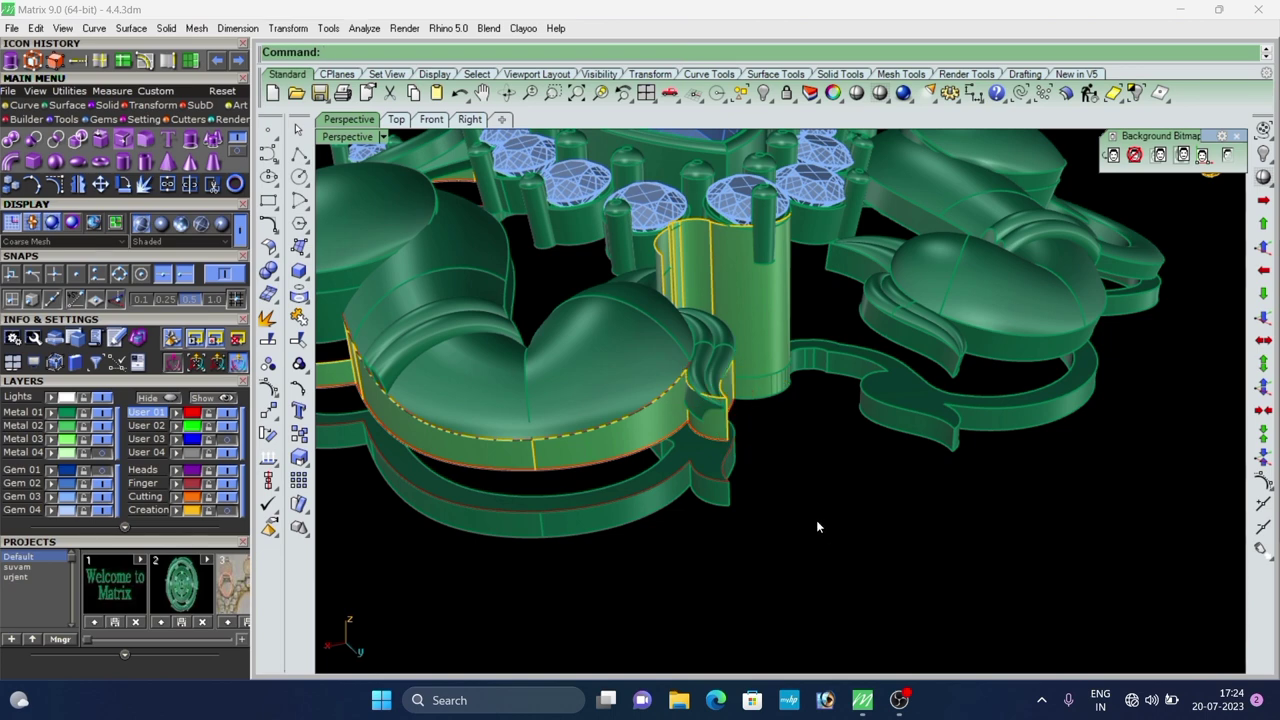
key("ctrl+z")
key("ctrl+z")
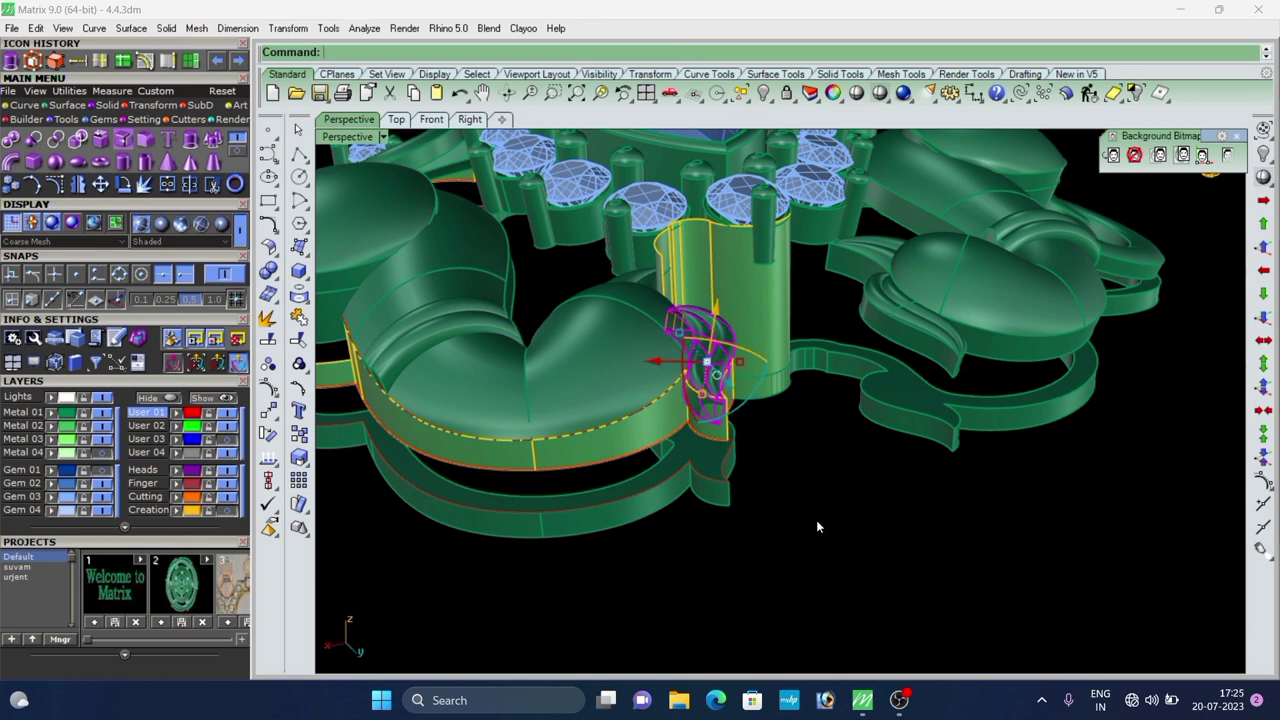
left_click(816, 520)
Examine the leaf, its side walls, the base plate and the tall panels near the stones from several angles.
scroll(680, 397, "up", 3)
right_click_drag(680, 397, 742, 391)
scroll(614, 377, "up", 3)
scroll(645, 354, "down", 3)
scroll(612, 420, "up", 5)
left_click(651, 425)
scroll(651, 421, "down", 6)
scroll(660, 430, "up", 4)
left_click(718, 471, "shift")
scroll(718, 471, "down", 6)
scroll(760, 368, "up", 4)
scroll(742, 396, "down", 6)
left_click(829, 523)
scroll(826, 520, "down", 3)
right_click_drag(705, 475, 557, 534)
scroll(742, 420, "up", 5)
right_click_drag(744, 420, 745, 450)
scroll(745, 486, "down", 6)
scroll(775, 440, "up", 6)
right_click_drag(826, 480, 820, 404)
scroll(795, 418, "up", 6)
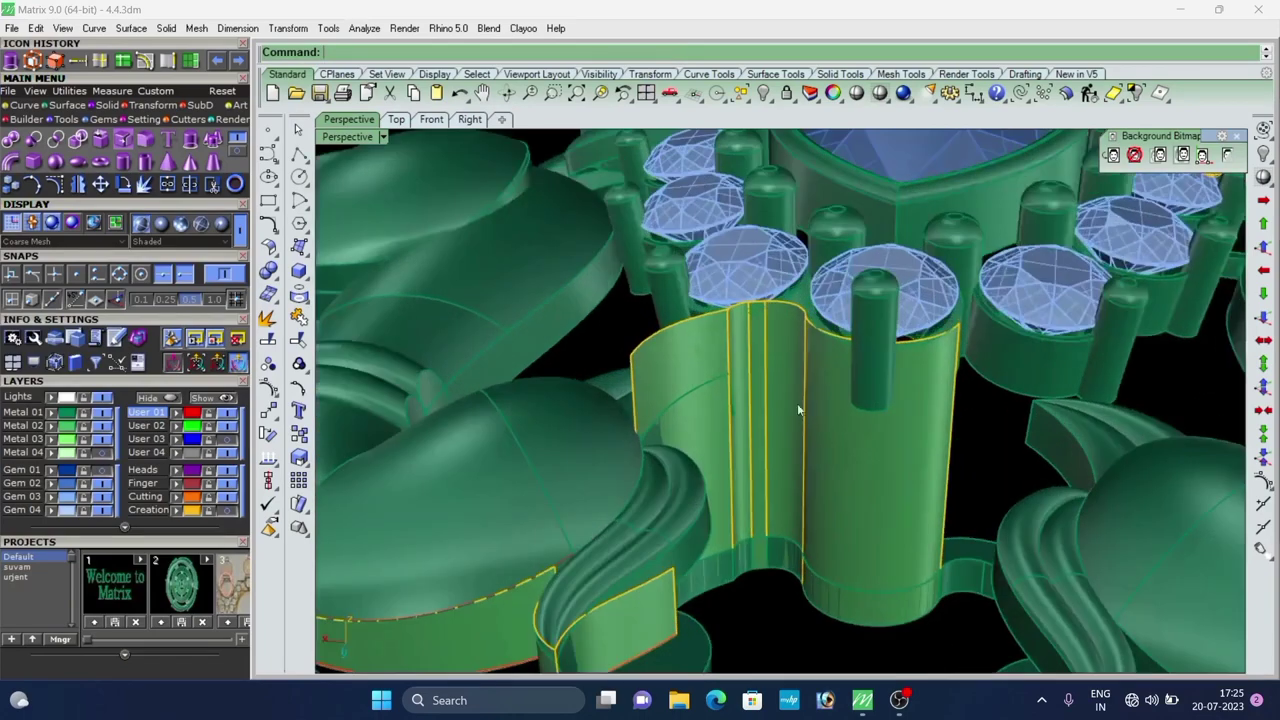
Delete the narrow curved panel beside the central cylindrical wall and the wide curved panel behind the leaf.
left_click(783, 395)
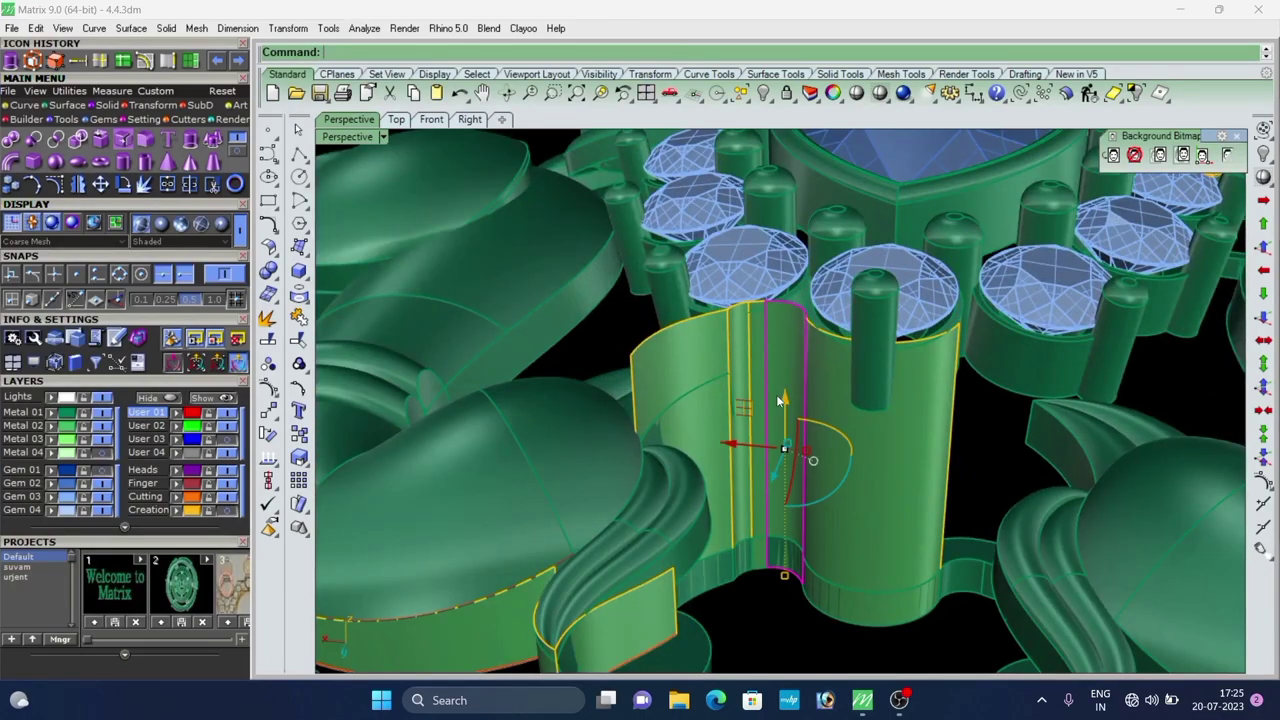
key("space")
left_click(724, 411)
type("d")
key("space")
left_click(727, 412)
type("d")
key("space")
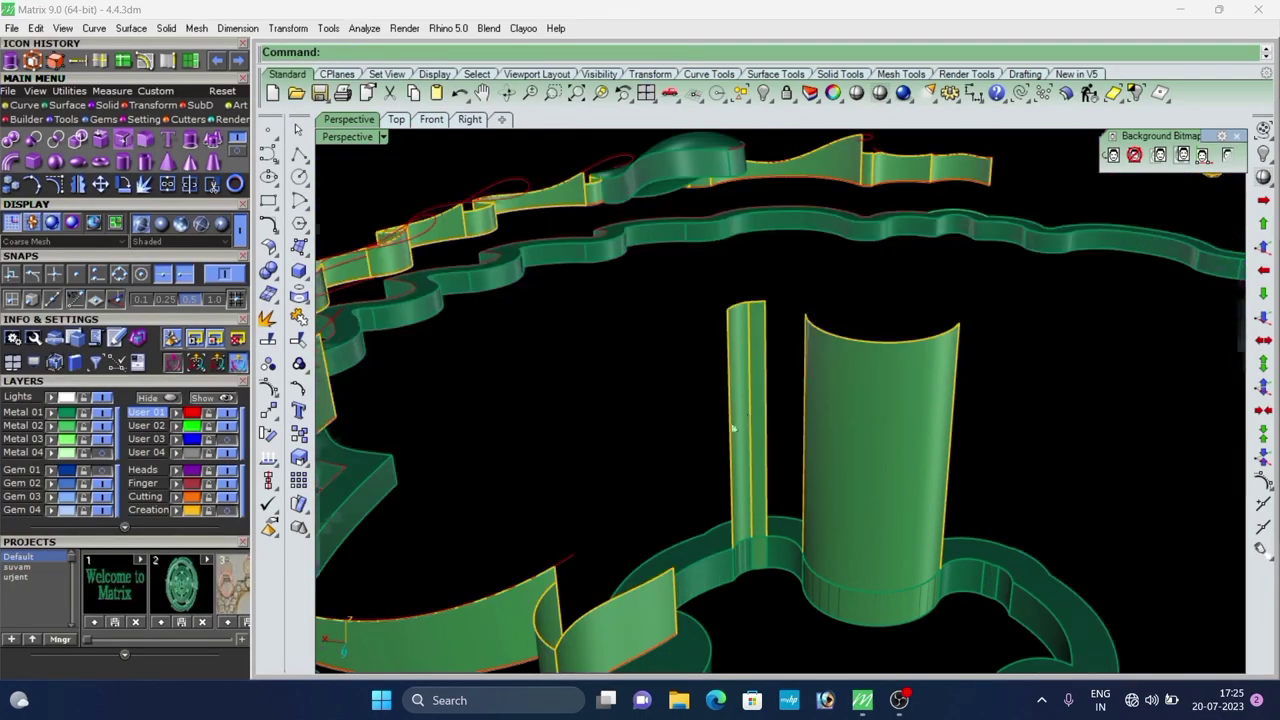
key("ctrl+z")
Delete the two remaining narrow vertical strips beside the central cylindrical wall.
left_click(738, 446)
type("d")
key("space")
left_click(750, 446)
type("d")
key("space")
scroll(715, 427, "down", 8)
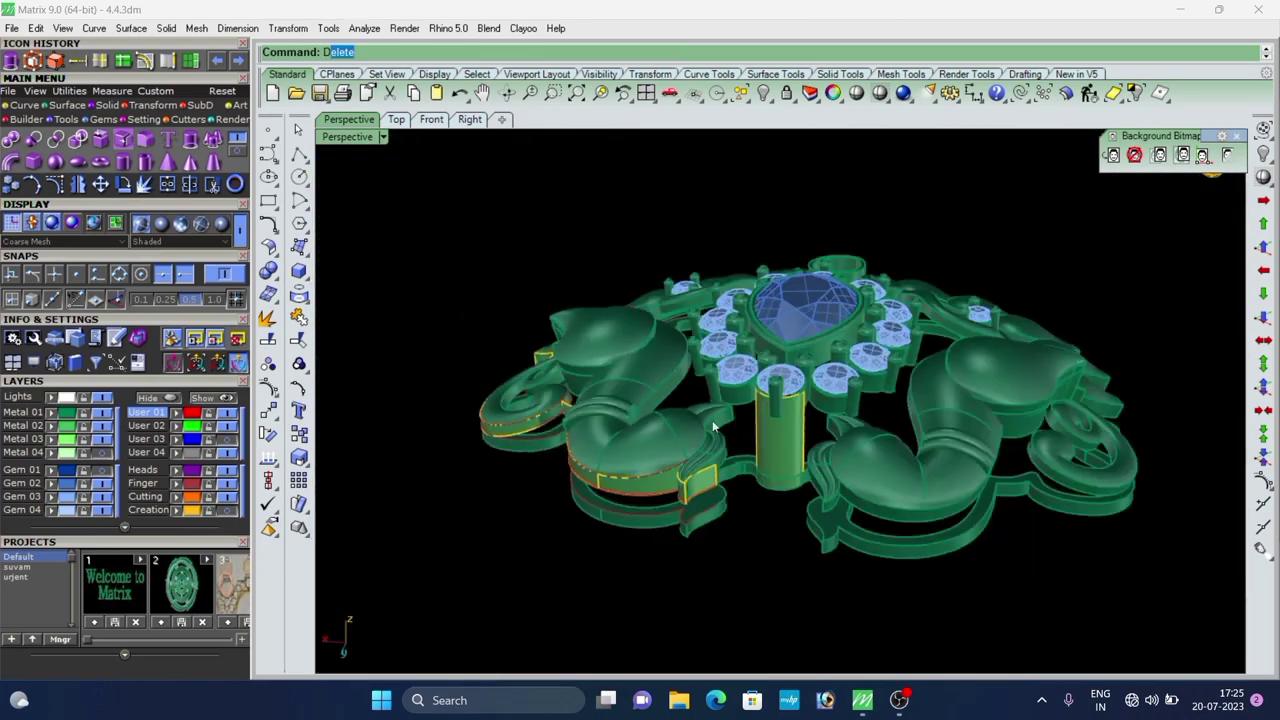
Show the control points of the small side panel beneath the leaf tip and raise the lower corner at its free end.
right_click_drag(713, 427, 660, 541)
scroll(654, 466, "up", 5)
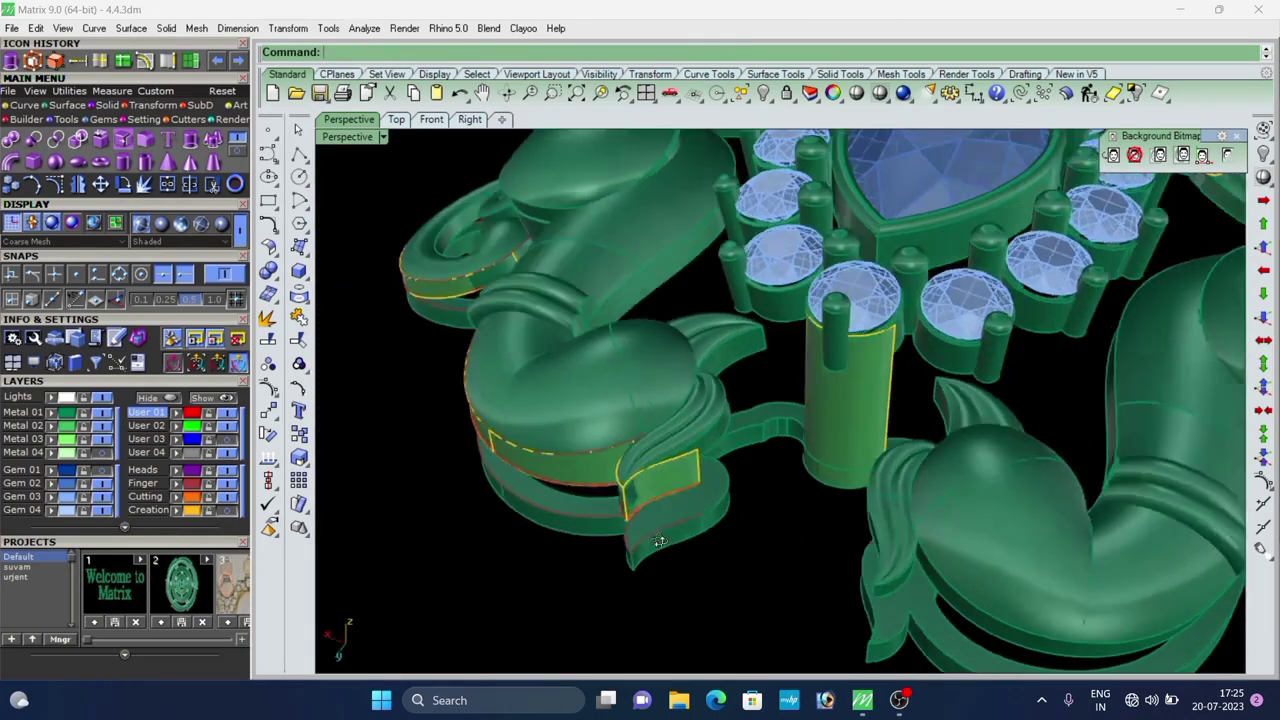
scroll(659, 542, "up", 3)
right_click_drag(655, 479, 704, 376)
scroll(700, 393, "up", 2)
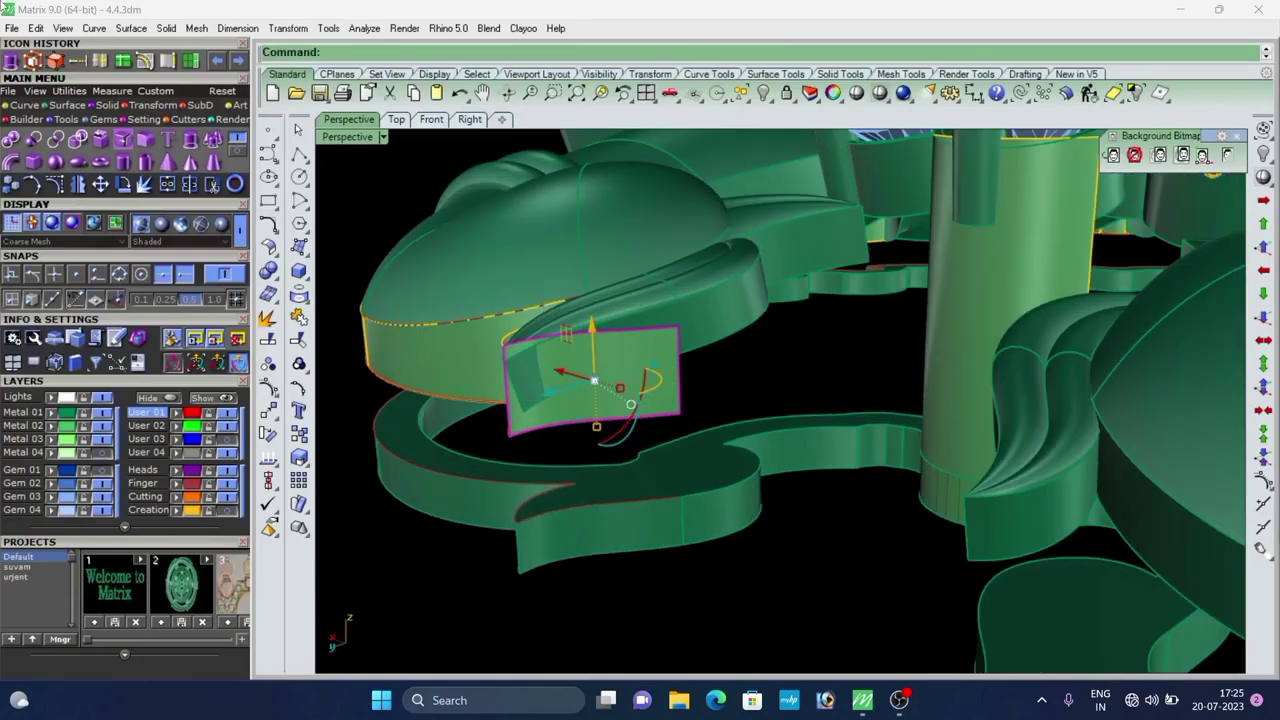
key("F10")
scroll(642, 440, "up", 5)
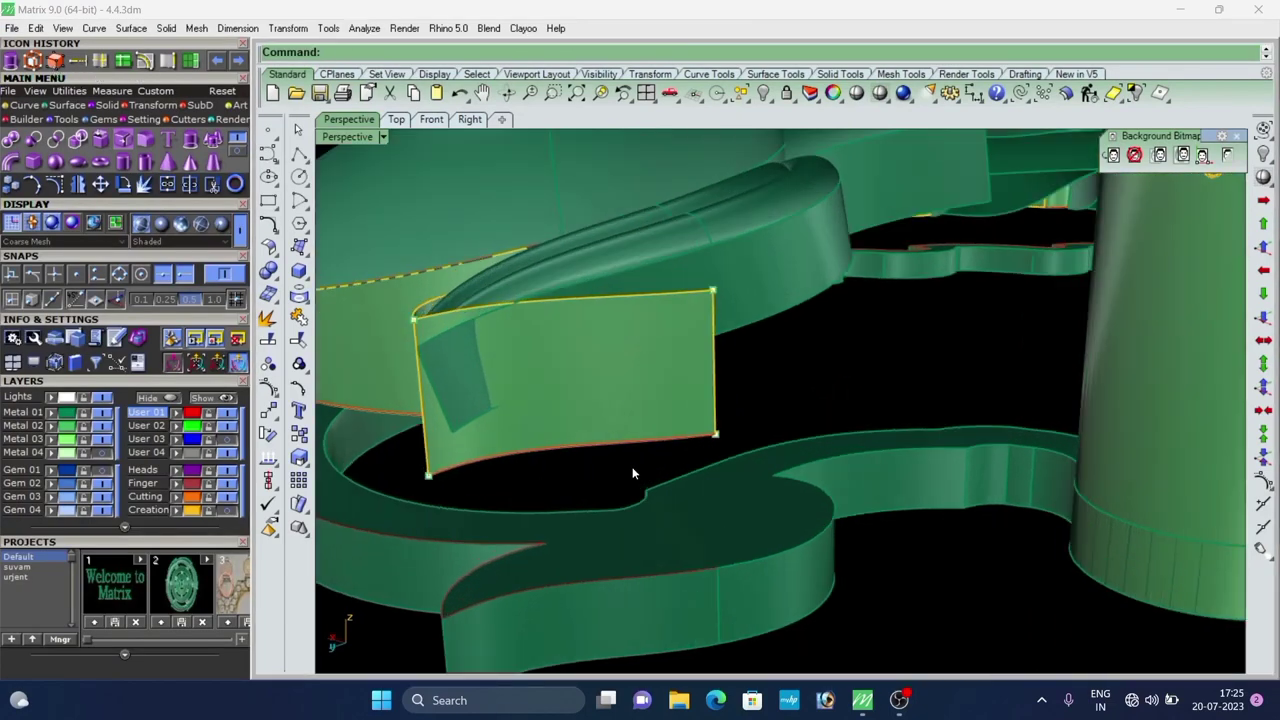
left_click_drag(717, 403, 741, 307)
scroll(721, 286, "up", 5)
Raise the upper corner point at the free end of the leaf tip's side panel and leave point editing.
left_click(707, 295)
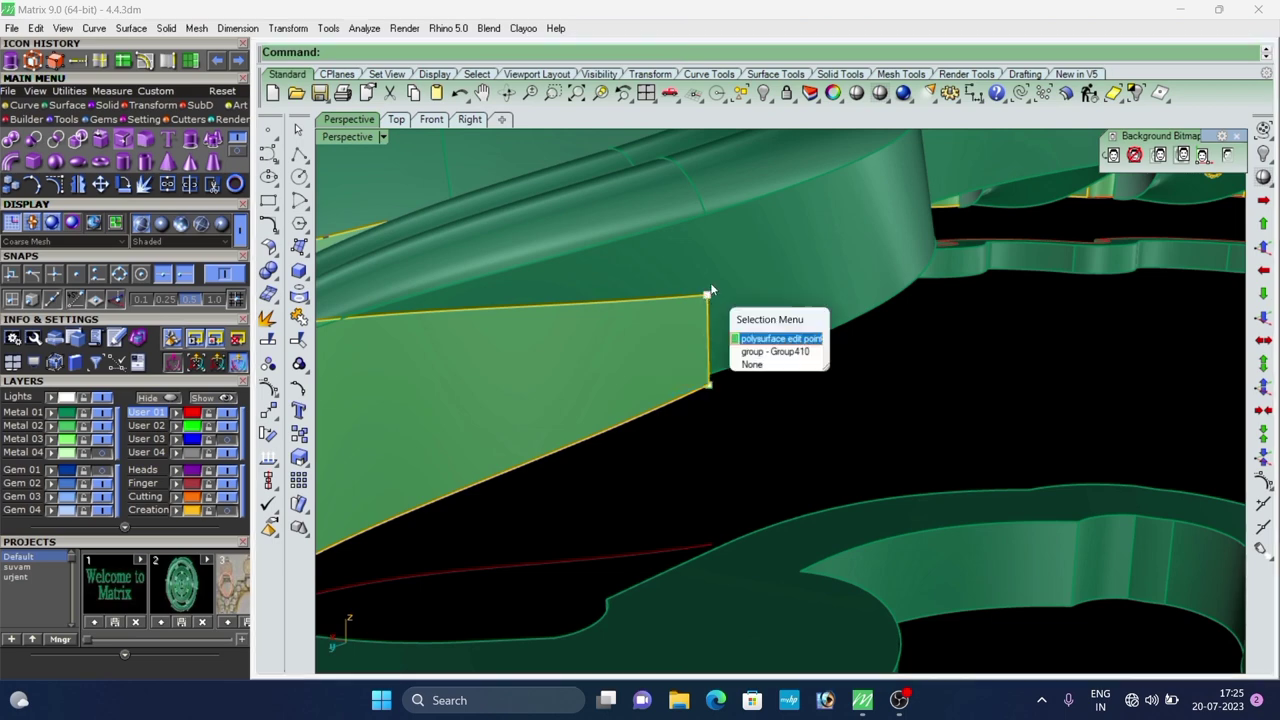
left_click(746, 338)
left_click_drag(709, 266, 708, 203)
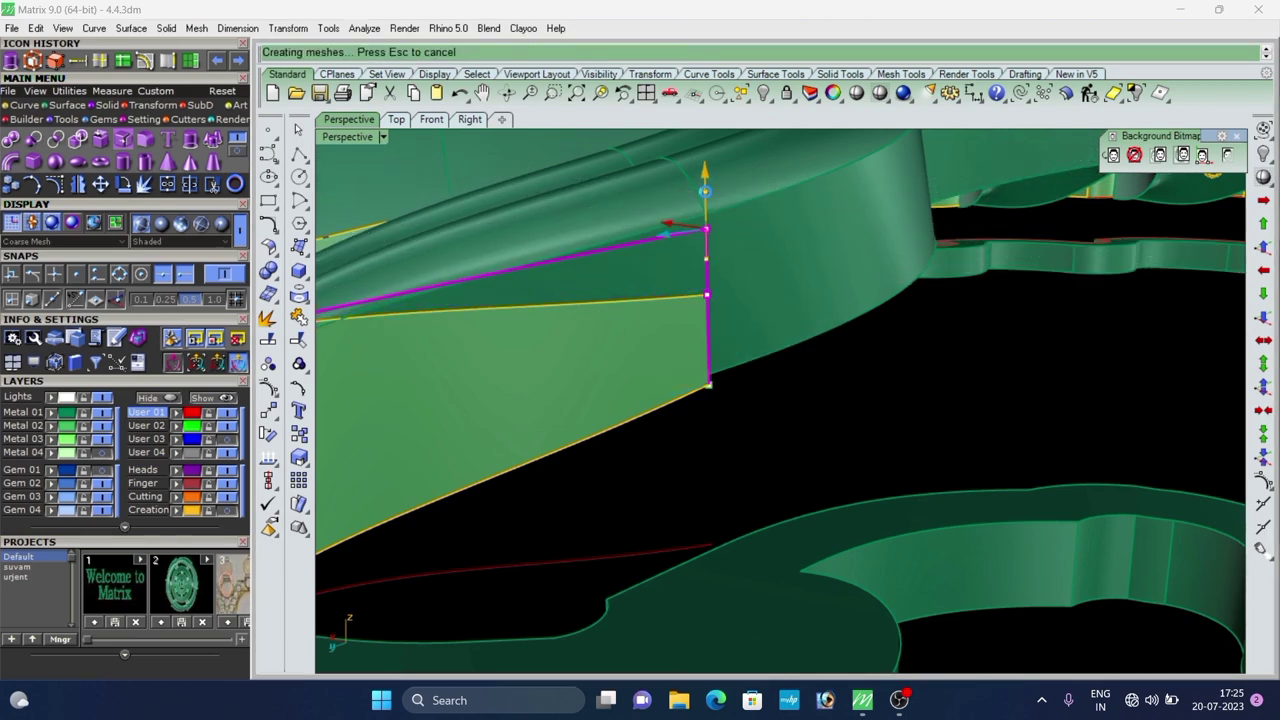
scroll(699, 208, "down", 7)
scroll(679, 302, "down", 7)
mouse_move(679, 302)
right_mouse_down()
mouse_move(686, 392)
mouse_move(675, 311)
right_mouse_up()
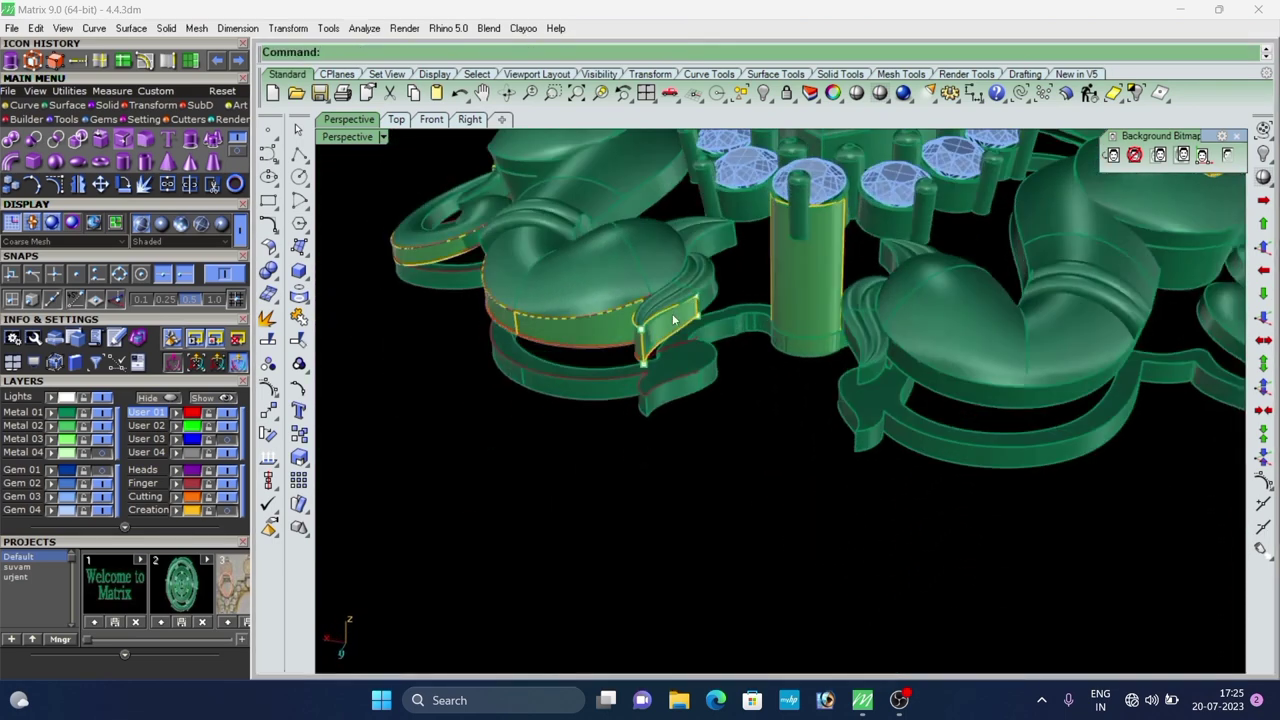
scroll(675, 311, "up", 7)
right_click_drag(780, 323, 648, 318)
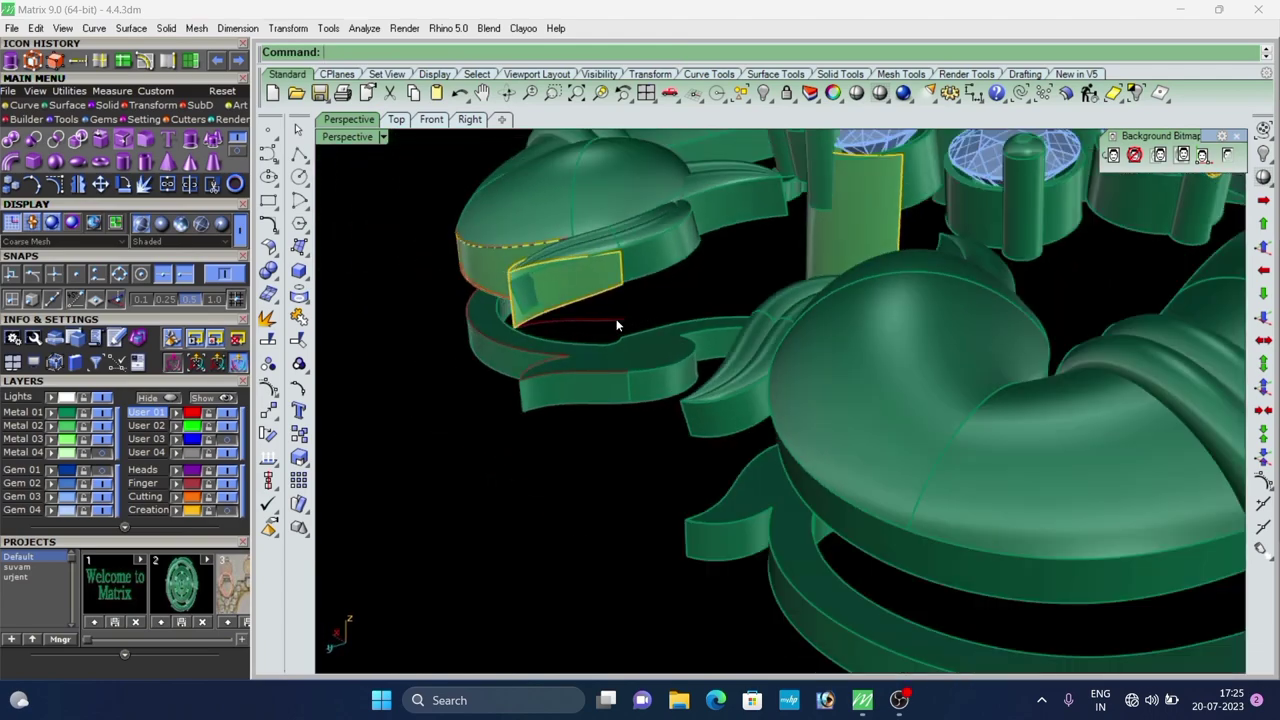
key("Escape")
Examine the side walls under the scroll, petals and leaf, and their gap to the base plate, from several angles.
right_click_drag(549, 341, 969, 171)
scroll(785, 200, "down", 5)
scroll(885, 145, "down", 3)
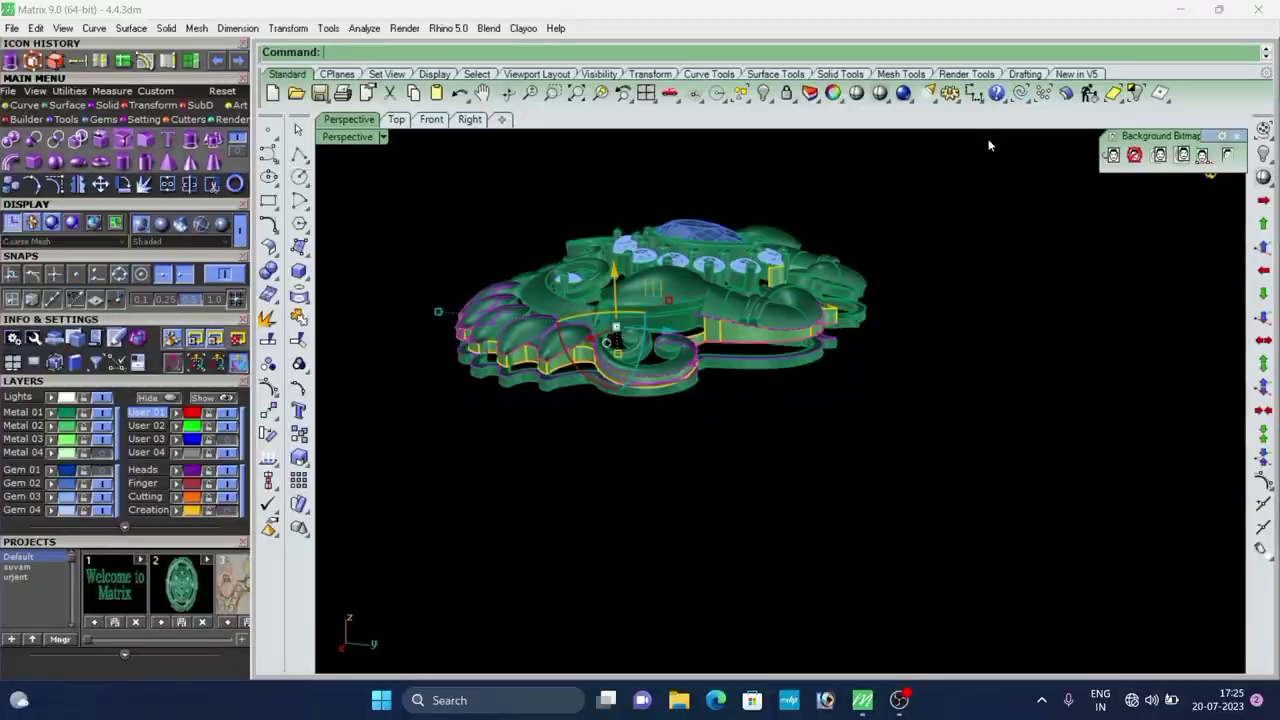
scroll(694, 334, "up", 6)
right_click_drag(694, 334, 803, 314)
scroll(860, 277, "down", 8)
scroll(838, 323, "up", 5)
scroll(803, 314, "down", 5)
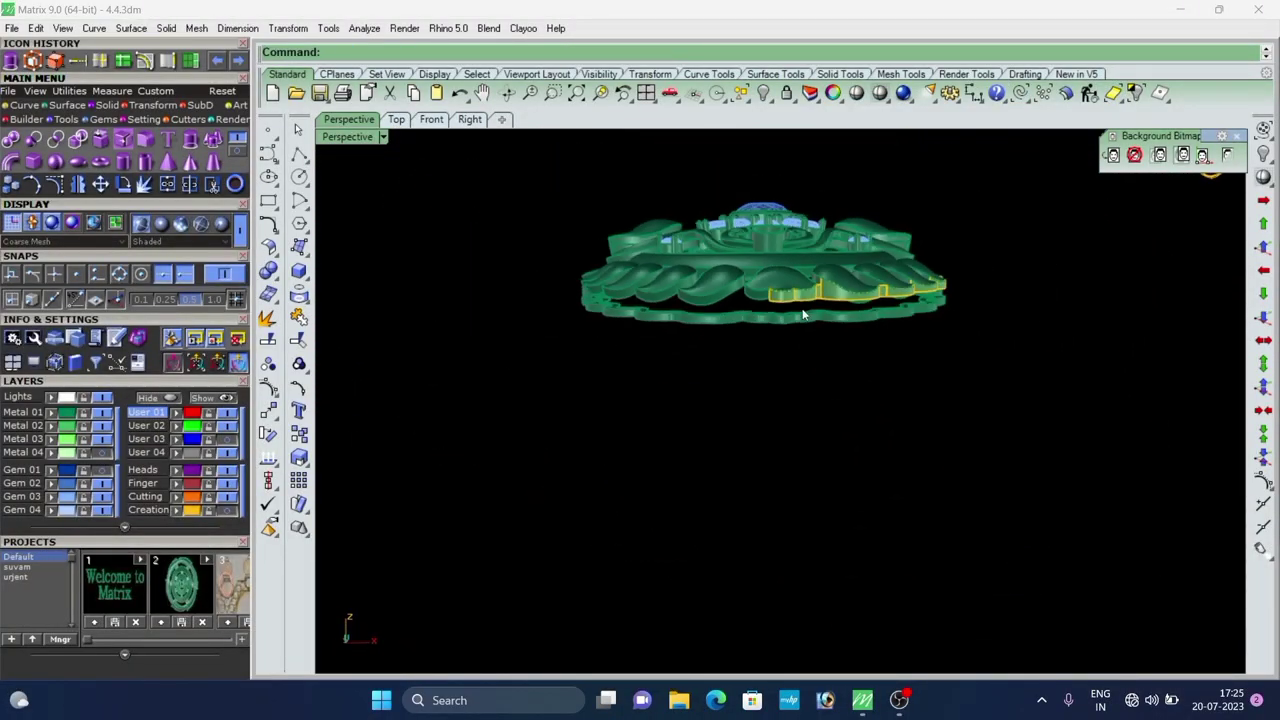
scroll(803, 315, "up", 8)
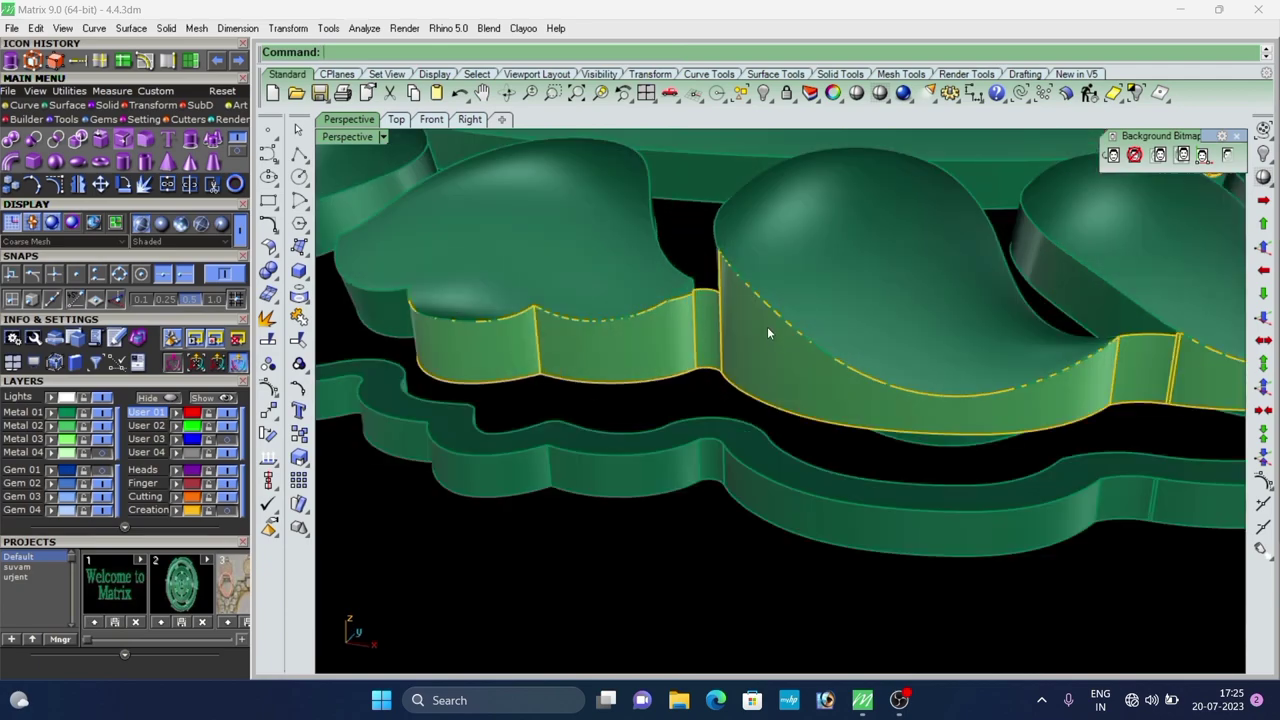
left_click(779, 309)
left_click(763, 497)
scroll(726, 461, "down", 8)
right_click_drag(726, 461, 866, 443)
scroll(642, 415, "down", 6)
scroll(866, 443, "up", 4)
scroll(820, 400, "down", 3)
scroll(811, 262, "up", 3)
mouse_move(757, 346)
right_mouse_down()
mouse_move(811, 262)
mouse_move(766, 325)
right_mouse_up()
scroll(766, 325, "up", 8)
scroll(649, 374, "up", 2)
scroll(649, 374, "down", 9)
right_click_drag(649, 374, 730, 413)
scroll(786, 326, "down", 7)
scroll(586, 402, "up", 5)
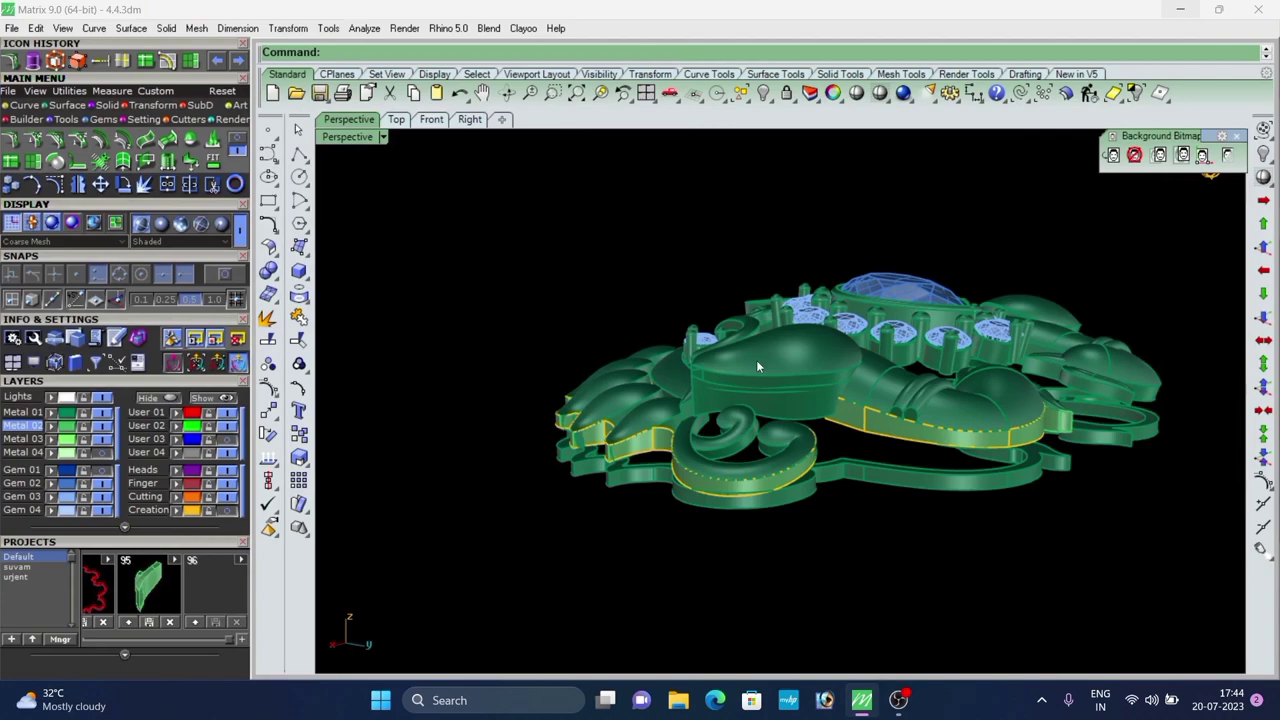
Offset the scroll's side wall inward into a solid, with a distance of 0.4 and sharp corners.
scroll(781, 480, "up", 3)
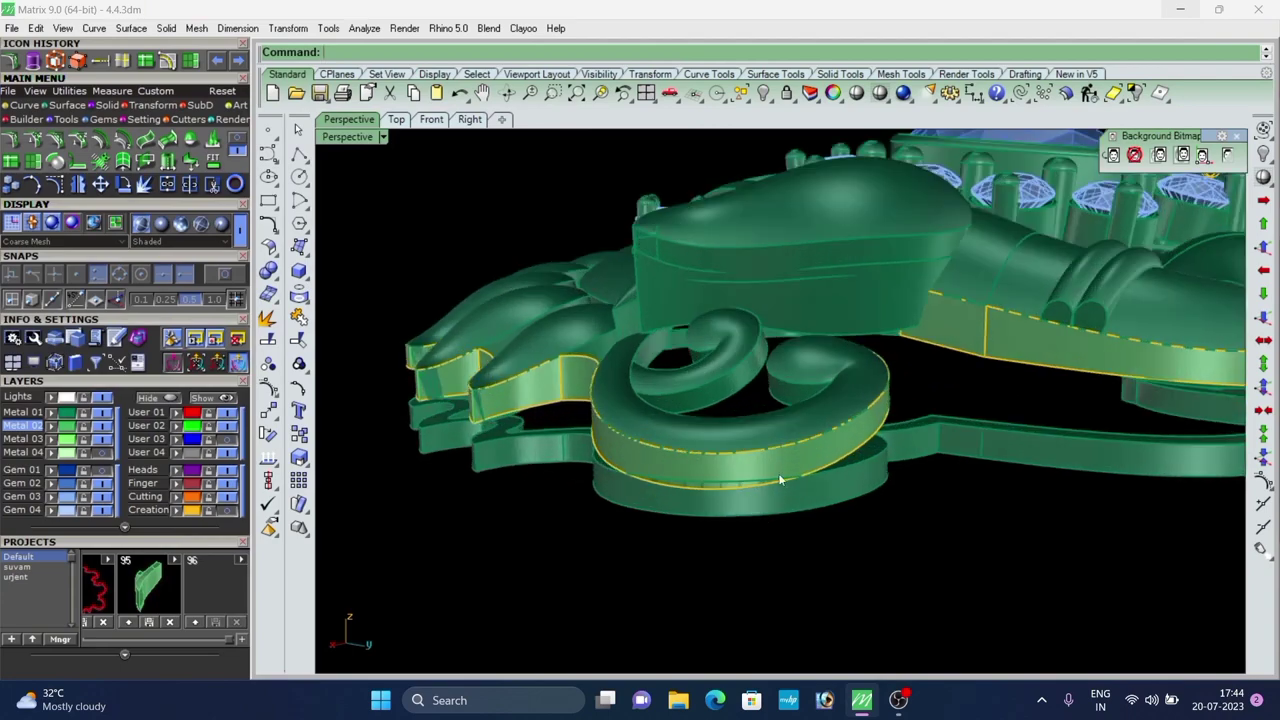
scroll(806, 476, "down", 6)
right_click_drag(655, 428, 709, 417)
scroll(709, 417, "up", 6)
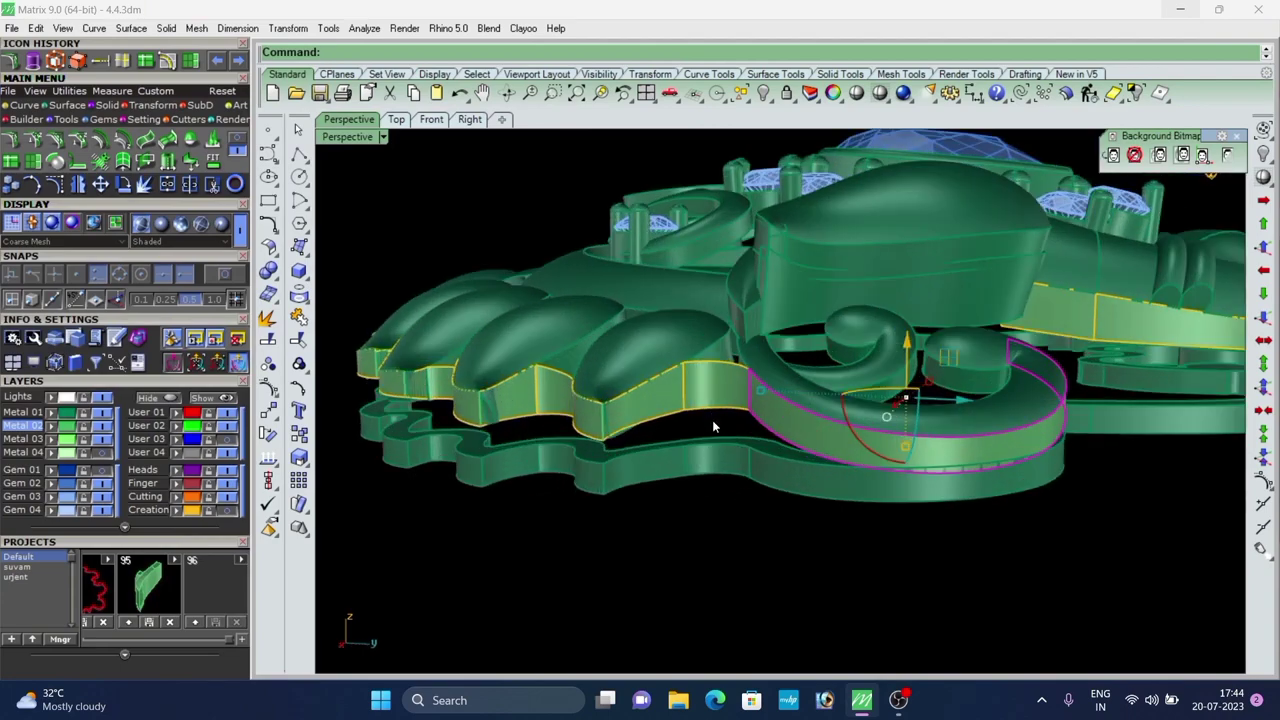
right_click(705, 429)
left_click(838, 450)
scroll(838, 450, "down", 6)
right_click_drag(838, 450, 953, 530)
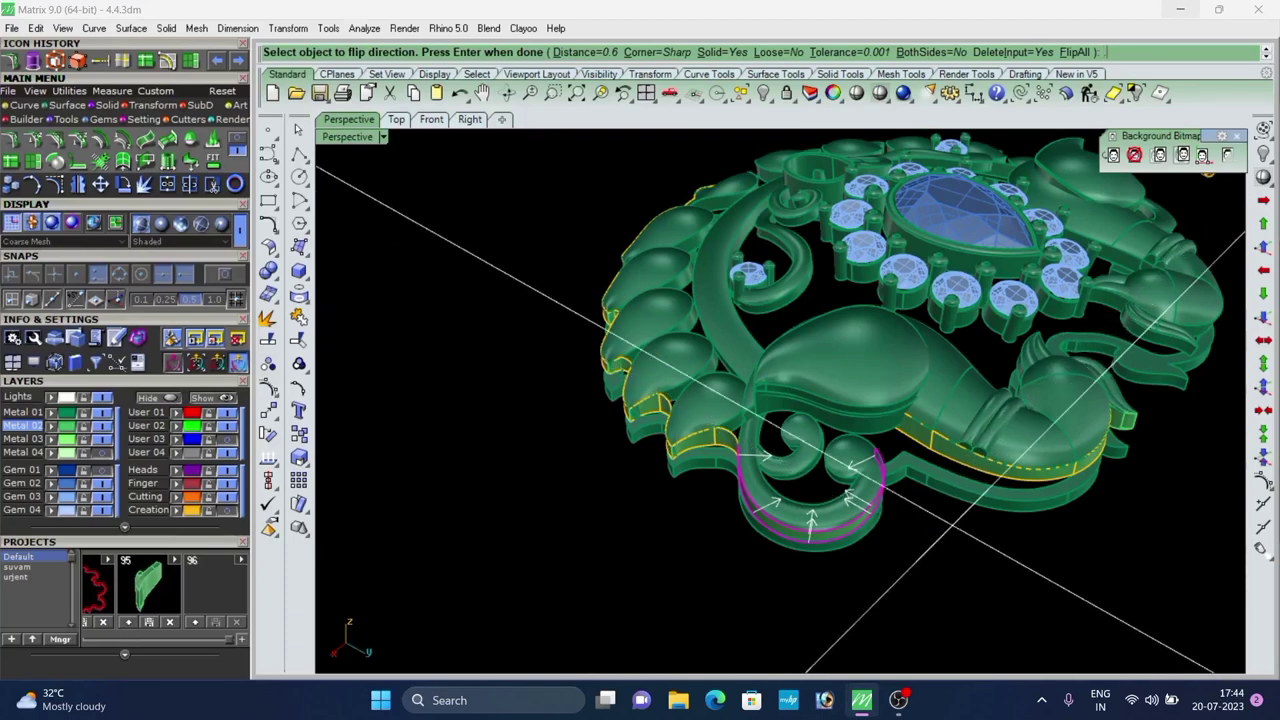
right_click(946, 533)
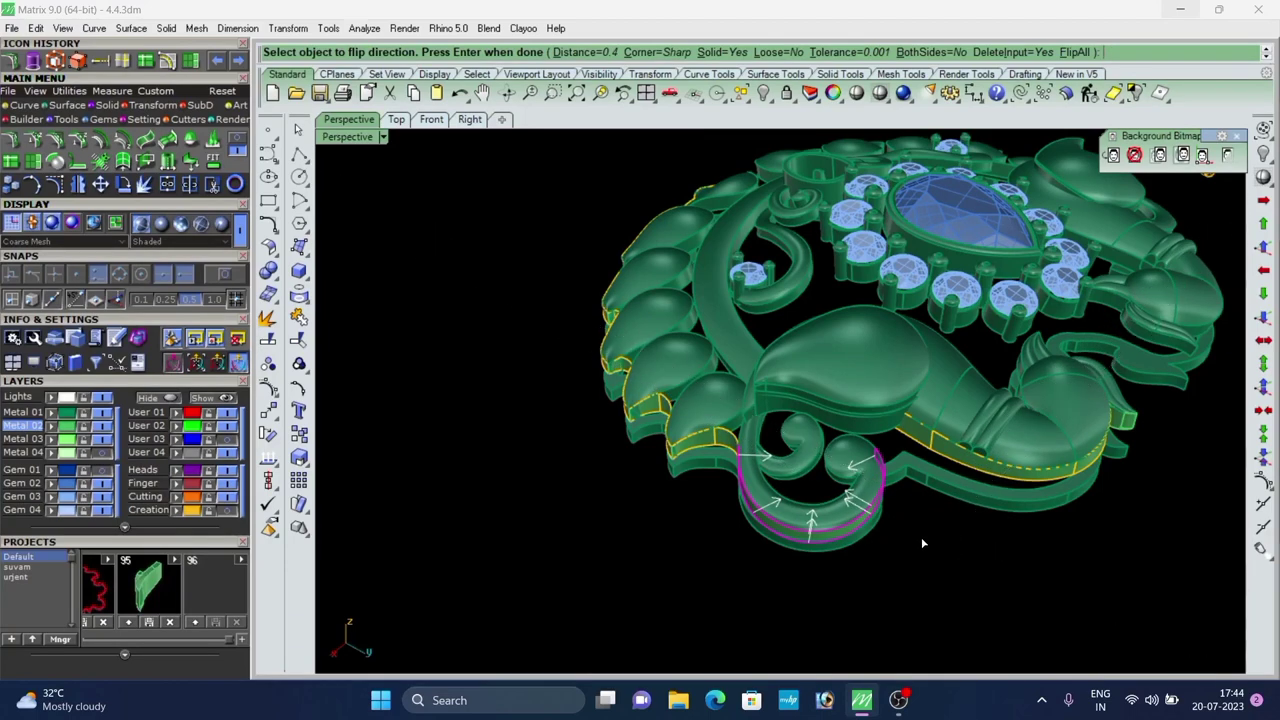
Offset the side wall of the petal nearest the scroll inward into a solid at a distance of 0.4.
right_click_drag(746, 554, 789, 488)
scroll(717, 437, "up", 6)
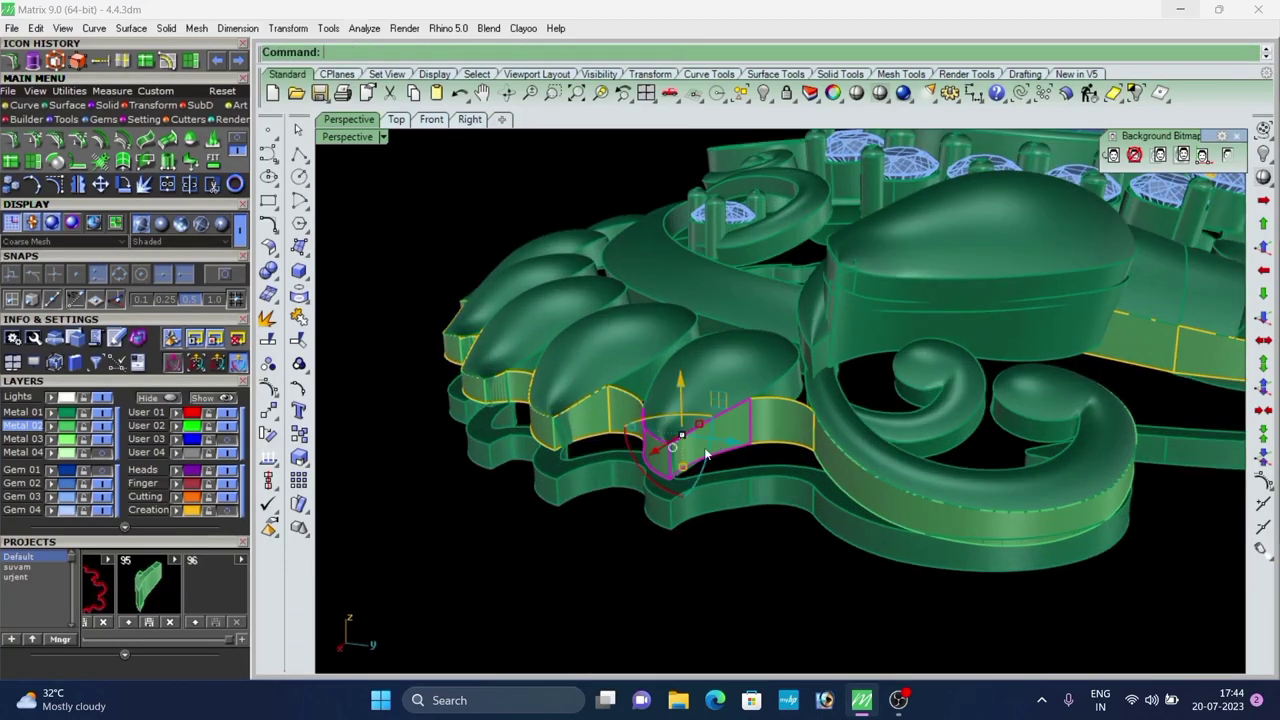
right_click(707, 454)
left_click(709, 444)
right_click(710, 442)
right_click_drag(746, 606, 691, 514)
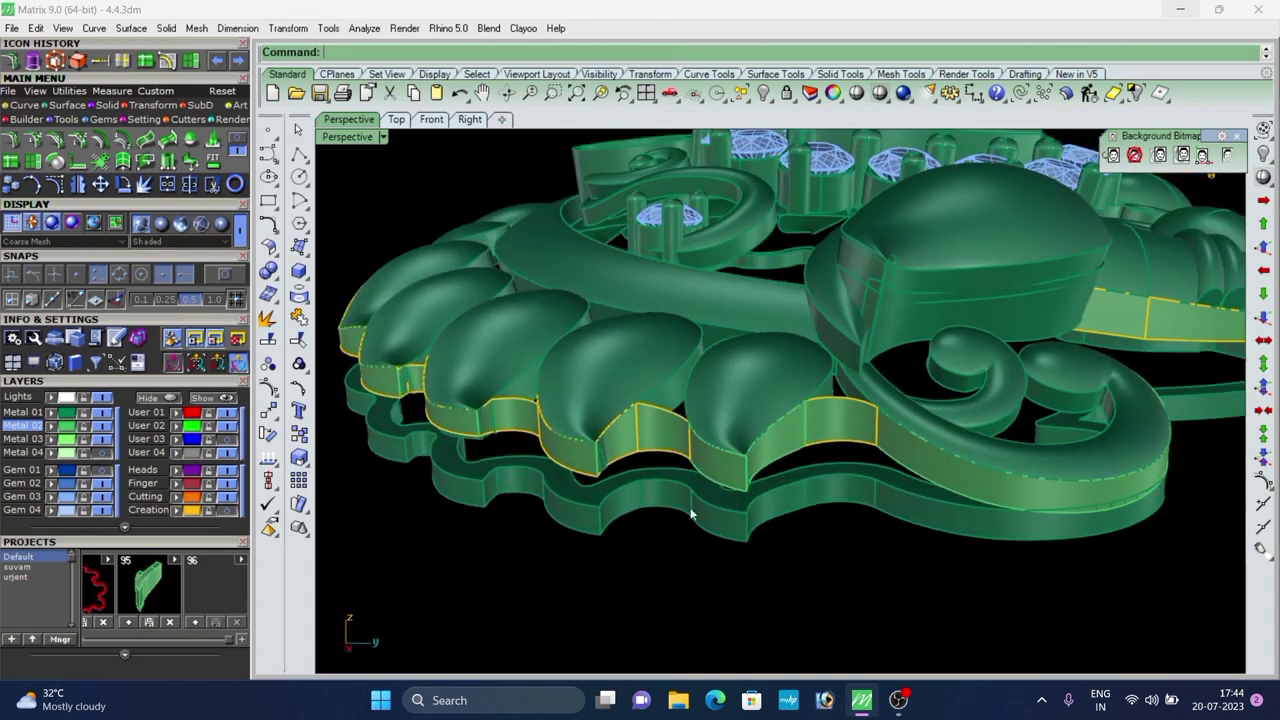
Offset the second petal's side wall inward into a solid at a distance of 0.4.
scroll(643, 437, "up", 2)
left_click(618, 441)
right_click(623, 444)
left_click(626, 445)
left_click(626, 445)
right_click(629, 452)
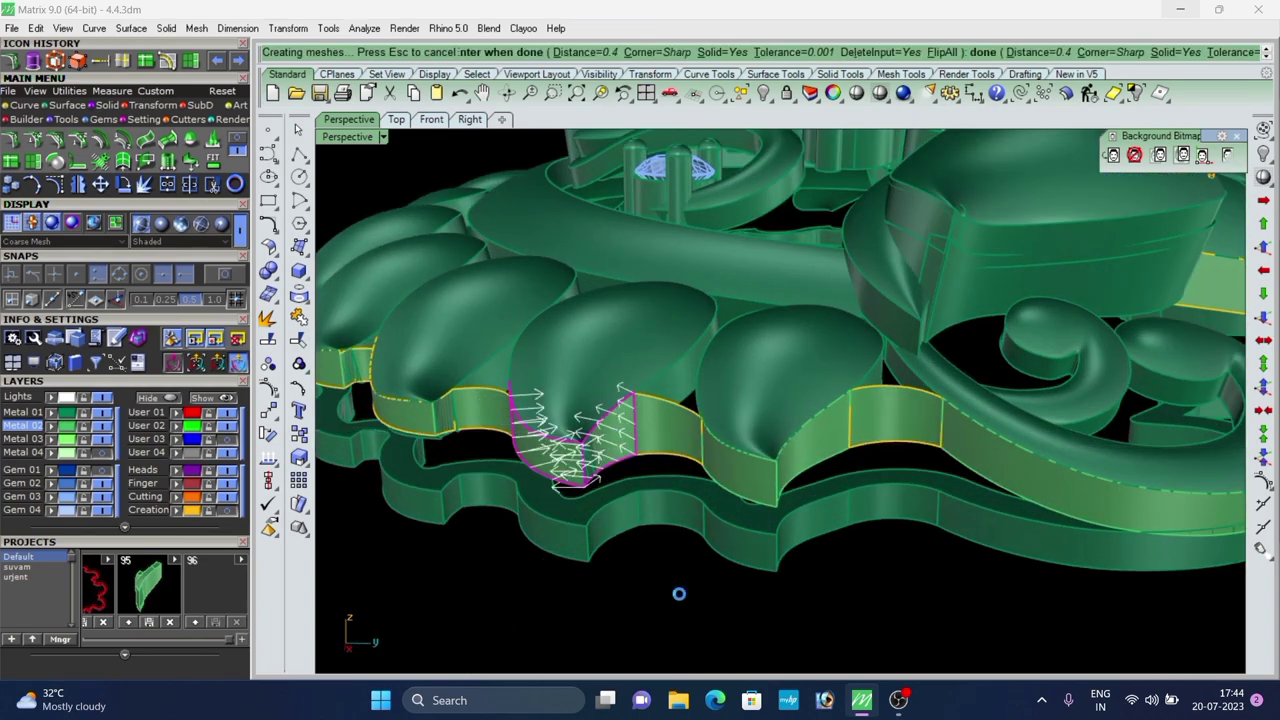
Offset the third petal's side wall into a 0.4 thick solid, flipping the direction inward.
scroll(674, 582, "down", 6)
right_click_drag(643, 506, 608, 466)
scroll(603, 460, "up", 8)
left_click(584, 498)
right_click(584, 500)
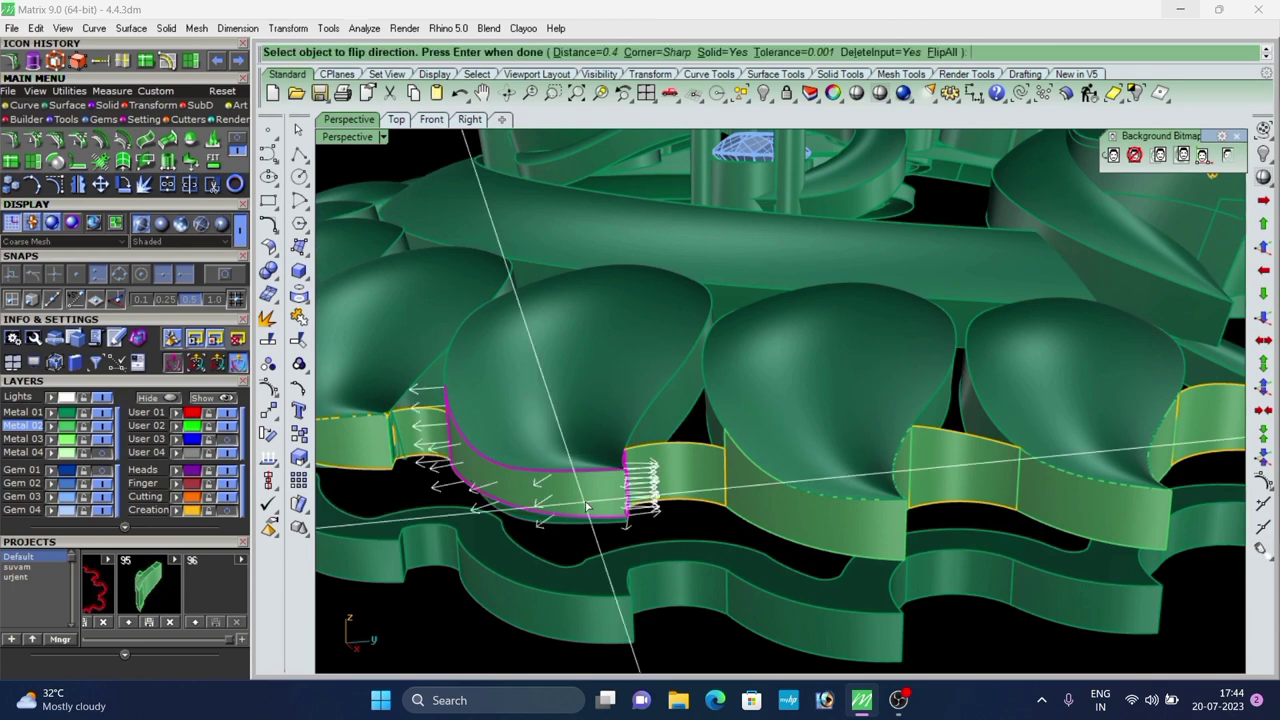
left_click(600, 497)
Thicken the fourth petal's side wall inward with a solid surface offset of 0.4.
scroll(571, 566, "down", 5)
scroll(486, 448, "up", 6)
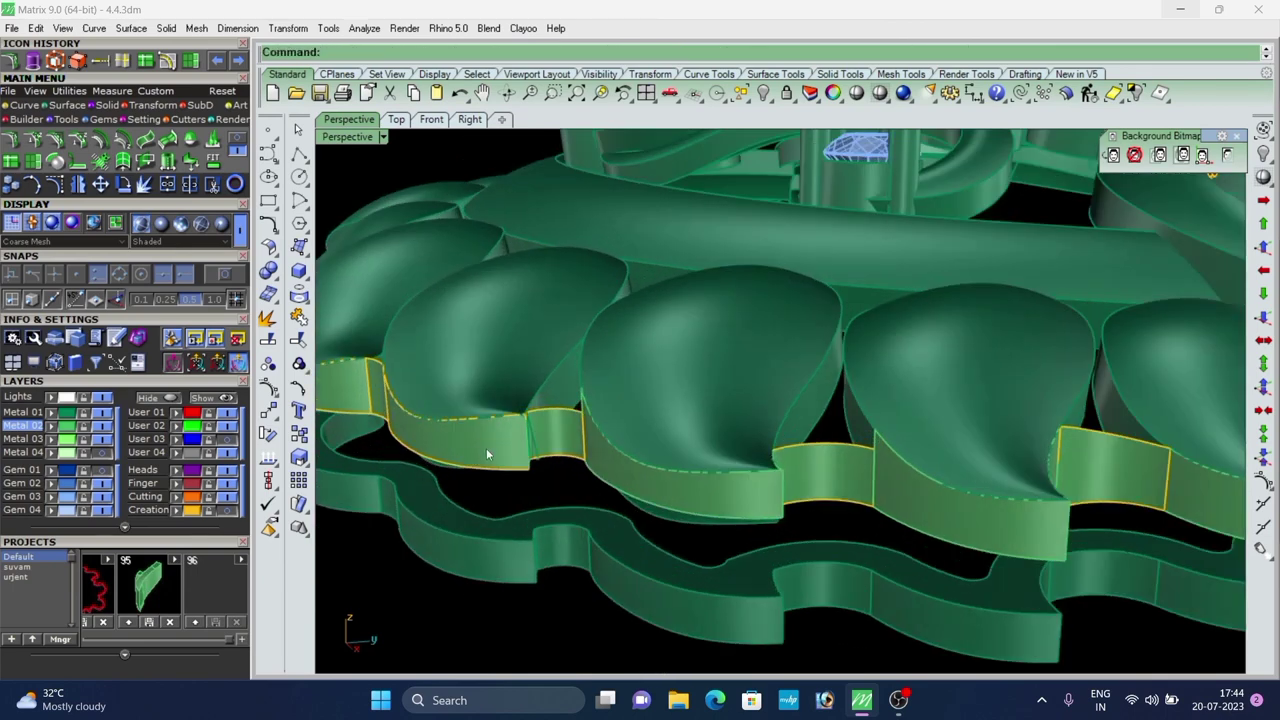
right_click(523, 447)
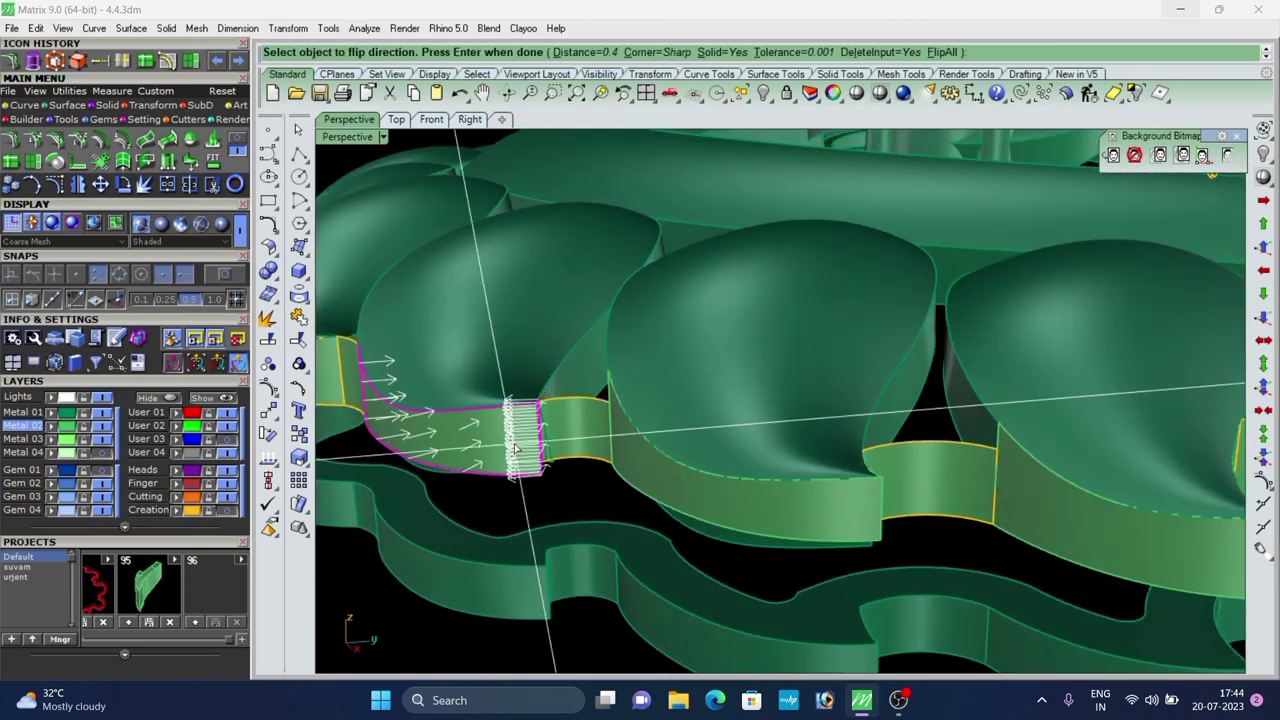
right_click(515, 449)
left_click(546, 526)
Thicken the fifth petal's side wall, including its folded end, with a solid surface offset of 0.4.
scroll(430, 470, "down", 5)
right_click_drag(423, 466, 510, 520)
left_click(523, 637)
right_click_drag(540, 472, 508, 480)
scroll(508, 480, "up", 7)
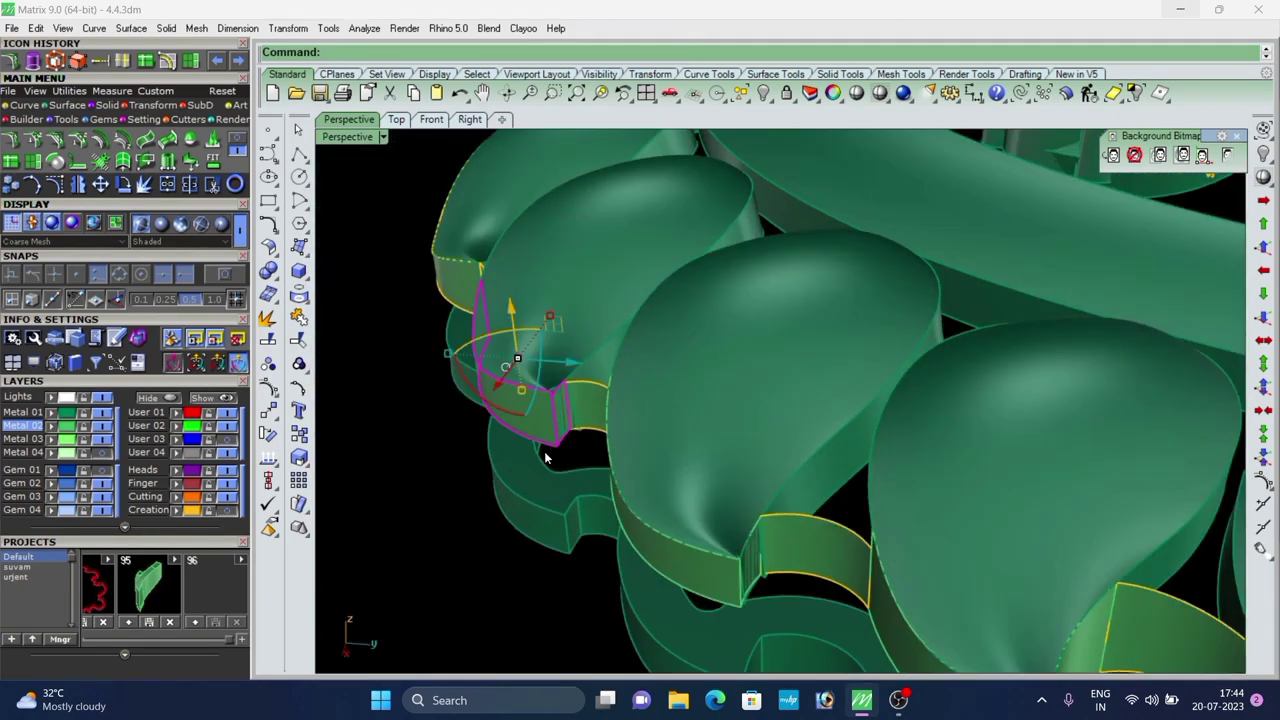
scroll(528, 428, "up", 3)
right_click(547, 431)
right_click(547, 433)
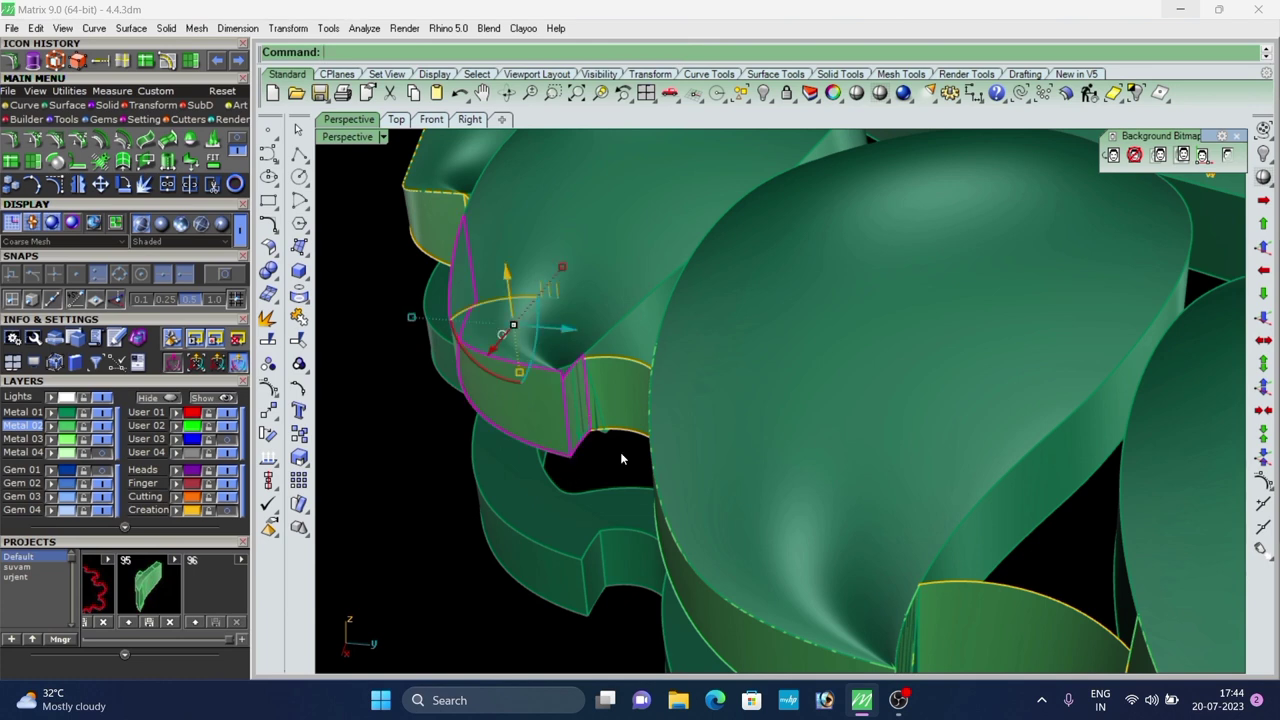
right_click(353, 377)
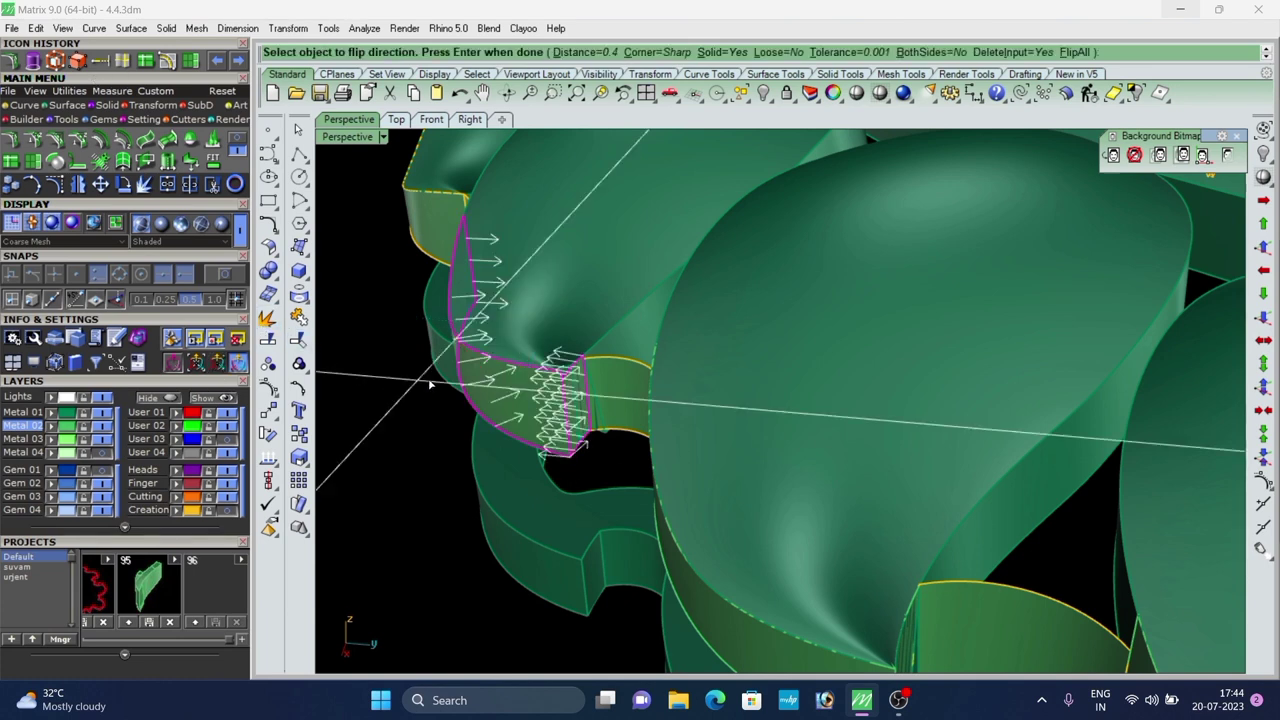
right_click(546, 430)
Examine the folded end of the fifth petal's thickened wall where it meets the adjoining curved connector.
right_click_drag(484, 424, 523, 457)
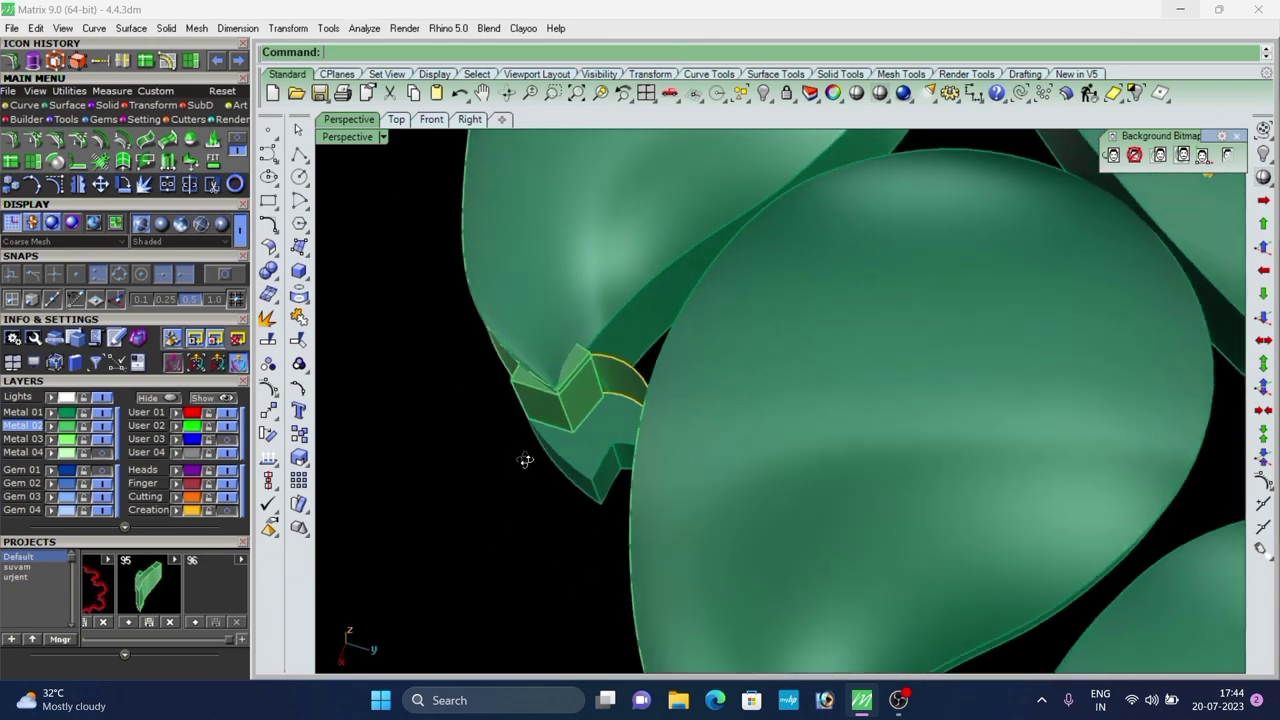
scroll(578, 368, "up", 4)
right_click_drag(578, 368, 603, 282)
scroll(602, 286, "down", 5)
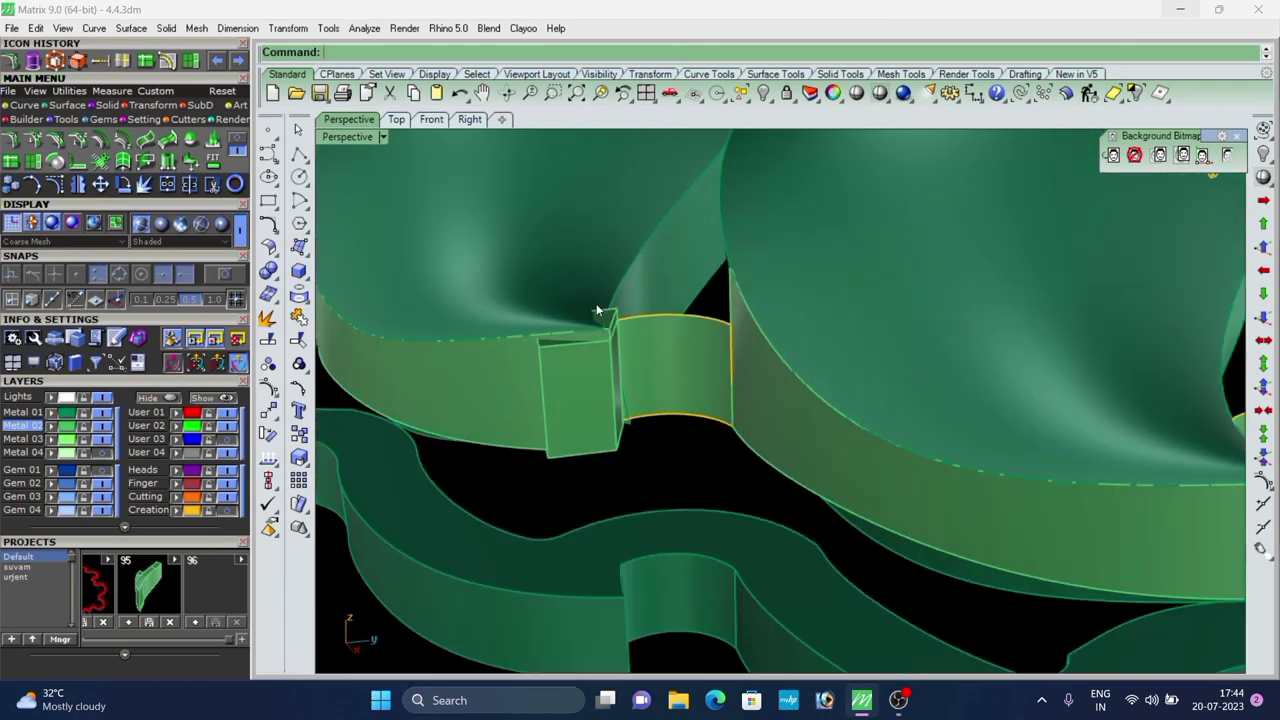
scroll(594, 318, "up", 3)
right_click_drag(592, 328, 547, 371)
scroll(547, 371, "up", 3)
scroll(591, 319, "down", 5)
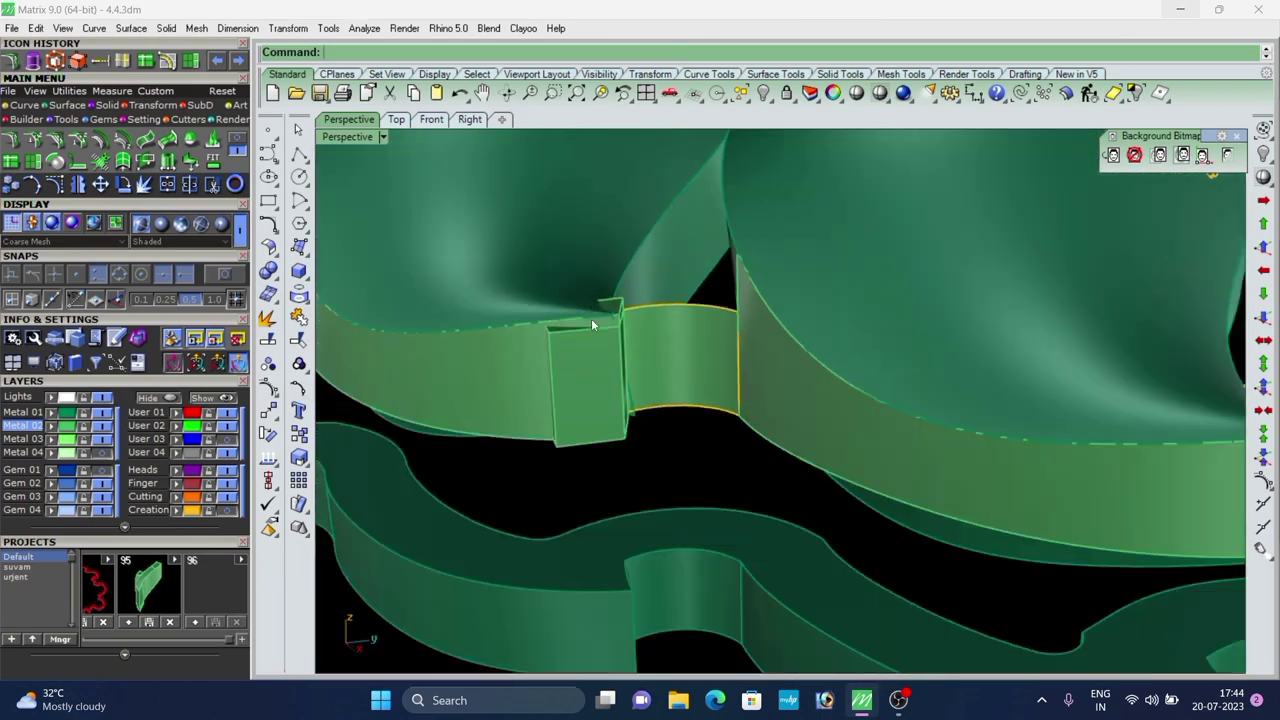
right_click_drag(592, 320, 598, 335)
scroll(598, 335, "up", 5)
scroll(608, 361, "down", 2)
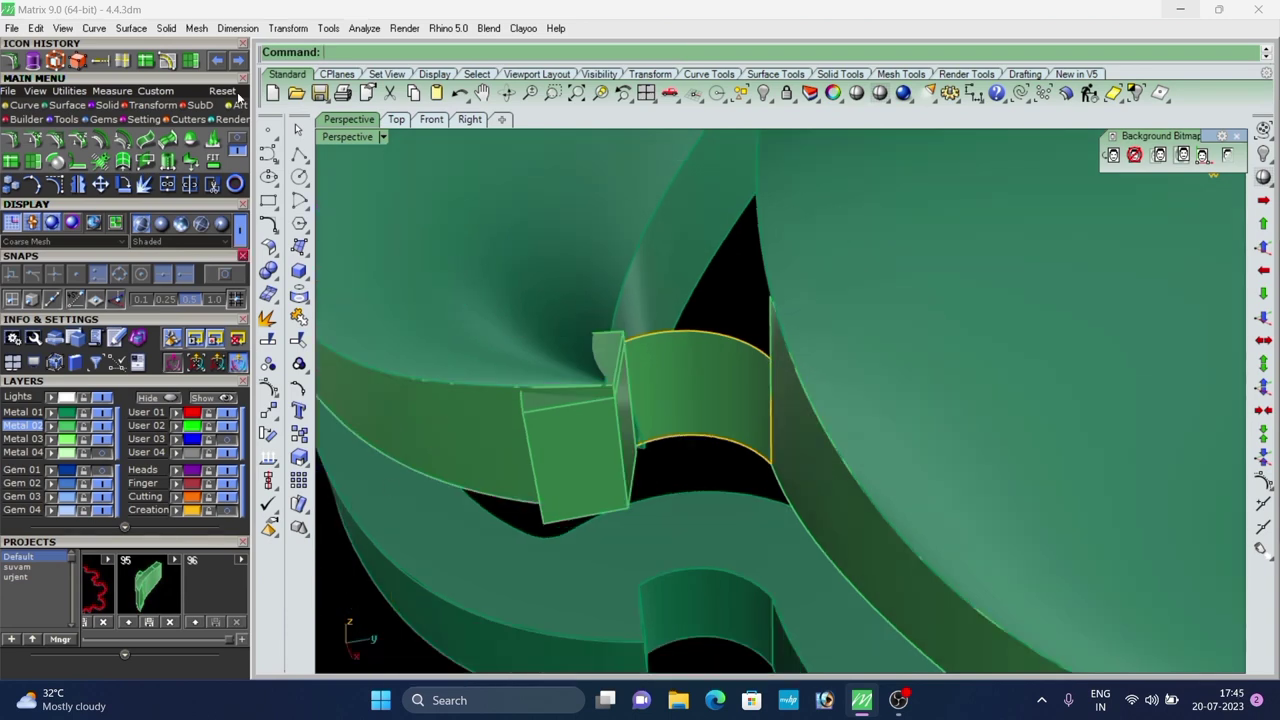
right_click_drag(520, 432, 548, 404)
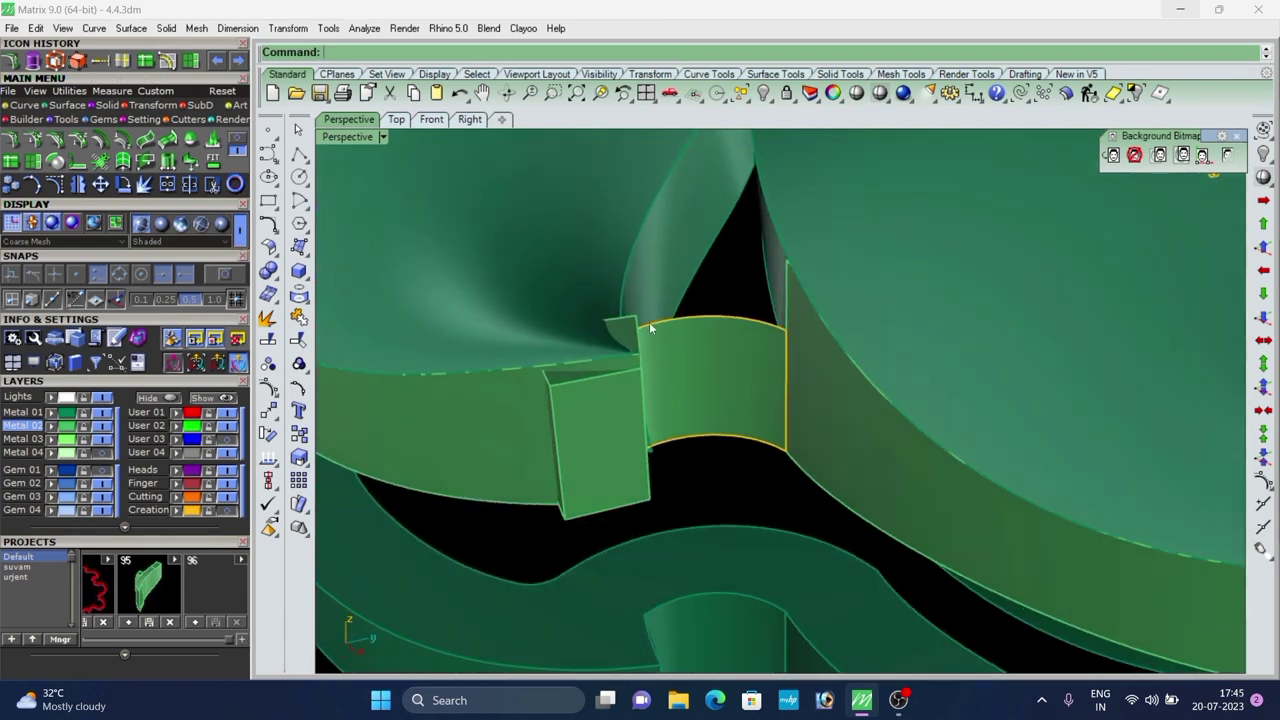
scroll(650, 324, "down", 4)
scroll(594, 366, "up", 4)
Extract a copy of the fifth petal wall's outer face and extend its upper and lower edges by a factor of 2.
left_click(540, 382)
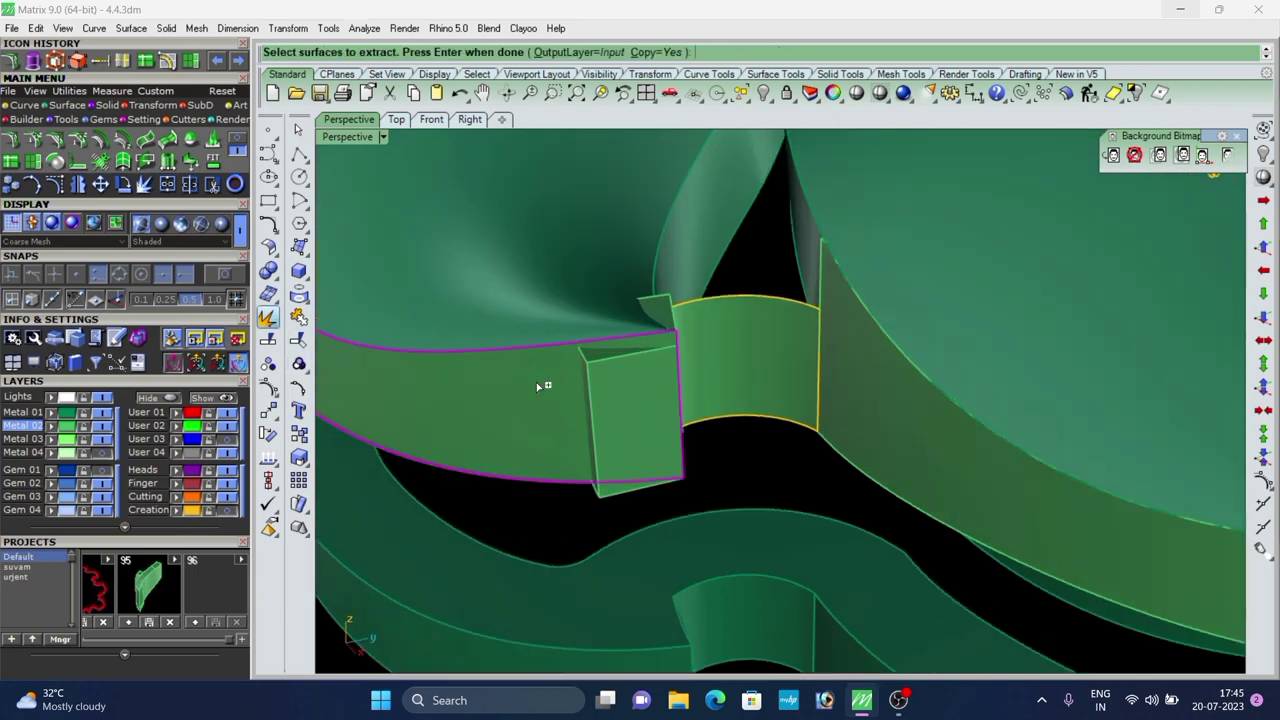
right_click(537, 382)
scroll(697, 287, "down", 6)
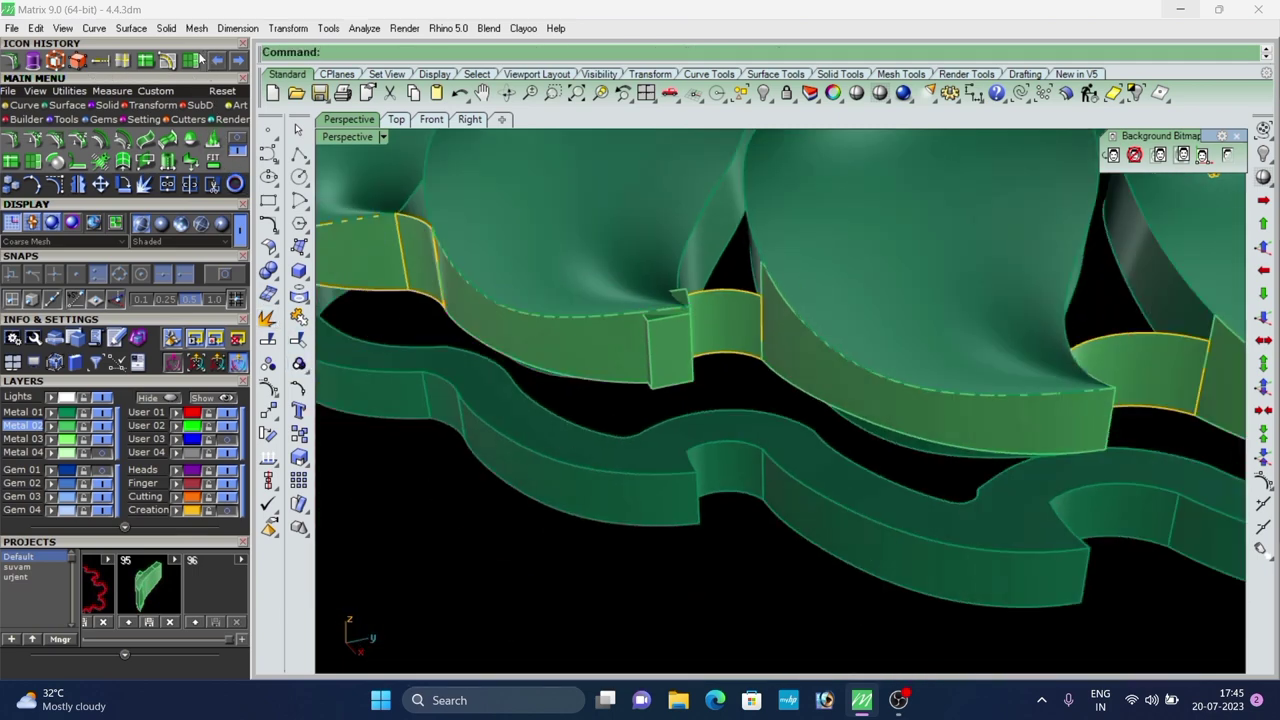
scroll(769, 341, "up", 3)
left_click(552, 305)
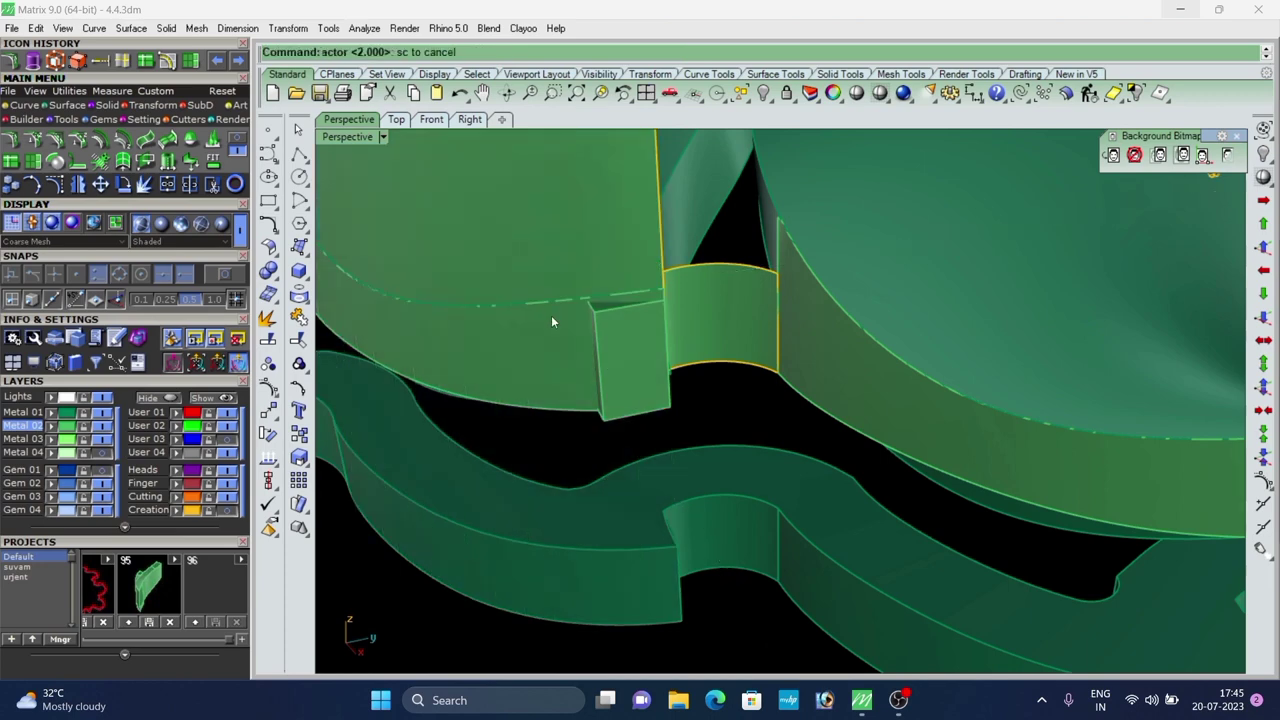
left_click(570, 411)
right_click(622, 405)
Try to extend the extracted wall surface in a straight line past its vertical edge beside the curved connector.
right_click(661, 265)
left_click(661, 266)
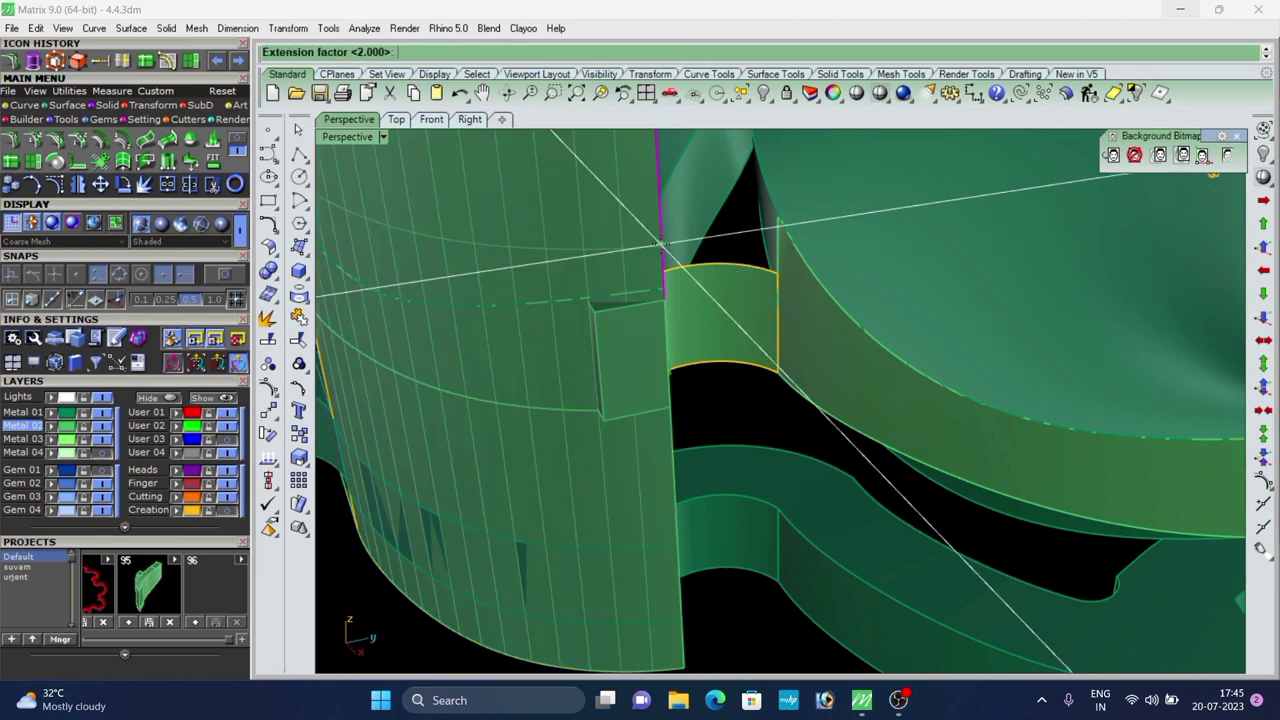
key("Escape")
left_click(642, 341)
left_click(666, 256)
right_click(666, 255)
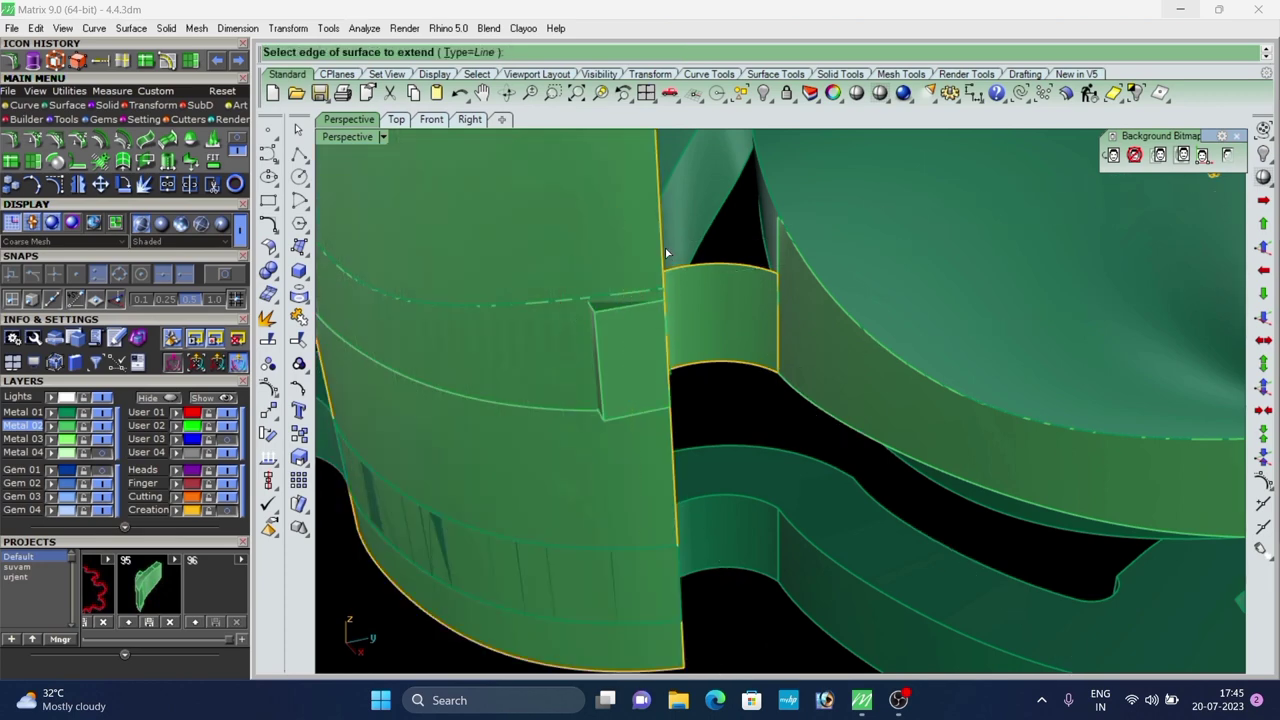
left_click(660, 239)
key("Return")
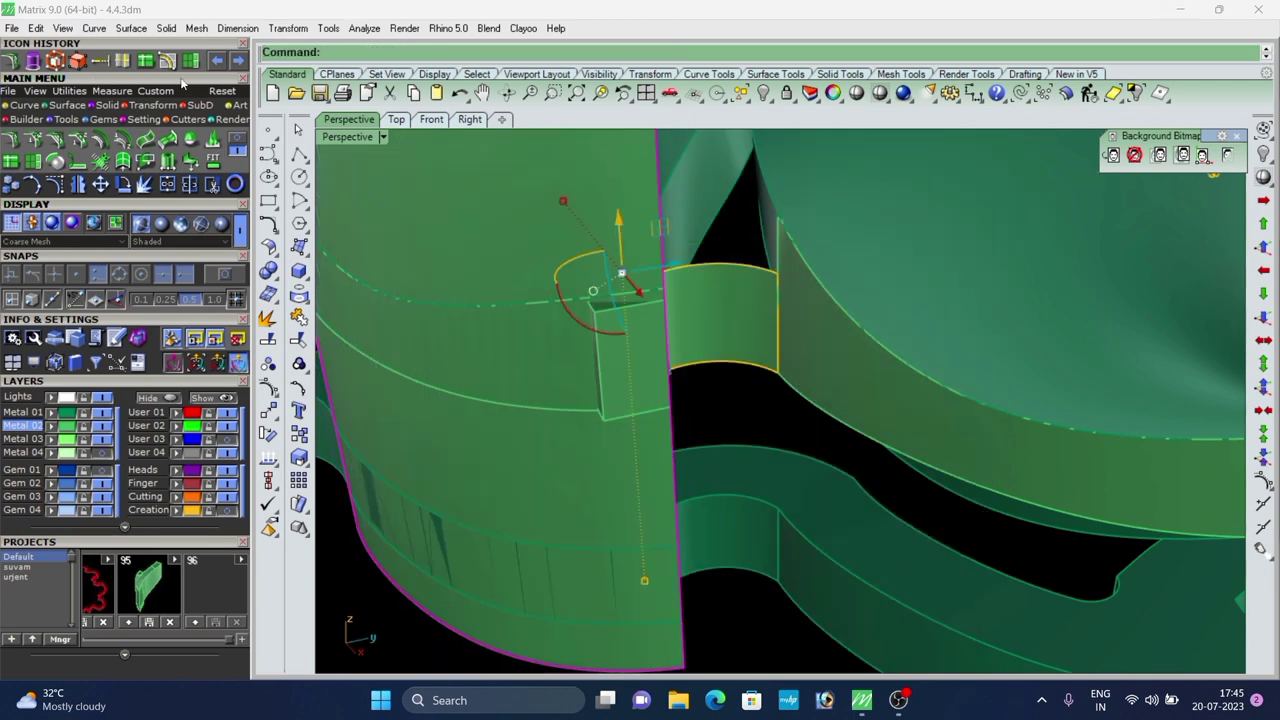
Split the extended wall surface in the V direction beside the folded end and delete the larger portion.
left_click(145, 61)
scroll(530, 350, "up", 5)
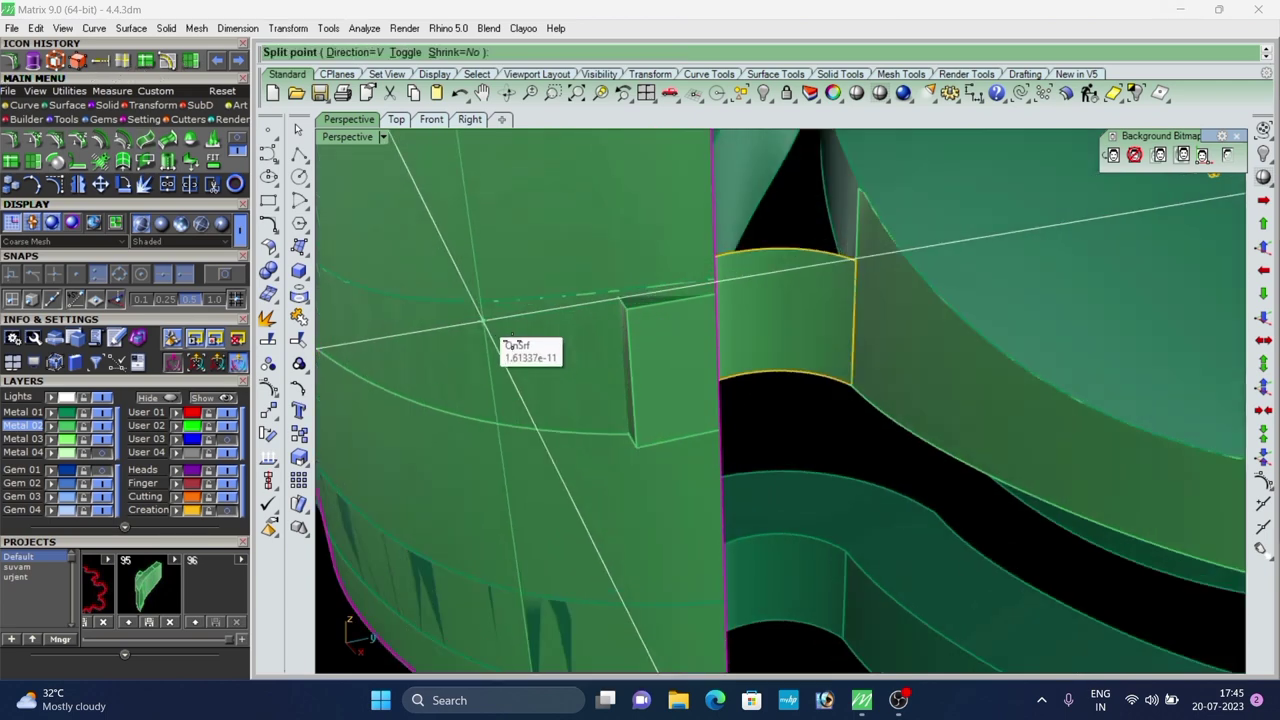
left_click(599, 378)
right_click(599, 379)
left_click(525, 480)
key("Delete")
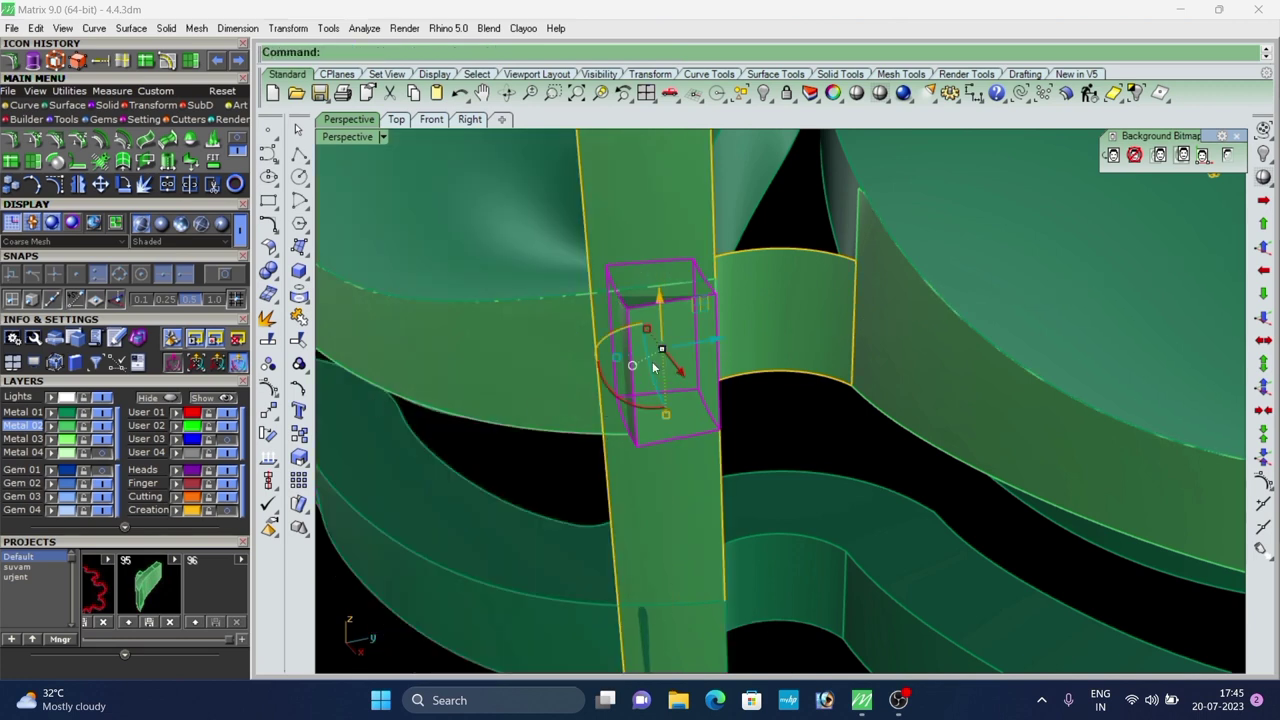
Split the small block at the folded end with the remaining strip, and delete the cut-off piece and the strip.
right_click(646, 366)
left_click(633, 490)
right_click(633, 492)
left_click(662, 388)
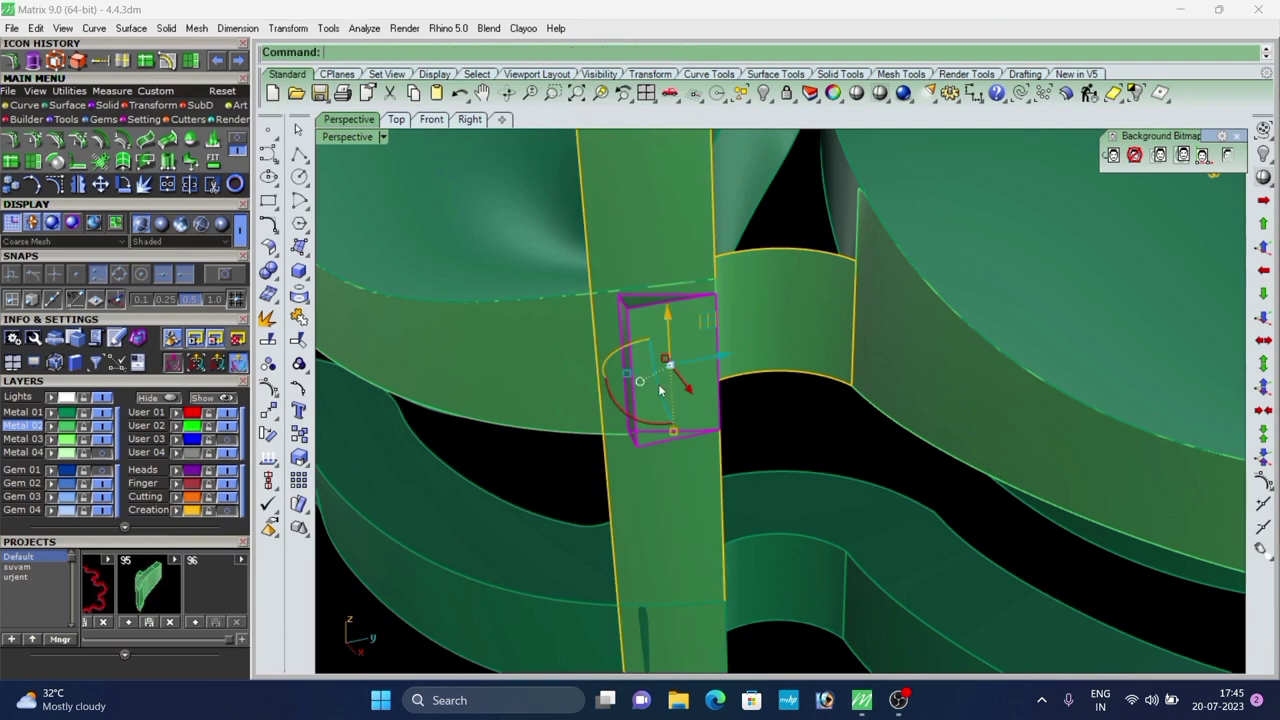
key("Delete")
left_click(671, 474)
scroll(695, 420, "down", 4)
key("Delete")
right_click_drag(700, 417, 550, 395)
scroll(643, 322, "up", 3)
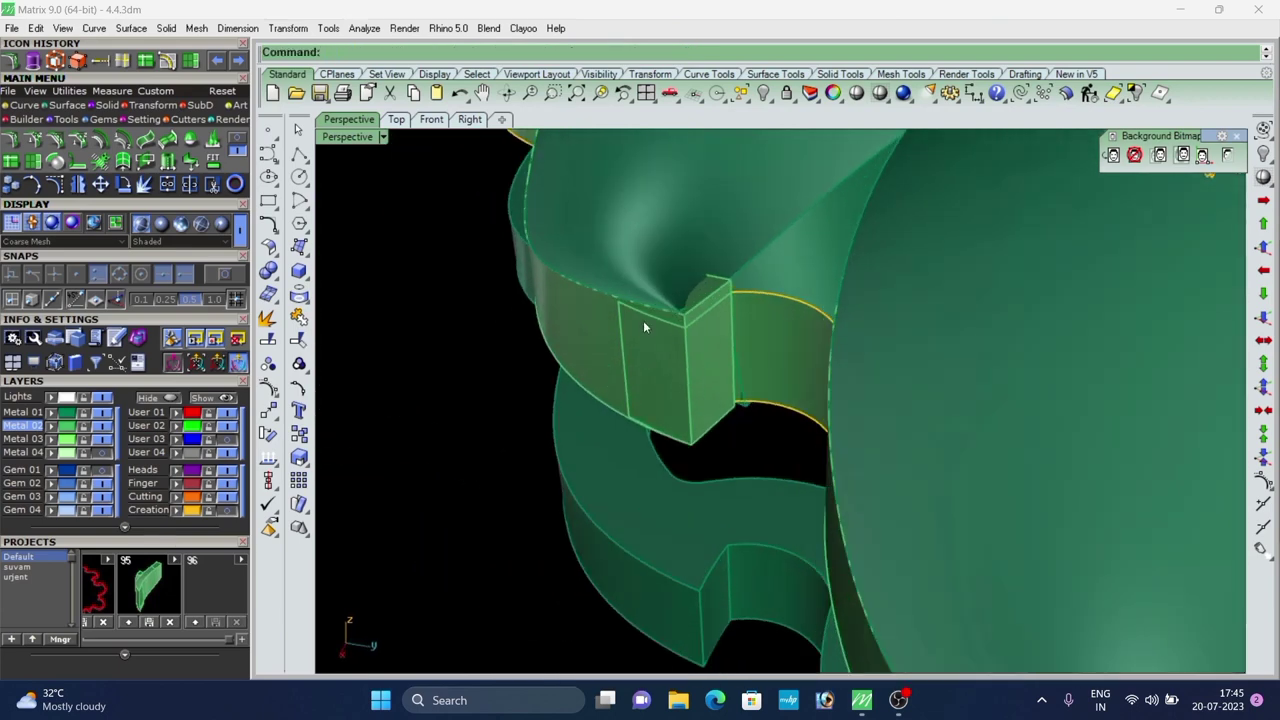
Try to extract a copy of the petal's inner side-wall face next to the folded wall end.
right_click_drag(643, 322, 686, 319)
scroll(708, 448, "up", 4)
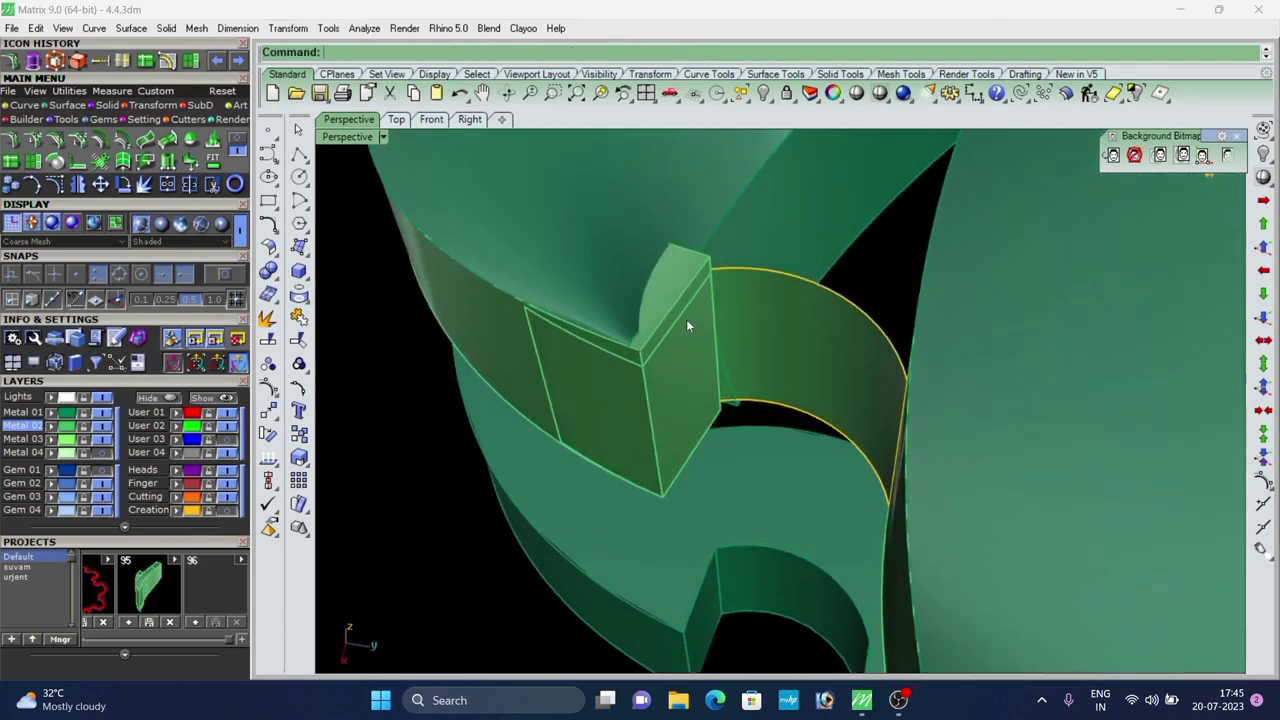
scroll(686, 319, "down", 4)
scroll(674, 262, "up", 3)
left_click(754, 285)
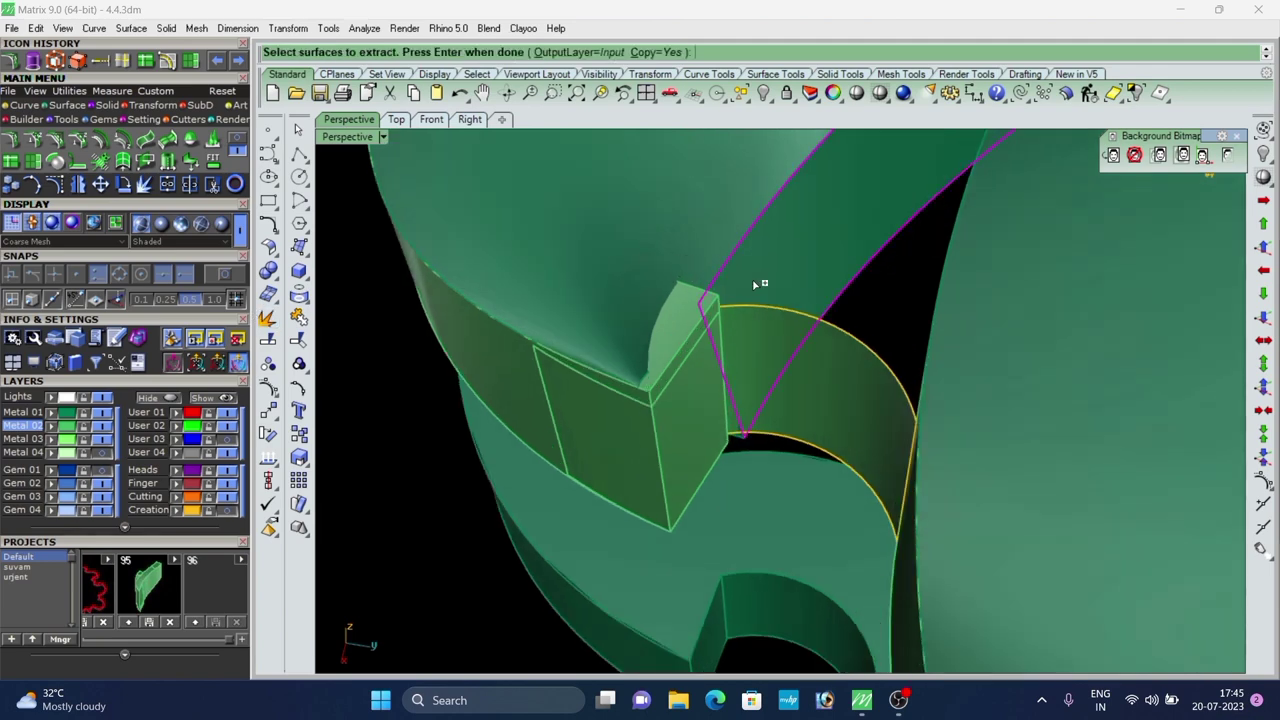
left_click(761, 287)
left_click(757, 291)
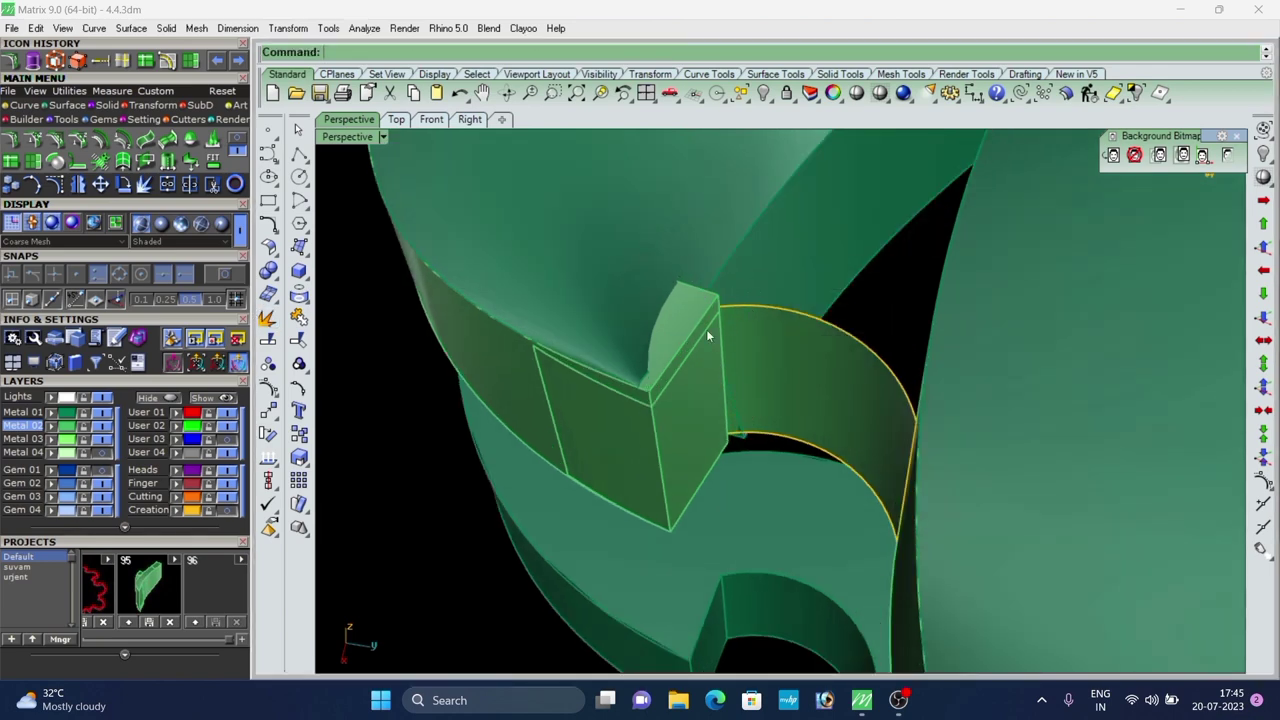
scroll(706, 331, "down", 4)
right_click_drag(692, 281, 670, 387)
scroll(722, 368, "up", 5)
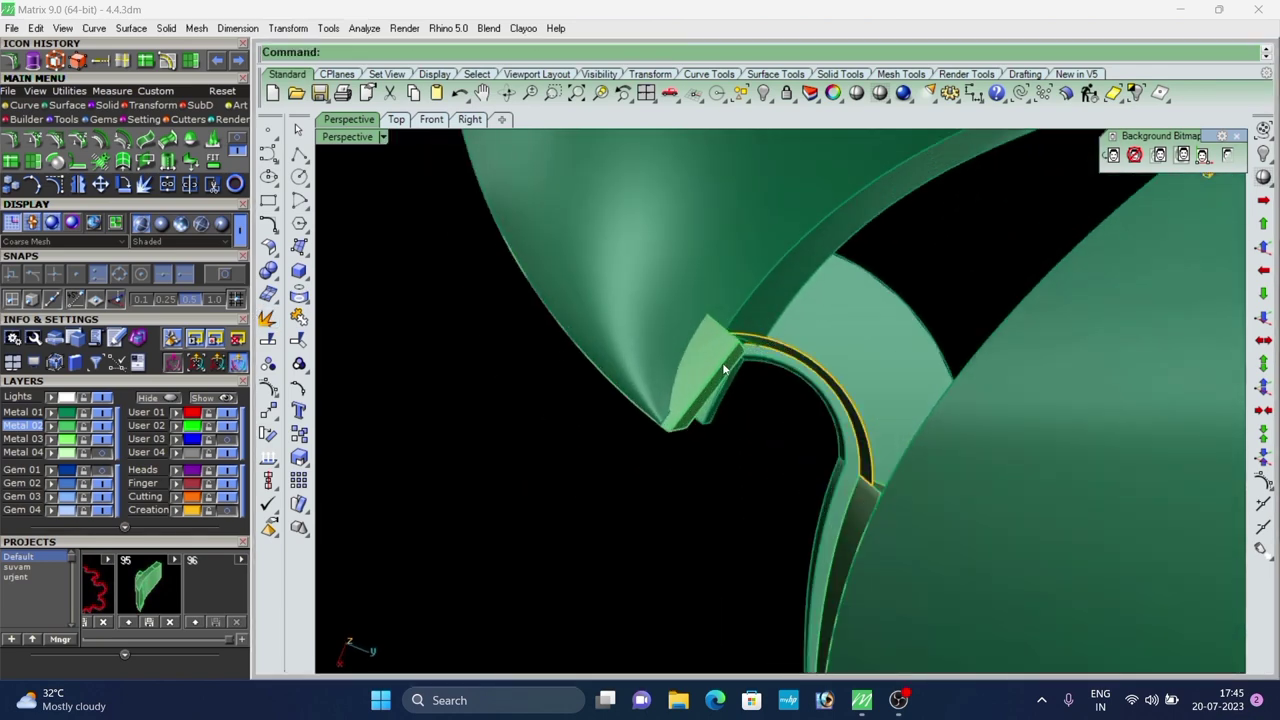
left_click(596, 440)
right_click_drag(596, 440, 763, 41)
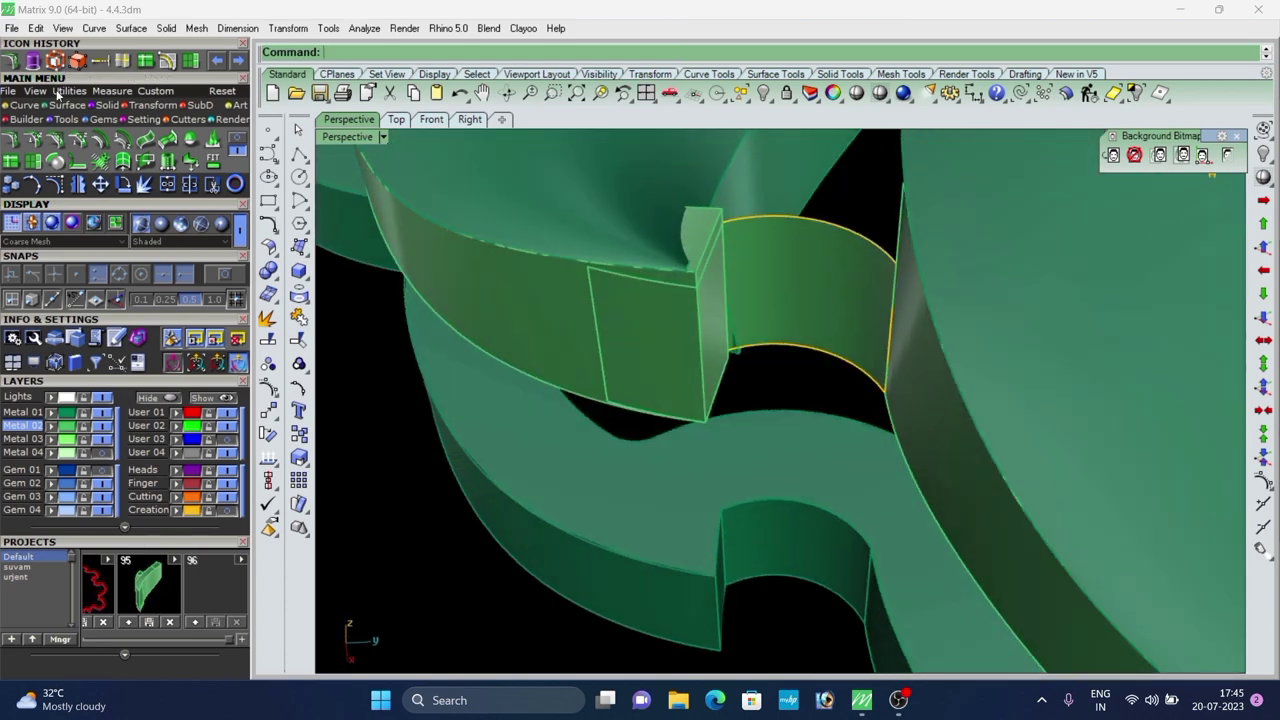
Try an edge fillet of radius 1 on the upper edge of the wall's folded end and undo it.
left_click(112, 106)
left_click(149, 142)
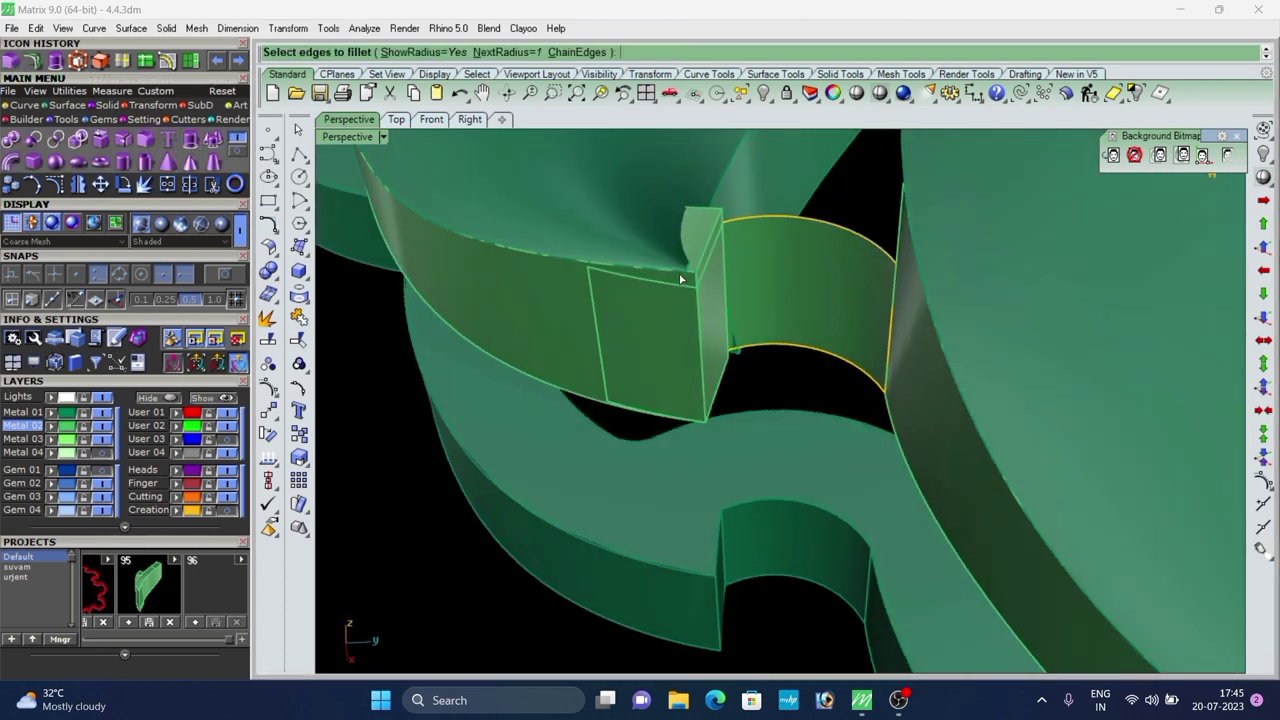
scroll(683, 276, "up", 2)
left_click(715, 235)
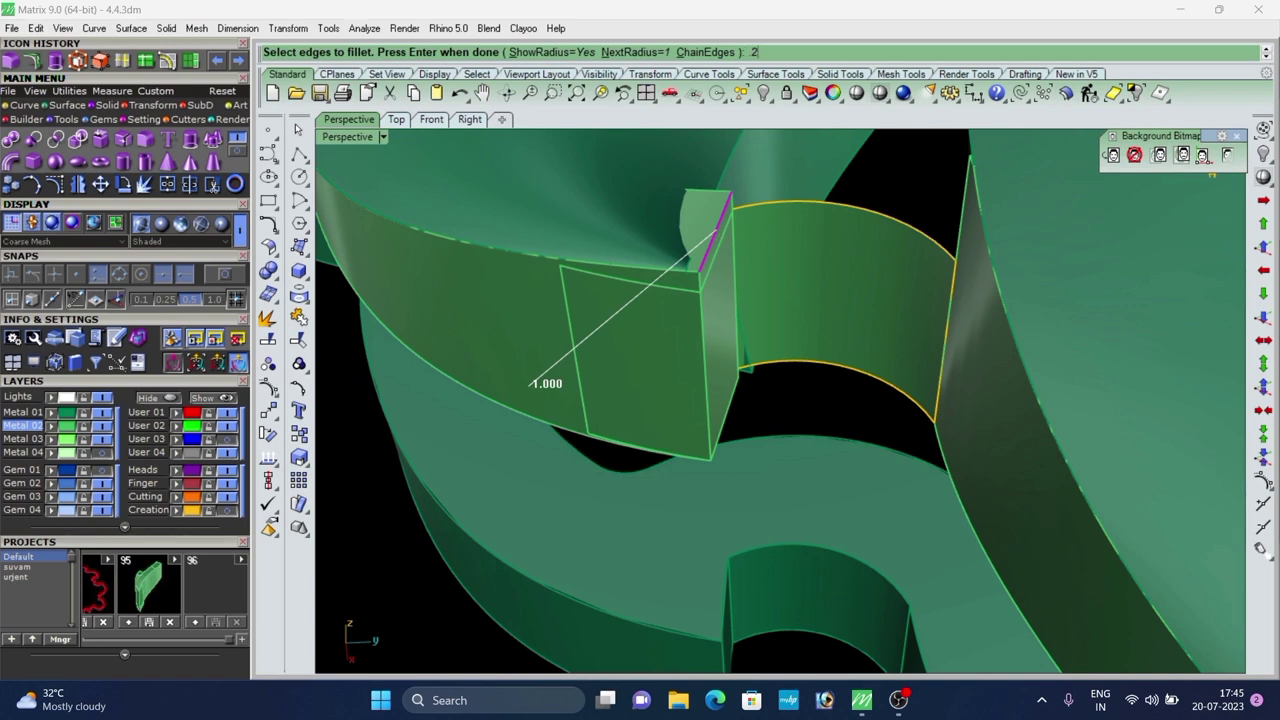
key("Return")
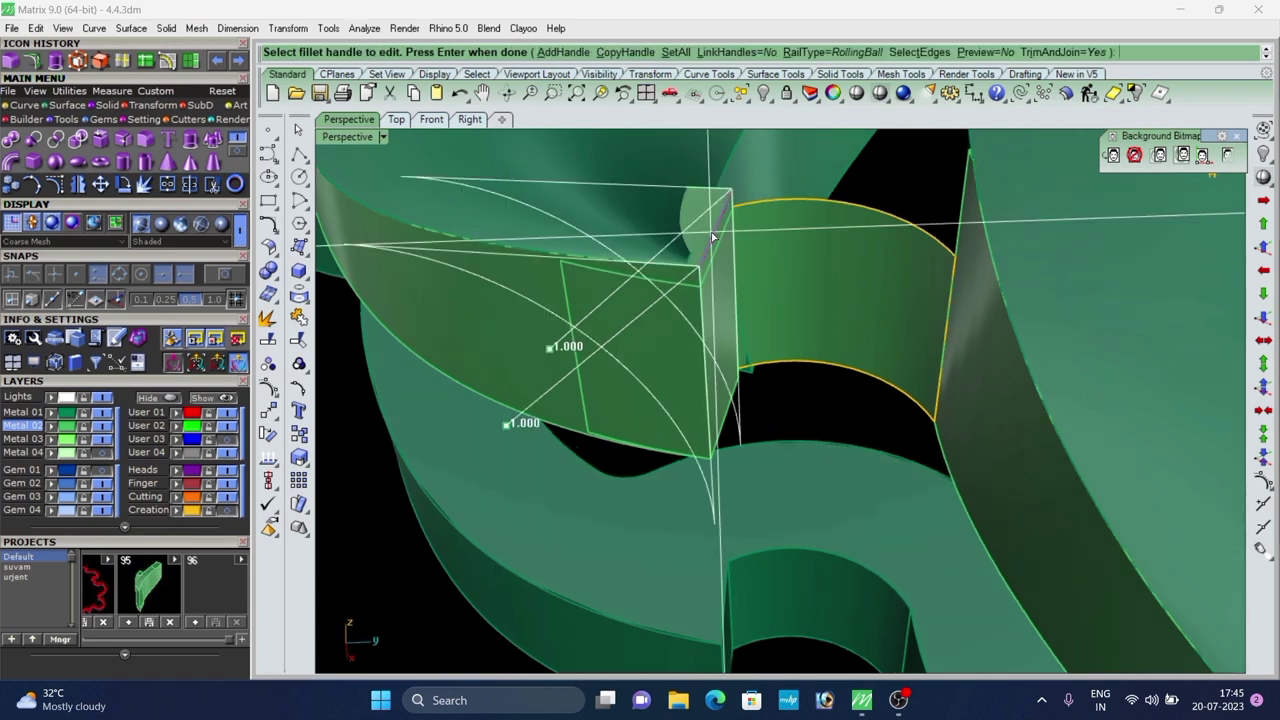
key("Return")
key("ctrl+z")
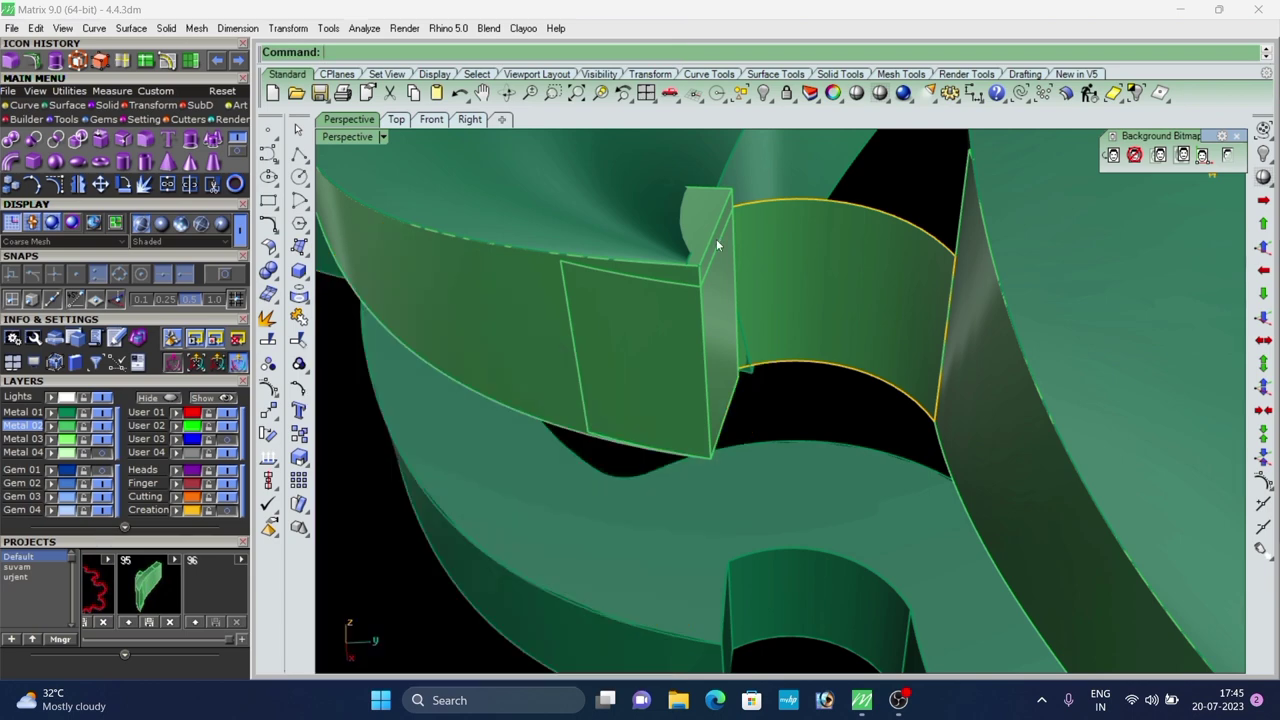
Try the fillet on the folded end's upper edge again with a radius of 0.2.
right_click(716, 239)
key("Return")
key("Return")
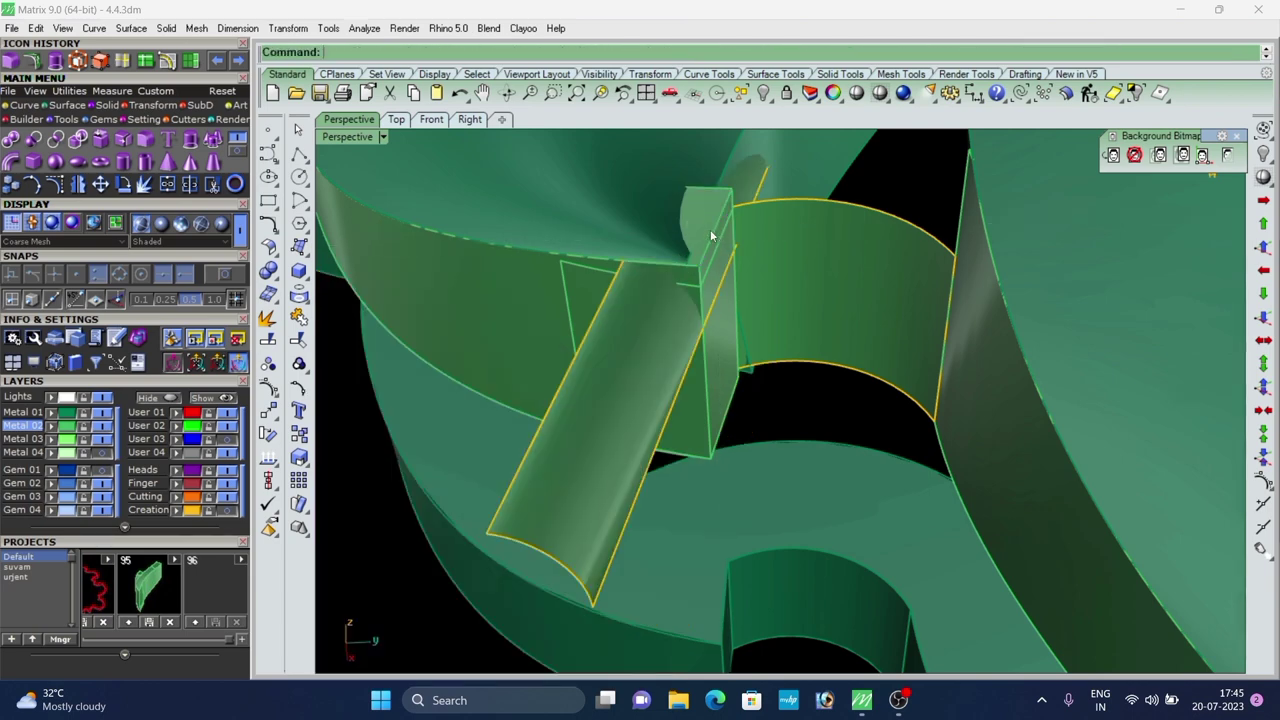
scroll(710, 242, "down", 2)
scroll(708, 242, "up", 2)
left_click(706, 233)
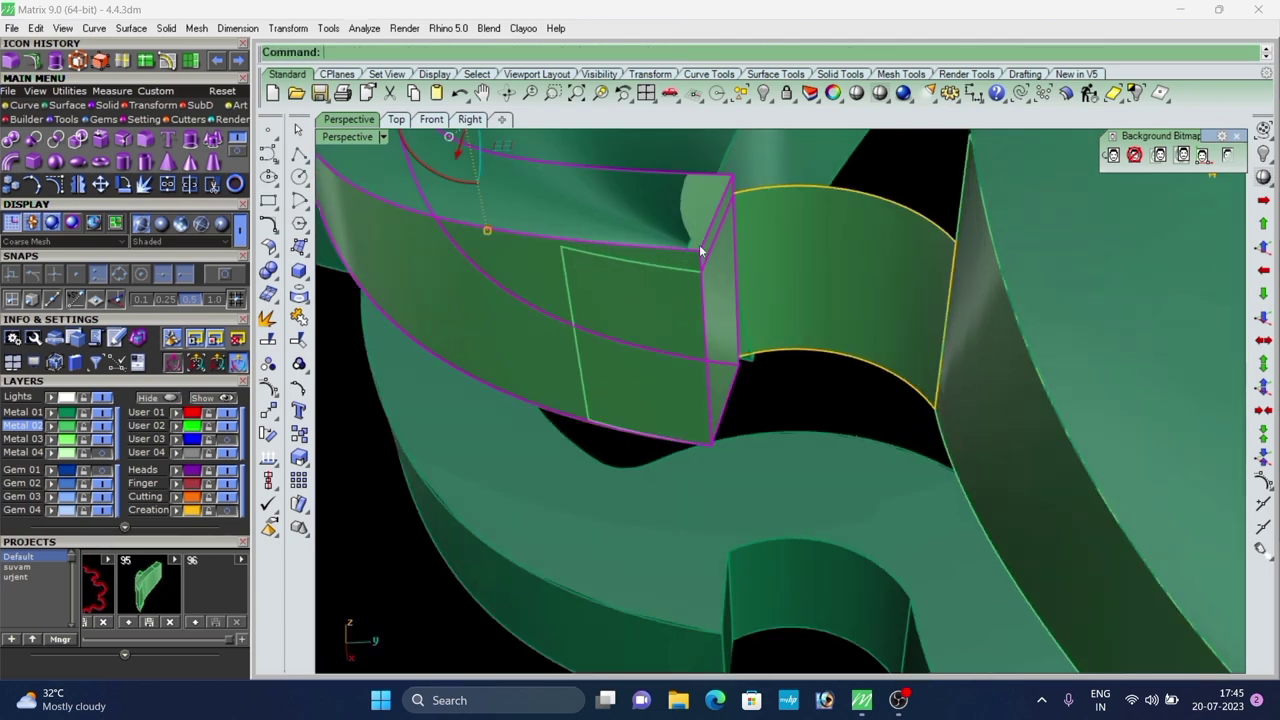
scroll(700, 250, "down", 3)
right_click_drag(700, 250, 679, 373)
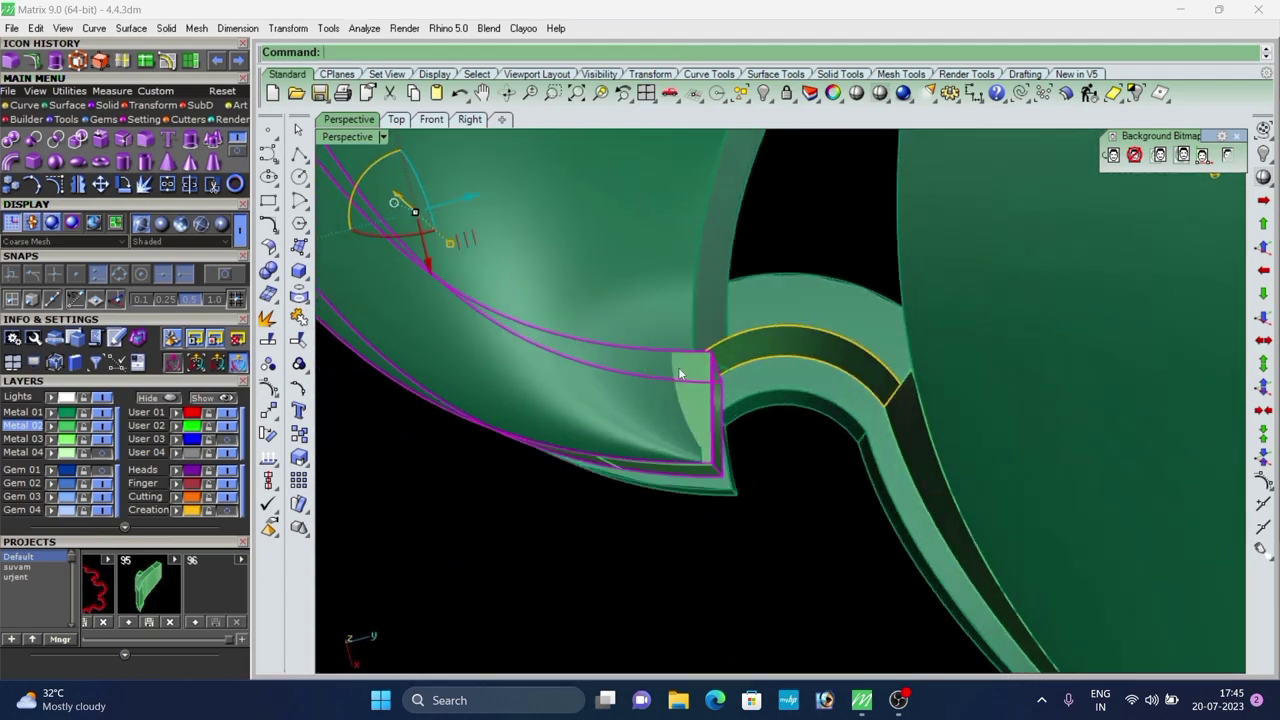
Try to fillet the long upper inner edge of the petal's thickened wall with a radius of 0.2.
left_click(774, 536)
right_click(776, 537)
scroll(749, 360, "up", 3)
left_click(679, 360)
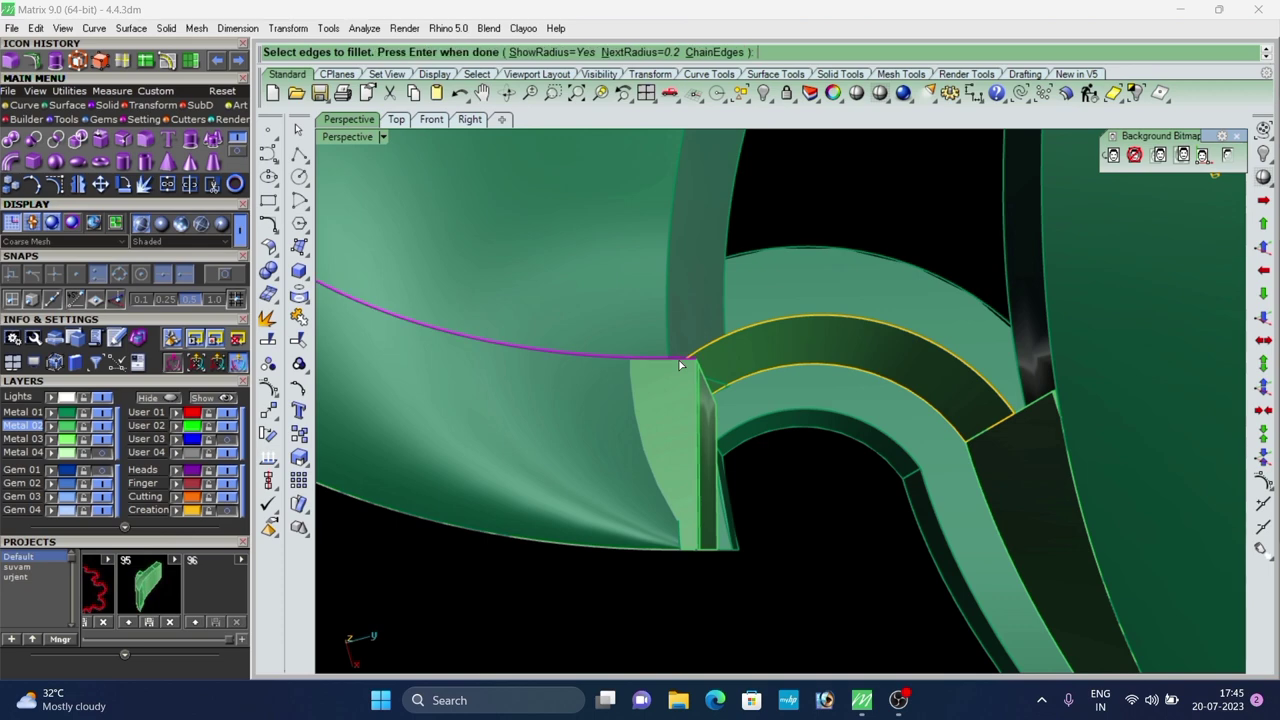
right_click(680, 364)
right_click(682, 362)
scroll(692, 350, "down", 4)
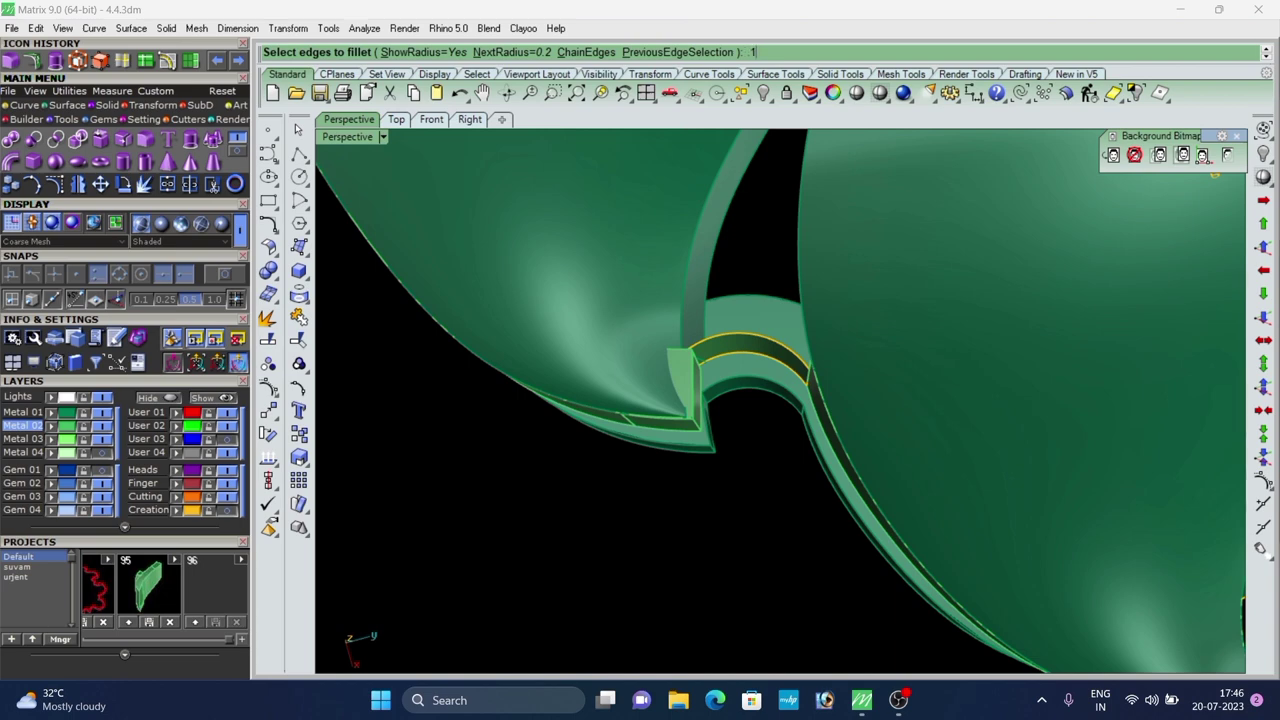
Try the fillet on the wall's long upper inner edge with the radius reduced to 0.1.
key("Return")
scroll(675, 361, "up", 5)
left_click(675, 345)
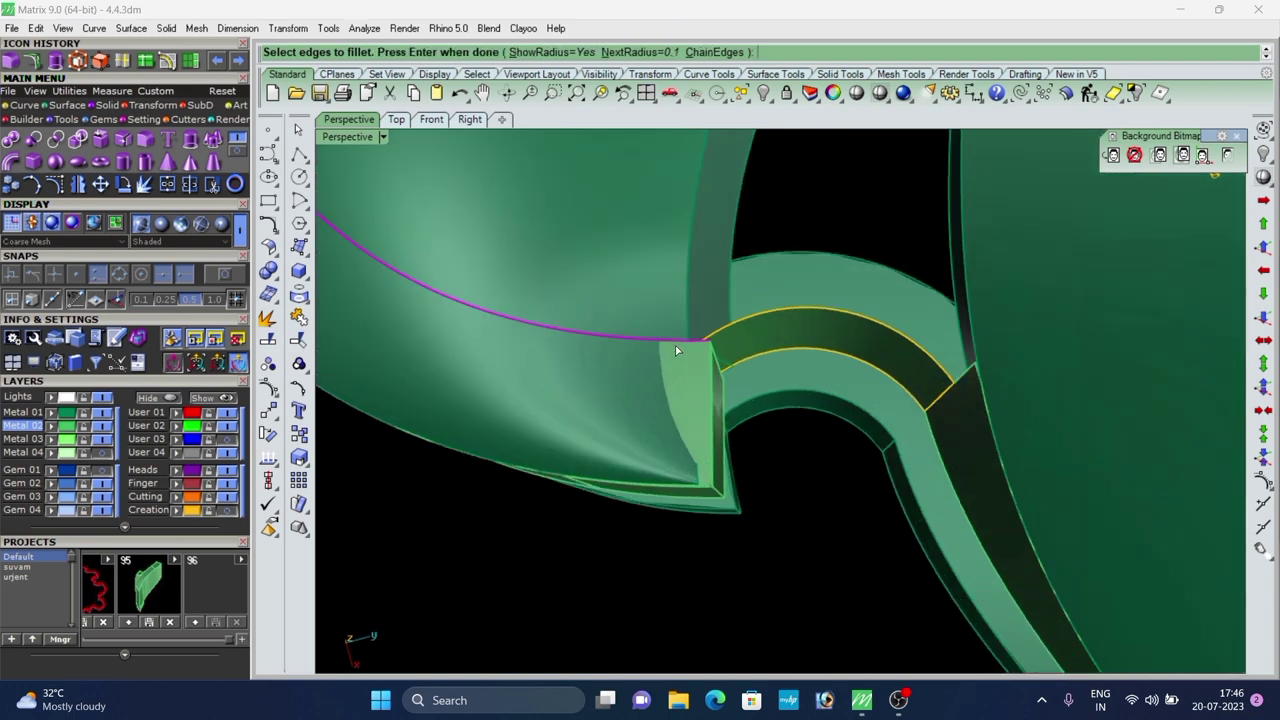
right_click(675, 345)
right_click(675, 346)
right_click_drag(683, 366, 681, 452)
left_click(766, 473)
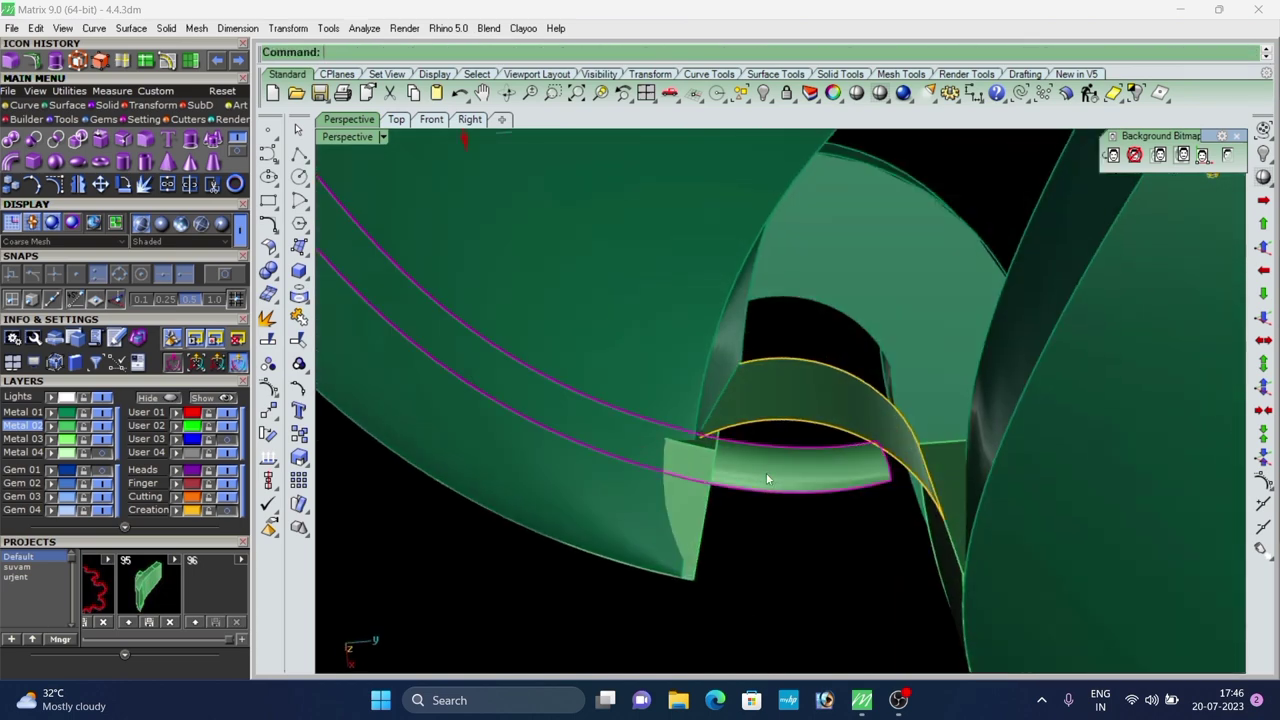
right_click_drag(766, 479, 713, 278)
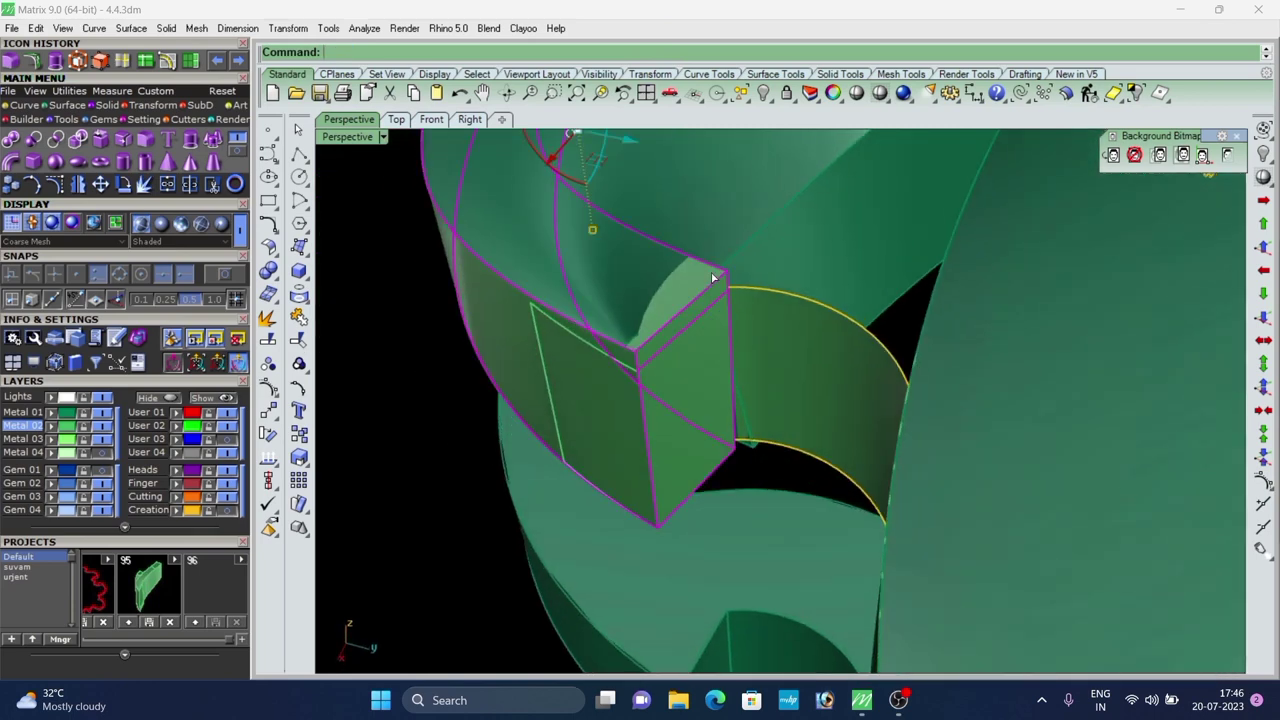
Show the thickened wall's solid points and lower the two upper corner points beside the curved connector to its top edge.
scroll(727, 447, "down", 4)
right_click_drag(727, 447, 690, 190)
scroll(748, 281, "up", 4)
scroll(667, 276, "up", 4)
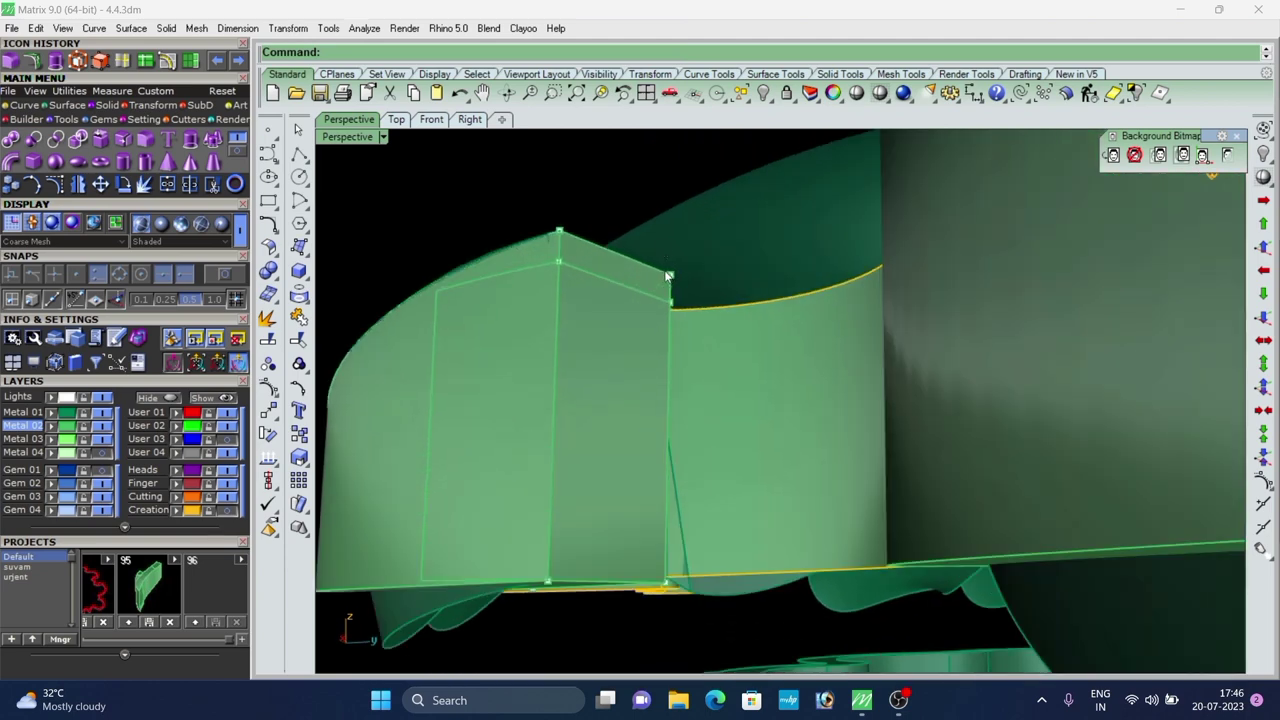
right_click_drag(681, 284, 639, 332)
scroll(639, 332, "up", 4)
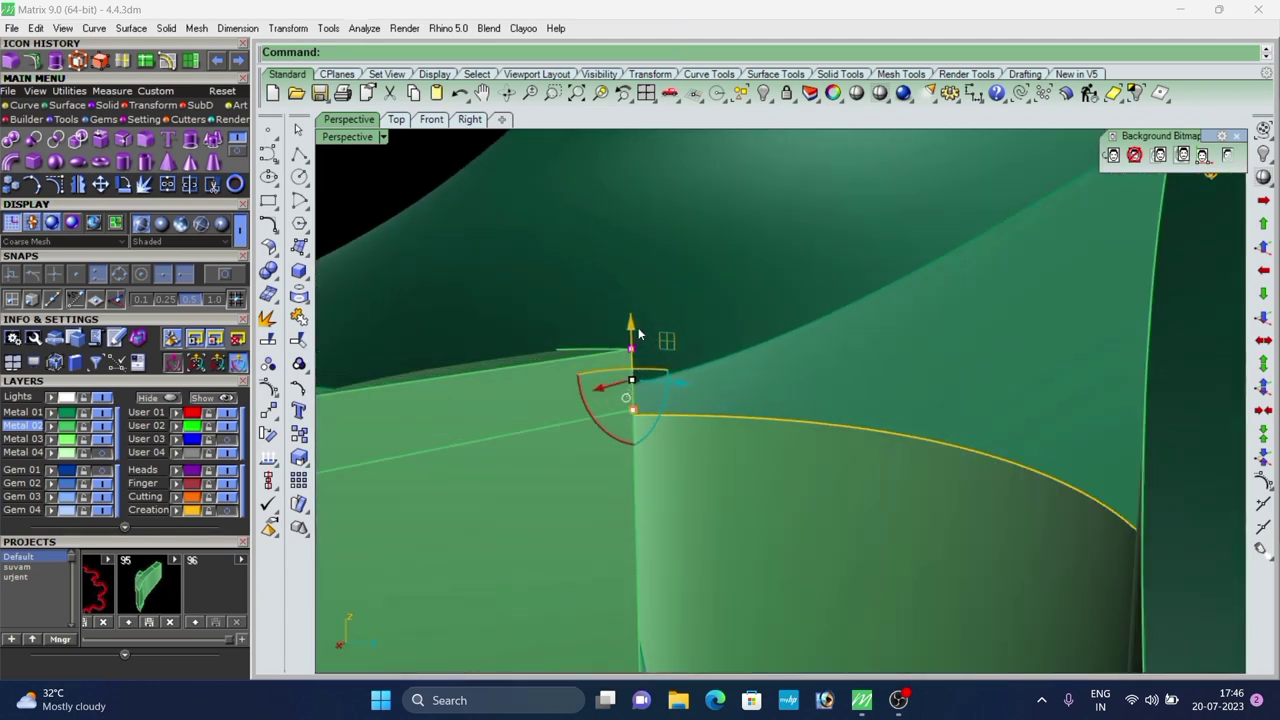
left_click_drag(629, 326, 653, 355)
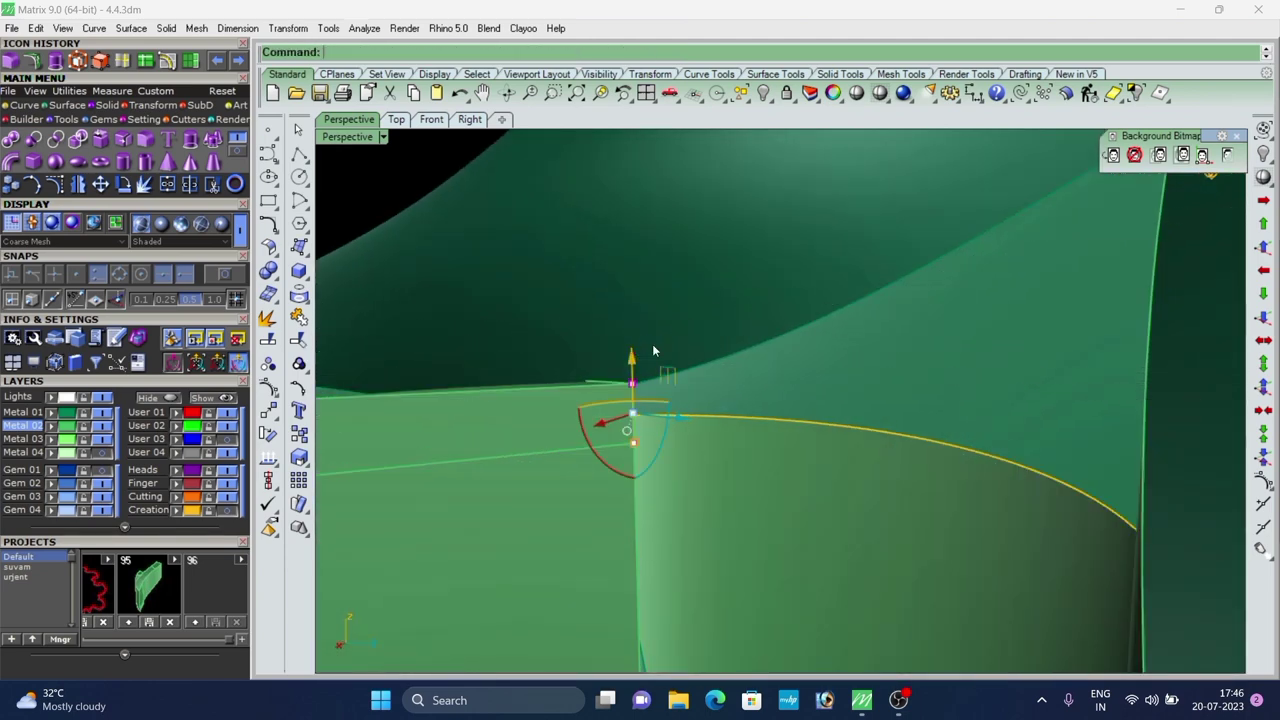
scroll(645, 316, "down", 5)
right_click_drag(638, 315, 640, 358)
scroll(653, 363, "up", 4)
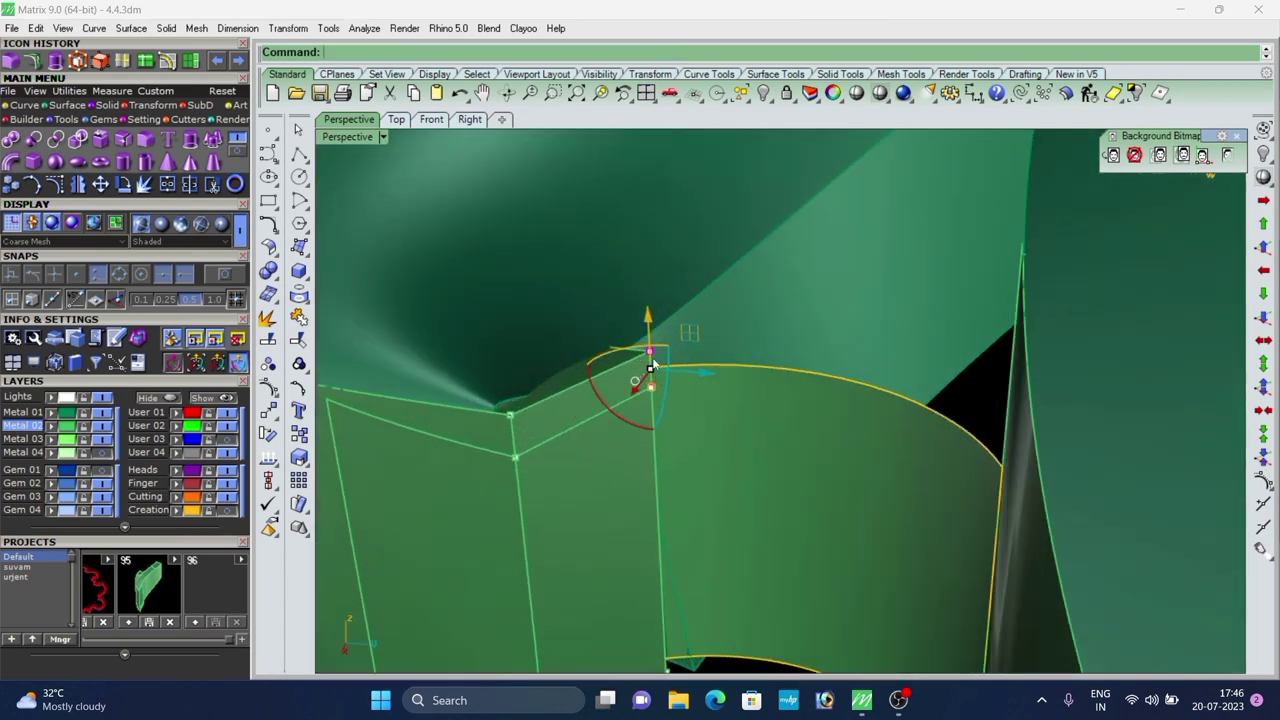
left_click_drag(649, 320, 652, 336)
scroll(644, 316, "down", 3)
Shift the two corner points sideways along Y so the folded end retreats under the petal, and clear the selection.
right_click_drag(635, 299, 695, 478)
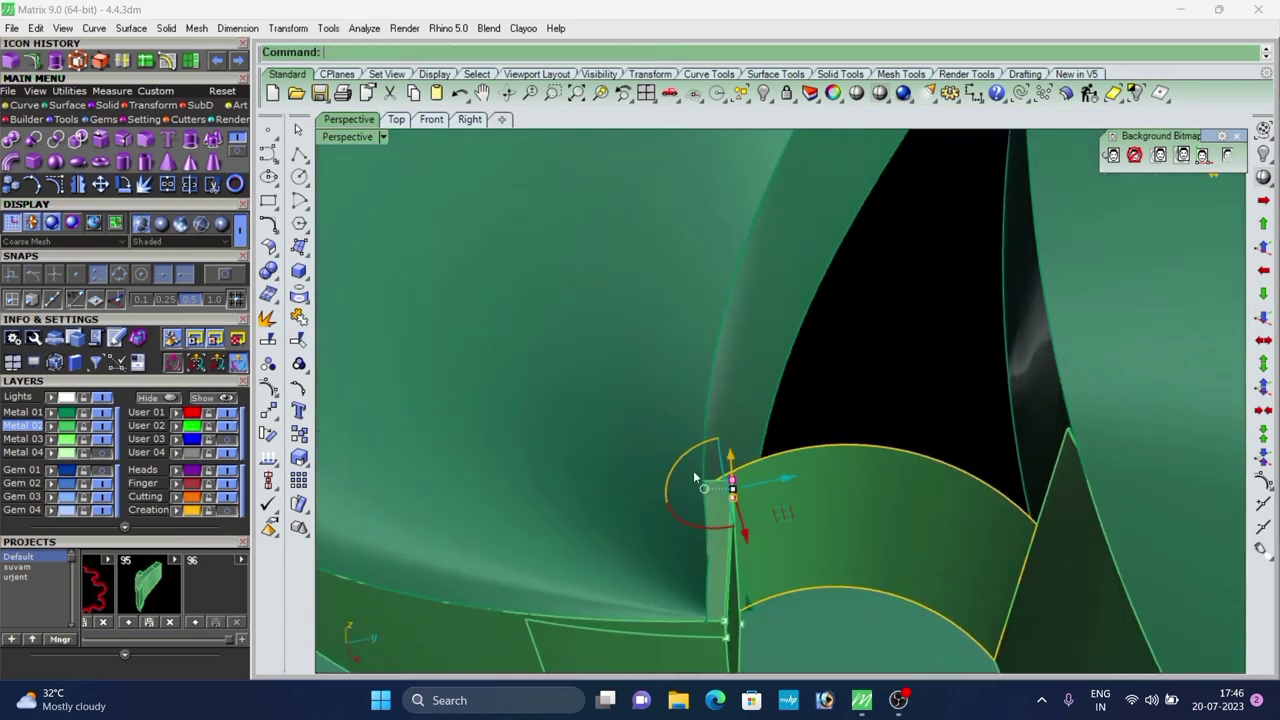
left_click_drag(786, 480, 767, 497)
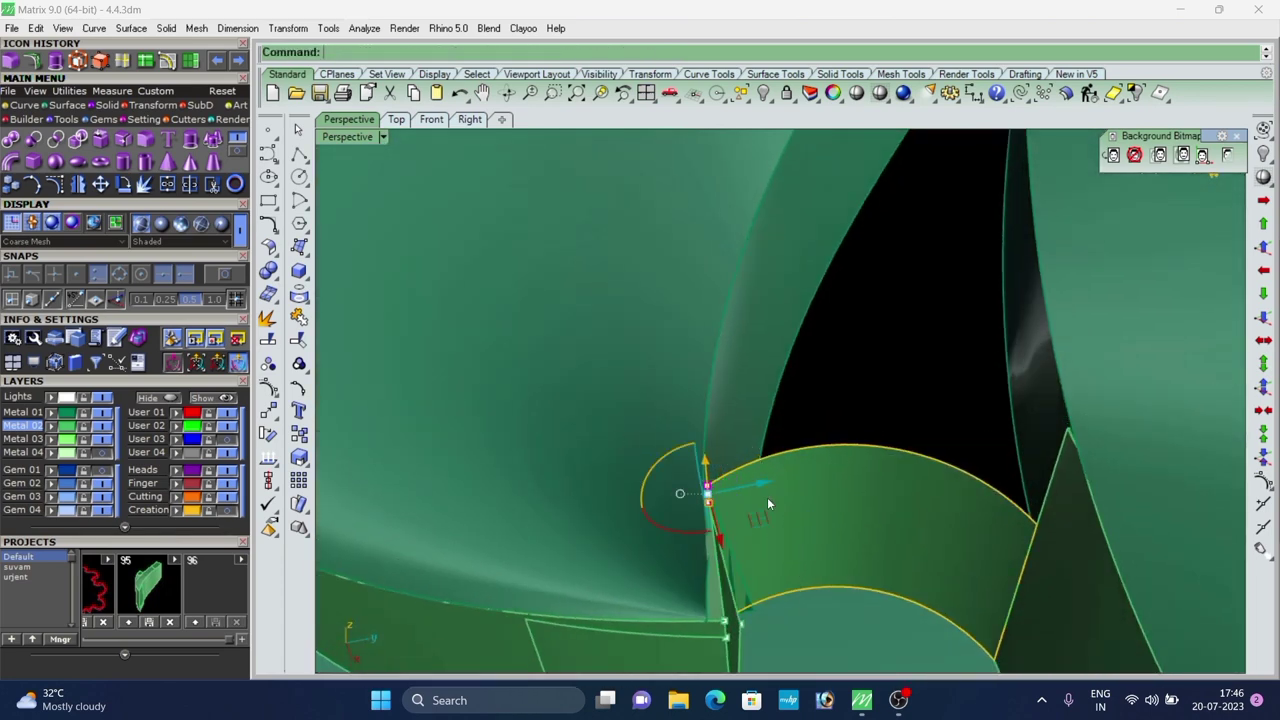
scroll(714, 464, "down", 4)
scroll(658, 440, "down", 5)
right_click_drag(656, 438, 725, 428)
scroll(683, 357, "down", 4)
scroll(725, 428, "up", 4)
left_click(732, 428)
scroll(722, 355, "down", 6)
left_click(634, 563)
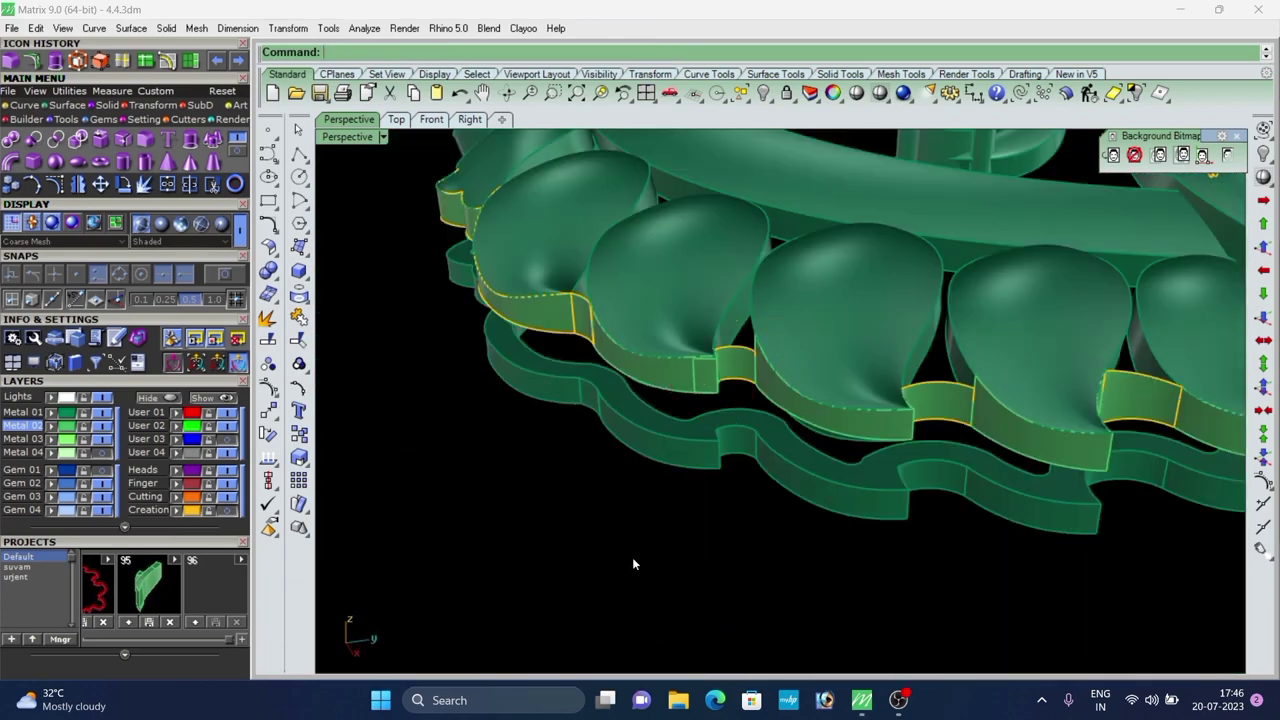
Thicken the next petal's side wall and its neighbour's adjoining wall inward with a solid surface offset of 0.4.
right_click_drag(634, 563, 575, 458)
scroll(523, 443, "up", 3)
left_click(523, 443)
scroll(760, 389, "down", 5)
right_click_drag(760, 389, 765, 350)
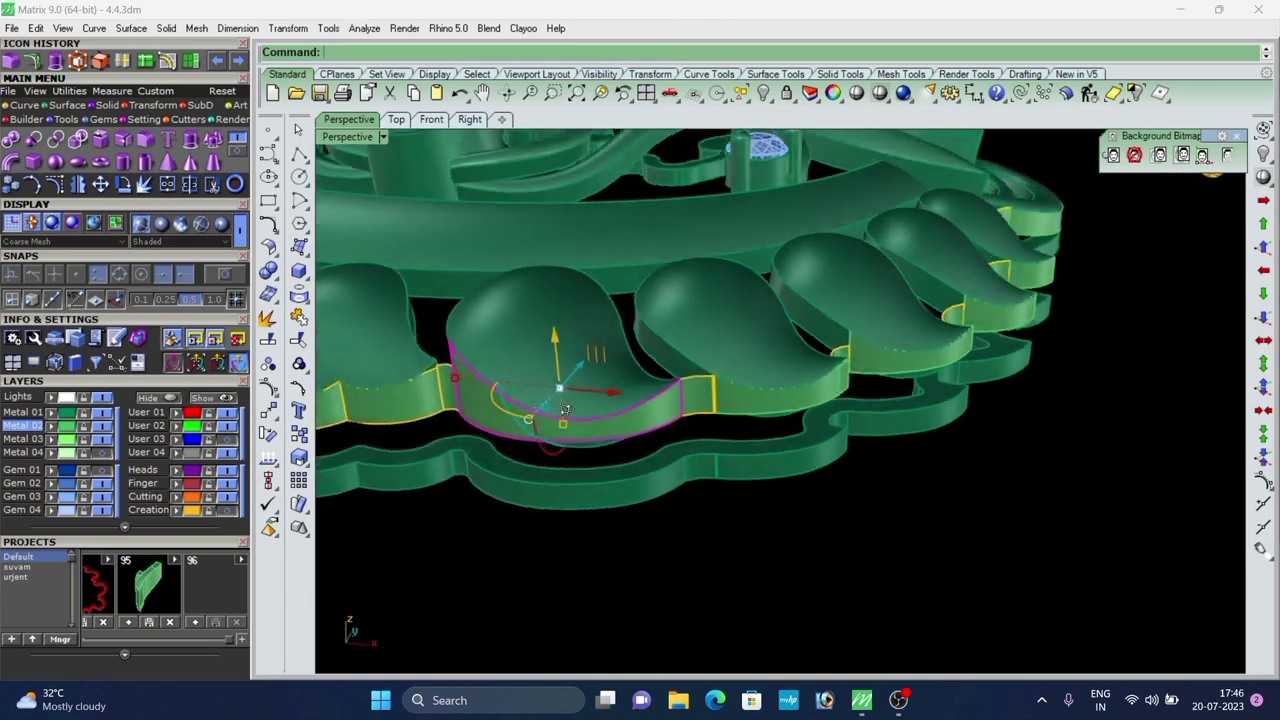
scroll(697, 363, "down", 4)
scroll(440, 424, "up", 4)
left_click(516, 401, "shift")
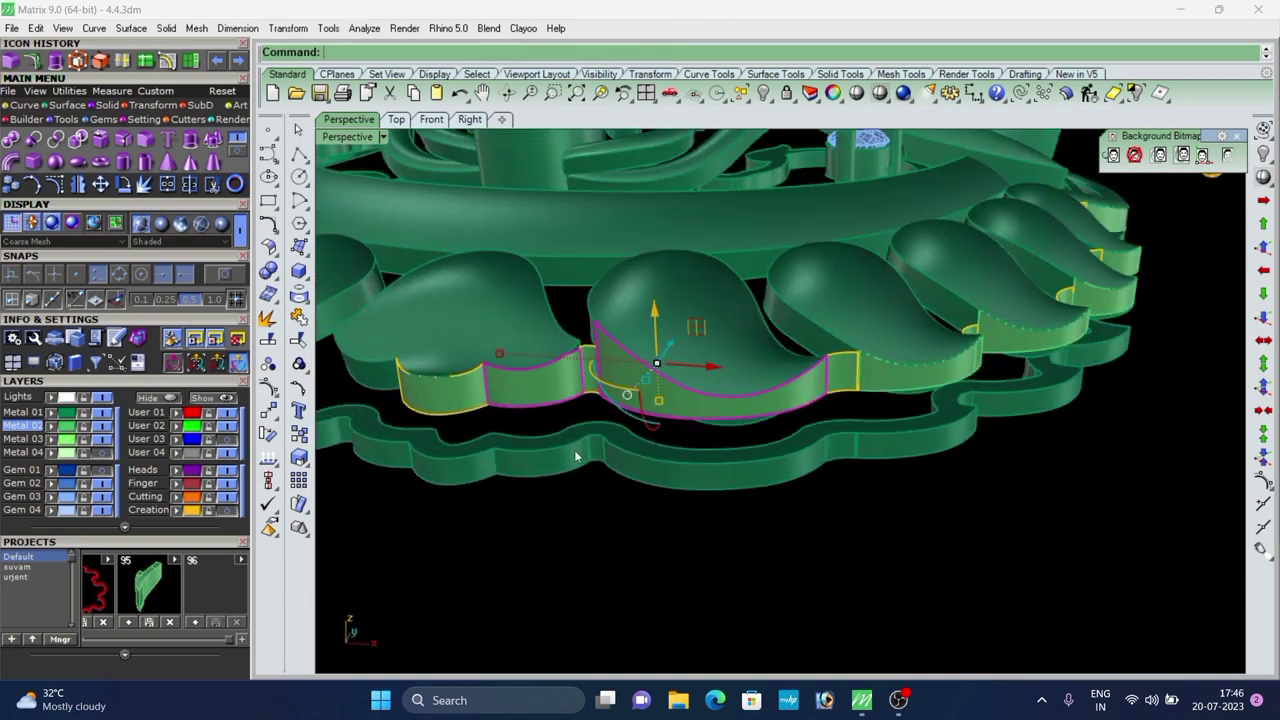
right_click(640, 498)
left_click(690, 408)
left_click(560, 393)
right_click(632, 570)
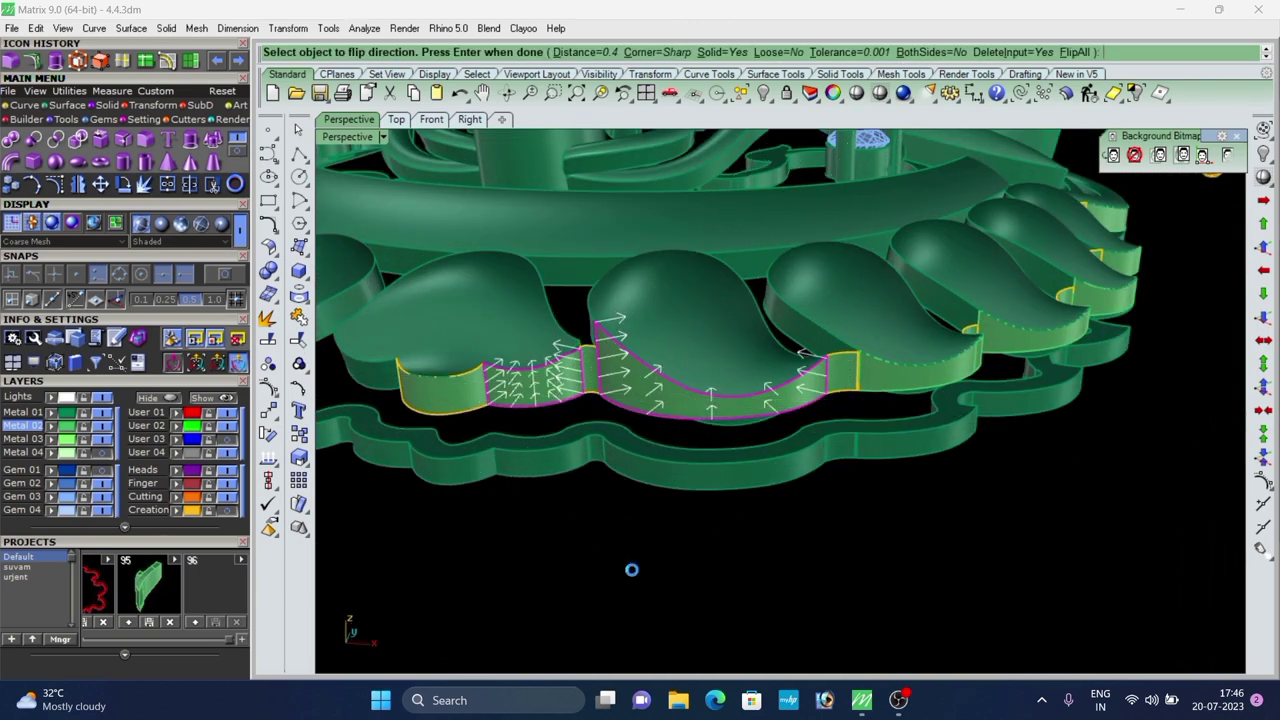
Thicken the short curved wall at the neighbouring petal's outer end with a solid surface offset of 0.4, flipping its direction.
scroll(625, 388, "up", 4)
scroll(583, 374, "down", 5)
scroll(480, 396, "up", 4)
left_click(518, 393)
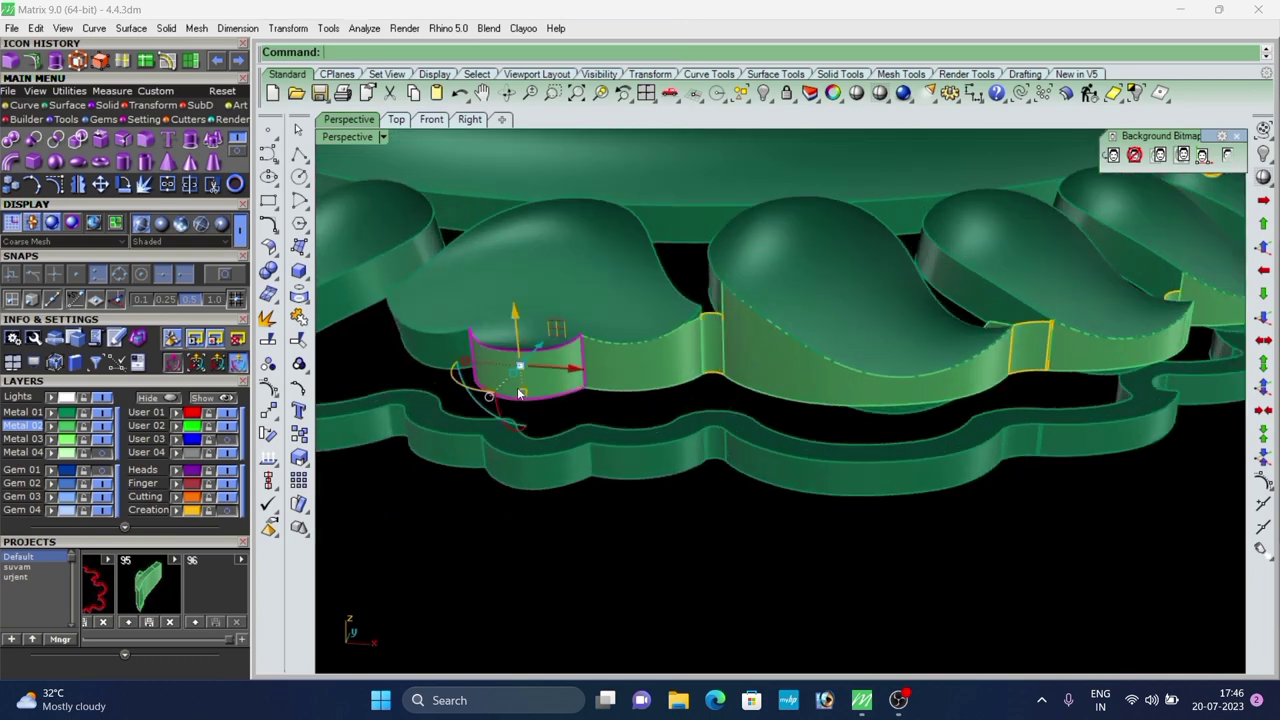
right_click(518, 393)
left_click(526, 388)
right_click(640, 554)
Thicken the small curved connector between the two petals with a solid surface offset of 0.4, flipping its direction.
scroll(706, 340, "up", 5)
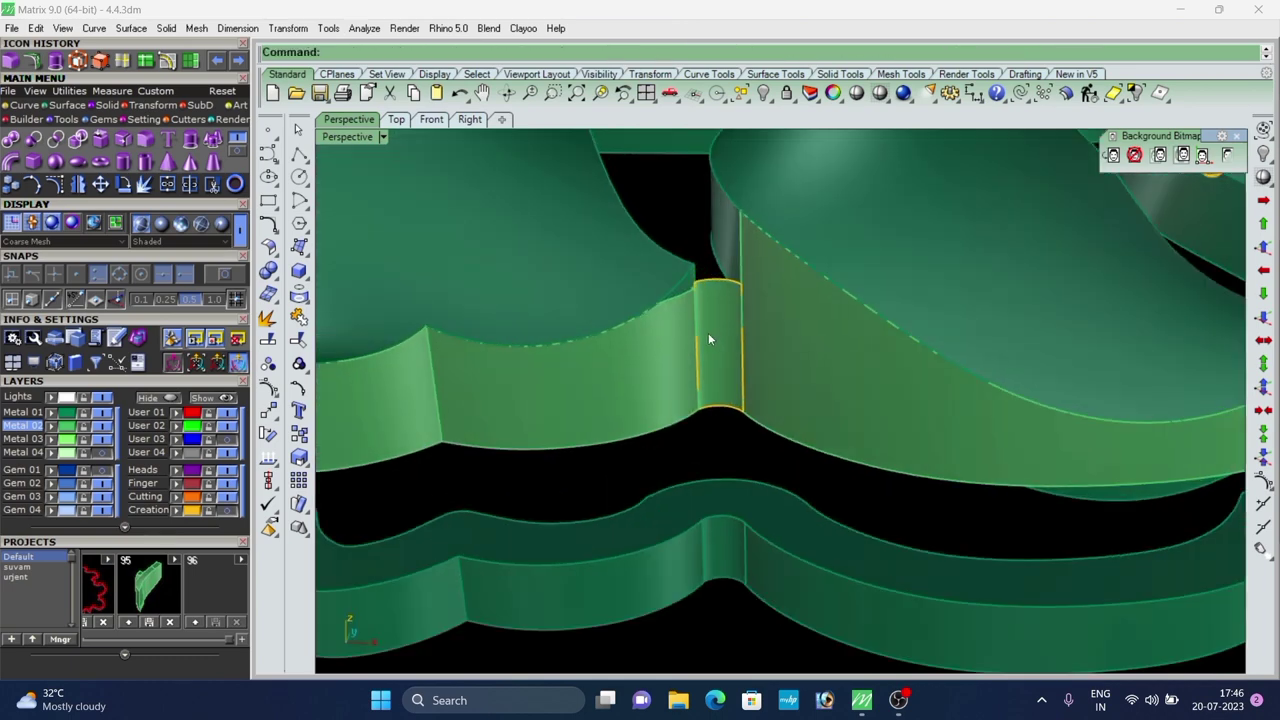
left_click(711, 337)
right_click(711, 337)
scroll(692, 325, "down", 5)
right_click_drag(688, 338, 689, 450)
scroll(688, 450, "up", 6)
left_click(698, 347)
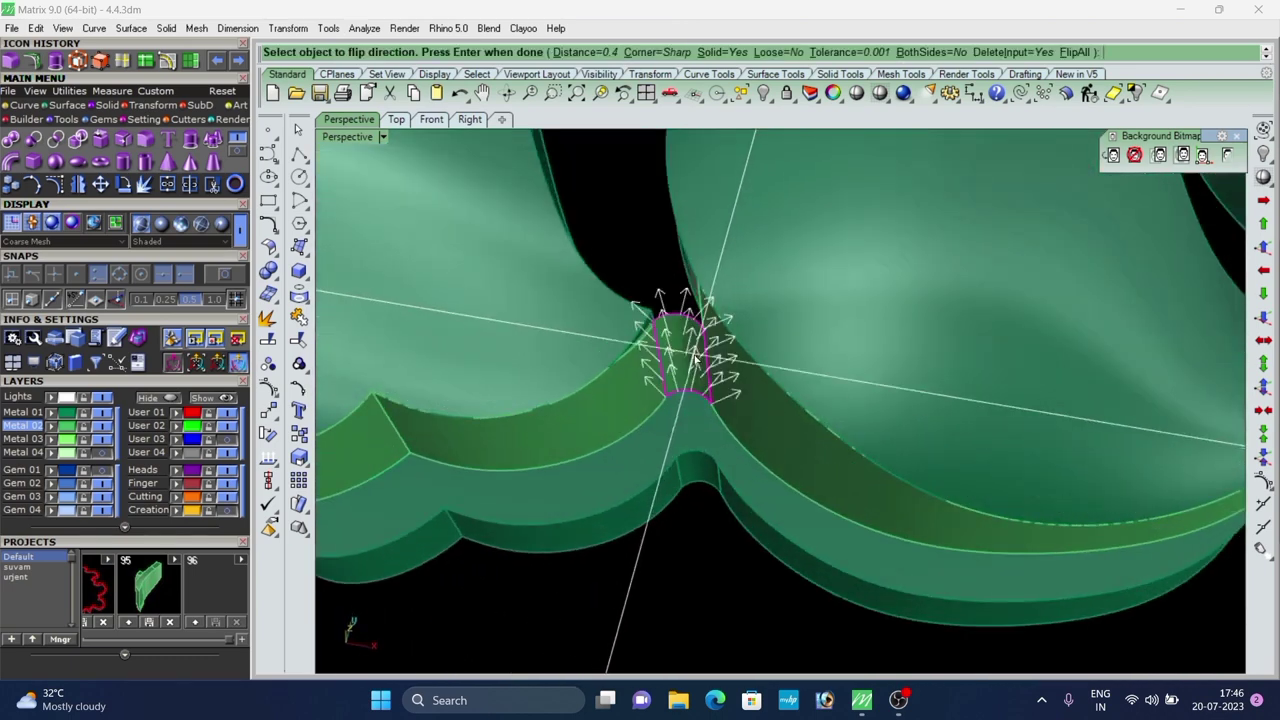
scroll(700, 352, "down", 1)
right_click(699, 353)
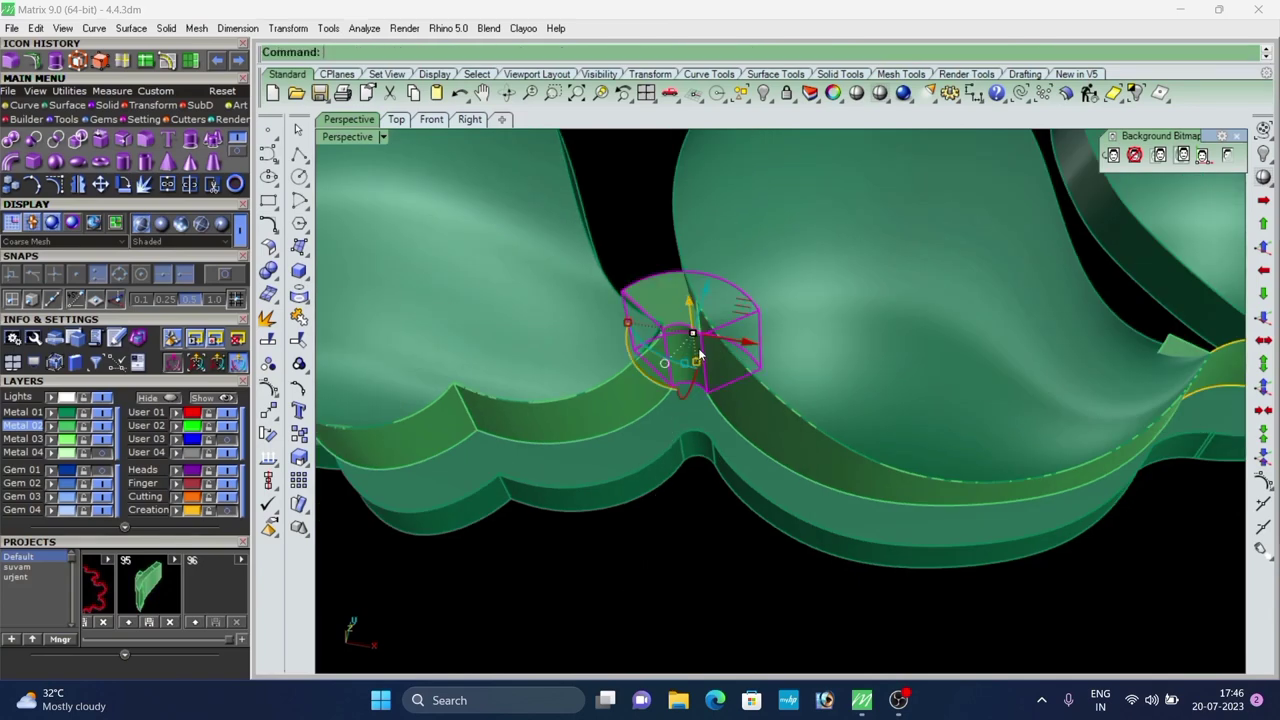
Thicken the small connector wall between the next two petals with a solid surface offset of 0.6, flipping its direction.
left_click(684, 568)
scroll(685, 520, "down", 6)
right_click_drag(686, 445, 686, 511)
scroll(700, 508, "down", 5)
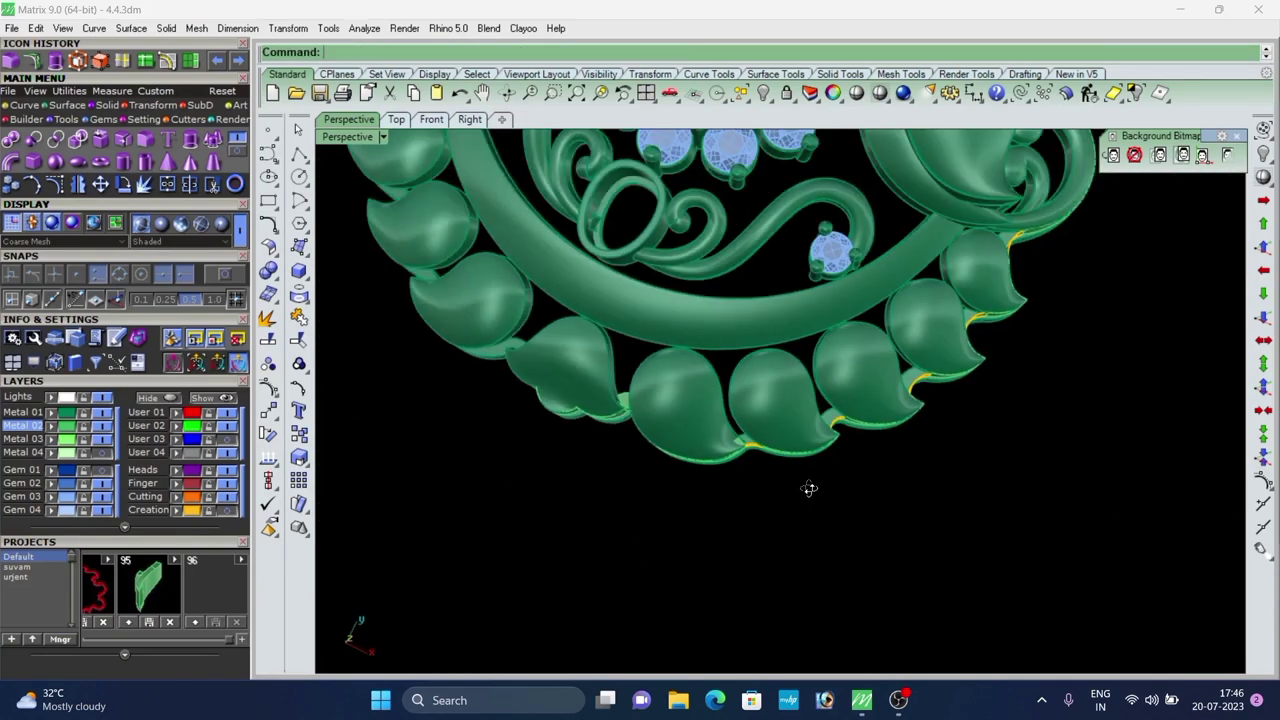
right_click_drag(809, 489, 796, 380)
scroll(796, 378, "up", 5)
scroll(796, 380, "up", 5)
left_click(822, 336)
right_click(826, 332)
left_click(828, 328)
right_click(829, 325)
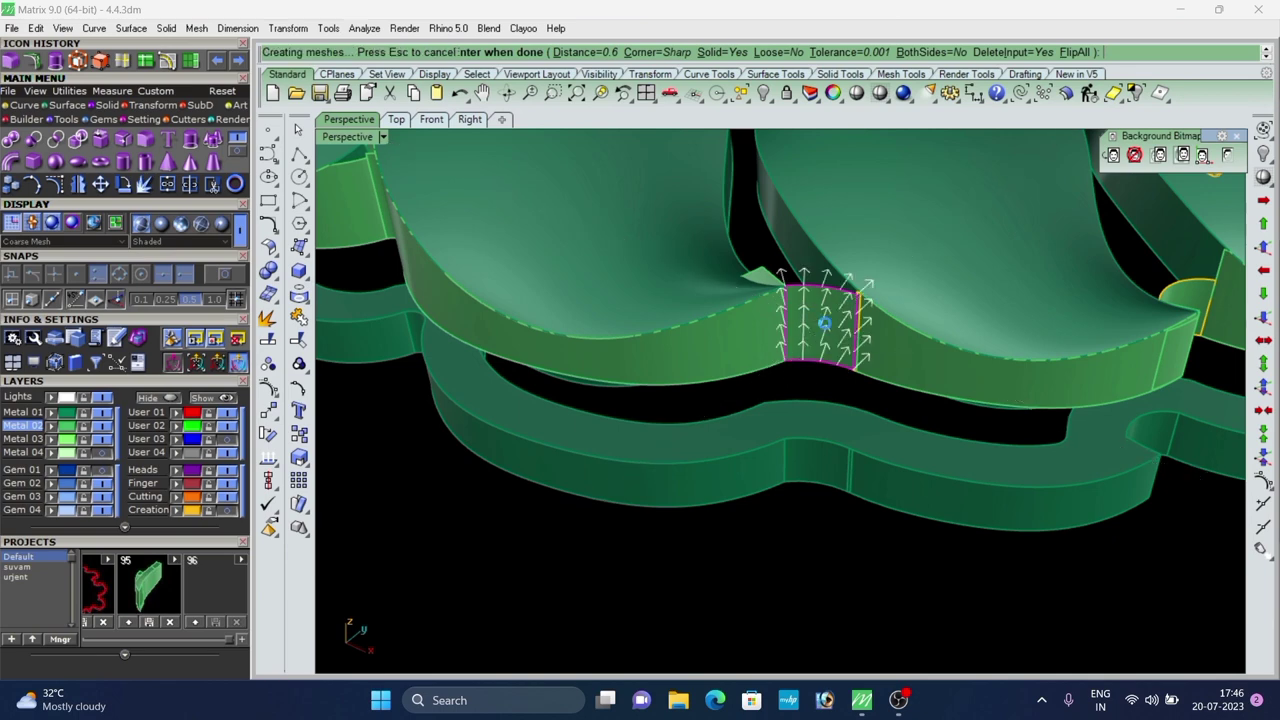
Thicken the narrow wall strip beside that connector with a solid surface offset of 0.6.
left_click(868, 389)
scroll(857, 301, "up", 8)
left_click(846, 287)
right_click(845, 286)
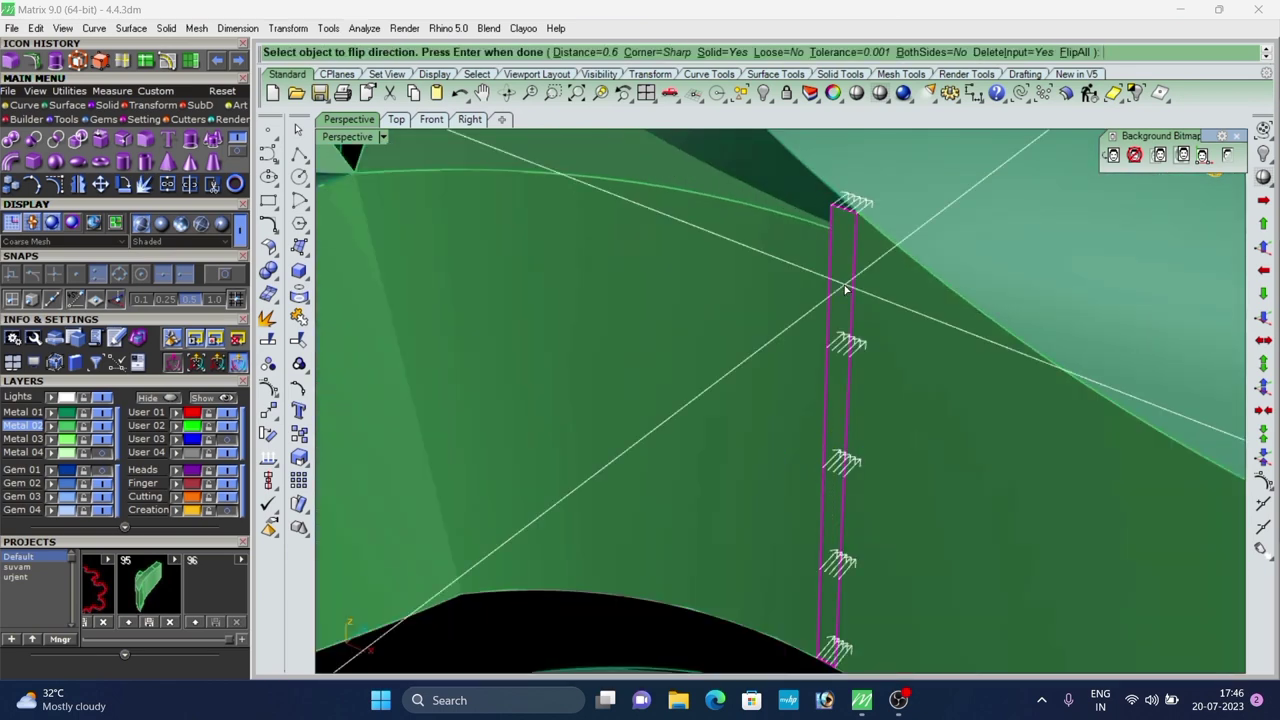
right_click(845, 289)
scroll(816, 290, "down", 5)
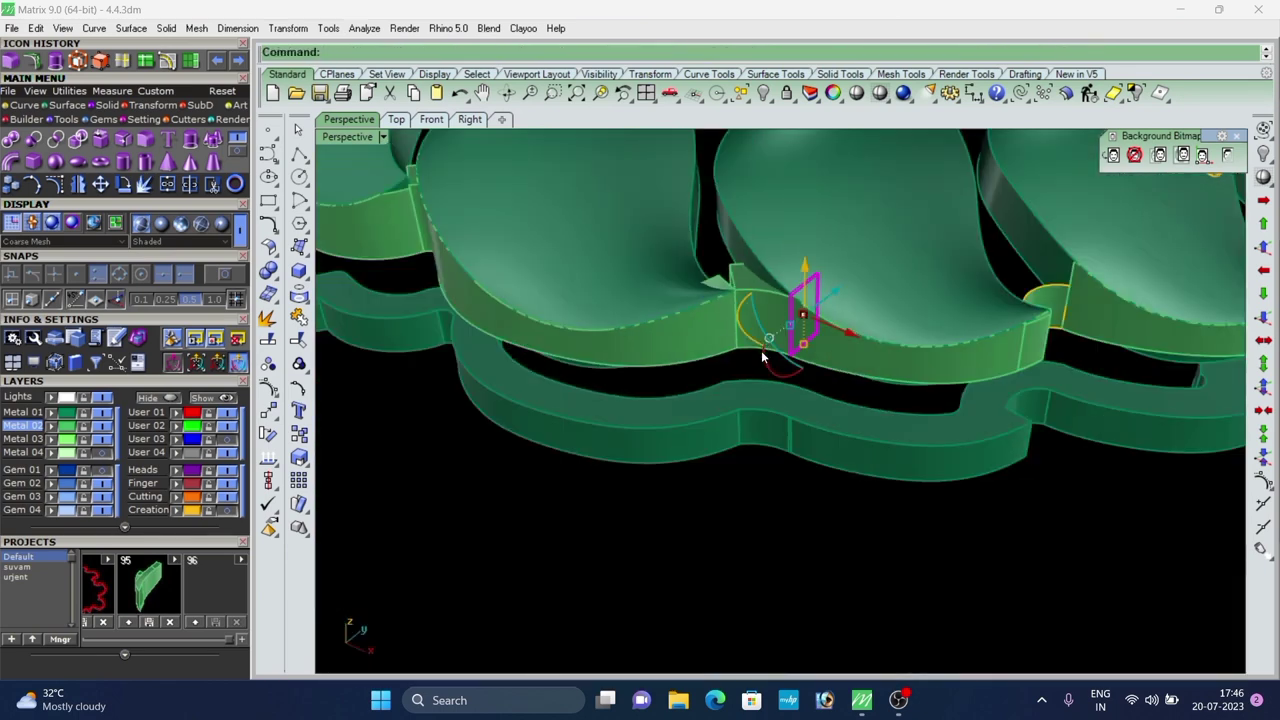
Thicken the curved connector wall in the following petal gap with a solid surface offset of 0.6.
scroll(700, 405, "down", 5)
right_click_drag(800, 400, 769, 403)
scroll(740, 368, "up", 6)
left_click(733, 360)
right_click(724, 358)
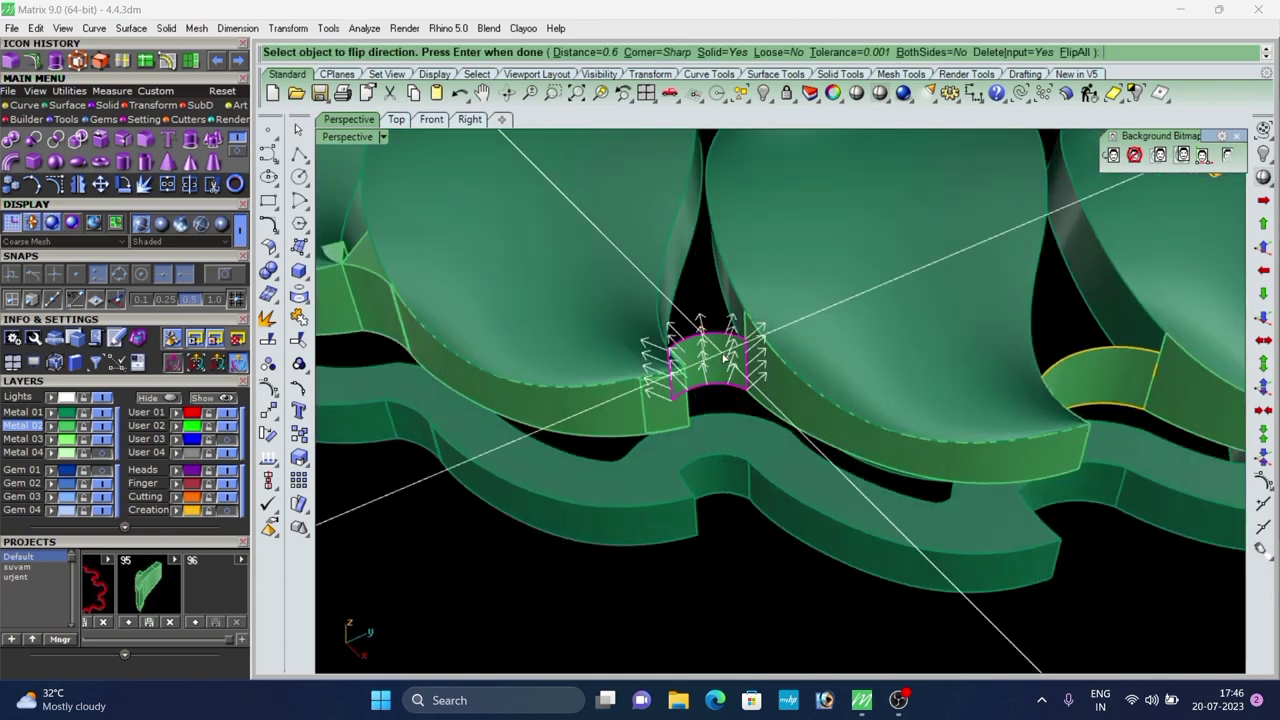
right_click(722, 360)
scroll(700, 520, "down", 7)
mouse_move(690, 440)
right_mouse_down()
mouse_move(677, 471)
mouse_move(686, 425)
right_mouse_up()
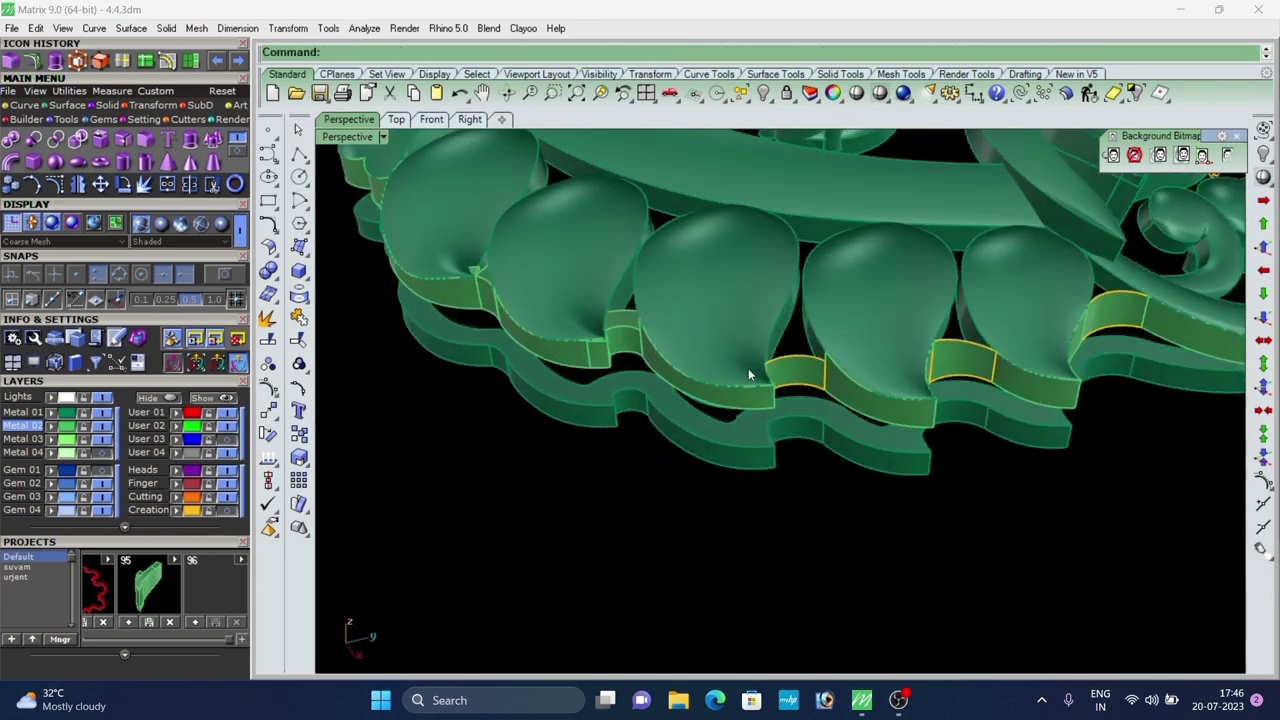
Thicken the connector wall one petal further towards the scroll with a solid surface offset of 0.6, flipping its direction.
scroll(790, 374, "up", 4)
left_click(813, 377)
right_click_drag(813, 377, 804, 374)
right_click(804, 374)
left_click(806, 375)
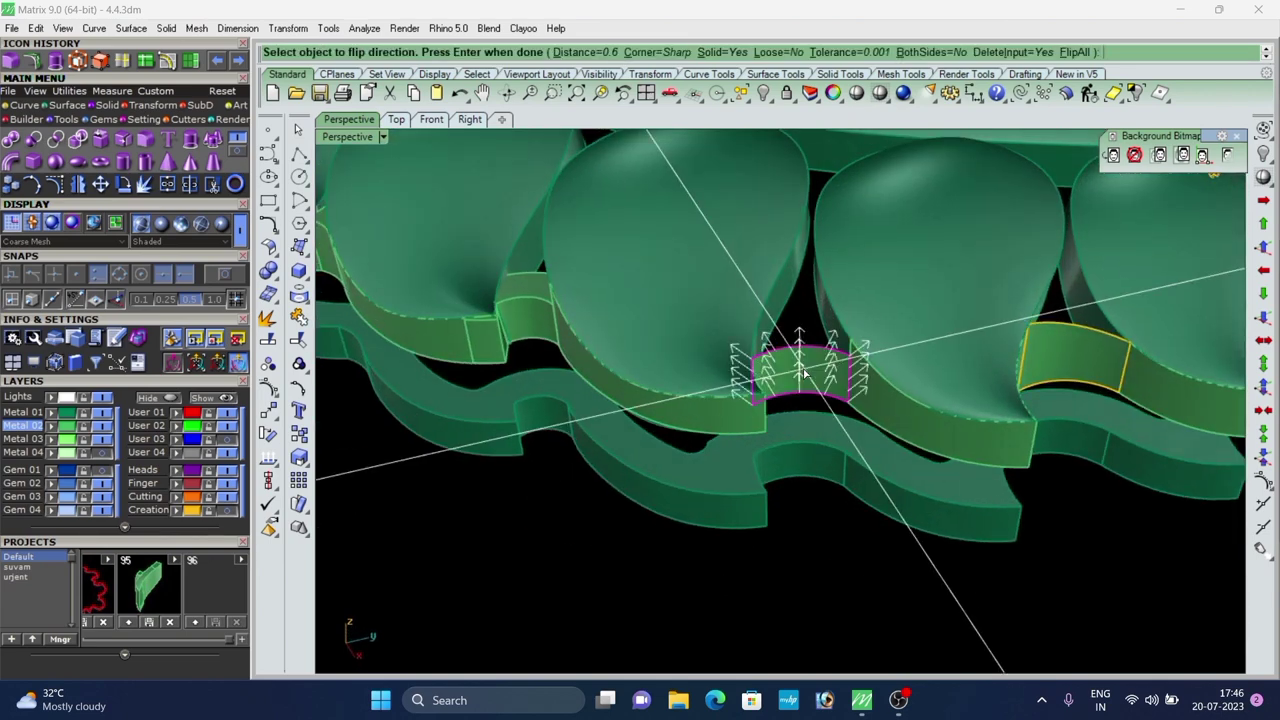
right_click(808, 376)
scroll(829, 585, "down", 4)
Thicken the connector wall between the last two petals before the scroll with a solid surface offset, flipping its direction.
scroll(808, 409, "up", 4)
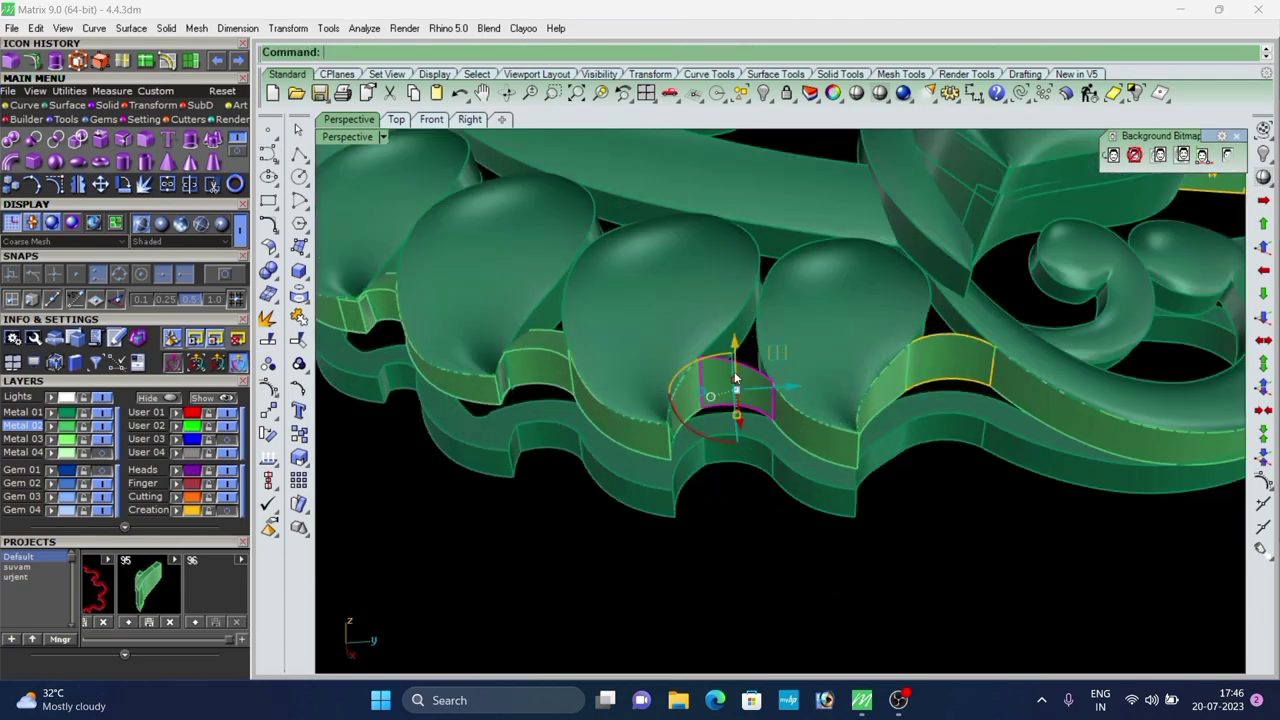
right_click(736, 377)
left_click(738, 376)
right_click(742, 378)
scroll(800, 503, "down", 6)
Thicken the connector wall joining the last petal to the scroll with a solid surface offset of 0.6, flipping its direction.
right_click_drag(766, 450, 713, 352)
scroll(725, 348, "up", 7)
right_click(877, 421)
left_click(887, 414)
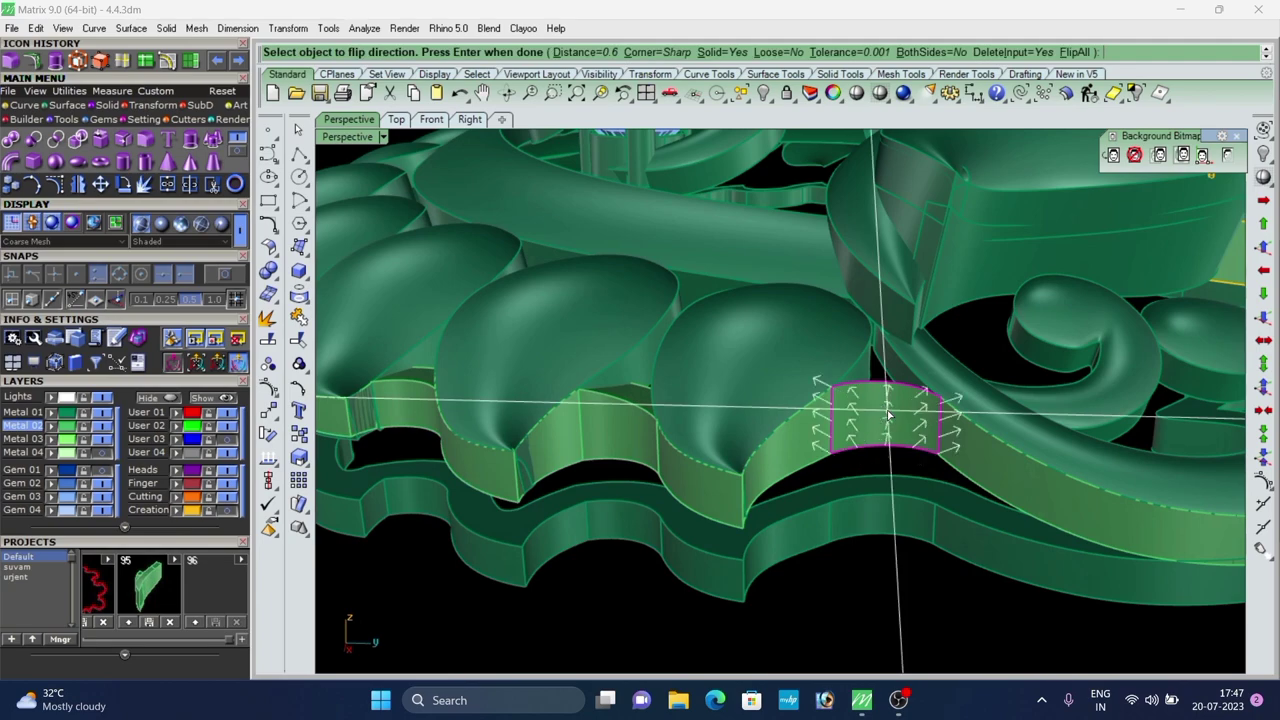
right_click(888, 415)
Thicken the two adjoining side wall surfaces under the large curved leaf inward with a solid surface offset of 0.4.
scroll(899, 545, "down", 6)
right_click_drag(905, 465, 850, 485)
scroll(883, 414, "up", 5)
right_click_drag(883, 414, 901, 350)
scroll(901, 350, "up", 2)
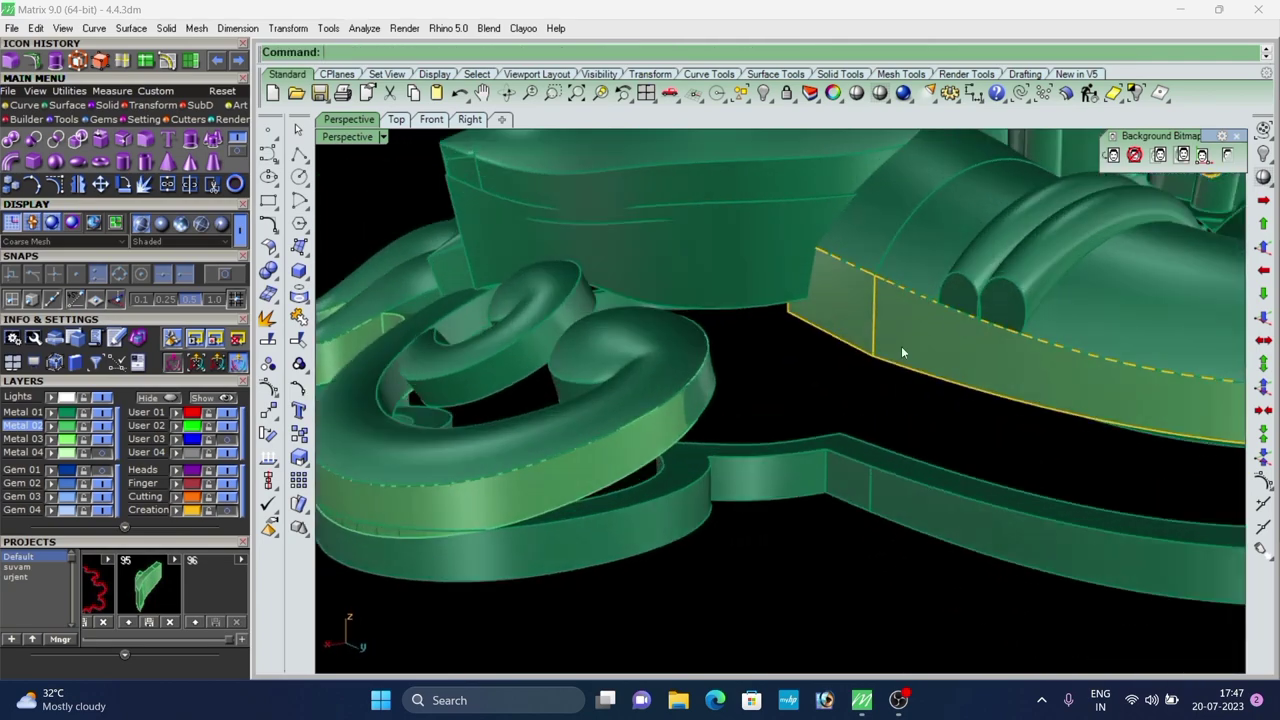
left_click(878, 345)
left_click(902, 358)
left_click(880, 345, "shift")
left_click(902, 348)
scroll(557, 394, "down", 6)
right_click_drag(557, 394, 657, 429)
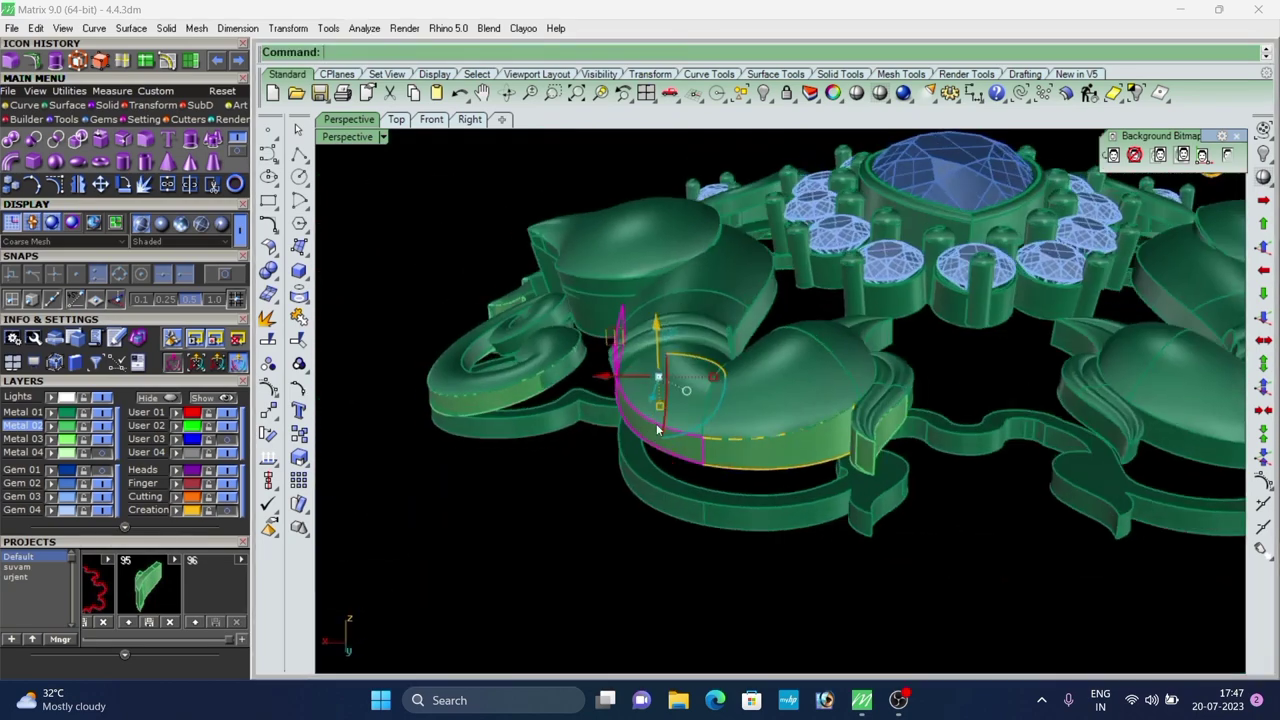
scroll(710, 445, "up", 3)
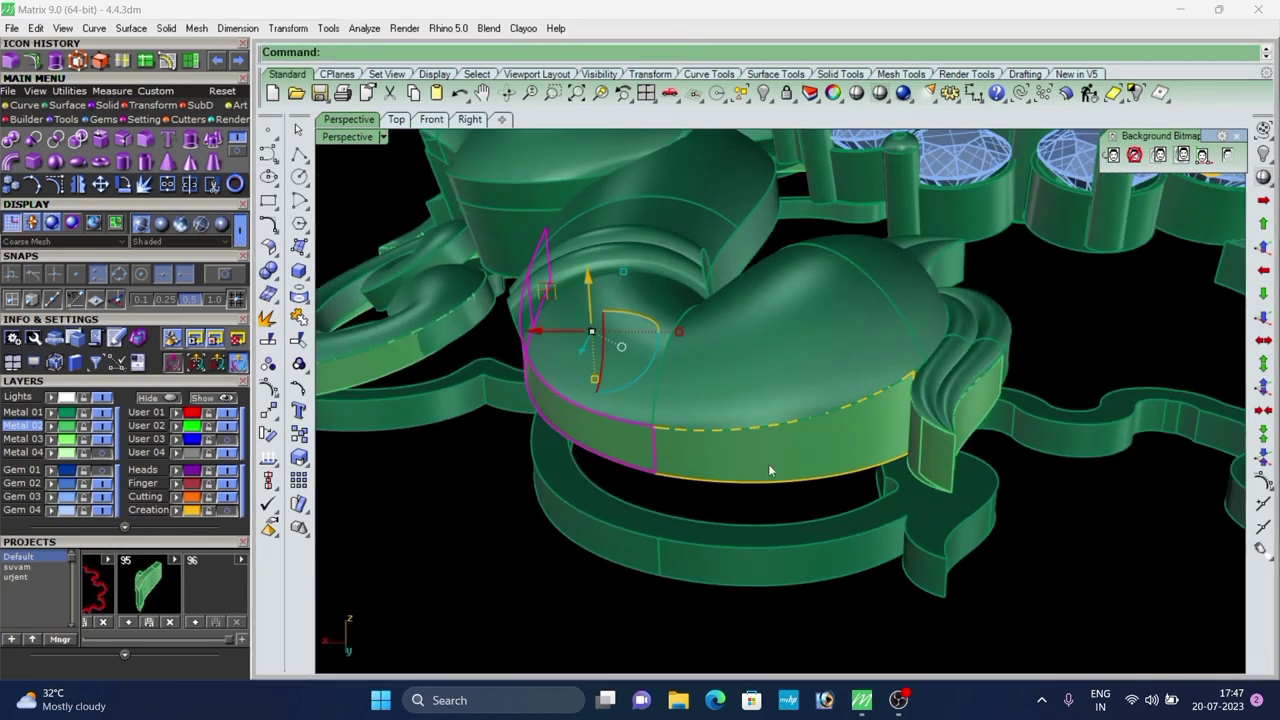
right_click(791, 411)
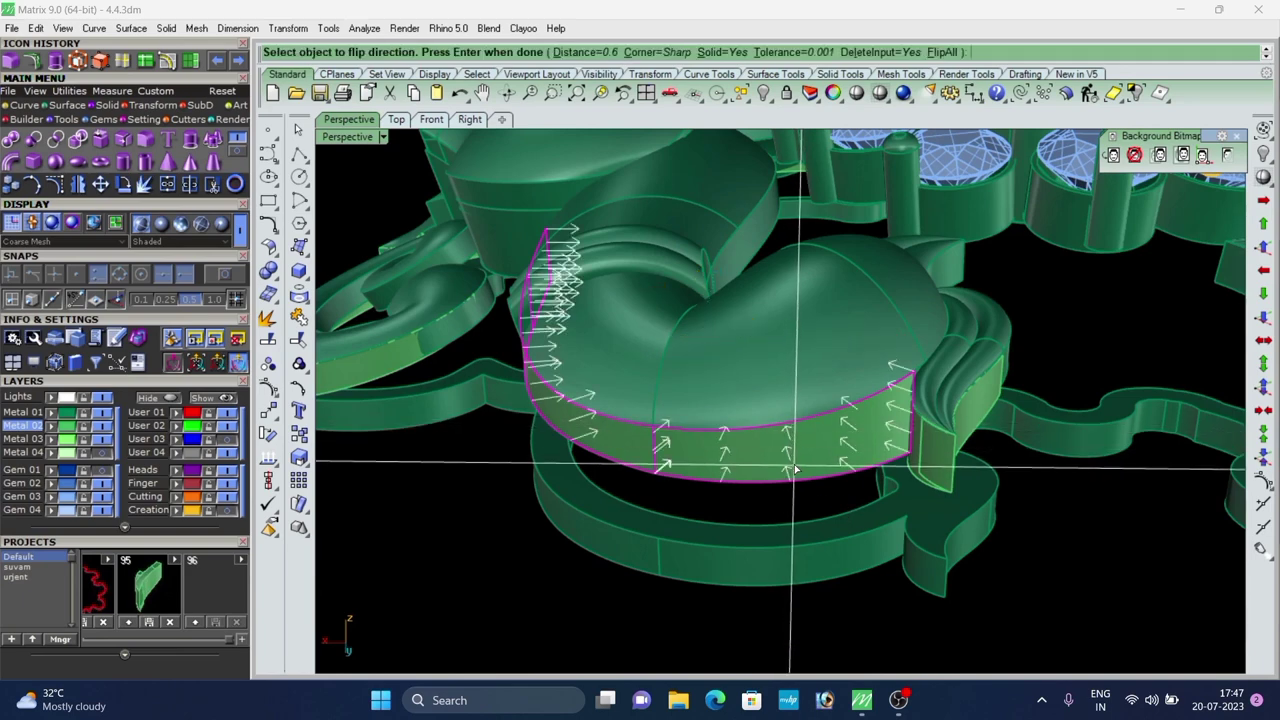
type(".4")
key("Return")
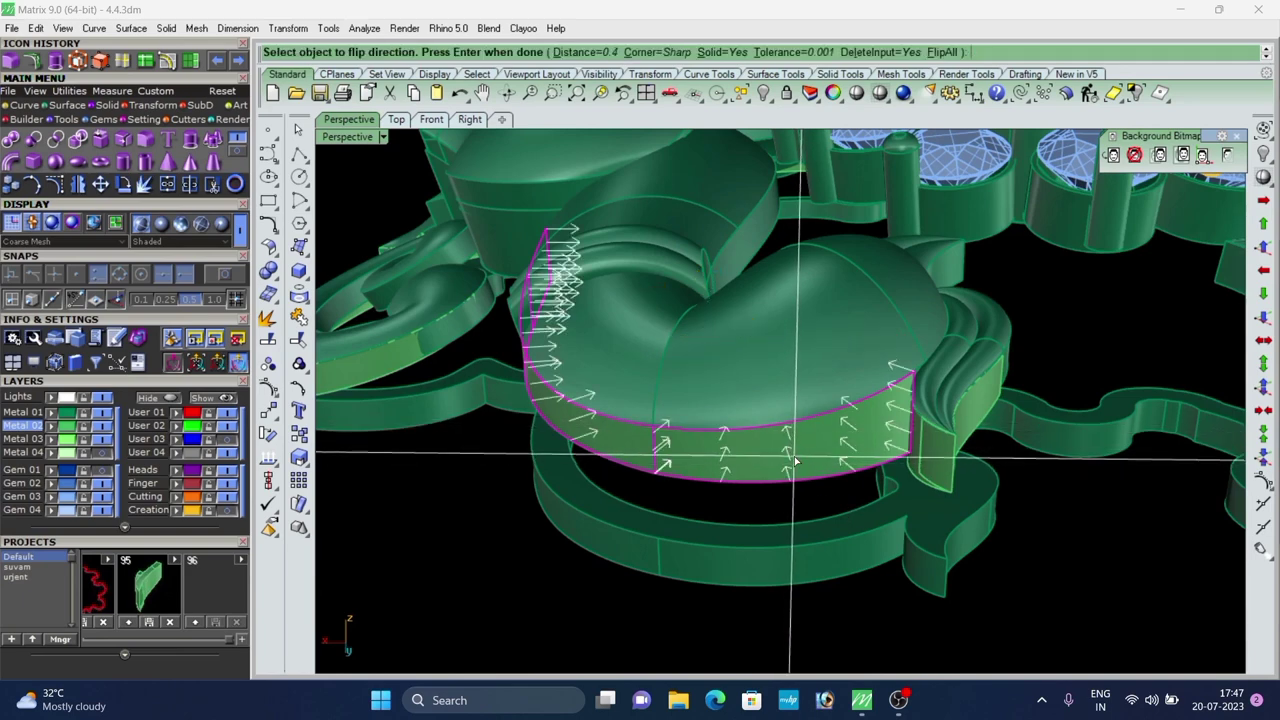
right_click(813, 458)
left_click(903, 644)
scroll(610, 370, "down", 5)
right_click_drag(600, 366, 706, 427)
scroll(740, 409, "down", 5)
scroll(674, 457, "up", 4)
scroll(706, 427, "up", 7)
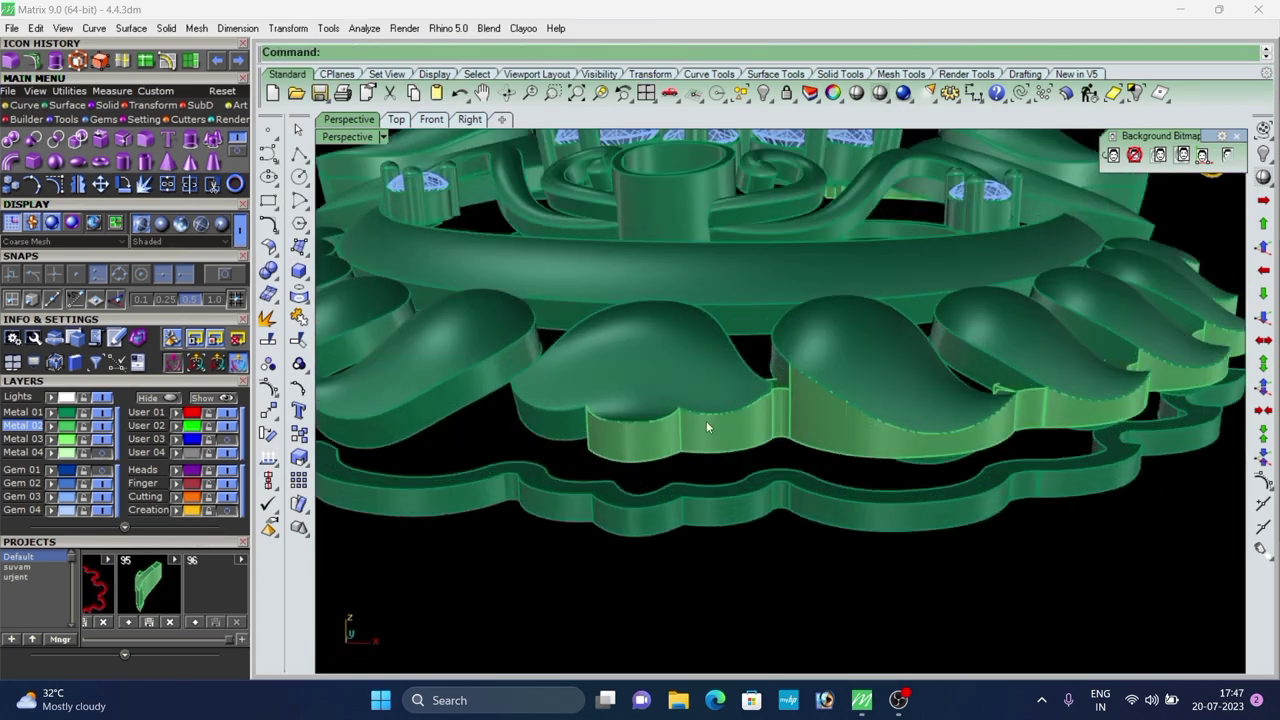
scroll(773, 411, "up", 10)
left_click(764, 405, "shift")
left_click(843, 473, "shift")
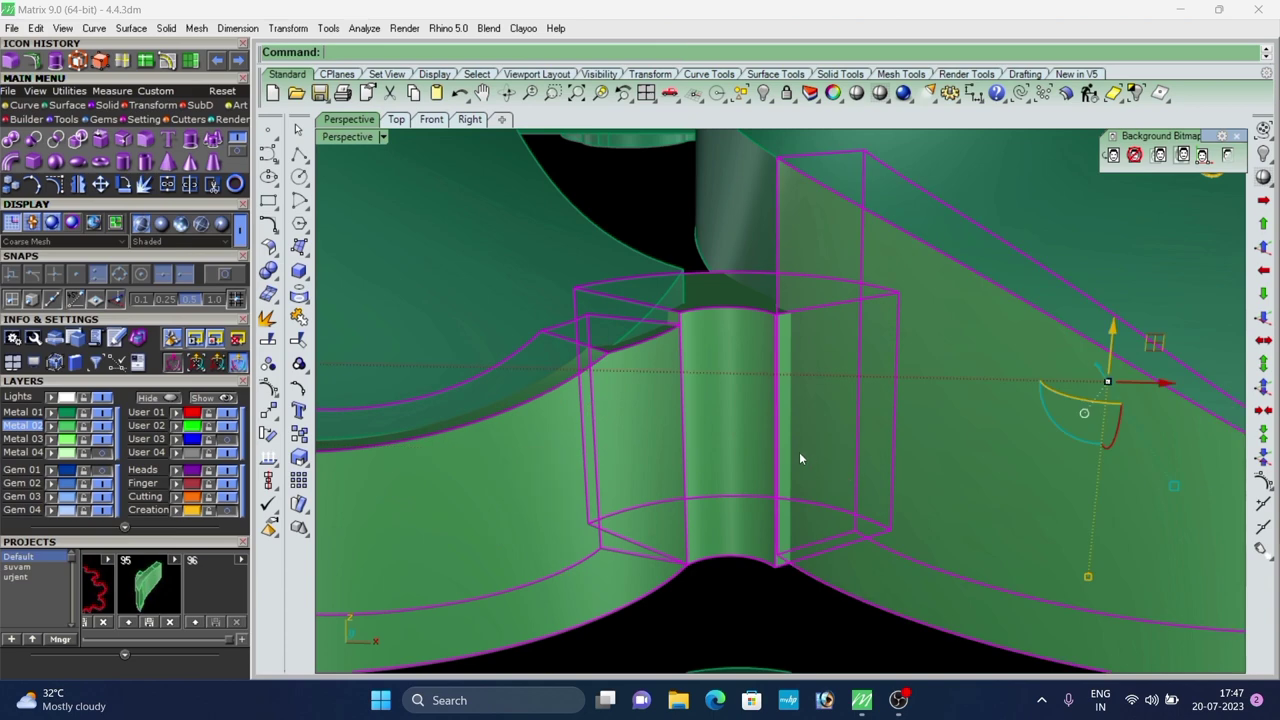
scroll(790, 450, "down", 12)
right_click_drag(795, 443, 616, 468)
scroll(616, 468, "up", 9)
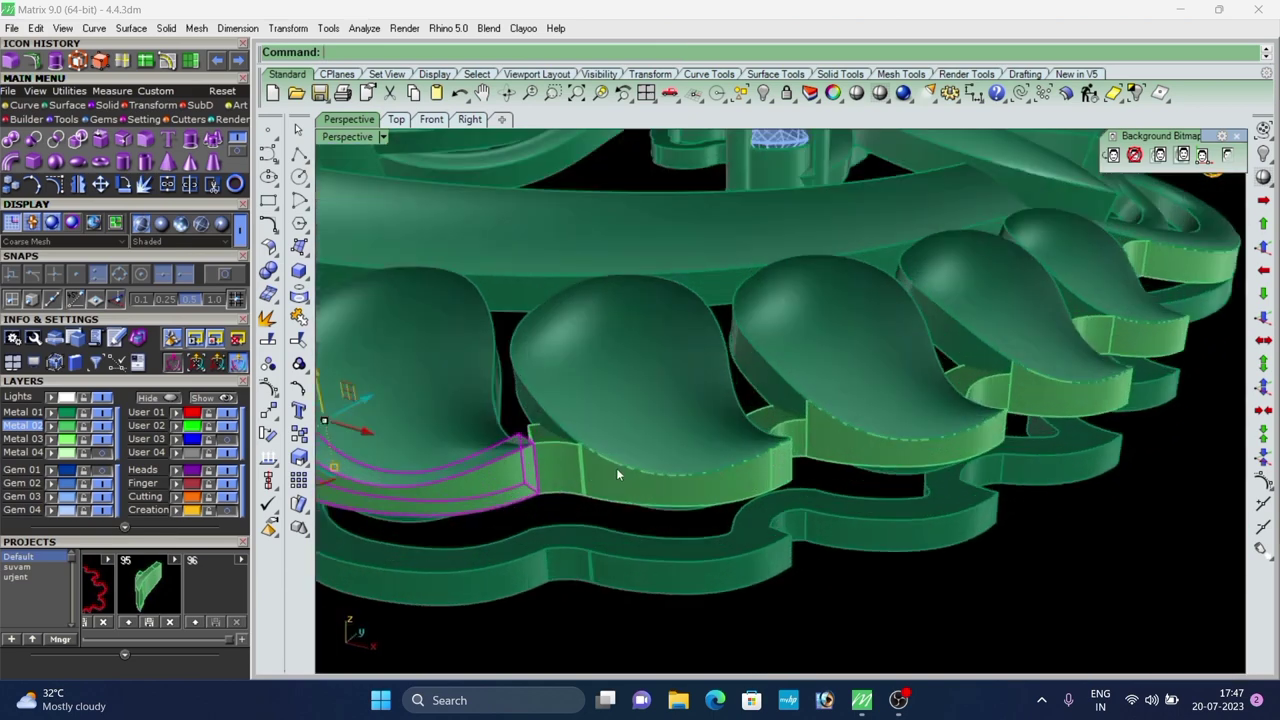
scroll(616, 468, "up", 4)
left_click(565, 535)
Extract a copy of the outer face of the connector solid between two petals and delete the original solid.
scroll(600, 445, "down", 5)
scroll(608, 432, "up", 3)
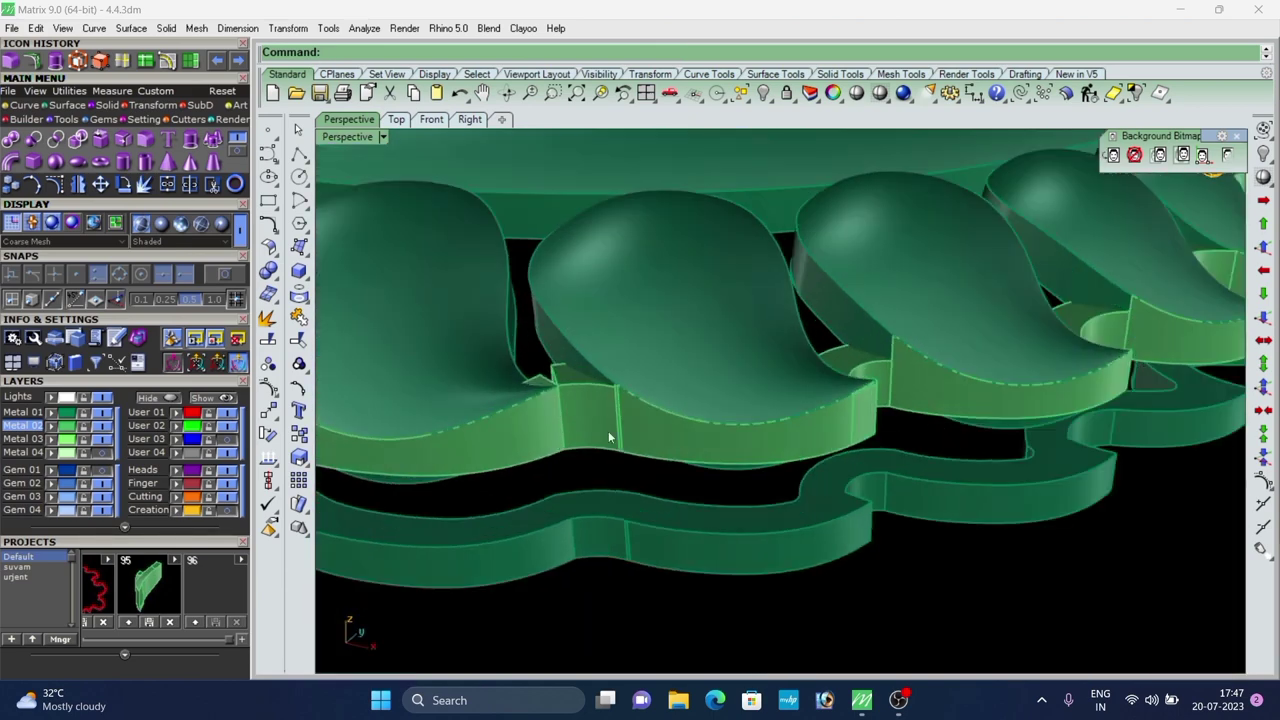
right_click(268, 319)
scroll(586, 438, "up", 4)
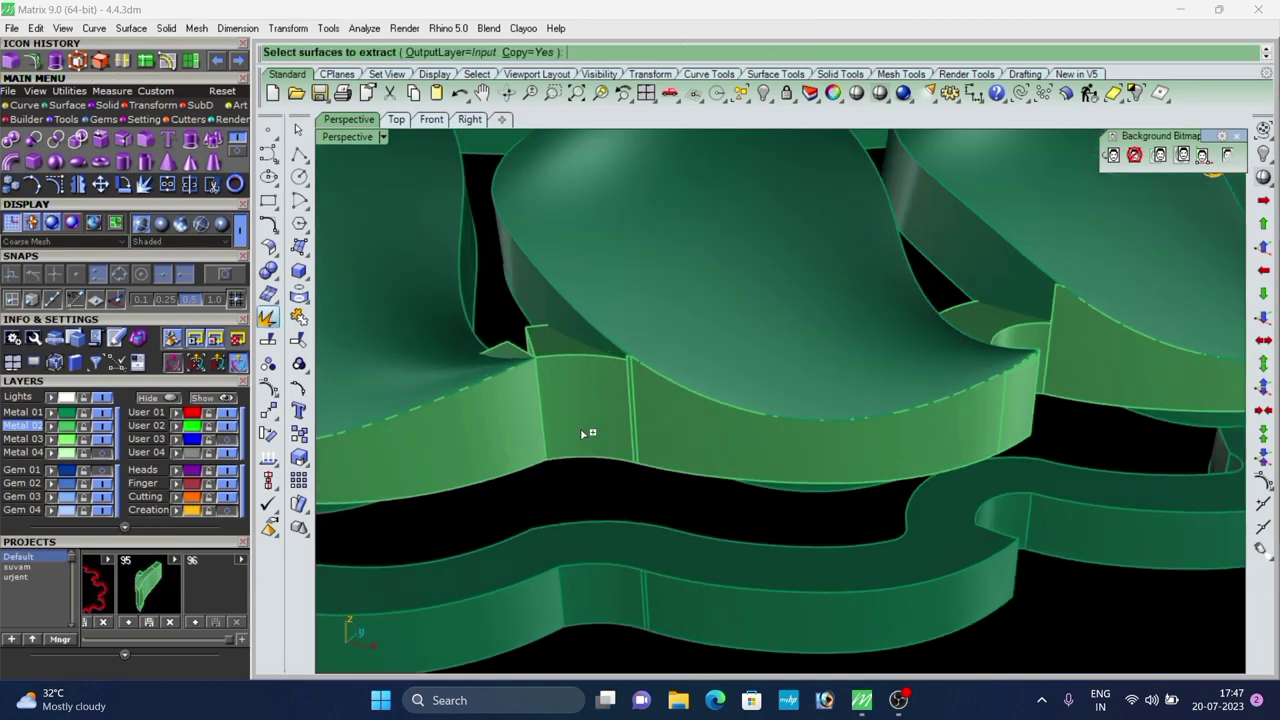
left_click(592, 424)
right_click(595, 424)
left_click(598, 500)
scroll(545, 358, "up", 5)
left_click(540, 346)
type("d")
key("Return")
scroll(560, 350, "down", 5)
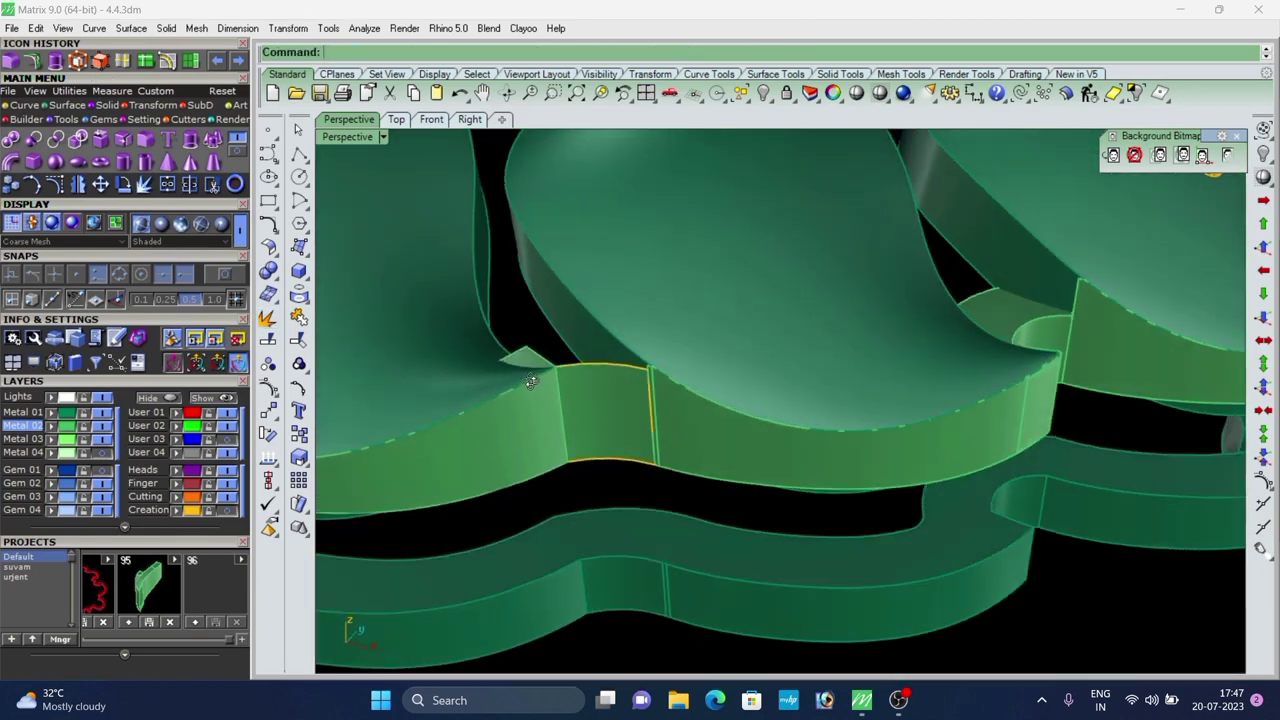
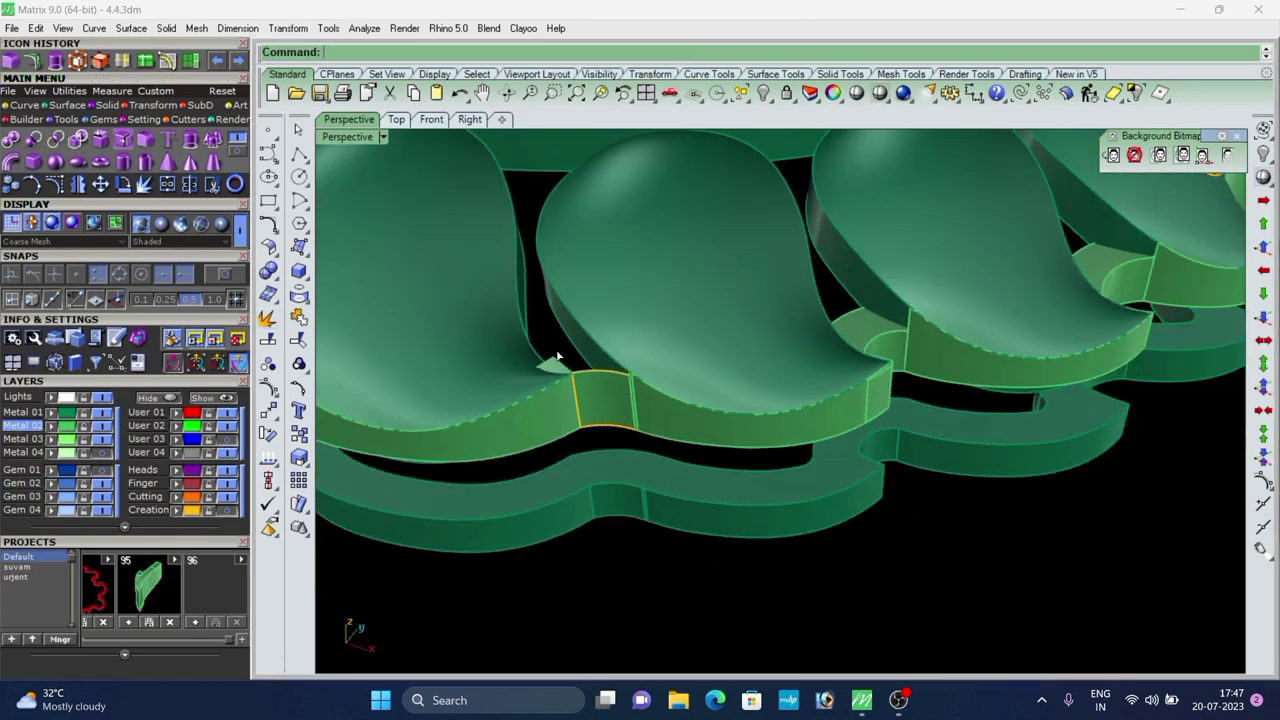
Extend the extracted connector surface past its edge by the neighbouring petal wall, using an extension factor of 0.2.
scroll(558, 356, "up", 4)
type("e")
key("Return")
left_click(605, 420)
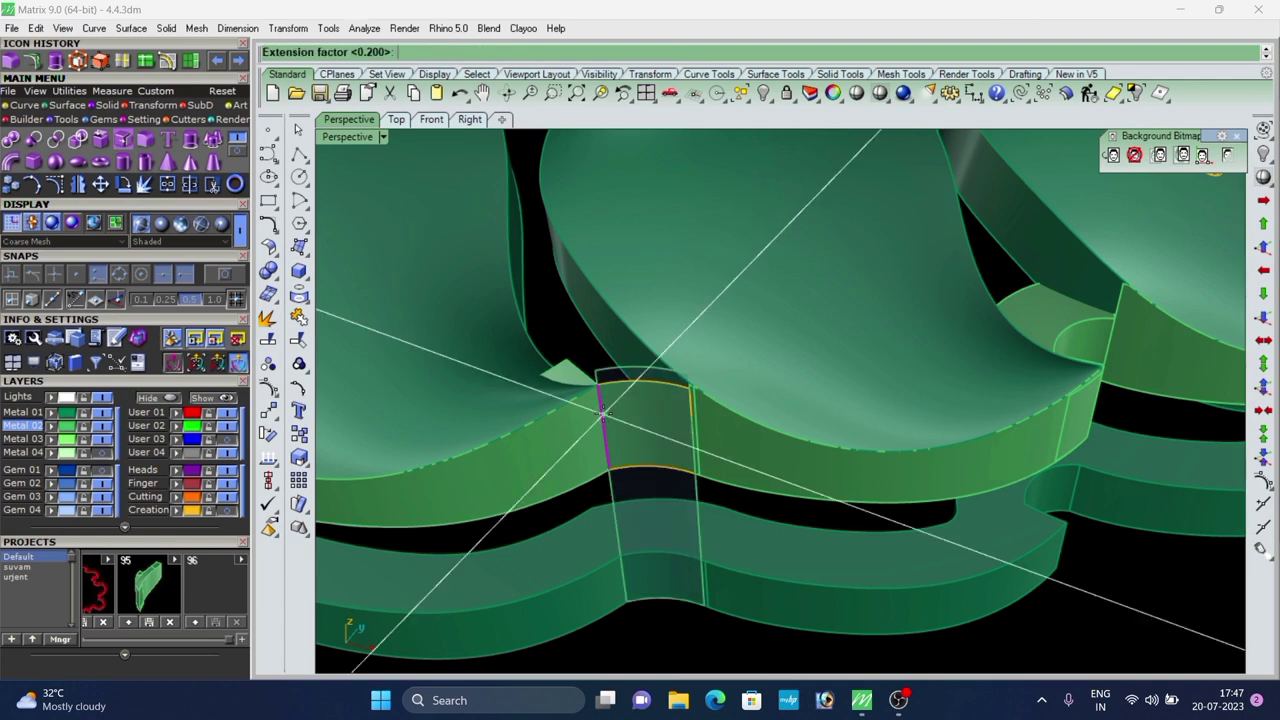
key("Return")
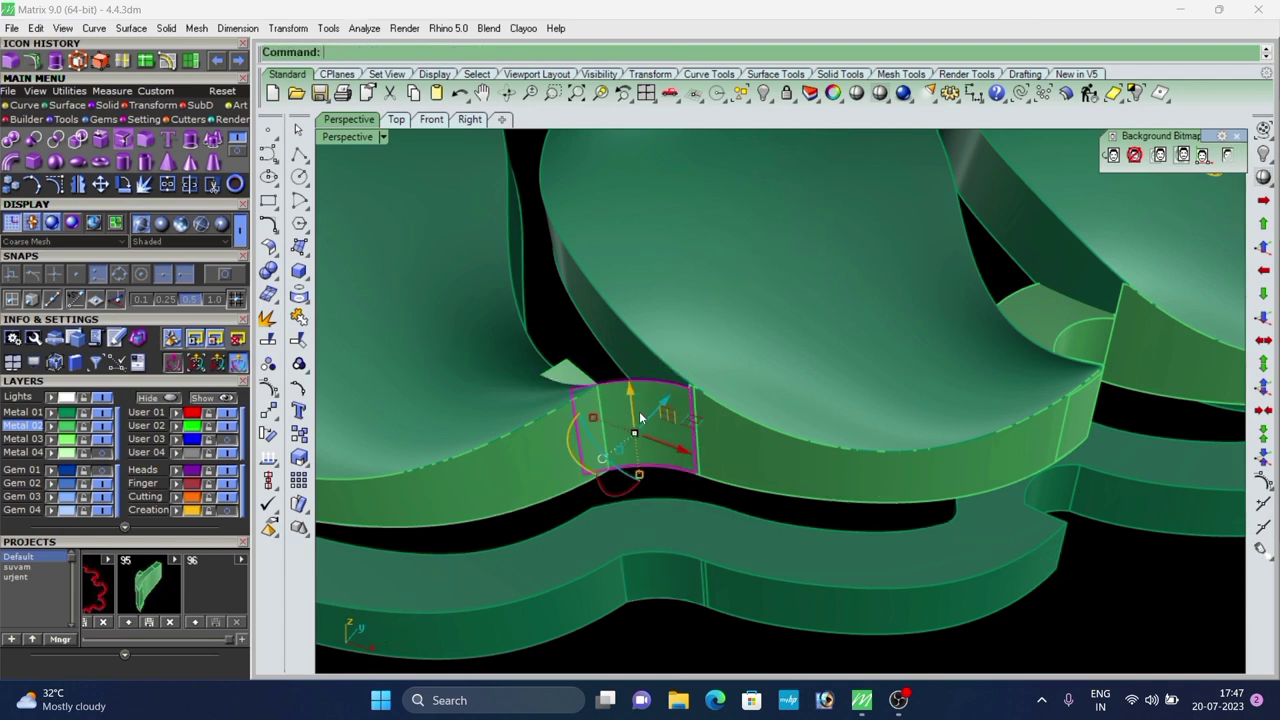
Thicken the extended connector surface with a solid surface offset of 0.4, flipping its direction, and clear the selection.
type("o")
key("Return")
left_click(650, 383)
key("Return")
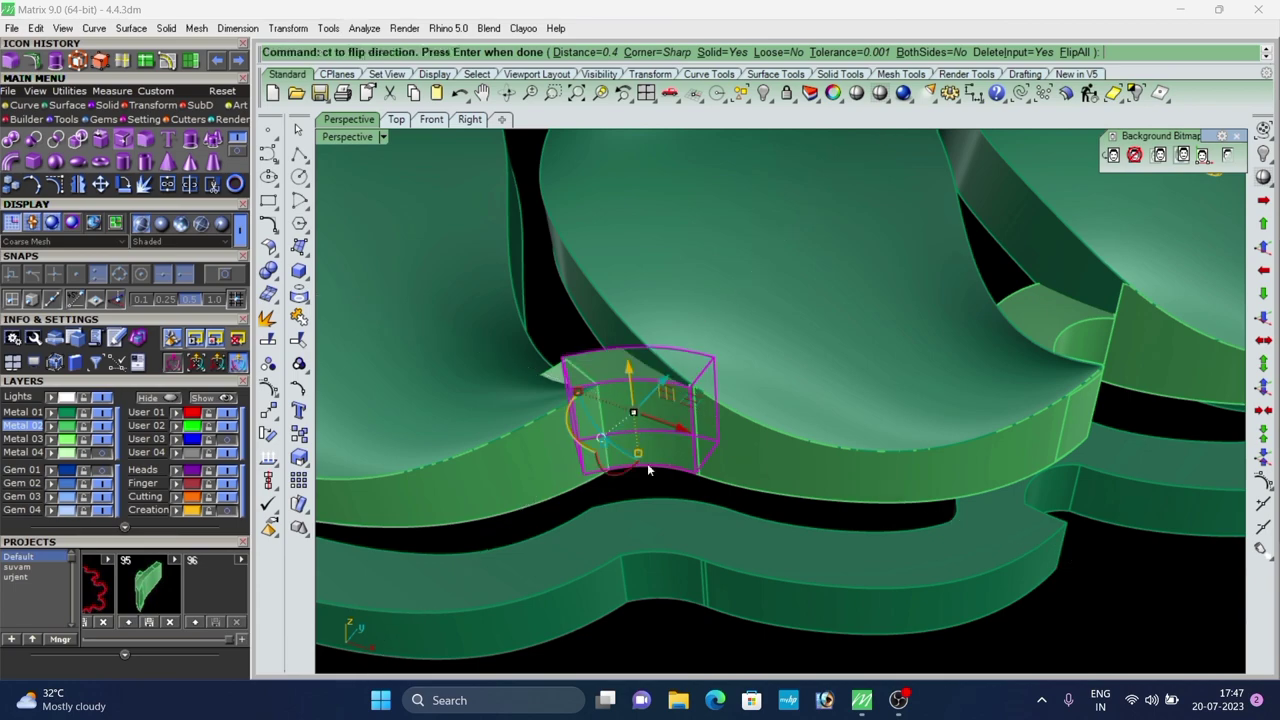
key("Escape")
scroll(647, 388, "down", 5)
Select the thickened walls and connectors of the first petals beside the central bottom petal.
right_click_drag(647, 388, 448, 394)
scroll(606, 429, "down", 2)
scroll(586, 400, "up", 5)
scroll(642, 402, "down", 5)
scroll(654, 378, "up", 4)
left_click(654, 379)
scroll(654, 379, "down", 5)
left_click(509, 388, "shift")
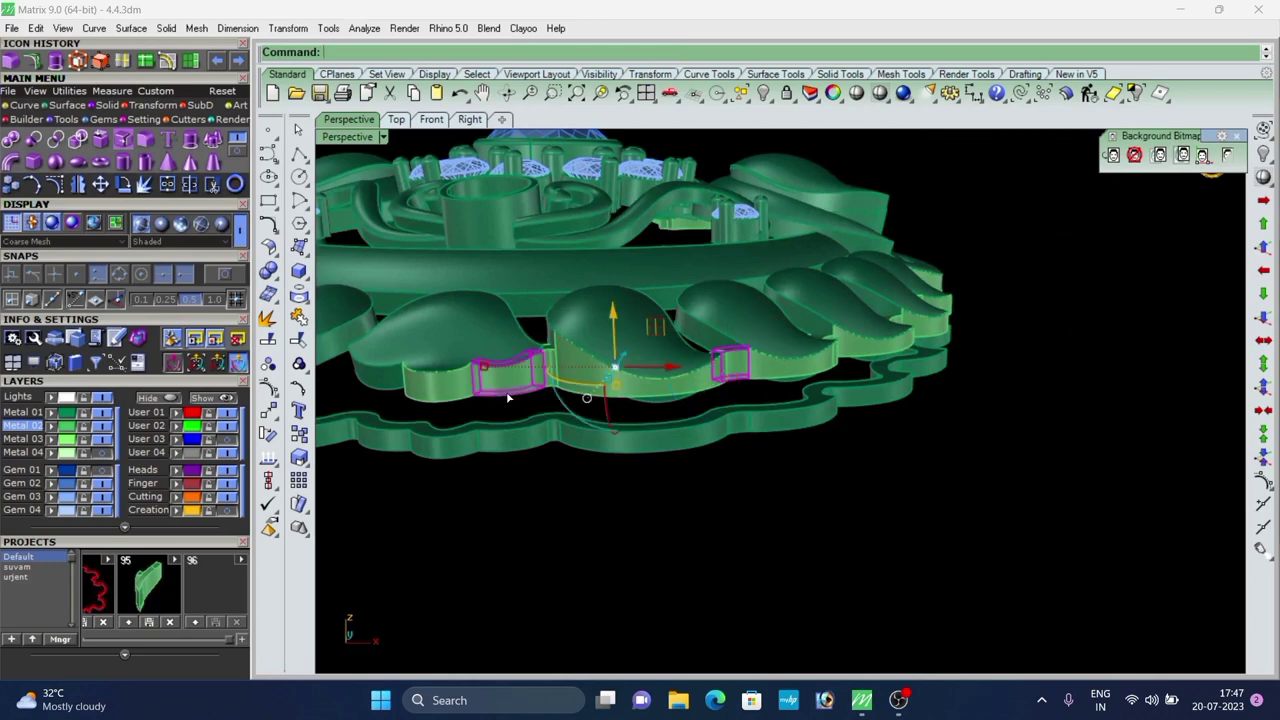
scroll(550, 370, "up", 4)
left_click(589, 391, "shift")
scroll(592, 391, "down", 5)
right_click_drag(655, 392, 566, 402)
scroll(738, 402, "up", 5)
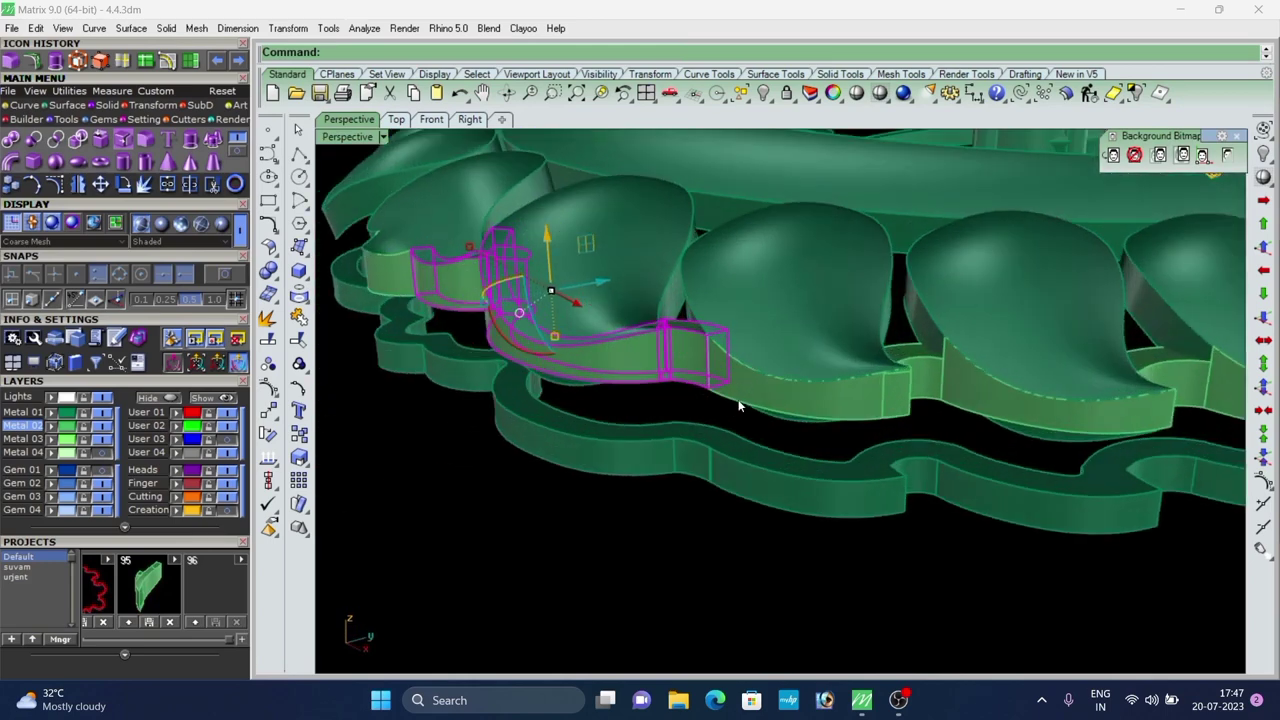
left_click(746, 404, "shift")
scroll(919, 376, "up", 6)
left_click(946, 384, "shift")
left_click(985, 392, "shift")
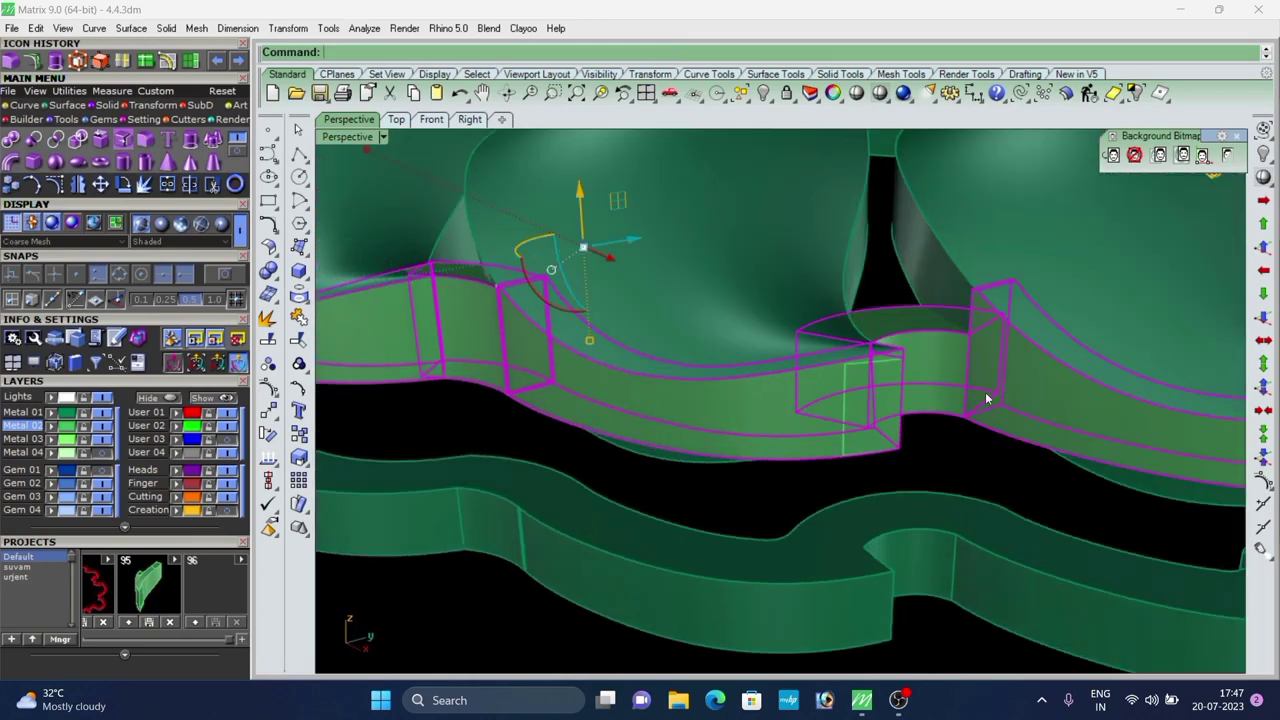
Add the remaining petal walls and connectors, the scroll wall, and the large leaf's side and end walls to the selection.
scroll(985, 392, "down", 6)
right_click_drag(985, 392, 762, 370)
scroll(762, 370, "up", 5)
left_click(768, 371, "shift")
left_click(854, 402, "shift")
scroll(947, 384, "down", 3)
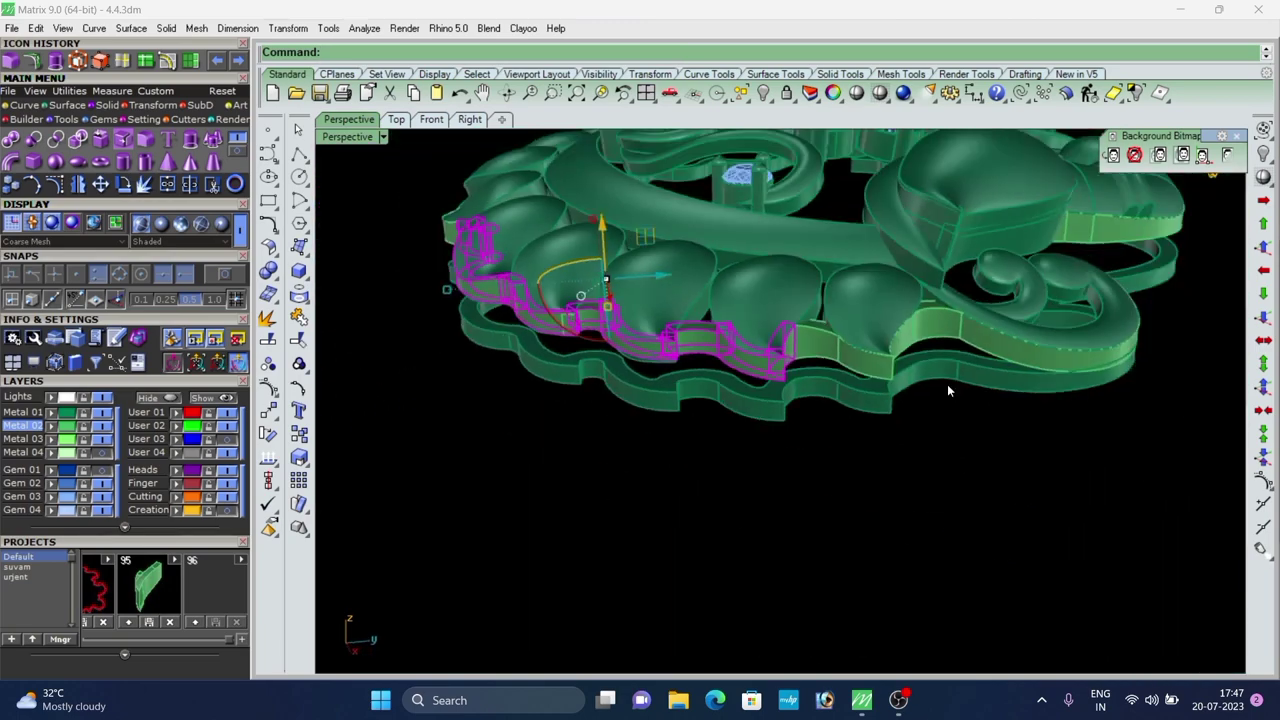
scroll(813, 352, "up", 3)
scroll(888, 375, "down", 2)
scroll(870, 362, "up", 3)
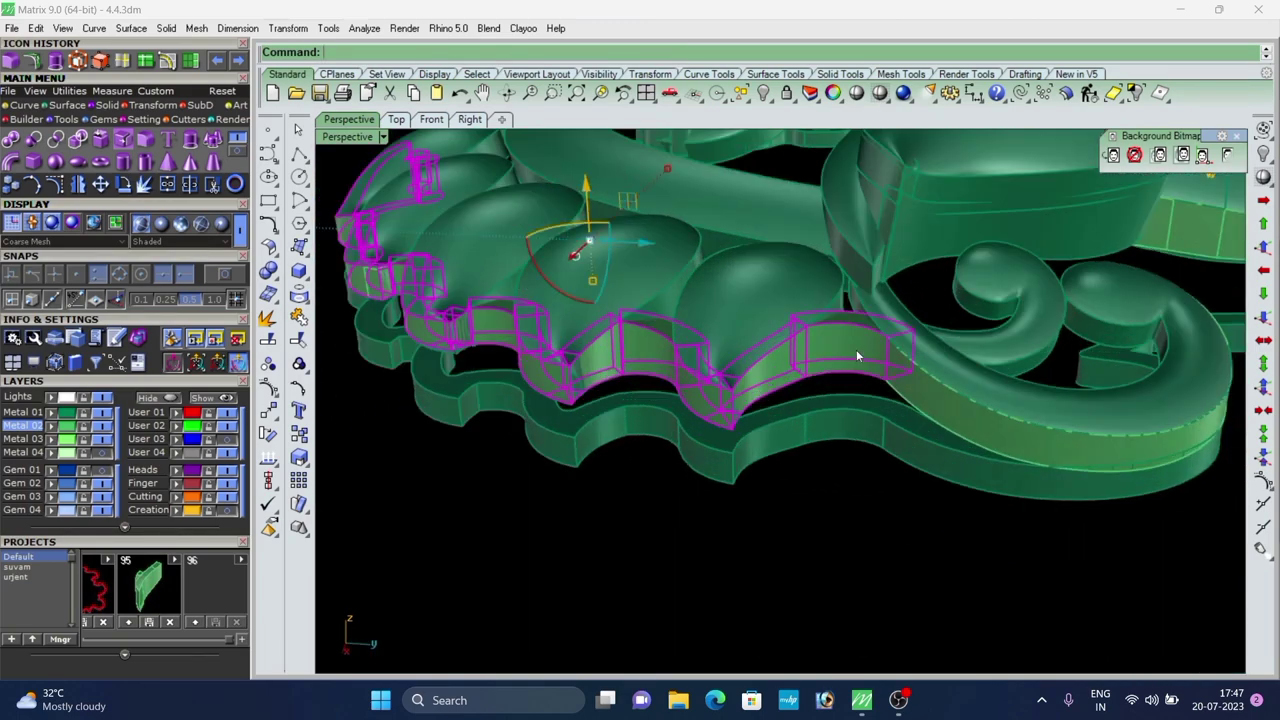
scroll(909, 398, "down", 3)
scroll(717, 403, "up", 5)
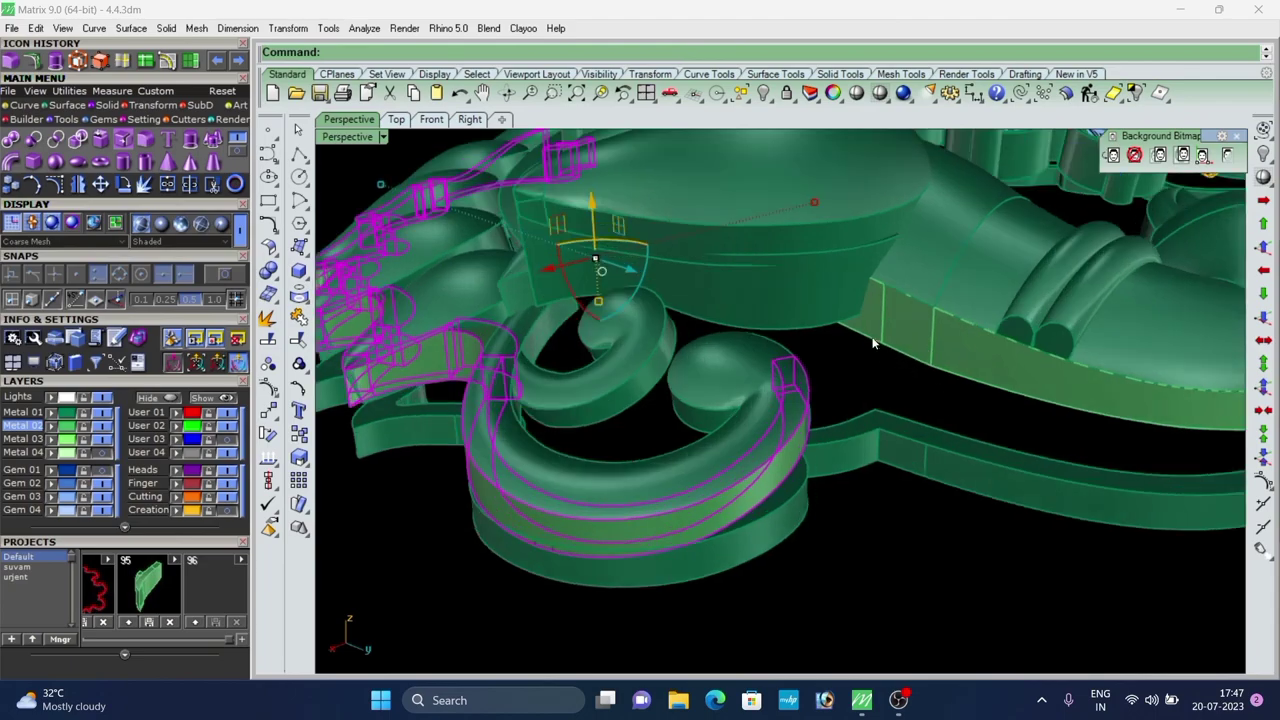
scroll(717, 403, "down", 4)
right_click_drag(914, 397, 840, 405)
scroll(914, 414, "up", 5)
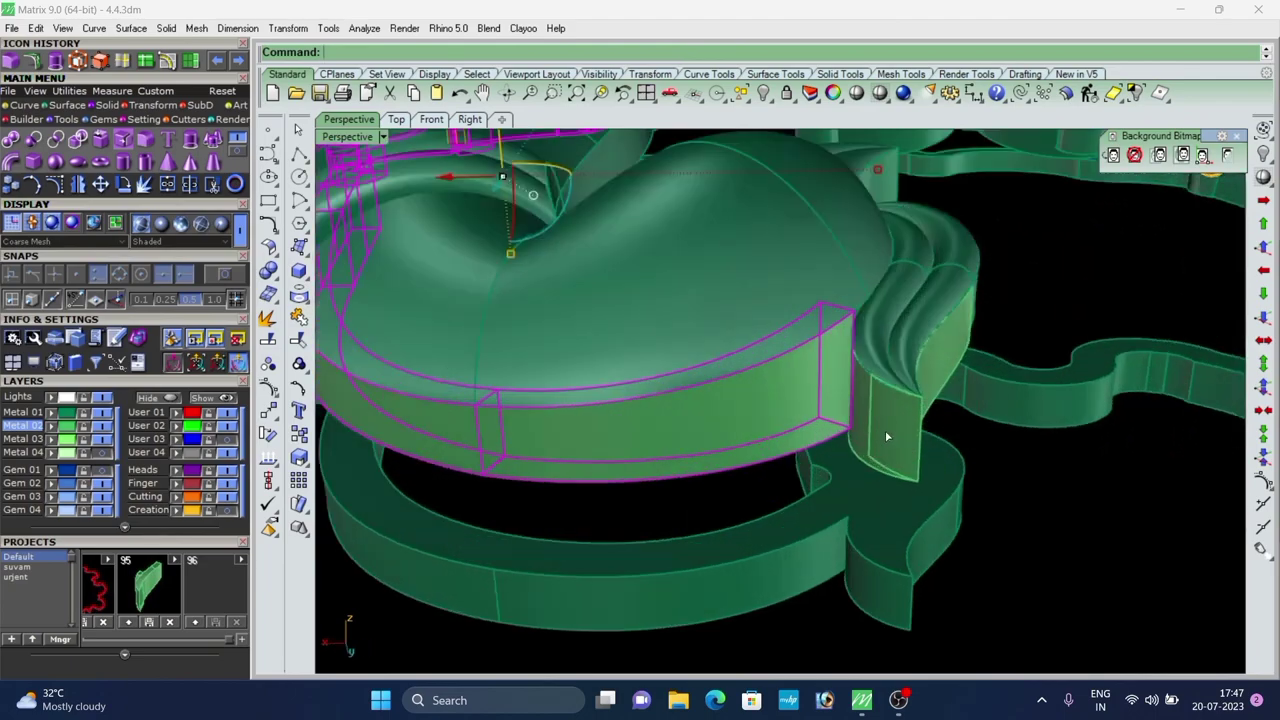
left_click(886, 435, "shift")
scroll(900, 418, "down", 2)
scroll(971, 370, "down", 5)
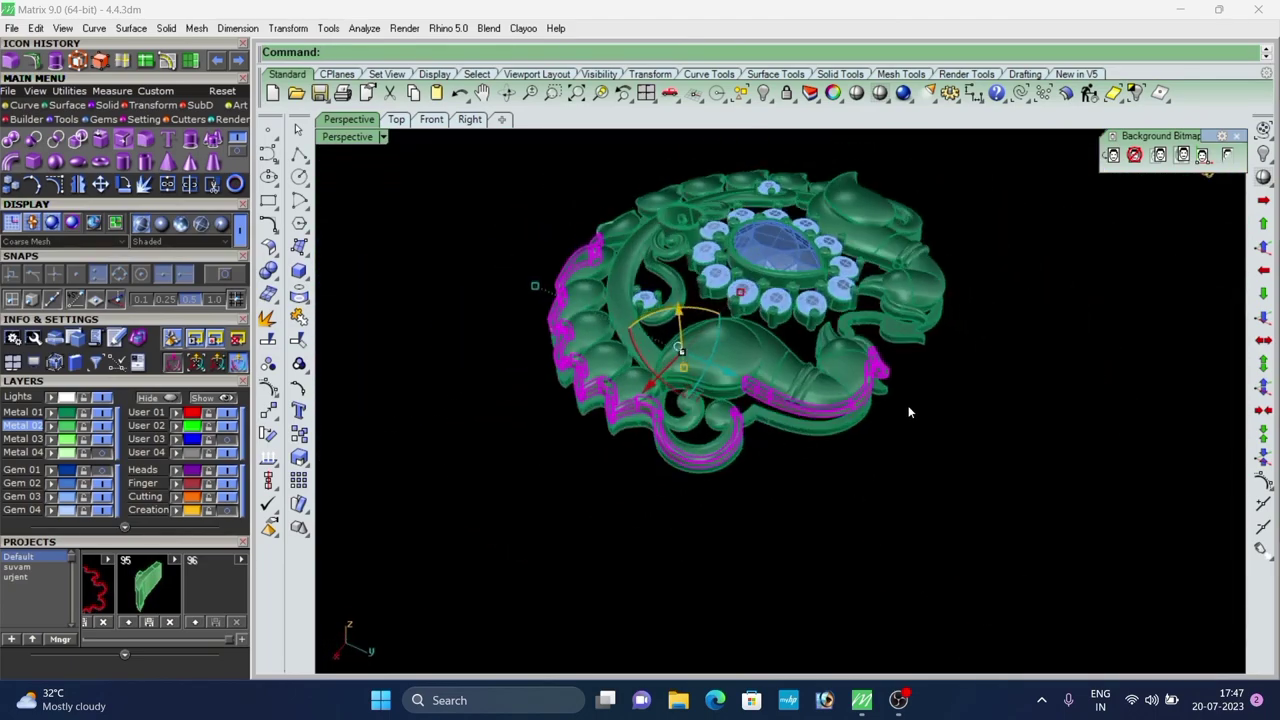
Try to mirror the selected thickened walls to the opposite side of the model.
key("Return")
right_click_drag(402, 528, 587, 403)
scroll(510, 395, "up", 4)
right_click_drag(505, 400, 624, 510)
key("F9")
left_click(632, 505, "shift")
scroll(633, 507, "up", 3)
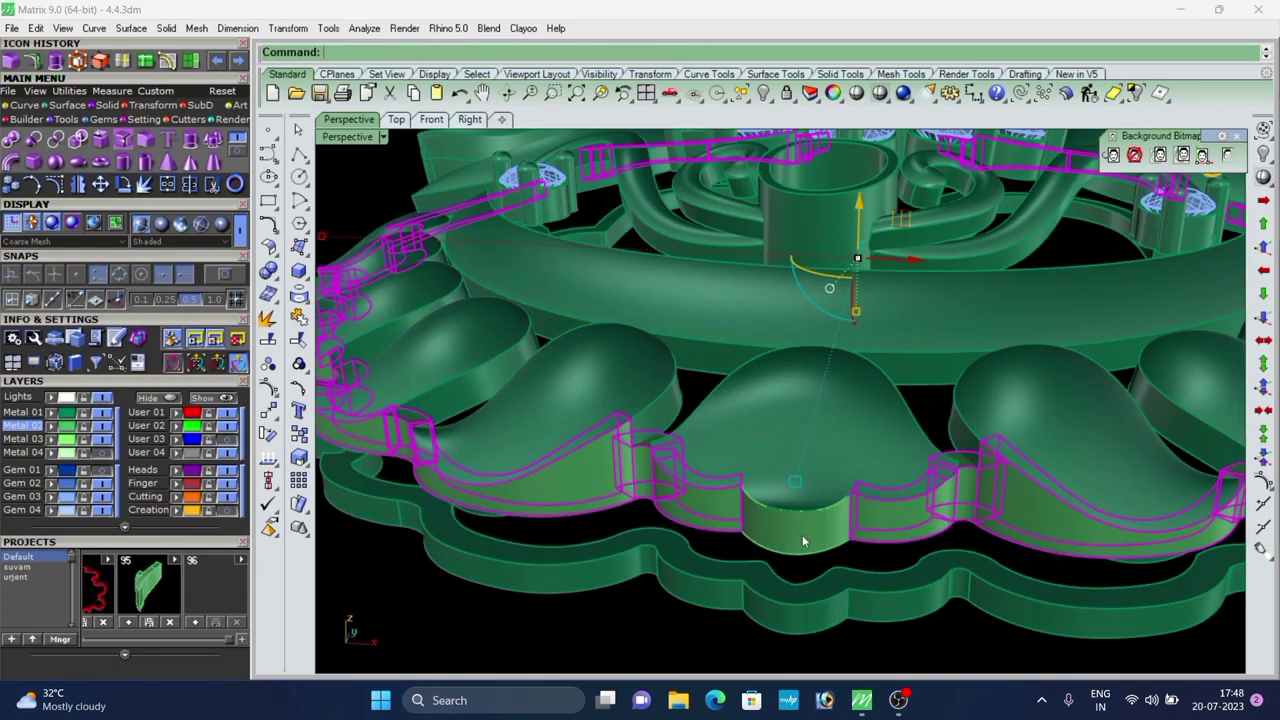
Undo the mirrored wall copies and clear the selection.
key("ctrl+z")
scroll(718, 510, "down", 6)
left_click(762, 620)
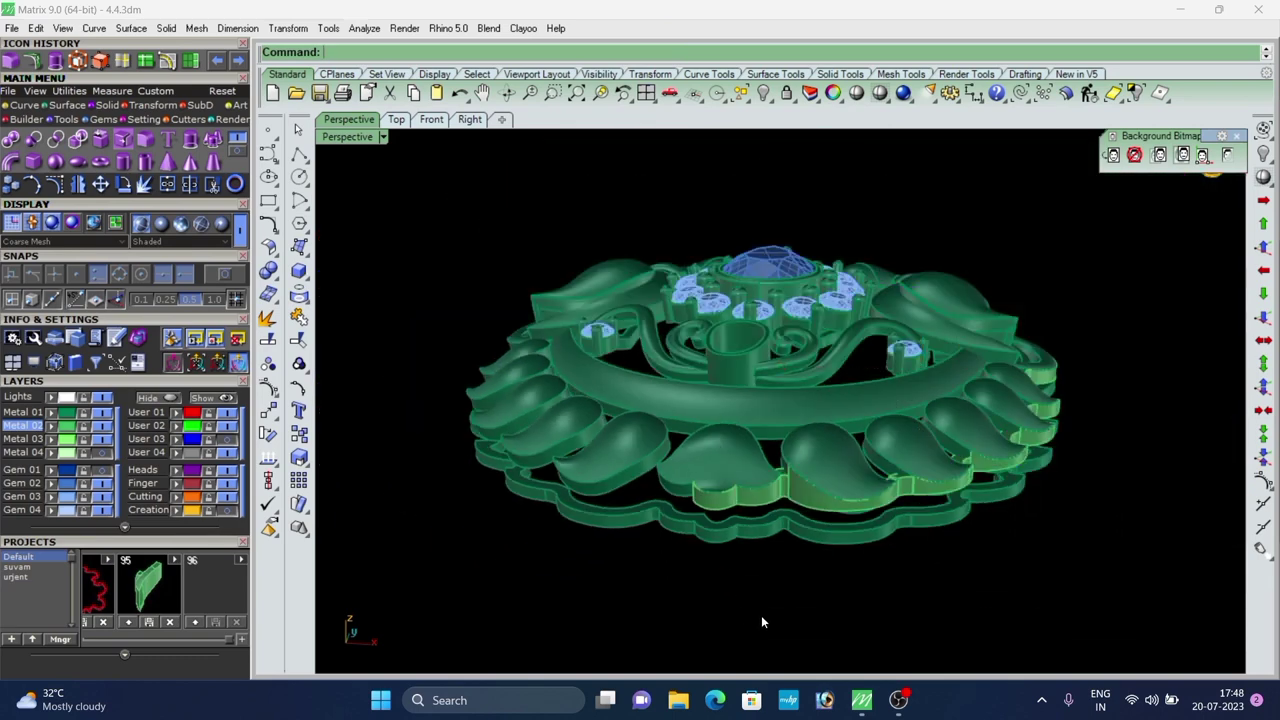
scroll(782, 505, "up", 5)
right_click_drag(778, 504, 729, 517)
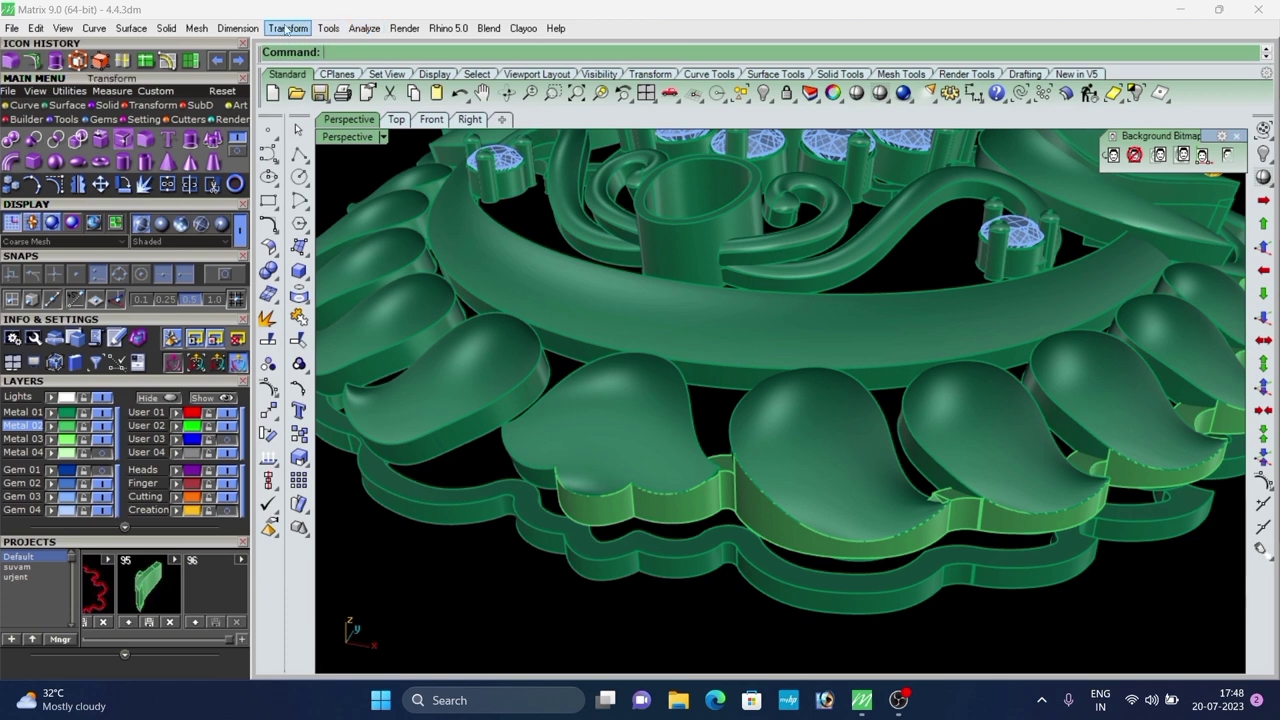
Chamfer the upper edges of the connector between the central bottom petal and the first petal at a distance of 0.2.
left_click(166, 28)
mouse_move(227, 578)
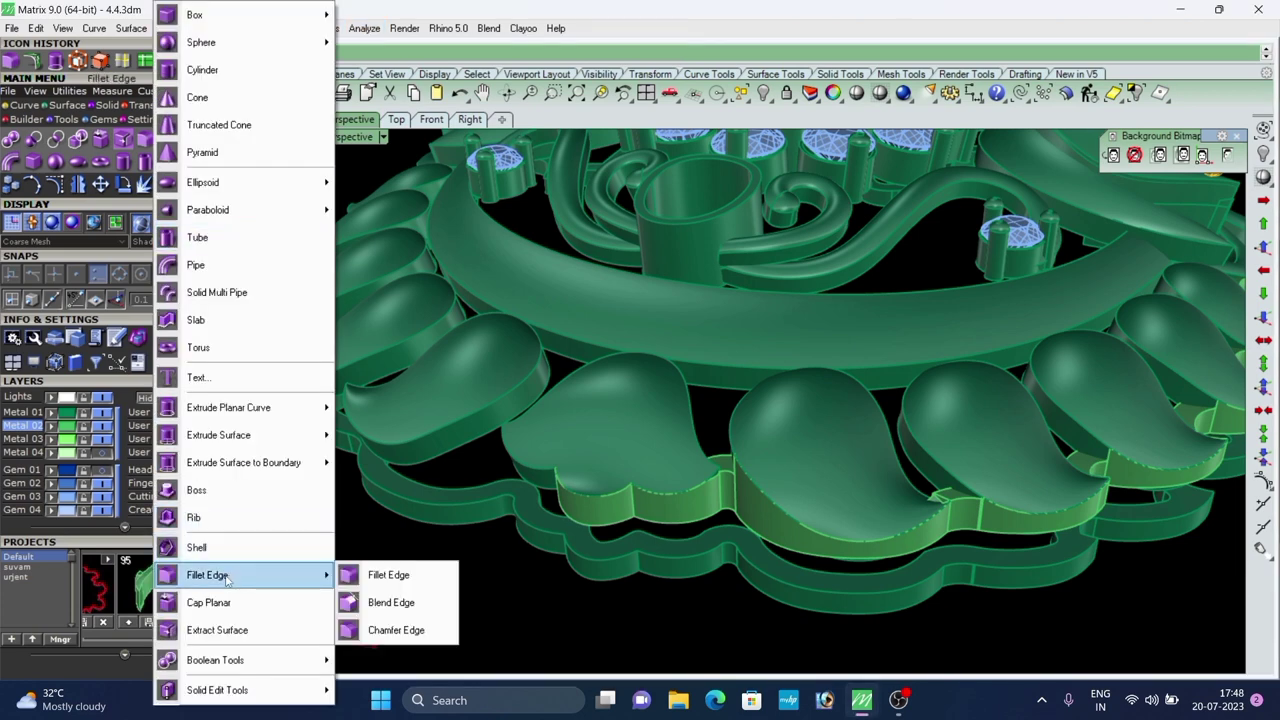
left_click(378, 630)
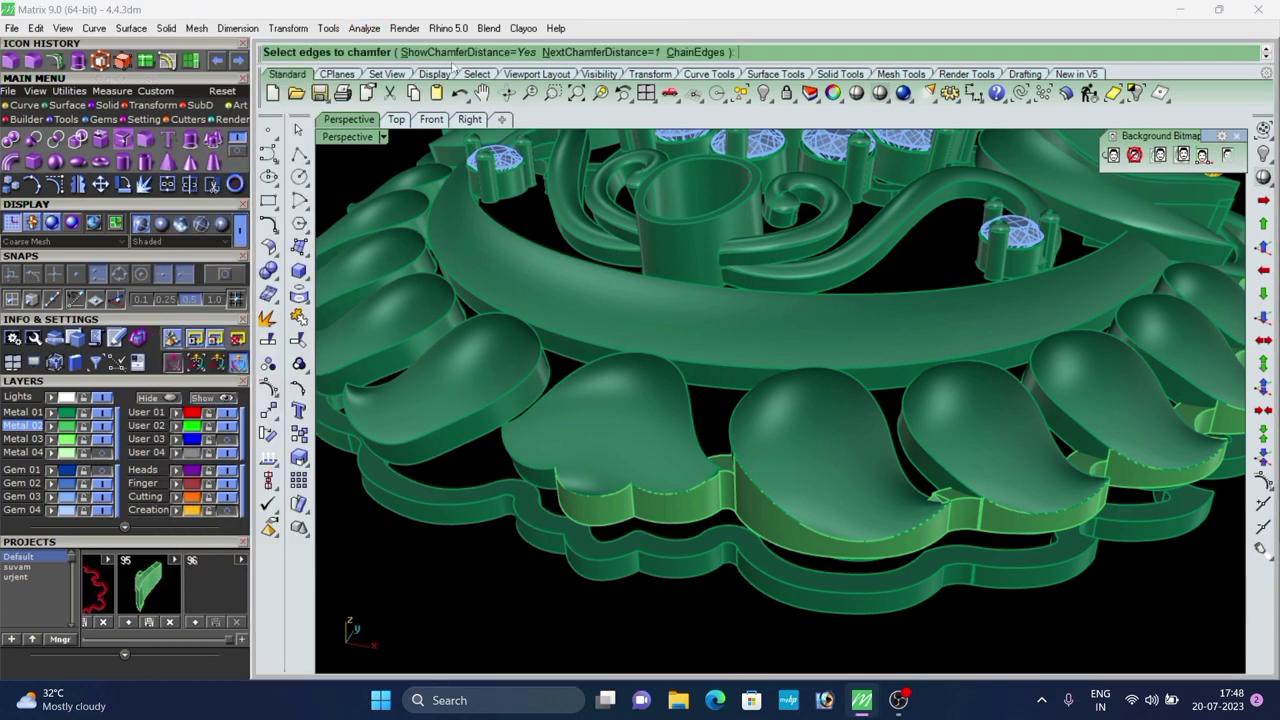
left_click(582, 55)
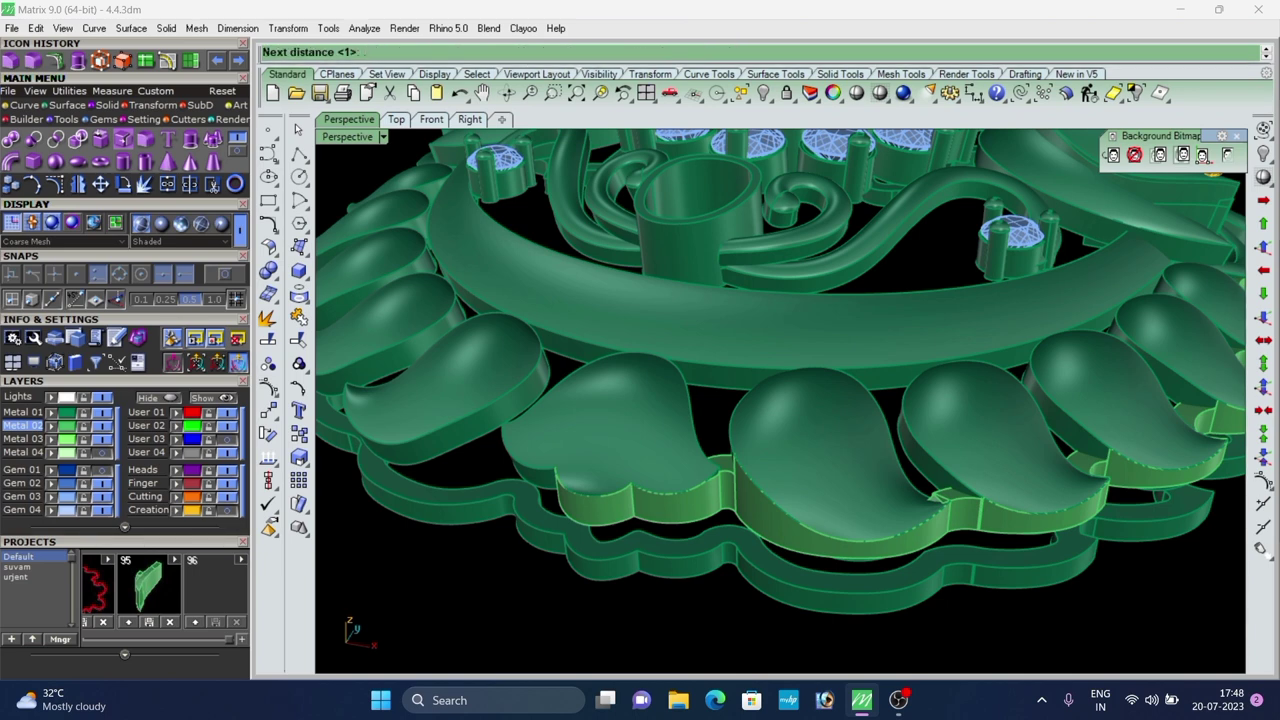
type(".2")
key("Return")
scroll(686, 494, "up", 5)
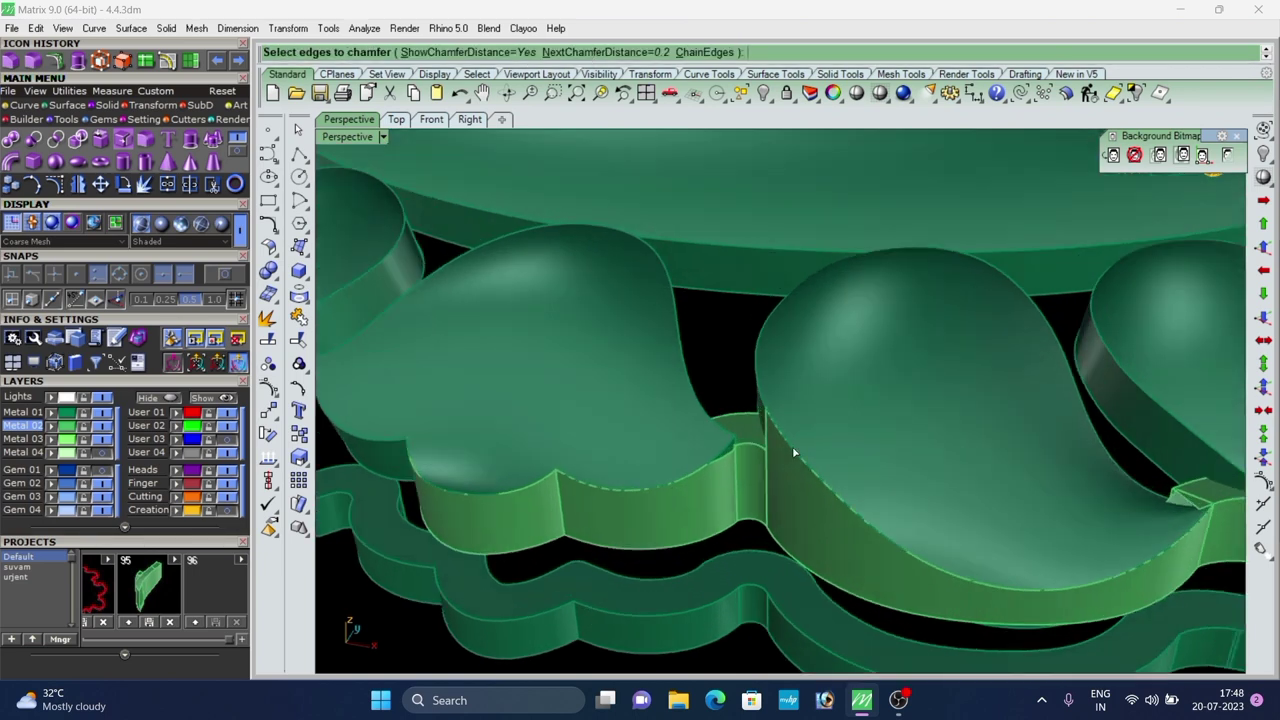
scroll(792, 447, "up", 3)
left_click(742, 447)
key("Return")
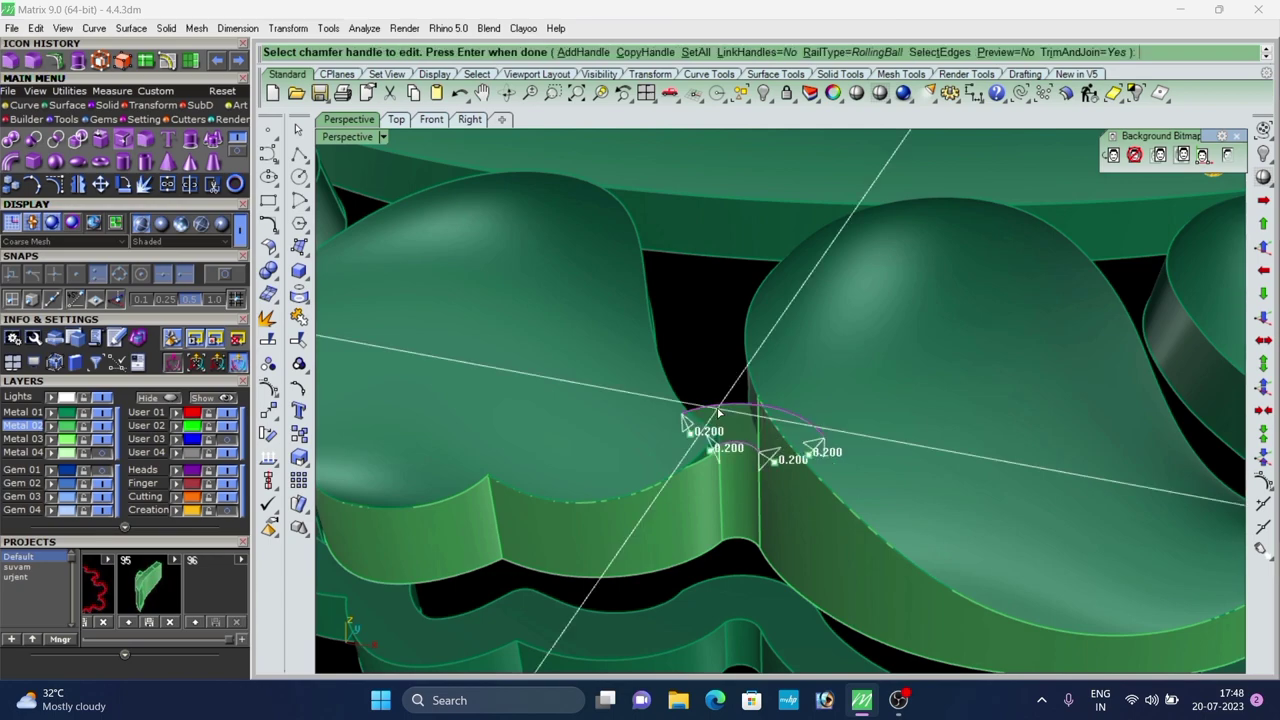
key("Return")
Try to chamfer the upper front edge of the connector between the first and second petals at 0.2.
scroll(729, 414, "down", 10)
right_click_drag(794, 501, 766, 391)
right_click(755, 474)
scroll(766, 500, "up", 6)
scroll(739, 405, "up", 2)
left_click(740, 407)
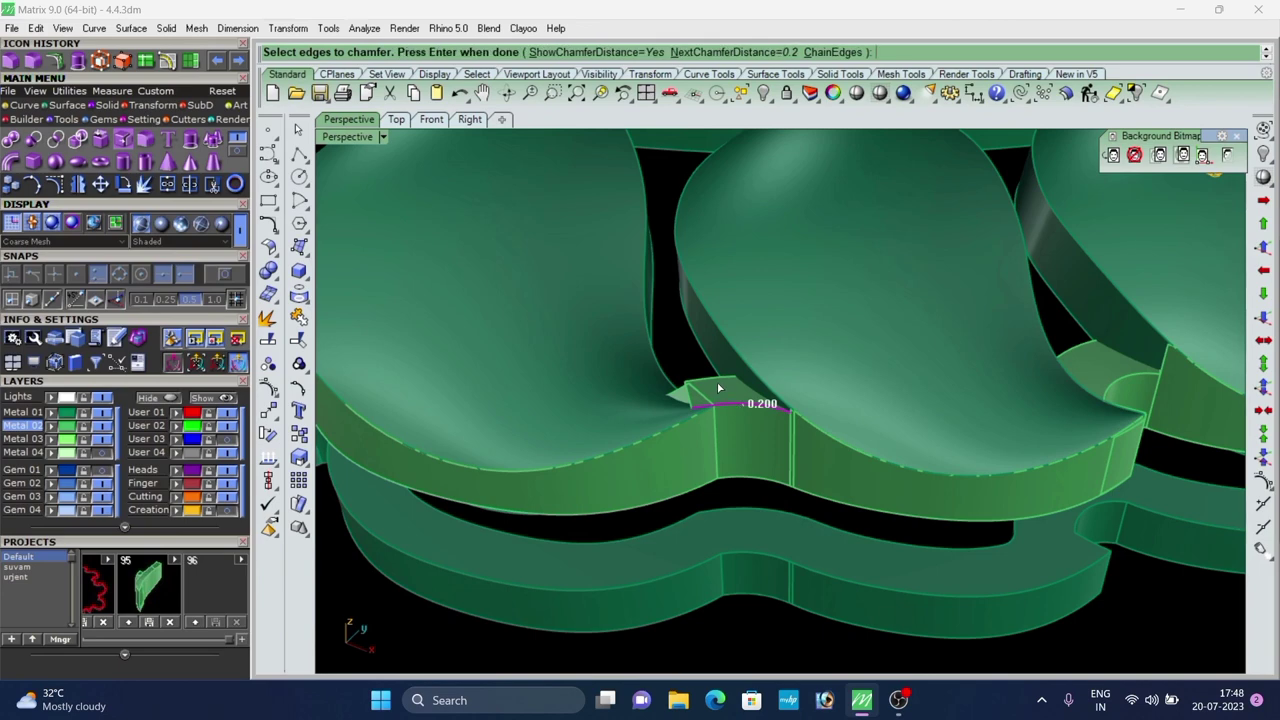
key("Return")
key("Return")
Chamfer the upper front edge of the connector between the first and second petals at a distance of 0.15.
scroll(757, 405, "down", 8)
scroll(710, 450, "up", 3)
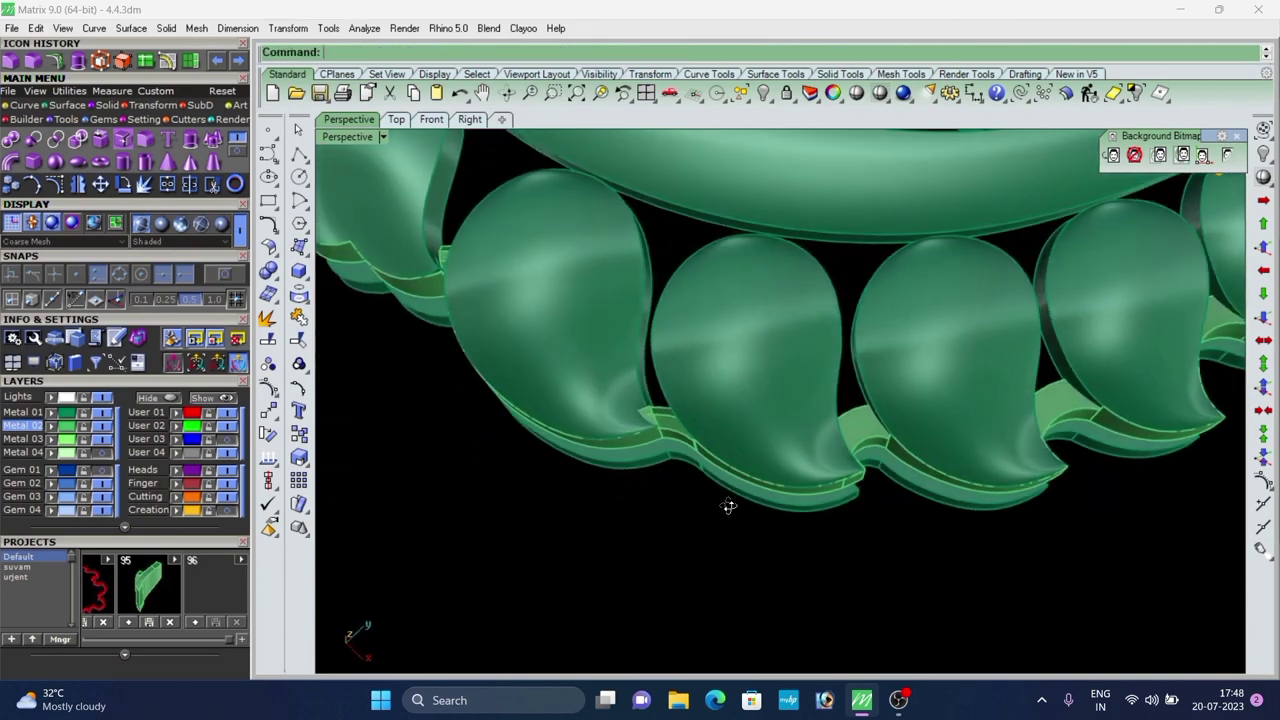
key("Return")
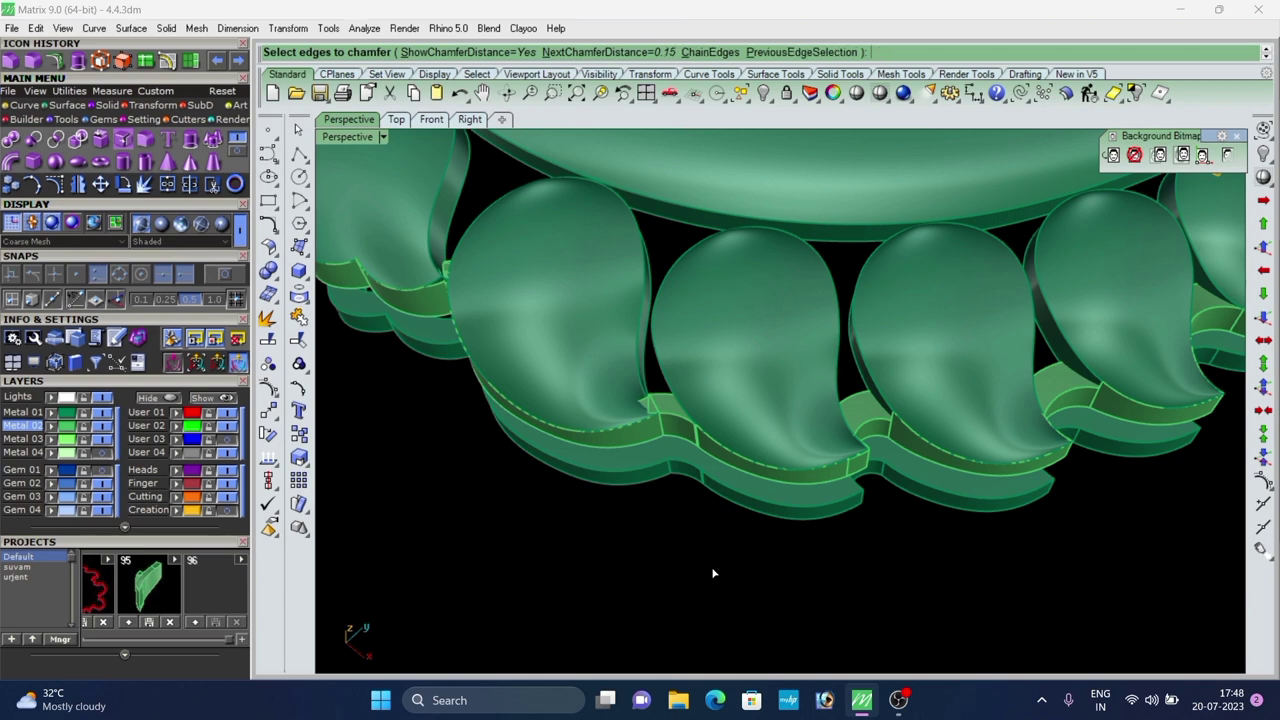
scroll(740, 512, "up", 5)
left_click(731, 556)
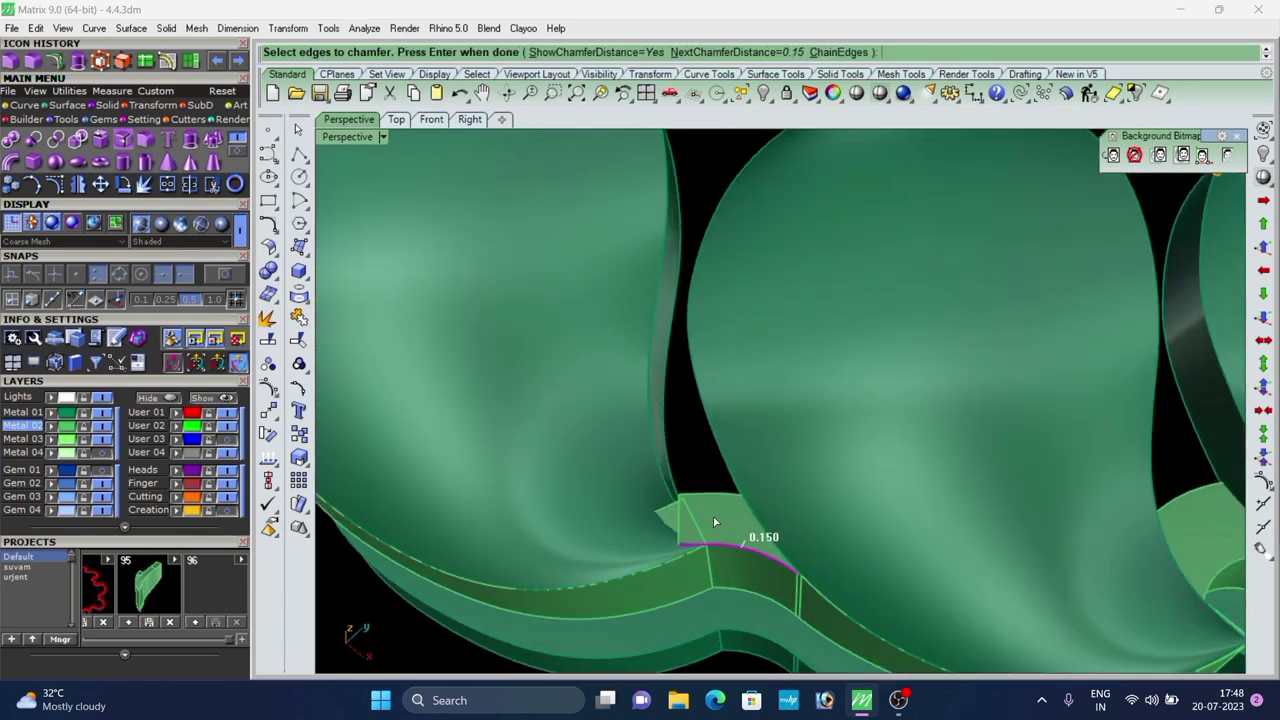
right_click(711, 492)
right_click(706, 488)
Chamfer both upper edges of the connector between the second and third petals at 0.15.
scroll(595, 476, "down", 7)
right_click_drag(595, 476, 525, 450)
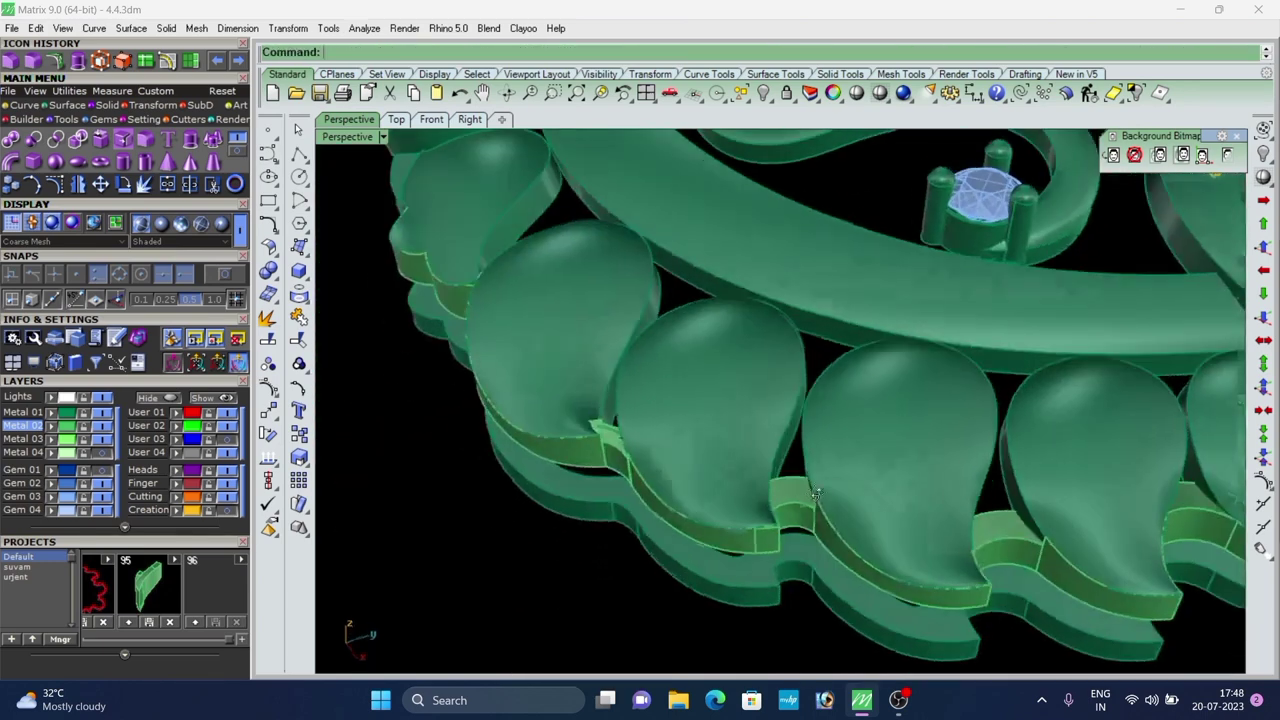
right_click(797, 509)
scroll(798, 510, "up", 2)
left_click(791, 495)
right_click(792, 474)
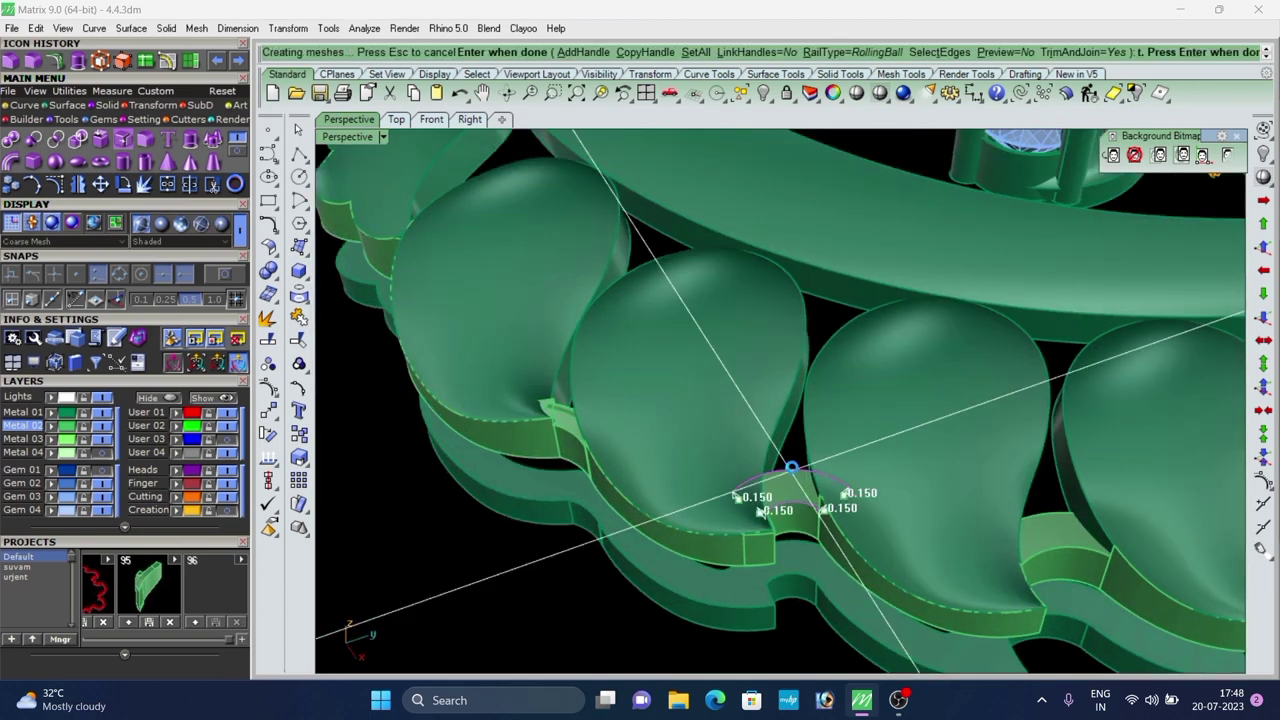
right_click(792, 467)
Chamfer both upper edges of the connector between the third and fourth petals at 0.15.
scroll(800, 474, "down", 6)
right_click(873, 506)
scroll(870, 504, "up", 6)
left_click(831, 487)
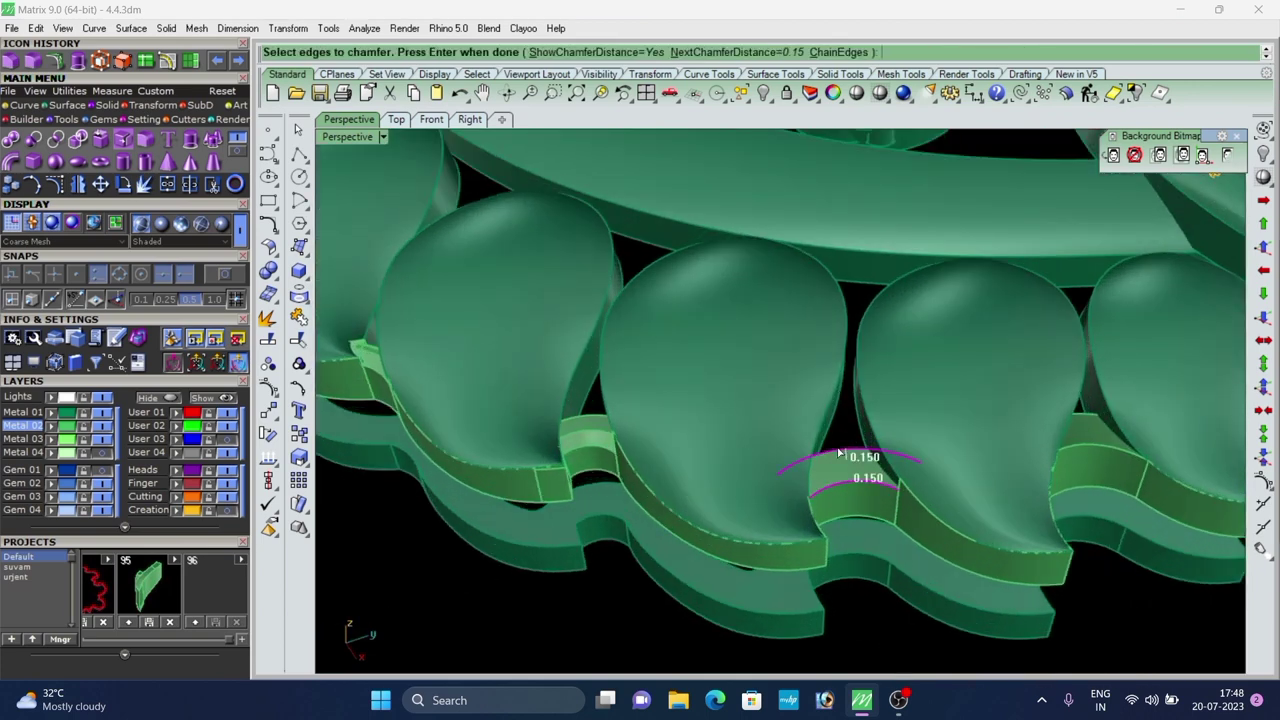
right_click(838, 453)
right_click(816, 451)
Chamfer both upper edges of the connector between the fourth petal and the last petal at 0.2.
scroll(816, 453, "down", 6)
right_click(863, 492)
scroll(760, 461, "up", 6)
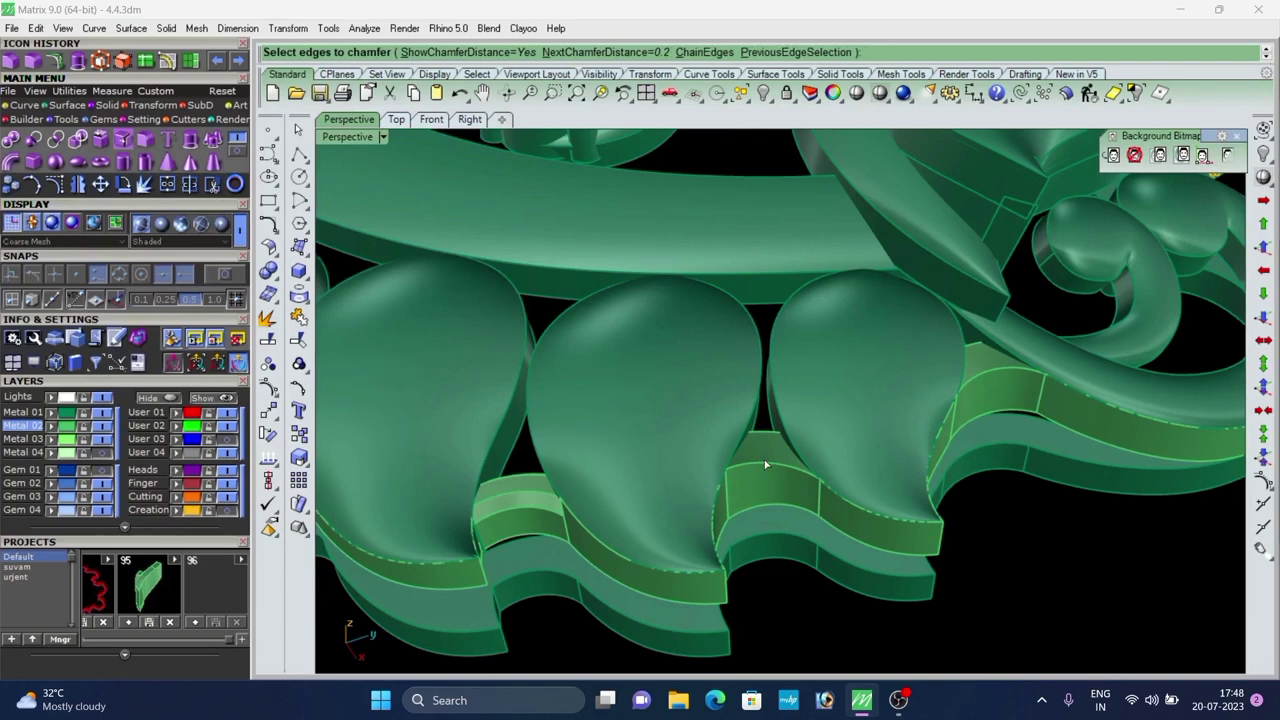
left_click(765, 463)
scroll(768, 436, "up", 2)
left_click(764, 437)
right_click(761, 435)
right_click(759, 433)
Chamfer both upper edges of the connector joining the last petal to the scroll at 0.2.
scroll(795, 453, "down", 2)
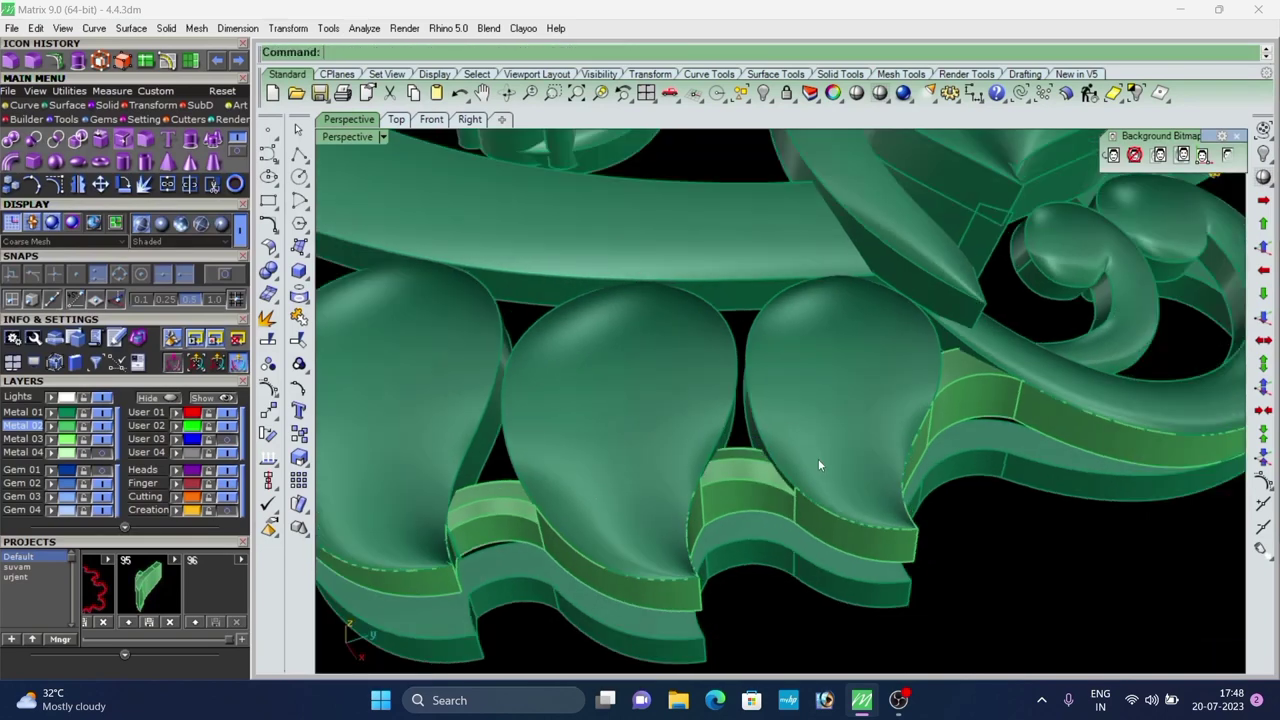
right_click_drag(818, 459, 768, 454)
right_click(775, 455)
left_click(892, 456)
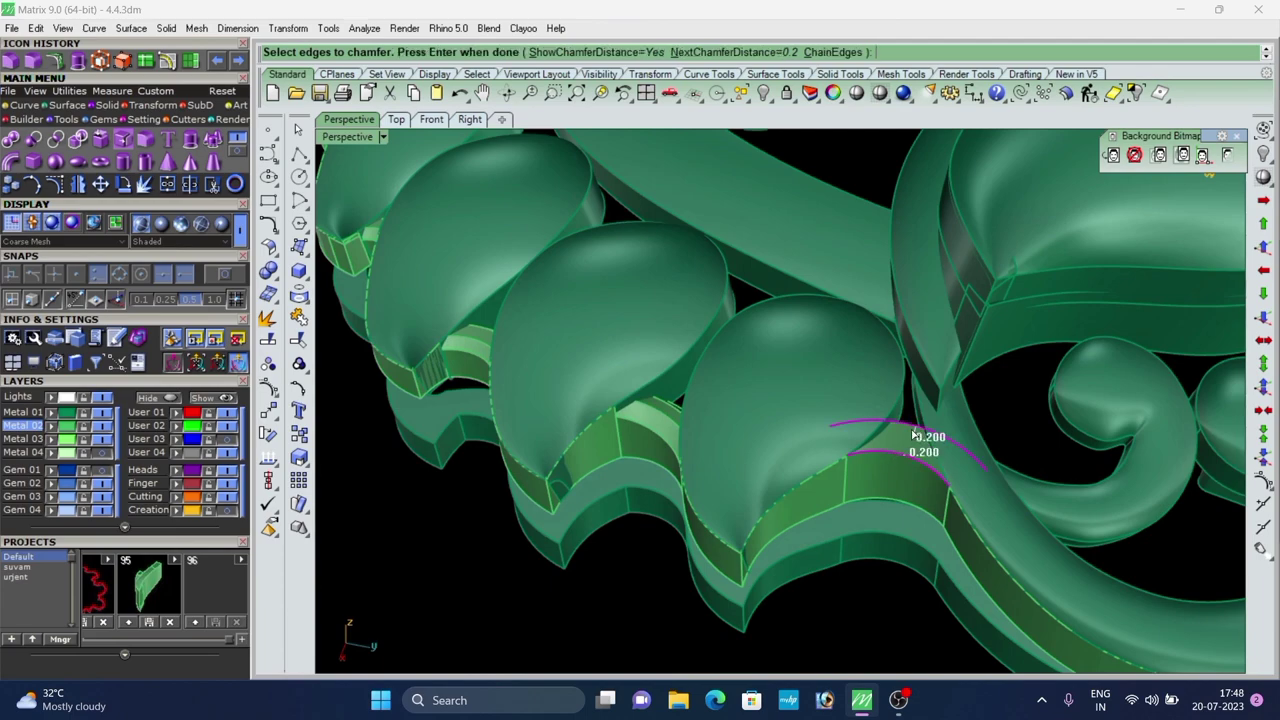
right_click(912, 435)
right_click(911, 432)
Select the chamfered petal, scroll and leaf walls and mirror them to the opposite side of the model.
scroll(886, 451, "down", 6)
right_click_drag(770, 485, 664, 434)
scroll(661, 430, "down", 4)
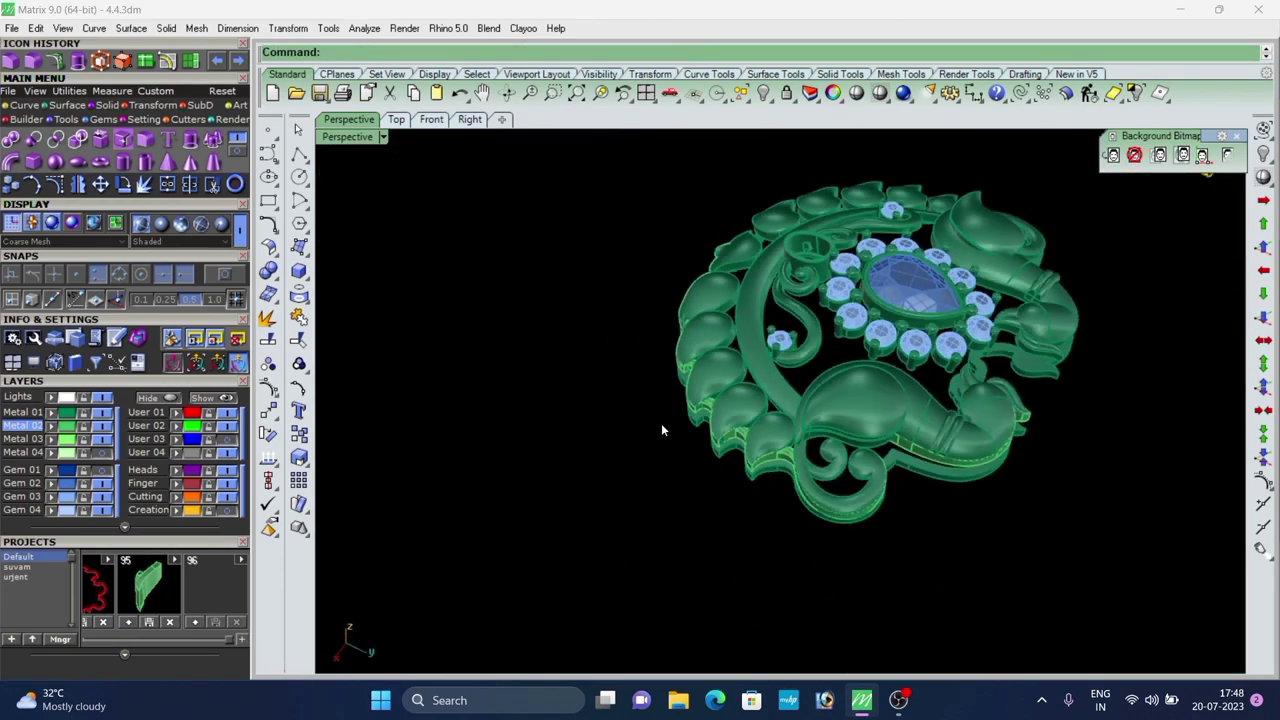
scroll(650, 428, "down", 4)
scroll(780, 400, "up", 8)
right_click_drag(770, 402, 725, 358)
scroll(700, 366, "down", 6)
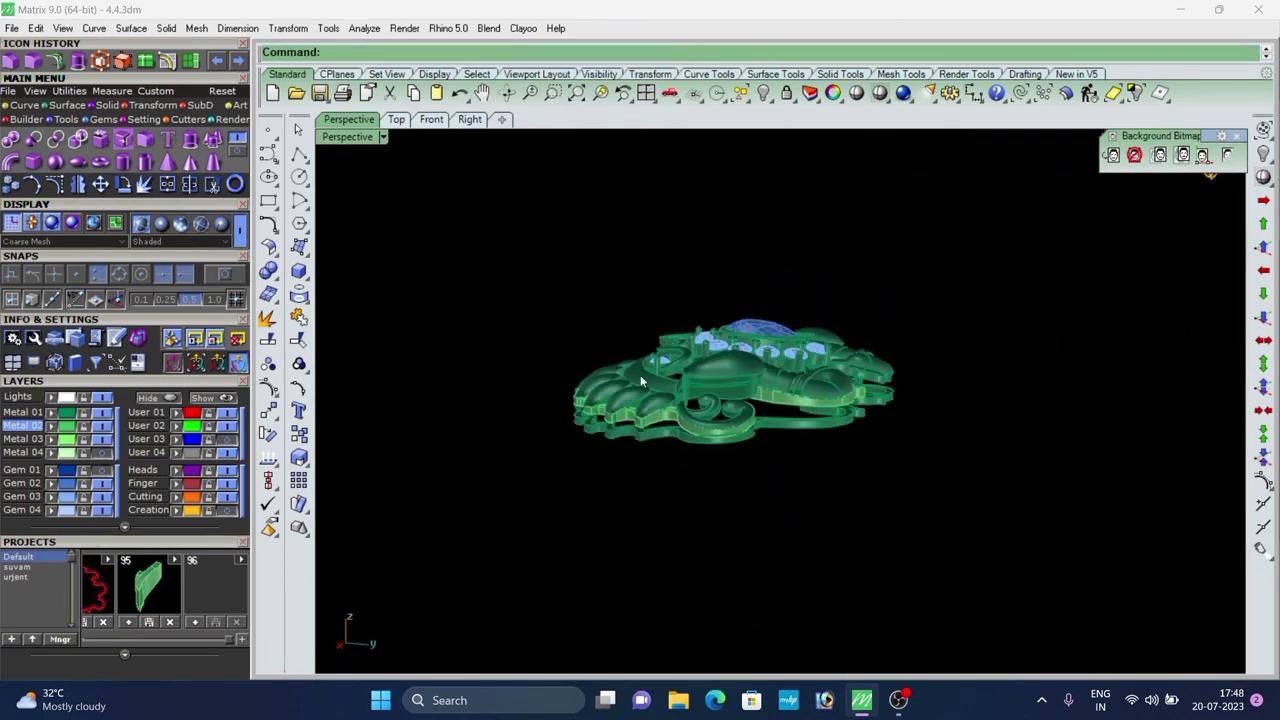
right_click_drag(641, 380, 622, 452)
scroll(695, 434, "up", 4)
scroll(697, 480, "up", 4)
left_click(706, 483)
scroll(688, 464, "up", 2)
scroll(679, 454, "down", 8)
scroll(645, 445, "up", 3)
scroll(657, 435, "down", 4)
right_click_drag(680, 418, 852, 424)
key("ctrl+m")
left_click(895, 537)
scroll(578, 494, "up", 6)
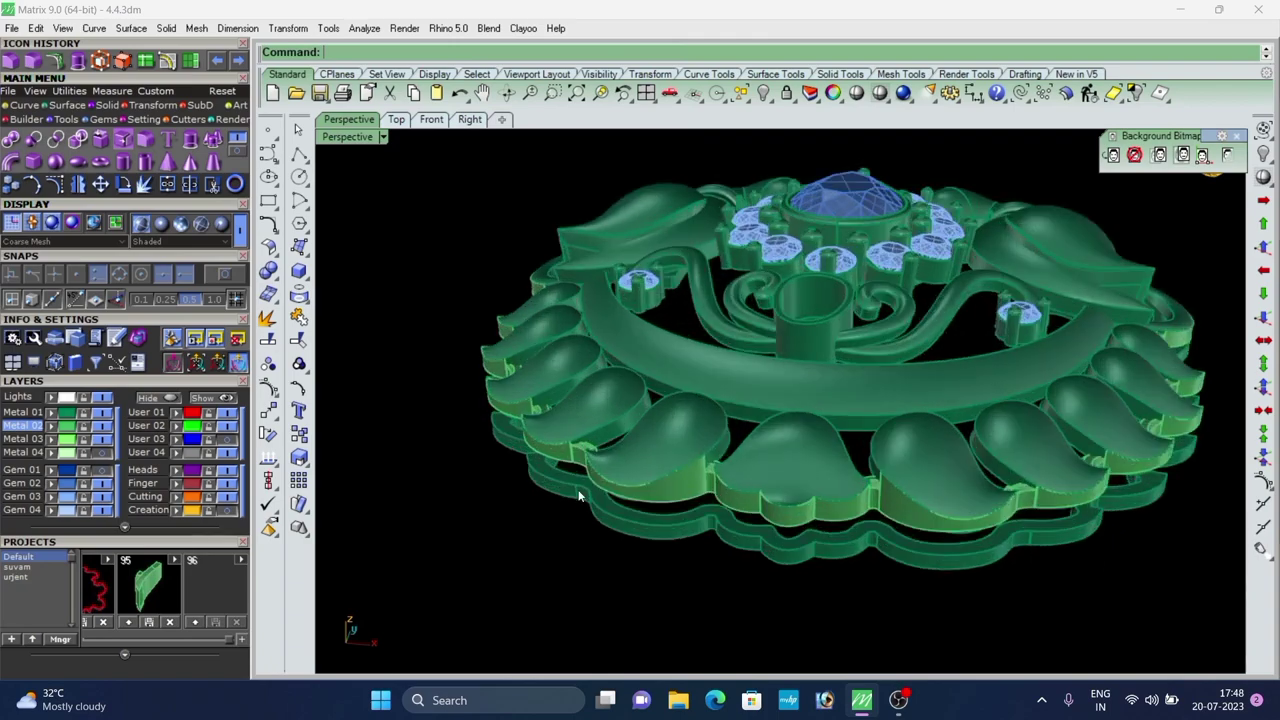
scroll(688, 409, "down", 2)
right_click_drag(580, 496, 732, 468)
left_click(750, 485)
scroll(789, 502, "up", 4)
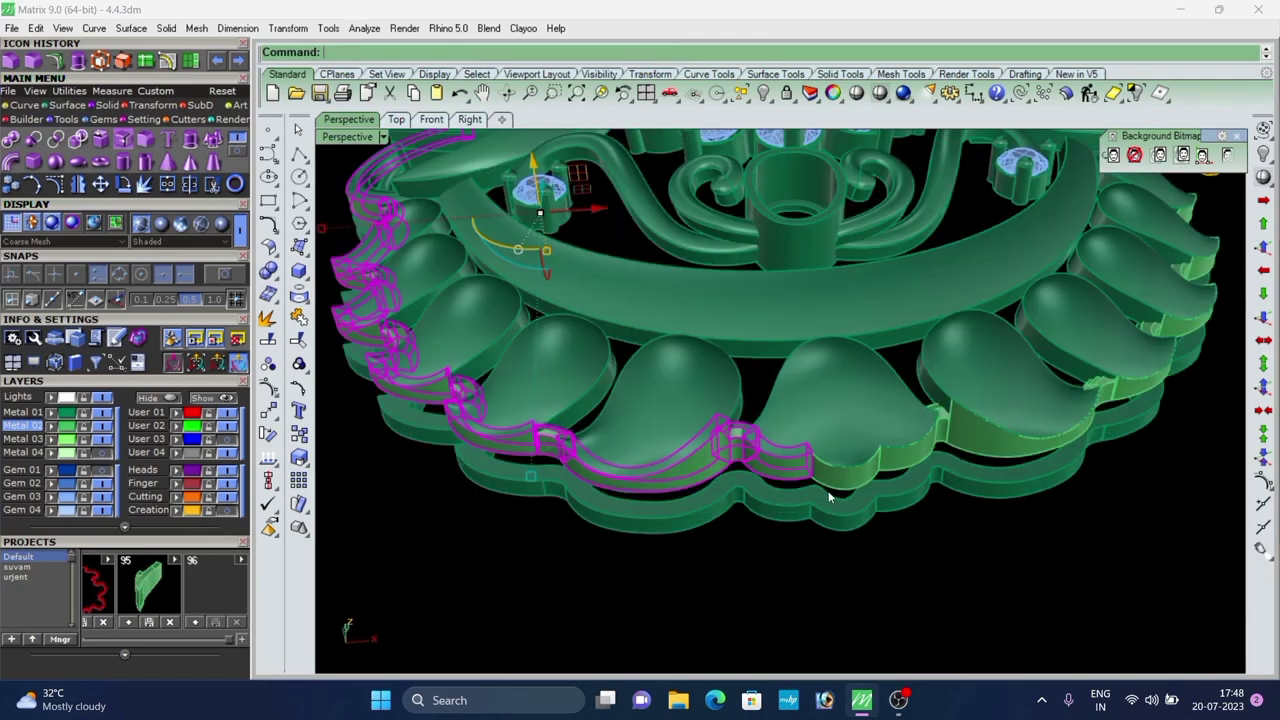
left_click(834, 489, "shift")
left_click(919, 467, "shift")
scroll(695, 420, "down", 4)
right_click_drag(708, 415, 714, 509)
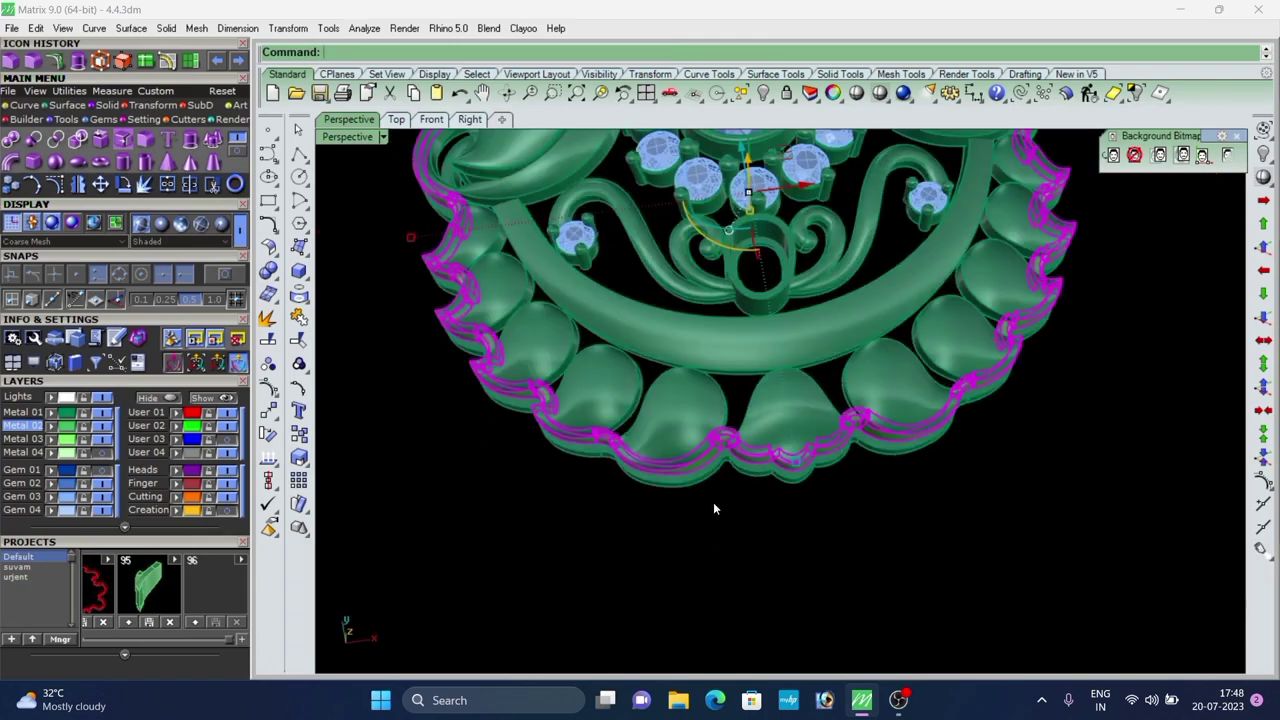
key("Escape")
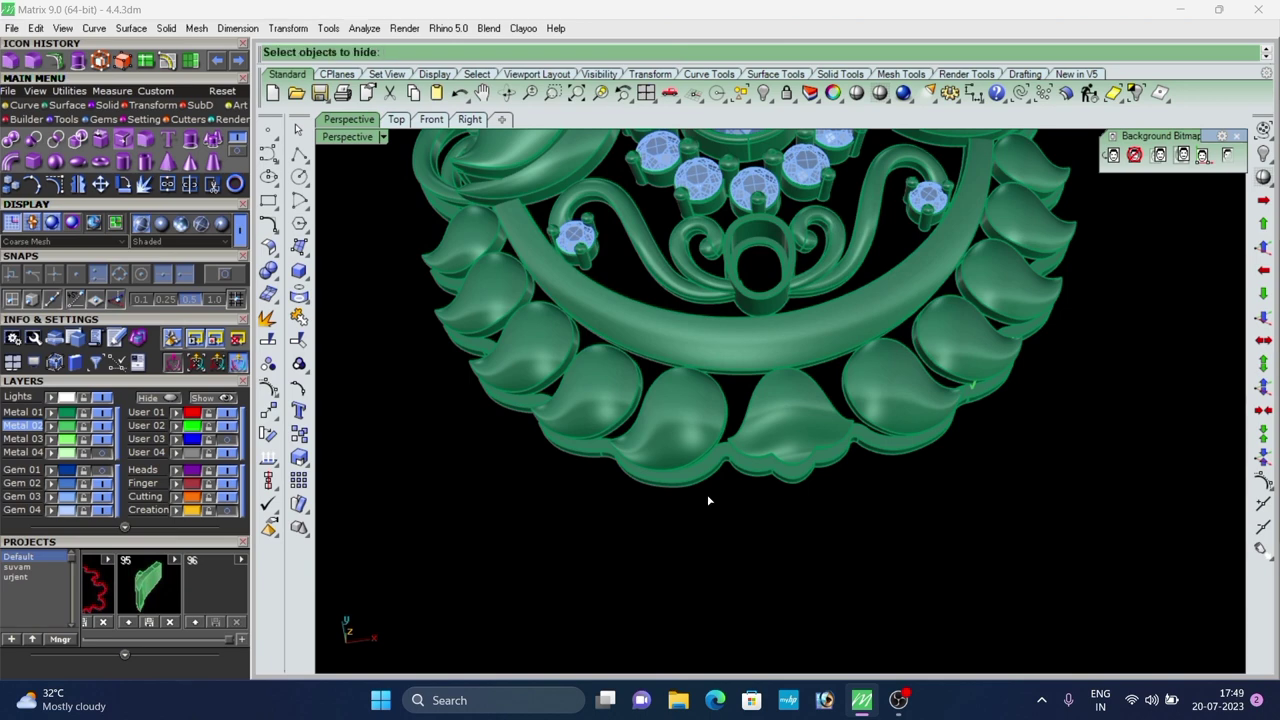
Select both mirrored wall halves and the central petal's wall, and assign them to the Metal 01 layer.
scroll(692, 462, "up", 8)
left_click(694, 462)
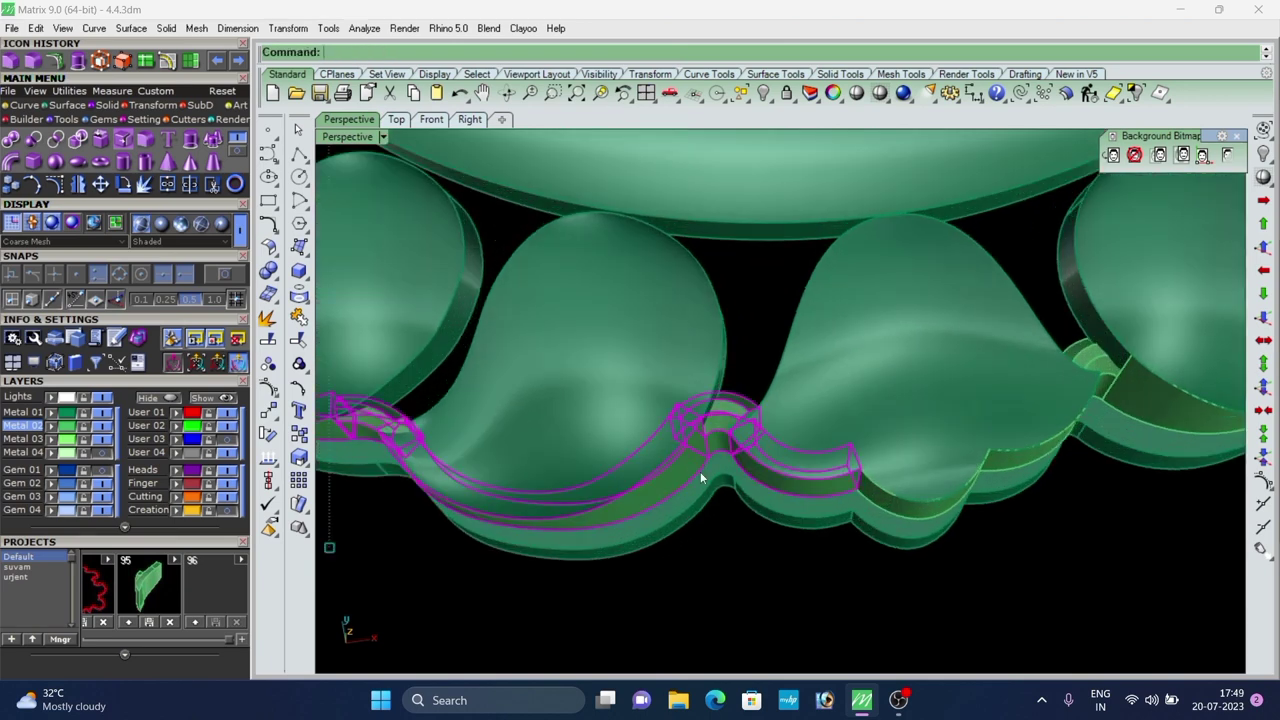
left_click(906, 515, "shift")
left_click(1054, 462, "shift")
scroll(838, 453, "down", 8)
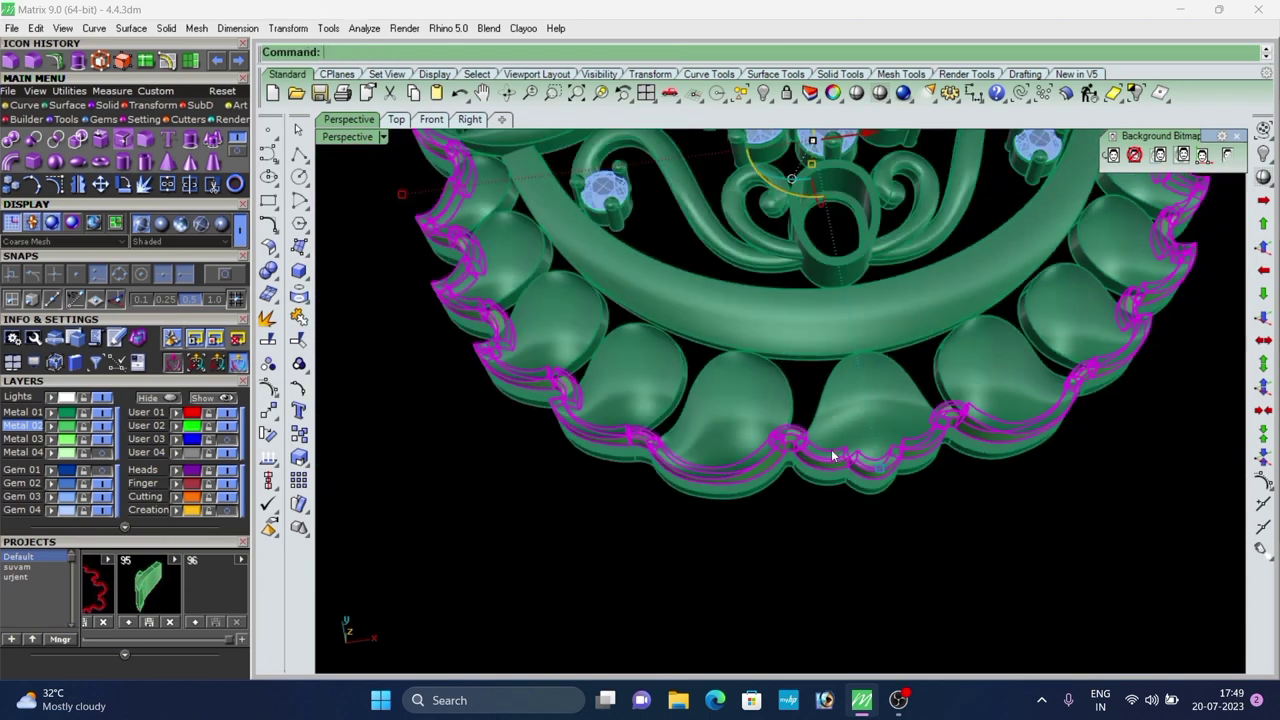
scroll(806, 515, "down", 7)
right_click_drag(682, 495, 745, 385)
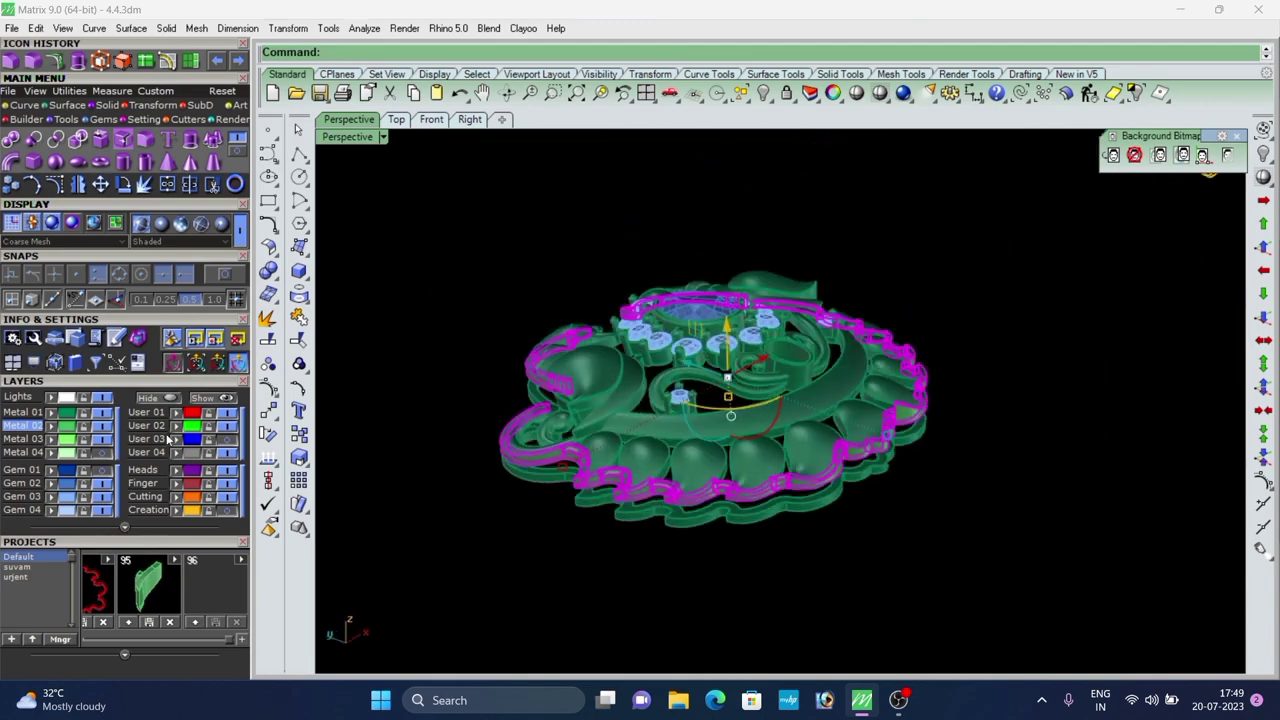
left_click(52, 412)
left_click(936, 431)
Examine the whole model from several sides in the Working Shade display.
right_click_drag(936, 431, 842, 425)
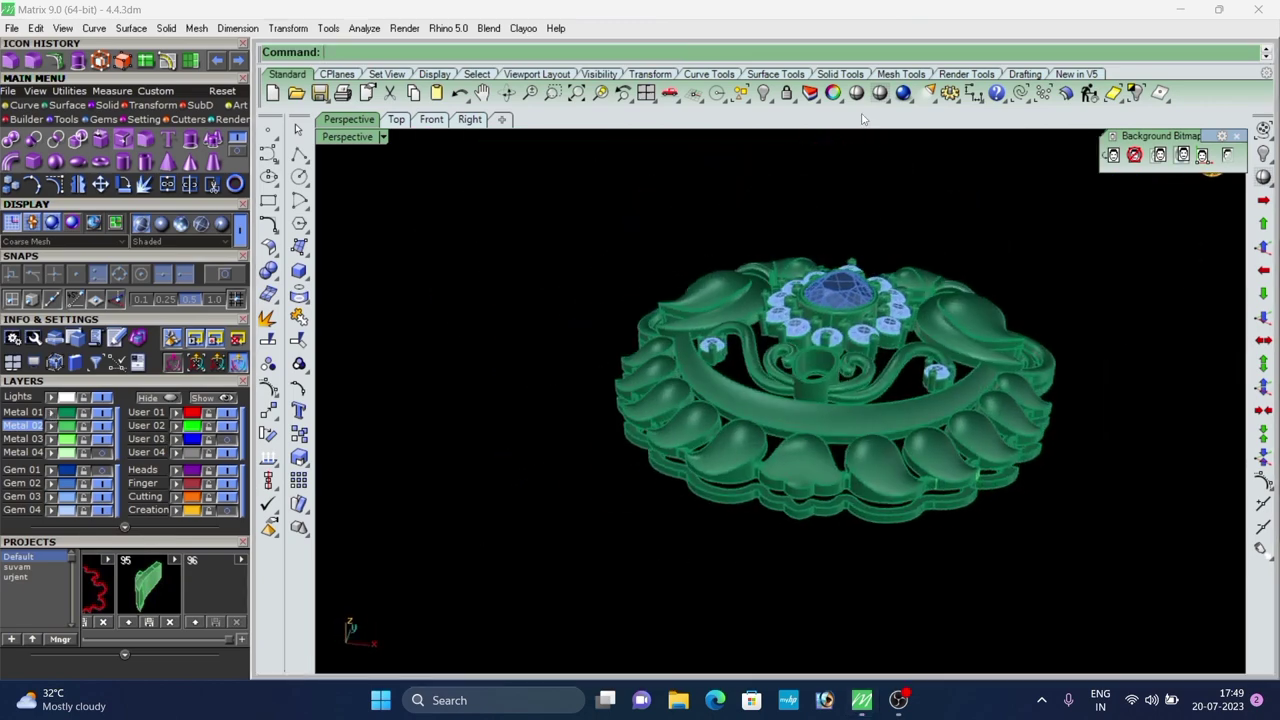
key("F6")
right_click_drag(946, 399, 1080, 329)
mouse_move(640, 440)
right_mouse_down()
mouse_move(729, 506)
mouse_move(840, 455)
mouse_move(923, 483)
mouse_move(900, 440)
mouse_move(820, 430)
mouse_move(771, 383)
mouse_move(1022, 482)
mouse_move(800, 500)
mouse_move(540, 486)
right_mouse_up()
scroll(677, 488, "up", 4)
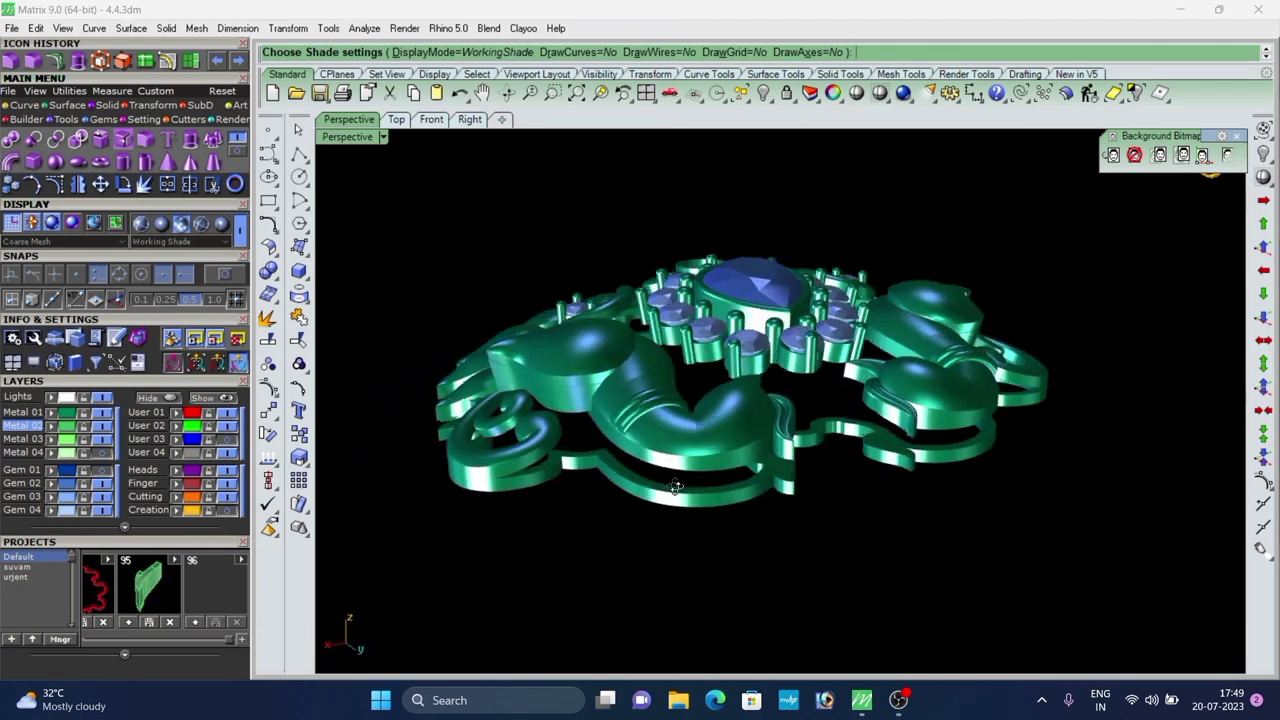
mouse_move(677, 488)
right_mouse_down()
mouse_move(720, 458)
mouse_move(646, 623)
mouse_move(715, 432)
mouse_move(857, 447)
mouse_move(801, 506)
mouse_move(750, 440)
mouse_move(749, 480)
mouse_move(709, 535)
mouse_move(756, 413)
right_mouse_up()
scroll(750, 440, "down", 5)
scroll(750, 440, "up", 5)
scroll(755, 412, "up", 3)
key("Escape")
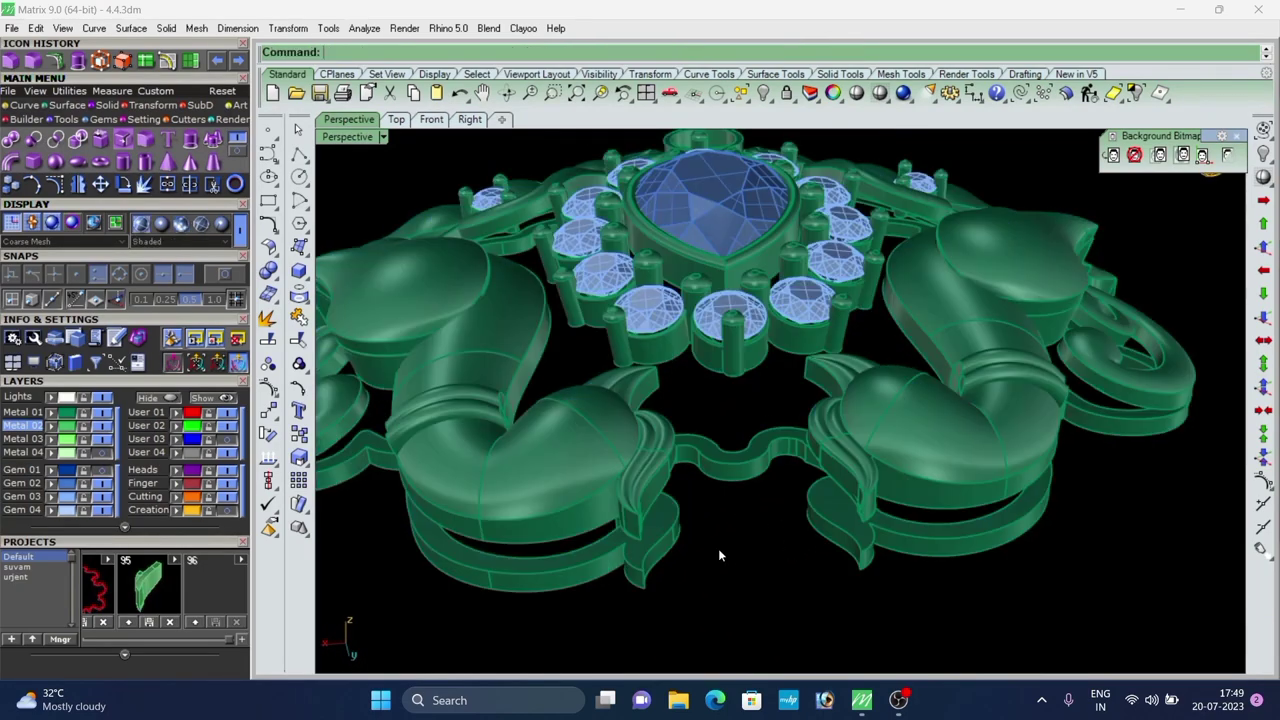
Extract a copy of the curved front face of the base plate's wavy bridge between the two lower leaf tips.
right_click(265, 318)
scroll(826, 422, "up", 5)
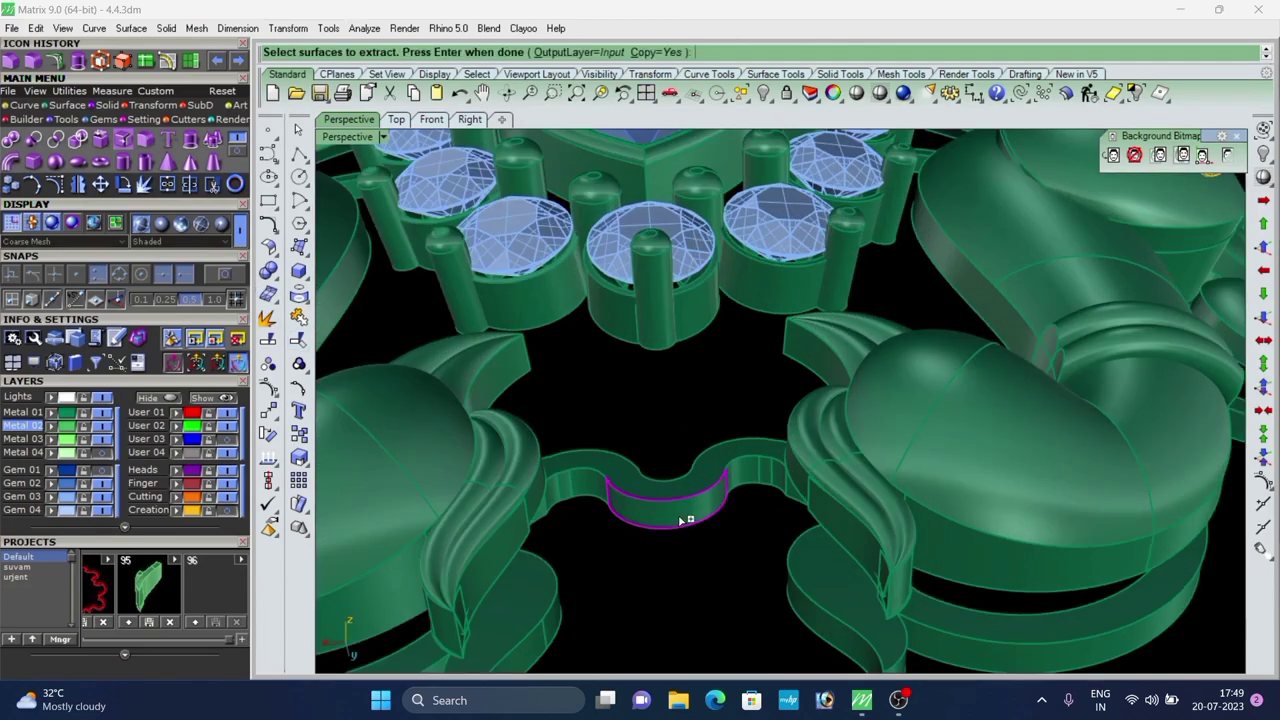
scroll(680, 520, "down", 5)
right_click_drag(650, 424, 683, 491)
right_click(683, 492)
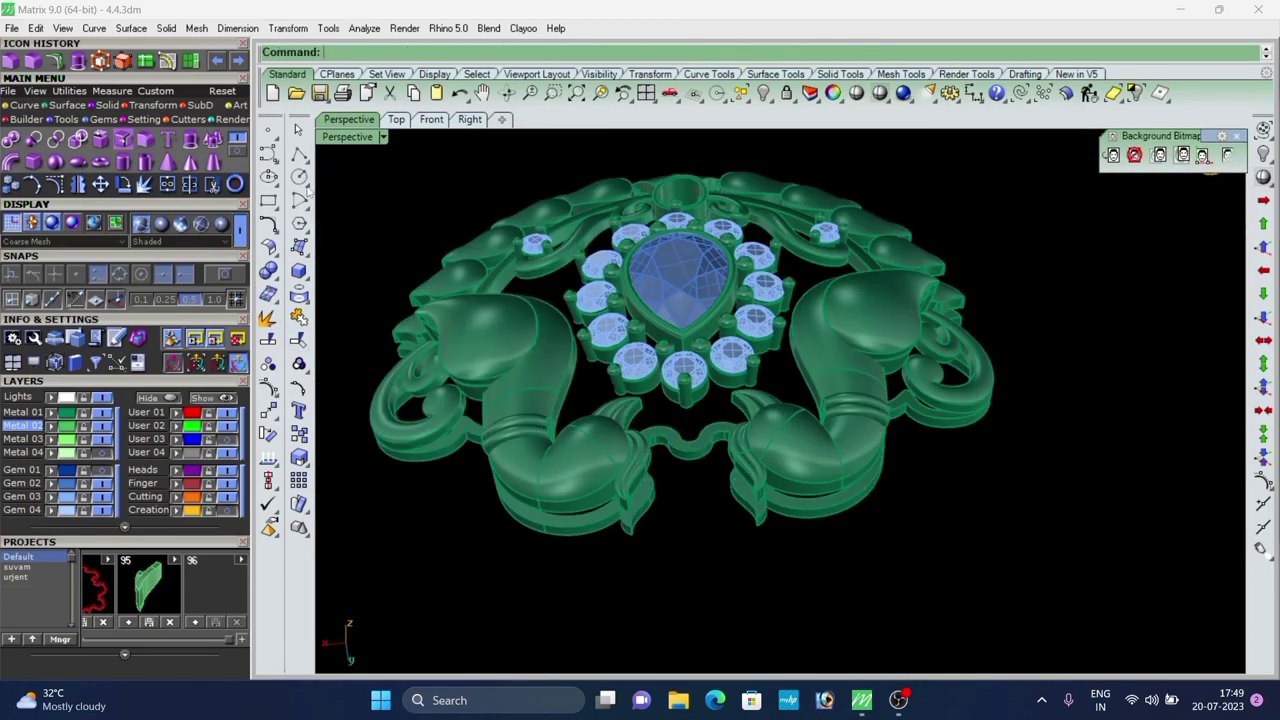
Extend the extracted surface's upper edge by 2, and extend it once more past the rim of the round gem setting.
left_click(190, 61)
scroll(698, 442, "up", 3)
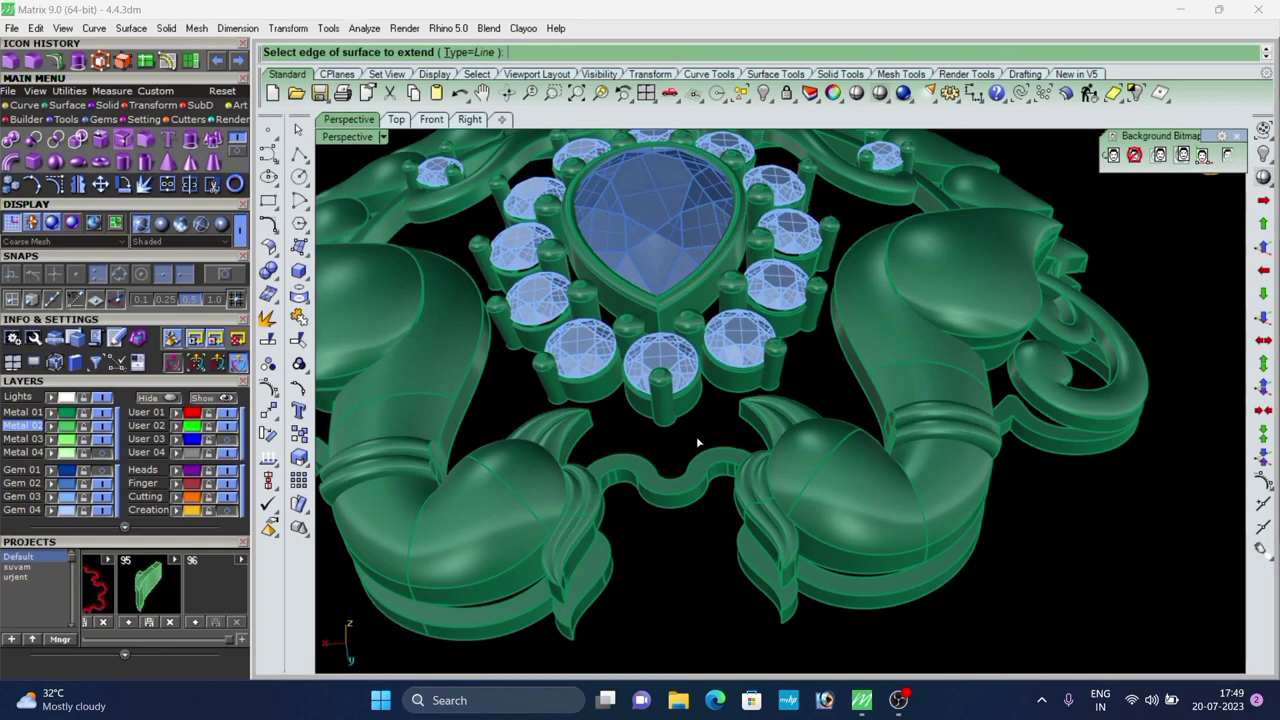
left_click(689, 490)
right_click(689, 490)
right_click(689, 490)
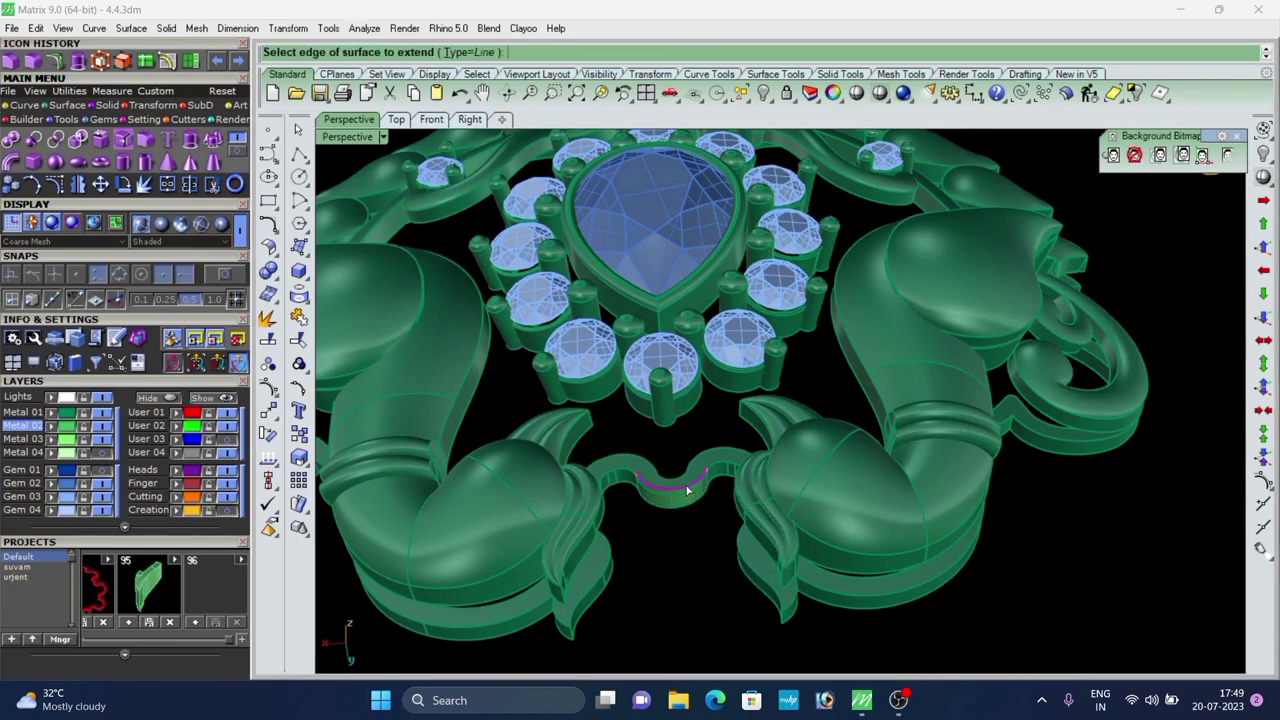
type("2")
key("Return")
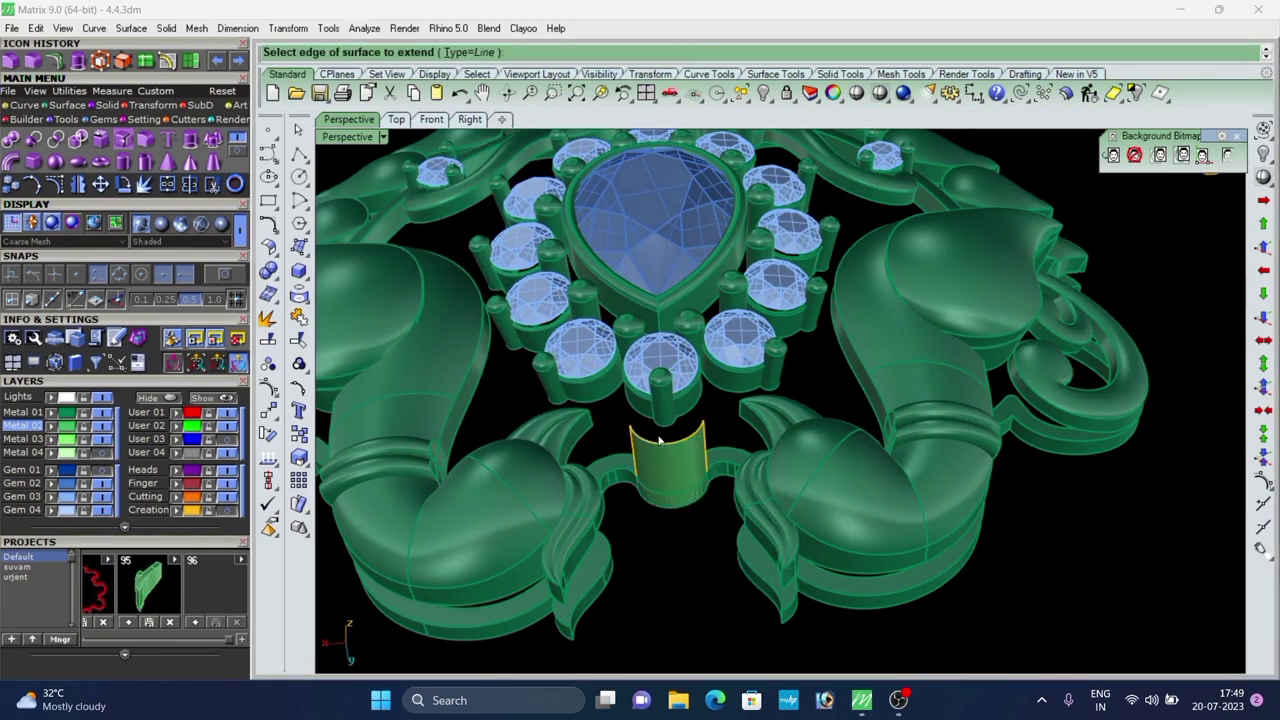
left_click(672, 446)
right_click(672, 446)
Duplicate the rim edge of the round gem setting directly behind the extended surface.
right_click_drag(672, 446, 690, 359)
scroll(704, 366, "up", 6)
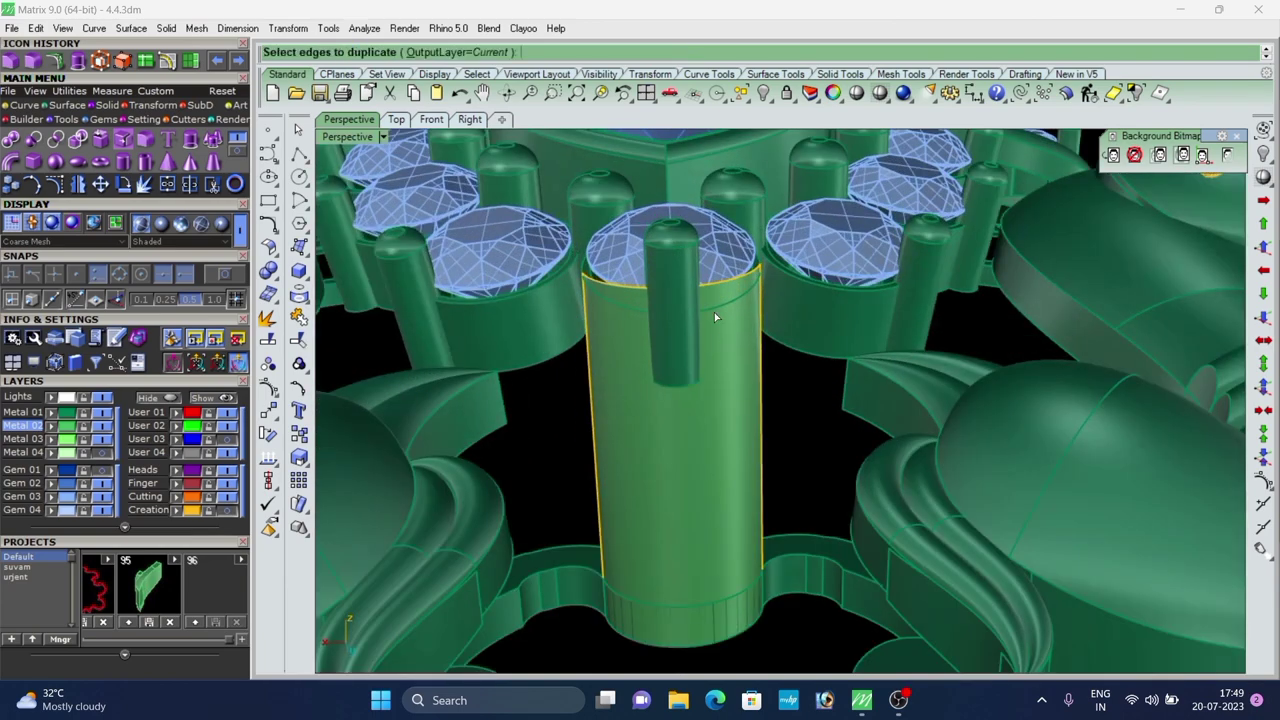
left_click(714, 312)
right_click(714, 312)
Trim away the upper part of the extended surface using the duplicated rim edge.
left_click(720, 348, "shift")
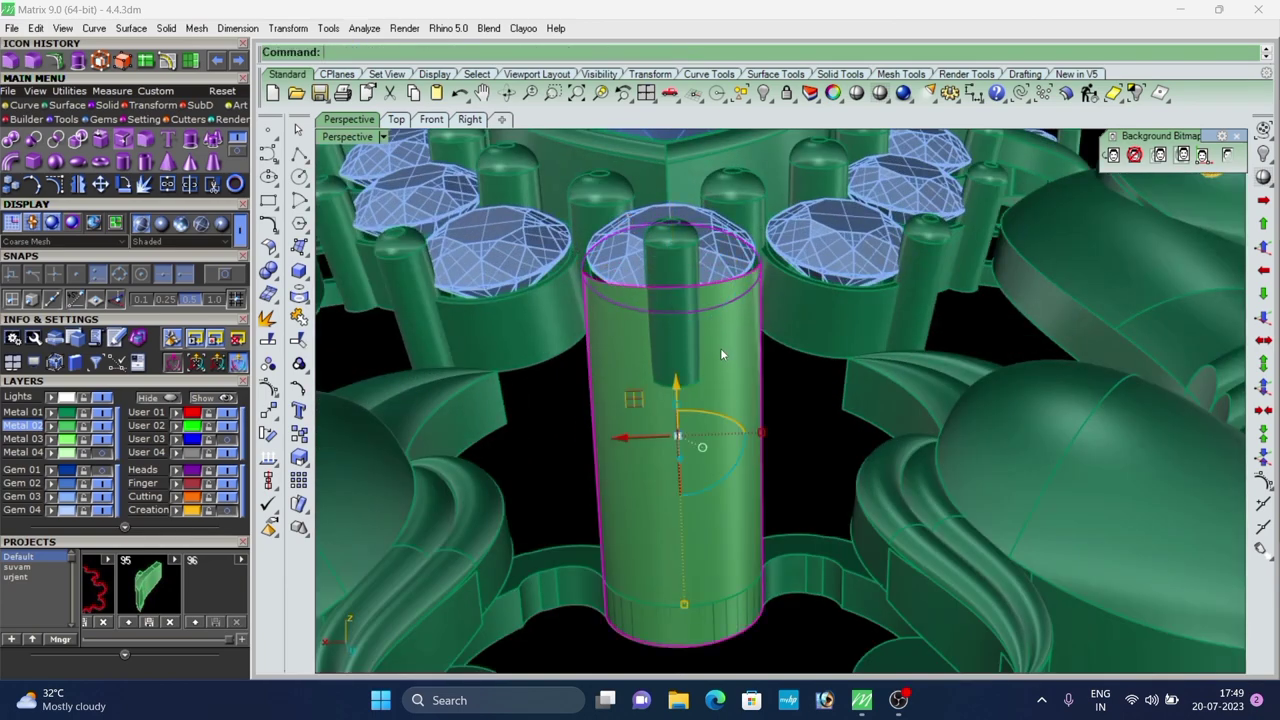
key("ctrl+t")
scroll(727, 302, "up", 7)
left_click(706, 297)
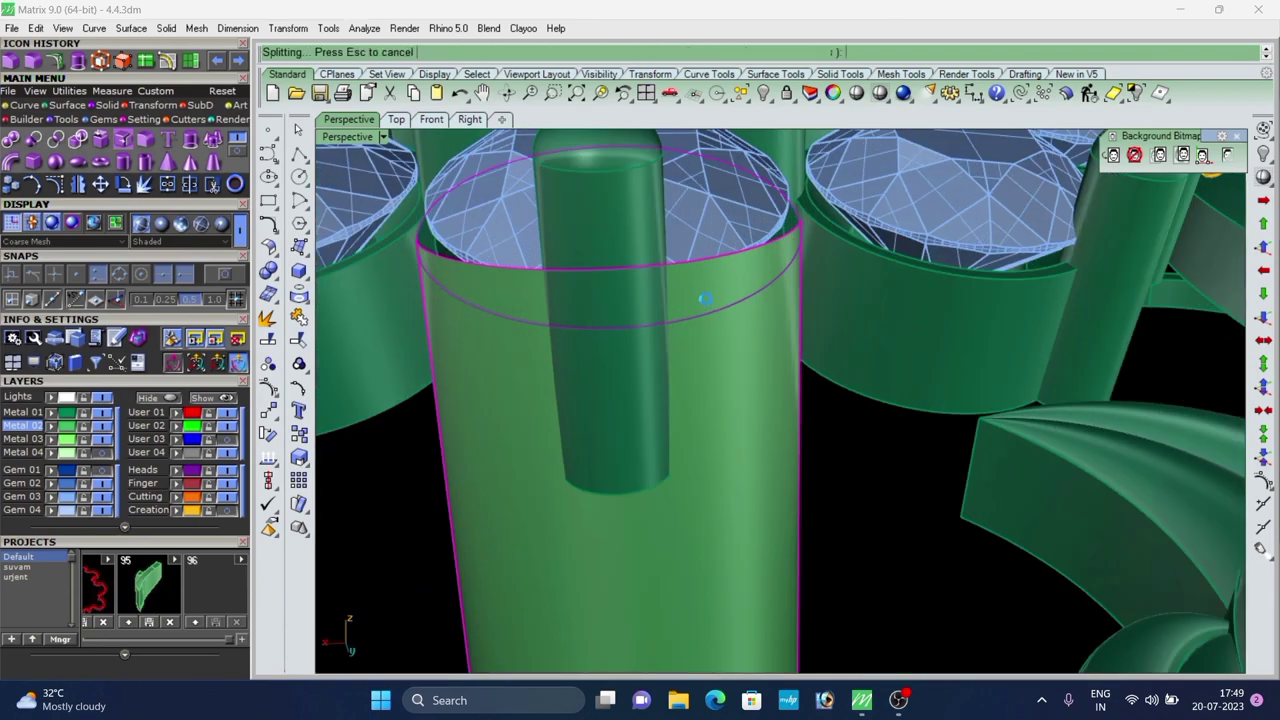
Extract a vertical isocurve down the middle of the trimmed curved surface, through the midpoint of its lower edge.
right_click(803, 447)
scroll(735, 375, "down", 8)
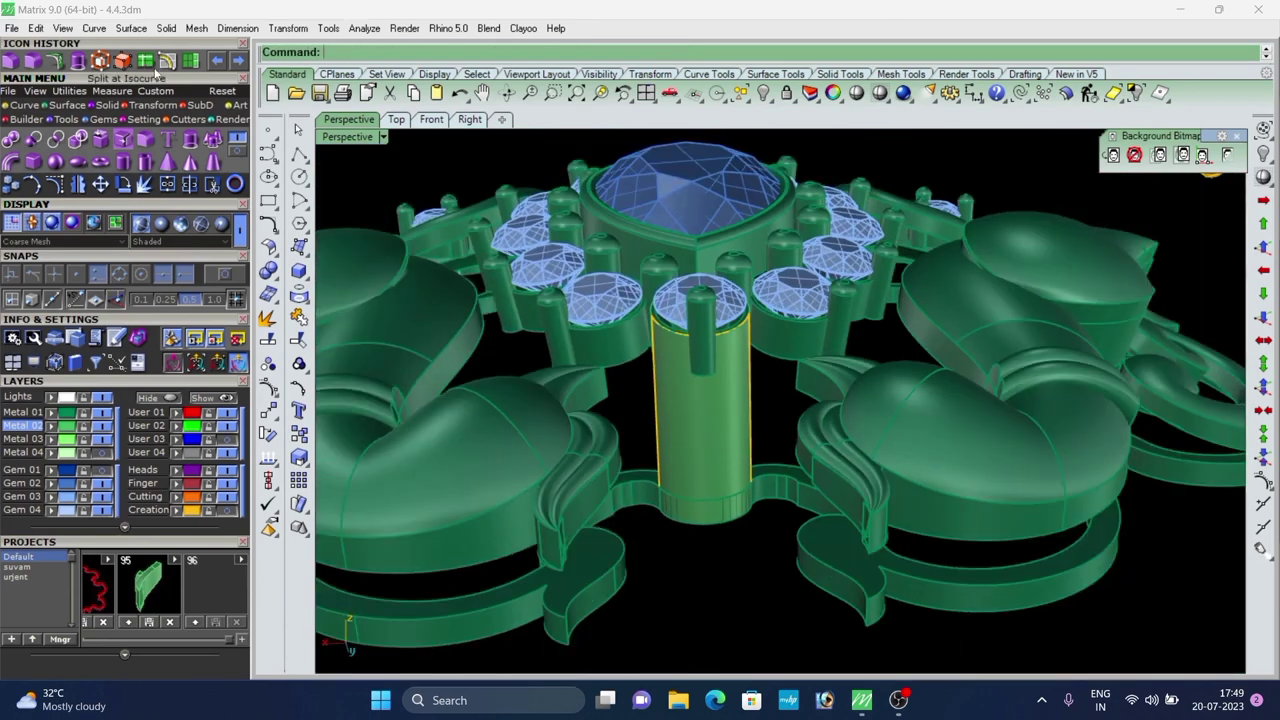
left_click(39, 108)
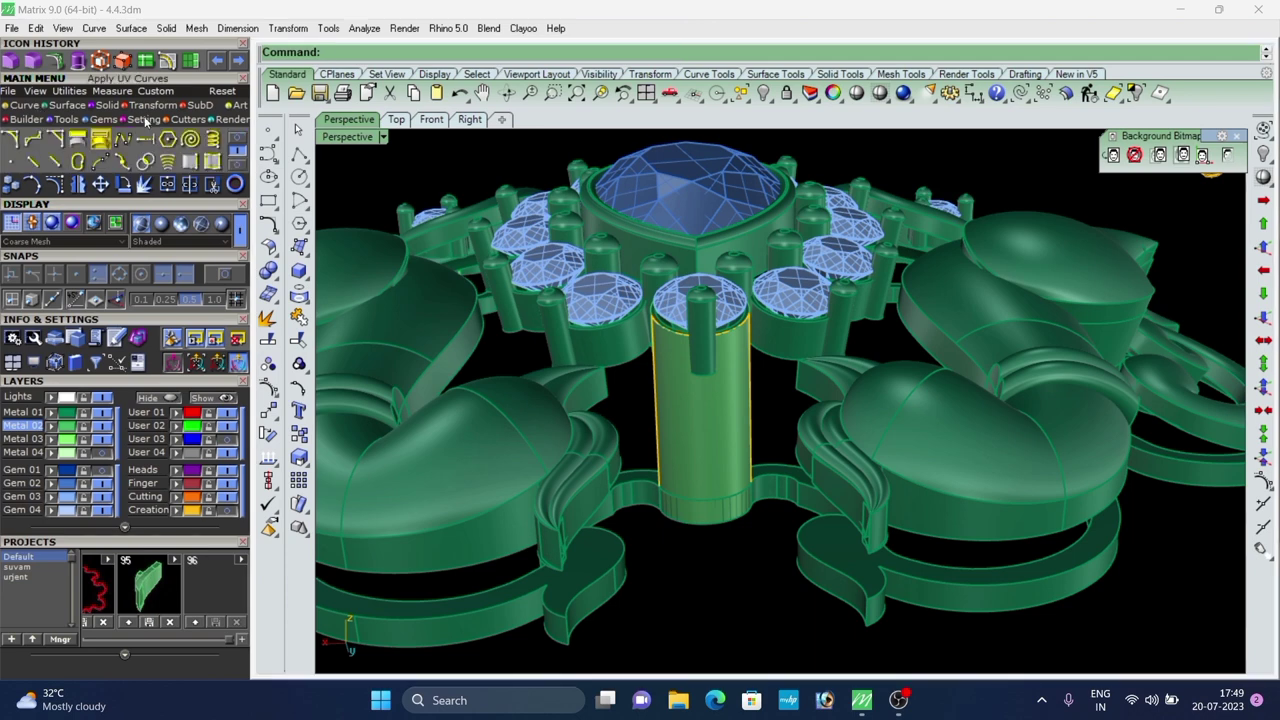
left_click(240, 141)
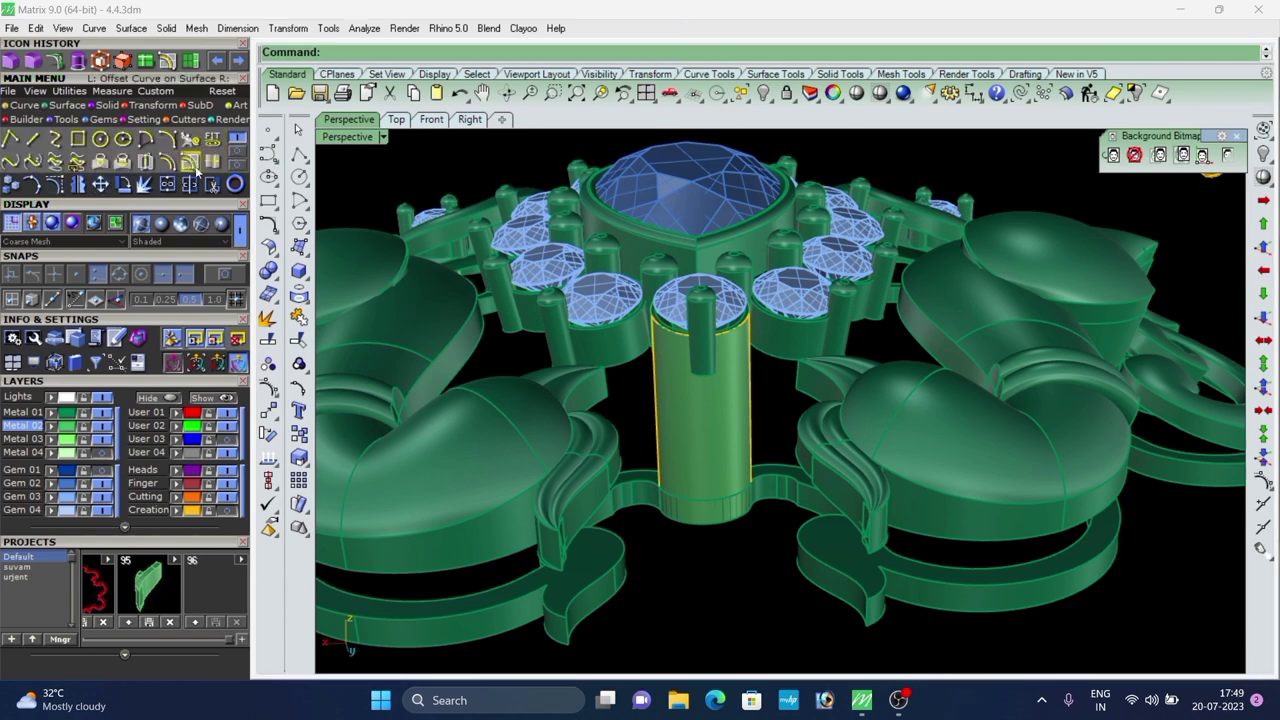
left_click(212, 163)
scroll(702, 472, "up", 5)
left_click(697, 455)
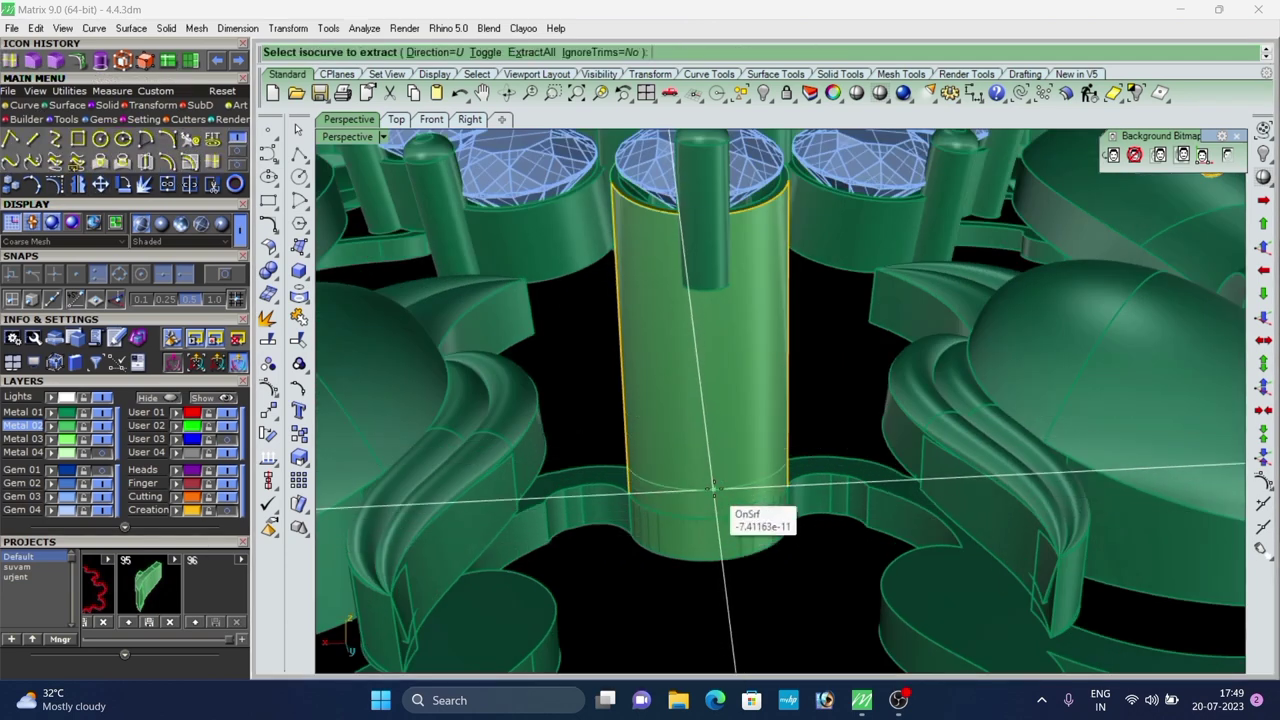
type("t")
key("Return")
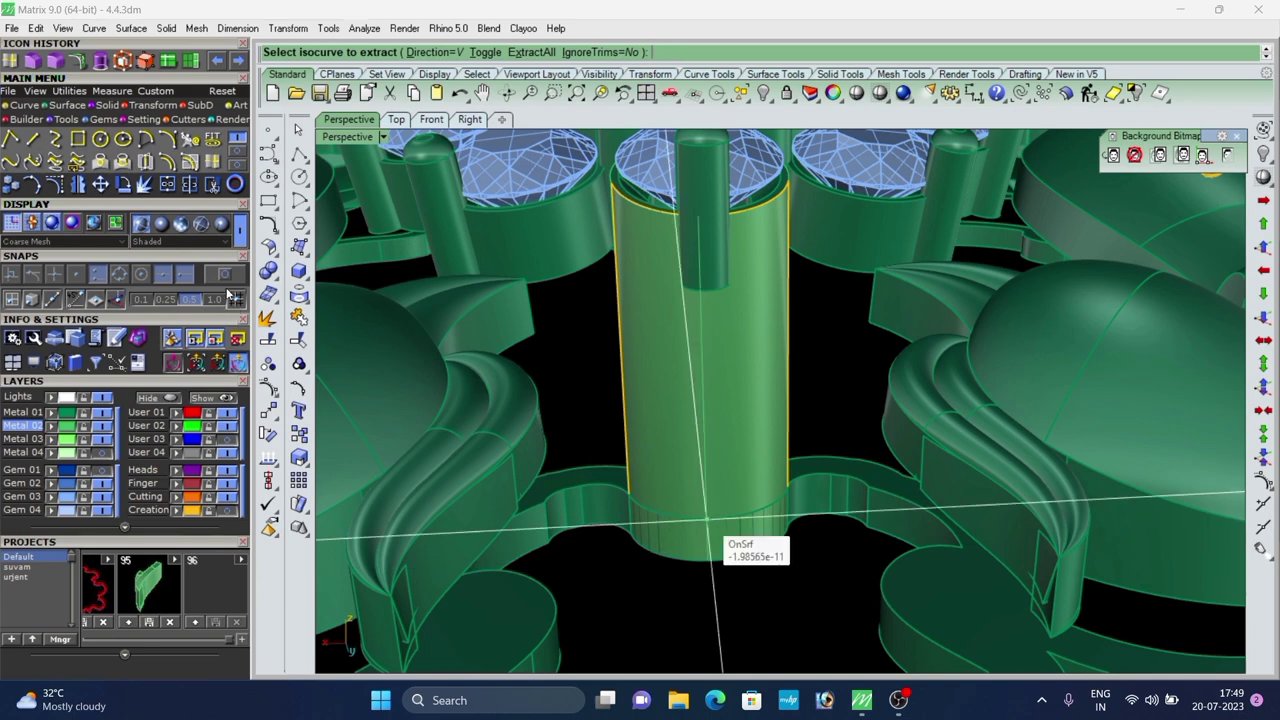
left_click(224, 274)
left_click(713, 553)
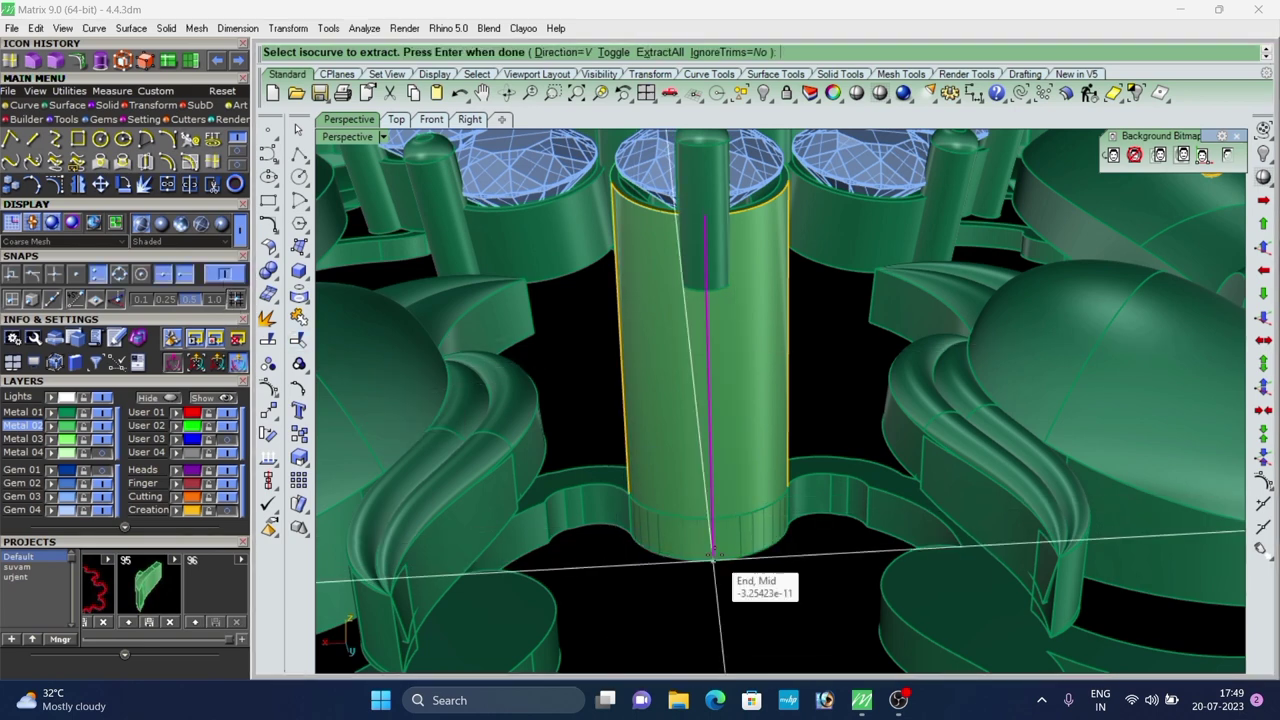
key("Return")
Offset the extracted centre line on the surface by 0.5 to each side.
left_click(710, 399)
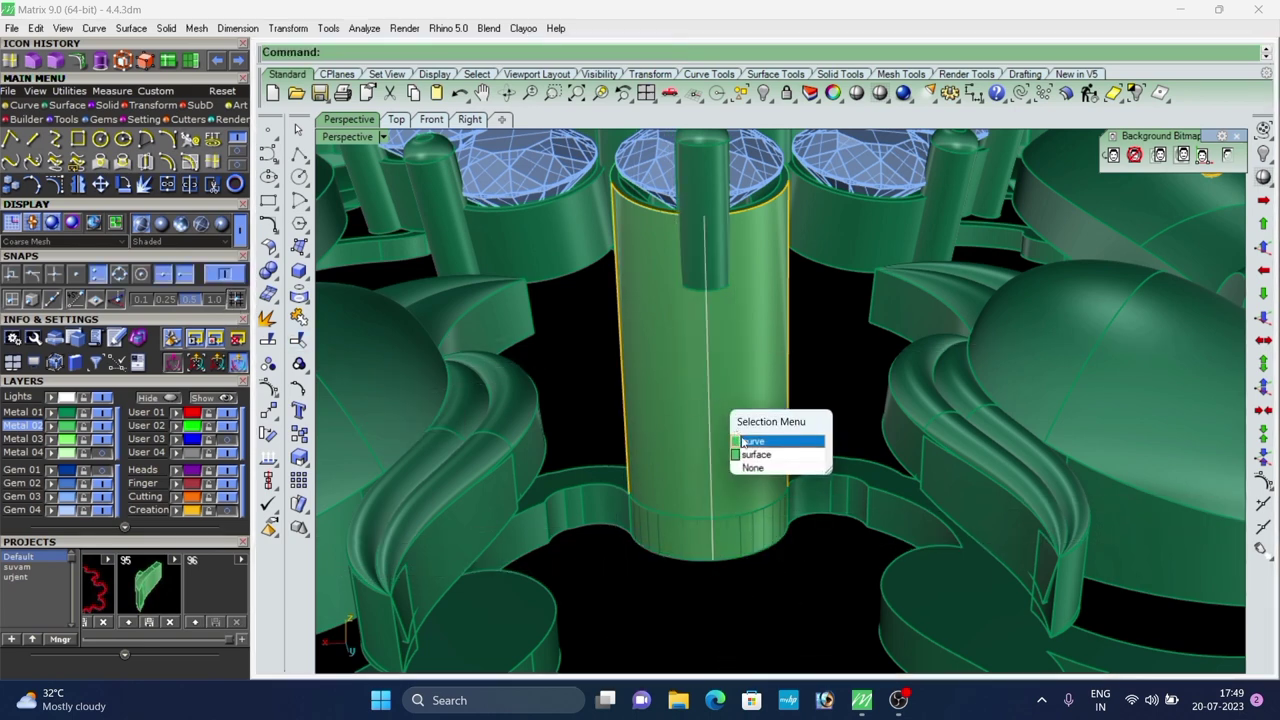
left_click(759, 441)
scroll(780, 435, "down", 5)
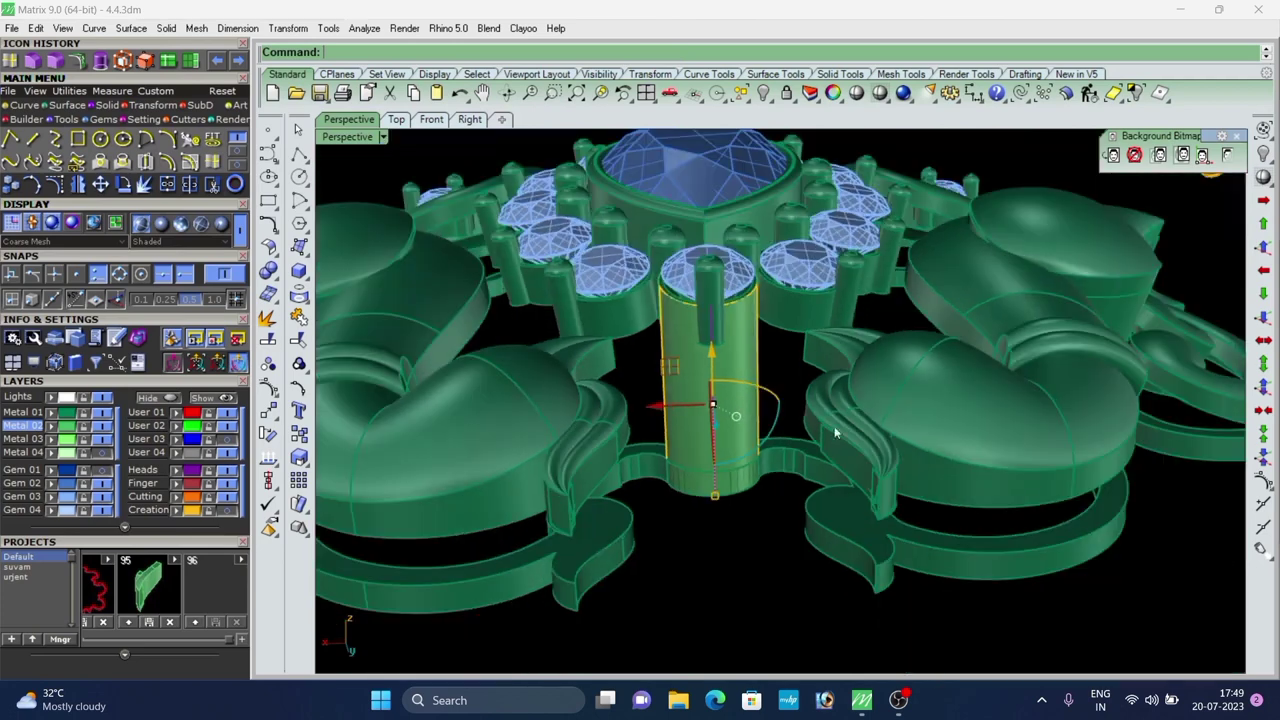
left_click(191, 162)
scroll(740, 394, "up", 5)
left_click(633, 374)
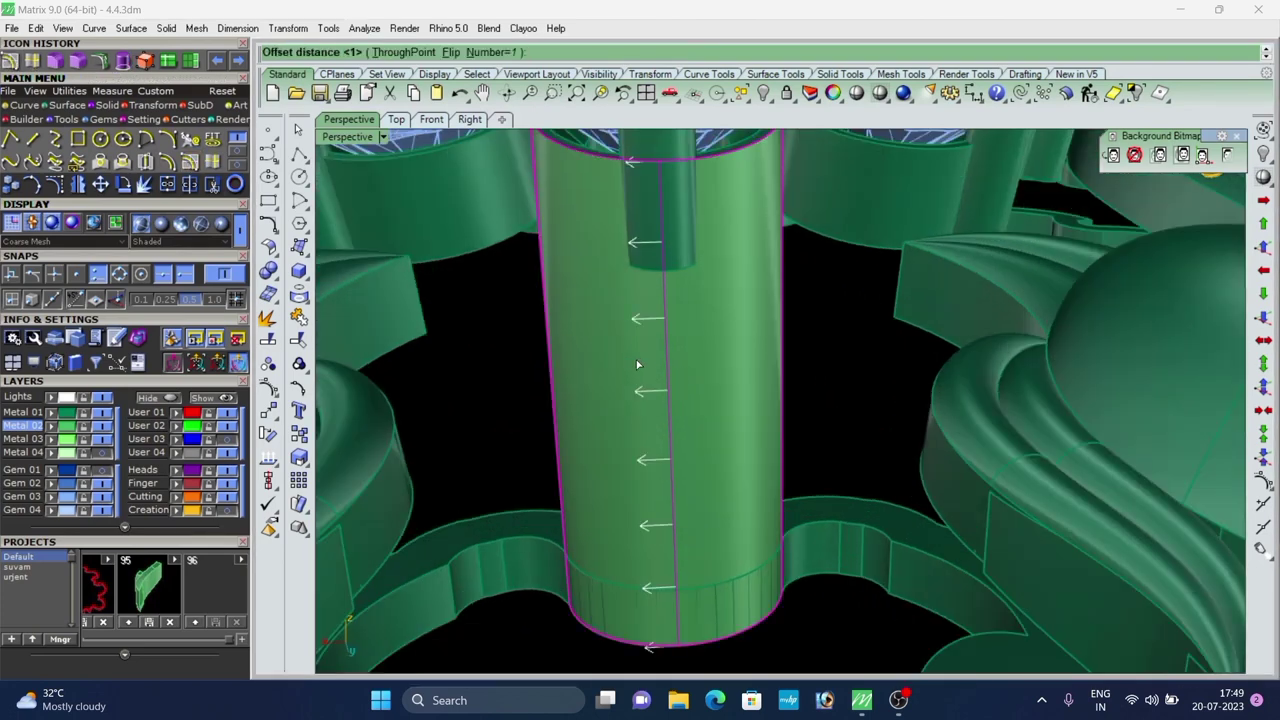
type(".5")
key("Return")
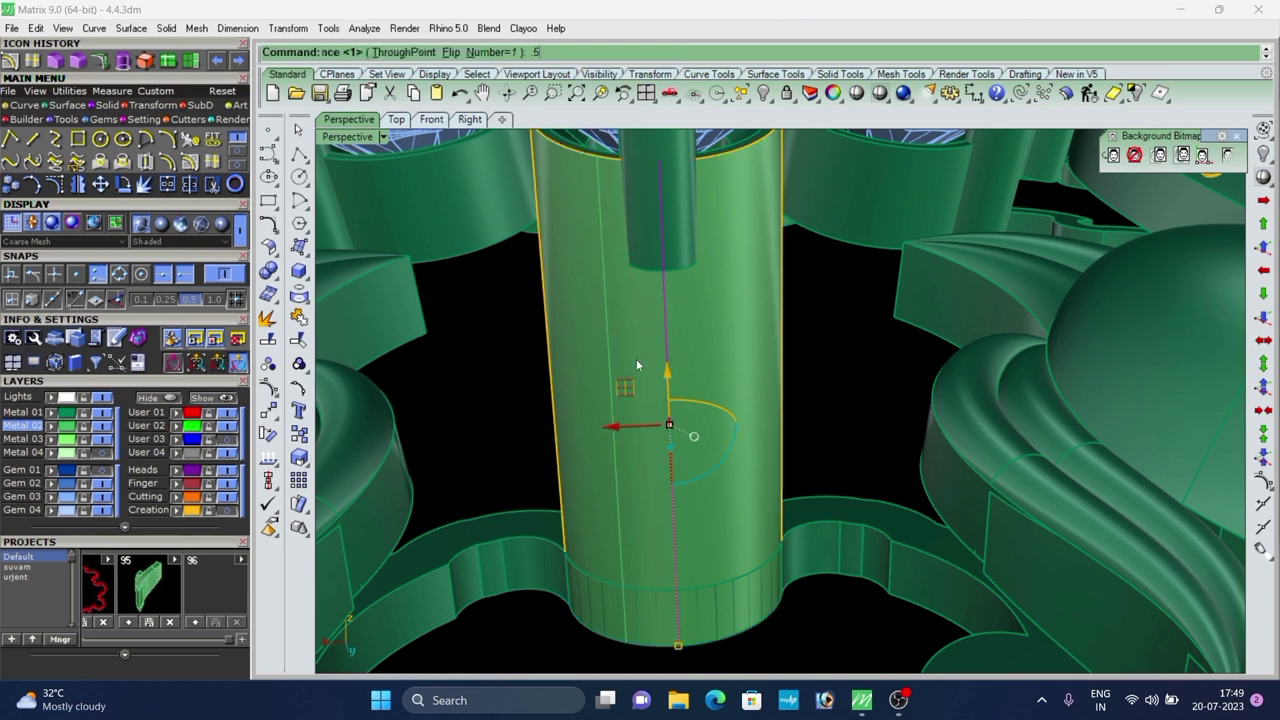
left_click(709, 368)
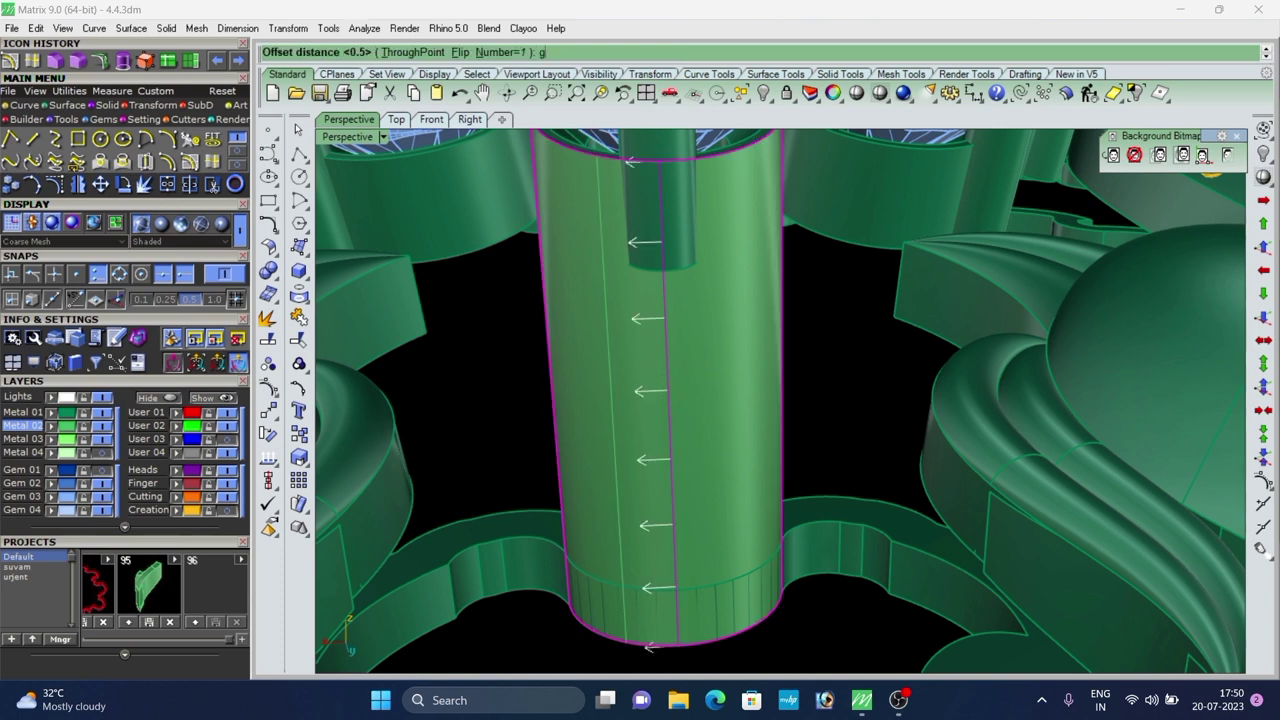
right_click_drag(717, 358, 714, 359)
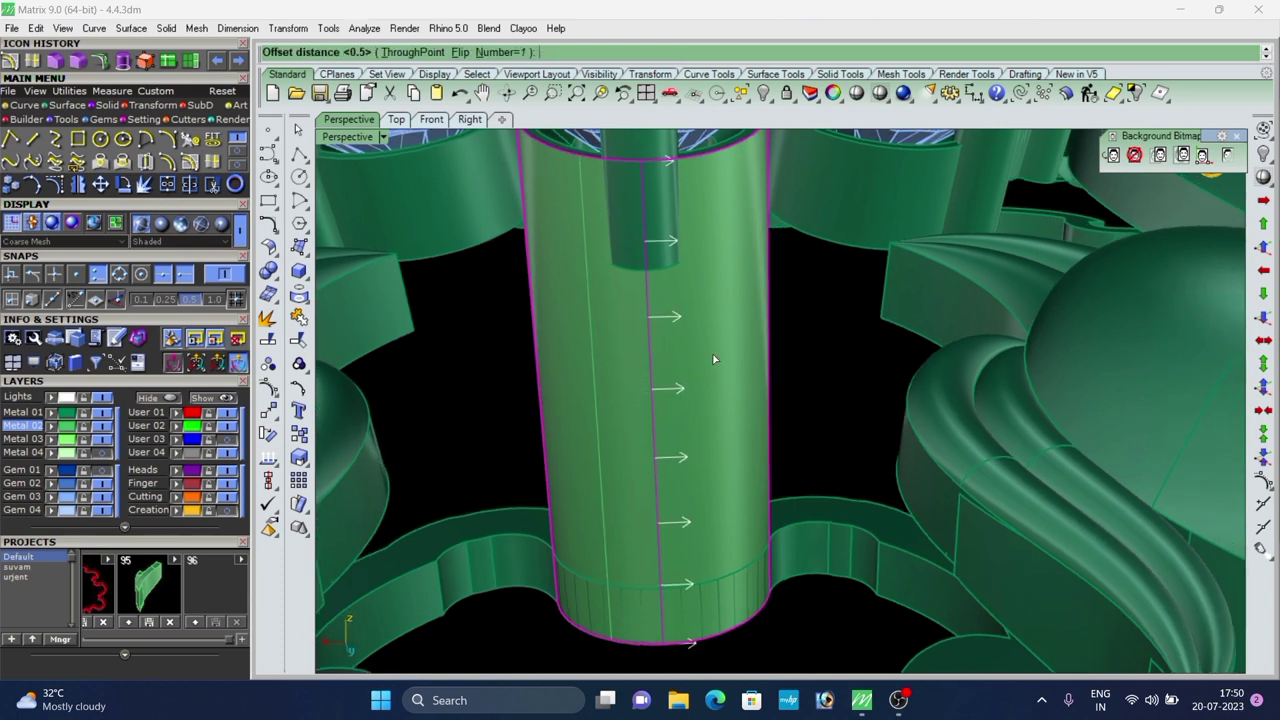
left_click(790, 374)
left_click(740, 388)
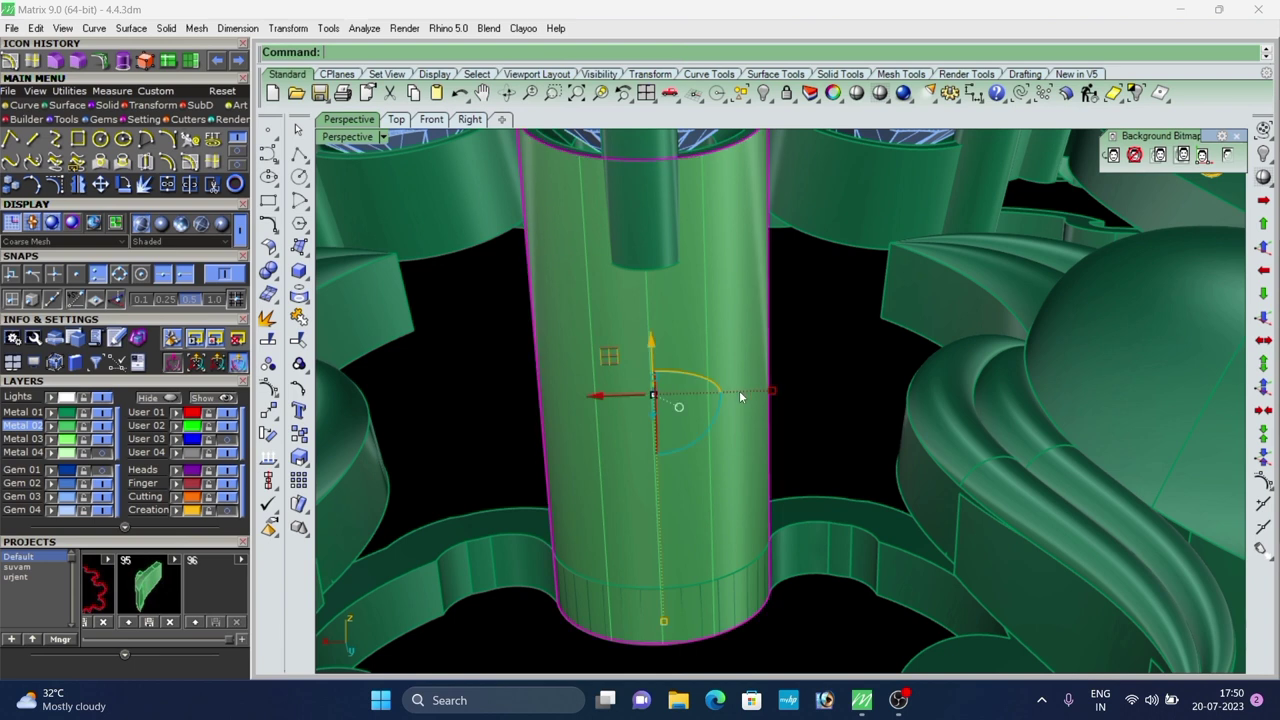
Split the curved surface with the two offset lines and delete both outer pieces, keeping the narrow middle strip.
key("ctrl+shift+s")
left_click(599, 428)
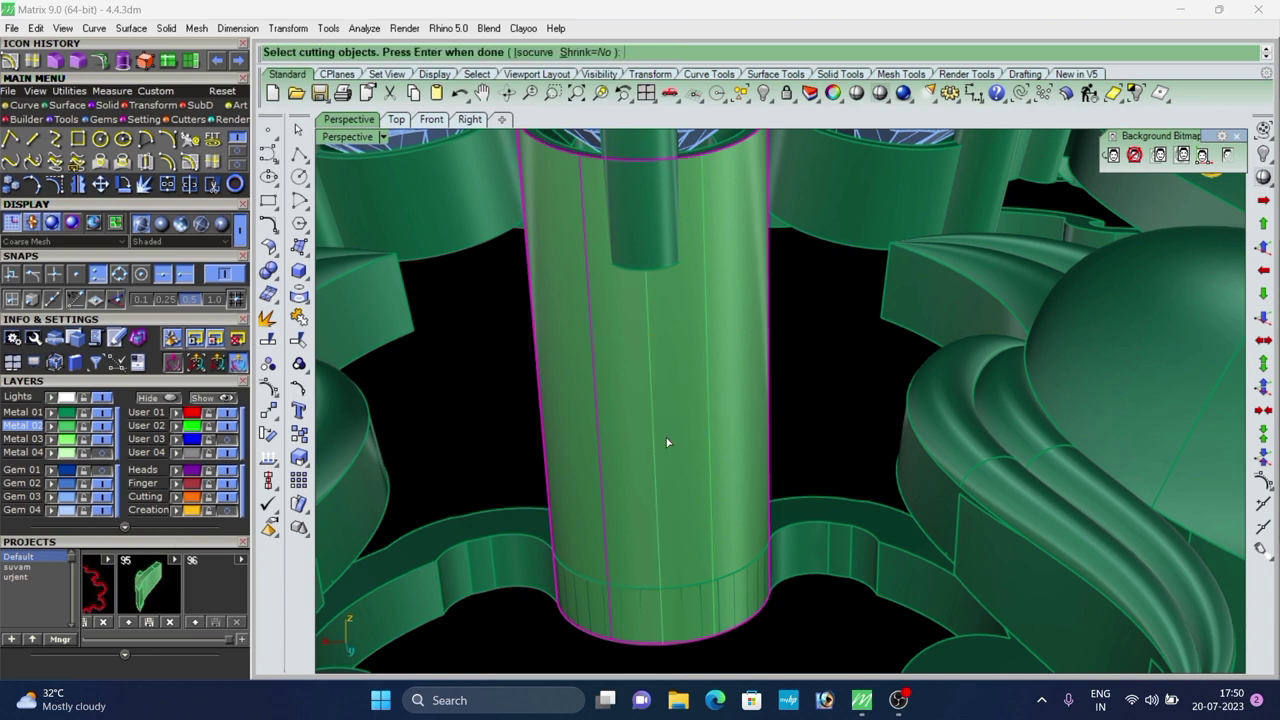
right_click(731, 422)
left_click(732, 422)
key("Delete")
left_click(578, 440)
key("Delete")
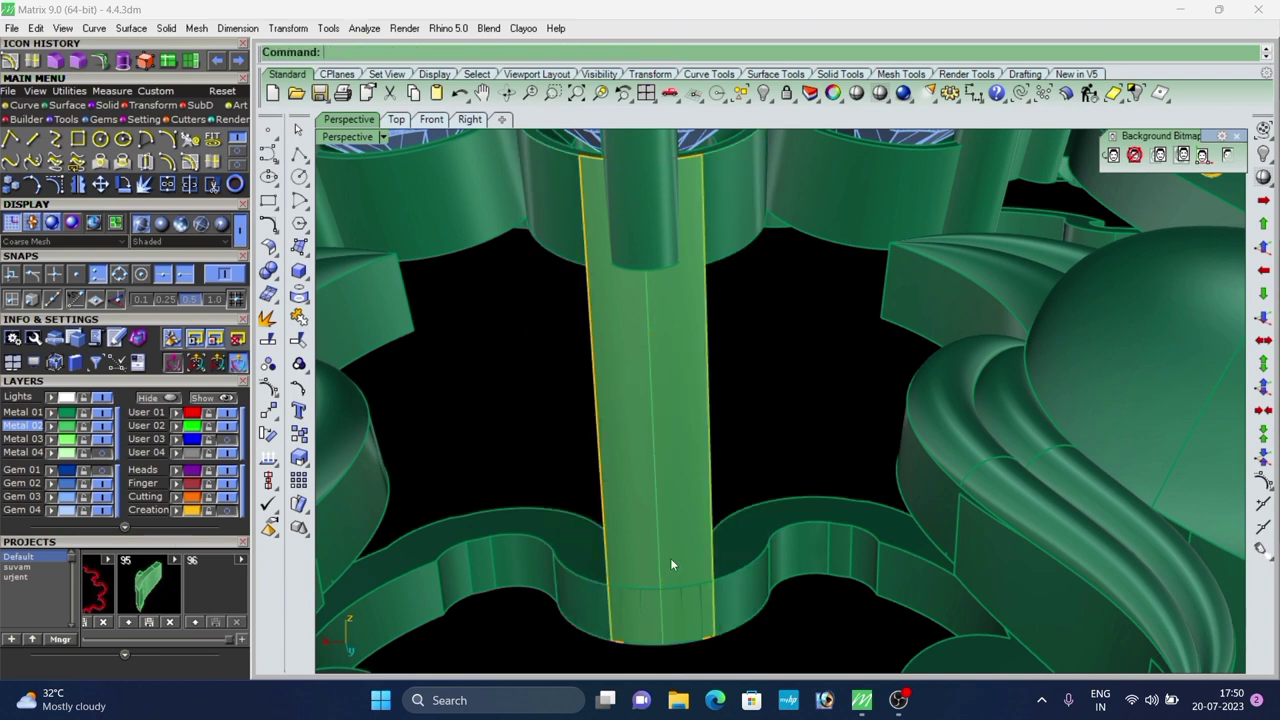
Split the strip crosswise at an isocurve partway down the base plate's thickness and remove the piece below it.
left_click(680, 557)
right_click(680, 556)
key("Escape")
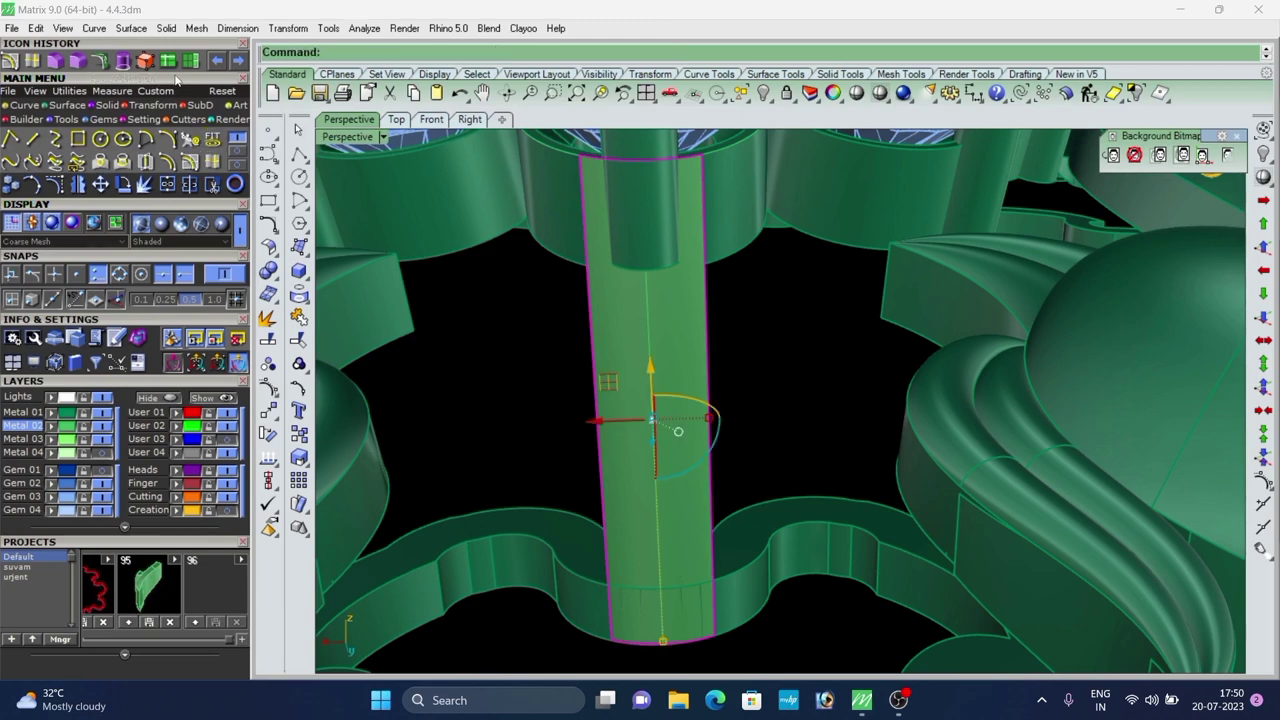
scroll(670, 560, "down", 5)
scroll(662, 516, "up", 7)
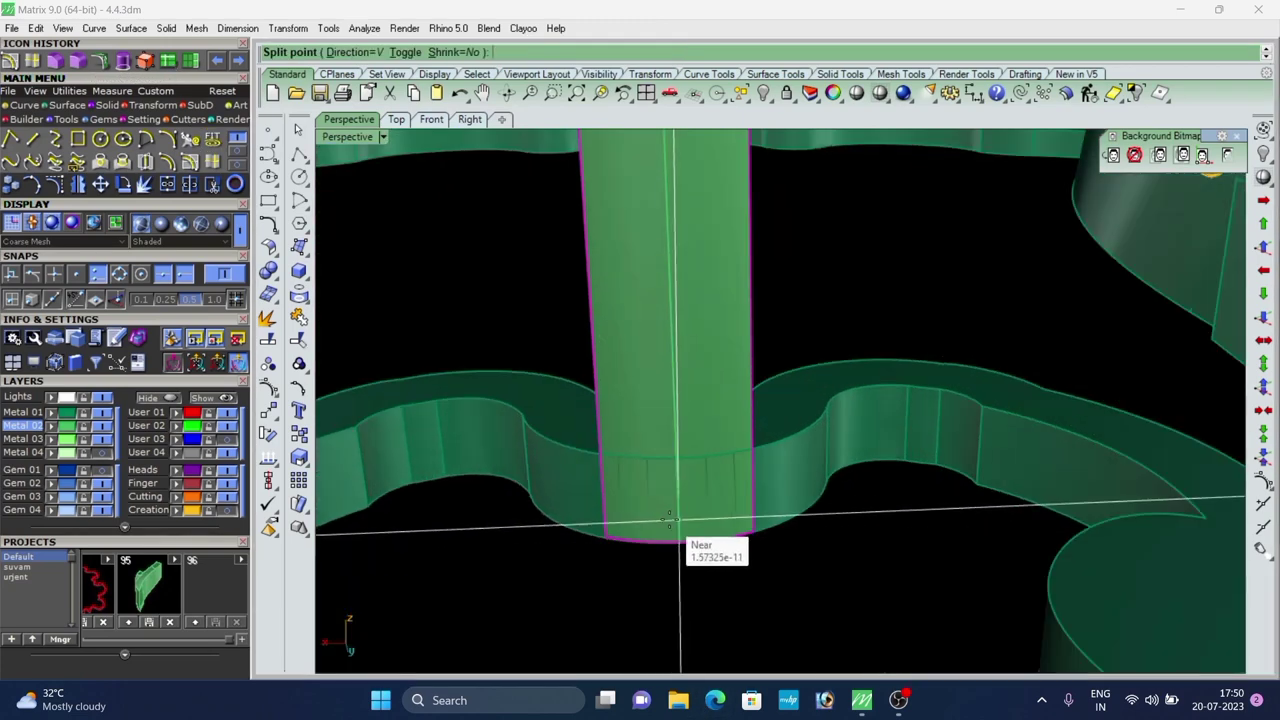
type("t")
key("Return")
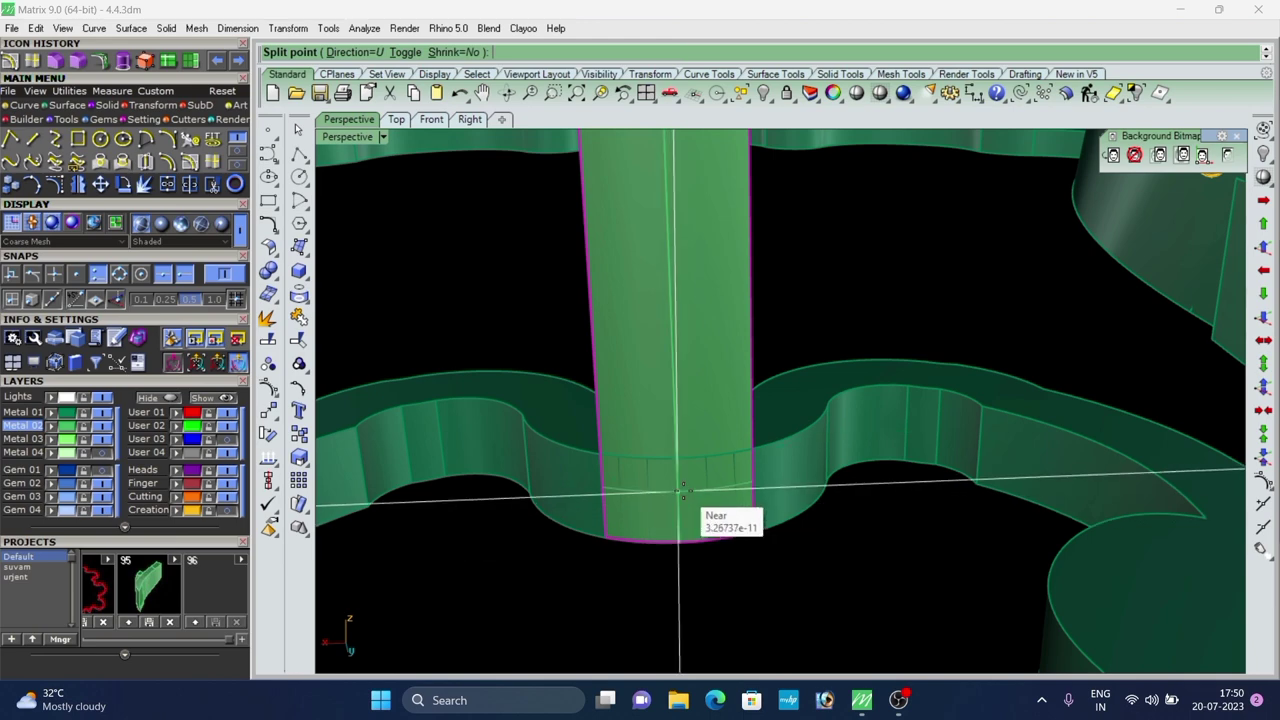
left_click(681, 490)
scroll(708, 498, "down", 3)
scroll(694, 449, "up", 3)
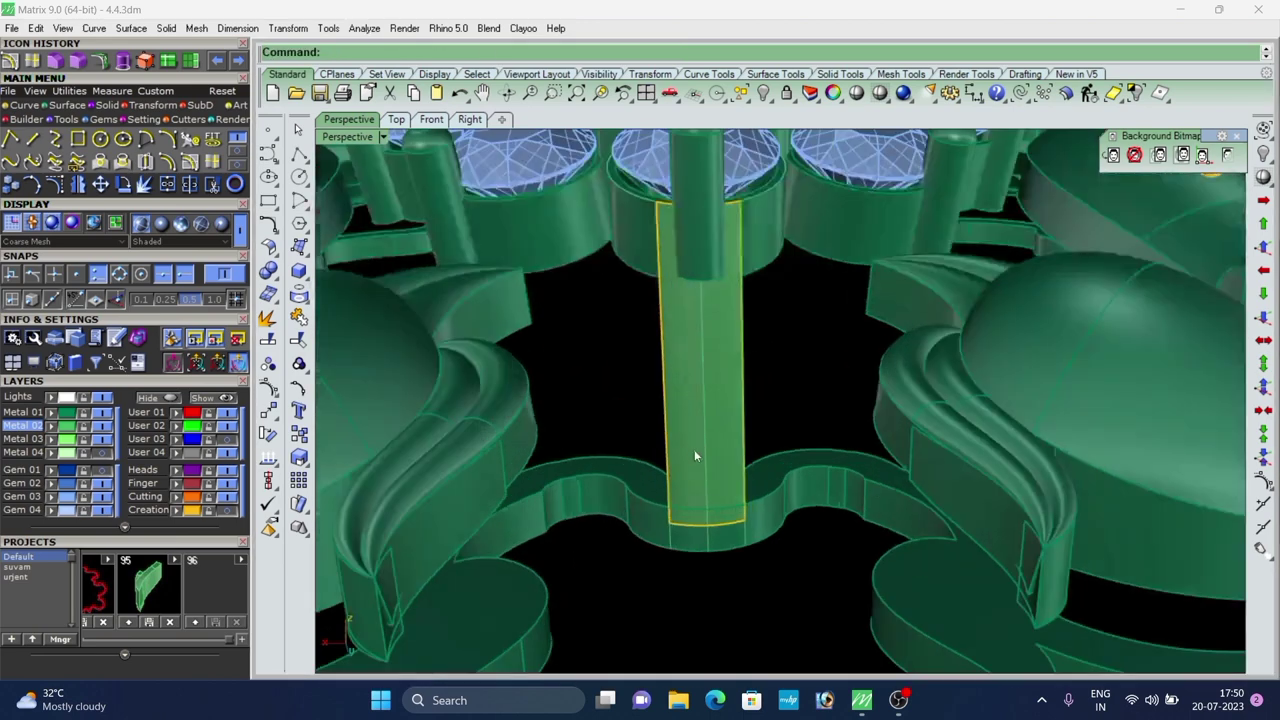
Offset the strip surface by 0.4 as a solid, with sharp corners and the input surface deleted.
type("os")
key("Return")
scroll(685, 415, "down", 5)
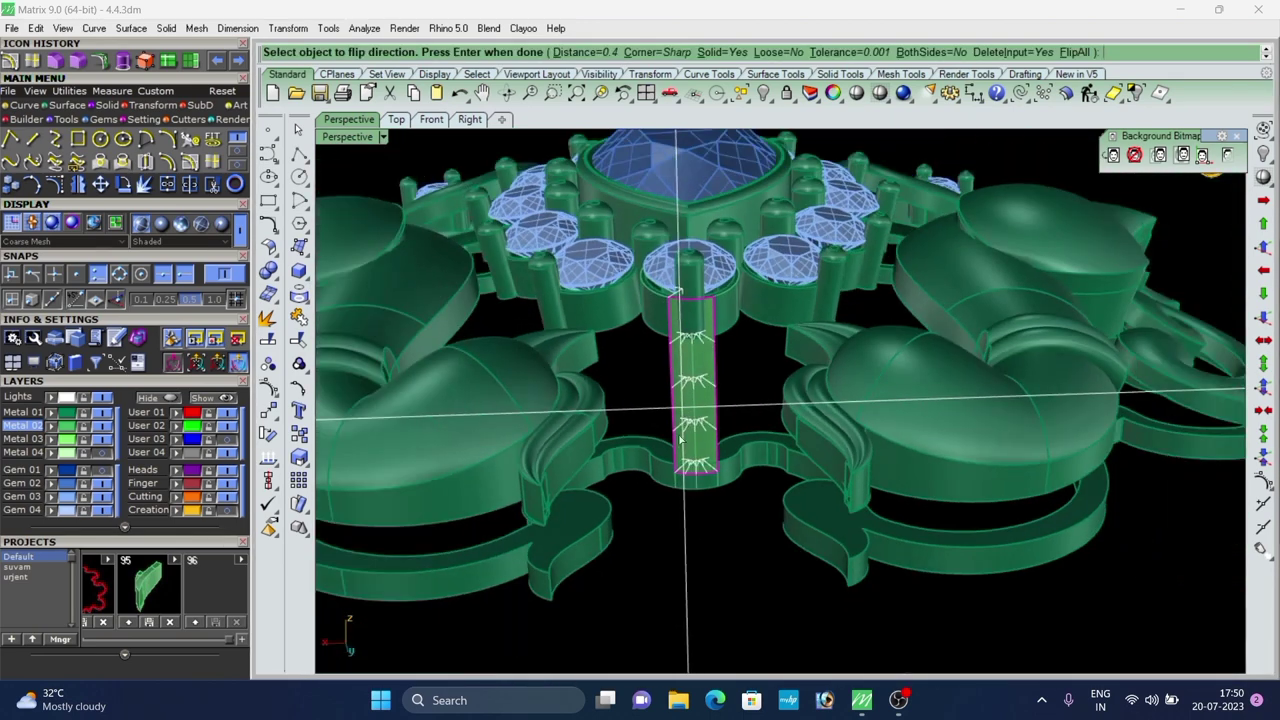
mouse_move(688, 462)
right_mouse_down()
mouse_move(712, 569)
mouse_move(708, 389)
mouse_move(694, 450)
right_mouse_up()
key("Return")
key("Return")
left_click(712, 521)
scroll(668, 394, "down", 3)
right_click_drag(668, 394, 664, 430)
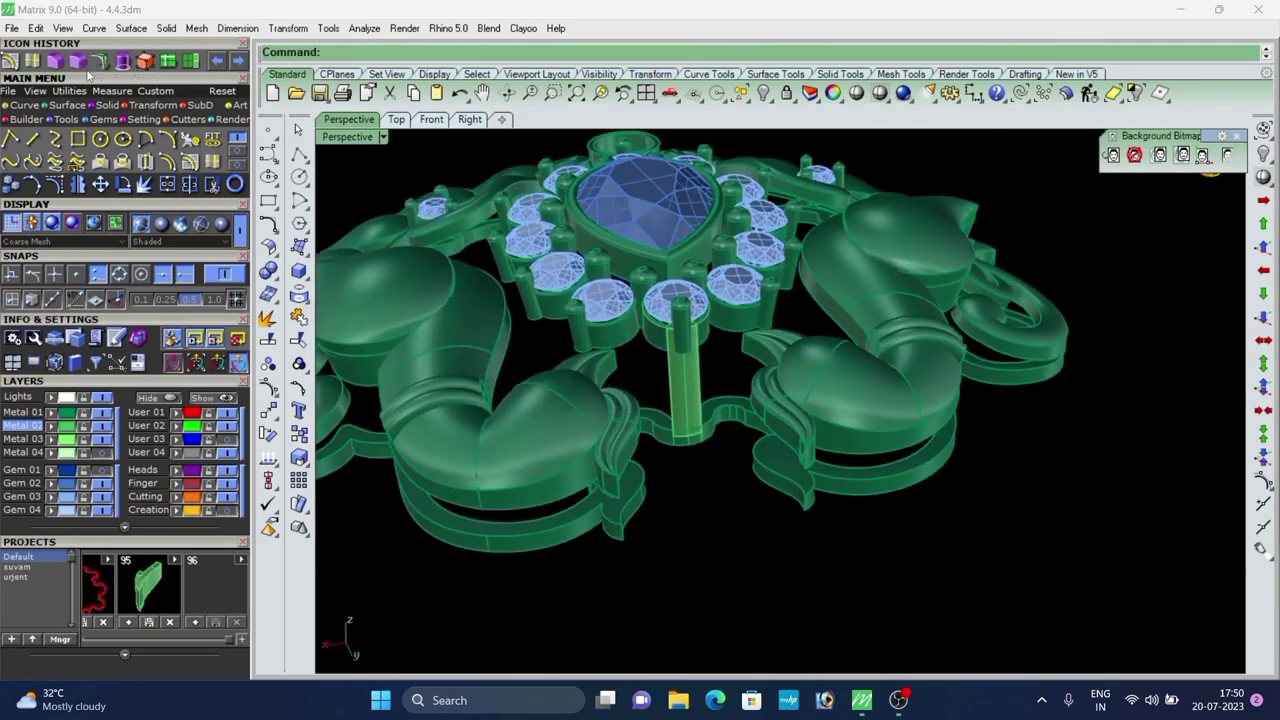
Fillet one long outer edge of the solid strip with a radius of 0.1.
left_click(77, 62)
scroll(632, 398, "up", 5)
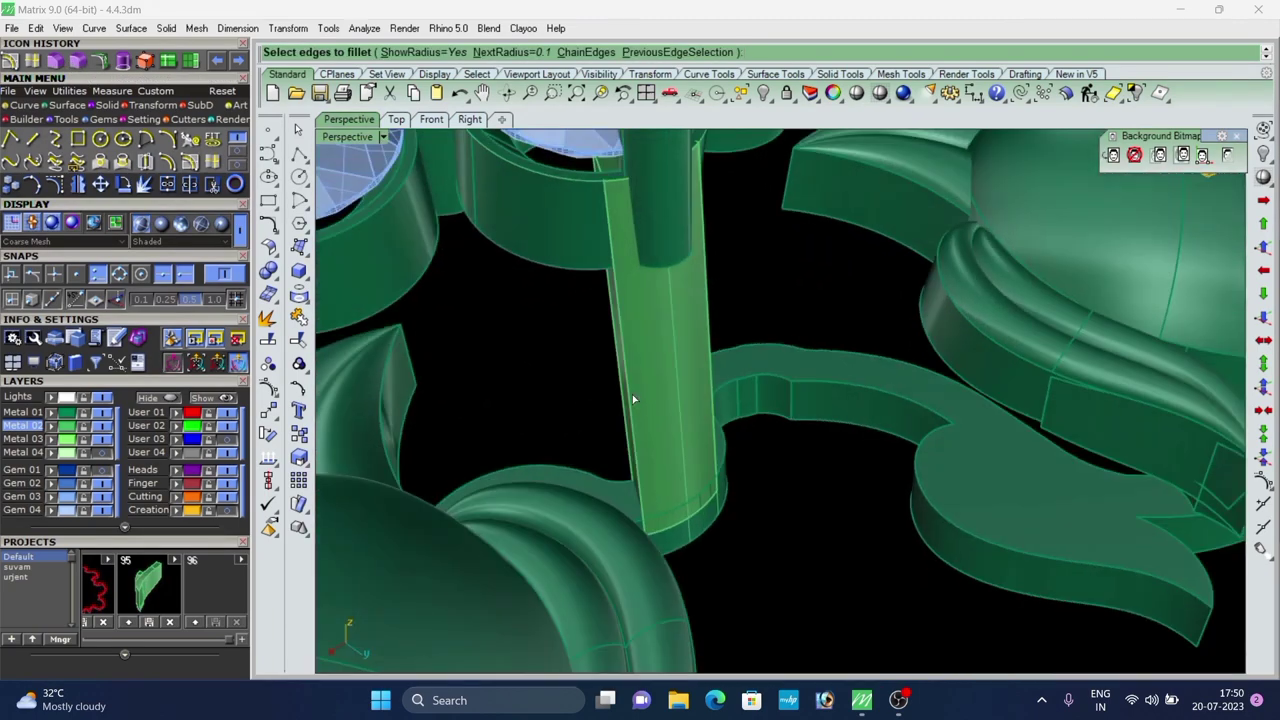
left_click(626, 384)
right_click(628, 383)
right_click(630, 383)
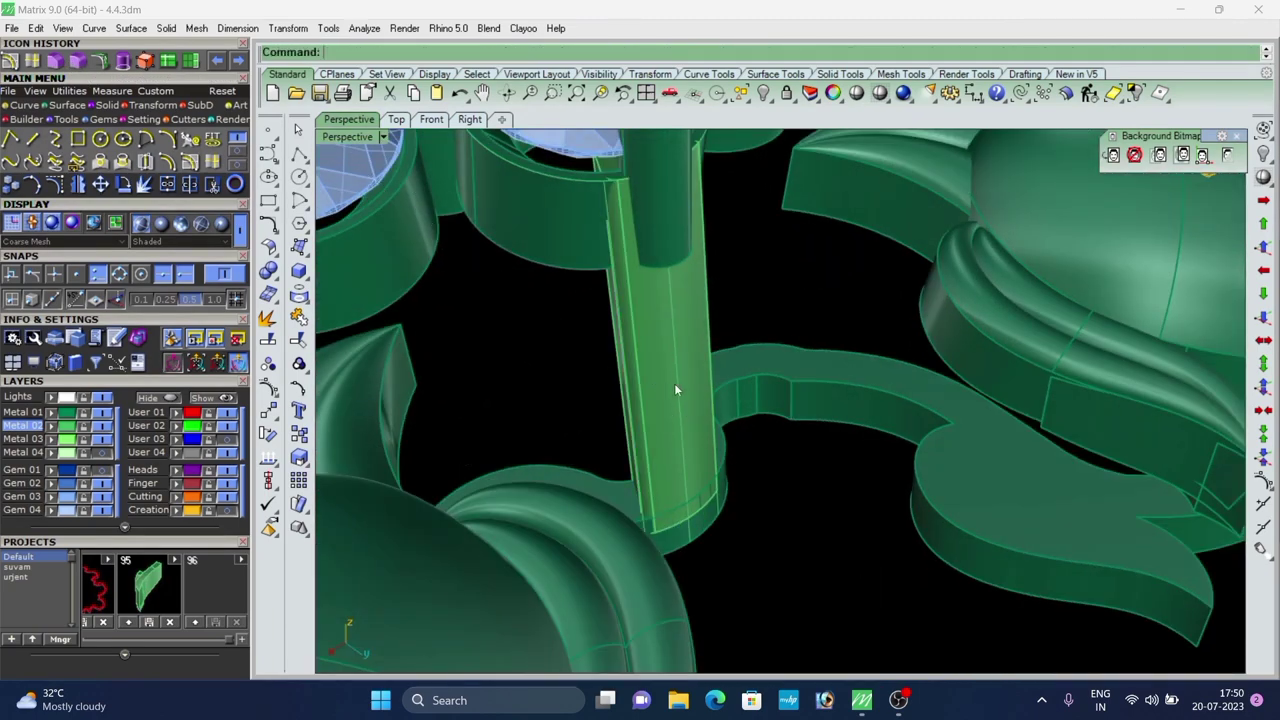
right_click_drag(674, 383, 749, 354)
left_click(736, 363)
right_click(736, 364)
right_click(735, 365)
Fillet the opposite long outer edge of the solid strip with a radius of 0.1.
right_click(626, 374)
left_click(820, 262)
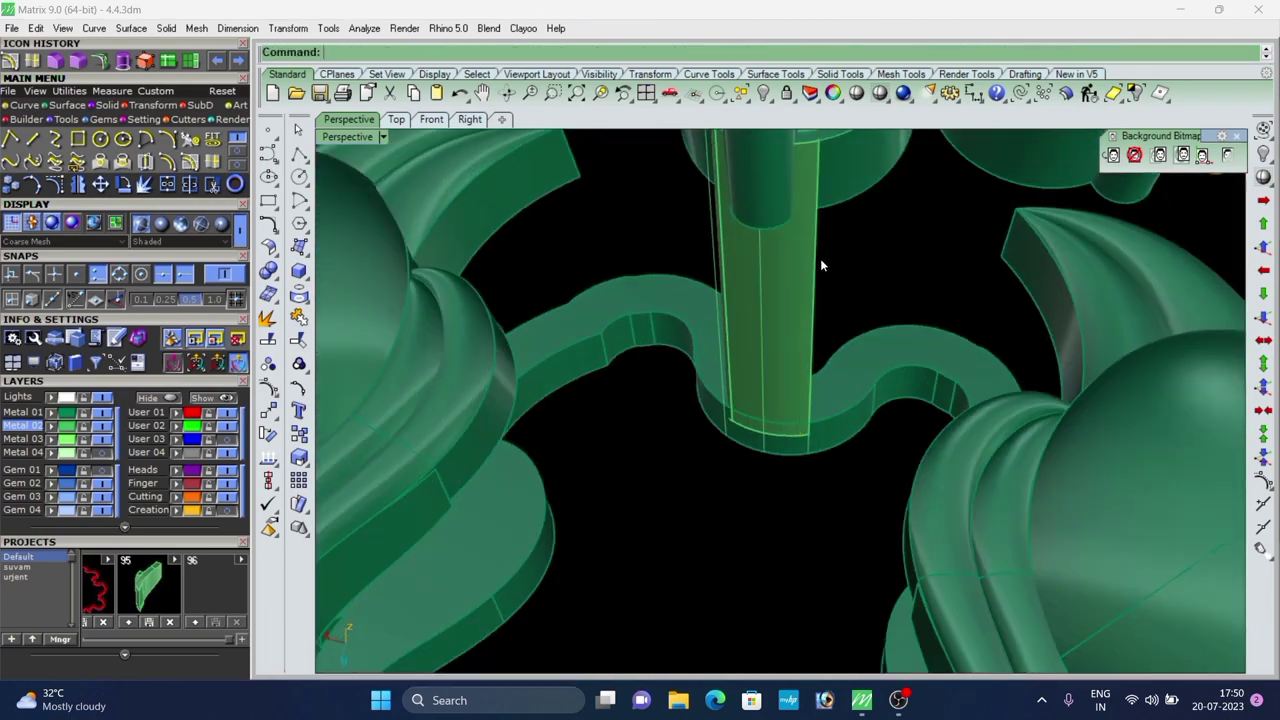
scroll(817, 168, "up", 3)
scroll(835, 400, "down", 5)
right_click_drag(835, 400, 806, 350)
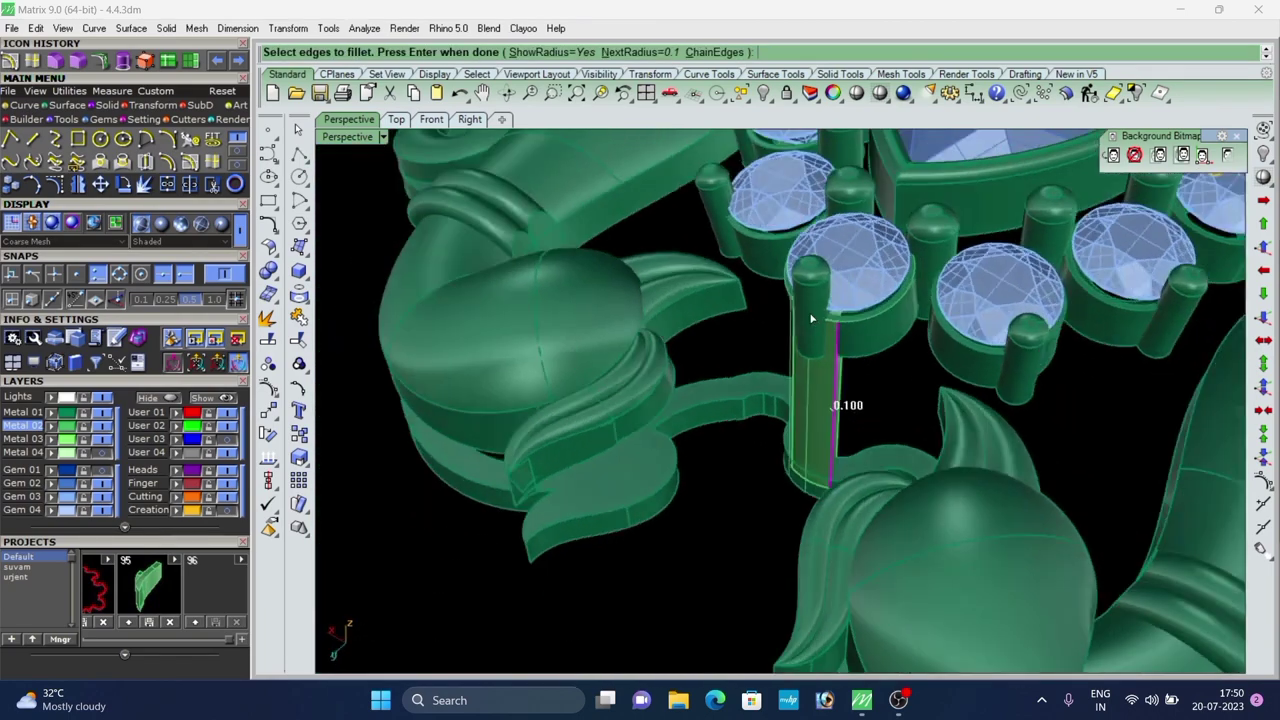
scroll(815, 320, "up", 9)
key("Return")
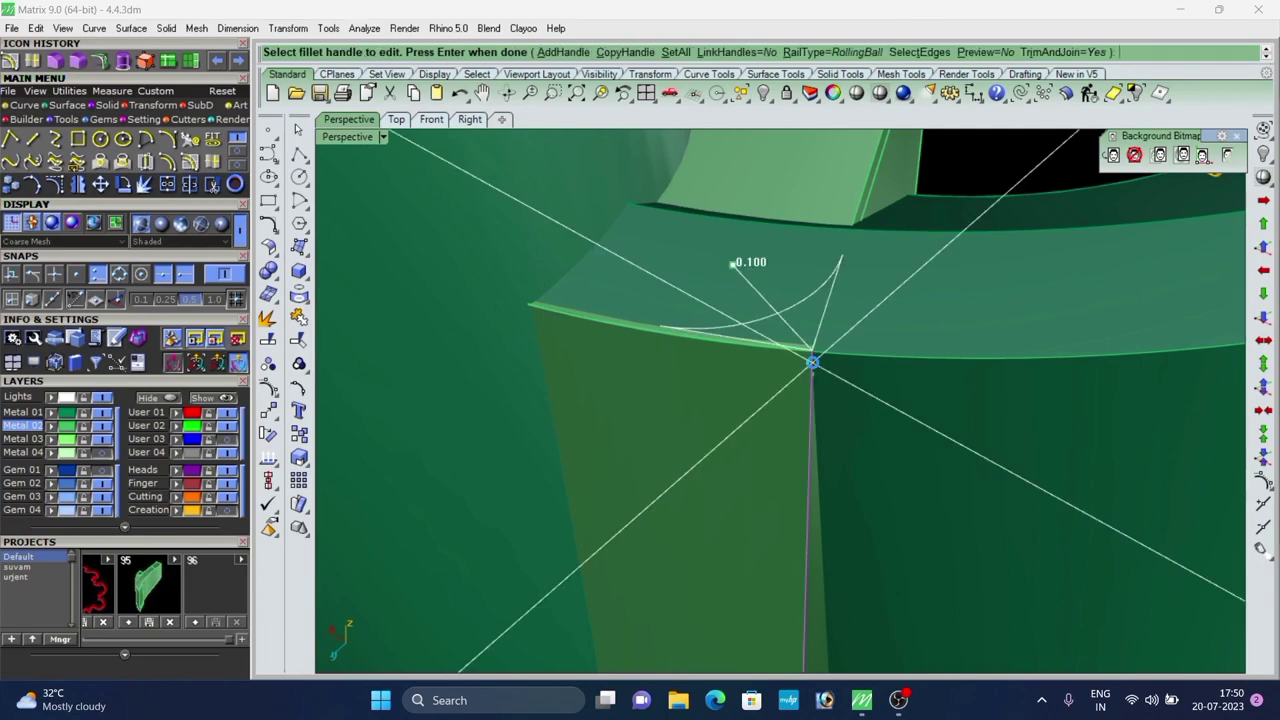
key("Return")
scroll(803, 300, "down", 6)
right_click_drag(797, 380, 787, 457)
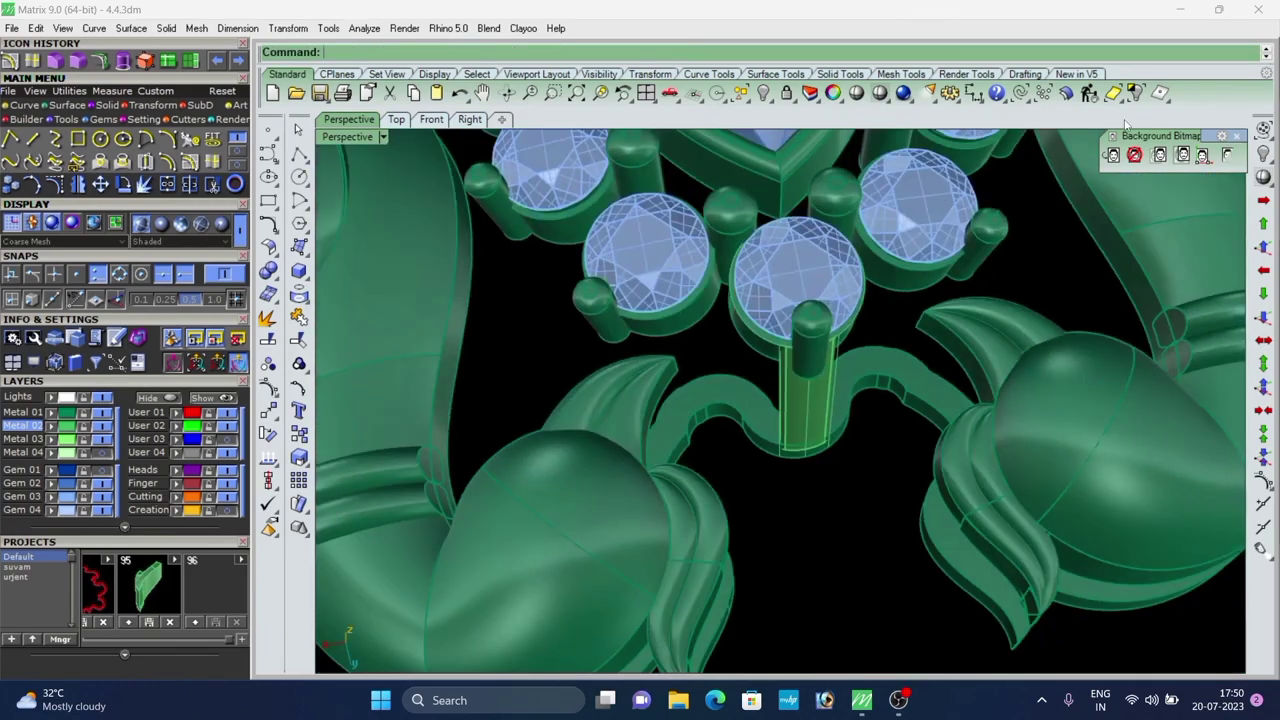
Select the leftover construction curves on the connector and around the gem rim, and remove them.
left_click(1018, 100)
scroll(780, 395, "down", 6)
scroll(785, 388, "up", 4)
type("ecd")
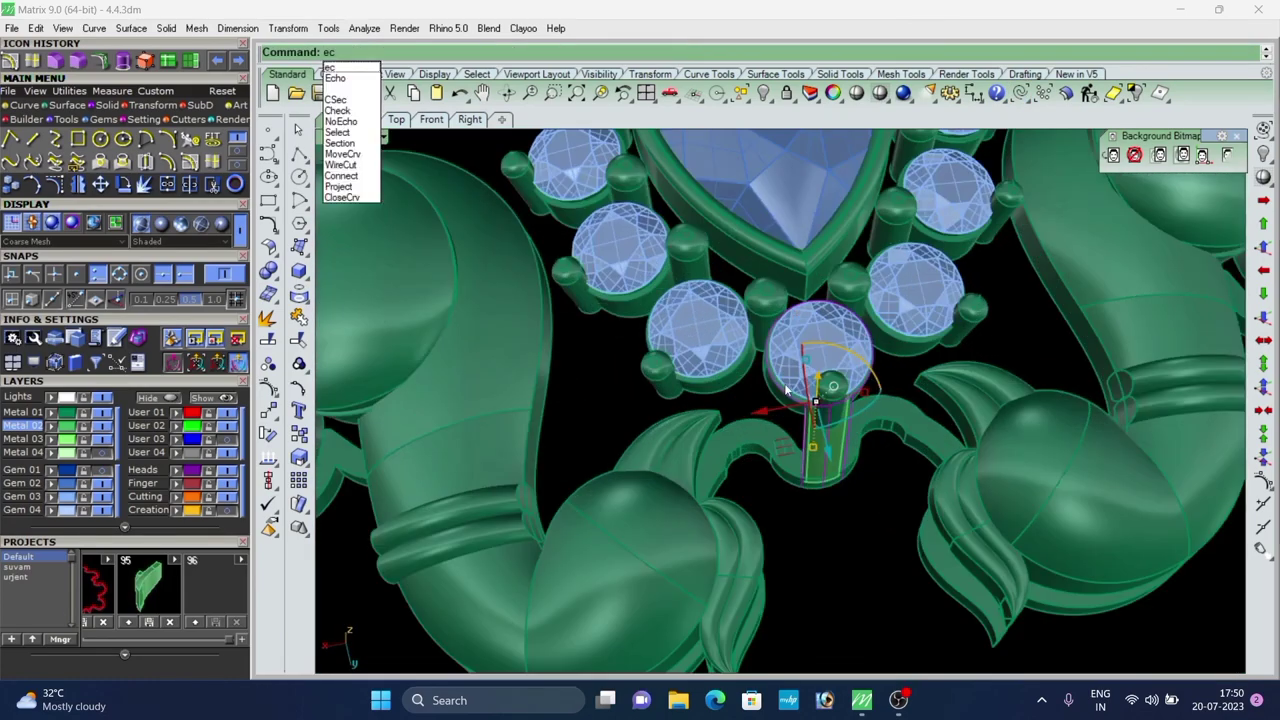
scroll(827, 422, "down", 6)
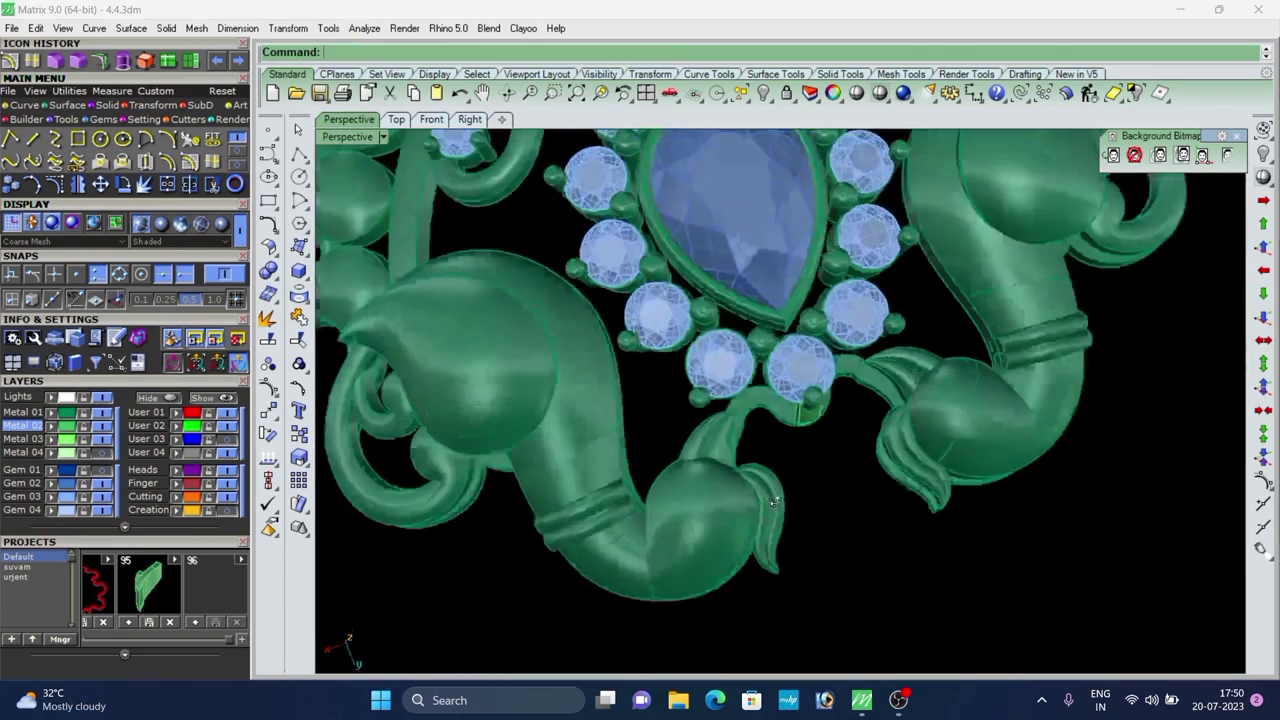
Move the finished connector to the Metal 01 layer.
mouse_move(814, 424)
right_mouse_down()
mouse_move(871, 400)
mouse_move(796, 423)
right_mouse_up()
scroll(812, 424, "up", 4)
left_click(816, 424)
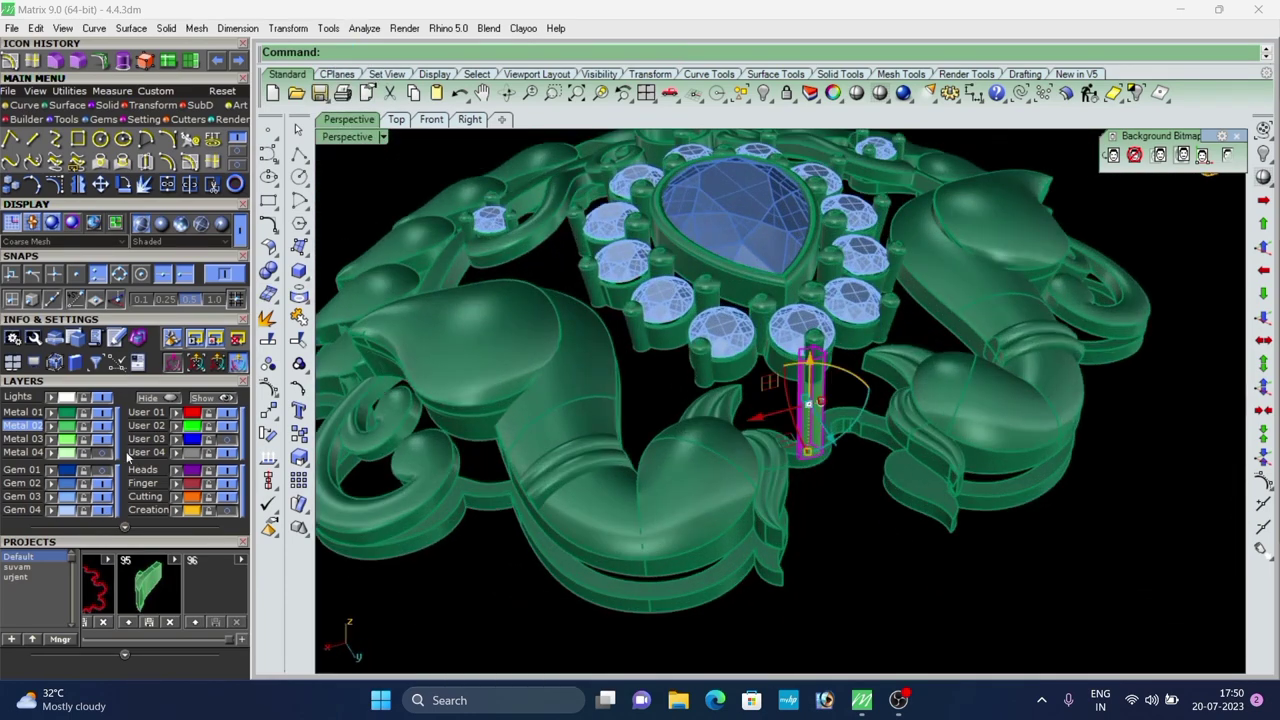
left_click(52, 418)
left_click(929, 661)
Extract a copy of the wavy bridge's side face between the lower leaf tip and the new connector.
scroll(815, 450, "down", 6)
right_click_drag(680, 494, 563, 471)
scroll(746, 451, "up", 5)
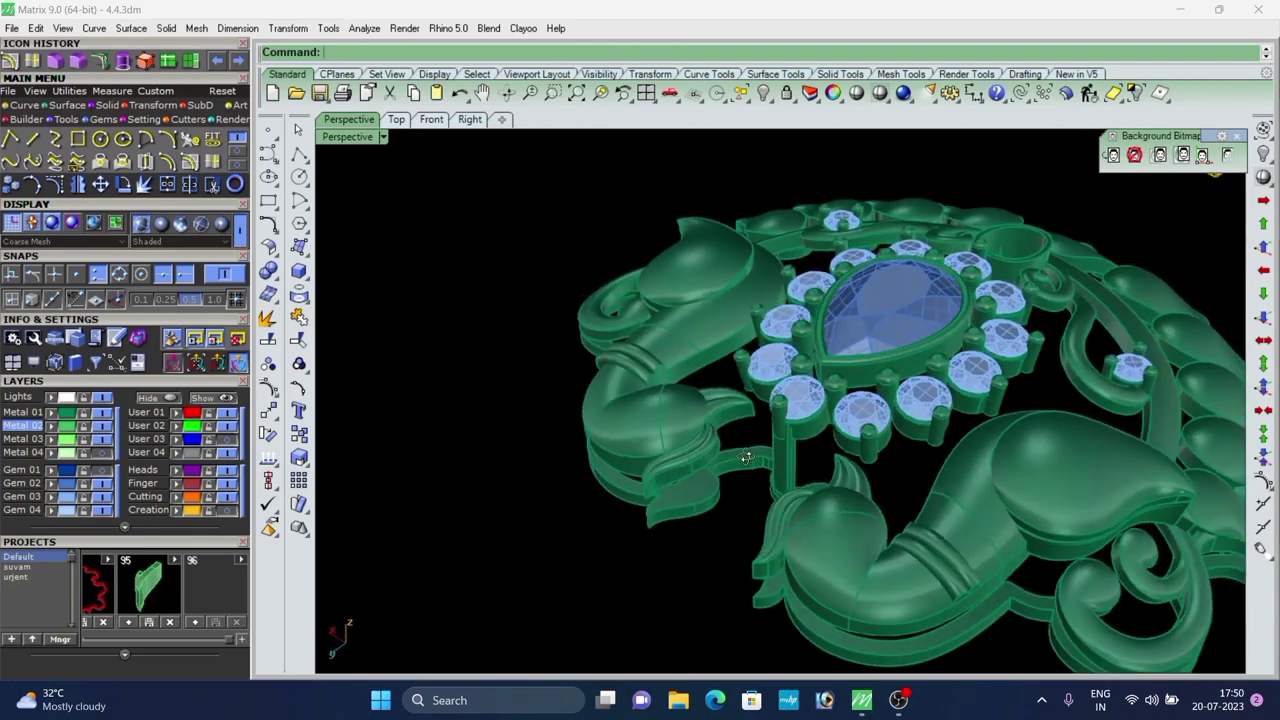
mouse_move(746, 451)
right_mouse_down()
mouse_move(757, 557)
mouse_move(757, 441)
right_mouse_up()
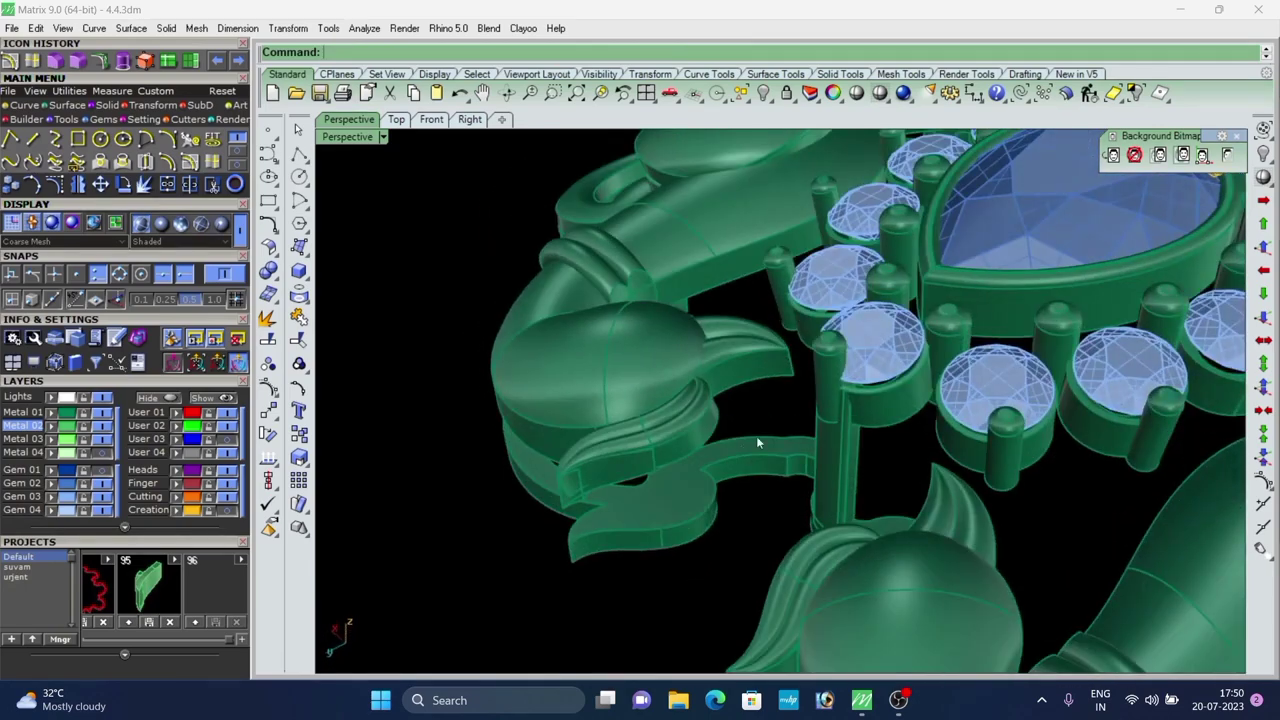
scroll(757, 441, "down", 2)
left_click(268, 318)
scroll(782, 450, "up", 3)
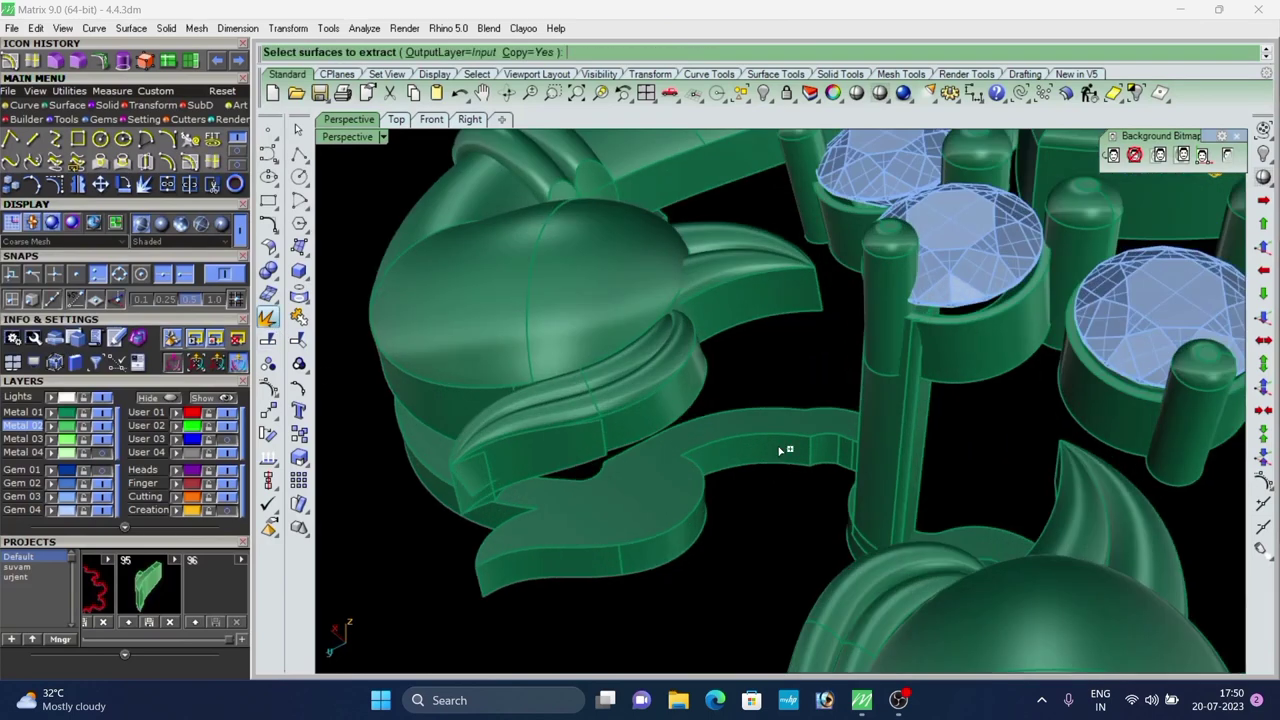
right_click(788, 465)
Extend the upper edge of the copied bridge face upward past the leaf tips.
scroll(750, 492, "down", 4)
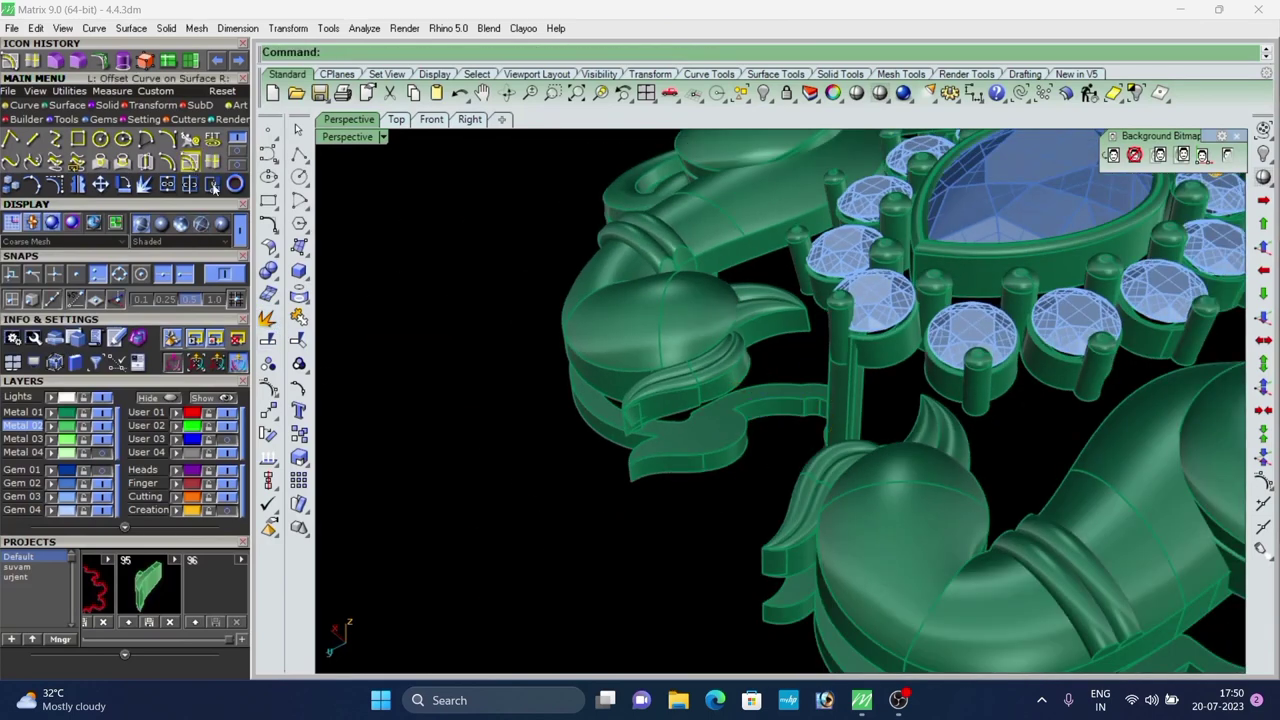
right_click(788, 406)
scroll(788, 406, "up", 4)
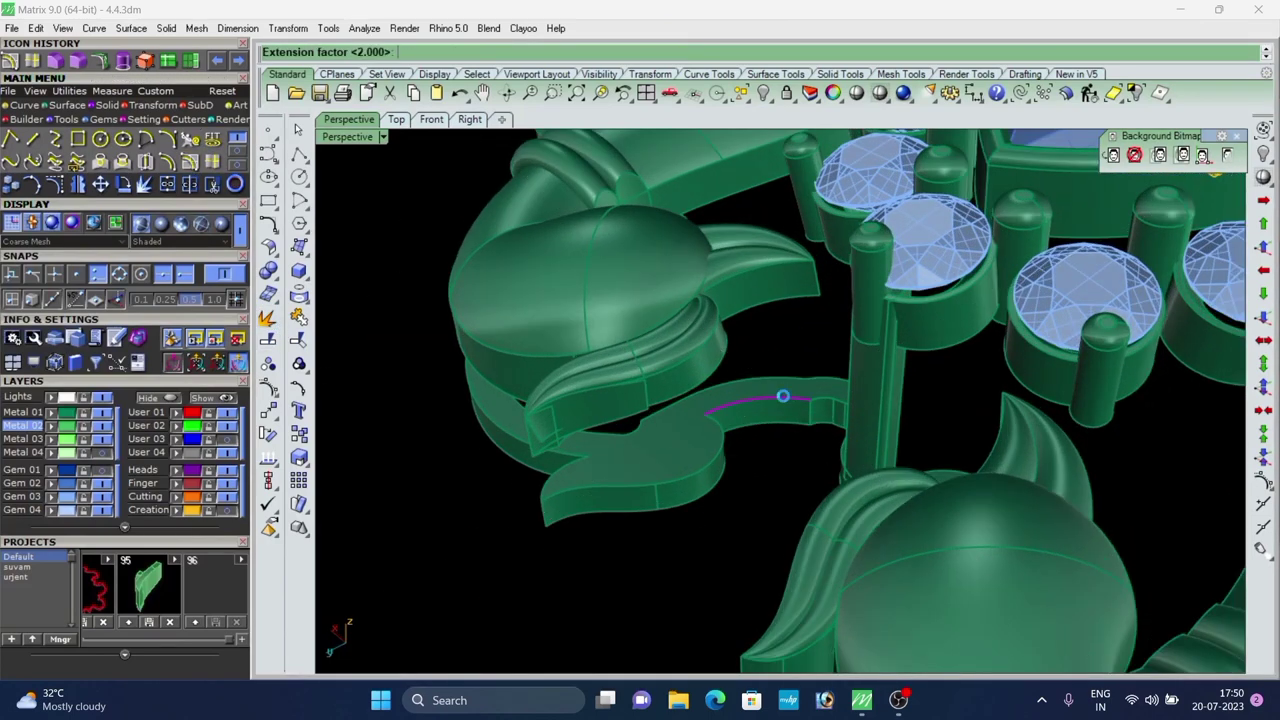
right_click(783, 396)
left_click(787, 311)
right_click(785, 322)
right_click_drag(772, 366, 765, 432)
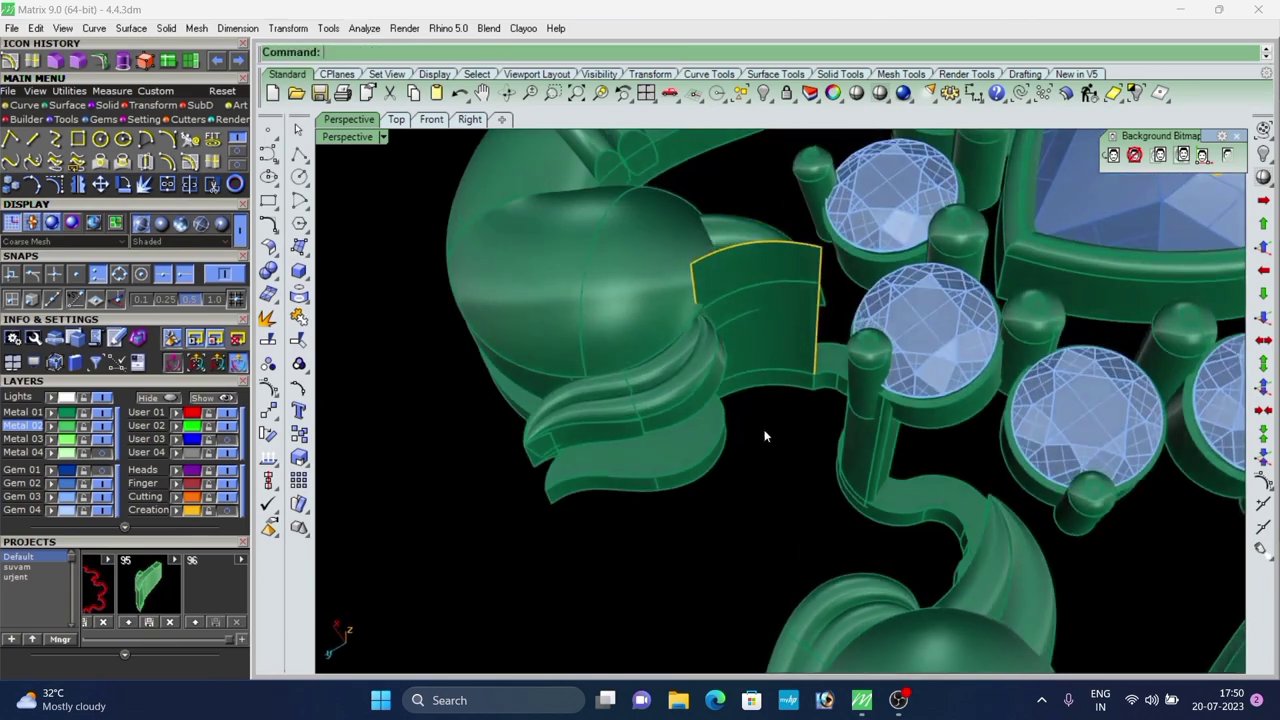
right_click_drag(793, 385, 760, 366)
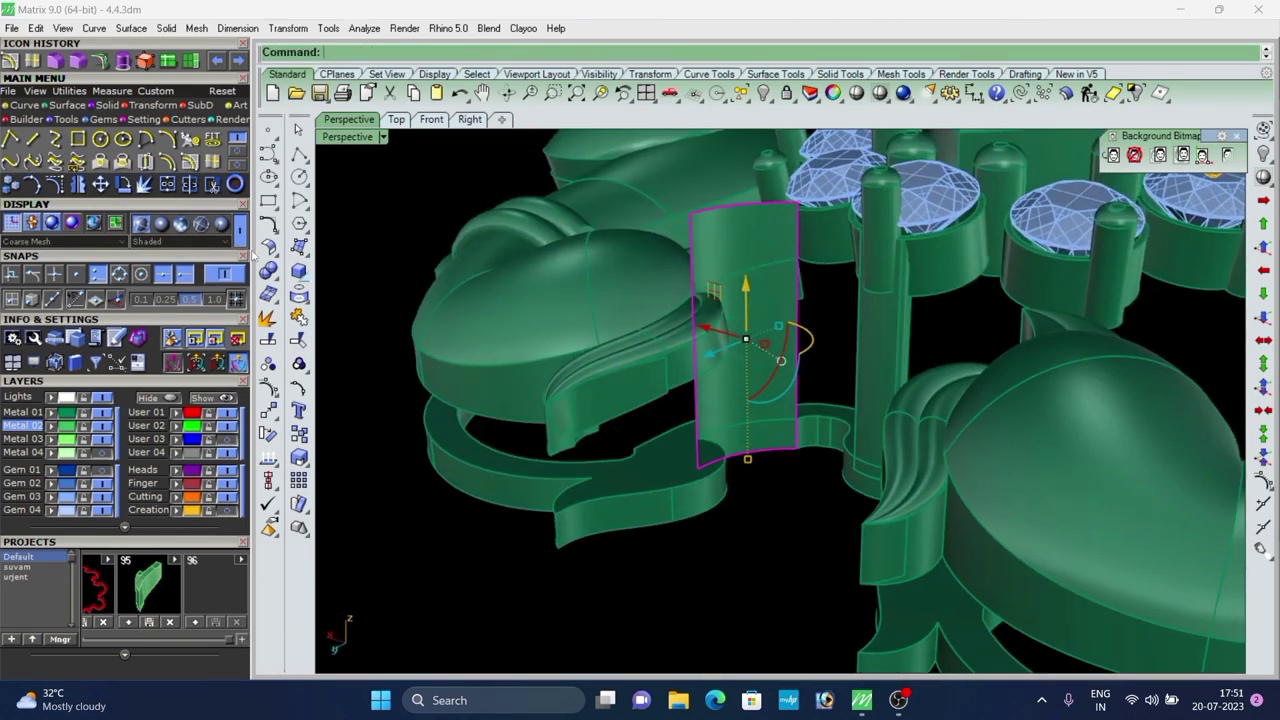
Split the extended surface along a vertical isocurve near its gem-setting side and remove the narrow sliver.
left_click(165, 63)
scroll(763, 334, "up", 6)
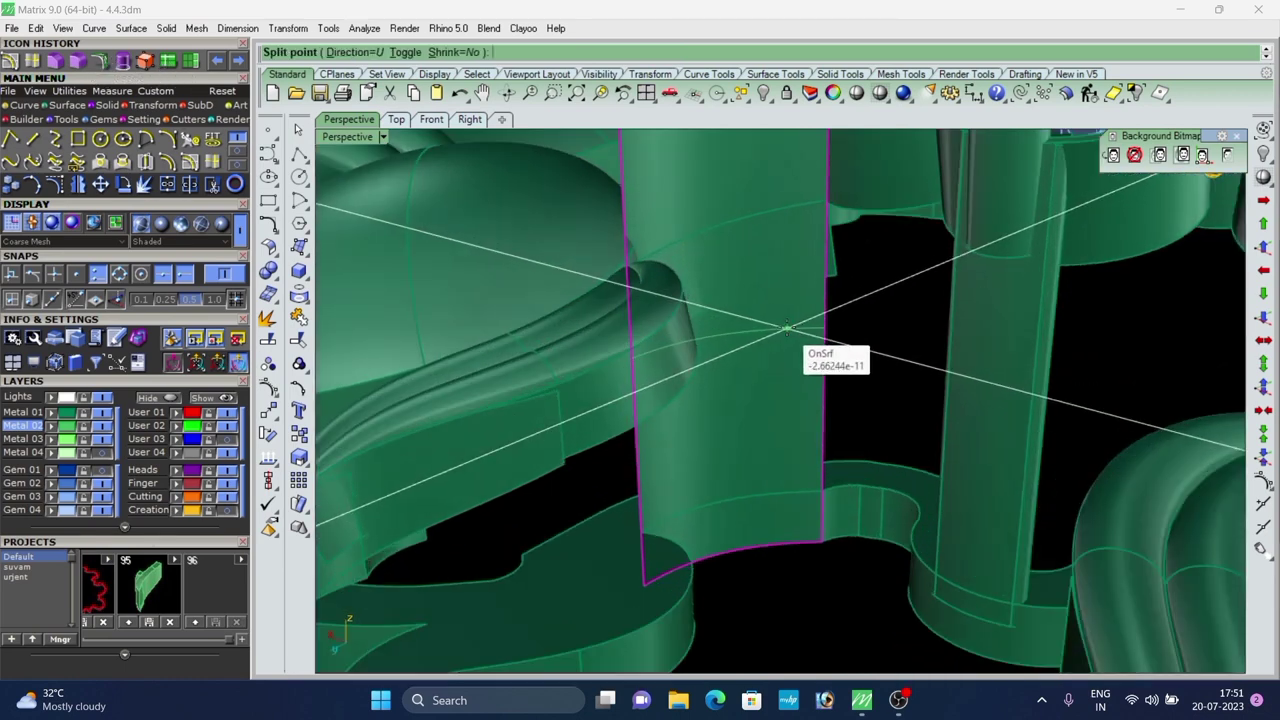
type("t")
key("Return")
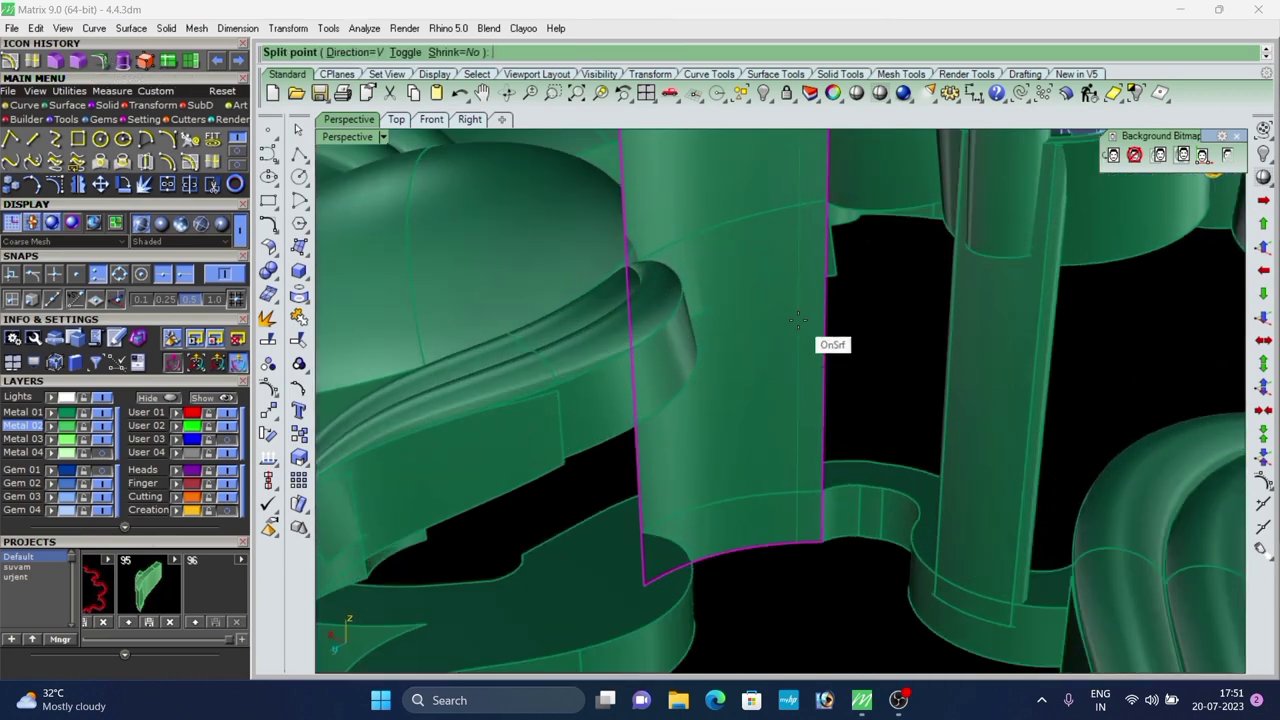
left_click(818, 350)
key("Delete")
Split the surface along another vertical isocurve beside the lower leaf tip and remove the part overlapping the leaf.
left_click(740, 371)
type("split")
key("Return")
type("i")
key("Return")
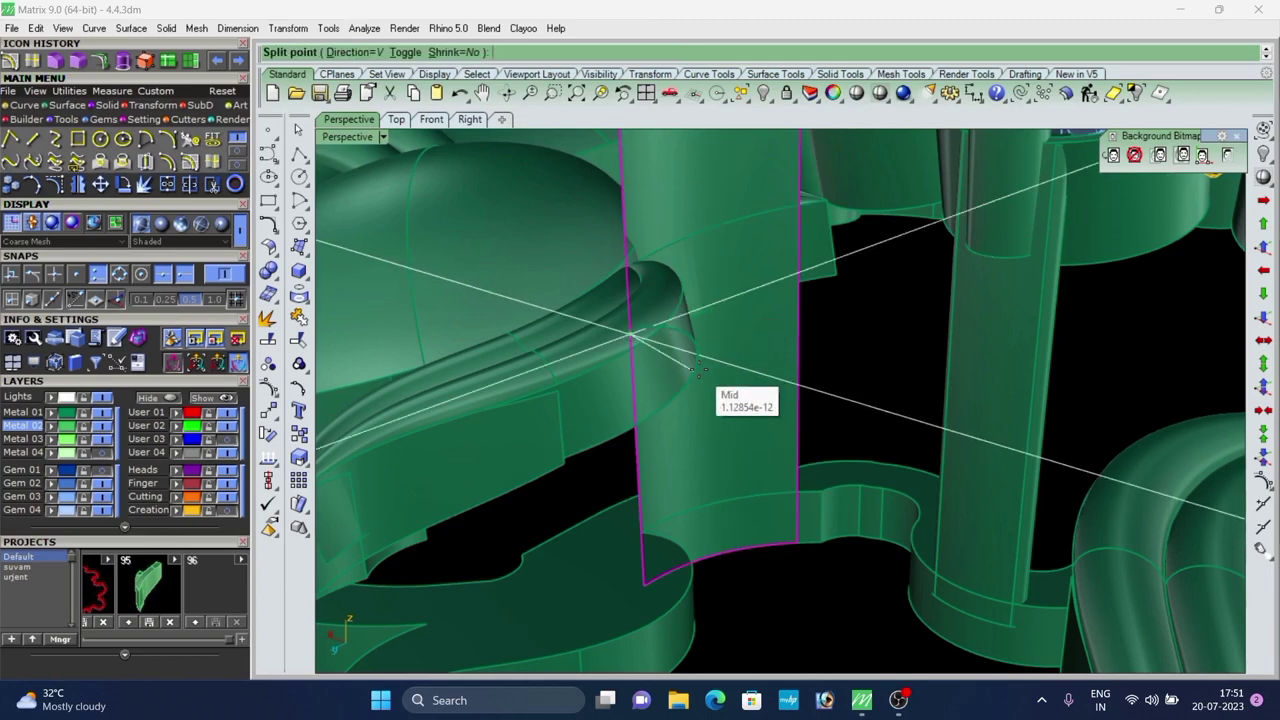
left_click(212, 276)
scroll(930, 246, "down", 5)
right_click_drag(908, 247, 898, 322)
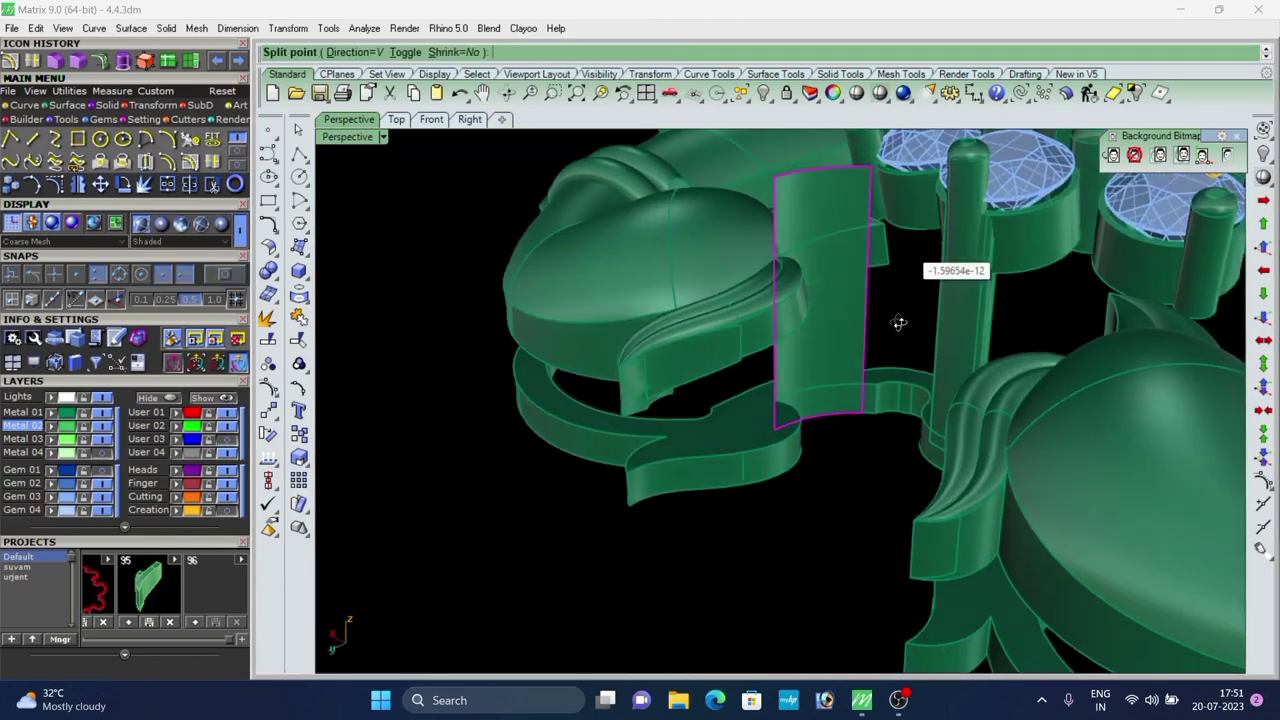
scroll(820, 303, "up", 2)
left_click(801, 307)
right_click(801, 307)
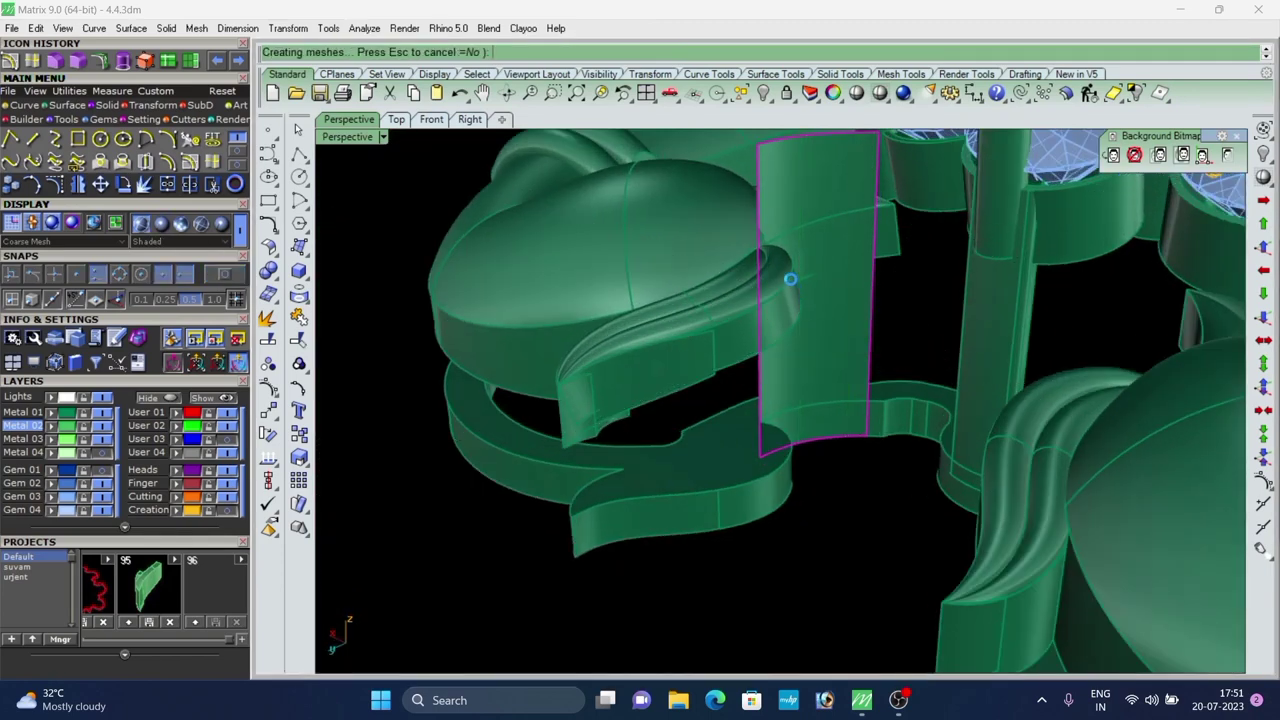
left_click(788, 280)
key("Delete")
Split the surface along a horizontal isocurve just below the upper leaf's top edge and remove the upper portion.
right_click(853, 288)
scroll(839, 245, "up", 2)
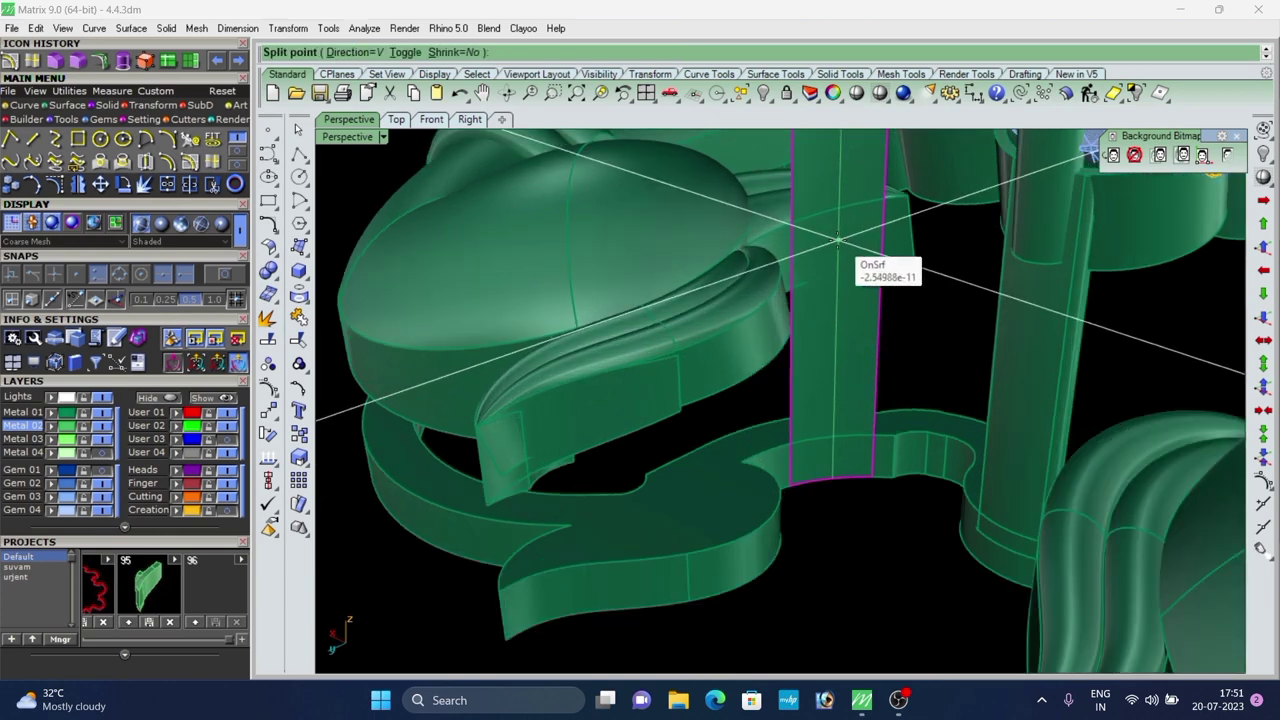
scroll(837, 246, "up", 2)
left_click(837, 246)
right_click(829, 222)
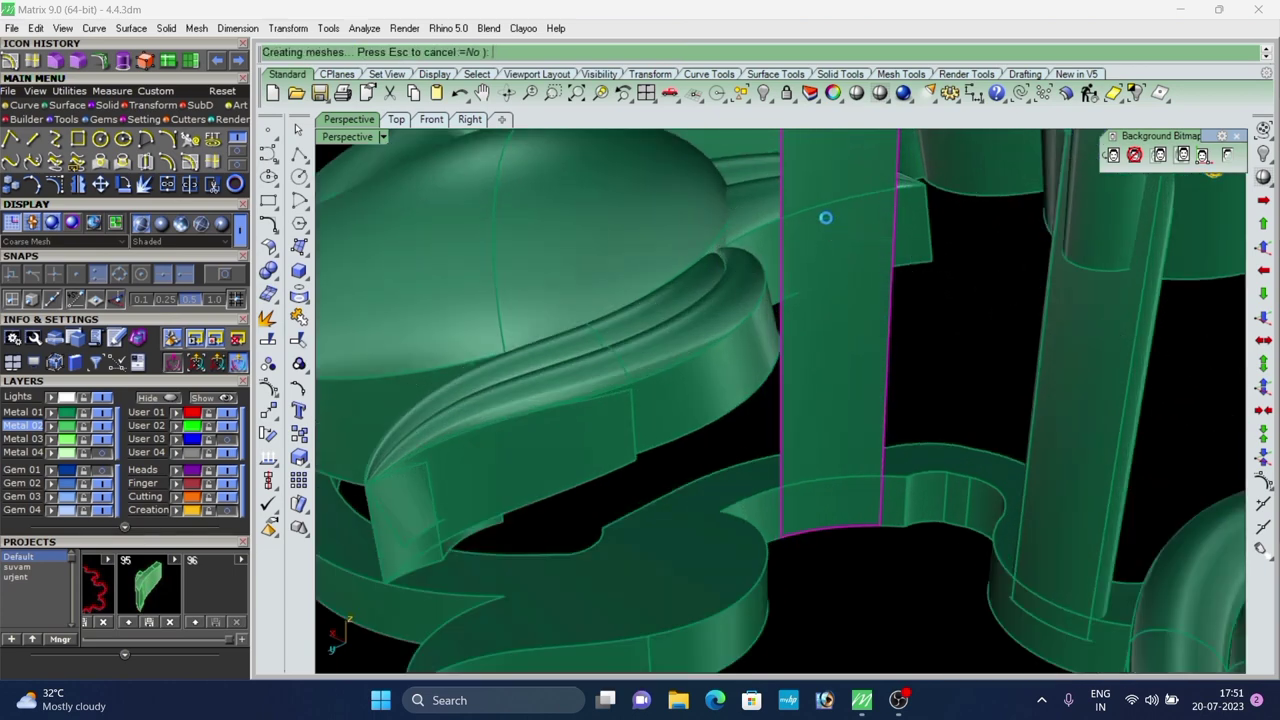
left_click(827, 197)
key("Delete")
Split the surface slightly above its bottom edge and remove the strip along the bridge's underside.
left_click(835, 439)
key("Return")
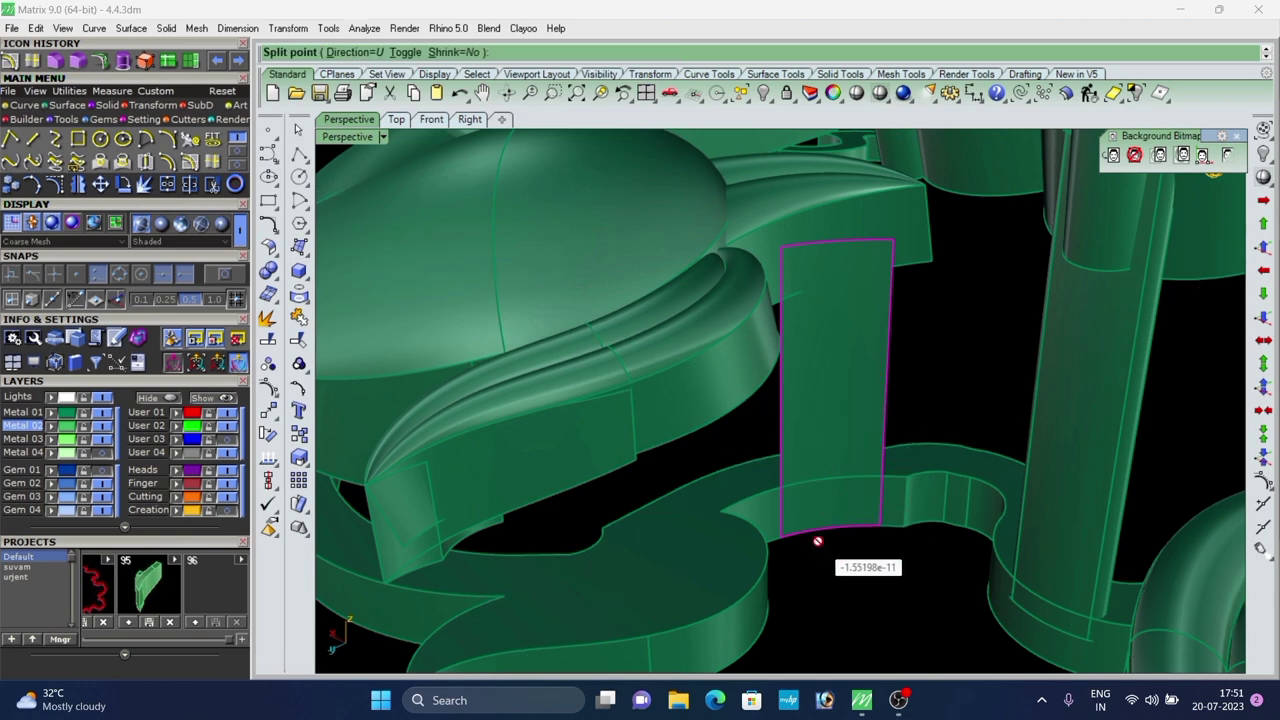
left_click(814, 508)
right_click(815, 512)
scroll(815, 518, "up", 2)
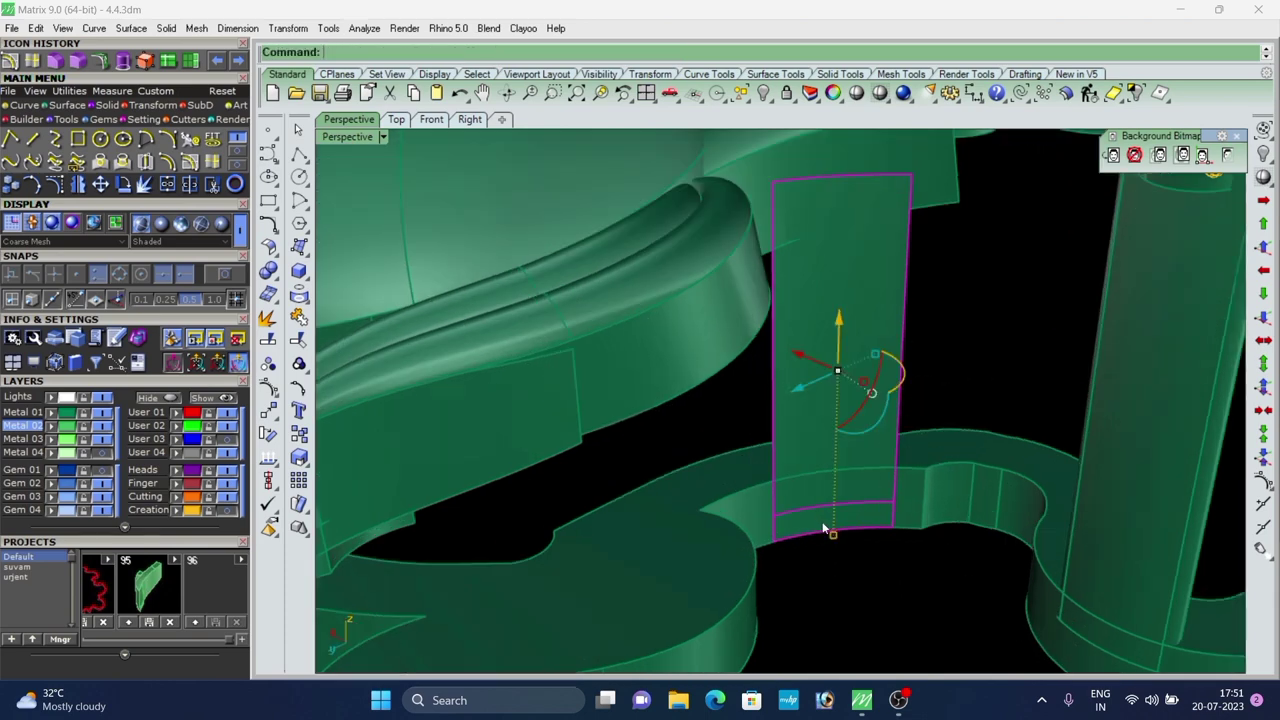
left_click(823, 527)
key("Delete")
Offset the trimmed surface by 0.6 into a solid with sharp corners, deleting the input surface.
left_click(832, 450)
key("o")
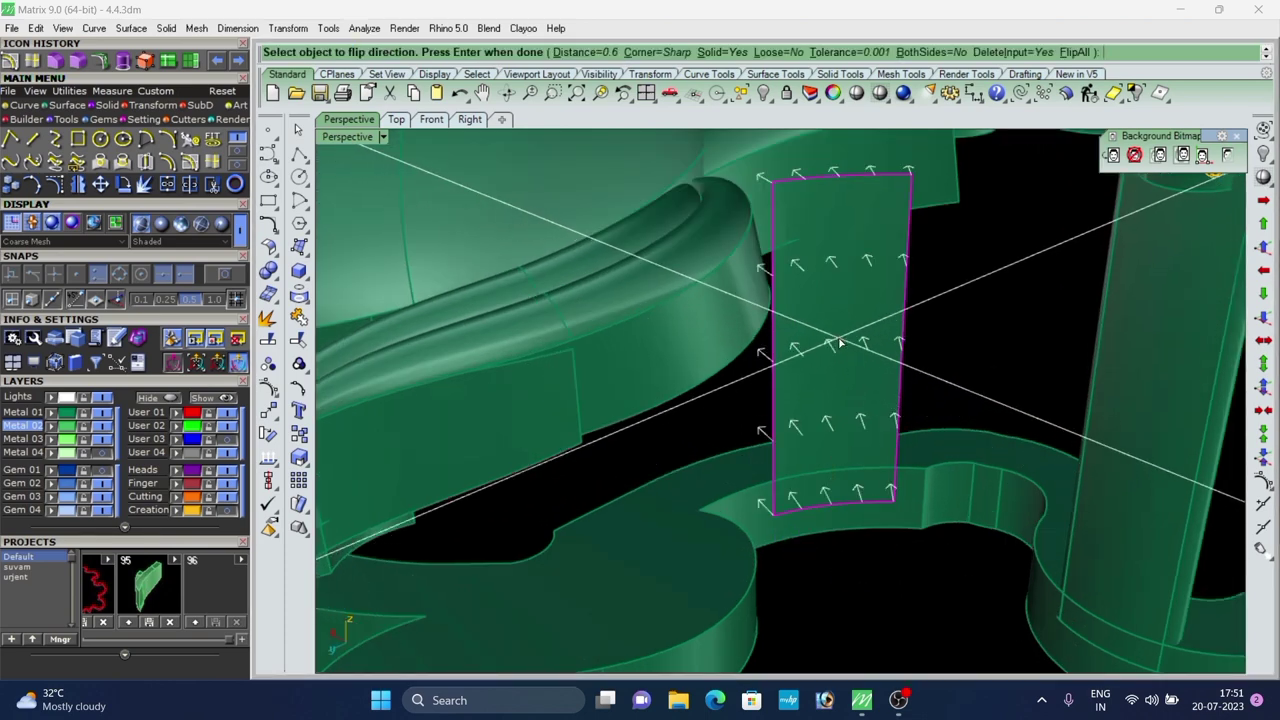
right_click(840, 344)
left_click(980, 364)
Try to fillet the new connector's vertical edges on the lower leaf side with a radius of 0.1.
scroll(780, 346, "down", 5)
right_click_drag(780, 346, 802, 318)
scroll(788, 437, "down", 7)
scroll(814, 383, "up", 6)
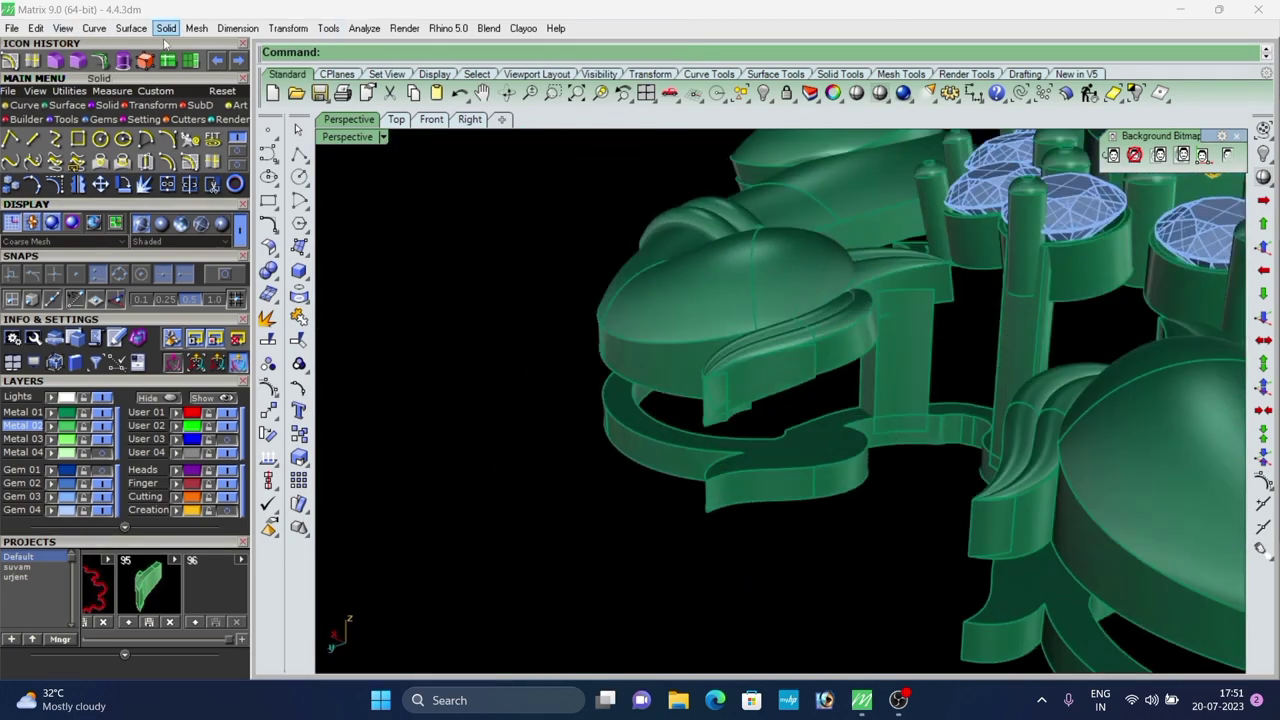
left_click(84, 61)
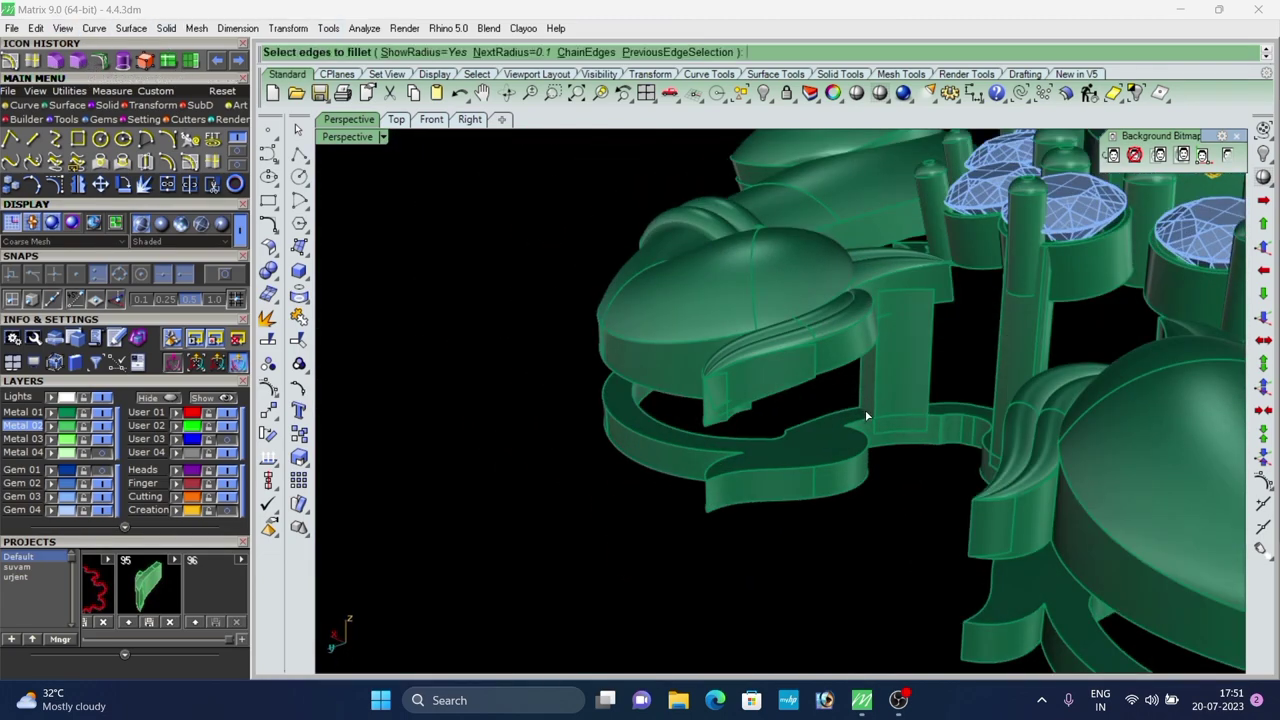
scroll(868, 413, "up", 3)
left_click(858, 382)
right_click(877, 390)
right_click(877, 388)
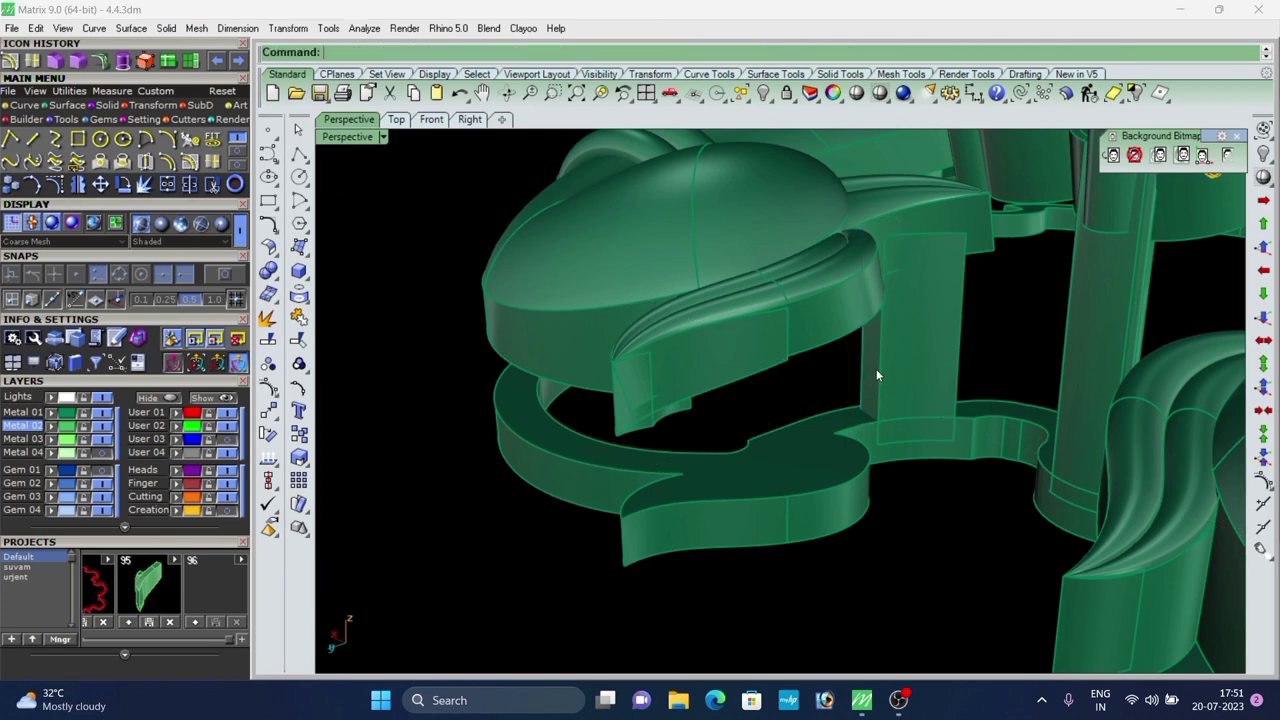
right_click(878, 372)
left_click(879, 371)
right_click(878, 368)
right_click(880, 367)
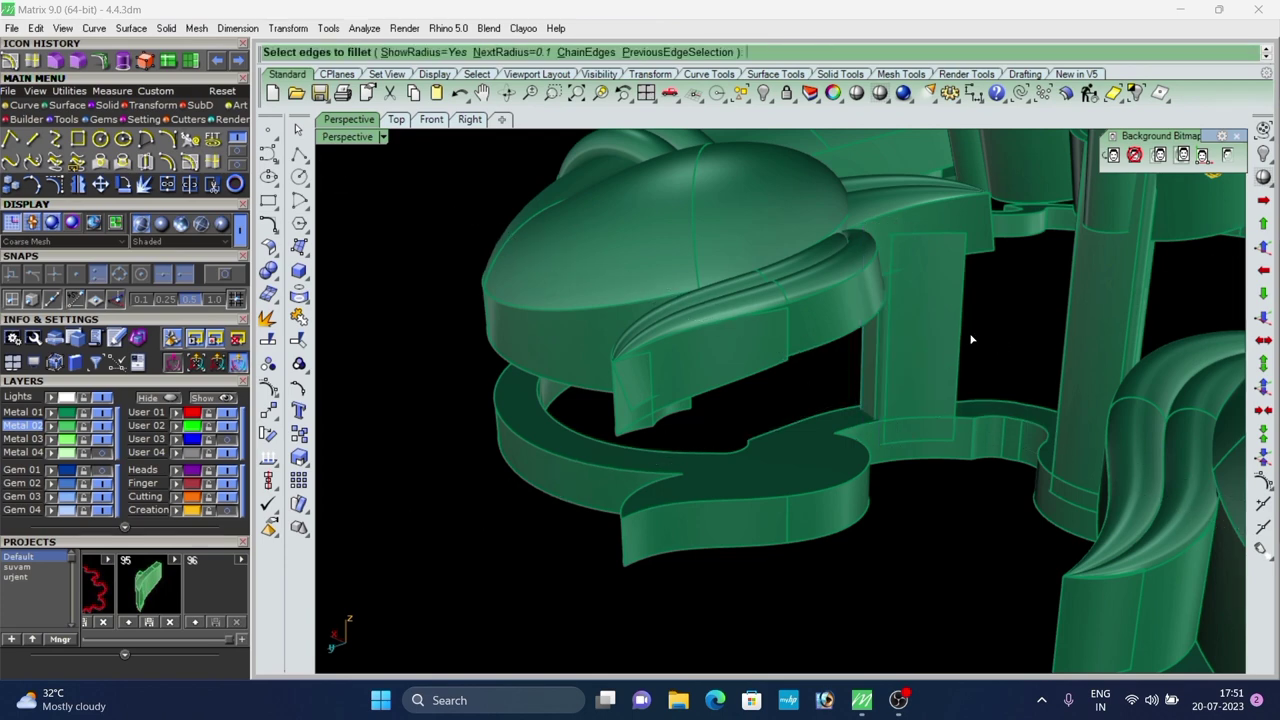
Fillet the four vertical edges of the new connector with a radius of 0.2.
key("Return")
key("Return")
scroll(885, 369, "up", 2)
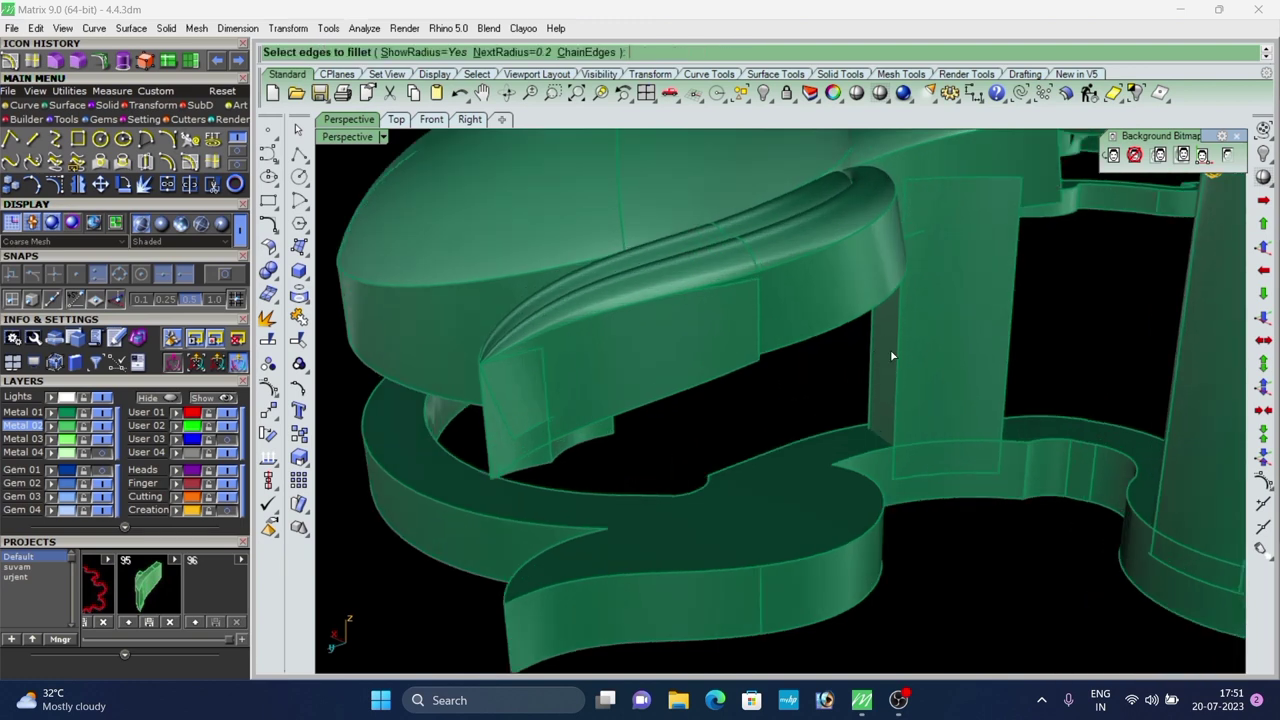
right_click_drag(873, 361, 868, 402)
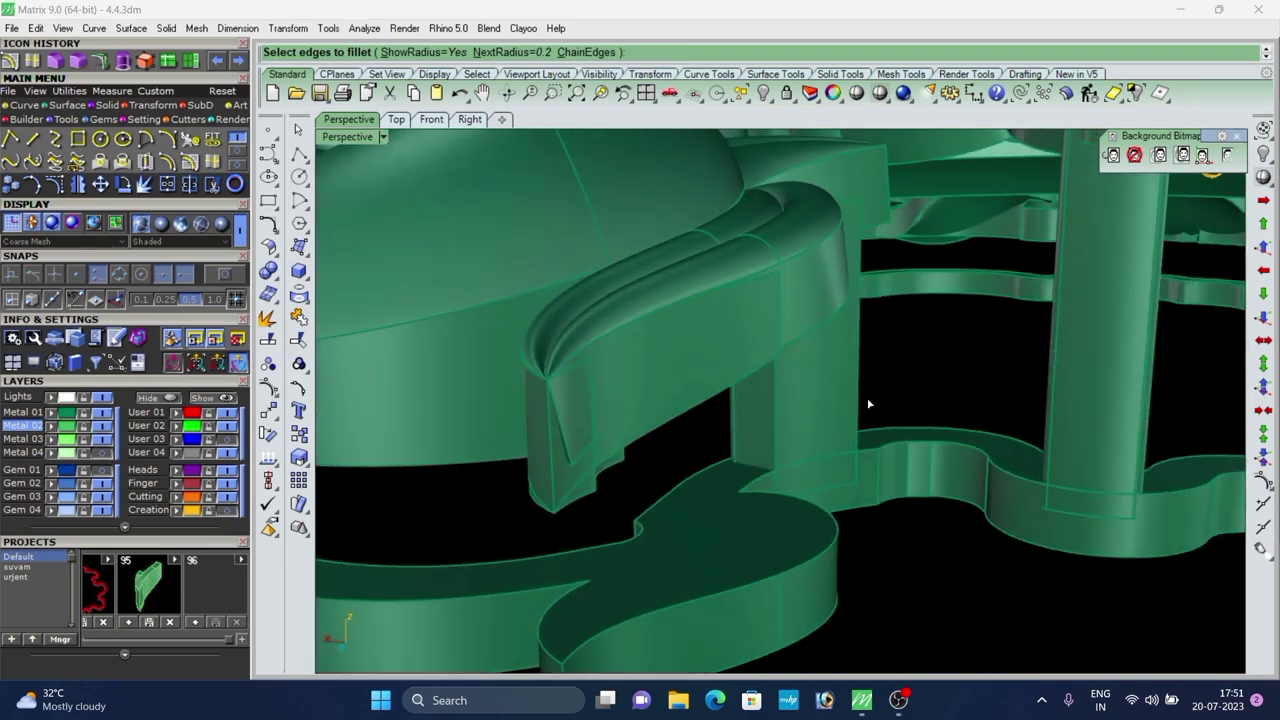
left_click(731, 424)
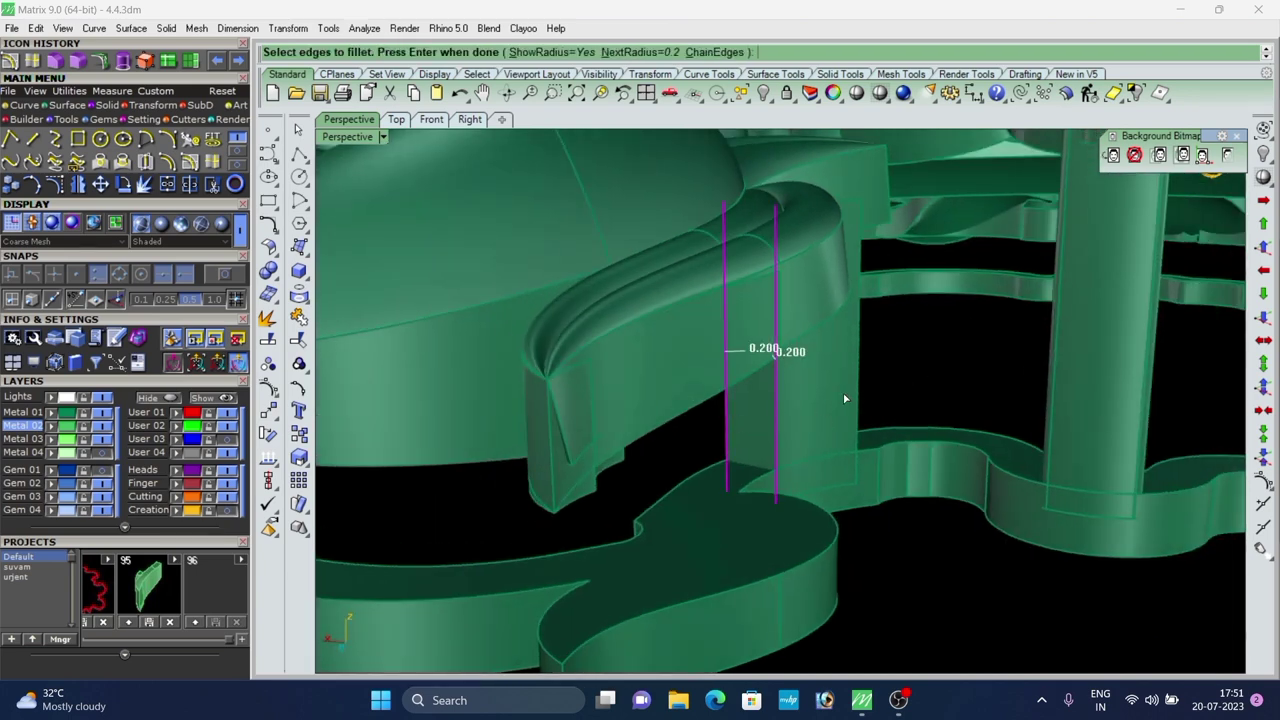
right_click_drag(865, 391, 737, 471)
scroll(760, 450, "down", 6)
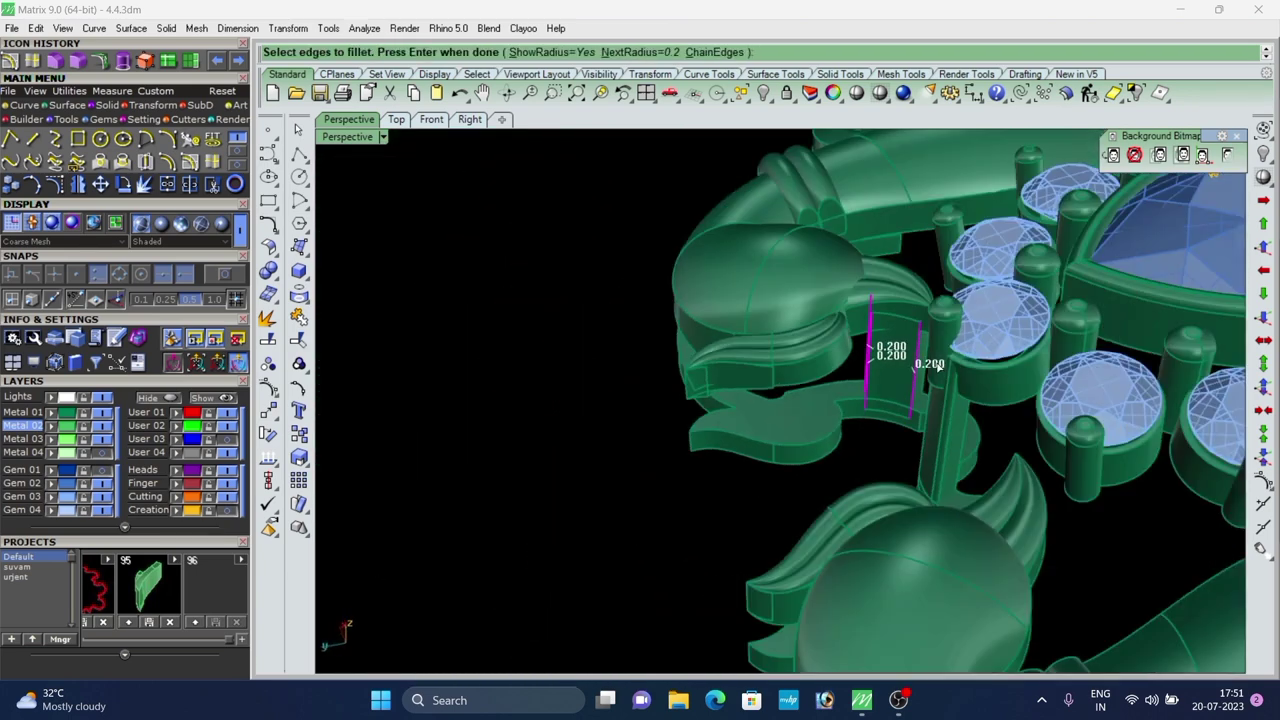
scroll(934, 368, "up", 8)
right_click(915, 412)
right_click(915, 412)
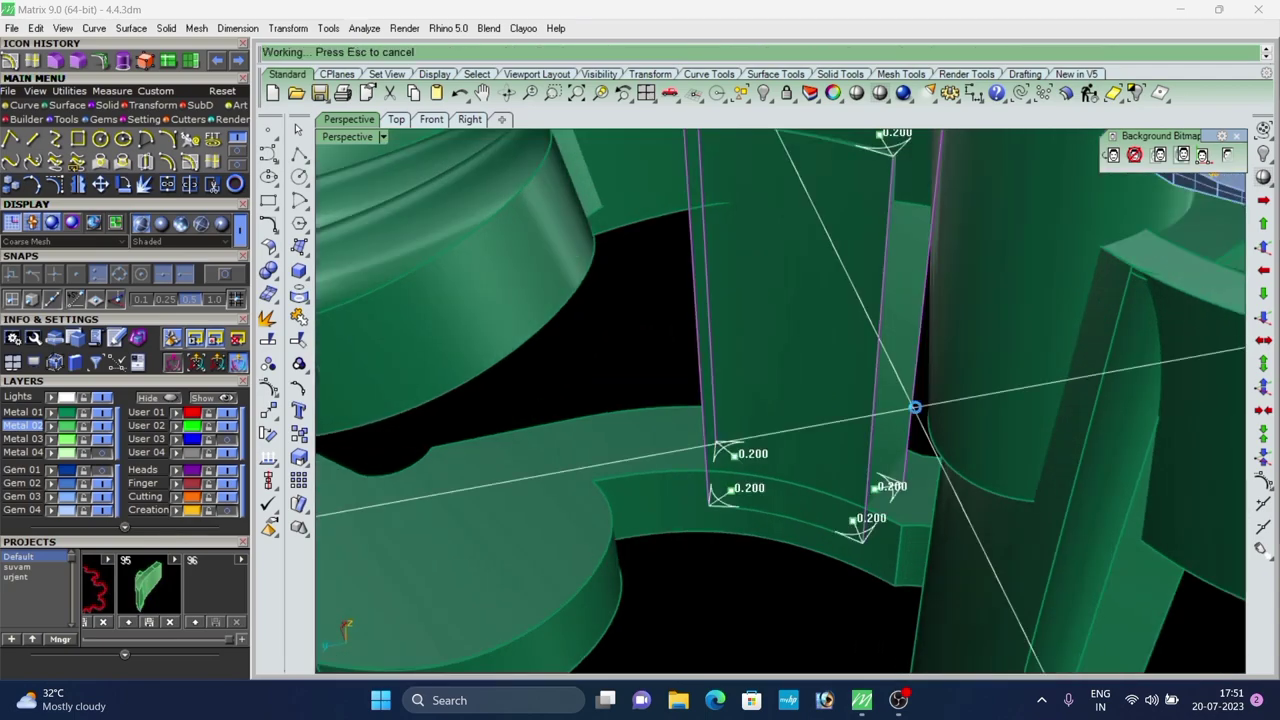
Inspect the filleted connector and how it joins the wavy bridge and the leaf above.
scroll(856, 352, "down", 8)
right_click_drag(854, 351, 826, 199)
scroll(762, 294, "down", 7)
scroll(816, 313, "up", 8)
scroll(816, 313, "down", 8)
right_click_drag(754, 223, 846, 288)
scroll(846, 288, "up", 5)
left_click(847, 291)
right_click_drag(850, 354, 883, 338)
scroll(883, 338, "up", 3)
left_click_drag(880, 331, 889, 342)
left_click(972, 349)
scroll(970, 350, "down", 3)
right_click_drag(900, 330, 775, 346)
scroll(954, 306, "down", 3)
scroll(714, 405, "down", 5)
scroll(703, 320, "up", 5)
scroll(785, 318, "down", 3)
scroll(820, 322, "up", 2)
scroll(774, 346, "up", 5)
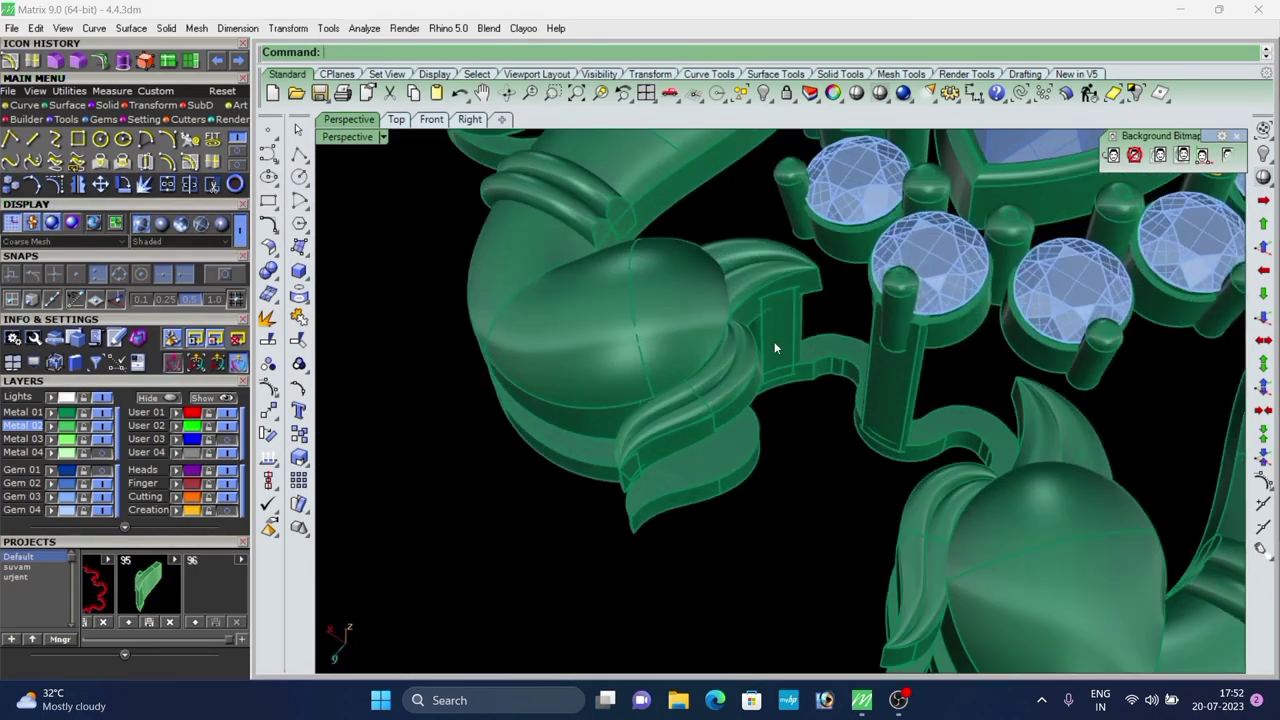
Switch the viewport to shaded display and examine the whole pendant from several angles.
scroll(818, 507, "down", 5)
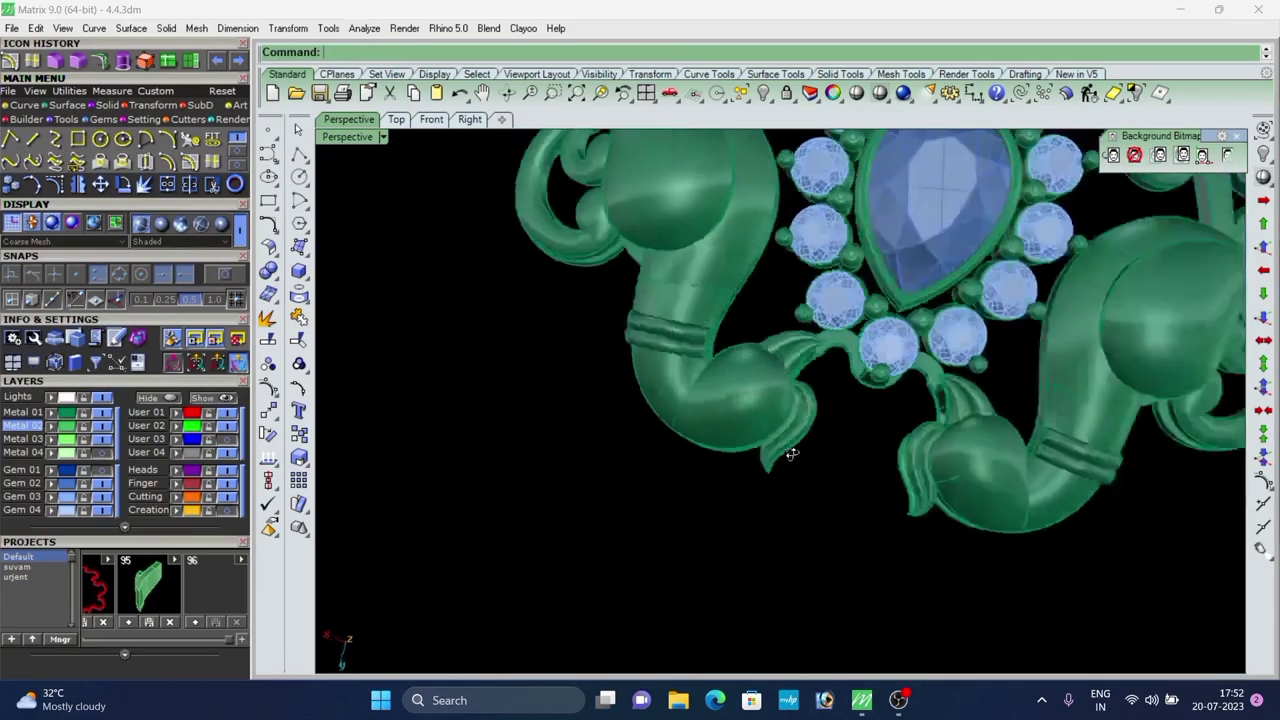
scroll(728, 304, "down", 3)
right_click_drag(791, 449, 690, 315)
scroll(812, 384, "up", 5)
scroll(814, 384, "down", 6)
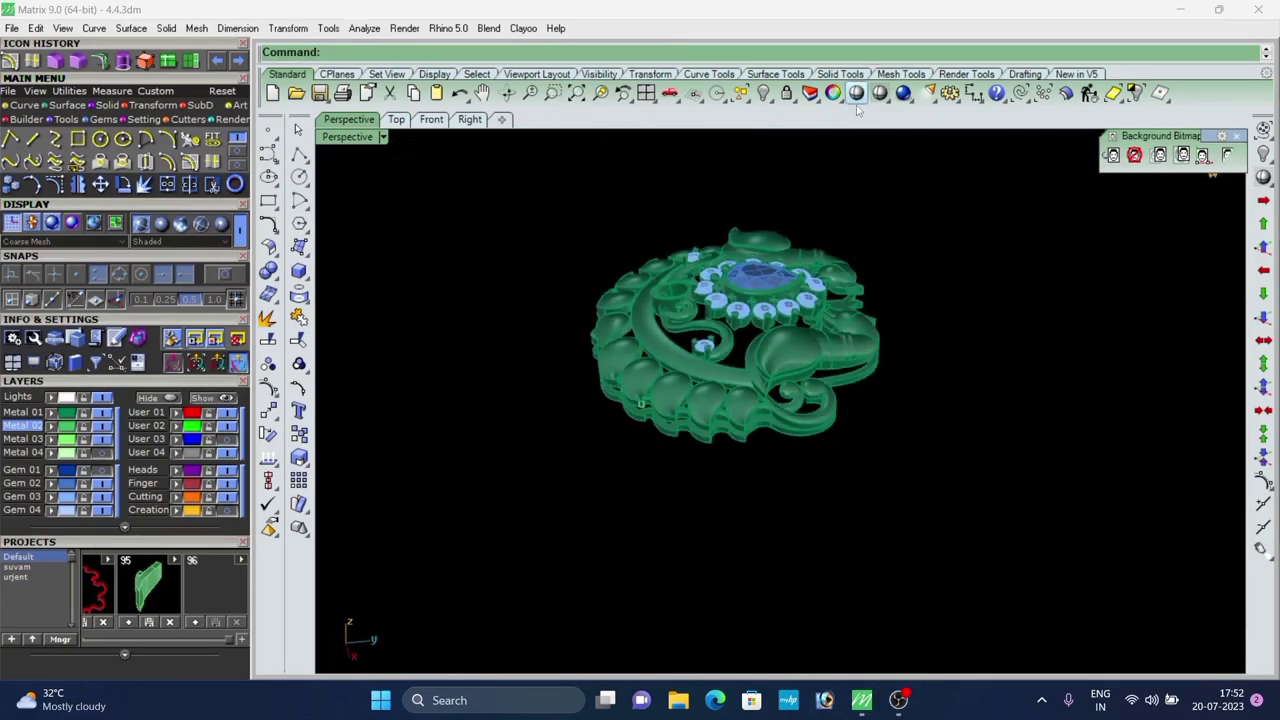
left_click(857, 94)
scroll(740, 262, "up", 5)
right_click_drag(760, 250, 646, 287)
scroll(862, 390, "up", 4)
scroll(862, 395, "down", 5)
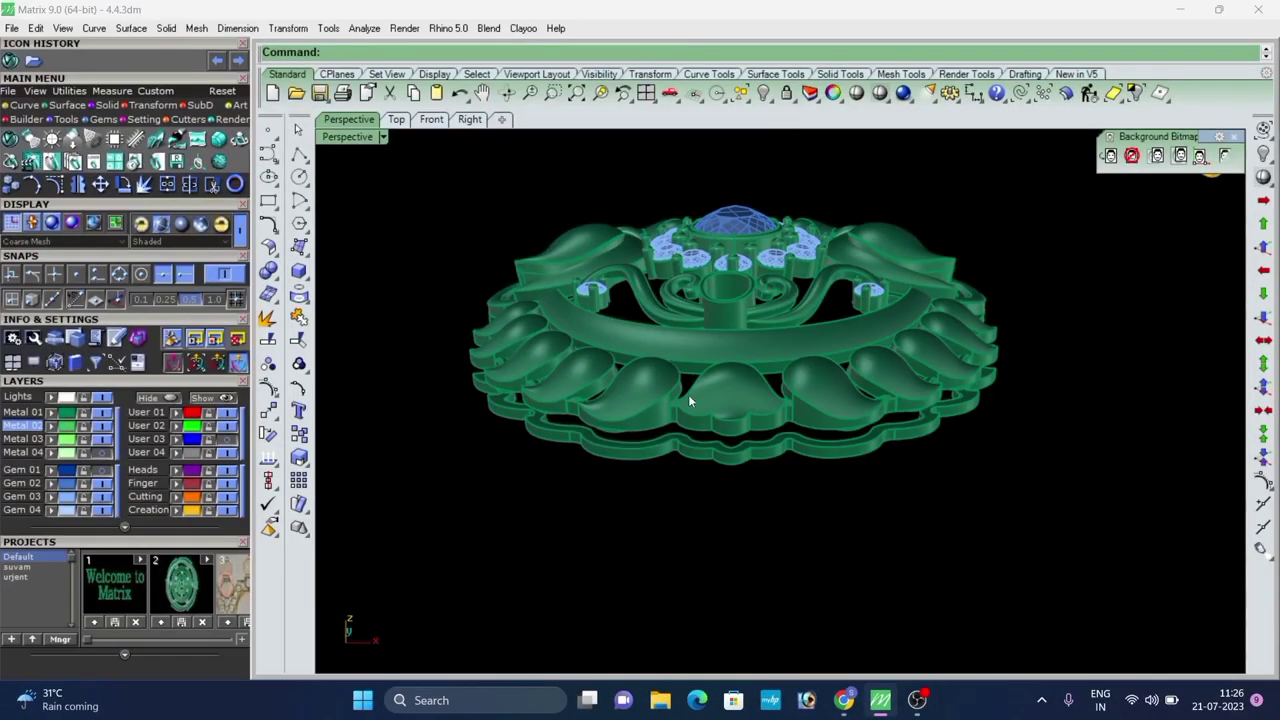
Begin extracting copies of the base plate's outer side faces, selecting those at and beside the front centre lobe.
right_click_drag(688, 394, 700, 438)
scroll(798, 428, "down", 5)
scroll(788, 380, "up", 7)
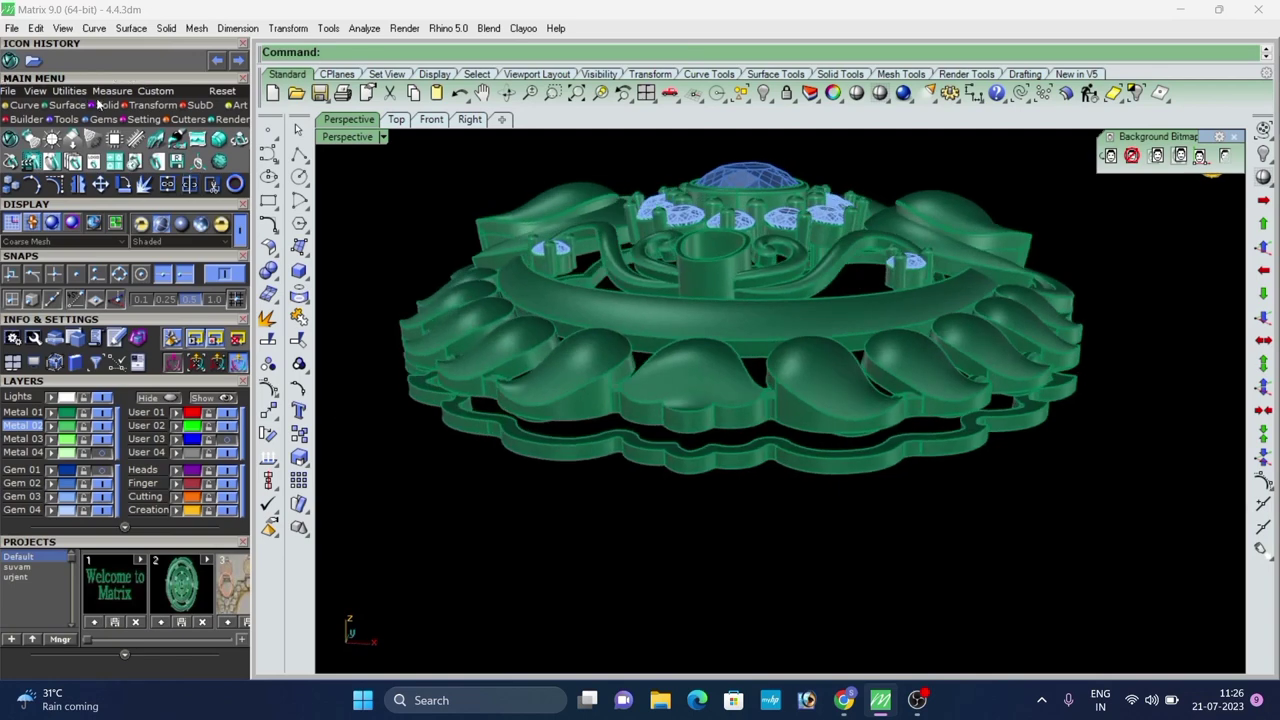
left_click(104, 105)
left_click(124, 141)
scroll(480, 265, "down", 5)
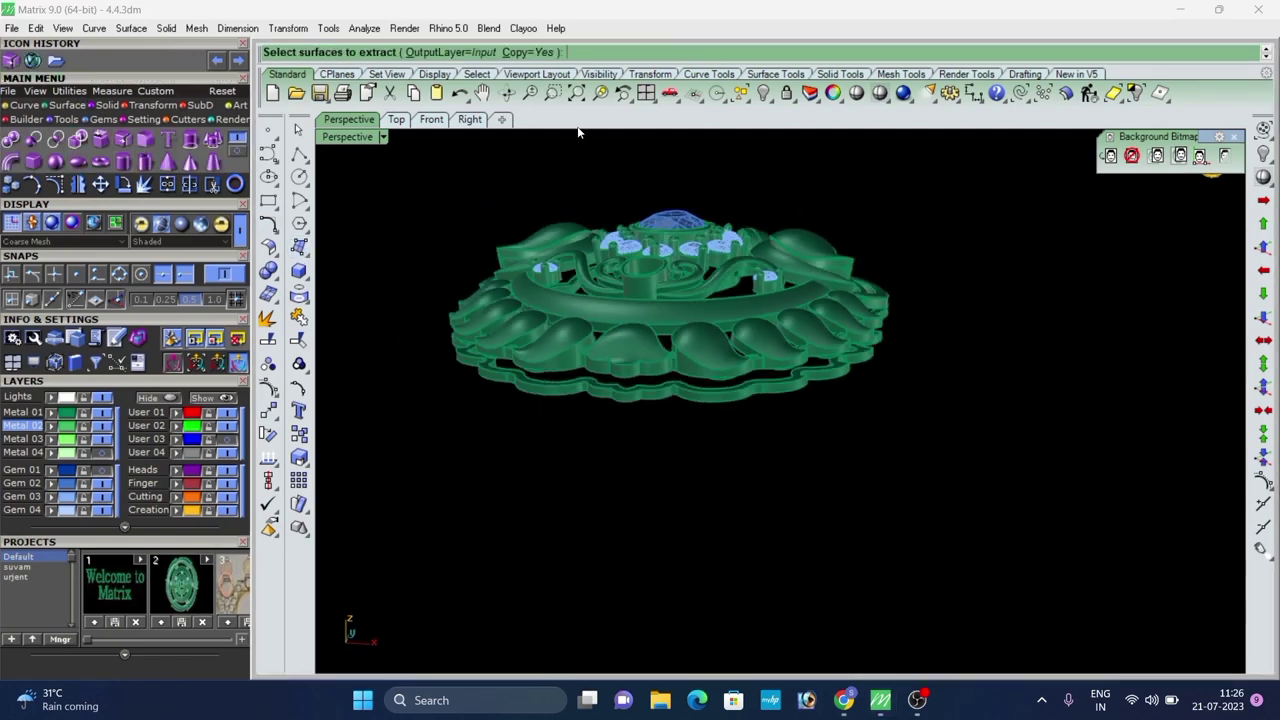
scroll(543, 409, "up", 5)
right_click_drag(543, 409, 588, 406)
left_click(77, 364)
scroll(672, 403, "up", 8)
left_click(738, 428)
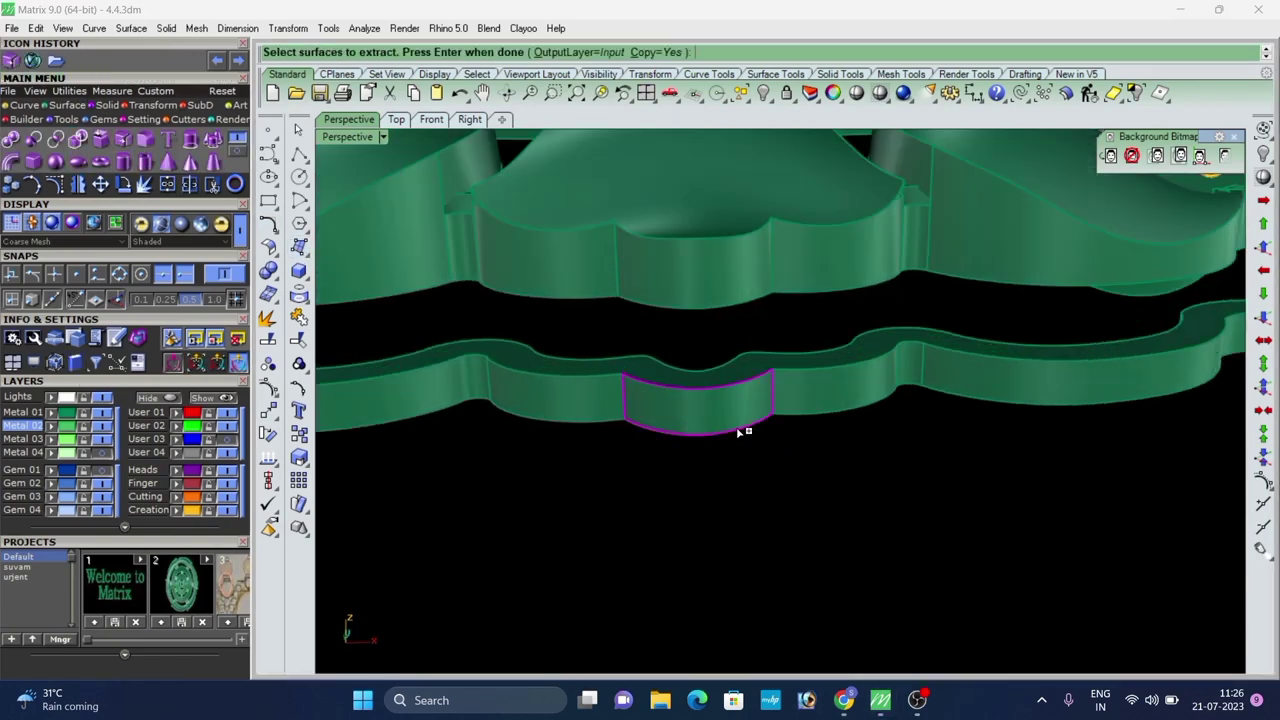
left_click(793, 397)
scroll(800, 398, "down", 6)
scroll(860, 409, "up", 8)
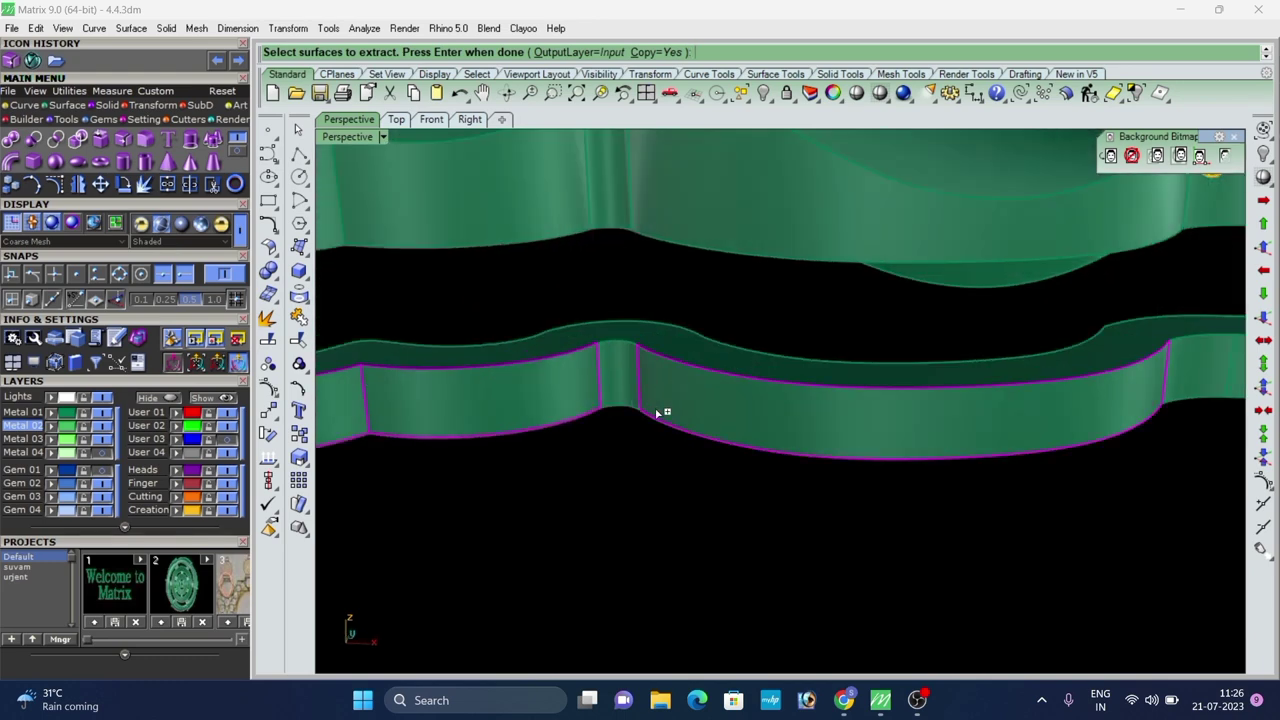
Add the base plate's outer side faces along the leaf lobes beside the front centre lobe to the extraction selection.
scroll(656, 413, "down", 8)
right_click_drag(706, 394, 663, 386)
scroll(664, 388, "up", 6)
scroll(846, 432, "down", 5)
scroll(761, 392, "up", 5)
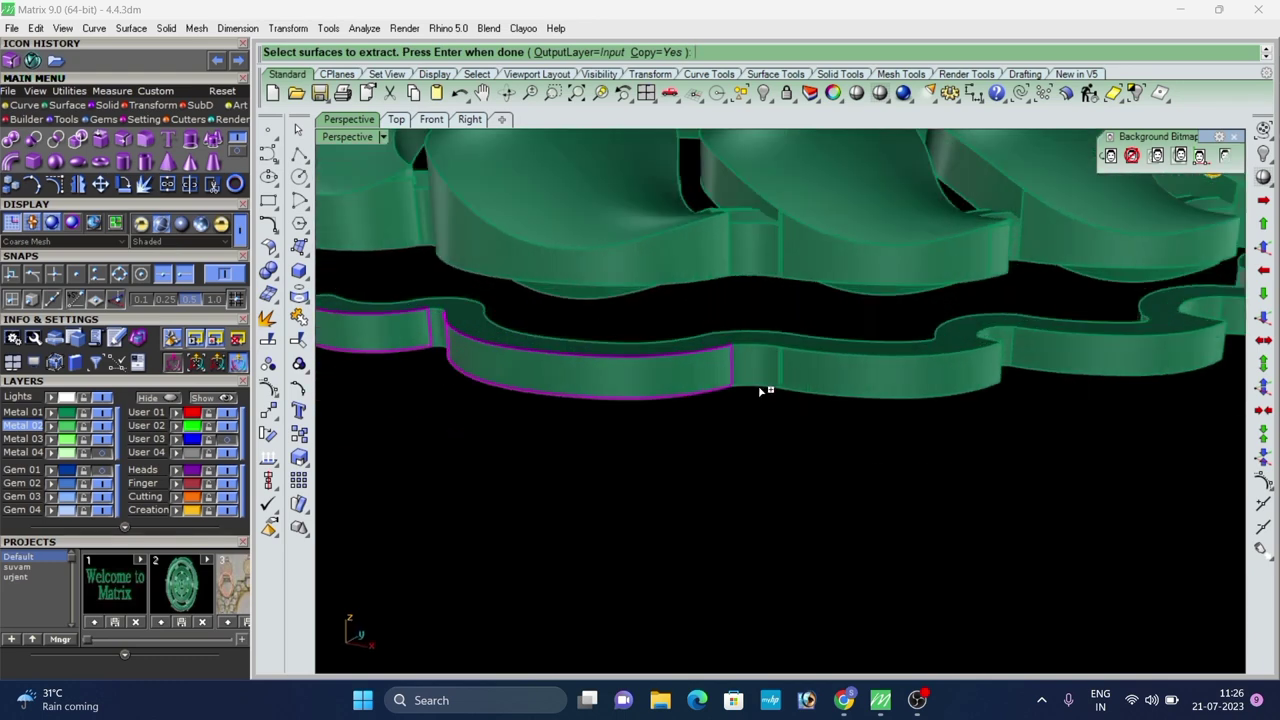
scroll(810, 386, "down", 3)
scroll(612, 376, "up", 3)
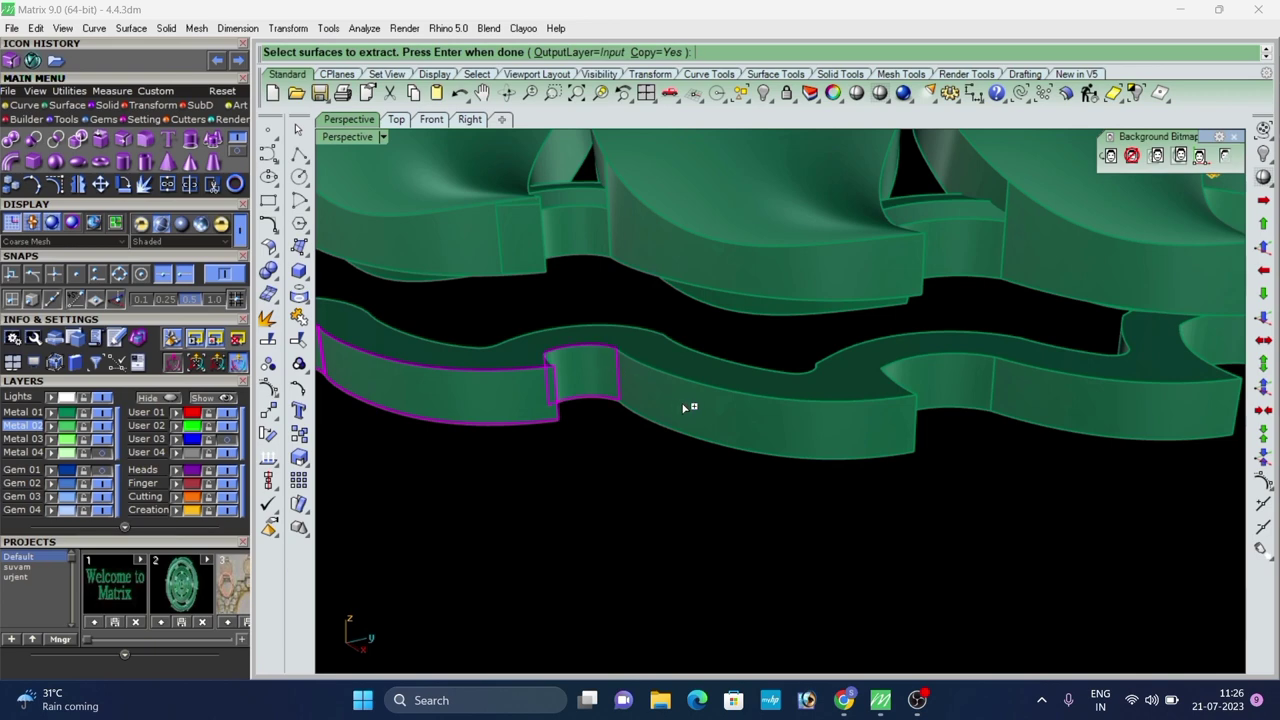
scroll(780, 414, "down", 3)
scroll(650, 395, "up", 3)
scroll(680, 384, "down", 3)
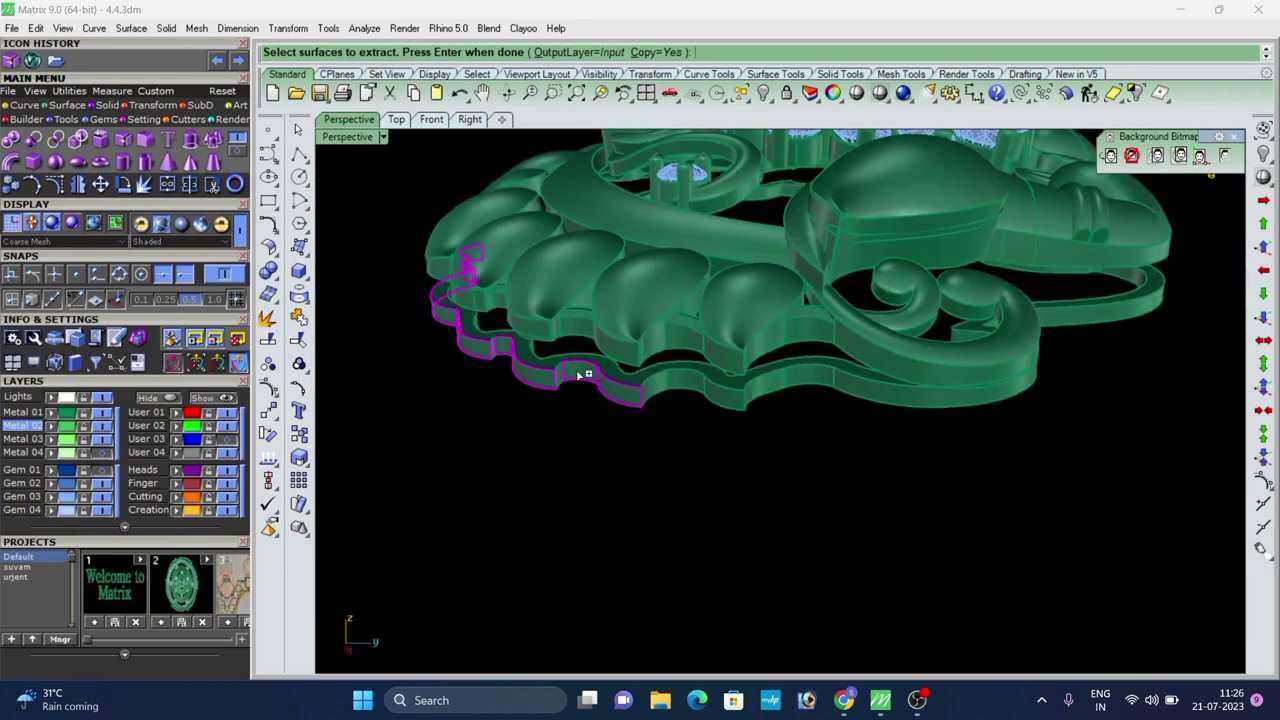
Add the outer side faces of the last scalloped lobes, up to the large scroll, to the extraction selection.
scroll(566, 386, "up", 3)
scroll(797, 403, "down", 3)
scroll(605, 373, "up", 3)
left_click(603, 372)
left_click(770, 346)
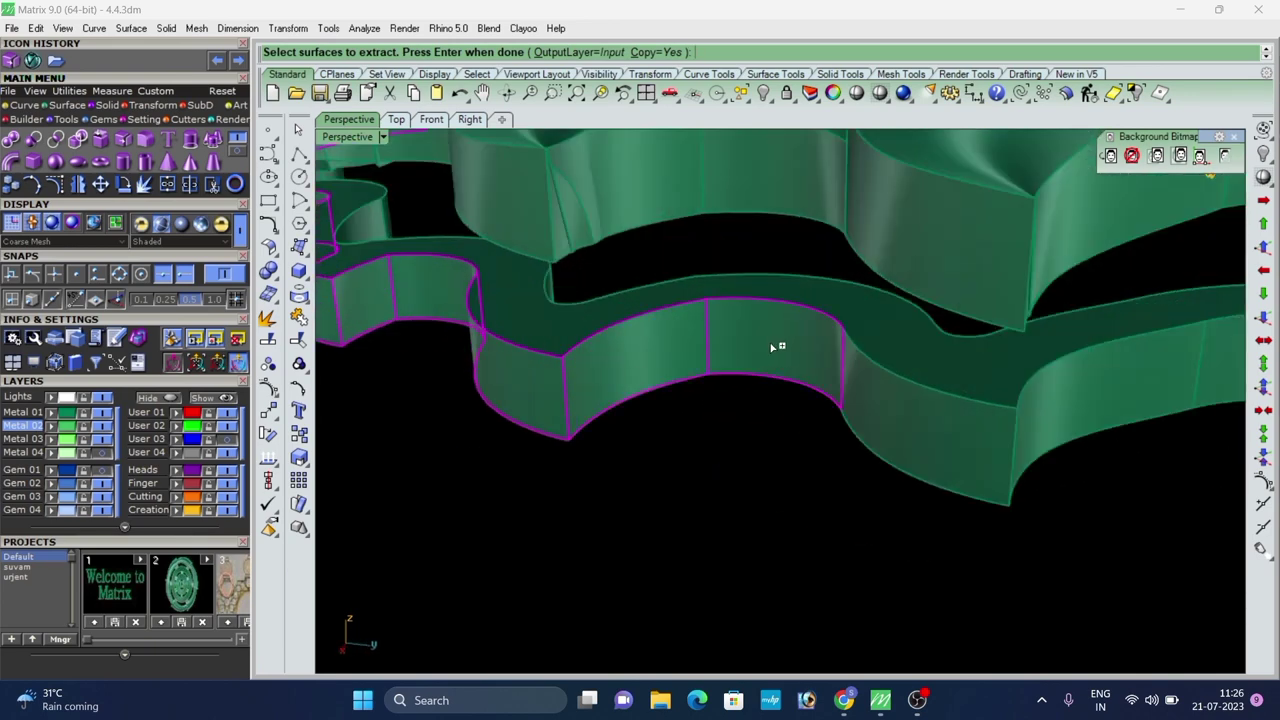
left_click(887, 412)
scroll(887, 412, "down", 3)
right_click_drag(887, 412, 786, 368)
scroll(719, 374, "up", 3)
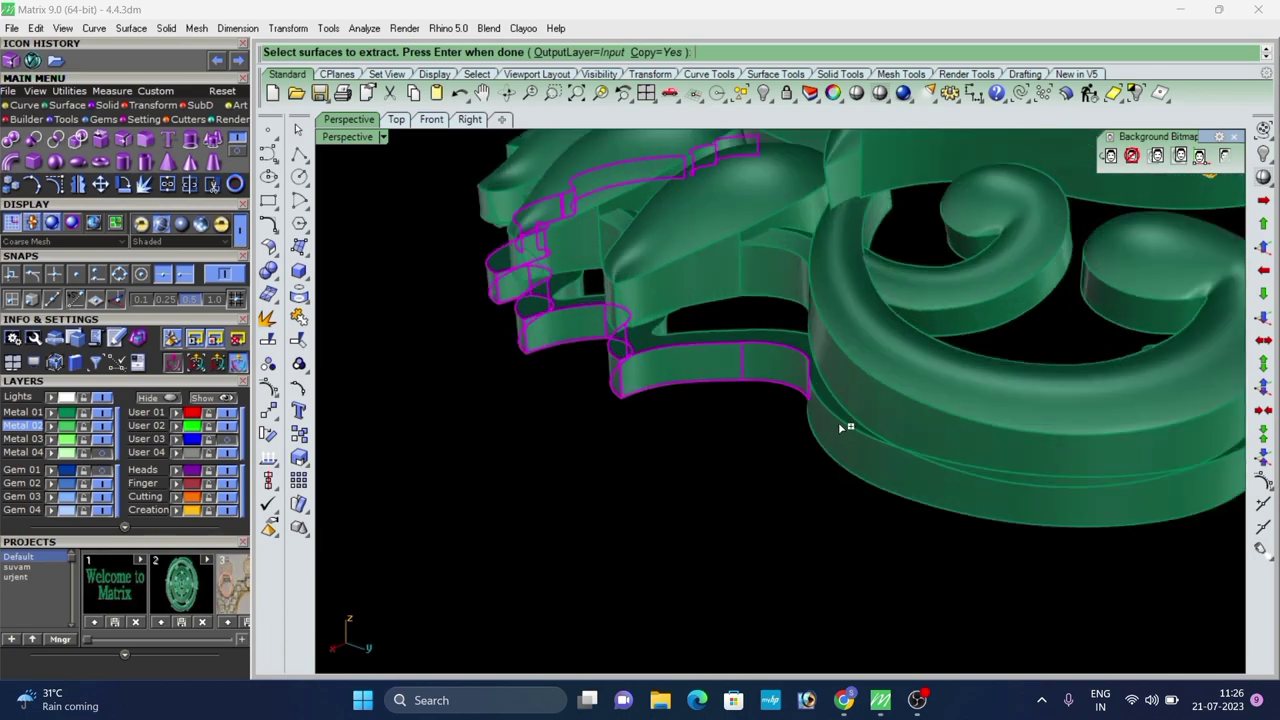
Add the side faces under the large scroll, the short straight bridge and the long curved band beyond it.
scroll(740, 374, "down", 3)
scroll(757, 384, "up", 3)
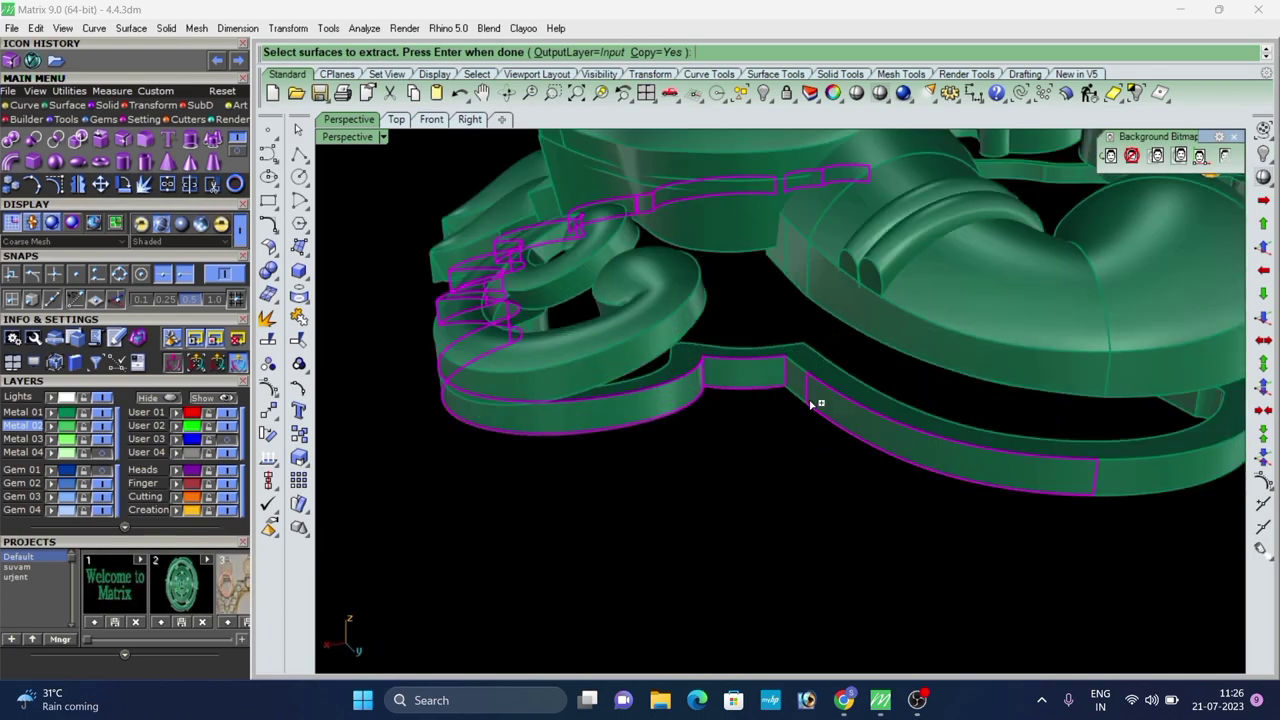
scroll(794, 386, "up", 3)
left_click(780, 378)
scroll(783, 379, "down", 3)
right_click_drag(800, 386, 742, 396)
scroll(682, 396, "up", 3)
left_click(660, 395)
scroll(730, 394, "up", 3)
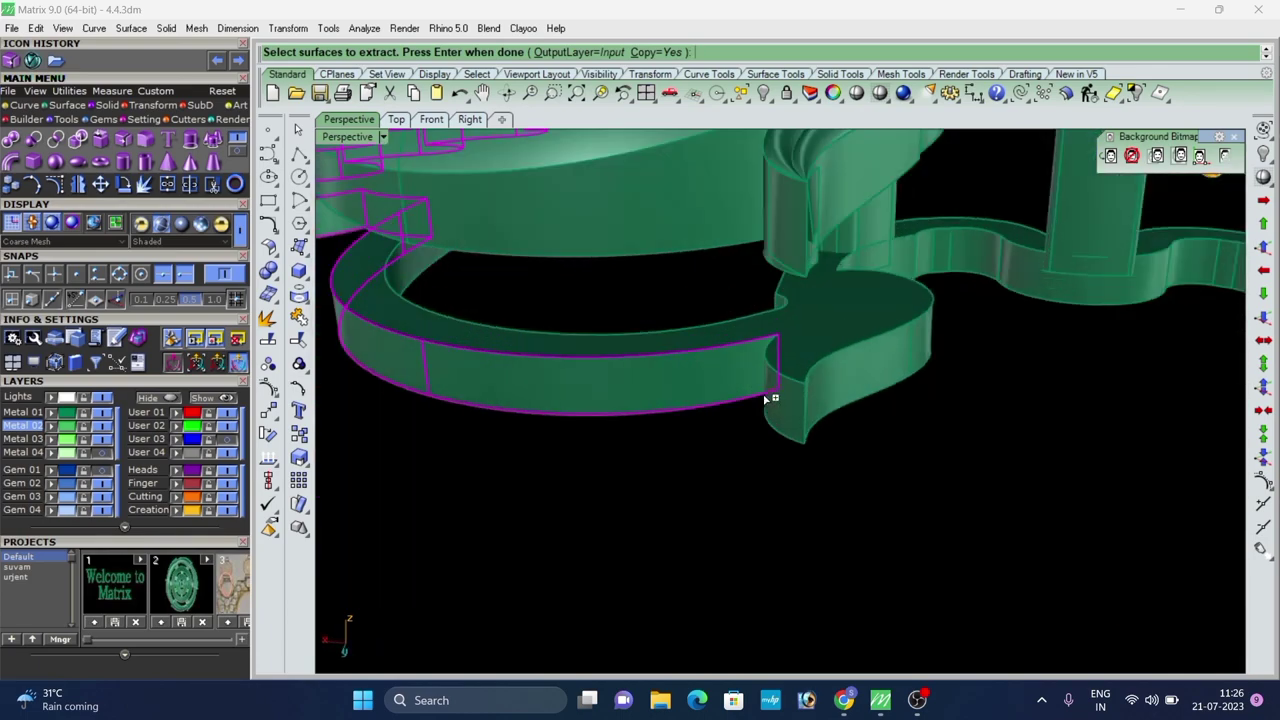
Add the base plate's side faces around the pointed leaf tip and its rounded end to the extraction selection.
left_click(838, 397)
scroll(838, 397, "down", 5)
right_click_drag(838, 397, 704, 423)
scroll(568, 436, "up", 4)
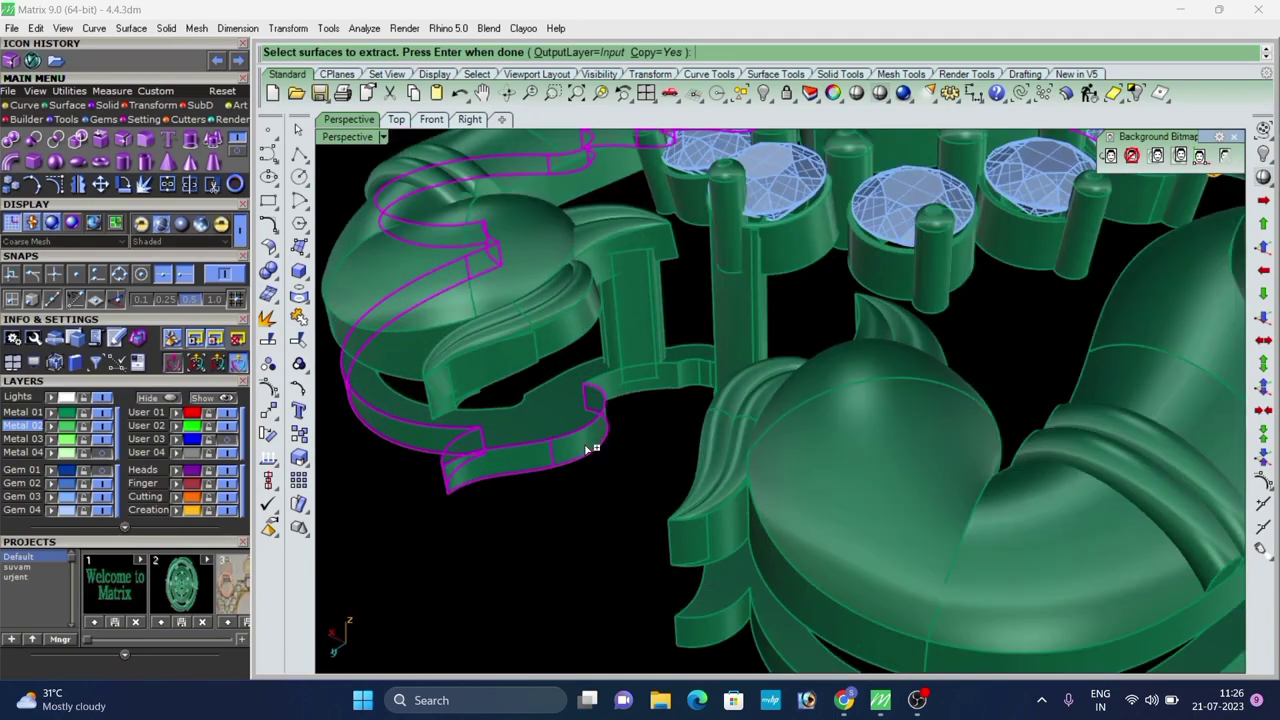
scroll(592, 448, "down", 5)
right_click_drag(592, 448, 766, 420)
scroll(666, 323, "up", 3)
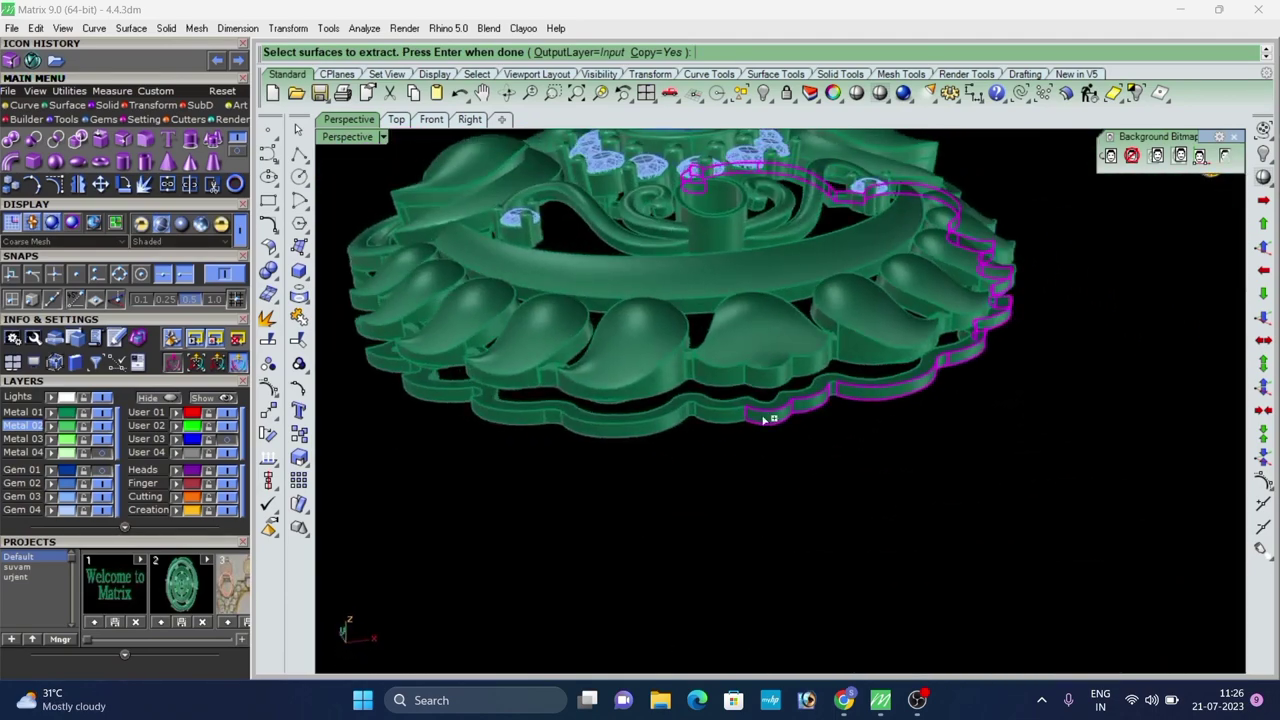
Complete the surface extraction and move the extracted faces to the Metal 02 layer.
right_click(832, 437)
left_click(50, 428)
left_click(590, 487)
scroll(600, 480, "down", 5)
right_click_drag(630, 468, 680, 436)
scroll(672, 430, "up", 5)
Extend the upper edge of the extracted front centre lobe face upward to the height of the leaf above.
left_click(69, 104)
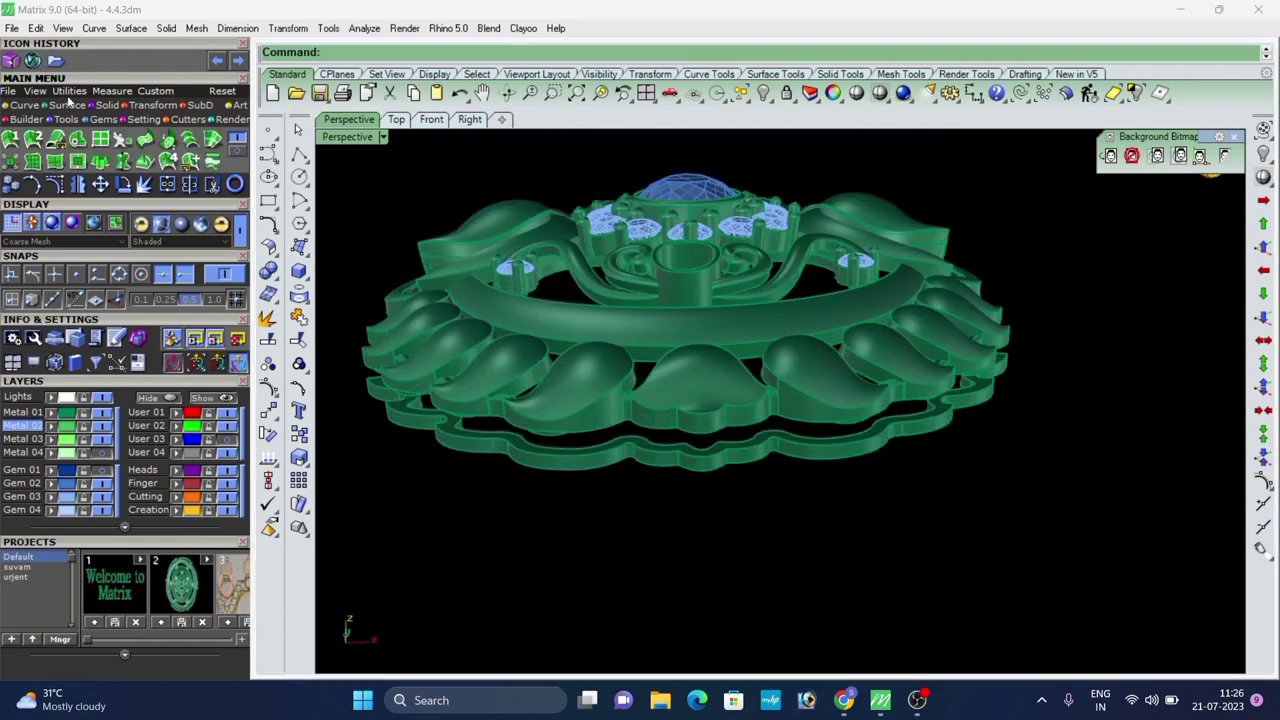
left_click(235, 152)
left_click(32, 161)
scroll(709, 480, "up", 5)
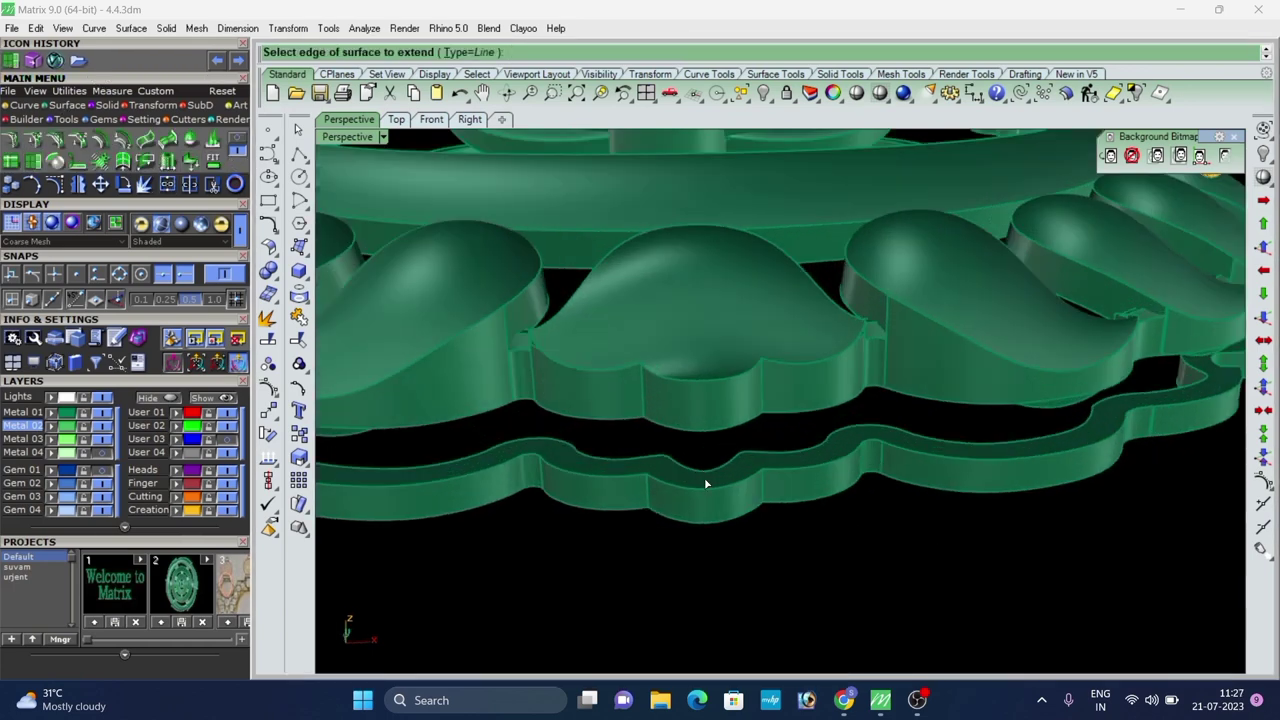
left_click(711, 486)
right_click(718, 480)
scroll(591, 446, "down", 5)
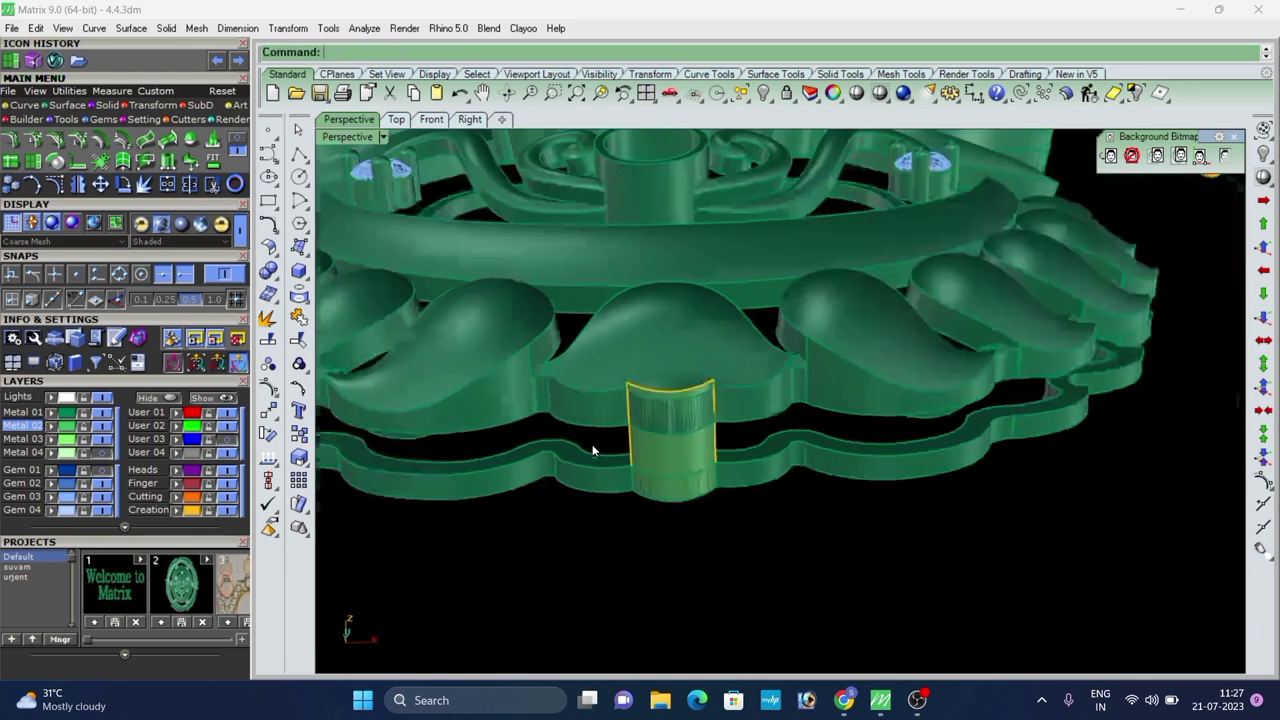
Extend the upper edges of the lobe face adjoining the front centre one and of the wide lobe face beyond the notch.
right_click_drag(591, 446, 589, 429)
right_click(640, 411)
scroll(640, 408, "up", 2)
right_click(637, 399)
right_click(637, 399)
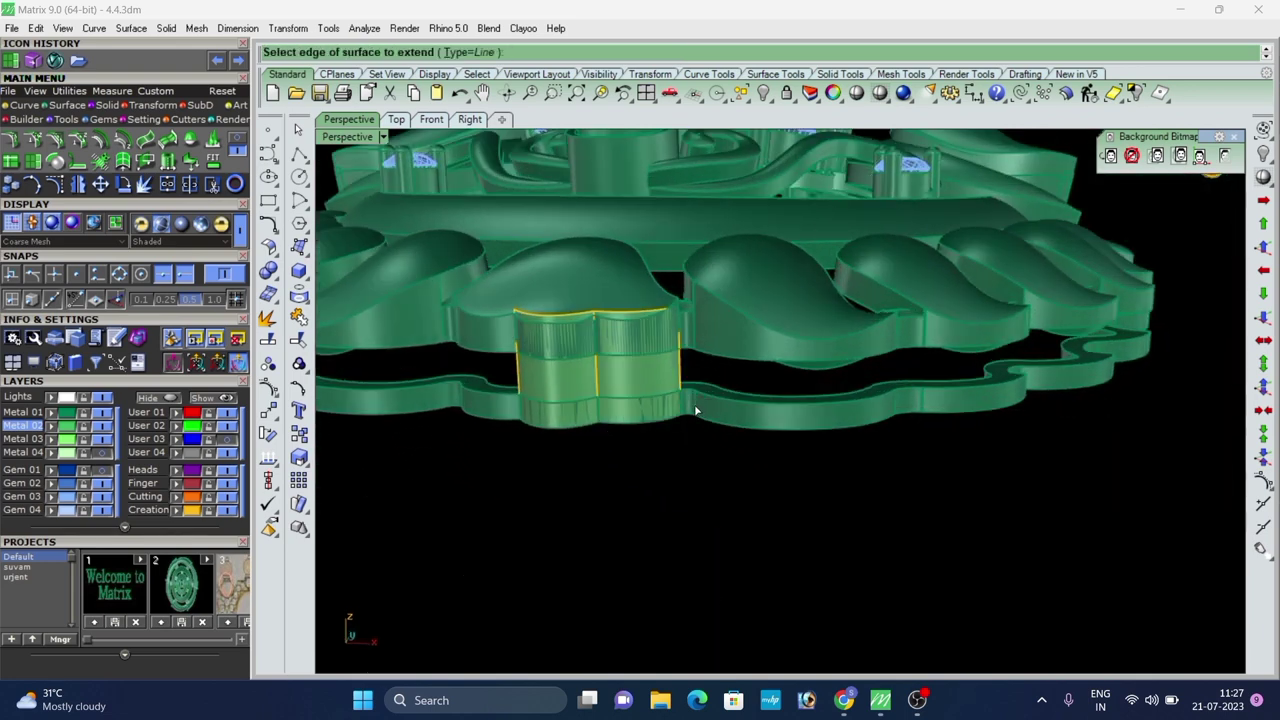
scroll(693, 400, "up", 5)
left_click(720, 400)
right_click(727, 400)
scroll(760, 394, "down", 5)
right_click_drag(803, 384, 742, 387)
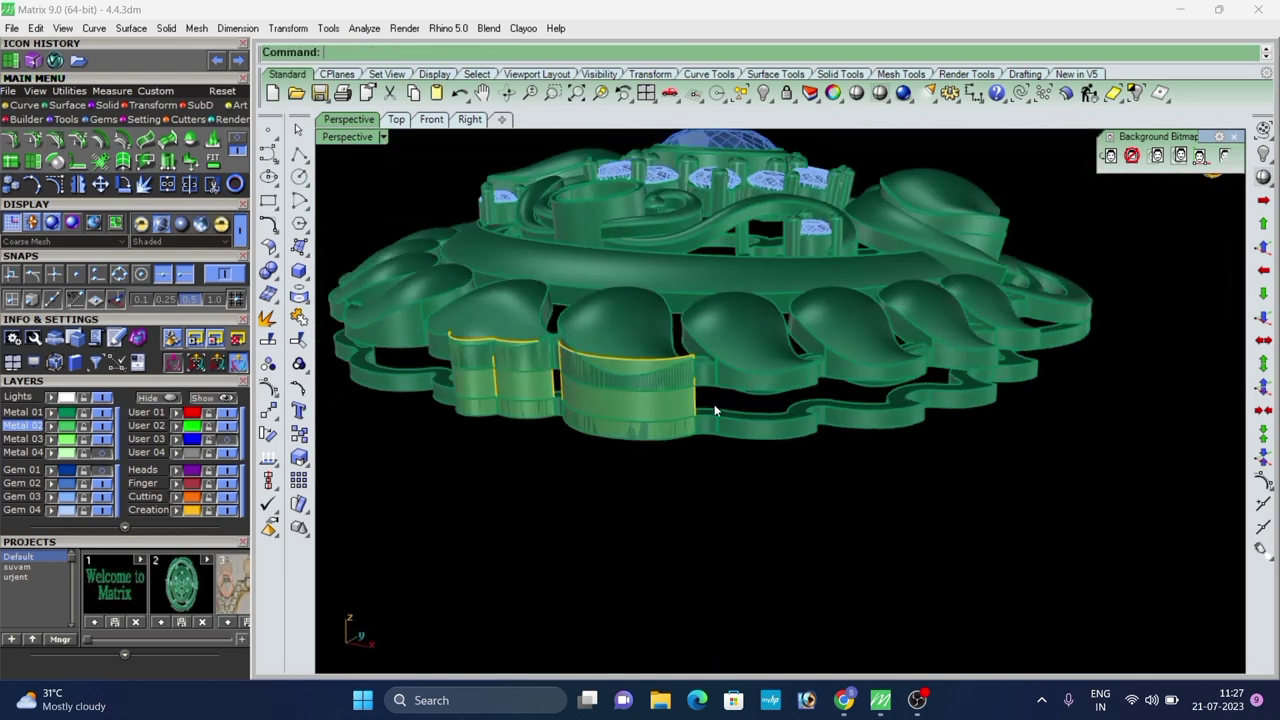
Extend the upper edges of the narrow face beside the wide lobe and of the following lobe face.
right_click(712, 408)
scroll(711, 409, "up", 5)
left_click(708, 409)
right_click(761, 429)
right_click(762, 431)
left_click(770, 415)
right_click(785, 417)
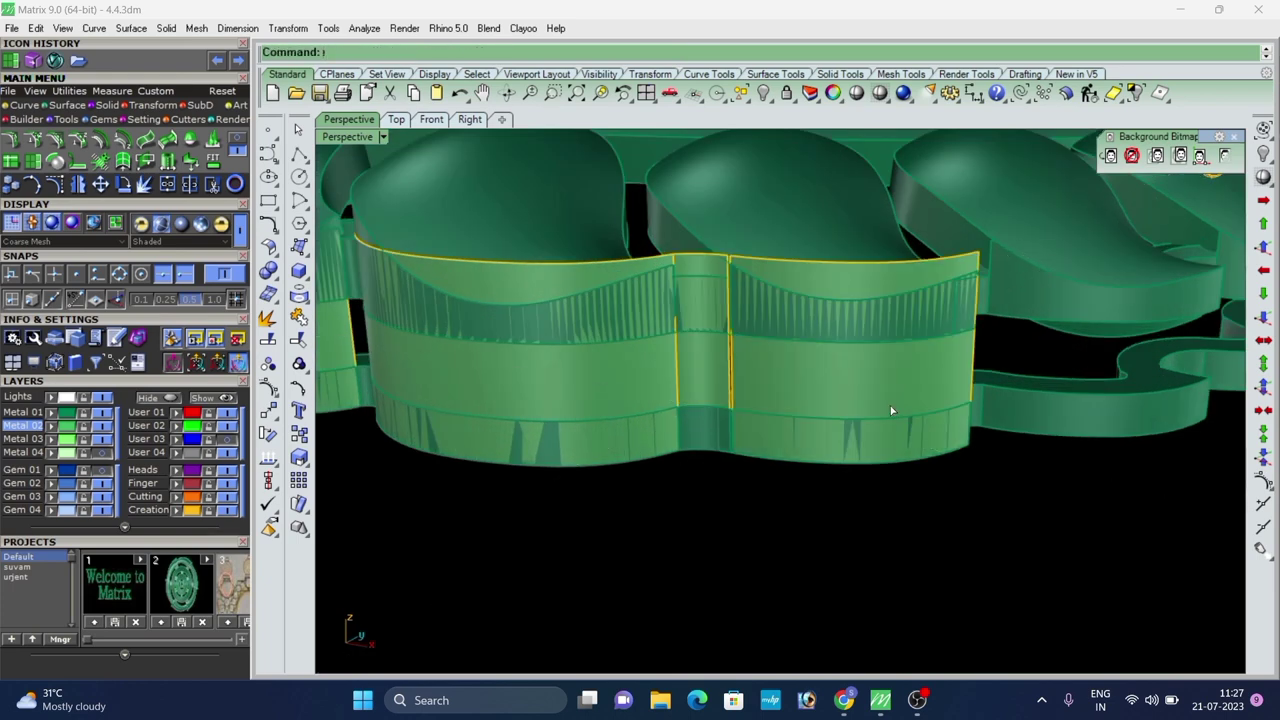
Extend the upper edges of the second narrow notch face and of the third leaf lobe's face.
scroll(978, 388, "up", 2)
left_click(980, 391)
right_click(1000, 392)
right_click(1020, 393)
left_click(992, 388)
right_click(940, 383)
scroll(868, 379, "down", 4)
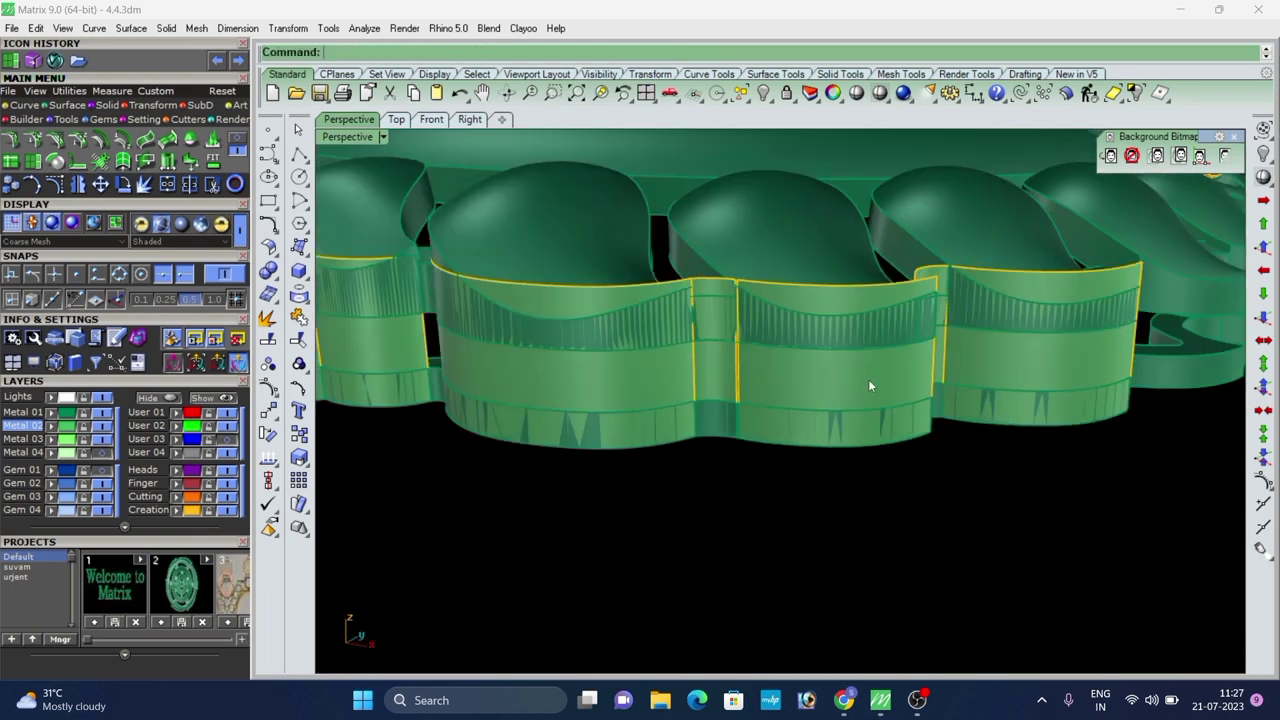
right_click_drag(868, 379, 694, 451)
Extract a copy of the missing narrow side face in the notch between two extended lobe faces.
right_click(912, 432)
scroll(880, 436, "up", 6)
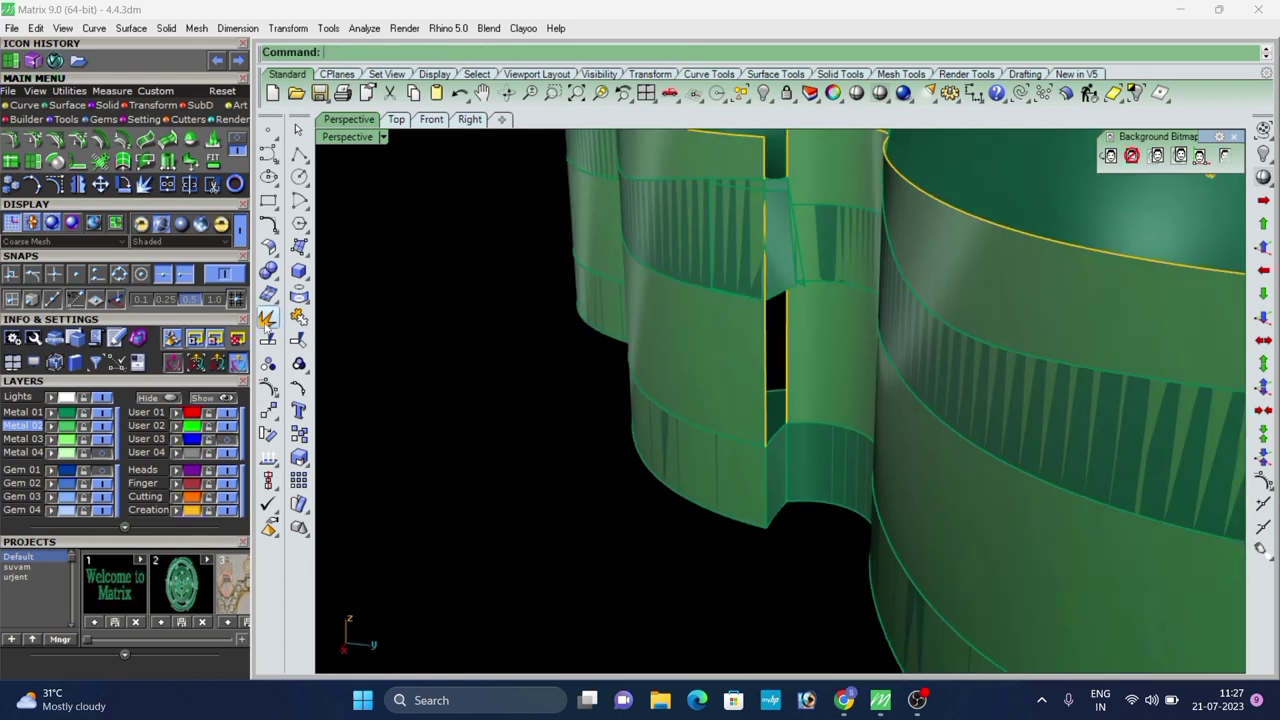
right_click(267, 325)
scroll(760, 453, "up", 5)
right_click(798, 457)
left_click(615, 482)
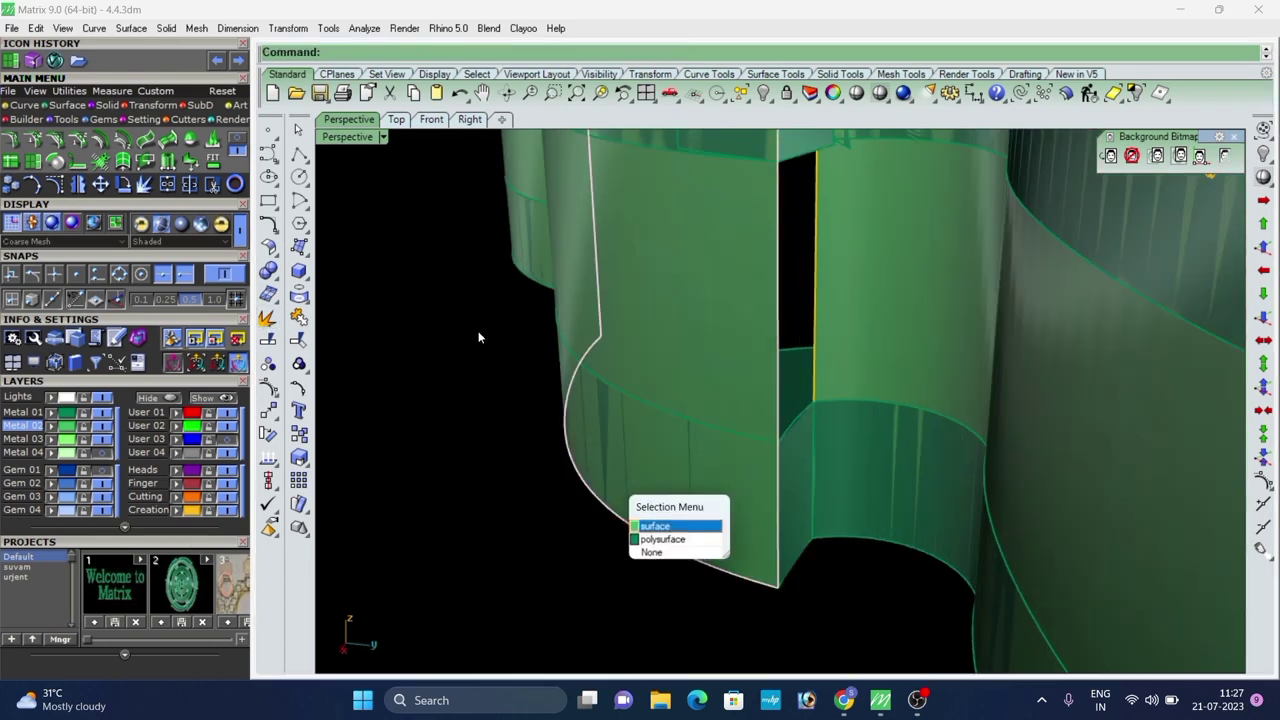
Extend the newly extracted notch face upward and move it to the Metal 02 layer.
left_click(12, 64)
right_click(792, 420)
right_click_drag(644, 327, 697, 305)
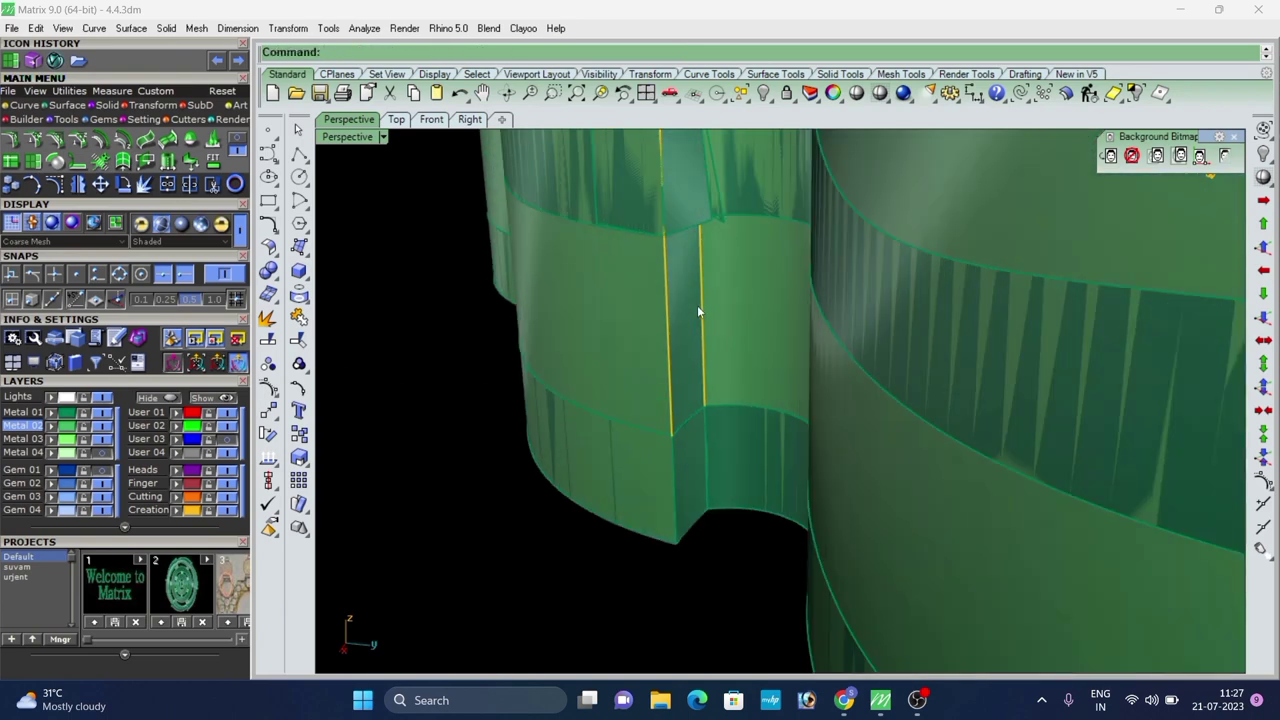
left_click(53, 427)
left_click(506, 516)
scroll(745, 387, "down", 7)
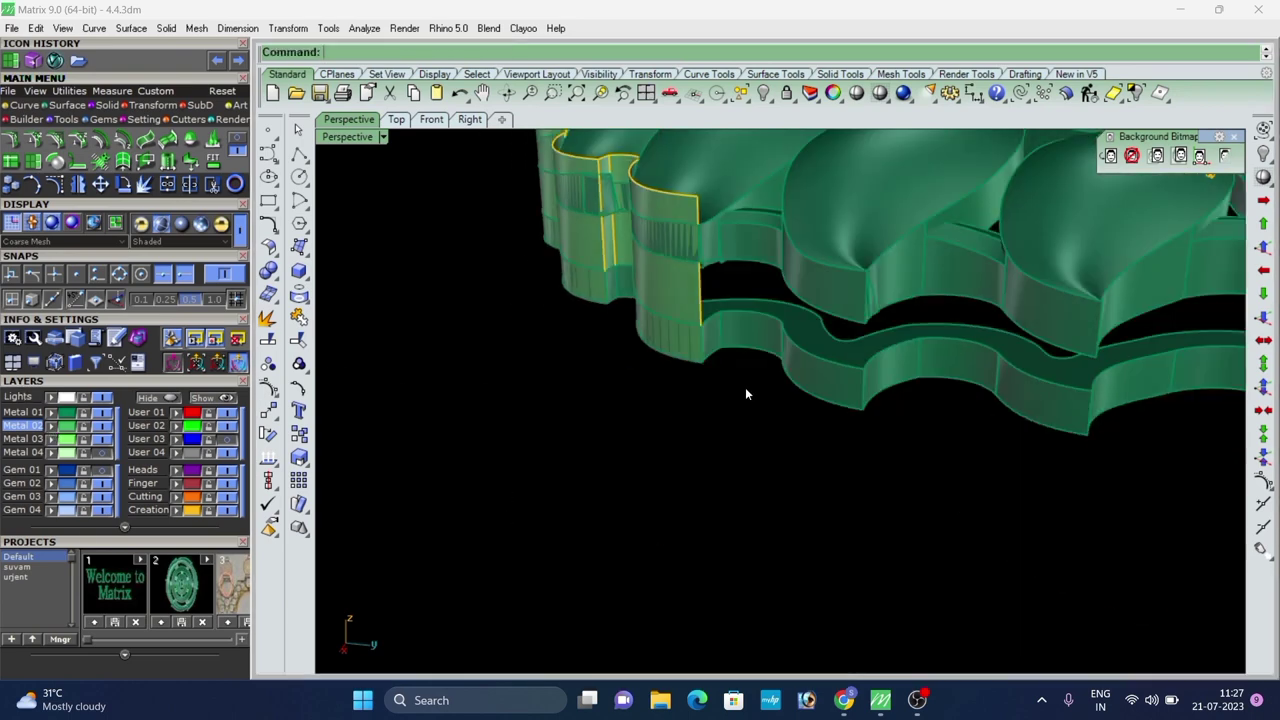
Extend the upper edges of the narrow and concave faces following the last extended lobe.
right_click(742, 380)
scroll(717, 314, "up", 3)
left_click(690, 314)
right_click(710, 319)
right_click(741, 314)
left_click(742, 315)
right_click(806, 339)
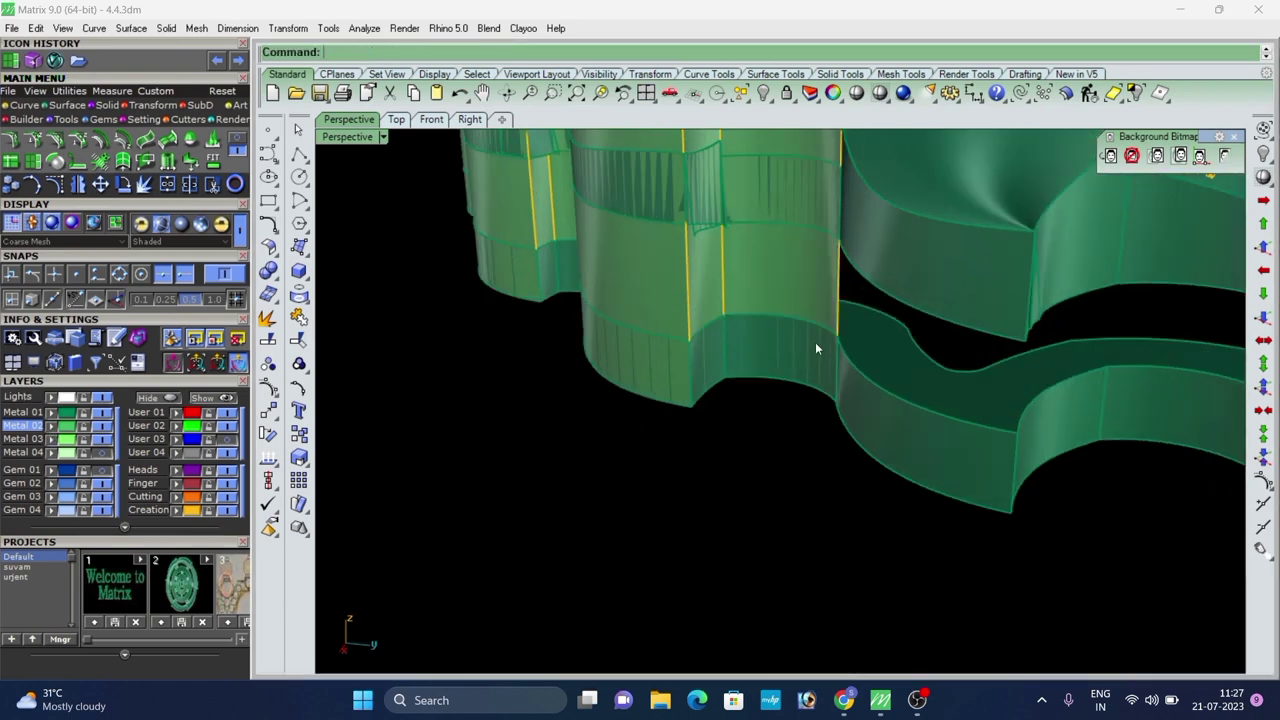
Extend the next convex lobe face and the two concave faces after it upward.
left_click(851, 361)
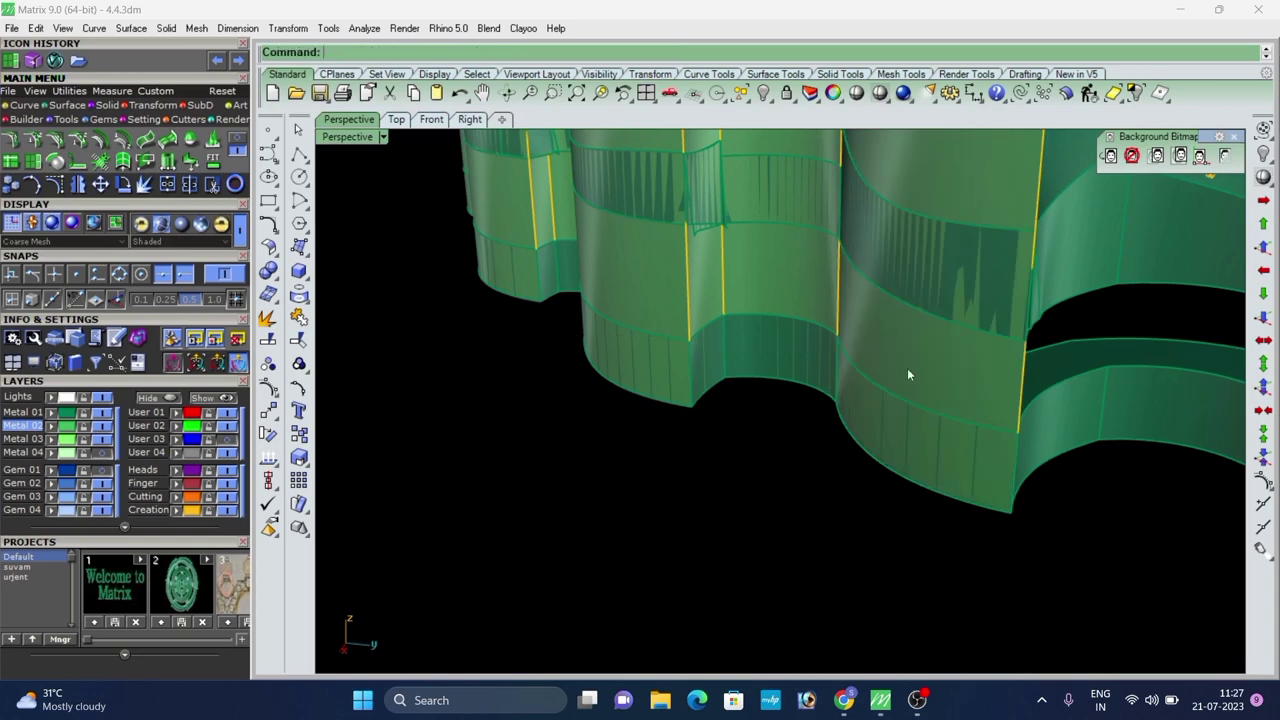
right_click(1034, 398)
scroll(1030, 398, "down", 5)
right_click(836, 362)
Extend the last leaf lobe's face and the two concave faces leading to the scroll by a factor of 2.
right_click(904, 428)
left_click(936, 411)
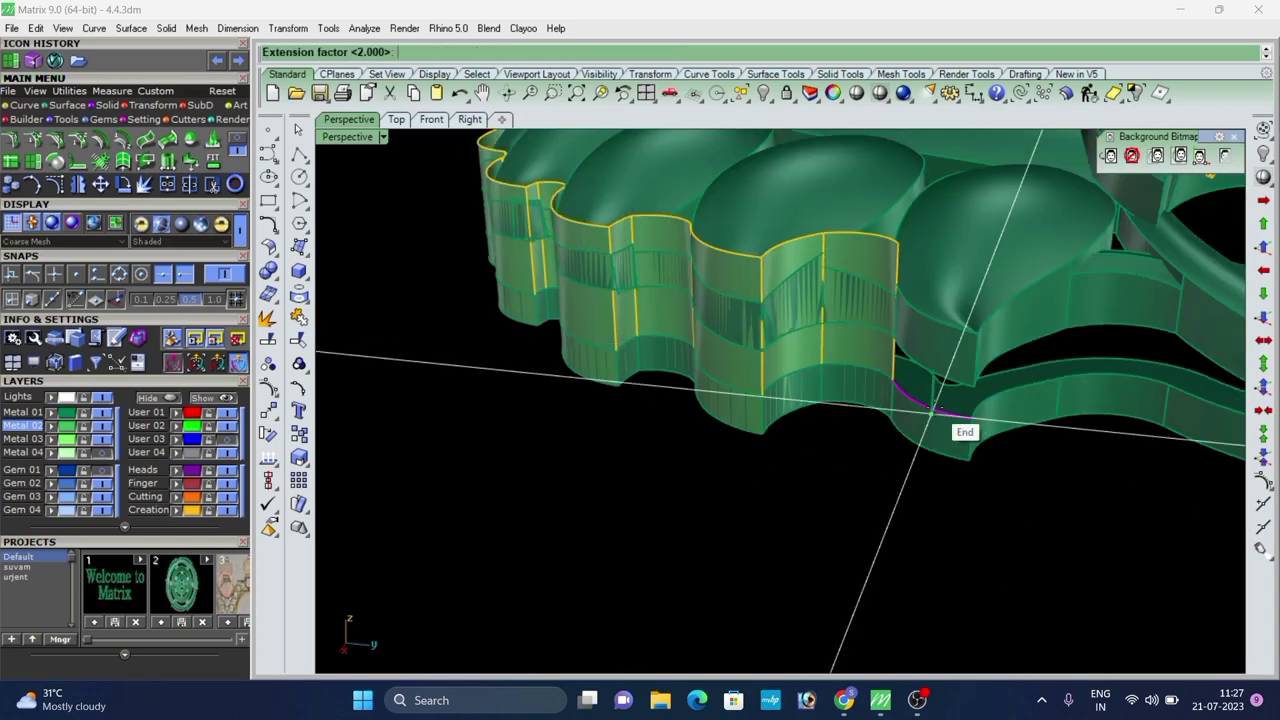
right_click(942, 413)
right_click(988, 405)
left_click(1004, 397)
right_click(1013, 396)
right_click(1036, 392)
left_click(1135, 379)
right_click(1140, 380)
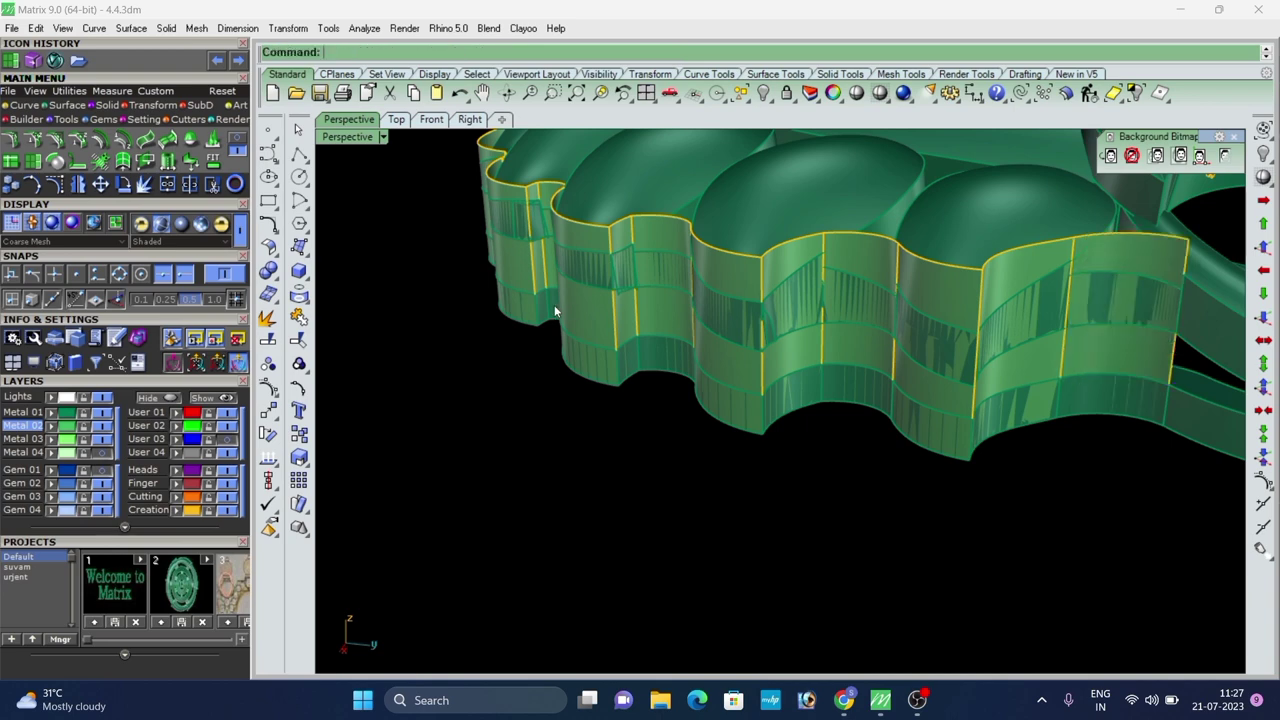
Extend the upper edge of the large curved face that wraps around the scroll.
scroll(1145, 382, "down", 2)
right_click(893, 369)
right_click_drag(1145, 382, 1015, 379)
right_click(888, 362)
scroll(880, 370, "down", 5)
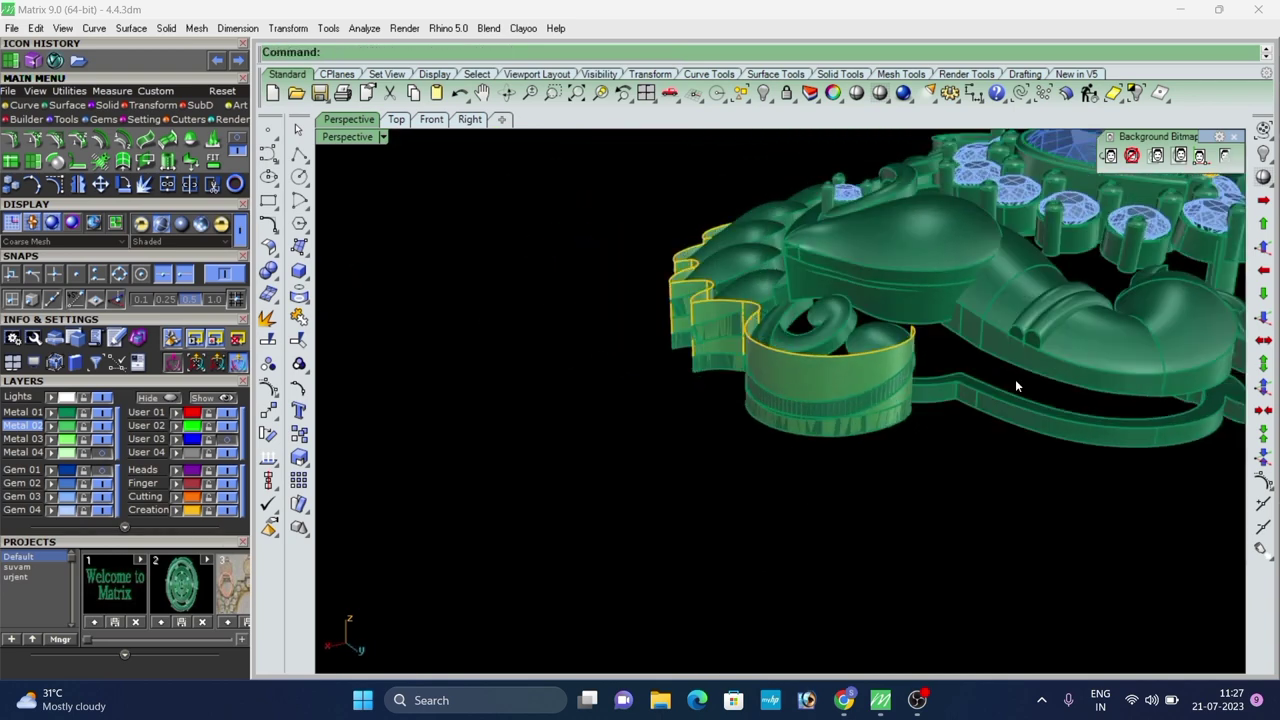
Extend the upper edges of the short straight bridge face beyond the scroll and of the adjoining band faces.
right_click(1015, 379)
scroll(930, 383, "up", 5)
left_click(934, 386)
key("Return")
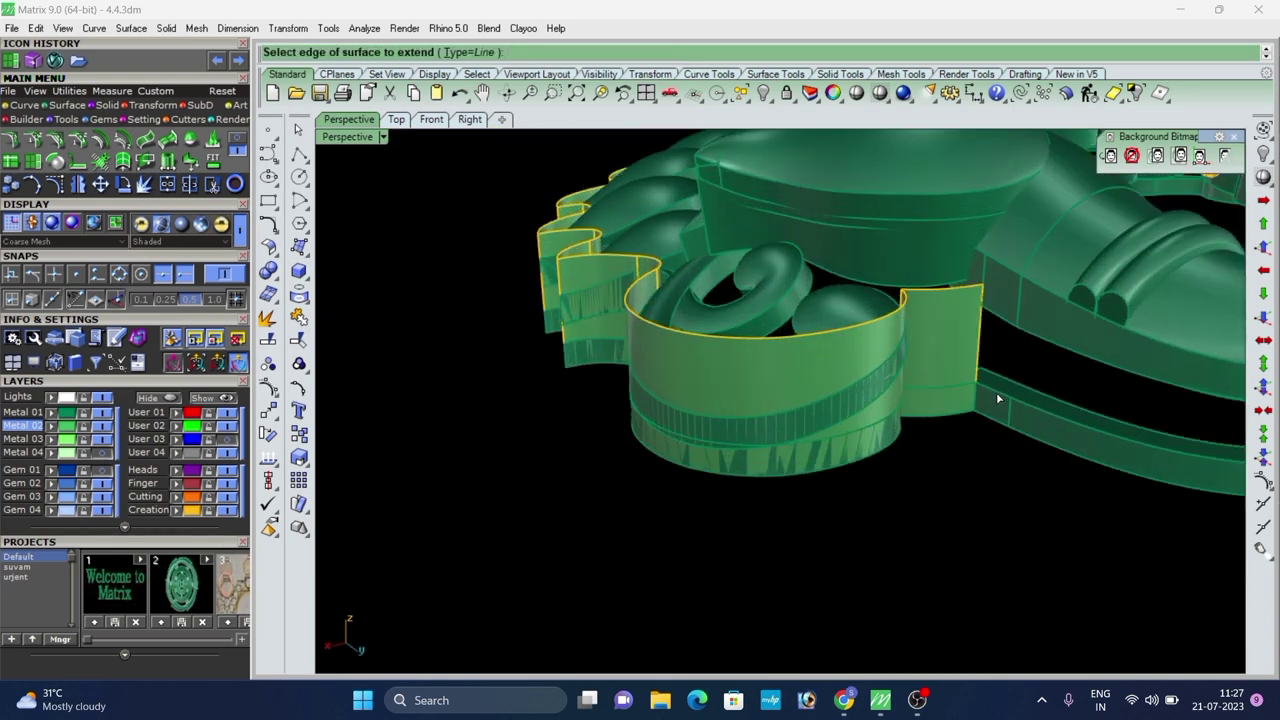
left_click(982, 392)
right_click(1005, 394)
right_click(1026, 400)
left_click(1019, 401)
right_click(1023, 401)
Extend the upper edge of the long curved band face around the rounded ornament end.
scroll(860, 398, "down", 5)
right_click_drag(833, 399, 686, 382)
right_click(705, 382)
scroll(701, 382, "up", 5)
left_click(679, 384)
right_click(705, 391)
Extend the upper edges of the side faces around the pointed leaf tip.
left_click(680, 363)
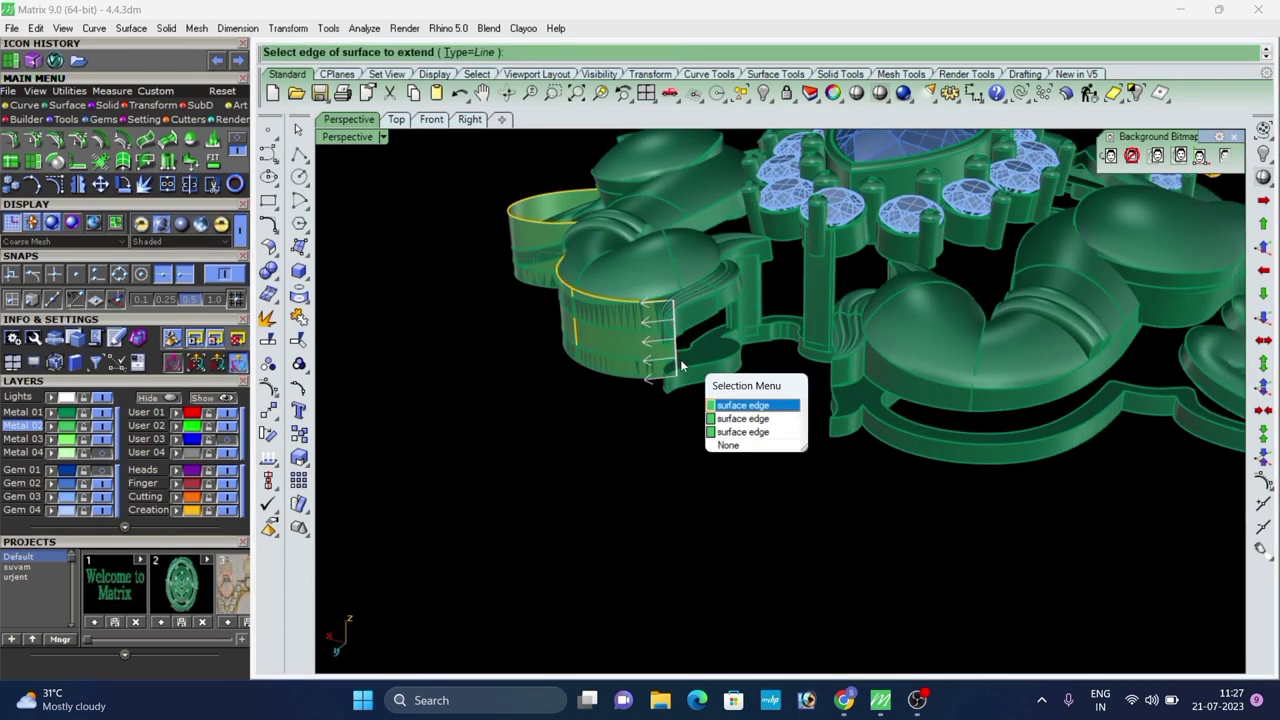
right_click(711, 373)
right_click(706, 364)
right_click(722, 365)
scroll(724, 361, "up", 5)
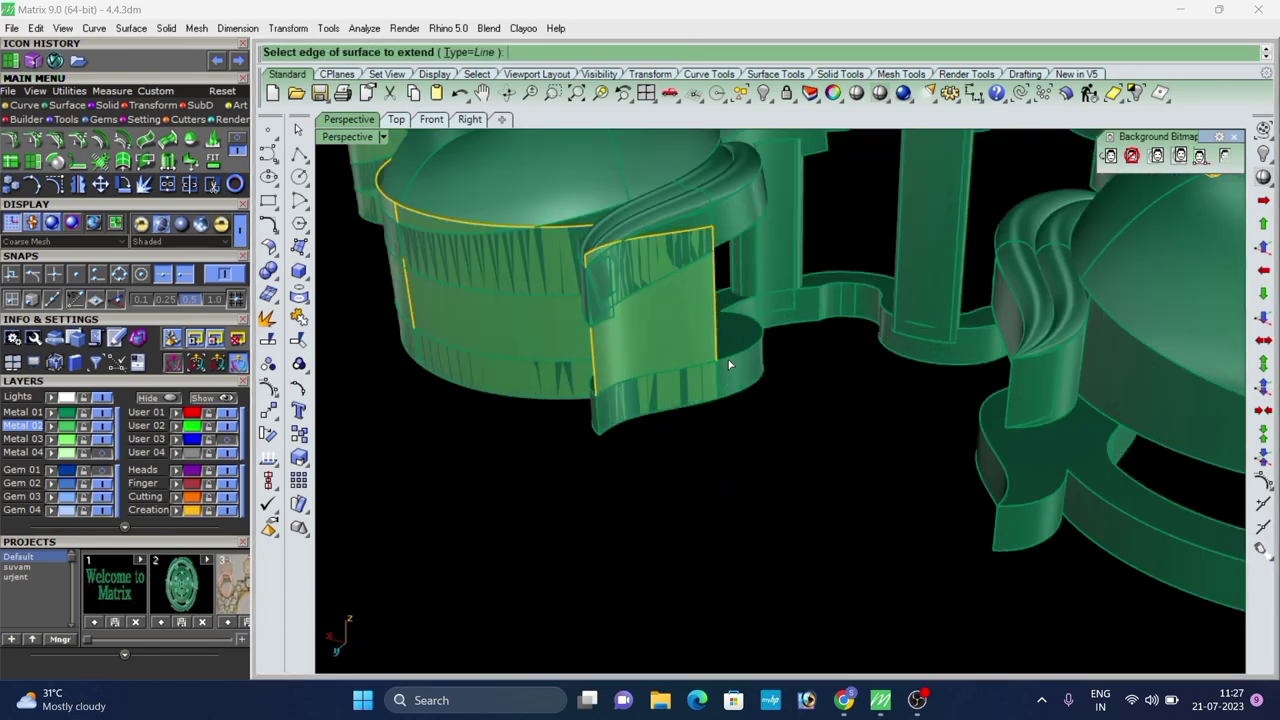
left_click(718, 357)
right_click(692, 376)
Extend the final extracted side face beyond the leaf tip upward to finish the extended wall on this half.
right_click_drag(688, 378, 823, 371)
right_click(865, 392)
scroll(867, 399, "up", 5)
left_click(868, 402)
right_click(869, 401)
scroll(868, 400, "down", 7)
scroll(939, 350, "down", 7)
right_click_drag(939, 350, 742, 341)
scroll(740, 341, "up", 6)
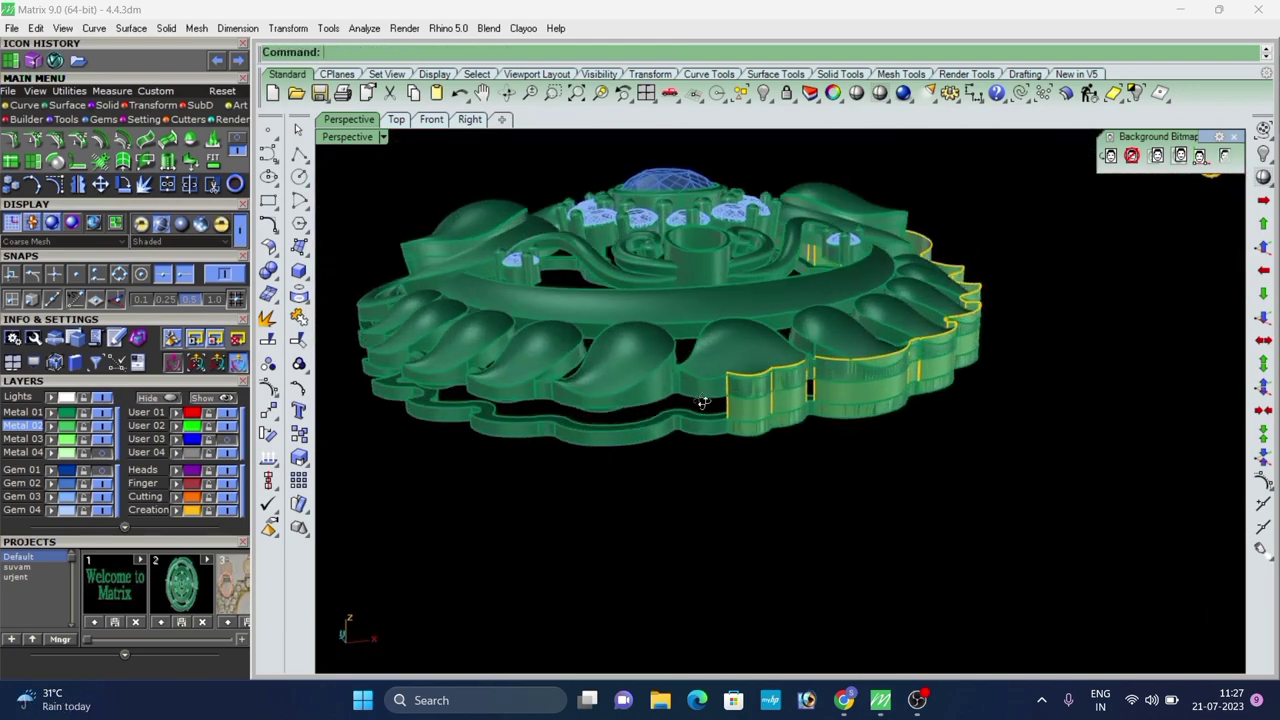
On the User 01 layer, extract a vertical isocurve at the midpoint of the front centre lobe's extended face.
left_click(29, 108)
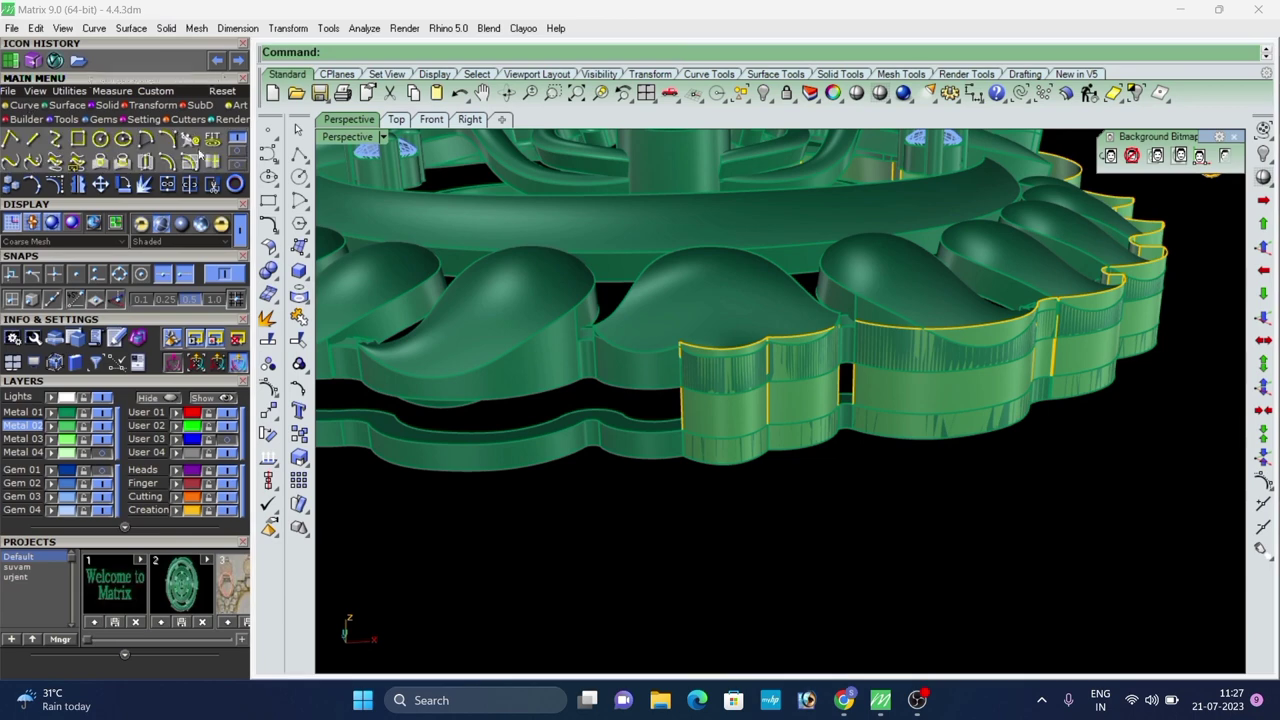
left_click(212, 163)
left_click(143, 413)
scroll(738, 412, "up", 4)
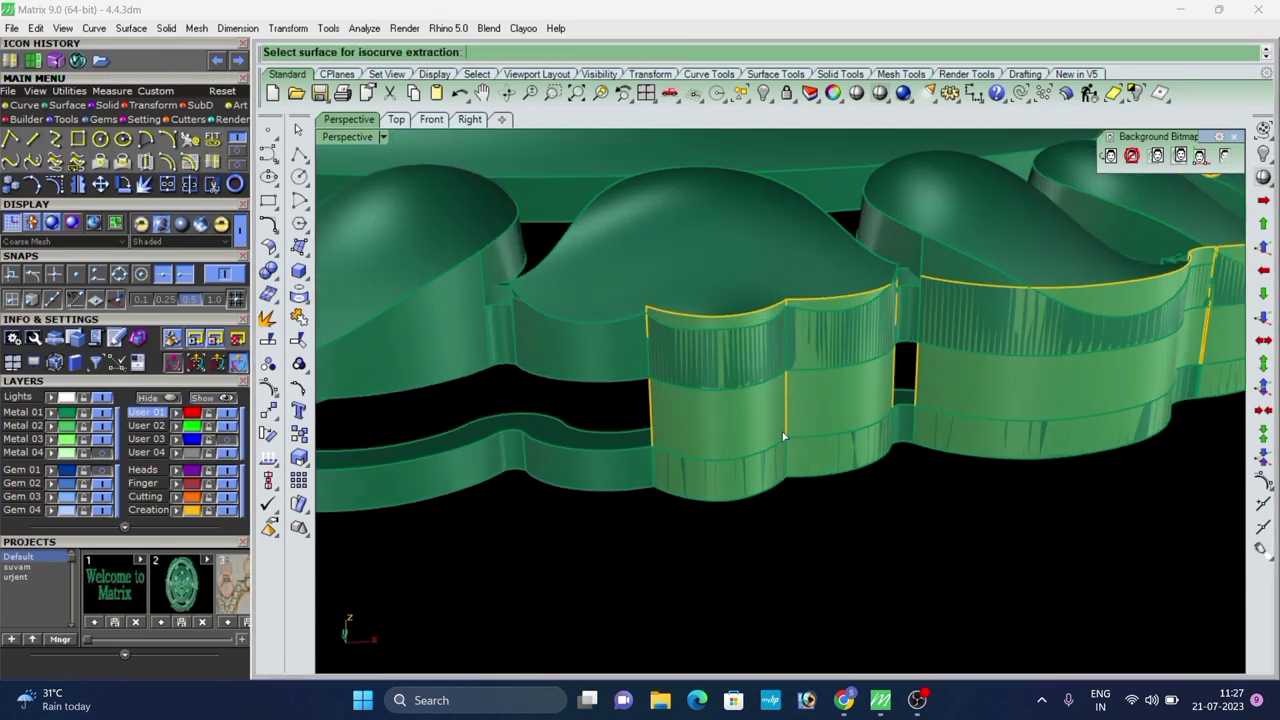
left_click(744, 415)
scroll(735, 462, "up", 2)
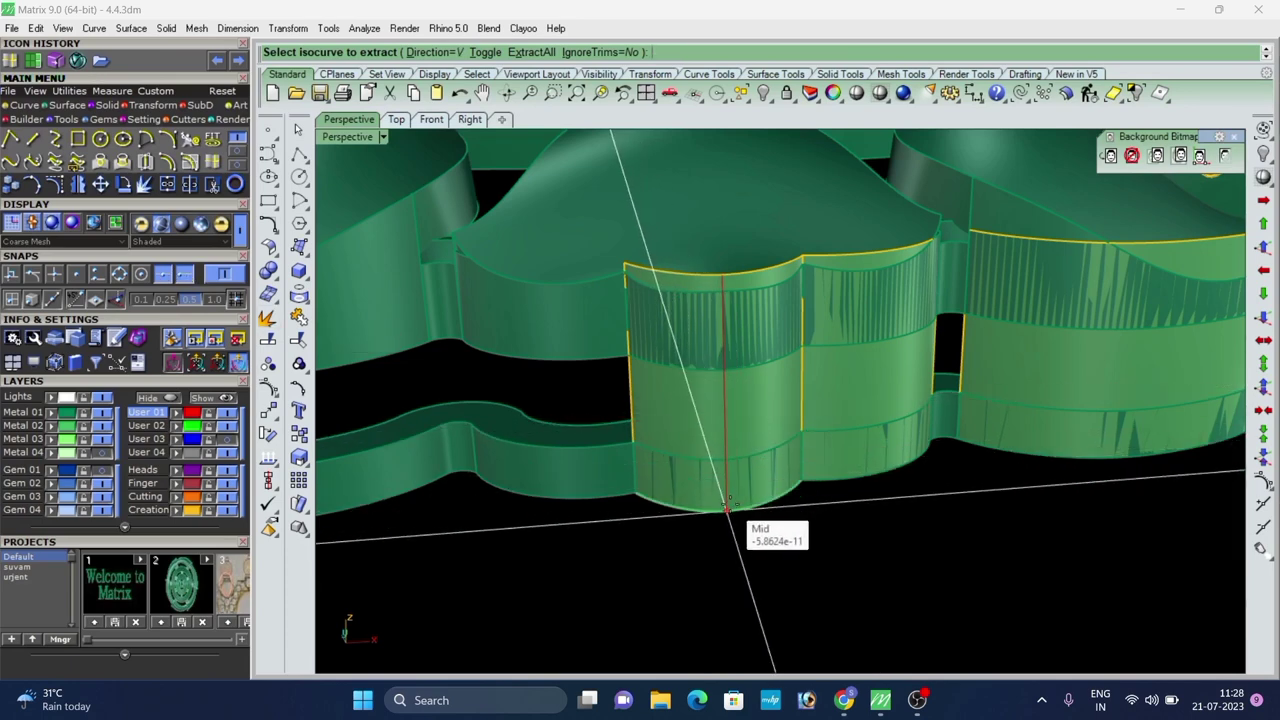
left_click(725, 508)
key("Return")
Extract a vertical isocurve on the extended face of the lobe beside the front centre lobe.
scroll(780, 504, "down", 2)
right_click_drag(797, 496, 810, 466)
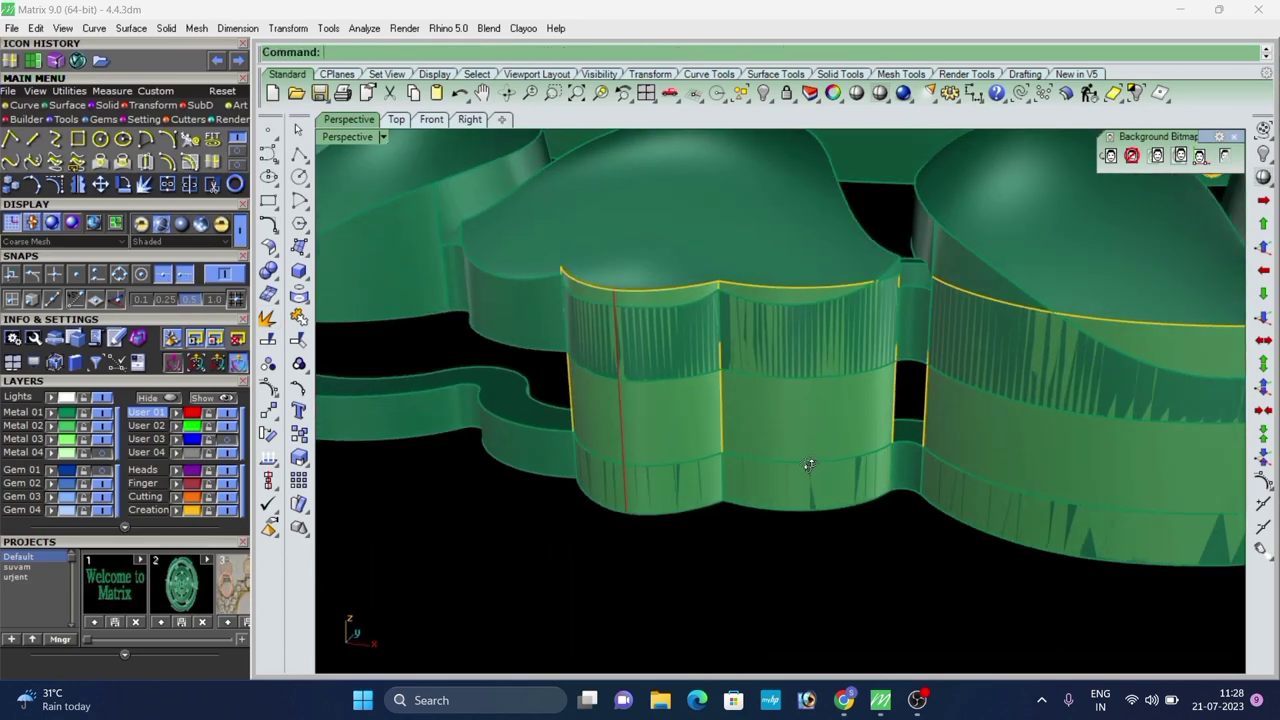
scroll(796, 425, "down", 3)
left_click(780, 416)
right_click(782, 418)
scroll(802, 428, "up", 4)
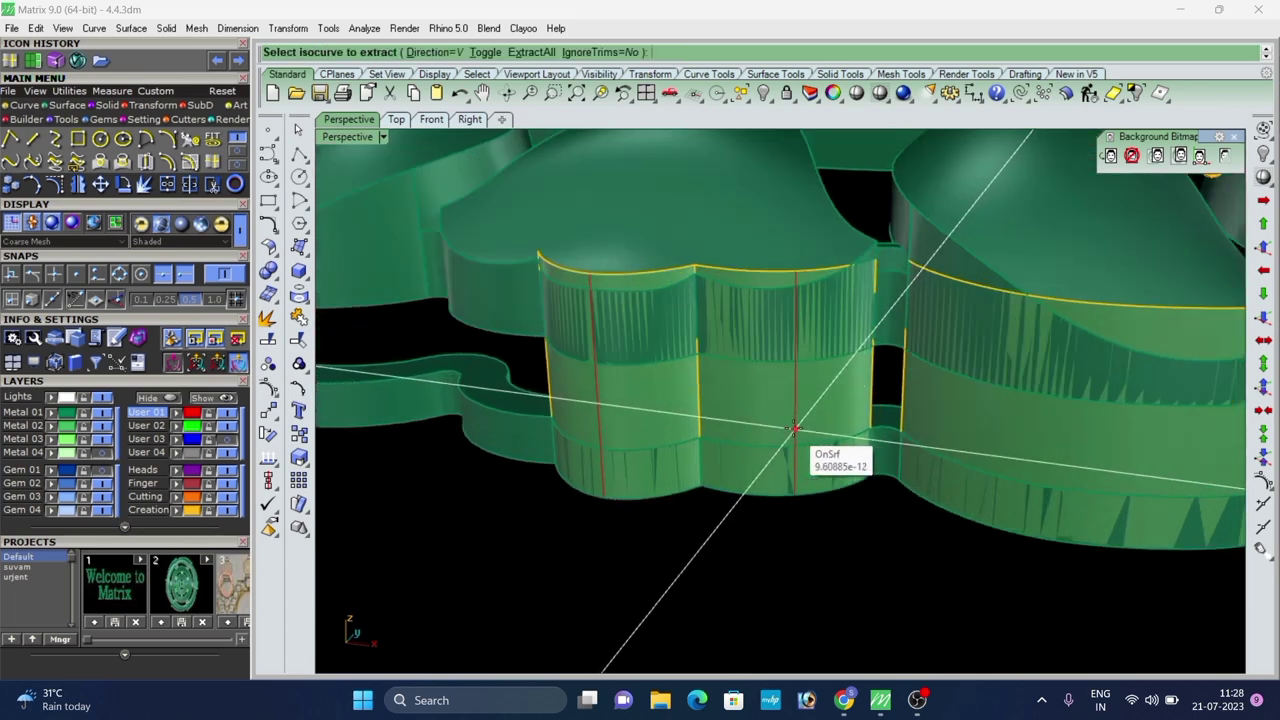
left_click(798, 431)
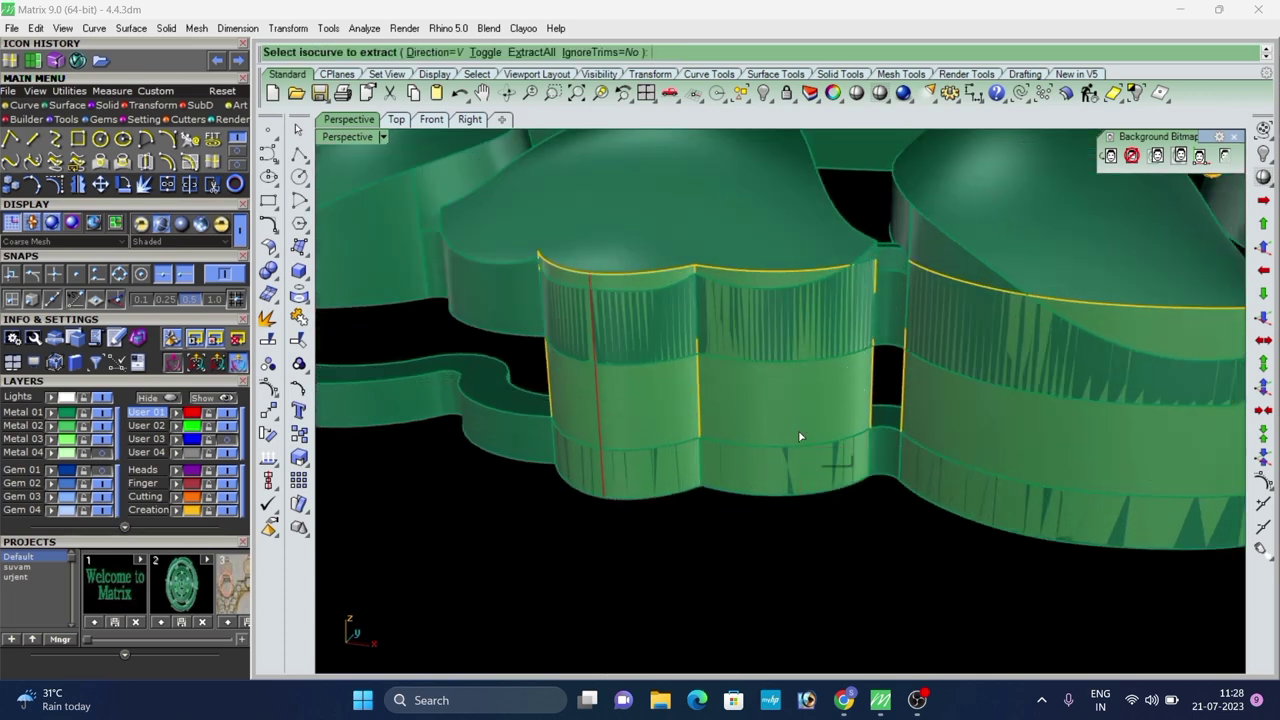
right_click(872, 508)
scroll(880, 523, "down", 4)
right_click_drag(848, 488, 790, 420)
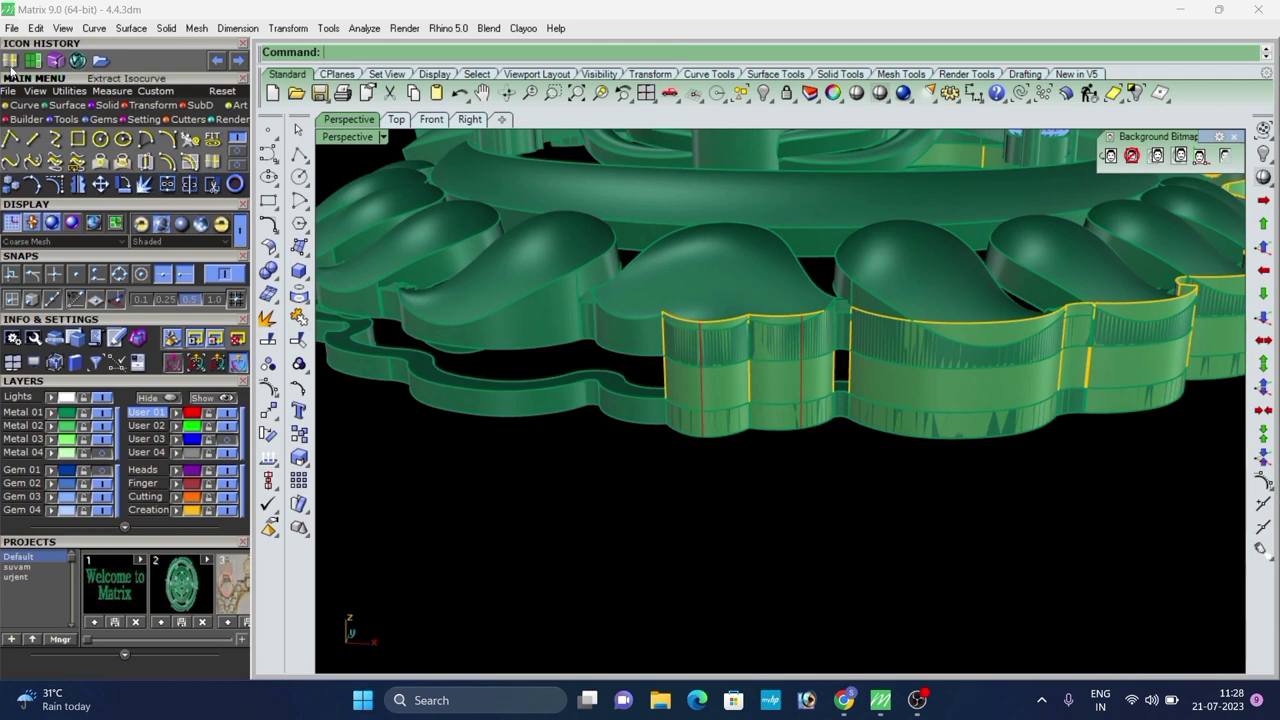
Offset the front centre lobe's middle isocurve by 0.5 along its extended face toward one side.
left_click(191, 166)
scroll(620, 365, "up", 3)
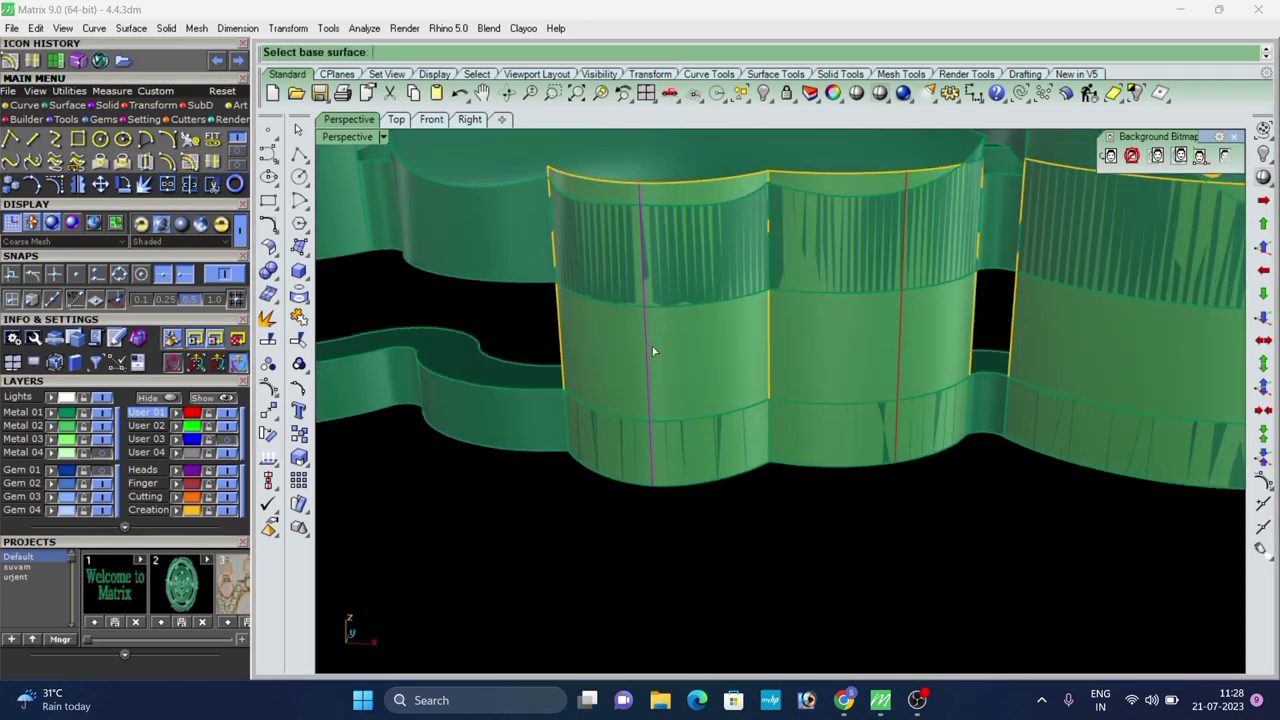
left_click(690, 358)
scroll(660, 356, "down", 4)
right_click_drag(540, 338, 690, 364)
scroll(780, 359, "up", 4)
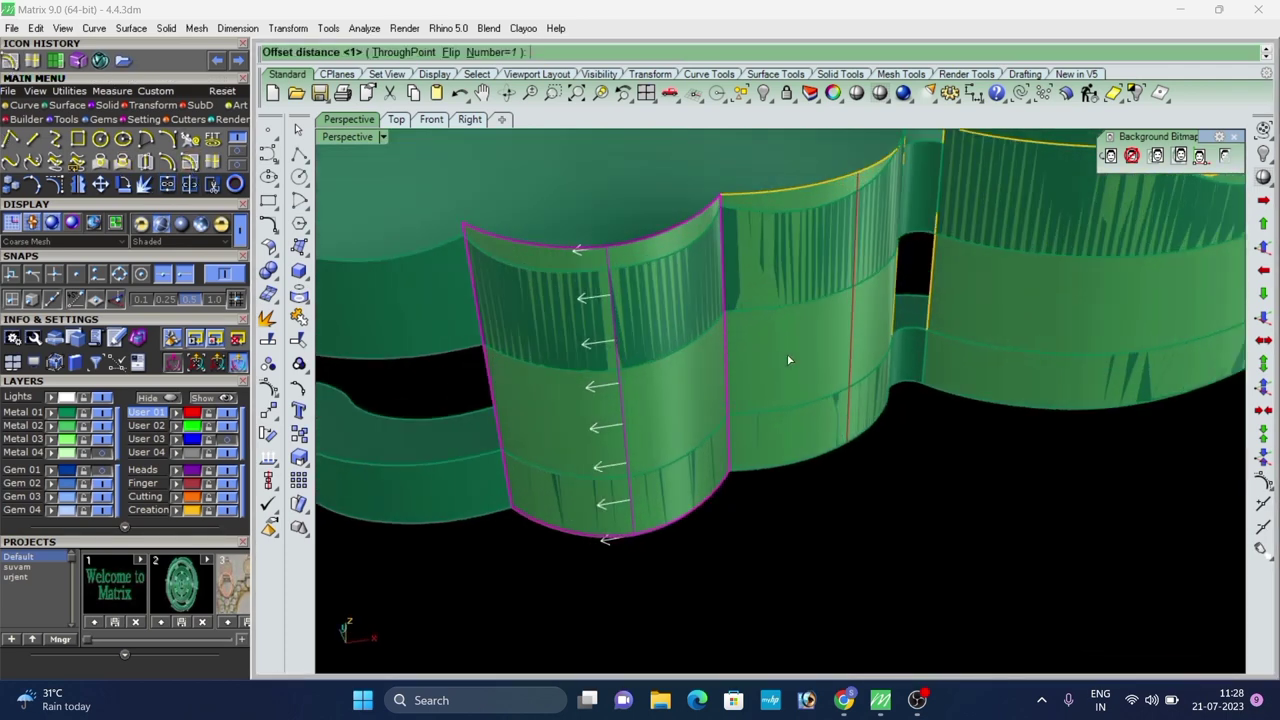
key("Return")
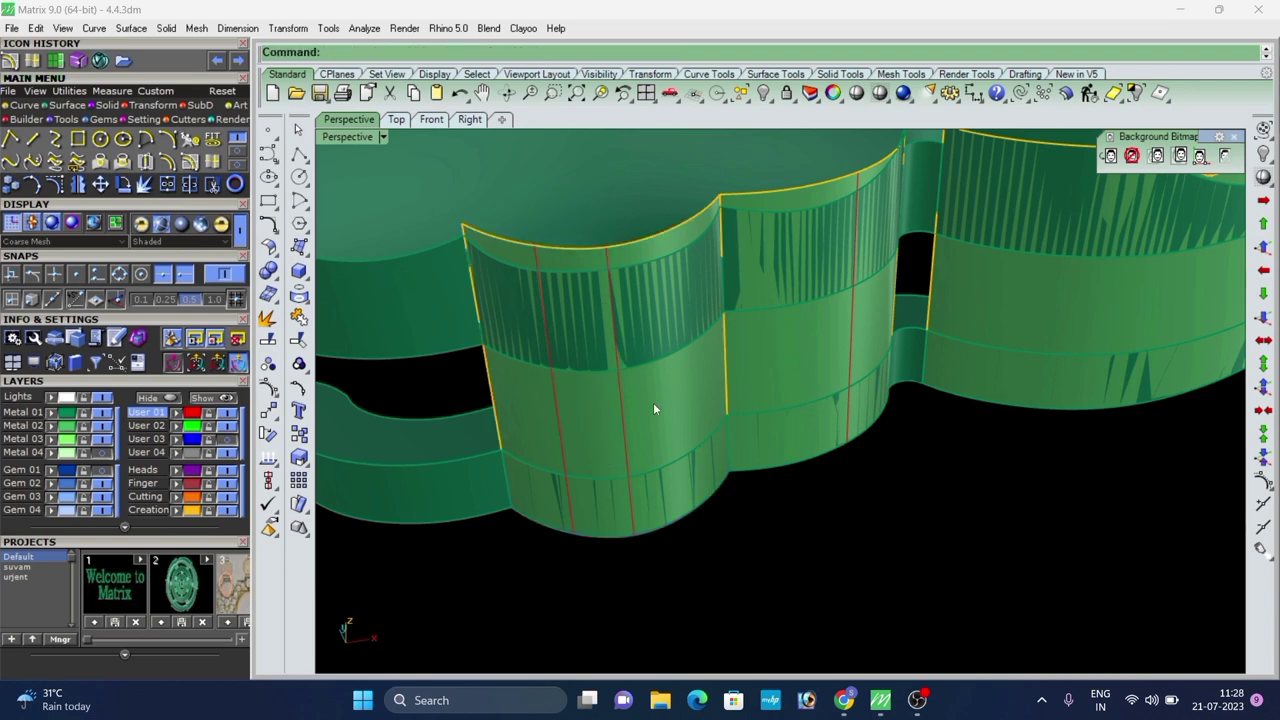
Offset the same middle isocurve by 0.5 with the direction flipped, and delete the middle isocurve.
key("Return")
left_click(661, 405)
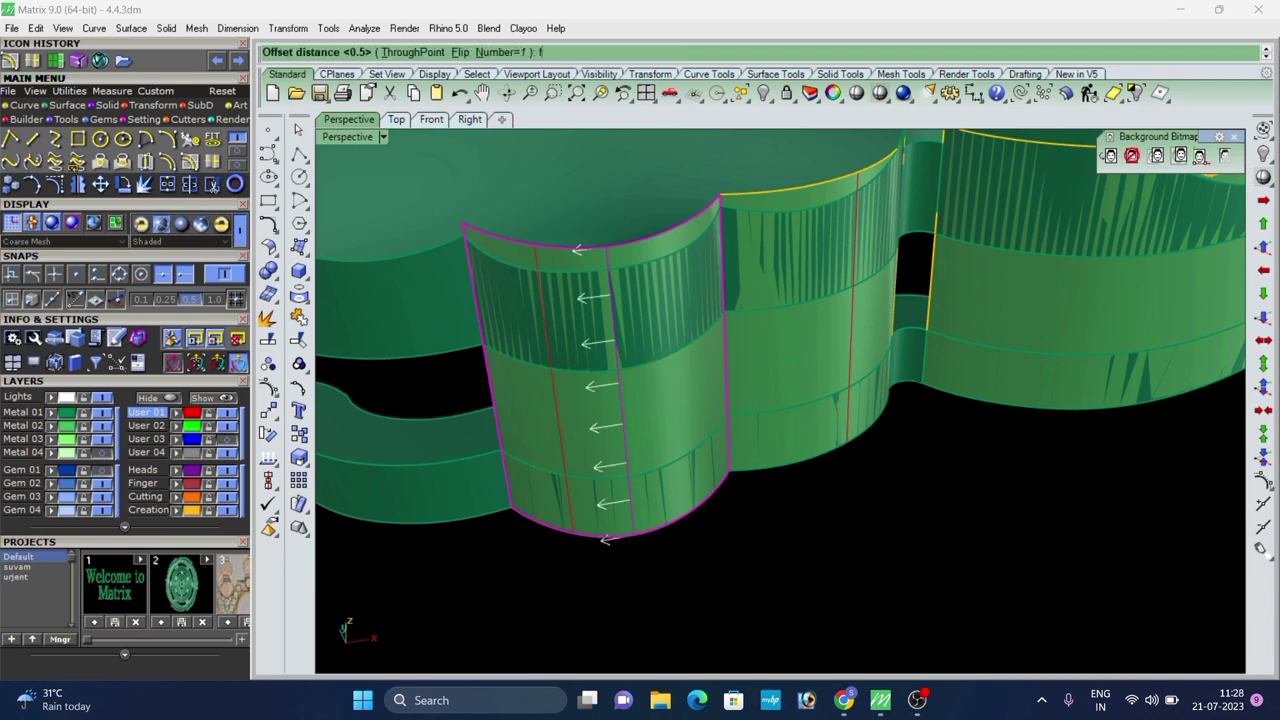
key("Return")
scroll(708, 490, "down", 5)
right_click_drag(711, 494, 648, 474)
scroll(655, 461, "up", 3)
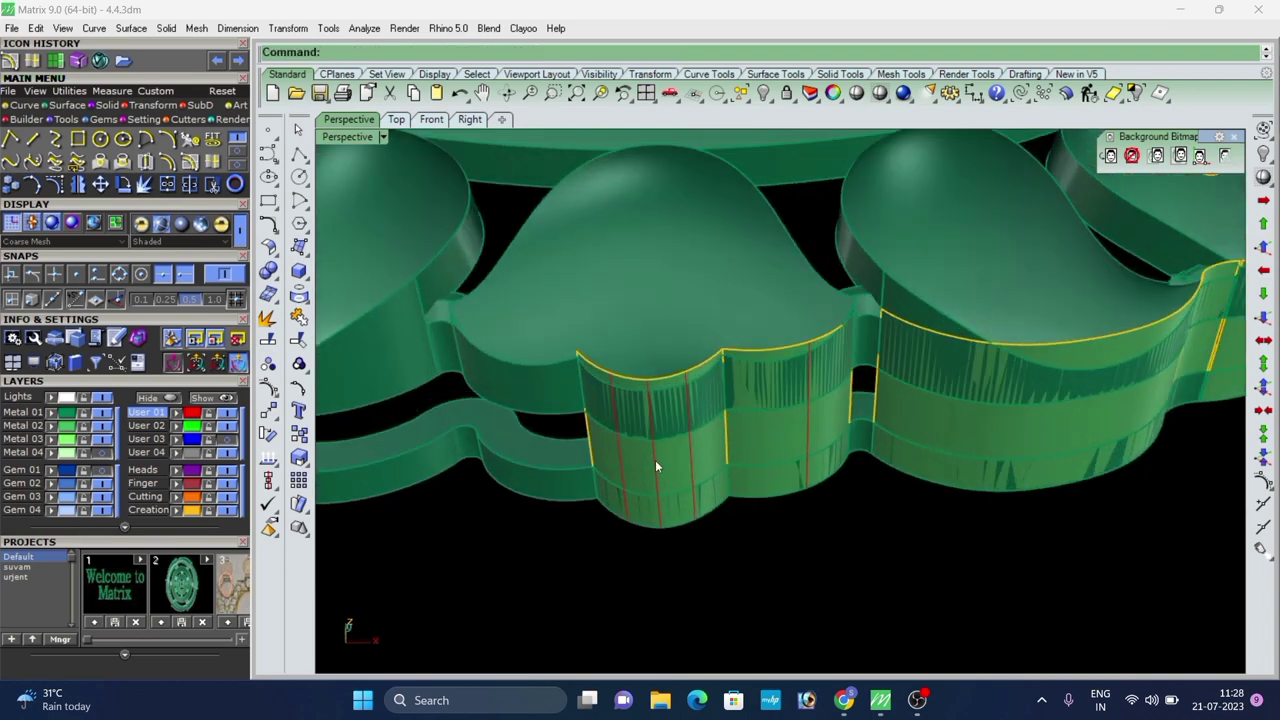
right_click_drag(771, 480, 936, 490)
right_click(729, 431)
scroll(747, 425, "up", 2)
scroll(731, 441, "down", 6)
right_click(729, 443)
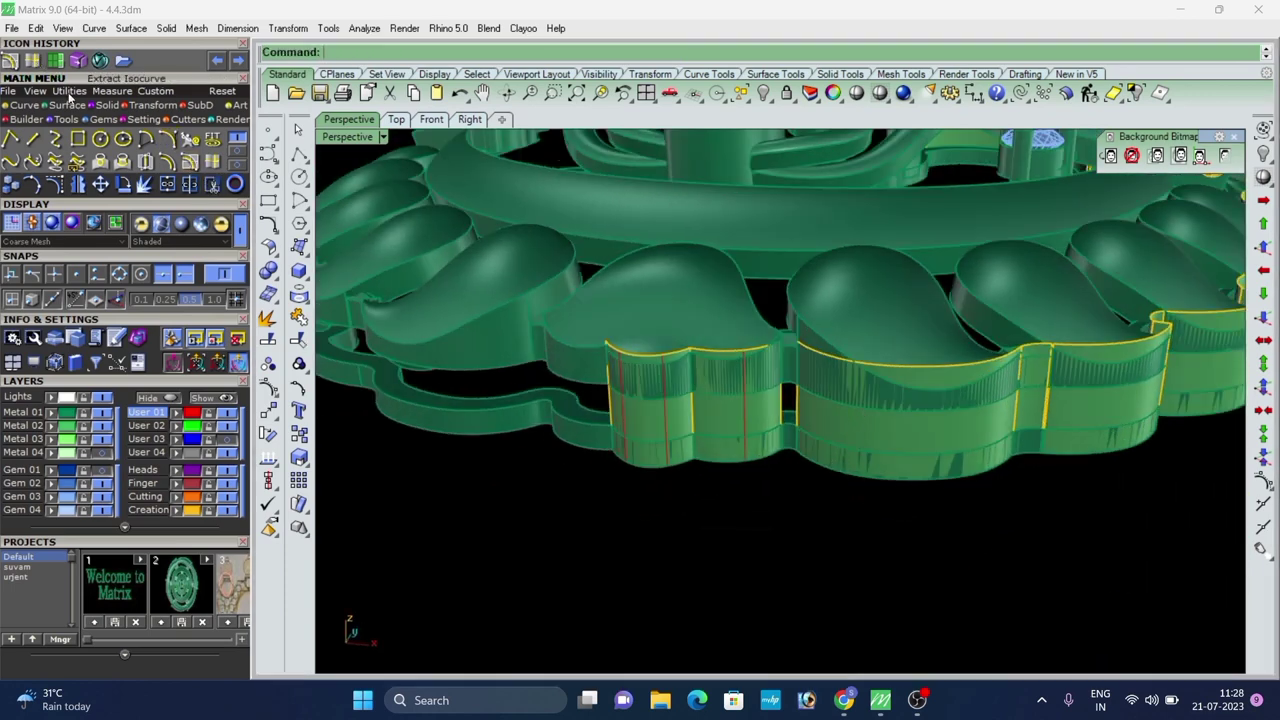
Extract a vertical isocurve on the large curved band face, near its end beside the second lobe.
left_click(33, 61)
scroll(892, 418, "up", 4)
left_click(840, 443)
right_click_drag(760, 526, 812, 494)
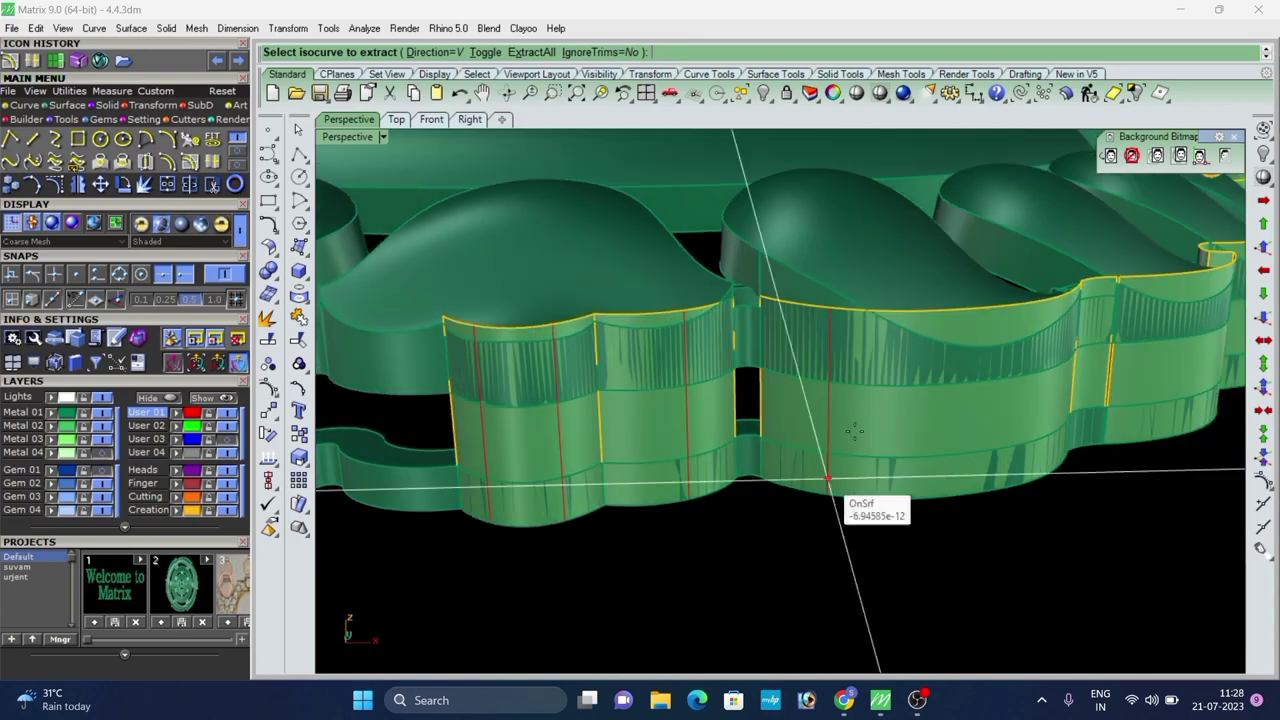
scroll(853, 424, "up", 2)
scroll(853, 415, "down", 5)
right_click_drag(857, 417, 748, 428)
left_click(857, 411)
right_click(872, 449)
key("Escape")
Extract a replacement vertical isocurve near the middle of the second lobe's extended face.
scroll(747, 428, "down", 2)
scroll(728, 426, "up", 4)
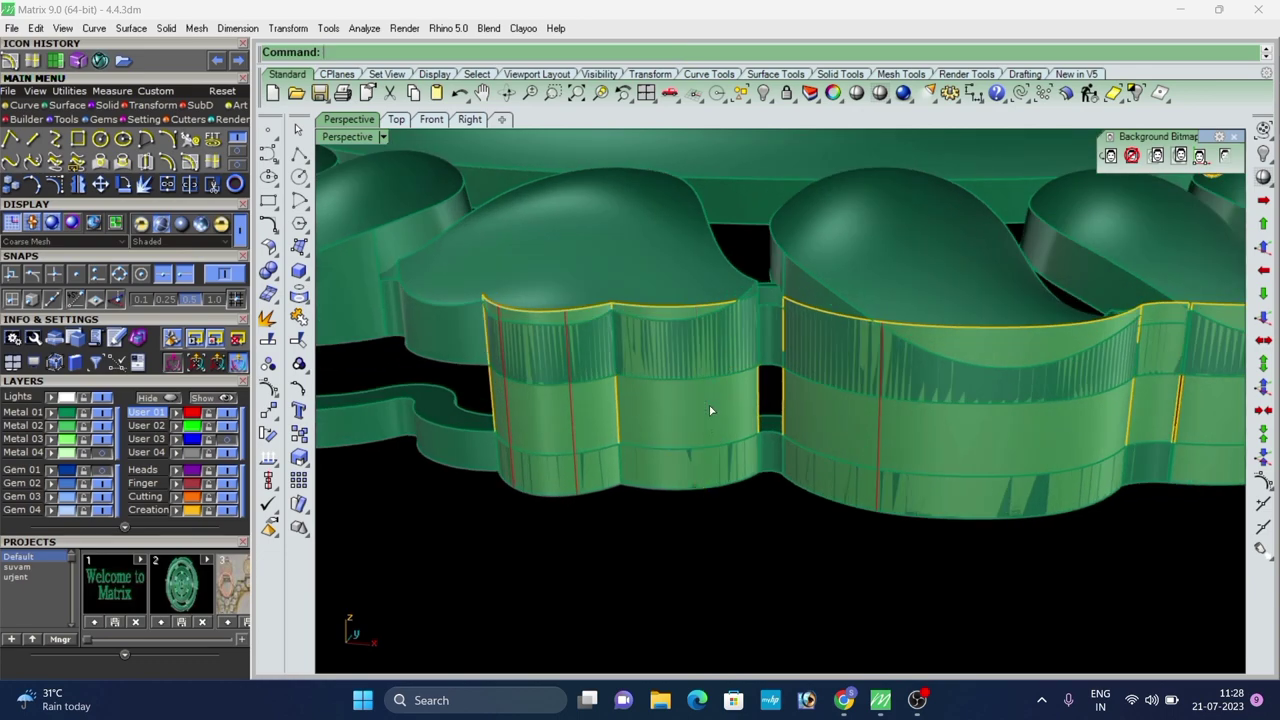
right_click(711, 410)
scroll(711, 408, "up", 2)
left_click(705, 407)
right_click(703, 408)
key("Escape")
Extract another vertical isocurve near the far end of the large curved band face, beside the narrow concave face.
scroll(571, 398, "down", 7)
right_click_drag(783, 459, 854, 451)
scroll(708, 433, "up", 2)
right_click_drag(708, 433, 833, 482)
scroll(892, 414, "down", 2)
scroll(880, 430, "up", 3)
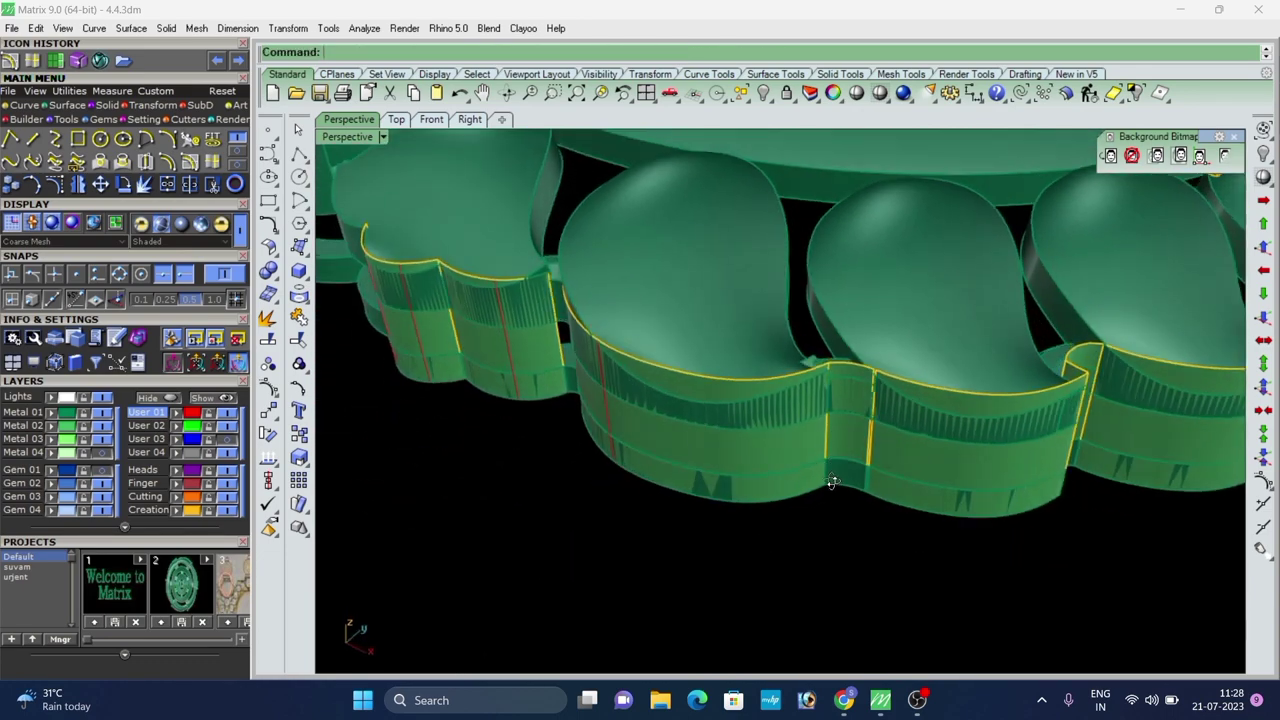
scroll(832, 482, "up", 4)
left_click(780, 434)
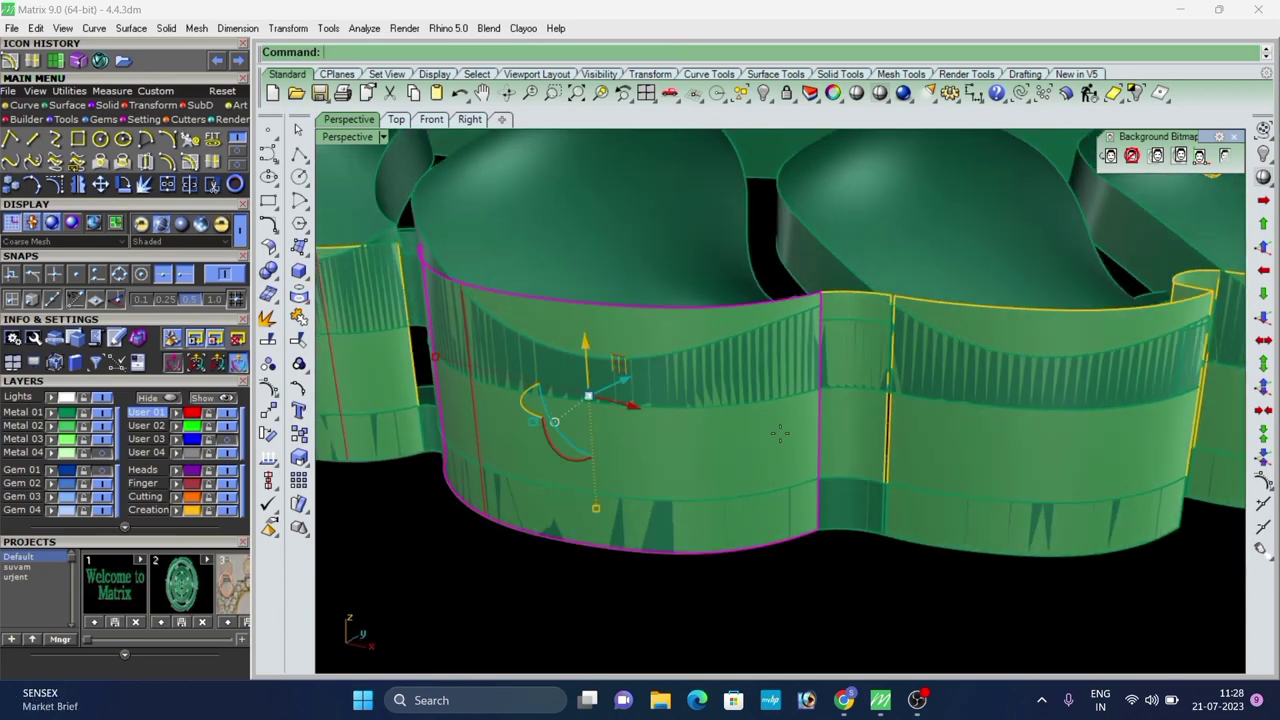
right_click(780, 434)
scroll(770, 434, "up", 2)
scroll(757, 434, "down", 3)
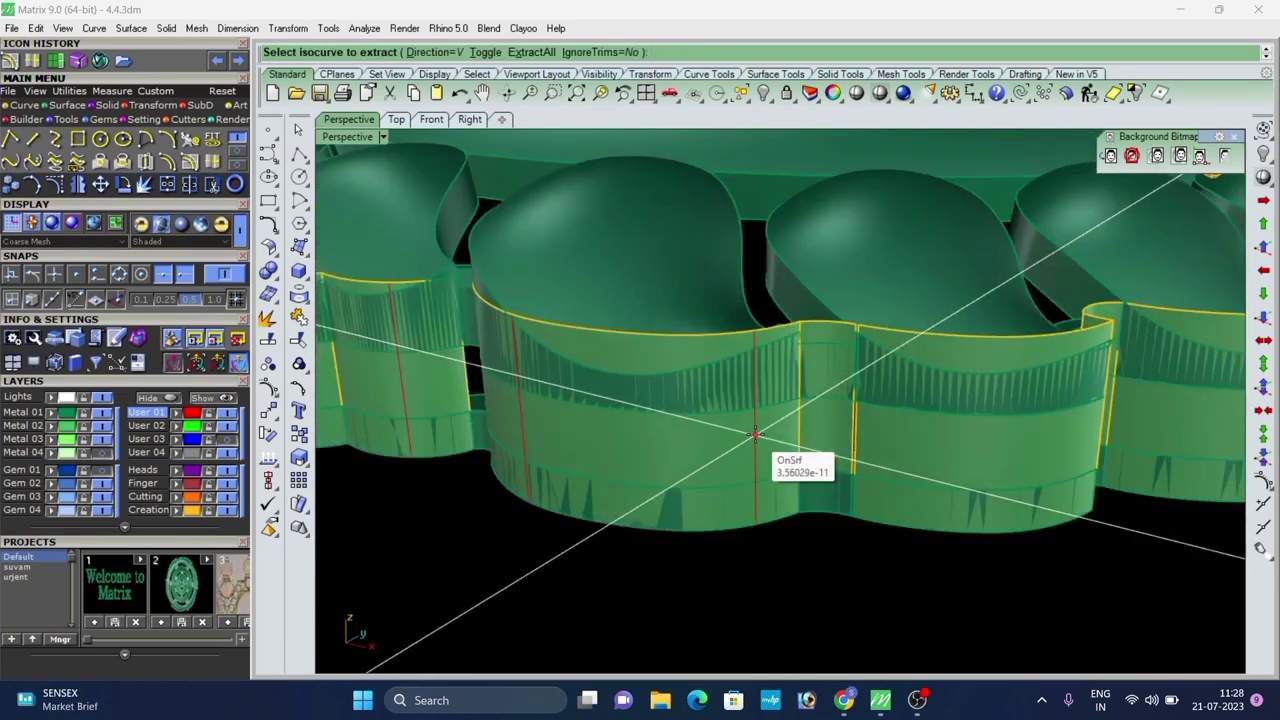
left_click(755, 434)
right_click(757, 434)
Extract a vertical isocurve slightly past the middle of the narrow concave face next to the large curved band.
left_click(837, 442)
right_click(837, 442)
scroll(837, 440, "up", 4)
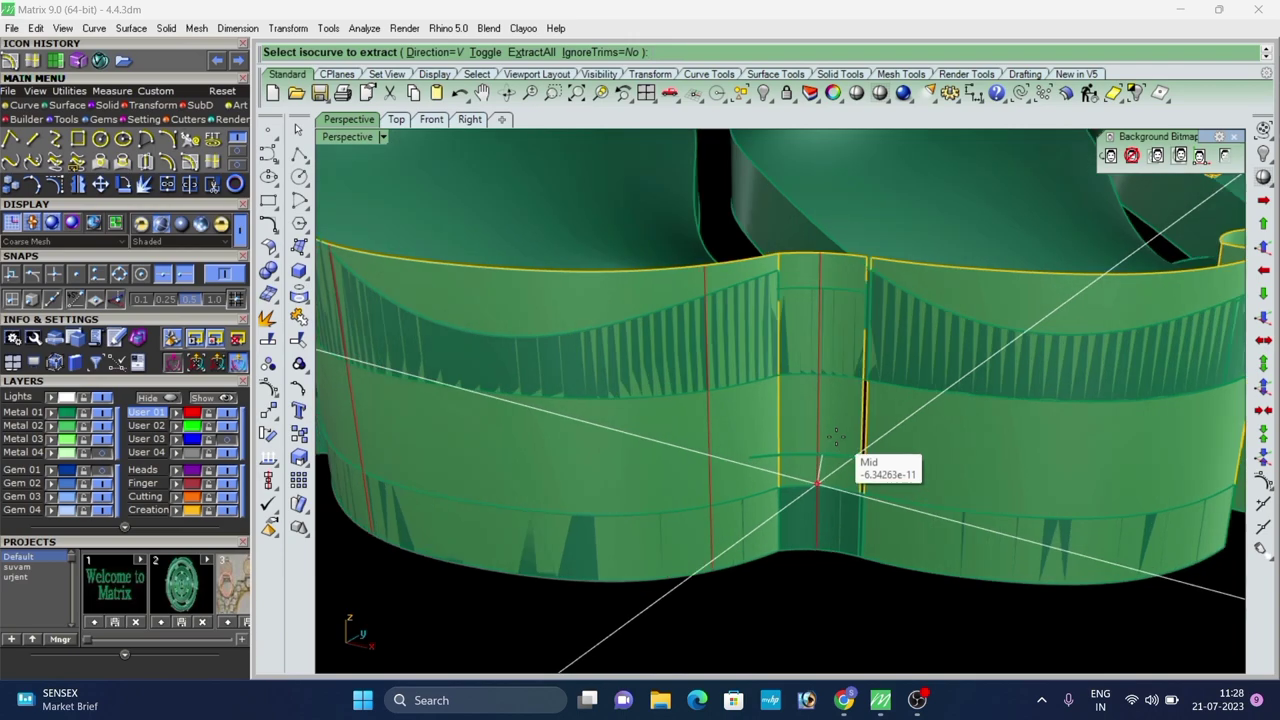
scroll(836, 436, "up", 2)
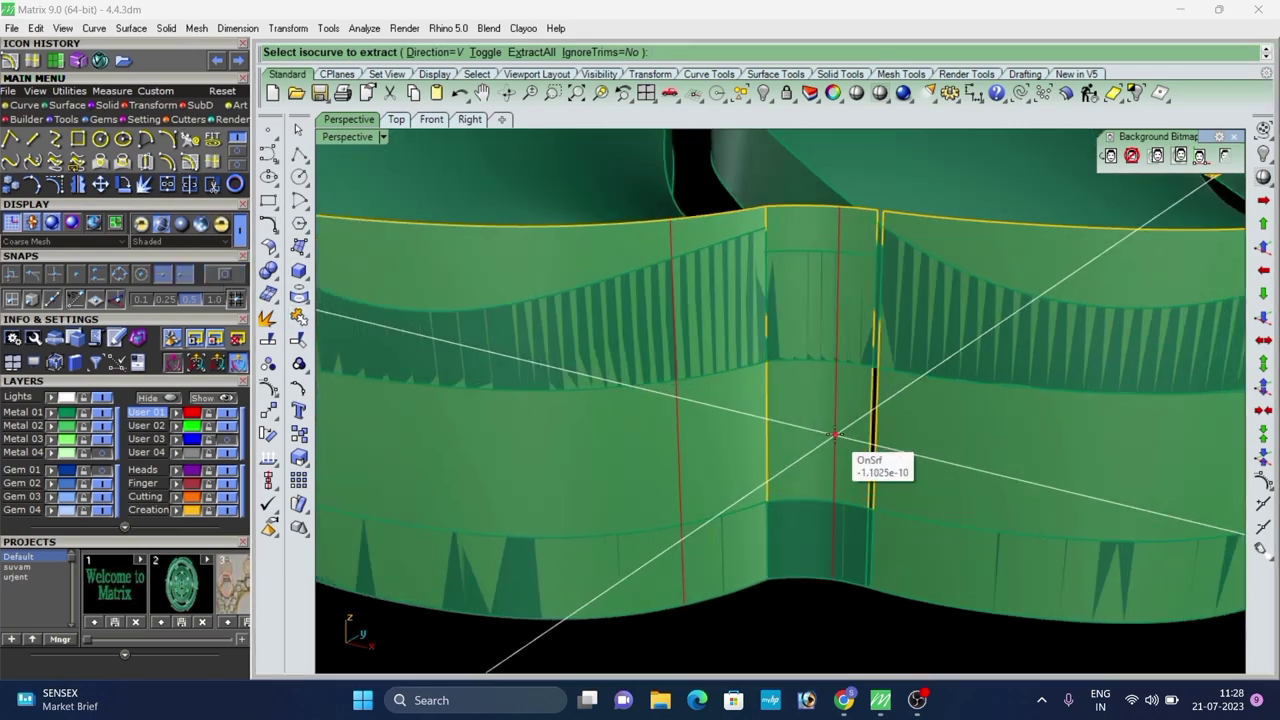
scroll(835, 434, "down", 2)
scroll(835, 434, "up", 1)
left_click(835, 434)
right_click(835, 436)
Split the front centre lobe's extended face with its two offset curves.
scroll(835, 436, "down", 4)
left_click(906, 598)
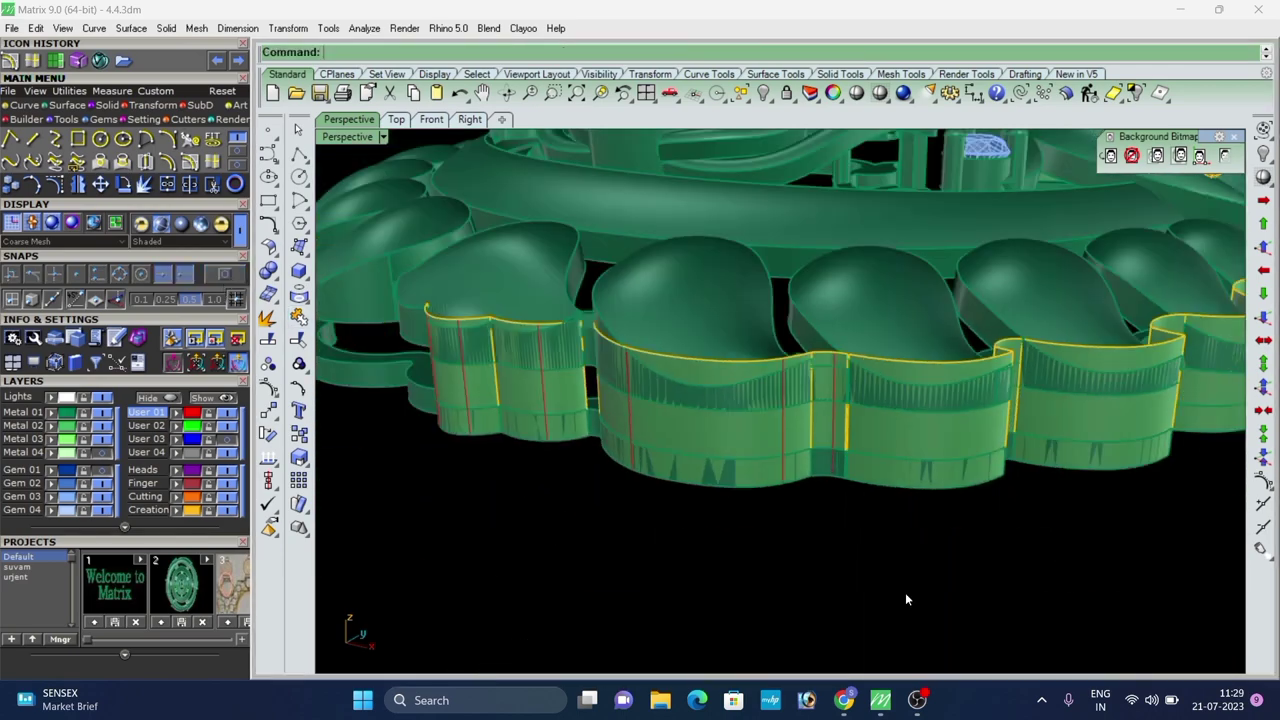
scroll(906, 598, "down", 6)
right_click_drag(906, 598, 950, 590)
scroll(719, 484, "up", 9)
left_click(720, 485)
scroll(720, 492, "down", 4)
right_click_drag(720, 499, 656, 489)
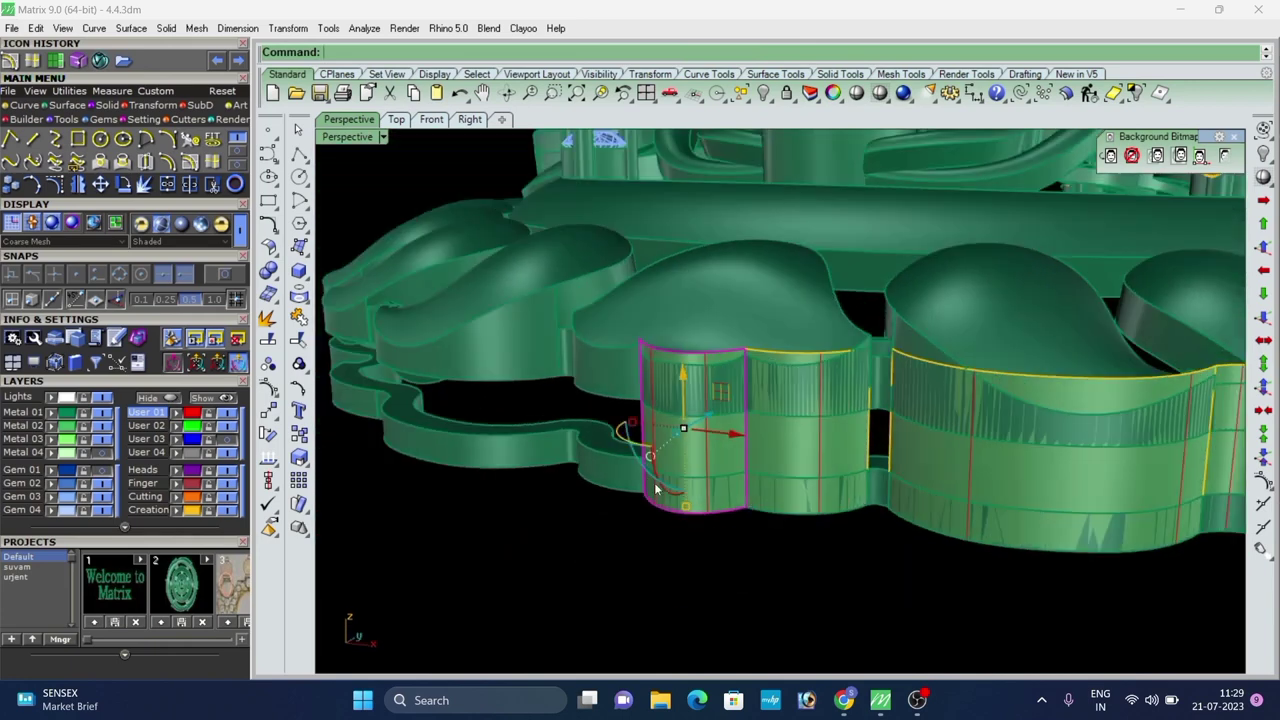
scroll(675, 486, "up", 4)
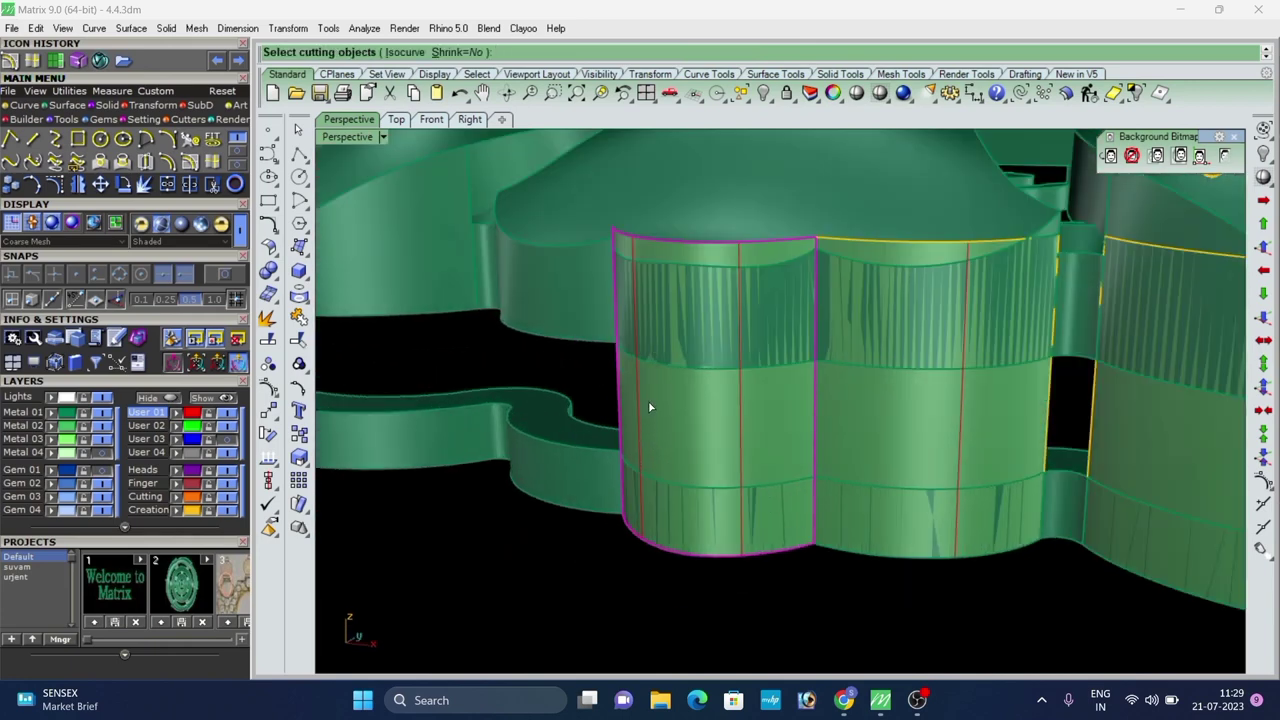
left_click(742, 395)
right_click(743, 397)
Delete the two outer pieces of the split front lobe face, keeping the middle strip.
scroll(730, 547, "up", 2)
left_click(784, 434)
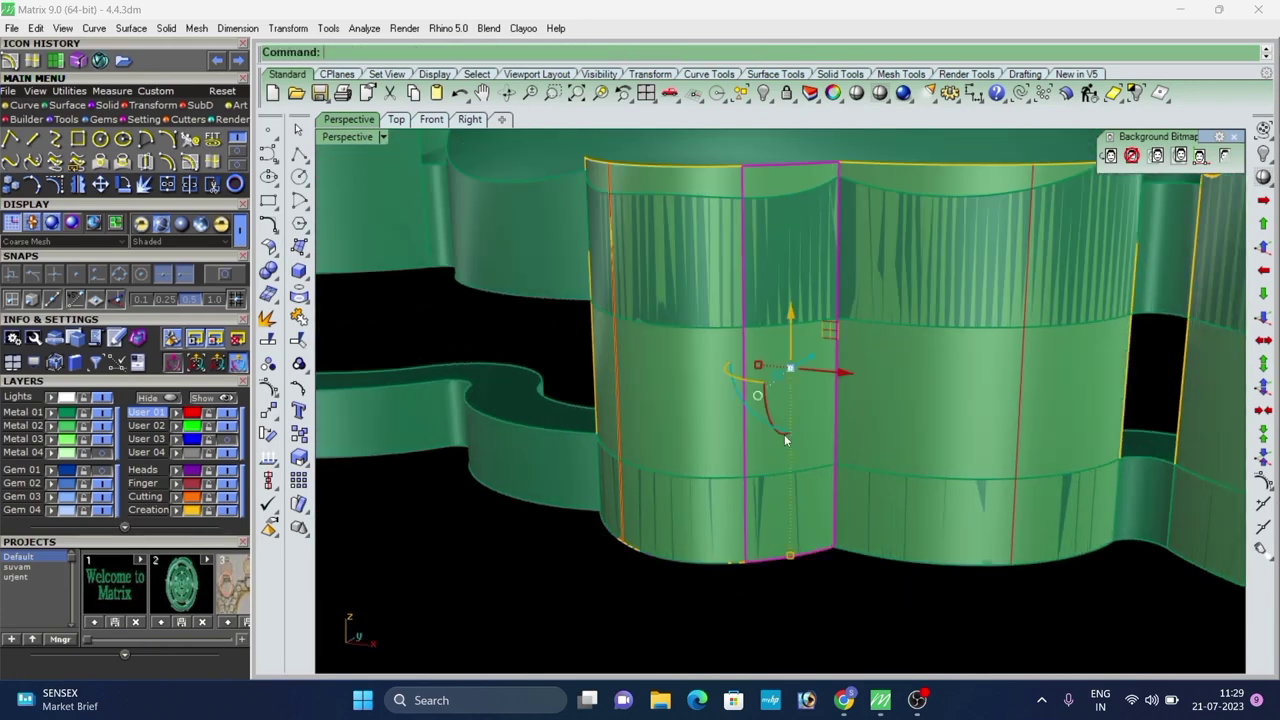
key("Delete")
left_click(604, 356)
key("Delete")
Shorten the middle strip vertically and lower it so it overlaps both the ornament's and the base plate's side walls.
left_click(672, 410)
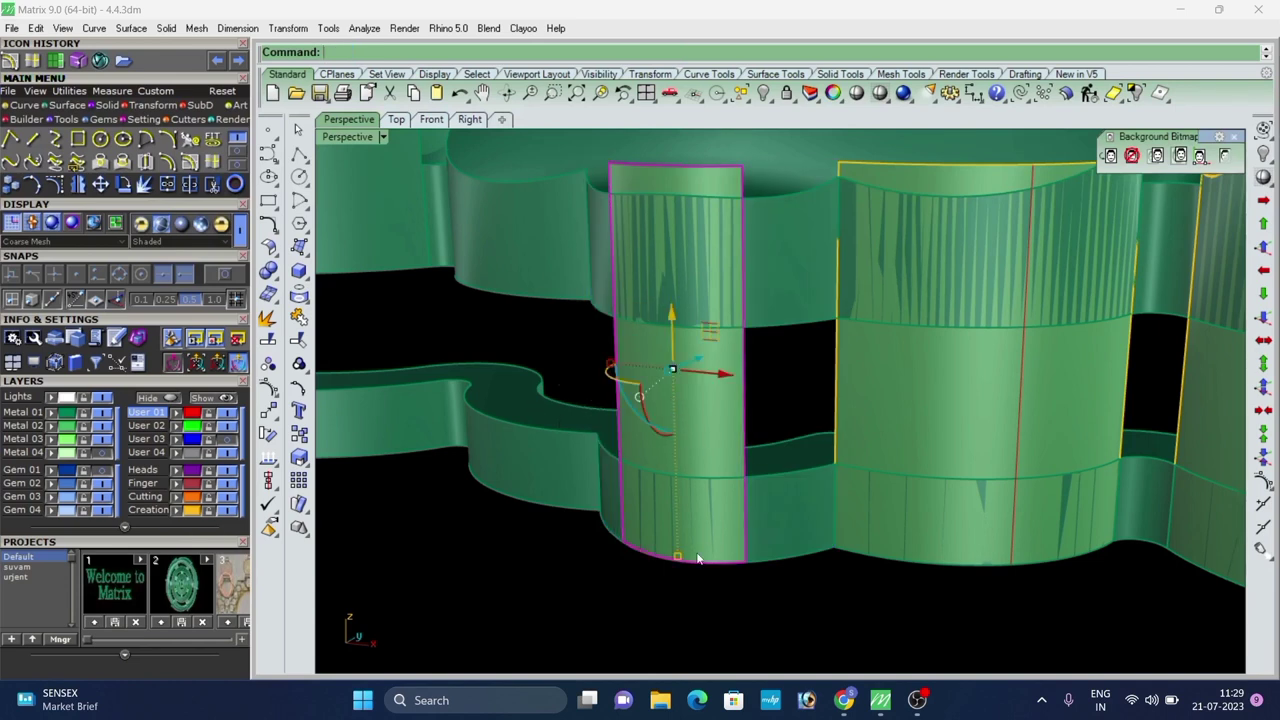
left_click_drag(680, 560, 676, 498)
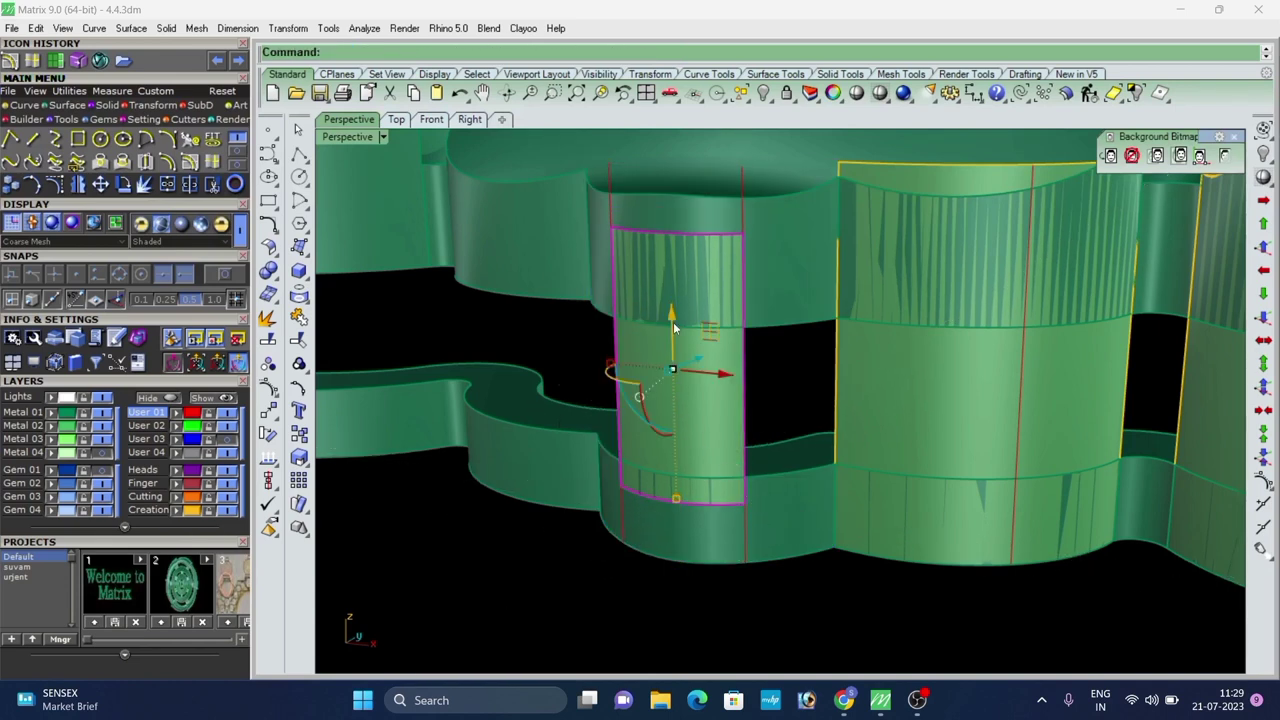
left_click_drag(673, 322, 688, 351)
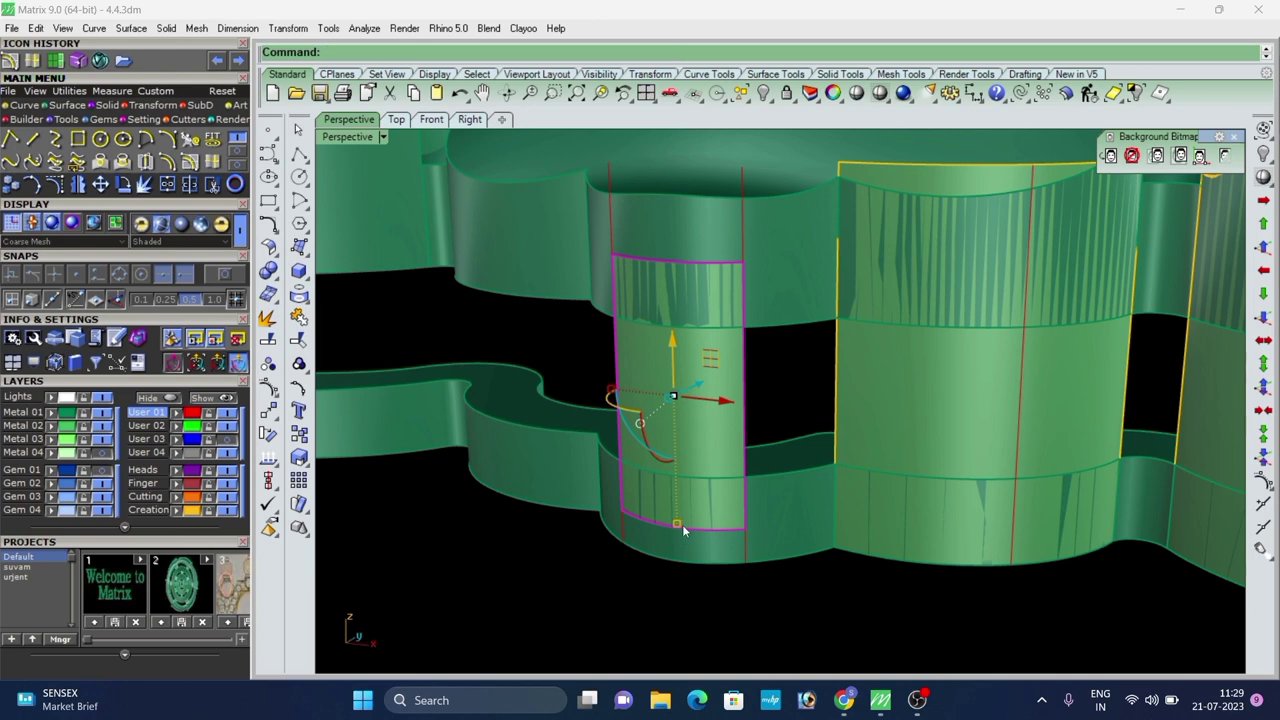
left_click_drag(680, 523, 727, 500)
scroll(657, 390, "up", 2)
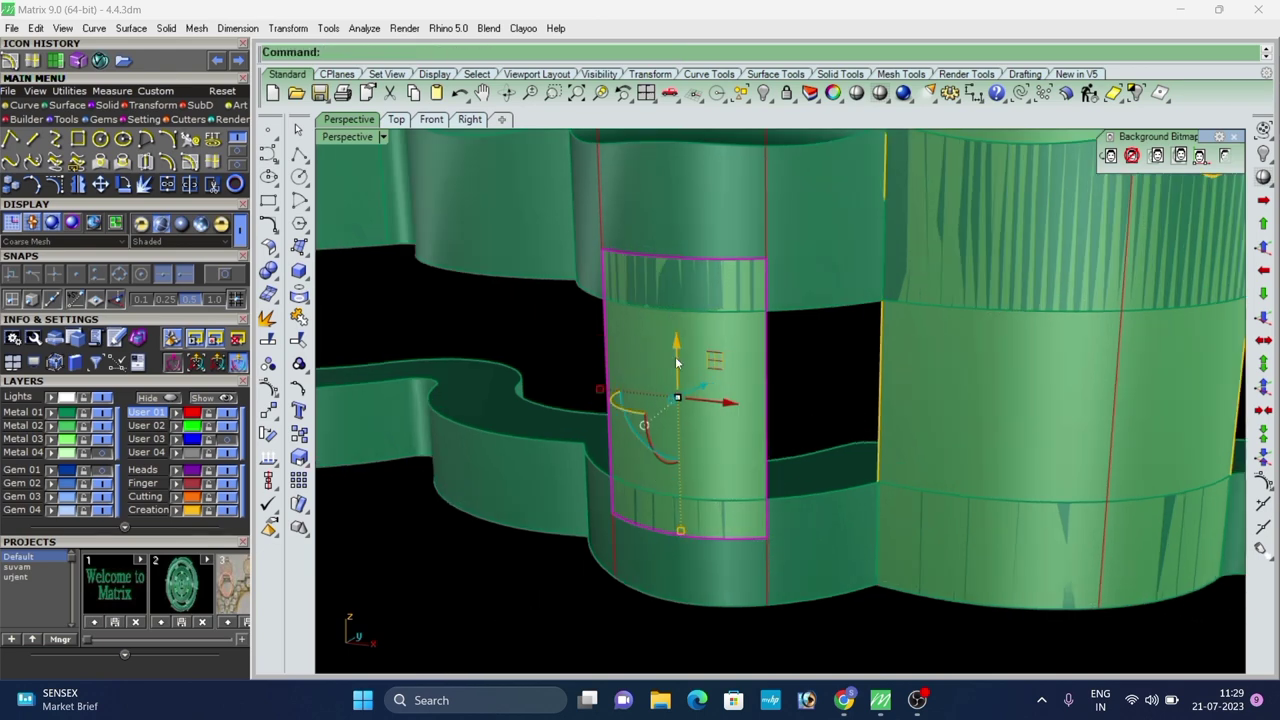
left_click_drag(677, 344, 680, 350)
Delete the two offset curves along the edges of the front connector strip.
left_click(779, 408)
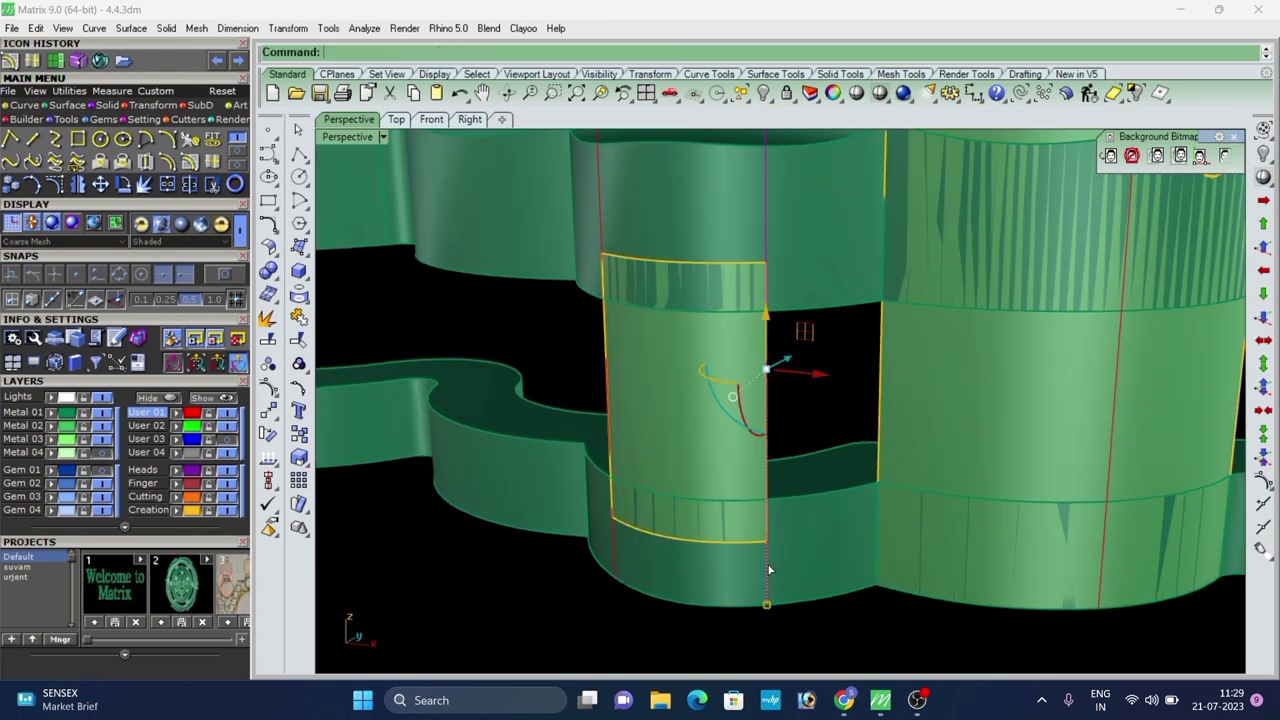
key("Delete")
left_click(611, 540)
key("Delete")
Split the second lobe's extended face along its isocurve and delete the half nearest the front centre lobe.
scroll(457, 460, "down", 7)
right_click_drag(680, 465, 626, 489)
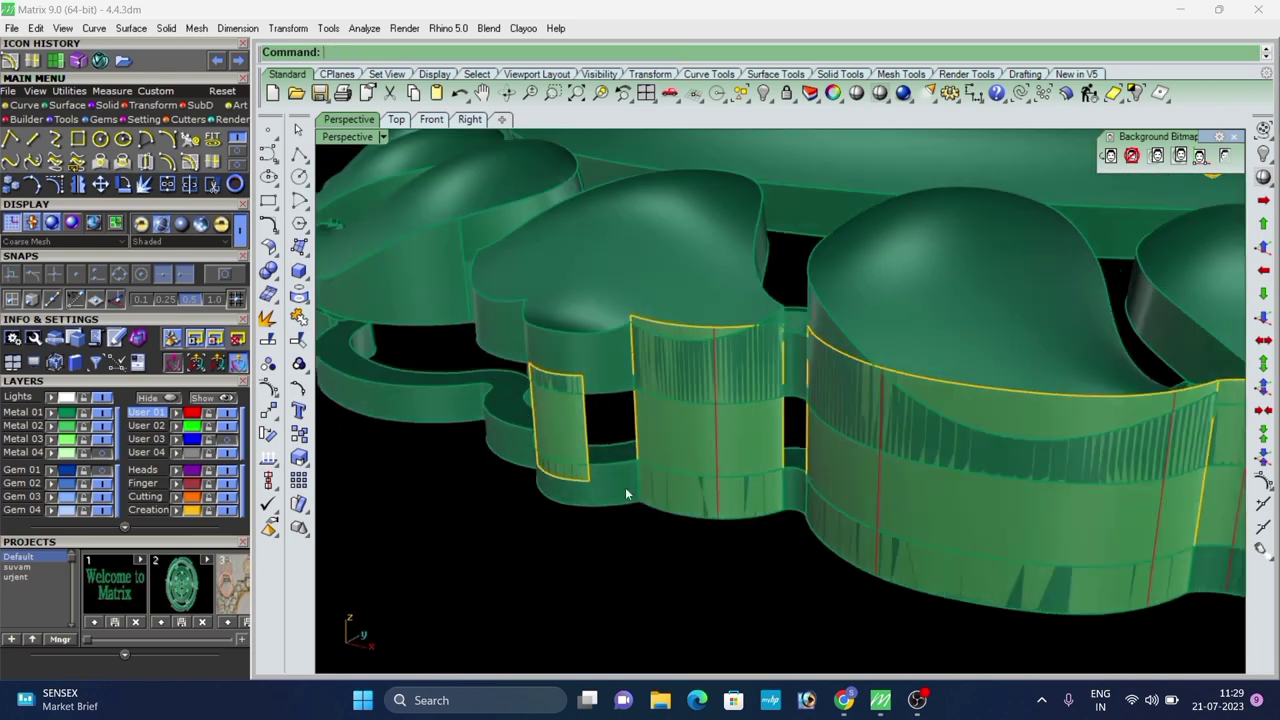
scroll(700, 442, "up", 6)
left_click(690, 455)
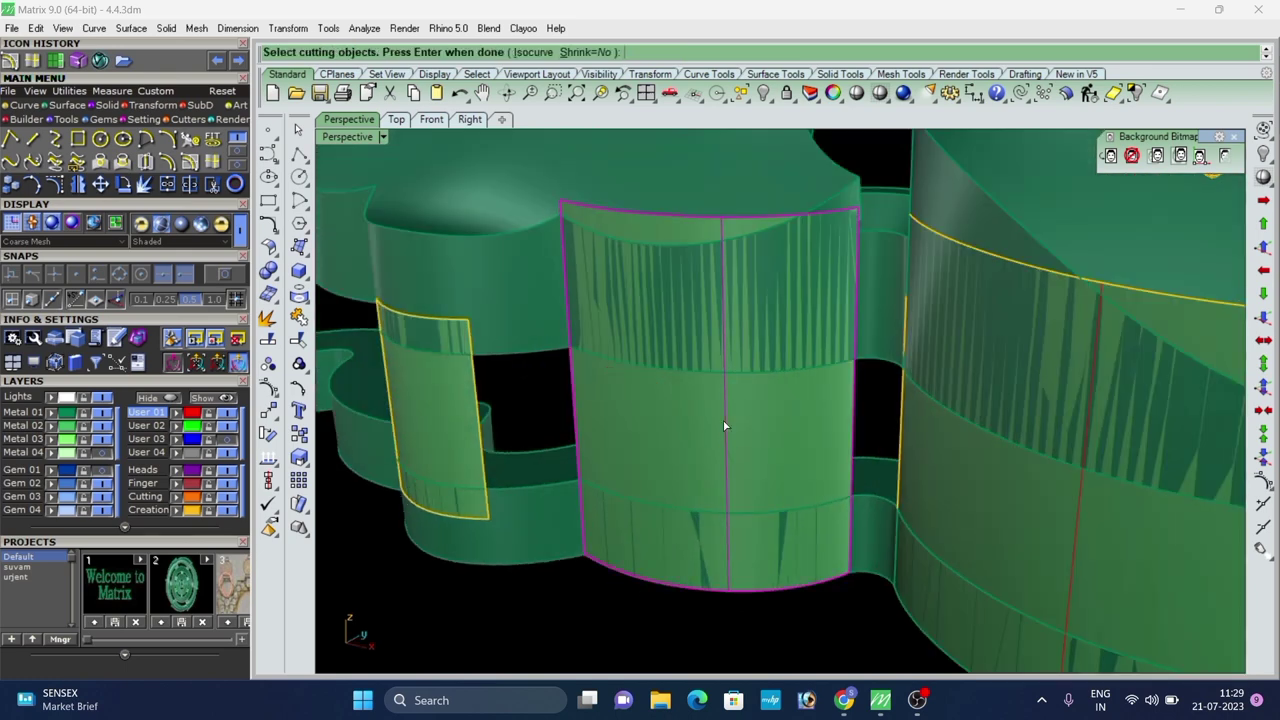
right_click(724, 421)
left_click(658, 595)
left_click(618, 456)
key("Delete")
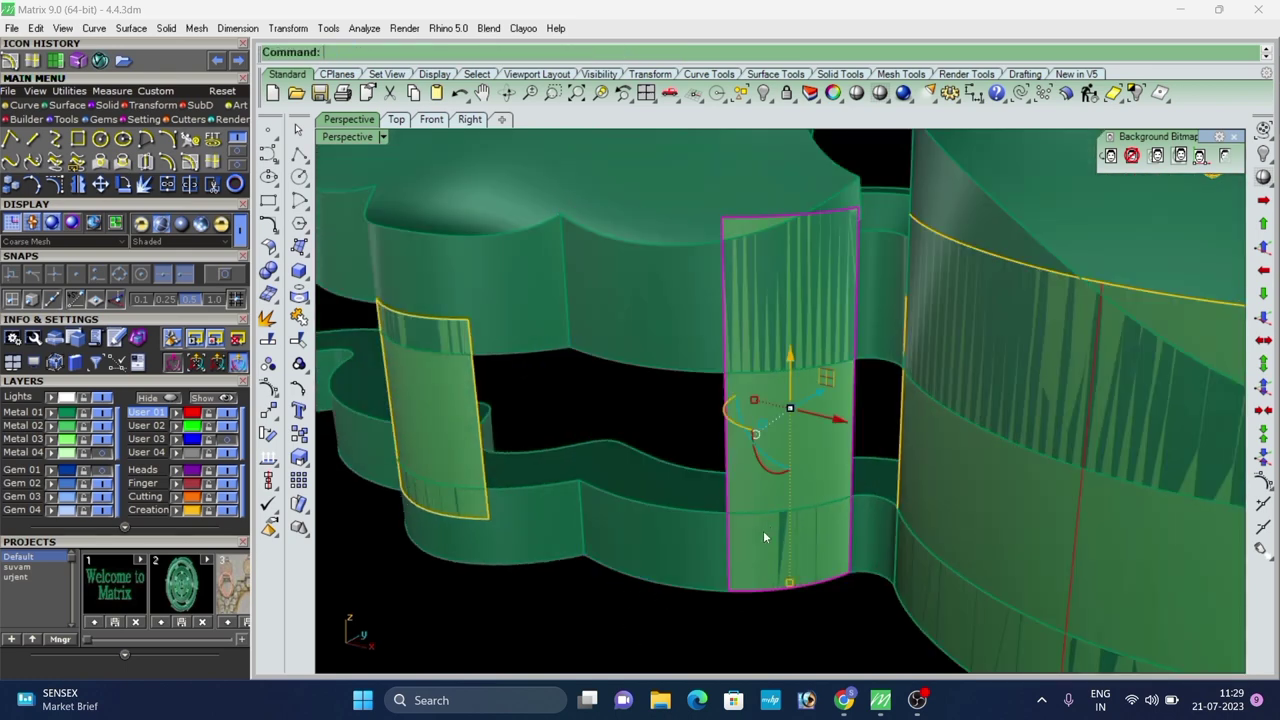
key("Escape")
Shorten the second lobe's remaining strip vertically and lower it to bridge the gap between ornament and base plate.
left_click(771, 454)
left_click_drag(806, 573, 834, 524)
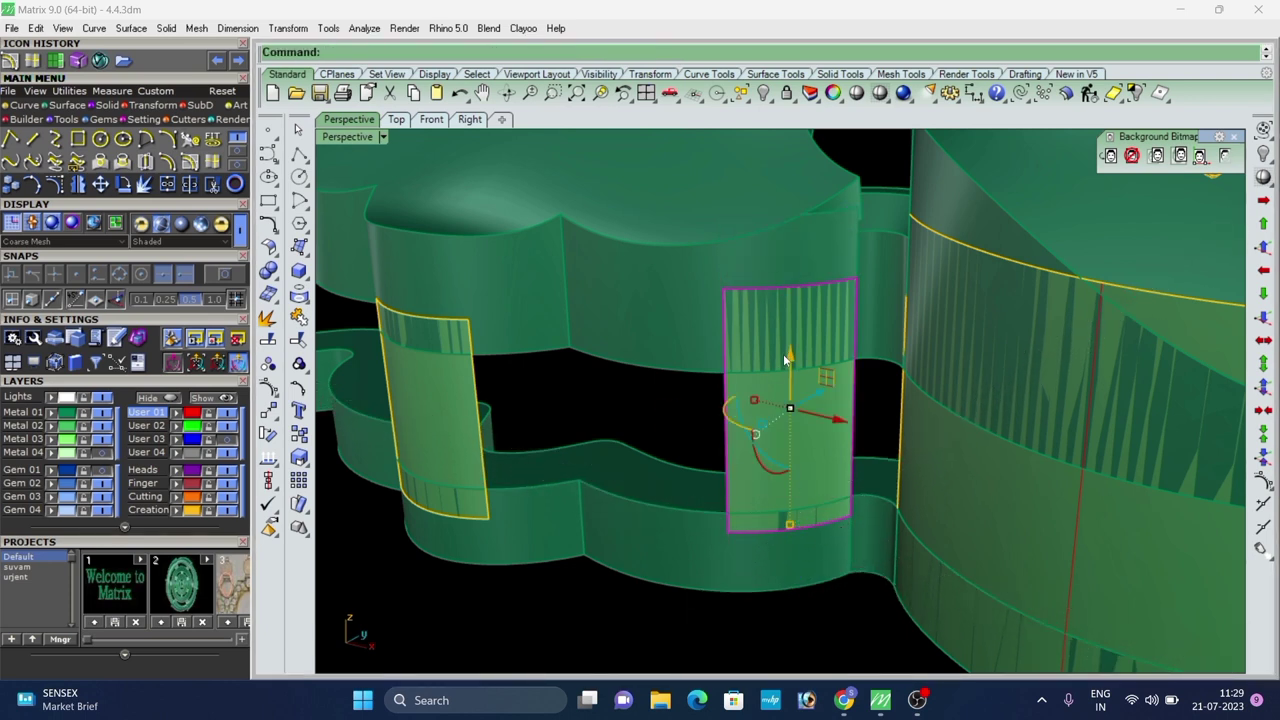
left_click_drag(787, 360, 797, 385)
left_click(608, 426)
Offset the isocurve near the second lobe along the large curved band face, toward the middle of the band.
scroll(608, 426, "down", 6)
right_click_drag(780, 485, 800, 520)
scroll(723, 478, "down", 6)
right_click_drag(723, 478, 770, 452)
scroll(769, 450, "up", 8)
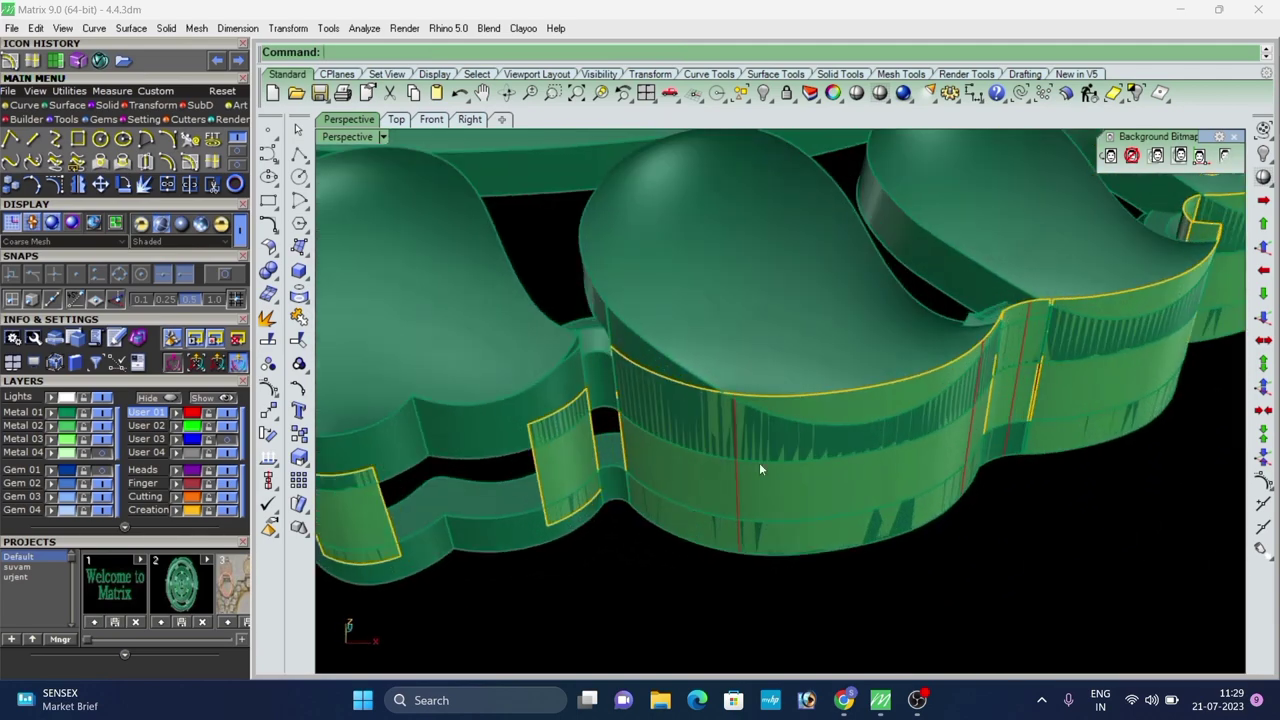
left_click(740, 484)
left_click(776, 531)
left_click(9, 61)
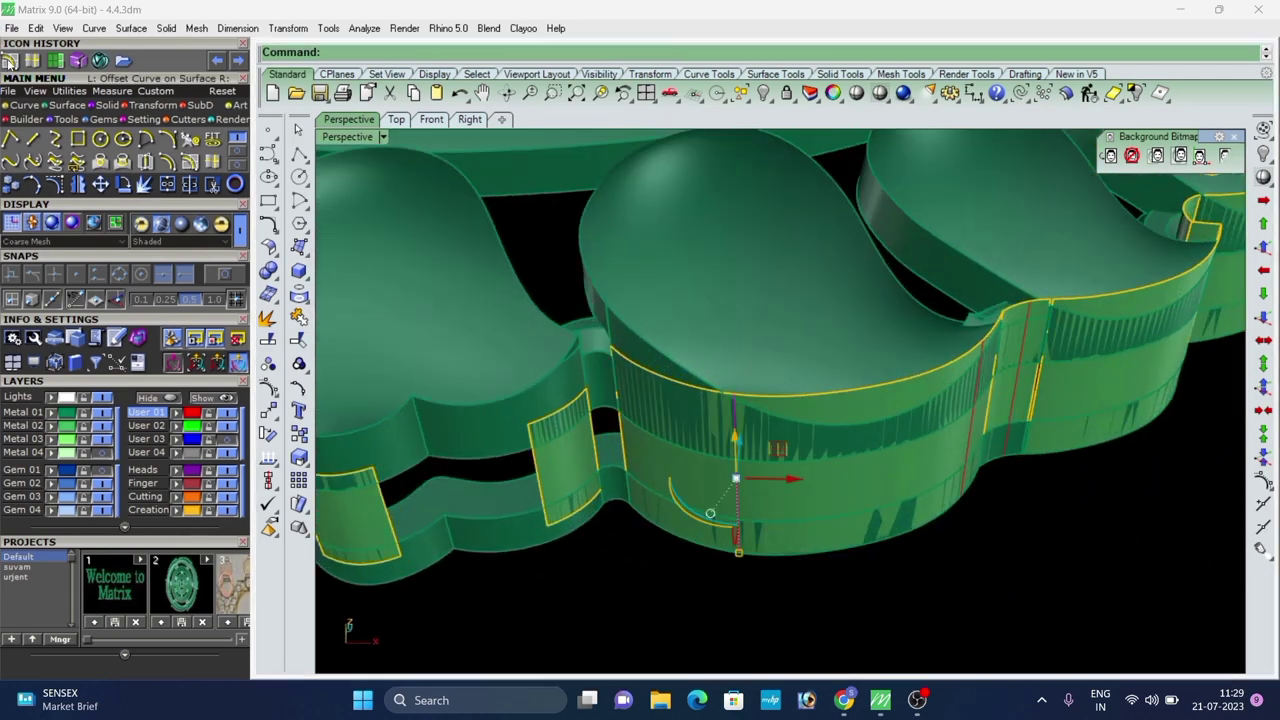
scroll(823, 486, "up", 6)
left_click(823, 486)
scroll(760, 482, "down", 6)
right_click_drag(743, 486, 714, 460)
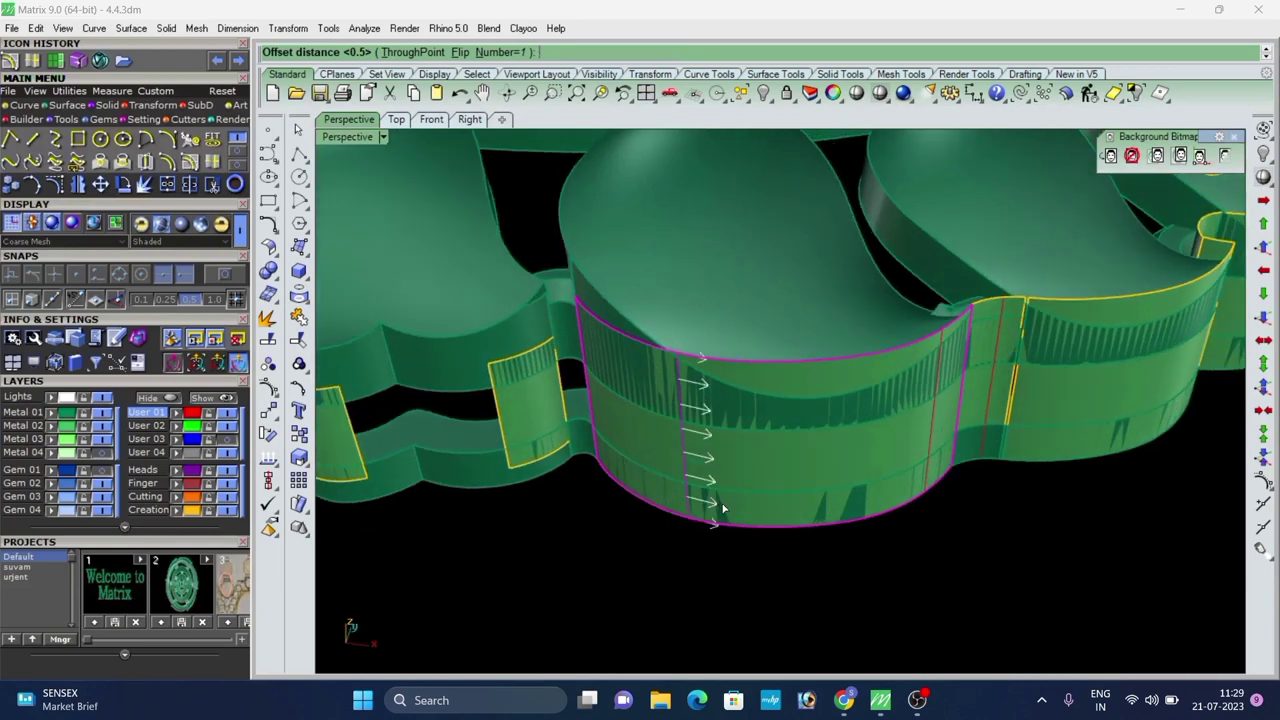
right_click_drag(723, 508, 760, 453)
right_click(762, 453)
scroll(802, 515, "down", 5)
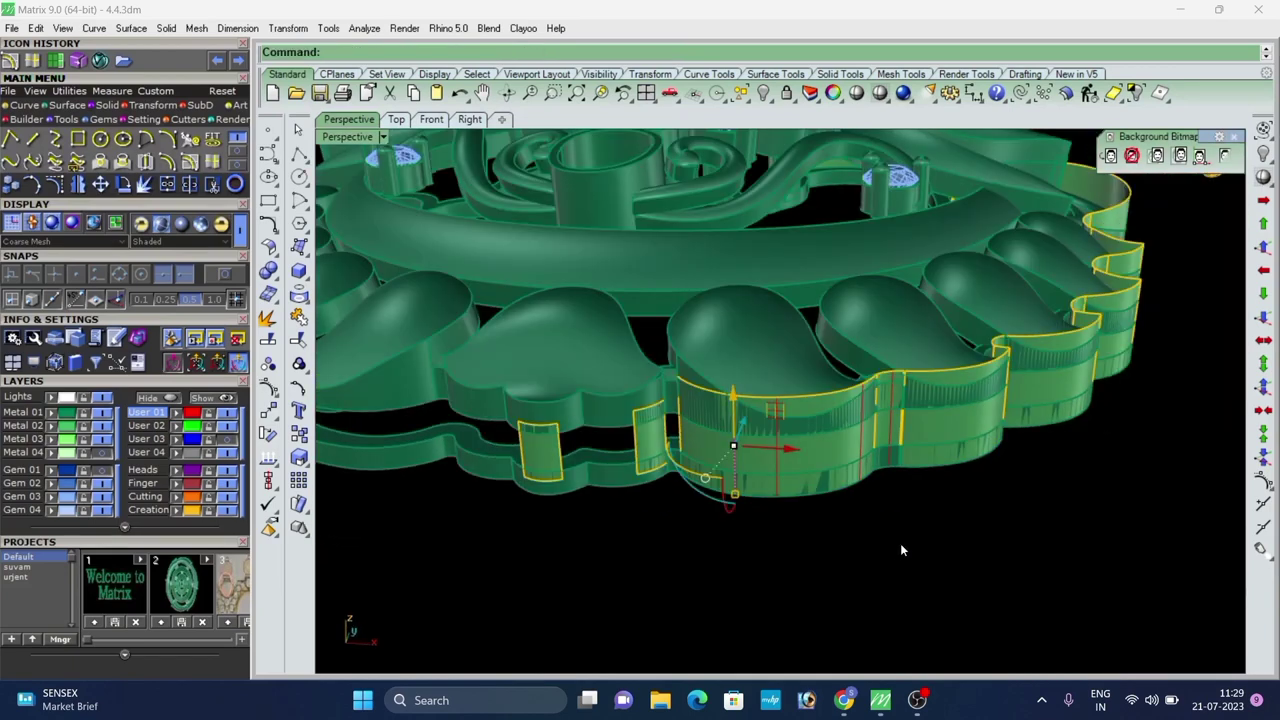
Delete the offset curve in the middle of the large curved band face.
right_click_drag(900, 547, 784, 470)
scroll(777, 442, "up", 5)
left_click(752, 450)
key("Delete")
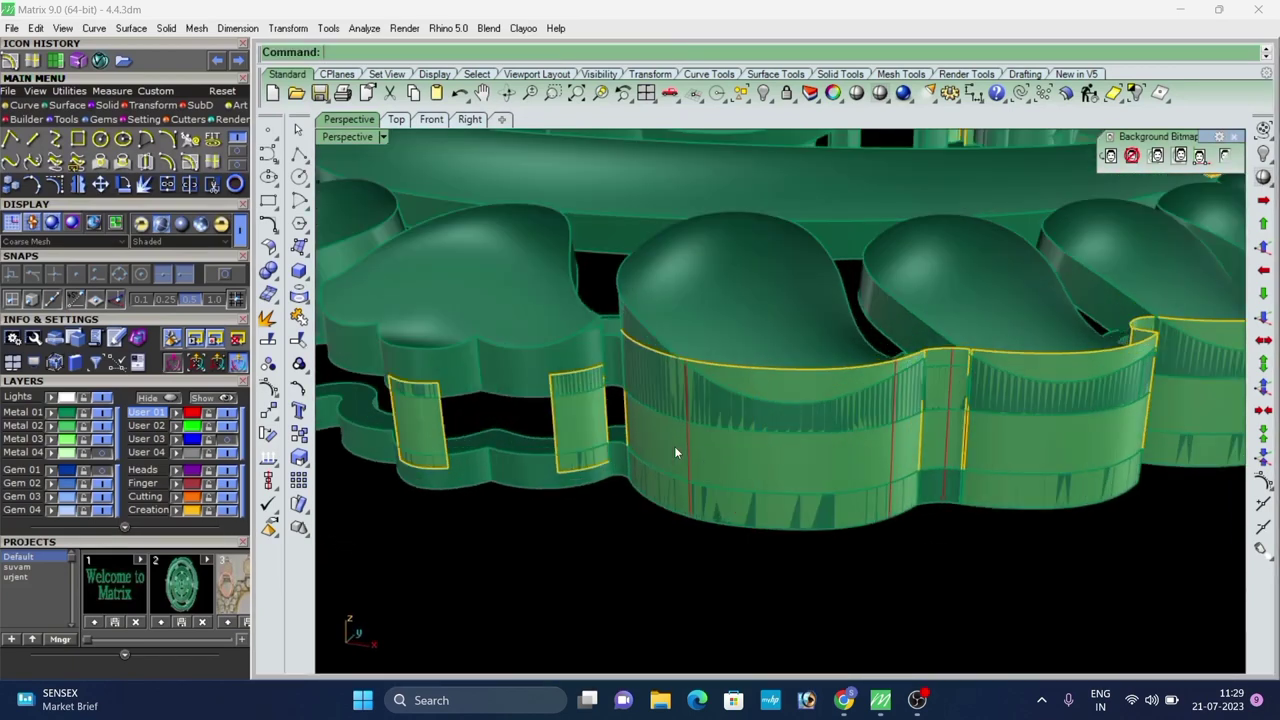
Offset the isocurve at the front end of the large curved band face by 0.8 toward the middle of the face.
left_click(692, 438)
right_click(691, 436)
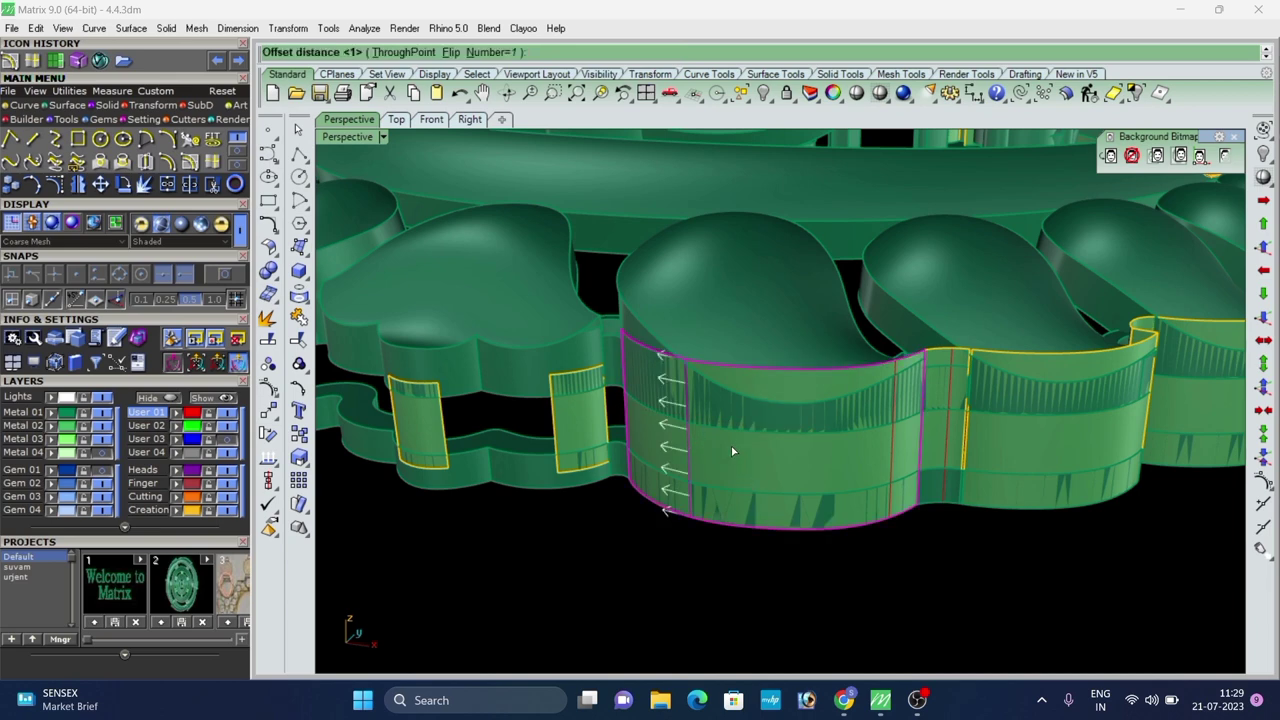
scroll(708, 498, "down", 4)
mouse_move(708, 500)
right_mouse_down()
mouse_move(703, 546)
mouse_move(709, 506)
right_mouse_up()
scroll(709, 506, "up", 6)
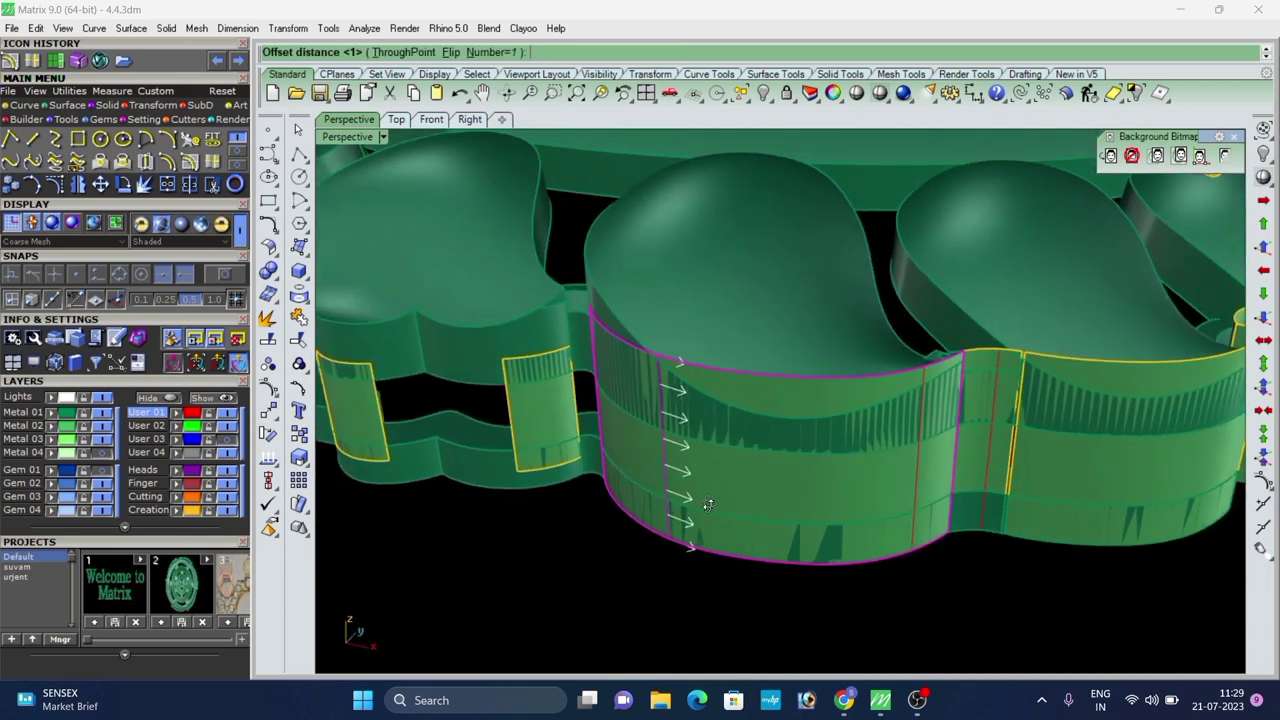
scroll(742, 450, "down", 6)
scroll(762, 510, "up", 6)
right_click_drag(742, 450, 866, 478)
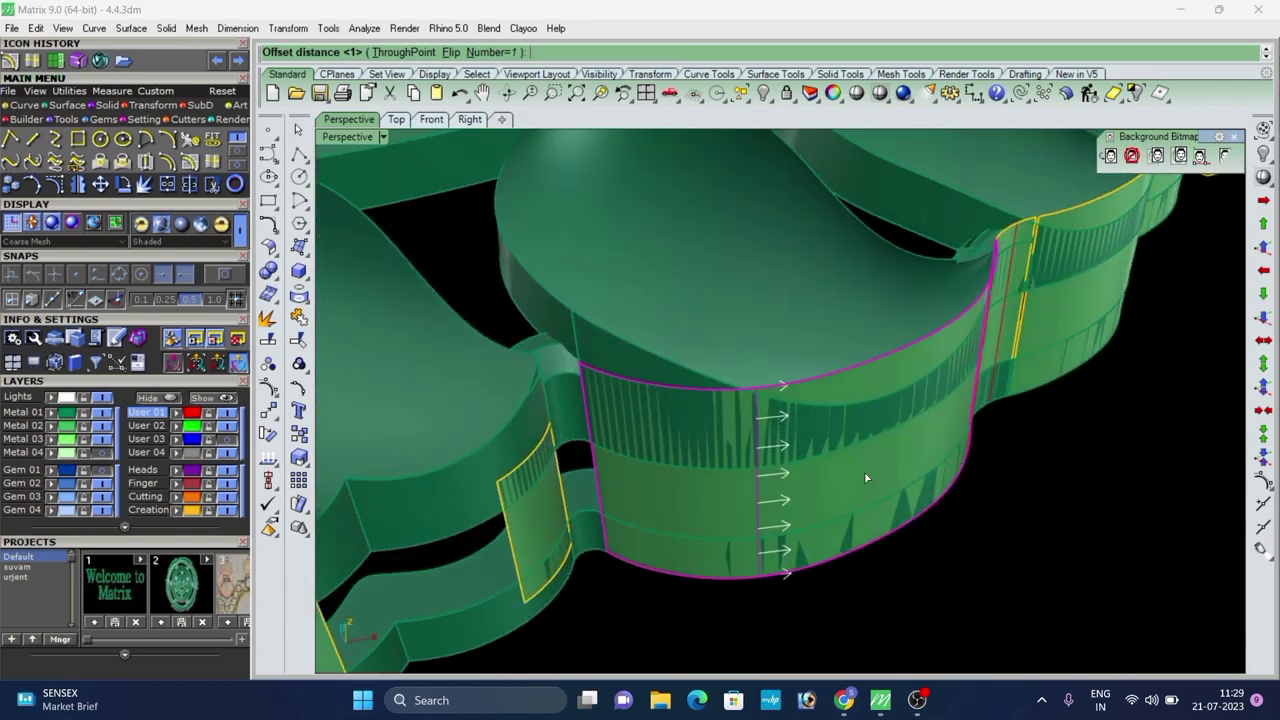
type(".8")
right_click(864, 472)
scroll(864, 472, "down", 5)
right_click_drag(894, 521, 718, 442)
scroll(718, 442, "up", 5)
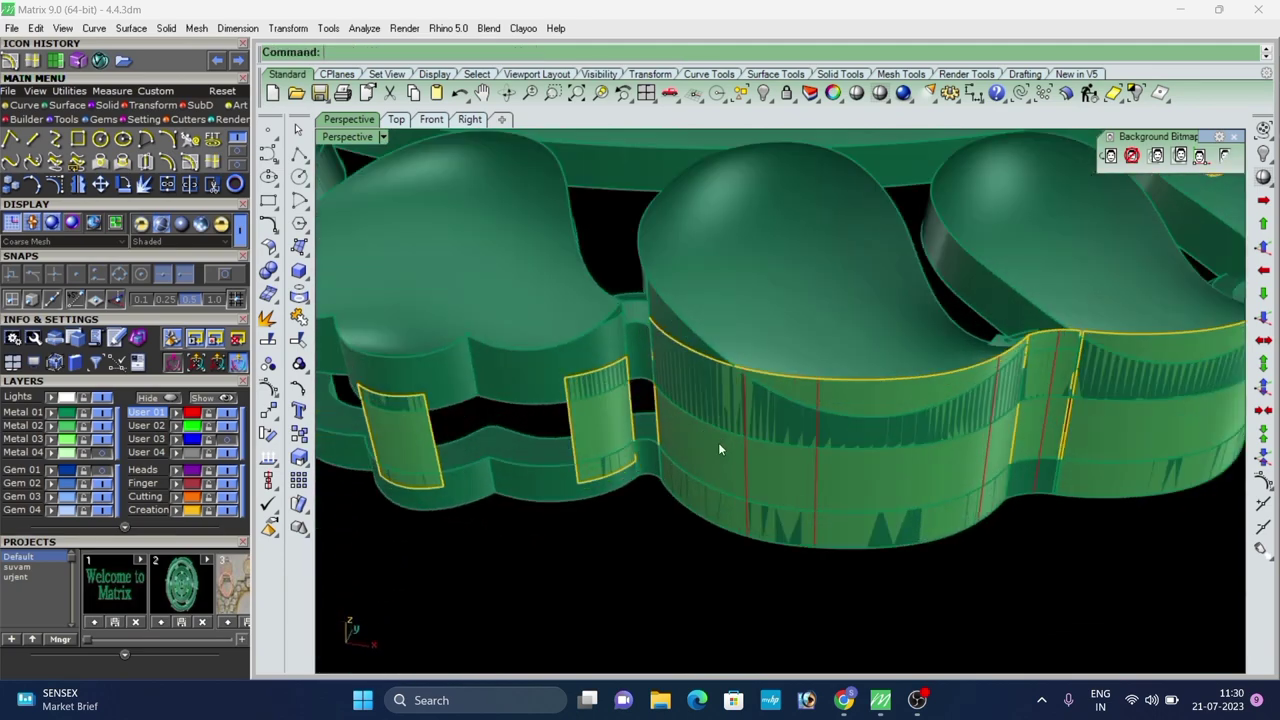
left_click(720, 442)
key("Delete")
key("ctrl+z")
left_click(810, 622)
left_click(727, 450)
type("s")
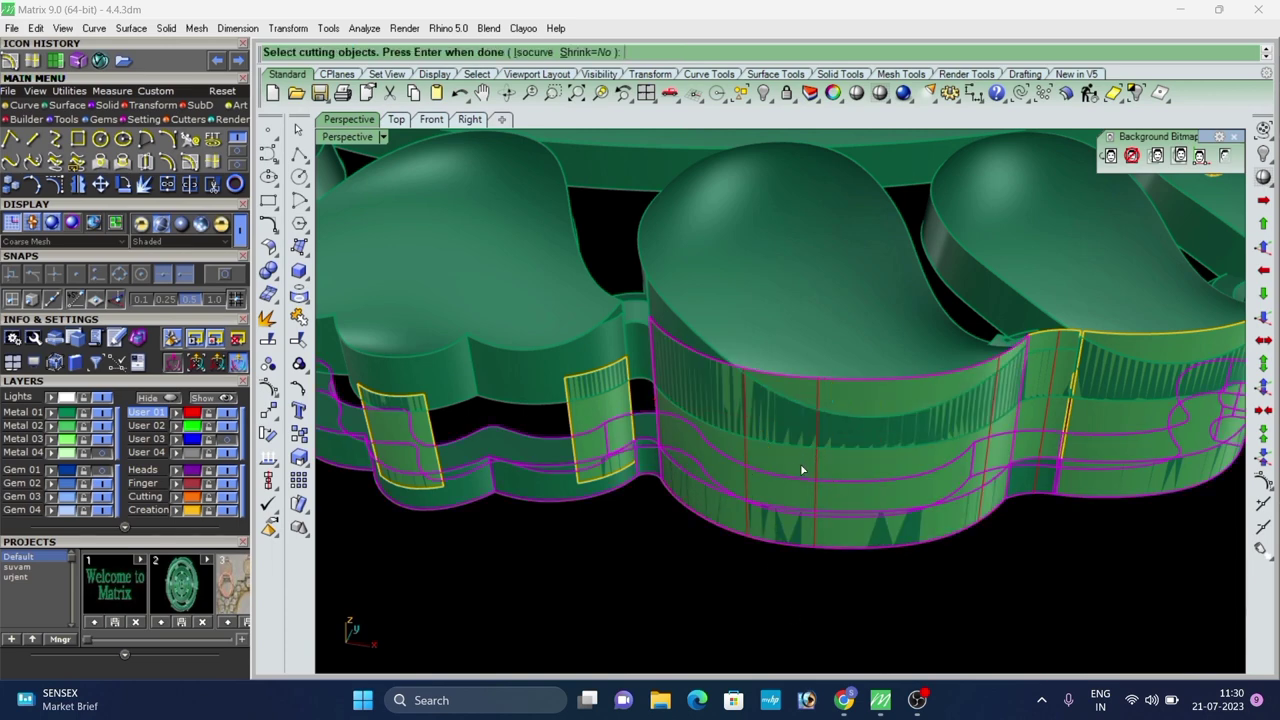
key("Escape")
Split the large curved band face along its isocurve and the offset curve, and delete the end piece nearest the front centre lobe.
right_click(761, 467)
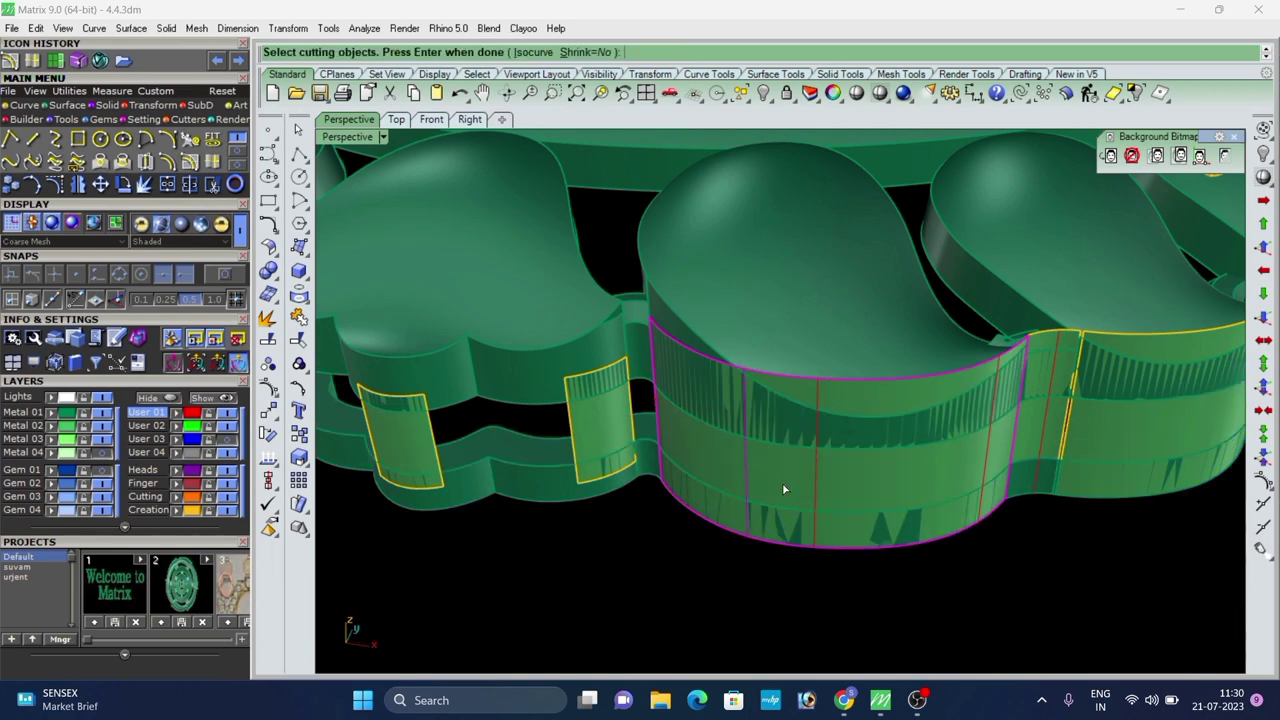
key("Return")
key("Delete")
right_click_drag(726, 466, 825, 475)
key("Escape")
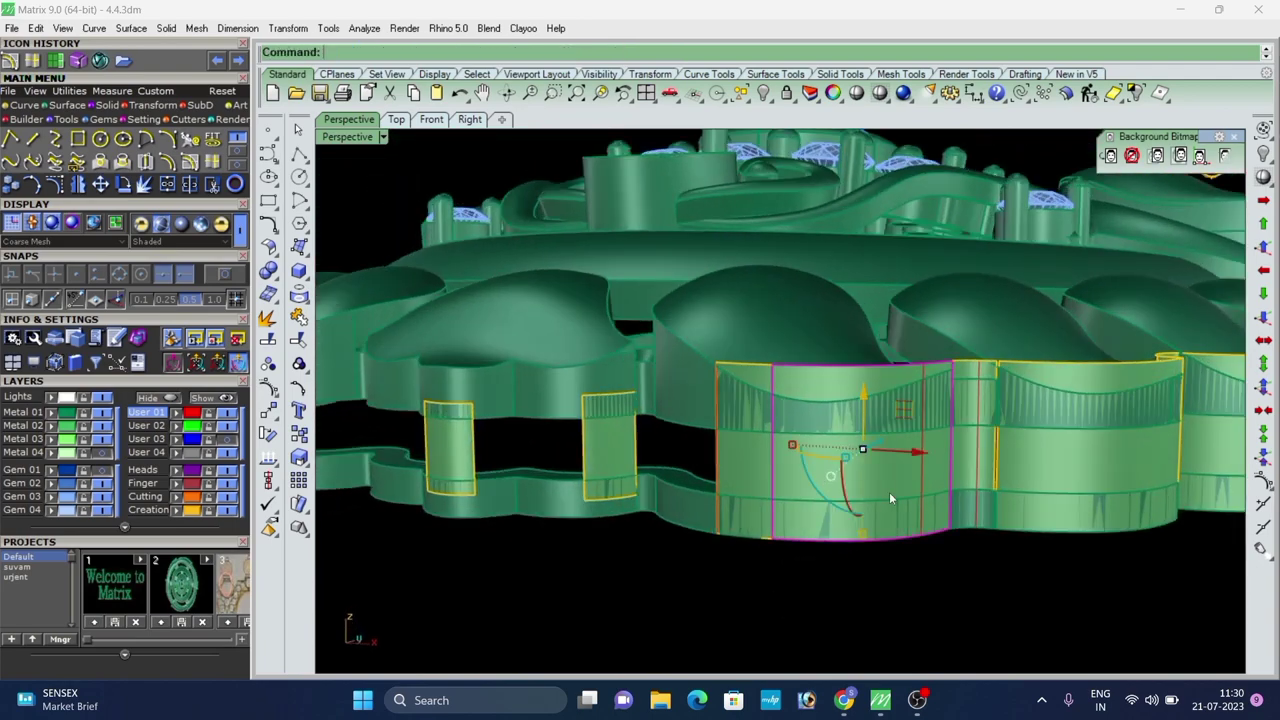
Split the rest of the large band face along its far isocurve and delete the wide middle piece, leaving two narrow strips.
right_click(890, 491)
left_click(876, 471)
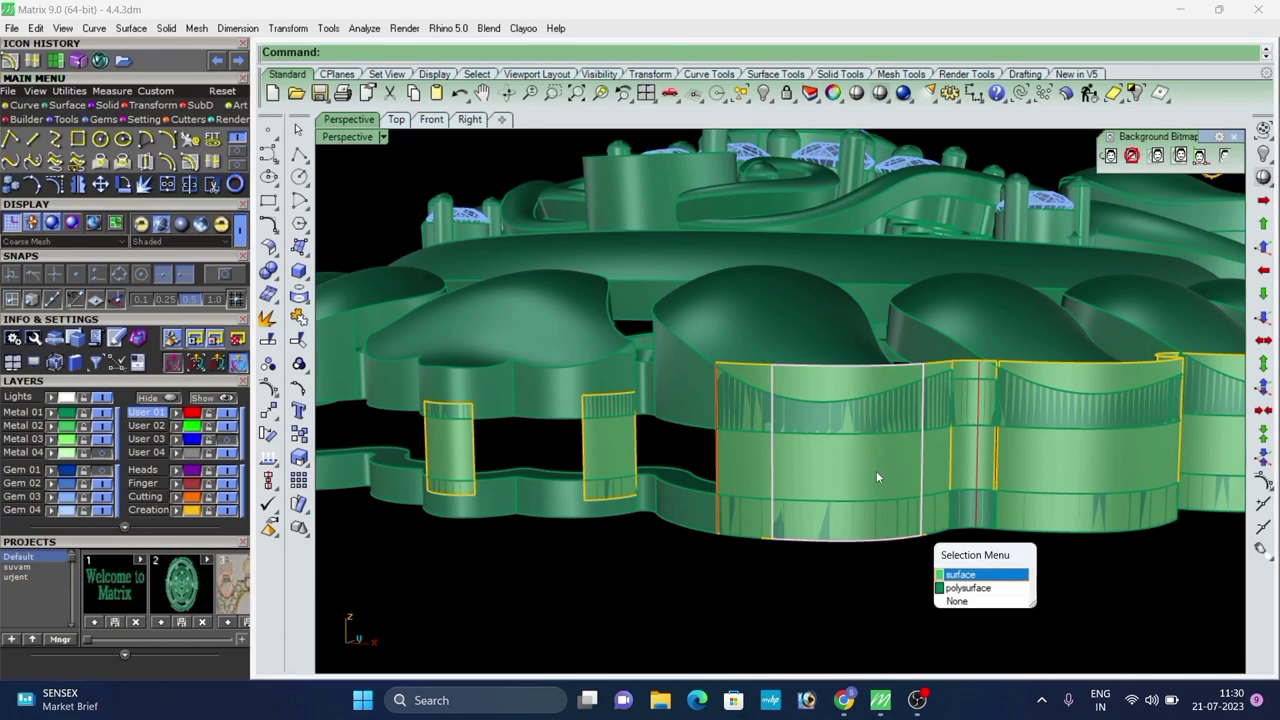
right_click(876, 471)
key("Delete")
Split the narrow concave face between the first and second leaves along its isocurve and delete the part nearest the second leaf.
right_click_drag(866, 472, 928, 489)
scroll(928, 484, "up", 8)
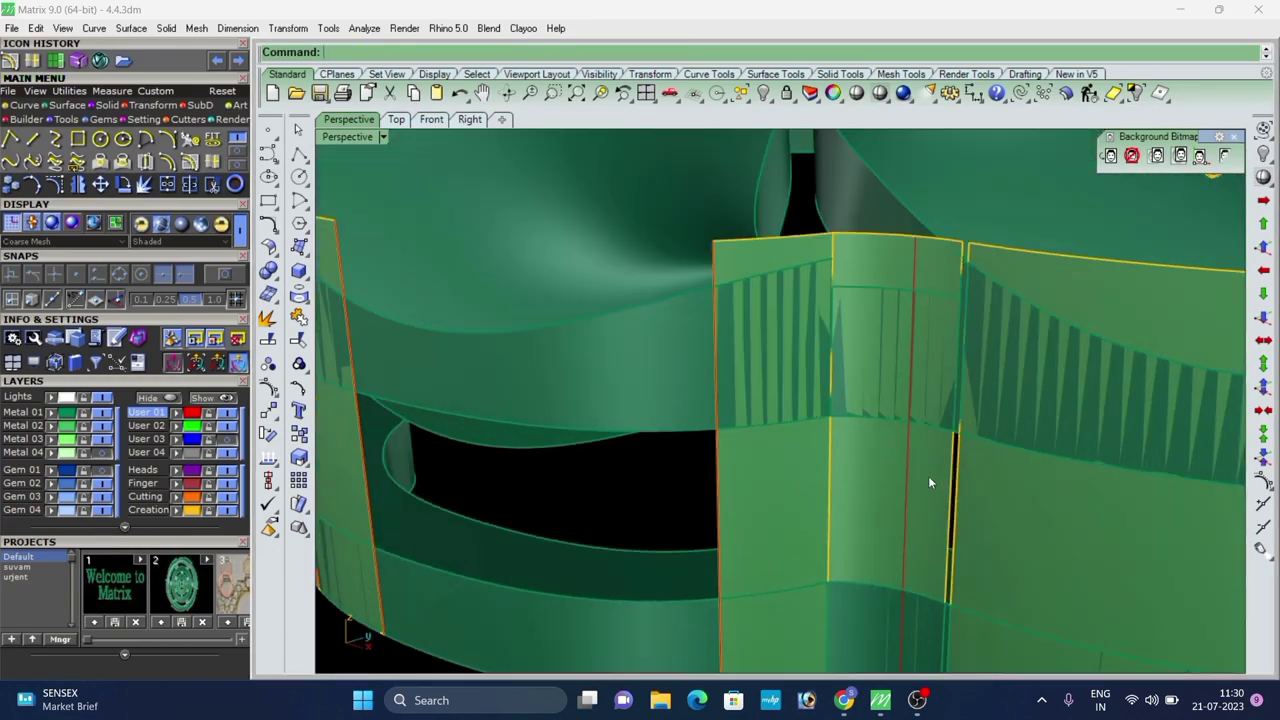
left_click(927, 478)
right_click(927, 478)
left_click(911, 477)
right_click(917, 483)
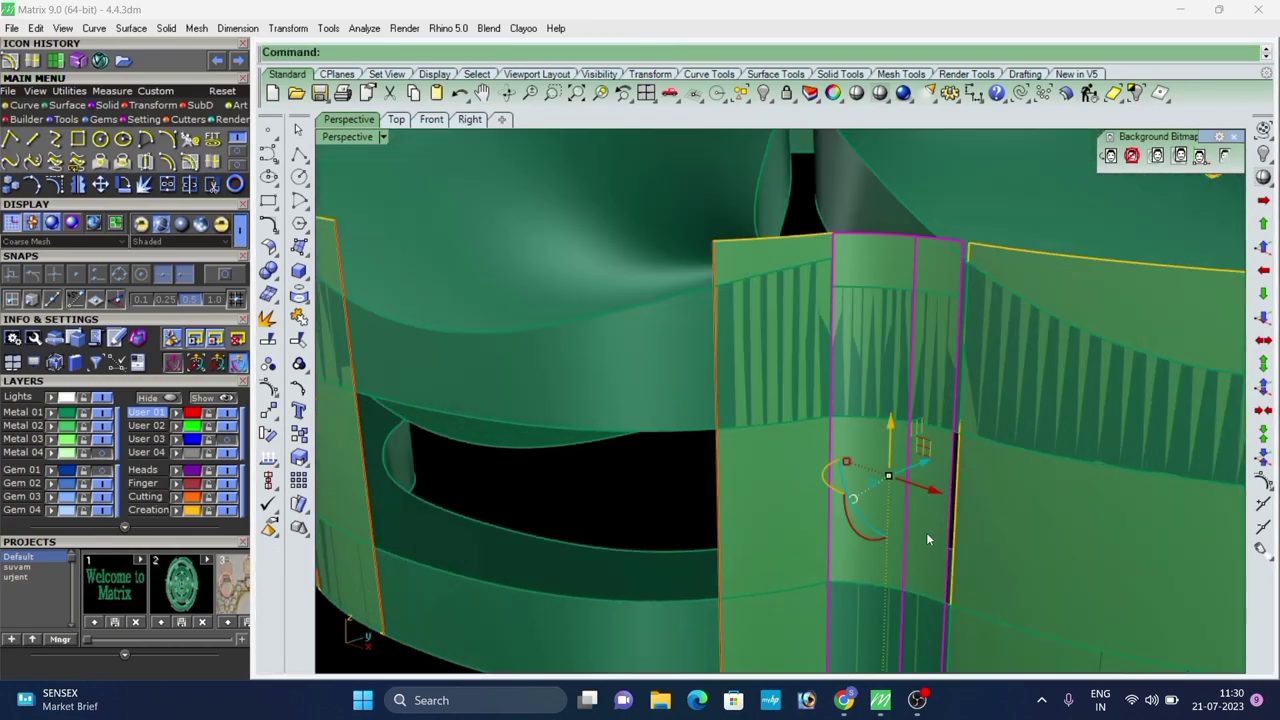
left_click(926, 532)
key("Delete")
Move the isolated middle strip of the first leaf sideways, away from the front centre lobe, in the Top view.
scroll(810, 394, "down", 10)
mouse_move(810, 394)
right_mouse_down()
mouse_move(934, 486)
mouse_move(811, 404)
right_mouse_up()
scroll(800, 405, "up", 6)
left_click(730, 433)
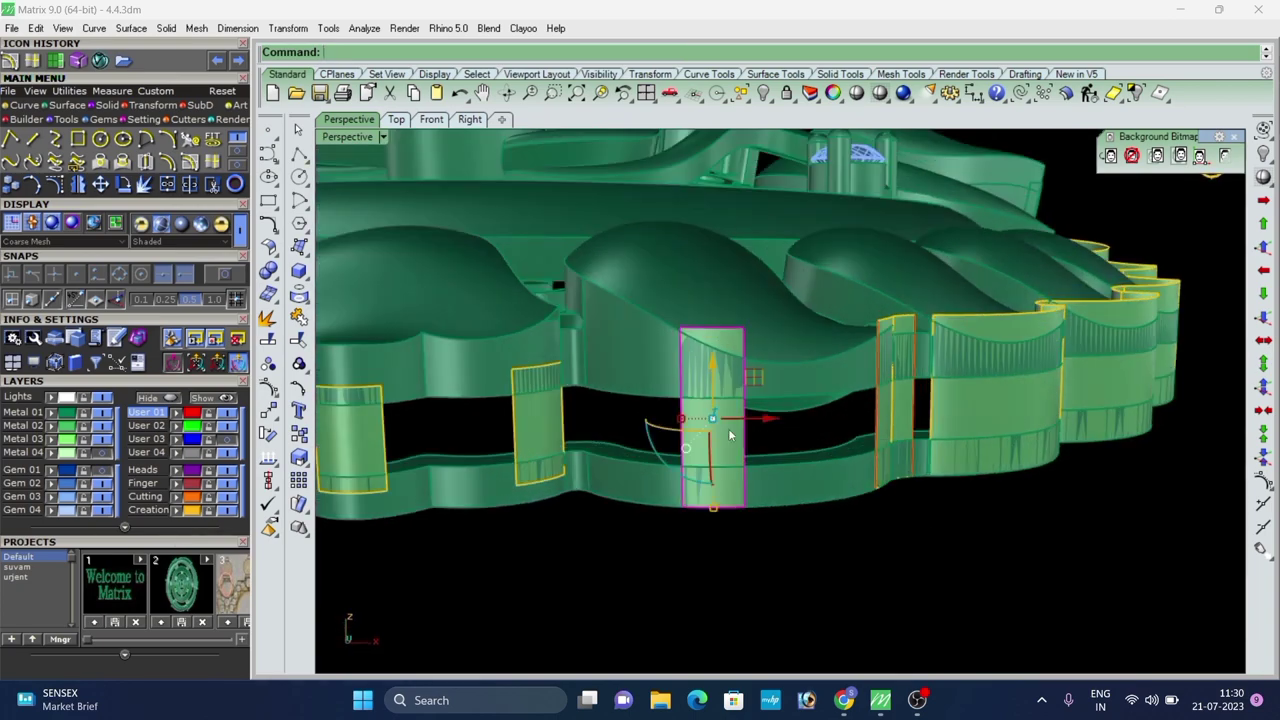
right_click_drag(730, 433, 719, 458)
scroll(755, 455, "down", 5)
left_click(400, 121)
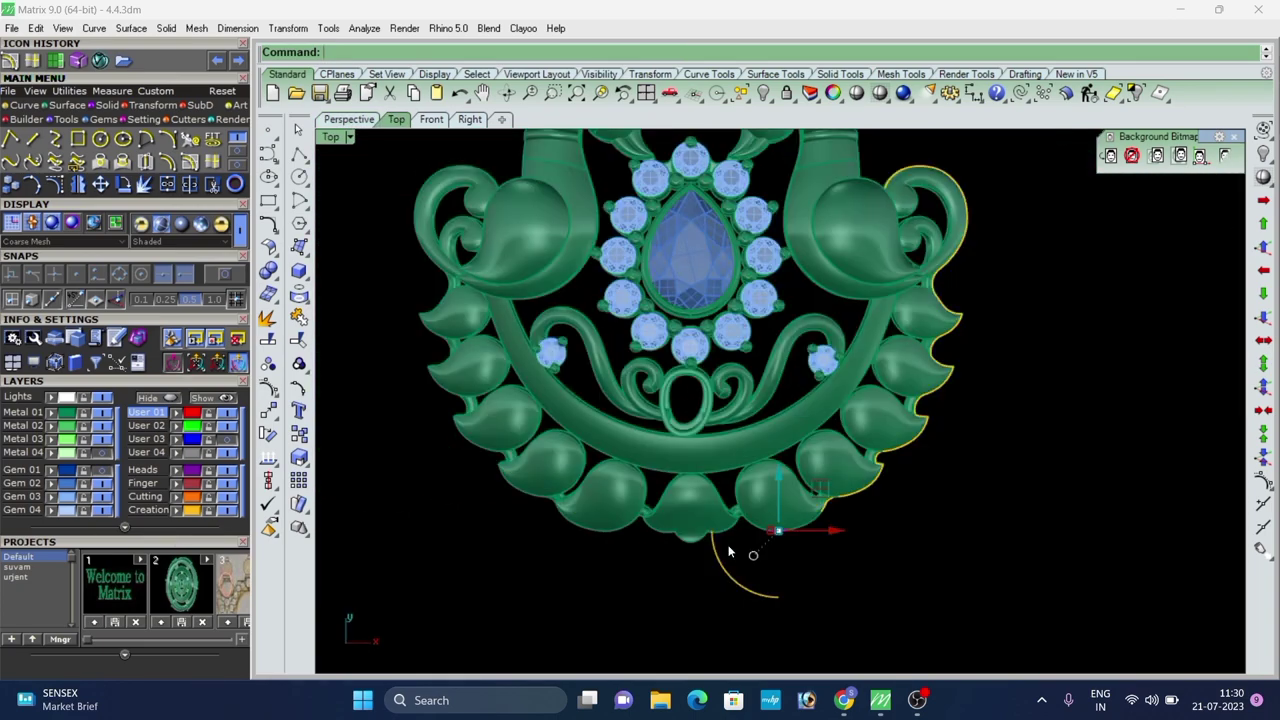
scroll(745, 535, "up", 7)
right_click_drag(766, 551, 728, 486)
key("ctrl+alt+w")
scroll(748, 485, "up", 6)
scroll(796, 512, "up", 4)
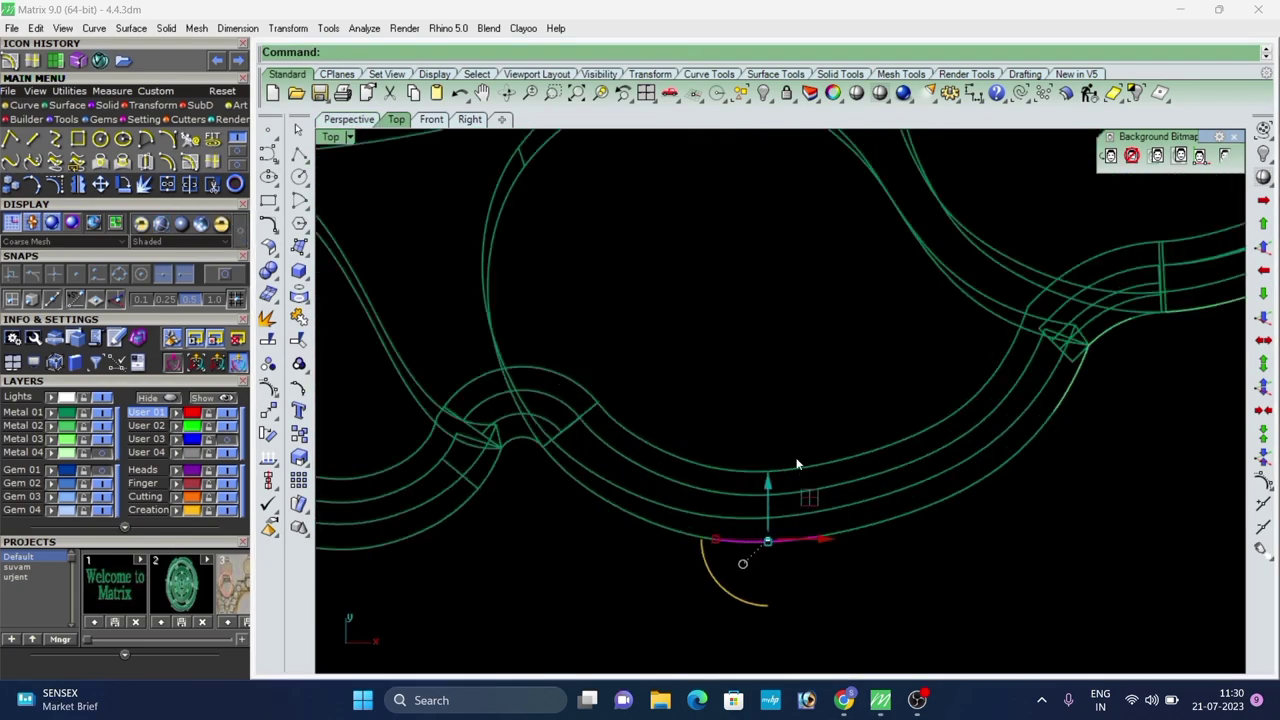
scroll(797, 477, "down", 6)
scroll(797, 479, "up", 3)
left_click_drag(804, 478, 844, 469)
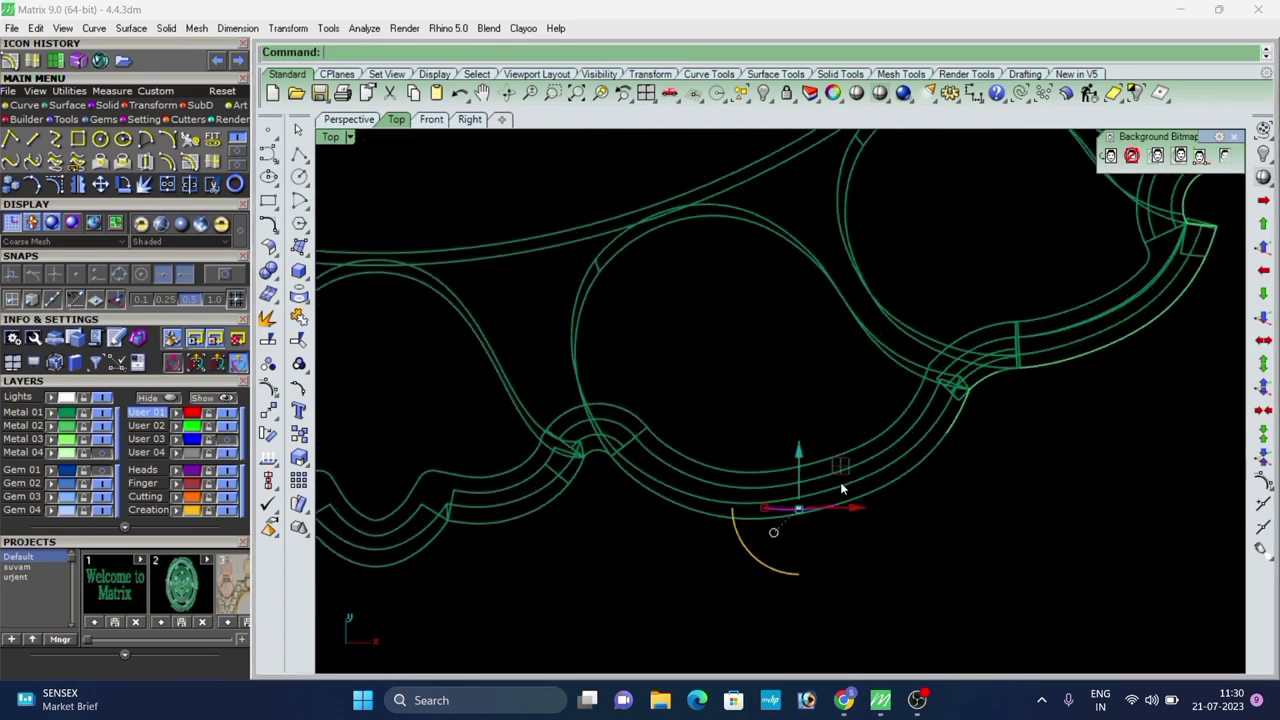
Rotate the moved strip about its far end so that it follows the leaf's outer outline.
scroll(795, 510, "up", 3)
left_click(272, 437)
scroll(778, 530, "up", 4)
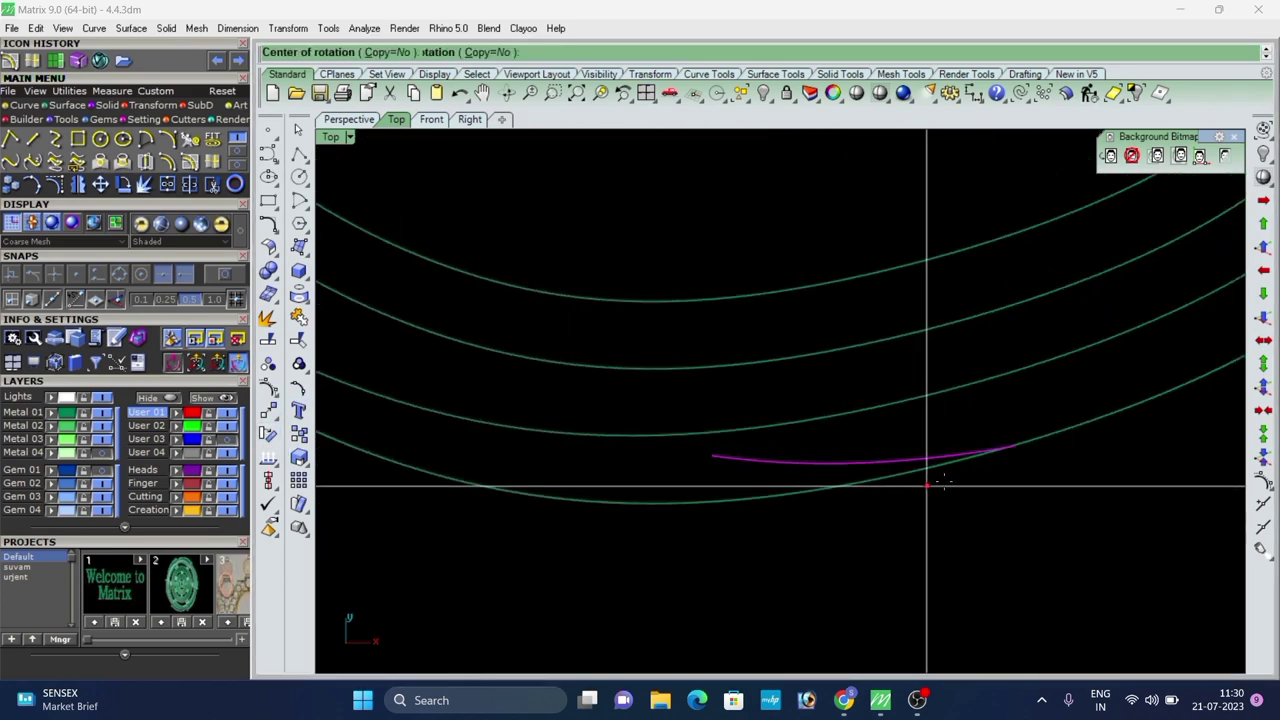
left_click(1014, 446)
scroll(685, 454, "up", 3)
left_click(701, 438)
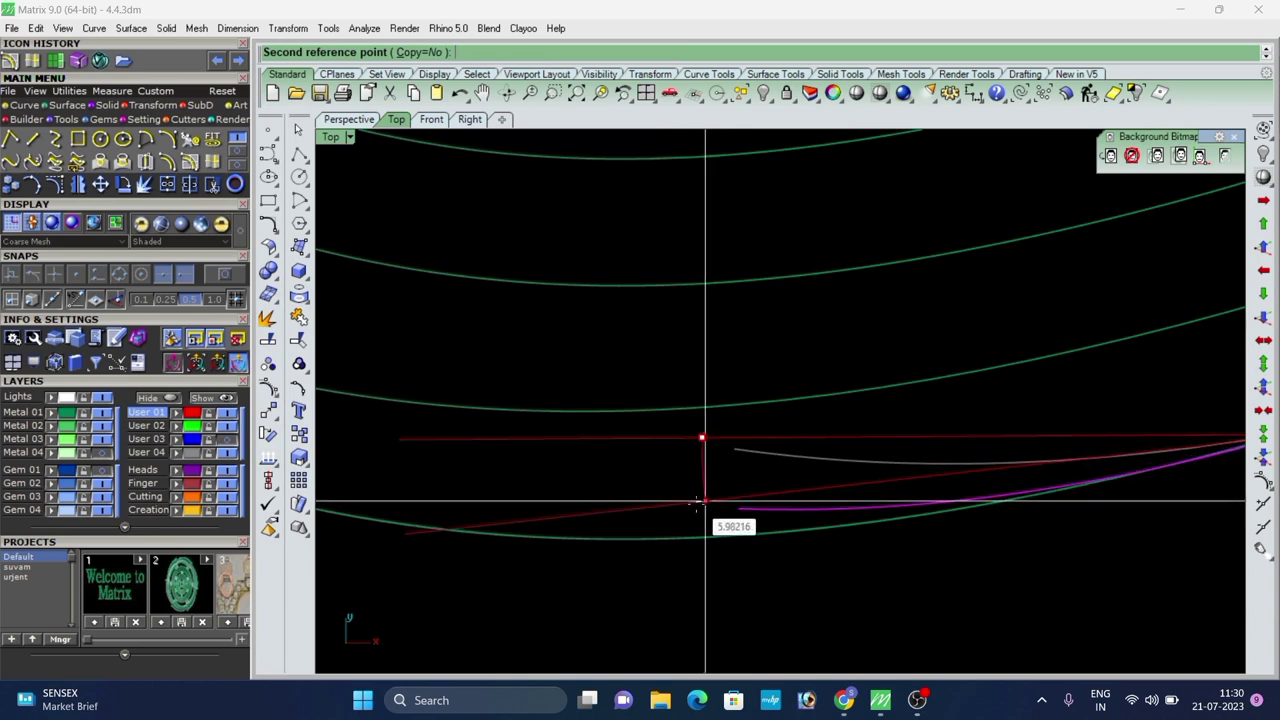
left_click(706, 525)
scroll(648, 540, "down", 2)
scroll(648, 540, "down", 2)
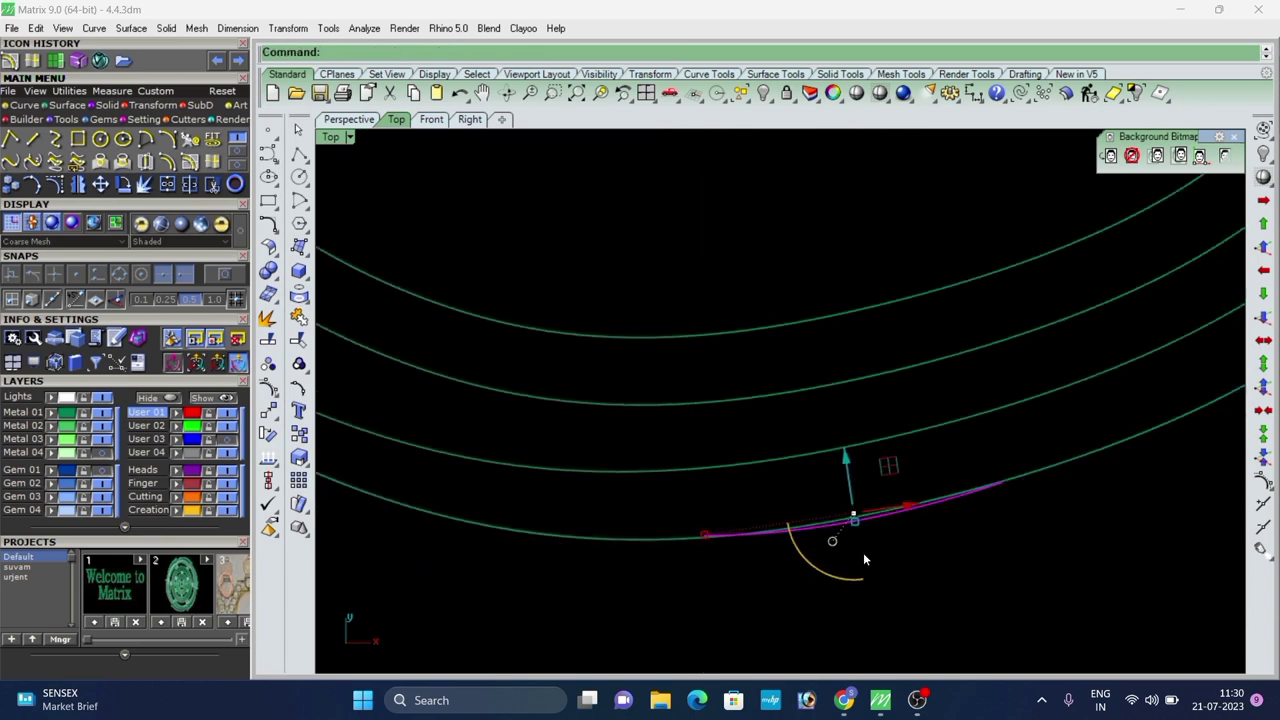
Split the second leaf's side face at a V-direction isocurve and delete the larger piece, keeping a strip at the far end.
left_click(339, 118)
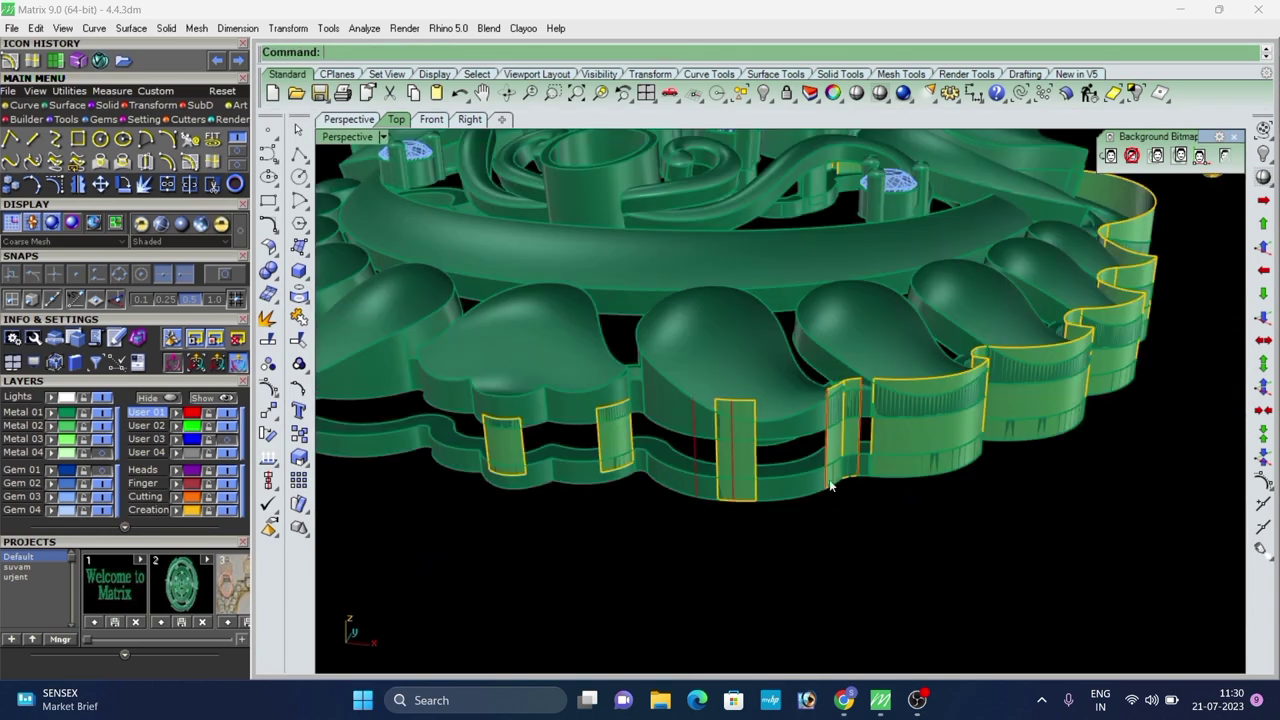
scroll(831, 482, "down", 5)
mouse_move(831, 482)
right_mouse_down()
mouse_move(751, 466)
mouse_move(800, 445)
mouse_move(877, 439)
mouse_move(714, 474)
mouse_move(783, 468)
mouse_move(789, 506)
right_mouse_up()
scroll(751, 466, "up", 4)
scroll(823, 448, "up", 3)
scroll(783, 468, "up", 3)
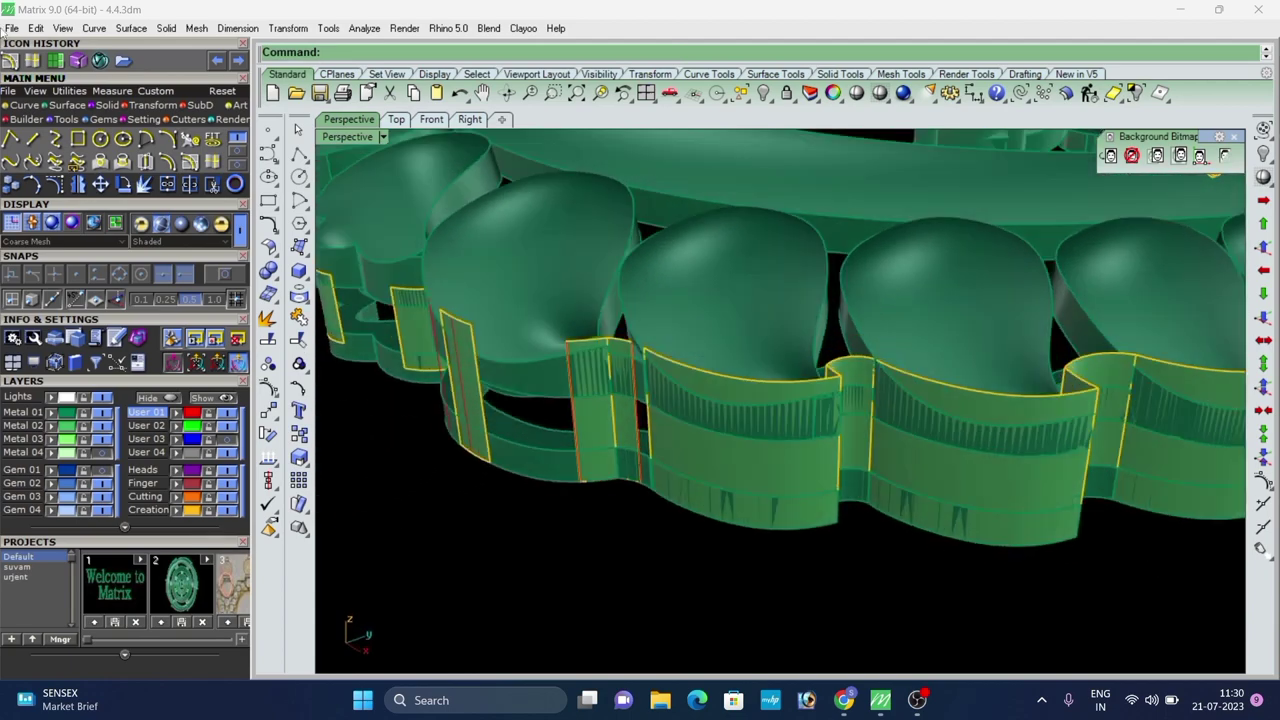
left_click(64, 107)
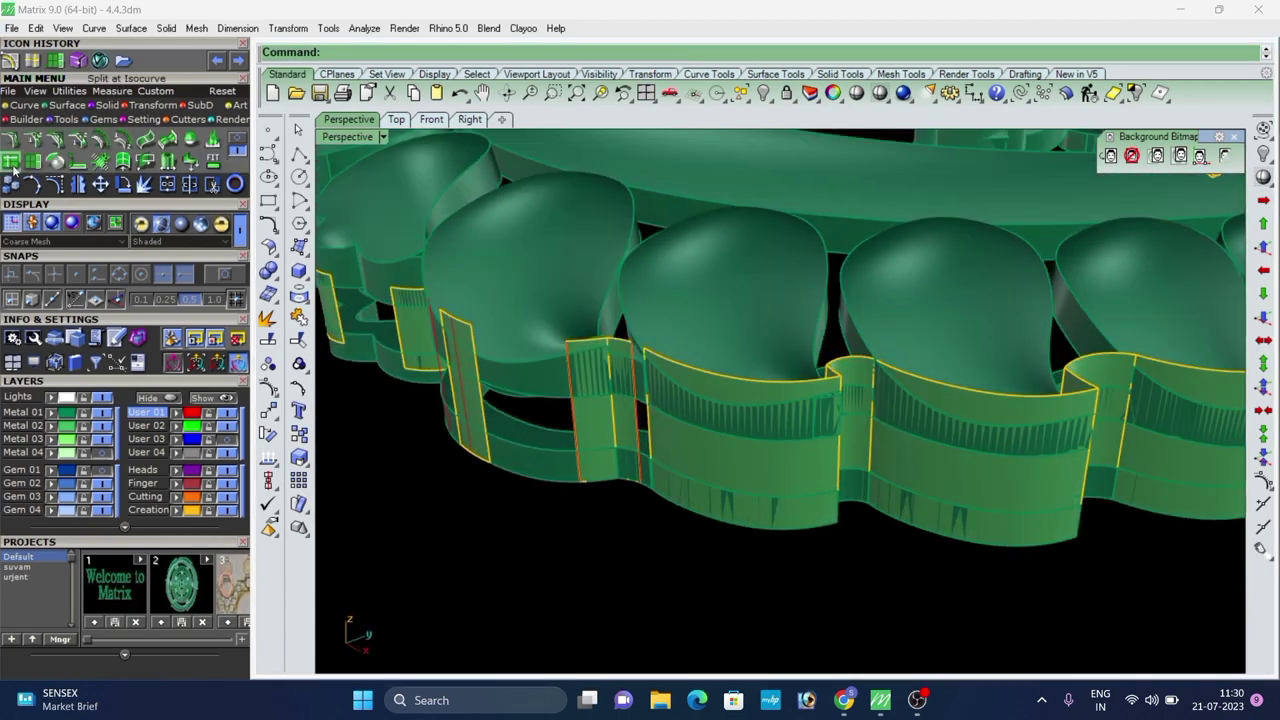
left_click(11, 162)
scroll(862, 512, "up", 5)
left_click(646, 440)
right_click(695, 450)
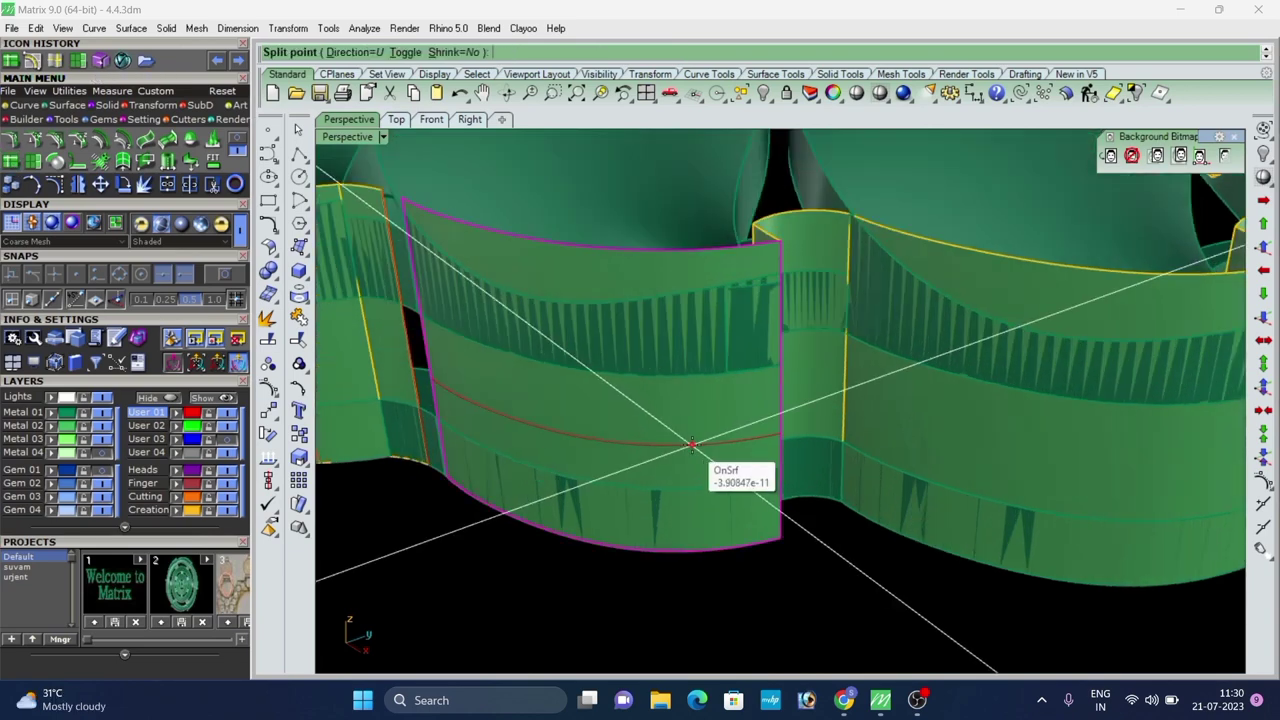
type("t")
right_click(690, 451)
scroll(694, 455, "down", 4)
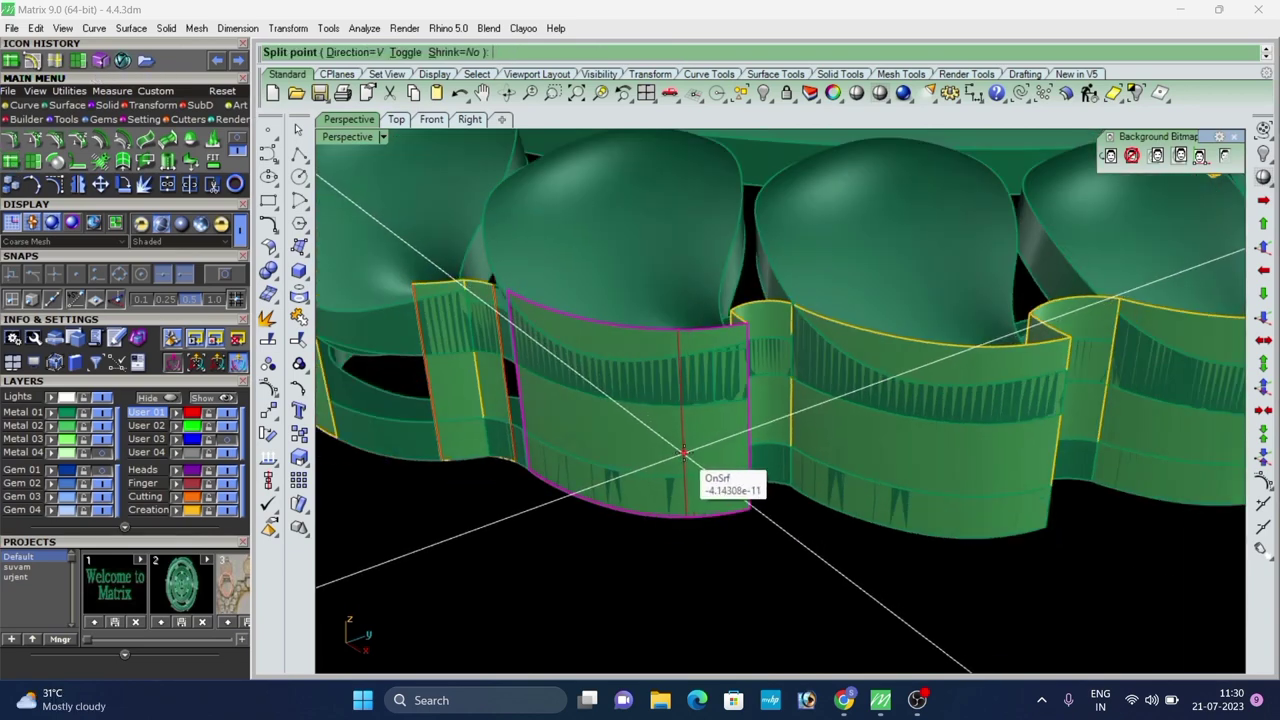
left_click(613, 441)
key("Delete")
Split the remaining concave face beside the first leaf's end strip at an isocurve and delete its outer part.
scroll(600, 470, "down", 5)
right_click_drag(594, 491, 579, 434)
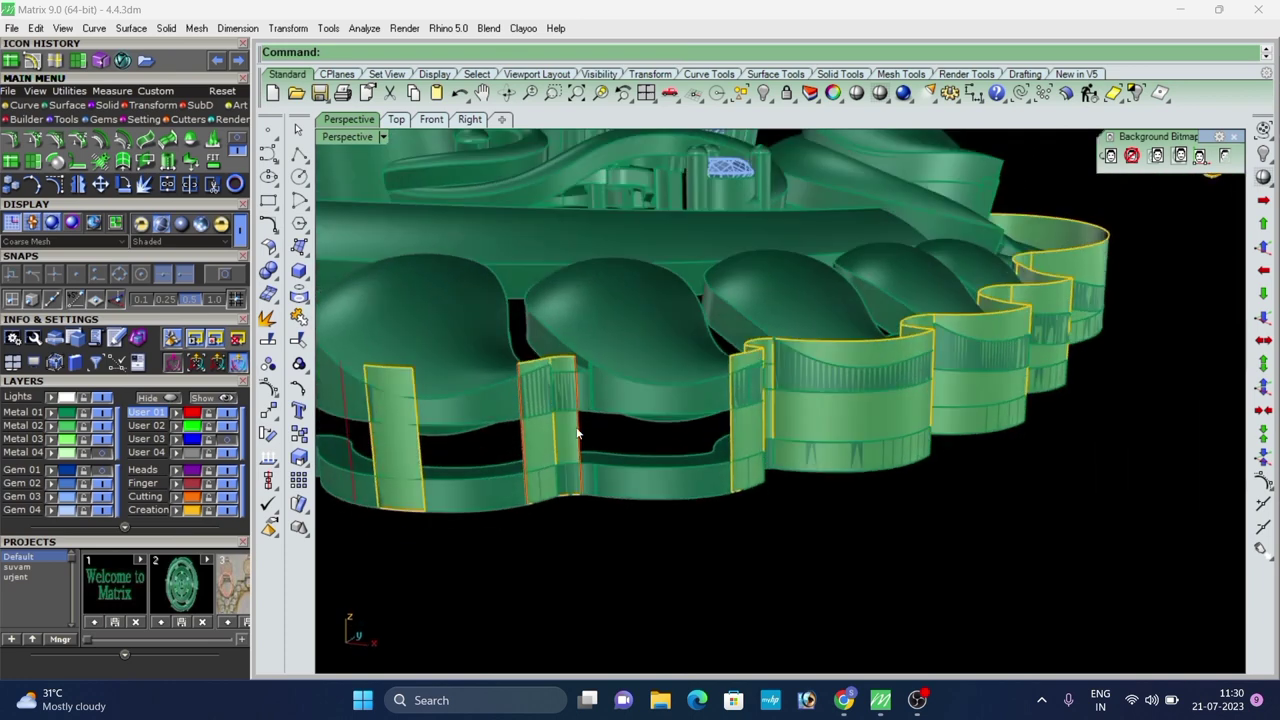
scroll(573, 434, "up", 4)
left_click(570, 433)
right_click(570, 433)
scroll(571, 431, "up", 5)
left_click(587, 424)
right_click(587, 424)
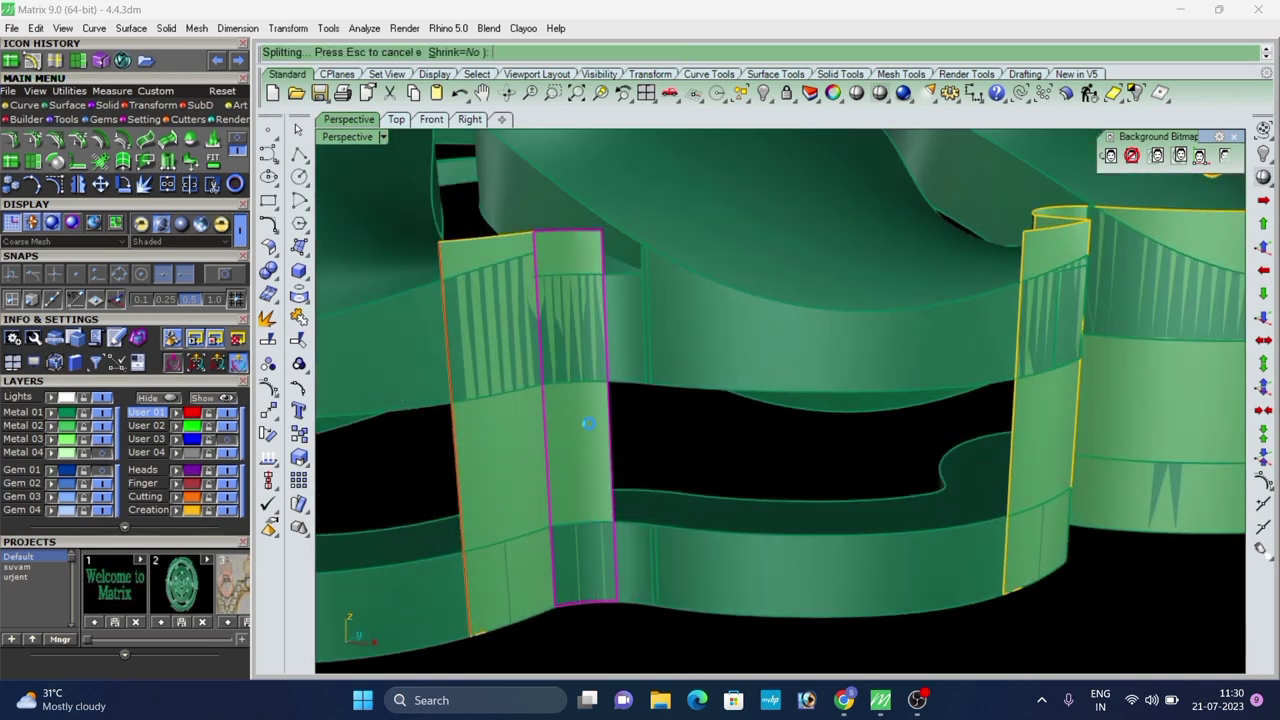
left_click(721, 457)
scroll(617, 389, "up", 8)
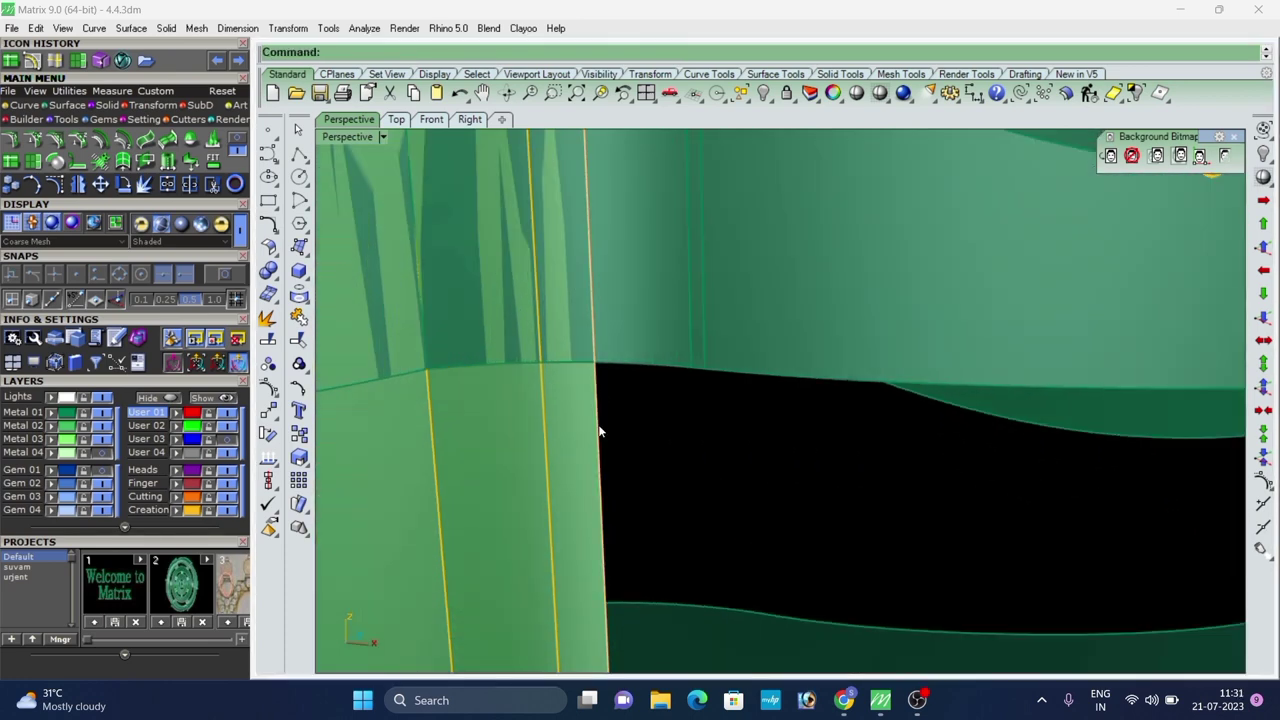
left_click(583, 422)
type("dd")
key("Escape")
scroll(570, 427, "down", 9)
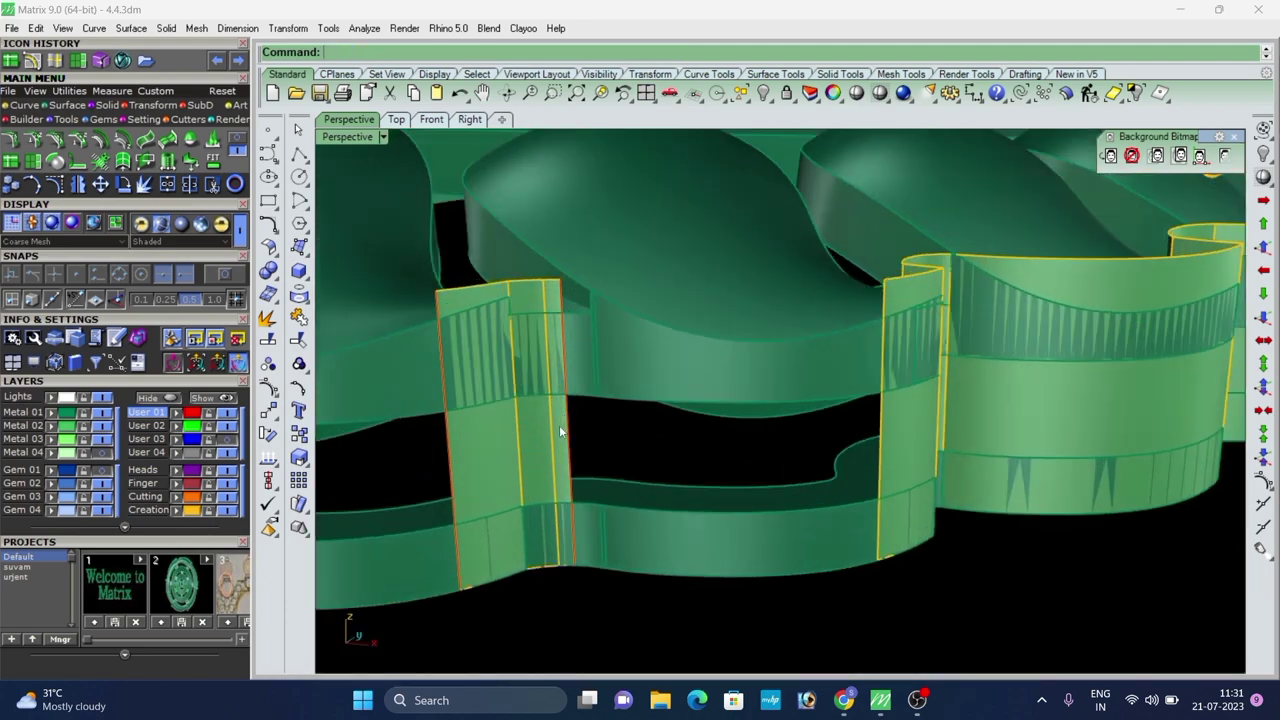
scroll(559, 425, "up", 3)
left_click(562, 427)
key("Delete")
Delete the concave face pieces between the second leaf's kept strip and the third leaf's side face.
scroll(565, 428, "down", 7)
right_click_drag(765, 448, 731, 448)
scroll(731, 448, "down", 7)
scroll(727, 446, "up", 7)
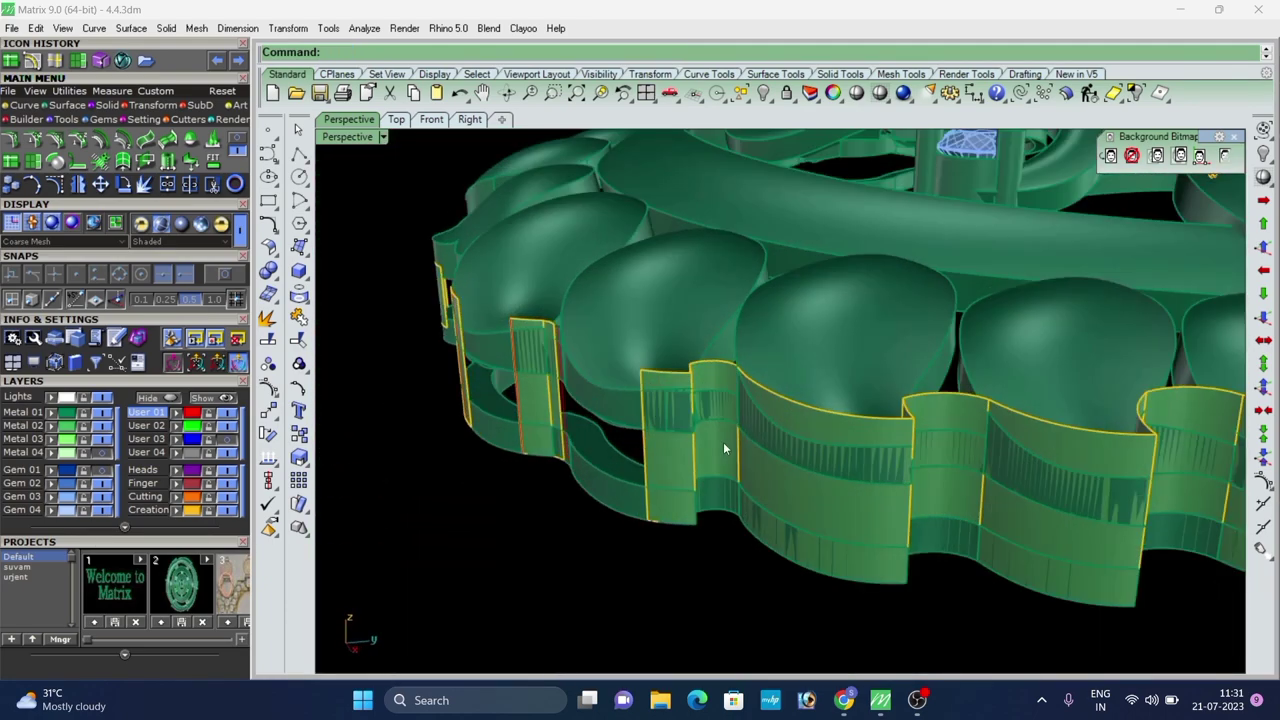
left_click(726, 446)
key("Delete")
scroll(724, 440, "down", 4)
right_click_drag(711, 406, 664, 520)
scroll(770, 452, "up", 4)
scroll(667, 451, "up", 8)
left_click(659, 436)
key("Delete")
Split the third leaf's side face at a vertical isocurve and delete the larger piece, keeping the strip at its far end.
scroll(660, 450, "down", 8)
right_click_drag(660, 463, 795, 460)
scroll(726, 423, "down", 8)
scroll(724, 425, "up", 4)
scroll(758, 455, "up", 6)
right_click(797, 485)
scroll(797, 486, "down", 2)
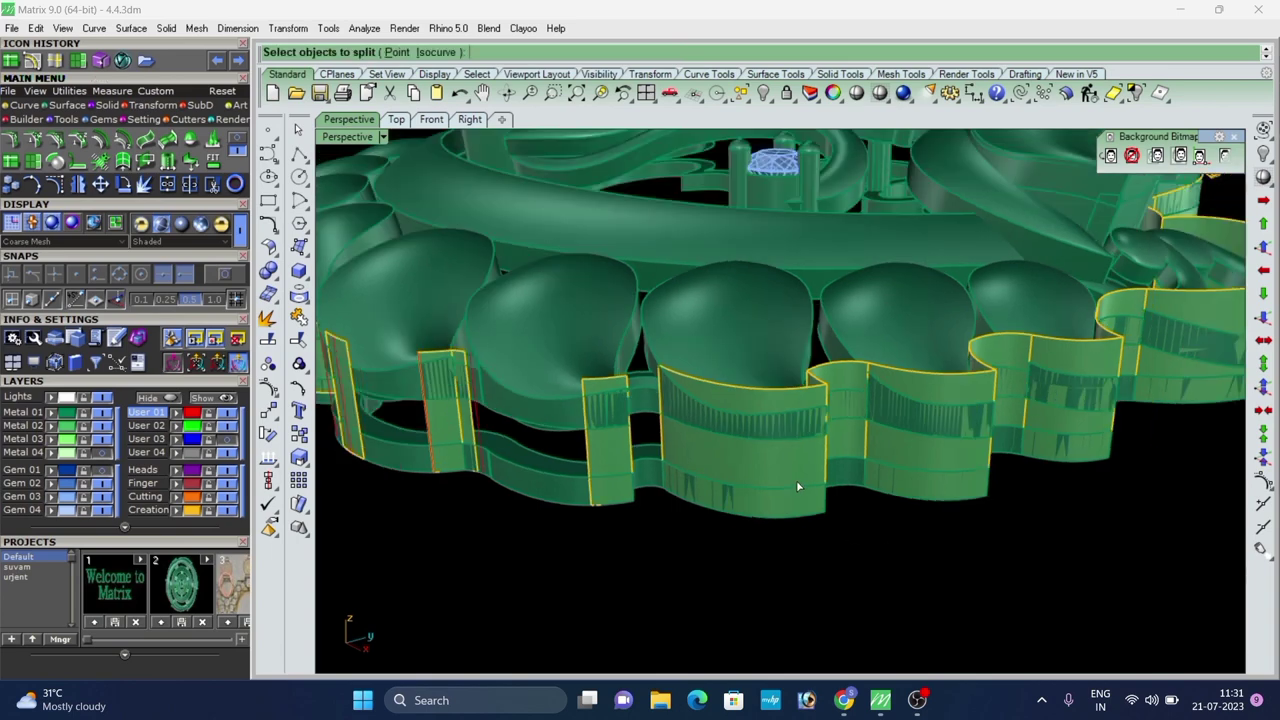
scroll(784, 467, "up", 4)
right_click(775, 466)
left_click(771, 466)
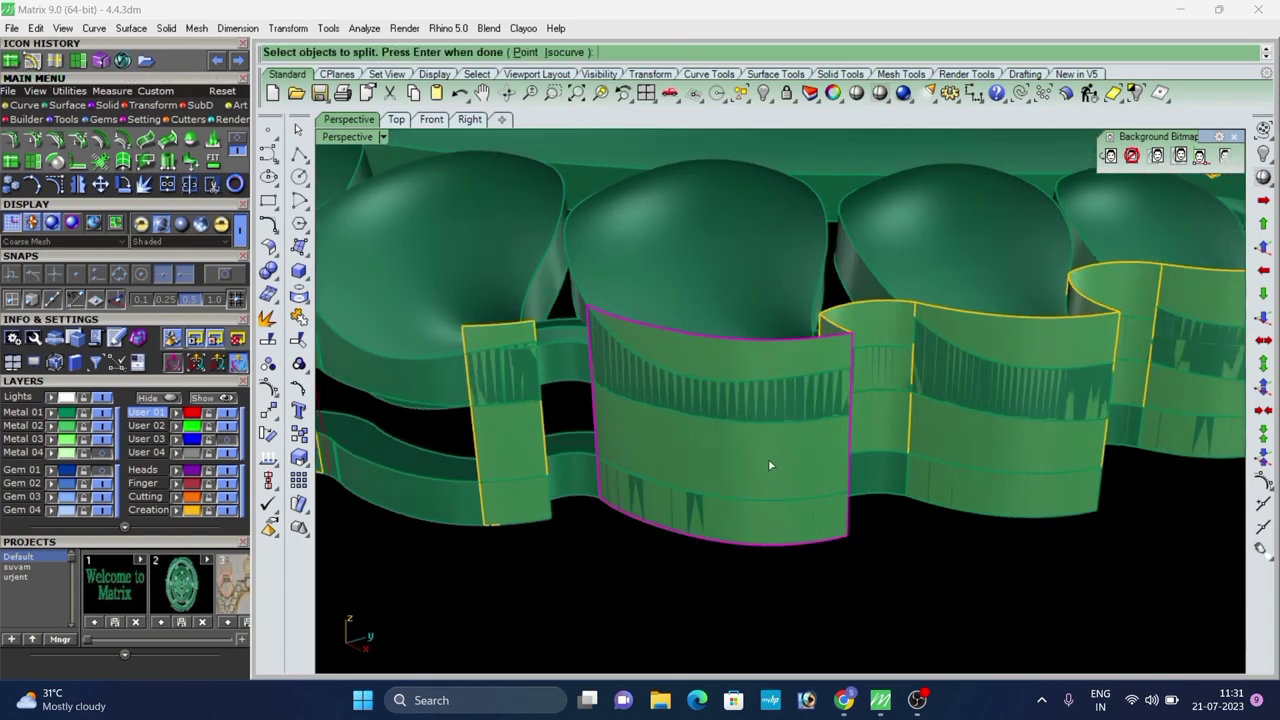
right_click(771, 466)
scroll(773, 463, "up", 4)
left_click(799, 462)
right_click(790, 462)
left_click(718, 461)
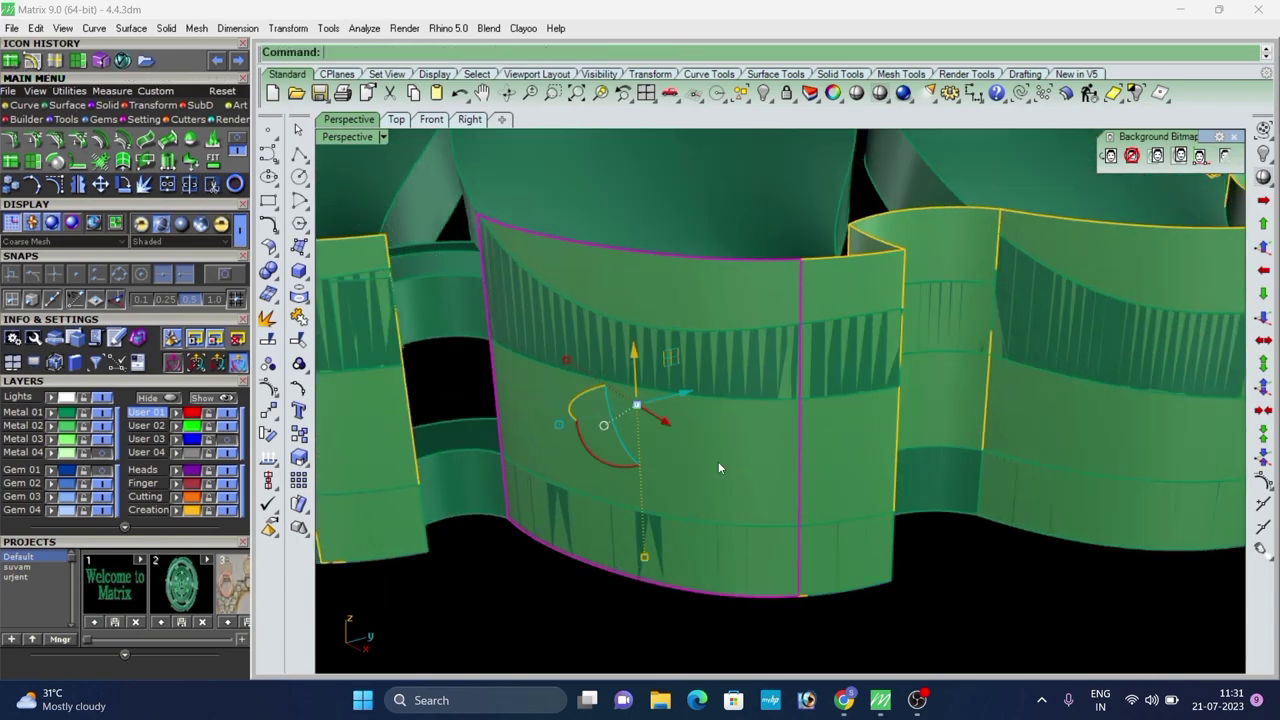
key("Delete")
Delete the concave face between the third leaf's kept strip and the fourth leaf's side face.
scroll(720, 463, "down", 5)
right_click_drag(720, 463, 811, 450)
scroll(766, 436, "up", 5)
left_click(768, 433)
key("Delete")
Split the fourth leaf's side face at a V-direction isocurve and delete the piece nearest the third leaf.
scroll(758, 414, "down", 5)
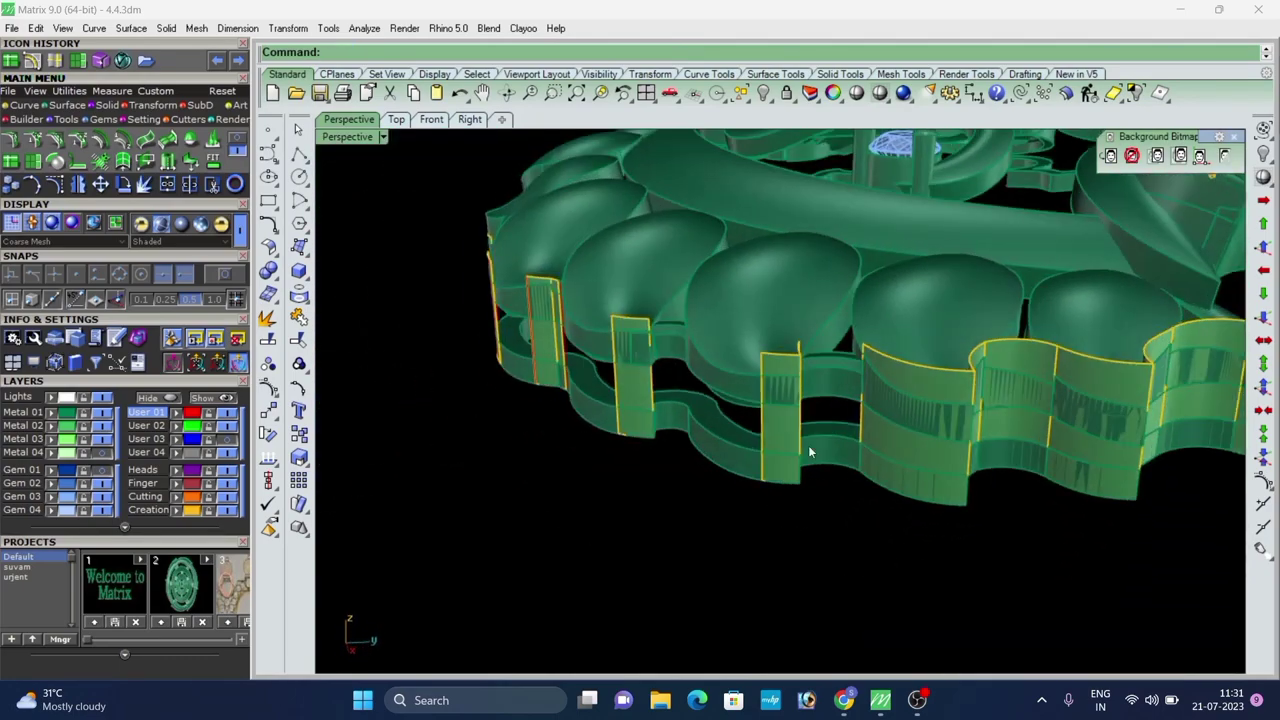
scroll(916, 455, "up", 4)
scroll(950, 461, "up", 4)
type("i")
key("Return")
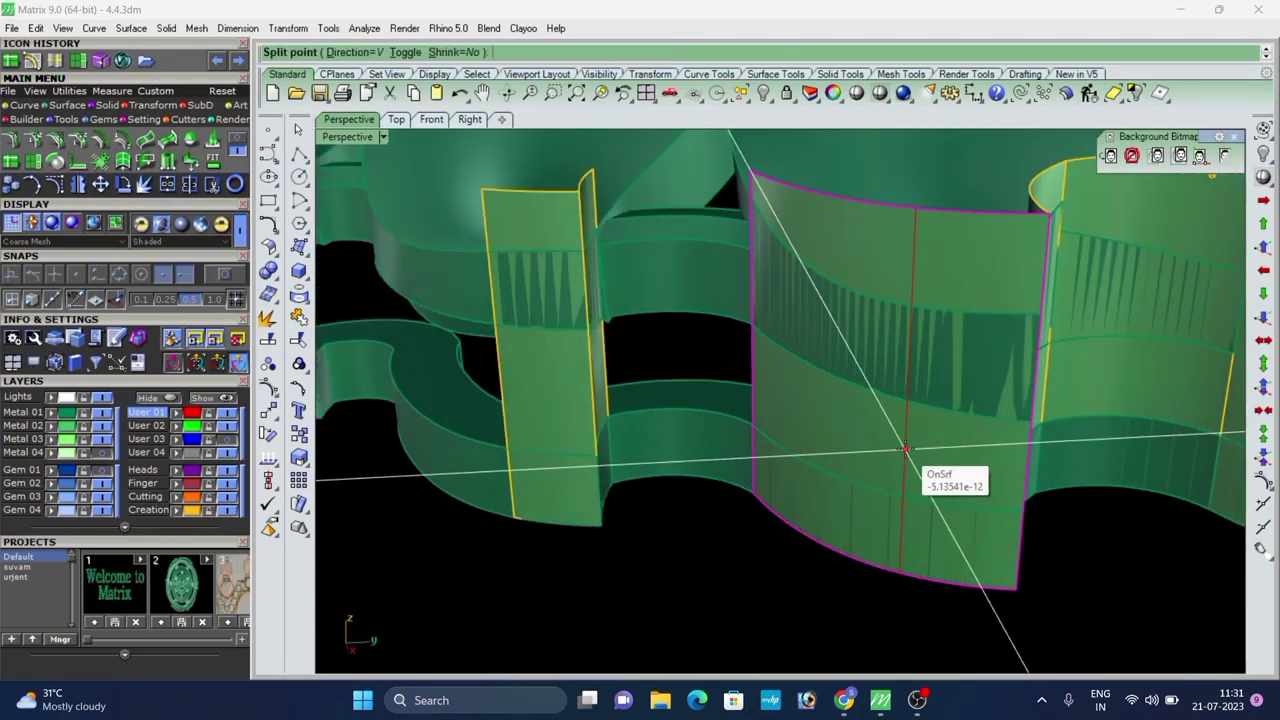
right_click(831, 428)
left_click(831, 428)
key("Delete")
scroll(831, 428, "down", 5)
Split the concave face beyond the fourth leaf's kept strip at an isocurve and remove the excess toward the fifth leaf.
right_click_drag(860, 440, 750, 461)
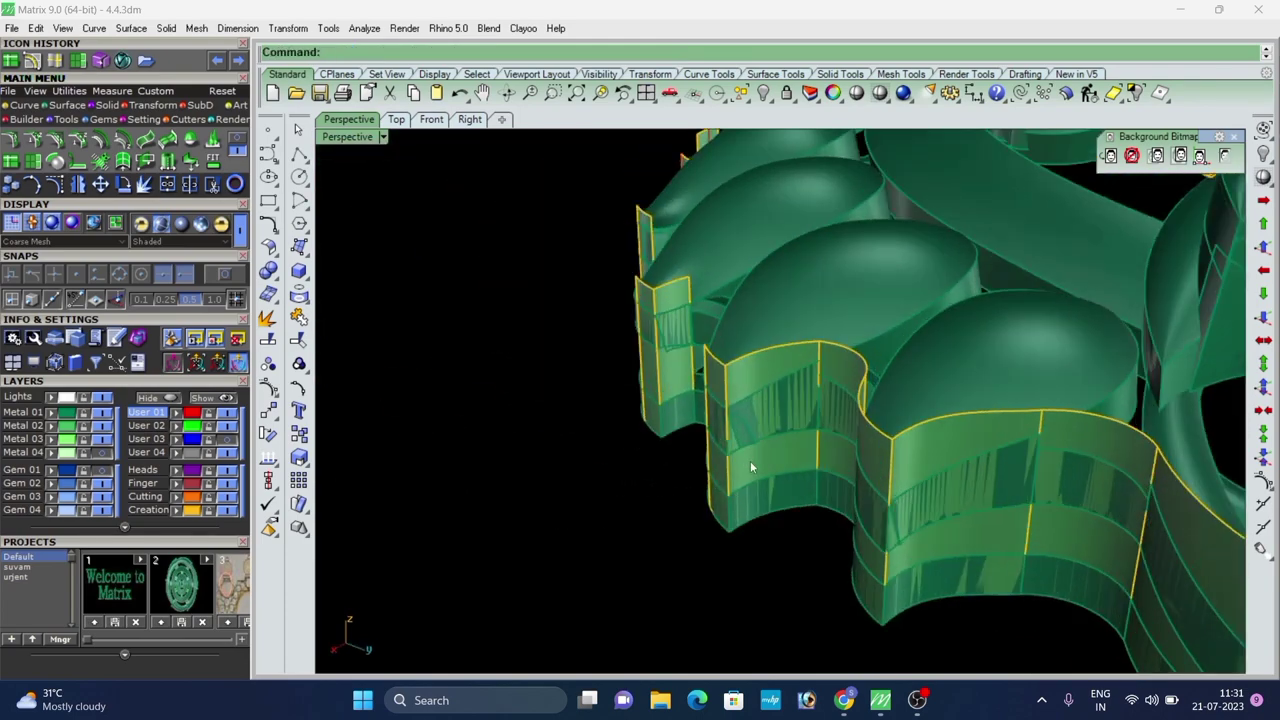
scroll(789, 458, "up", 5)
type("i")
key("Return")
left_click(774, 457)
right_click(774, 457)
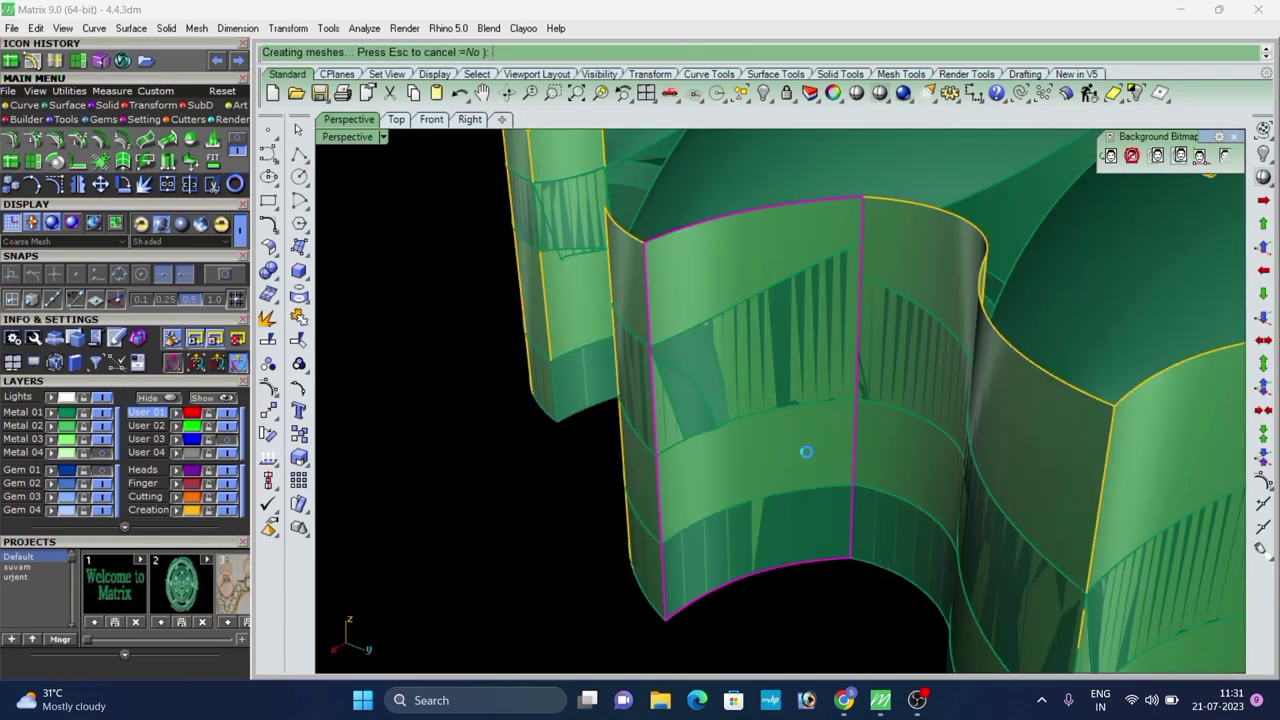
scroll(896, 442, "down", 8)
right_click_drag(900, 443, 915, 475)
scroll(1074, 481, "up", 7)
scroll(772, 441, "up", 5)
right_click_drag(1074, 481, 946, 441)
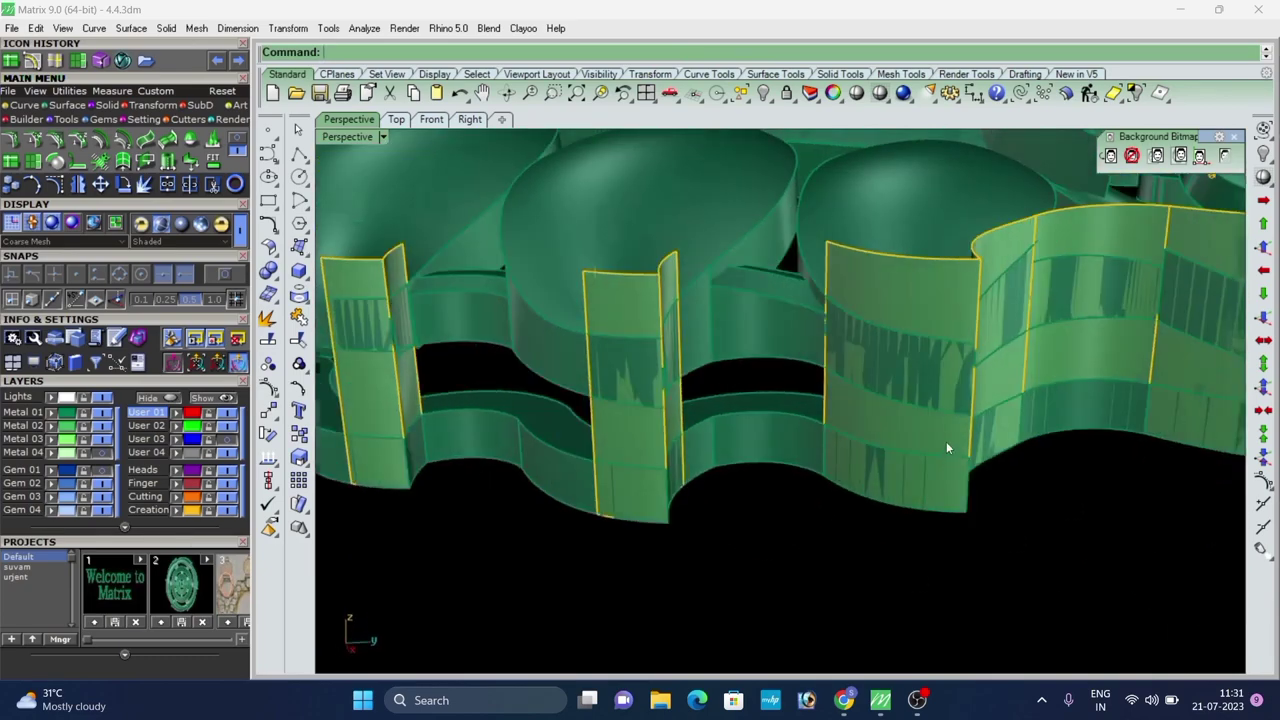
Split the fifth leaf's side face at a V-direction isocurve and delete the piece nearest the fourth leaf.
scroll(920, 440, "up", 5)
left_click(912, 439)
type("i")
key("Return")
scroll(879, 430, "up", 5)
scroll(876, 425, "down", 10)
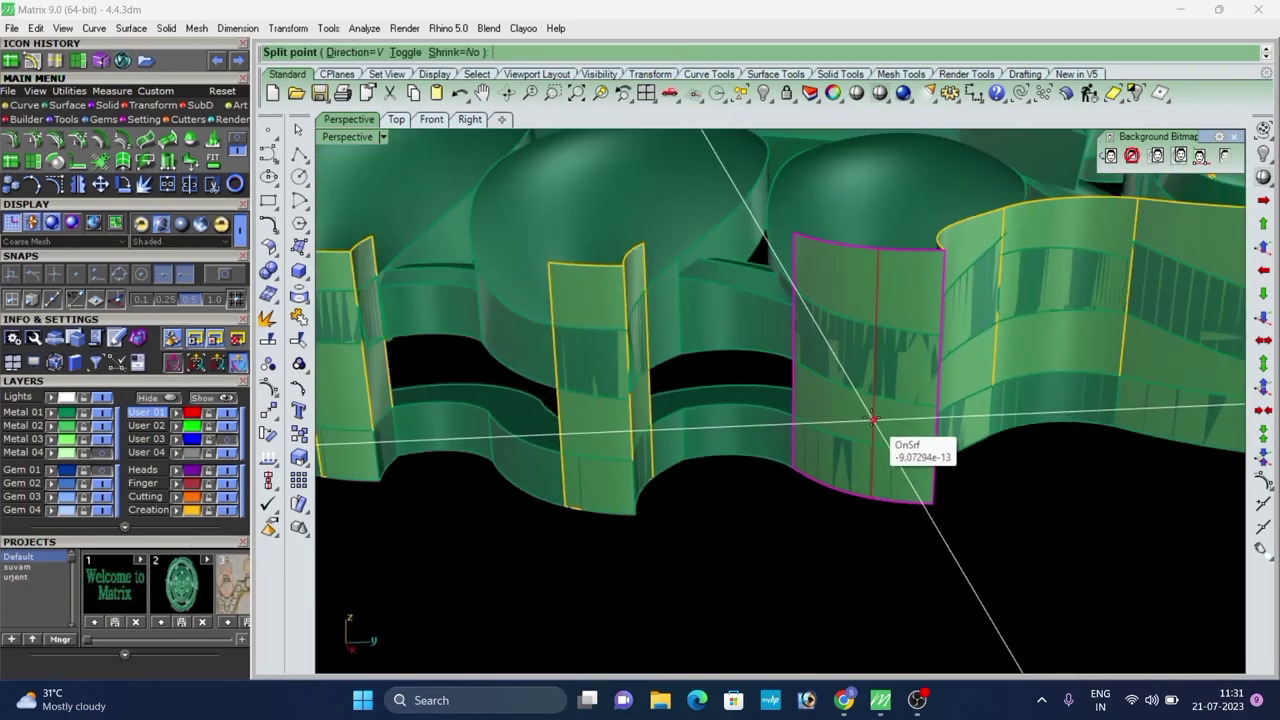
left_click(867, 420)
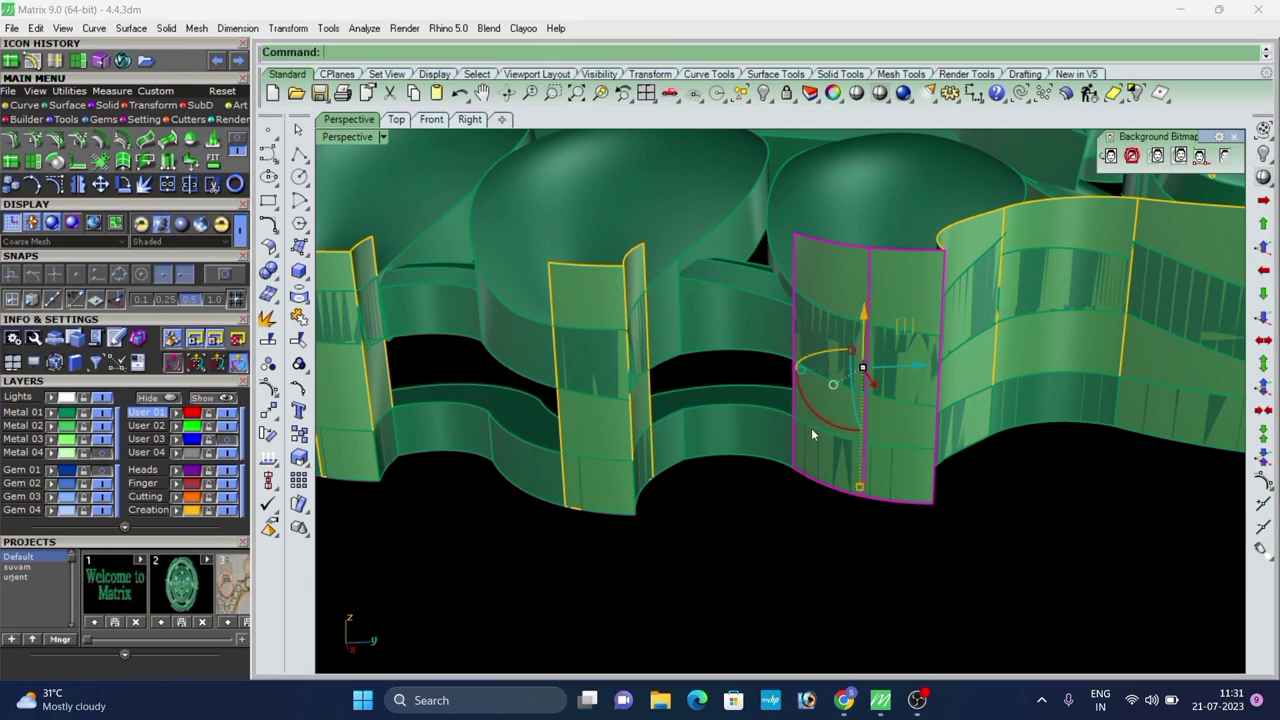
left_click(815, 429)
key("Delete")
Split the concave face beyond the fifth leaf at an isocurve and delete the piece away from the leaf tip.
right_click_drag(896, 434, 724, 437)
scroll(722, 437, "up", 7)
left_click(720, 437)
key("Return")
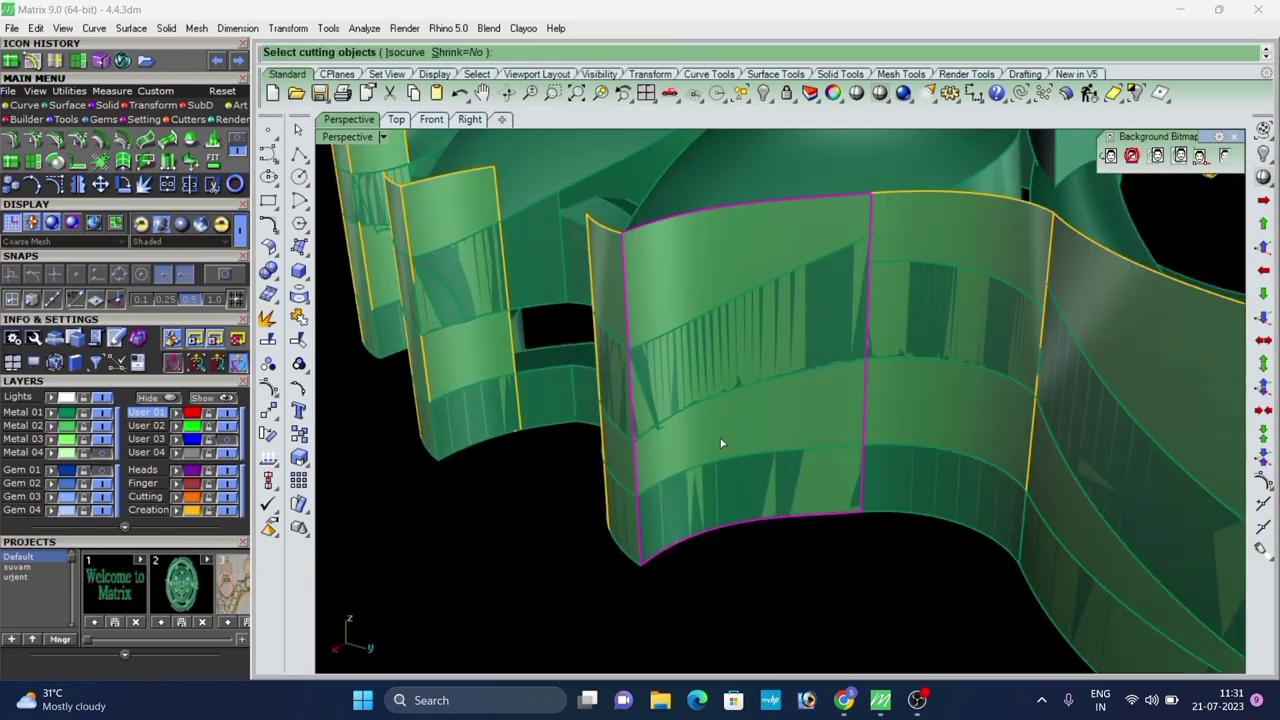
type("i")
key("Return")
left_click(717, 437)
left_click(812, 432)
key("Delete")
scroll(809, 427, "down", 10)
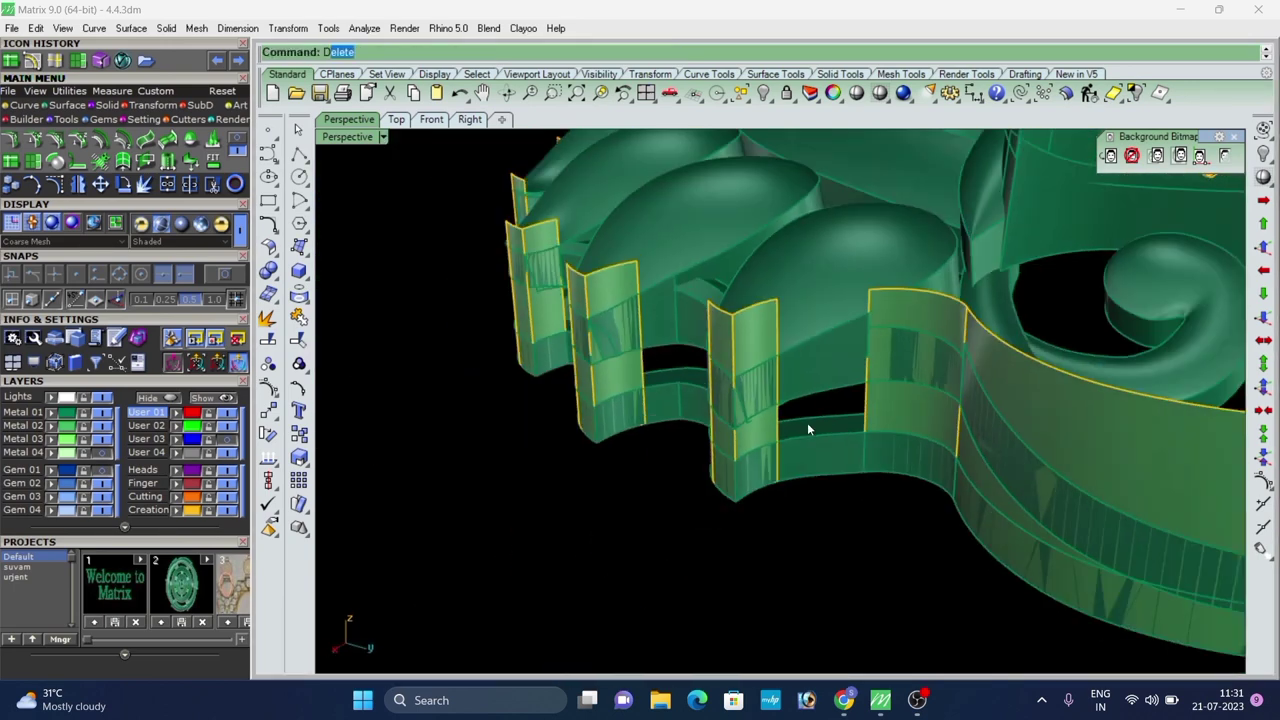
Split the concave face beside the long scroll face near both ends at V-direction isocurves and delete the end pieces.
right_click_drag(809, 427, 893, 380)
scroll(970, 427, "up", 5)
right_click(884, 400)
scroll(849, 378, "up", 5)
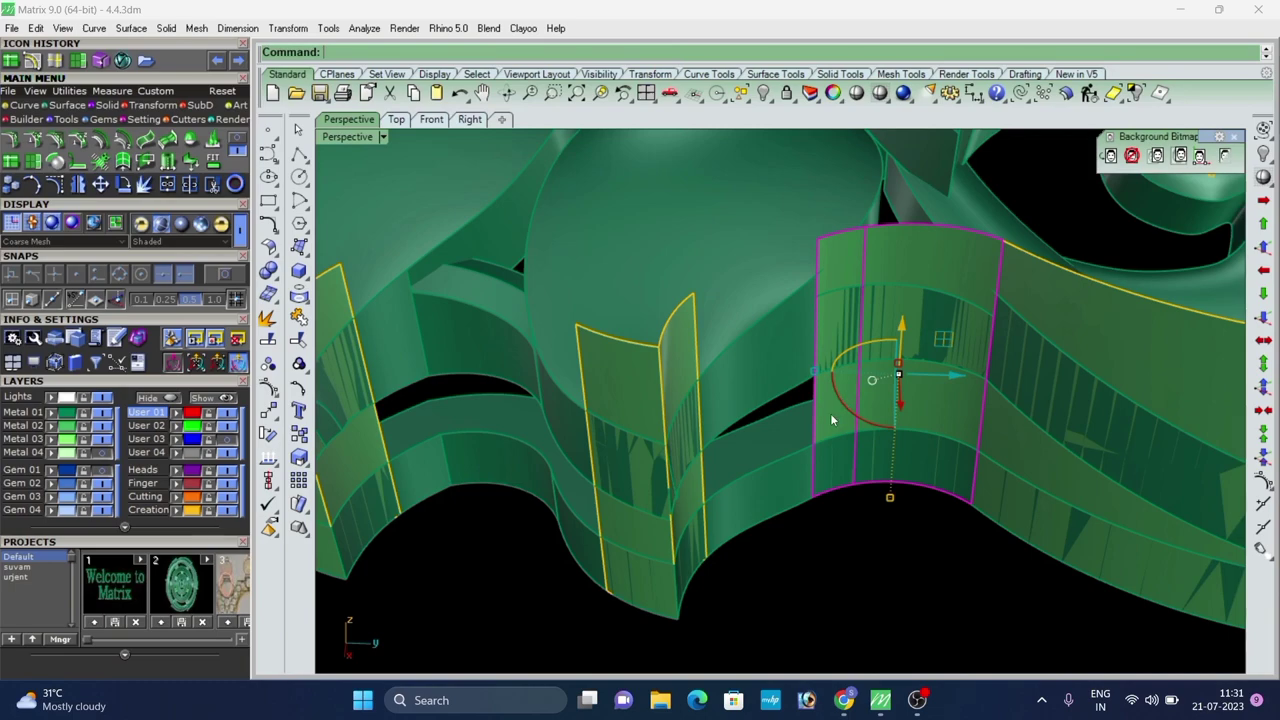
right_click(945, 405)
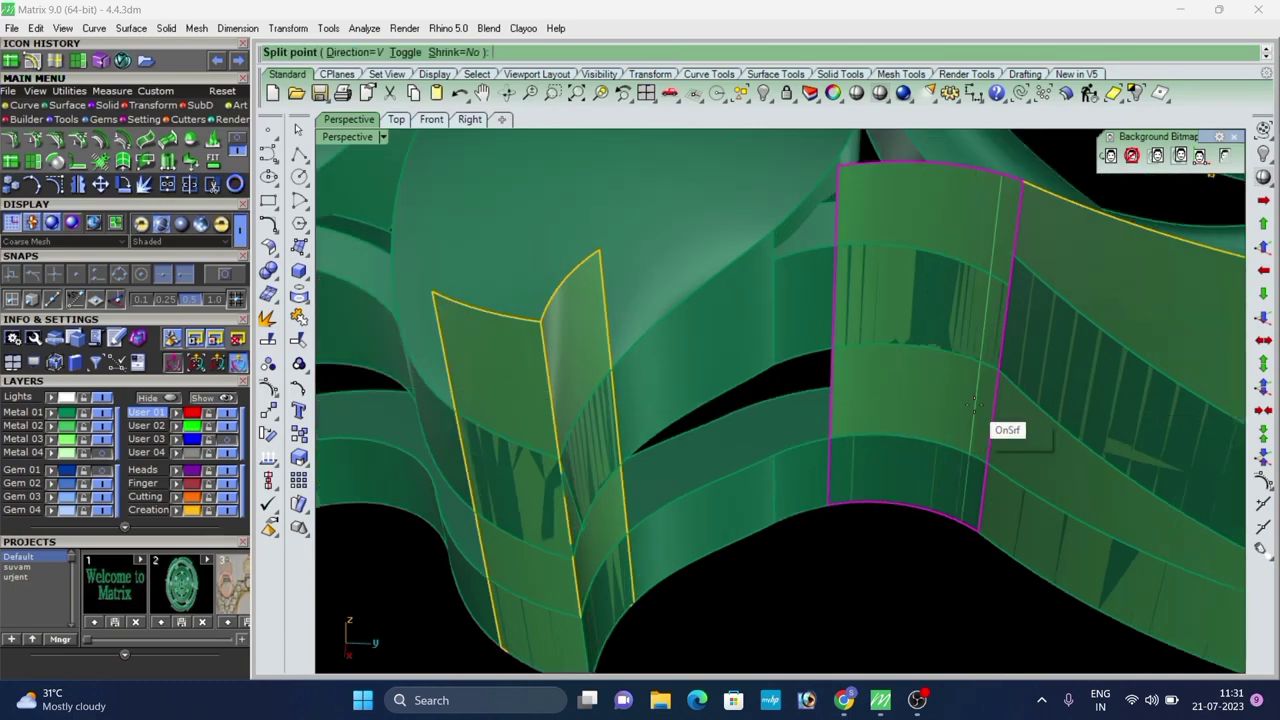
left_click(982, 427)
scroll(980, 426, "up", 2)
type("D")
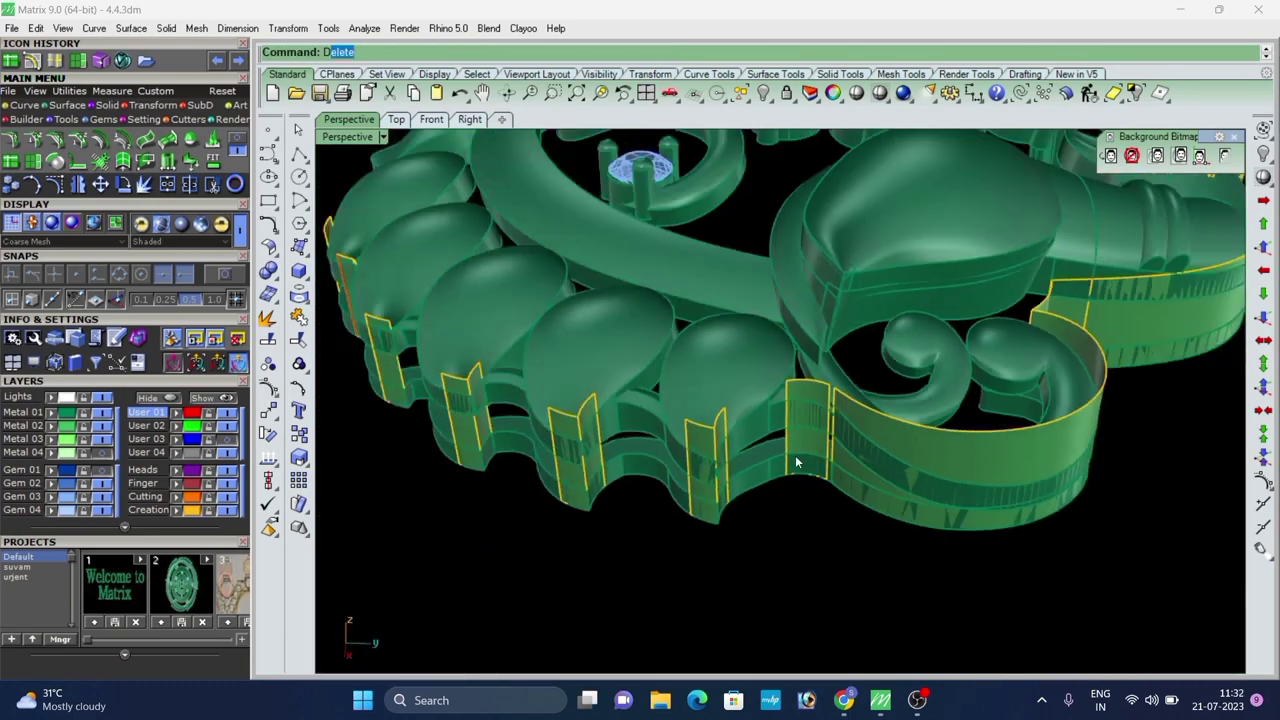
right_click_drag(797, 462, 800, 395)
scroll(774, 486, "down", 5)
scroll(845, 450, "up", 2)
mouse_move(845, 450)
right_mouse_down()
mouse_move(845, 480)
mouse_move(841, 468)
right_mouse_up()
scroll(849, 444, "up", 4)
left_click(849, 444)
right_click(849, 446)
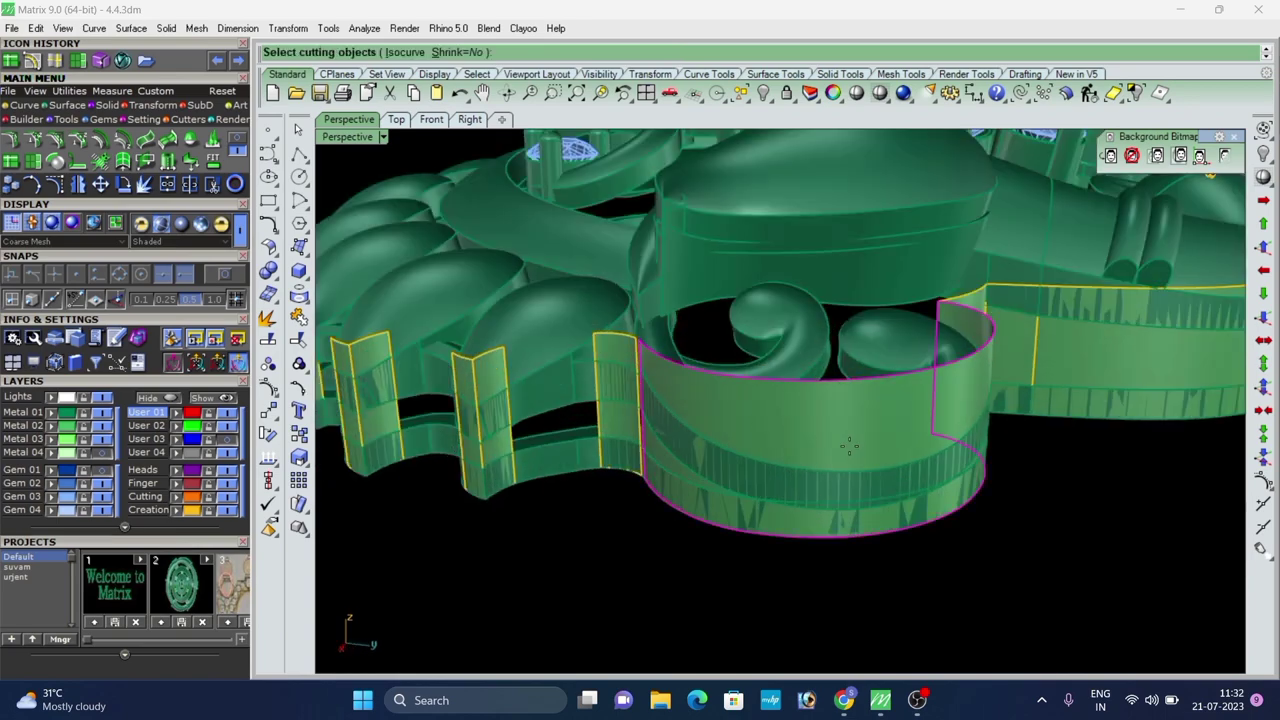
type("i")
right_click(848, 450)
scroll(847, 470, "up", 2)
scroll(844, 475, "down", 2)
right_click_drag(975, 545, 694, 460)
left_click(888, 567)
scroll(775, 461, "up", 3)
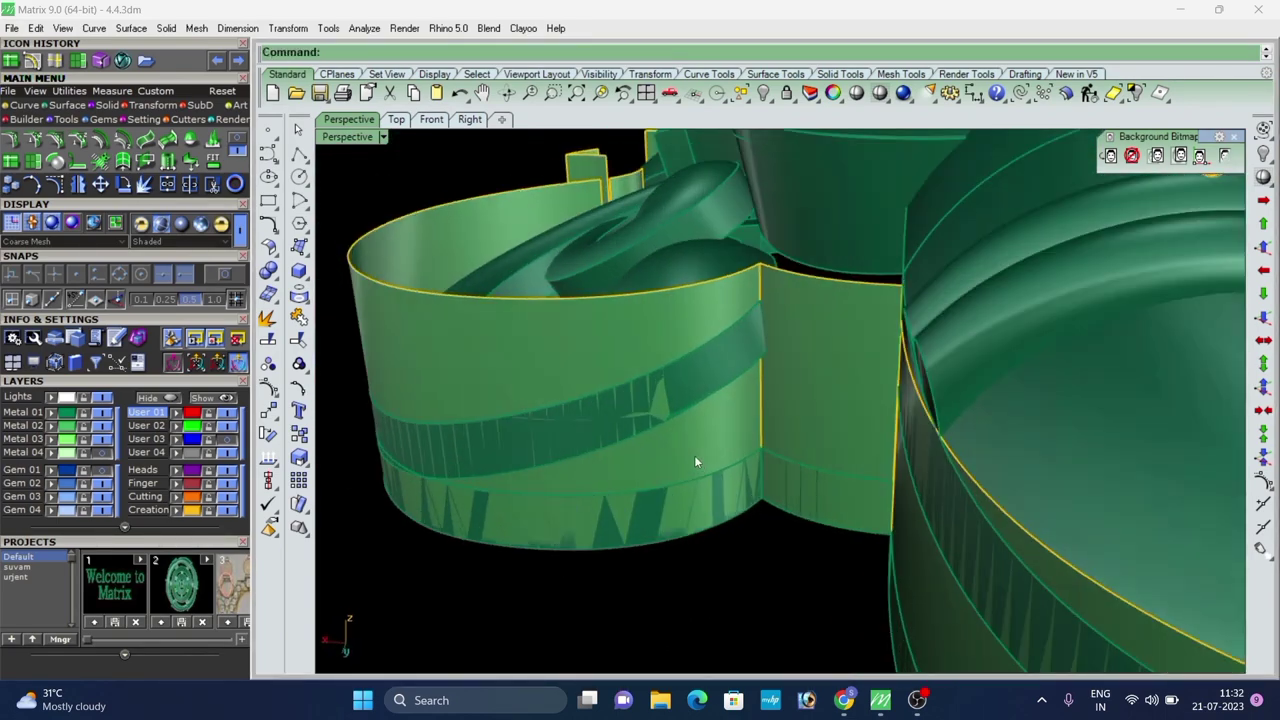
Split the long scroll face at a V-direction isocurve near its inner corner and delete the larger curved piece.
scroll(832, 399, "down", 6)
right_click_drag(832, 399, 778, 432)
scroll(778, 432, "up", 4)
left_click(801, 418)
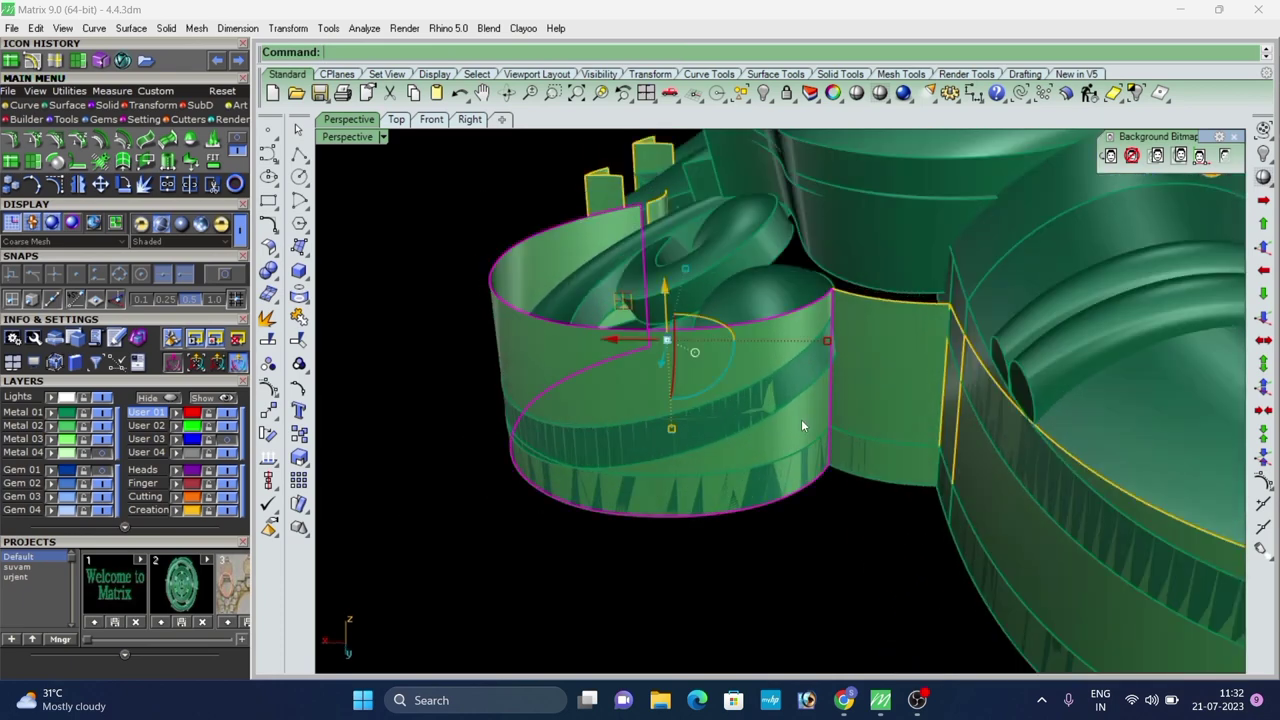
right_click(801, 419)
scroll(799, 423, "up", 3)
left_click(771, 429)
right_click(771, 429)
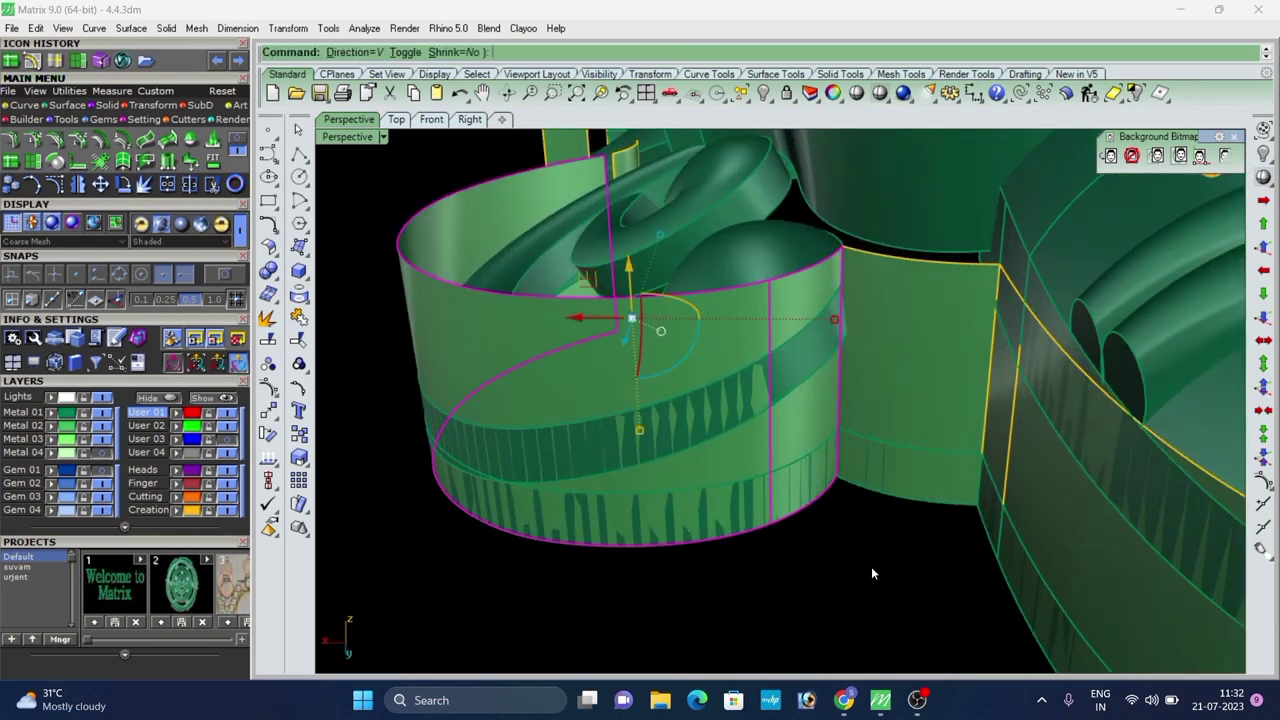
left_click(871, 566)
left_click(741, 462)
key("Delete")
Split the scroll's kept strip close to the inner corner, then delete the narrow corner sliver and the adjoining face.
right_click_drag(826, 456, 756, 452)
scroll(756, 452, "up", 3)
left_click(762, 427)
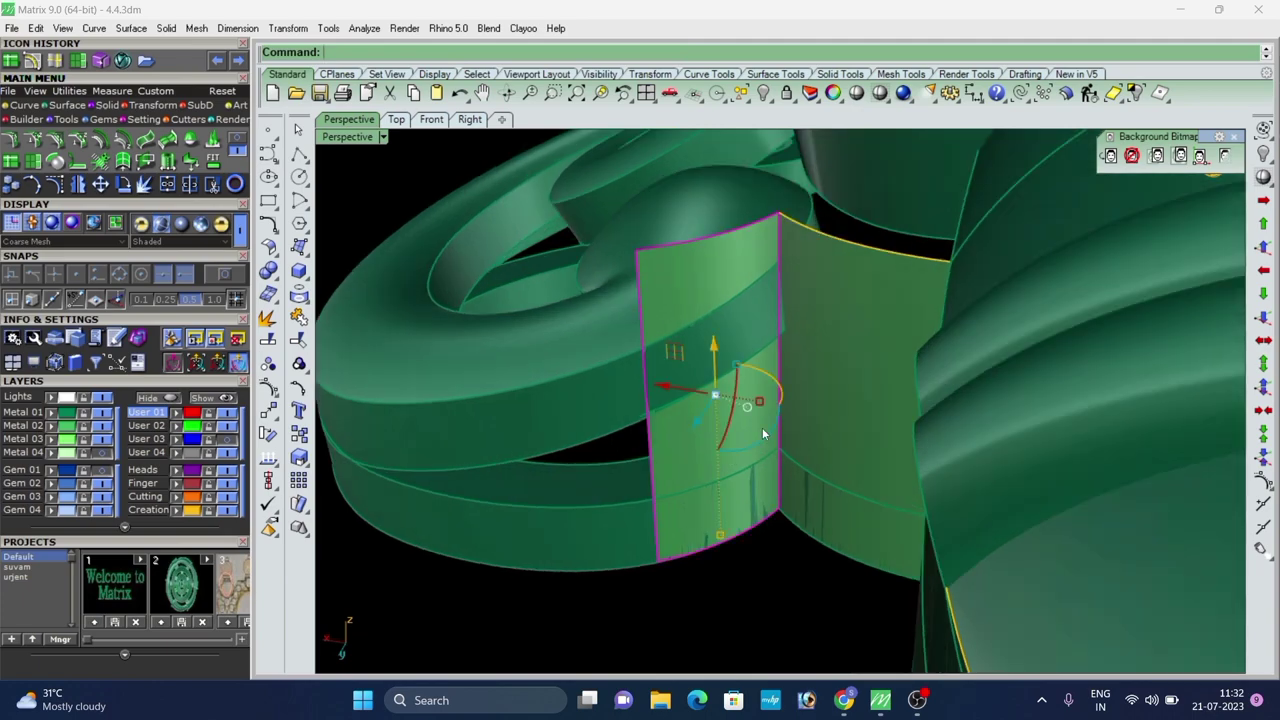
right_click(762, 427)
left_click(762, 426)
right_click(762, 426)
scroll(777, 422, "up", 3)
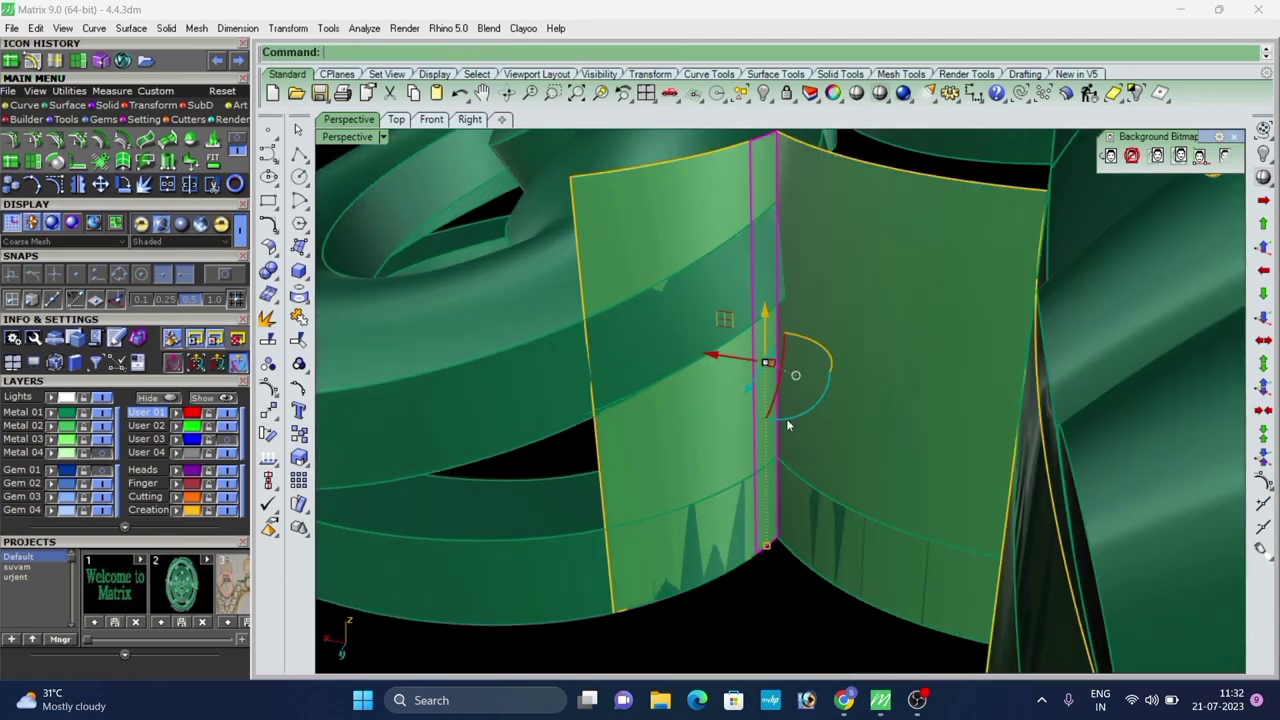
key("Delete")
left_click(834, 427)
key("Delete")
Split the single strip between the fifth leaf and the scroll at a U-direction isocurve within the base plate and delete its lower end.
scroll(834, 430, "down", 8)
right_click_drag(836, 434, 1091, 383)
right_click_drag(880, 385, 800, 400)
scroll(795, 386, "up", 6)
left_click(773, 365)
right_click(773, 367)
scroll(771, 400, "up", 5)
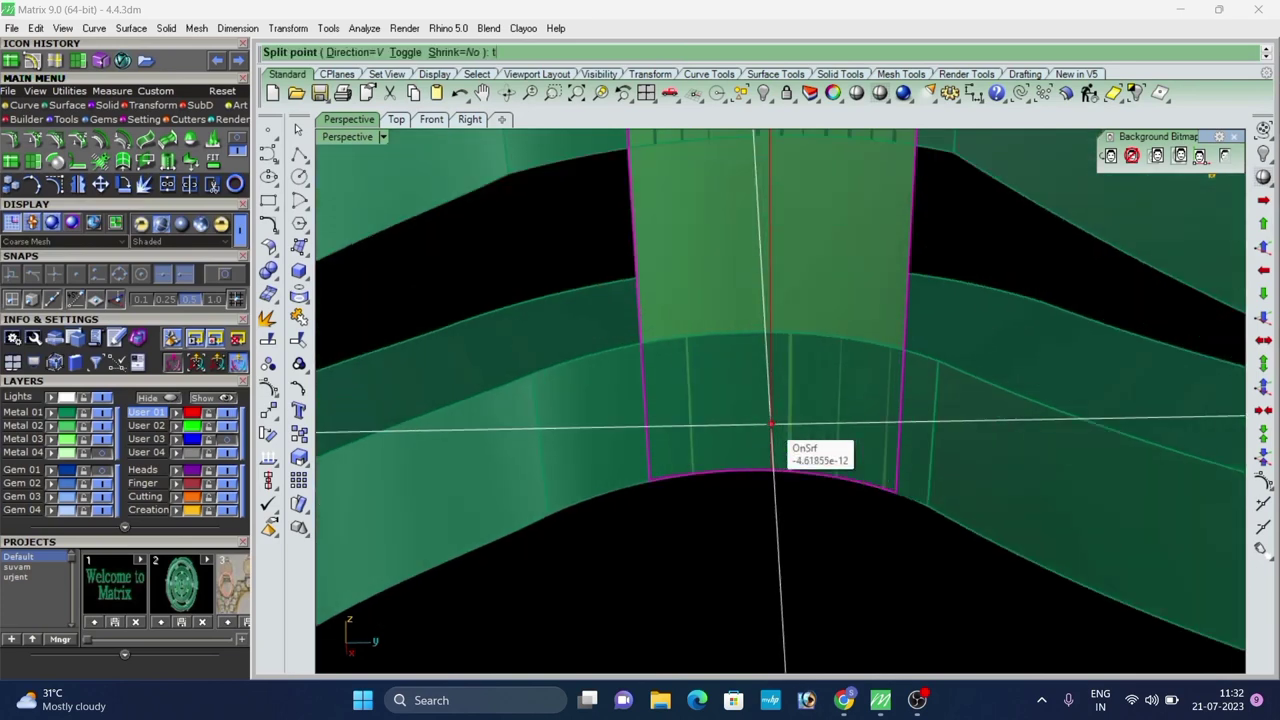
key("Return")
left_click(763, 393)
right_click(763, 395)
left_click(752, 416)
key("Delete")
scroll(749, 385, "down", 5)
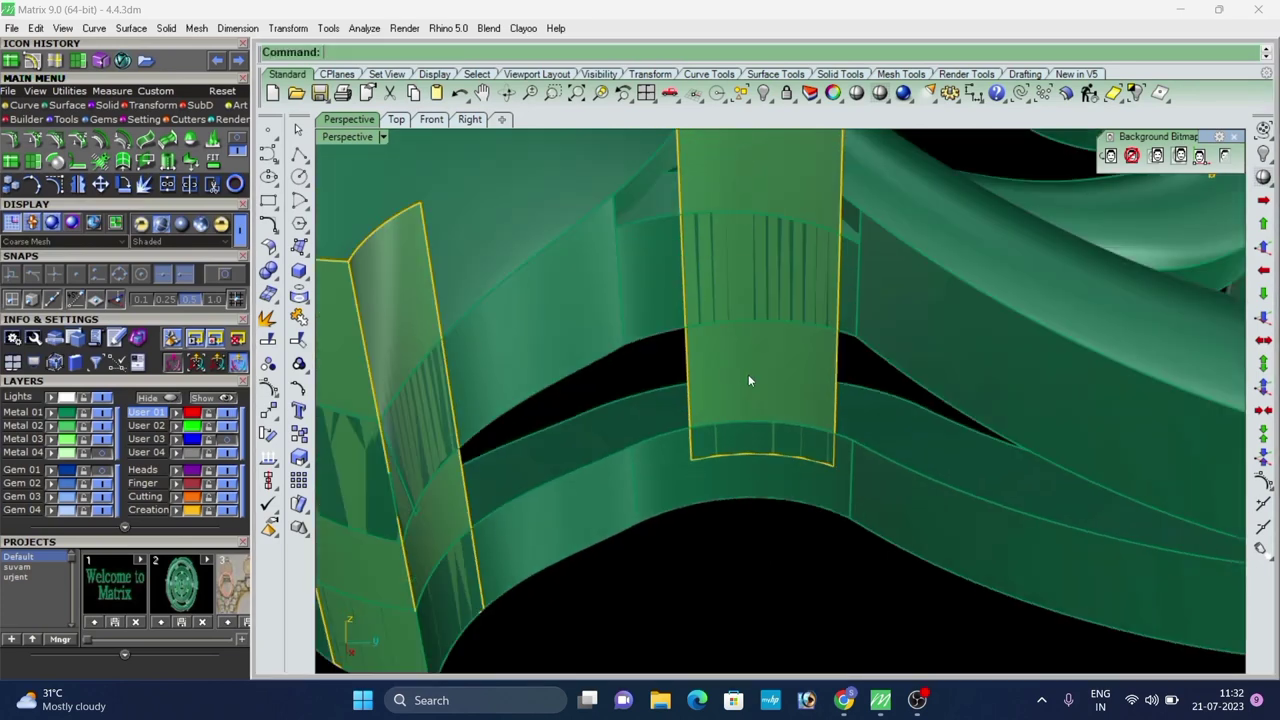
Split the same single strip at a U-direction isocurve within the ornament's side band and delete the upper piece.
left_click(740, 346)
right_click(727, 328)
scroll(724, 296, "up", 3)
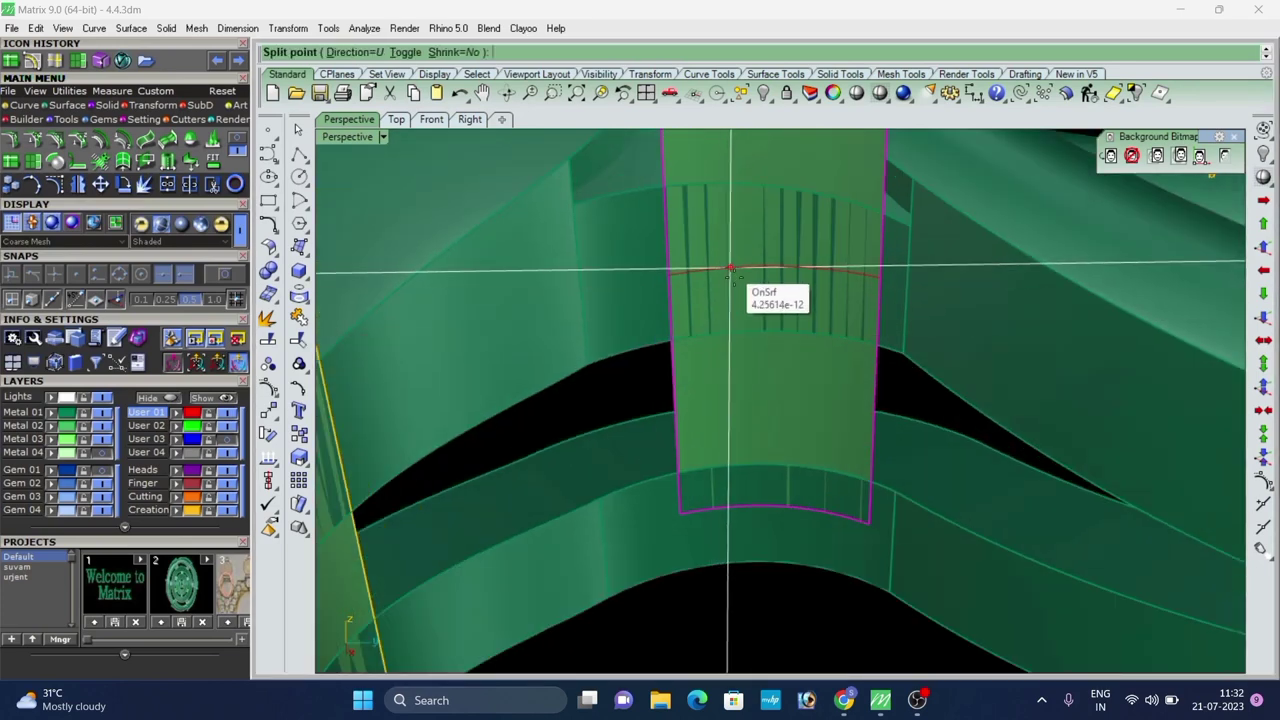
left_click(774, 171)
key("Delete")
scroll(768, 215, "down", 6)
Split the fifth leaf's front strip at a U-direction isocurve within the ornament's side band and delete the upper piece.
scroll(690, 300, "up", 3)
left_click(664, 396)
right_click(664, 396)
scroll(661, 355, "up", 4)
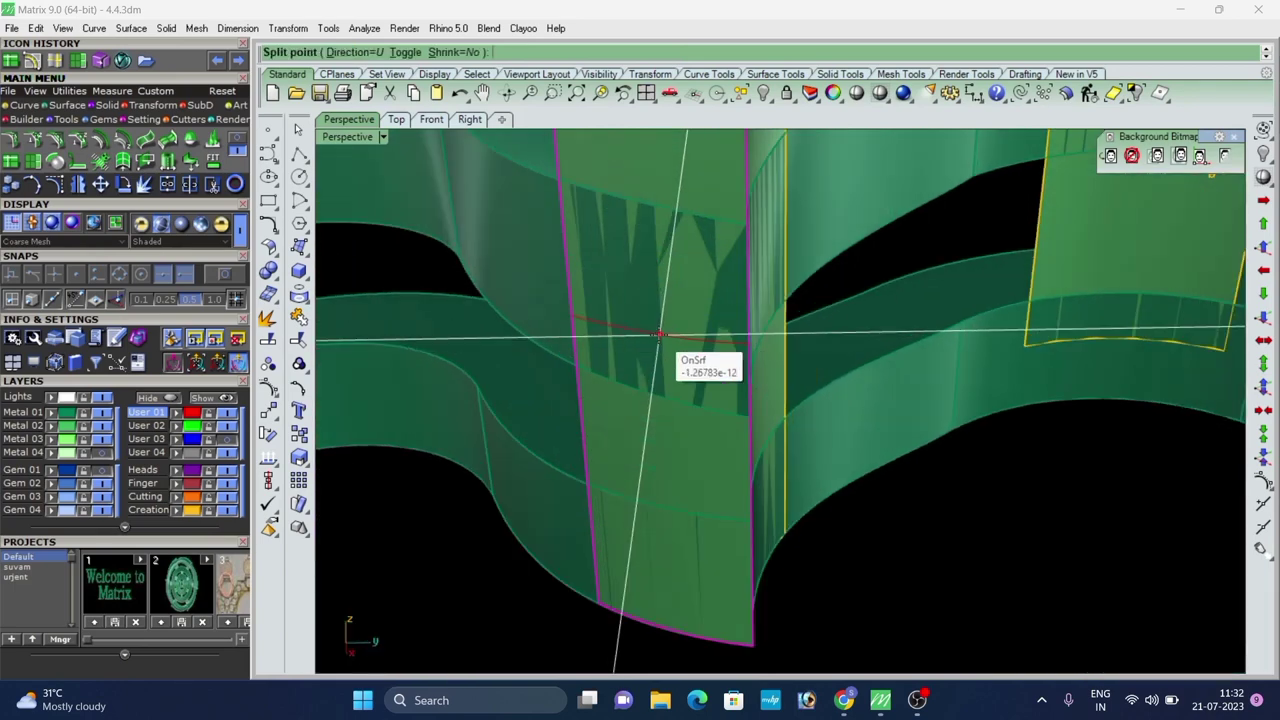
left_click(659, 335)
right_click(657, 328)
left_click(643, 263)
key("Delete")
scroll(771, 390, "down", 5)
Split the fifth leaf's concave-side strip at an isocurve within the ornament's side band and delete the upper piece.
right_click_drag(762, 386, 546, 364)
scroll(540, 364, "up", 3)
left_click(526, 363)
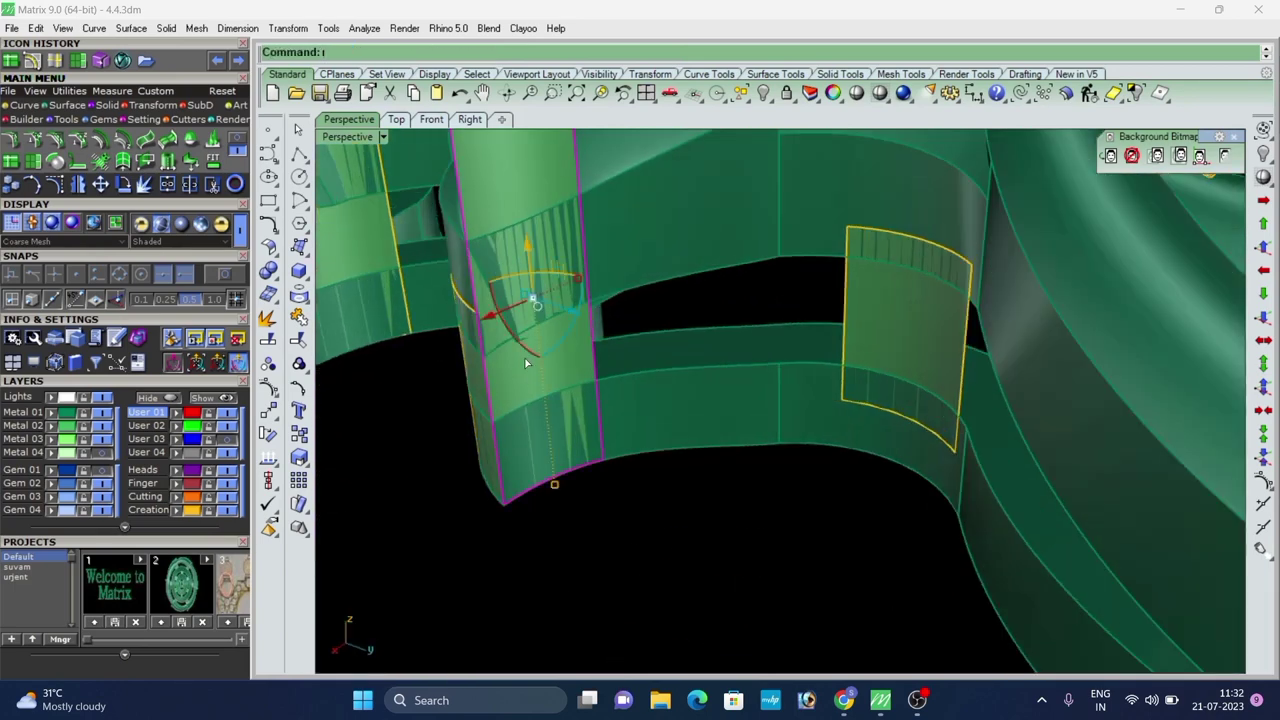
key("Return")
scroll(505, 345, "up", 3)
left_click(504, 222)
key("Delete")
scroll(590, 262, "down", 6)
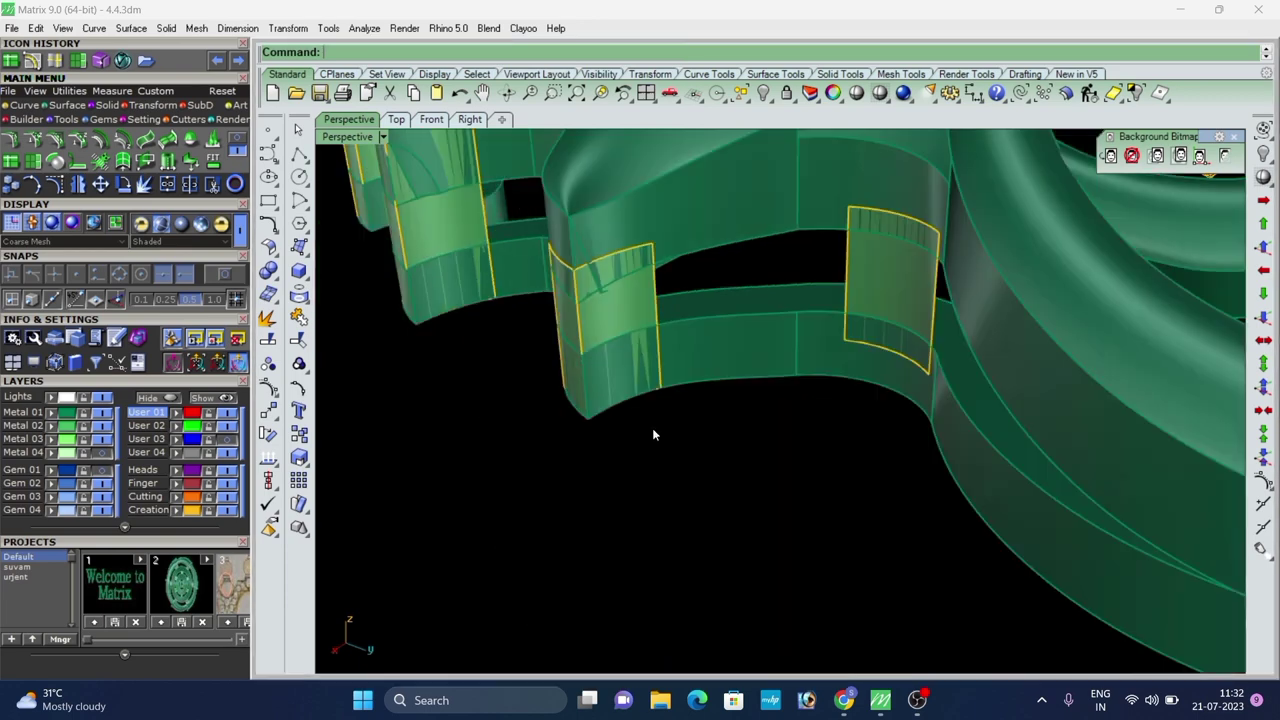
Split the fifth leaf's concave-side strip at a U-direction isocurve within the base plate and remove its lower end.
scroll(628, 405, "up", 3)
left_click(596, 268)
type("i")
key("Return")
scroll(570, 350, "up", 3)
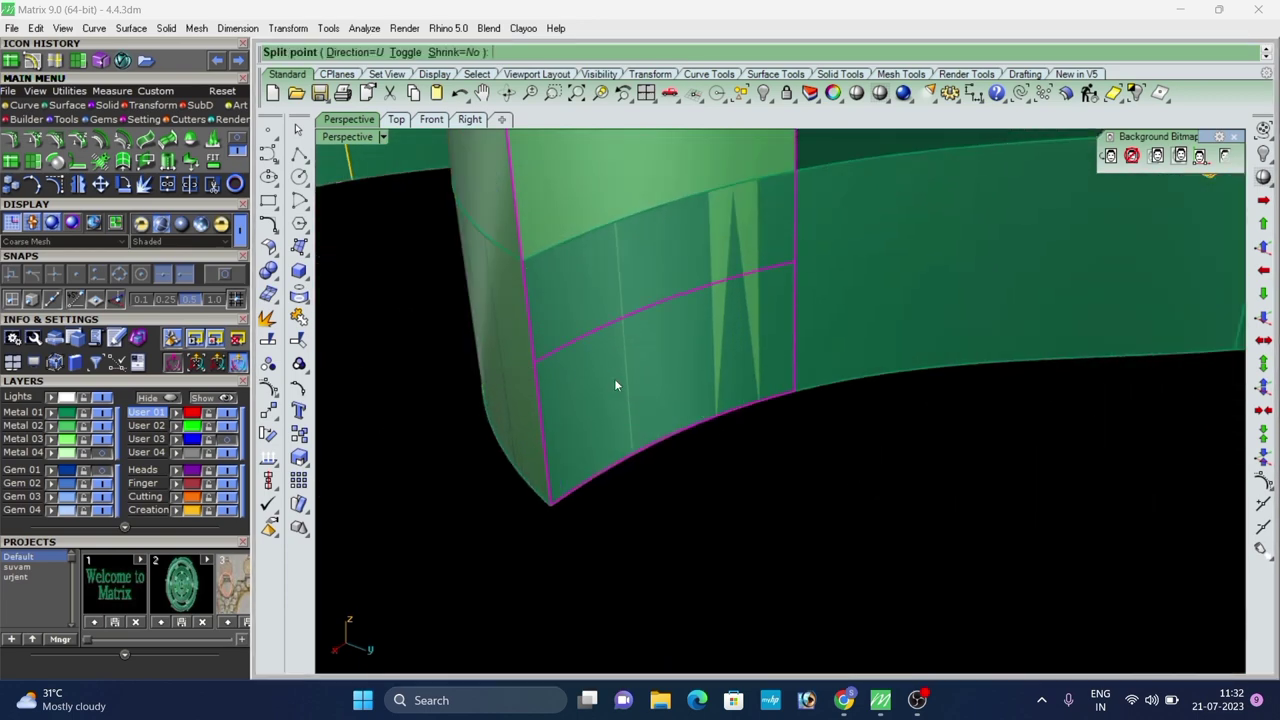
key("Escape")
Split the fifth leaf's front strip at a U-direction isocurve within the base plate and delete its lower end.
right_click_drag(420, 410, 956, 234)
type("i")
key("Return")
scroll(960, 350, "up", 4)
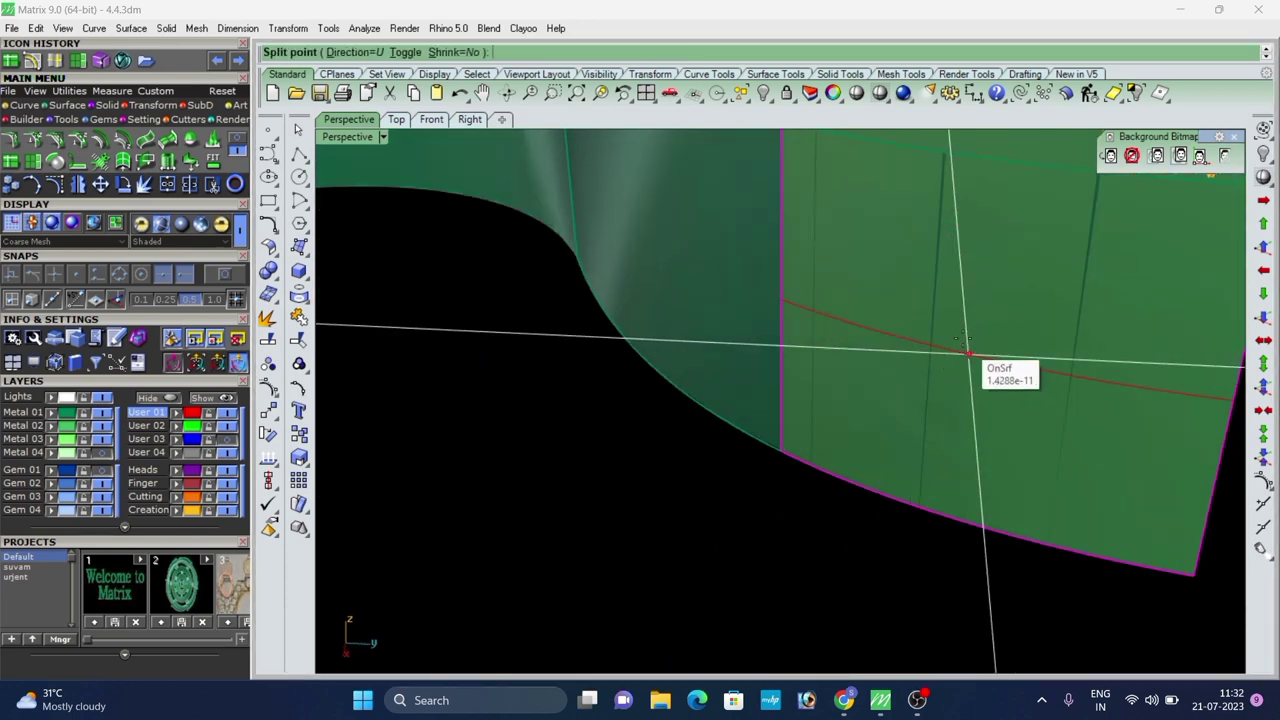
left_click(966, 347)
key("Delete")
Split the fourth leaf's front strip at a U-direction isocurve within the base plate and delete its lower end.
scroll(966, 347, "down", 8)
scroll(702, 280, "up", 3)
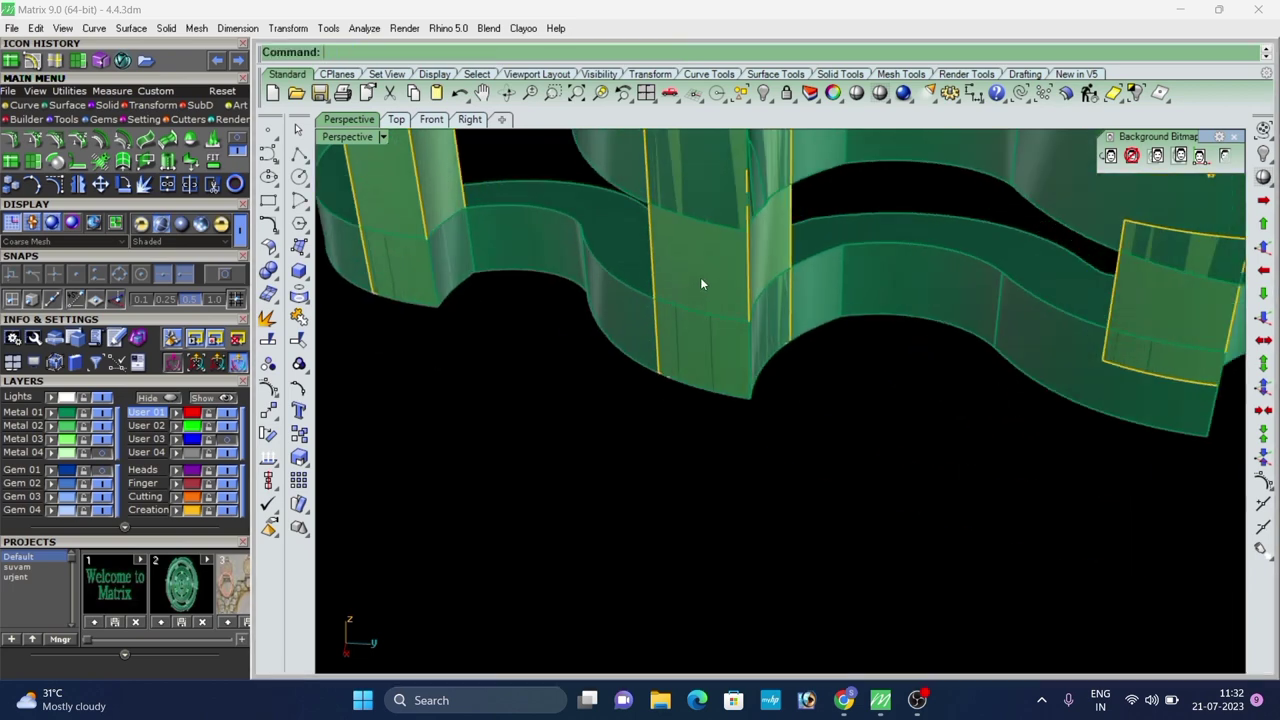
left_click(702, 279)
scroll(706, 350, "up", 6)
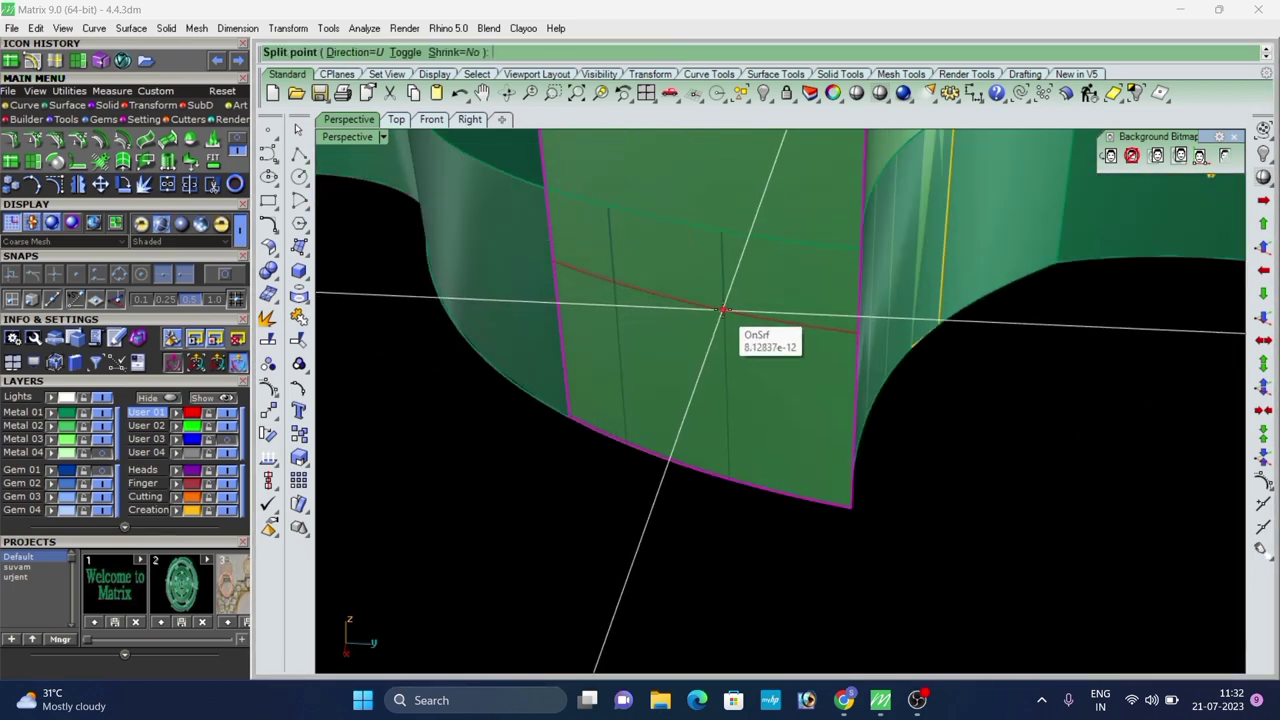
left_click(777, 367)
key("Delete")
Split the fourth leaf's concave-side strip at an isocurve within the base plate and delete its lower end.
right_click_drag(779, 367, 709, 406)
left_click(566, 189)
key("Return")
scroll(521, 318, "up", 3)
left_click(603, 381)
key("Delete")
scroll(623, 349, "down", 8)
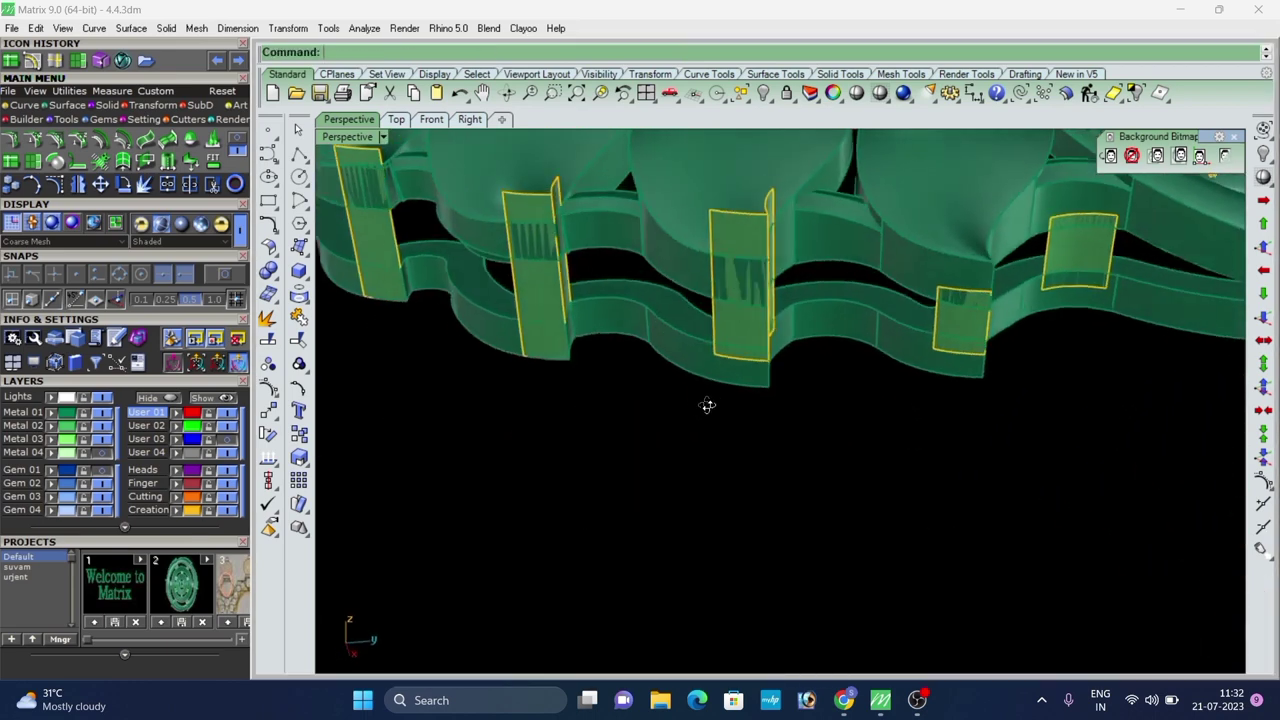
Split the third leaf's front strip at a U-direction isocurve within the base plate and delete its lower end.
scroll(577, 345, "up", 4)
left_click(574, 341)
key("Return")
scroll(562, 395, "up", 3)
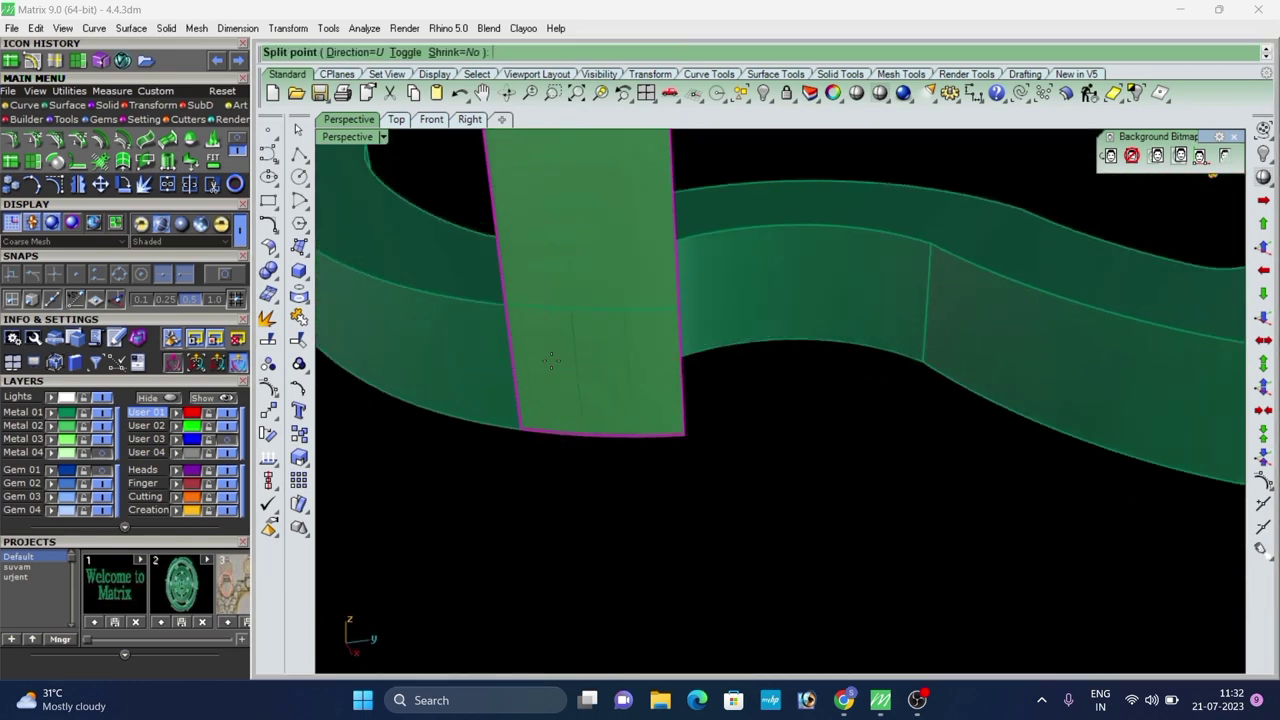
left_click(567, 408)
key("Delete")
scroll(569, 407, "down", 8)
Split the third leaf's concave-side strip at an isocurve within the base plate and delete its lower end.
right_click_drag(570, 407, 600, 406)
scroll(642, 290, "up", 5)
left_click(642, 271)
key("Return")
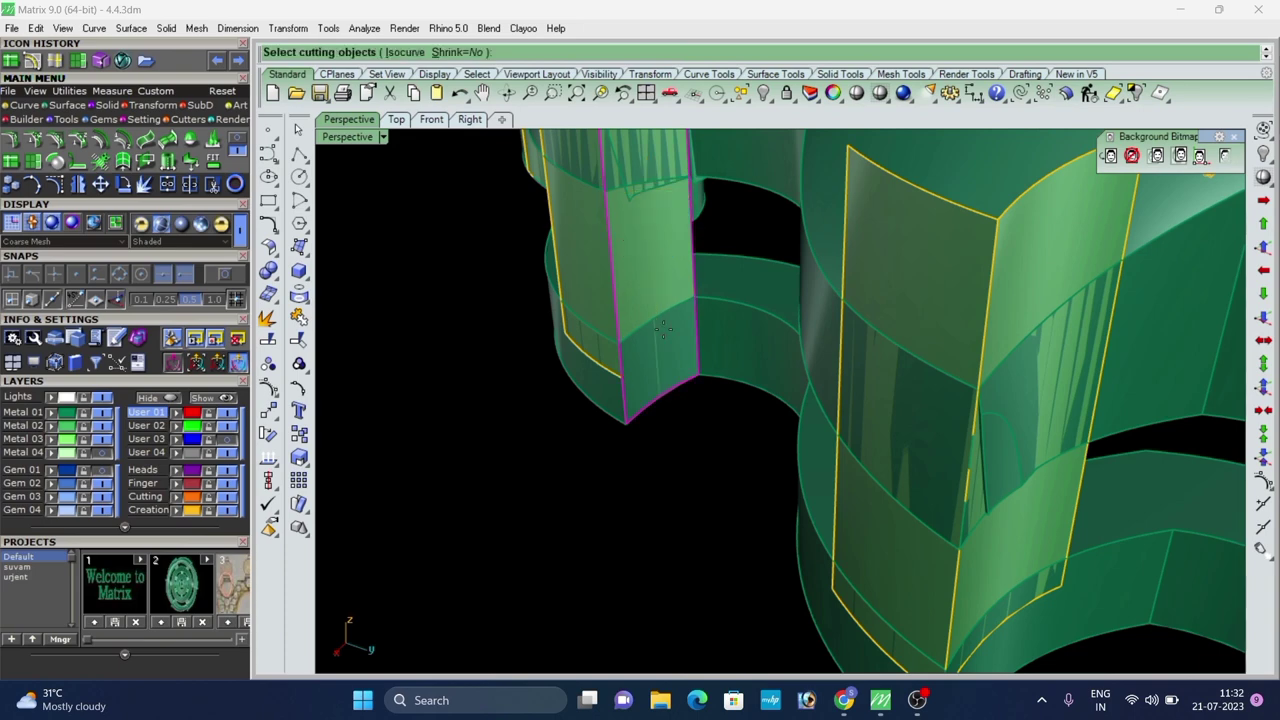
scroll(643, 345, "up", 2)
left_click(640, 356)
left_click(671, 390)
key("Delete")
scroll(704, 426, "down", 7)
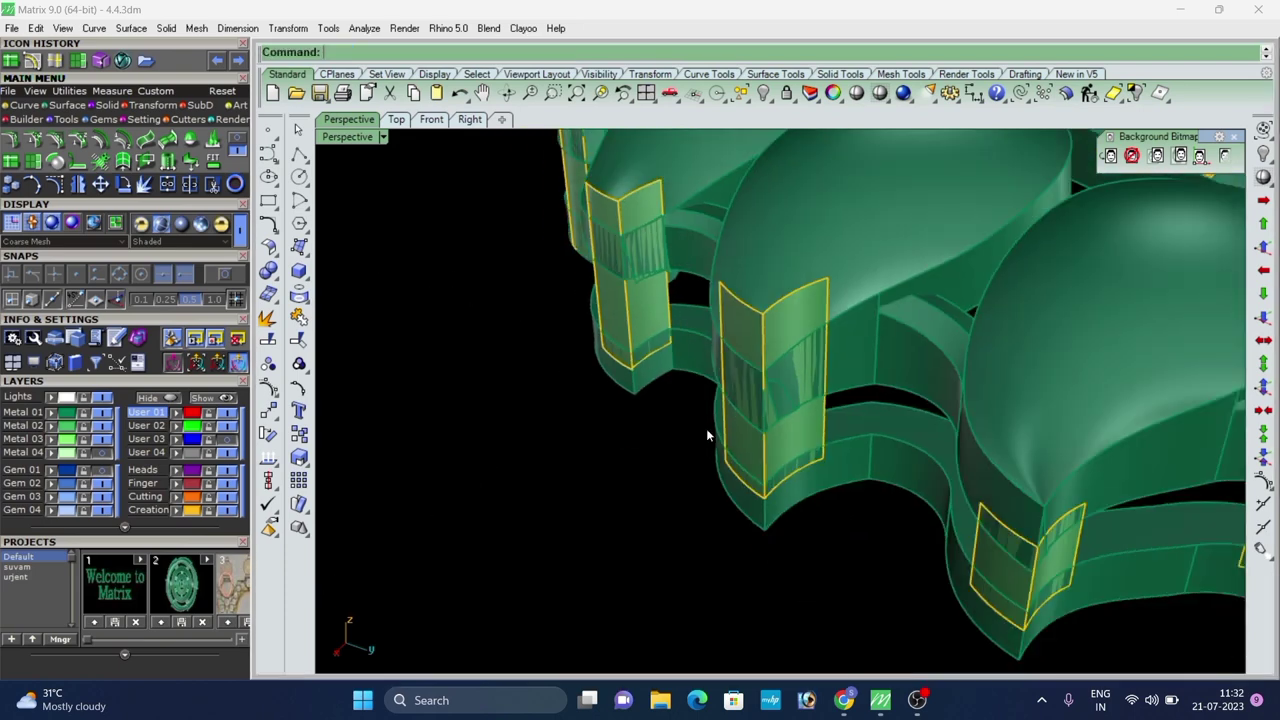
Split the fourth leaf's front strip at a U-direction isocurve within the ornament's side band and remove the upper piece.
right_click_drag(706, 428, 870, 424)
scroll(880, 423, "up", 4)
scroll(833, 375, "up", 6)
scroll(874, 262, "down", 6)
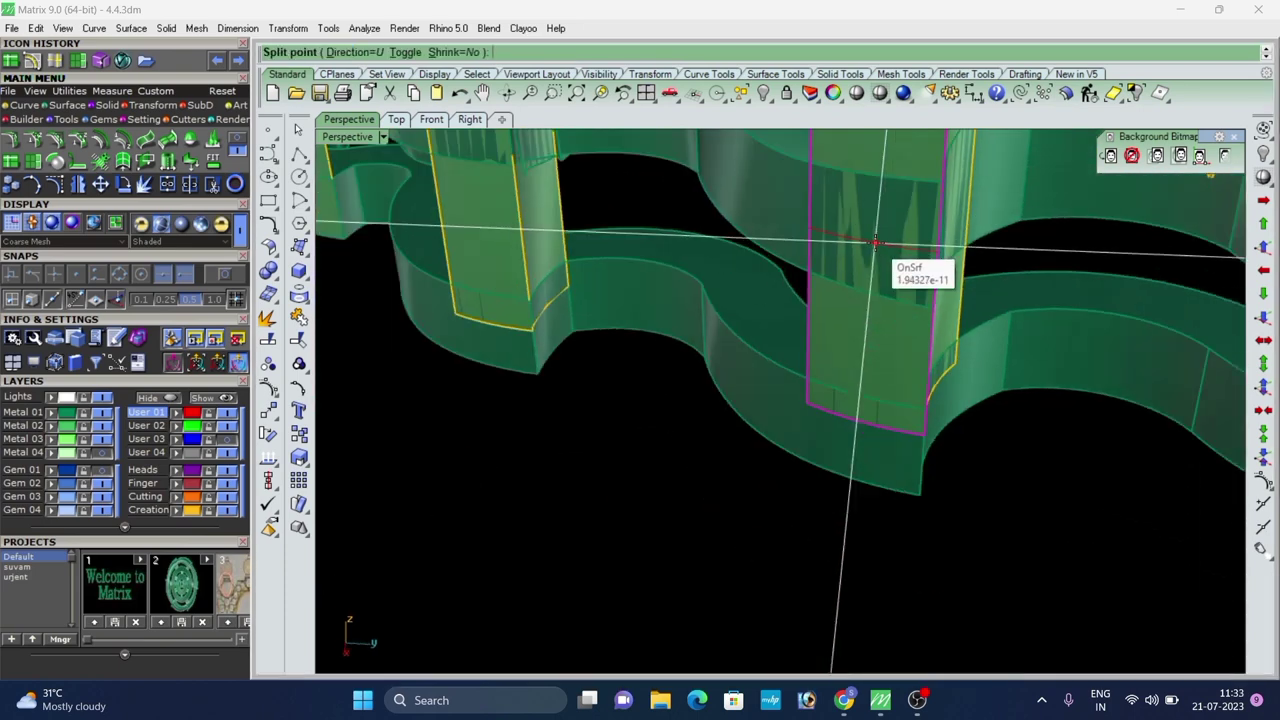
Split the fourth leaf's concave-side strip at an isocurve within the ornament's side band and delete the upper piece.
scroll(868, 309, "down", 5)
right_click_drag(868, 309, 508, 291)
scroll(508, 291, "up", 5)
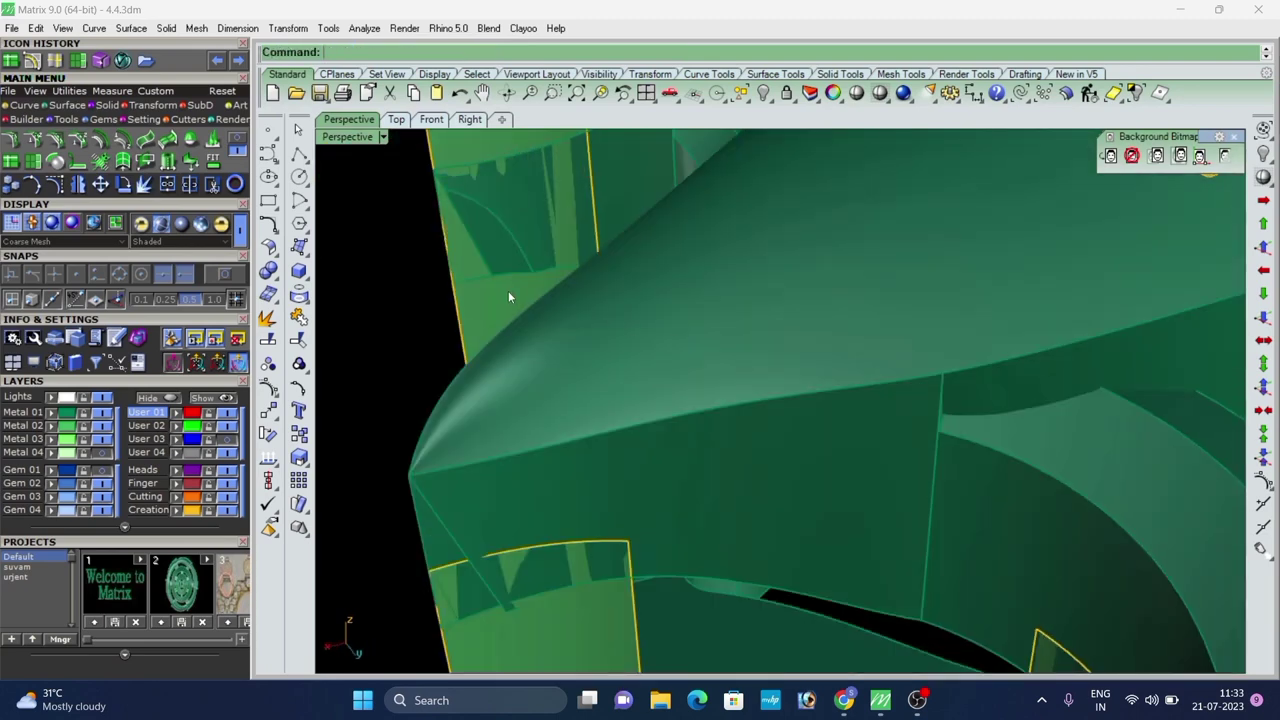
left_click(508, 291)
right_click(508, 291)
scroll(457, 230, "up", 5)
left_click(457, 228)
right_click(457, 228)
scroll(457, 240, "down", 3)
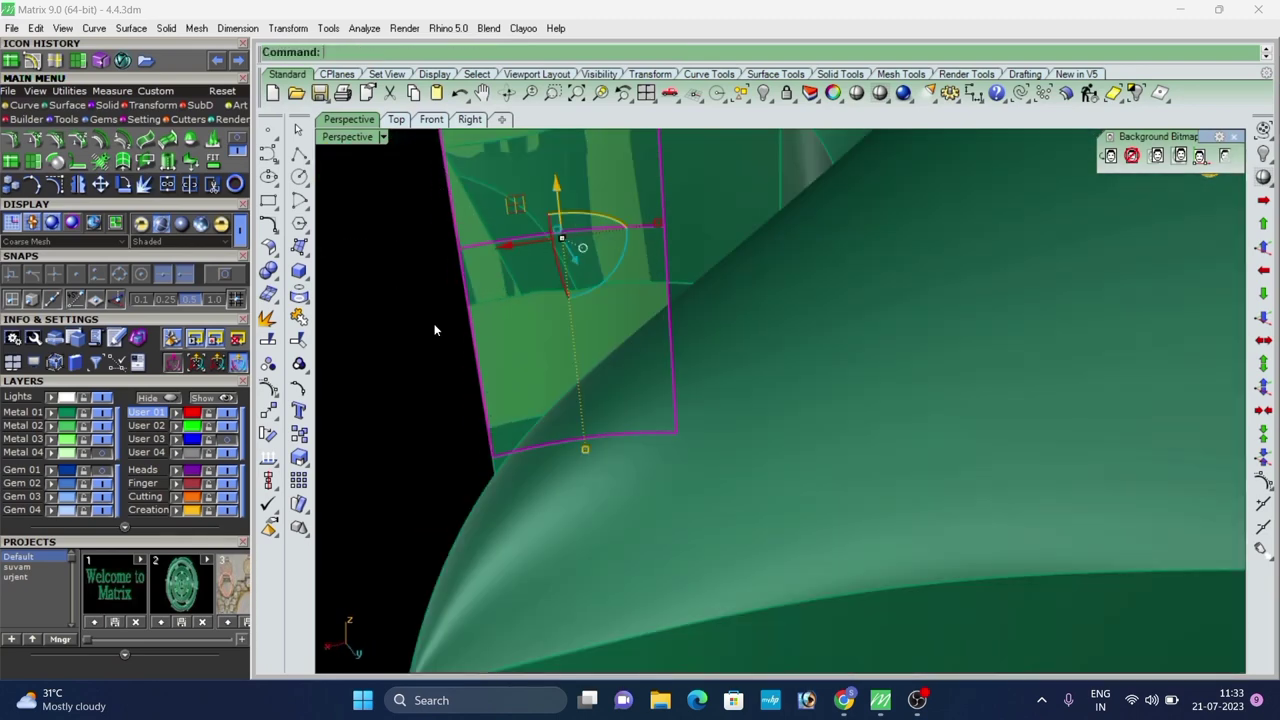
left_click(434, 326)
scroll(532, 245, "down", 6)
left_click(532, 245)
key("Delete")
right_click_drag(426, 371, 674, 376)
scroll(590, 322, "up", 3)
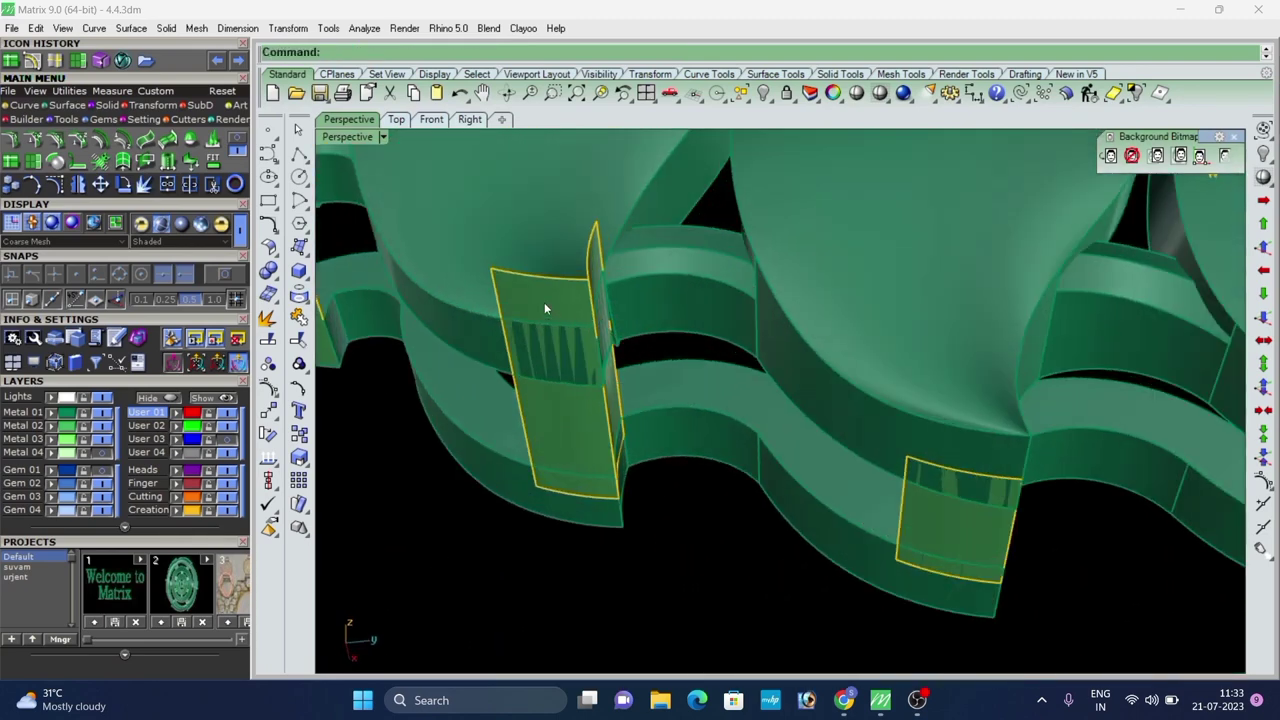
Split the third leaf's front strip at an isocurve within the ornament's side band and delete the upper piece.
left_click(544, 301)
right_click(544, 301)
scroll(552, 321, "up", 7)
left_click(561, 314)
scroll(723, 379, "down", 6)
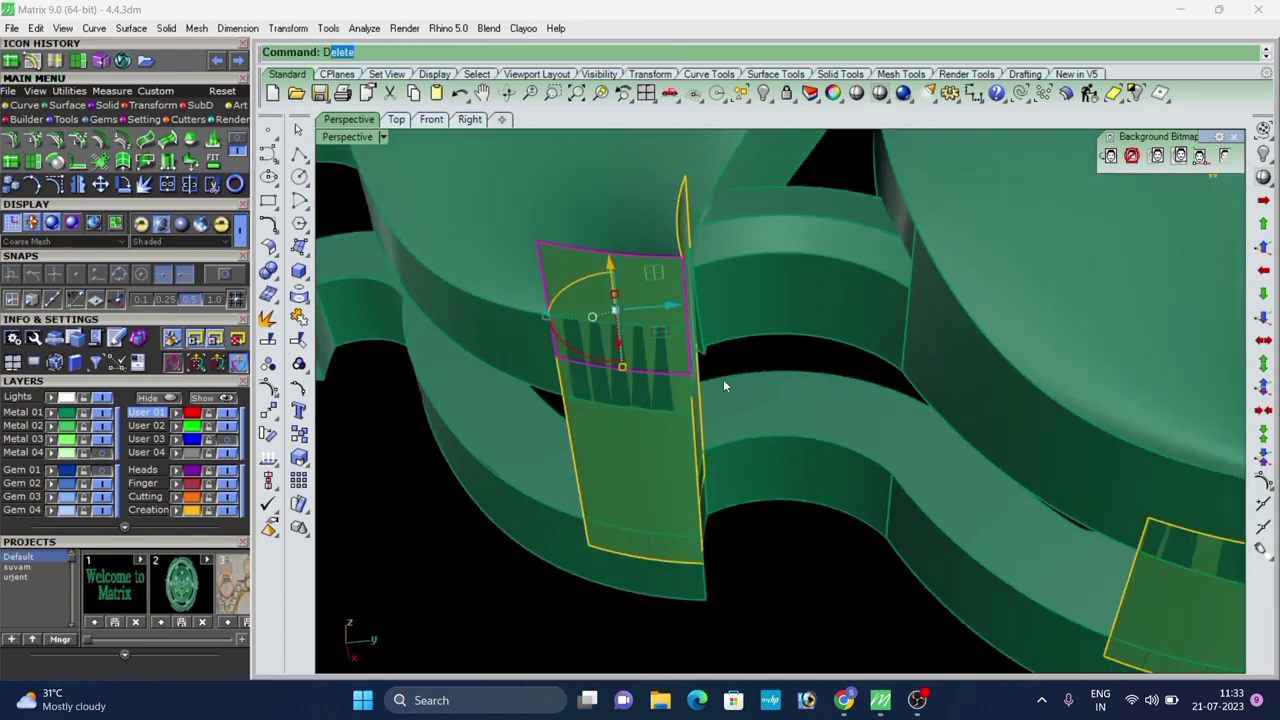
key("Delete")
Split the third leaf's concave-side strip at a U-direction isocurve level with the front strip's top edge and delete its upper piece.
right_click_drag(723, 379, 666, 301)
scroll(666, 301, "up", 3)
left_click(680, 247)
scroll(669, 365, "up", 4)
right_click(670, 358)
type("i")
key("Return")
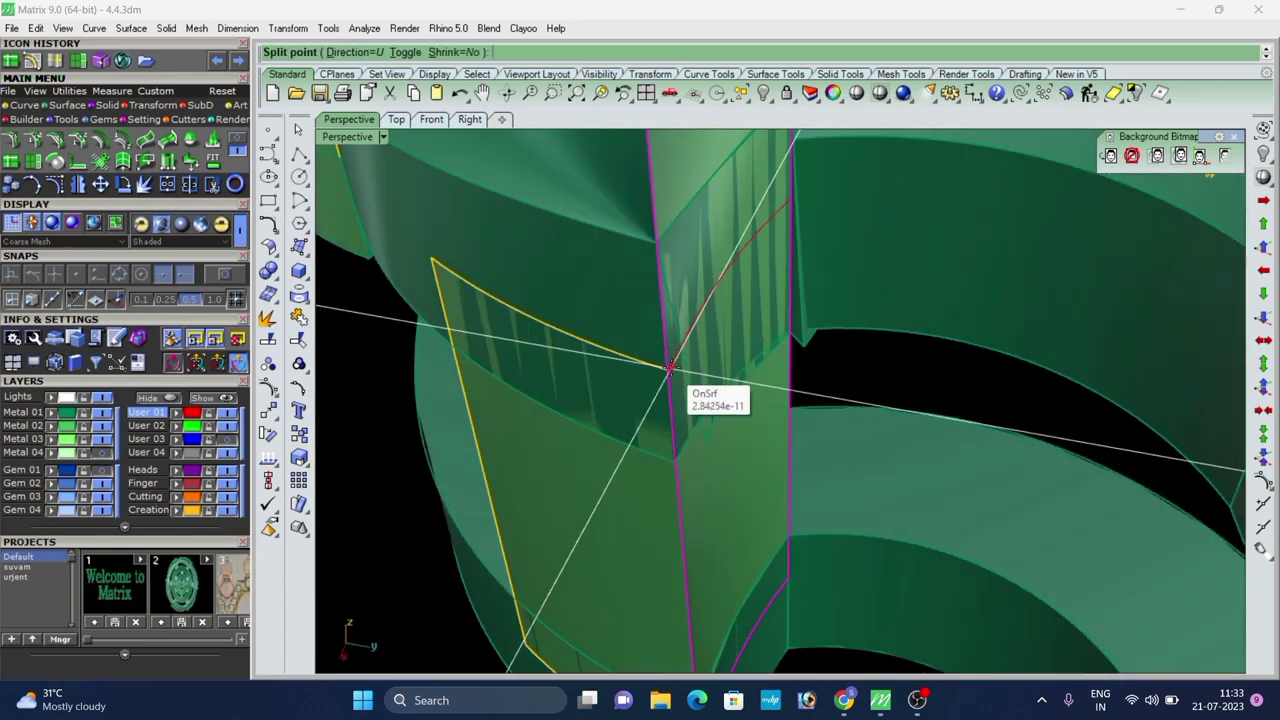
key("Delete")
Split the second leaf's front strip at an isocurve within the ornament's side band and delete its upper piece.
scroll(706, 240, "down", 8)
right_click_drag(706, 240, 706, 374)
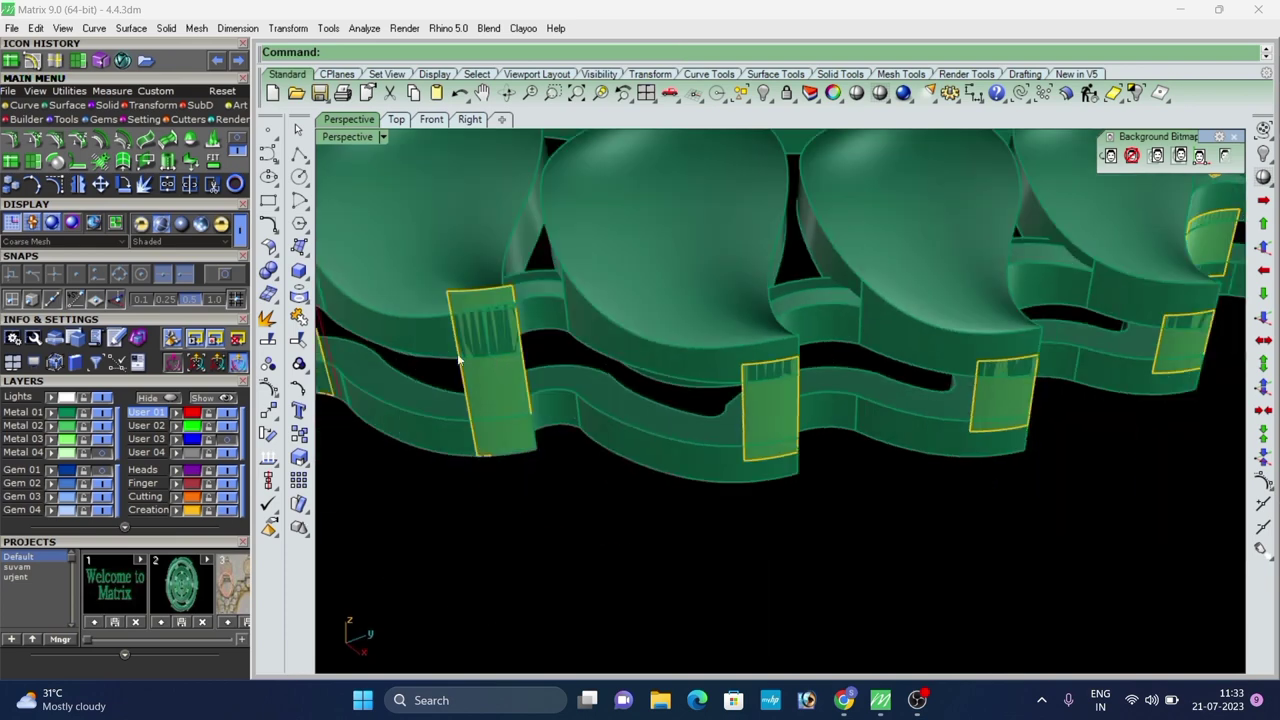
scroll(460, 360, "up", 4)
left_click(502, 404)
right_click(502, 404)
key("i")
key("Return")
scroll(487, 340, "up", 3)
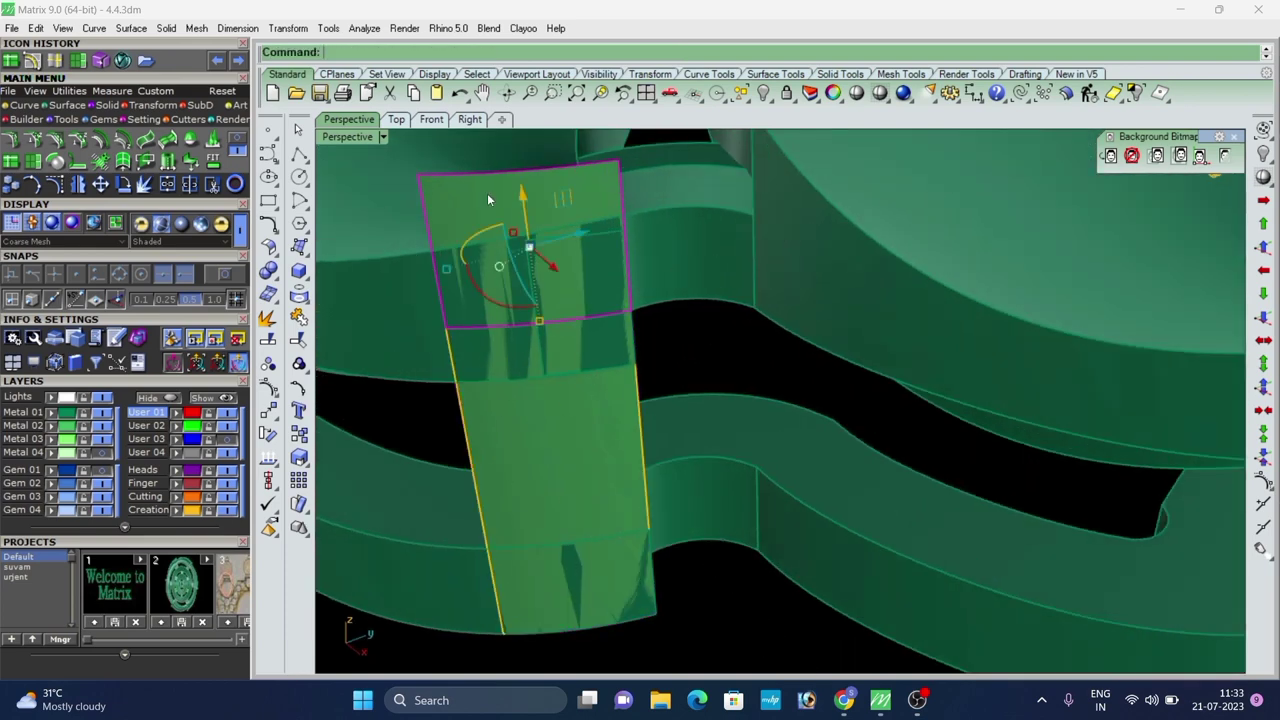
key("Delete")
Split the second leaf's front strip at an isocurve within the base plate and delete its lower end.
left_click(538, 468)
right_click(538, 470)
type("i")
key("Return")
scroll(531, 587, "up", 2)
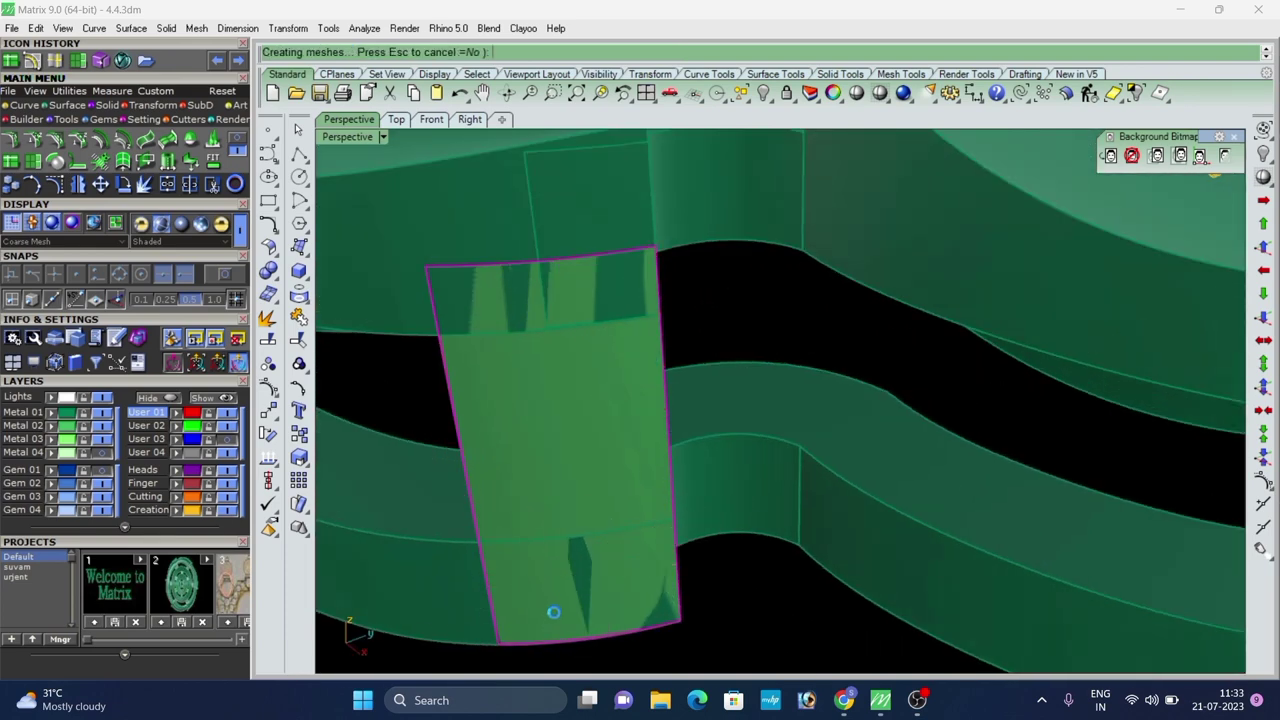
key("Delete")
Split the front strip below the tip of the leaf beside the flower at a U-direction isocurve within the base plate and delete its lower end.
scroll(697, 474, "down", 8)
right_click_drag(697, 474, 609, 418)
scroll(866, 423, "down", 5)
scroll(617, 431, "up", 7)
scroll(609, 418, "up", 4)
left_click(609, 417)
right_click(609, 420)
type("i")
key("Return")
scroll(618, 521, "up", 3)
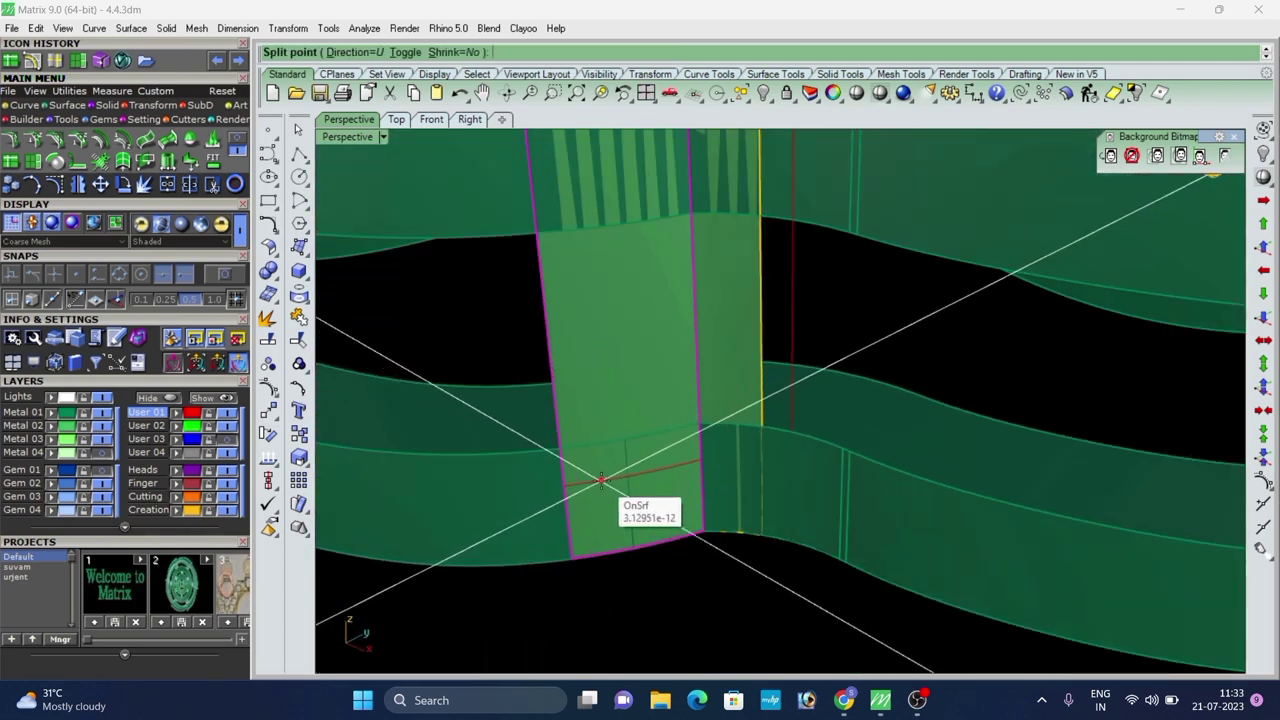
left_click(601, 481)
key("Delete")
Split the adjoining concave-side strip at a U-direction isocurve level with the front strip's bottom edge and delete its lower end.
left_click(737, 407)
right_click(735, 398)
type("i")
key("Return")
scroll(710, 460, "up", 3)
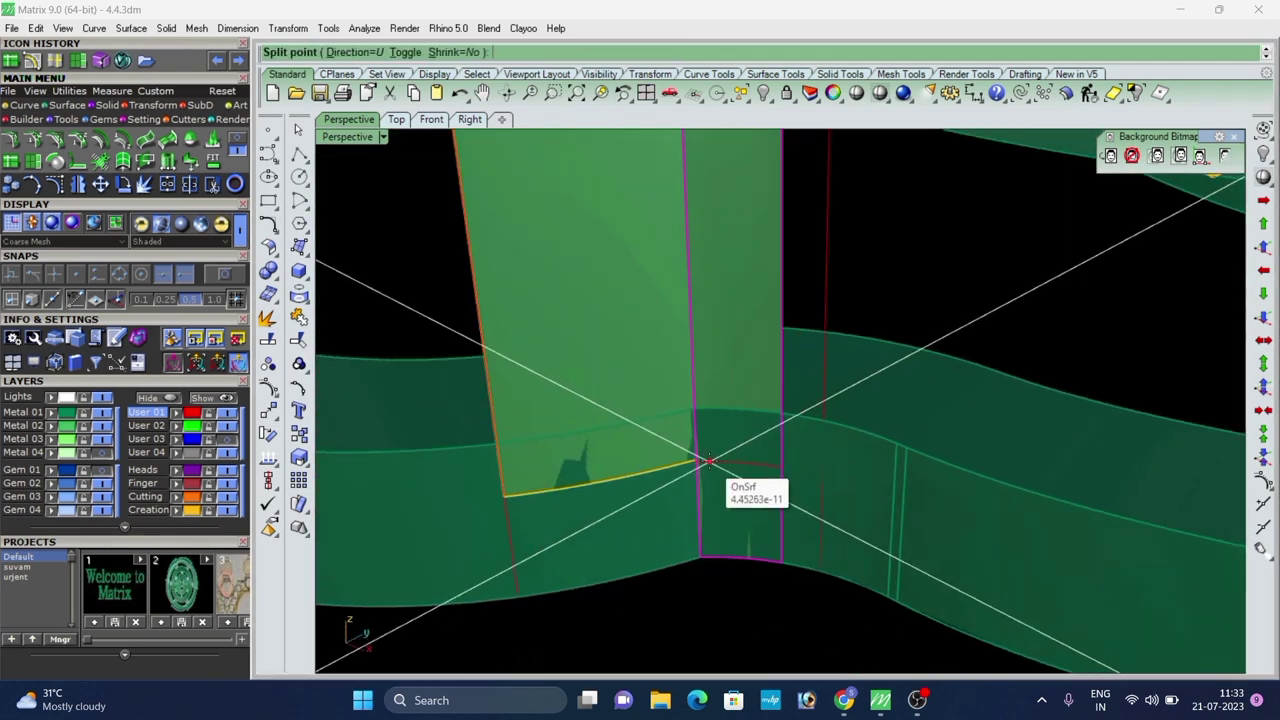
left_click(726, 508)
key("Delete")
Split the same leaf's front strip at an isocurve within the ornament's side band and delete the upper piece.
scroll(726, 508, "down", 6)
left_click(701, 480)
right_click(694, 462)
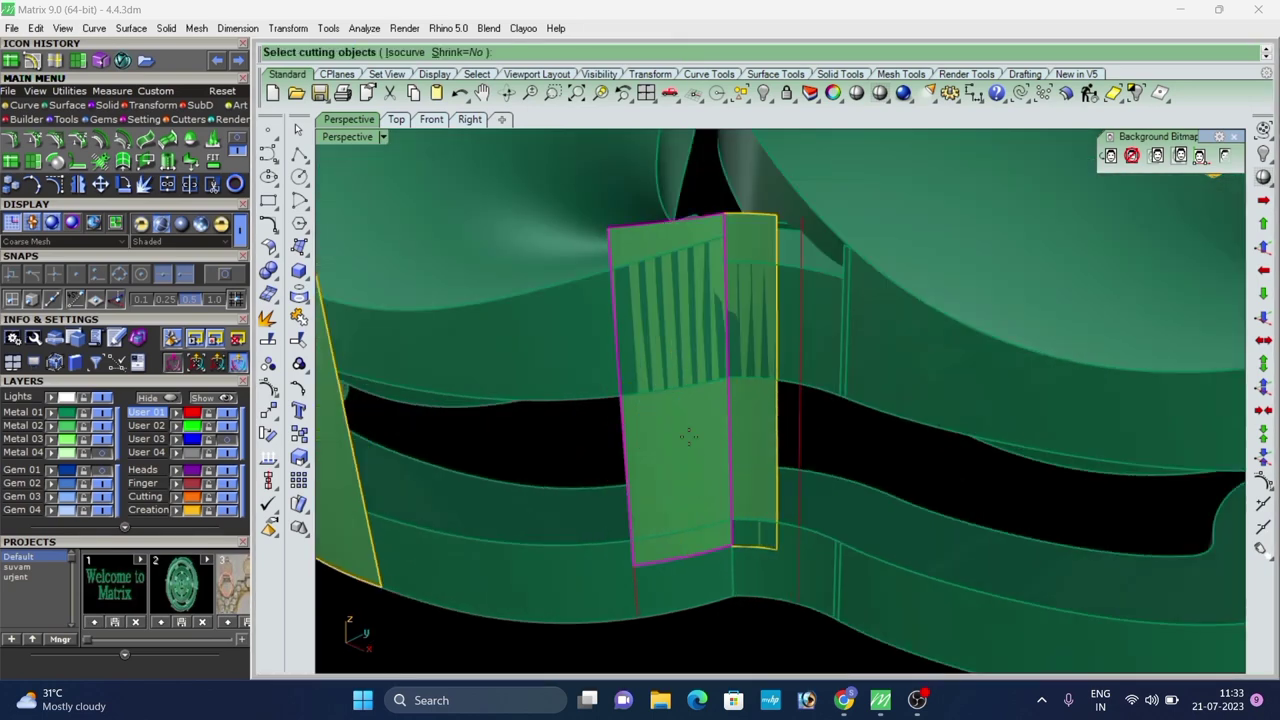
type("i")
key("Return")
scroll(668, 380, "up", 2)
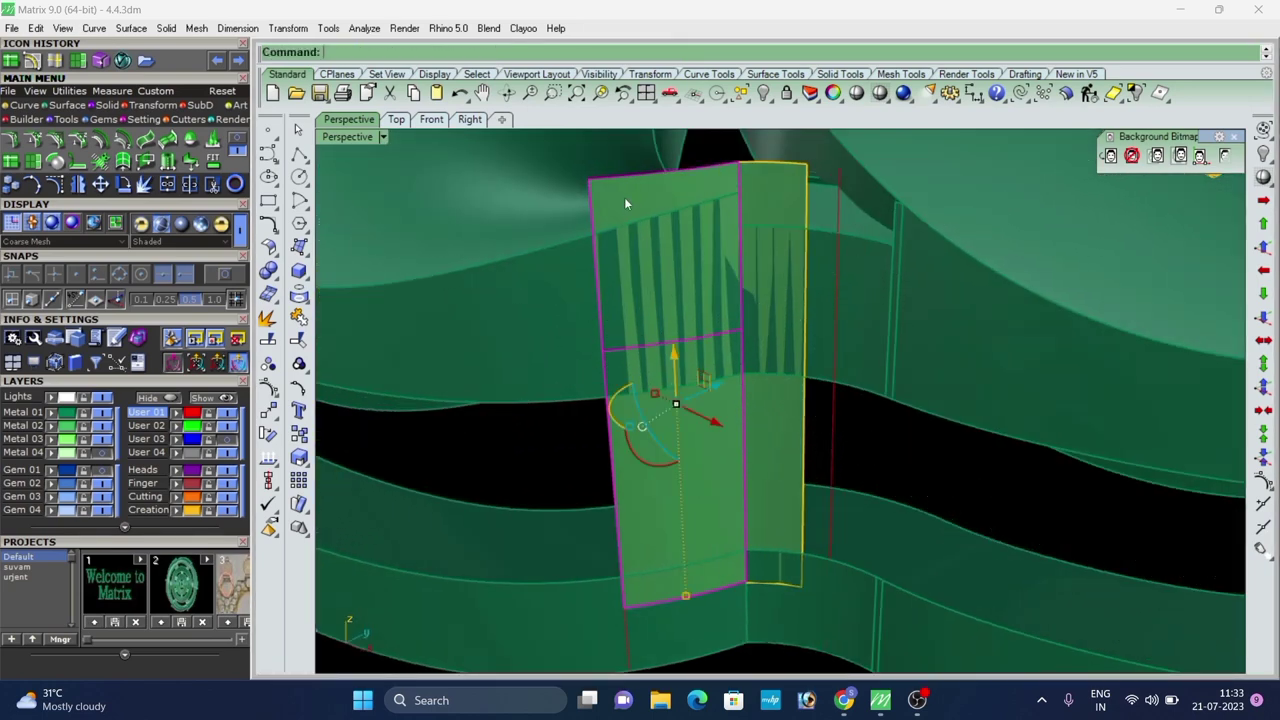
left_click(625, 200)
key("Delete")
Split the adjoining concave-side strip at a U-direction isocurve level with the front strip's top edge and remove its upper piece.
scroll(716, 301, "up", 4)
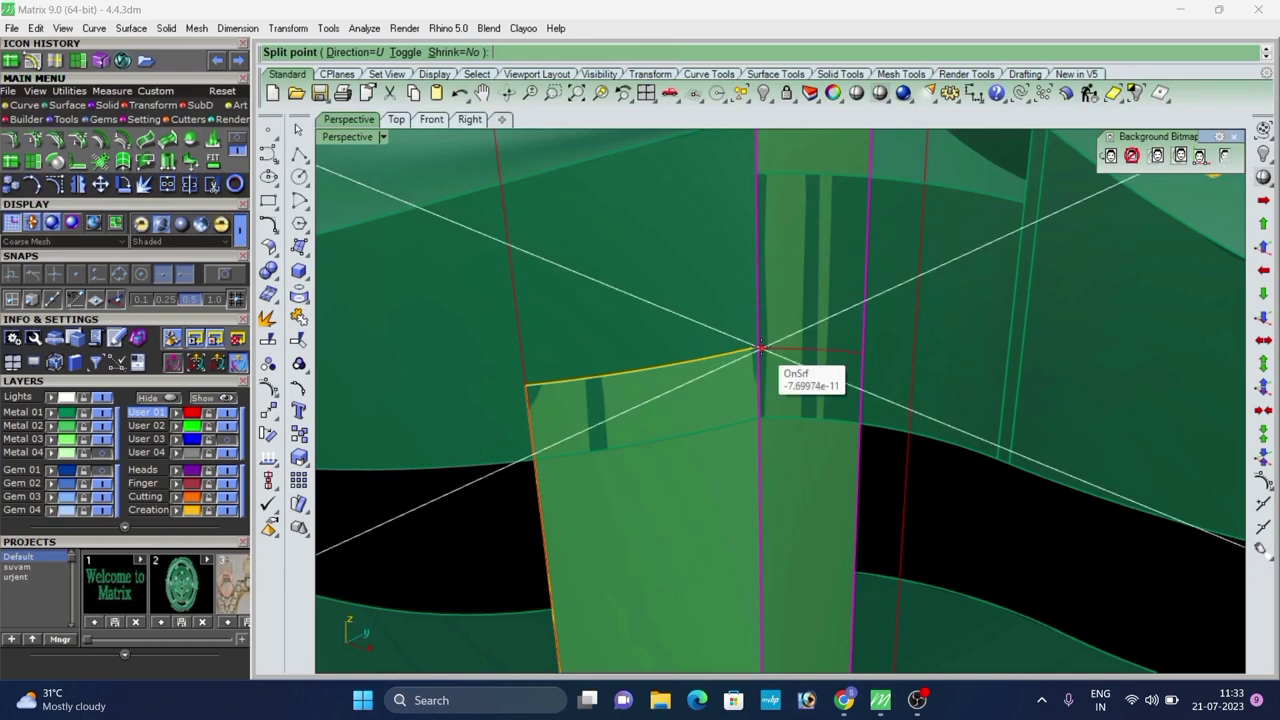
left_click(760, 349)
scroll(762, 402, "down", 6)
left_click(802, 282)
key("Delete")
scroll(802, 284, "down", 6)
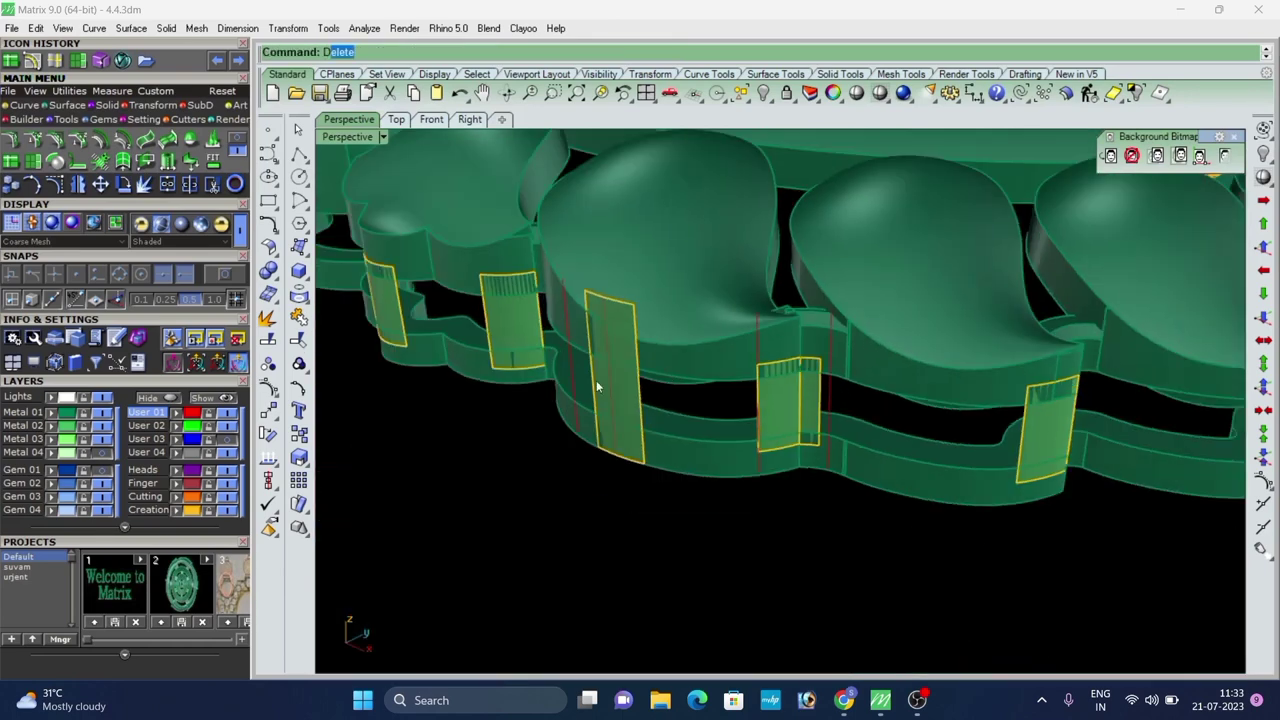
Split the full-height strip on the rounded side of the leaf beside the flower at a U-direction isocurve within the ornament's side band.
right_click_drag(597, 386, 651, 425)
scroll(651, 425, "up", 3)
type("i")
key("Return")
scroll(590, 347, "up", 5)
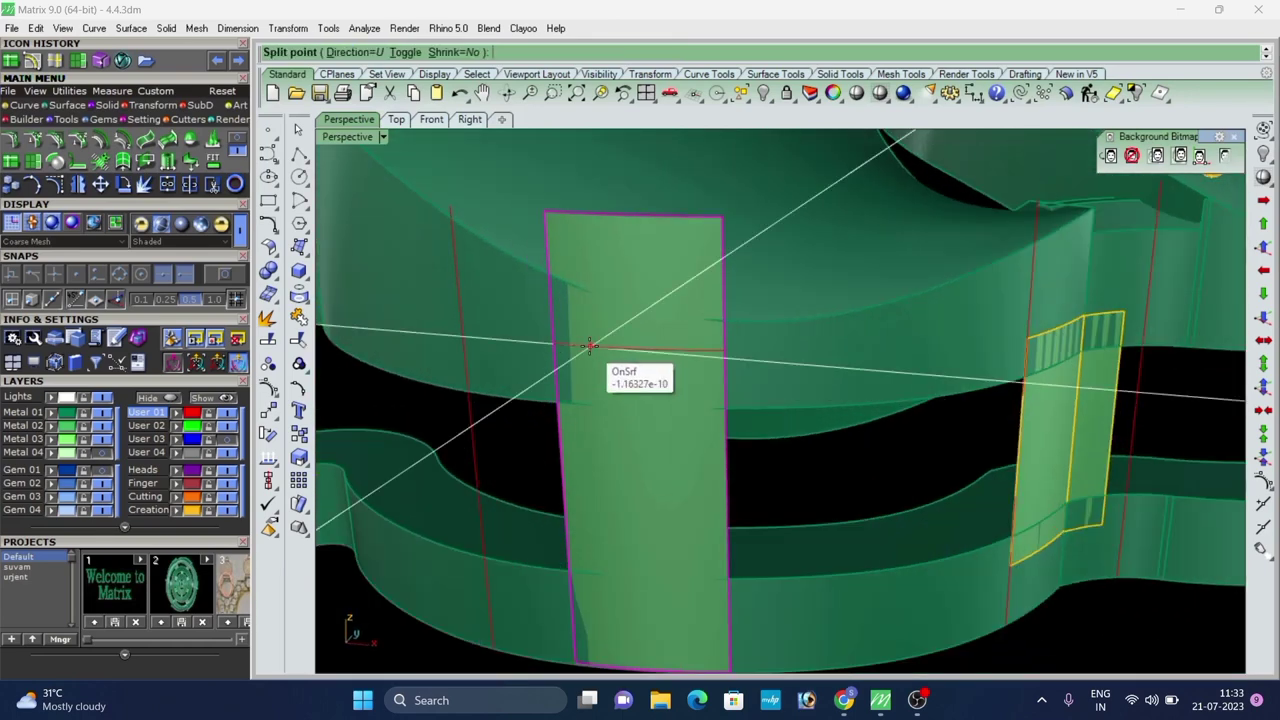
Delete the cut-off upper end of the front strut surface, then split it crosswise within the bottom rail and delete the lower end.
key("Delete")
left_click(634, 504)
left_click(681, 489)
key("ctrl+shift+s")
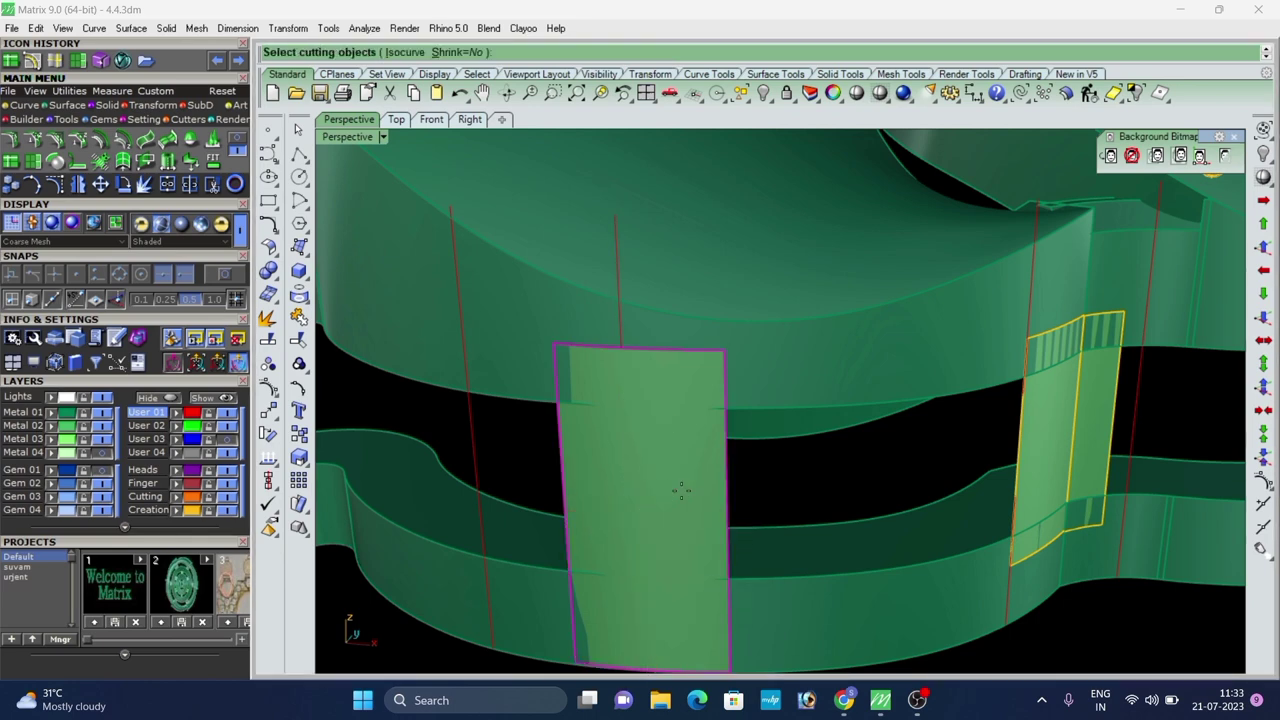
type("i")
key("Return")
scroll(684, 492, "down", 6)
scroll(697, 560, "up", 4)
left_click(702, 573)
left_click(746, 592)
key("Delete")
scroll(763, 496, "down", 6)
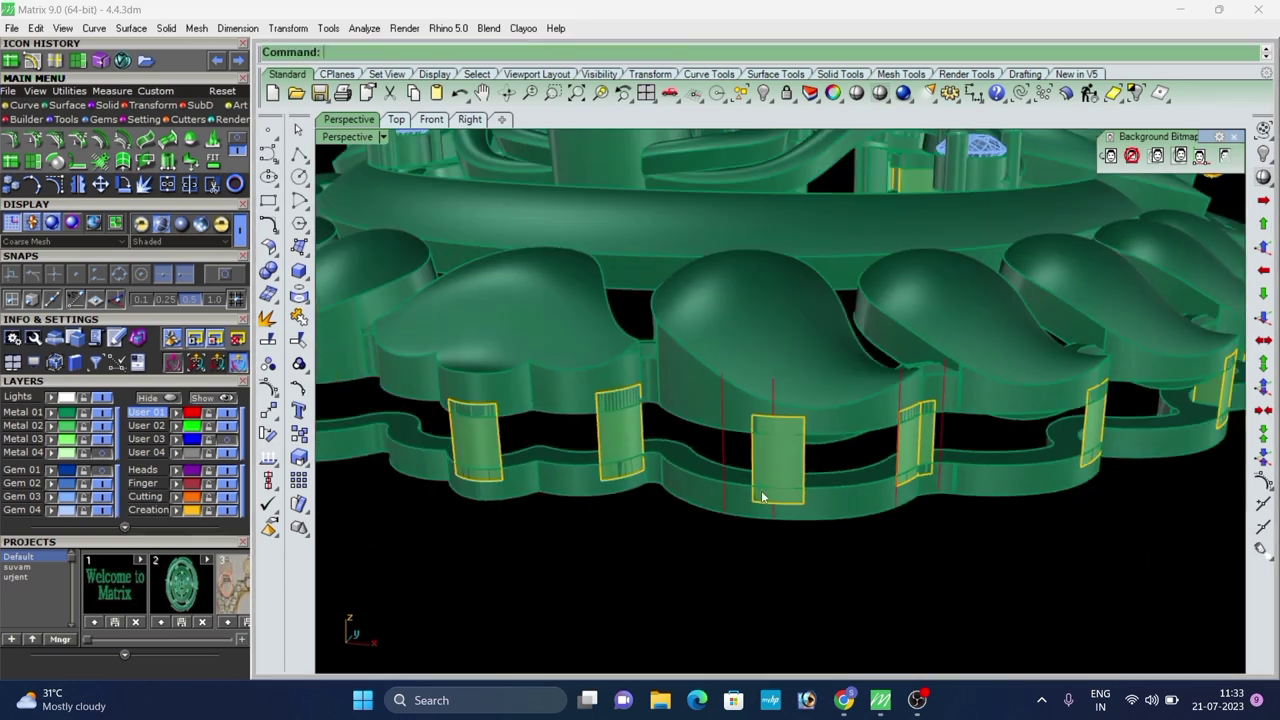
Split the strut surface beside the scroll crosswise within the scroll's upper rim and delete the upper piece.
scroll(612, 434, "up", 4)
scroll(602, 450, "down", 7)
right_click_drag(767, 470, 556, 490)
scroll(642, 496, "down", 4)
scroll(950, 470, "up", 4)
right_click_drag(930, 490, 850, 526)
scroll(820, 490, "down", 2)
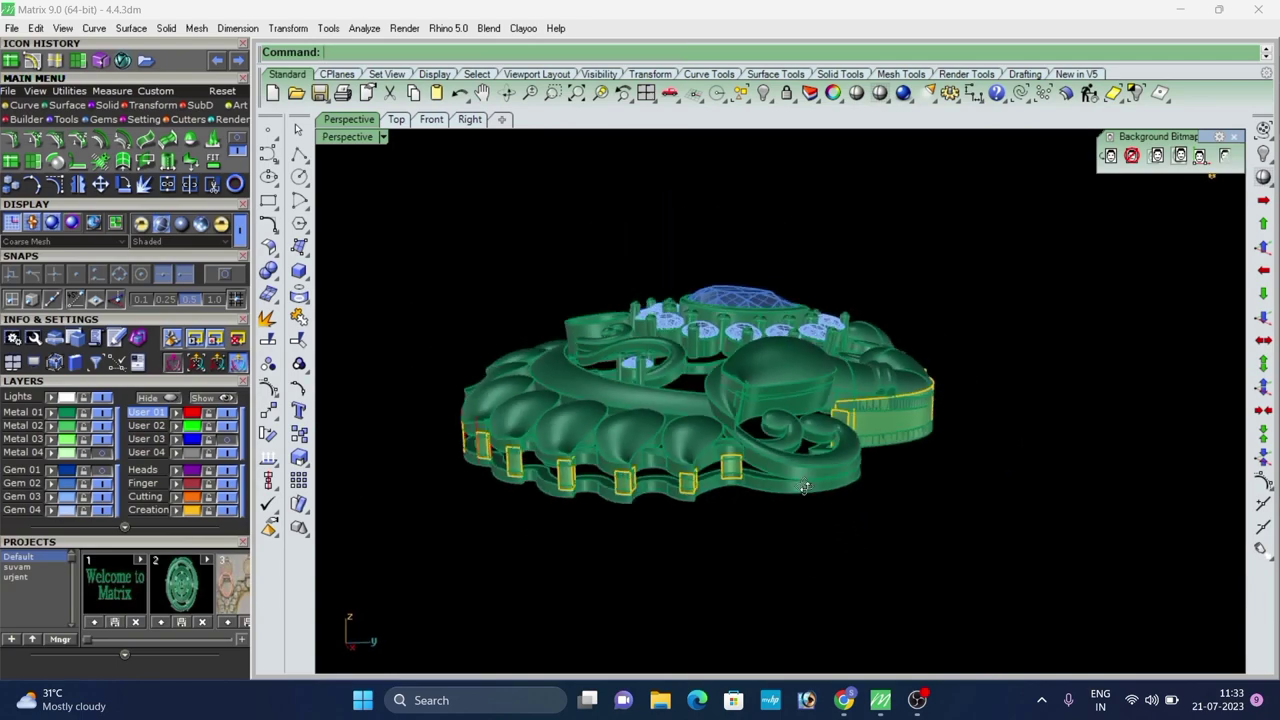
right_click_drag(806, 486, 768, 475)
scroll(731, 500, "up", 4)
scroll(769, 475, "down", 1)
scroll(839, 505, "up", 6)
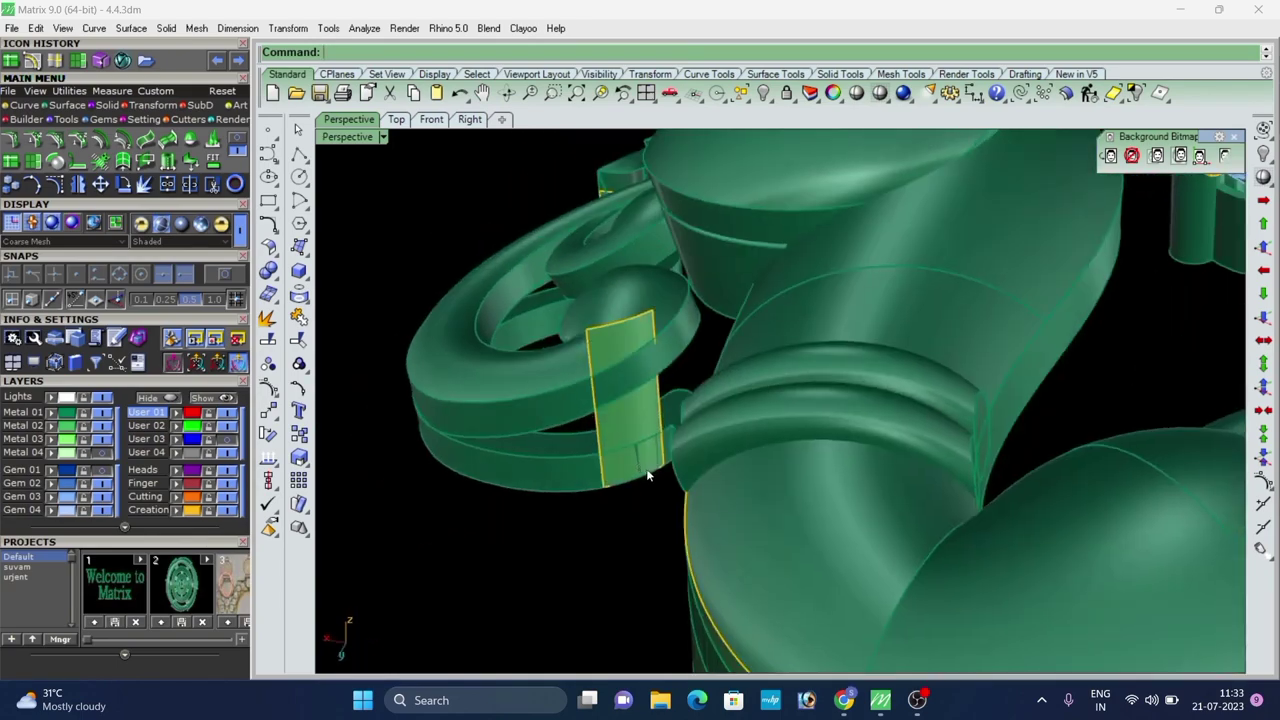
left_click(610, 422)
right_click(610, 417)
scroll(606, 362, "up", 5)
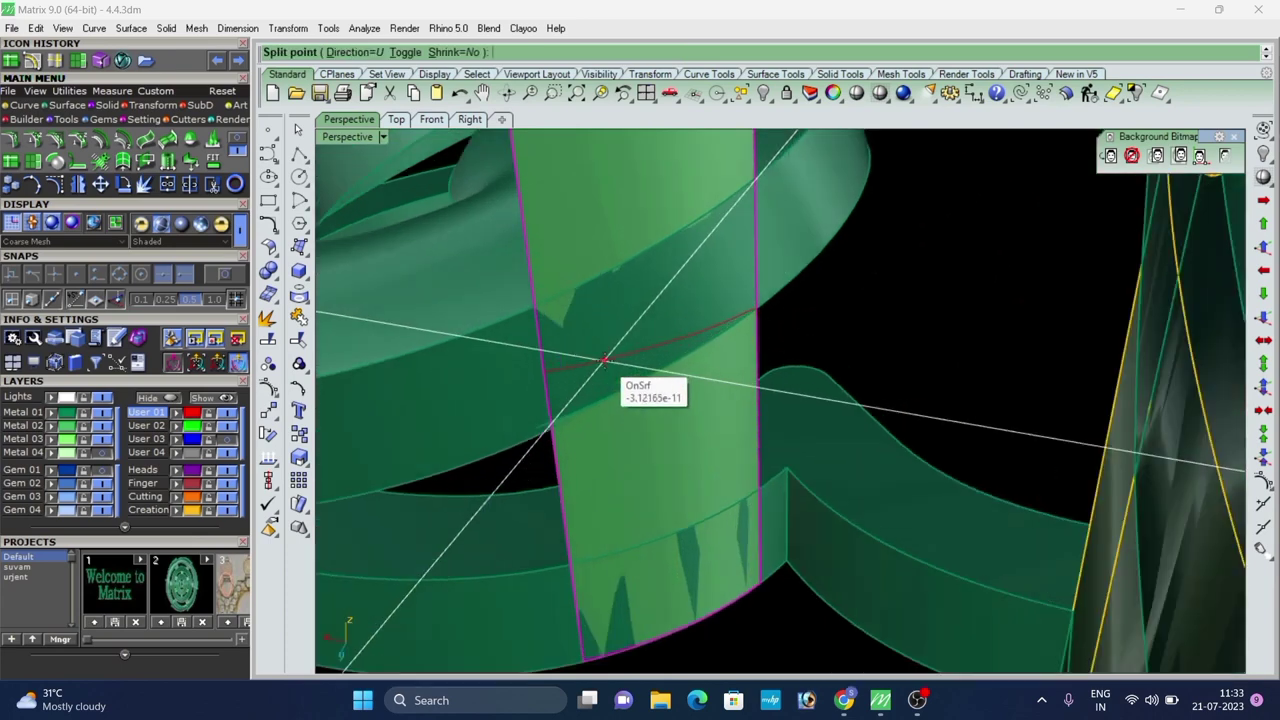
left_click(577, 219)
key("Delete")
Split the scroll's strut surface crosswise within the bottom rail and delete the lower end.
left_click(692, 482)
right_click(692, 486)
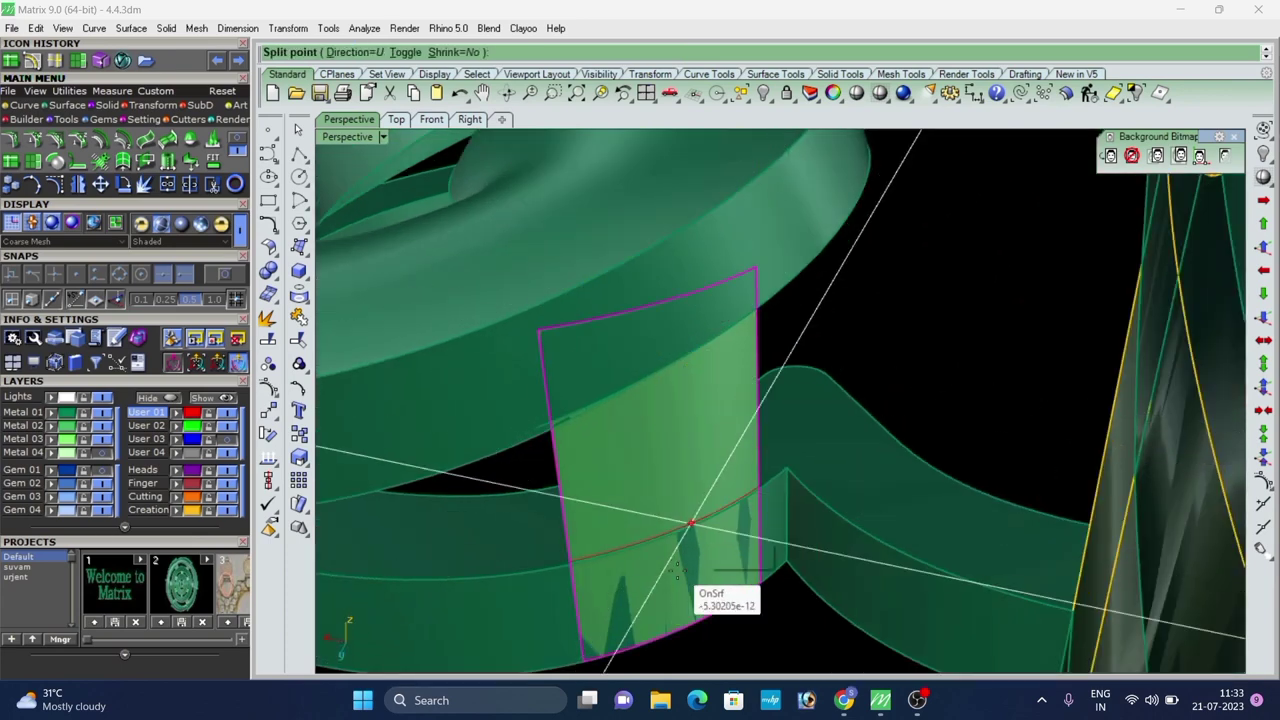
left_click(698, 592)
key("Delete")
scroll(700, 494, "down", 7)
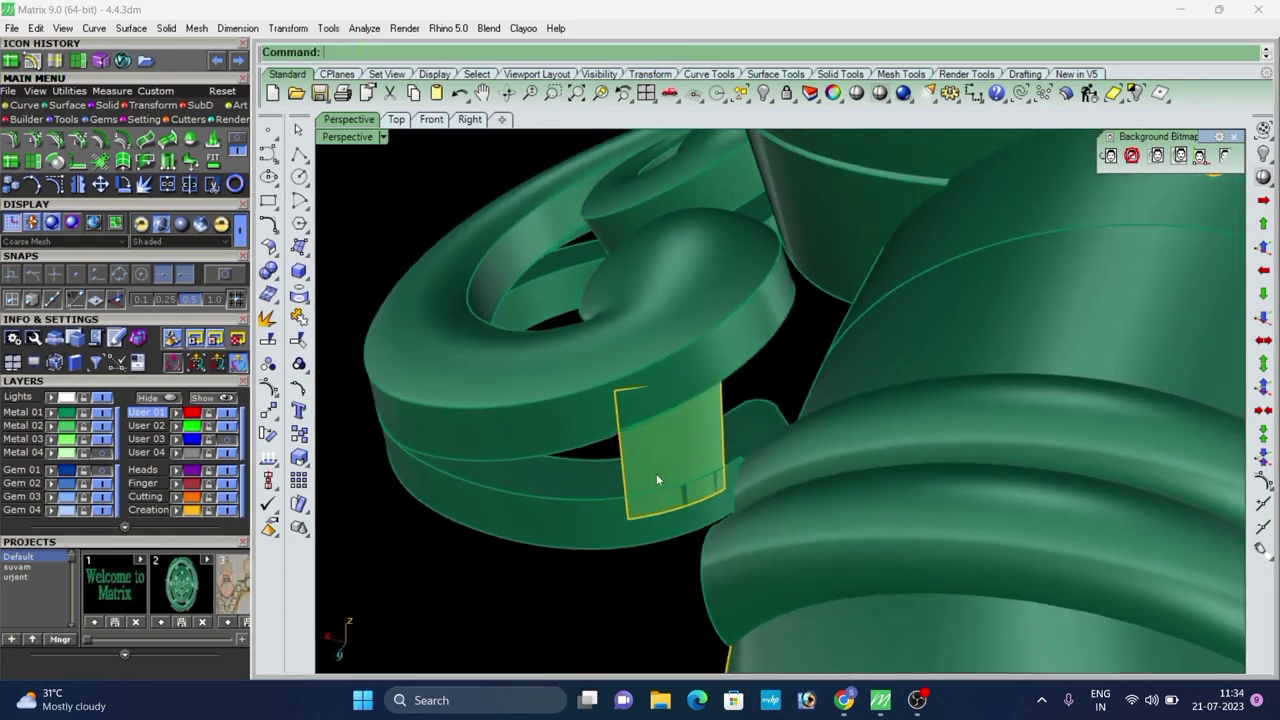
Split the scroll's strut surface lengthwise near its outer vertical edge, using the V isocurve direction.
scroll(677, 446, "up", 5)
left_click(680, 442)
right_click(688, 434)
scroll(732, 406, "up", 3)
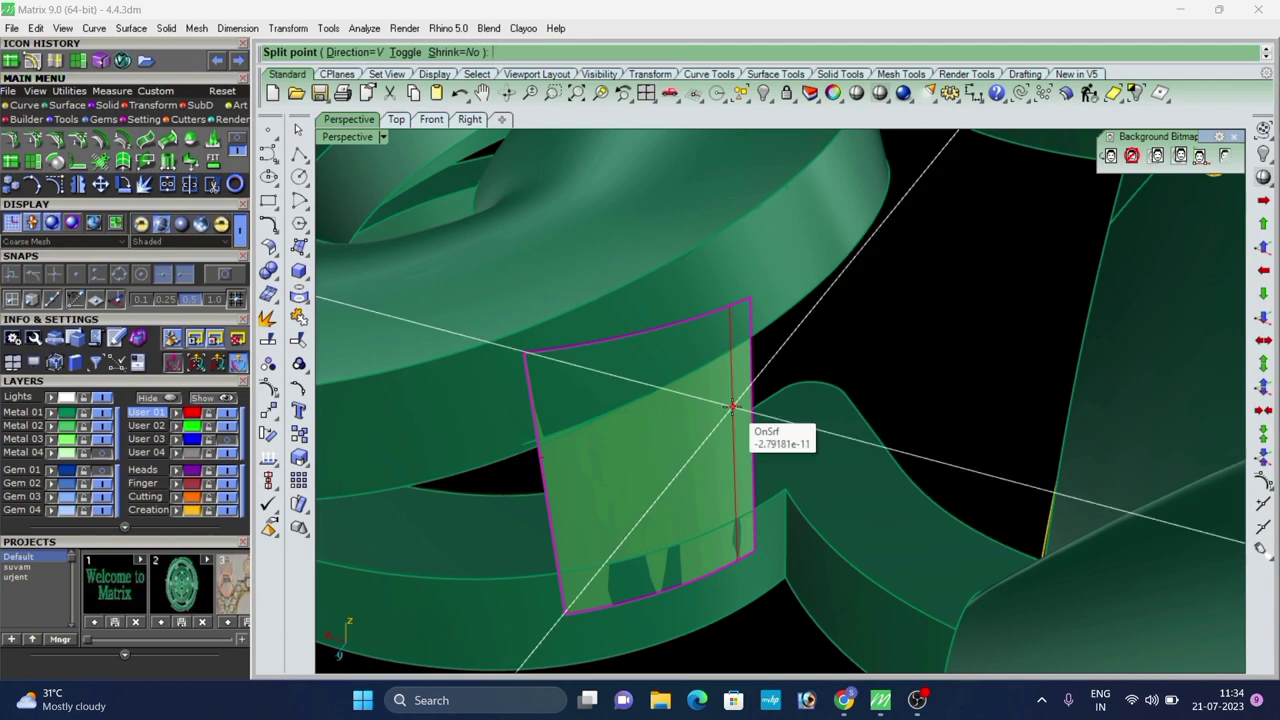
left_click(733, 405)
scroll(792, 338, "down", 8)
Extract a vertical isocurve from each of the two long curved side surfaces next to the scroll, in the V direction.
right_click_drag(780, 350, 851, 495)
scroll(815, 385, "up", 3)
left_click(821, 388)
scroll(805, 414, "down", 2)
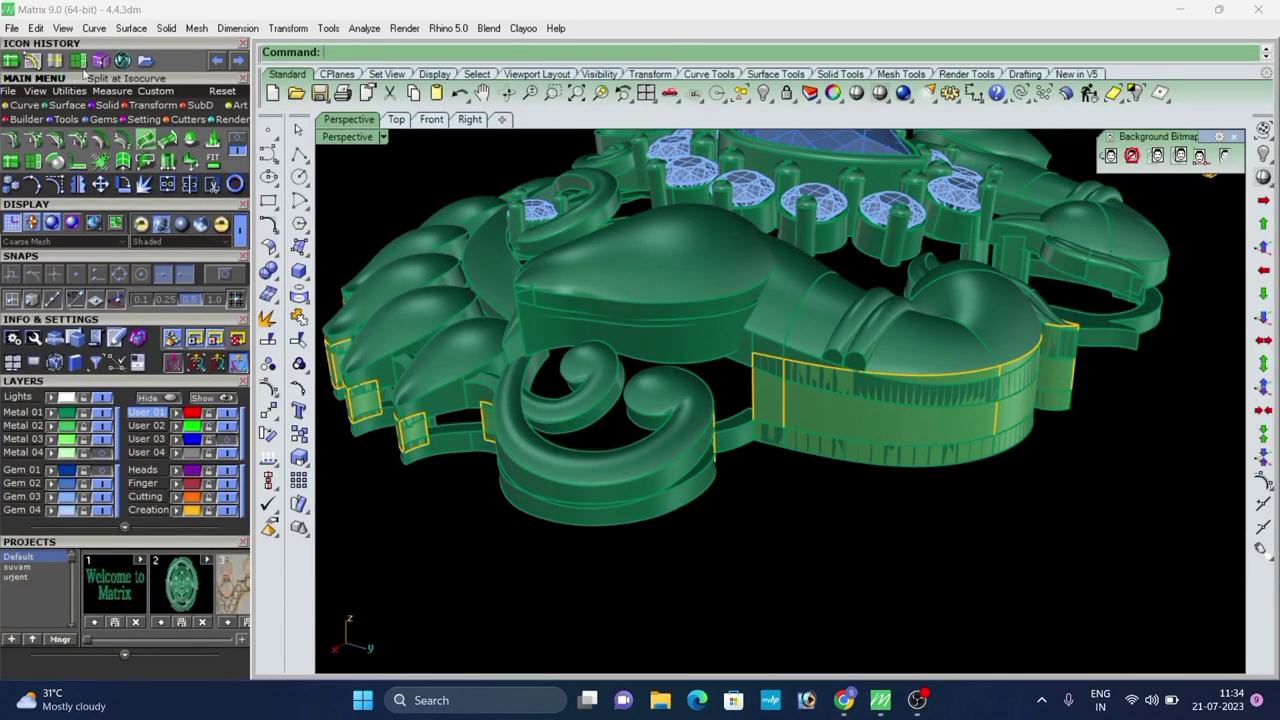
scroll(830, 432, "up", 2)
right_click(830, 433)
left_click(921, 423)
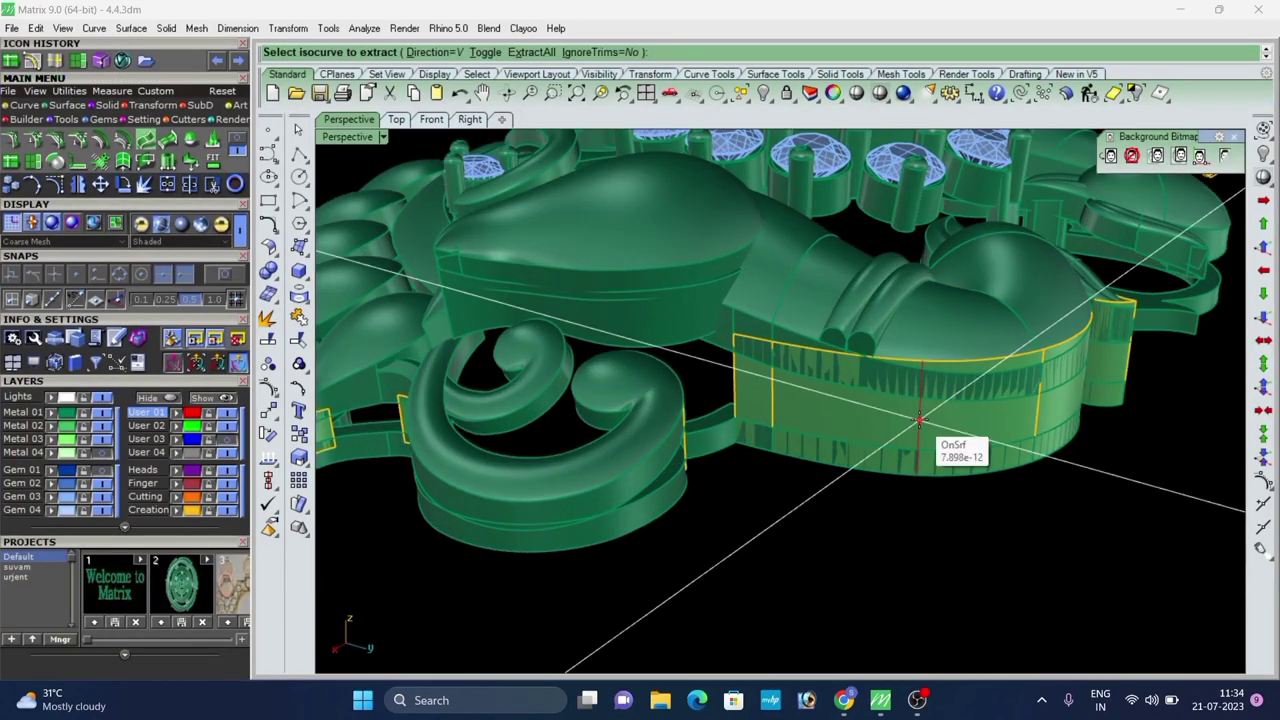
right_click(921, 421)
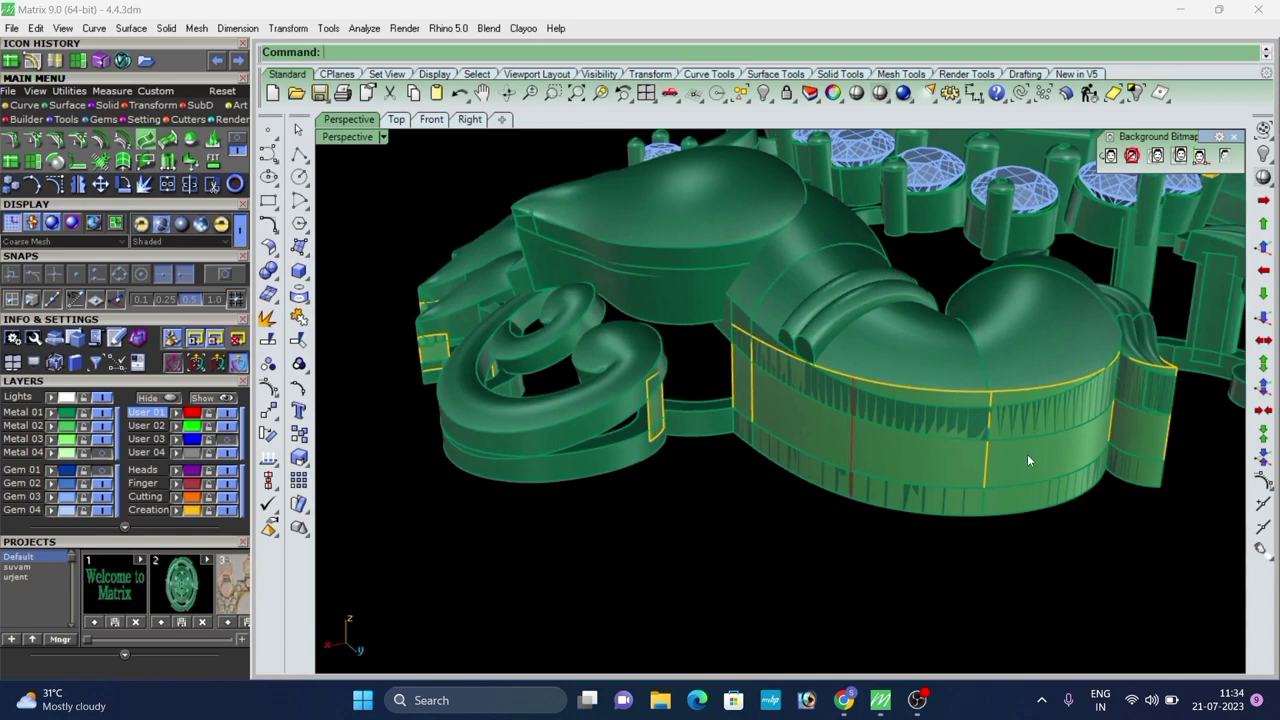
right_click(1028, 460)
left_click(1022, 456)
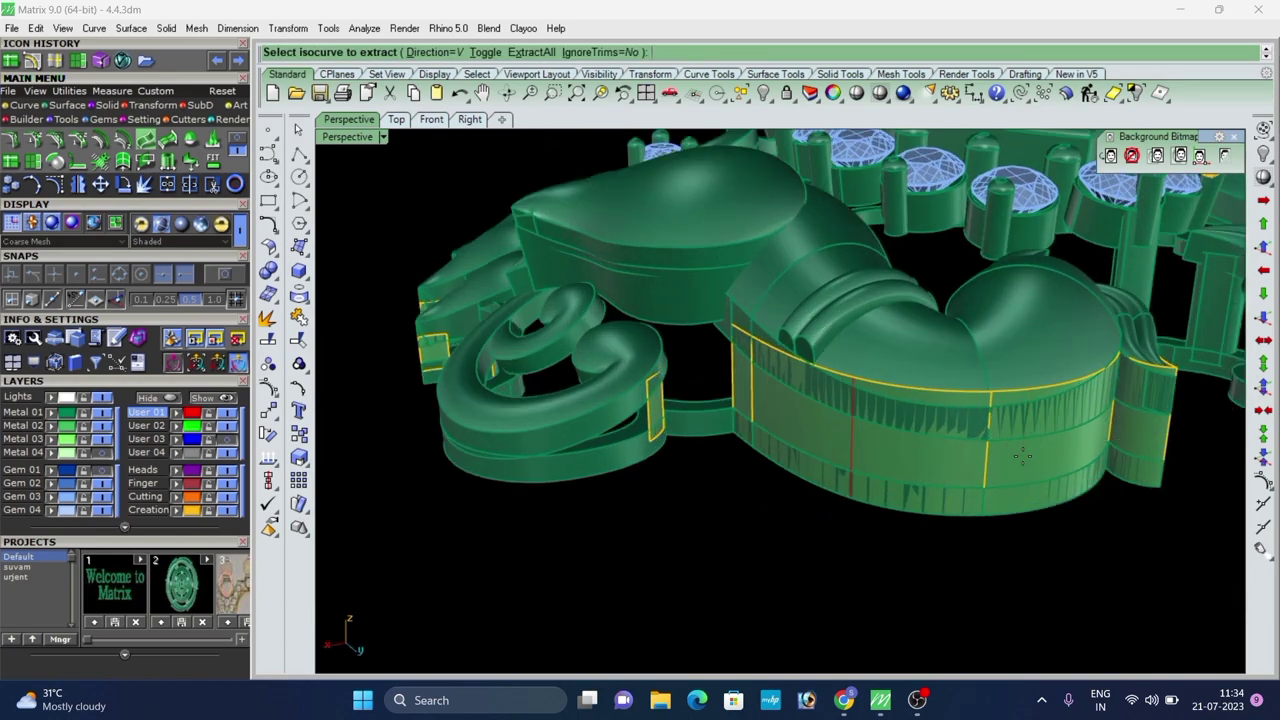
Show the hidden gems and layout curves beside the main pendant.
scroll(949, 480, "down", 5)
right_click_drag(949, 480, 788, 412)
scroll(862, 496, "down", 3)
right_click(1263, 154)
Split the inner side surface under the curled leaf tip lengthwise along a V isocurve to mark off a strut near the tip.
scroll(864, 458, "up", 3)
scroll(860, 554, "down", 4)
scroll(804, 456, "up", 5)
scroll(766, 477, "up", 4)
scroll(788, 528, "down", 5)
scroll(775, 425, "up", 5)
scroll(764, 487, "up", 5)
scroll(752, 388, "down", 5)
scroll(737, 456, "up", 3)
scroll(788, 412, "up", 4)
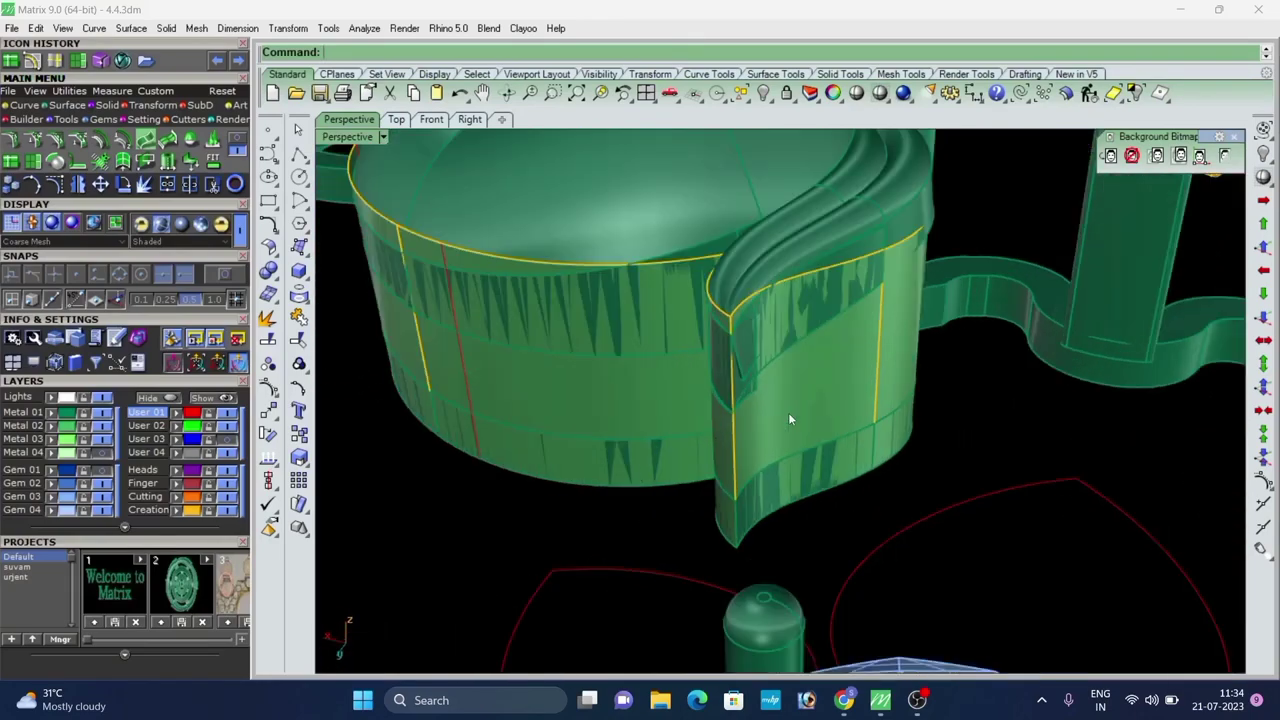
left_click(788, 412)
scroll(788, 412, "up", 3)
left_click(12, 62)
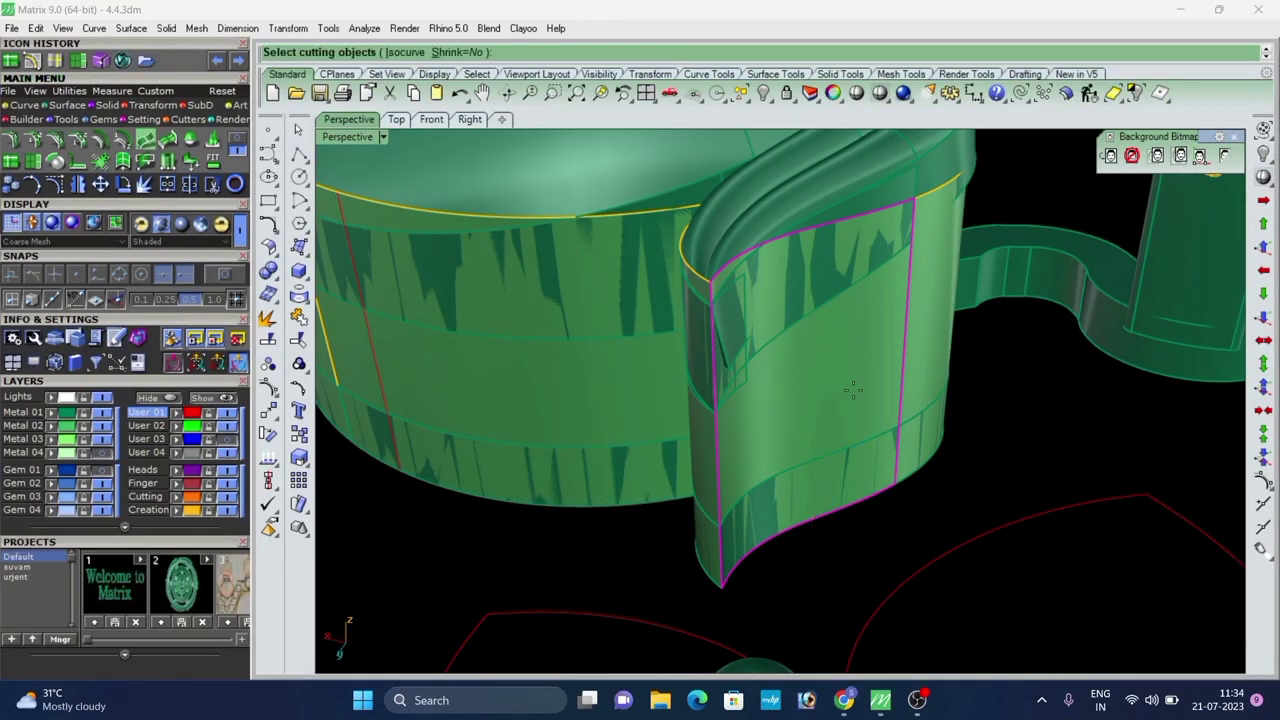
scroll(771, 383, "up", 2)
scroll(777, 384, "down", 3)
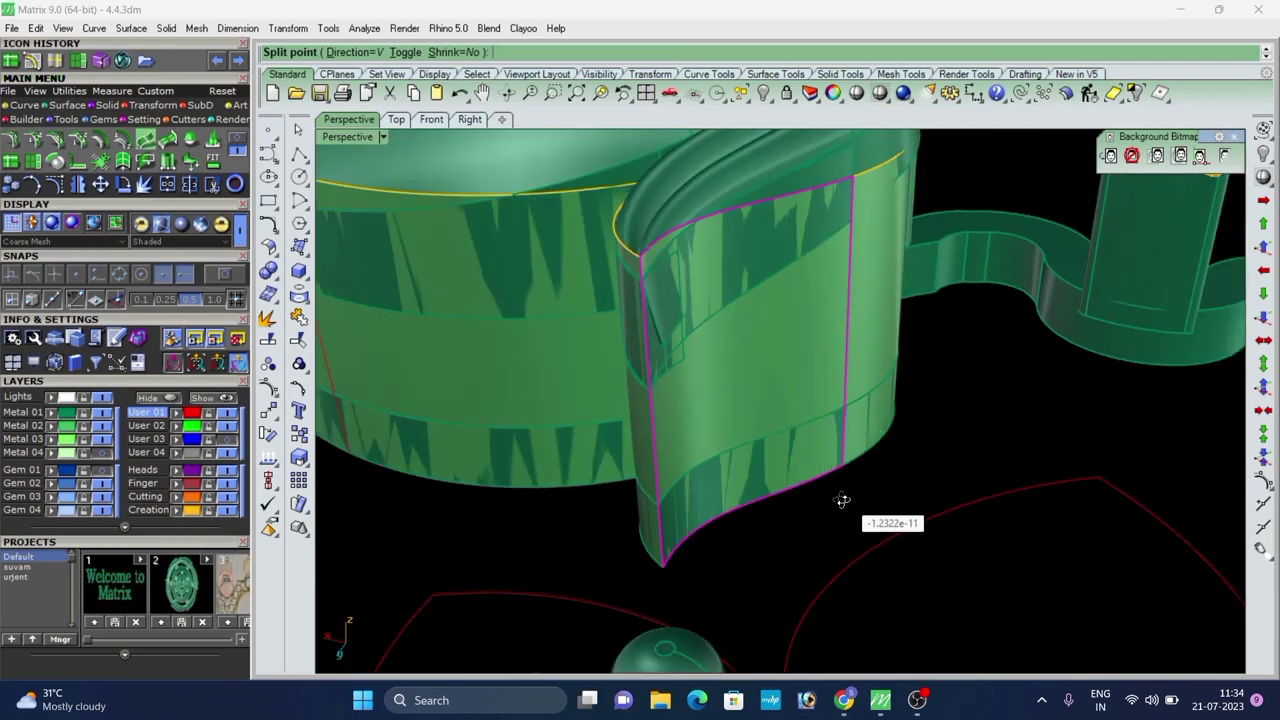
Split the outer surface at the curled leaf tip lengthwise and remove the piece next to the joint with the long side.
right_click_drag(843, 500, 850, 402)
scroll(797, 516, "down", 4)
scroll(850, 402, "up", 4)
left_click(850, 402)
right_click(850, 400)
scroll(849, 397, "up", 5)
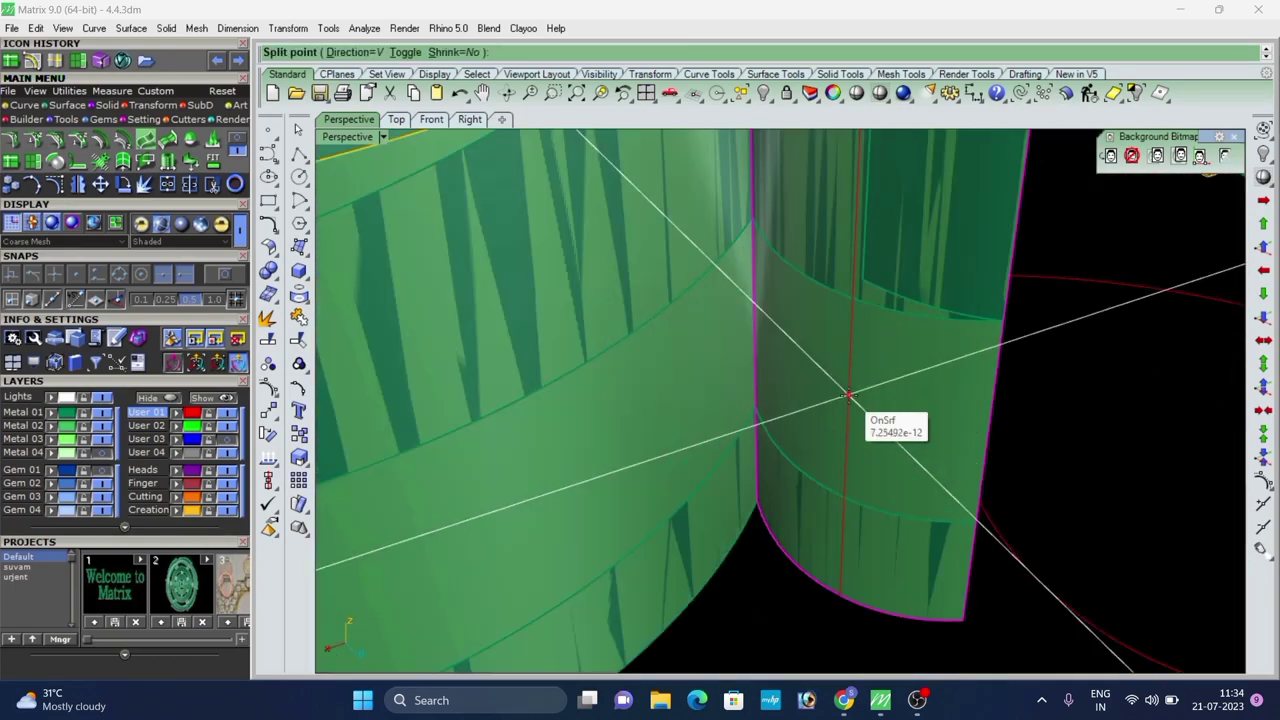
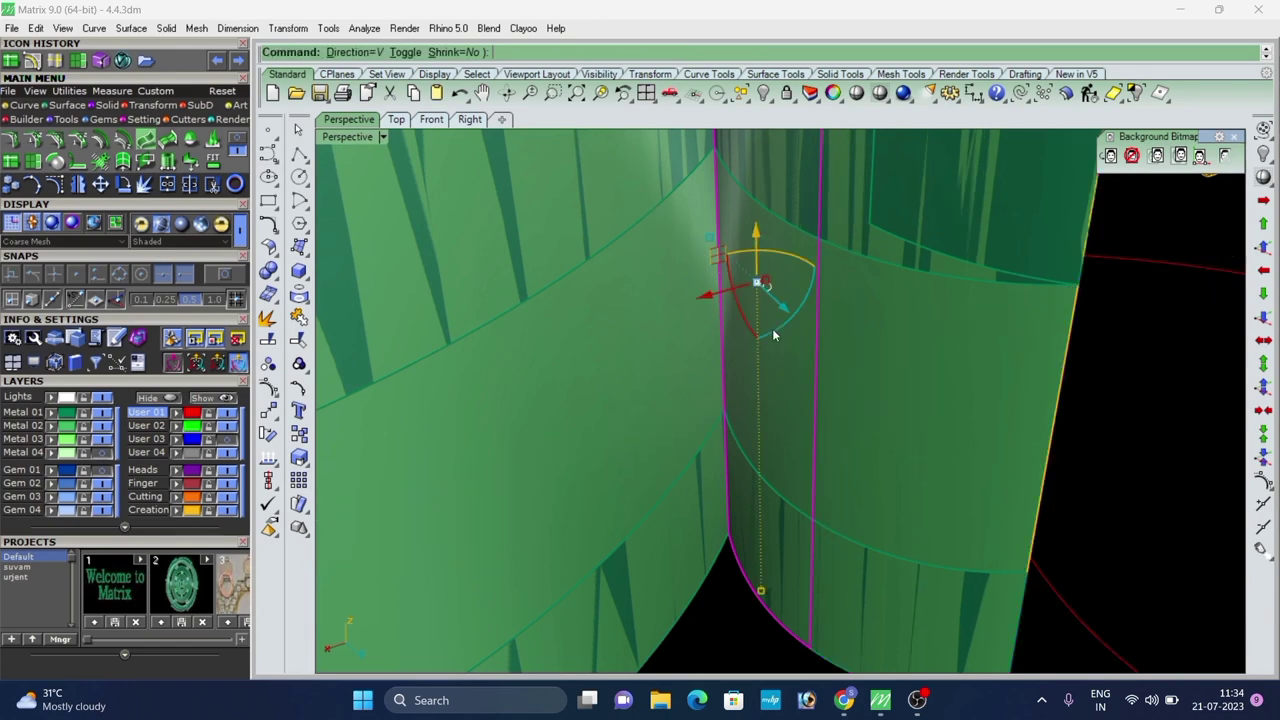
right_click(773, 336)
Split the long side surface nearest the leaf tip lengthwise on both sides of its extracted isocurve.
scroll(790, 350, "down", 8)
scroll(710, 388, "up", 4)
scroll(710, 381, "up", 5)
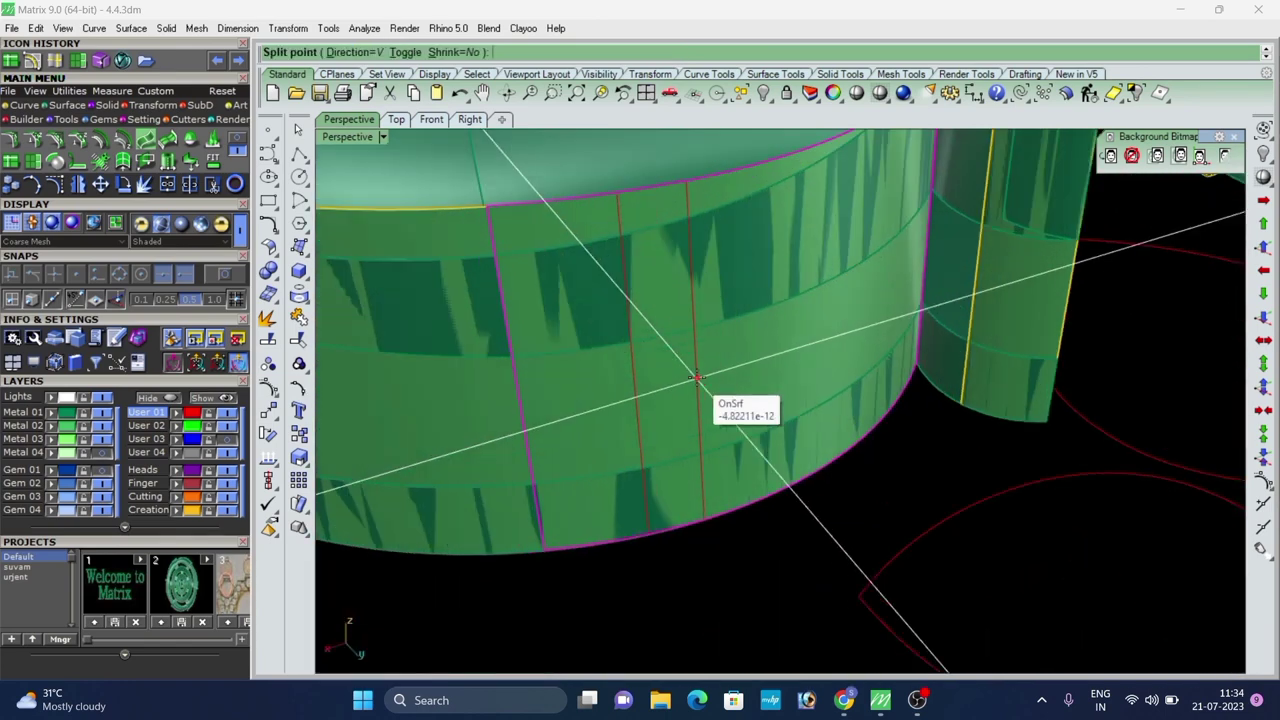
right_click(571, 406)
scroll(571, 402, "up", 3)
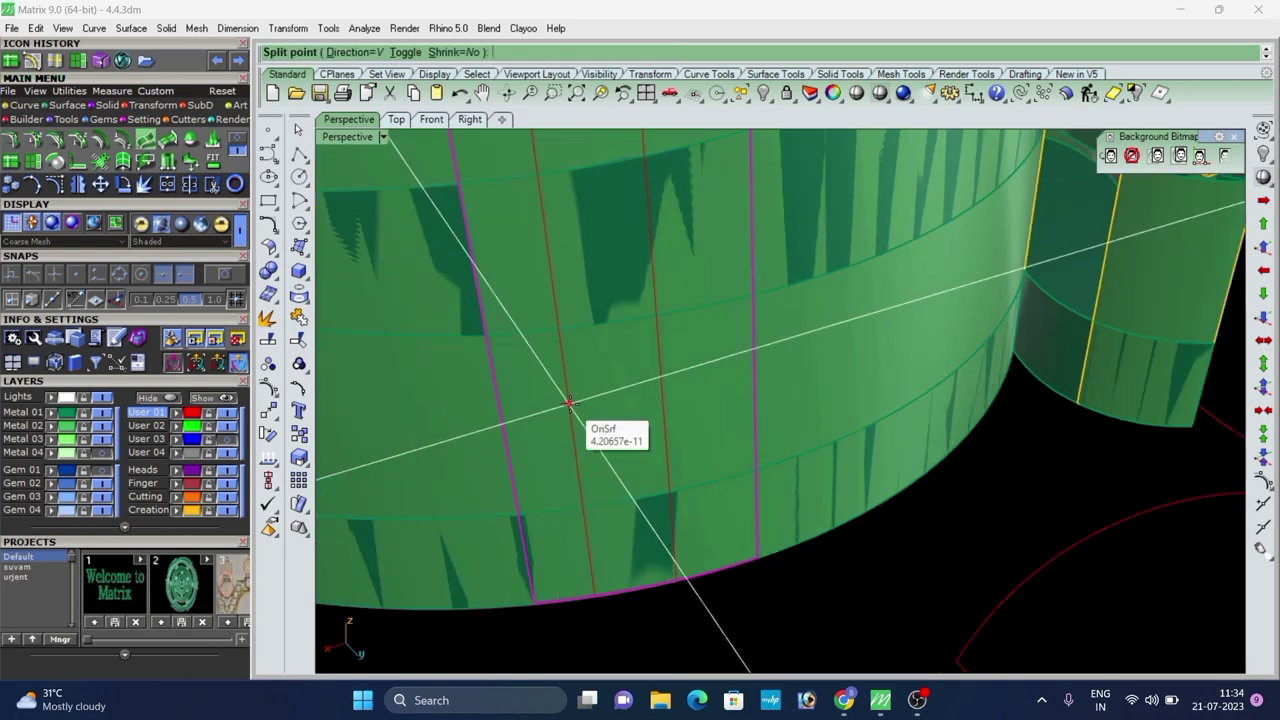
left_click(568, 398)
right_click(575, 400)
scroll(573, 400, "down", 3)
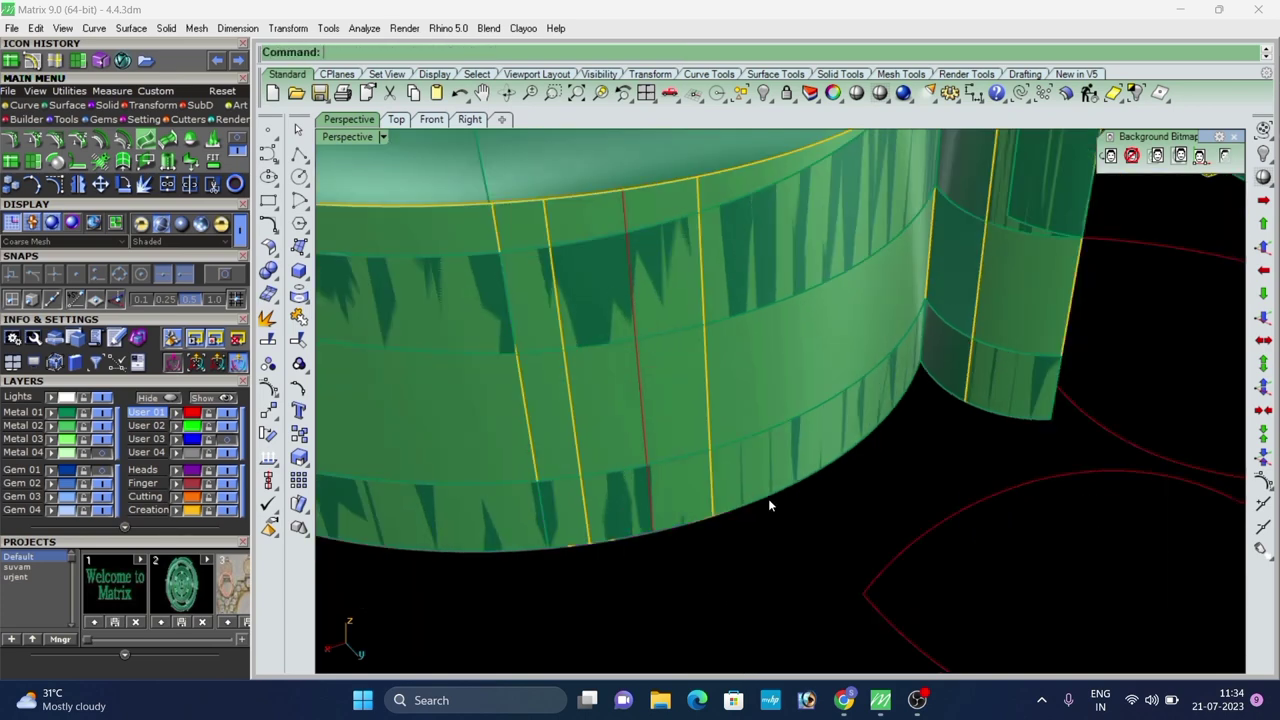
Delete the two surplus pieces on either side of the narrow strut around the isocurve.
left_click(776, 353)
type("d")
key("Return")
left_click(550, 391)
type("d")
key("Return")
scroll(664, 379, "down", 7)
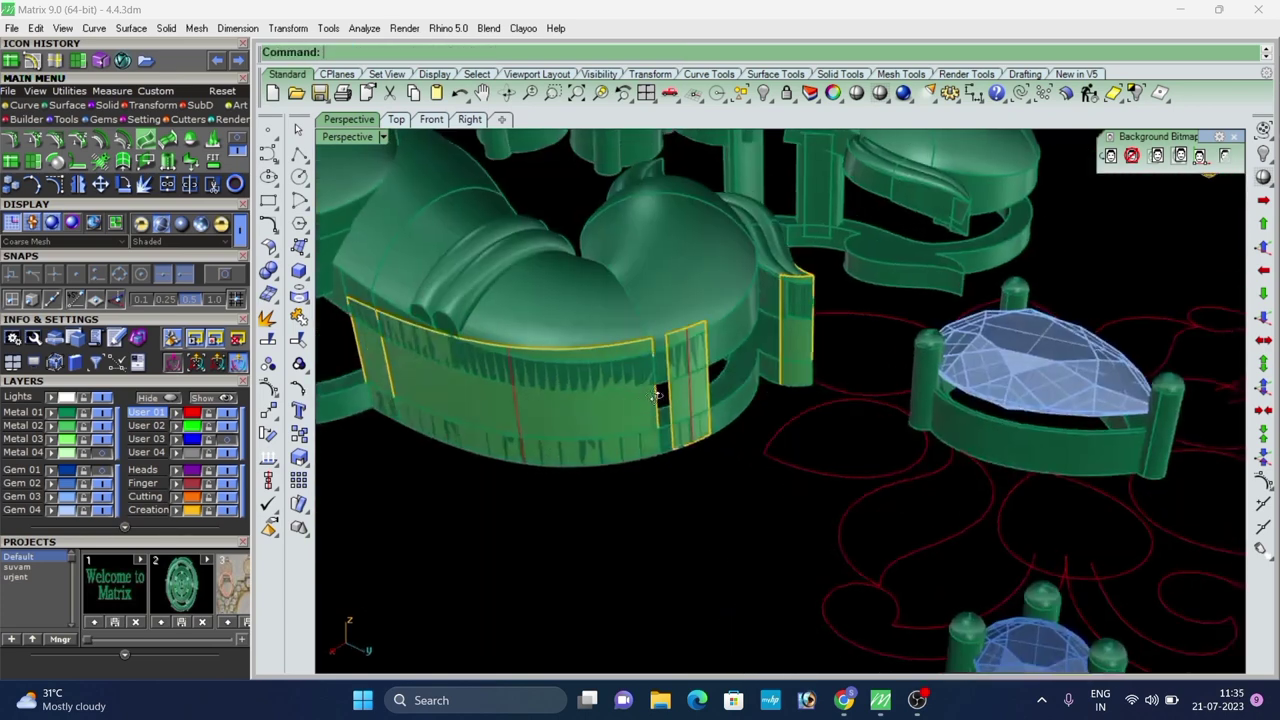
Split the adjoining long side surface lengthwise around its extracted isocurve and delete the surplus pieces on both sides.
right_click_drag(640, 400, 690, 385)
left_click(580, 418)
right_click(577, 418)
scroll(560, 411, "up", 3)
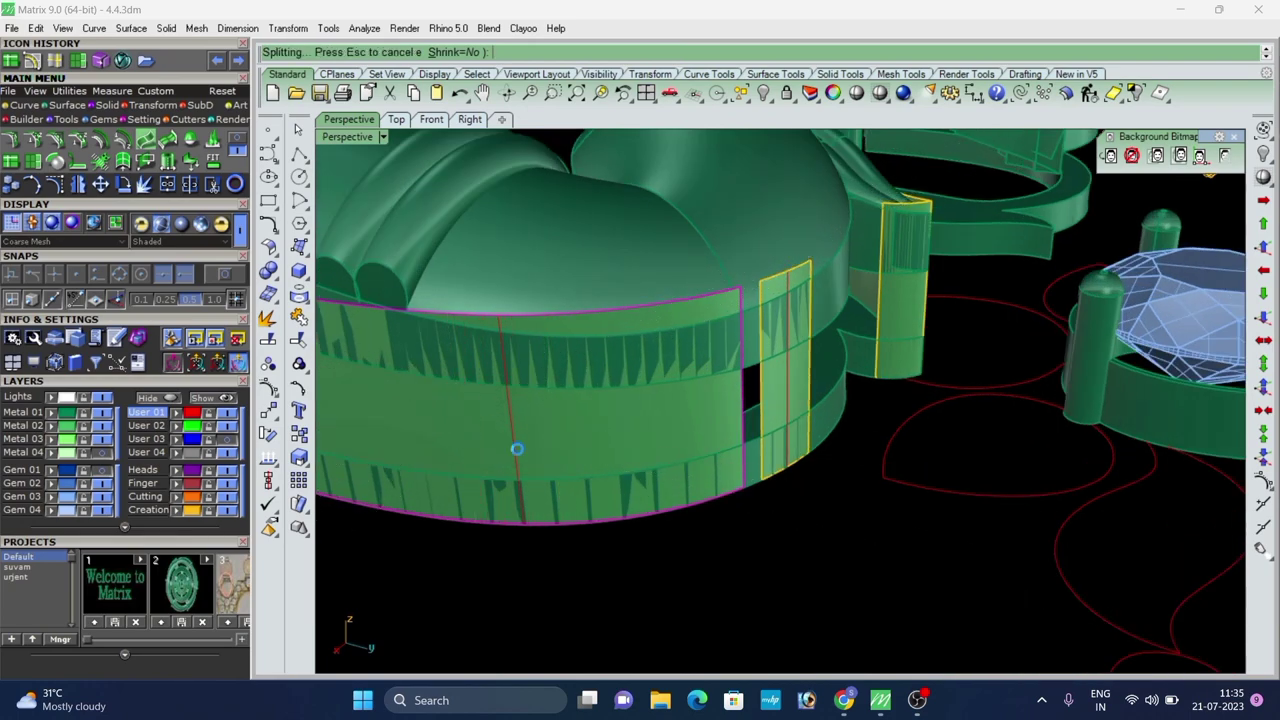
left_click(647, 409)
key("Delete")
scroll(646, 409, "down", 6)
scroll(553, 426, "up", 2)
left_click(566, 408)
key("Delete")
Delete the two surplus inner side surfaces under the curled leaf, keeping only the strut at the tip.
scroll(600, 430, "down", 3)
right_click_drag(646, 462, 620, 450)
scroll(612, 460, "down", 2)
scroll(686, 400, "up", 4)
scroll(686, 400, "down", 5)
right_click_drag(680, 410, 602, 478)
scroll(660, 410, "up", 5)
scroll(737, 326, "up", 4)
right_click_drag(840, 425, 800, 403)
scroll(802, 405, "up", 2)
right_click_drag(915, 415, 880, 430)
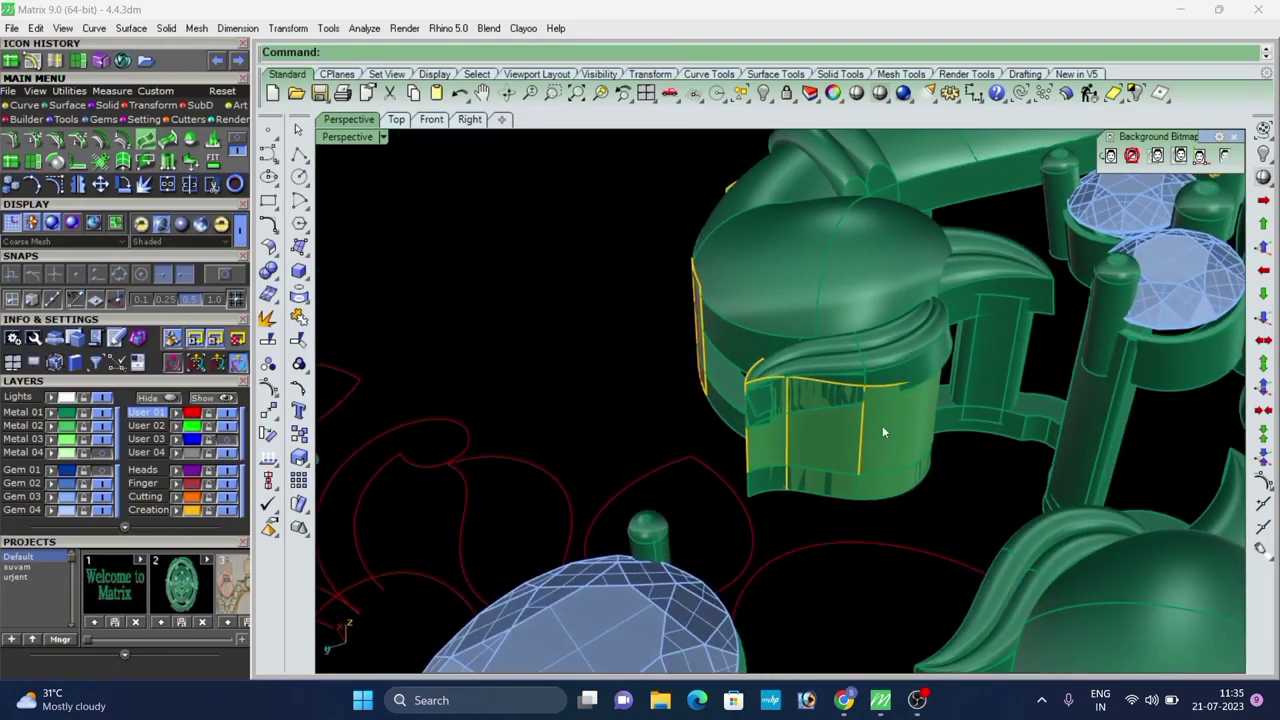
scroll(860, 432, "up", 2)
scroll(771, 428, "up", 1)
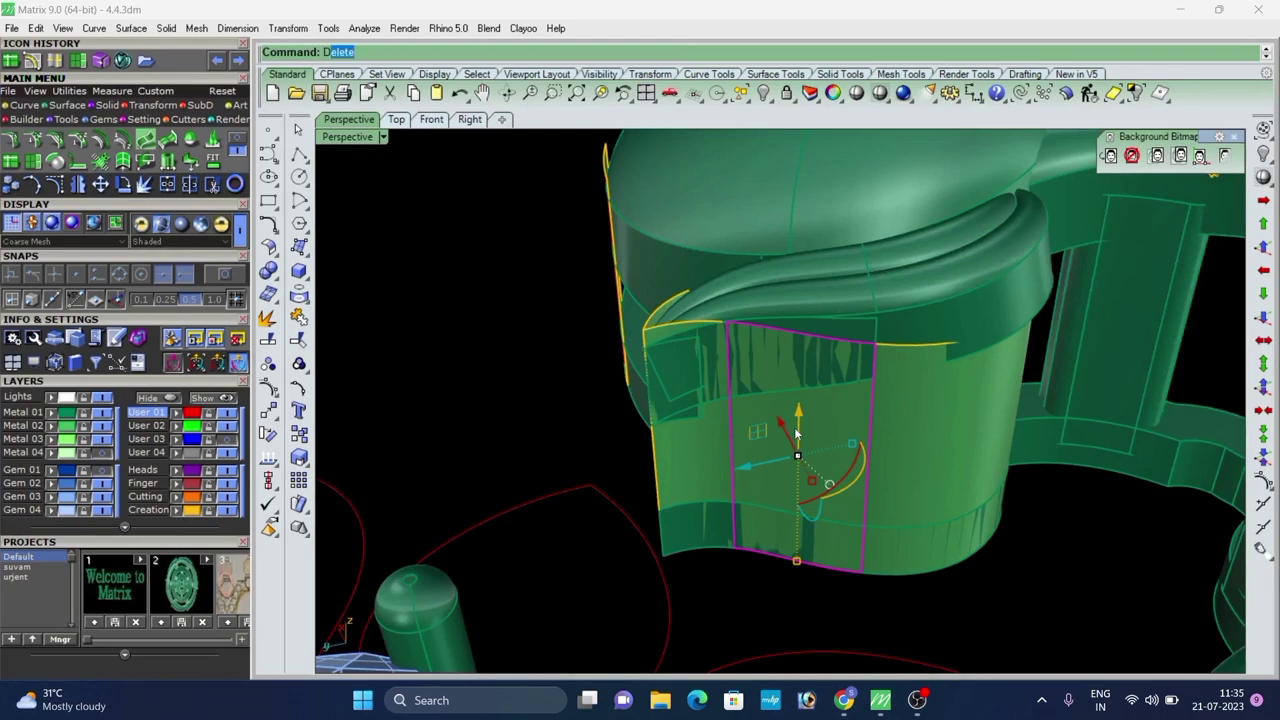
key("Return")
scroll(797, 435, "down", 3)
scroll(905, 410, "down", 2)
left_click(930, 441)
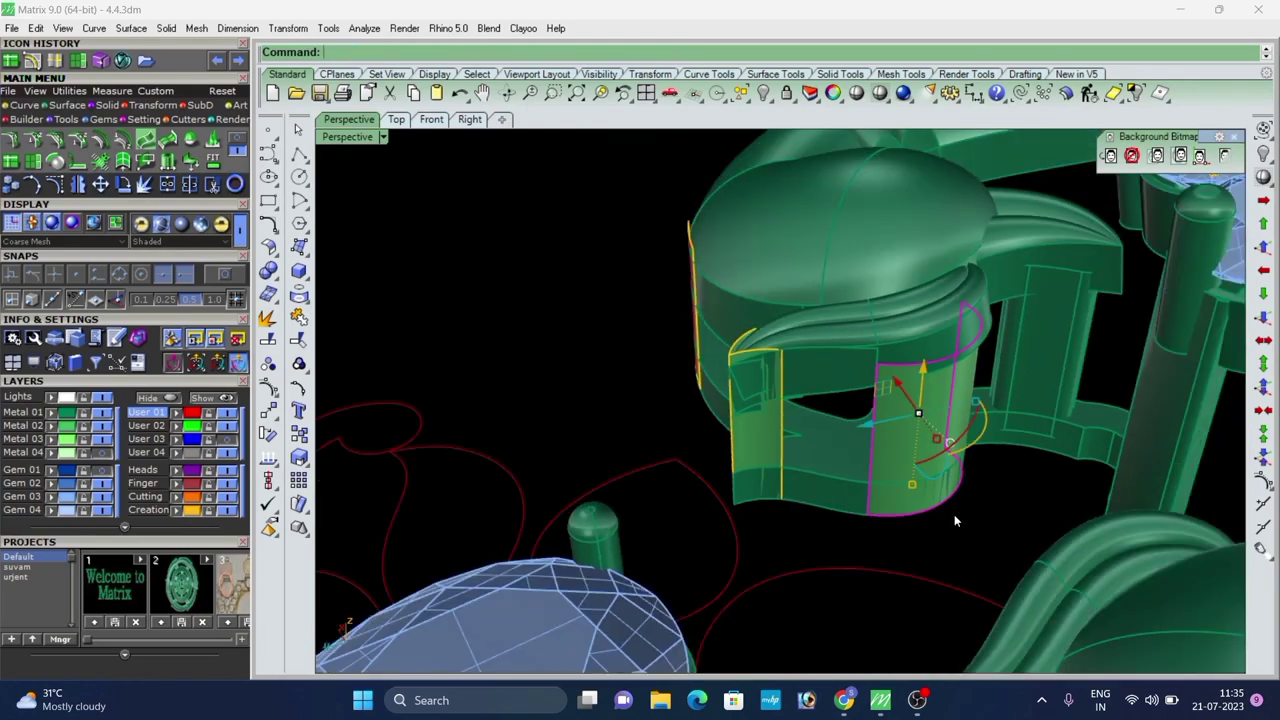
key("Delete")
Extend the outer leaf-tip strut surface at its vertical edge facing the joint, with an extension factor of 2.
scroll(905, 450, "down", 3)
right_click_drag(900, 420, 737, 380)
scroll(789, 316, "up", 4)
scroll(740, 370, "up", 4)
scroll(692, 382, "down", 4)
scroll(737, 382, "up", 10)
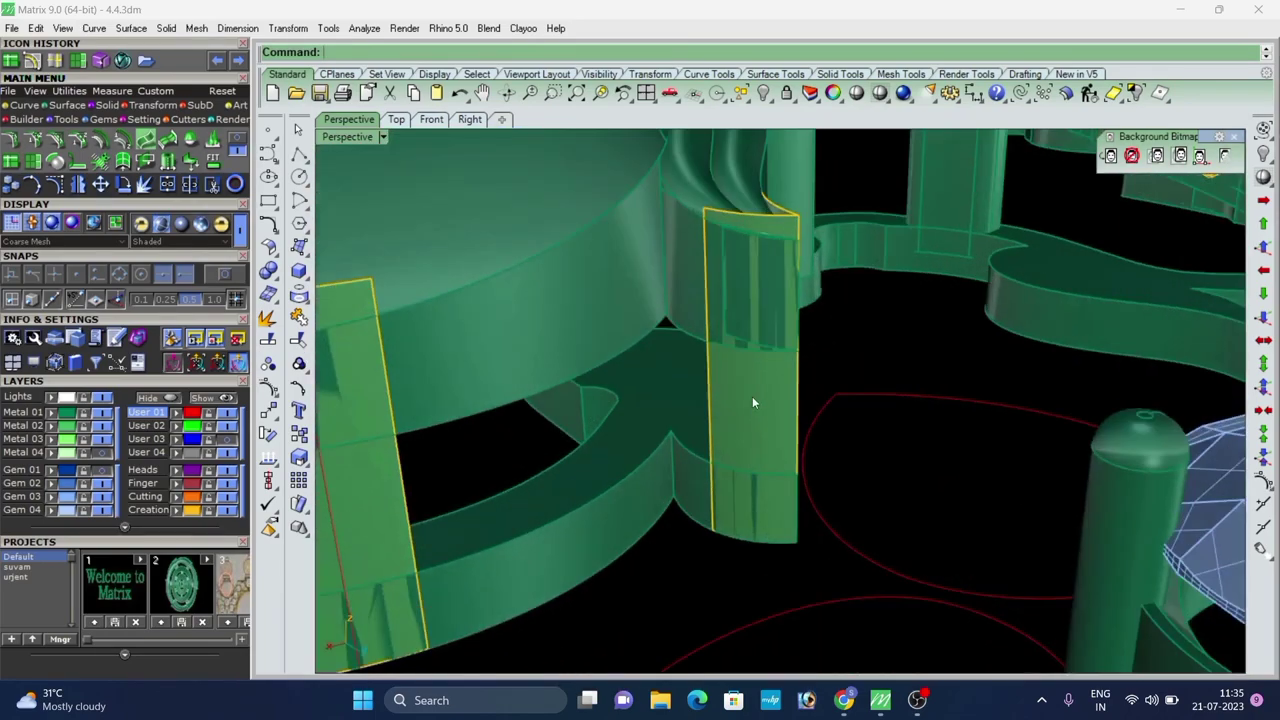
left_click(752, 396)
right_click(750, 392)
scroll(752, 306, "up", 4)
key("Escape")
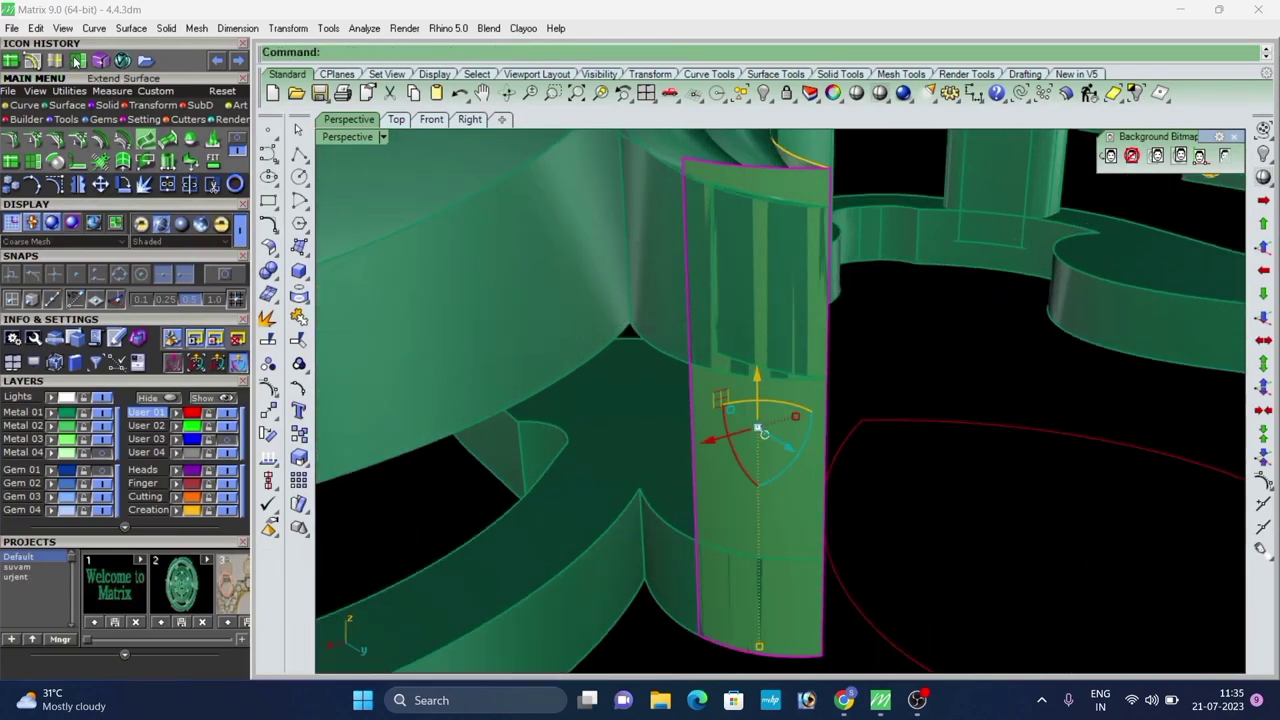
left_click(145, 139)
scroll(738, 424, "up", 3)
left_click(672, 403)
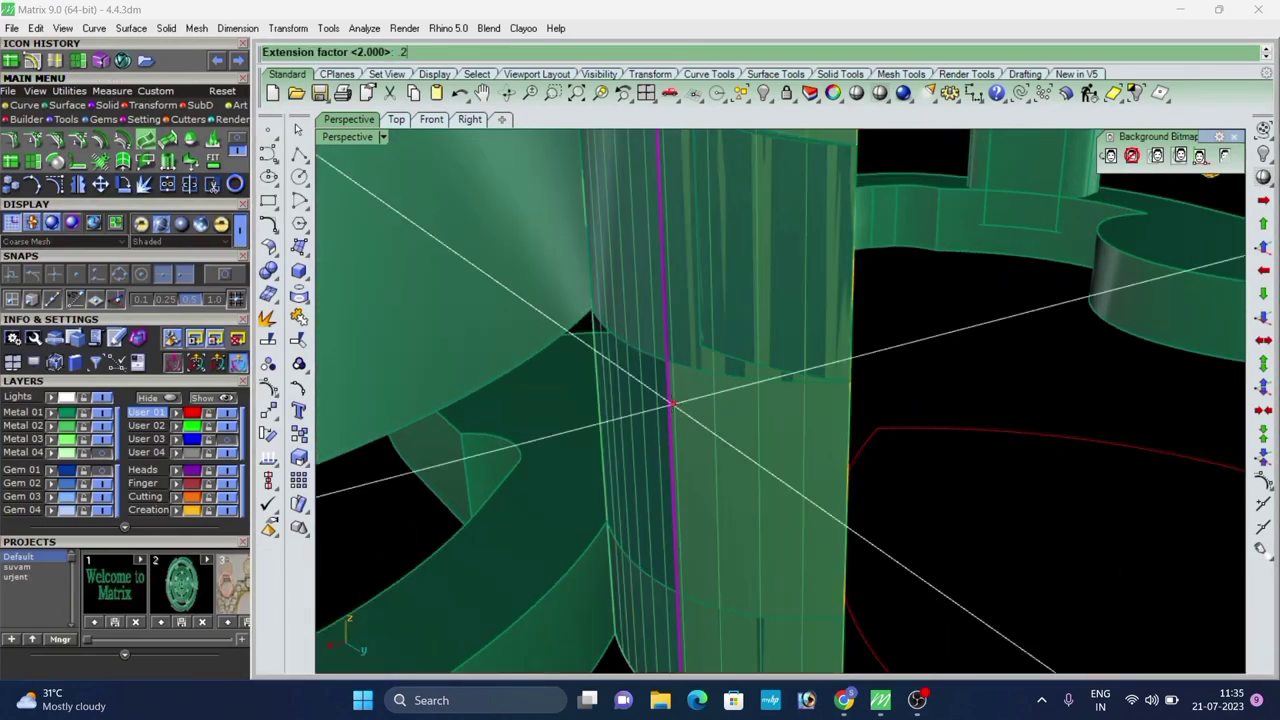
key("Return")
Extend the free vertical edge of the inner strut surface at the leaf tip as well.
scroll(806, 481, "down", 4)
right_click_drag(806, 481, 612, 491)
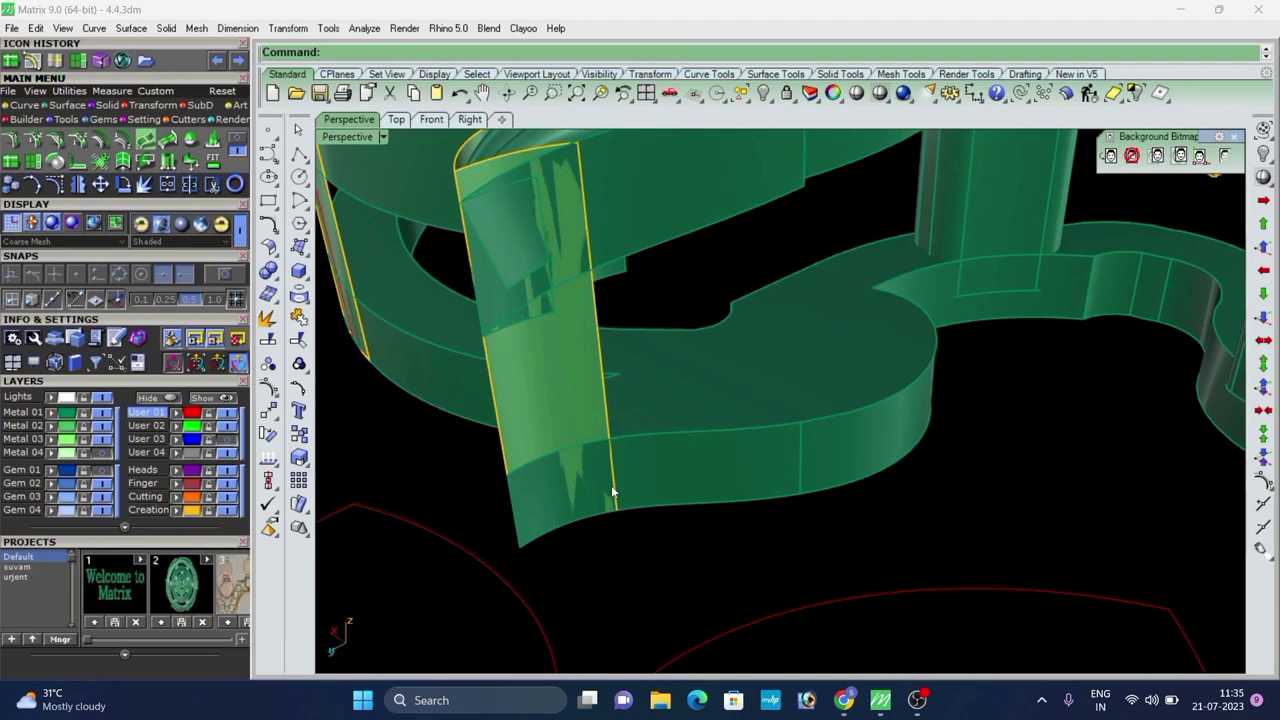
right_click(596, 340)
left_click(596, 332)
right_click(660, 378)
scroll(677, 391, "down", 5)
Select the separate drop group of gems and layout curves beside the main pendant.
right_click_drag(677, 391, 815, 438)
scroll(766, 394, "down", 5)
scroll(780, 384, "down", 6)
scroll(797, 422, "up", 4)
left_click(877, 451)
scroll(874, 383, "down", 6)
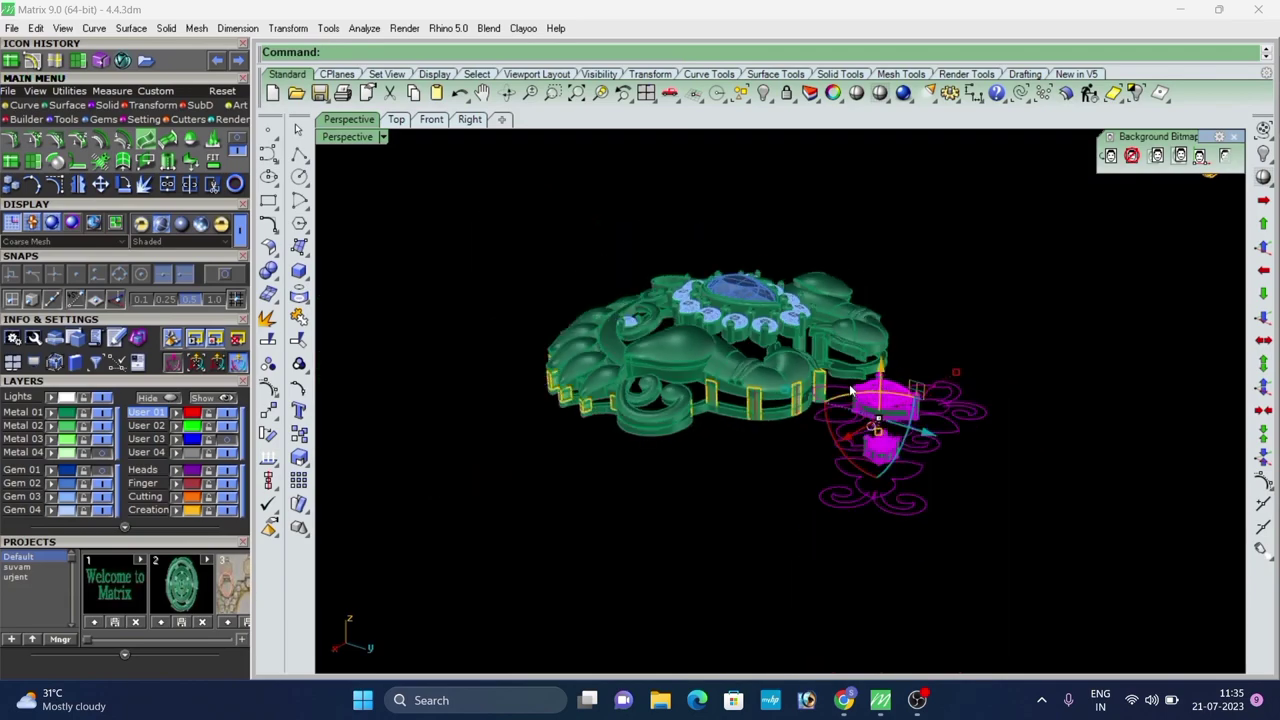
Examine the strut surfaces connecting the upper and lower rims around the pendant's outer edge.
right_click_drag(834, 388, 680, 440)
scroll(674, 443, "up", 5)
scroll(674, 443, "down", 6)
right_click_drag(600, 450, 710, 438)
scroll(707, 440, "up", 4)
left_click(956, 222)
scroll(790, 410, "up", 3)
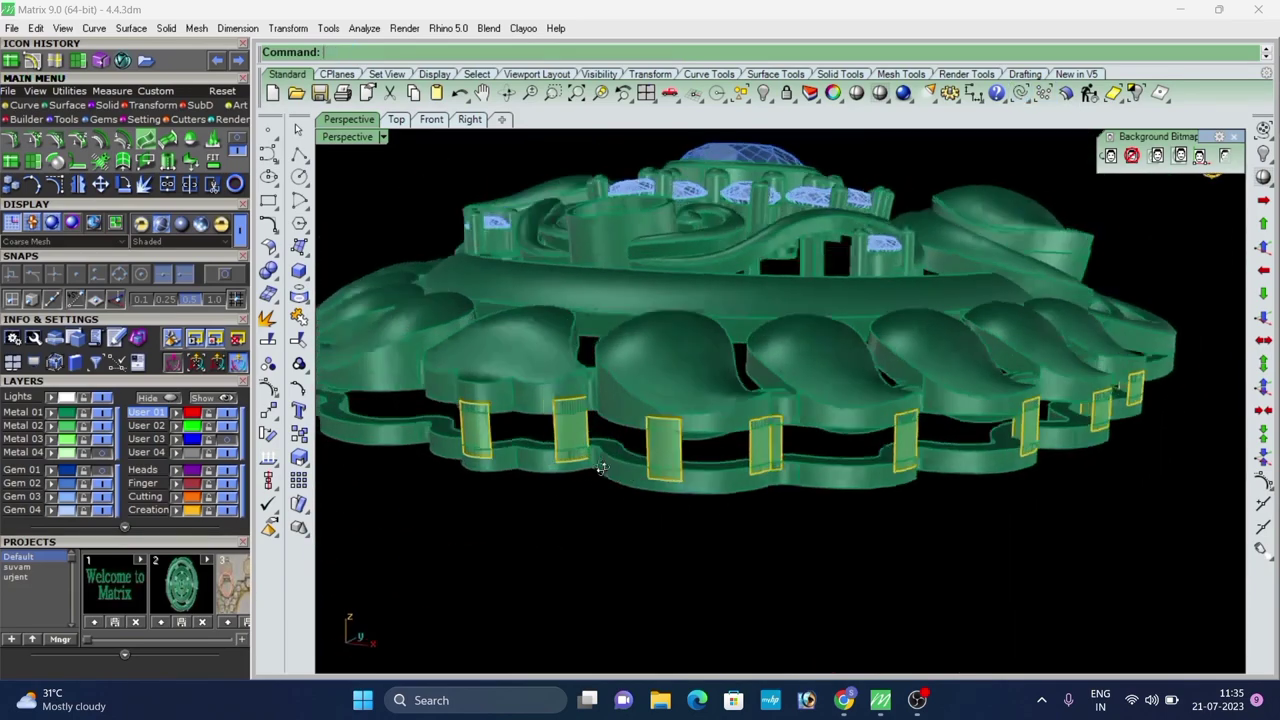
right_click_drag(790, 410, 830, 440)
scroll(830, 440, "down", 4)
scroll(907, 458, "up", 5)
Split the narrow strut between the scroll and the long side crosswise within the bottom rail and remove its lower end.
right_click_drag(1080, 440, 889, 406)
scroll(889, 406, "up", 5)
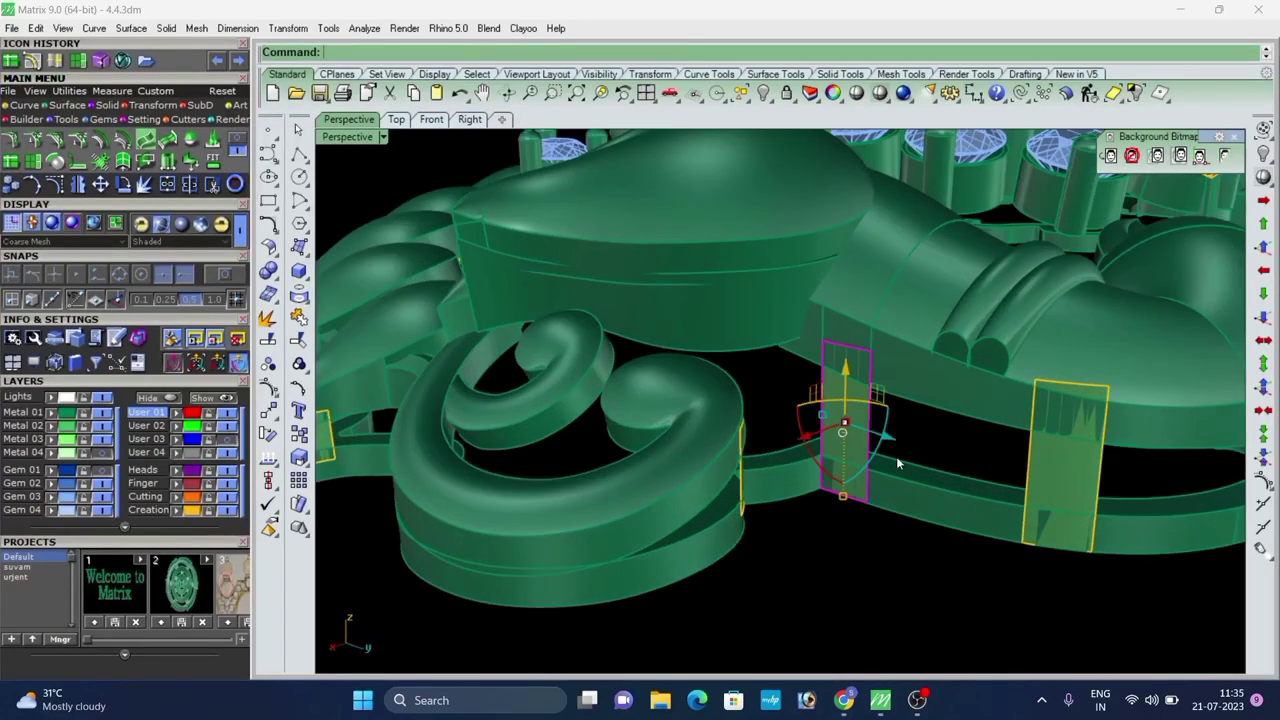
left_click(16, 58)
scroll(848, 478, "up", 5)
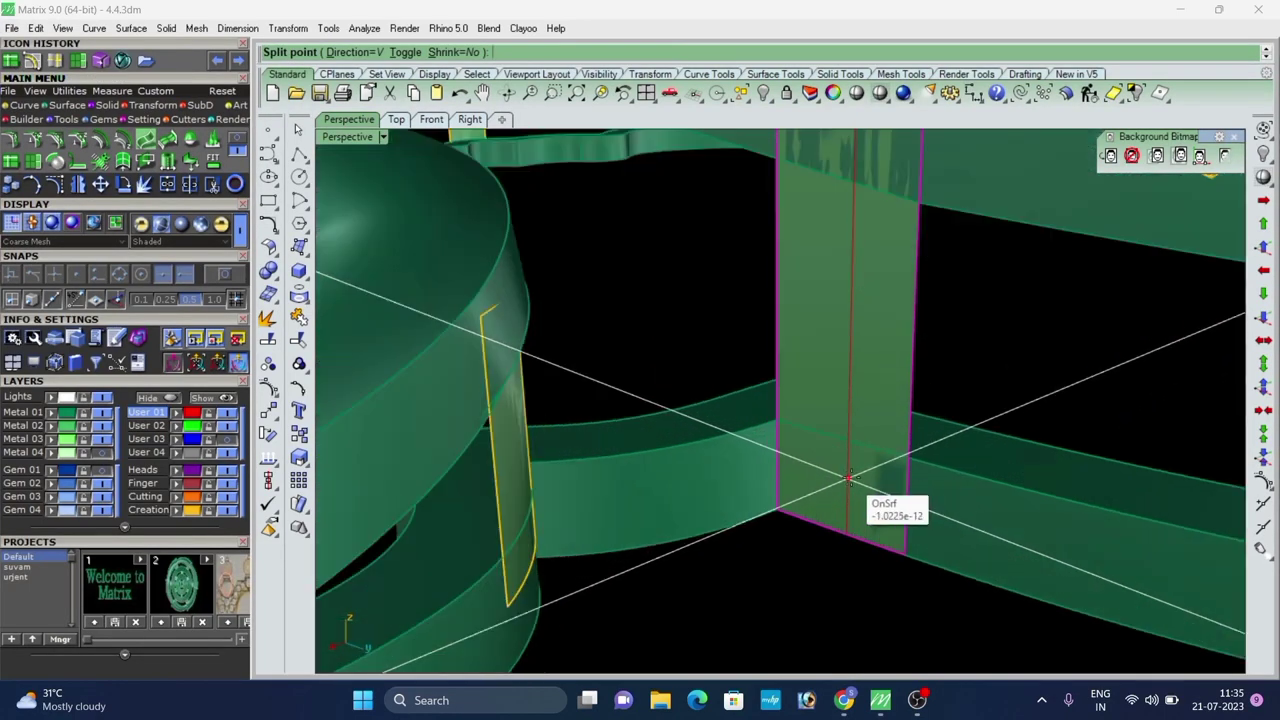
type("t")
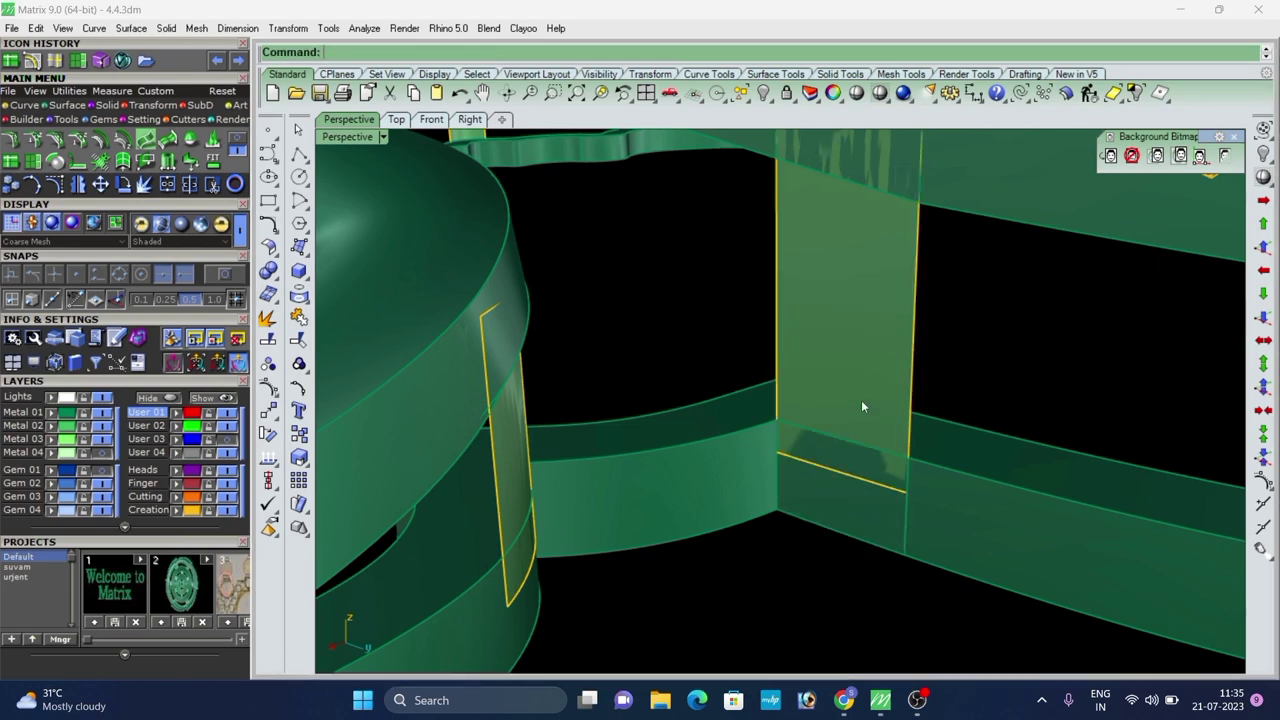
Split the strut between the scroll and the long side crosswise within the upper rim and remove its upper end.
left_click(863, 403)
right_click(861, 412)
scroll(857, 445, "down", 5)
scroll(849, 331, "up", 8)
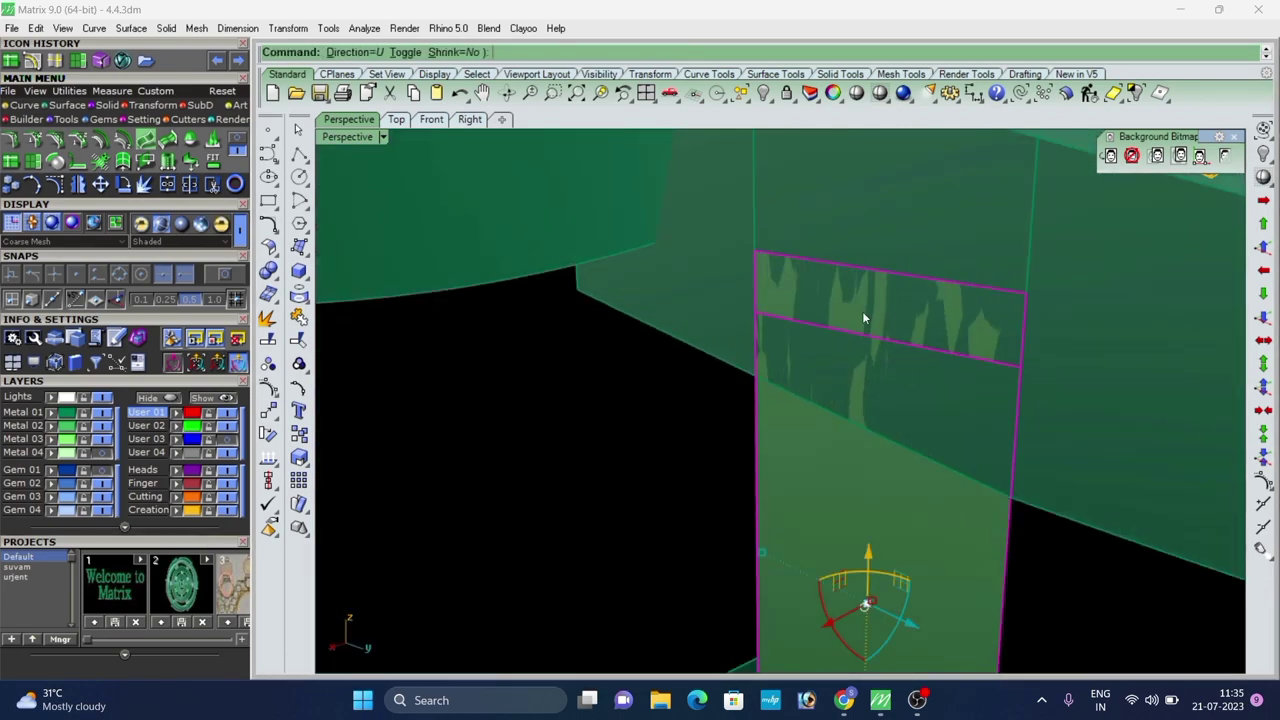
left_click(863, 312)
key("Delete")
Split the next strut along the long side crosswise within the upper rim and remove its upper end.
scroll(880, 309, "down", 6)
right_click_drag(890, 312, 965, 450)
scroll(740, 337, "down", 4)
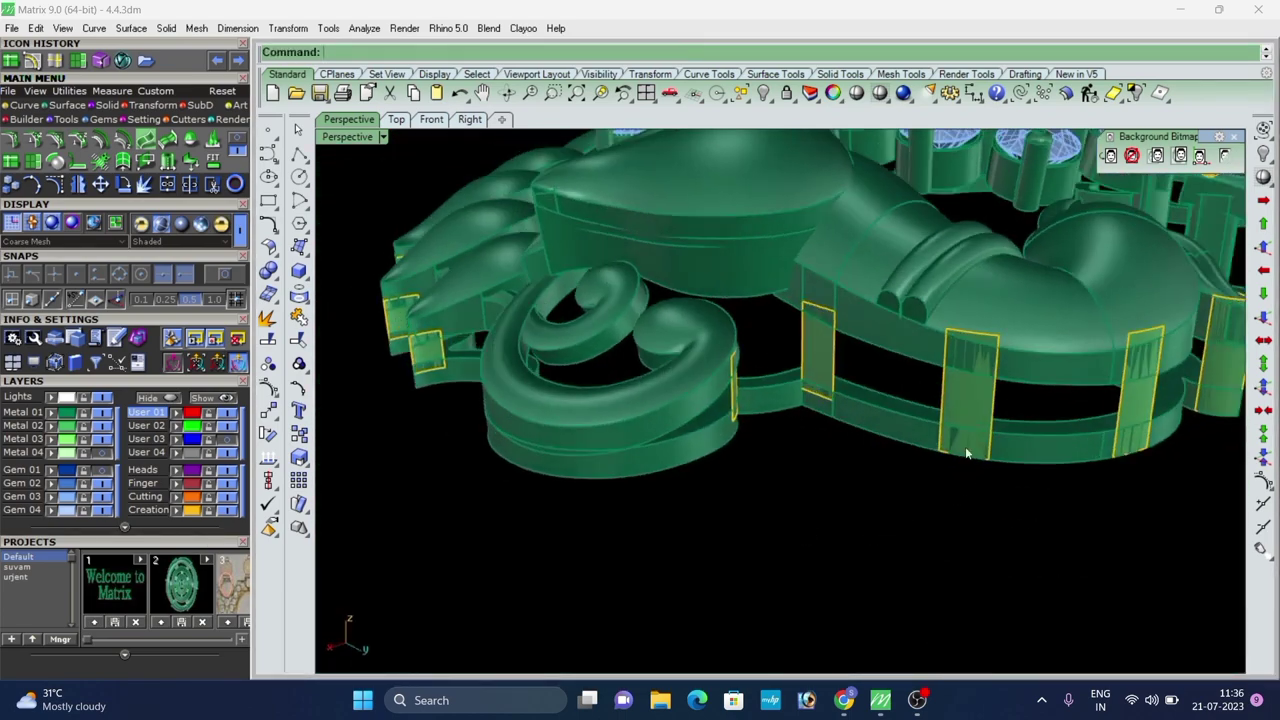
scroll(965, 448, "up", 5)
left_click(976, 408)
right_click(975, 396)
scroll(963, 310, "up", 7)
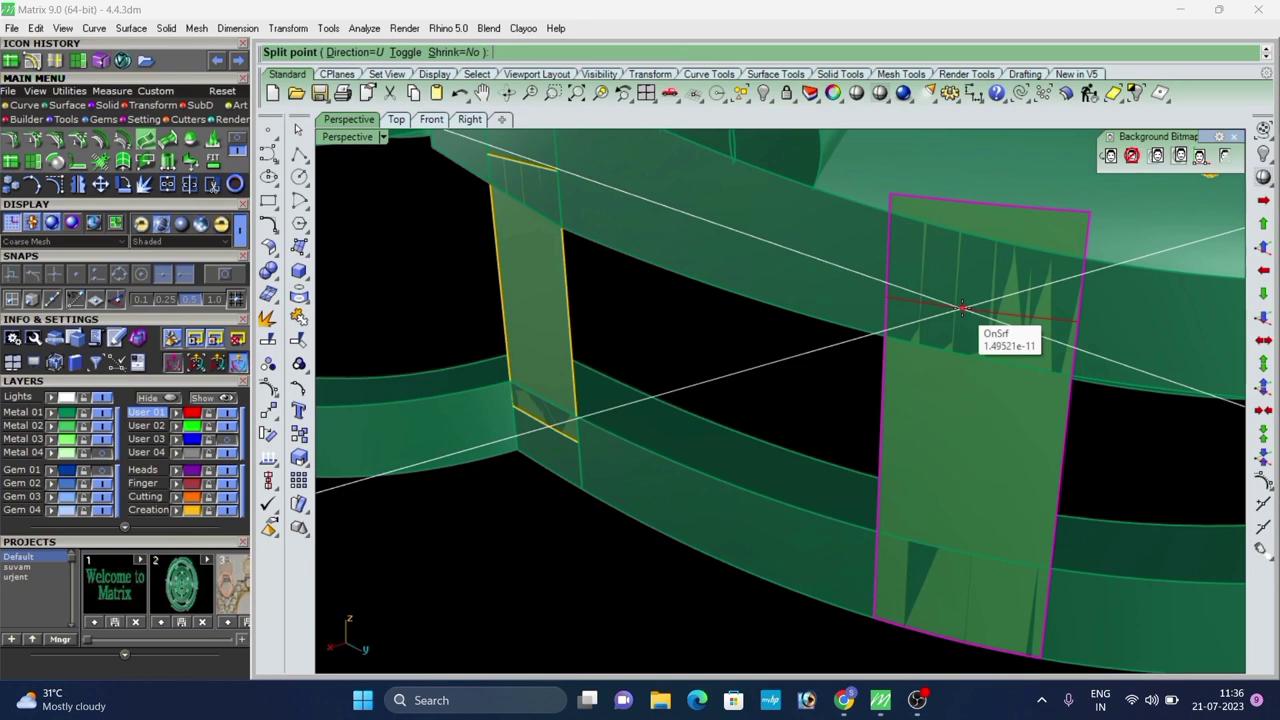
left_click(1003, 212)
key("Delete")
Split that same long-side strut crosswise within the bottom rail and remove its lower end.
left_click(973, 404)
right_click(973, 404)
scroll(890, 600, "up", 3)
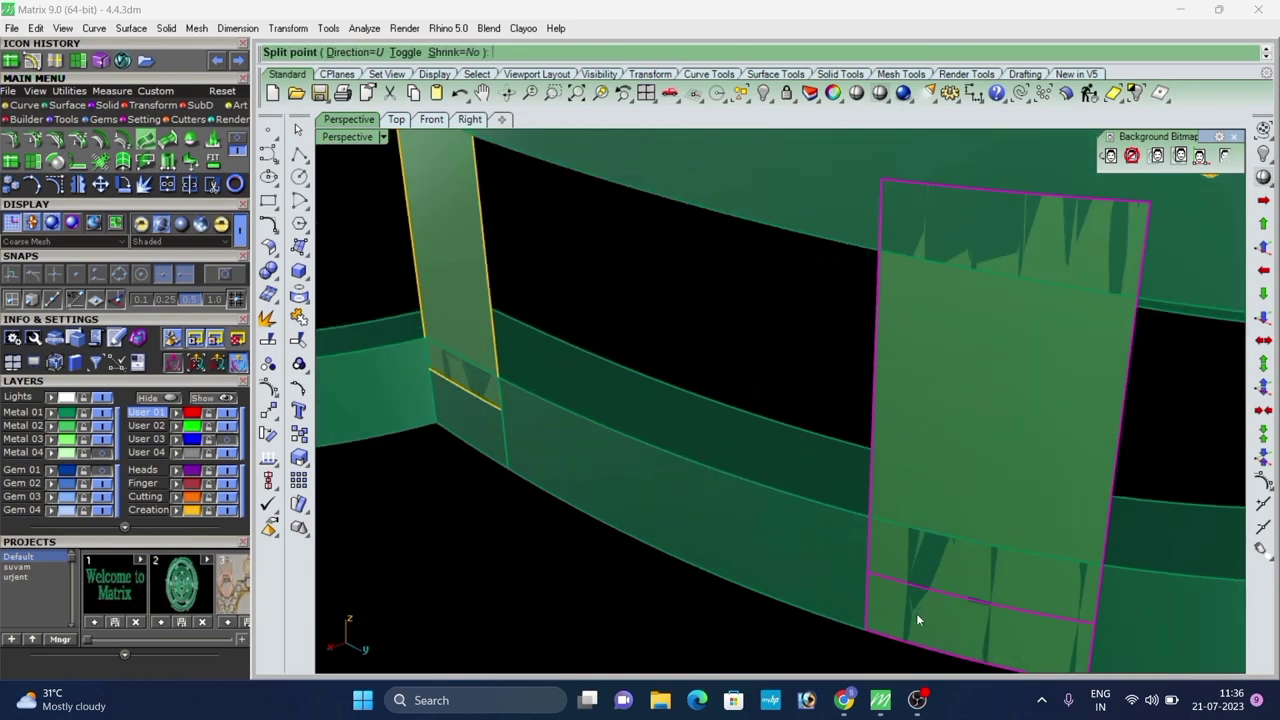
left_click(917, 617)
key("Delete")
Cut off the upper end of the strut on the rounded end of the large domed shape, splitting it within the upper rim.
scroll(784, 528, "down", 10)
scroll(990, 445, "up", 6)
right_click_drag(1000, 450, 909, 466)
left_click(905, 462)
right_click(900, 458)
scroll(875, 430, "up", 6)
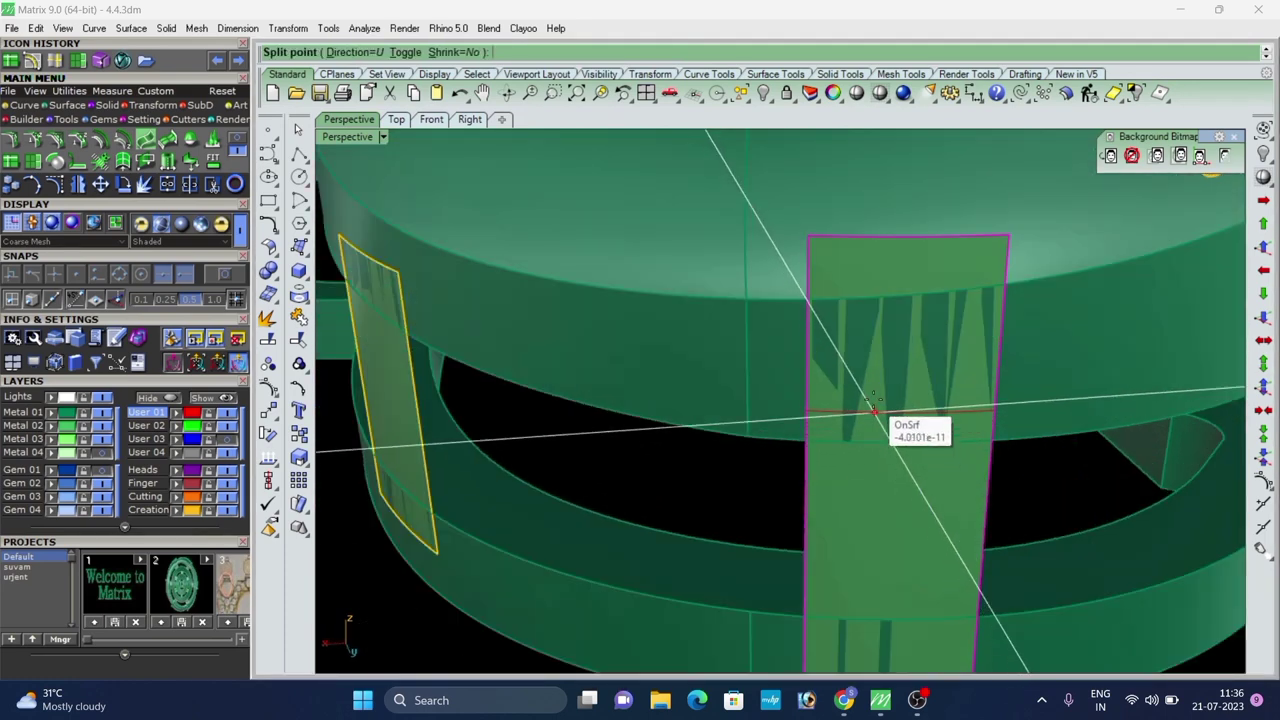
key("Delete")
scroll(890, 300, "down", 8)
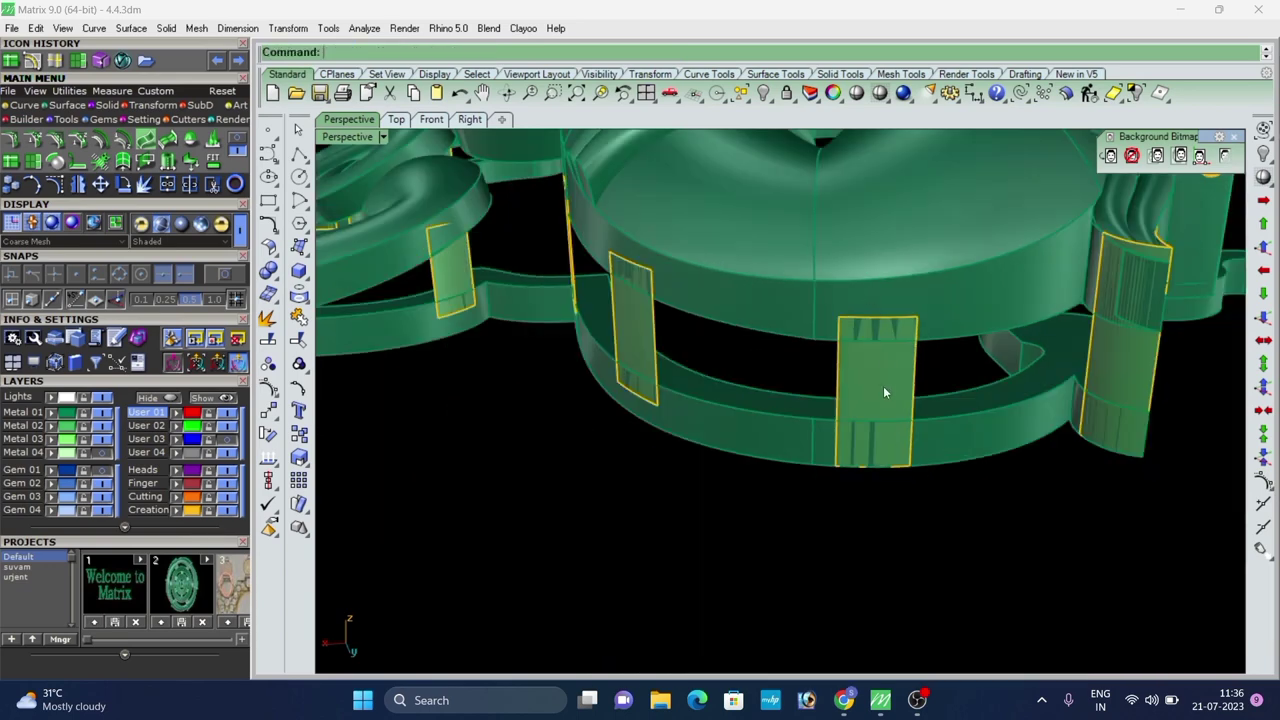
Cut off the lower end of the rounded end's strut with a crosswise split within the bottom rail.
left_click(882, 386)
right_click(882, 388)
scroll(858, 464, "up", 5)
left_click(879, 463)
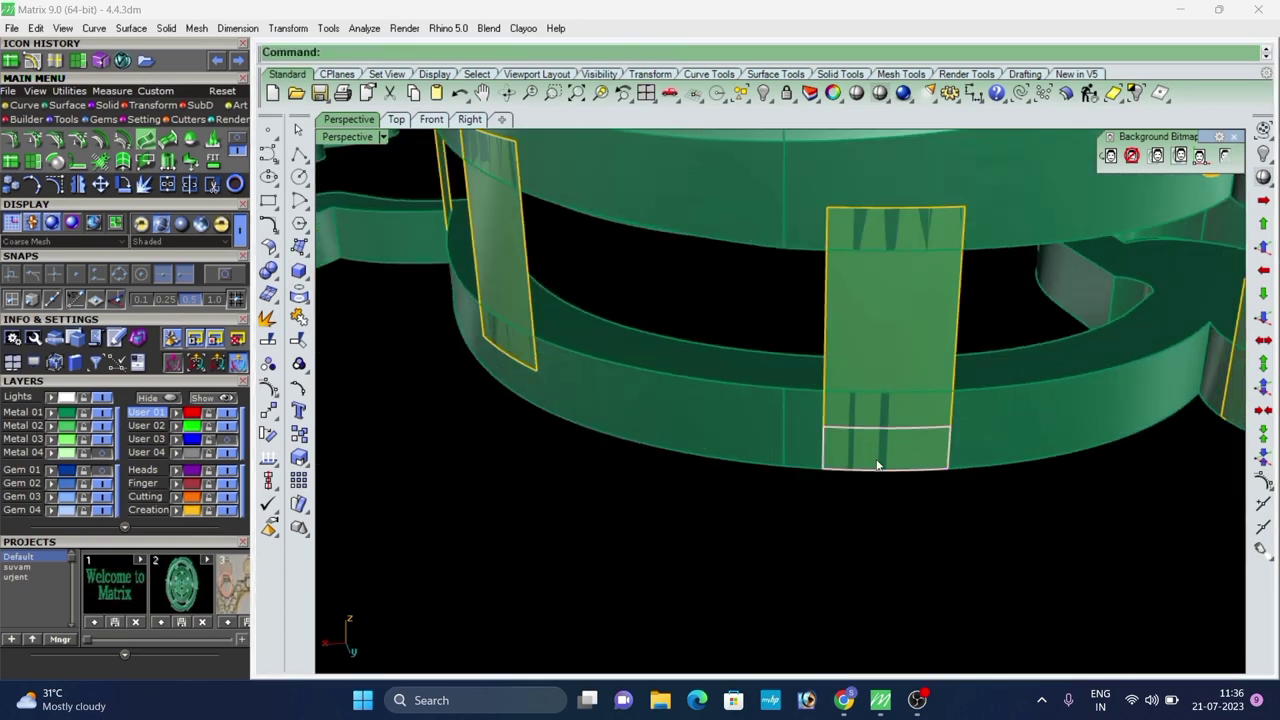
key("Delete")
Split the curved strut below the ribbed tip crosswise within the upper rim and remove its upper end.
scroll(885, 450, "down", 8)
scroll(966, 361, "up", 5)
left_click(967, 355)
right_click(968, 345)
scroll(971, 264, "up", 5)
scroll(975, 265, "up", 2)
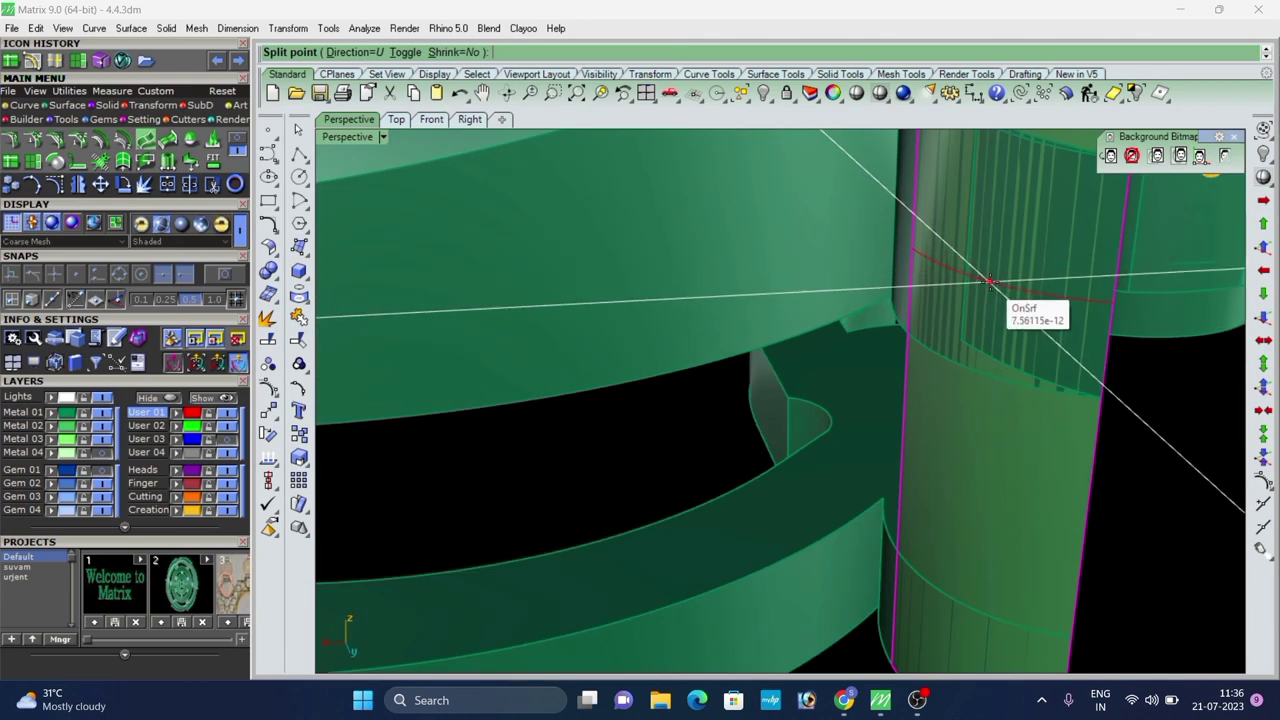
right_click(990, 286)
left_click(980, 248)
key("Delete")
Split the curved strut below the ribbed tip crosswise within the bottom rail and remove its lower end.
scroll(980, 250, "down", 5)
scroll(979, 420, "up", 5)
left_click(979, 422)
right_click(979, 426)
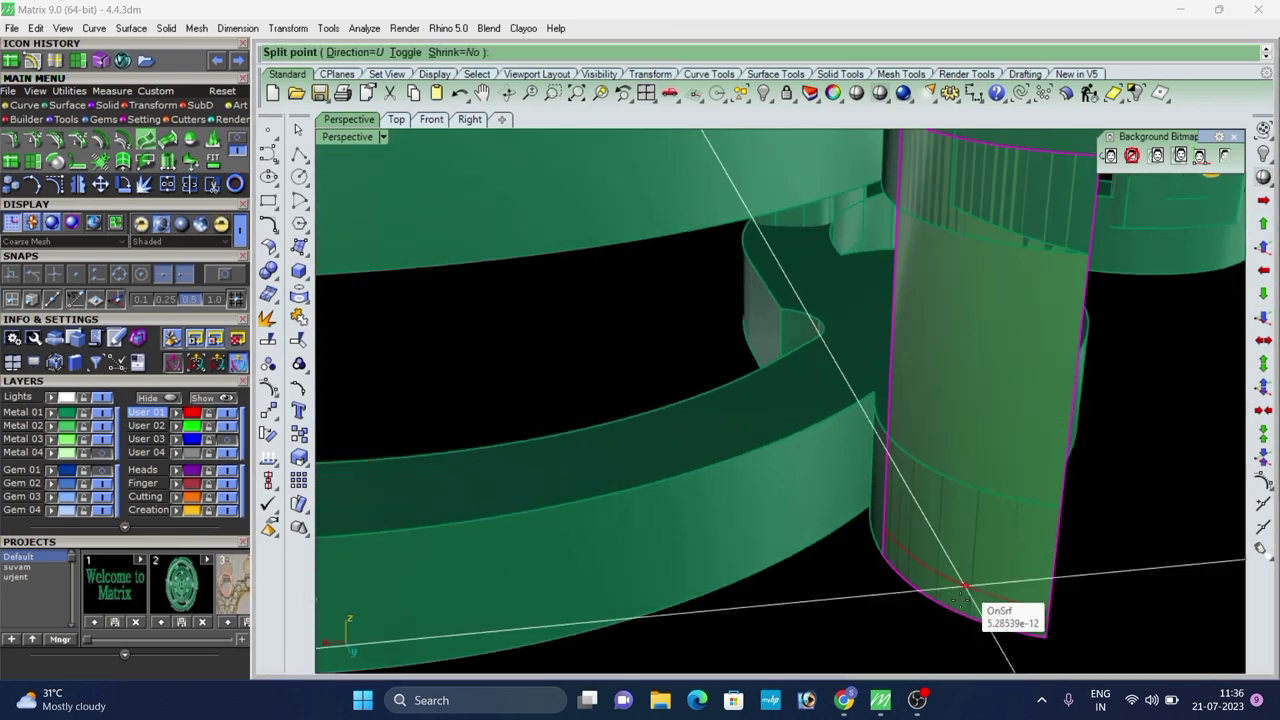
scroll(968, 520, "up", 6)
right_click(973, 503)
left_click(964, 522)
key("Delete")
Split the adjoining strut around the ribbed tip's corner crosswise within the upper rim and remove its upper end.
scroll(964, 522, "down", 8)
left_click(906, 494)
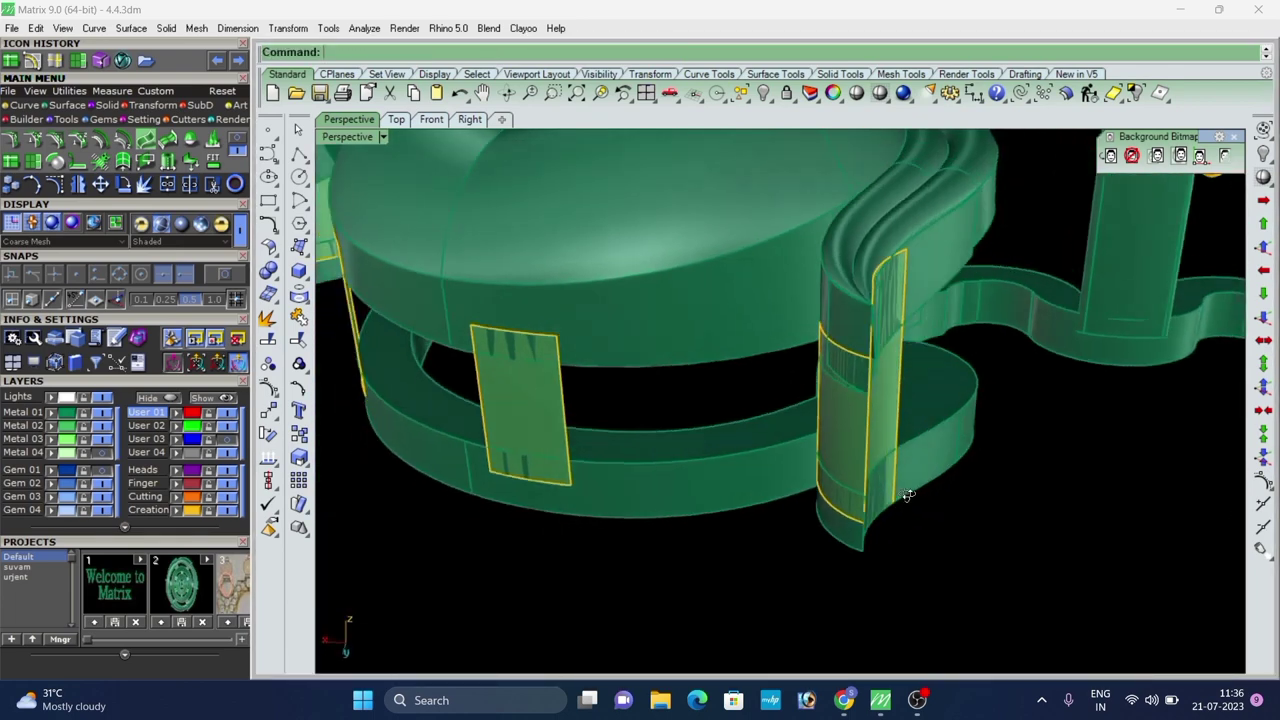
right_click_drag(906, 494, 776, 424)
scroll(774, 419, "up", 5)
right_click(774, 419)
scroll(740, 360, "up", 2)
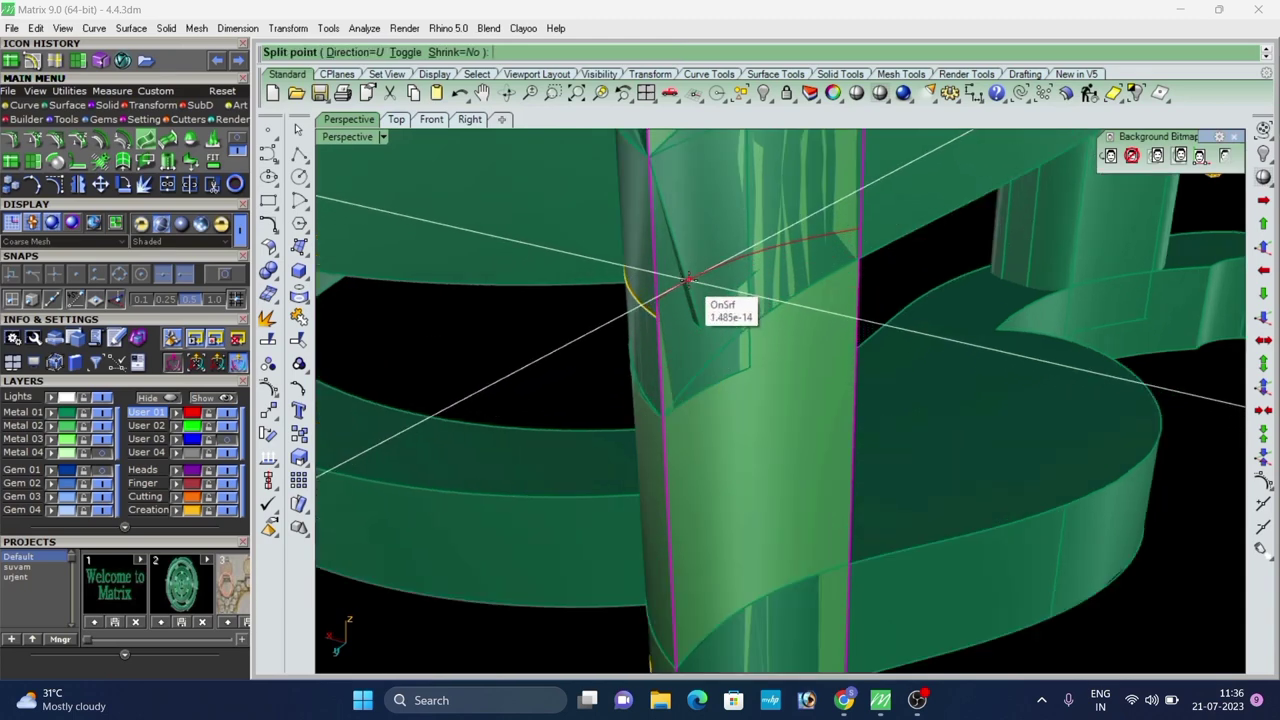
left_click(756, 196)
key("Delete")
Split the adjoining strut around the ribbed tip's corner crosswise within the bottom rail.
left_click(756, 304)
scroll(760, 370, "down", 7)
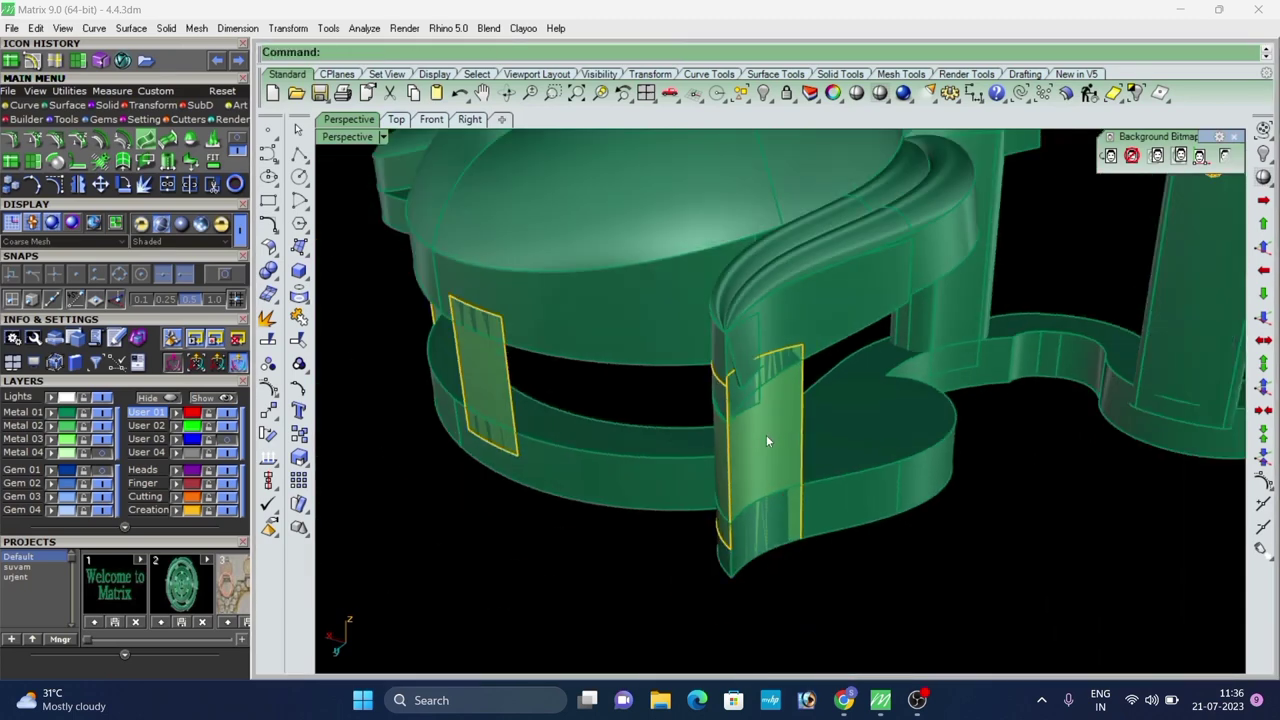
right_click(766, 436)
scroll(752, 558, "up", 3)
scroll(742, 543, "up", 2)
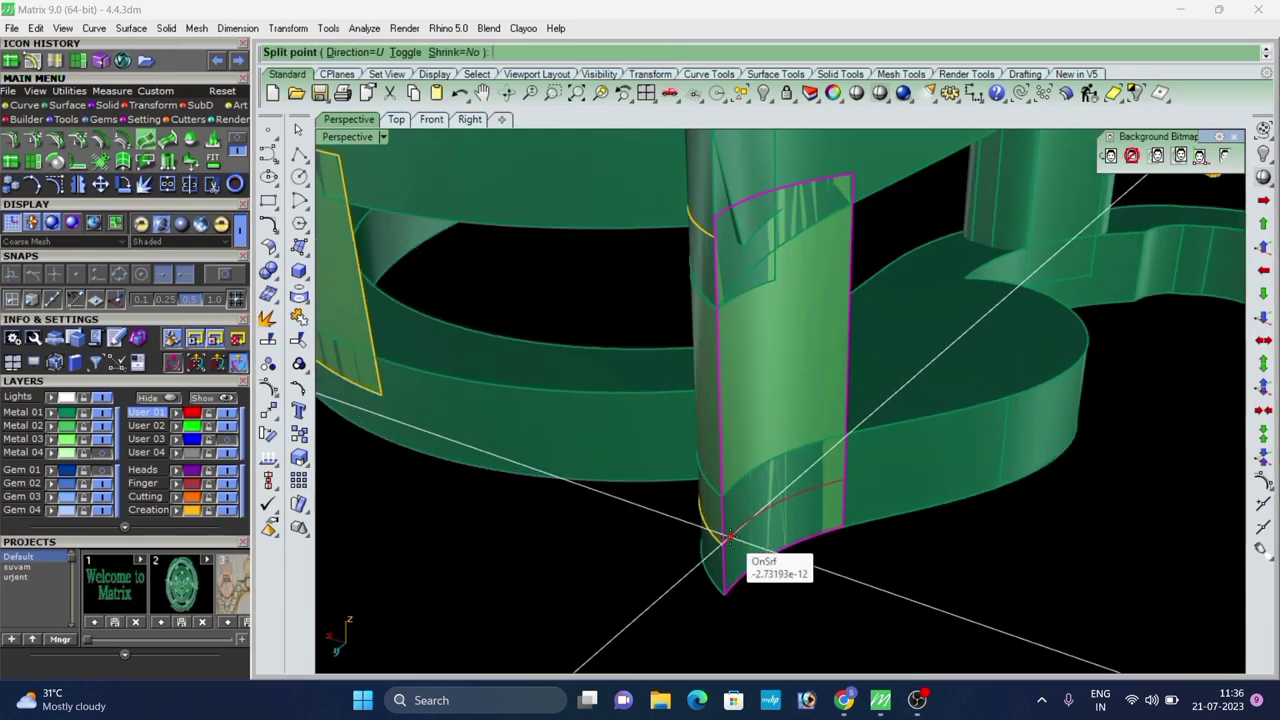
key("Escape")
Offset the curved strut below the middle of the pendant's end leaf 0.6 inward as a solid, deleting the input surface.
scroll(790, 500, "down", 9)
right_click_drag(806, 549, 943, 471)
scroll(709, 342, "down", 3)
right_click_drag(709, 342, 966, 494)
scroll(585, 404, "down", 4)
right_click_drag(585, 404, 762, 481)
scroll(748, 490, "up", 6)
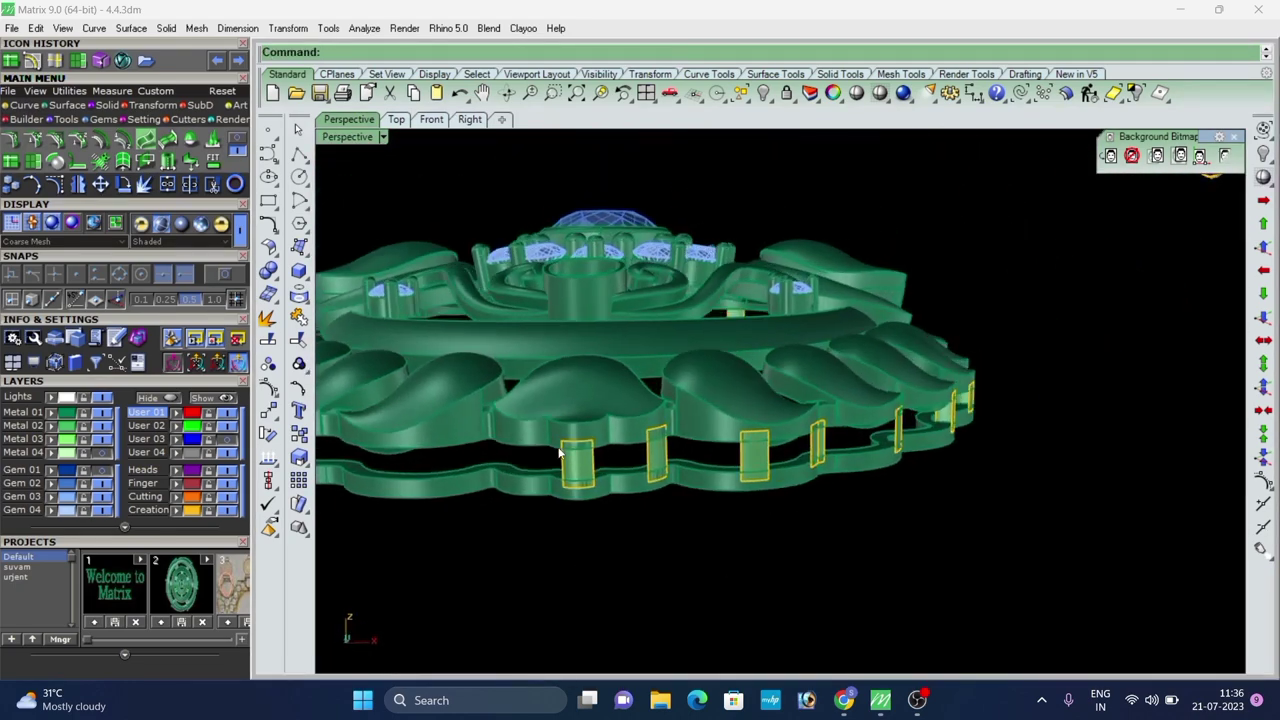
scroll(564, 455, "up", 7)
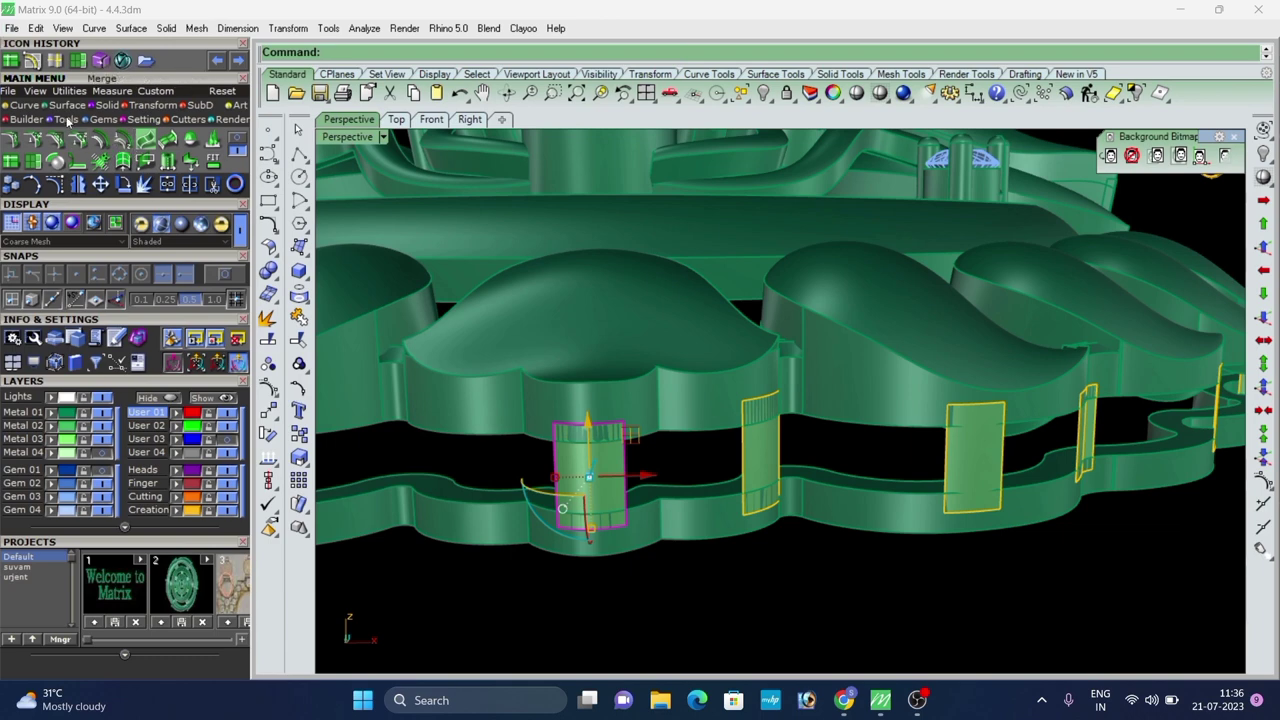
left_click(92, 139)
scroll(666, 436, "up", 7)
scroll(688, 330, "down", 10)
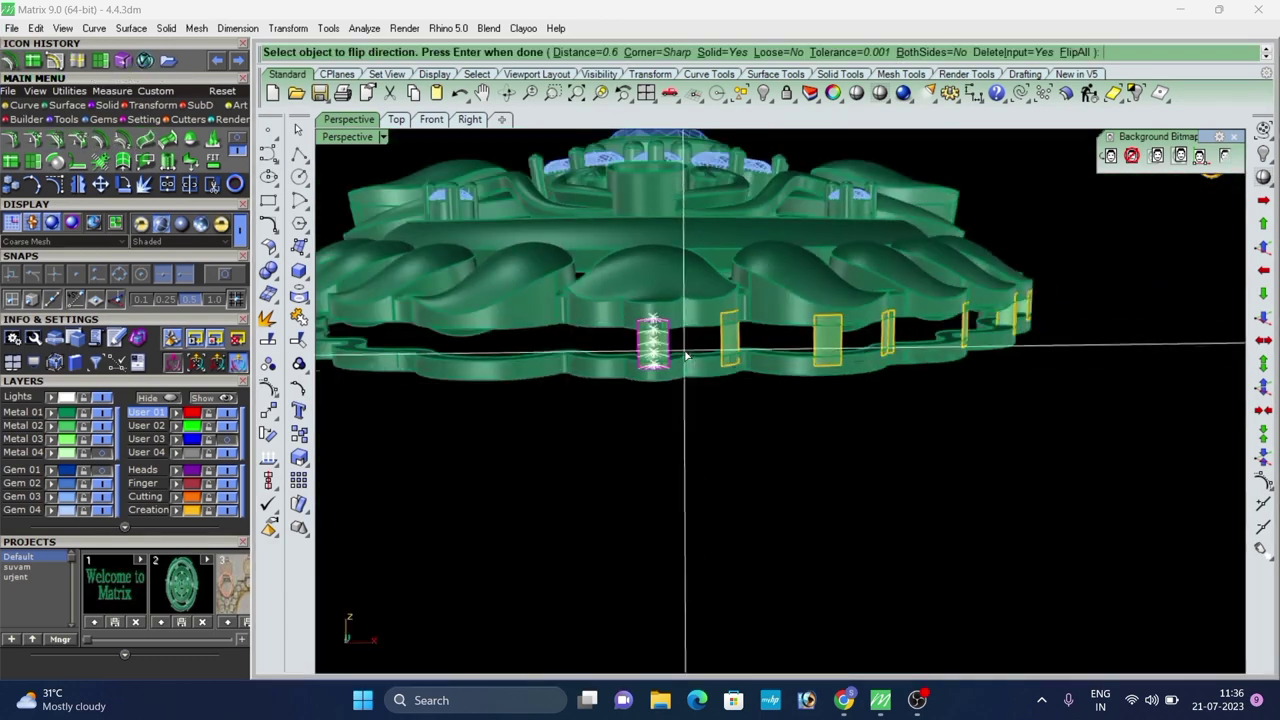
scroll(686, 355, "down", 3)
right_click_drag(686, 355, 654, 460)
scroll(654, 458, "up", 9)
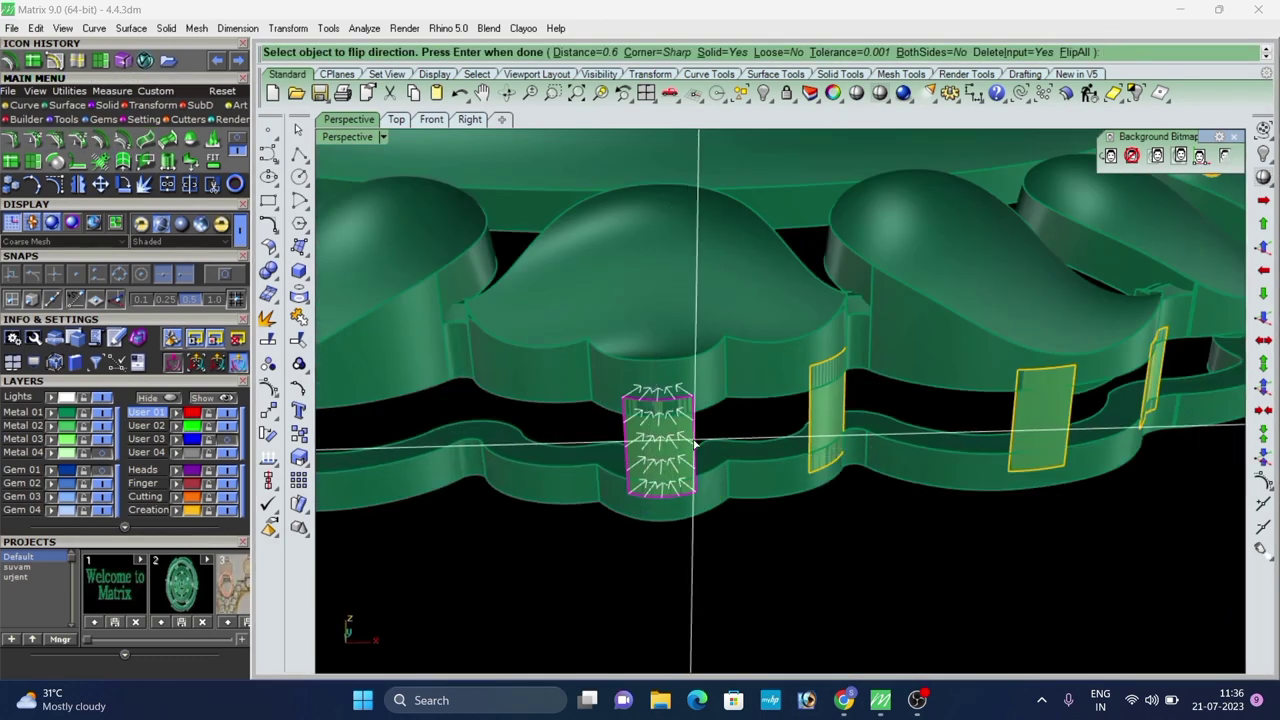
right_click(694, 443)
Offset the curved strut near the side of the end leaf 0.6 inward as a solid.
left_click(786, 506)
scroll(811, 416, "up", 5)
right_click(819, 415)
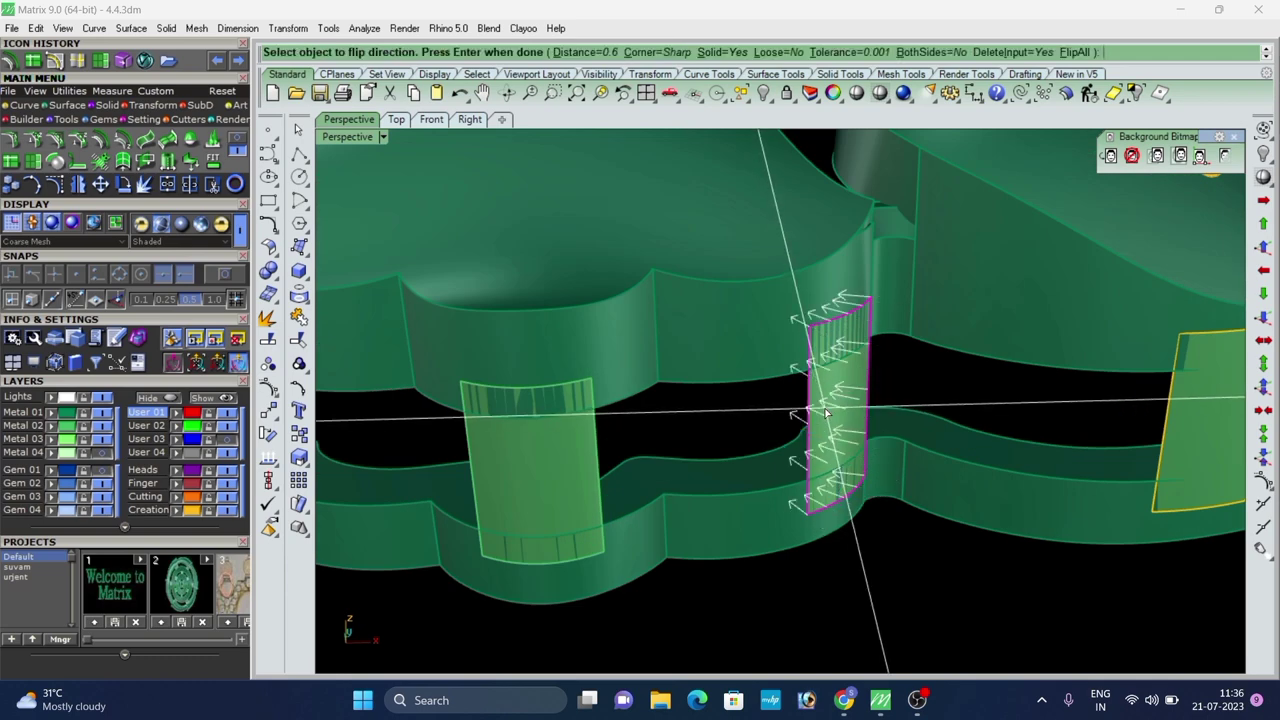
right_click(811, 409)
left_click(888, 527)
Offset the flat strut below the neighbouring teardrop leaf 0.6 inward as a solid.
scroll(882, 490, "down", 8)
right_click_drag(868, 445, 802, 424)
scroll(742, 400, "up", 4)
left_click(543, 392)
right_click(543, 392)
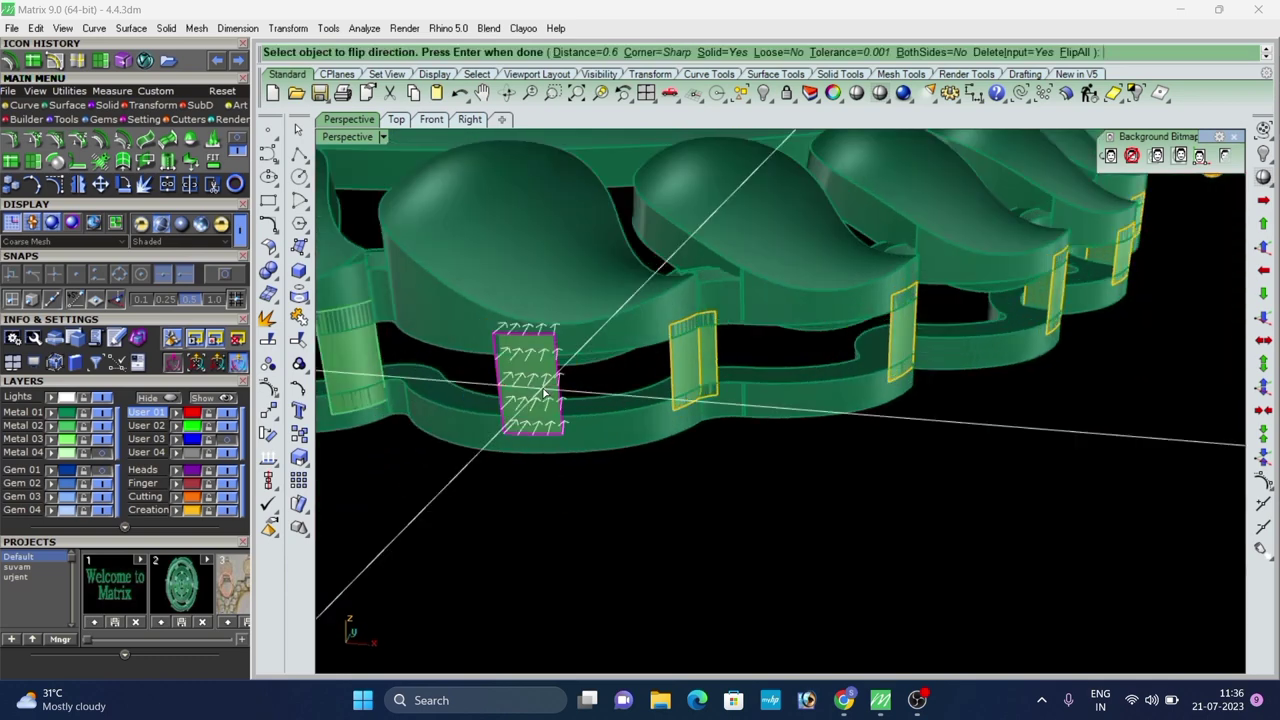
key("Return")
Offset the angled two-face strut at that teardrop leaf's tip 0.6 inward as a solid.
scroll(701, 383, "up", 5)
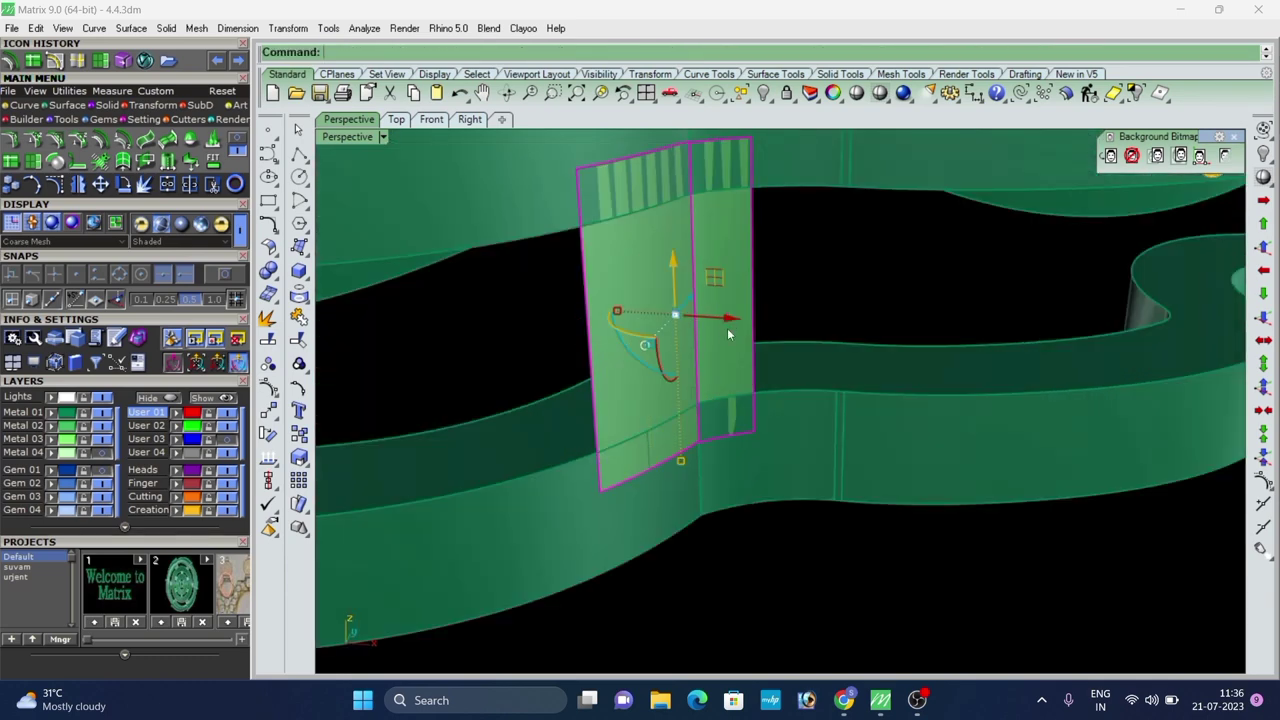
key("ctrl+z")
left_click(718, 332)
right_click(718, 332)
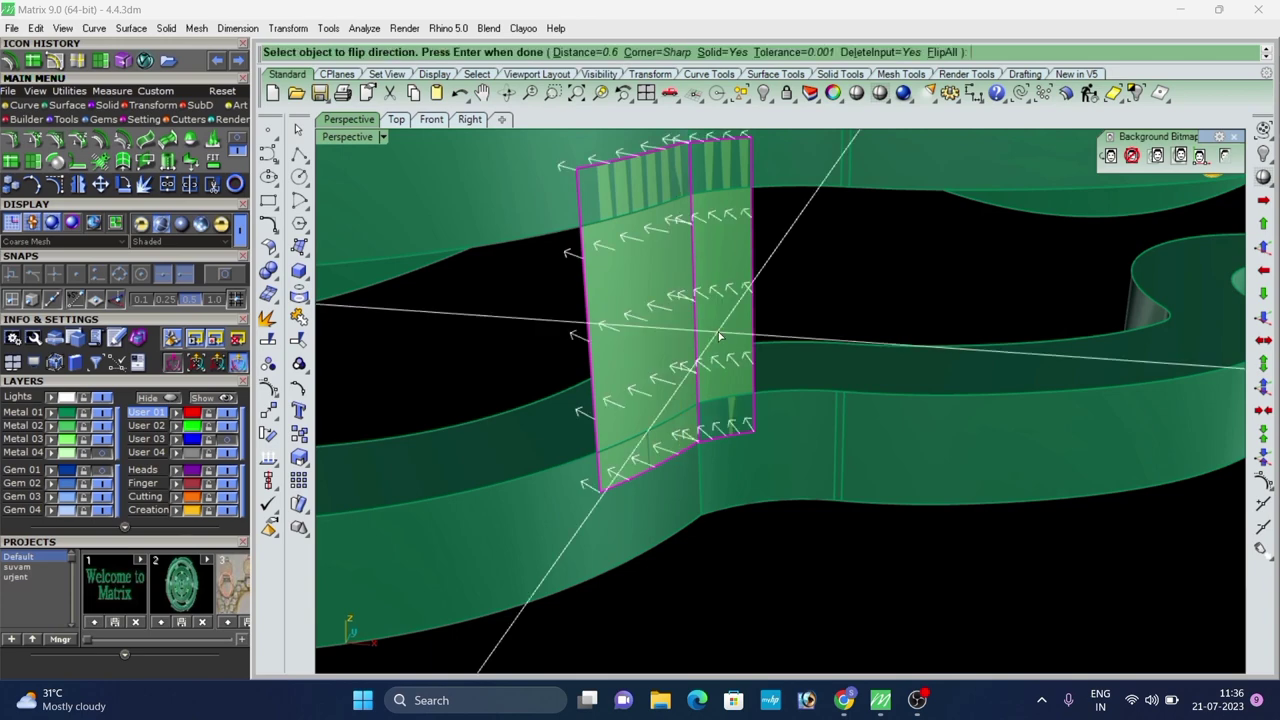
right_click(718, 335)
Thicken the strut at the following leaf's tip into a solid with an inward surface offset.
scroll(777, 468, "down", 8)
right_click_drag(777, 468, 638, 469)
scroll(1030, 435, "up", 4)
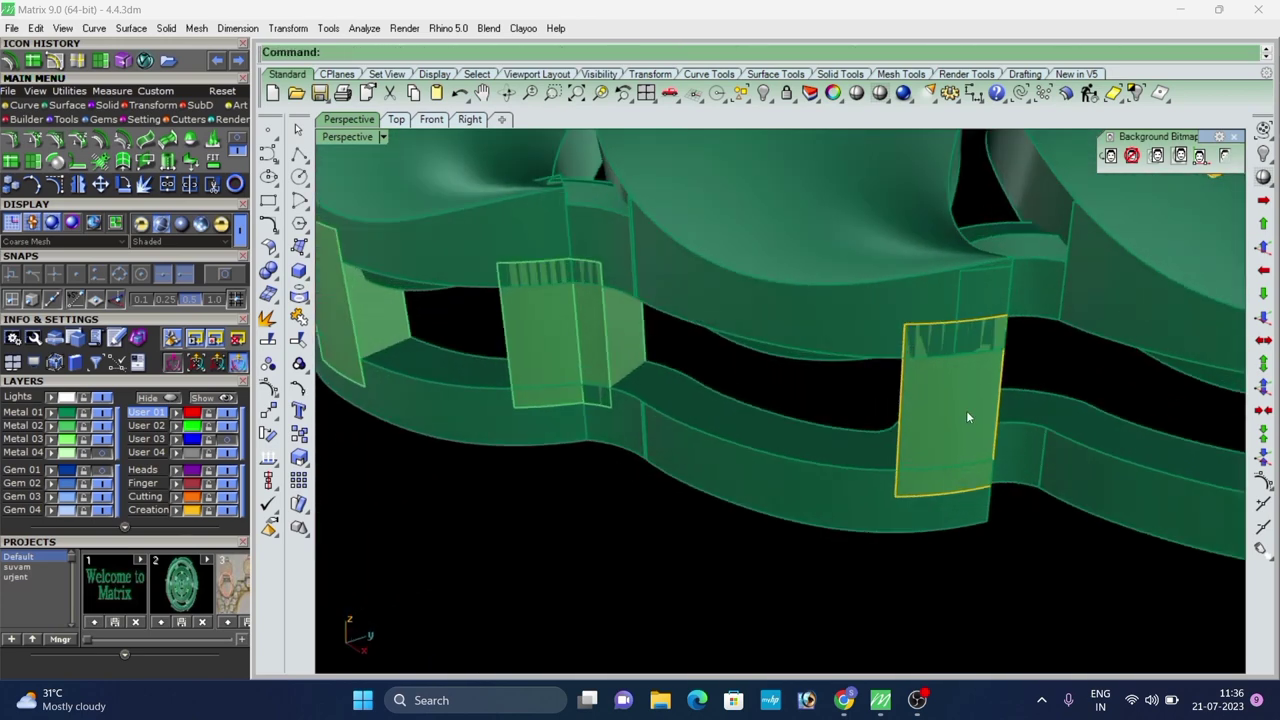
left_click(966, 413)
right_click(966, 413)
key("Return")
Thicken the two-face corner strut at the next leaf tip along the rim into a solid with an inward surface offset.
scroll(1013, 497, "down", 5)
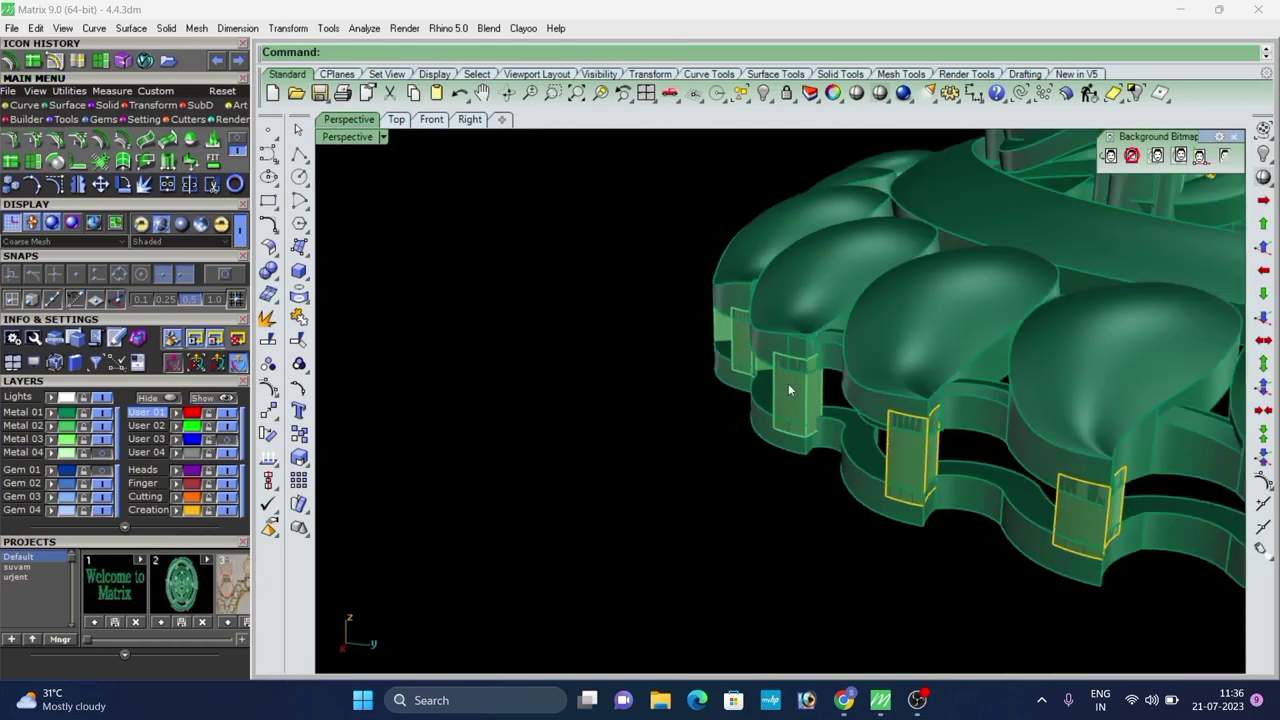
right_click_drag(895, 459, 915, 454)
scroll(990, 430, "up", 4)
left_click(990, 407)
right_click_drag(985, 425, 815, 469)
scroll(811, 470, "up", 7)
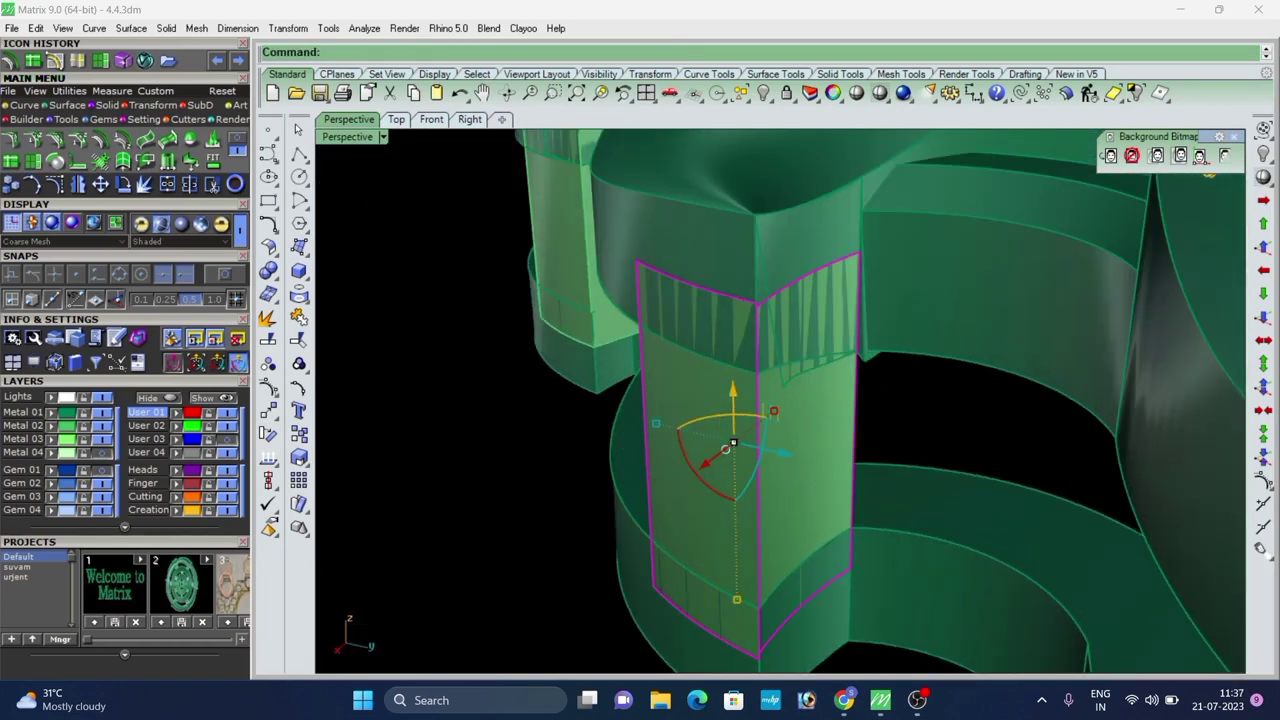
right_click(813, 469)
scroll(603, 328, "down", 8)
scroll(607, 328, "up", 3)
right_click_drag(640, 332, 763, 393)
scroll(950, 342, "up", 6)
left_click(953, 338)
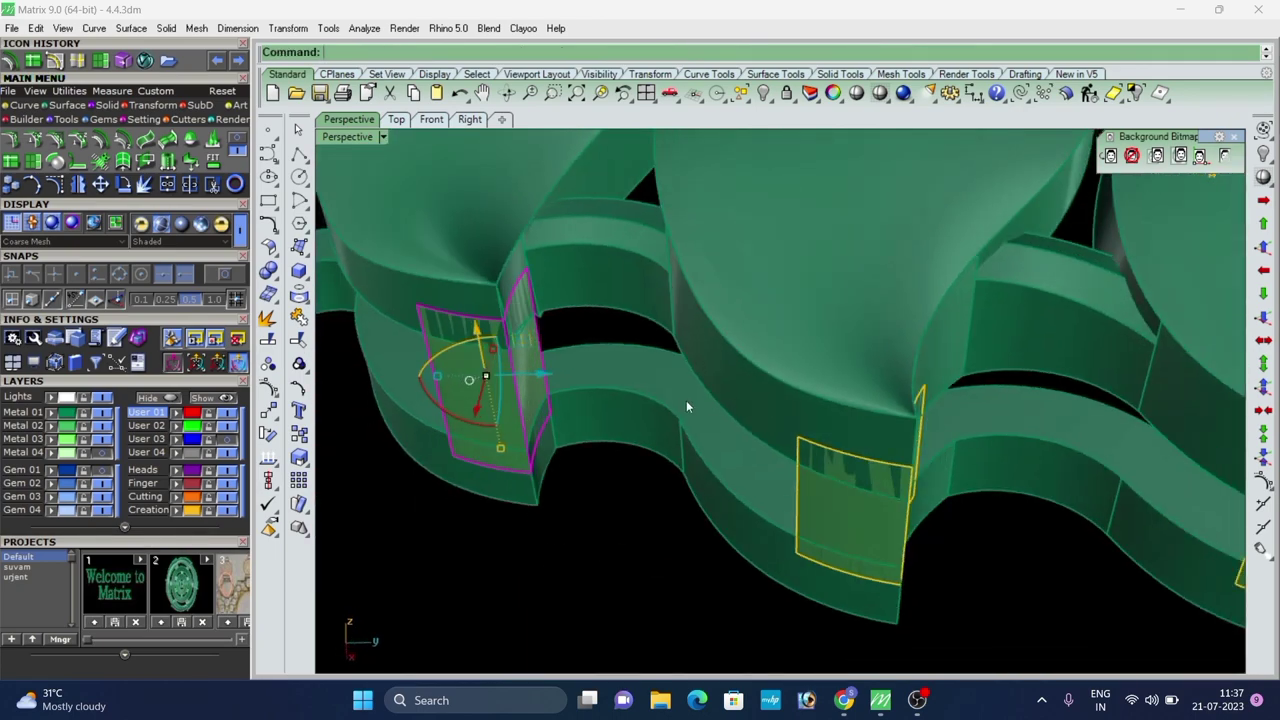
right_click(557, 395)
right_click(545, 392)
left_click(592, 528)
right_click_drag(594, 526, 664, 466)
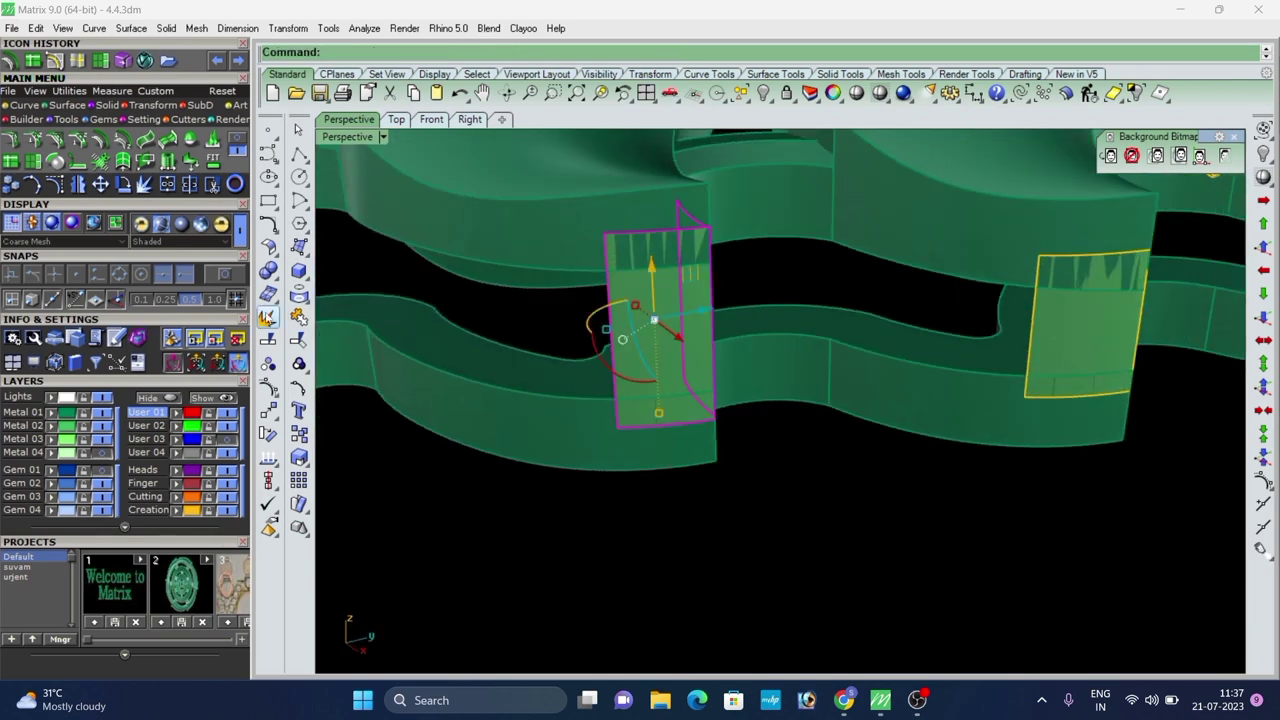
key("Return")
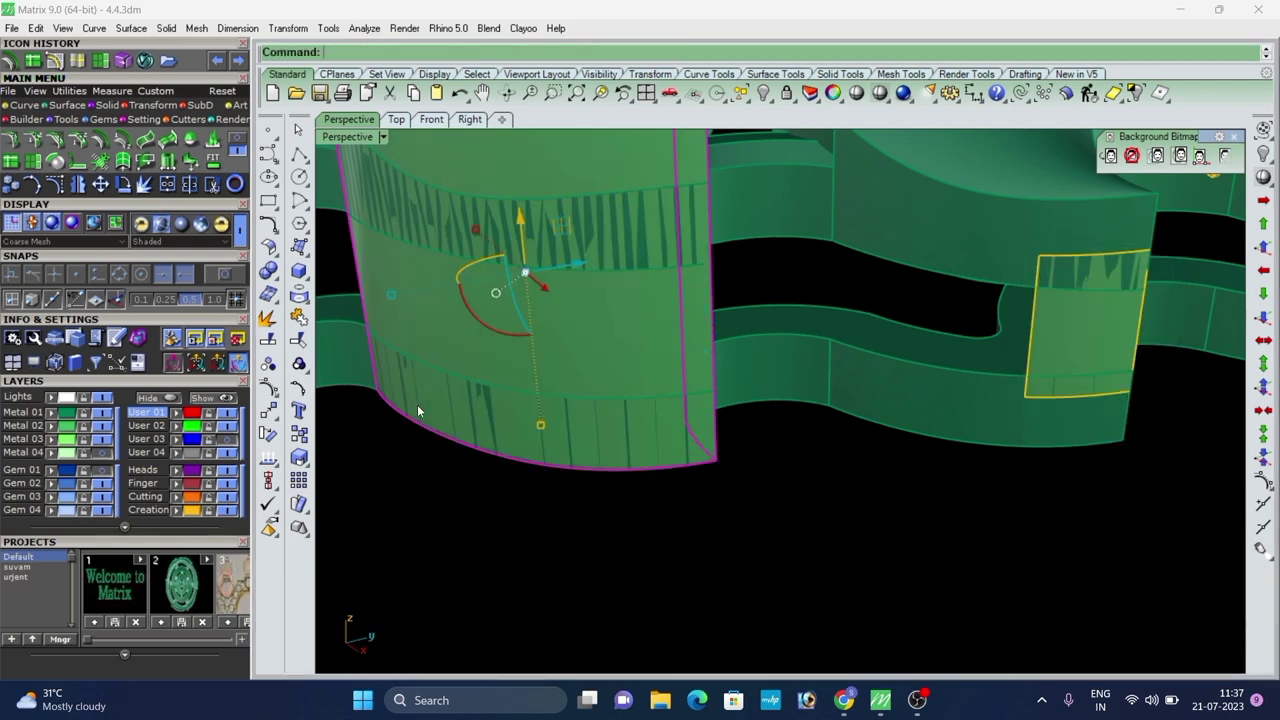
key("ctrl+z")
Offset the next two-face corner strut 0.6 as a solid with the offset direction flipped.
right_click(432, 429)
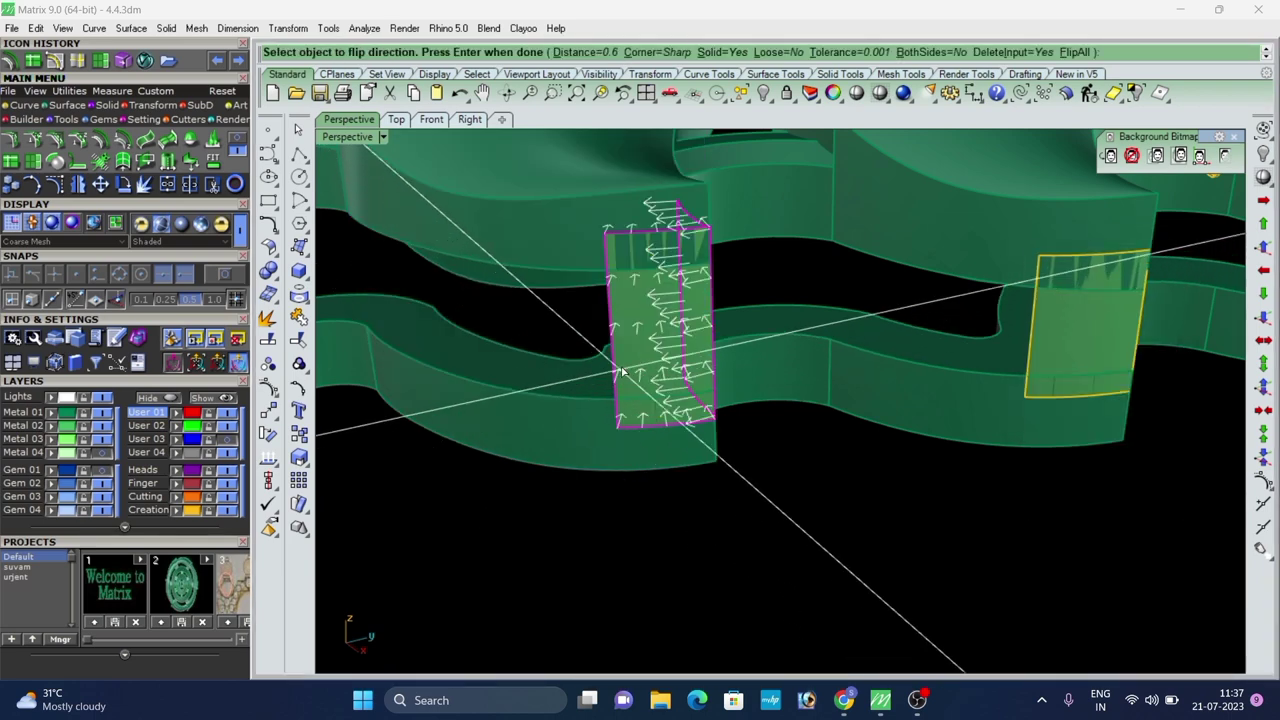
left_click(626, 368)
right_click(741, 454)
left_click(741, 454)
Separate the outer face of the newly thickened corner strut as its own surface.
right_click_drag(741, 454, 600, 510)
scroll(571, 434, "down", 5)
right_click_drag(545, 440, 574, 411)
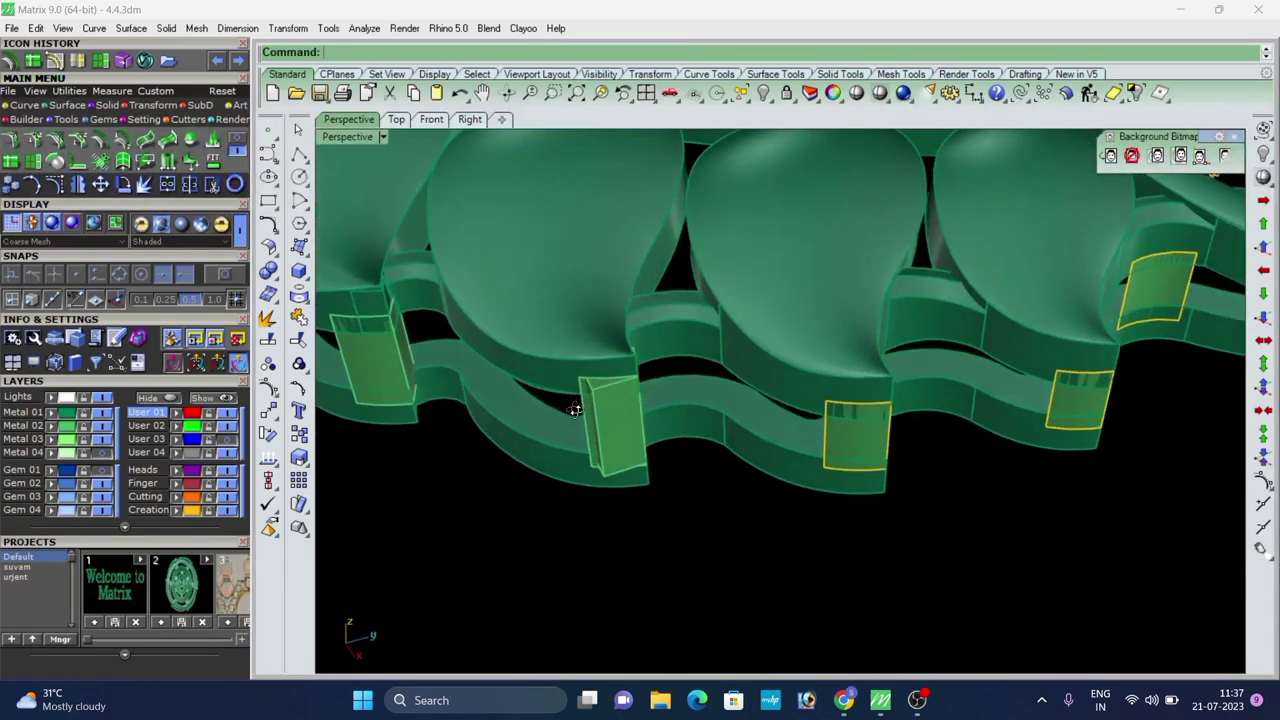
scroll(576, 410, "up", 5)
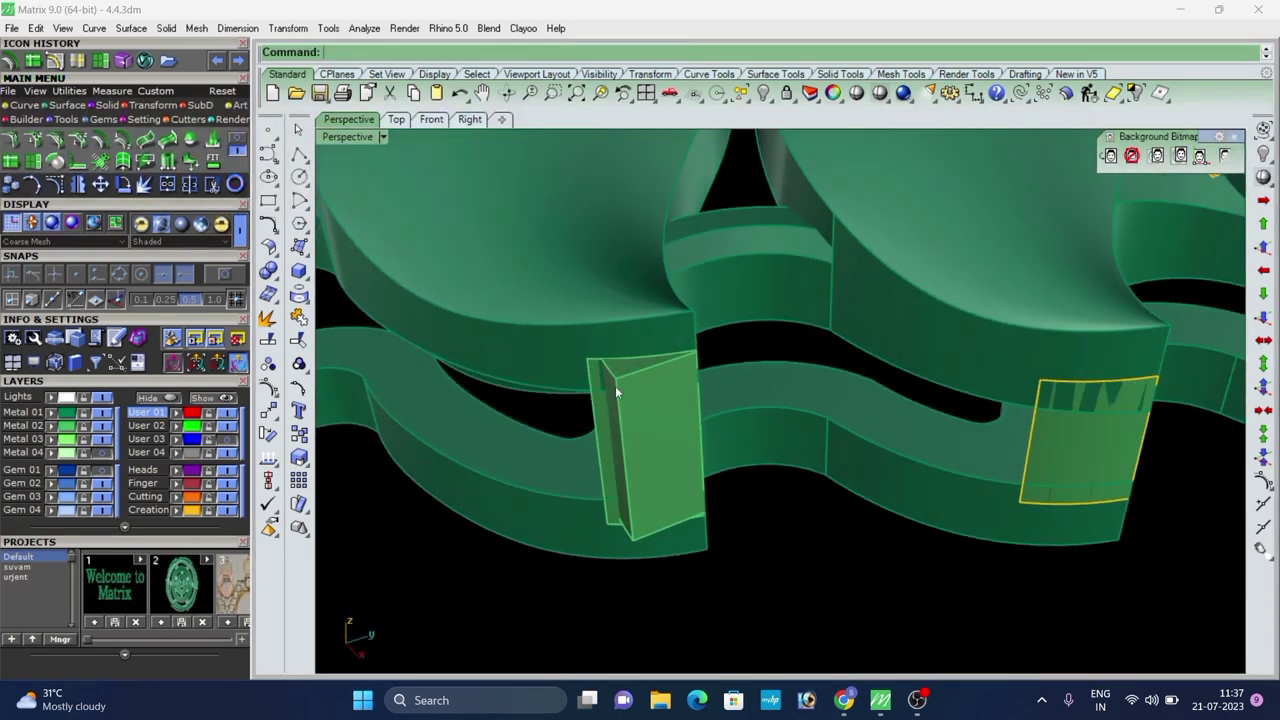
right_click(263, 318)
scroll(560, 431, "up", 4)
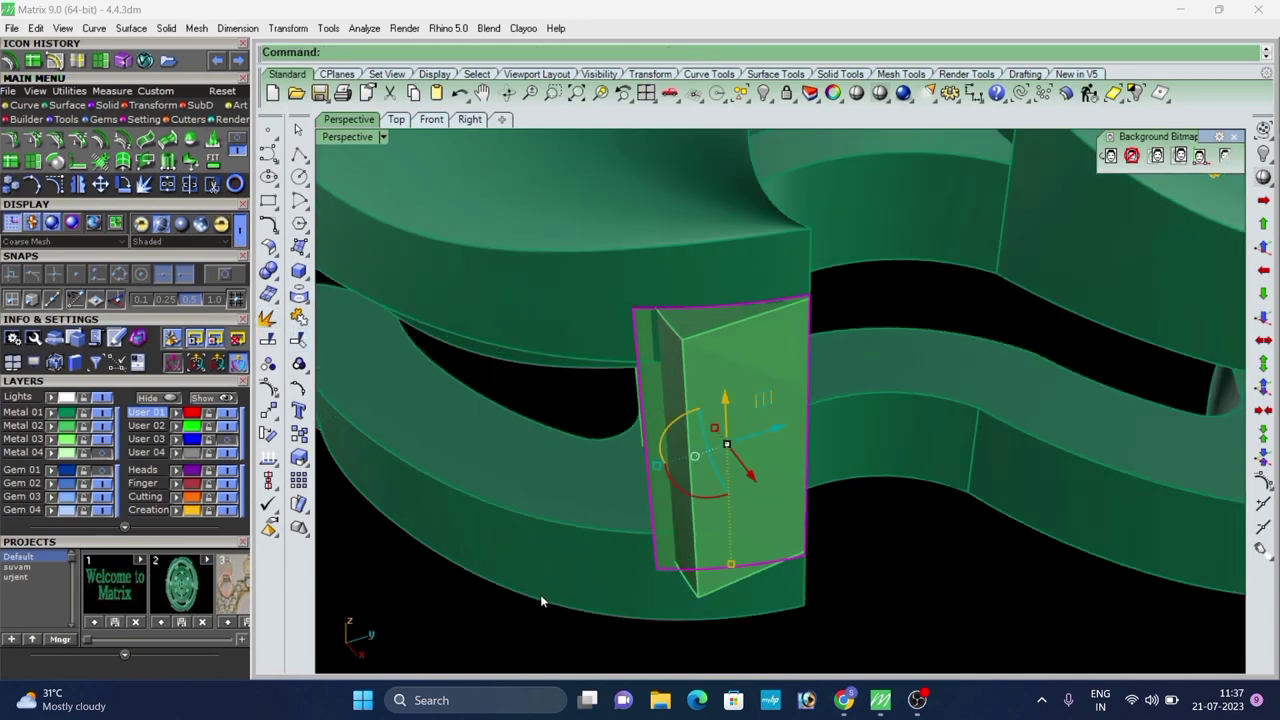
Extend the top edge and the free side edge of the separated outer face with an extension factor of 0.2.
left_click(100, 61)
scroll(668, 316, "up", 2)
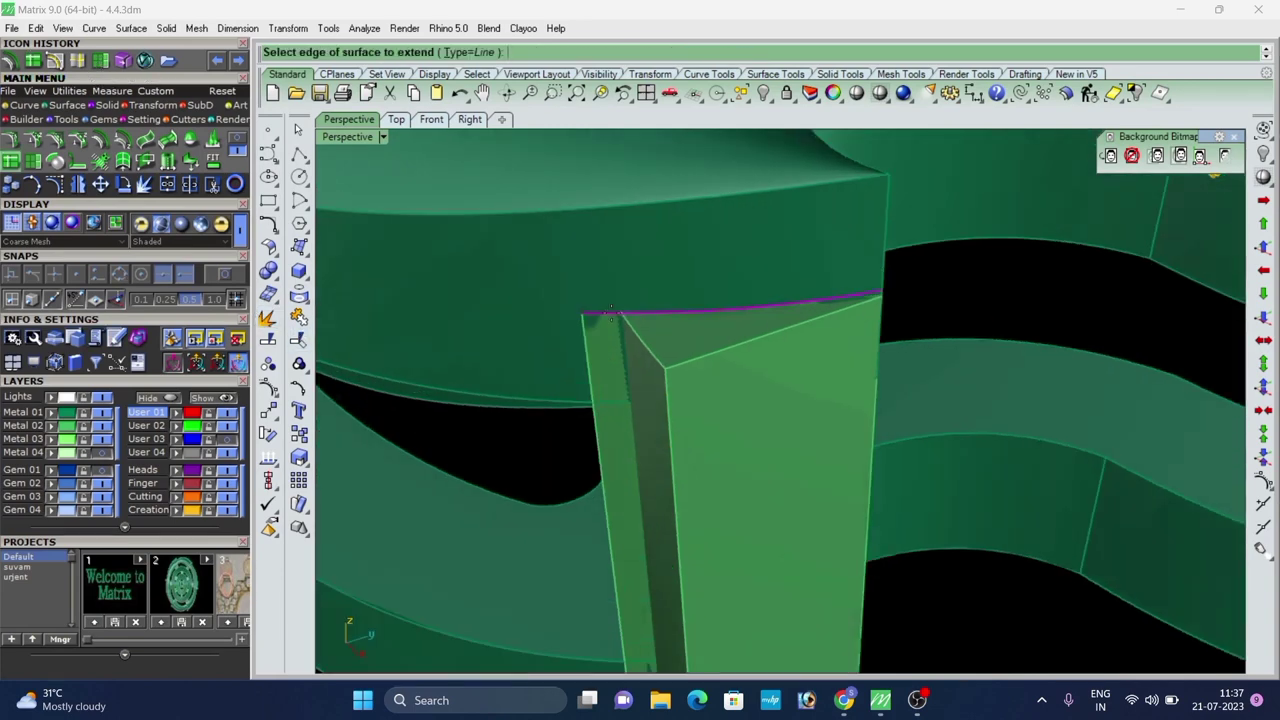
right_click(611, 313)
scroll(650, 290, "down", 6)
right_click(658, 288)
scroll(640, 302, "up", 4)
left_click(636, 334)
right_click(640, 334)
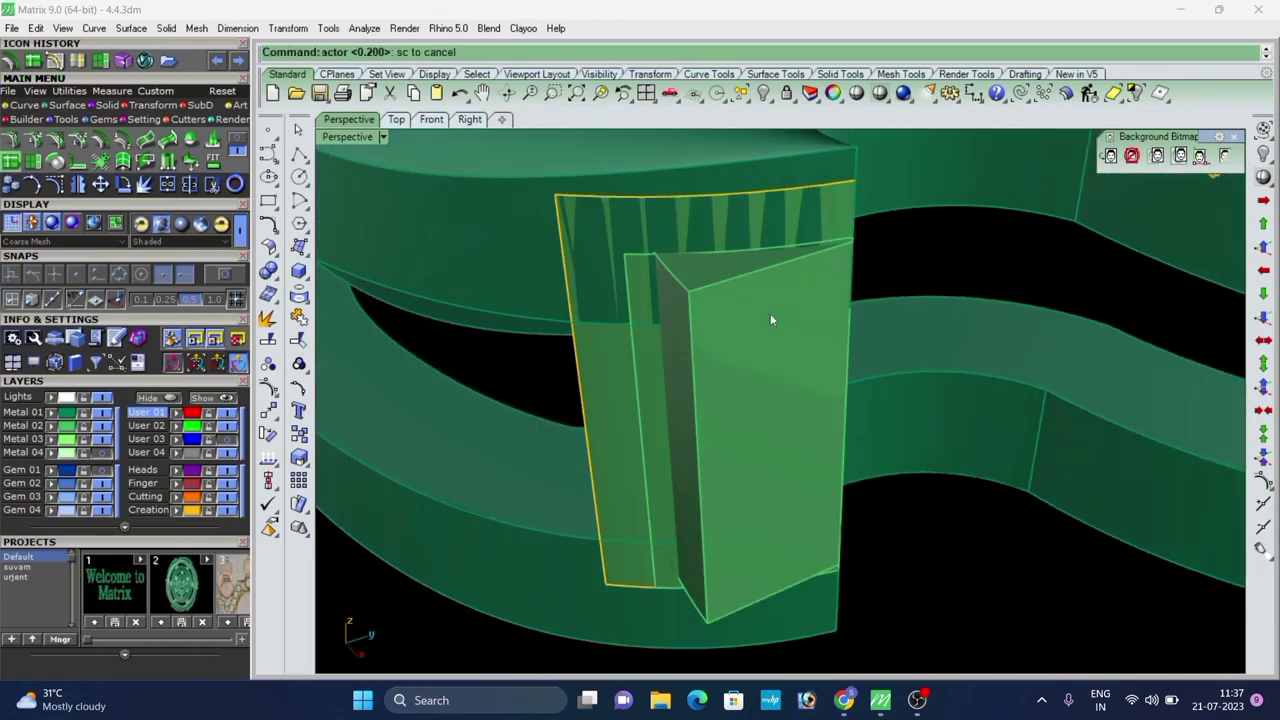
Rebuild the extended outer face of the corner strut.
left_click(855, 222)
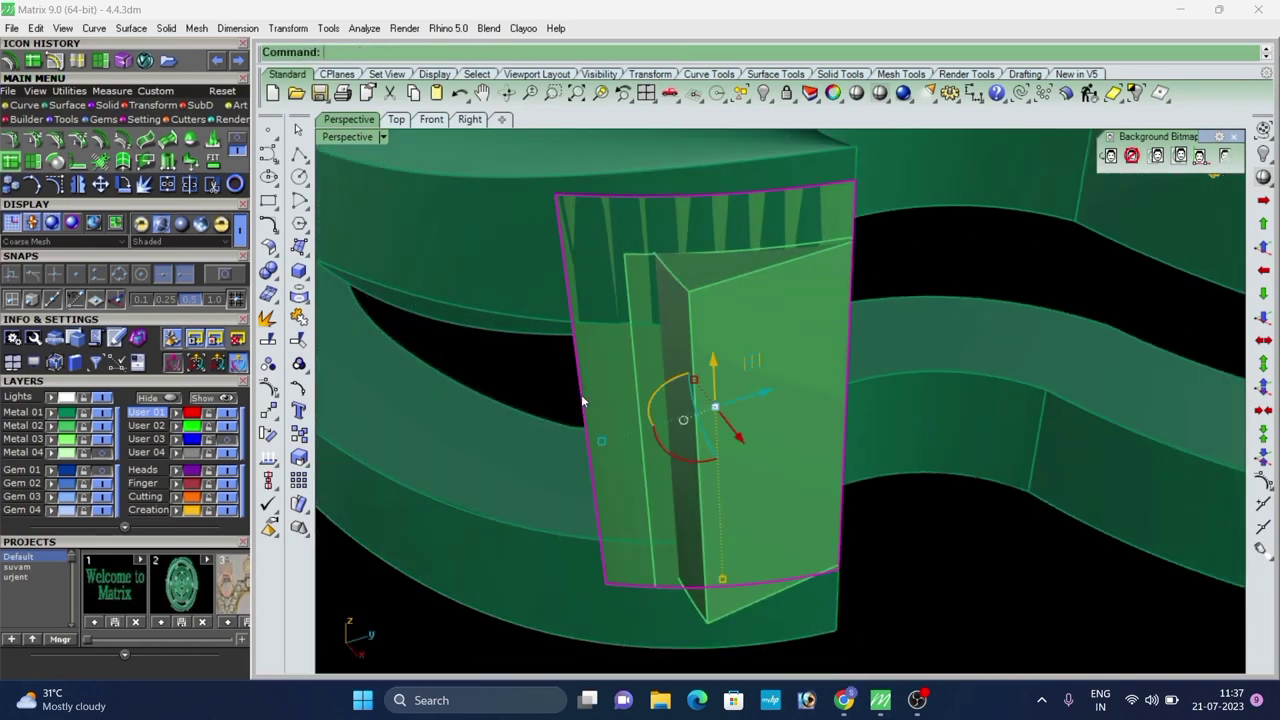
type("Rebuild")
key("Return")
key("Return")
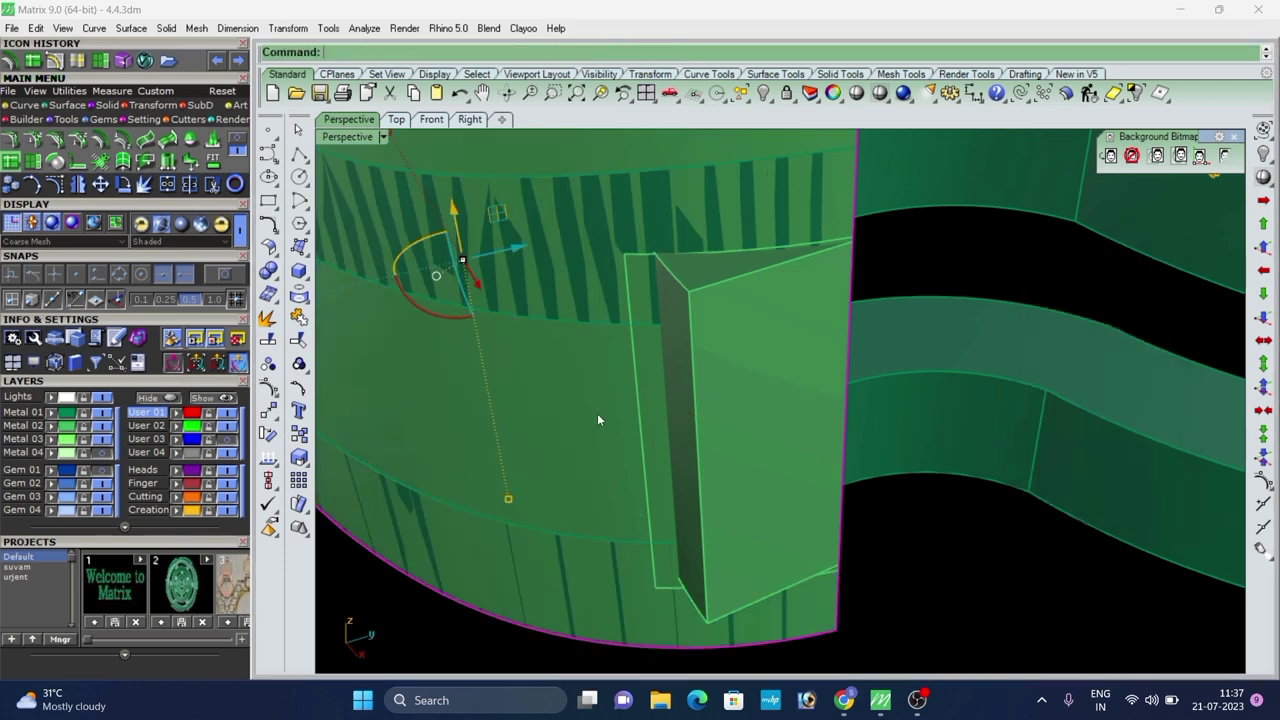
Extend the free side edge of the rebuilt outer face past the corner of the strut.
scroll(724, 365, "down", 5)
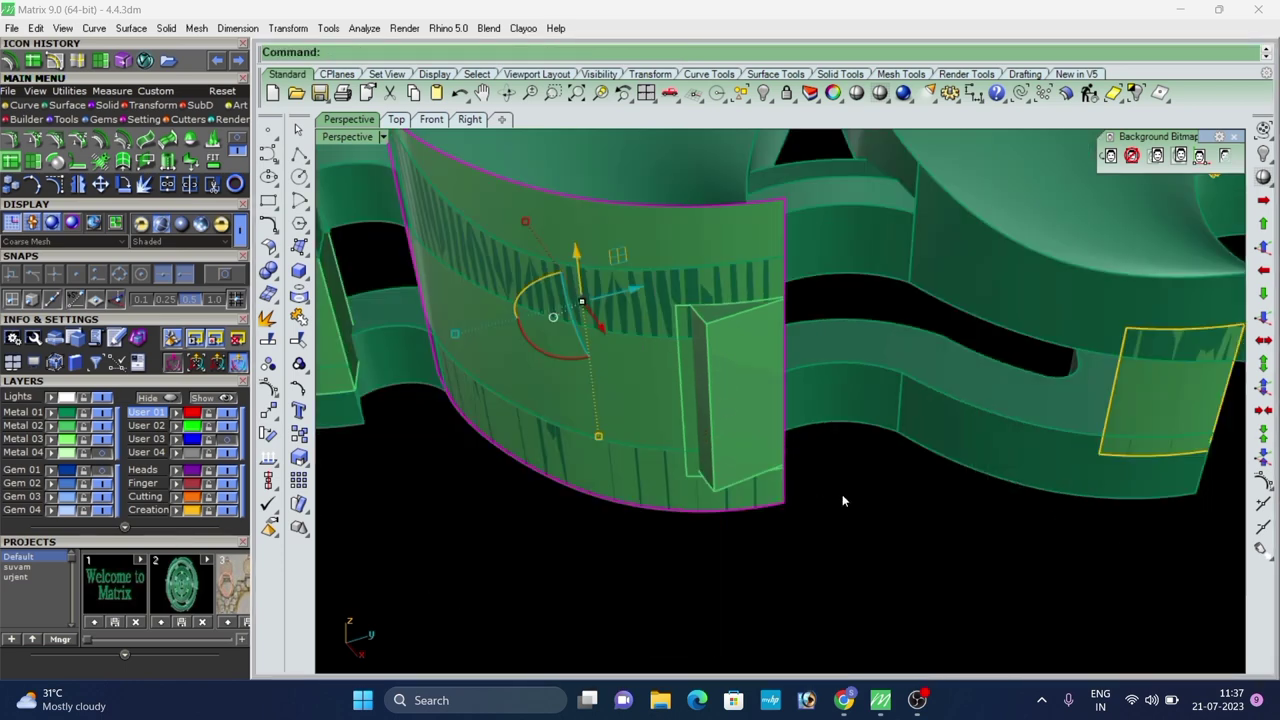
left_click(96, 66)
scroll(750, 265, "up", 2)
key("Return")
Boolean-split the corner strut solid with the extended outer face, and delete the cut-off piece and the cutting surface.
left_click(752, 360)
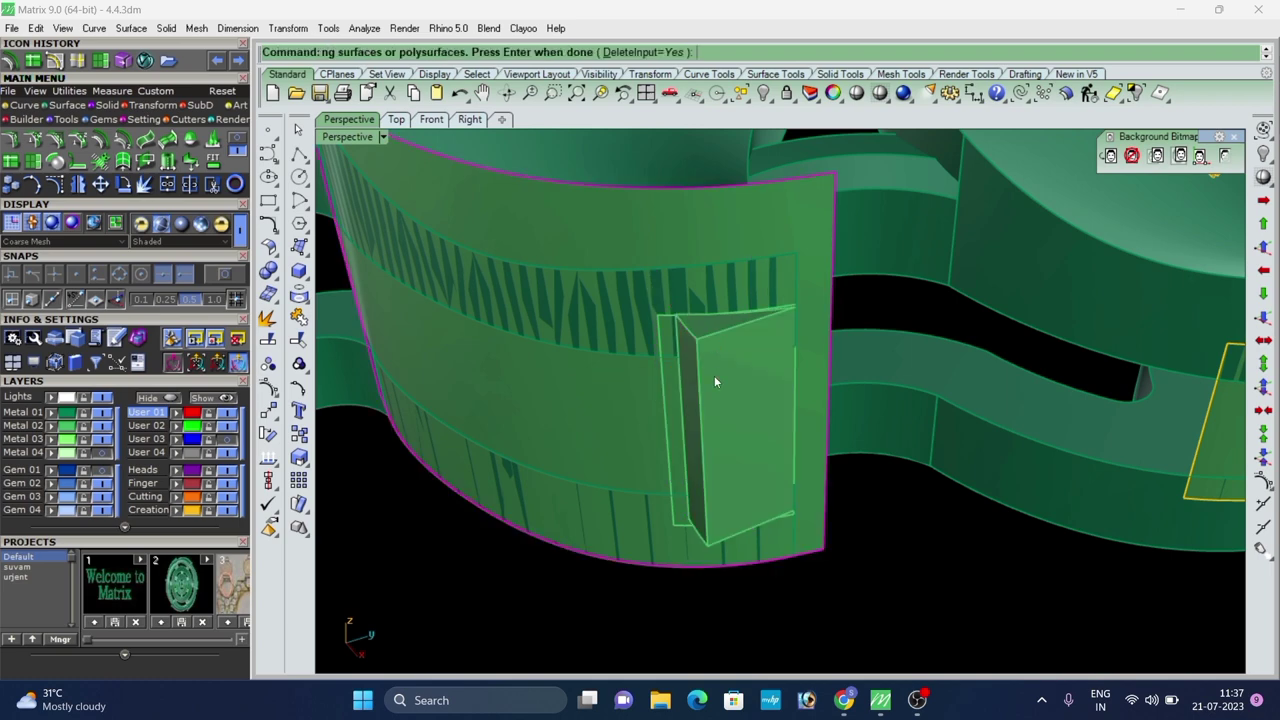
key("Return")
left_click(714, 380)
key("Delete")
left_click(606, 404)
key("Delete")
Extract a copy of the same corner strut's second outer face as a separate surface.
scroll(737, 370, "down", 5)
right_click_drag(737, 370, 711, 379)
scroll(786, 391, "up", 5)
right_click(268, 325)
right_click_drag(795, 390, 736, 421)
scroll(764, 296, "up", 7)
left_click(830, 348)
key("Return")
Stretch the extracted second face vertically beyond the strut and extend its corner-side edge outward.
scroll(722, 308, "down", 7)
scroll(716, 302, "up", 4)
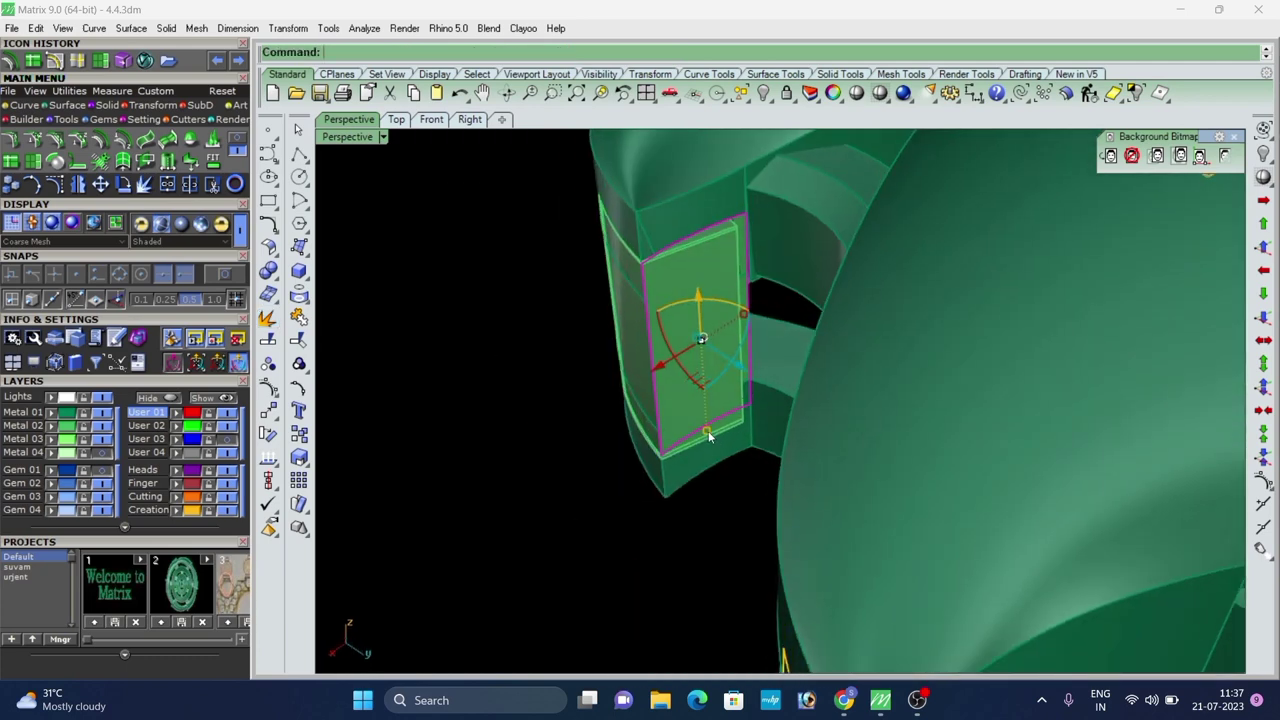
left_click_drag(707, 431, 711, 499)
left_click(565, 515)
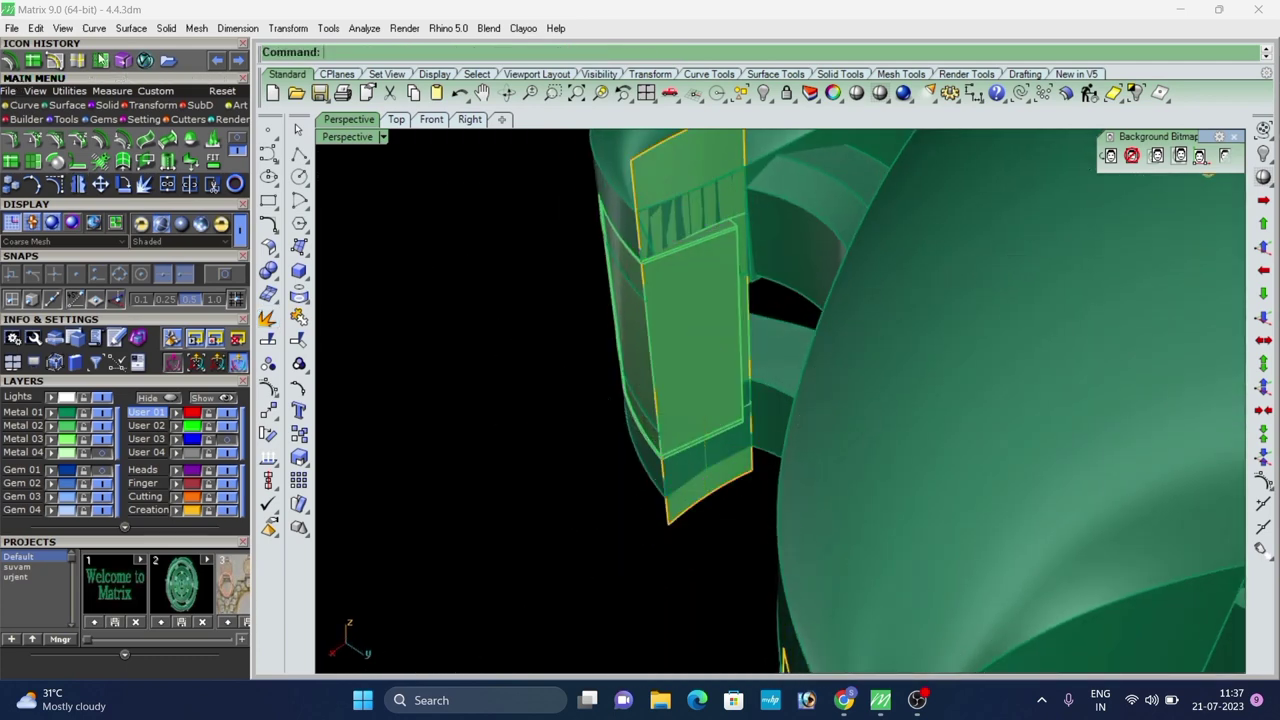
left_click(99, 54)
scroll(597, 155, "up", 2)
left_click(653, 203)
key("Return")
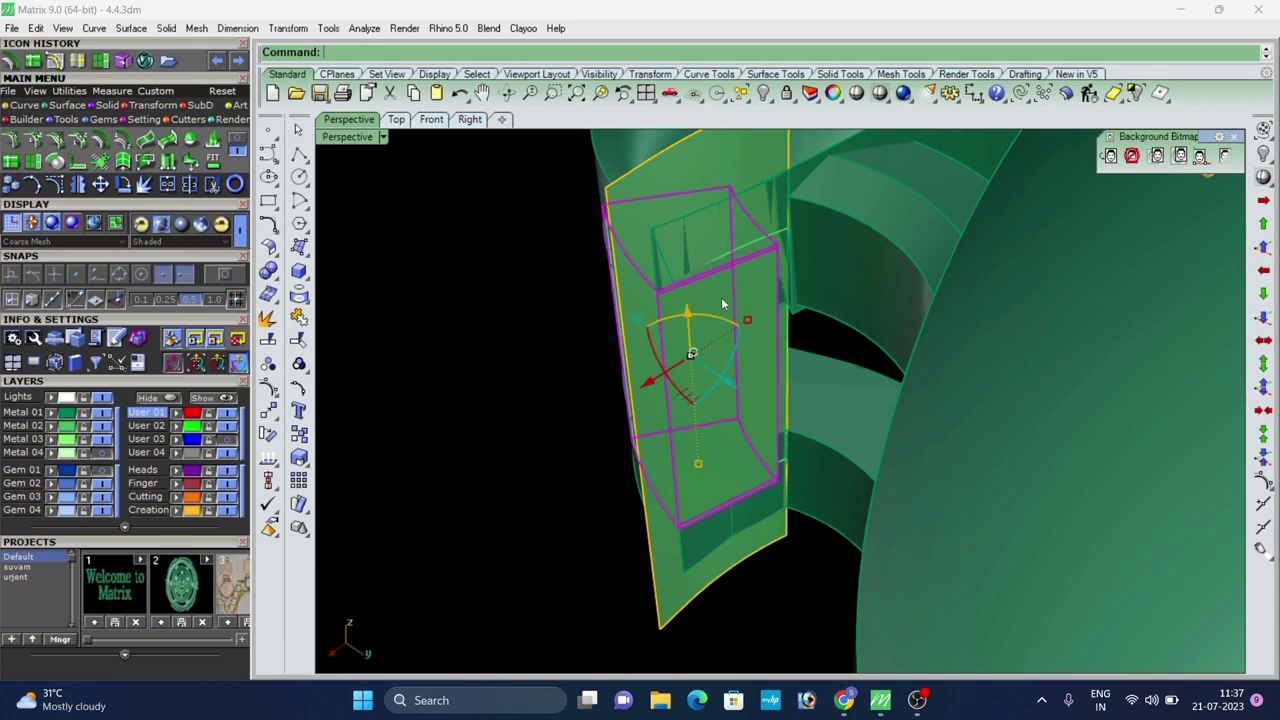
Boolean-split the corner strut with the extended second face and remove the piece outside the corner.
key("ctrl+b")
left_click(645, 200)
key("Return")
left_click(731, 304)
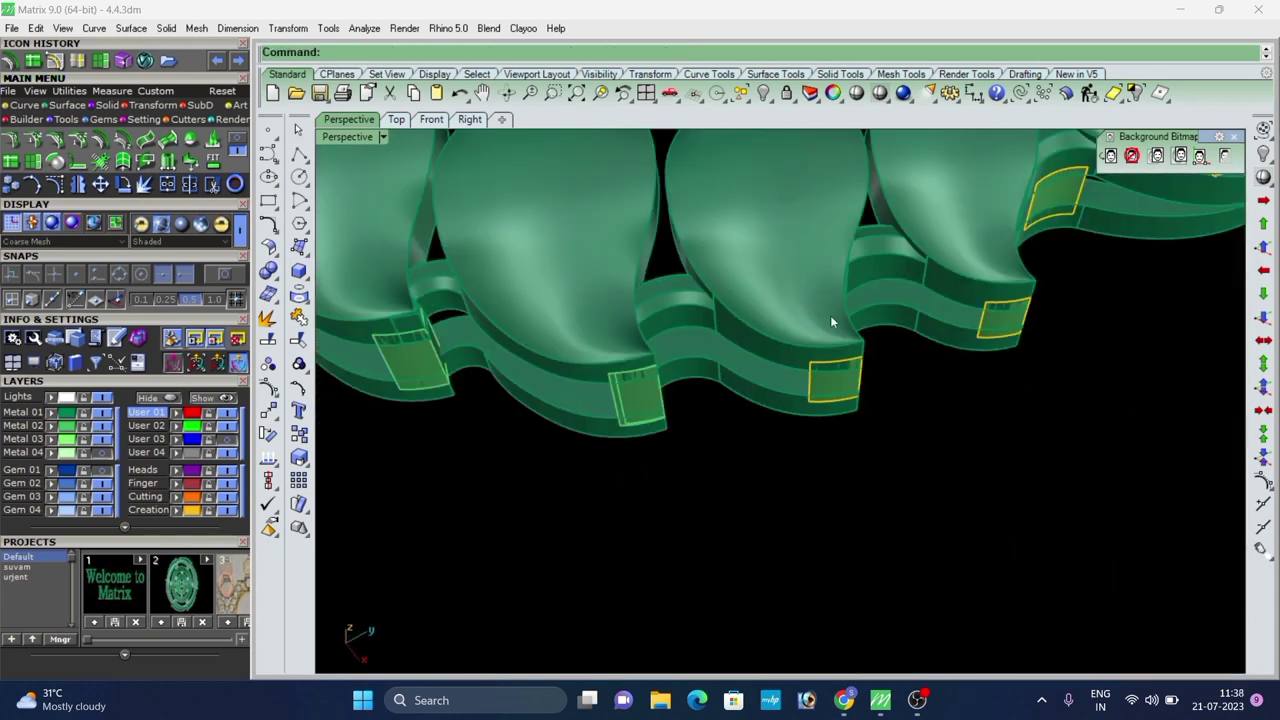
Offset the first side surface of the next petal-tip corner strut 0.6 as a solid.
right_click_drag(830, 322, 780, 345)
scroll(820, 402, "up", 6)
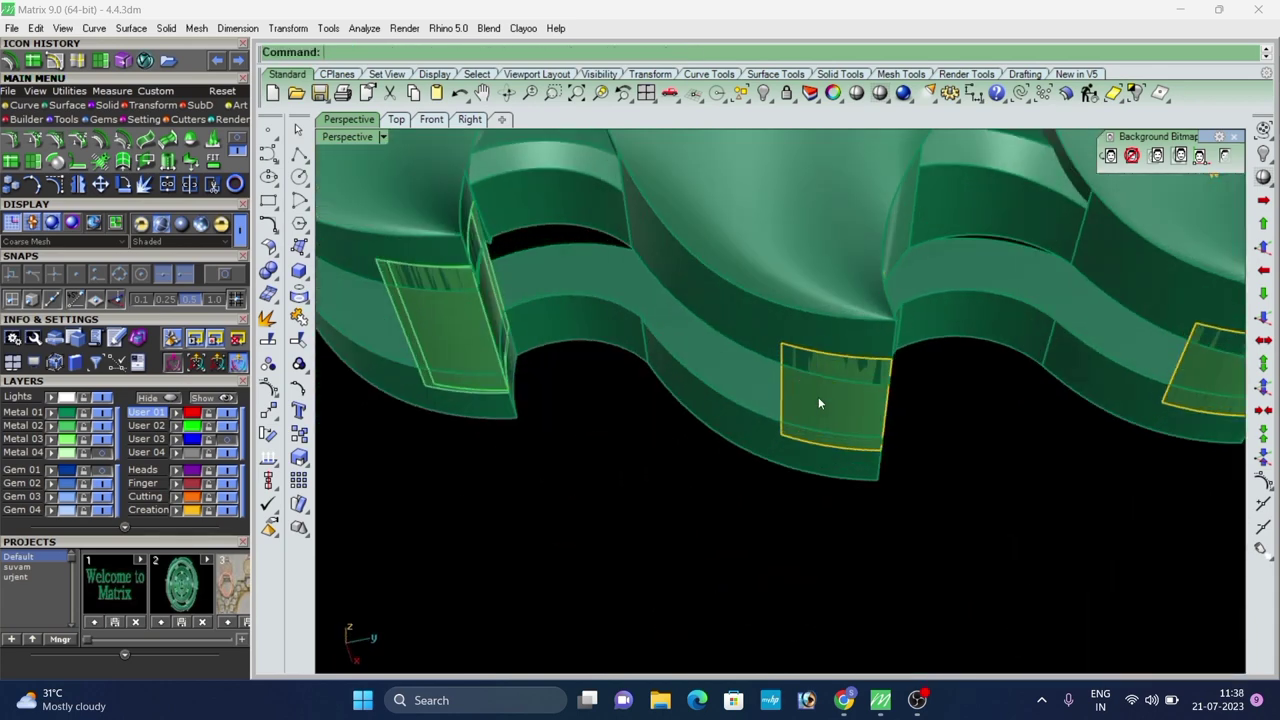
left_click(820, 403)
right_click_drag(820, 403, 765, 386)
right_click(811, 389)
right_click(843, 404)
right_click_drag(895, 411, 837, 424)
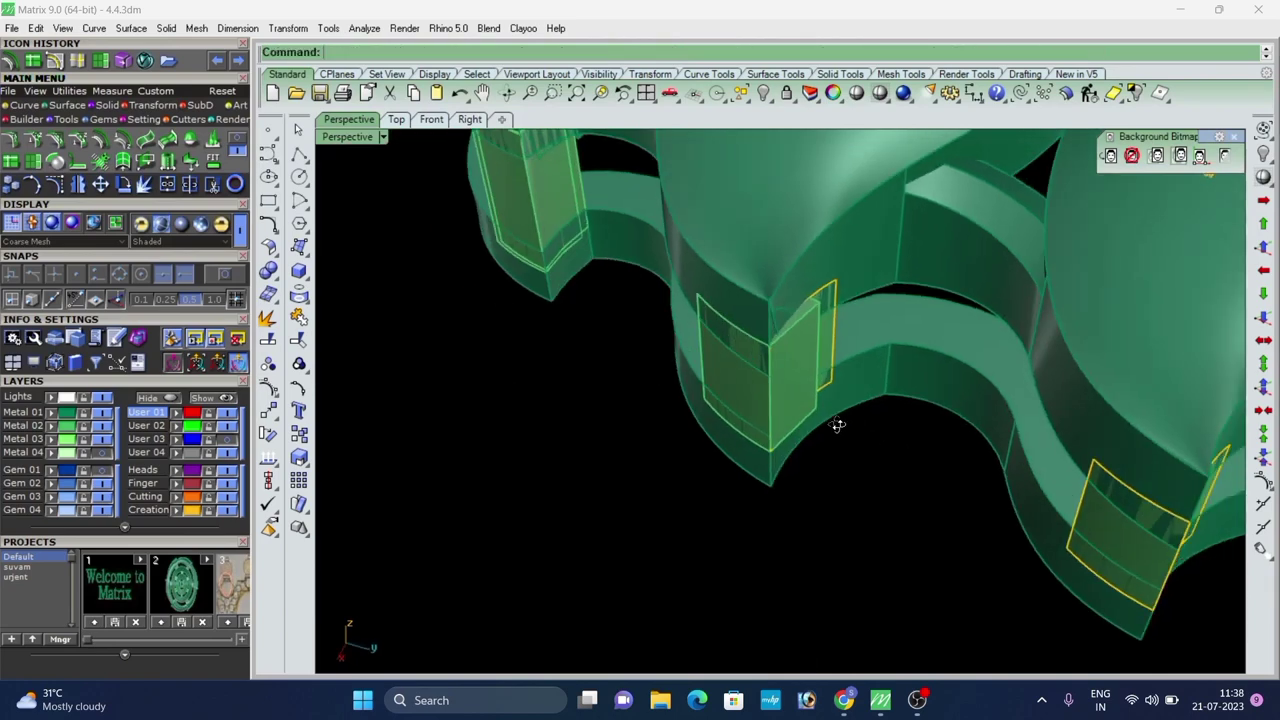
Try to Boolean-split the new strut solid with the adjoining side surface at the corner.
scroll(810, 360, "up", 6)
left_click(803, 343)
key("F4")
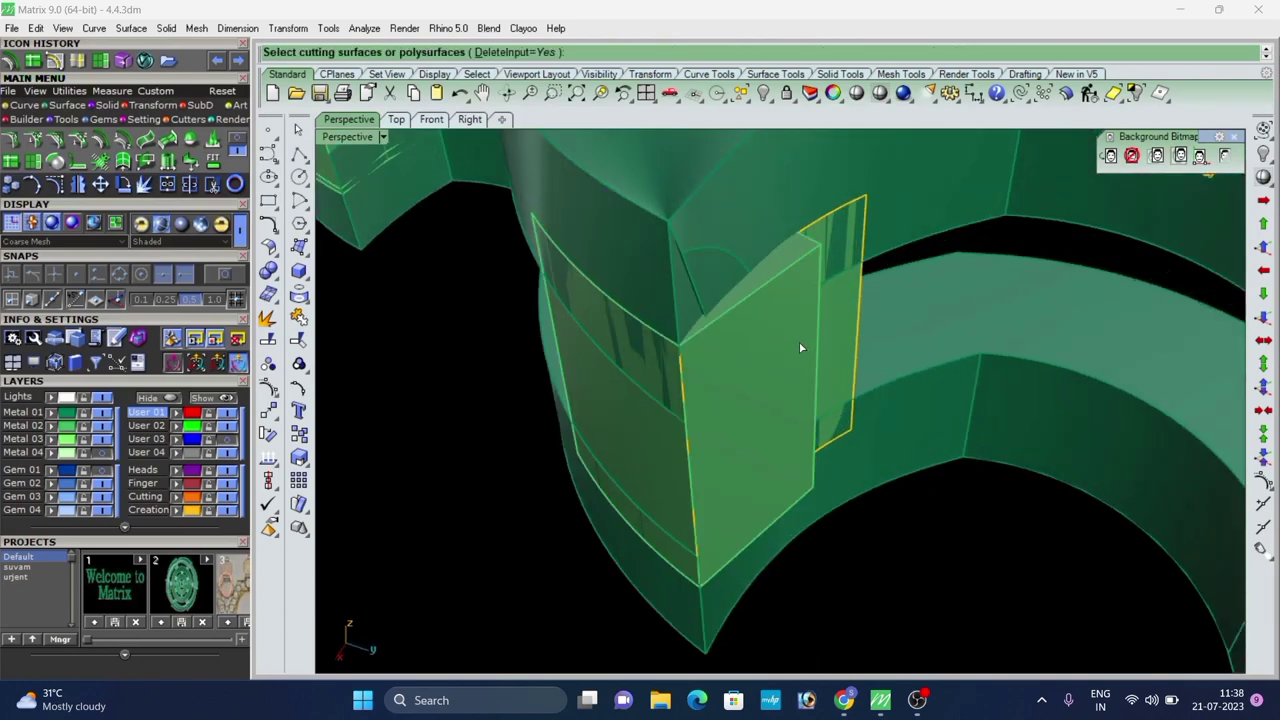
left_click(842, 336)
left_click(780, 327)
left_click(910, 479)
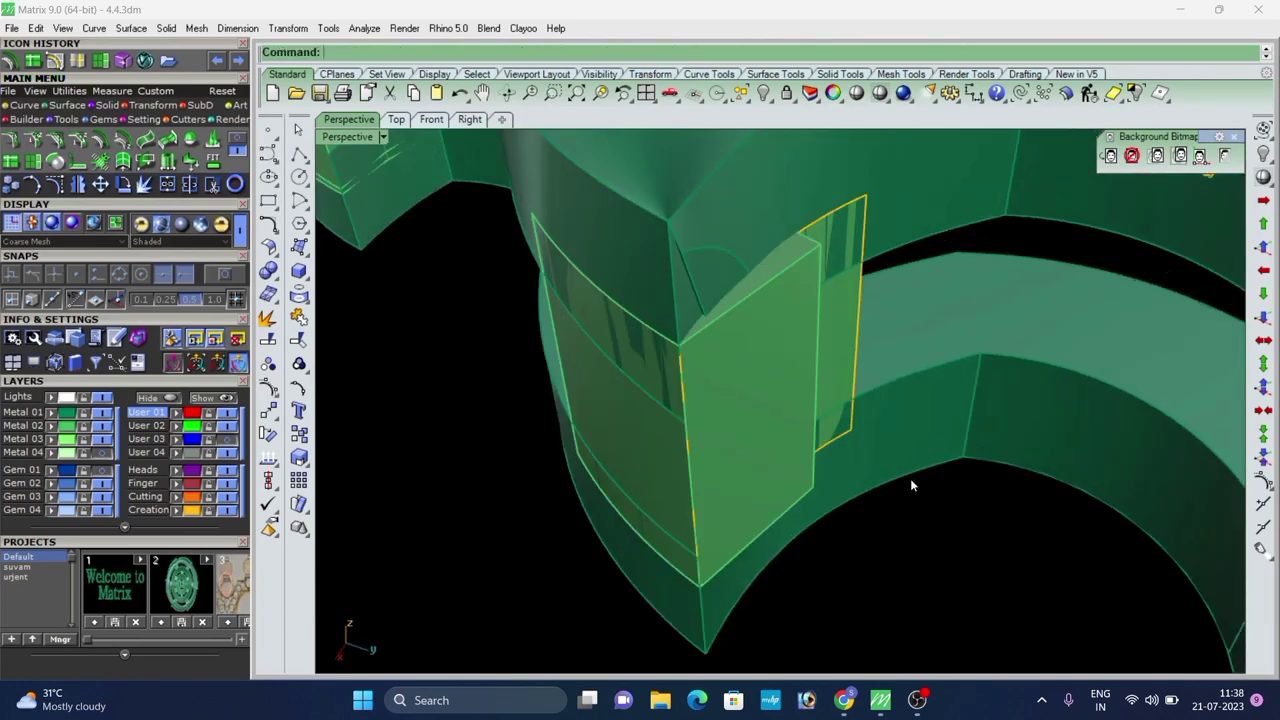
Offset the adjoining side surface of this corner strut 0.6 as a solid.
left_click(847, 309)
key("F5")
right_click(847, 310)
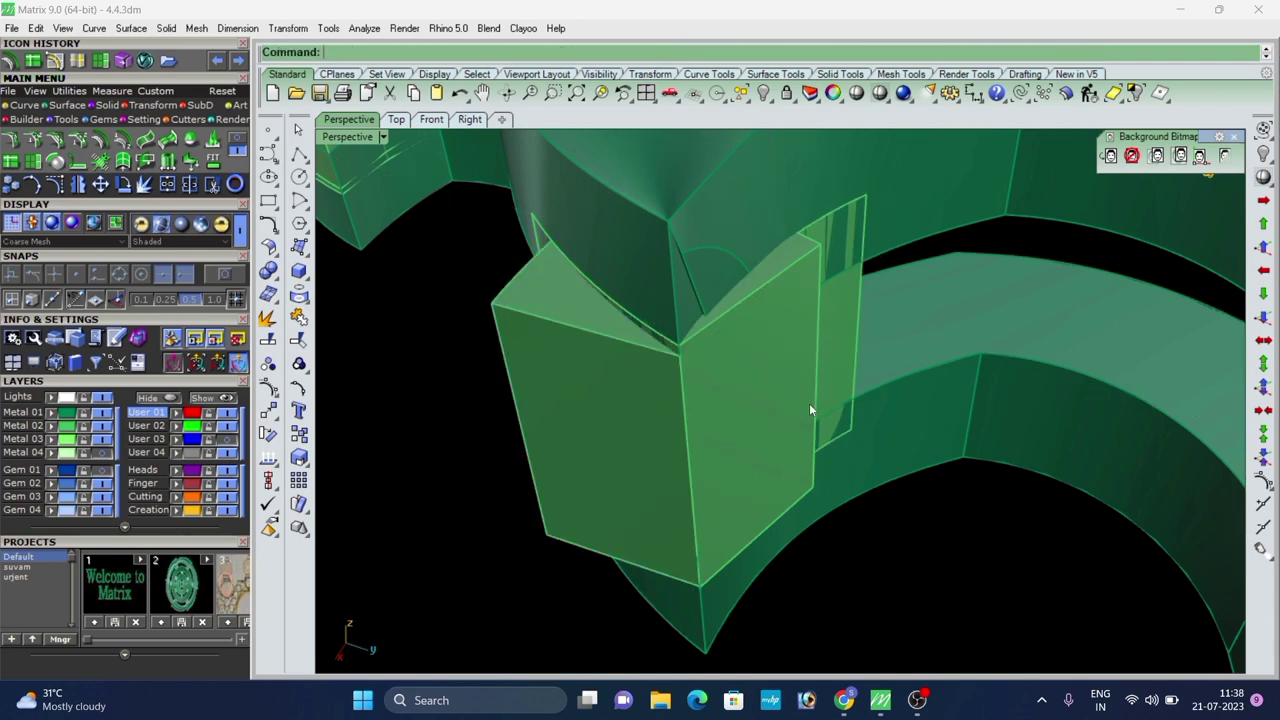
Extract a copy of the first strut solid's outer face and stretch it vertically beyond the strut.
right_click_drag(809, 403, 806, 397)
scroll(702, 369, "up", 5)
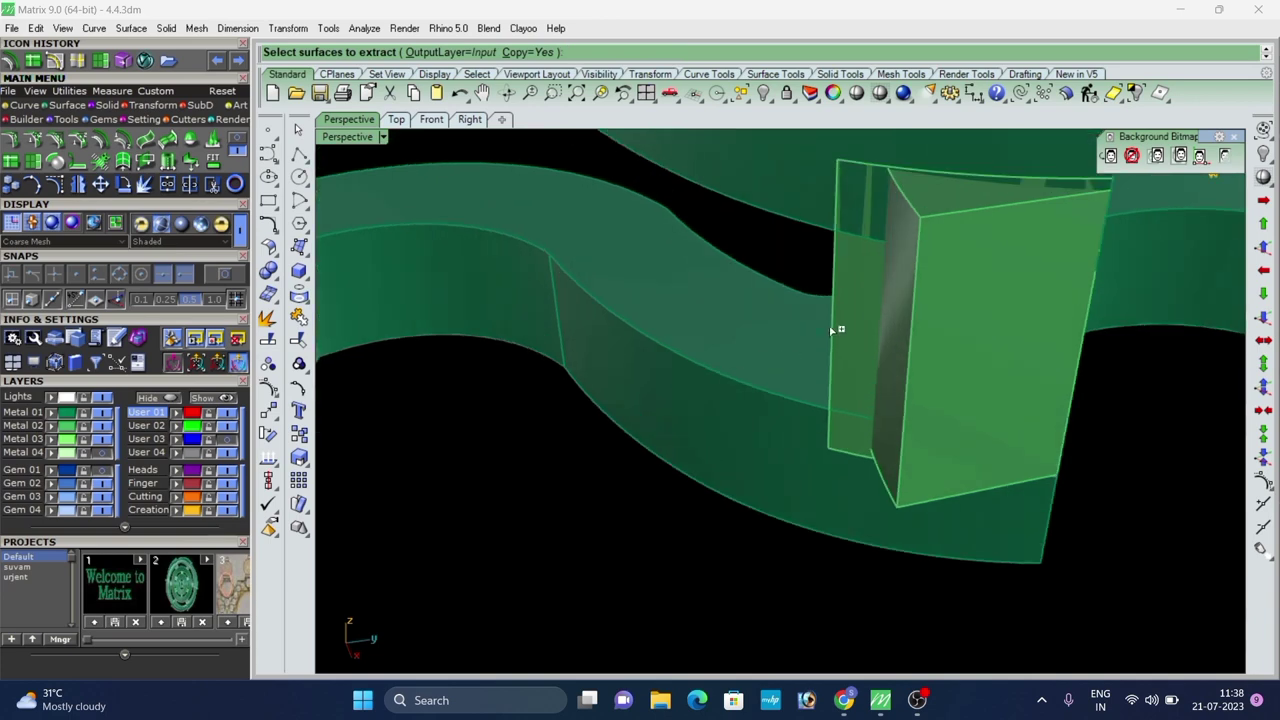
key("Return")
scroll(871, 316, "down", 3)
left_click_drag(882, 378, 885, 438)
key("Escape")
Extend the stretched face's corner-side edge past the protruding end of the adjoining strut solid.
left_click(55, 61)
scroll(930, 202, "up", 5)
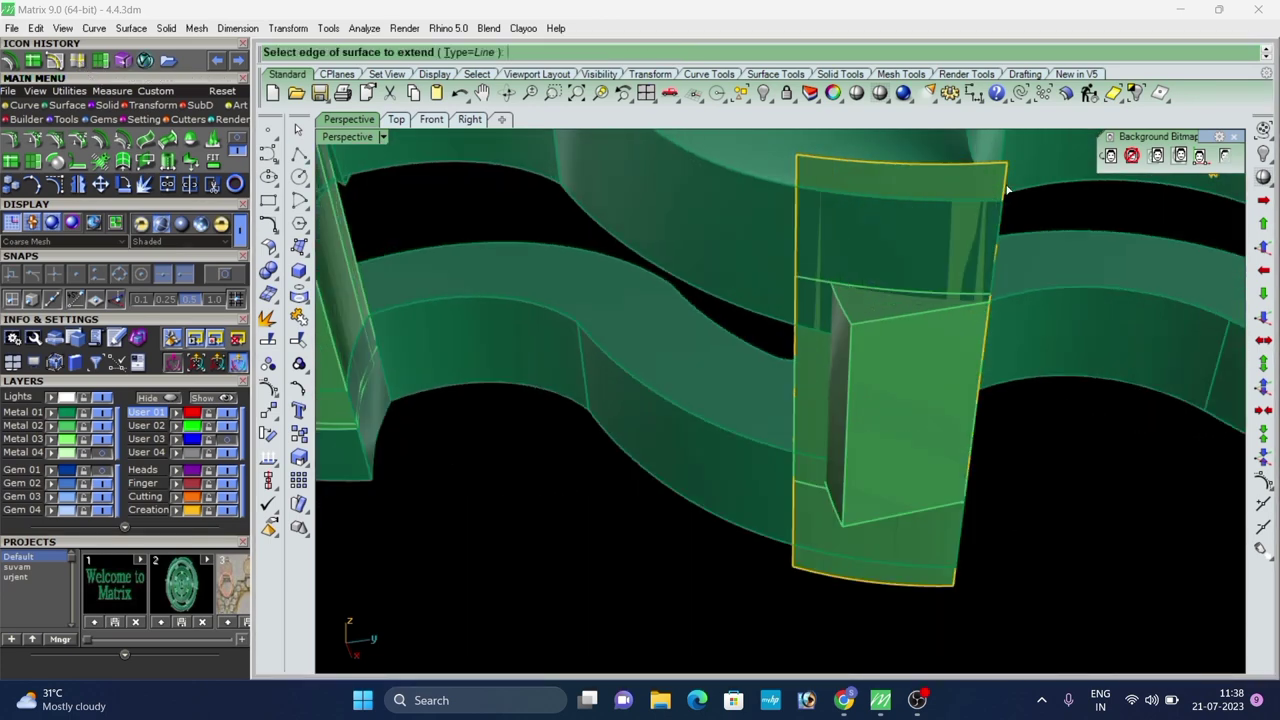
scroll(1007, 188, "up", 4)
left_click(1006, 187)
left_click(1076, 188)
Boolean-split the protruding strut solid with the extended face, and delete the cut-off end and the cutting surface.
left_click(886, 428)
scroll(810, 352, "down", 5)
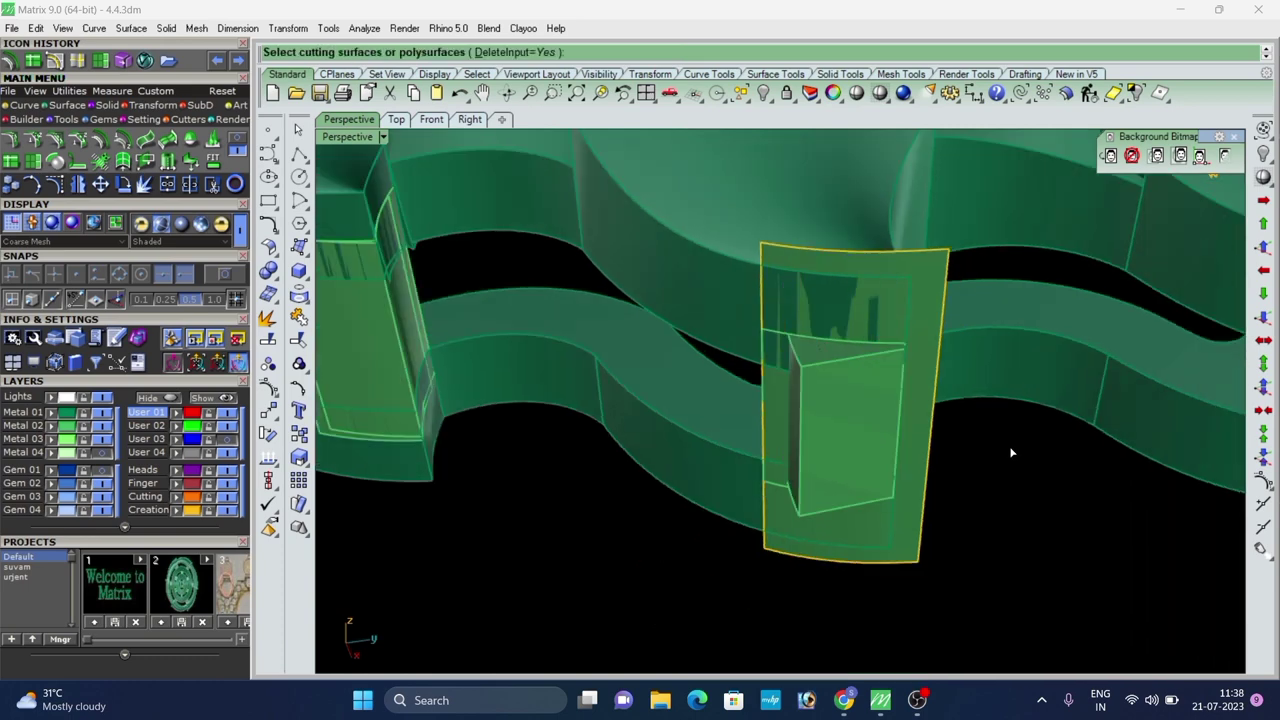
right_click_drag(699, 382, 612, 376)
scroll(538, 300, "up", 4)
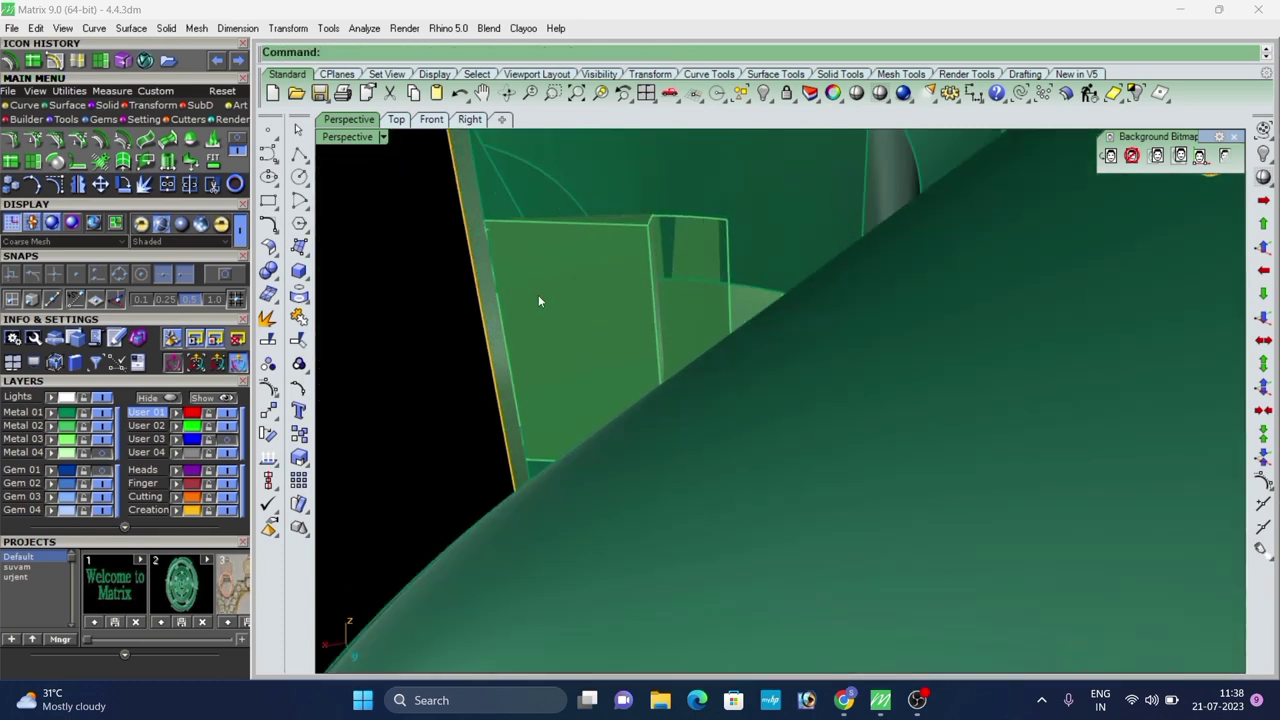
left_click(486, 303)
key("Delete")
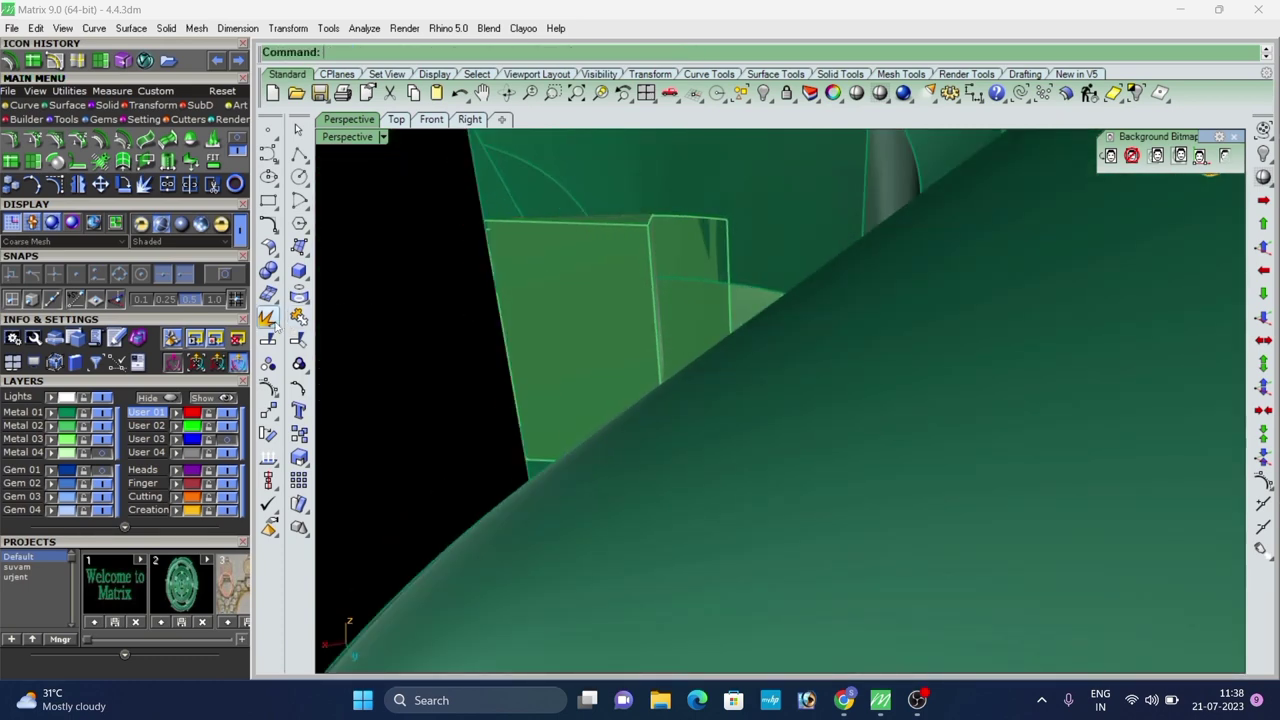
Extract a copy of the outer face from the other solid of this corner strut.
right_click(268, 319)
scroll(670, 294, "up", 4)
left_click(689, 322)
right_click(689, 322)
scroll(690, 326, "down", 6)
right_click_drag(714, 380, 675, 432)
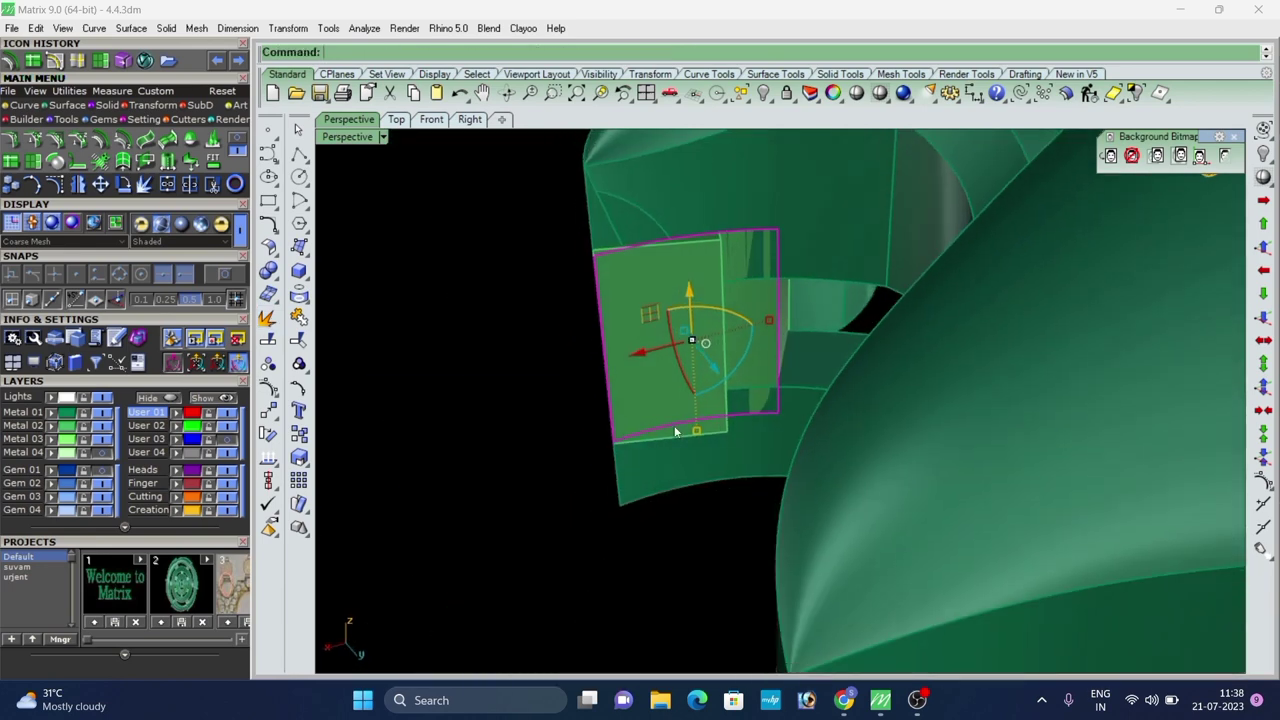
Stretch the newly extracted face vertically past the strut and extend its edge outward at the corner.
left_click_drag(701, 433, 700, 518)
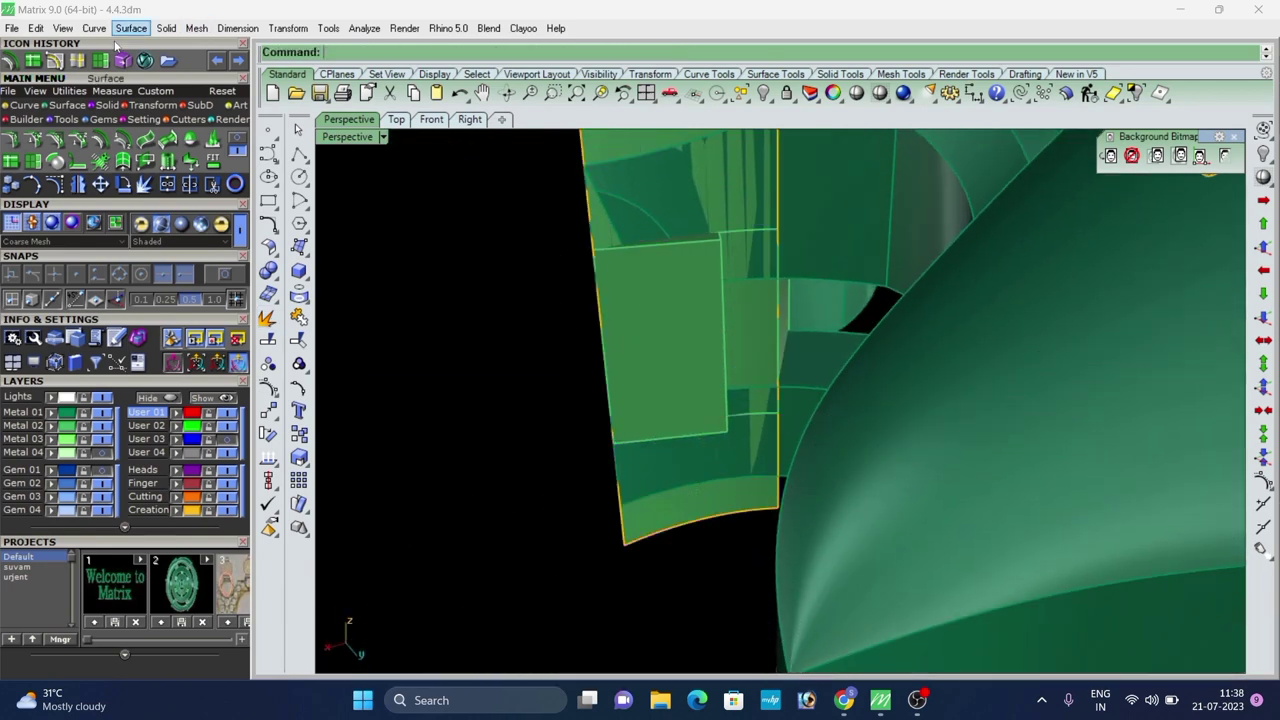
left_click(580, 146)
right_click(582, 147)
Boolean-split the other protruding strut solid with the extended face and delete the piece outside the corner.
left_click(688, 279)
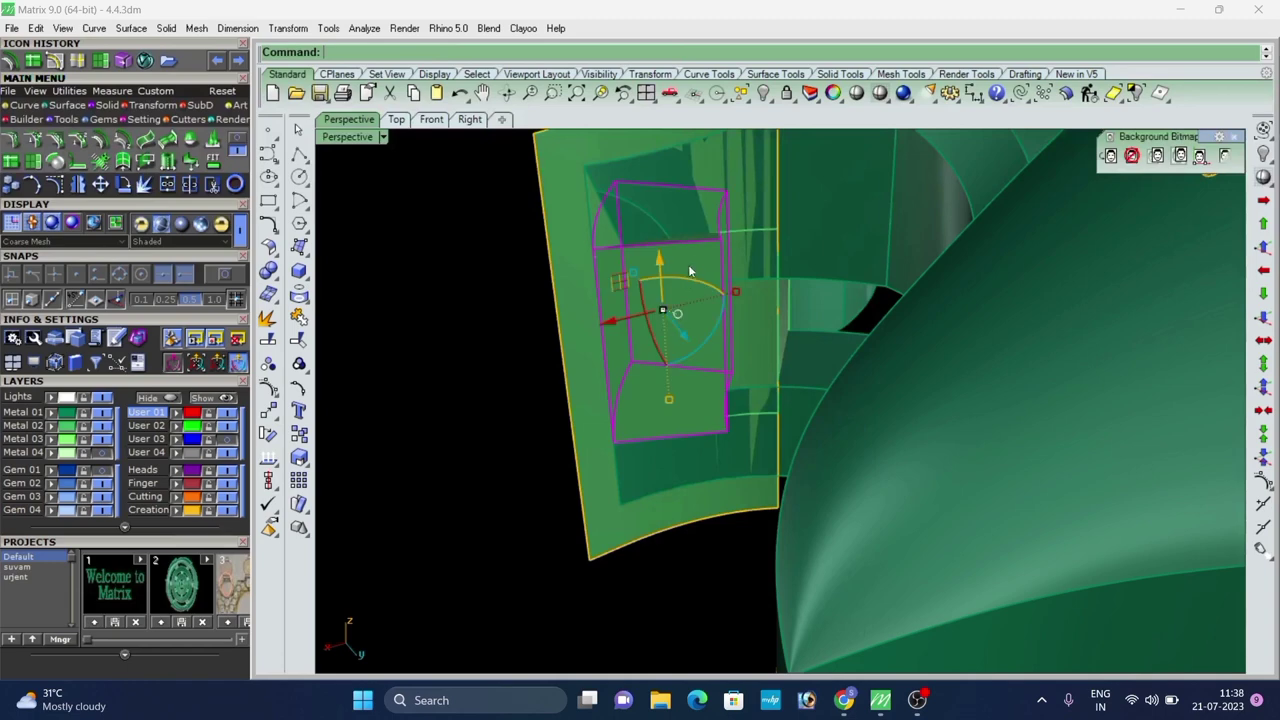
type("bs")
key("Return")
left_click(588, 260)
right_click(588, 260)
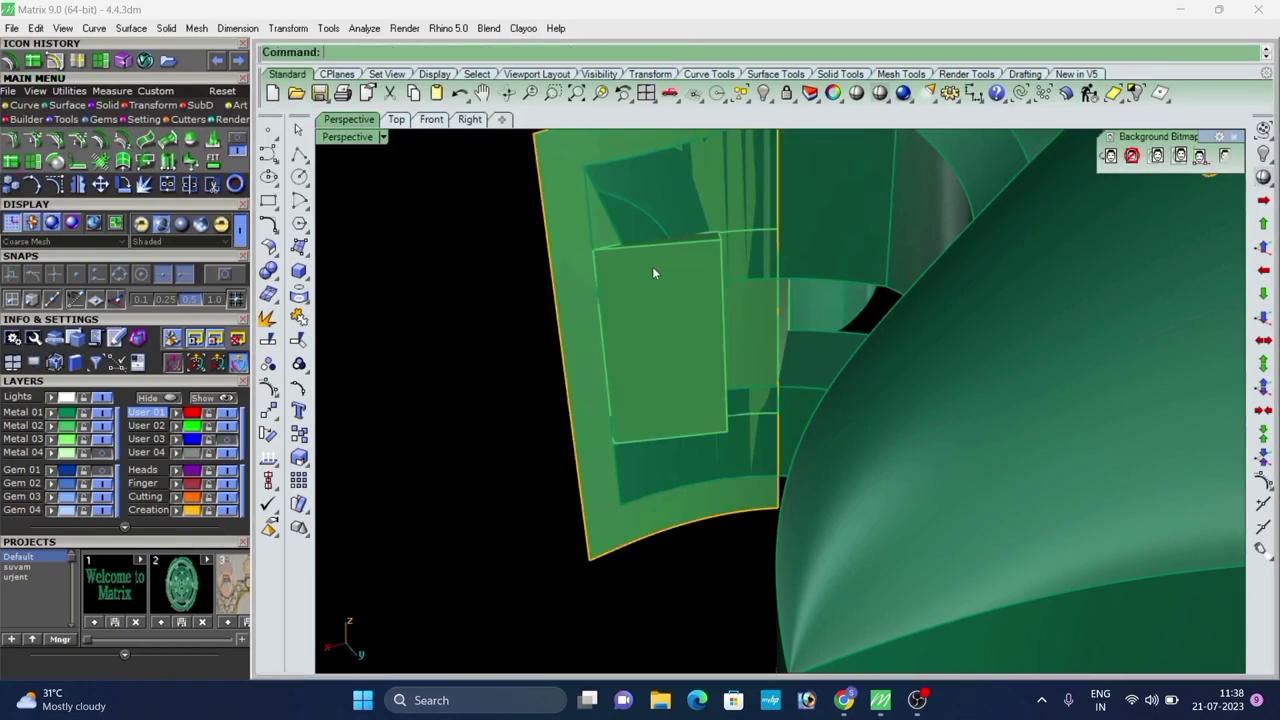
left_click(653, 269)
key("Delete")
Offset the first side surface of the following petal-tip corner strut 0.6 as a solid.
scroll(600, 237, "down", 8)
right_click_drag(603, 237, 808, 326)
scroll(807, 272, "down", 6)
scroll(804, 300, "up", 5)
scroll(808, 328, "up", 6)
left_click(812, 338)
type("os")
key("Return")
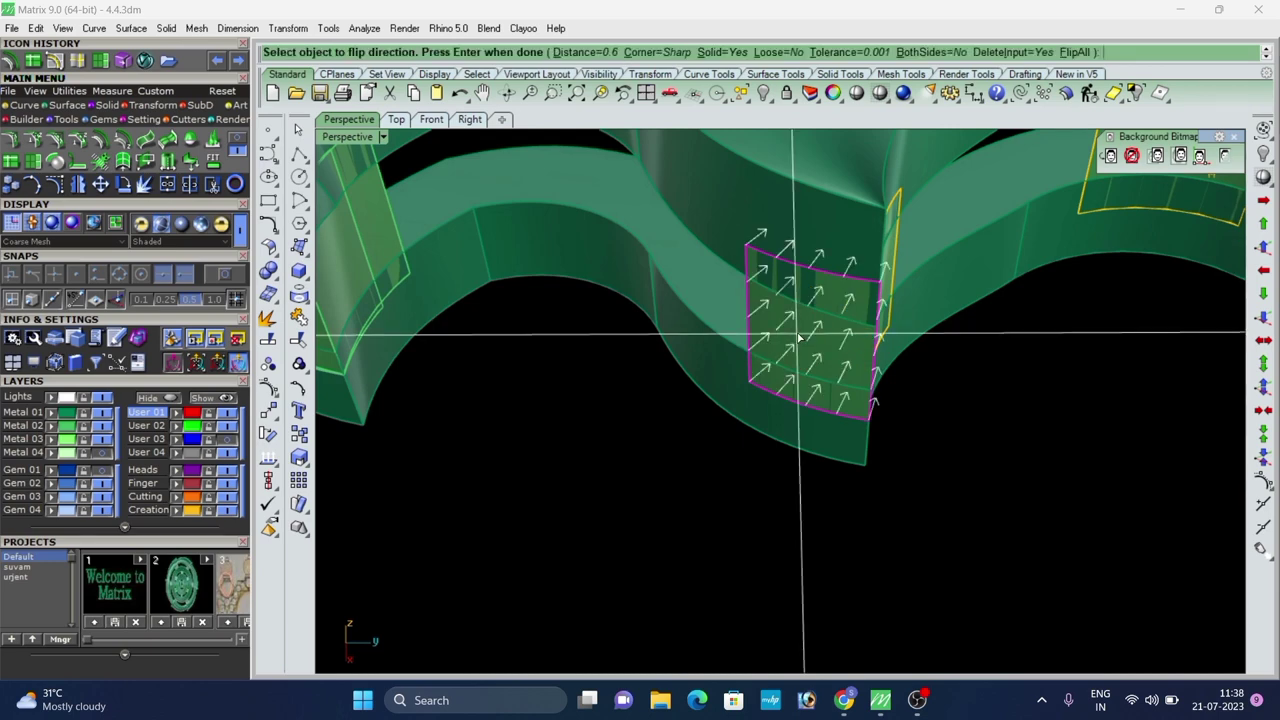
right_click(800, 335)
Extend the corner-side edge of the adjoining side surface outward past the new strut solid.
right_click_drag(985, 389, 795, 370)
scroll(917, 330, "up", 3)
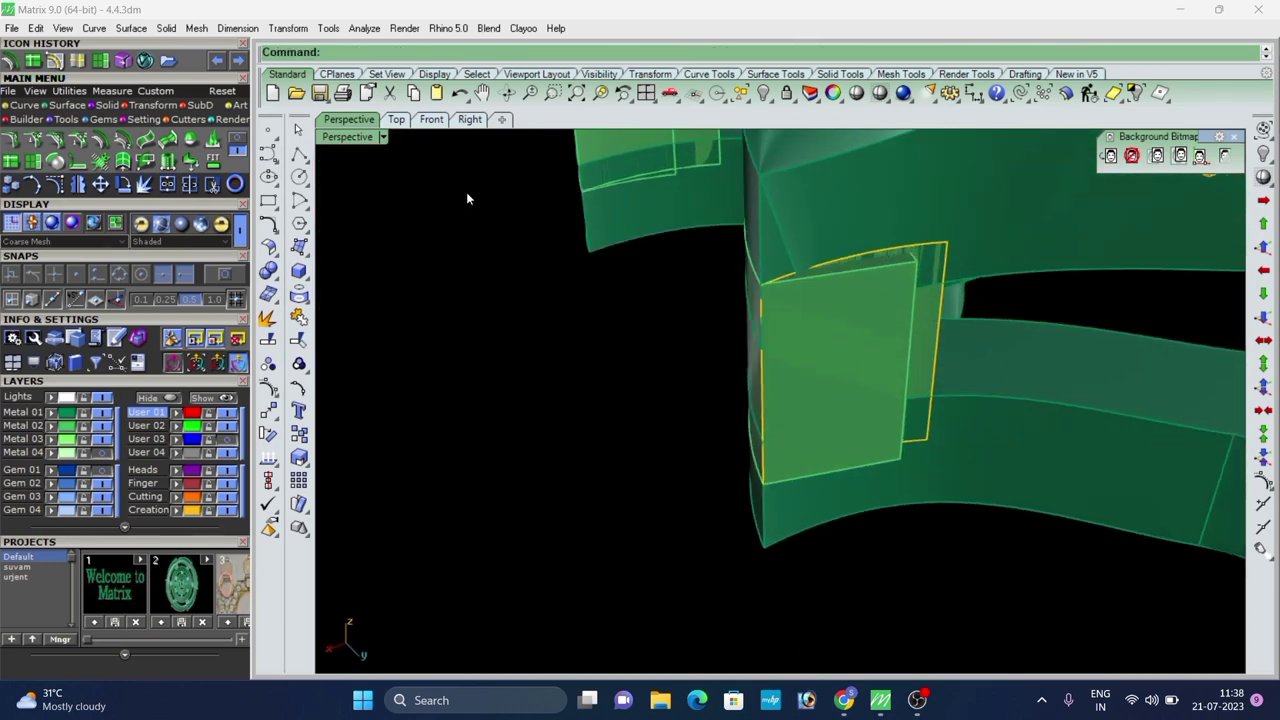
left_click(101, 66)
scroll(715, 335, "up", 2)
left_click(772, 336)
right_click(774, 335)
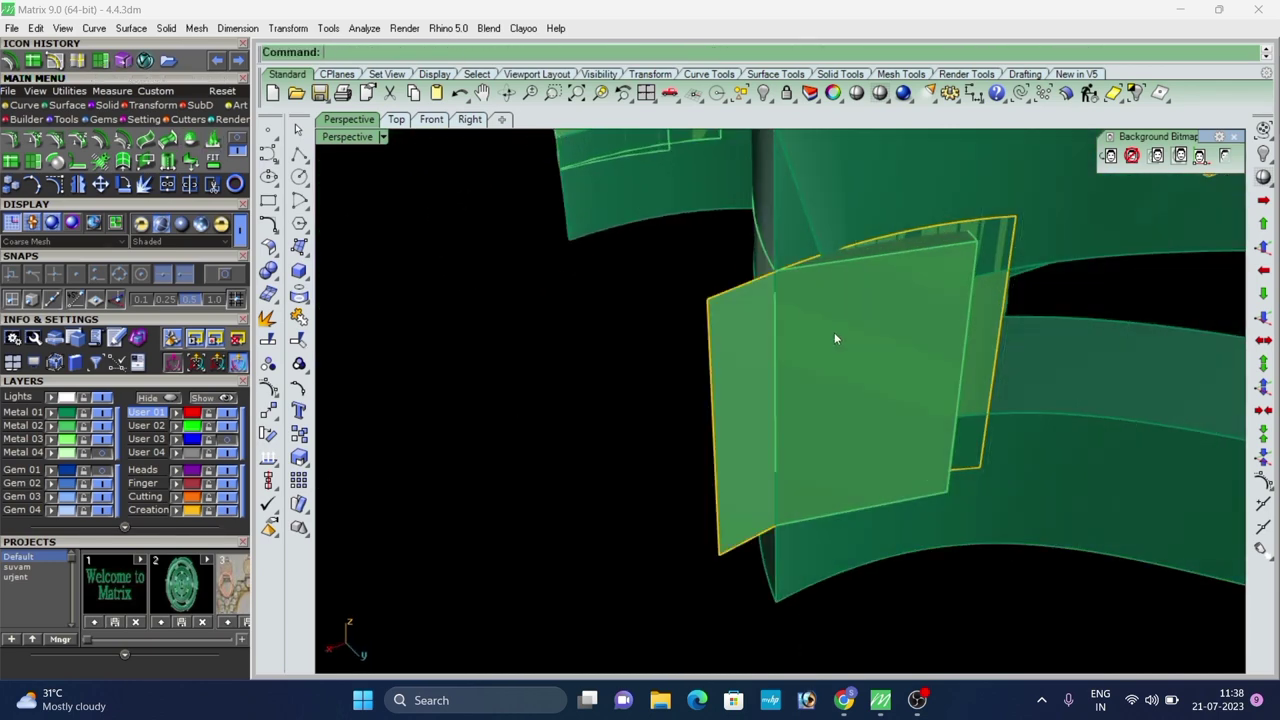
Extend the top and bottom edges of the adjoining side surface with an extension factor of 0.2.
left_click(885, 305)
left_click(717, 282)
right_click(716, 282)
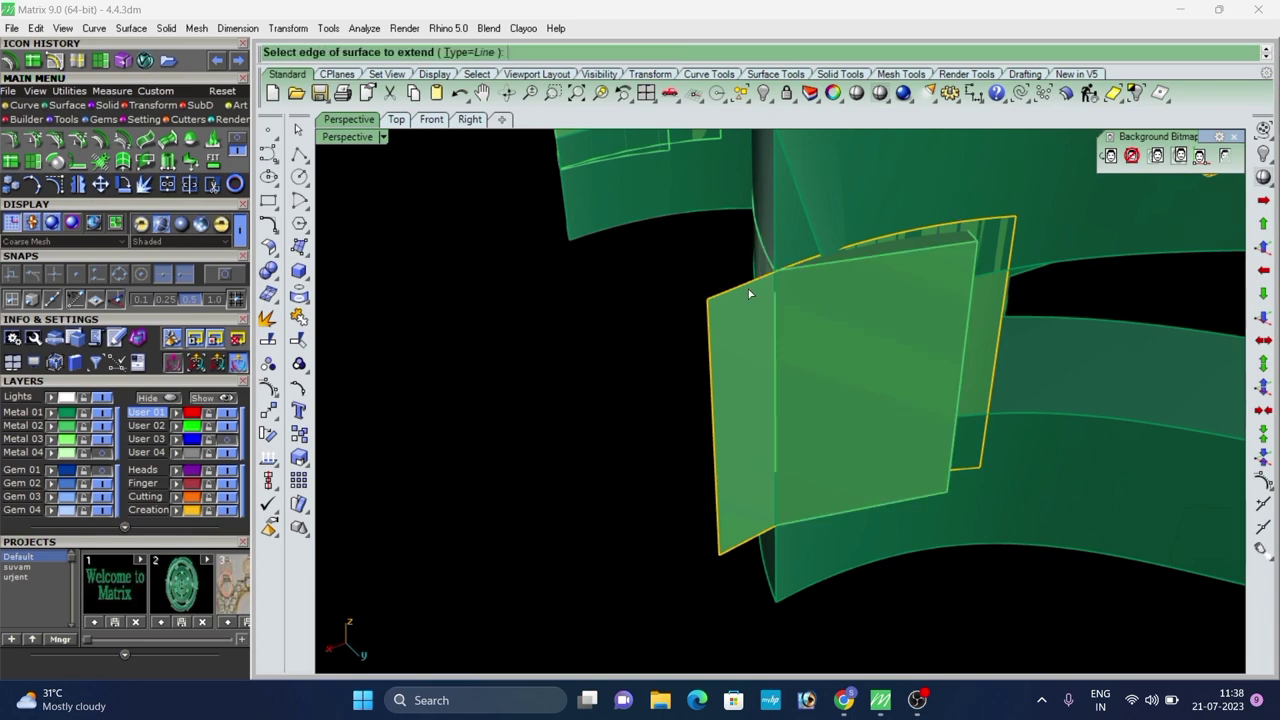
left_click(746, 285)
right_click(746, 287)
left_click(752, 538)
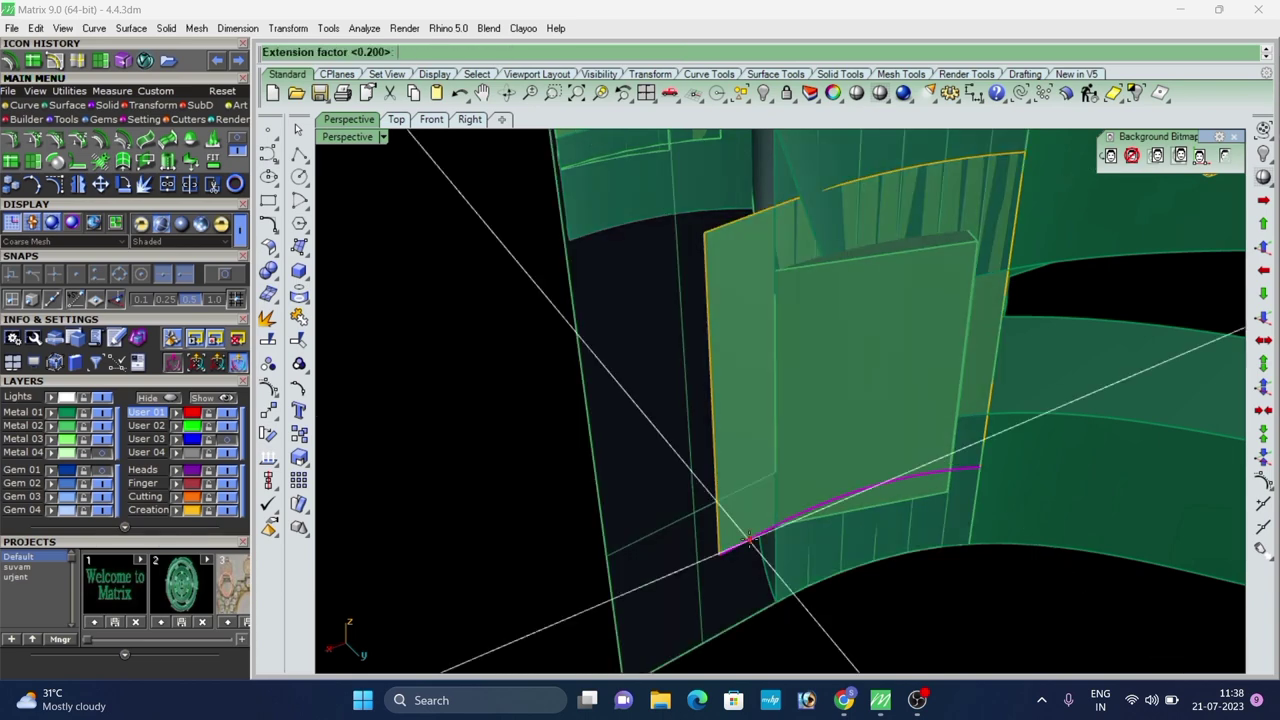
right_click(752, 538)
Boolean-split the strut solid with the extended side surface, and delete the protruding end and the cutting surface.
left_click(867, 406)
type("bb")
right_click(836, 408)
left_click(758, 389)
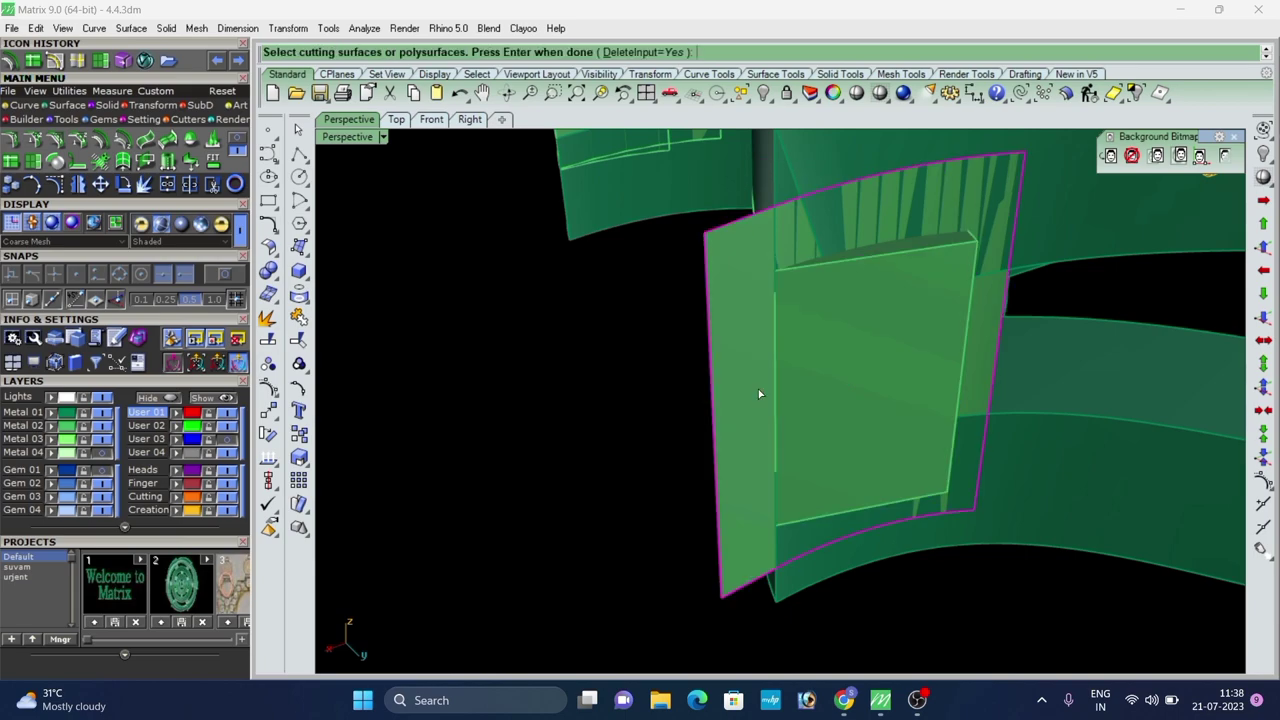
right_click(758, 389)
left_click(911, 332)
key("Delete")
left_click(763, 347)
key("Delete")
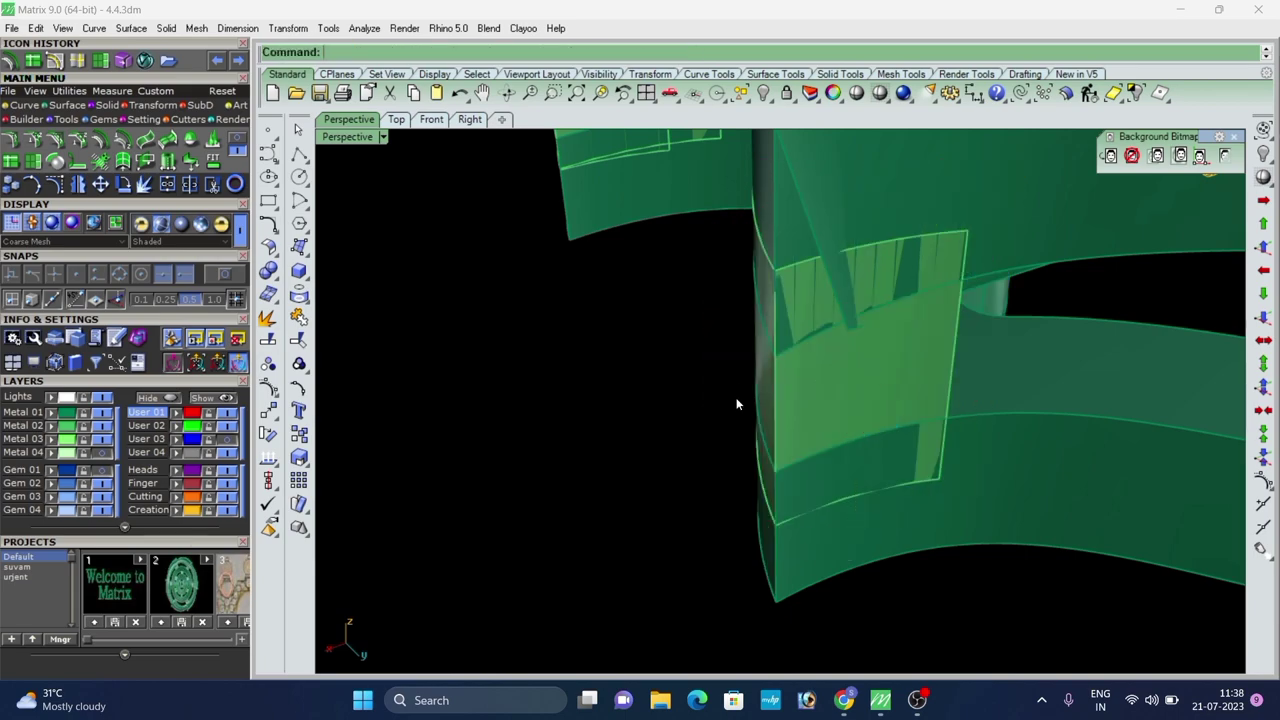
Offset the single strut surface between the last petal and the large scroll 0.6 as a solid.
right_click_drag(737, 403, 780, 389)
scroll(694, 363, "down", 6)
scroll(837, 337, "down", 7)
scroll(820, 303, "up", 5)
left_click(820, 303)
right_click(820, 303)
left_click(820, 303)
right_click(820, 303)
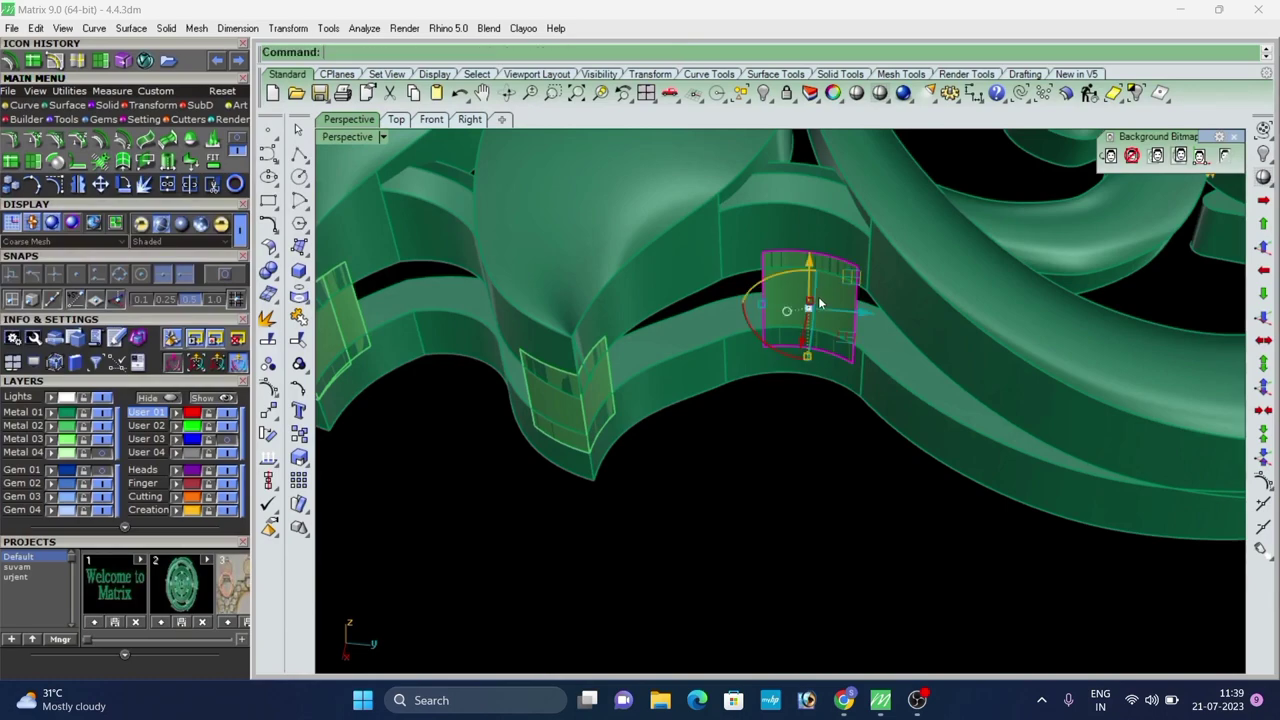
key("F4")
right_click(812, 302)
left_click(839, 486)
Offset the strut surface on the outer side of the large scroll 0.6 as a solid.
scroll(728, 417, "down", 8)
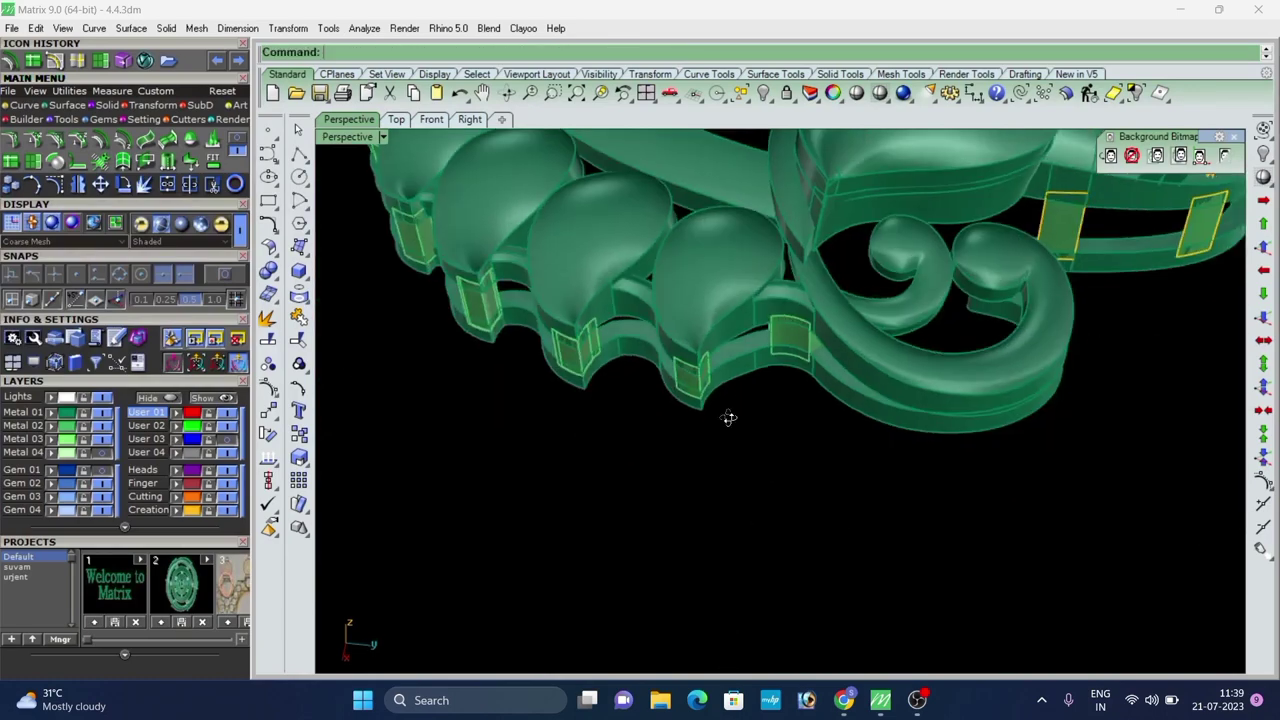
right_click_drag(728, 417, 502, 375)
scroll(775, 412, "up", 4)
scroll(858, 352, "down", 4)
scroll(850, 372, "up", 6)
scroll(500, 375, "down", 6)
scroll(903, 422, "up", 7)
right_click_drag(903, 422, 598, 363)
scroll(598, 363, "up", 7)
left_click(598, 363)
key("F4")
right_click(606, 391)
left_click(707, 506)
Offset the strut surface at the near end of the ribbed ornament 0.6 as a solid.
scroll(707, 506, "down", 5)
right_click_drag(707, 506, 816, 395)
scroll(697, 382, "up", 5)
scroll(697, 382, "down", 6)
scroll(816, 395, "up", 6)
left_click(760, 364)
key("F4")
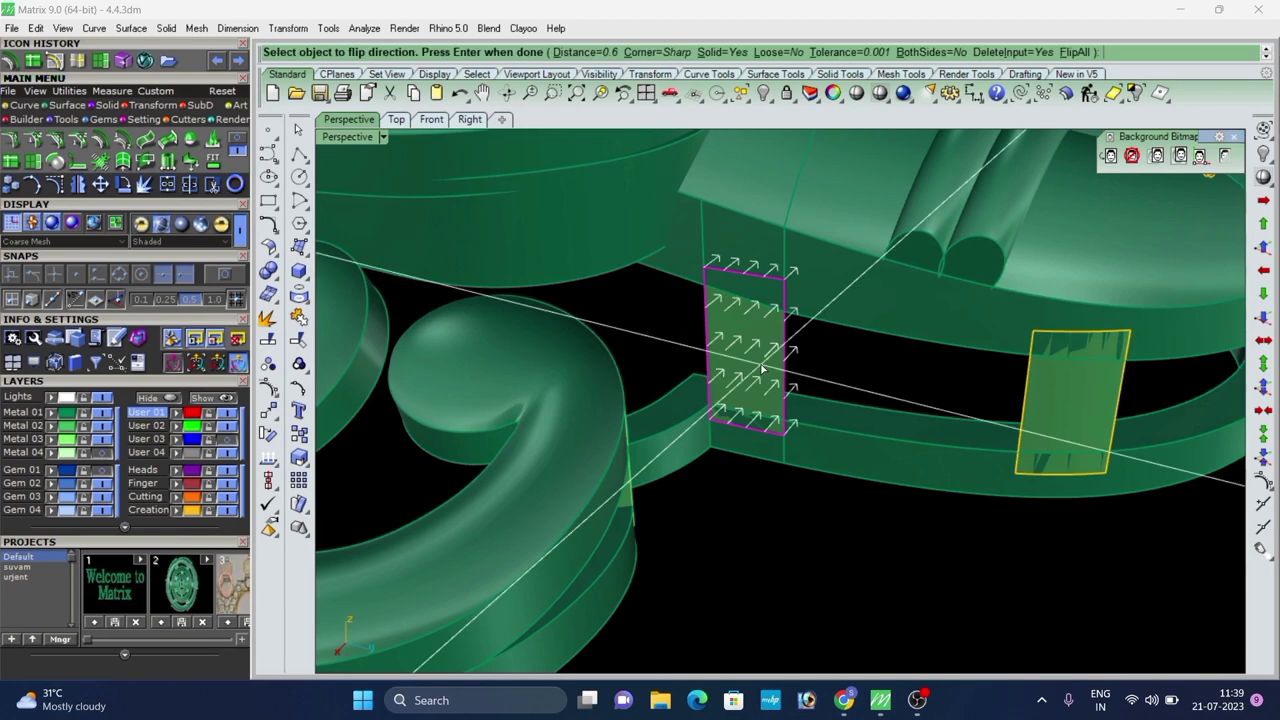
right_click(764, 367)
Offset the next strut surface, beneath the ribs of the ornament, 0.6 as a solid.
scroll(684, 407, "down", 4)
right_click_drag(684, 407, 835, 424)
left_click(837, 426)
key("F4")
right_click(849, 430)
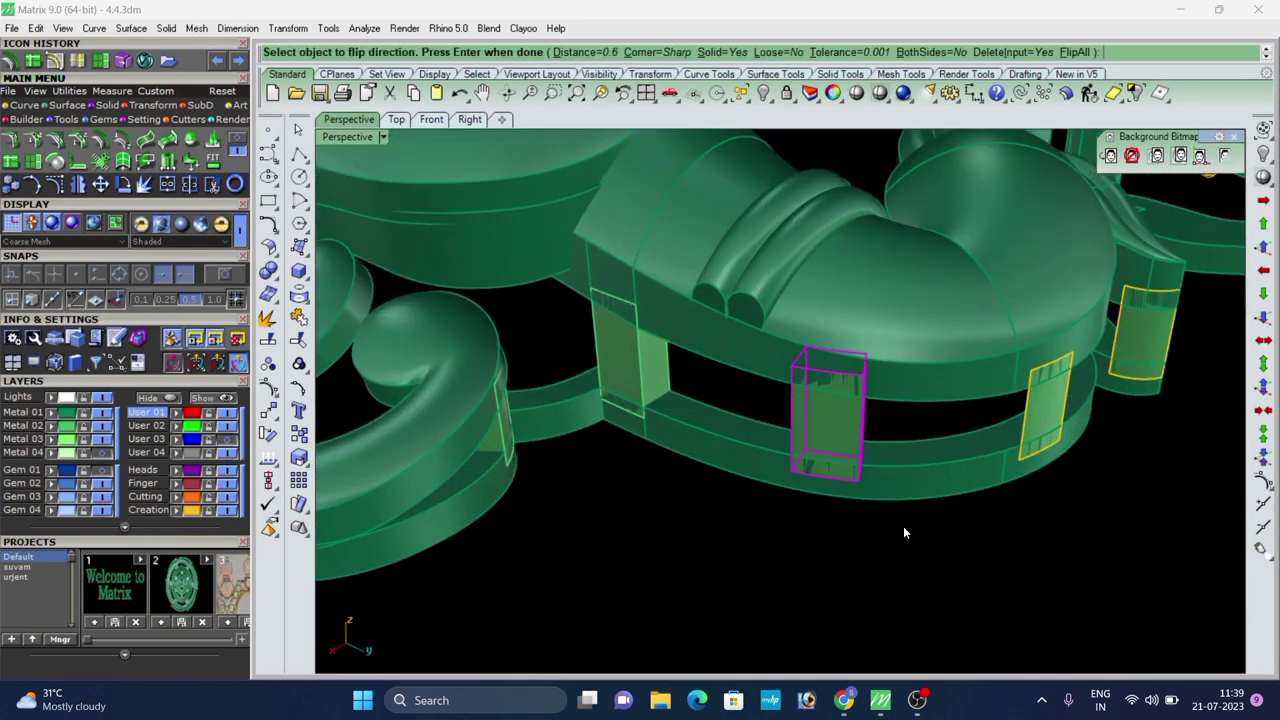
left_click(904, 530)
Offset the strut surface beneath the ornament's rounded lobe 0.6 as a solid.
scroll(904, 530, "down", 4)
right_click_drag(904, 530, 788, 446)
scroll(788, 446, "up", 5)
left_click(788, 446)
key("F4")
right_click(790, 449)
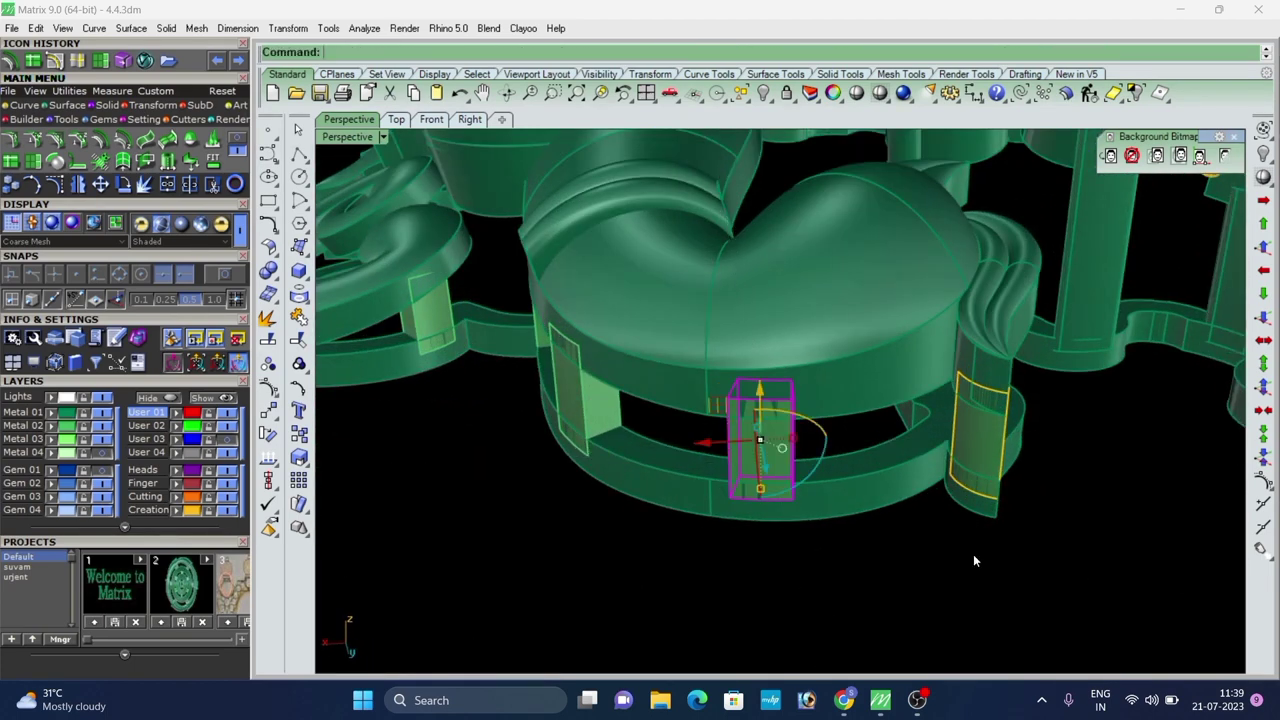
left_click(973, 554)
scroll(986, 445, "up", 6)
left_click(990, 443)
scroll(990, 443, "down", 7)
right_click_drag(990, 443, 889, 446)
scroll(850, 438, "up", 5)
left_click(884, 418, "shift")
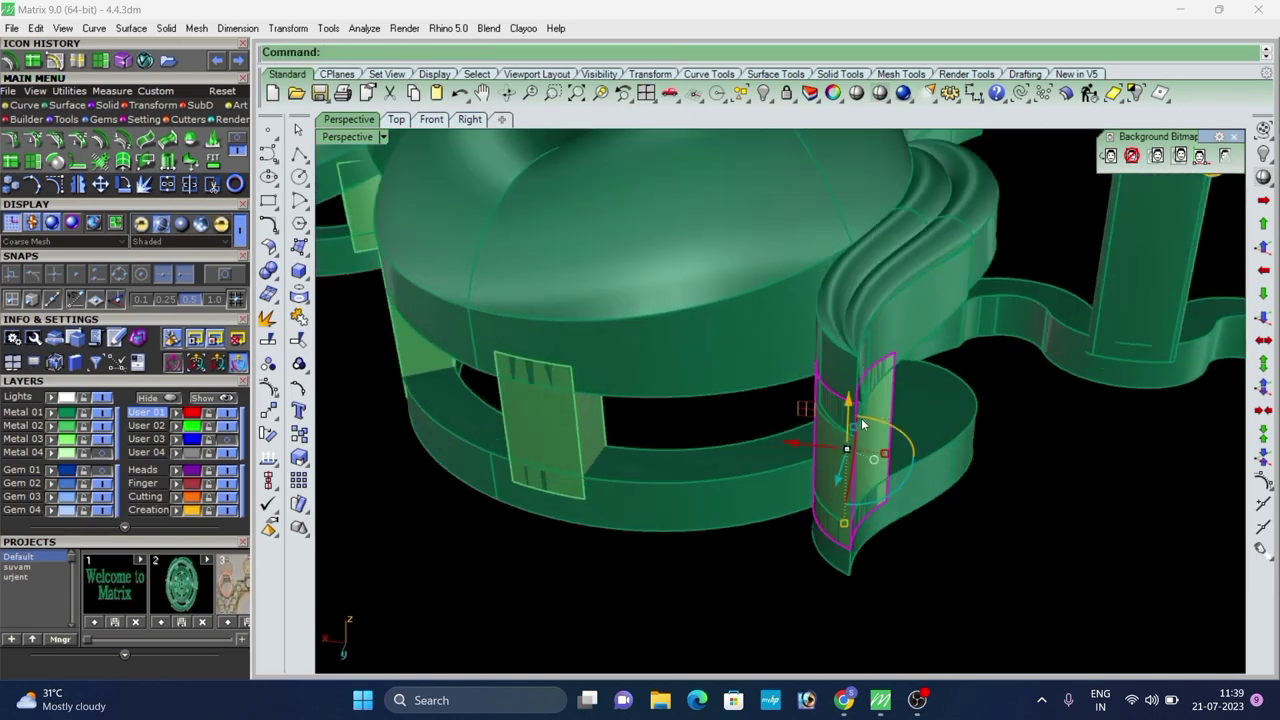
key("F4")
right_click(866, 428)
left_click(912, 505)
scroll(834, 440, "down", 2)
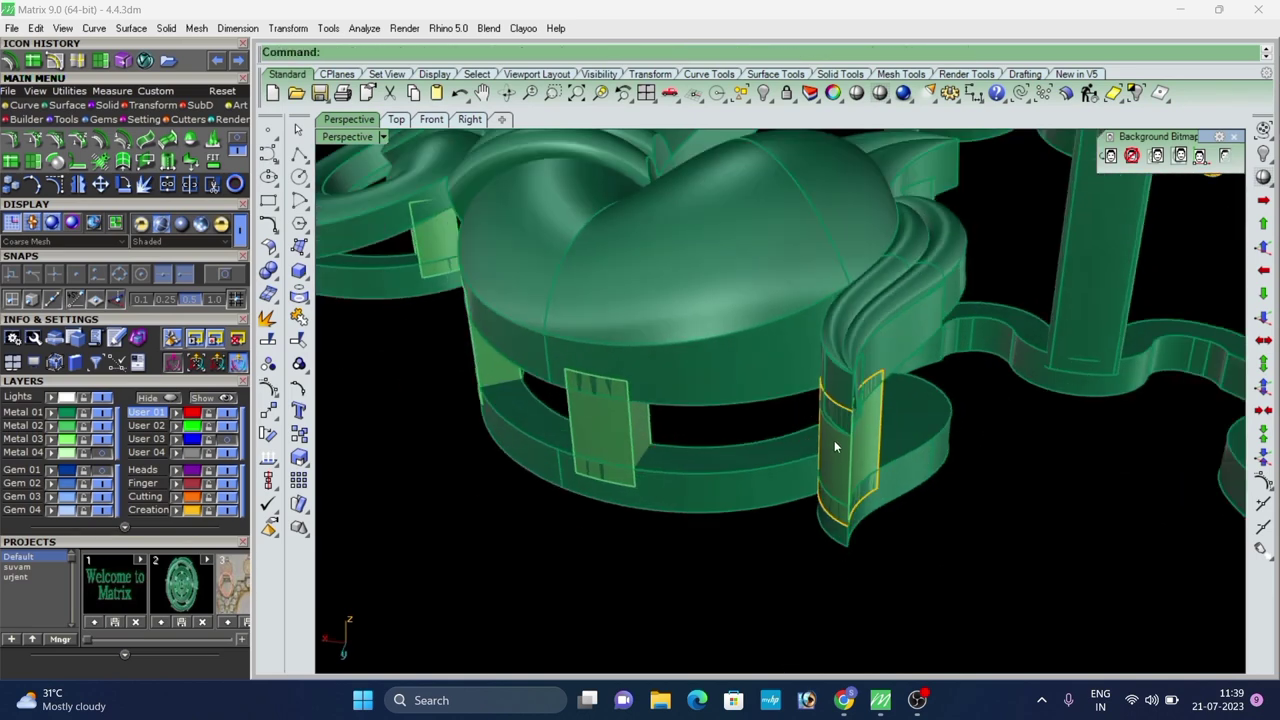
left_click(834, 440)
key("Delete")
Offset the side-facing strut surface at the ornament's ribbed corner as a solid.
scroll(873, 452, "up", 4)
left_click(853, 424)
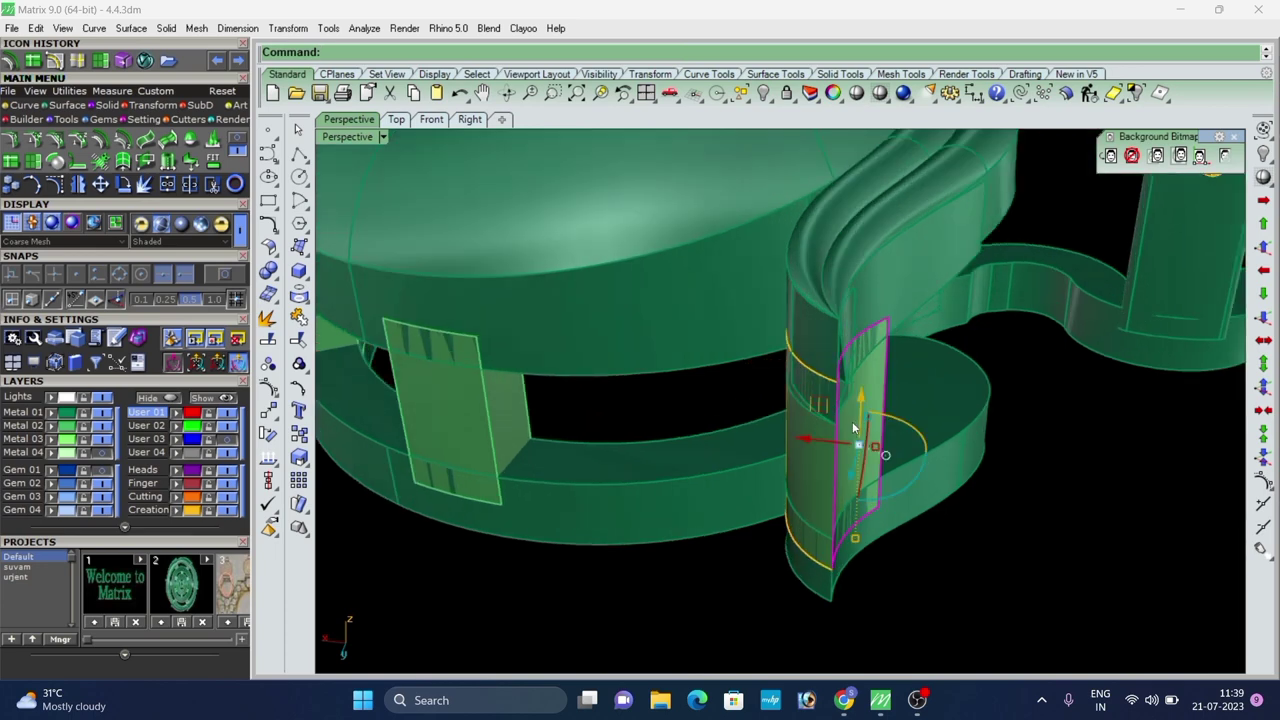
right_click(854, 428)
right_click(858, 428)
left_click(977, 552)
right_click_drag(977, 552, 980, 480)
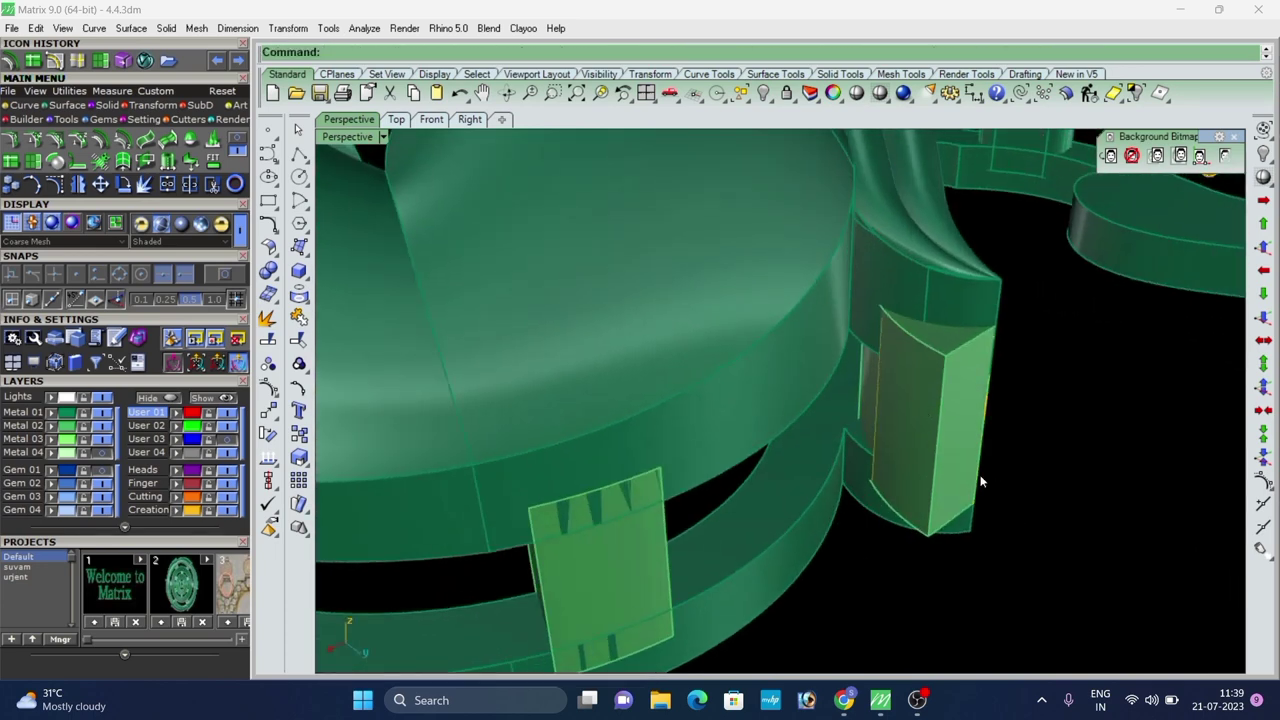
scroll(858, 378, "up", 5)
scroll(848, 366, "down", 5)
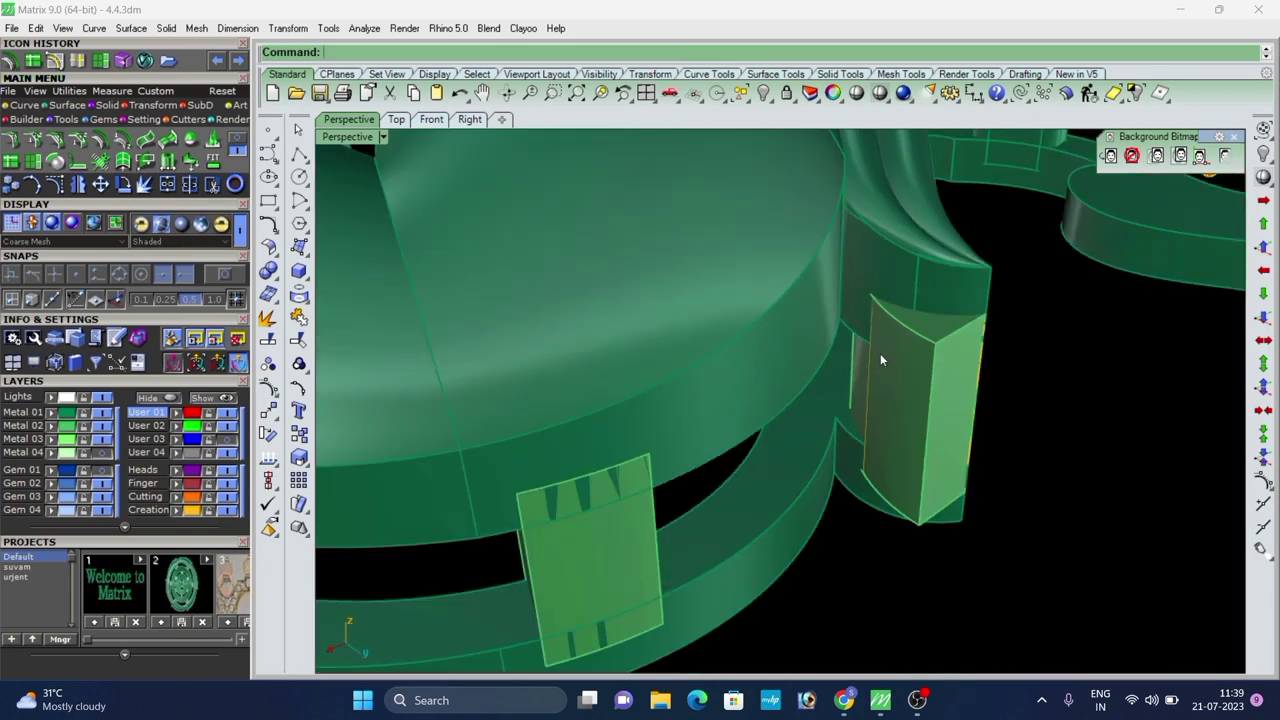
Extrude the upper edge of the ribbed ornament's side face straight down past the bottom rail as a cutting surface.
right_click(270, 318)
scroll(968, 325, "up", 2)
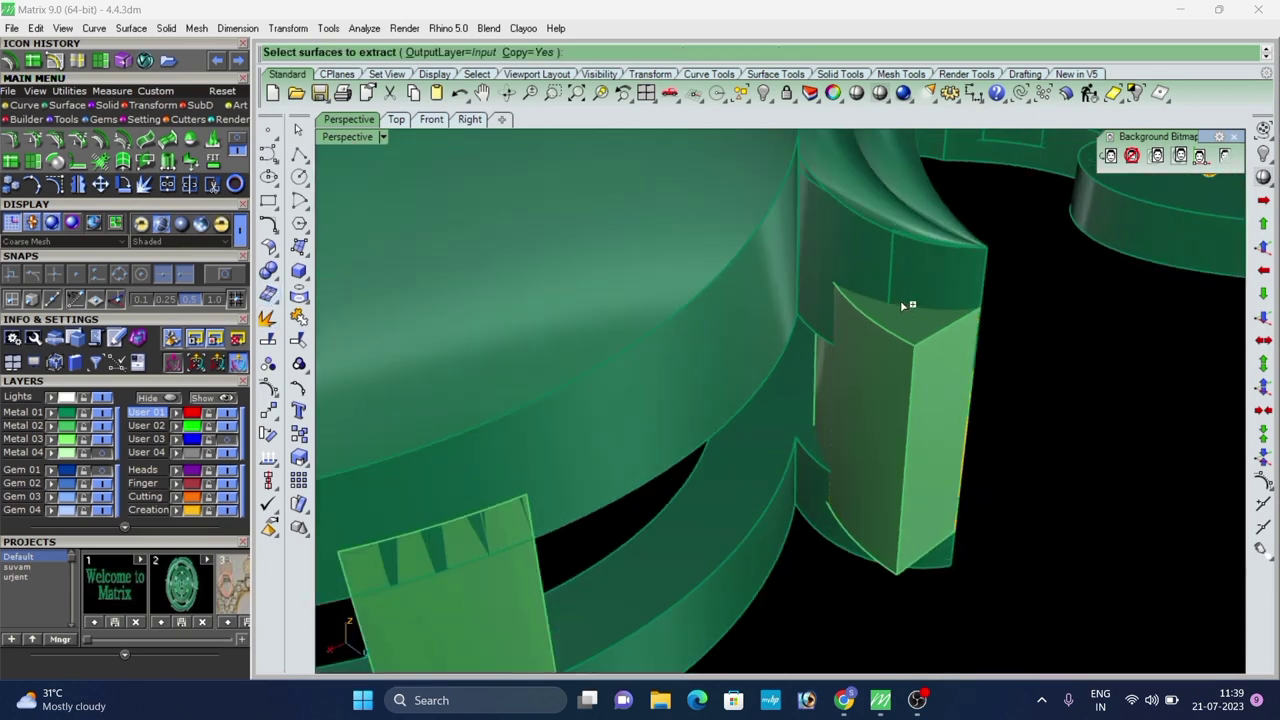
left_click(104, 105)
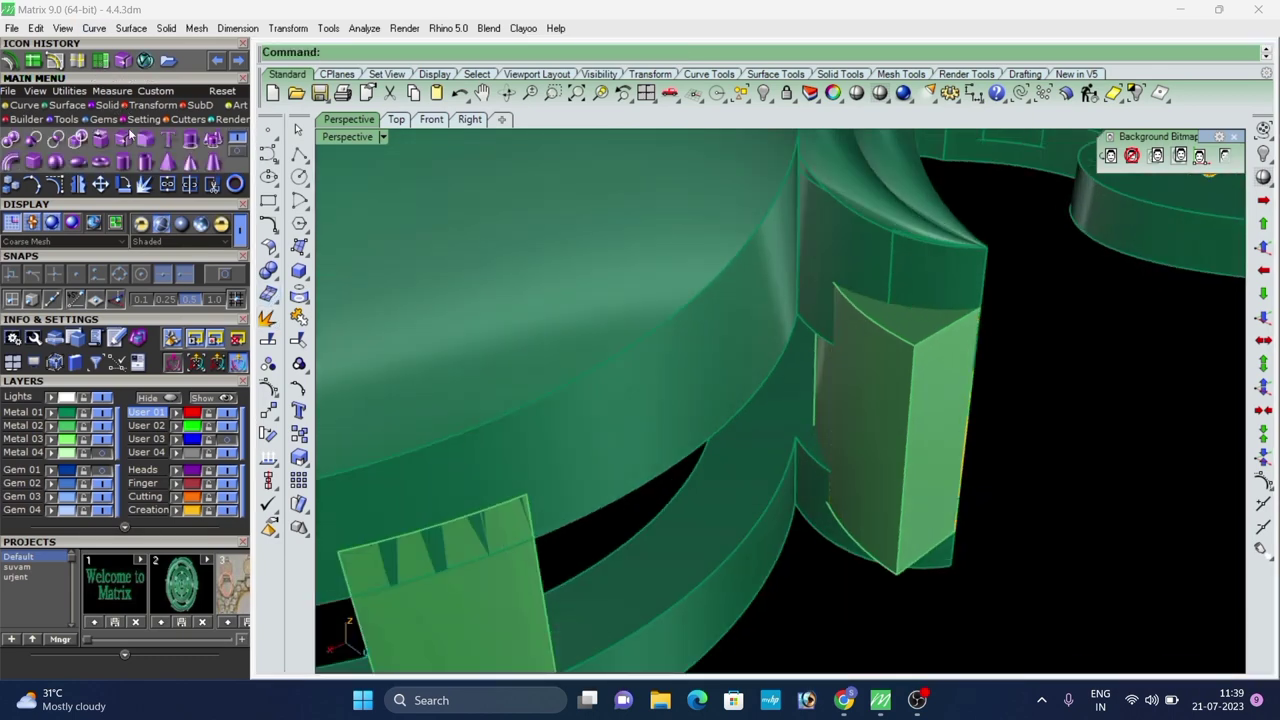
left_click(188, 147)
left_click(926, 247)
right_click(926, 248)
right_click(927, 248)
scroll(950, 225, "down", 5)
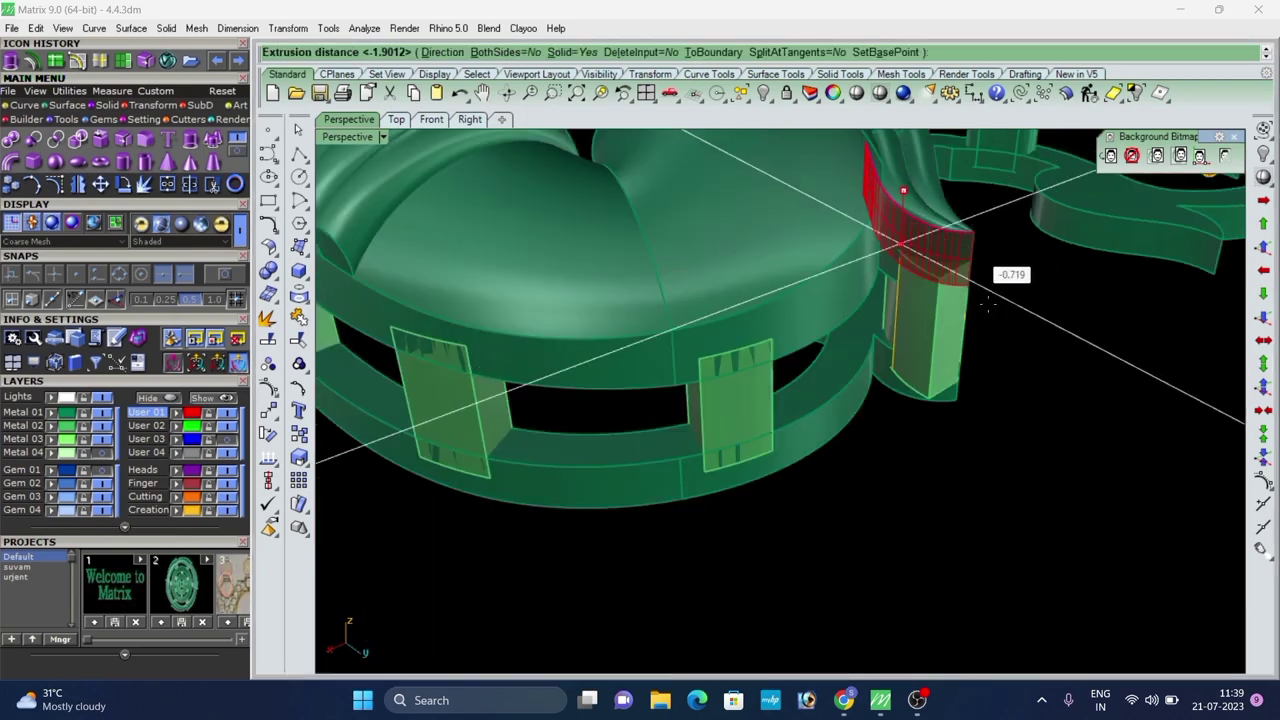
left_click(987, 456)
Extend the outer vertical edge of the red cutting surface beyond the corner strut.
scroll(965, 405, "up", 2)
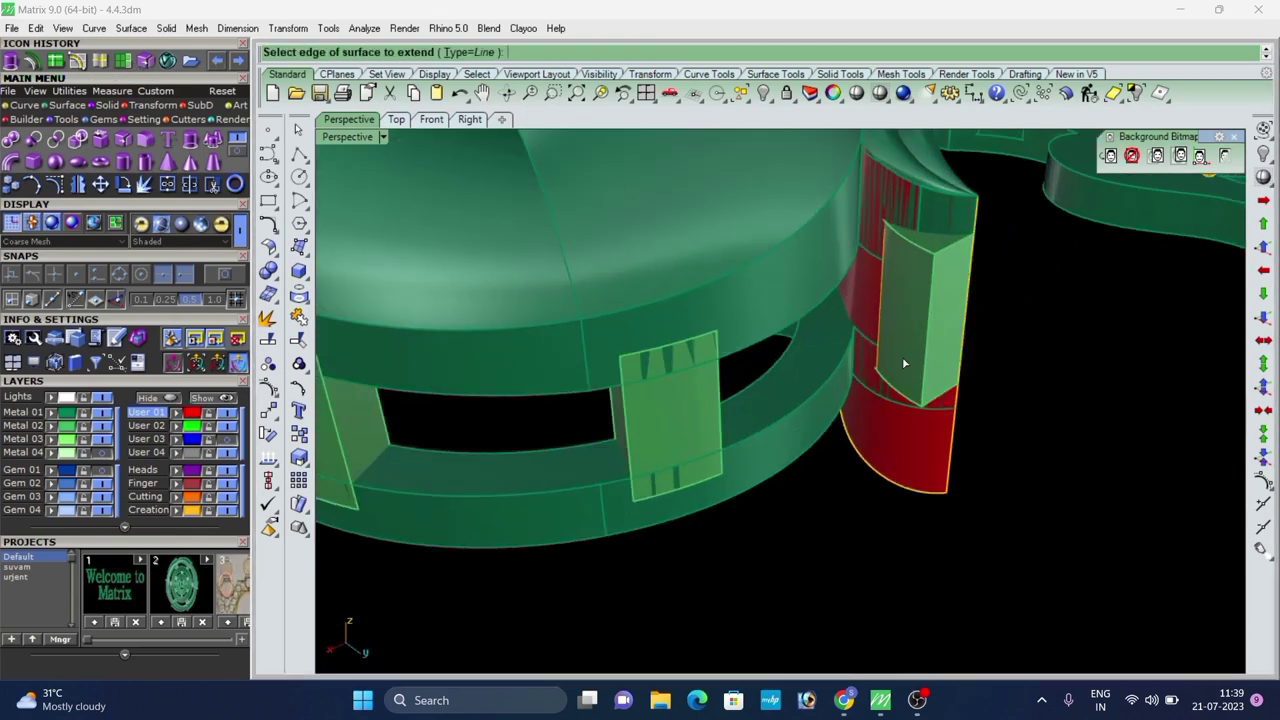
left_click(957, 380)
right_click(955, 378)
Boolean-split the corner strut solid with the red surface and delete the piece protruding outside it.
left_click(923, 335)
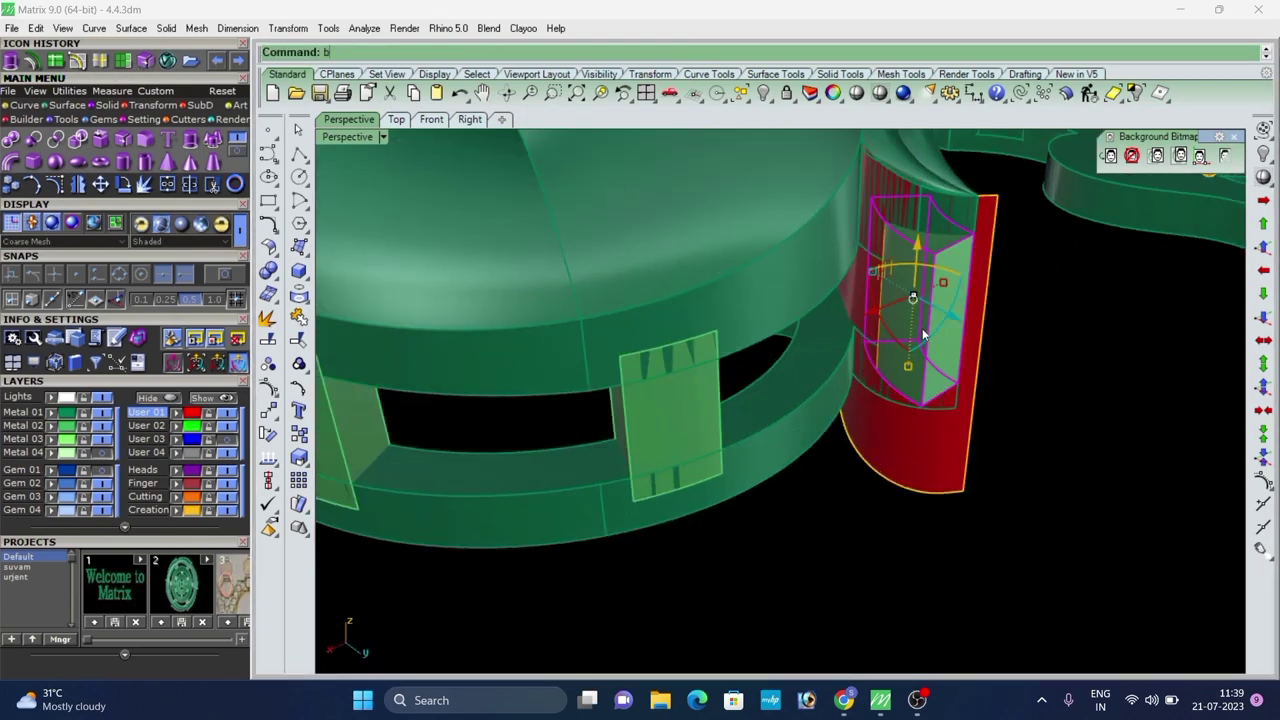
type("s")
key("Return")
left_click(948, 449)
right_click(947, 447)
left_click(921, 323)
key("Delete")
Delete the red cutting surface around the ribbed corner.
scroll(891, 303, "up", 2)
left_click(905, 298)
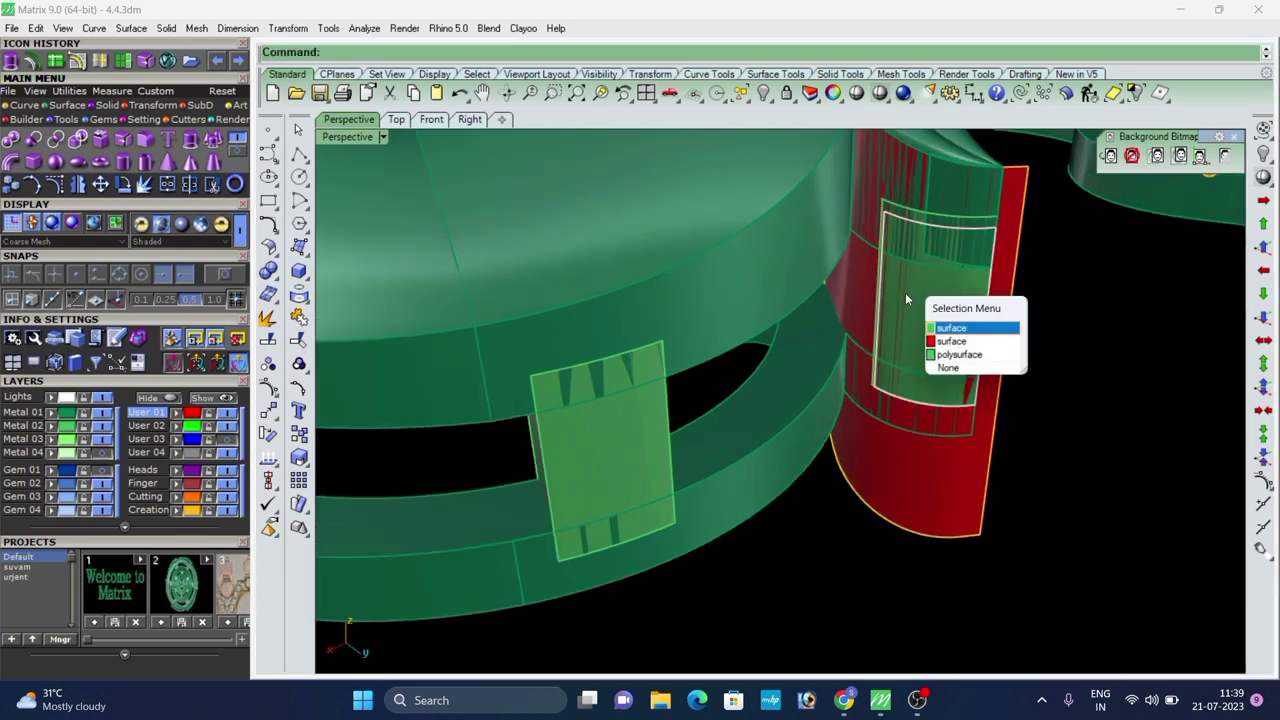
left_click(942, 332)
left_click(950, 469)
key("Delete")
Offset the remaining open strut surface at the ribbed corner as a solid.
left_click(917, 323)
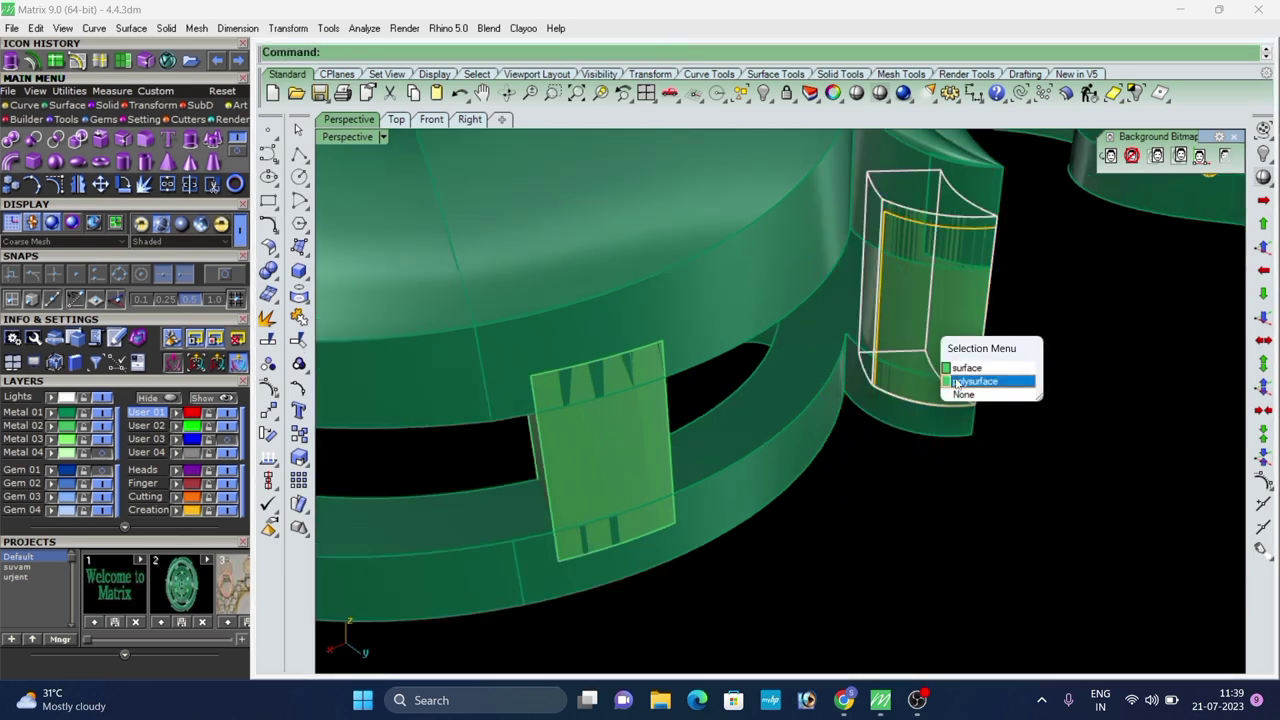
left_click(957, 368)
scroll(896, 378, "down", 2)
right_click_drag(896, 378, 788, 390)
type("os")
key("Return")
scroll(917, 360, "up", 3)
right_click(917, 358)
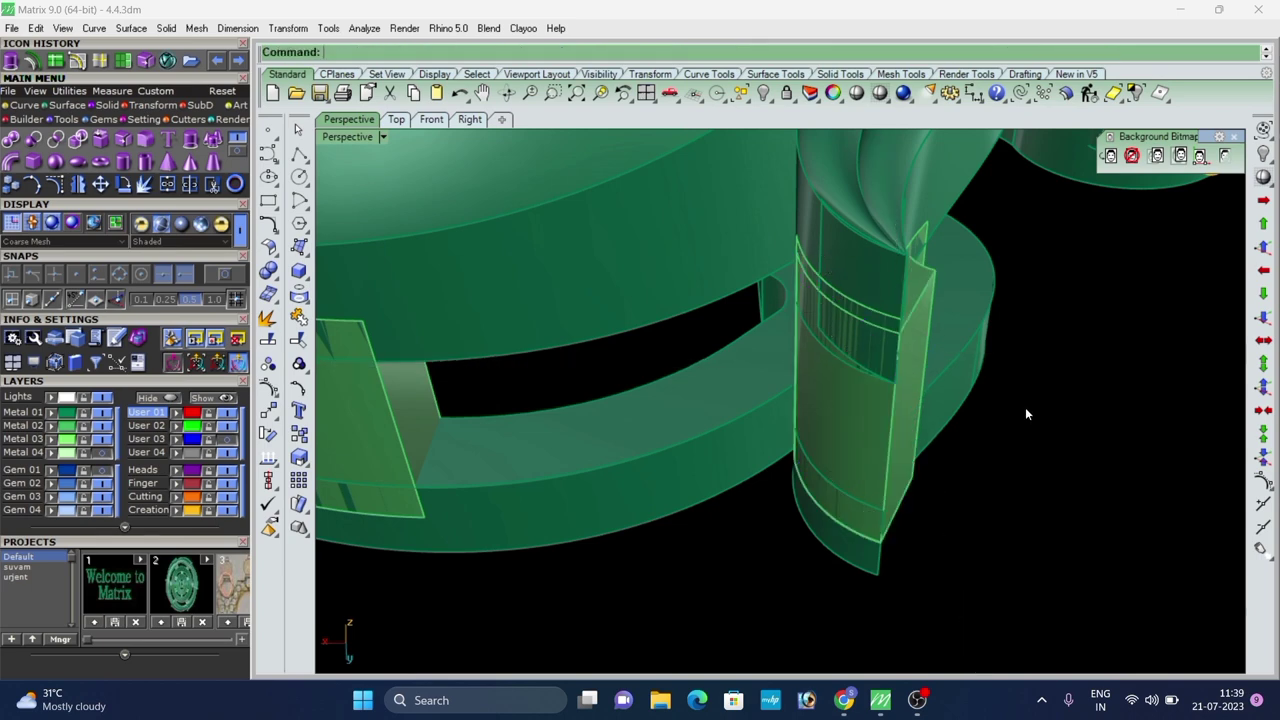
Extract a copy of the new corner strut's curved face and stretch it vertically beyond both strut ends.
right_click_drag(1028, 412, 1102, 484)
scroll(785, 371, "up", 2)
left_click(785, 371)
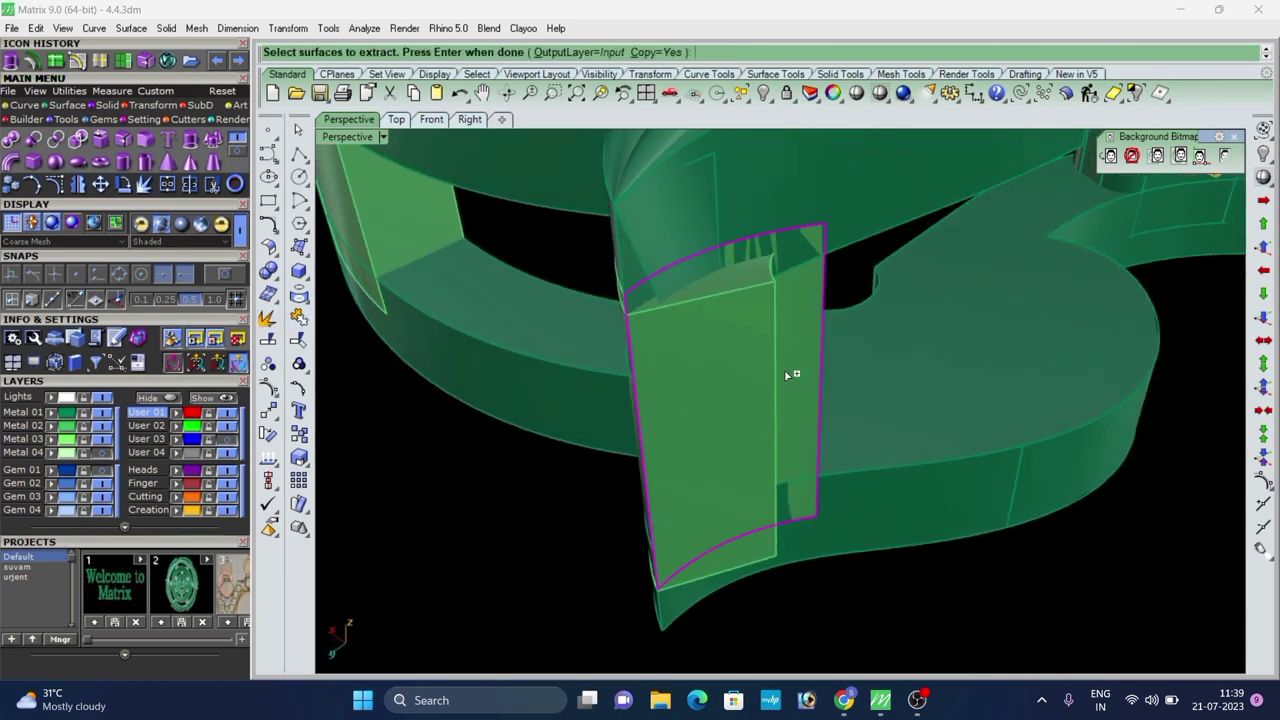
right_click(785, 371)
scroll(785, 371, "down", 5)
key("Escape")
left_click(777, 408)
left_click(798, 410)
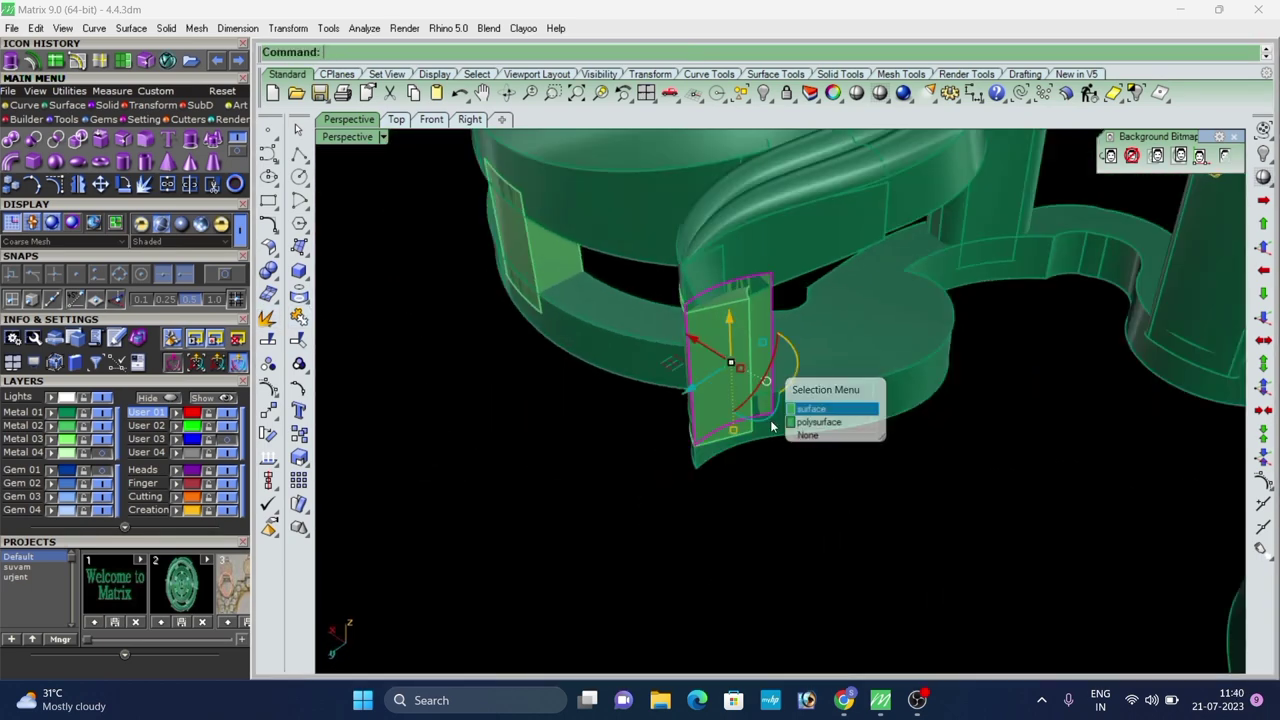
left_click_drag(733, 430, 749, 524)
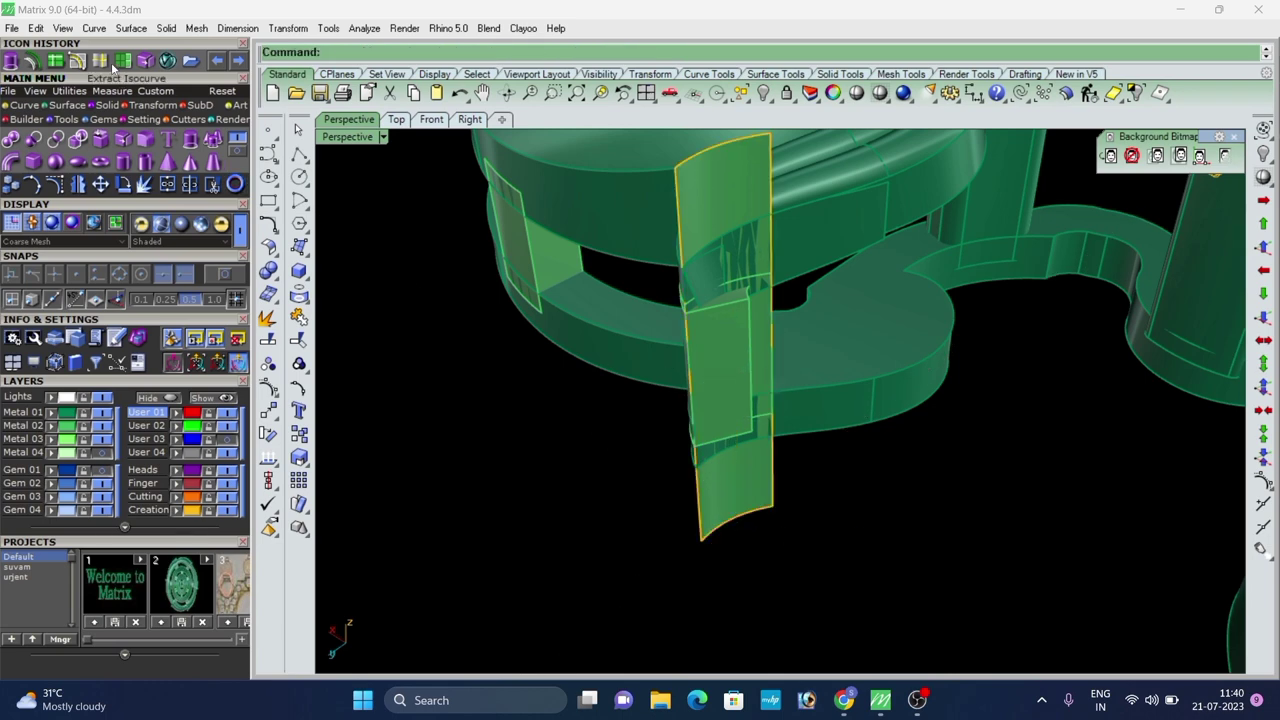
Extend the outer vertical edge of the stretched surface past the corner struts.
scroll(688, 217, "up", 2)
left_click(681, 221)
right_click(688, 238)
Boolean-split the overlapping corner strut with the stretched surface, deleting the protruding piece and the cutting surface.
left_click(748, 325)
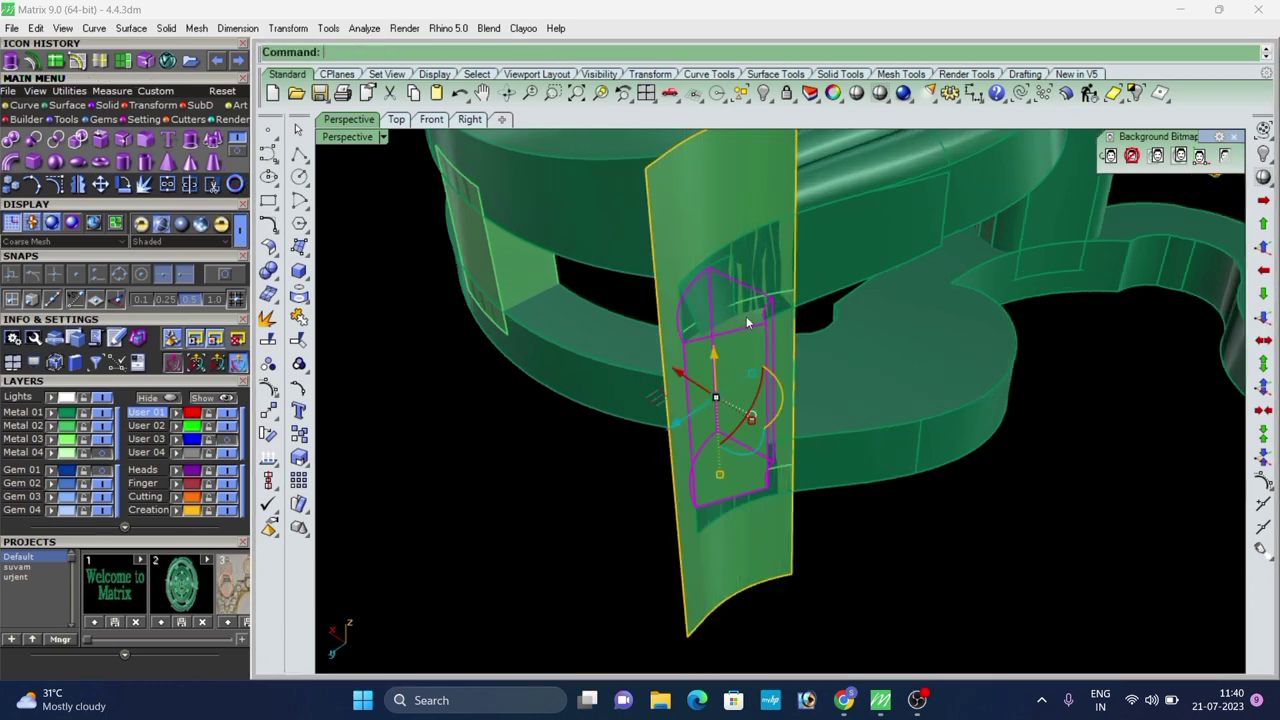
type("bs")
key("Return")
left_click(710, 205)
right_click(712, 208)
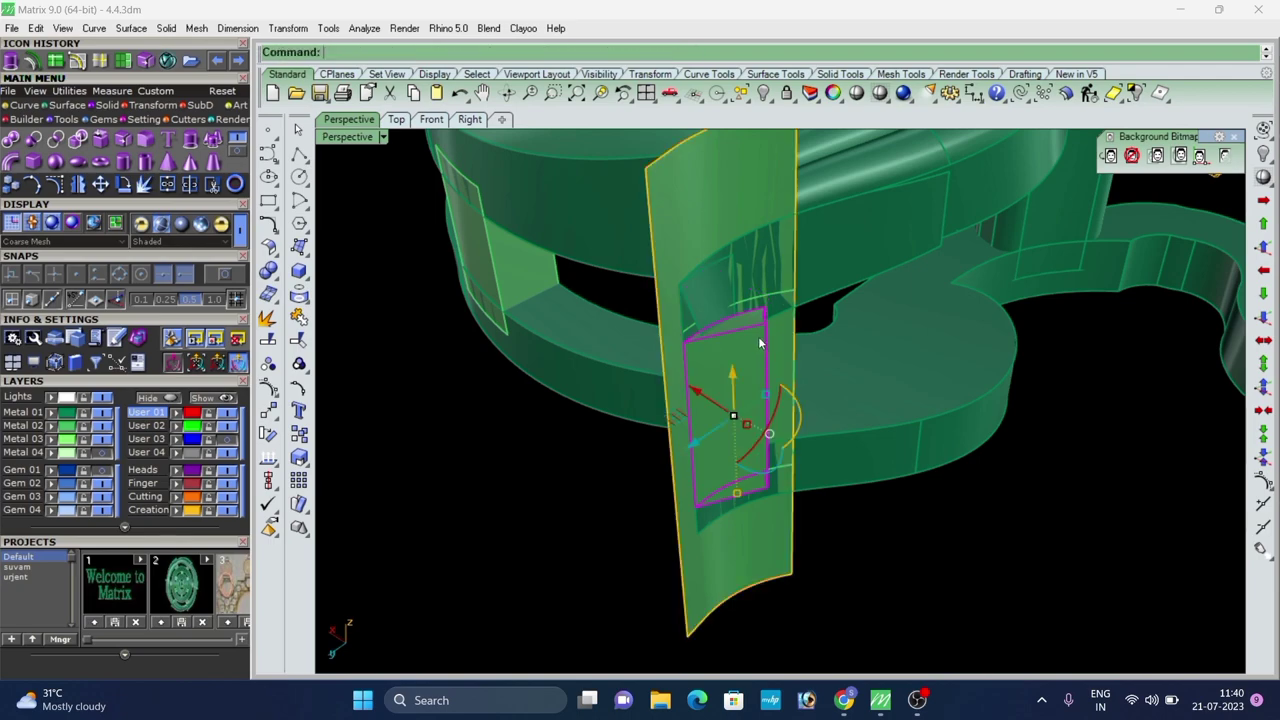
key("Delete")
left_click(718, 222)
key("Delete")
Try to fillet both outer vertical edges of the first strut in the row with a 0.2 radius.
scroll(716, 235, "down", 5)
right_click_drag(672, 268, 820, 262)
scroll(640, 240, "down", 5)
scroll(610, 280, "up", 2)
right_click_drag(610, 280, 720, 312)
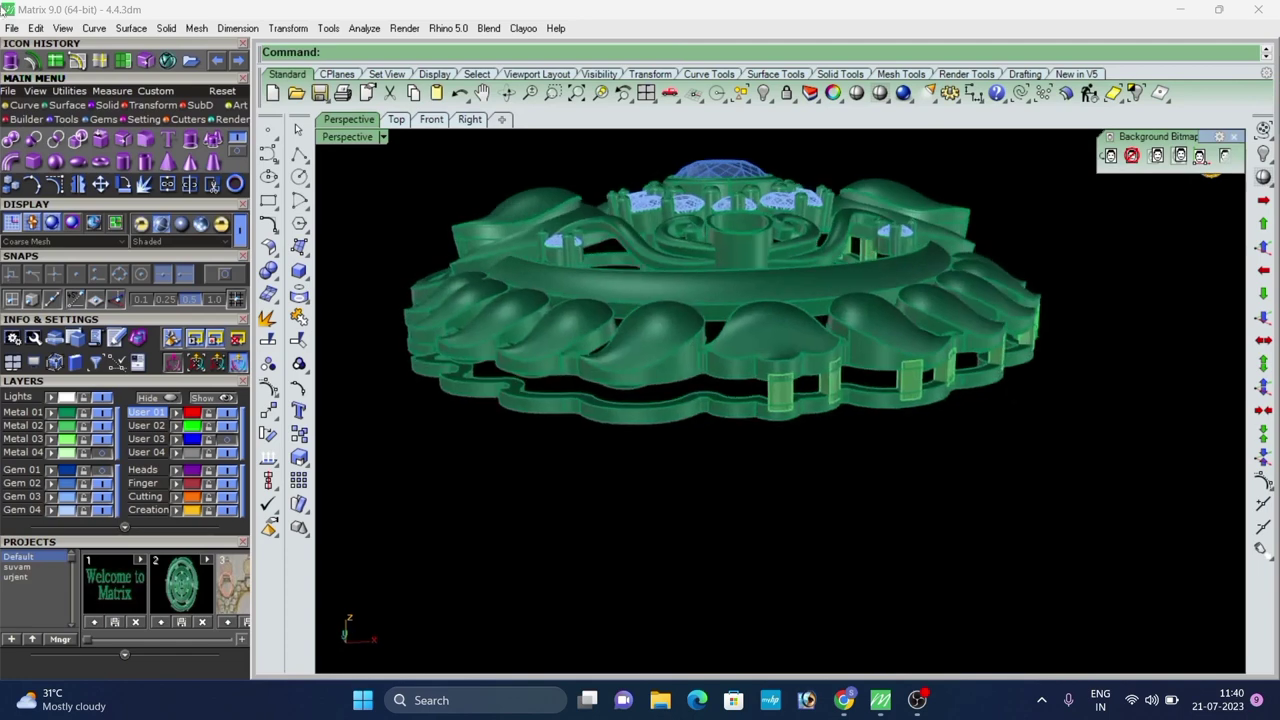
left_click(214, 180)
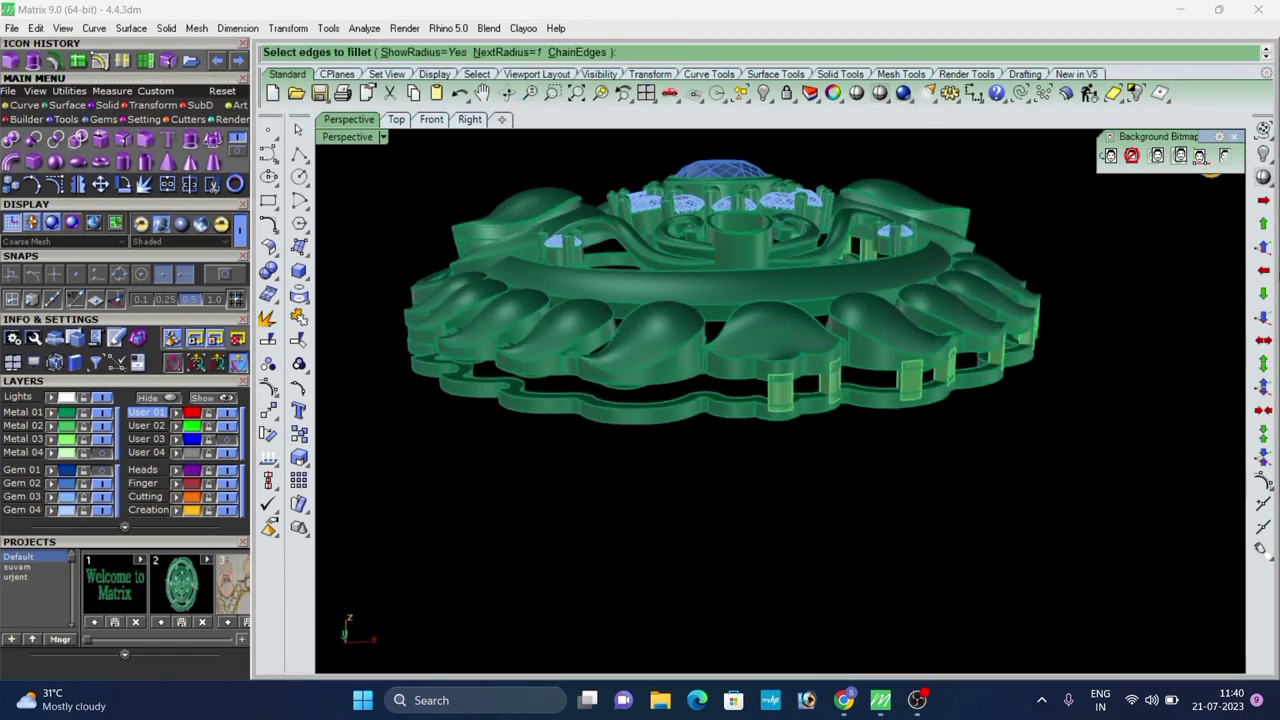
scroll(784, 391, "up", 8)
scroll(800, 383, "down", 5)
scroll(790, 380, "up", 10)
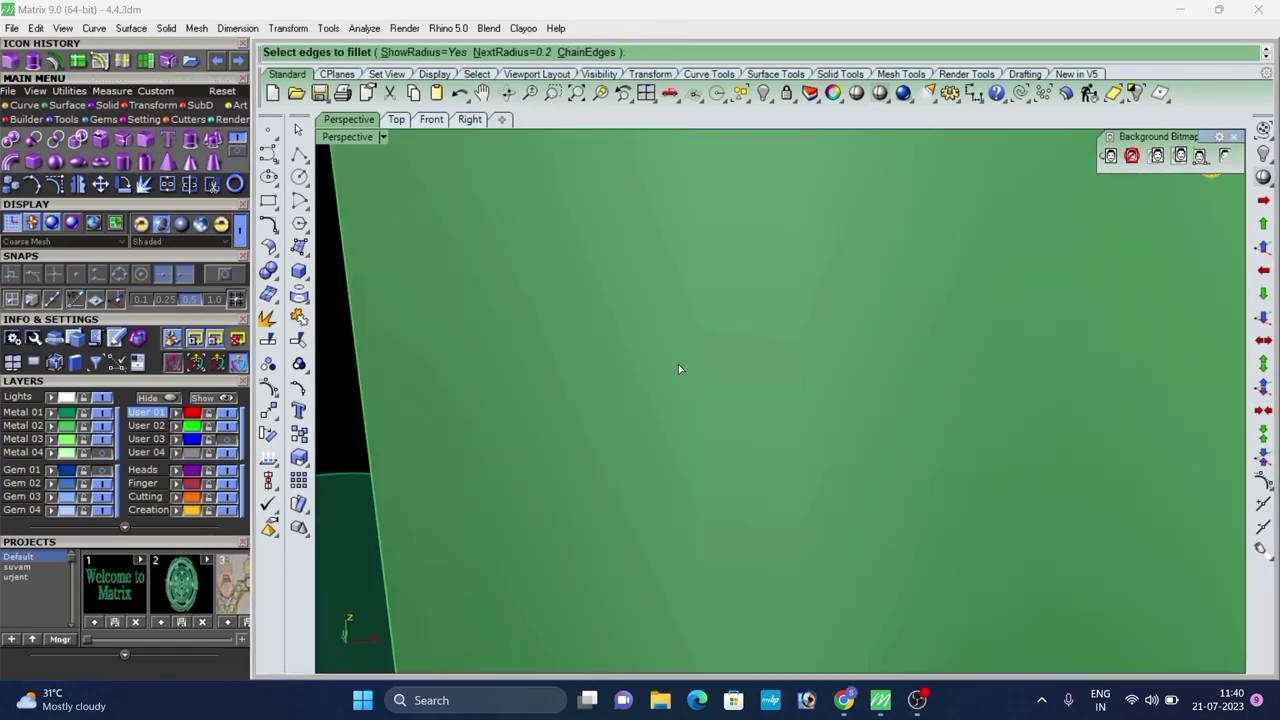
scroll(679, 367, "down", 6)
left_click(634, 354)
right_click(801, 335)
right_click(802, 334)
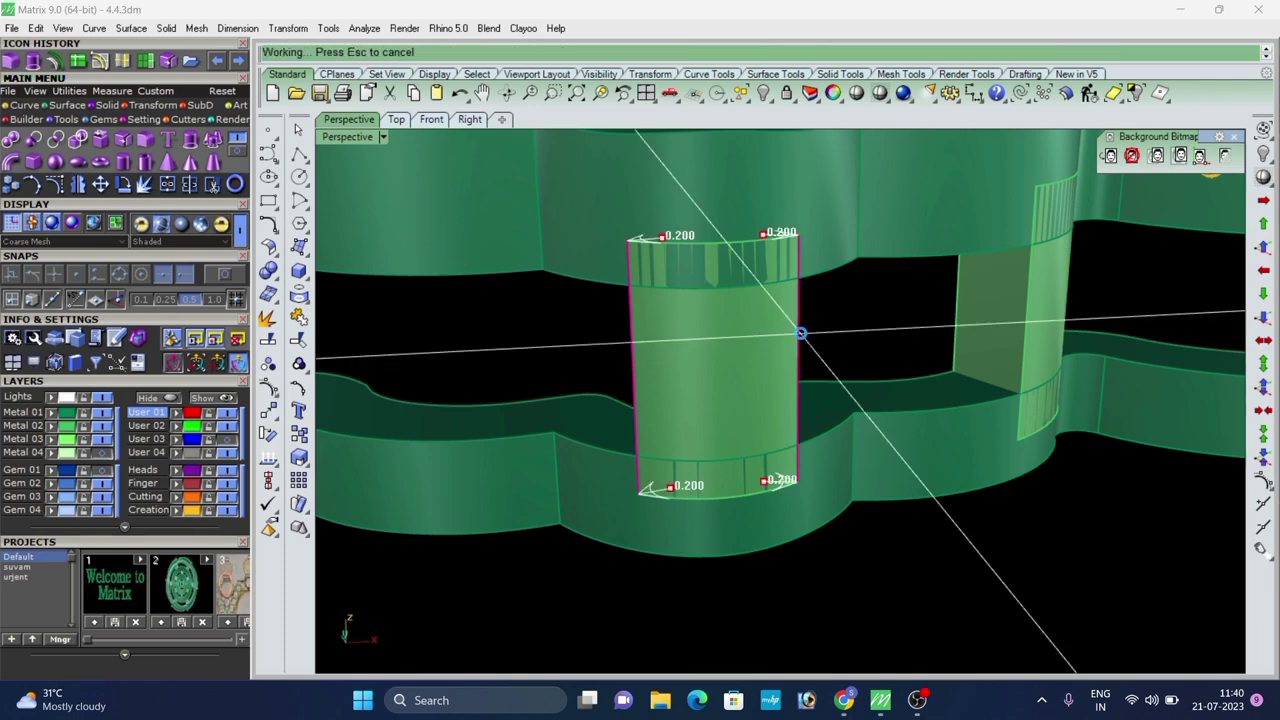
scroll(793, 345, "down", 7)
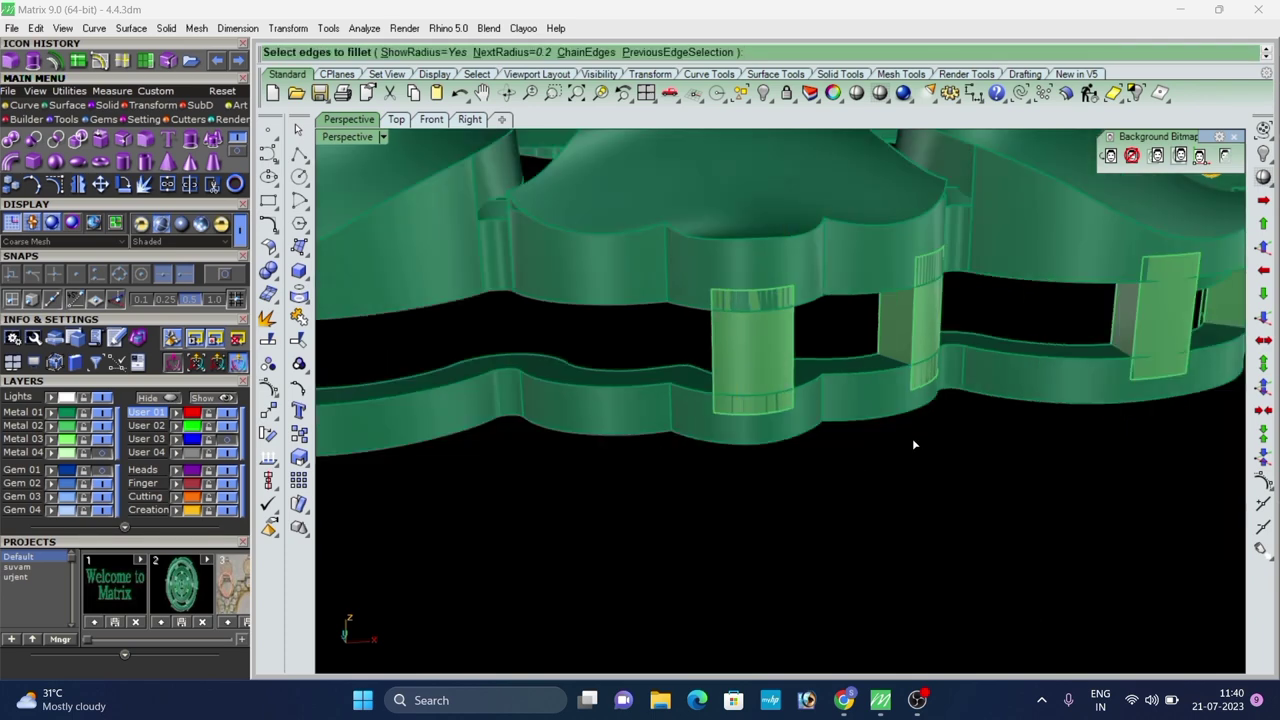
Fillet only one outer vertical edge of the first strut with a 0.2 radius.
scroll(634, 388, "down", 2)
right_click_drag(634, 388, 806, 388)
scroll(710, 385, "up", 9)
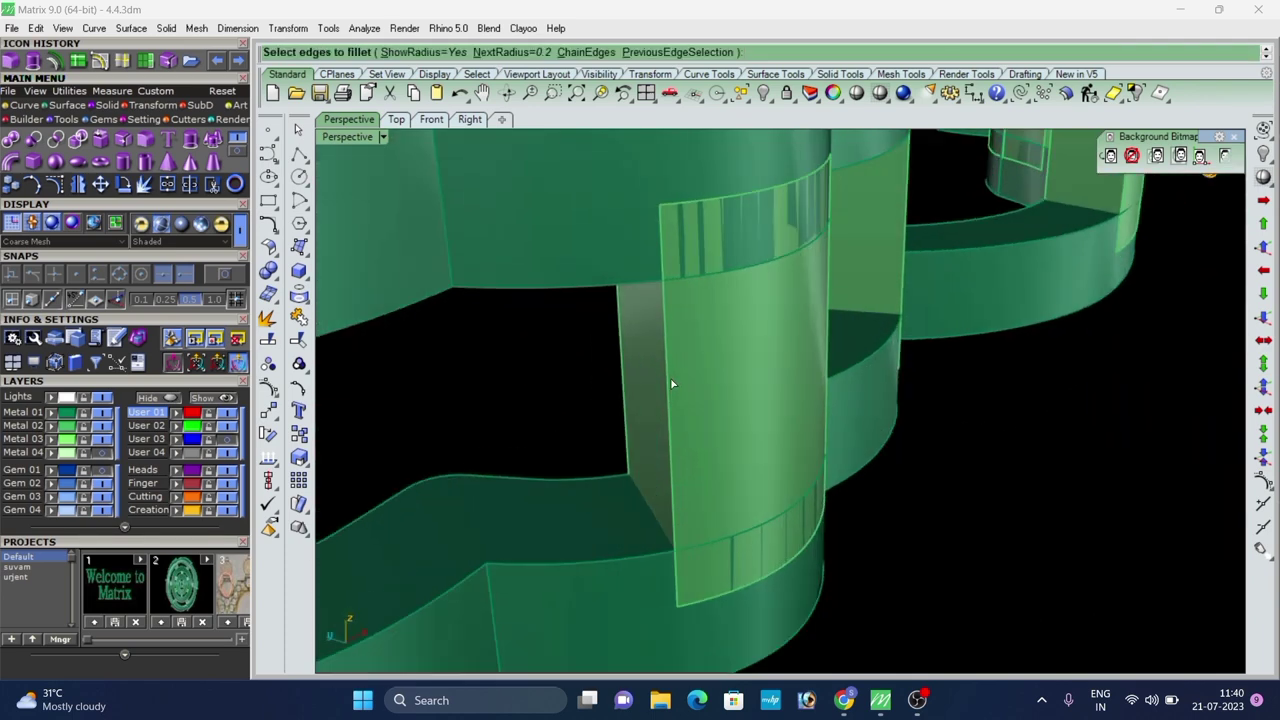
left_click(664, 428)
right_click(690, 420)
right_click(672, 295)
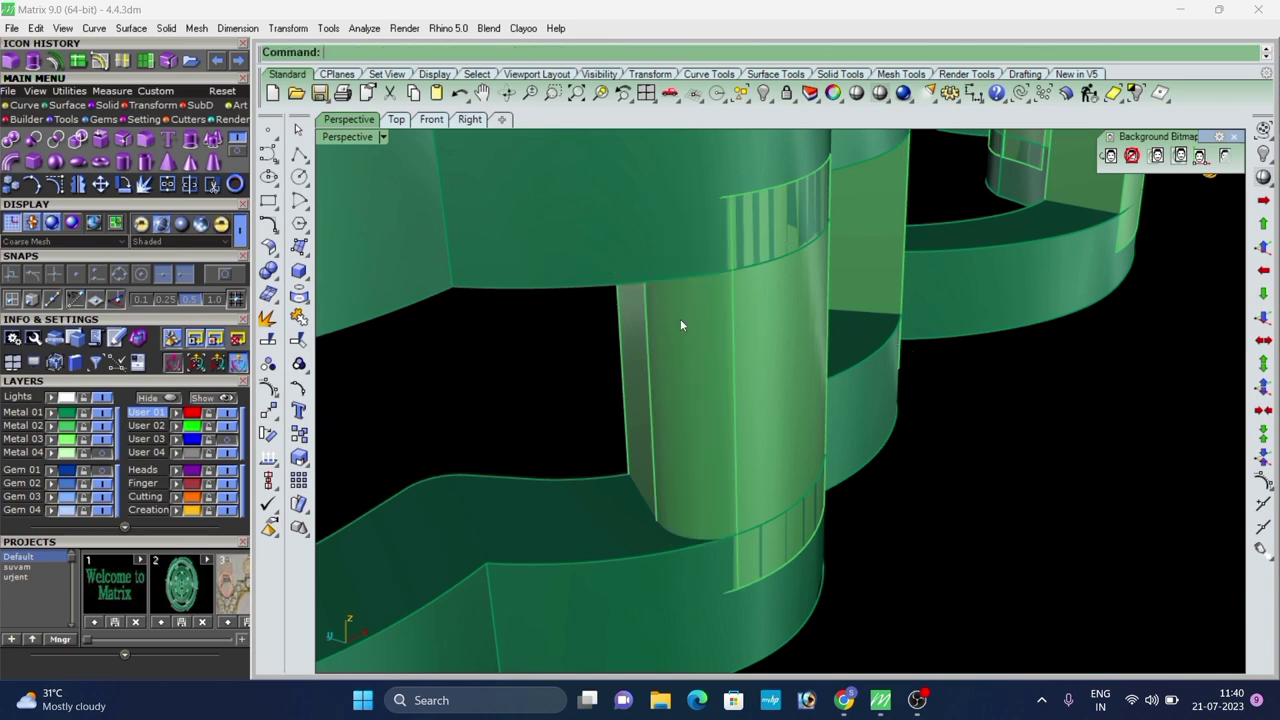
Try to fillet the first strut's opposite outer vertical edge with a 0.2 radius.
scroll(680, 319, "down", 6)
right_click_drag(680, 319, 586, 284)
scroll(585, 281, "up", 3)
right_click(585, 281)
left_click(600, 265)
scroll(600, 263, "up", 2)
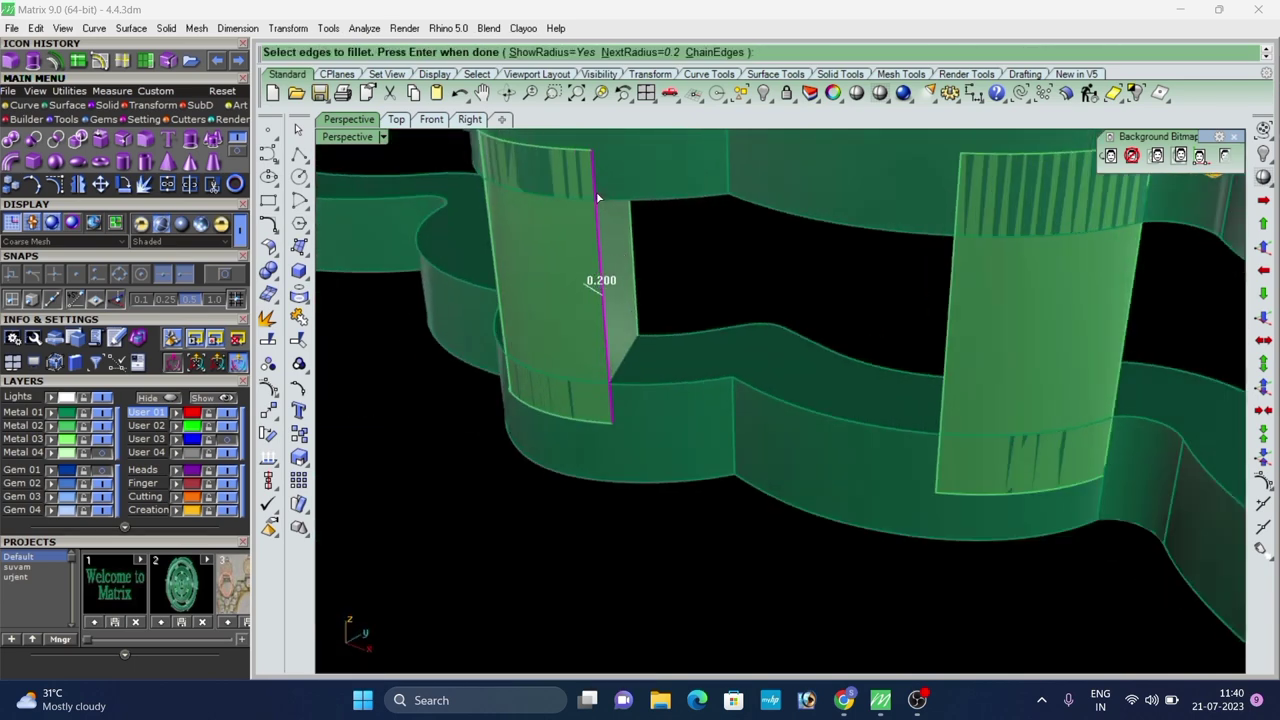
key("Return")
key("Return")
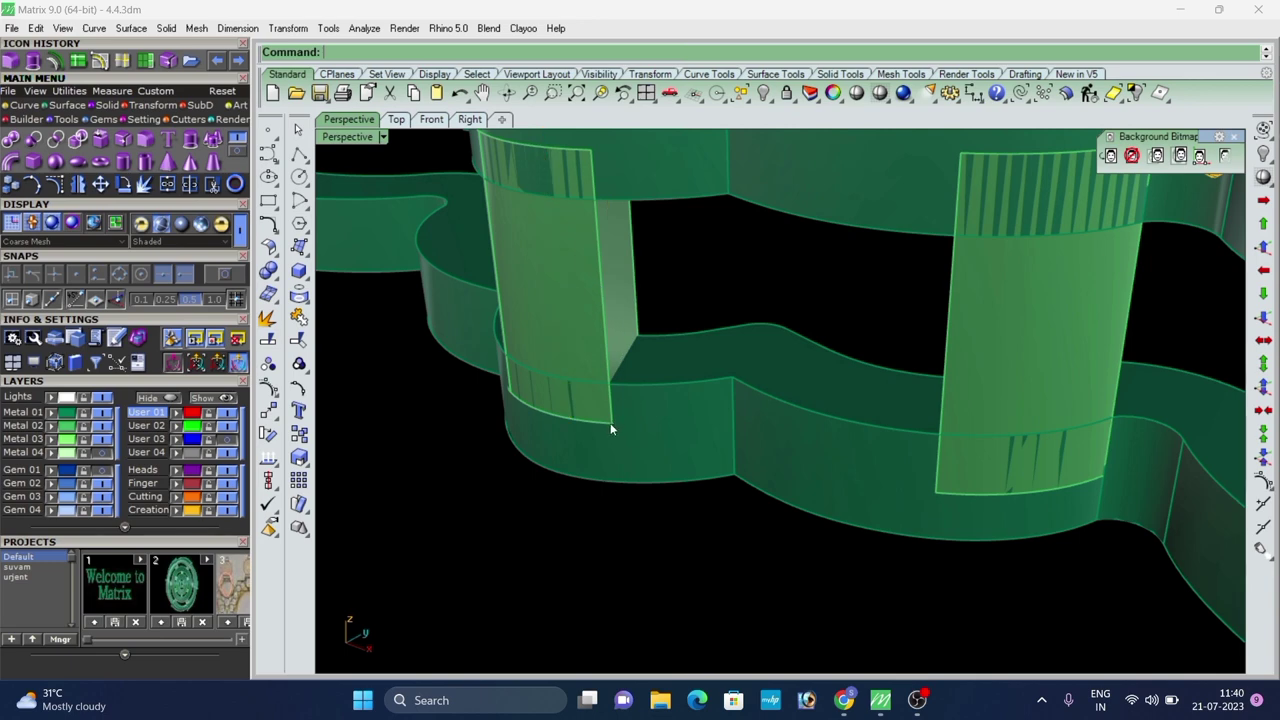
Fillet the opposite outer vertical edge again at radius 0.2, including the tiny edge segment at its upper end.
right_click(612, 429)
scroll(612, 427, "up", 5)
left_click(611, 411)
scroll(618, 434, "up", 3)
scroll(606, 440, "down", 1)
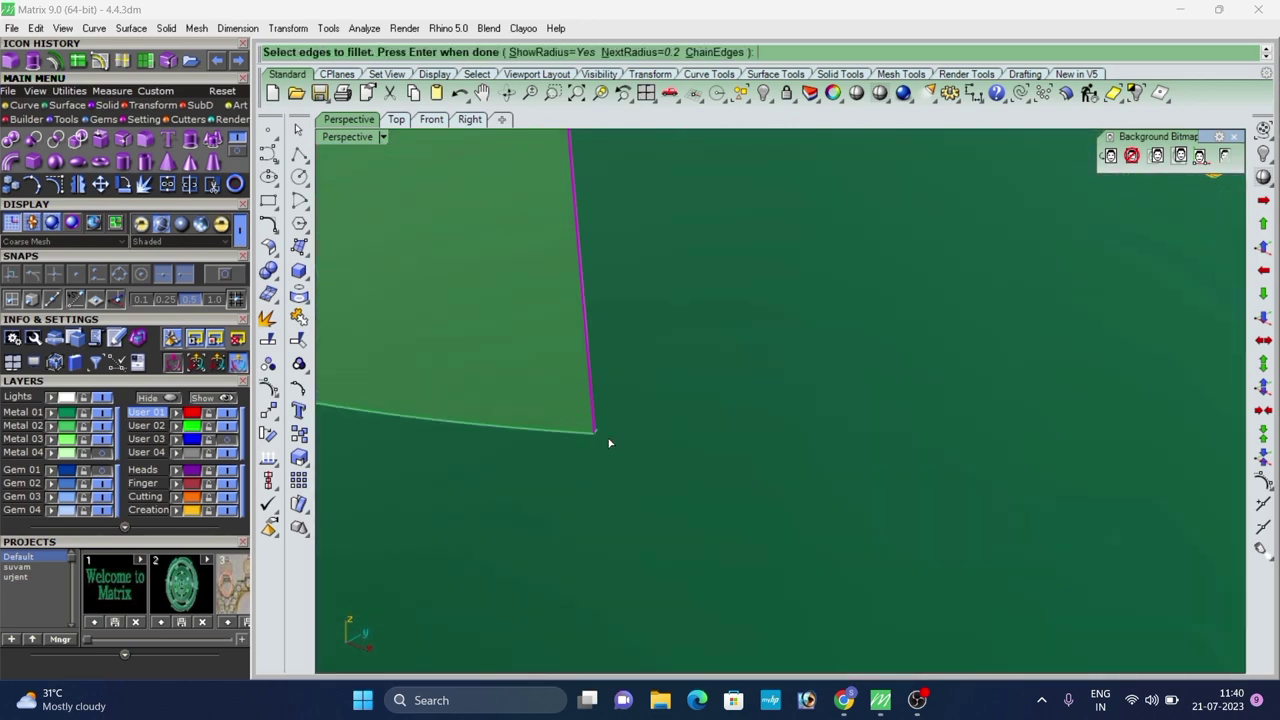
scroll(609, 441, "down", 5)
right_click_drag(609, 346, 676, 520, "shift")
scroll(640, 332, "up", 5)
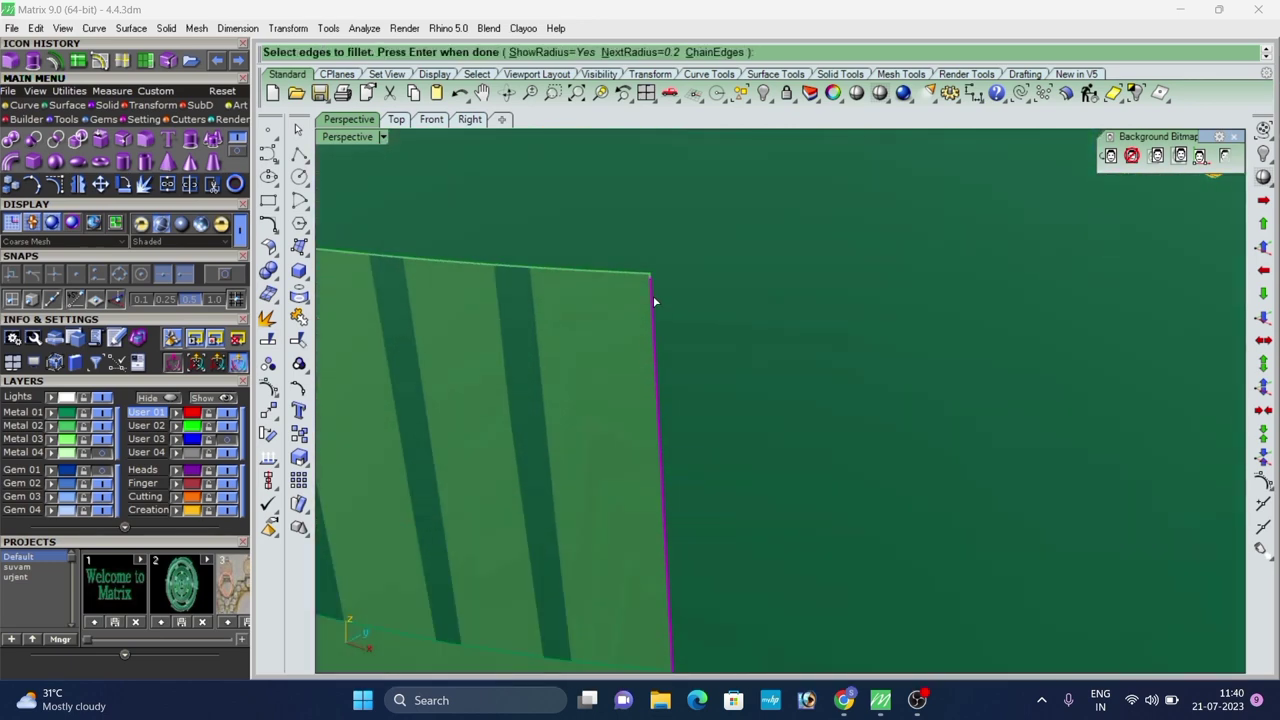
scroll(654, 298, "up", 5)
left_click(617, 281)
right_click(622, 287)
right_click(631, 286)
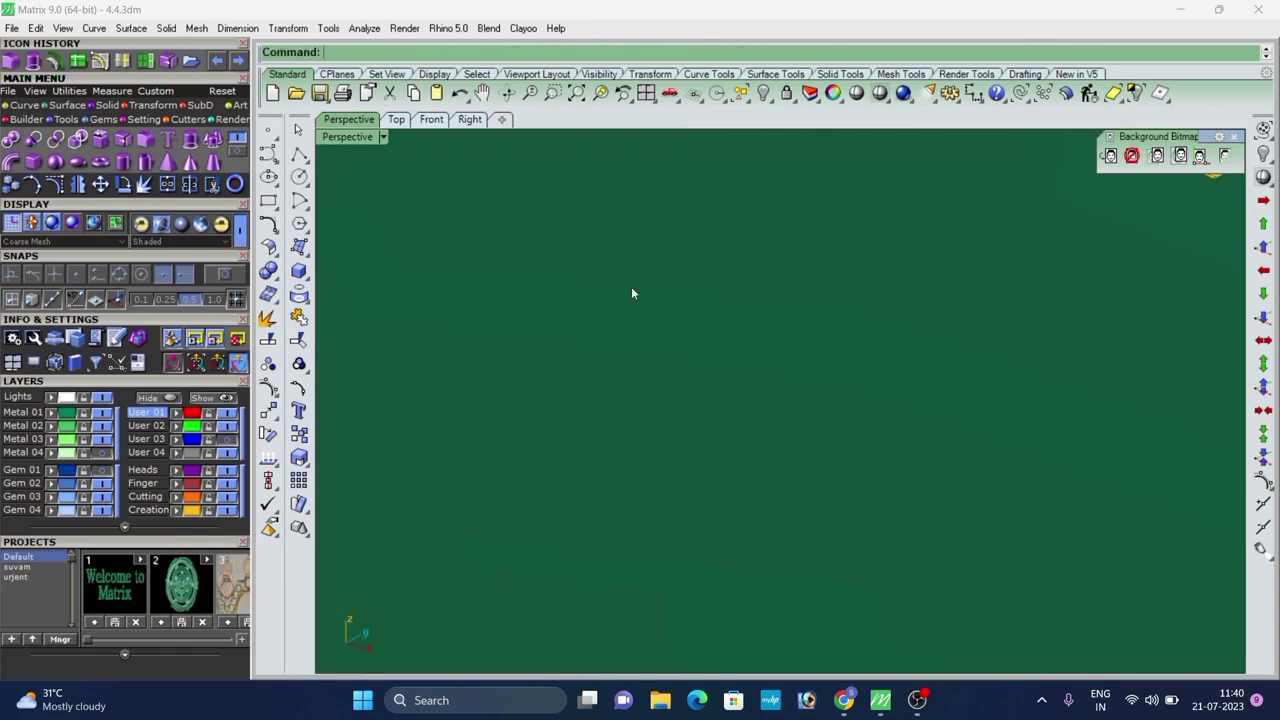
Undo both 0.2 edge fillets on the first strut.
scroll(631, 286, "down", 12)
right_click_drag(690, 273, 678, 345)
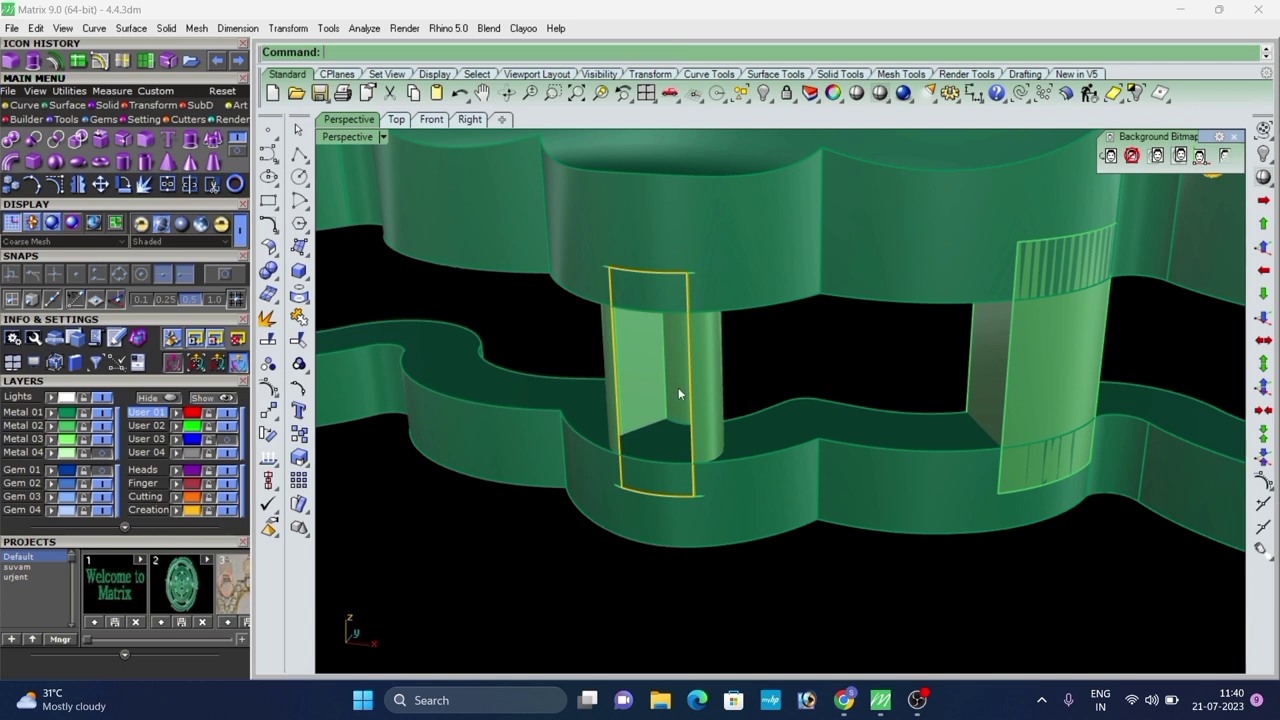
key("ctrl+z")
key("ctrl+z")
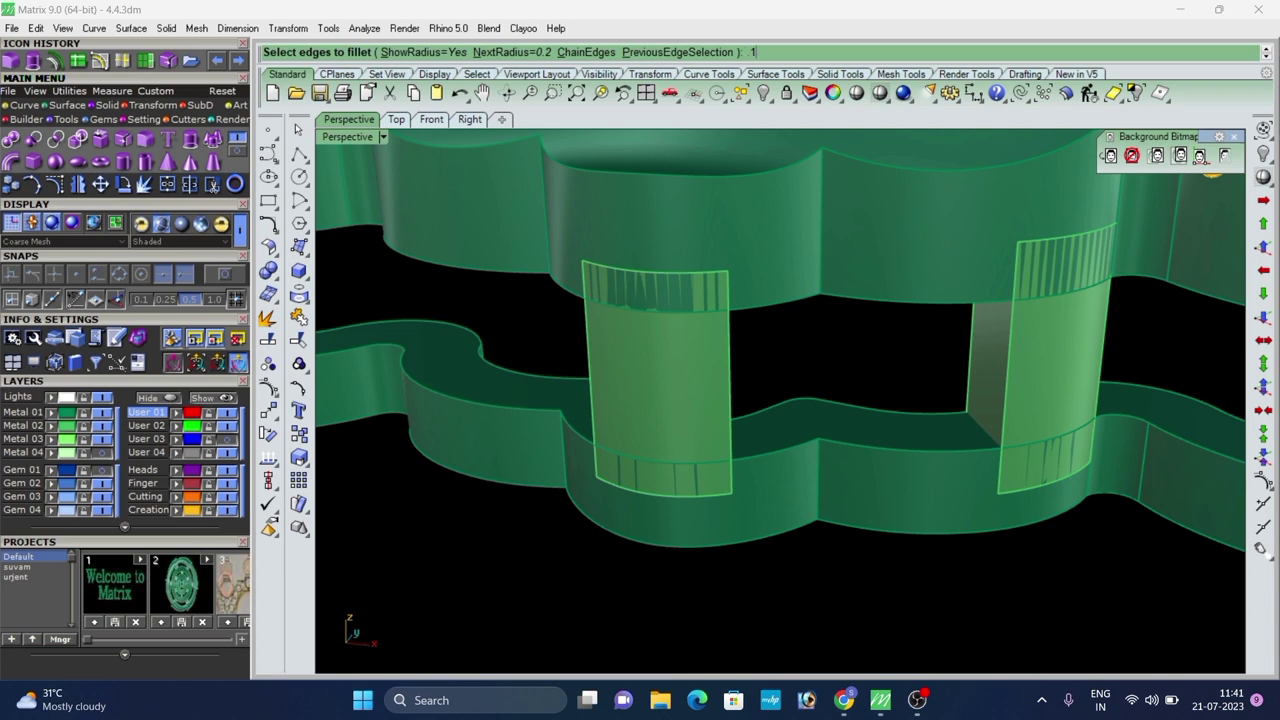
Fillet one outer vertical edge of the first strut with a 0.15 radius.
scroll(844, 319, "down", 4)
right_click_drag(844, 319, 754, 318)
scroll(754, 318, "up", 6)
left_click(745, 307)
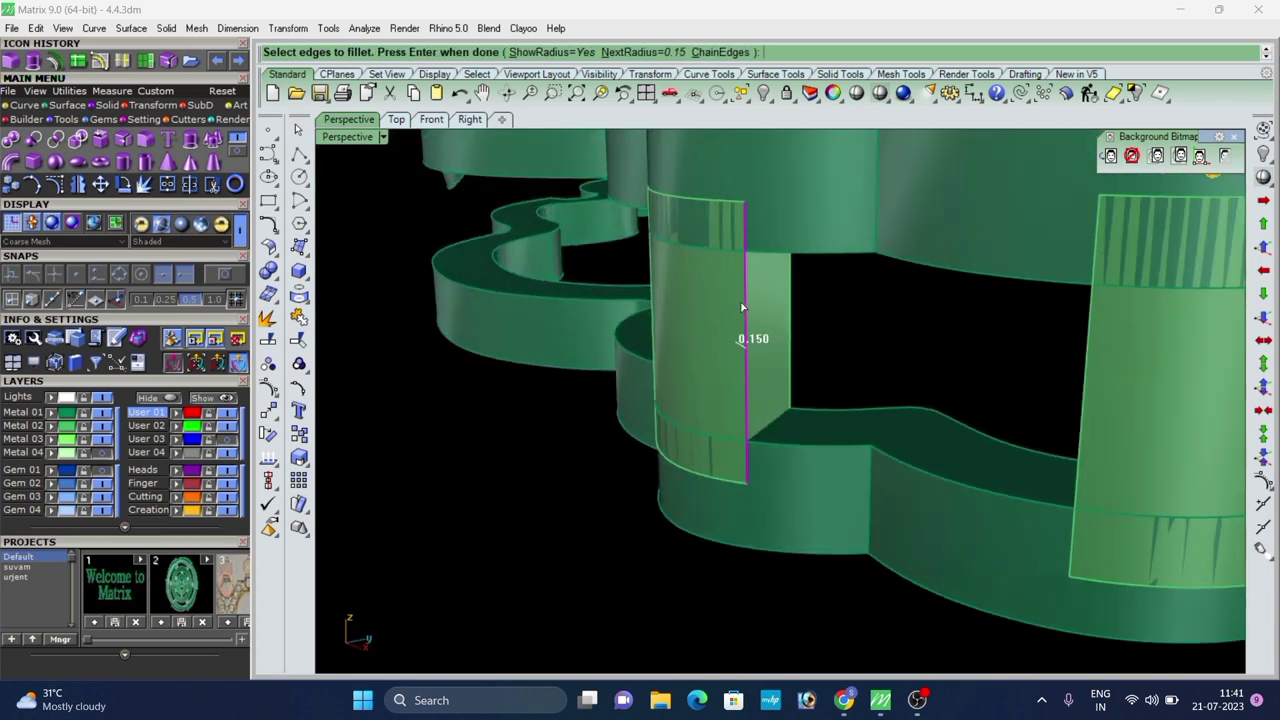
scroll(749, 190, "up", 12)
scroll(750, 190, "up", 6)
scroll(791, 150, "down", 3)
right_click_drag(791, 150, 790, 291, "shift")
scroll(789, 291, "up", 5)
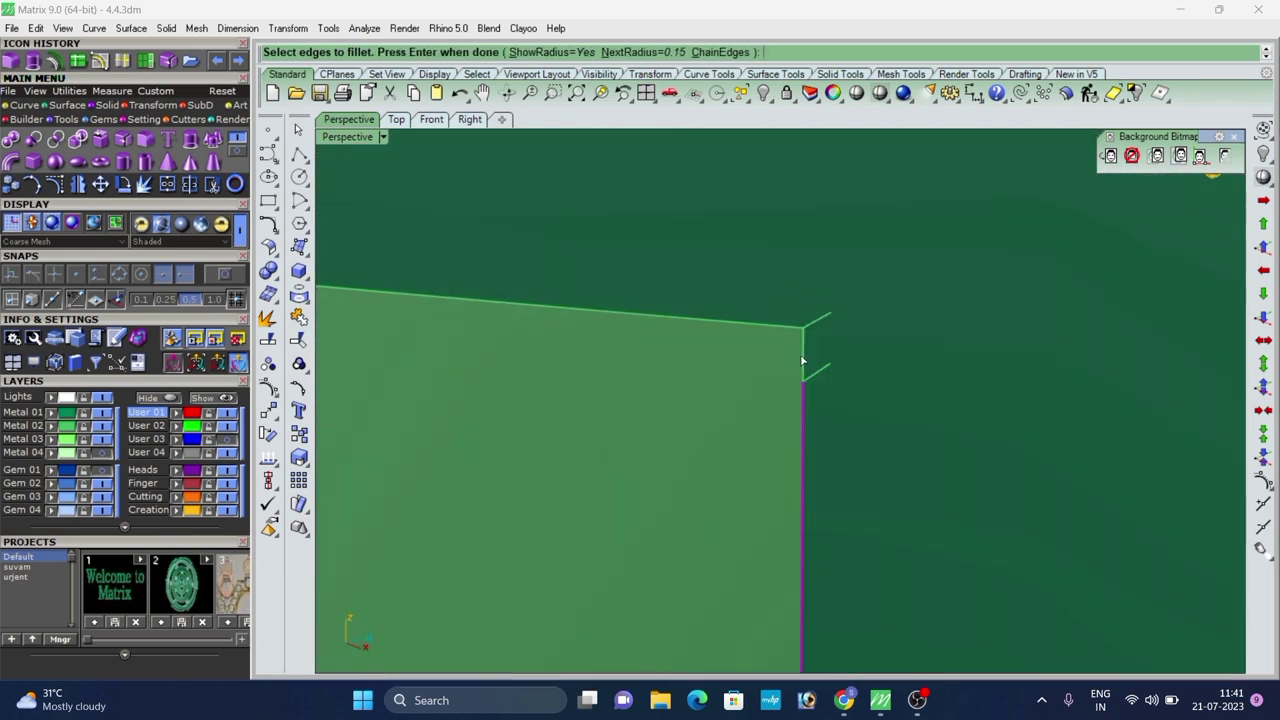
right_click(808, 352)
right_click(808, 350)
scroll(808, 350, "down", 12)
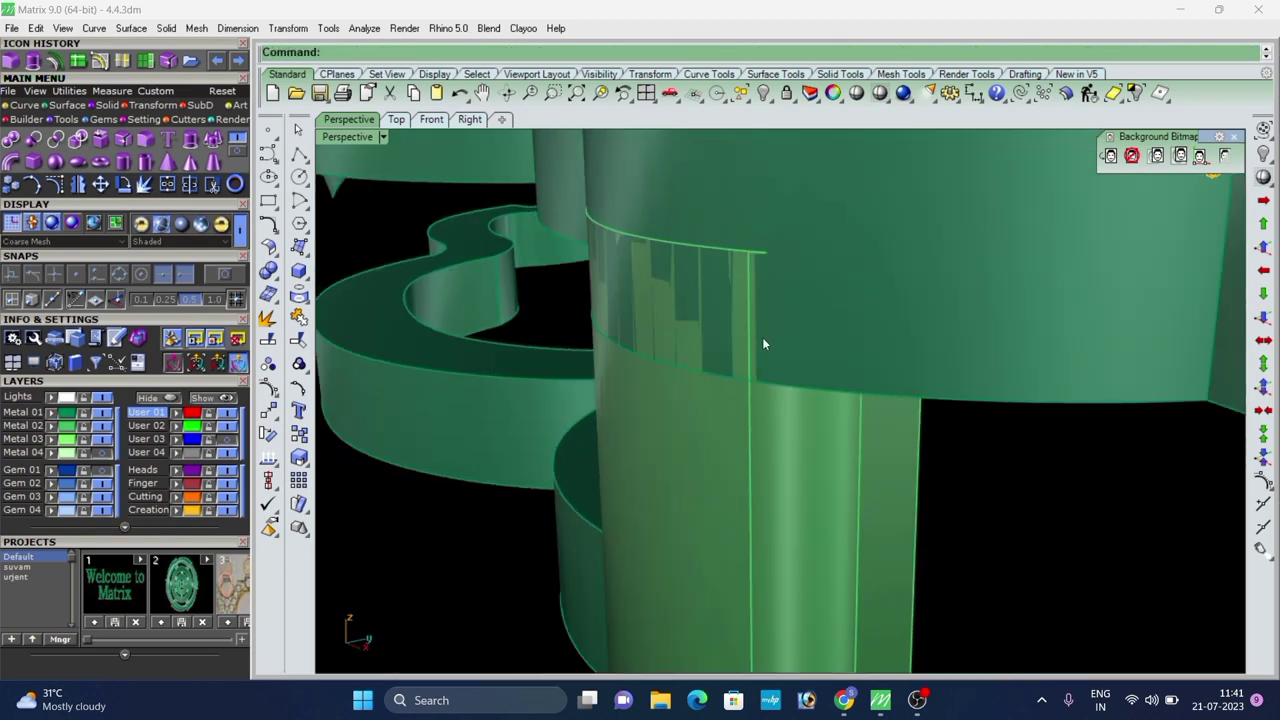
Fillet the opposite outer vertical edge of the first strut with a 0.15 radius.
right_click_drag(762, 340, 740, 378)
right_click(736, 380)
scroll(678, 420, "up", 2)
left_click(670, 408)
right_click(671, 406)
right_click(671, 404)
scroll(649, 264, "down", 8)
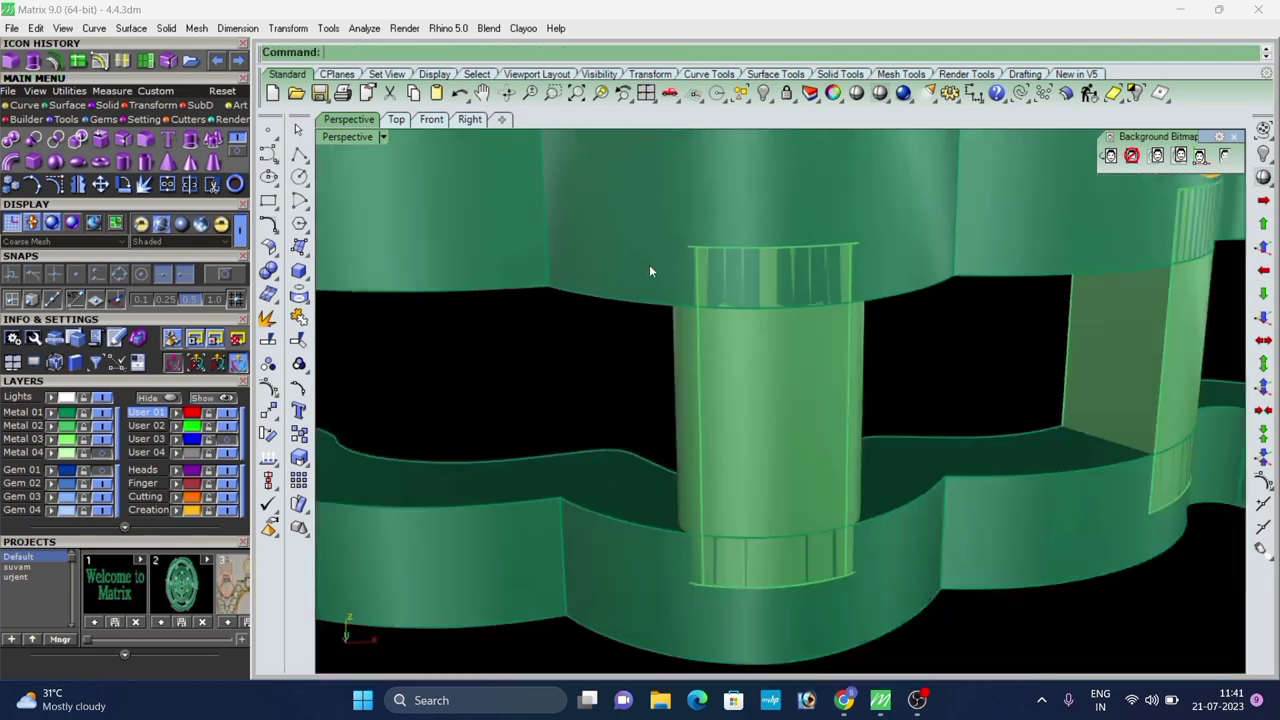
Fillet both outer vertical edges of the strut beside the centre one with a 0.15 radius.
right_click_drag(649, 264, 608, 302)
right_click(1010, 380)
scroll(1050, 368, "up", 2)
left_click(1050, 369)
scroll(1045, 369, "down", 5)
mouse_move(1030, 369)
right_mouse_down()
mouse_move(849, 386)
mouse_move(896, 342)
mouse_move(790, 337)
right_mouse_up()
scroll(1010, 412, "up", 4)
right_click(1006, 416)
right_click(1006, 414)
scroll(1004, 412, "down", 8)
Continue along the rail, filleting the outer vertical edges of the following side struts at radius 0.15.
right_click(898, 337)
scroll(900, 322, "up", 5)
right_click(979, 325)
right_click(971, 328)
scroll(969, 329, "down", 7)
right_click(782, 337)
scroll(778, 337, "up", 6)
left_click(780, 339)
right_click(866, 368)
right_click(867, 364)
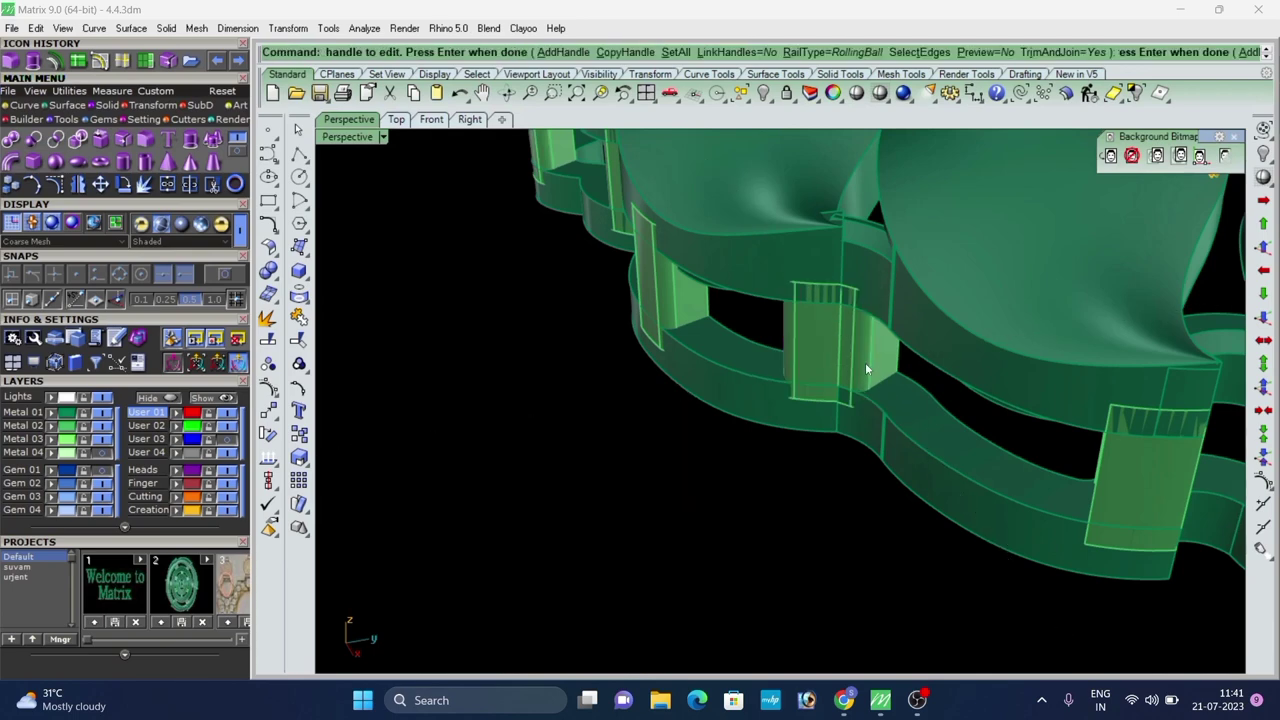
Fillet both outer vertical edges of the strut at the next petal's pointed corner with a 0.15 radius.
scroll(867, 364, "down", 7)
right_click_drag(864, 367, 735, 386)
right_click(905, 312)
scroll(908, 309, "up", 6)
left_click(913, 305)
scroll(913, 306, "down", 5)
right_click_drag(912, 308, 806, 351)
scroll(806, 352, "up", 6)
left_click(792, 388)
right_click(794, 381)
right_click(793, 372)
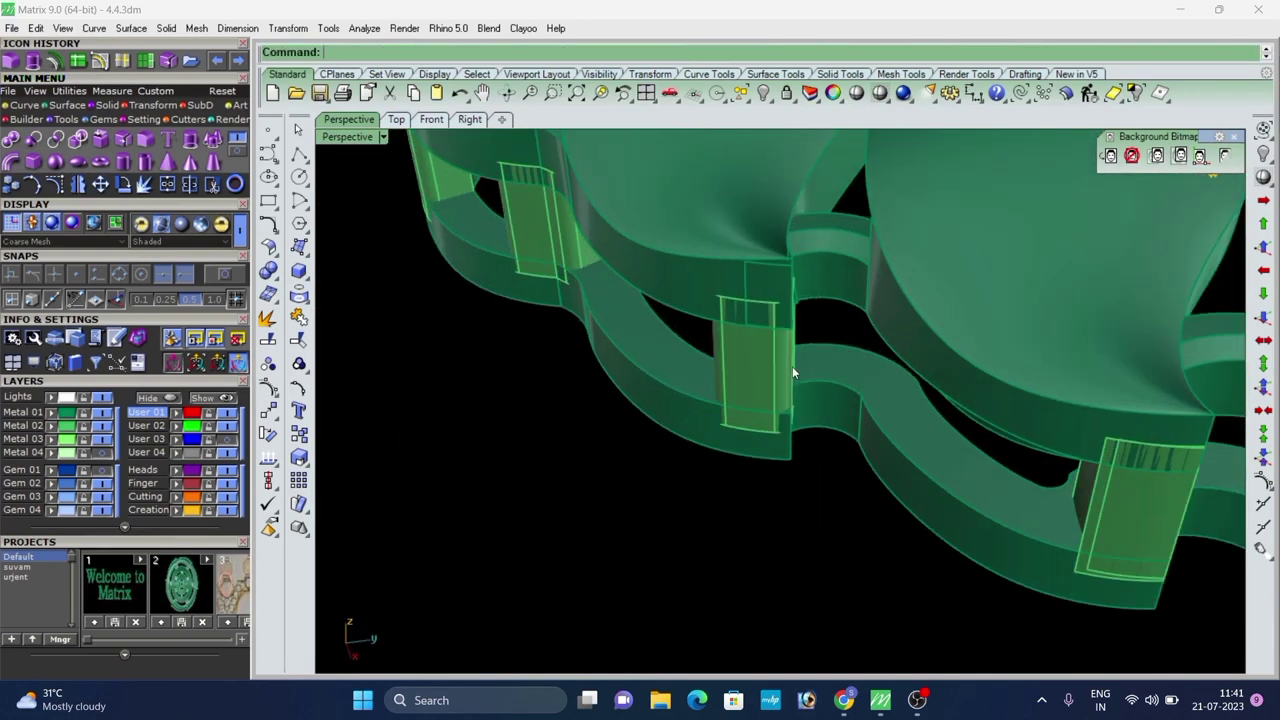
Fillet the outer vertical edges of the two-faced corner strut under the following petal tip at radius 0.15.
scroll(793, 368, "down", 7)
right_click(815, 370)
scroll(794, 368, "up", 5)
scroll(793, 368, "up", 4)
left_click(778, 368)
right_click_drag(834, 362, 720, 374)
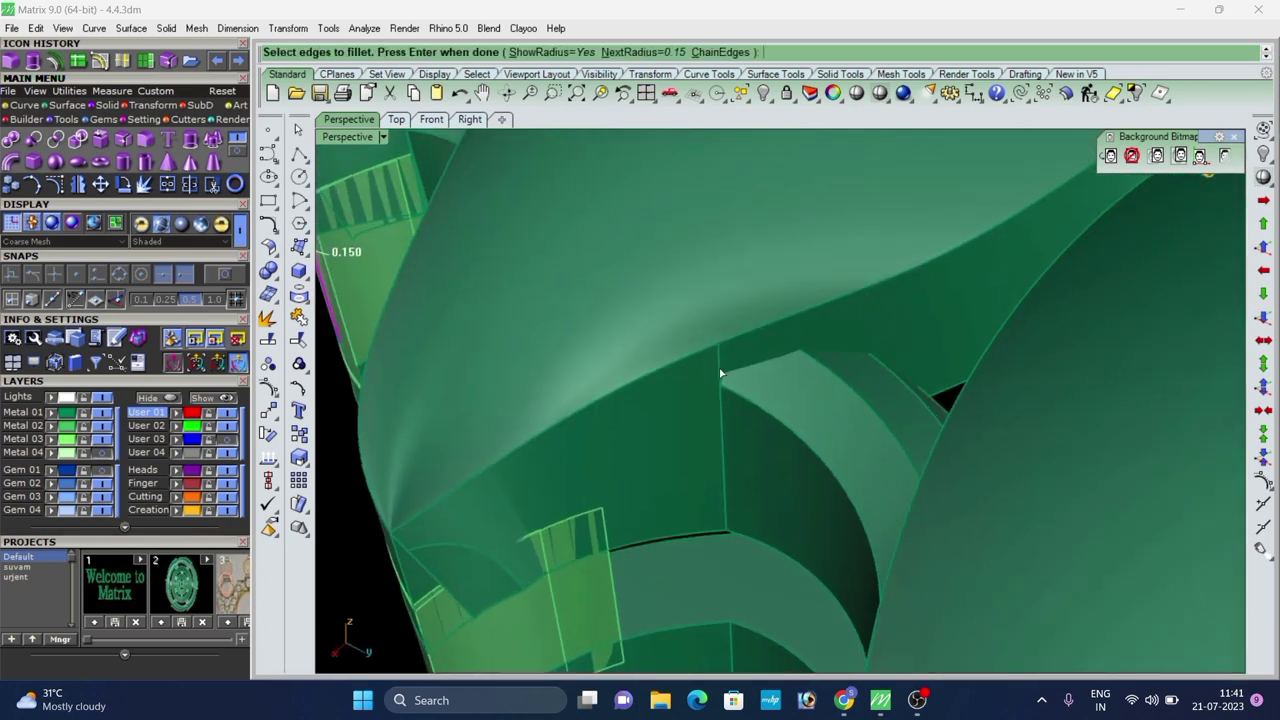
scroll(517, 335, "down", 5)
scroll(541, 318, "up", 5)
key("Return")
key("Return")
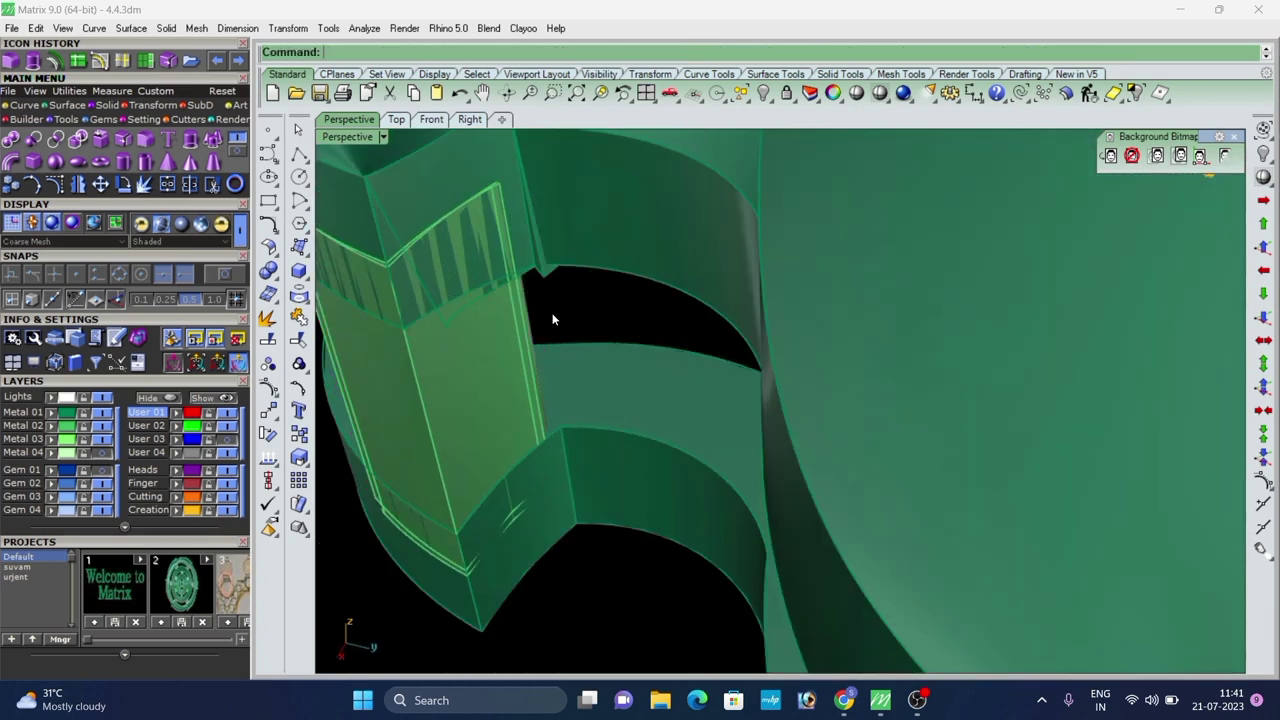
scroll(526, 322, "up", 2)
left_click(523, 323)
right_click(530, 322)
right_click(575, 316)
Fillet both side edges of the next strut along the petal row with a 0.15 radius.
scroll(588, 314, "down", 5)
right_click_drag(592, 318, 704, 389)
scroll(706, 391, "down", 5)
scroll(710, 392, "up", 3)
right_click(718, 380)
left_click(718, 380)
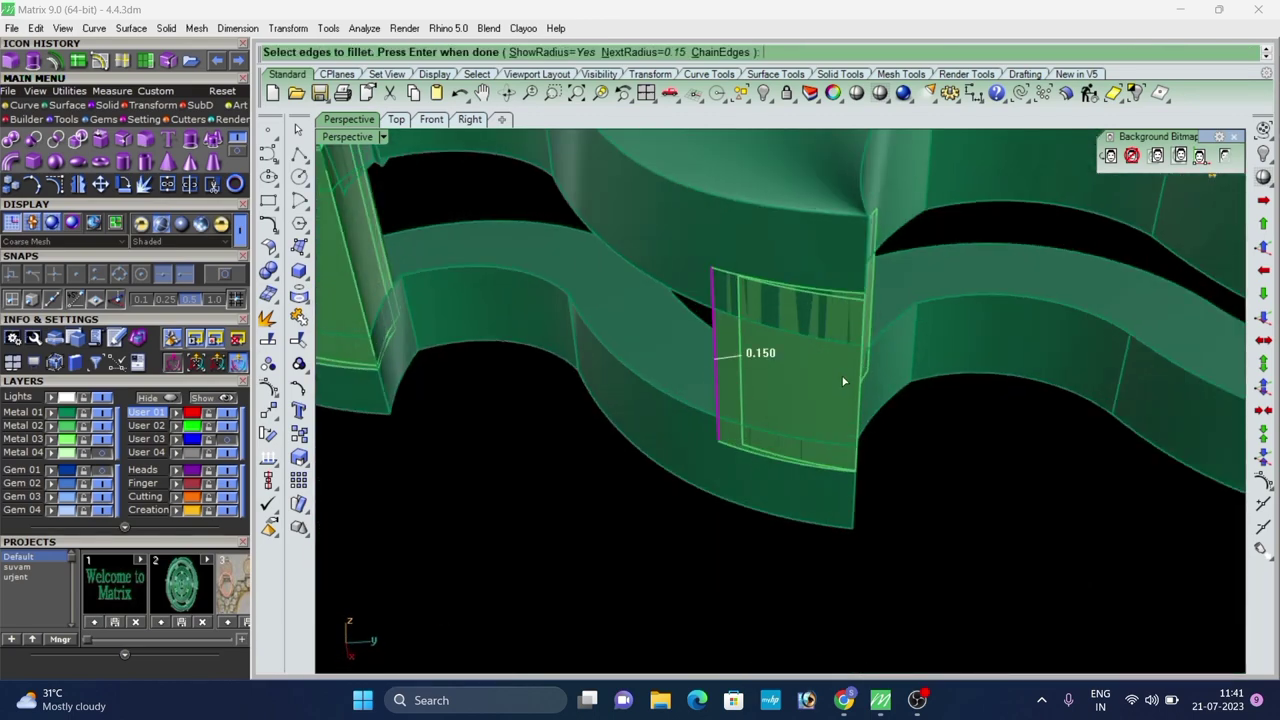
right_click_drag(843, 381, 729, 334)
scroll(903, 368, "up", 2)
left_click(884, 346)
right_click(884, 347)
right_click(884, 348)
Apply 0.15 radius fillets to both outer edges of the last petal-corner strut before the large scroll.
scroll(884, 348, "down", 6)
scroll(729, 334, "down", 4)
right_click(851, 378)
scroll(851, 378, "up", 7)
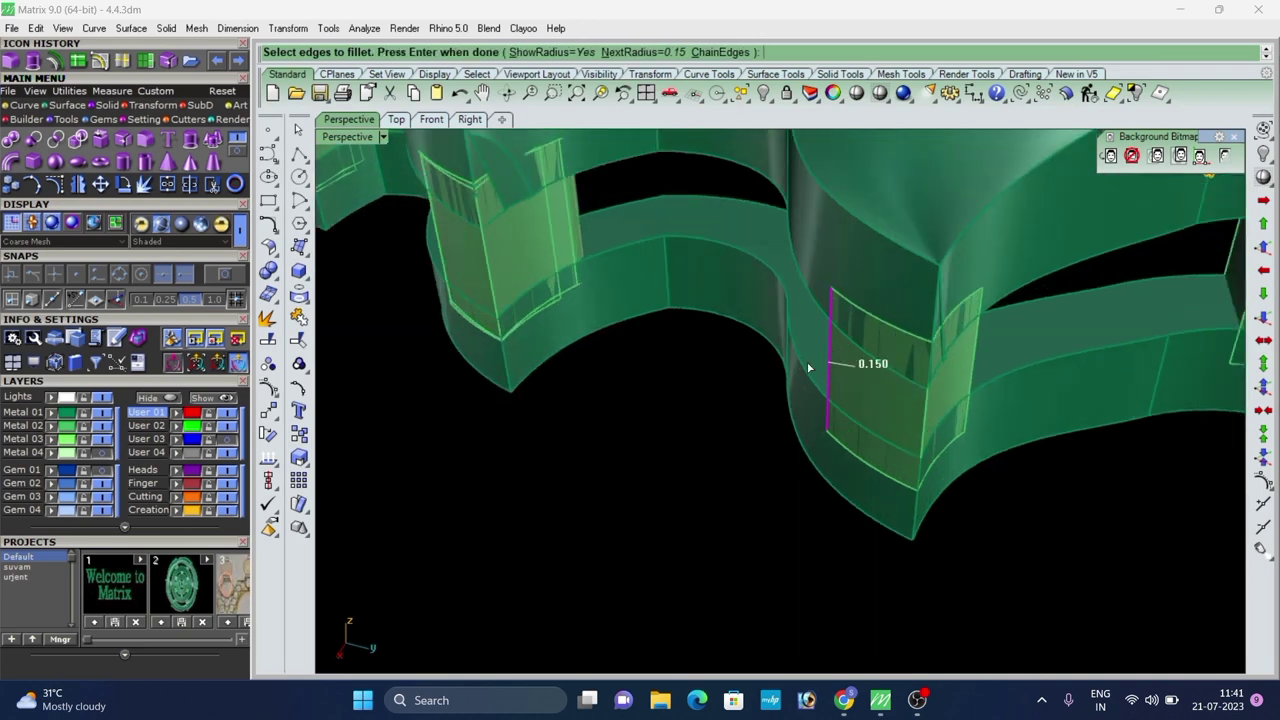
right_click_drag(809, 367, 745, 374)
scroll(780, 377, "down", 4)
scroll(816, 397, "up", 2)
left_click(831, 385)
right_click(831, 385)
right_click(831, 385)
Fillet the outer vertical edges of the curved-face strut next to the large scroll with a 0.15 radius.
scroll(729, 246, "down", 5)
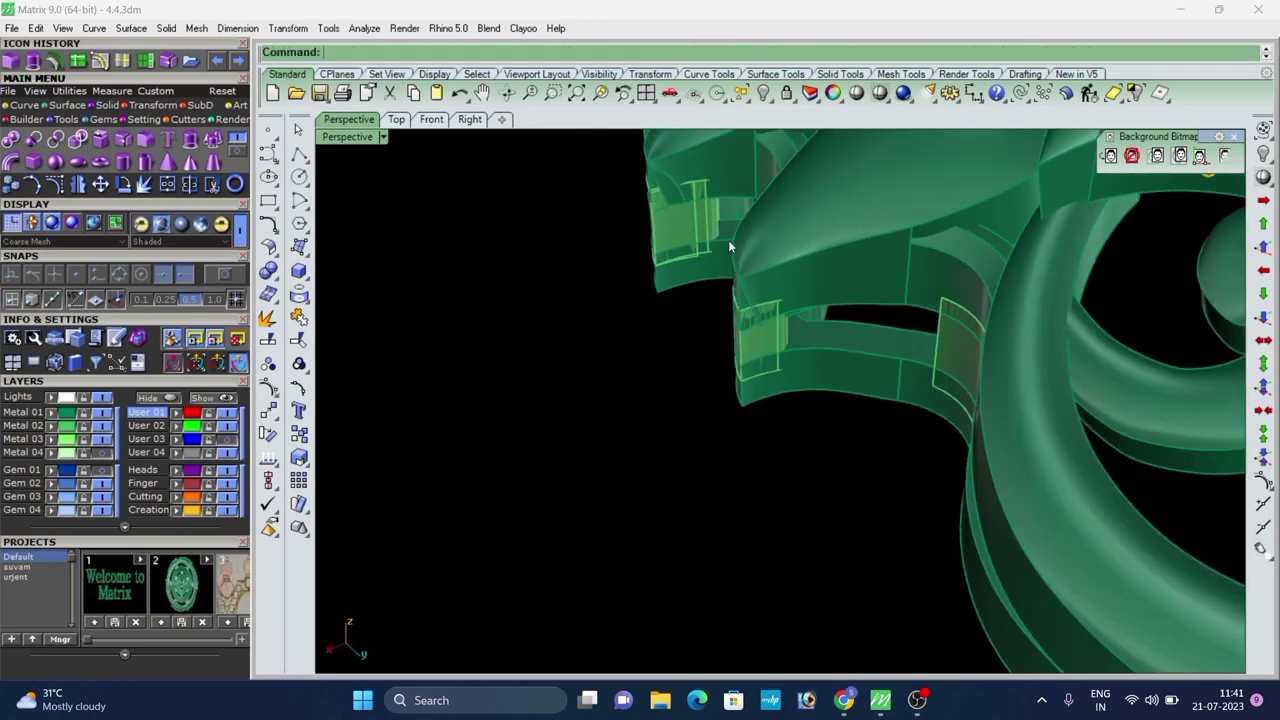
scroll(729, 246, "down", 3)
right_click_drag(729, 246, 886, 264)
right_click(884, 268)
scroll(873, 278, "up", 6)
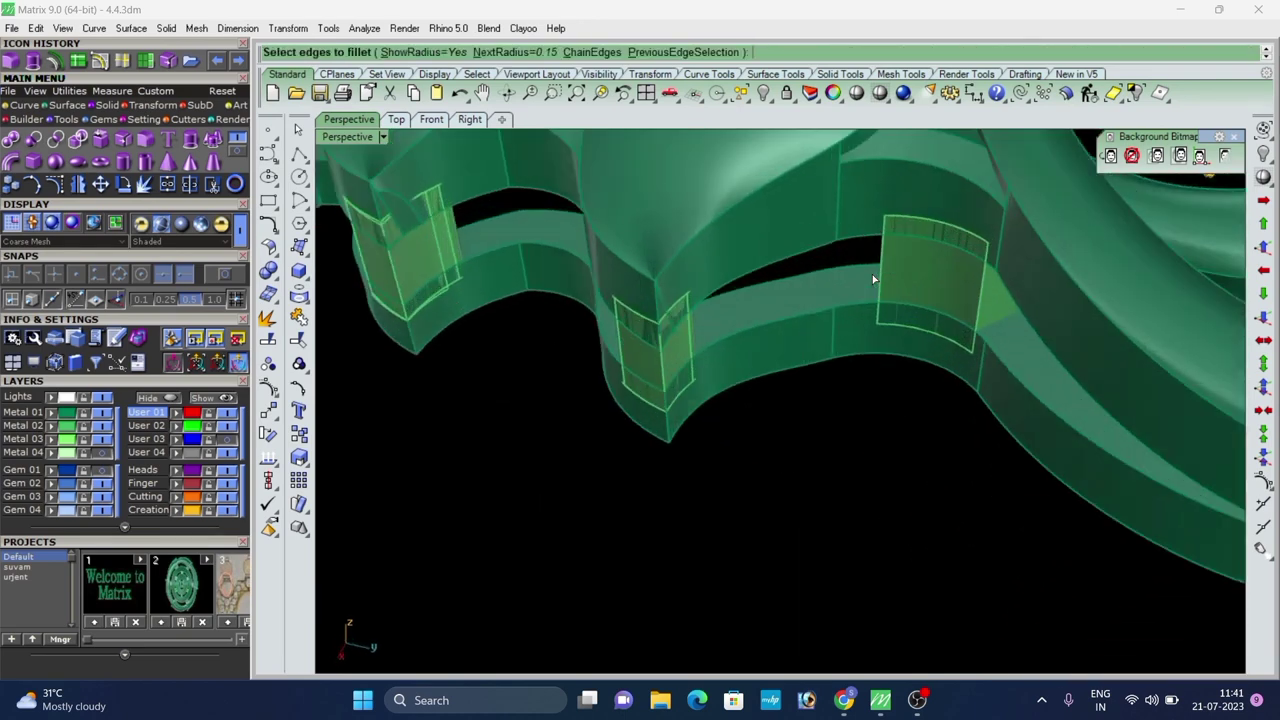
left_click(982, 303)
right_click(985, 298)
right_click(985, 298)
Fillet the outer vertical edges of the two struts just past the large scroll with a 0.15 radius.
scroll(880, 297, "down", 8)
right_click_drag(876, 298, 1040, 330)
scroll(1108, 378, "up", 5)
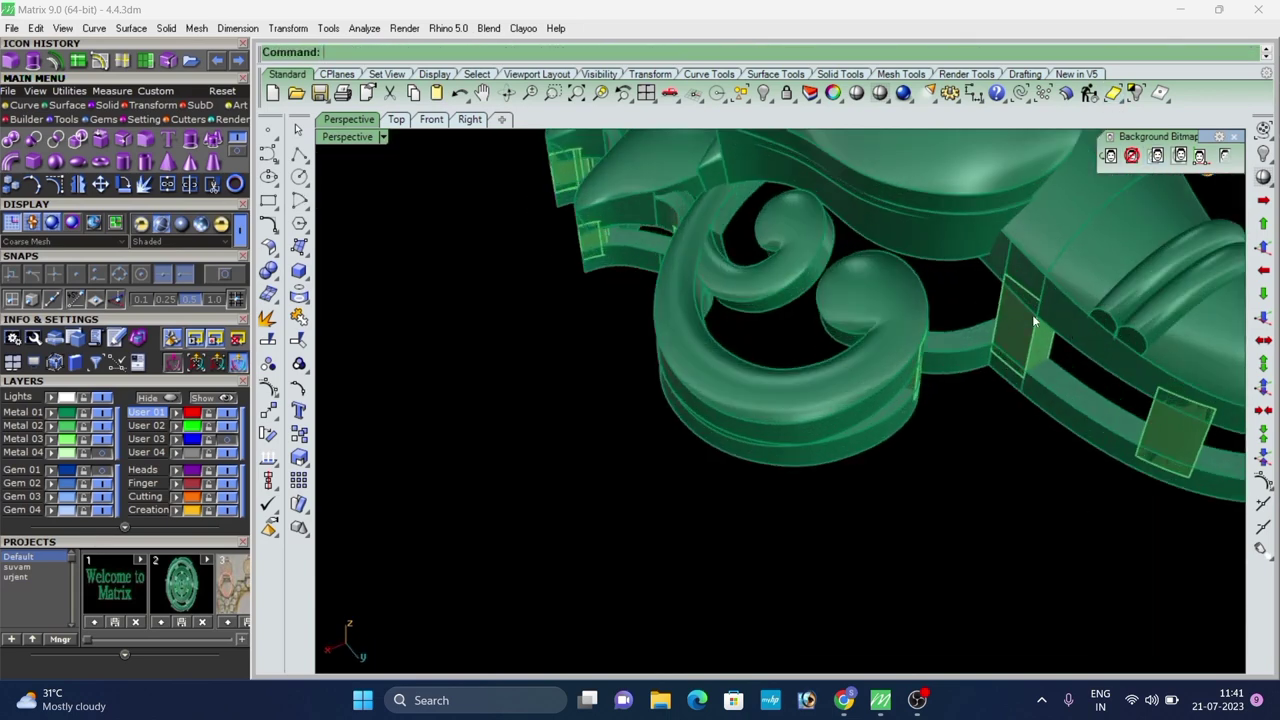
key("Return")
scroll(1035, 320, "up", 2)
left_click(1003, 315)
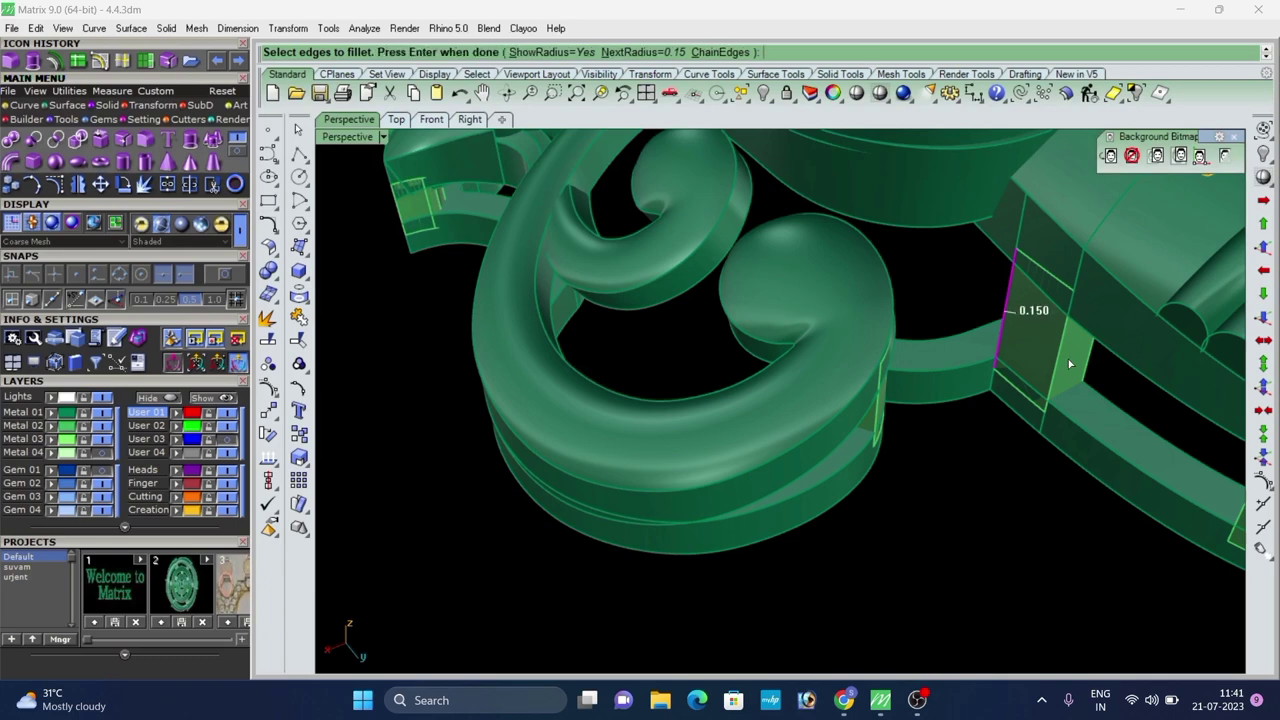
key("Return")
scroll(1076, 432, "down", 2)
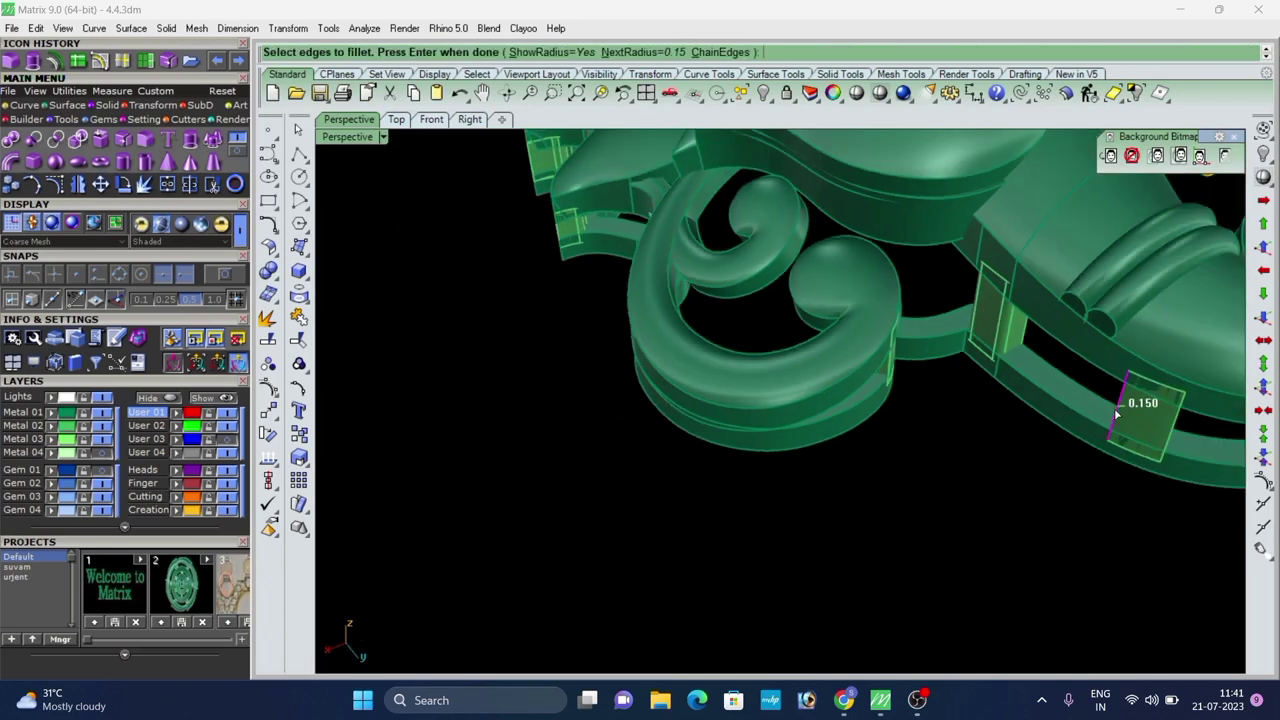
key("Return")
key("Return")
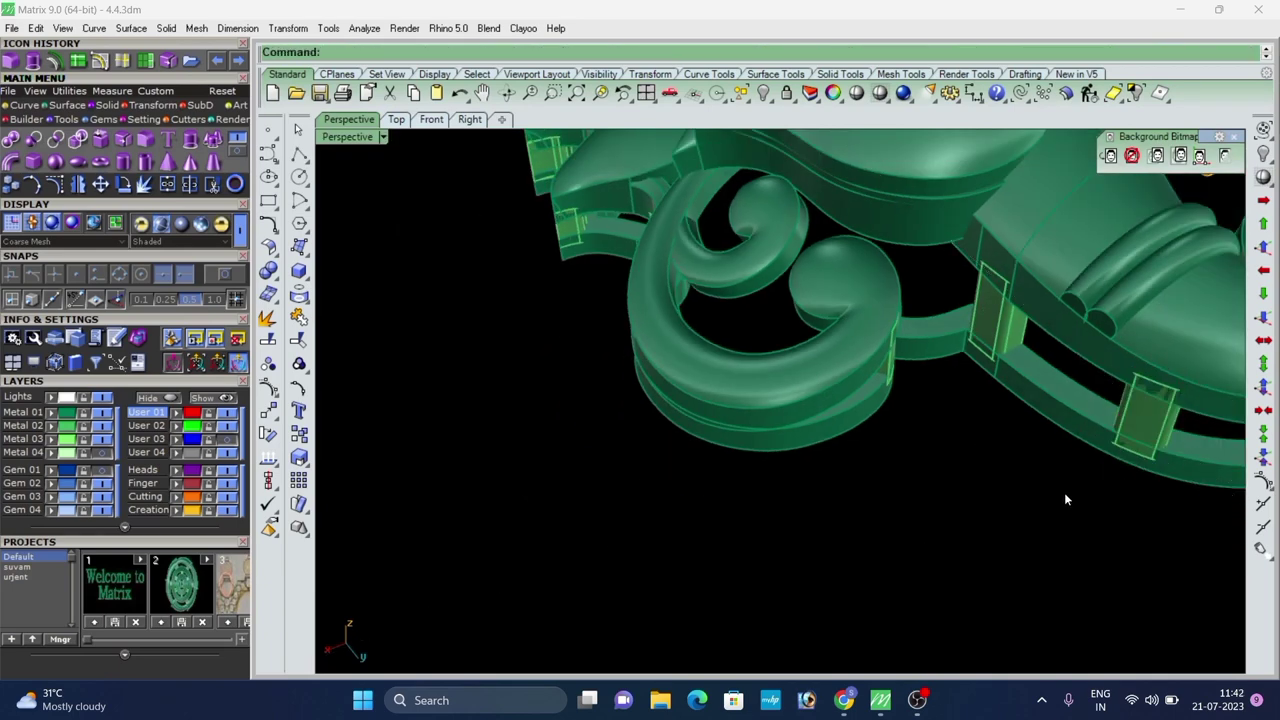
Fillet the outer vertical edges of the strut under the peacock's curved neck at radius 0.15.
scroll(1042, 526, "down", 5)
right_click_drag(1178, 488, 1100, 437)
scroll(1080, 474, "up", 5)
key("Return")
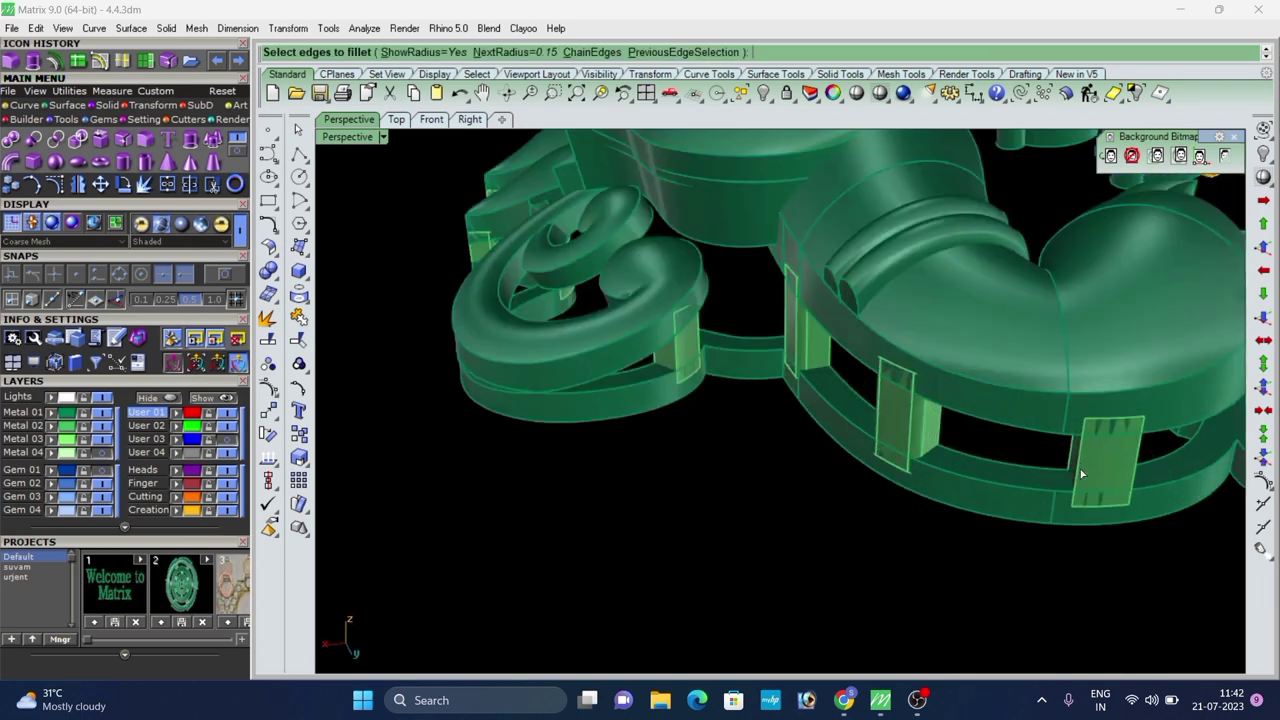
key("Return")
key("Return")
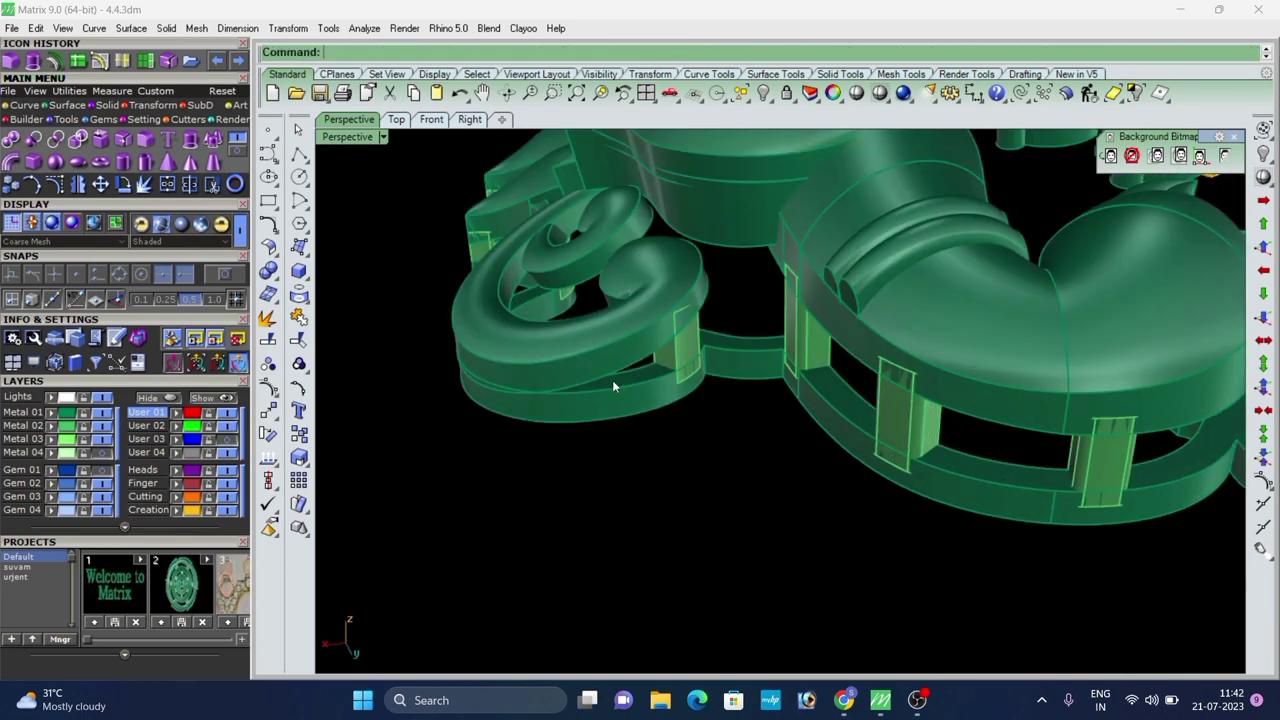
Fillet the outer vertical edges of the last strut, at the end of the peacock's head, with a 0.15 radius.
scroll(614, 383, "down", 6)
right_click_drag(846, 430, 800, 423)
key("Return")
scroll(815, 405, "up", 6)
scroll(815, 404, "up", 1)
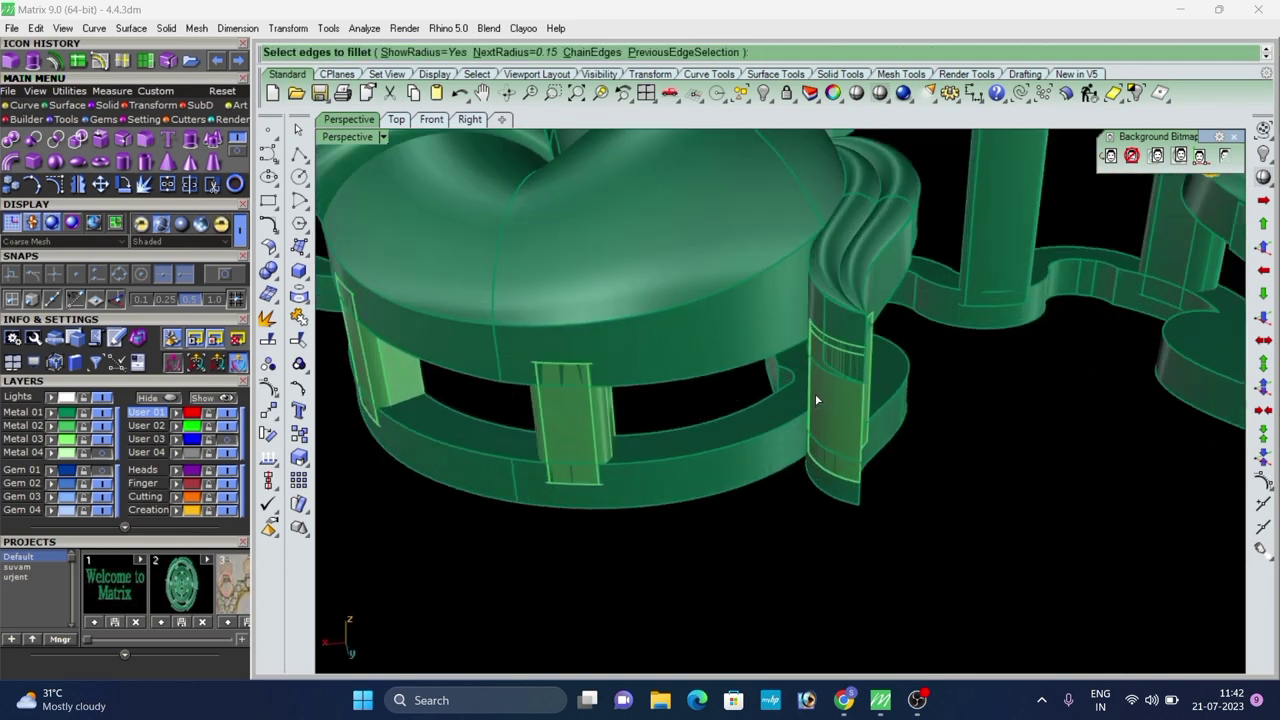
scroll(846, 453, "up", 6)
scroll(777, 414, "down", 6)
right_click_drag(800, 412, 940, 397)
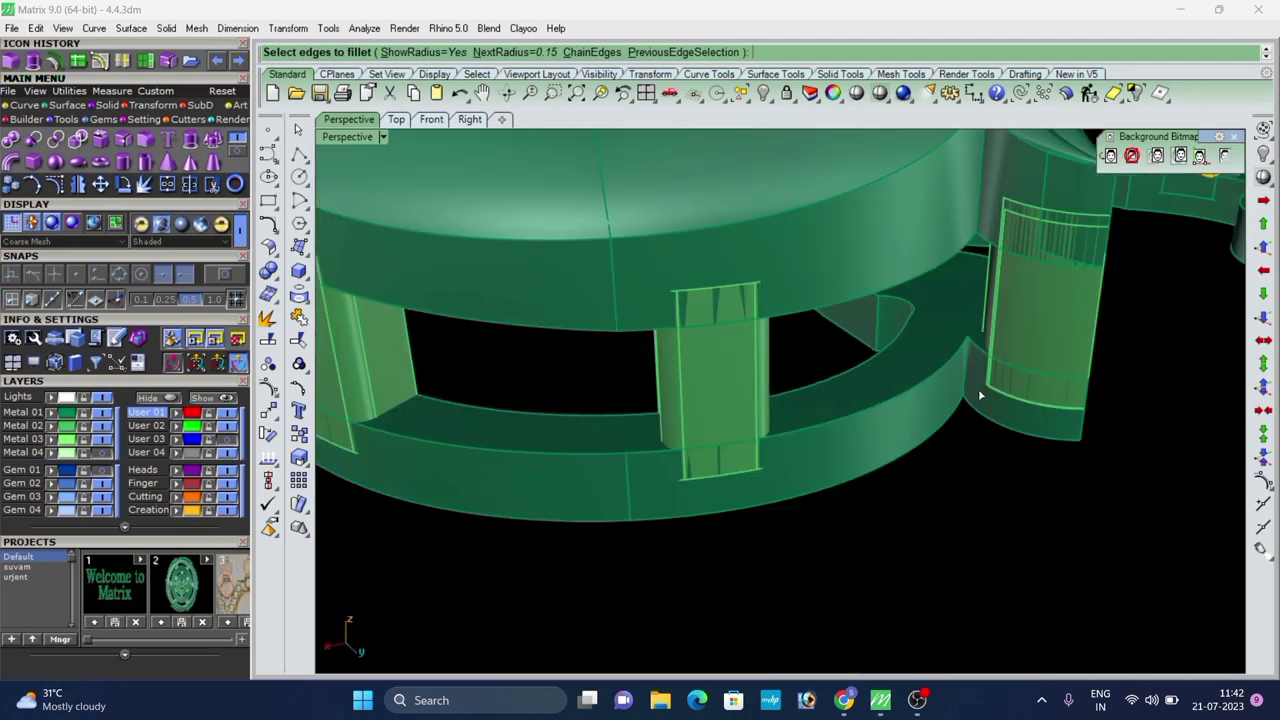
scroll(990, 330, "up", 4)
scroll(1003, 343, "down", 4)
right_click_drag(1003, 343, 435, 292)
left_click(443, 287)
right_click(460, 278)
right_click(458, 274)
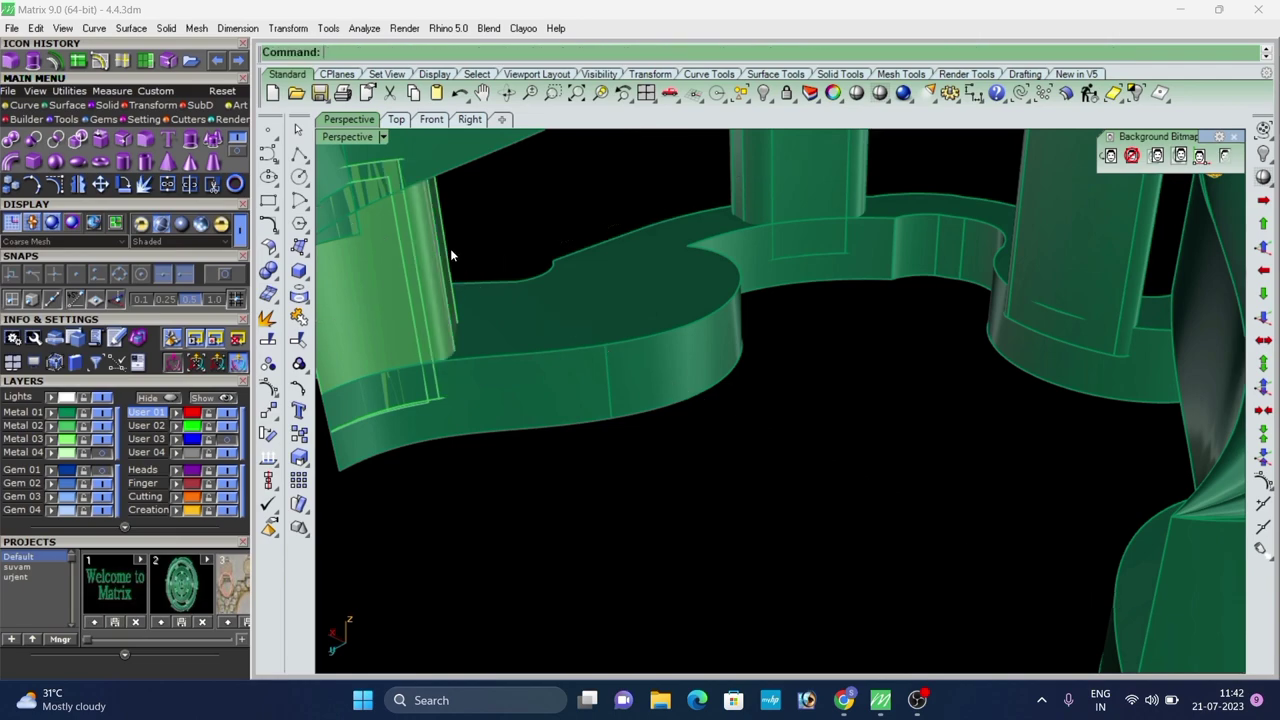
right_click(447, 243)
right_click(451, 243)
Group all filleted struts except the centre one and mirror them to the pendant's opposite half.
scroll(480, 262, "down", 6)
right_click_drag(600, 330, 1017, 438)
scroll(752, 338, "up", 4)
scroll(753, 303, "down", 6)
scroll(748, 307, "up", 4)
scroll(1017, 438, "down", 4)
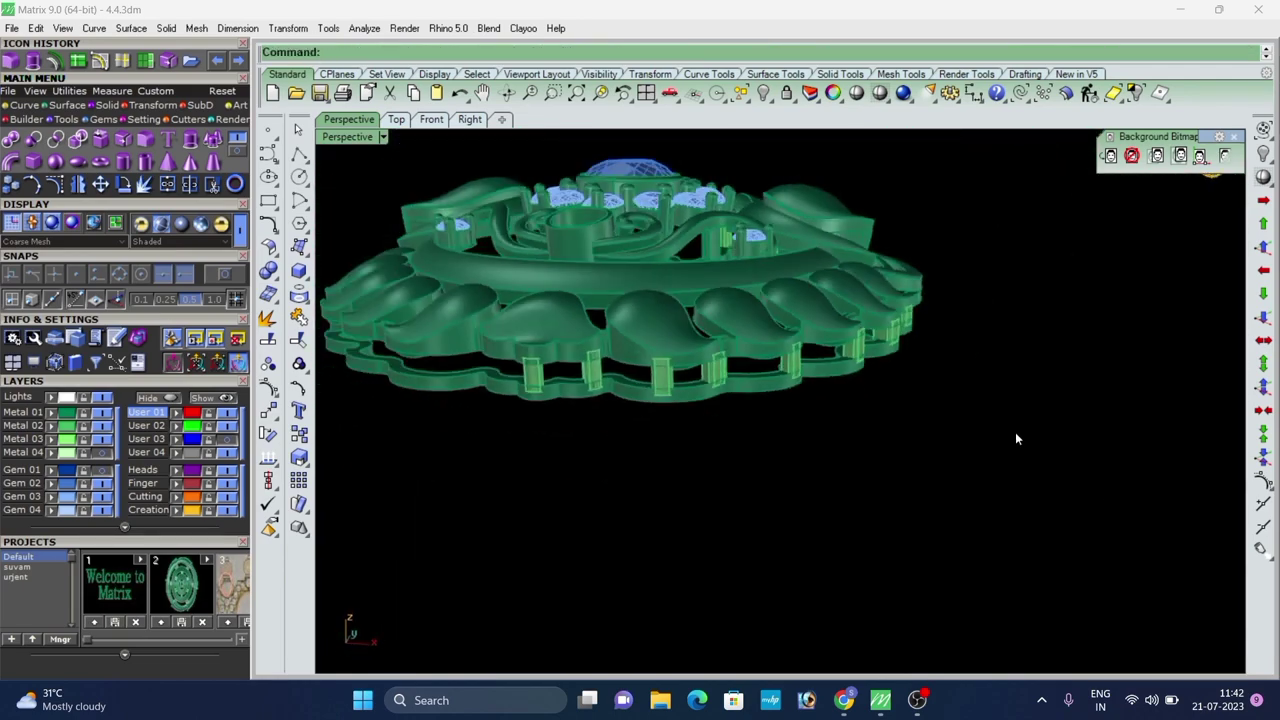
left_click(66, 430)
scroll(531, 380, "up", 6)
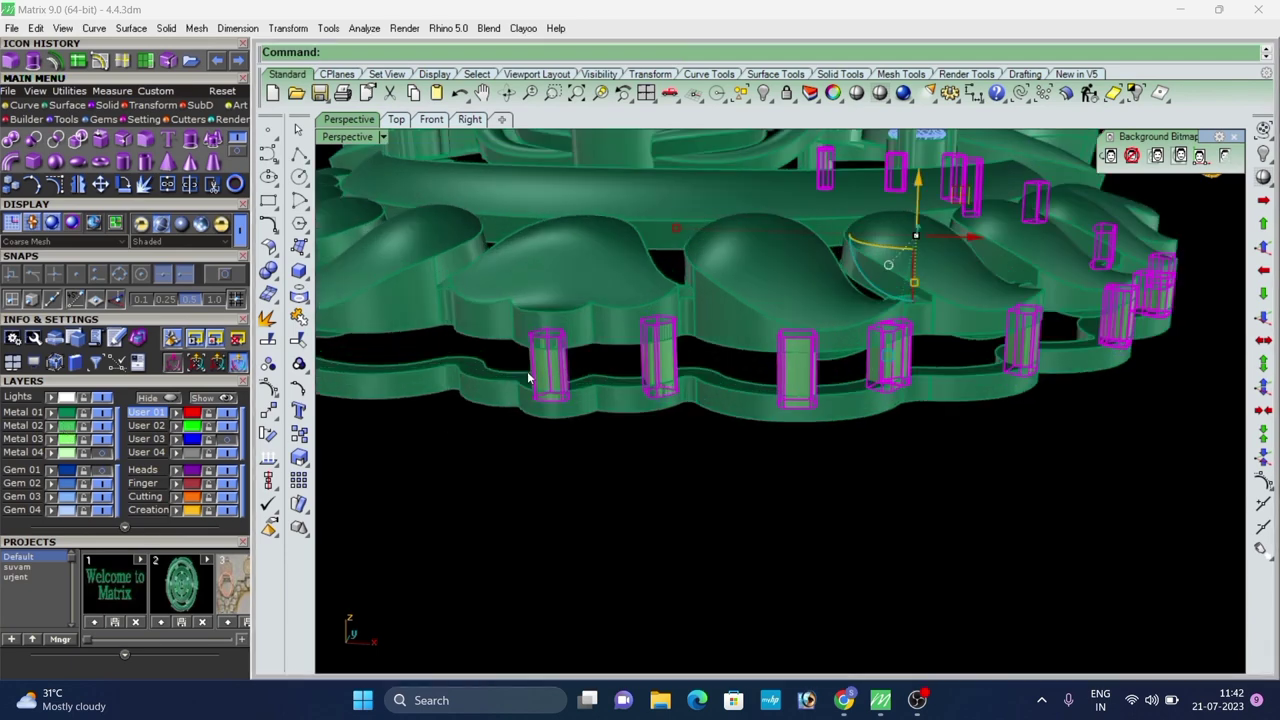
left_click(531, 374, "ctrl")
scroll(620, 460, "down", 8)
right_click_drag(620, 460, 364, 432)
scroll(640, 370, "up", 5)
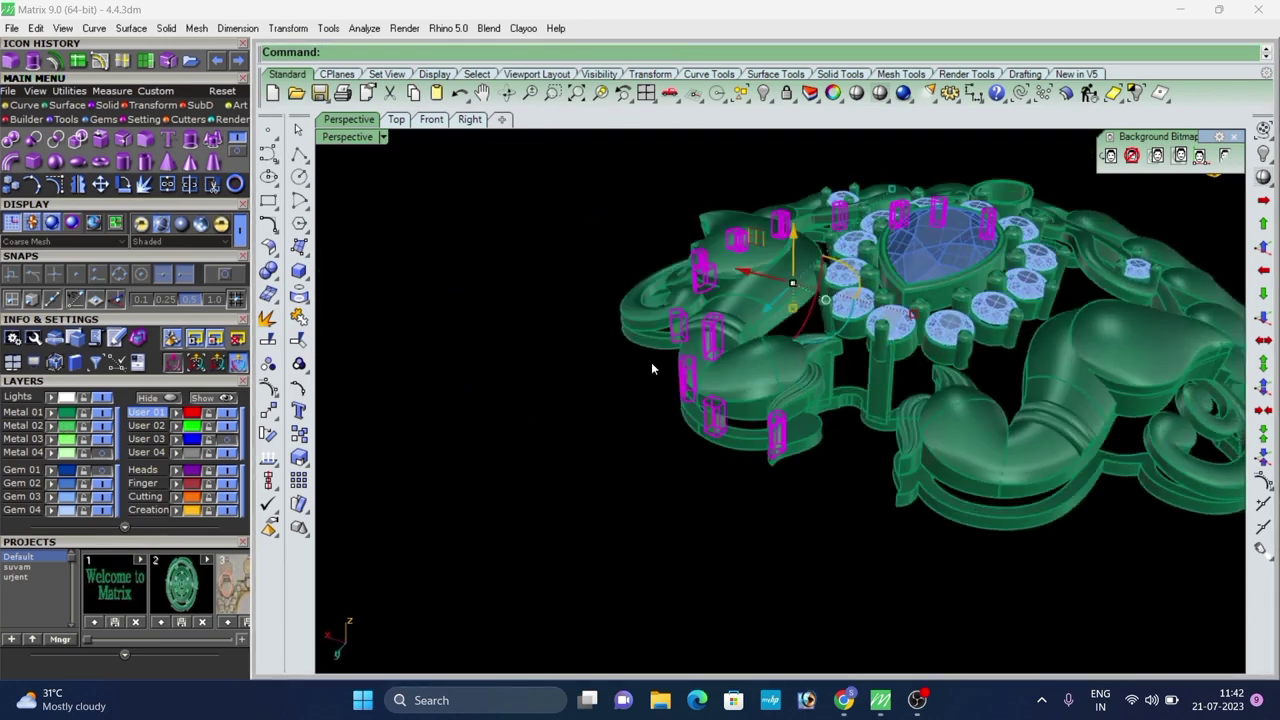
type("g")
left_click(710, 470)
right_click_drag(710, 470, 884, 426)
scroll(985, 460, "down", 7)
scroll(715, 432, "up", 8)
Add the centre strut and the other half's struts to the selection and group all struts together.
left_click(618, 438, "shift")
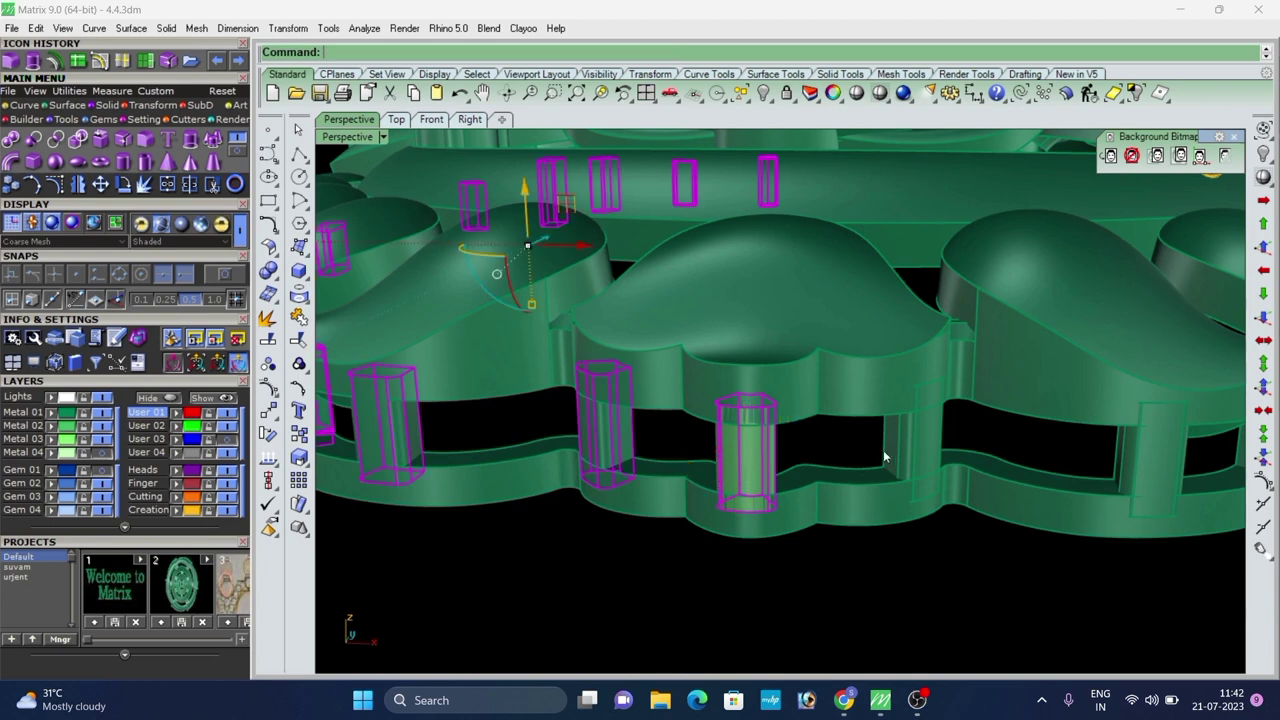
left_click(884, 453, "shift")
scroll(880, 442, "down", 4)
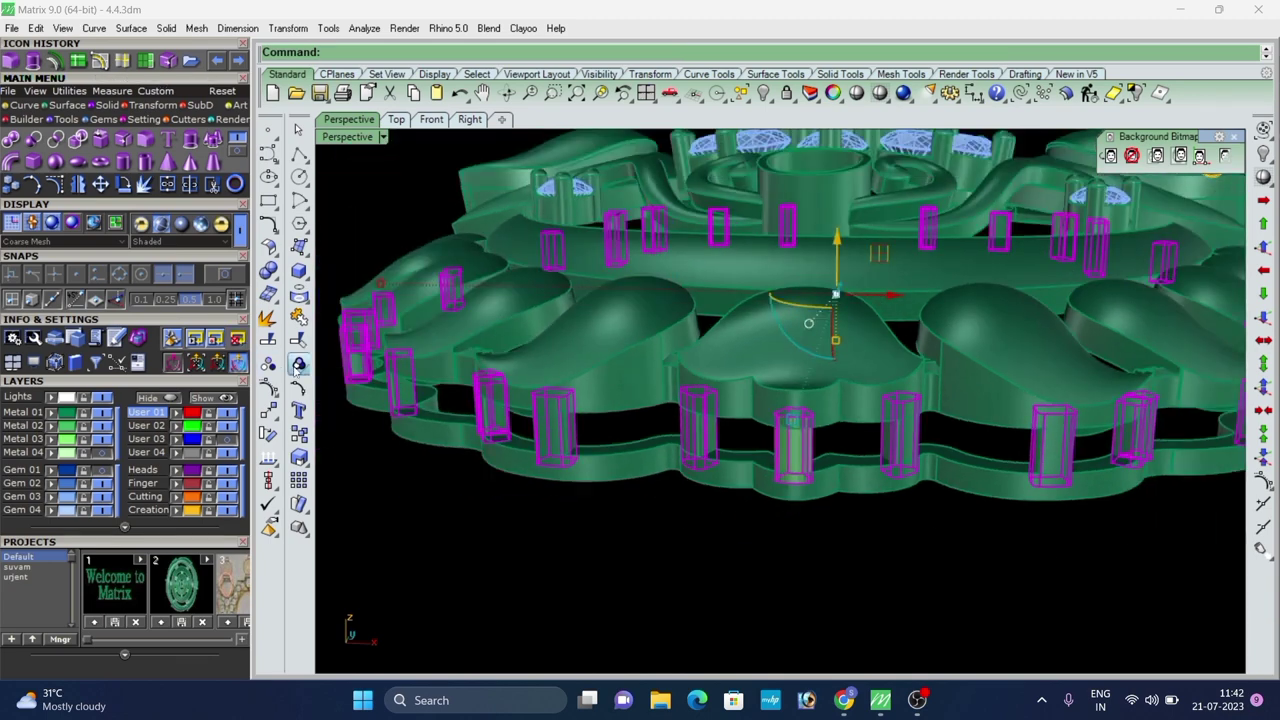
left_click(524, 535)
Inspect the pendant with its complete ring of struts in a shaded preview from several angles.
scroll(577, 322, "down", 5)
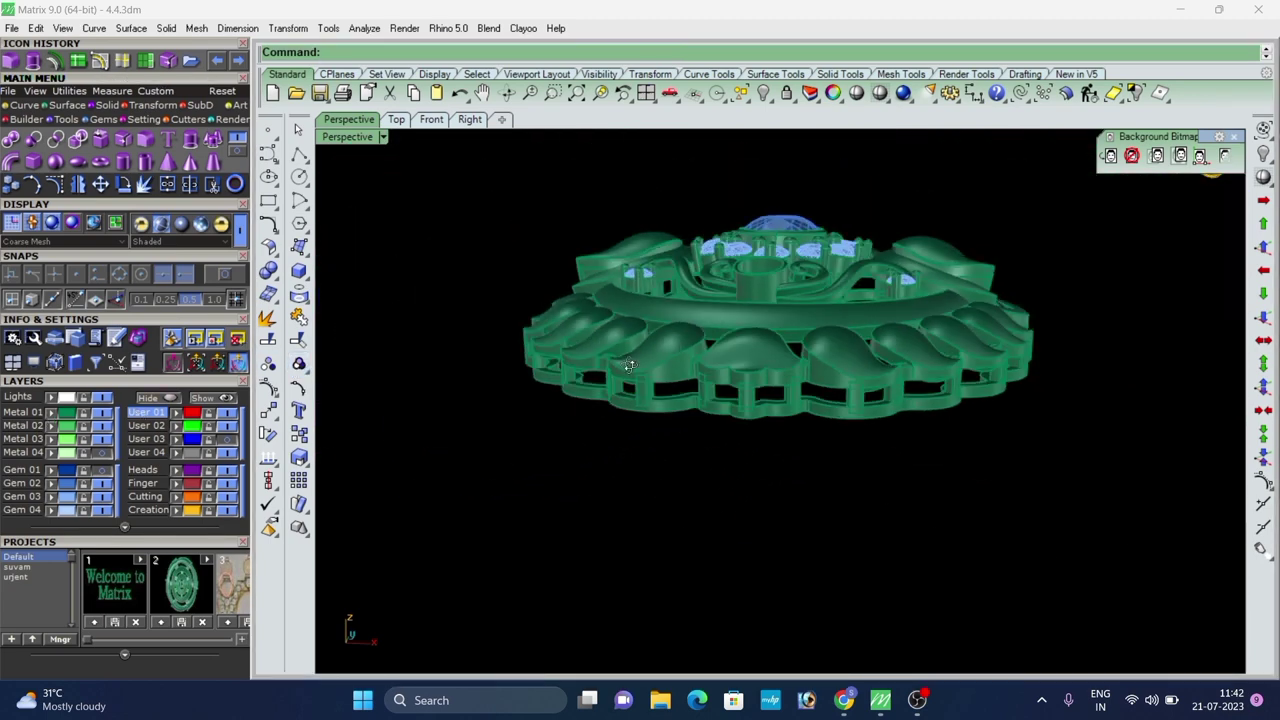
scroll(880, 371, "up", 4)
right_click_drag(577, 322, 677, 372)
scroll(880, 371, "down", 5)
scroll(677, 372, "up", 3)
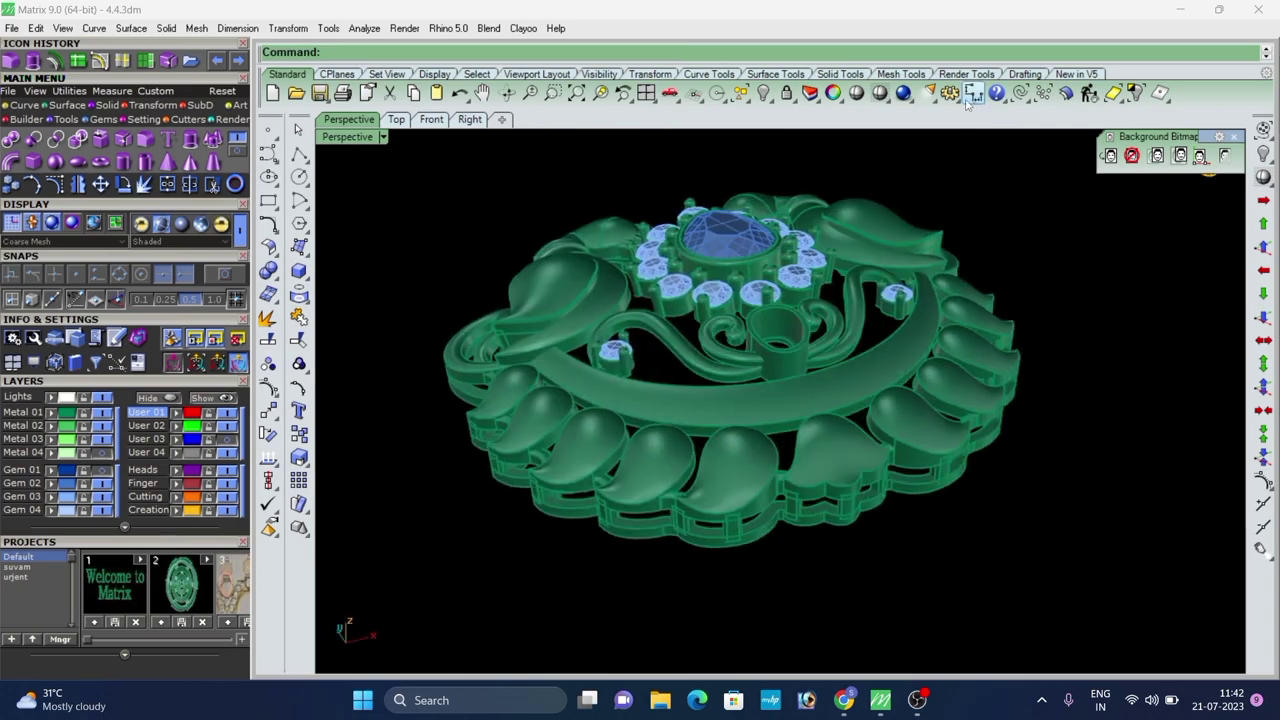
left_click(861, 97)
mouse_move(808, 345)
right_mouse_down()
mouse_move(811, 406)
mouse_move(880, 480)
mouse_move(748, 424)
mouse_move(722, 335)
mouse_move(534, 551)
mouse_move(434, 469)
mouse_move(467, 379)
mouse_move(329, 391)
mouse_move(700, 410)
mouse_move(750, 510)
mouse_move(833, 395)
mouse_move(708, 342)
mouse_move(755, 313)
right_mouse_up()
scroll(862, 450, "down", 5)
scroll(870, 480, "up", 4)
scroll(700, 410, "down", 5)
key("Escape")
scroll(832, 398, "up", 4)
scroll(755, 313, "down", 4)
scroll(740, 305, "up", 7)
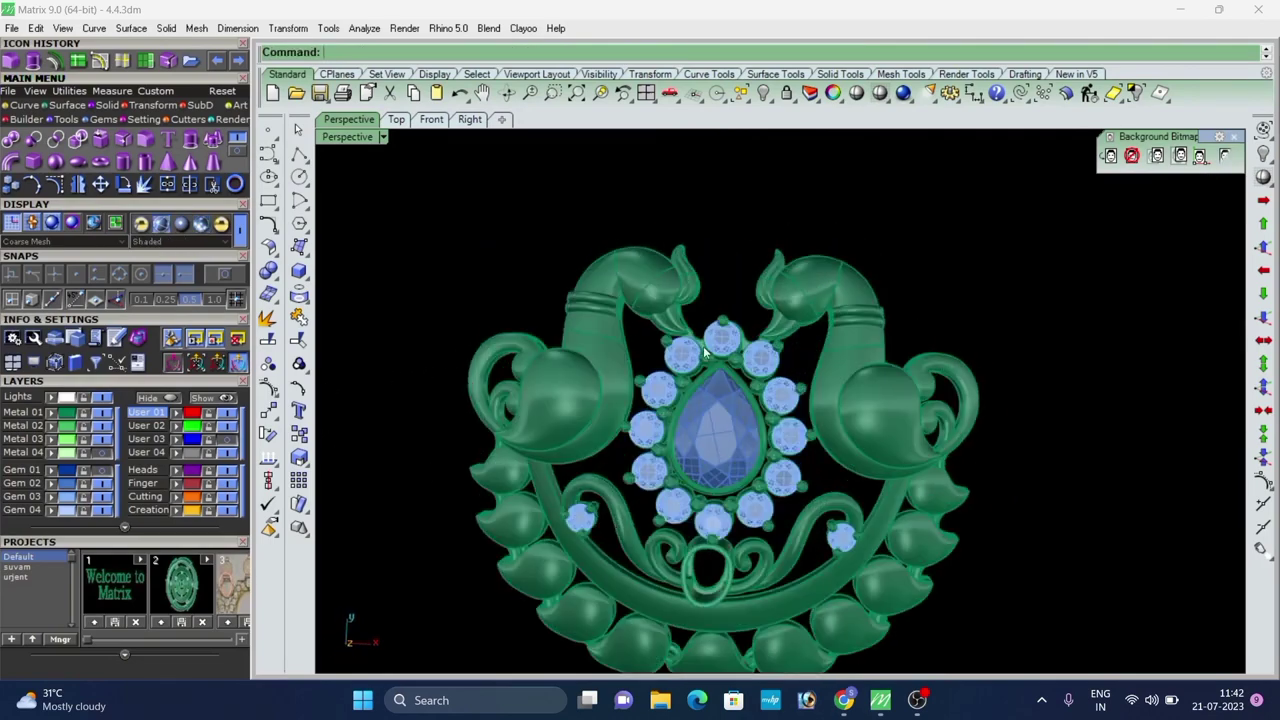
scroll(725, 322, "down", 8)
Preview the whole pendant shaded again and examine it up close from the front and side.
left_click_drag(890, 235, 543, 541)
left_click(543, 527)
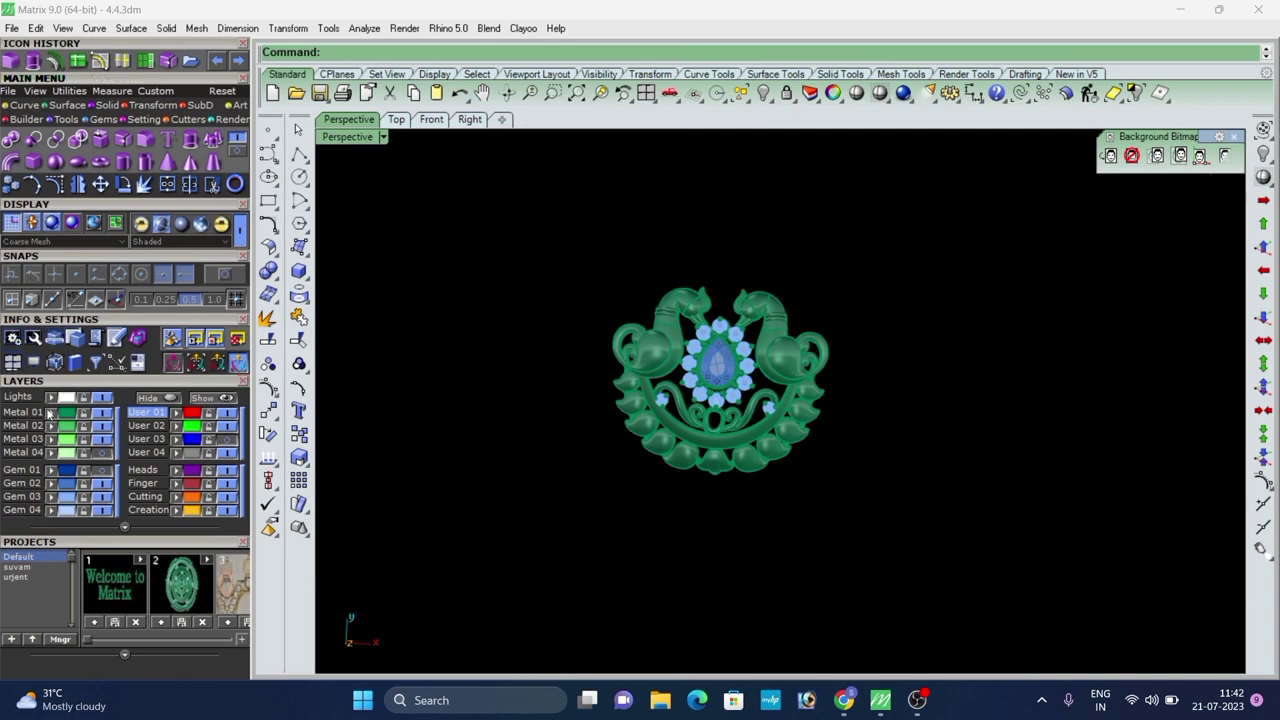
left_click(857, 95)
right_click_drag(765, 200, 728, 237)
scroll(728, 300, "up", 6)
right_click_drag(735, 400, 580, 409)
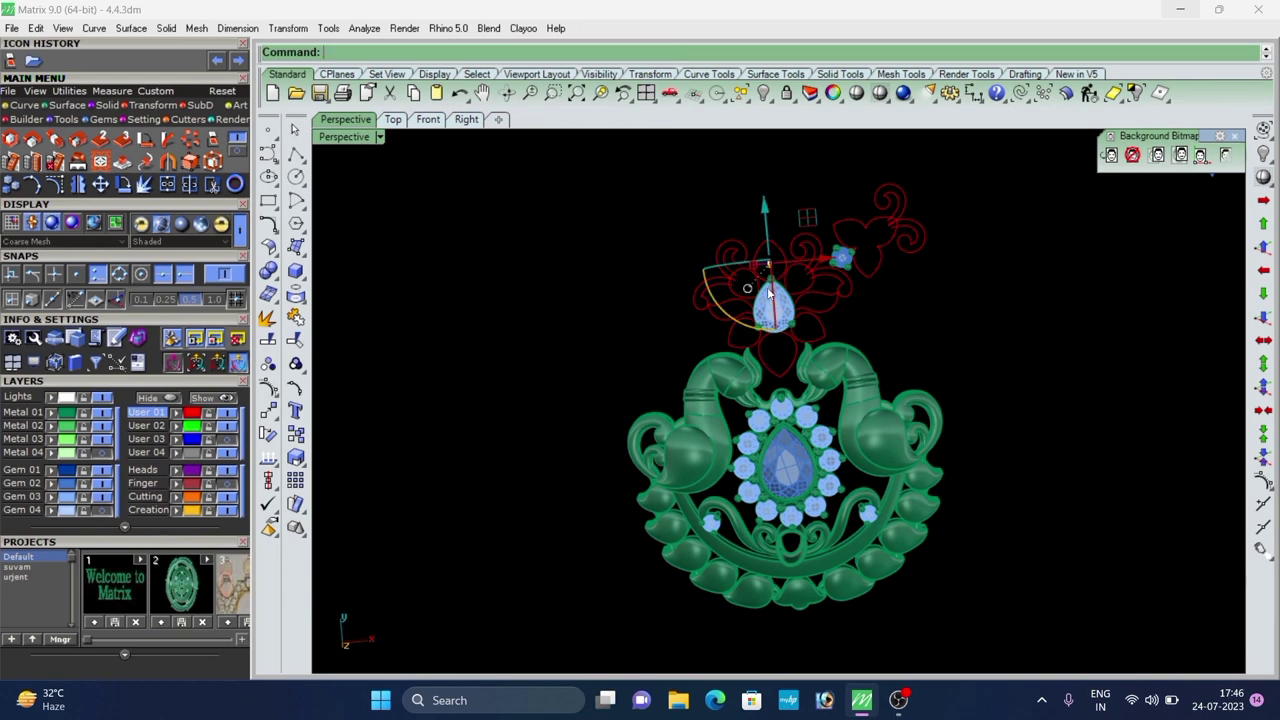
Hide the completed peacock pendant, leaving the flower-shaped top piece in the model.
scroll(746, 399, "down", 4)
right_click_drag(891, 486, 876, 441)
left_click(787, 446)
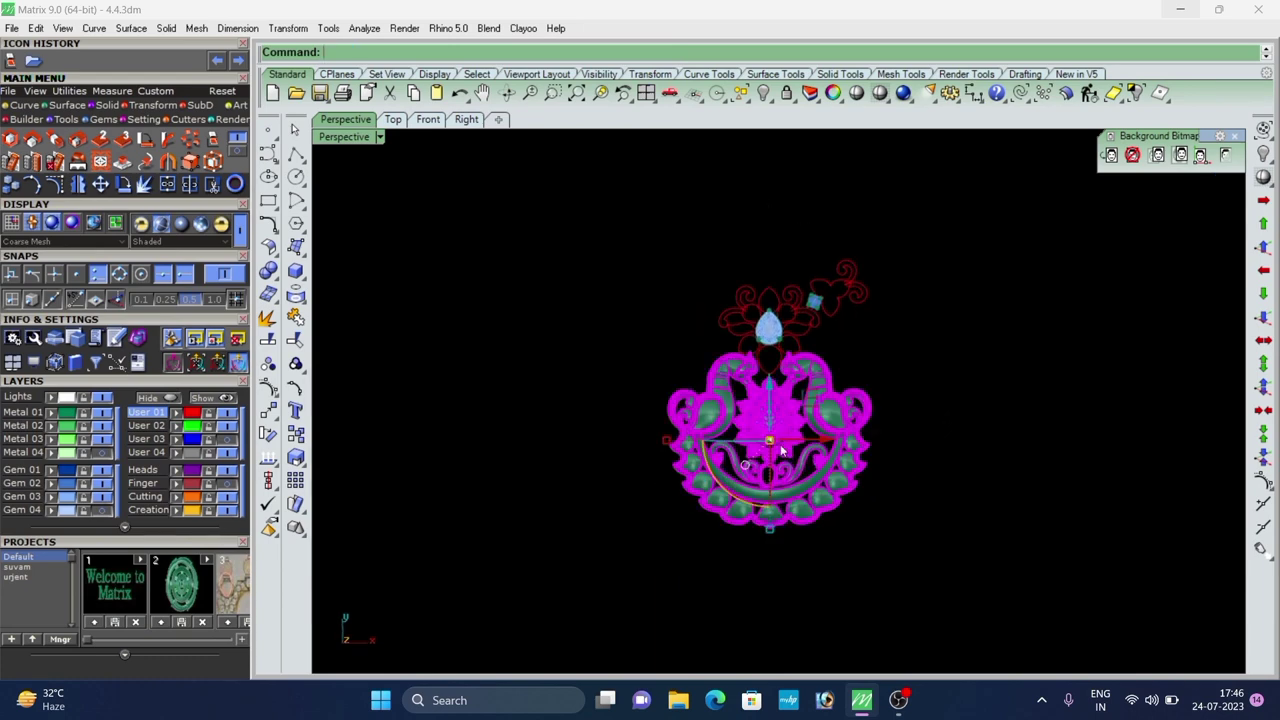
key("Escape")
left_click(801, 436)
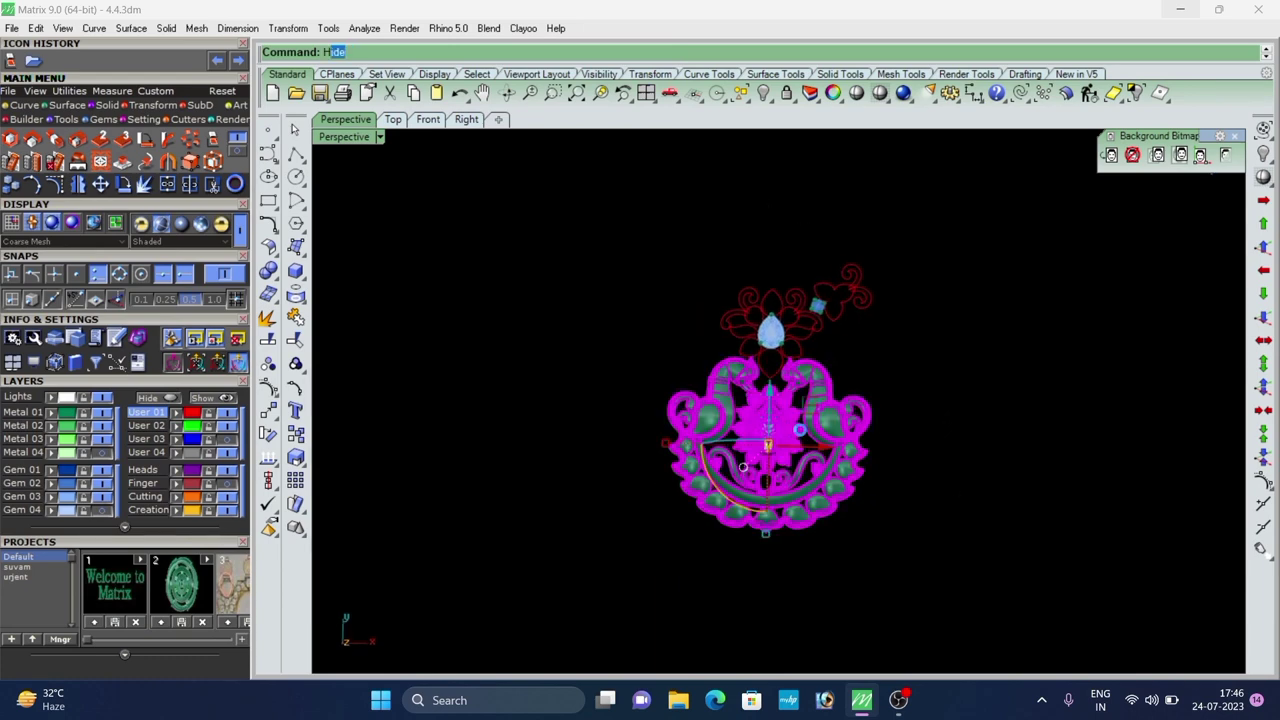
key("Return")
Clear the flower's central pear gem and the separate scroll motif with its square gem from view, keeping only the flower outline curves.
scroll(781, 265, "up", 4)
right_click_drag(798, 374, 791, 347)
scroll(790, 347, "up", 2)
left_click(770, 370)
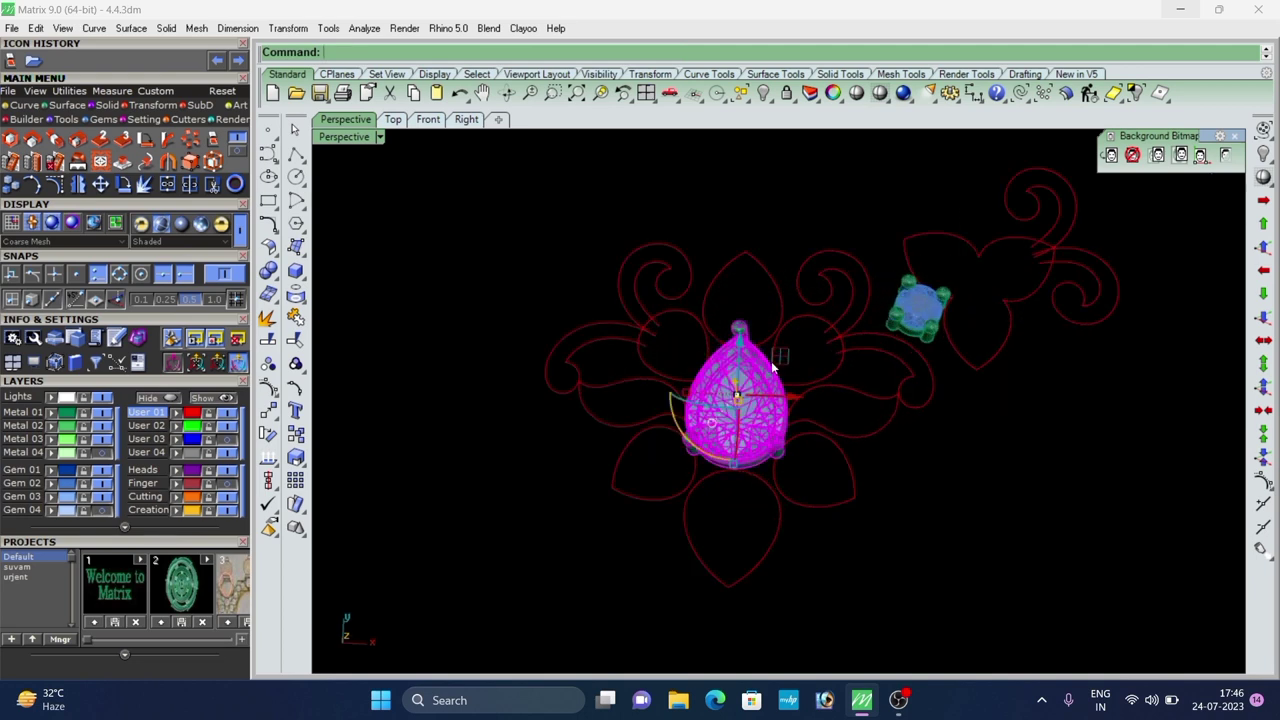
key("Delete")
scroll(496, 428, "down", 5)
left_click_drag(881, 259, 781, 336)
key("Return")
scroll(671, 378, "up", 3)
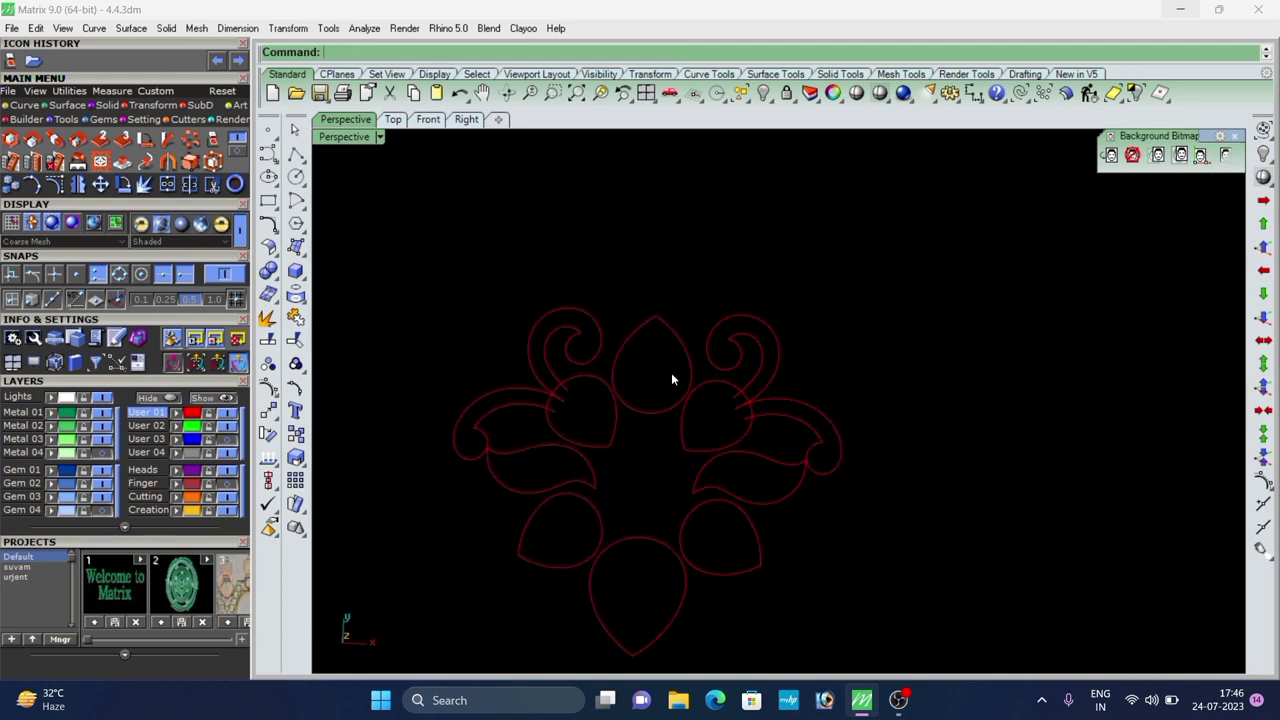
Draw a straight line across the width of the flower's top petal, snapped to both sides of its outline, on the Metal 01 layer.
left_click(299, 162)
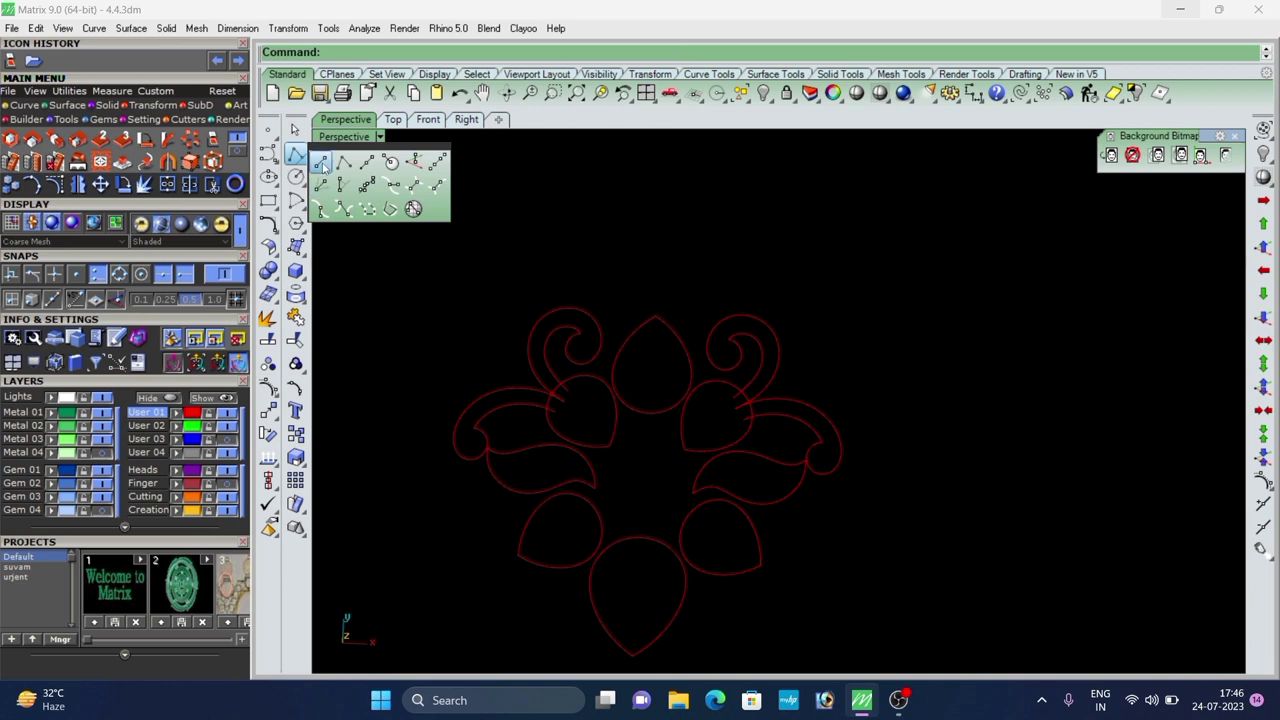
left_click(320, 162)
scroll(625, 360, "up", 3)
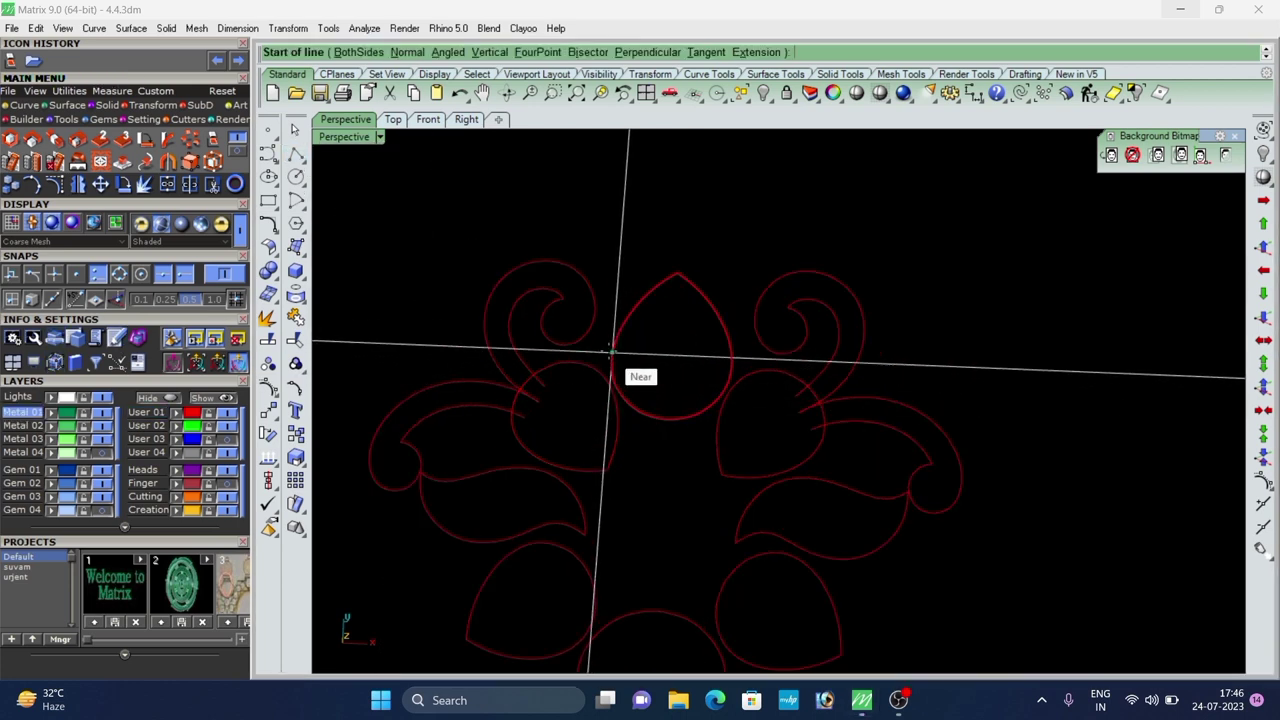
left_click(612, 351)
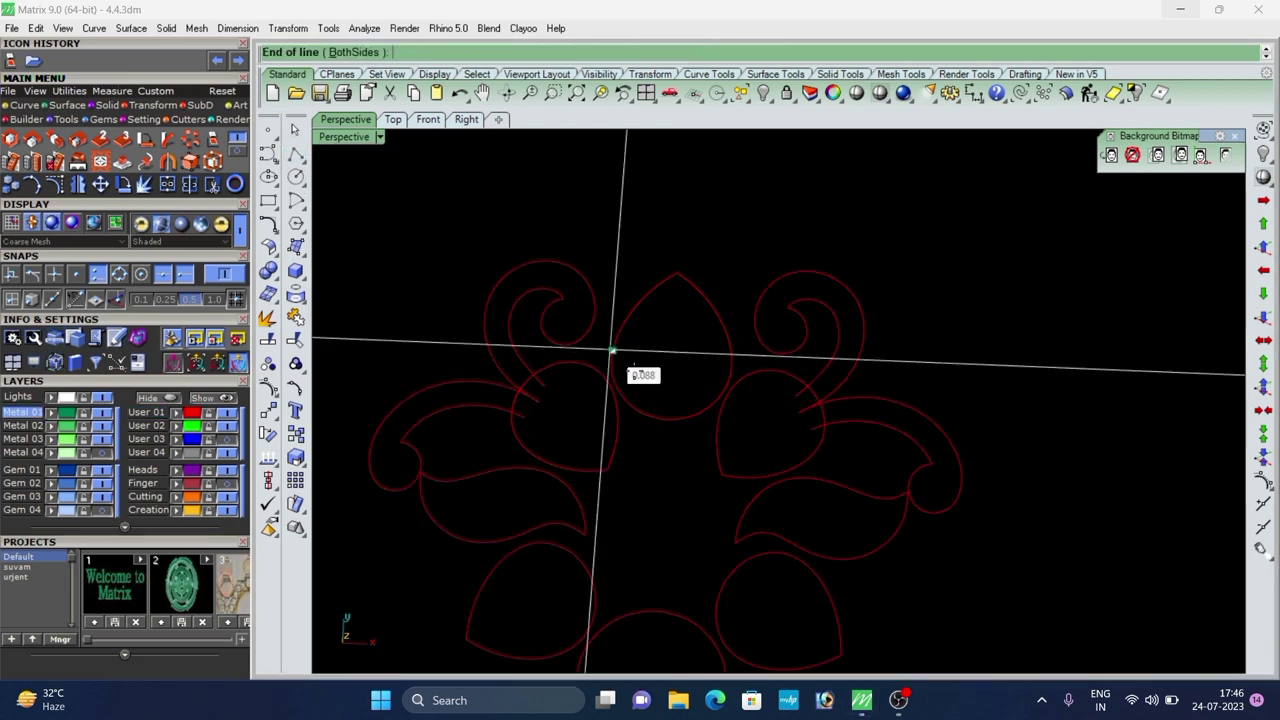
left_click(734, 356)
Draw a line about 2.8 units long across the width of the upper-left petal, snapped to its outline at both ends.
scroll(619, 286, "down", 6)
scroll(578, 376, "up", 4)
right_click(579, 375)
scroll(580, 378, "up", 2)
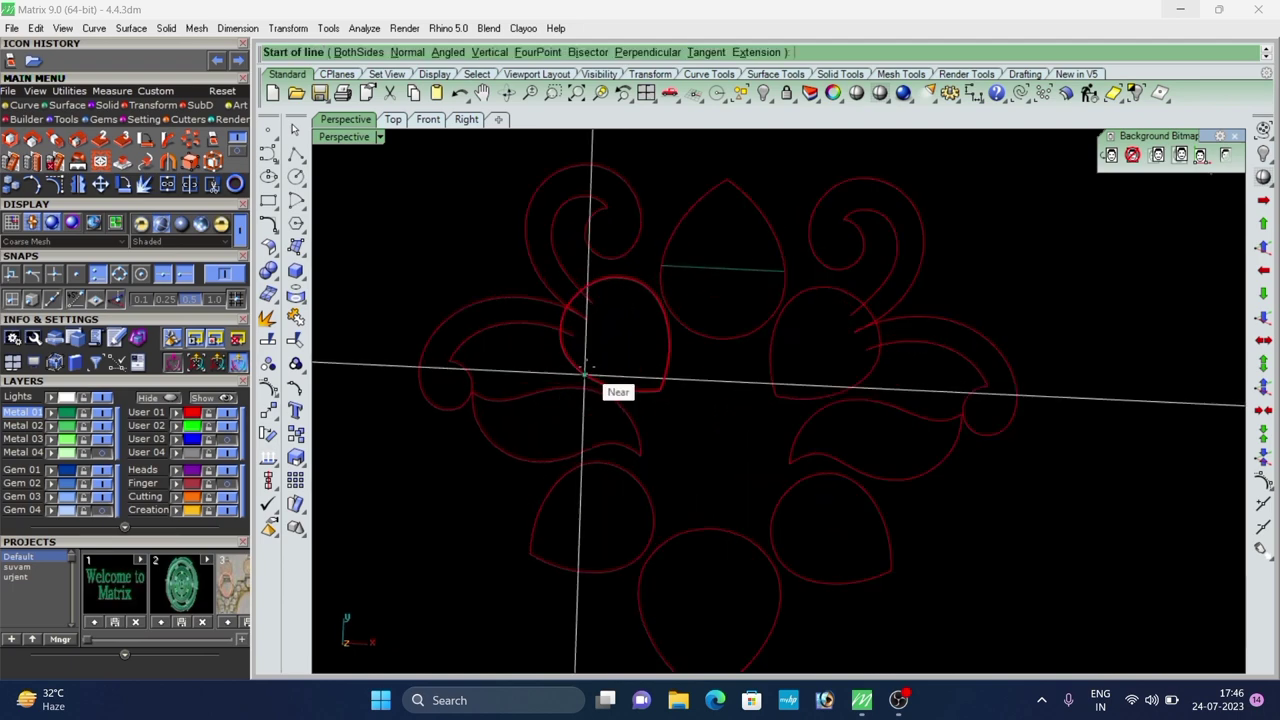
left_click(580, 370)
scroll(664, 290, "up", 4)
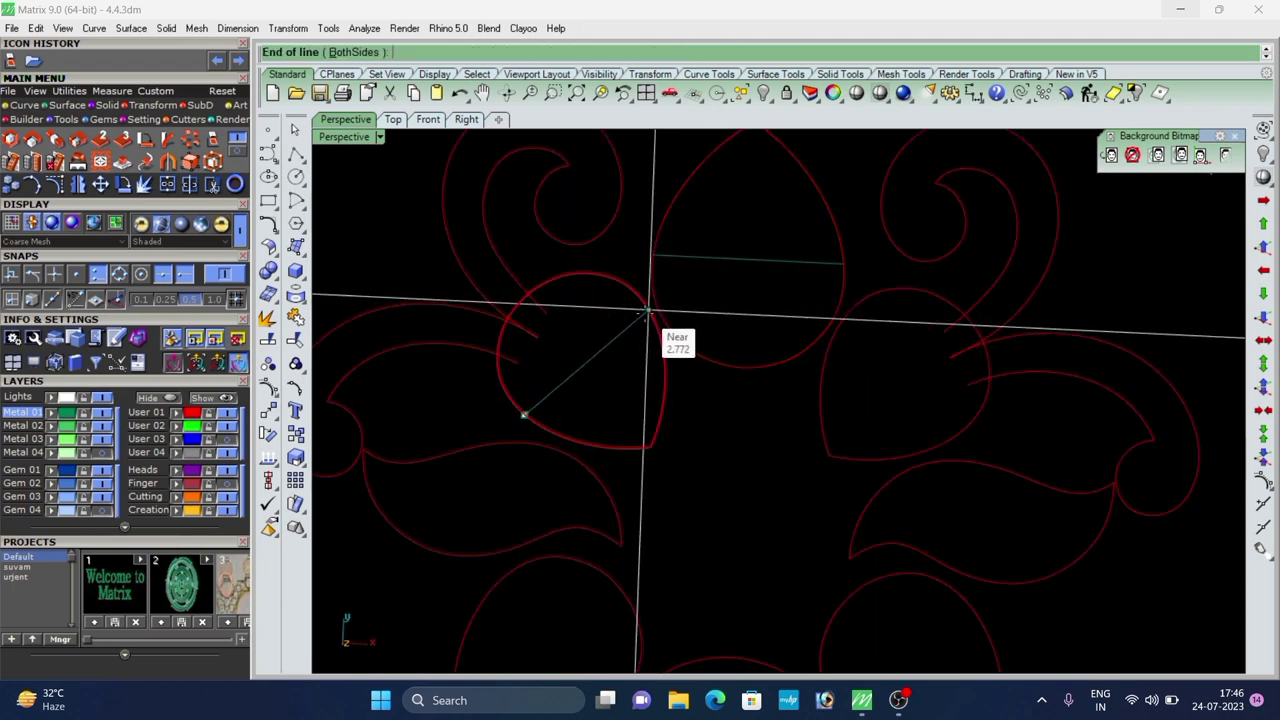
left_click(654, 290)
Draw a line about 2.9 units long across the width of the lower-left petal, snapped to its outline at both ends.
scroll(648, 255, "down", 4)
right_click(600, 380)
scroll(590, 377, "up", 4)
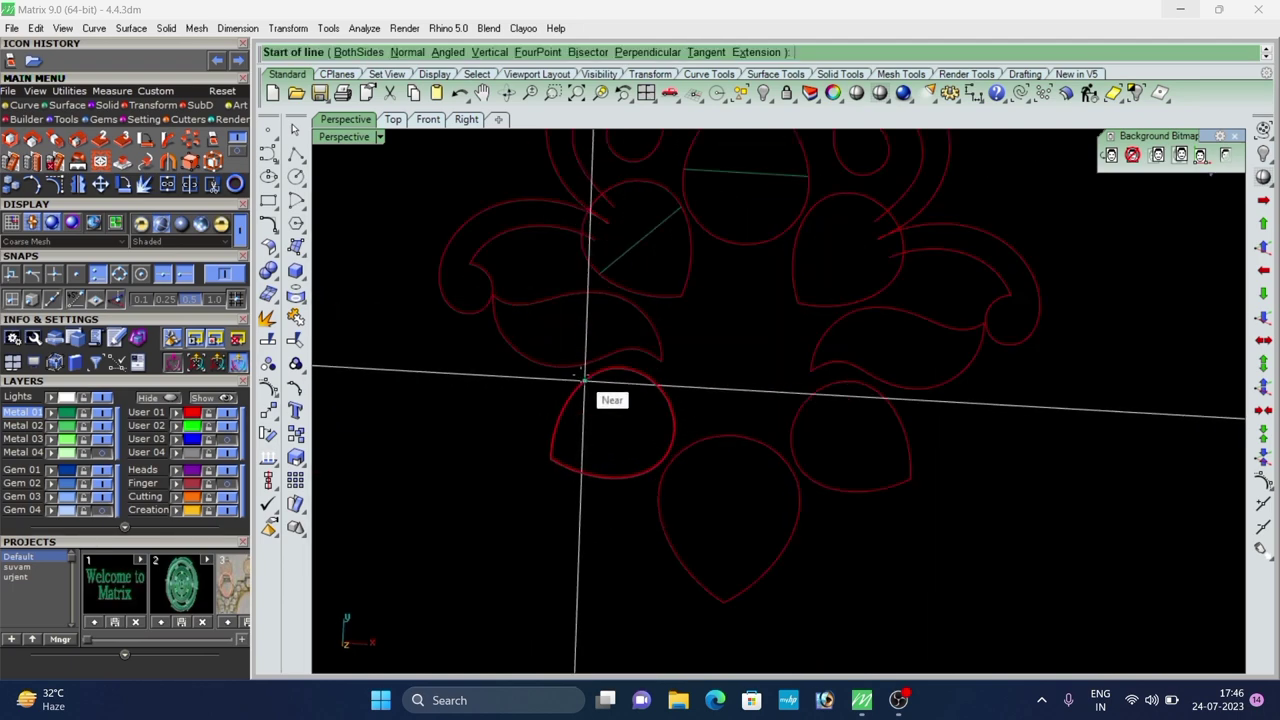
left_click(587, 376)
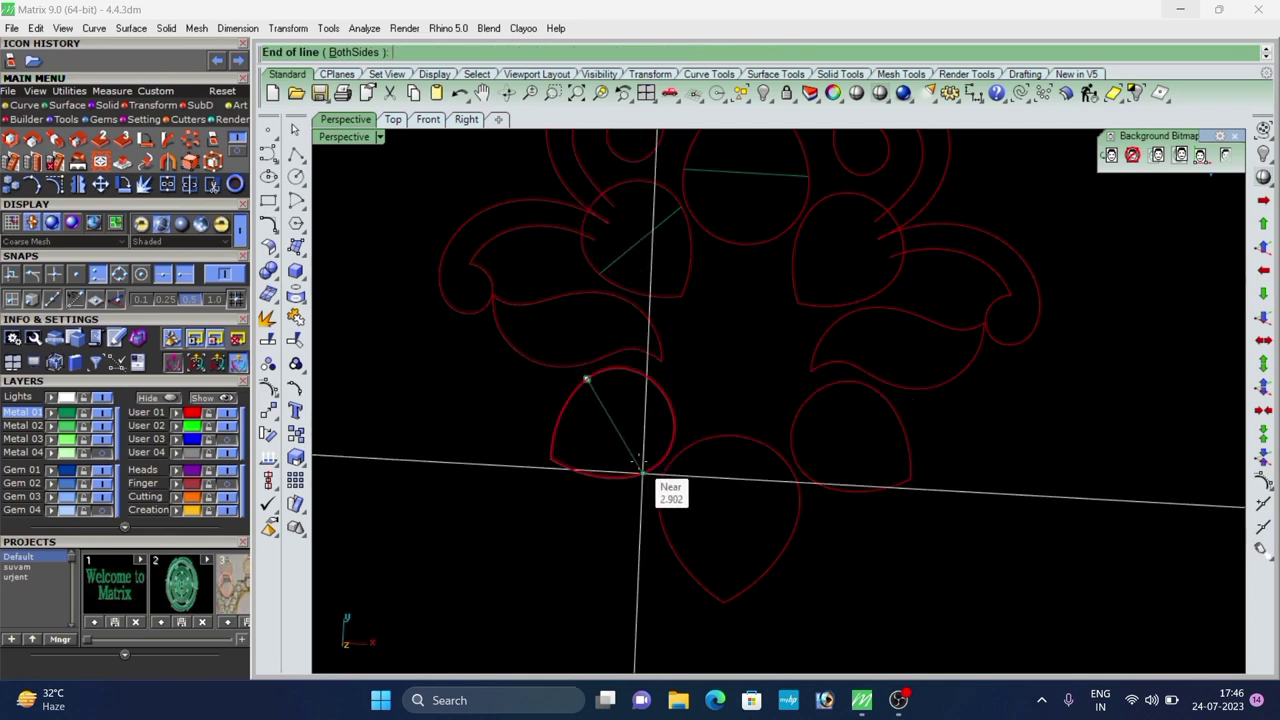
left_click(654, 480)
Draw a straight line across the width of the flower's bottom petal between the two sides of its outline.
scroll(700, 508, "down", 4)
right_click(705, 513)
scroll(707, 516, "up", 4)
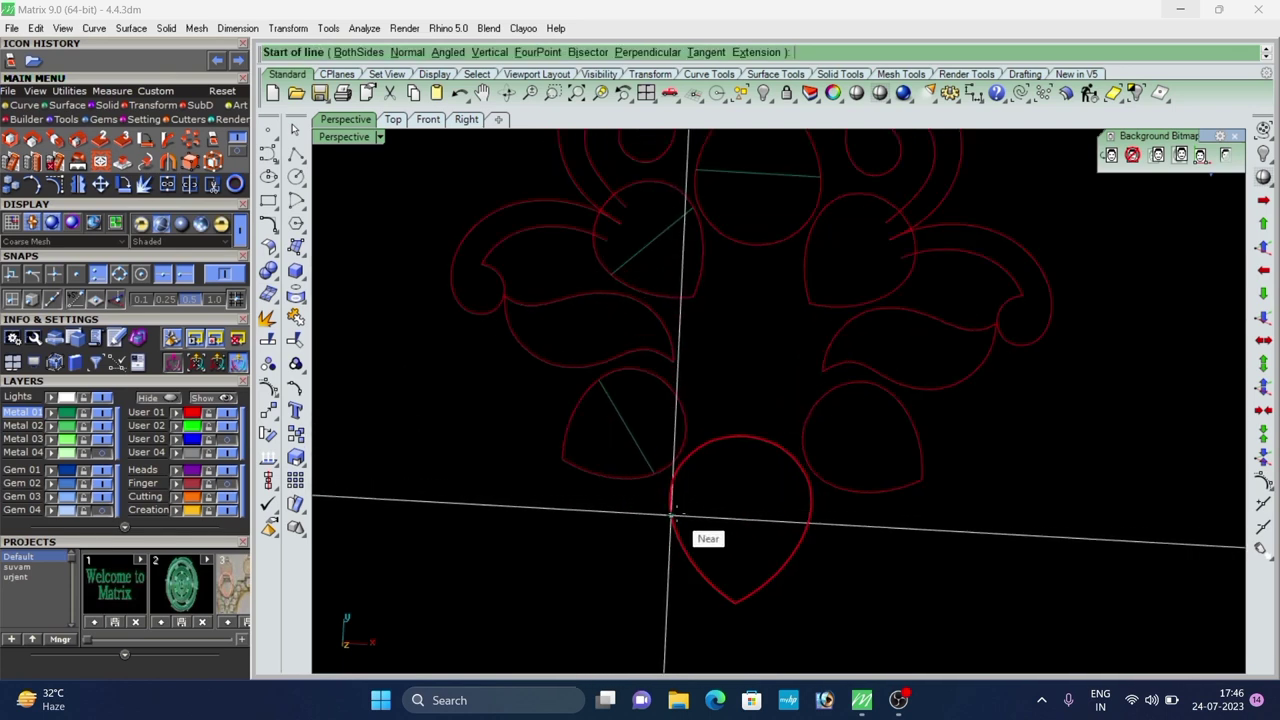
left_click(669, 508)
left_click(812, 512)
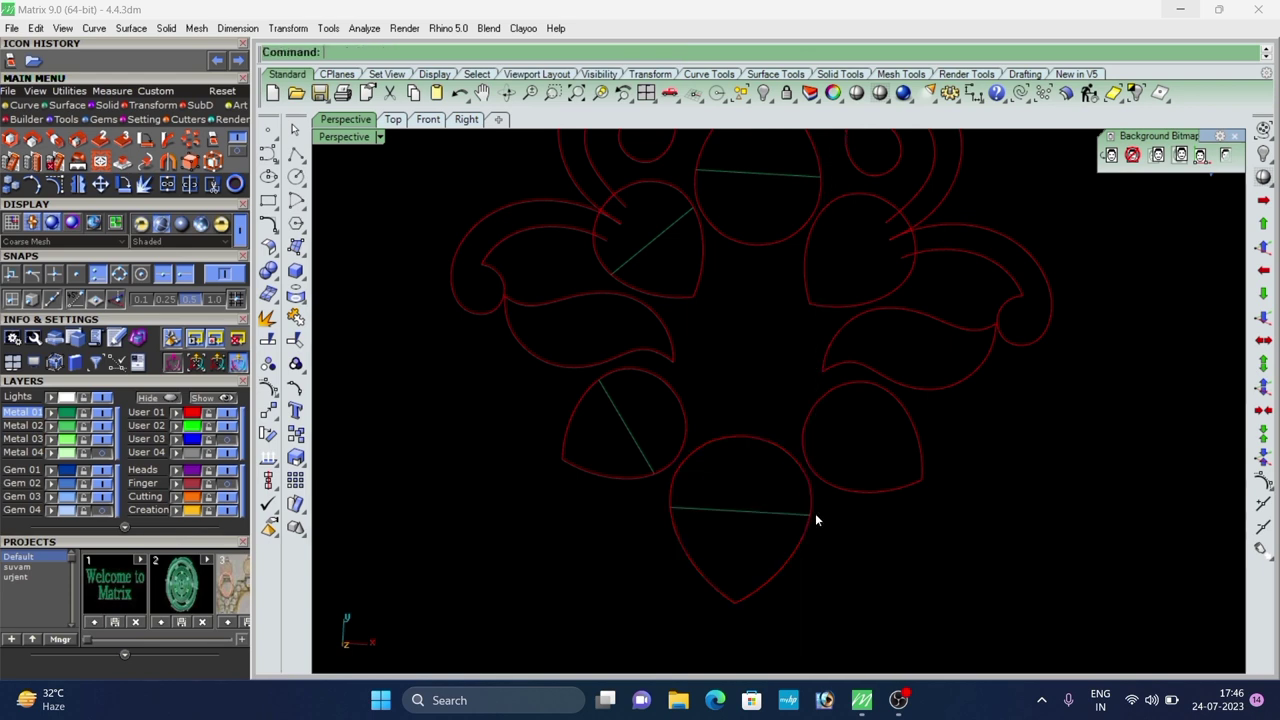
Rebuild the top petal's cross line with a point count of 4 and degree 3, deleting the input.
scroll(815, 513, "down", 4)
scroll(736, 394, "up", 4)
left_click(738, 404)
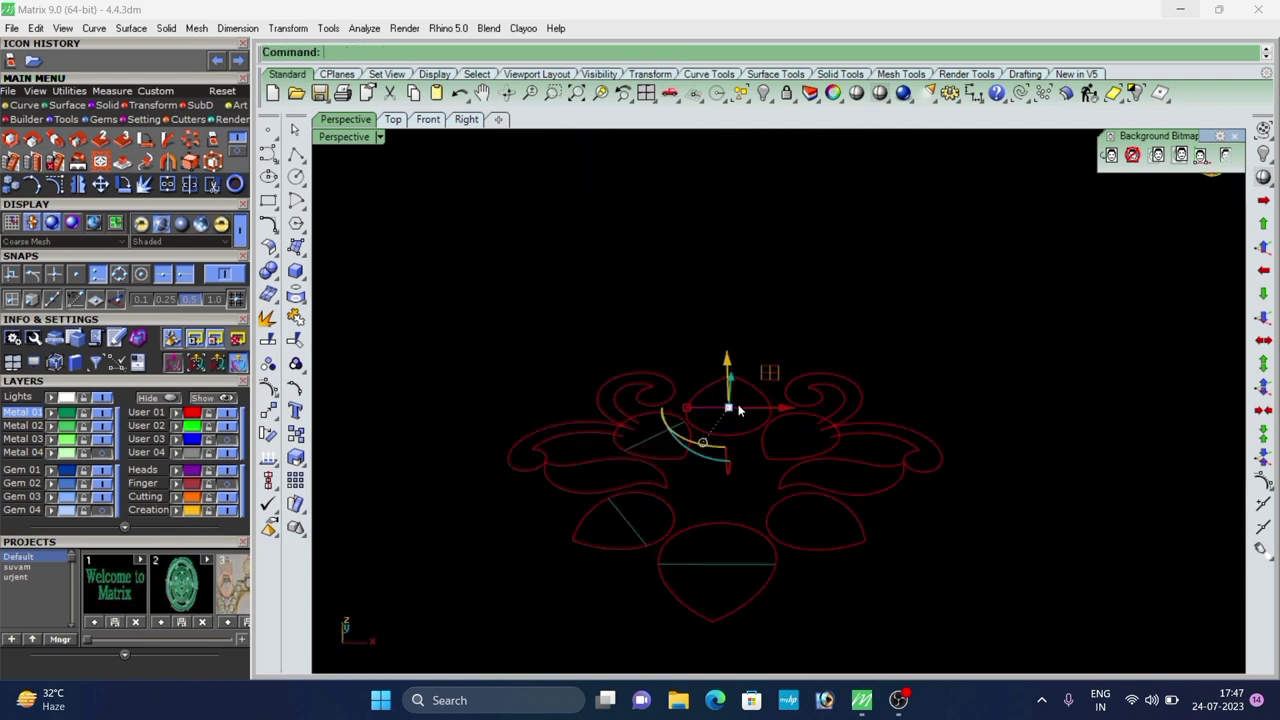
left_click(28, 105)
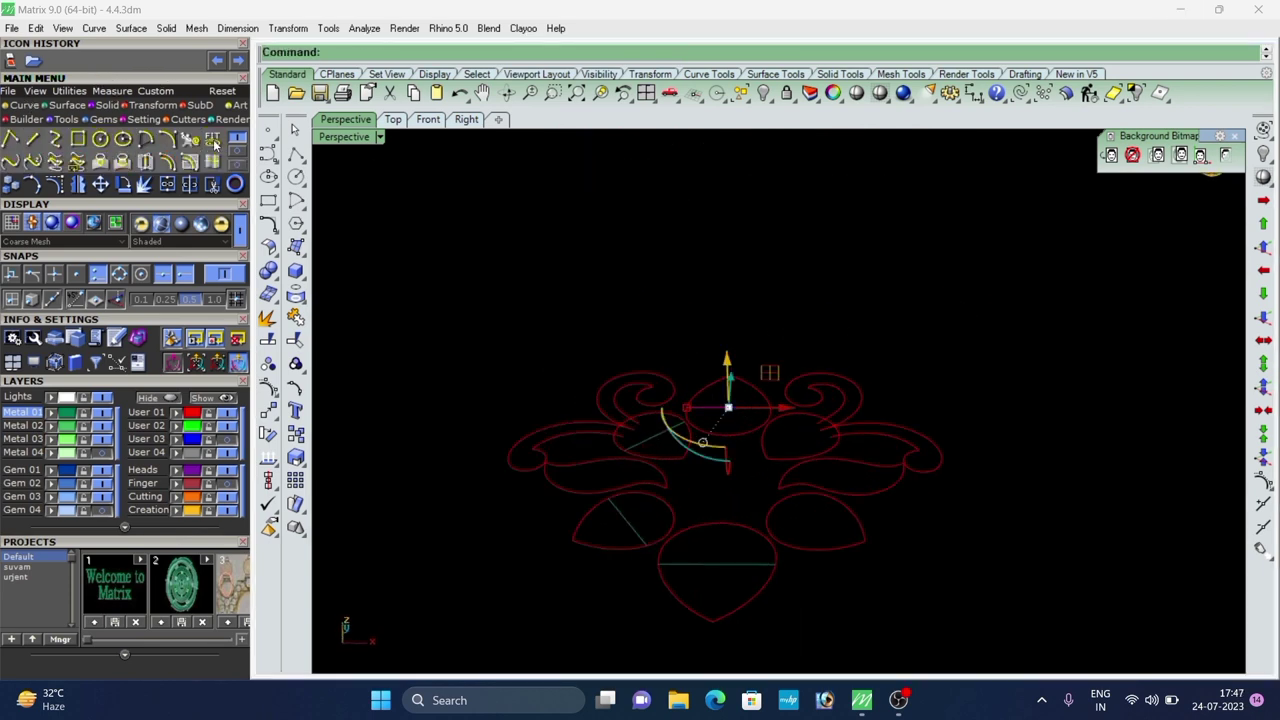
left_click(190, 140)
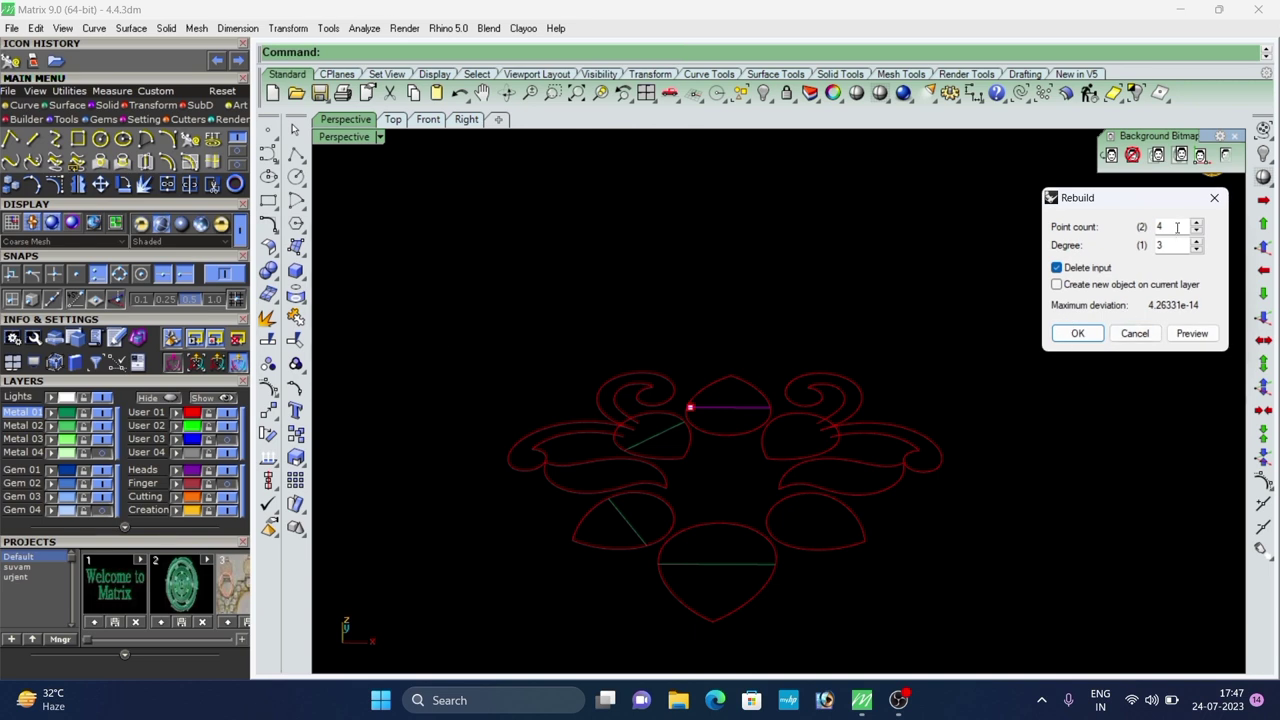
left_click(1078, 334)
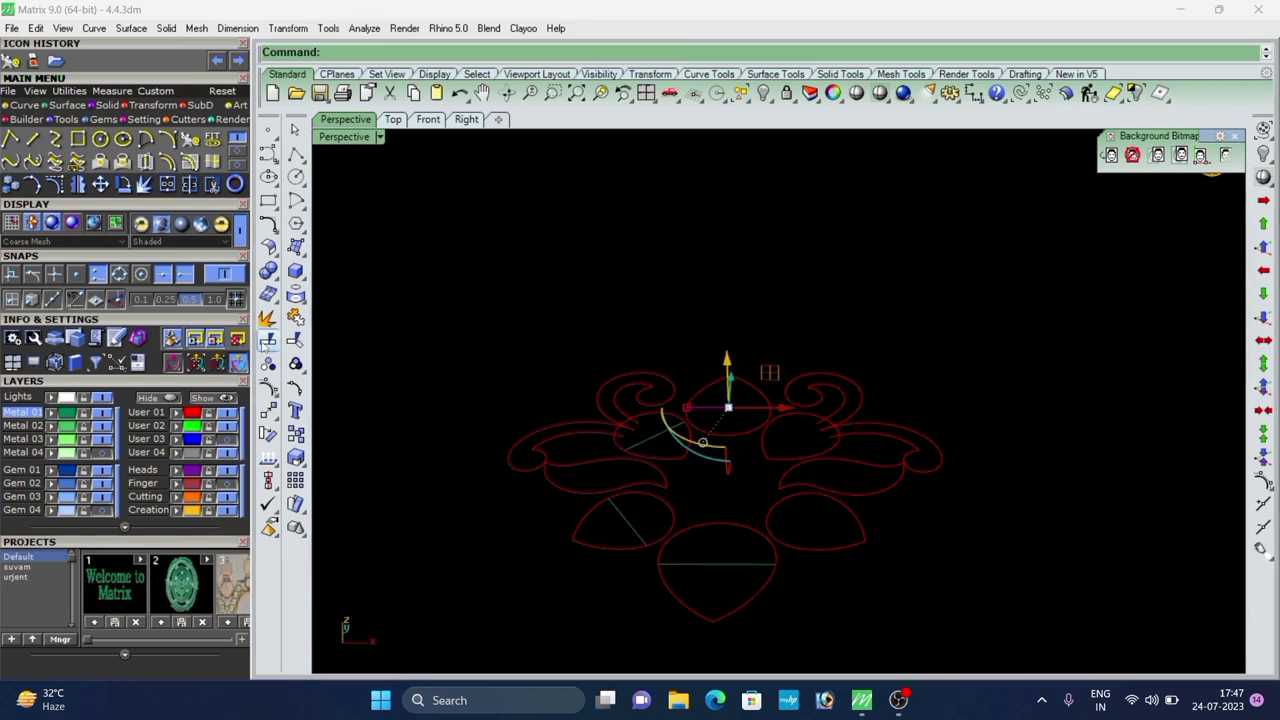
Show the top petal line's control points and raise the two middle ones to arch it upward, leaving point editing when done.
left_click(265, 388)
scroll(724, 418, "up", 9)
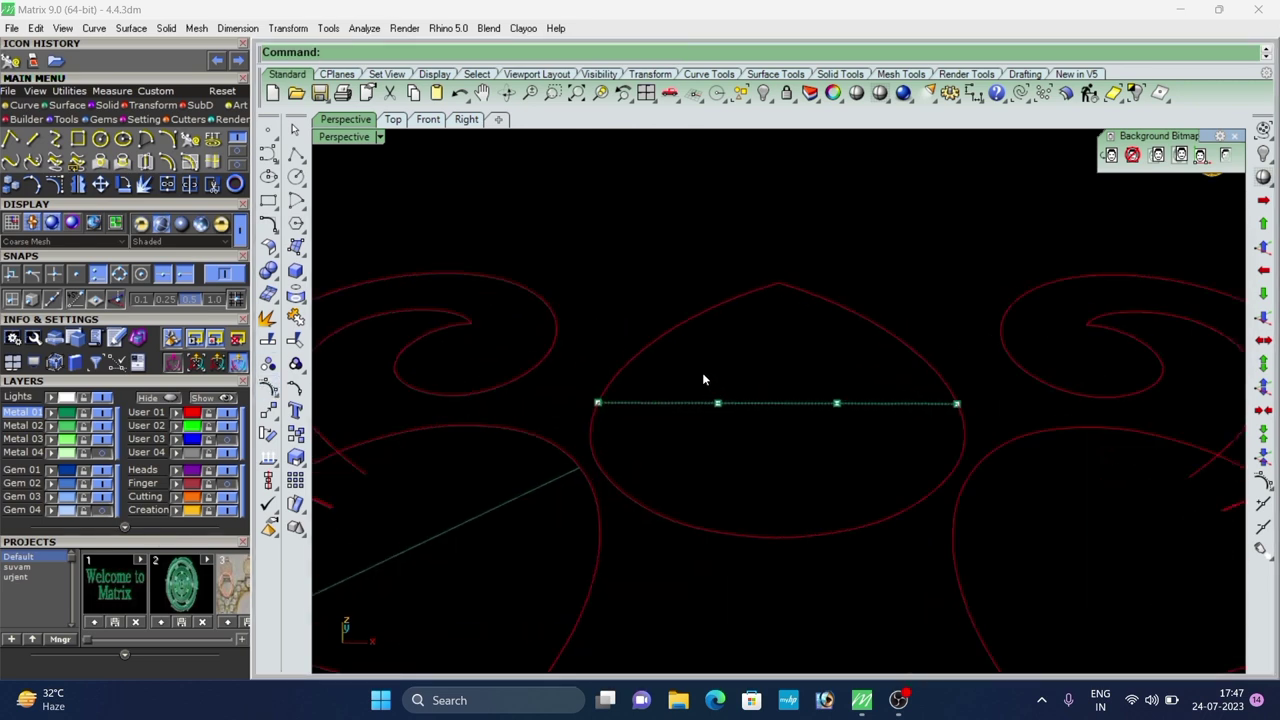
right_click_drag(782, 435, 797, 400)
scroll(796, 481, "up", 5)
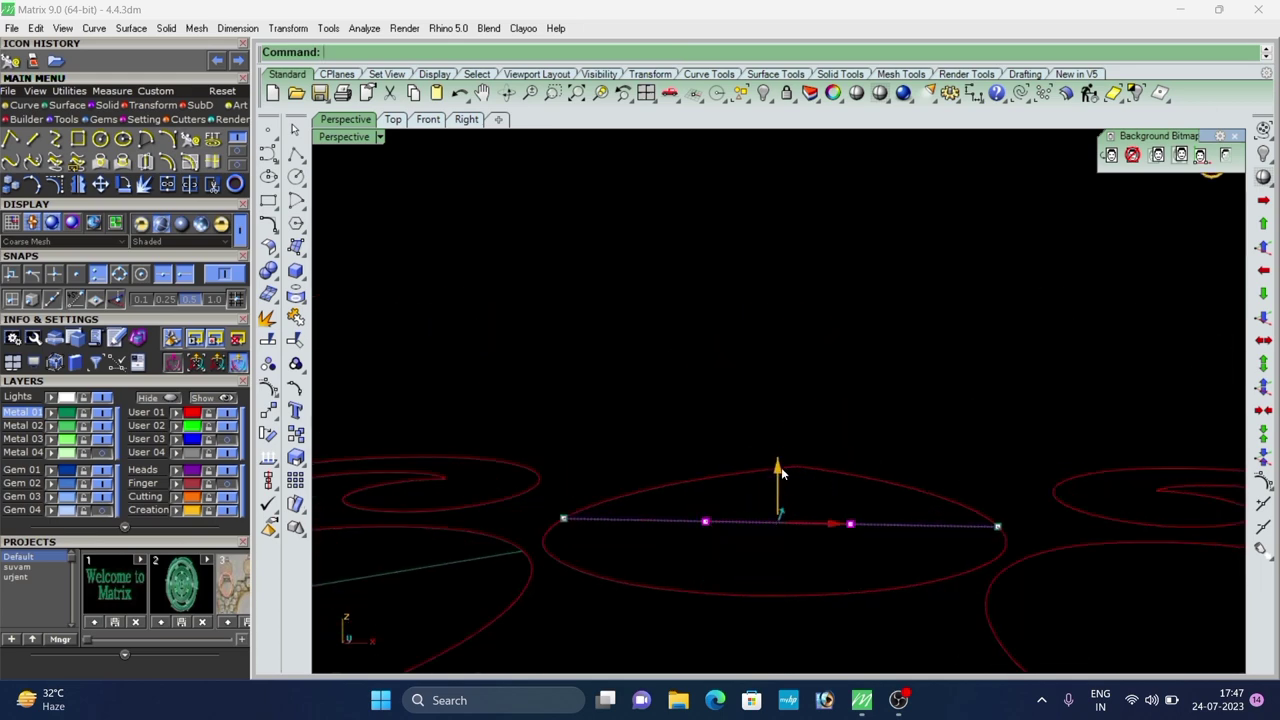
left_click_drag(782, 473, 788, 423)
scroll(786, 420, "down", 3)
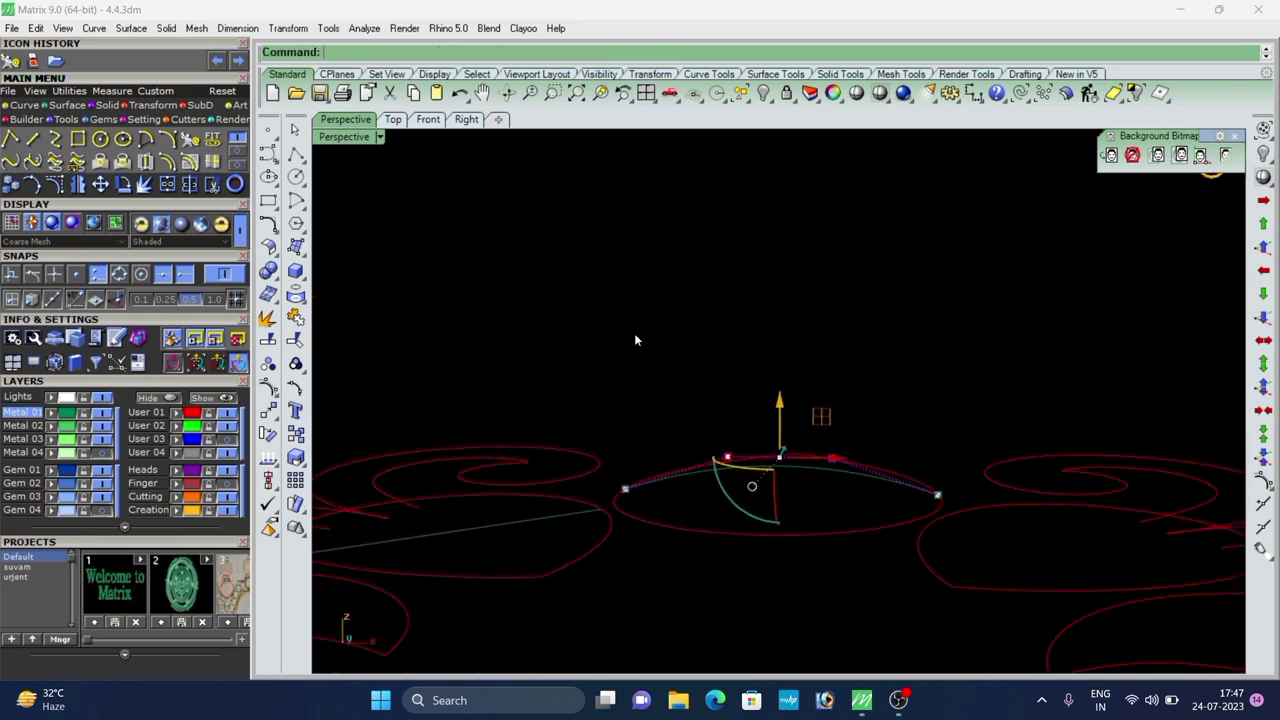
left_click(634, 338)
right_click_drag(634, 338, 783, 381)
scroll(580, 475, "up", 2)
key("Escape")
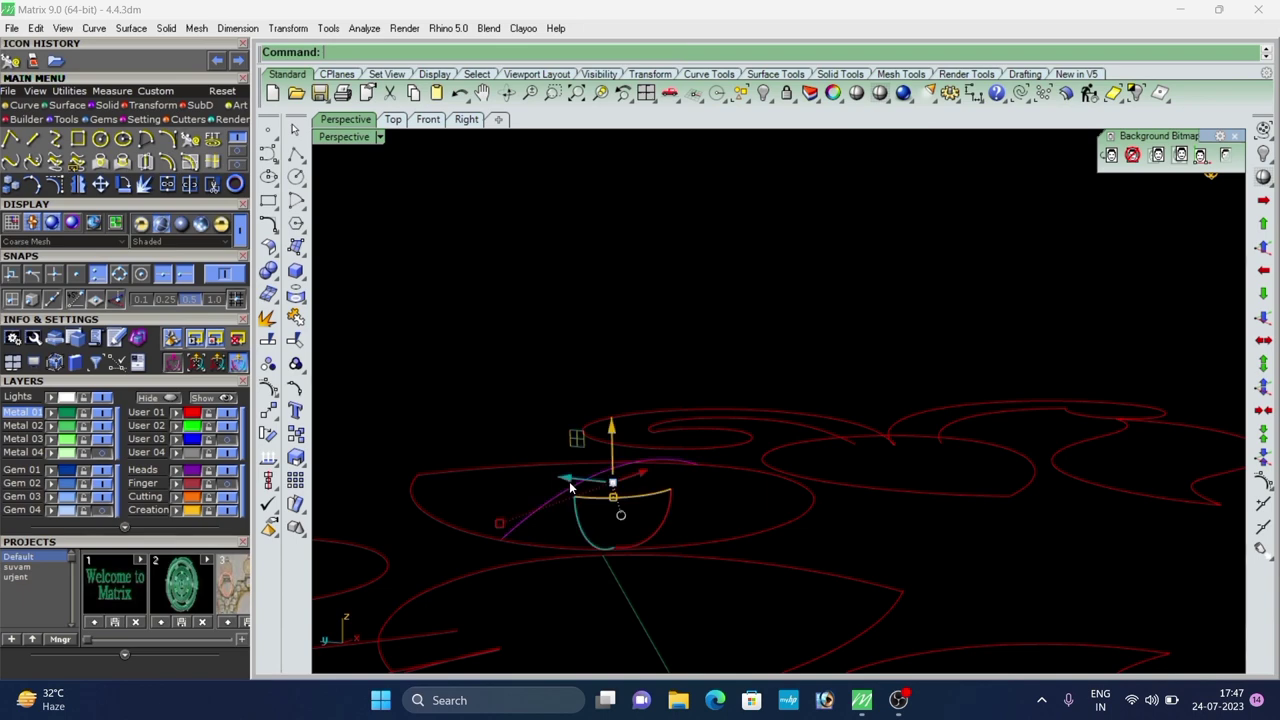
Rebuild the arched cross curve of the top petal.
type("Rebuild")
key("Return")
key("Return")
Split the top petal's outline into two halves at its tip and rounded end using the Point option.
scroll(640, 412, "down", 3)
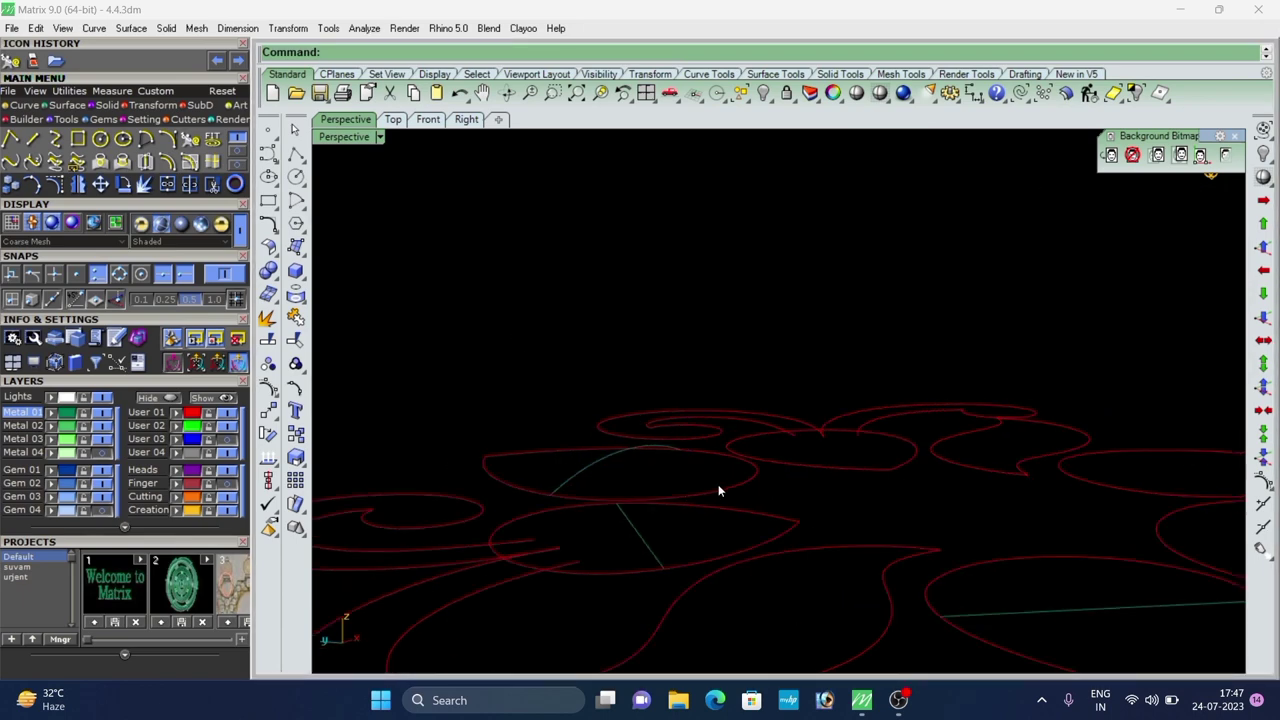
right_click_drag(739, 460, 645, 554)
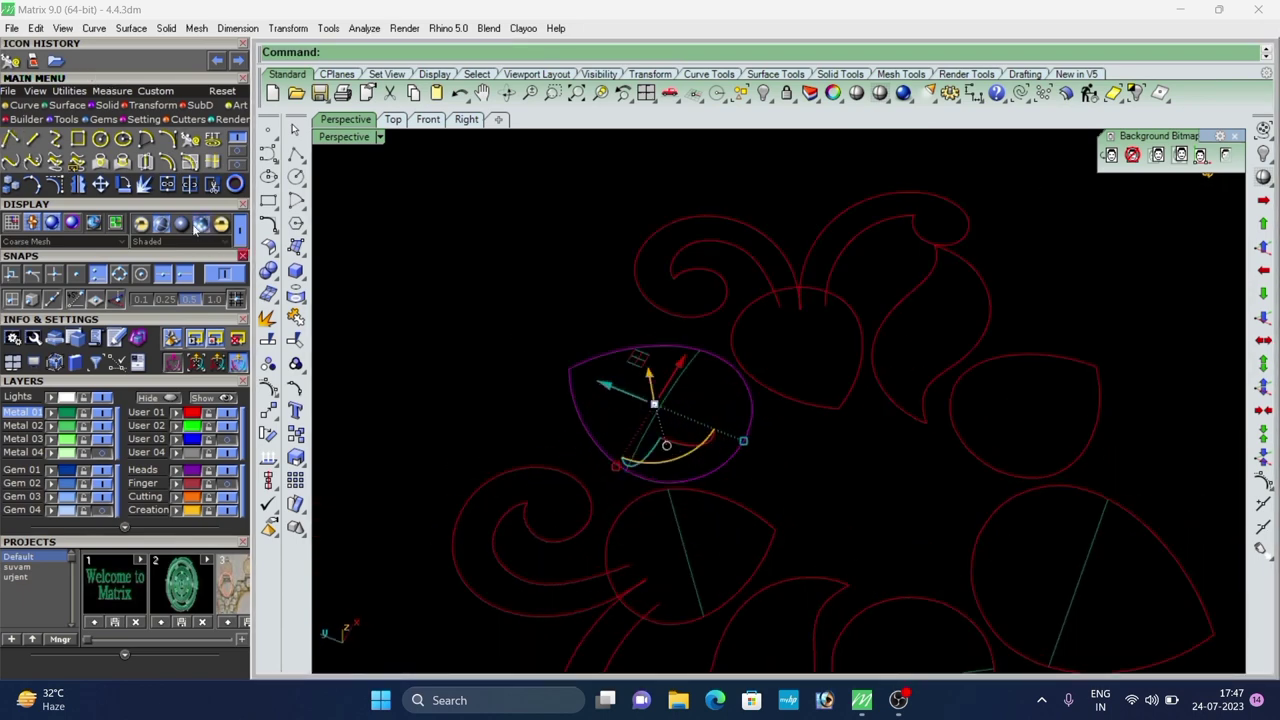
left_click(190, 185)
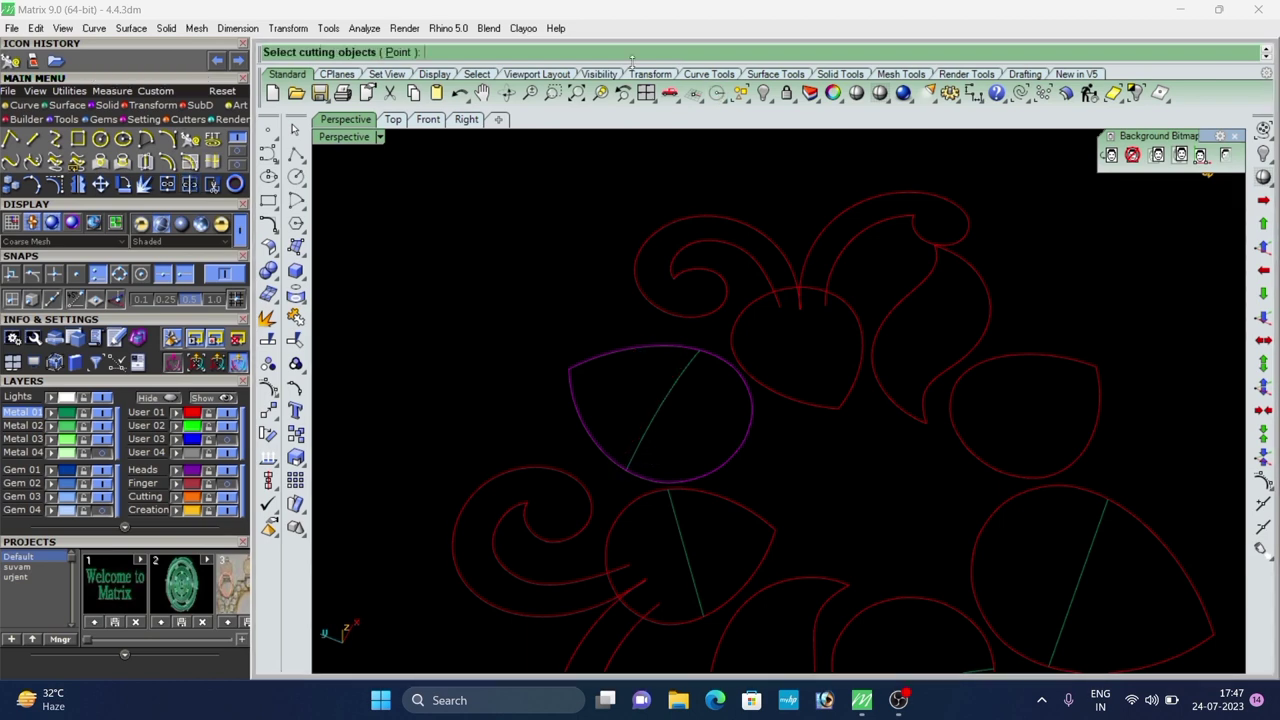
left_click(399, 53)
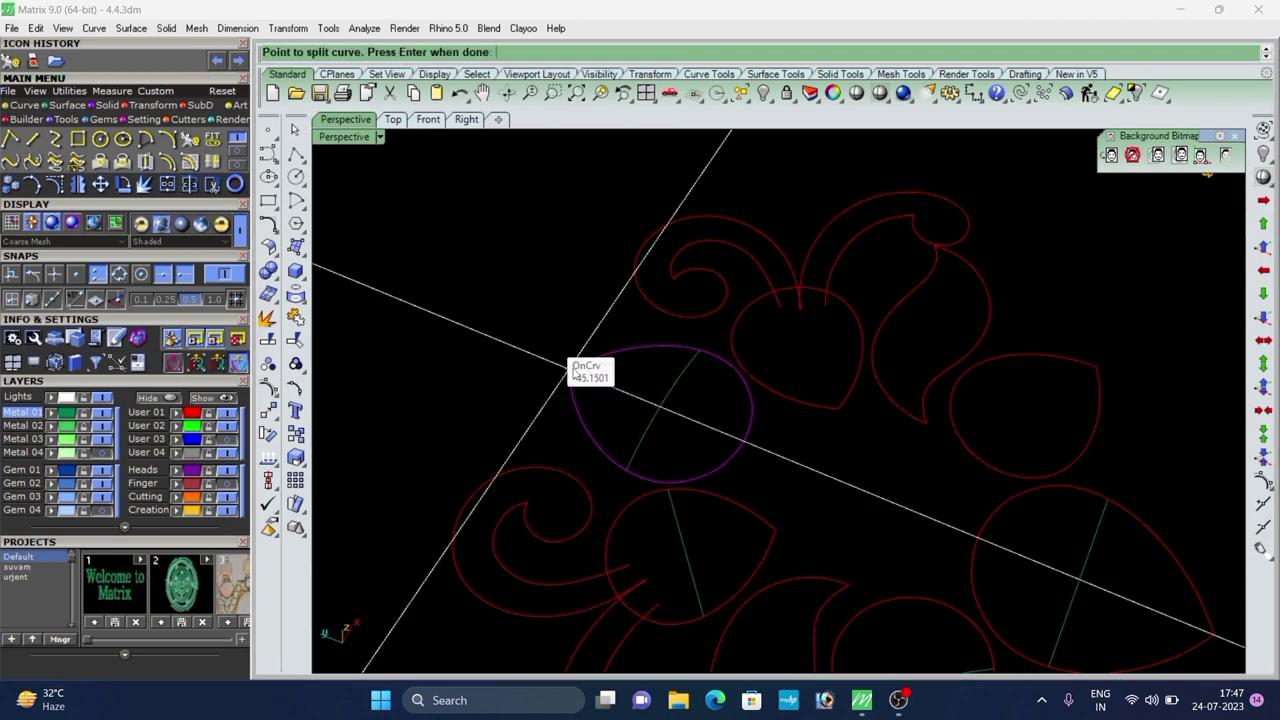
right_click(745, 442)
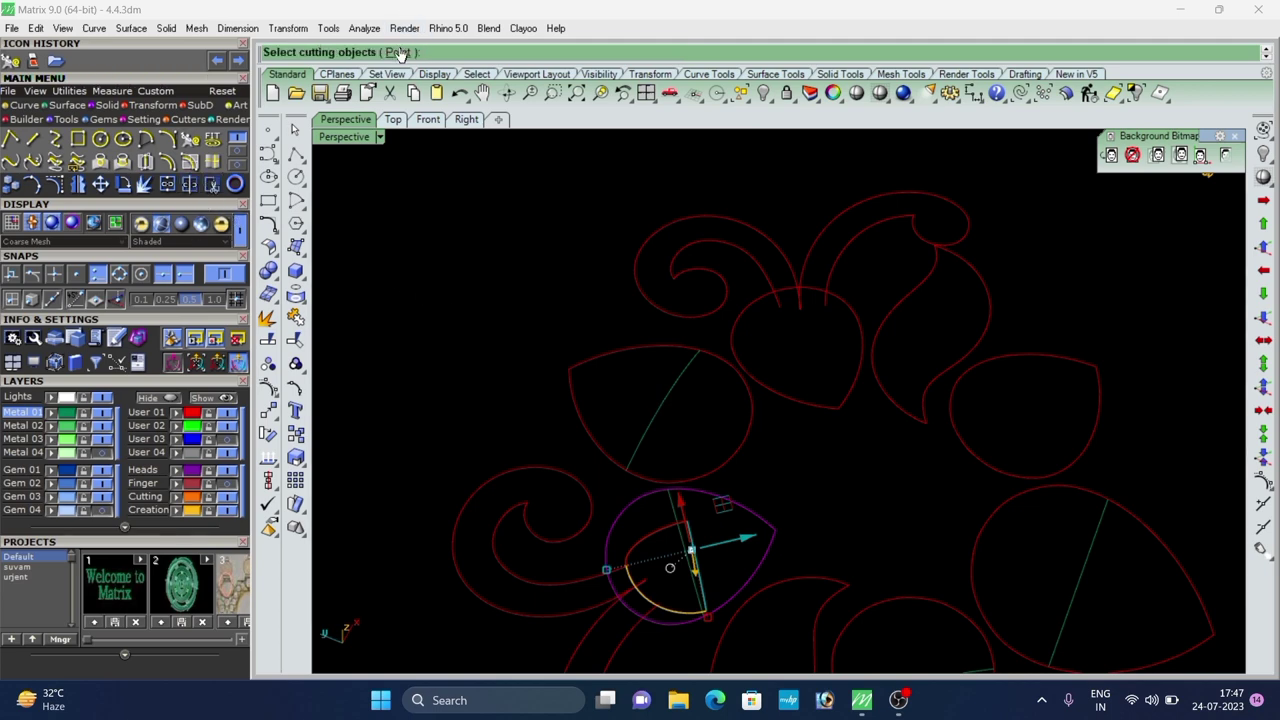
Split the upper-left petal's outline with the Point option at its tip and at the rounded end near the scroll curves.
left_click(400, 54)
scroll(570, 308, "down", 4)
scroll(592, 485, "up", 2)
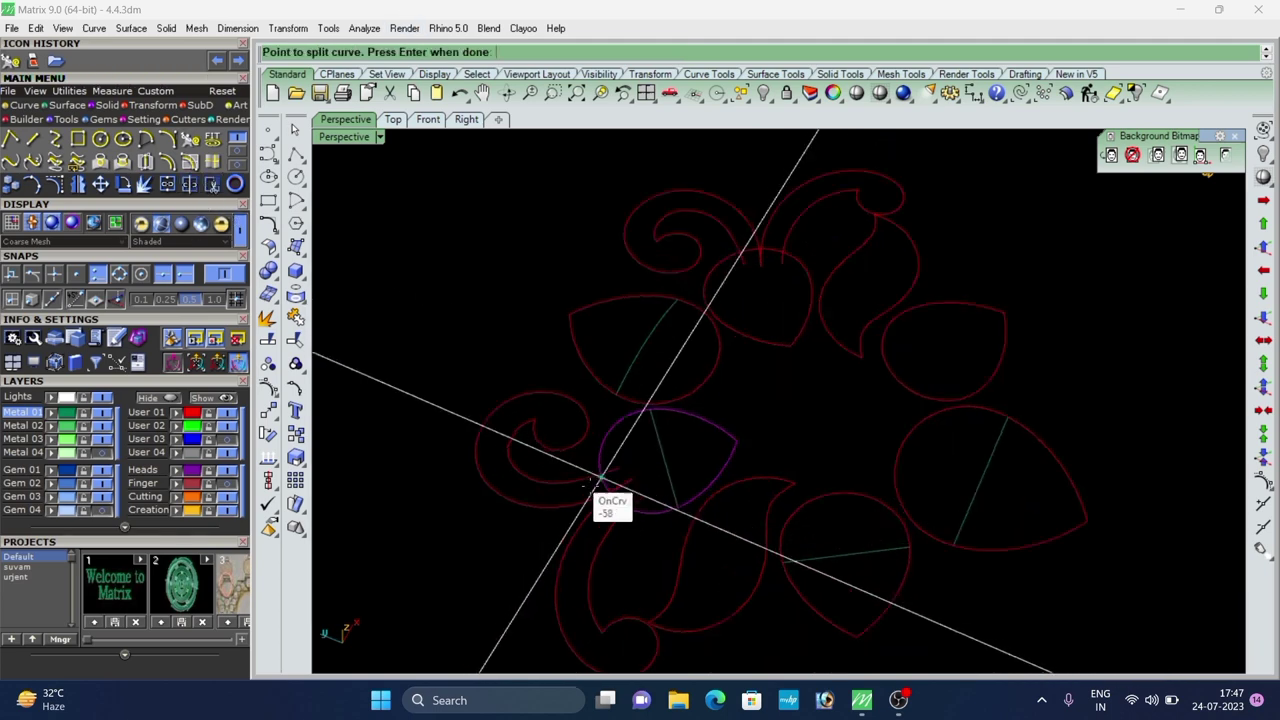
scroll(597, 487, "up", 3)
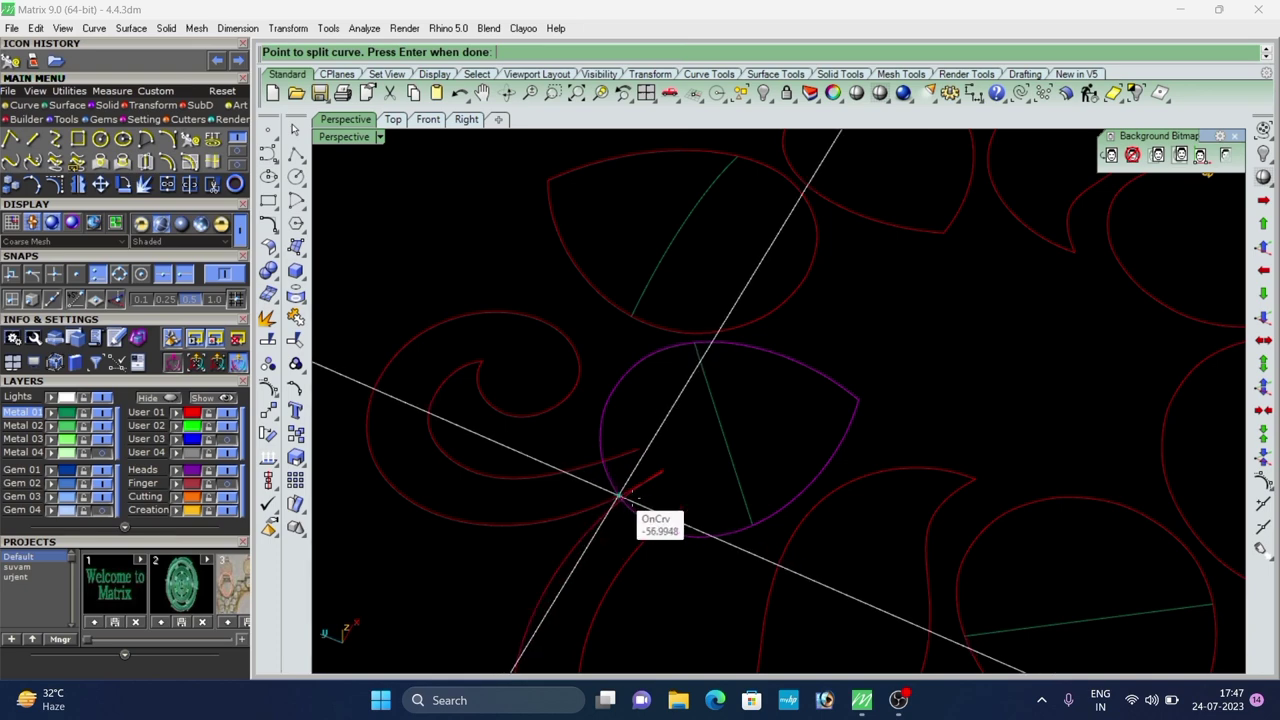
right_click_drag(620, 484, 615, 507)
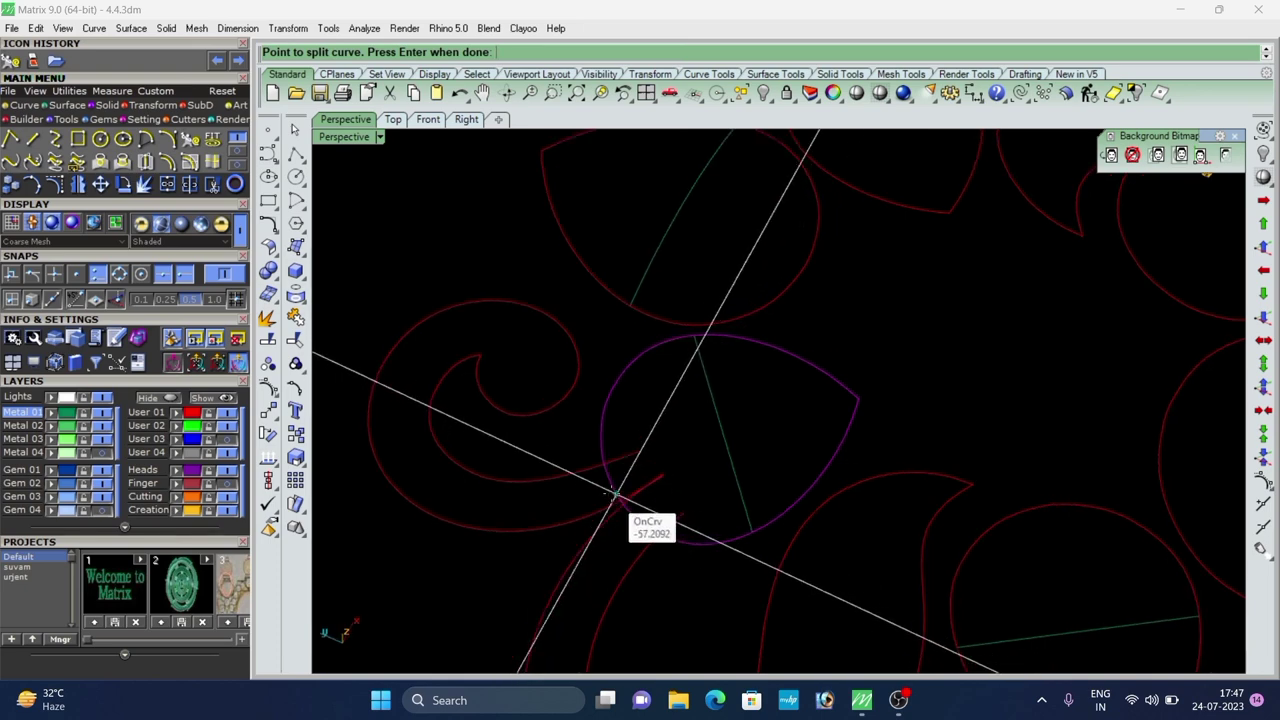
scroll(614, 490, "up", 4)
left_click(601, 448)
right_click(601, 446)
Split the outlines of the lower-left petal and the bottom petal, each at its tip and rounded end.
scroll(598, 436, "down", 9)
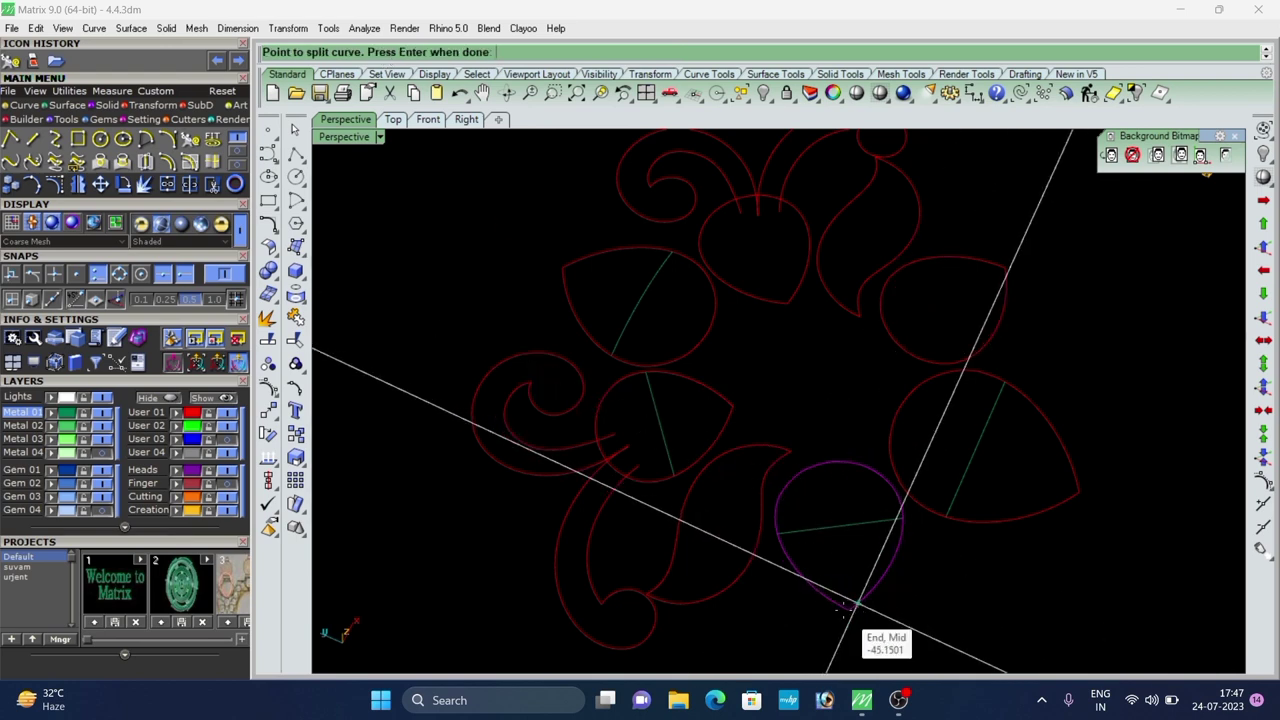
left_click(831, 461)
key("Return")
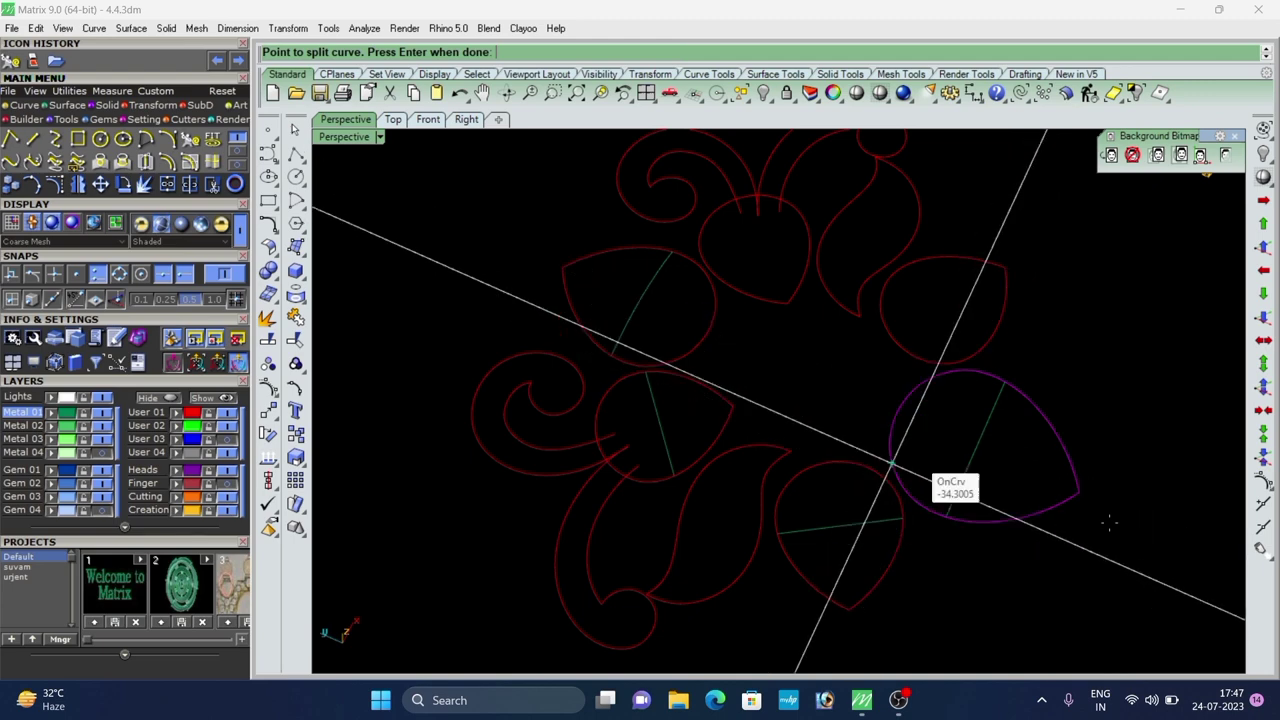
left_click(1080, 492)
key("Return")
key("Escape")
Create a Curve Network surface from the top petal's split outline halves and arched cross curve, using Position edge matching.
scroll(841, 498, "down", 2)
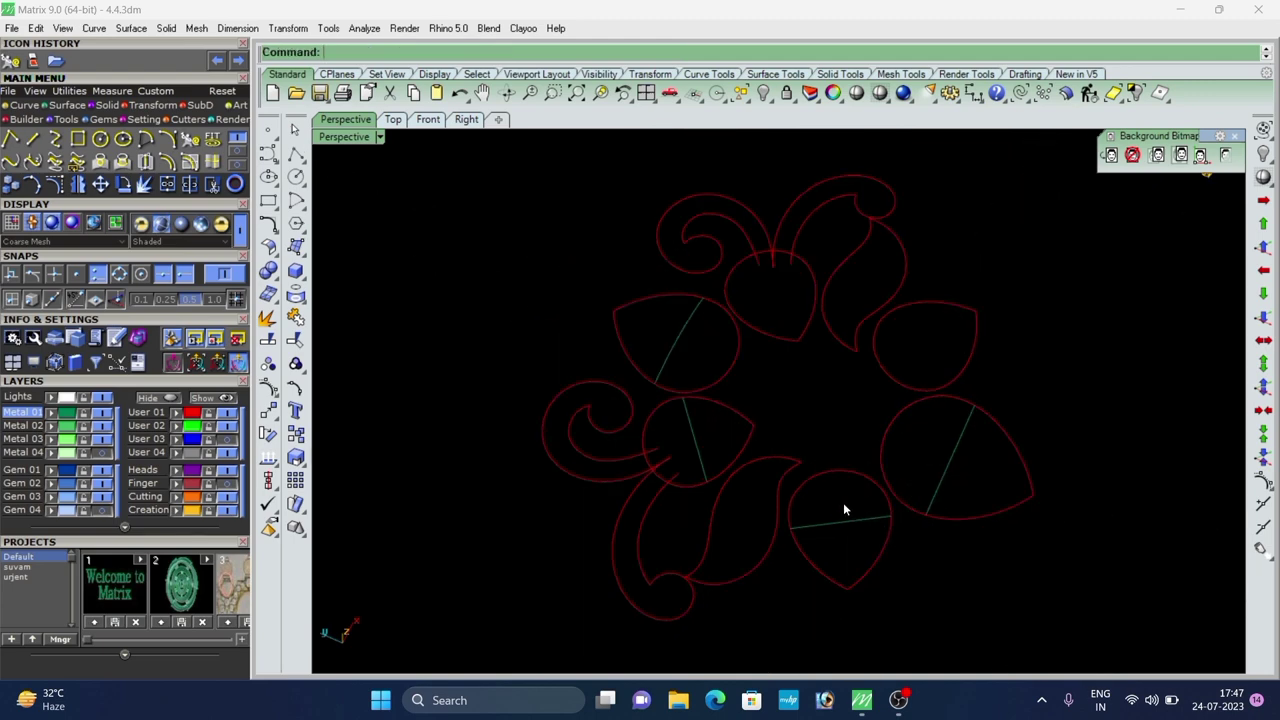
right_click_drag(843, 503, 770, 320)
scroll(716, 464, "up", 3)
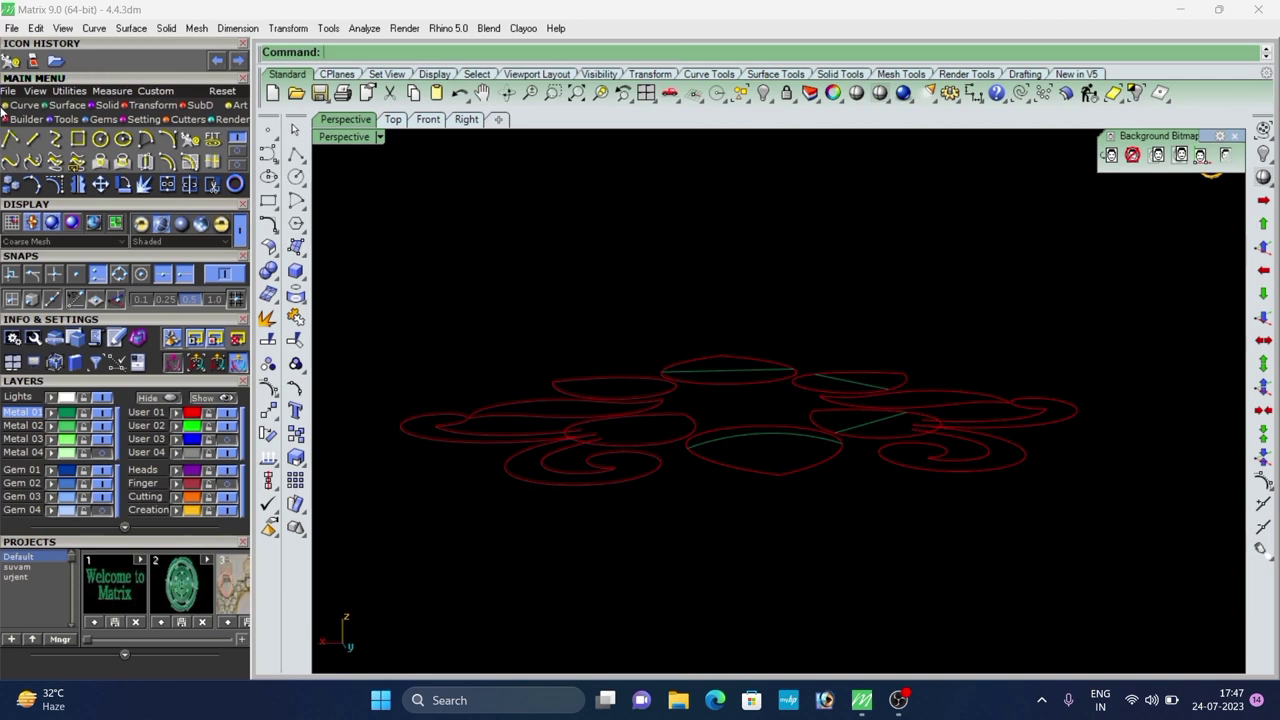
left_click(53, 107)
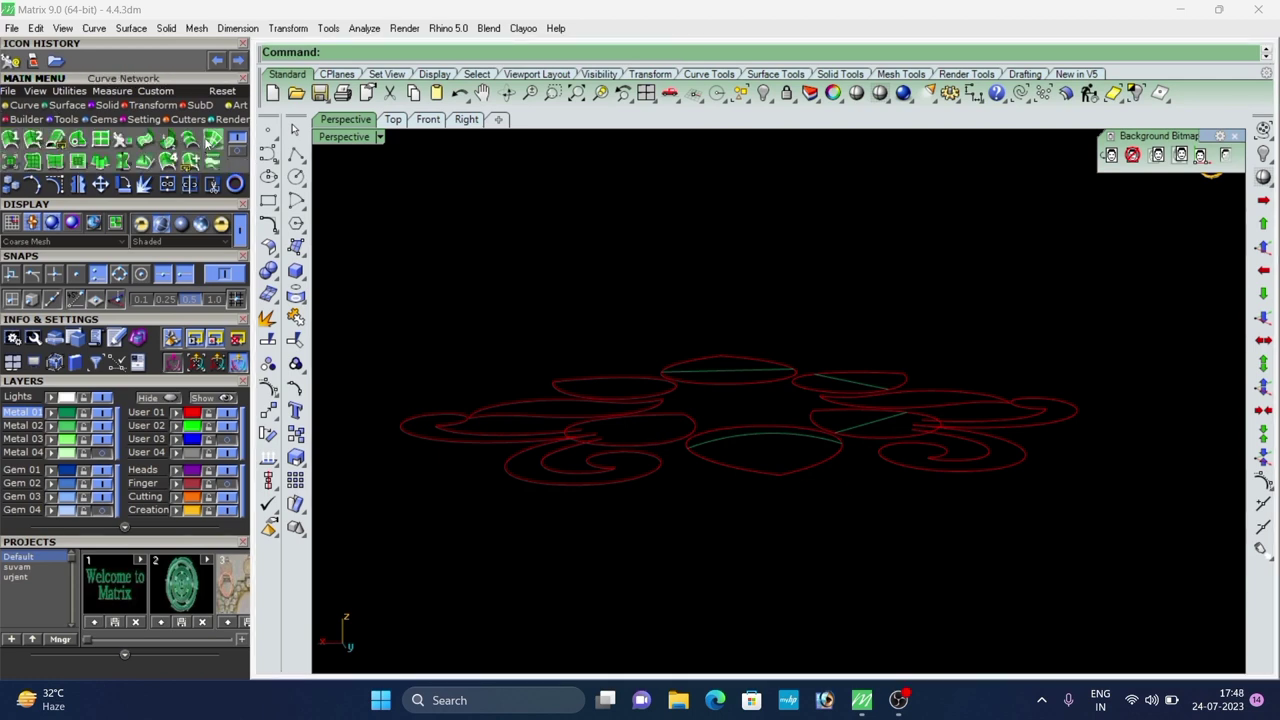
left_click(209, 142)
right_click_drag(708, 358, 699, 500)
right_click(829, 591)
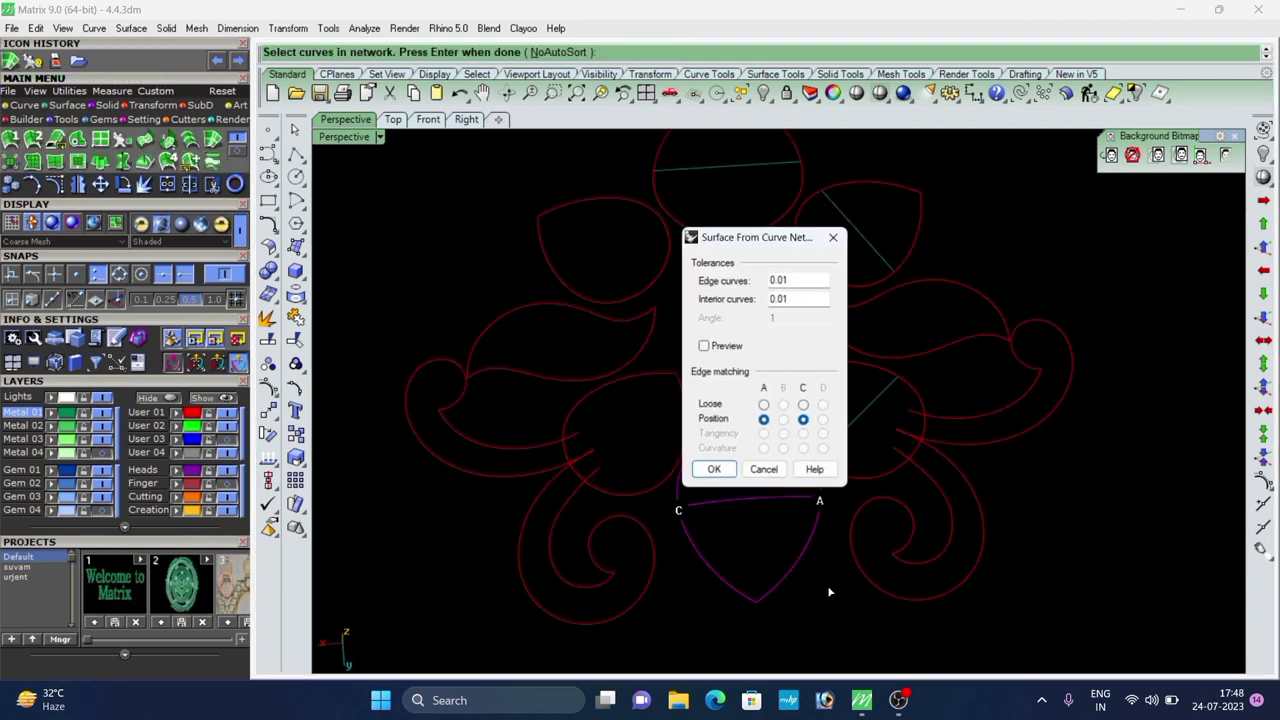
left_click(724, 470)
right_click_drag(954, 523, 750, 482)
scroll(676, 424, "up", 5)
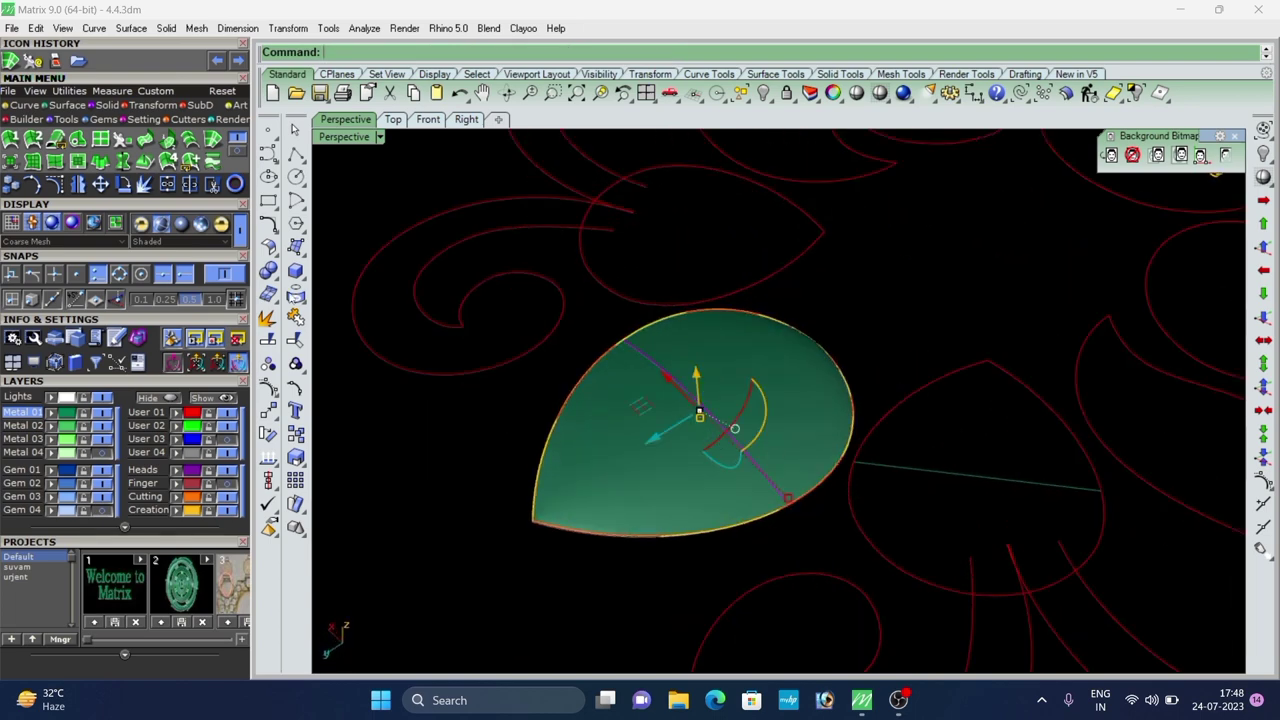
Try to copy the top petal's arched cross curve onto the upper-left petal with Orient 2 Points, using Copy=Yes and Scale=3D.
left_click(136, 107)
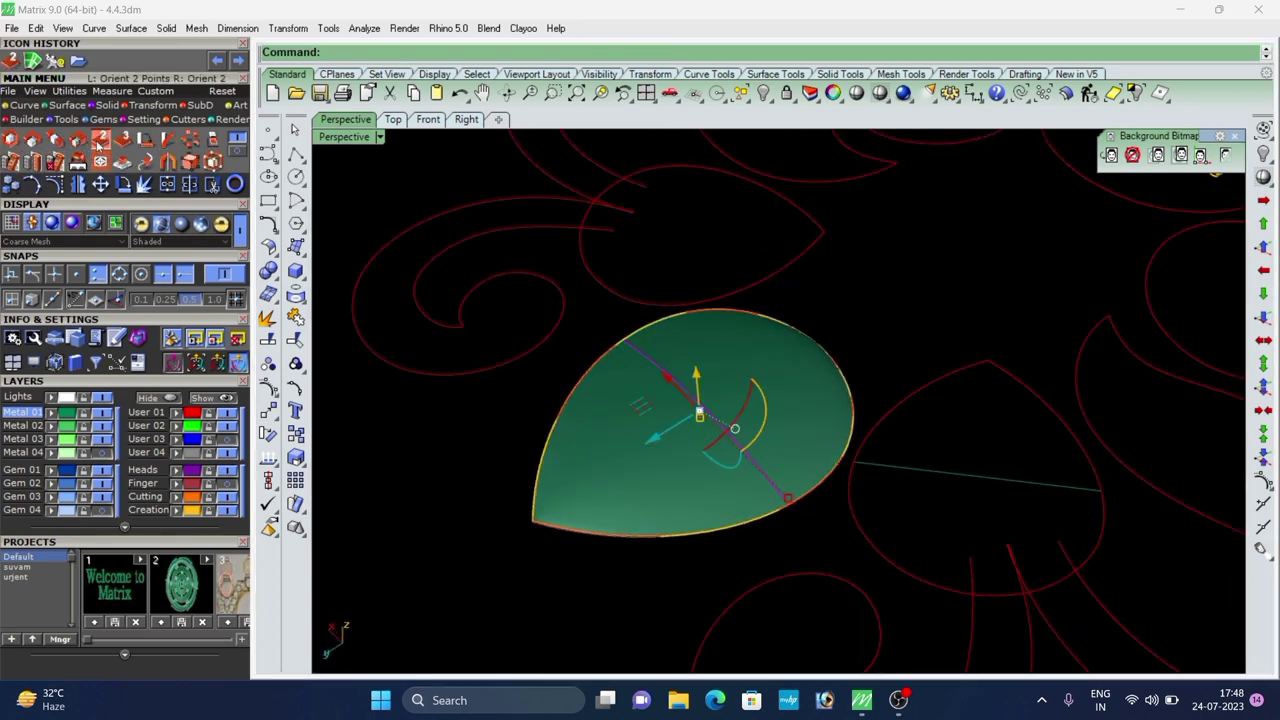
left_click(100, 146)
scroll(520, 464, "down", 6)
right_click_drag(514, 466, 625, 490)
scroll(631, 486, "up", 4)
left_click(638, 448)
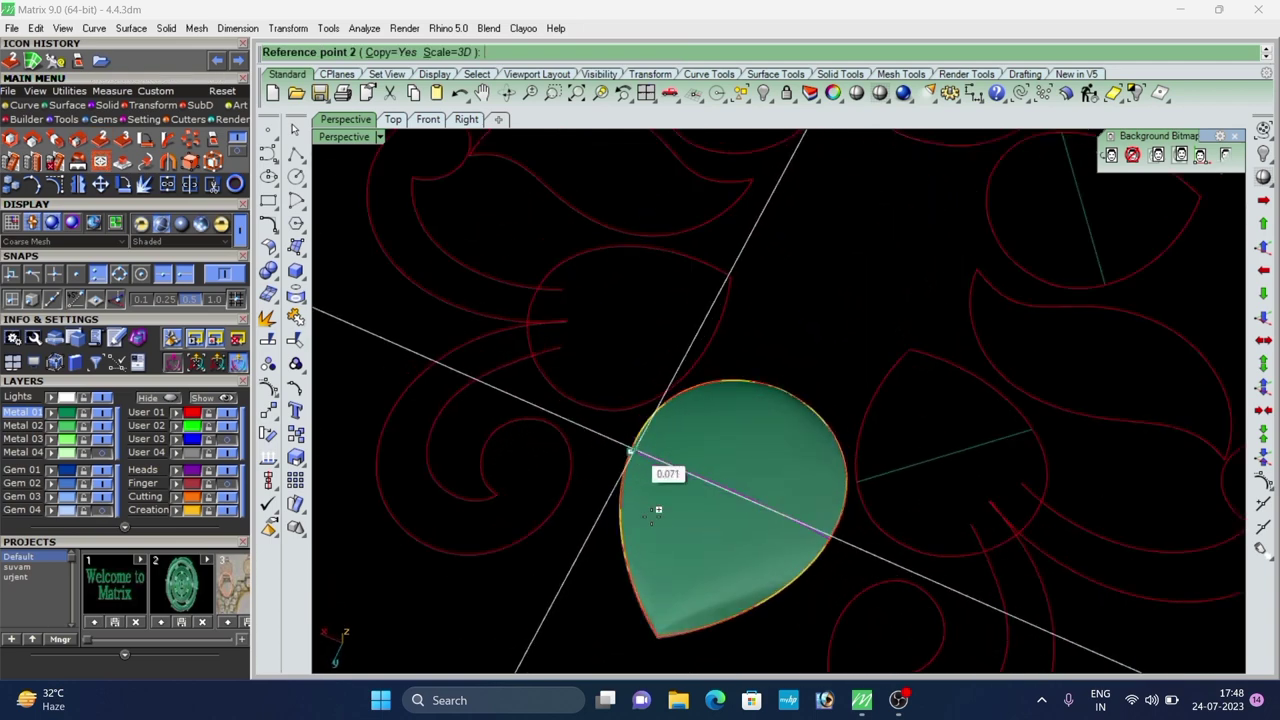
left_click(830, 539)
left_click(857, 481)
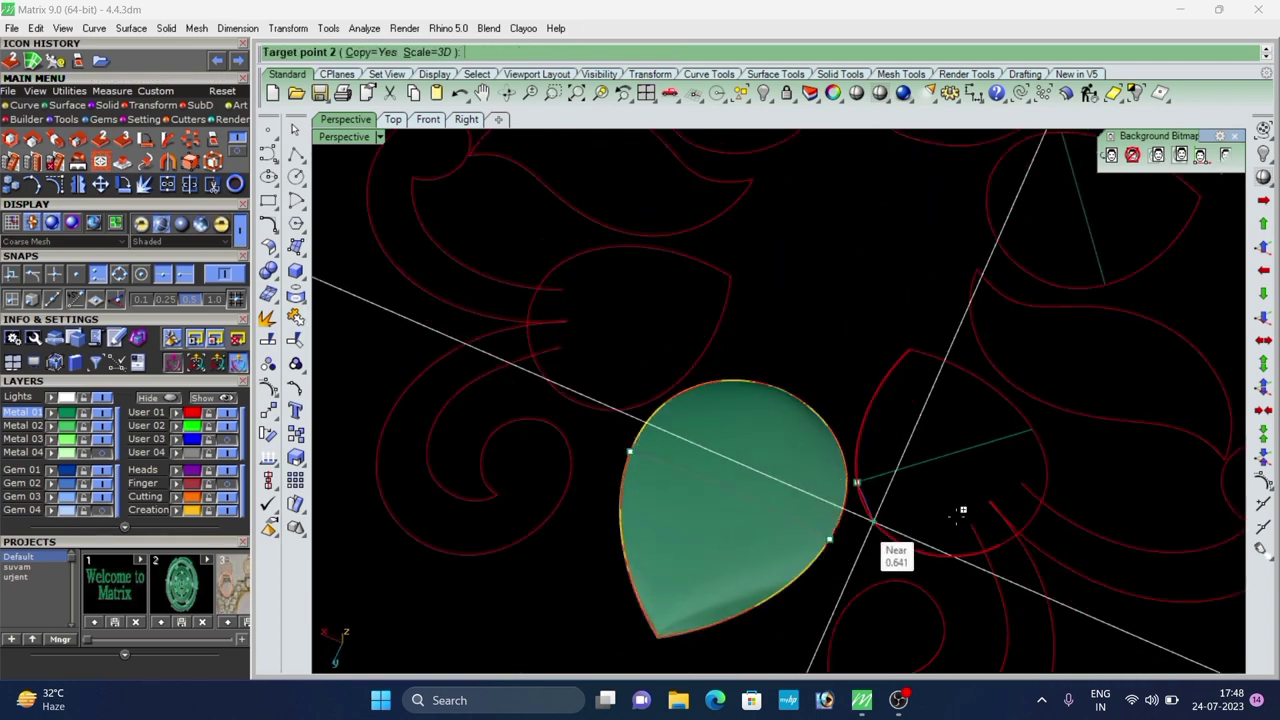
left_click(1038, 414)
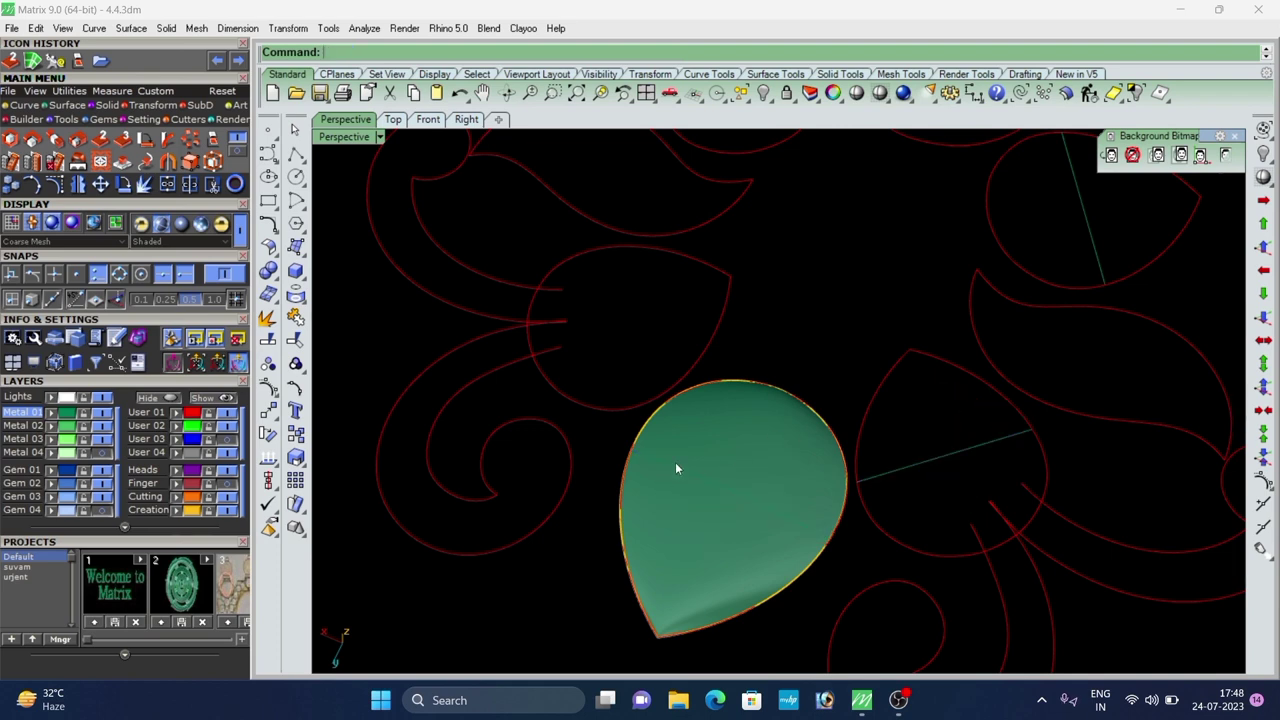
Orient a 3D-scaled copy of the top petal's arched curve onto the ends of the upper-left petal's straight cross line.
right_click(620, 459)
left_click(631, 452)
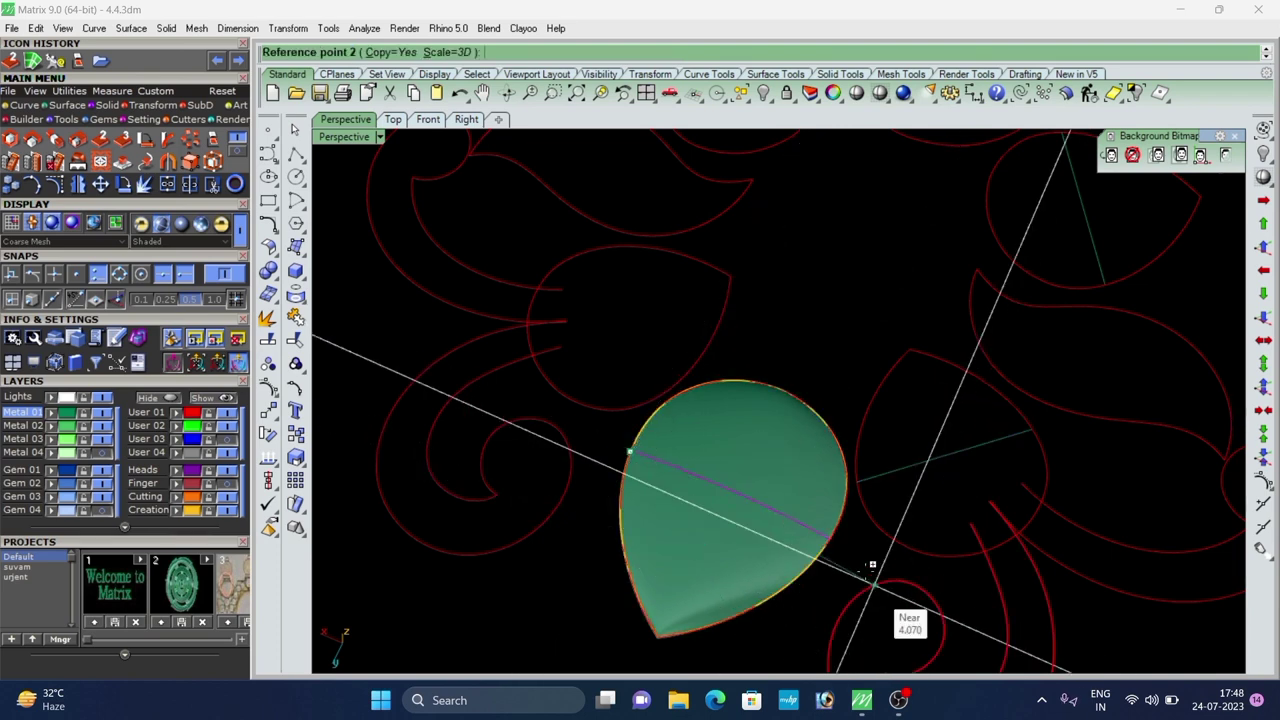
left_click(833, 535)
scroll(830, 545, "up", 5)
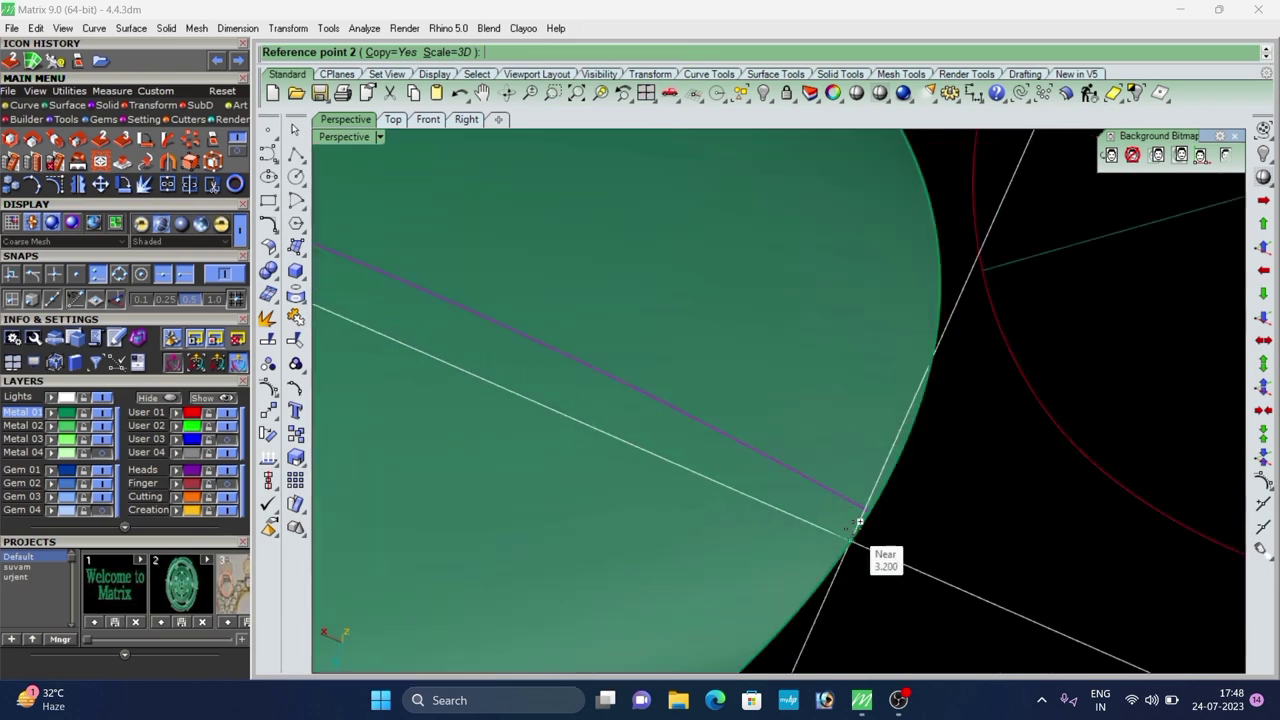
scroll(806, 552, "down", 6)
left_click(888, 424)
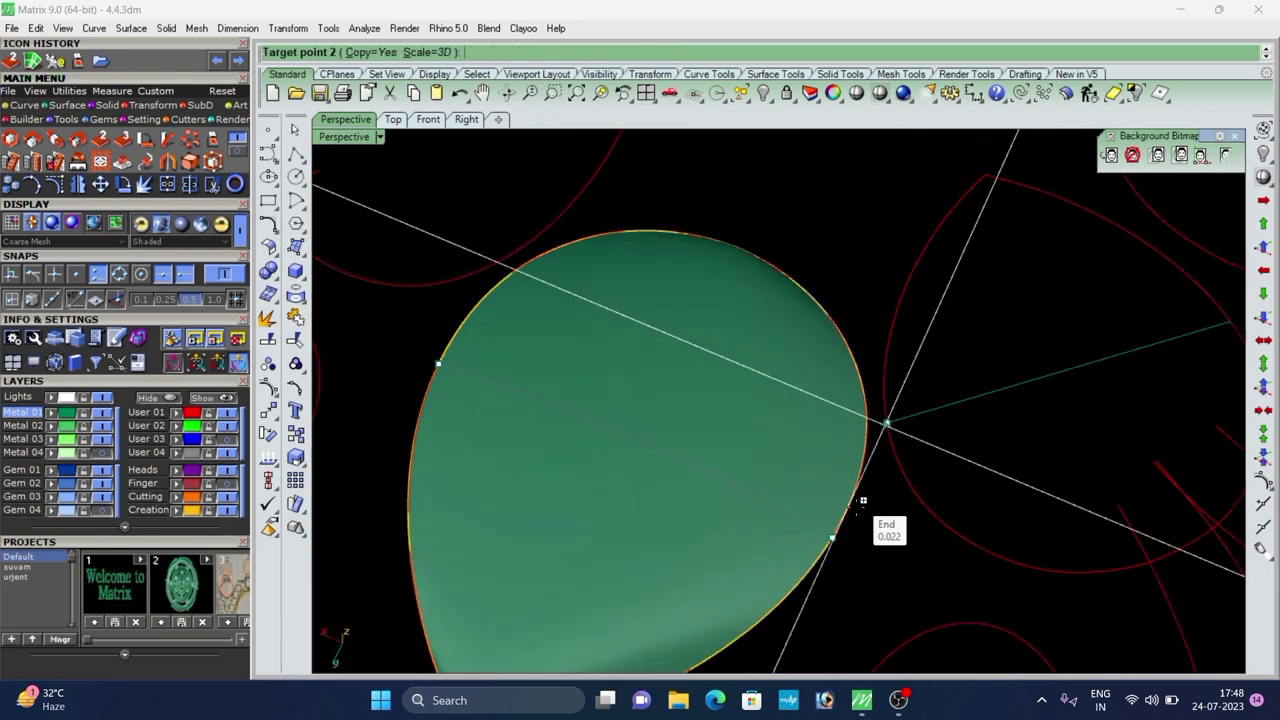
scroll(886, 510, "down", 4)
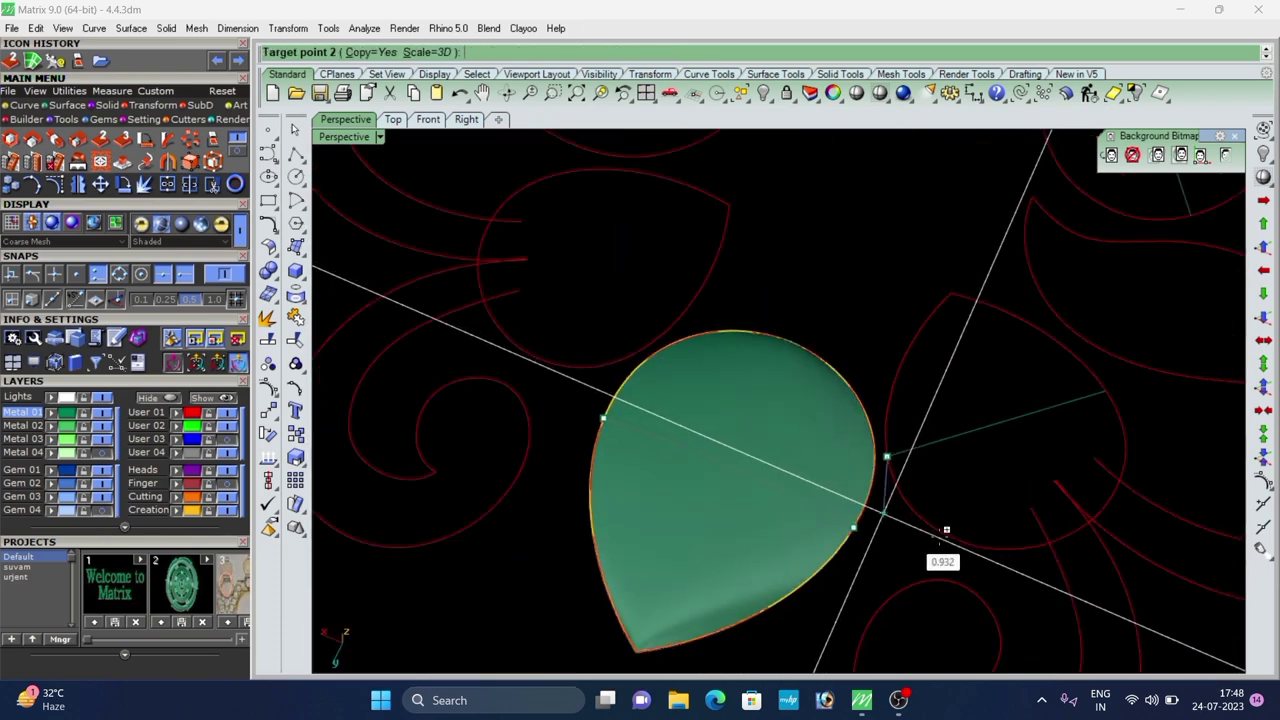
left_click(1108, 385)
Place another scaled copy of the arched curve between the ends of the lower-left petal's cross line.
scroll(820, 603, "down", 3)
scroll(808, 457, "up", 4)
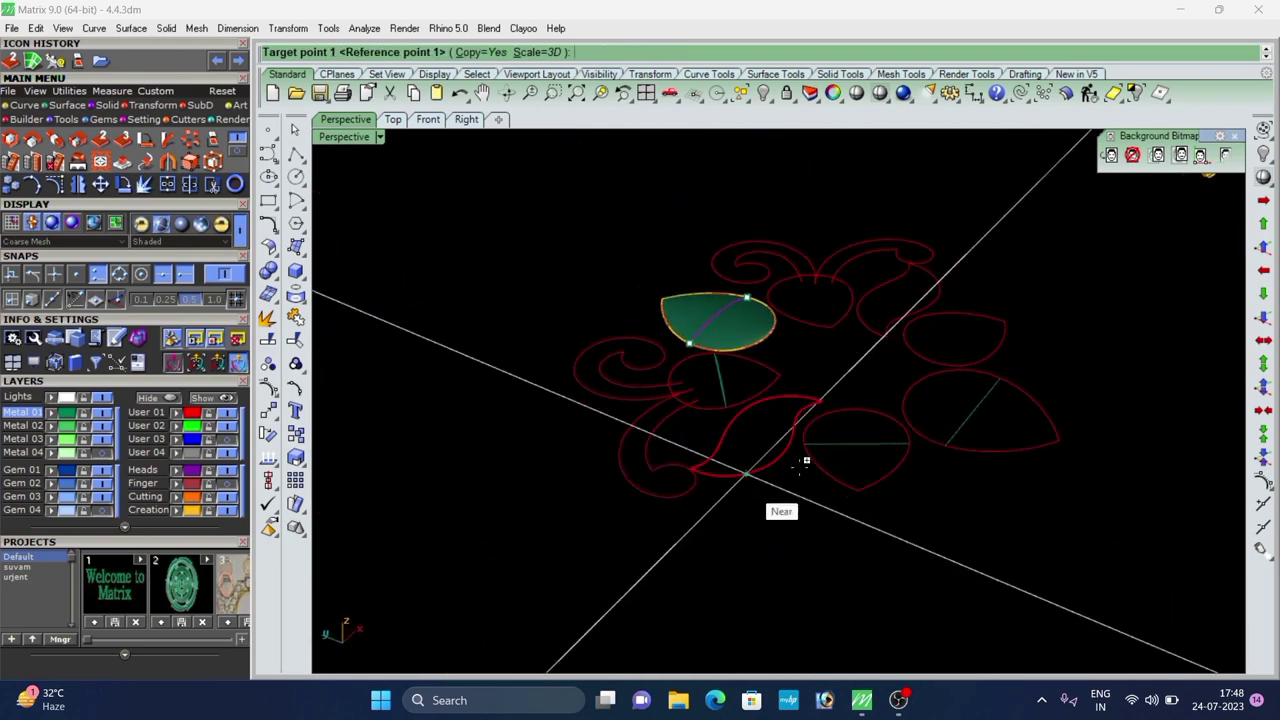
left_click(801, 430)
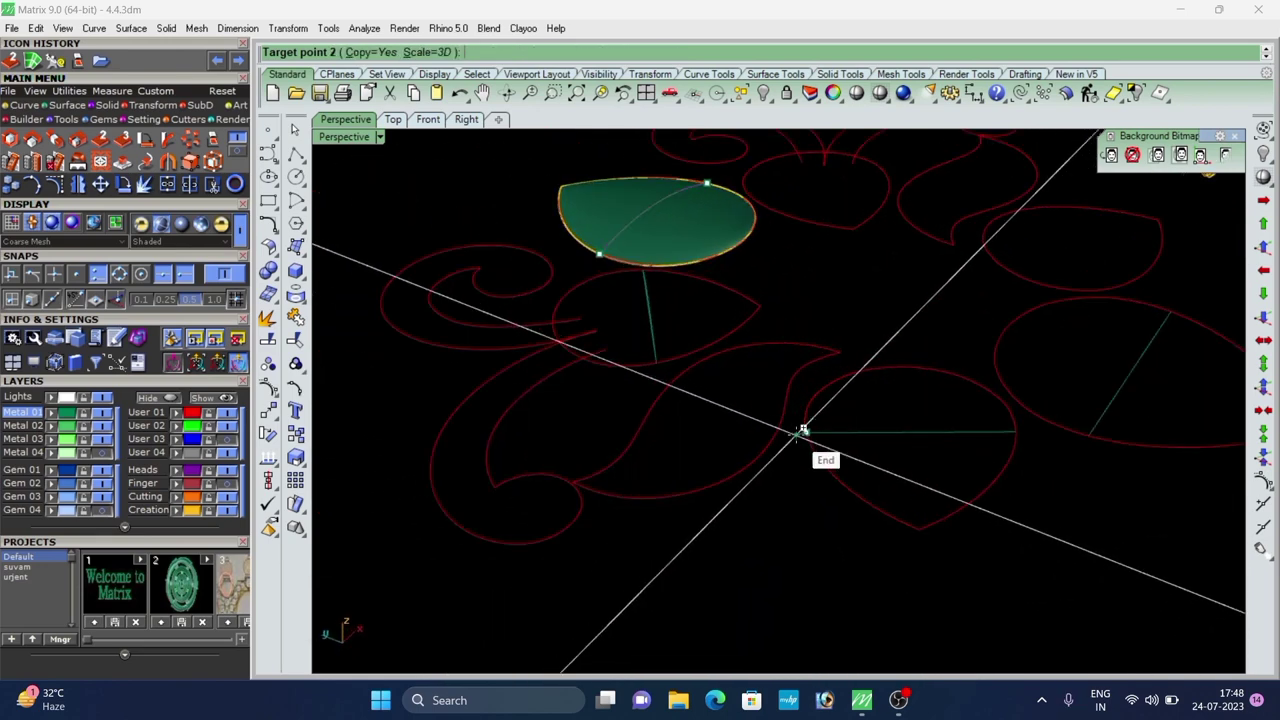
left_click(1016, 428)
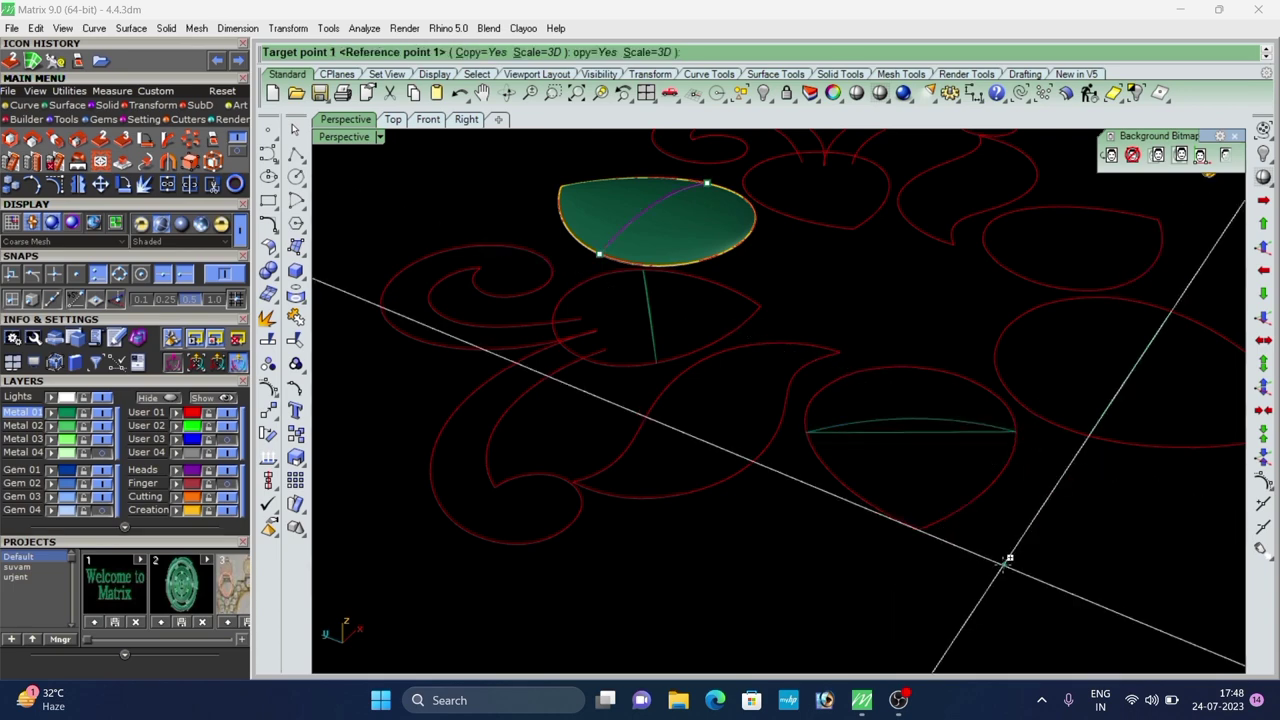
scroll(871, 559, "down", 3)
scroll(871, 559, "up", 5)
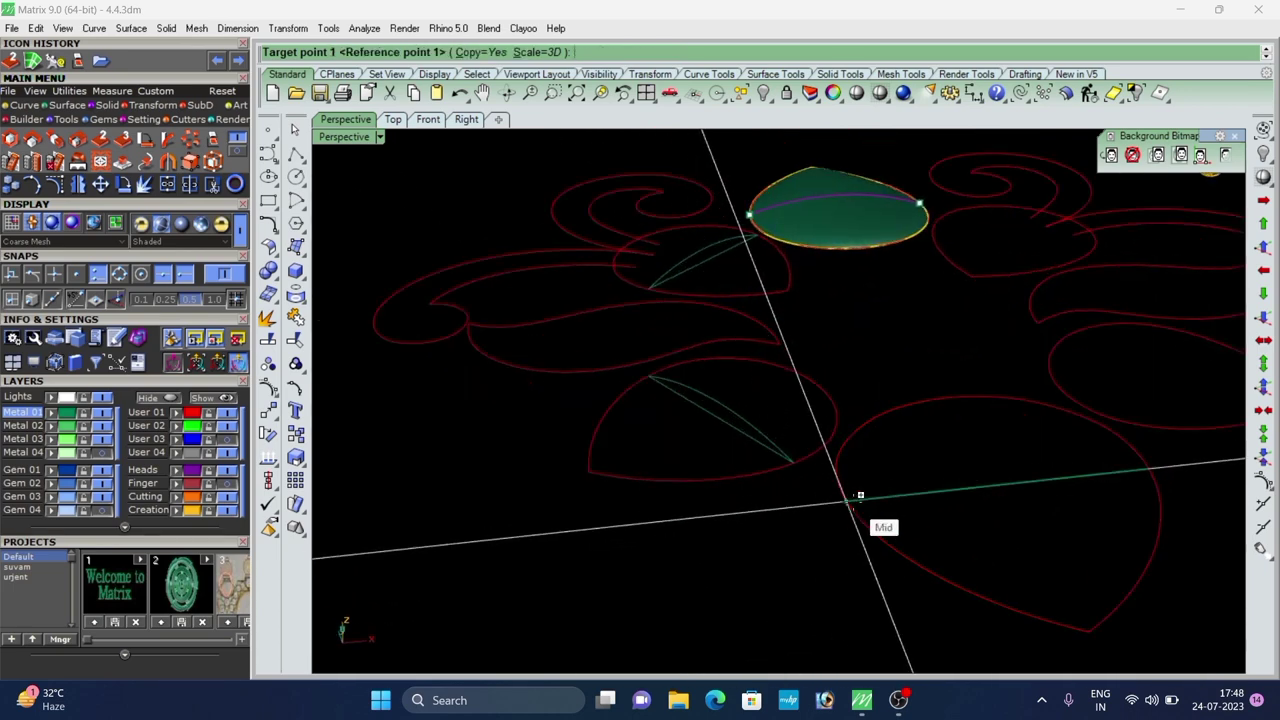
left_click(858, 494)
scroll(737, 503, "down", 3)
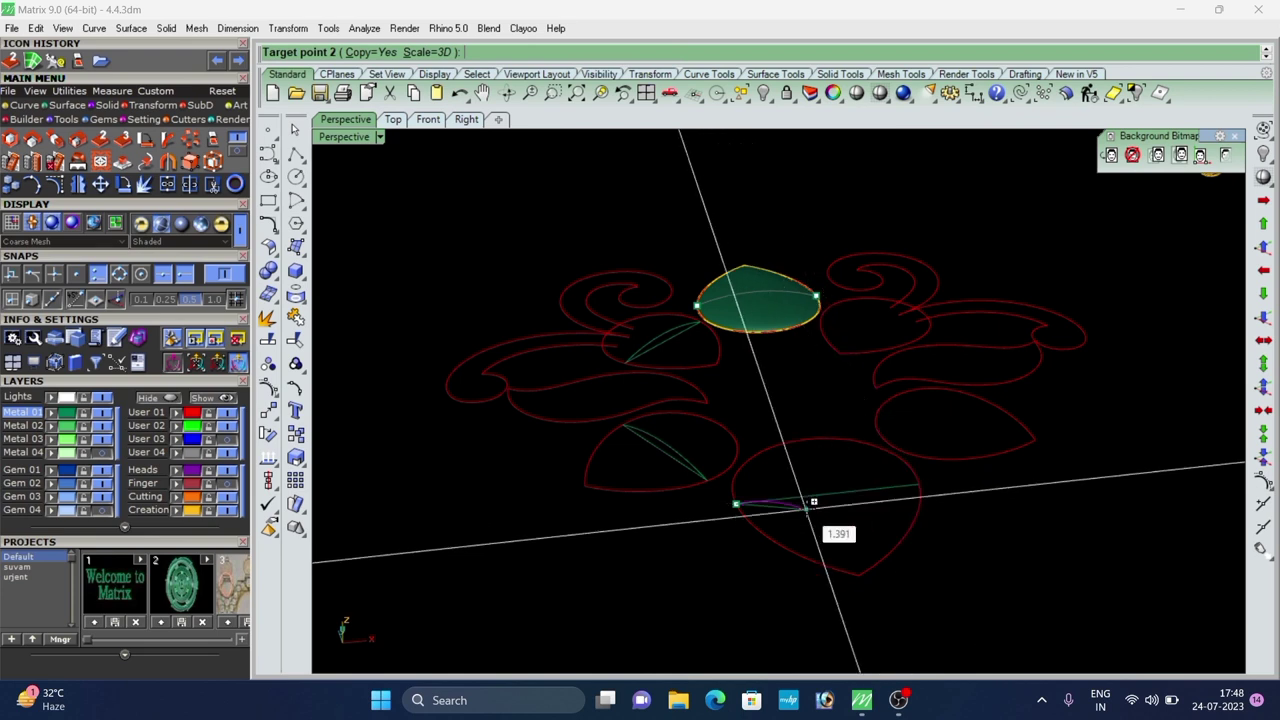
key("Escape")
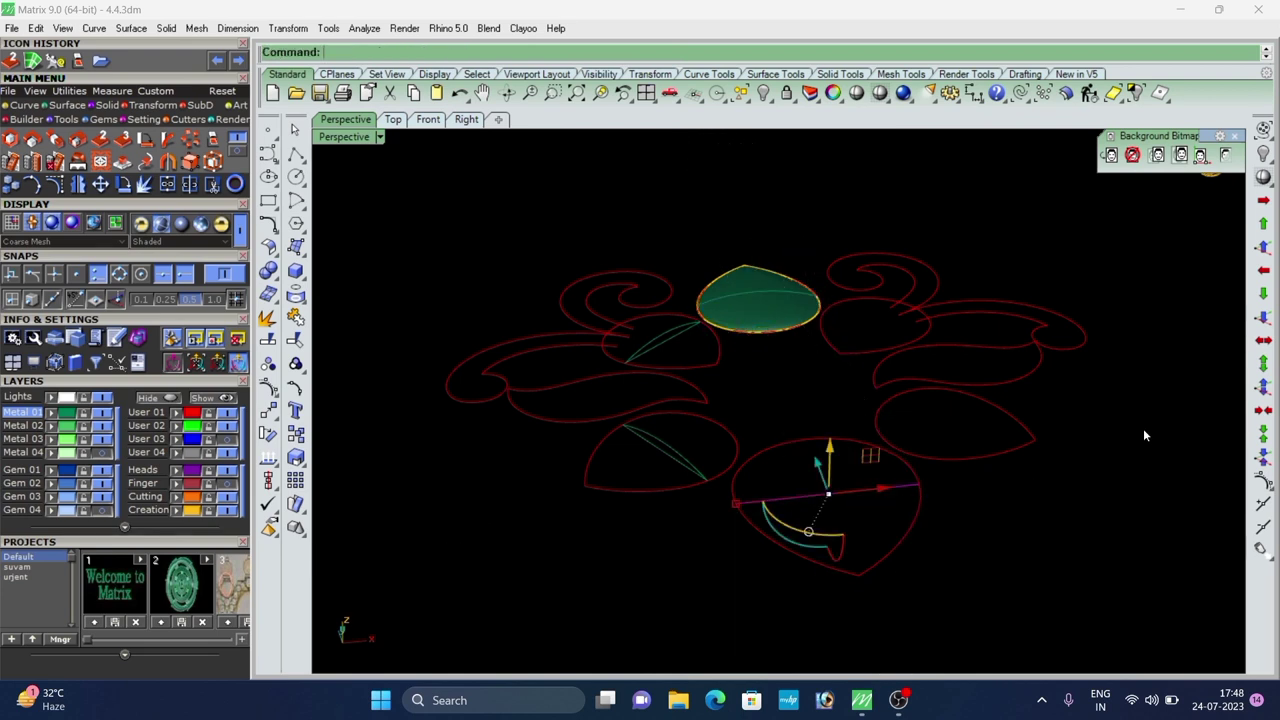
Rebuild the bottom petal's cross line with 4 points at degree 3 and raise its two middle control points into an arch.
left_click(53, 66)
left_click(1086, 332)
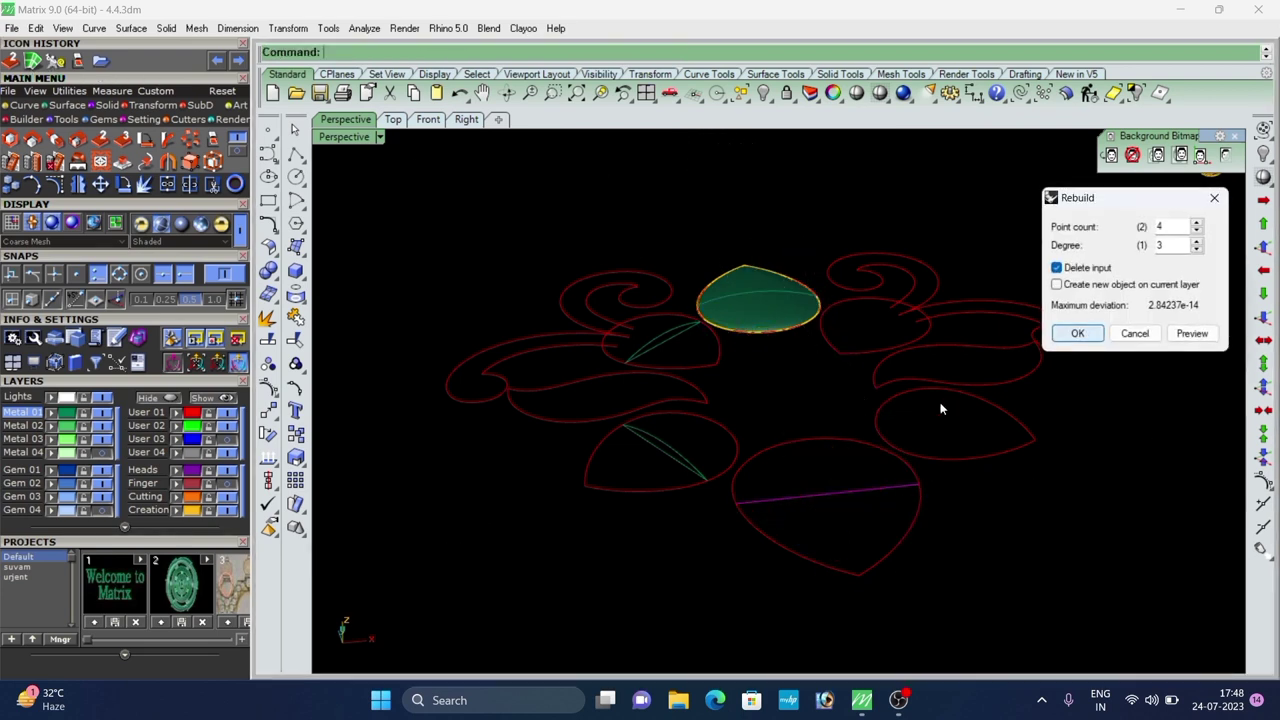
scroll(640, 550, "down", 2)
right_click_drag(640, 560, 613, 522)
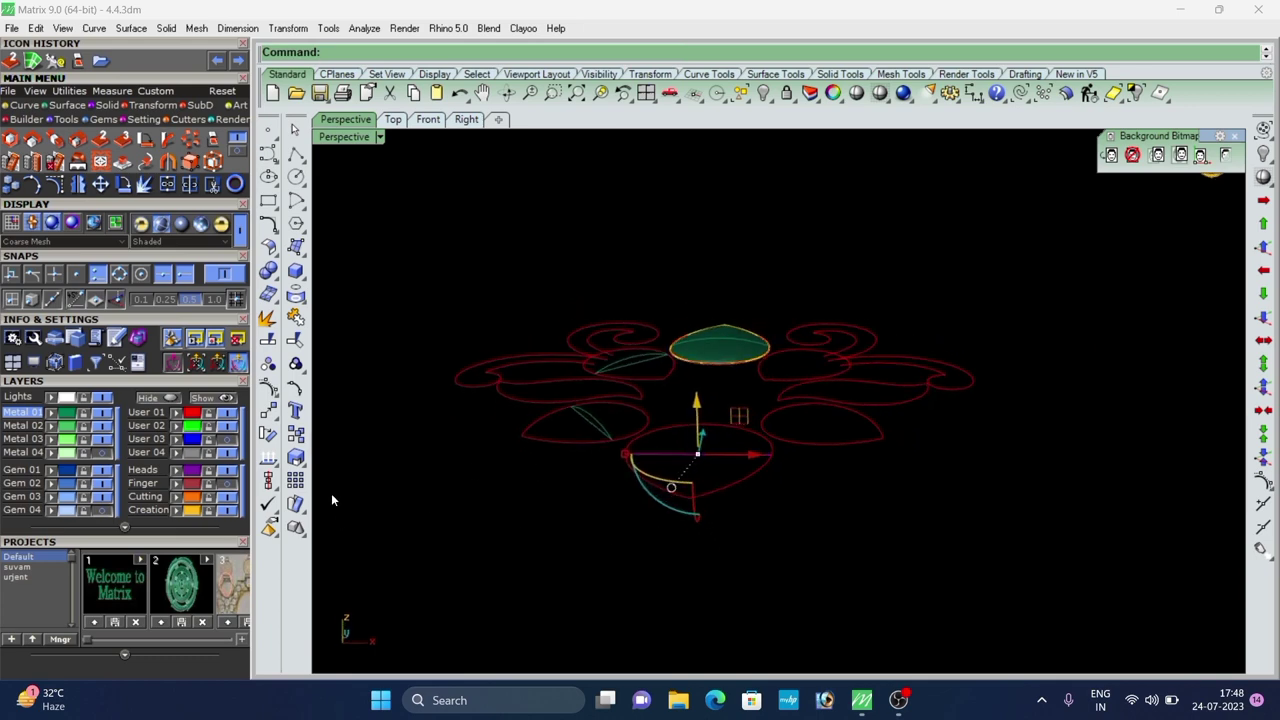
left_click(268, 388)
scroll(694, 480, "up", 8)
left_click_drag(660, 446, 683, 456)
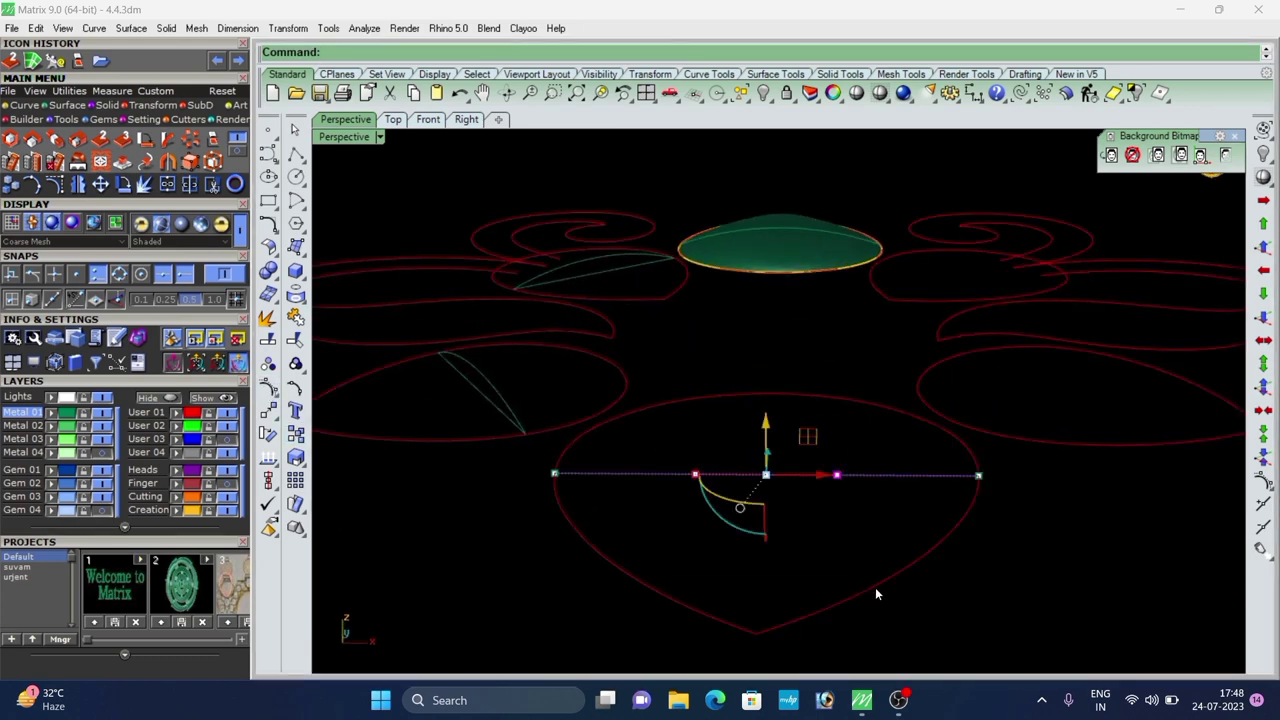
scroll(875, 590, "down", 5)
right_click_drag(875, 588, 840, 540)
scroll(713, 451, "up", 5)
left_click_drag(713, 420, 714, 379)
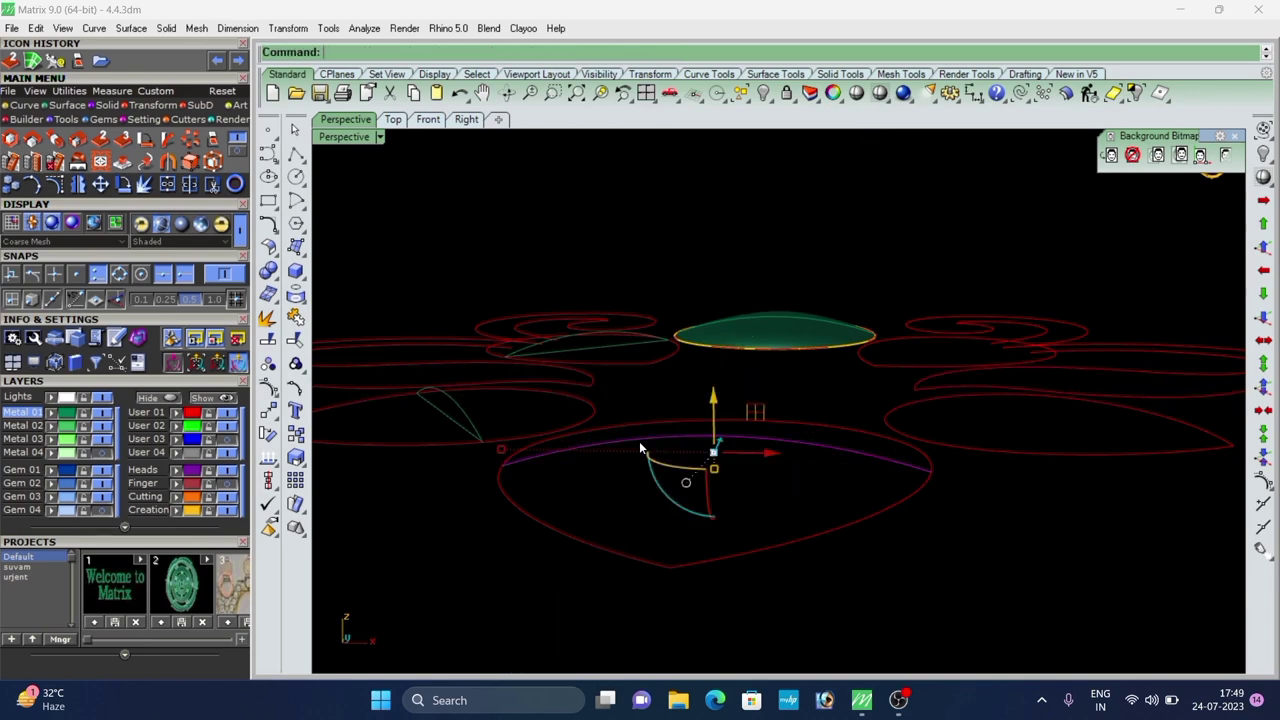
Rebuild the bottom petal's arched cross curve and deselect it.
type("Rebuild")
key("Return")
key("Return")
key("Escape")
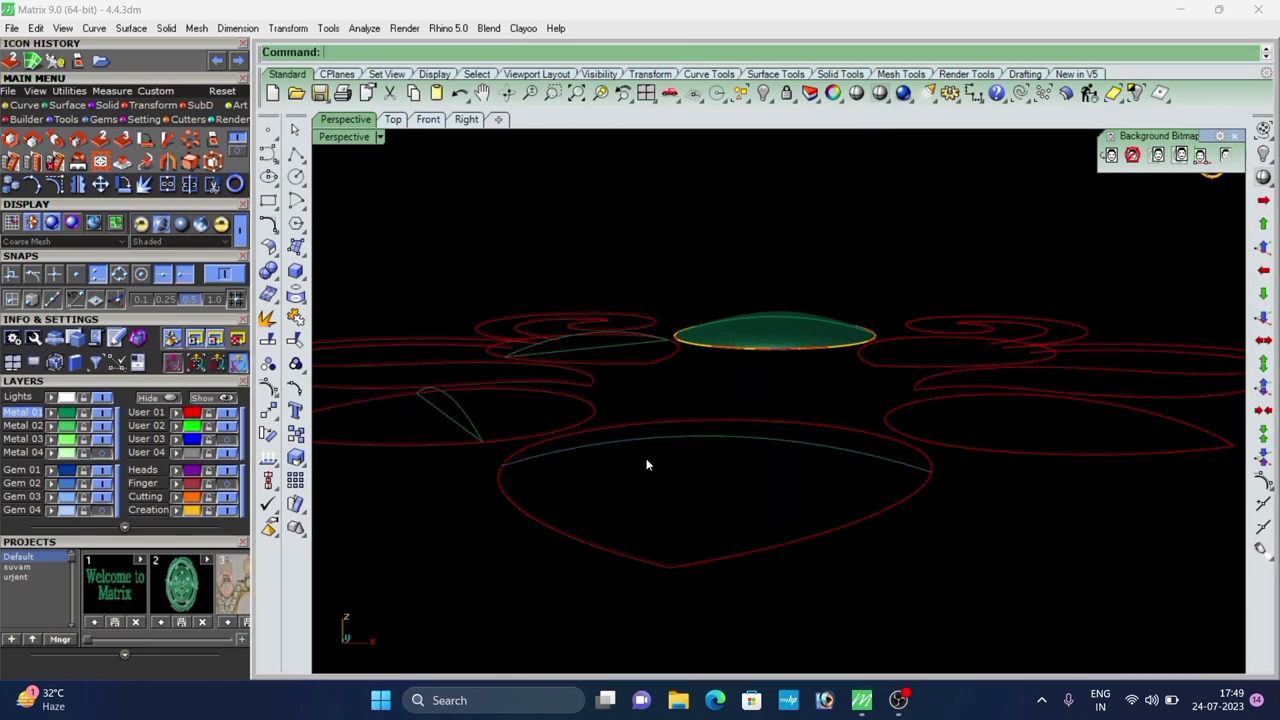
Delete the straight cross lines beneath the arched curves in the lower-left and upper-left petals.
right_click_drag(646, 458, 504, 510)
scroll(504, 510, "up", 3)
left_click(574, 477)
scroll(608, 547, "down", 7)
type("D")
key("Return")
scroll(620, 362, "up", 4)
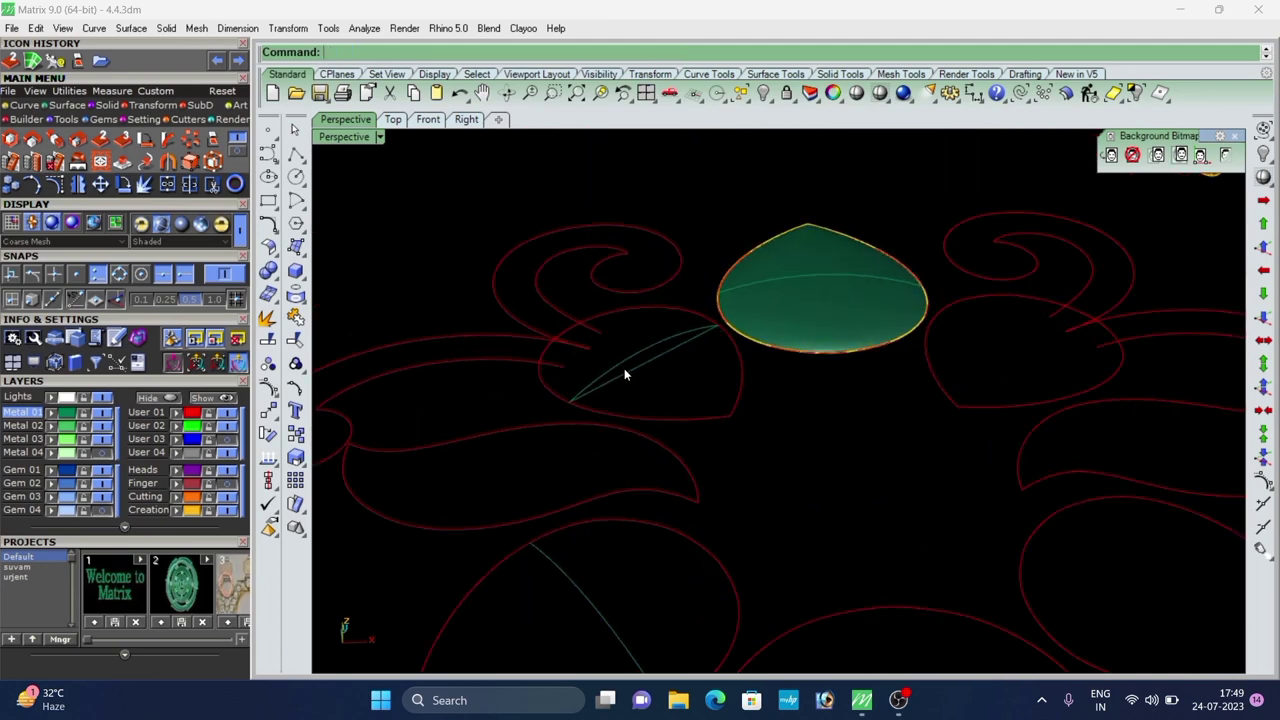
left_click(624, 369)
type("D")
Create a Curve Network surface from the bottom petal's outline halves and arched cross curve.
scroll(545, 325, "down", 8)
left_click(653, 406)
left_click(640, 386)
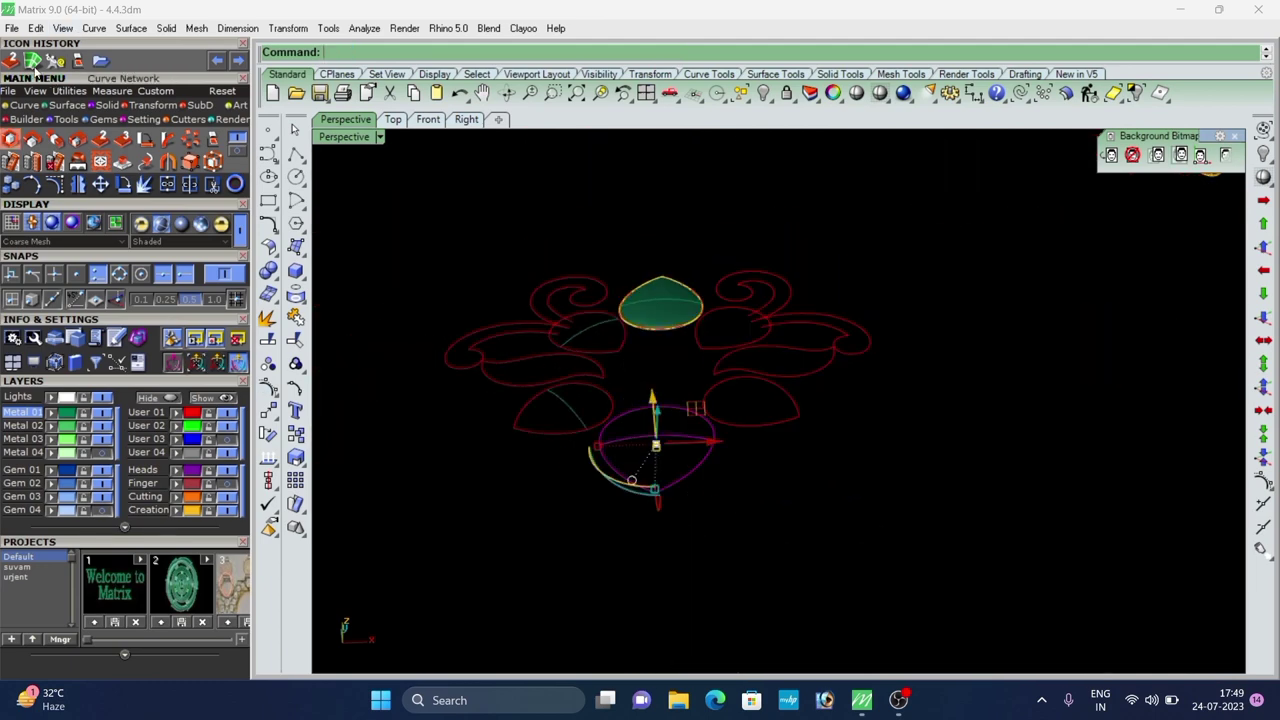
left_click(716, 472)
Build the lower-left petal's domed surface with Curve Network from its outline halves and arched cross curve, using Position edge matching.
right_click_drag(744, 498, 677, 443)
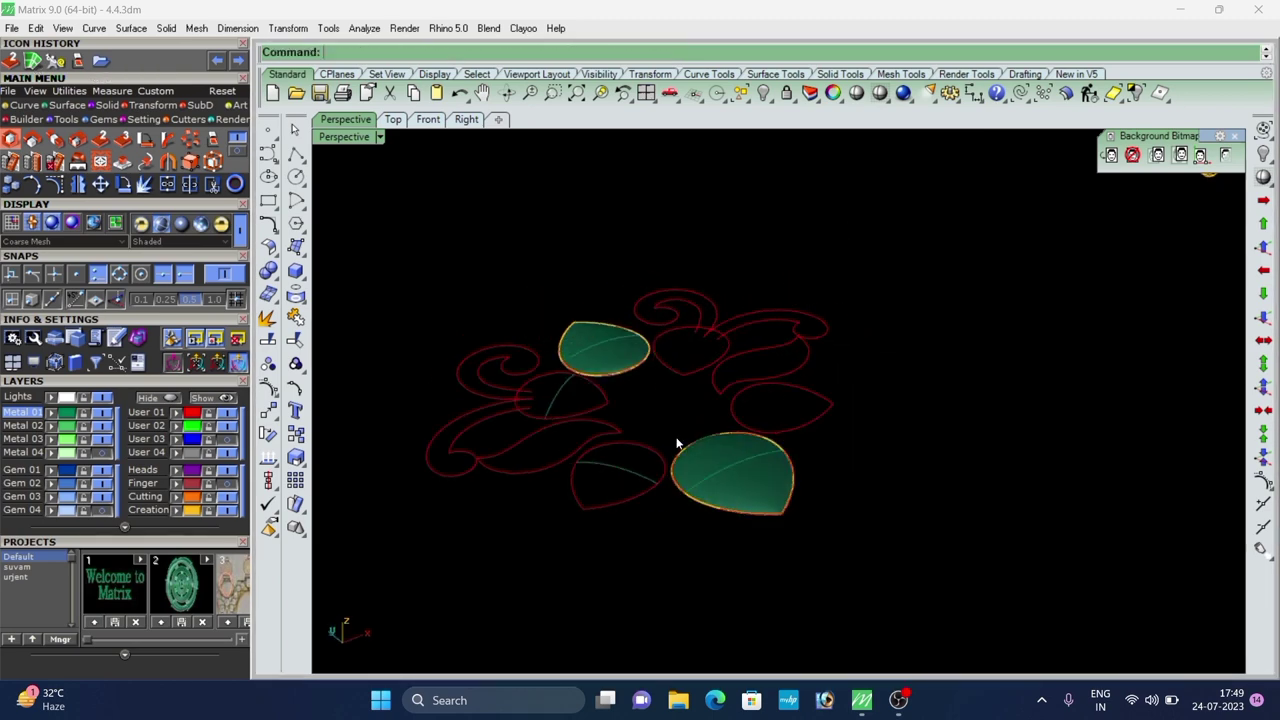
scroll(677, 443, "up", 4)
left_click_drag(695, 438, 580, 558)
right_click(630, 564)
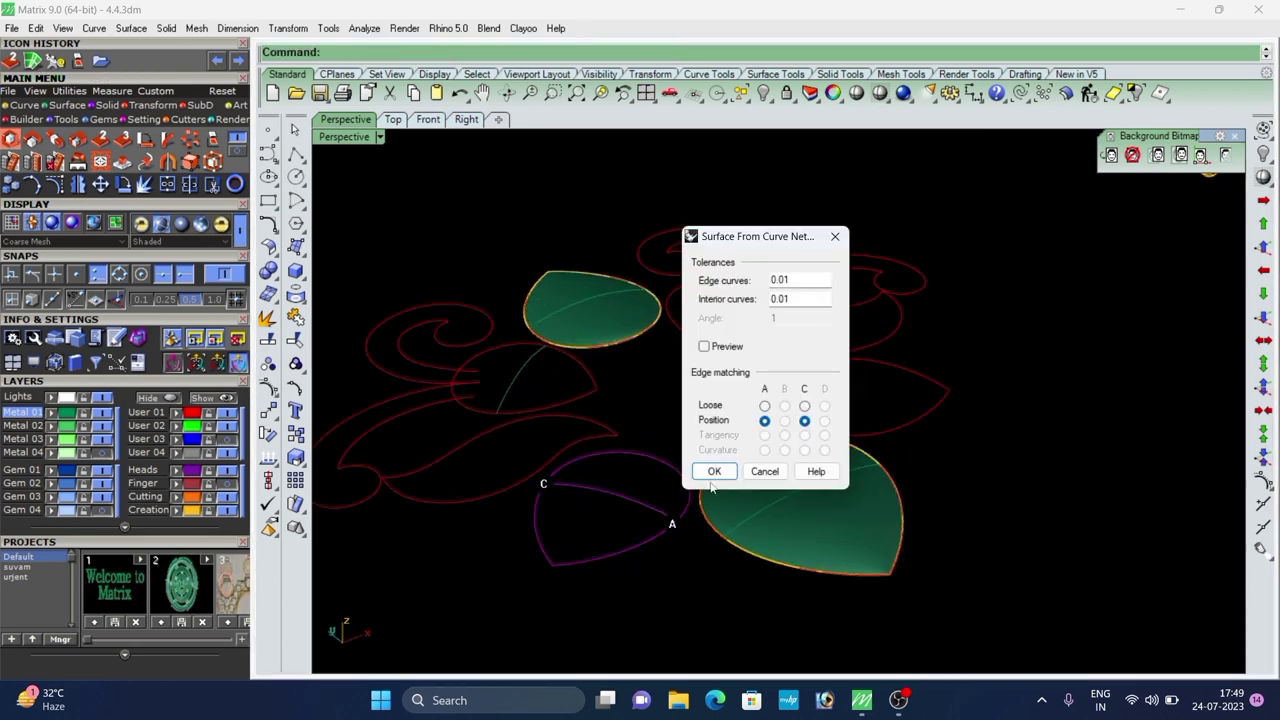
left_click(708, 470)
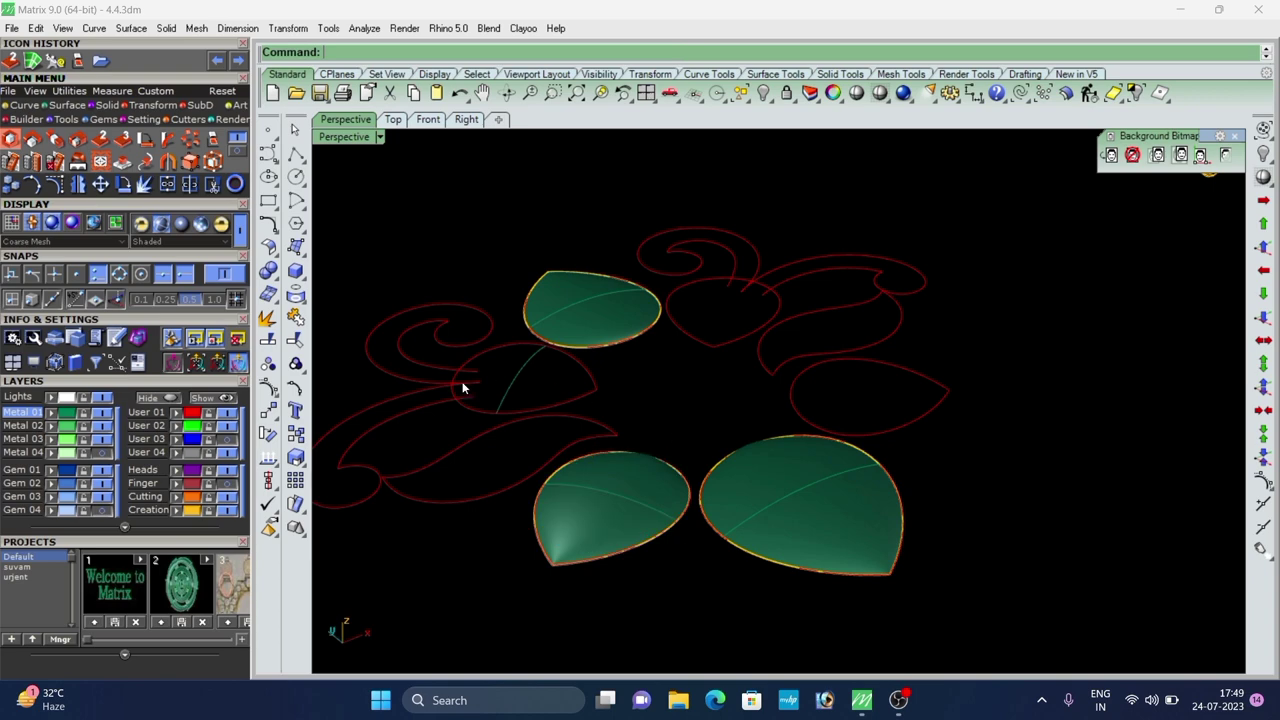
Surface the upper-left petal with Curve Network from its outline halves and arched cross curve, using Position edge matching.
right_click_drag(462, 388, 518, 374)
scroll(518, 374, "up", 5)
right_click(523, 459)
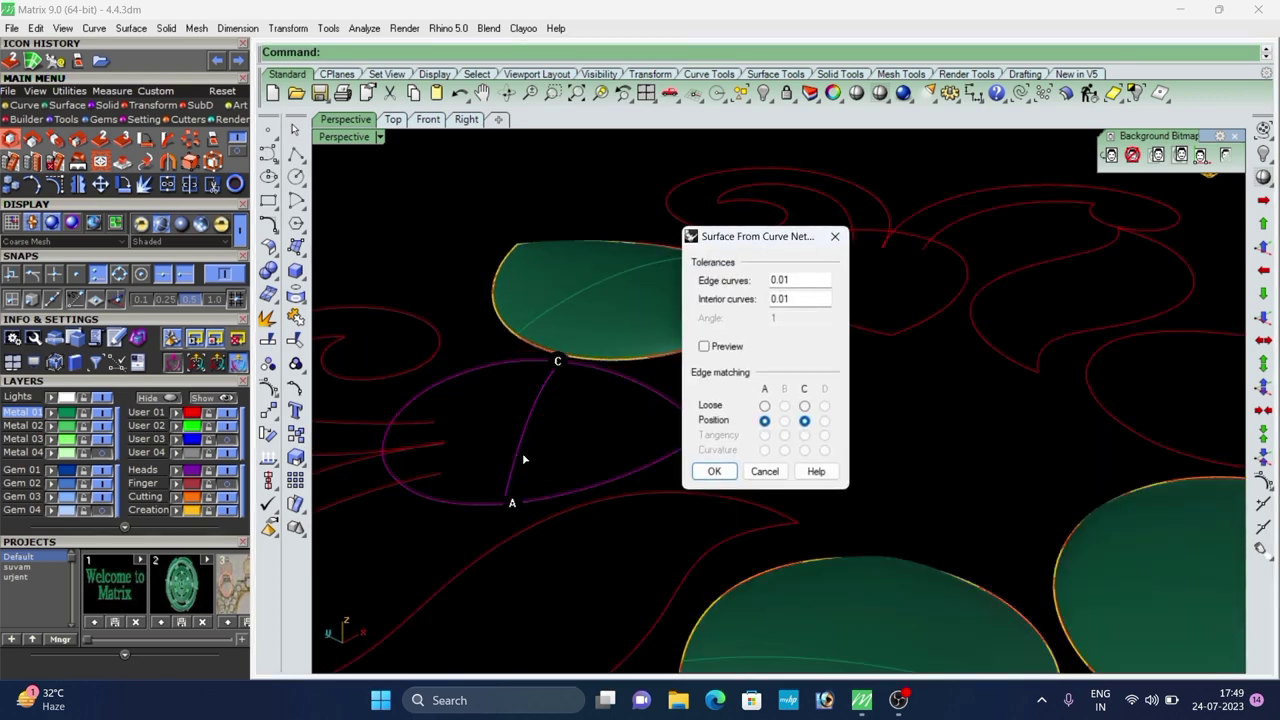
left_click(700, 475)
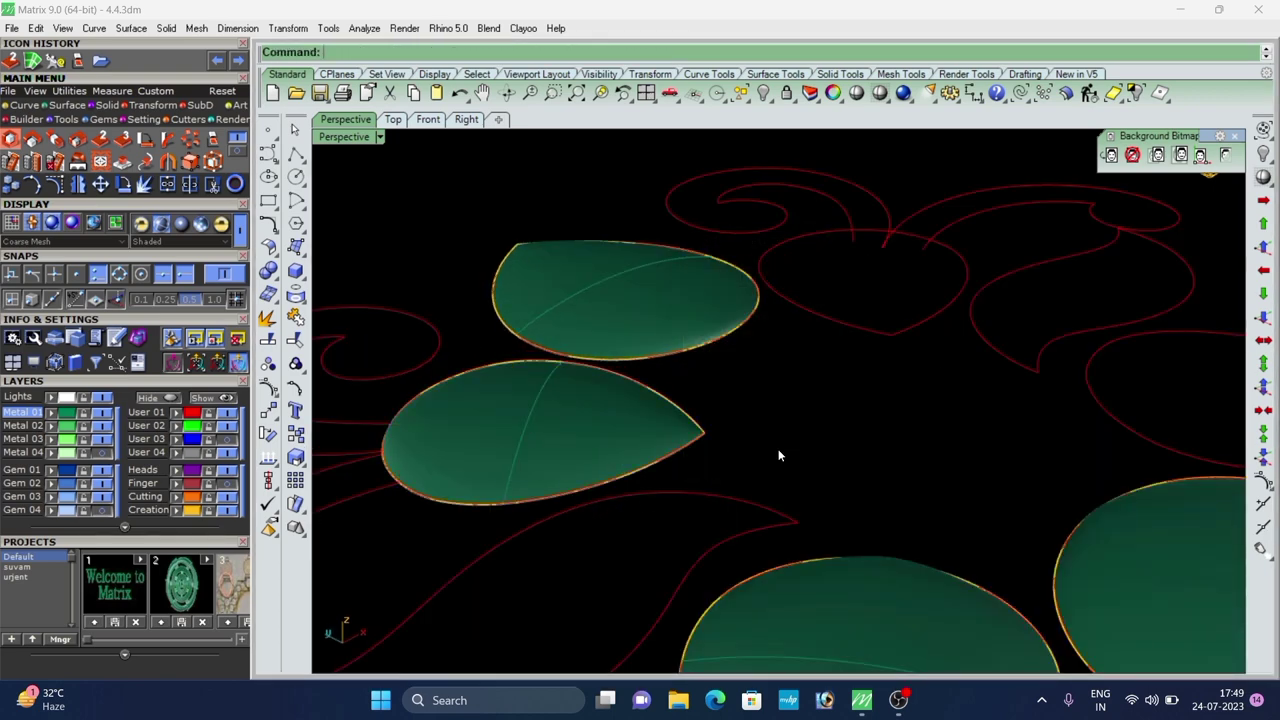
Split the curved leaf outline between the left and bottom petals at its two pointed tips.
scroll(637, 366, "down", 8)
right_click_drag(636, 366, 578, 443)
scroll(579, 442, "up", 6)
scroll(643, 425, "down", 3)
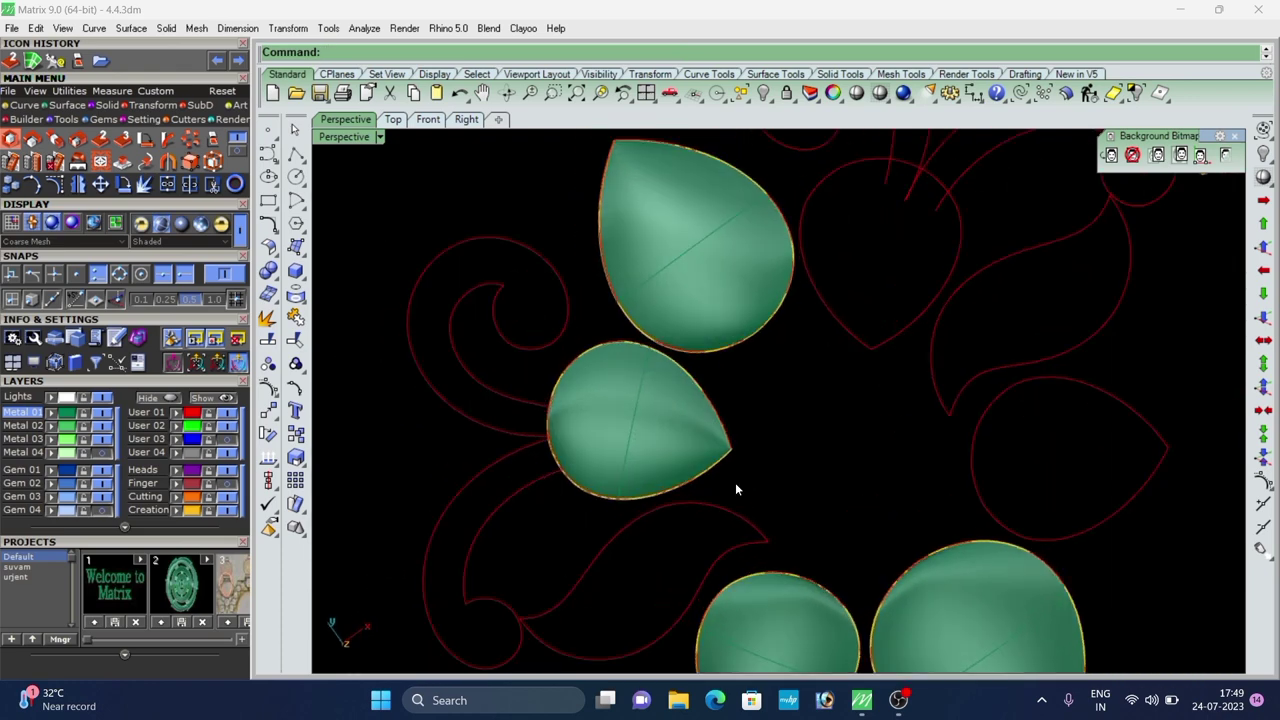
right_click_drag(735, 482, 752, 383)
scroll(752, 383, "down", 5)
scroll(633, 494, "up", 5)
left_click(644, 442)
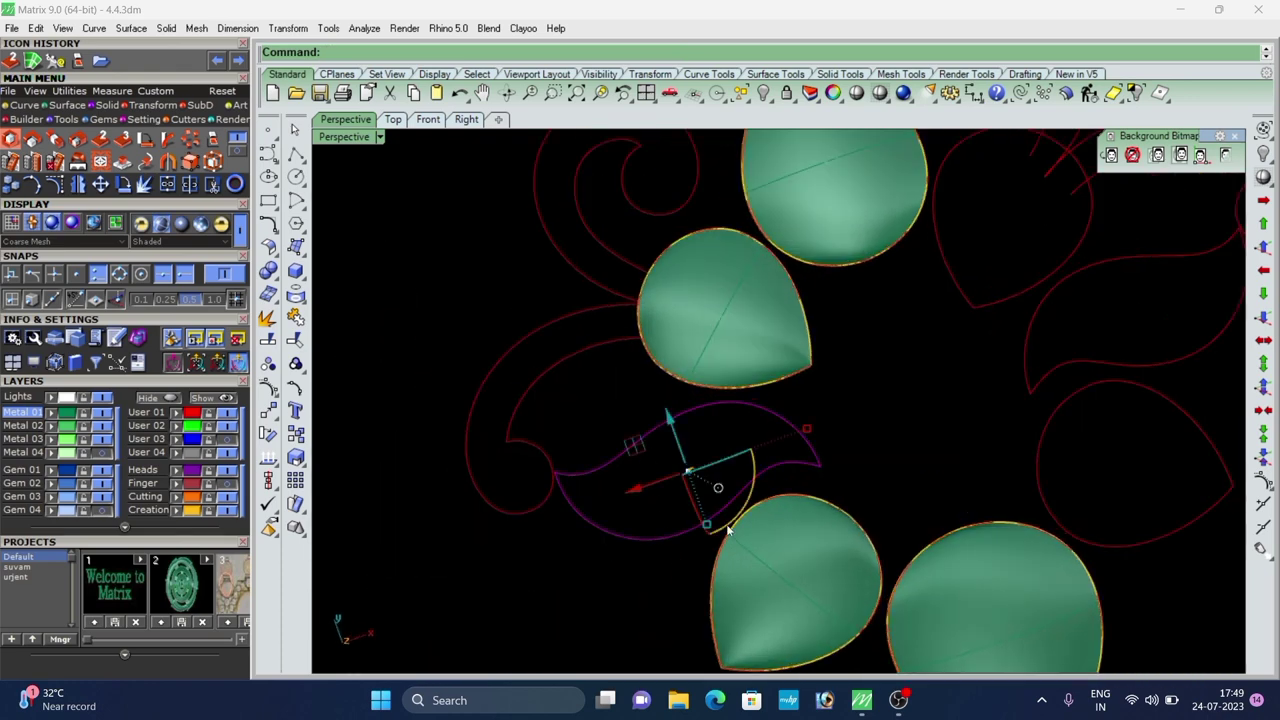
left_click(212, 186)
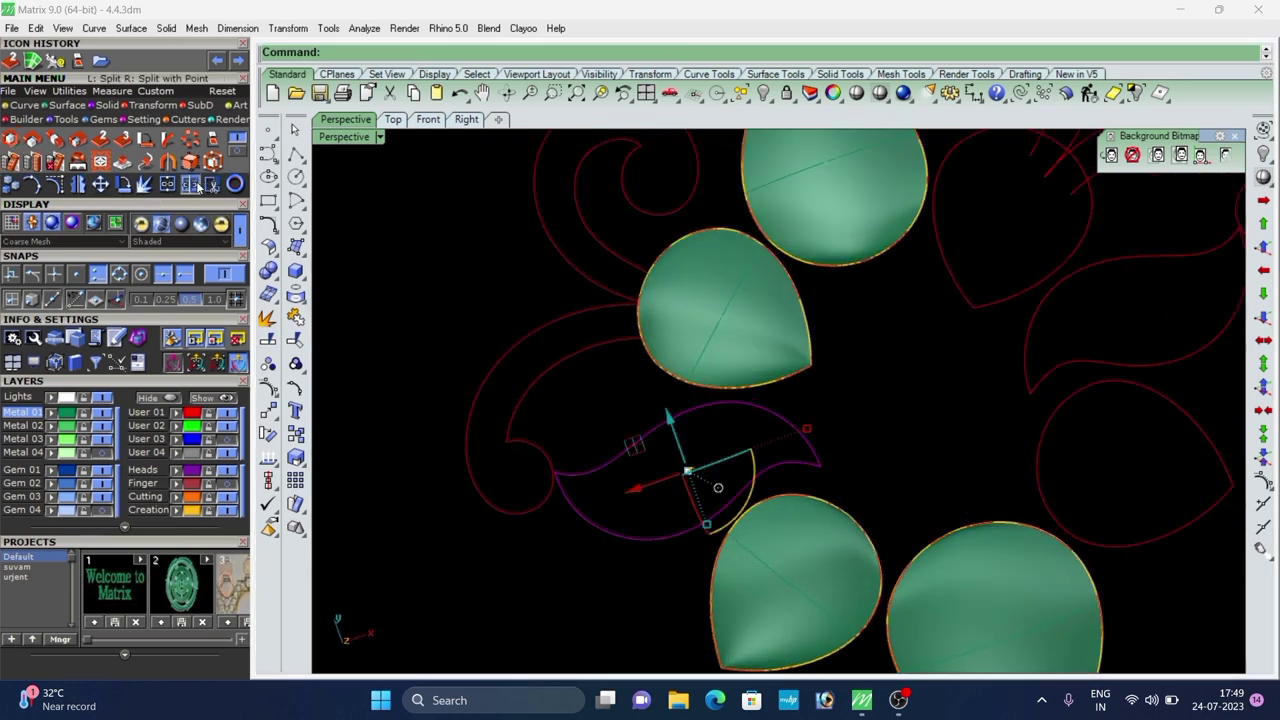
scroll(808, 442, "up", 2)
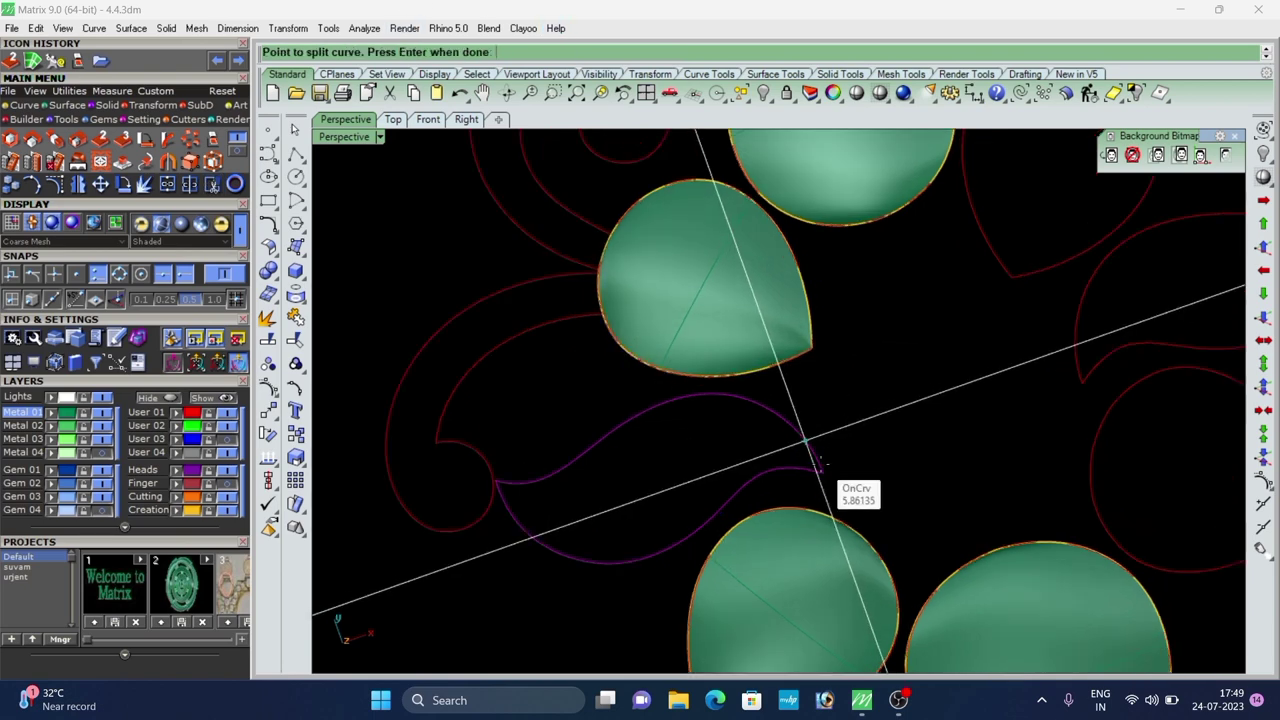
left_click(824, 472)
left_click(497, 481)
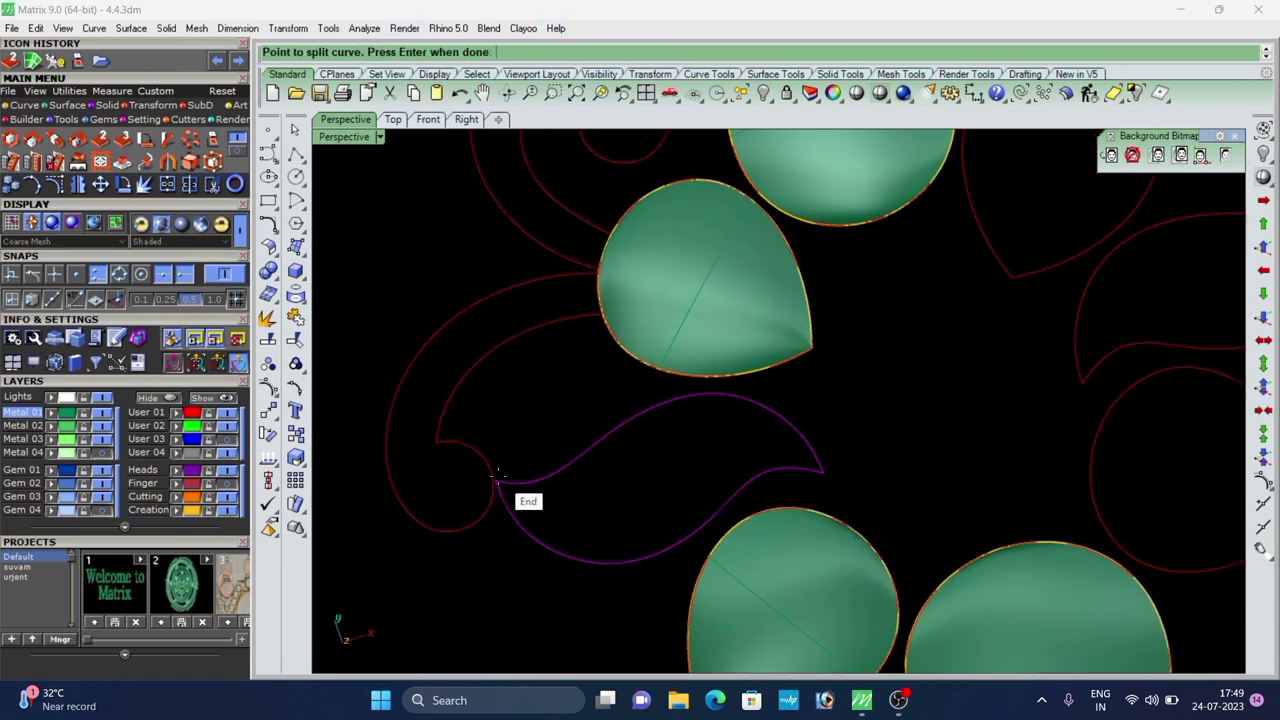
right_click(514, 460)
left_click(594, 562)
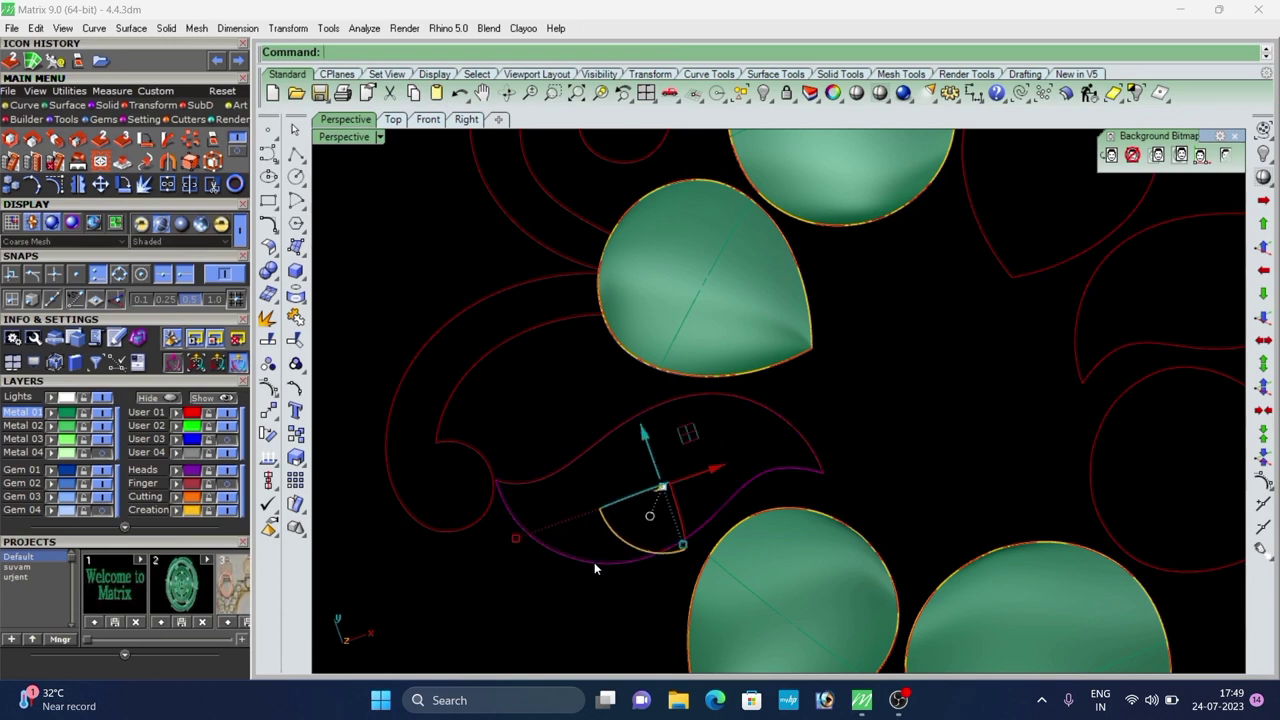
left_click(597, 516)
Draw a straight cross line from the upper to the lower edge of the curved leaf outline.
scroll(598, 511, "down", 3)
right_click_drag(598, 511, 628, 505)
left_click(302, 163)
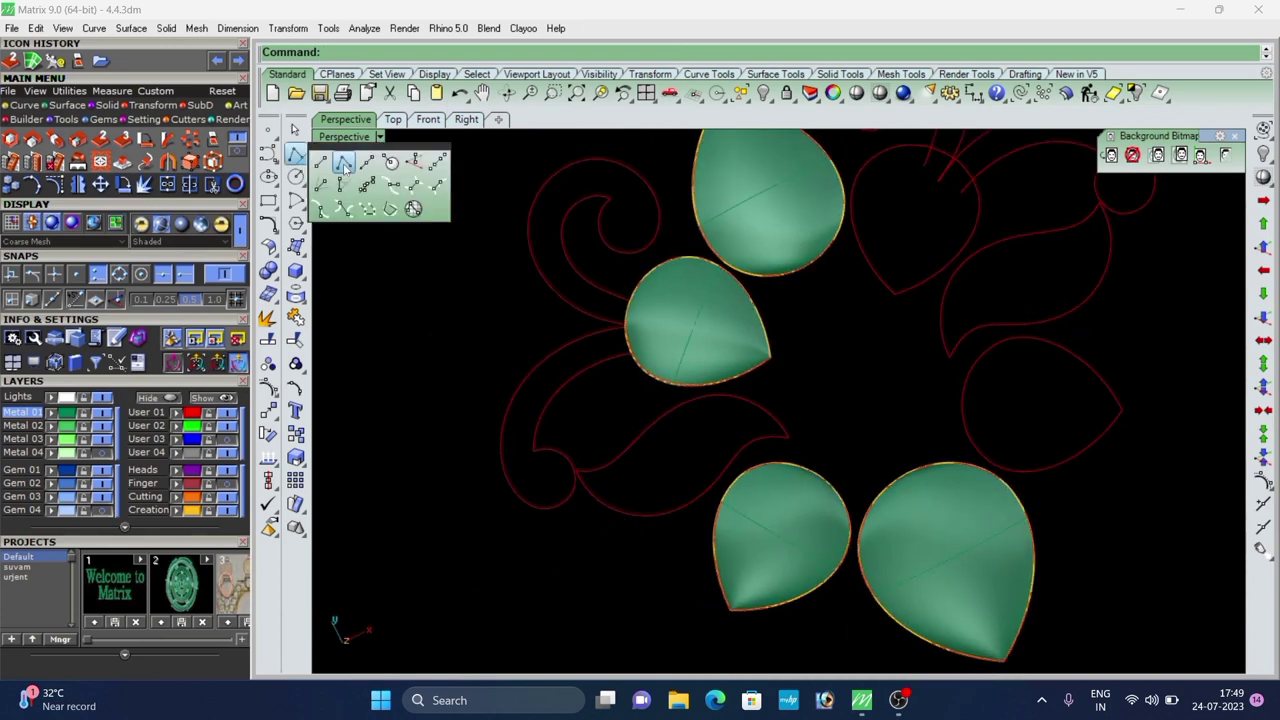
left_click(322, 164)
scroll(635, 440, "up", 3)
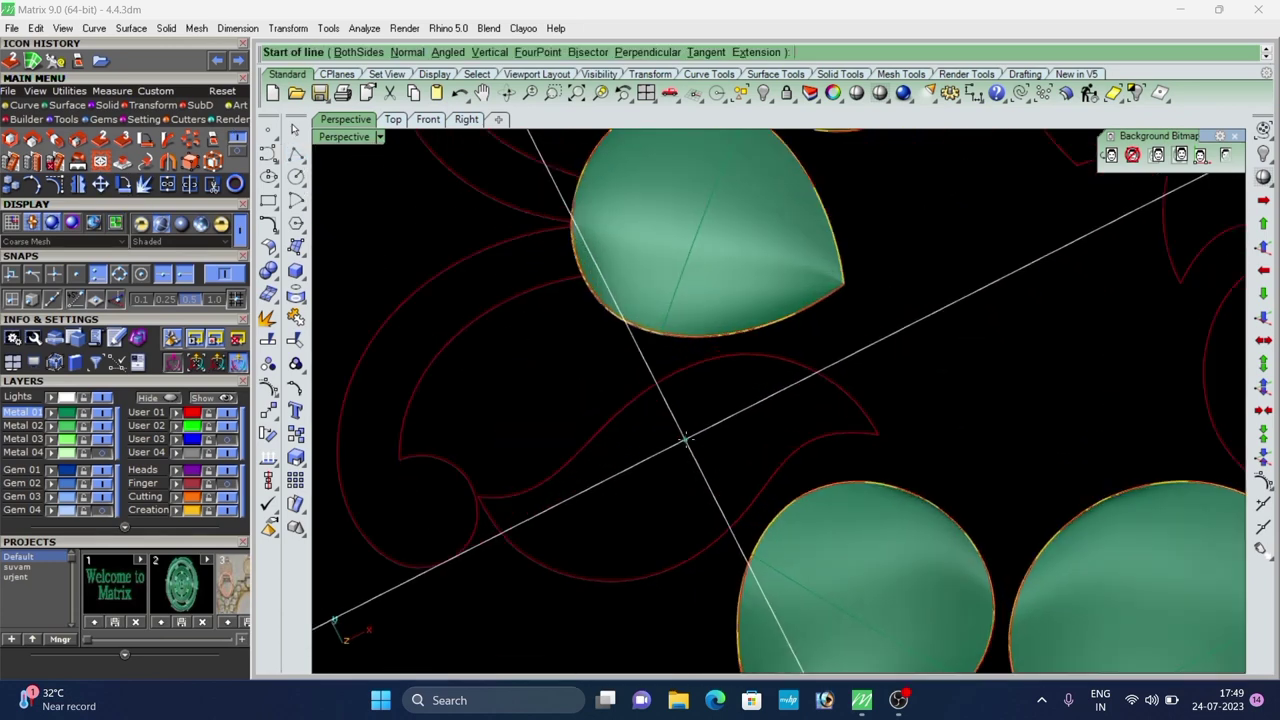
left_click(620, 408)
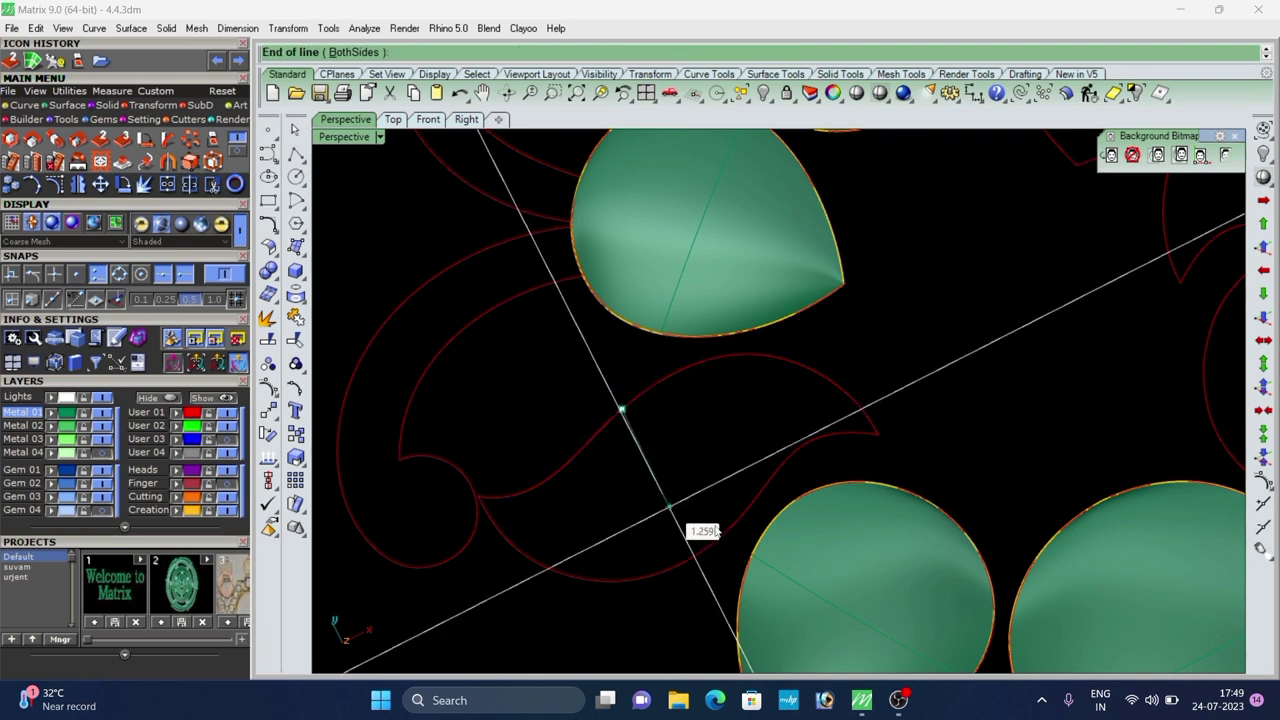
left_click(724, 528)
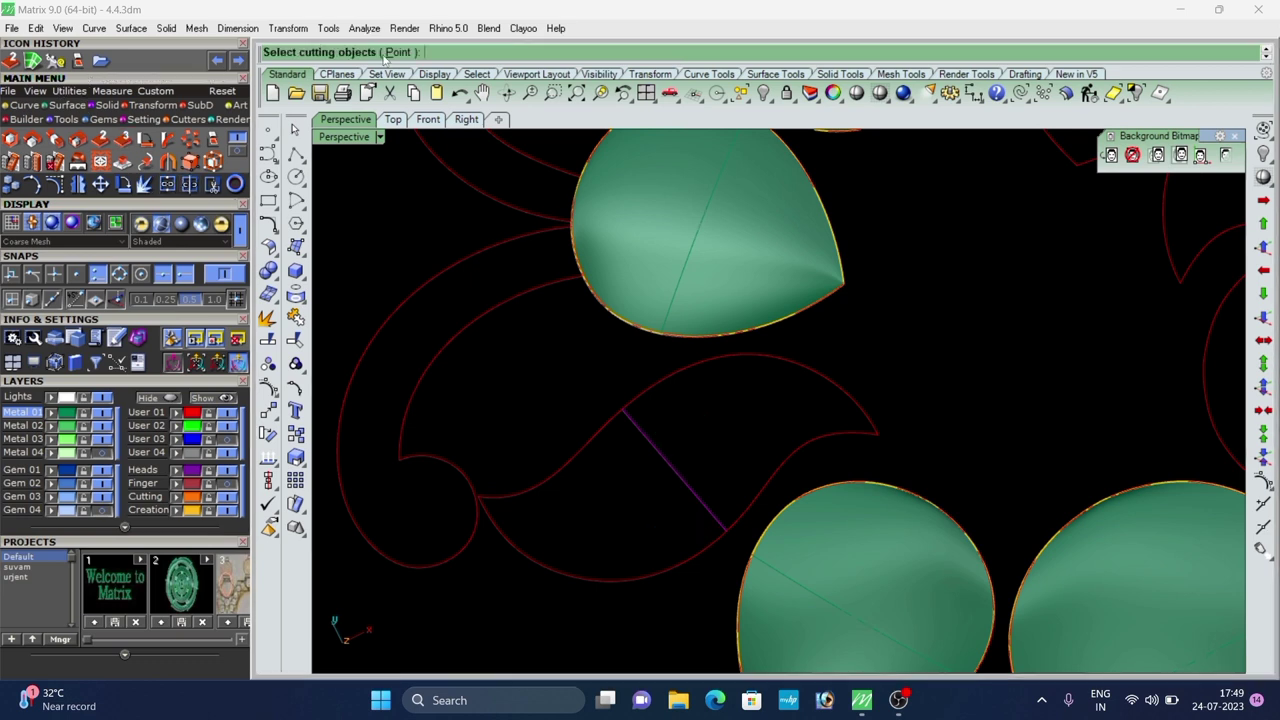
Split the leaf's cross line at its middle and rebuild both halves with 4 points and degree 3.
left_click(397, 52)
left_click(672, 473)
right_click(672, 473)
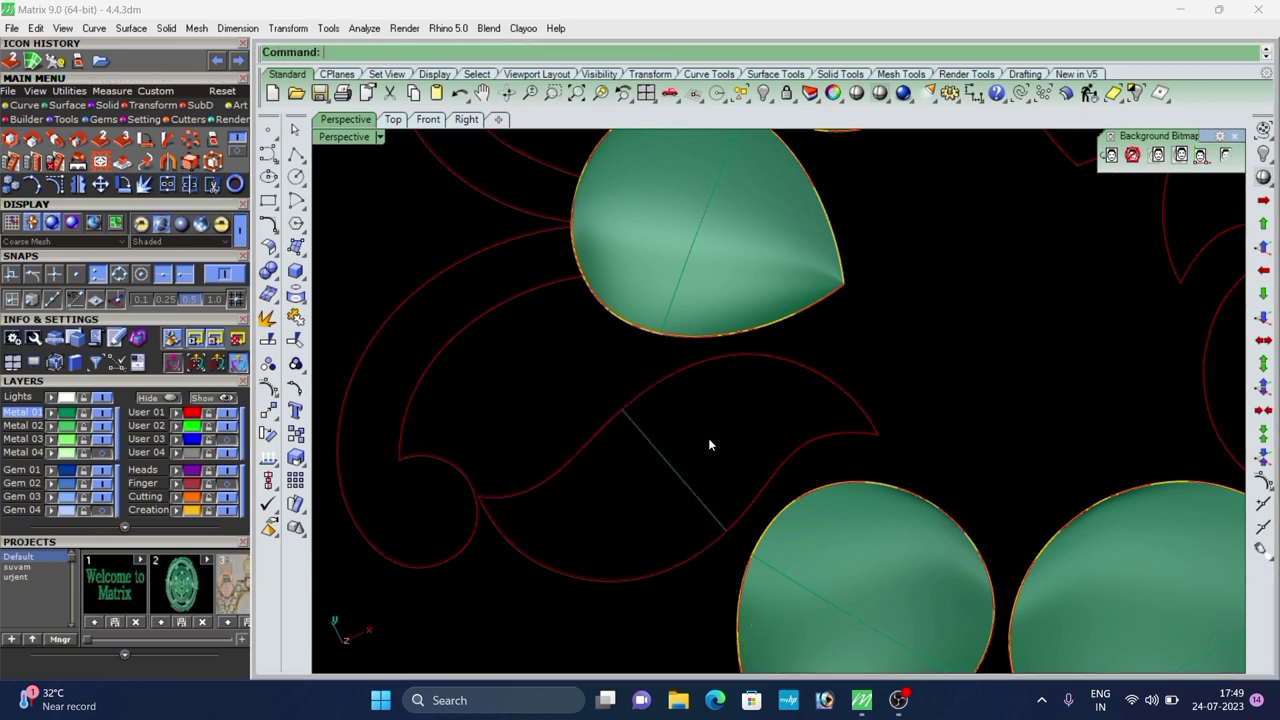
left_click_drag(708, 438, 652, 484)
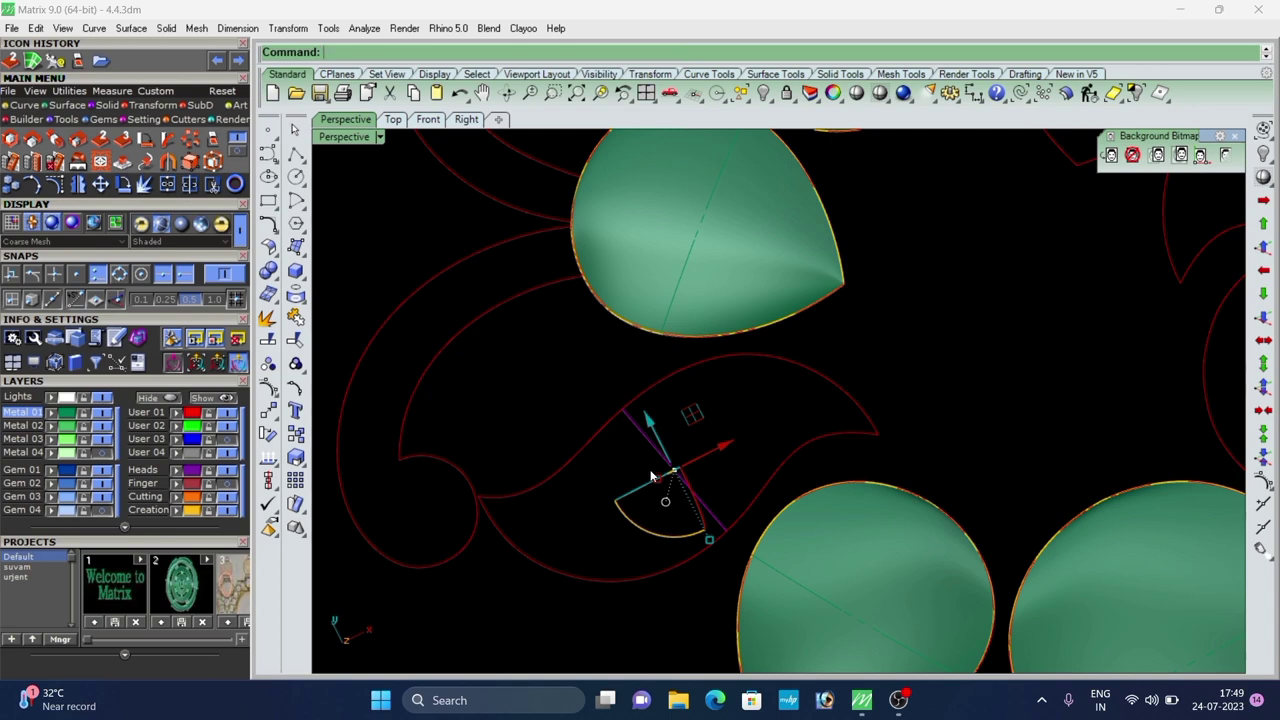
left_click(1264, 551)
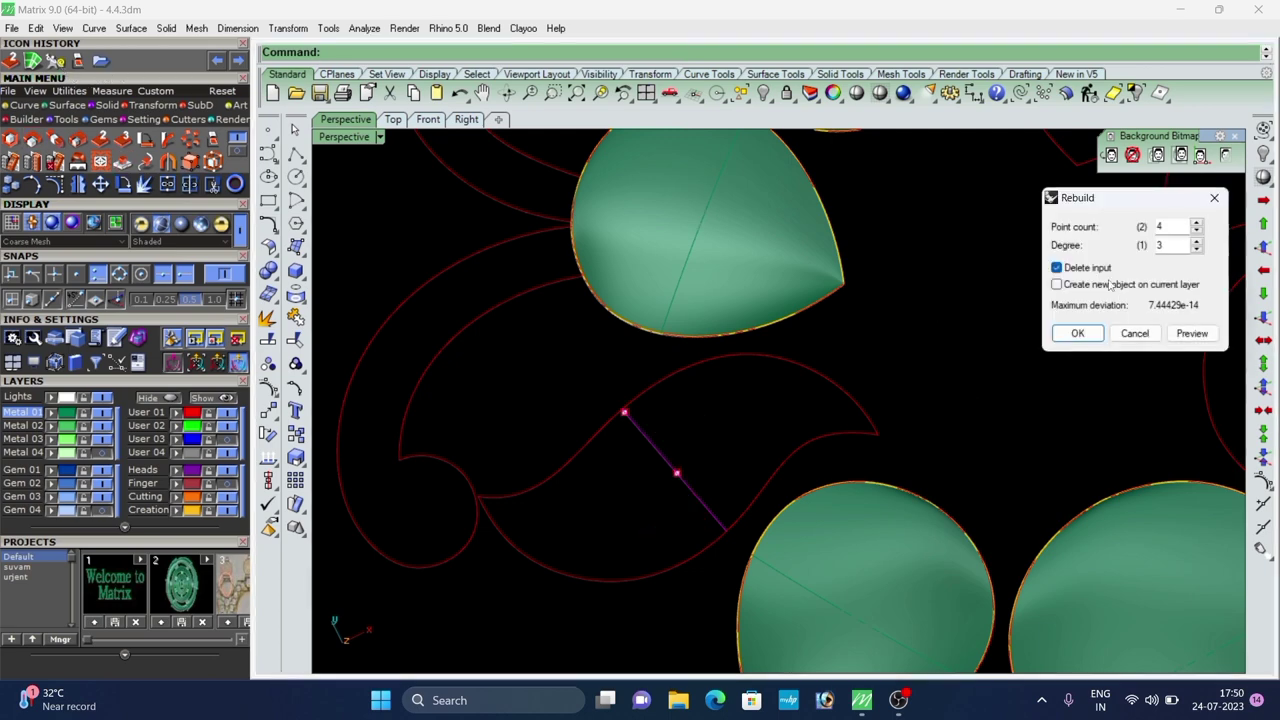
left_click(1067, 339)
Show the cross line halves' control points and raise the inner points of each half to form two arches.
right_click_drag(700, 510, 840, 410)
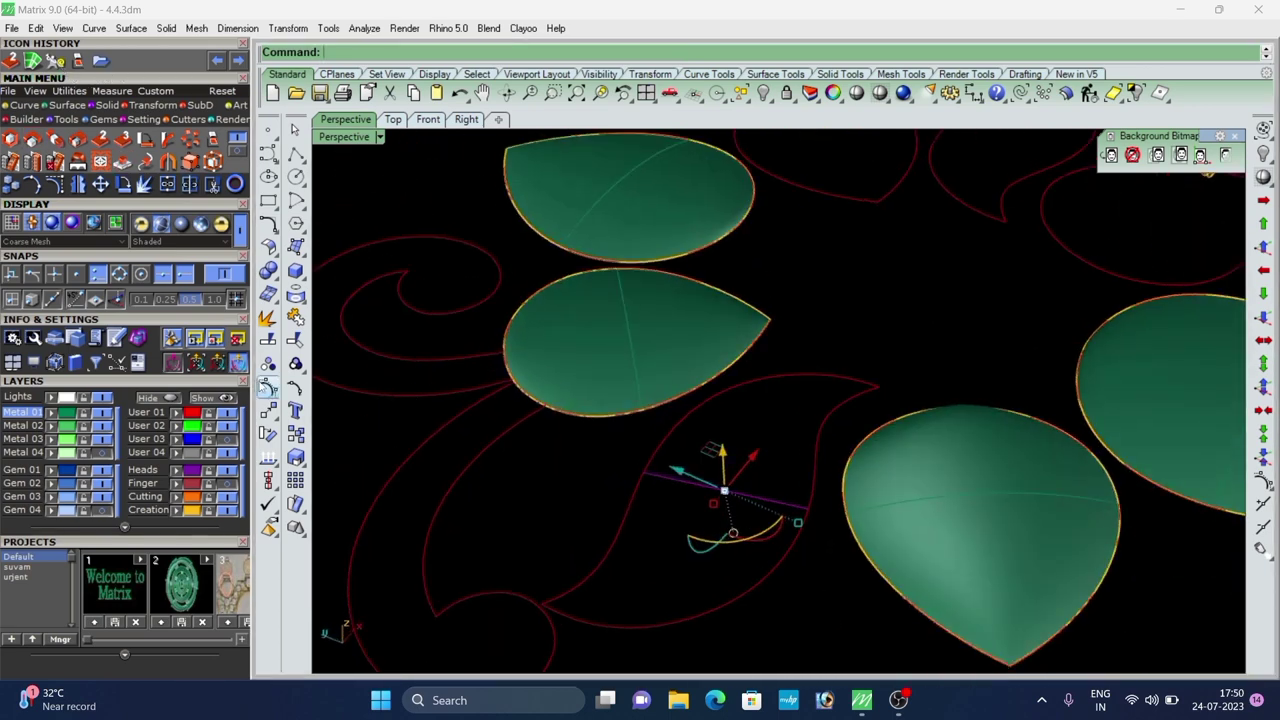
left_click(262, 387)
right_click_drag(775, 530, 829, 463)
scroll(690, 465, "up", 10)
right_click_drag(915, 552, 811, 418)
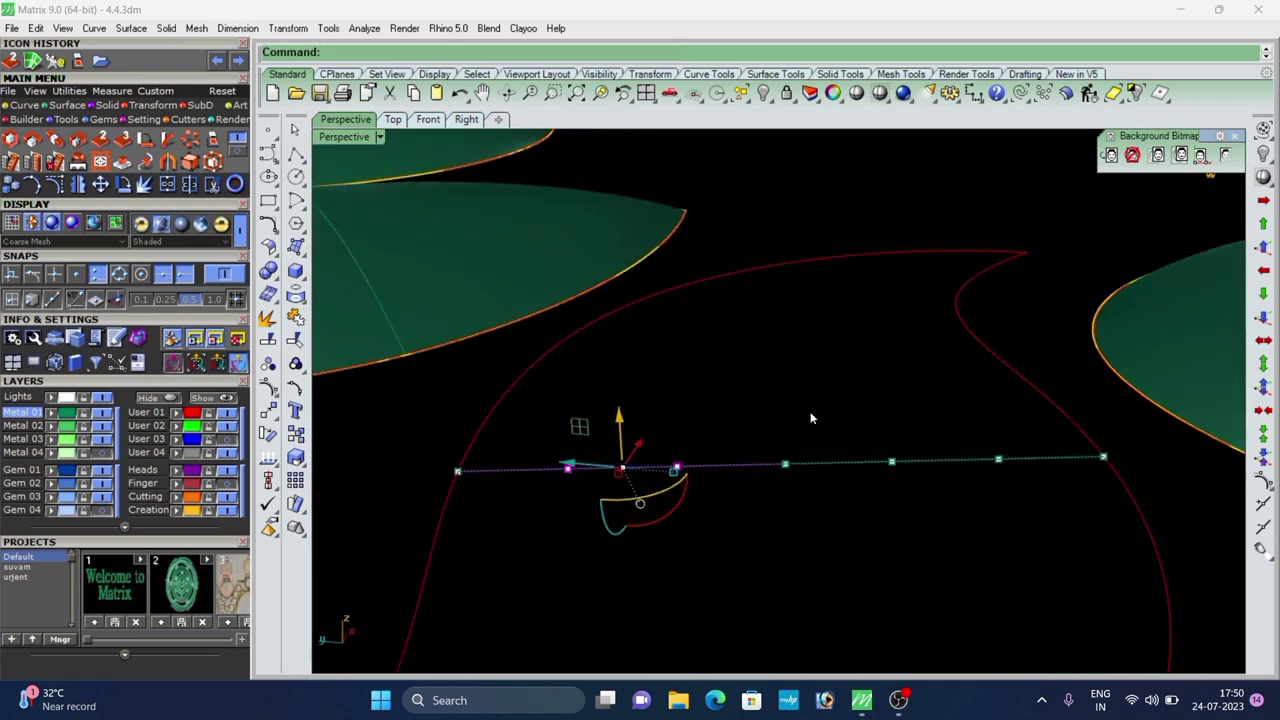
scroll(780, 480, "down", 9)
right_click_drag(800, 530, 775, 455)
left_click_drag(747, 380, 747, 302)
left_click(783, 388)
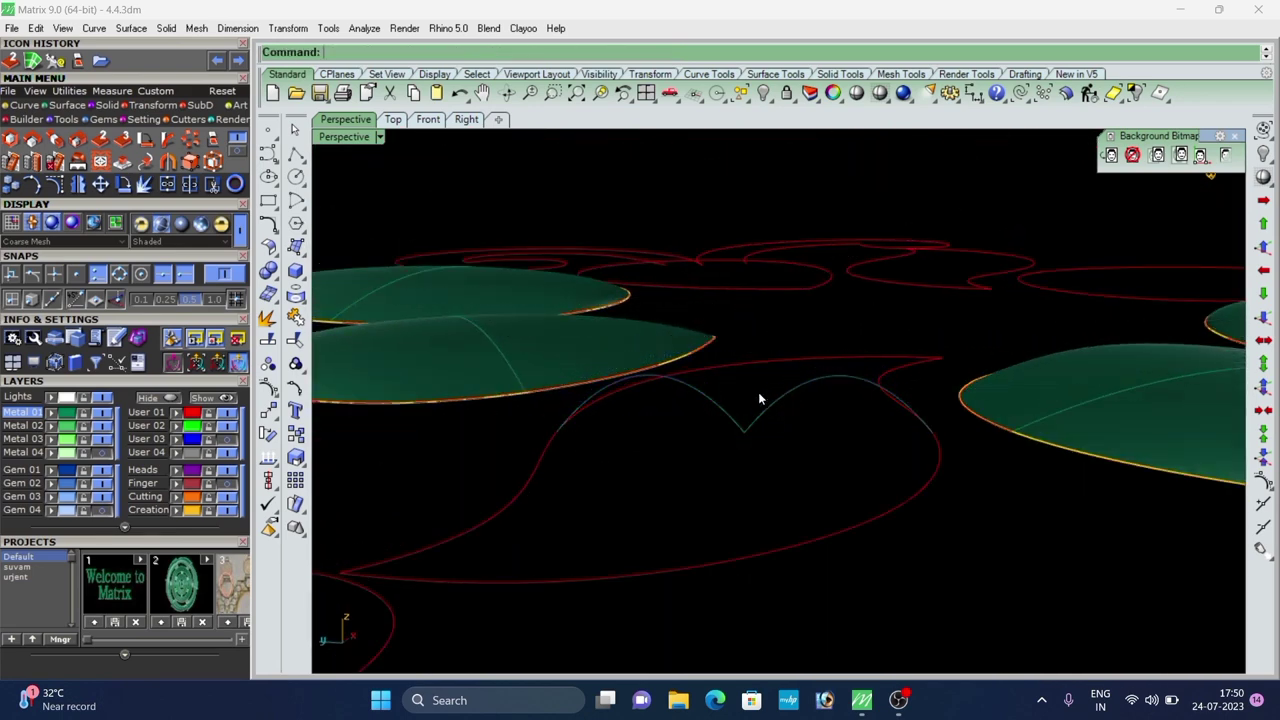
Rebuild the two arched halves with 4 points and degree 3, and join them into one cross curve.
type("rebuild")
key("Return")
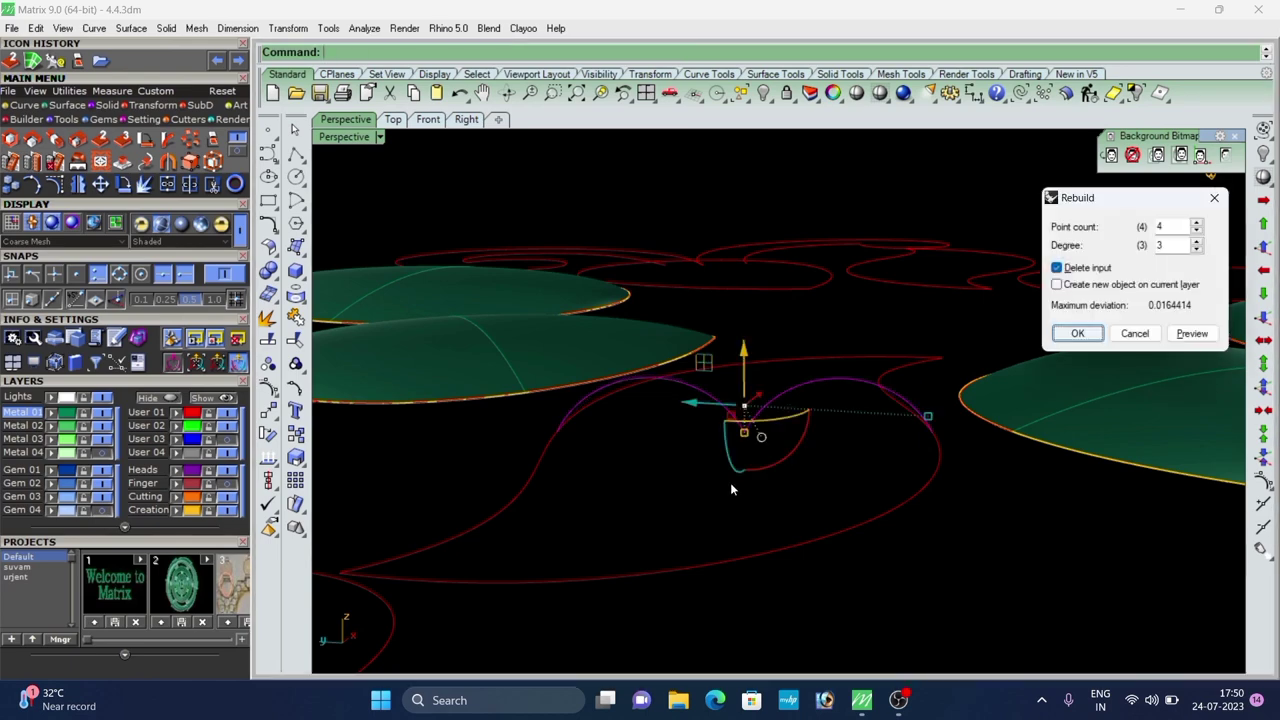
key("Return")
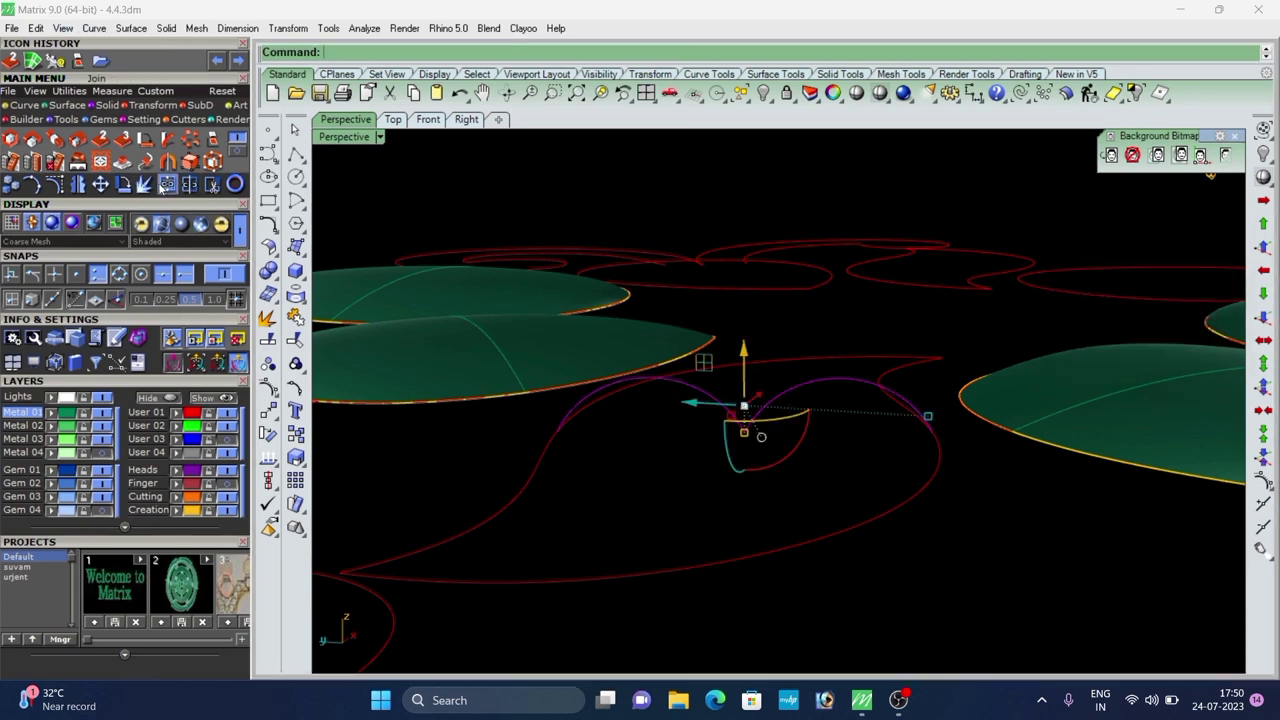
right_click_drag(534, 339, 546, 442)
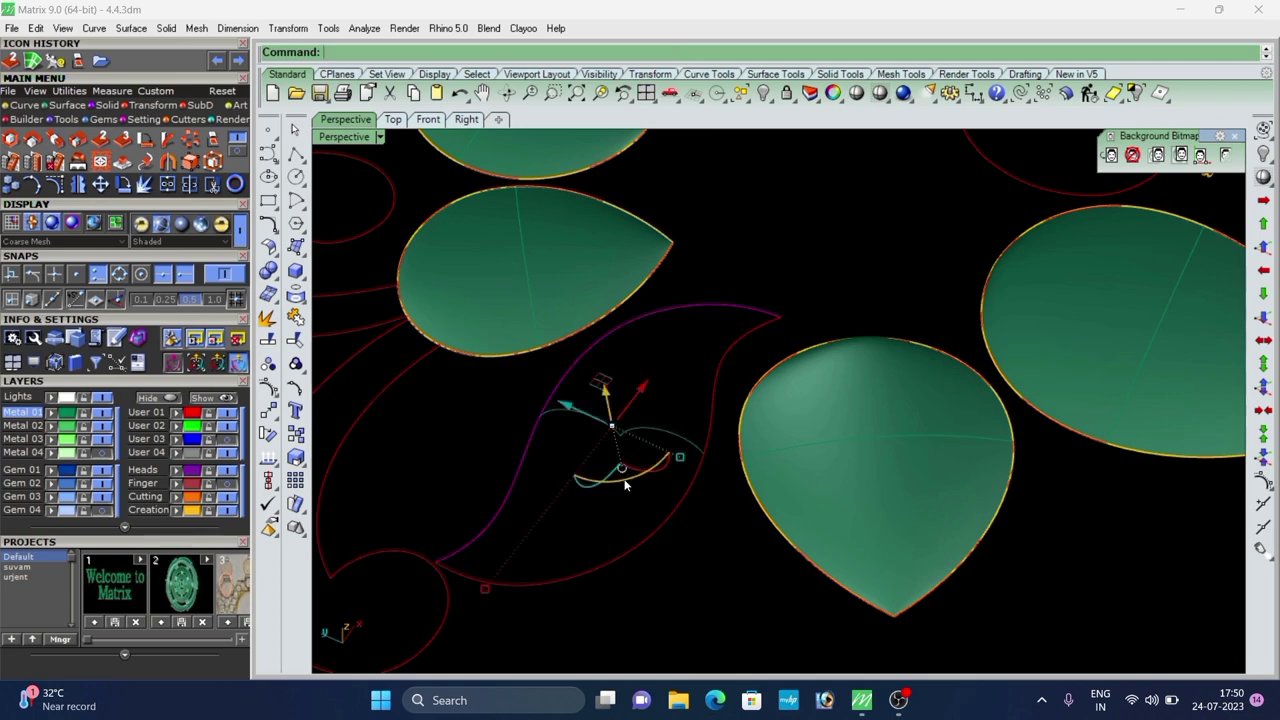
left_click(634, 500)
scroll(640, 362, "down", 4)
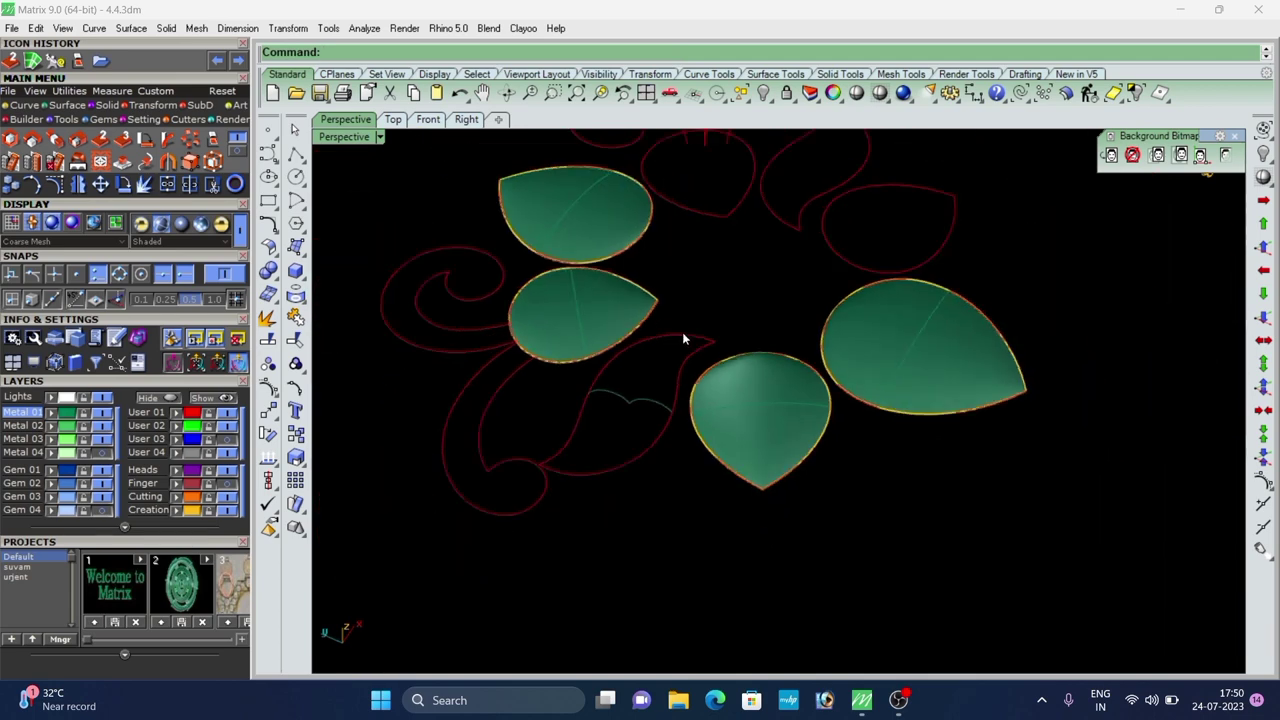
Sweep the lower-left part of the leaf along its two outline rails from the tip to the arched cross curve, without simplification.
left_click(67, 108)
left_click(33, 140)
scroll(607, 443, "up", 4)
left_click(631, 443)
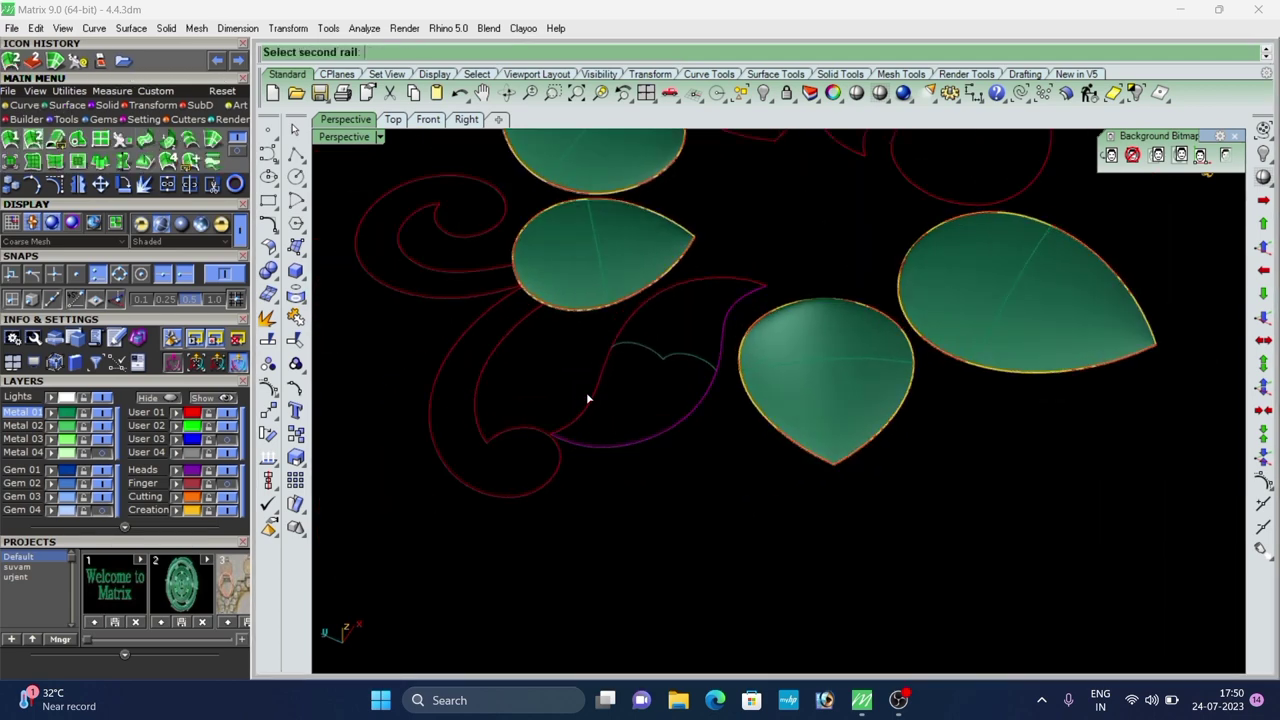
left_click(658, 351)
right_click(658, 350)
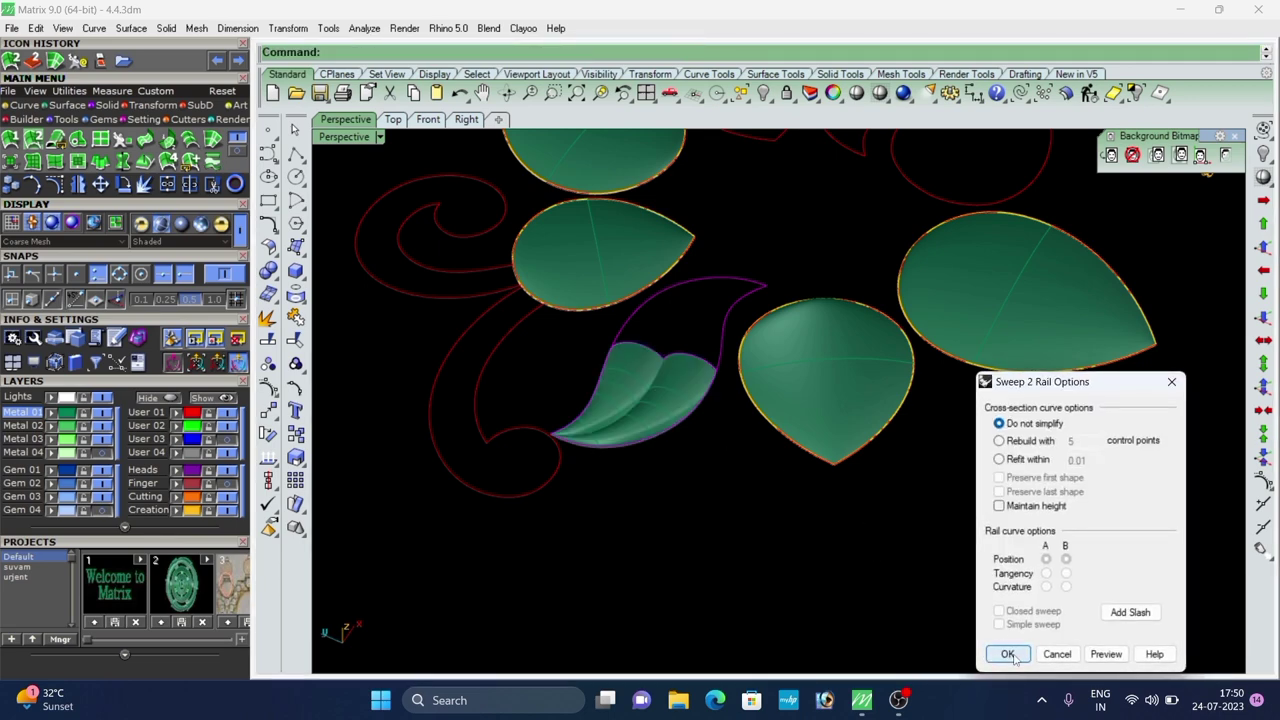
left_click(1007, 654)
Sweep the leaf's upper-right part along the two outline rails from the arched cross curve to the other tip, and explode the swept surfaces.
left_click(718, 333)
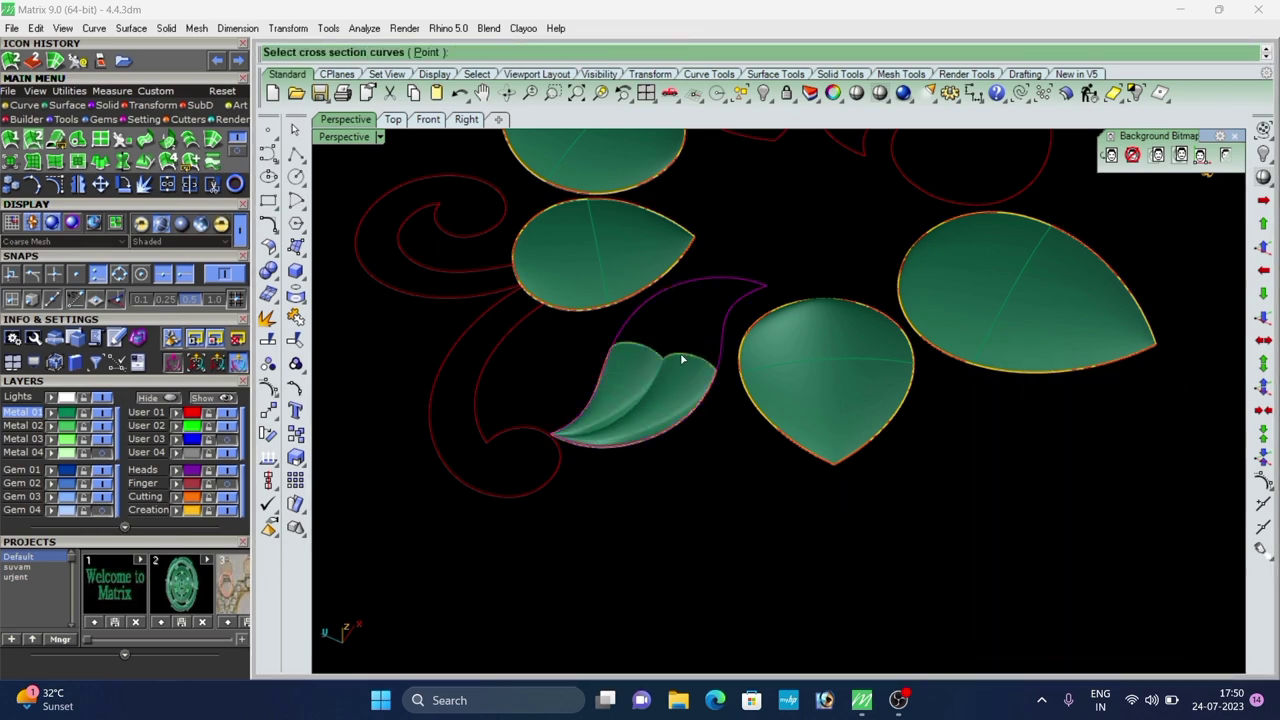
left_click(695, 360)
left_click(748, 400)
right_click(728, 343)
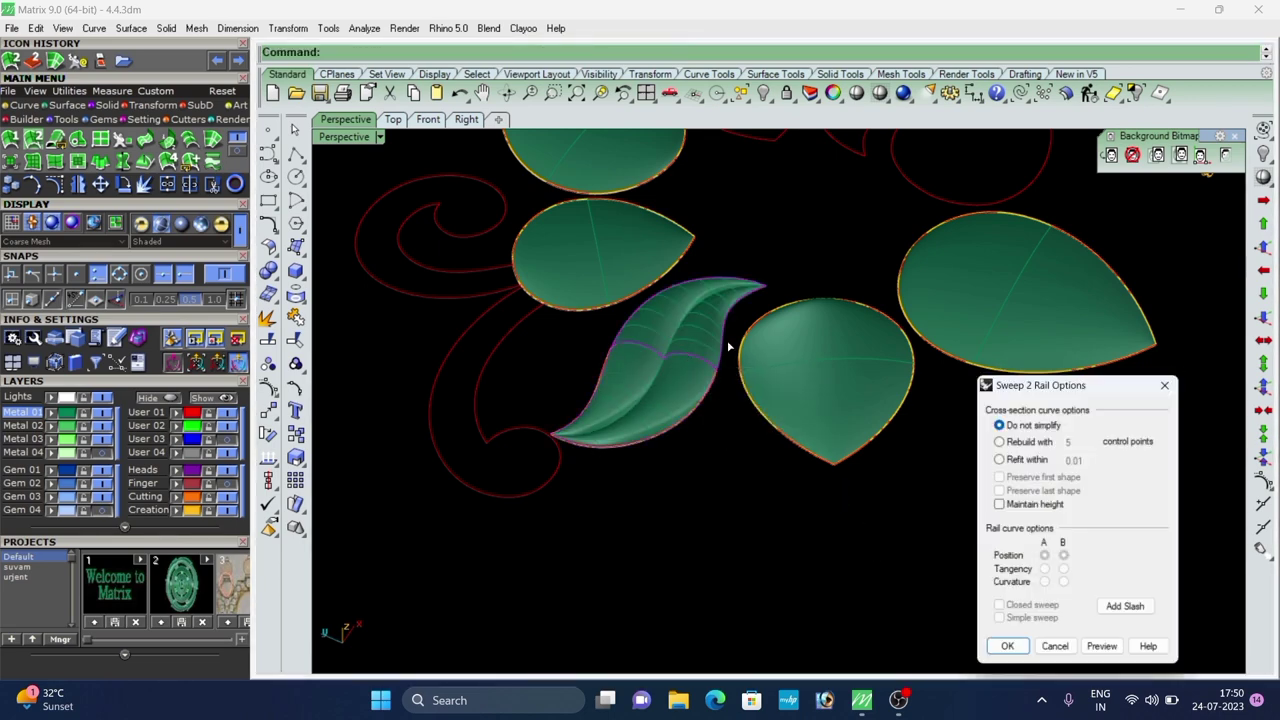
left_click(1005, 645)
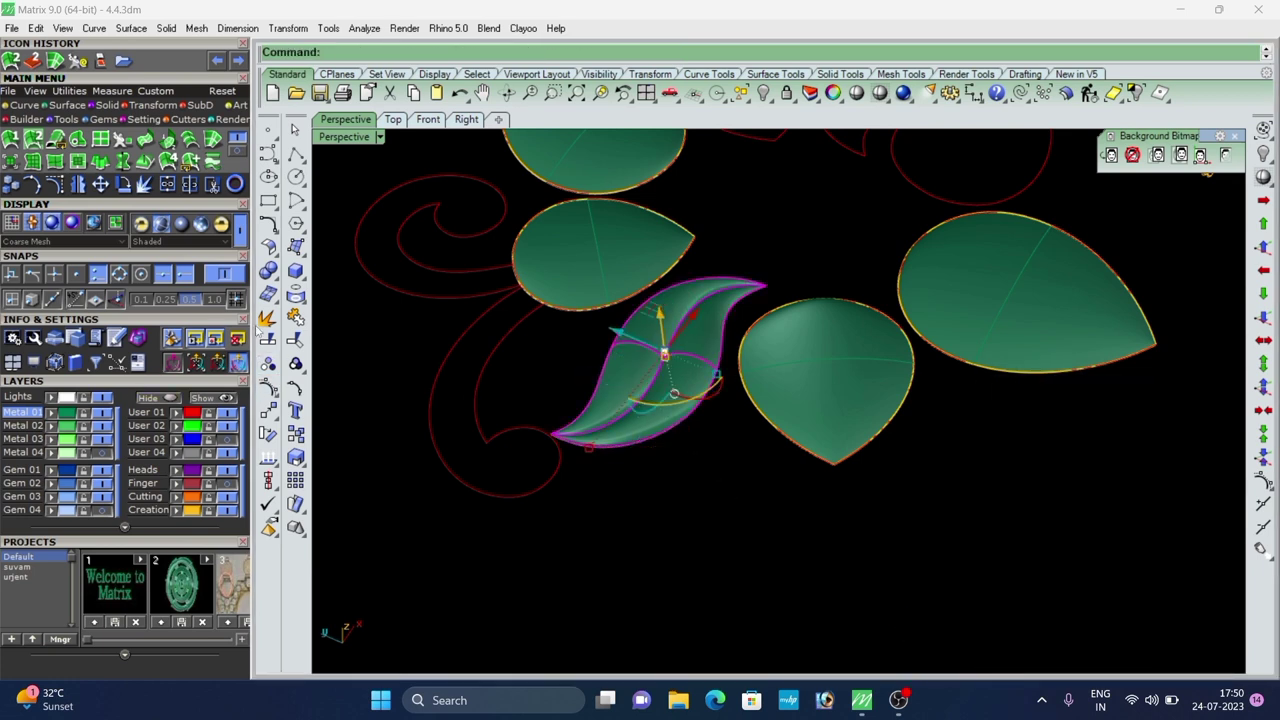
left_click(603, 526)
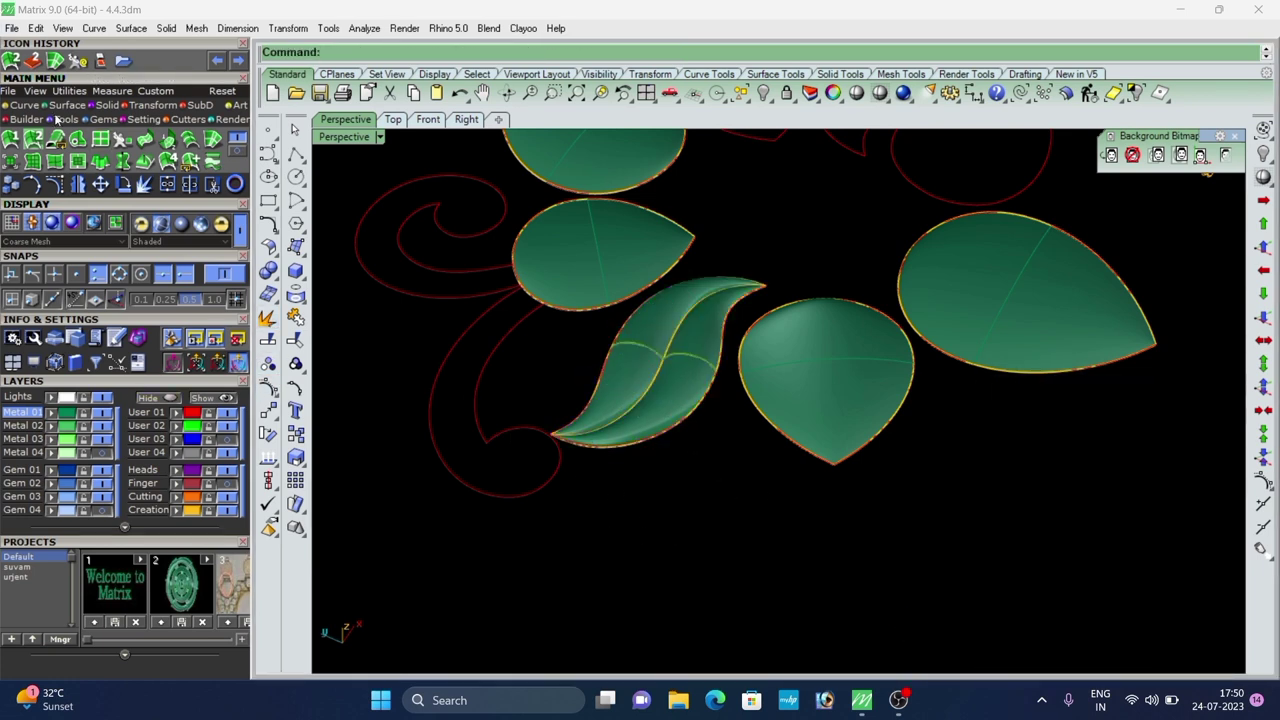
Merge the two surface pieces of the leaf's lower-left part with Smooth on and Roundness 0.
left_click(236, 152)
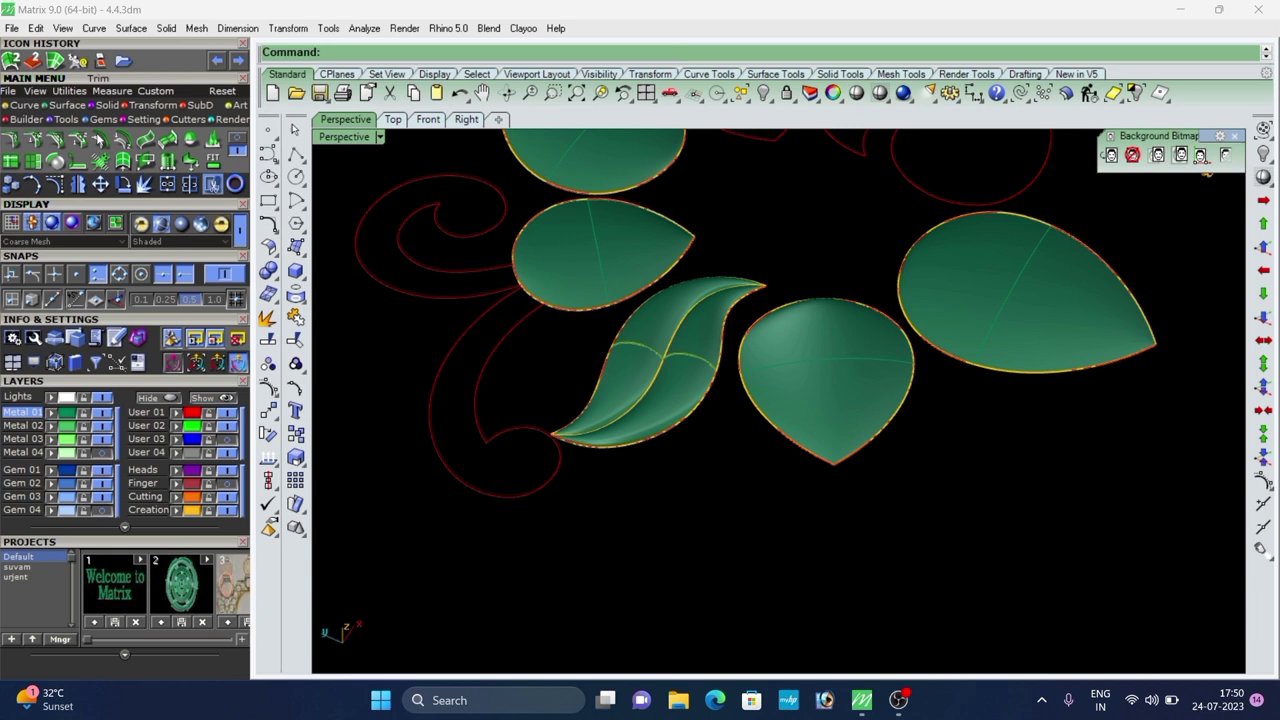
left_click(150, 138)
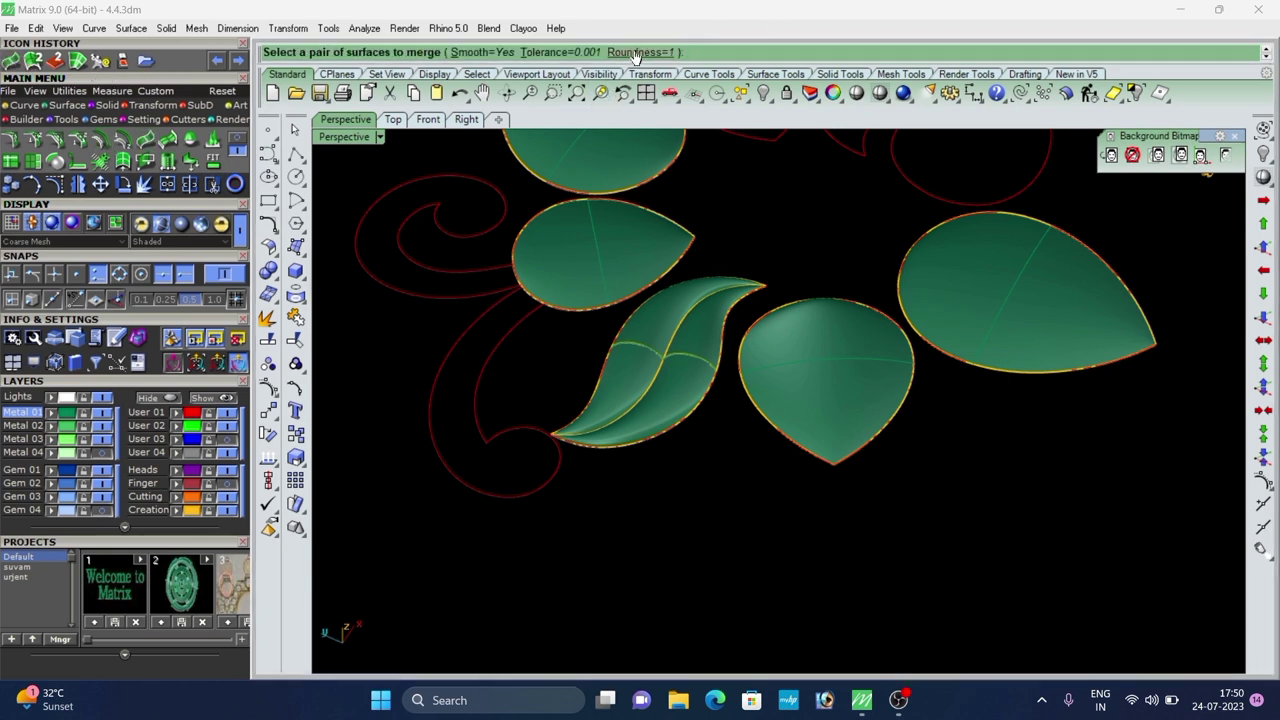
left_click(634, 52)
key("Return")
scroll(632, 388, "up", 6)
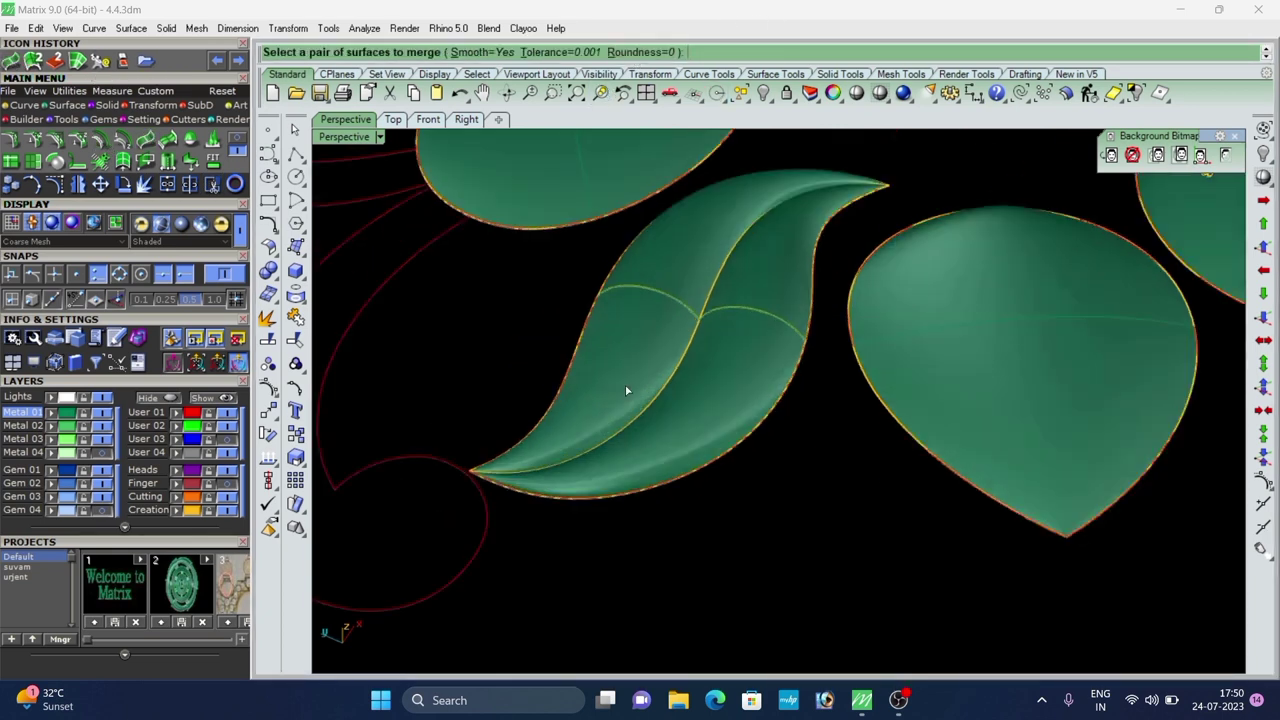
left_click(634, 384)
left_click(694, 386)
right_click(645, 357)
Merge the two surface pieces of the leaf's upper-right part with Roundness 0, and merge both parts into one leaf surface.
left_click(645, 335)
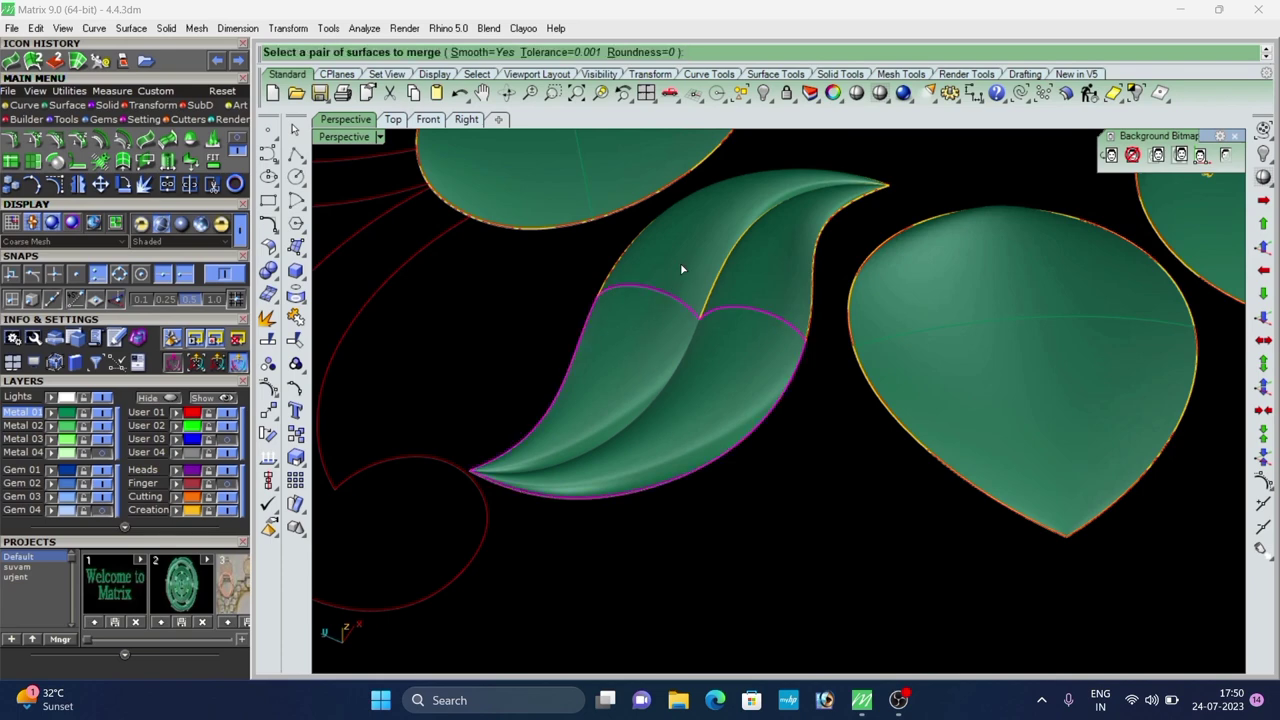
right_click(693, 382)
right_click(689, 345)
left_click(681, 267)
left_click(741, 282)
right_click(680, 337)
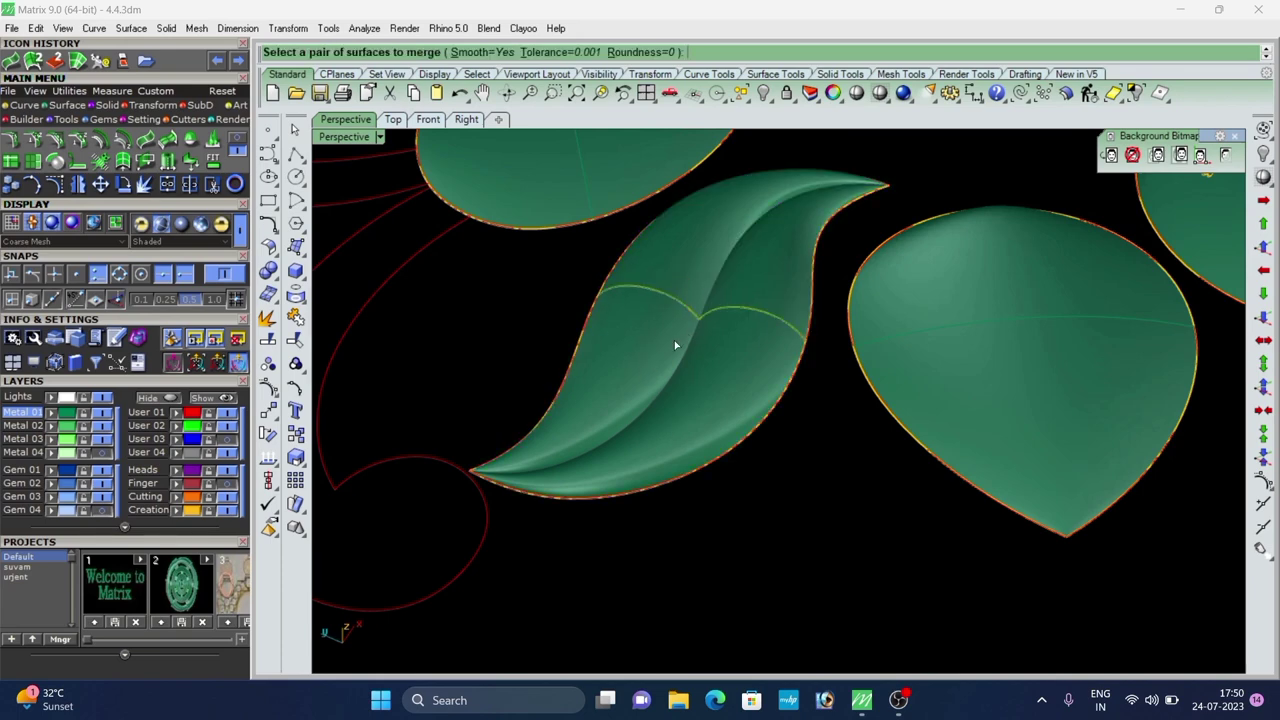
Examine the curved leaf surface together with the surrounding petals from several angles.
scroll(706, 256, "down", 5)
right_click_drag(700, 268, 633, 406)
scroll(660, 410, "down", 4)
right_click_drag(766, 329, 716, 391)
scroll(692, 364, "down", 4)
scroll(711, 346, "up", 4)
scroll(716, 391, "down", 5)
scroll(679, 281, "up", 7)
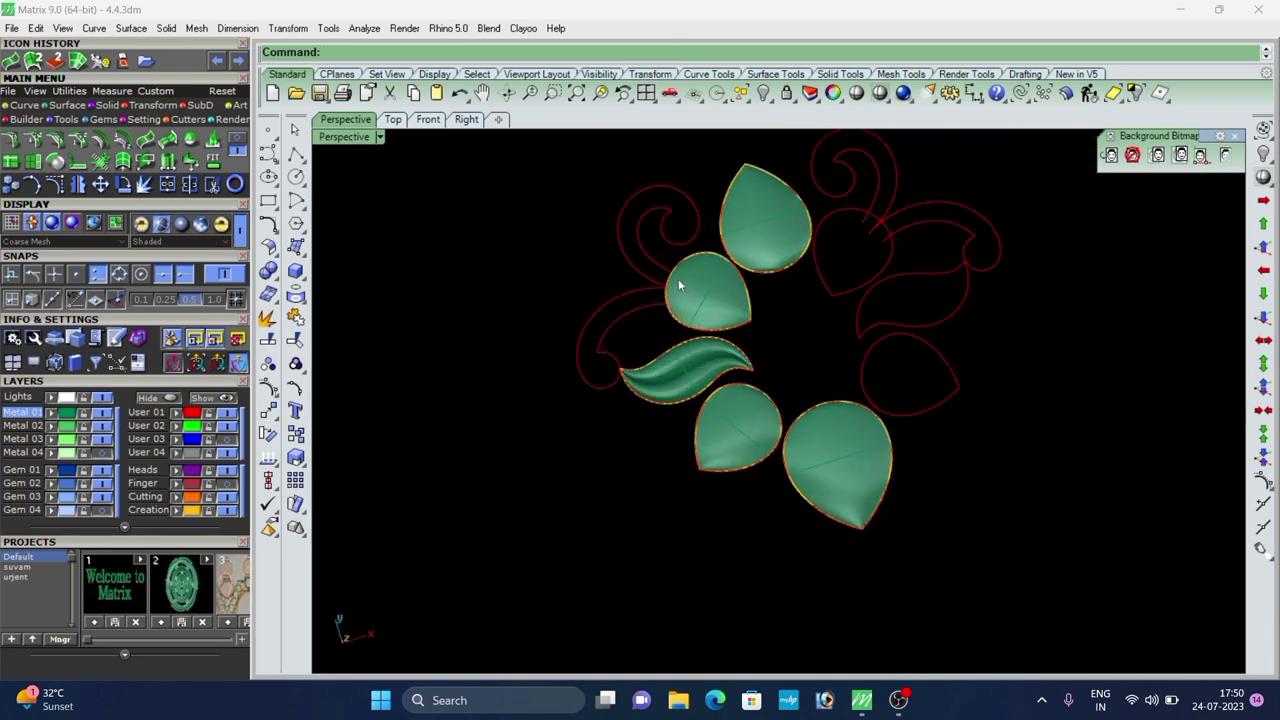
Isolate the outline curves of the two scrolls beside the round petal, hiding all petals and the rest of the model.
scroll(646, 242, "up", 4)
scroll(592, 318, "down", 4)
left_click(592, 320)
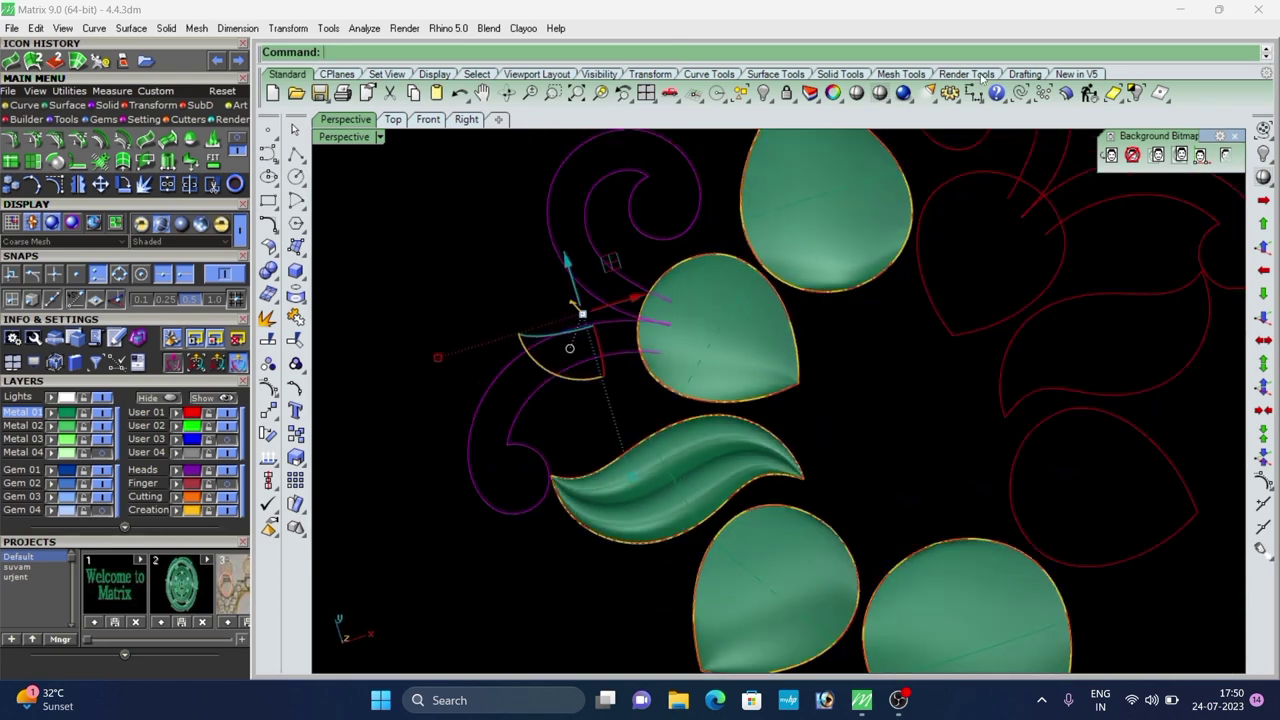
left_click(1136, 92)
scroll(684, 344, "down", 8)
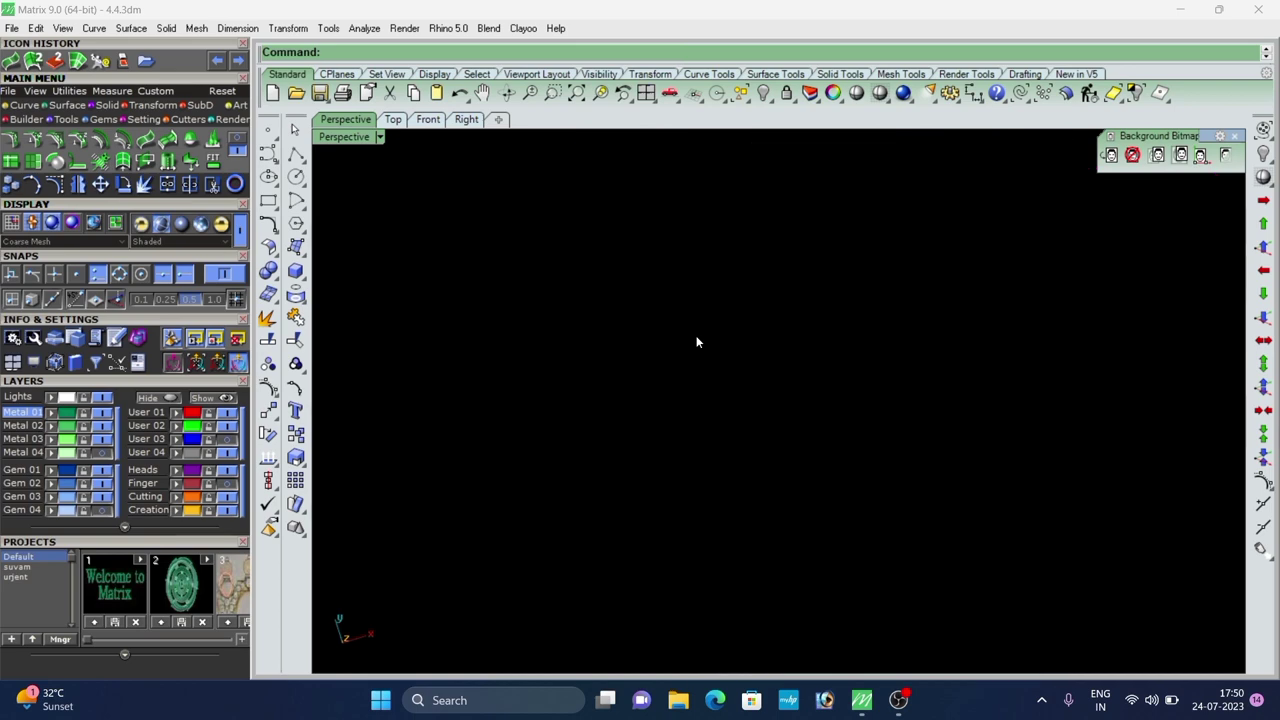
scroll(650, 305, "up", 5)
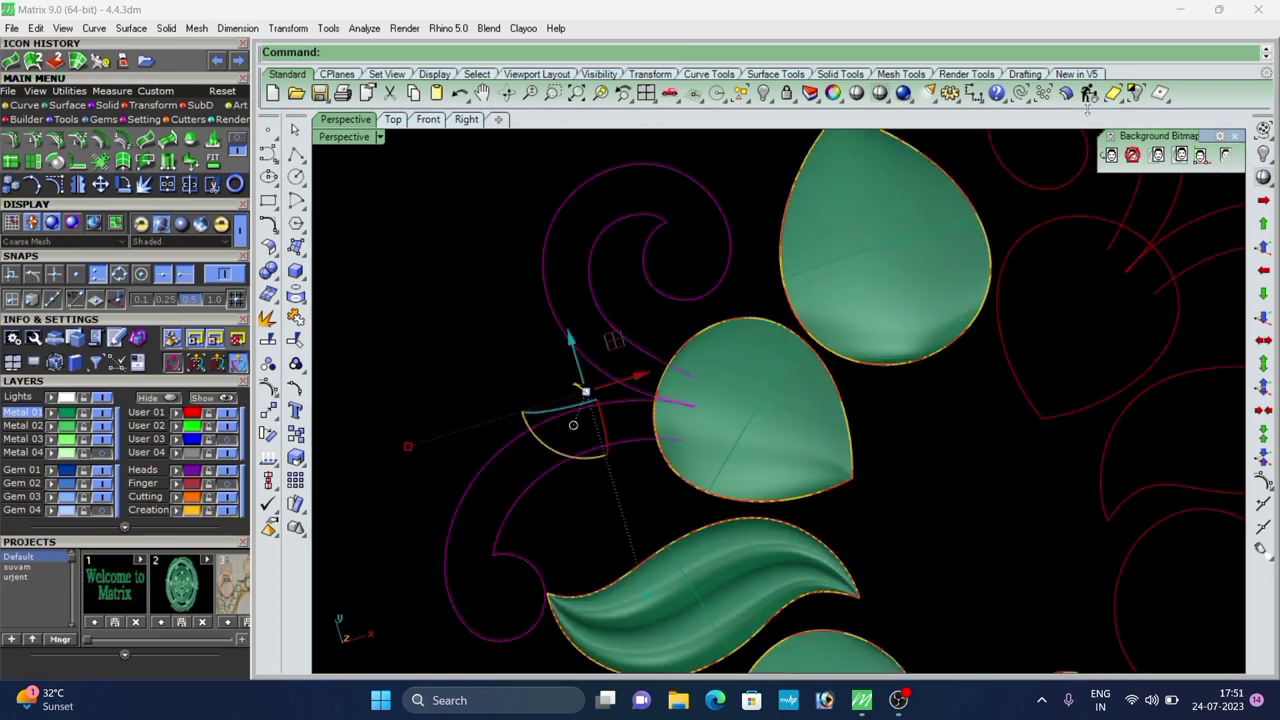
left_click(1136, 92)
scroll(820, 430, "down", 4)
right_click_drag(828, 445, 686, 362)
left_click(686, 374)
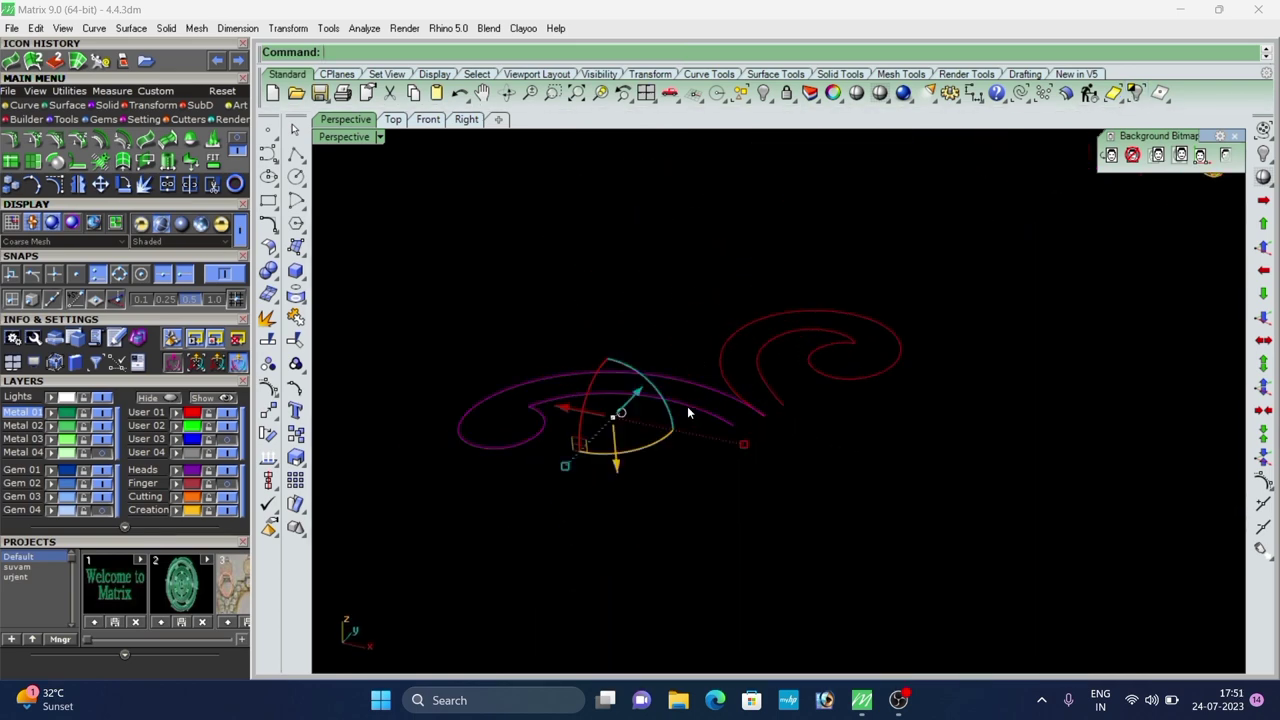
Split the left scroll's outline at a point on the lower edge of its round curl.
left_click(189, 184)
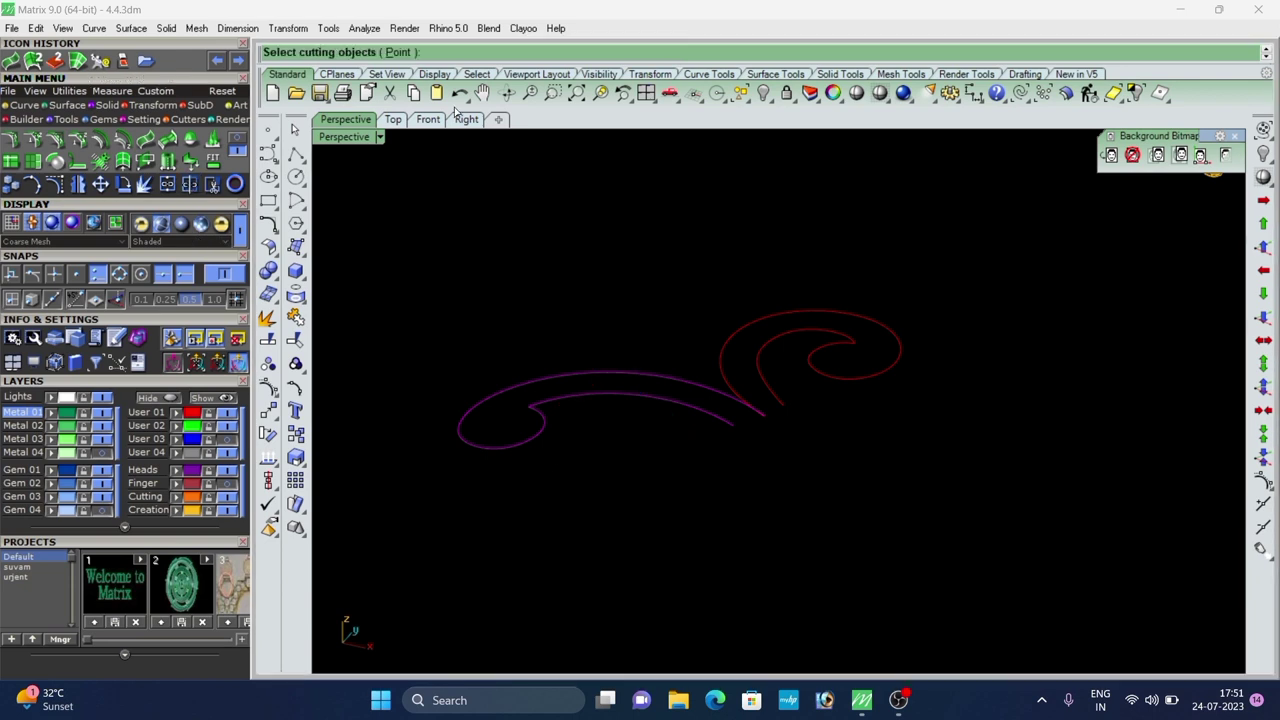
left_click(402, 51)
scroll(608, 594, "up", 5)
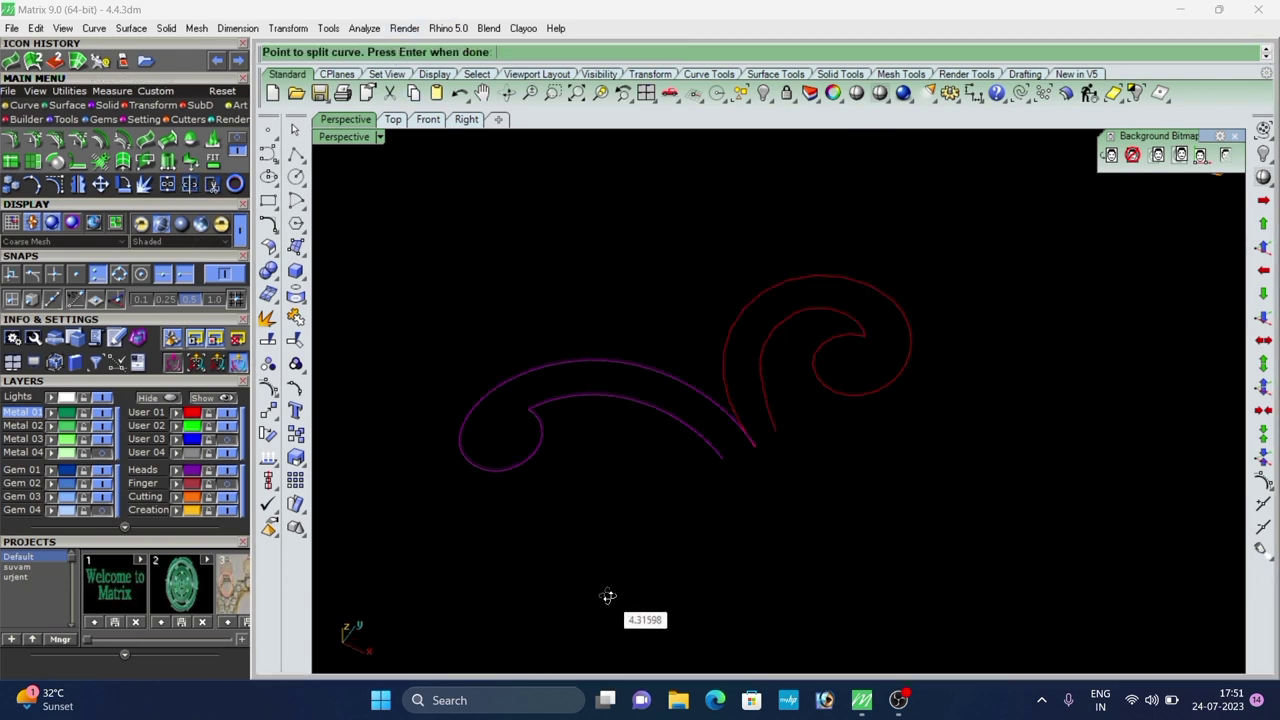
left_click(505, 461)
right_click(505, 461)
key("Escape")
left_click(546, 430)
scroll(528, 567, "down", 2)
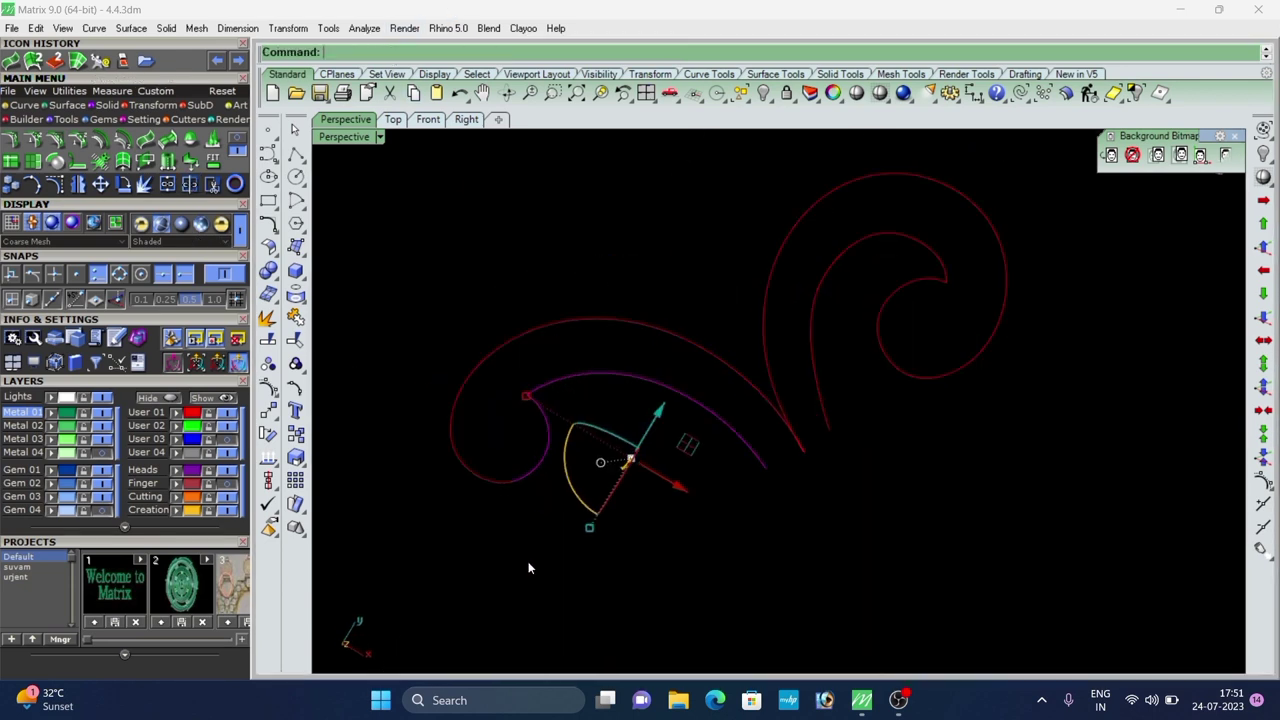
Split the right scroll's outline at a point on the outer side of its round curl end.
scroll(528, 567, "down", 4)
left_click(528, 567)
left_click(771, 379)
right_click(772, 392)
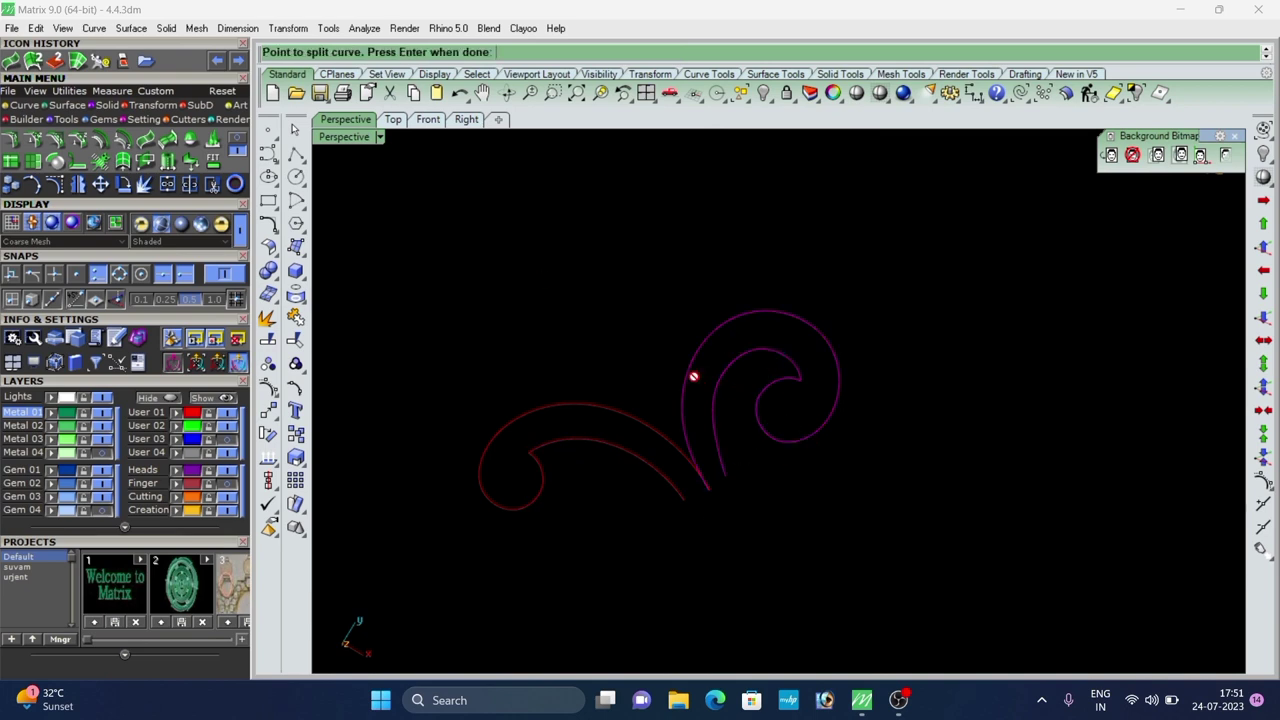
scroll(769, 404, "up", 4)
left_click(754, 431)
right_click(754, 429)
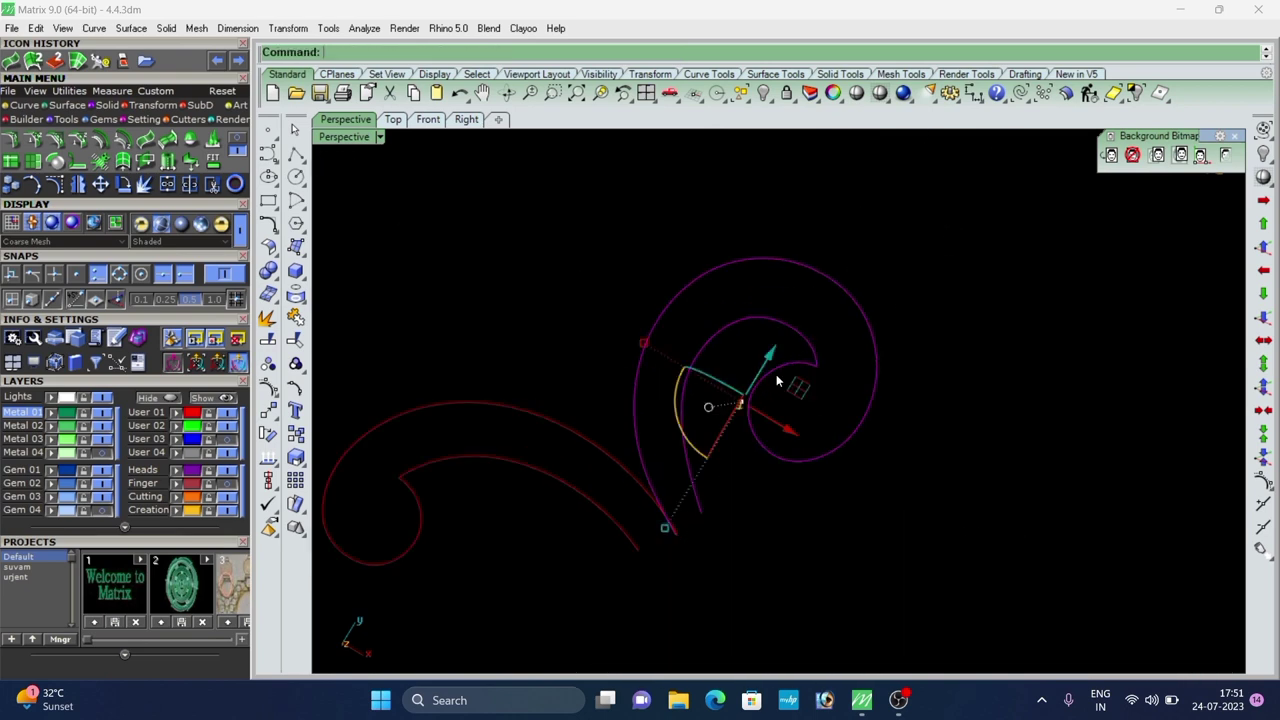
left_click(778, 374)
Draw a straight line joining the two open stem ends of the left scroll.
right_click_drag(834, 508, 738, 492)
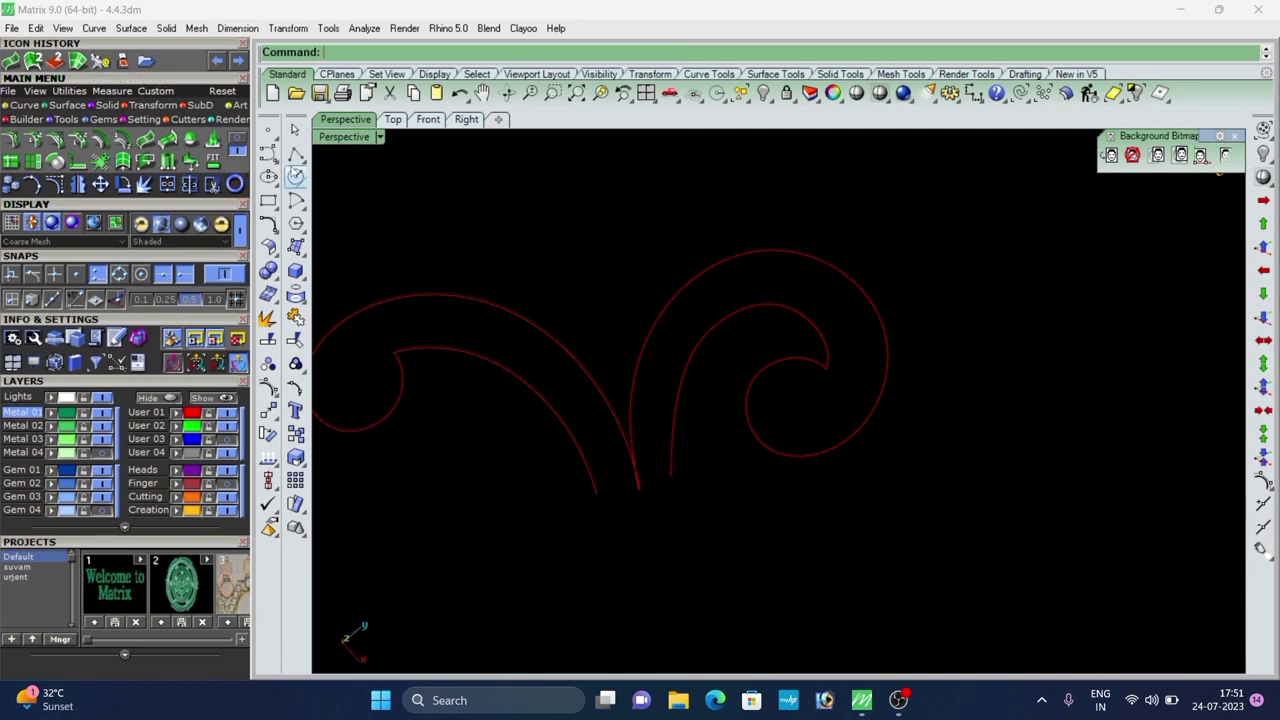
left_click(16, 107)
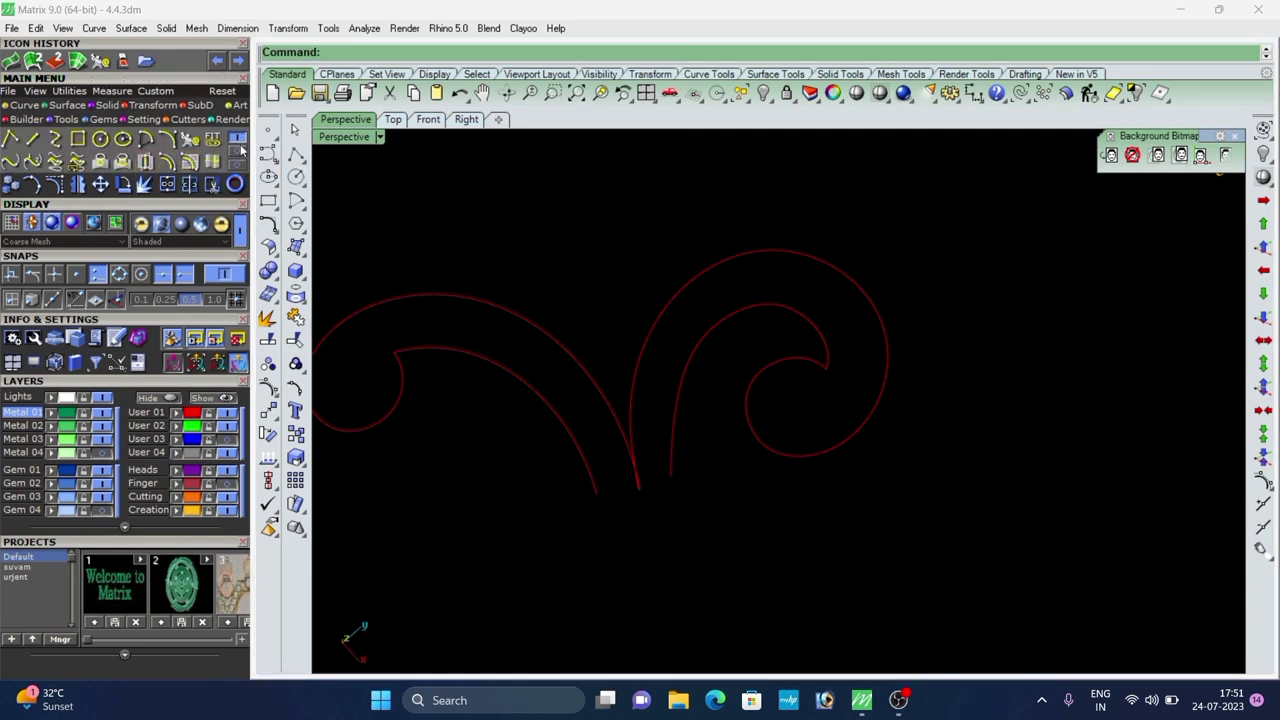
right_click(33, 139)
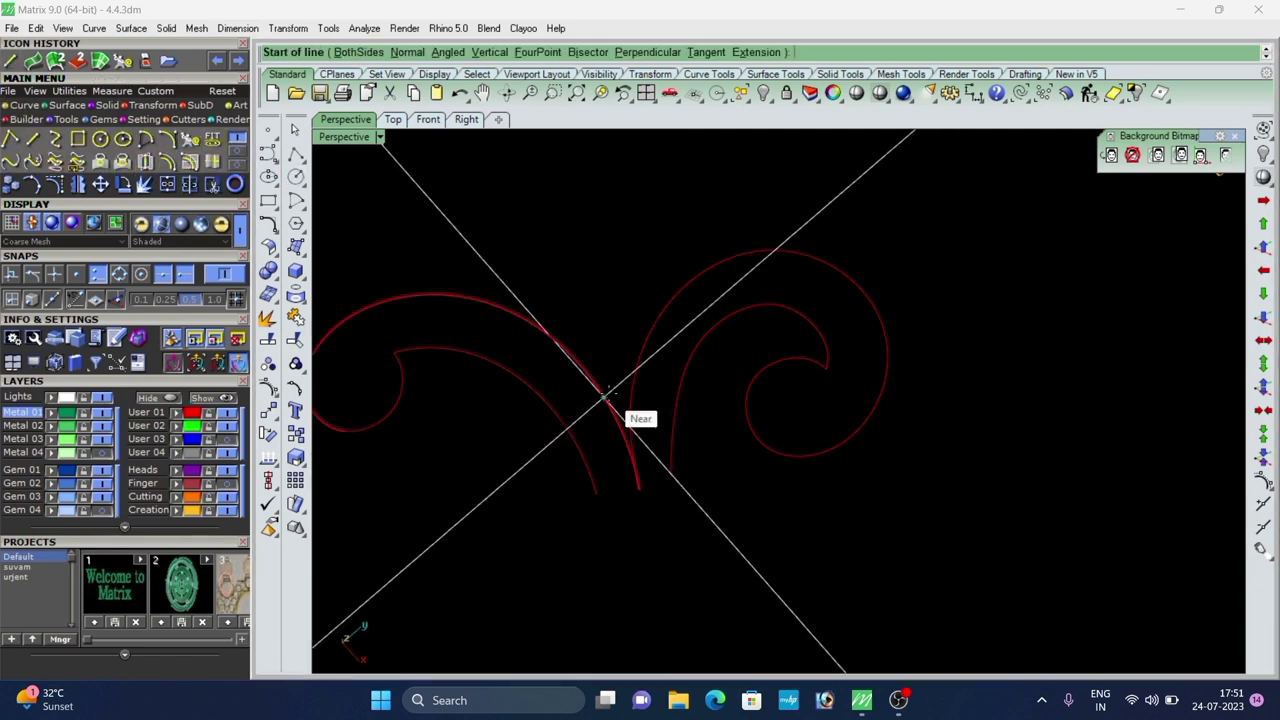
left_click(596, 494)
scroll(633, 505, "up", 8)
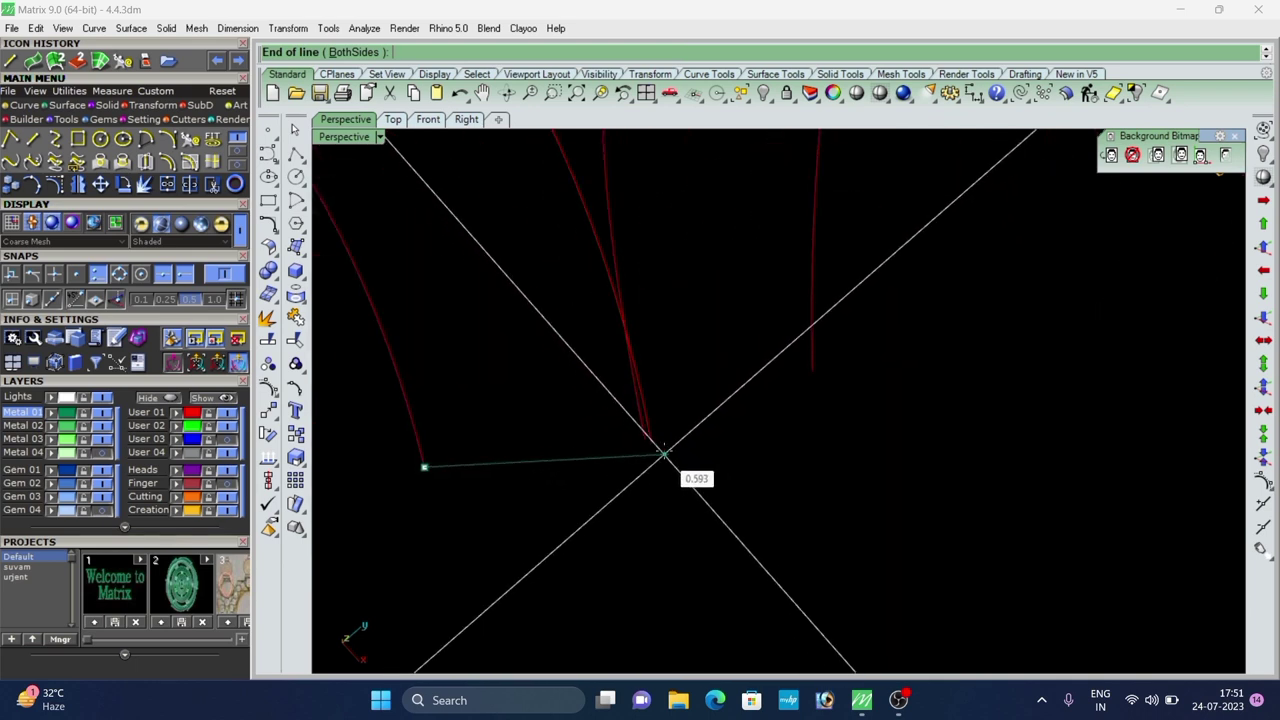
left_click(651, 440)
right_click_drag(482, 538, 515, 375)
scroll(517, 372, "down", 8)
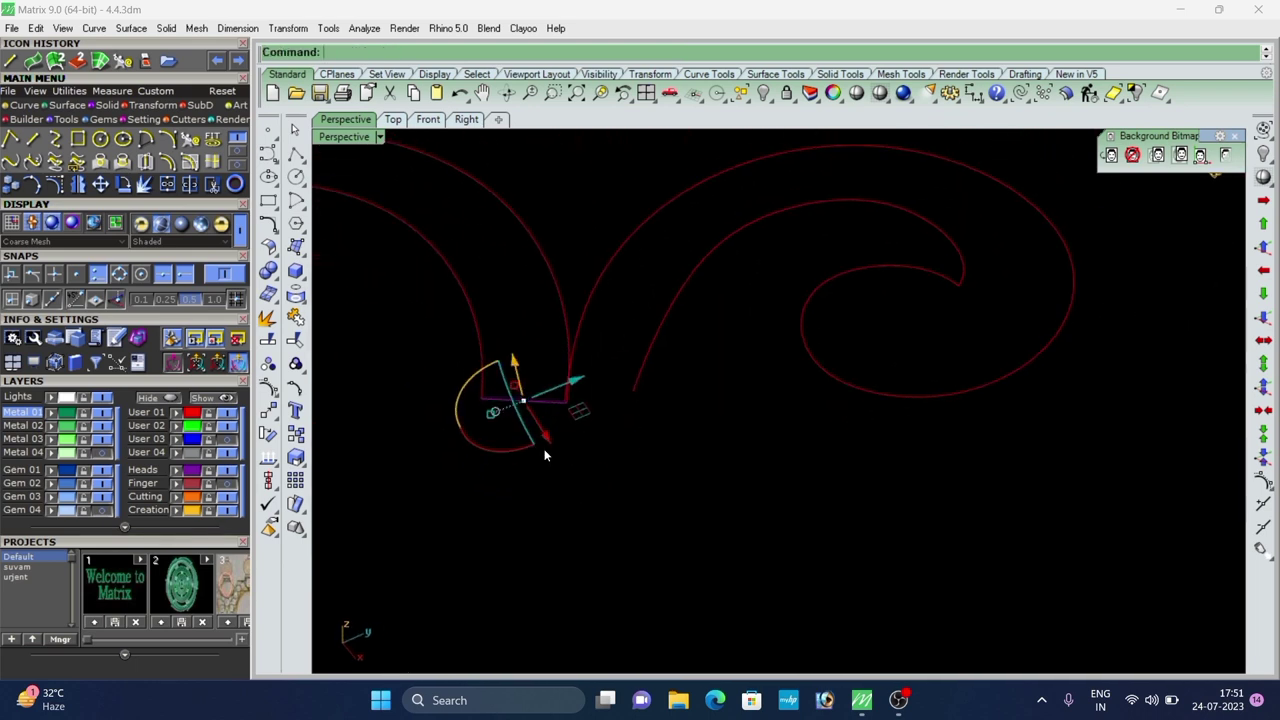
scroll(515, 442, "up", 4)
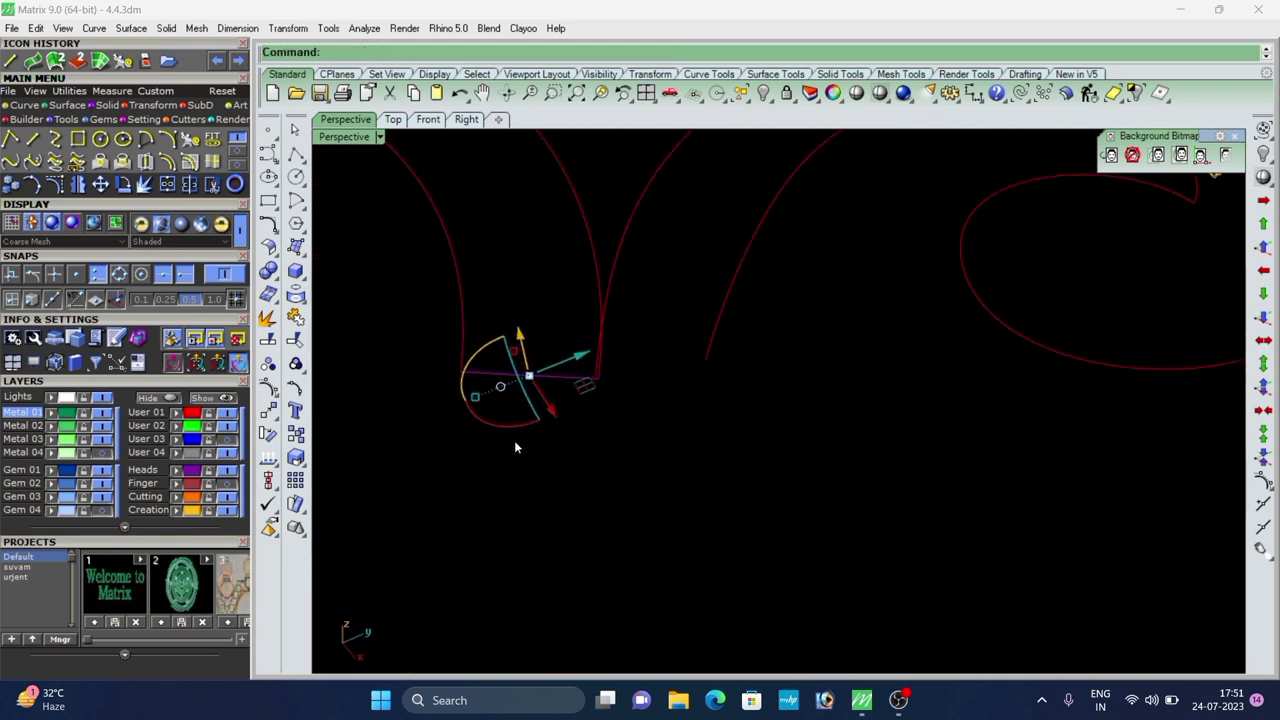
Rebuild the stem line with four control points and raise its two middle points vertically to form an arch.
left_click(186, 140)
left_click(1086, 331)
right_click_drag(682, 550, 555, 315)
scroll(624, 408, "up", 4)
left_click(267, 388)
scroll(635, 378, "up", 6)
left_click_drag(638, 412, 662, 430)
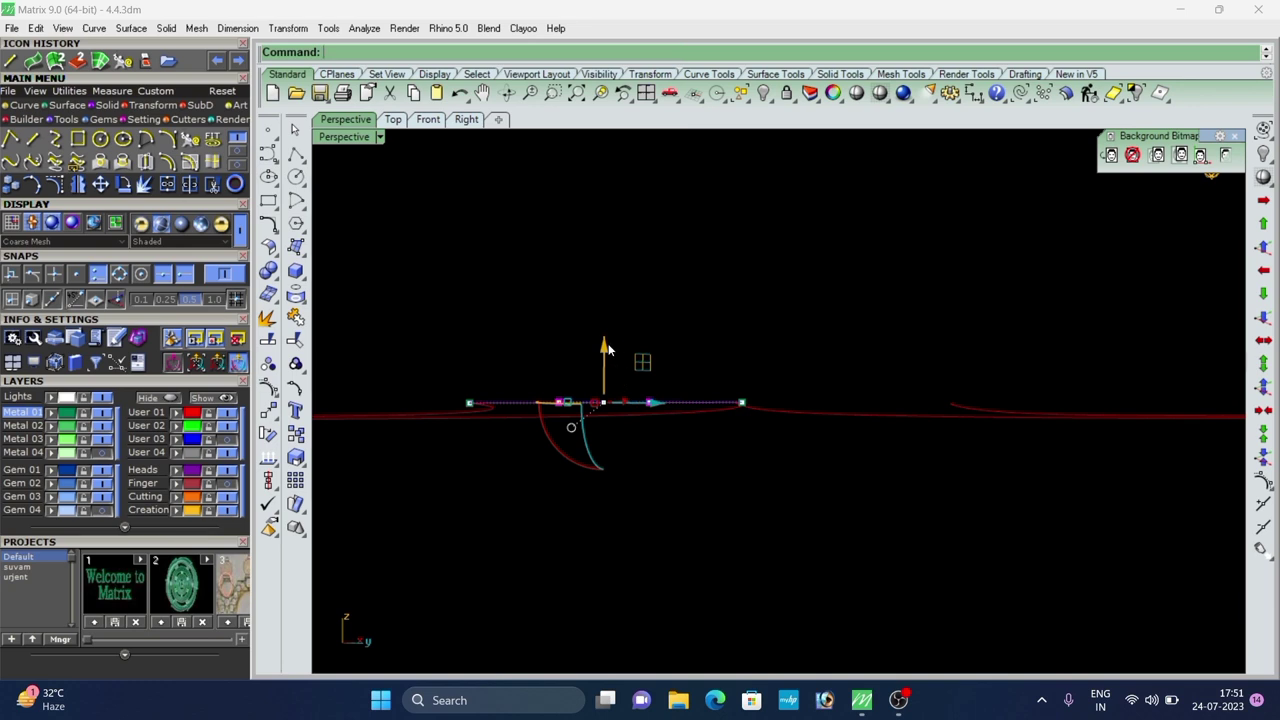
left_click_drag(608, 348, 610, 262)
right_click_drag(662, 352, 737, 472)
key("Escape")
key("Escape")
Rebuild the arched cross curve at the left scroll's stem.
left_click(647, 449)
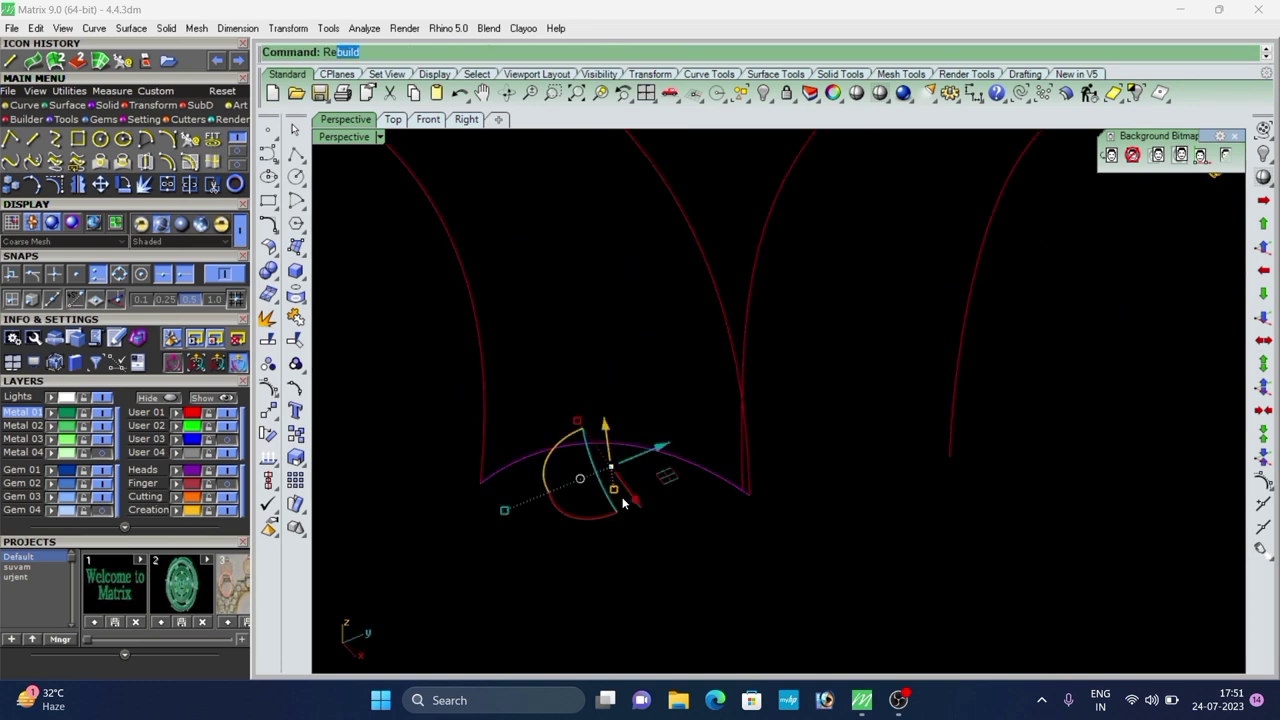
key("Return")
key("Return")
key("Escape")
right_click_drag(734, 528, 445, 406)
Orient the arched curve by its endpoints with Copy=Yes and Scale=3D, placing a copy across the middle of the left scroll.
left_click(664, 466)
scroll(664, 466, "down", 5)
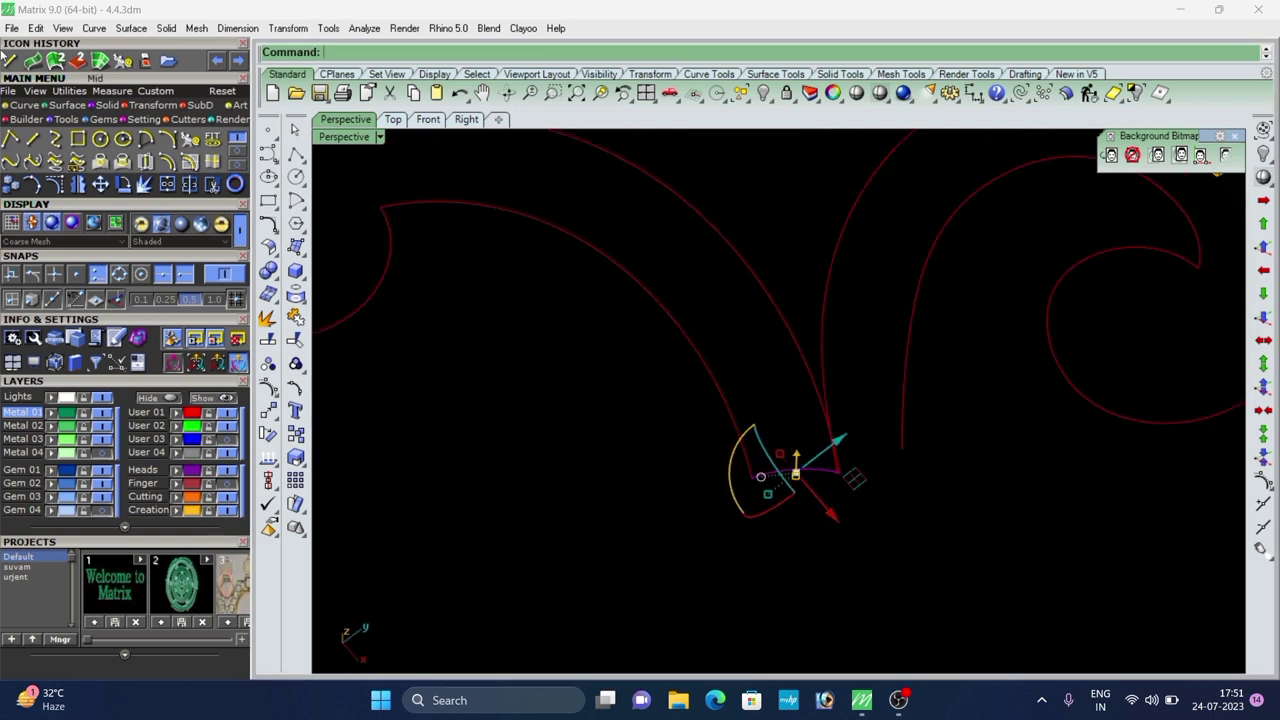
left_click(167, 109)
left_click(94, 146)
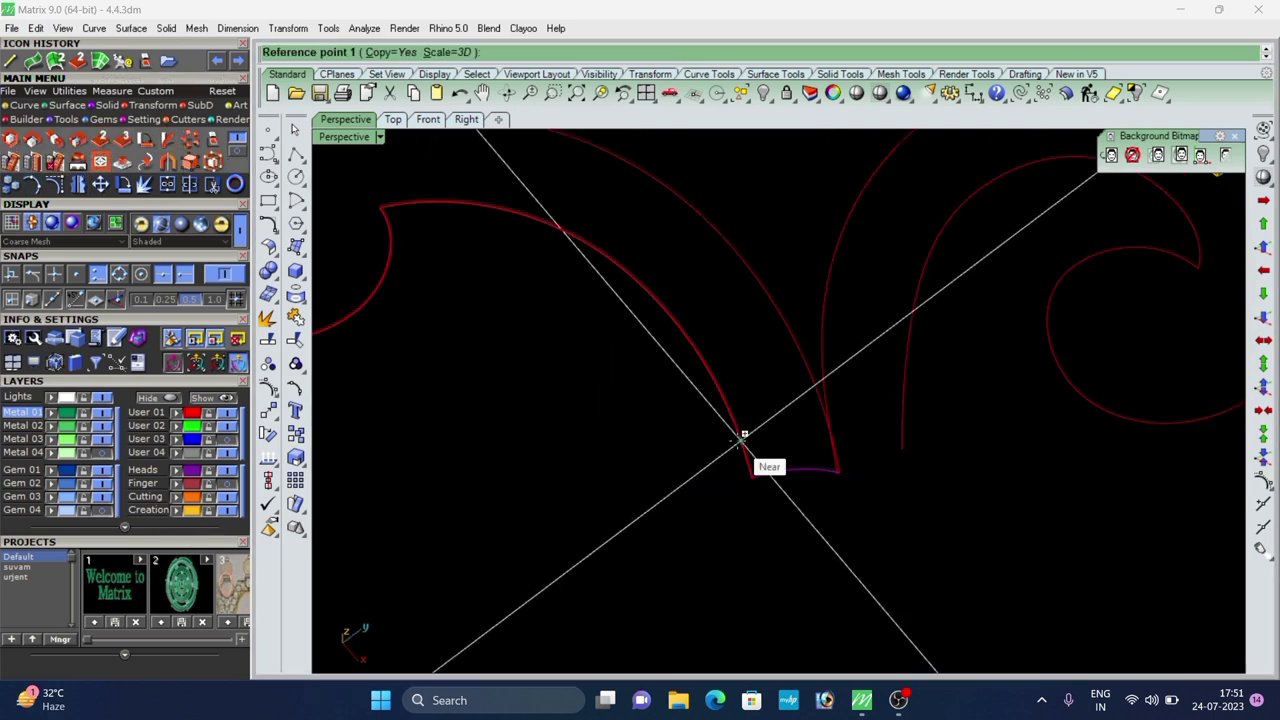
left_click(754, 478)
left_click(839, 473)
scroll(915, 393, "down", 4)
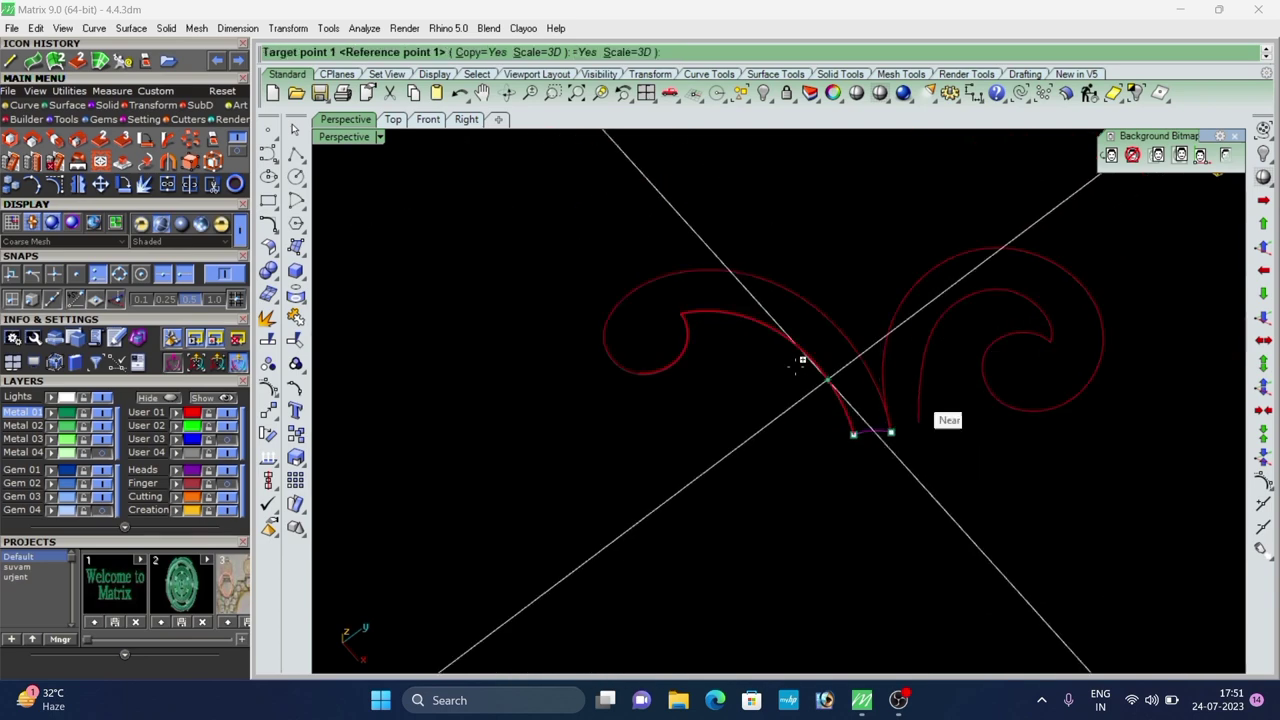
right_click_drag(776, 275, 774, 314)
scroll(763, 314, "up", 3)
left_click(753, 310)
left_click(793, 237)
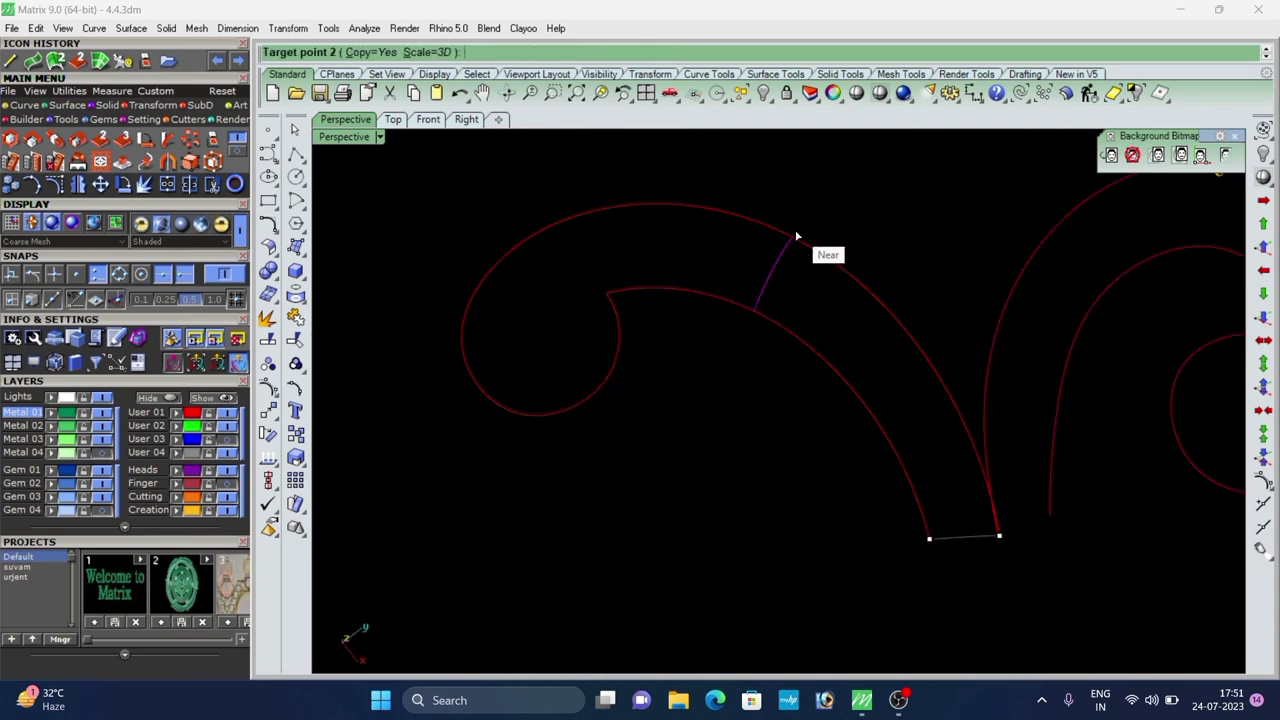
Place two more scaled copies of the arch on the left scroll: from the inner cusp to the outer edge, and across the curl.
scroll(809, 366, "down", 5)
right_click_drag(700, 350, 714, 357)
scroll(714, 357, "up", 4)
left_click(693, 329)
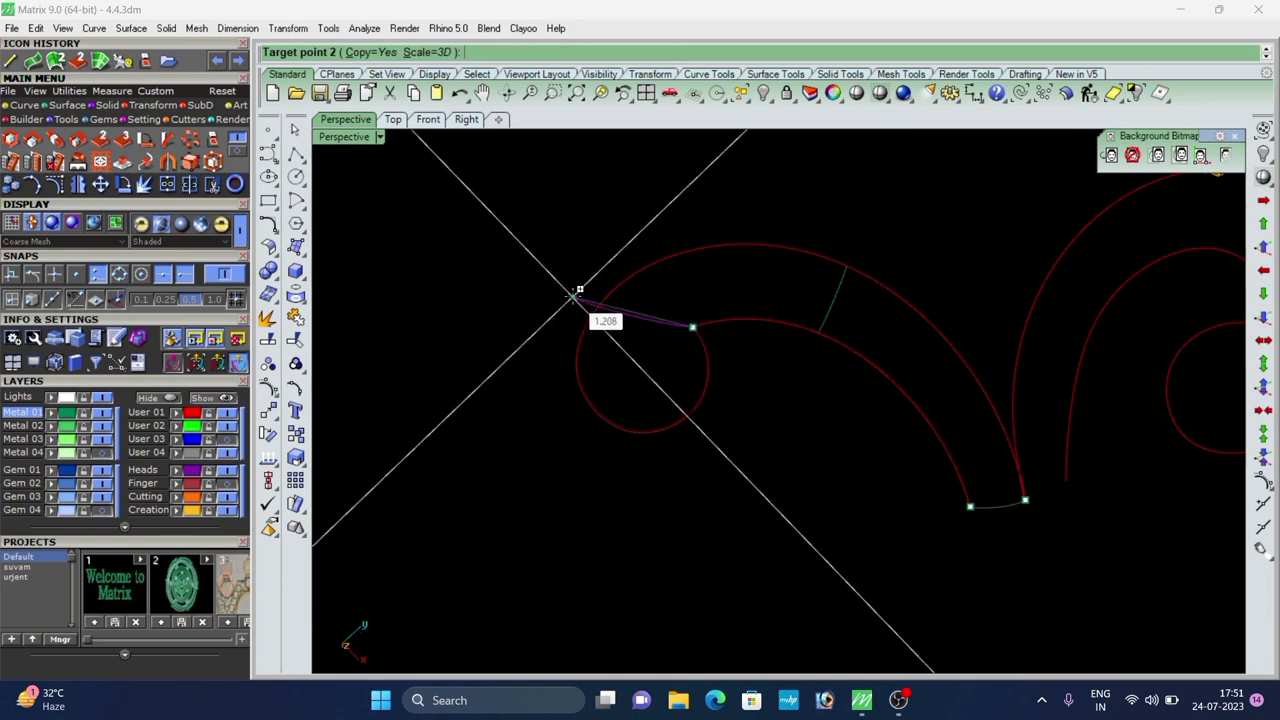
left_click(602, 302)
right_click_drag(833, 488, 840, 518)
scroll(583, 359, "up", 2)
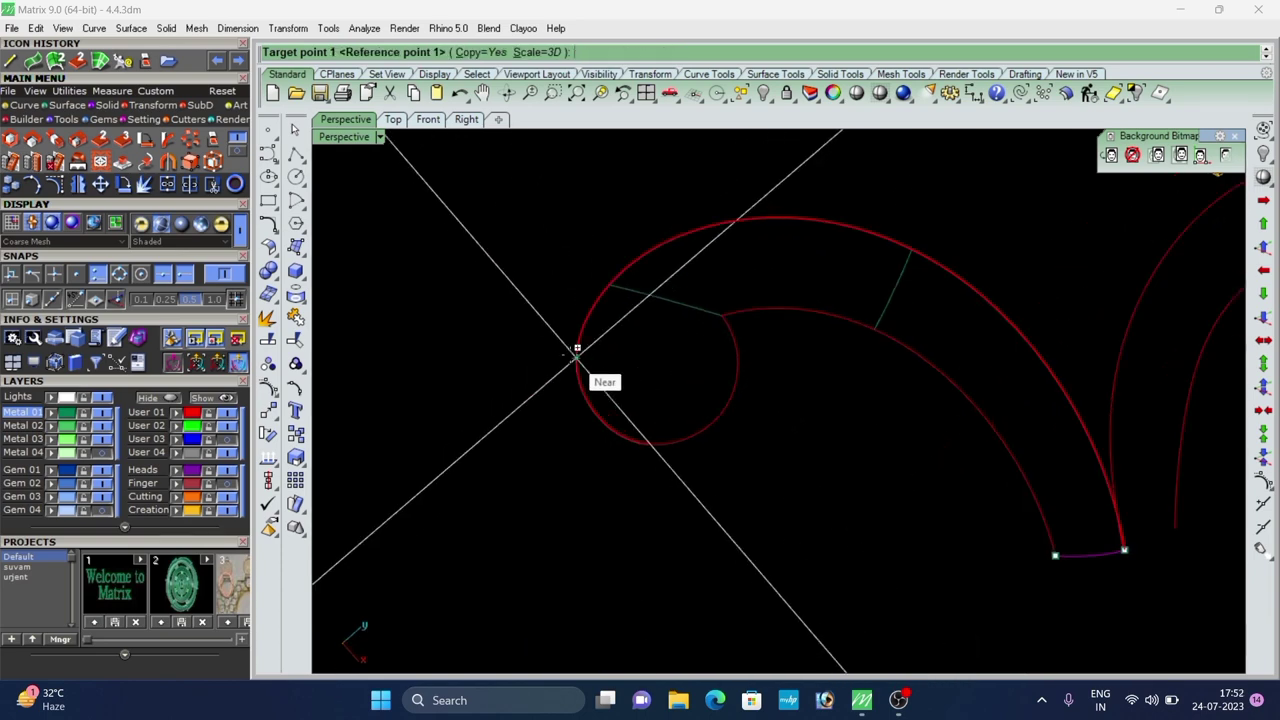
left_click(576, 355)
left_click(738, 386)
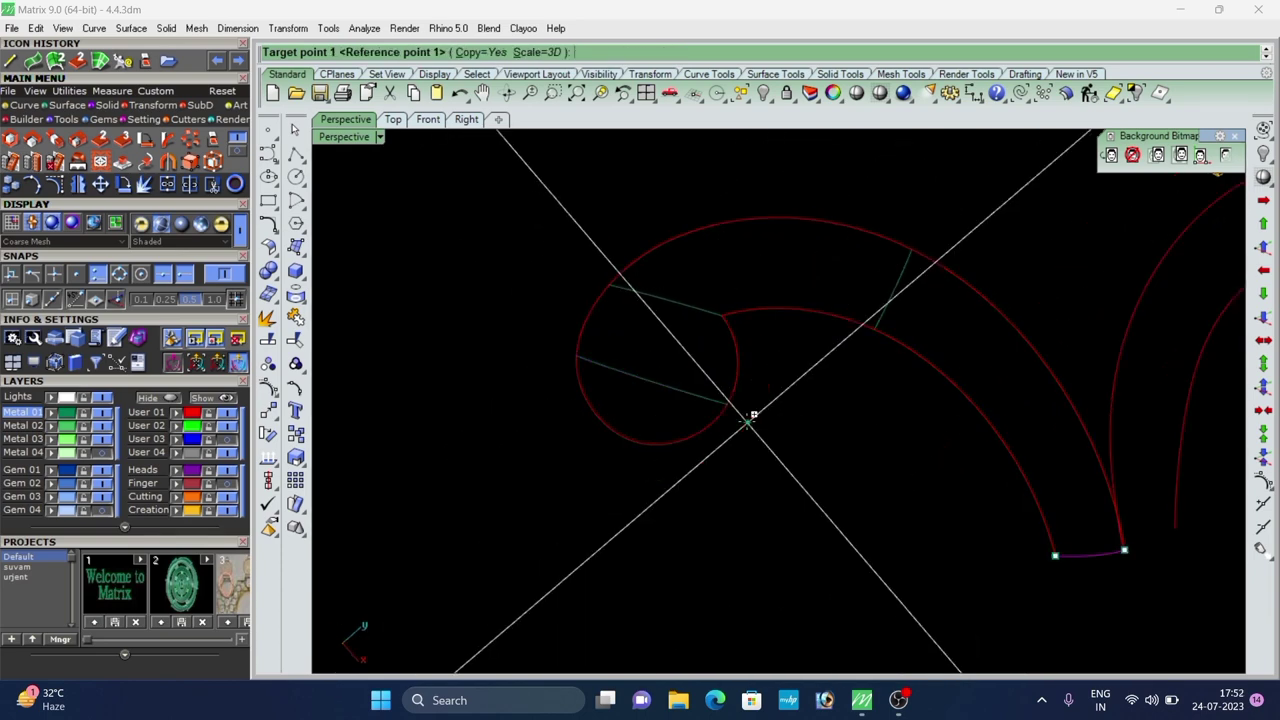
right_click(748, 422)
scroll(597, 401, "down", 5)
left_click(873, 488)
right_click_drag(867, 480, 811, 485)
Orient the arched curve again with Copy=Yes and Scale=3D, placing a copy between the right scroll's open stem ends.
scroll(790, 480, "up", 2)
left_click(788, 436)
right_click(788, 434)
scroll(788, 428, "up", 2)
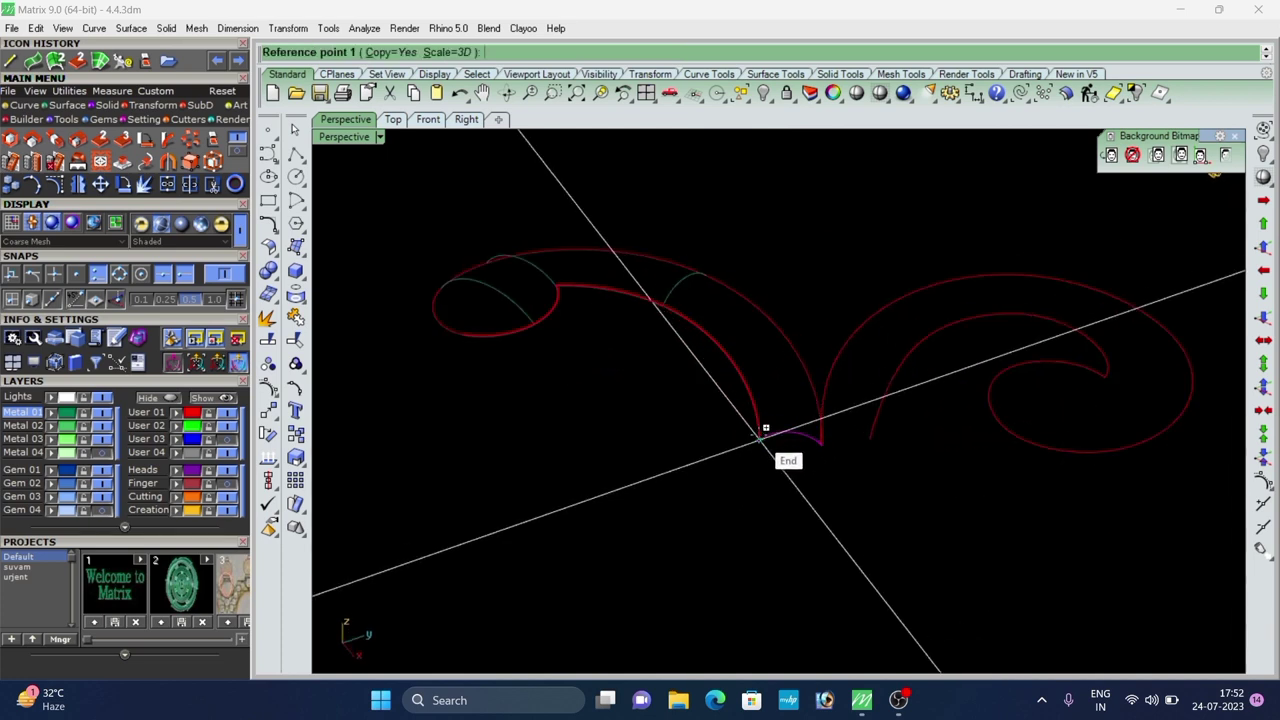
left_click(760, 439)
left_click(849, 482)
scroll(834, 463, "up", 5)
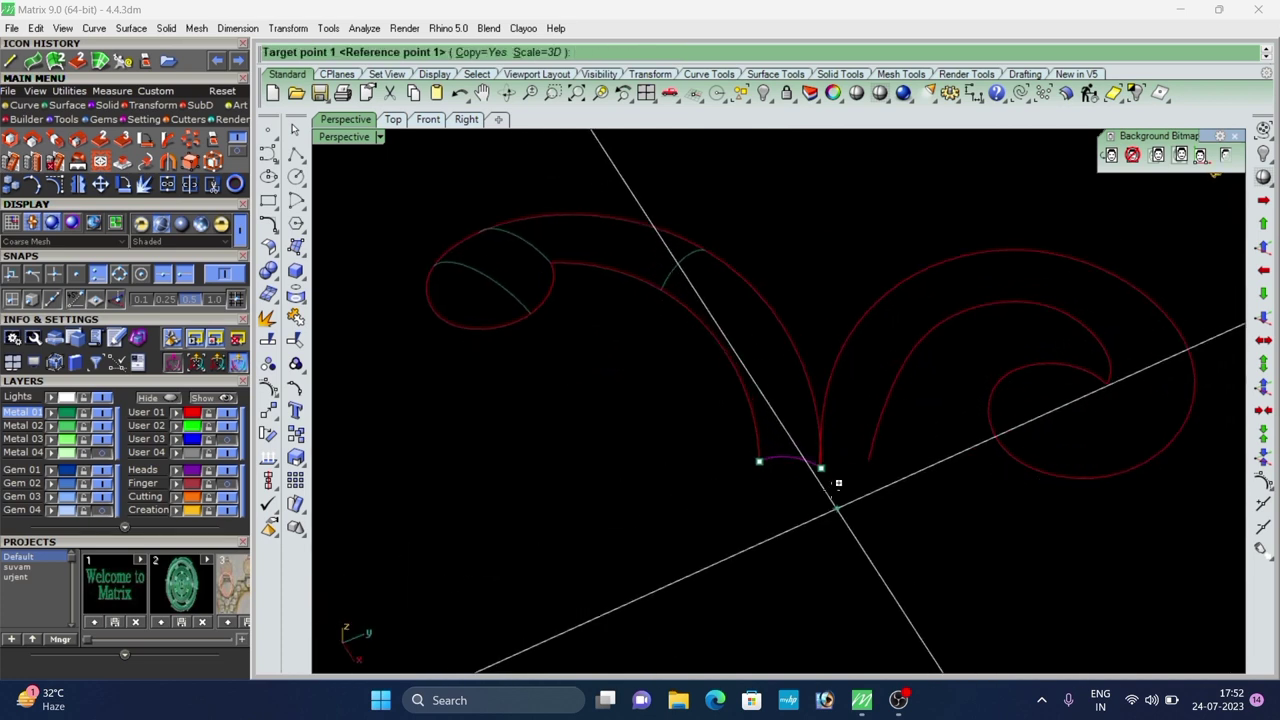
left_click(743, 339)
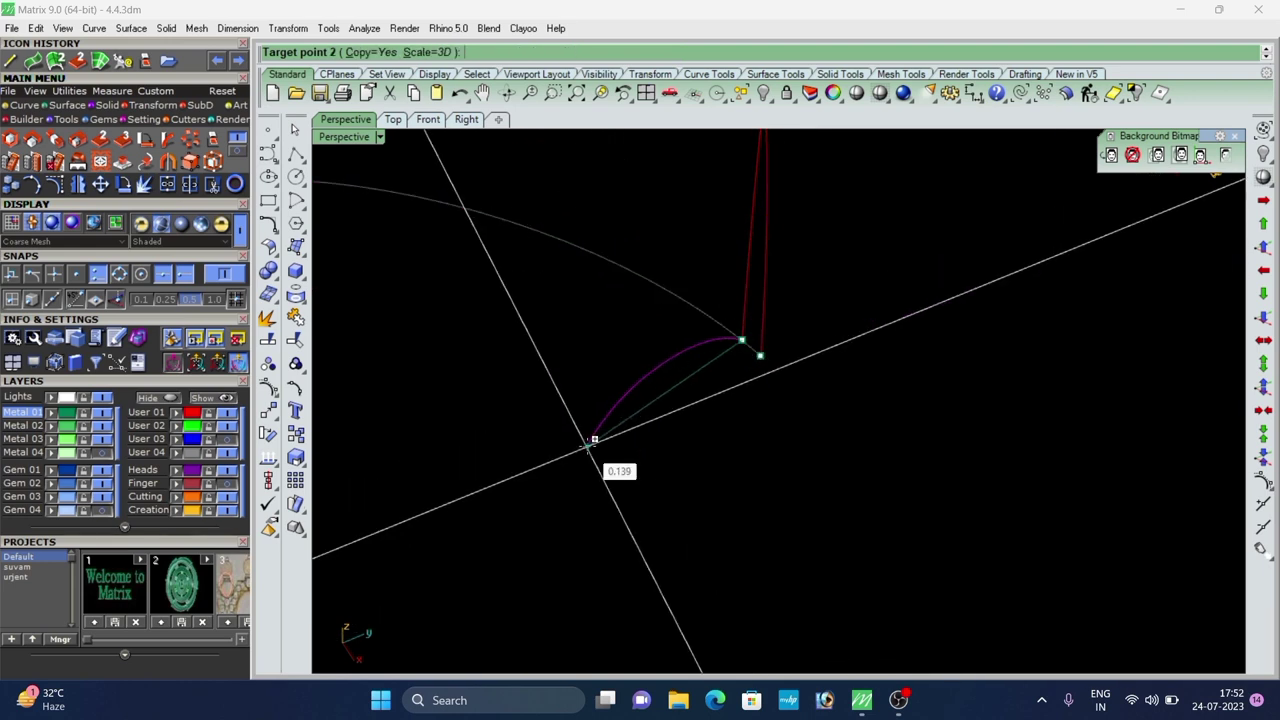
scroll(591, 446, "down", 6)
left_click(755, 409)
Place a scaled copy of the arch across the middle of the right scroll, from the outer to the inner outline.
scroll(665, 466, "down", 8)
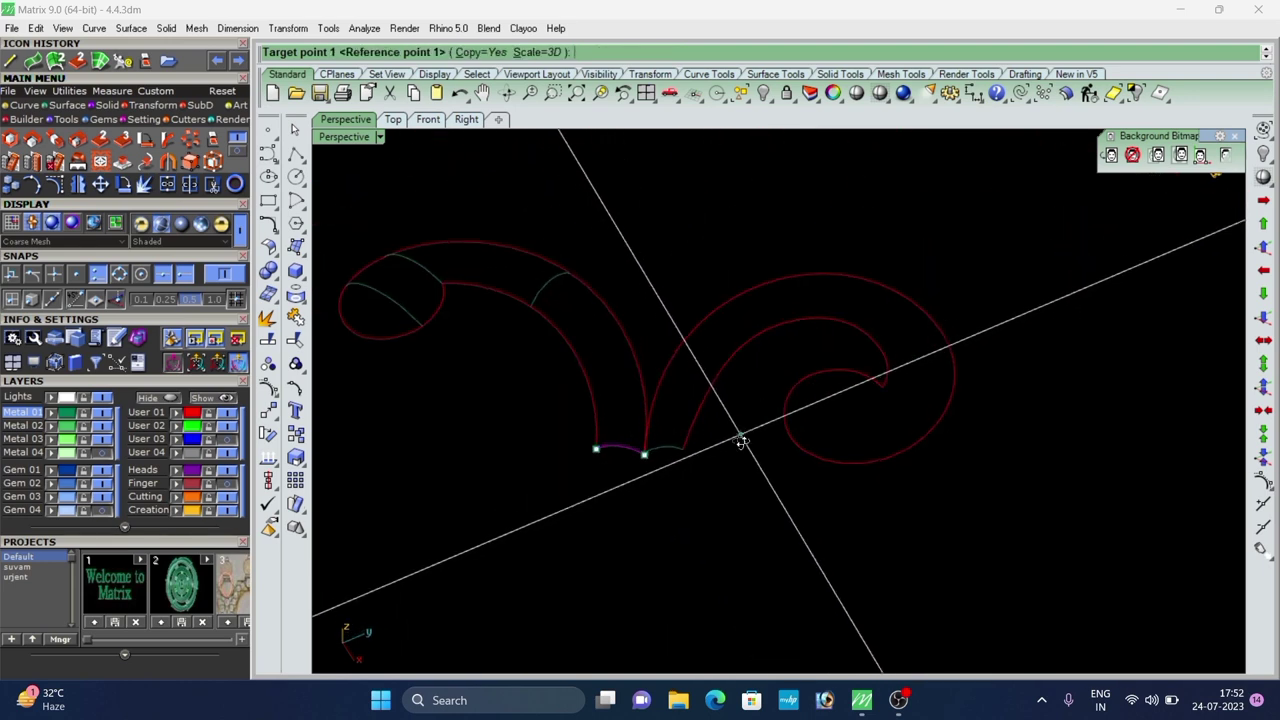
right_click_drag(740, 440, 741, 505)
scroll(699, 492, "down", 3)
scroll(703, 478, "up", 3)
left_click(701, 410)
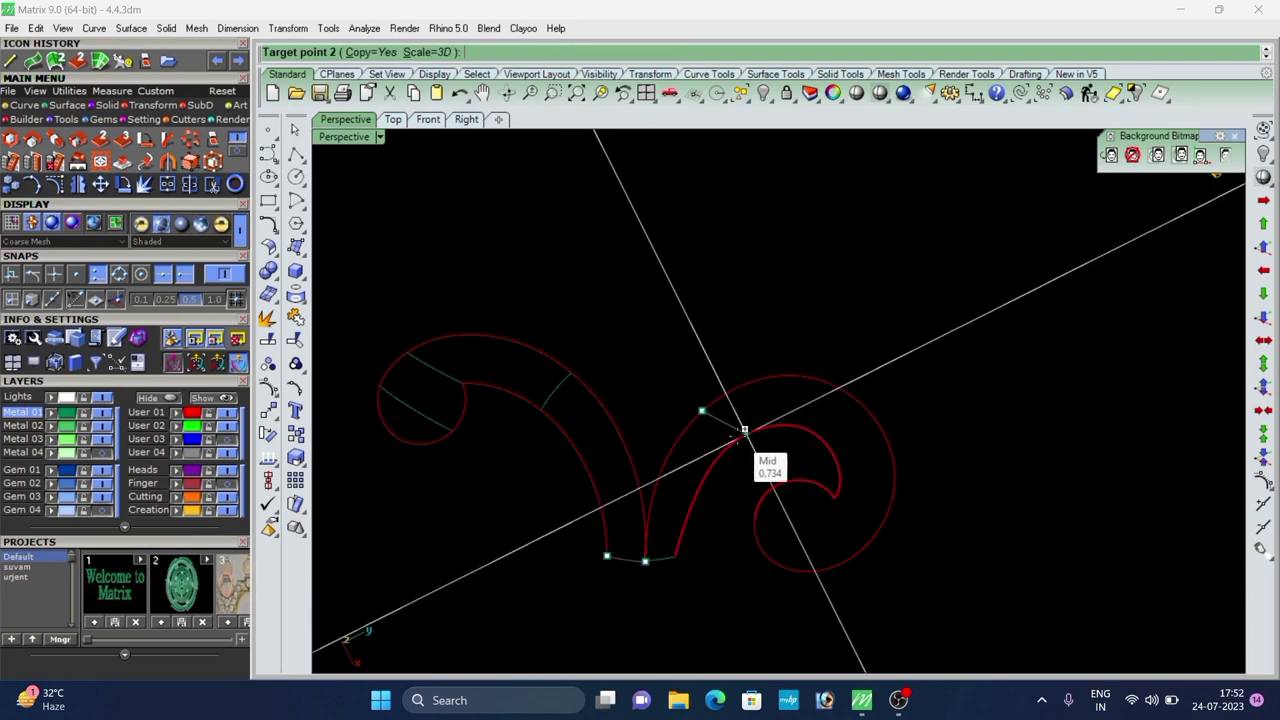
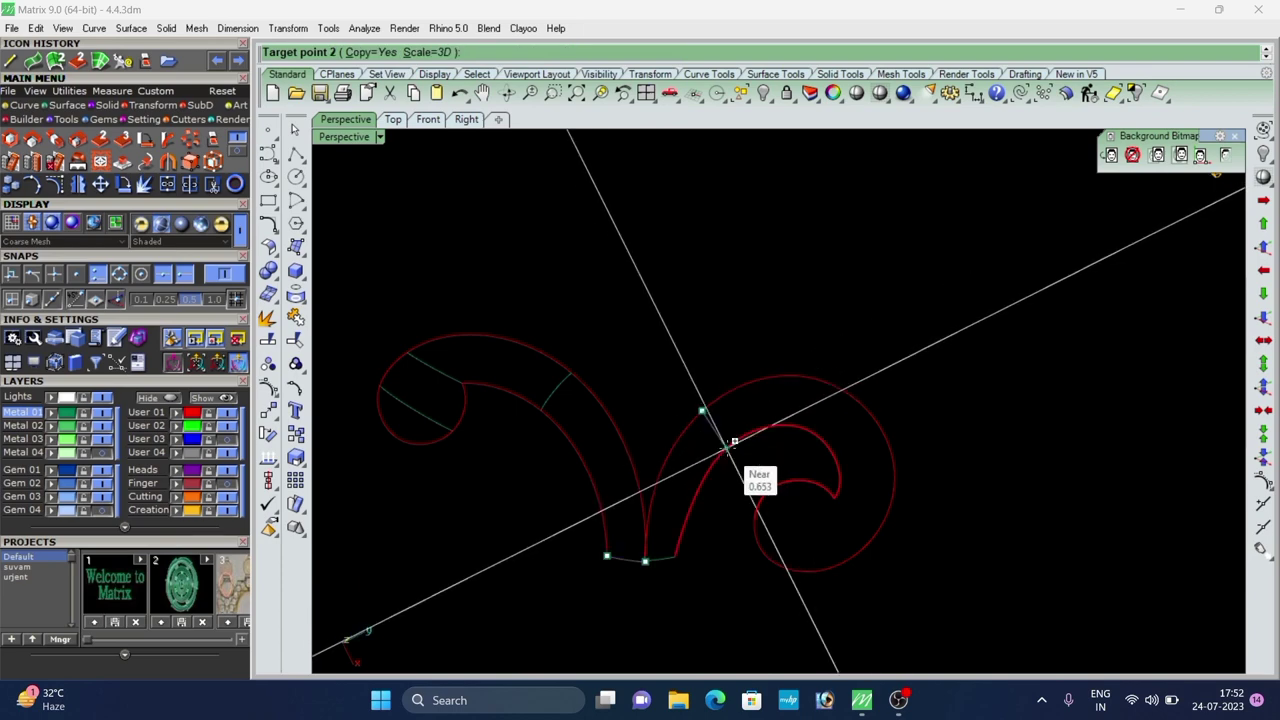
scroll(734, 441, "up", 5)
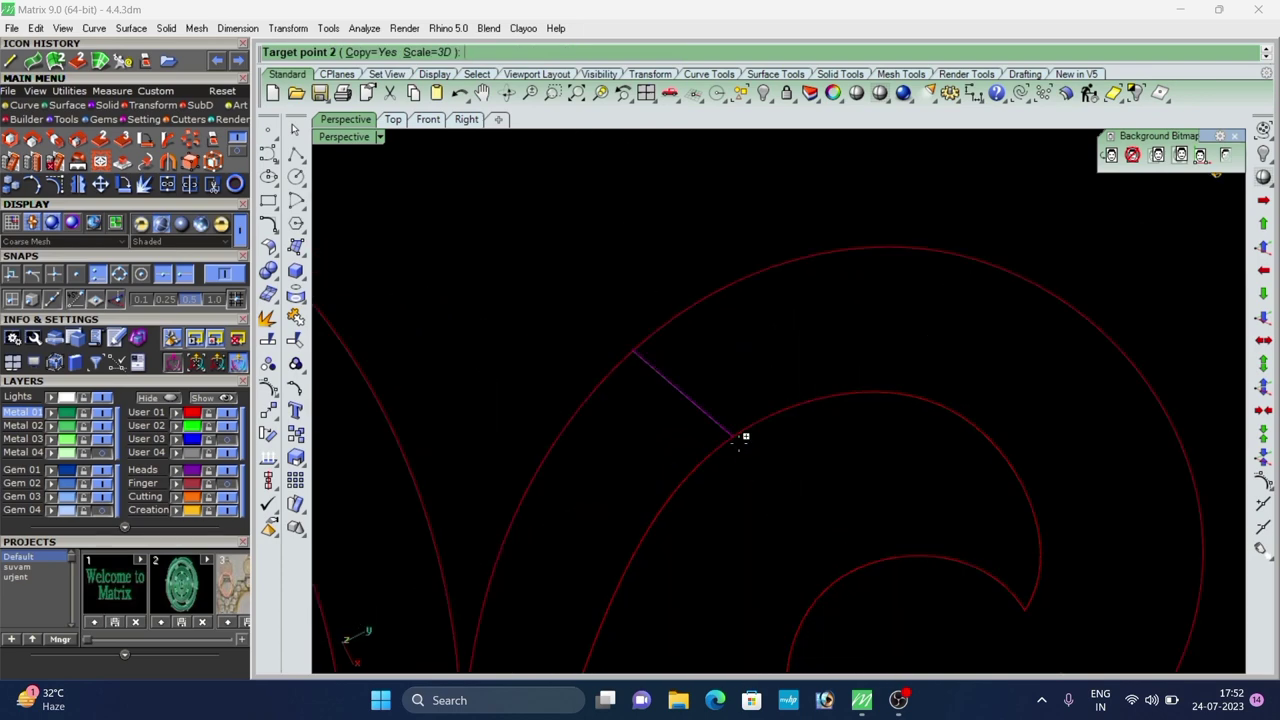
left_click(738, 441)
Place scaled arch copies on the right scroll from the inner cusp to the outer edge and across the curl, and finish orienting.
scroll(735, 445, "down", 4)
left_click(868, 533)
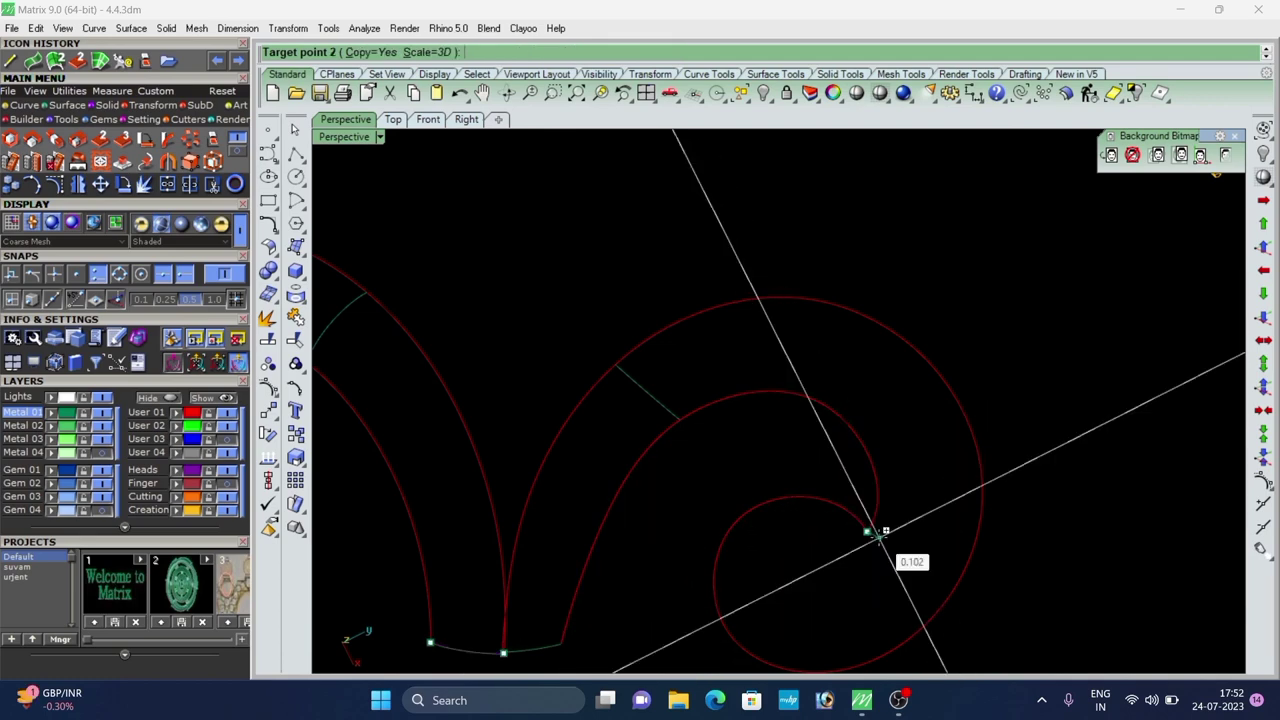
scroll(871, 439, "down", 4)
scroll(890, 553, "up", 2)
left_click(912, 558)
scroll(872, 390, "down", 4)
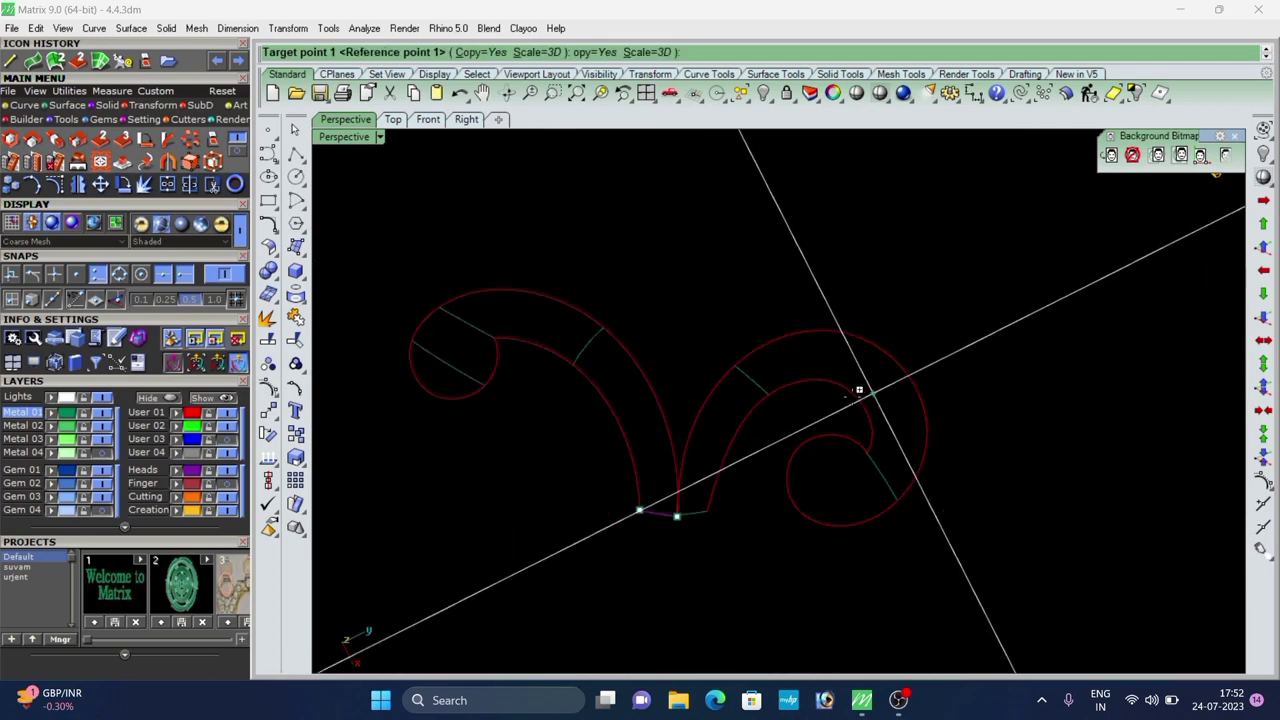
scroll(816, 468, "up", 2)
left_click(838, 426)
left_click(824, 534)
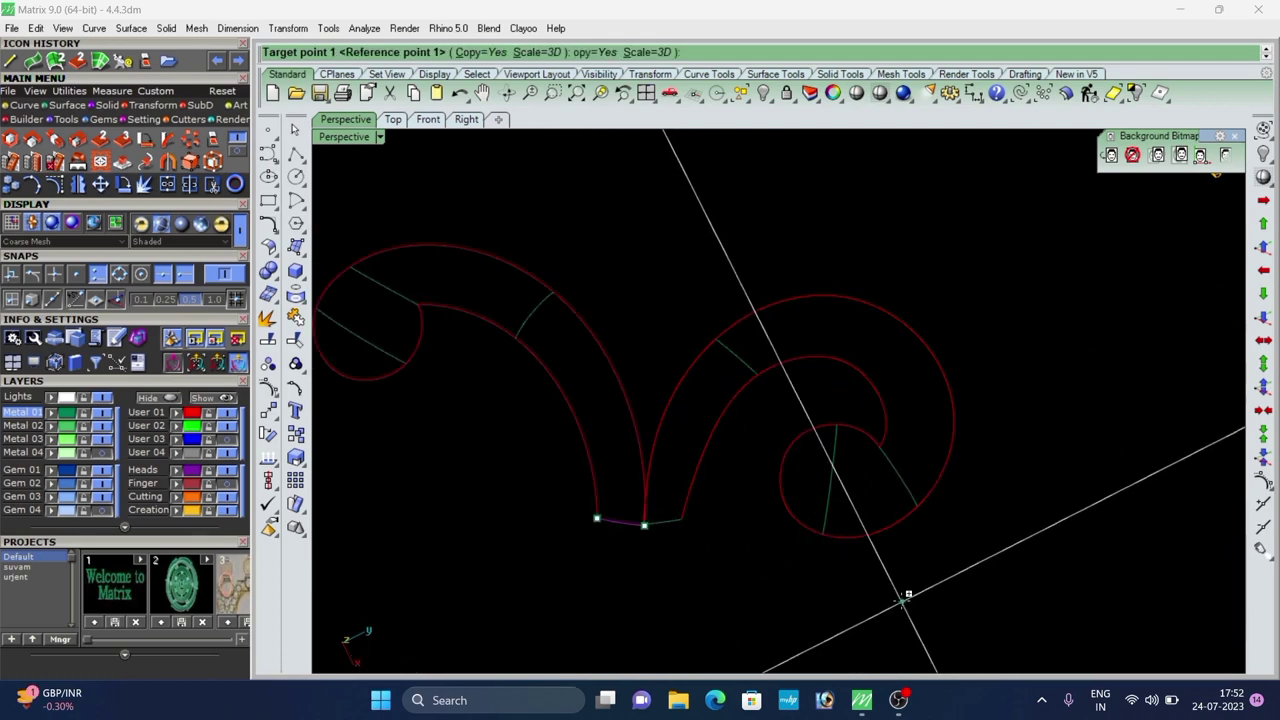
right_click(908, 574)
left_click(497, 480)
right_click_drag(497, 480, 710, 440)
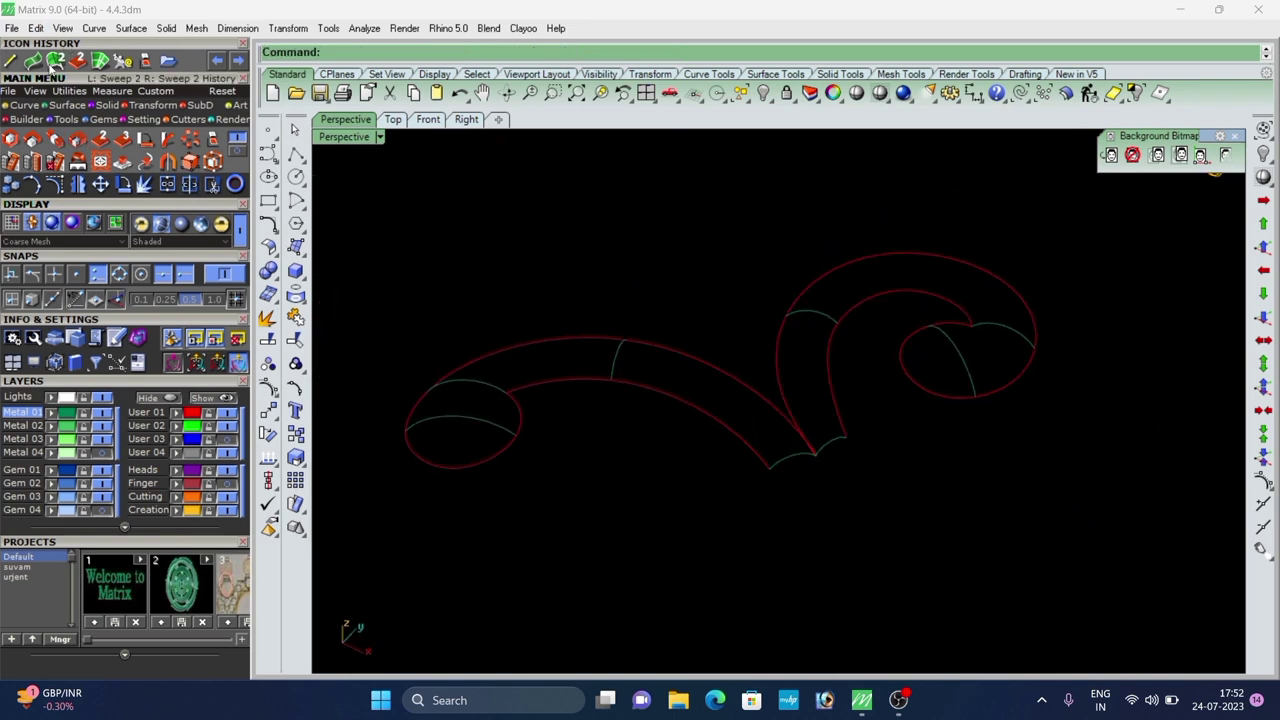
Build a curve-network surface over the left scroll from its outlines and arches, with 0.01 tolerances and Position edge matching.
left_click(543, 386)
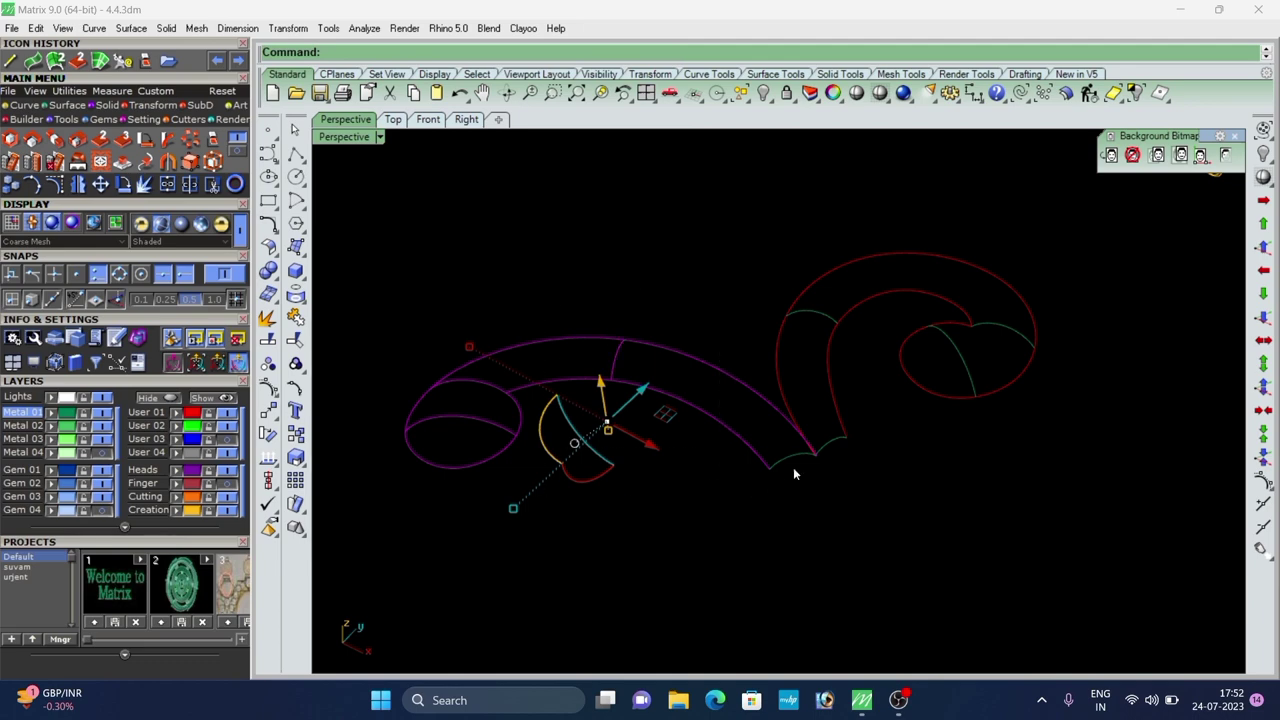
left_click(100, 61)
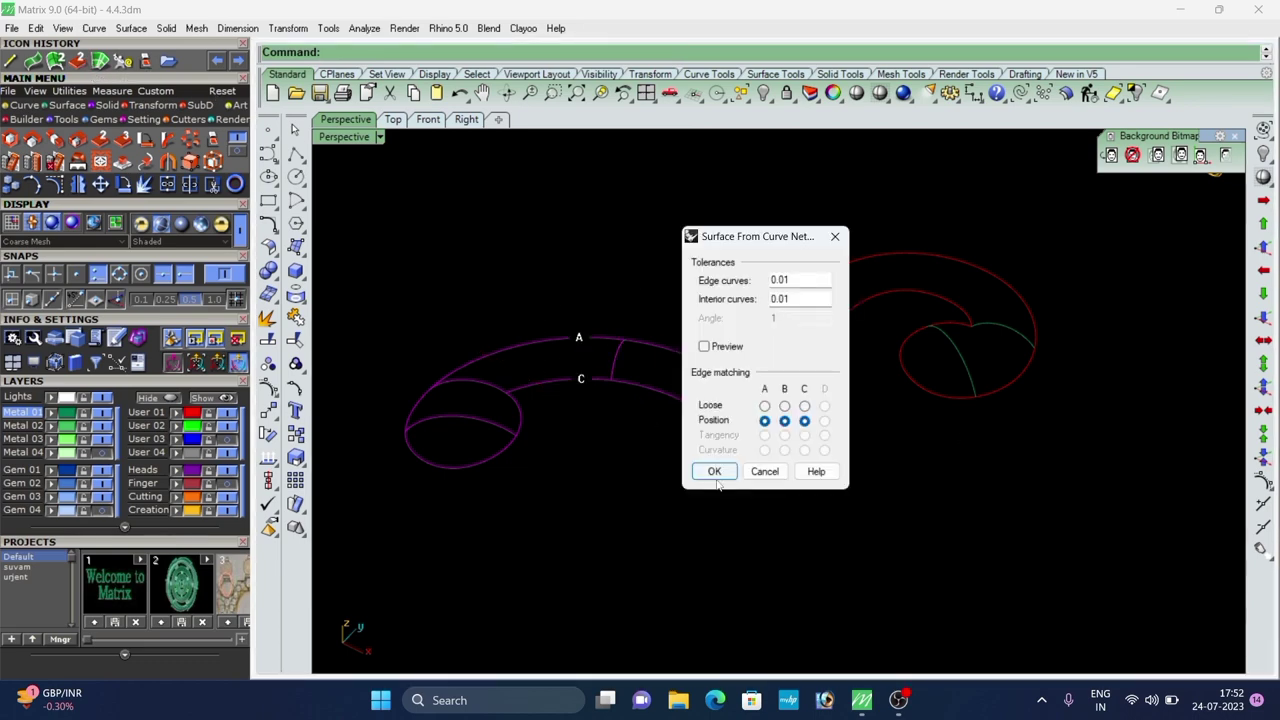
left_click(716, 476)
right_click_drag(658, 258, 681, 372)
scroll(682, 374, "down", 2)
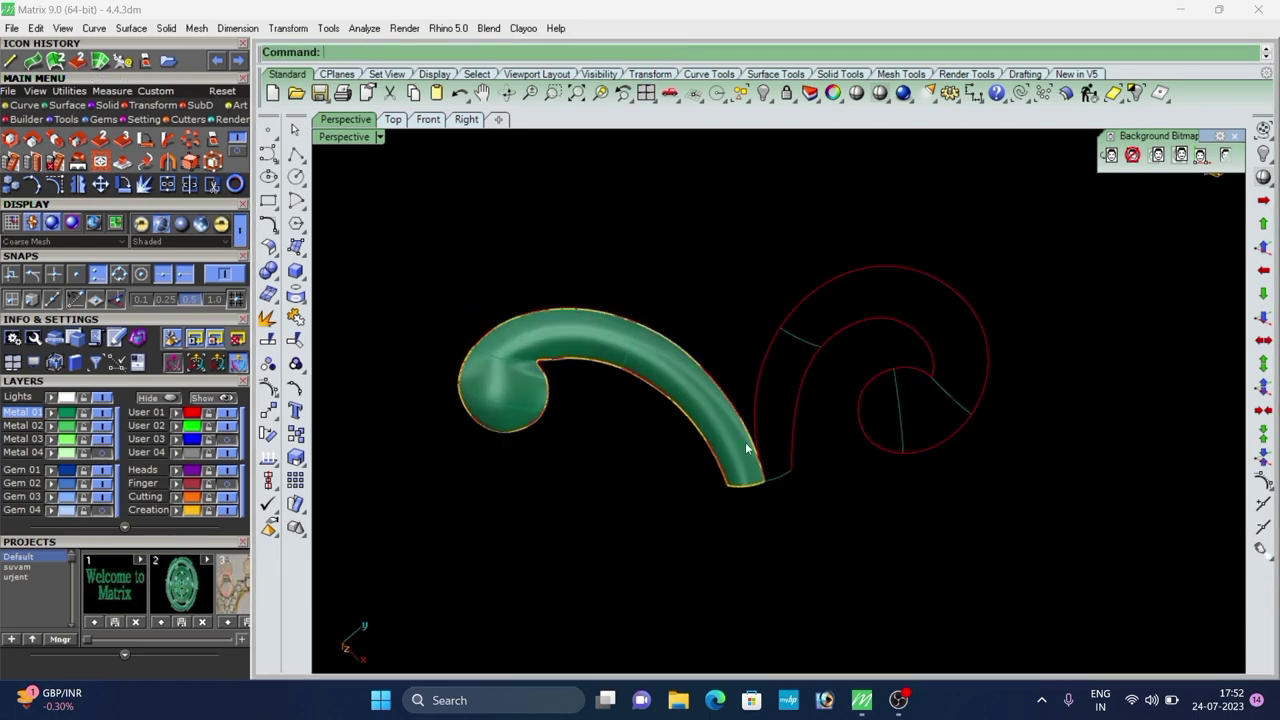
right_click_drag(745, 442, 750, 458)
Try a curve-network surface over all the right scroll's curves and undo it.
left_click_drag(1074, 237, 797, 490)
scroll(786, 469, "up", 2)
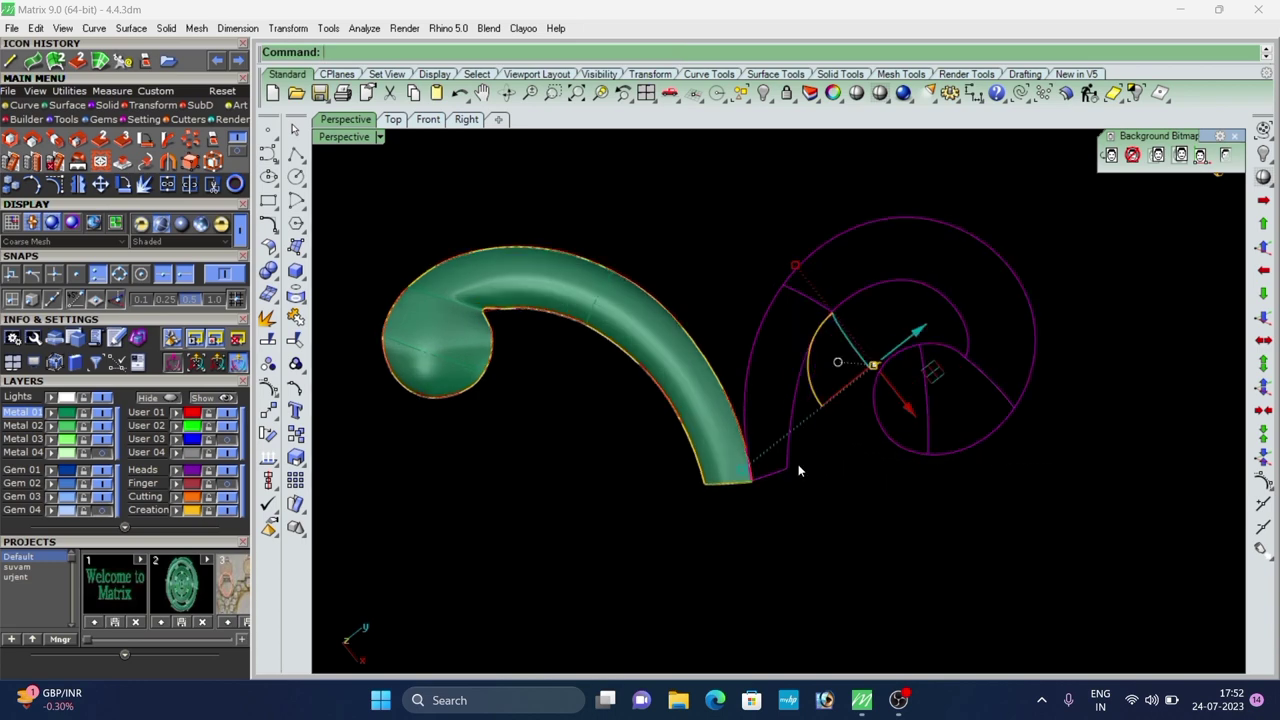
right_click(800, 468)
left_click(727, 470)
scroll(706, 444, "down", 5)
right_click_drag(706, 444, 713, 393)
key("ctrl+z")
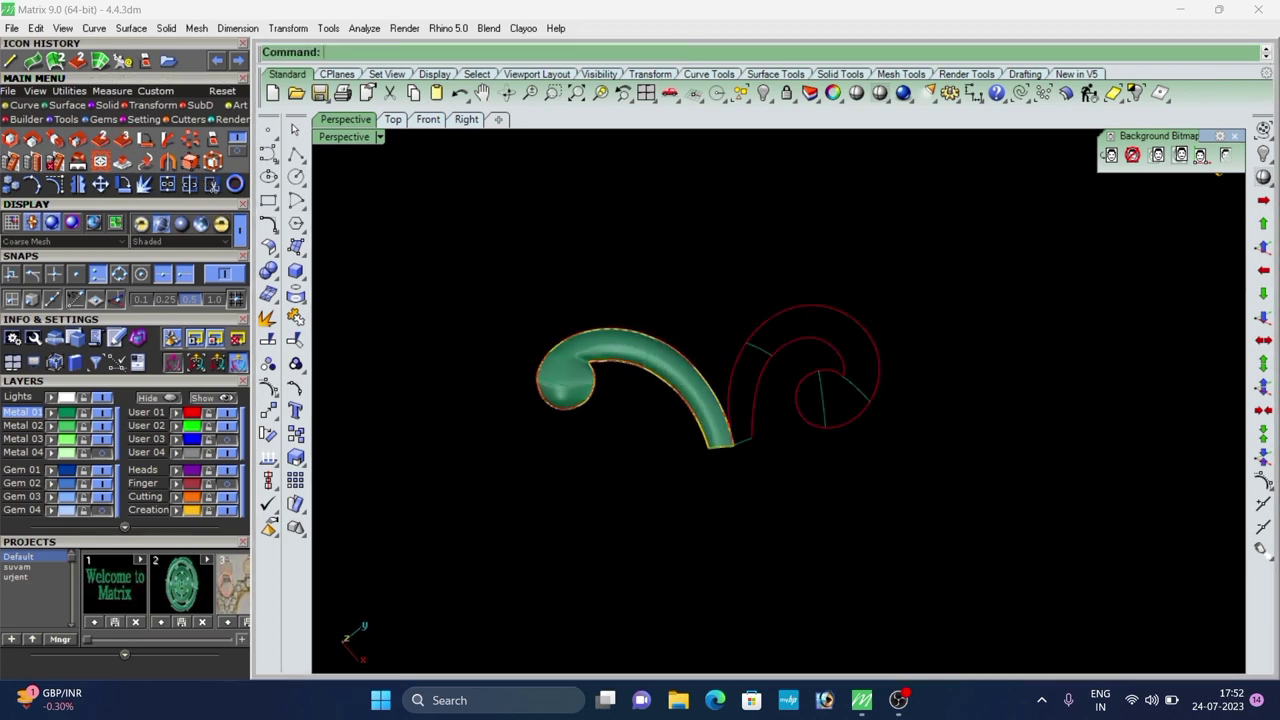
Sweep the right scroll's stem along its two outlines, from the base arch to the first cross arch, without simplifying.
key("F2")
scroll(714, 358, "up", 5)
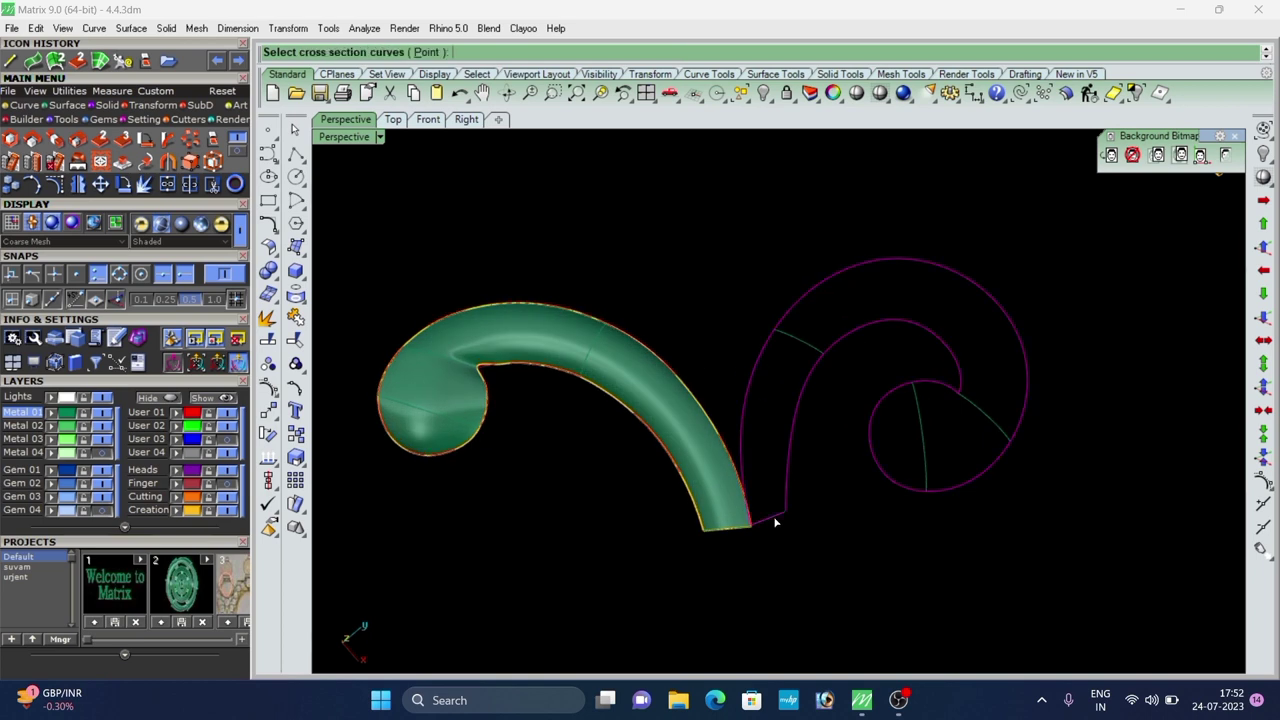
left_click(802, 335)
right_click(816, 371)
left_click(1006, 654)
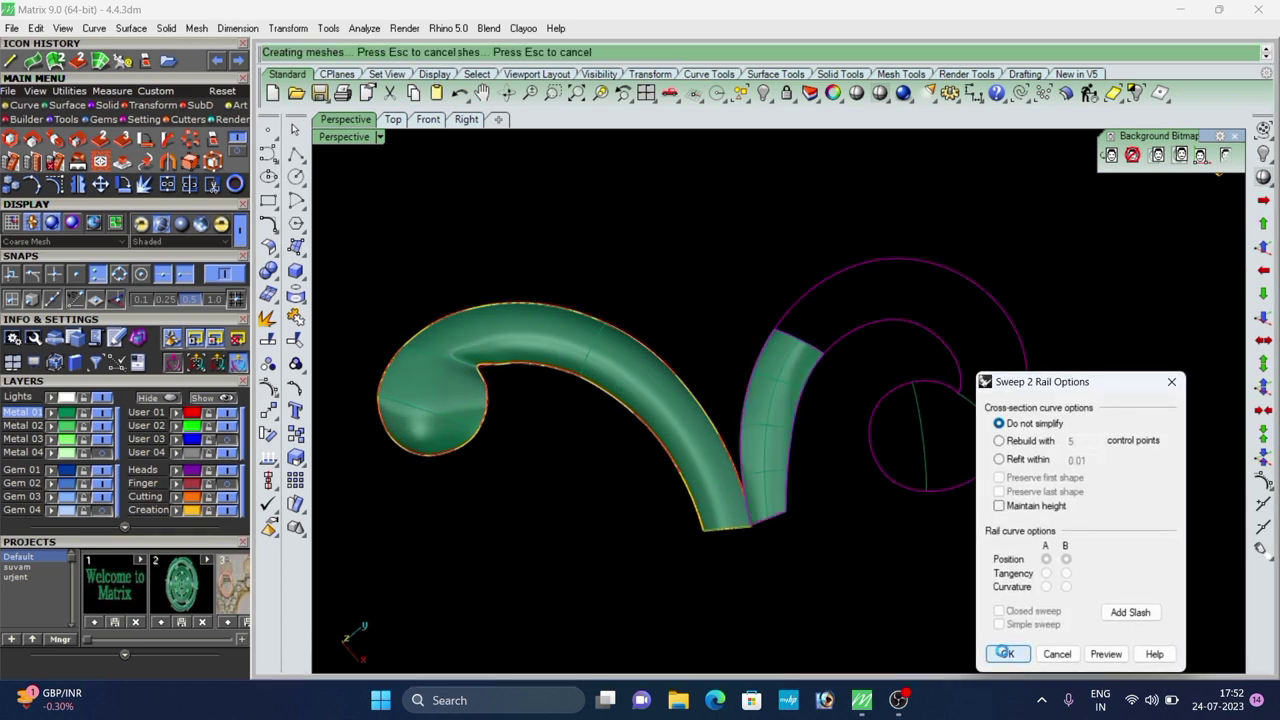
Sweep the right scroll's upper bend along two rails, from the first cross arch to the arch at the inner cusp.
right_click(838, 342)
left_click(838, 347)
left_click(843, 268)
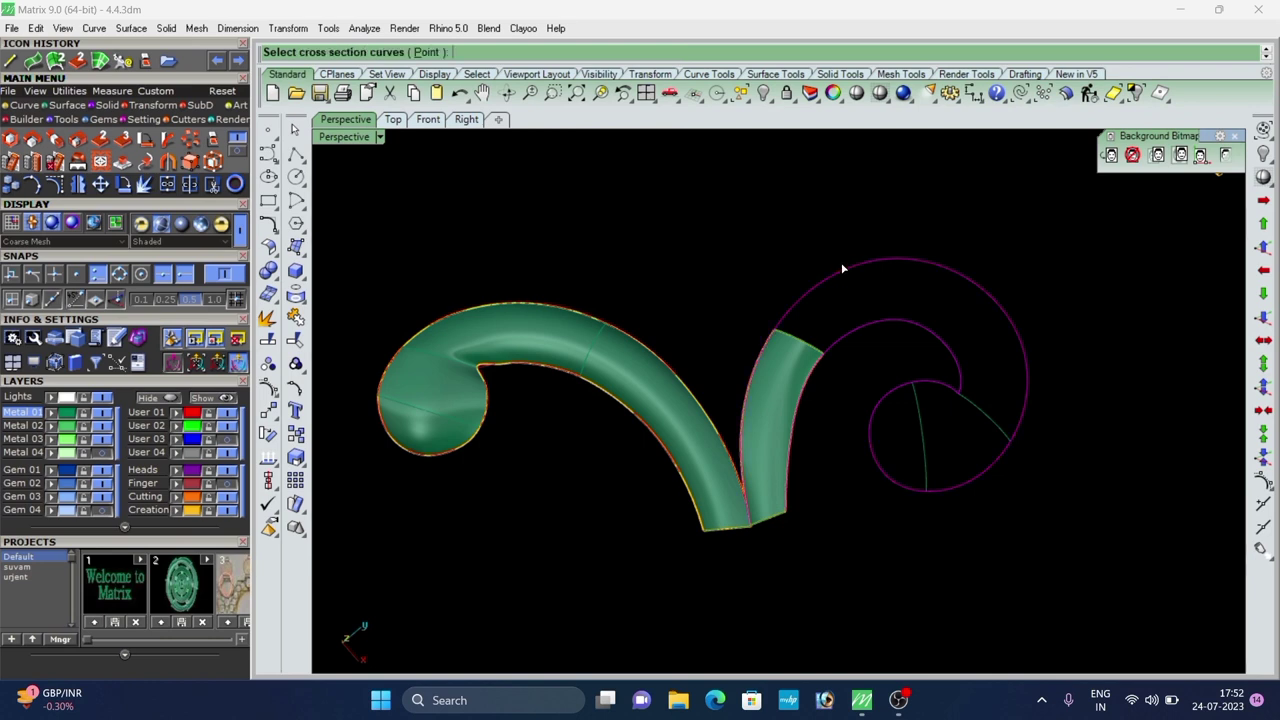
left_click(826, 356)
left_click(875, 392)
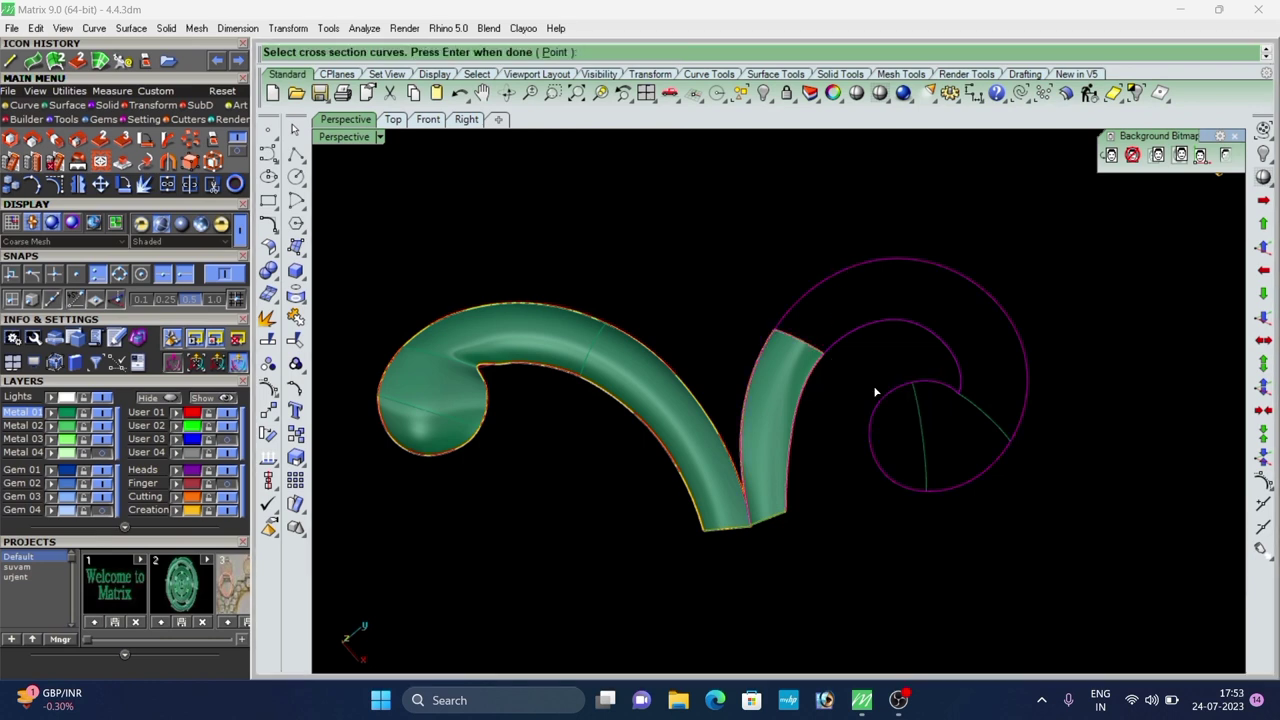
key("Return")
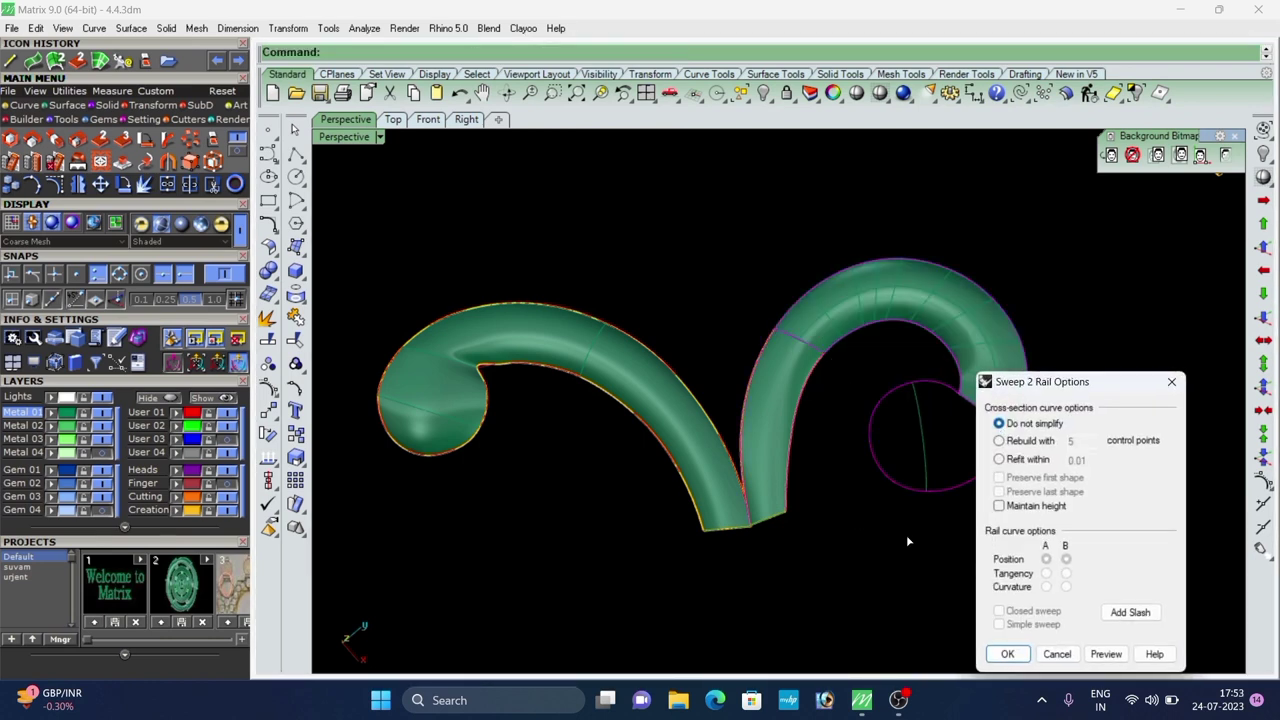
left_click(1011, 656)
Sweep the first half of the right scroll's curl between the cusp arch and the arch across the curl.
scroll(868, 422, "down", 6)
right_click(874, 421)
scroll(888, 411, "up", 8)
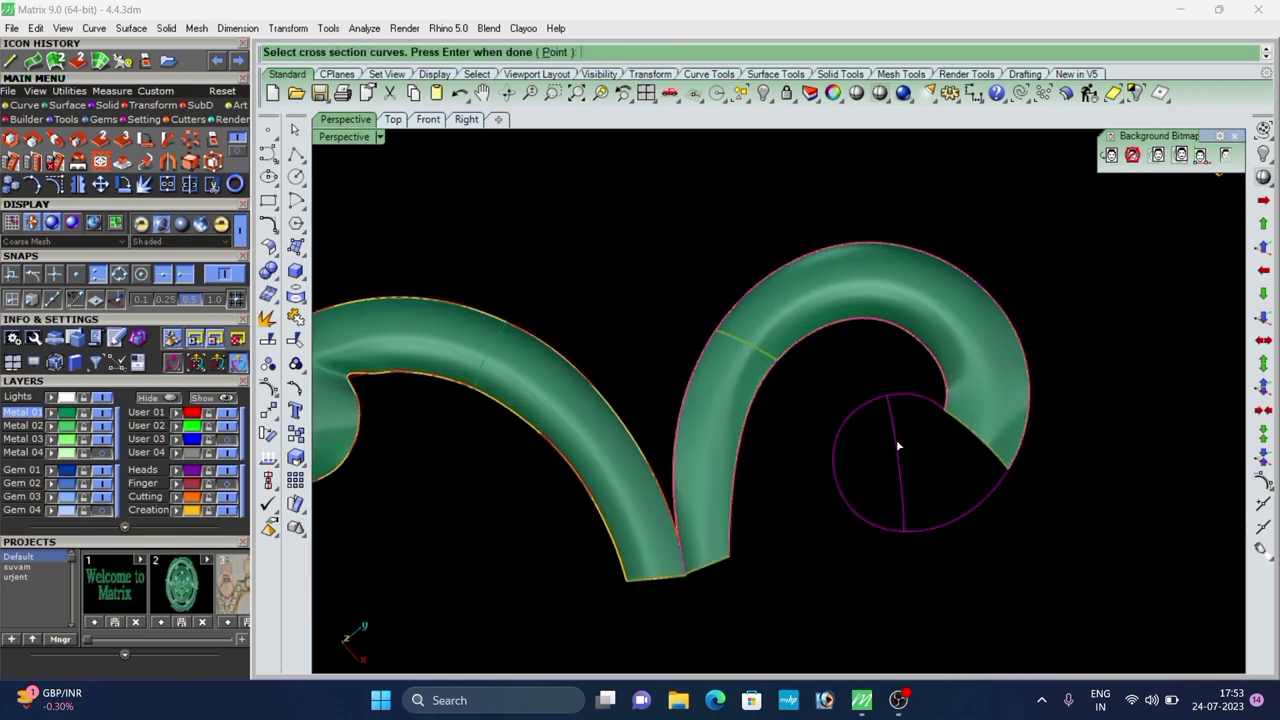
left_click(966, 433)
left_click(1002, 472)
key("Return")
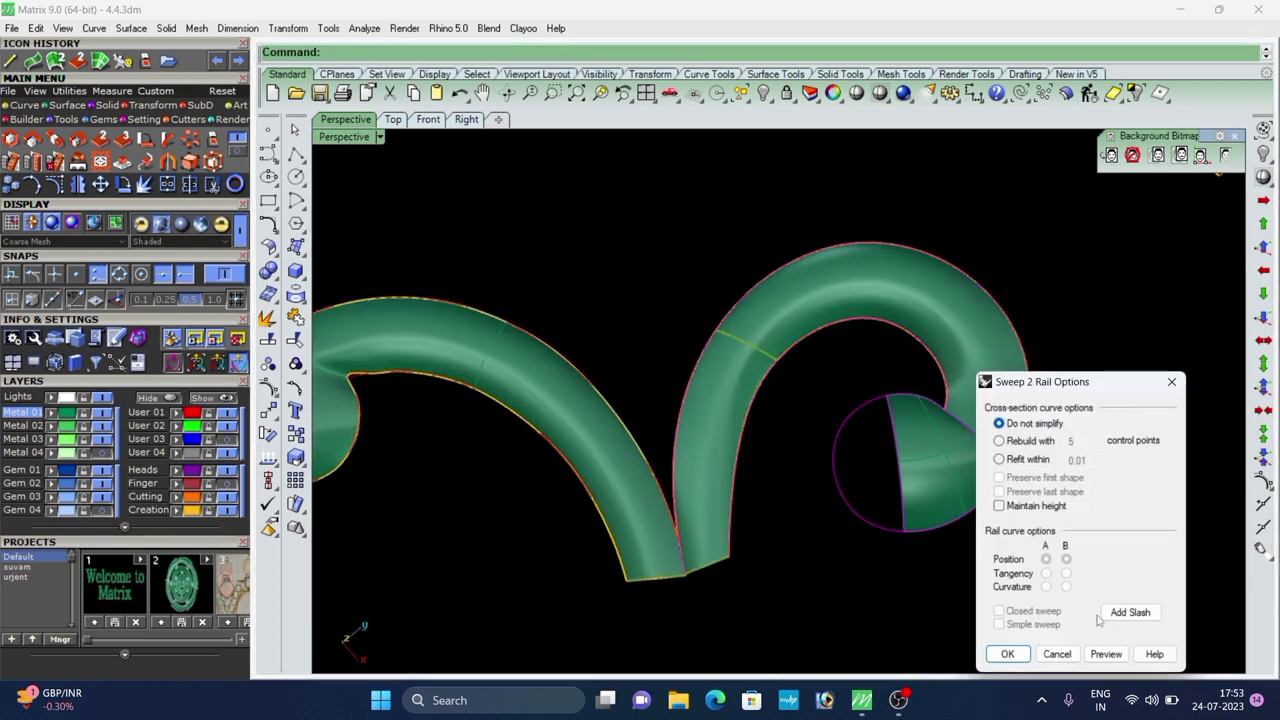
left_click(1022, 654)
Close the rounded end of the right scroll's curl with a two-rail sweep using the arch across the curl.
key("Return")
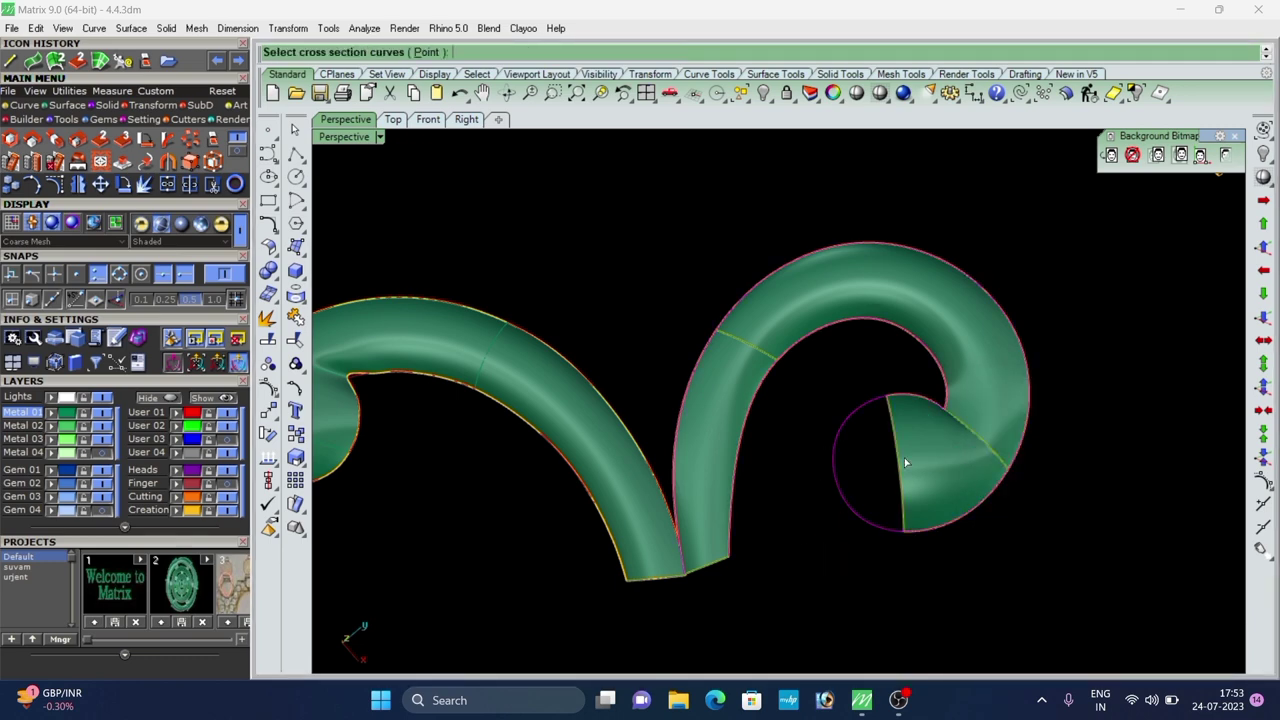
left_click(898, 453)
left_click(932, 495)
key("Return")
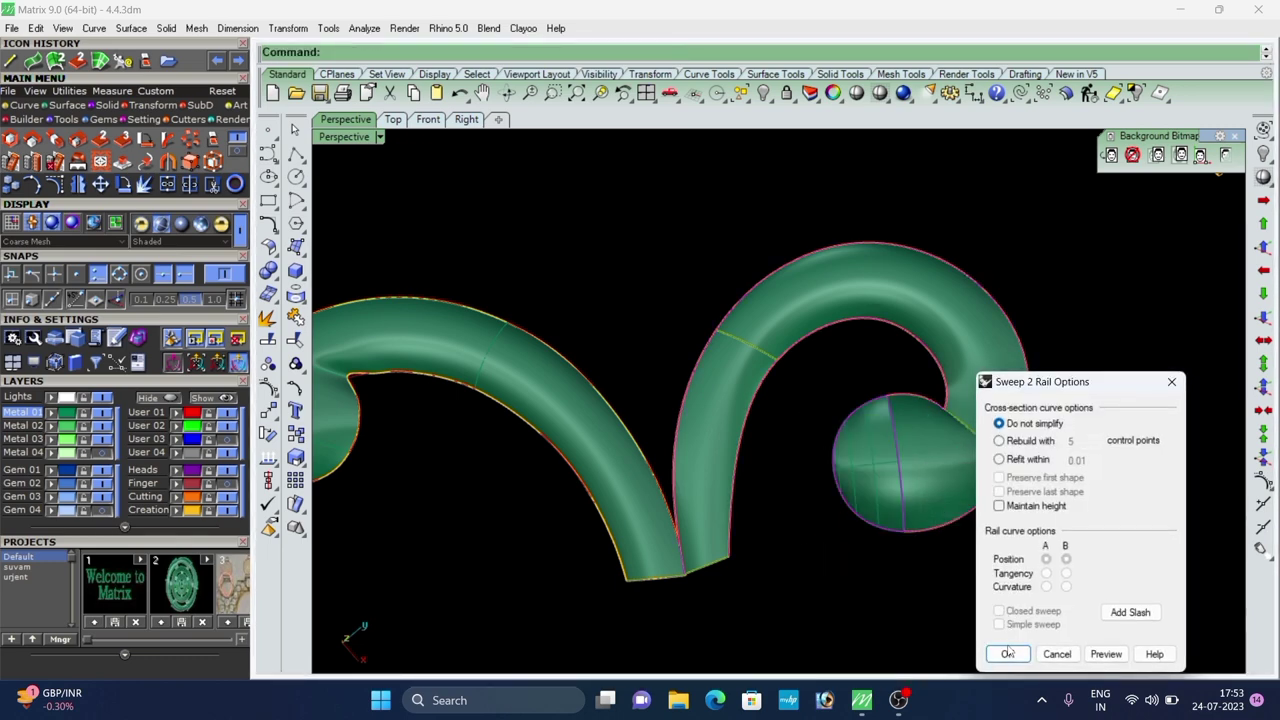
left_click(1010, 652)
scroll(702, 385, "down", 6)
Merge the right scroll's swept sections into one surface with Smooth=Yes, Tolerance=0.001 and Roundness=0.
left_click(37, 61)
scroll(540, 377, "up", 4)
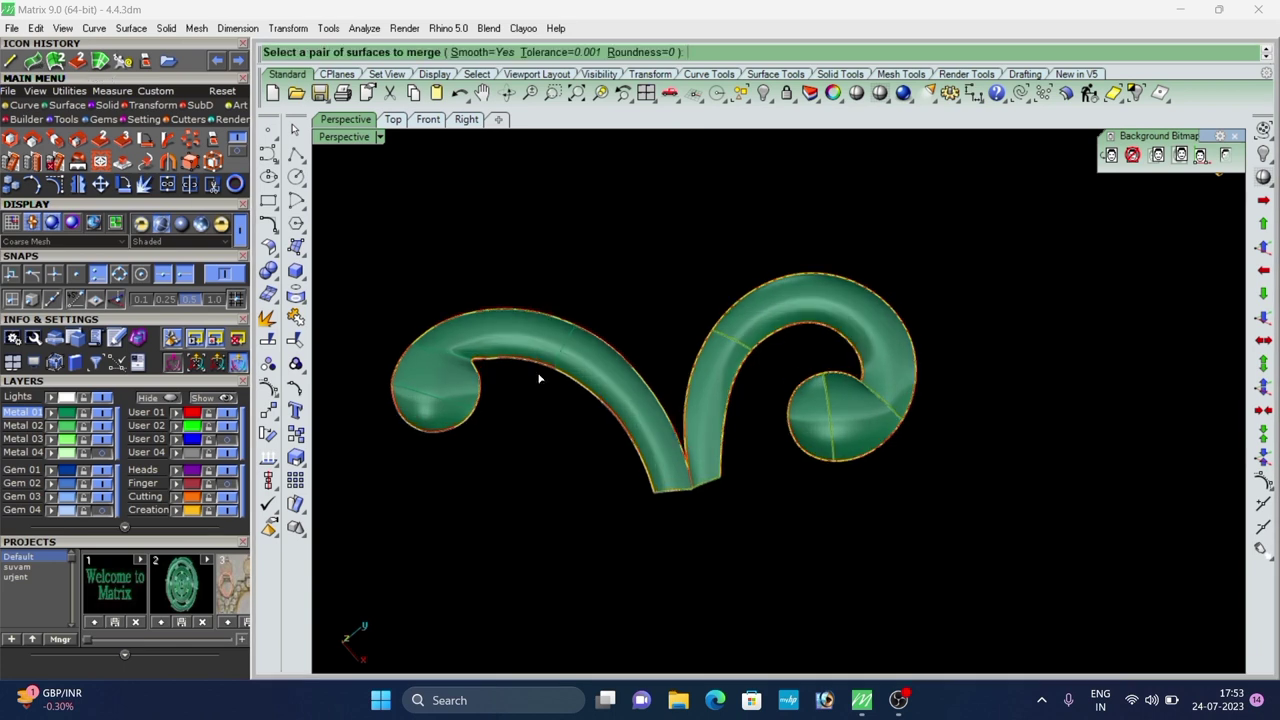
left_click(815, 316)
key("Return")
left_click(957, 332)
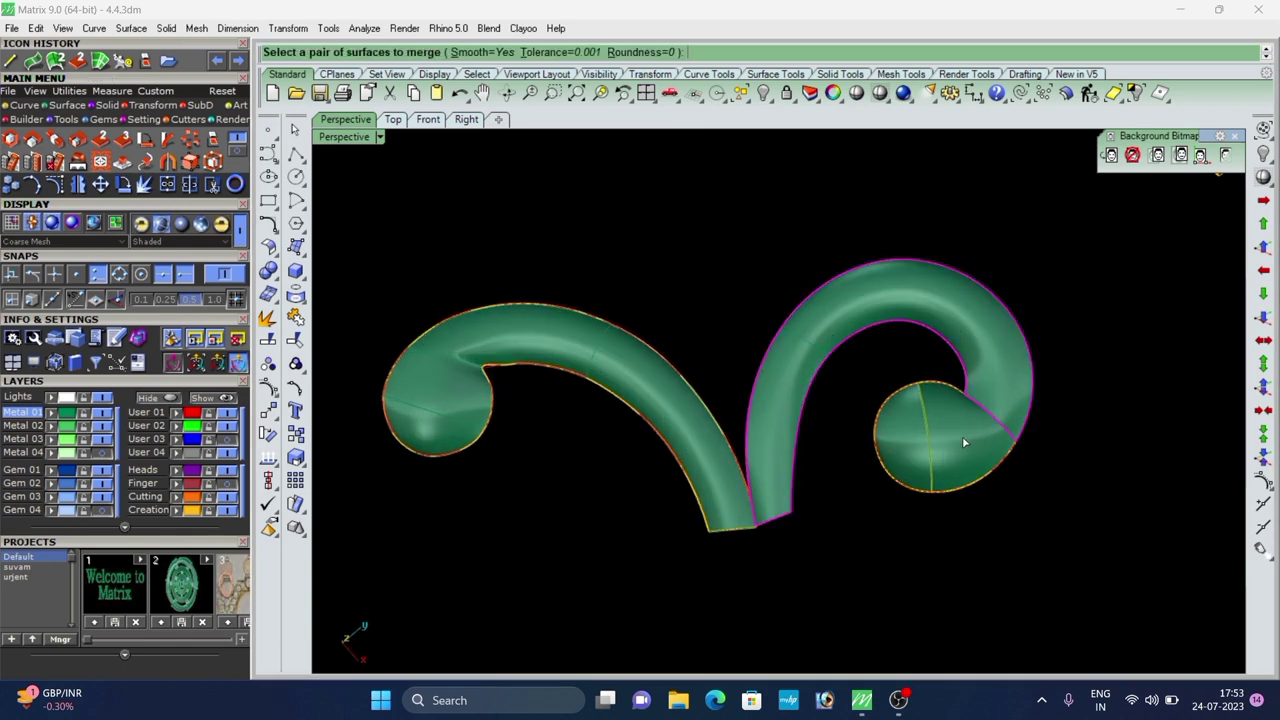
left_click(963, 441)
key("Return")
left_click(960, 443)
left_click(924, 453)
scroll(922, 446, "down", 5)
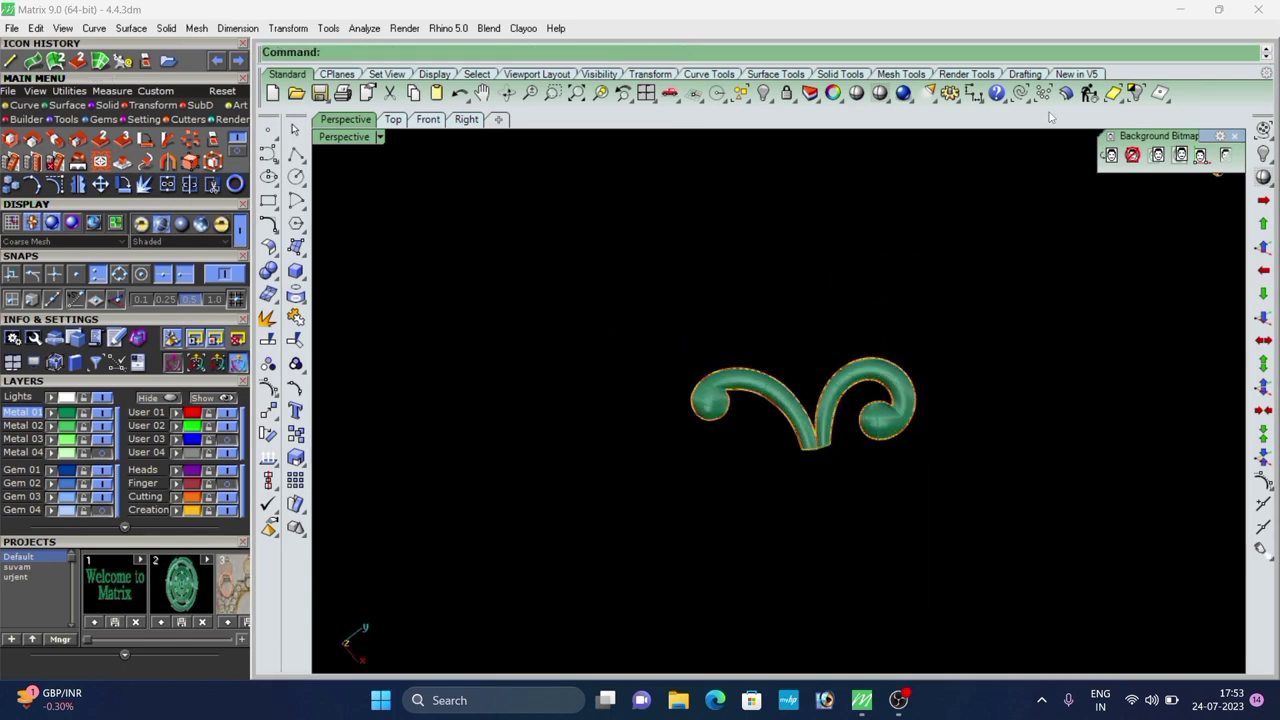
Remove the construction curves from both scrolls and show the hidden pendant parts again.
left_click(1019, 92)
key("Escape")
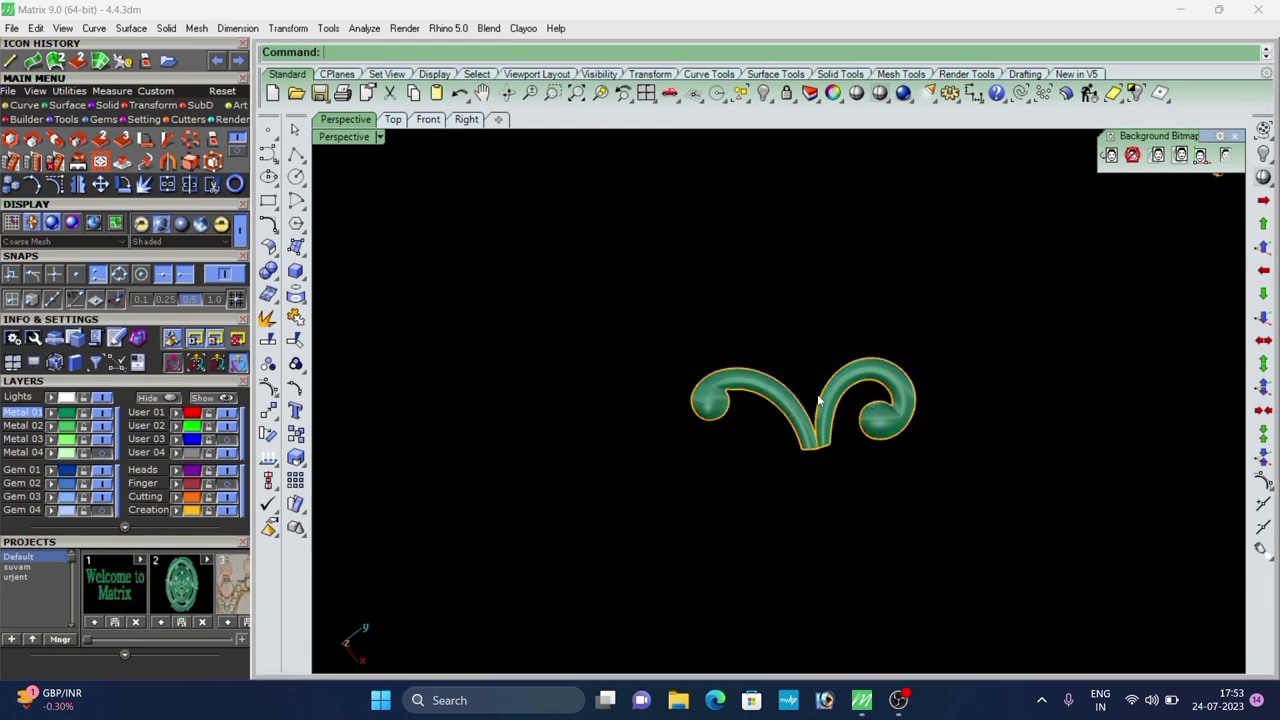
scroll(816, 403, "up", 5)
right_click_drag(816, 403, 812, 350)
right_click(1264, 150)
scroll(761, 238, "down", 4)
right_click_drag(761, 238, 894, 285)
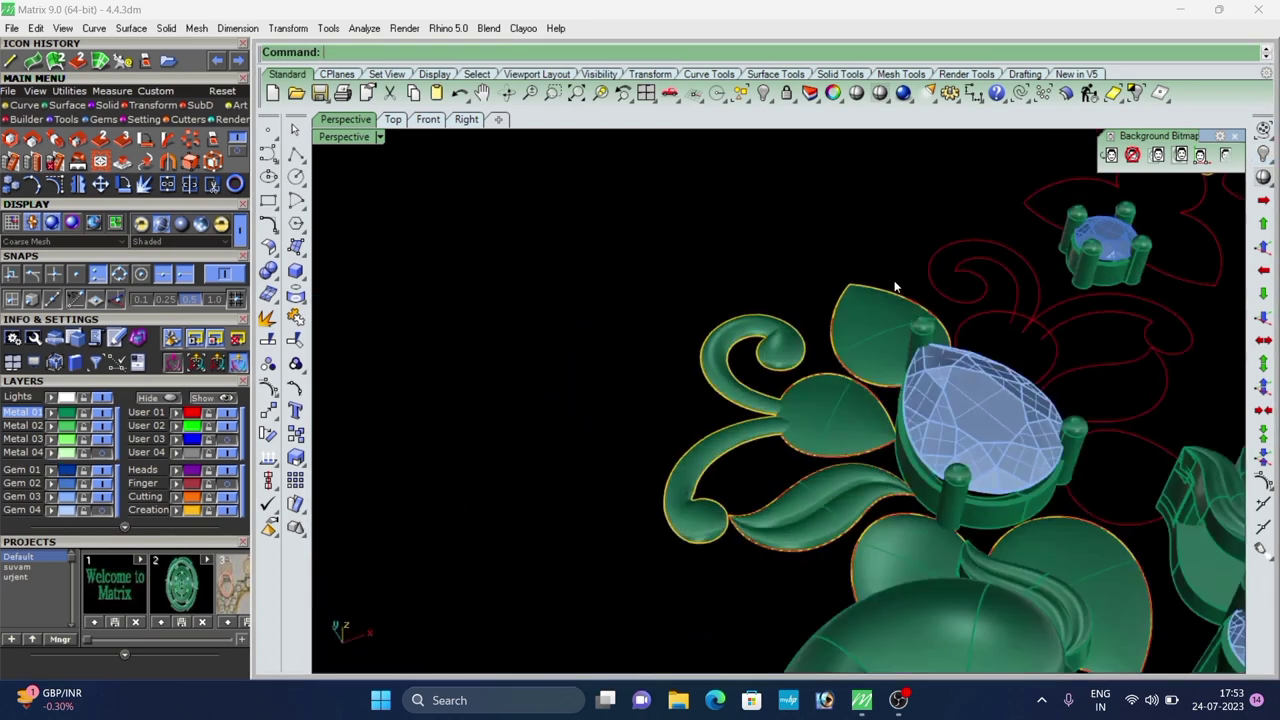
Remove the peacock body parts below the flower-shaped top piece.
scroll(820, 345, "down", 4)
left_click(881, 467)
scroll(572, 328, "down", 4)
key("Delete")
scroll(634, 326, "up", 10)
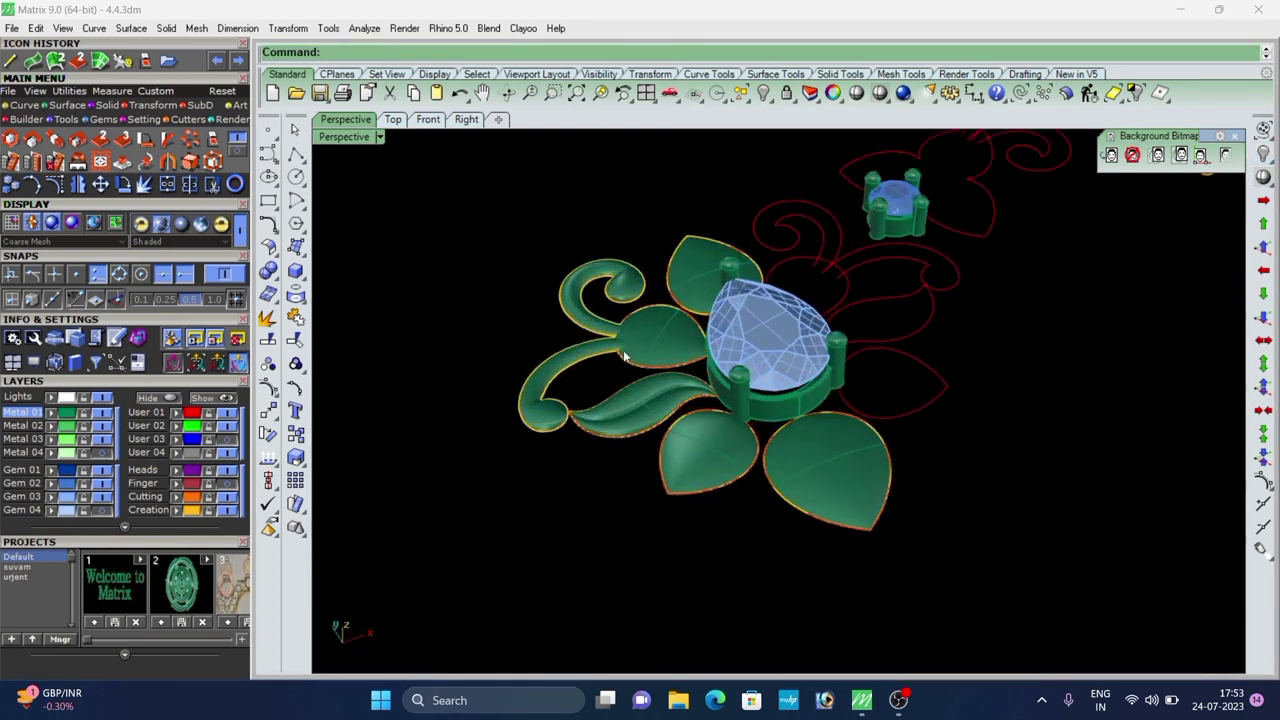
Delete the small round-stone setting together with its surrounding petal and scroll curves.
right_click_drag(630, 326, 700, 465)
scroll(722, 476, "up", 4)
scroll(515, 458, "up", 3)
left_click(596, 458)
scroll(680, 424, "down", 12)
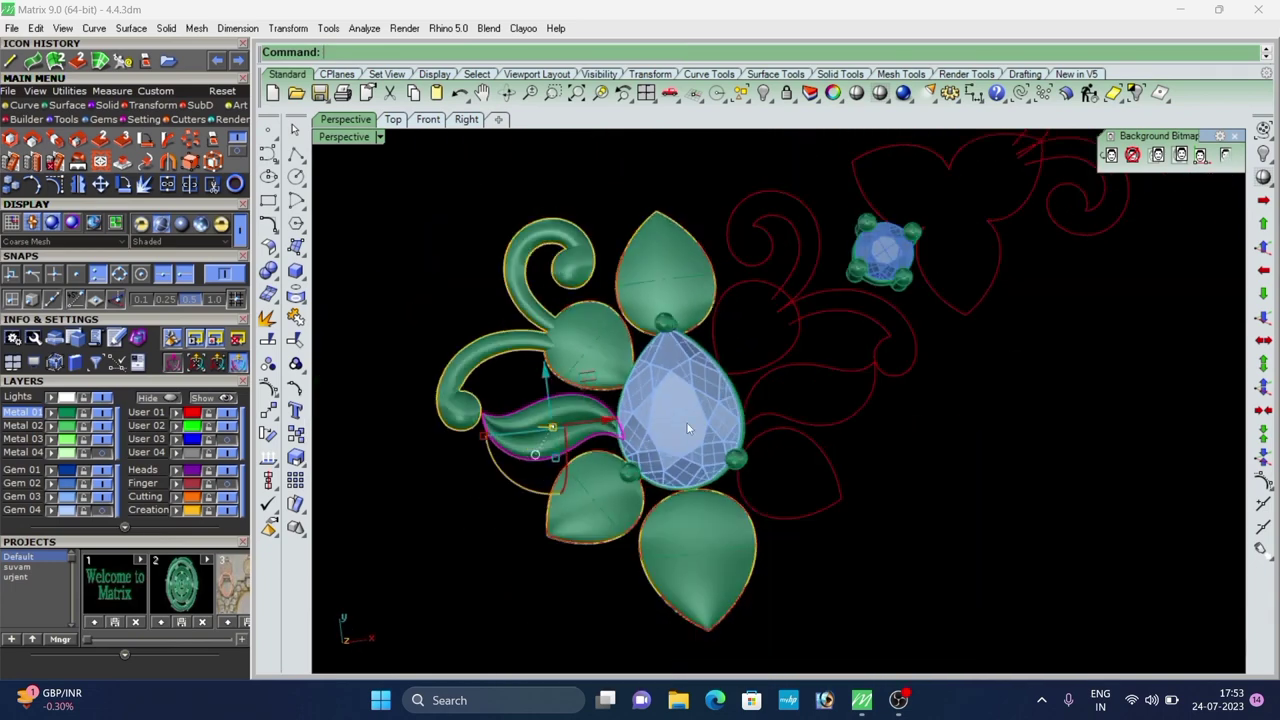
left_click_drag(808, 232, 719, 343)
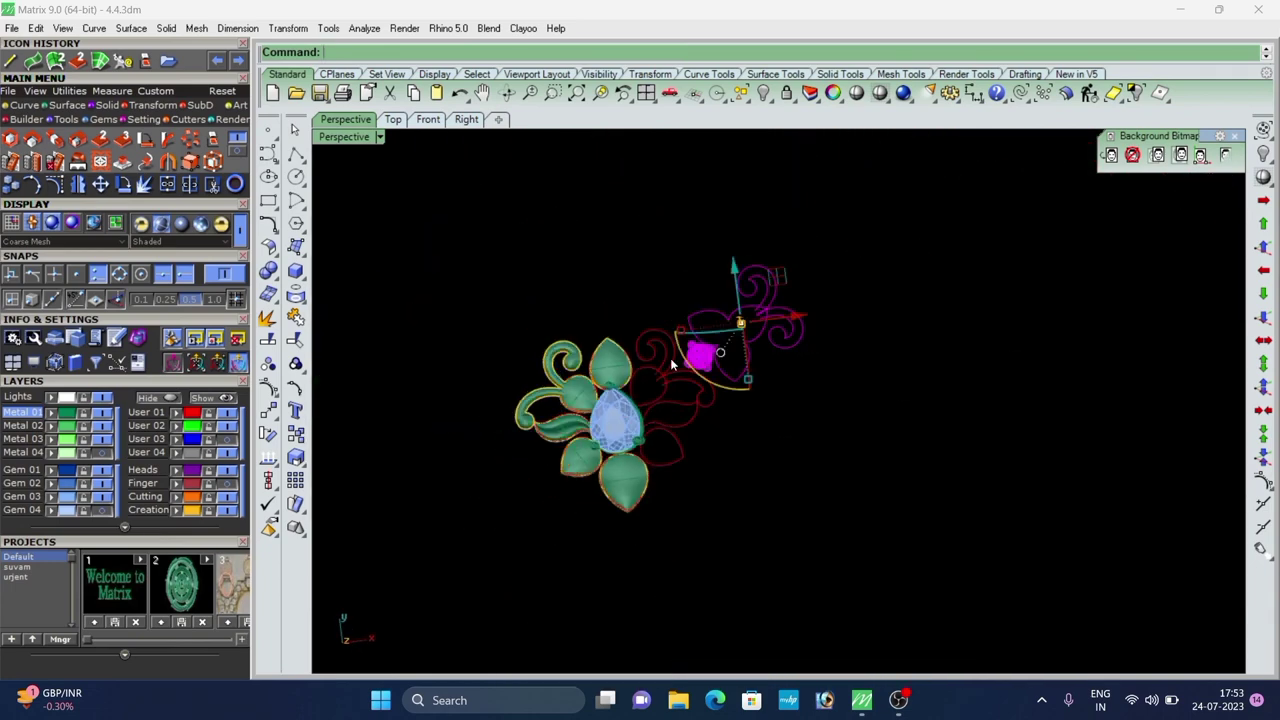
key("Delete")
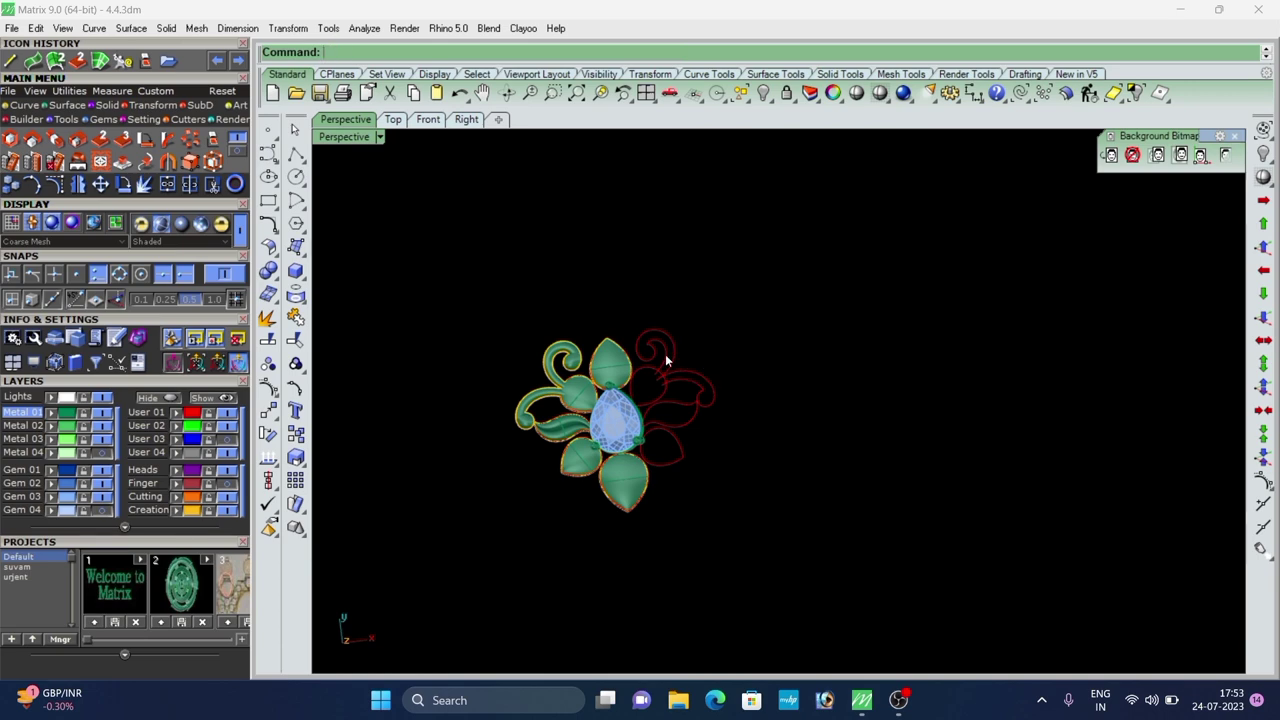
In the Top view, copy the grooved leaf surface to the empty space to the right of the flower.
left_click(386, 121)
scroll(616, 342, "down", 10)
scroll(569, 355, "up", 8)
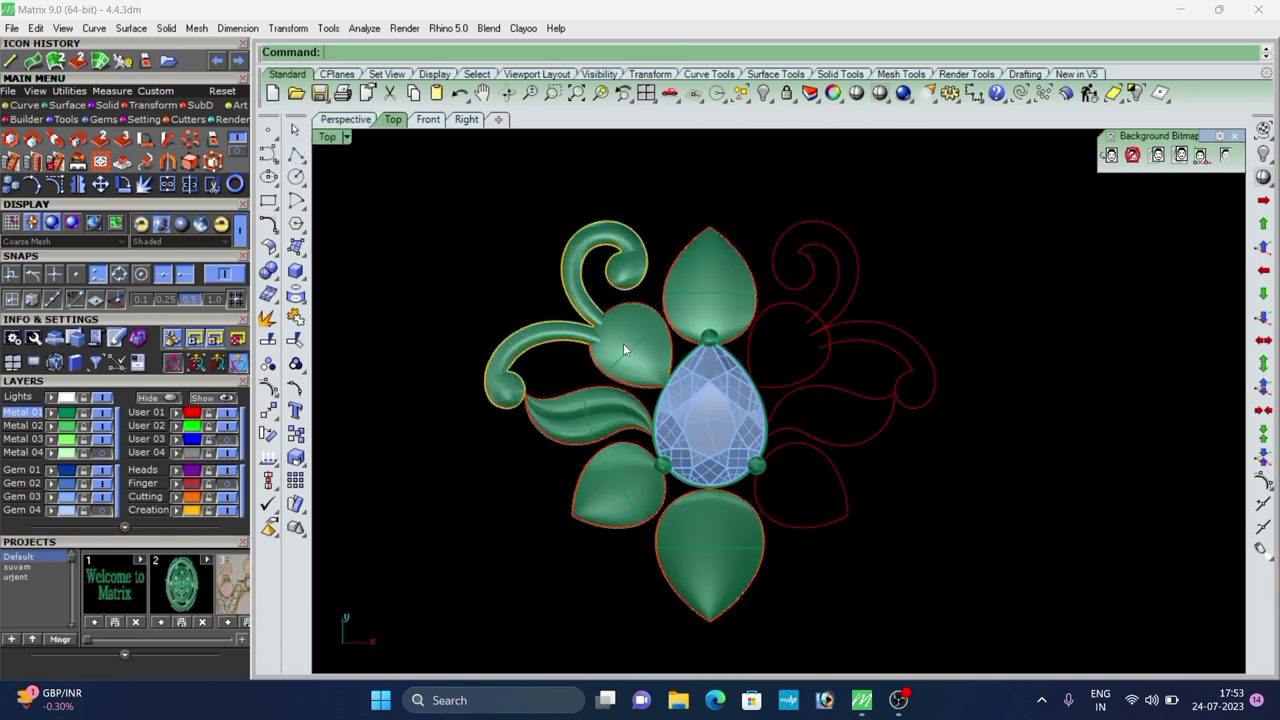
left_click(570, 426)
scroll(468, 192, "down", 1)
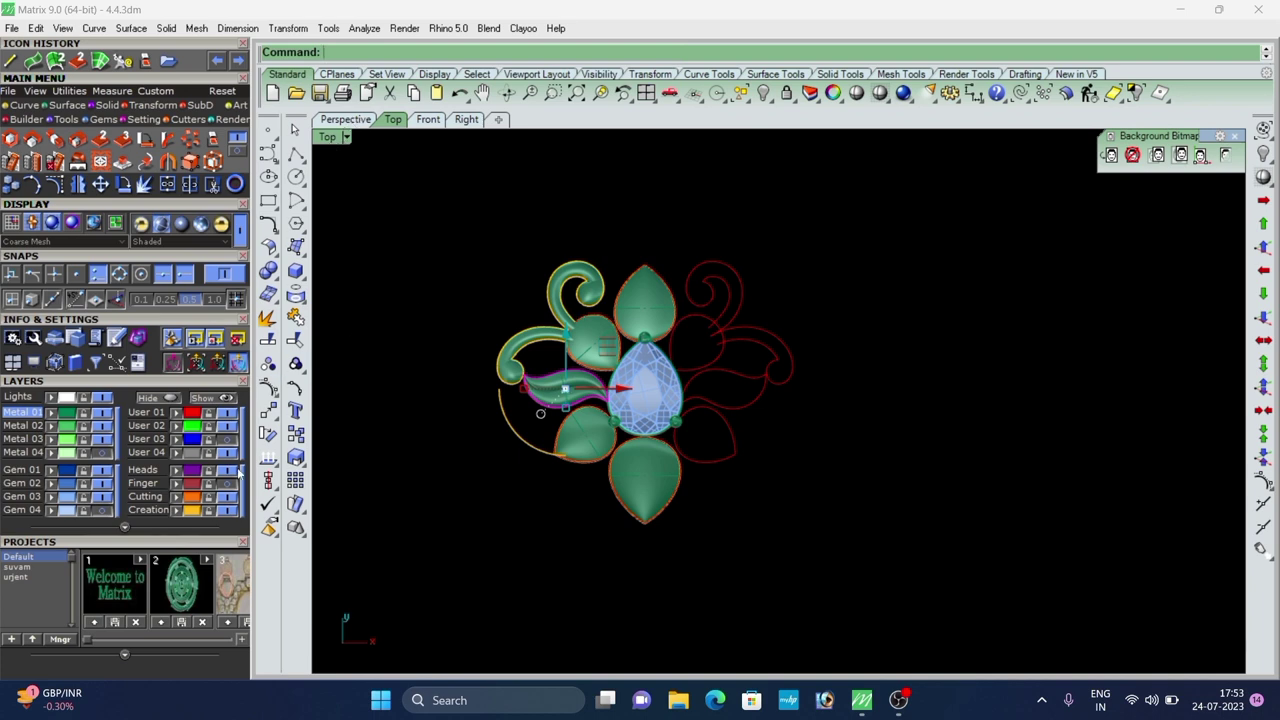
left_click(299, 436)
scroll(493, 411, "down", 8)
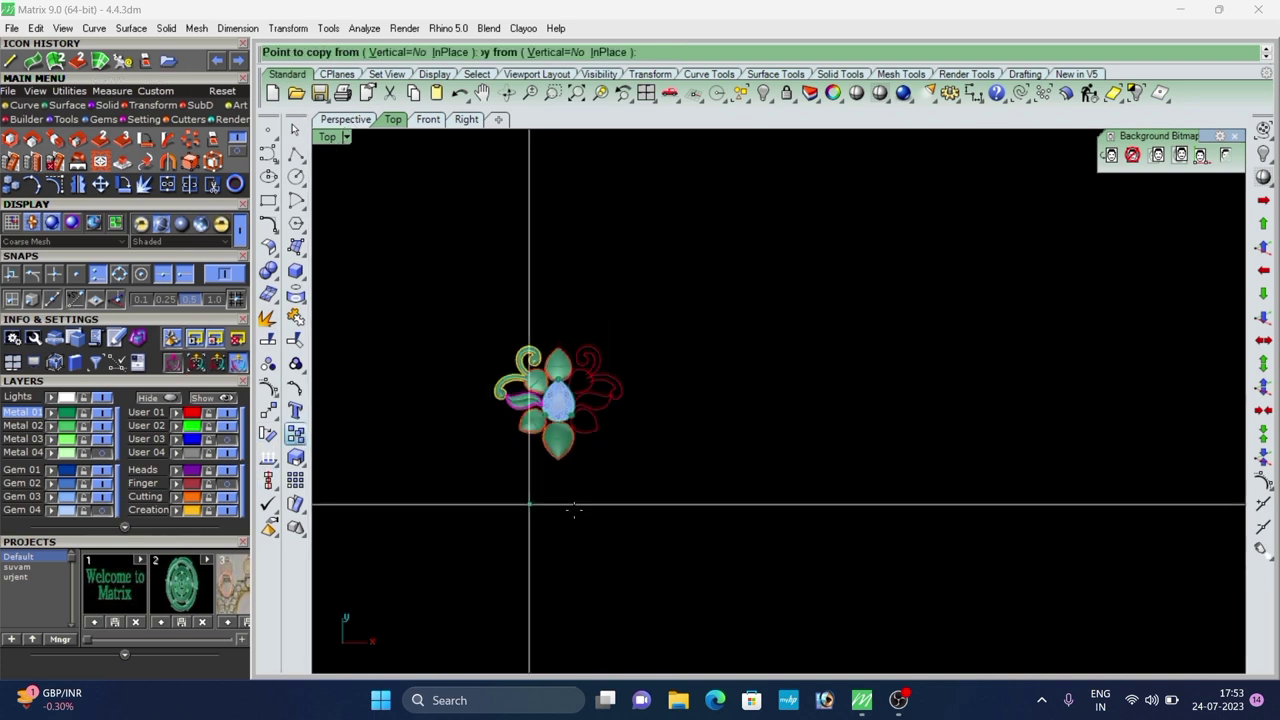
left_click(672, 466)
left_click(831, 480)
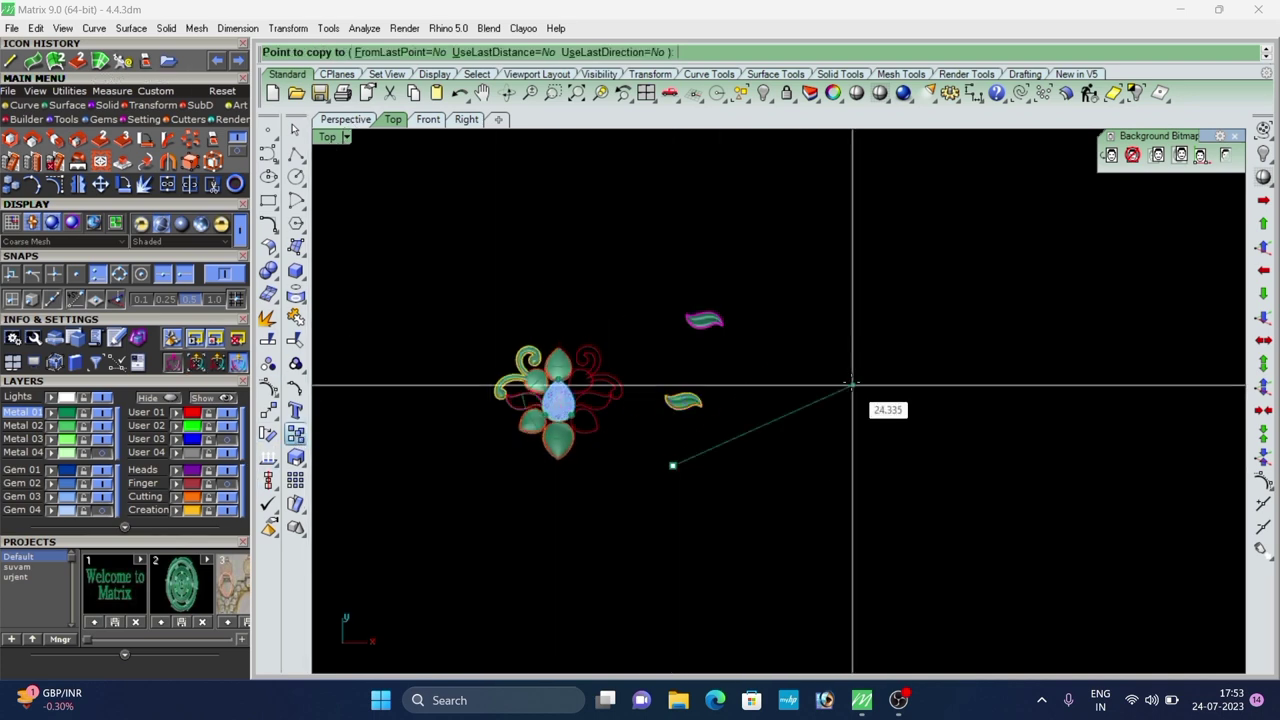
right_click(853, 385)
Rotate the leaf copy clockwise about its left tip until it stands nearly upright.
scroll(620, 388, "up", 8)
left_click(749, 421)
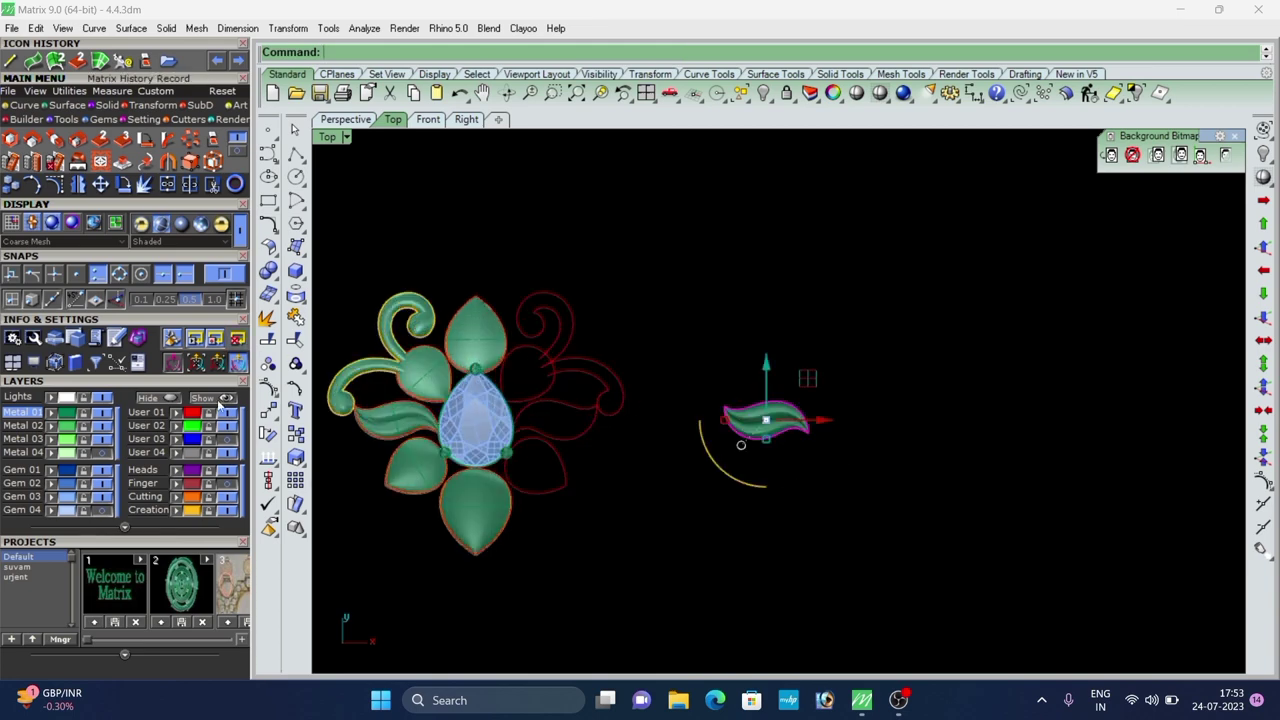
left_click(115, 188)
scroll(737, 330, "up", 6)
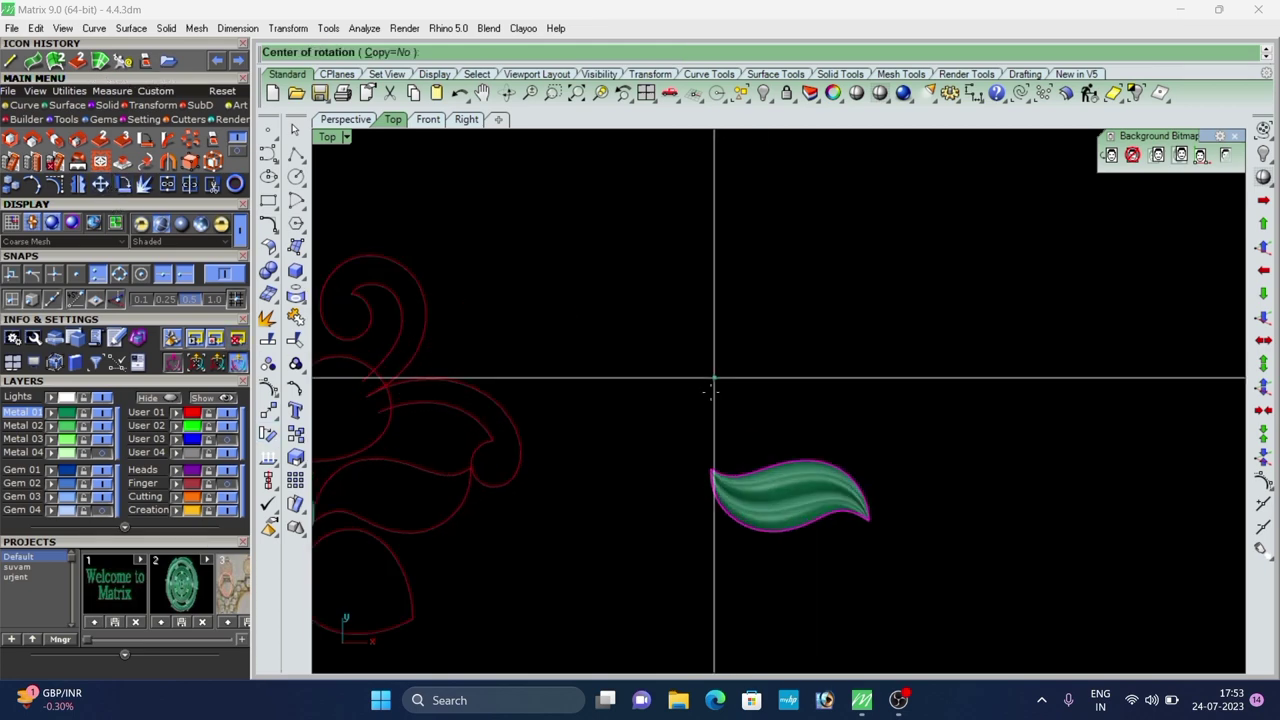
left_click(711, 469)
scroll(700, 345, "down", 8)
scroll(750, 437, "up", 6)
left_click(794, 399)
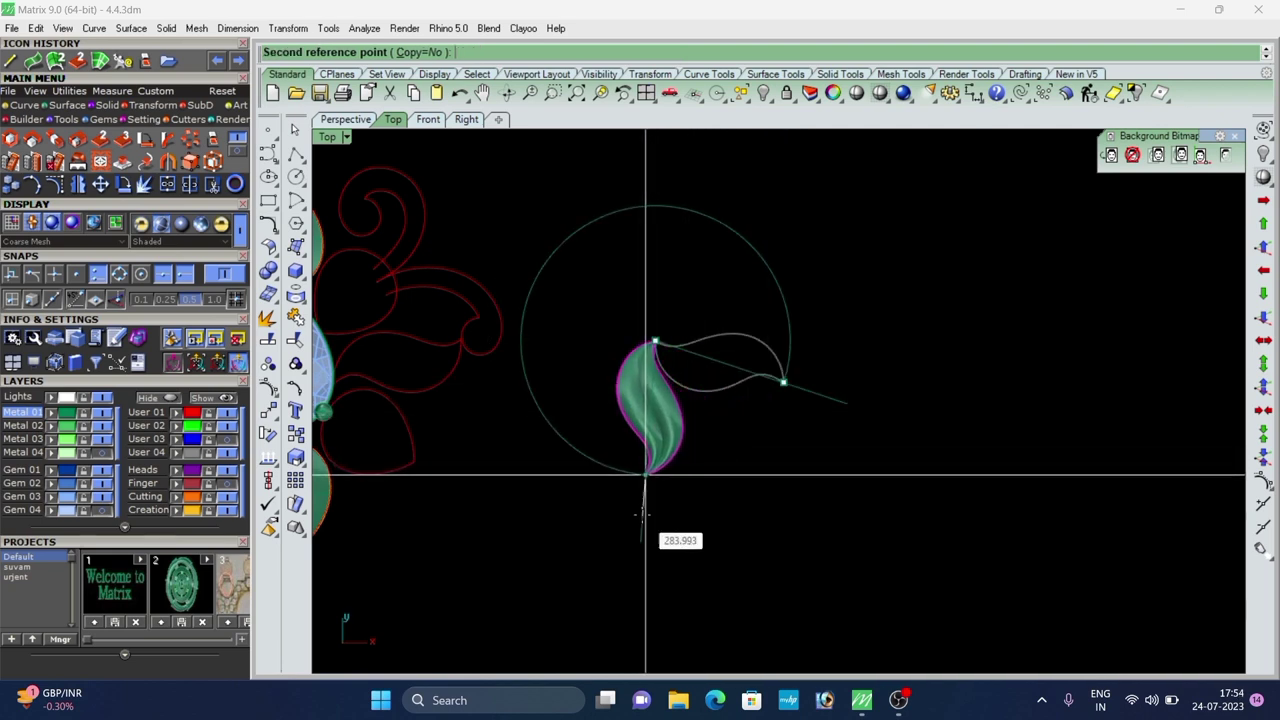
left_click(646, 515)
scroll(535, 443, "down", 2)
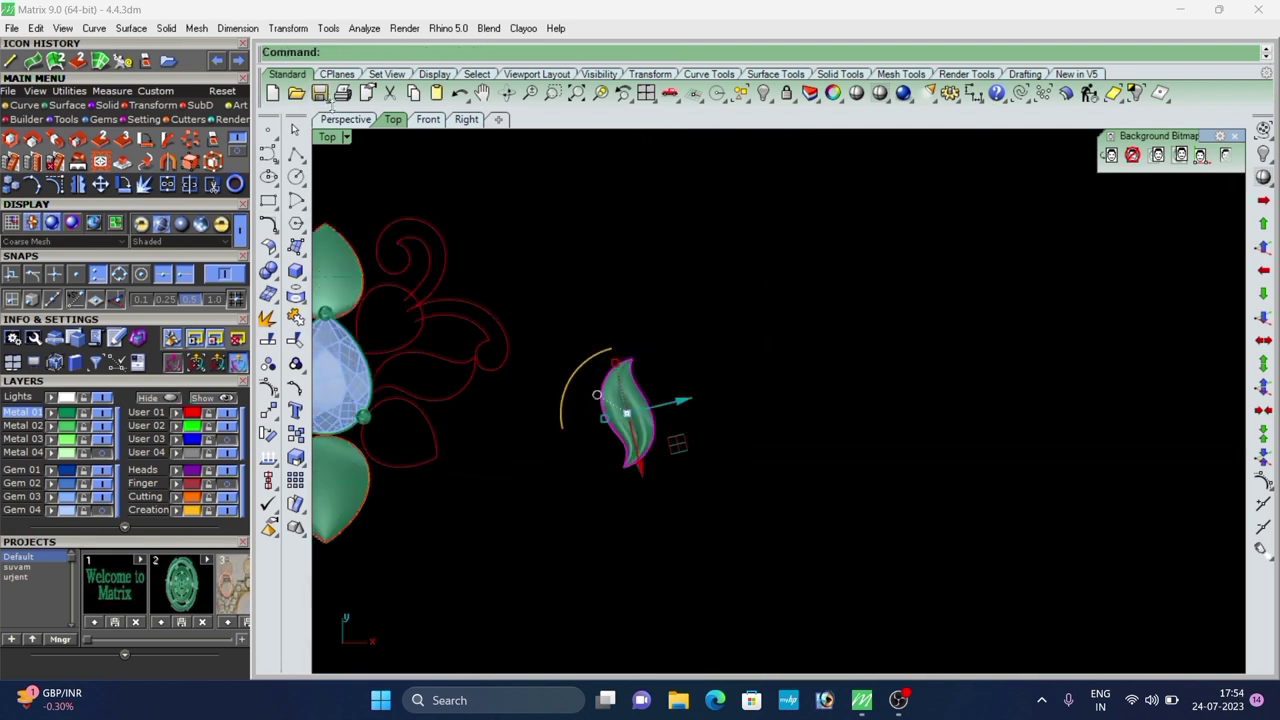
Start cage editing on the upright leaf copy with a bounding-box cage of 5 points in X, Y and Z.
left_click(342, 121)
scroll(680, 386, "up", 4)
right_click_drag(700, 395, 924, 411)
scroll(866, 360, "up", 5)
scroll(924, 411, "down", 2)
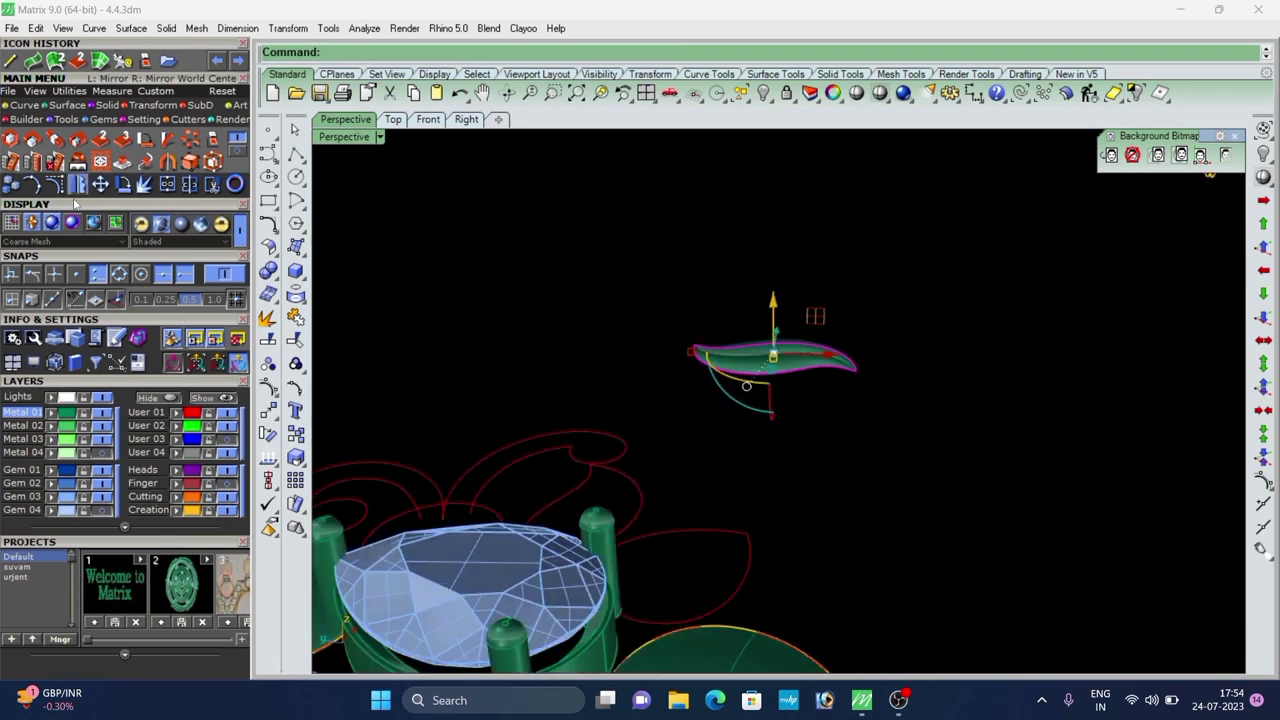
left_click(218, 168)
left_click(424, 56)
left_click(466, 53)
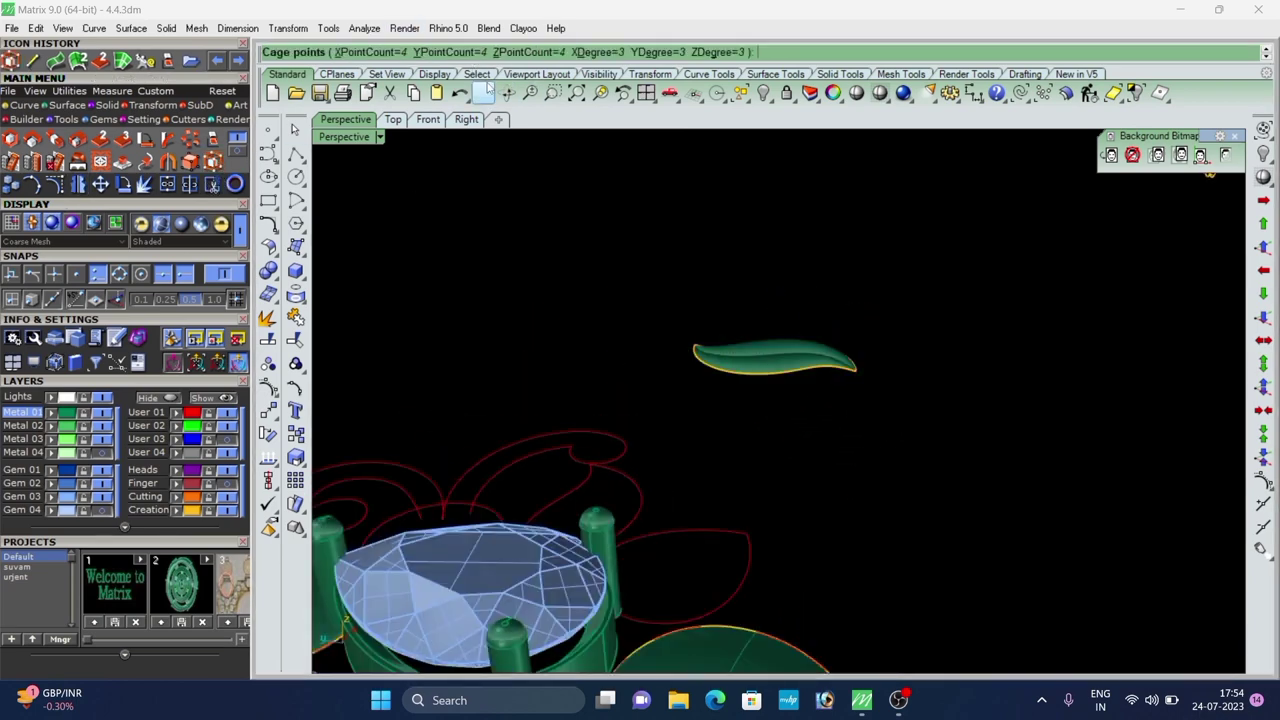
left_click(387, 56)
key("Return")
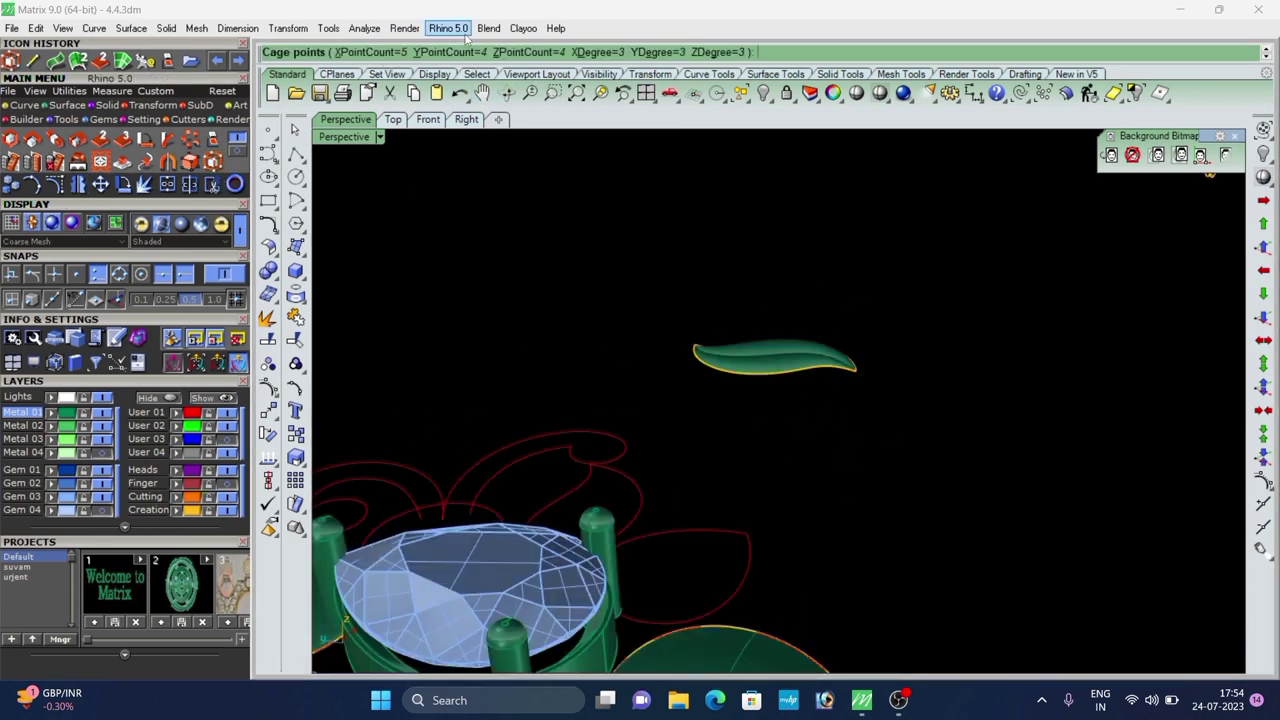
type("5")
key("Return")
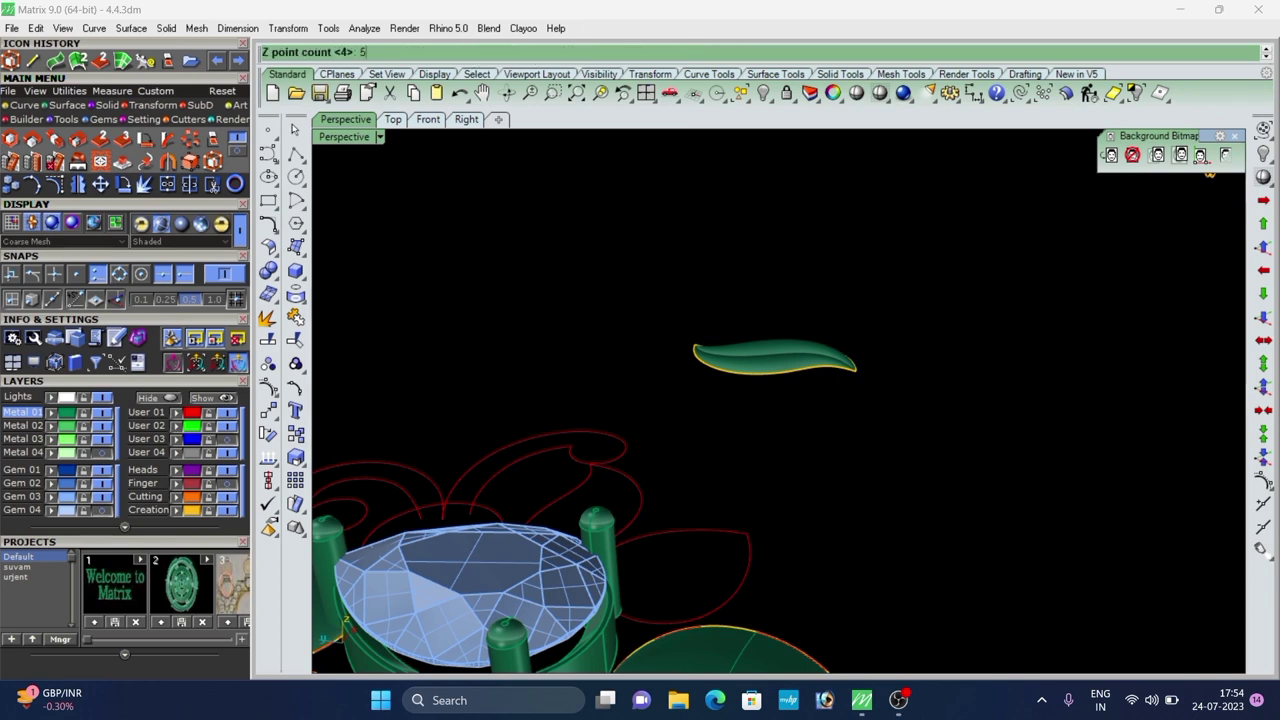
key("Return")
right_click(720, 258)
right_click(752, 280)
Raise the third and fourth crosswise rows of cage points to arch the leaf upward.
scroll(790, 298, "up", 3)
right_click_drag(808, 304, 864, 346)
scroll(704, 508, "up", 3)
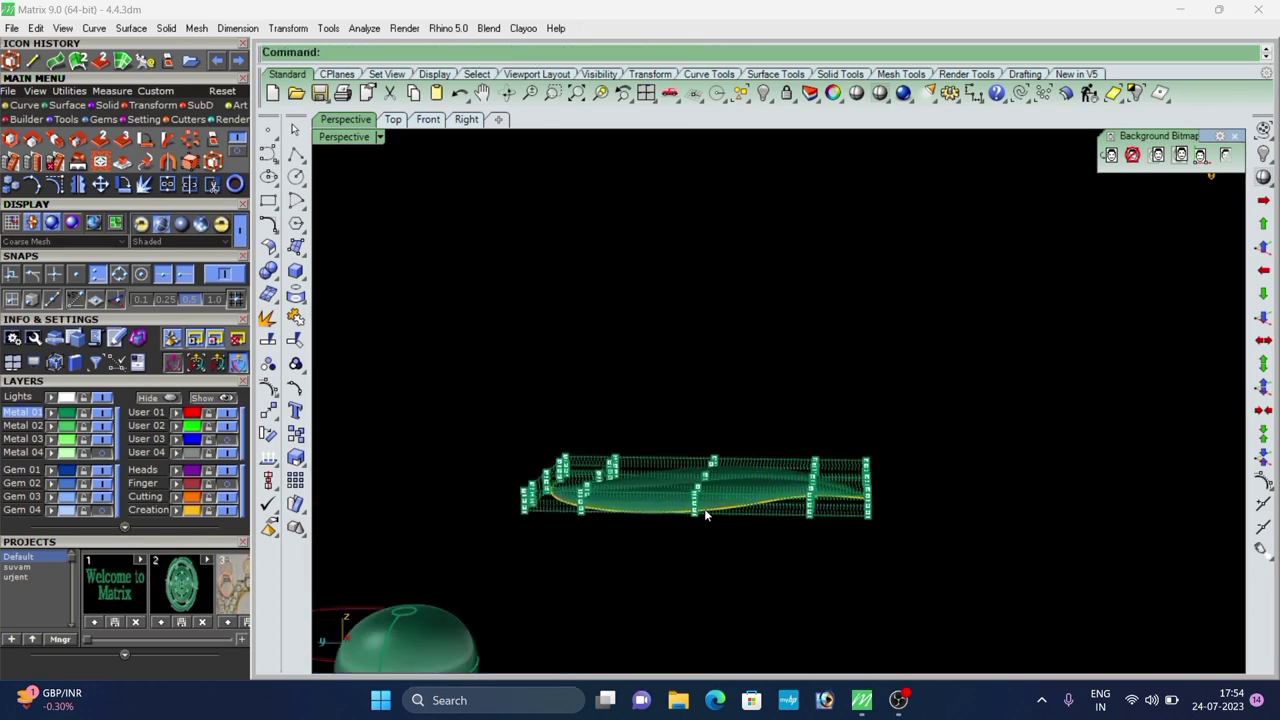
scroll(704, 513, "up", 5)
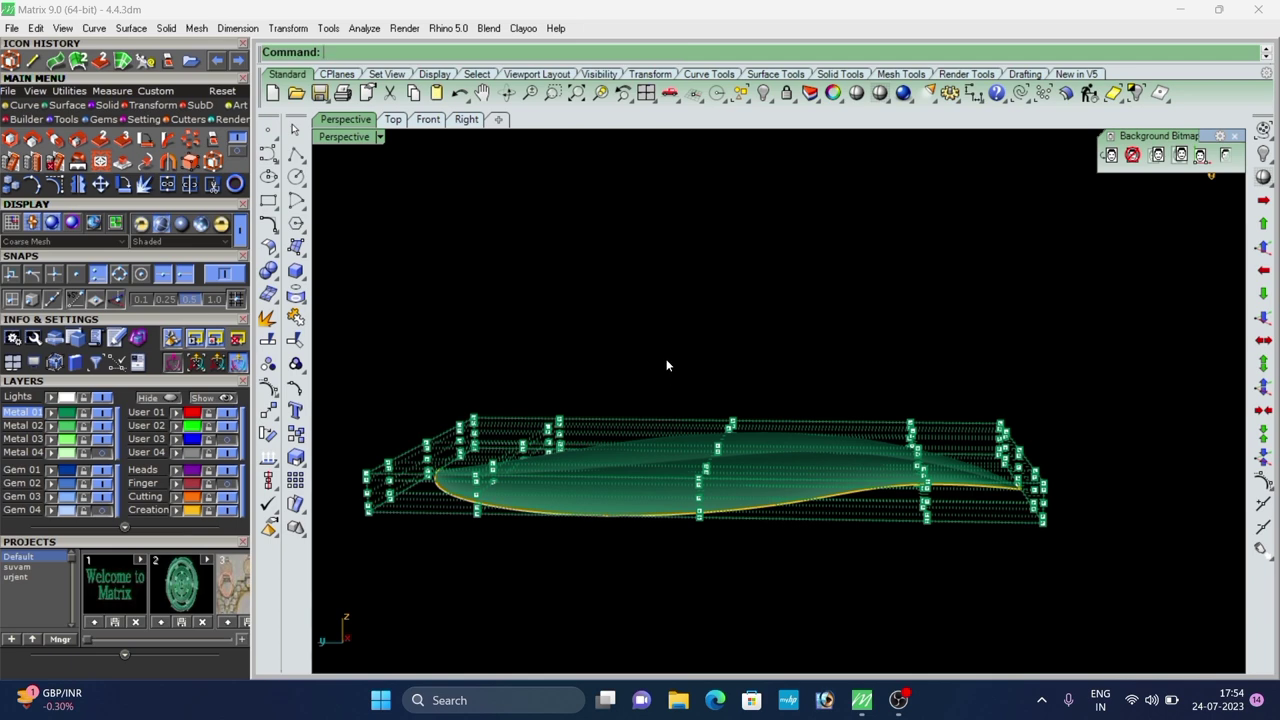
scroll(716, 341, "down", 8)
scroll(716, 341, "up", 7)
right_click_drag(718, 345, 730, 520)
scroll(728, 376, "down", 8)
scroll(728, 376, "down", 5)
right_click_drag(728, 378, 714, 293)
scroll(757, 434, "up", 6)
scroll(750, 305, "up", 12)
scroll(714, 293, "up", 3)
left_click_drag(834, 509, 862, 513)
right_click_drag(862, 513, 810, 517)
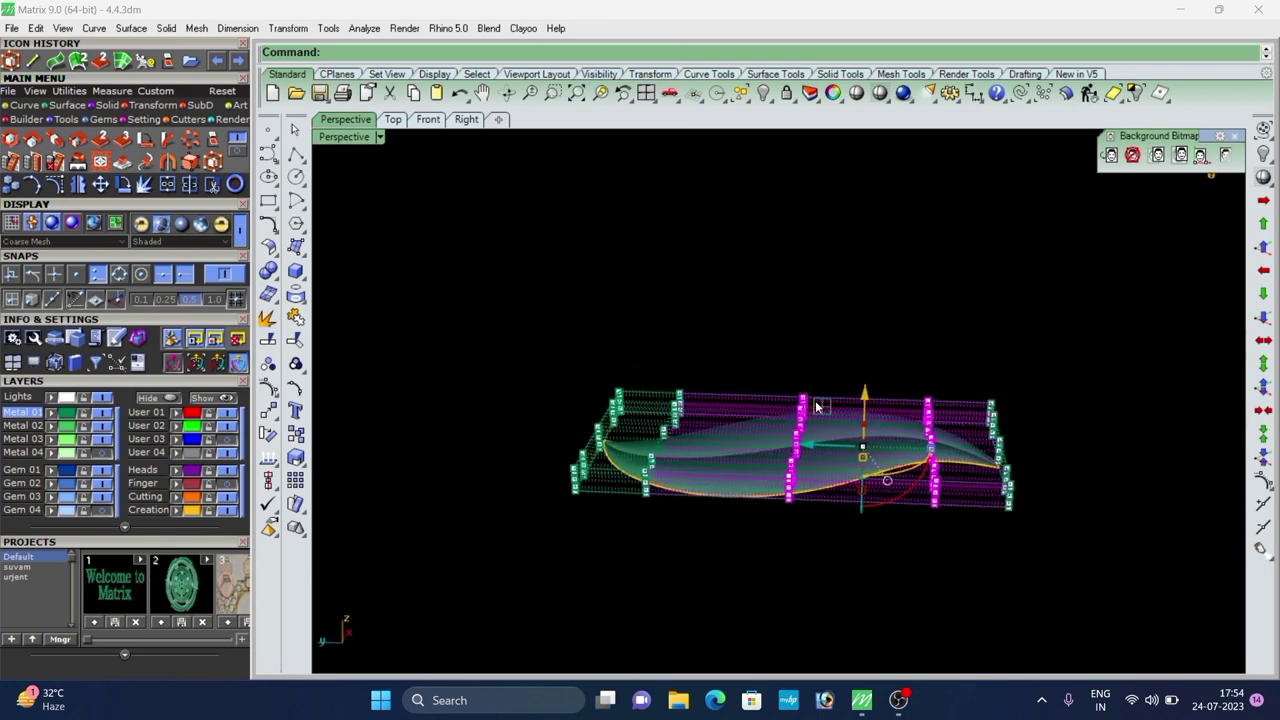
left_click_drag(866, 394, 868, 360)
left_click(1003, 314)
Lower the second crosswise row of cage points to dip the leaf near its unarched end.
right_click_drag(1003, 314, 524, 459)
left_click_drag(592, 537, 592, 537)
right_click_drag(592, 537, 537, 444)
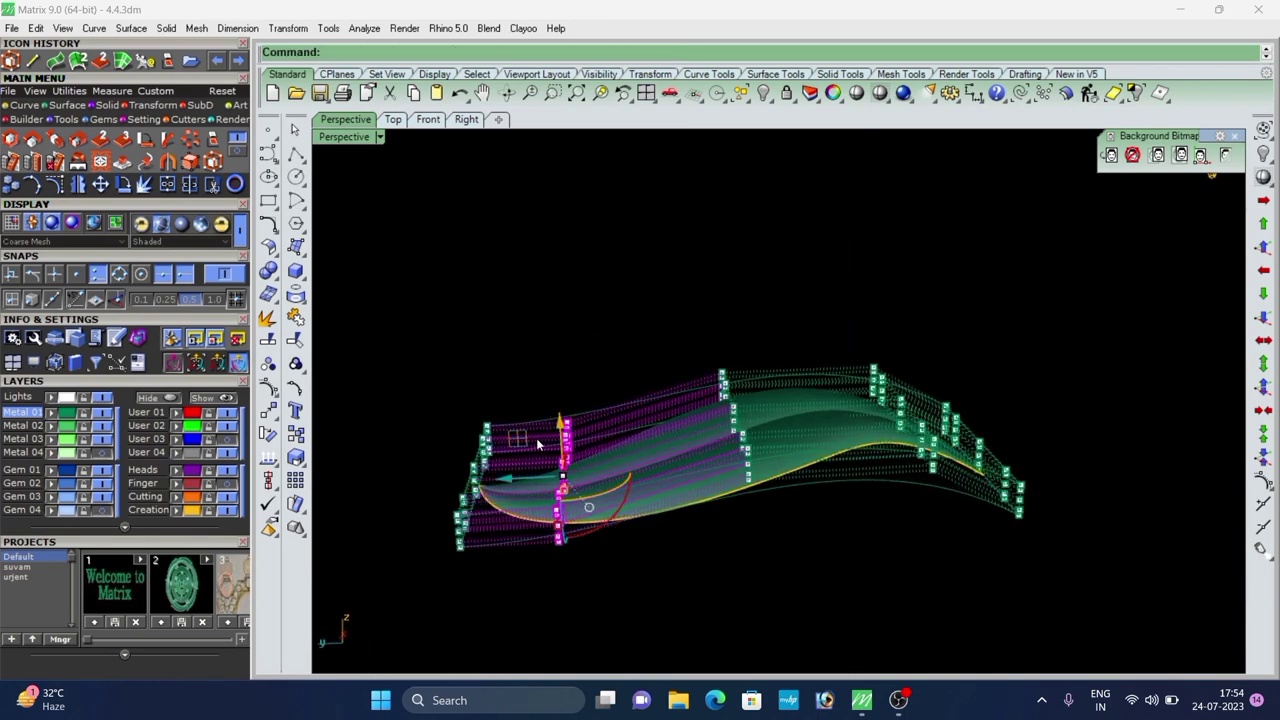
left_click_drag(560, 424, 595, 472)
left_click(640, 390)
Lower the two rows of cage points over the leaf's arch slightly.
right_click_drag(640, 390, 733, 441)
scroll(767, 513, "down", 5)
left_click_drag(958, 613, 958, 613)
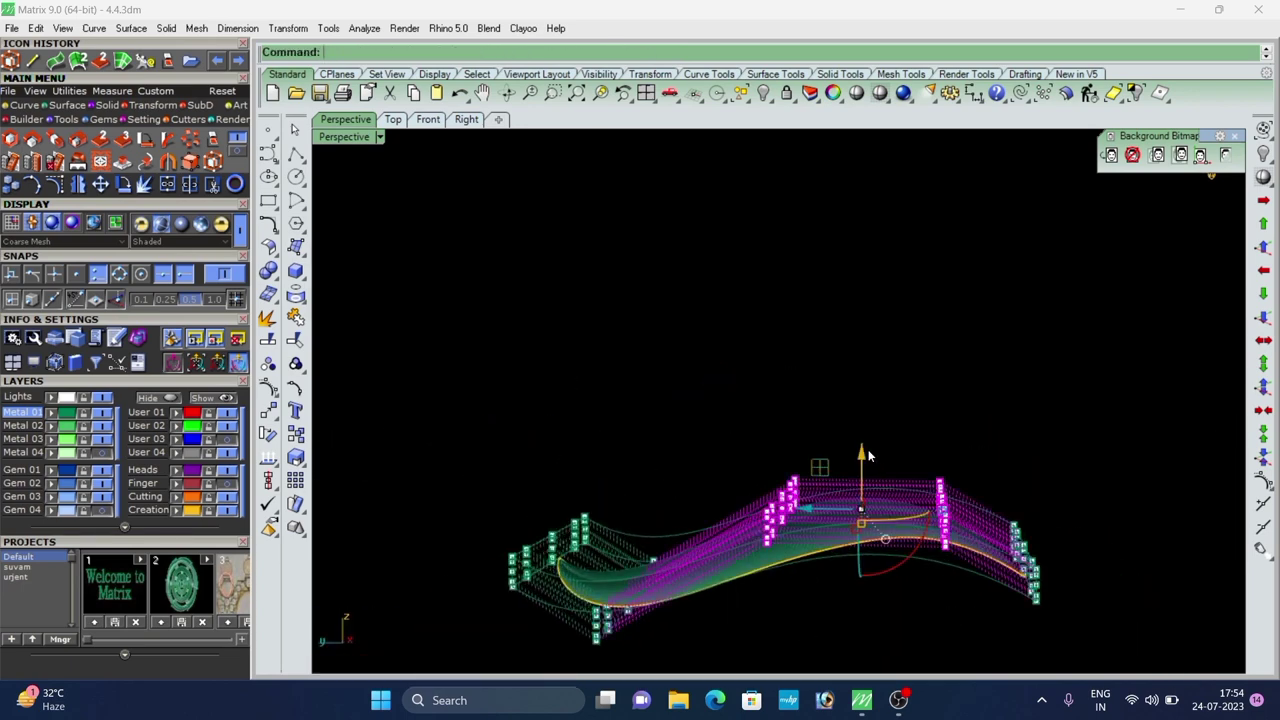
left_click_drag(868, 458, 886, 468)
left_click(789, 388)
Adjust the height of the cage-point row at the leaf's dip with a slight downward move.
scroll(789, 388, "down", 3)
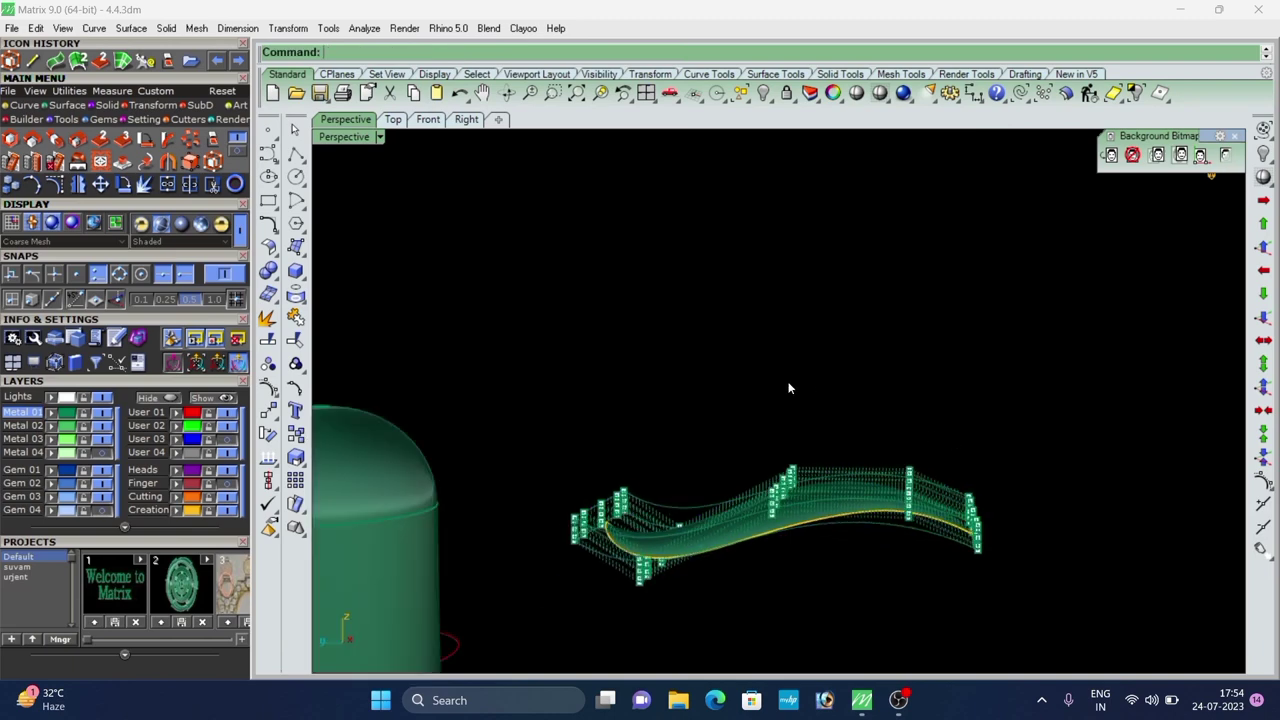
right_click_drag(789, 388, 771, 431)
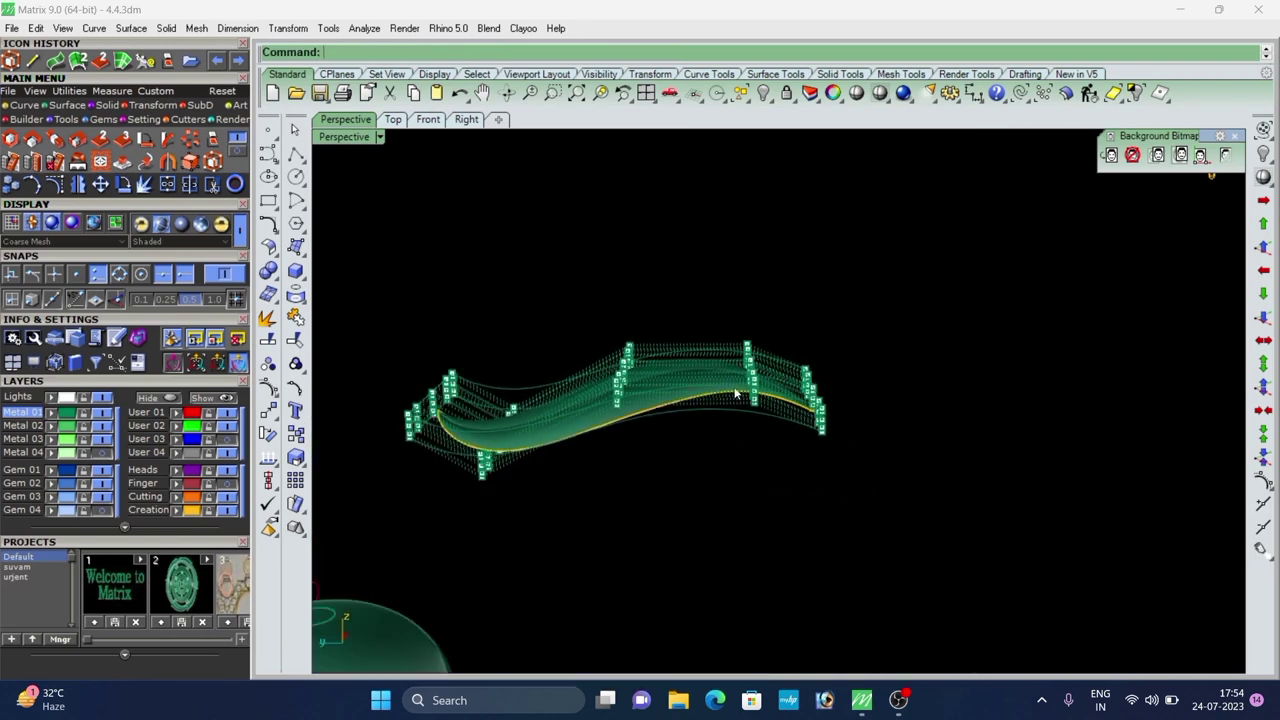
right_click_drag(734, 392, 450, 383)
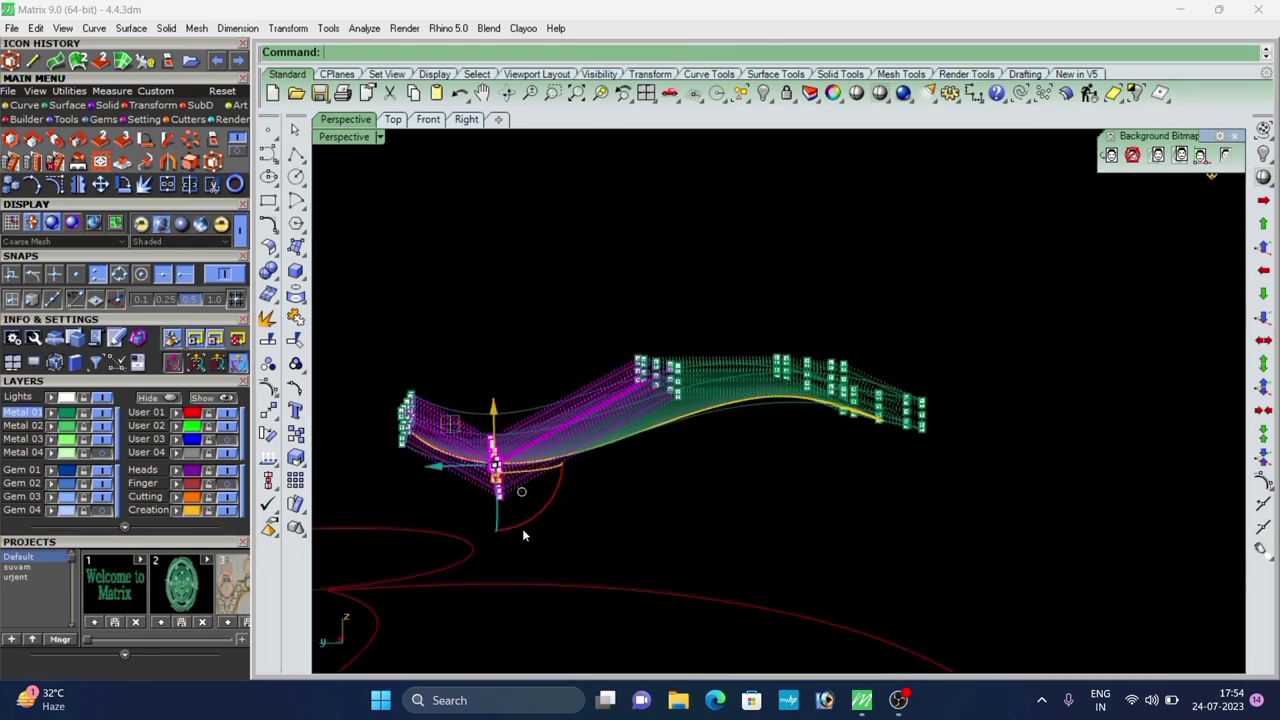
scroll(514, 470, "up", 2)
left_click_drag(491, 408, 503, 413)
left_click(728, 460)
Finish the cage edit by deleting the control cage around the reshaped leaf.
right_click_drag(728, 460, 600, 424)
right_click_drag(790, 445, 712, 462)
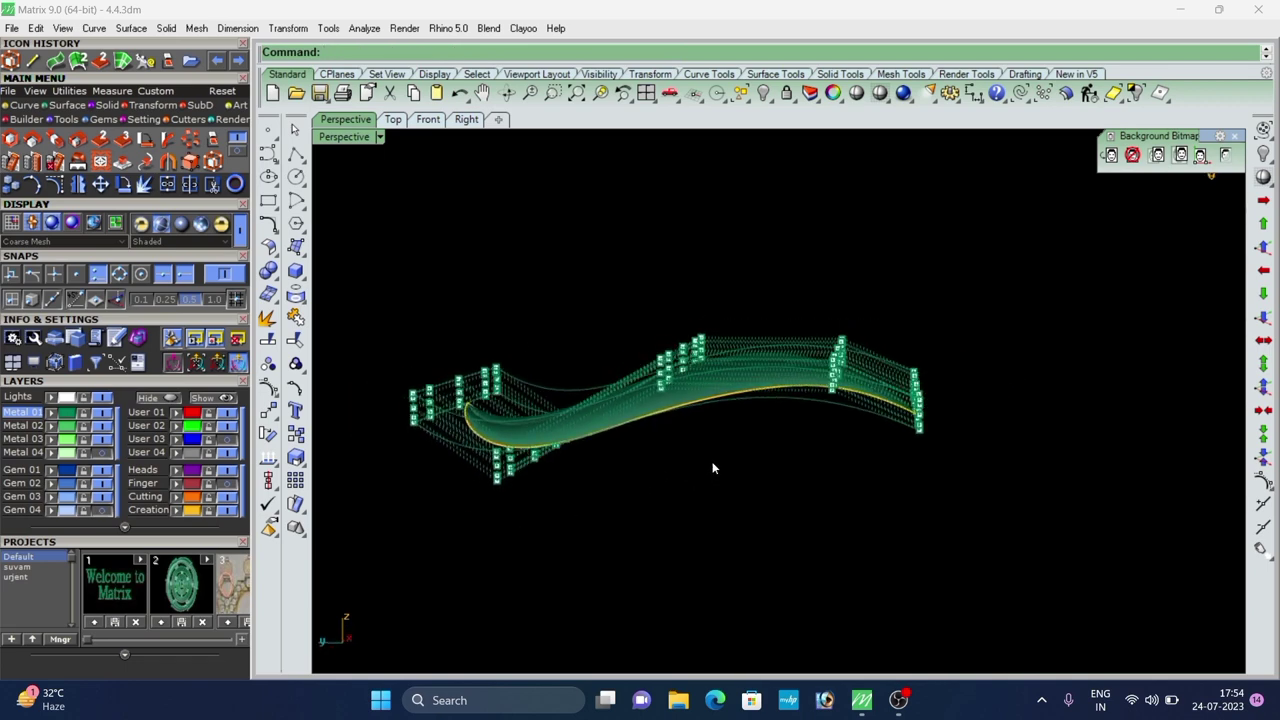
key("Escape")
key("Delete")
right_click_drag(705, 375, 768, 552)
Extrude the reshaped leaf surface straight by -0.5 as a solid.
left_click(762, 387)
right_click_drag(918, 585, 461, 294)
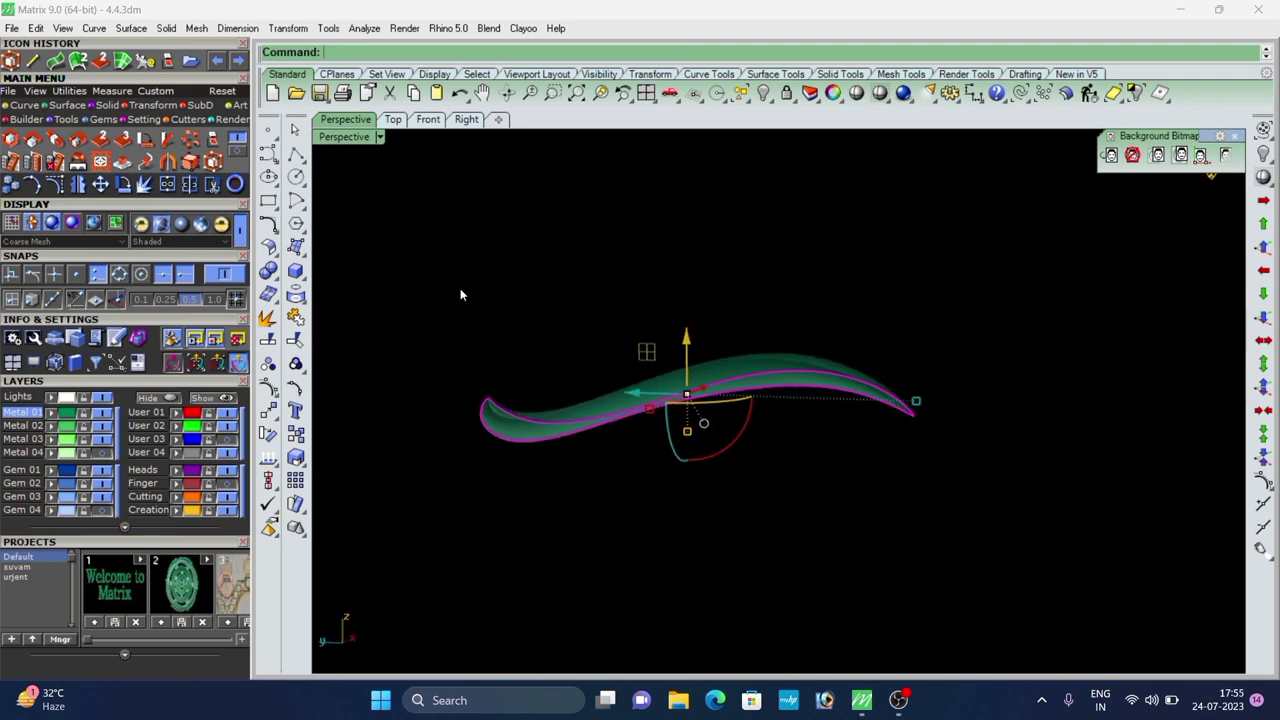
left_click(105, 108)
left_click(213, 141)
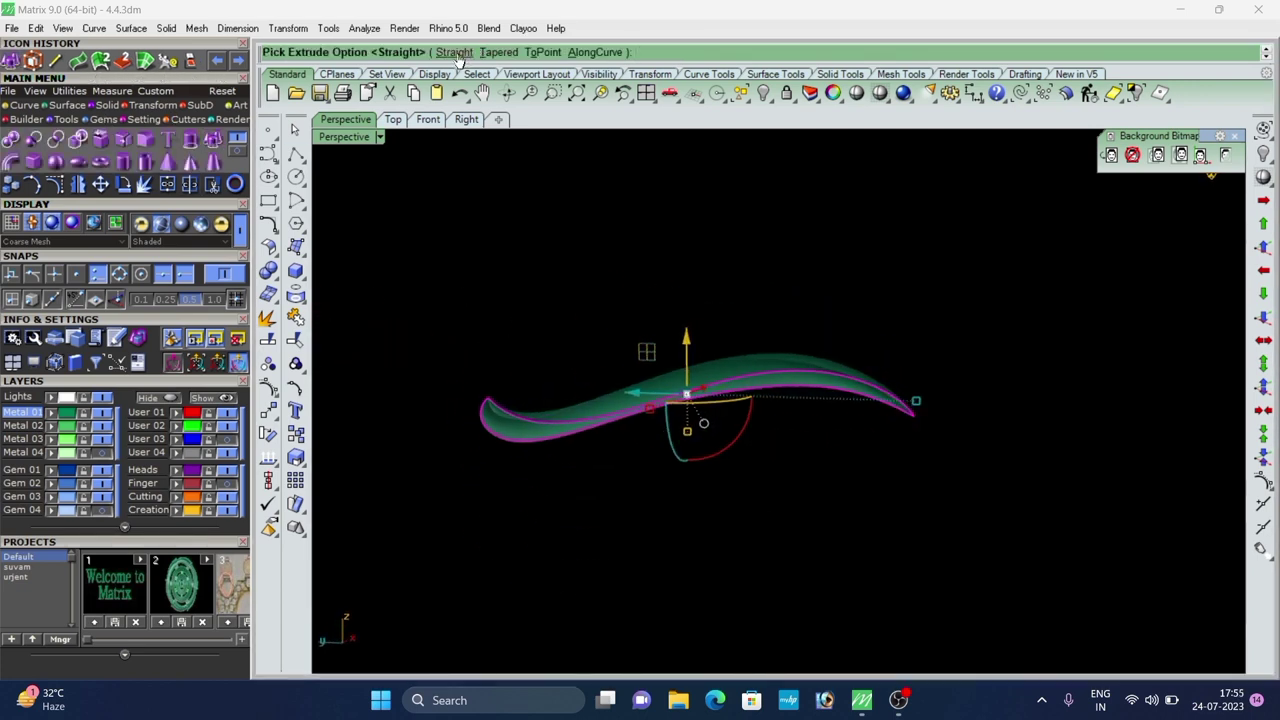
left_click(454, 52)
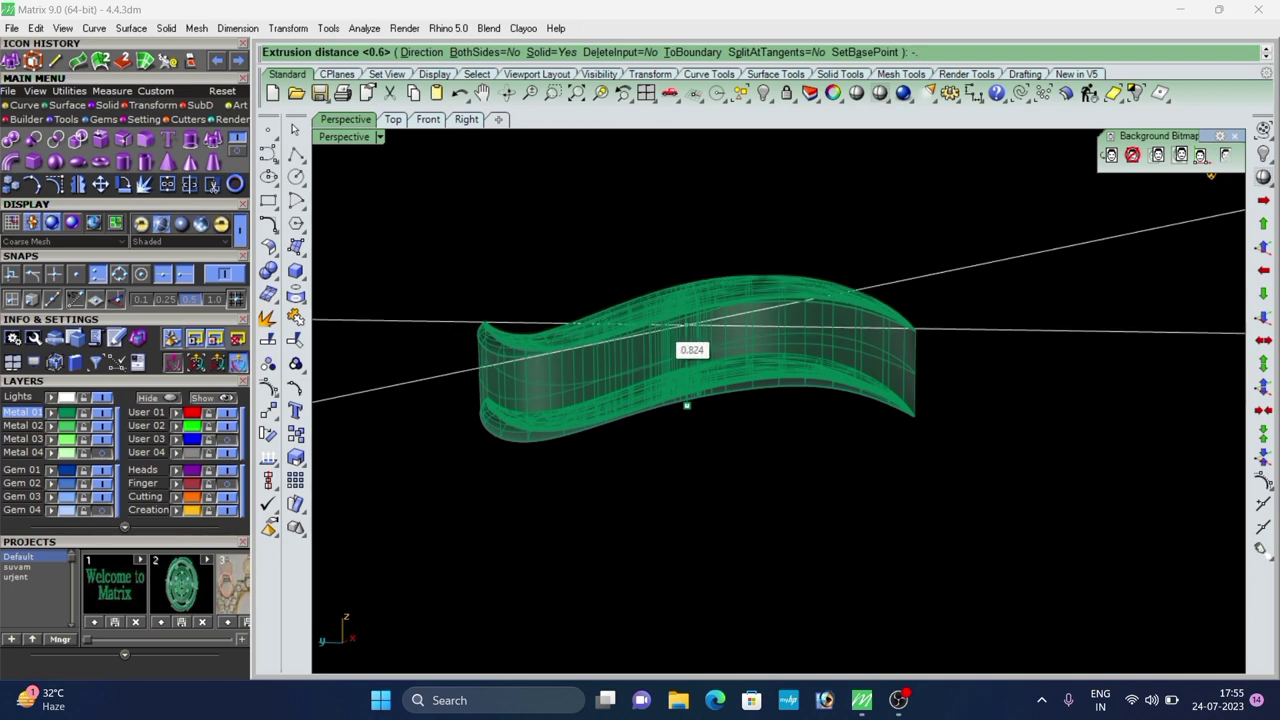
key("Return")
Assign the extruded leaf to Metal 02 and, in the Top view, move it onto the flower with its lower tip at the bezel.
scroll(658, 323, "down", 8)
right_click_drag(658, 323, 716, 445)
left_click(393, 120)
right_click_drag(590, 398, 668, 352)
scroll(668, 352, "down", 2)
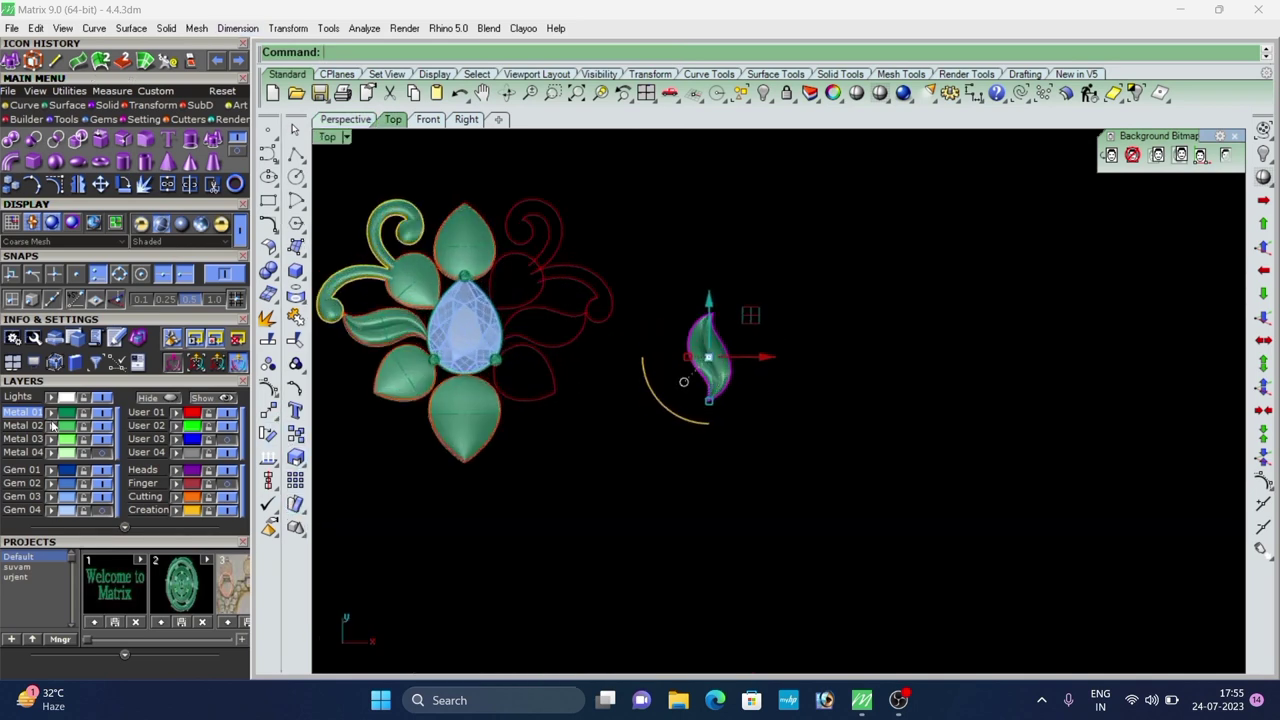
left_click(267, 419)
left_click(706, 407)
scroll(710, 520, "down", 4)
scroll(509, 380, "up", 15)
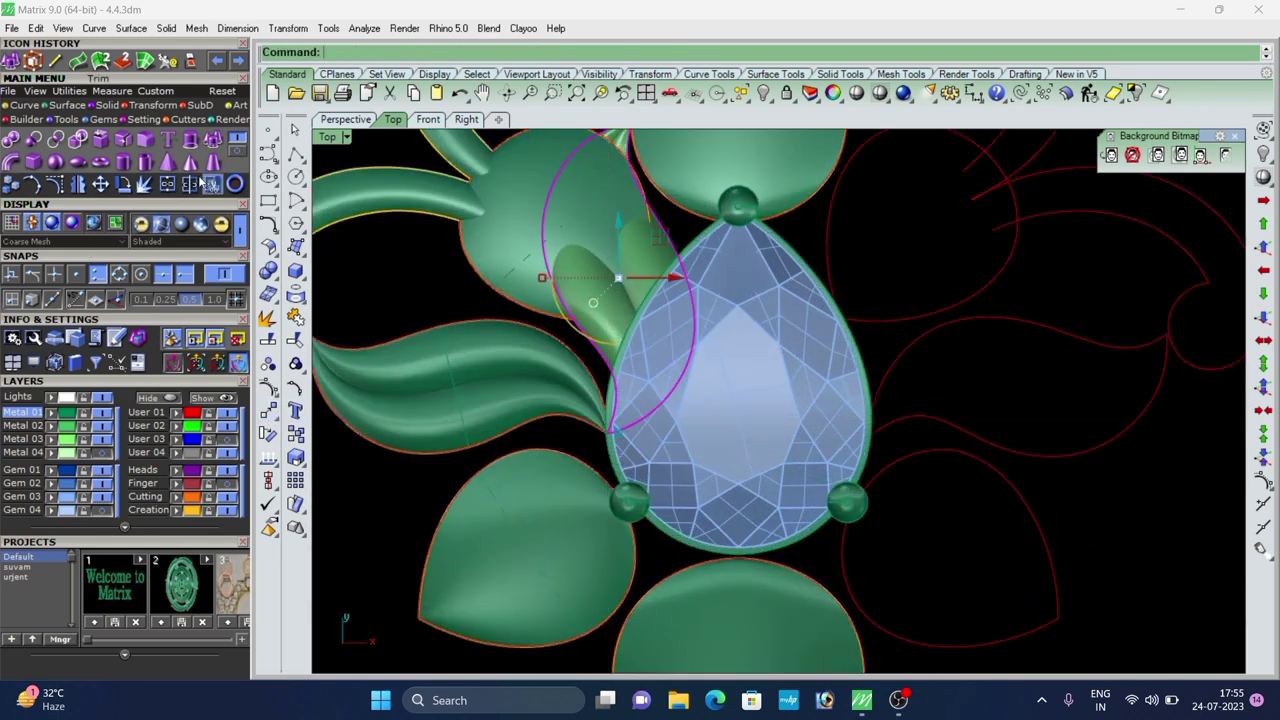
Rotate the extruded leaf about its bezel tip until its far tip meets the original leaf's outer tip at the scroll.
left_click(122, 190)
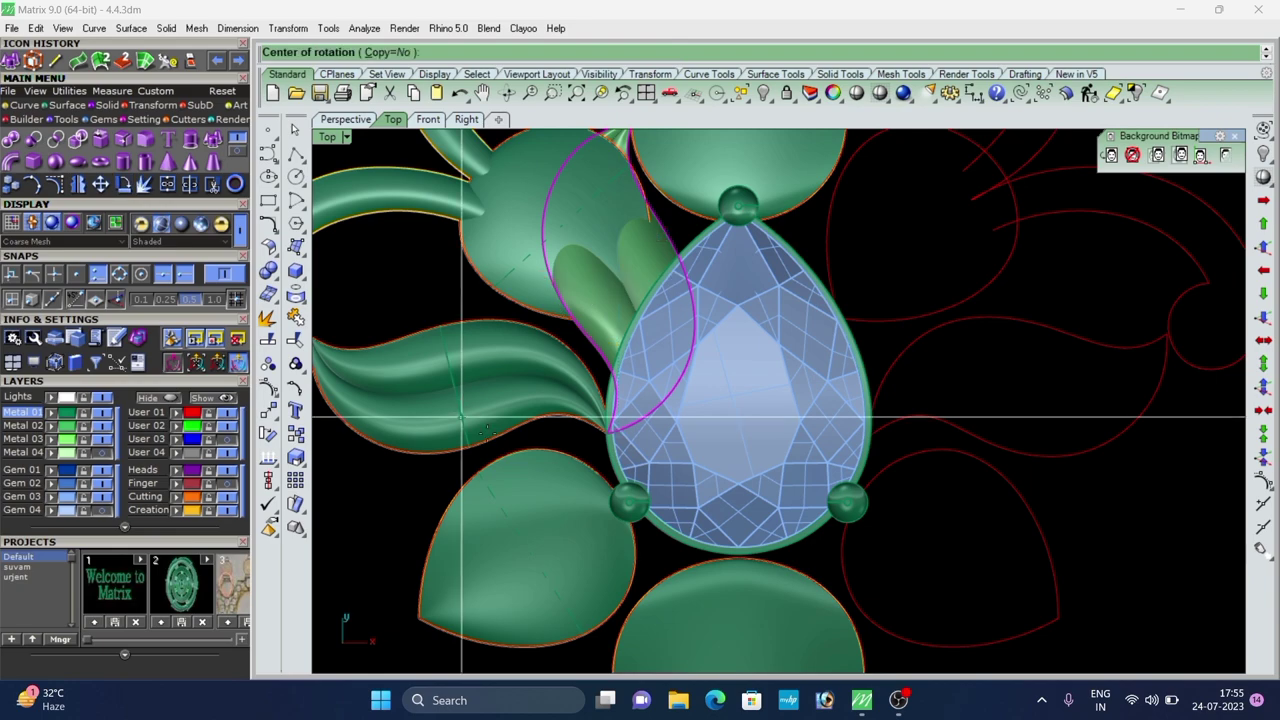
left_click(607, 433)
scroll(567, 455, "down", 4)
scroll(605, 234, "up", 8)
left_click(602, 236)
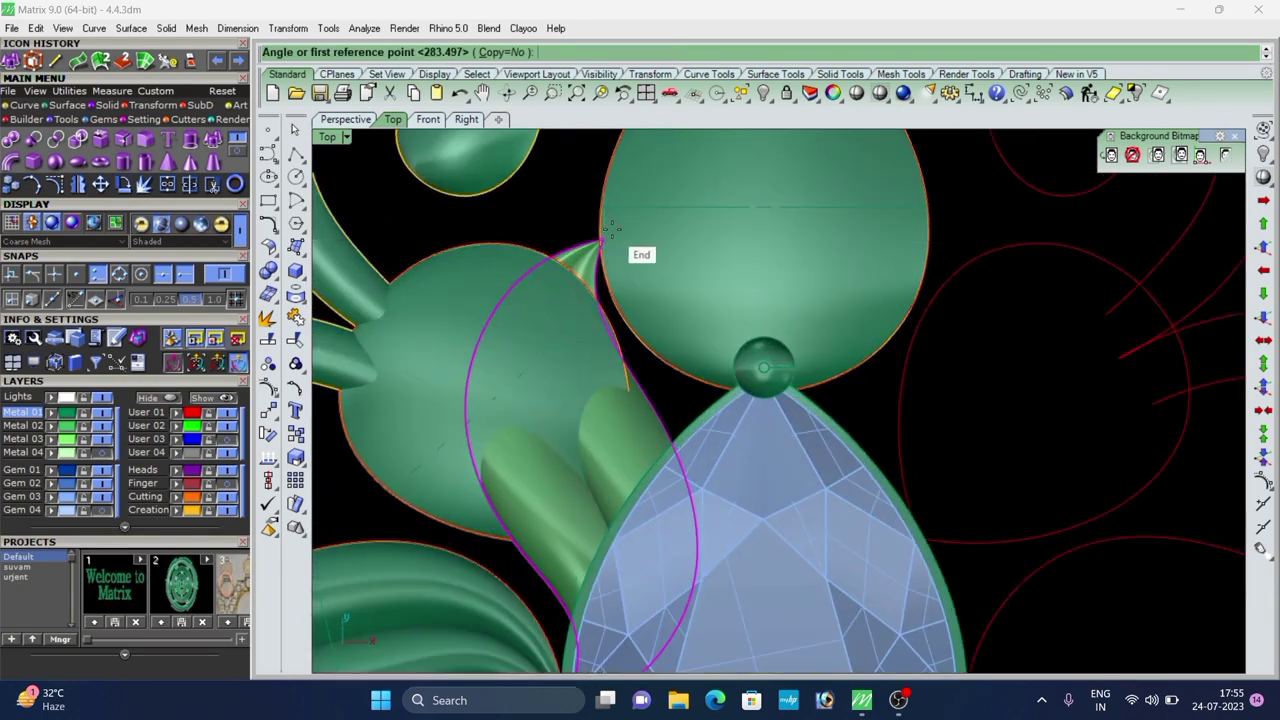
scroll(617, 216, "down", 14)
scroll(530, 255, "up", 8)
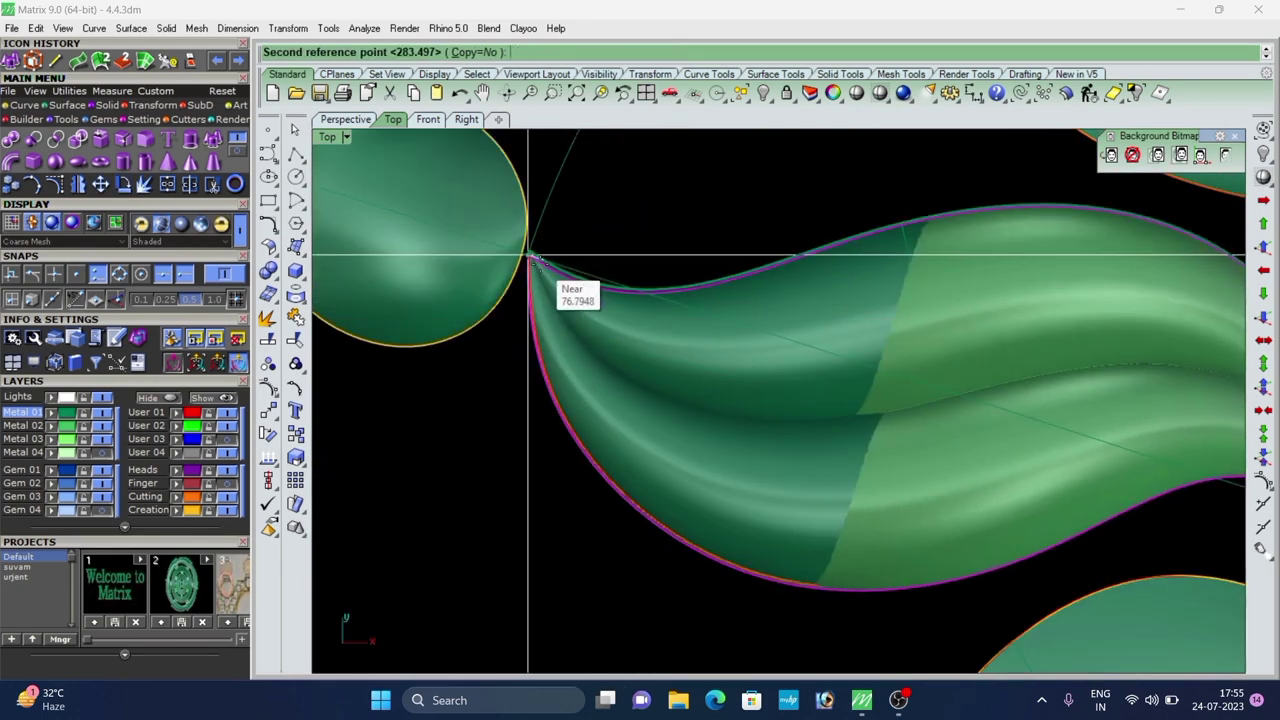
left_click(530, 251)
left_click(636, 202)
Delete the leftover thin leaf surface that overlaps the extruded leaf.
left_click(345, 120)
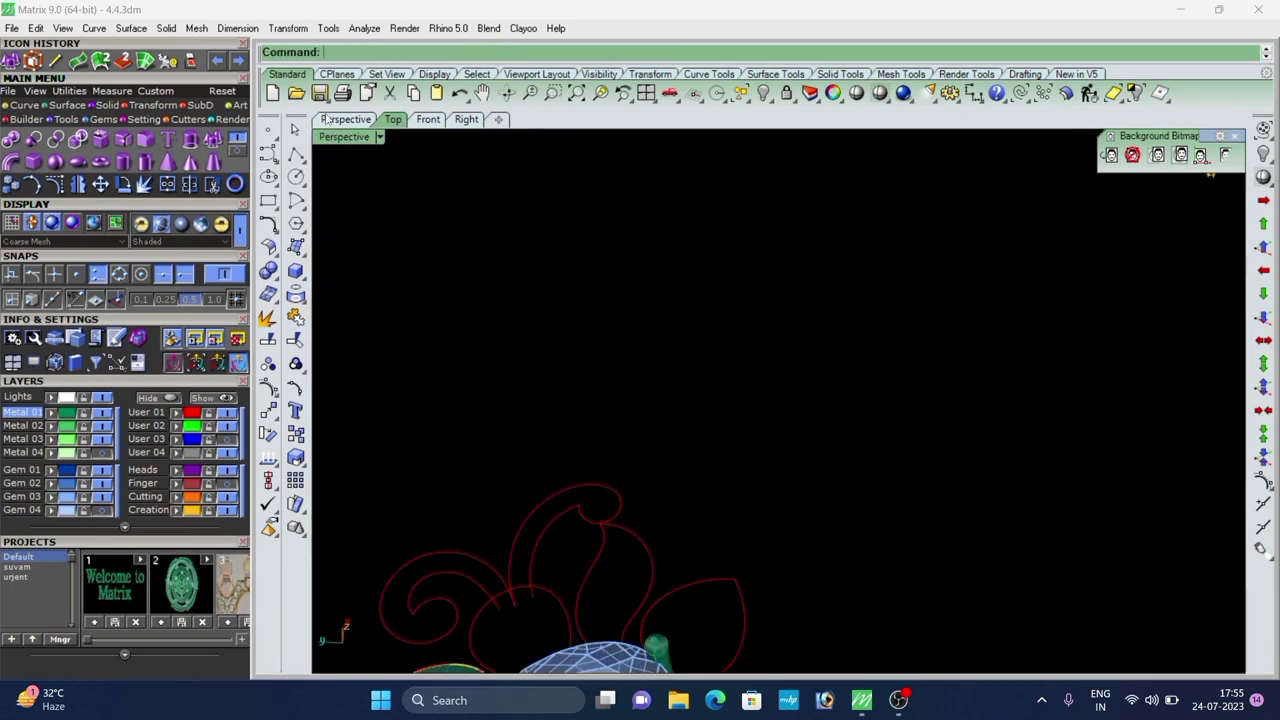
scroll(630, 410, "down", 8)
scroll(605, 510, "up", 6)
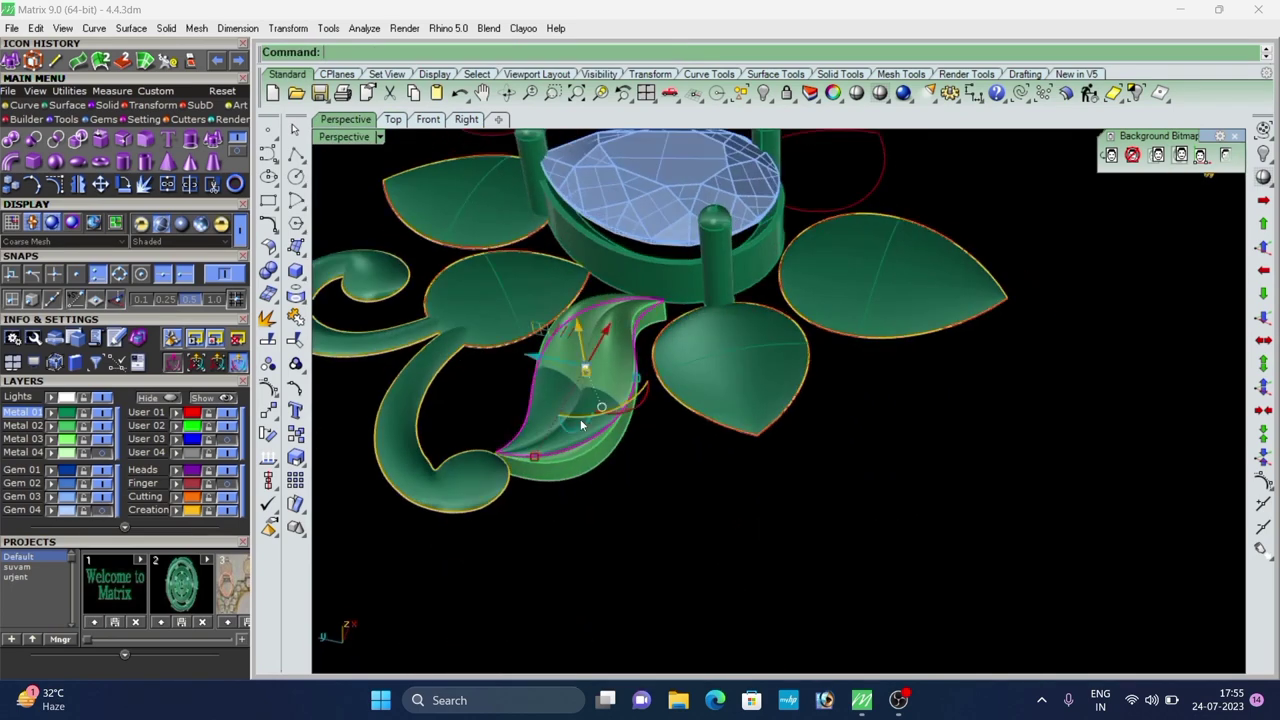
key("Delete")
scroll(690, 460, "down", 6)
right_click_drag(700, 490, 600, 408)
scroll(610, 400, "up", 4)
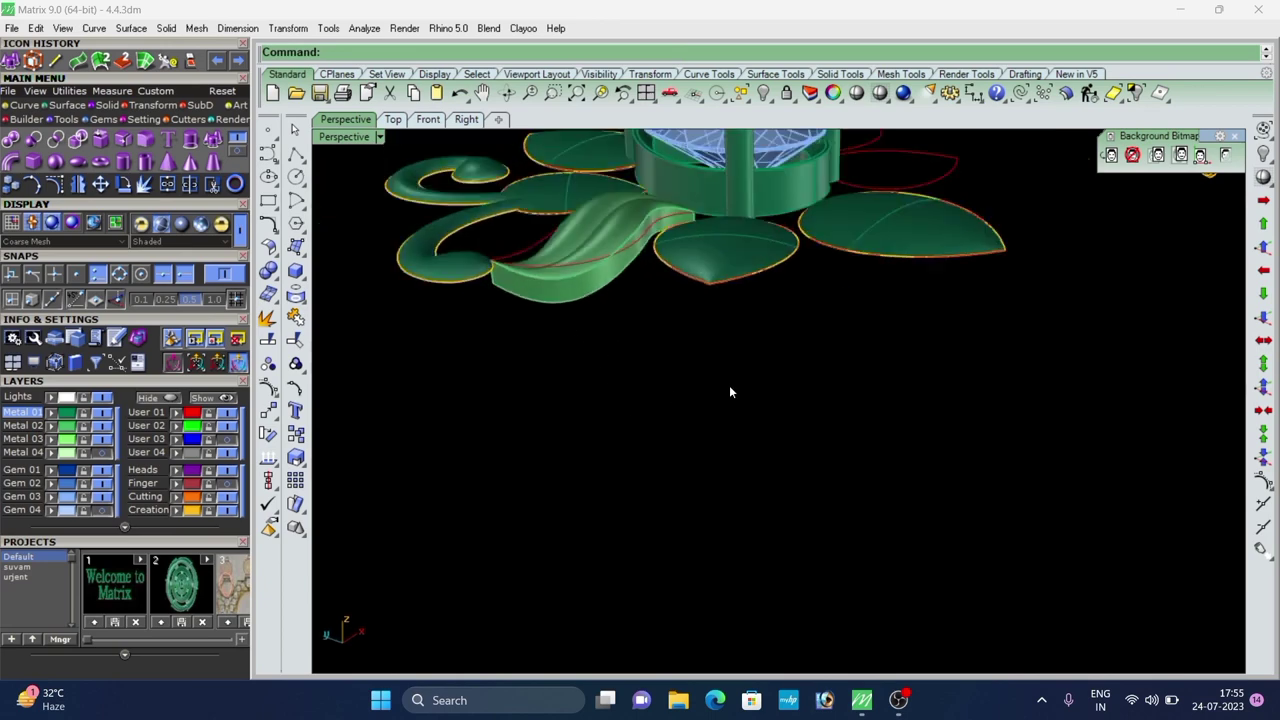
Clear all the red layout curves from the flower.
scroll(668, 354, "down", 4)
right_click_drag(668, 354, 630, 510)
scroll(614, 388, "down", 6)
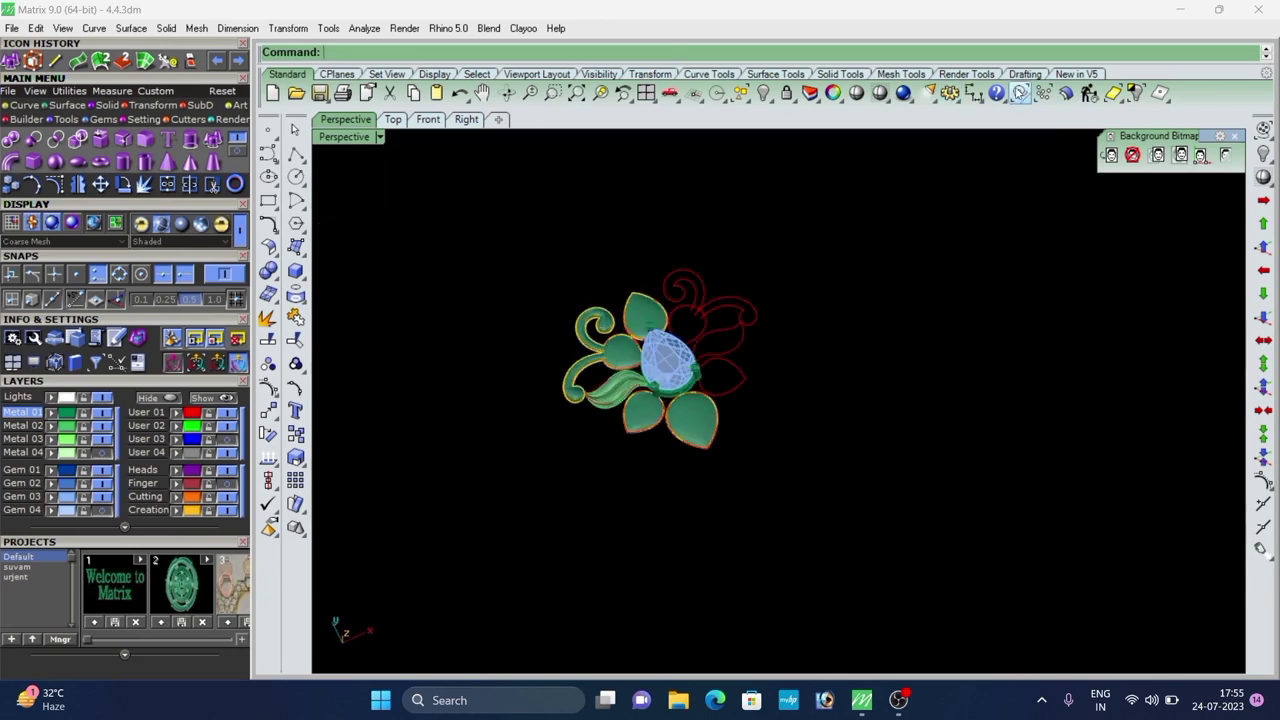
left_click(54, 455)
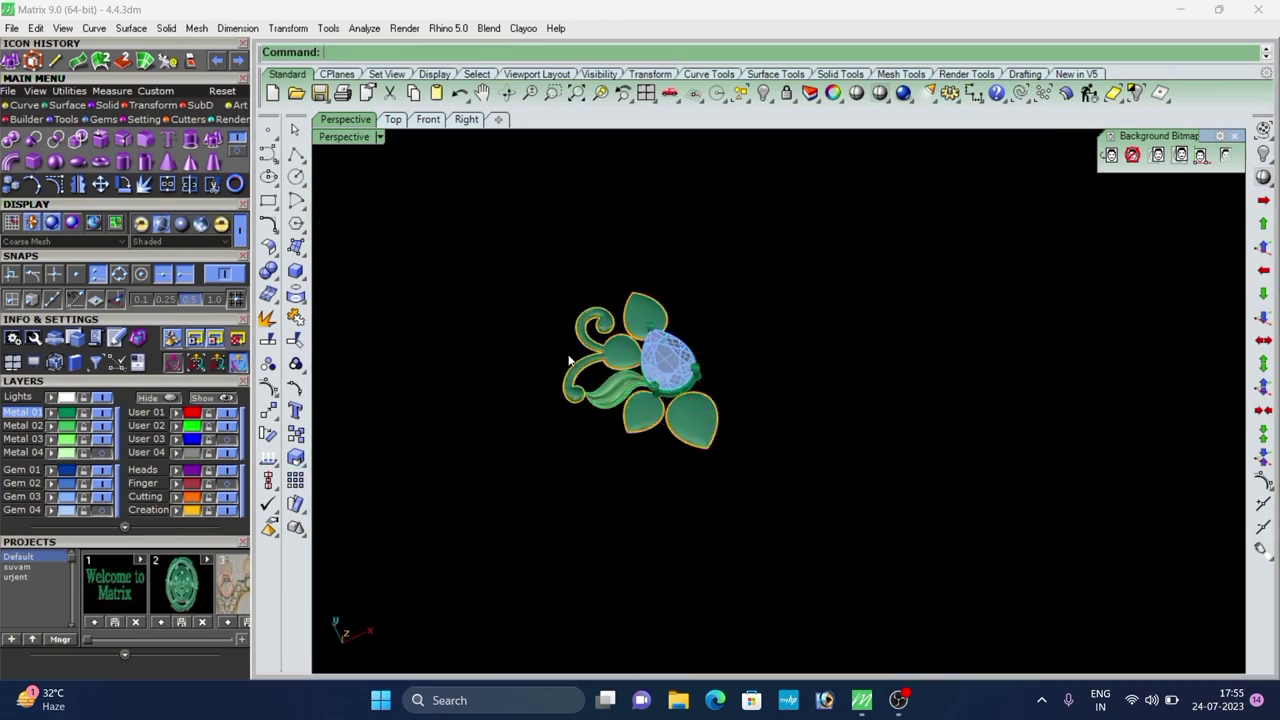
Extrude the large petal at the stone's rounded end straight by -0.7 as a solid.
scroll(590, 360, "up", 6)
right_click_drag(785, 480, 809, 366)
scroll(723, 300, "up", 5)
scroll(690, 446, "down", 5)
right_click_drag(690, 446, 940, 405)
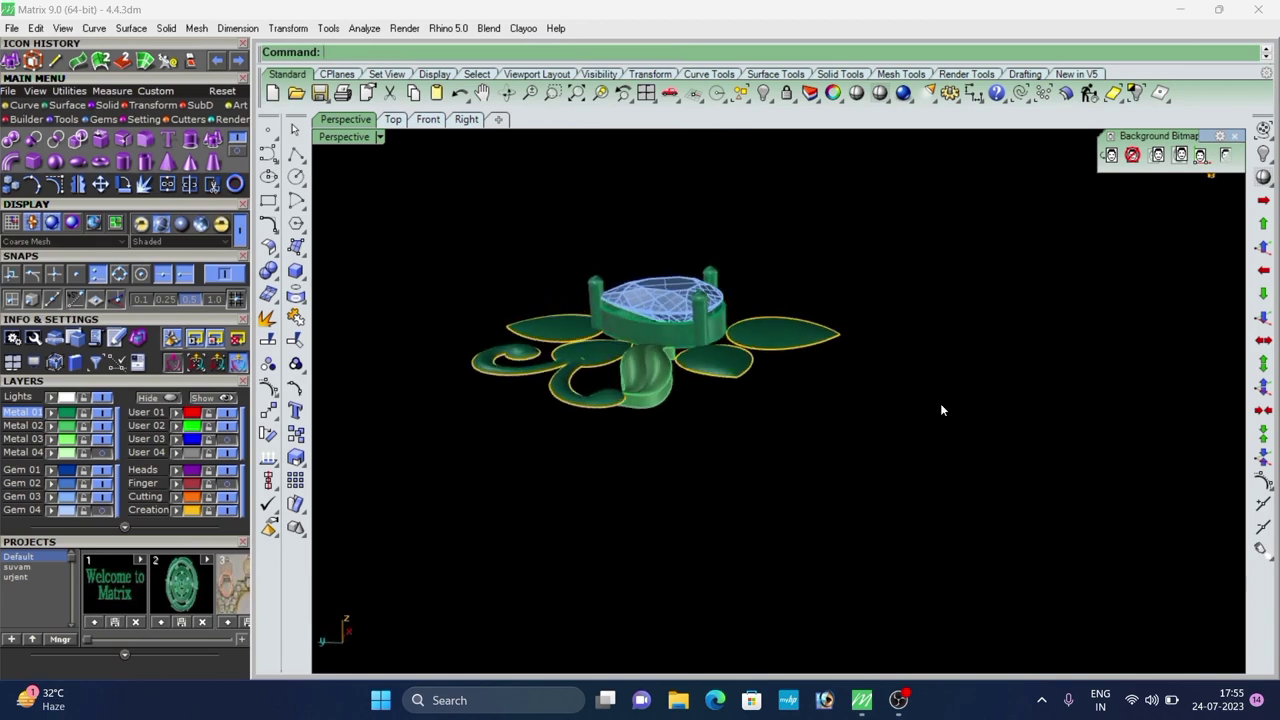
scroll(795, 352, "up", 4)
left_click(772, 344)
right_click_drag(770, 400, 748, 352)
scroll(746, 351, "up", 4)
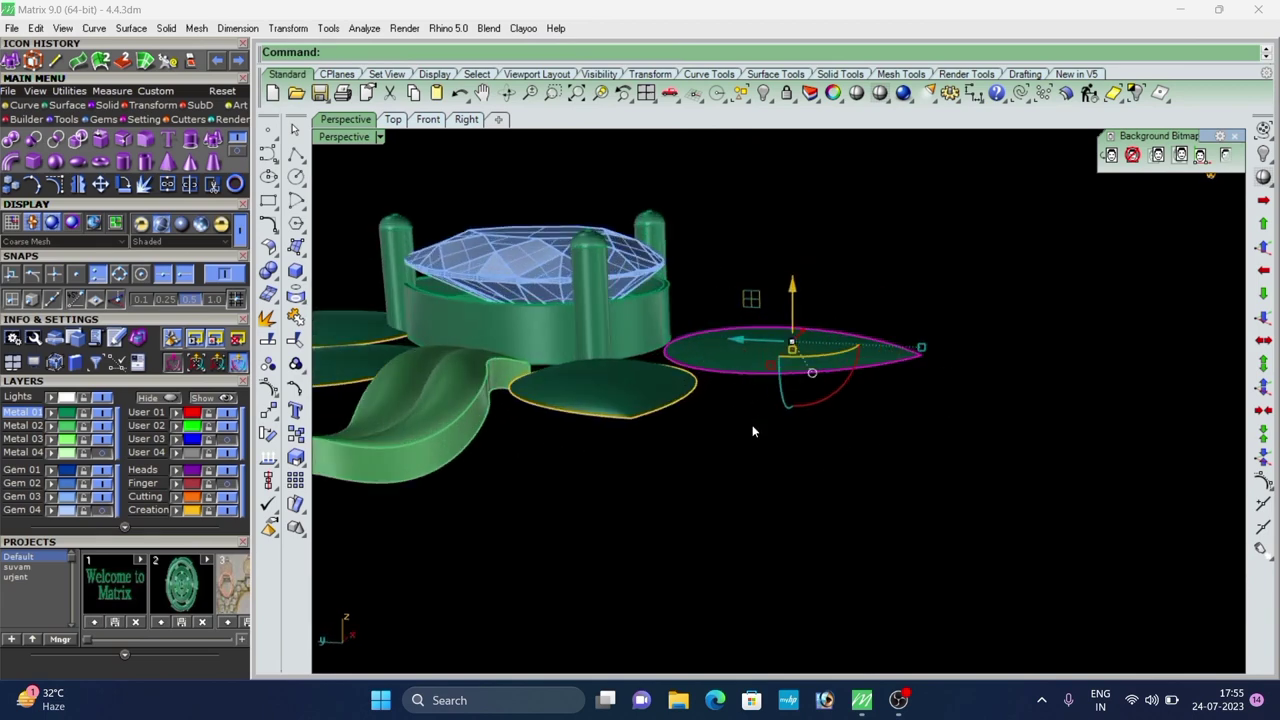
left_click(9, 62)
right_click(650, 214)
right_click(928, 274)
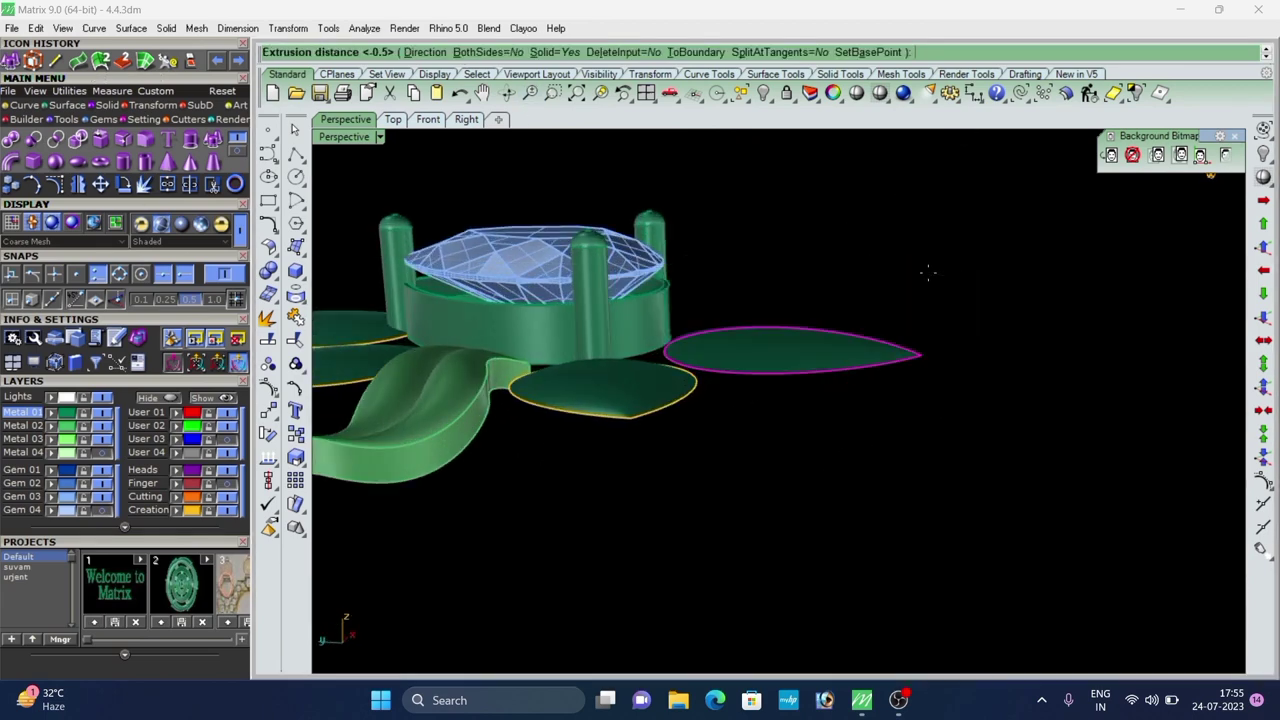
key("ctrl+z")
right_click(921, 290)
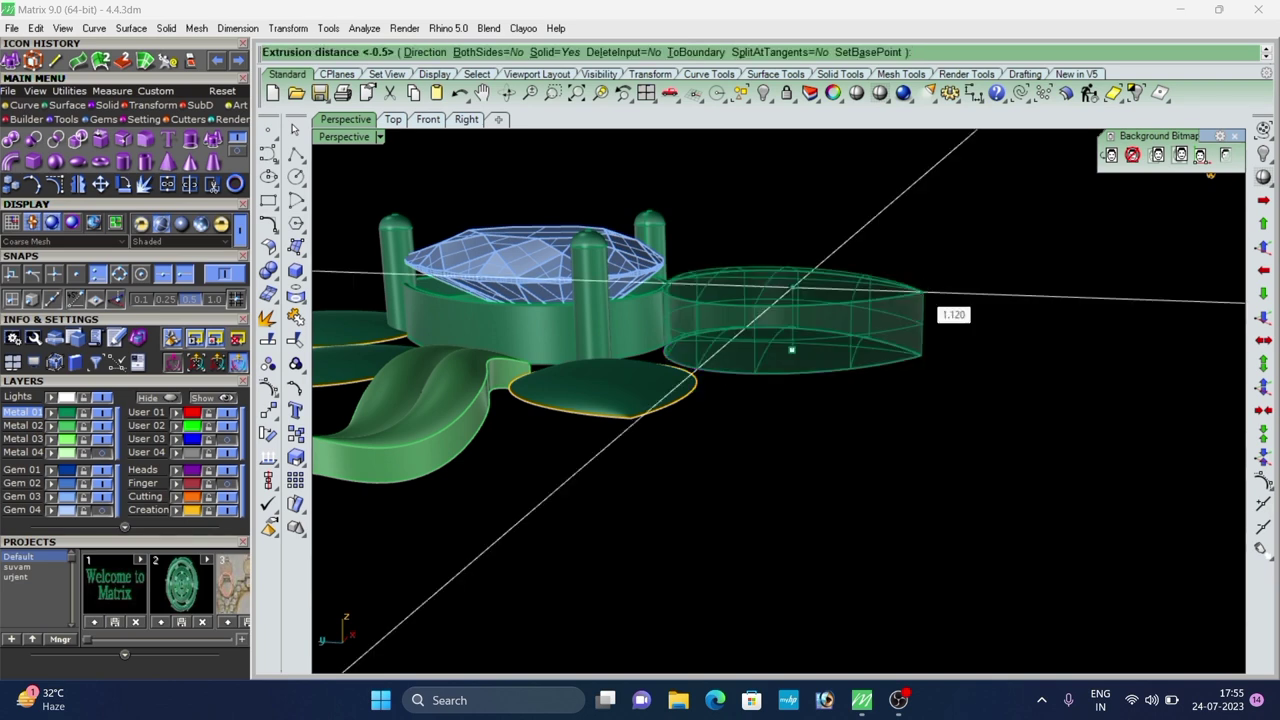
type("-.7")
key("Return")
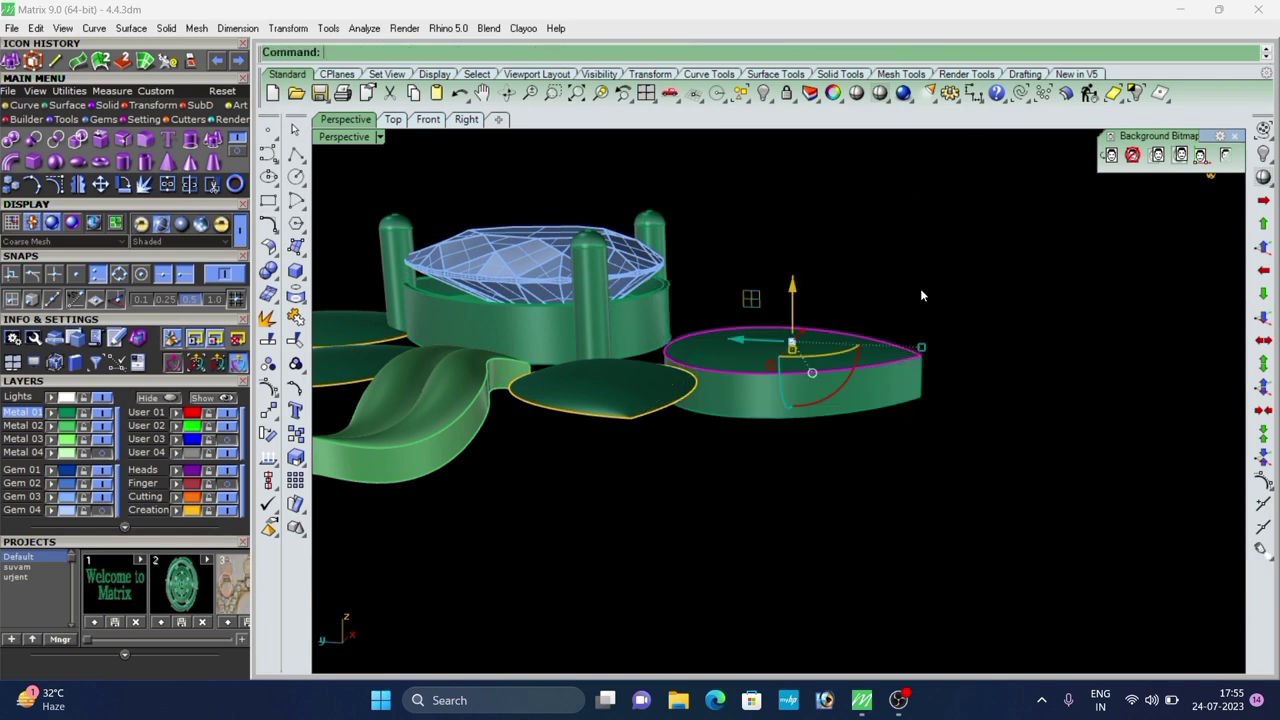
key("Escape")
Extrude the small petal between the large petal and the grooved leaf by -0.7.
left_click(624, 379)
right_click(626, 379)
right_click(631, 379)
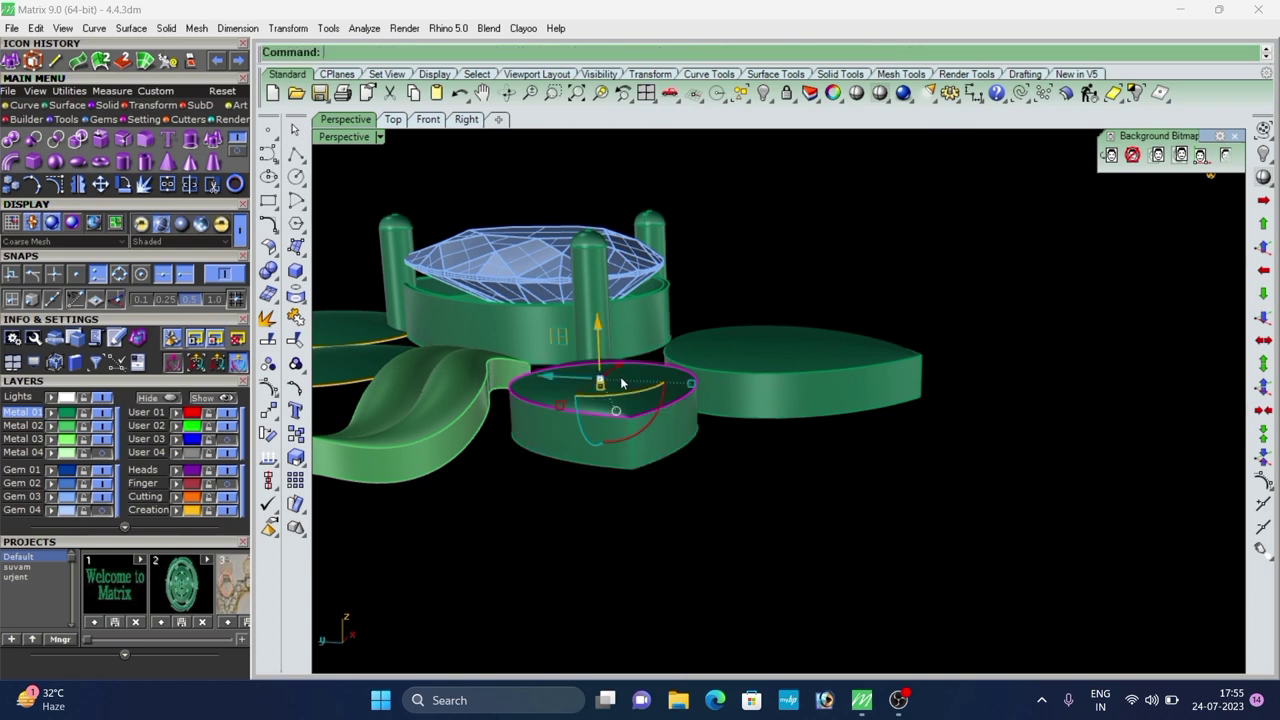
key("Escape")
Extrude the petal at the base of the scrolls and the petal at the stone's pointed end by -0.7.
scroll(631, 379, "down", 5)
scroll(530, 386, "up", 6)
left_click(464, 390)
right_click(464, 394)
right_click(463, 398)
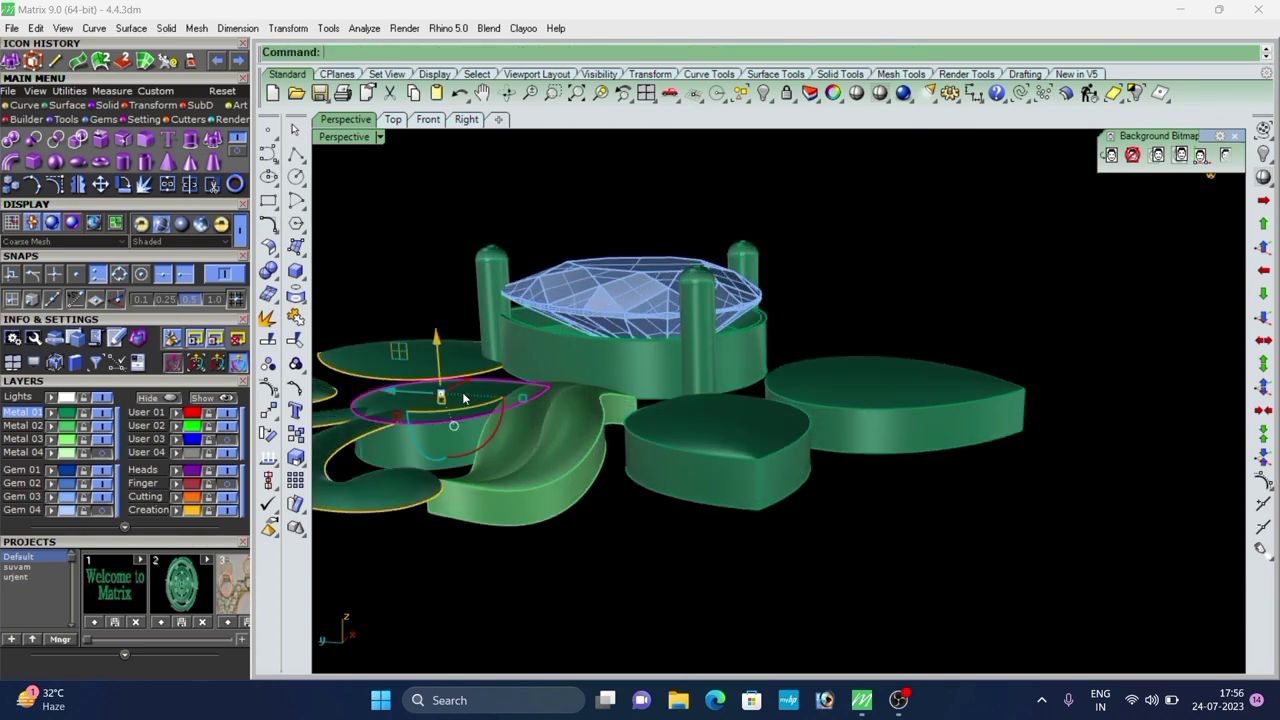
key("Return")
key("Return")
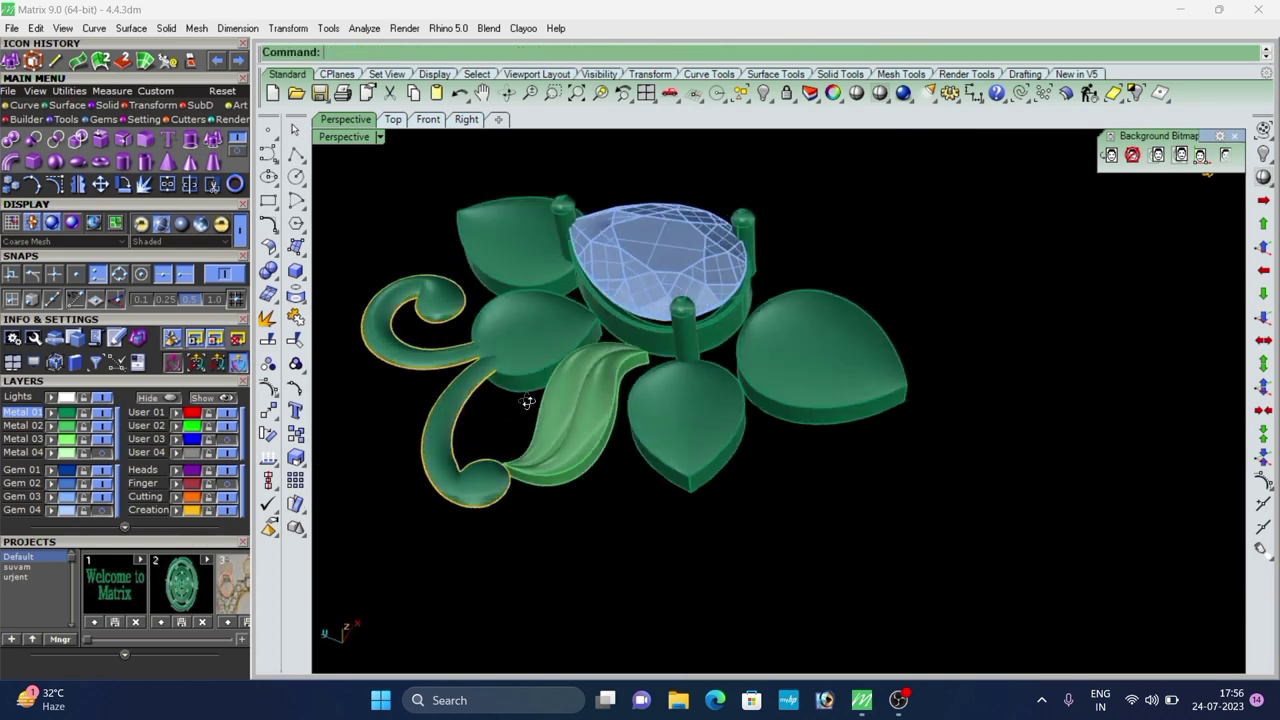
scroll(420, 285, "up", 4)
scroll(644, 327, "down", 2)
scroll(394, 354, "up", 8)
scroll(531, 348, "down", 8)
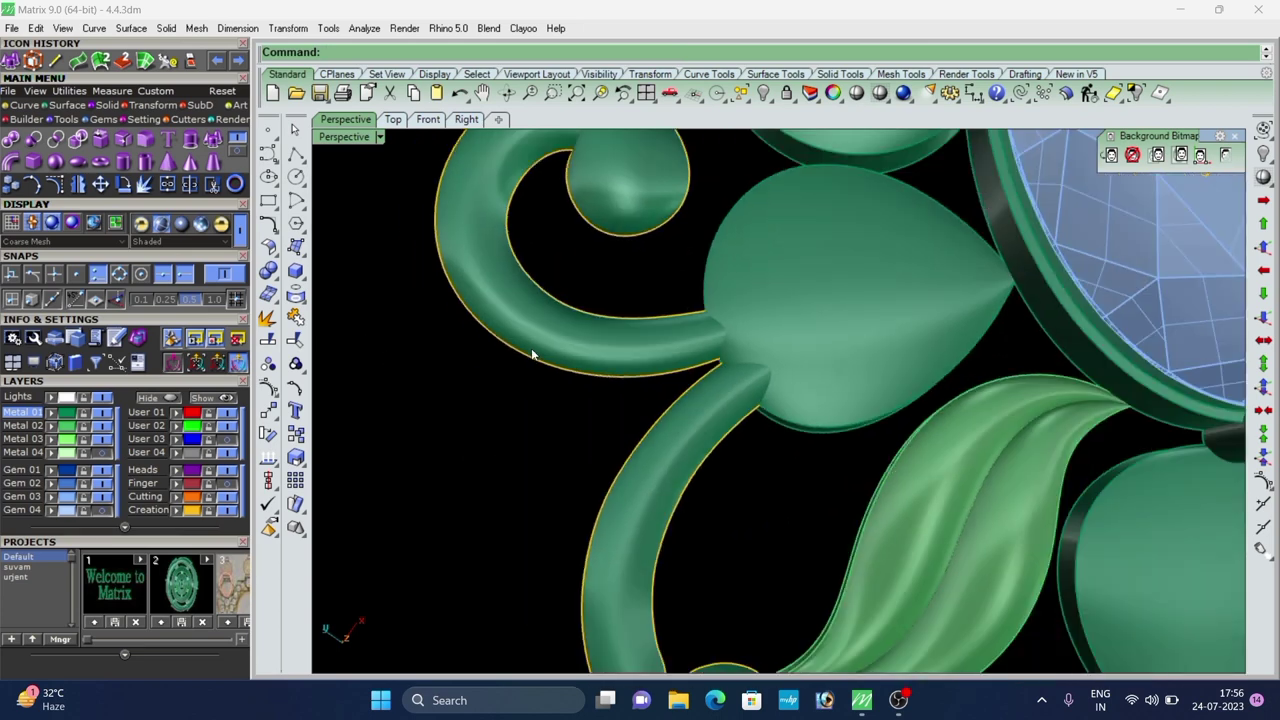
Extrude the two scrolls straight by -0.6 as solids and clear their original surfaces.
left_click_drag(588, 289, 489, 467)
scroll(535, 475, "down", 6)
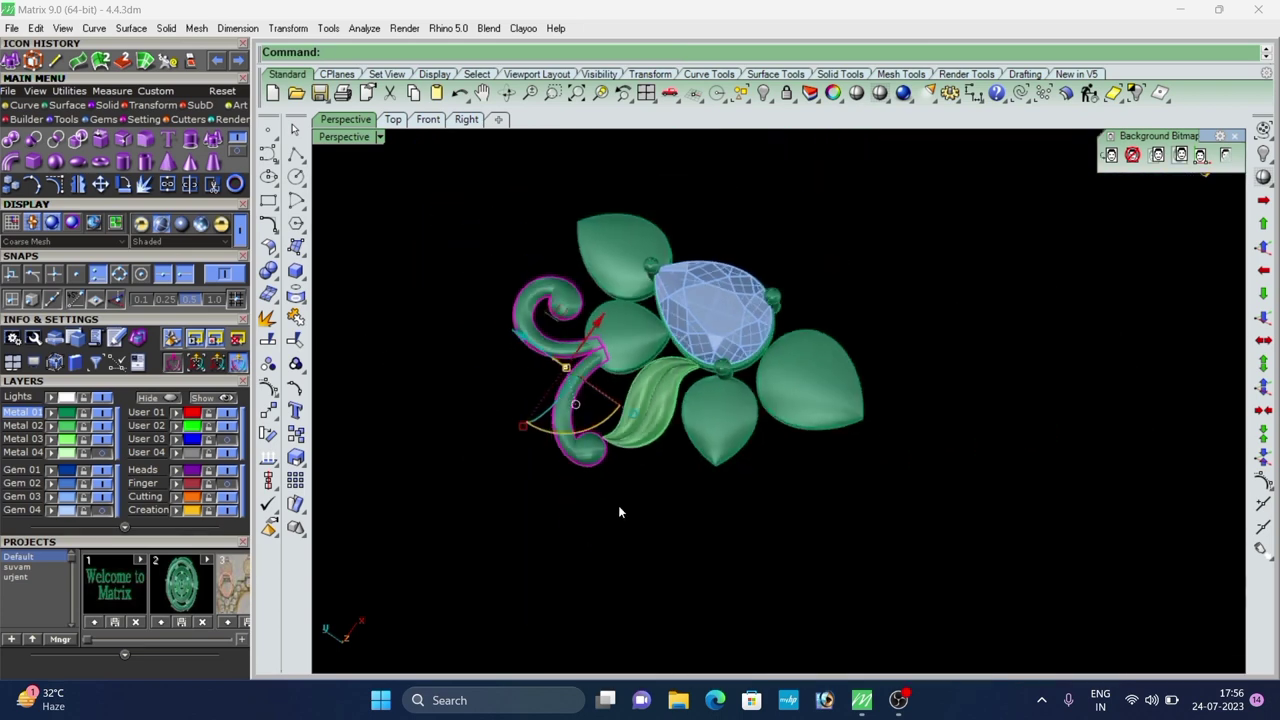
right_click_drag(618, 505, 560, 425)
right_click(556, 430)
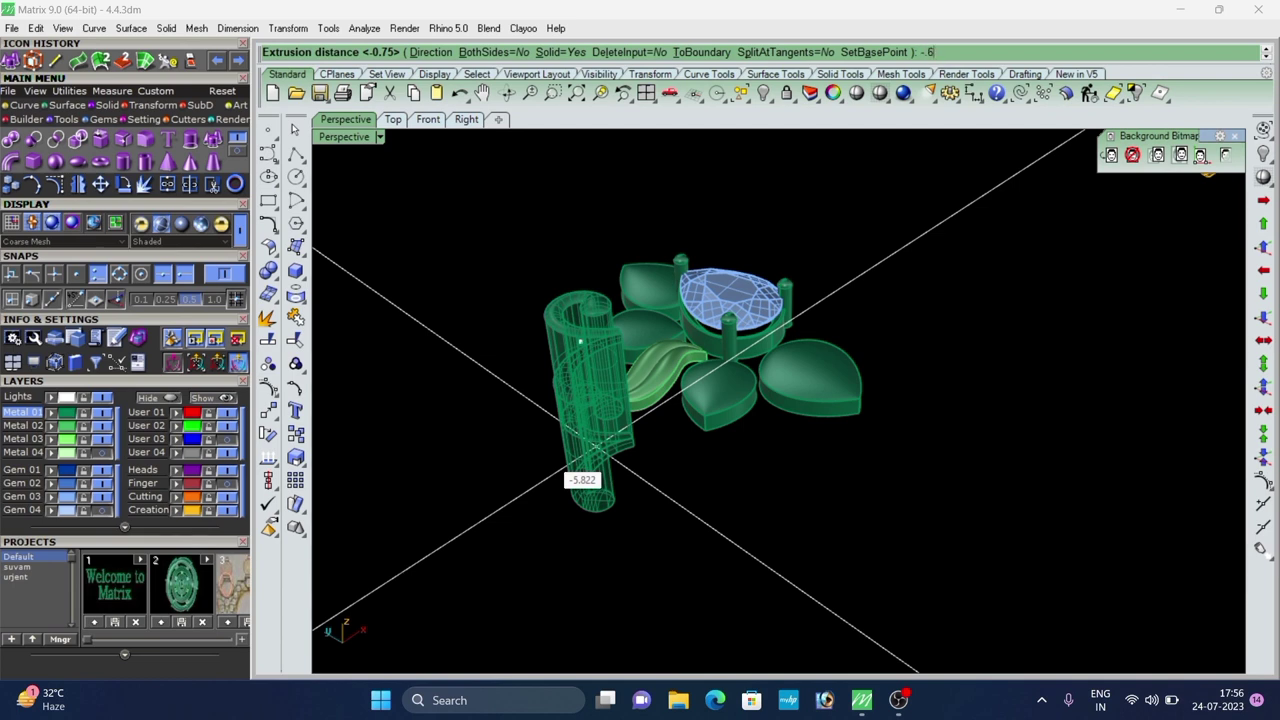
key("Return")
type("d")
Move the grooved leaf to the Metal 01 layer.
scroll(550, 455, "down", 4)
right_click_drag(560, 392, 583, 435)
scroll(582, 425, "up", 4)
left_click(603, 446)
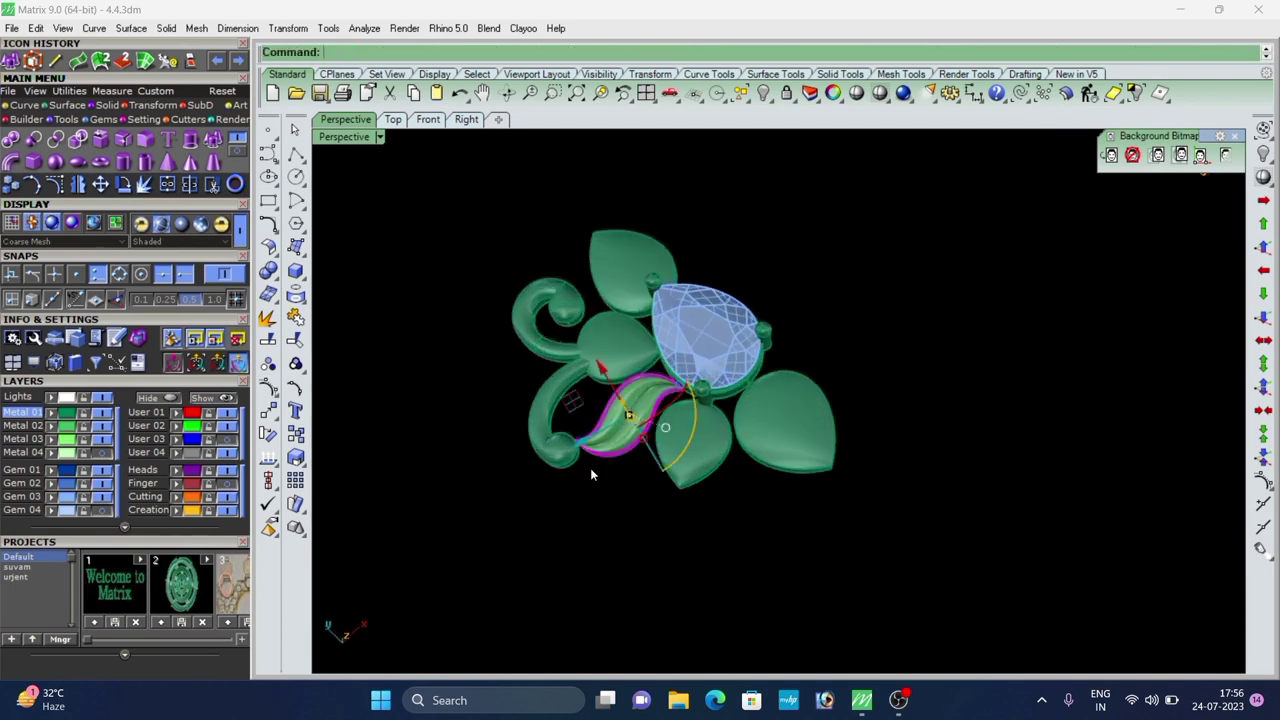
left_click(53, 415)
right_click_drag(720, 546, 900, 484)
scroll(755, 405, "up", 5)
left_click(835, 440)
right_click_drag(806, 497, 741, 451)
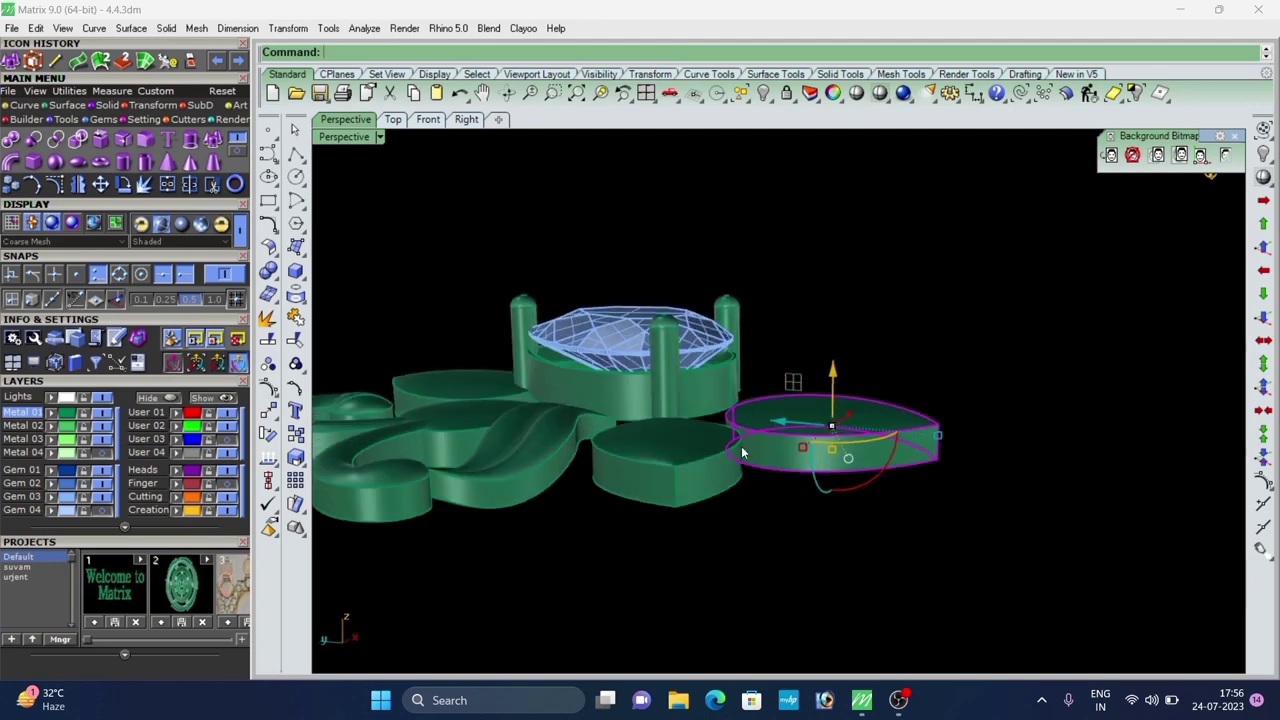
type("ca")
key("Return")
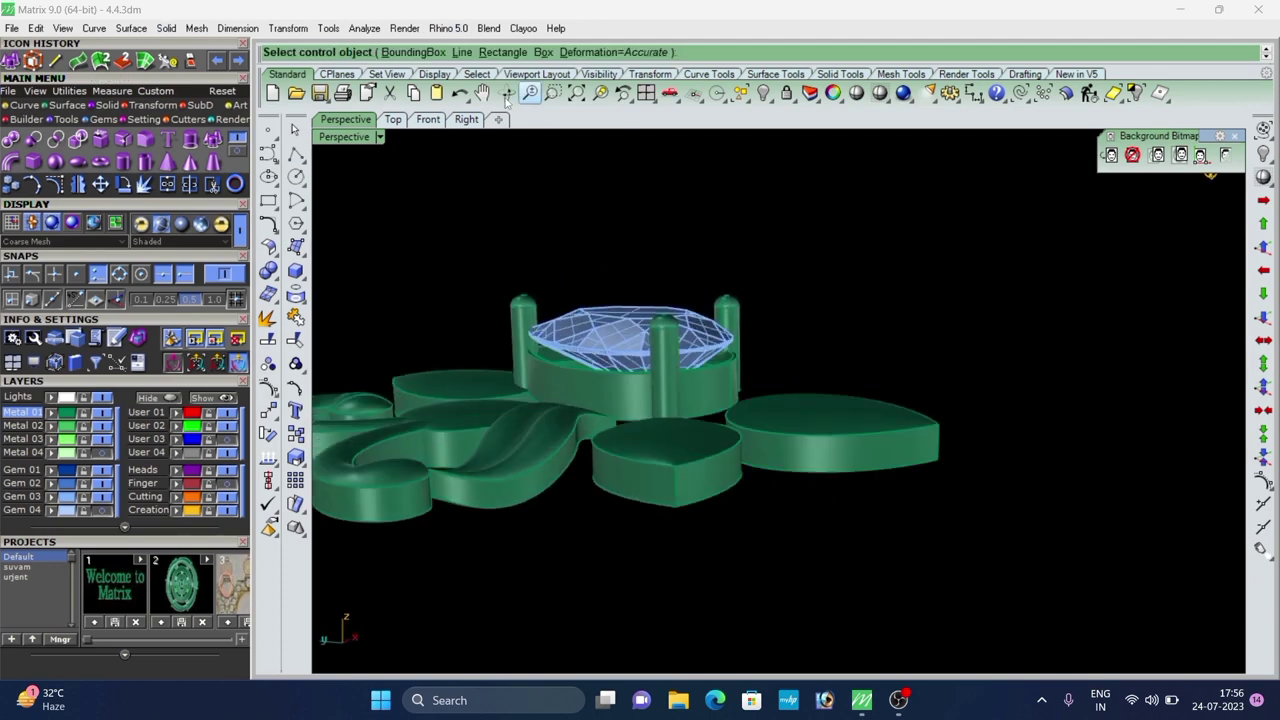
Try a bounding-box control cage on the large petal at the stone's rounded end, selecting its middle control points.
left_click(830, 458)
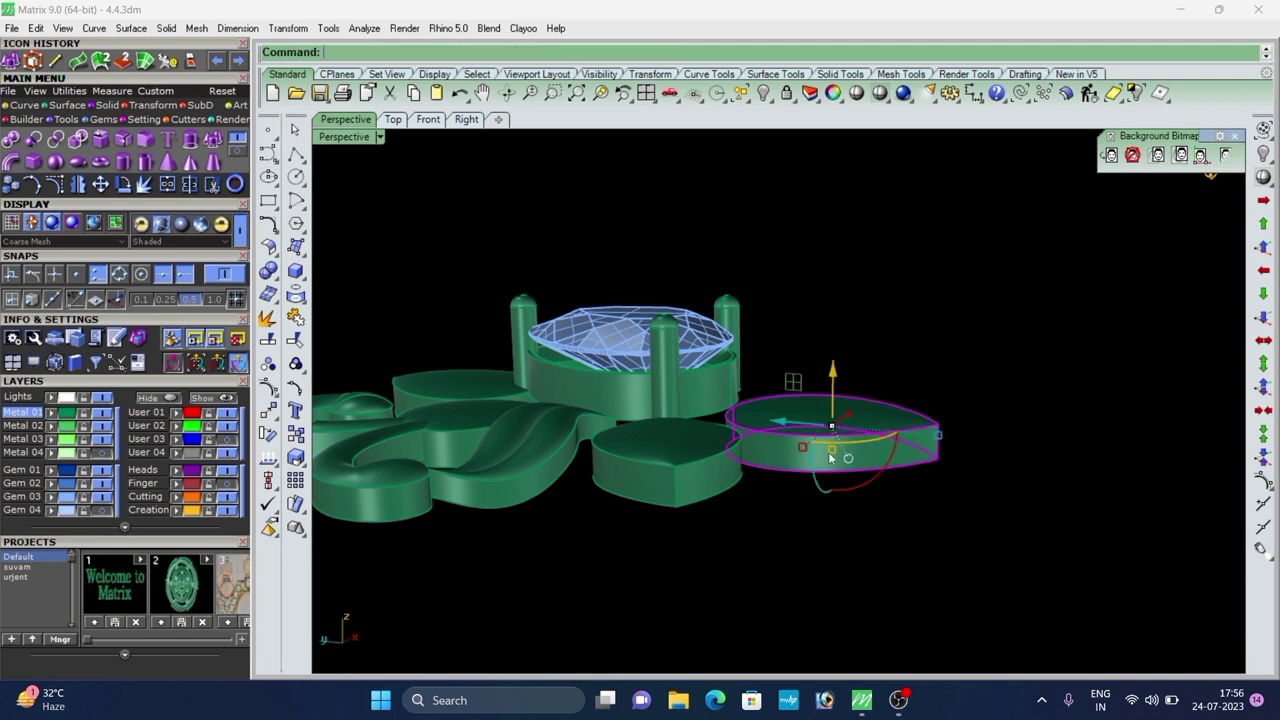
left_click(158, 106)
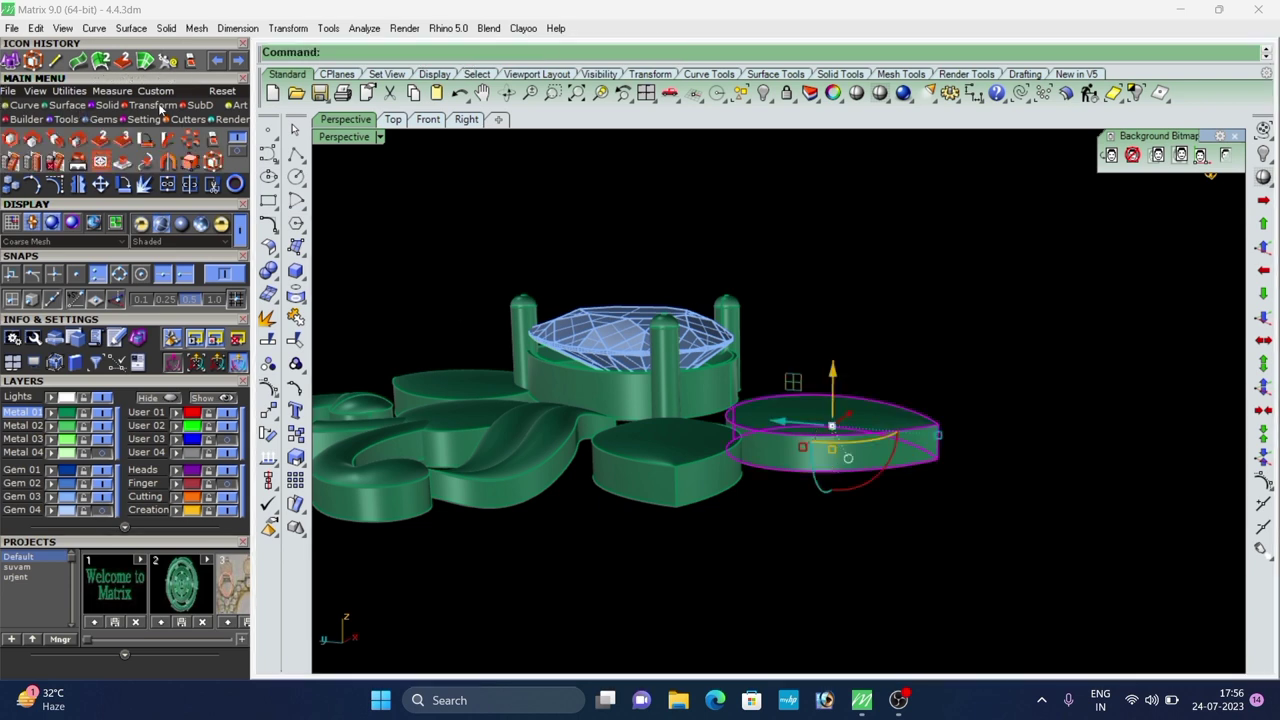
left_click(210, 168)
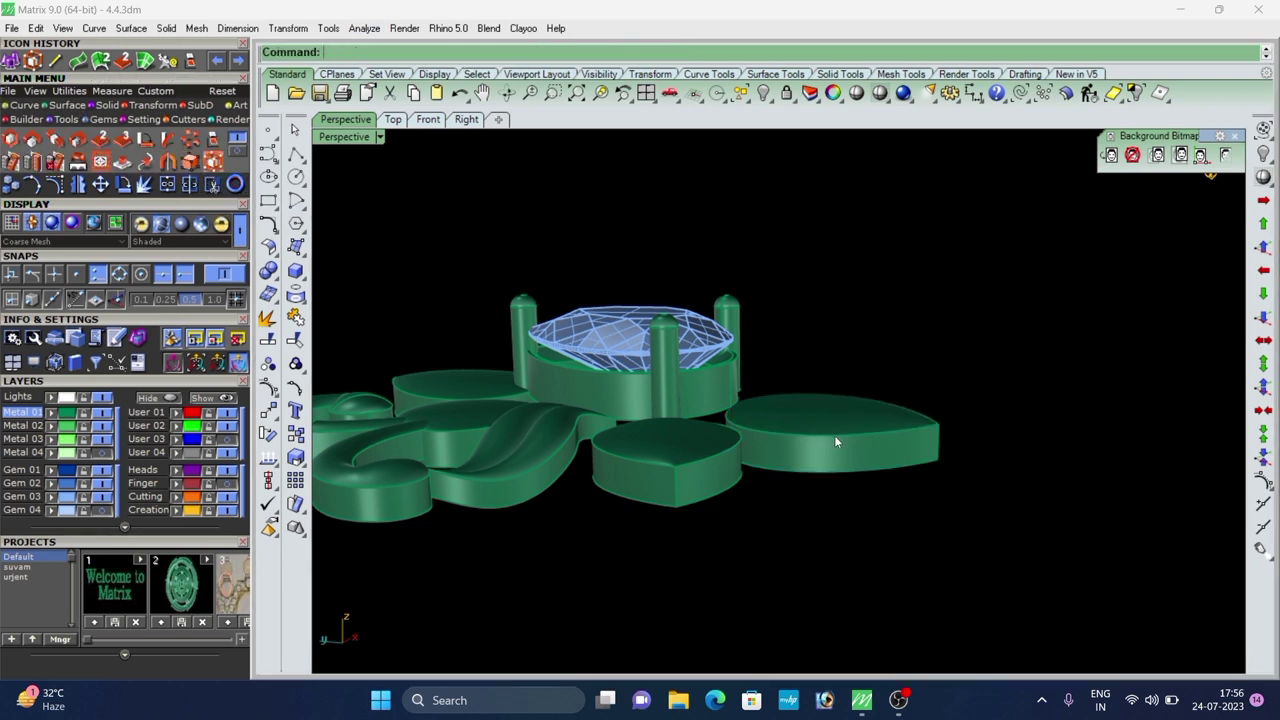
left_click(213, 162)
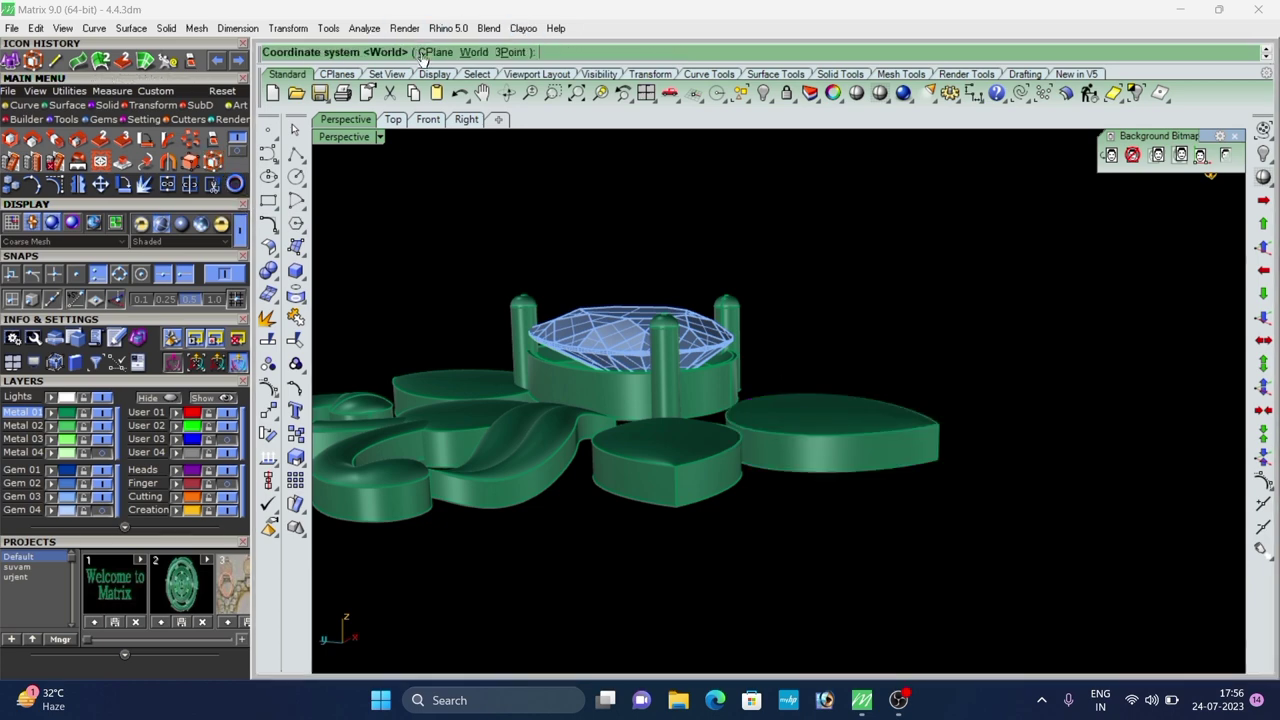
left_click(483, 56)
right_click(832, 299)
right_click(832, 299)
right_click_drag(832, 299, 720, 362)
scroll(771, 407, "up", 4)
scroll(720, 362, "up", 2)
right_click_drag(704, 424, 728, 349)
left_click_drag(859, 453, 903, 567)
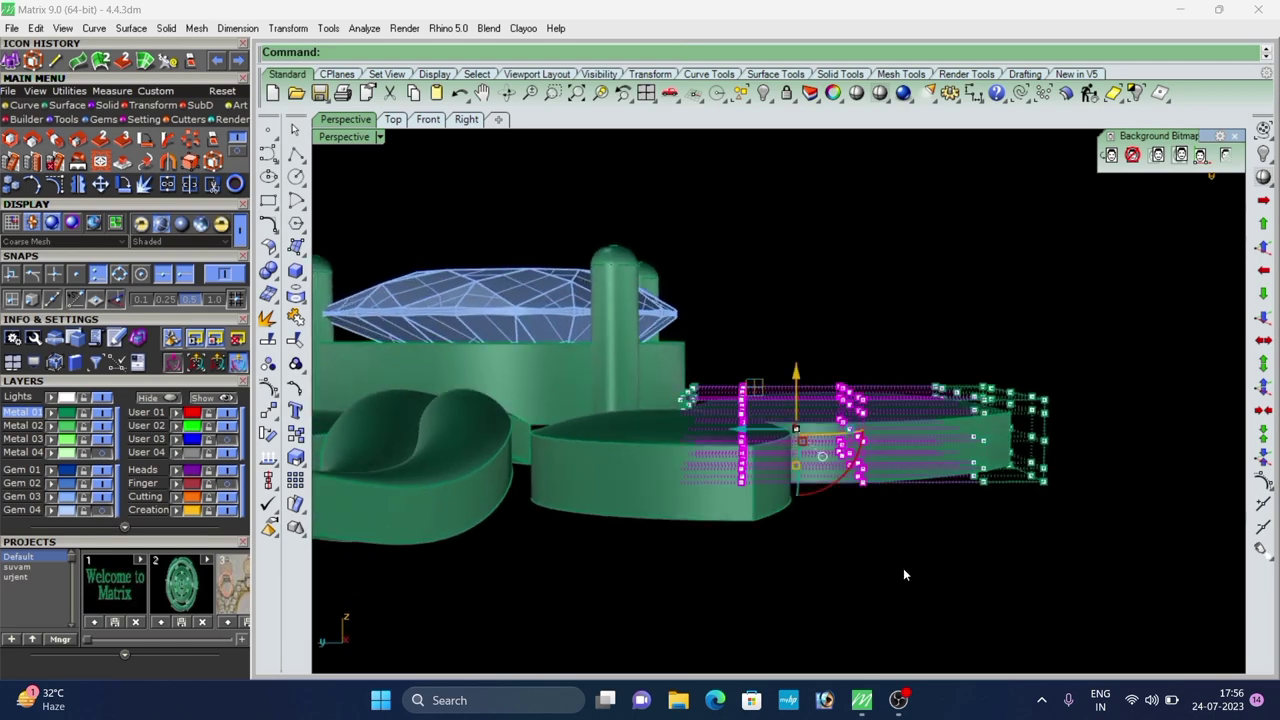
Leave point editing and delete the dense control cage around the large petal.
right_click_drag(838, 388, 796, 425)
key("Escape")
key("Escape")
left_click(1003, 506)
key("Delete")
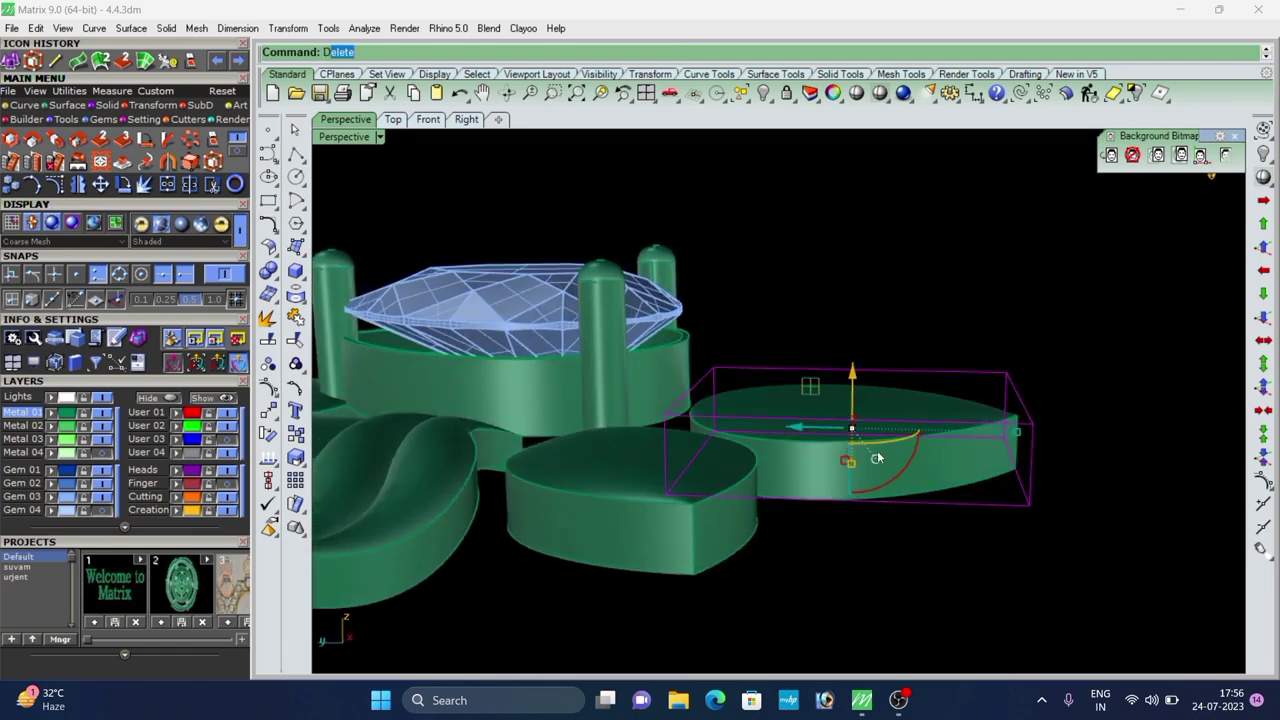
Apply a bounding-box control cage with 4 points in X, Y and Z, degree 3, to the large petal at the stone's rounded end.
left_click(877, 456)
left_click(212, 164)
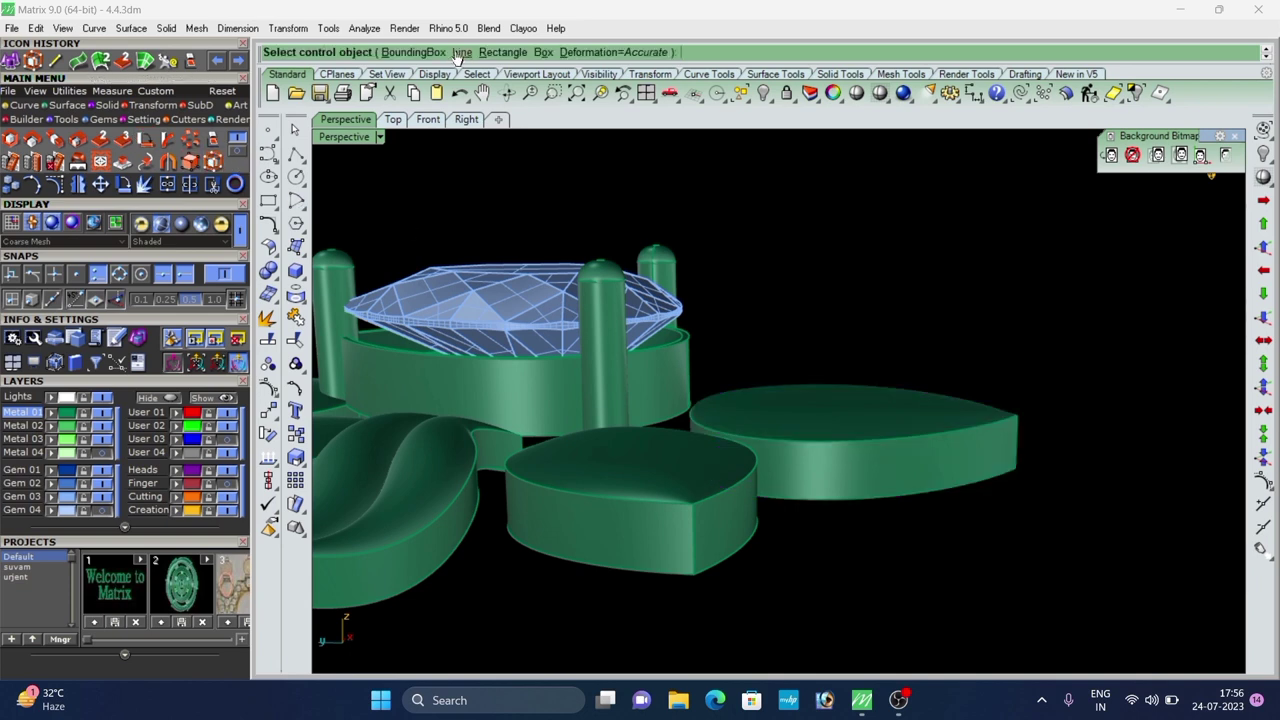
left_click(404, 53)
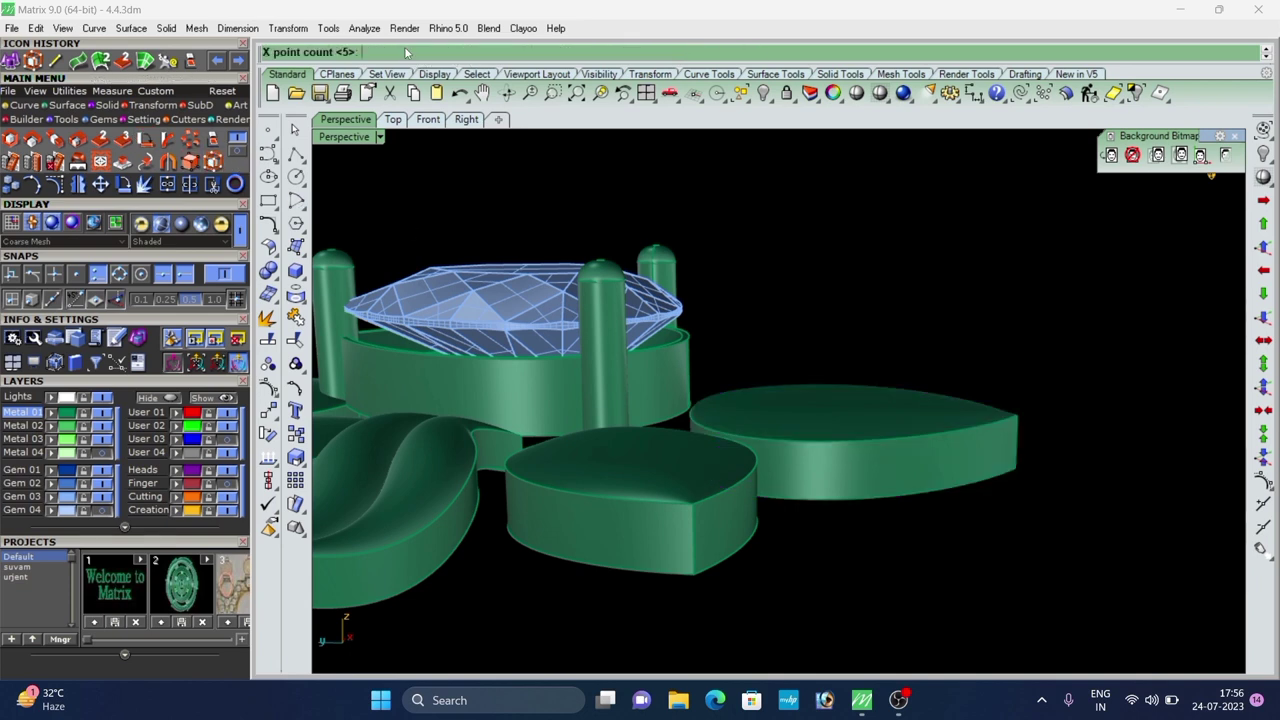
left_click(450, 52)
key("Return")
left_click(548, 54)
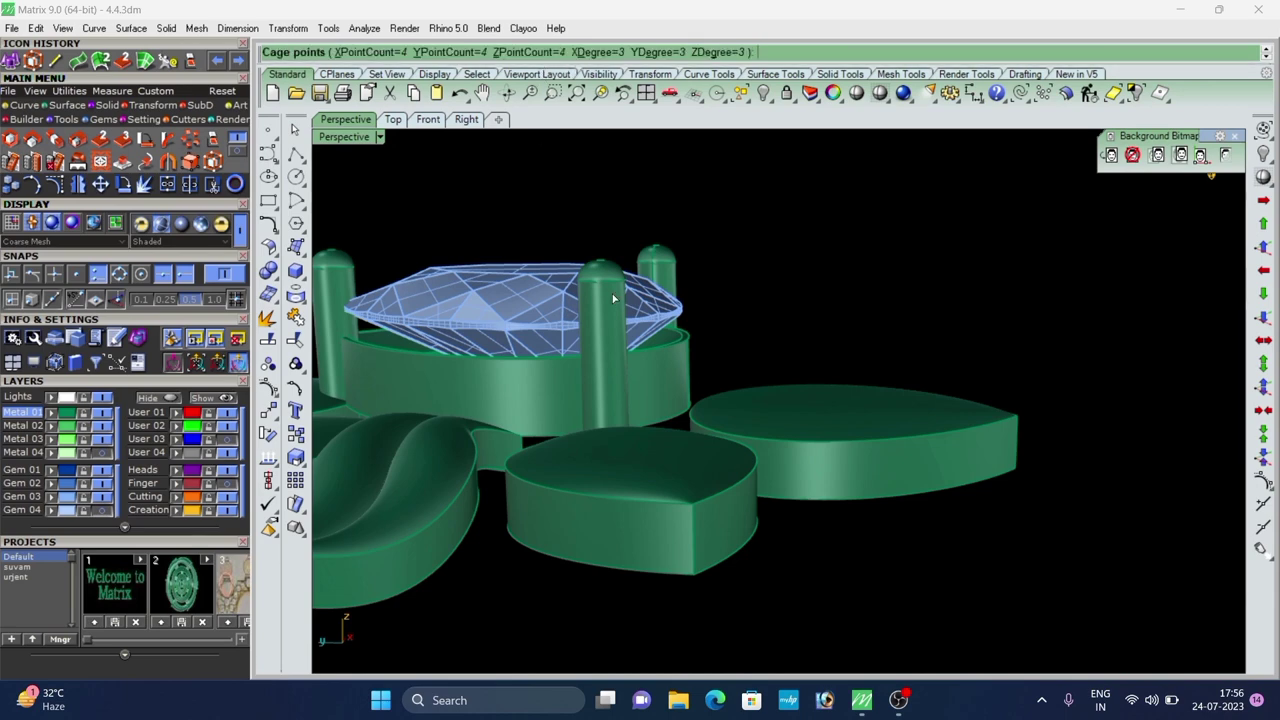
right_click(693, 385)
right_click(695, 388)
Arch the large petal upward by raising its cage's middle control points, and delete the cage.
right_click_drag(775, 458, 803, 395)
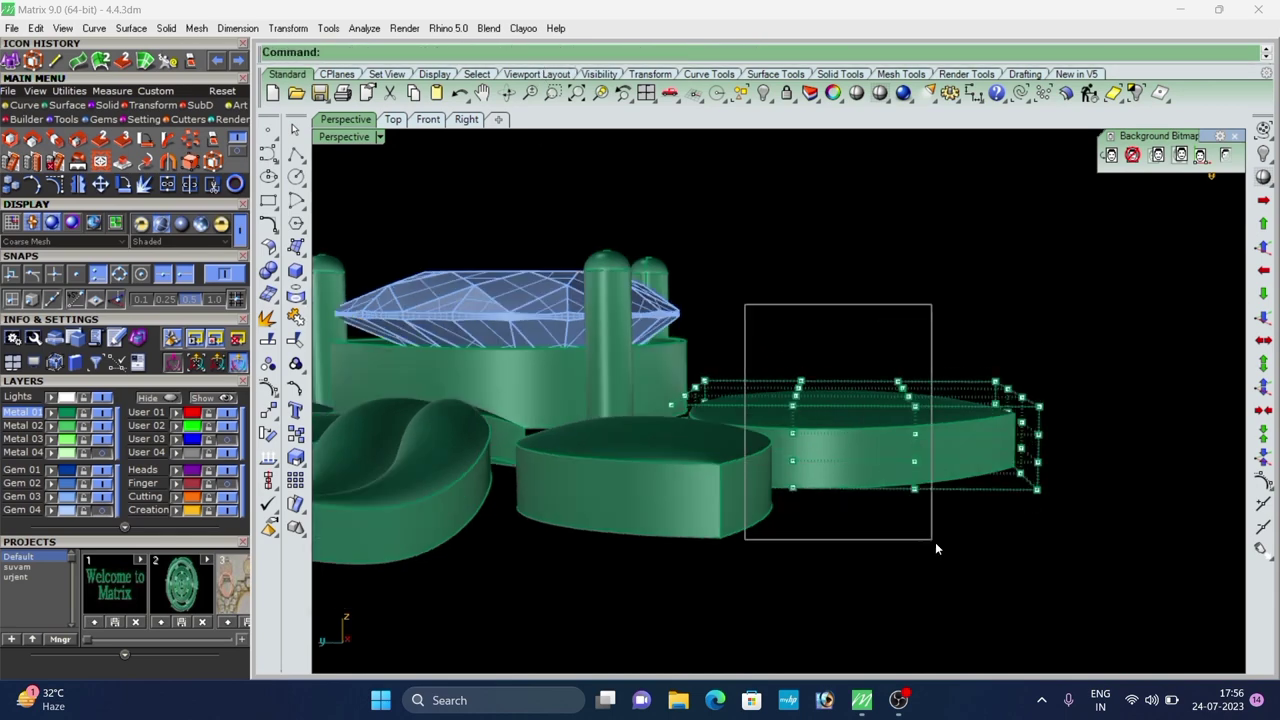
left_click_drag(935, 548, 935, 548)
left_click_drag(853, 376, 852, 346)
left_click(1020, 346)
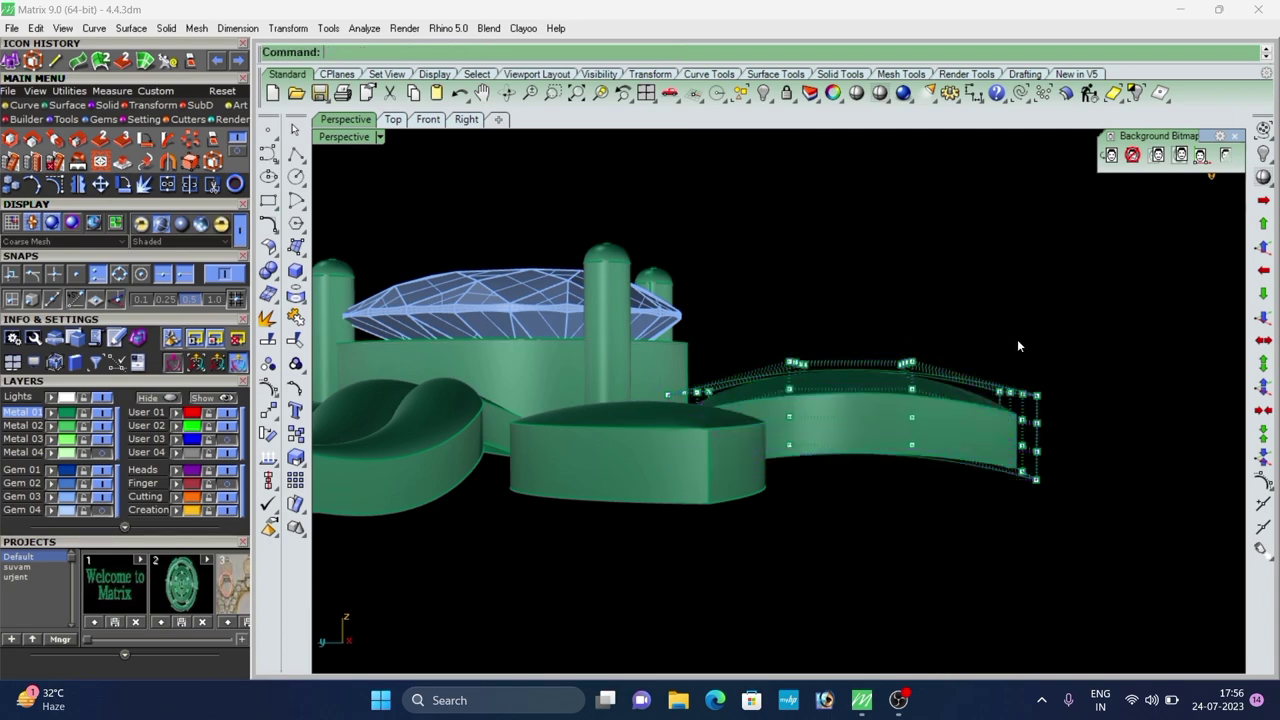
right_click_drag(1014, 370, 973, 463)
key("Escape")
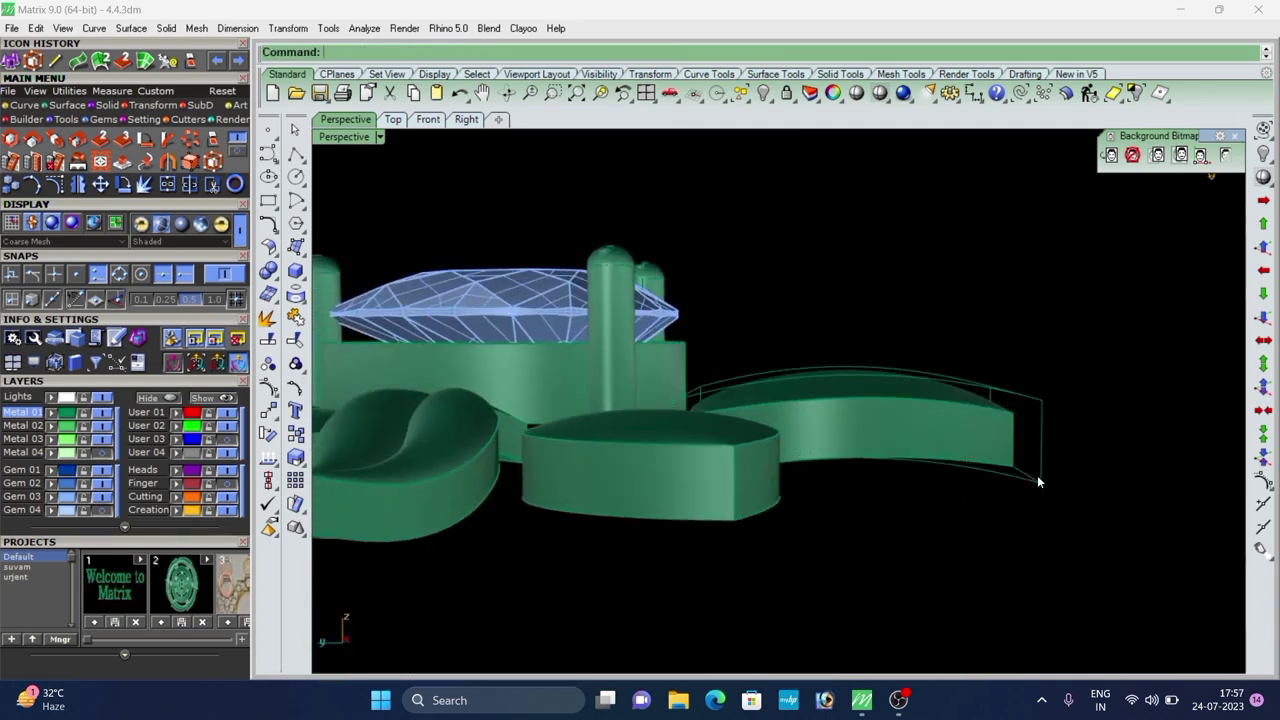
key("Delete")
Try a bounding-box control cage with 4 points per direction on the petal at the base of the scrolls, and discard it.
scroll(1037, 480, "down", 8)
right_click_drag(905, 430, 697, 528)
scroll(731, 503, "up", 4)
scroll(888, 506, "up", 4)
right_click_drag(888, 506, 713, 407)
scroll(705, 386, "down", 5)
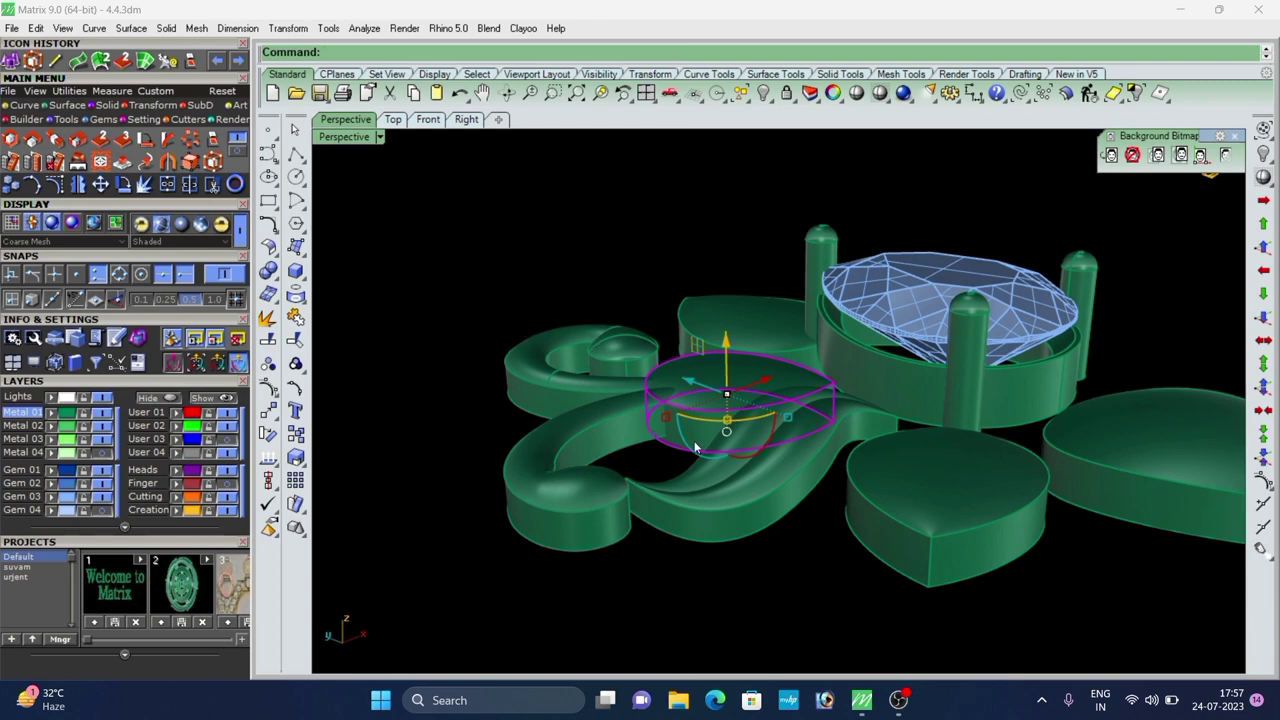
right_click(447, 239)
left_click(473, 54)
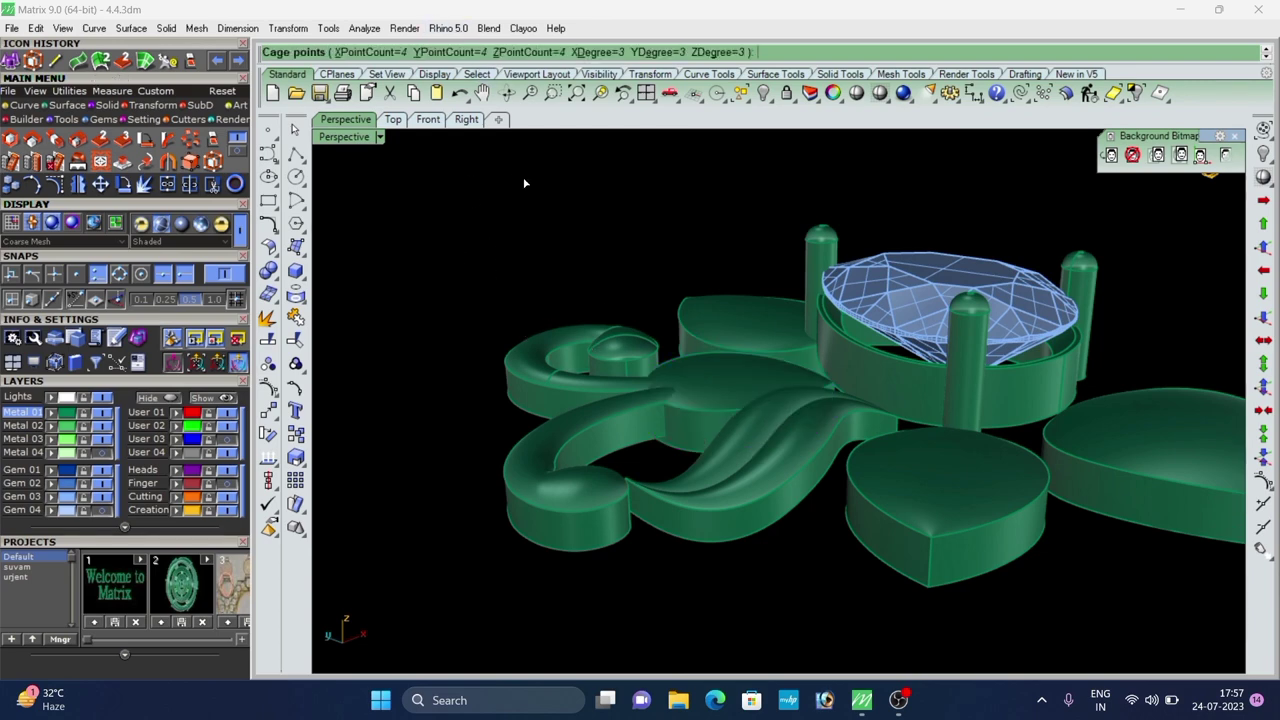
right_click(523, 183)
right_click(525, 186)
right_click_drag(680, 262, 716, 315)
key("Delete")
Apply a bounding-box control cage to the petal at the stone's pointed end.
scroll(688, 465, "down", 4)
left_click(716, 315)
right_click(716, 315)
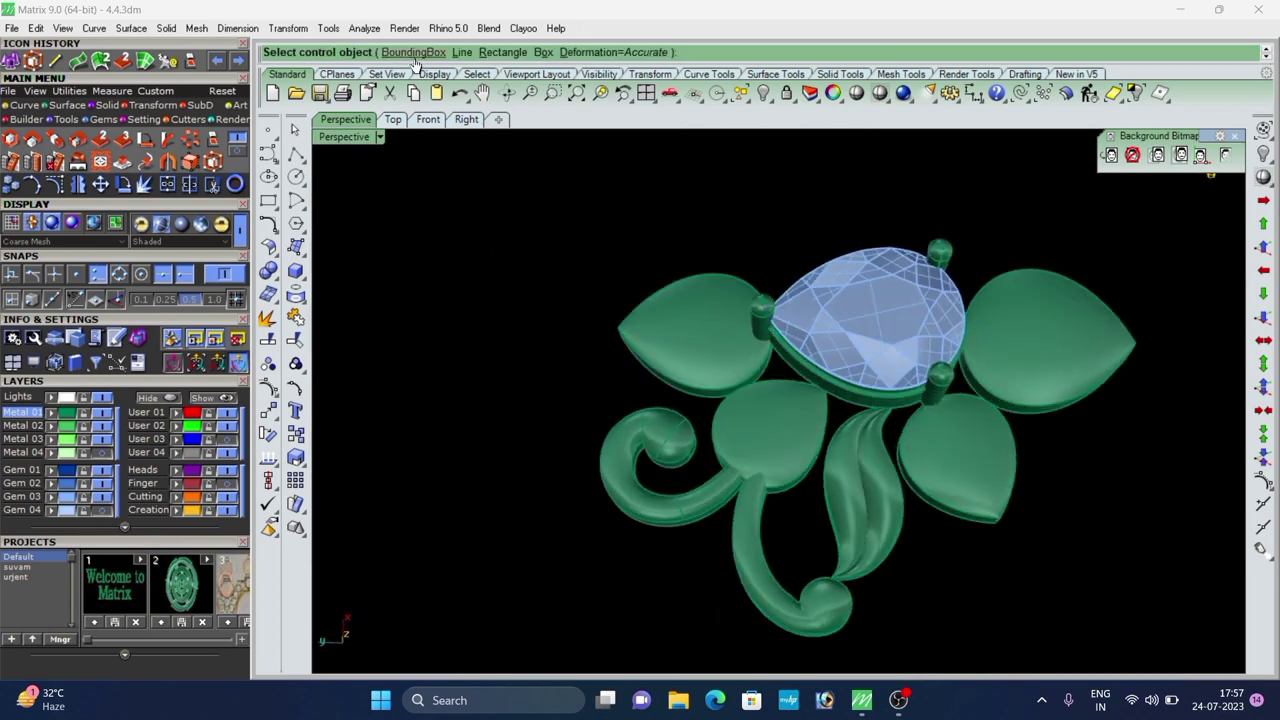
left_click(473, 57)
right_click(550, 220)
right_click(560, 287)
scroll(682, 445, "up", 4)
Raise the middle control points of the pointed-end petal's cage so the petal arches upward.
right_click_drag(690, 466, 672, 310)
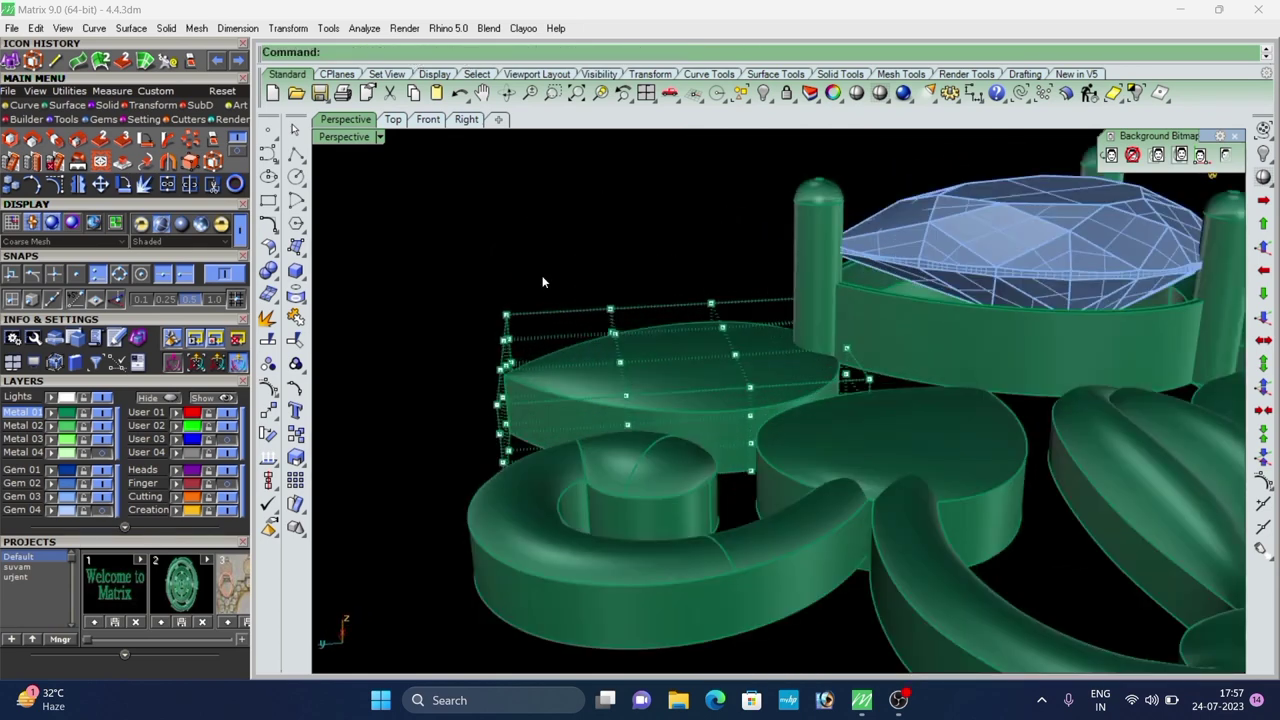
left_click_drag(760, 567, 776, 602)
right_click_drag(725, 580, 699, 489)
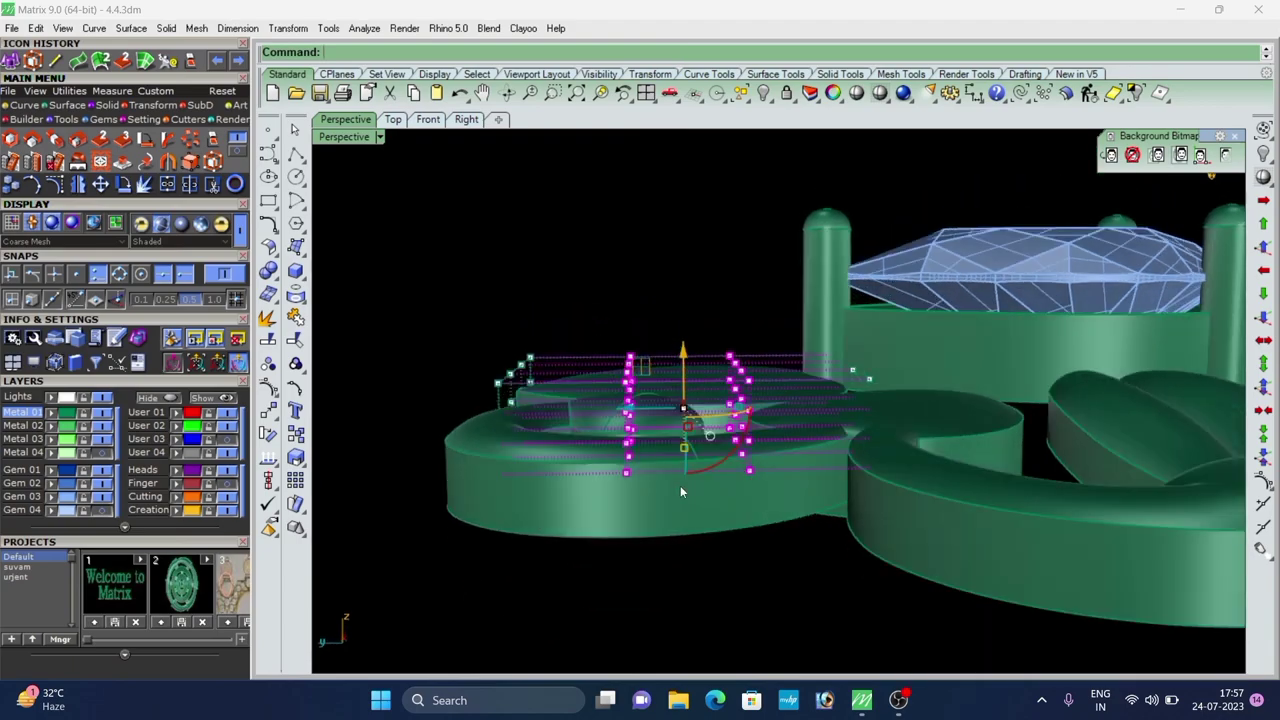
scroll(686, 412, "up", 5)
scroll(647, 325, "down", 5)
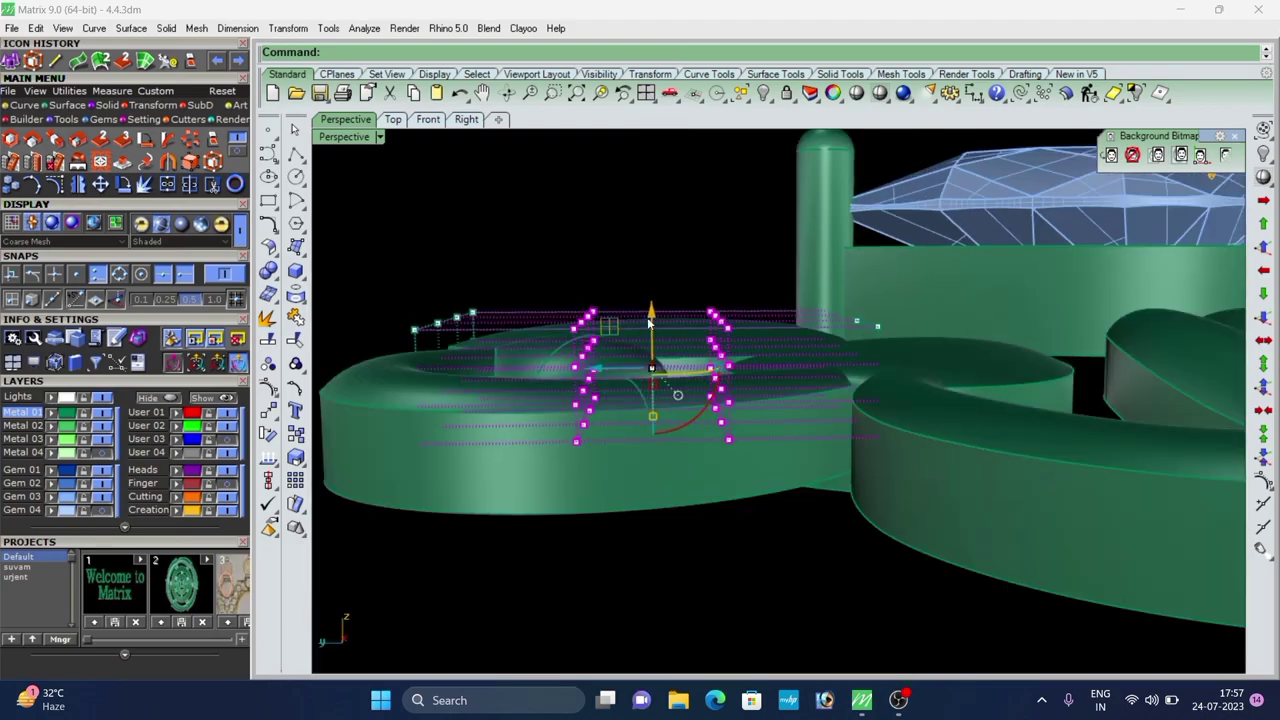
left_click_drag(651, 320, 652, 280)
mouse_move(592, 425)
right_mouse_down()
mouse_move(538, 546)
mouse_move(585, 402)
right_mouse_up()
left_click_drag(631, 293, 631, 276)
Fine-tune the height of the raised middle cage points on the pointed-end petal.
scroll(629, 300, "down", 5)
right_click_drag(620, 370, 655, 340)
scroll(623, 371, "up", 3)
scroll(623, 371, "up", 4)
left_click_drag(669, 253, 679, 260)
scroll(594, 340, "down", 6)
right_click_drag(610, 345, 598, 350)
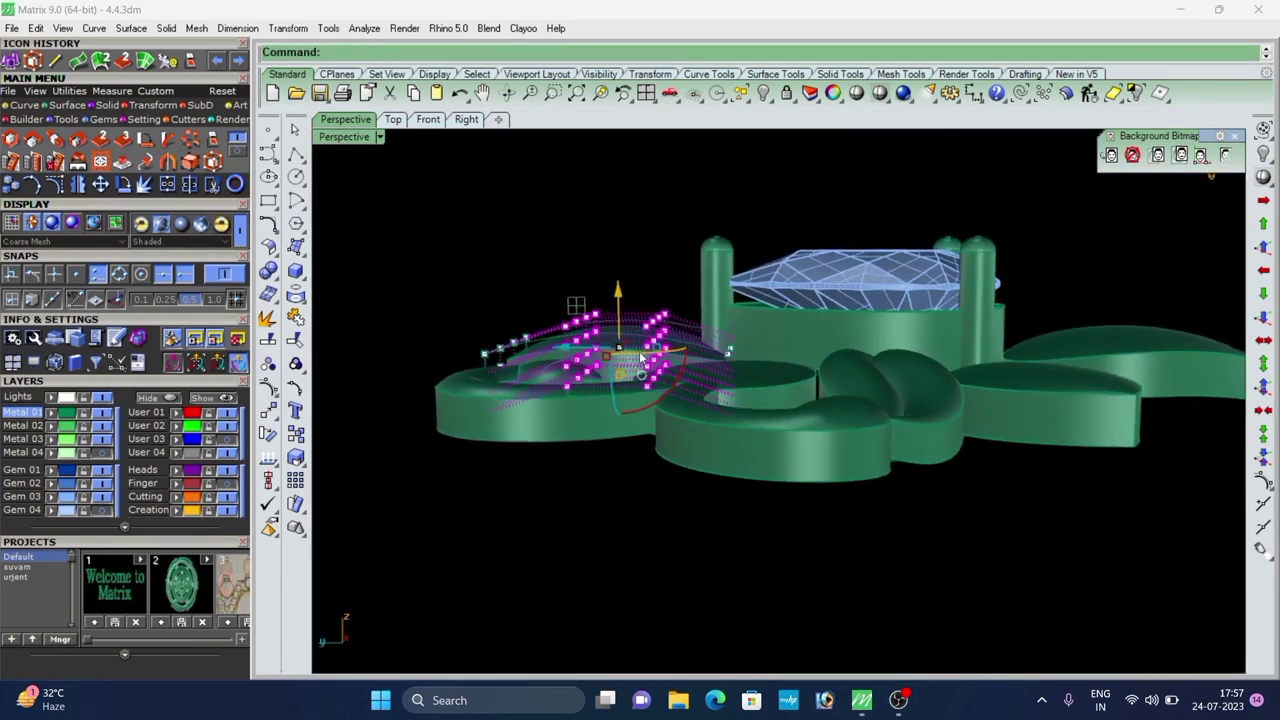
scroll(622, 335, "up", 3)
left_click_drag(616, 292, 626, 291)
right_click_drag(576, 308, 615, 378)
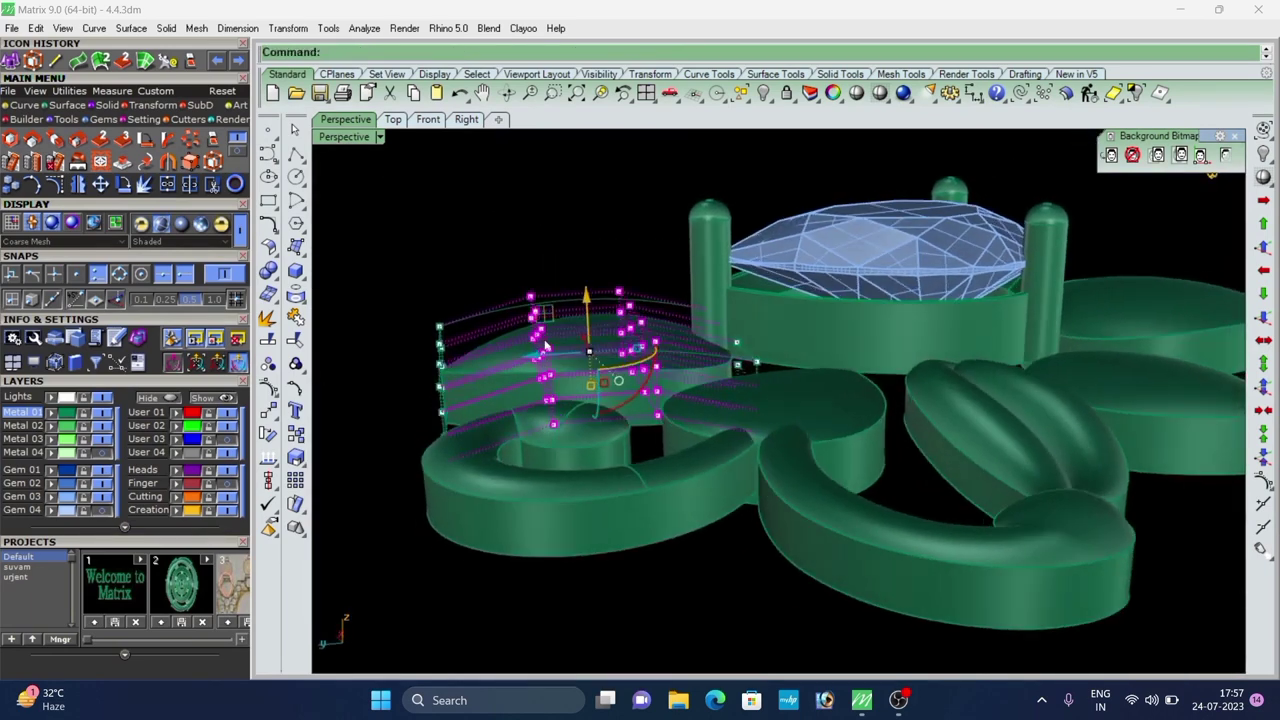
Leave point editing and delete the control cage around the pointed-end petal.
key("Escape")
key("Escape")
left_click(496, 317)
key("Delete")
scroll(496, 318, "down", 6)
right_click_drag(640, 328, 672, 444)
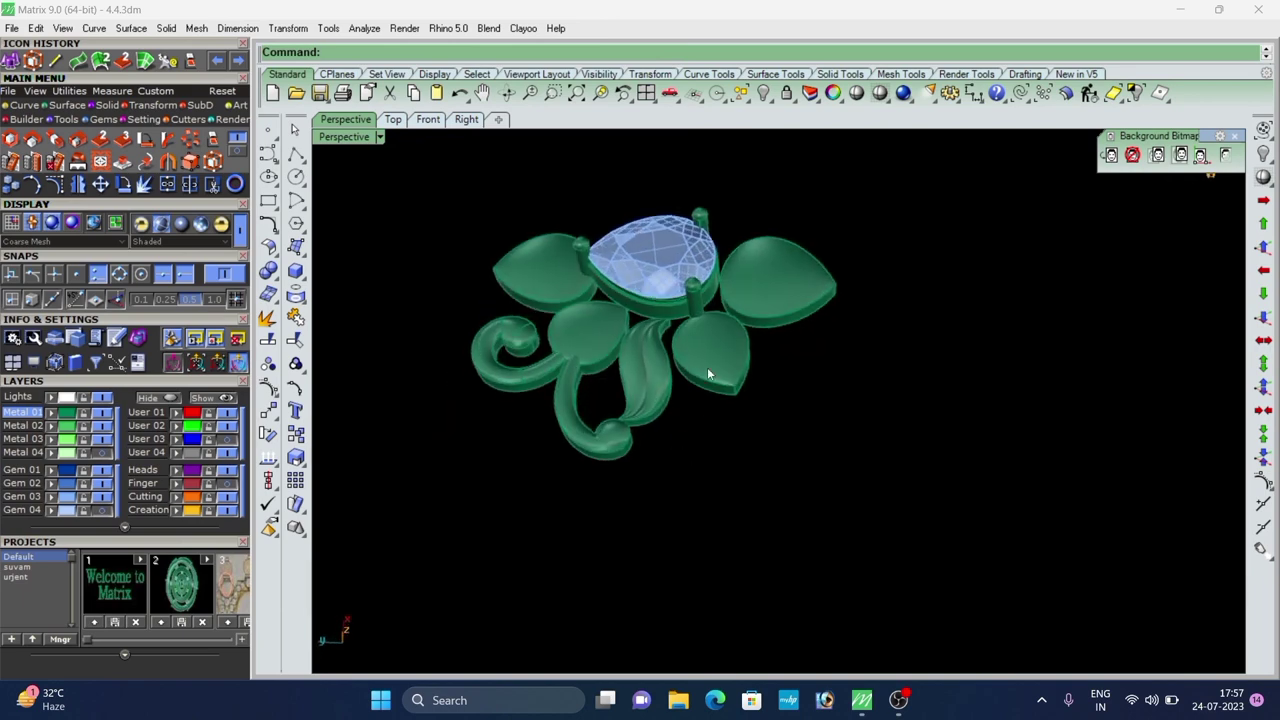
In the Top view, copy the small petal left of the large bottom petal into the empty area beside the design.
left_click(393, 119)
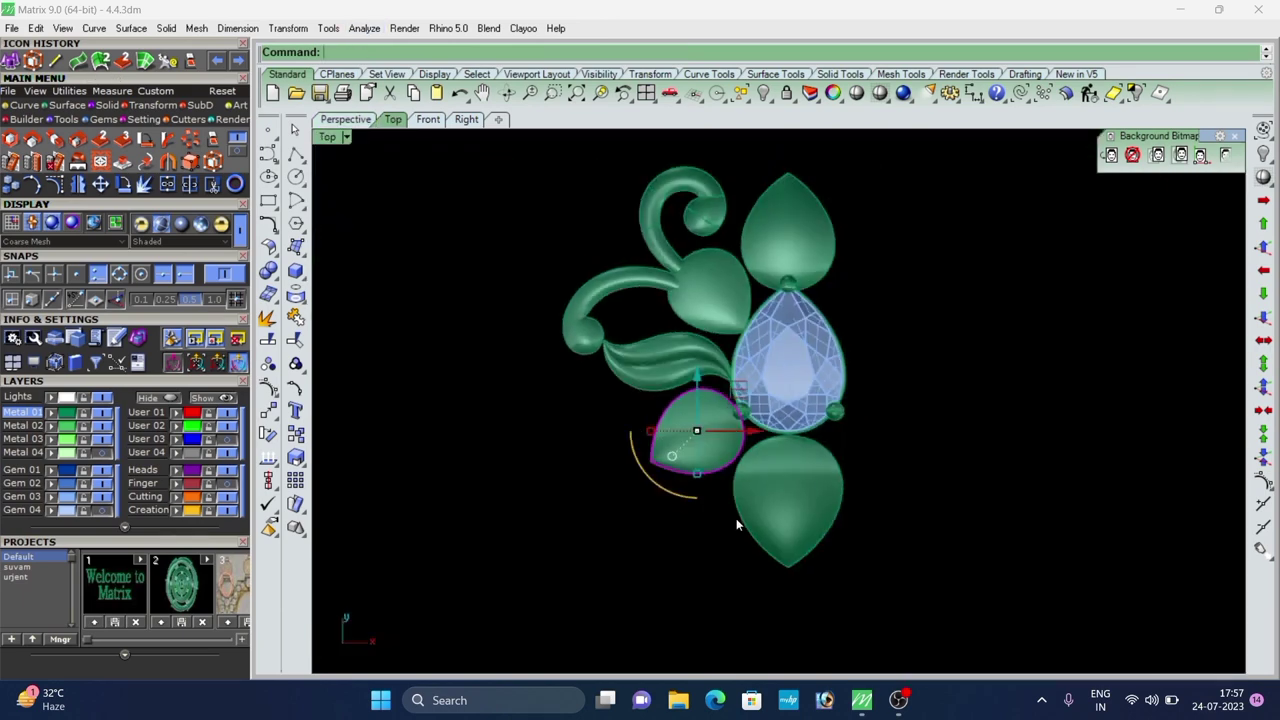
left_click(295, 438)
scroll(484, 488, "down", 8)
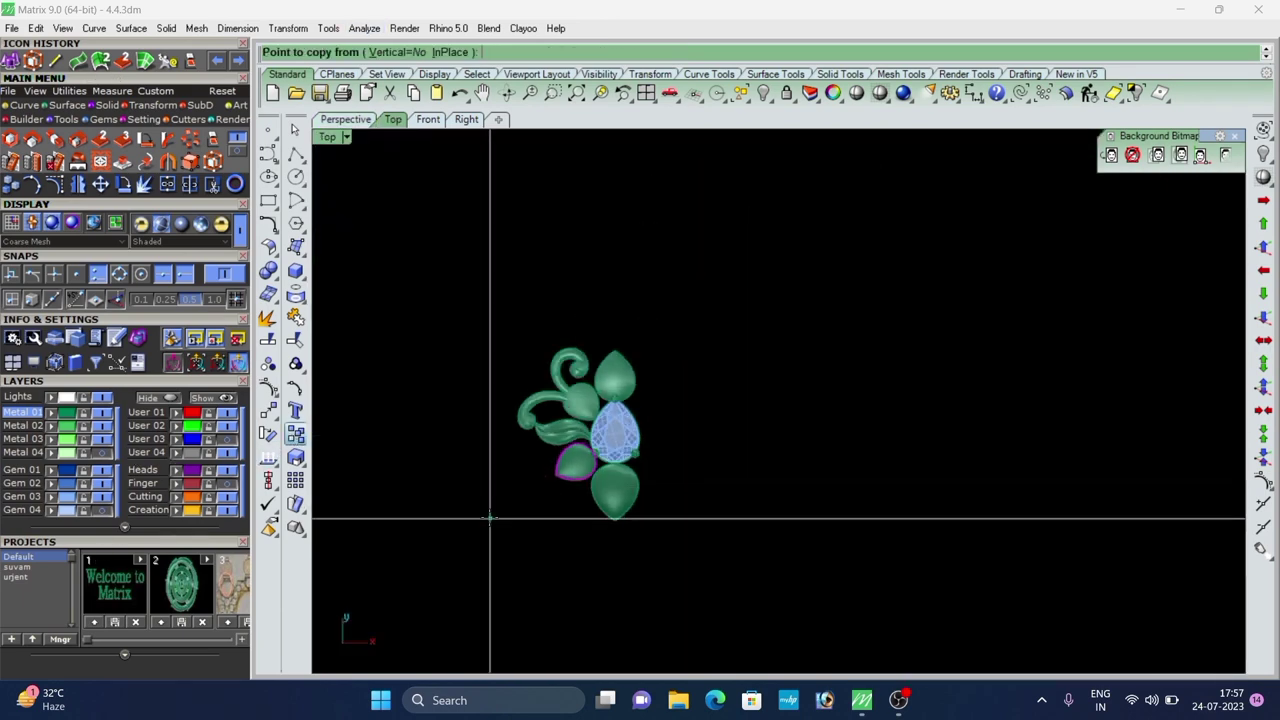
left_click(489, 518)
left_click(629, 537)
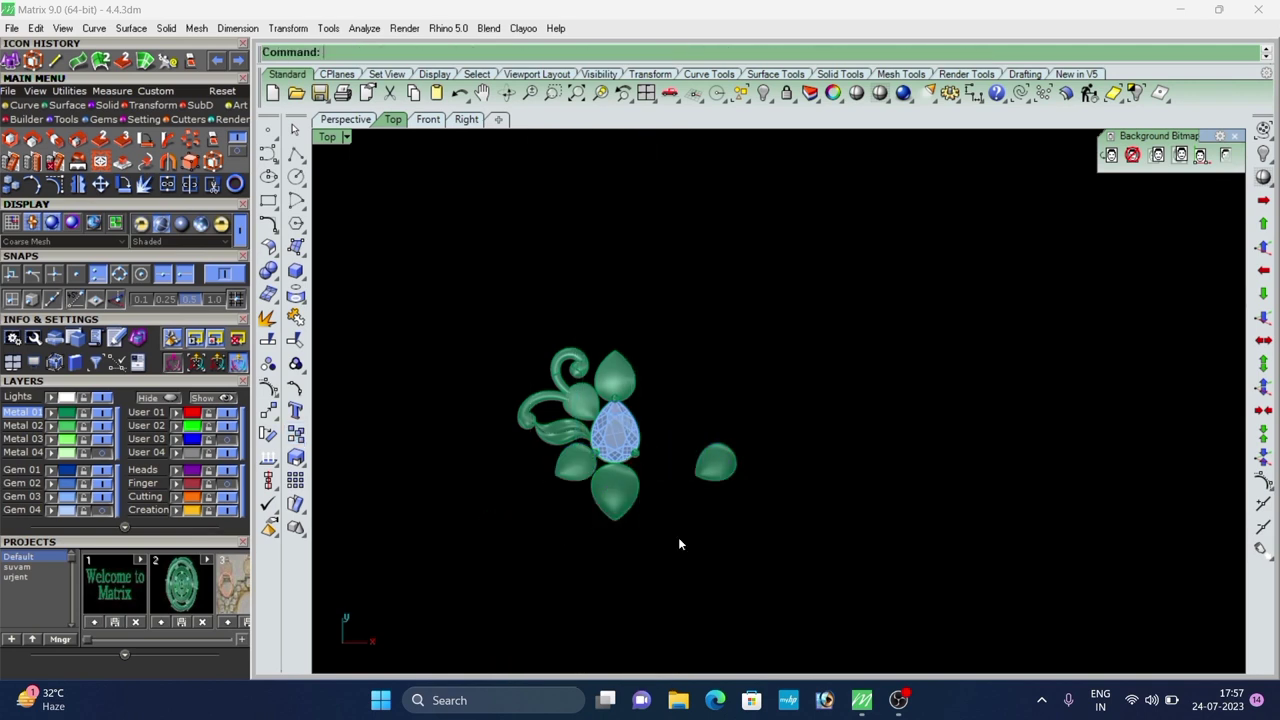
Rotate the petal copy until its pointed tip faces straight up.
scroll(690, 520, "up", 5)
left_click_drag(668, 562, 658, 415)
left_click(629, 413)
left_click(683, 518)
scroll(683, 520, "up", 3)
left_click(845, 427)
scroll(755, 425, "down", 8)
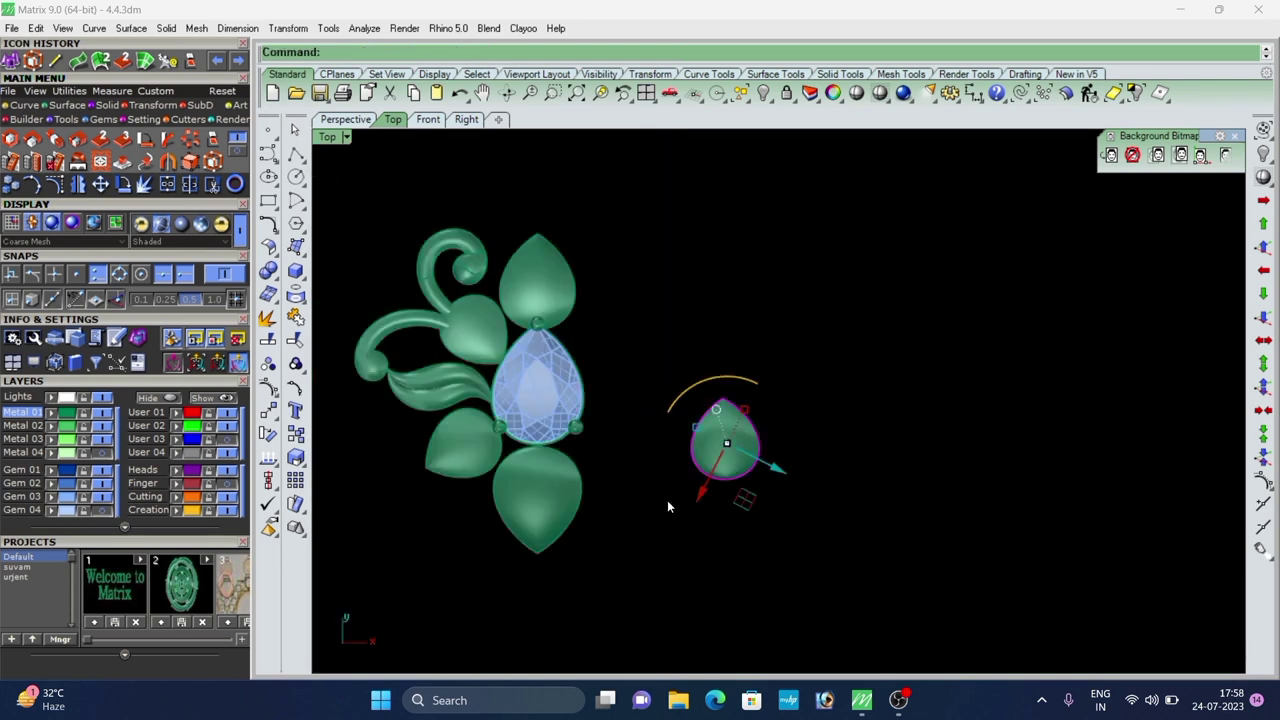
Start cage editing on the upright petal copy with a World-aligned bounding box and the Global region, then show it in Perspective.
left_click(12, 60)
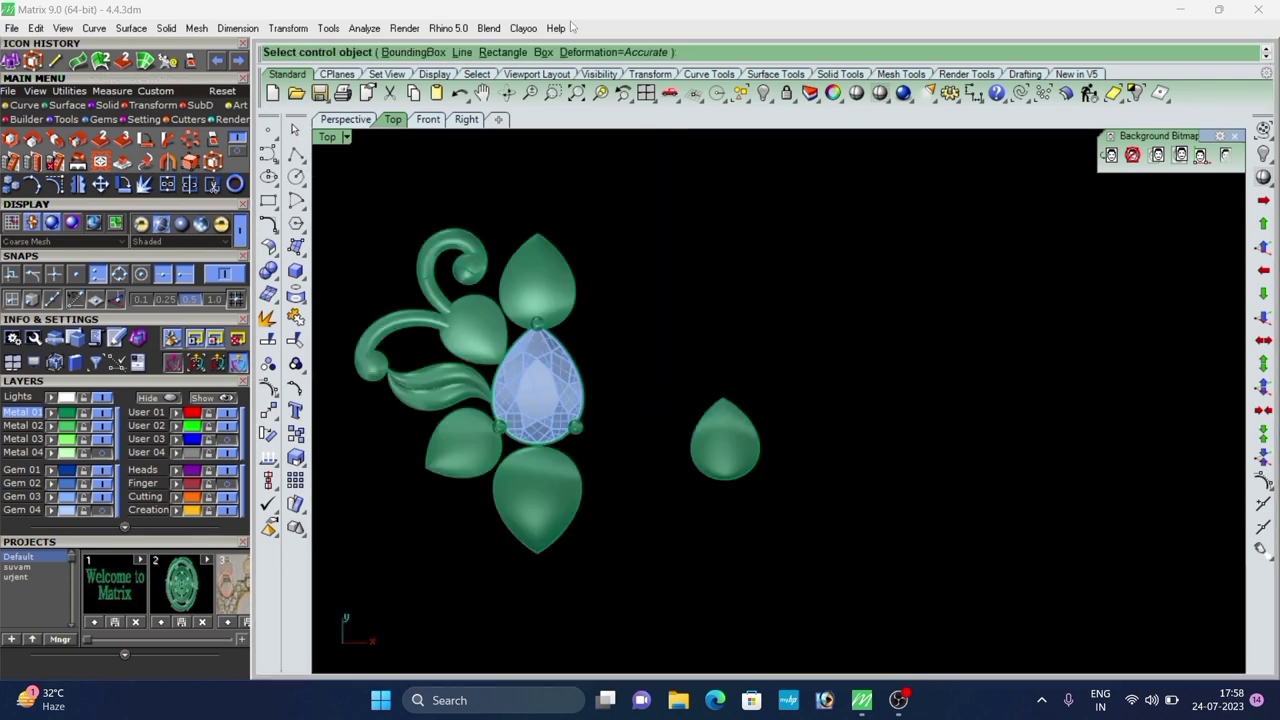
left_click(431, 55)
left_click(474, 53)
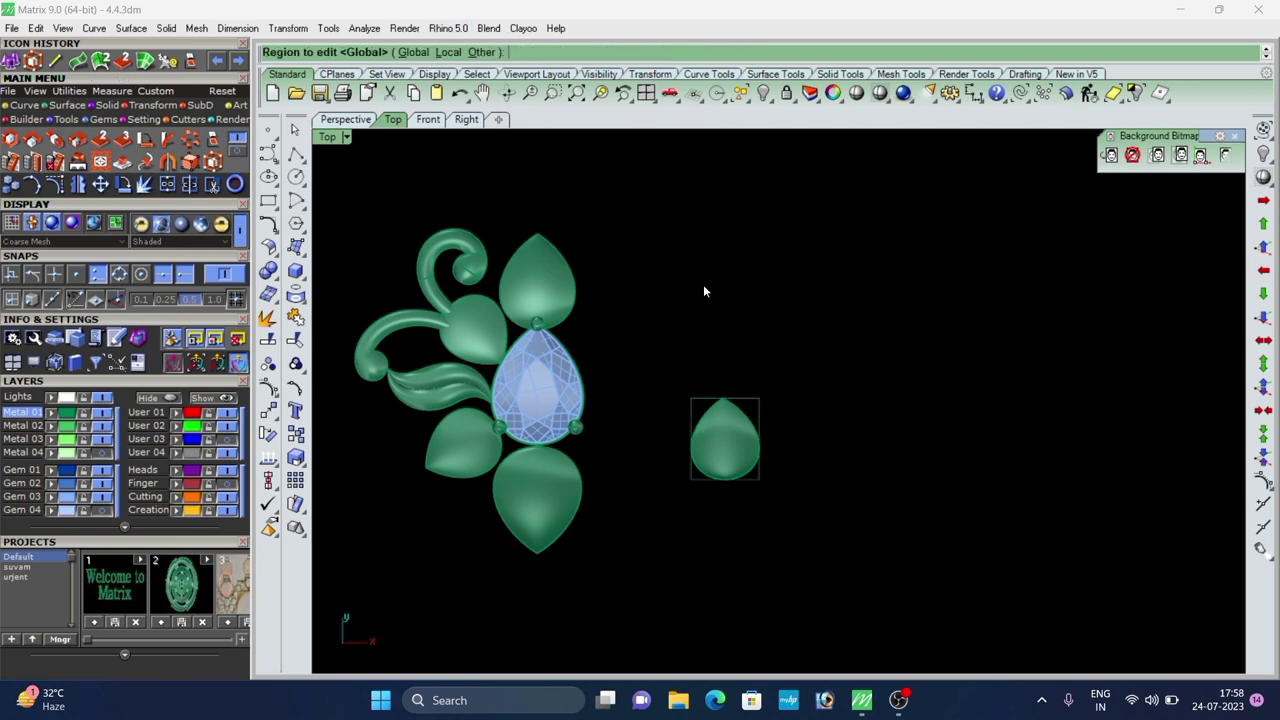
left_click(353, 119)
scroll(802, 428, "down", 6)
scroll(787, 333, "up", 7)
scroll(719, 242, "up", 5)
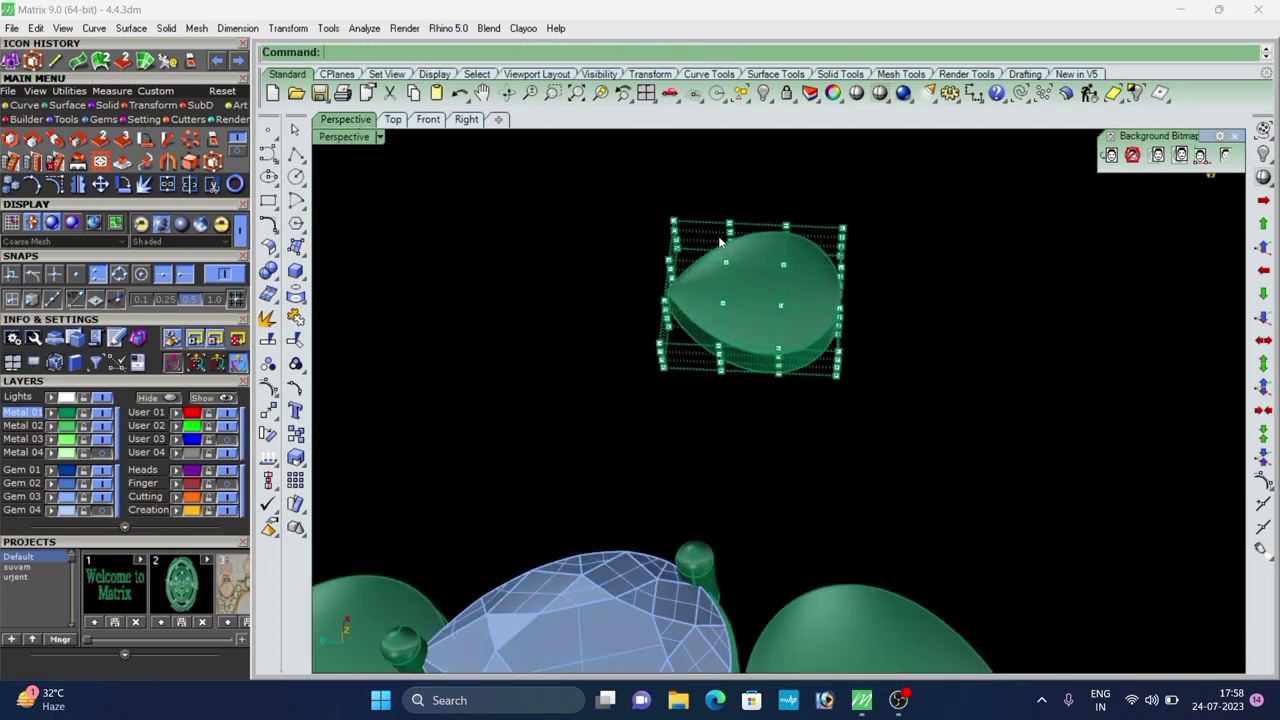
Raise the middle cage points of the petal copy slightly so it bows upward, and end the cage editing.
left_click_drag(822, 384, 828, 448)
scroll(804, 515, "down", 4)
right_click_drag(806, 585, 868, 470)
scroll(876, 405, "up", 4)
left_click_drag(854, 391, 853, 376)
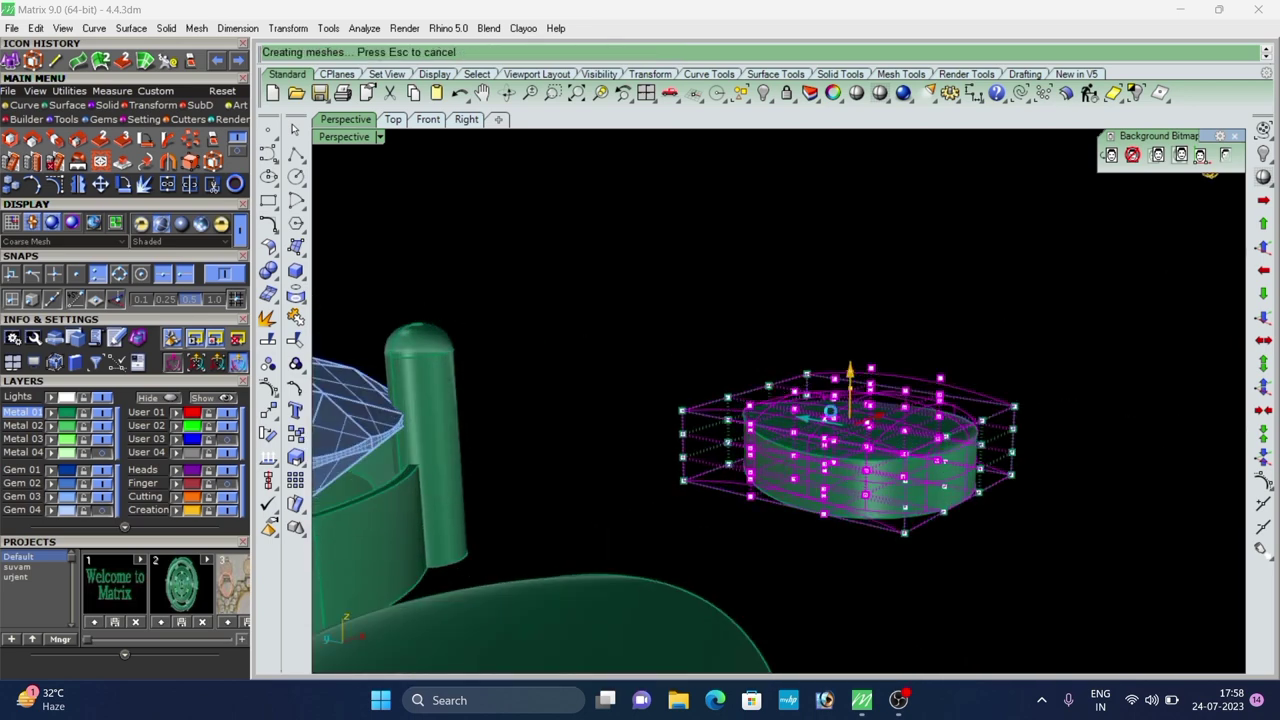
right_click_drag(803, 518, 952, 522)
left_click_drag(757, 395, 756, 388)
right_click_drag(680, 434, 586, 500)
key("Escape")
key("Escape")
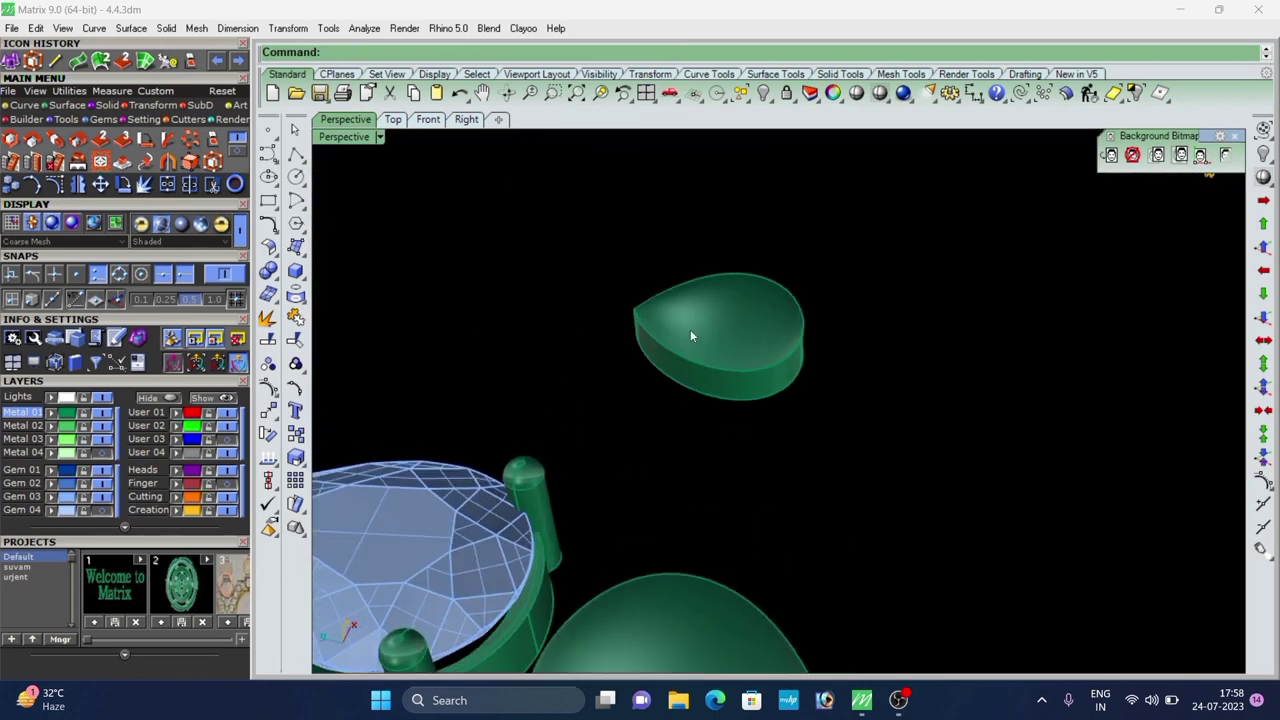
Assign the bowed petal copy to the Metal 02 layer and return to the Top view.
left_click(689, 331)
left_click(50, 428)
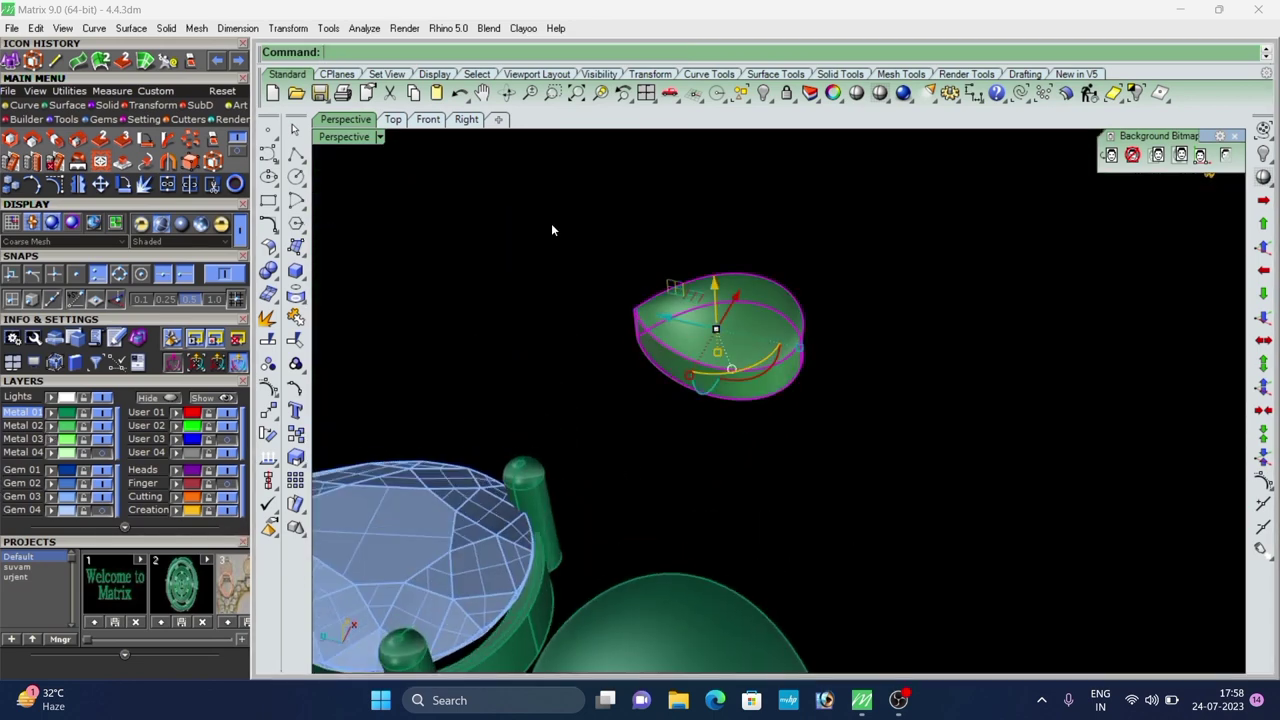
left_click(398, 121)
right_click_drag(689, 476, 691, 456)
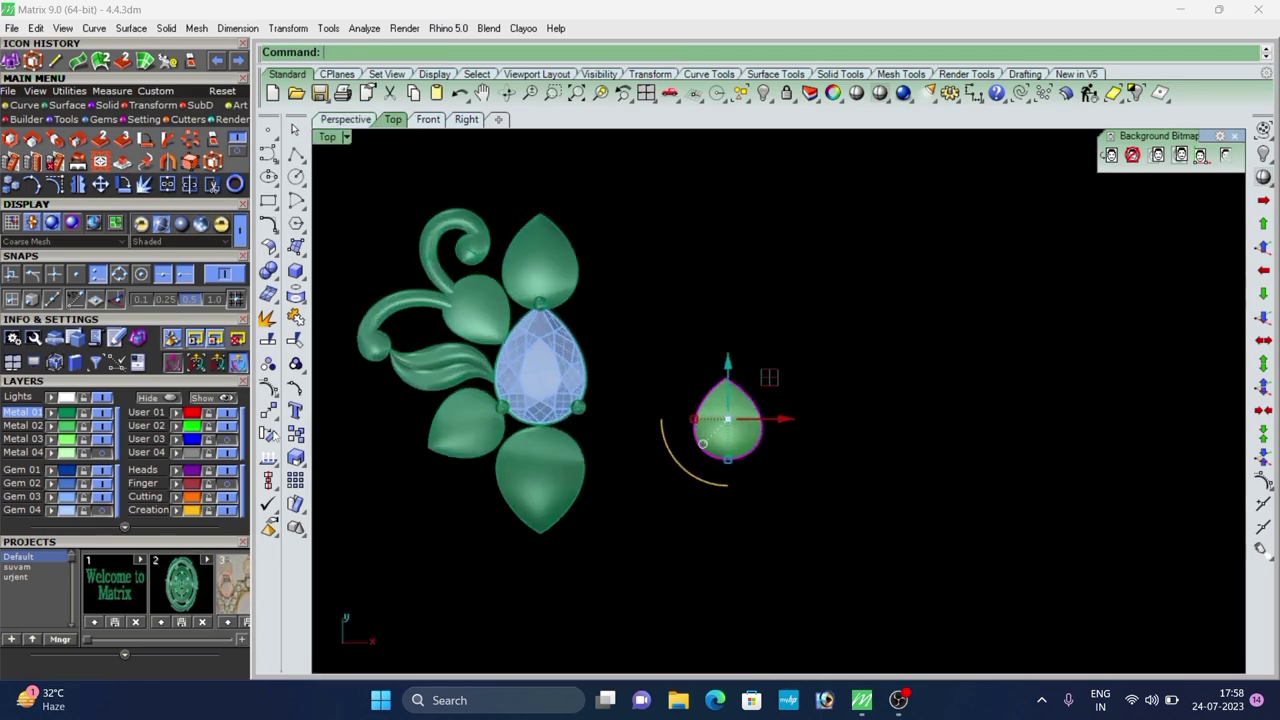
left_click(267, 412)
scroll(690, 478, "up", 10)
left_click(781, 447)
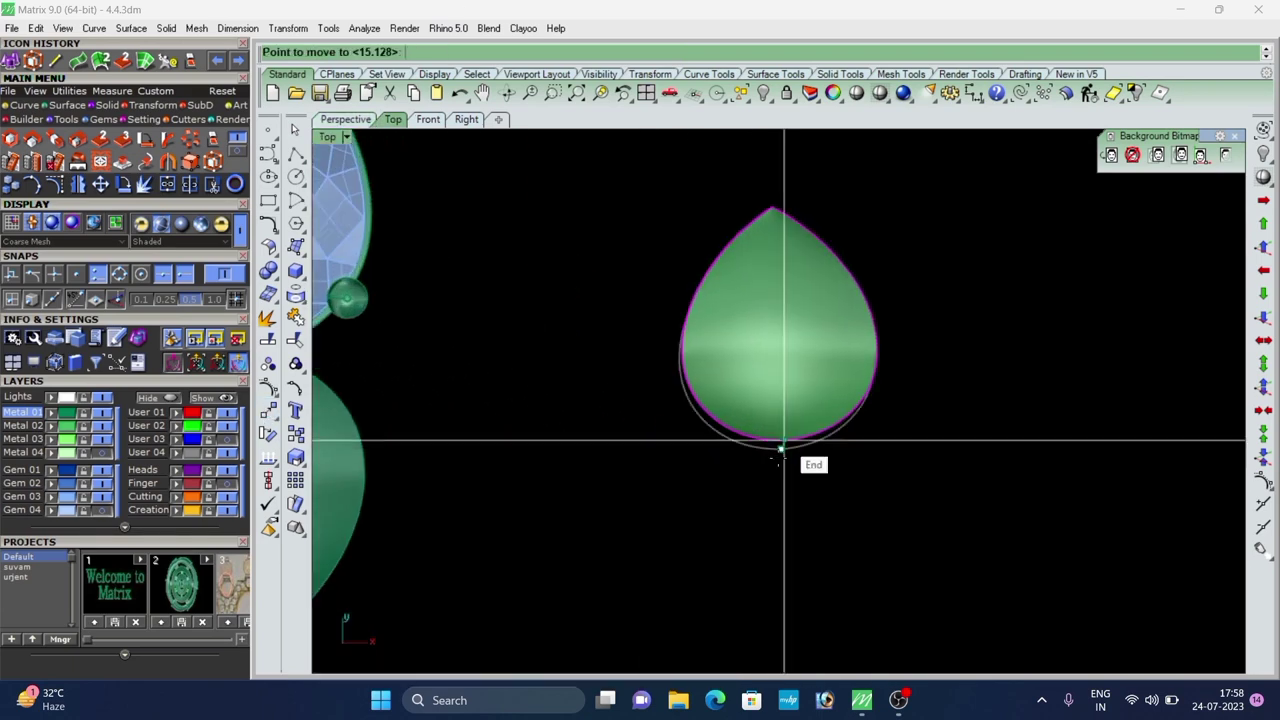
scroll(774, 488, "down", 4)
scroll(420, 382, "up", 3)
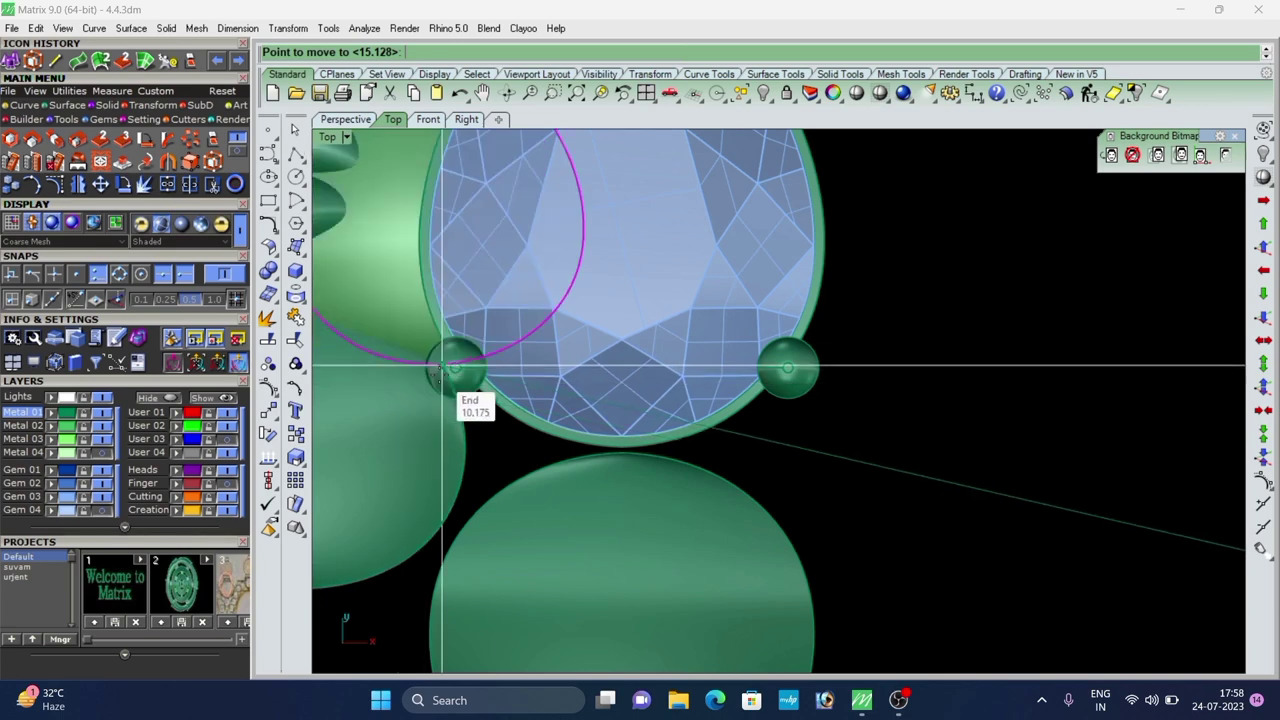
scroll(431, 390, "up", 2)
scroll(431, 390, "up", 2)
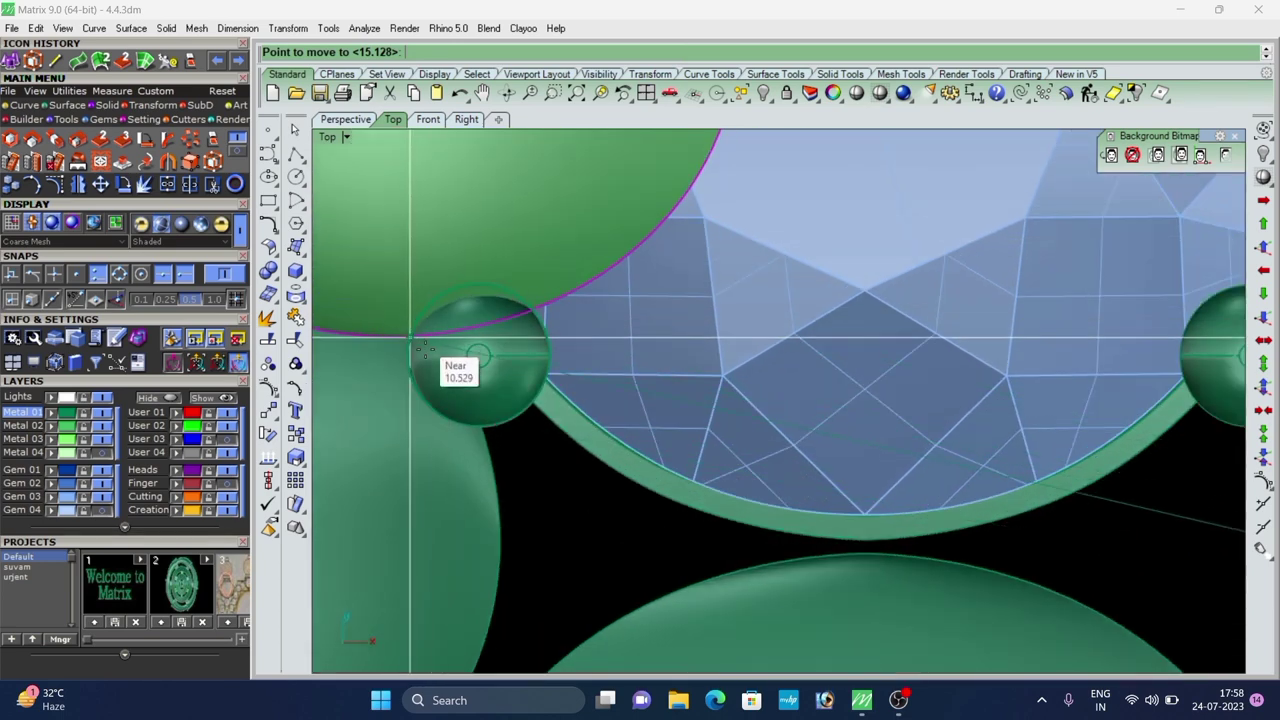
left_click(440, 356)
Remove the pear gem with its setting and move the bowed petal by its rounded end onto the original petal's rounded end.
scroll(601, 356, "down", 5)
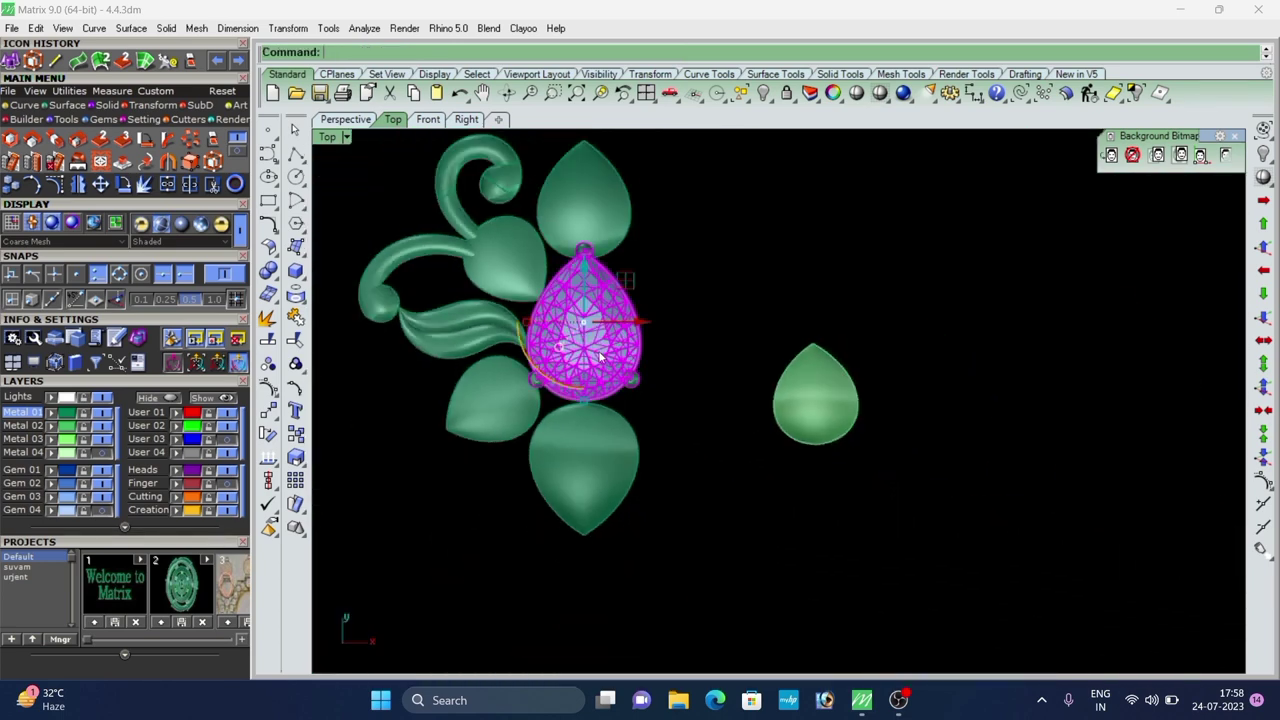
key("Delete")
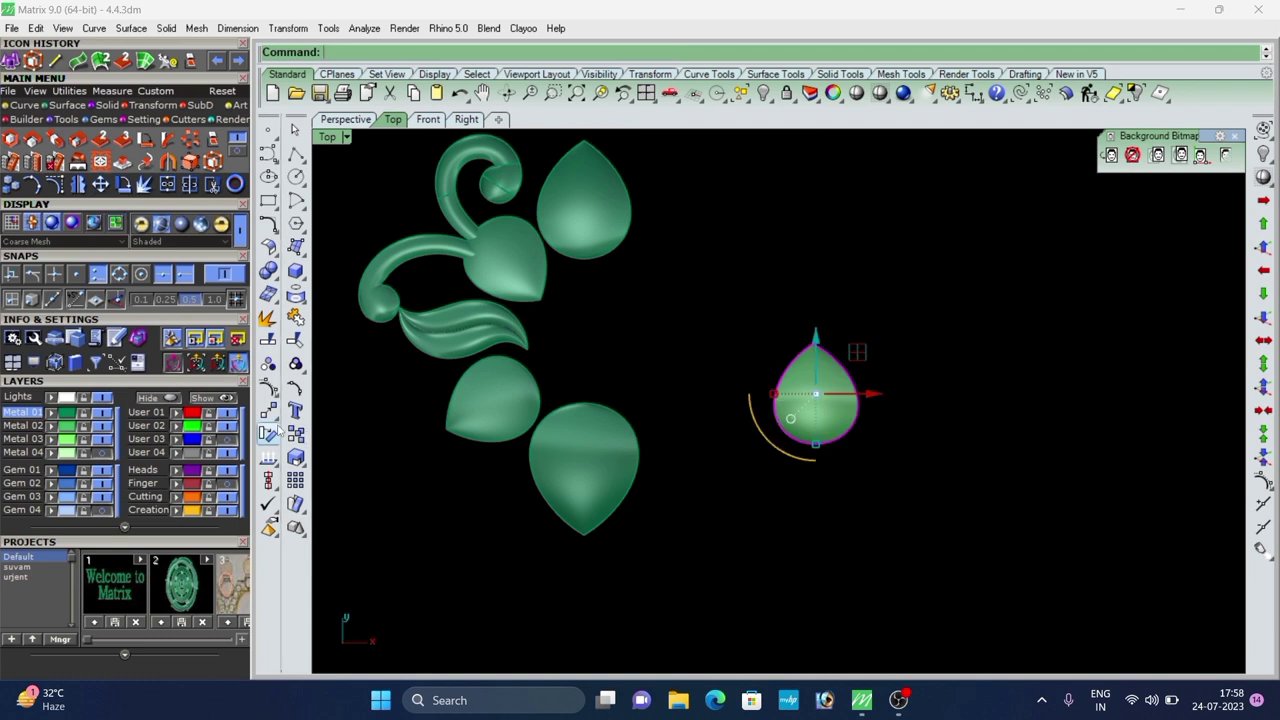
left_click(268, 432)
left_click(817, 443)
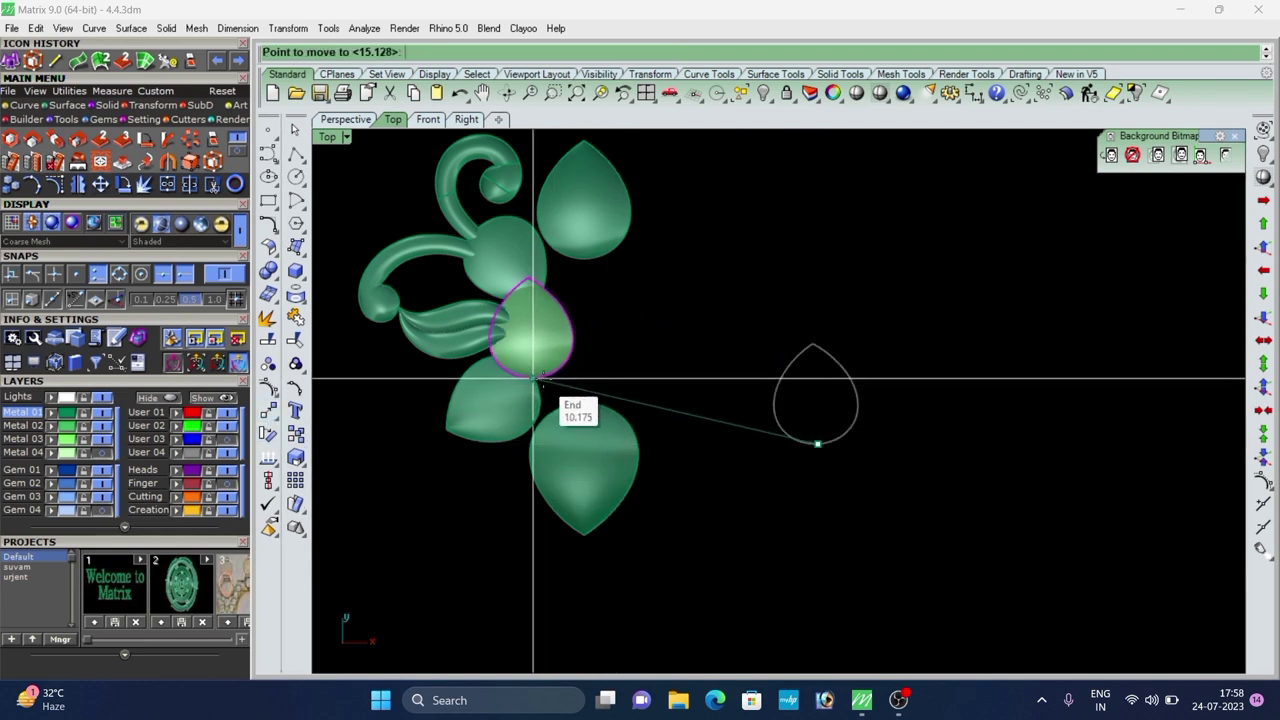
left_click(533, 379)
Rotate the bowed petal about its rounded end so its tip meets the original petal's tip.
left_click(268, 436)
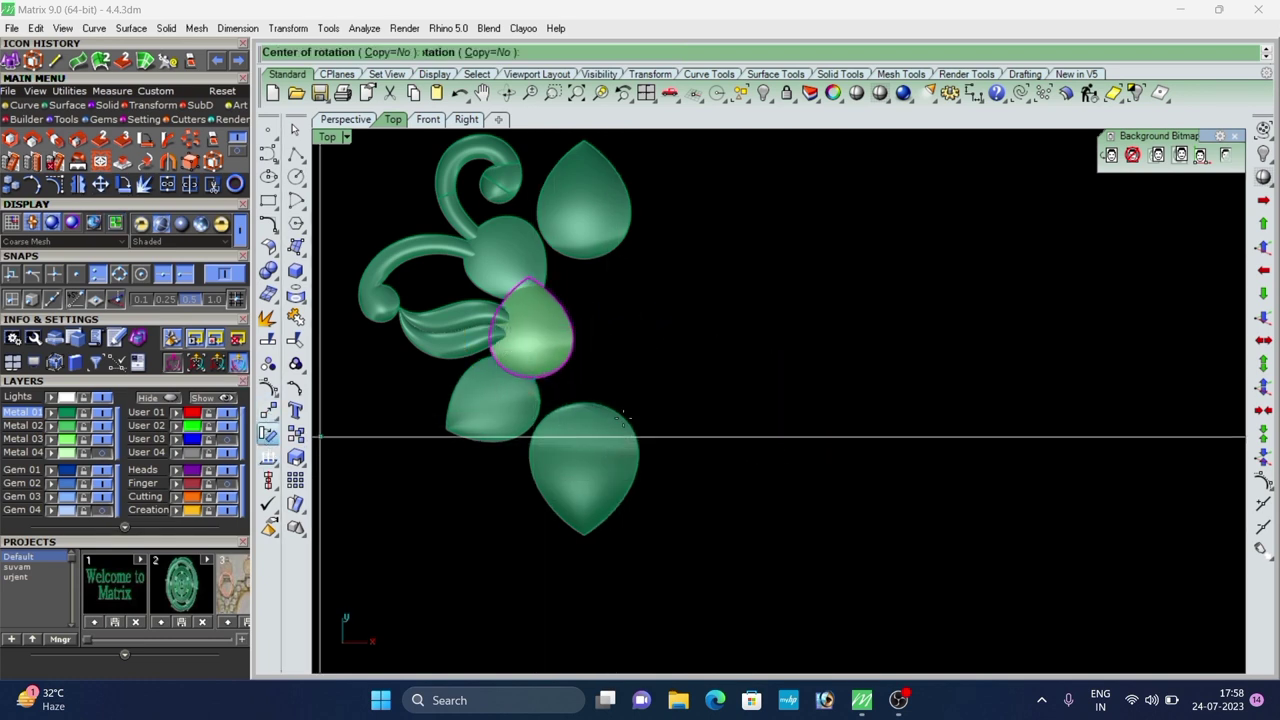
left_click(533, 378)
left_click(529, 298)
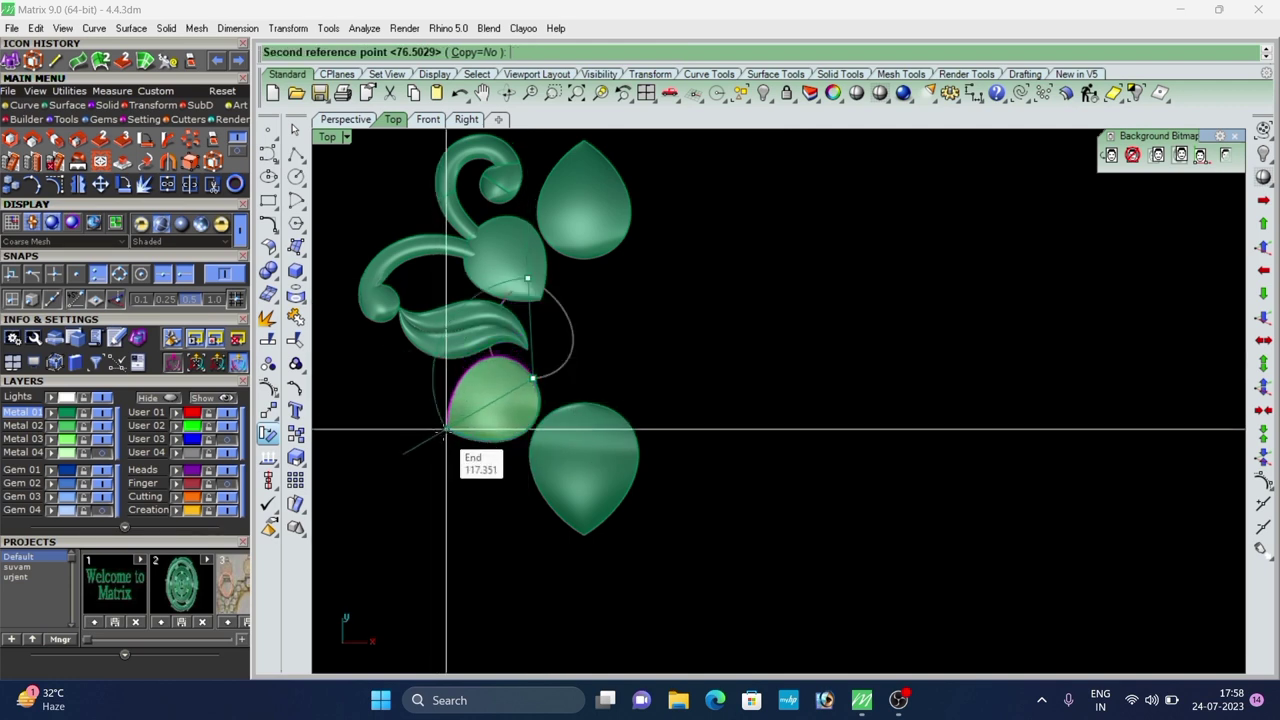
left_click(441, 429)
left_click(461, 476)
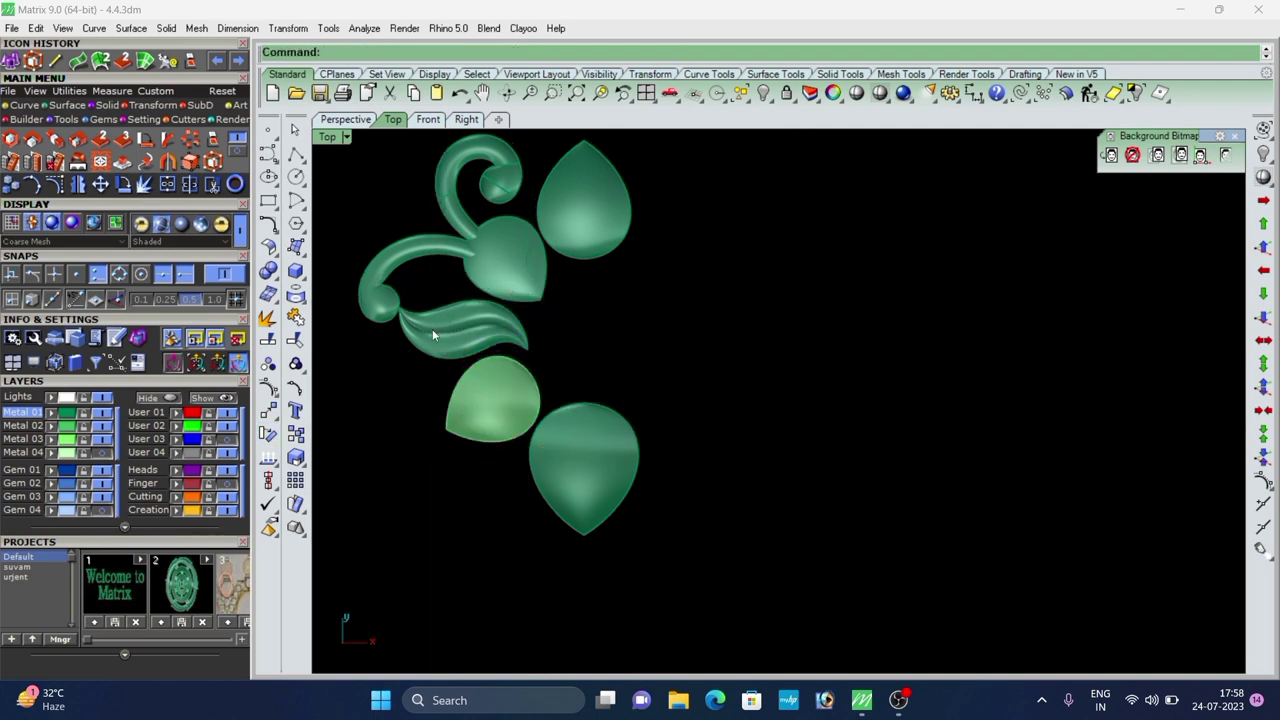
Copy the bowed Metal 02 petal upward over the small petal joined to the curled stems.
left_click(290, 446)
left_click(778, 418)
left_click(789, 288)
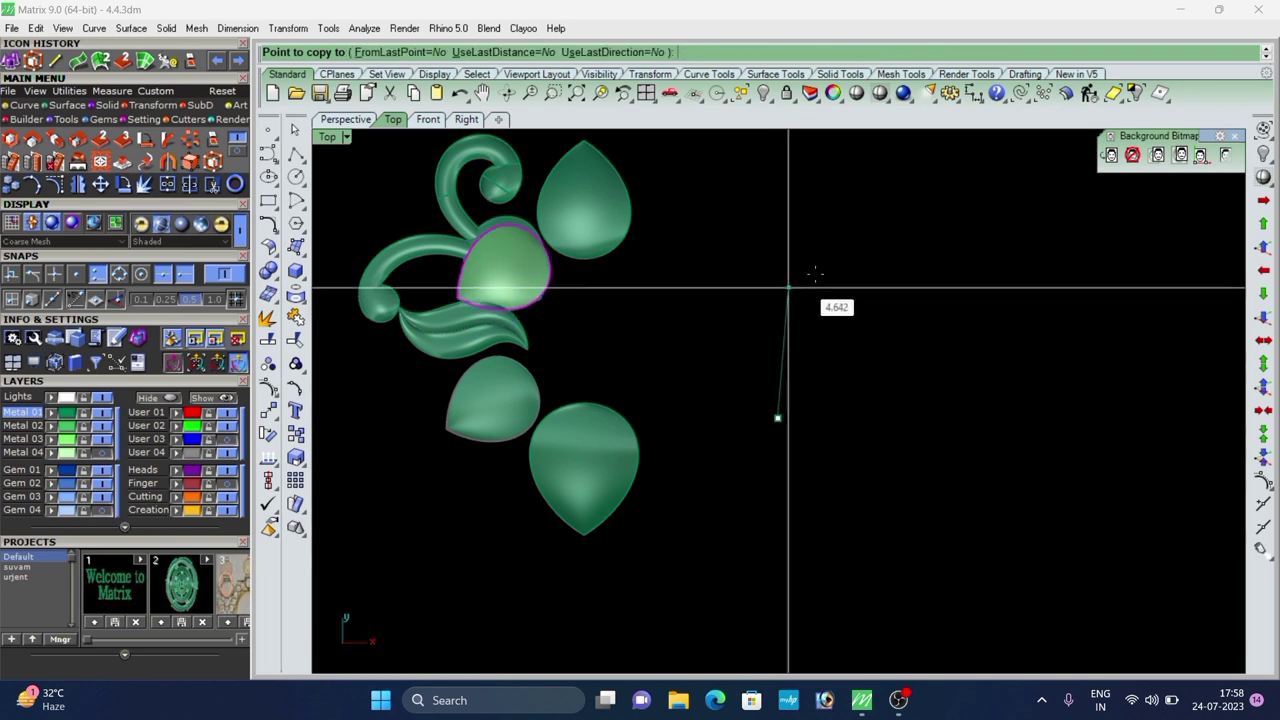
right_click(815, 274)
scroll(517, 237, "up", 4)
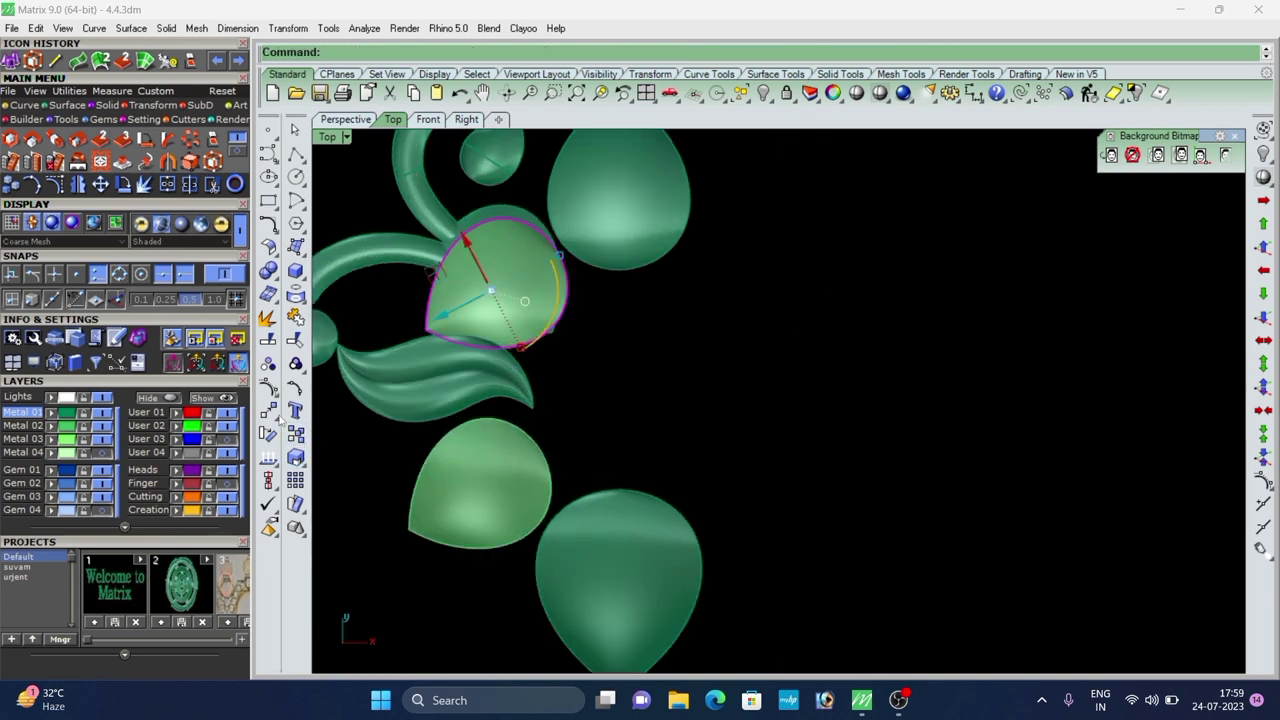
Move the new petal copy by its rounded end to the midpoint on the stem-side edge of the small upper petal.
left_click(272, 413)
scroll(558, 261, "up", 4)
left_click(556, 248)
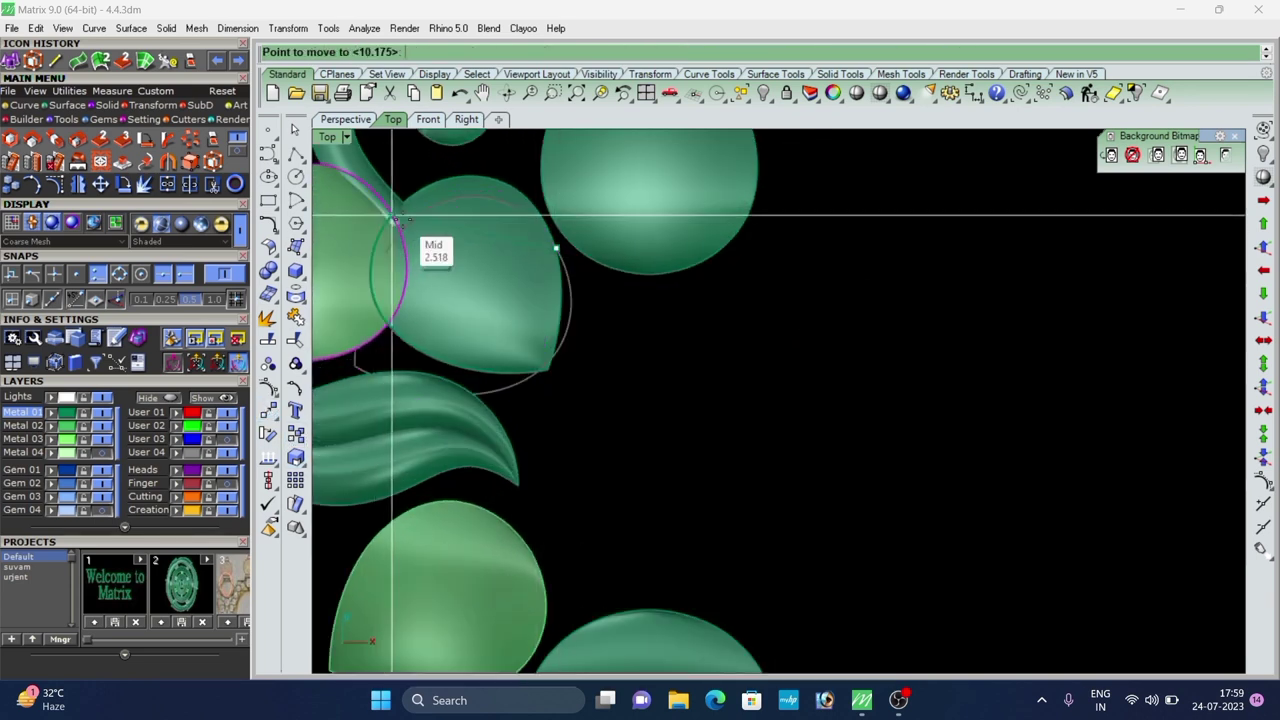
left_click(393, 217)
scroll(411, 228, "down", 3)
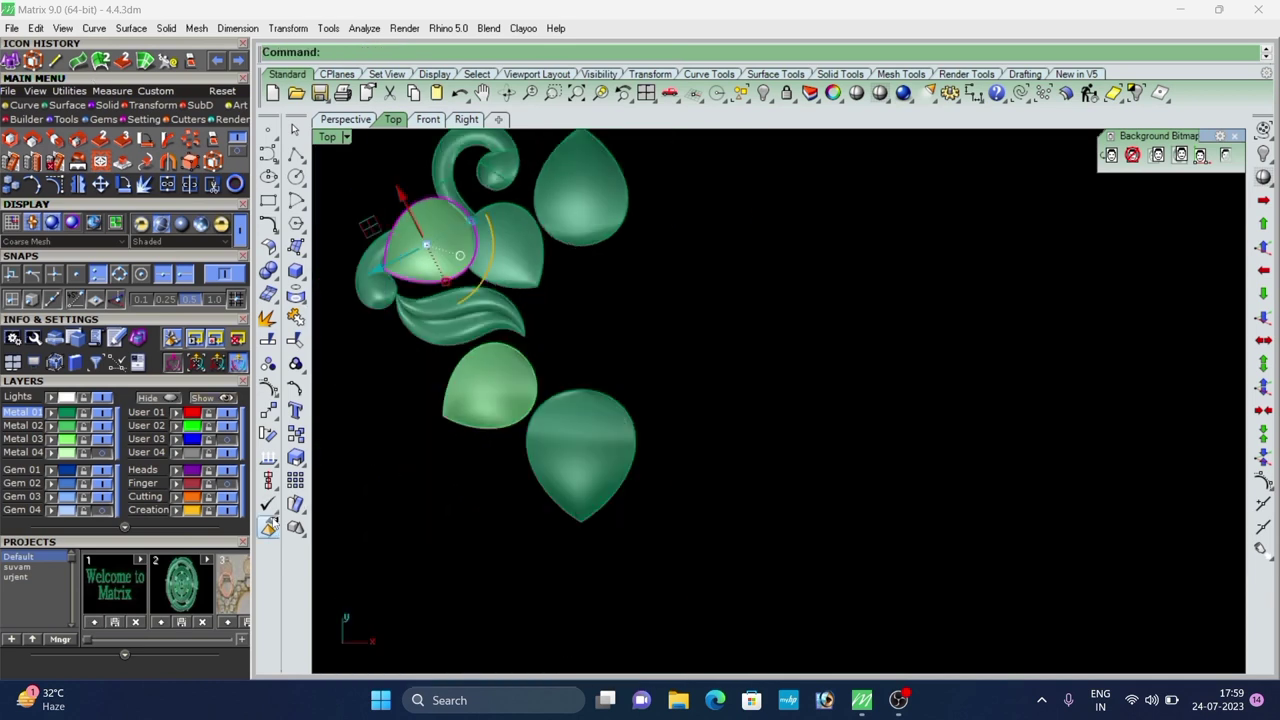
Try to rotate the copied petal about its rounded end so its tip meets the upper small petal's tip.
left_click(271, 439)
left_click(470, 220)
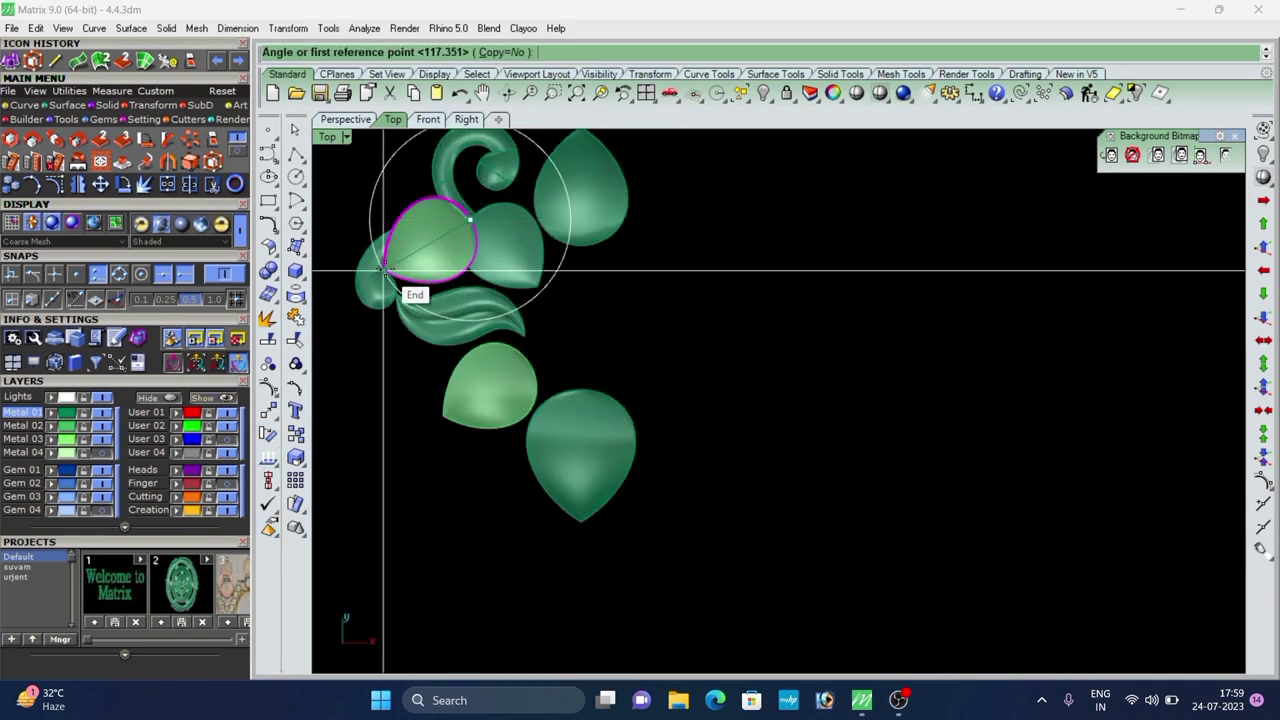
left_click(383, 270)
left_click(540, 289)
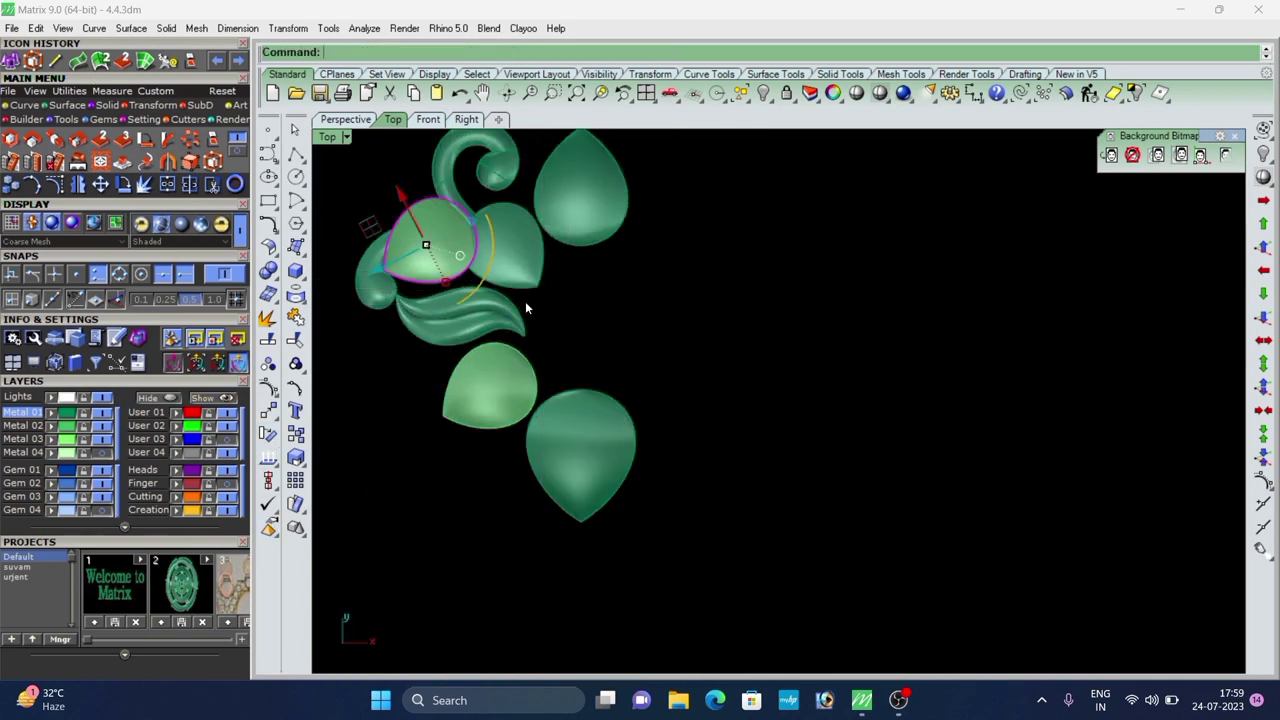
Copy the small petal joined to the curled stems horizontally into the empty area beside the design.
scroll(558, 417, "down", 2)
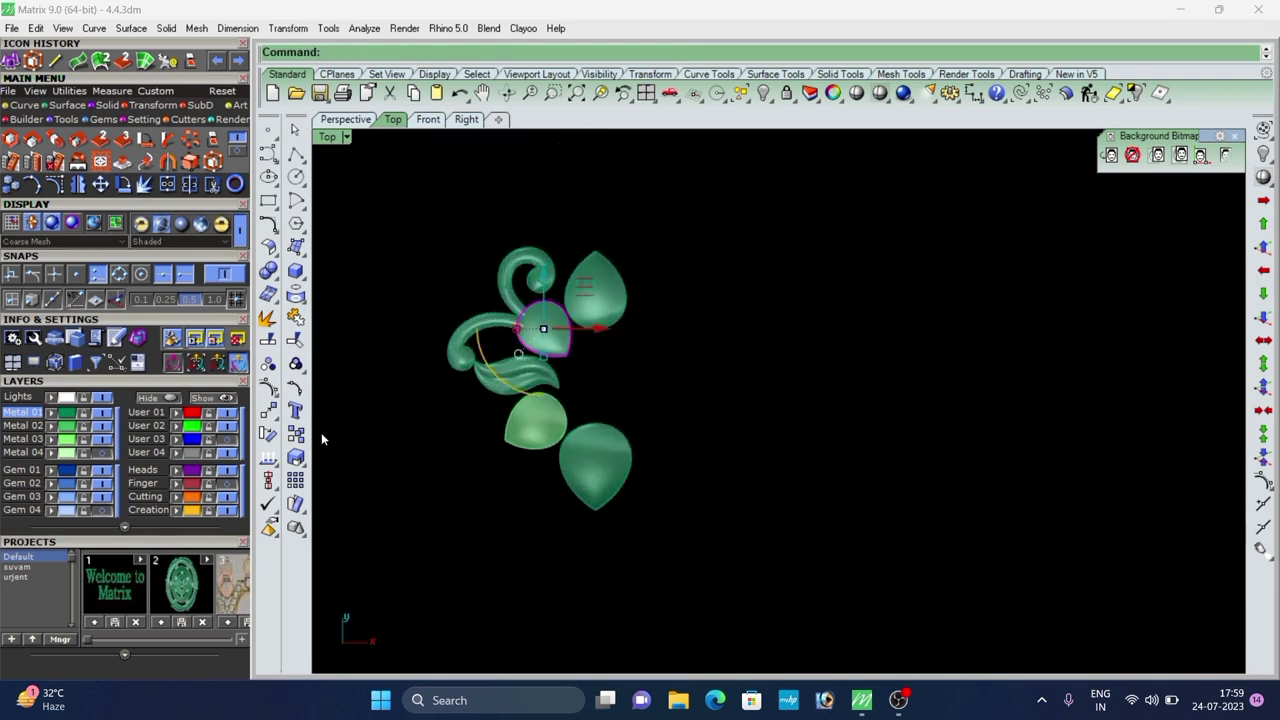
left_click(291, 438)
left_click(441, 520)
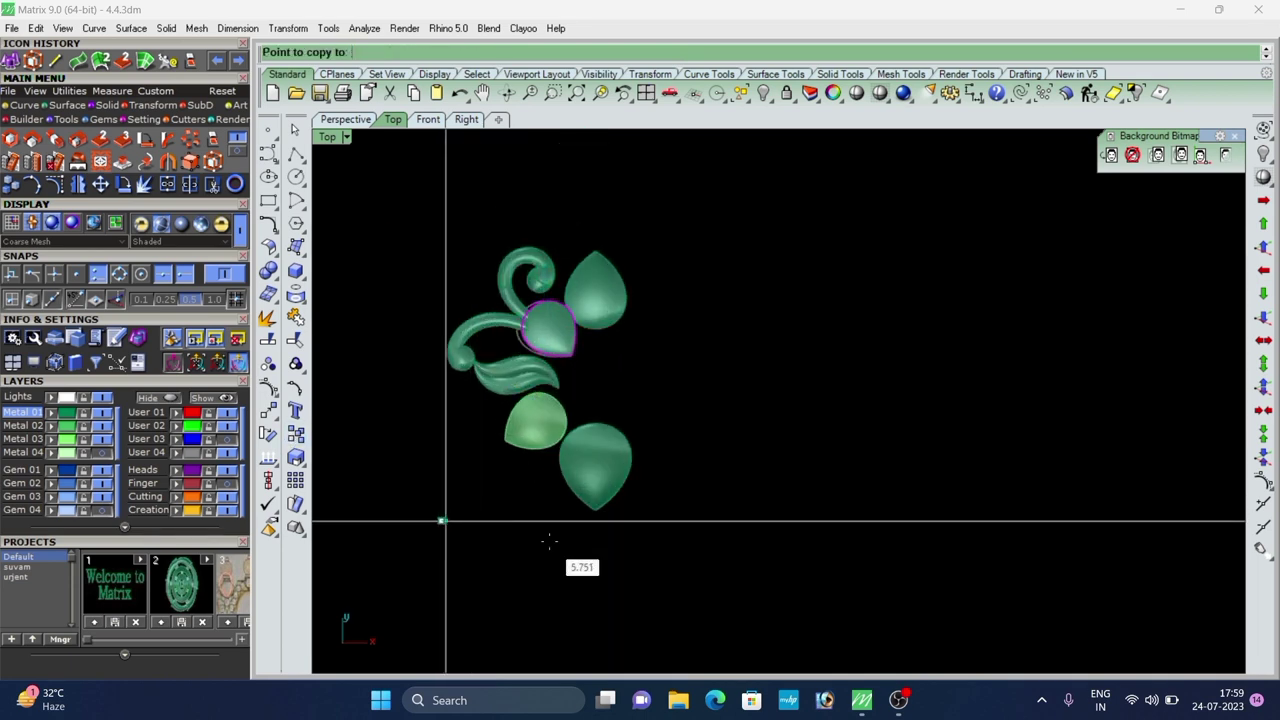
left_click(689, 541, "shift")
right_click(741, 452)
scroll(808, 311, "up", 6)
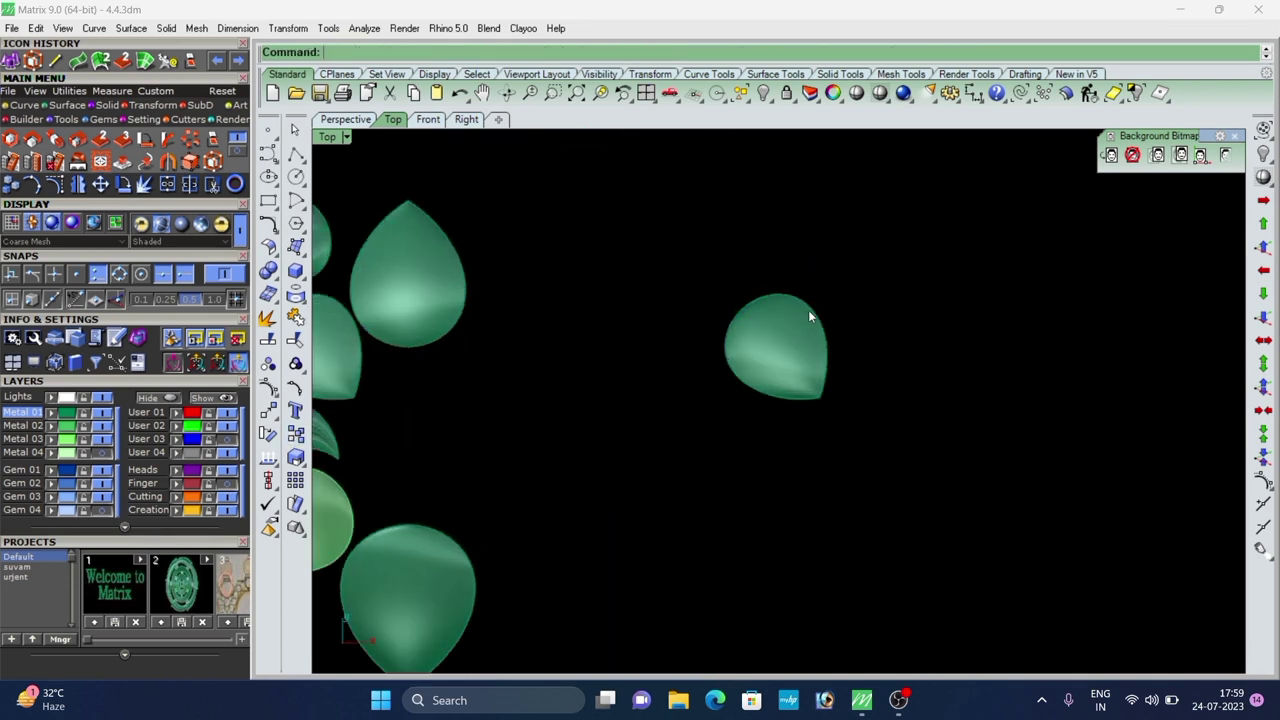
Rotate the second petal copy until its pointed tip faces straight down.
left_click_drag(732, 399, 714, 371)
left_click(721, 467)
scroll(721, 467, "down", 6)
left_click(735, 412)
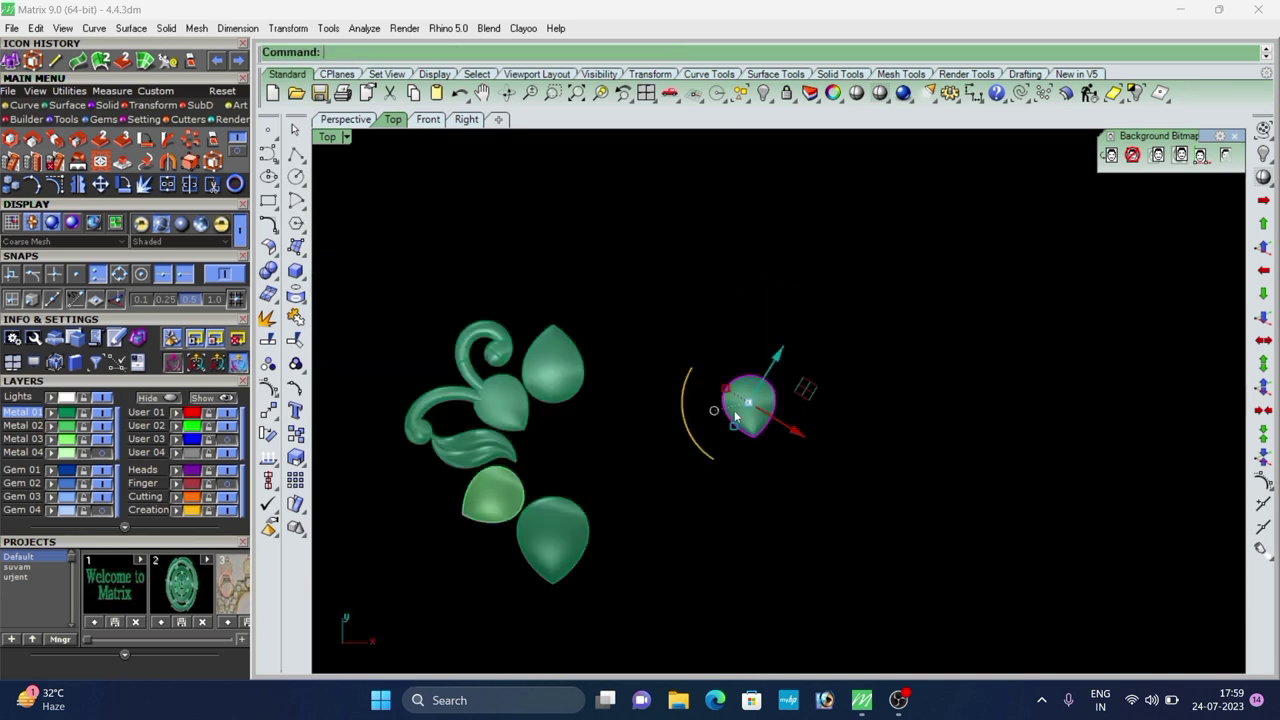
scroll(730, 422, "up", 2)
left_click_drag(706, 446, 706, 447)
left_click(730, 464)
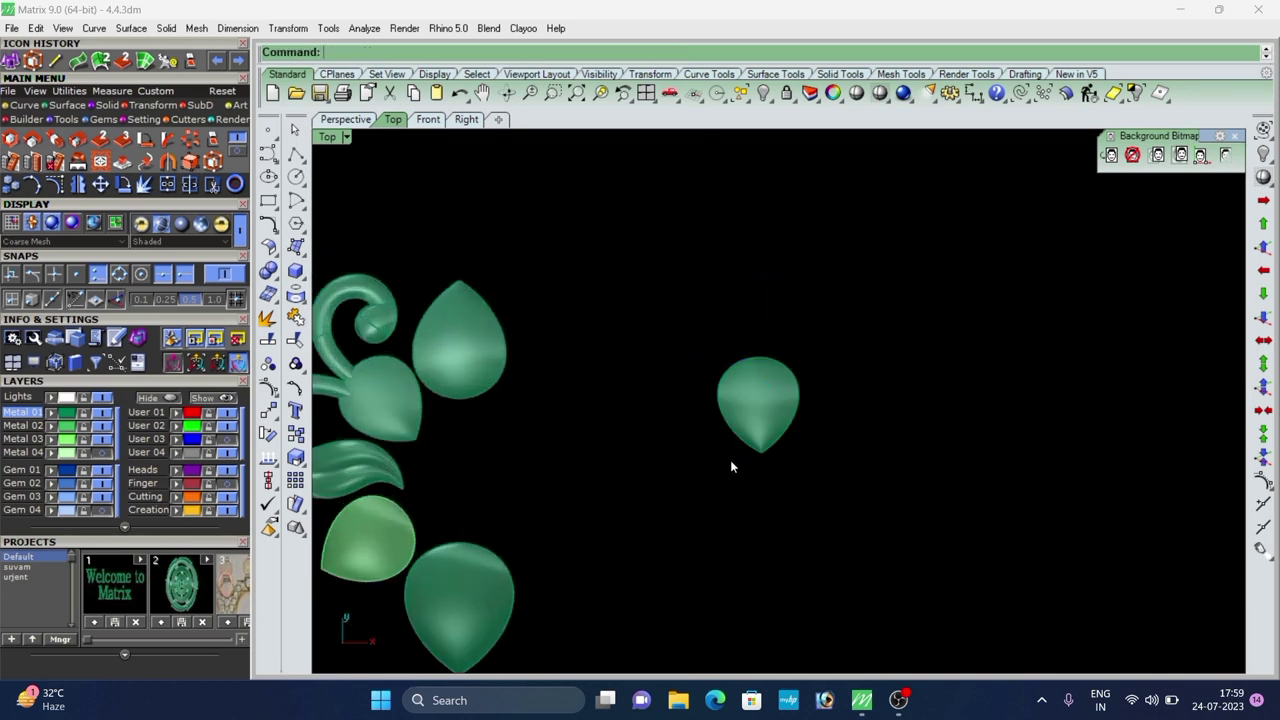
Start cage editing on the downward-pointing petal copy in Perspective, using a bounding box in the World coordinate system.
scroll(738, 462, "down", 4)
right_click_drag(768, 455, 689, 436)
left_click(333, 118)
right_click_drag(550, 385, 505, 345)
left_click(27, 66)
left_click(411, 54)
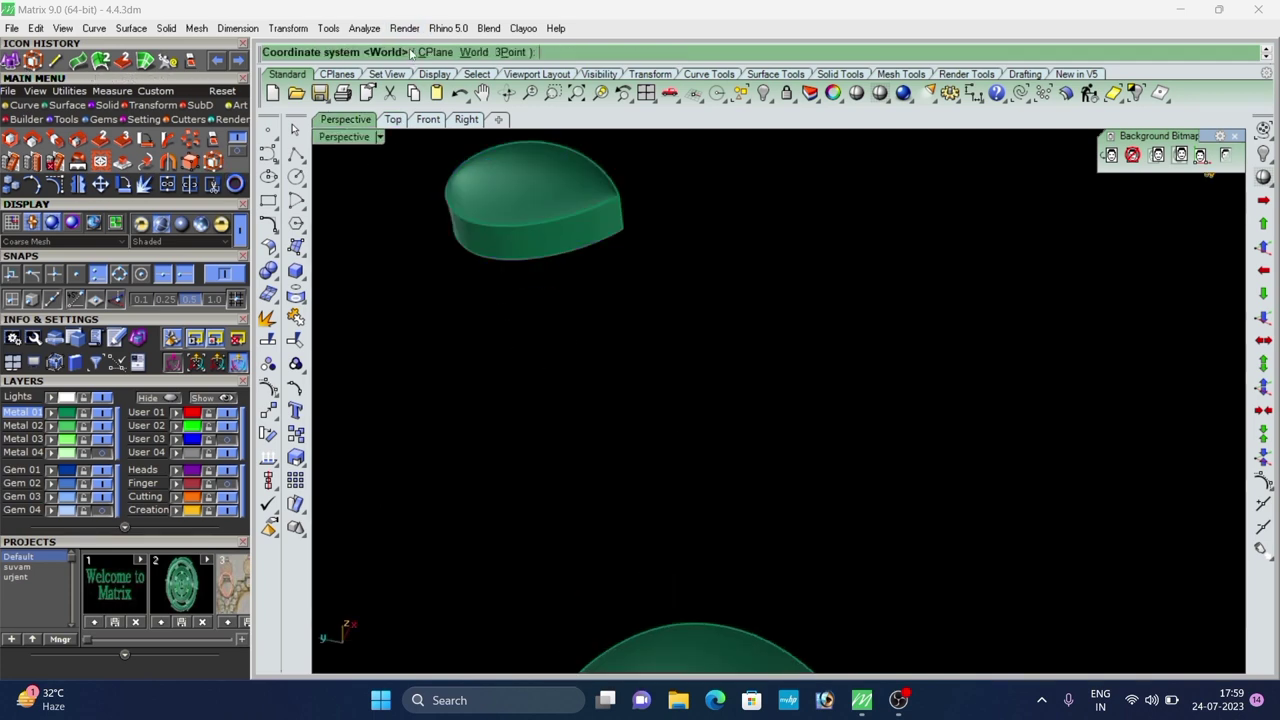
left_click(467, 56)
right_click(540, 375)
right_click(540, 375)
Select the two middle columns of the petal's cage points and raise them so the petal bows upward.
scroll(526, 414, "down", 5)
right_click_drag(524, 414, 540, 348)
scroll(459, 449, "up", 5)
scroll(459, 446, "down", 4)
right_click_drag(498, 402, 562, 387, "shift")
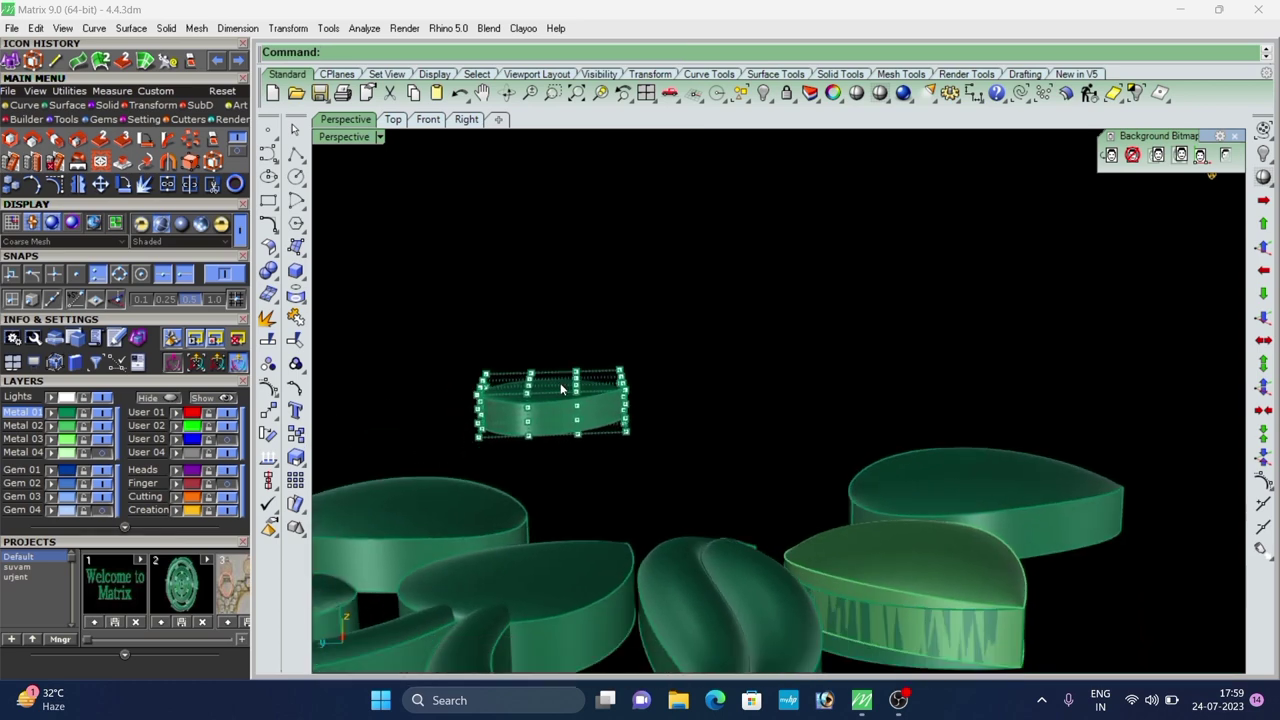
scroll(515, 448, "up", 9)
left_click_drag(527, 189, 736, 500)
right_click_drag(668, 516, 648, 468)
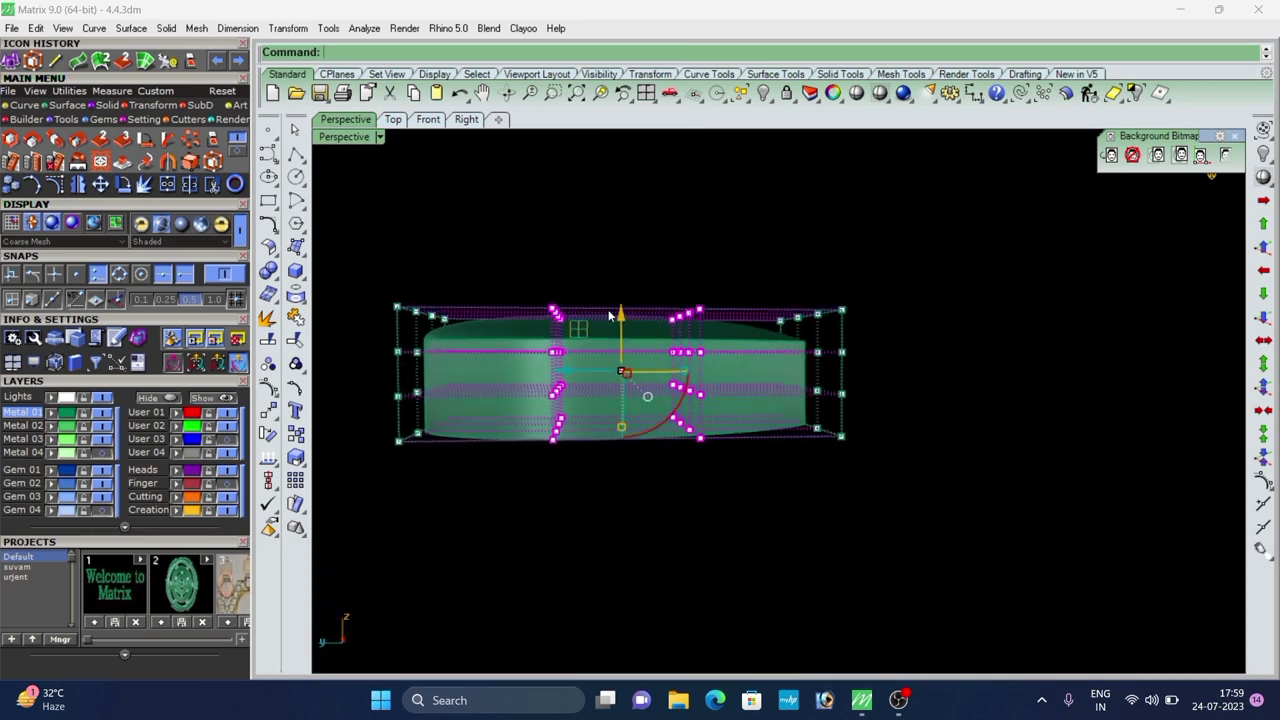
left_click_drag(618, 316, 620, 270)
mouse_move(628, 325)
right_mouse_down()
mouse_move(600, 377)
mouse_move(620, 297)
mouse_move(583, 363)
mouse_move(616, 318)
right_mouse_up()
scroll(671, 320, "down", 4)
scroll(618, 314, "up", 6)
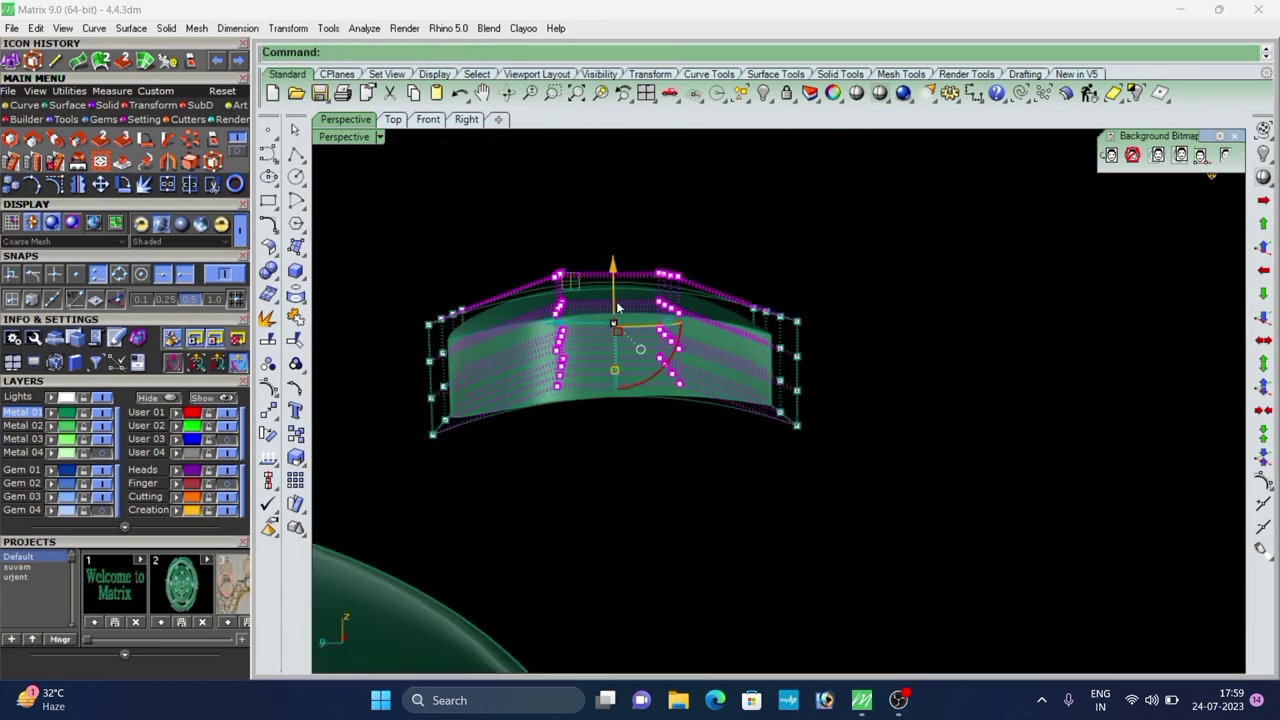
Raise the petal copy's middle cage points slightly further to finish its bow and delete the cage.
left_click_drag(617, 283, 619, 276)
right_click_drag(597, 362, 608, 350)
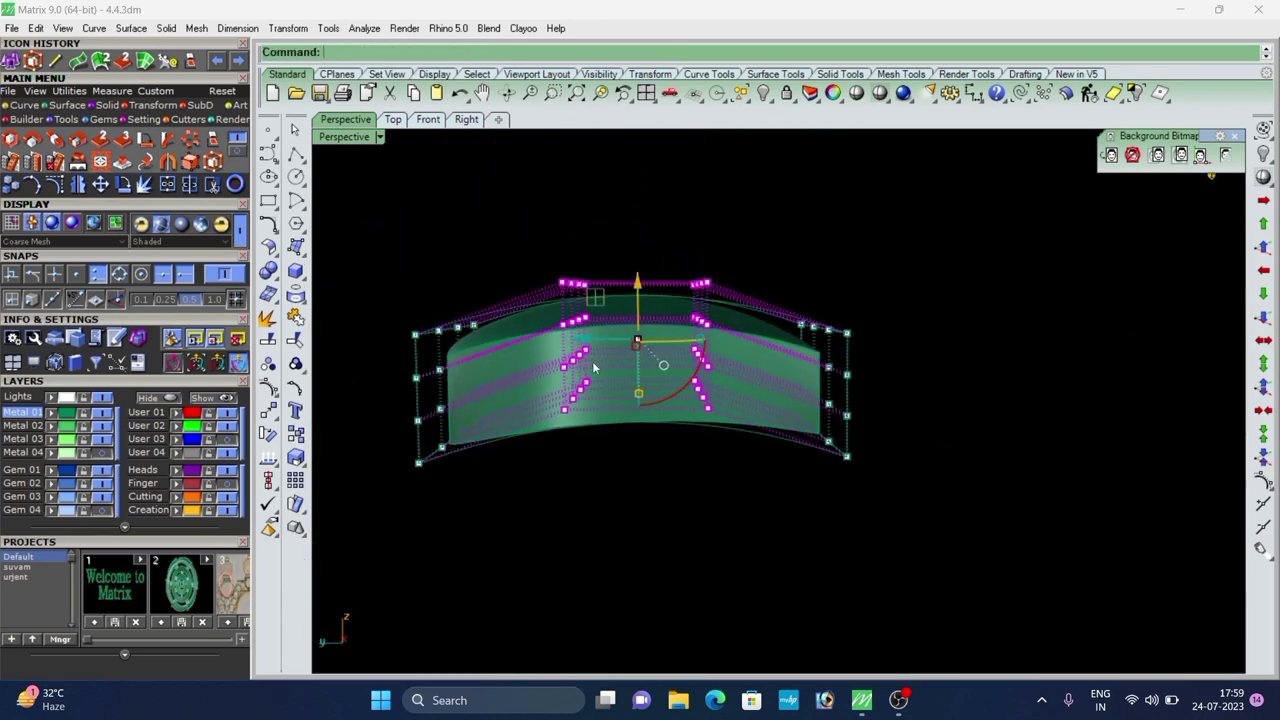
scroll(606, 299, "up", 1)
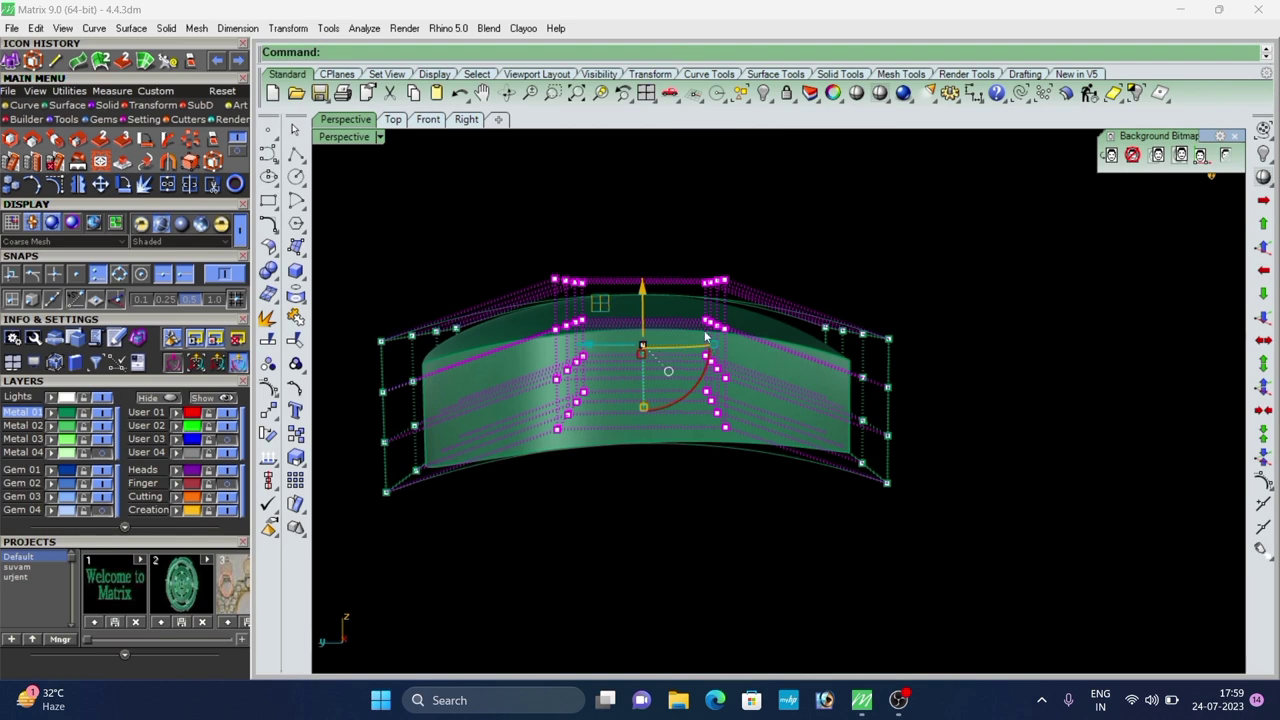
key("Escape")
key("Escape")
left_click(842, 330)
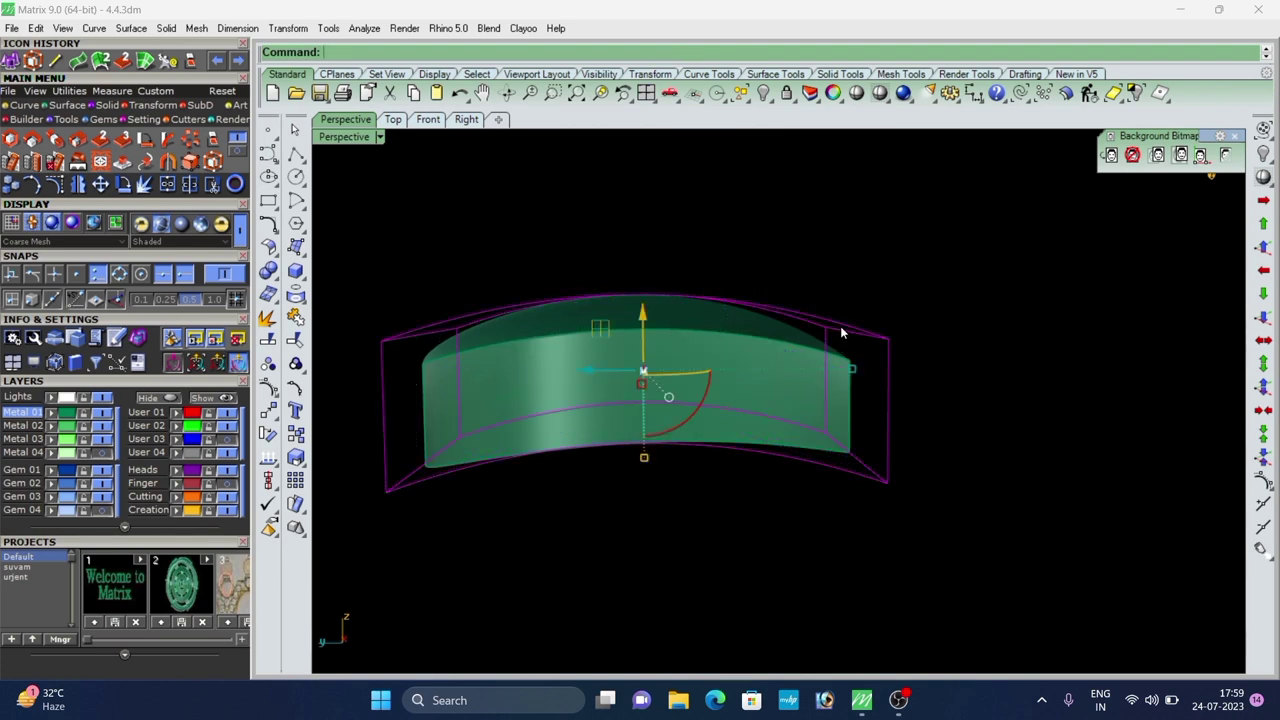
key("Delete")
In the Top view, move the bowed petal copy by its rounded-end point onto the original petal's edge where the curled stems meet.
scroll(690, 324, "down", 2)
right_click_drag(680, 325, 669, 374)
left_click(669, 375)
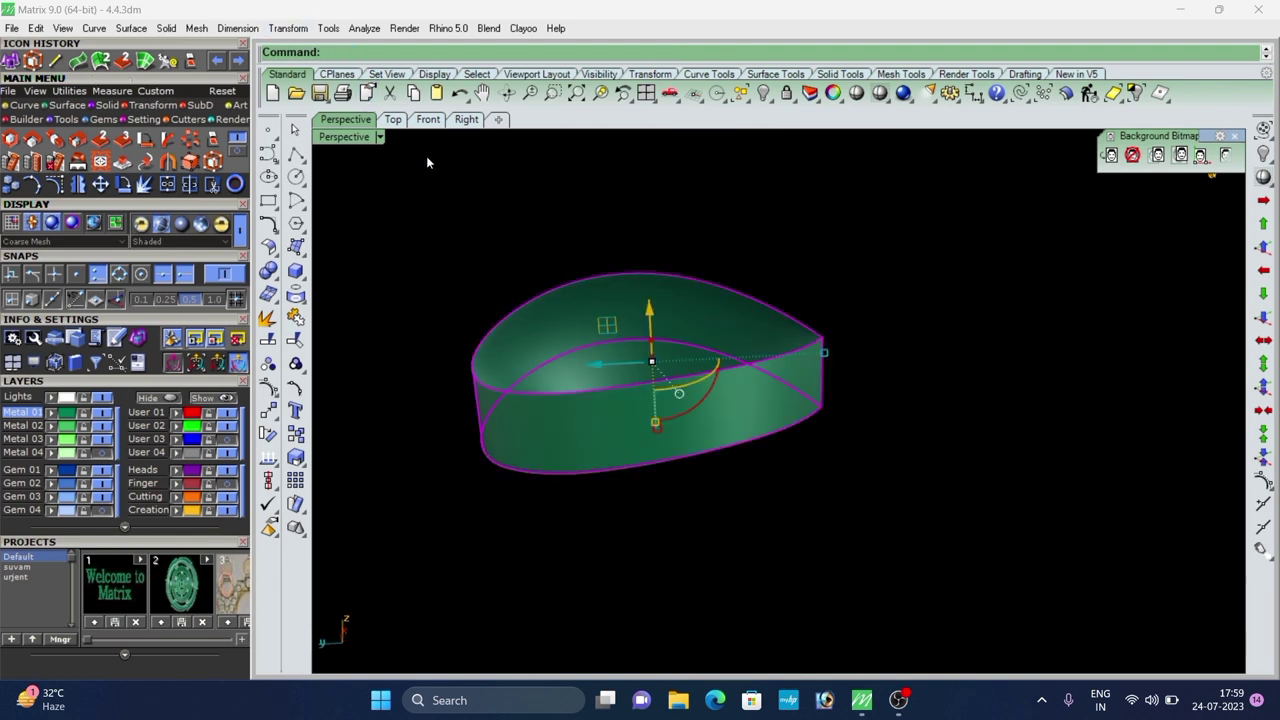
left_click(395, 121)
scroll(650, 365, "down", 4)
scroll(580, 388, "up", 3)
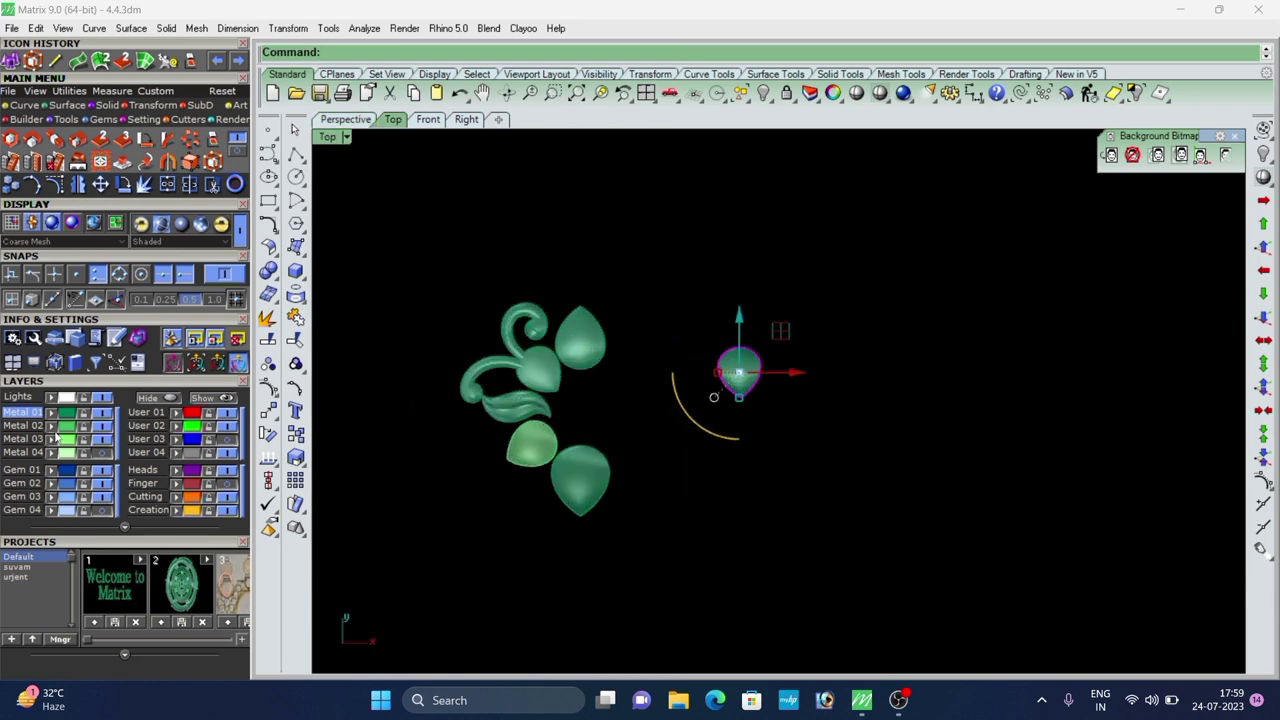
scroll(585, 421, "up", 1)
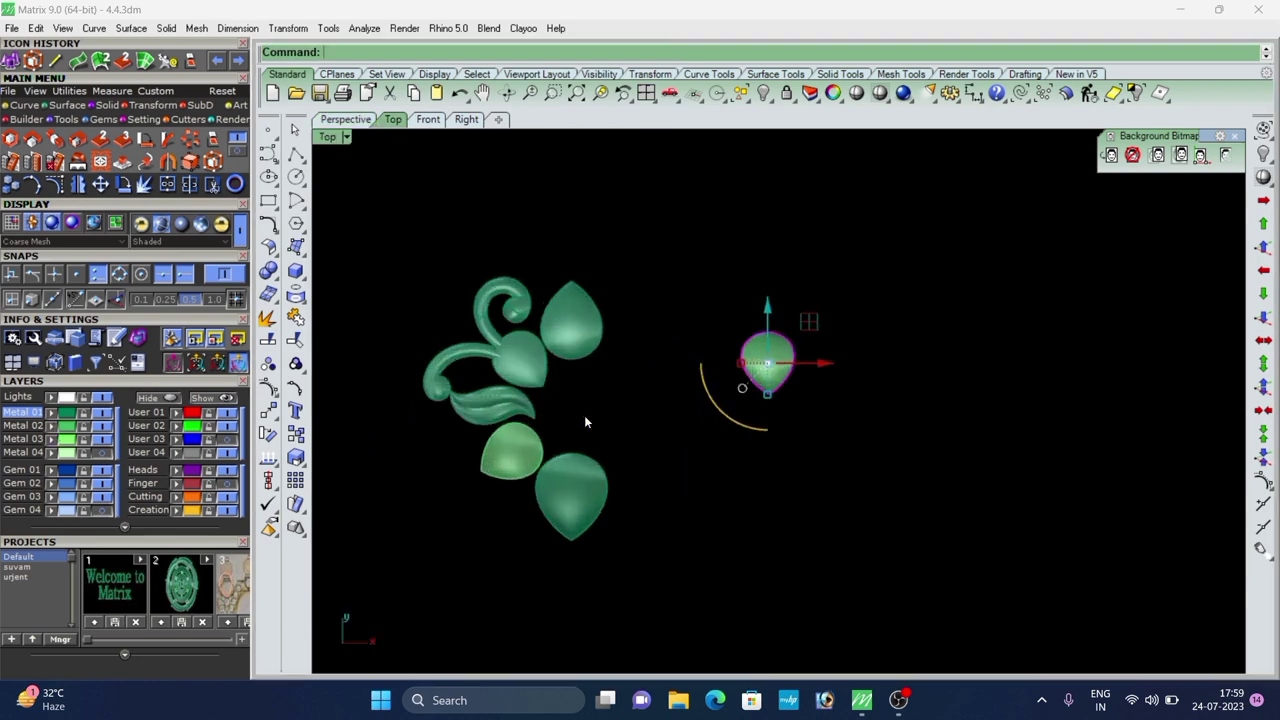
left_click(268, 411)
scroll(763, 389, "up", 1)
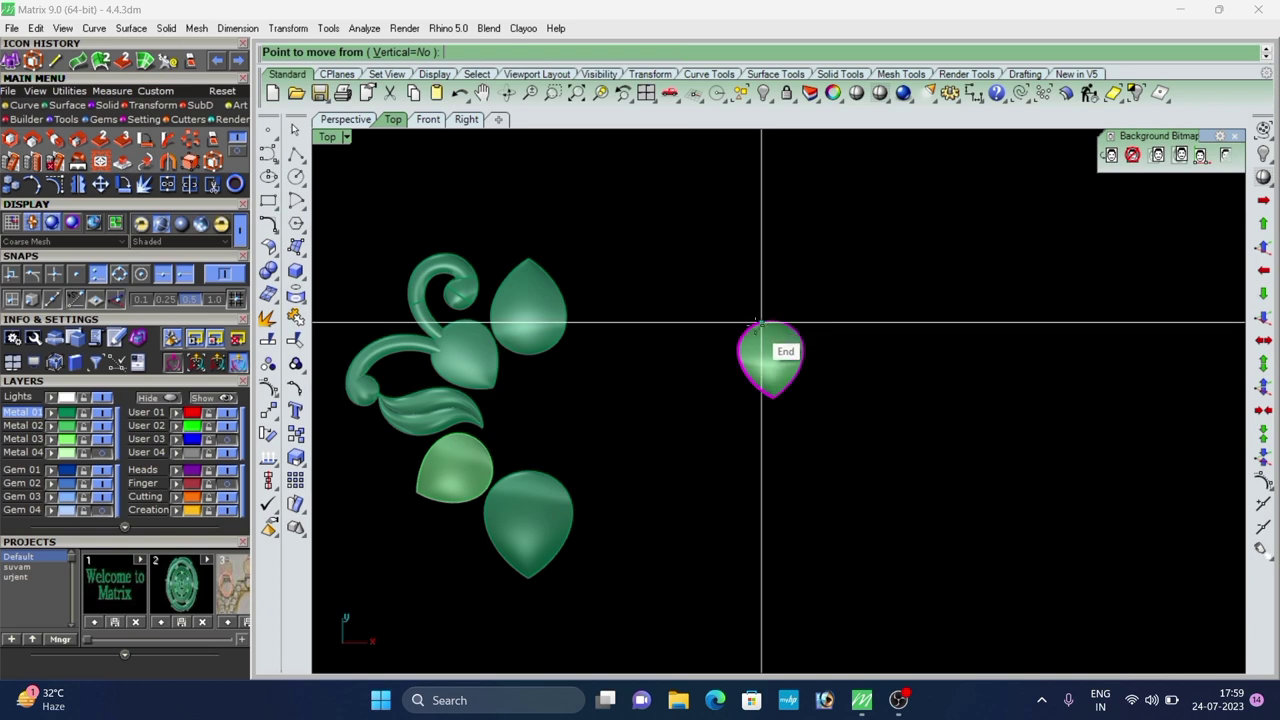
left_click(763, 323)
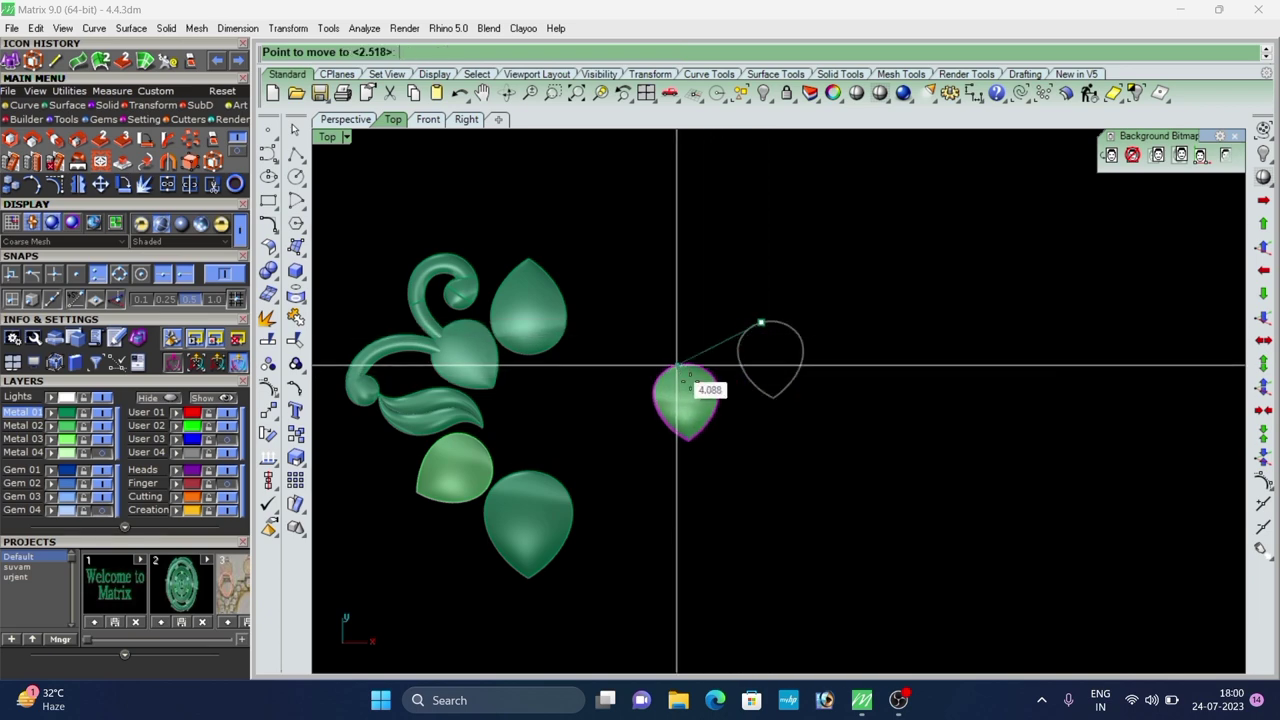
scroll(340, 333, "up", 1)
scroll(640, 410, "up", 5)
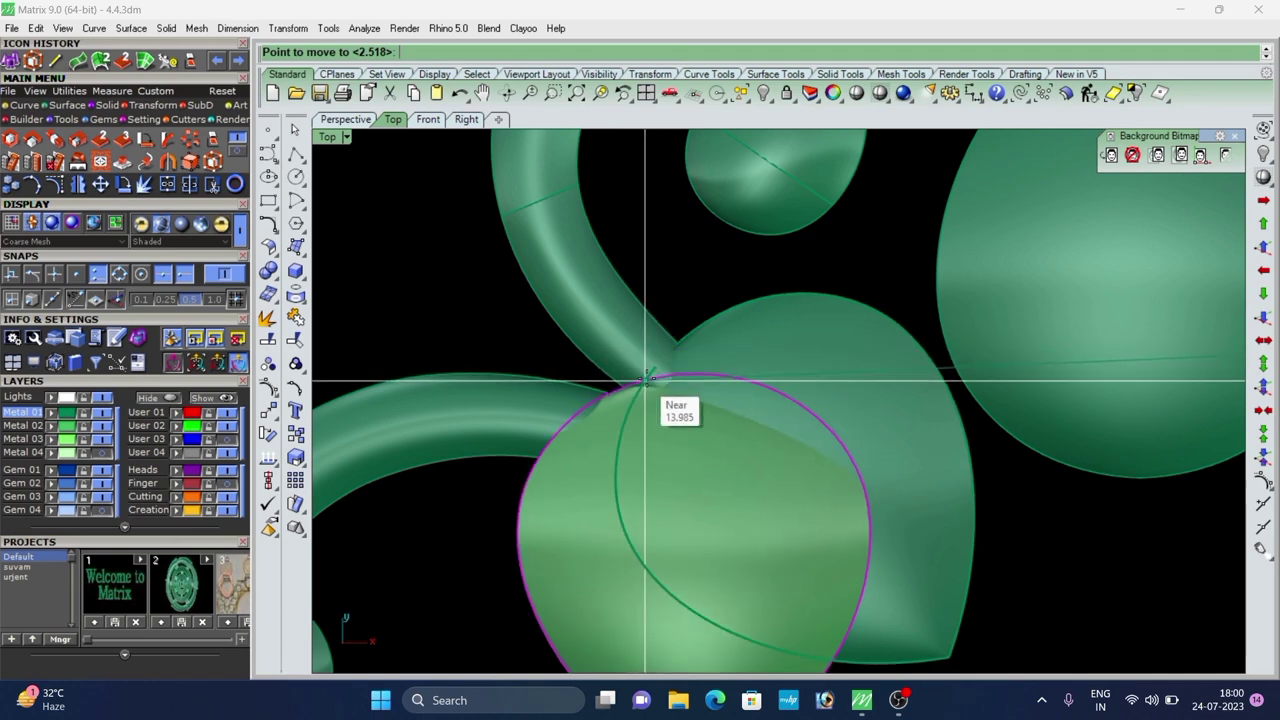
left_click(655, 367)
Rotate the bowed petal about its rounded-end point until its tip meets the original petal's tip.
scroll(655, 367, "down", 3)
left_click(268, 431)
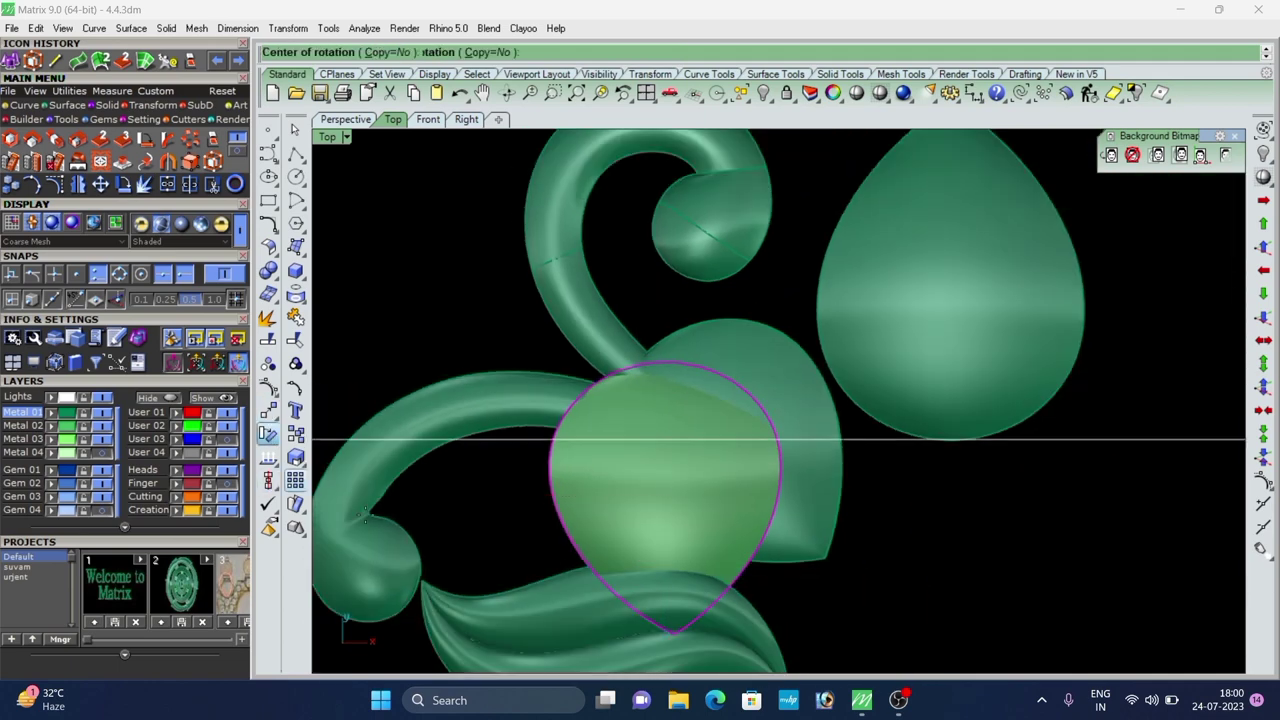
scroll(700, 440, "up", 2)
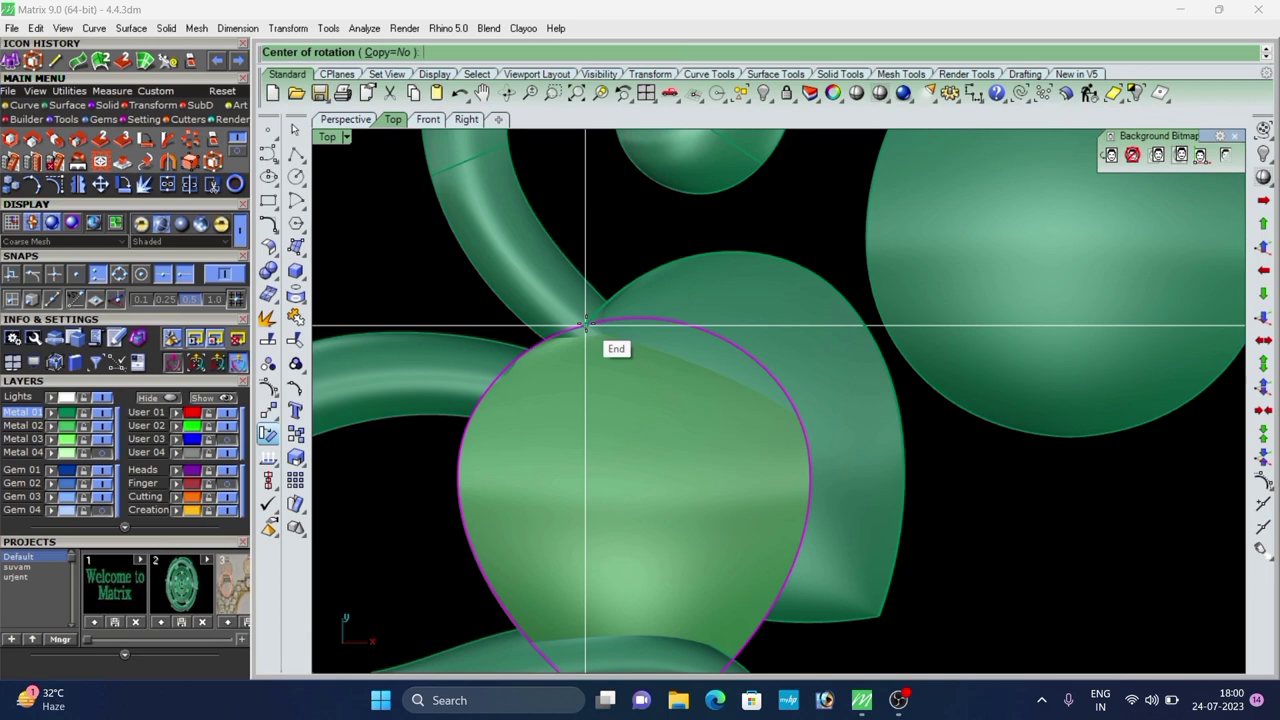
left_click(586, 325)
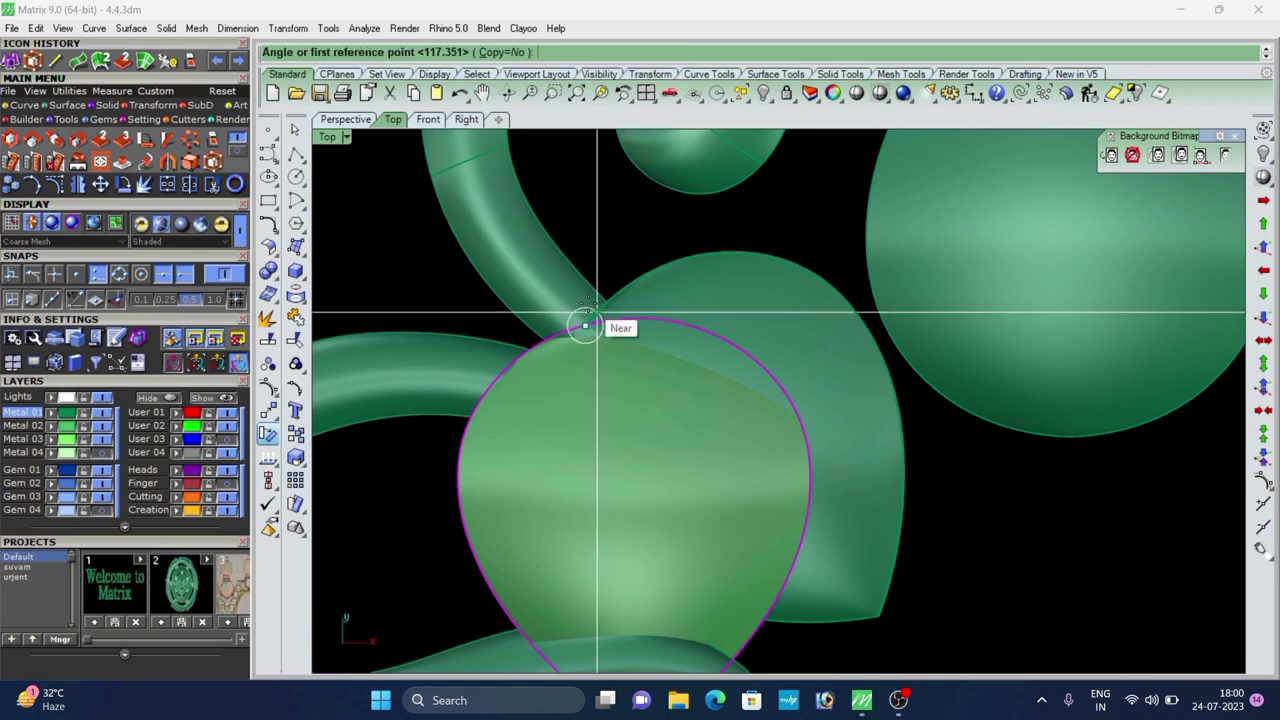
scroll(583, 372, "down", 3)
scroll(580, 557, "up", 3)
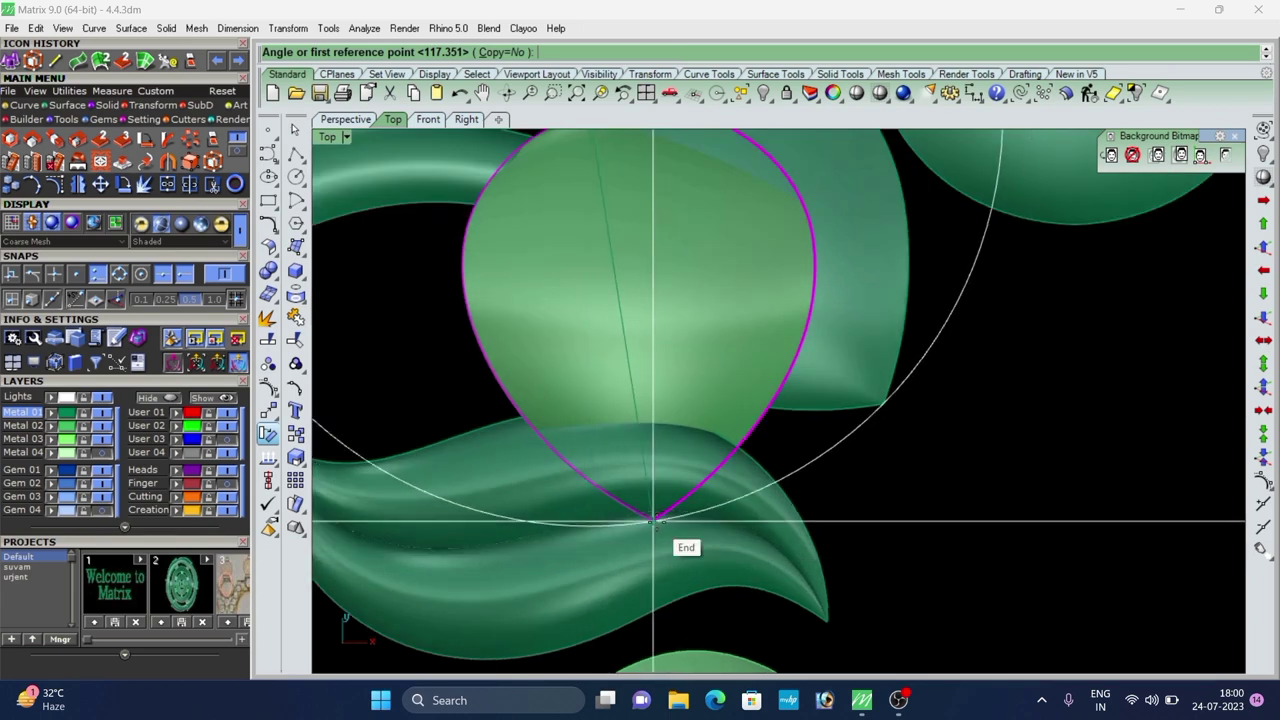
left_click(652, 521)
left_click(884, 404)
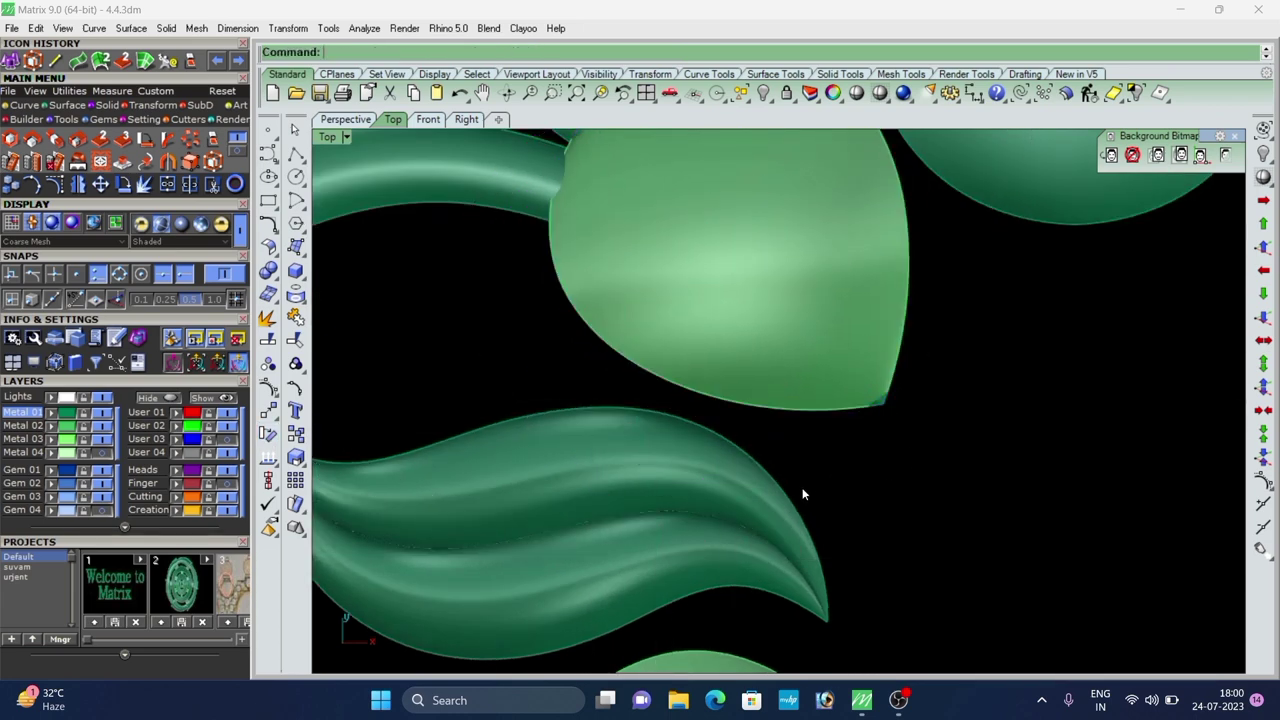
Delete the two original flat small petals lying under the bowed copies.
scroll(798, 486, "down", 6)
left_click(351, 122)
scroll(673, 568, "down", 6)
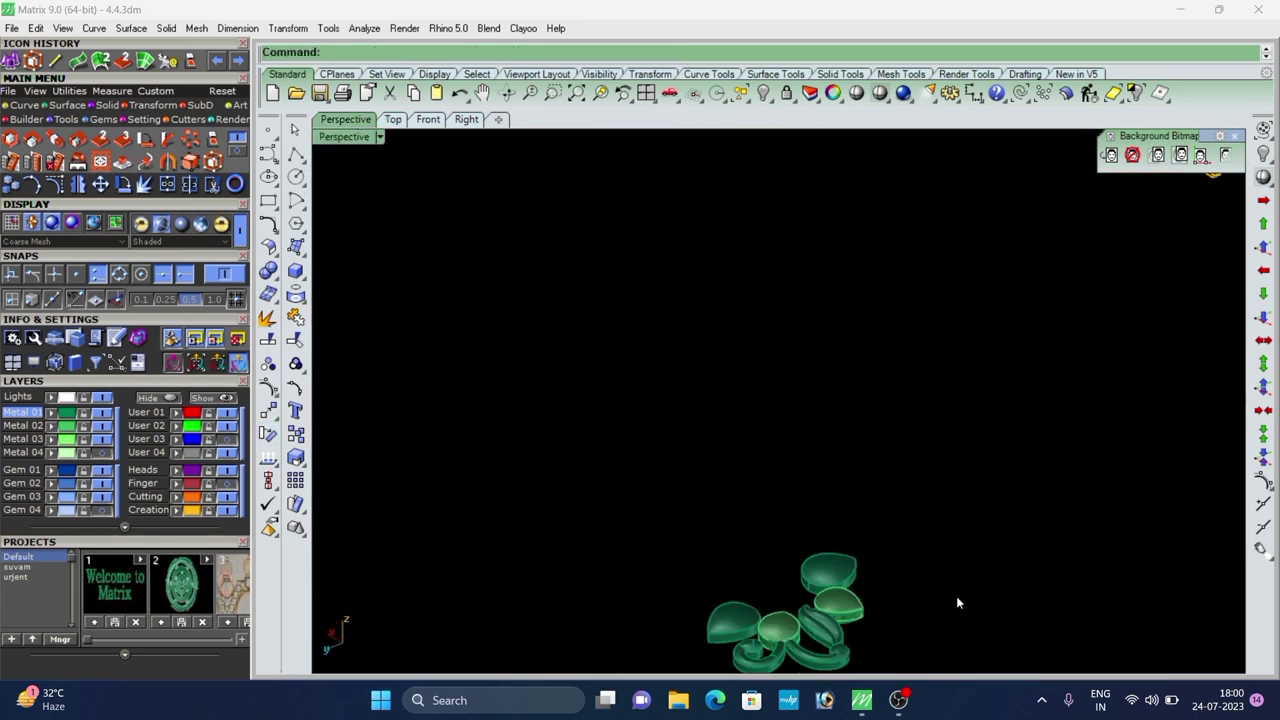
scroll(950, 598, "up", 5)
right_click_drag(762, 389, 545, 450)
scroll(532, 457, "up", 4)
scroll(532, 462, "up", 1)
left_click(532, 480)
key("Delete")
scroll(532, 480, "down", 6)
right_click_drag(620, 460, 574, 551)
scroll(686, 420, "up", 6)
left_click(592, 508)
key("Delete")
Start cage editing on both curled stems using a bounding box and the Global region.
scroll(664, 526, "down", 7)
scroll(590, 520, "down", 4)
right_click_drag(690, 470, 588, 516)
scroll(650, 340, "up", 3)
scroll(630, 430, "down", 3)
scroll(638, 316, "up", 8)
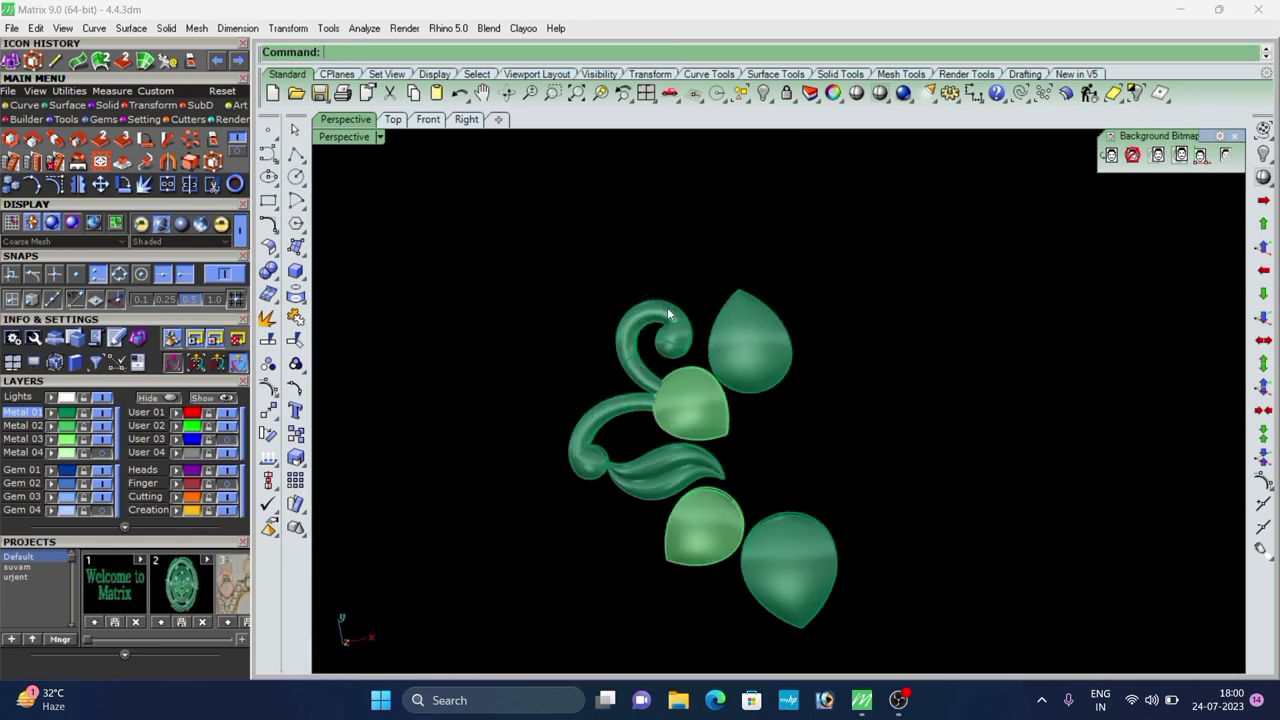
left_click(640, 422)
left_click(611, 364, "shift")
scroll(611, 364, "down", 2)
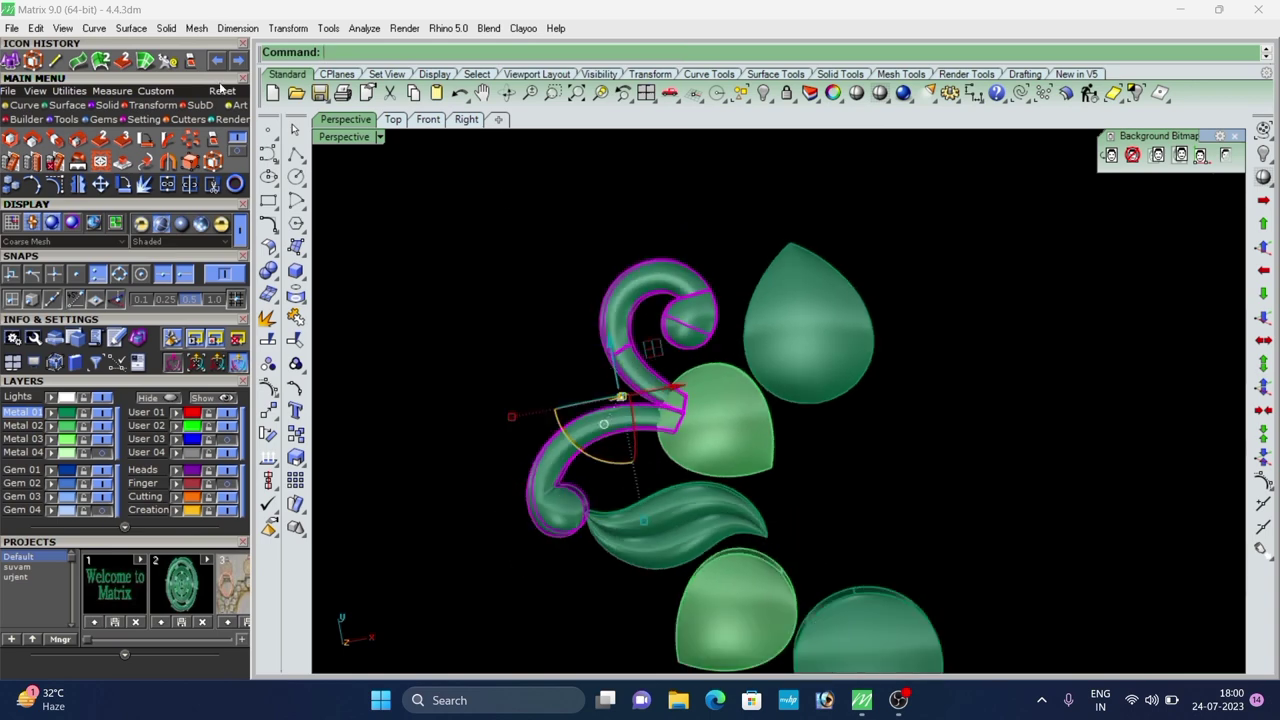
left_click(39, 65)
left_click(425, 52)
left_click(474, 54)
right_click(560, 340)
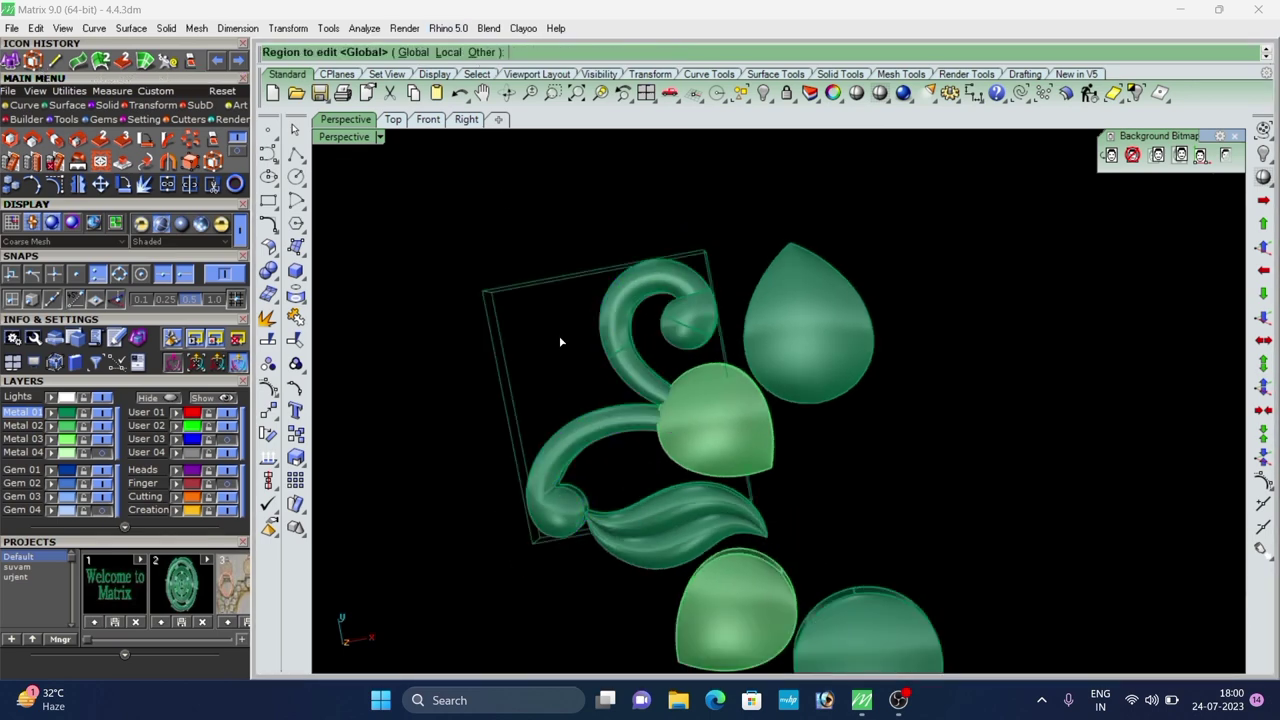
right_click(562, 343)
Select the cage points around the stem ends at the small petal, excluding the petal, and lower them so the ends dip beneath it.
right_click_drag(655, 488, 808, 360)
scroll(684, 421, "up", 4)
scroll(720, 248, "up", 5)
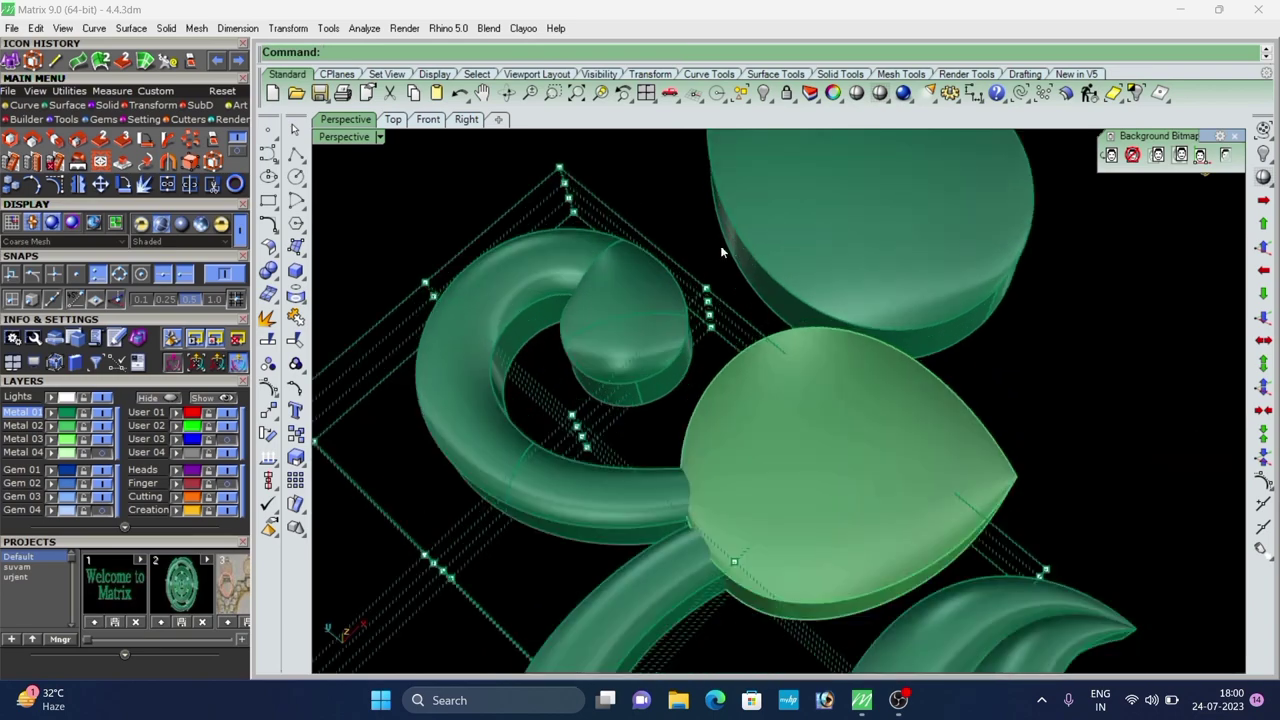
scroll(688, 244, "down", 6)
scroll(688, 244, "up", 2)
left_click_drag(679, 229, 977, 565)
right_click_drag(742, 475, 730, 384)
scroll(730, 384, "up", 4)
left_click_drag(671, 180, 756, 294, "ctrl")
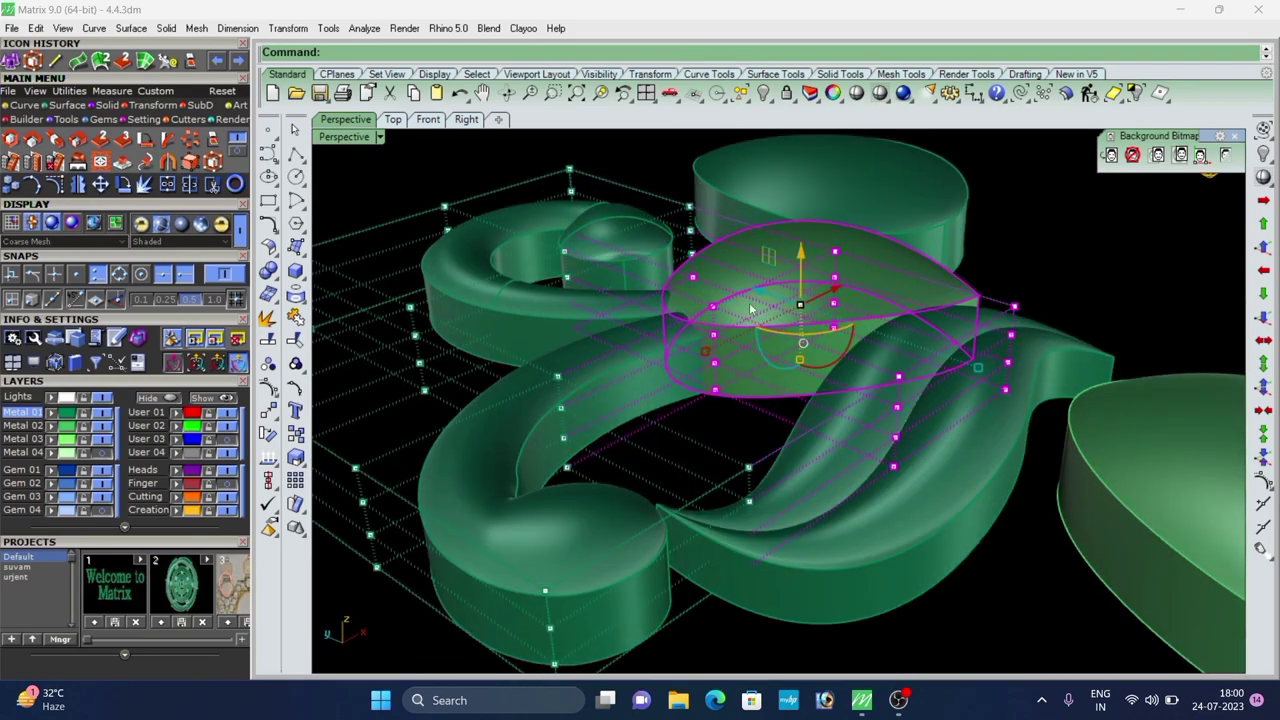
right_click_drag(748, 304, 735, 385)
scroll(629, 228, "up", 2)
left_click_drag(629, 228, 722, 335, "ctrl")
right_click_drag(836, 399, 850, 300)
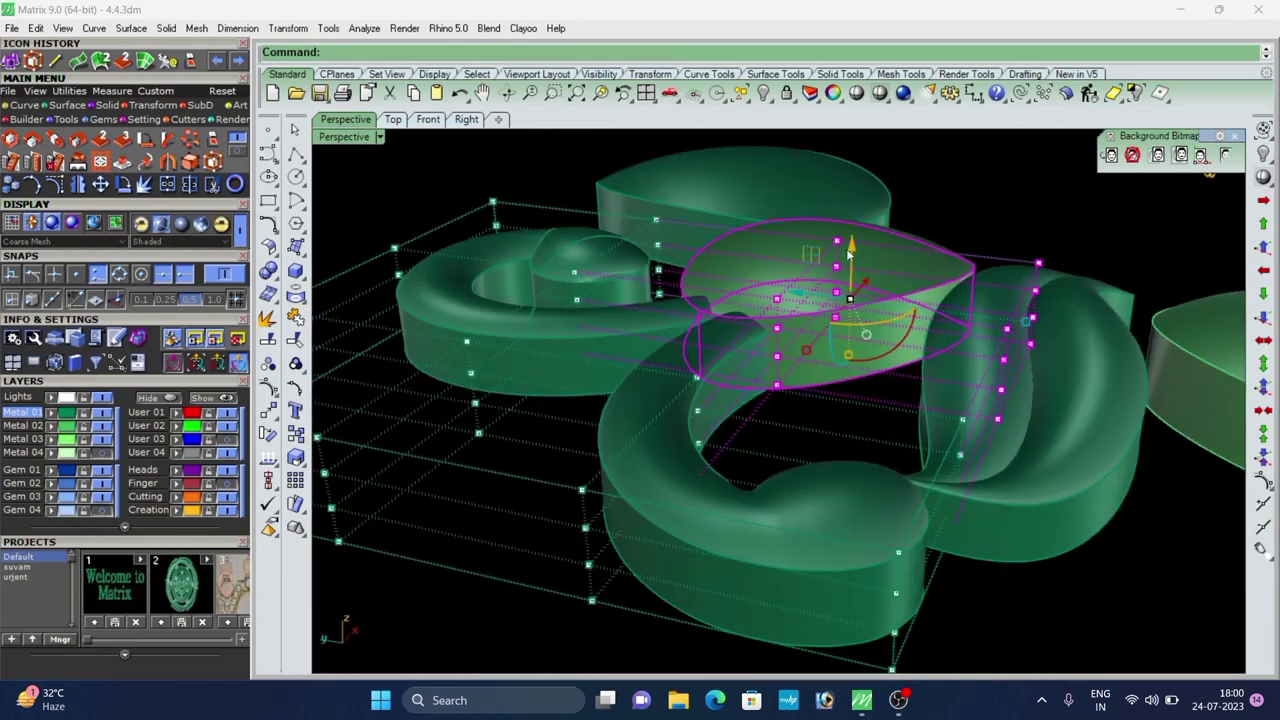
left_click(854, 245)
left_click(857, 273, "ctrl")
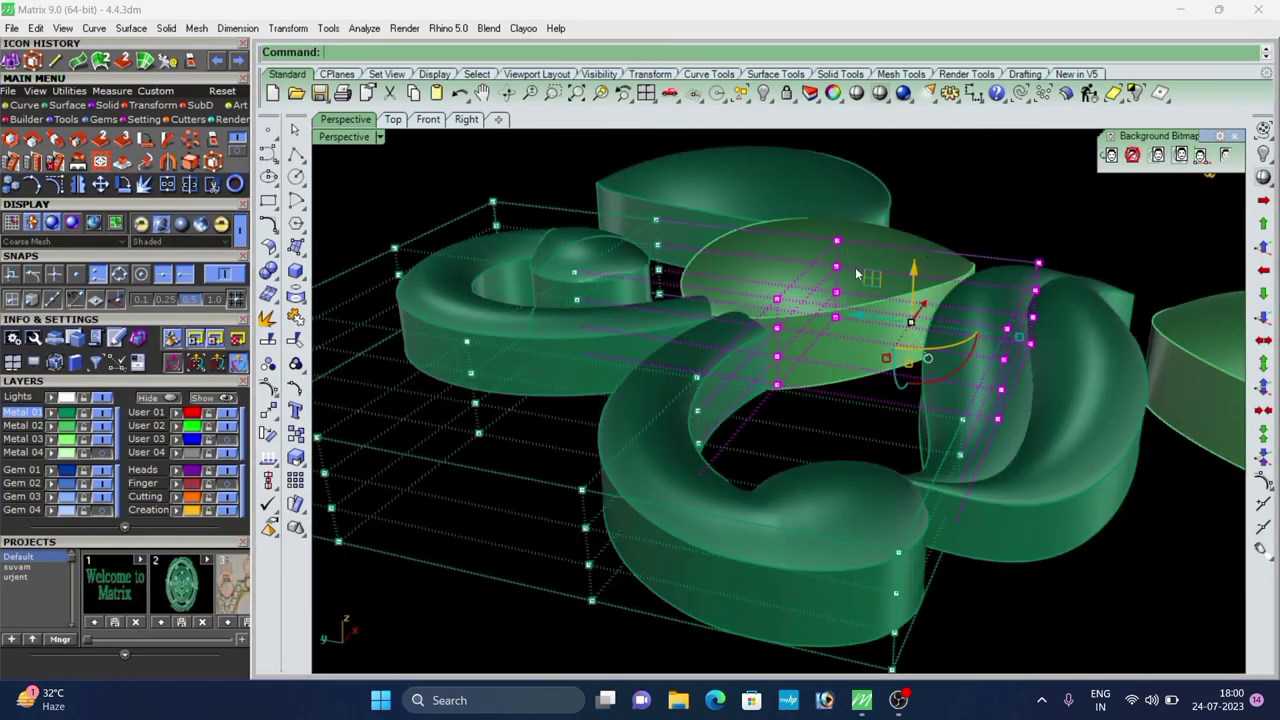
left_click_drag(915, 274, 922, 335)
right_click_drag(762, 294, 825, 300)
right_click_drag(742, 510, 790, 395)
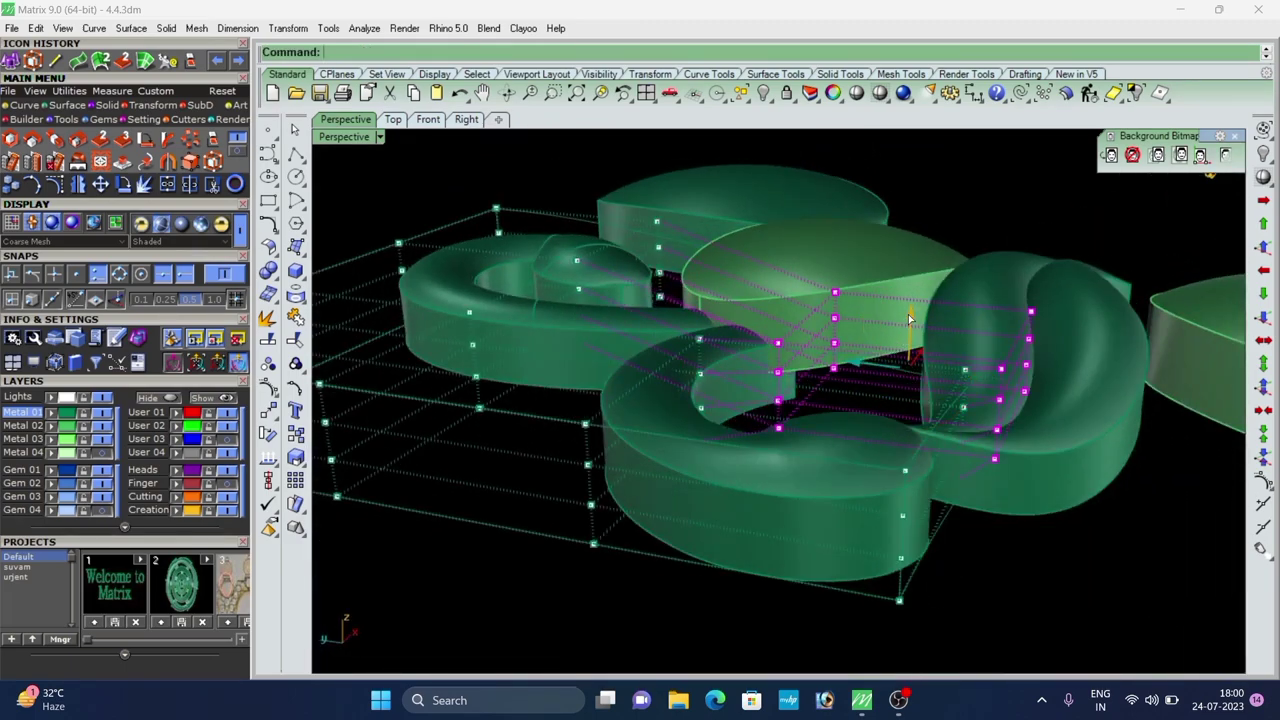
left_click_drag(909, 316, 914, 322)
scroll(669, 318, "down", 5)
right_click_drag(669, 318, 785, 391)
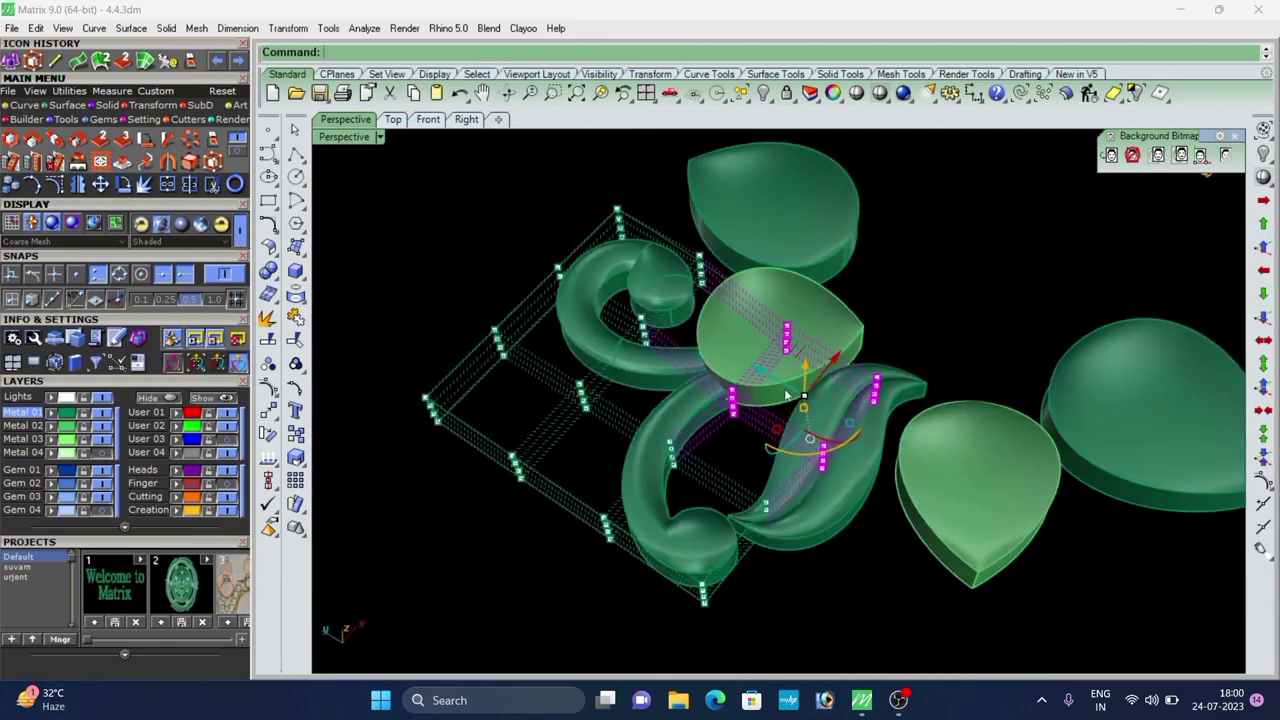
Finish editing the curled stems' control points and delete their cage.
key("Escape")
key("Escape")
left_click(541, 482)
key("Delete")
Switch the Perspective view to the Machine display mode to inspect the edited stems and petals.
scroll(654, 402, "down", 6)
right_click_drag(682, 300, 637, 355)
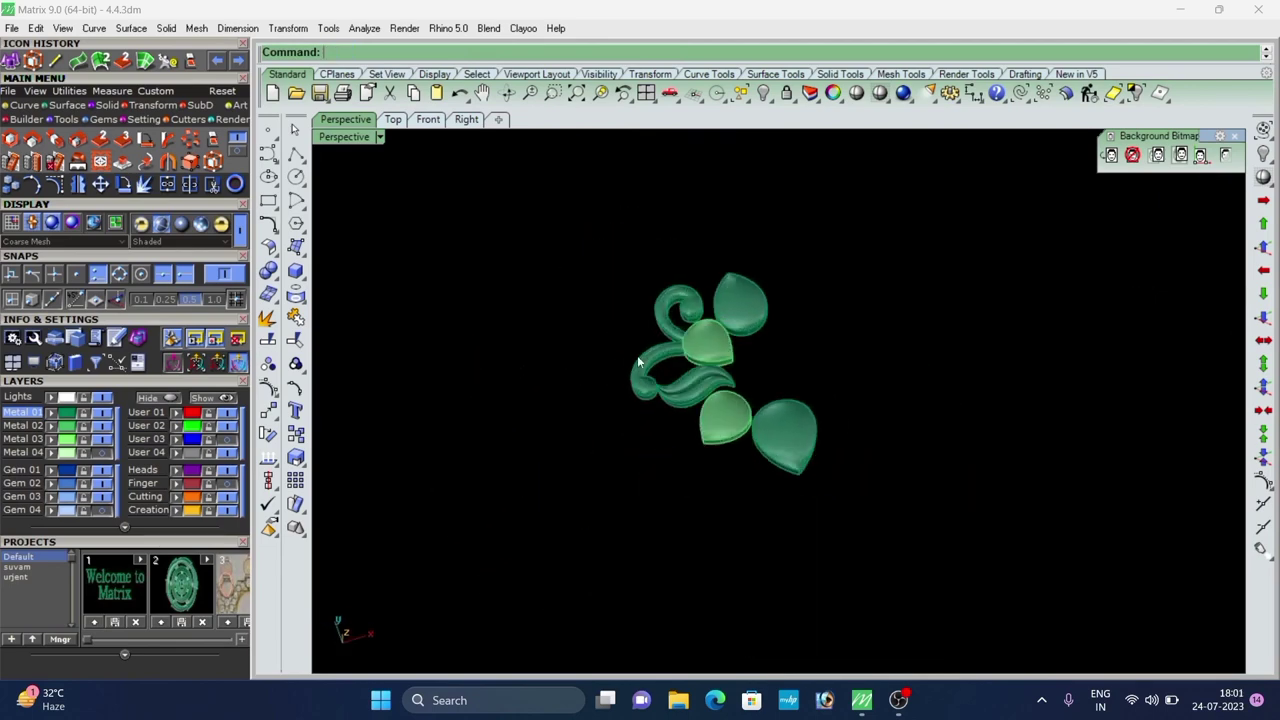
scroll(640, 355, "up", 5)
right_click_drag(745, 325, 720, 369)
scroll(695, 362, "down", 5)
left_click(183, 227)
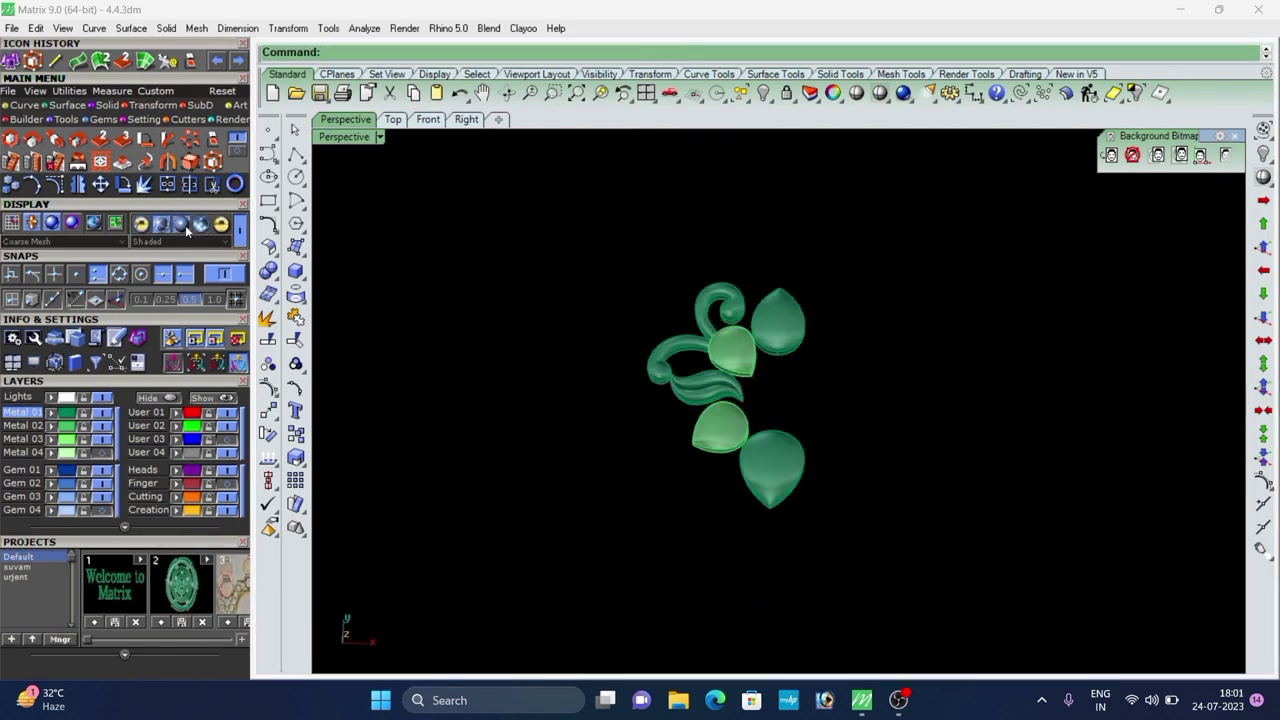
right_click_drag(866, 345, 829, 372)
Assign the two bowed small petals to the Metal 01 layer.
scroll(690, 352, "up", 2)
left_click(758, 358)
left_click(743, 456, "shift")
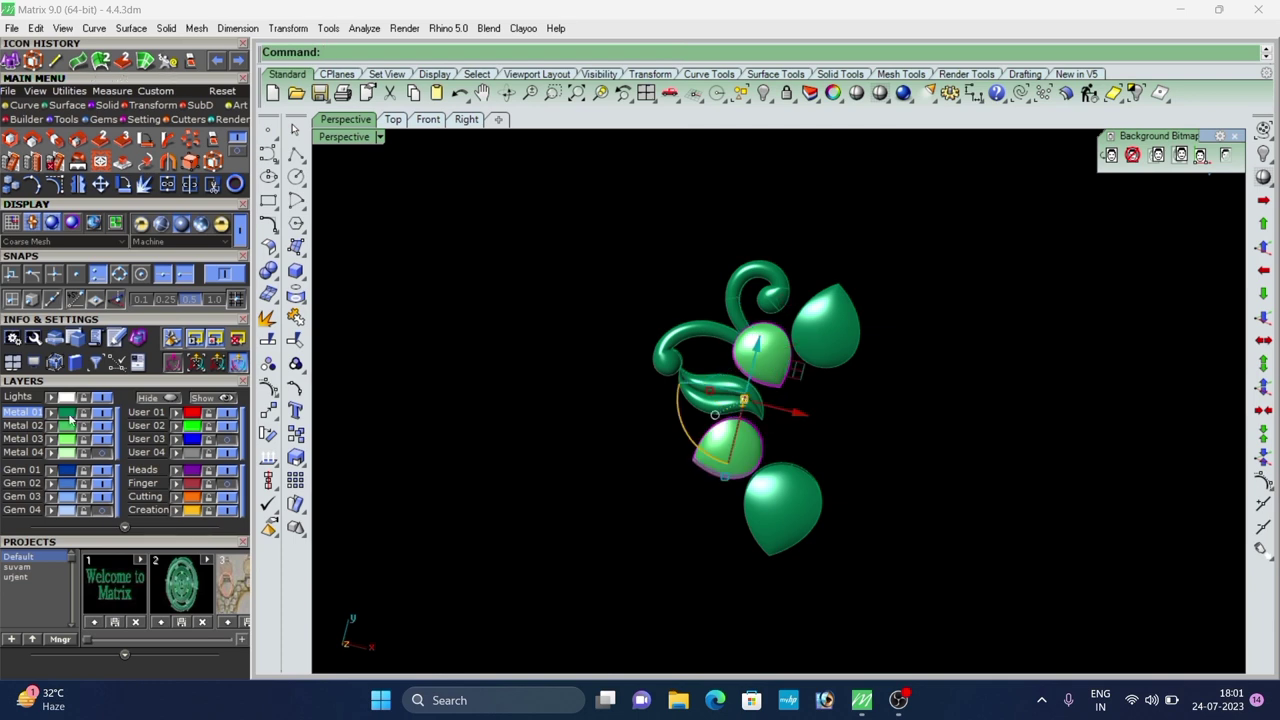
left_click(53, 413)
Mirror the curled stems, leaf and two small petals to the other side of the design and show the hidden gems.
scroll(737, 296, "up", 2)
left_click_drag(660, 498, 642, 485)
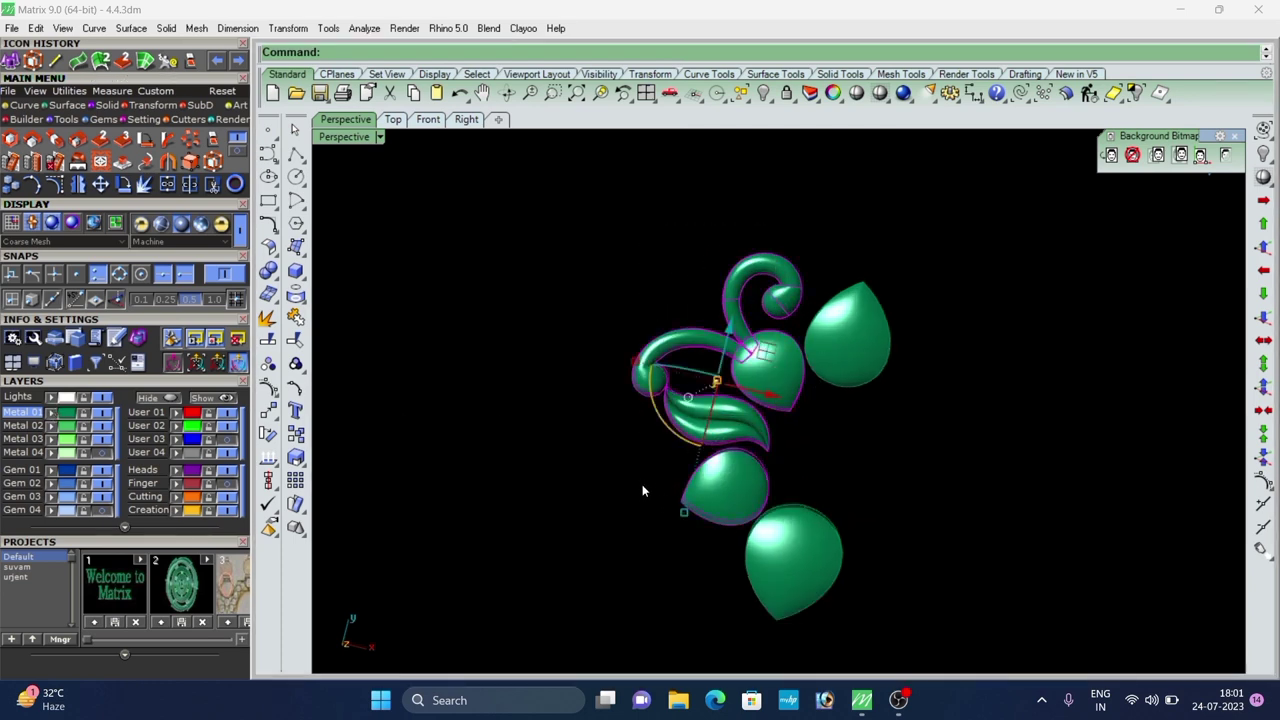
key("F5")
left_click(659, 491)
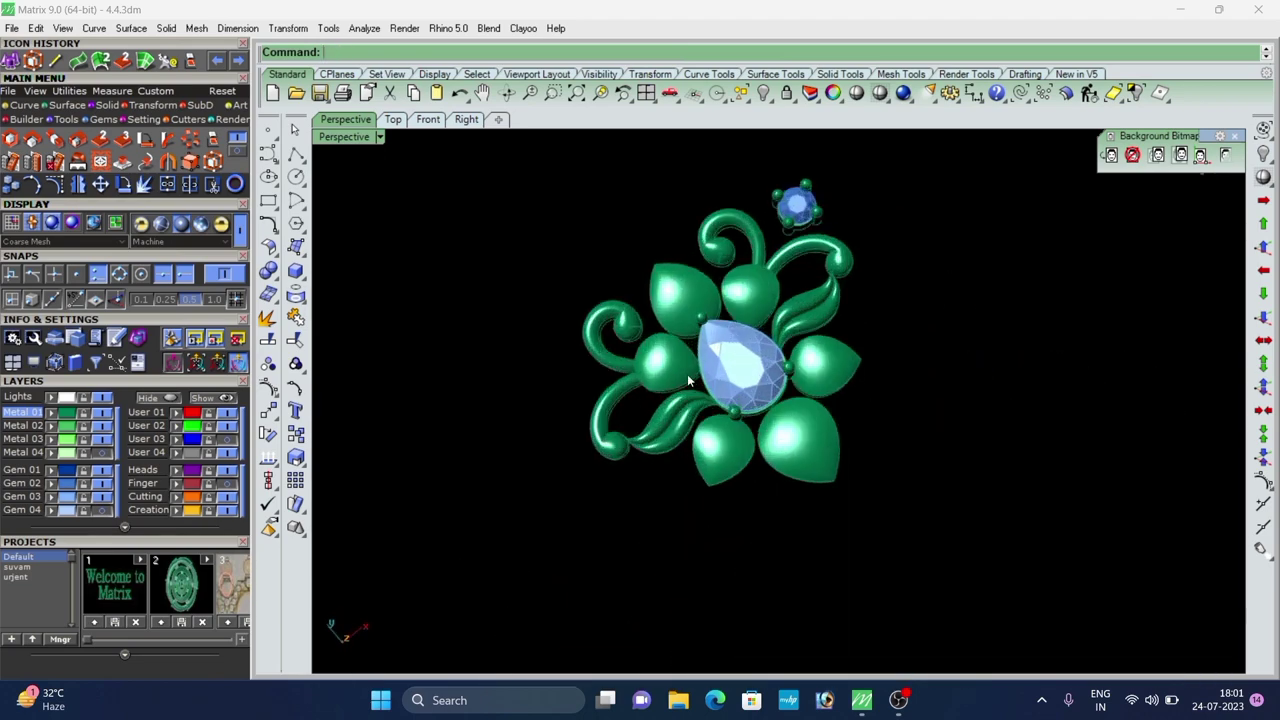
Remove the small prong-set round gem beside the flower design.
left_click(788, 345)
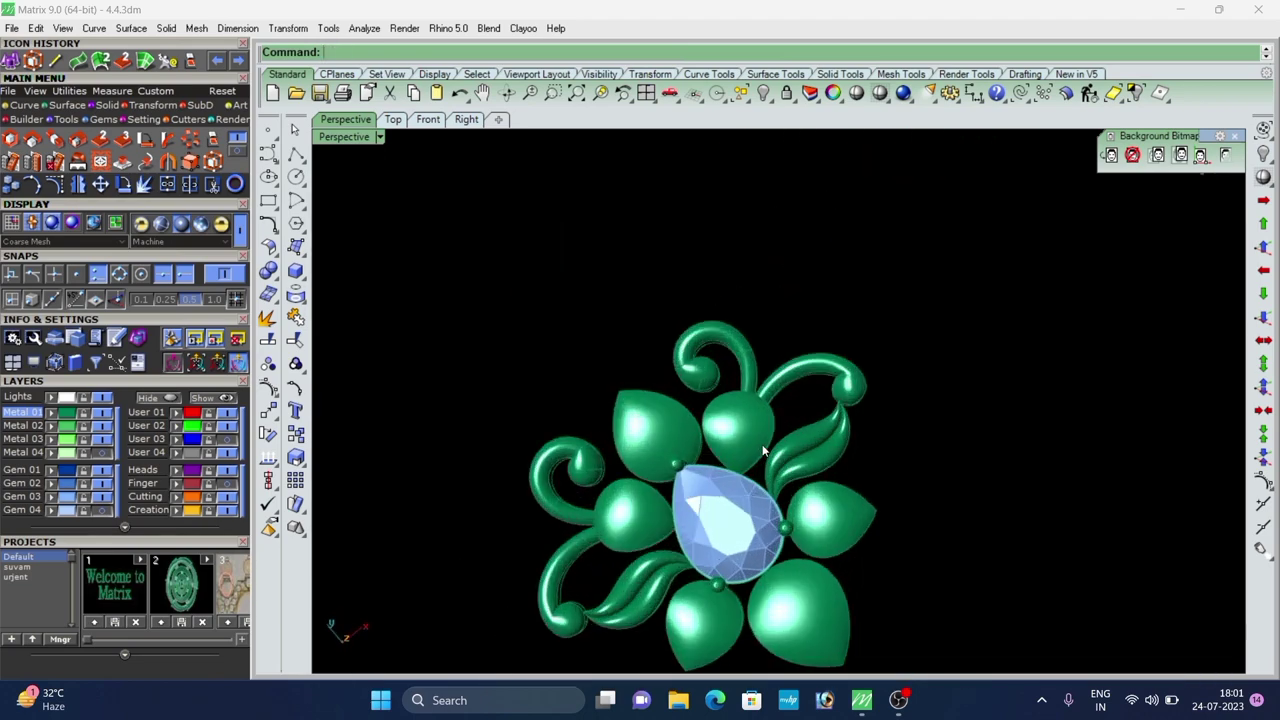
right_click_drag(850, 250, 803, 400)
scroll(850, 358, "up", 3)
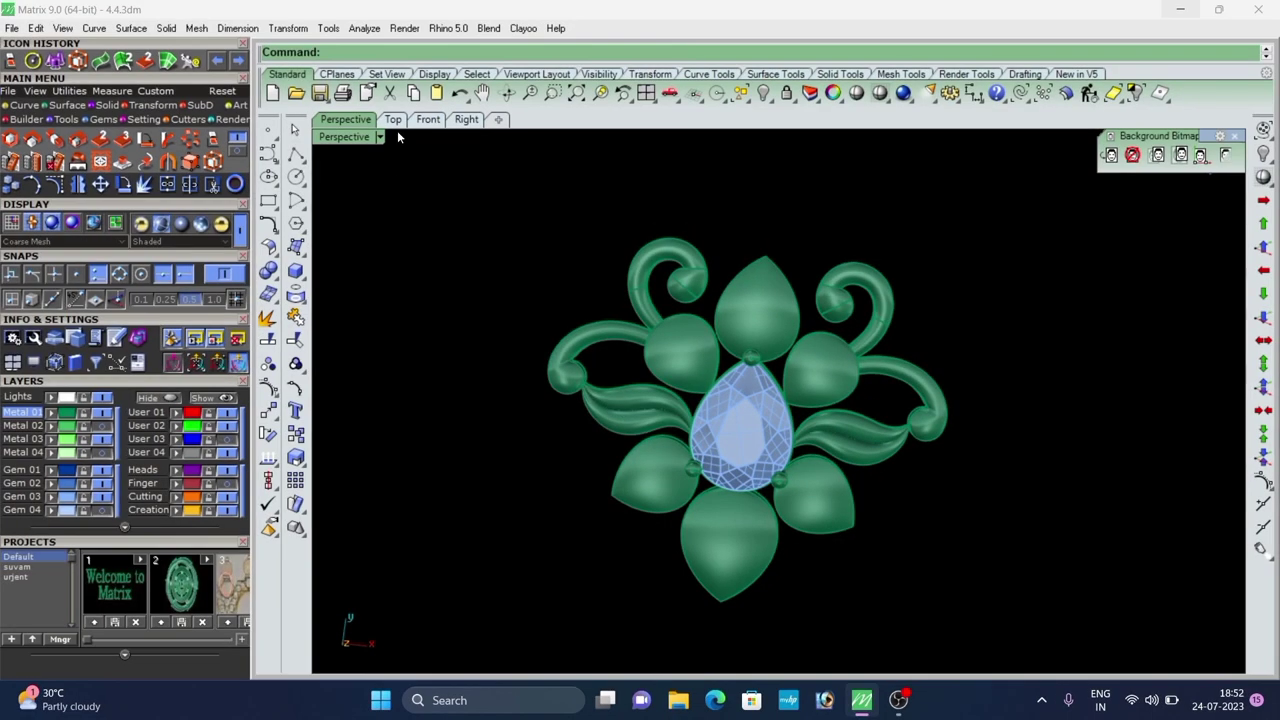
Draw a 16.50 diameter circle centred on the origin in the Top view.
left_click(393, 120)
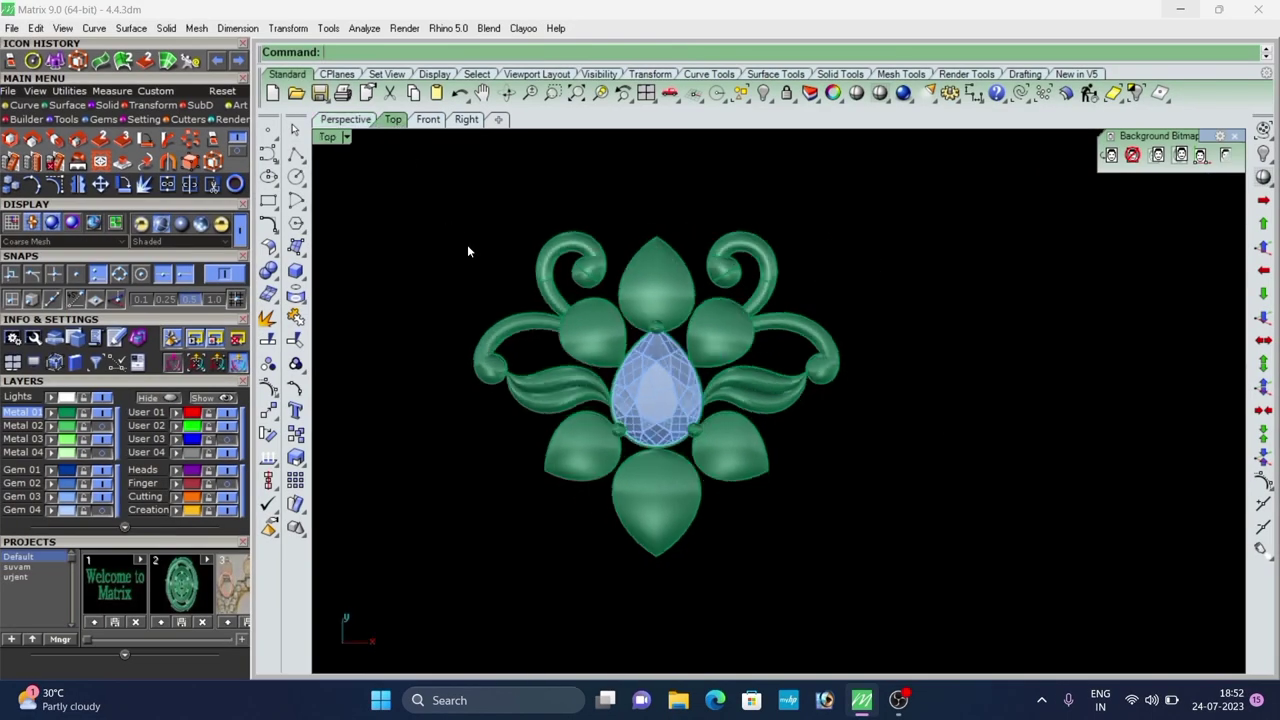
left_click(291, 179)
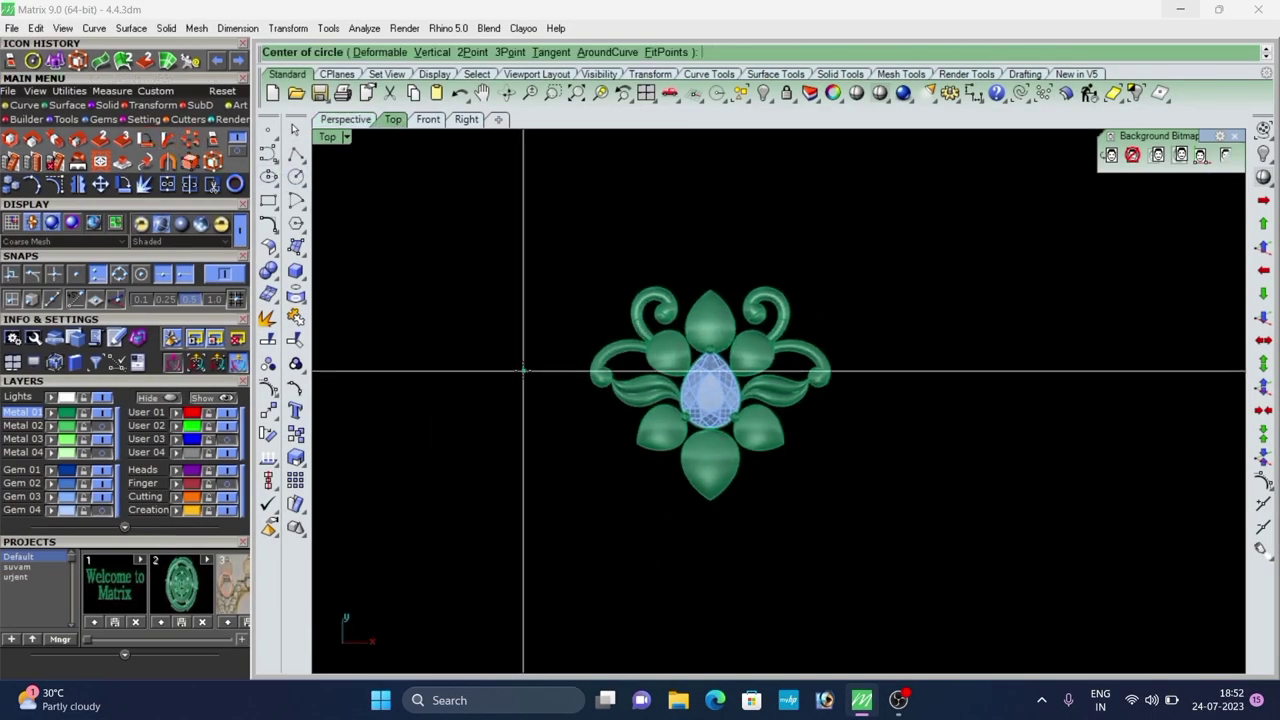
type("0")
key("Return")
scroll(840, 428, "down", 8)
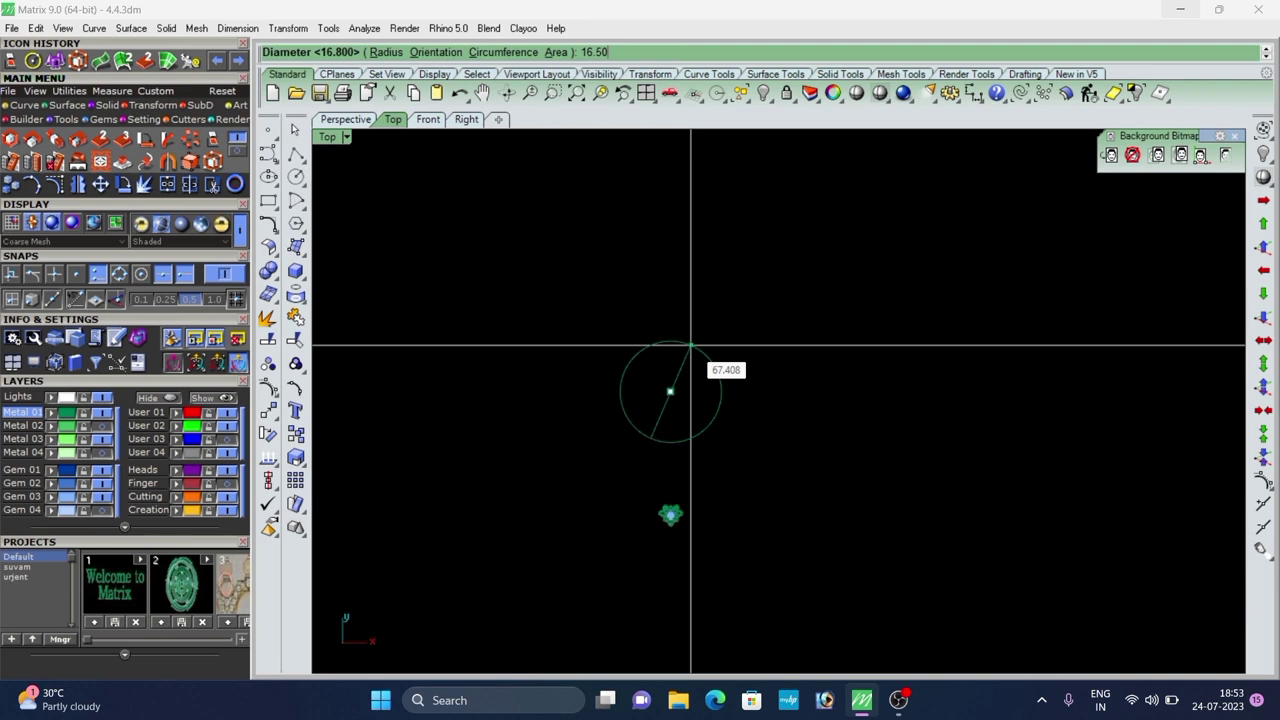
scroll(751, 426, "up", 12)
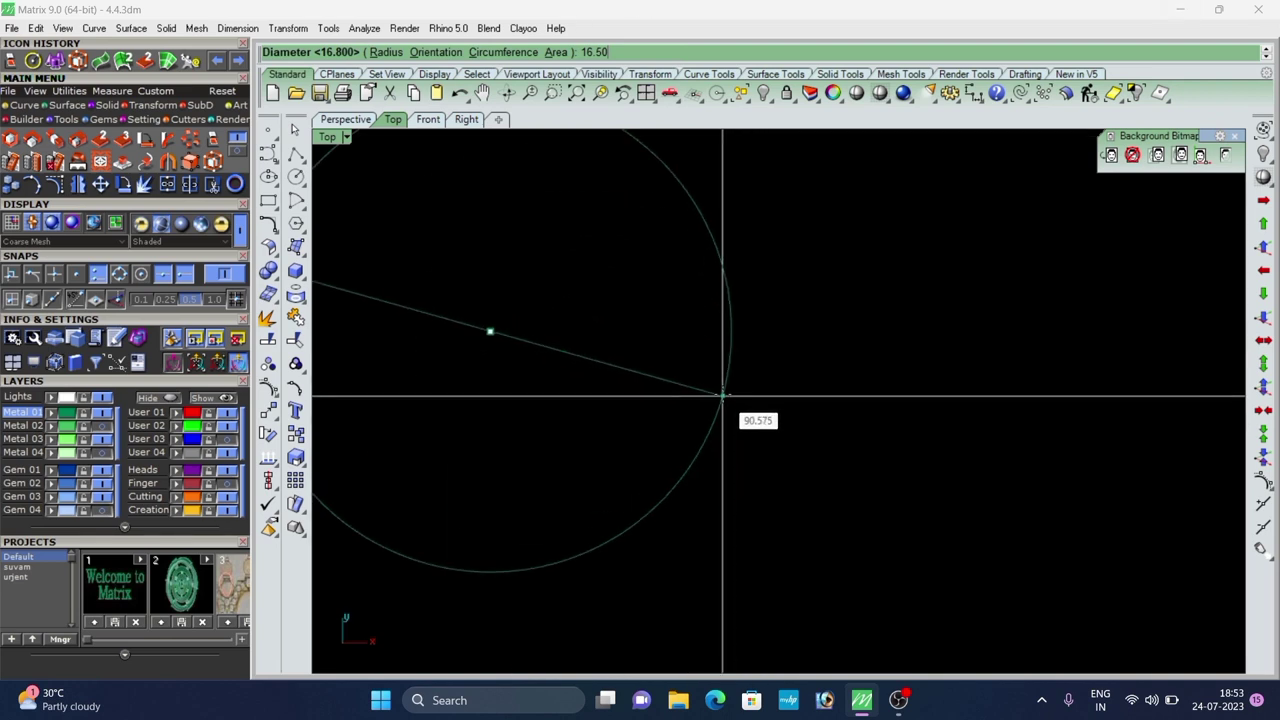
key("Return")
scroll(730, 370, "down", 6)
scroll(527, 341, "up", 10)
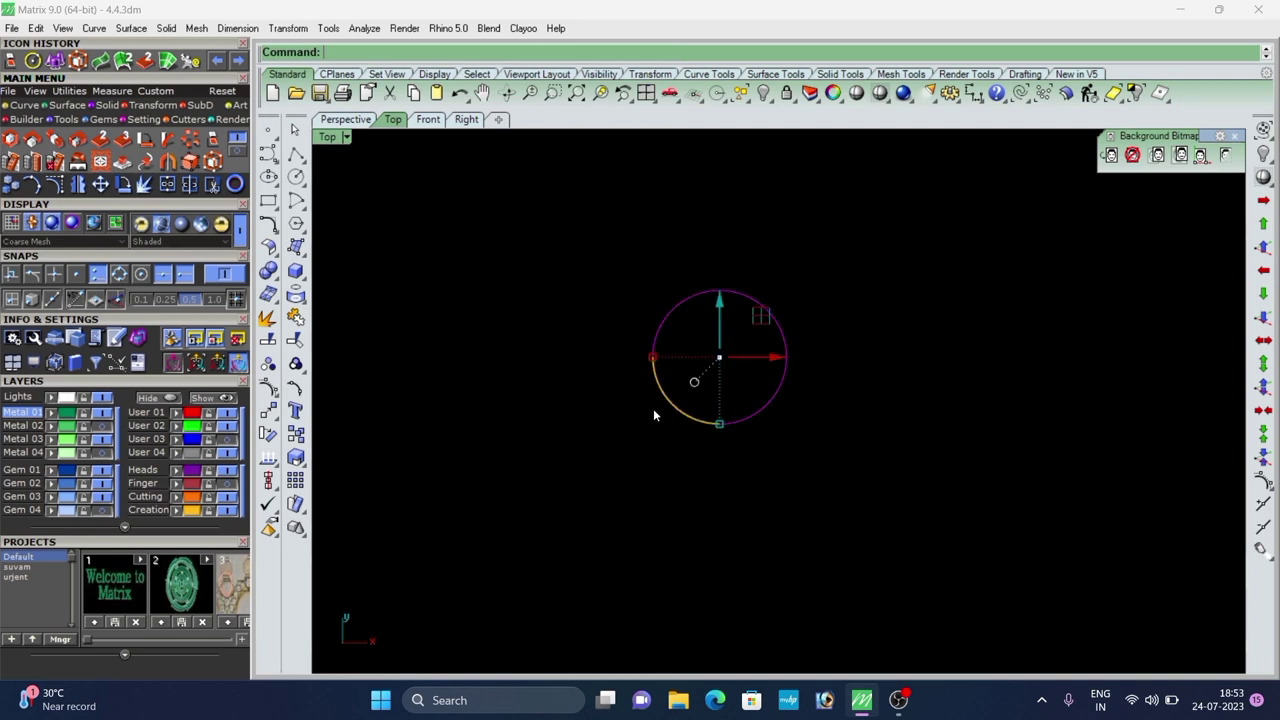
Move the new circle straight down along the vertical axis so it encloses the flower motif.
scroll(683, 385, "down", 8)
scroll(678, 381, "up", 8)
left_click(730, 406)
left_click(691, 415)
scroll(687, 369, "down", 8)
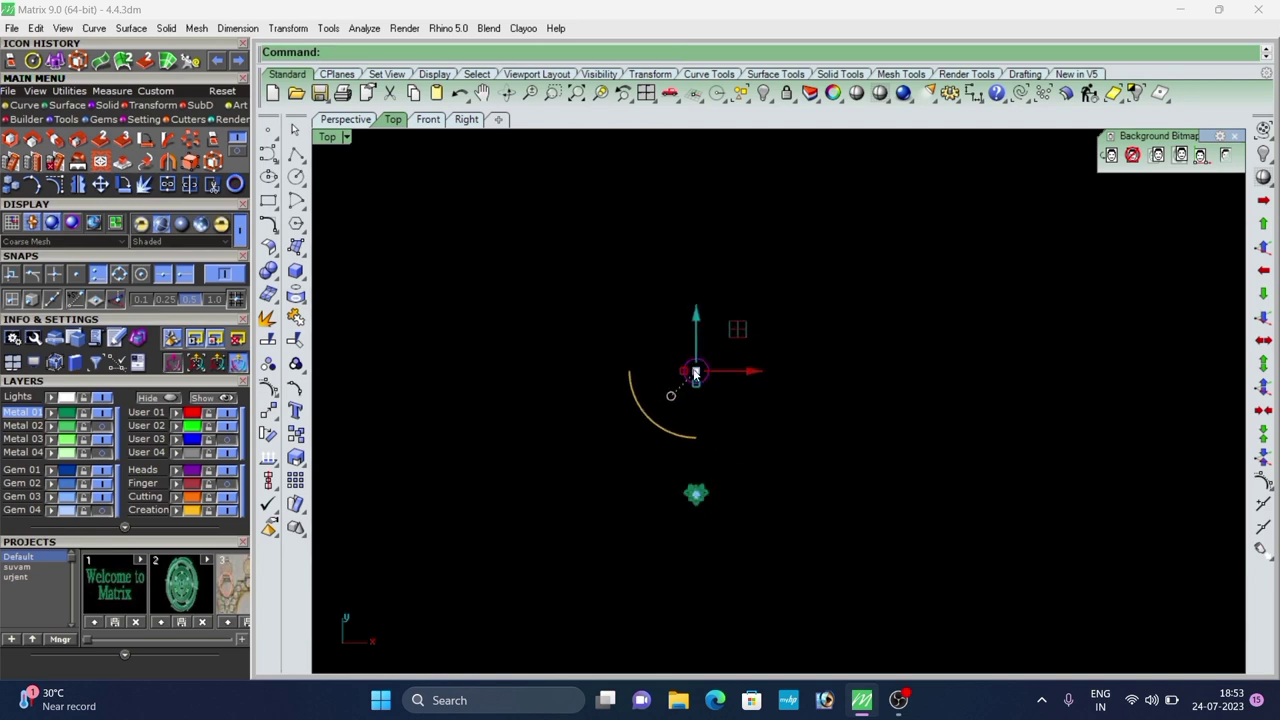
scroll(699, 388, "up", 6)
scroll(695, 308, "down", 4)
left_click_drag(684, 270, 684, 420)
scroll(668, 474, "up", 10)
right_click_drag(736, 470, 640, 412)
scroll(640, 412, "up", 3)
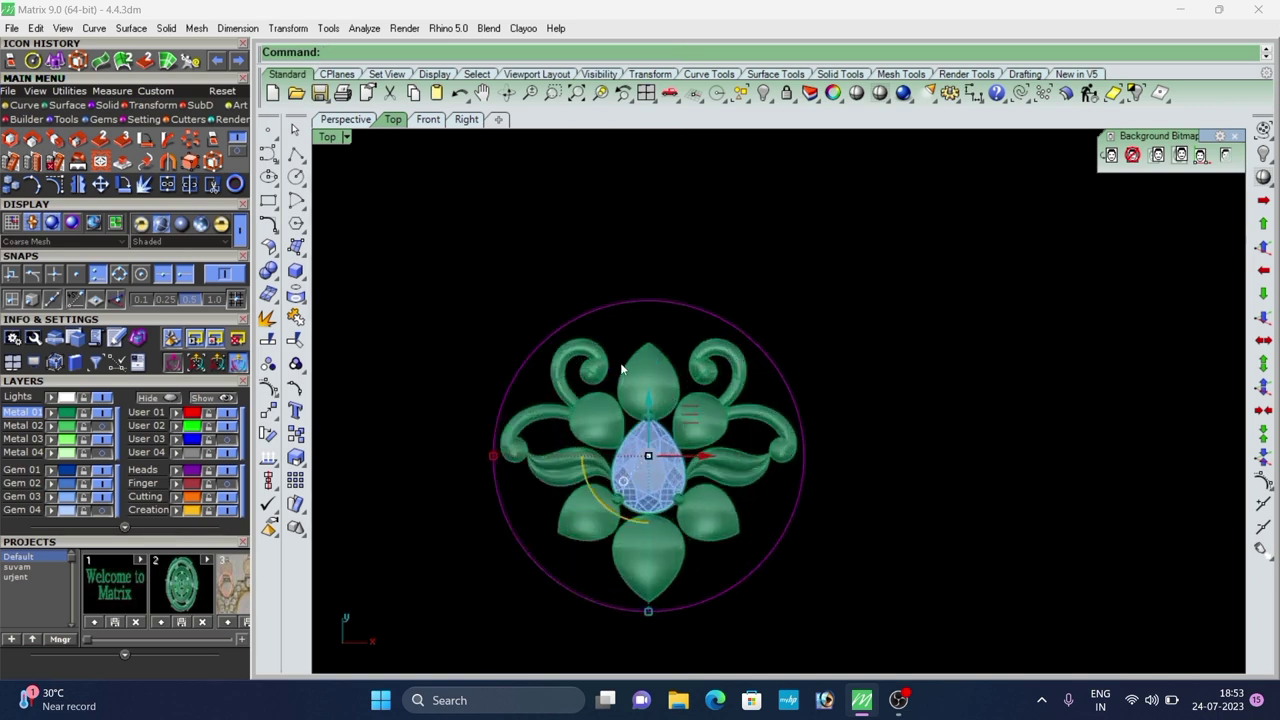
Nudge the circle into position around the flower and offset it inward as a smaller concentric circle, with object snaps turned off.
left_click_drag(647, 416, 650, 413)
key("Return")
left_click(670, 342)
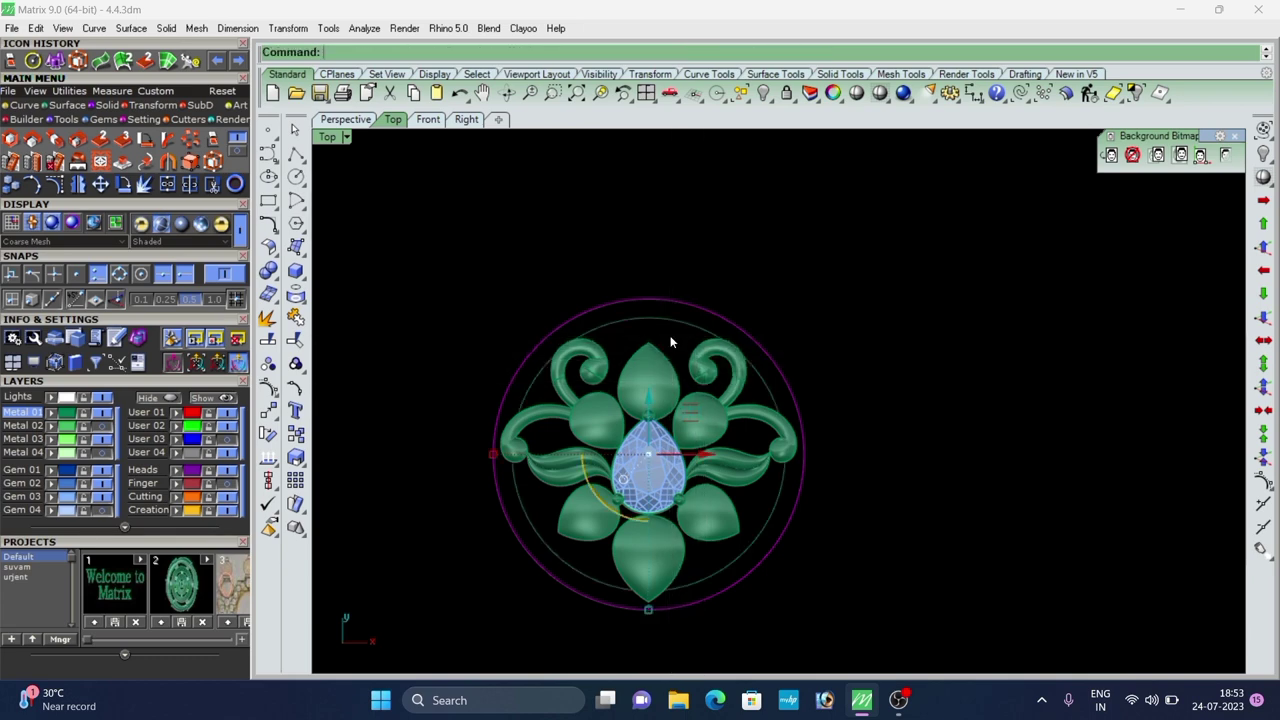
left_click(211, 273)
left_click(519, 272)
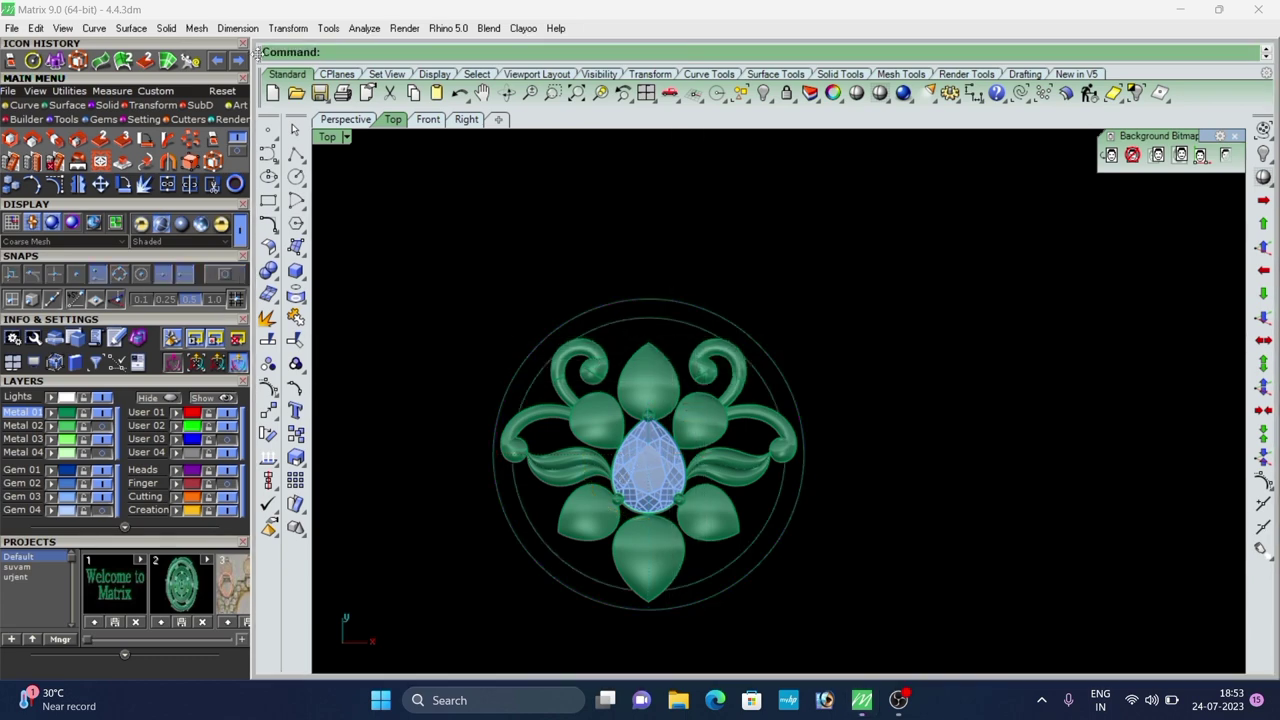
Raise the inner circle slightly above the outer circle in the Perspective view.
left_click(345, 119)
scroll(740, 460, "down", 2)
right_click_drag(769, 502, 720, 425)
left_click(718, 461)
scroll(715, 470, "down", 6)
scroll(720, 412, "up", 6)
left_click_drag(713, 376, 714, 363)
right_click_drag(701, 422, 697, 396)
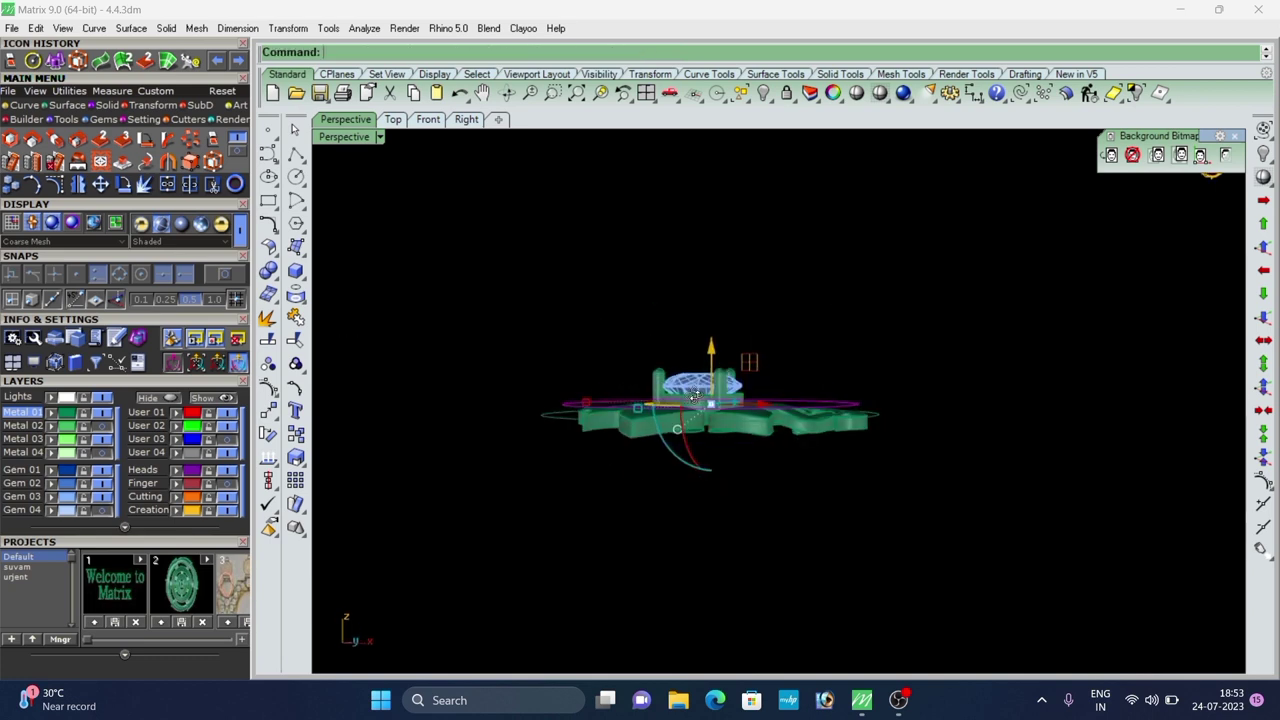
scroll(592, 426, "up", 5)
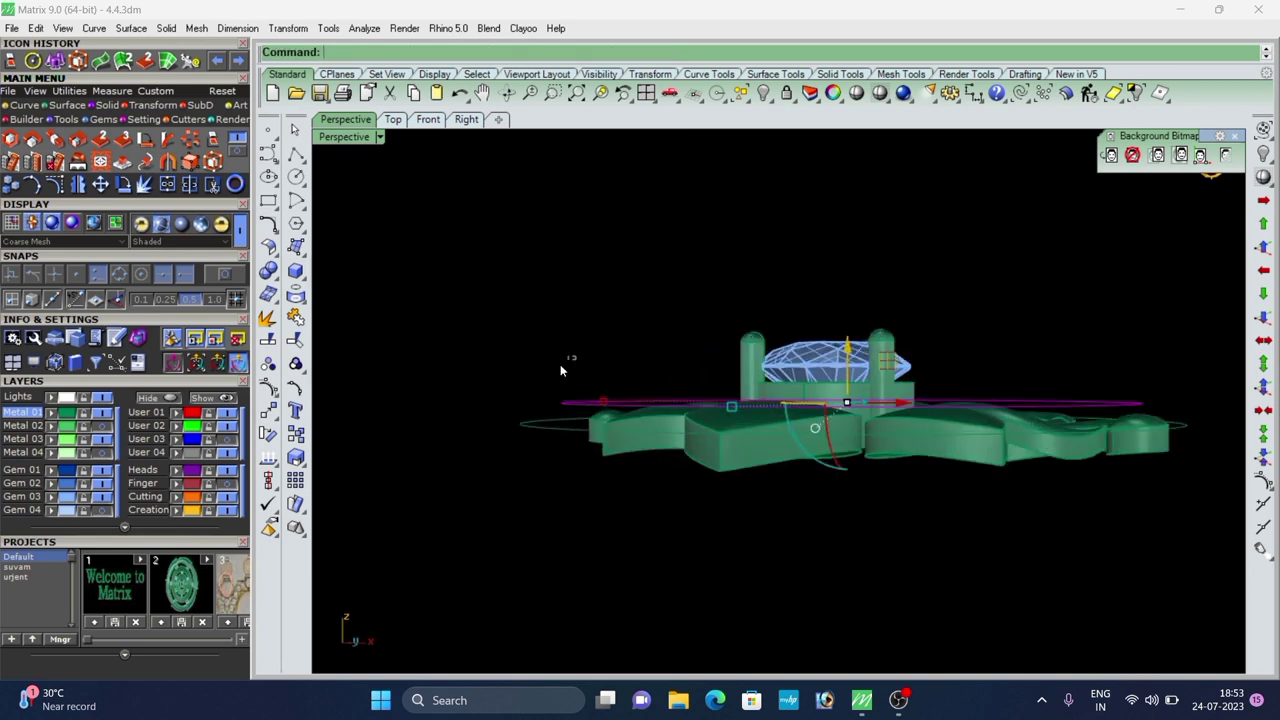
Create a domed Patch surface from the outer circle and the raised inner circle.
left_click_drag(481, 444, 481, 445)
right_click_drag(526, 368, 522, 391)
scroll(522, 391, "down", 2)
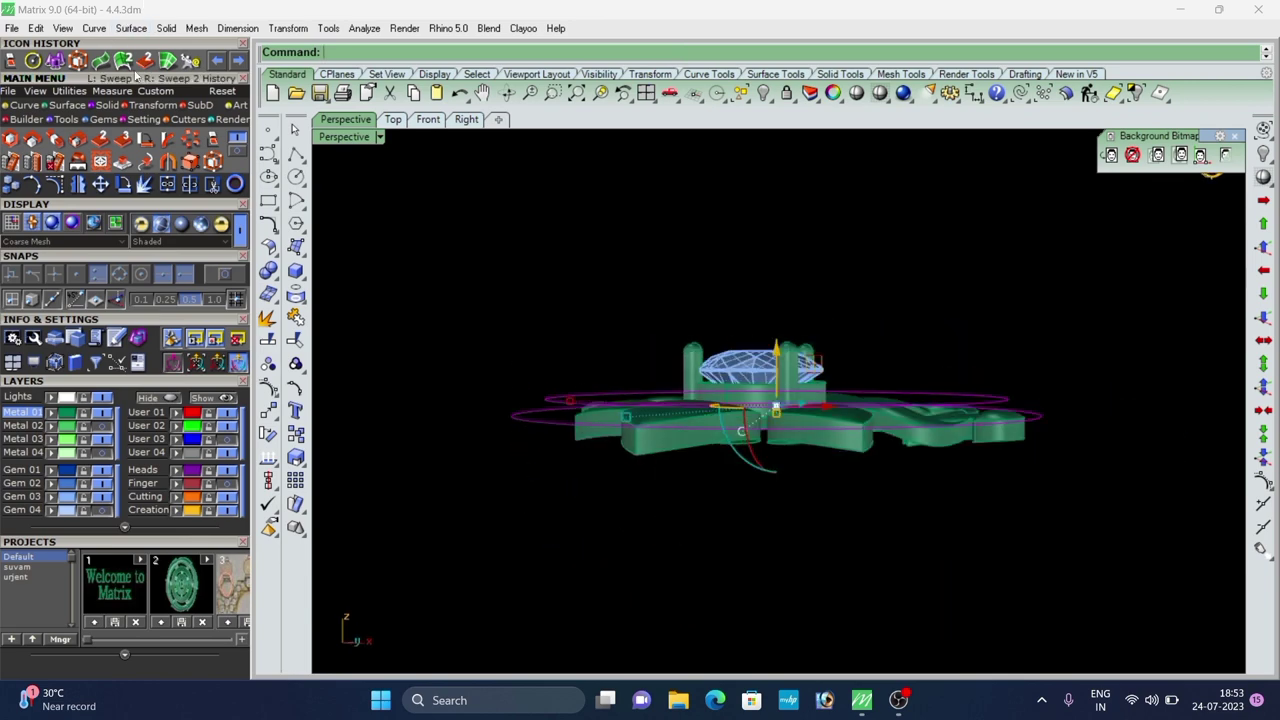
left_click(76, 107)
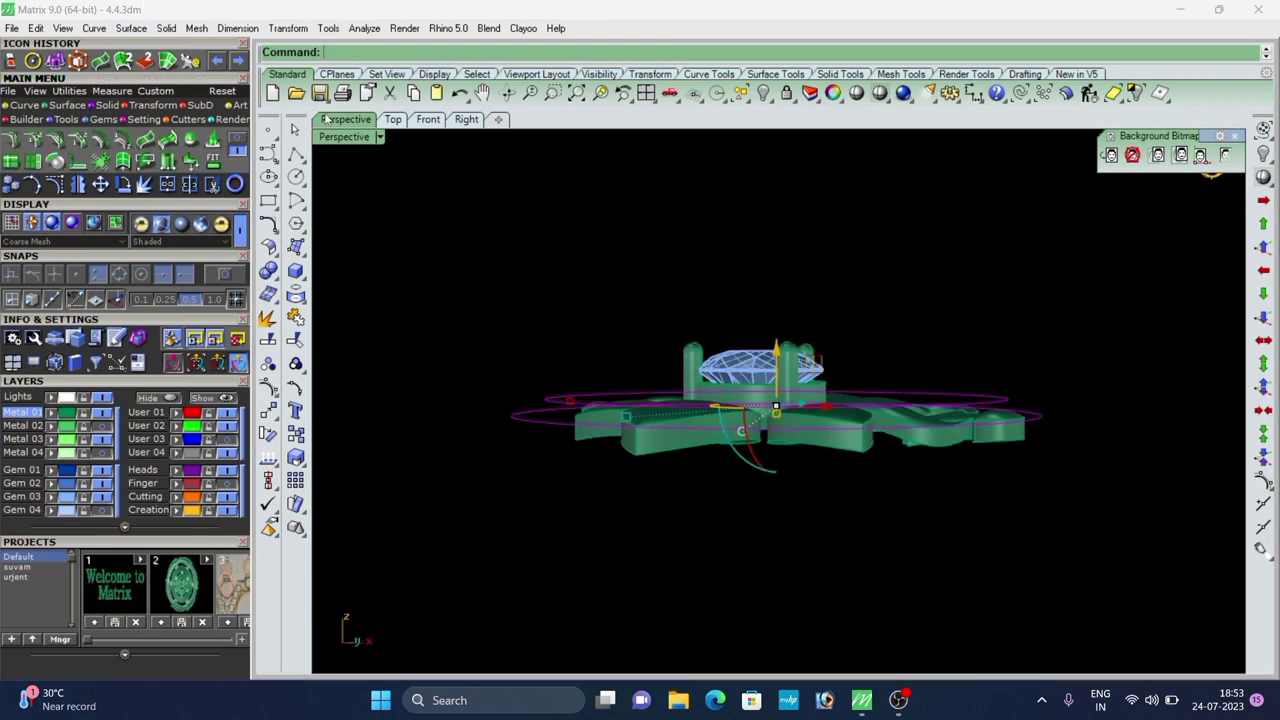
left_click(235, 140)
left_click(33, 161)
left_click(698, 488)
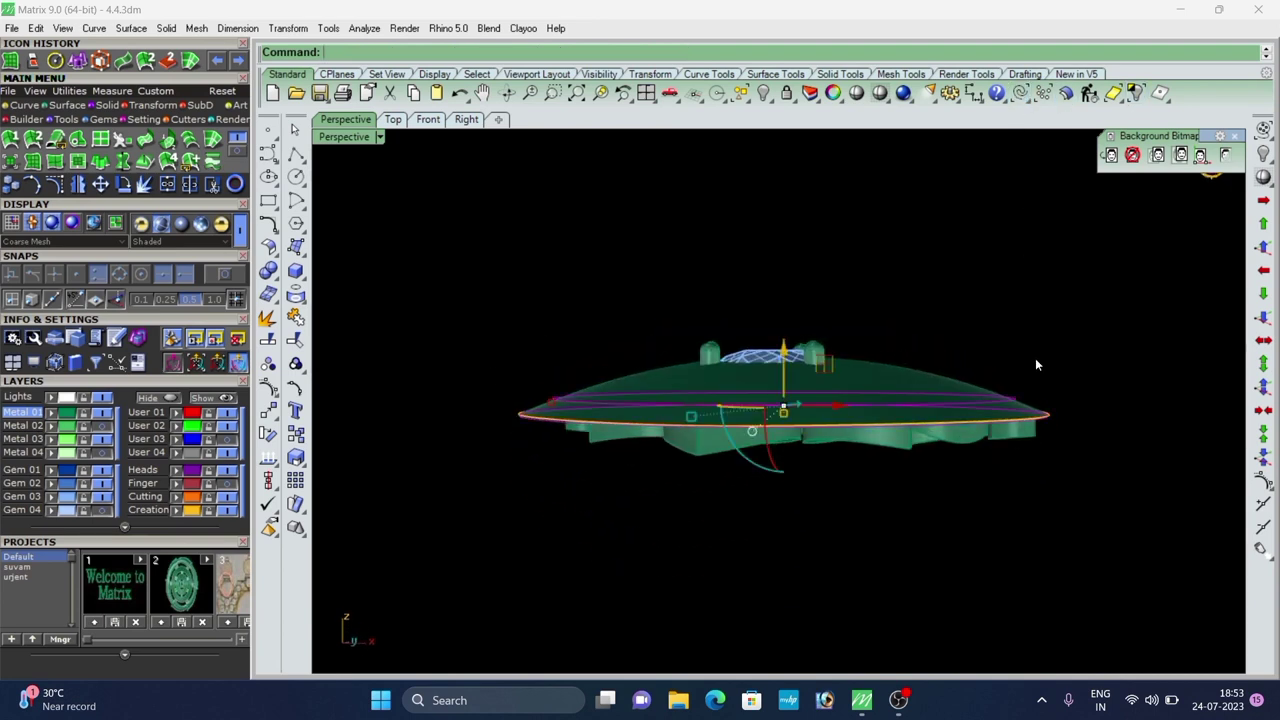
Project the domed surface to the C-Plane as a flat disc, keeping the original dome.
left_click(1035, 358)
left_click(923, 380)
scroll(812, 350, "down", 4)
right_click_drag(811, 350, 880, 457)
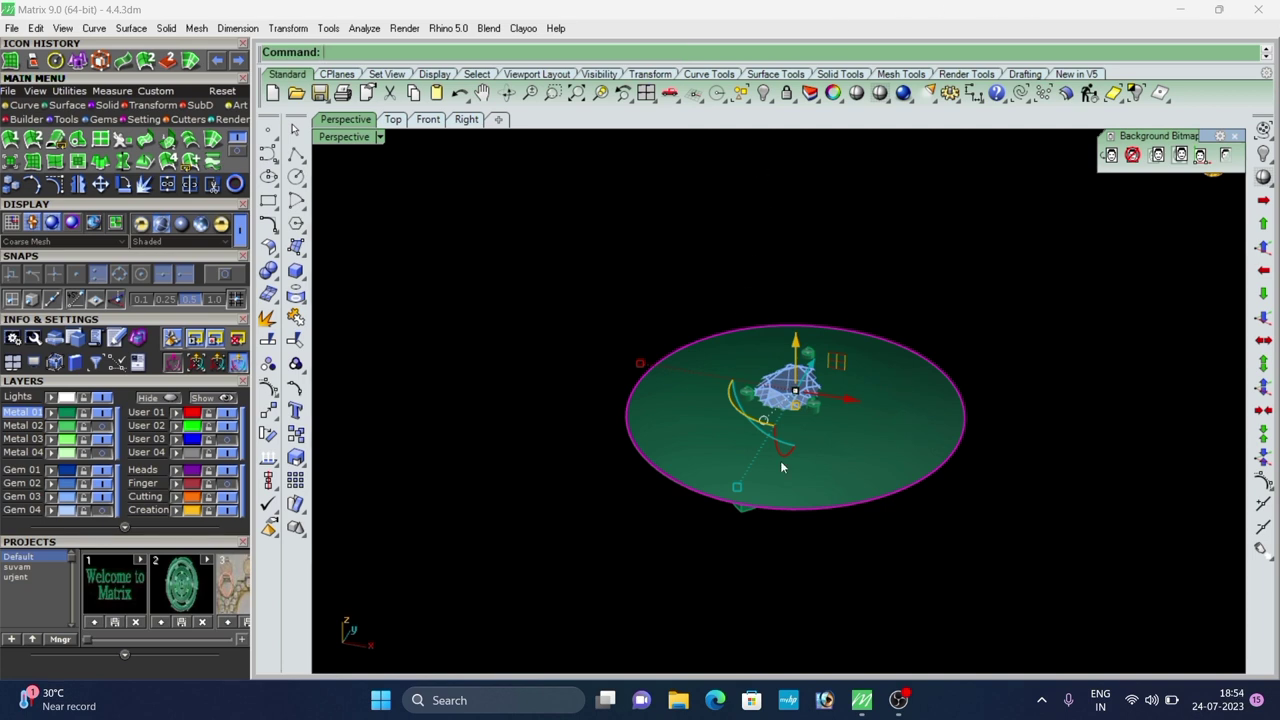
scroll(780, 390, "up", 4)
mouse_move(780, 462)
right_mouse_down()
mouse_move(780, 390)
mouse_move(707, 416)
mouse_move(770, 440)
right_mouse_up()
scroll(708, 417, "down", 2)
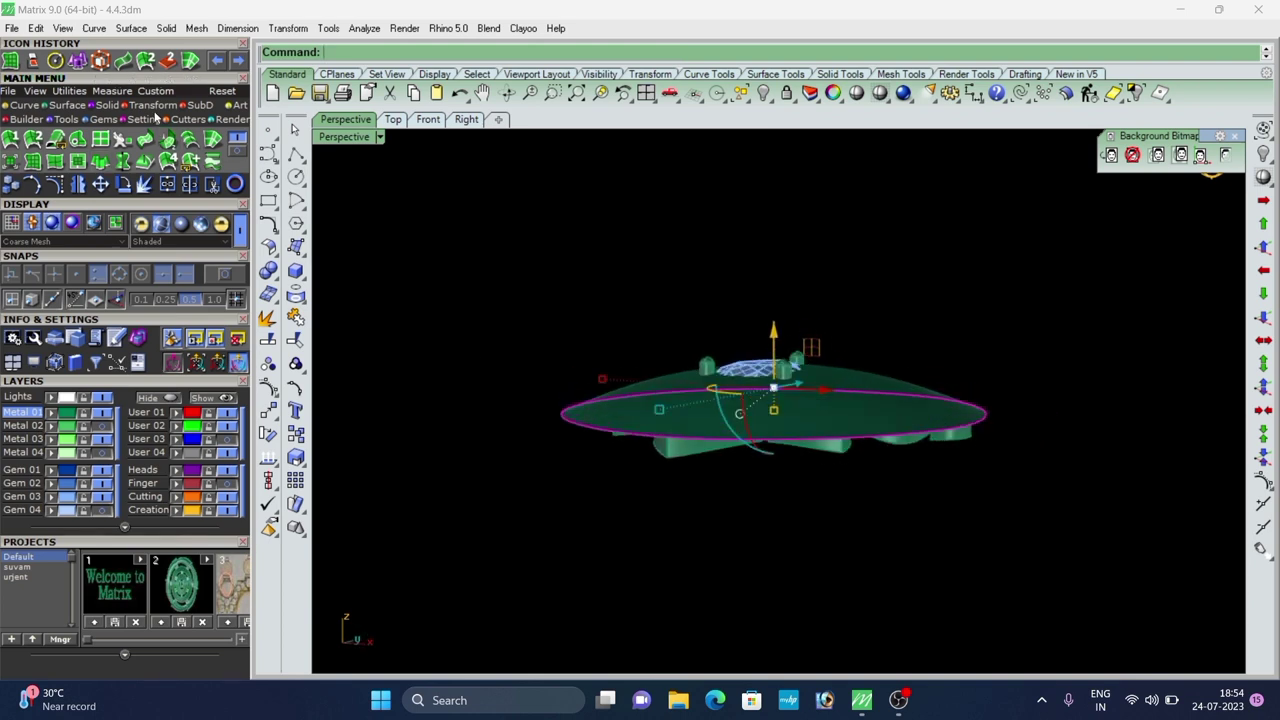
left_click(155, 106)
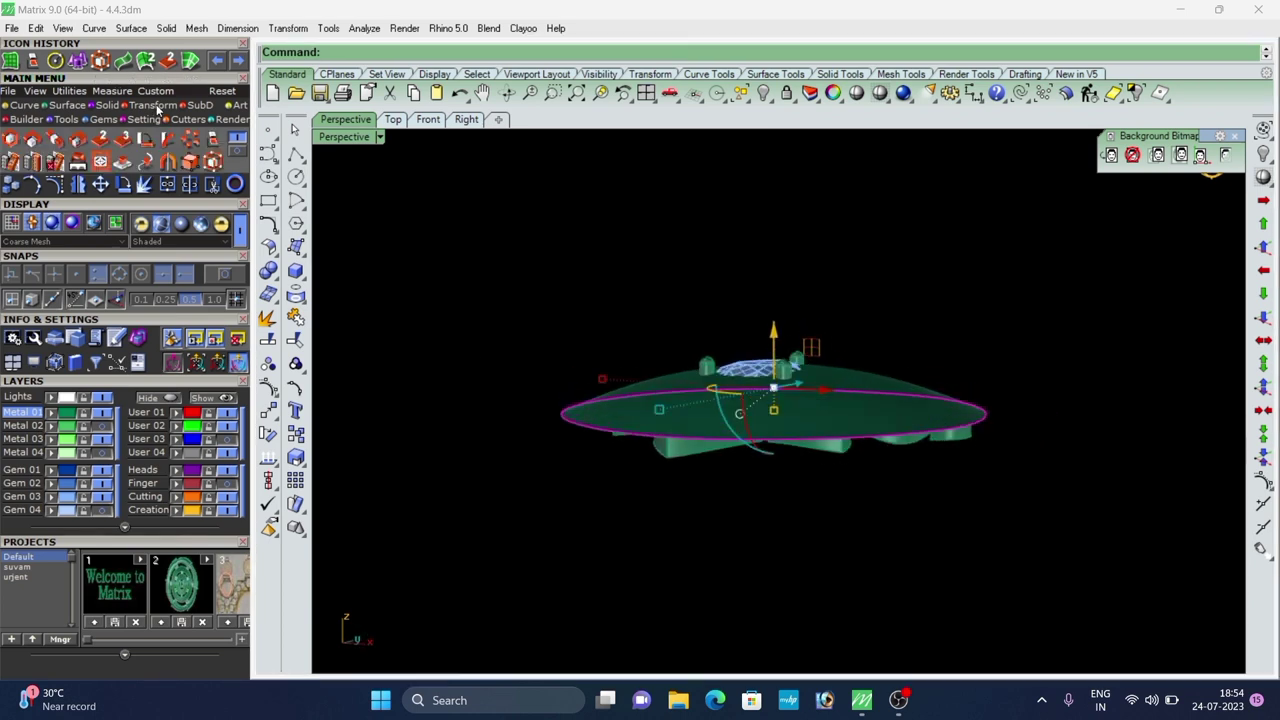
left_click(215, 141)
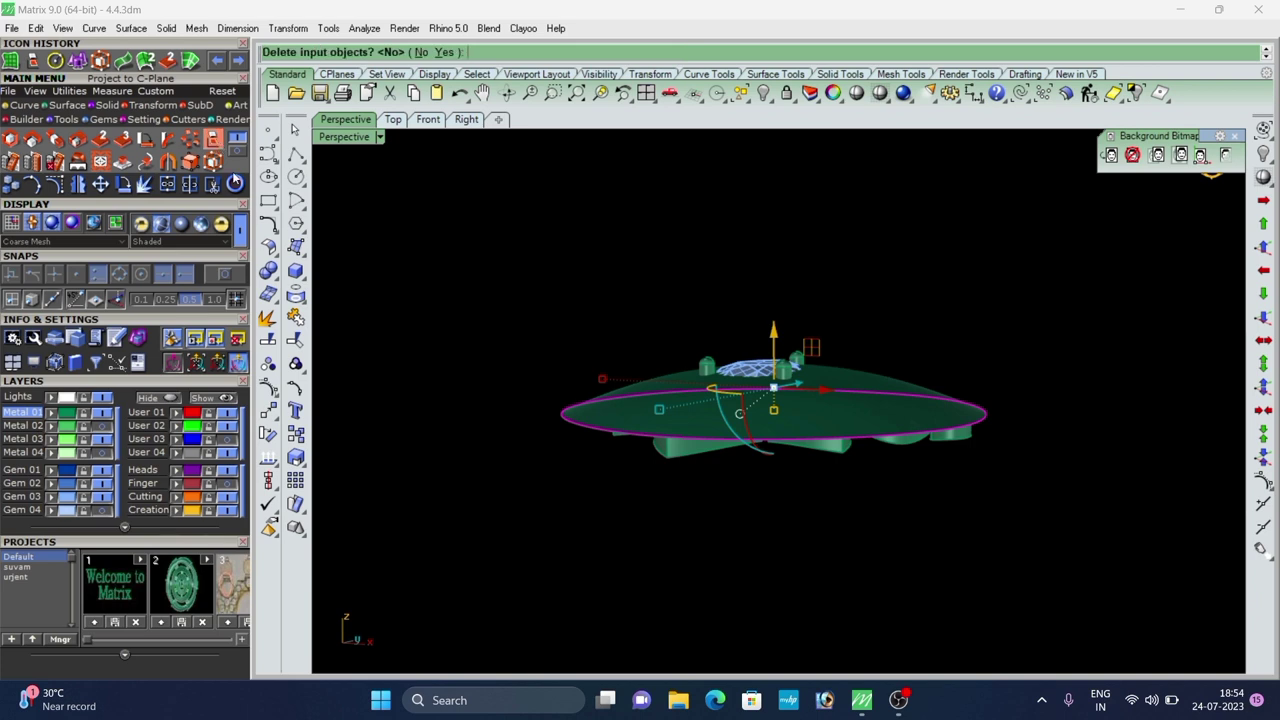
left_click(420, 54)
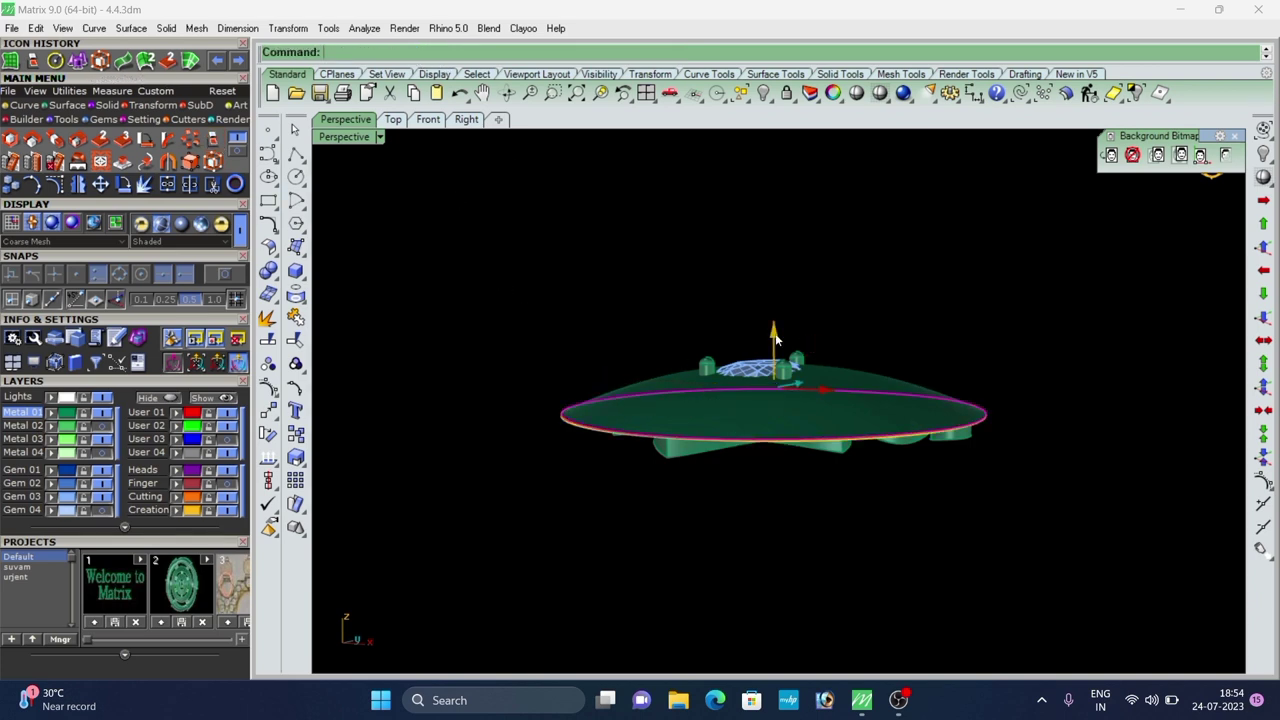
Raise the dome above the flat disc and hide the pear gem with its setting.
left_click_drag(775, 335, 775, 263)
left_click(906, 252)
left_click(797, 382)
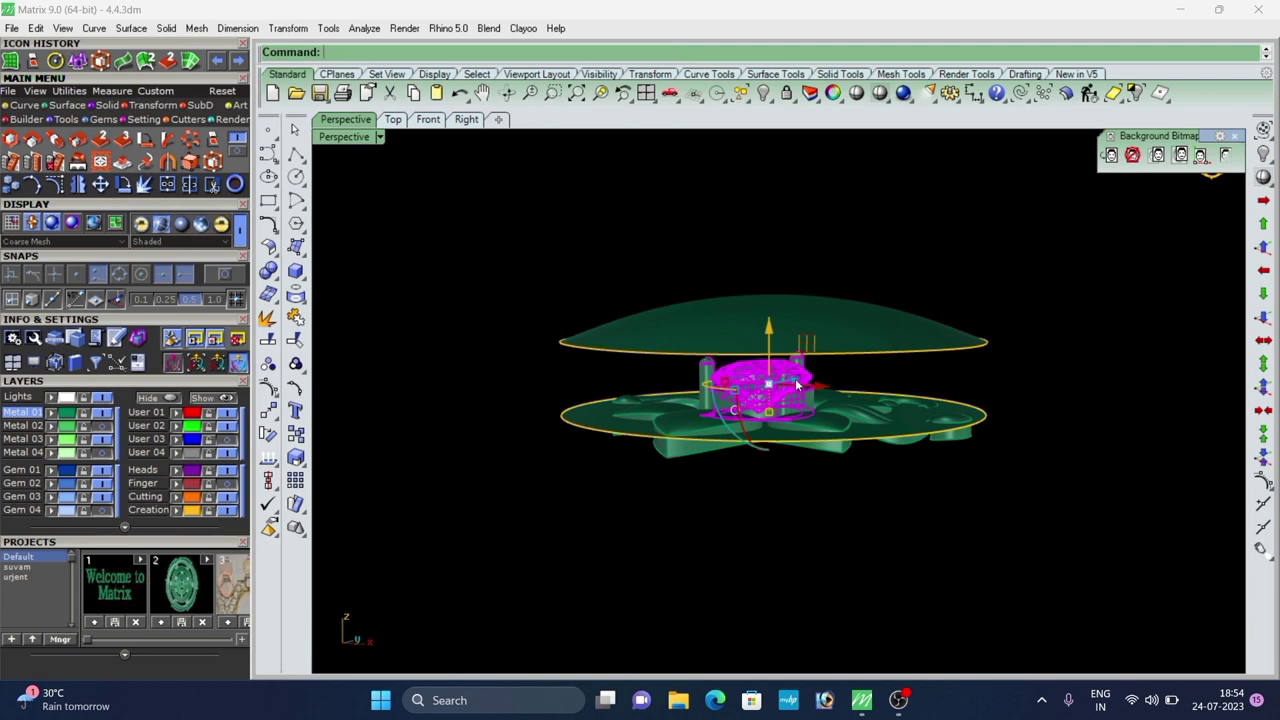
key("Delete")
scroll(646, 318, "down", 2)
right_click_drag(646, 318, 643, 337)
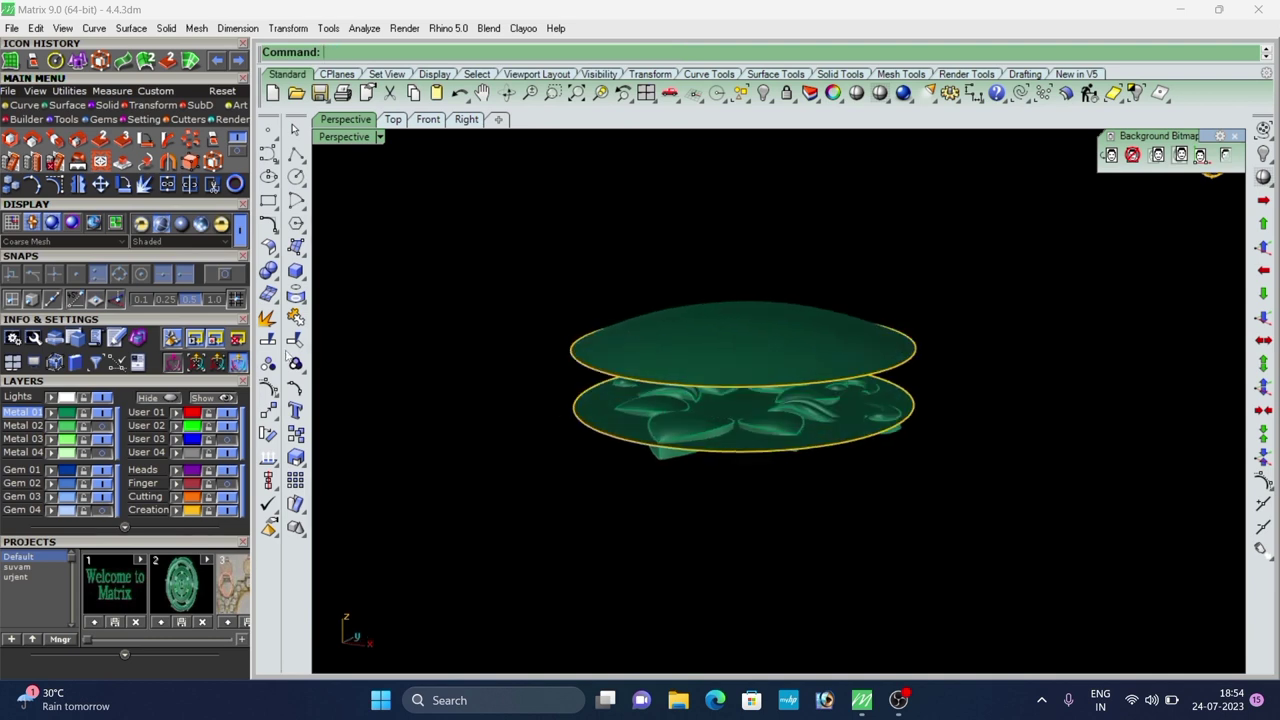
Assign the dome and flat disc to the Creation layer and select all flower pieces on the Metal 01 layer.
left_click(611, 431)
left_click(643, 380, "shift")
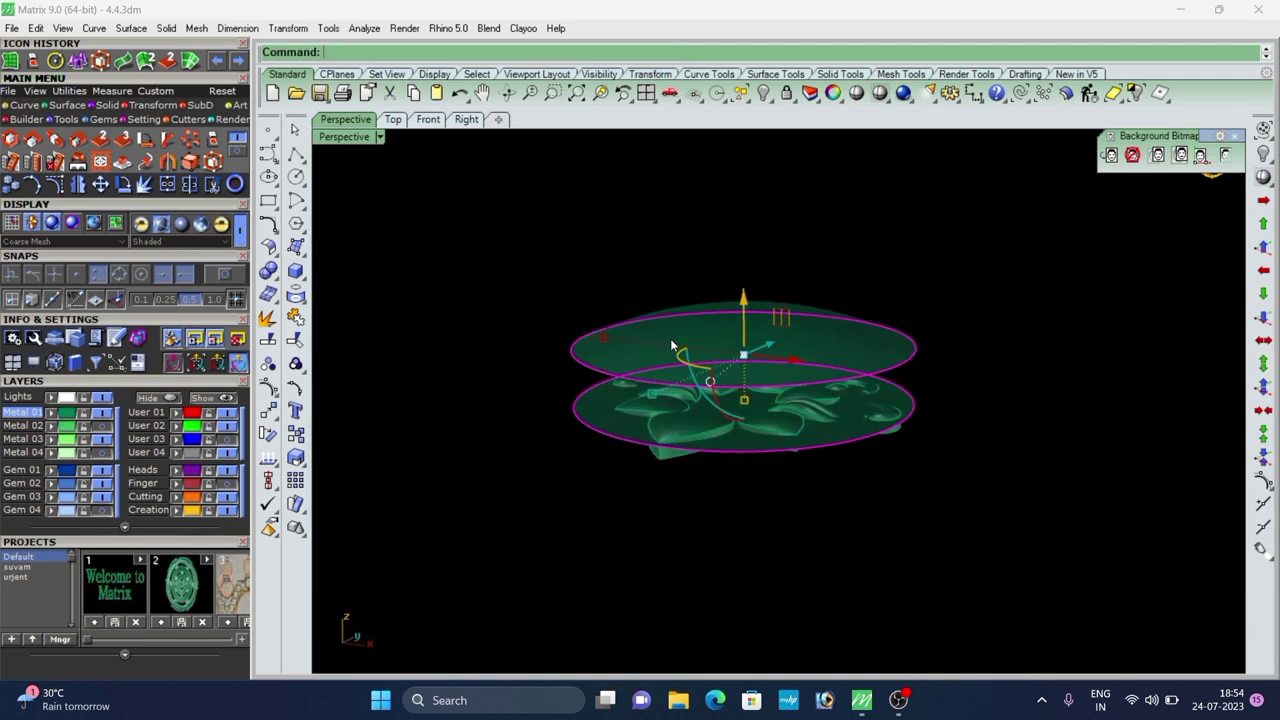
left_click(176, 511)
mouse_move(565, 362)
right_mouse_down()
mouse_move(569, 397)
mouse_move(590, 325)
mouse_move(541, 407)
mouse_move(566, 364)
right_mouse_up()
scroll(752, 359, "up", 2)
right_click(56, 414)
scroll(543, 308, "down", 2)
Try to flow the selected flower pieces along the disc and dome surfaces.
left_click(297, 514)
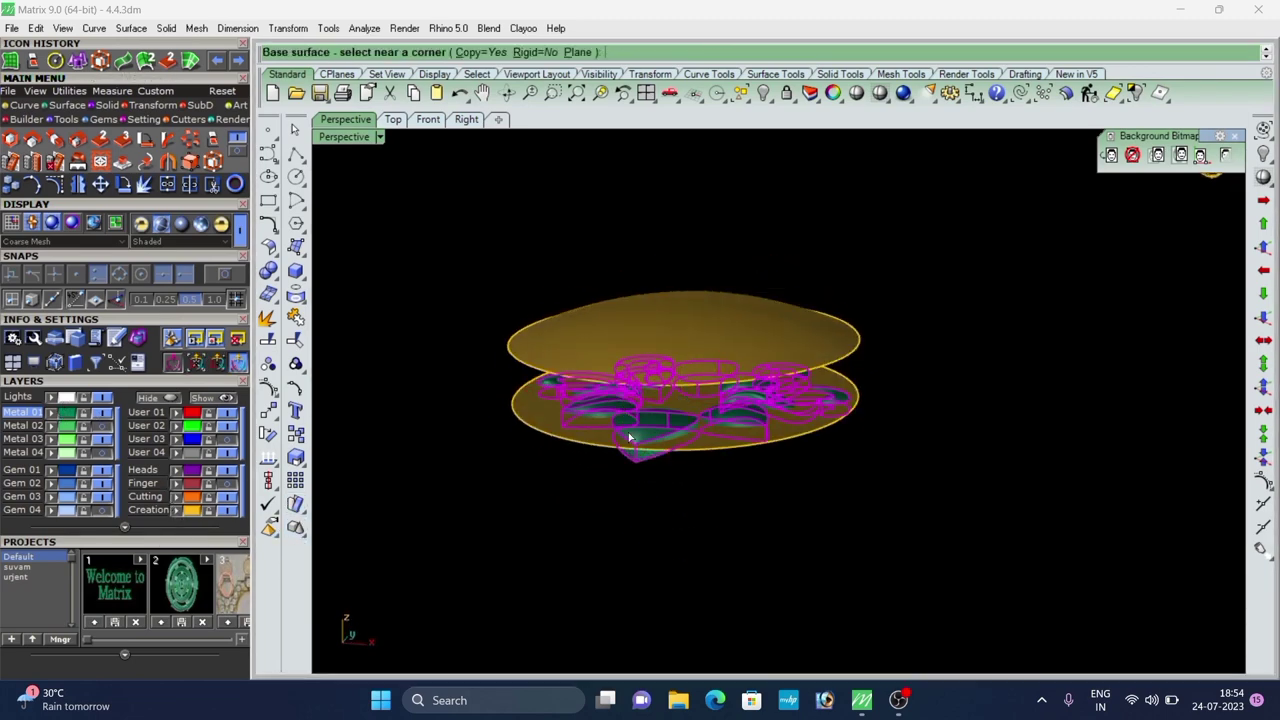
scroll(641, 530, "up", 4)
right_click_drag(630, 434, 640, 476)
left_click(641, 541)
left_click(637, 450)
scroll(576, 484, "down", 2)
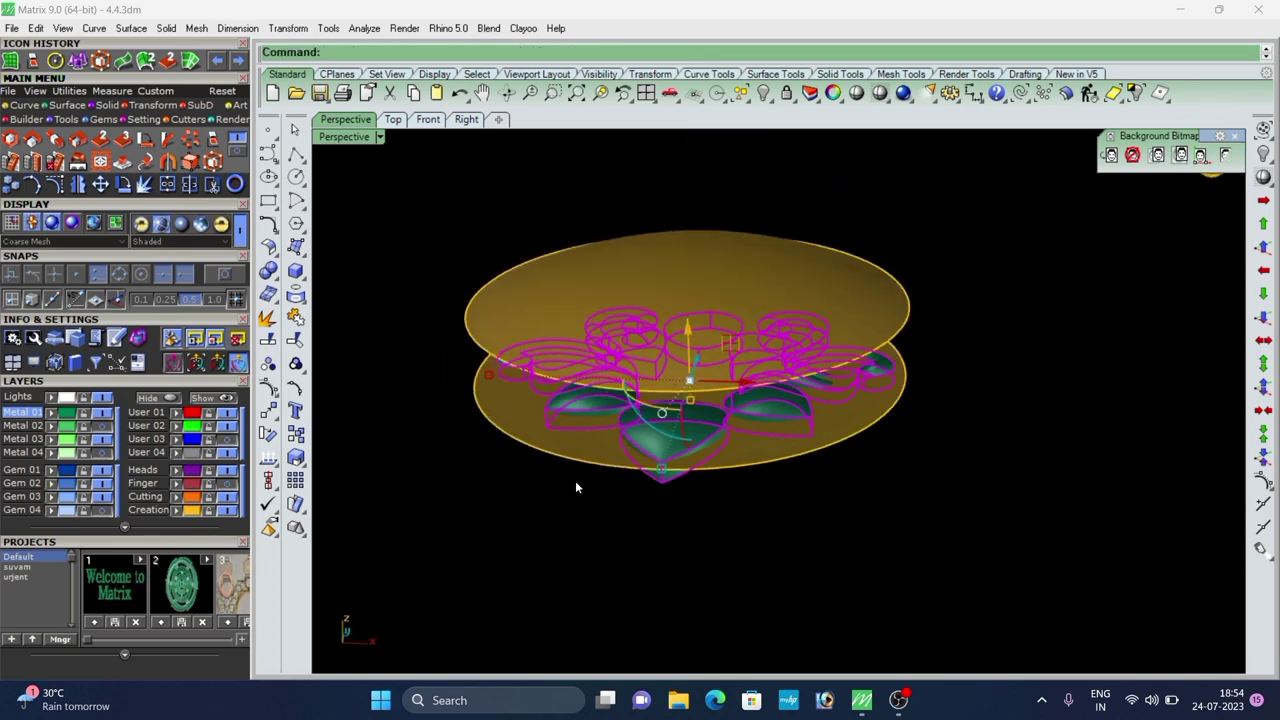
Flow a copy of the flower pieces from the flat disc onto the dome, with Copy=Yes and Rigid=No.
left_click(237, 155)
left_click(141, 142)
scroll(578, 456, "up", 4)
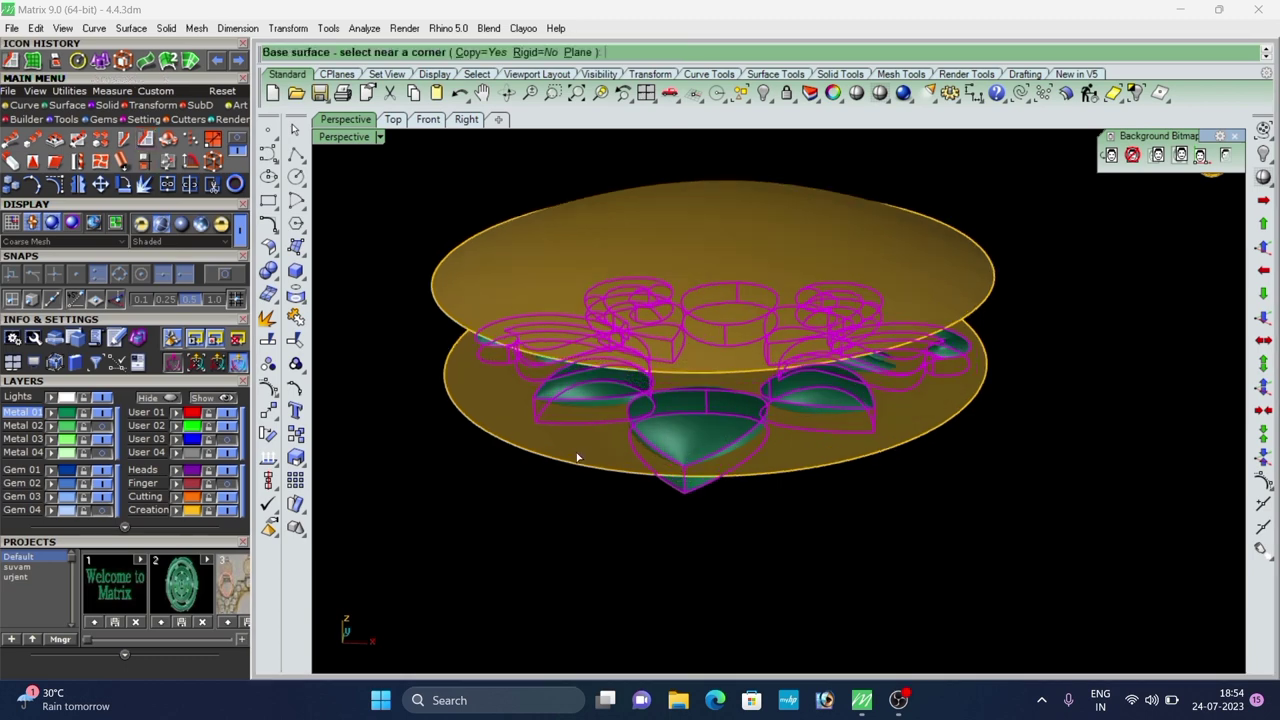
left_click(578, 458)
left_click(586, 291)
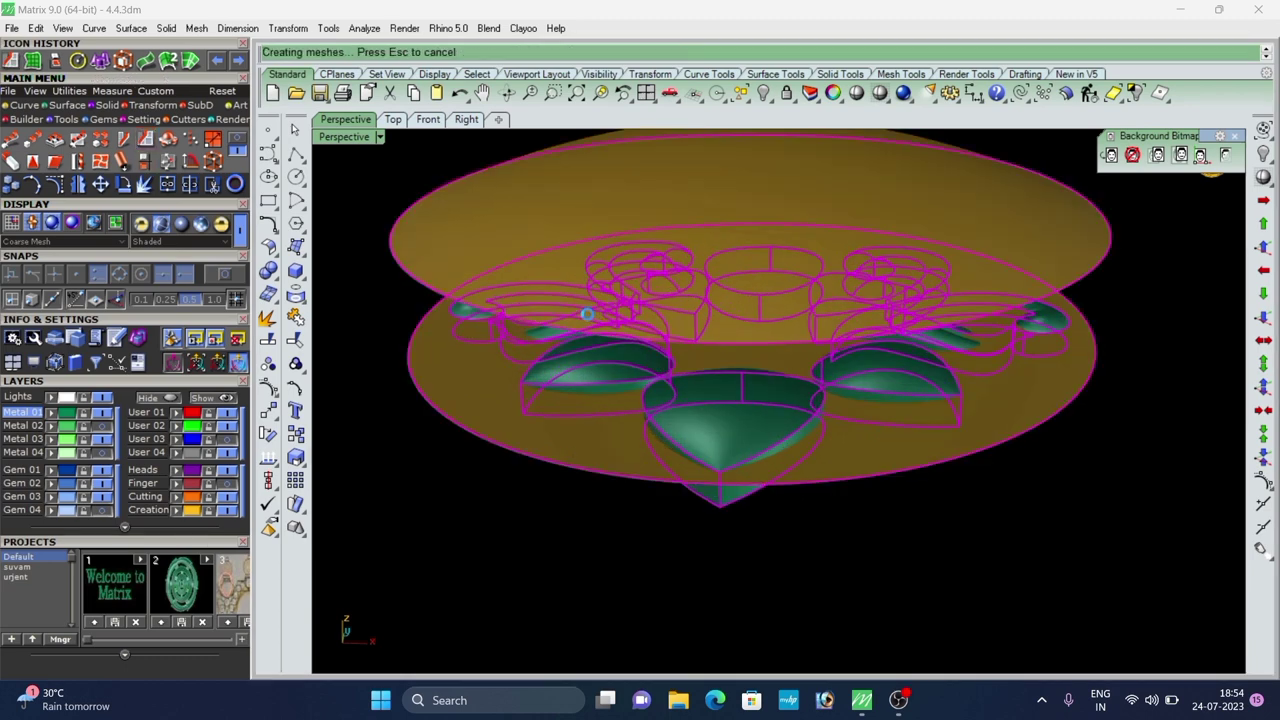
Delete the original flat flower pieces on the lower disc.
scroll(584, 311, "down", 7)
left_click(517, 387)
right_click_drag(674, 408, 676, 328)
scroll(680, 366, "up", 4)
left_click_drag(433, 260, 972, 432)
type("h")
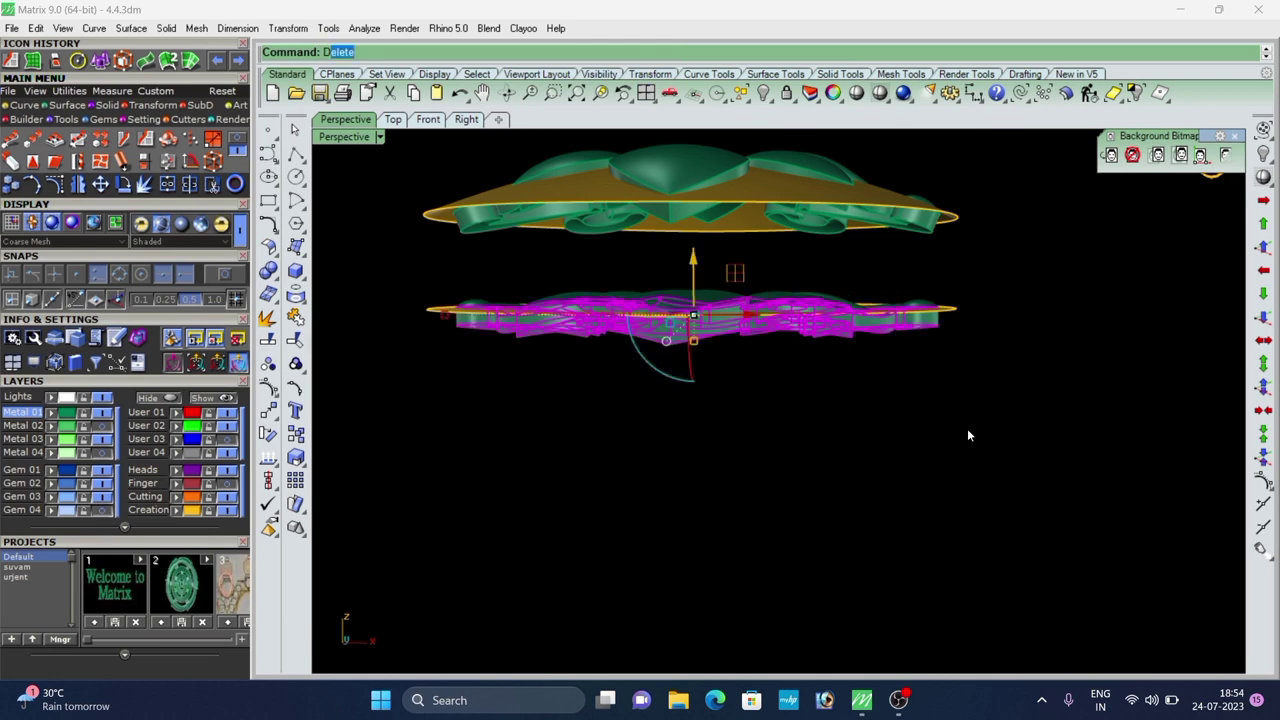
key("Return")
Turn off the Creation layer to hide the dome and the flat disc.
scroll(637, 272, "down", 2)
right_click_drag(637, 272, 627, 304)
left_click(627, 304)
left_click(559, 258, "shift")
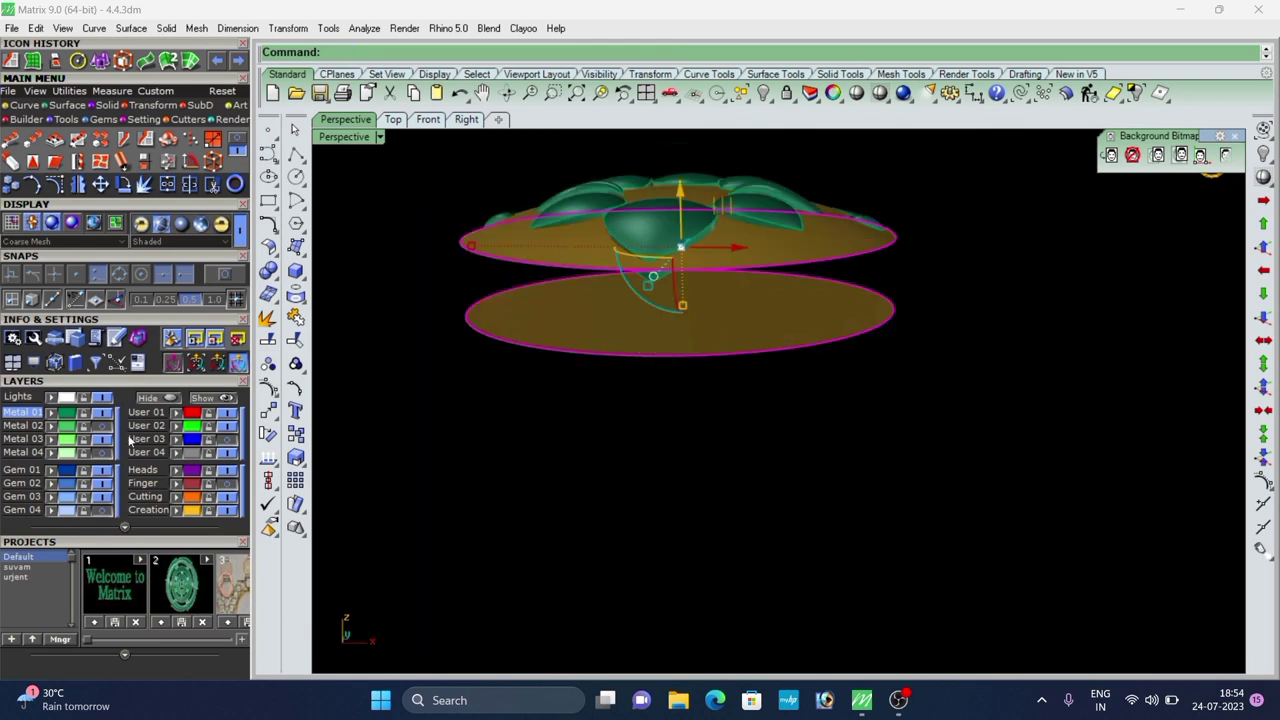
left_click(226, 511)
Show all hidden objects and raise the pear gem with its setting onto the domed flower.
scroll(466, 300, "down", 5)
right_click_drag(466, 294, 690, 254)
right_click(1259, 157)
scroll(765, 277, "down", 3)
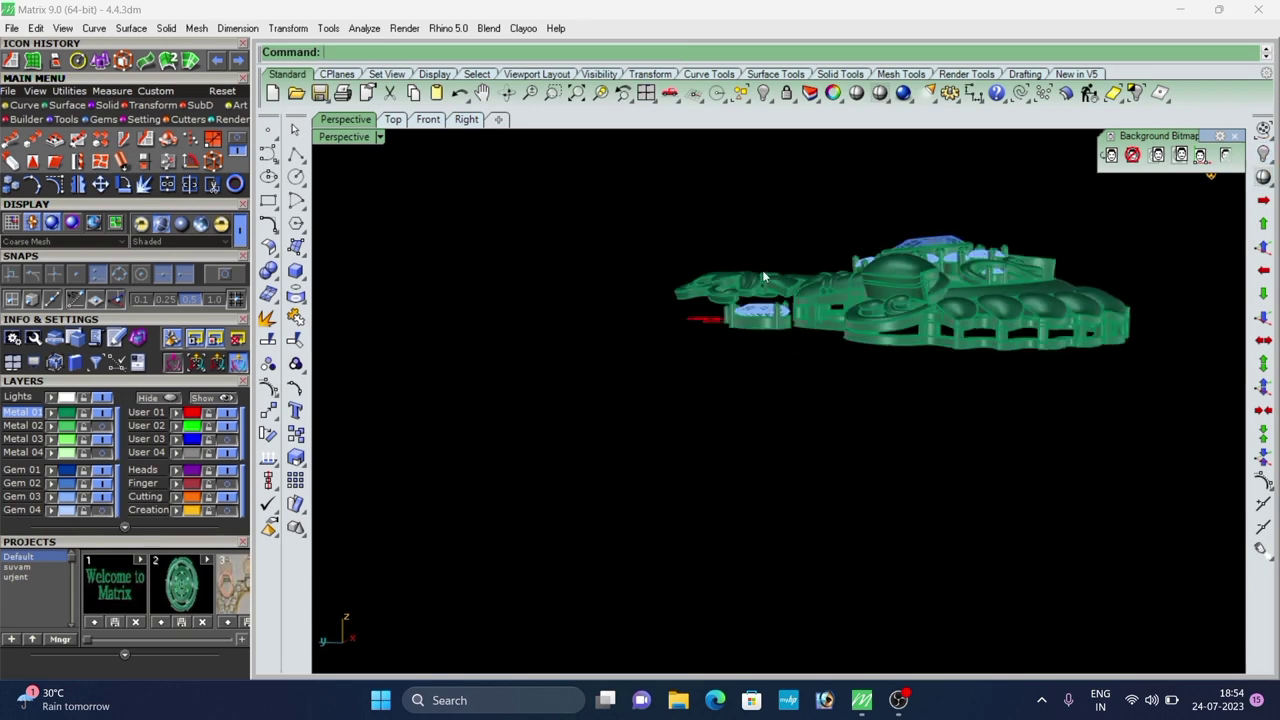
right_click_drag(765, 277, 749, 362)
scroll(749, 362, "up", 3)
left_click(740, 367)
right_click_drag(743, 438, 764, 288)
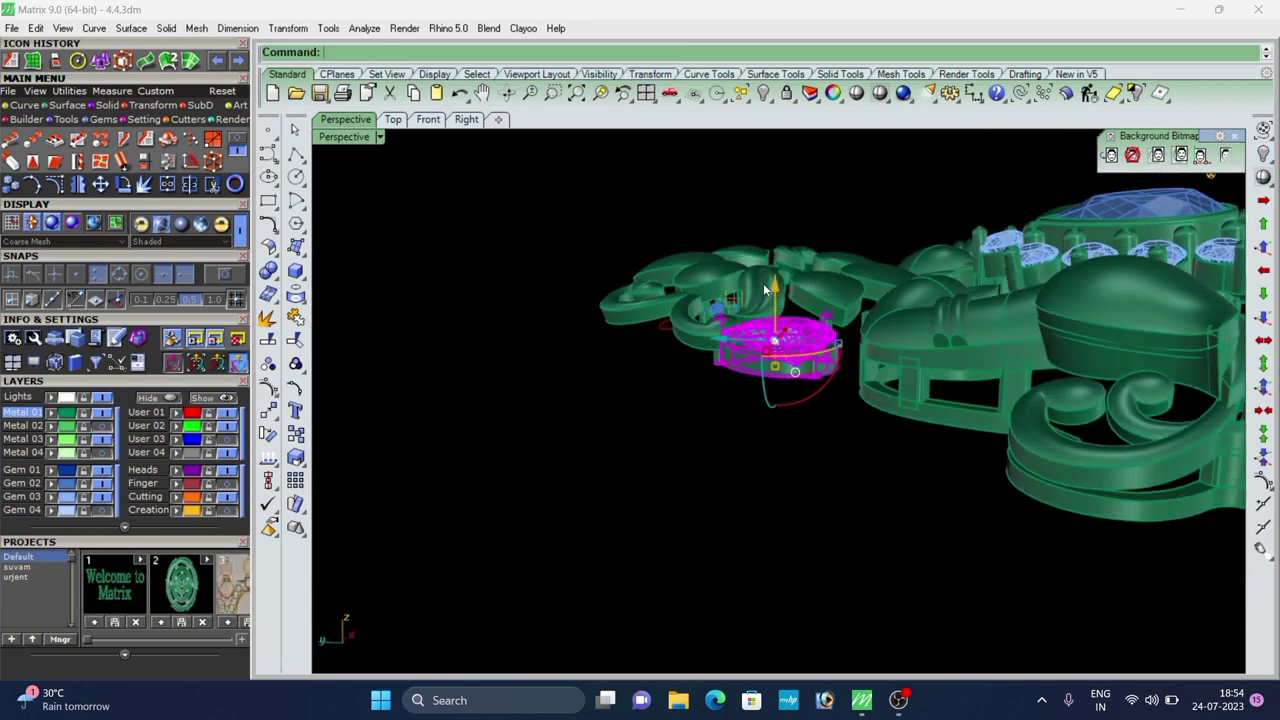
left_click_drag(775, 284, 776, 176)
key("Escape")
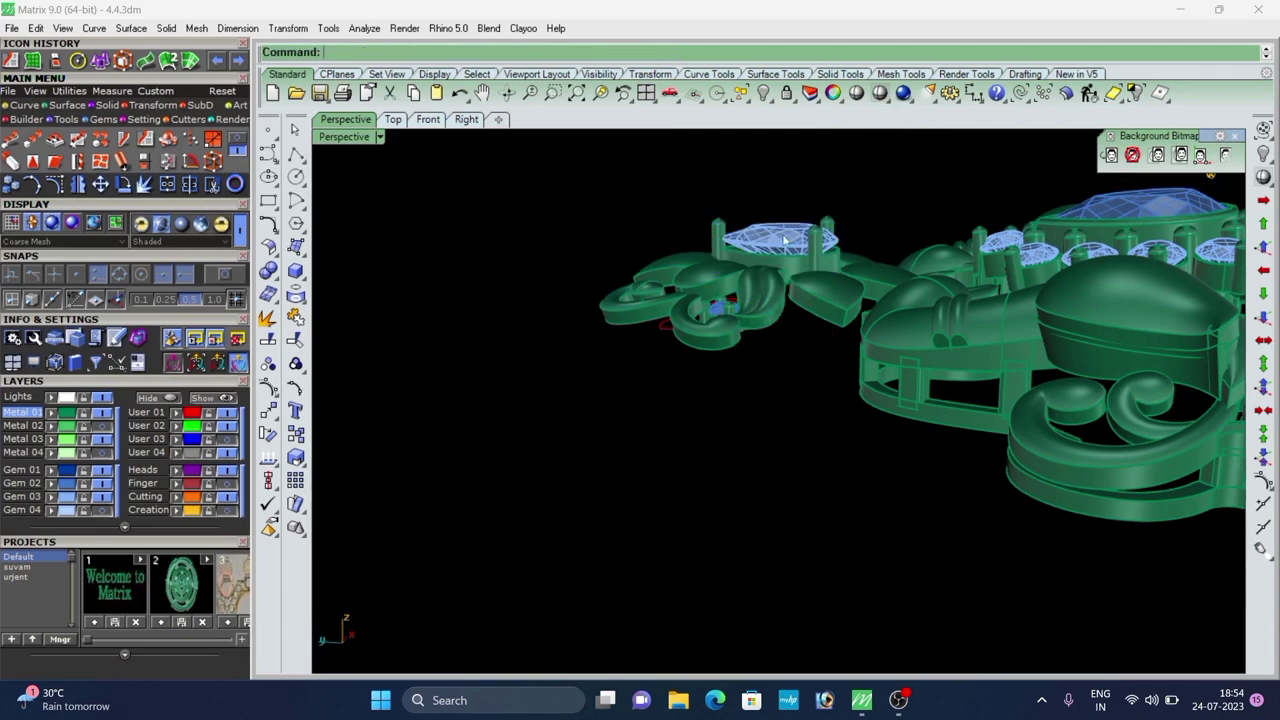
Tilt the pear gem and its bezel slightly to follow the curvature of the domed flower.
right_click_drag(697, 236, 725, 190)
left_click(739, 204)
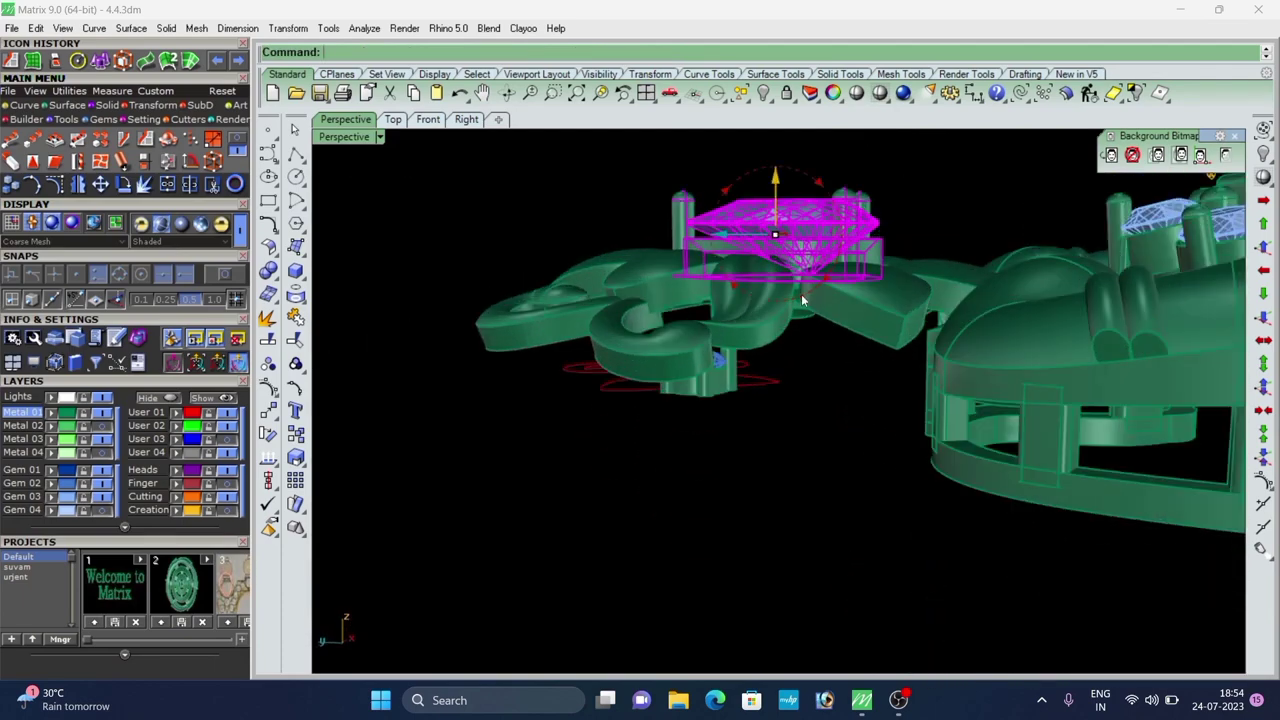
left_click_drag(801, 294, 804, 316)
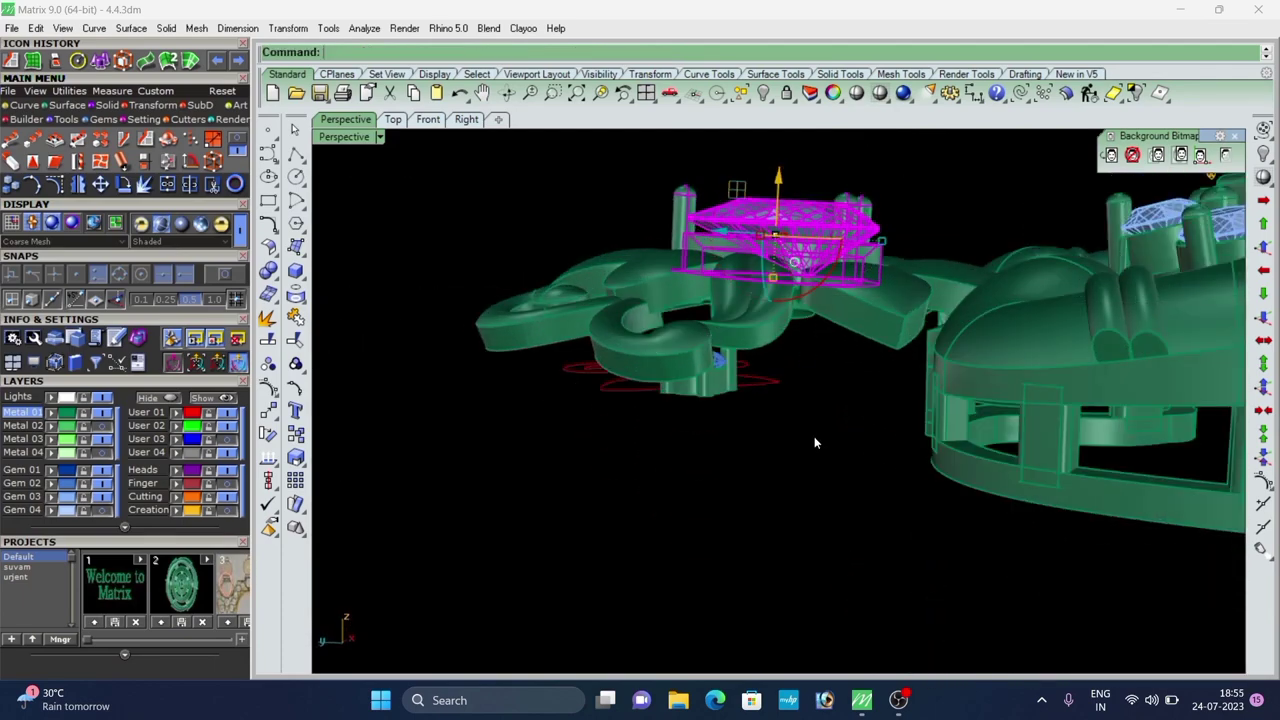
left_click(814, 438)
Examine the domed flower and its gem from above alongside the large crescent pendant.
right_click_drag(712, 280, 725, 446)
scroll(676, 354, "down", 6)
scroll(726, 447, "up", 4)
scroll(720, 376, "down", 4)
scroll(708, 350, "down", 2)
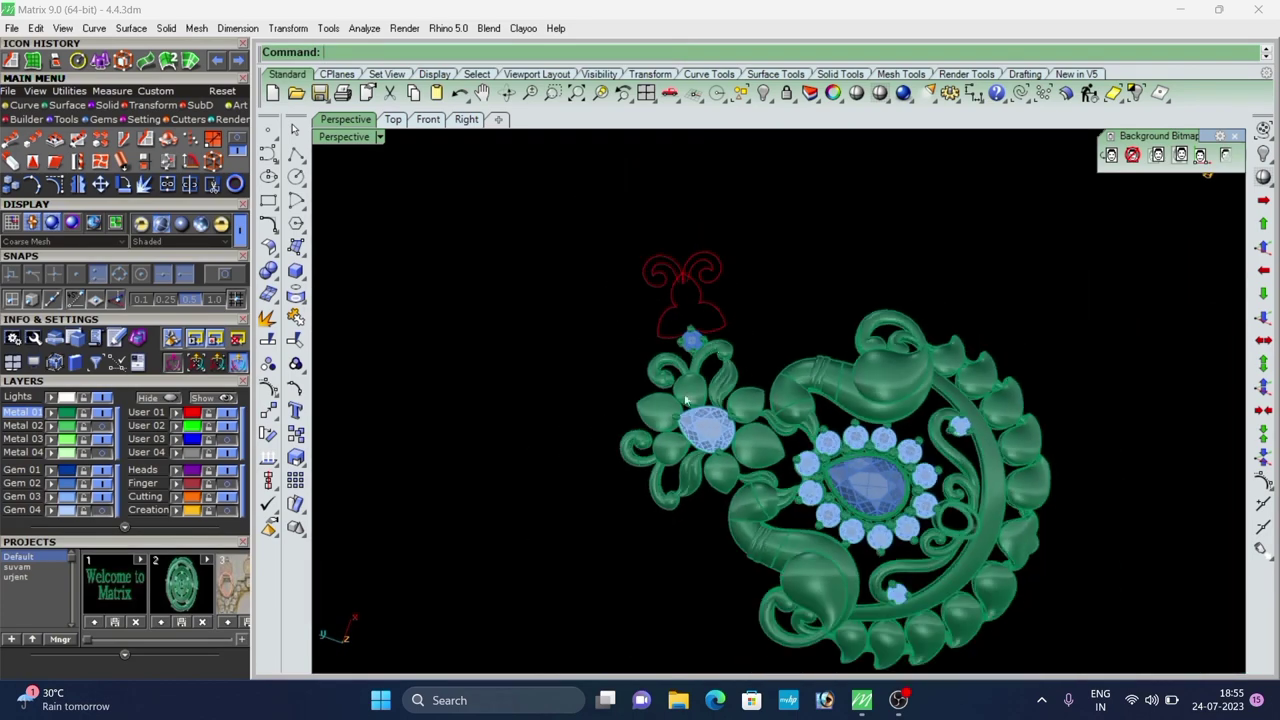
scroll(708, 350, "up", 4)
scroll(708, 350, "down", 4)
Isolate the domed flower and its pear gem, hiding the rest of the pendant.
right_click_drag(708, 350, 704, 388)
scroll(712, 375, "up", 6)
left_click_drag(723, 387, 722, 387)
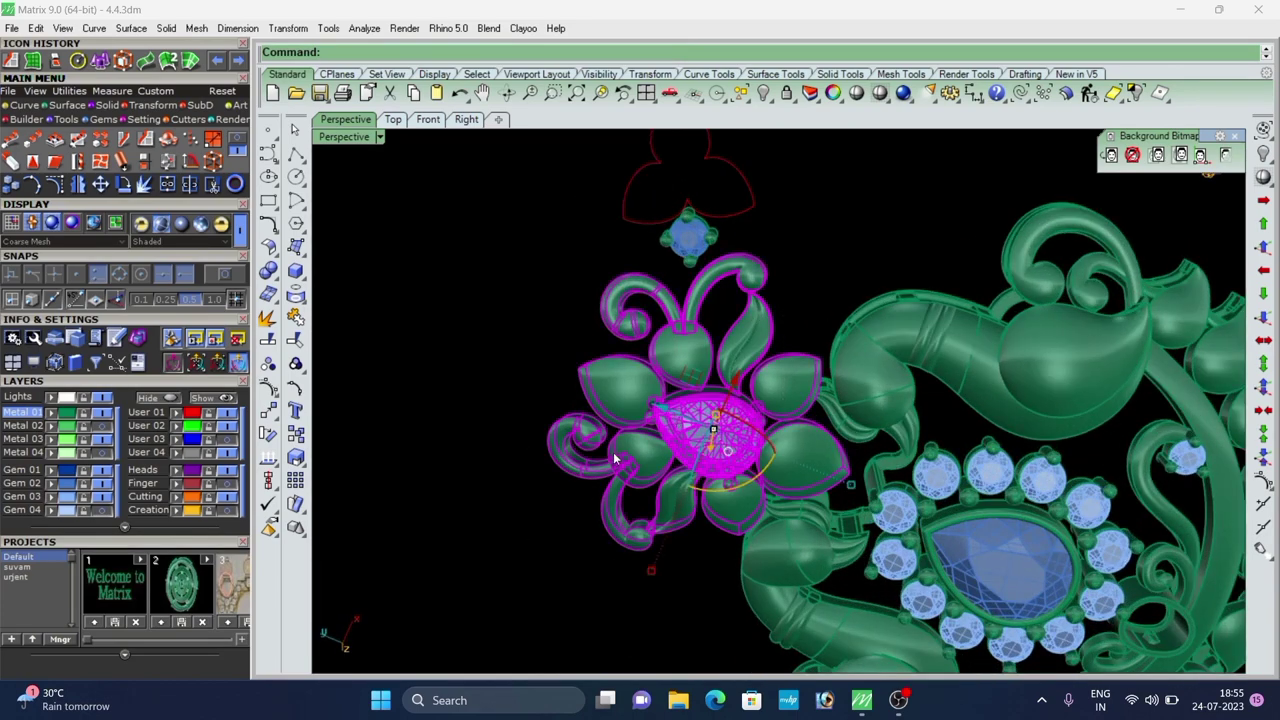
scroll(612, 450, "down", 6)
right_click_drag(612, 450, 585, 400)
left_click(1133, 90)
scroll(712, 420, "up", 5)
right_click_drag(712, 420, 713, 369)
scroll(680, 370, "up", 5)
scroll(680, 370, "down", 4)
scroll(819, 328, "down", 4)
scroll(750, 395, "down", 4)
scroll(712, 372, "up", 2)
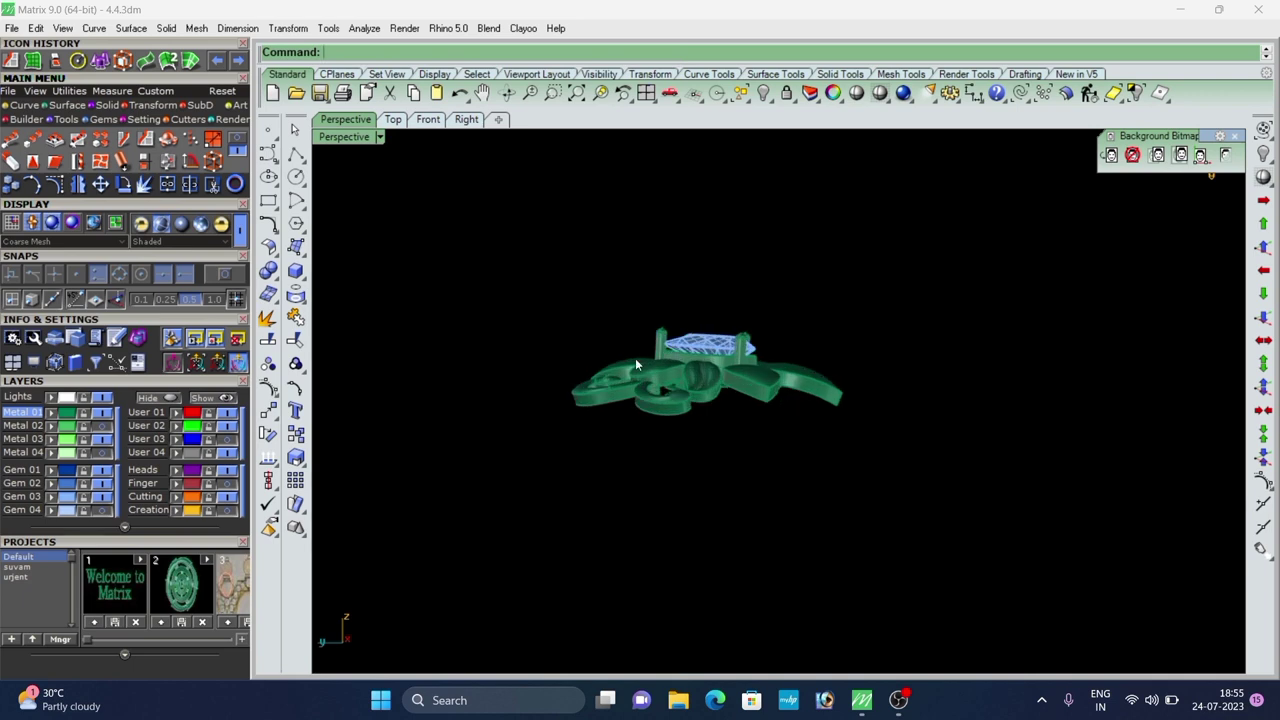
left_click(390, 120)
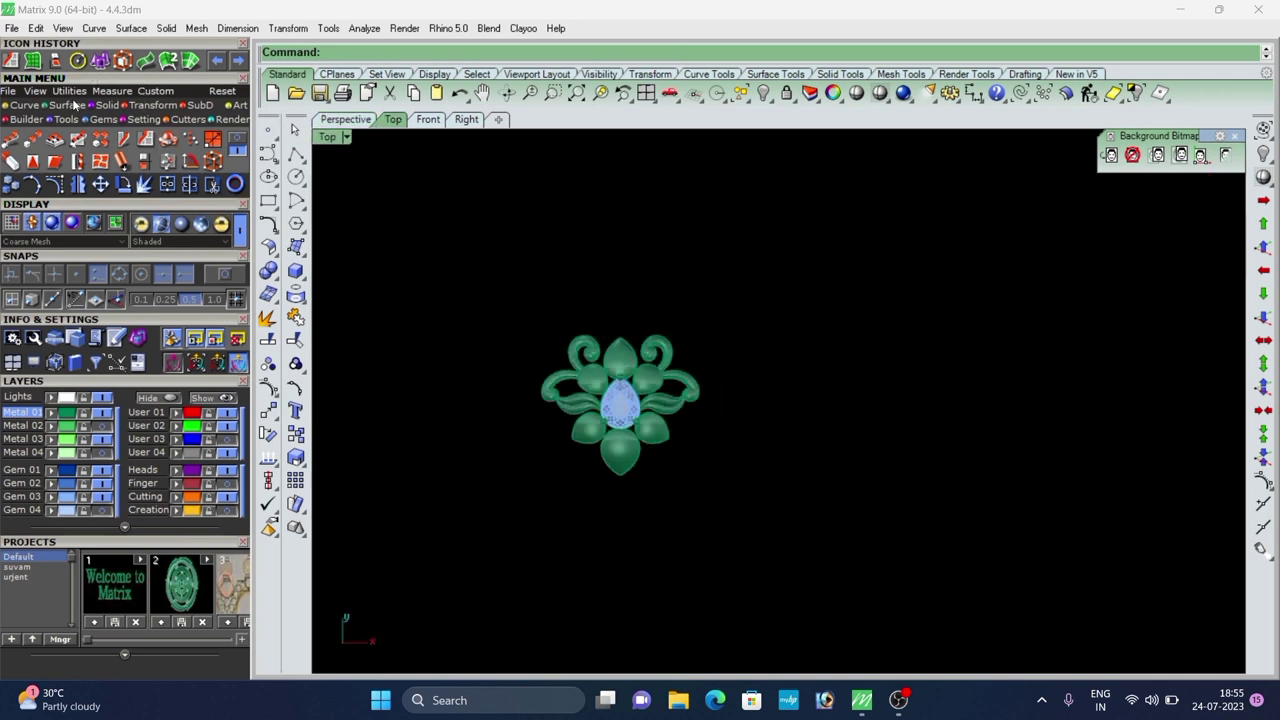
left_click(116, 119)
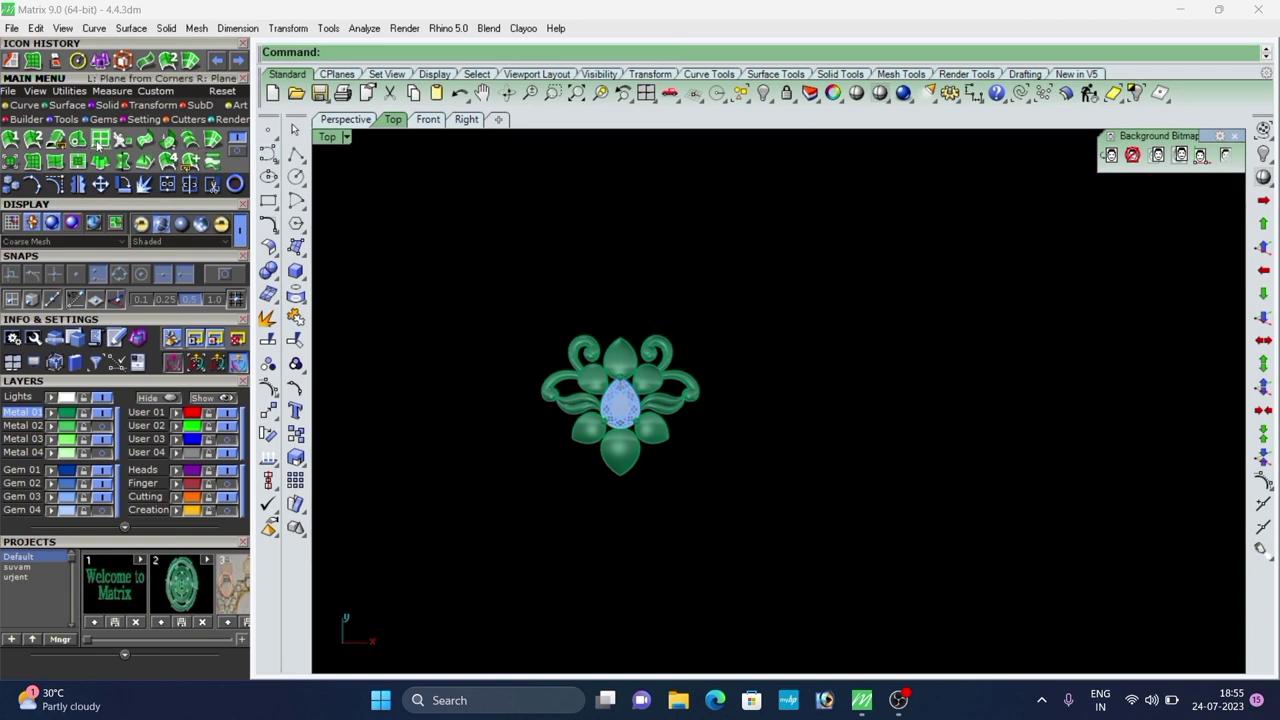
left_click(100, 140)
left_click(503, 292)
left_click(655, 417)
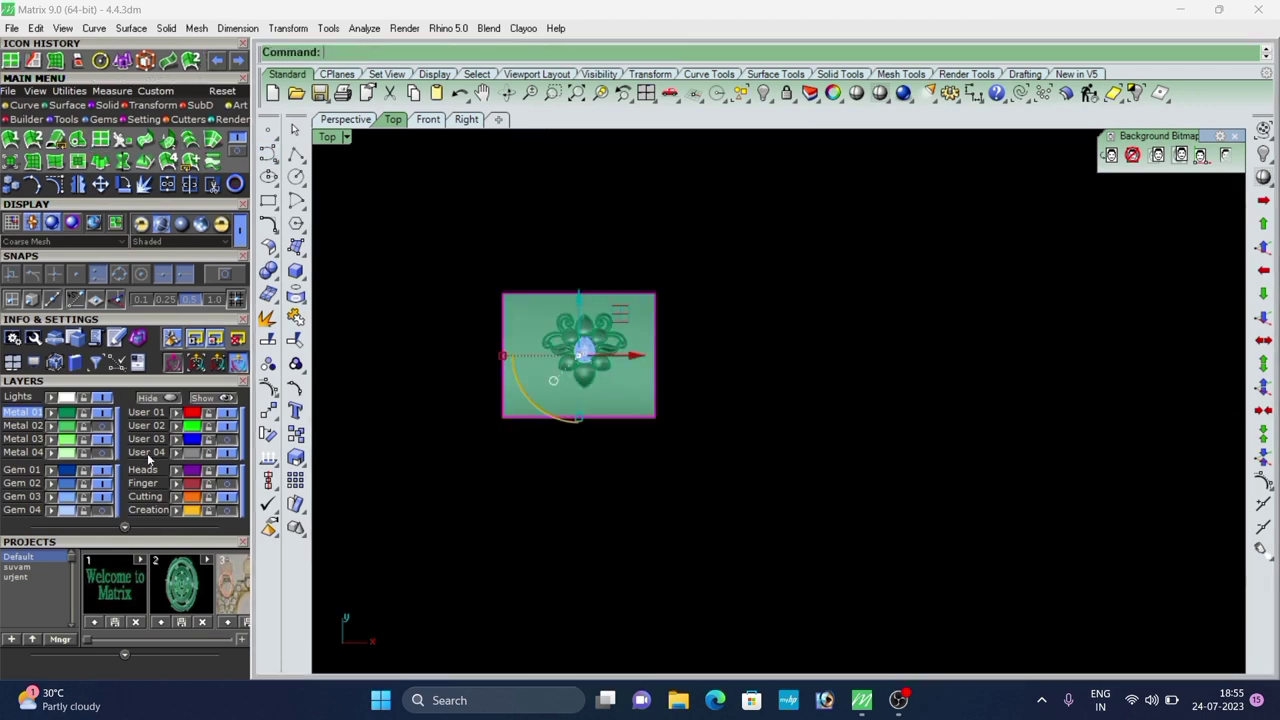
left_click(345, 119)
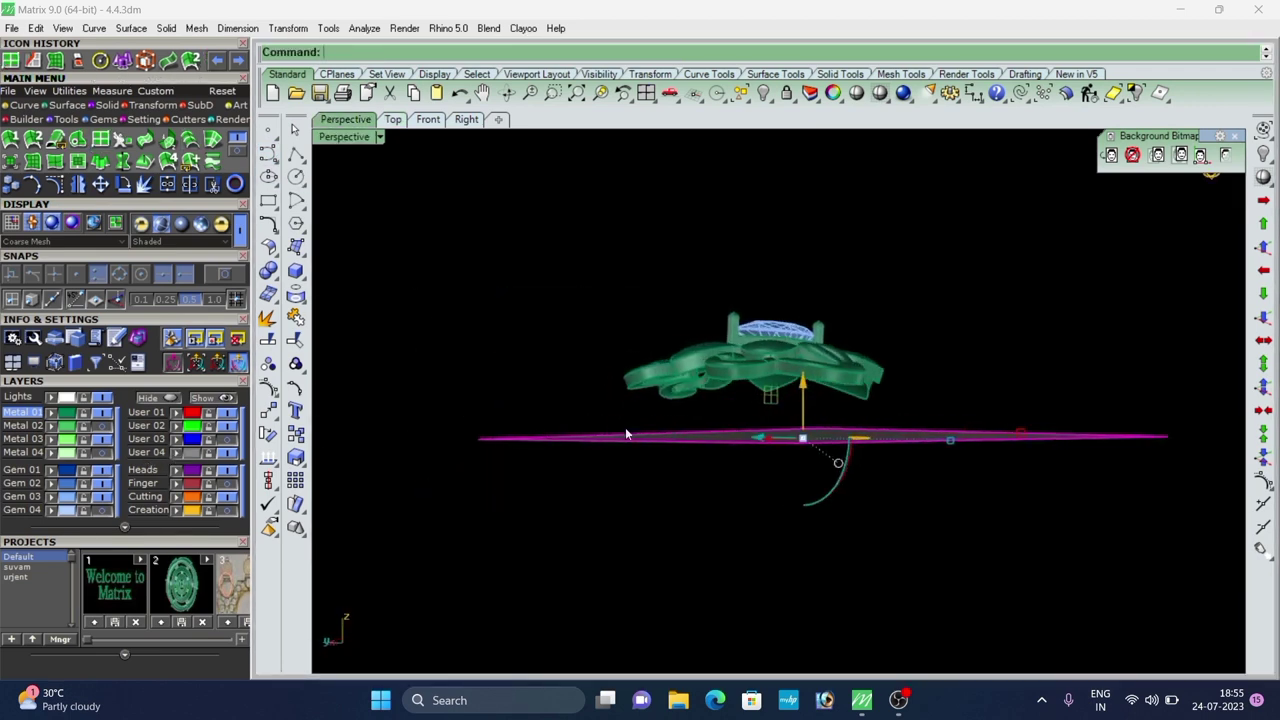
left_click_drag(581, 233, 932, 414)
scroll(793, 365, "up", 2)
left_click_drag(774, 302, 780, 356)
left_click(917, 342)
right_click_drag(917, 342, 763, 371)
key("ctrl+z")
left_click(834, 506)
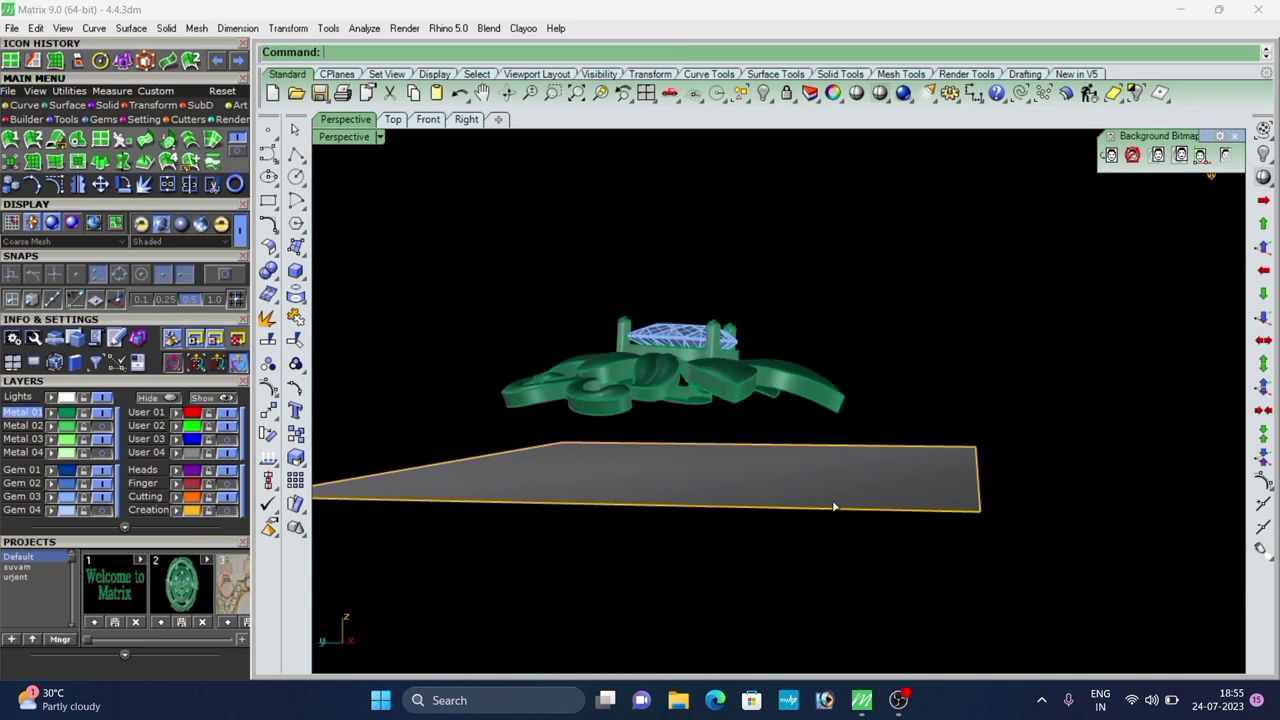
key("Delete")
Make User 01 the current layer and begin duplicating edges with the upper outlines of a ribbed leaf and its adjoining scroll.
right_click_drag(668, 335, 661, 381)
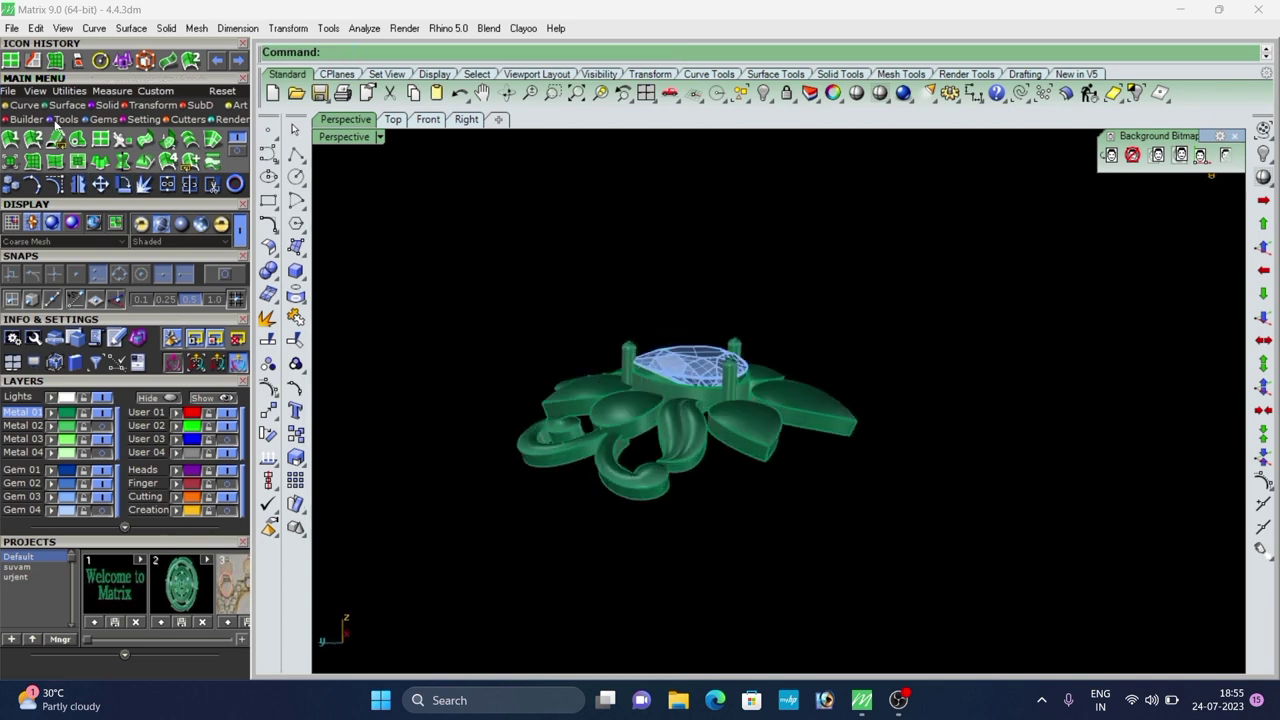
left_click(24, 105)
left_click(238, 158)
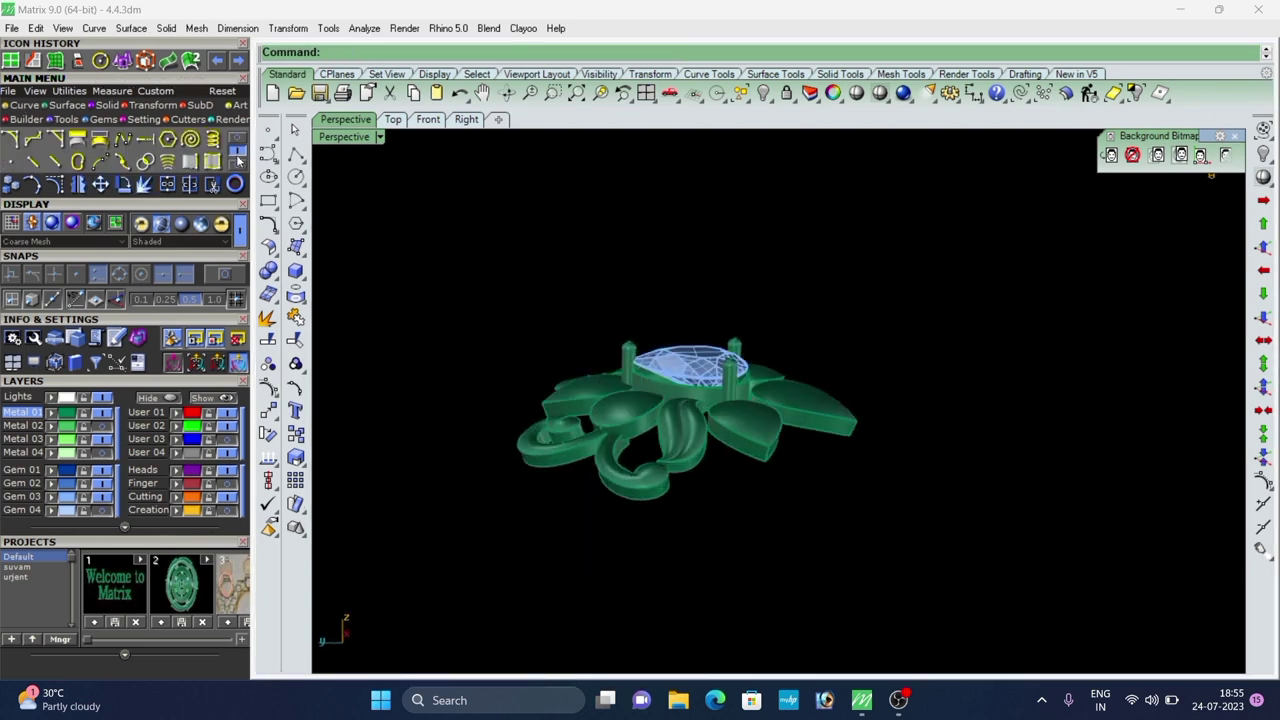
left_click(192, 163)
right_click_drag(580, 245, 540, 345)
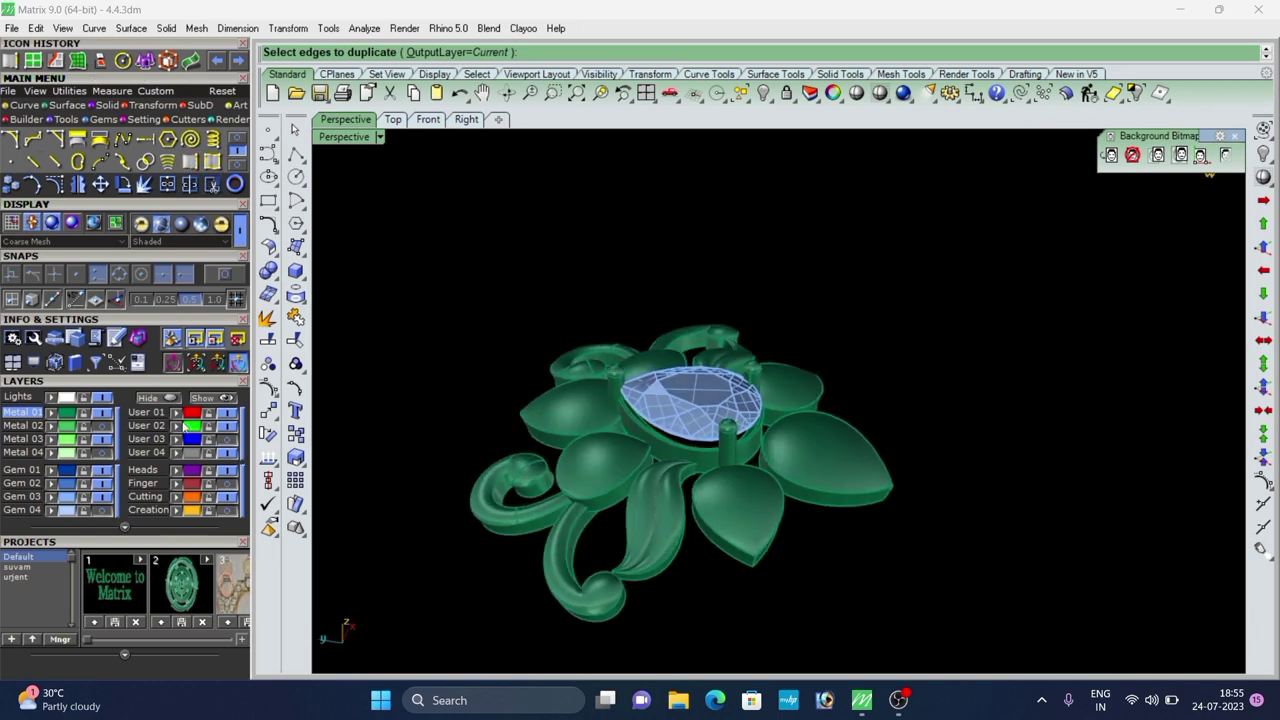
left_click(147, 414)
scroll(780, 250, "down", 2)
right_click_drag(780, 250, 660, 390)
scroll(630, 430, "up", 5)
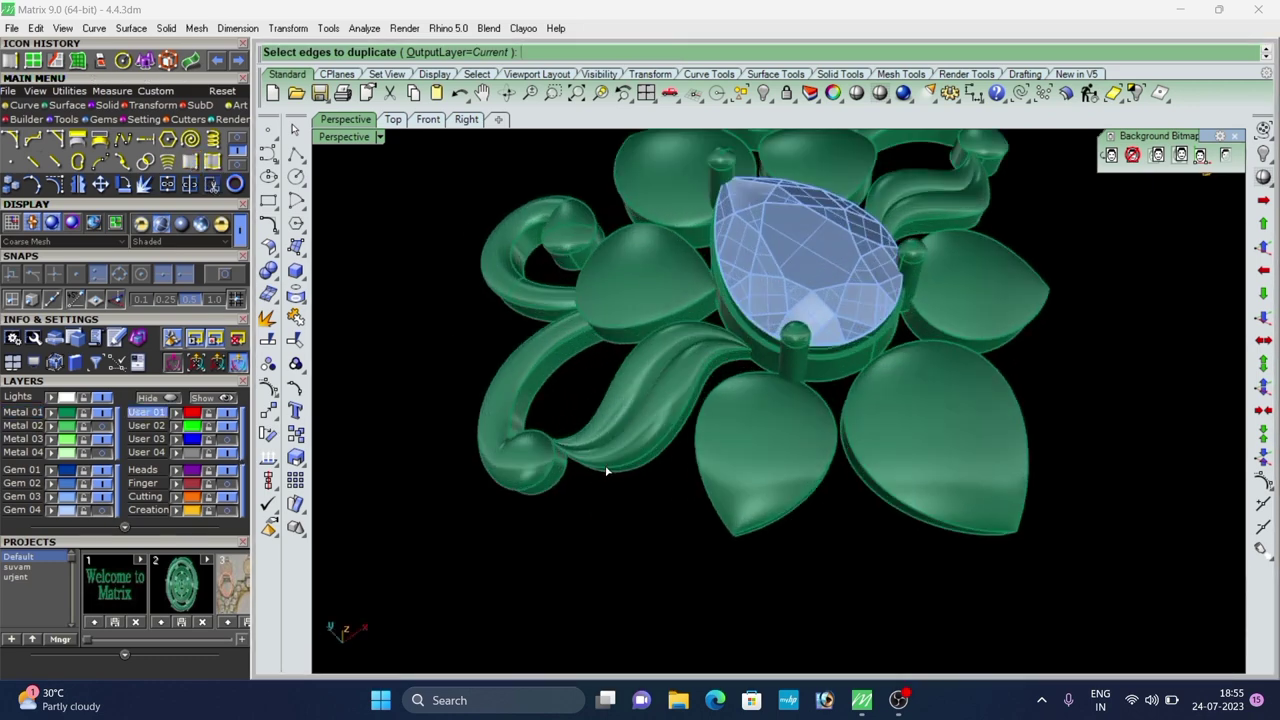
left_click(606, 474)
scroll(606, 476, "up", 6)
right_click_drag(482, 379, 438, 477)
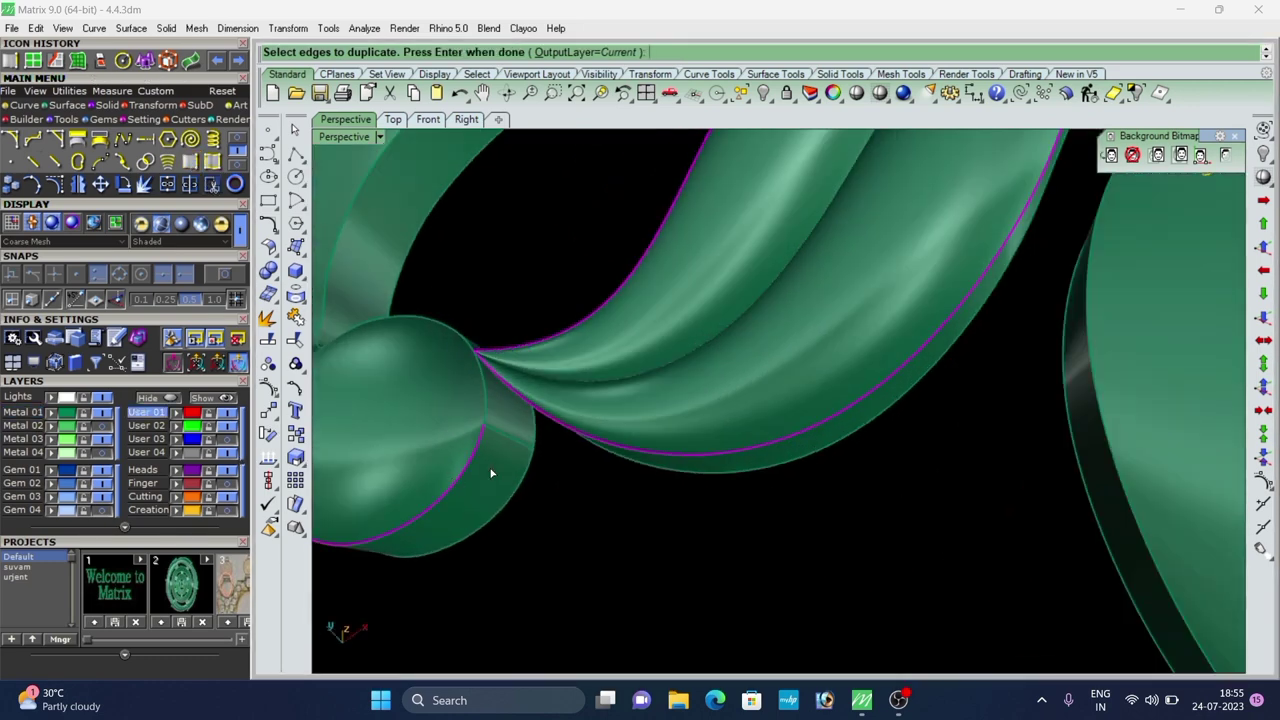
Add the upper outline edges of the neighbouring pointed petals and the ribbed leaf to the edge duplication.
scroll(496, 405, "down", 7)
scroll(771, 427, "up", 2)
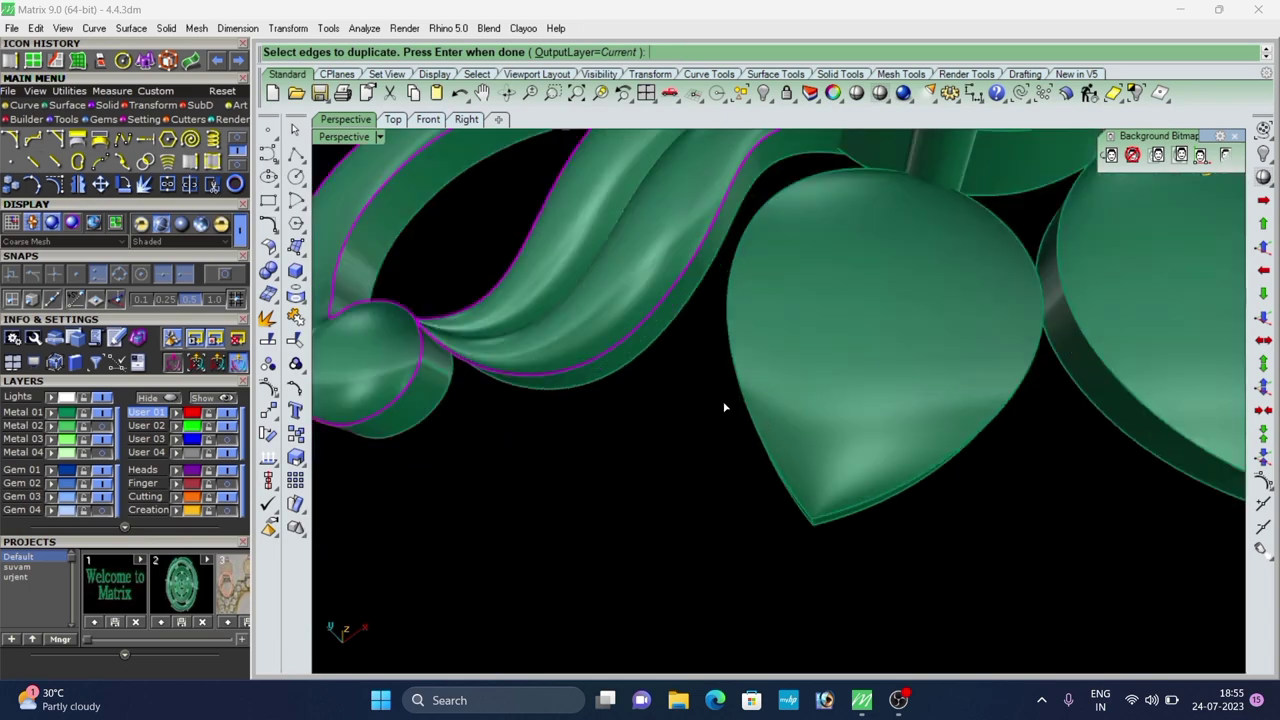
scroll(725, 407, "up", 3)
scroll(744, 322, "down", 6)
right_click_drag(791, 411, 754, 374)
left_click(631, 193)
scroll(740, 300, "down", 5)
scroll(771, 286, "up", 1)
left_click(838, 333)
scroll(836, 330, "down", 5)
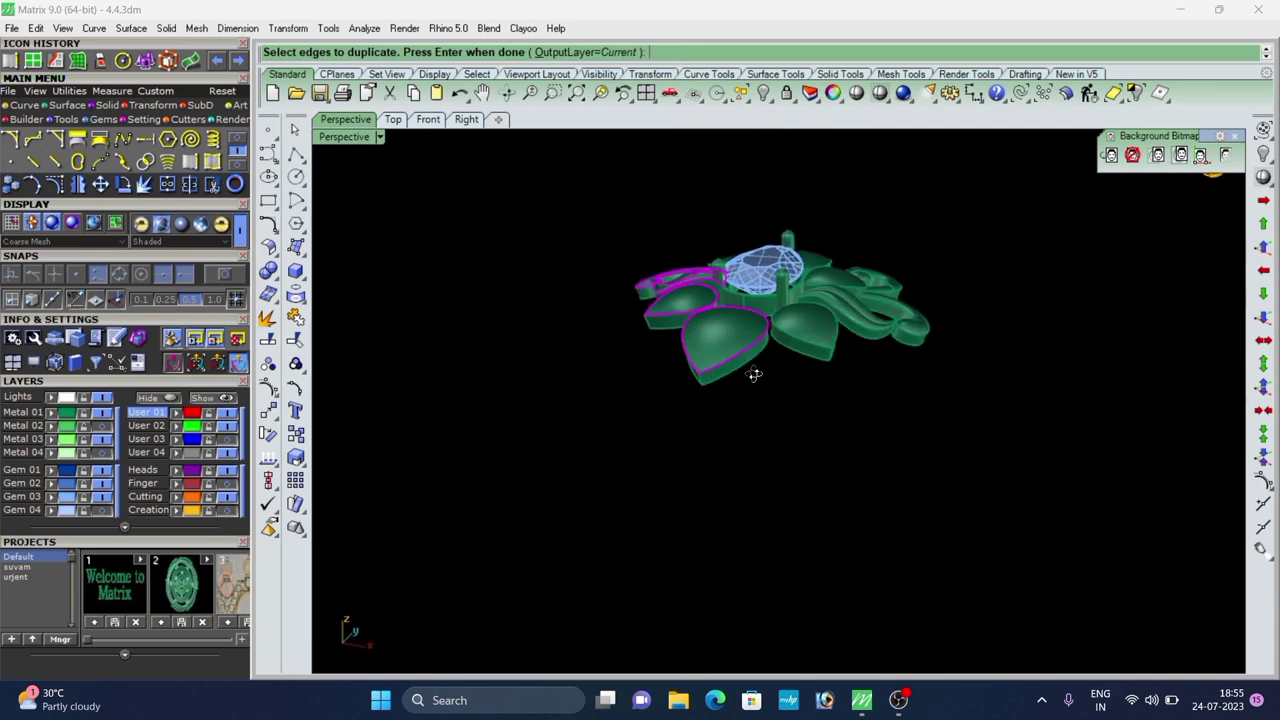
scroll(828, 326, "up", 5)
scroll(857, 327, "up", 8)
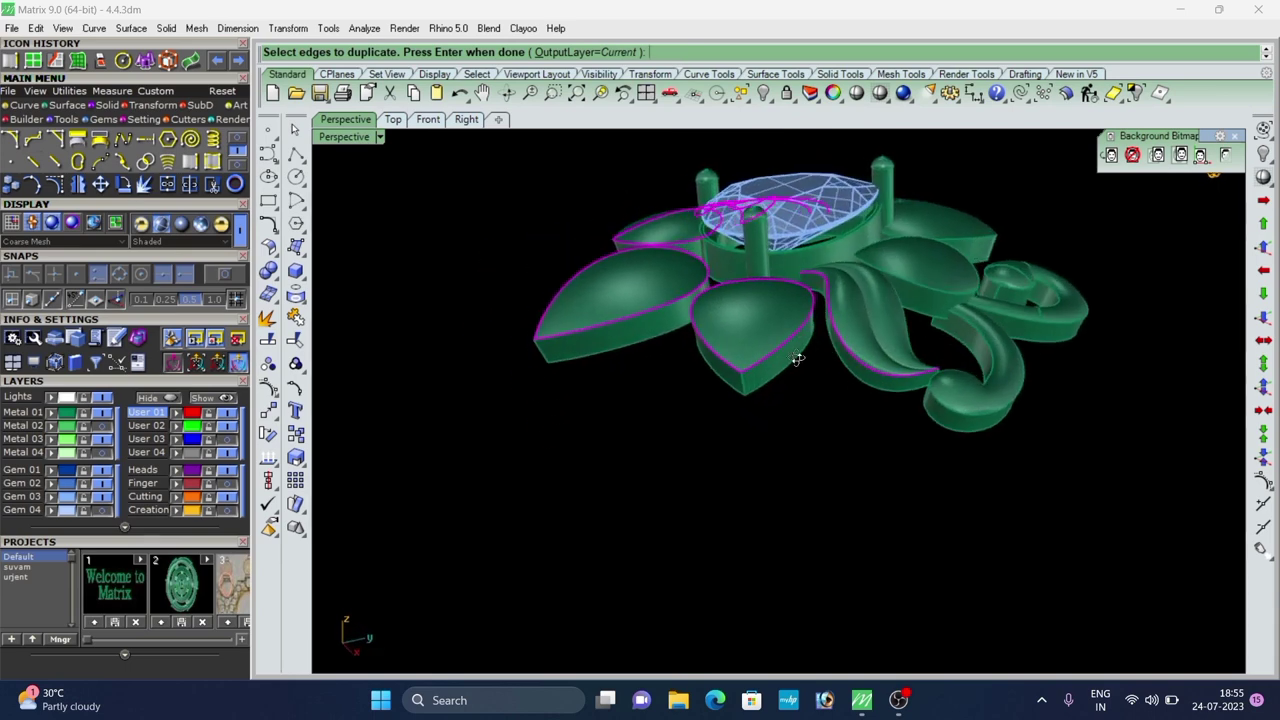
Add the outer upper edges of the curled scrolls on both sides of the flower to the edge duplication.
left_click(890, 445)
scroll(889, 440, "down", 6)
right_click_drag(889, 436, 800, 380)
scroll(884, 469, "down", 6)
right_click_drag(880, 462, 745, 400)
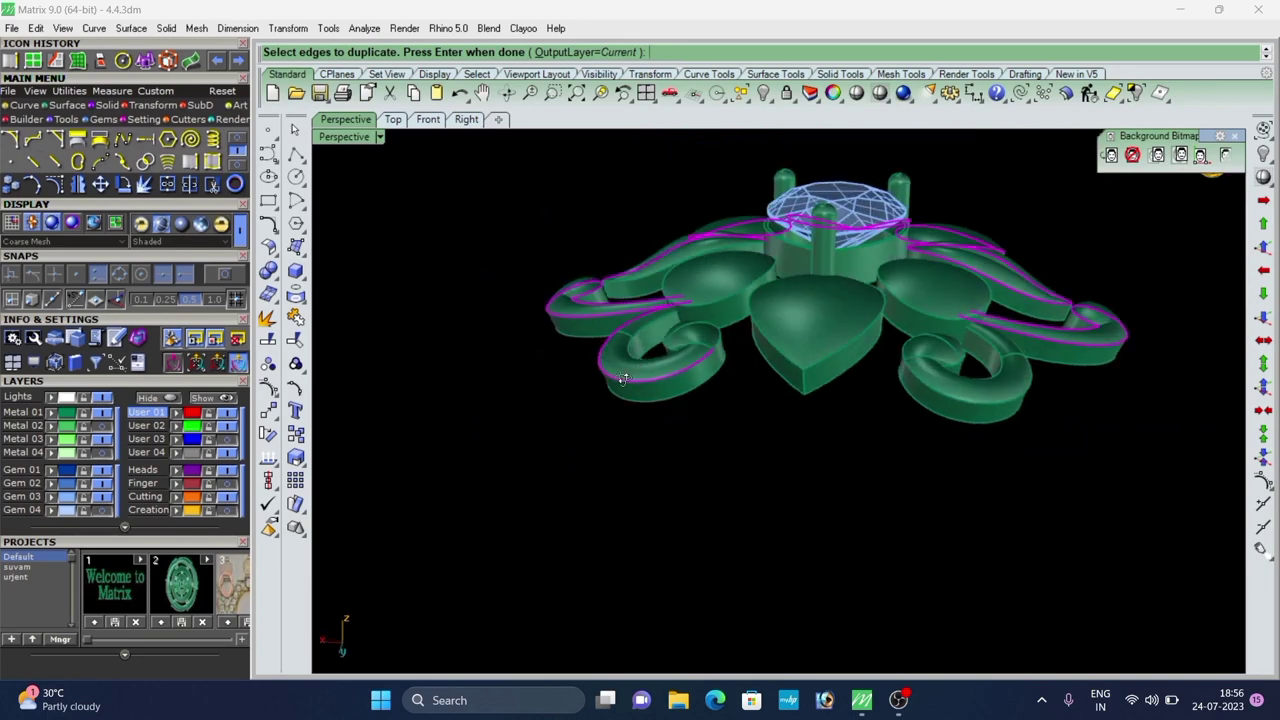
scroll(705, 362, "up", 6)
scroll(781, 341, "down", 6)
right_click_drag(781, 345, 770, 405)
scroll(768, 356, "up", 5)
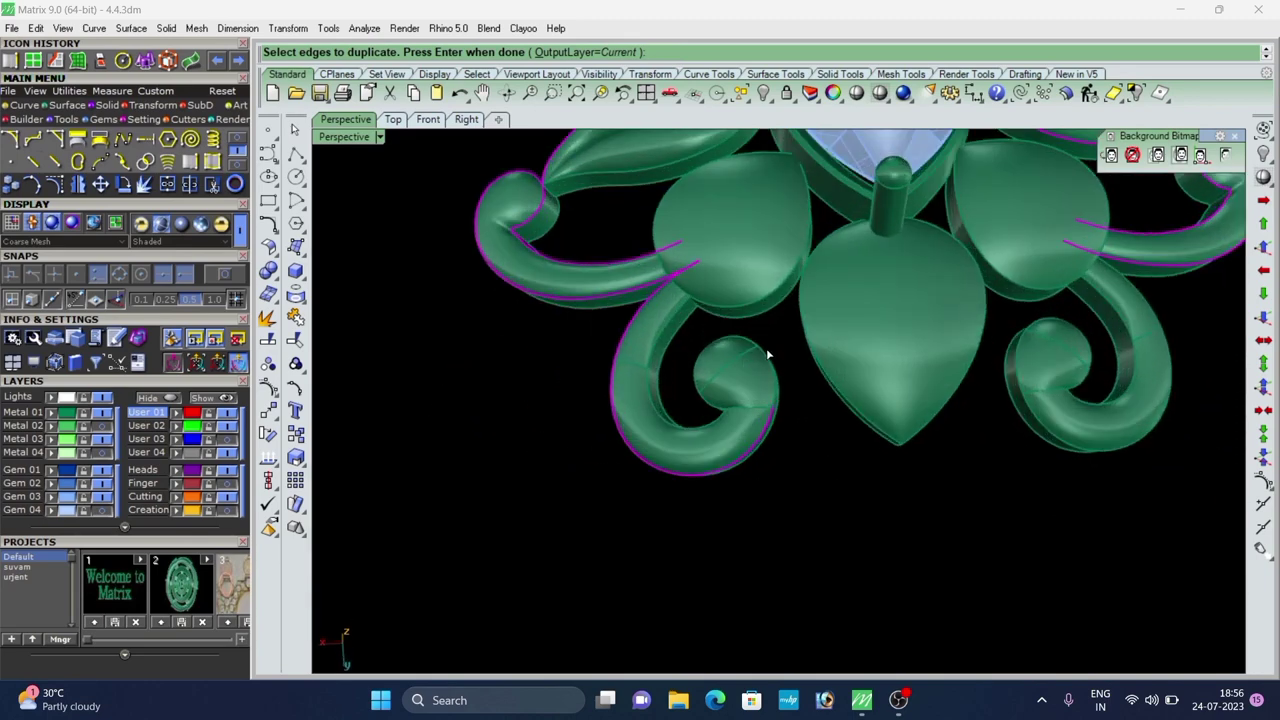
scroll(764, 348, "up", 3)
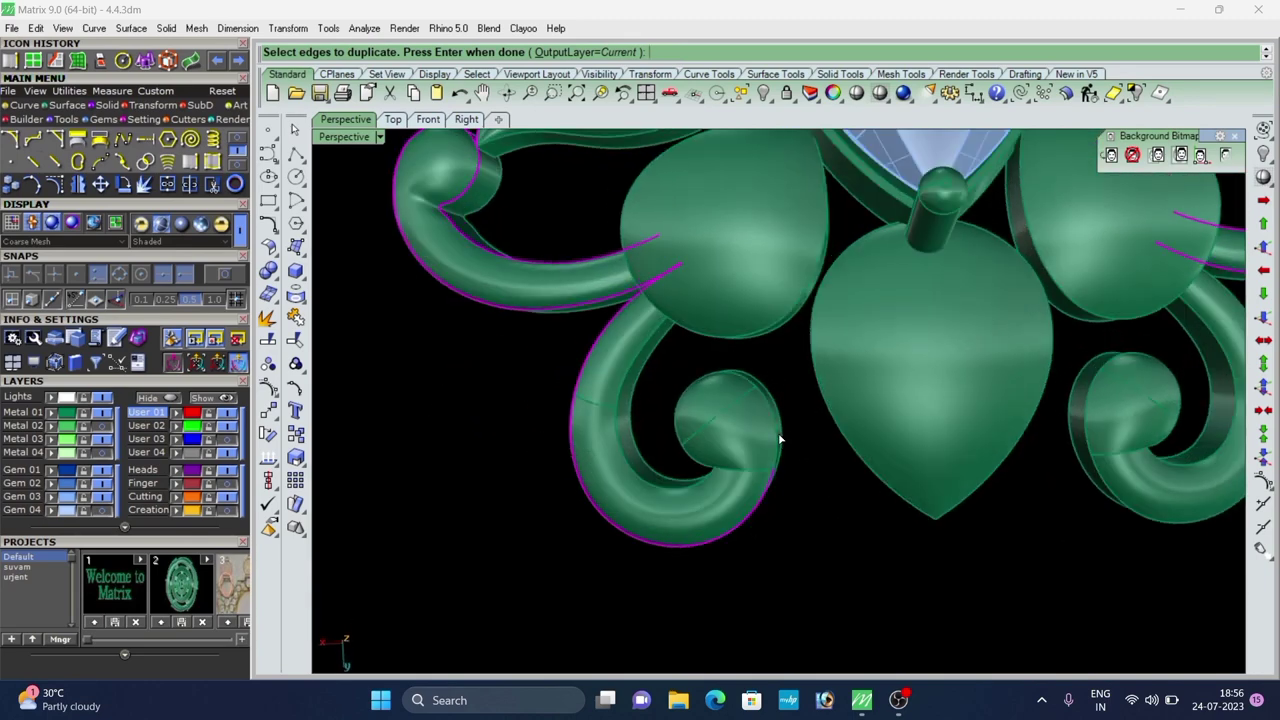
scroll(653, 471, "down", 5)
scroll(740, 440, "up", 5)
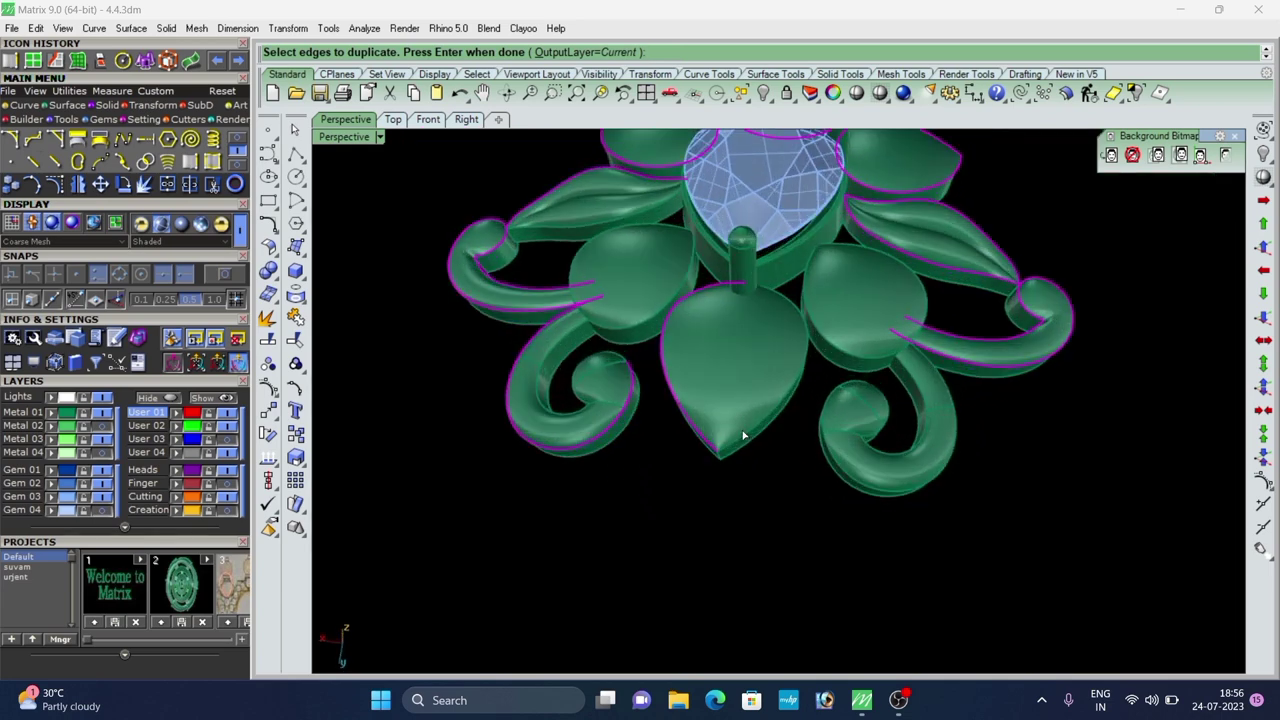
Pick the remaining petal and scroll outline edges all round the flower and complete the edge duplication.
scroll(822, 490, "down", 2)
right_click_drag(820, 502, 740, 415, "shift")
scroll(744, 453, "down", 5)
scroll(792, 414, "up", 5)
scroll(736, 468, "down", 5)
right_click_drag(736, 466, 635, 484)
scroll(635, 484, "down", 3)
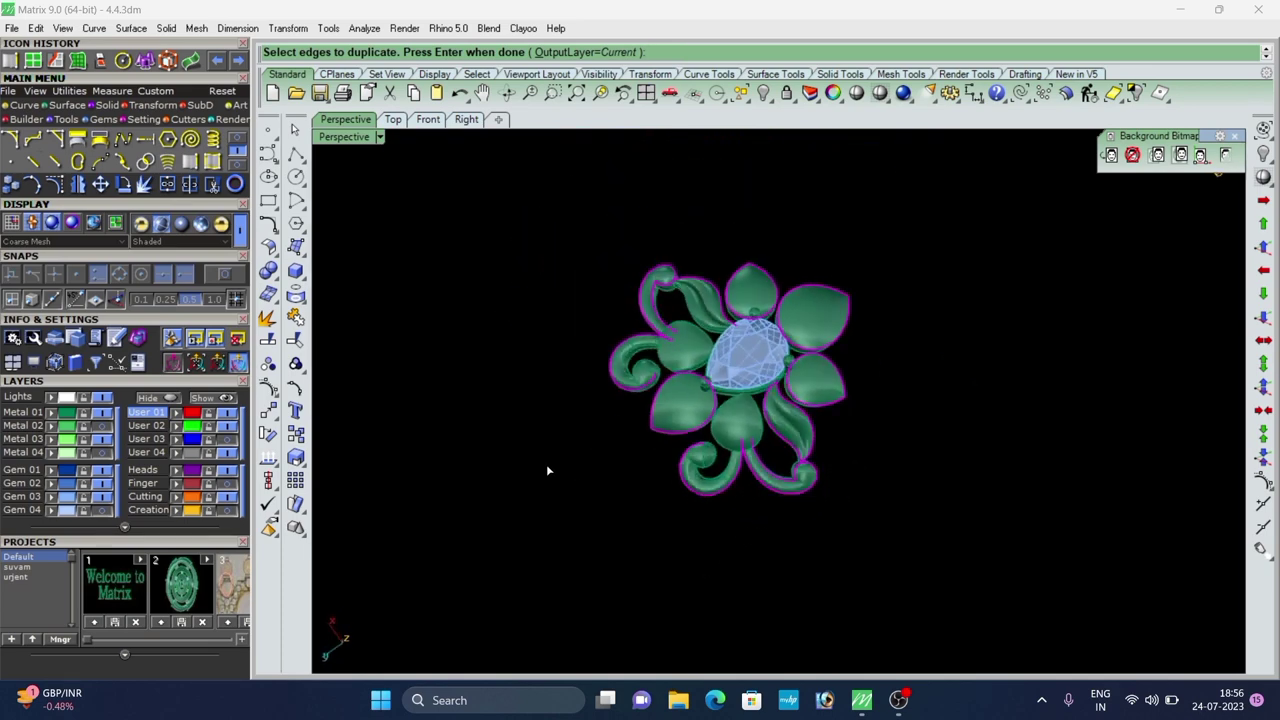
right_click_drag(546, 464, 575, 422)
scroll(470, 438, "up", 2)
scroll(523, 411, "up", 3)
scroll(575, 422, "down", 8)
right_click(568, 420)
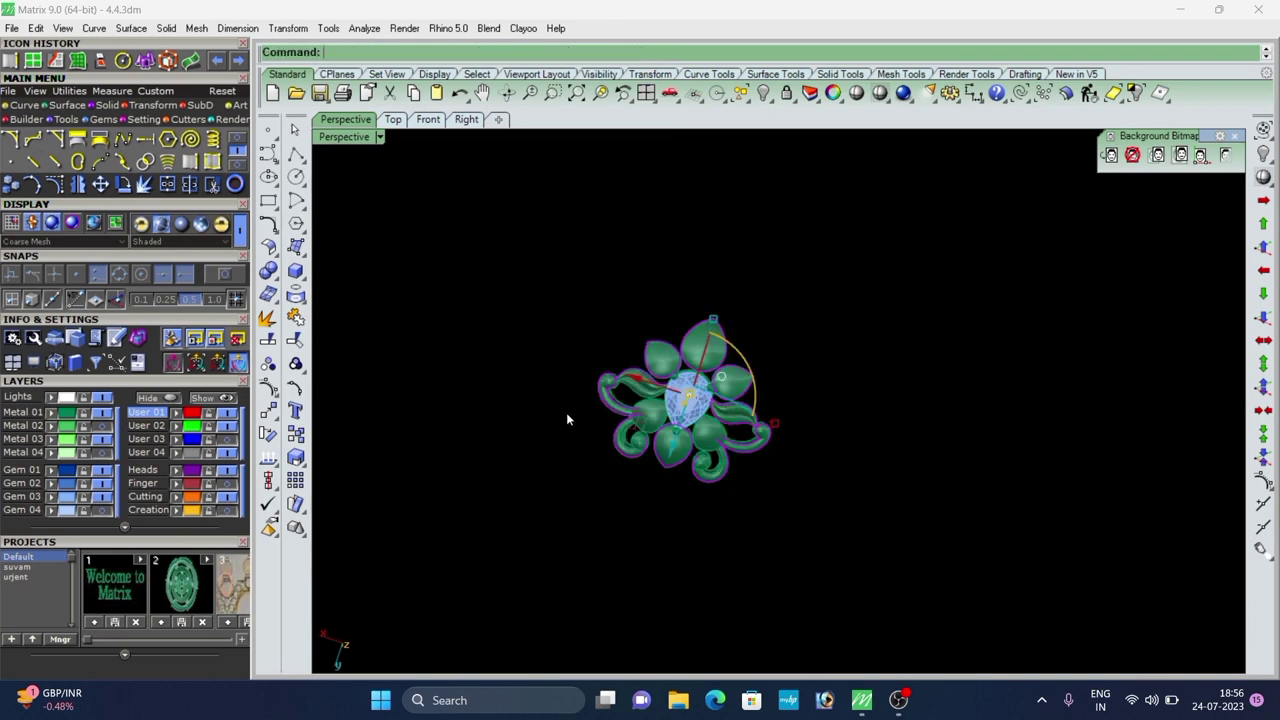
Project the duplicated outline curves flat onto the construction plane, deleting the input curves, and isolate the projected outlines.
scroll(568, 420, "up", 4)
right_click_drag(572, 486, 556, 6)
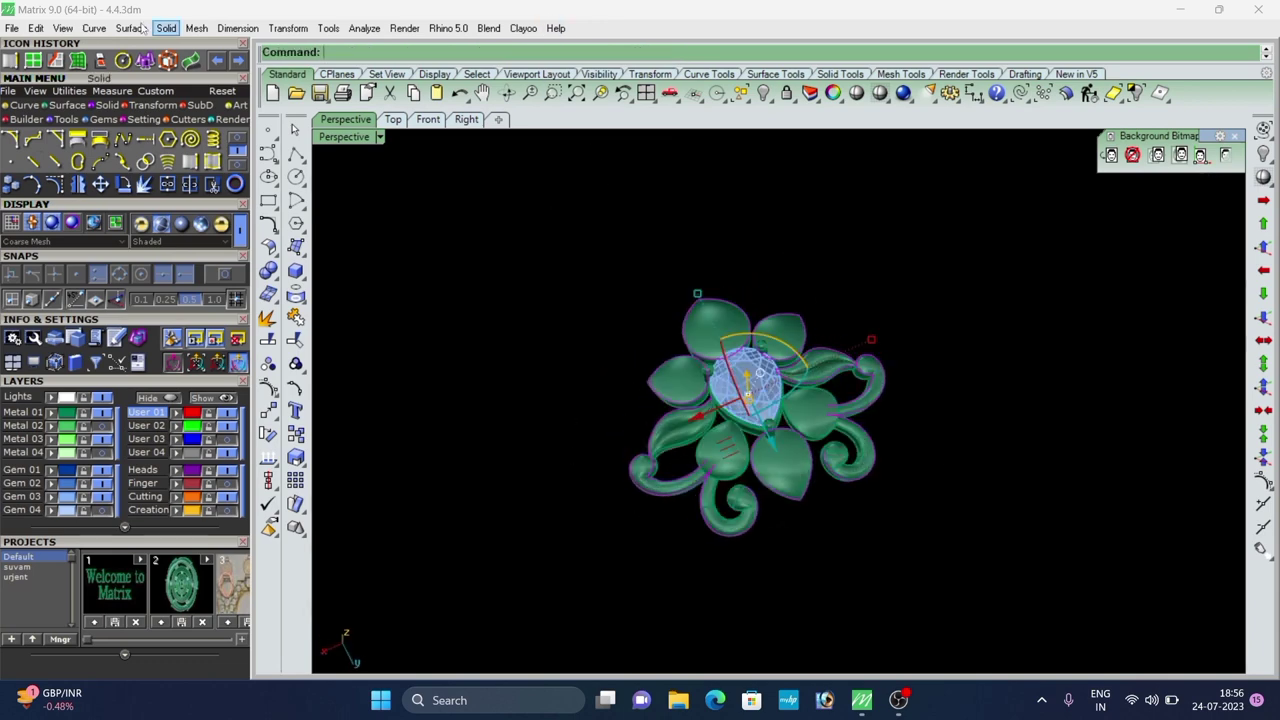
left_click(152, 105)
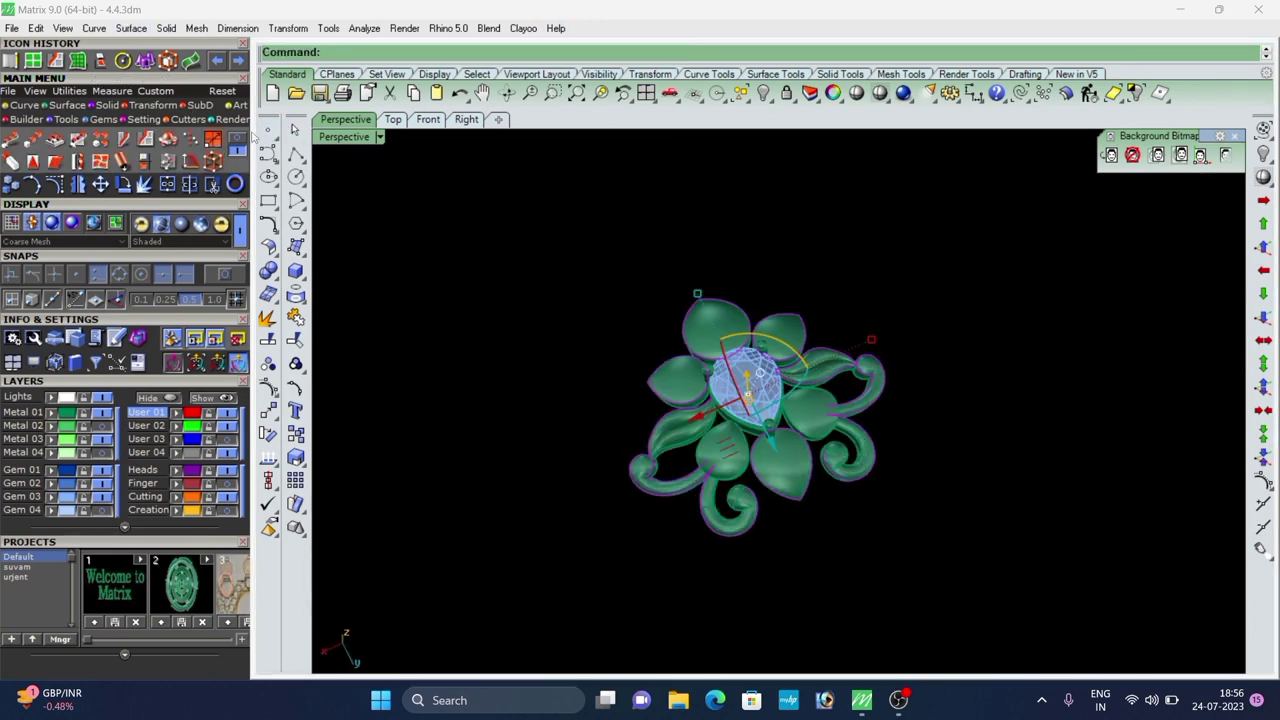
left_click(237, 139)
left_click(214, 140)
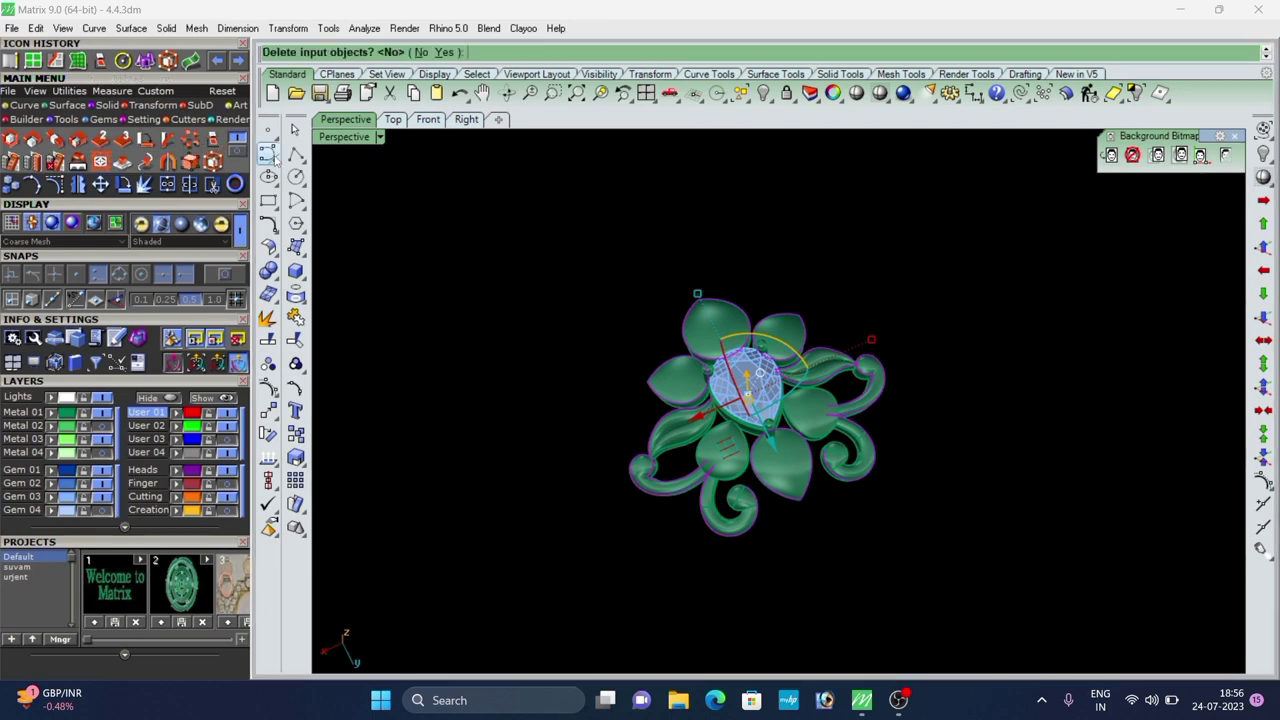
left_click(441, 58)
right_click_drag(508, 388, 589, 146)
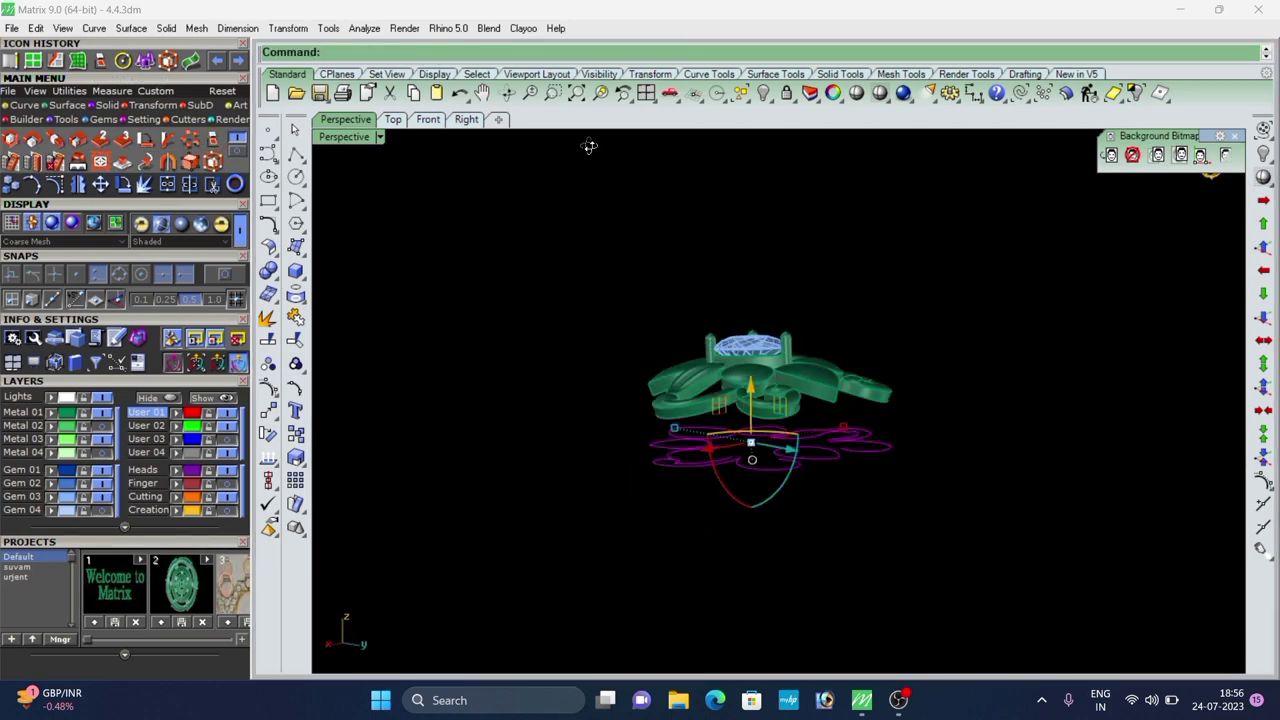
left_click(1134, 93)
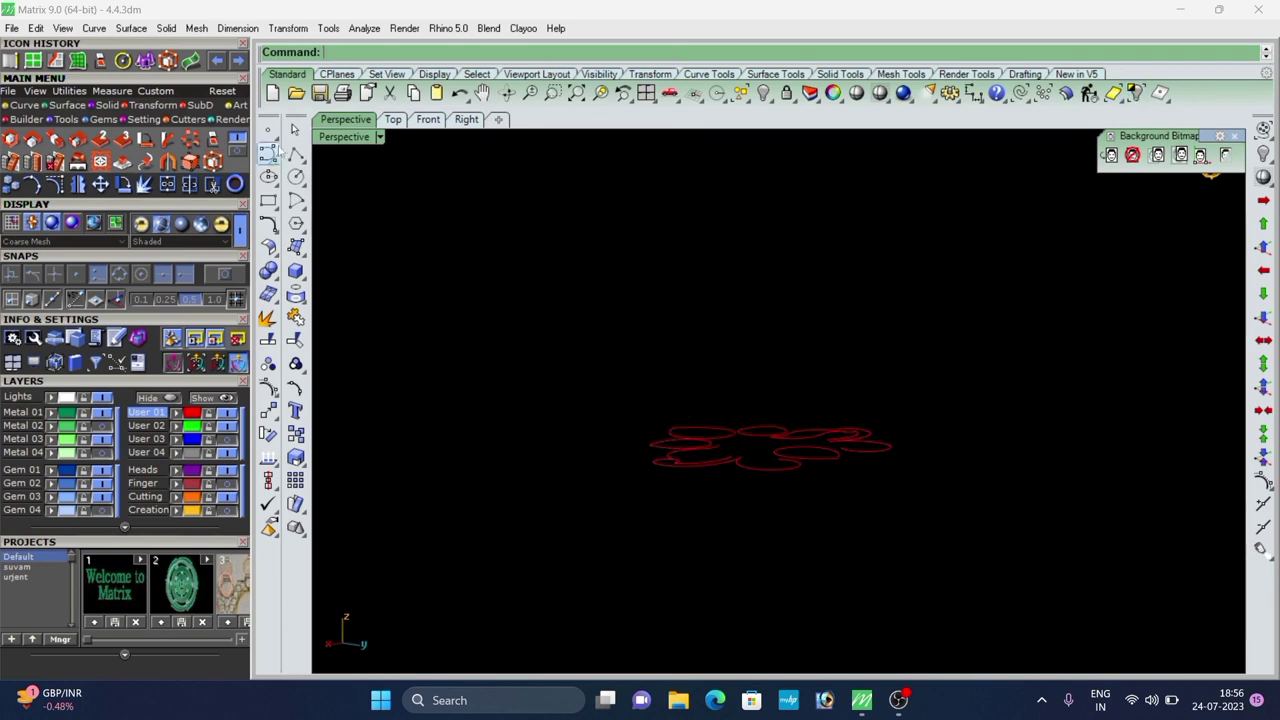
Delete the mirrored half of the flat outlines in the top view, keeping the two central petals and the other half.
left_click(393, 121)
scroll(600, 350, "up", 10)
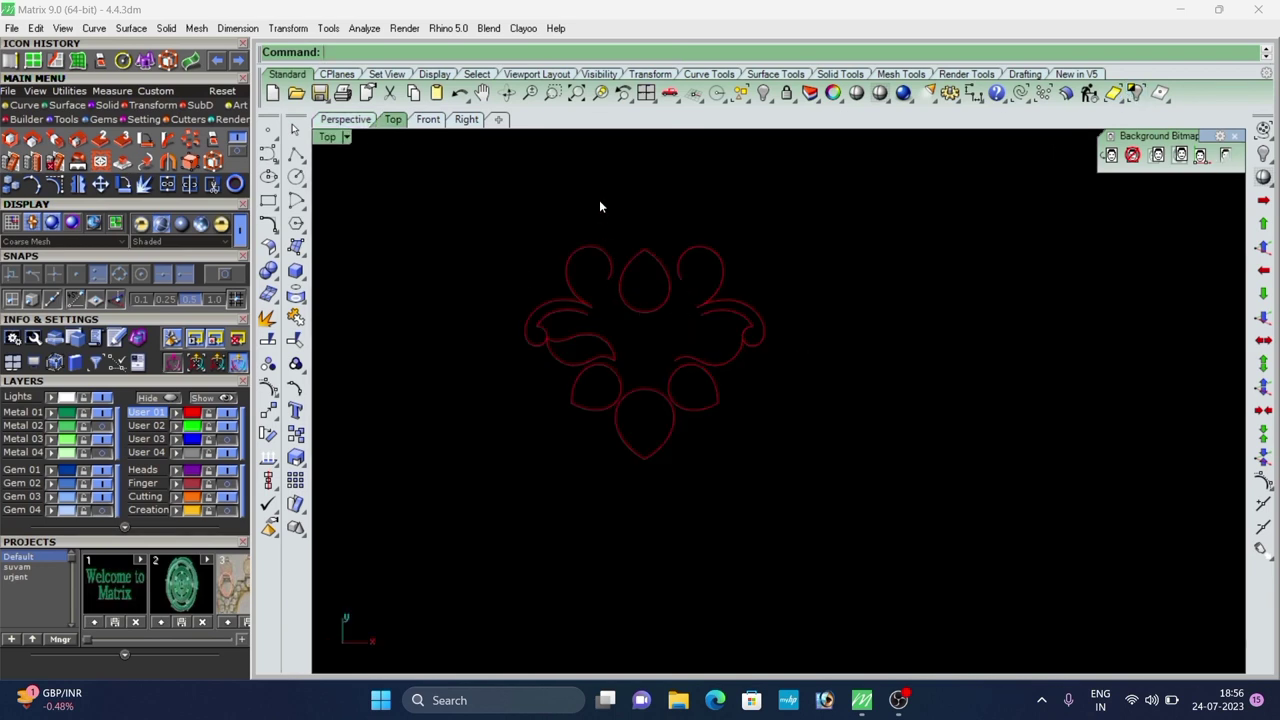
left_click_drag(530, 397, 519, 397)
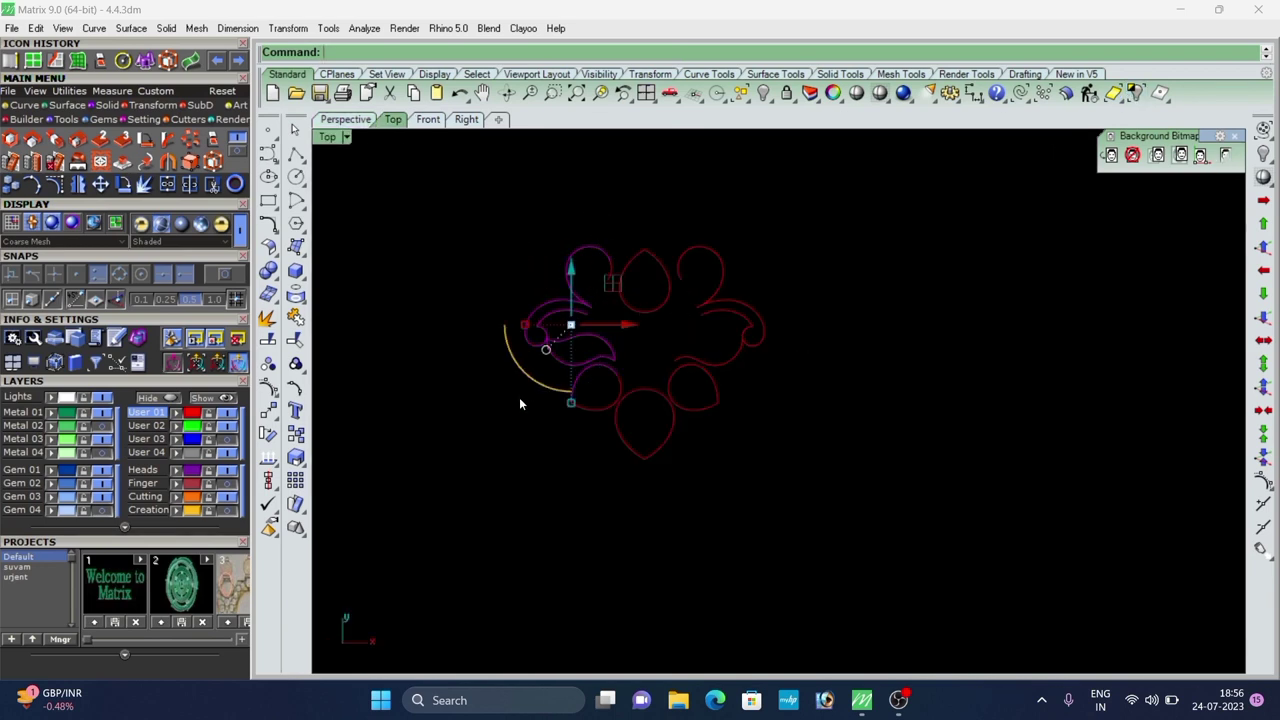
key("Delete")
scroll(616, 377, "up", 2)
key("Delete")
left_click_drag(616, 187, 602, 221)
key("Delete")
scroll(630, 360, "down", 2)
right_click_drag(612, 355, 557, 443)
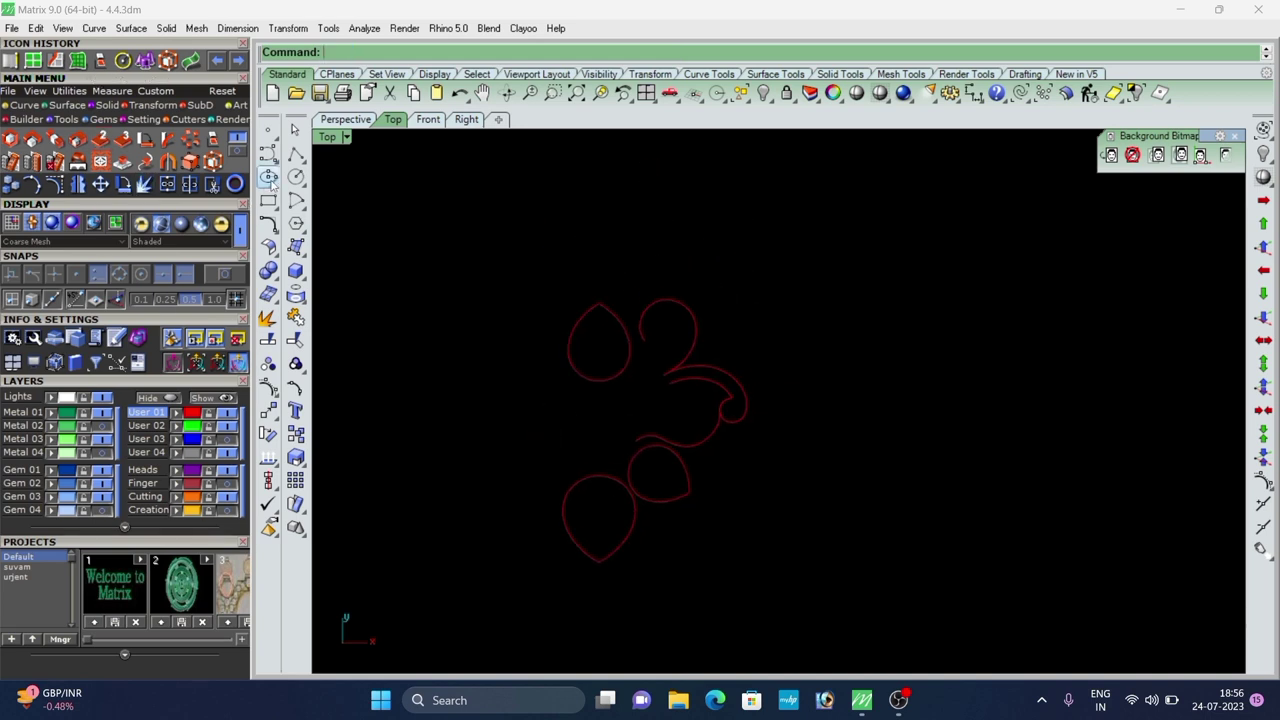
Draw a small arc bridging the upper central petal's edge and the adjacent round scroll, snapping its ends onto both curves.
left_click(18, 105)
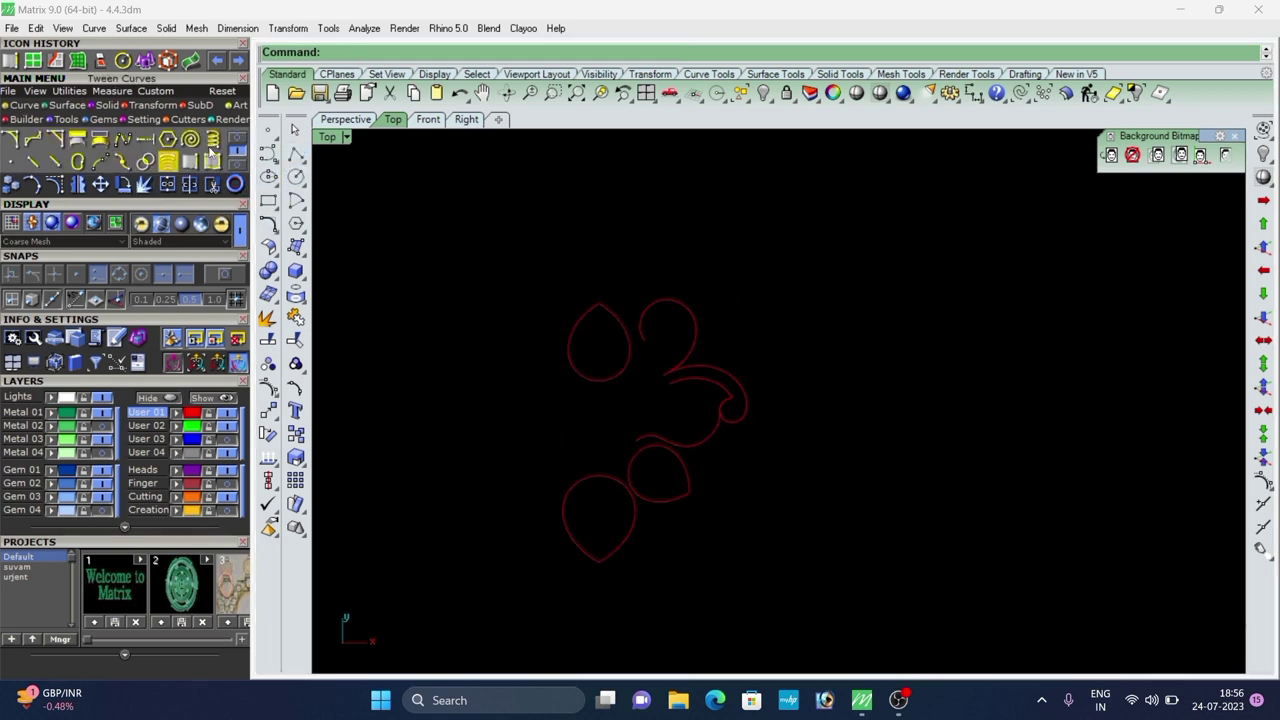
left_click(238, 139)
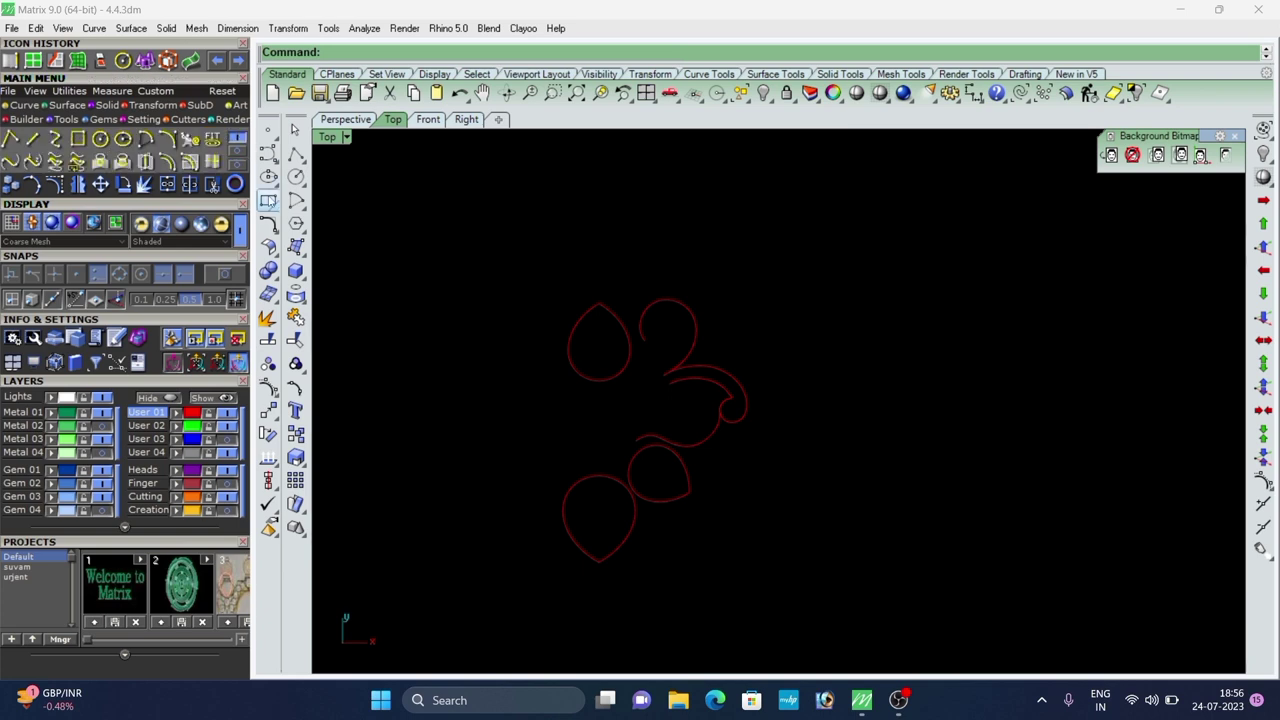
left_click(168, 140)
scroll(650, 325, "up", 8)
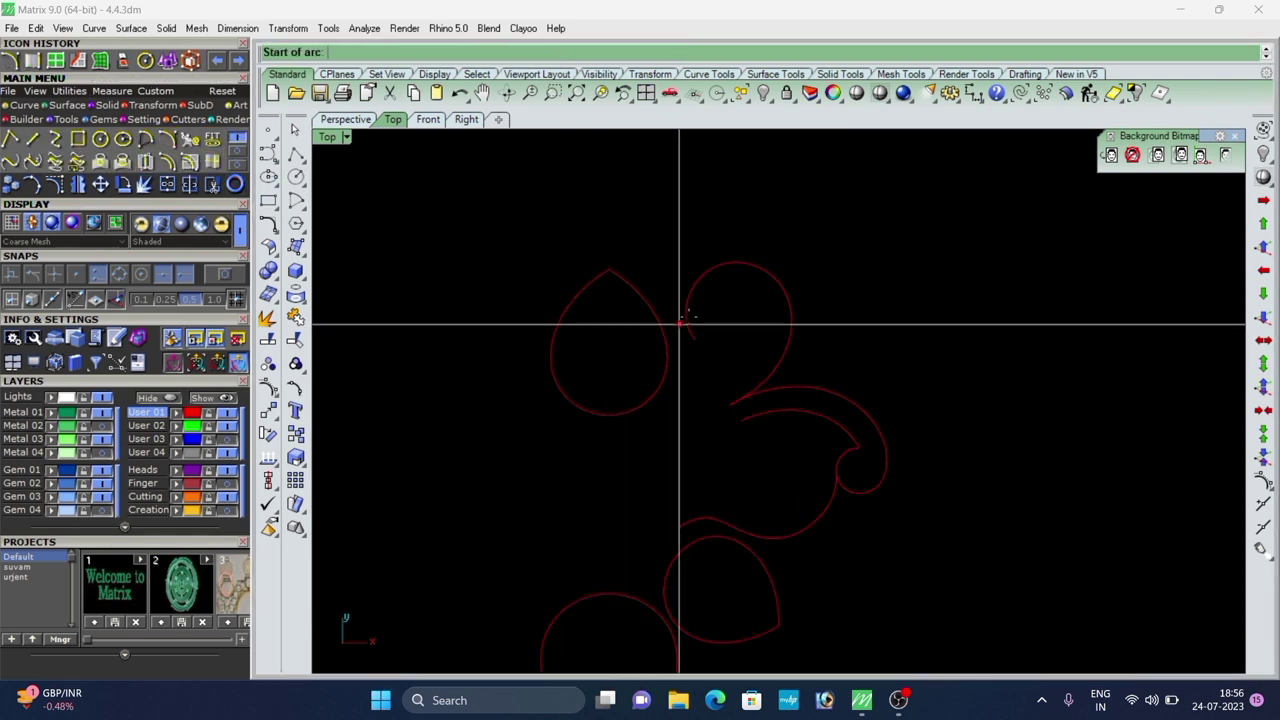
left_click(219, 277)
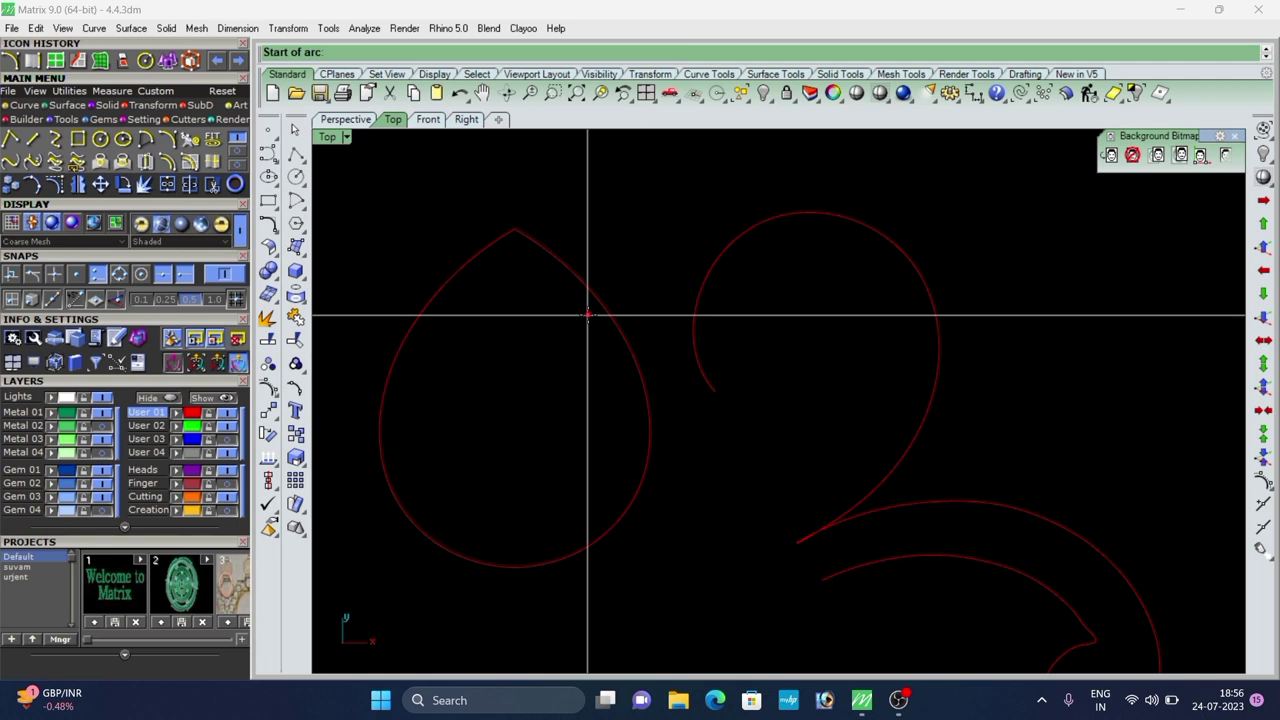
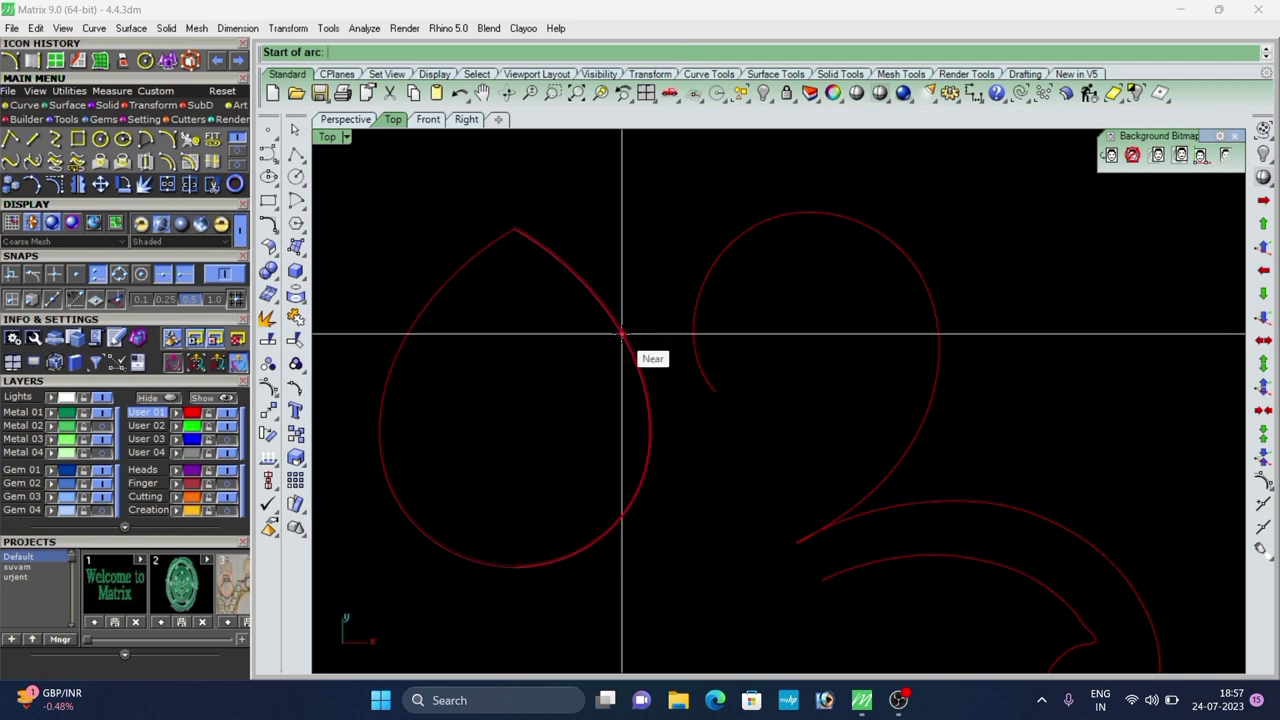
left_click(624, 339)
left_click(693, 321)
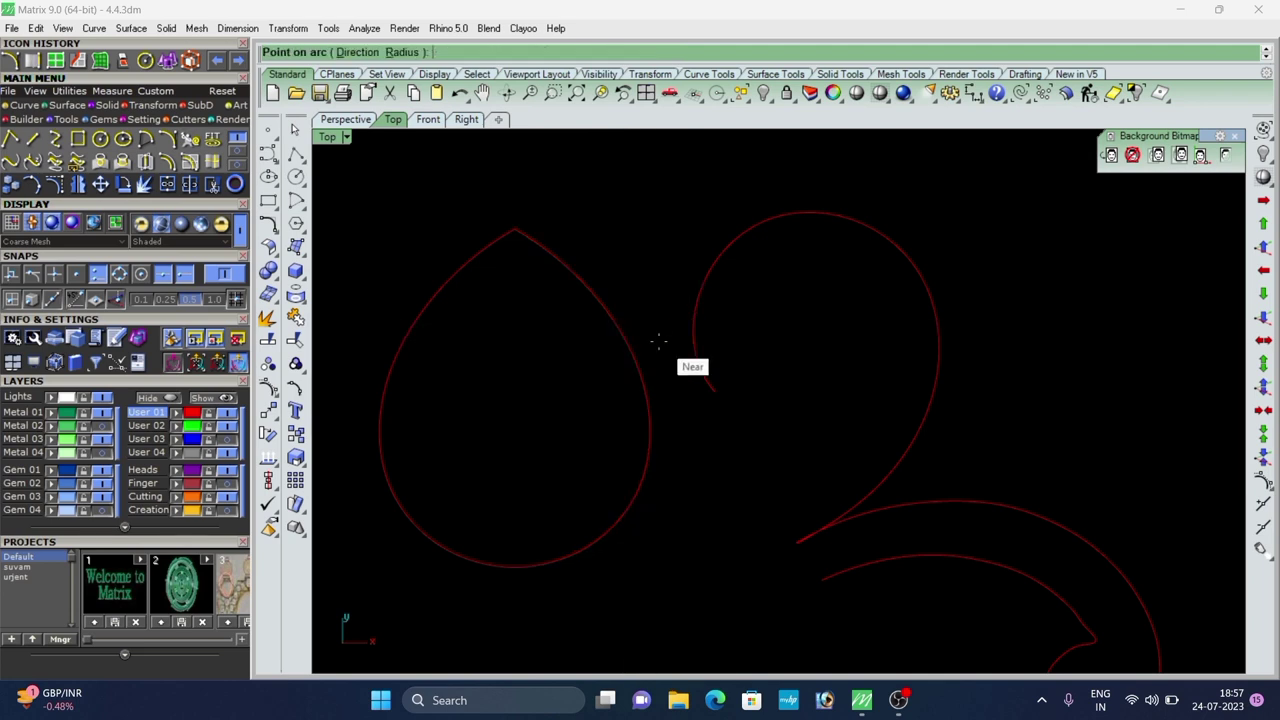
scroll(656, 341, "up", 4)
left_click(662, 378)
Draw a concave arc between the round scroll and the outer edge of the curled scroll, just outside their meeting point.
scroll(664, 380, "down", 10)
scroll(686, 388, "up", 4)
right_click(690, 376)
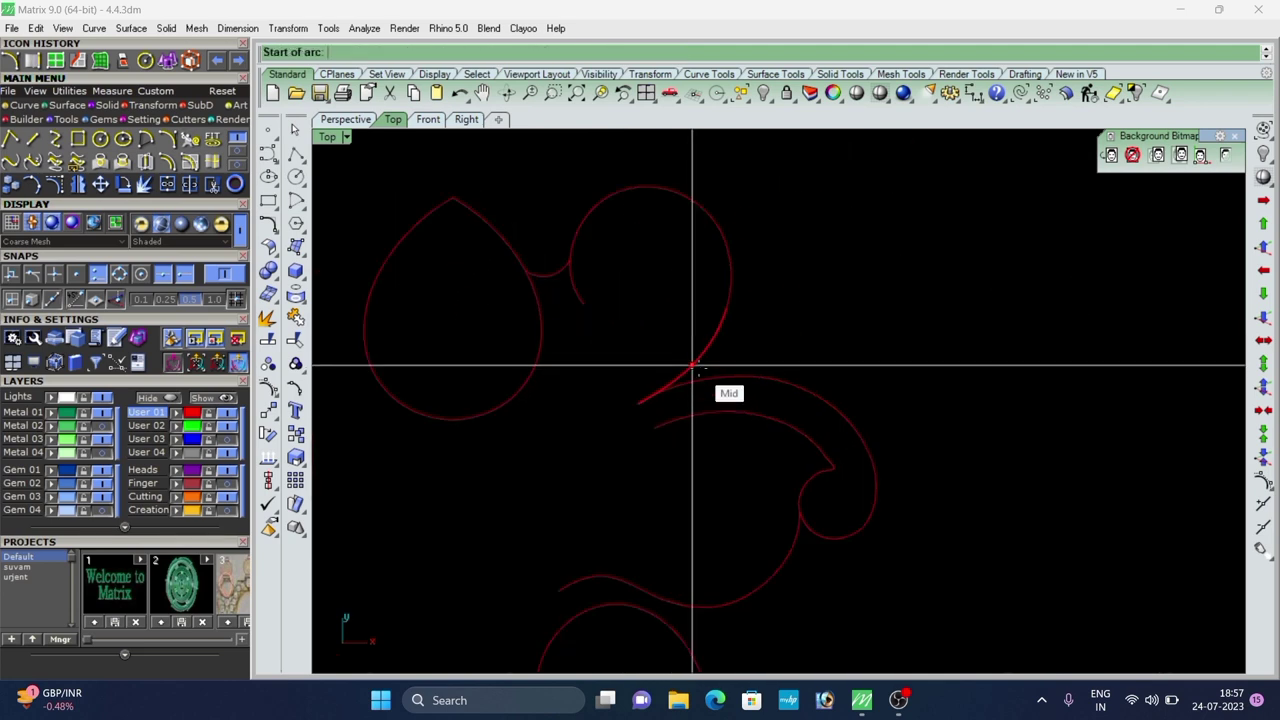
scroll(697, 358, "up", 2)
left_click(707, 348)
scroll(710, 355, "up", 2)
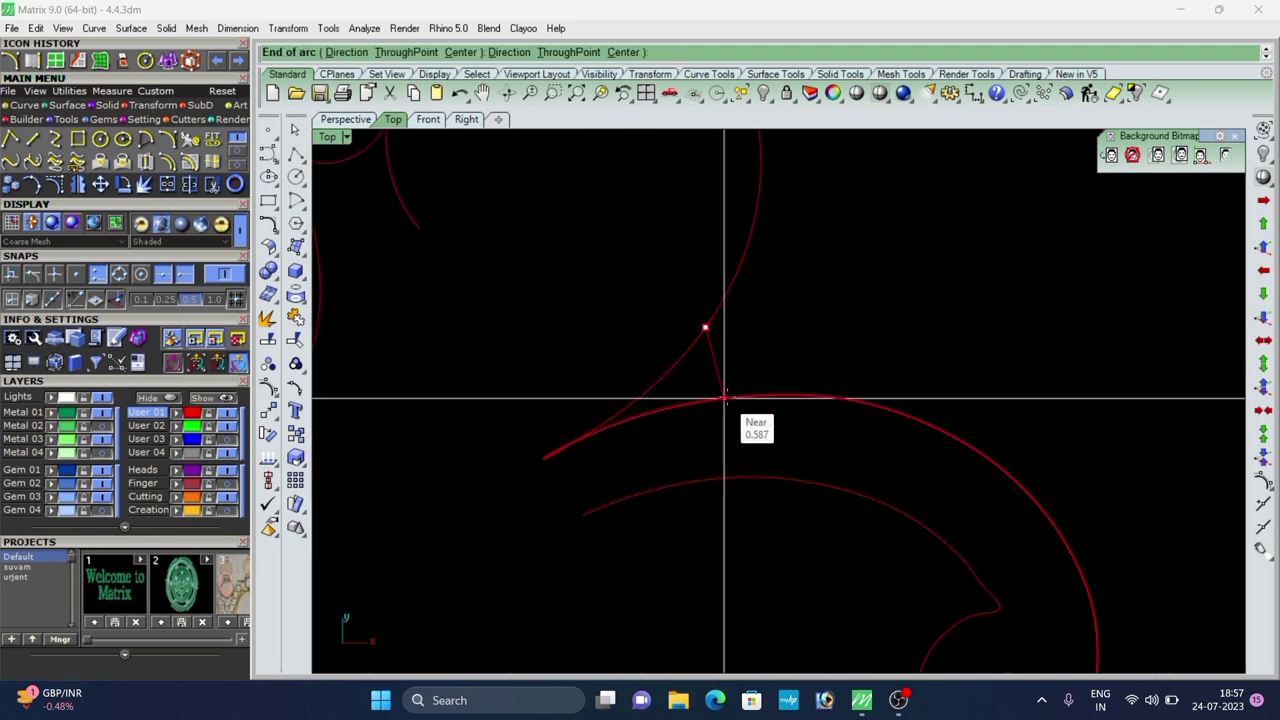
left_click(736, 397)
scroll(715, 382, "up", 4)
left_click(672, 381)
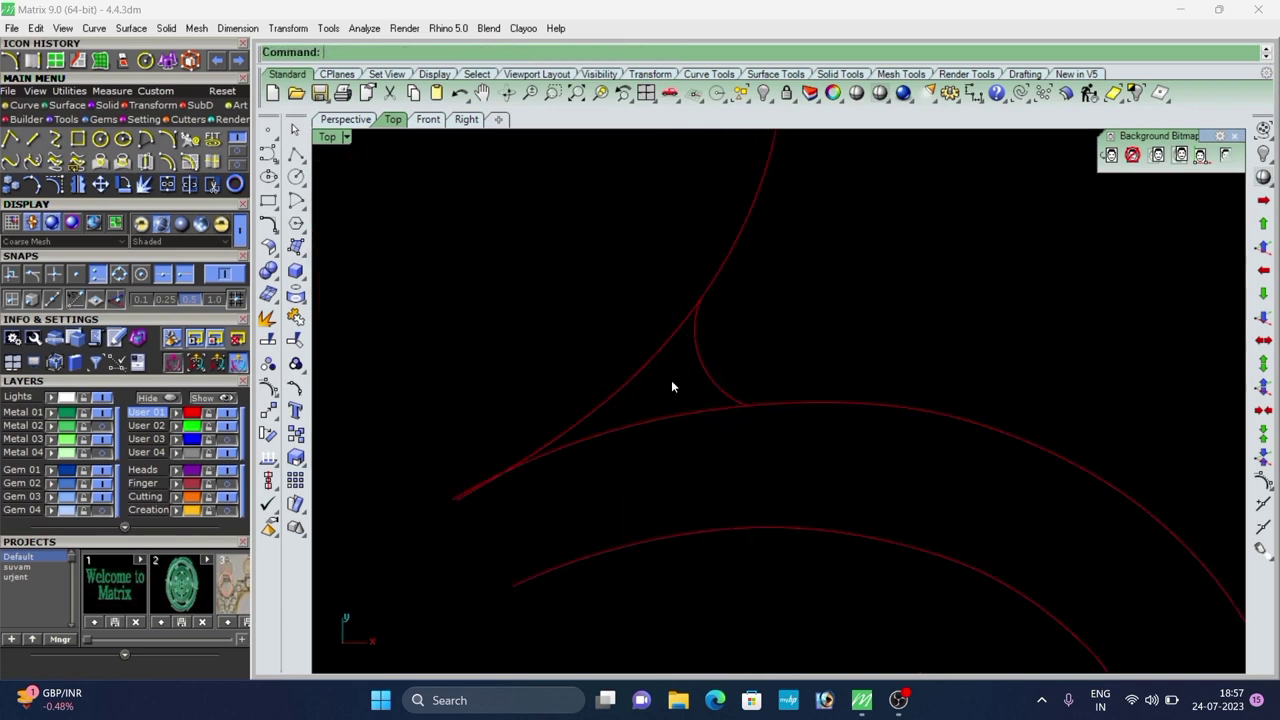
Draw a small arc bridging the underside of the scroll's curl and the curve sweeping down from it.
scroll(637, 285, "down", 8)
scroll(620, 245, "down", 8)
right_click(680, 376)
scroll(683, 384, "up", 6)
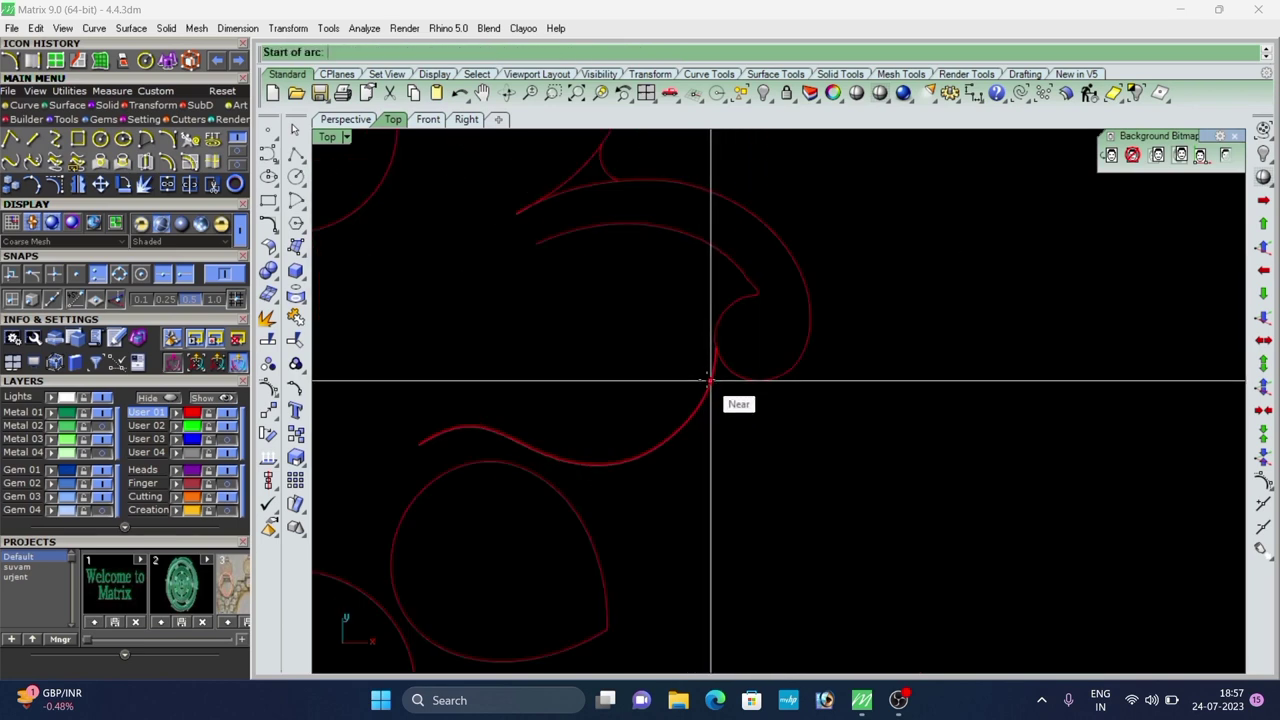
left_click(710, 379)
scroll(729, 368, "up", 6)
scroll(735, 374, "up", 1)
left_click(740, 377)
scroll(751, 343, "up", 4)
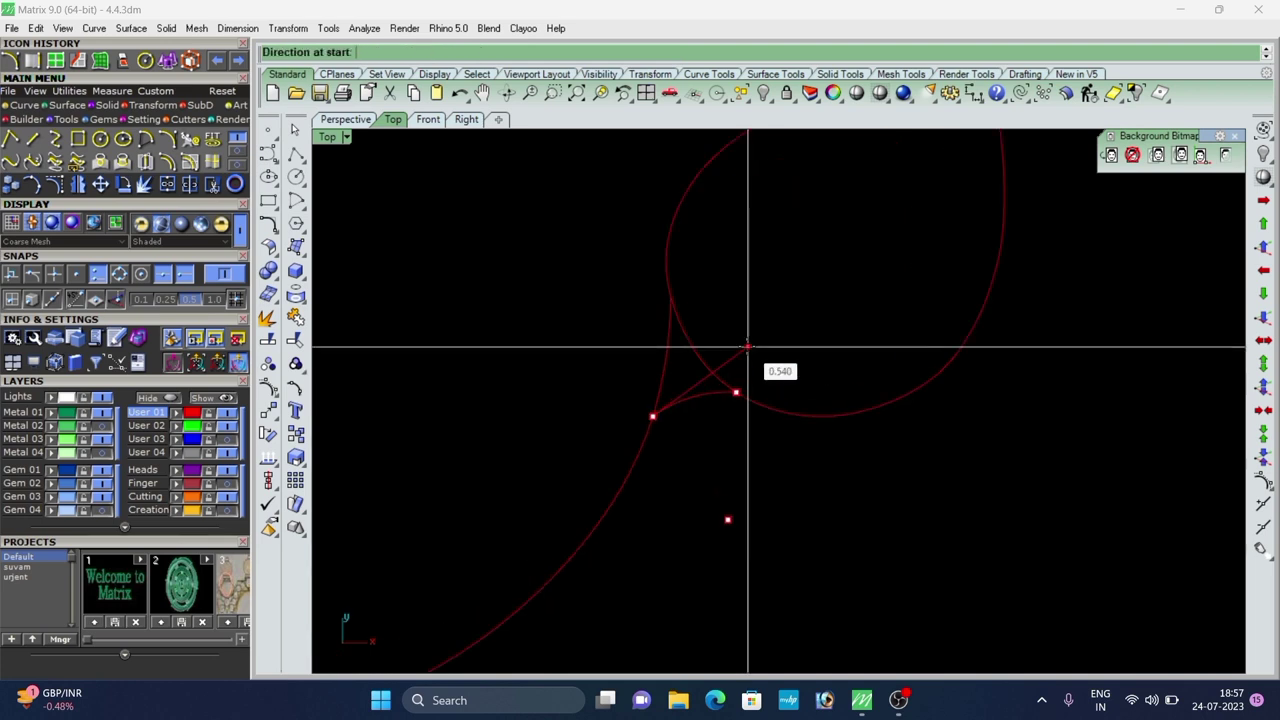
left_click(729, 291)
Draw a small arc bridging the scroll's lower curve and the upper edge of the small side petal.
scroll(729, 289, "down", 8)
scroll(612, 369, "down", 5)
right_click(500, 402)
scroll(537, 413, "up", 4)
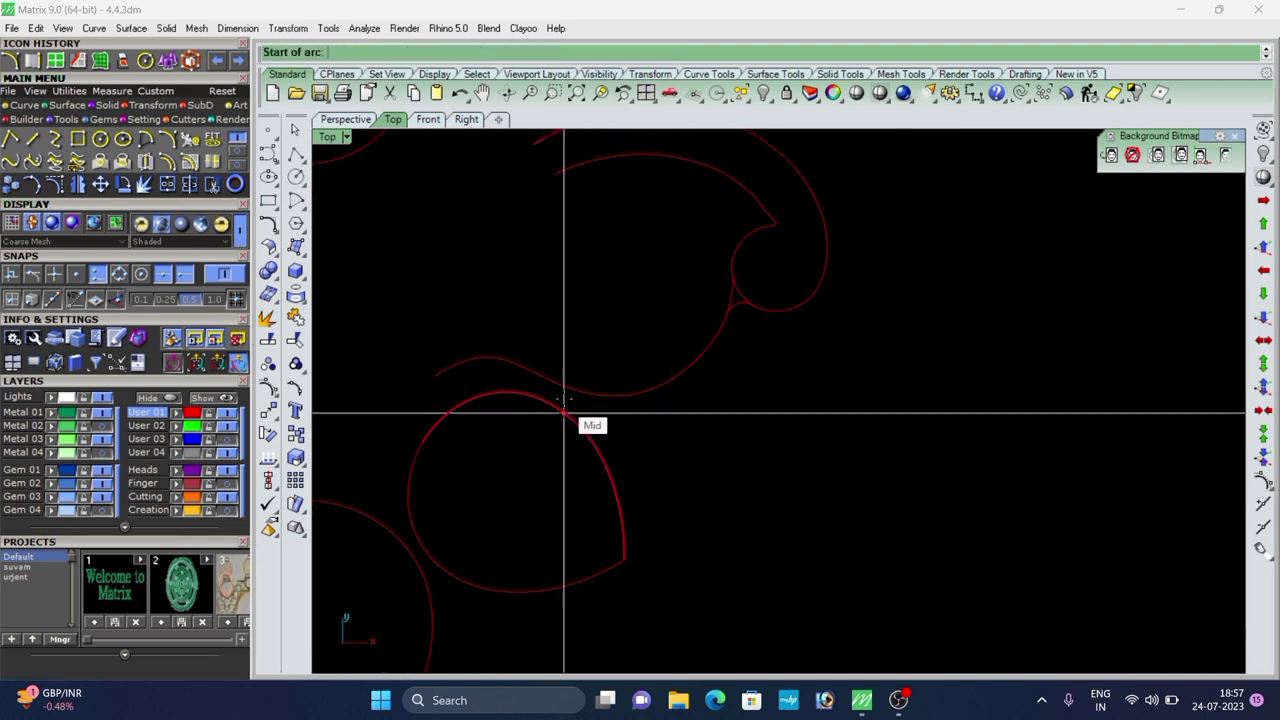
left_click(584, 390)
scroll(578, 400, "up", 8)
left_click(562, 426)
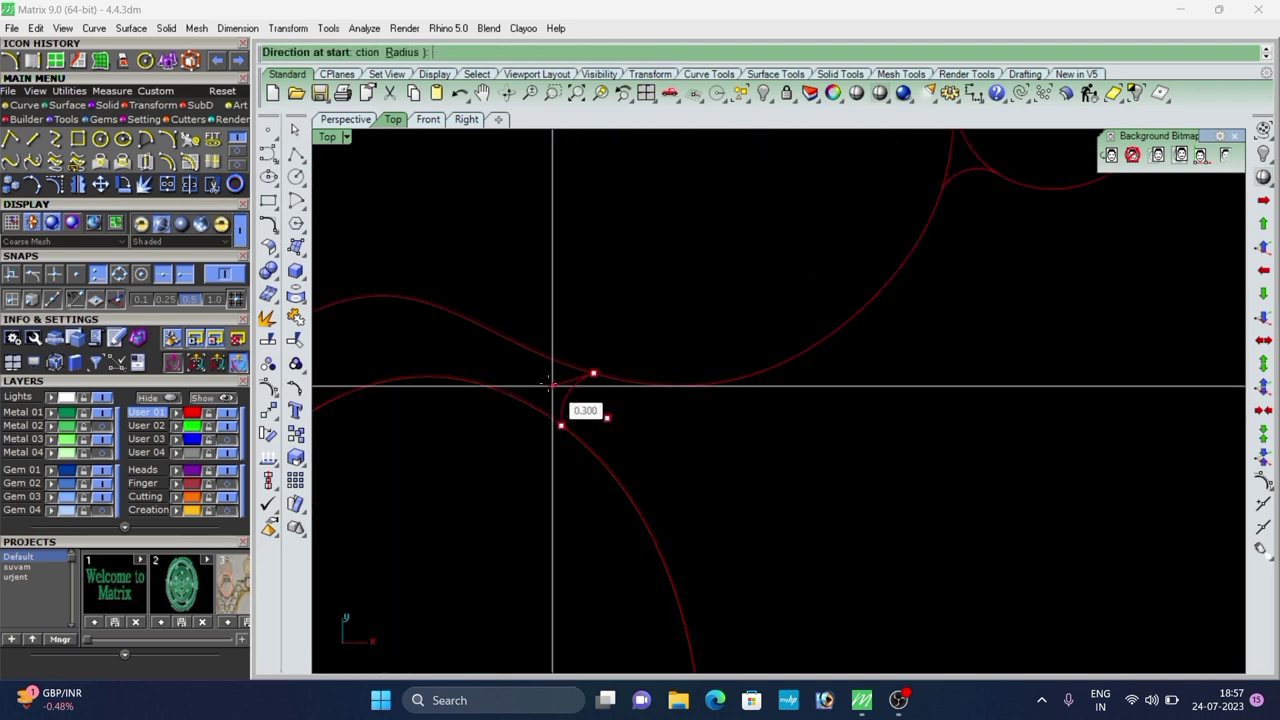
scroll(548, 380, "up", 2)
left_click(540, 377)
Draw a small arc bridging the lower central petal's edge and the underside of the small side petal.
scroll(609, 340, "down", 14)
right_click(572, 412)
scroll(557, 438, "up", 3)
scroll(558, 437, "up", 1)
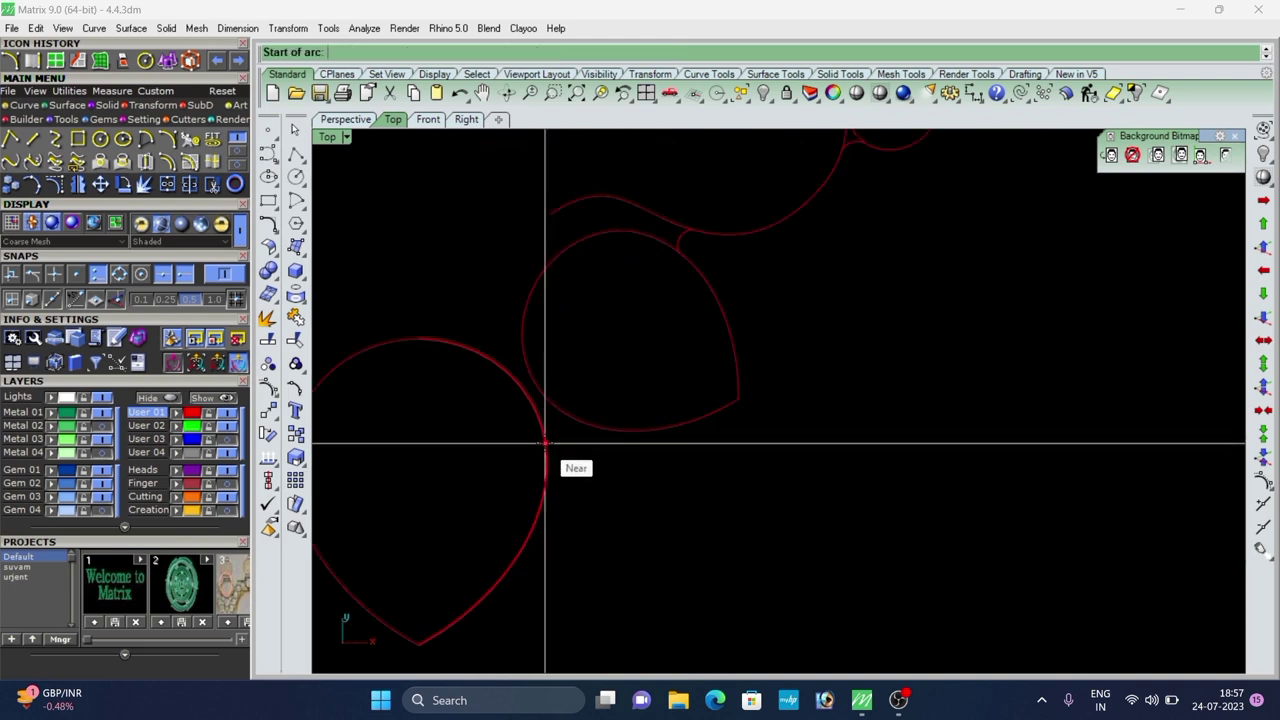
left_click(546, 448)
left_click(581, 420)
scroll(558, 385, "up", 6)
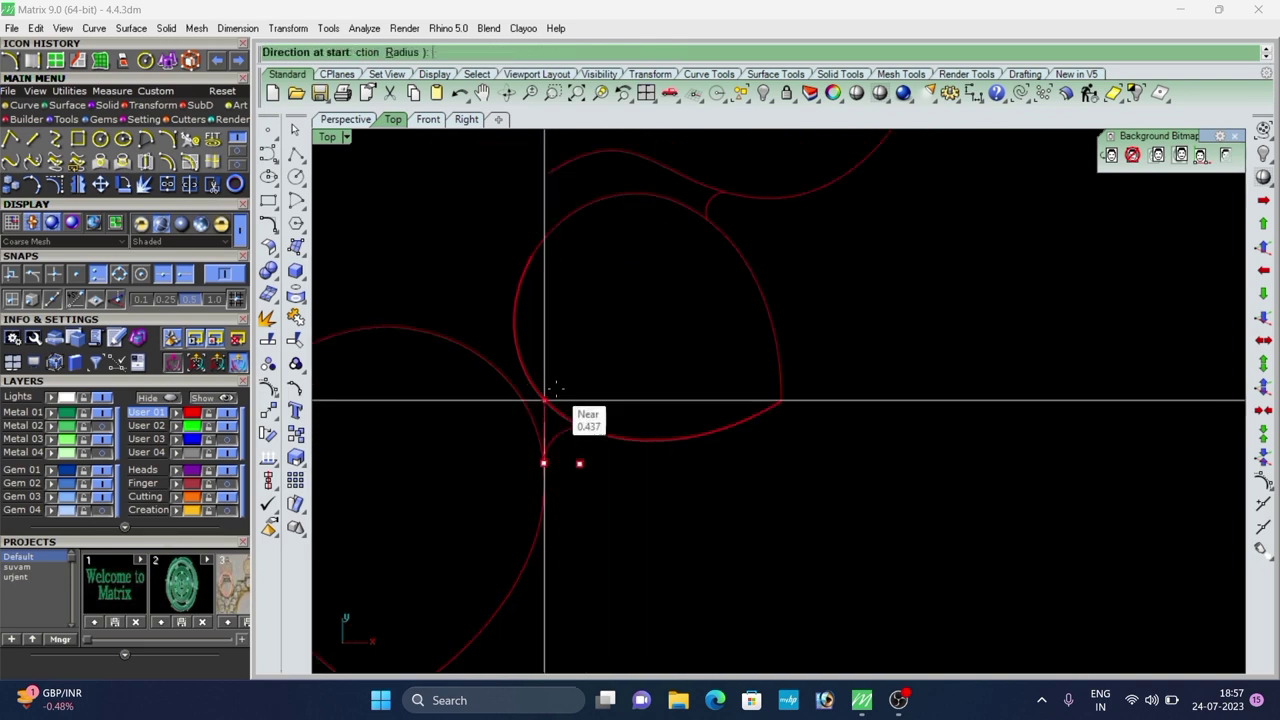
left_click(556, 386)
Mirror the side scrolls, side petal and bridging arcs across the flower's vertical centre line.
scroll(623, 443, "down", 20)
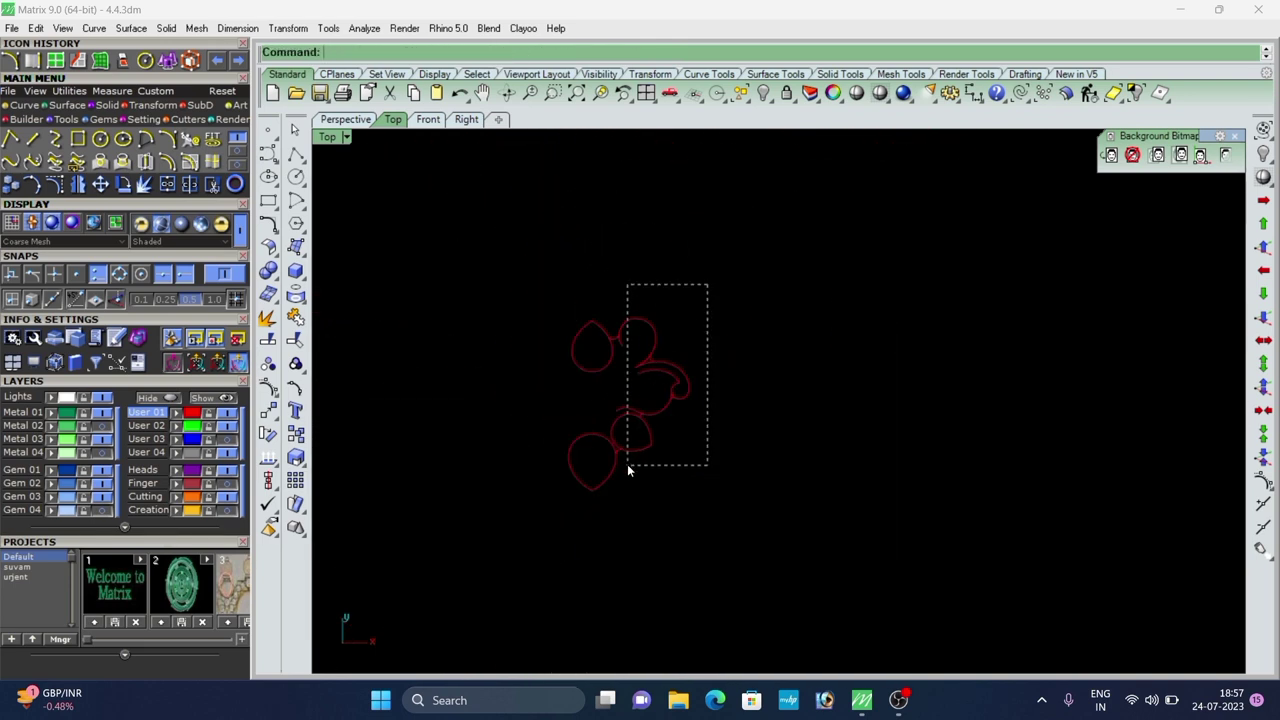
scroll(616, 414, "up", 10)
scroll(618, 485, "down", 6)
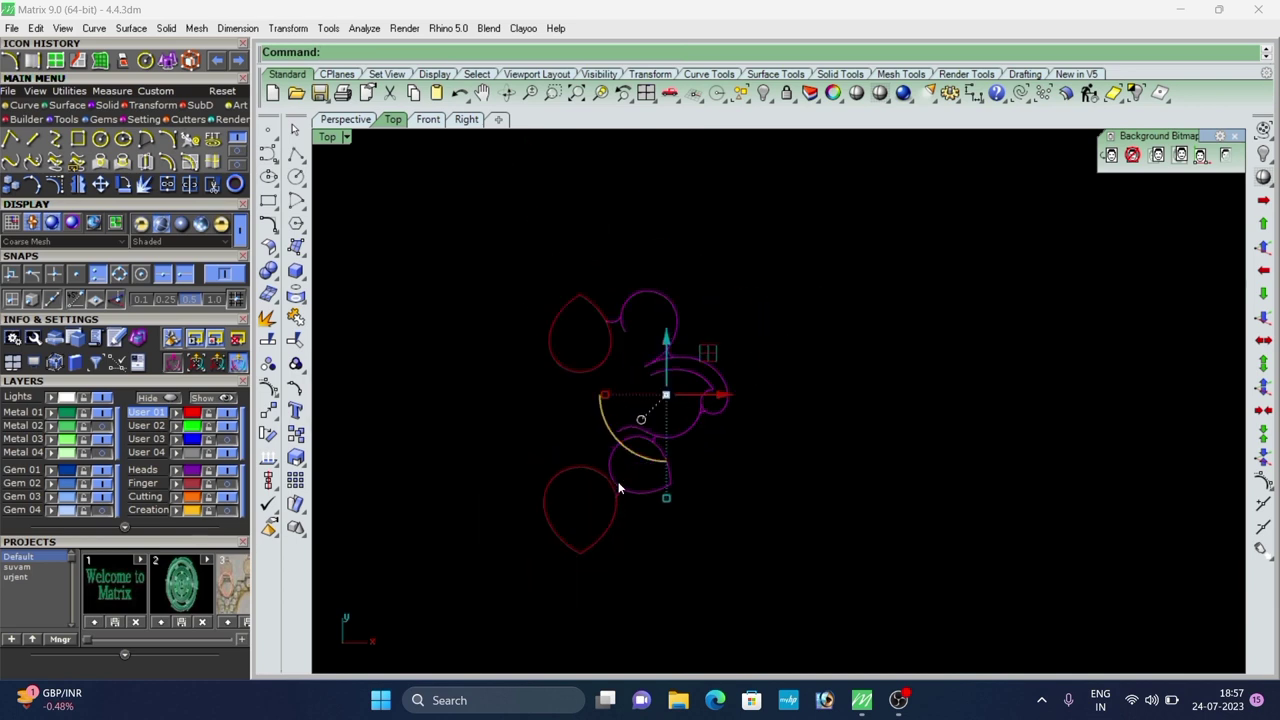
key("ctrl+m")
scroll(614, 464, "down", 2)
left_click(574, 404)
Using all the flower curves as cutters, trim away the inner overlapping segments on the right half of the outline.
scroll(574, 404, "down", 3)
left_click_drag(692, 290, 484, 474)
scroll(500, 402, "up", 3)
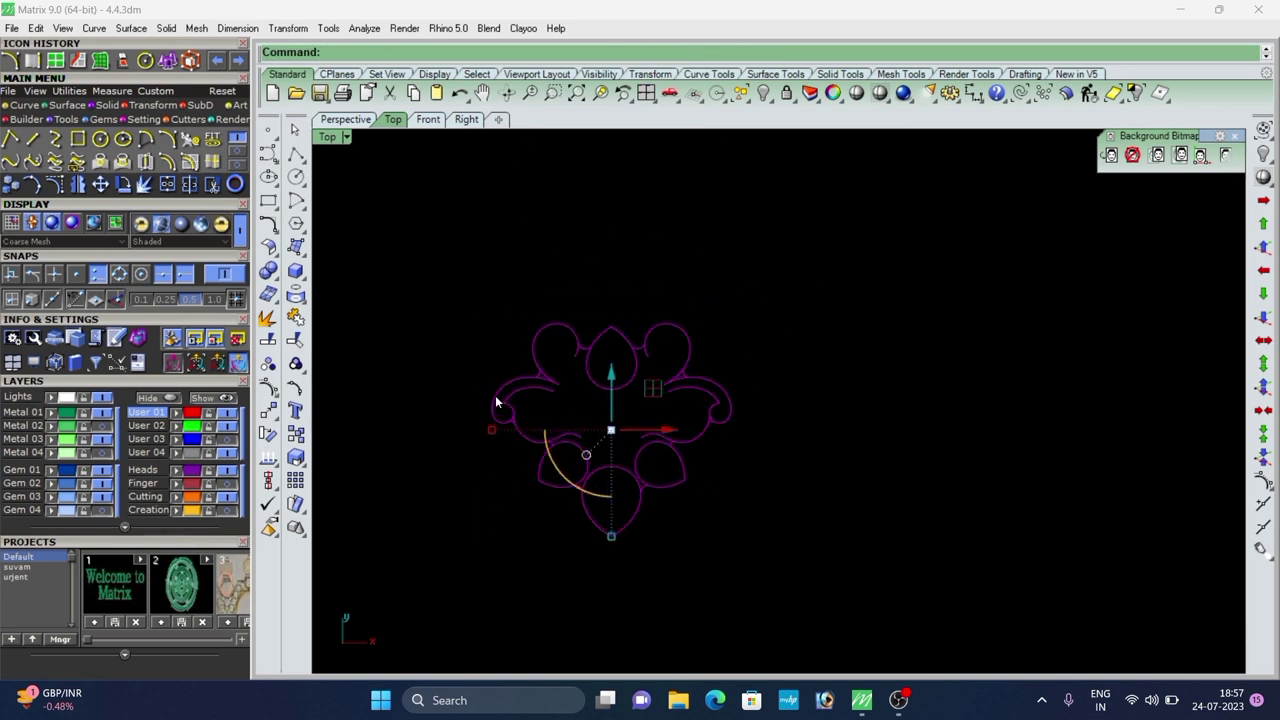
scroll(497, 400, "up", 4)
scroll(497, 400, "down", 4)
left_click(211, 188)
scroll(718, 440, "up", 9)
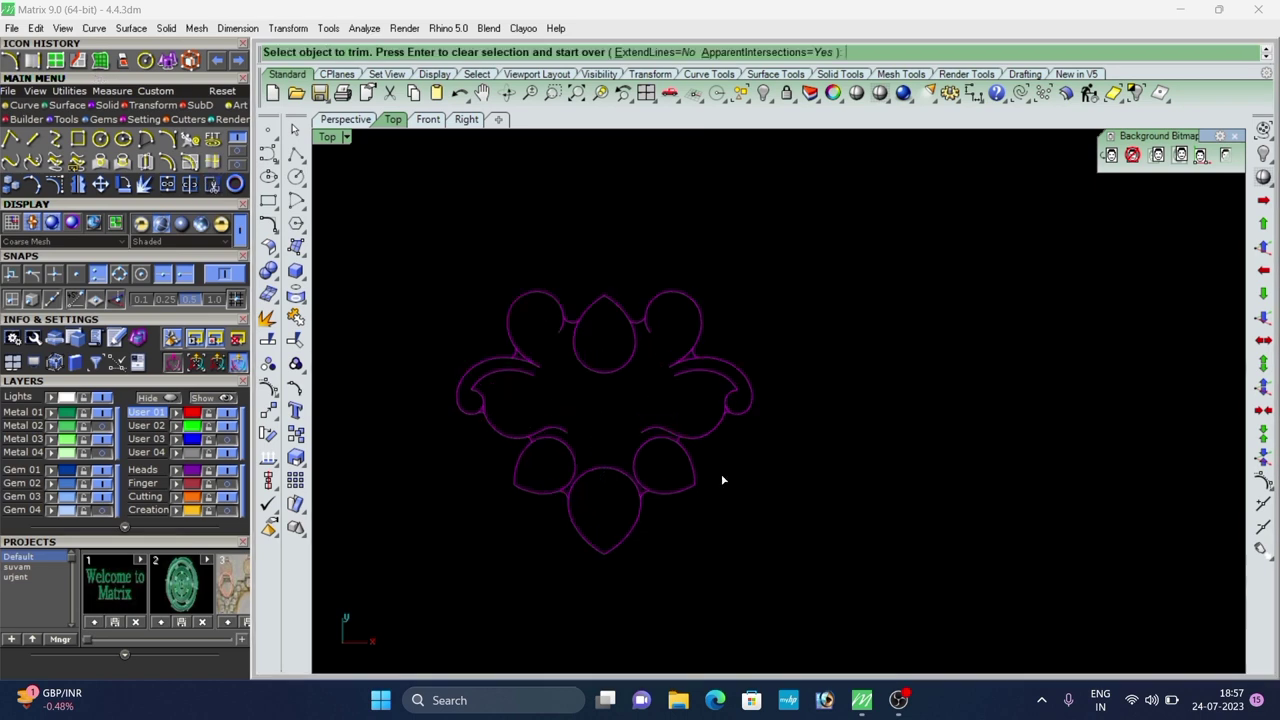
left_click(501, 235)
left_click_drag(588, 310, 518, 413)
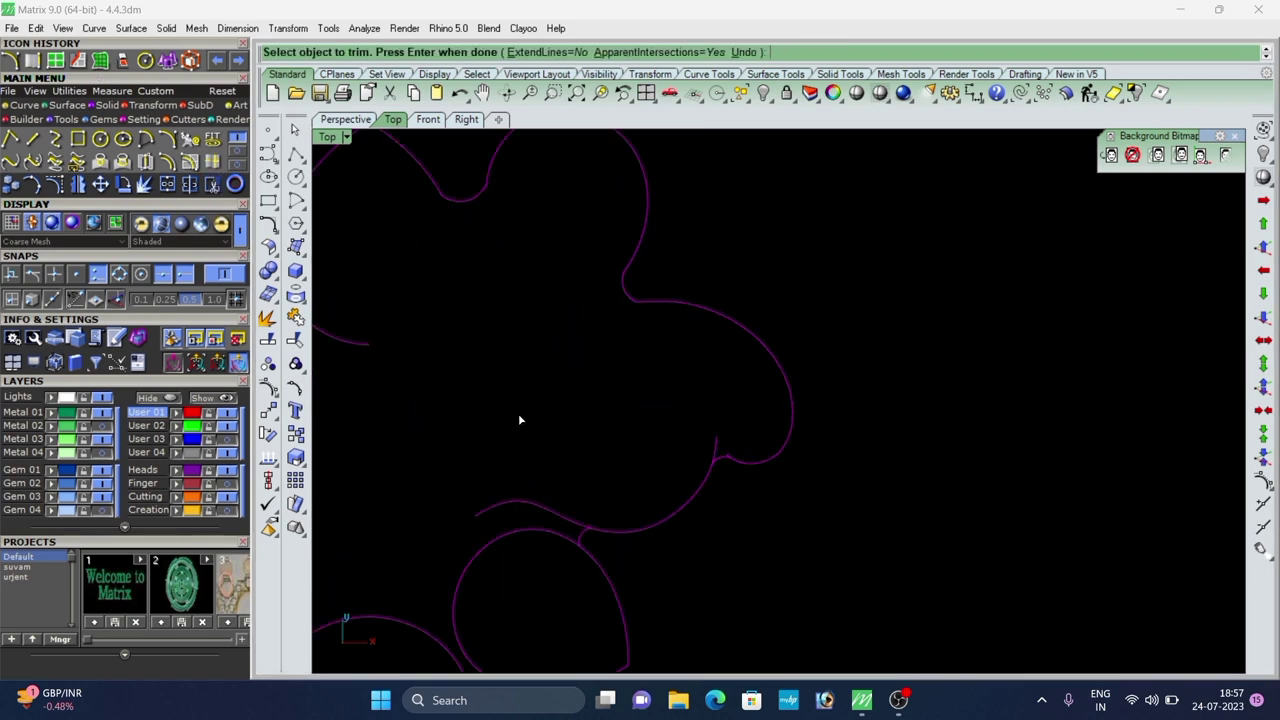
scroll(590, 470, "down", 2)
right_click_drag(596, 478, 668, 376)
left_click_drag(529, 486, 514, 509)
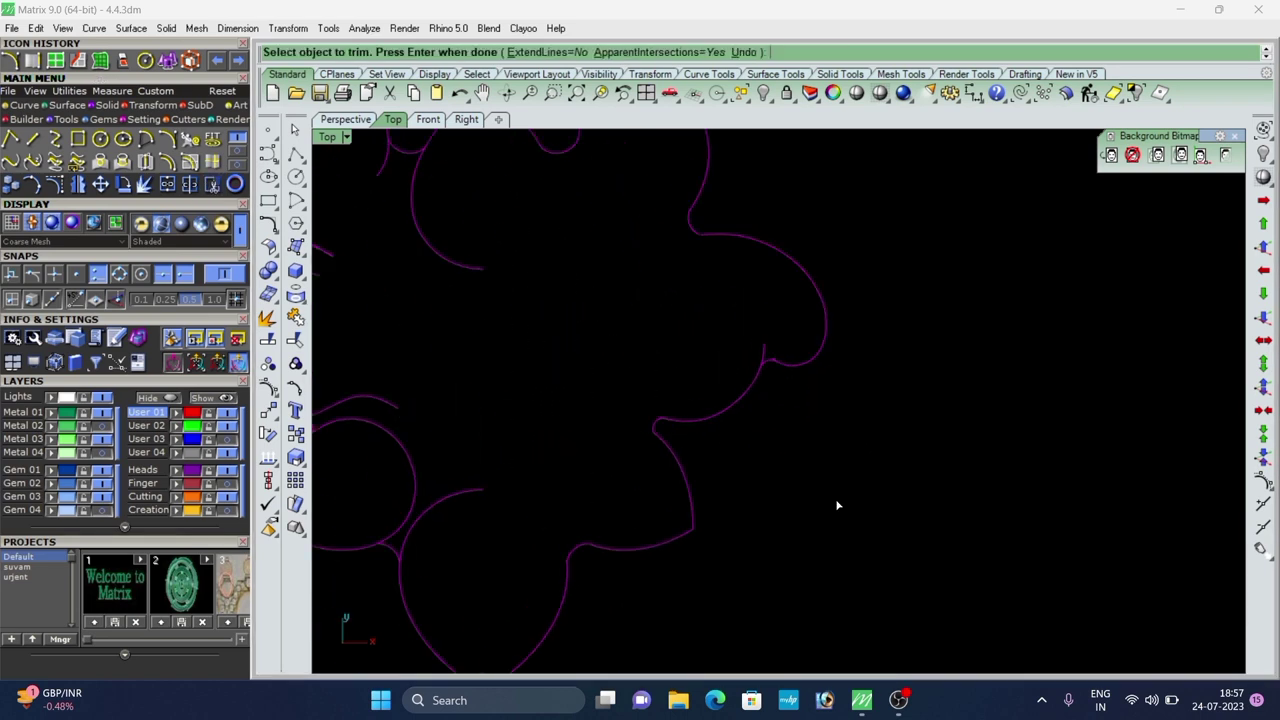
scroll(735, 338, "up", 9)
left_click_drag(883, 349, 781, 373)
scroll(824, 395, "up", 7)
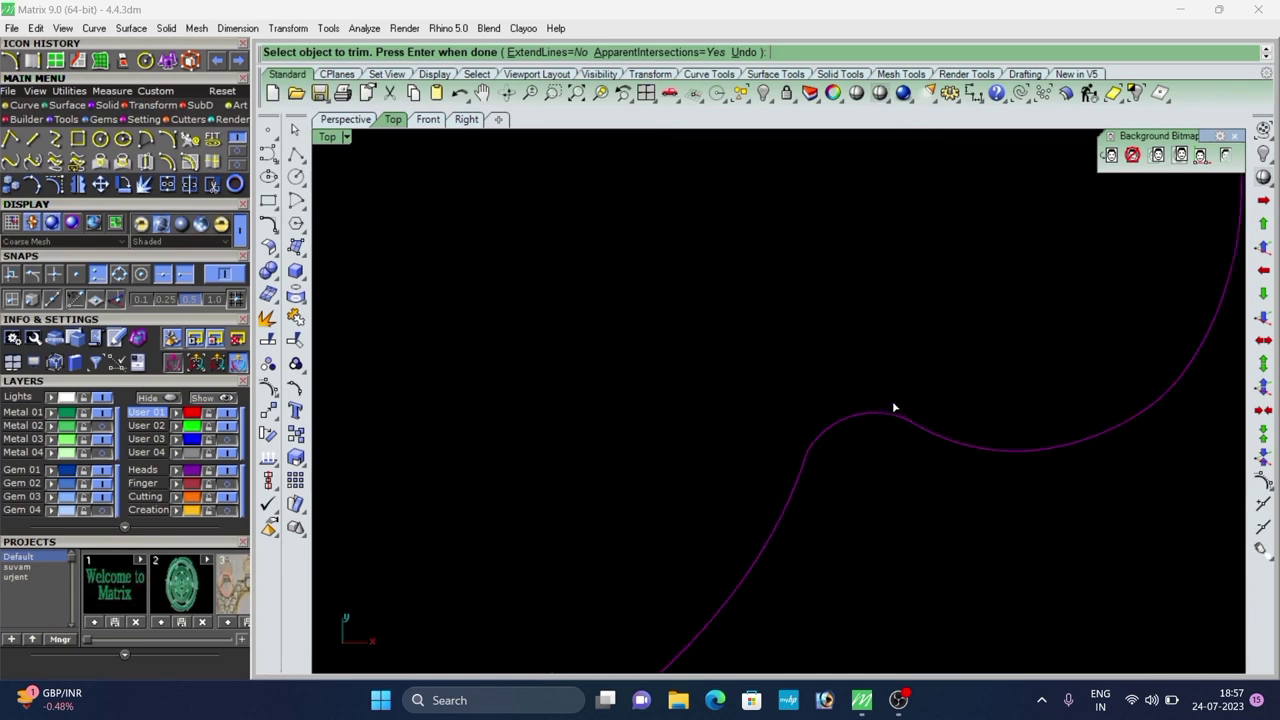
Trim away the remaining inner segments on the left half, leaving only the flower's outer contour.
scroll(795, 432, "down", 4)
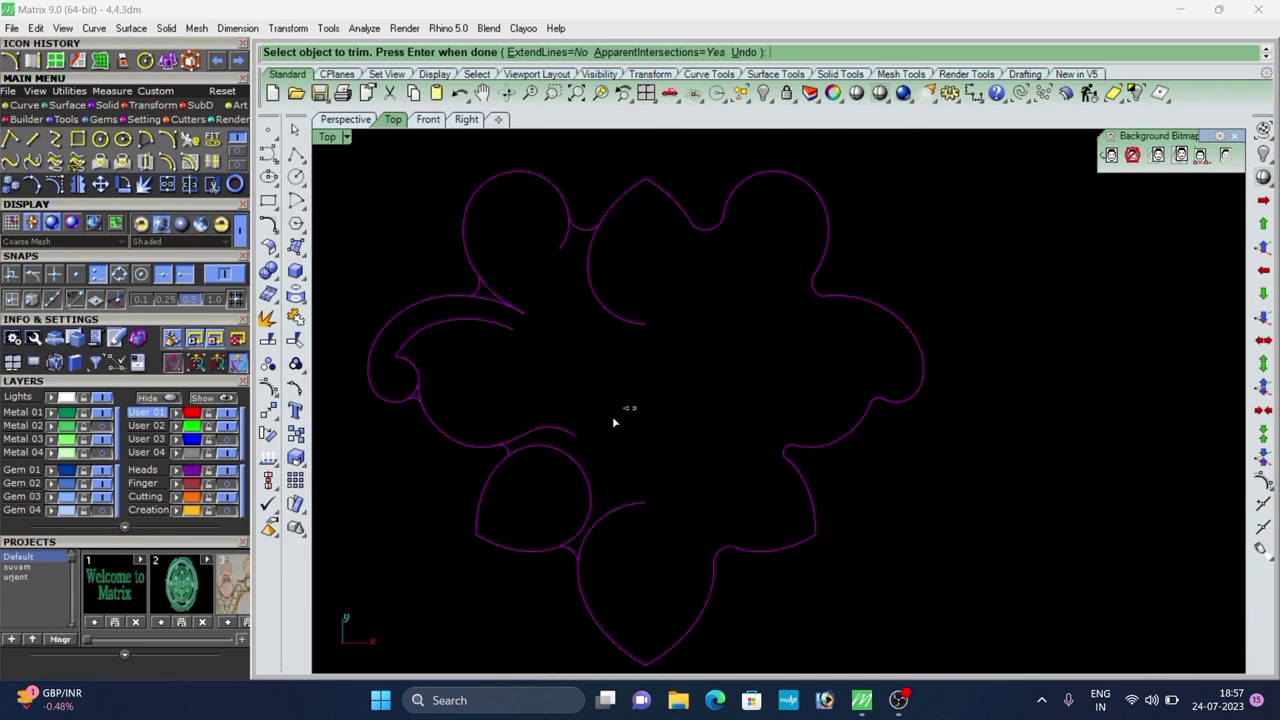
scroll(543, 386, "up", 2)
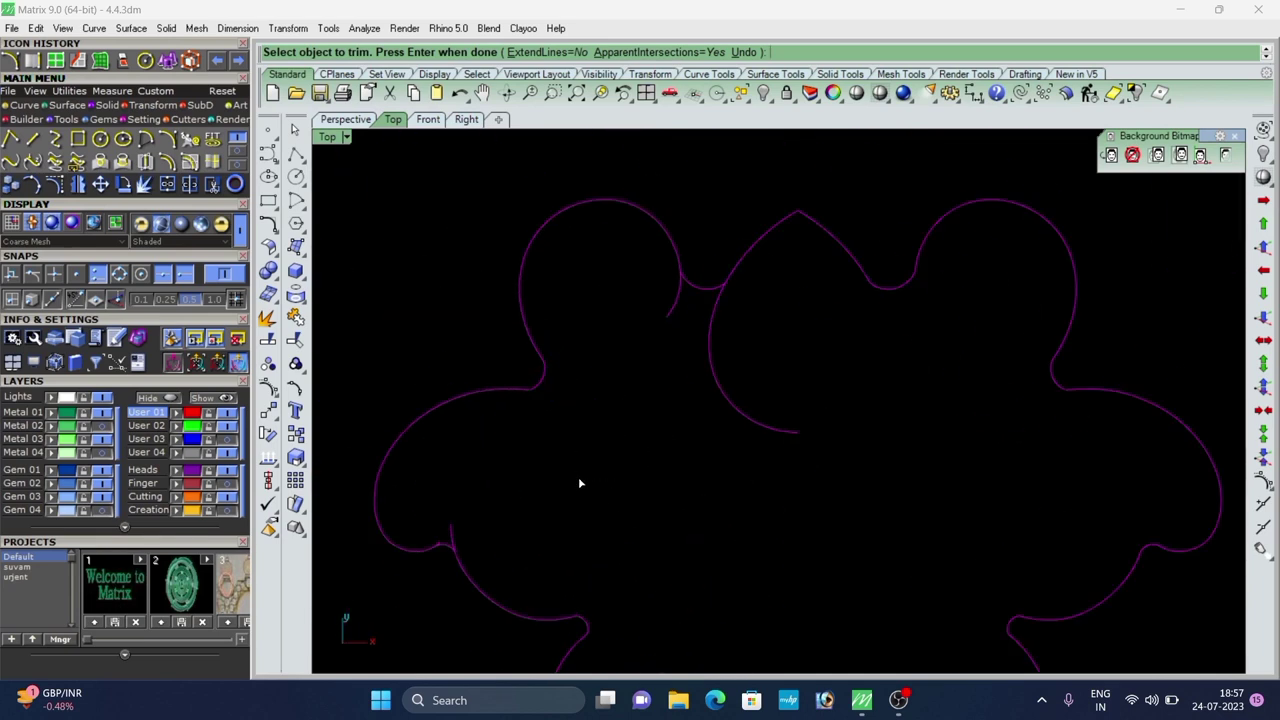
scroll(494, 542, "up", 2)
scroll(427, 553, "up", 4)
left_click(428, 547)
scroll(520, 530, "down", 8)
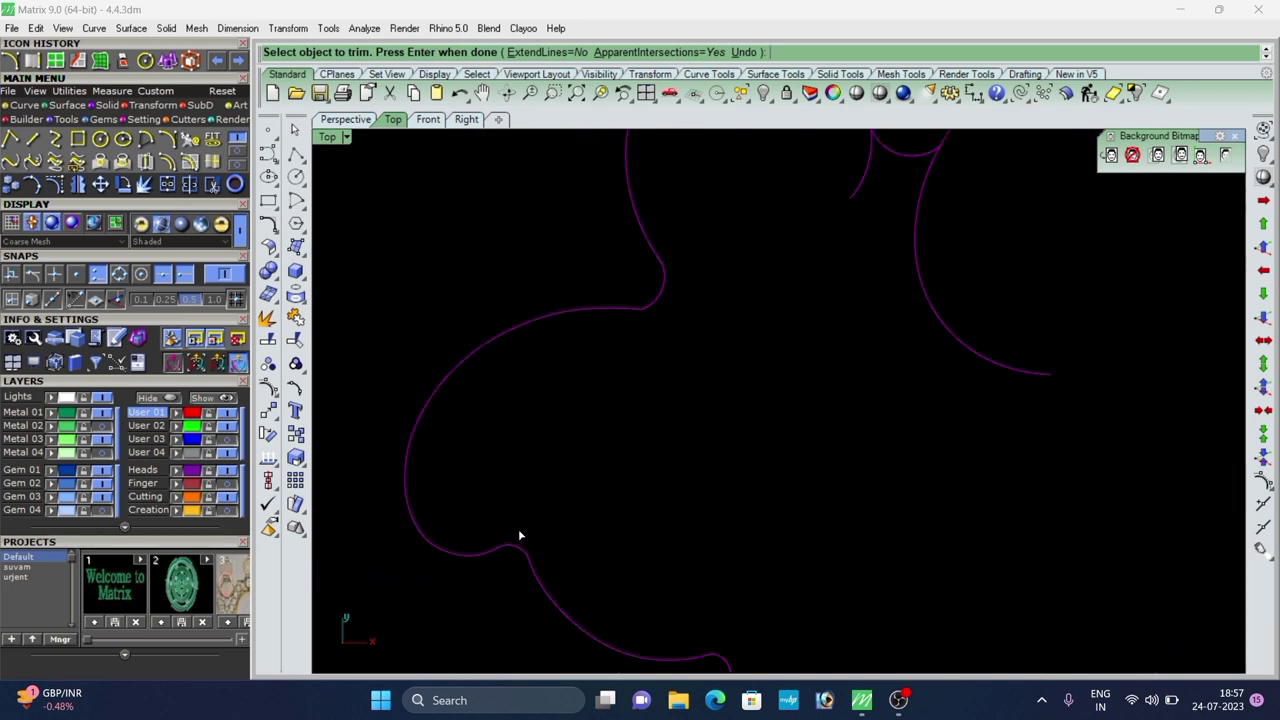
scroll(660, 392, "up", 5)
left_click(651, 428)
scroll(631, 400, "down", 10)
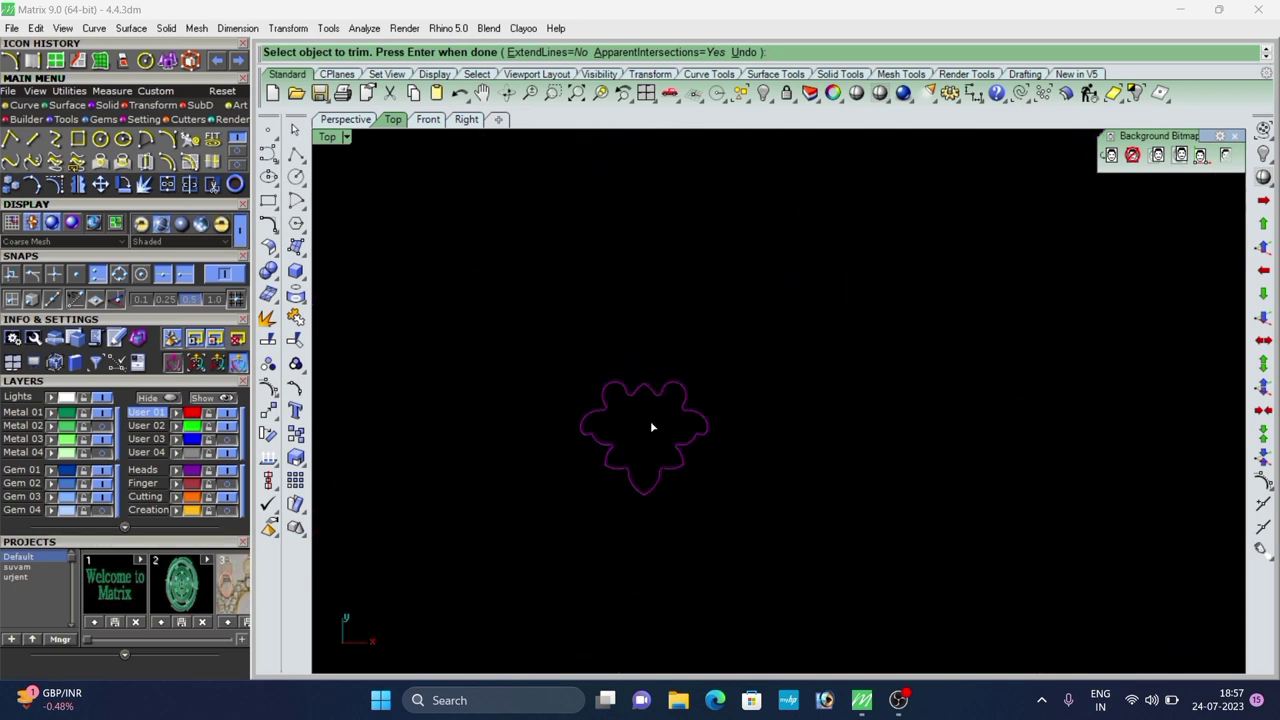
right_click(653, 436)
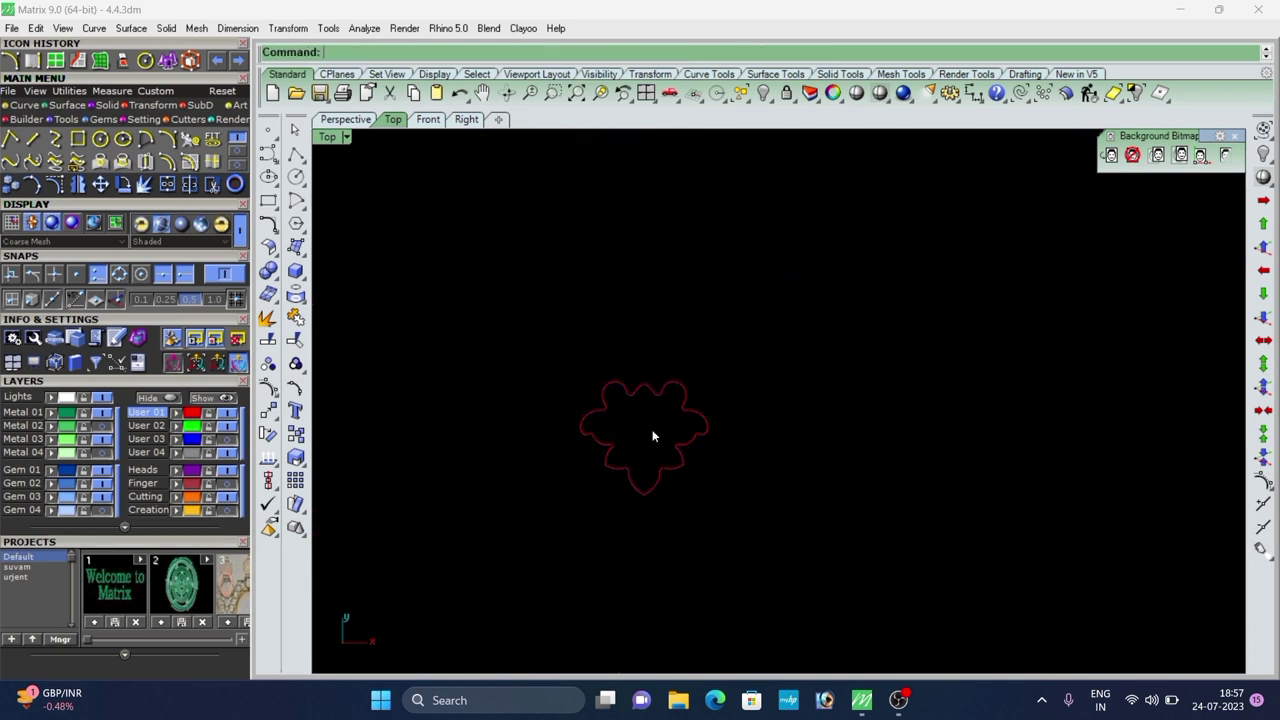
Join the trimmed contour segments into one closed outline and select it.
left_click(296, 318)
left_click(495, 386)
scroll(648, 408, "up", 10)
left_click(548, 328)
scroll(545, 340, "down", 2)
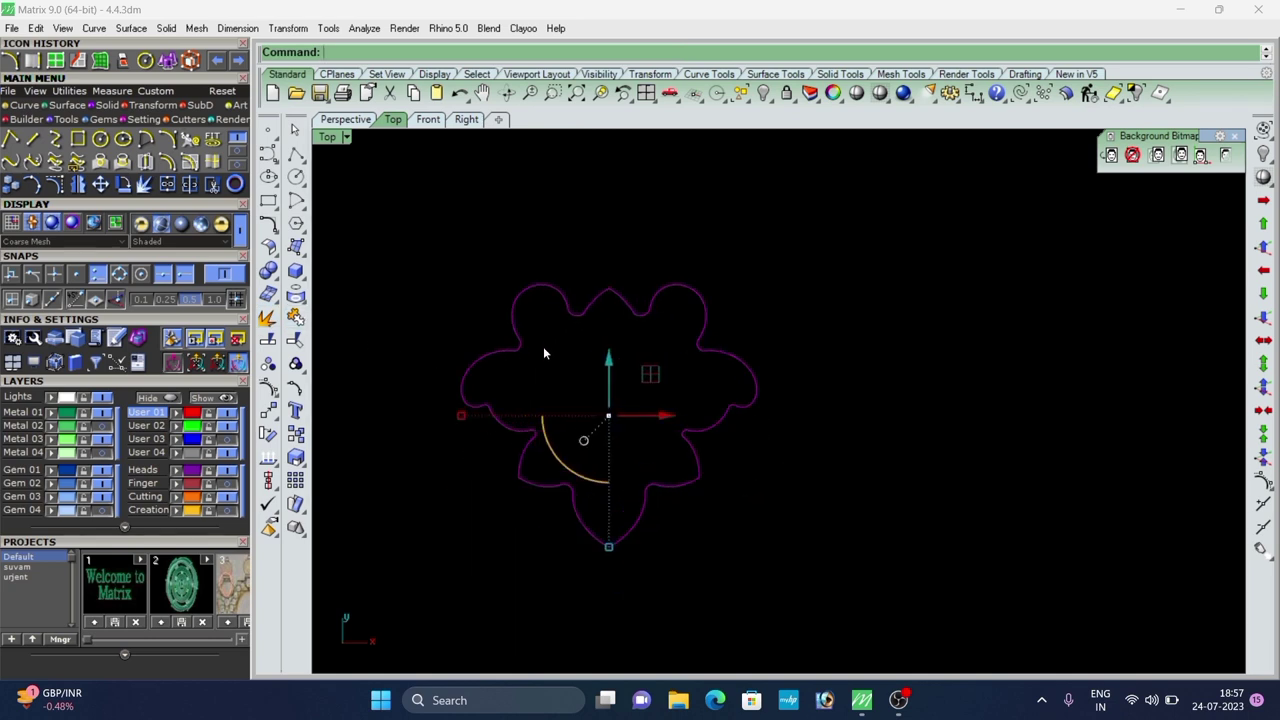
scroll(525, 346, "down", 3)
Offset the closed flower outline inward by 0.6 with sharp corners.
left_click(167, 162)
scroll(570, 380, "up", 8)
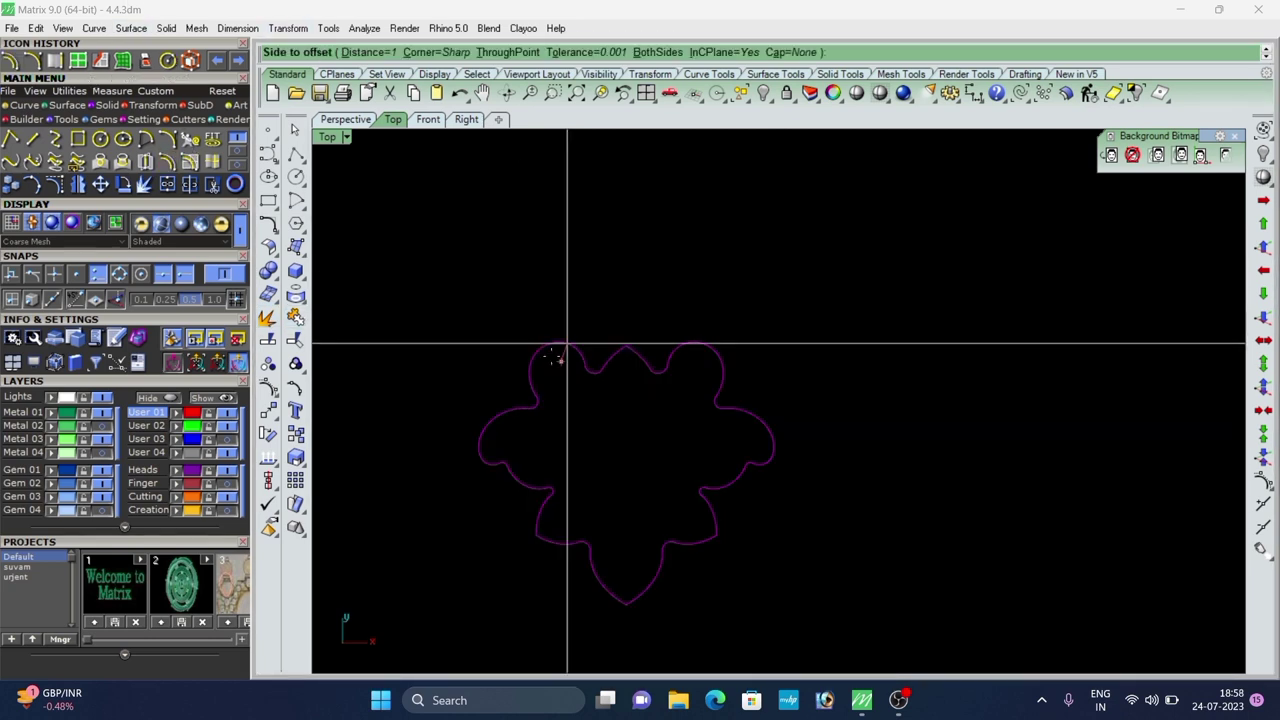
type("0.6")
key("Return")
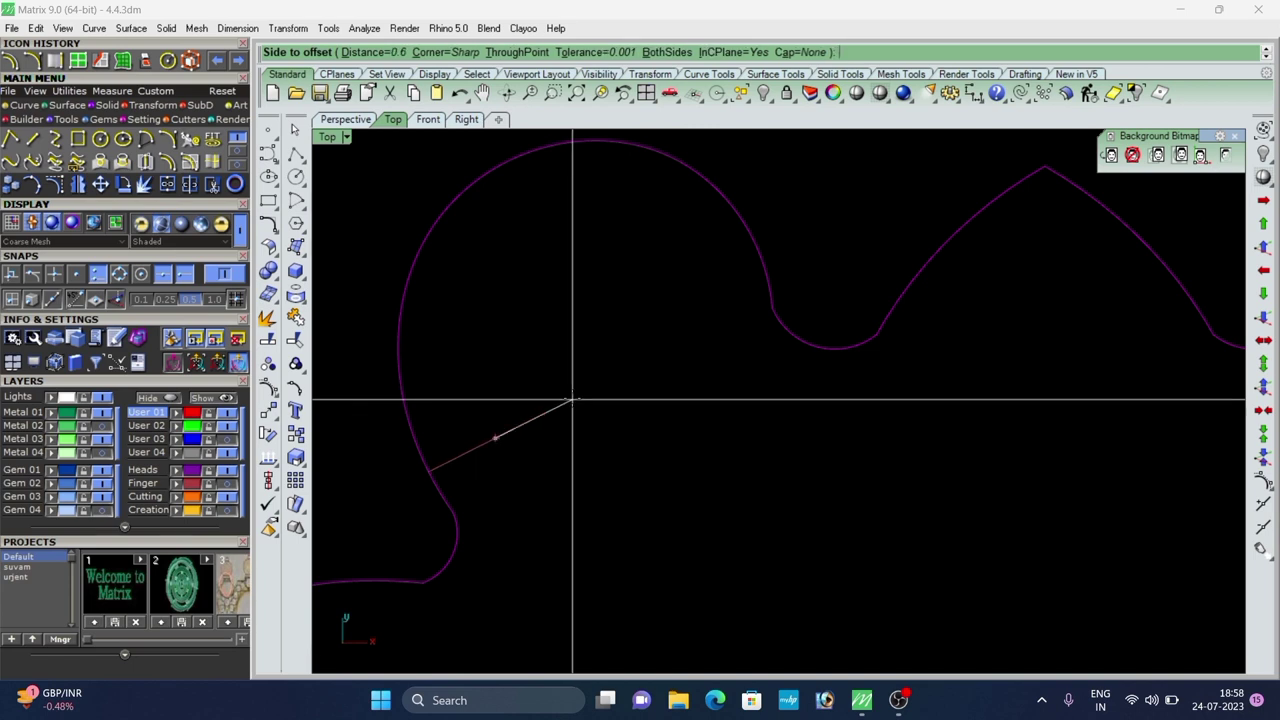
scroll(568, 395, "down", 8)
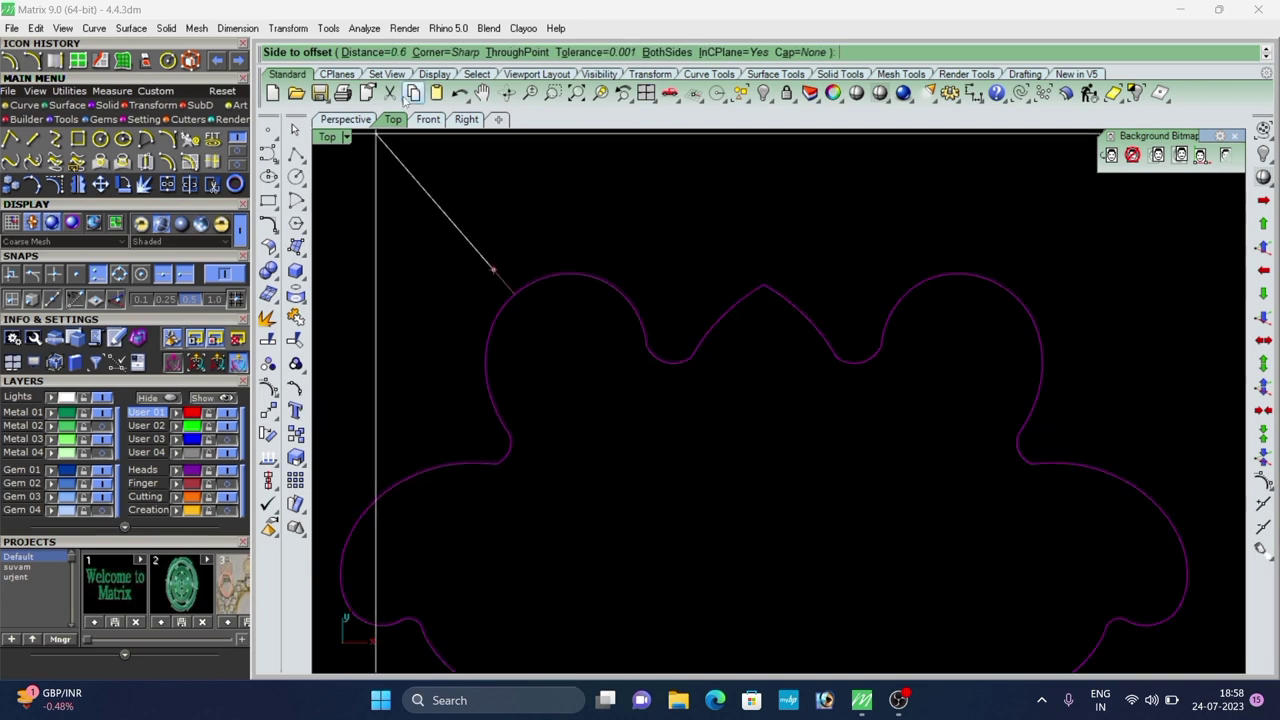
left_click(588, 403)
scroll(550, 296, "down", 3)
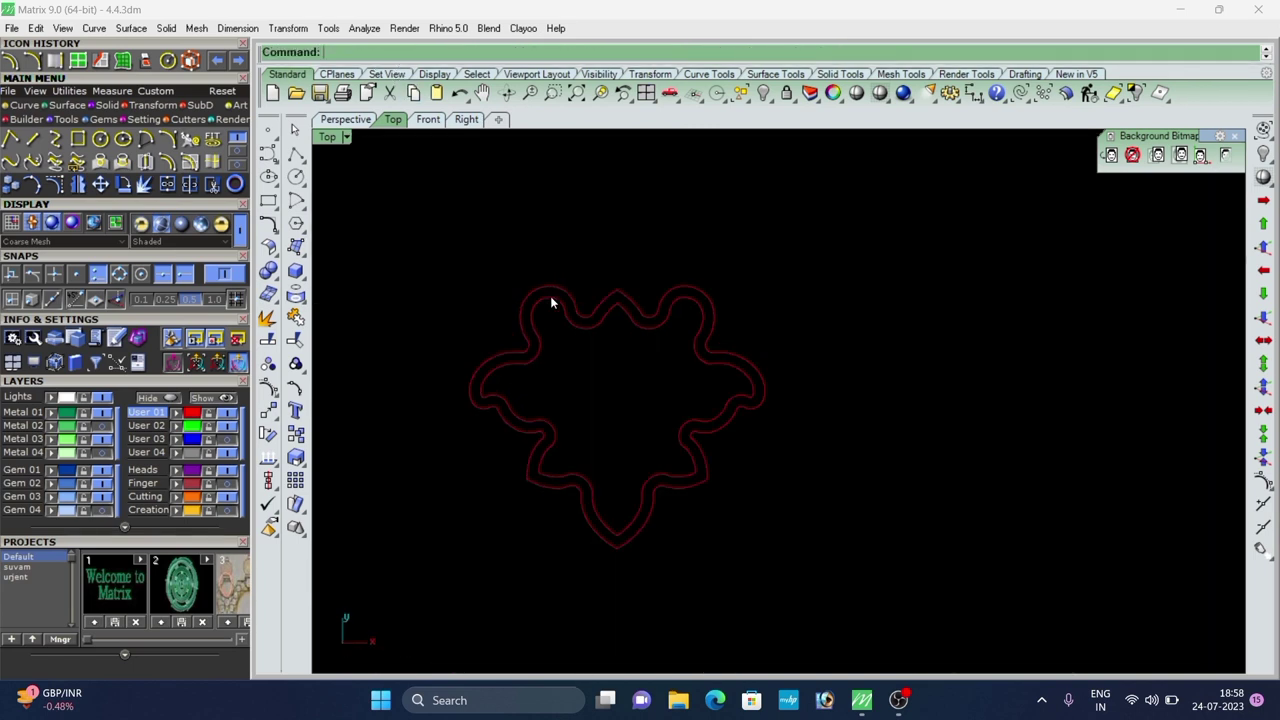
Fillet the top center tip of the inner flower outline with radius 0.2.
left_click(239, 148)
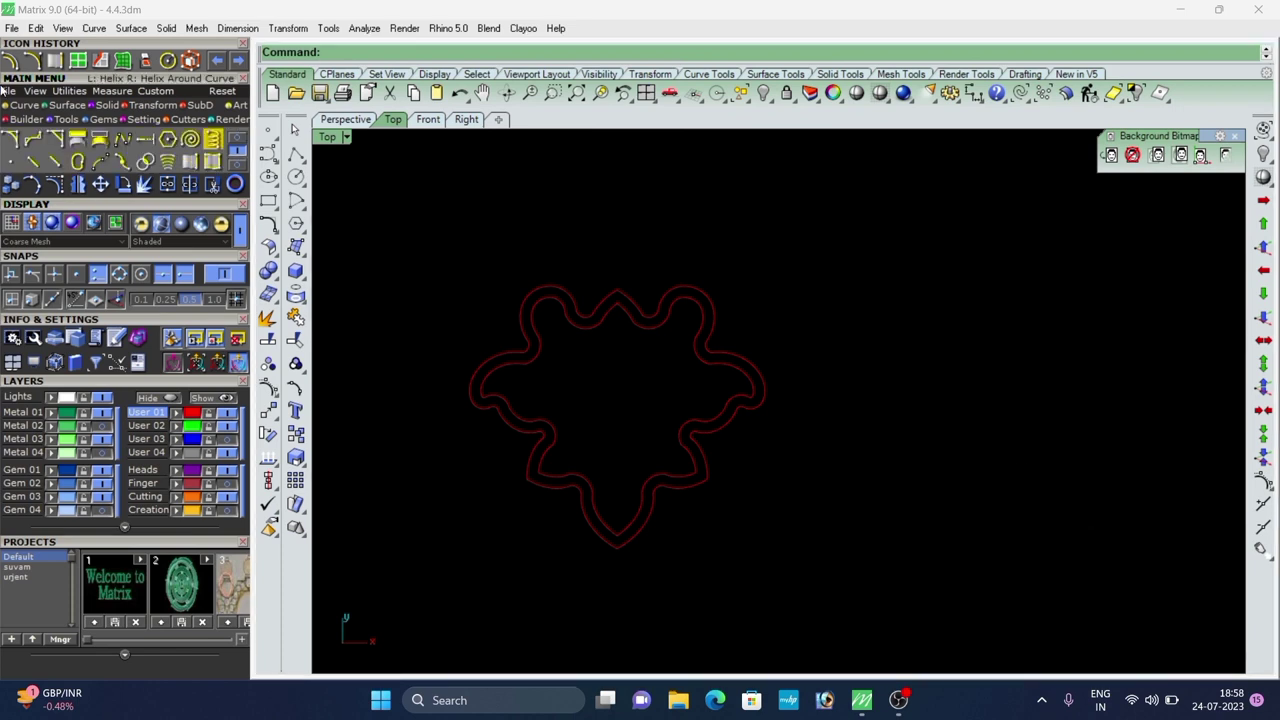
left_click(10, 138)
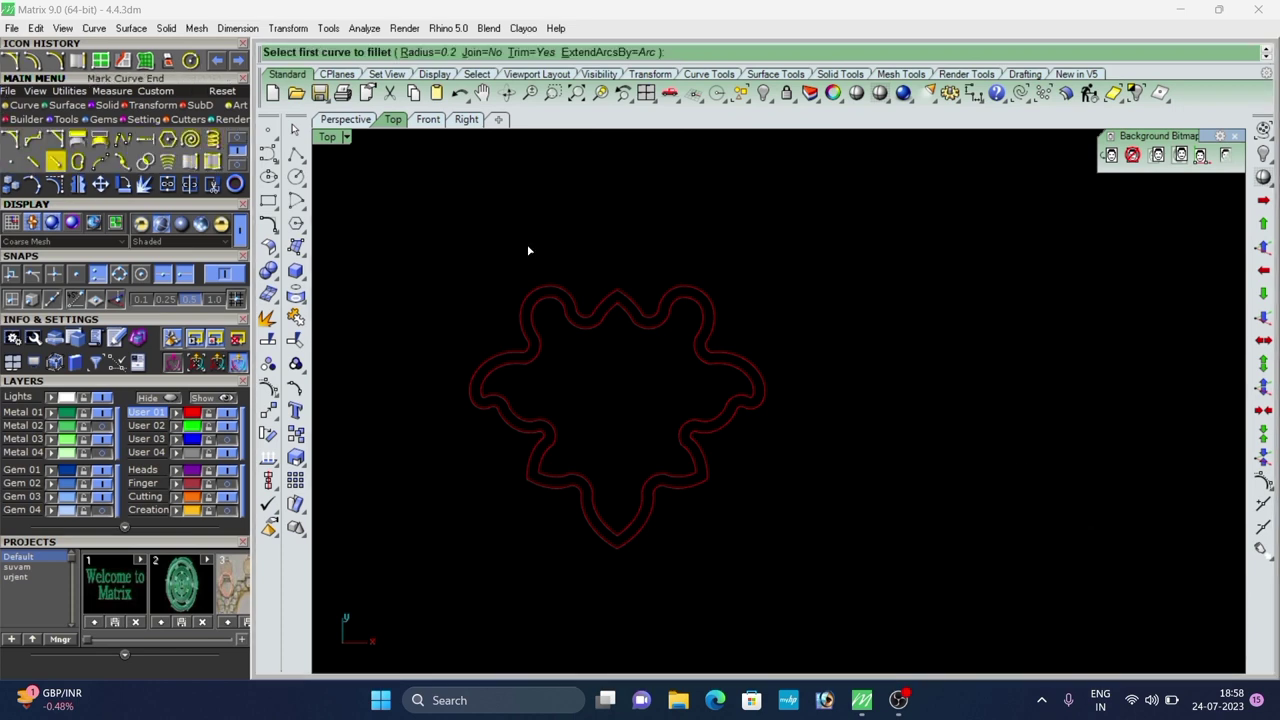
scroll(536, 250, "up", 3)
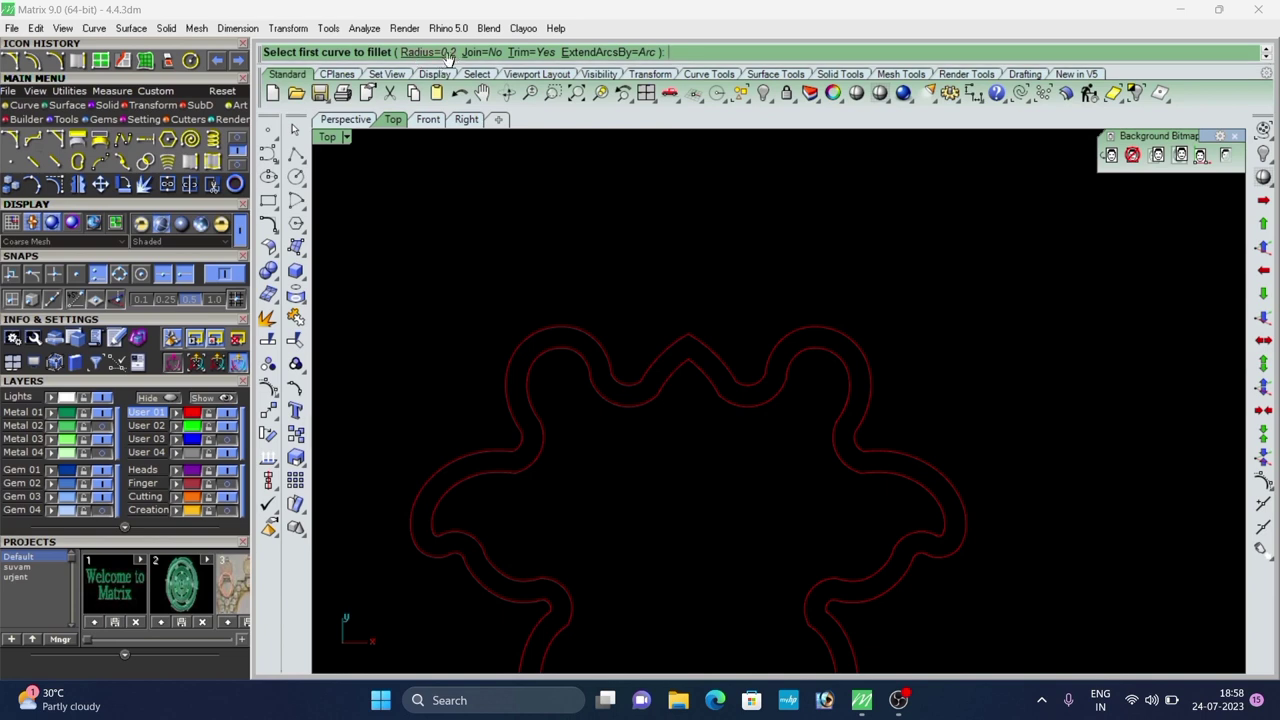
scroll(704, 384, "up", 4)
left_click(669, 356)
left_click(705, 367)
scroll(595, 325, "down", 6)
Fillet the pointed bottom tip of the inner flower outline with radius 0.2.
right_click(513, 371)
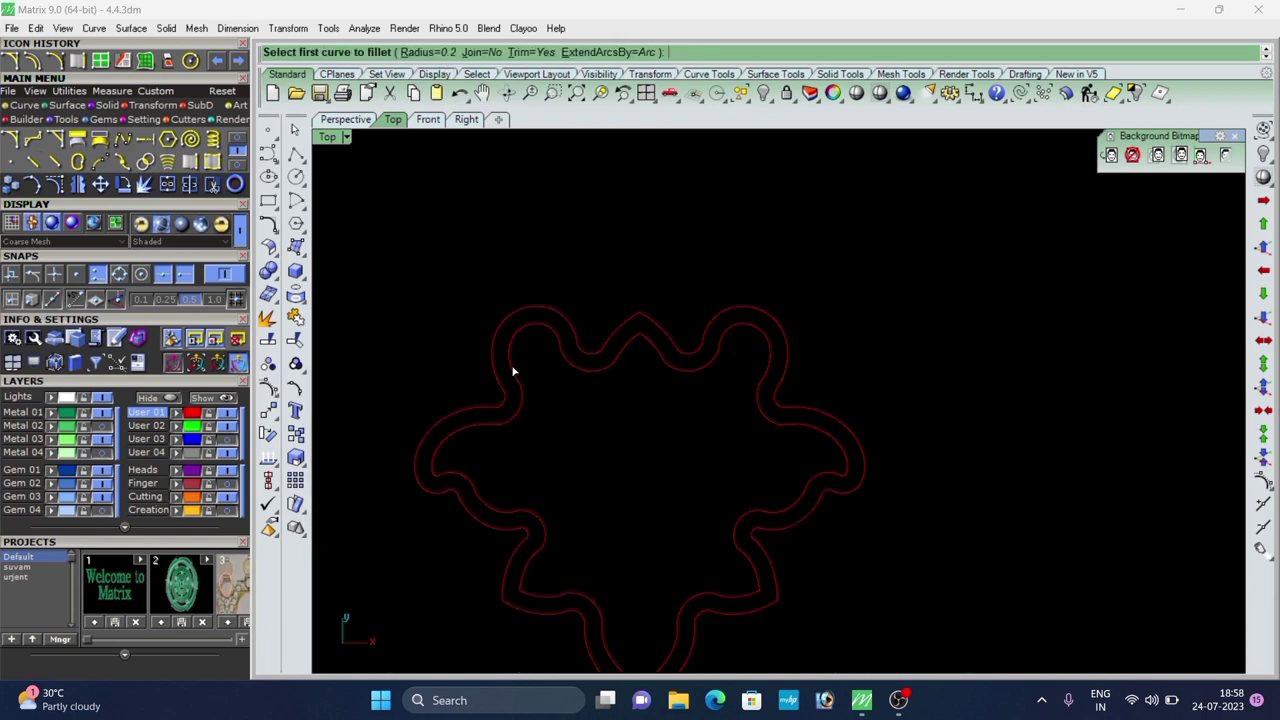
scroll(690, 350, "down", 6)
right_click(640, 538)
scroll(637, 490, "up", 14)
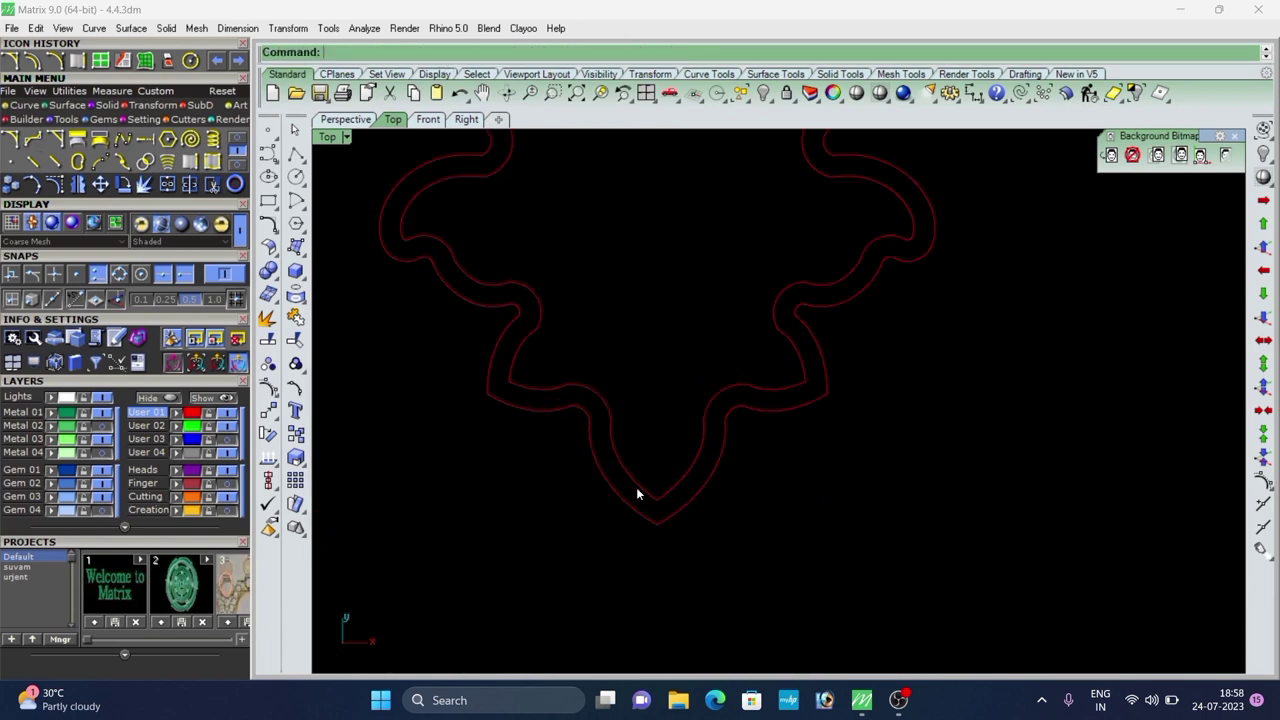
right_click(644, 490)
left_click(651, 495)
left_click(684, 505)
Fillet the sharp lower left and lower right petal corners of the inner outline with radius 0.2.
right_click(510, 380)
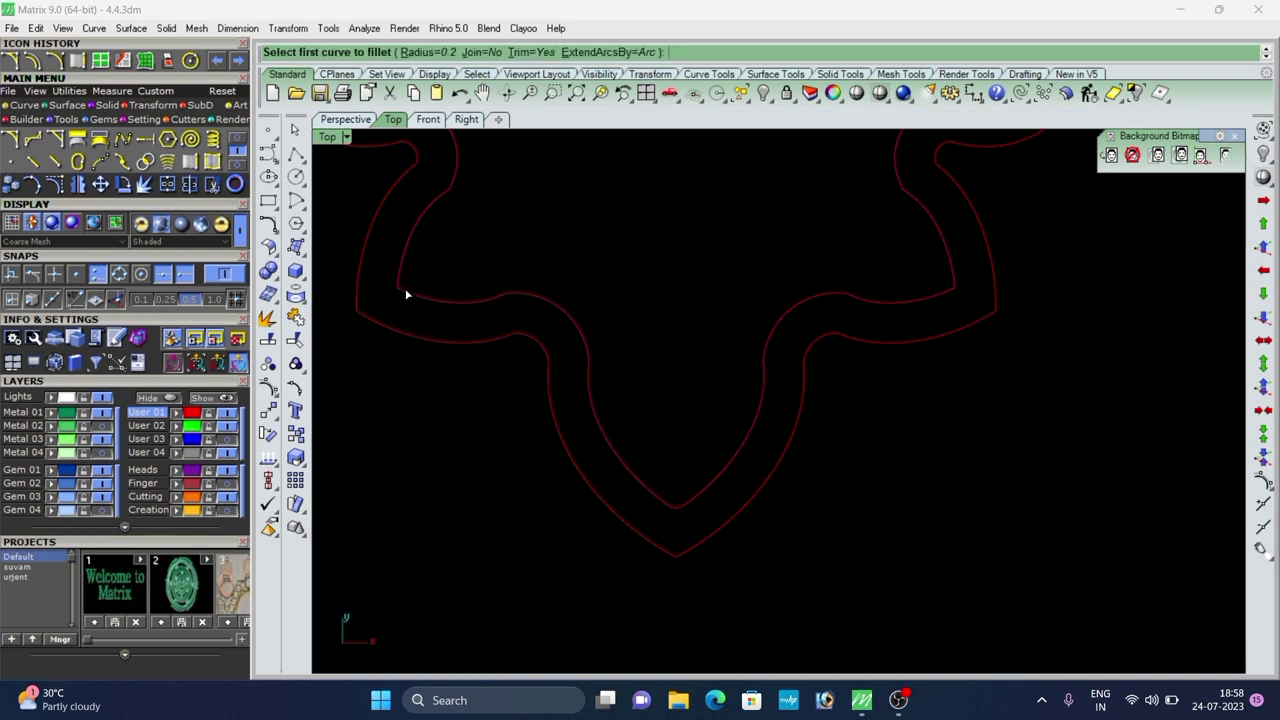
left_click(405, 274)
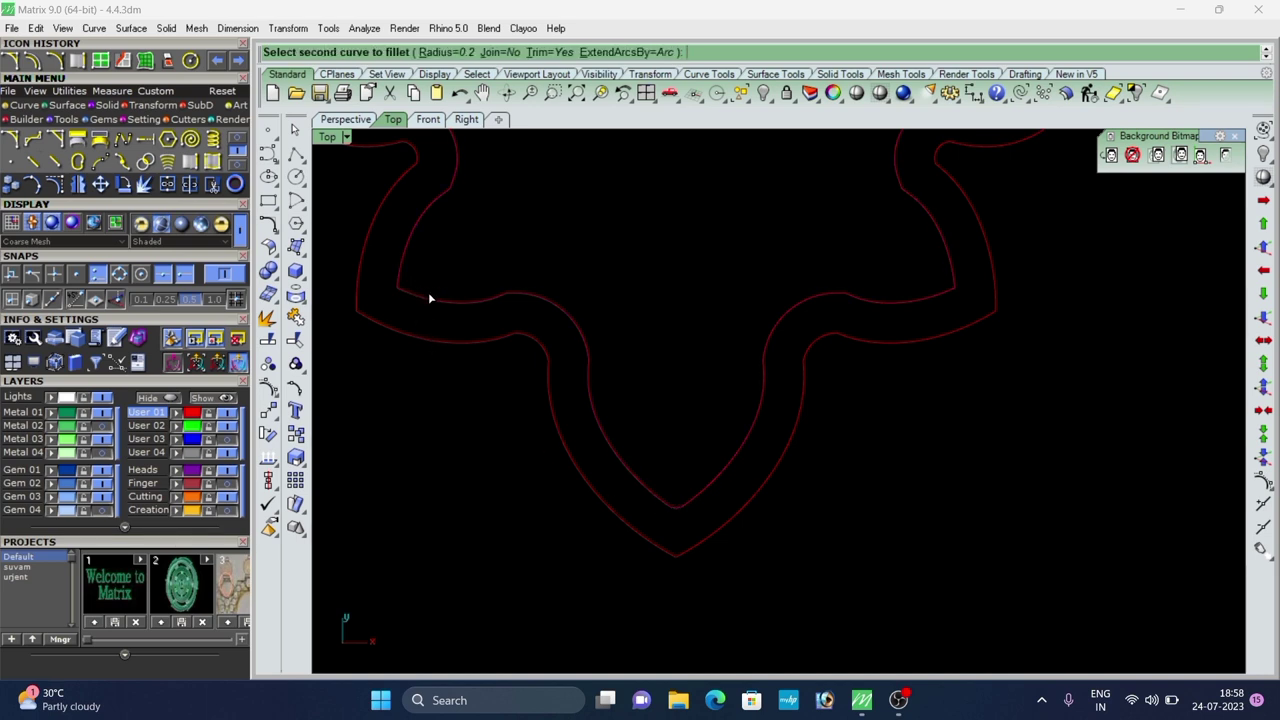
left_click(429, 298)
scroll(438, 324, "down", 6)
right_click(738, 348)
scroll(699, 313, "up", 6)
left_click(700, 306)
left_click(711, 286)
scroll(652, 354, "down", 10)
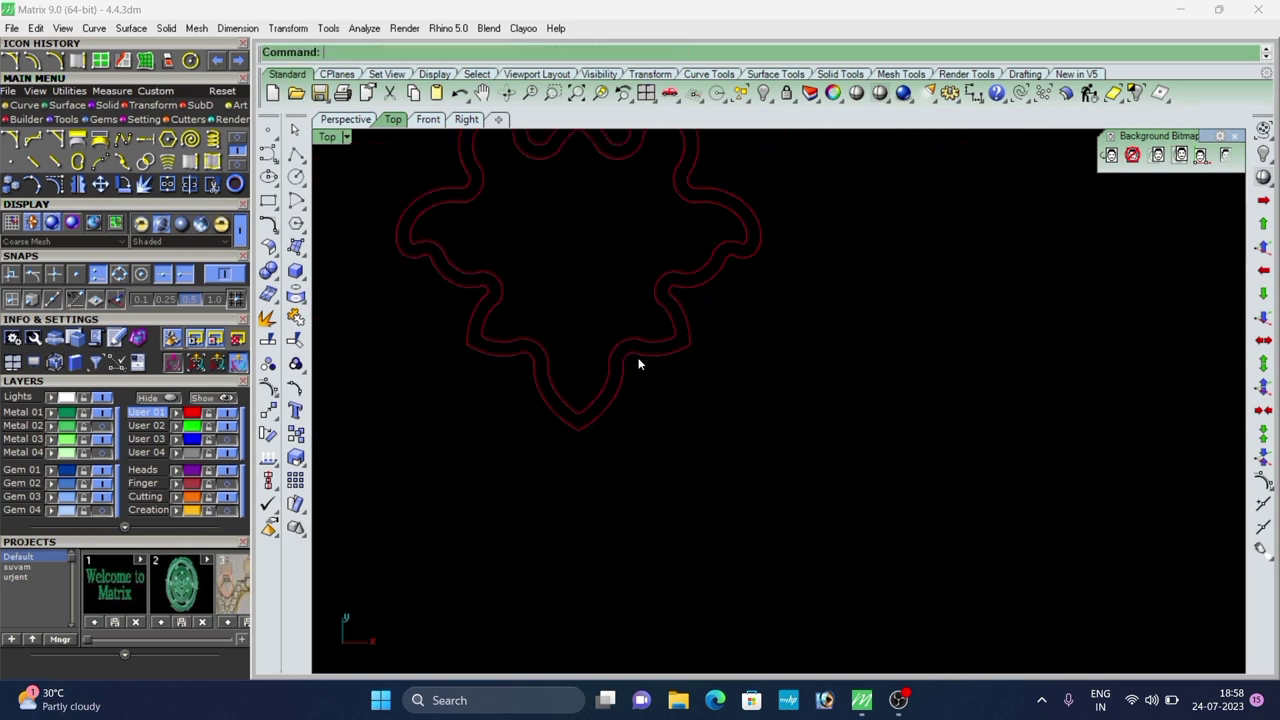
Create a patch surface from the outer and inner flower outlines with 10 U and V spans and automatic trim.
scroll(645, 284, "down", 8)
right_click(615, 264)
right_click(615, 264)
scroll(616, 265, "down", 6)
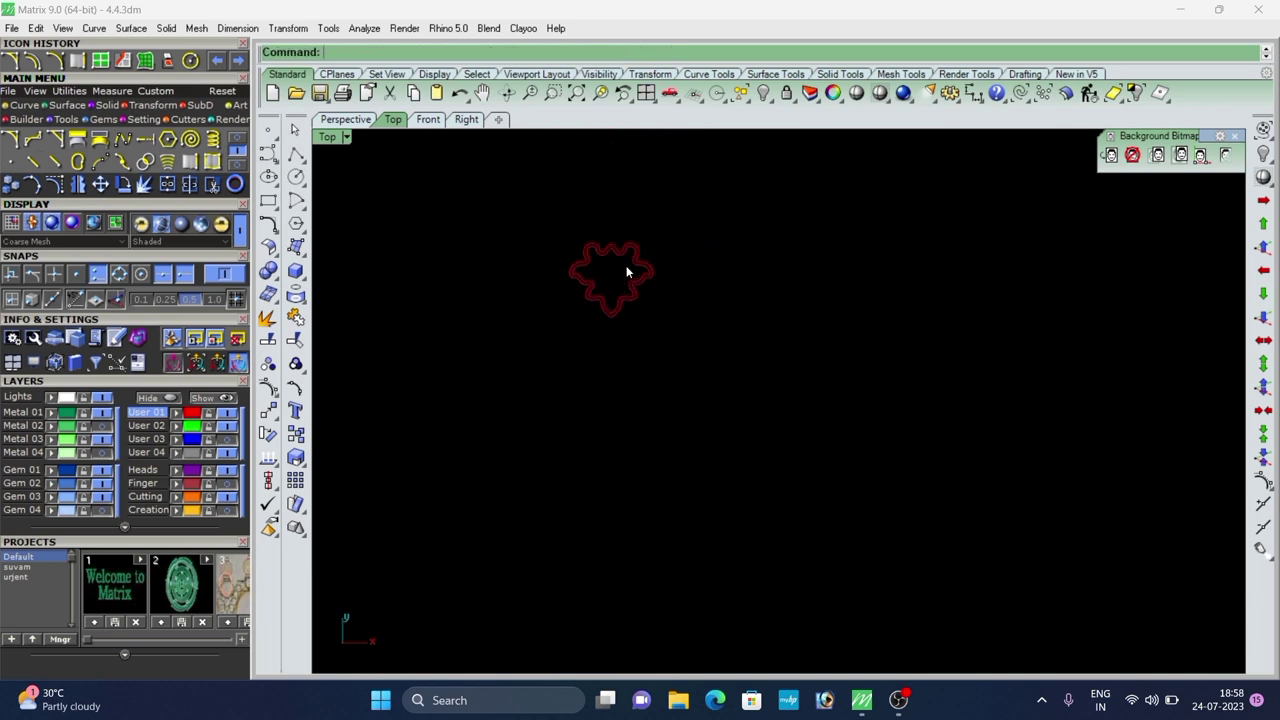
left_click_drag(737, 231, 545, 266)
scroll(542, 264, "up", 4)
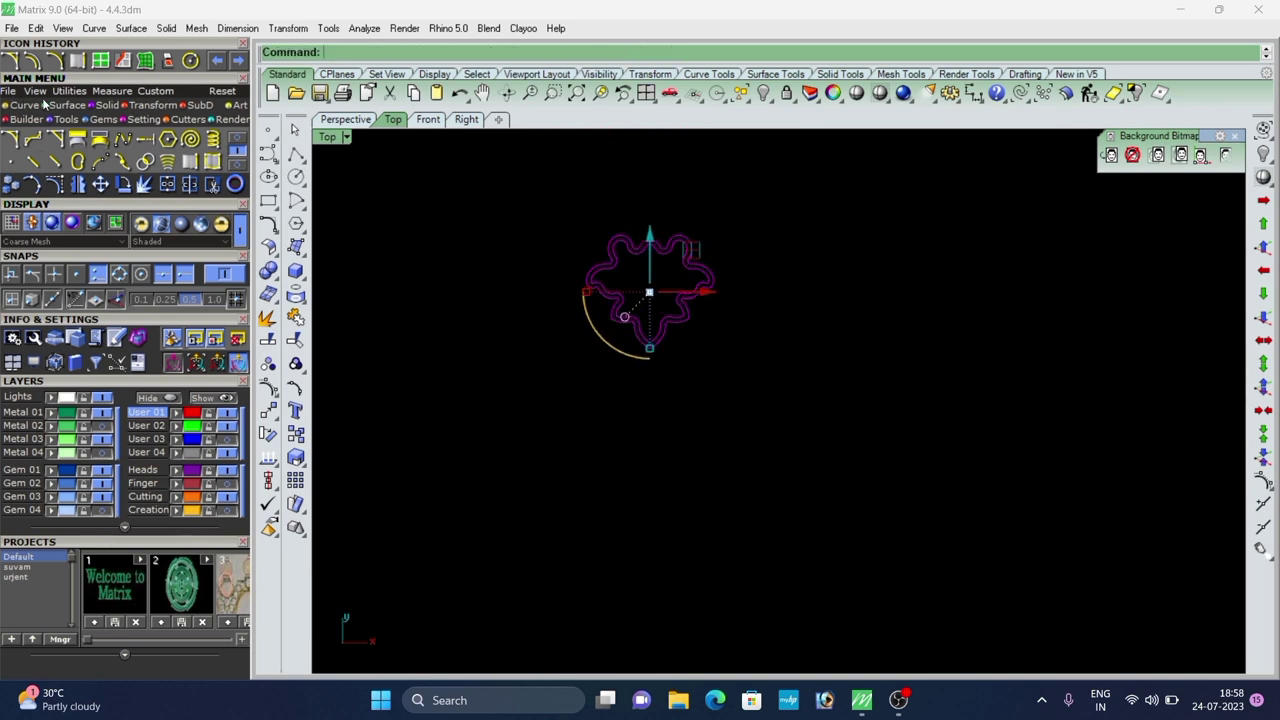
left_click(146, 62)
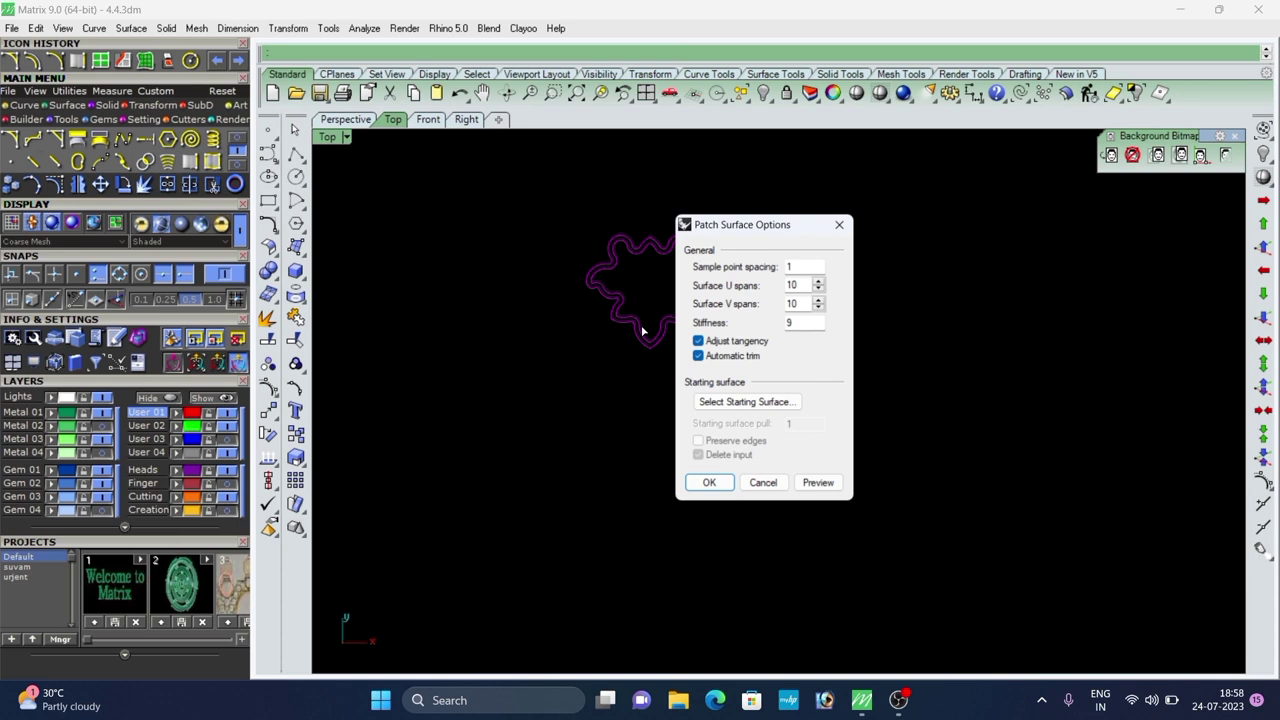
left_click(708, 483)
Split the patch surface with the inner outline and delete the inner piece, keeping only the flower-shaped rim.
scroll(653, 286, "up", 3)
scroll(609, 256, "up", 6)
left_click(587, 258)
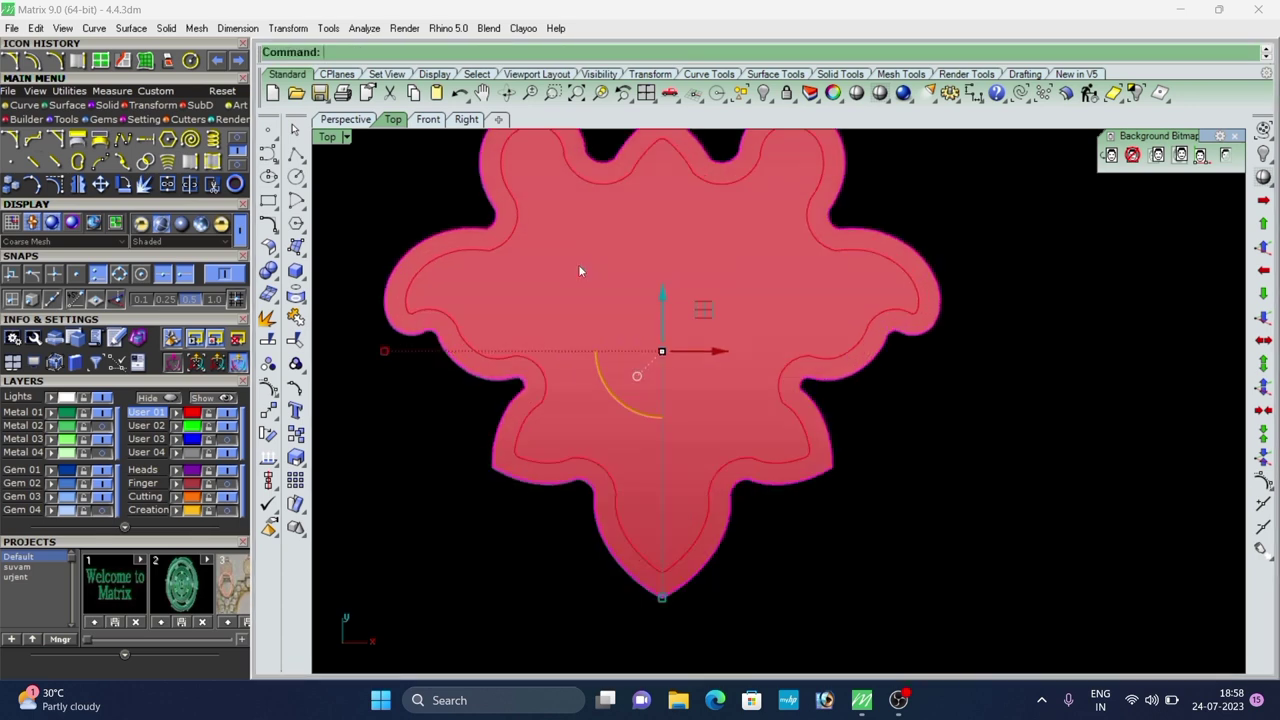
key("ctrl+shift+s")
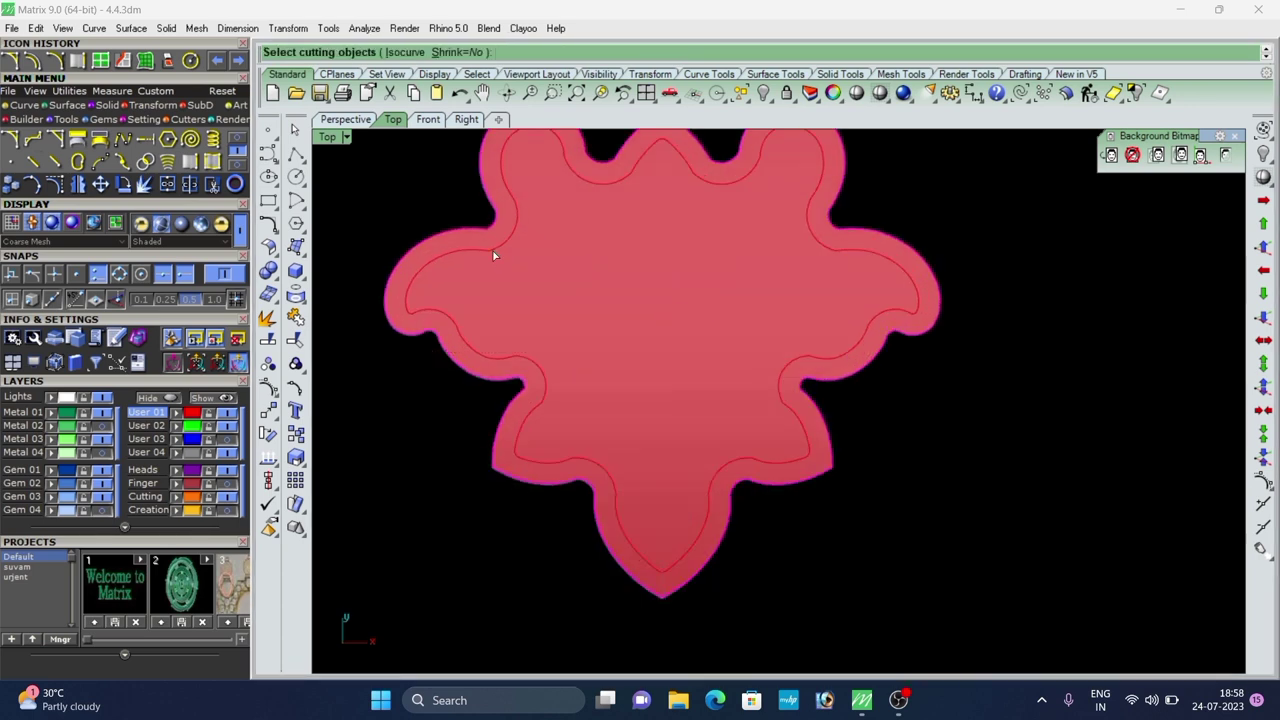
left_click(492, 250)
right_click(420, 222)
left_click(581, 294)
key("Delete")
scroll(354, 271, "up", 8)
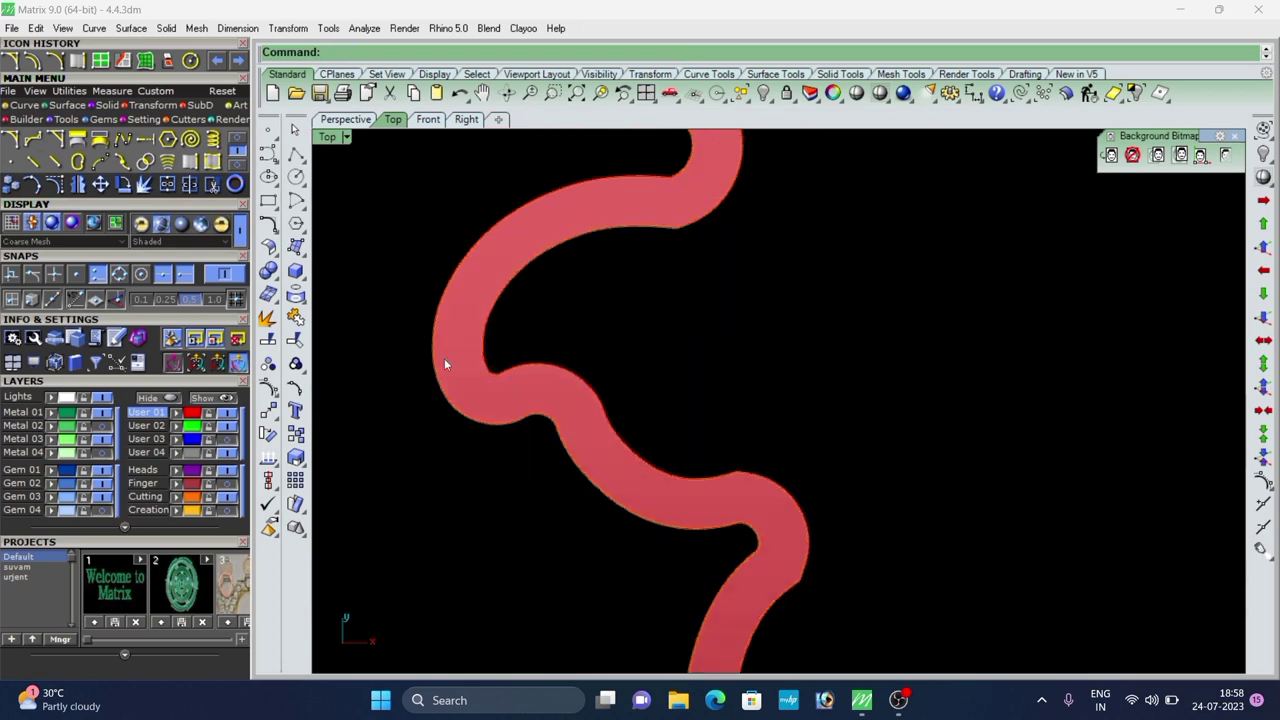
Move the flower-shaped rim surface to the Metal 01 layer.
left_click(445, 363)
left_click(54, 413)
scroll(424, 382, "down", 8)
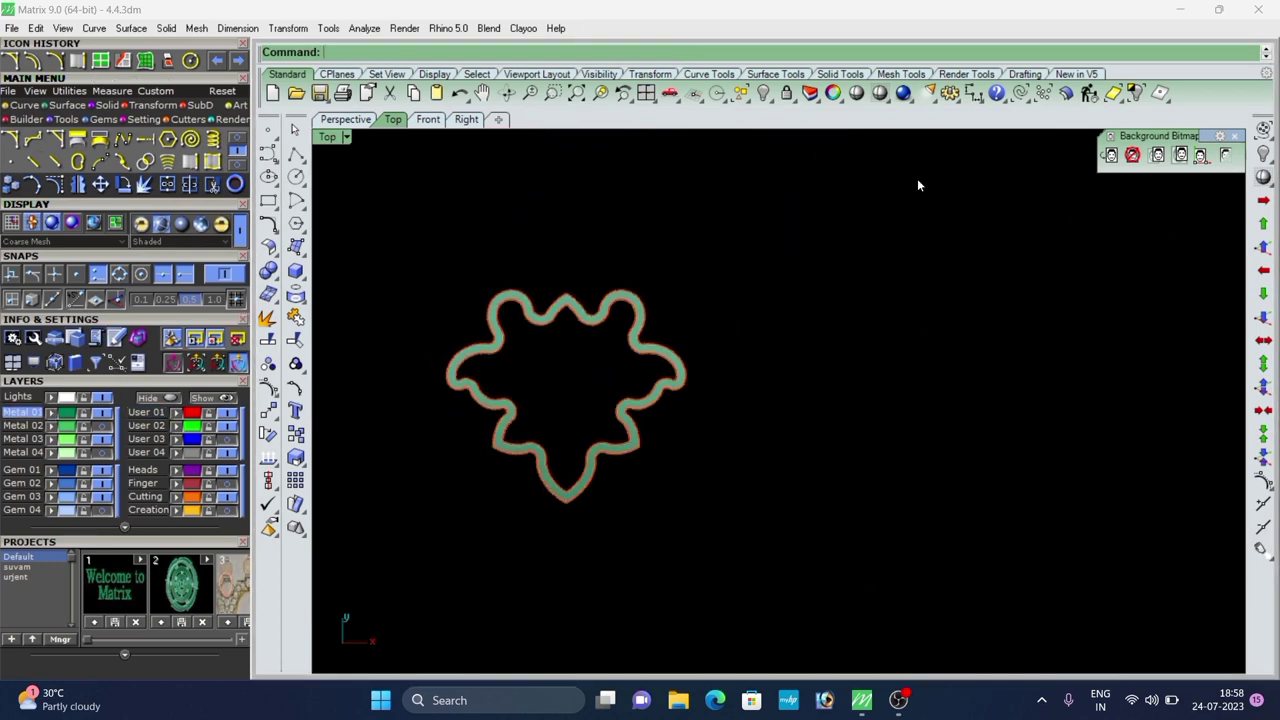
Store the two outline curves in project slot 96 and delete them from the model.
left_click(1018, 90)
left_click_drag(88, 640, 243, 627)
left_click(193, 625)
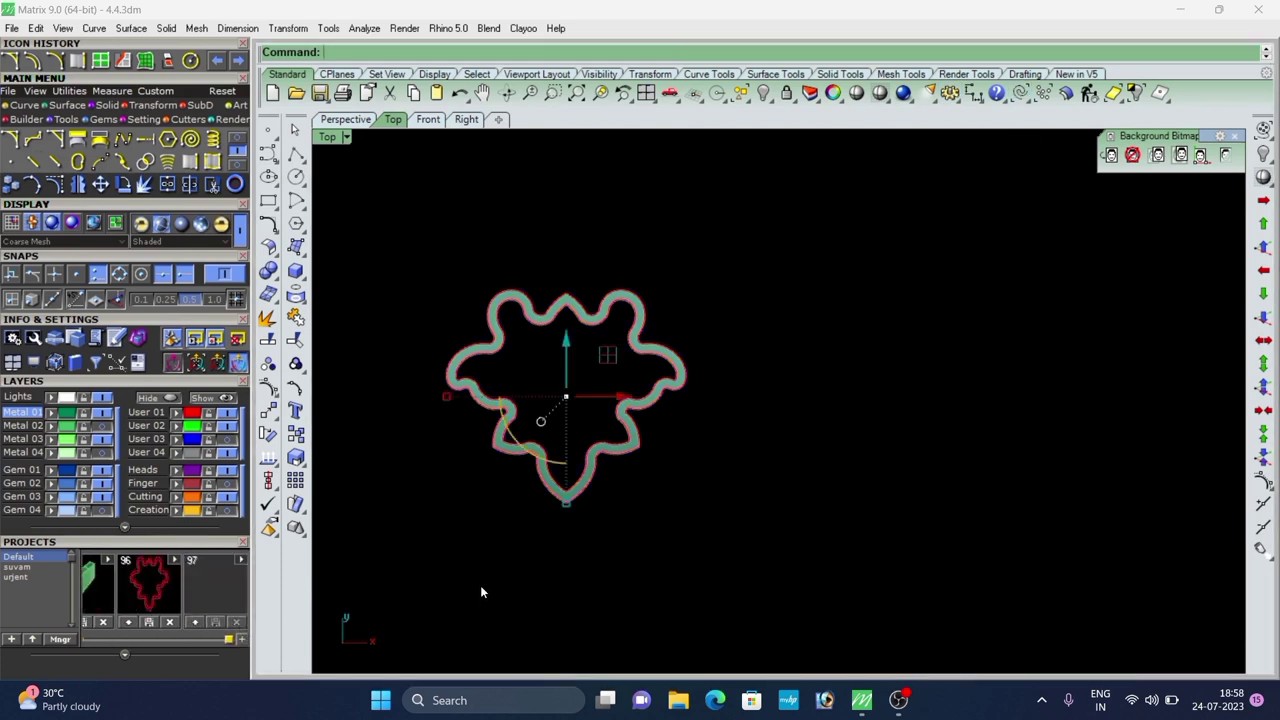
key("Escape")
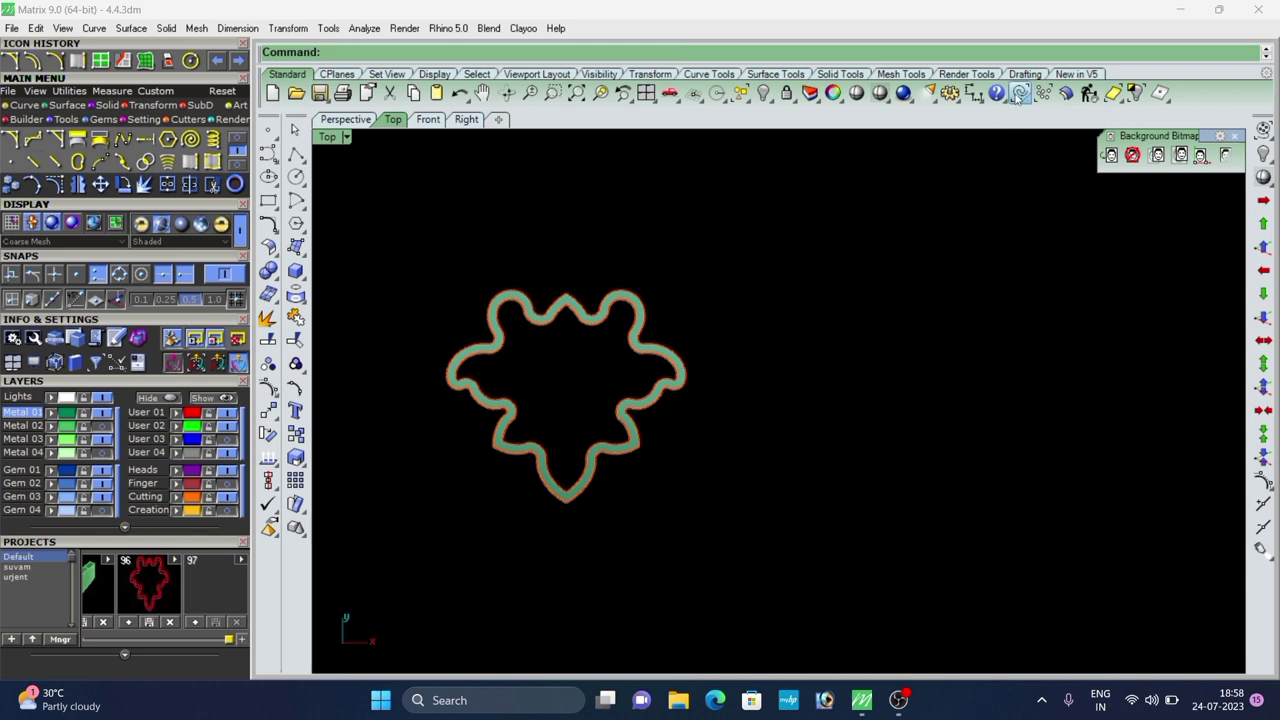
left_click(1018, 97)
key("Delete")
Extrude the rim surface into a solid at the -0.6 distance and delete the source surface.
left_click(345, 120)
right_click_drag(842, 411, 890, 420)
left_click_drag(863, 341, 650, 537)
left_click(108, 106)
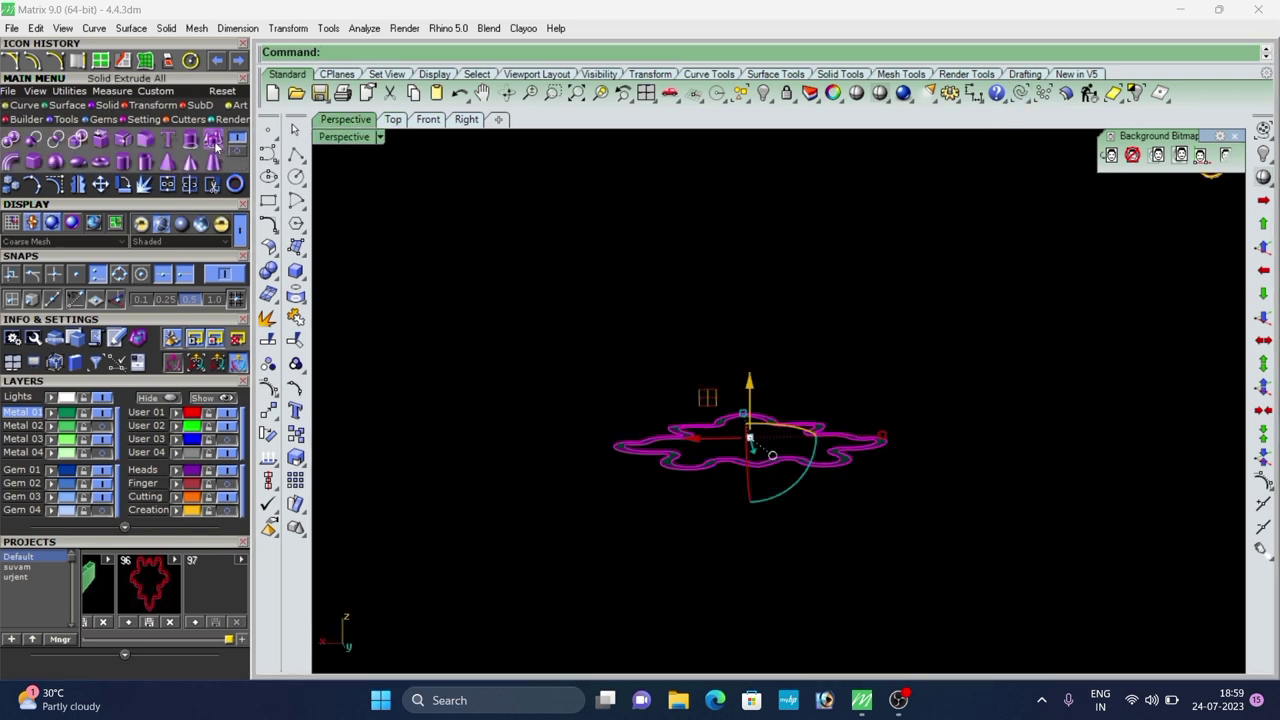
left_click(215, 145)
scroll(916, 401, "up", 6)
right_click(898, 406)
scroll(898, 408, "down", 2)
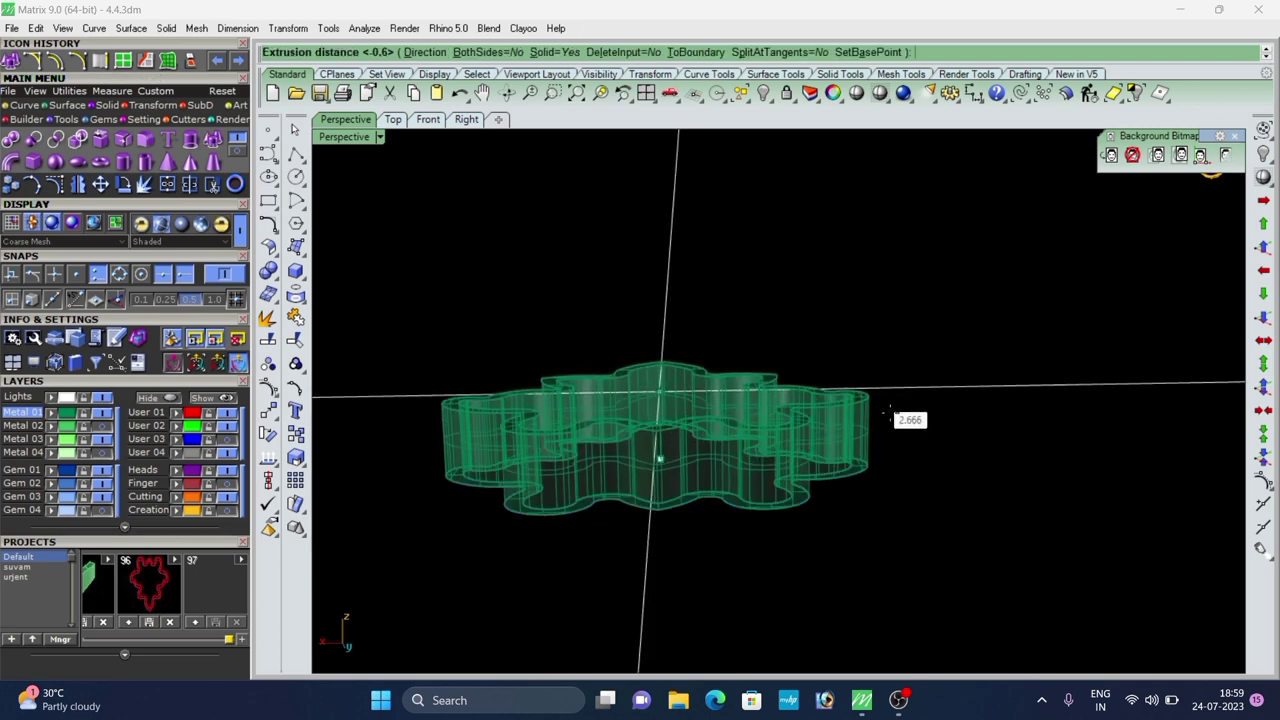
mouse_move(889, 412)
right_mouse_down()
mouse_move(886, 357)
mouse_move(889, 376)
mouse_move(640, 500)
mouse_move(851, 434)
mouse_move(900, 403)
right_mouse_up()
key("Return")
key("Delete")
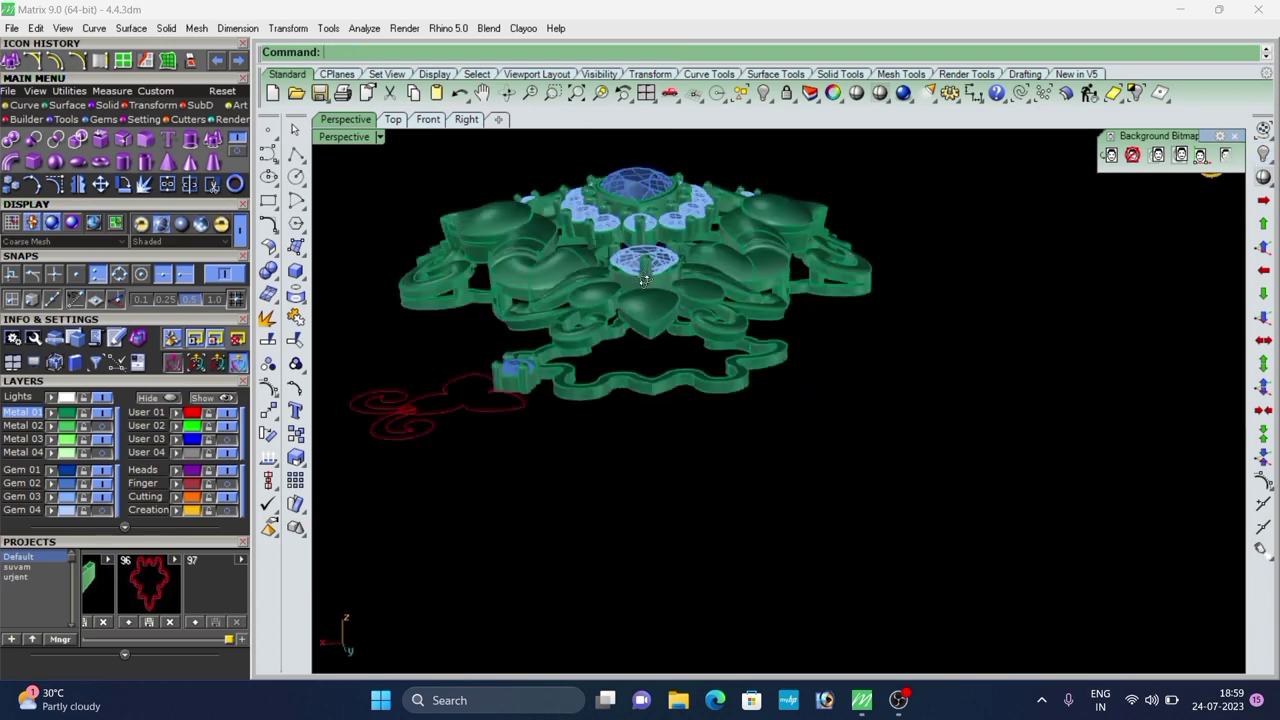
Try to isolate the flower motif with its base rim, and show all objects again.
right_click_drag(700, 400, 770, 352)
scroll(806, 325, "up", 2)
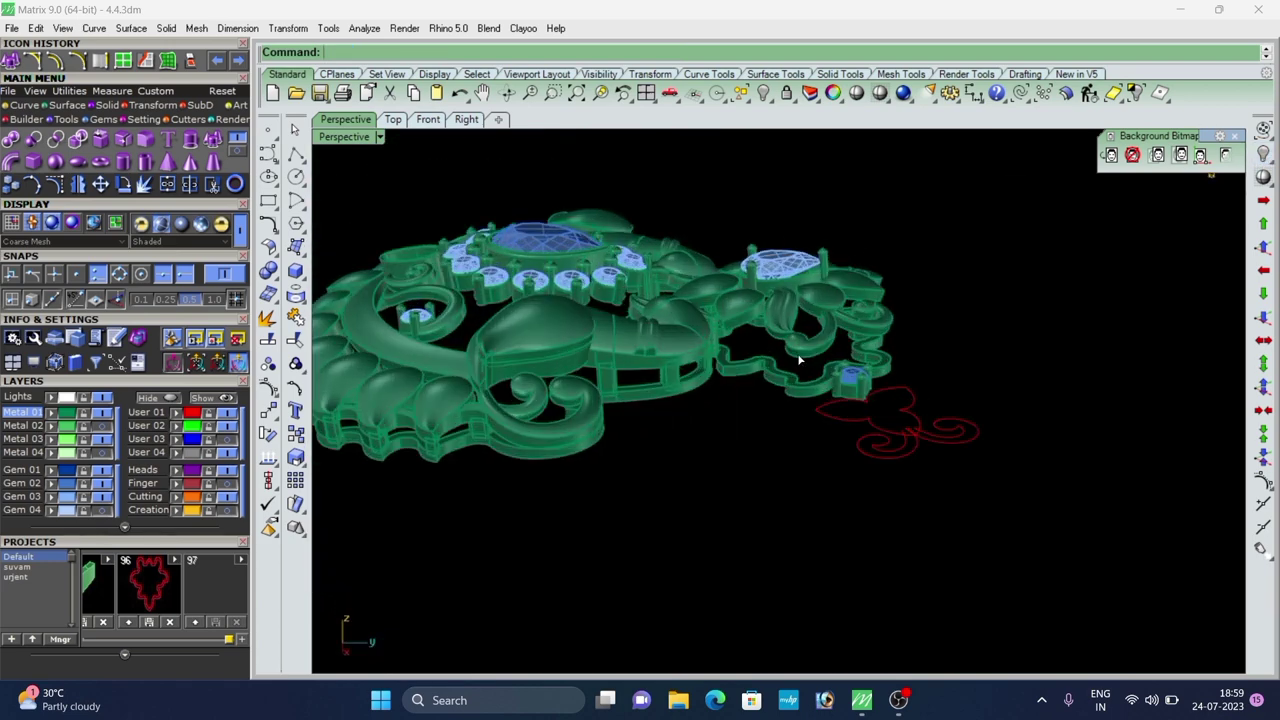
left_click(799, 356)
left_click(793, 380, "shift")
scroll(766, 252, "down", 4)
right_click_drag(766, 252, 750, 325)
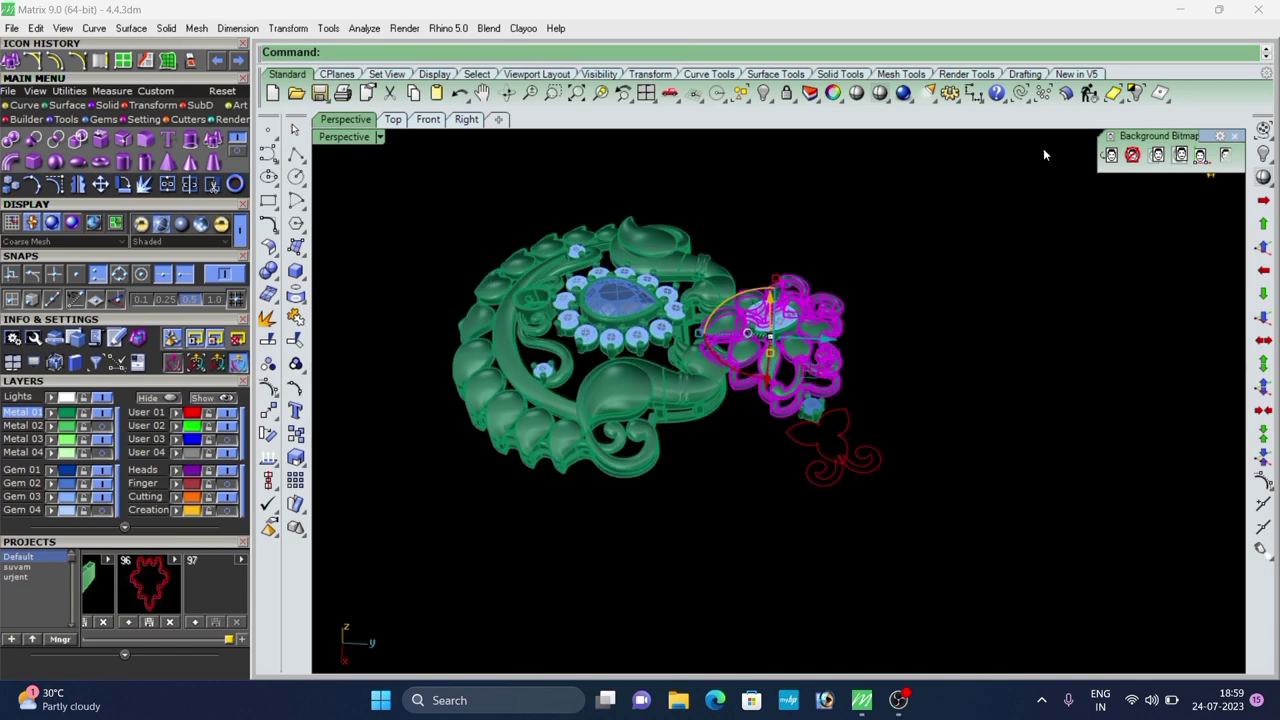
left_click(1136, 94)
right_click_drag(823, 440, 840, 340)
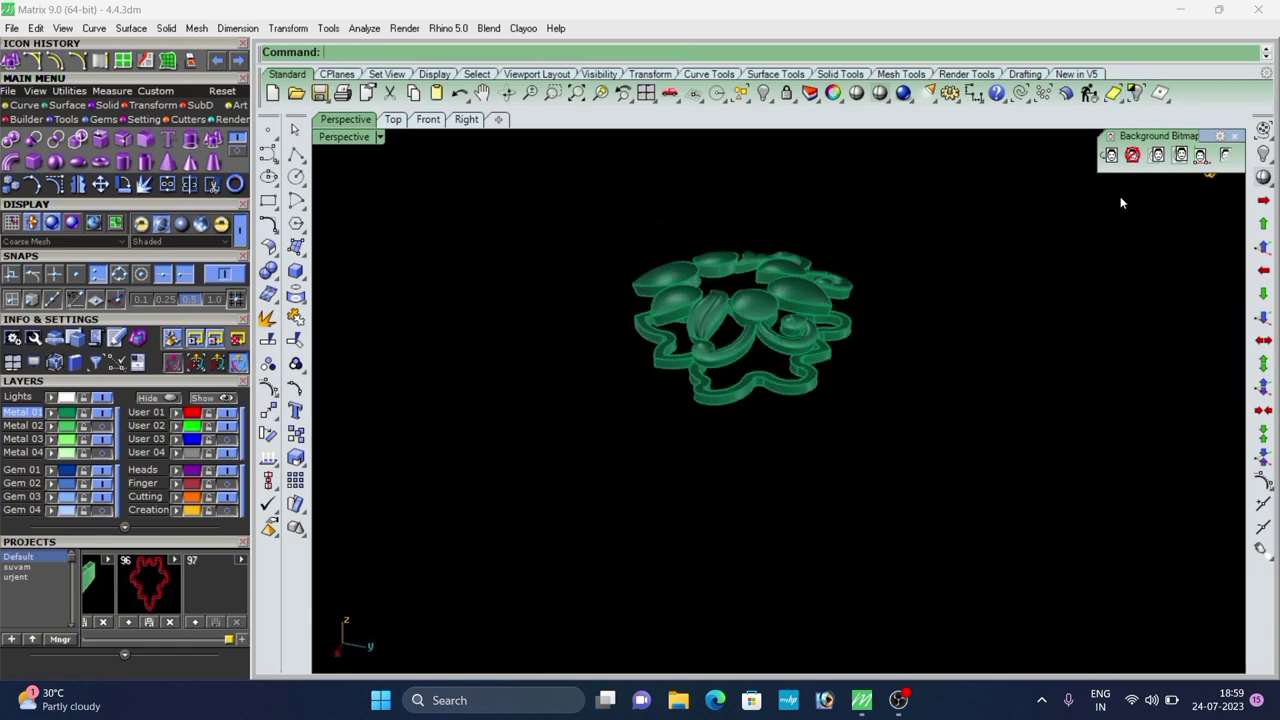
right_click(1262, 158)
Isolate the flower motif together with its center stone setting and the extruded base rim.
left_click(738, 263)
left_click(778, 327, "shift")
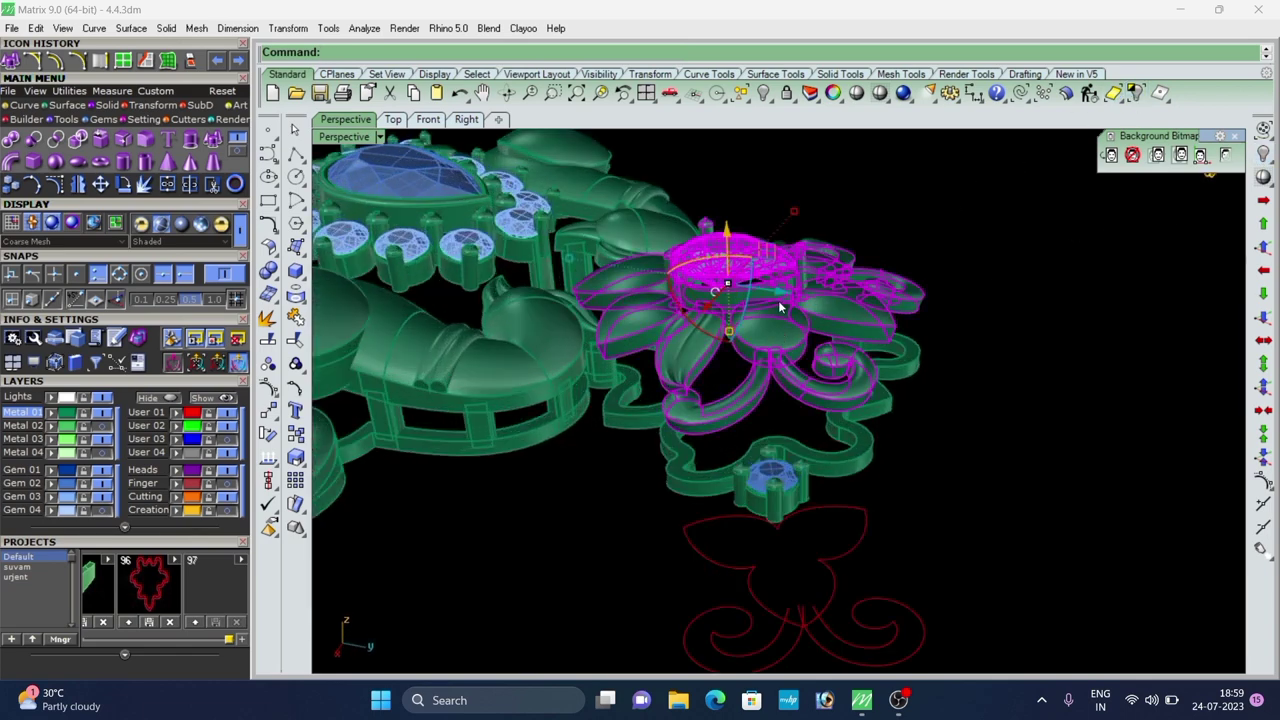
left_click(851, 420, "shift")
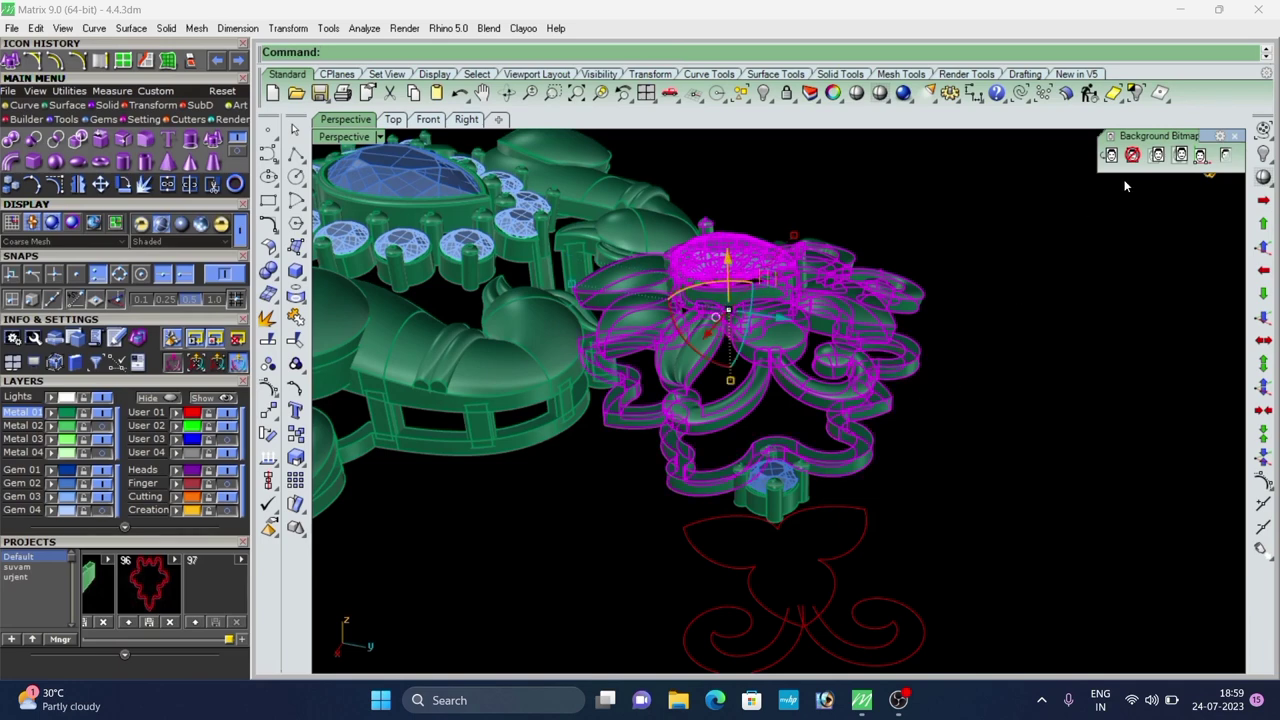
left_click(1134, 95)
right_click_drag(831, 371, 760, 300)
Move the flower motif with its stone straight down closer to the base rim.
left_click(783, 249)
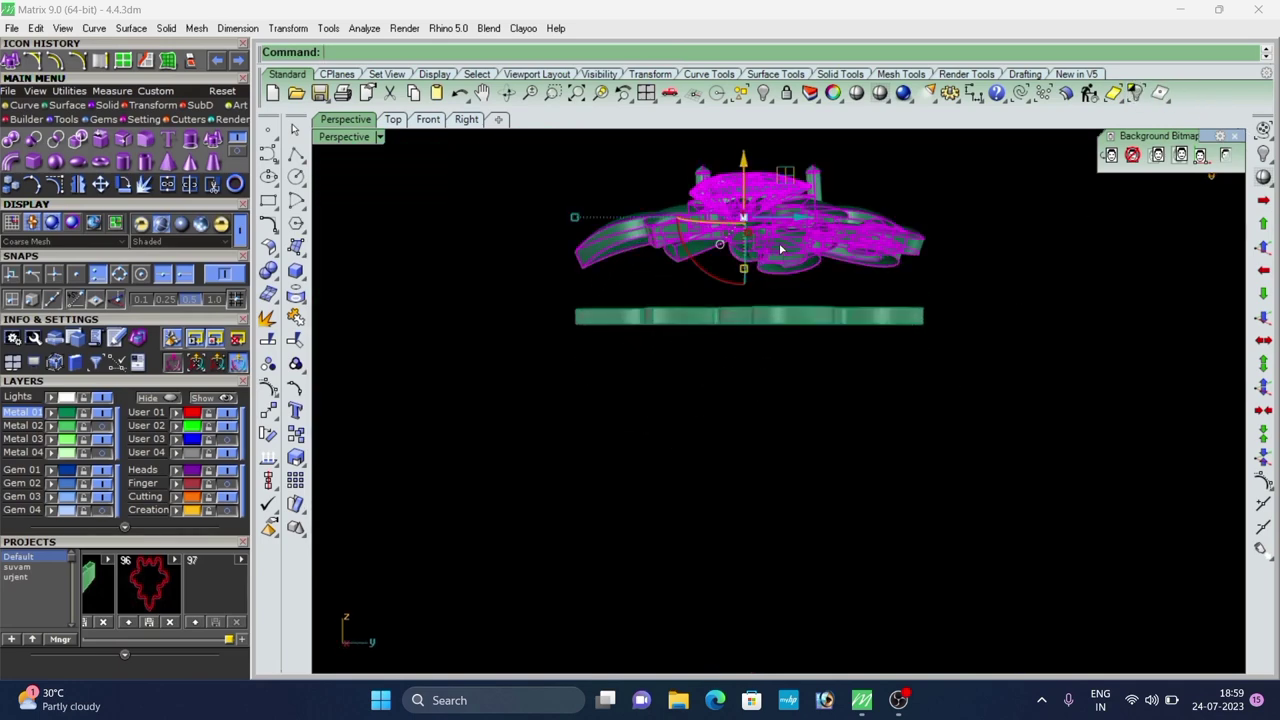
right_click_drag(783, 249, 719, 306)
scroll(748, 262, "up", 2)
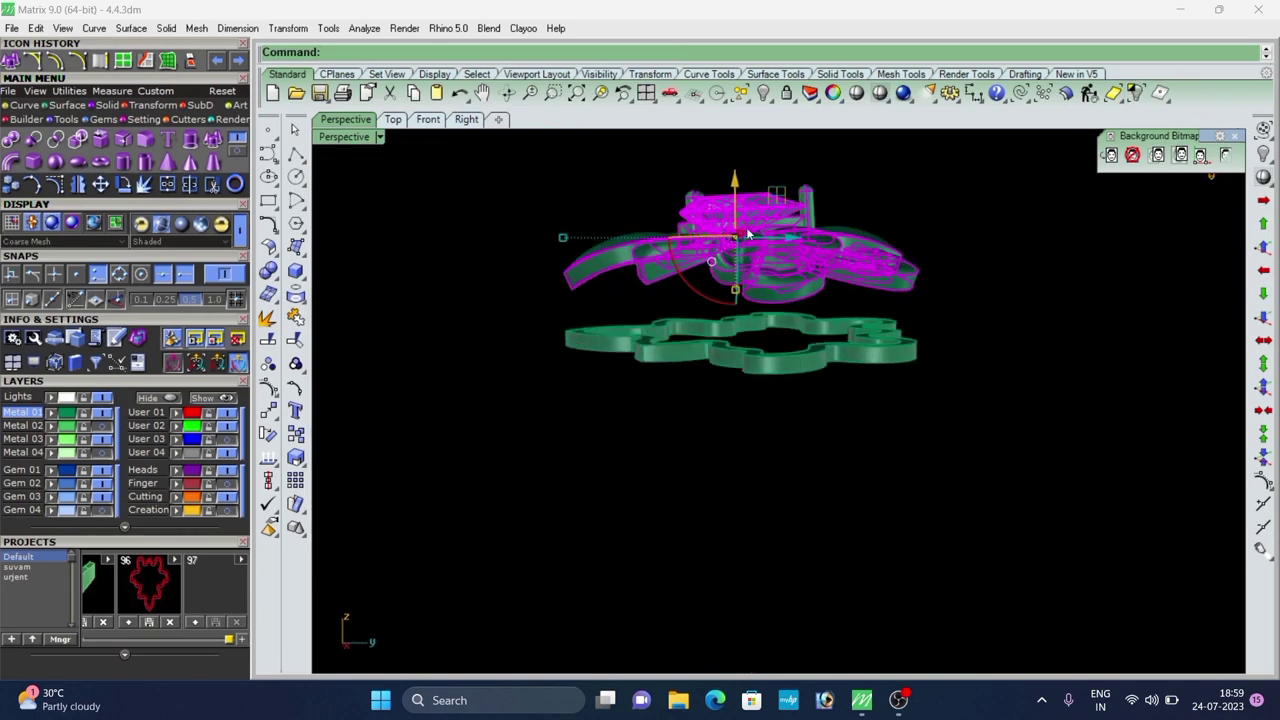
left_click_drag(732, 178, 740, 211)
left_click(692, 398)
right_click_drag(692, 398, 462, 378)
scroll(737, 318, "down", 3)
right_click_drag(737, 318, 600, 277)
scroll(709, 323, "up", 5)
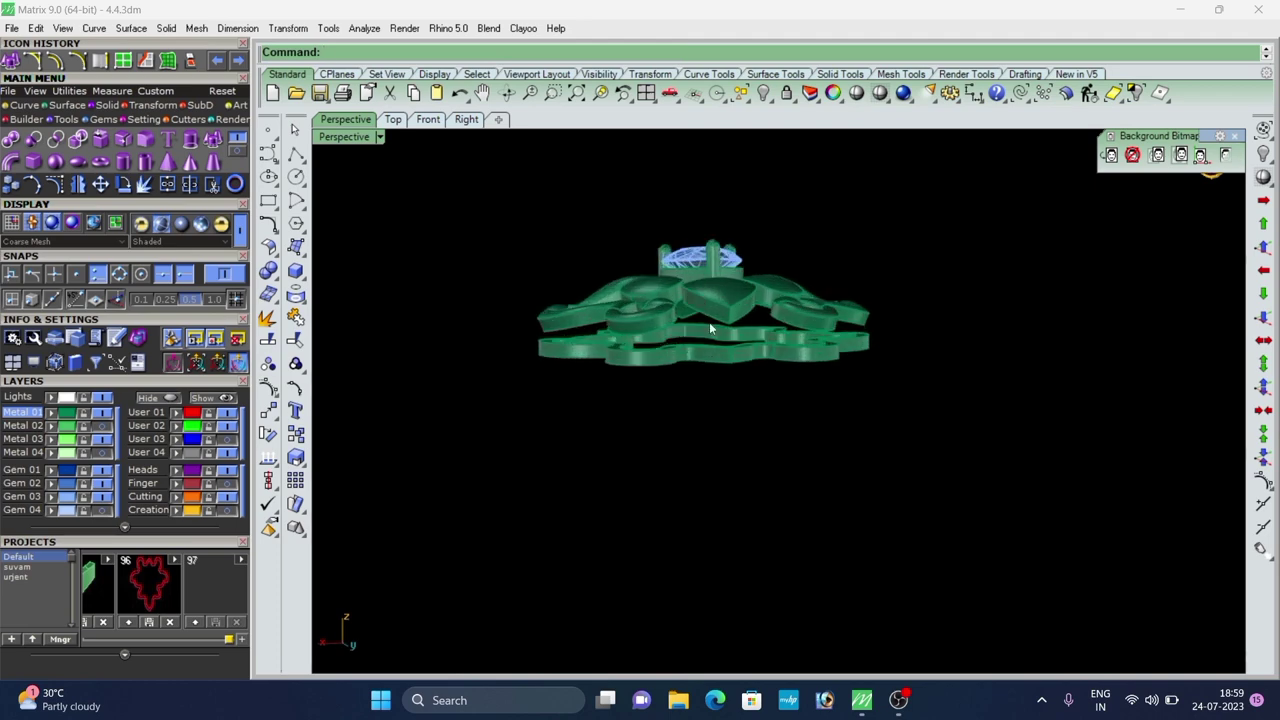
Examine the gap between the flower motif and the base rim from the front and in perspective.
right_click_drag(709, 323, 506, 336)
scroll(700, 300, "up", 3)
left_click(754, 294)
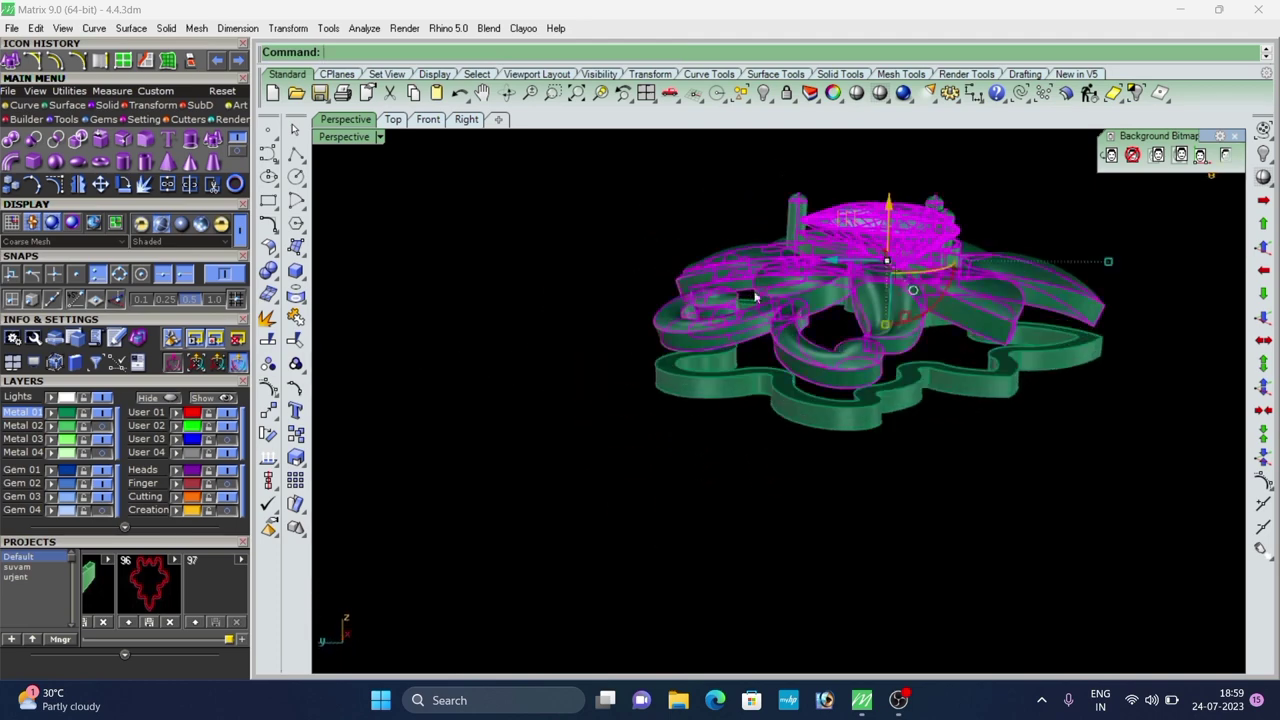
scroll(470, 303, "down", 2)
left_click(427, 120)
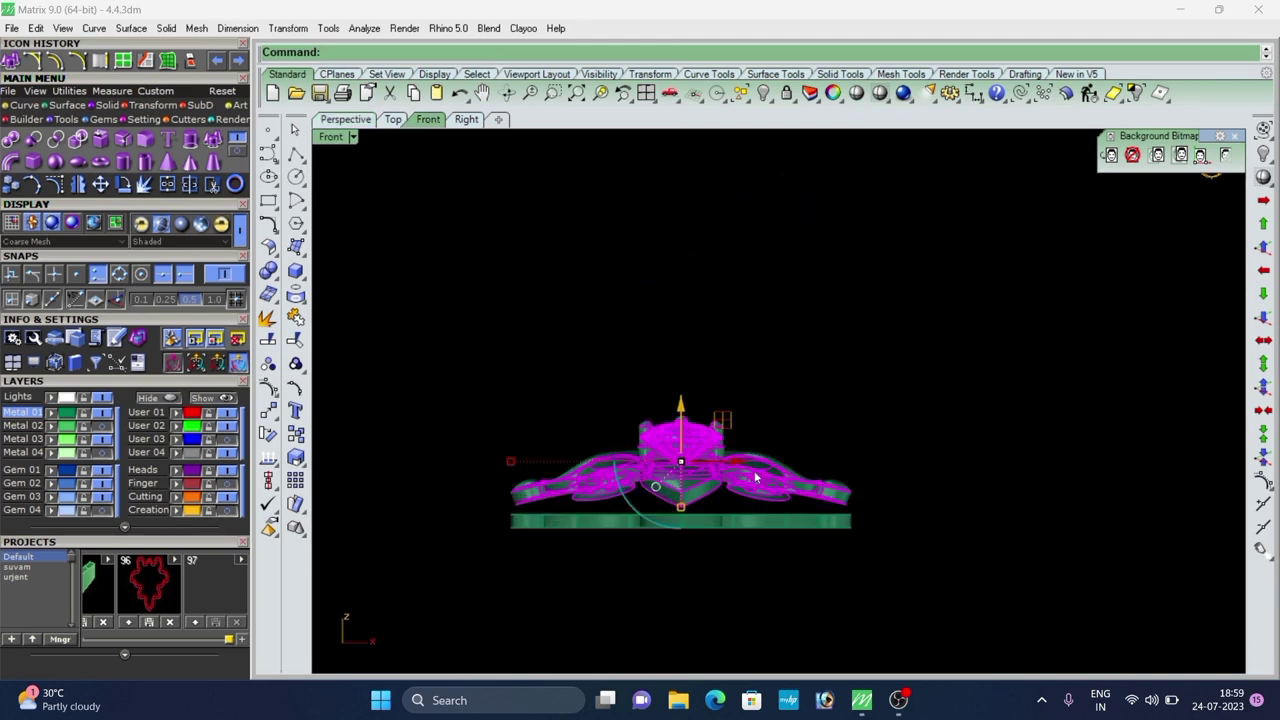
left_click(740, 526)
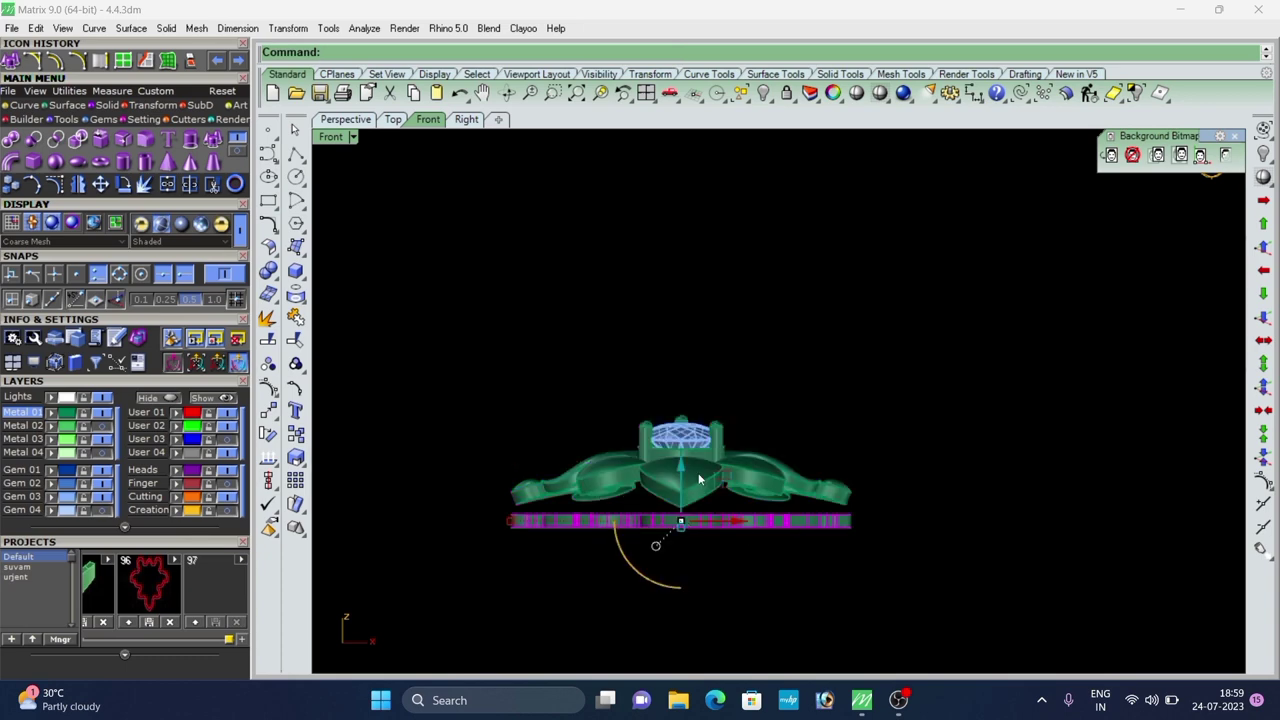
left_click(345, 120)
left_click(776, 434)
right_click_drag(850, 335, 750, 278)
scroll(791, 334, "down", 4)
scroll(794, 474, "up", 4)
left_click(756, 274)
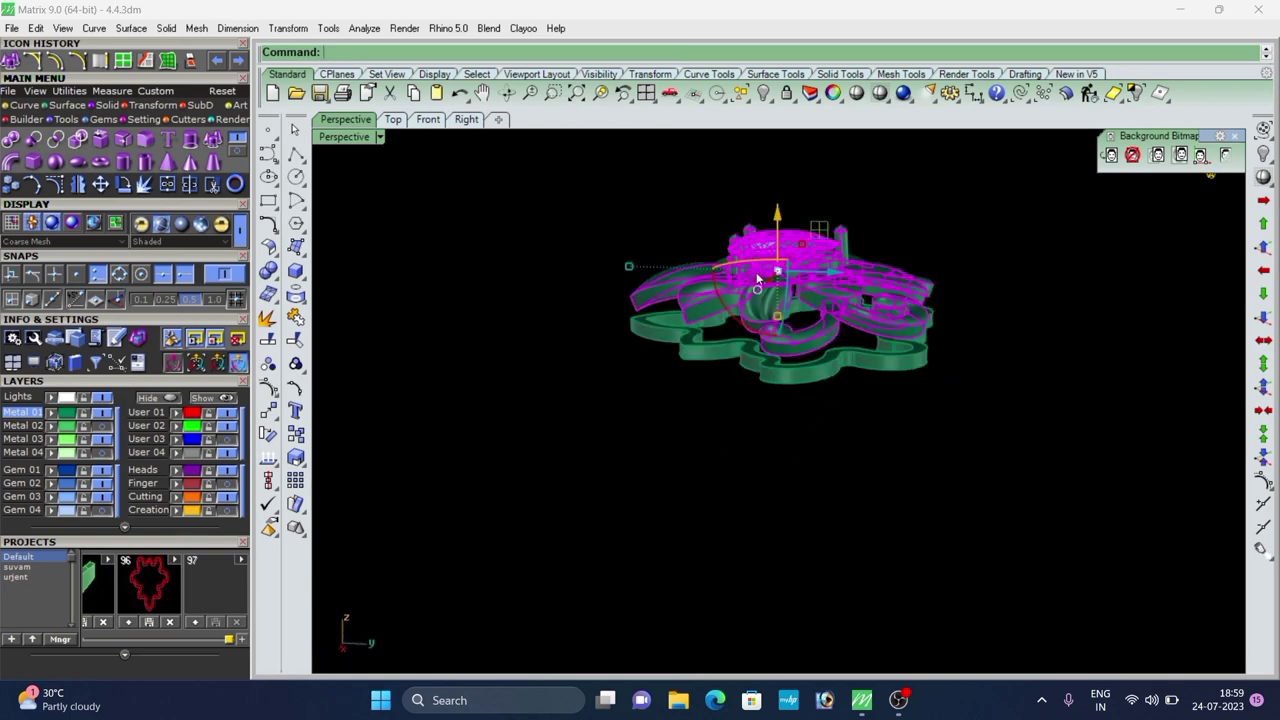
left_click(452, 272)
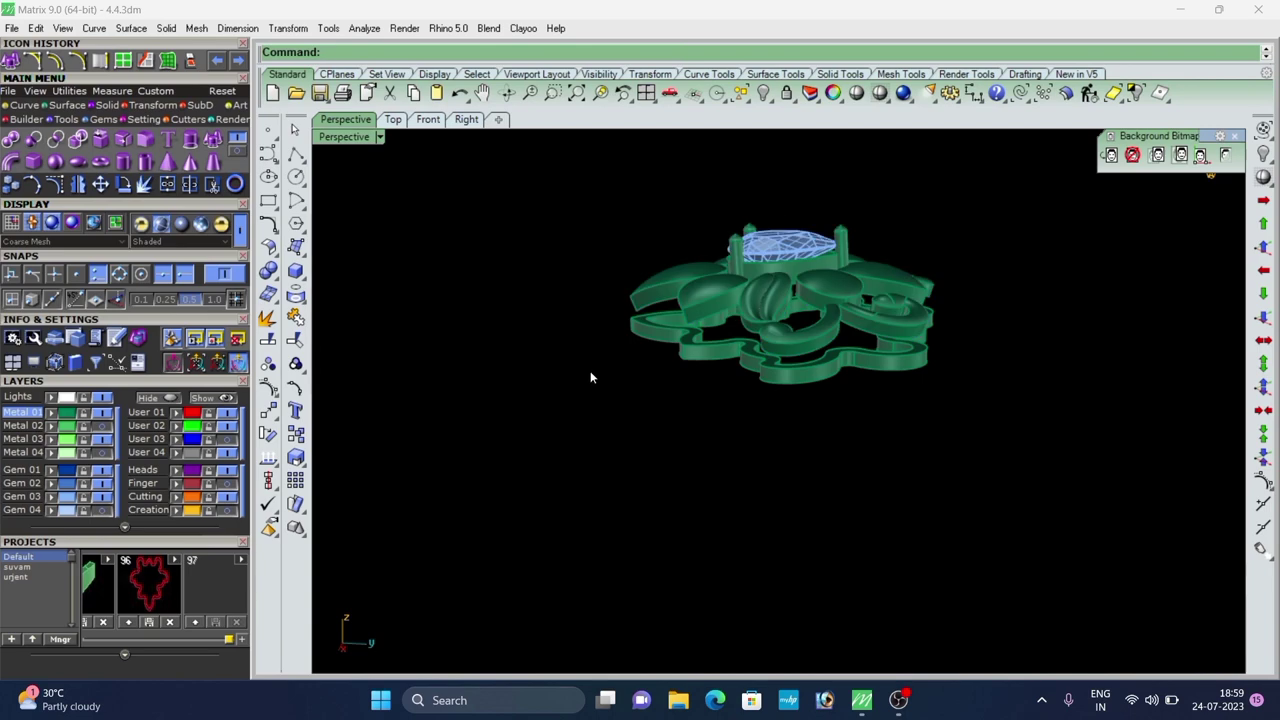
Enclose the base rim in a bounding-box control cage with a global editing region.
scroll(594, 377, "up", 5)
right_click_drag(606, 379, 718, 368)
left_click(724, 411)
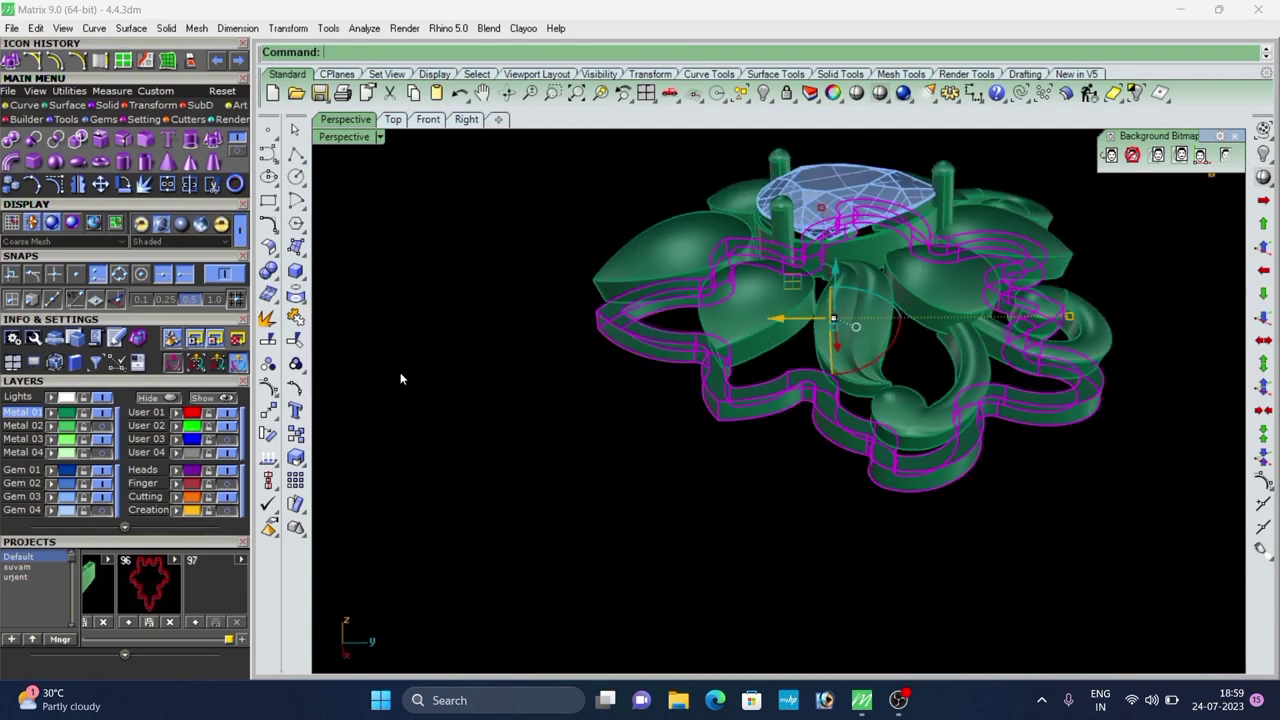
left_click(147, 108)
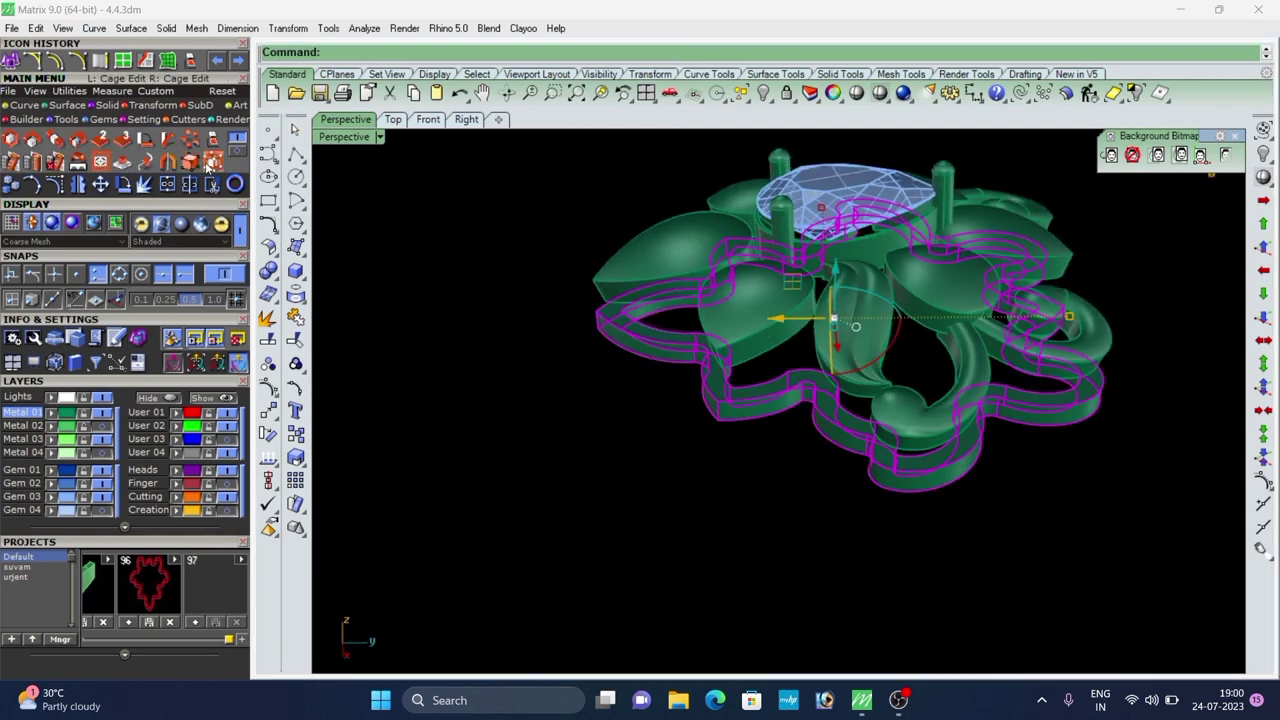
left_click(213, 162)
left_click(401, 53)
left_click(474, 52)
right_click(592, 298)
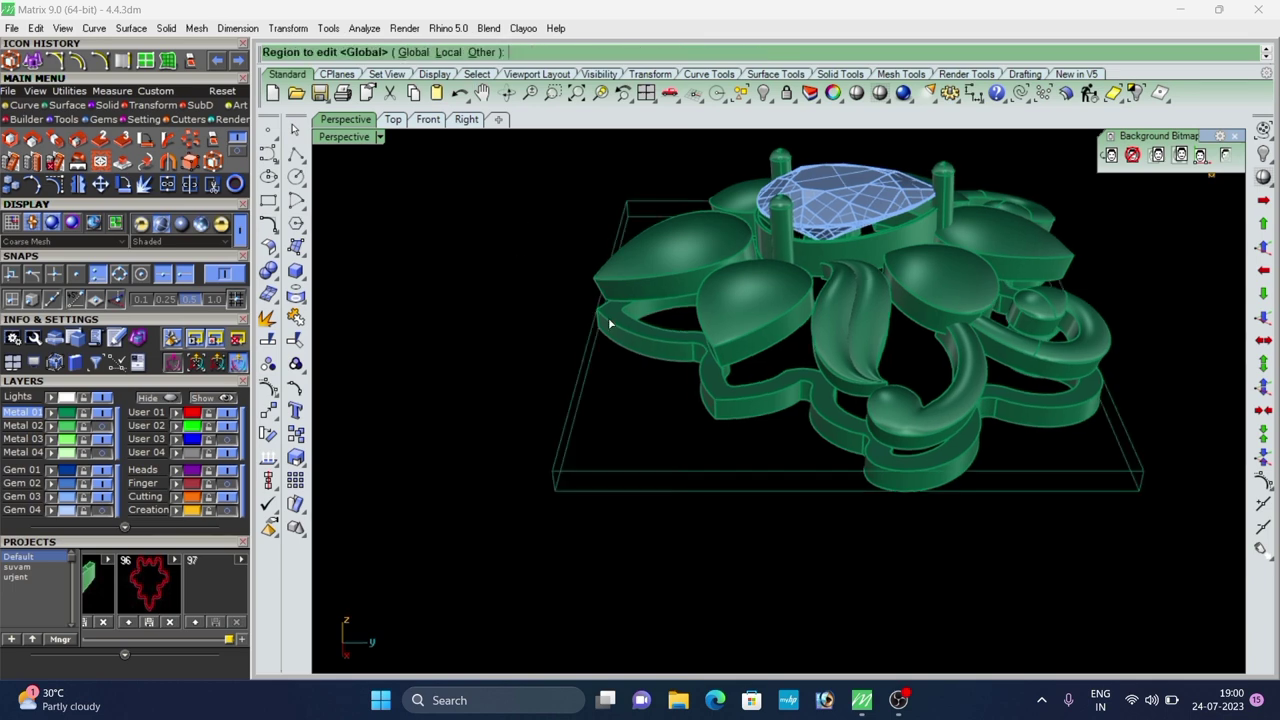
right_click(608, 317)
Try to reshape one end of the base rim by shifting its cage control points vertically, and remove the cage.
right_click_drag(608, 317, 552, 205)
left_click_drag(552, 205, 664, 410)
scroll(586, 290, "up", 4)
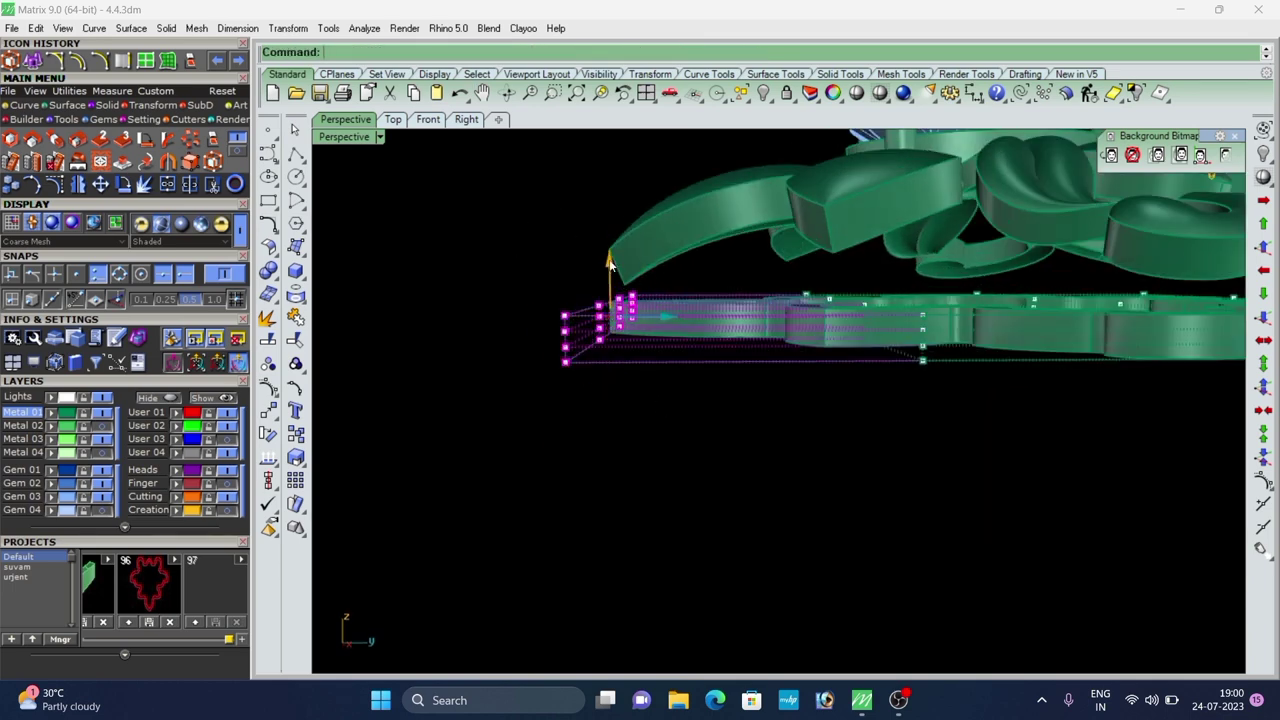
left_click_drag(612, 257, 627, 281)
right_click_drag(538, 232, 562, 274)
key("Escape")
key("Escape")
left_click(660, 364)
key("Delete")
scroll(490, 304, "down", 6)
right_click_drag(476, 292, 480, 432)
right_click_drag(520, 373, 648, 384)
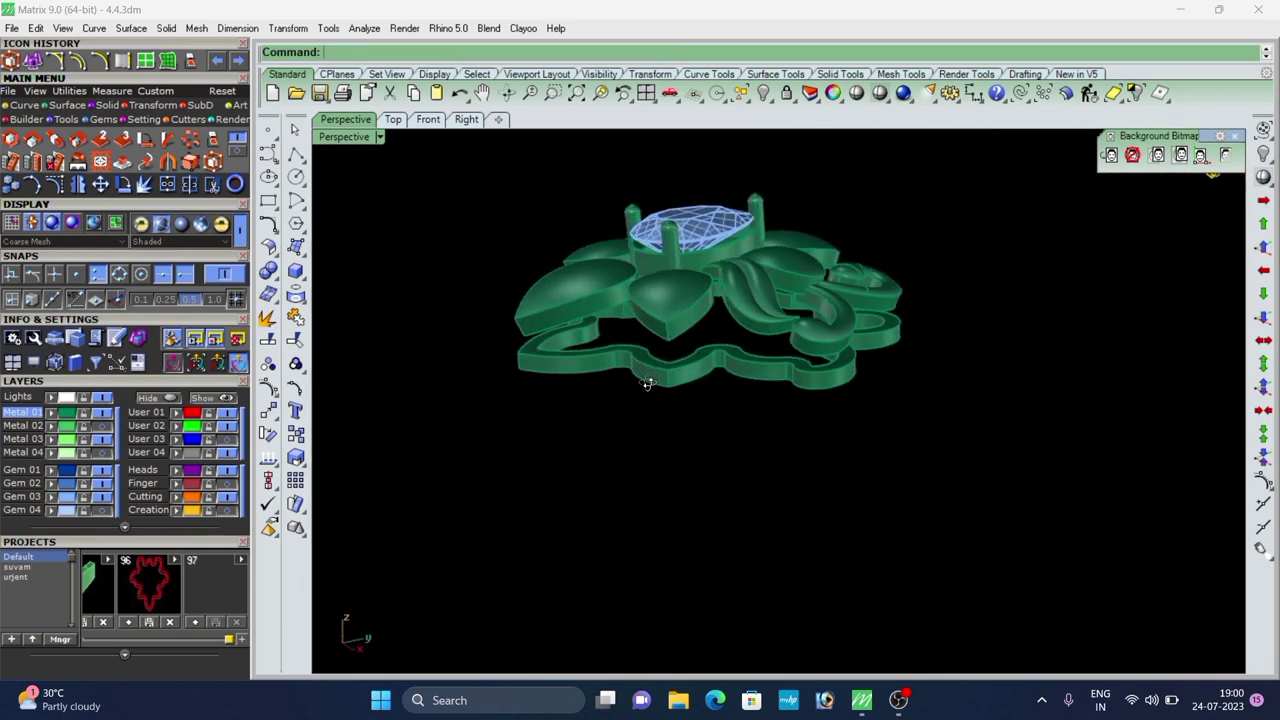
Make Metal 03 the current layer and choose the first outer side faces of the base rim for copied surface extraction.
key("alt")
left_click(107, 109)
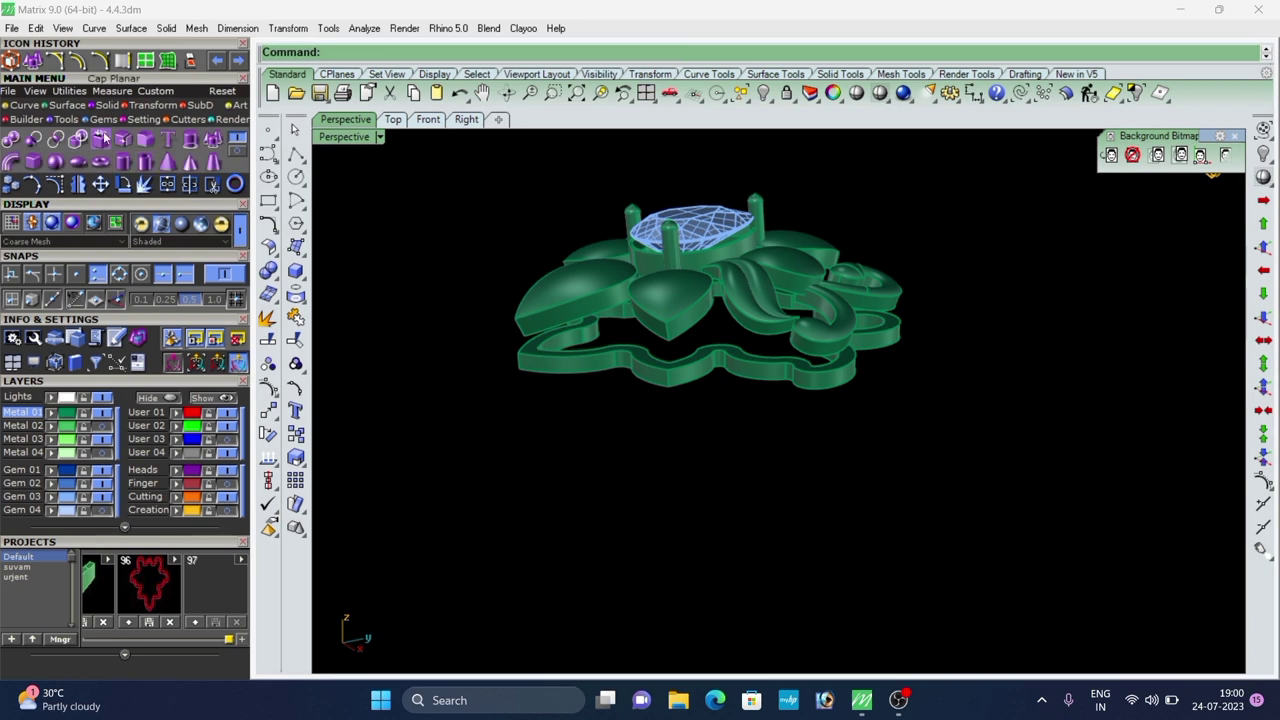
left_click(126, 141)
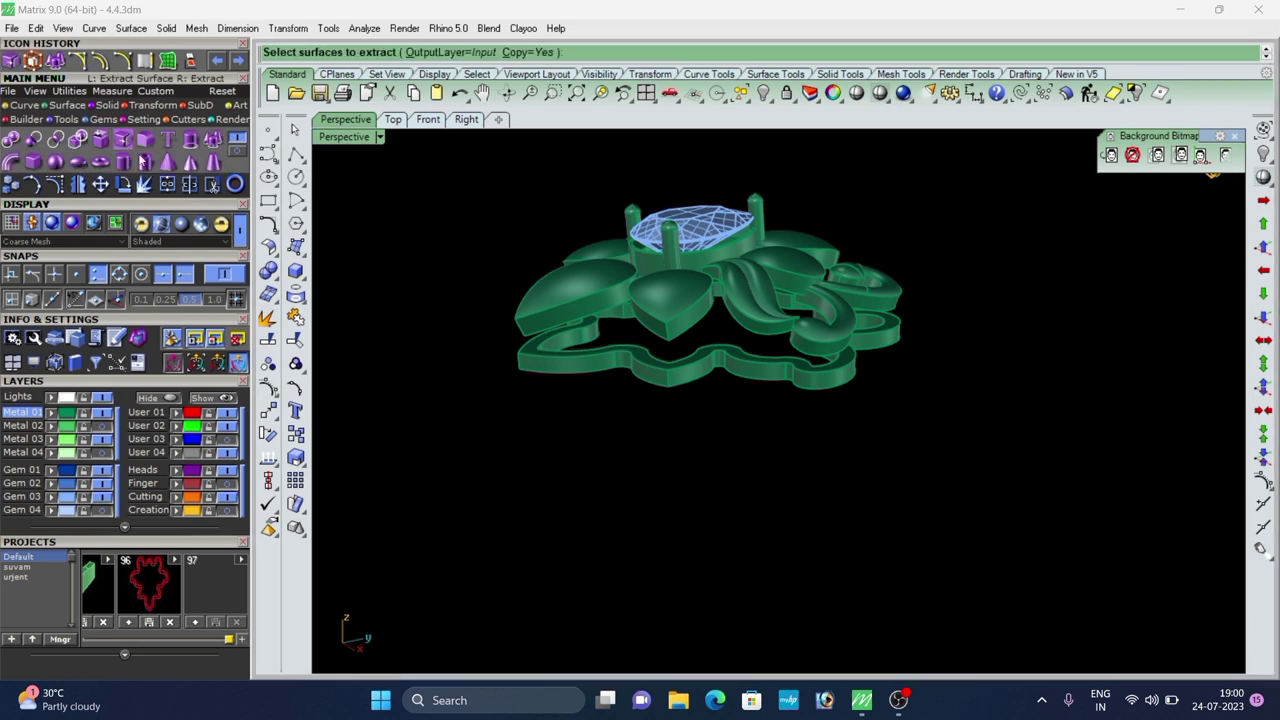
scroll(652, 300, "up", 5)
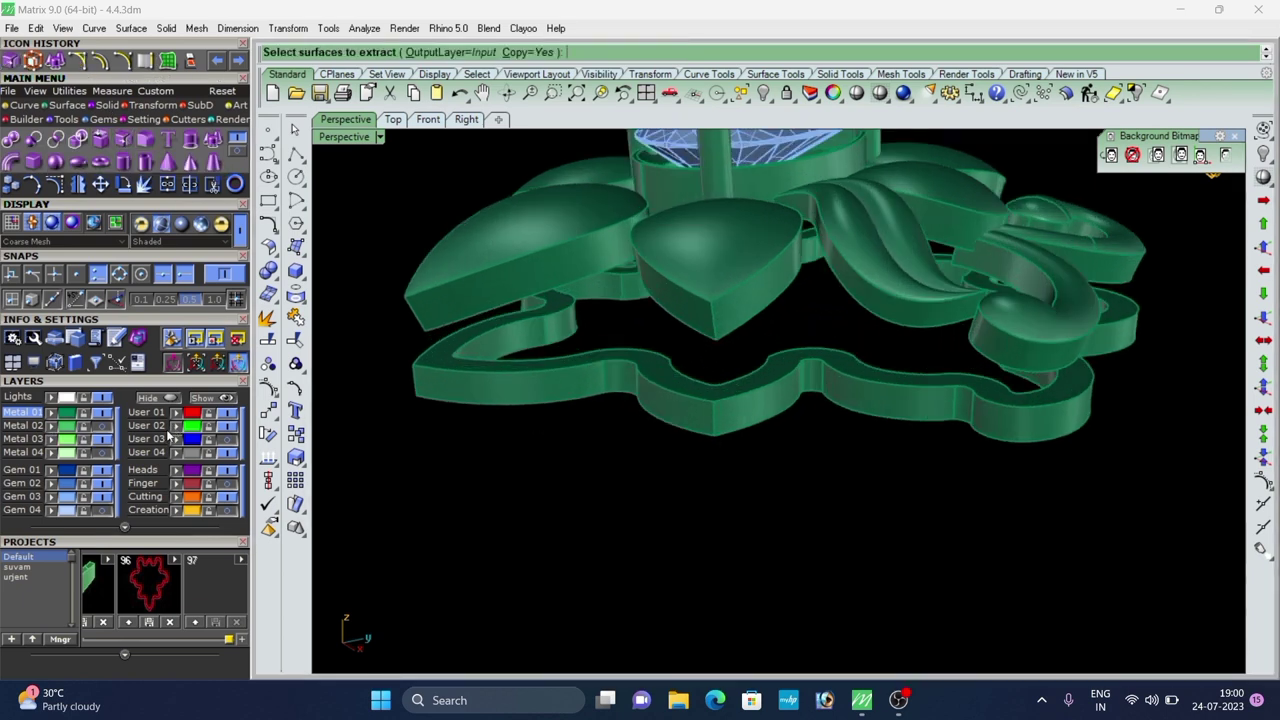
left_click(33, 443)
scroll(525, 400, "up", 5)
left_click(527, 403)
scroll(760, 380, "up", 3)
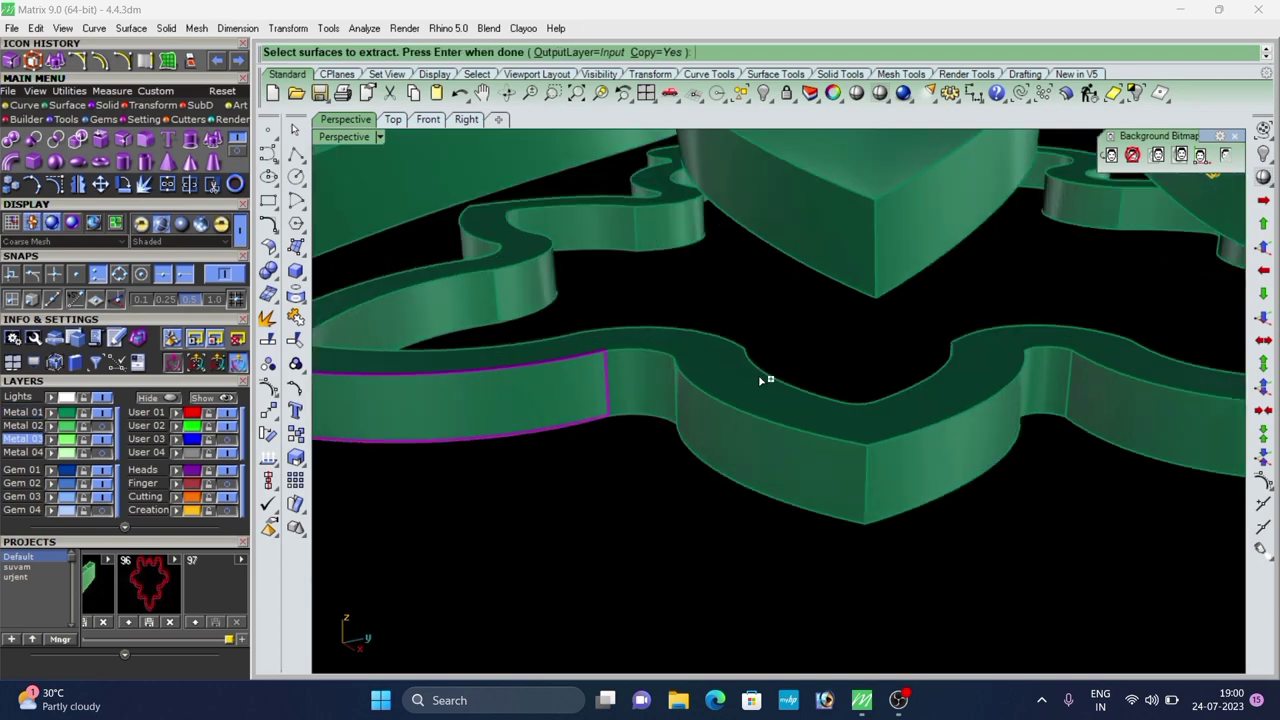
left_click(727, 426)
Add the base rim's outer side faces from the pointed petal corner toward the curled scroll to the extraction.
scroll(745, 425, "down", 5)
right_click_drag(957, 431, 800, 448)
scroll(773, 450, "up", 3)
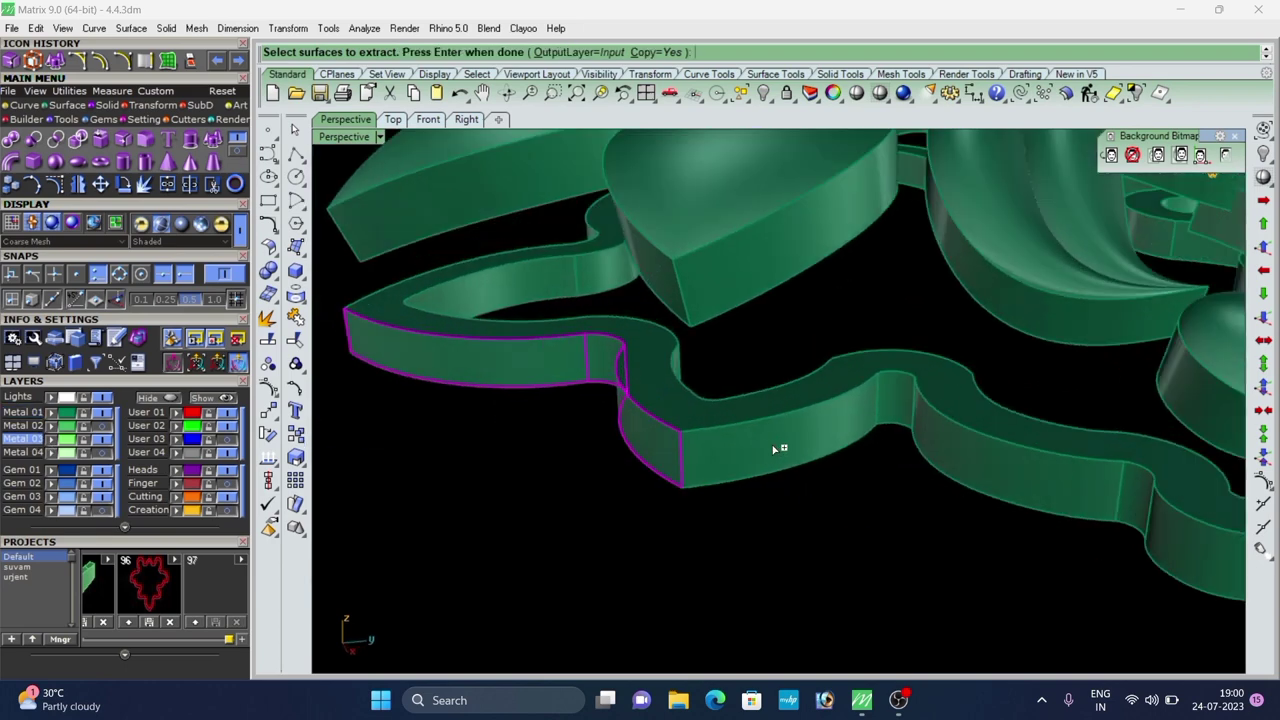
left_click(886, 396)
left_click(987, 453)
scroll(990, 453, "down", 4)
right_click_drag(990, 453, 728, 440)
scroll(914, 425, "up", 7)
left_click(922, 432)
left_click(997, 467)
Include the outer side faces along the rest of the base rim and extract them as copies.
scroll(848, 462, "down", 7)
scroll(726, 408, "up", 5)
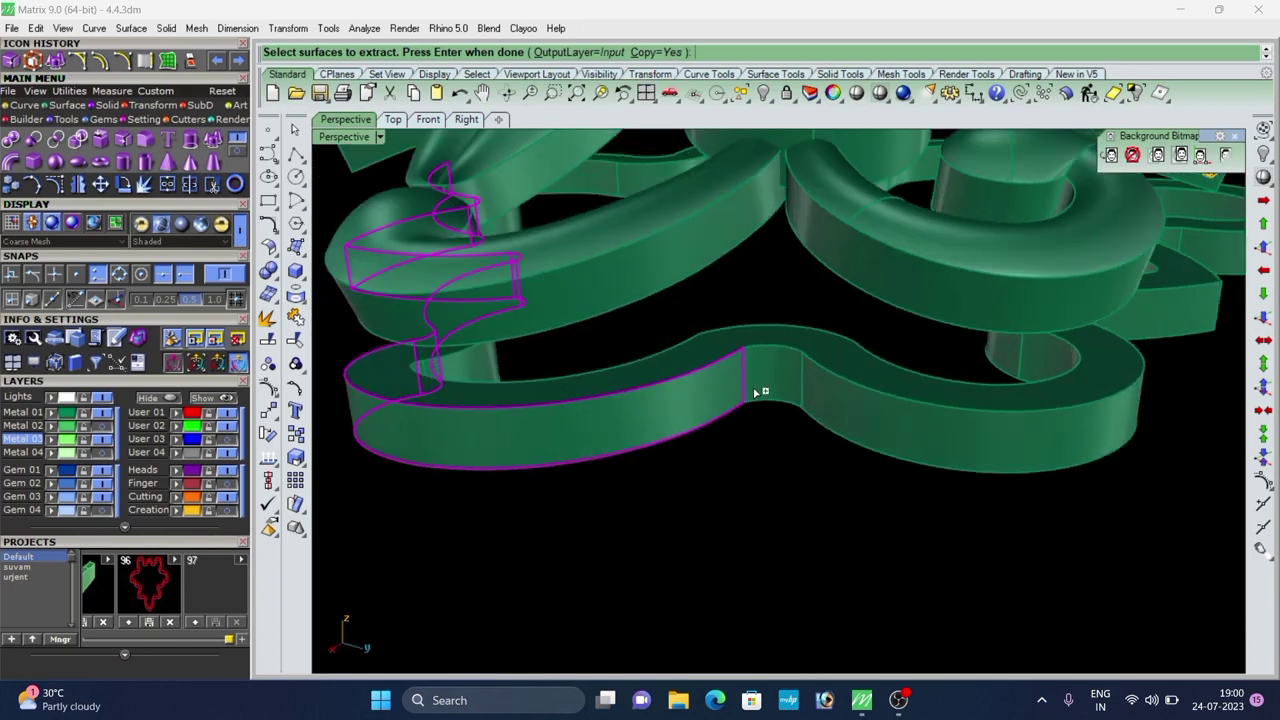
scroll(766, 434, "down", 5)
scroll(771, 400, "up", 5)
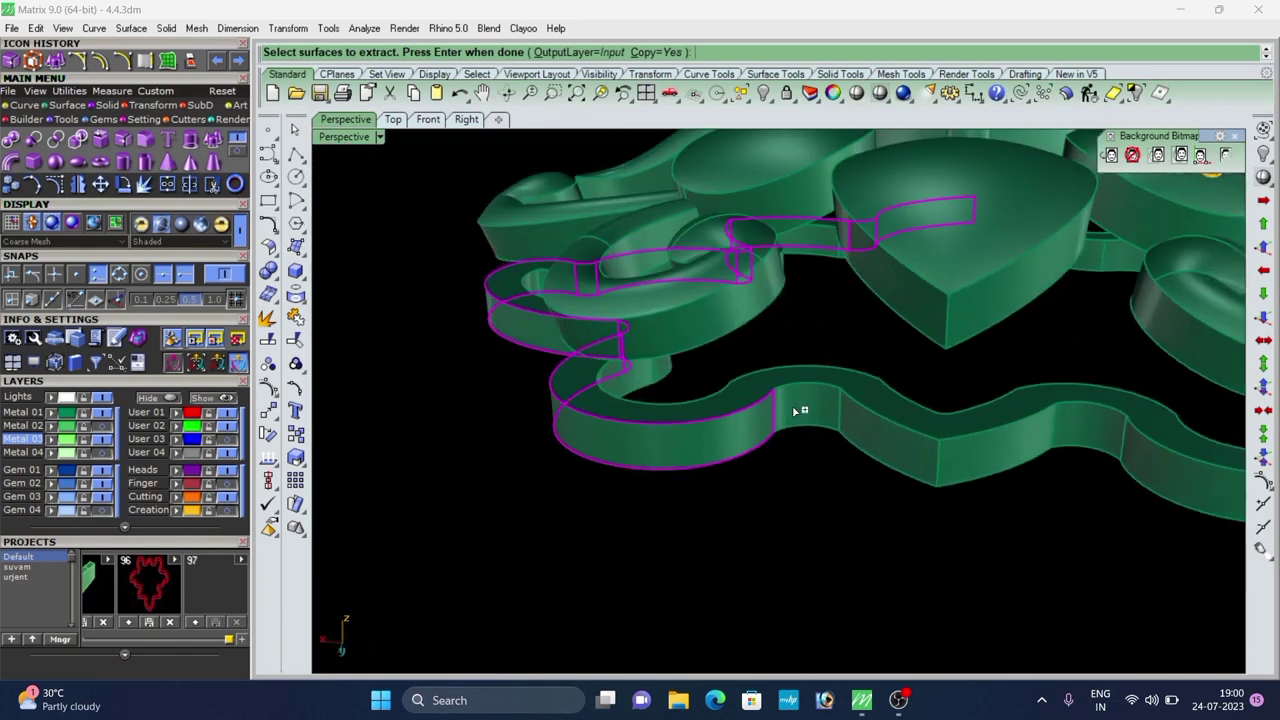
scroll(880, 435, "down", 6)
right_click_drag(880, 435, 697, 372)
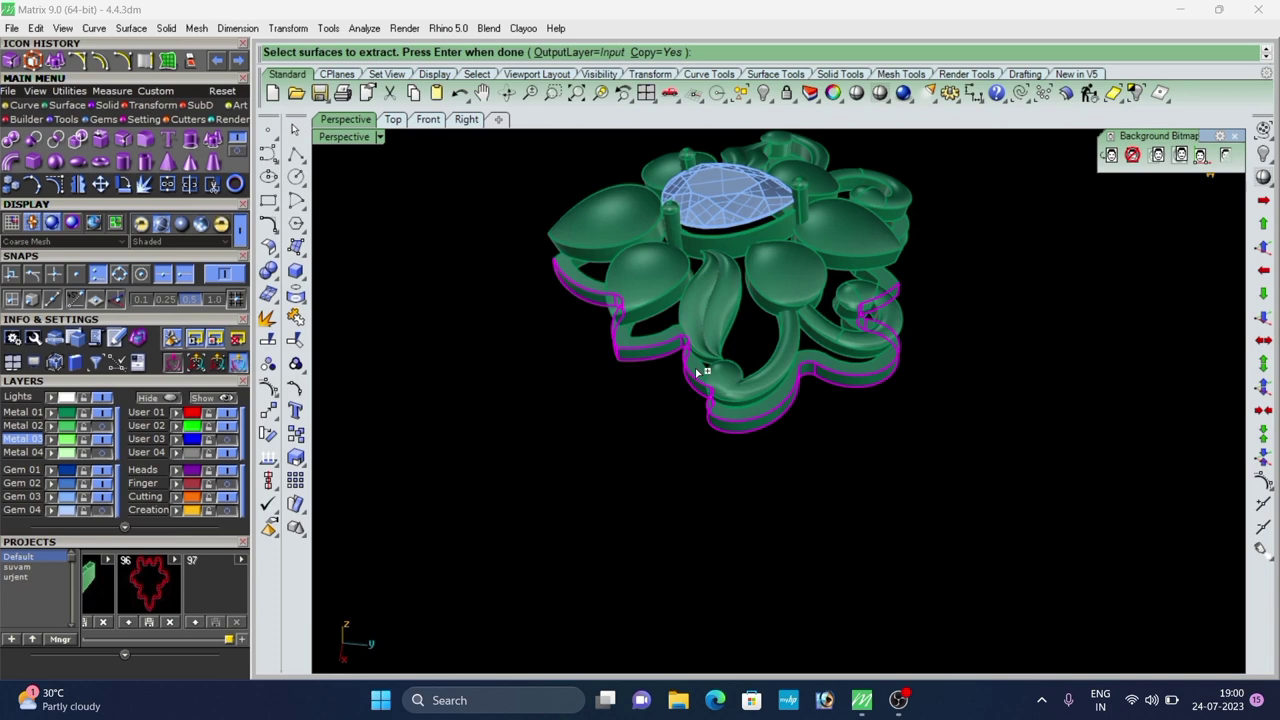
right_click(627, 440)
right_click_drag(613, 484, 573, 572)
scroll(660, 430, "down", 3)
left_click(654, 432)
scroll(634, 409, "up", 3)
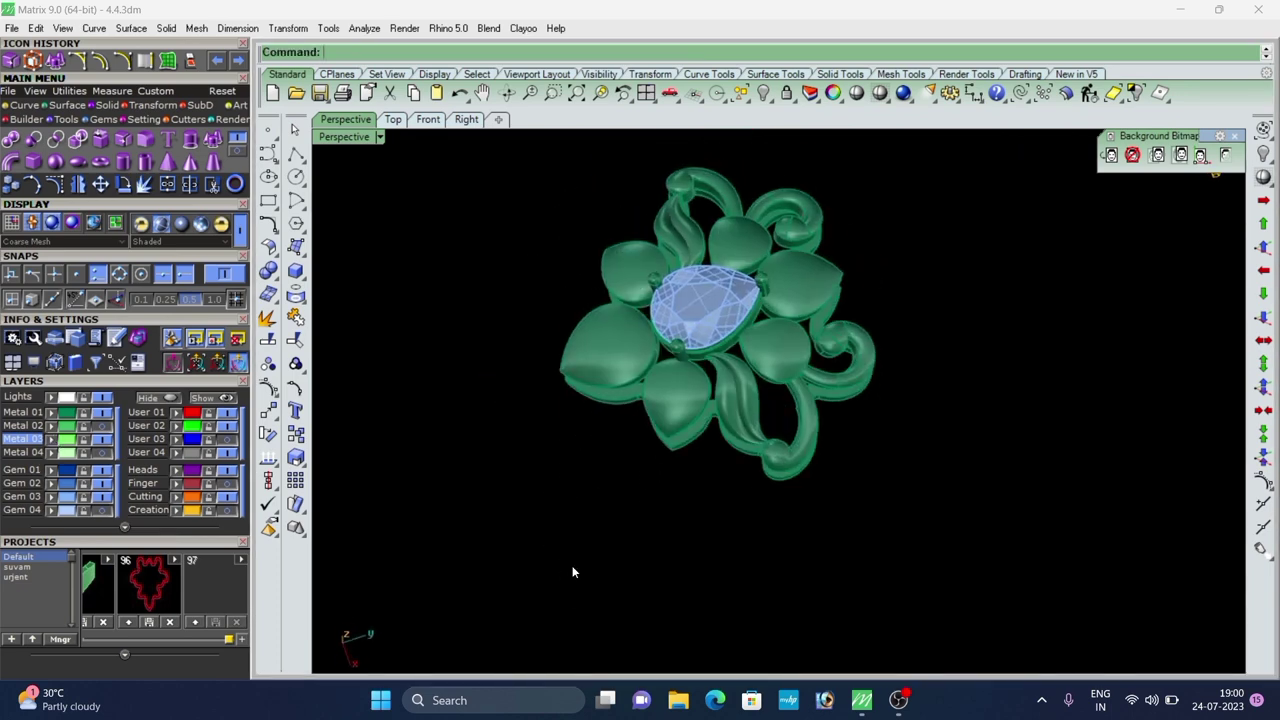
Extend the upper edge of the extracted outer face beneath the large pointed petal straight up with Extend Surface.
left_click(70, 108)
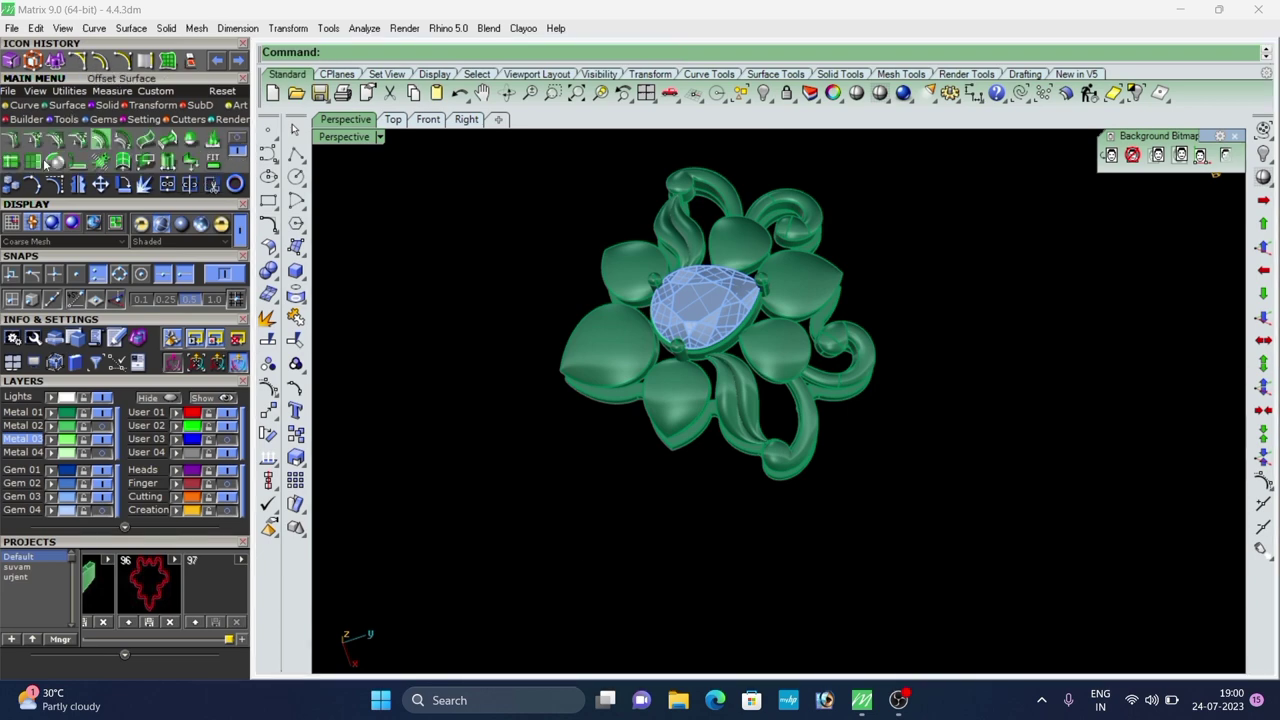
left_click(236, 158)
scroll(596, 398, "up", 6)
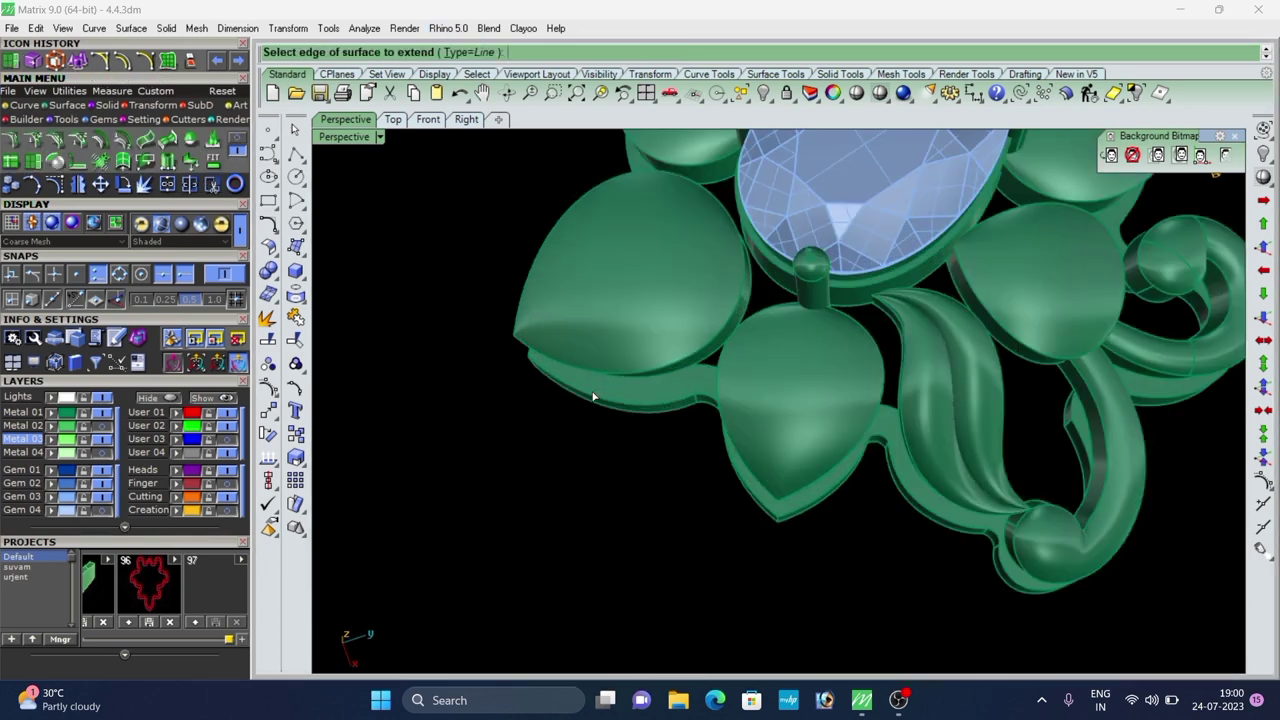
left_click(597, 399)
right_click_drag(537, 503, 581, 380)
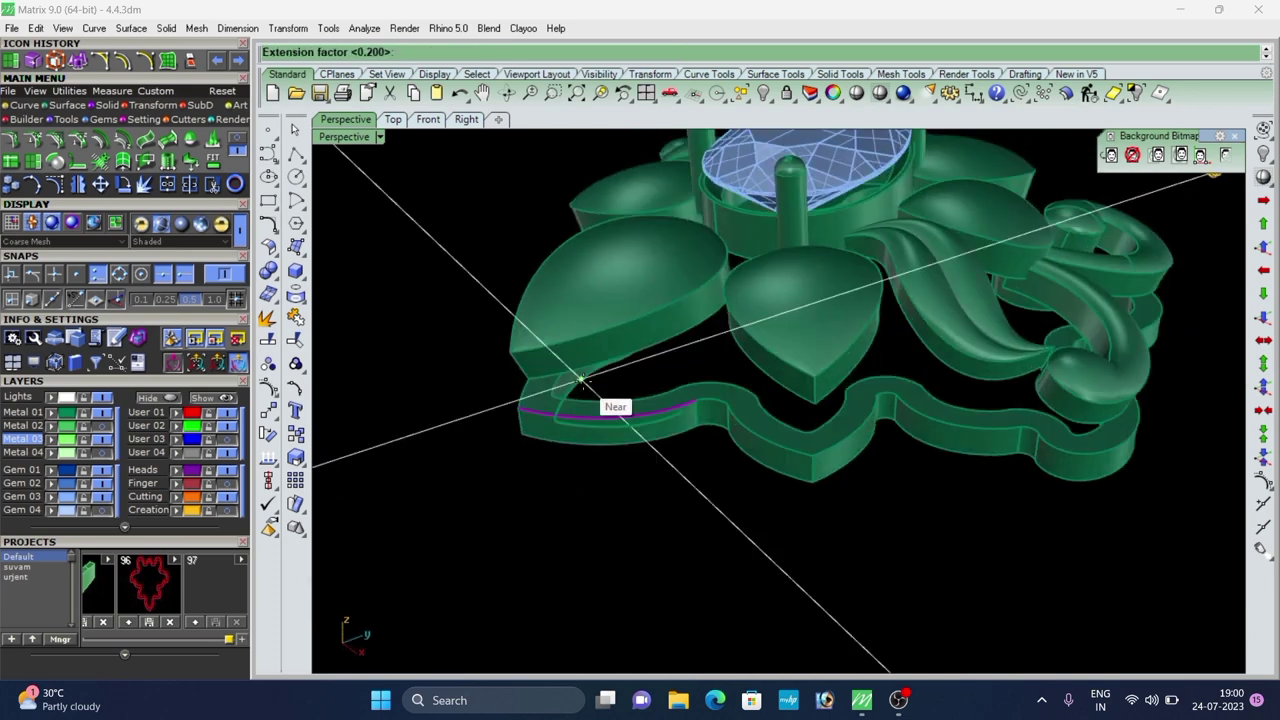
right_click(583, 380)
right_click(585, 380)
left_click(589, 380)
right_click(590, 382)
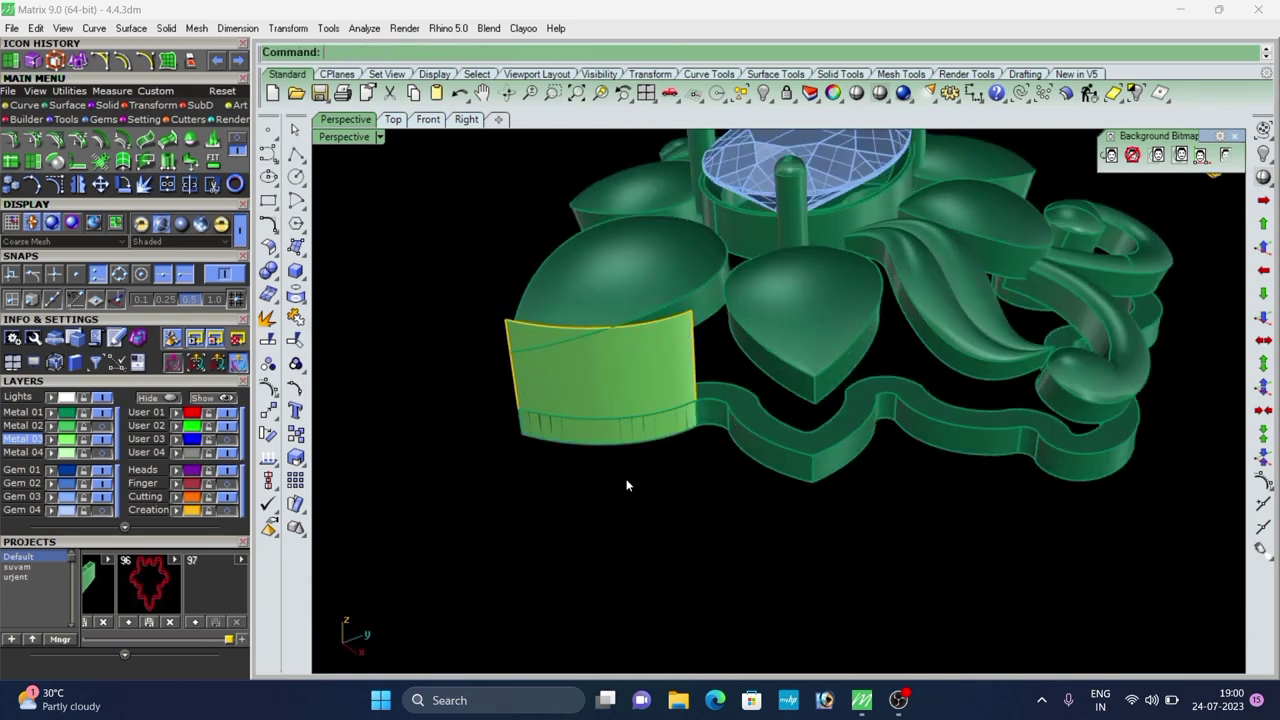
Extend the narrow concave face next to the large petal's wall upward in two passes to match that wall's height.
right_click_drag(627, 485, 668, 431)
right_click(724, 404)
scroll(724, 400, "up", 5)
left_click(722, 395)
right_click(720, 384)
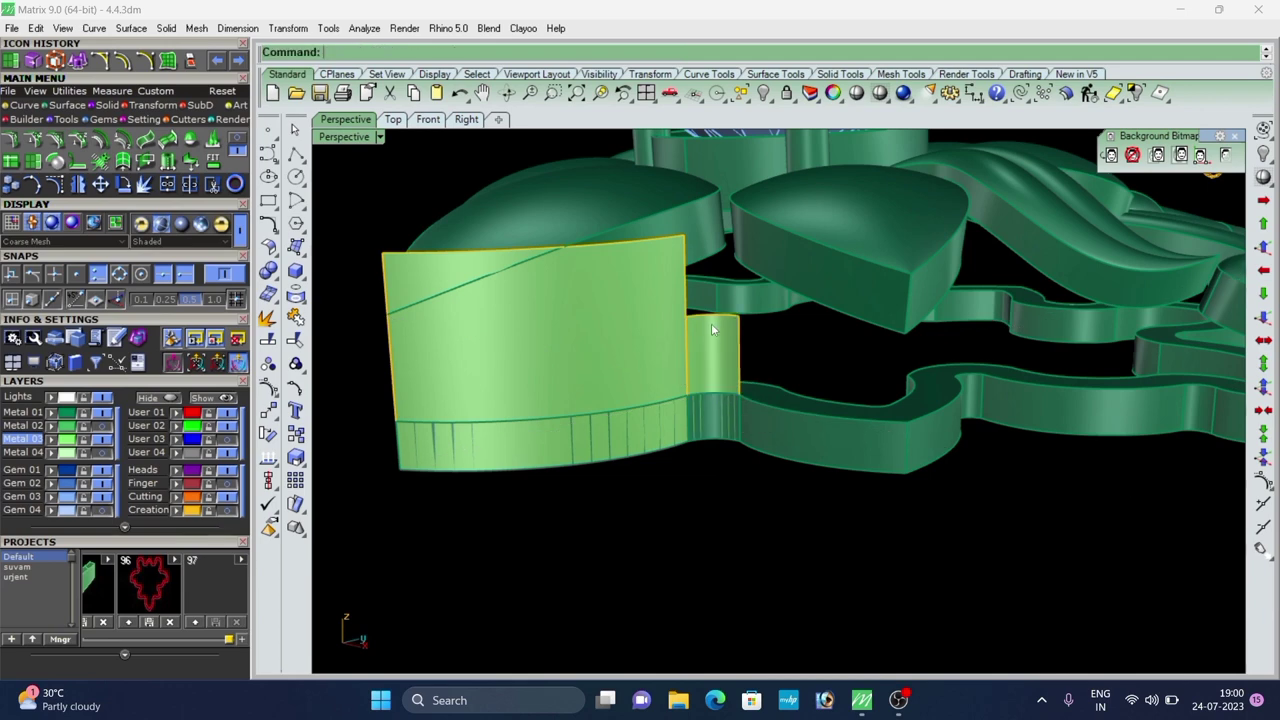
right_click(712, 323)
left_click(712, 316)
right_click(711, 311)
right_click(708, 268)
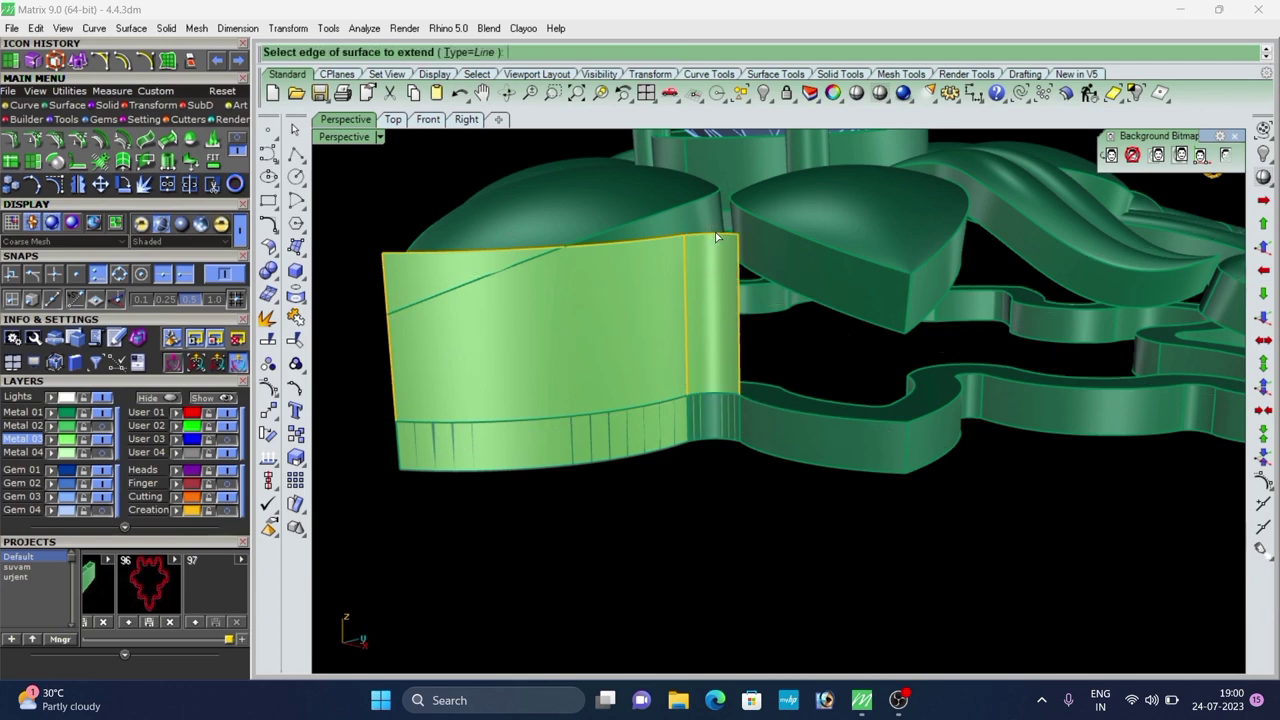
Extend the upper edges of the narrow concave wall and the large petal's wall further upward.
left_click(715, 233)
right_click(714, 234)
right_click(712, 235)
left_click(649, 241)
right_click(649, 243)
Measure the gap between the heart-shaped petal's lower tip and the base rim beneath it.
scroll(513, 351, "down", 8)
right_click_drag(622, 322, 745, 402)
scroll(633, 352, "up", 6)
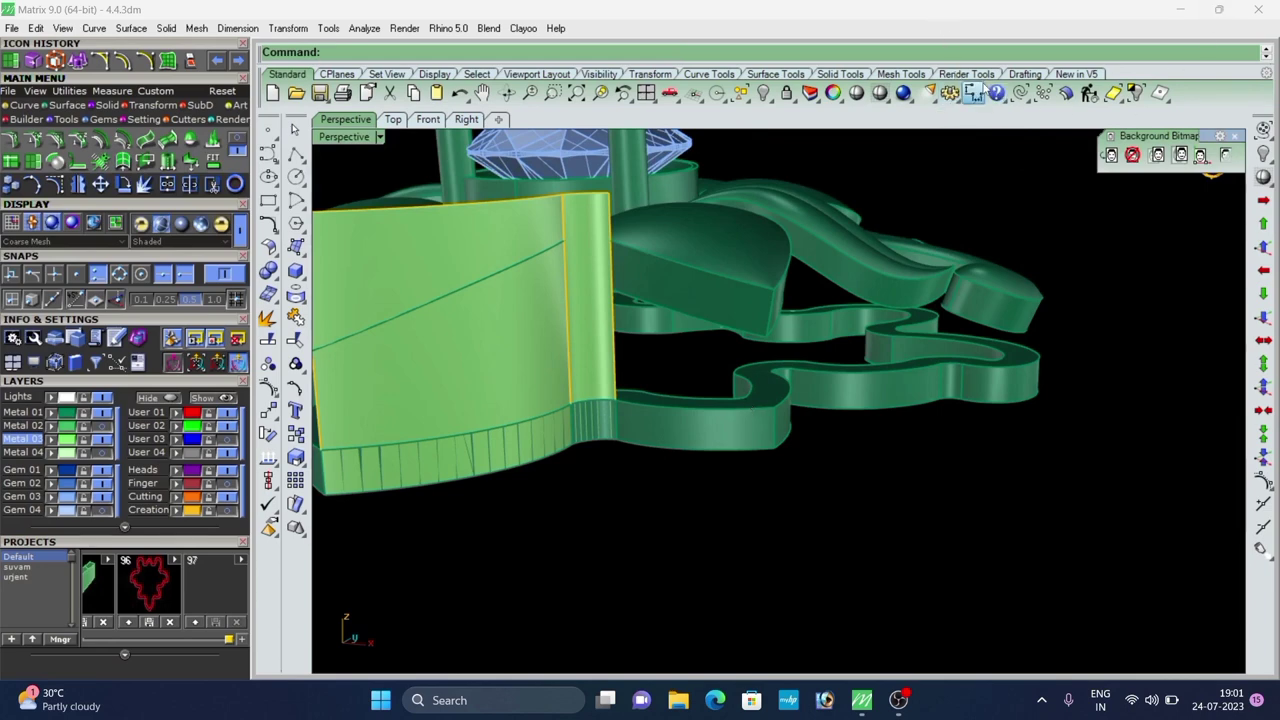
left_click(981, 88)
scroll(713, 363, "up", 4)
left_click(802, 321)
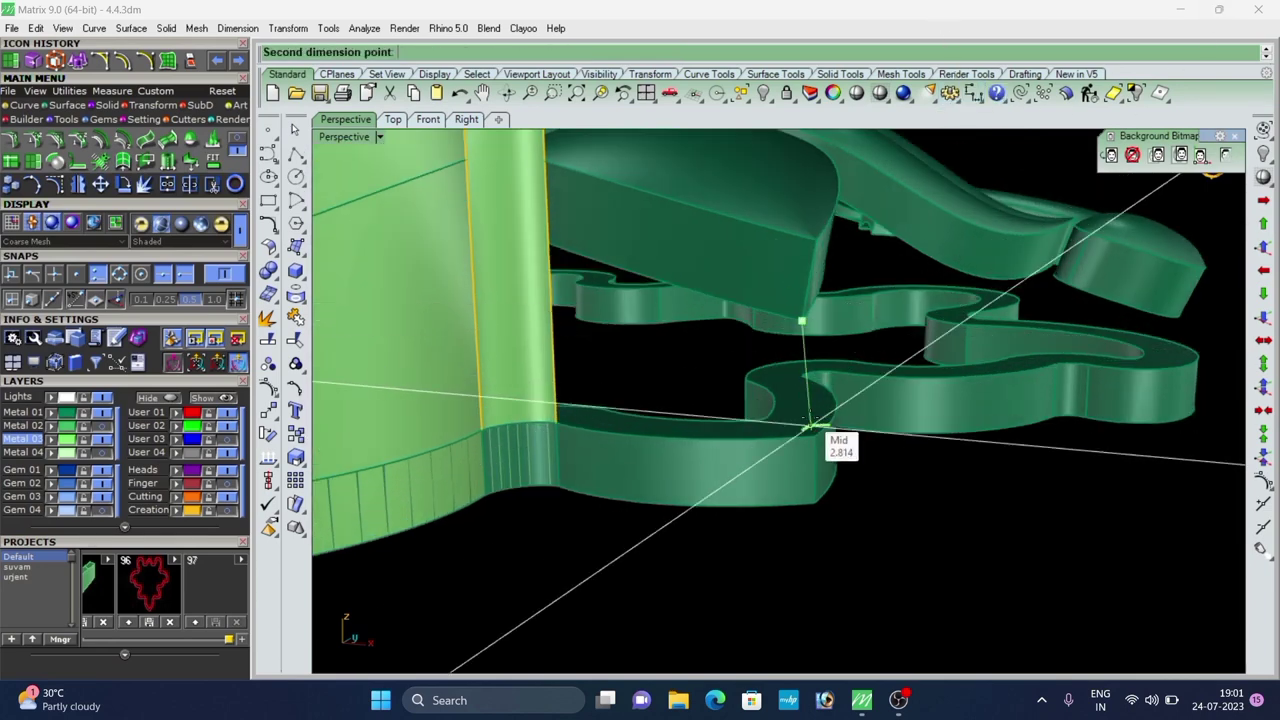
key("Escape")
scroll(808, 437, "down", 4)
right_click_drag(720, 390, 744, 355)
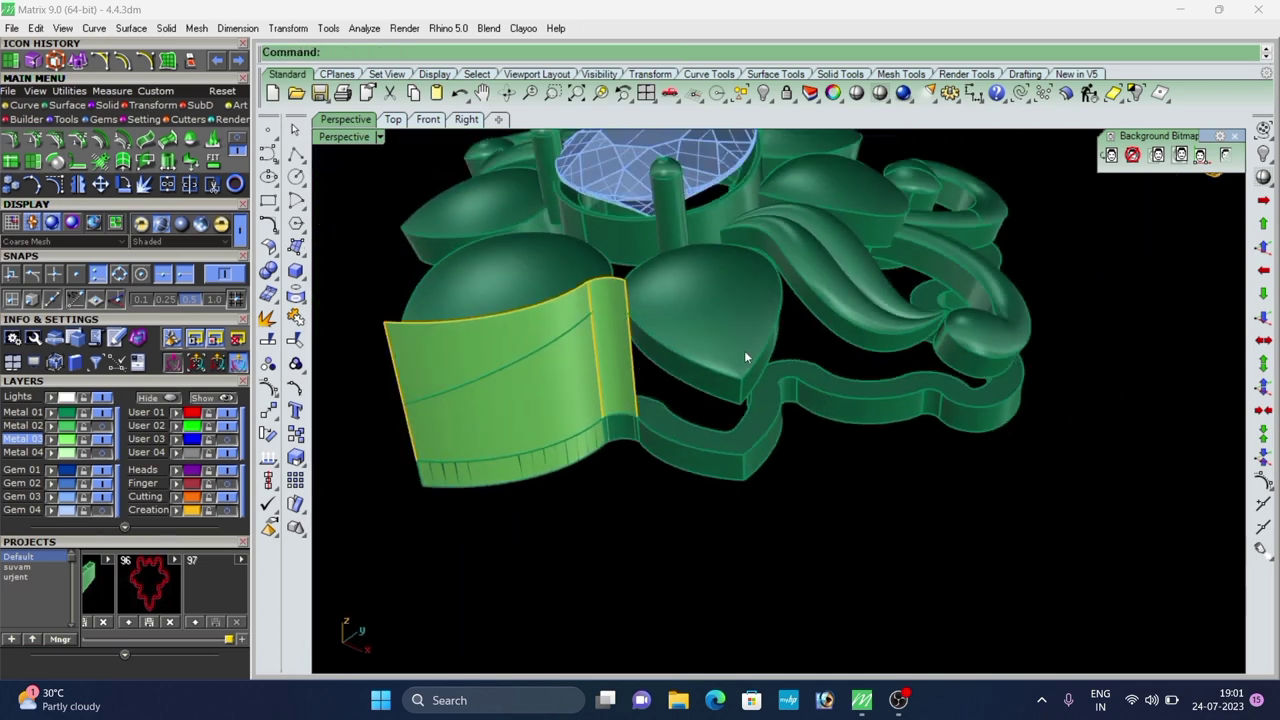
Extend the rim face on the near side of the heart-shaped petal upward twice, using an extension factor of 1.
left_click(6, 64)
scroll(694, 450, "up", 2)
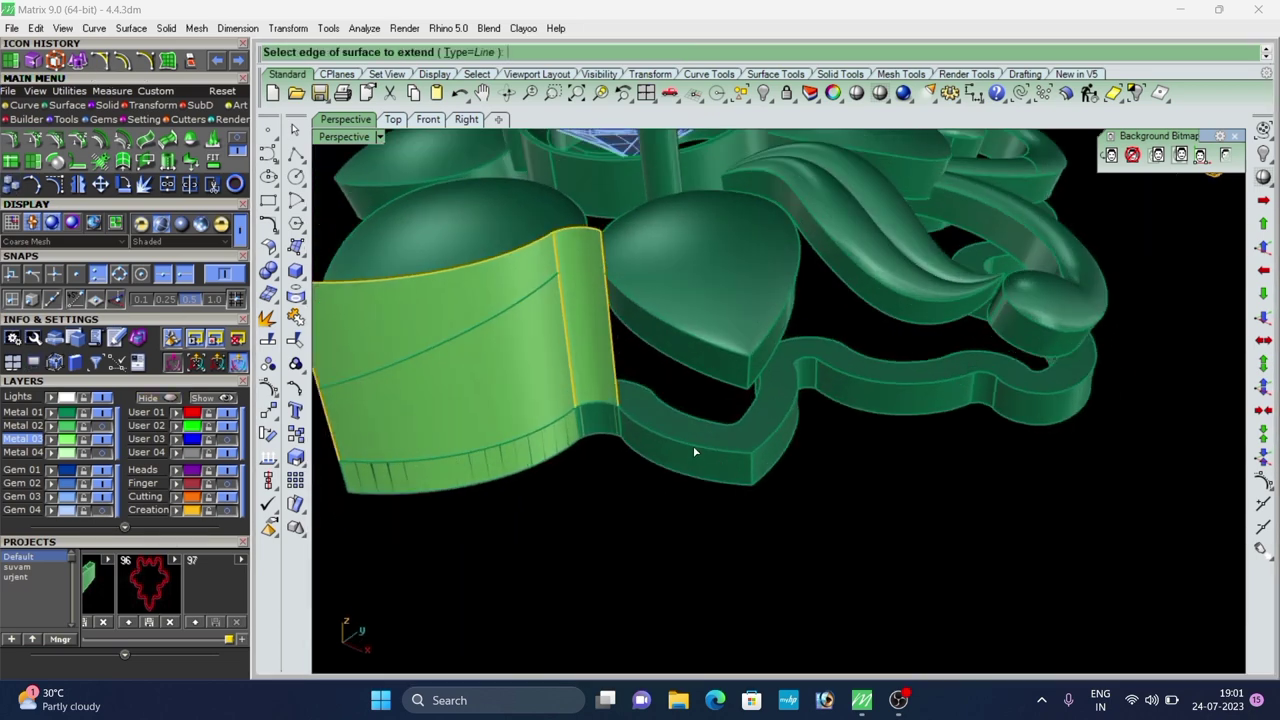
left_click(694, 448)
right_click(694, 447)
left_click(658, 380)
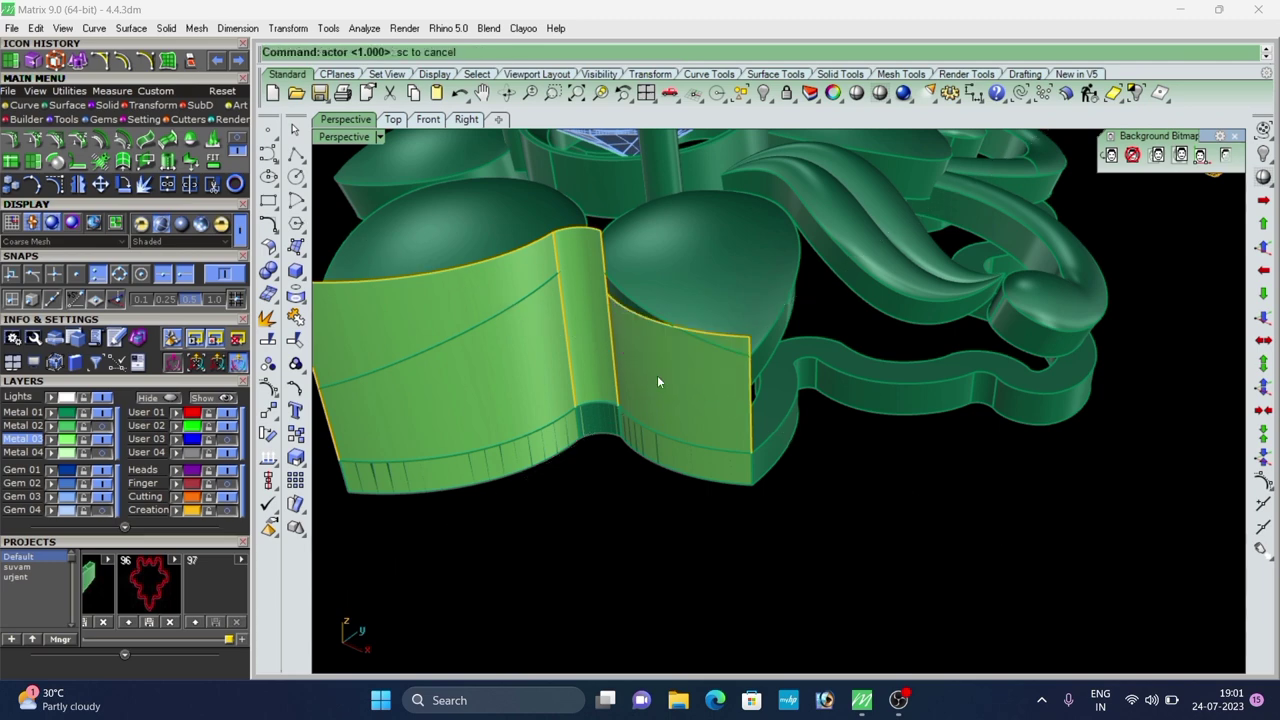
left_click(623, 314)
right_click(625, 315)
Extend the rim face on the other side of the heart petal's pointed corner upward twice, using an extension factor of 1.
right_click_drag(740, 422, 645, 402)
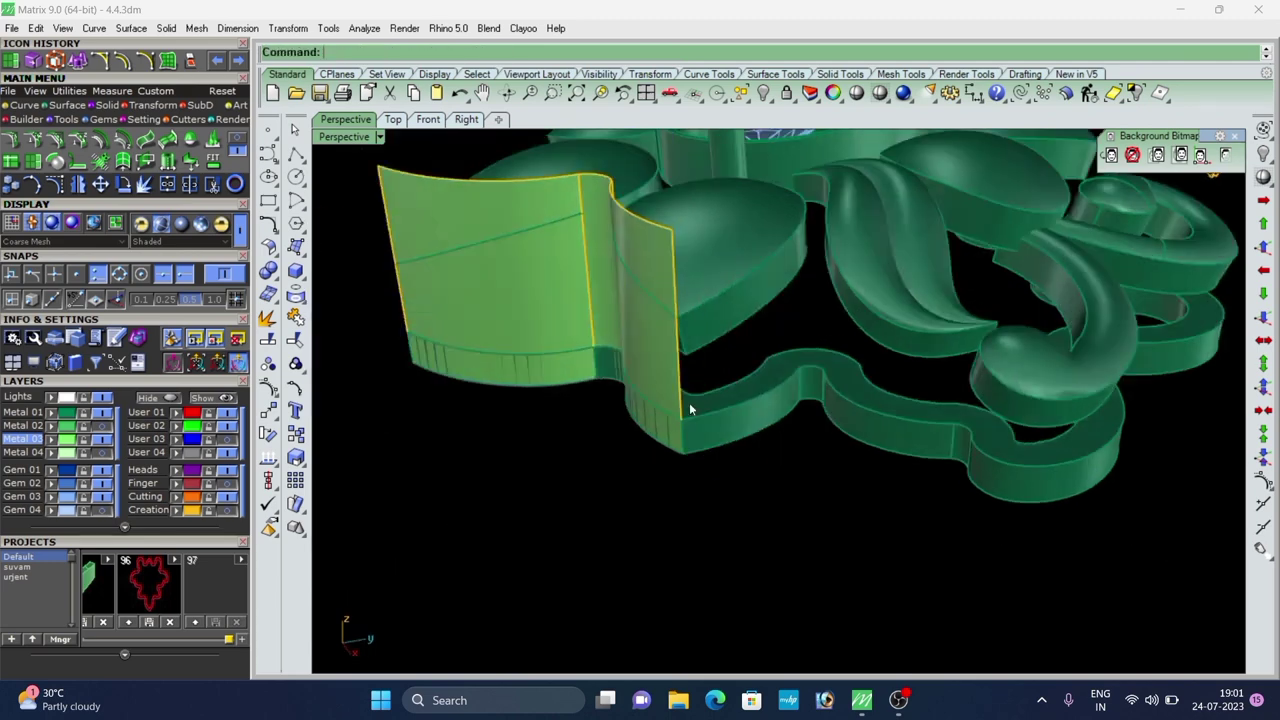
right_click(690, 405)
left_click(698, 410)
right_click(703, 413)
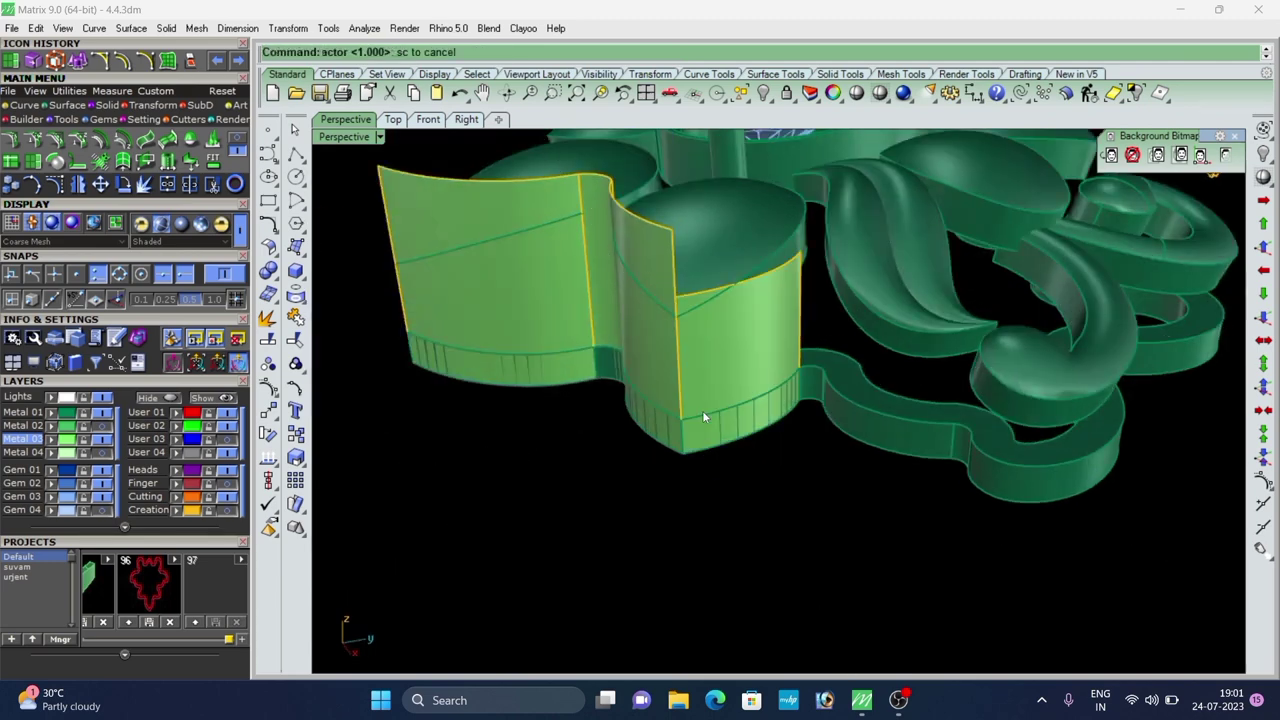
right_click(774, 281)
left_click(774, 275)
right_click(776, 279)
Extend the narrow concave rim face between the heart petal and the twisted leaf upward twice.
right_click(817, 334)
left_click(817, 367)
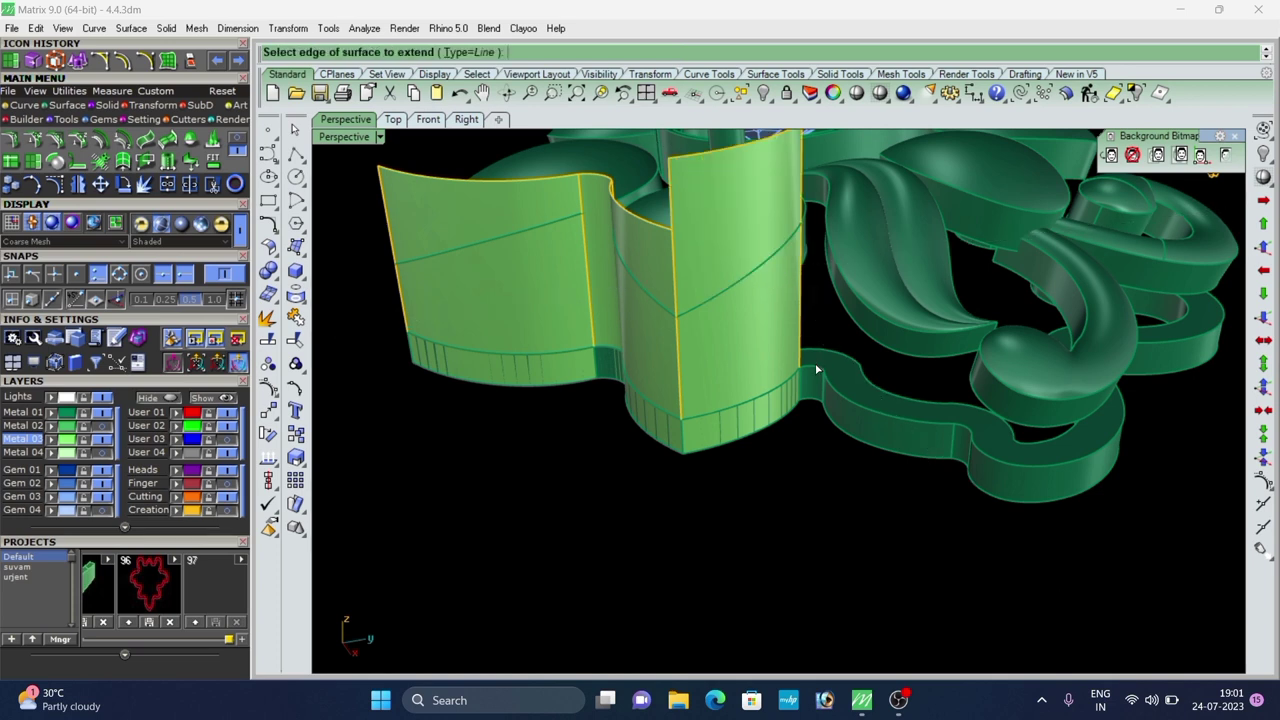
right_click(817, 367)
right_click(810, 256)
left_click(813, 252)
right_click(815, 254)
Extend the long curved rim face beneath the twisted leaf upward in two passes.
right_click(865, 398)
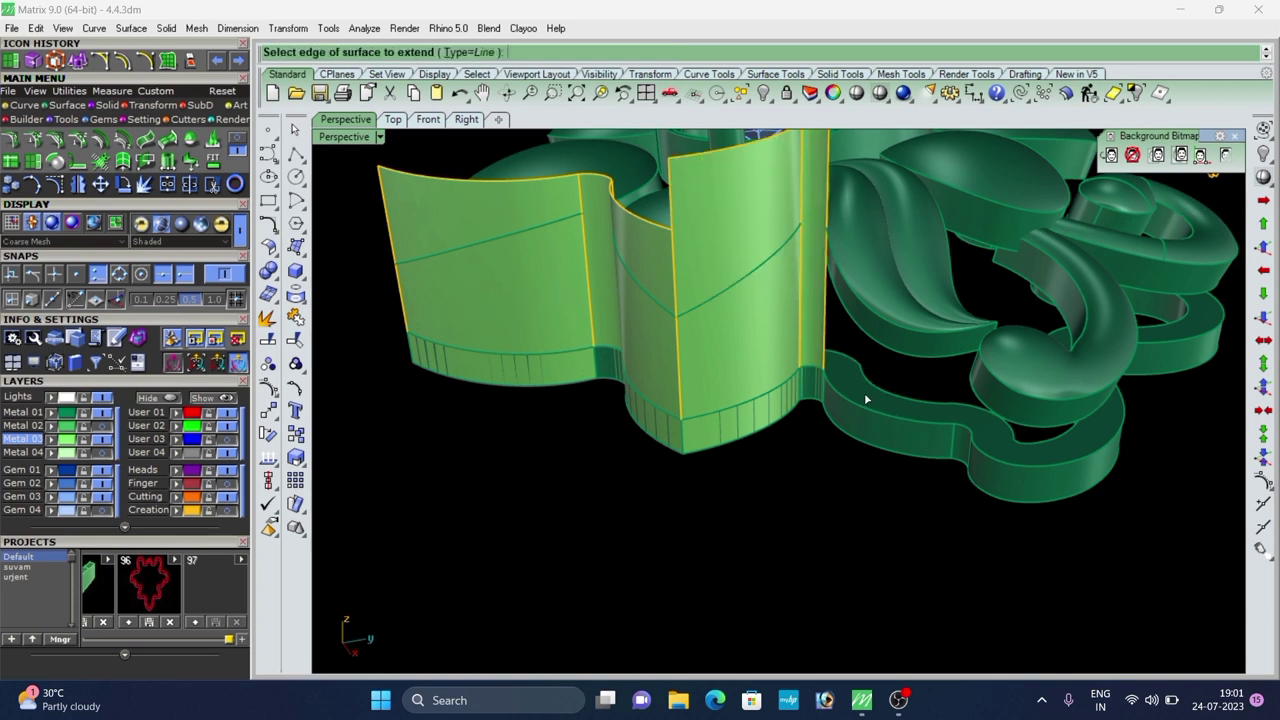
left_click(870, 405)
left_click(854, 286)
right_click(854, 286)
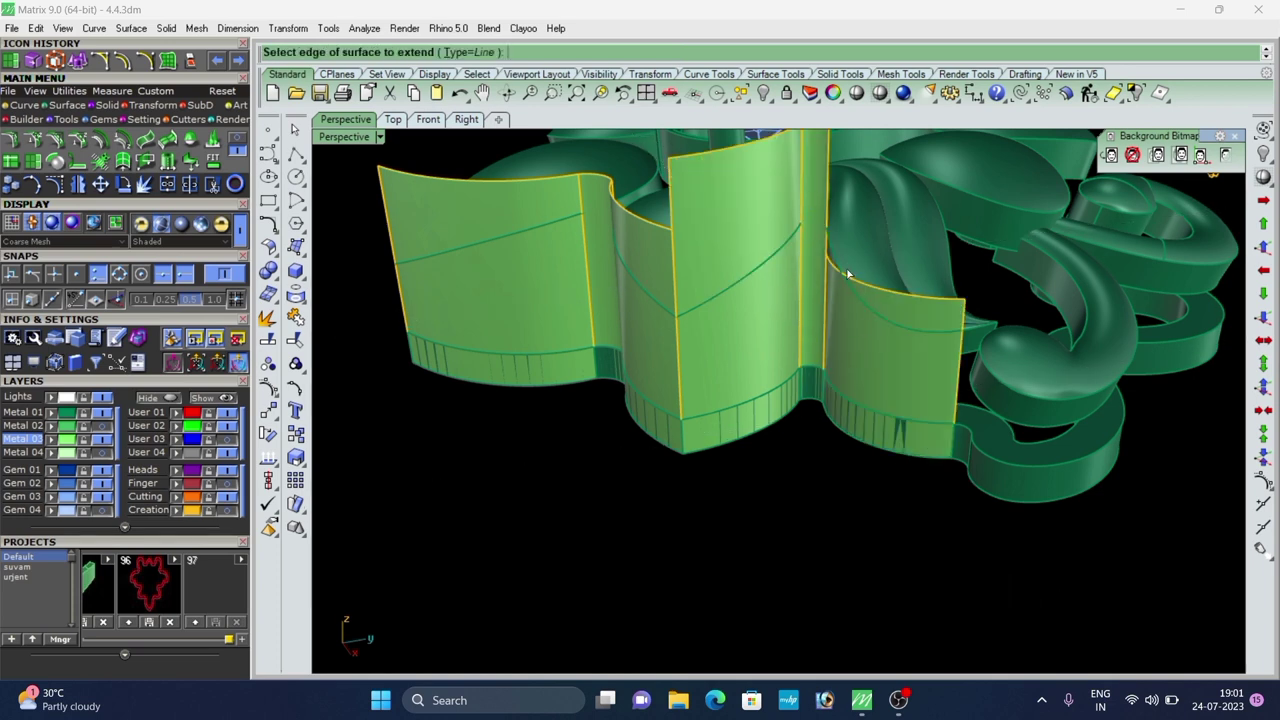
left_click(866, 286)
right_click(866, 286)
Extend the rounded rim face around the twisted leaf's curled end upward.
scroll(856, 290, "down", 5)
right_click_drag(840, 296, 672, 352)
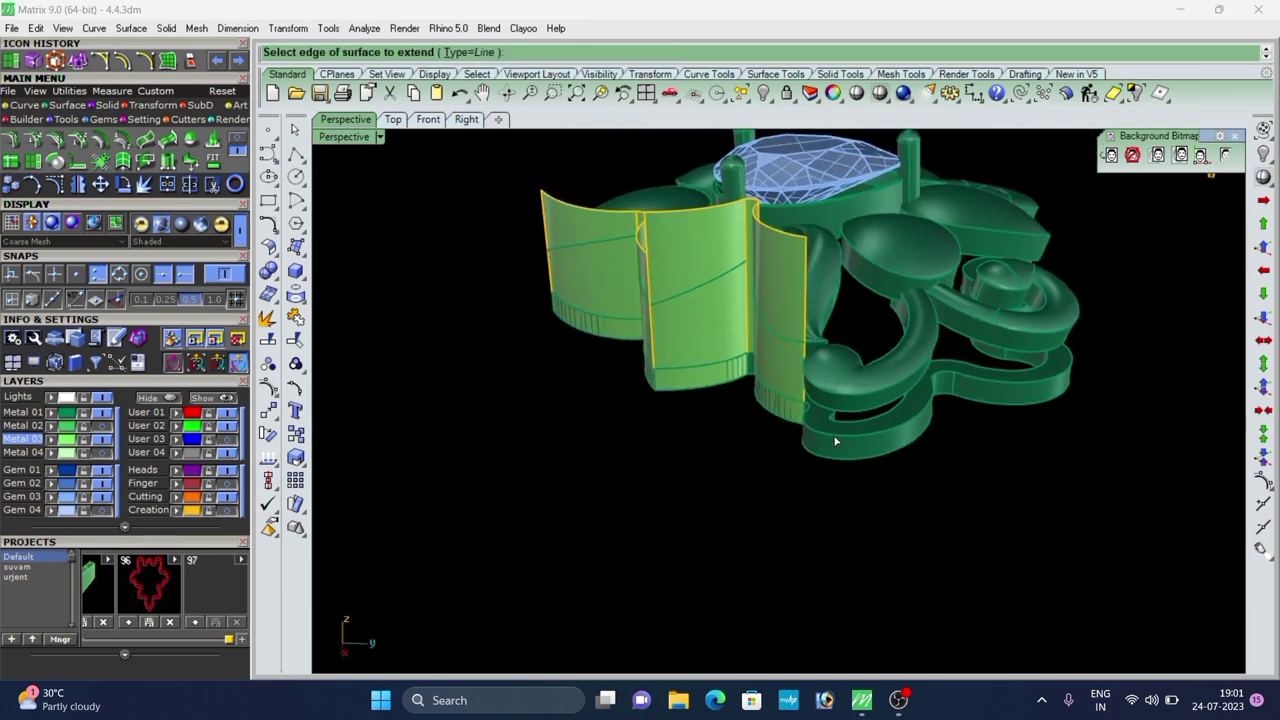
left_click(836, 438)
right_click(847, 439)
right_click_drag(849, 440, 745, 438)
Extend the next narrow concave rim face and the rounded face around the spiral scroll upward, using an extension factor of 2.
right_click(916, 420)
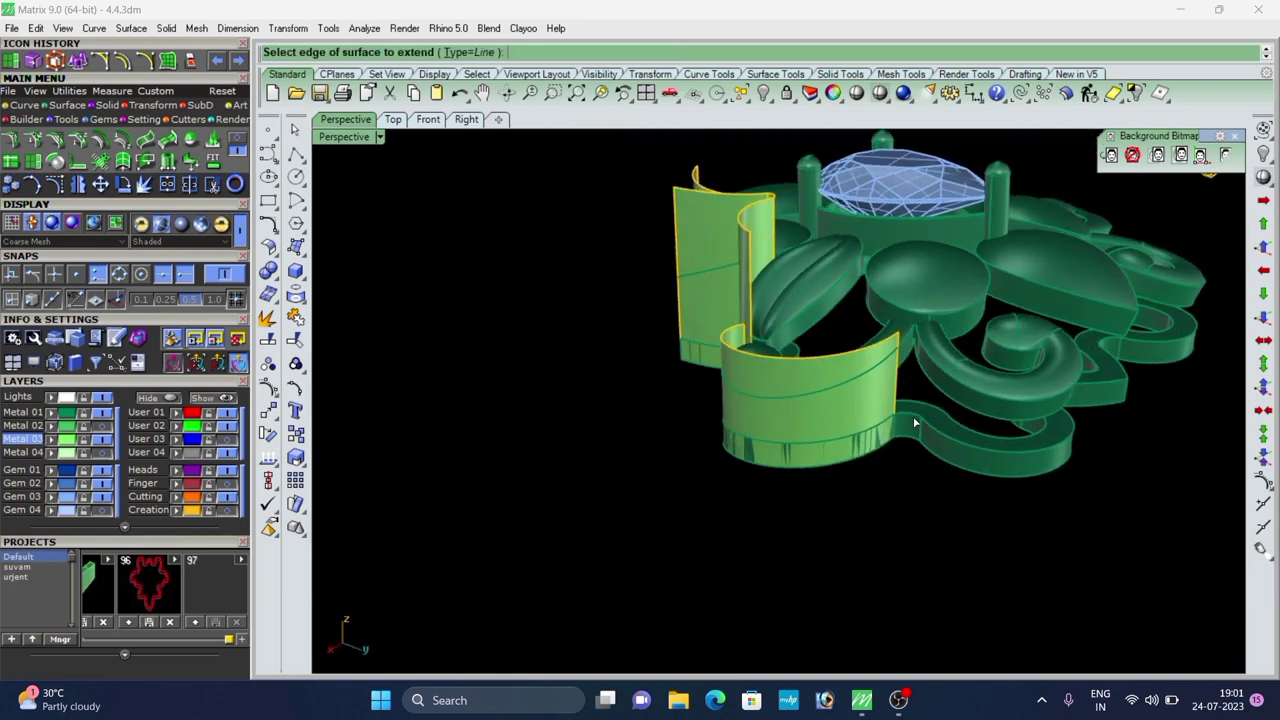
left_click(914, 420)
right_click(914, 420)
right_click(953, 441)
left_click(953, 441)
right_click(953, 441)
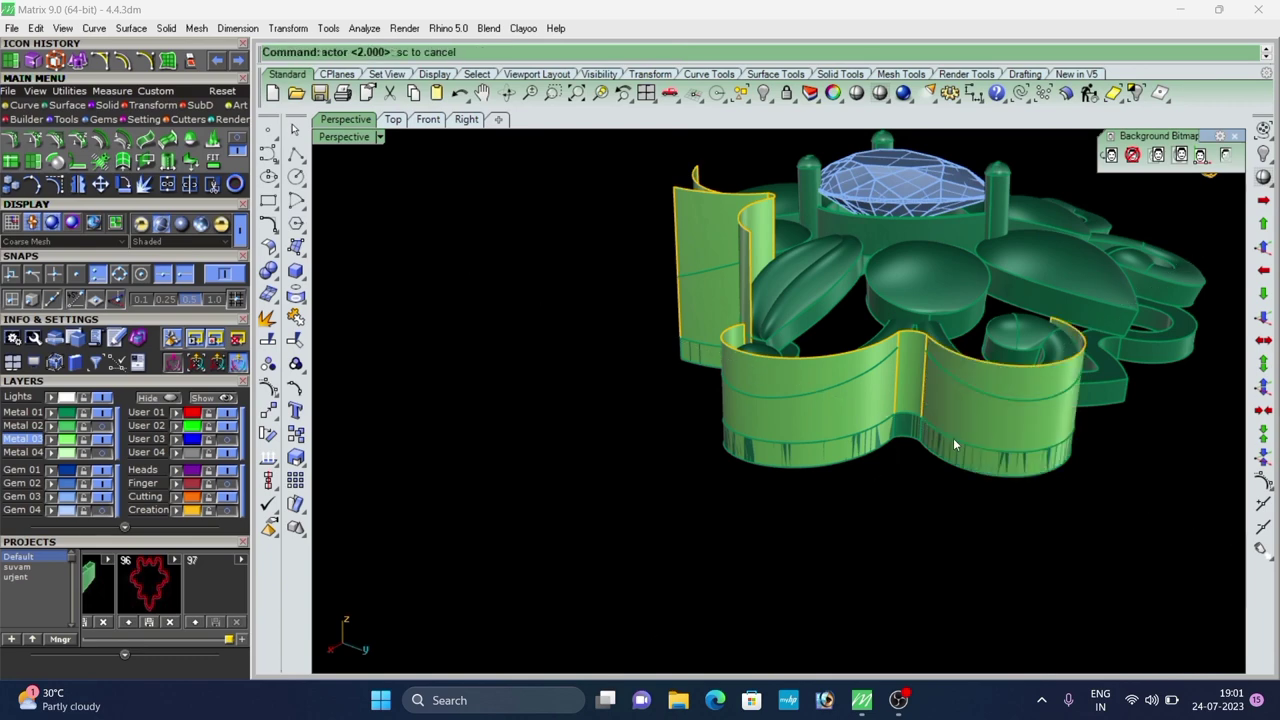
Extend the narrow concave rim face just past the spiral scroll upward.
scroll(850, 372, "down", 5)
right_click_drag(850, 372, 1014, 405)
scroll(1014, 405, "up", 5)
right_click_drag(918, 446, 905, 476)
right_click(816, 489)
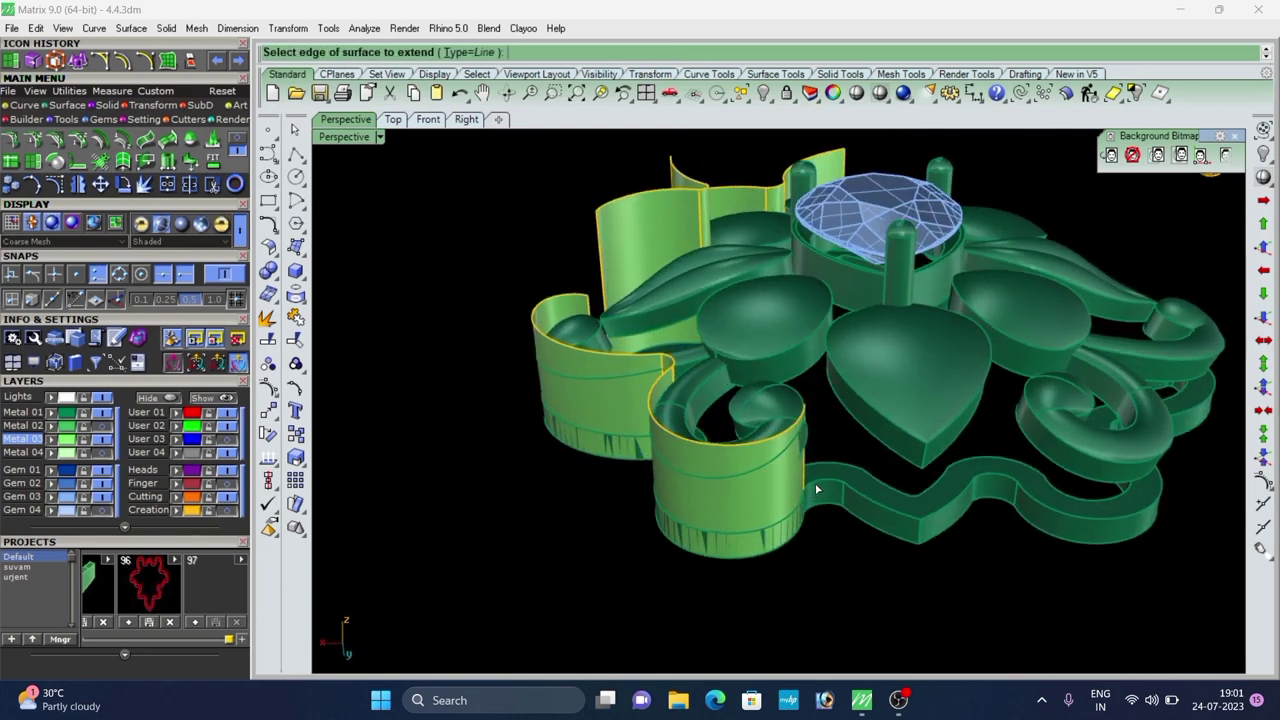
left_click(816, 489)
right_click(816, 489)
right_click_drag(816, 489, 776, 473)
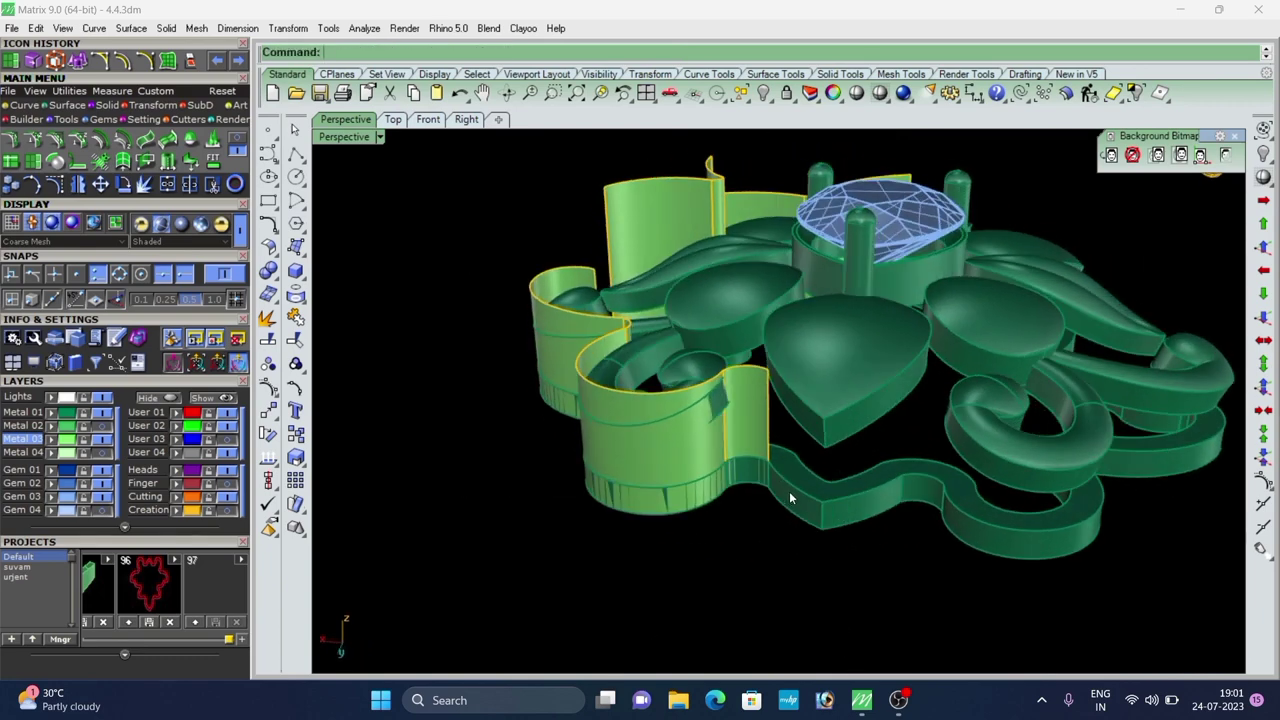
Extract the rim face beneath the pointed front petal next to the narrow concave wall and extend it upward.
left_click(784, 482)
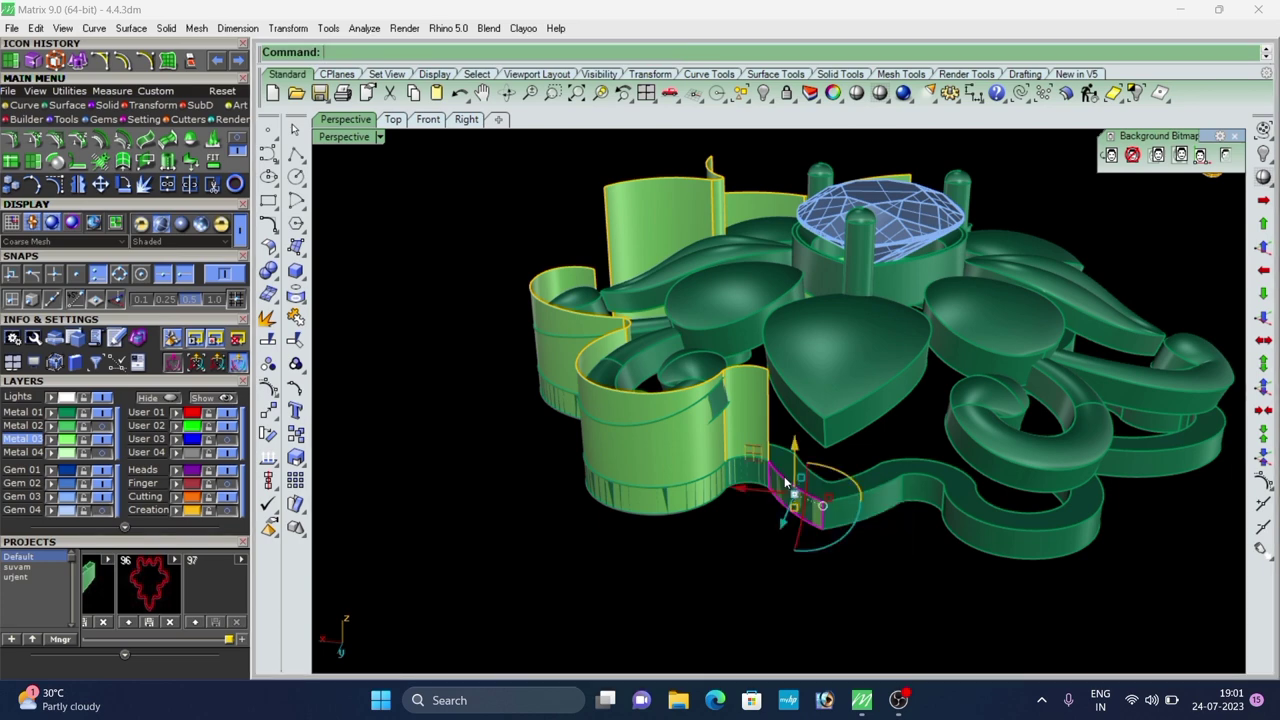
right_click(786, 482)
left_click(786, 482)
right_click(786, 482)
right_click(791, 404)
scroll(776, 378, "up", 6)
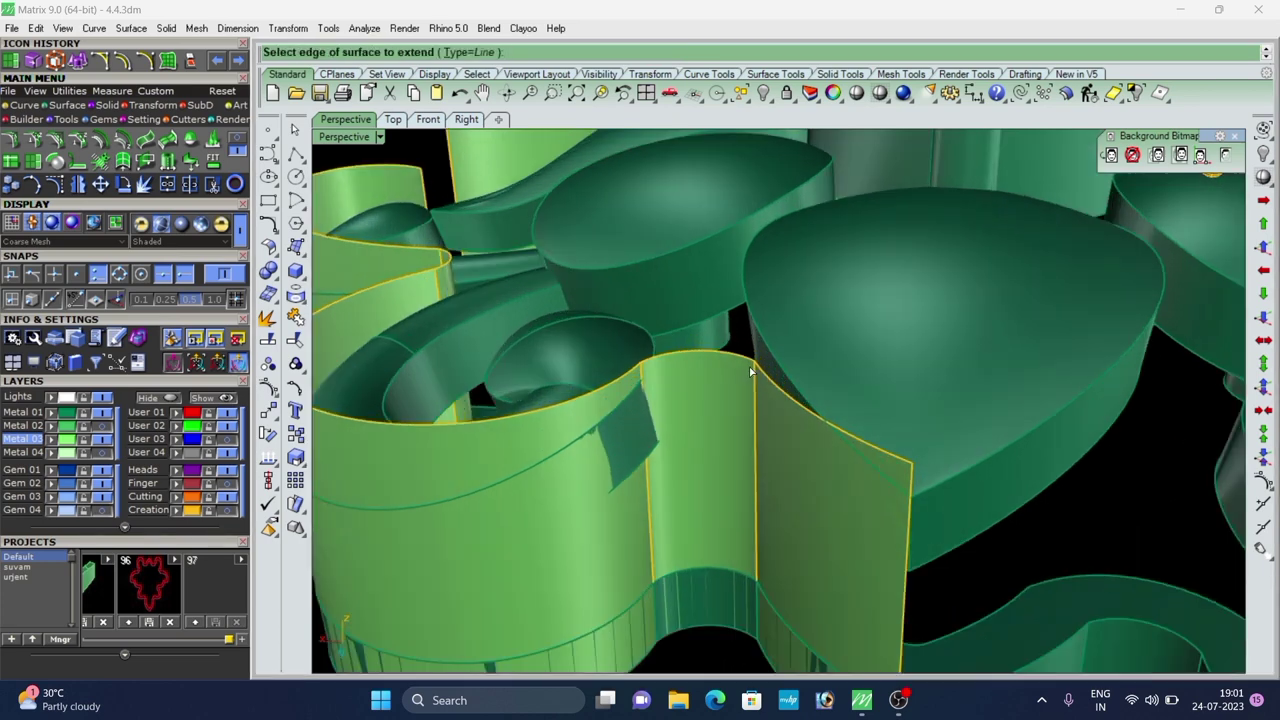
Extend the upper edges of the narrow concave wall and the adjoining pointed petal's wall further upward.
left_click(755, 368)
key("Escape")
right_click(721, 356)
left_click(721, 355)
right_click(723, 357)
right_click(764, 397)
left_click(768, 384)
right_click(770, 390)
Duplicate the large pointed petal's lower edge and trim away the extended wall above it.
scroll(778, 445, "down", 6)
right_click_drag(783, 459, 892, 433)
scroll(768, 479, "down", 5)
scroll(728, 471, "up", 5)
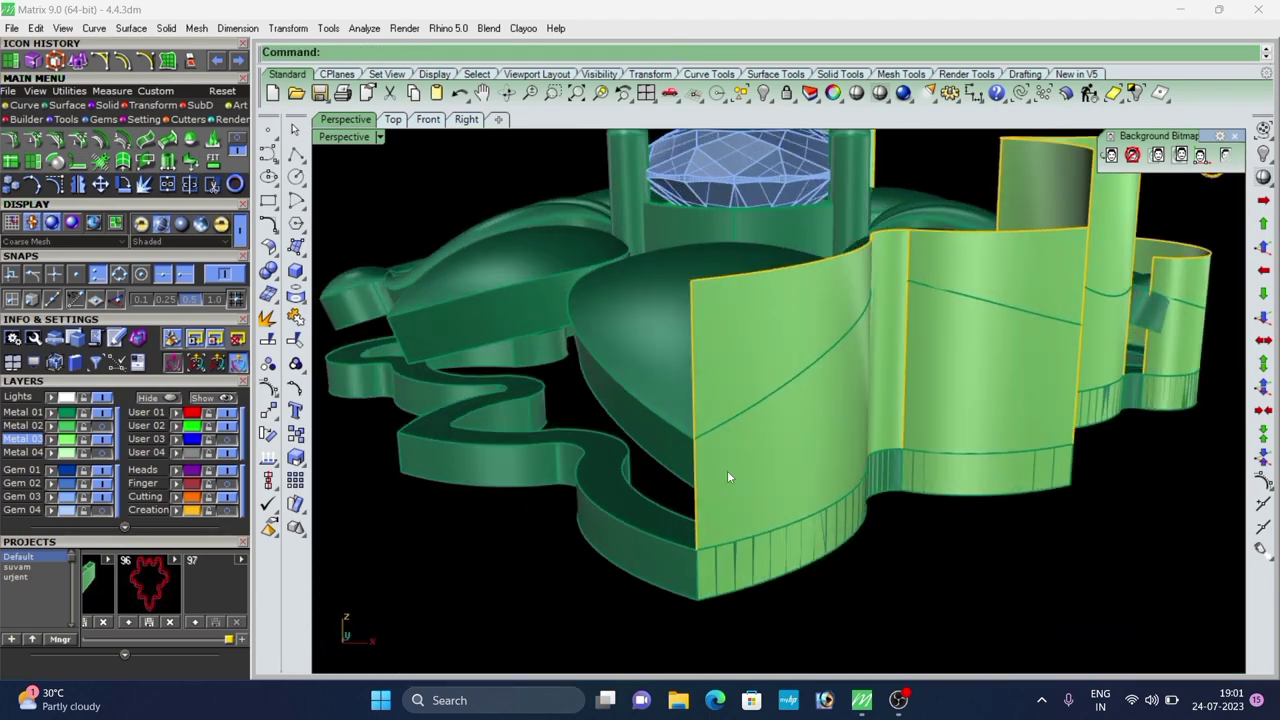
right_click_drag(728, 471, 611, 477)
scroll(692, 475, "down", 3)
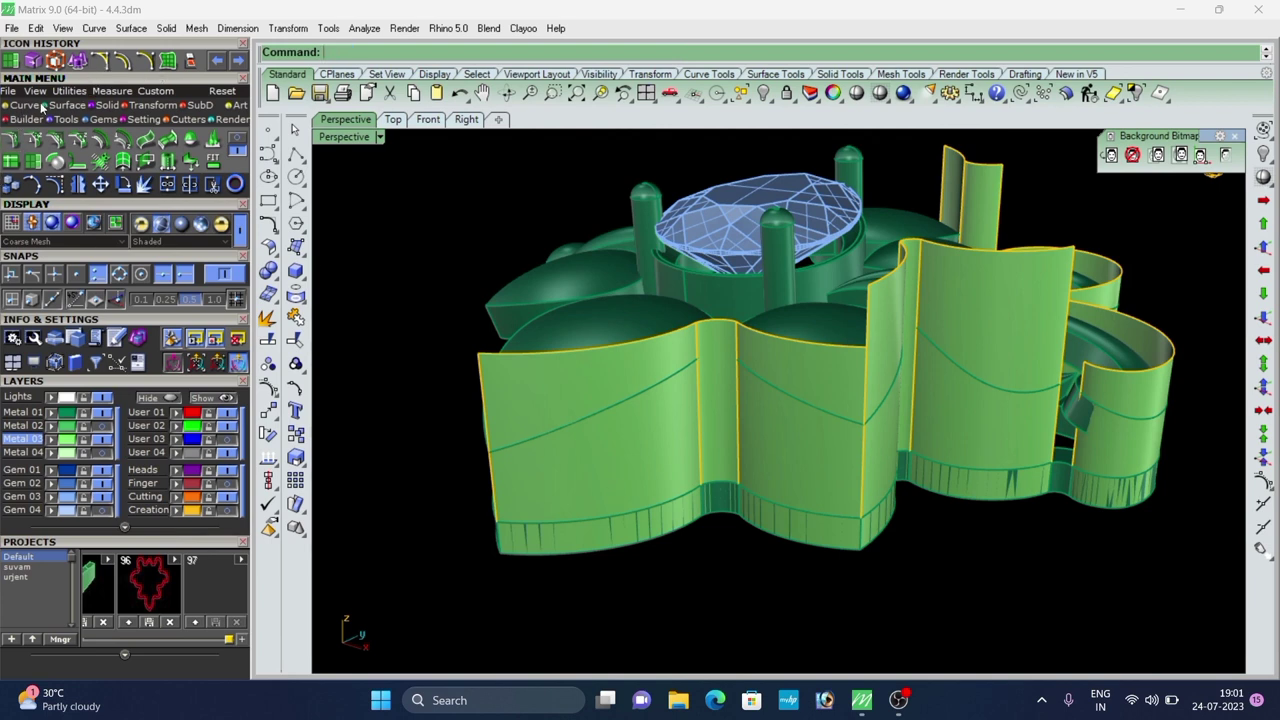
left_click(38, 106)
left_click(194, 163)
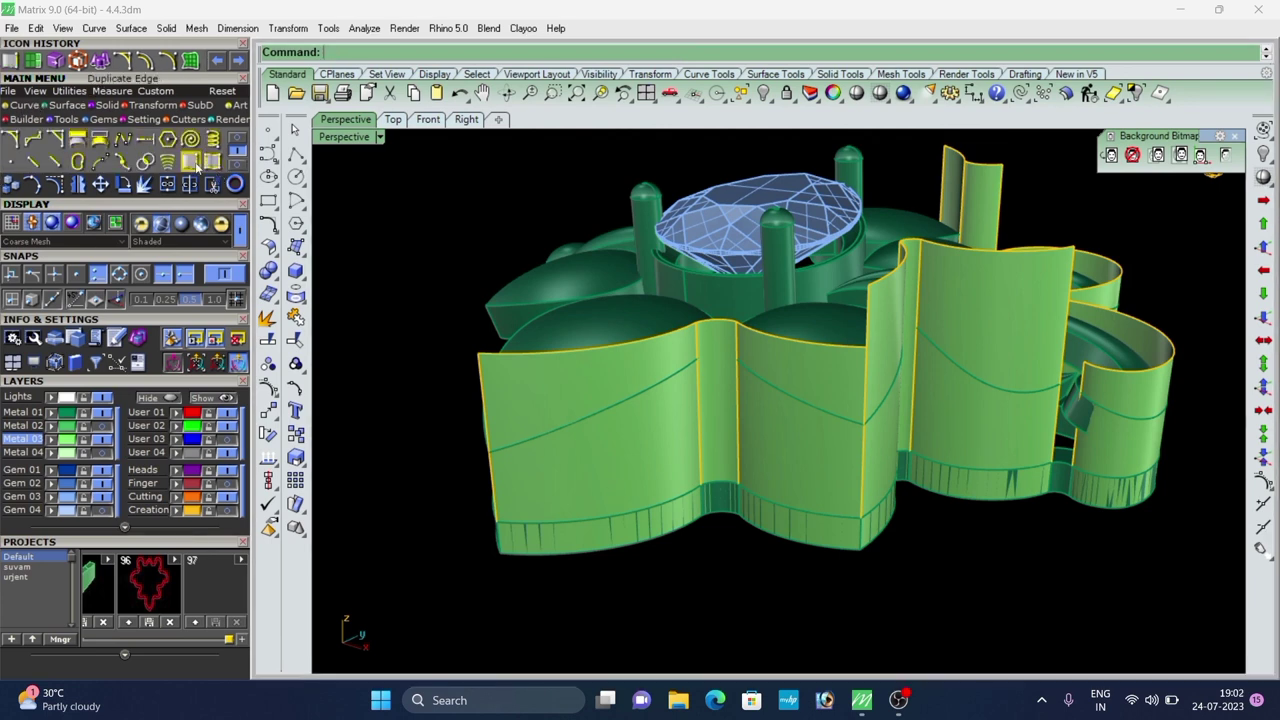
left_click(536, 434)
right_click(536, 434)
left_click(486, 398)
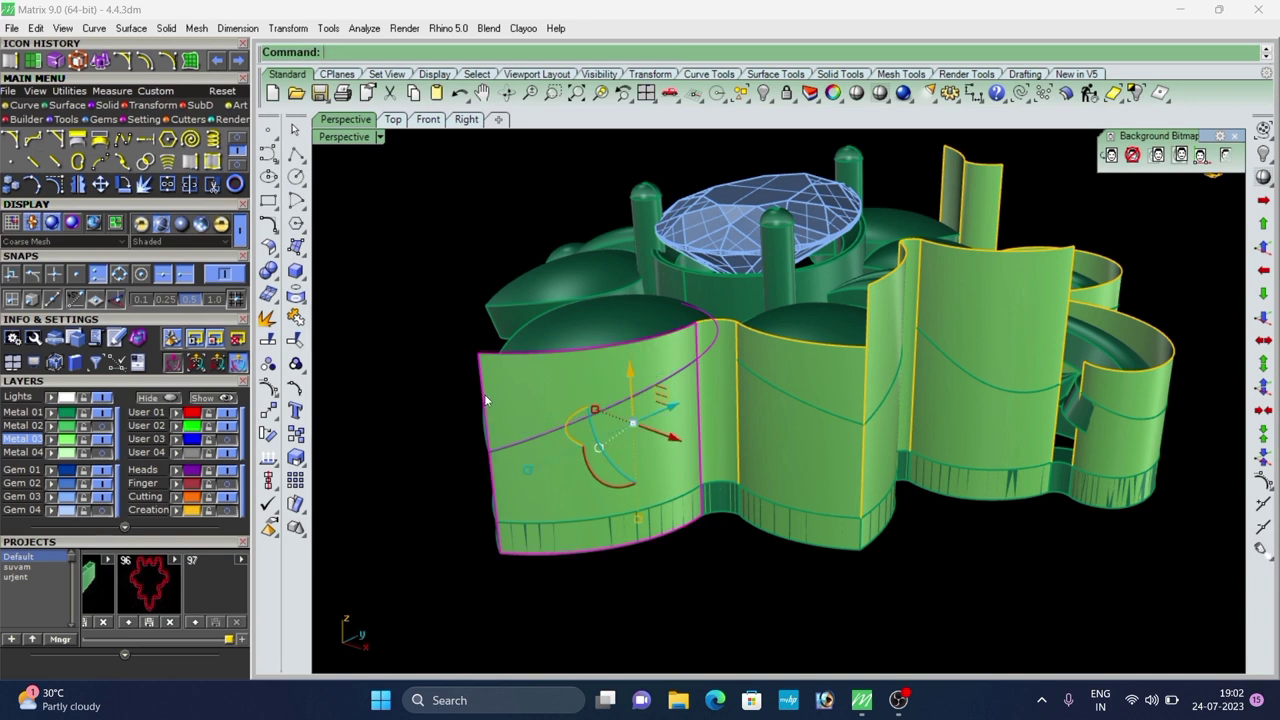
key("ctrl+t")
left_click(485, 396)
right_click(435, 499)
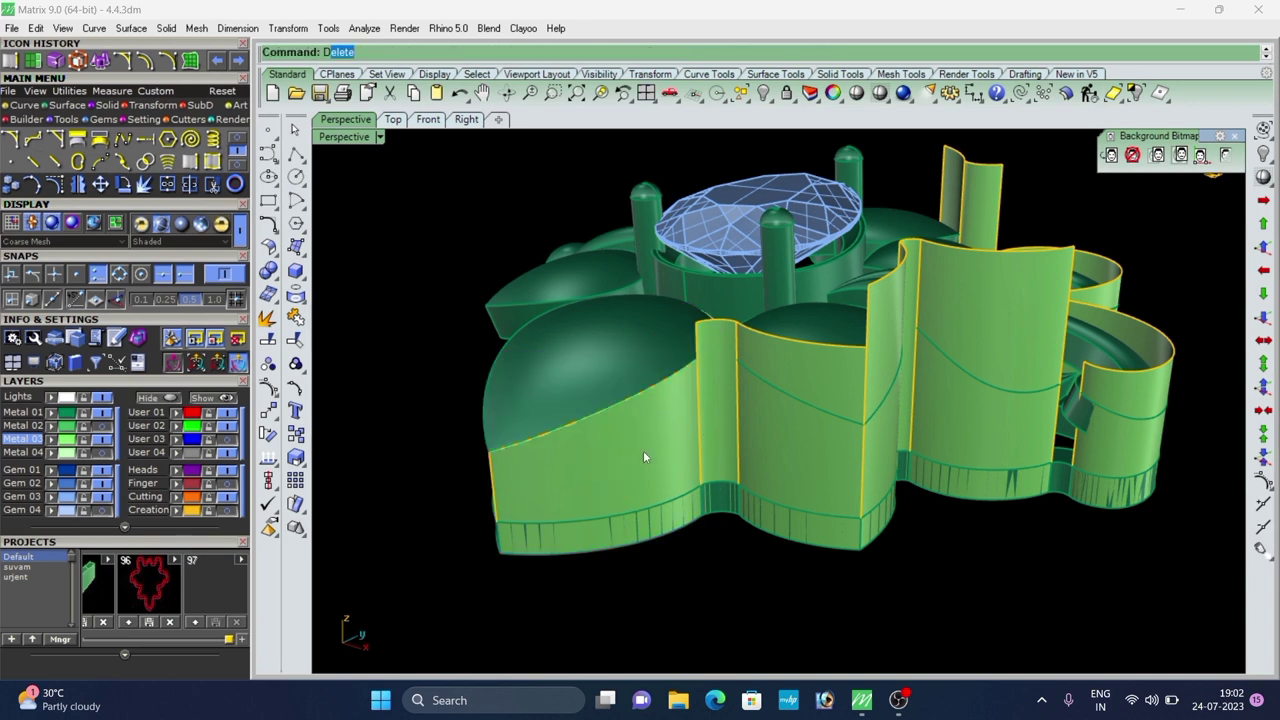
Duplicate the lower edge on the near side of the adjacent smaller petal and trim its wall above that curve.
left_click(194, 163)
scroll(733, 356, "up", 2)
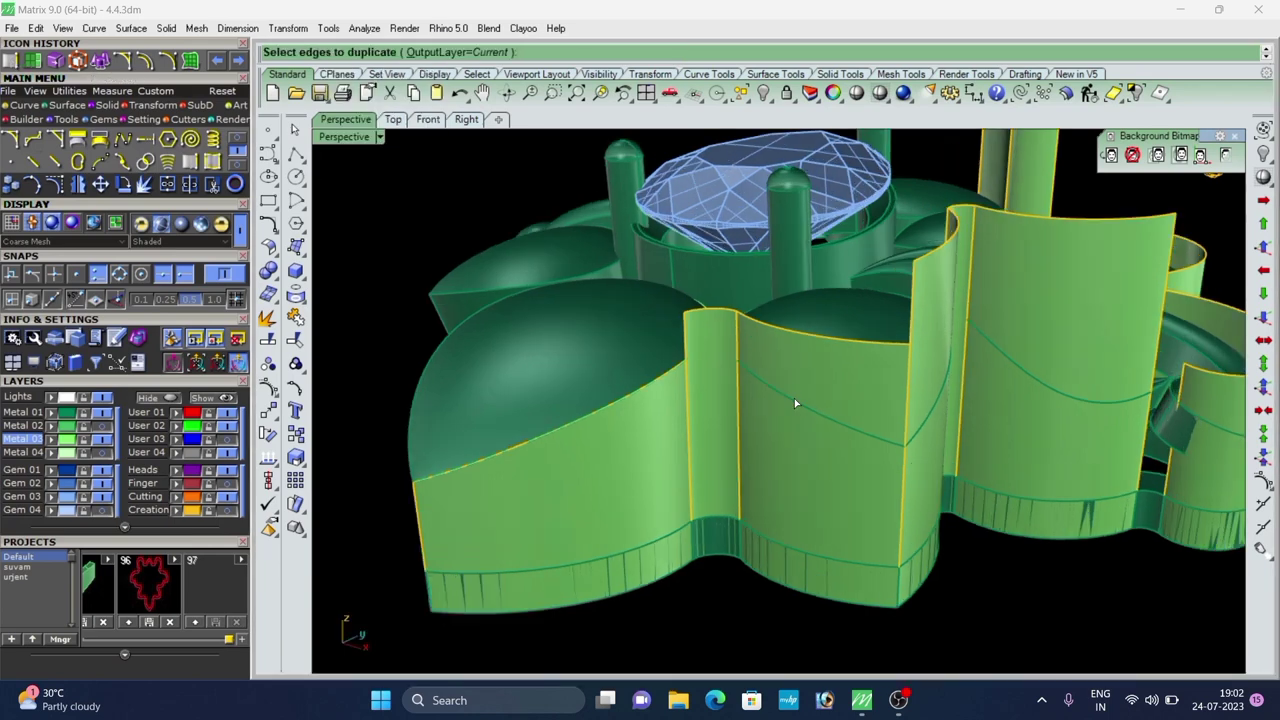
left_click(794, 398)
right_click(796, 398)
scroll(765, 337, "up", 3)
left_click(765, 337, "shift")
scroll(605, 267, "down", 3)
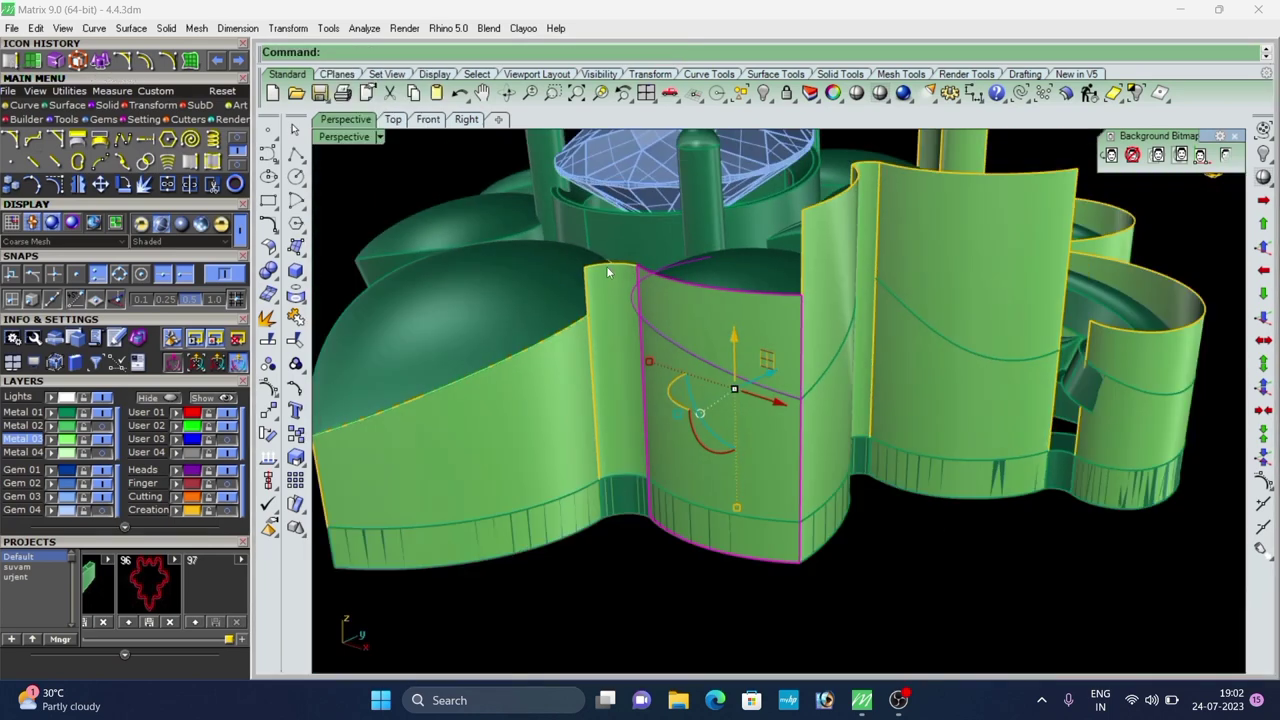
left_click(214, 190)
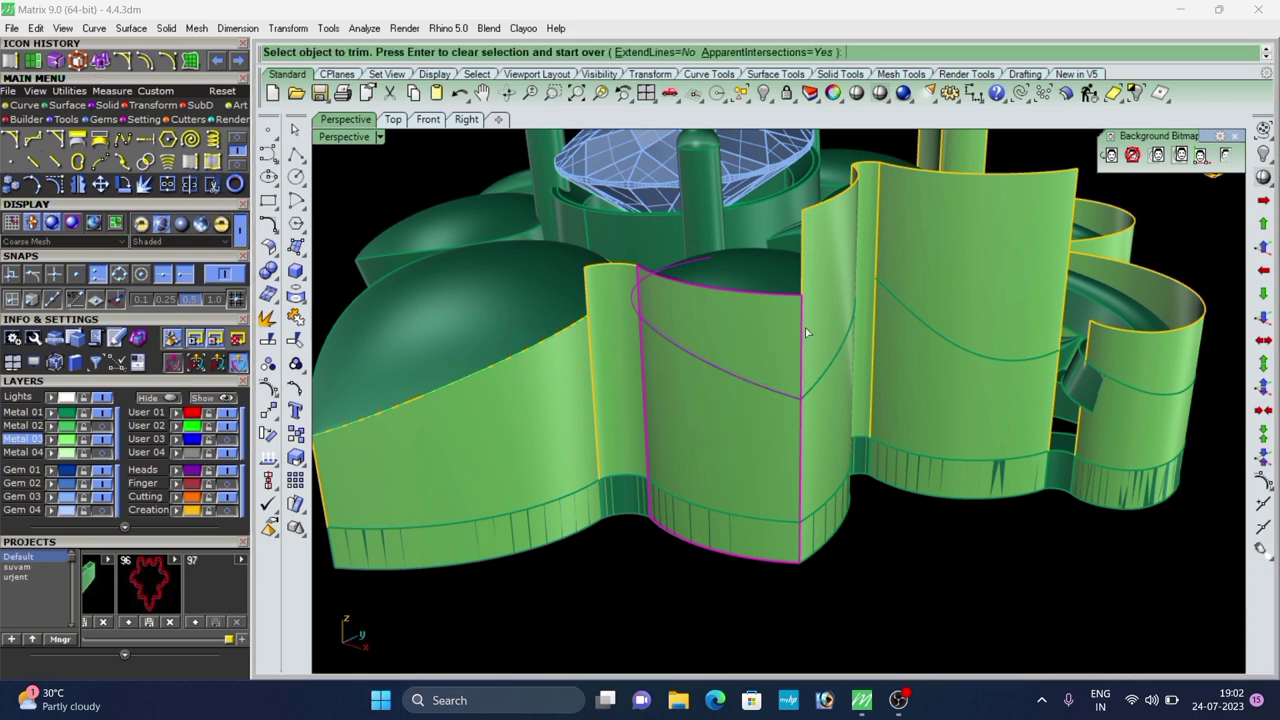
left_click(780, 352)
Duplicate the edge on the smaller petal's other side and trim away the wall rising above it.
scroll(728, 382, "down", 5)
right_click(764, 438)
right_click_drag(764, 438, 708, 412)
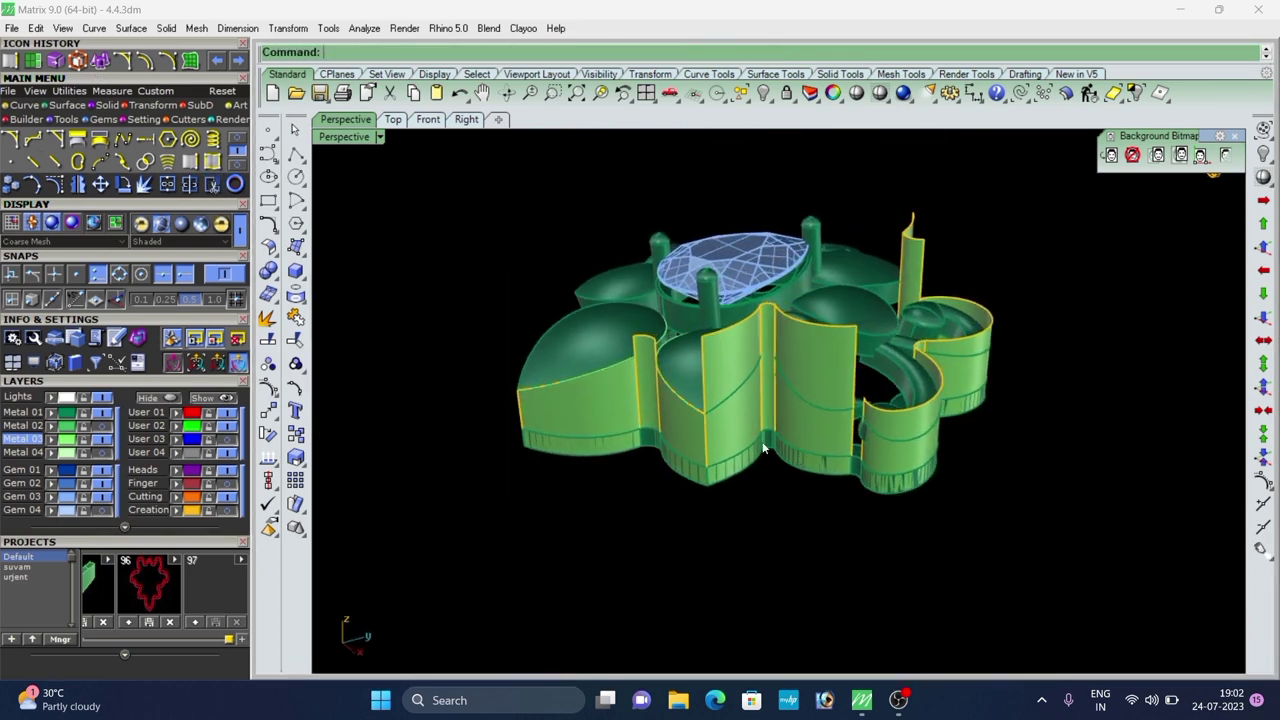
scroll(706, 410, "up", 4)
left_click(9, 62)
scroll(746, 418, "up", 3)
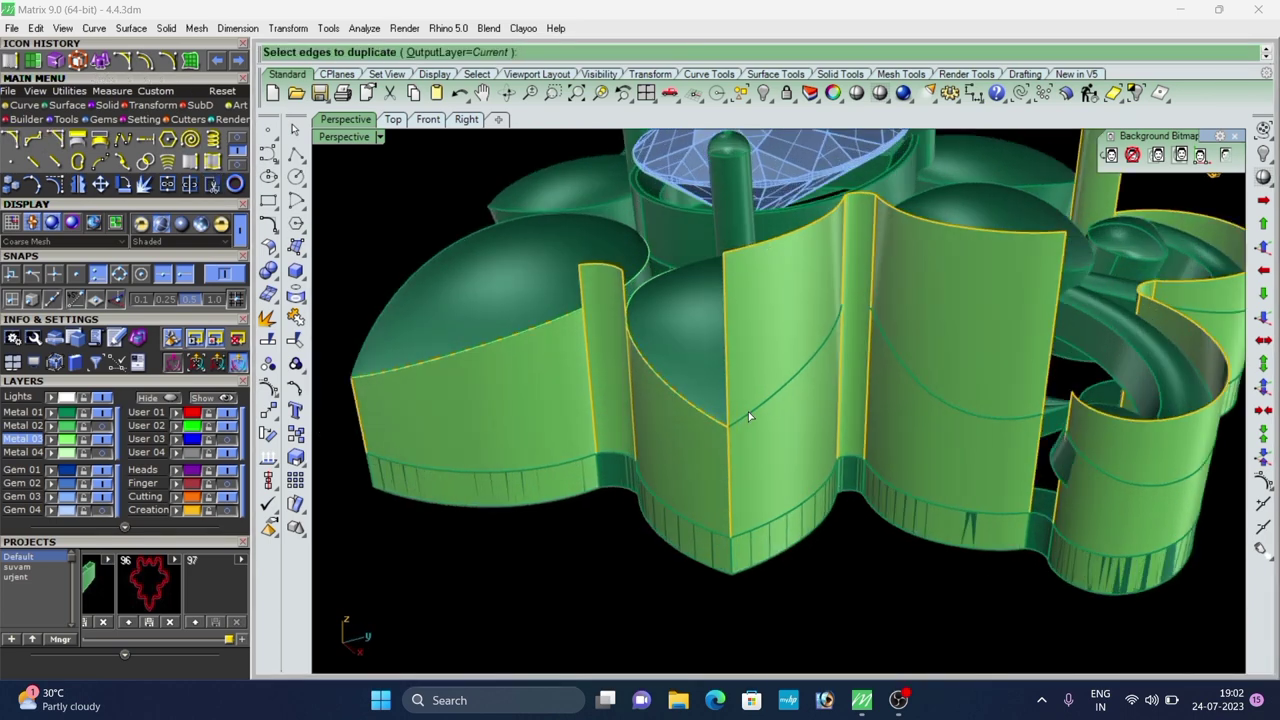
left_click(748, 416)
key("Return")
left_click(732, 270, "shift")
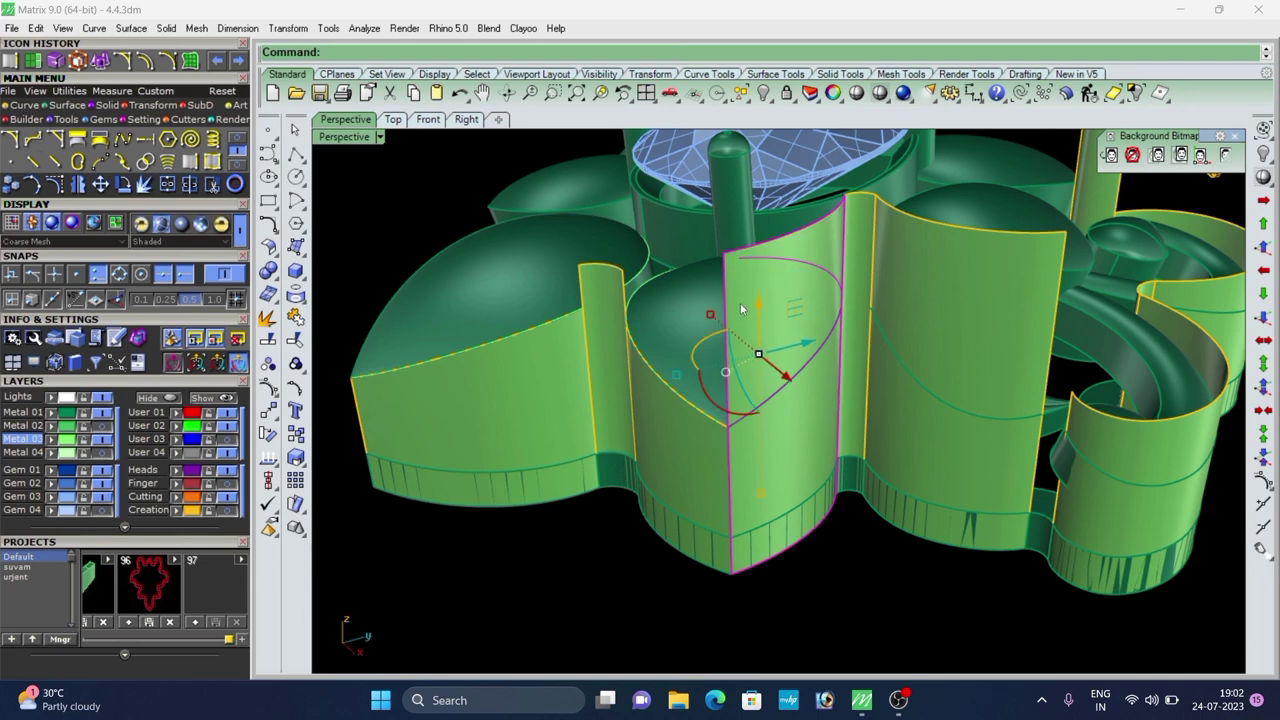
key("ctrl+t")
left_click(789, 310)
key("Return")
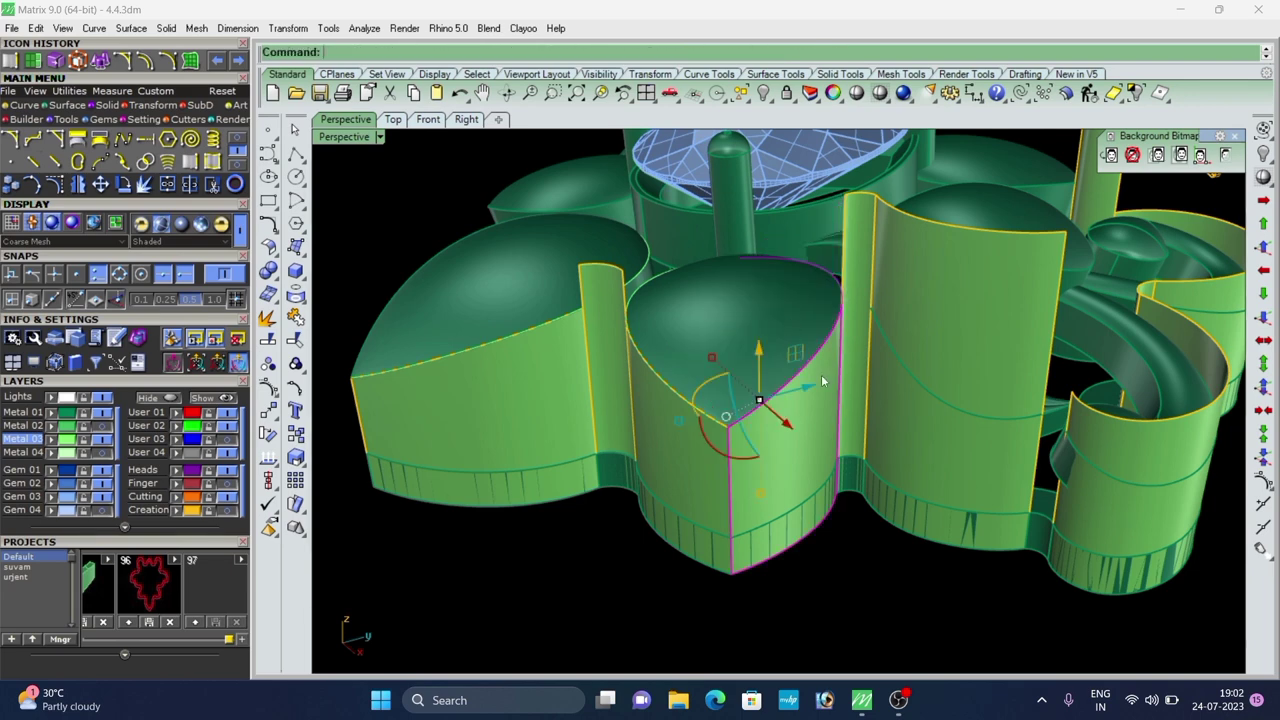
key("Escape")
Duplicate the twisted leaf's lower outer edge and trim the long curved wall down to it.
right_click_drag(587, 365, 804, 490)
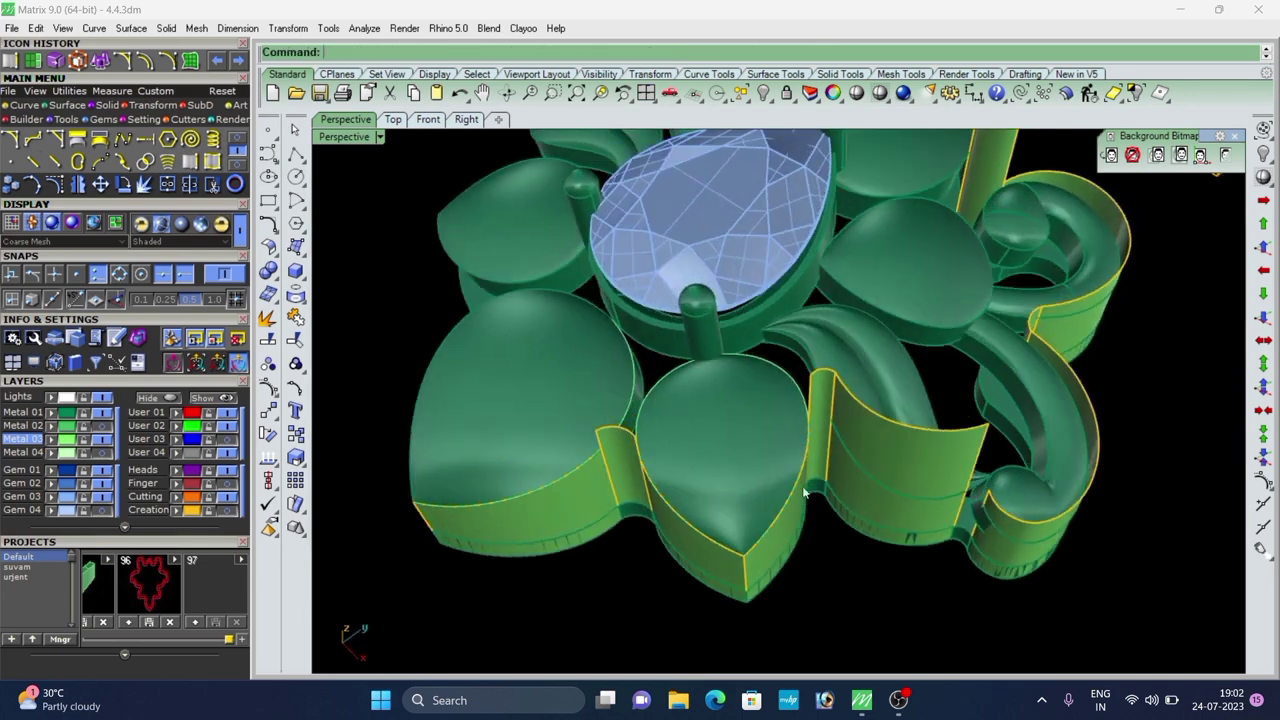
left_click(12, 62)
scroll(590, 362, "down", 3)
right_click_drag(663, 403, 672, 330)
scroll(720, 350, "up", 4)
left_click(777, 368)
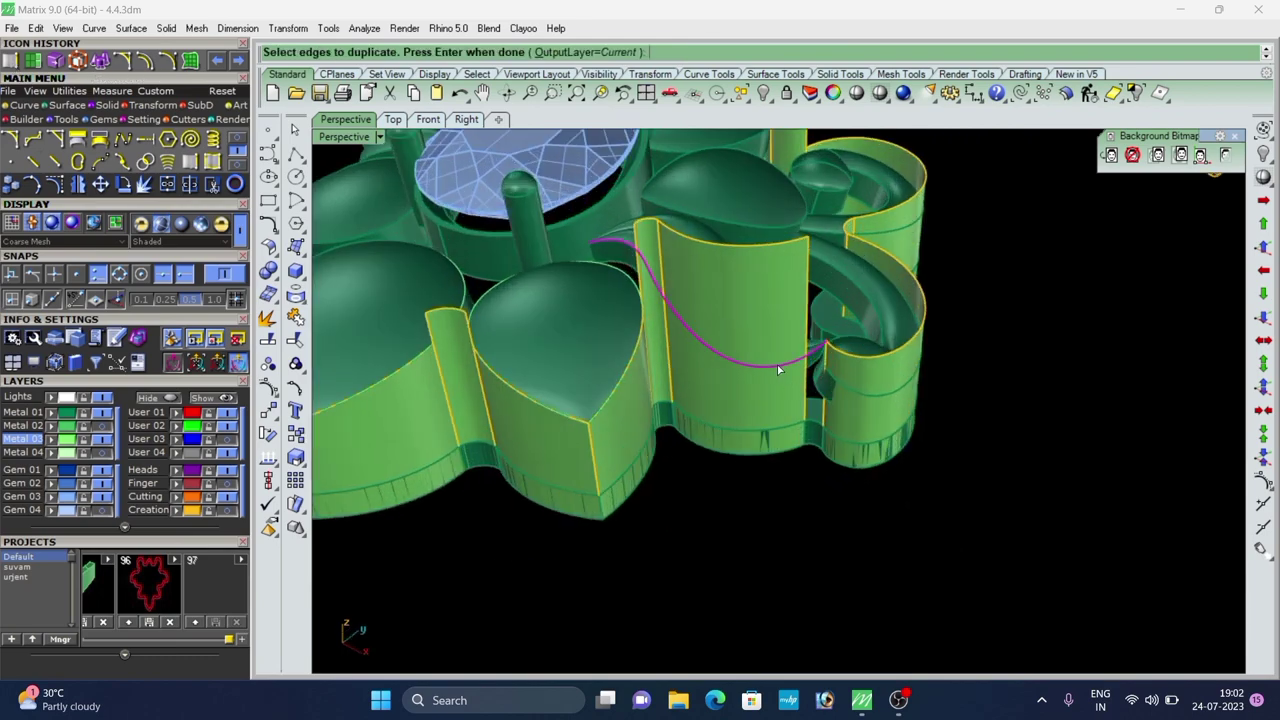
scroll(772, 368, "down", 2)
mouse_move(755, 375)
right_mouse_down()
mouse_move(739, 440)
mouse_move(766, 463)
mouse_move(760, 354)
right_mouse_up()
key("Return")
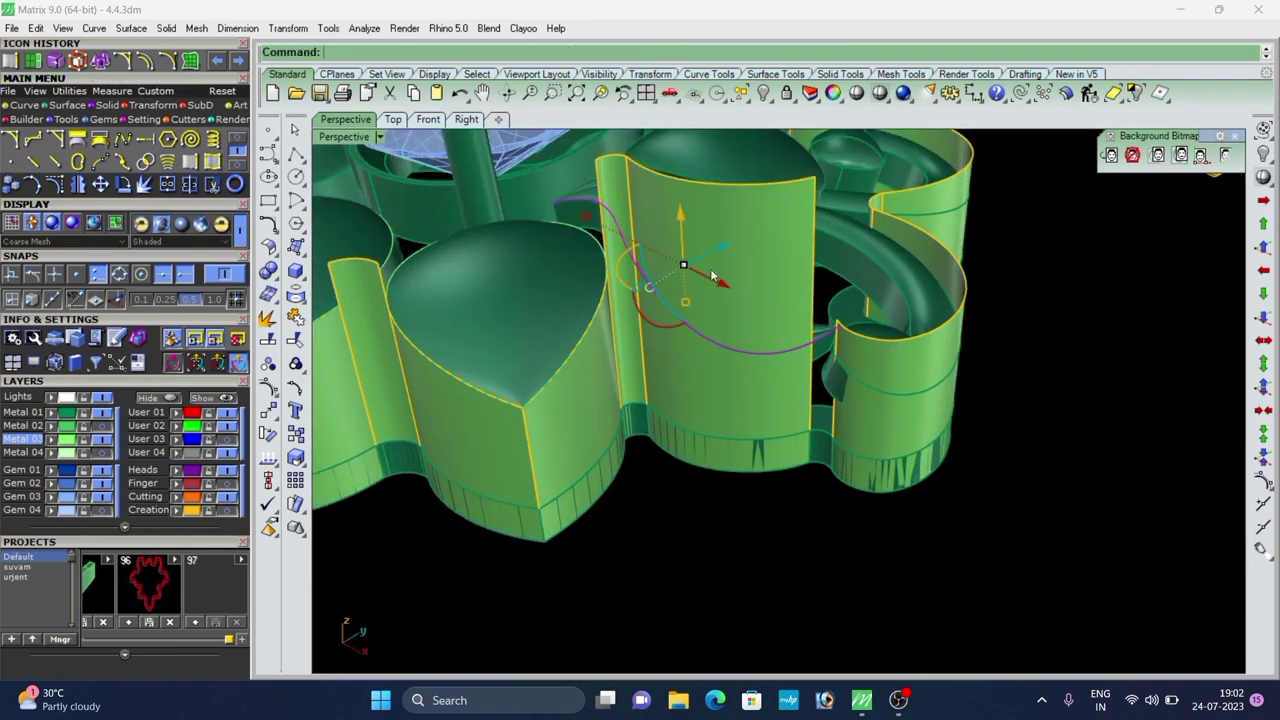
left_click(728, 222)
key("ctrl+t")
left_click(726, 250)
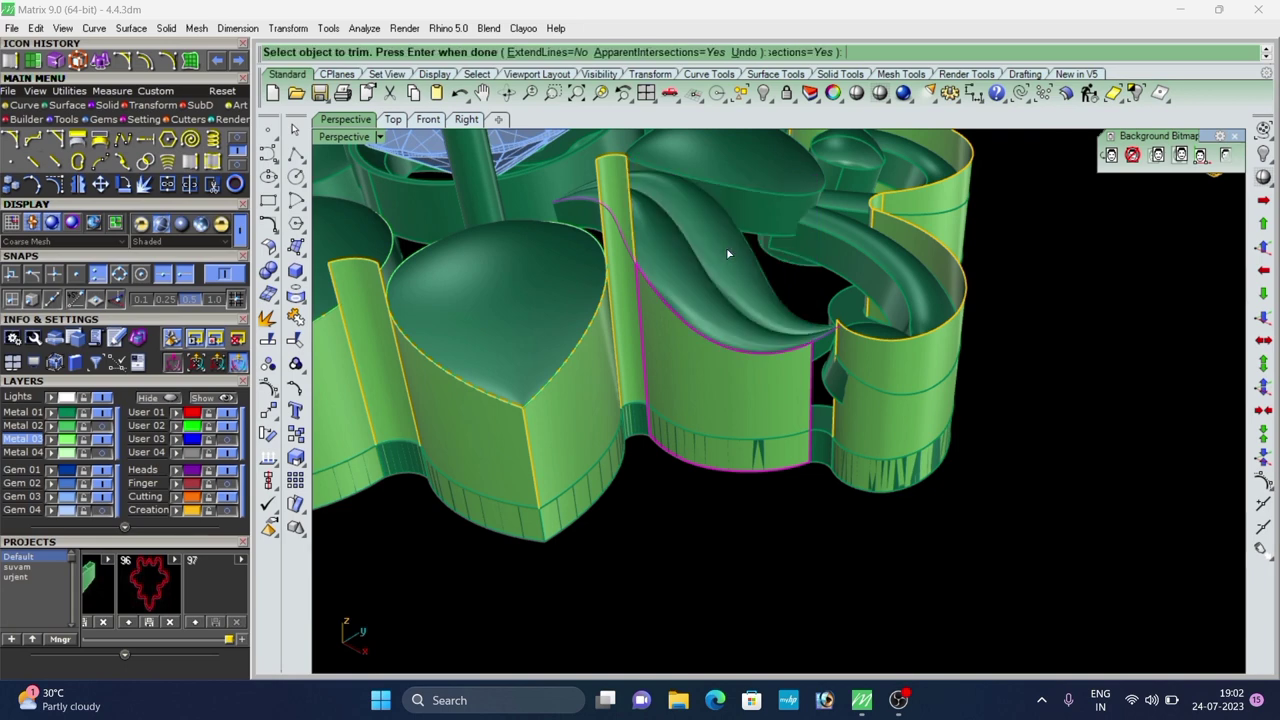
right_click(726, 248)
left_click(726, 248)
left_click(792, 508)
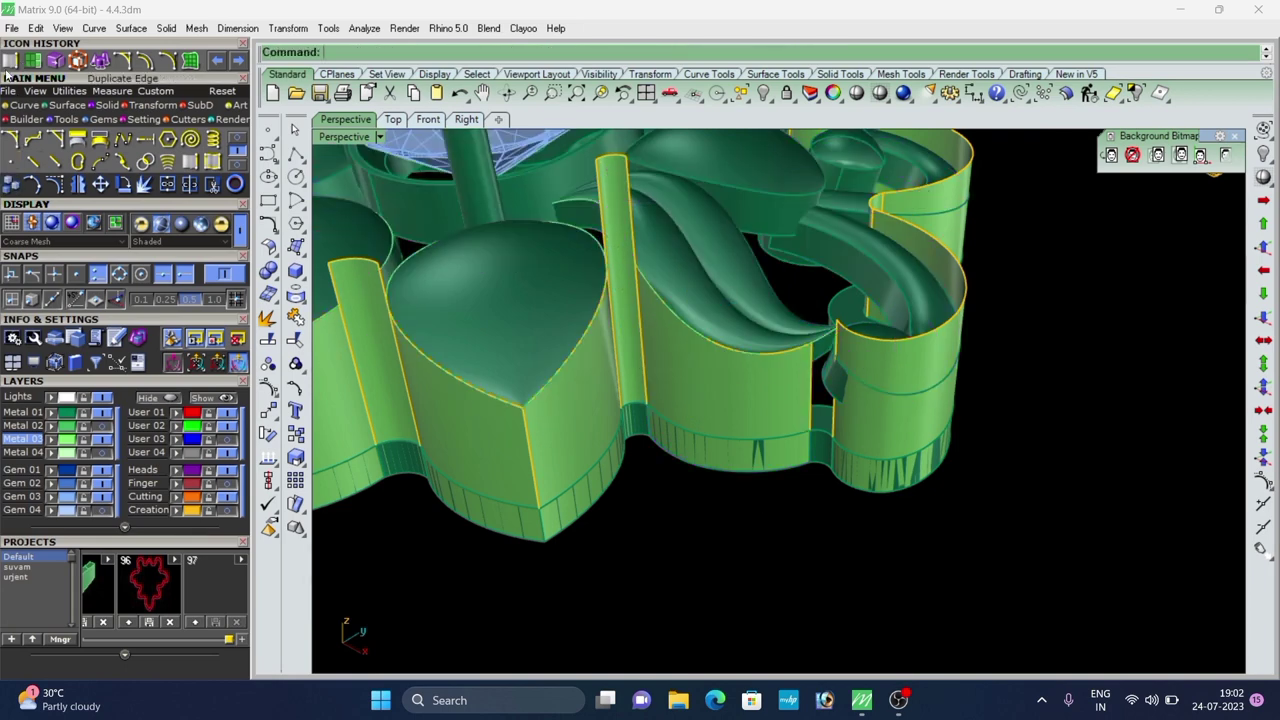
Extract a copy of the narrow concave rim face at the twisted leaf's tip and extend it upward.
right_click(268, 324)
scroll(790, 458, "up", 6)
left_click(868, 438)
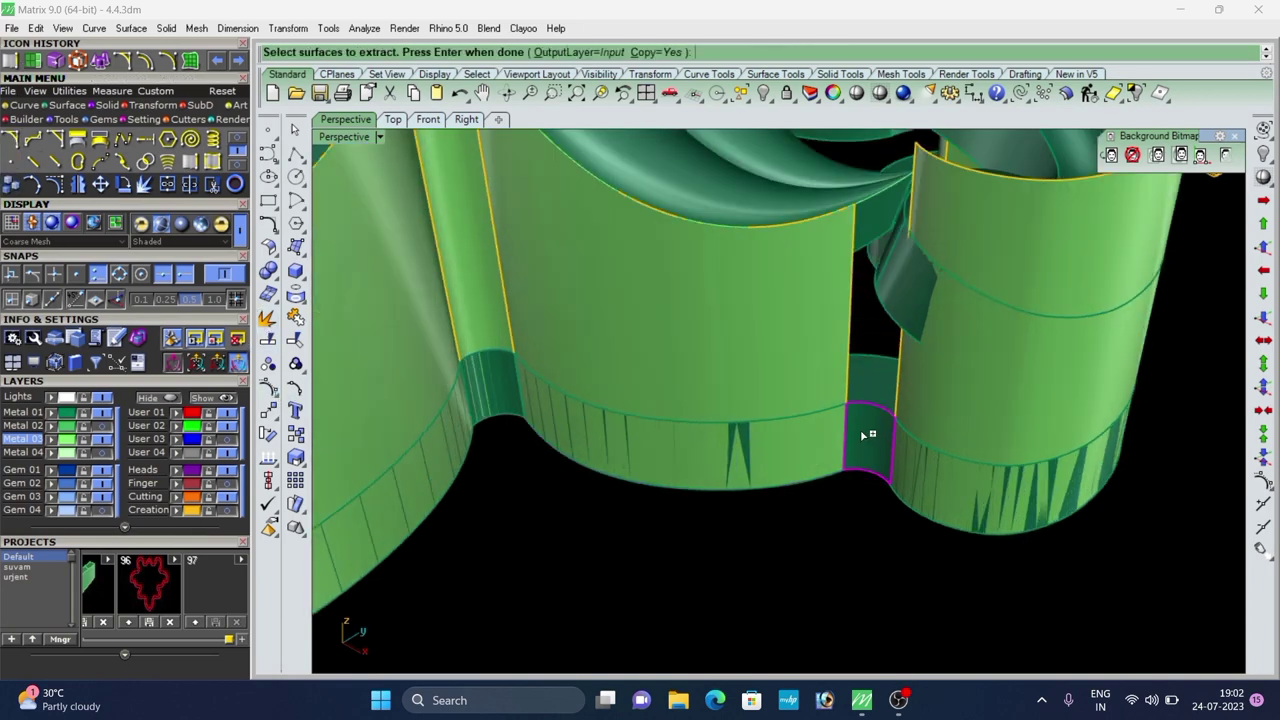
right_click(864, 434)
left_click(873, 506)
scroll(700, 442, "down", 2)
left_click(33, 60)
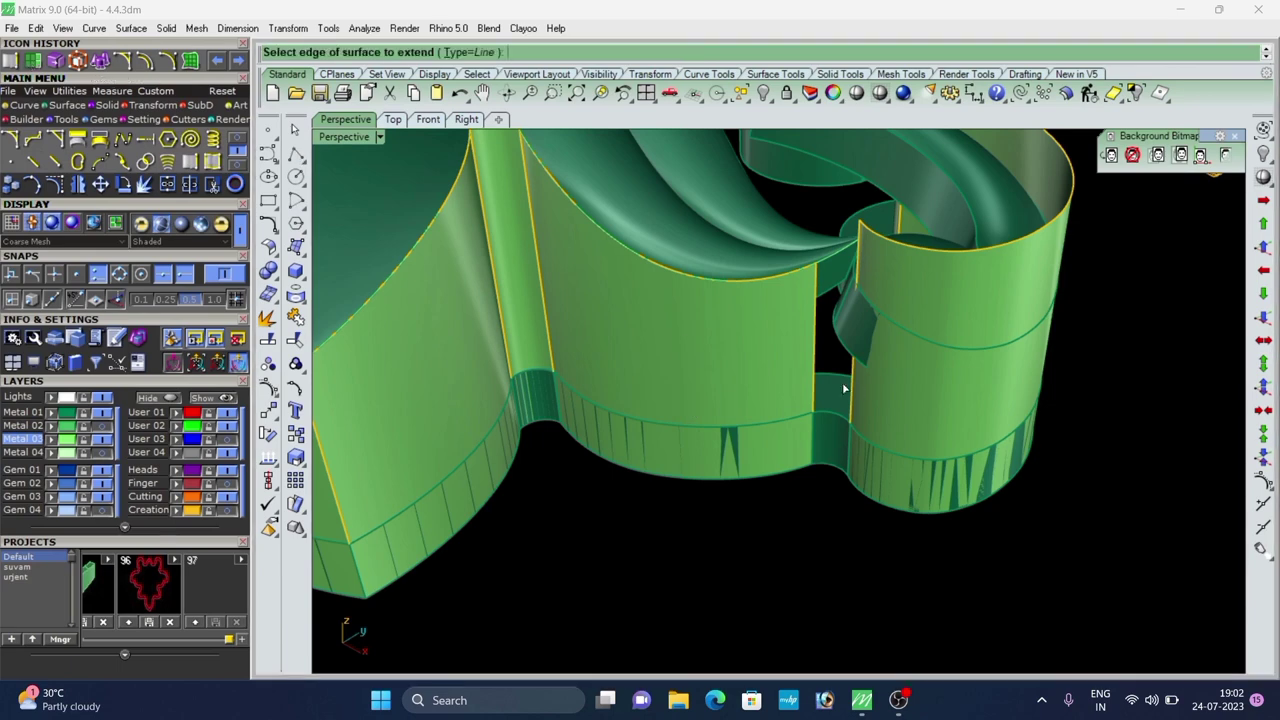
left_click(834, 414)
right_click(834, 420)
left_click(844, 388)
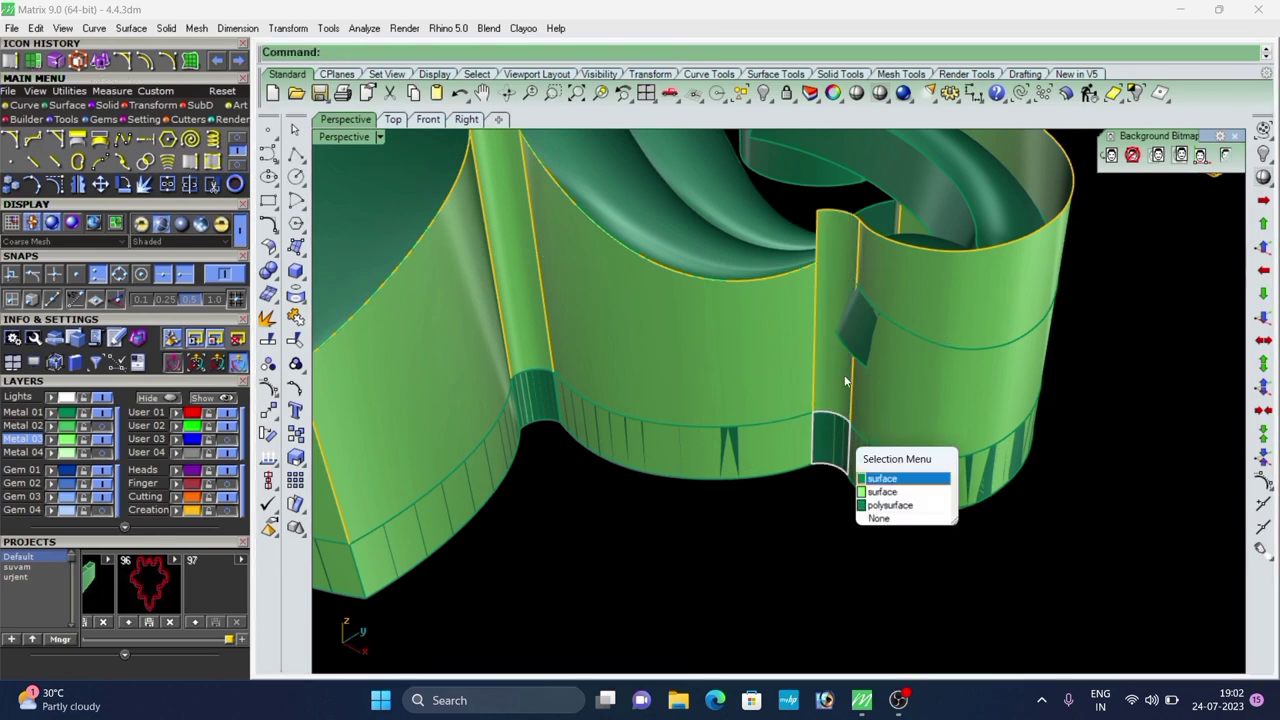
right_click(845, 379)
Move the newly extended narrow wall at the twisted leaf's tip to the Metal 03 layer.
scroll(797, 343, "down", 3)
right_click_drag(797, 343, 787, 438)
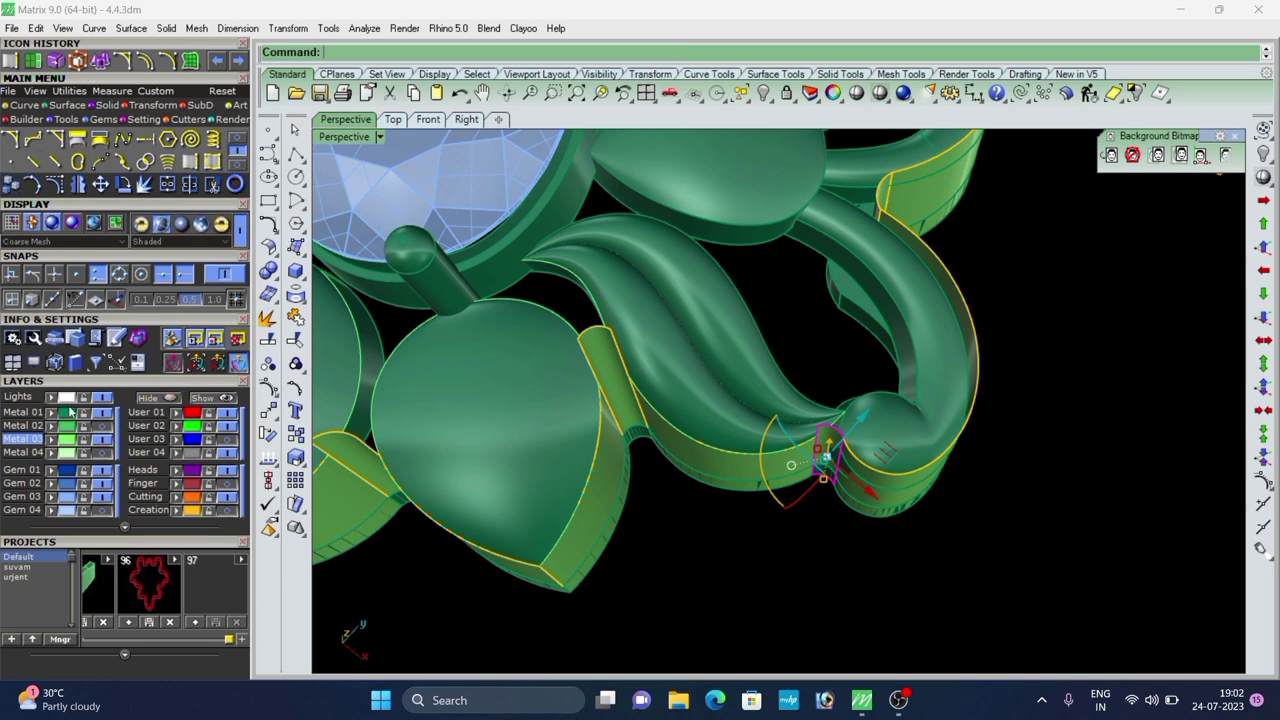
left_click(49, 441)
left_click(781, 572)
Duplicate the outer edge of the scroll's rounded end beside the twisted leaf and trim the surrounding wall above it.
right_click_drag(781, 572, 691, 445)
scroll(785, 380, "up", 4)
type("D")
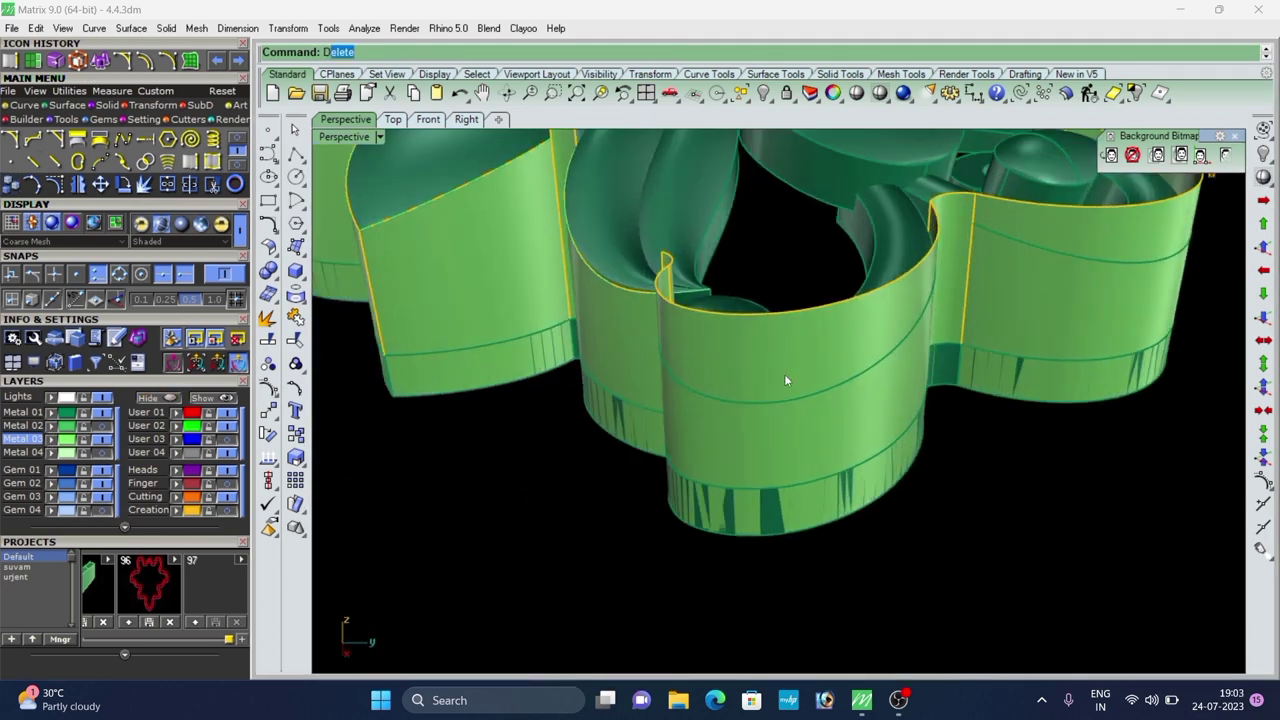
type("e")
key("Return")
left_click(788, 401)
key("Return")
left_click(750, 375, "shift")
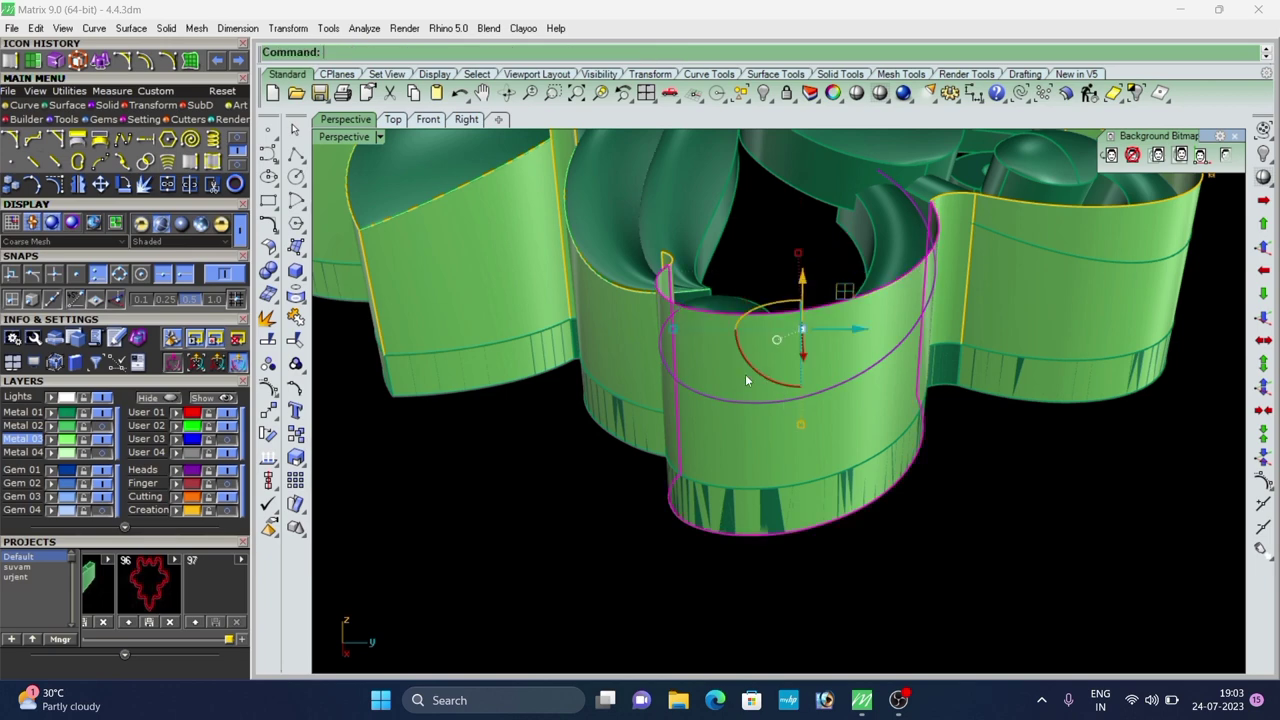
right_click_drag(745, 380, 813, 411)
right_click_drag(937, 398, 772, 441)
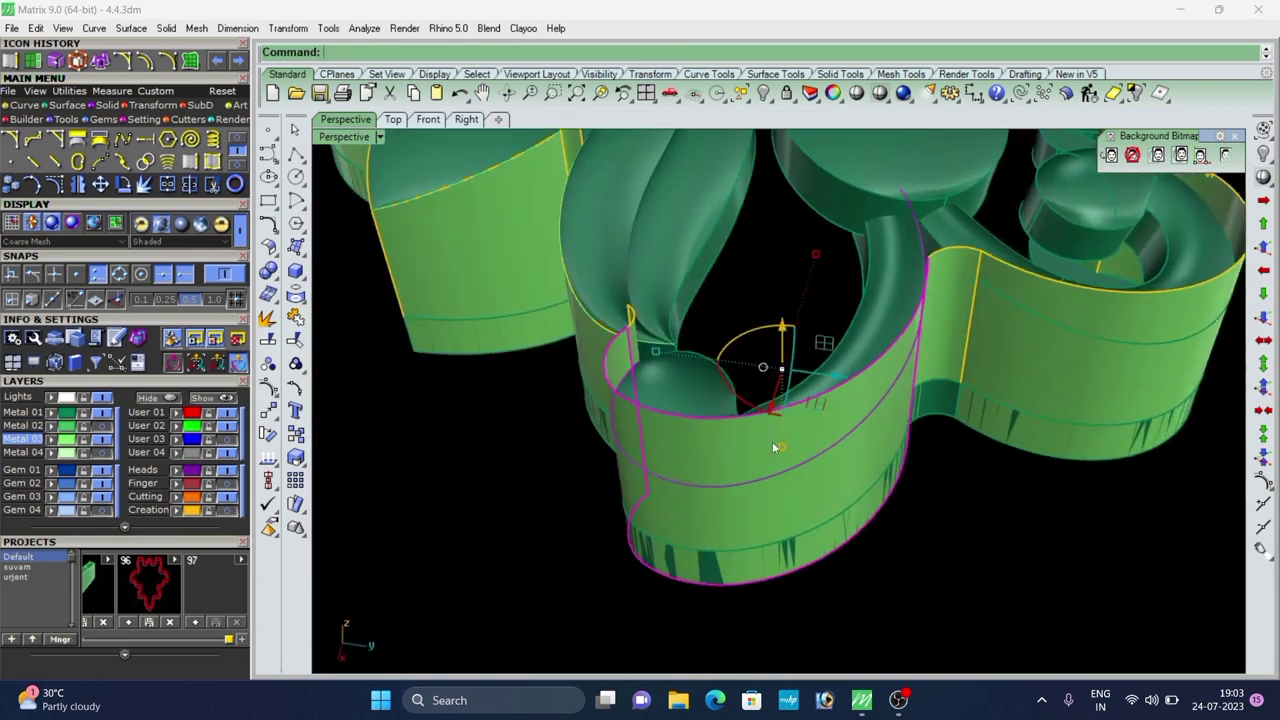
key("ctrl+t")
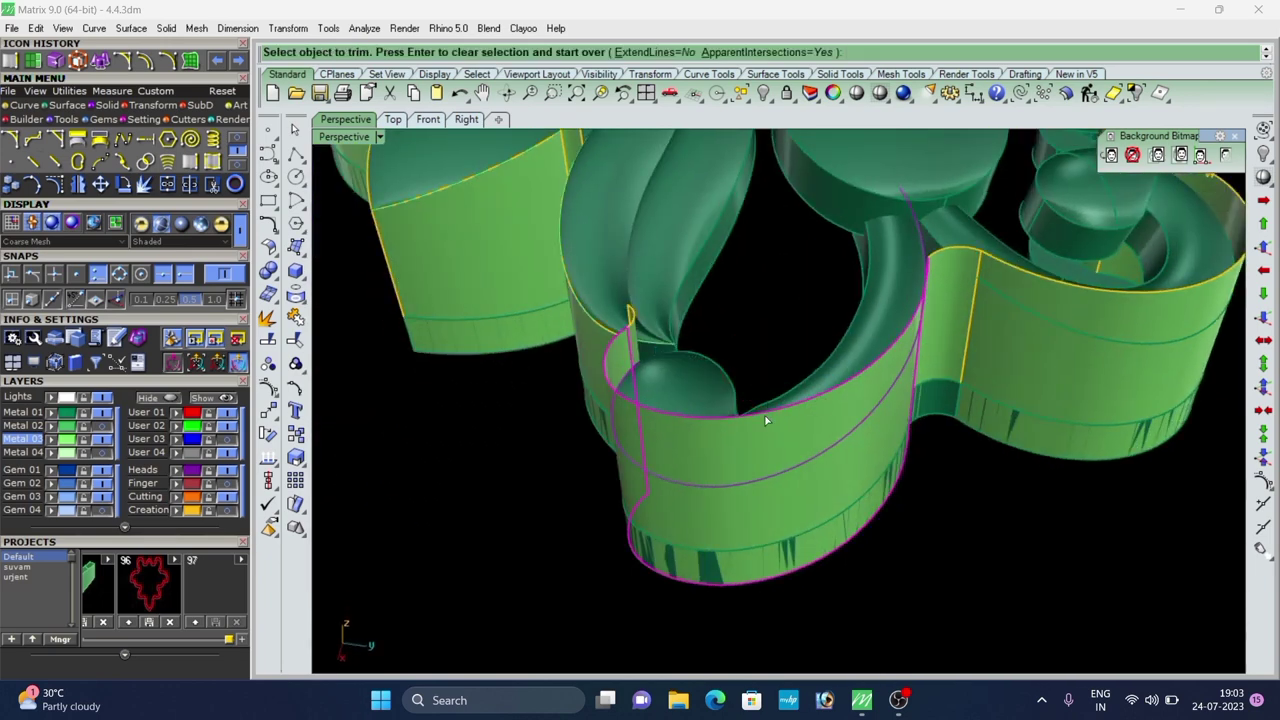
left_click(754, 437)
right_click(754, 437)
left_click(936, 544)
Duplicate the outer edge segments of the spiral scroll along its rounded wall.
scroll(774, 525, "down", 3)
right_click_drag(774, 525, 757, 424)
type("Delete")
key("Return")
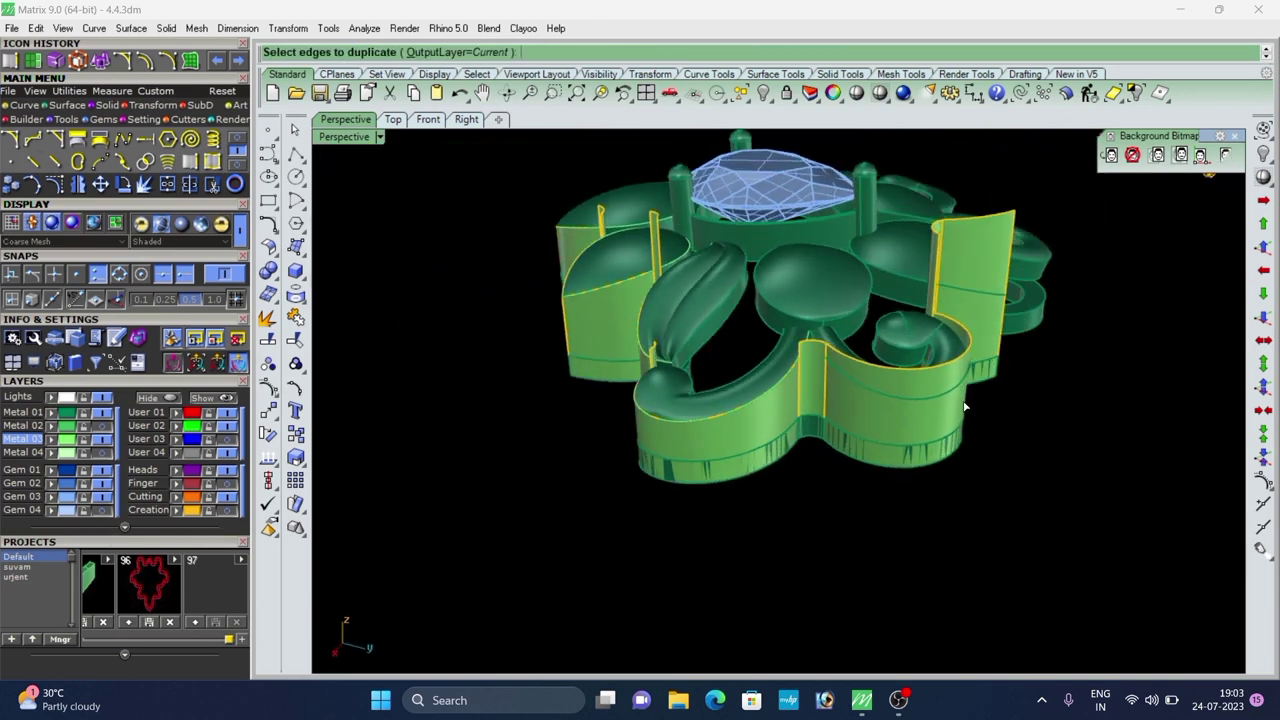
scroll(950, 400, "up", 2)
left_click(943, 395)
right_click(940, 394)
scroll(824, 390, "up", 5)
right_click(836, 391)
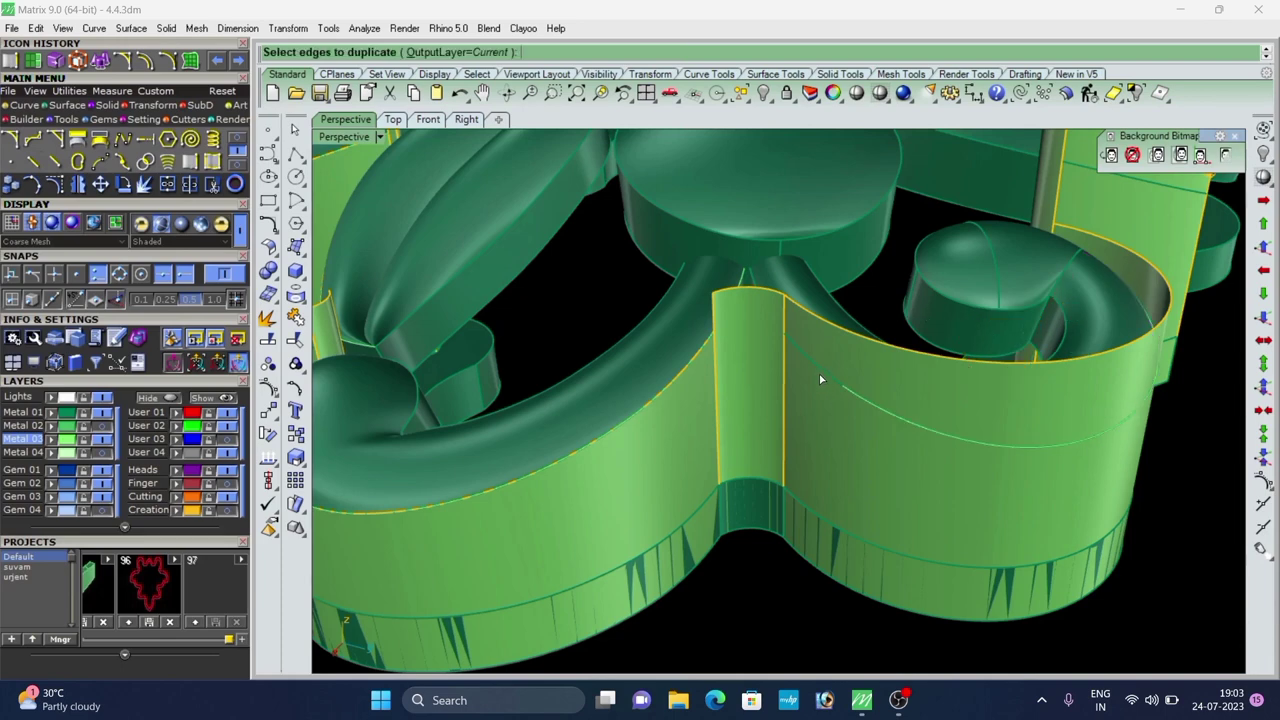
left_click(820, 375)
right_click(820, 375)
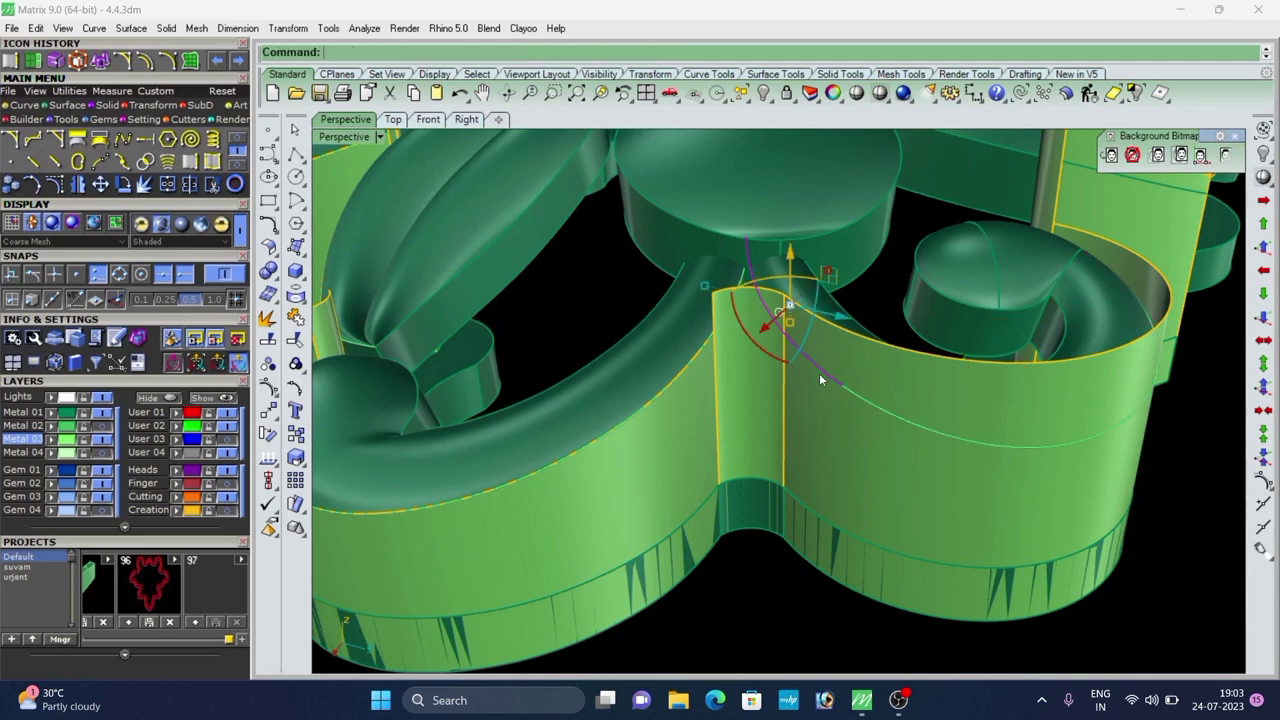
Try to trim the rounded wall around the spiral scroll with the duplicated edge curves.
left_click(889, 410, "shift")
left_click(923, 454)
left_click(871, 369, "shift")
right_click_drag(915, 530, 822, 480)
type("trim")
key("Return")
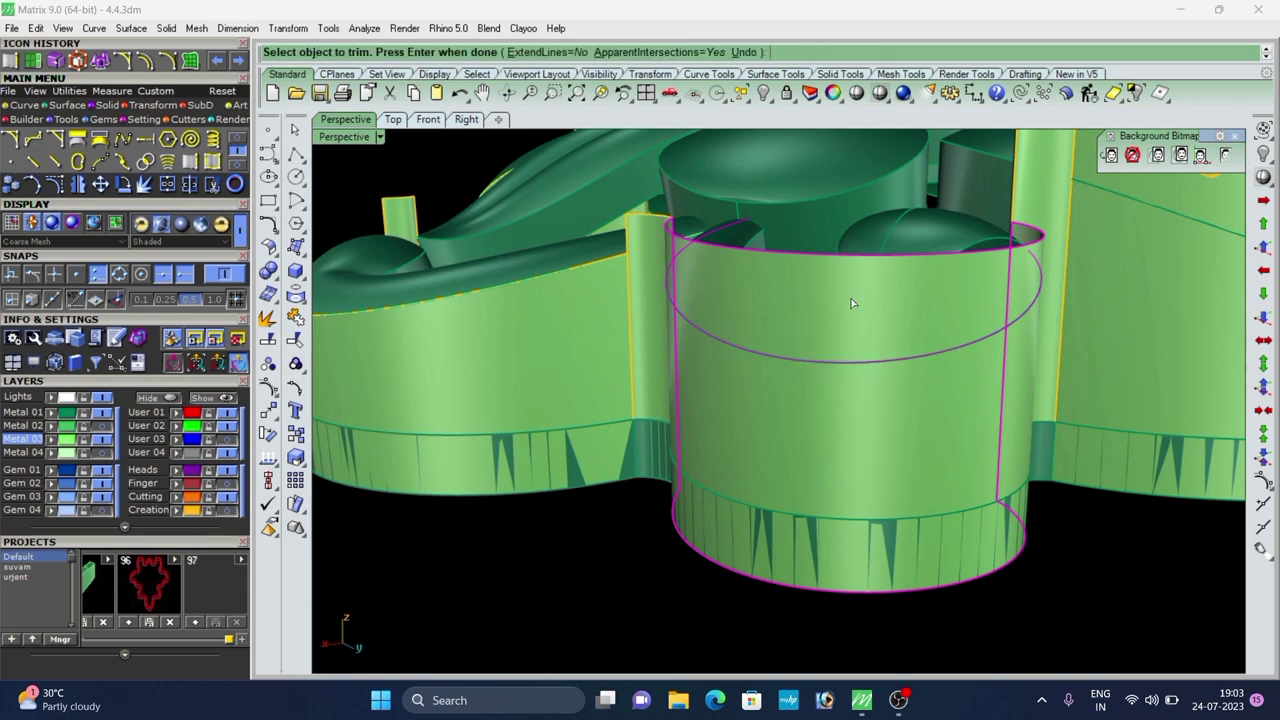
key("Return")
right_click_drag(852, 303, 753, 378)
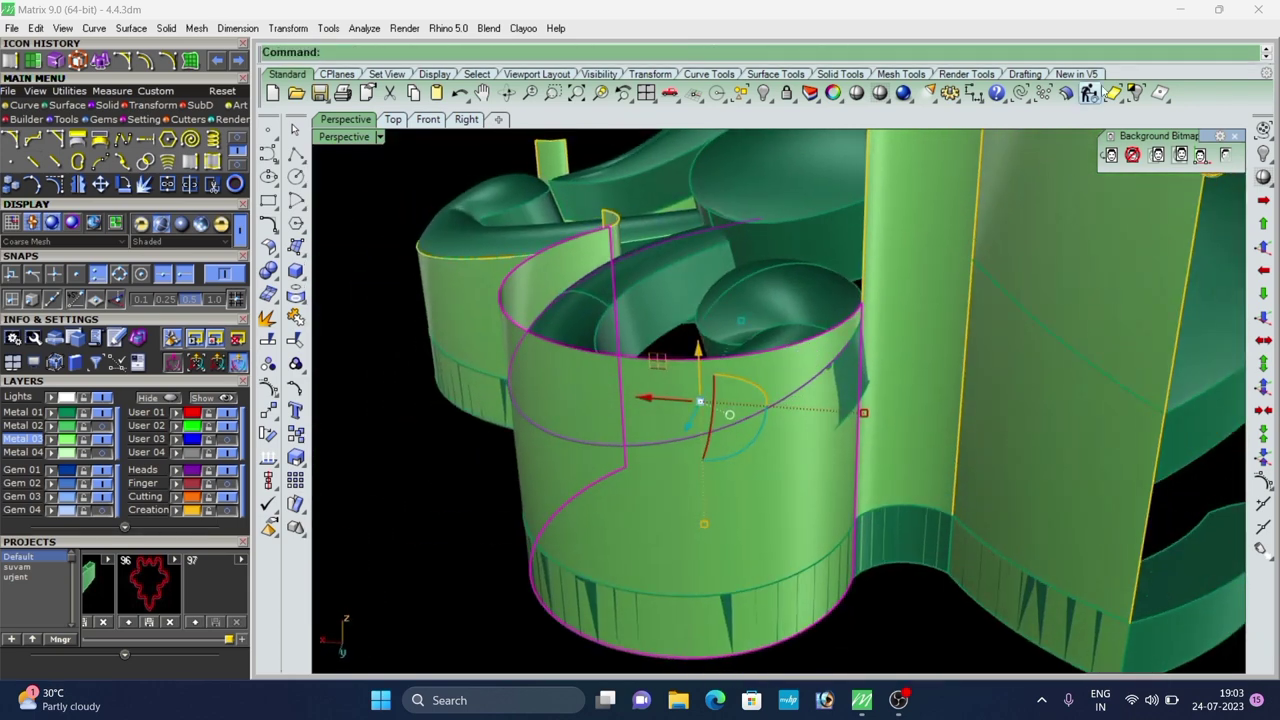
Isolate the spiral scroll's rounded wall and its edge curves, and extend the curve's front end smoothly beyond the wall.
left_click(1135, 93)
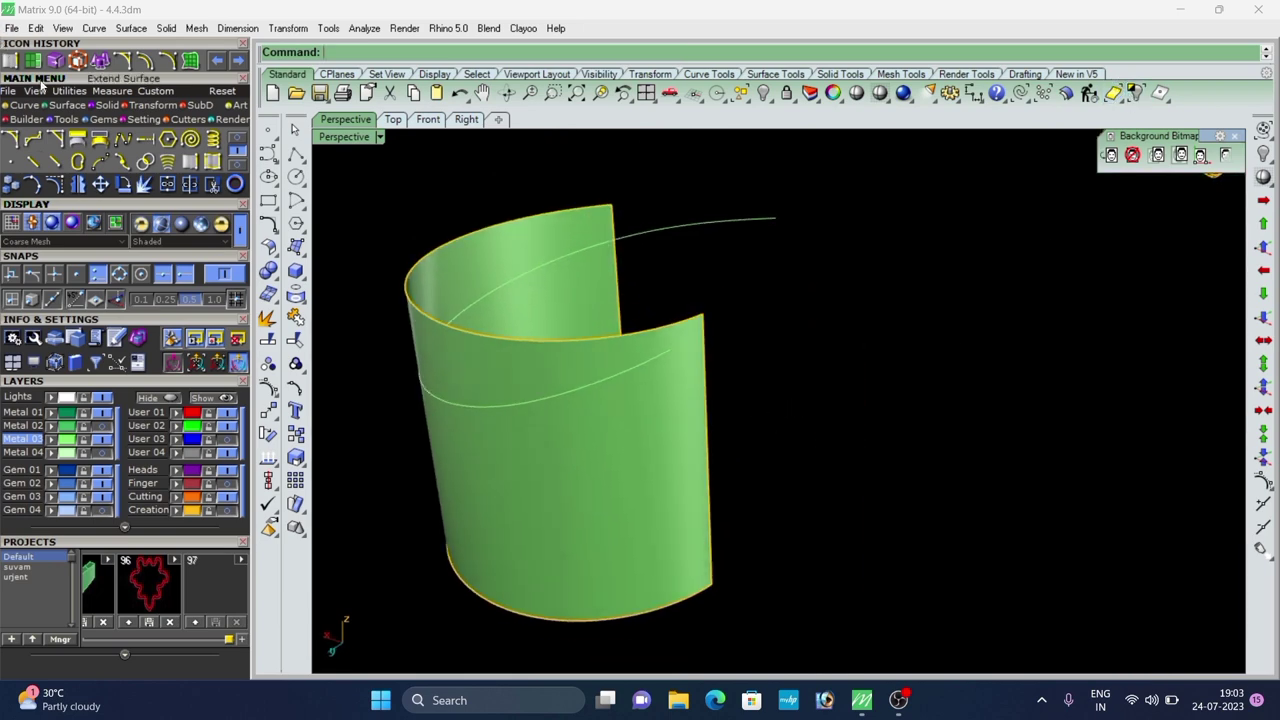
left_click(147, 139)
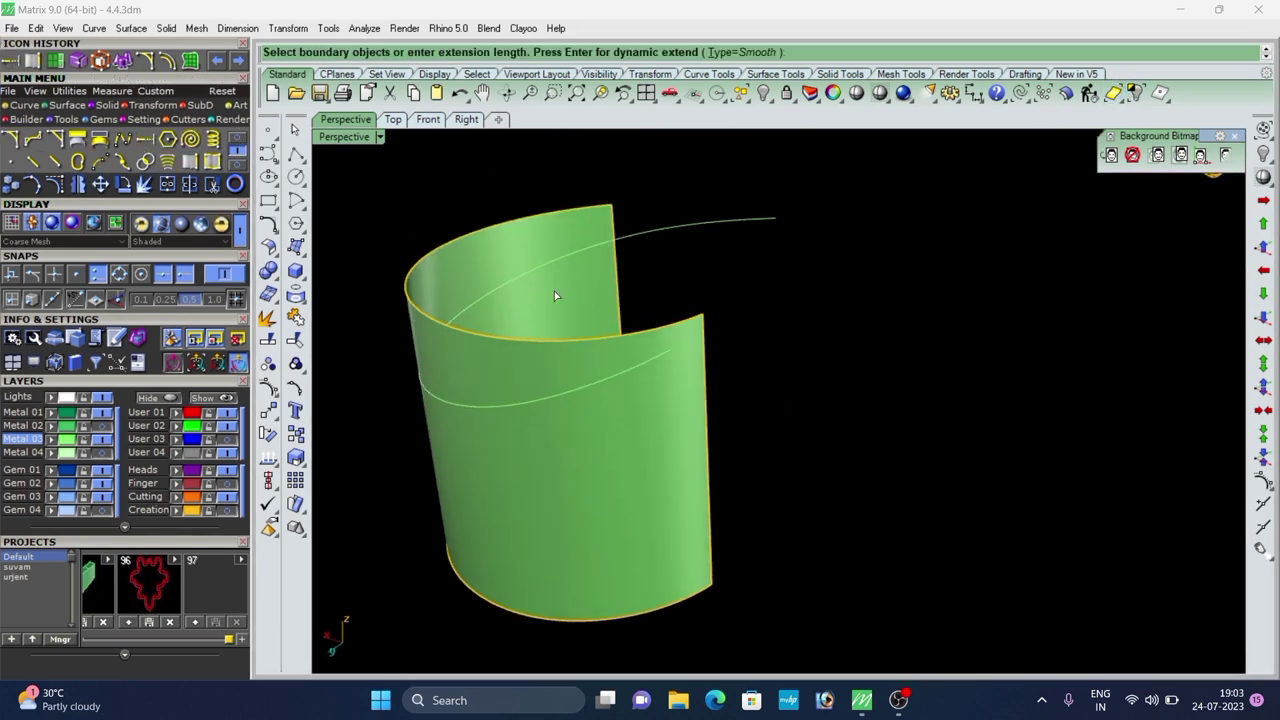
left_click(636, 374)
right_click(636, 374)
left_click(637, 372)
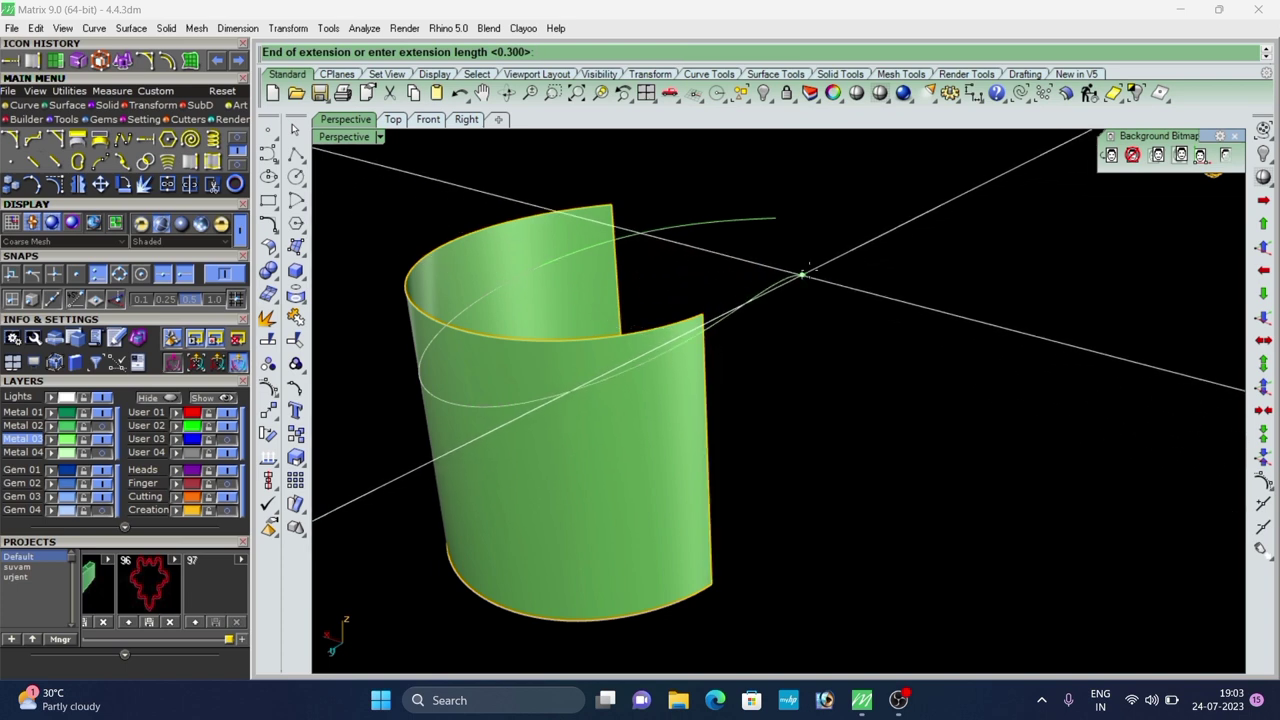
left_click(841, 251)
right_click(885, 268)
Trim away the part of the isolated rounded wall above the extended edge curve.
scroll(885, 268, "down", 4)
right_click_drag(620, 330, 746, 356)
left_click_drag(950, 255, 559, 500)
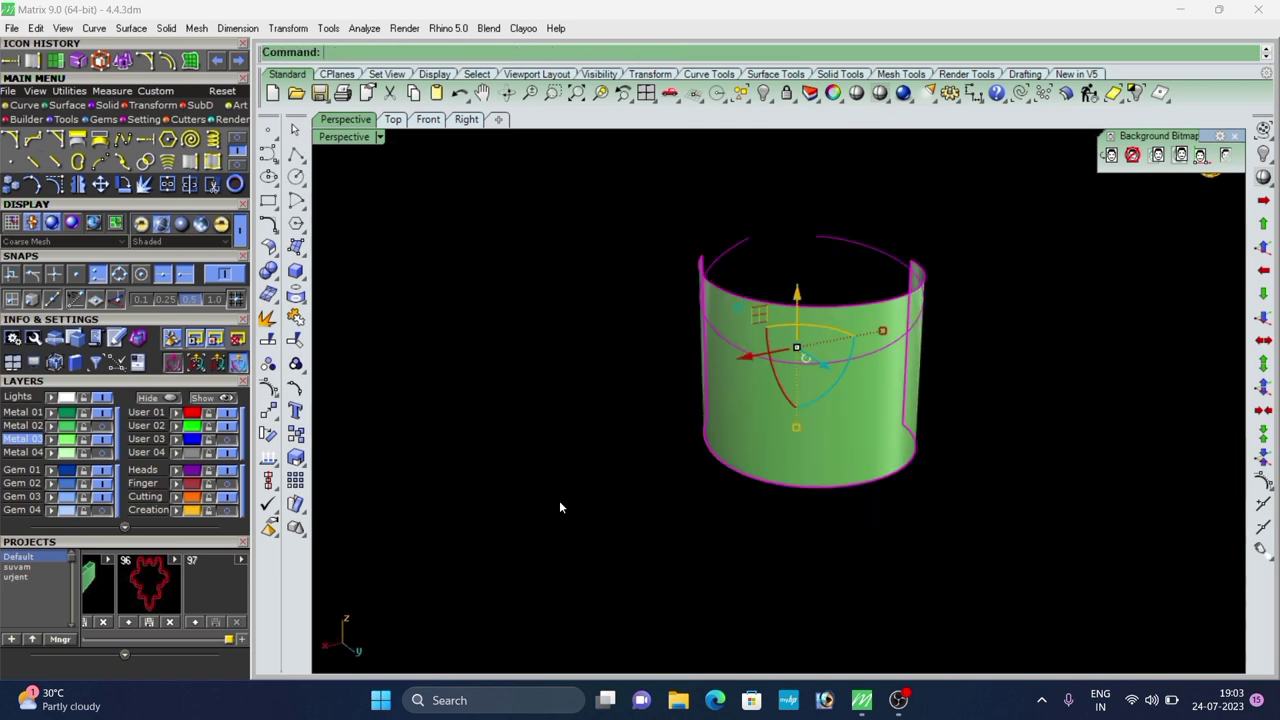
right_click_drag(820, 378, 727, 380)
left_click(886, 358)
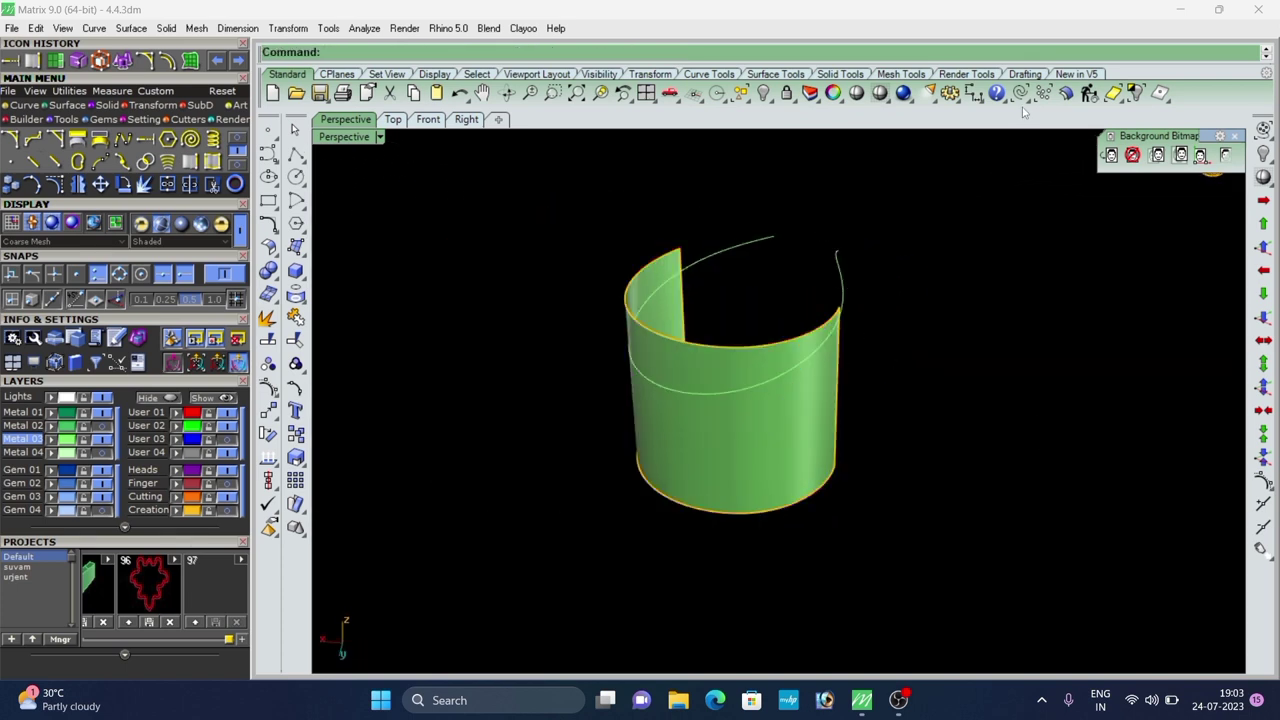
left_click(791, 316)
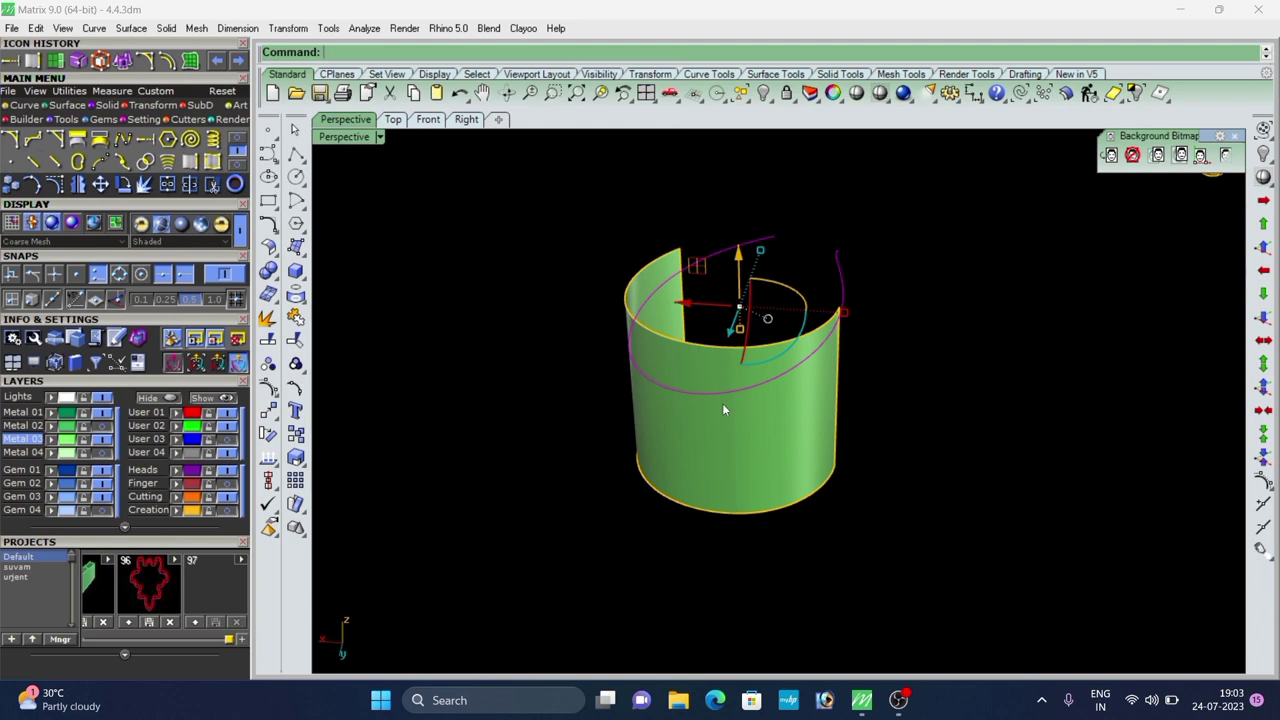
left_click(736, 442, "shift")
right_click_drag(773, 438, 697, 397)
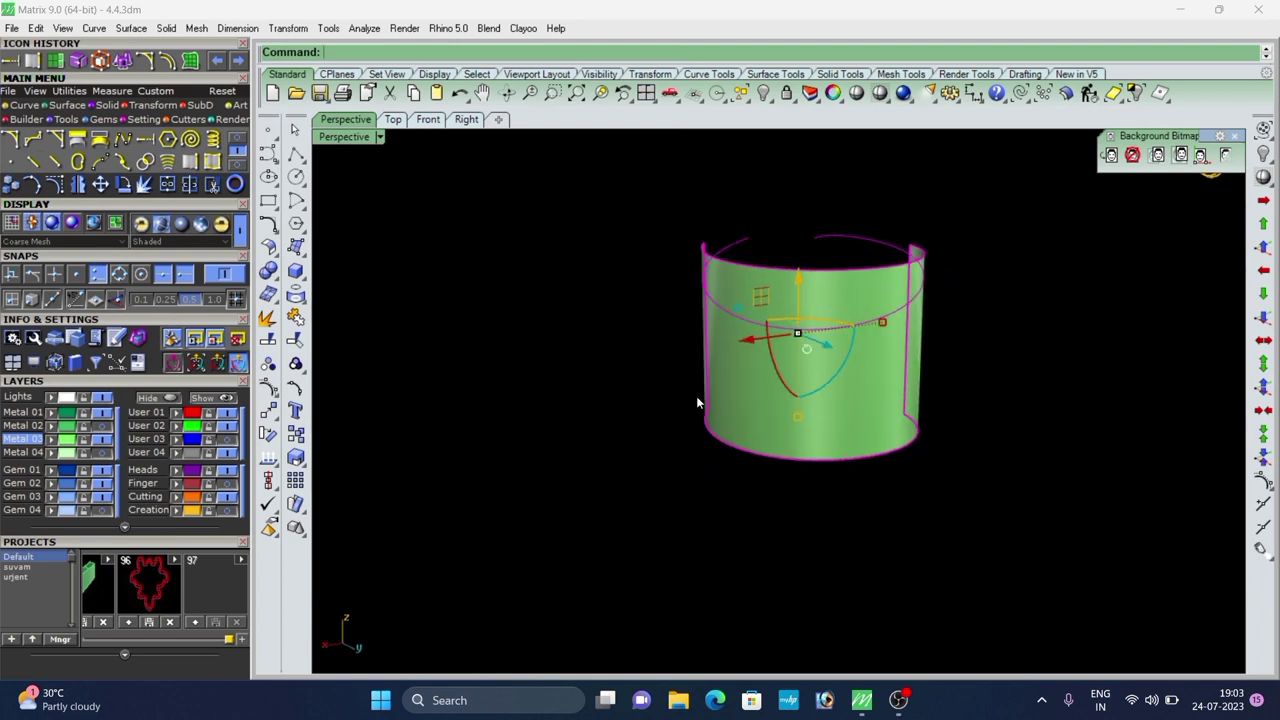
key("ctrl+t")
left_click(811, 309)
right_click(814, 272)
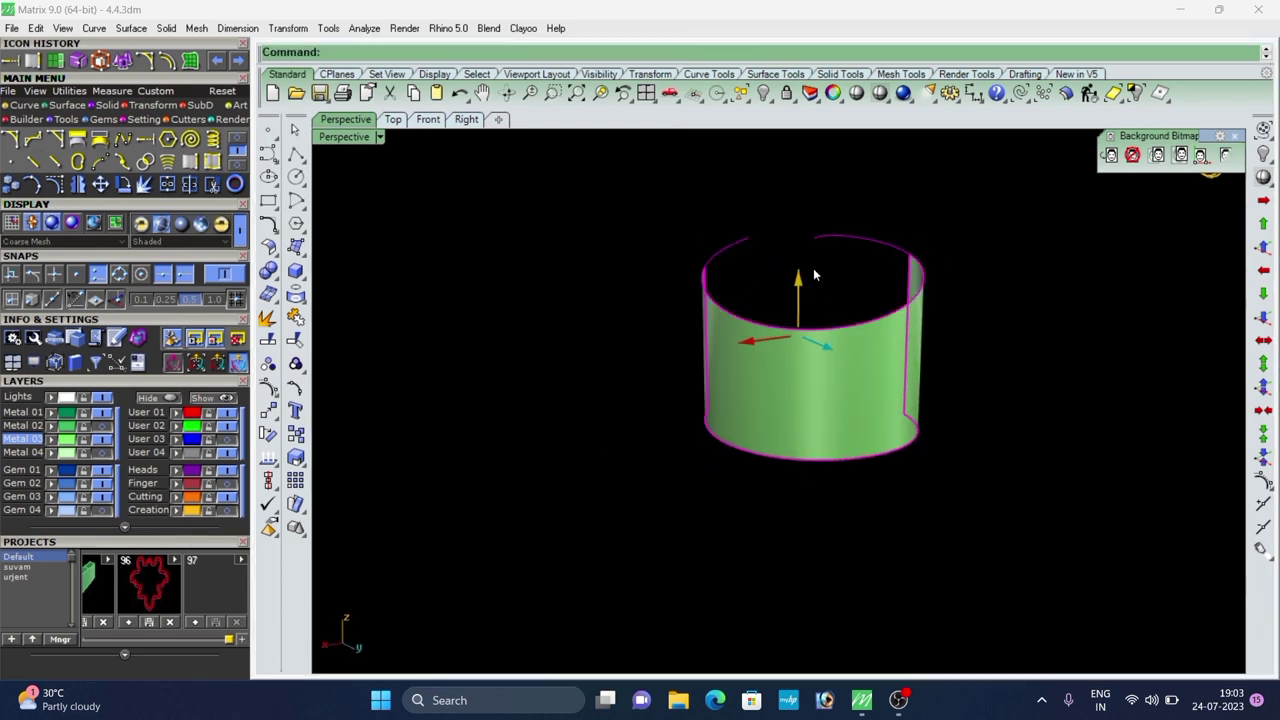
Delete the leftover cutting curve and bring the hidden model parts back into view.
left_click_drag(883, 189, 834, 238)
key("Delete")
right_click_drag(866, 335, 900, 330)
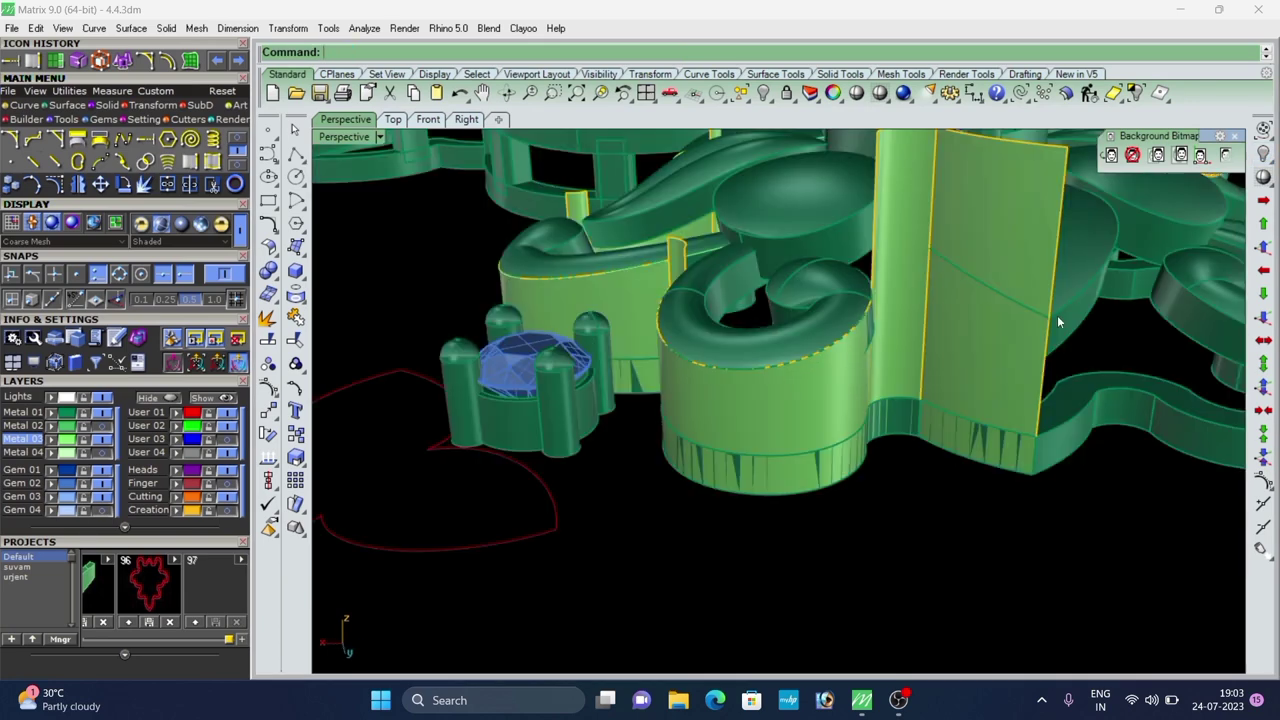
Duplicate the lower outer edge of the pointed petal behind the tall wall beside the spiral scroll.
scroll(1057, 320, "down", 5)
mouse_move(760, 400)
right_mouse_down()
mouse_move(694, 460)
mouse_move(757, 390)
right_mouse_up()
scroll(749, 437, "up", 5)
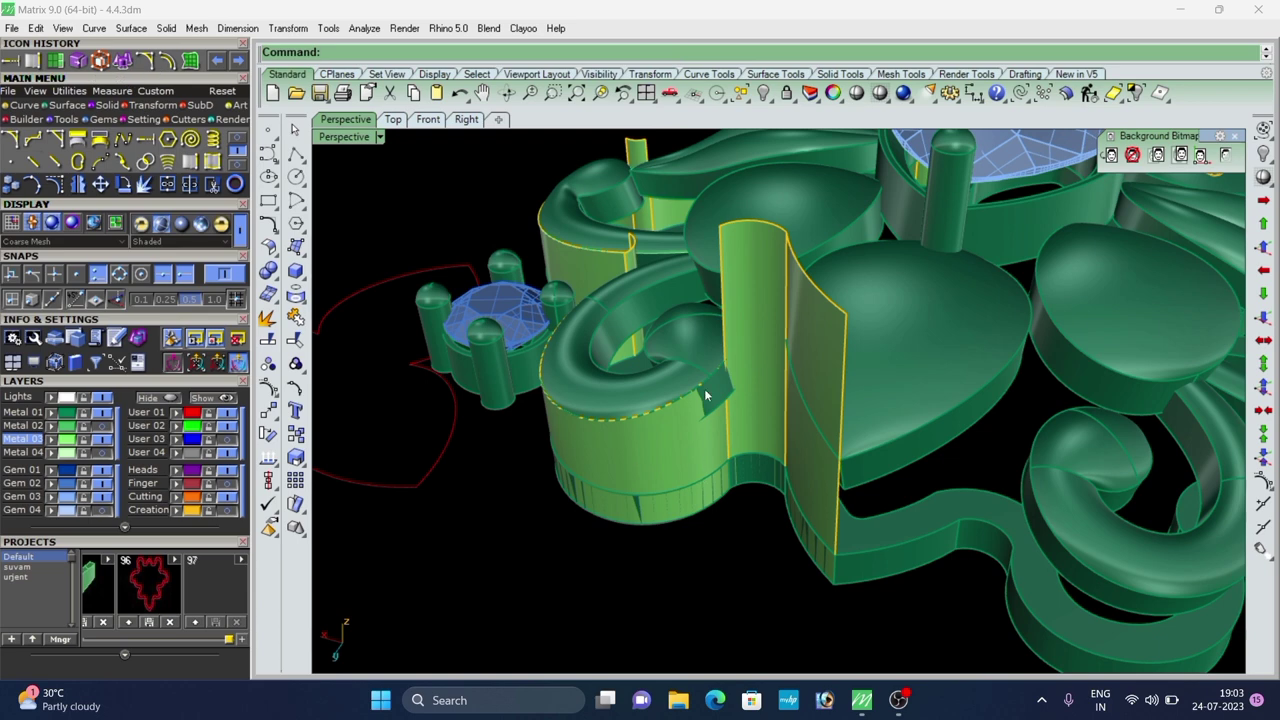
right_click_drag(705, 395, 928, 400)
type("De")
key("Return")
left_click(888, 396)
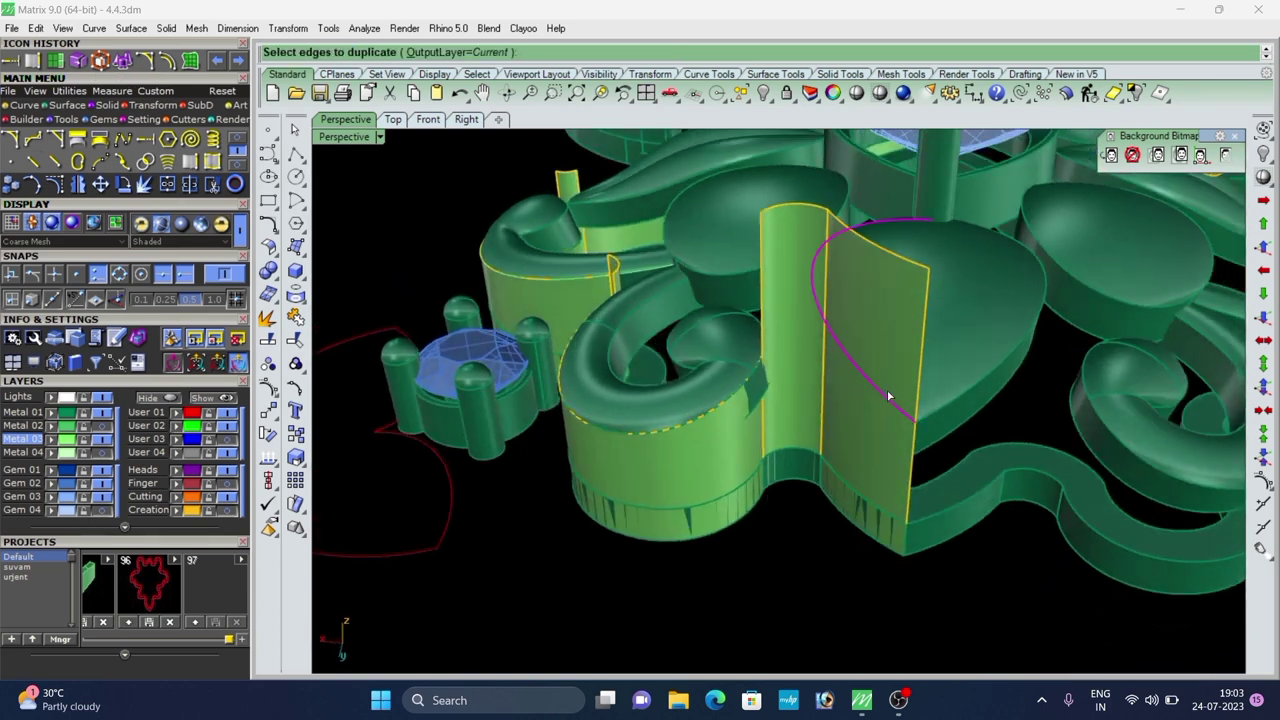
right_click(887, 379)
Trim the tall wall beneath the pointed petal along the duplicated edge, removing its upper part.
left_click(906, 394, "shift")
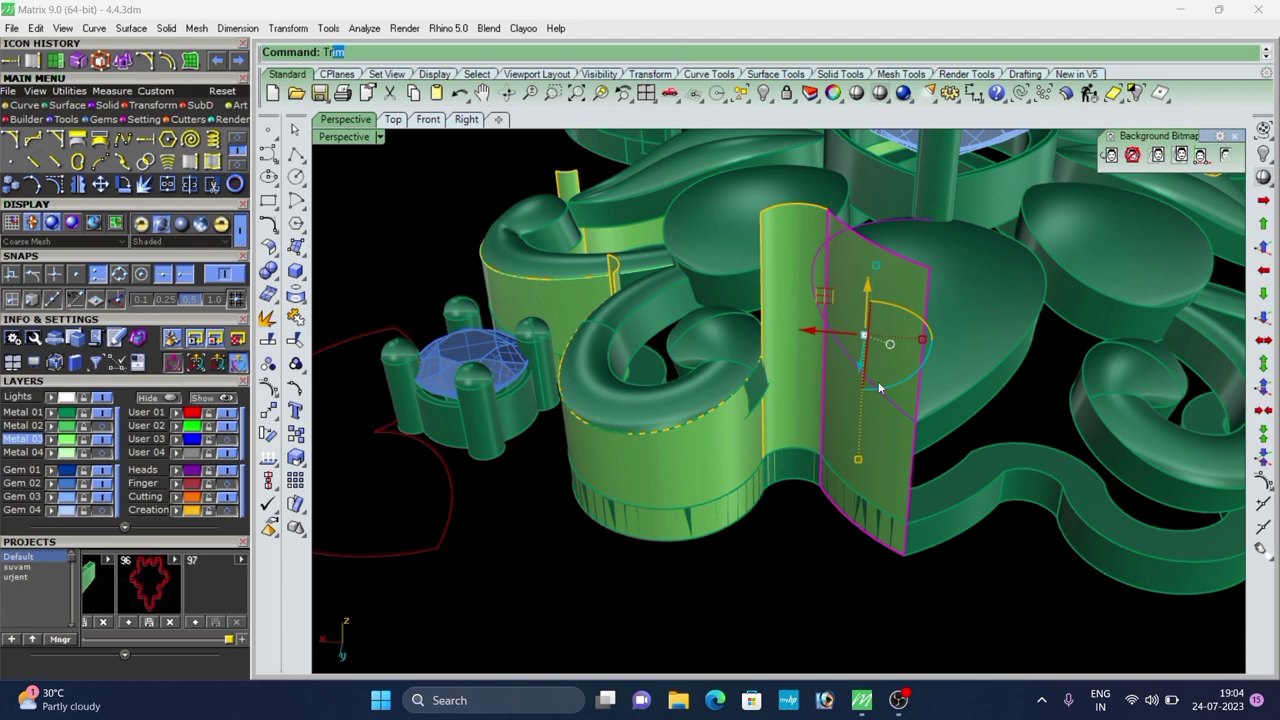
key("Return")
left_click(863, 294)
right_click(860, 380)
left_click(811, 583)
Delete the loose red outline curves and the separate small gem setting beside the flower motif.
scroll(792, 424, "down", 6)
right_click_drag(791, 425, 459, 370)
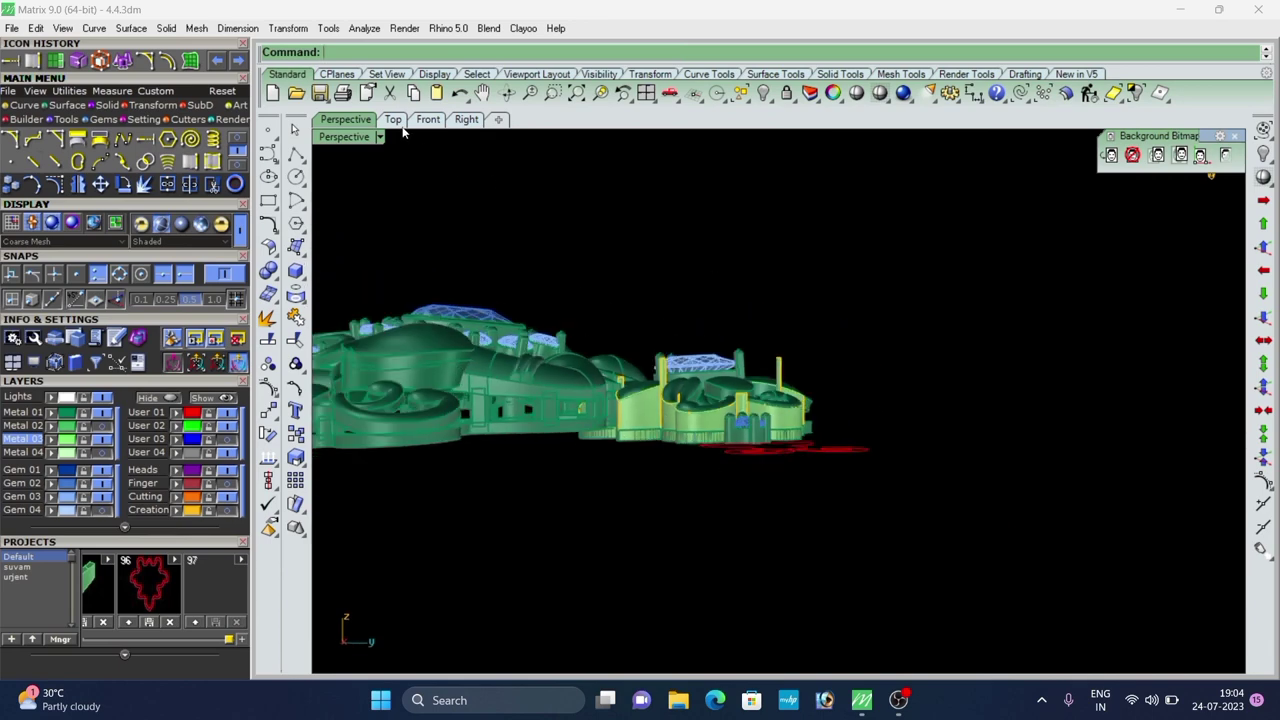
scroll(935, 440, "down", 4)
right_click_drag(818, 400, 826, 540)
left_click_drag(931, 468, 809, 529)
key("Delete")
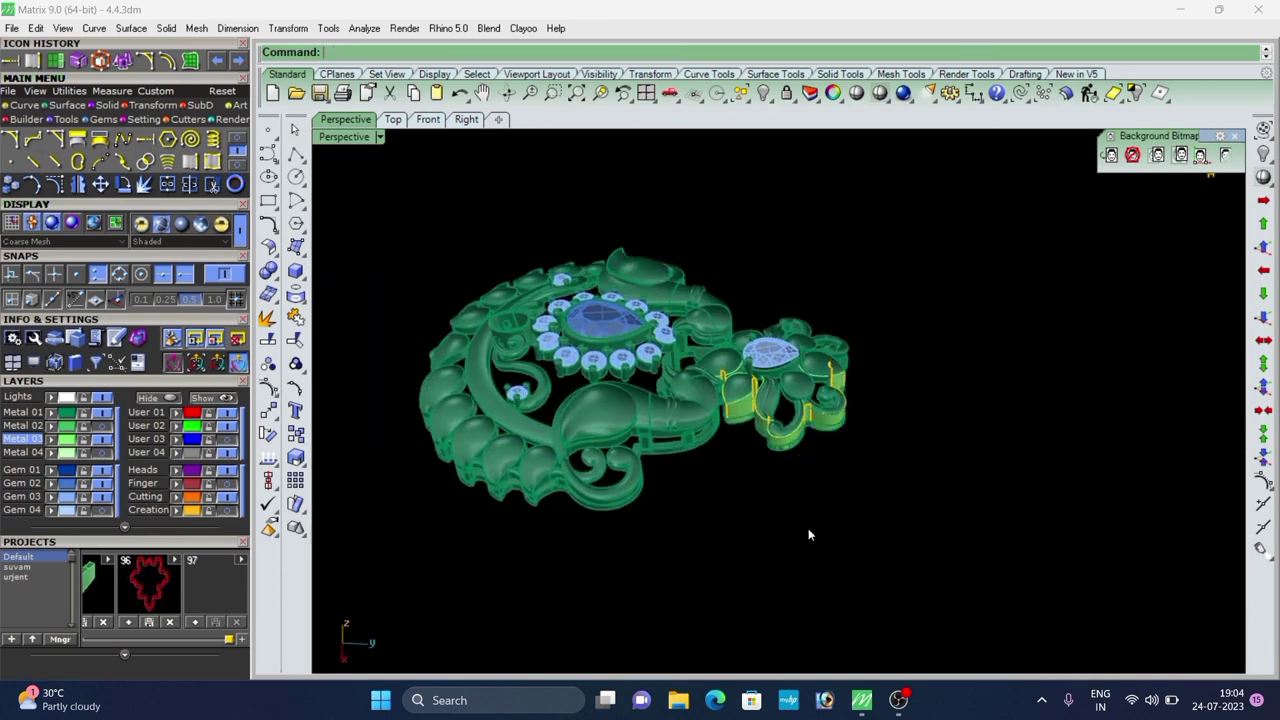
Try to delete the objects in a selection area around the flower motif, and undo the deletion.
scroll(808, 528, "up", 3)
right_click_drag(830, 420, 920, 291)
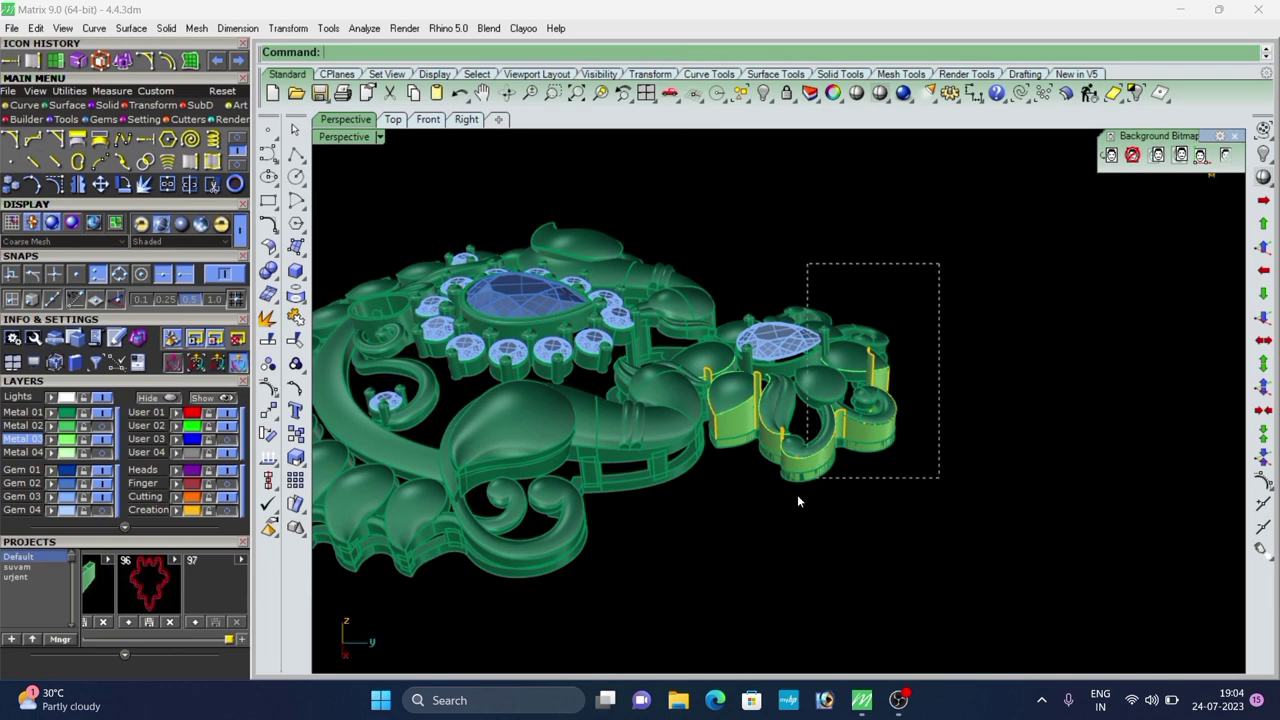
left_click_drag(798, 496, 766, 539)
key("Delete")
key("ctrl+z")
Select the flower motif's group together with its separate extended wall pieces, and clear the selection.
right_click_drag(686, 430, 683, 526)
left_click(674, 444)
left_click(736, 420)
left_click(698, 380)
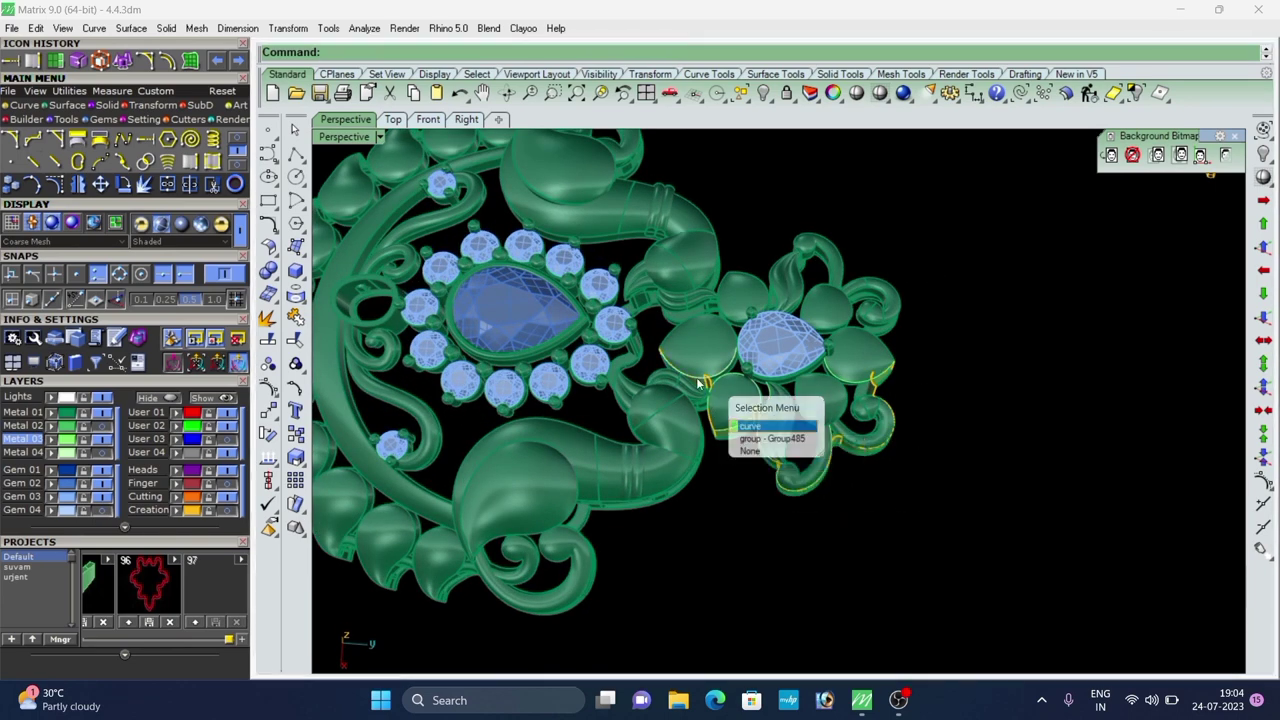
left_click(855, 345)
scroll(672, 388, "up", 6)
right_click_drag(672, 390, 752, 376)
scroll(760, 430, "up", 8)
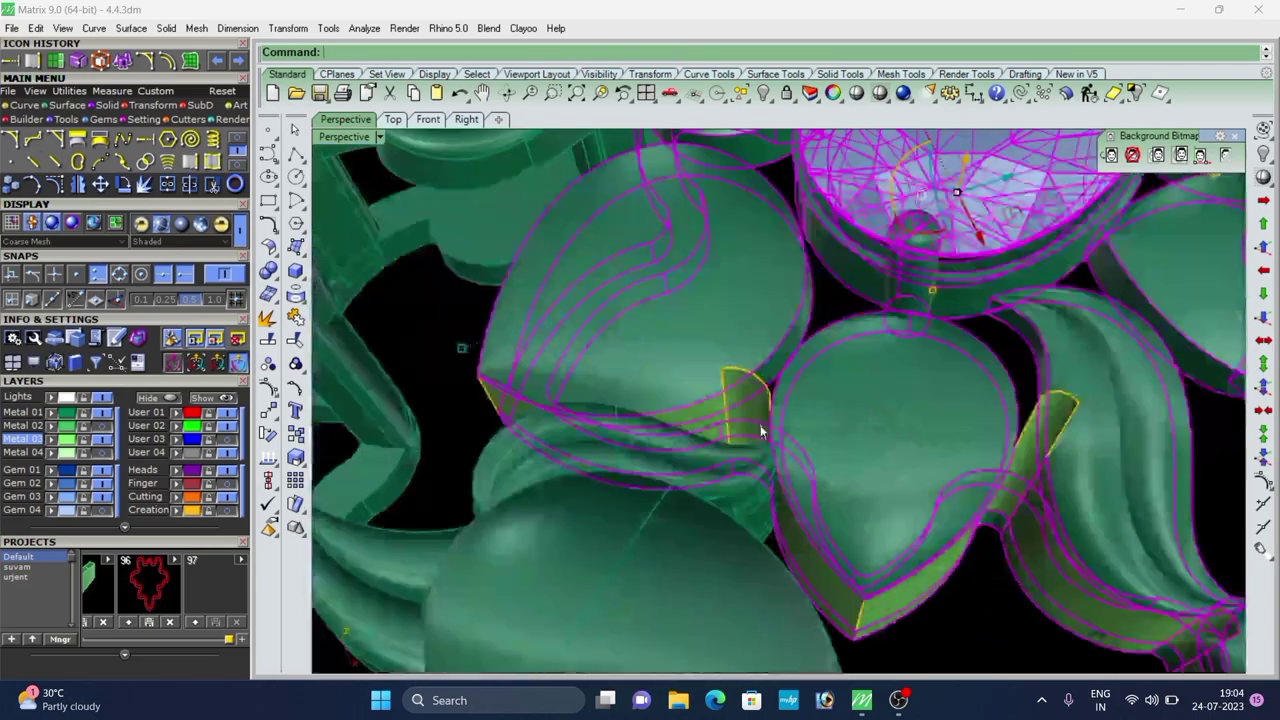
left_click(761, 431, "shift")
left_click(1060, 414, "shift")
scroll(716, 430, "down", 7)
right_click_drag(716, 430, 690, 428)
scroll(455, 370, "up", 10)
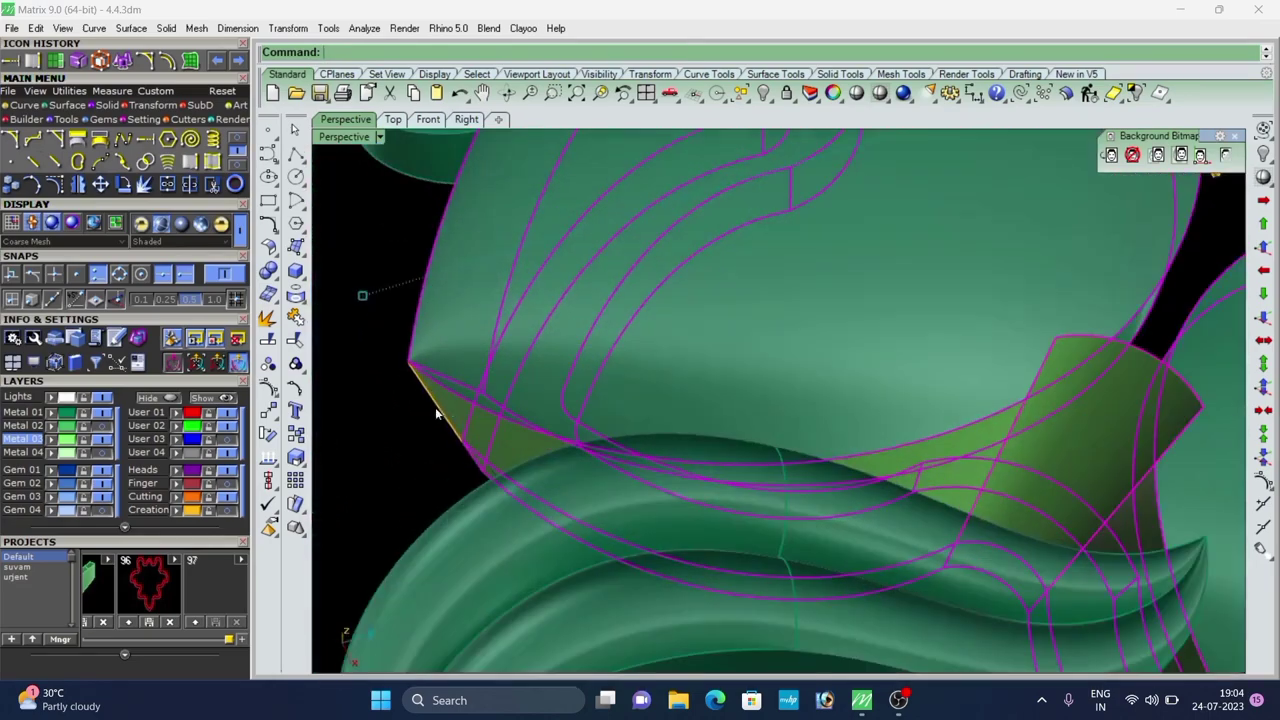
scroll(445, 402, "down", 10)
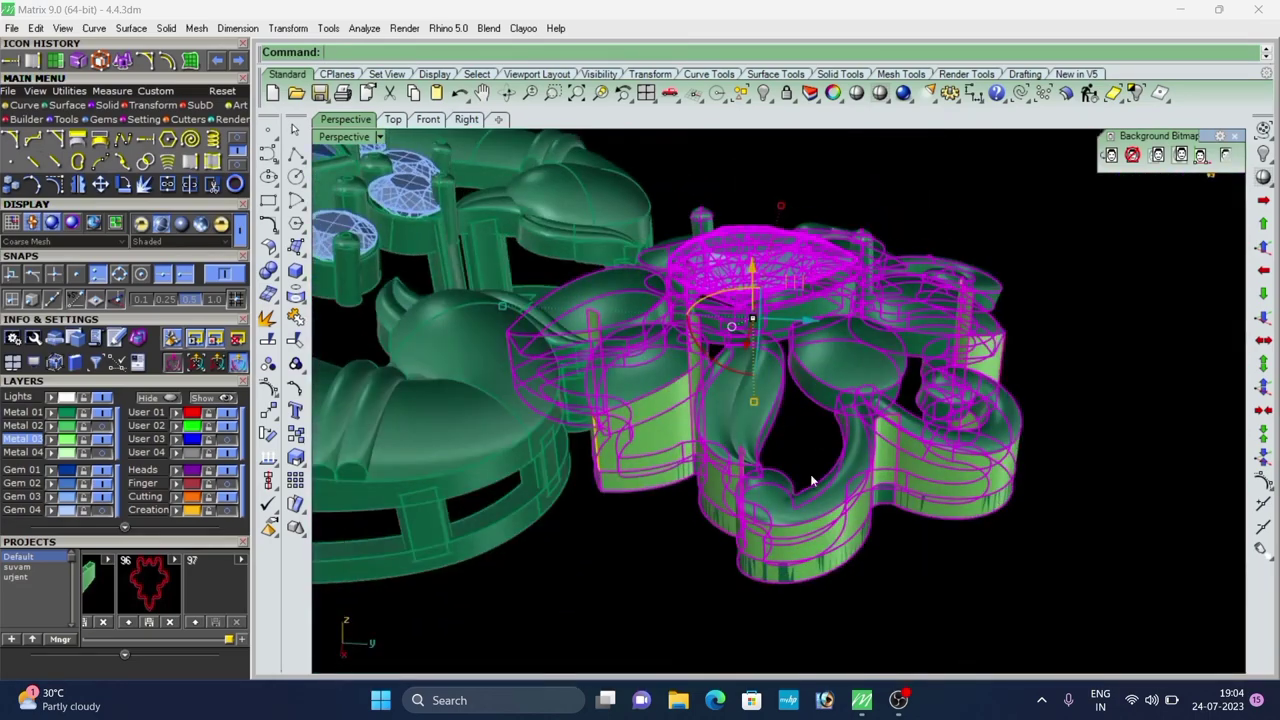
left_click(811, 480)
Draw a rectangular plane surface enclosing the whole pendant in the top view on the User 04 layer.
scroll(842, 440, "down", 10)
left_click(427, 120)
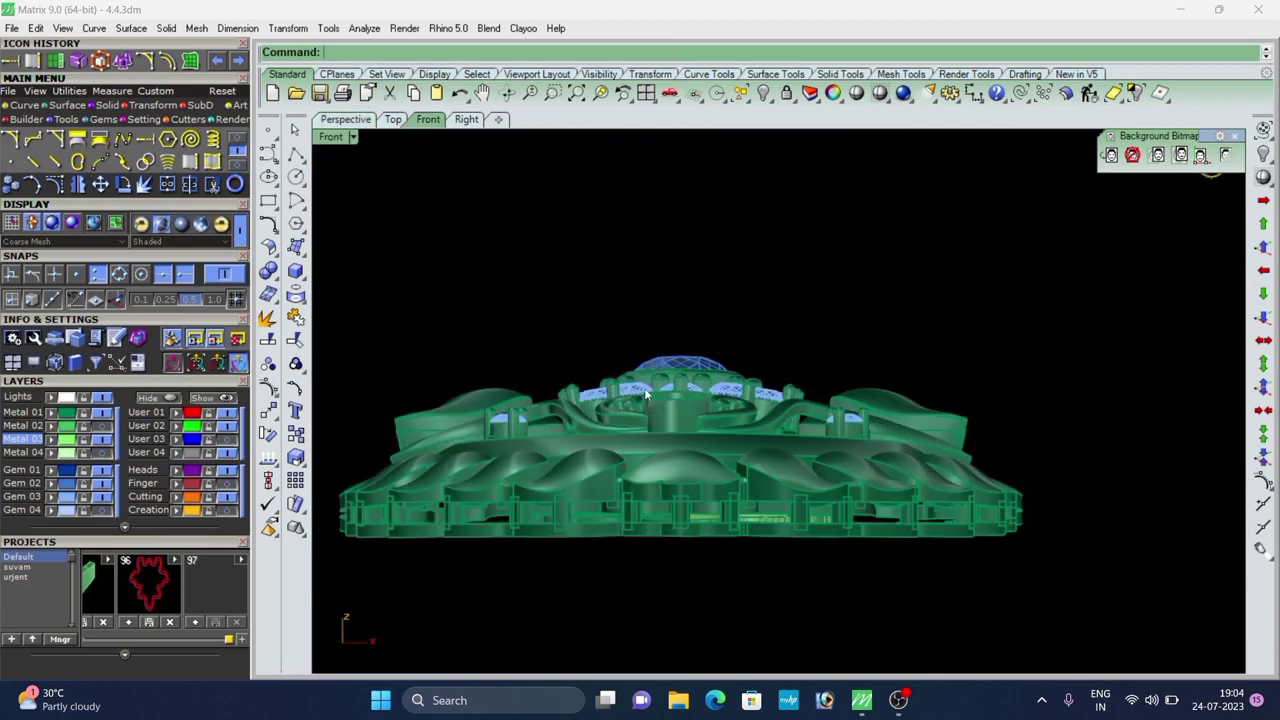
scroll(645, 392, "down", 6)
right_click_drag(612, 375, 607, 407)
left_click(350, 122)
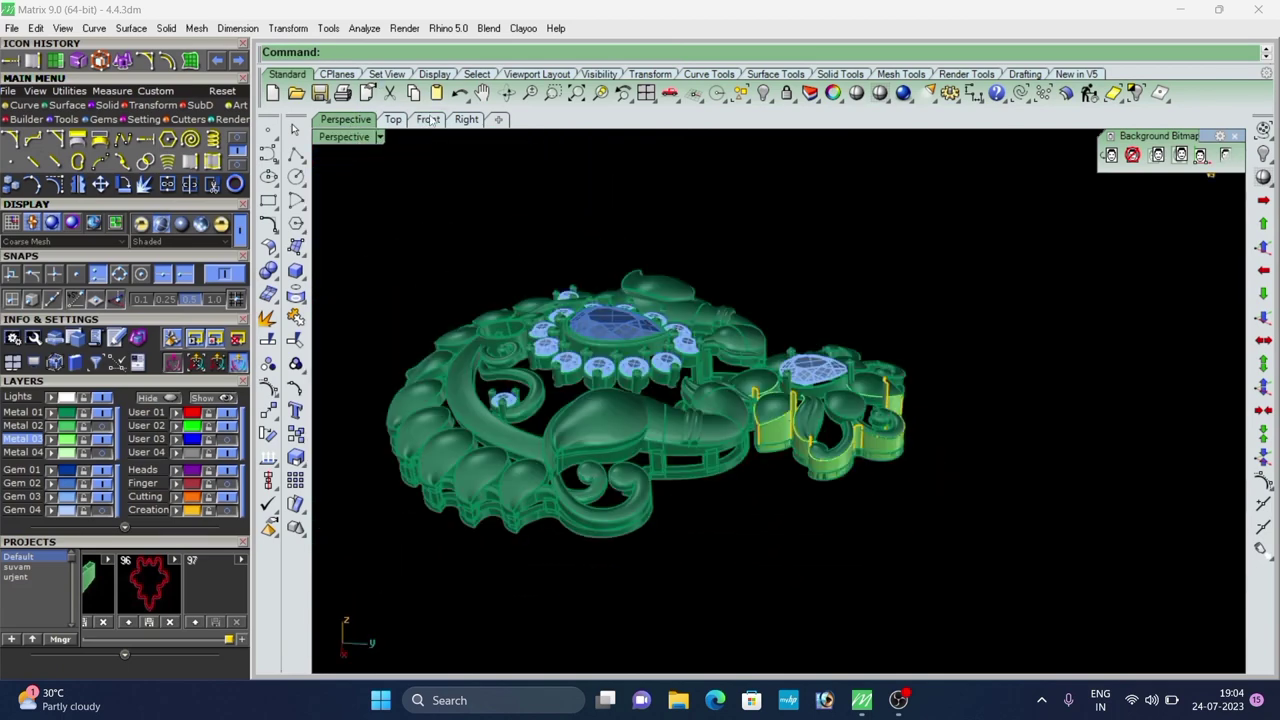
left_click(395, 119)
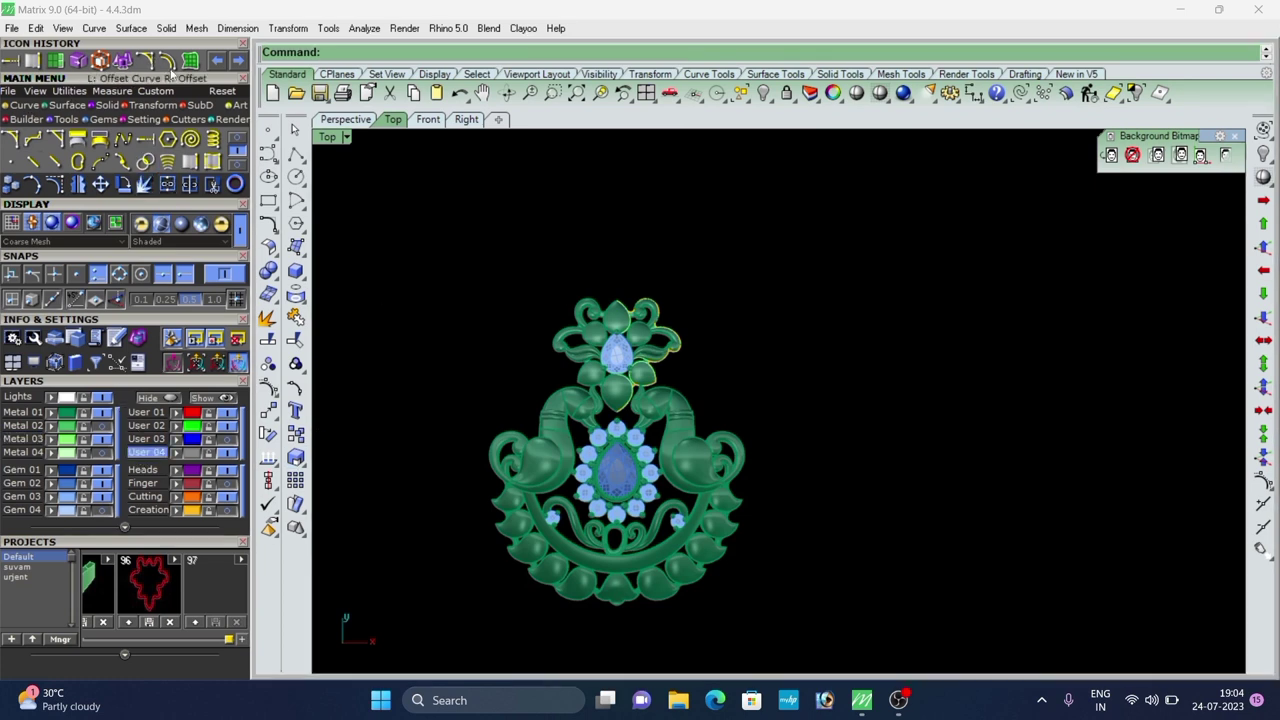
left_click(51, 108)
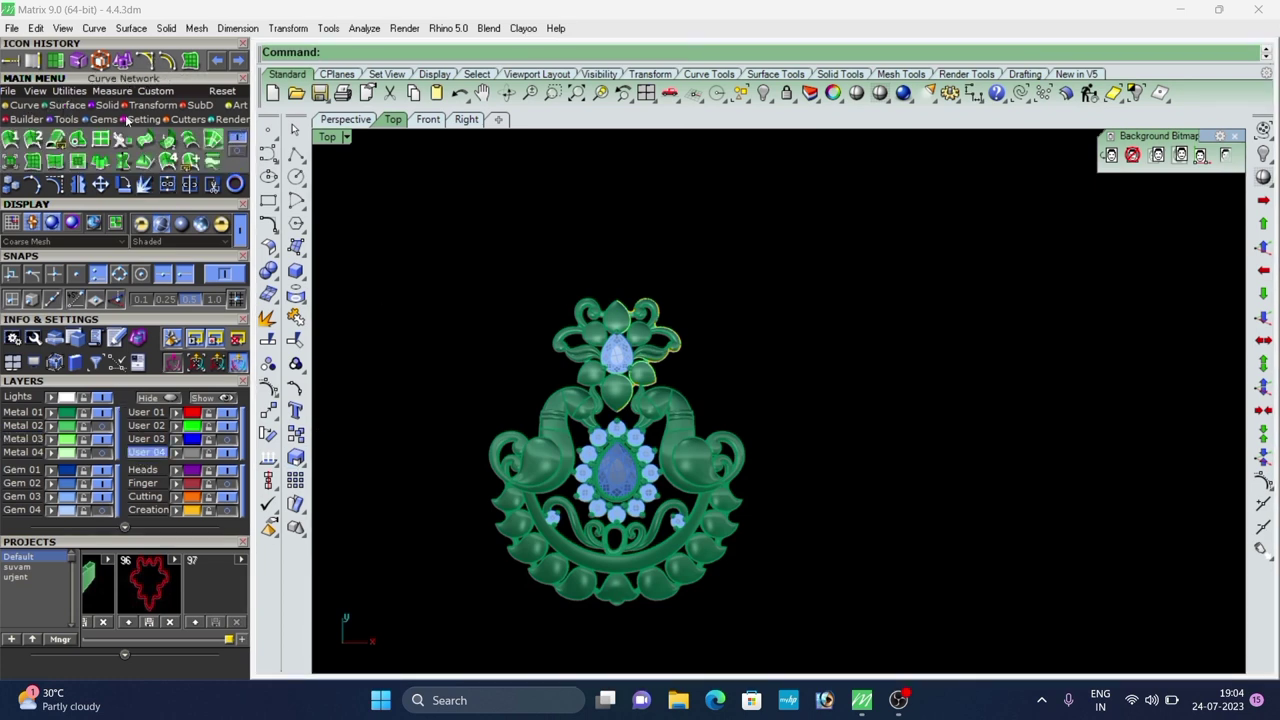
left_click(104, 145)
scroll(646, 290, "down", 4)
left_click(507, 255)
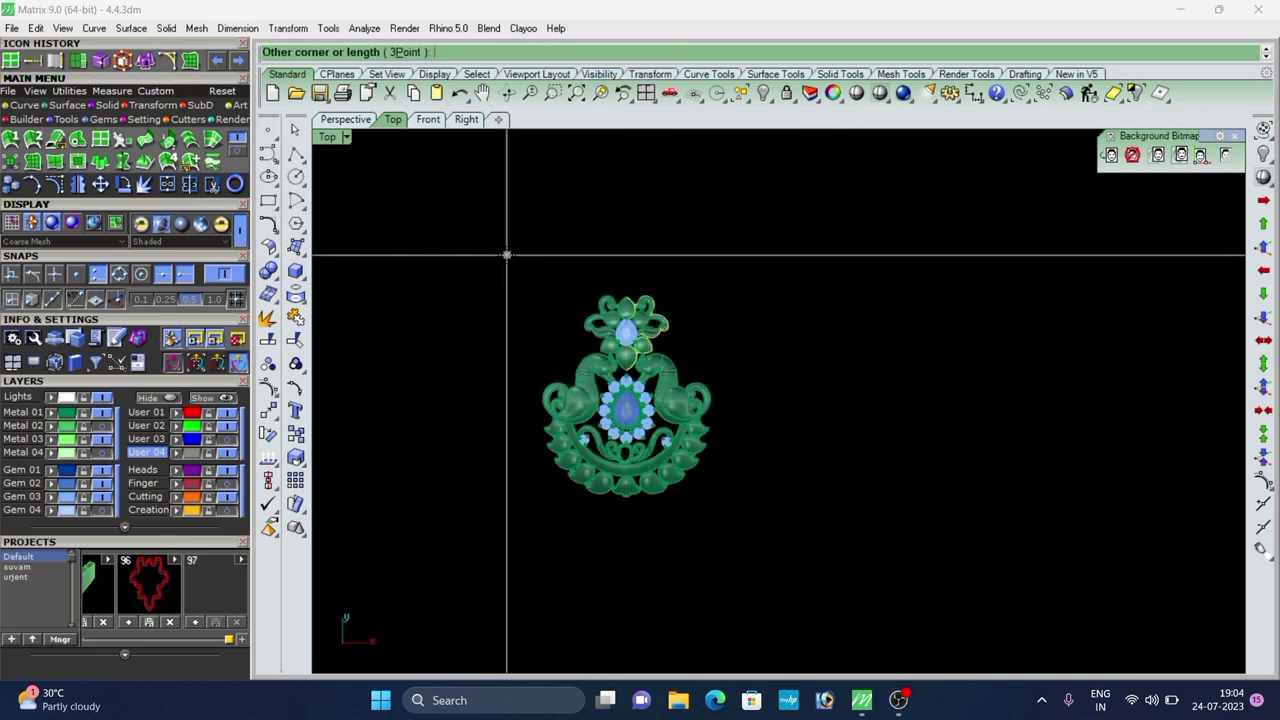
left_click(746, 552)
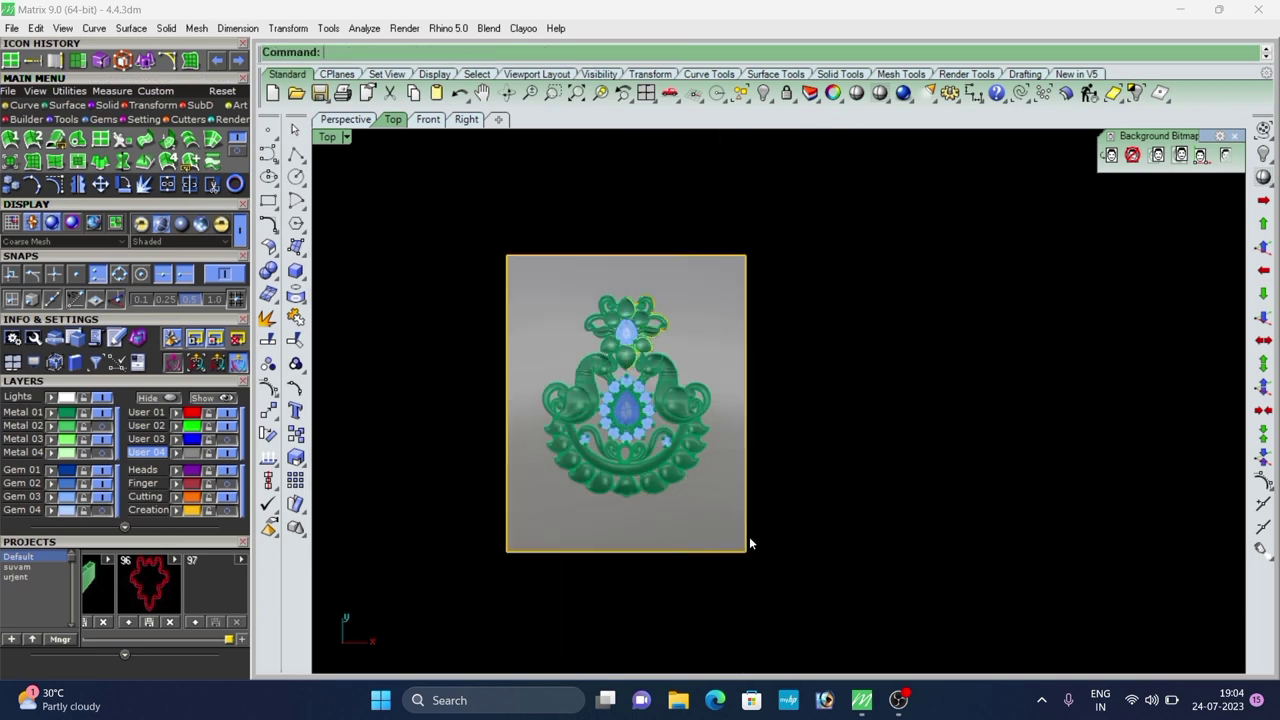
Raise the main pendant body's group vertically in the front view until its base sits on the reference plane.
left_click(331, 122)
right_click_drag(590, 430, 661, 364)
scroll(655, 335, "up", 3)
left_click(663, 375)
scroll(661, 364, "down", 2)
left_click(428, 119)
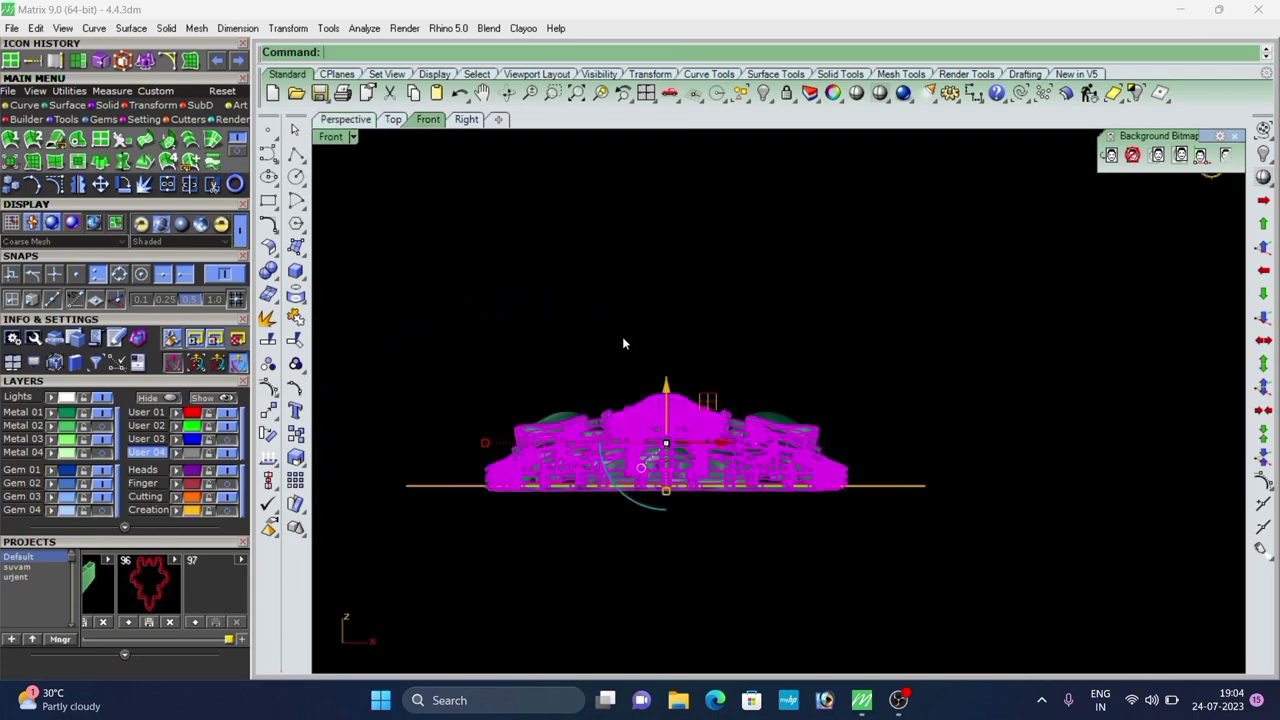
scroll(622, 336, "up", 5)
scroll(903, 347, "up", 3)
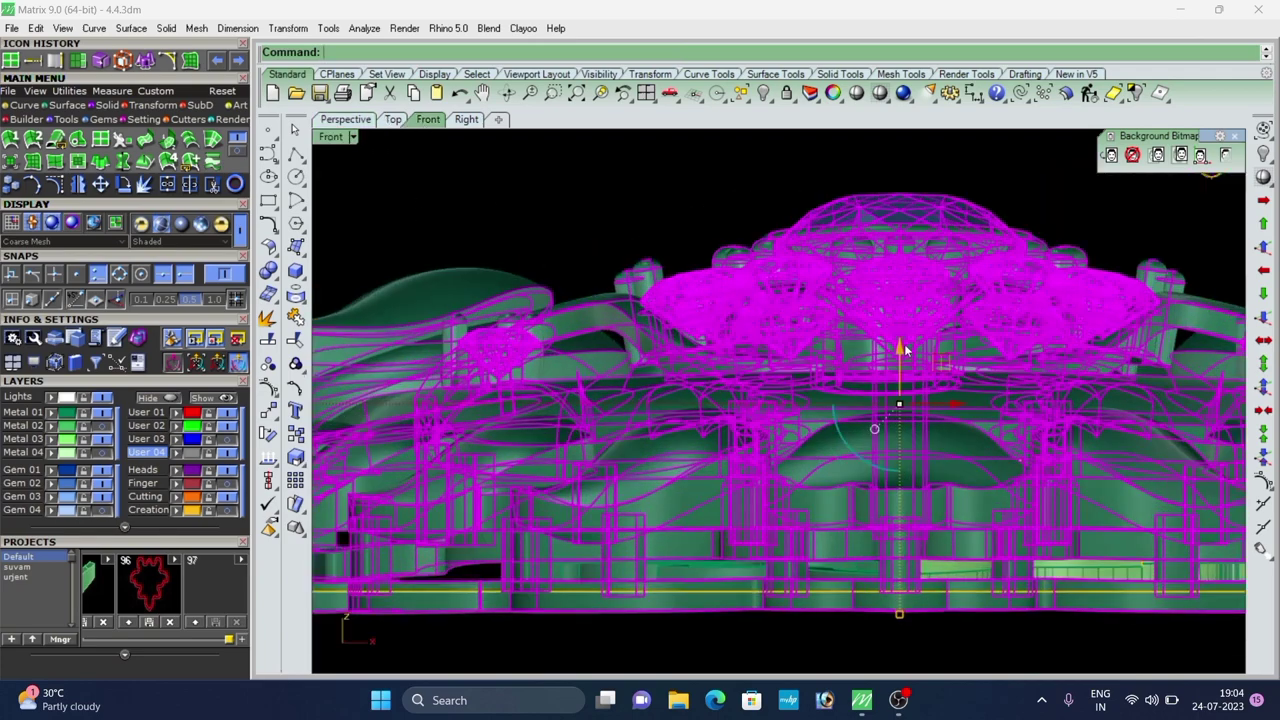
left_click_drag(898, 347, 900, 330)
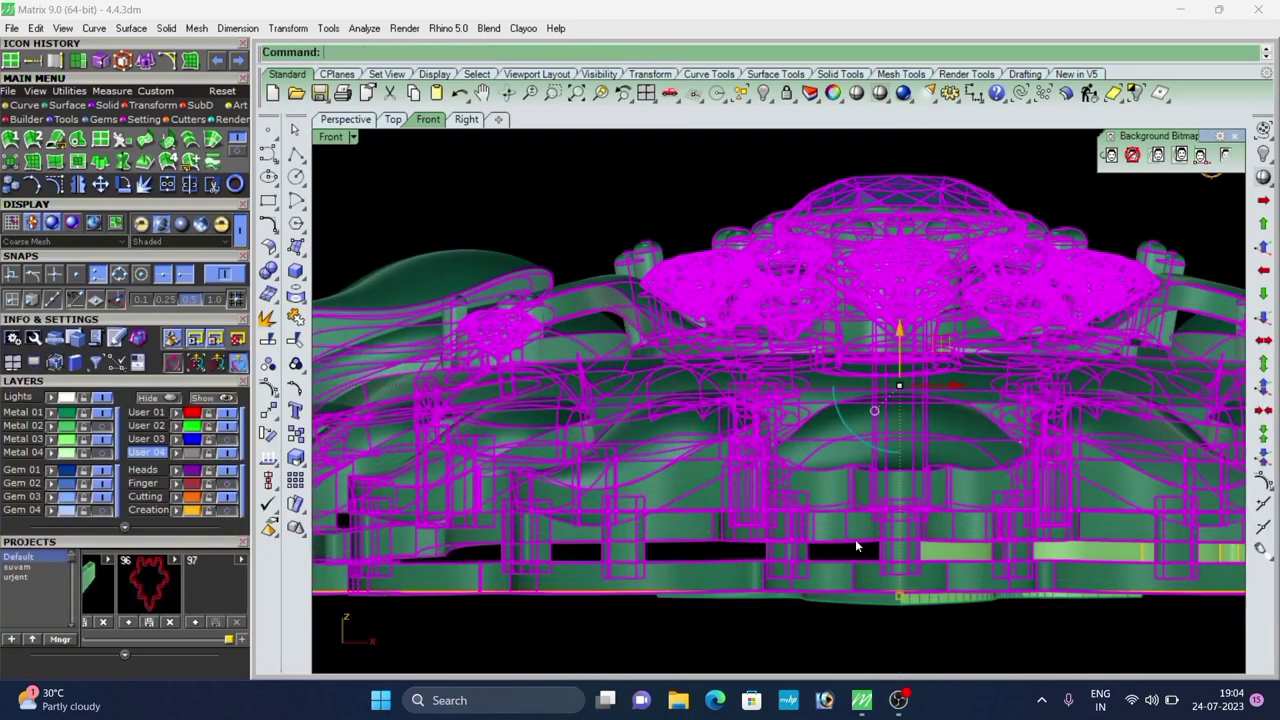
left_click(855, 541)
Examine how the bases of the pendant body and flower motif line up with the reference plane in front and side views.
scroll(768, 522, "down", 5)
scroll(752, 512, "down", 6)
scroll(420, 540, "up", 4)
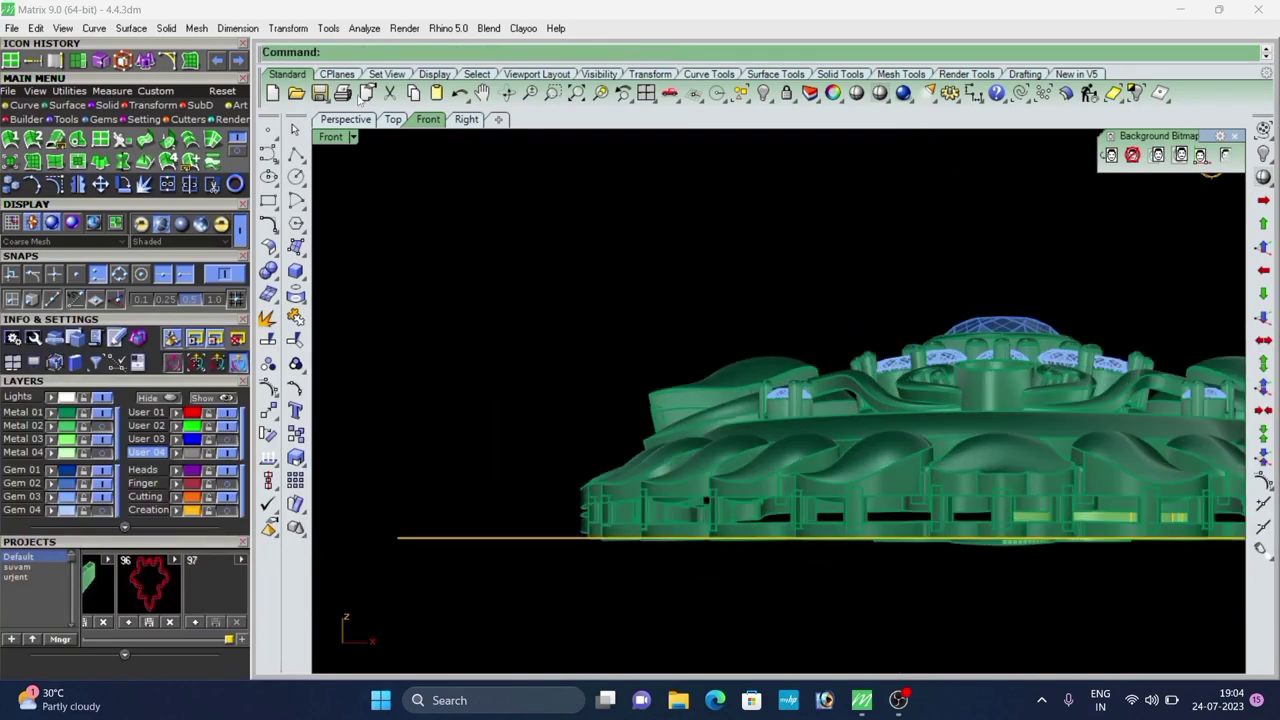
left_click(455, 121)
scroll(600, 460, "down", 4)
scroll(715, 463, "up", 11)
scroll(733, 437, "down", 4)
left_click(550, 430)
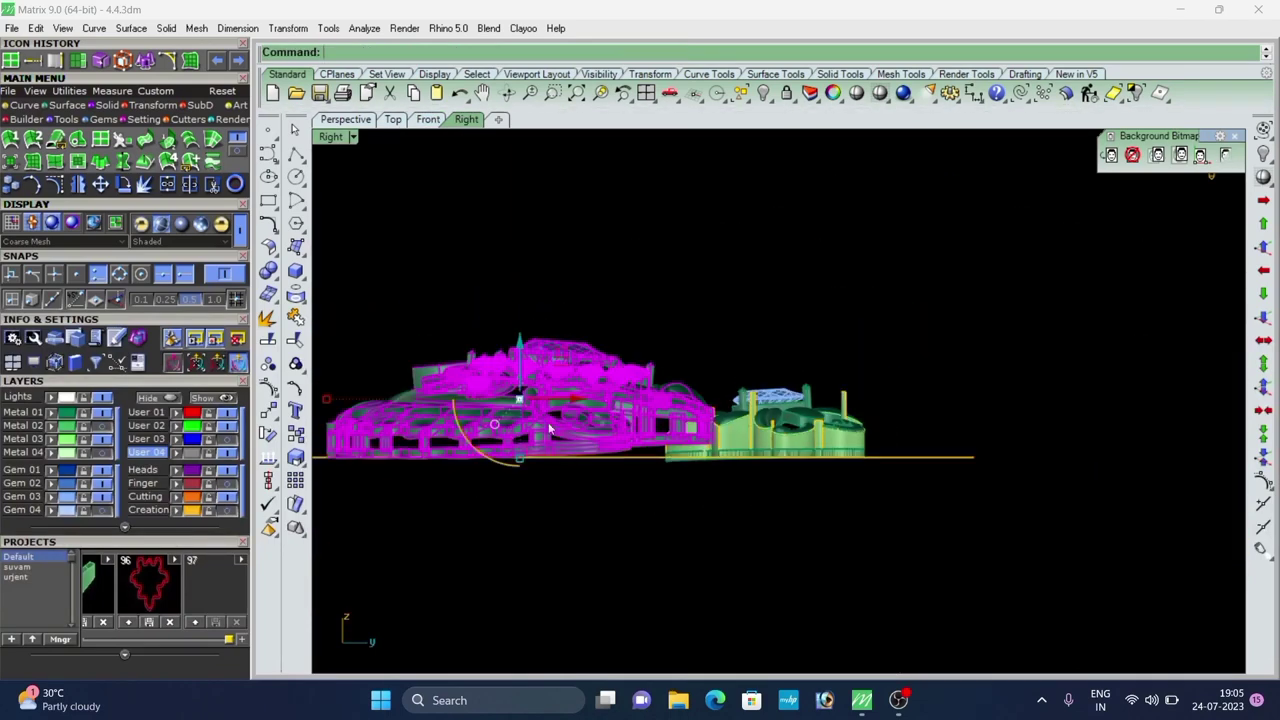
scroll(552, 434, "down", 4)
left_click(493, 267)
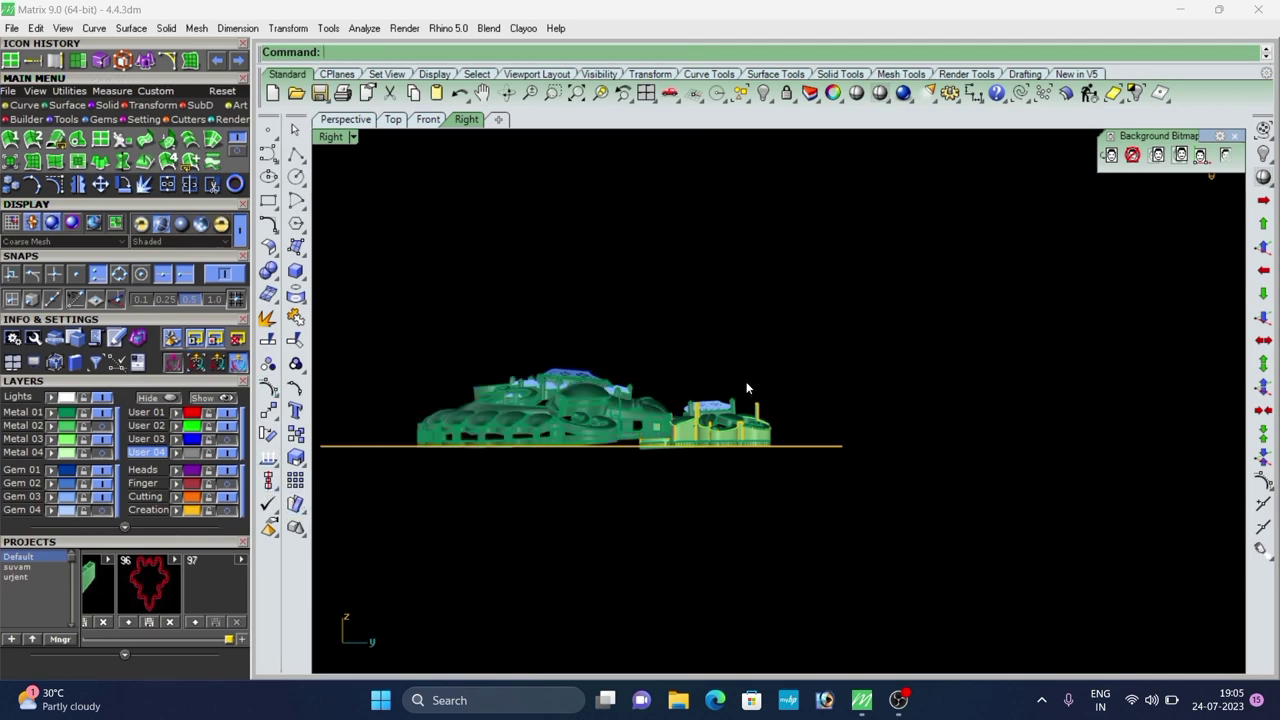
Make Metal 01 the current layer and hide the User 04 layer with the reference plane.
left_click(345, 119)
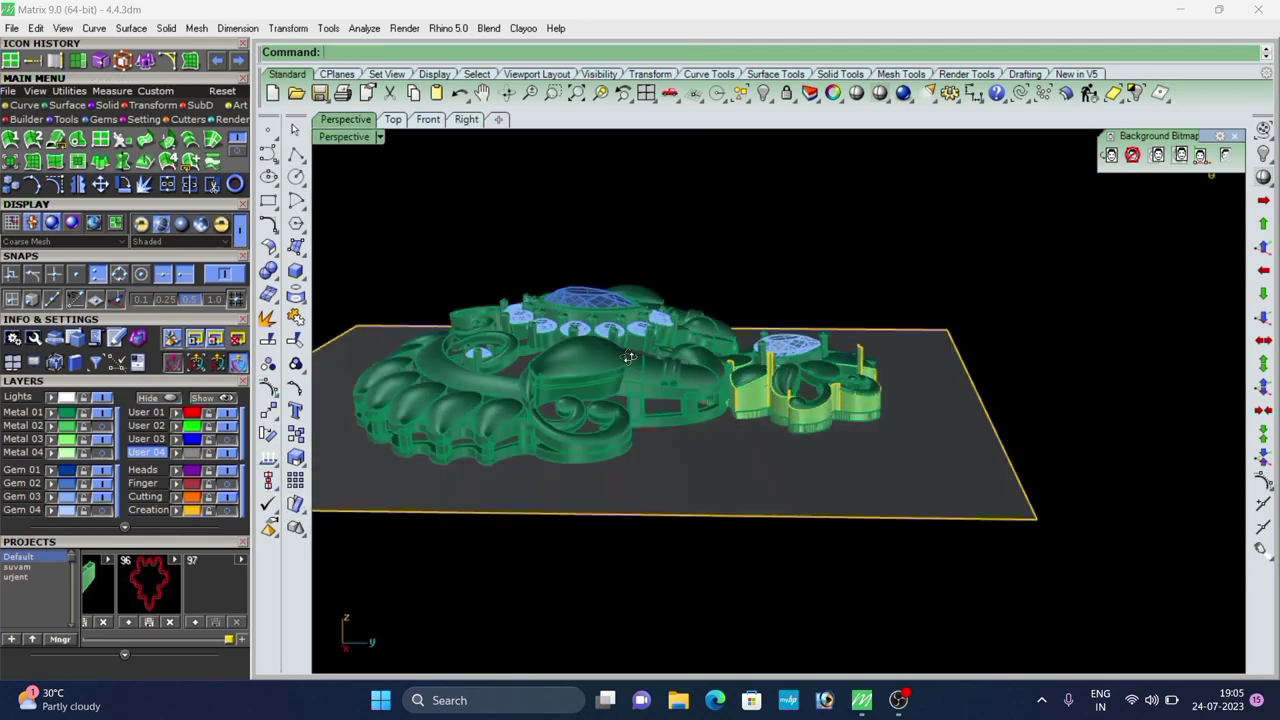
scroll(647, 460, "up", 5)
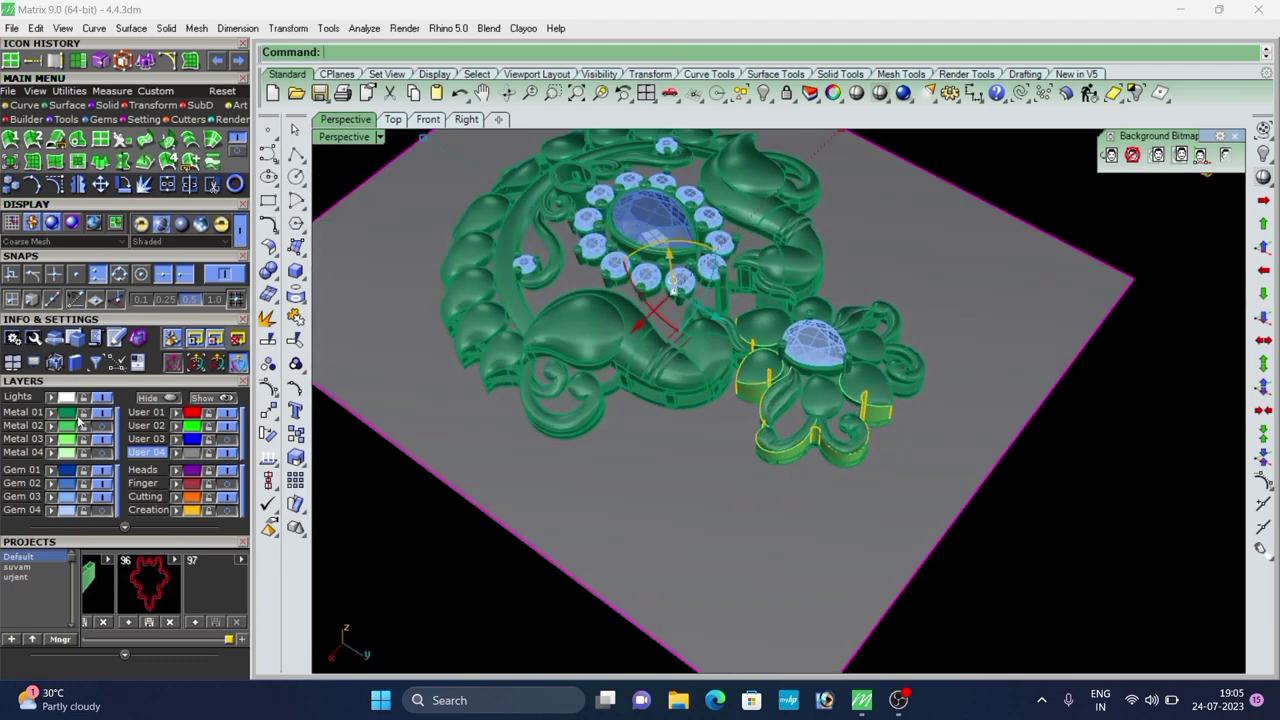
left_click(21, 413)
left_click(228, 453)
Try to move the selected flower motif upward, and undo the move.
right_click_drag(695, 375, 768, 187)
left_click_drag(911, 289, 830, 458)
left_click_drag(790, 345, 788, 318)
key("ctrl+z")
key("ctrl+z")
Select the whole flower motif, raise it slightly, and clear the selection.
right_click_drag(872, 397, 866, 528)
left_click_drag(955, 268, 752, 445)
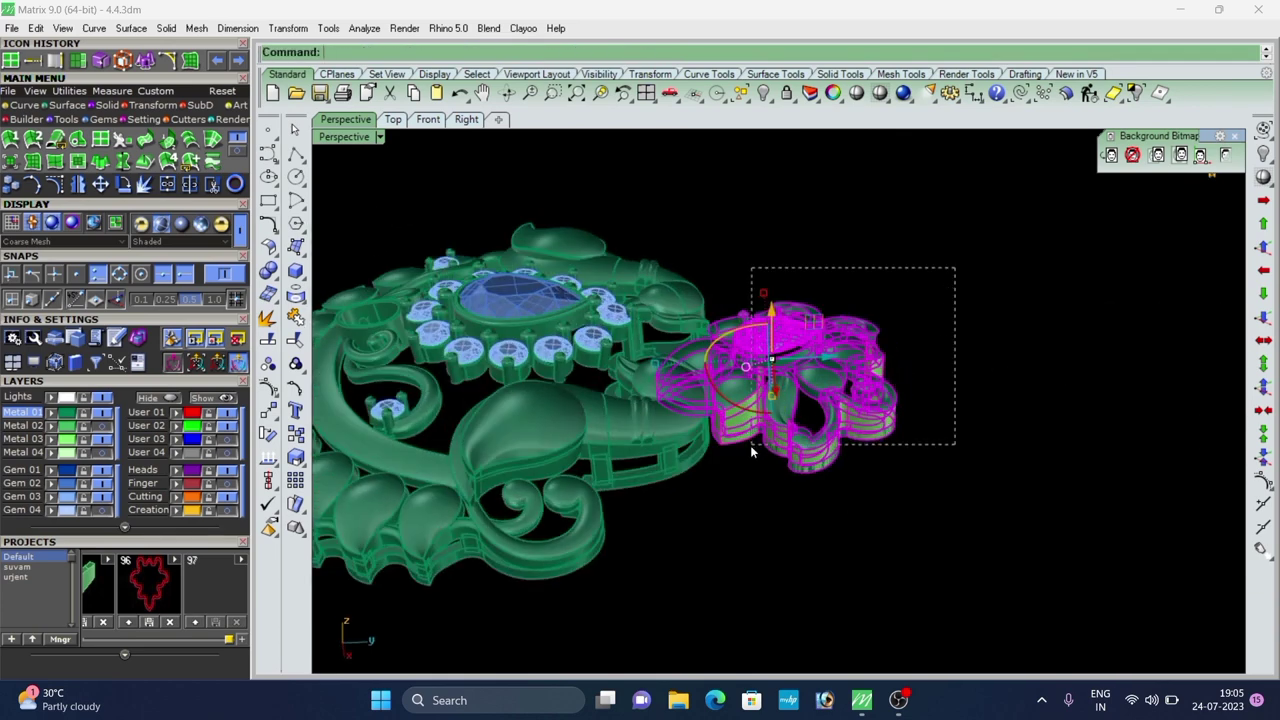
right_click_drag(716, 497, 749, 568)
scroll(749, 568, "up", 4)
scroll(738, 420, "up", 6)
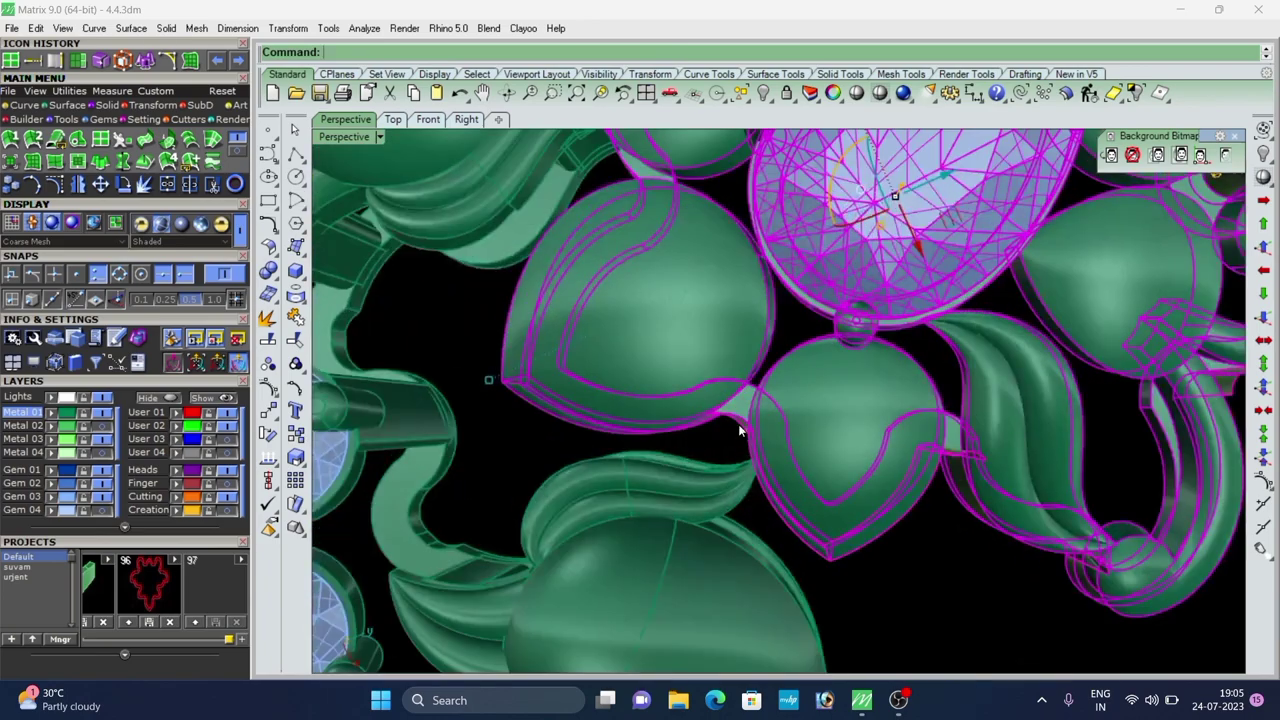
scroll(738, 424, "down", 6)
right_click_drag(738, 424, 810, 365)
left_click_drag(817, 322, 818, 291)
left_click(1018, 296)
Examine from above how the flower motif meets the neighbouring leaves of the pendant body.
scroll(930, 310, "down", 5)
right_click_drag(850, 320, 880, 350)
scroll(750, 322, "up", 5)
scroll(895, 400, "down", 5)
right_click_drag(905, 461, 885, 610)
left_click(735, 383)
scroll(883, 330, "up", 4)
left_click(955, 457)
scroll(810, 385, "up", 6)
scroll(849, 408, "up", 4)
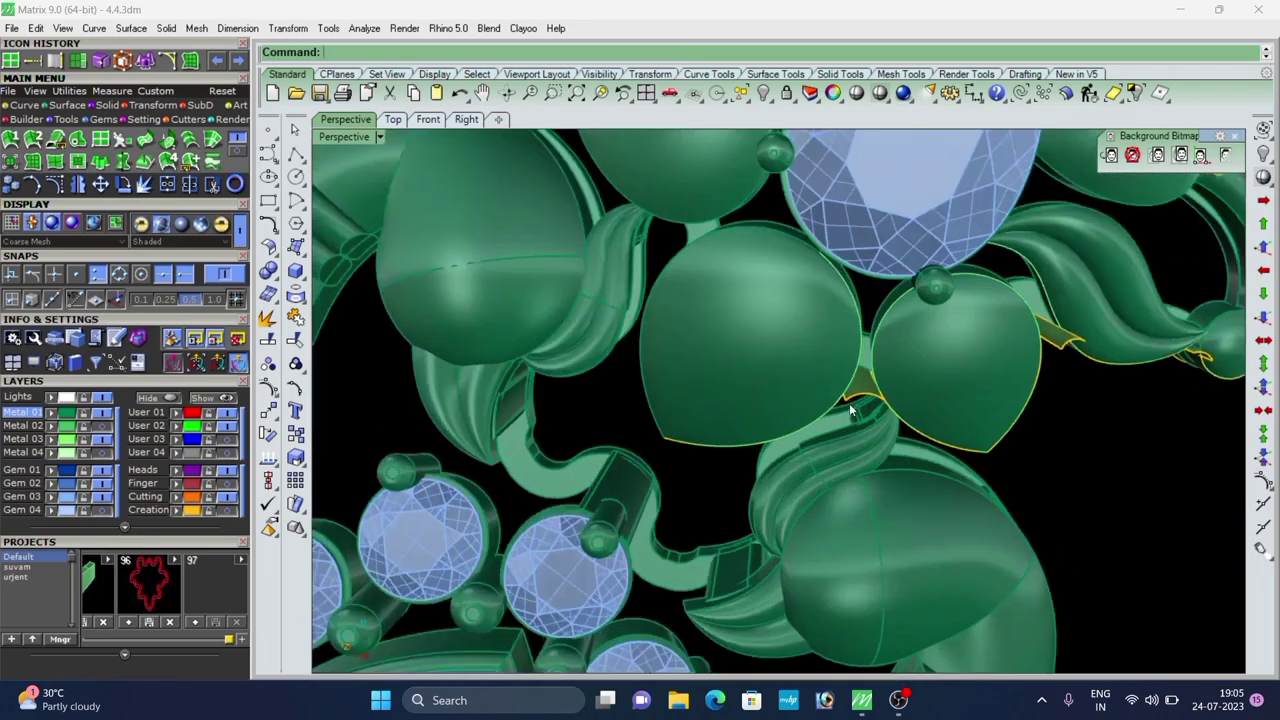
scroll(849, 408, "up", 2)
right_click_drag(849, 408, 971, 449)
scroll(709, 503, "down", 7)
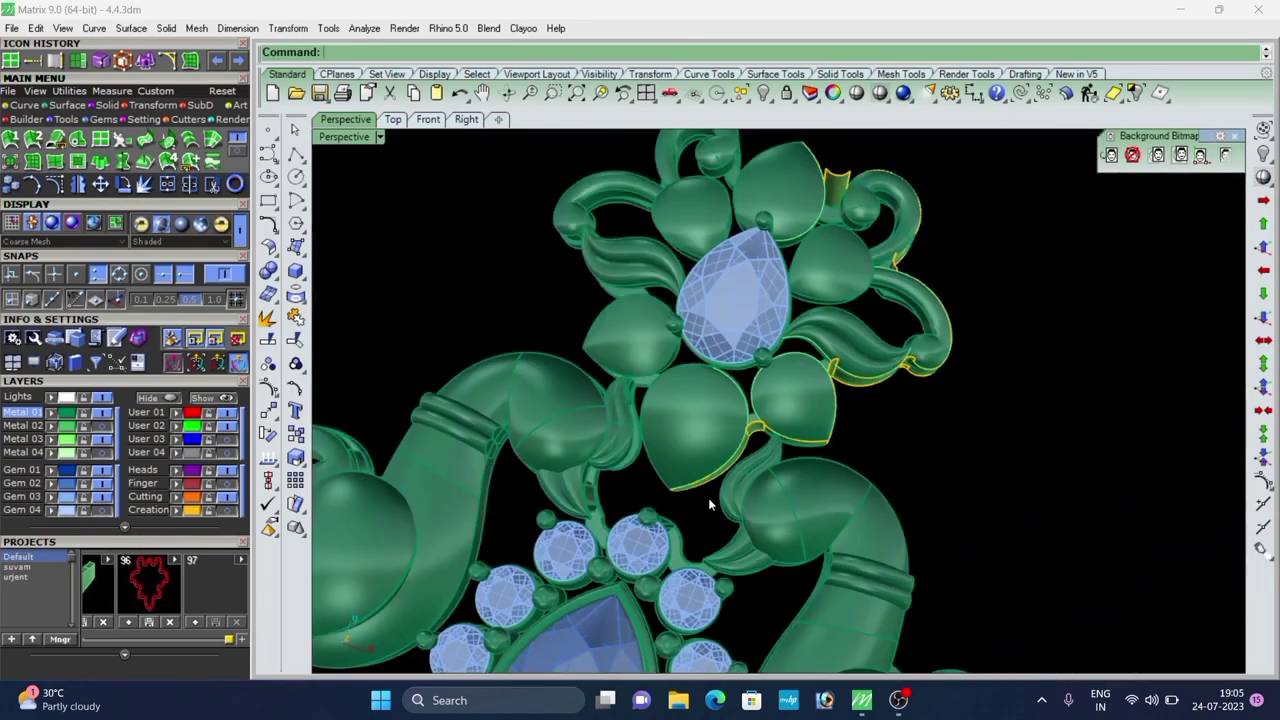
Hide the main pendant body so only the flower motif and its side walls are displayed.
left_click(622, 560)
key("ctrl+h")
scroll(690, 425, "up", 4)
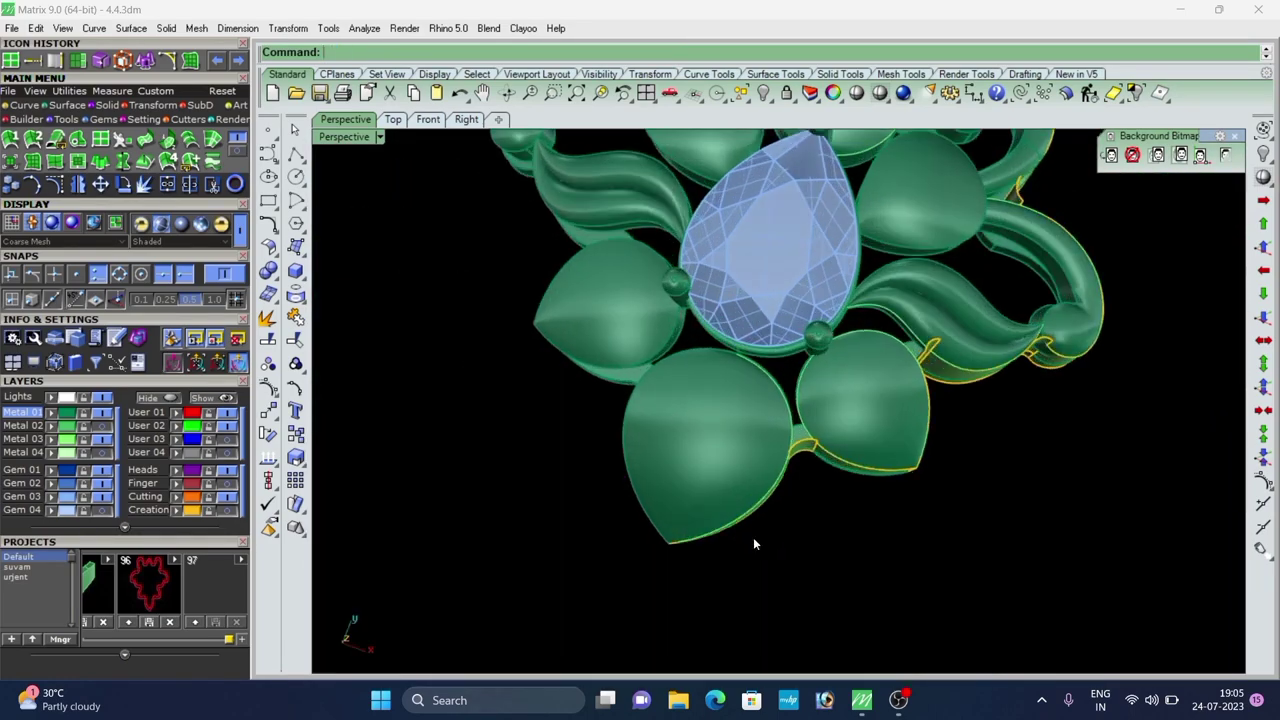
right_click_drag(755, 540, 533, 475)
scroll(728, 376, "up", 5)
scroll(669, 443, "up", 3)
scroll(699, 468, "down", 6)
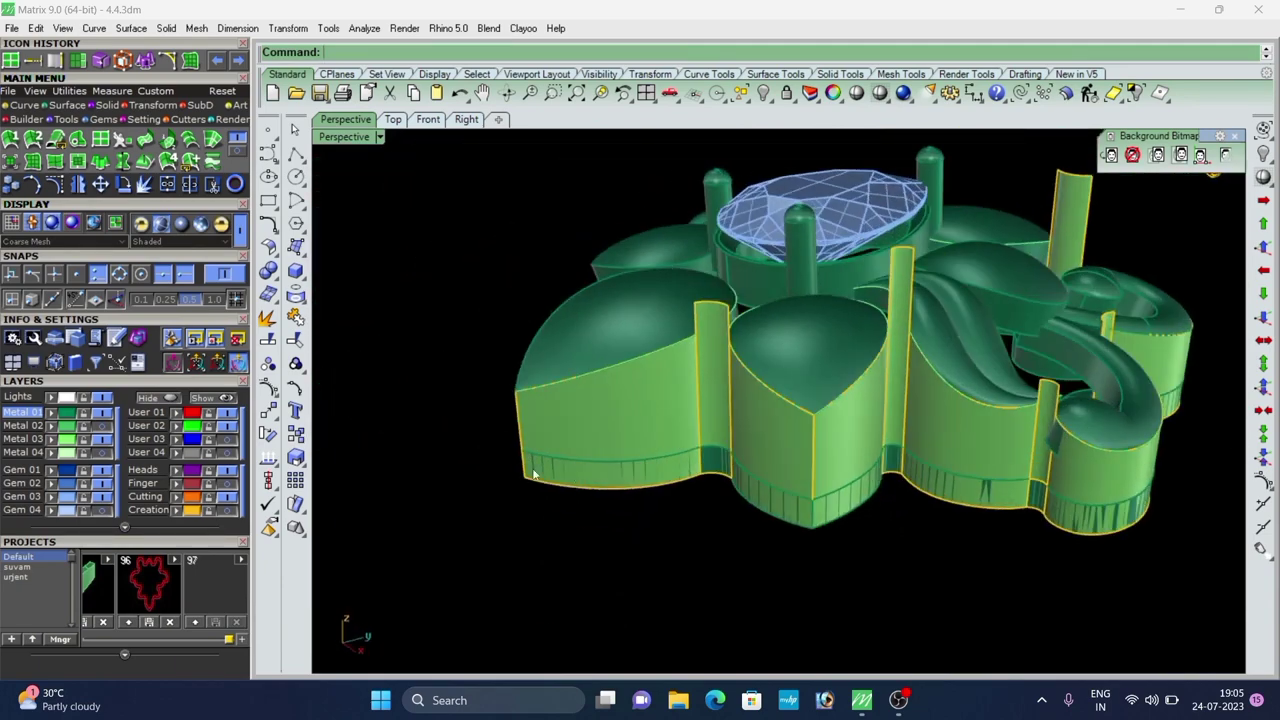
scroll(632, 490, "up", 2)
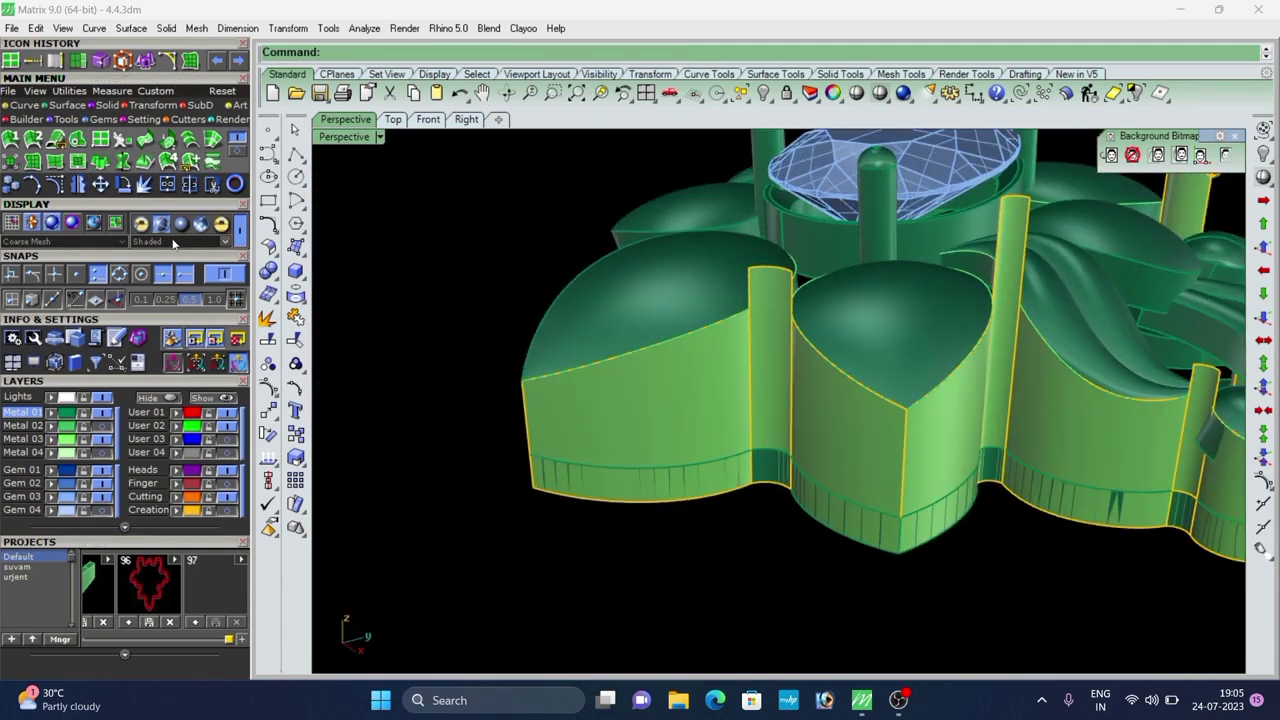
Start duplicating edges and pick the base rim's upper edges from the outer petal to the twisted leaf.
left_click(57, 62)
scroll(698, 429, "up", 4)
left_click(692, 484)
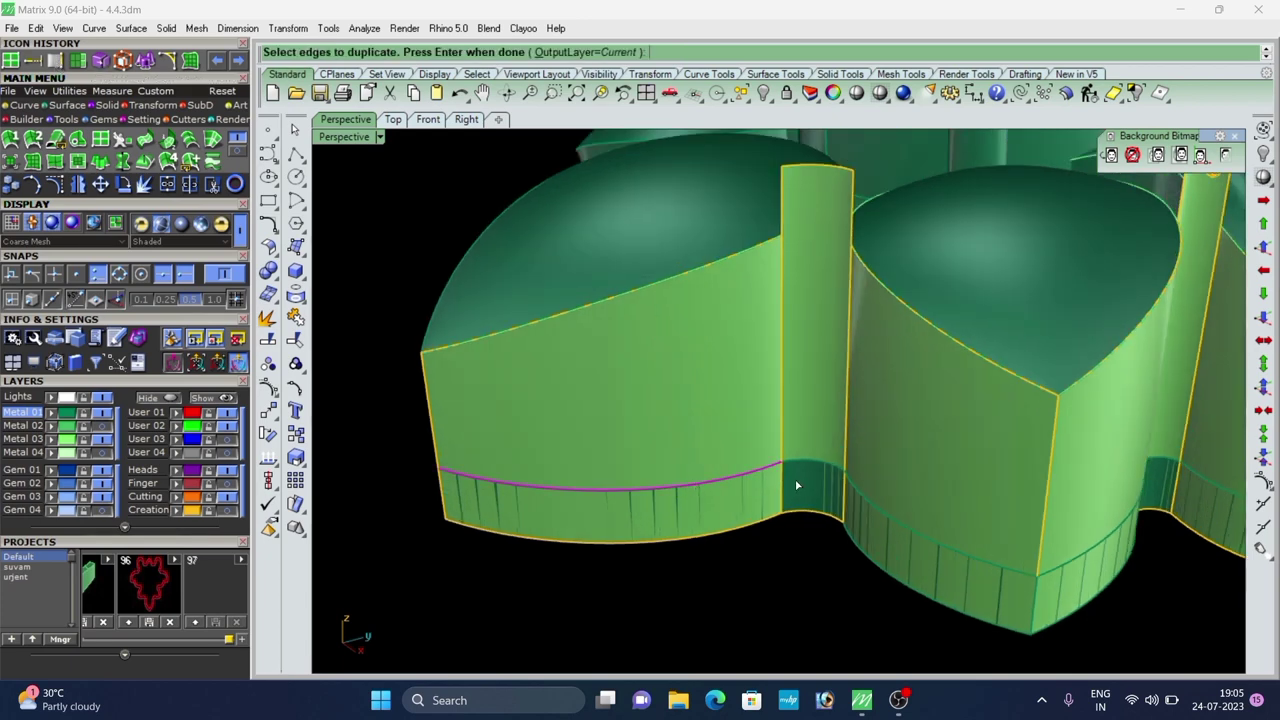
scroll(898, 523, "down", 5)
scroll(896, 525, "up", 3)
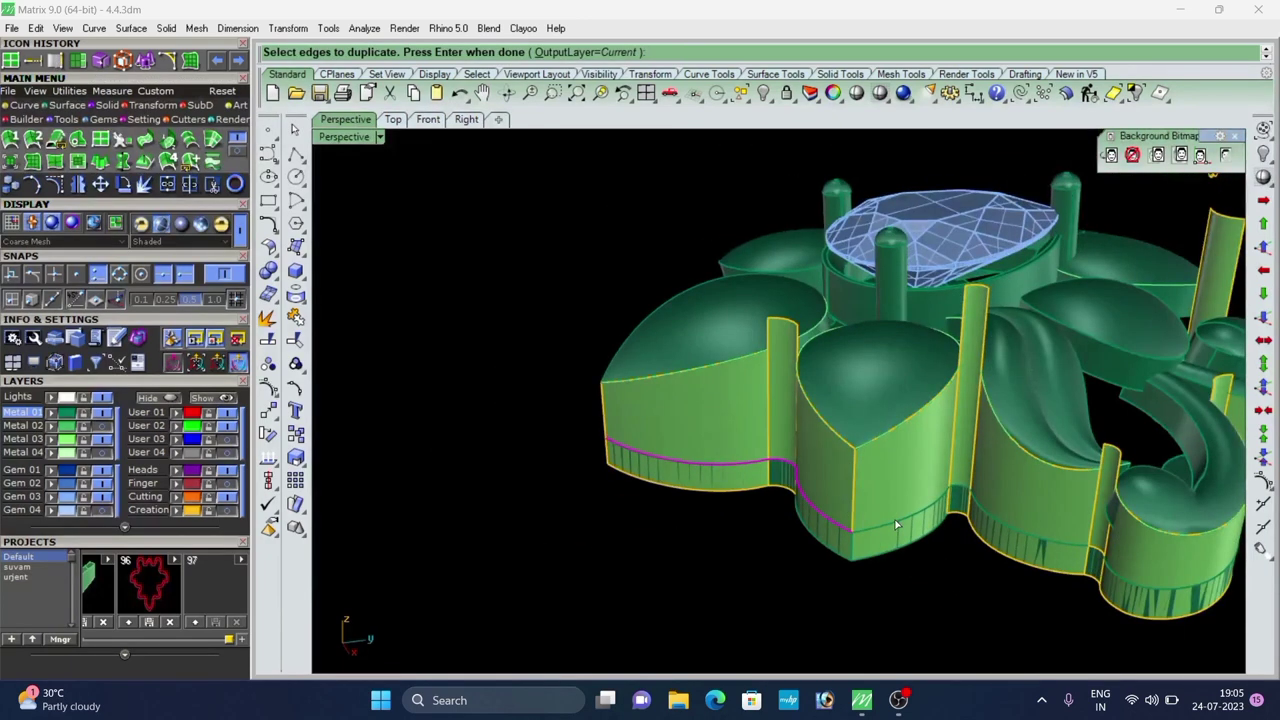
scroll(960, 500, "up", 1)
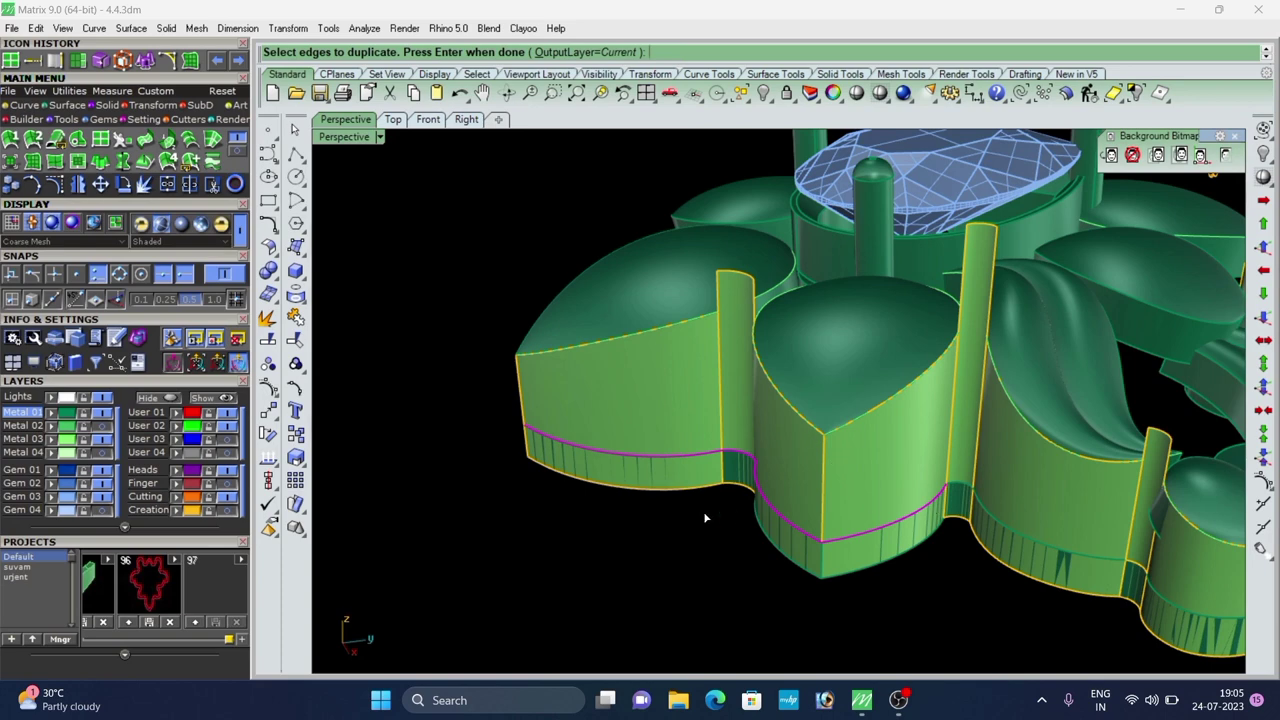
scroll(780, 520, "up", 2)
left_click(1112, 511)
scroll(514, 360, "down", 4)
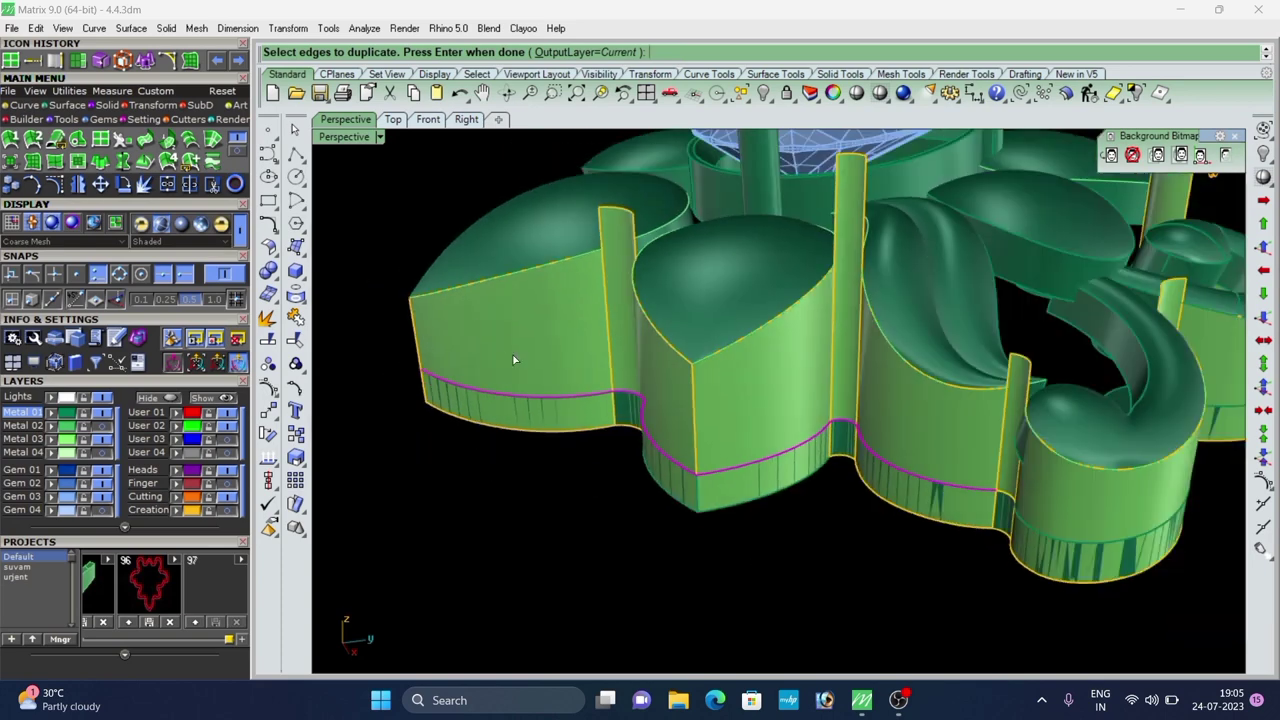
Add the surface edge of the narrow connector beside the twisted leaf to the edges being duplicated.
right_click_drag(514, 360, 440, 335)
right_click_drag(830, 485, 1060, 460)
scroll(1105, 447, "up", 3)
left_click(1116, 416)
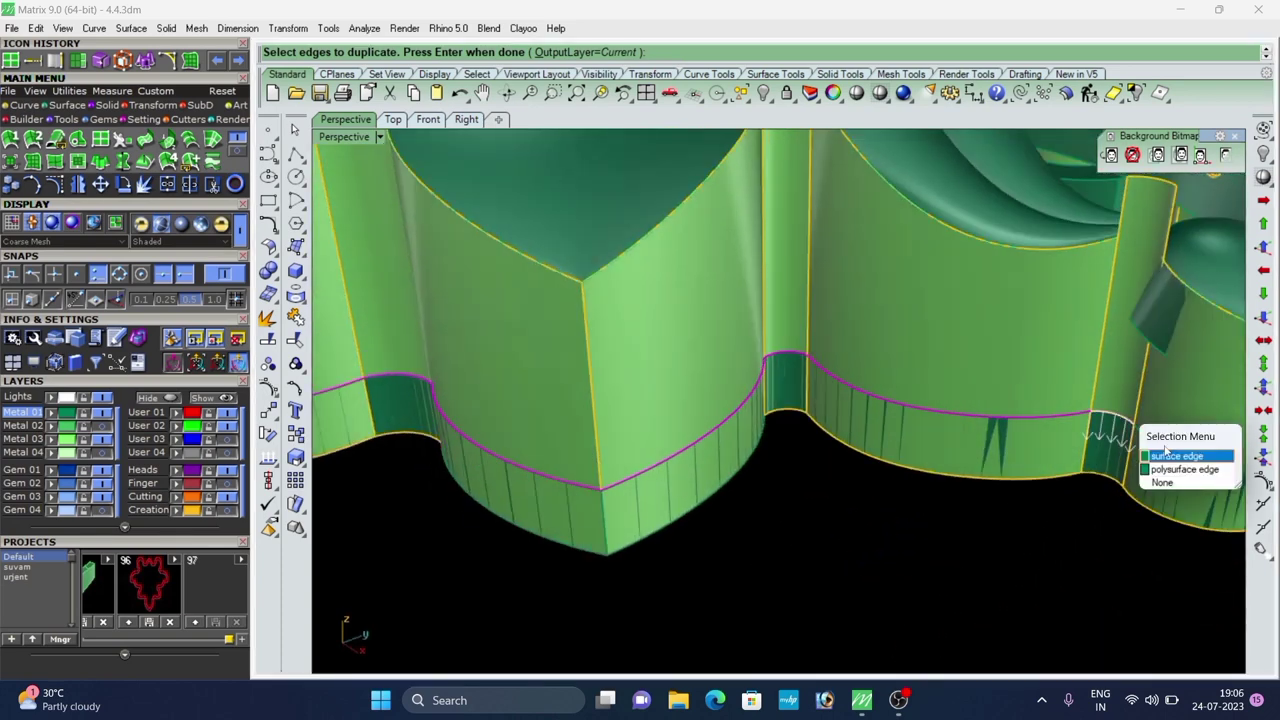
left_click(1168, 454)
Add the rim edges around both curled scrolls and the connector after them, and finish duplicating the edges.
scroll(628, 434, "down", 5)
mouse_move(628, 434)
right_mouse_down()
mouse_move(727, 408)
mouse_move(637, 449)
right_mouse_up()
scroll(931, 366, "up", 5)
left_click(1006, 381)
scroll(622, 410, "down", 5)
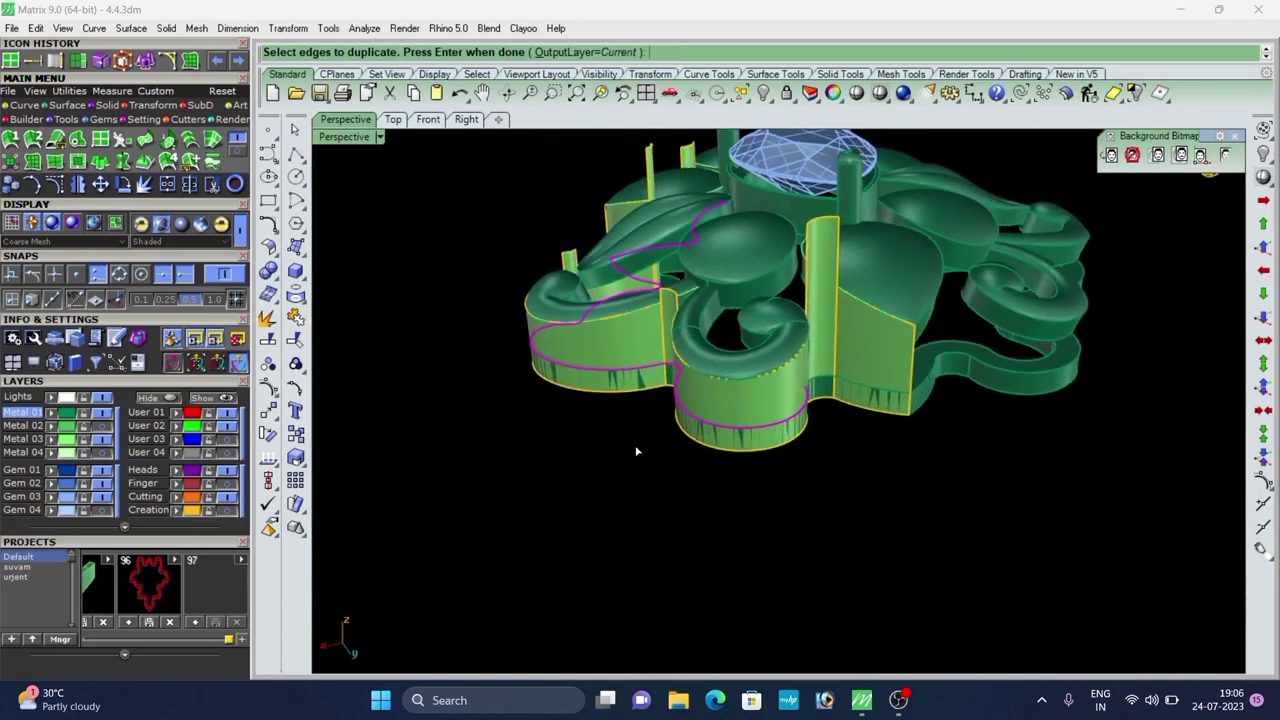
scroll(832, 392, "up", 4)
right_click_drag(837, 394, 728, 382)
scroll(726, 379, "up", 3)
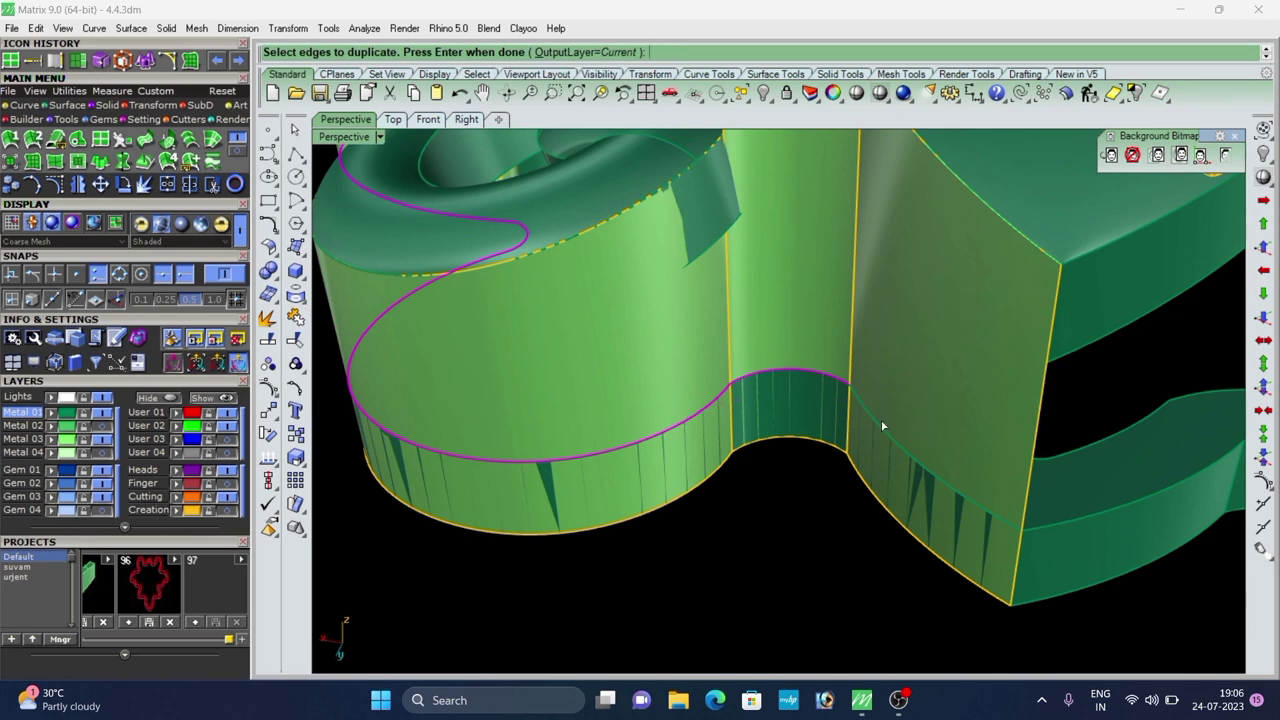
key("Return")
scroll(881, 420, "down", 5)
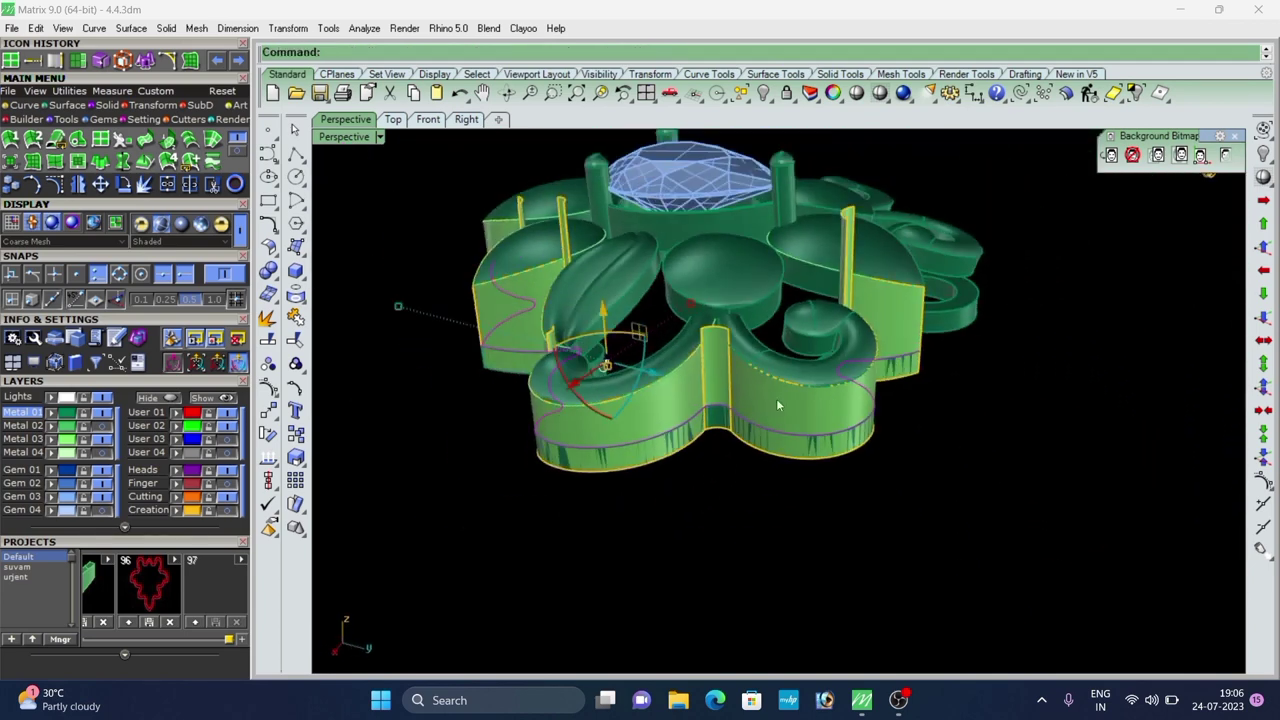
Move the duplicated rim curves to the User 01 layer and clear the selection.
right_click_drag(490, 402, 660, 408)
left_click(176, 413)
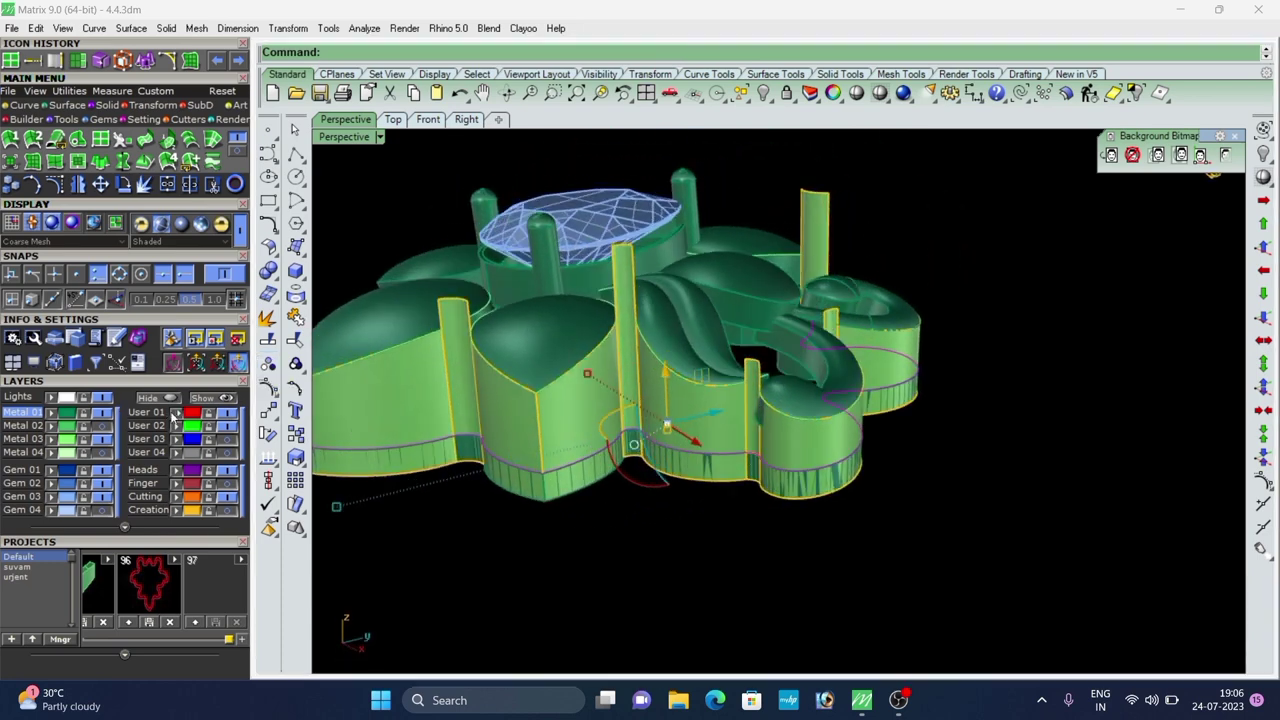
left_click(439, 558)
scroll(570, 490, "down", 4)
scroll(424, 447, "up", 4)
left_click(424, 445)
left_click(483, 532)
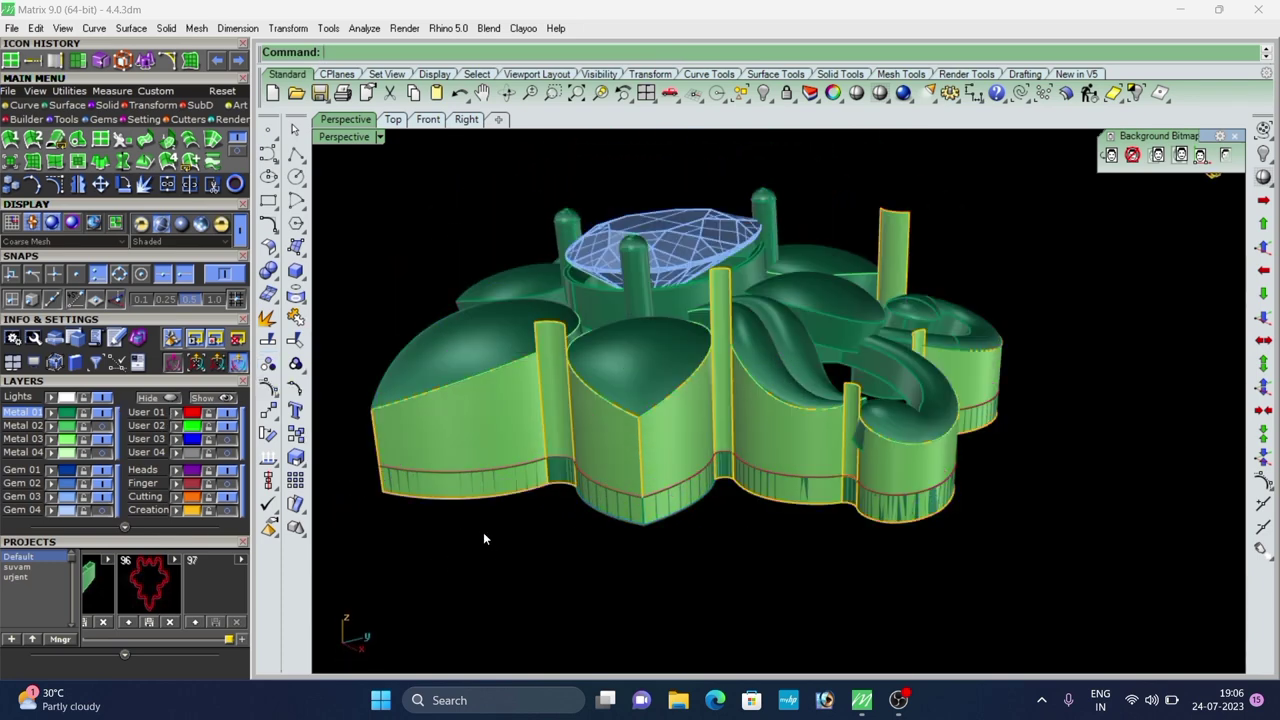
Offset the outer petal's rim curve upward on its side wall by a distance of 1.
left_click(28, 105)
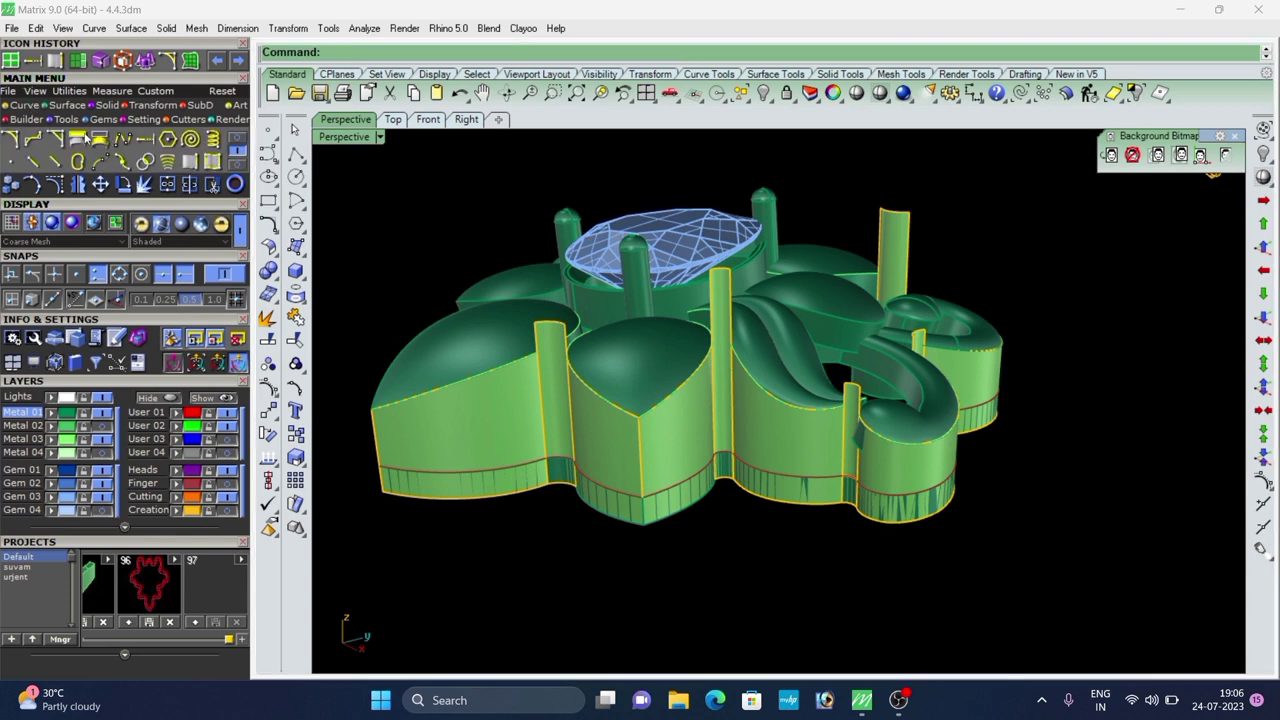
left_click(190, 164)
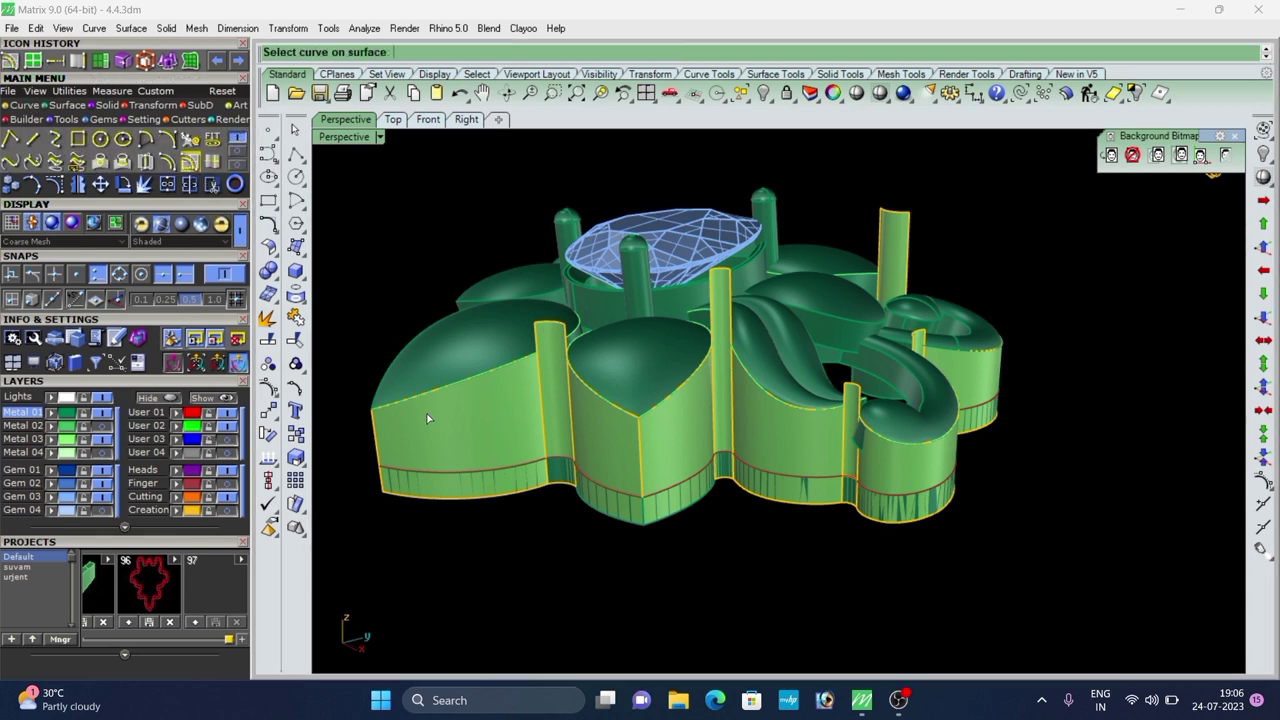
left_click(466, 484)
left_click(497, 516)
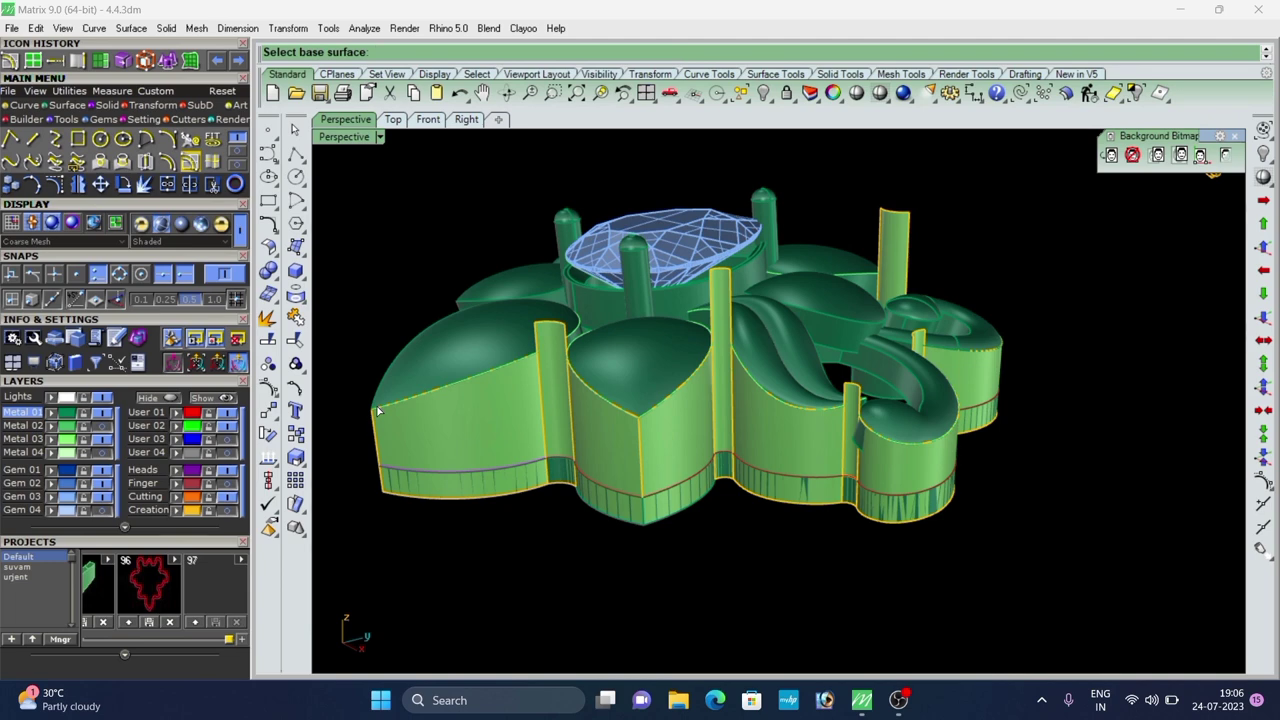
scroll(446, 448, "up", 6)
left_click(457, 429)
scroll(493, 418, "down", 6)
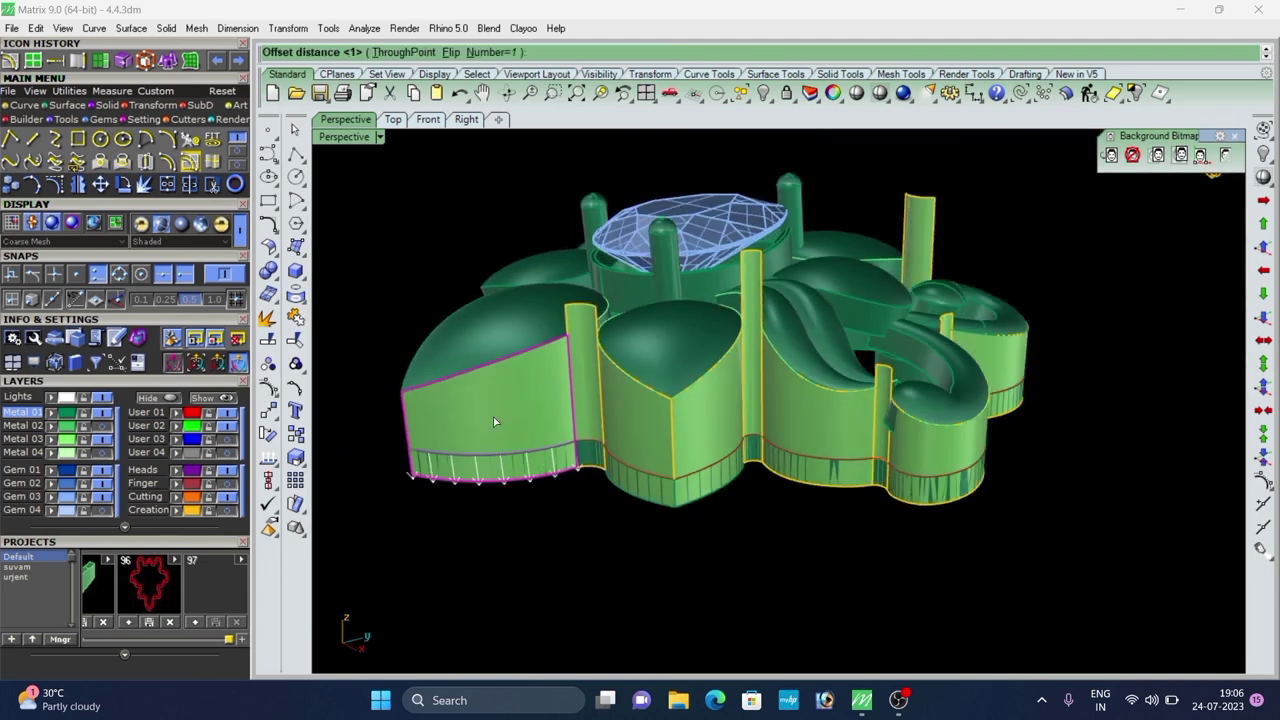
left_click(493, 418)
key("Return")
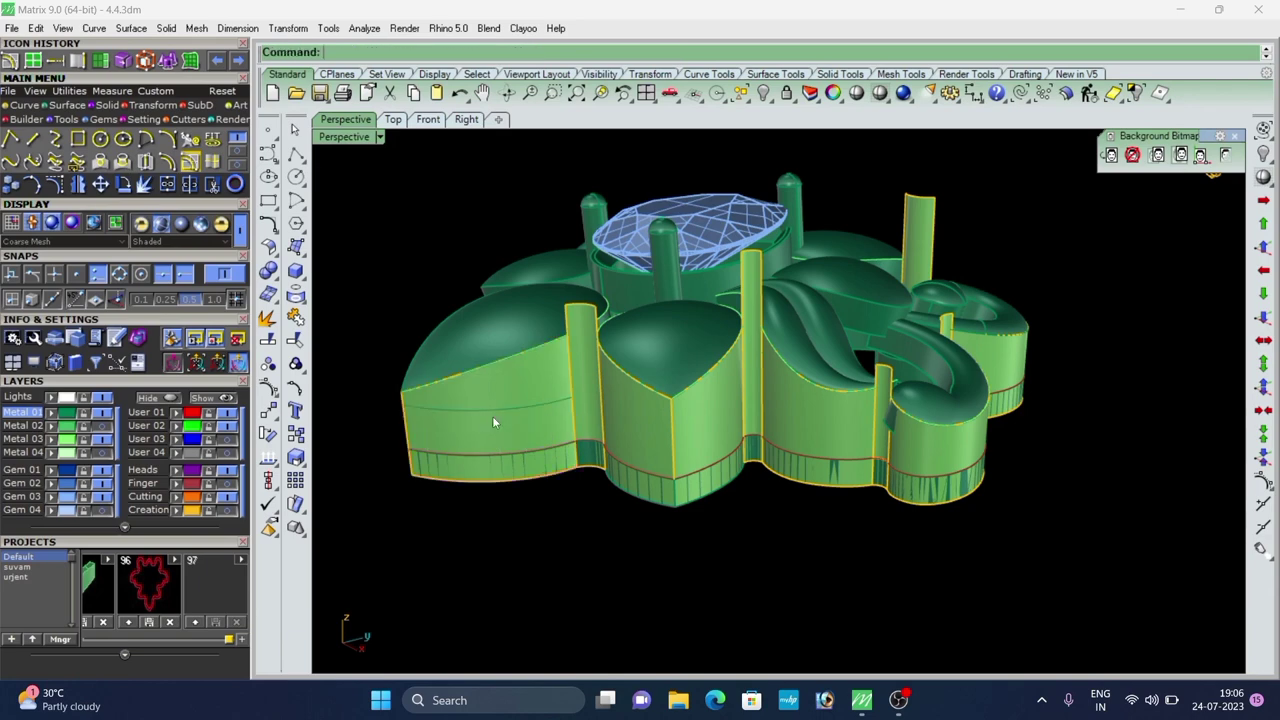
Offset the rim curve upward by 1 on the narrow connector between the outer petal and the pointed petal.
scroll(372, 434, "up", 2)
right_click_drag(372, 434, 656, 418)
scroll(719, 402, "up", 2)
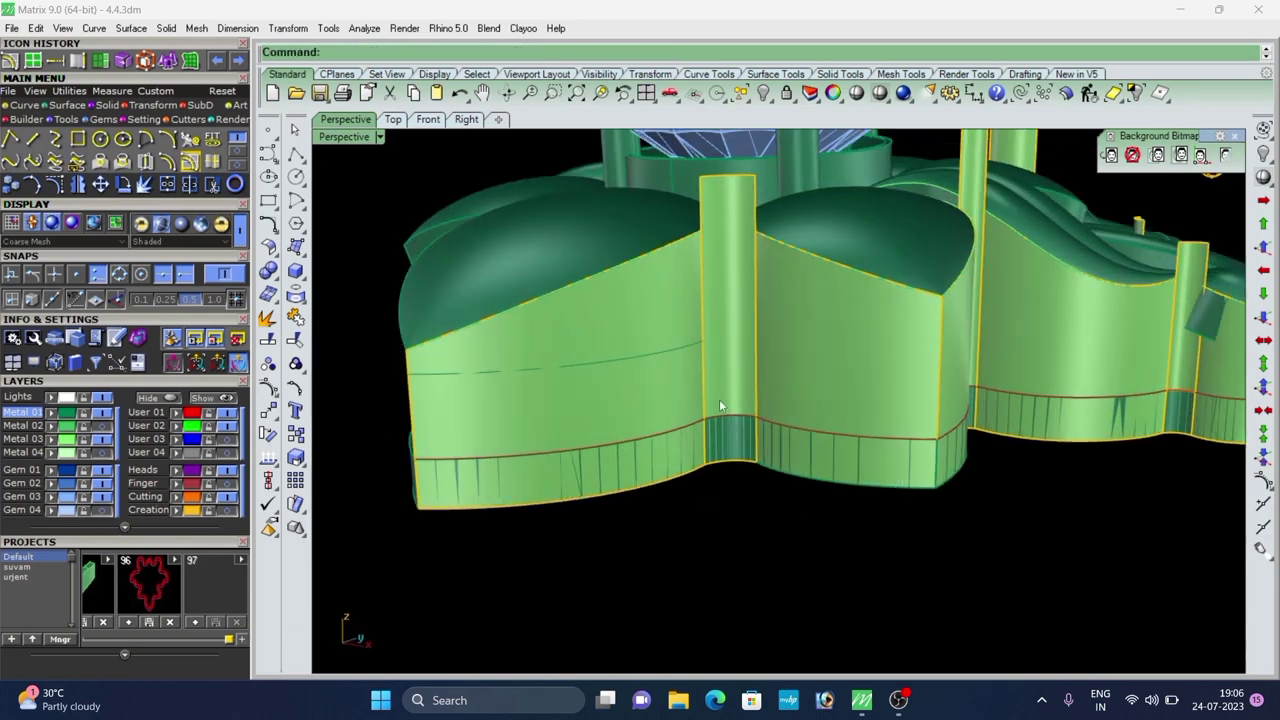
right_click(723, 412)
left_click(725, 414)
left_click(757, 460)
left_click(710, 362)
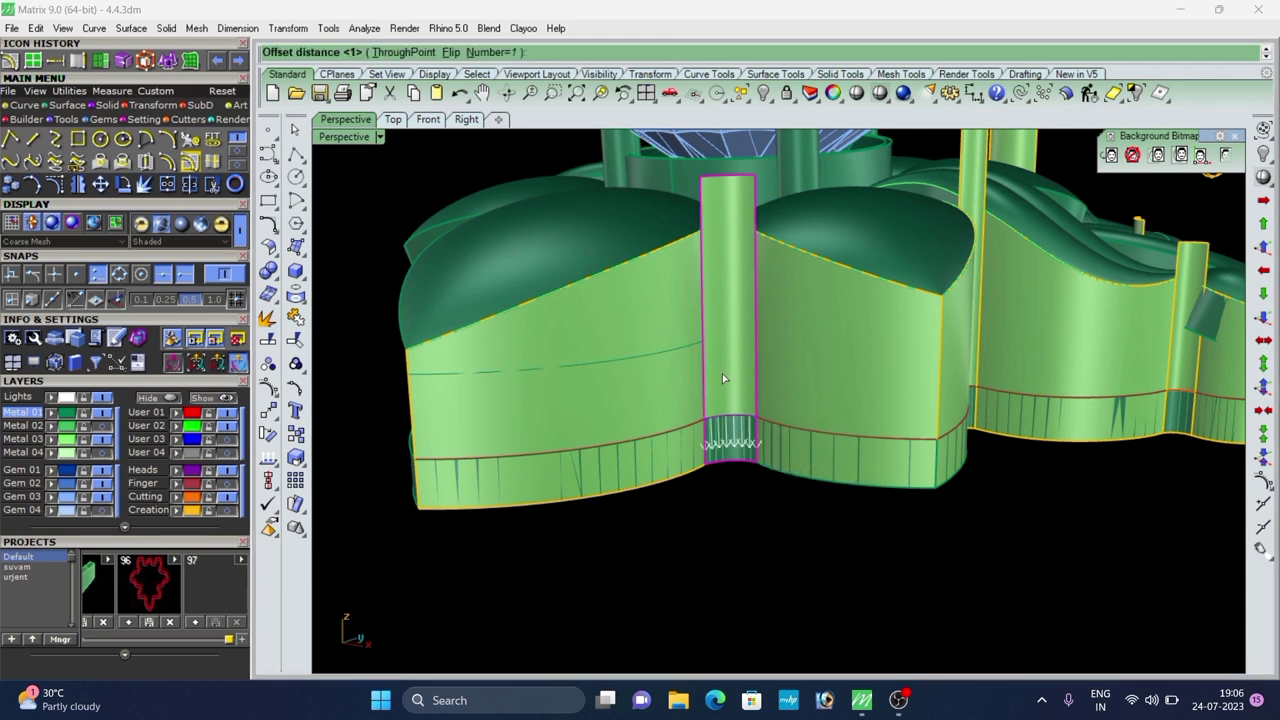
left_click(722, 375)
right_click(722, 375)
key("Return")
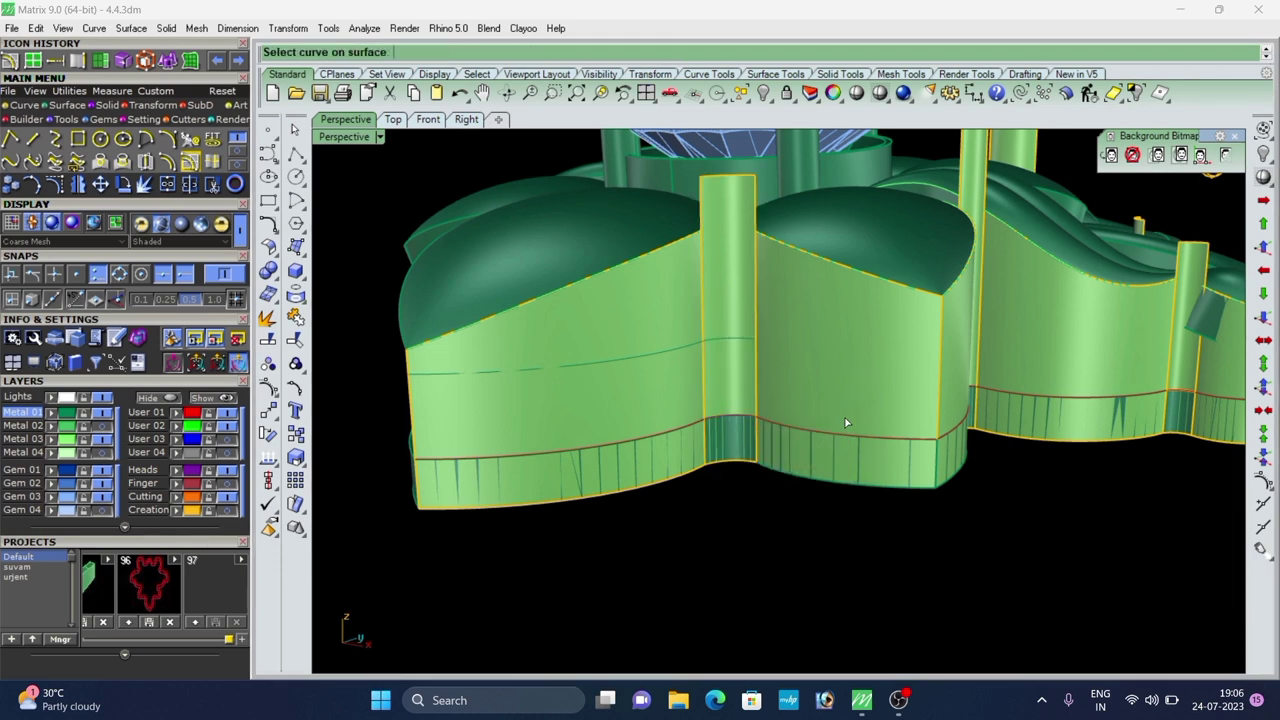
Offset the rim curve upward by 1 on the pointed petal's wall face nearest the outer petal.
left_click(868, 439)
left_click(897, 480)
left_click(830, 405)
scroll(647, 433, "down", 2)
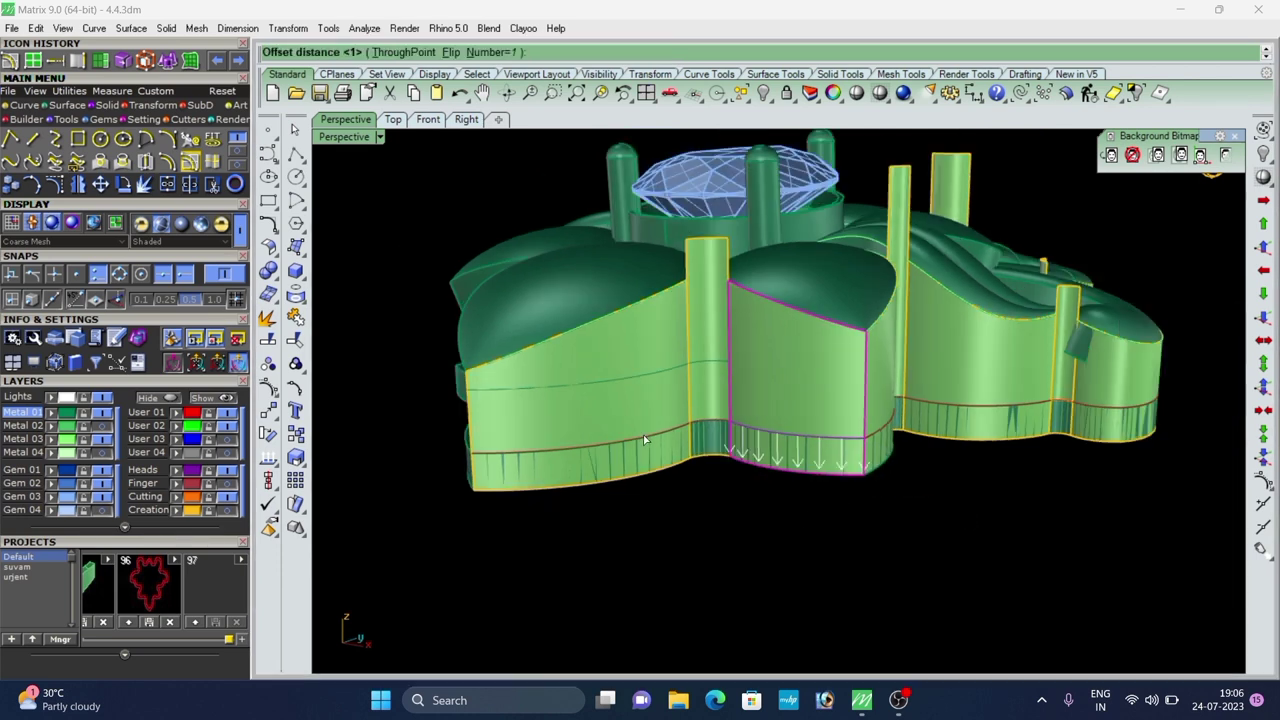
left_click(647, 436)
right_click(647, 431)
right_click_drag(647, 431, 560, 470)
right_click(748, 475)
left_click(748, 475)
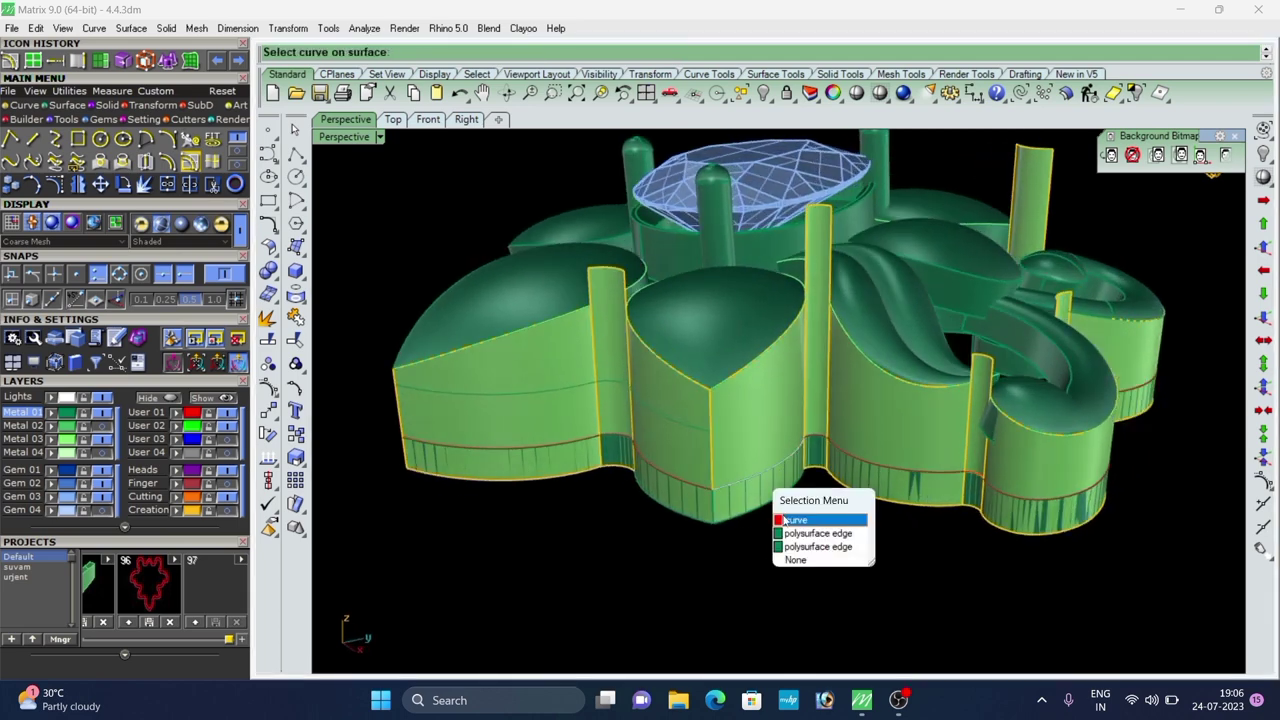
left_click(785, 518)
right_click(743, 487)
left_click(753, 440)
key("Escape")
Offset the rim curve upward by 1 on the pointed petal's wall face nearest the twisted leaf.
right_click(770, 465)
left_click(770, 465)
left_click(806, 508)
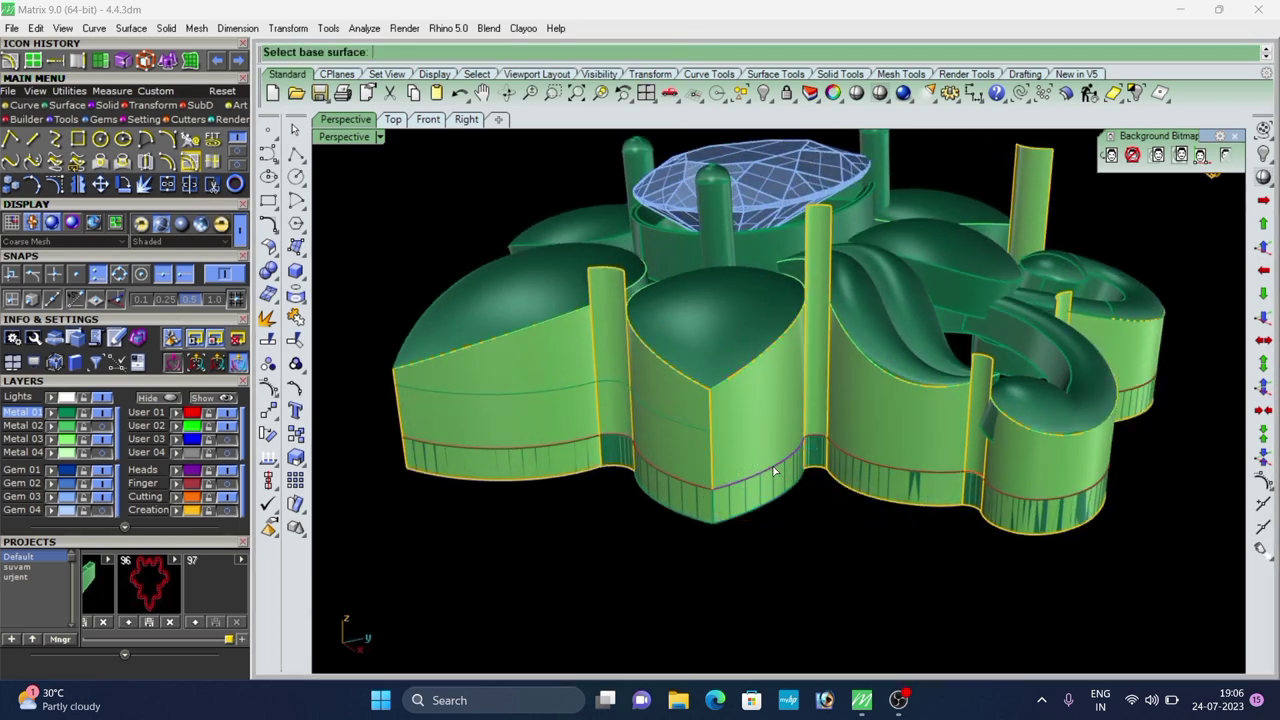
scroll(766, 438, "up", 5)
left_click(751, 438)
left_click(705, 433)
right_click(705, 433)
scroll(706, 433, "down", 6)
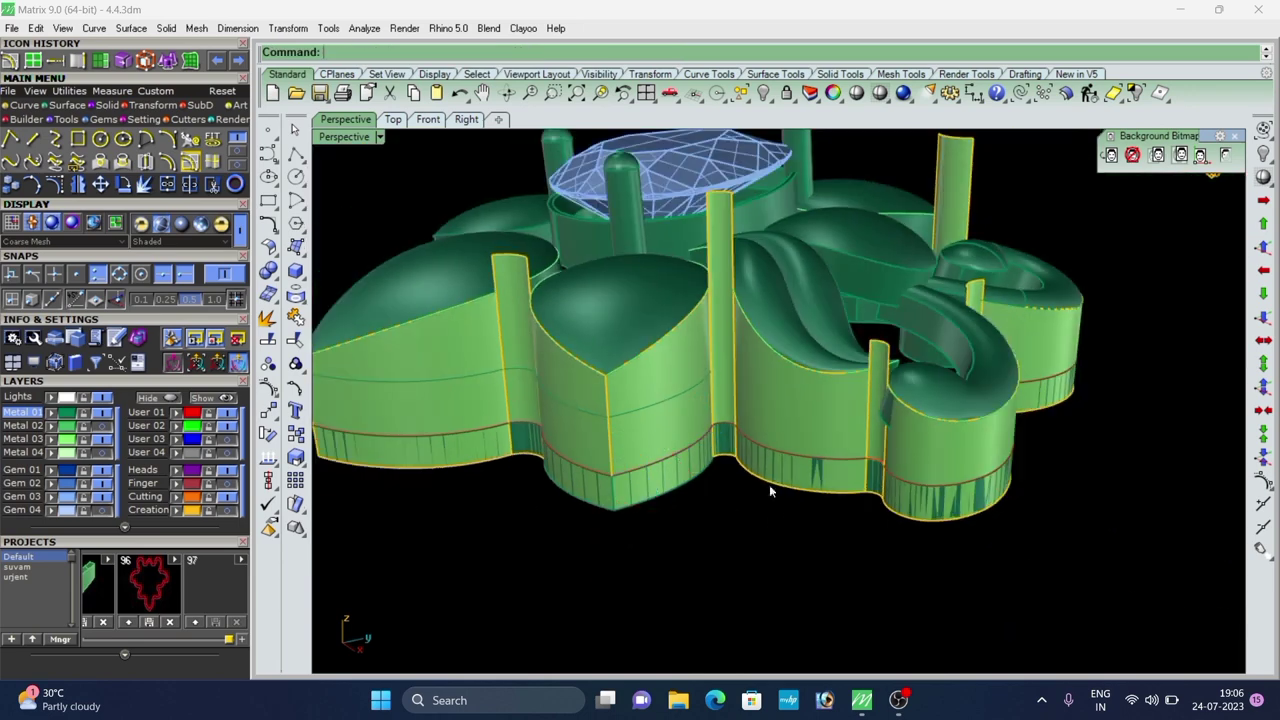
Offset the rim curve upward by 1 on the narrow connector between the pointed petal and the twisted leaf.
scroll(747, 420, "up", 6)
left_click(744, 414)
right_click(744, 414)
scroll(740, 340, "up", 4)
left_click(740, 333)
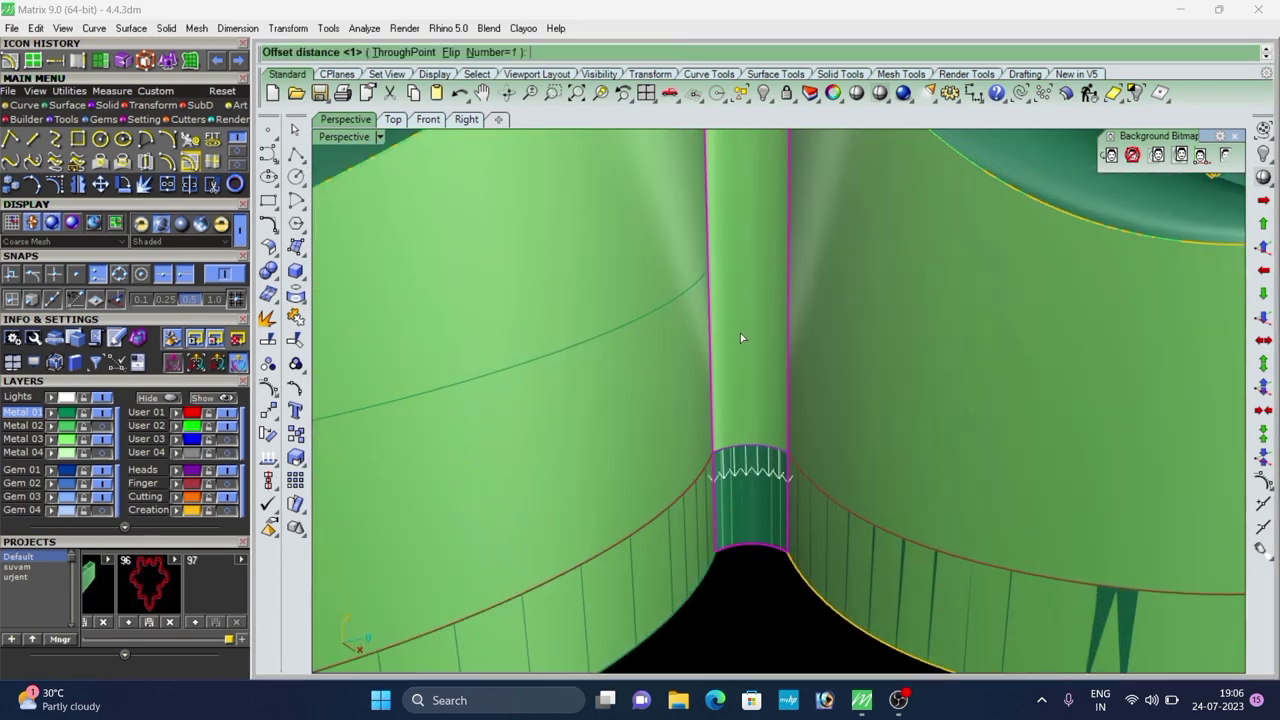
left_click(740, 333)
scroll(728, 352, "down", 5)
left_click(778, 501)
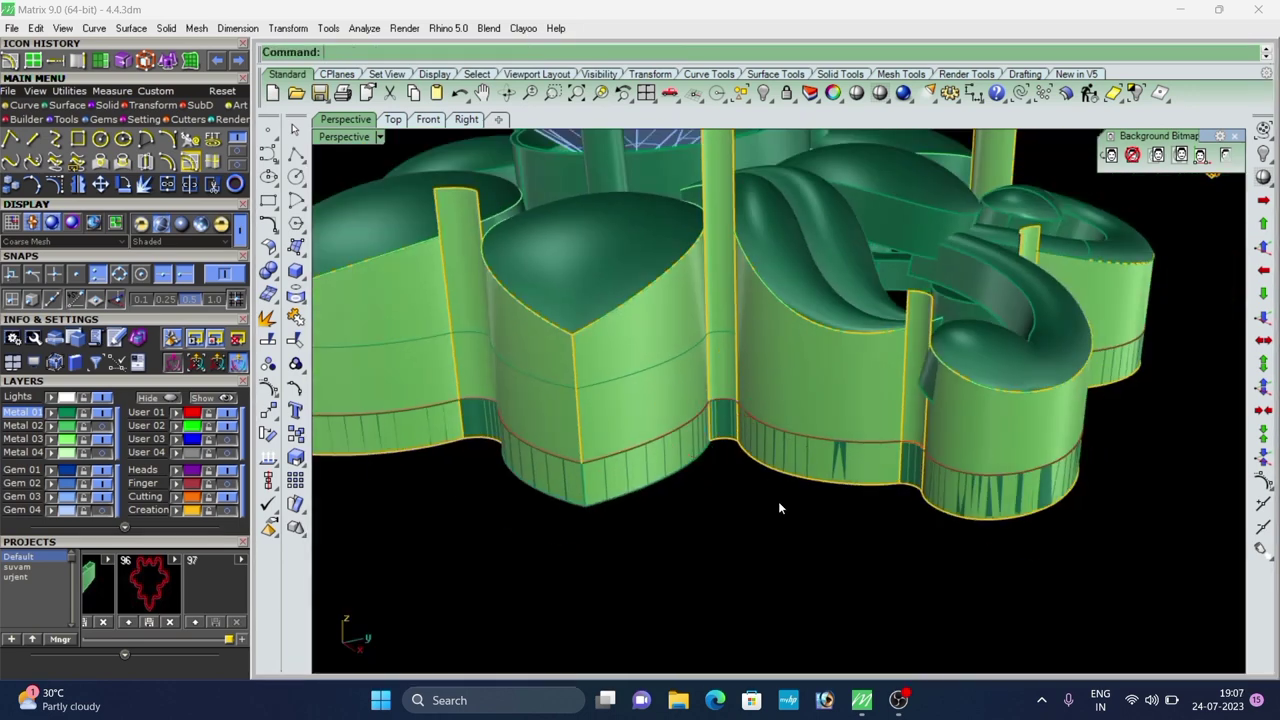
Offset the rim curve upward by 1 on the wall beneath the twisted leaf.
left_click(824, 430)
left_click(828, 442)
left_click(858, 487)
right_click(857, 484)
left_click(821, 391)
right_click(822, 396)
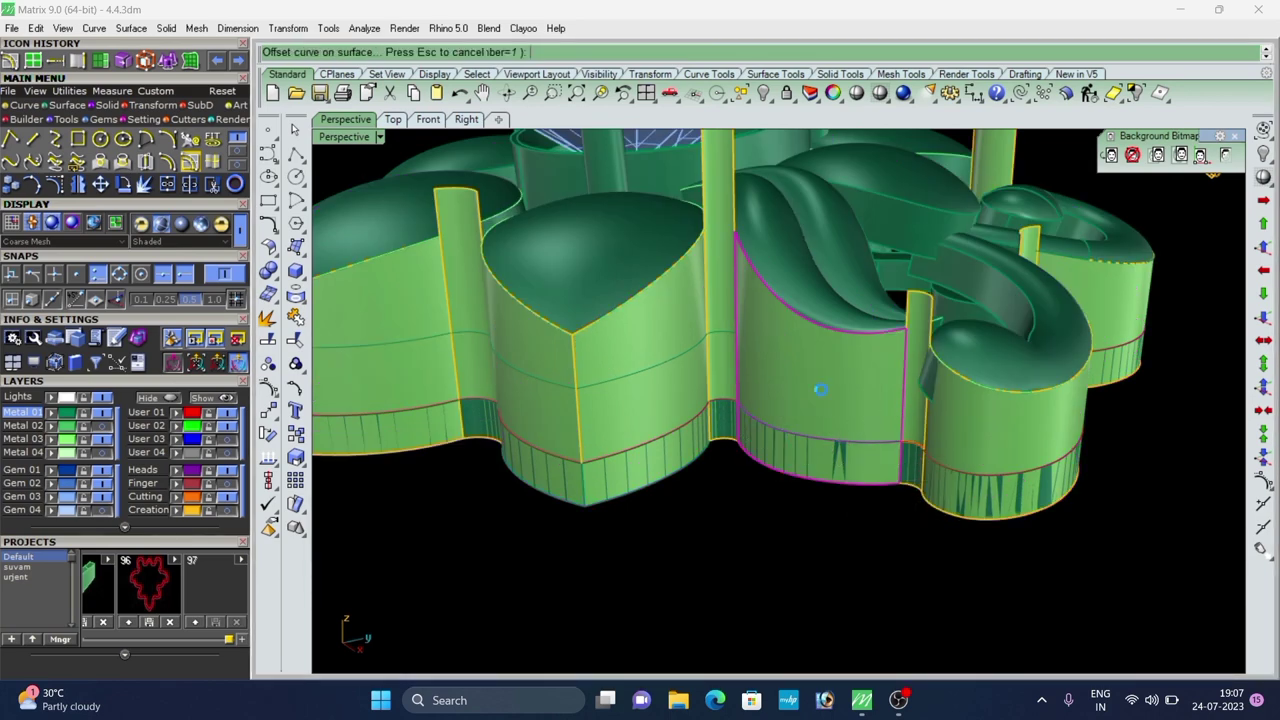
Offset the rim curve upward by 1 on the narrow connector between the twisted leaf and the curled scroll.
scroll(919, 448, "up", 5)
left_click(915, 437)
left_click(955, 480)
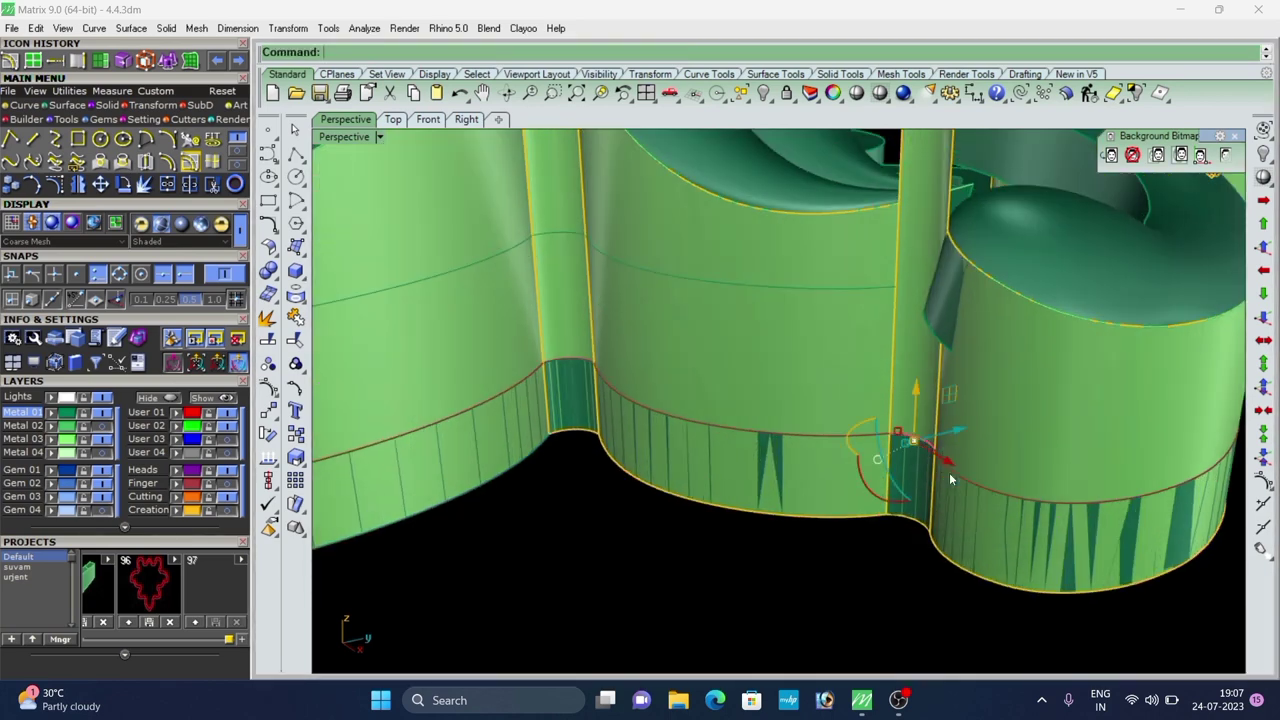
left_click(906, 373)
key("Return")
key("Return")
Offset the rim curve upward by 1 on the wall of the curled scroll beside the twisted leaf.
left_click(992, 494)
left_click(1021, 528)
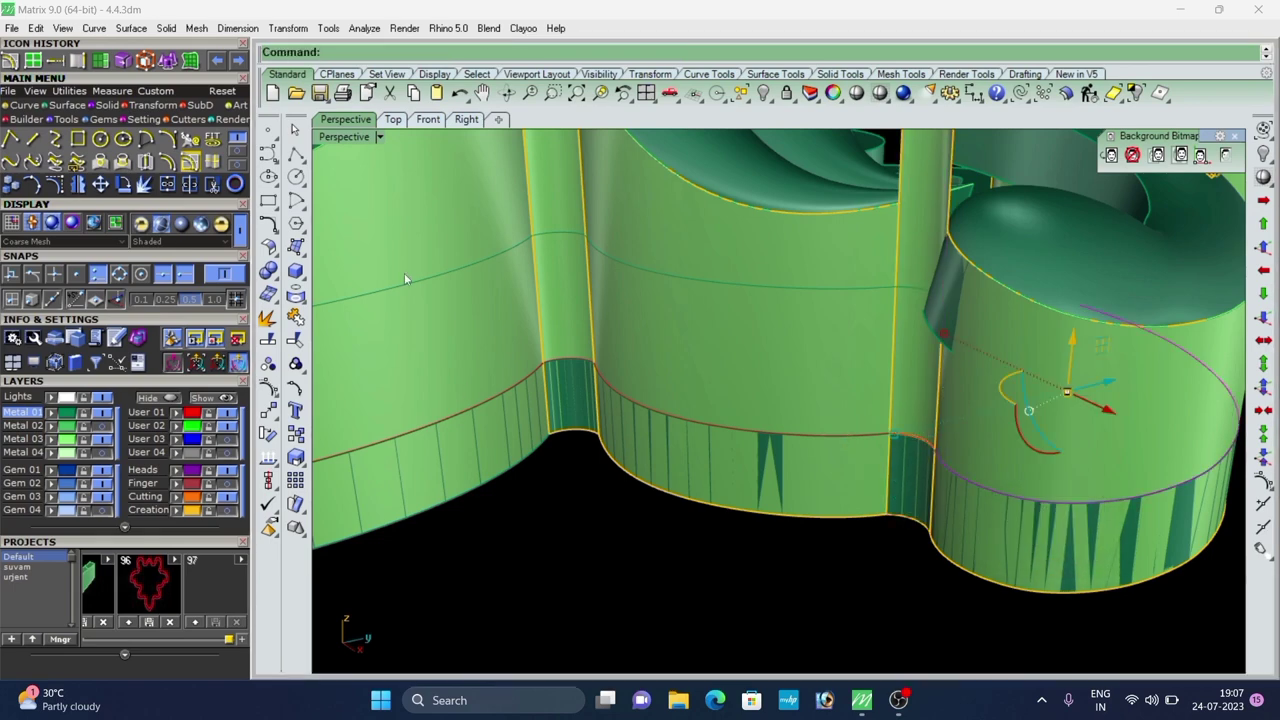
right_click(748, 593)
left_click(1075, 400)
scroll(640, 488, "down", 8)
type("f")
key("Return")
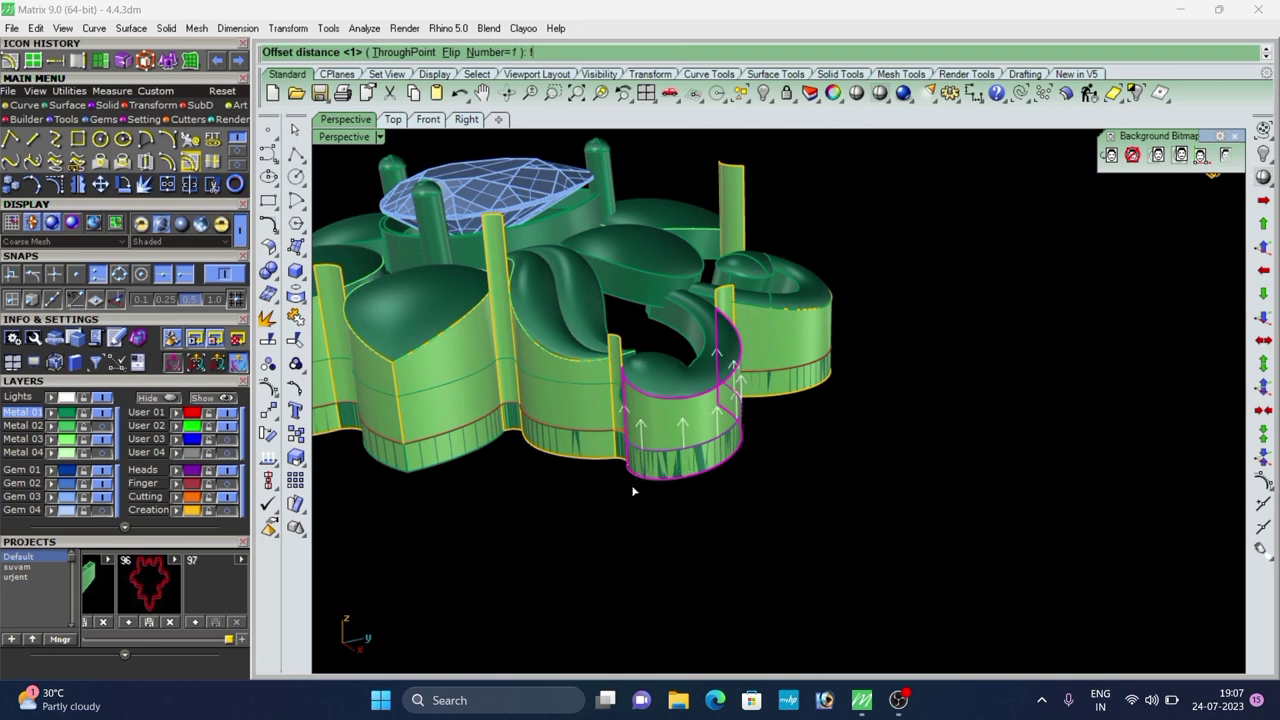
key("Return")
Offset the rim curve upward by 1 on the narrow connector between the two curled scrolls.
scroll(795, 613, "down", 4)
right_click_drag(795, 613, 706, 572)
scroll(611, 491, "up", 4)
right_click_drag(611, 491, 778, 500)
scroll(915, 528, "up", 3)
right_click_drag(915, 528, 908, 637)
right_click(868, 539)
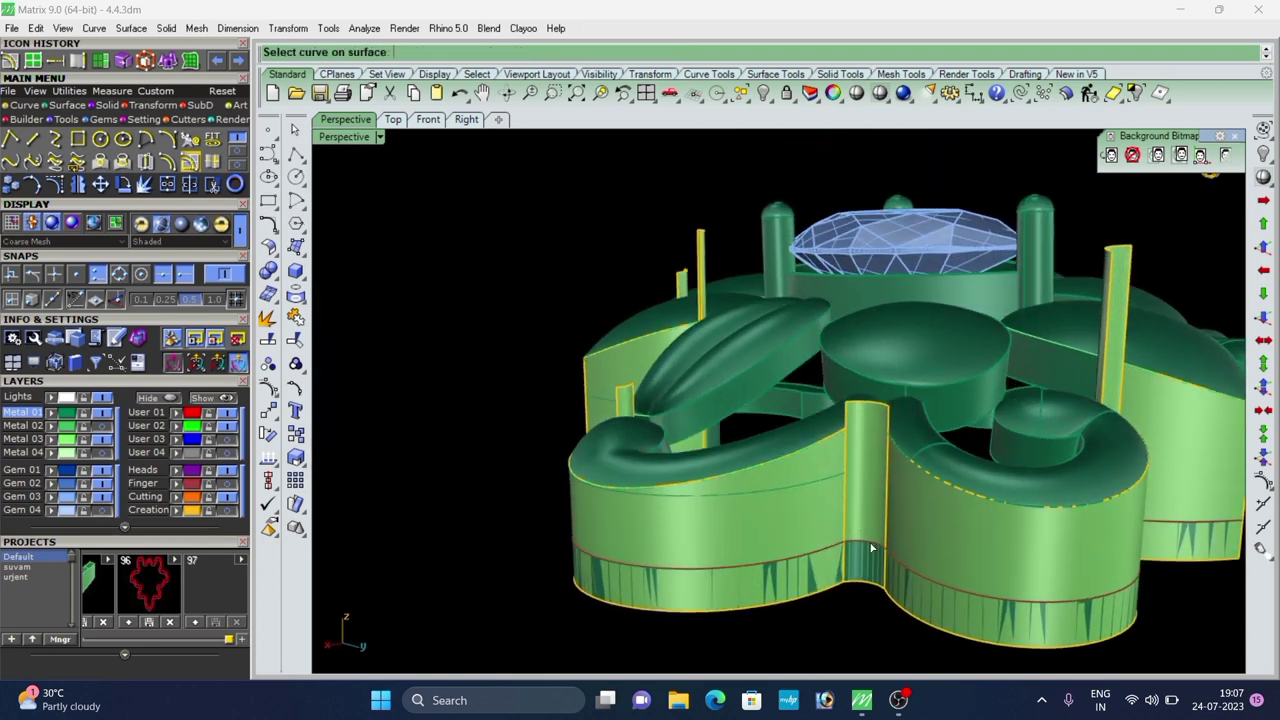
left_click(871, 544)
left_click(908, 589)
left_click(866, 508)
type("f")
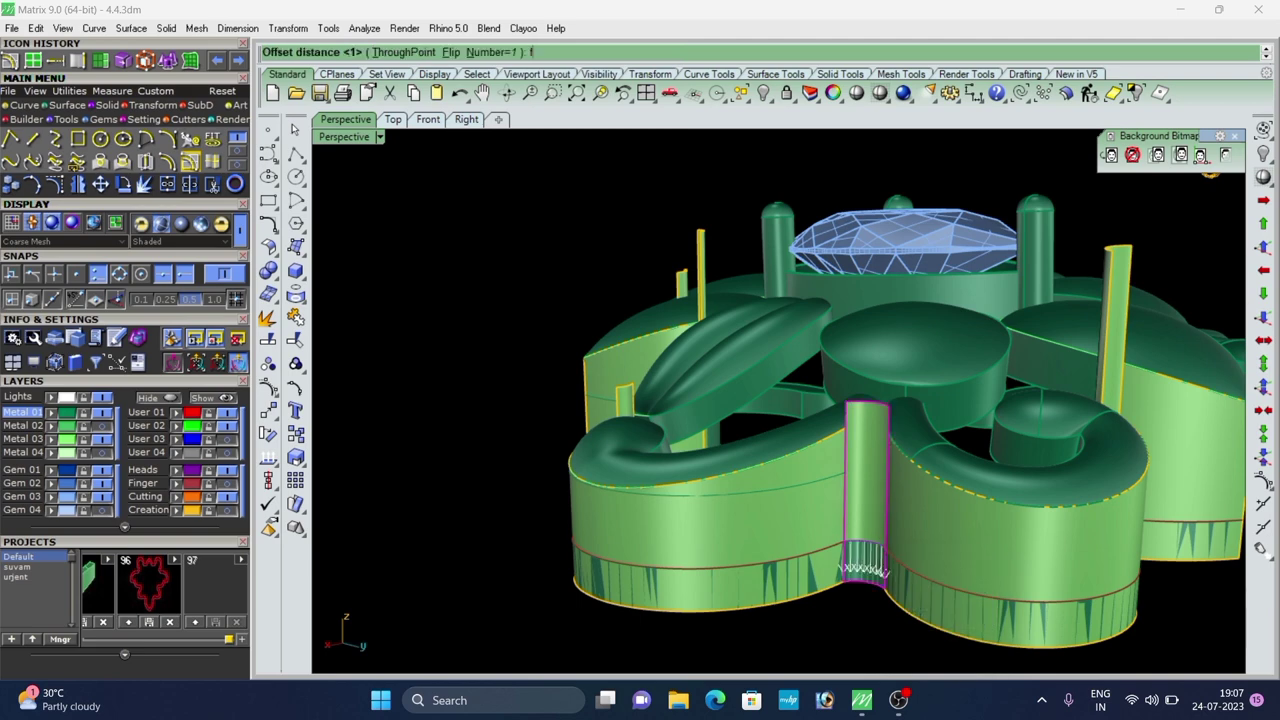
key("Return")
key("Return")
Try to offset the rim curve upward by 1 on the second curled scroll's wall.
scroll(809, 631, "down", 4)
right_click(866, 536)
left_click(904, 536)
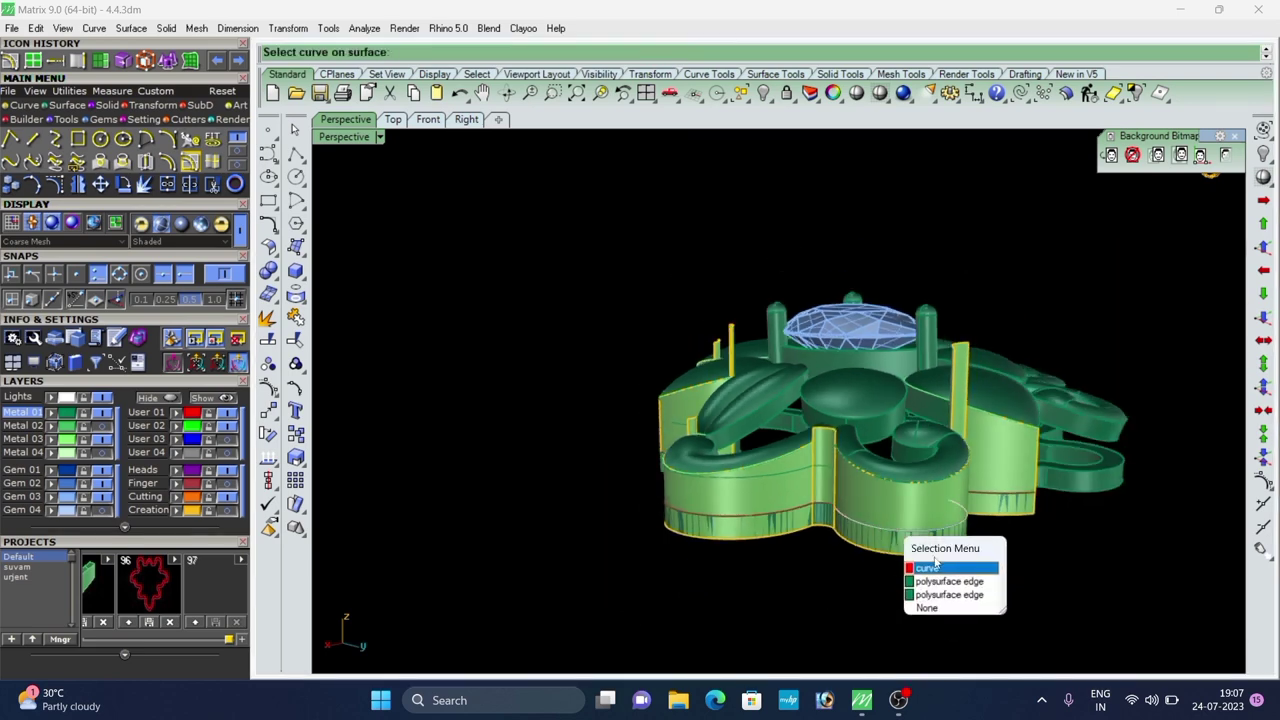
left_click(935, 566)
scroll(907, 505, "up", 4)
left_click(907, 505)
type("f")
key("Return")
key("Return")
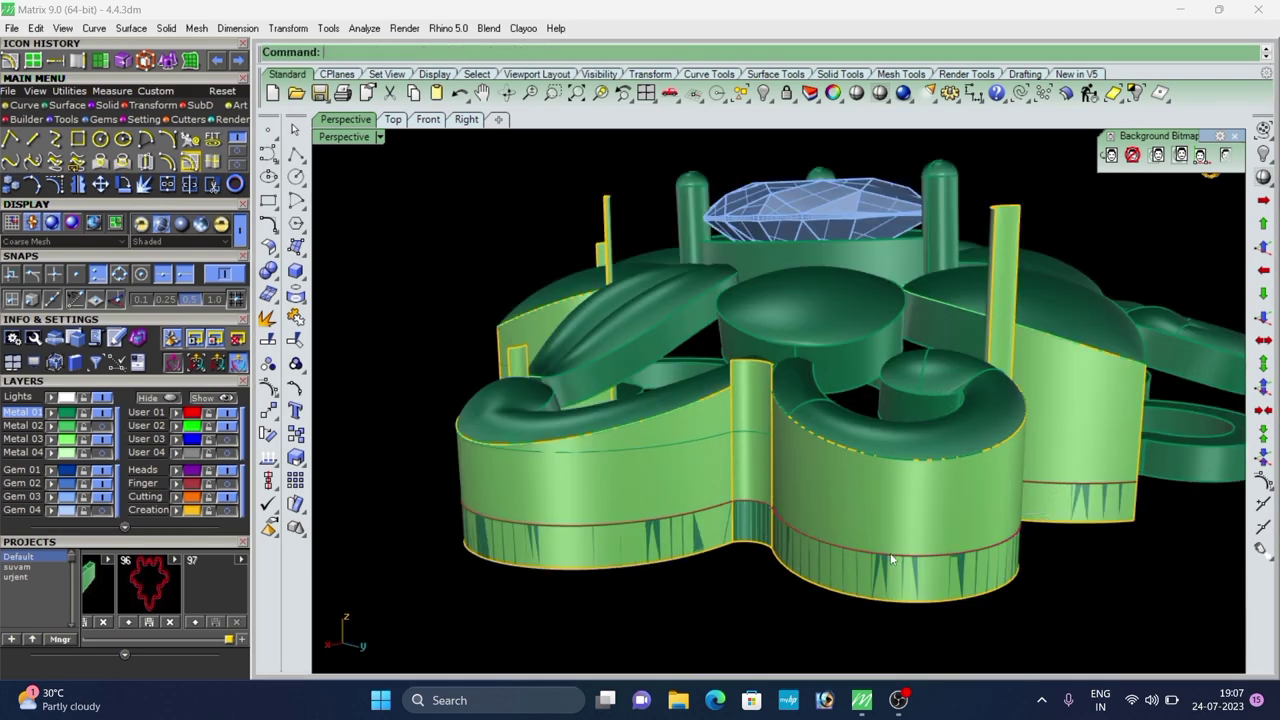
Reselect the second curled scroll's rim curve and offset it upward by 1 on its wall face.
right_click(892, 559)
left_click(892, 557)
left_click(926, 597)
left_click(890, 527)
key("Return")
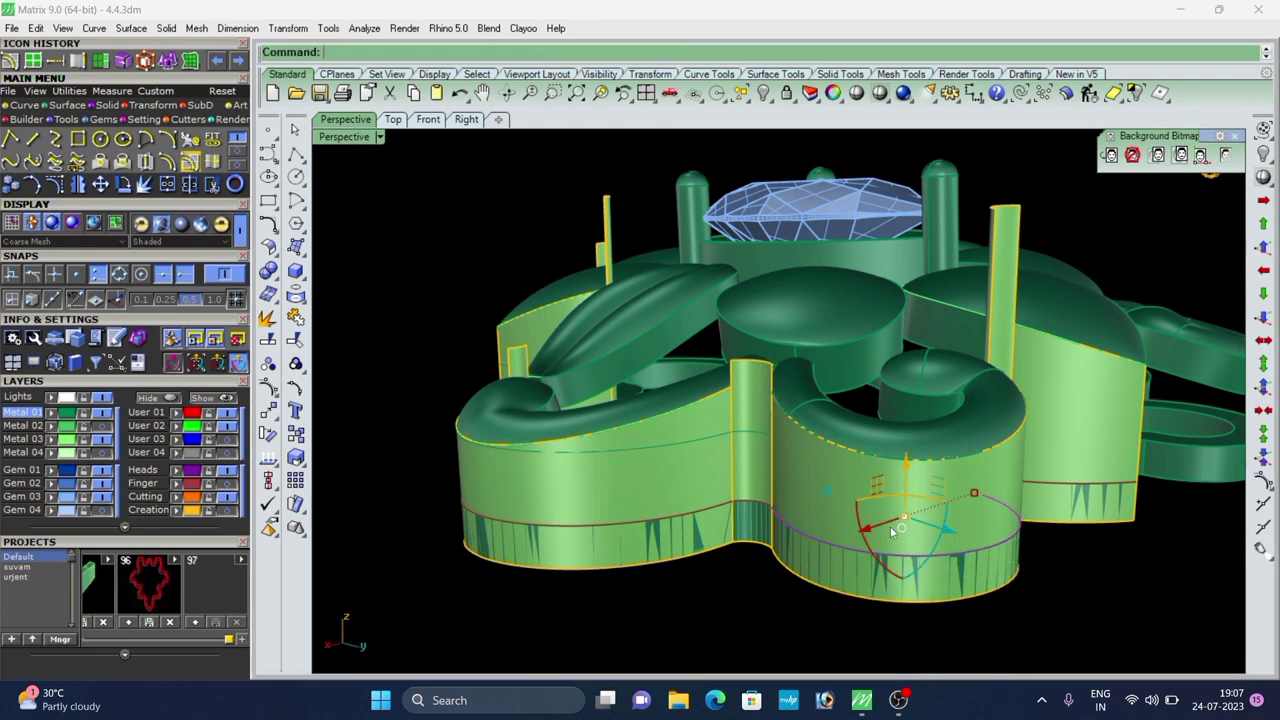
right_click(890, 527)
left_click(884, 524)
type("f")
key("Return")
key("Return")
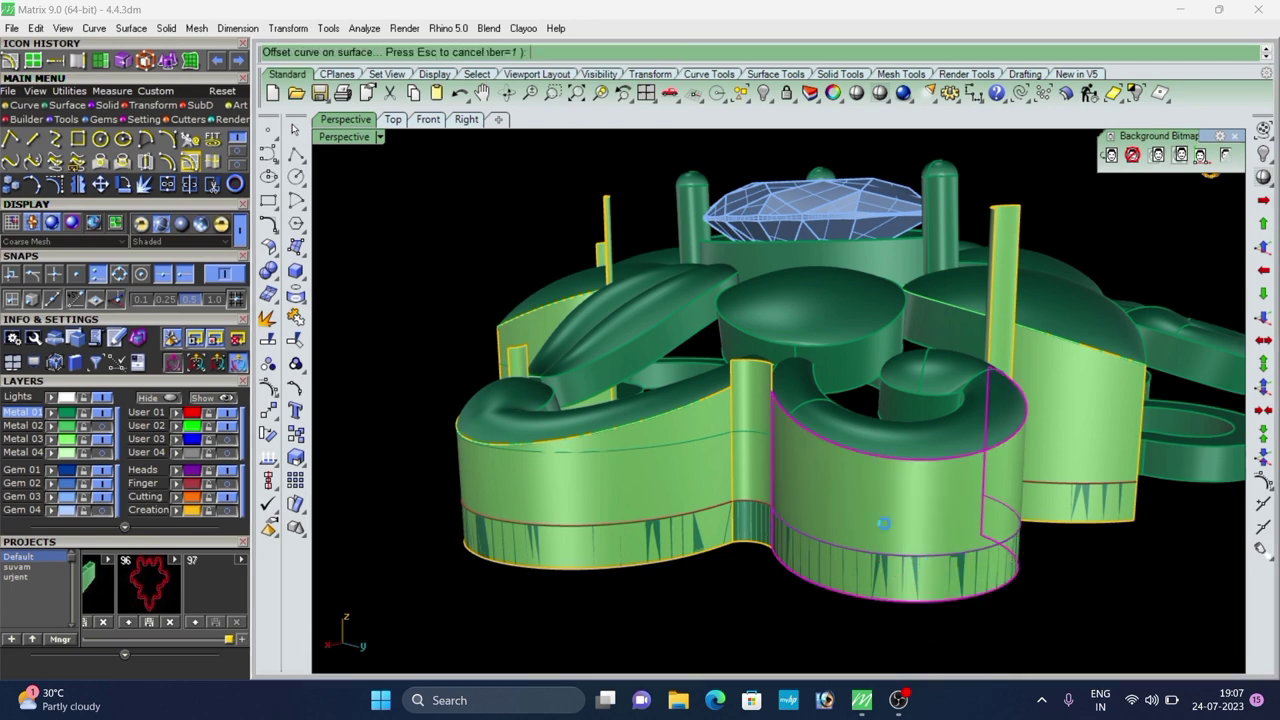
Offset the rim curve by 1 on the tall connector between the second curled scroll and the neighbouring petal wall.
right_click_drag(893, 579, 514, 482)
scroll(638, 512, "up", 2)
scroll(638, 512, "down", 4)
scroll(774, 466, "up", 4)
scroll(774, 466, "down", 4)
scroll(514, 482, "down", 3)
right_click_drag(891, 491, 685, 502)
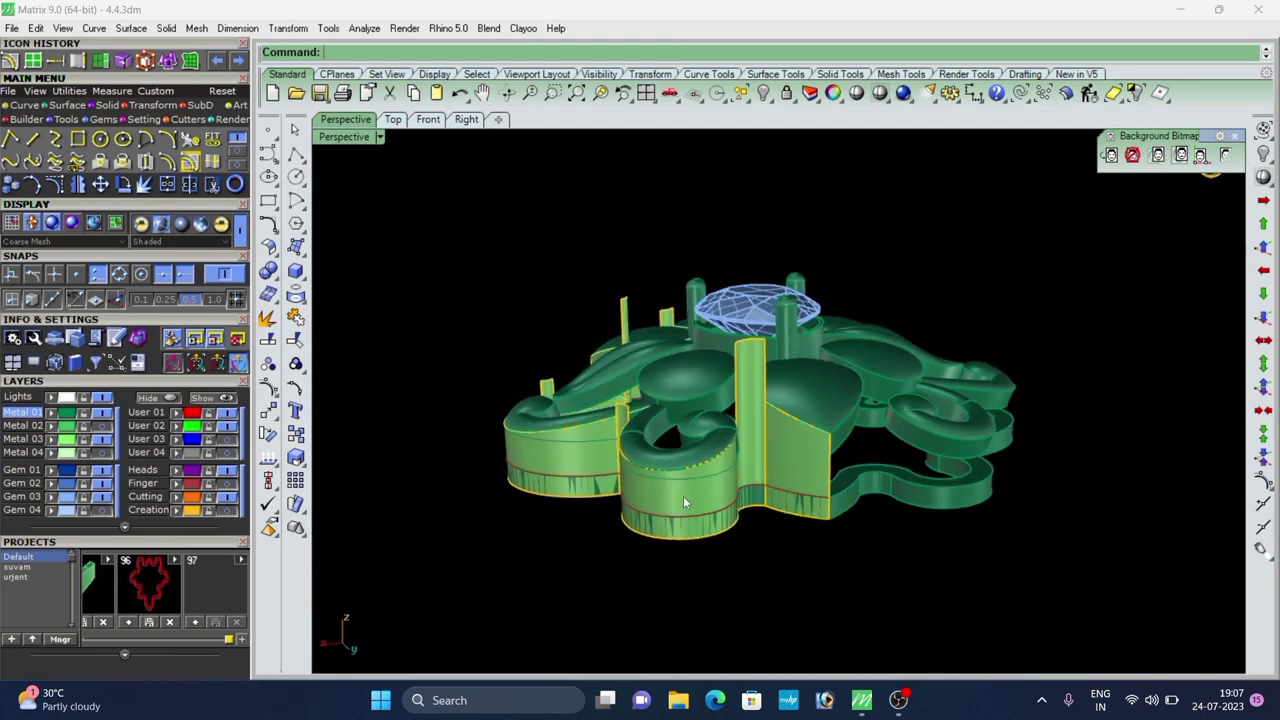
scroll(728, 512, "up", 3)
right_click(731, 516)
scroll(741, 511, "up", 5)
left_click(741, 510)
left_click(785, 551)
left_click(740, 456)
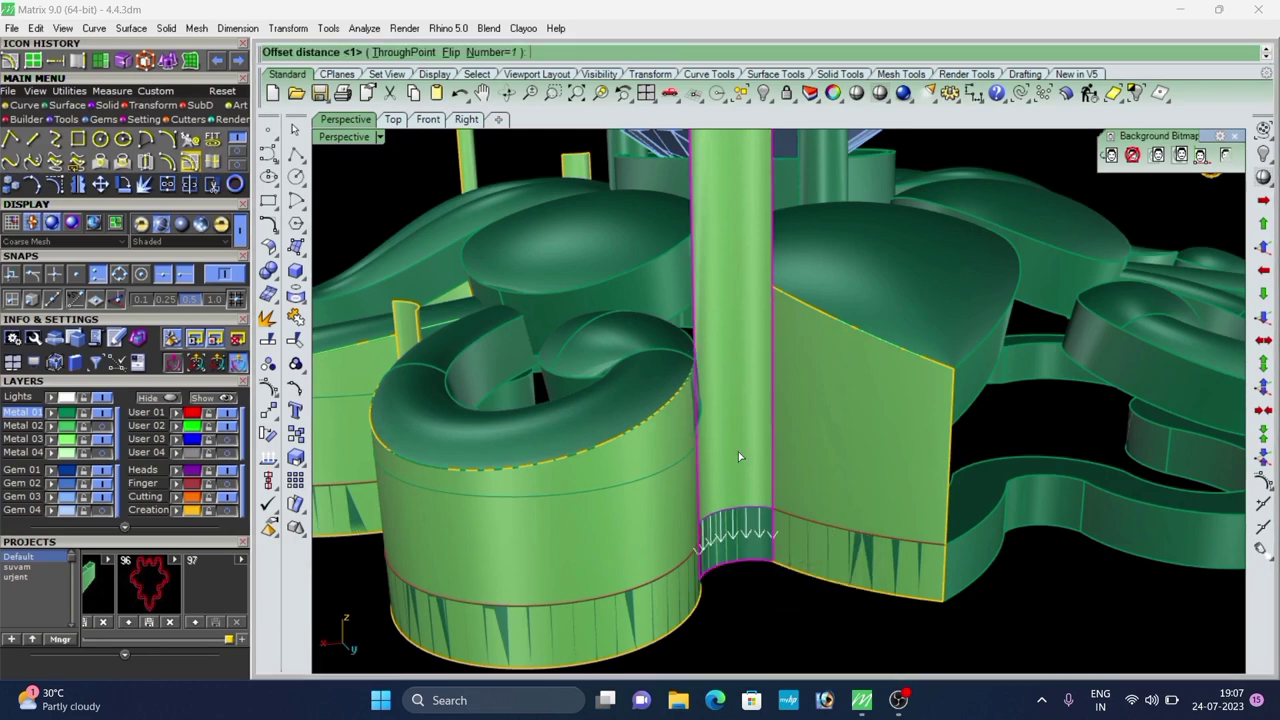
right_click_drag(738, 452, 611, 479)
left_click(646, 464)
right_click(648, 464)
Try to offset the rim curve by 1 on the last petal wall beyond the tall connector.
scroll(714, 509, "down", 4)
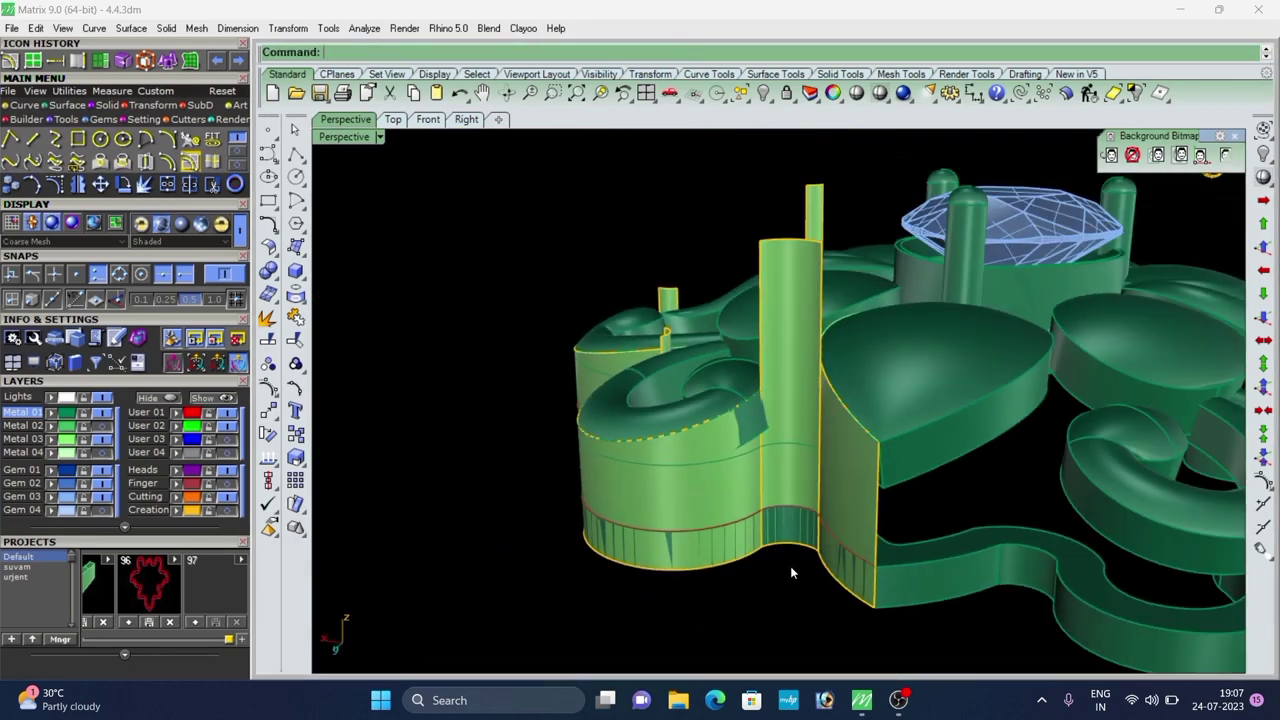
left_click(845, 542)
left_click(872, 584)
left_click(848, 517)
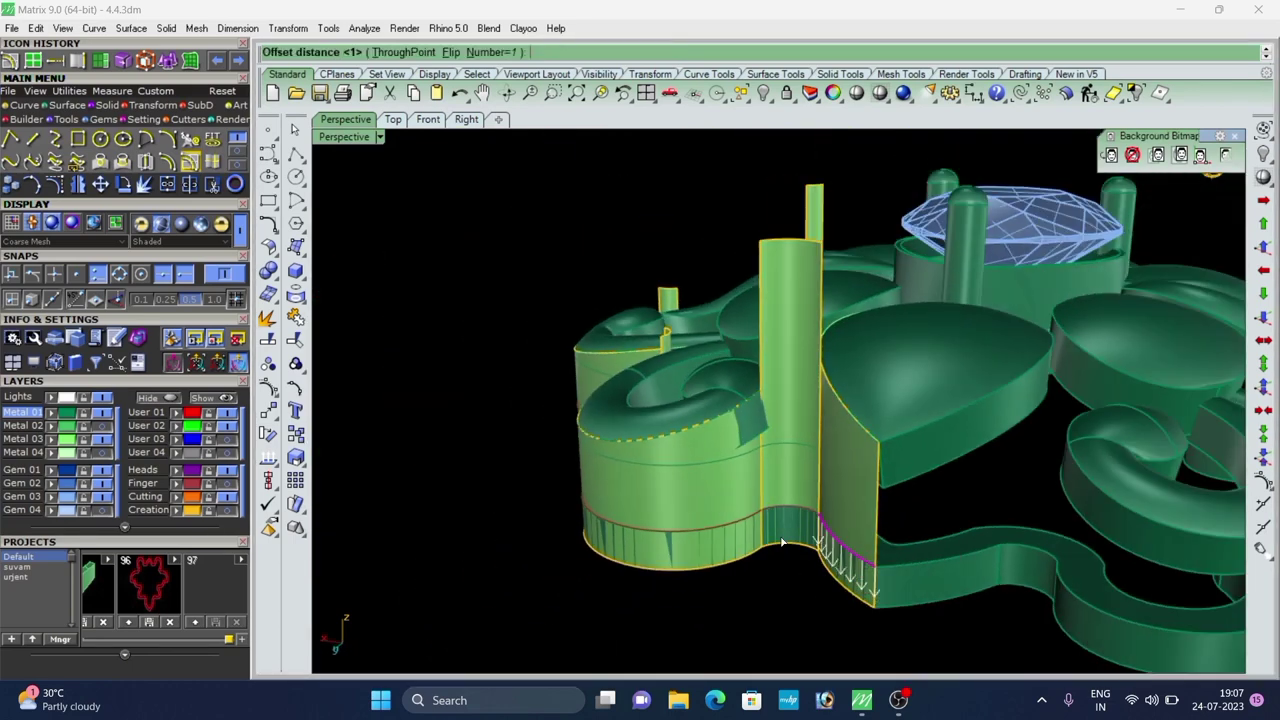
right_click(841, 528)
left_click(862, 558)
left_click(891, 599)
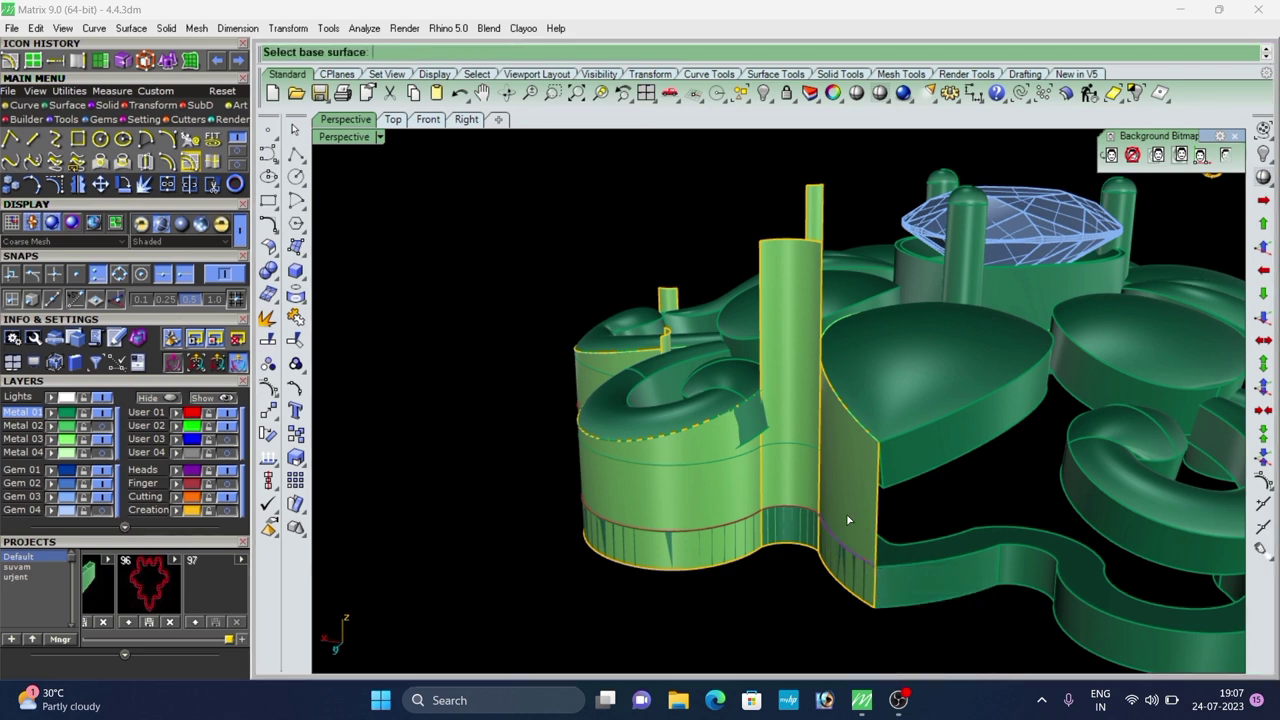
left_click(846, 514)
right_click(846, 514)
Offset the last petal wall's rim curve by 1, using that wall face as the base surface.
left_click(842, 547)
left_click(886, 592)
left_click(842, 517)
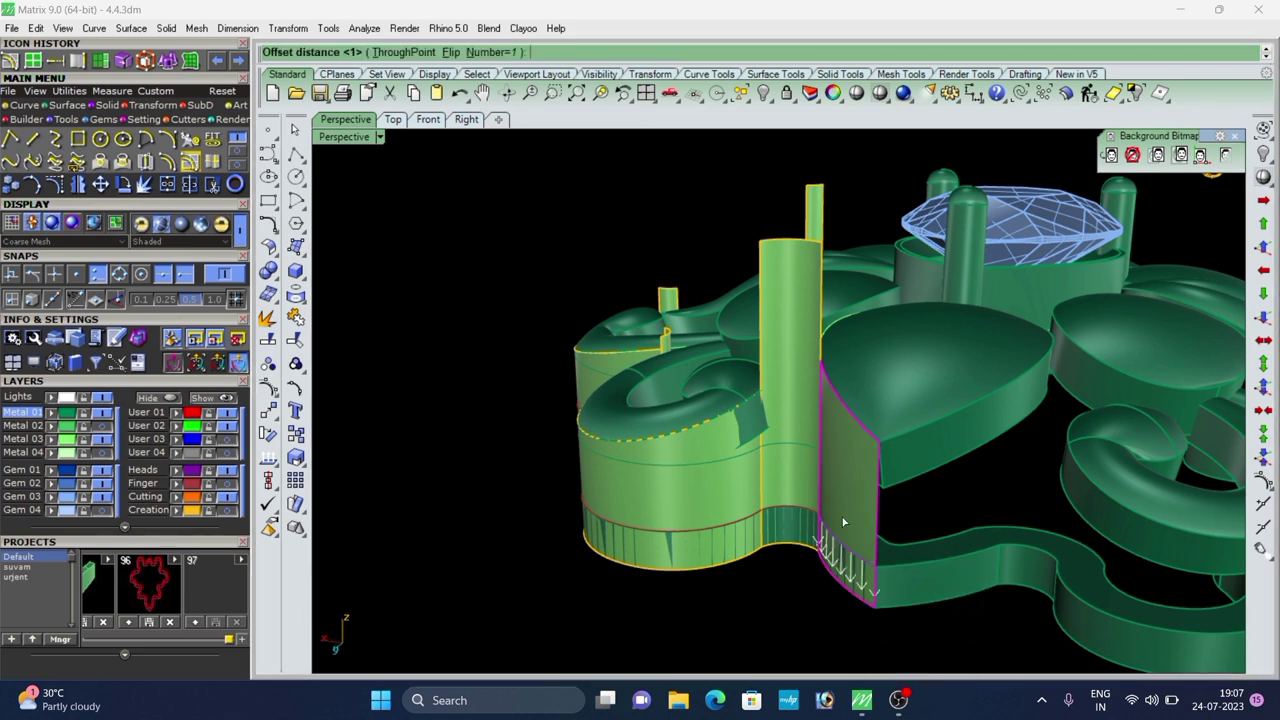
right_click(838, 520)
right_click(834, 522)
Ungroup the pendant's grouped walls, curves and stone.
scroll(806, 520, "down", 4)
right_click_drag(808, 521, 945, 520)
scroll(800, 490, "down", 4)
scroll(673, 471, "up", 4)
right_click_drag(675, 472, 862, 497)
scroll(862, 497, "down", 5)
right_click_drag(709, 549, 655, 520)
scroll(652, 517, "up", 7)
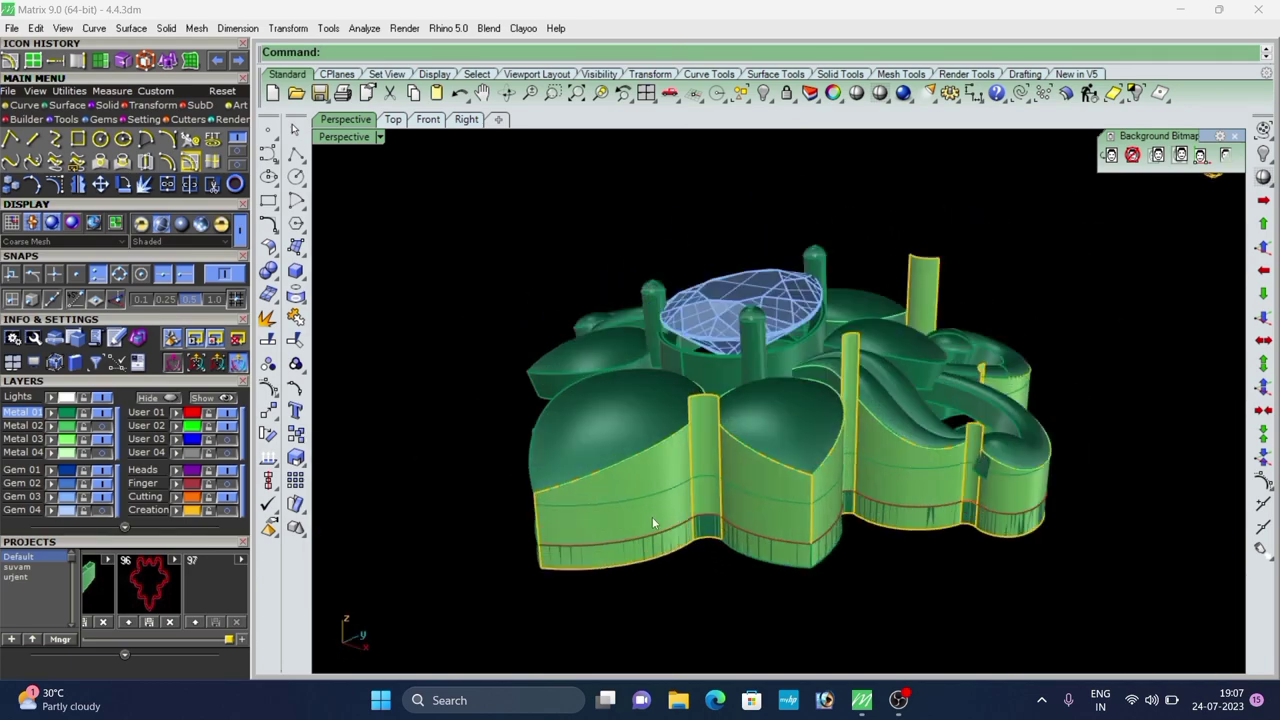
left_click(649, 518)
key("ctrl+shift+g")
key("Escape")
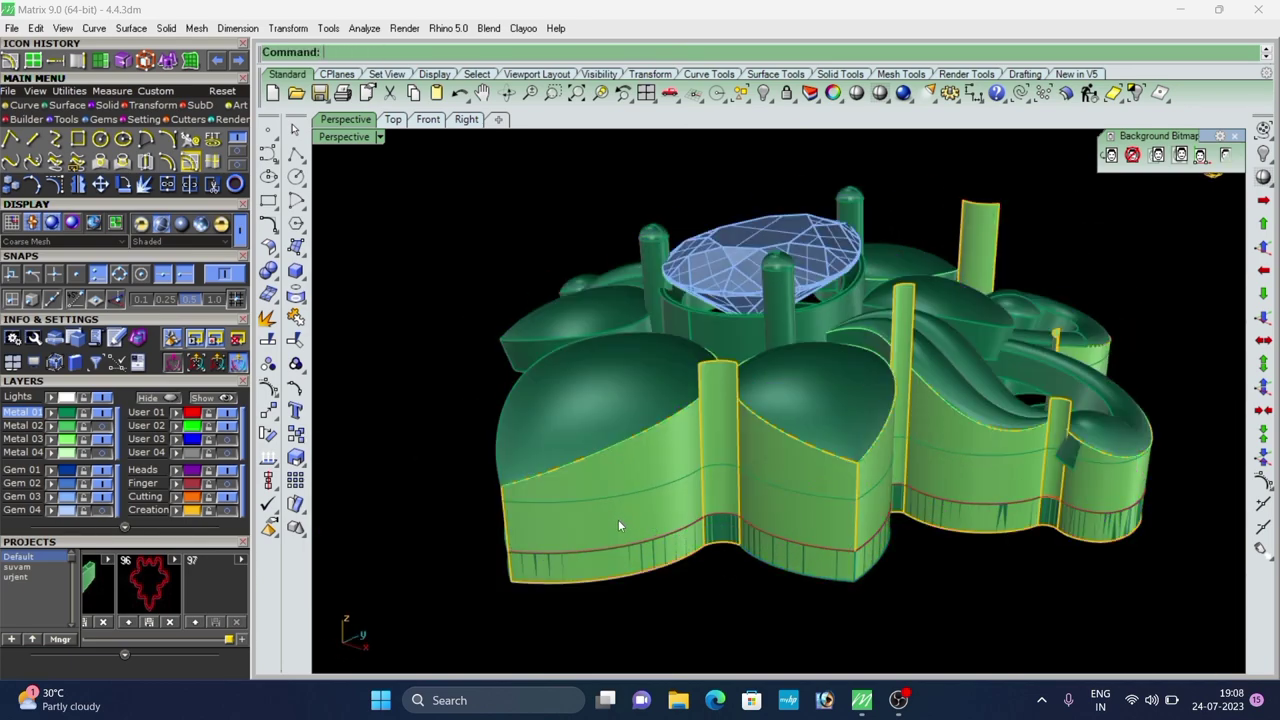
left_click(618, 519)
left_click(668, 586)
left_click(650, 541)
left_click(561, 492)
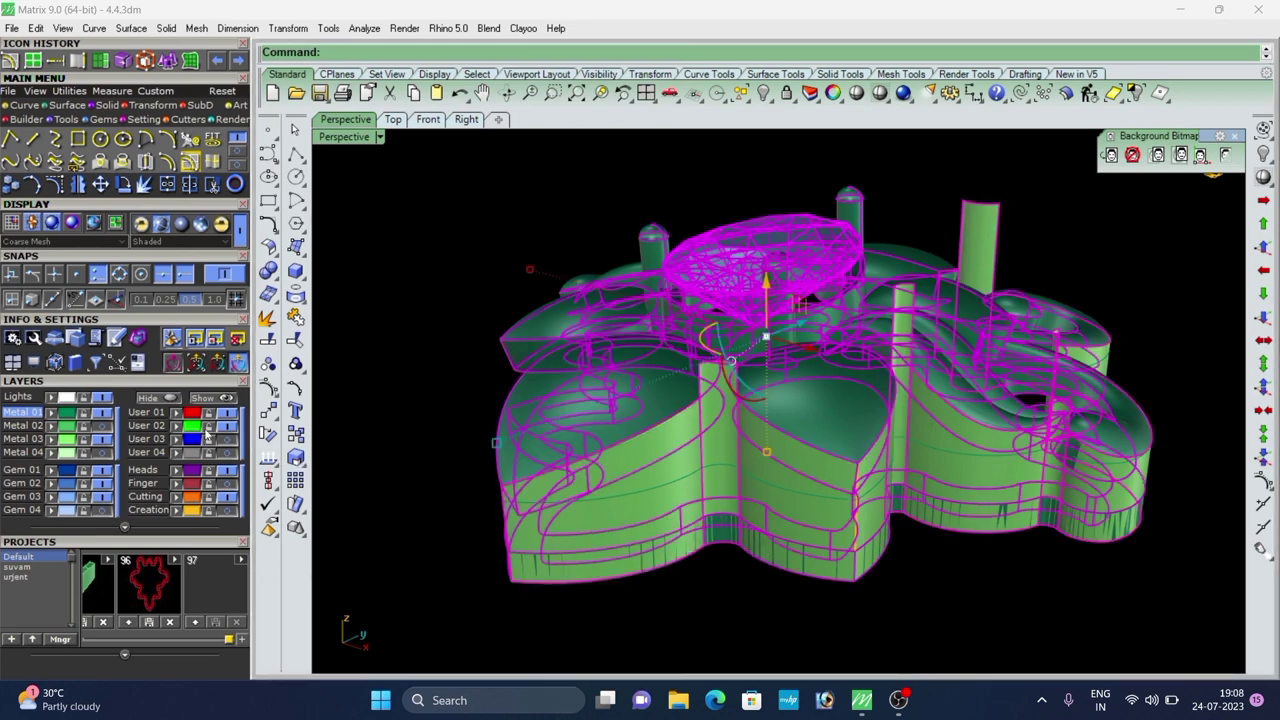
left_click(296, 364)
key("Escape")
Check that the petal walls and the connector between them can be selected individually.
left_click(652, 518)
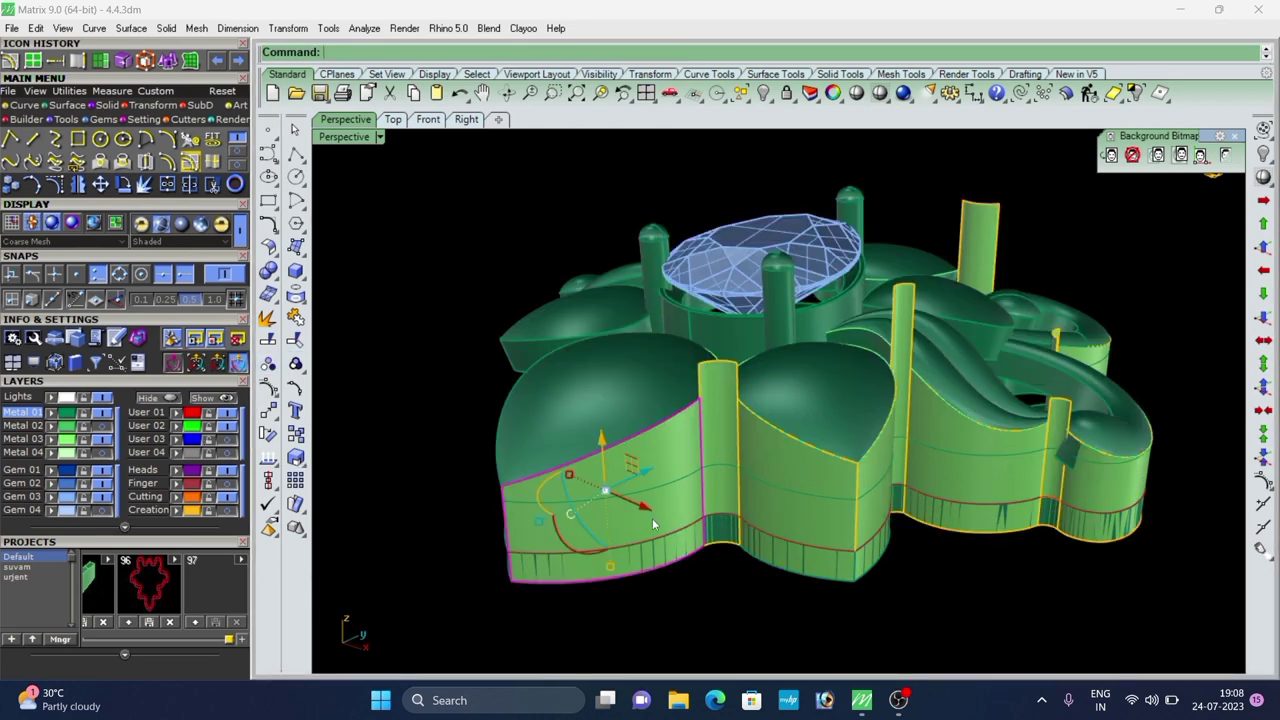
left_click(729, 495)
key("Escape")
left_click(802, 492)
left_click(826, 518)
key("Escape")
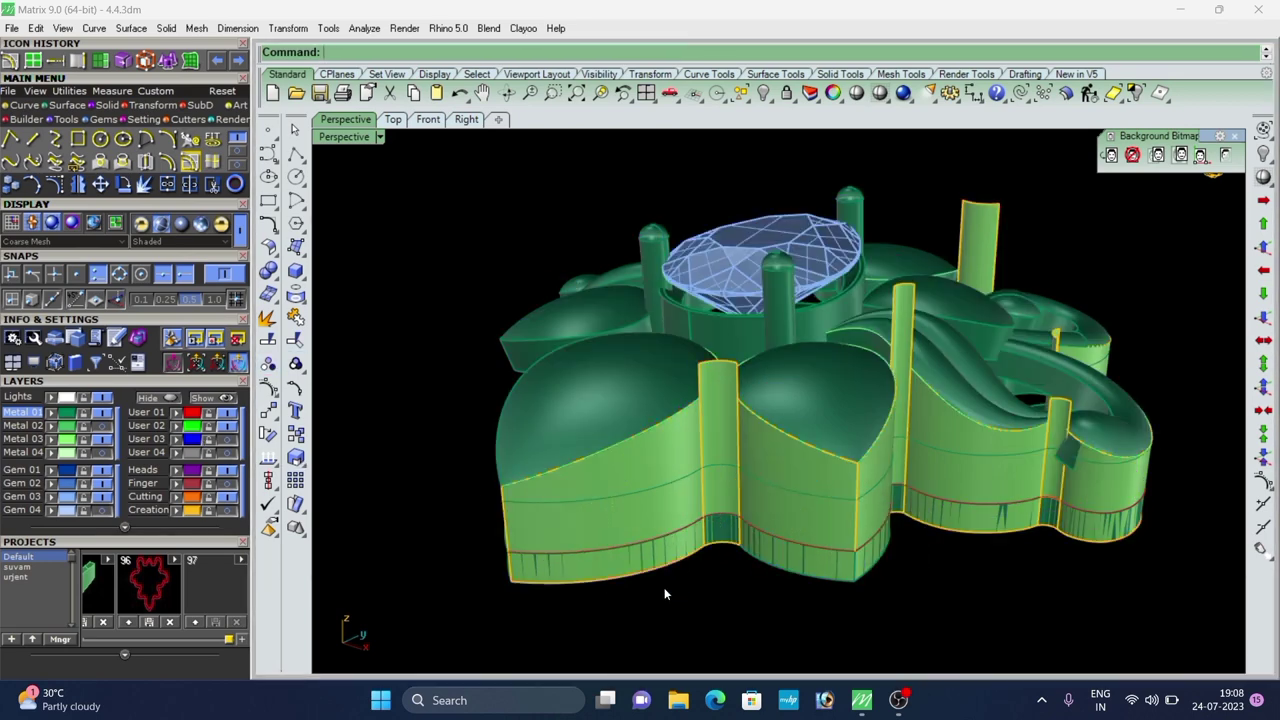
Rebuild the offset curve on the large end petal's wall with 4 points and degree 3, deleting the input.
right_click_drag(664, 588, 493, 447)
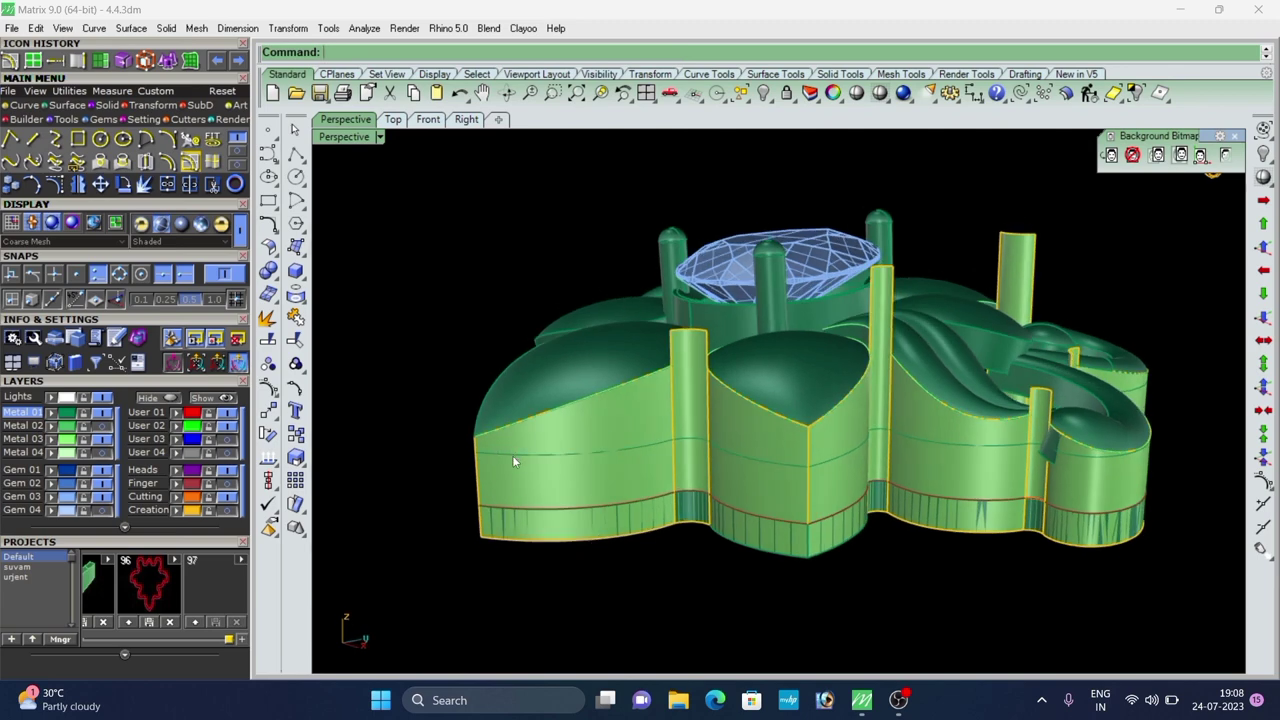
left_click(513, 456)
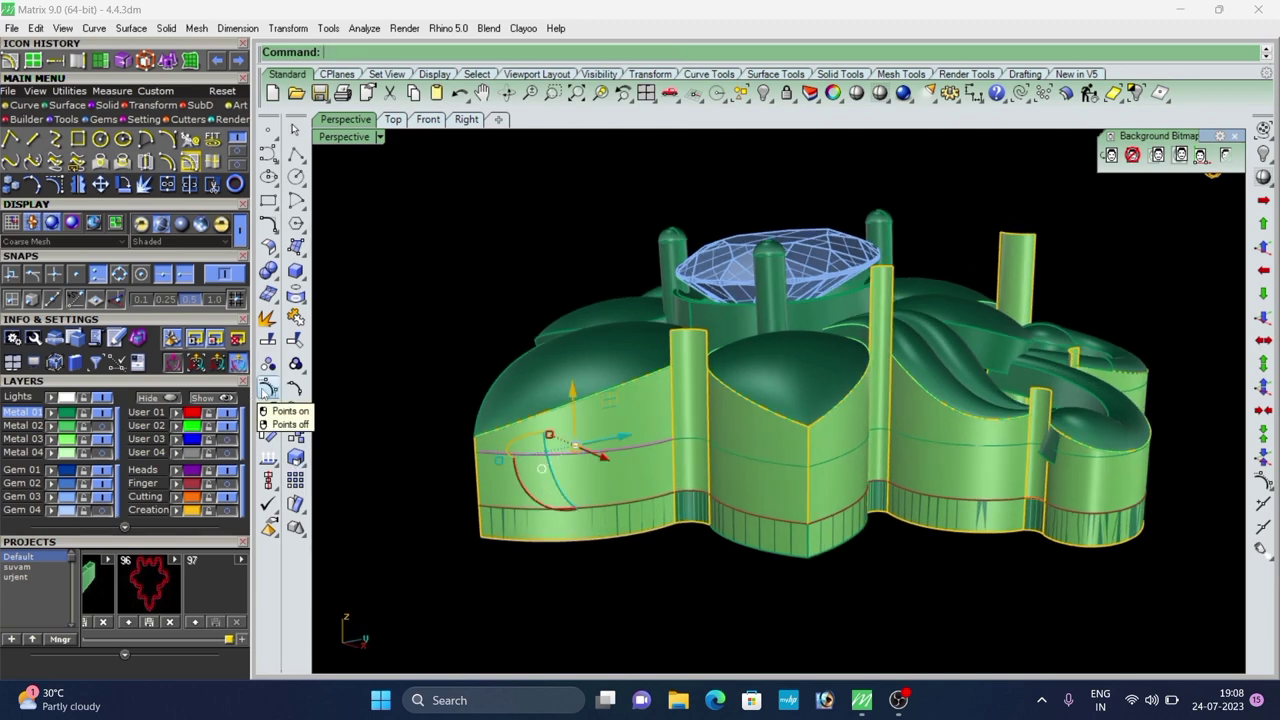
type("re")
key("Return")
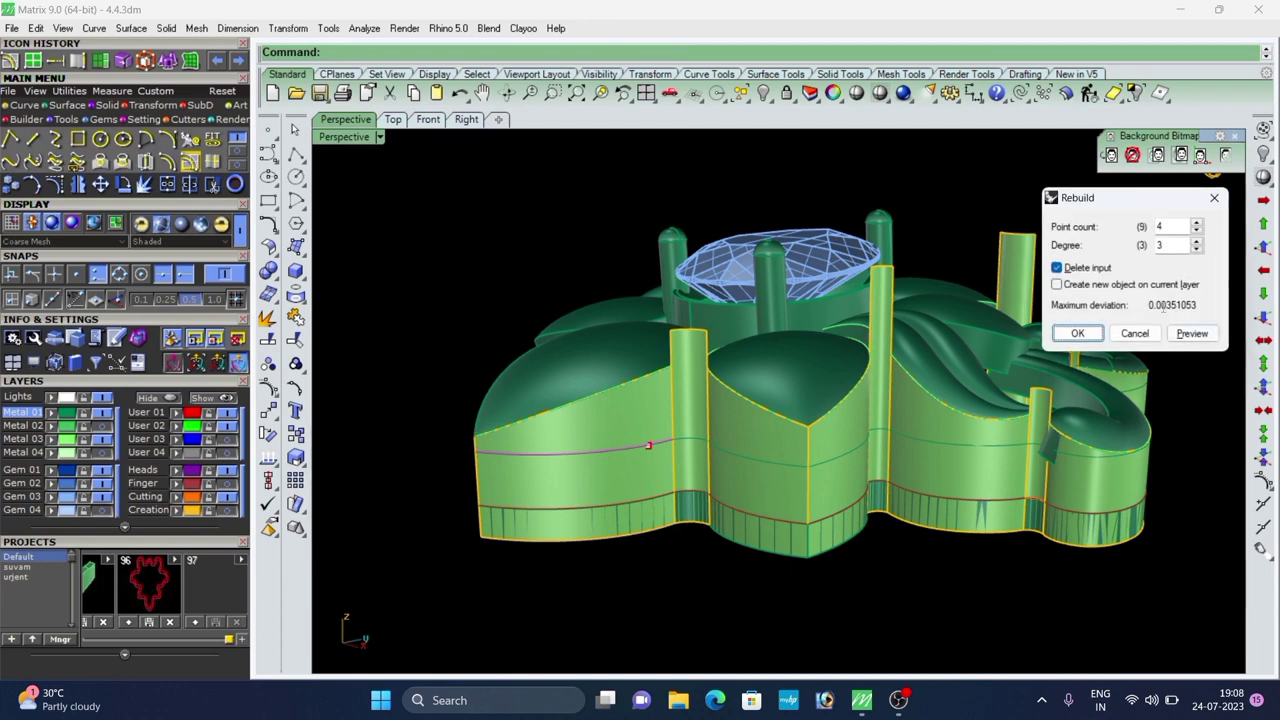
left_click(1077, 331)
Turn on the rebuilt curve's control points and adjust the height of the inner point nearest the petal tip.
left_click(268, 390)
right_click_drag(565, 430, 519, 399)
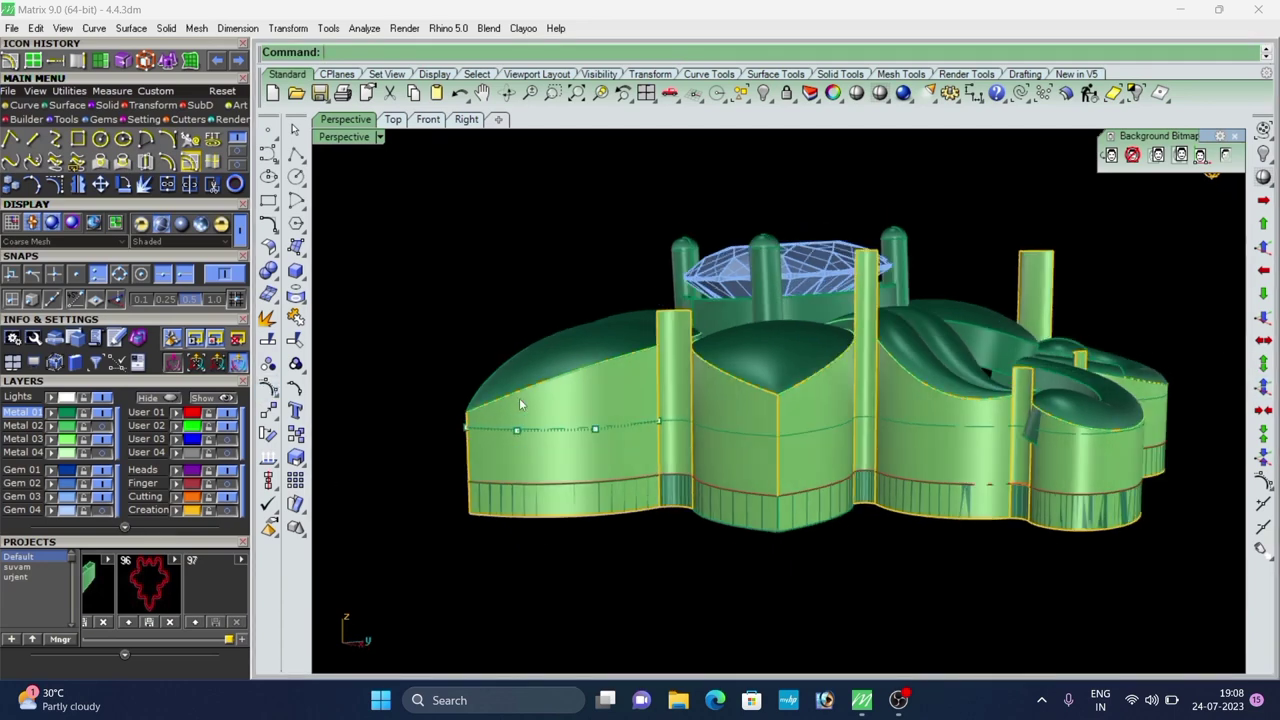
scroll(519, 399, "up", 2)
left_click_drag(420, 372, 540, 451)
scroll(510, 434, "up", 2)
left_click_drag(478, 380, 484, 398)
left_click(477, 363)
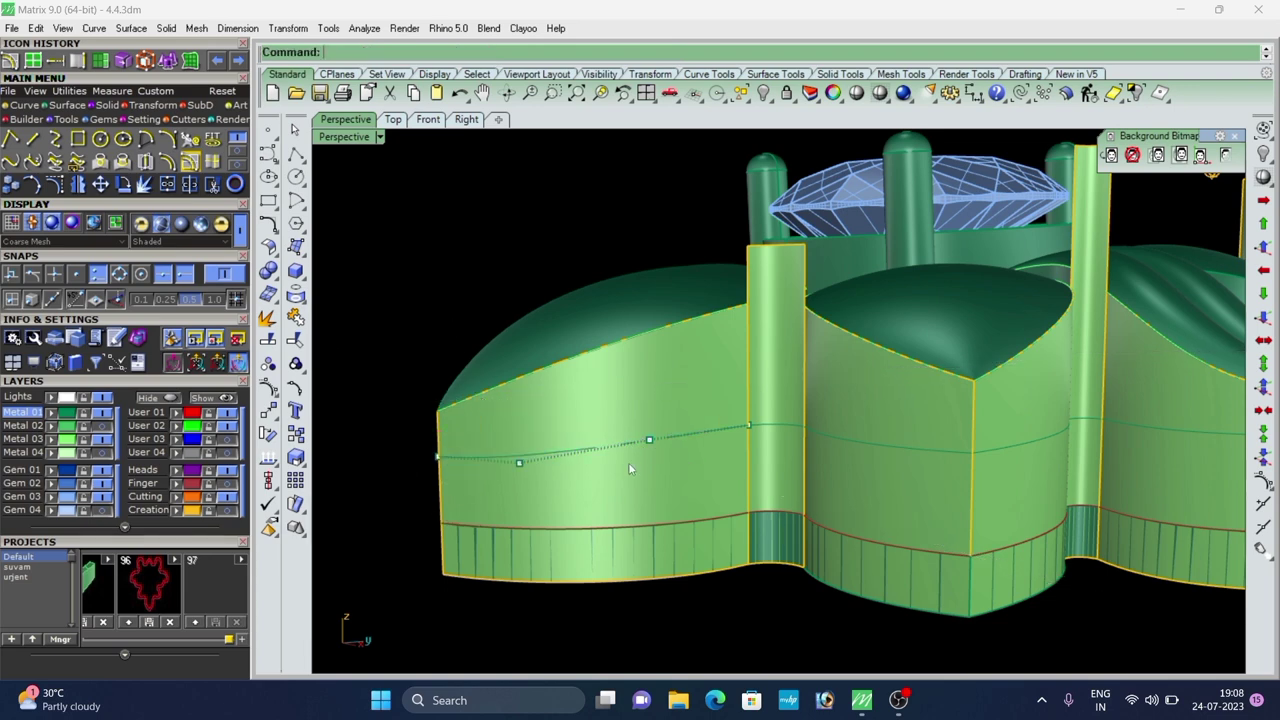
right_click_drag(628, 462, 598, 450)
left_click_drag(449, 295, 535, 504)
left_click_drag(507, 411, 507, 404)
left_click(530, 220)
right_click_drag(560, 386, 573, 396)
Adjust the control points on the connector side of the large end petal's curve and turn the points off.
left_click_drag(579, 211, 671, 434)
scroll(638, 412, "up", 2)
left_click_drag(628, 382, 648, 394)
left_click(519, 204)
scroll(555, 196, "down", 2)
left_click_drag(638, 161, 741, 390)
scroll(698, 378, "up", 2)
left_click_drag(720, 305, 734, 314)
scroll(668, 430, "down", 4)
right_click_drag(676, 455, 693, 418)
key("Escape")
key("Escape")
Select all the wall curves together and rebuild them with 4 points and degree 3.
scroll(755, 412, "up", 5)
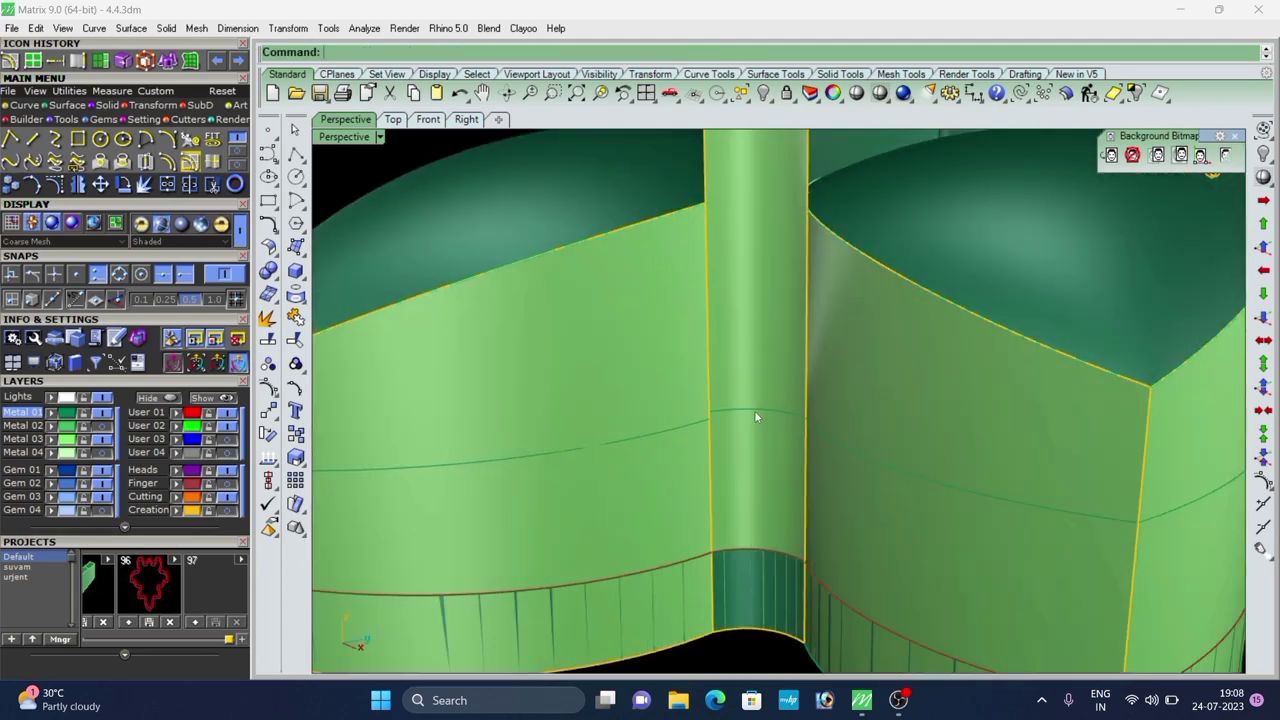
left_click(756, 411)
left_click(802, 455)
scroll(647, 471, "down", 4)
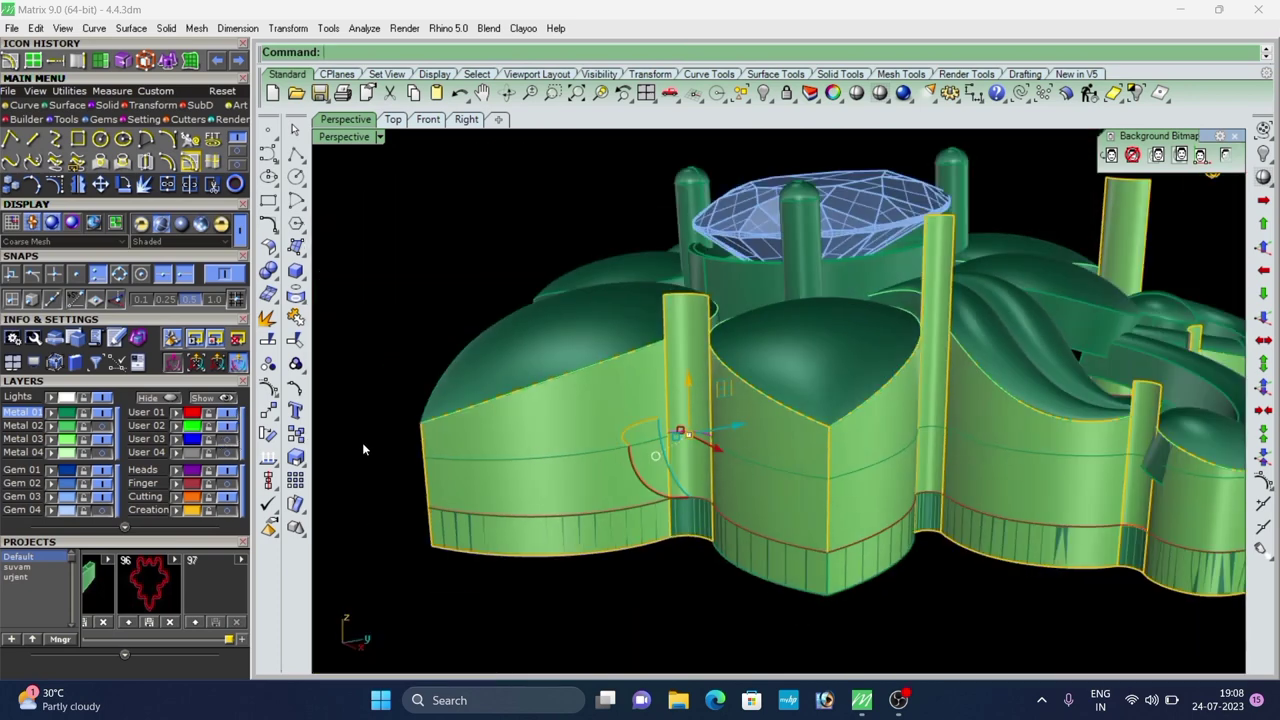
scroll(468, 456, "down", 5)
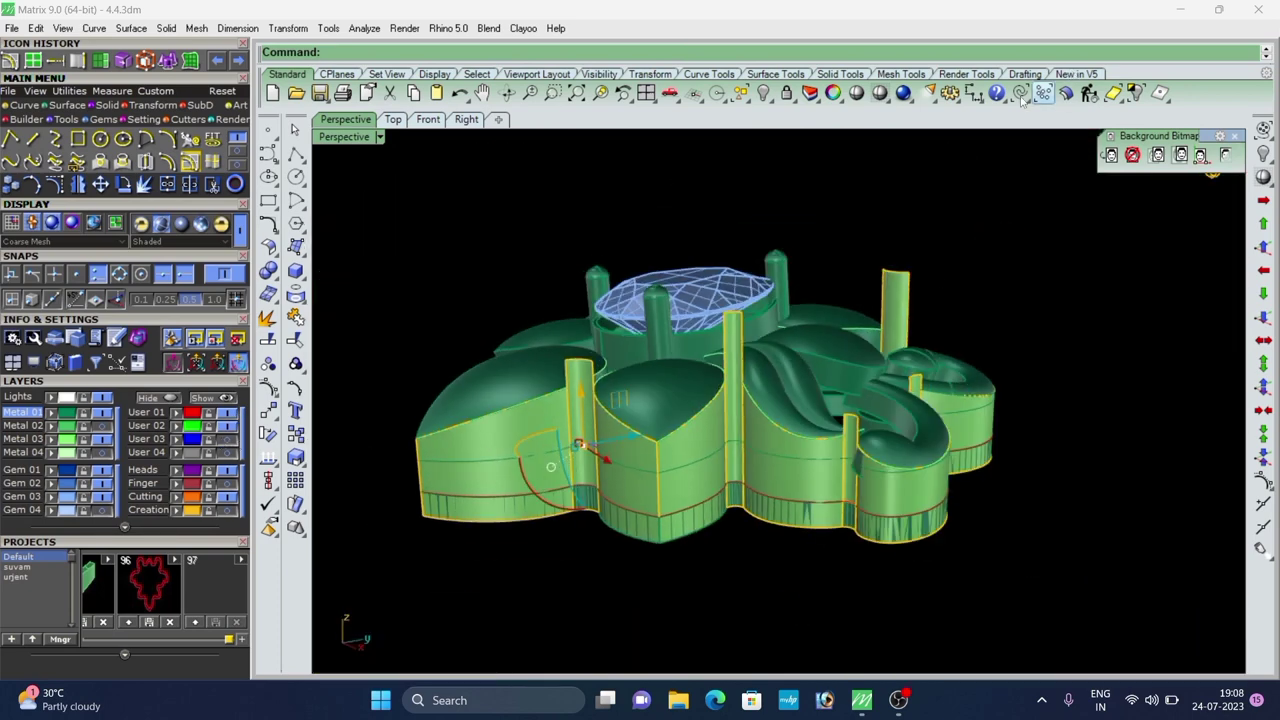
left_click(1021, 96)
right_click_drag(674, 405, 667, 454)
scroll(668, 454, "down", 2)
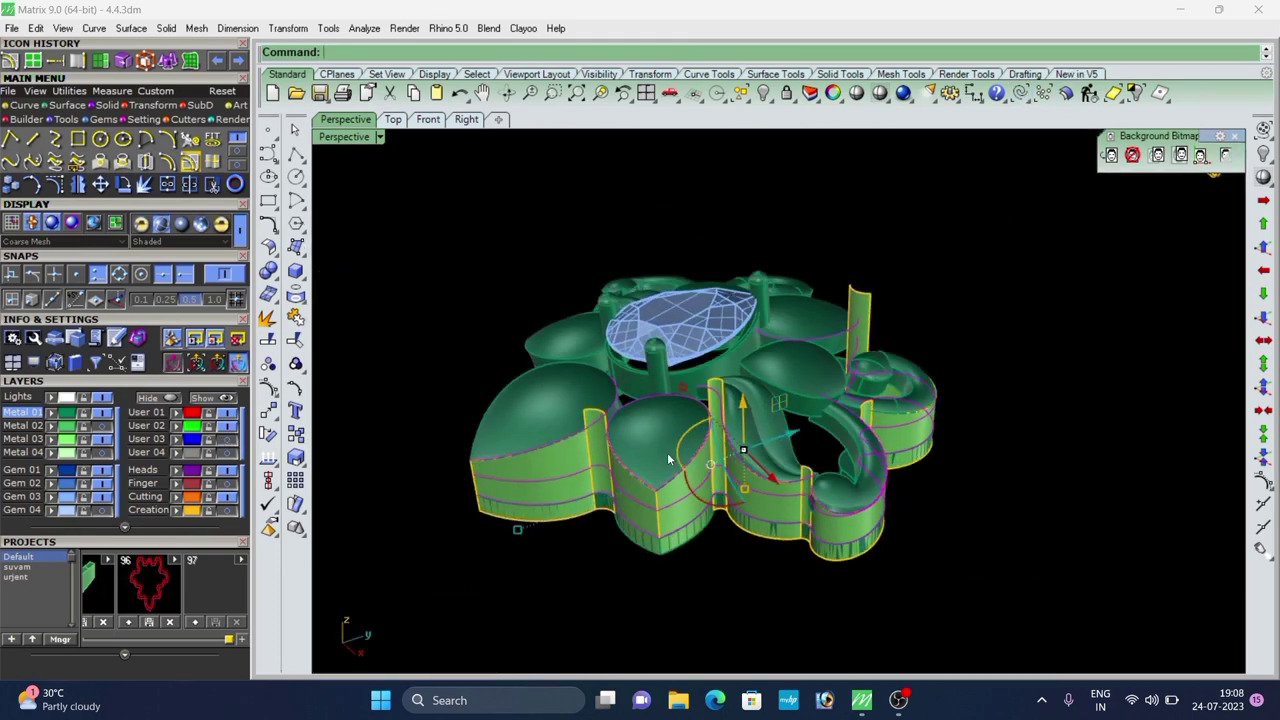
type("rebuild")
key("Return")
key("Return")
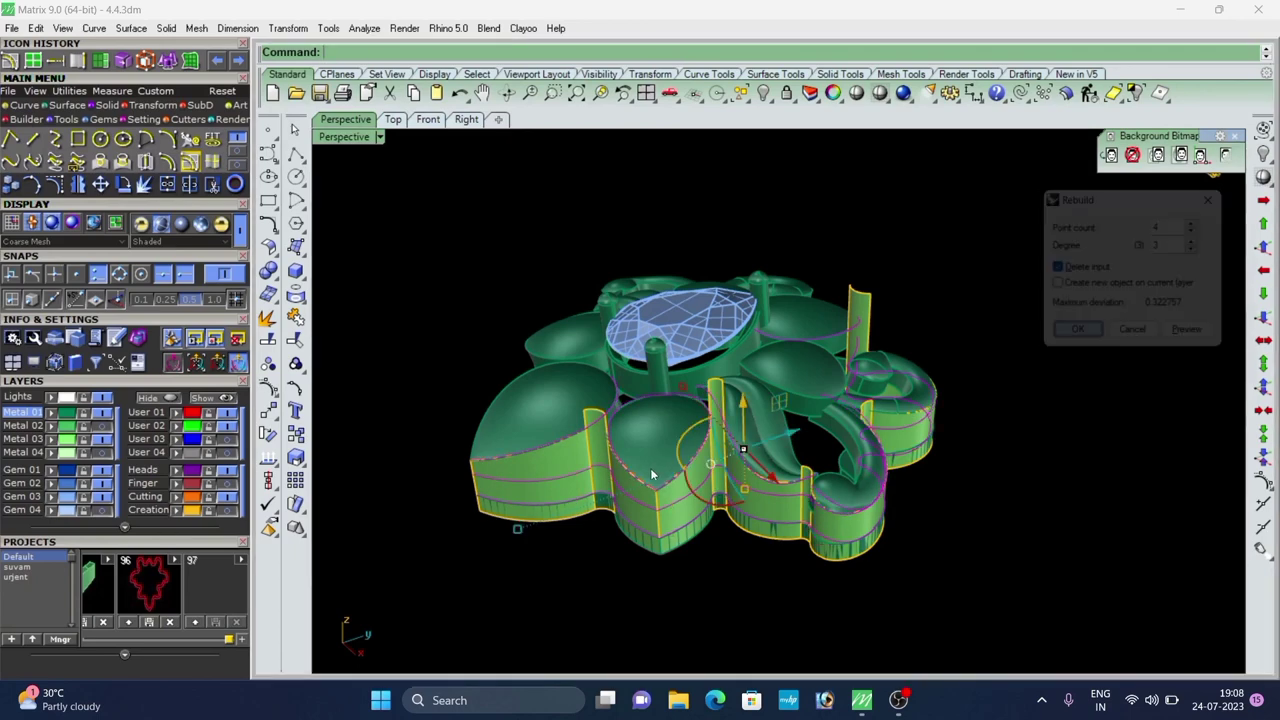
left_click(537, 572)
Turn on the control points of the offset curve on the connector between the two pointed petals.
right_click_drag(560, 556, 642, 453)
scroll(615, 430, "up", 7)
left_click(599, 412)
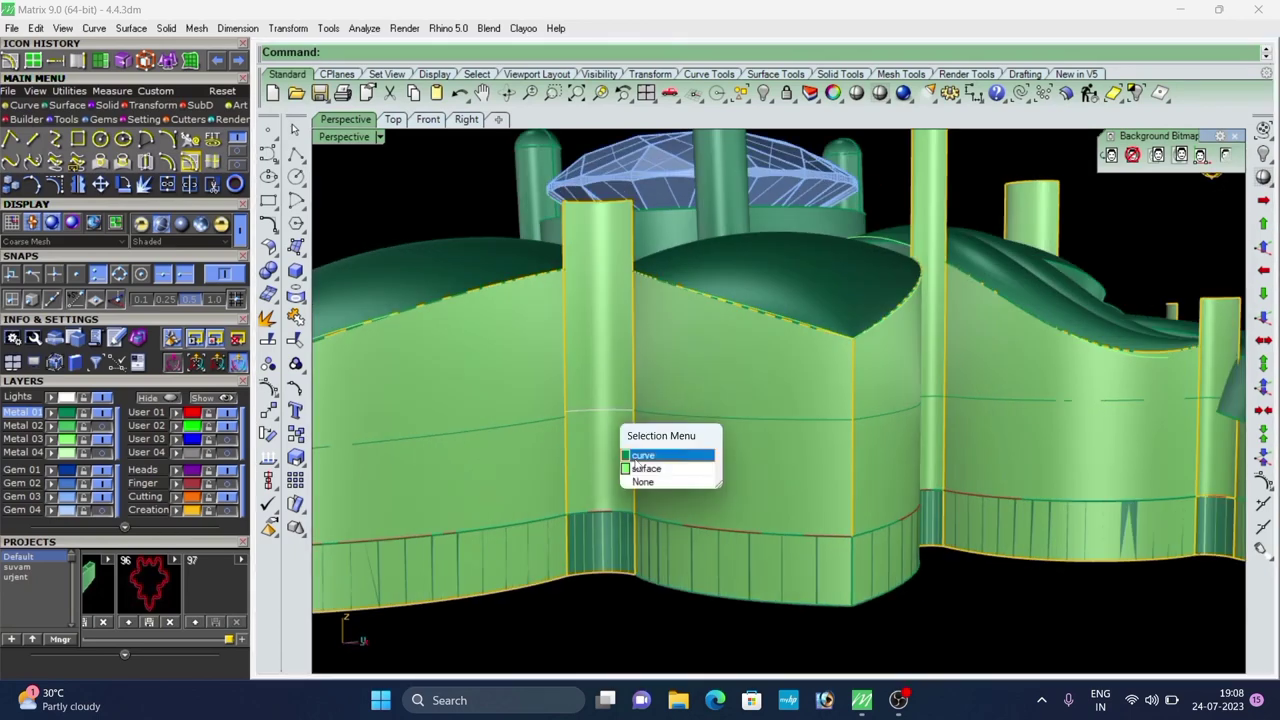
left_click(634, 456)
left_click(265, 390)
scroll(569, 429, "down", 3)
right_click_drag(569, 429, 517, 457)
scroll(517, 457, "up", 5)
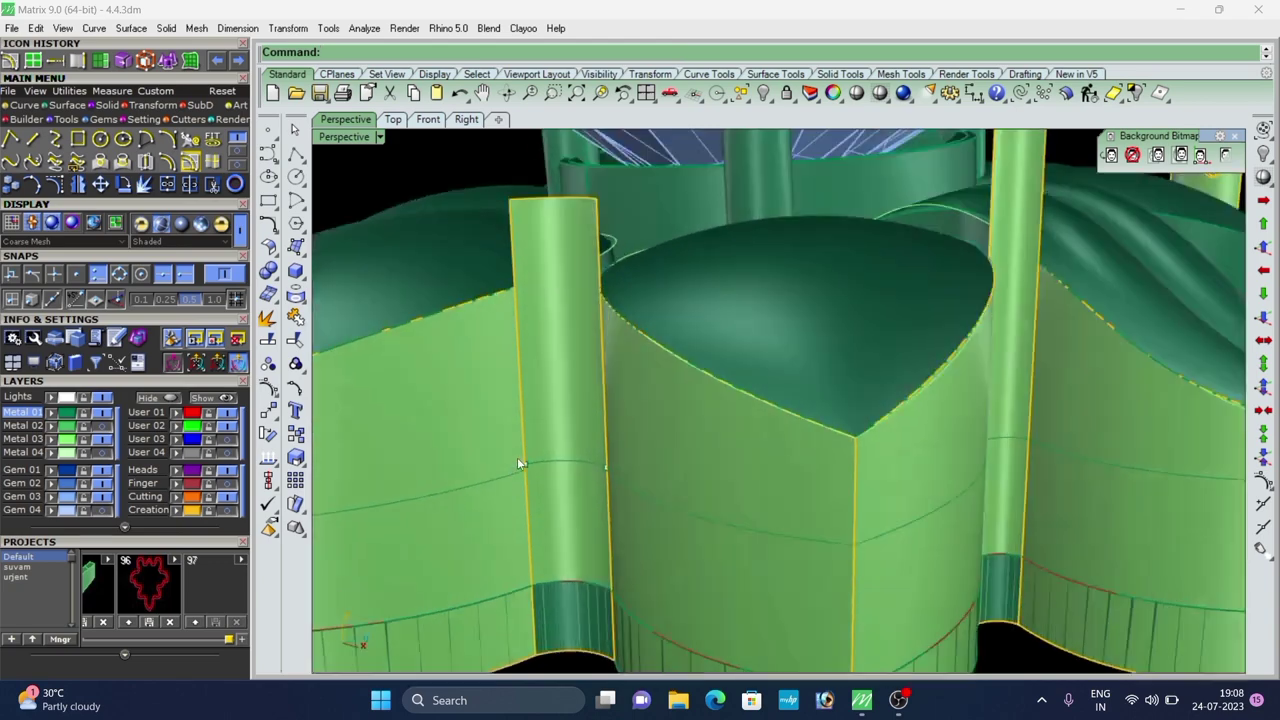
Move the connector curve's end point onto the end of the large end petal's offset curve.
scroll(606, 420, "down", 7)
right_click_drag(606, 420, 503, 383)
left_click_drag(456, 239, 541, 432)
scroll(533, 415, "up", 12)
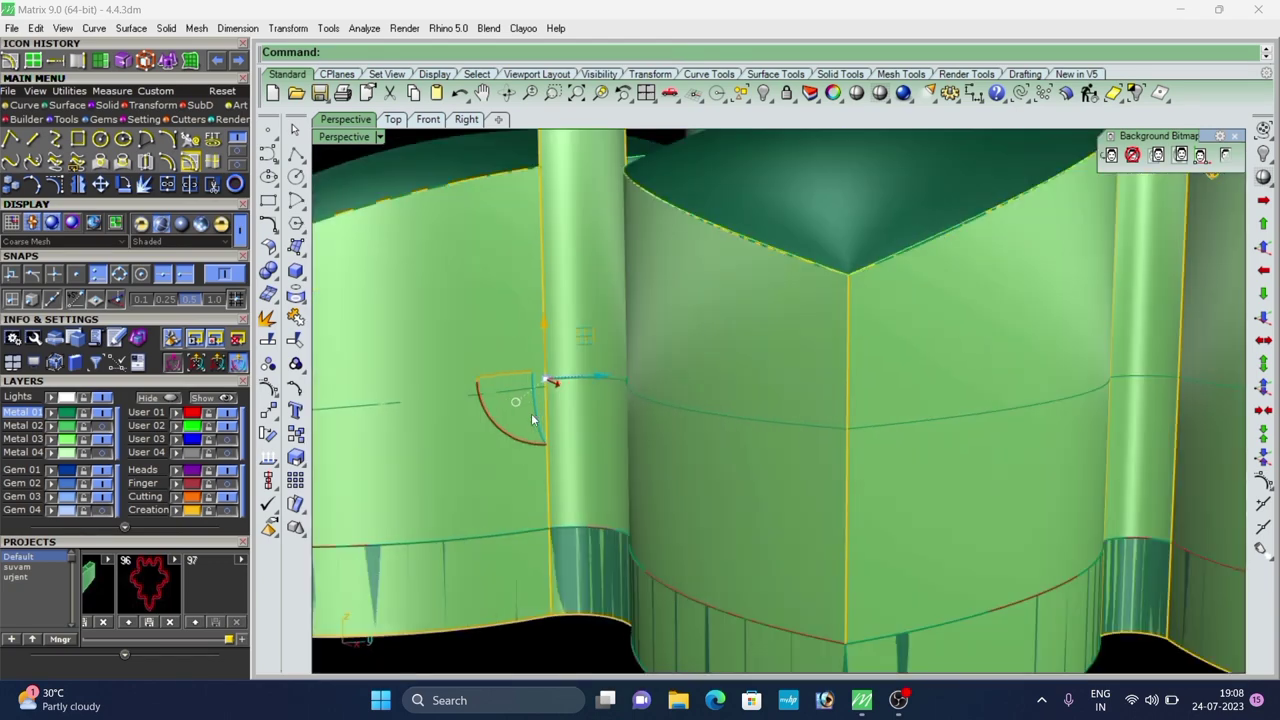
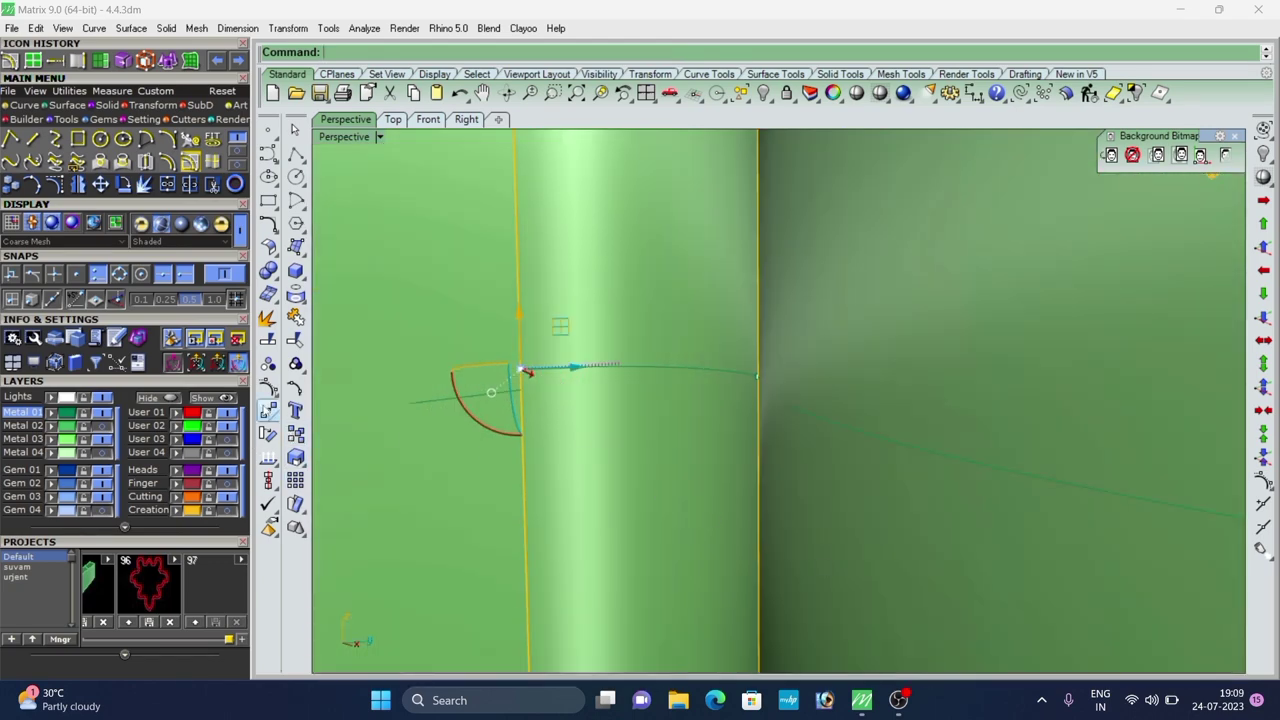
left_click(268, 411)
scroll(534, 381, "up", 6)
left_click(496, 349)
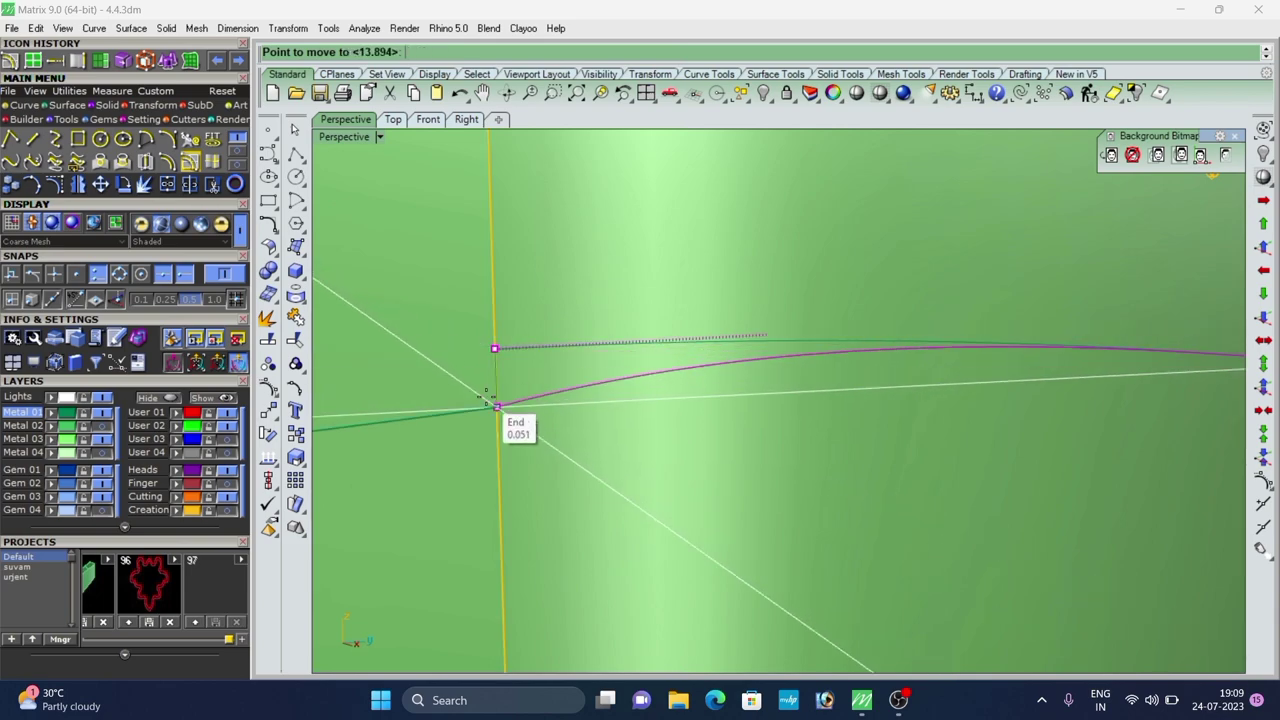
left_click(496, 407)
Examine the connector curve and the adjoining petal curves from above.
scroll(752, 449, "down", 5)
scroll(745, 490, "down", 9)
right_click_drag(752, 449, 690, 575)
scroll(748, 456, "up", 9)
scroll(748, 456, "down", 12)
scroll(703, 508, "up", 7)
scroll(692, 464, "down", 2)
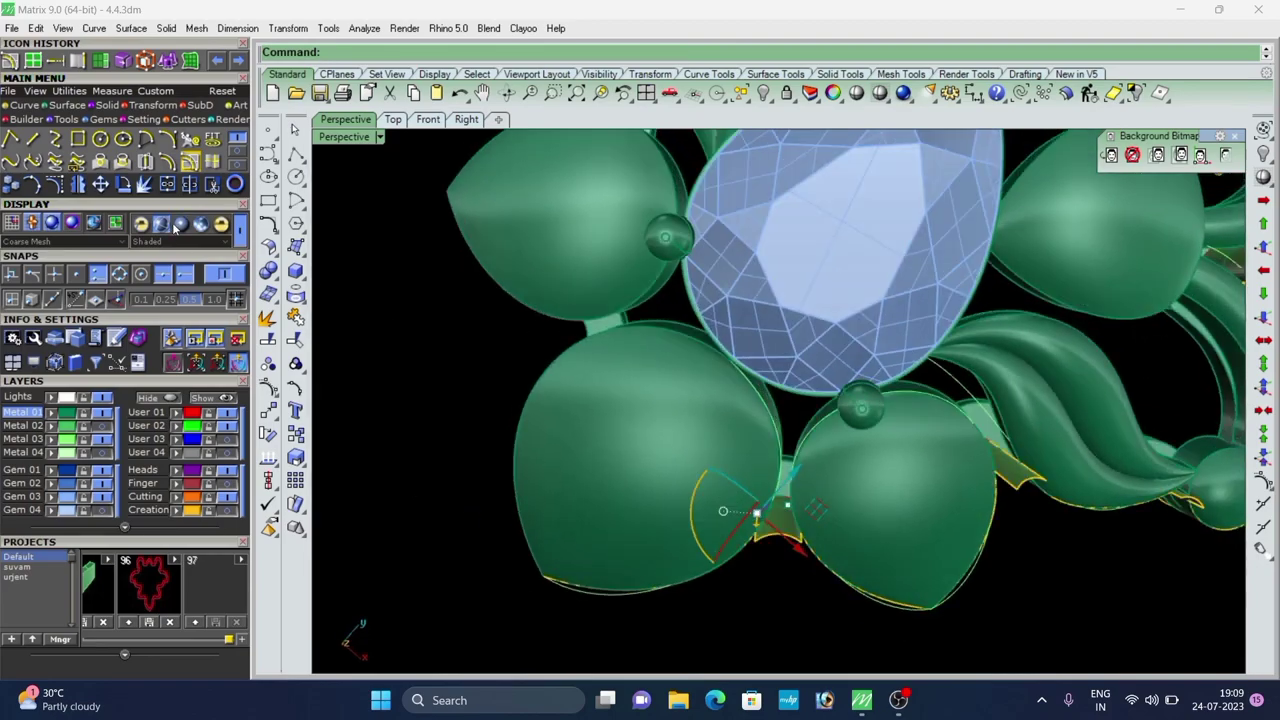
Lower the connector curve's two middle control points slightly so it flows into the neighbouring petal curves, and turn its control points off.
left_click(236, 237)
mouse_move(792, 520)
right_mouse_down()
mouse_move(787, 409)
mouse_move(754, 363)
mouse_move(732, 394)
mouse_move(713, 333)
right_mouse_up()
scroll(754, 363, "up", 8)
right_click_drag(832, 359, 784, 398)
left_click_drag(834, 228, 836, 239)
left_click(709, 282)
left_click(706, 280)
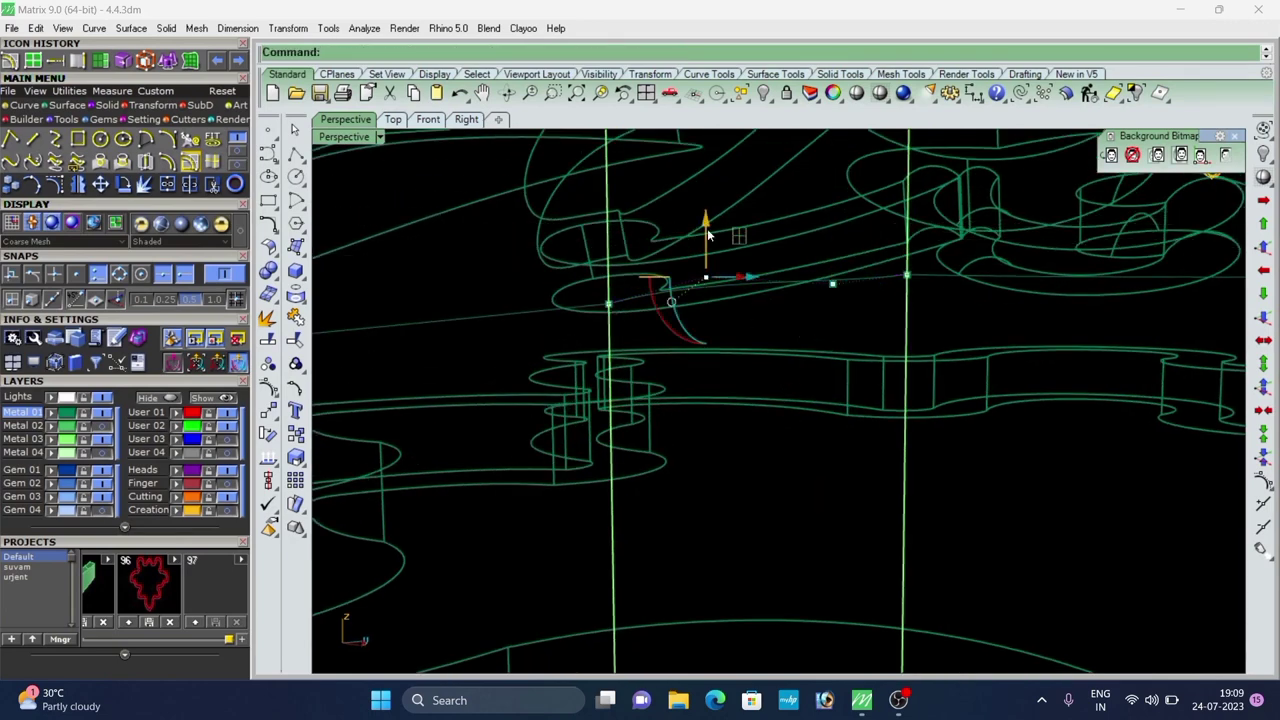
mouse_move(708, 234)
left_mouse_down()
mouse_move(714, 221)
mouse_move(732, 237)
left_mouse_up()
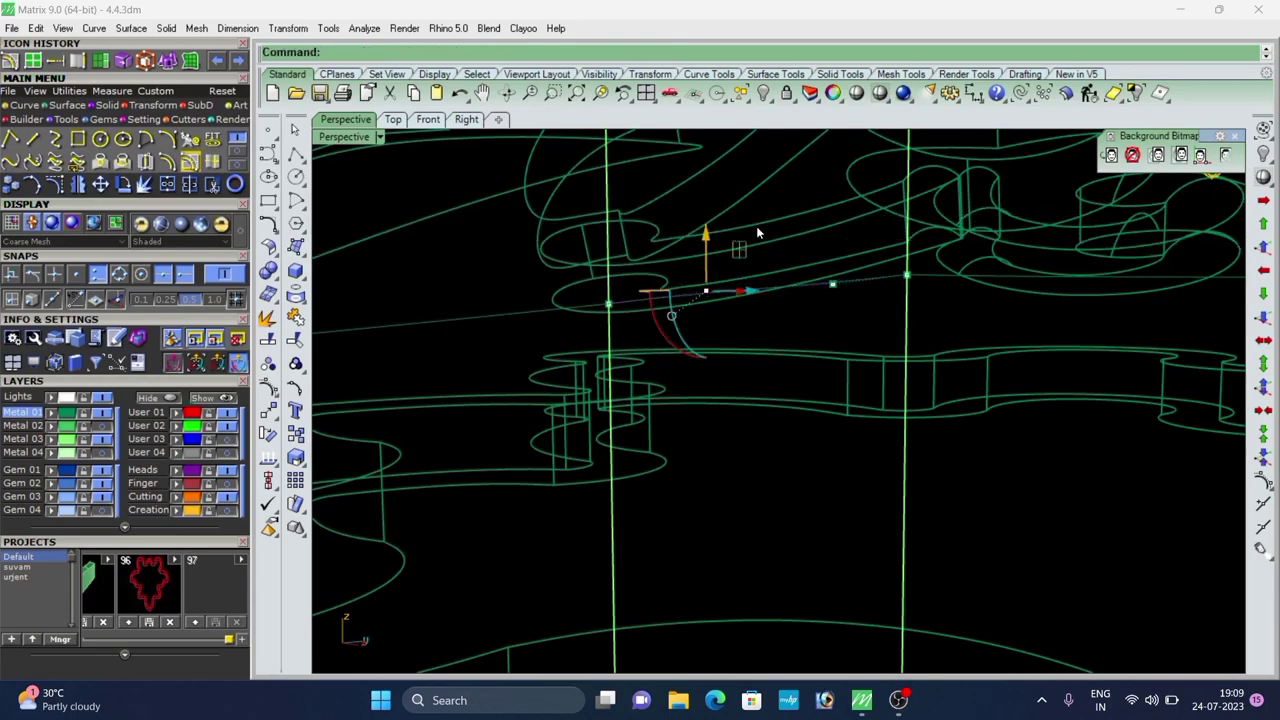
right_click_drag(757, 232, 698, 466)
key("Escape")
scroll(695, 404, "down", 9)
key("Escape")
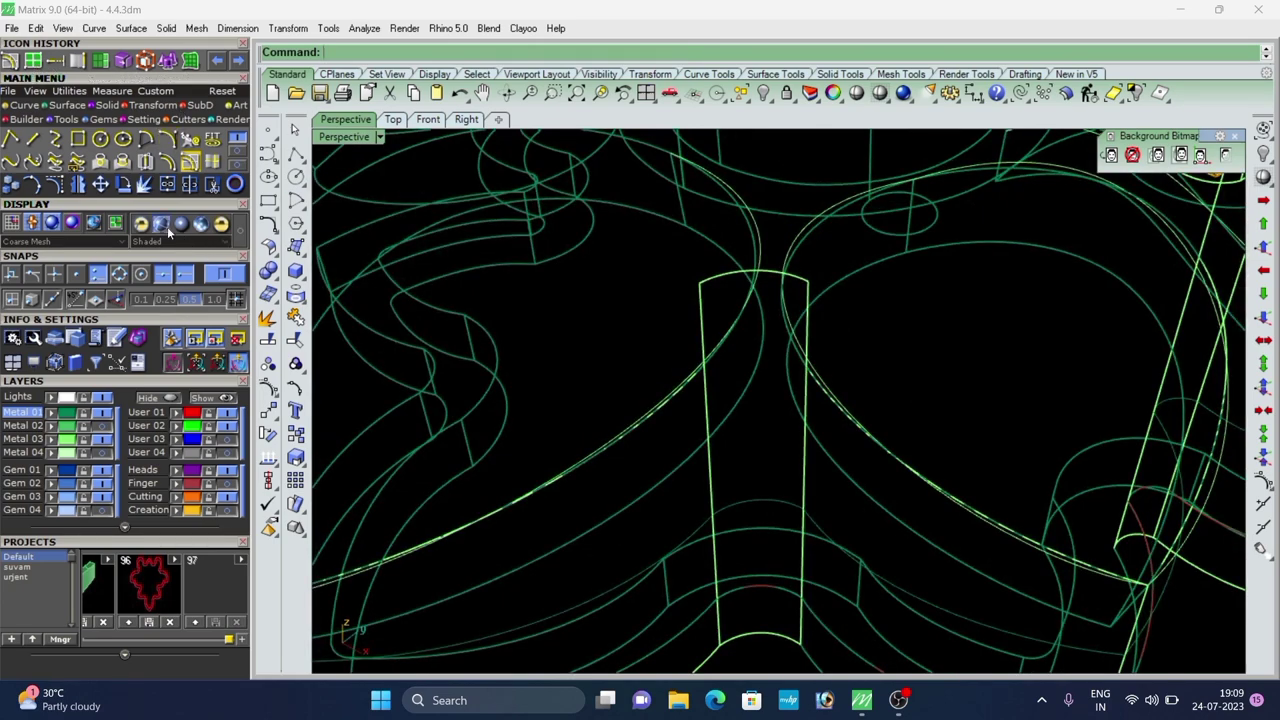
Examine the offset curves on the two pointed petals' side walls in shaded display.
left_click(168, 231)
mouse_move(810, 390)
right_mouse_down()
mouse_move(859, 418)
mouse_move(756, 388)
mouse_move(758, 365)
right_mouse_up()
scroll(859, 418, "down", 8)
scroll(800, 372, "up", 2)
left_click(834, 379)
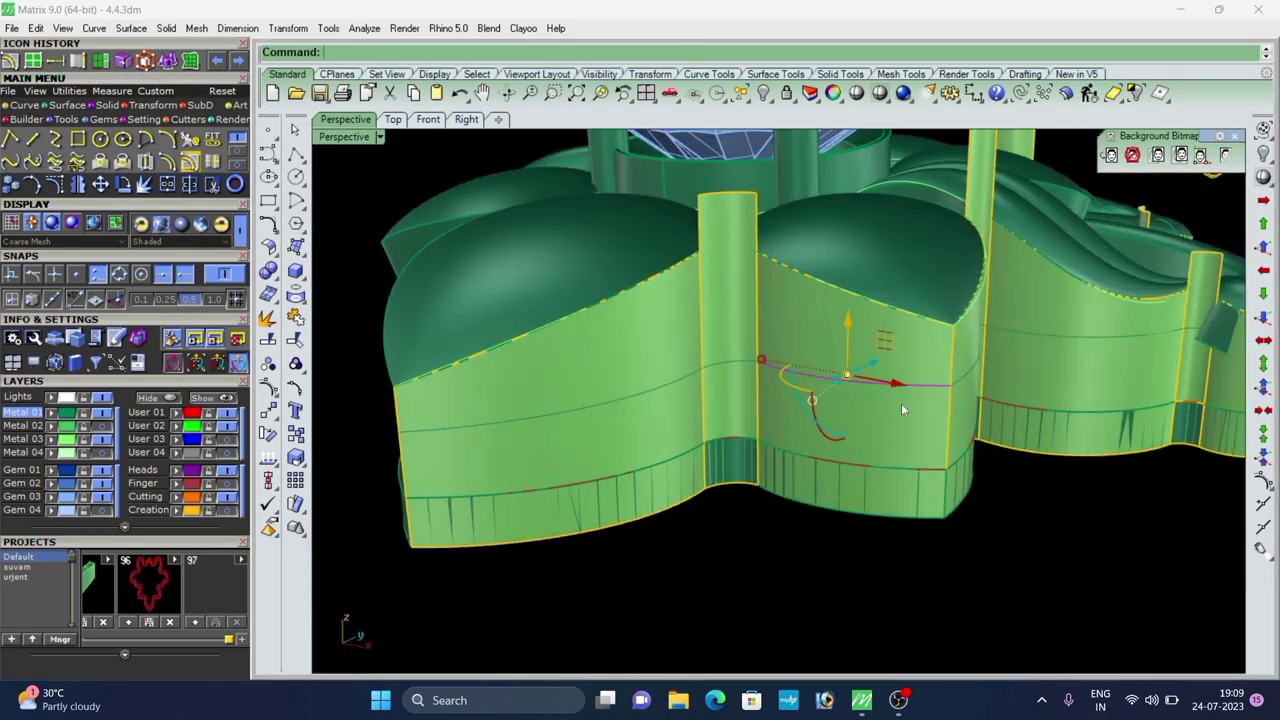
scroll(901, 408, "down", 3)
right_click_drag(901, 408, 790, 420)
key("Escape")
Split the large end petal's side wall with its offset curve and delete the part below the curve.
left_click(565, 434)
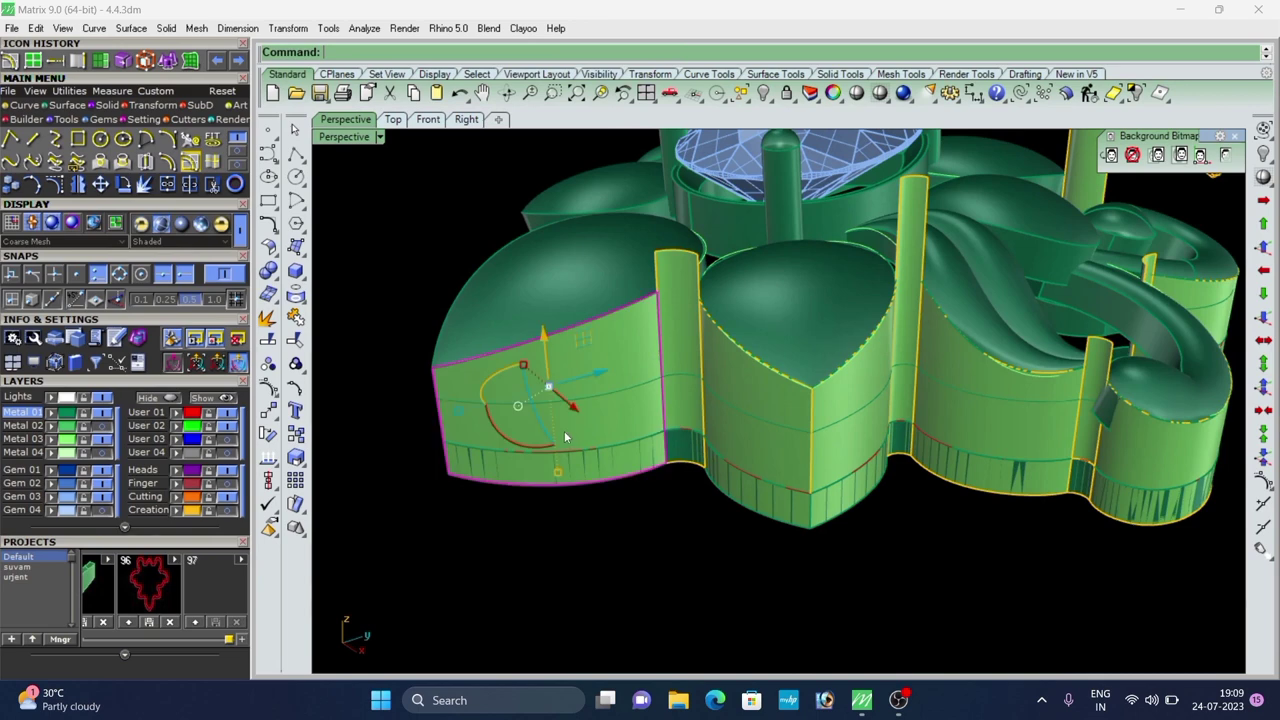
key("ctrl+shift+s")
left_click(562, 403)
right_click(562, 404)
left_click(651, 533)
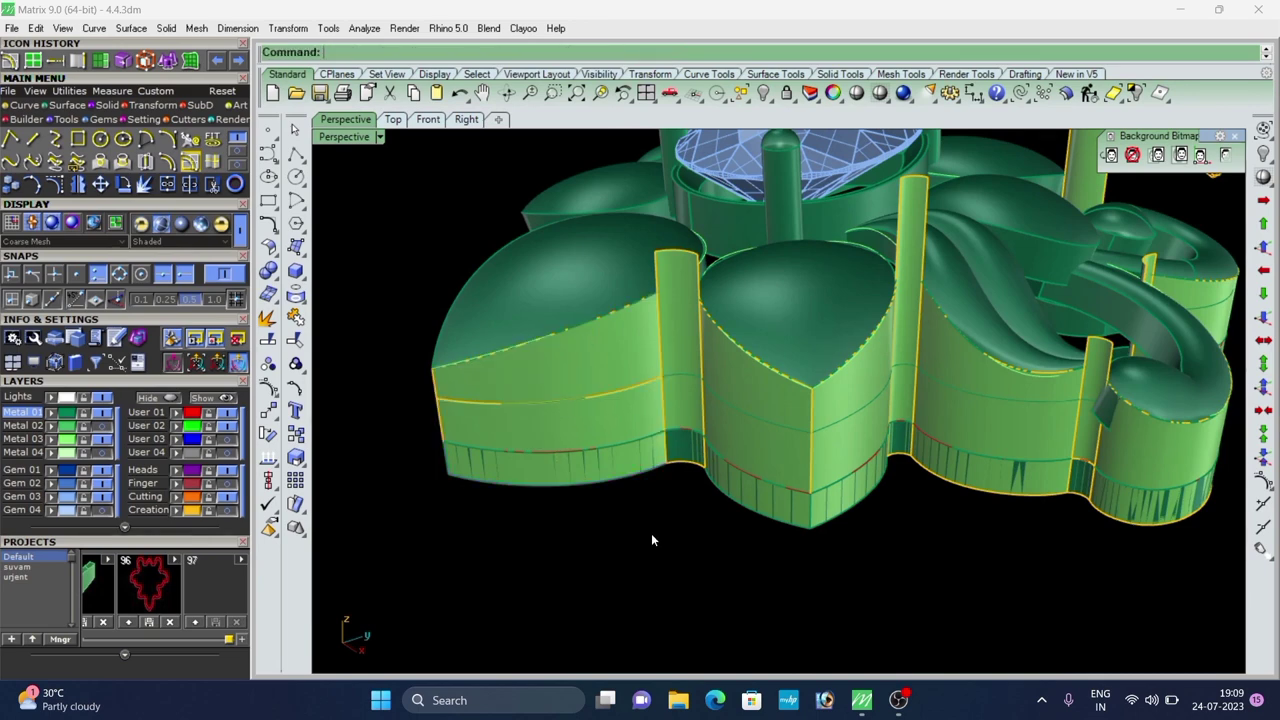
left_click(602, 452)
key("Delete")
Split the connector wall between the two pointed petals with its offset curve and delete the lower part.
mouse_move(640, 525)
right_mouse_down()
mouse_move(669, 474)
mouse_move(654, 520)
right_mouse_up()
scroll(688, 378, "up", 6)
left_click(688, 371)
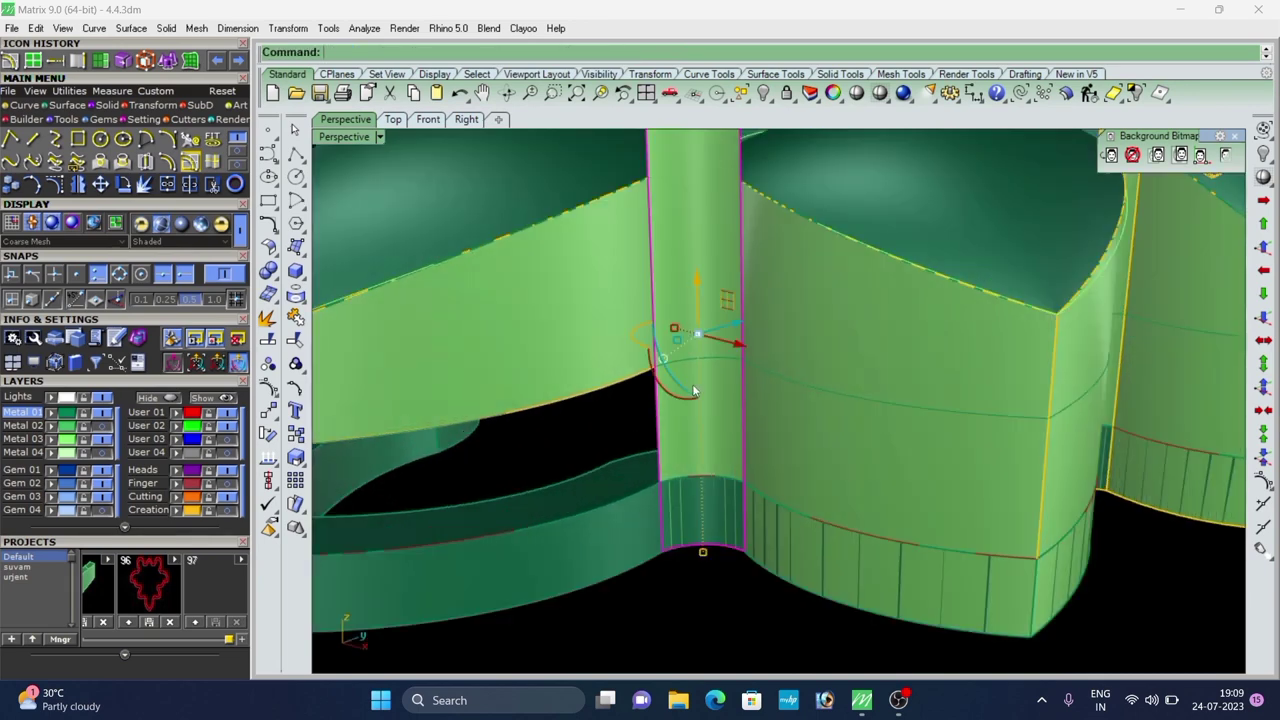
key("ctrl+shift+s")
left_click(687, 358)
right_click(687, 358)
left_click(678, 456)
key("Delete")
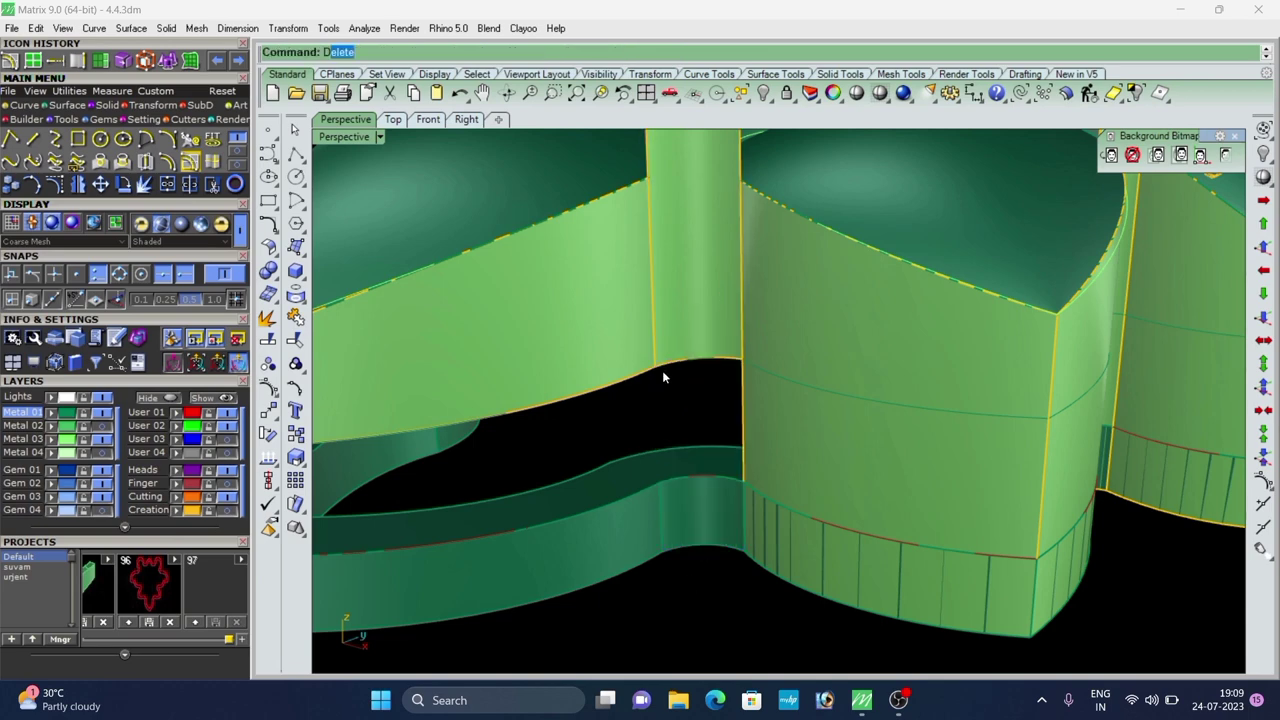
Split the smaller pointed petal's wall beside that connector with its offset curve and delete the lower piece.
scroll(662, 371, "down", 6)
right_click_drag(664, 376, 714, 414)
left_click(738, 392)
key("ctrl+shift+s")
scroll(738, 370, "up", 4)
left_click(739, 364)
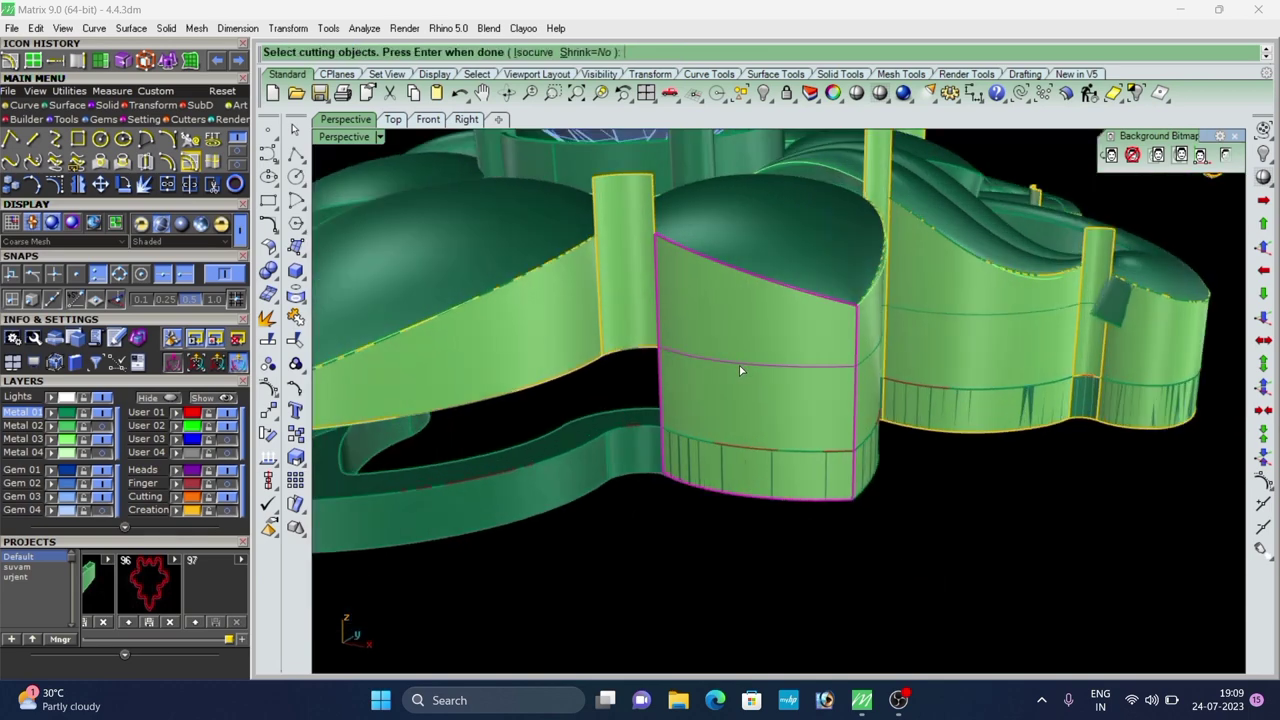
right_click(739, 365)
left_click(754, 512)
left_click(745, 426)
key("Delete")
Split the smaller pointed petal's other wall, on the twisted leaf's side, with its offset curve and delete the lower piece.
right_click_drag(826, 374, 730, 372)
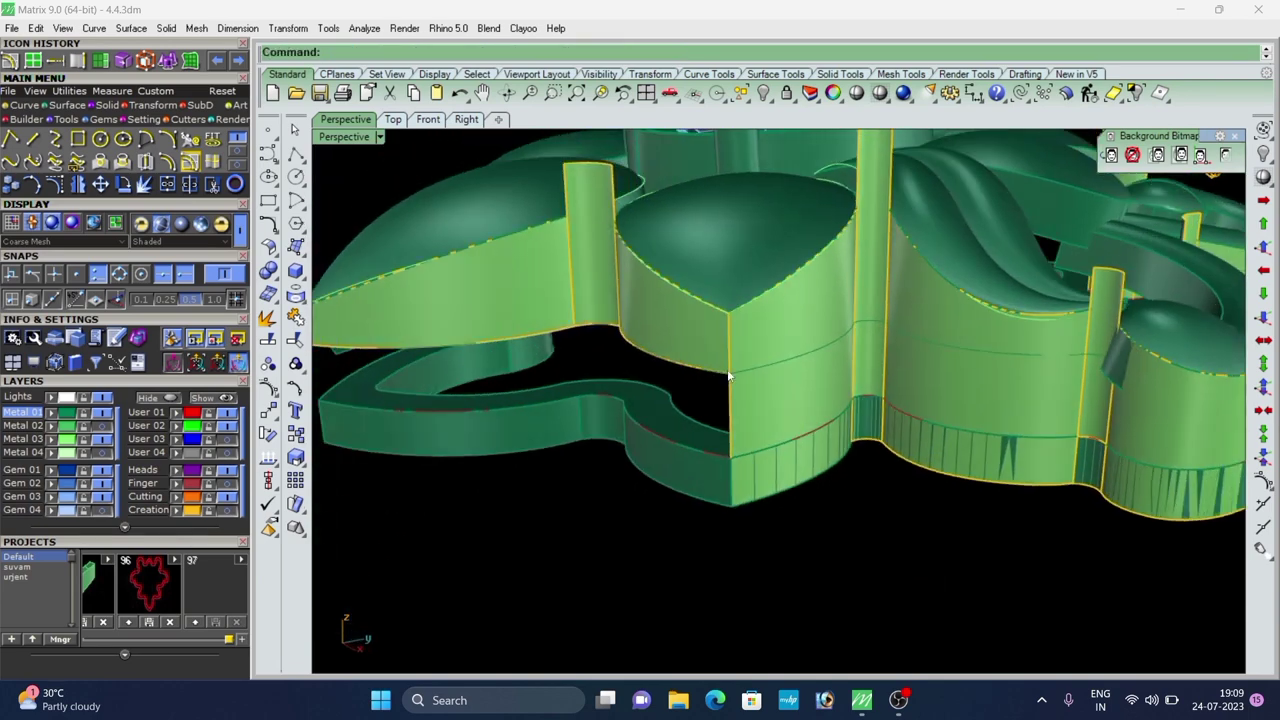
scroll(730, 372, "up", 3)
left_click(761, 423)
key("ctrl+shift+s")
left_click(739, 370)
right_click(861, 502)
left_click(861, 502)
left_click(772, 453)
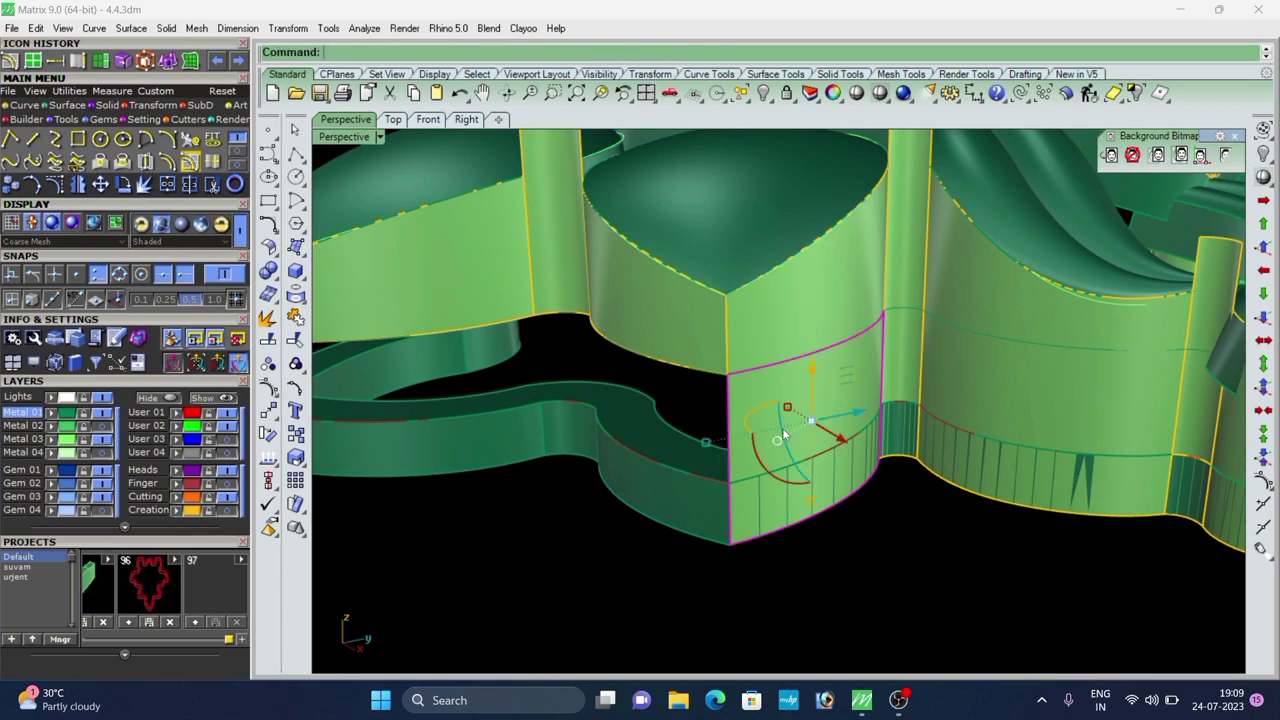
key("Delete")
Split the tall connector wall between the smaller pointed petal and the twisted leaf with its offset curve and delete the lower part.
scroll(767, 462, "down", 6)
right_click_drag(767, 464, 867, 397)
scroll(867, 397, "up", 10)
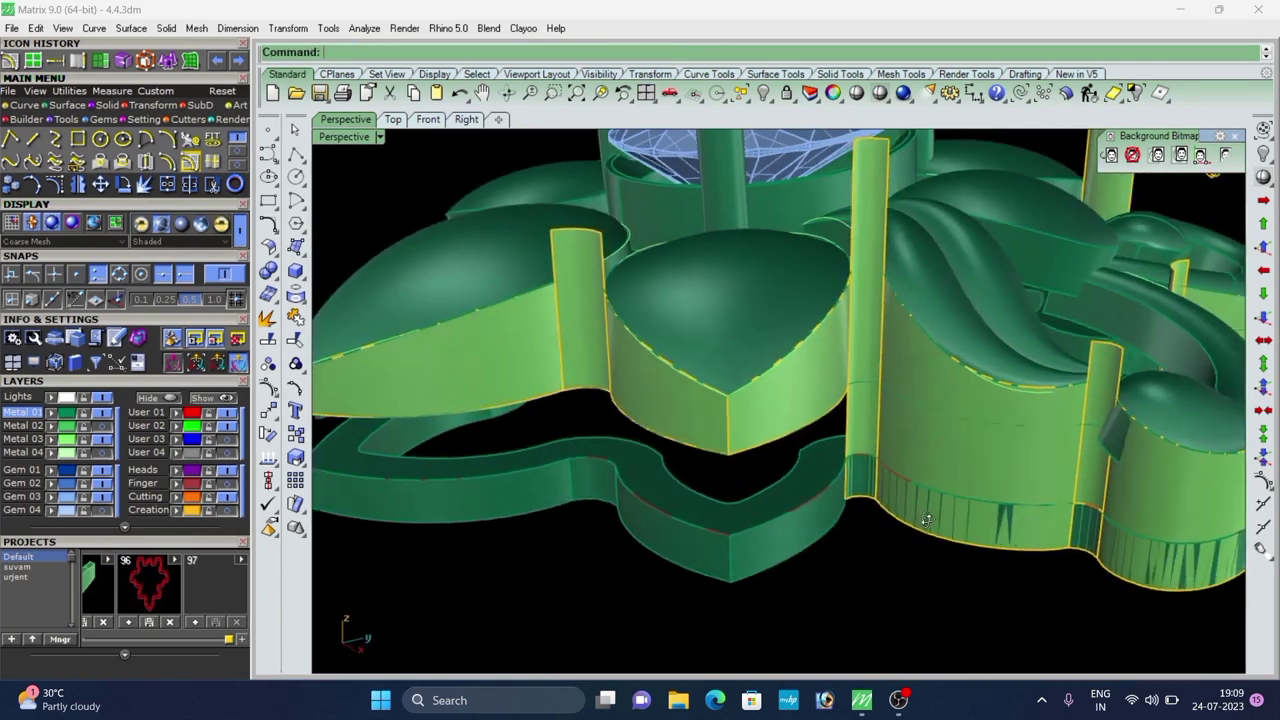
left_click(868, 397)
scroll(868, 397, "down", 5)
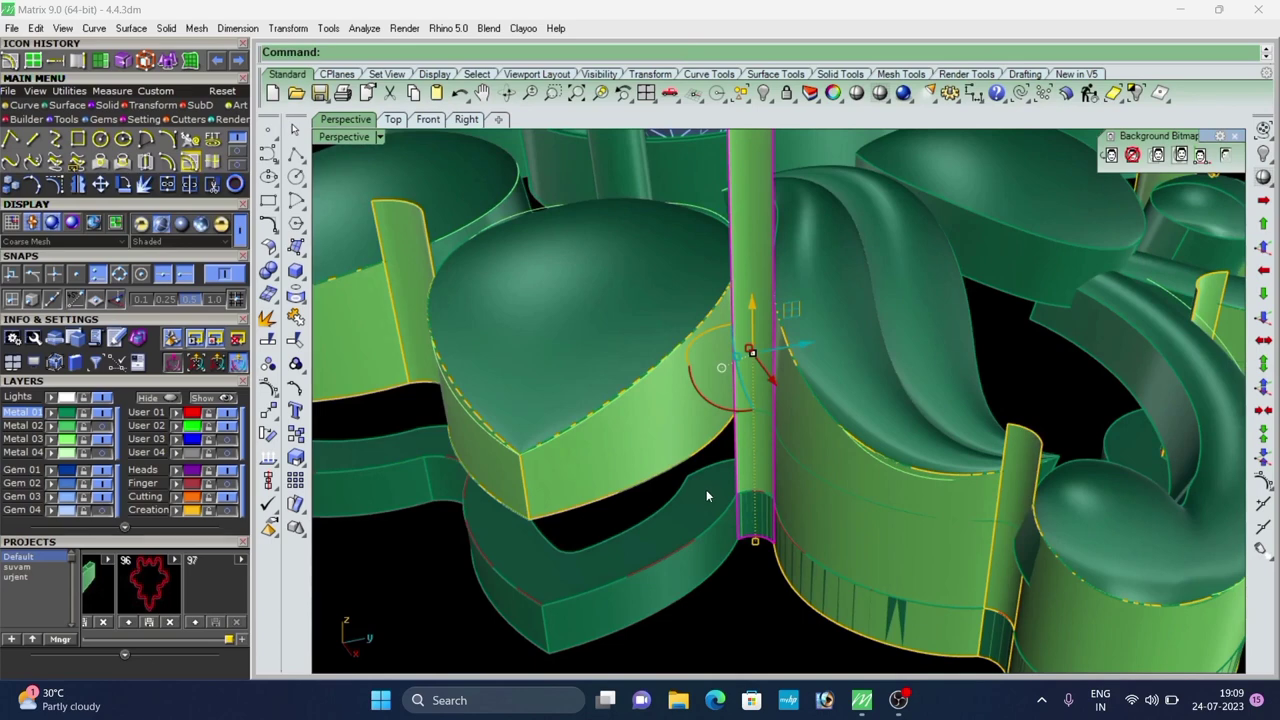
key("ctrl+shift+s")
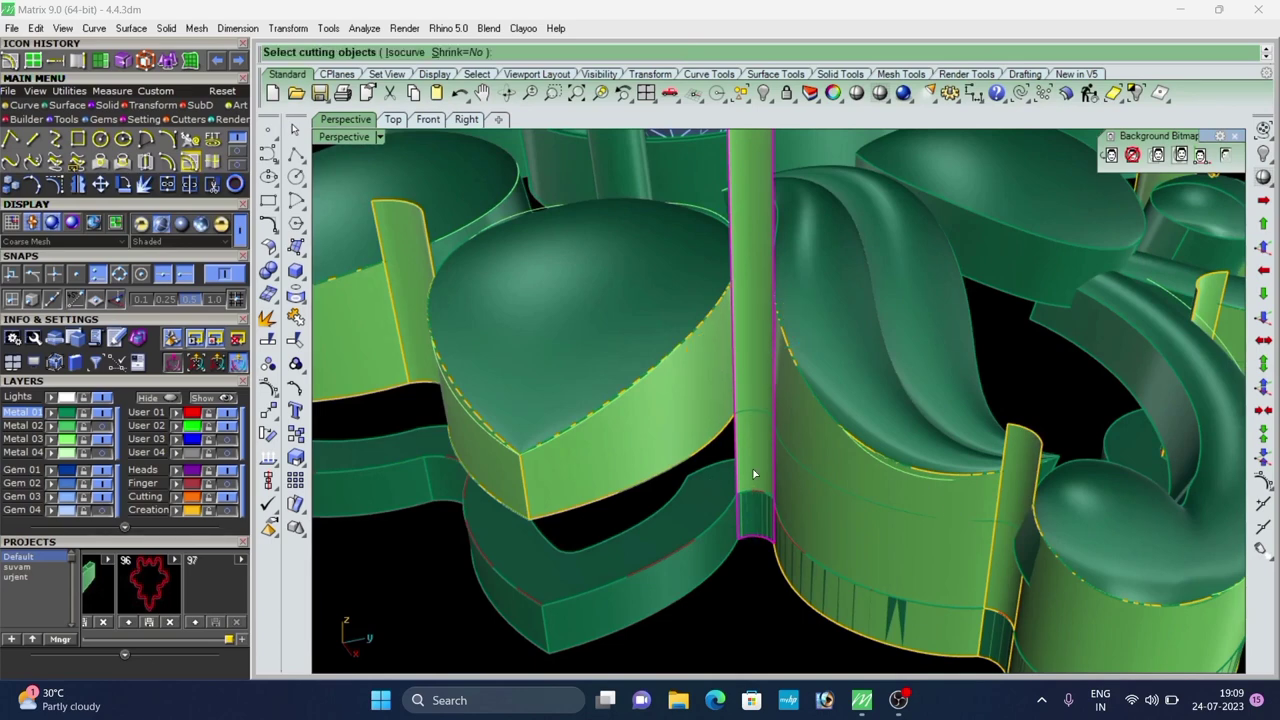
scroll(760, 420, "up", 6)
left_click(763, 422)
right_click(763, 422)
scroll(763, 422, "down", 6)
left_click(660, 523)
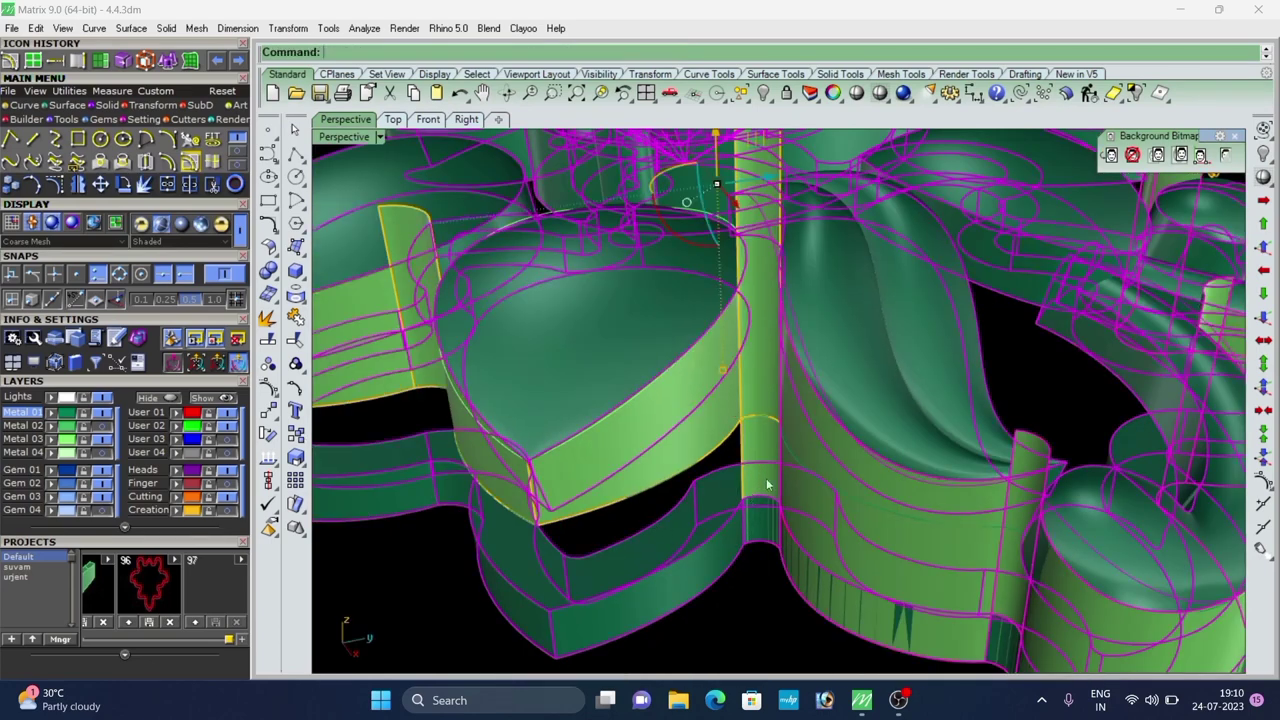
left_click(766, 446)
key("Delete")
right_click_drag(755, 570, 927, 487)
left_click(927, 486)
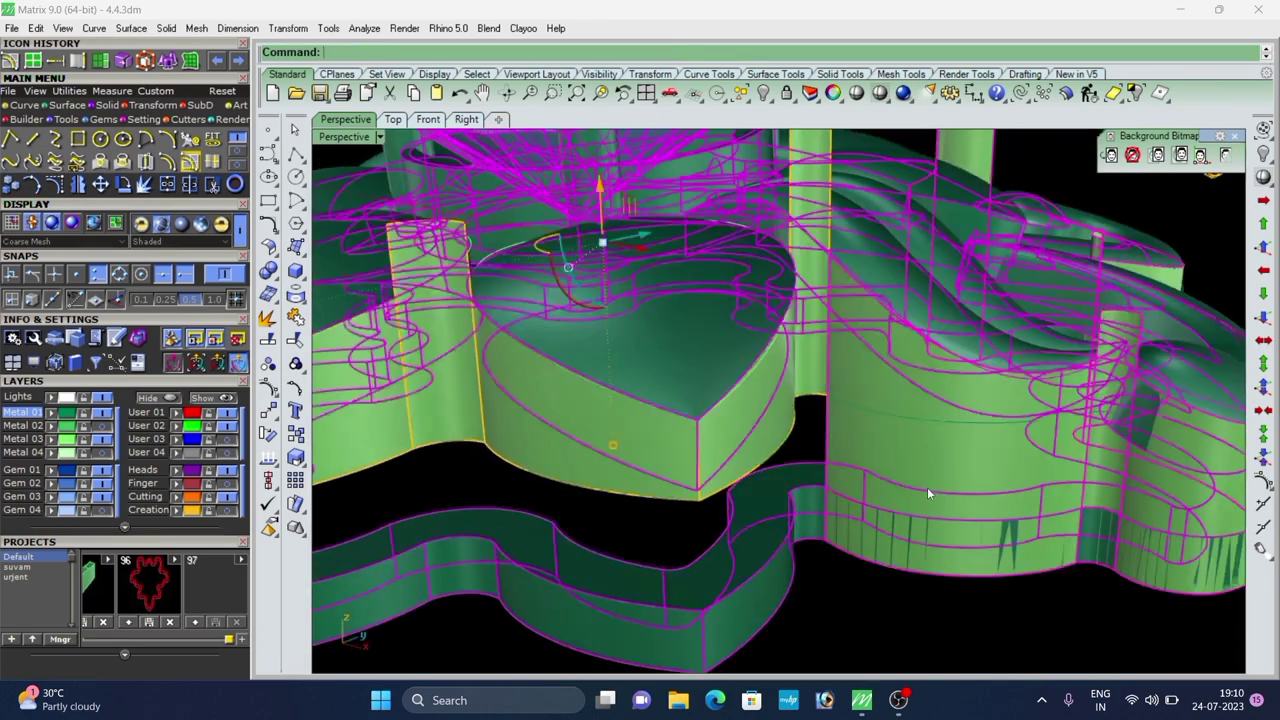
key("ctrl+shift+s")
key("Escape")
key("Escape")
left_click(922, 463)
key("Escape")
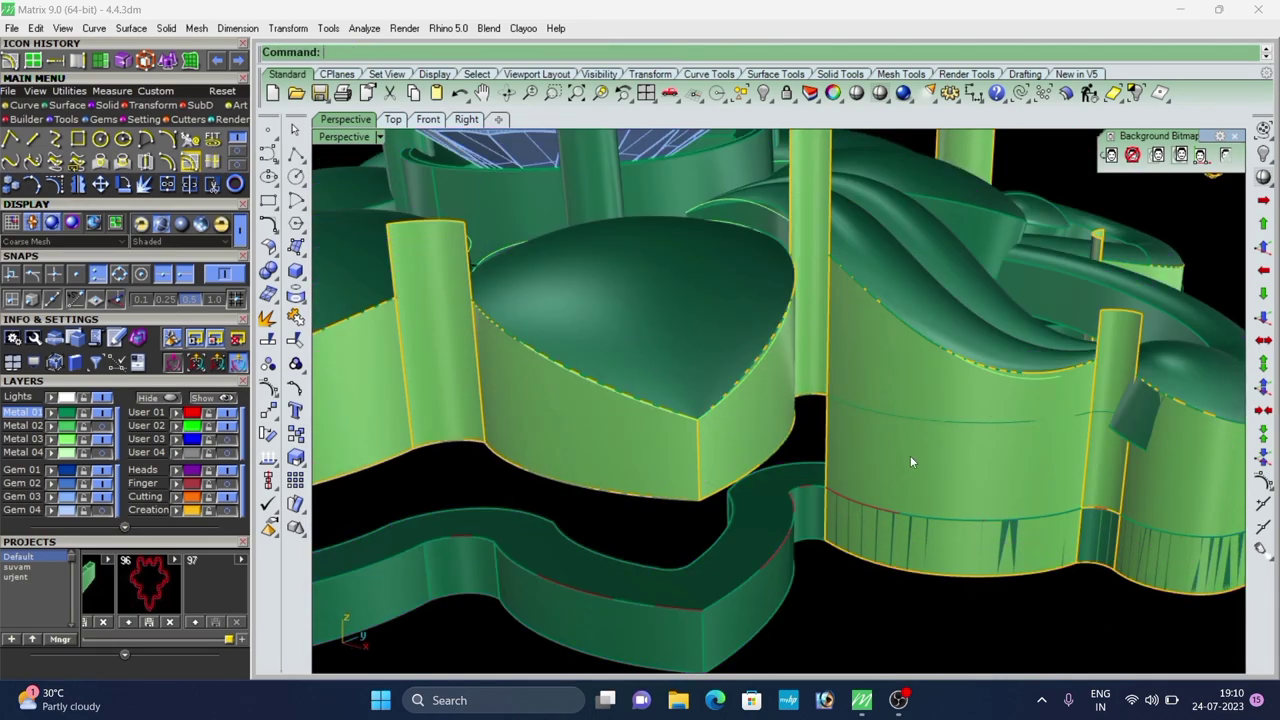
Split the twisted leaf's side wall with its offset curve and delete the part below the curve.
left_click(870, 430)
left_click(272, 366)
left_click(896, 490)
key("ctrl+shift+s")
left_click(904, 421)
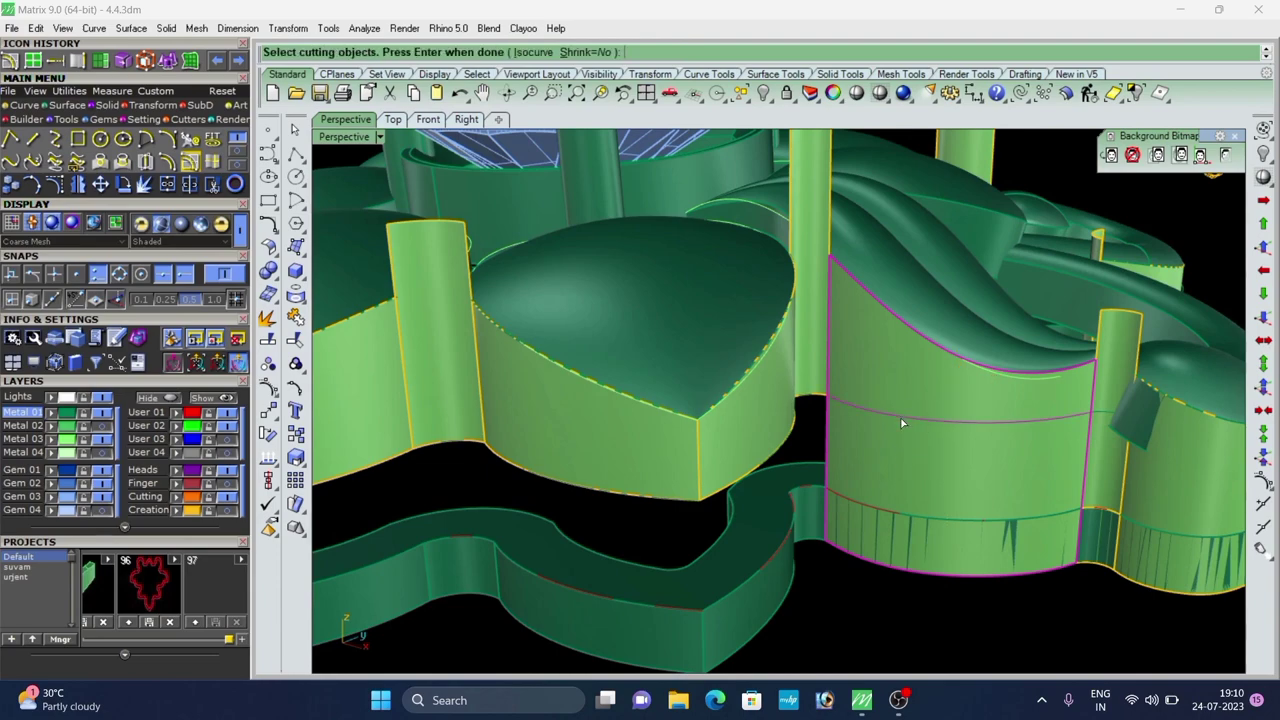
right_click(904, 423)
left_click(1016, 613)
left_click(932, 536)
key("Delete")
right_click_drag(913, 505, 930, 482)
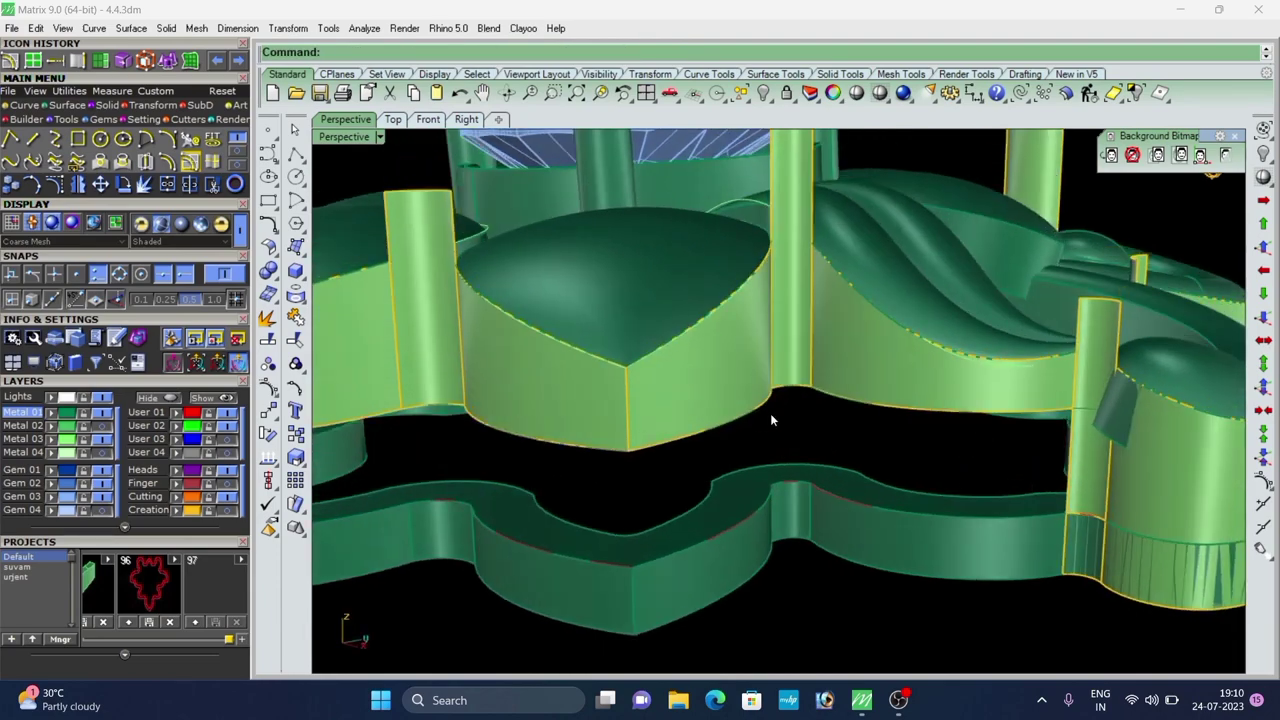
Split the connector wall between the twisted leaf and the small round end with its offset curve and delete the lower part.
right_click_drag(996, 432, 971, 463)
scroll(980, 460, "up", 4)
left_click(1037, 430)
key("ctrl+shift+s")
left_click(1031, 380)
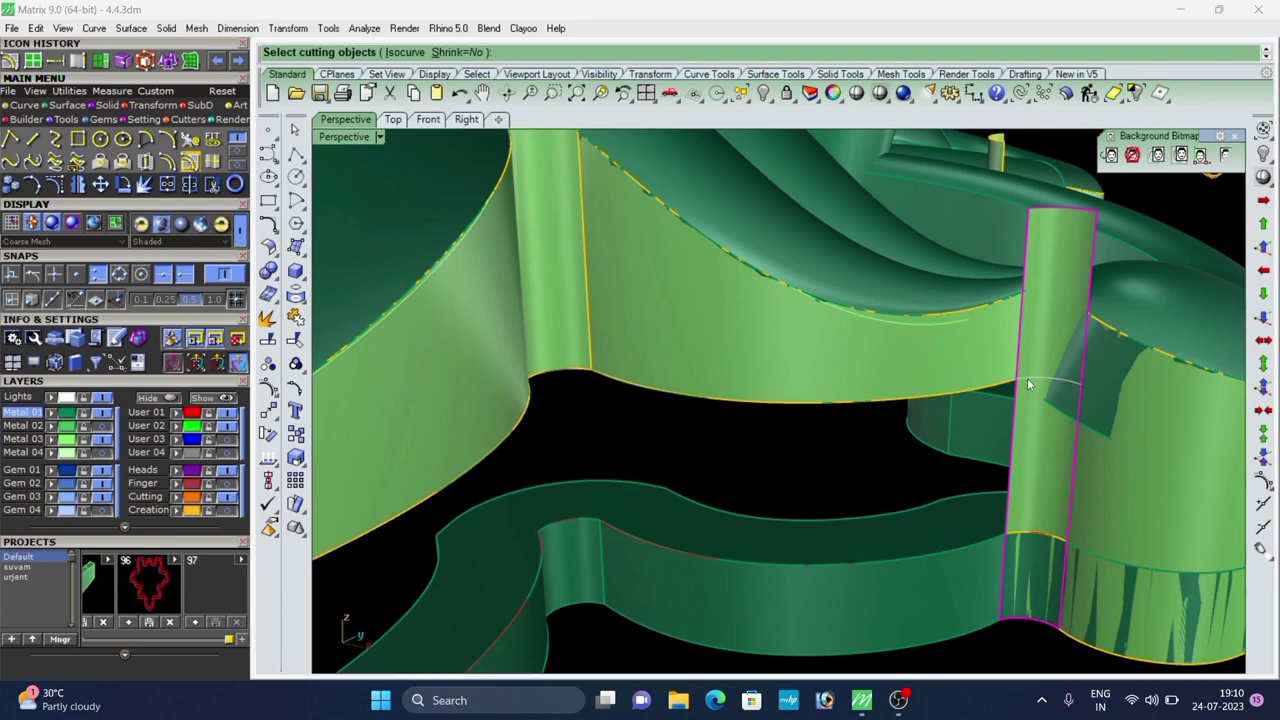
right_click(1031, 380)
left_click(1036, 487)
key("Delete")
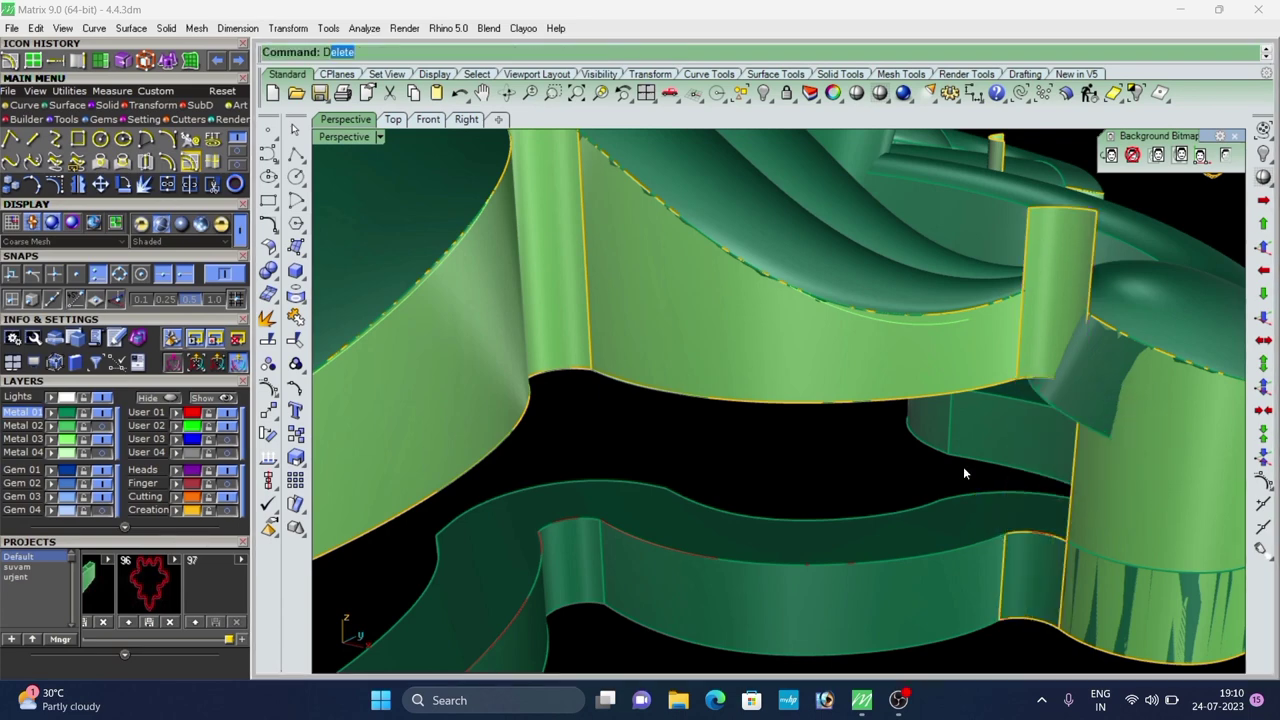
Select the curved side wall around the small round end beyond the twisted leaf.
scroll(963, 466, "down", 7)
scroll(928, 478, "up", 4)
right_click_drag(940, 462, 802, 441)
left_click(929, 479)
scroll(929, 479, "down", 2)
left_click(723, 536)
scroll(724, 535, "down", 2)
scroll(802, 441, "up", 2)
left_click(812, 490)
right_click_drag(812, 490, 879, 518)
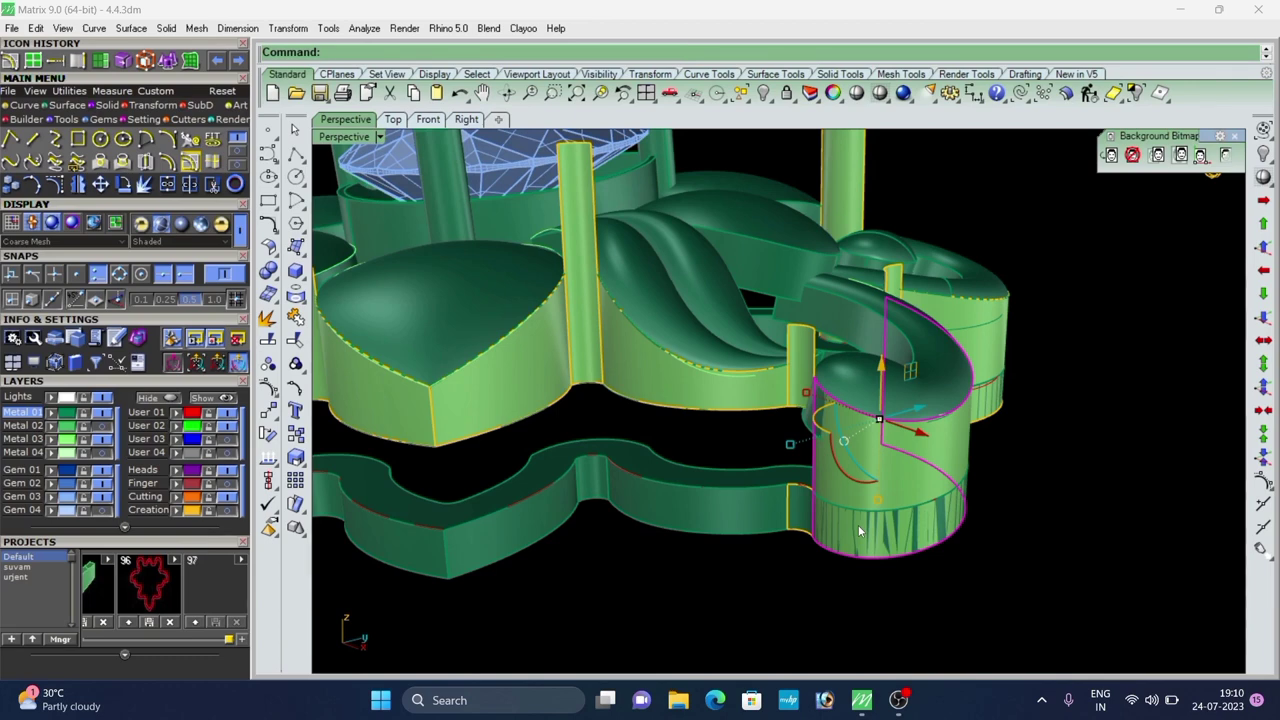
Delete the outer side wall of the front scroll beside the fluted petal.
right_click_drag(861, 526, 881, 479)
scroll(836, 534, "up", 3)
left_click(835, 538)
left_click(824, 548)
scroll(824, 548, "down", 5)
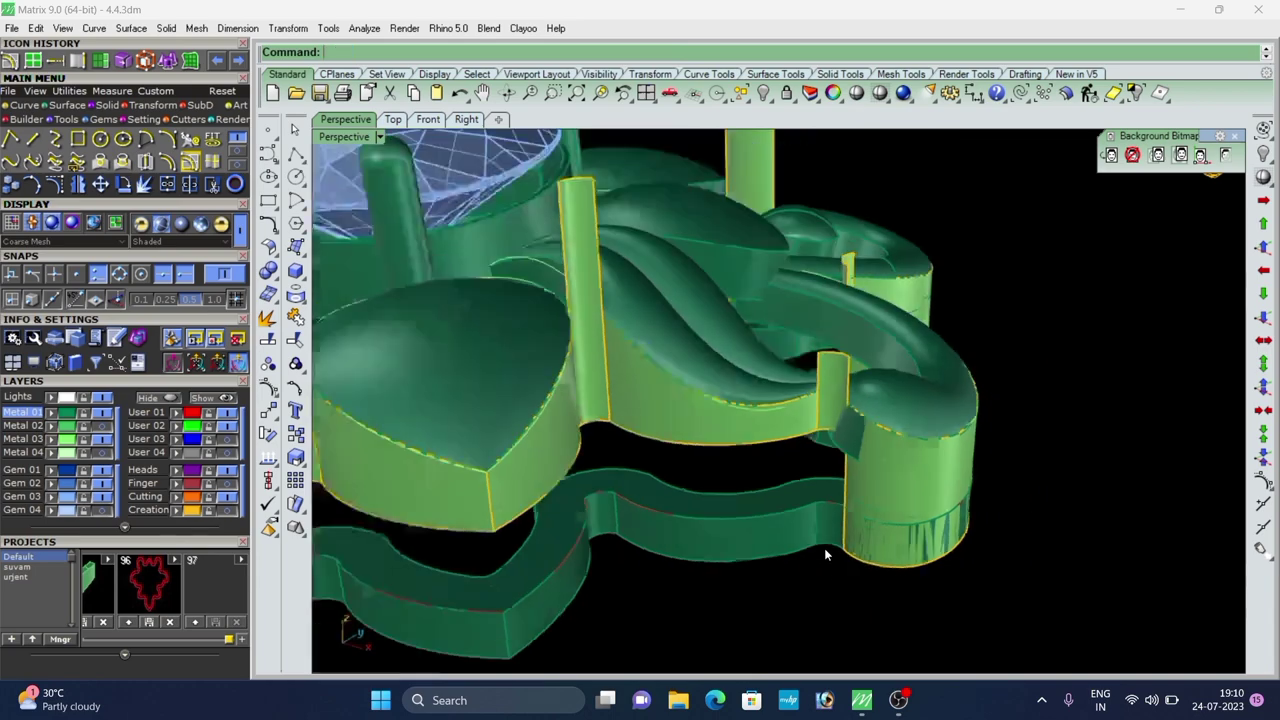
right_click_drag(824, 548, 841, 512)
scroll(841, 512, "down", 6)
right_click_drag(672, 450, 732, 391)
scroll(674, 442, "down", 6)
scroll(732, 391, "up", 6)
right_click_drag(800, 512, 860, 480)
scroll(862, 484, "up", 6)
left_click(874, 547)
key("Delete")
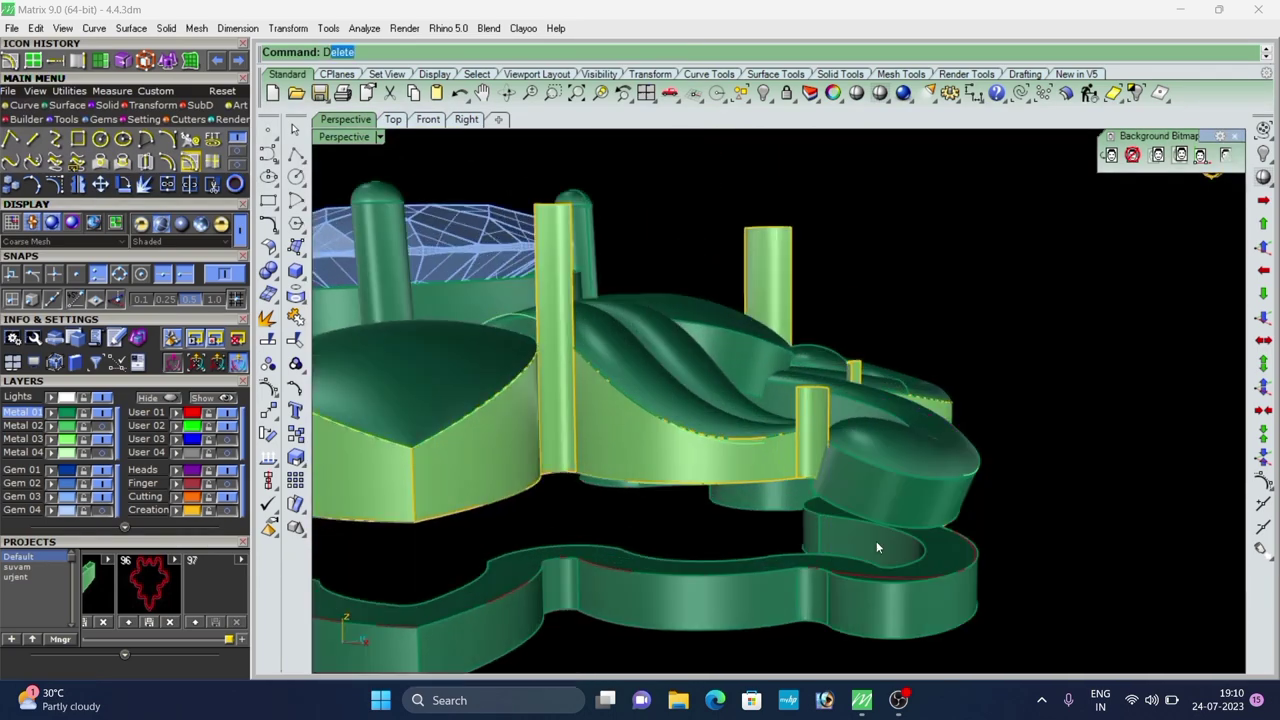
Duplicate the front scroll's edge along its outer side wall as a cutting curve.
right_click_drag(930, 515, 908, 538)
scroll(908, 538, "down", 4)
right_click_drag(740, 516, 779, 558)
type("de")
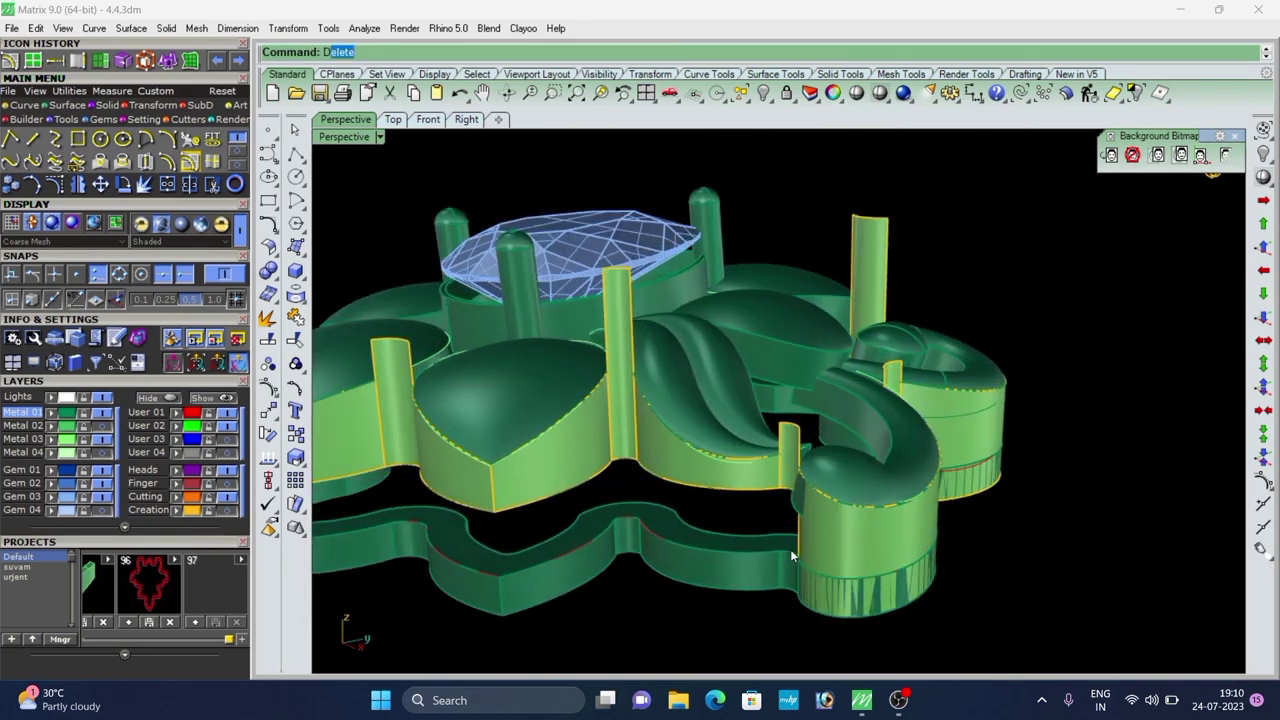
key("Return")
left_click(815, 534)
right_click(845, 548)
Trim away the lower part of the front scroll's outer side wall with the duplicated edge curve.
right_click_drag(865, 558, 765, 583)
left_click(794, 514, "shift")
scroll(800, 522, "up", 2)
type("t")
key("Return")
left_click(784, 534)
right_click(905, 599)
left_click(907, 602)
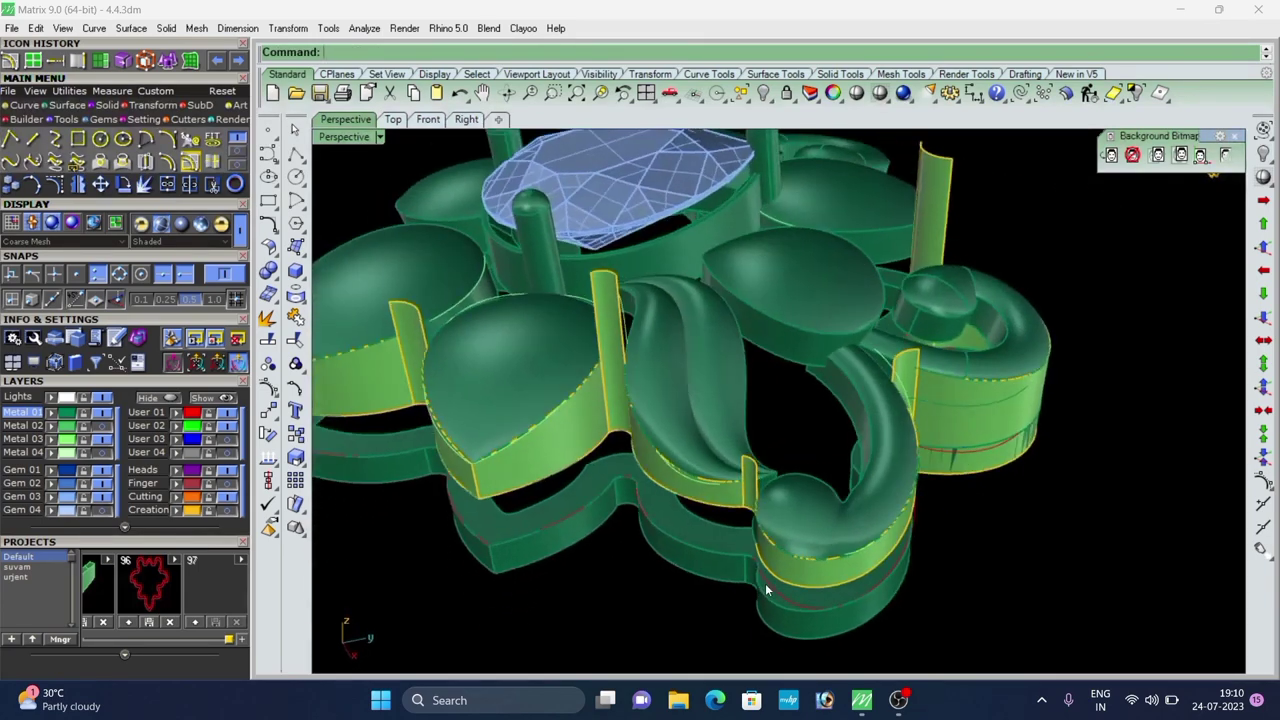
Split the narrow connecting wall between the two scrolls crosswise and delete its lower piece.
scroll(596, 522, "down", 5)
right_click_drag(592, 526, 545, 408)
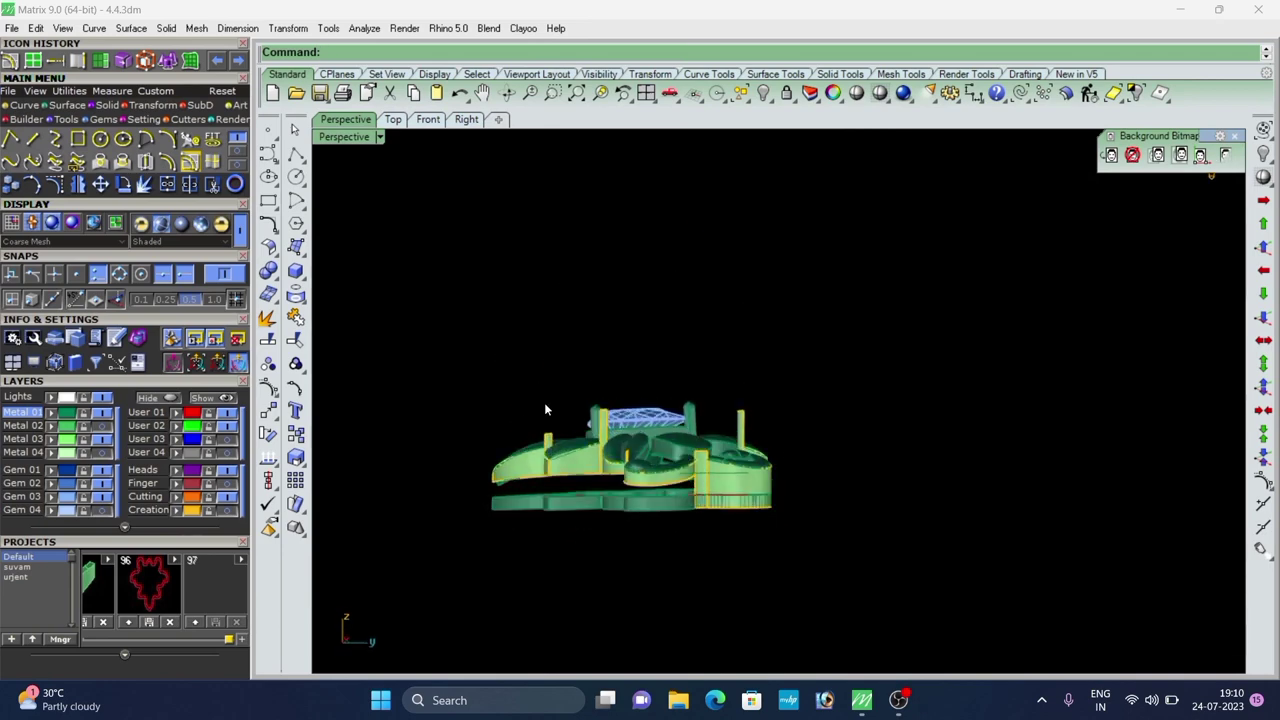
left_click(639, 501)
right_click_drag(651, 523, 773, 574)
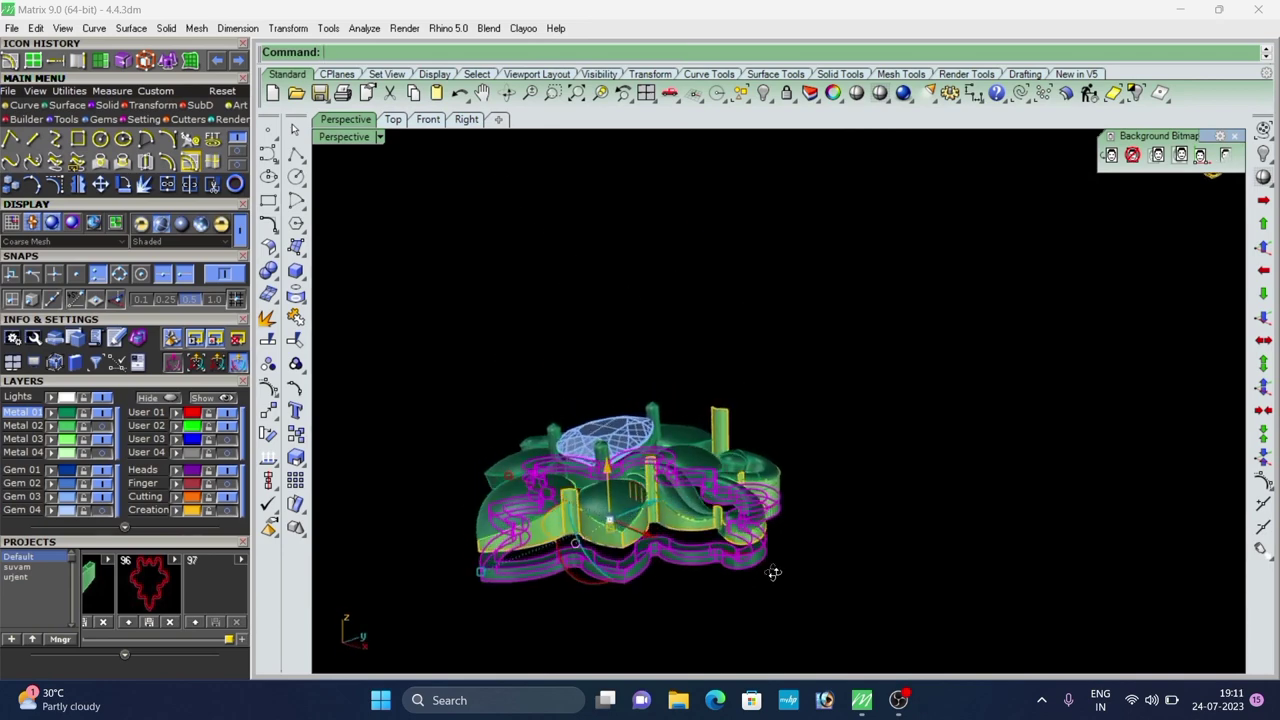
scroll(772, 500, "down", 3)
right_click_drag(771, 466, 613, 421)
scroll(672, 453, "up", 4)
key("Escape")
right_click_drag(690, 458, 778, 498)
scroll(780, 500, "up", 6)
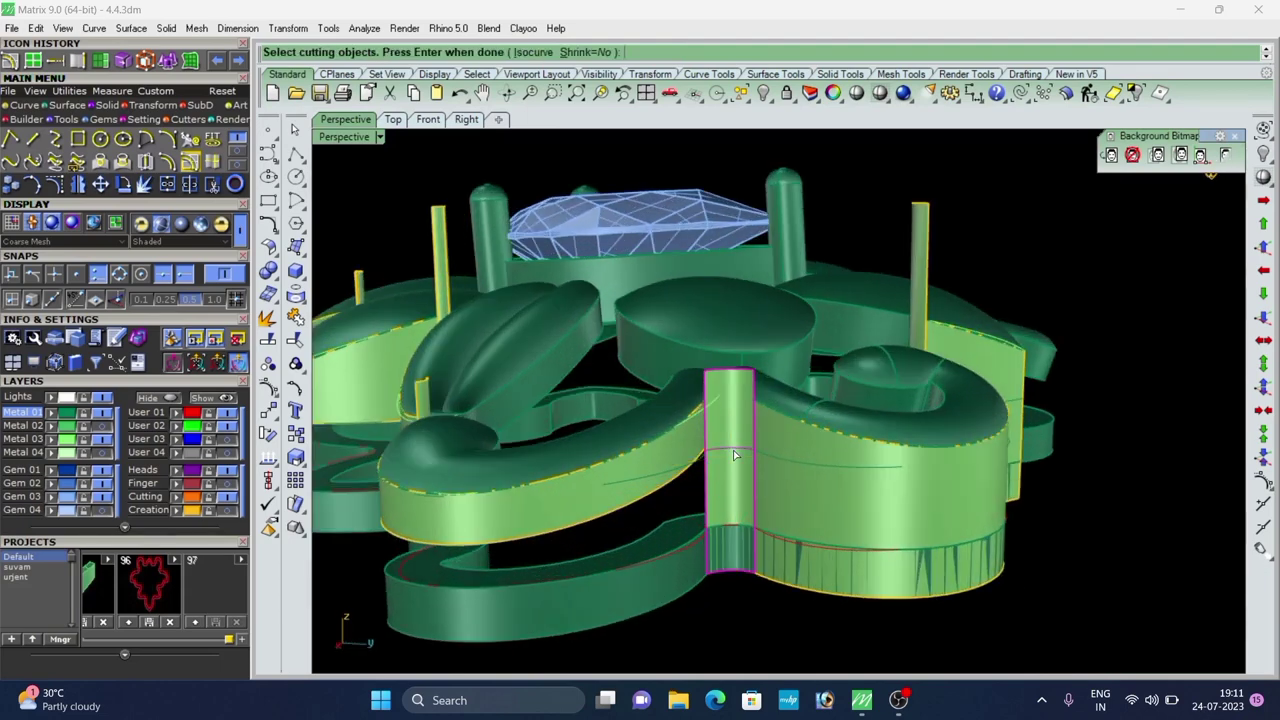
key("Delete")
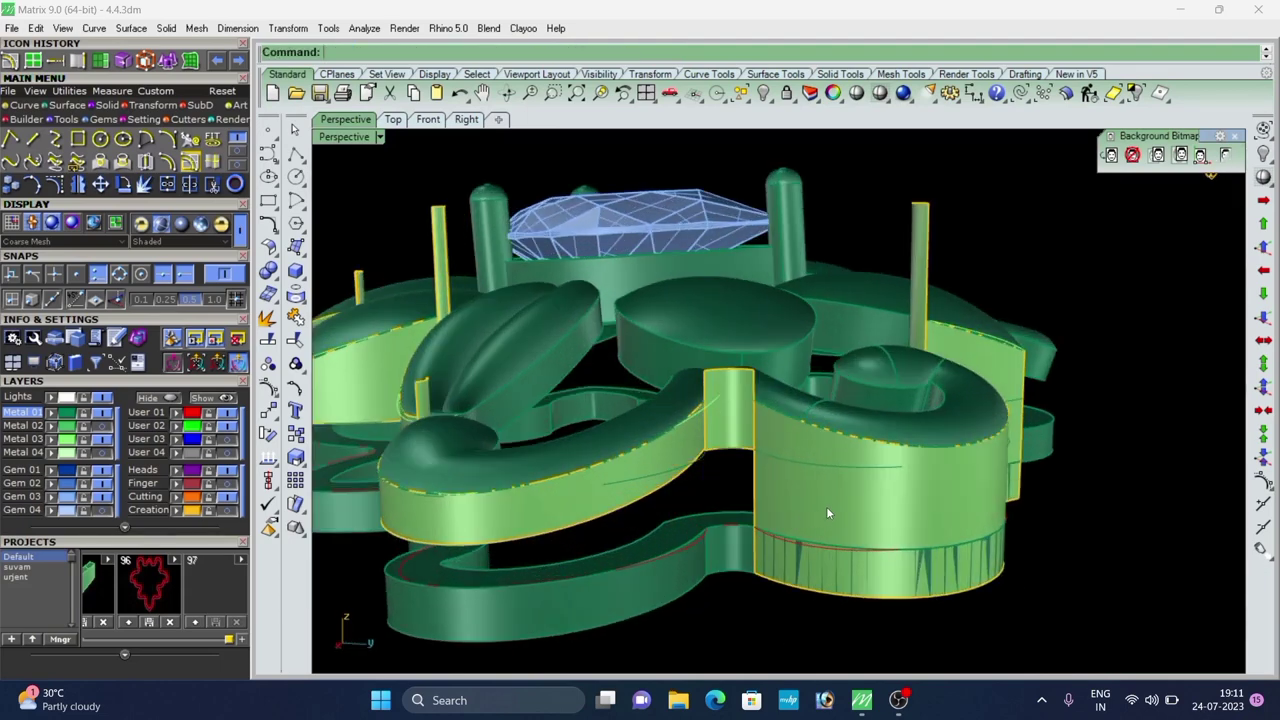
Duplicate the edge curve running around the next scroll's untrimmed outer wall.
scroll(825, 482, "down", 4)
scroll(738, 472, "up", 4)
right_click_drag(825, 480, 703, 486)
scroll(740, 476, "down", 5)
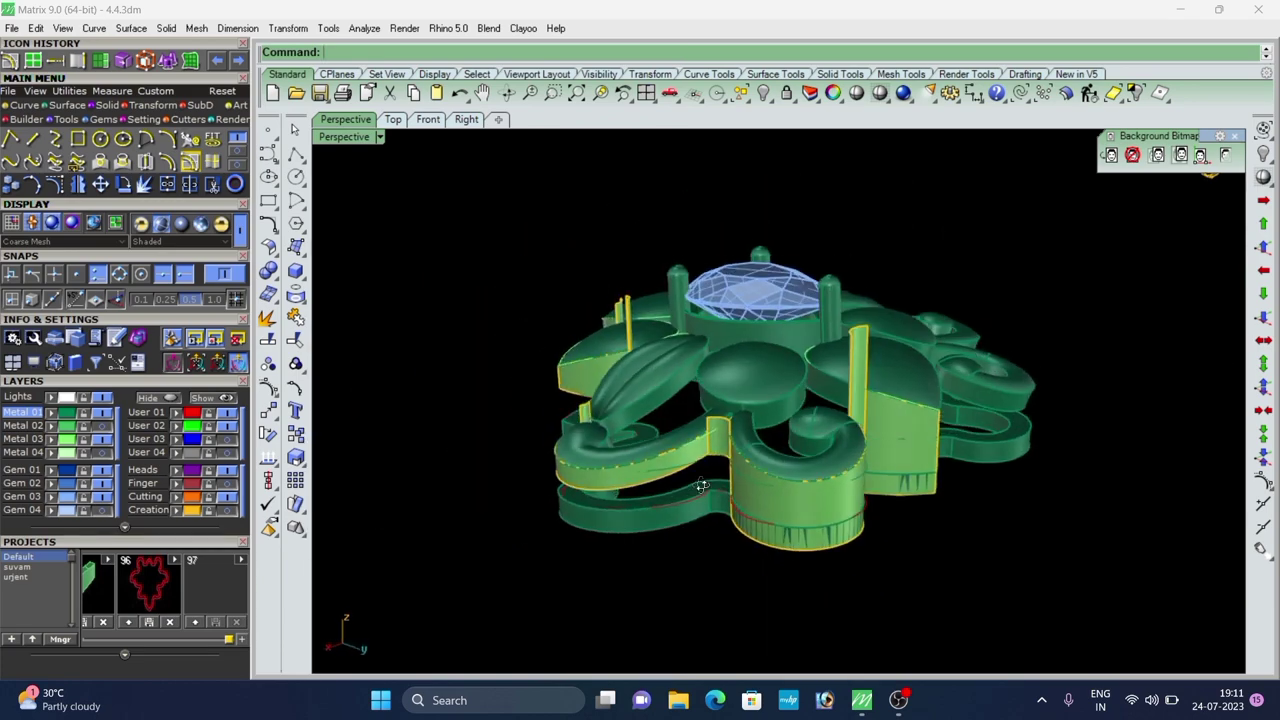
scroll(825, 511, "up", 4)
right_click_drag(826, 512, 776, 476)
type("de")
key("Return")
left_click(851, 480)
scroll(735, 454, "up", 2)
right_click_drag(672, 478, 755, 485)
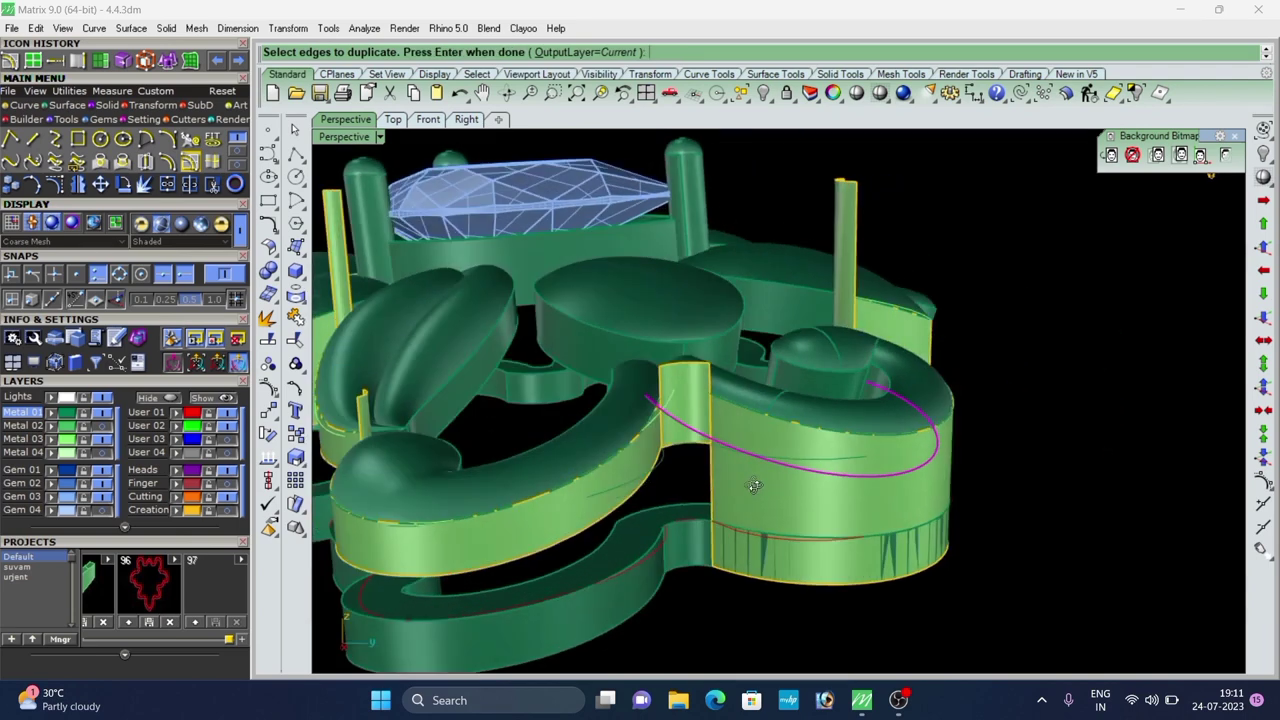
right_click(756, 499)
Try to trim the lower part of the next scroll's outer wall using the duplicated edge curve.
left_click(825, 518, "shift")
right_click_drag(825, 520, 738, 522)
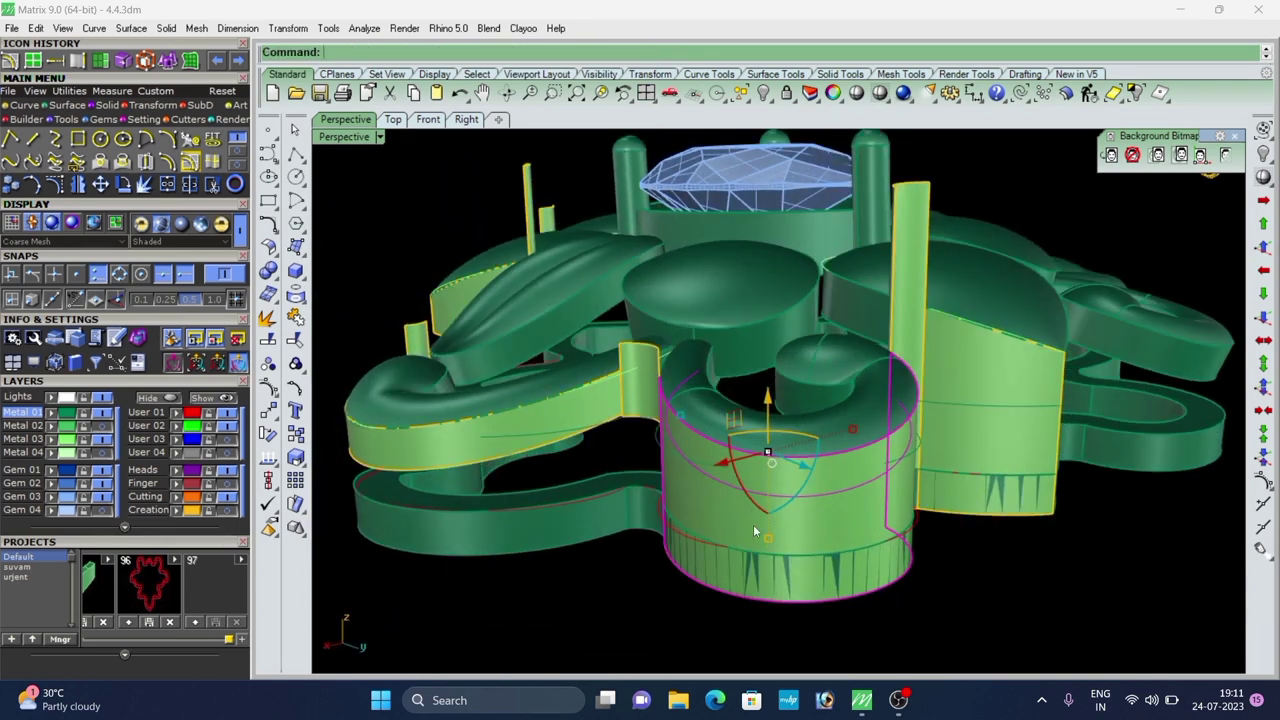
key("ctrl+t")
left_click(777, 529)
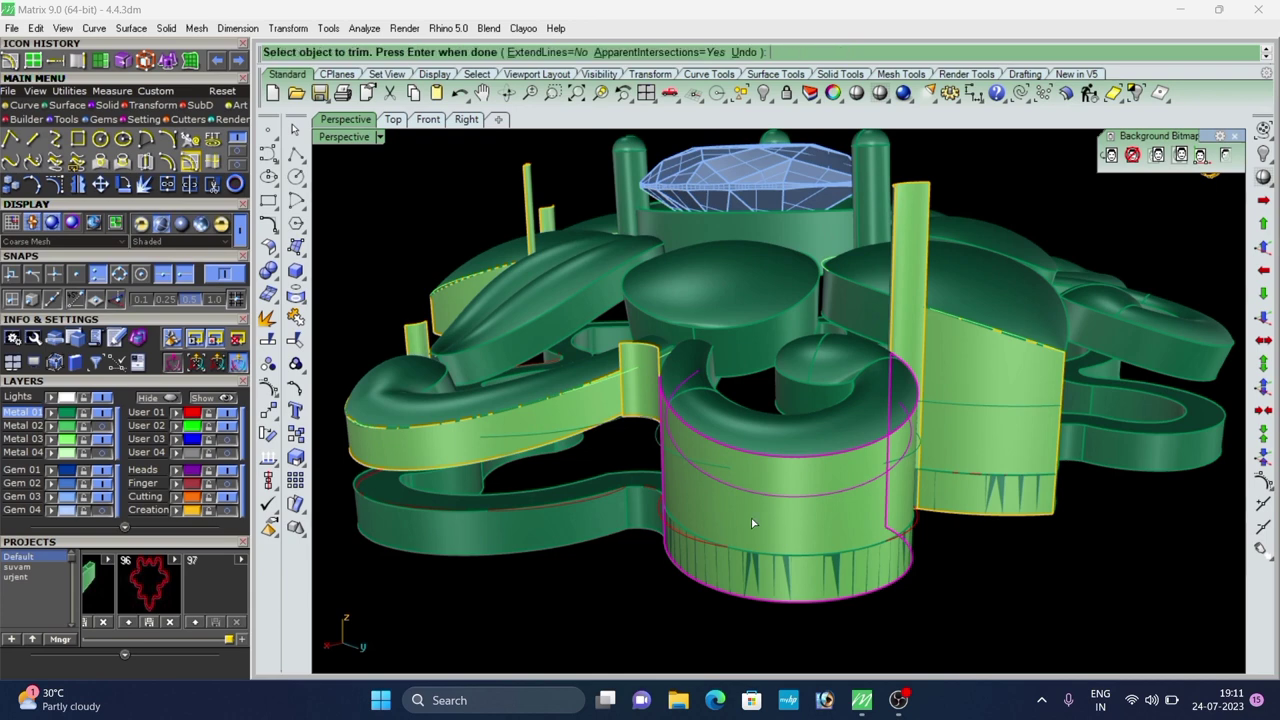
right_click(753, 520)
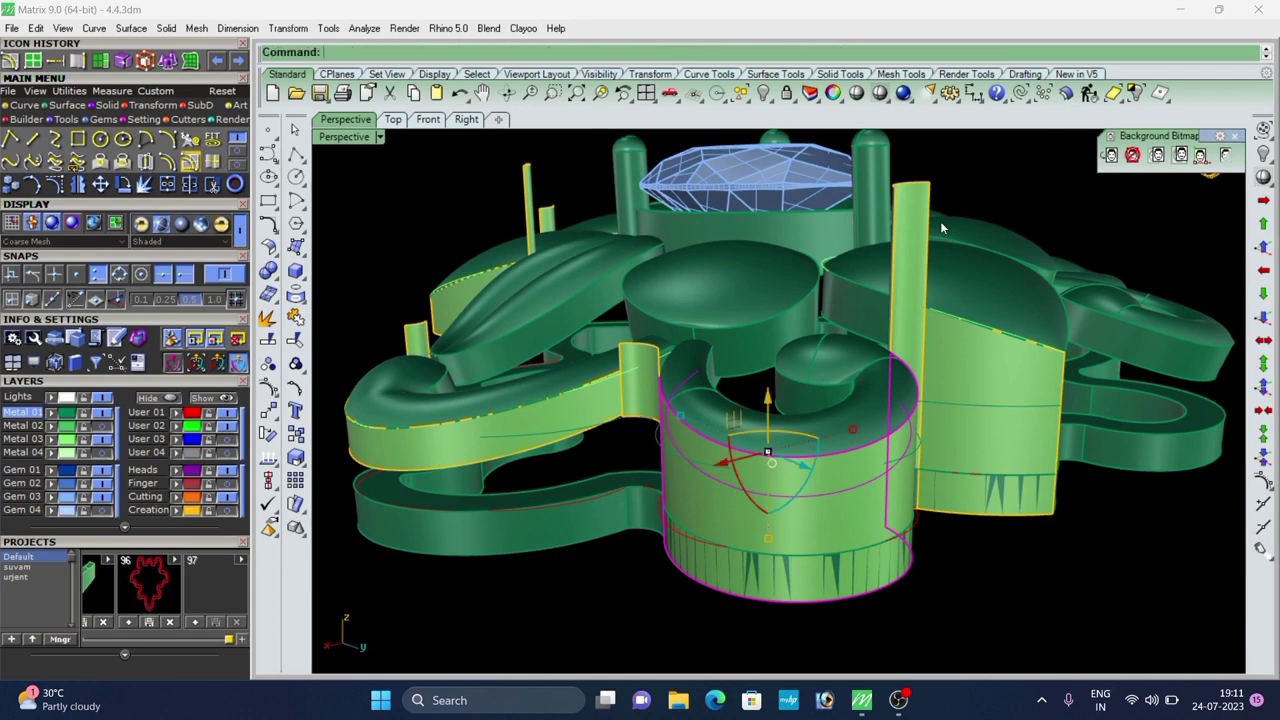
right_click_drag(929, 280, 985, 393)
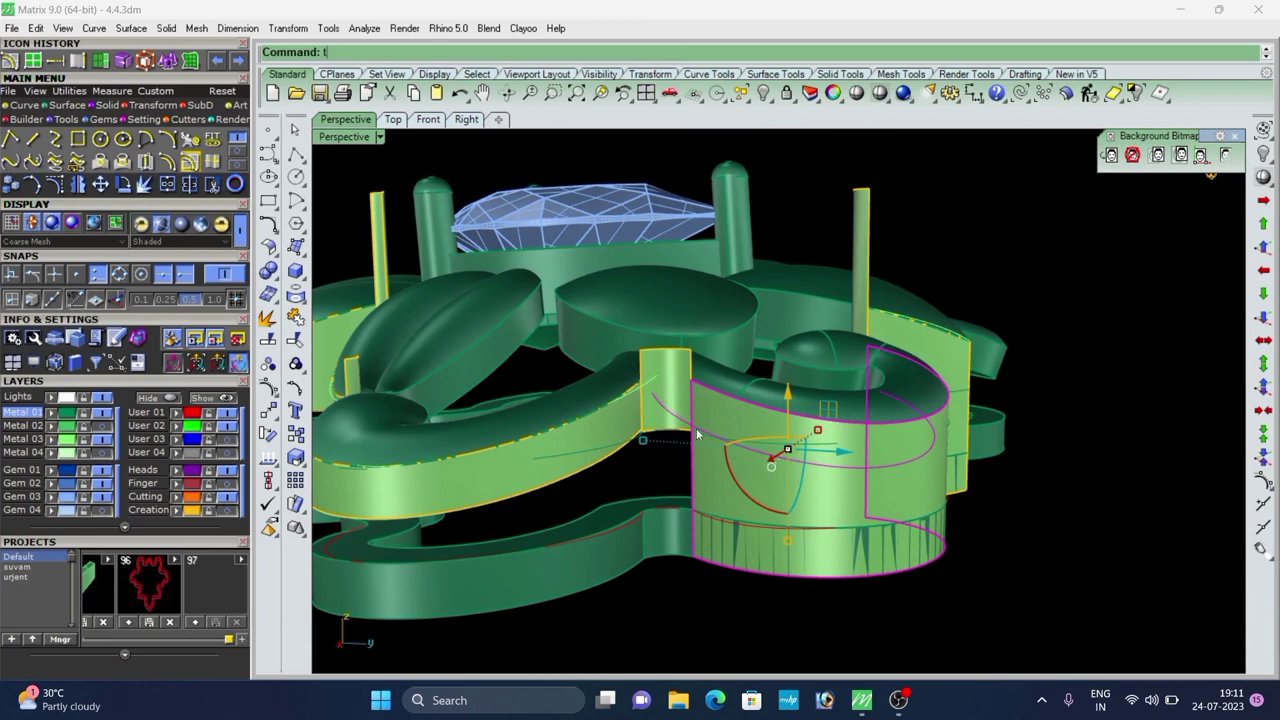
key("Return")
key("Return")
right_click_drag(831, 547, 747, 561)
right_click_drag(1016, 376, 810, 370)
scroll(808, 370, "down", 3)
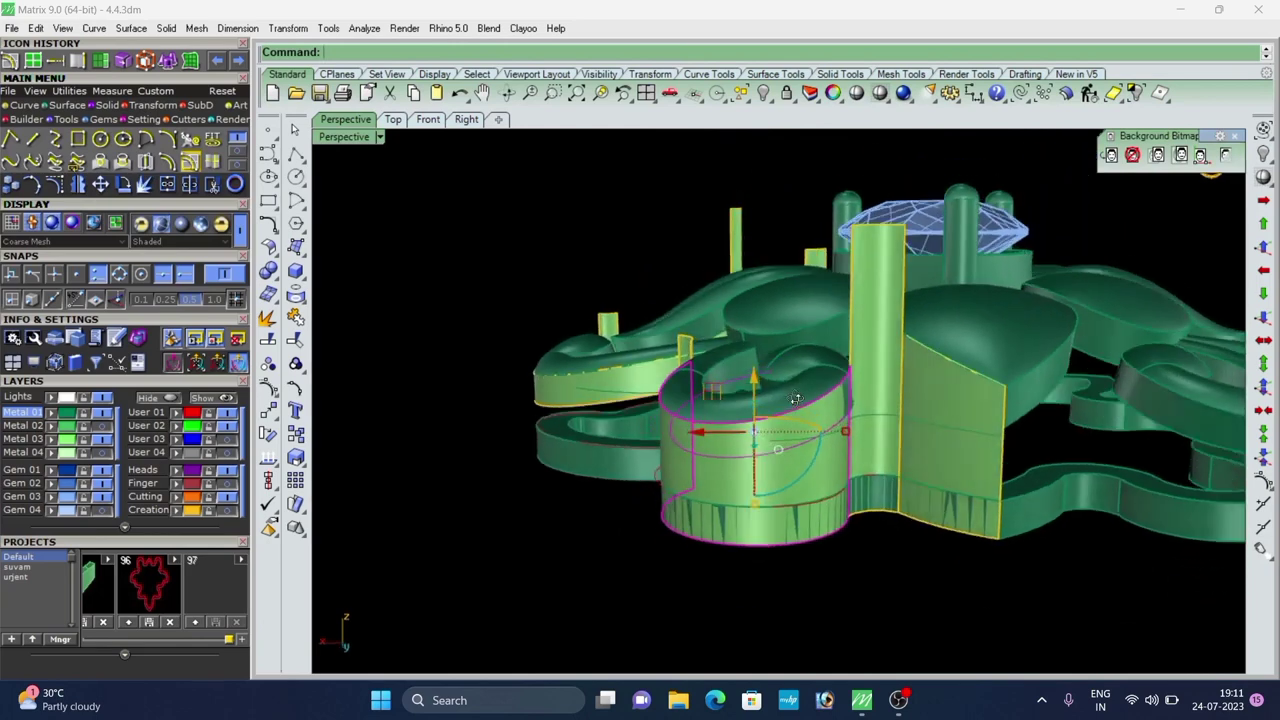
right_click_drag(655, 432, 793, 459)
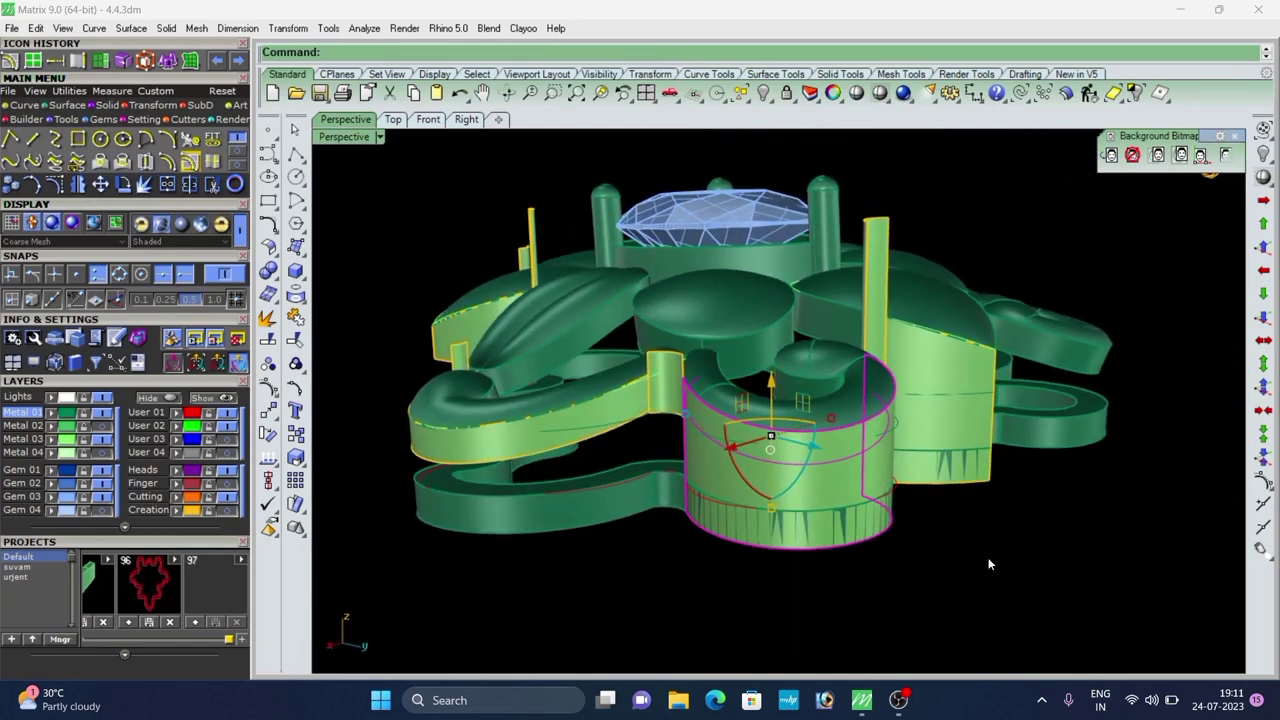
left_click(911, 575)
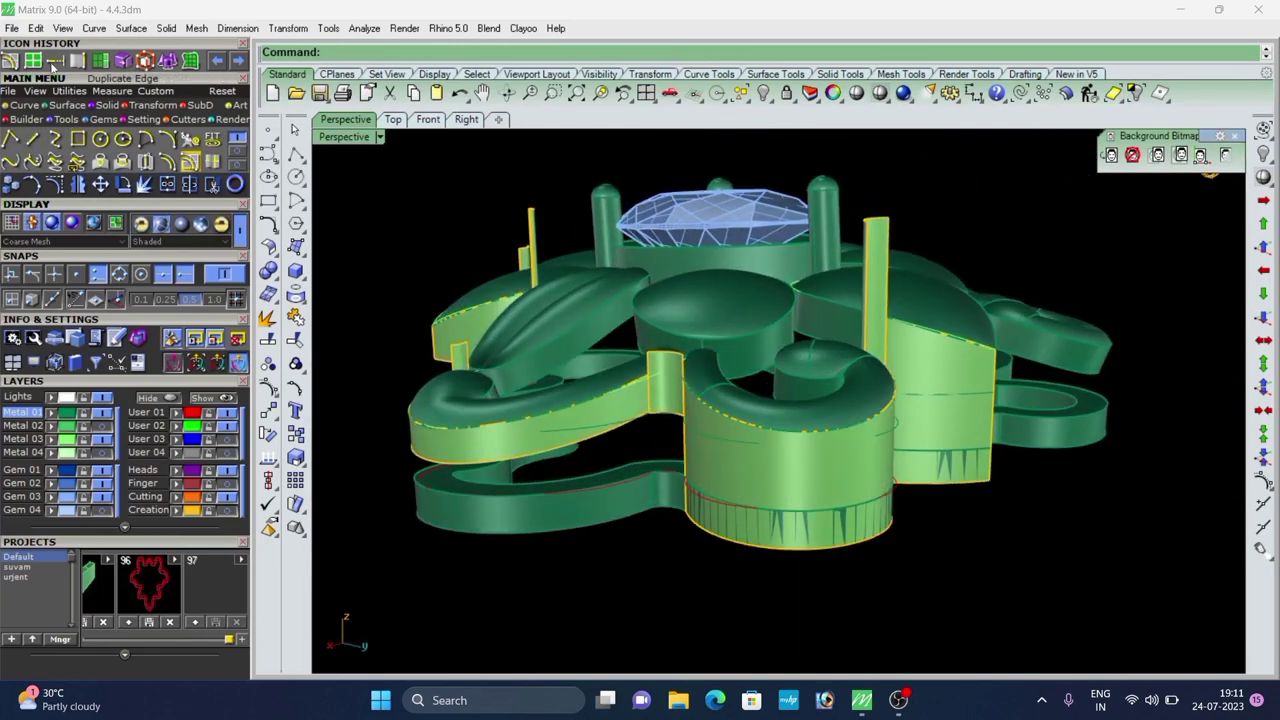
Split the next scroll's outer wall along a horizontal isocurve at the duplicated edge and delete the lower piece.
left_click(66, 105)
left_click(235, 151)
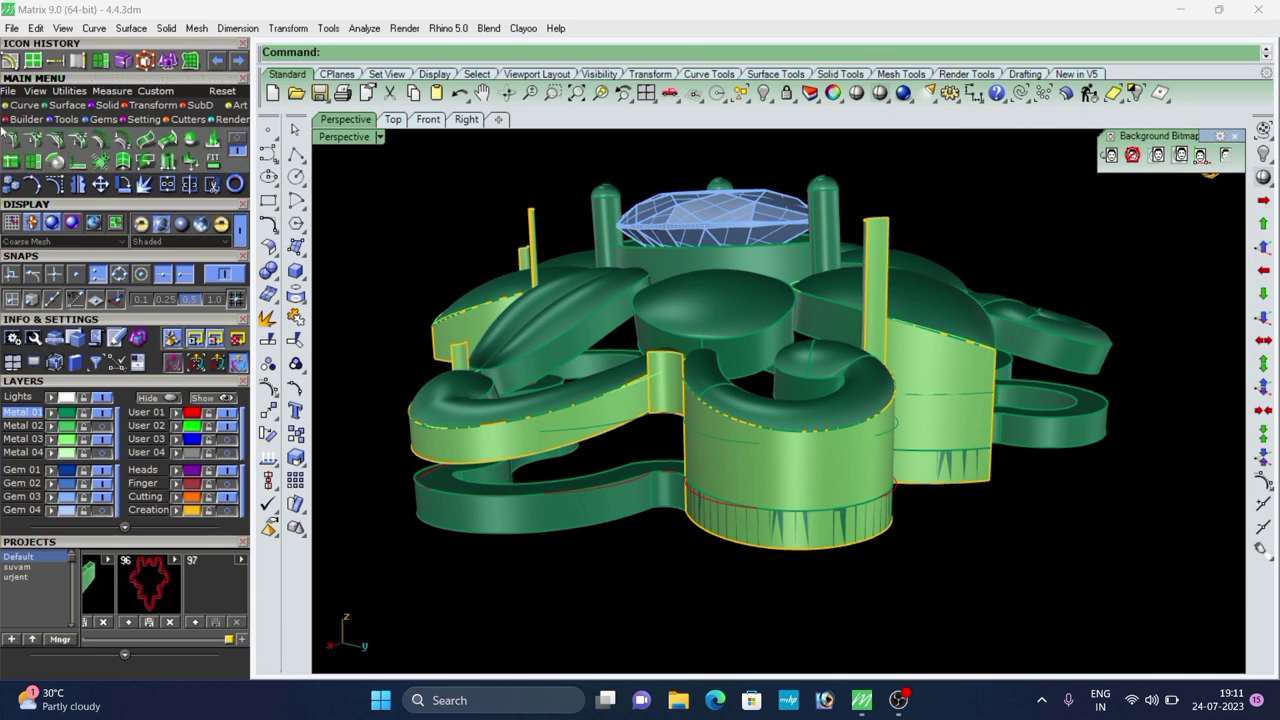
left_click(10, 159)
scroll(700, 396, "up", 2)
left_click(866, 470)
right_click(866, 470)
scroll(866, 470, "up", 4)
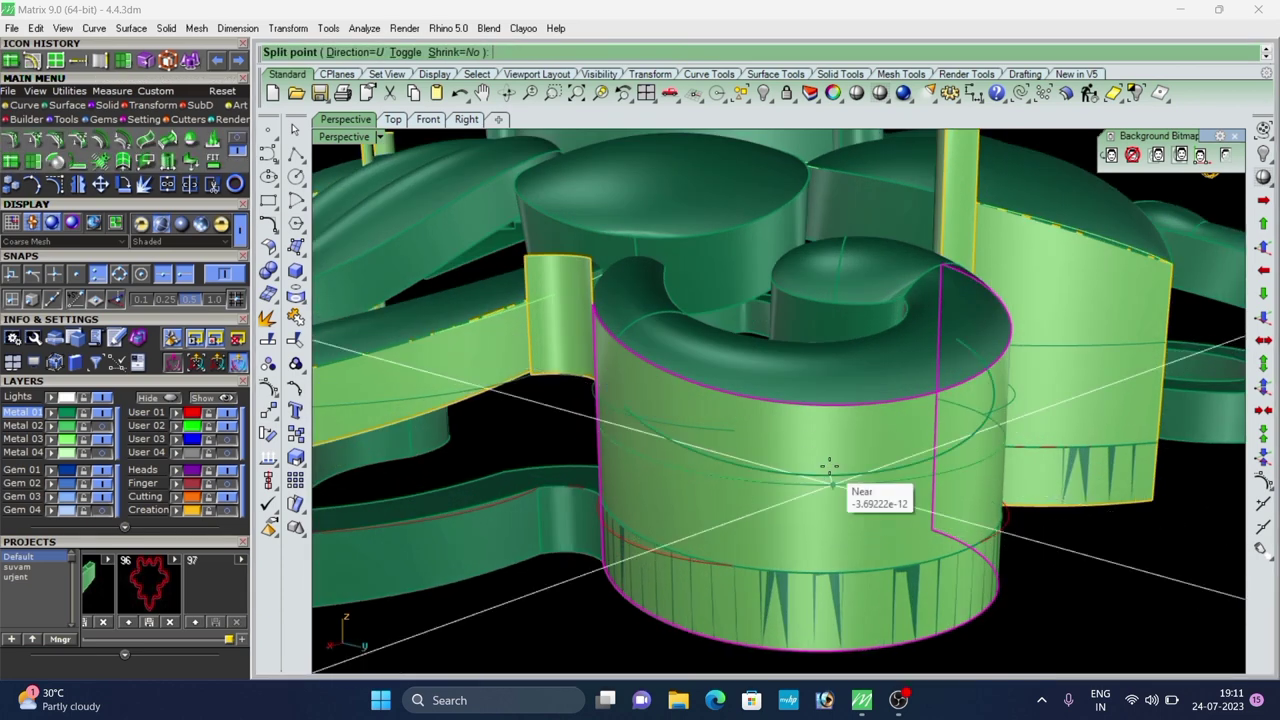
left_click(829, 466)
left_click(838, 520)
key("Delete")
right_click_drag(838, 520, 830, 560)
scroll(830, 491, "down", 5)
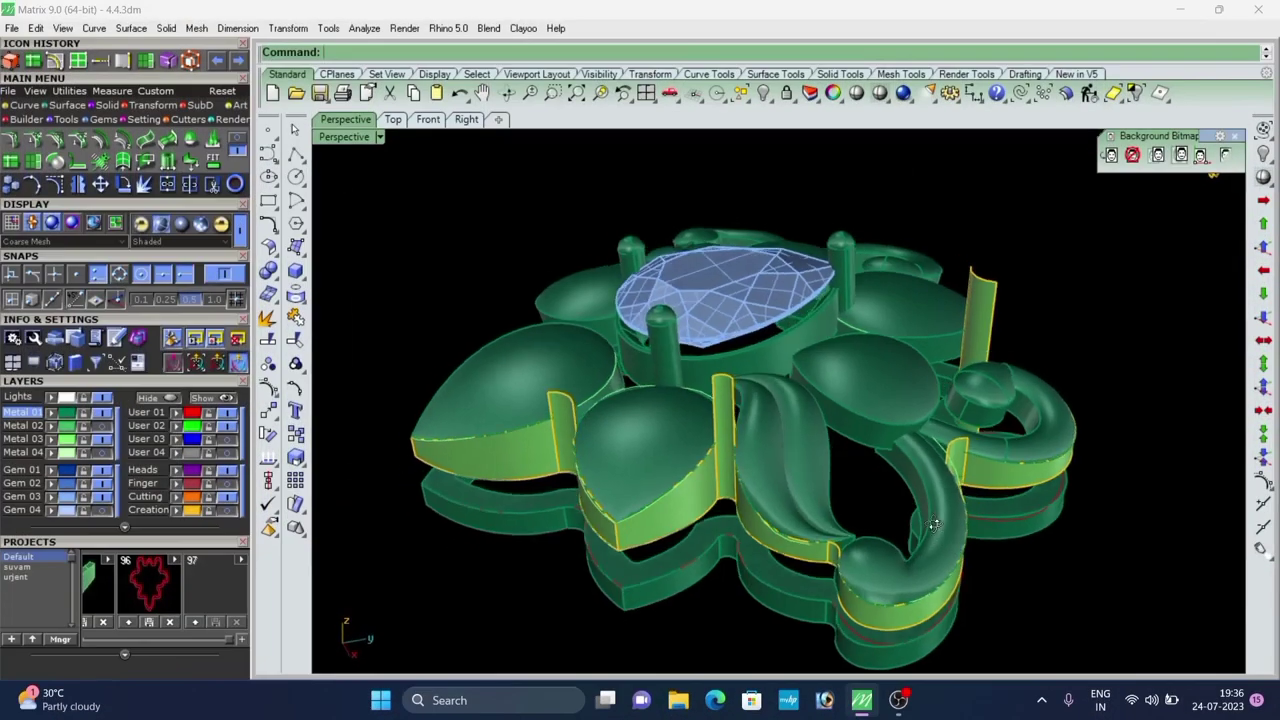
Examine the side walls around the pendant for sections that still reach down to the base rim.
right_click_drag(934, 524, 806, 470)
scroll(806, 465, "down", 2)
right_click_drag(575, 588, 723, 534)
scroll(723, 534, "up", 5)
scroll(623, 450, "down", 5)
scroll(623, 450, "up", 2)
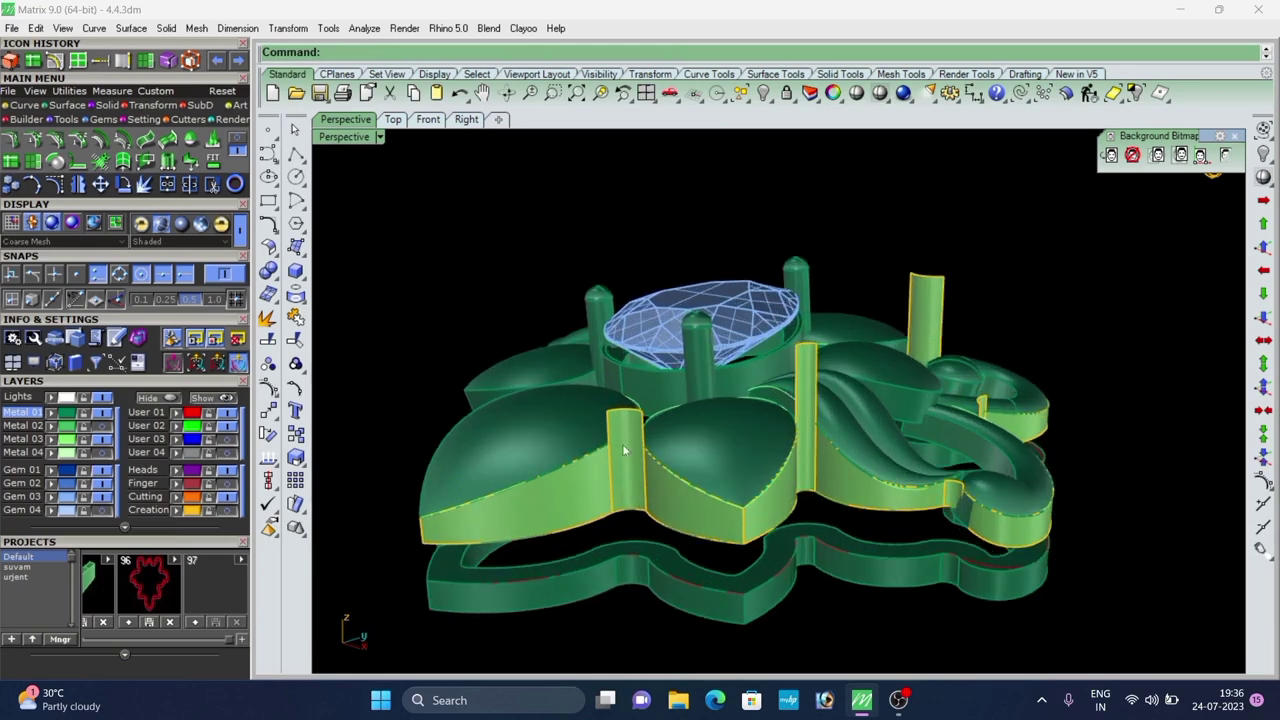
scroll(623, 450, "down", 3)
right_click_drag(800, 440, 571, 408)
scroll(900, 430, "up", 3)
right_click_drag(850, 520, 769, 532)
scroll(769, 532, "up", 3)
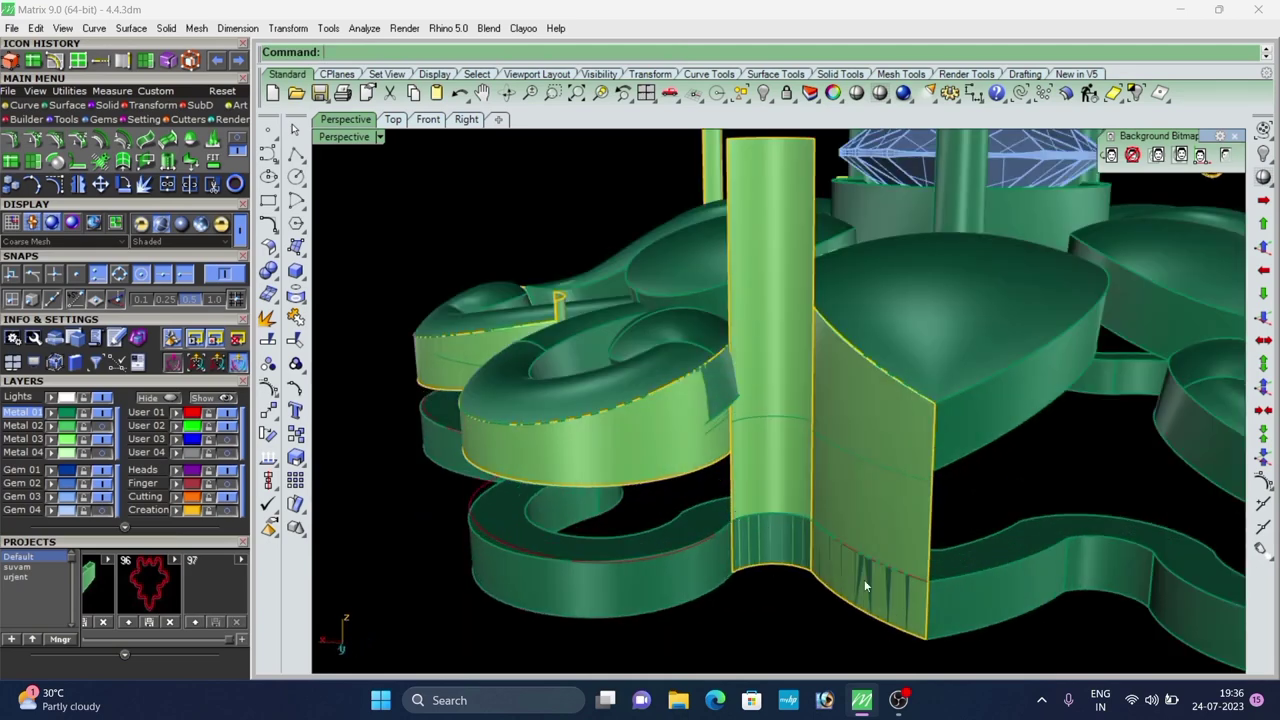
Duplicate the base rim edge at the tall narrow wall and offset the curve on that wall's surface.
left_click(84, 57)
scroll(779, 559, "up", 2)
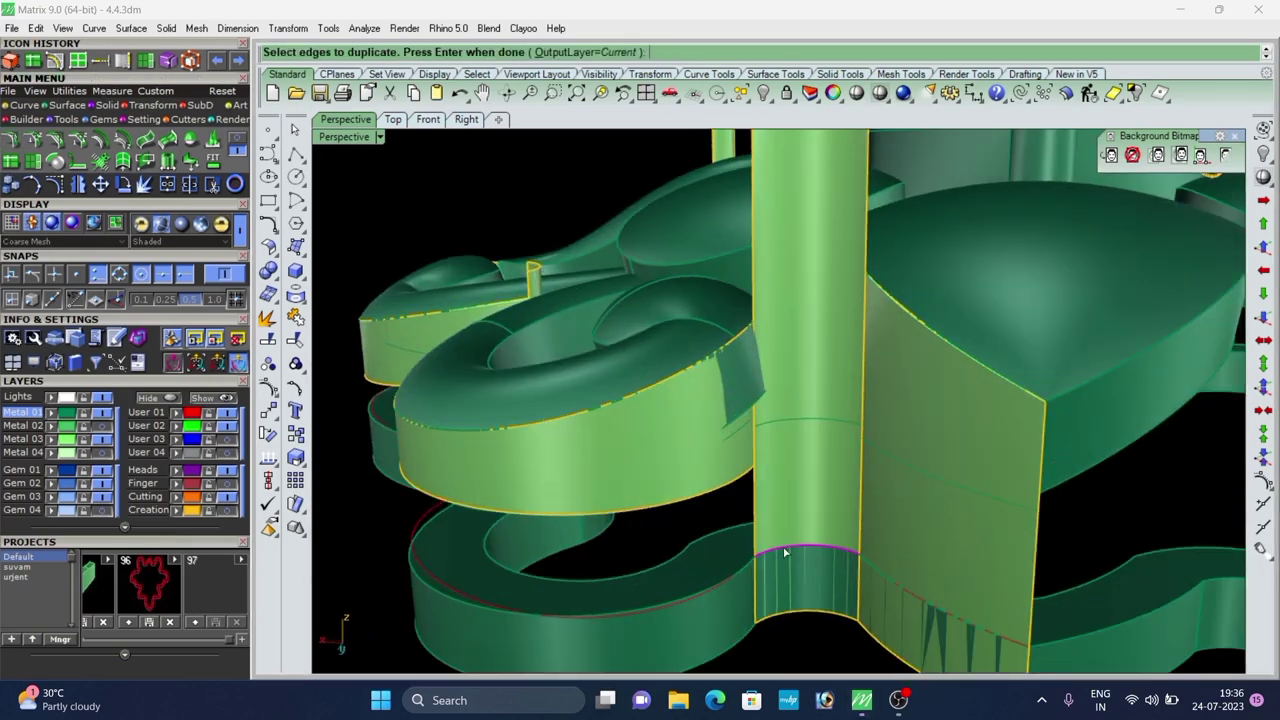
right_click(784, 549)
left_click(123, 59)
scroll(787, 464, "up", 4)
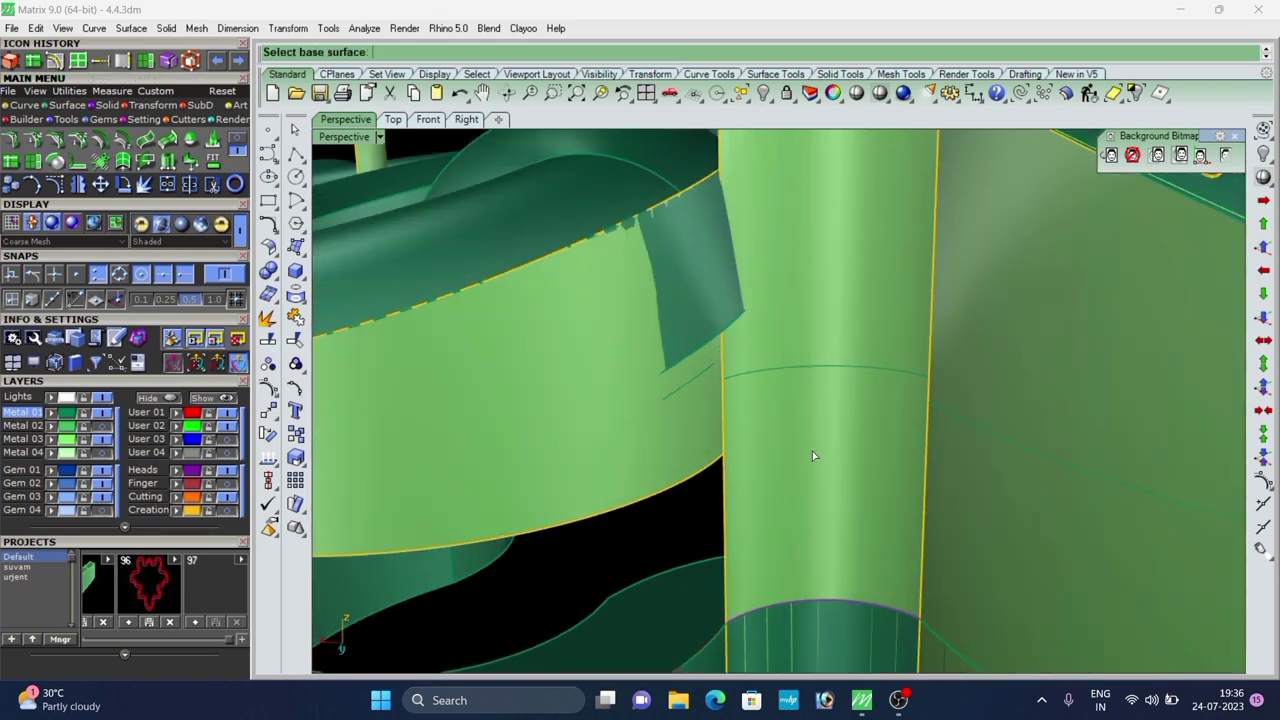
left_click(742, 417)
scroll(742, 417, "down", 6)
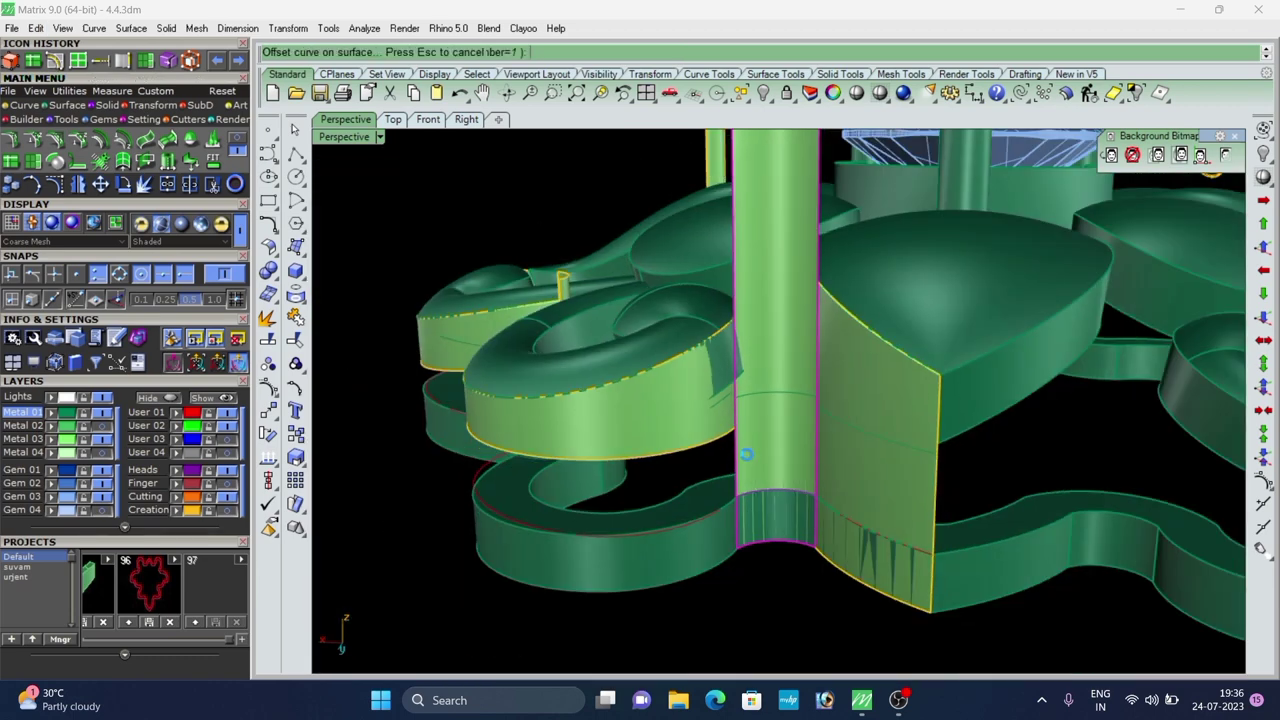
left_click(774, 391)
key("Delete")
scroll(772, 416, "down", 6)
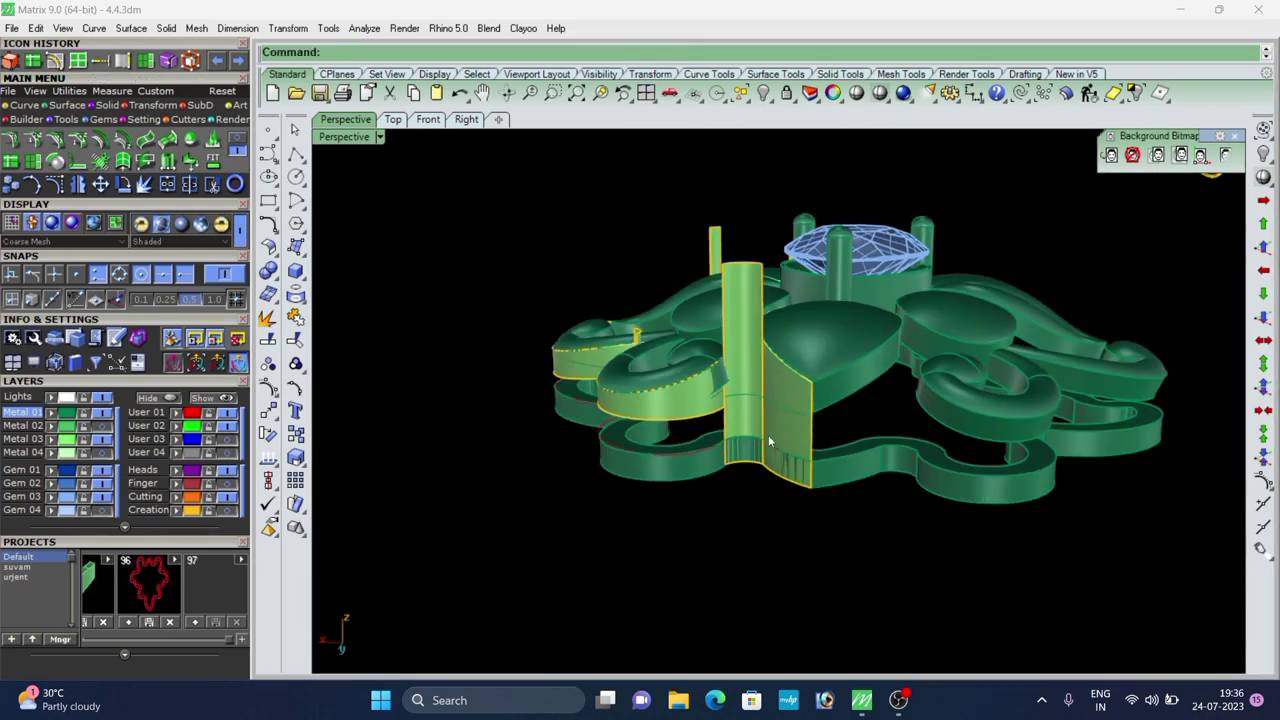
Offset the base rim curve on the adjacent petal wall's surface by 1 with the direction flipped.
right_click(769, 437)
scroll(794, 450, "up", 6)
left_click(793, 455)
left_click(834, 499)
left_click(803, 416)
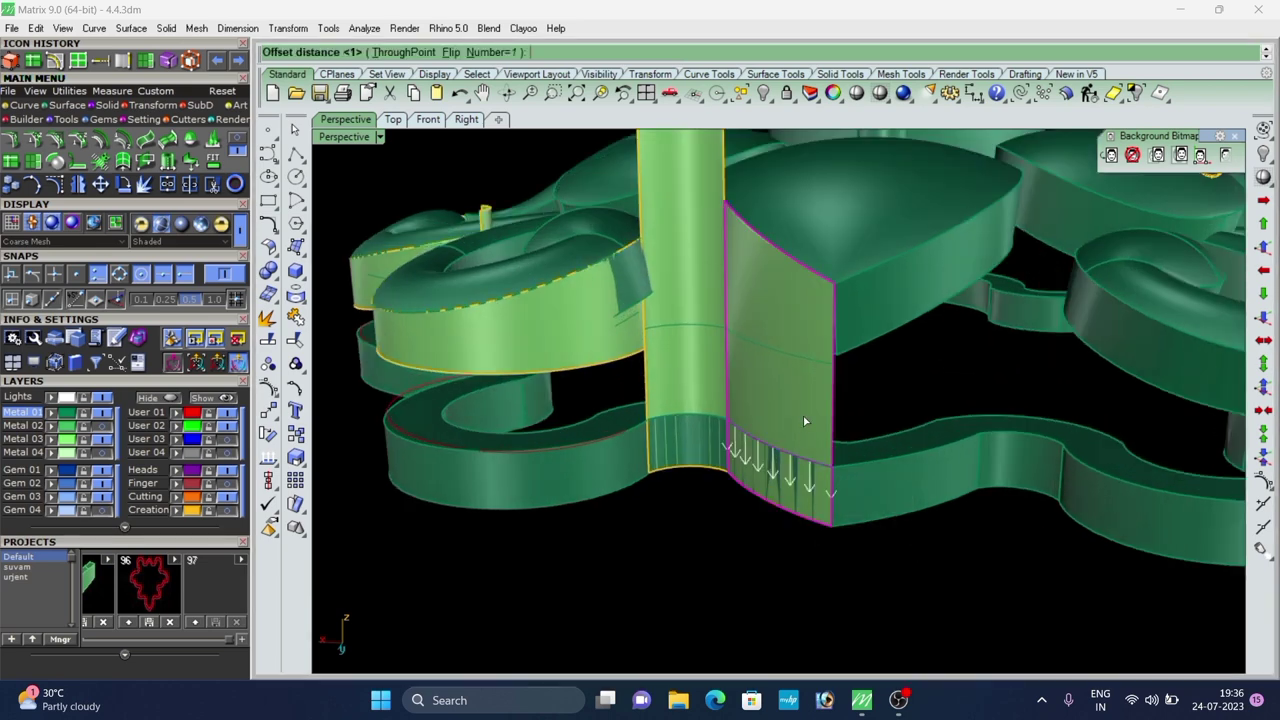
right_click(803, 416)
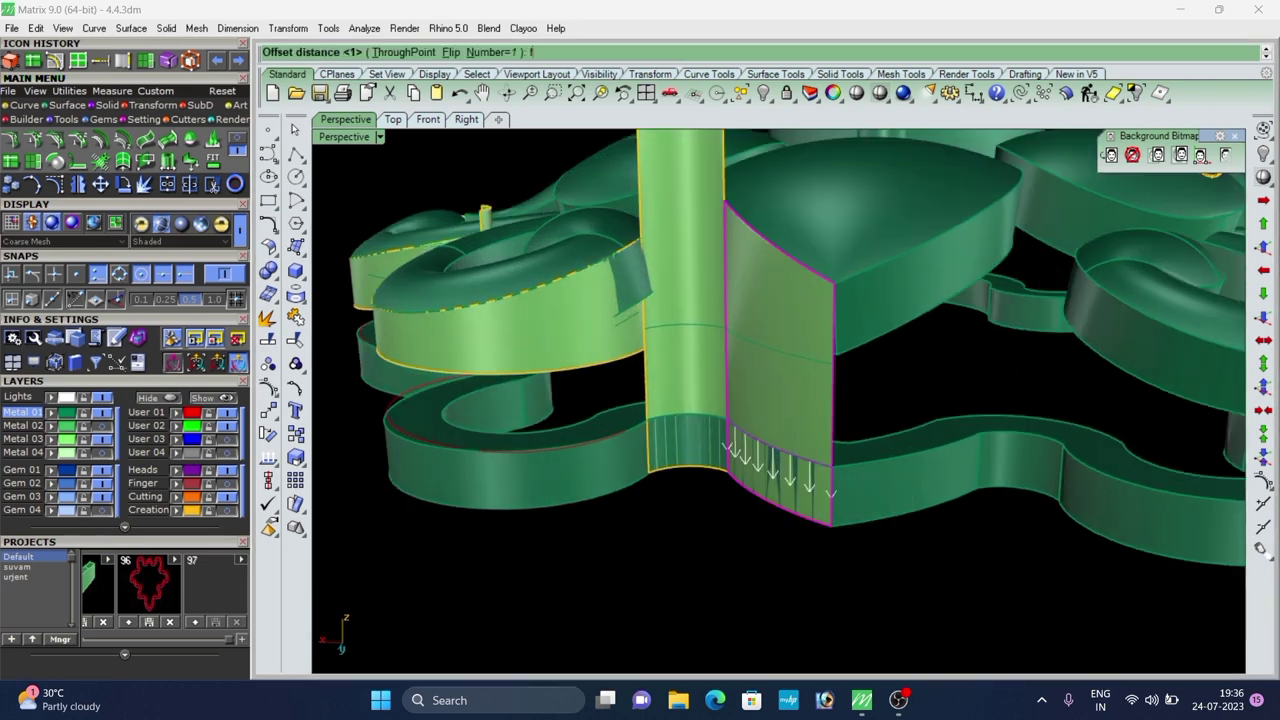
left_click(658, 352)
left_click(697, 372)
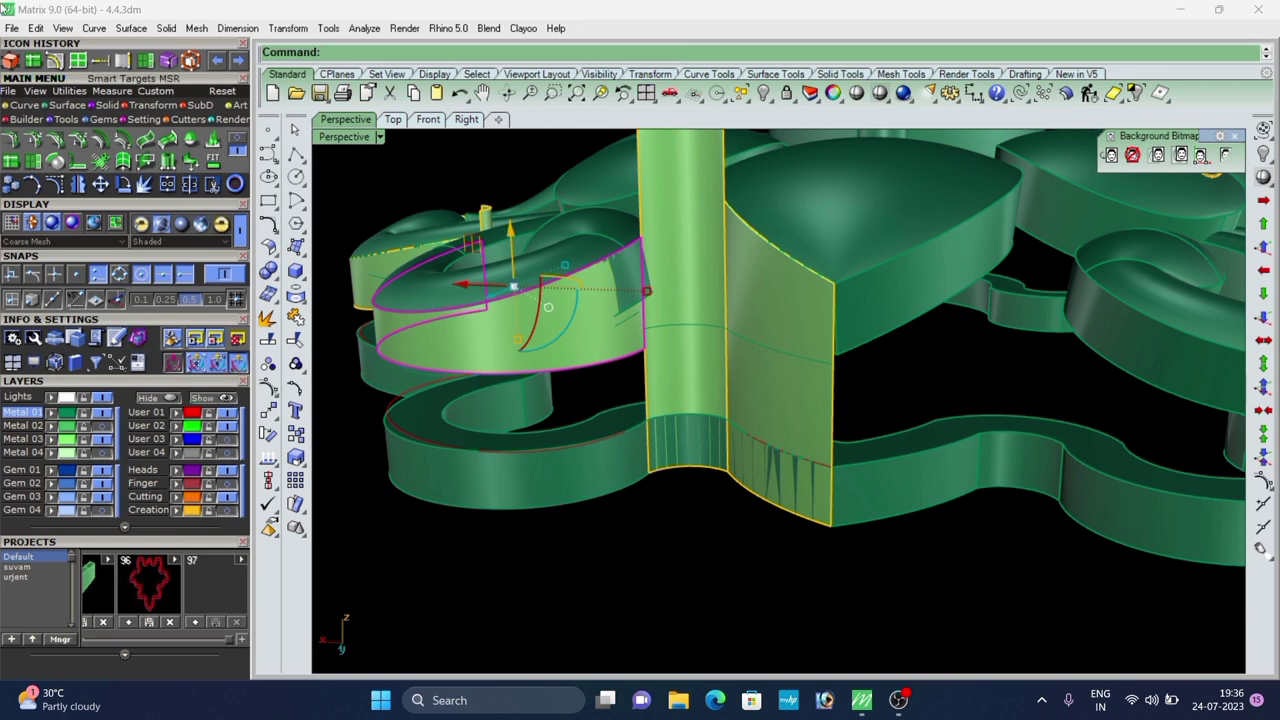
left_click(189, 63)
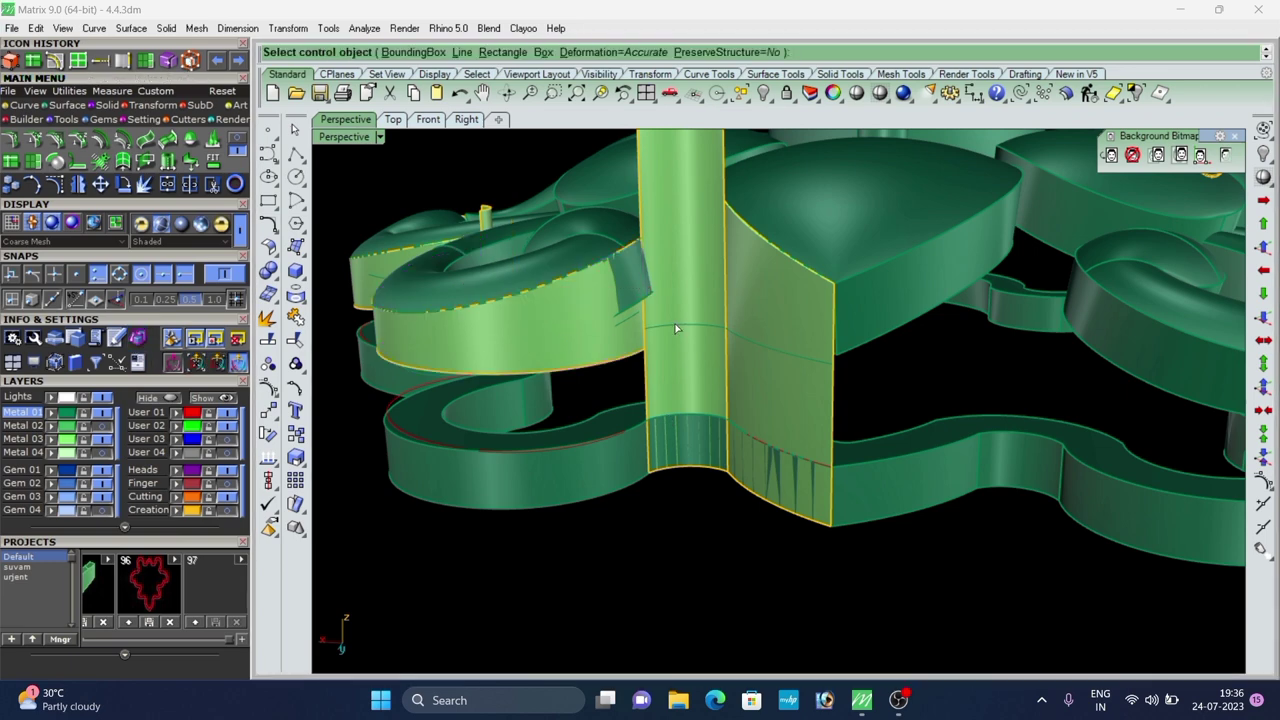
left_click(600, 356)
key("Escape")
Select the outer end point of the offset curve on the narrow wall and adjust its height slightly.
scroll(656, 343, "up", 5)
left_click_drag(596, 417, 687, 352)
left_click_drag(634, 307, 659, 276)
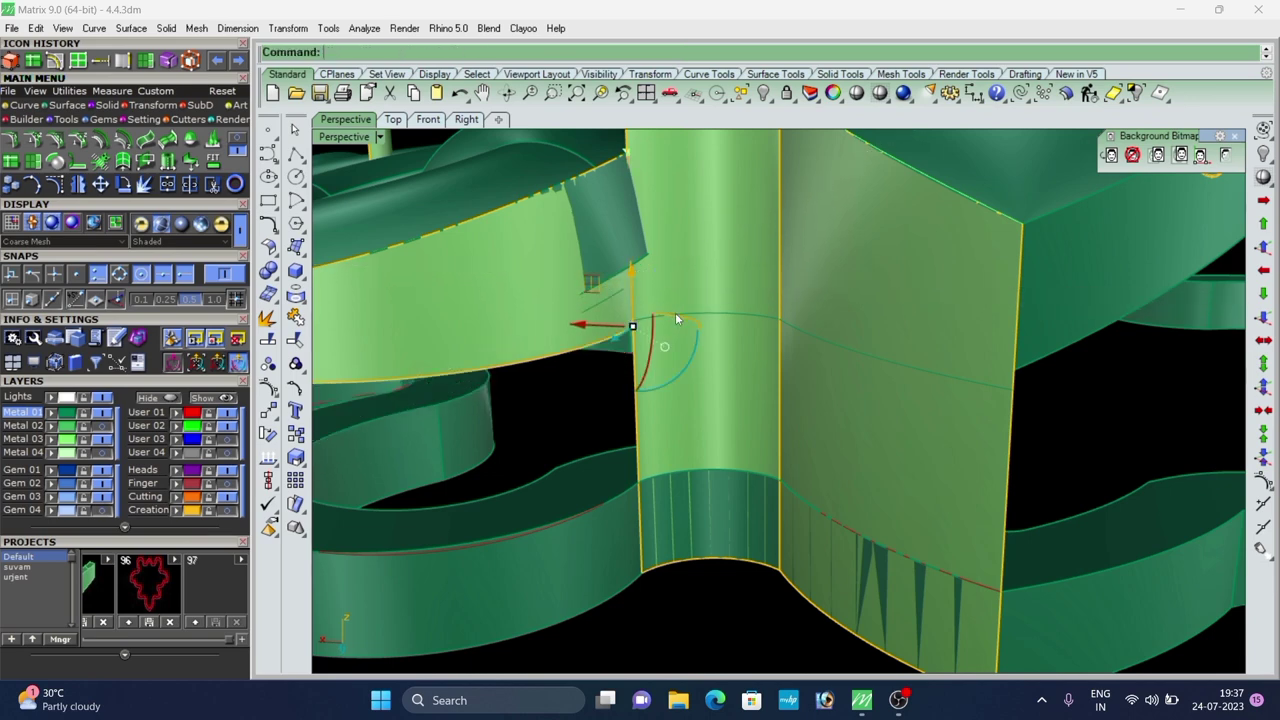
scroll(675, 319, "down", 7)
right_click_drag(675, 319, 611, 391)
scroll(660, 343, "up", 7)
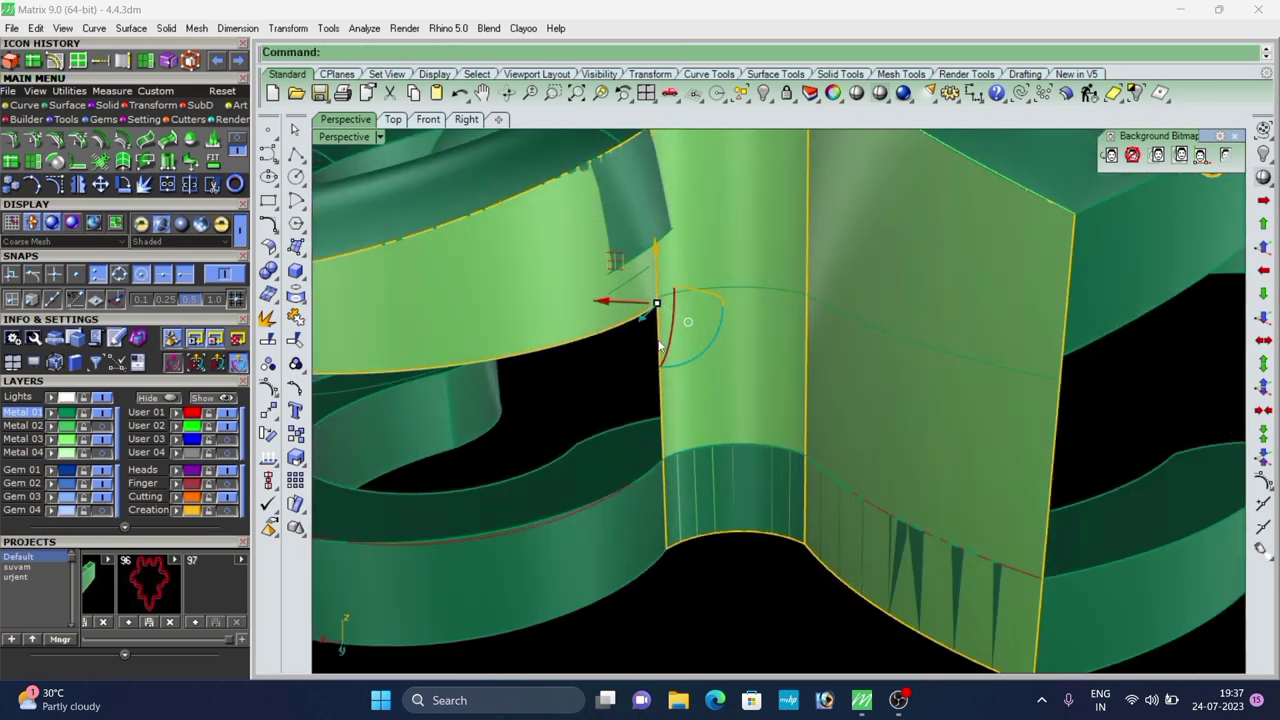
left_click_drag(657, 253, 658, 261)
key("Escape")
Rebuild the offset curve on the tall narrow wall and show its control points.
scroll(684, 306, "down", 6)
mouse_move(684, 306)
right_mouse_down()
mouse_move(605, 315)
mouse_move(683, 310)
right_mouse_up()
scroll(683, 310, "up", 2)
left_click(702, 329)
left_click(727, 350)
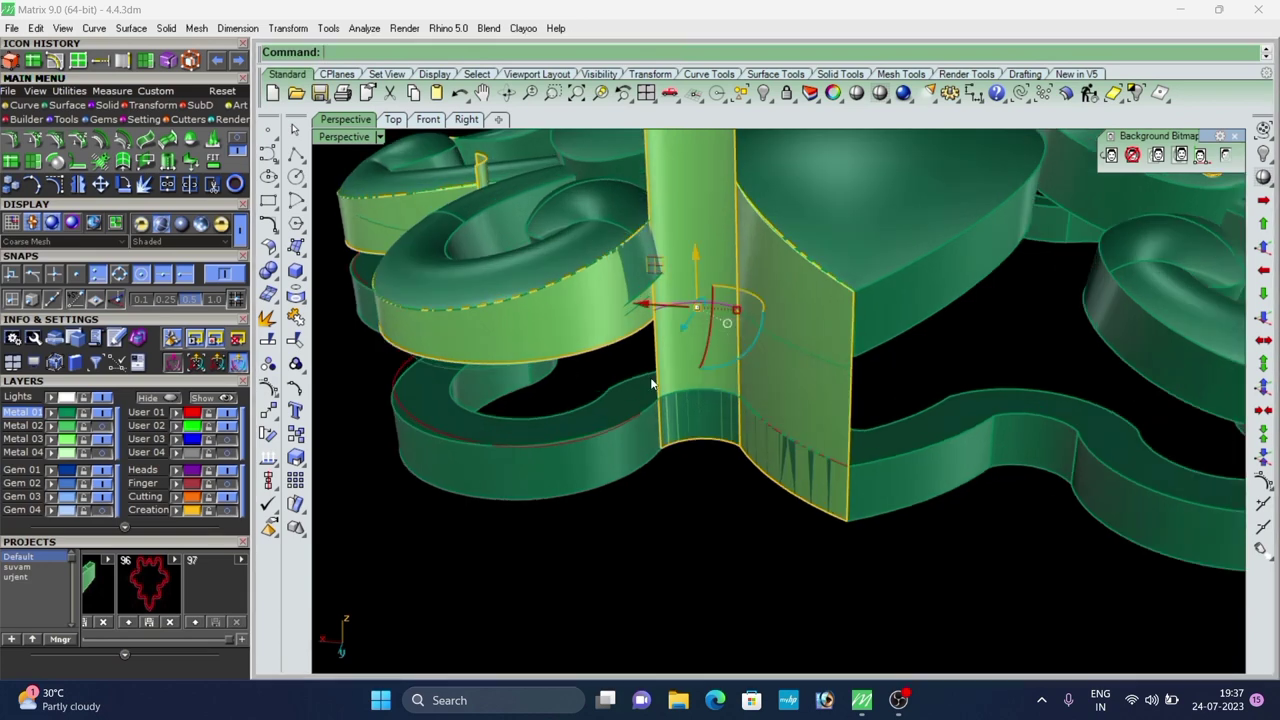
scroll(677, 321, "up", 4)
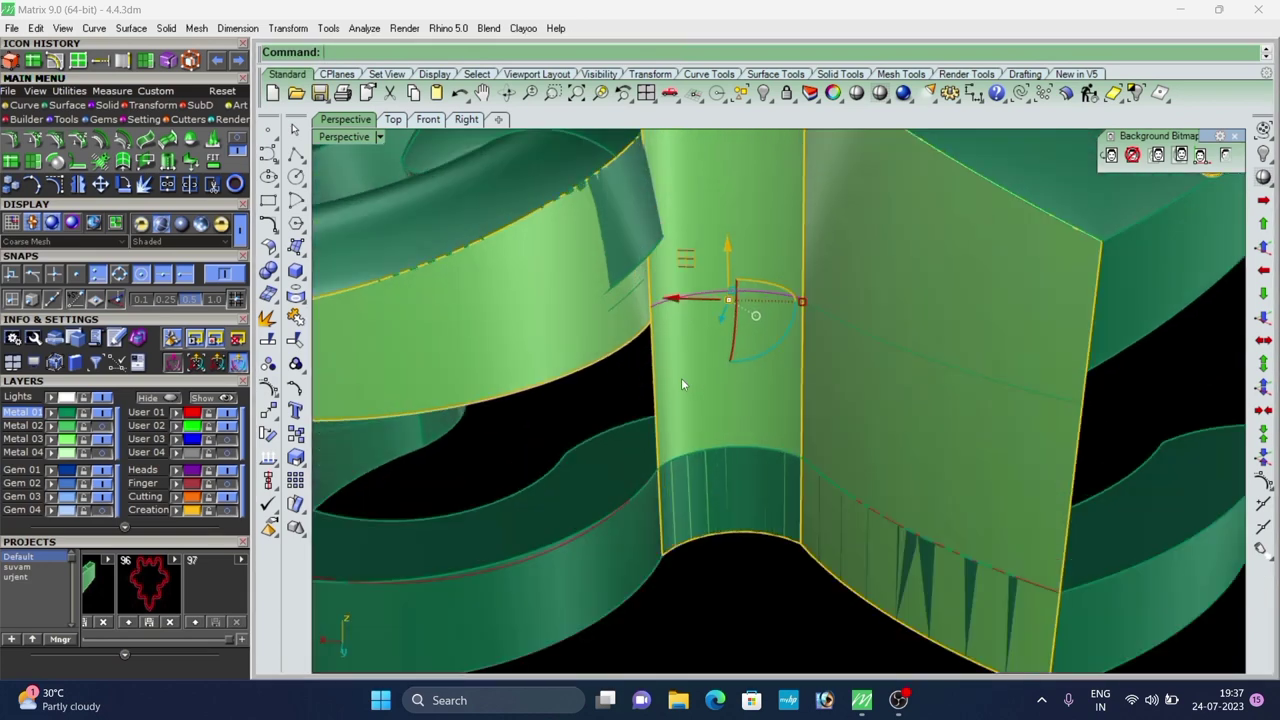
key("Return")
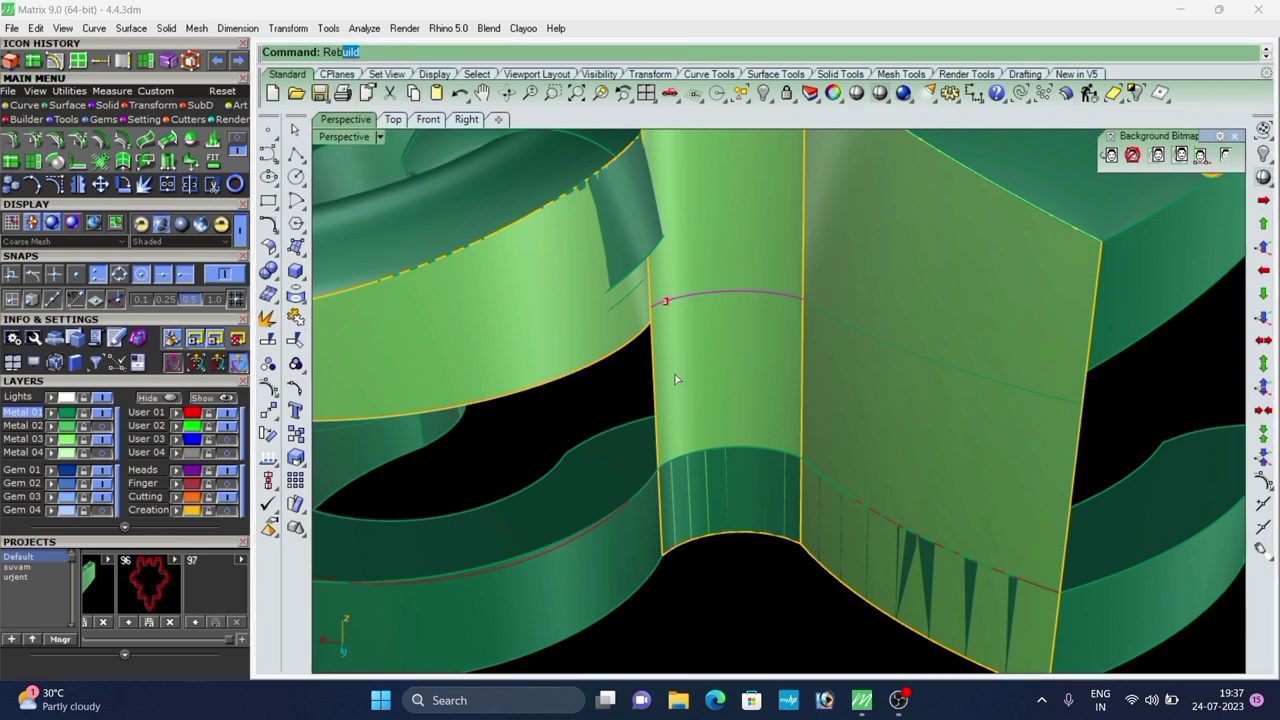
key("Return")
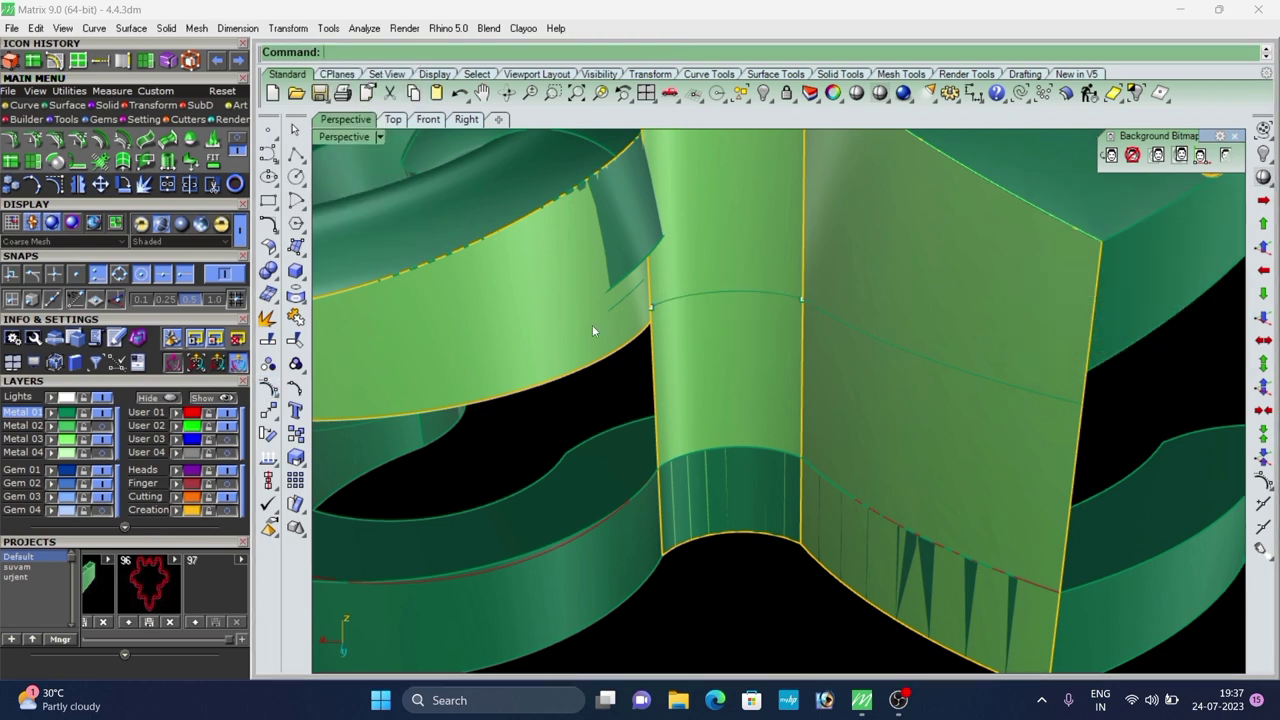
Move the outer end point of the narrow wall's curve onto the lower corner of the adjacent side wall.
scroll(592, 327, "up", 4)
scroll(738, 467, "down", 2)
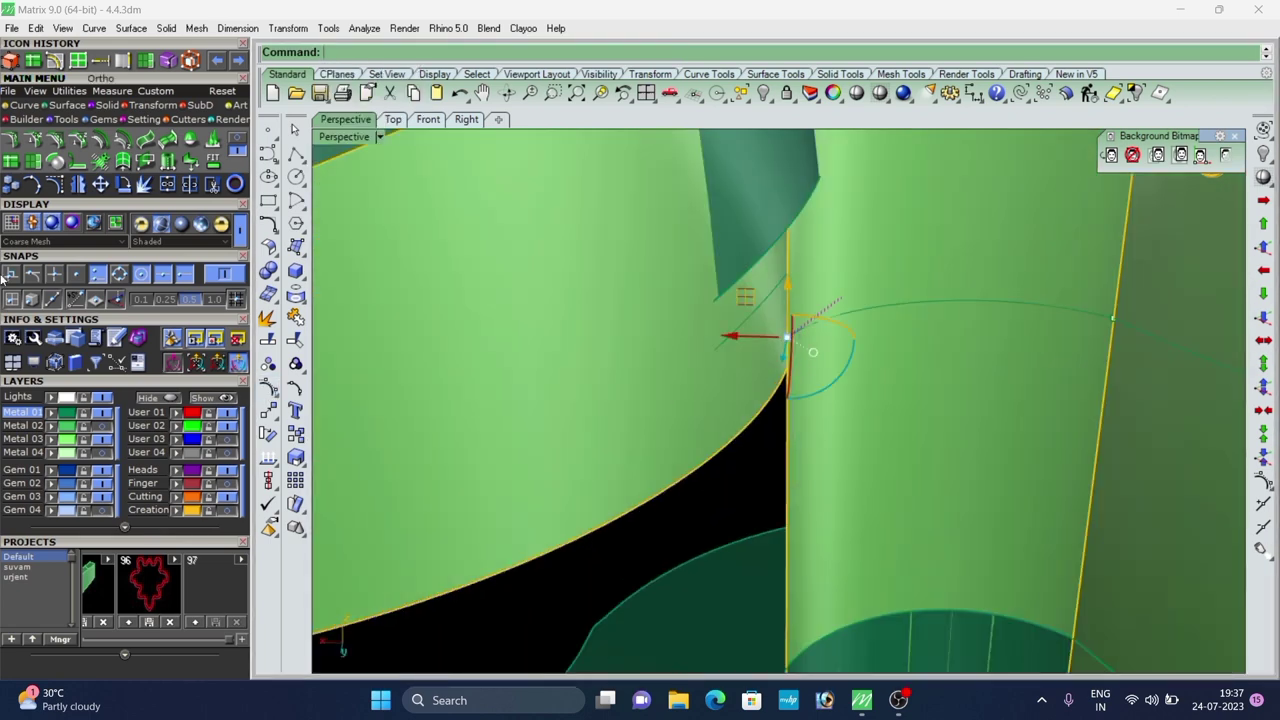
left_click(268, 411)
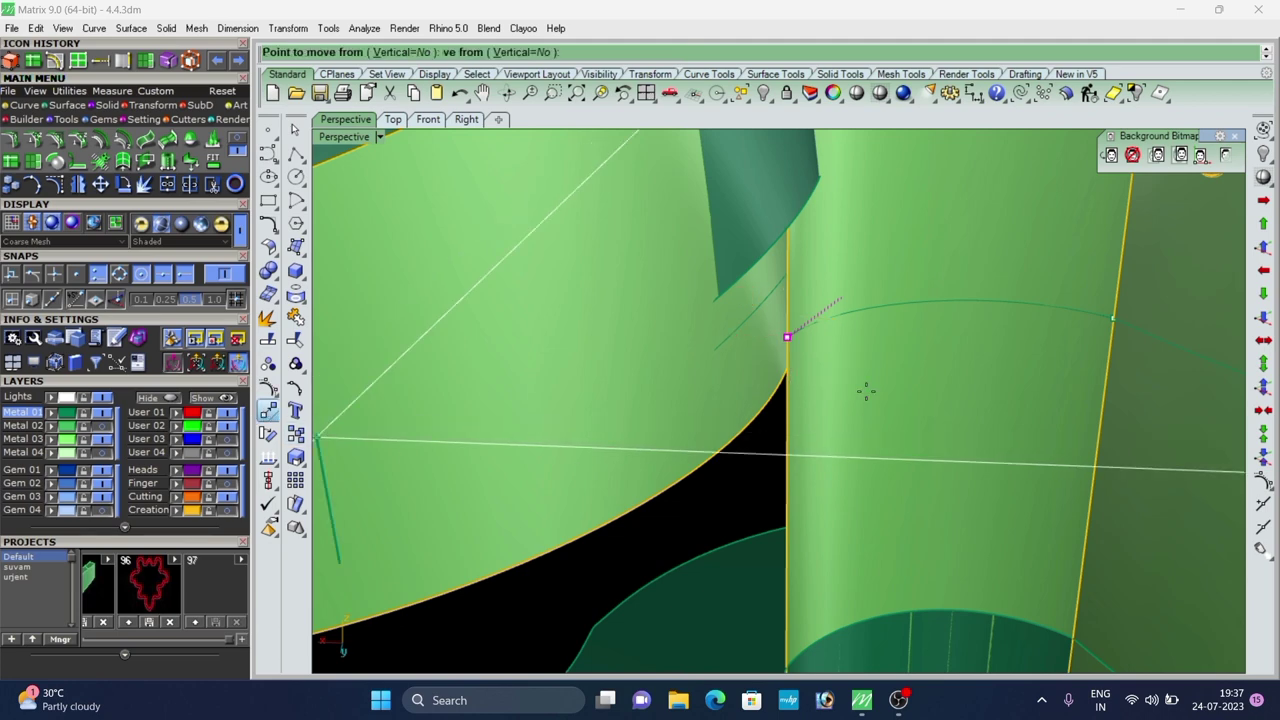
left_click(787, 338)
left_click(785, 370)
scroll(784, 374, "down", 5)
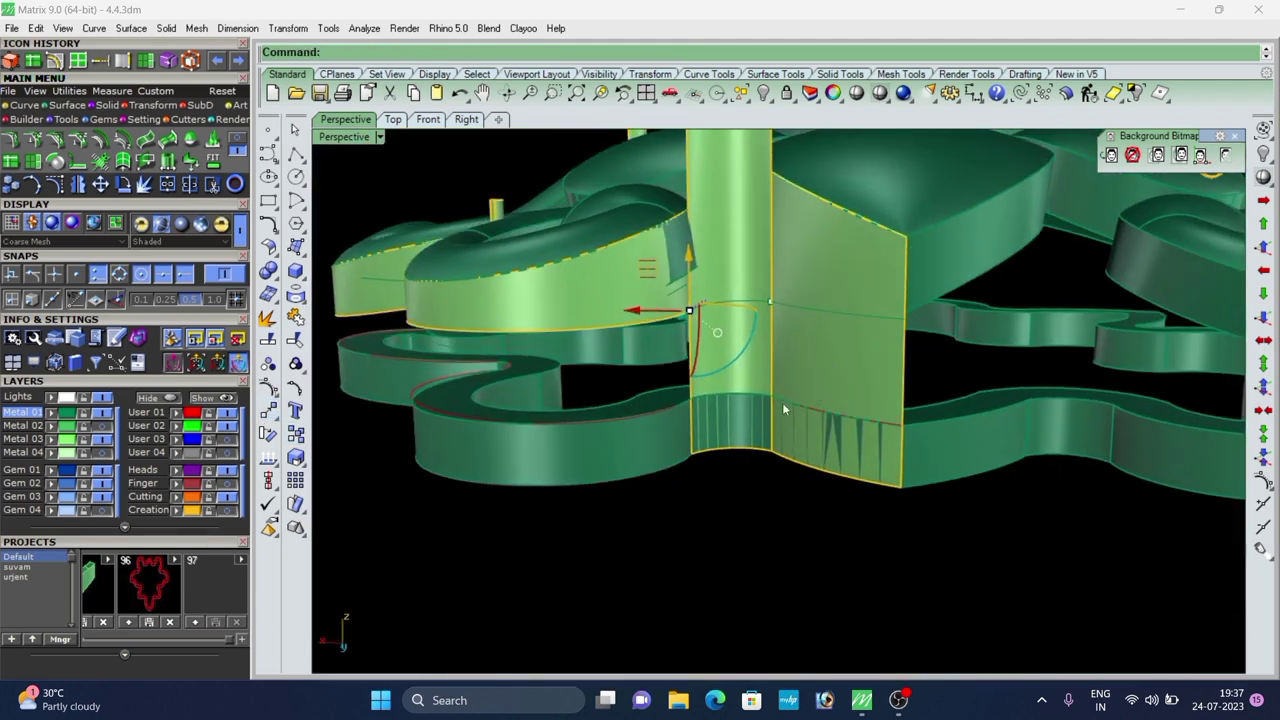
scroll(748, 316, "up", 3)
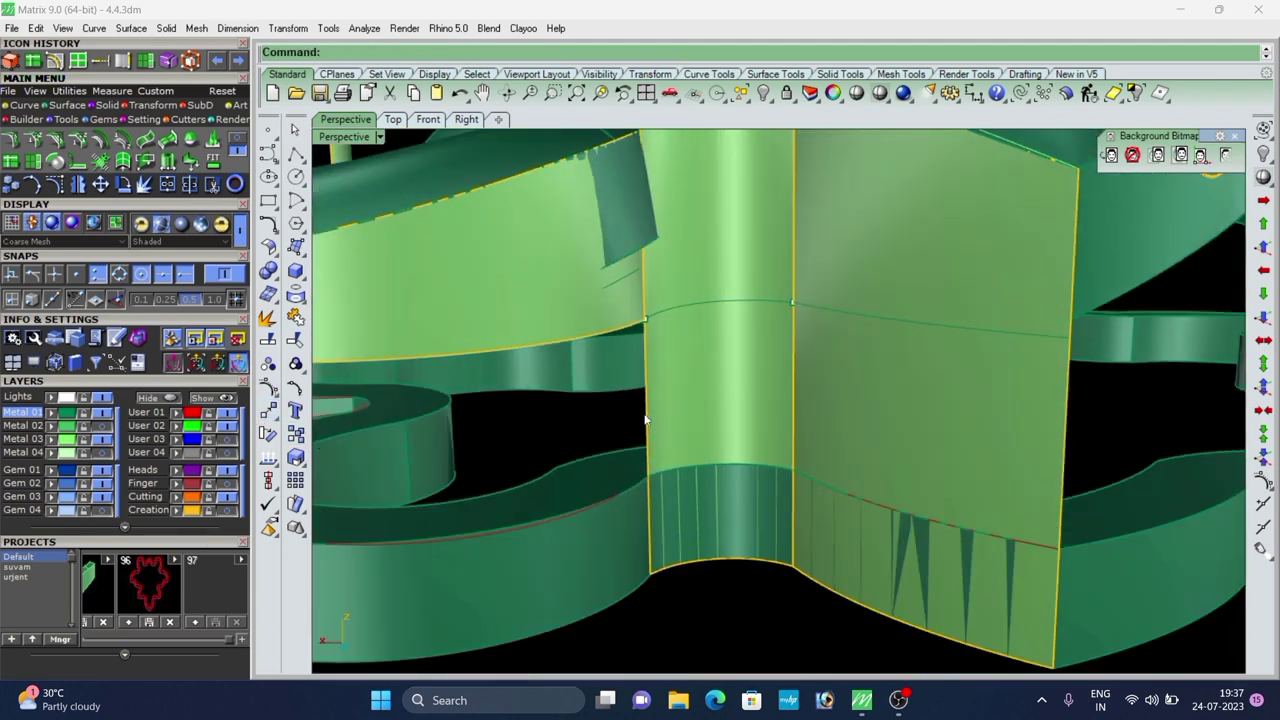
Lower the two middle control points of the narrow wall's curve in wireframe display to flatten its arch.
left_click(242, 232)
mouse_move(598, 268)
right_mouse_down()
mouse_move(649, 306)
mouse_move(718, 400)
mouse_move(677, 389)
mouse_move(550, 290)
right_mouse_up()
scroll(721, 405, "up", 3)
scroll(541, 278, "up", 3)
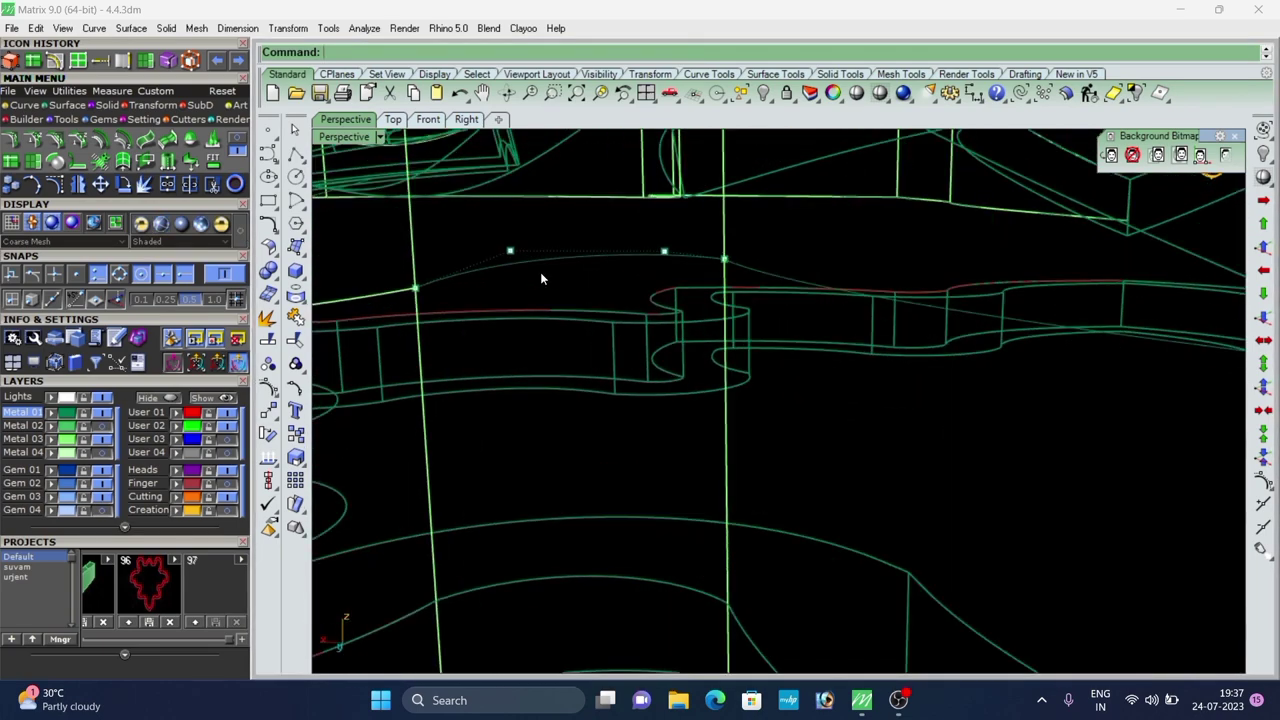
left_click_drag(507, 195, 684, 274)
left_click_drag(666, 213, 676, 223)
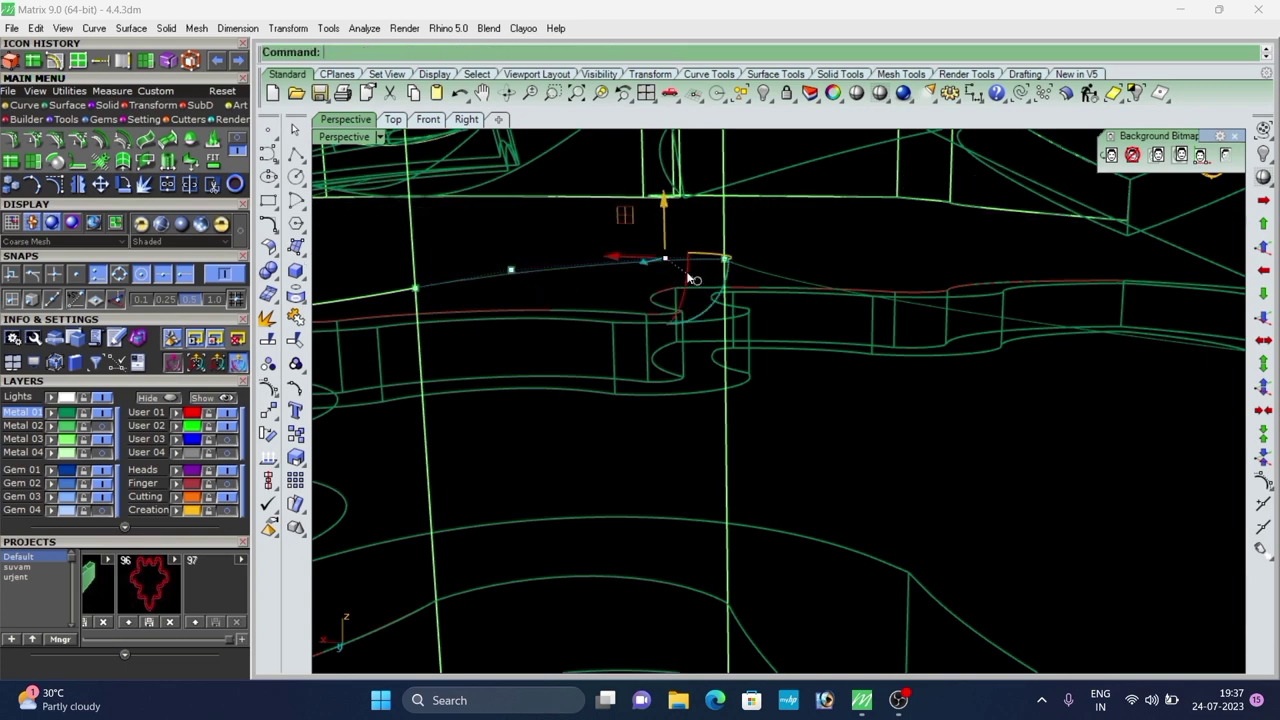
right_click_drag(688, 273, 645, 338)
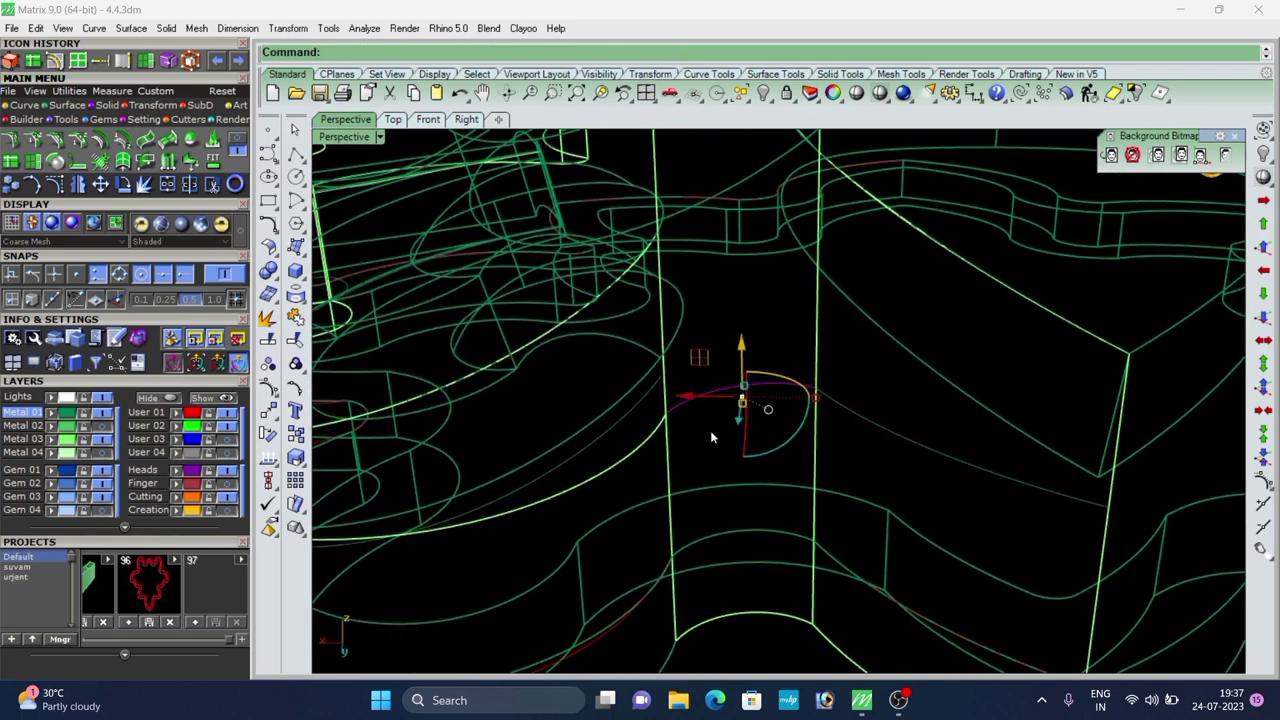
Trim away the narrow wall below the adjusted curve in shaded display.
left_click(669, 461)
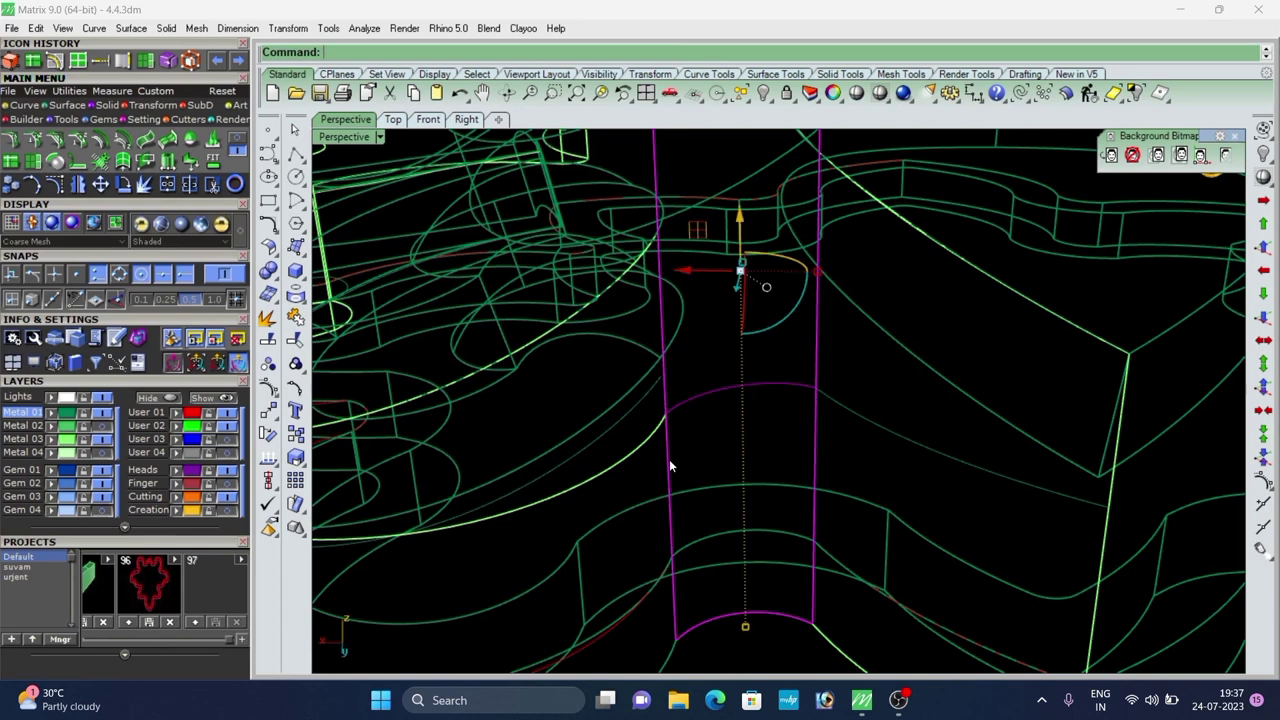
left_click(164, 230)
scroll(540, 350, "down", 5)
right_click_drag(540, 363, 517, 383)
type("rim")
key("Return")
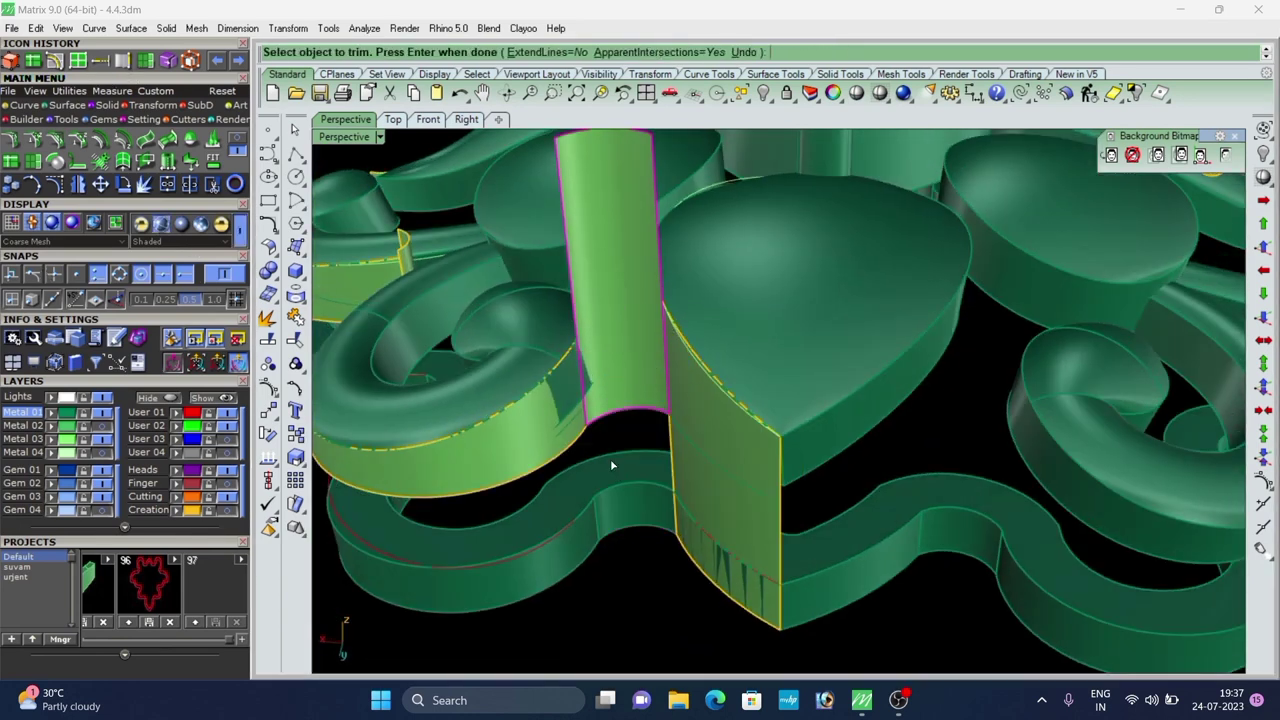
right_click(614, 434)
Split the adjacent pointed petal wall with its offset curve and delete the lower piece.
scroll(614, 434, "down", 5)
right_click_drag(614, 434, 662, 404)
scroll(742, 445, "up", 5)
left_click(744, 440)
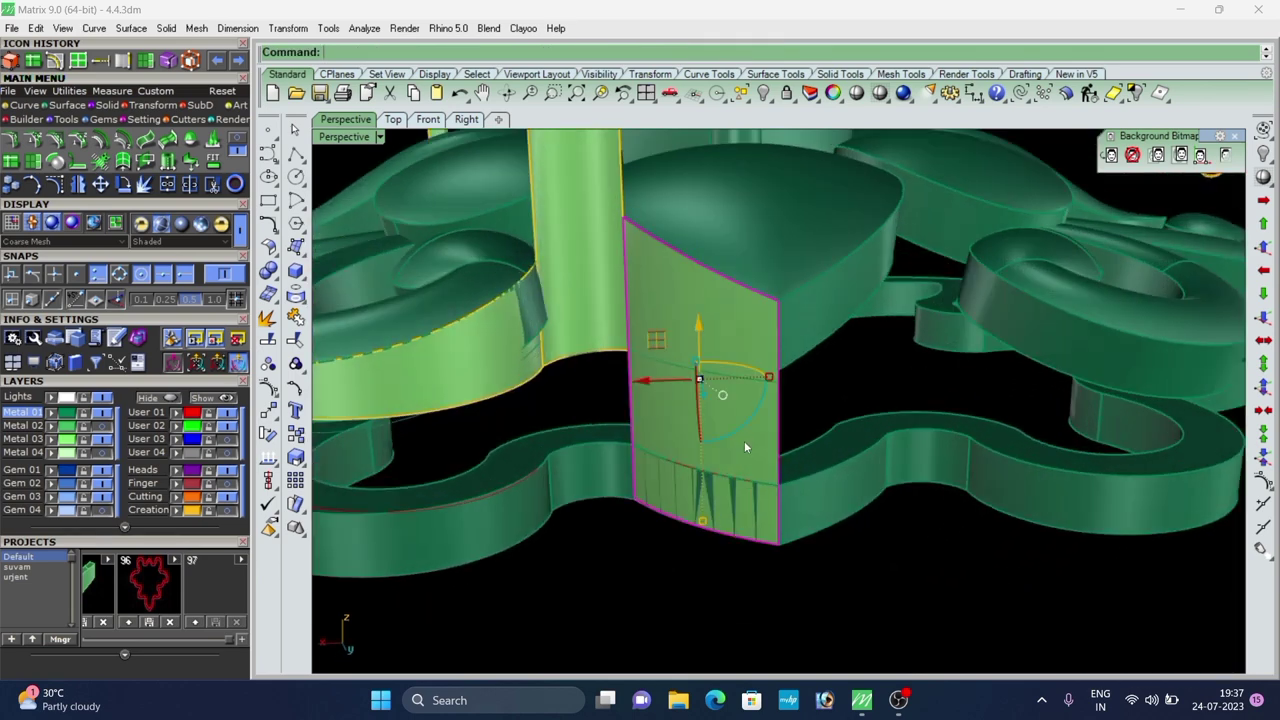
type("split")
key("Return")
left_click(640, 361)
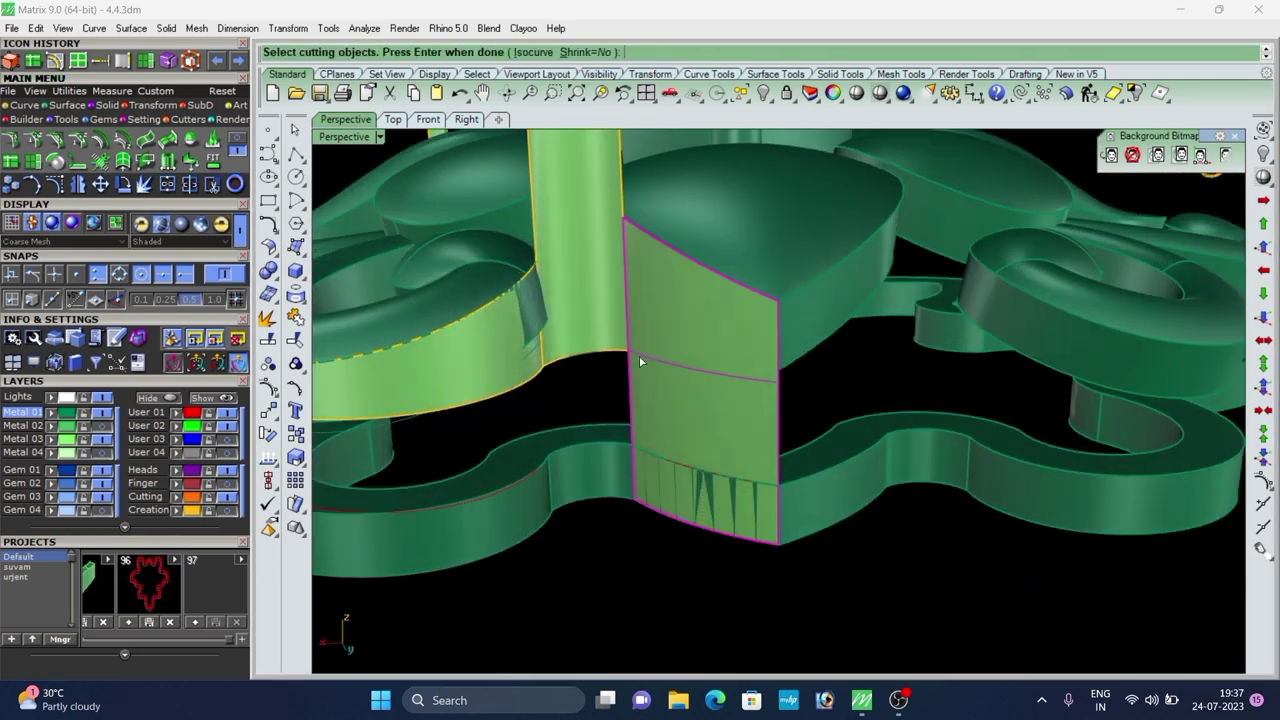
left_click(653, 412)
key("Delete")
Select all leftover construction curves around the pendant and delete them.
scroll(698, 399, "down", 5)
right_click_drag(589, 397, 738, 388)
scroll(590, 398, "down", 6)
right_click_drag(466, 434, 718, 391)
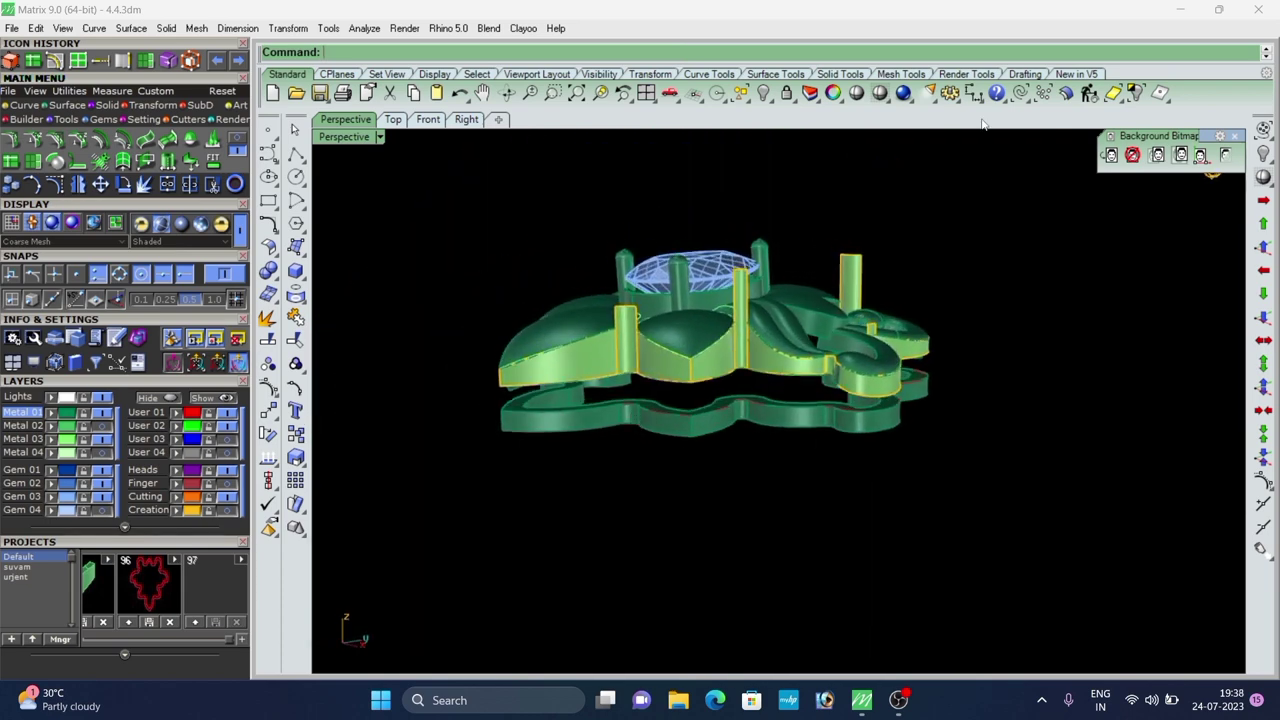
left_click(1029, 96)
key("Delete")
Split the narrow wall between the two petals along an isocurve at the petal wall's upper corner and remove the upper piece.
right_click_drag(612, 345, 694, 337)
scroll(692, 325, "up", 5)
left_click(687, 299)
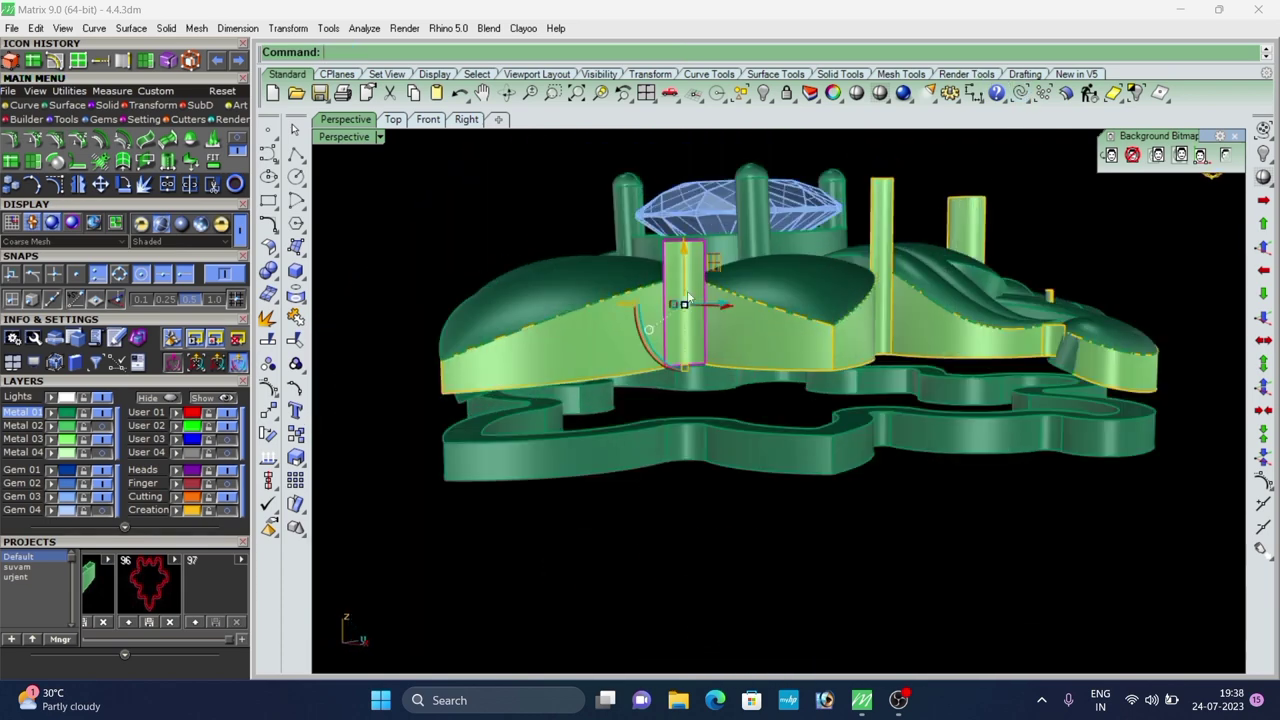
left_click(33, 61)
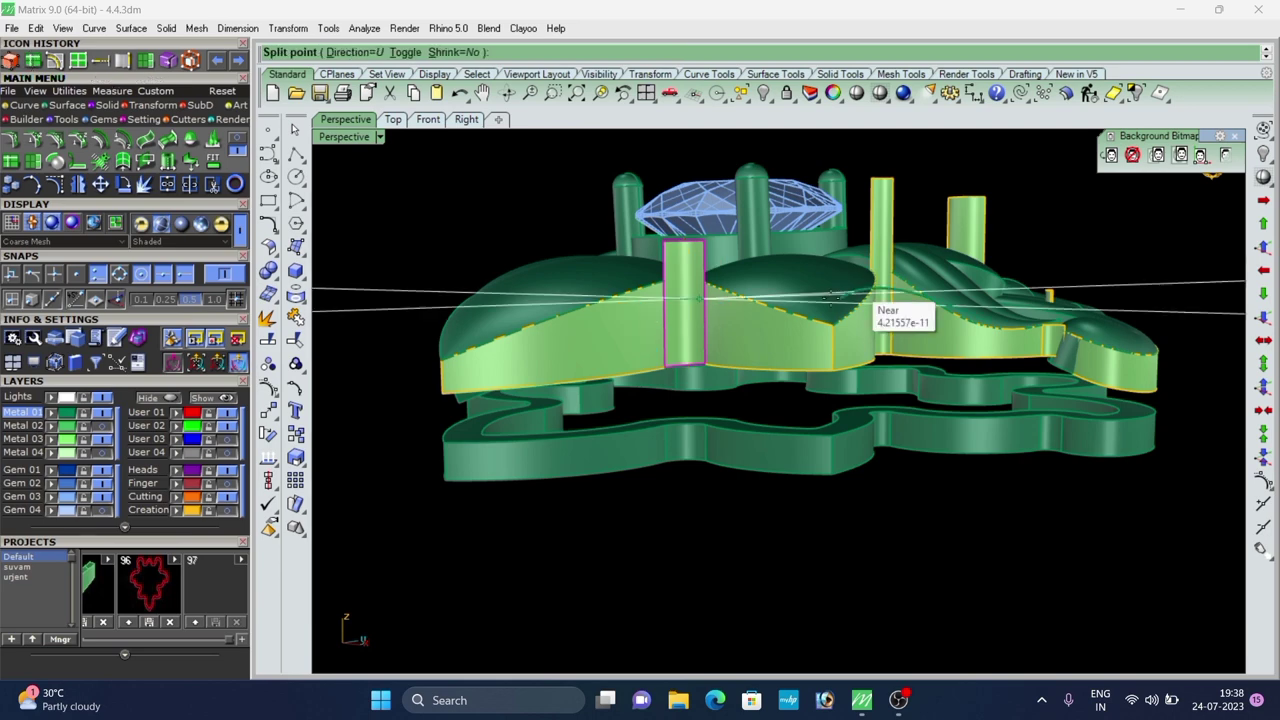
scroll(671, 257, "up", 5)
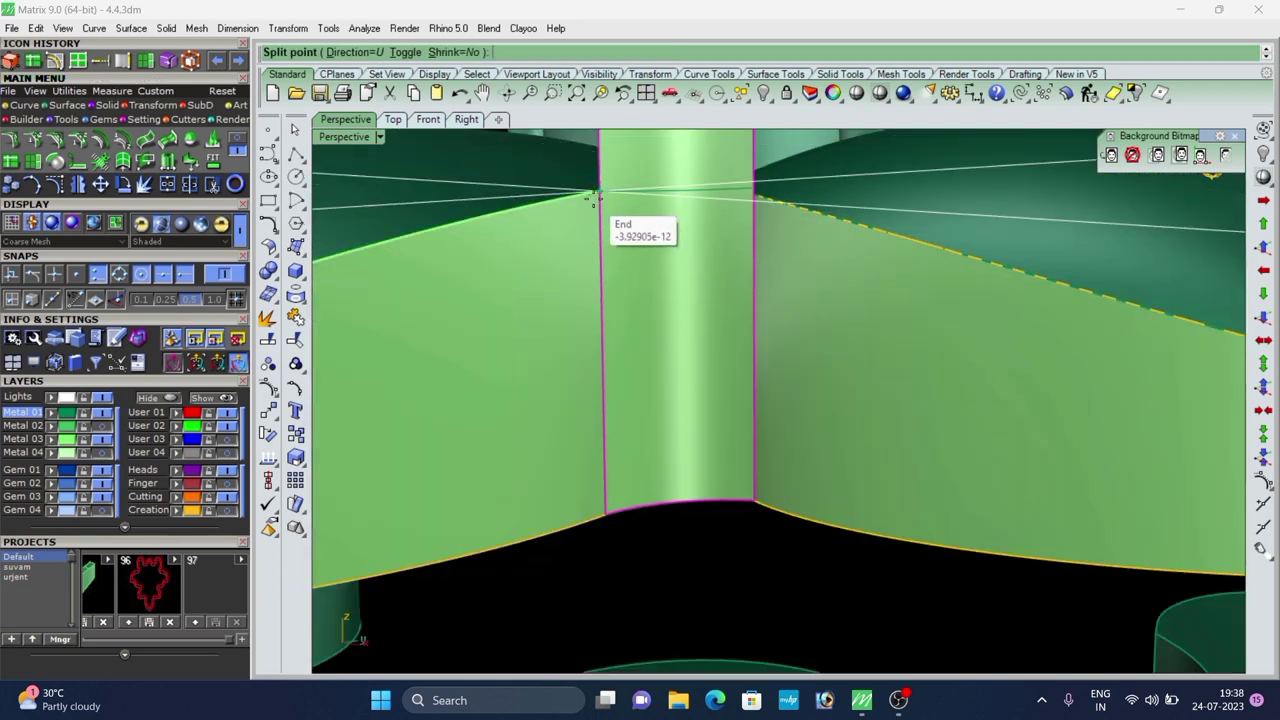
left_click(593, 195)
scroll(631, 240, "down", 8)
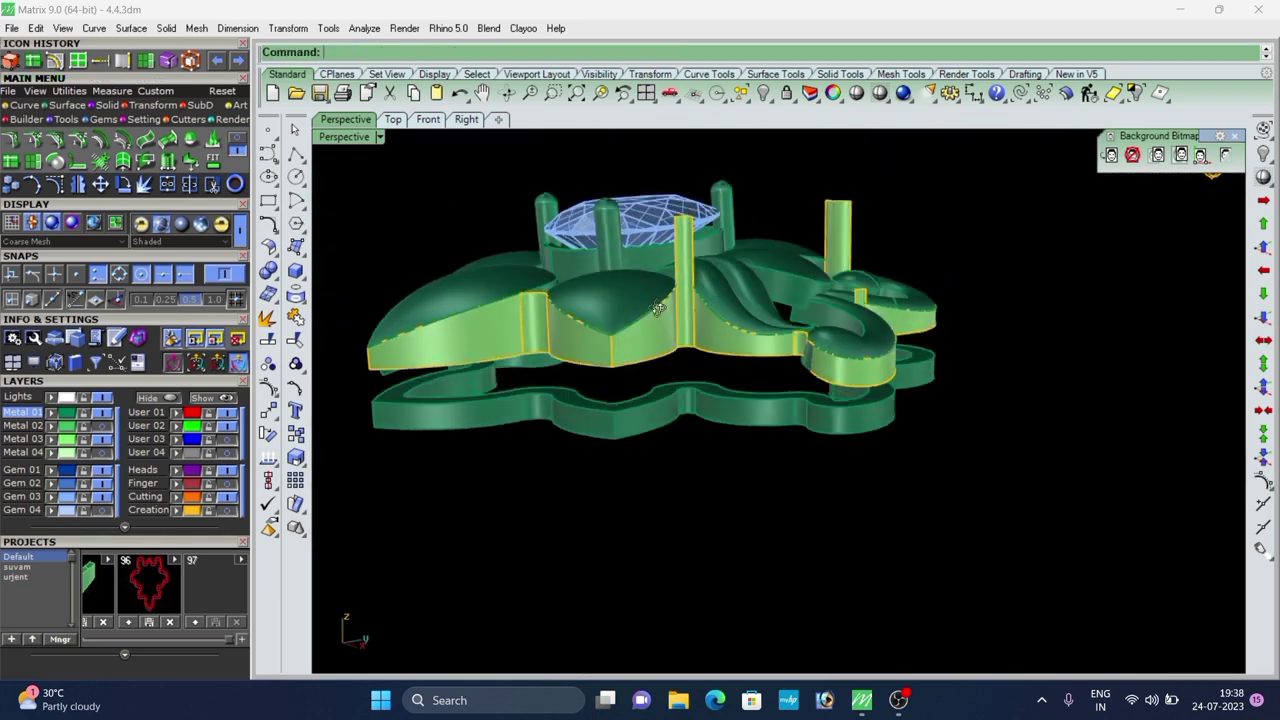
Split the tall wall between the petal and the leaf along an isocurve at the petal wall's upper corner and delete the excess above.
scroll(660, 310, "up", 5)
right_click(699, 297)
scroll(697, 297, "up", 6)
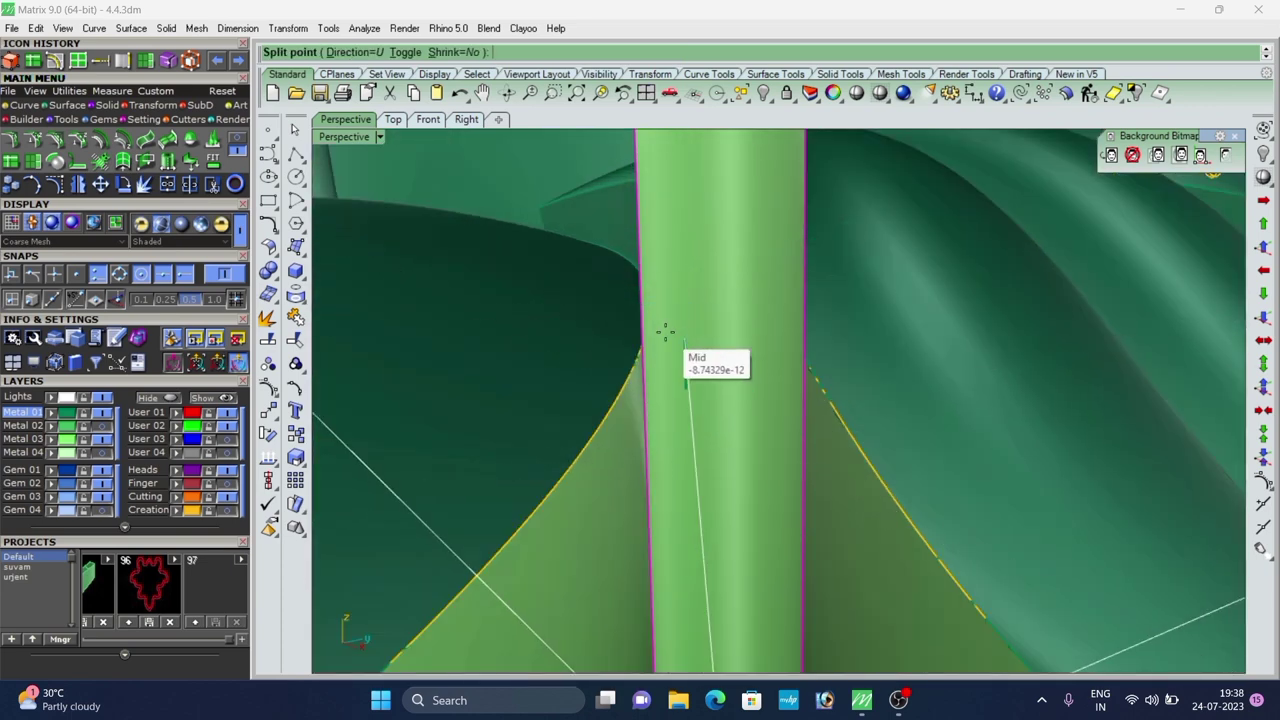
left_click(640, 352)
left_click(714, 255)
key("Delete")
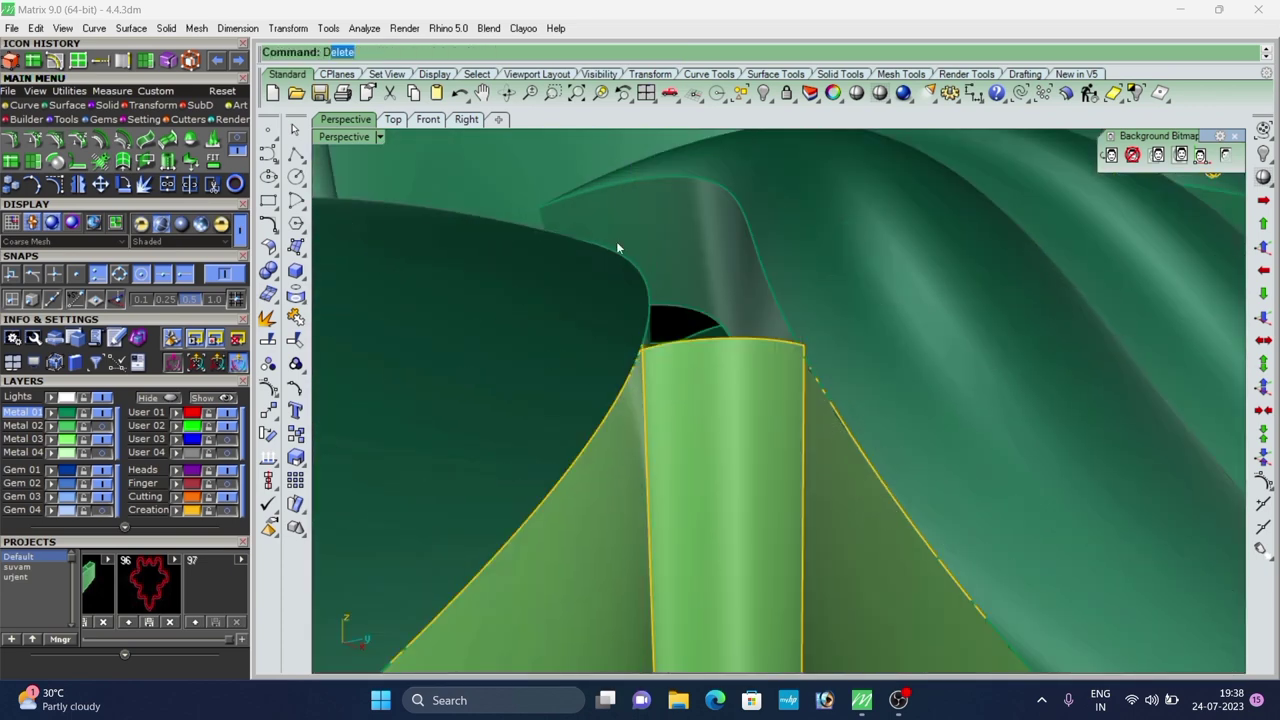
scroll(616, 241, "down", 10)
right_click_drag(616, 245, 680, 318)
scroll(636, 350, "up", 4)
scroll(670, 300, "down", 6)
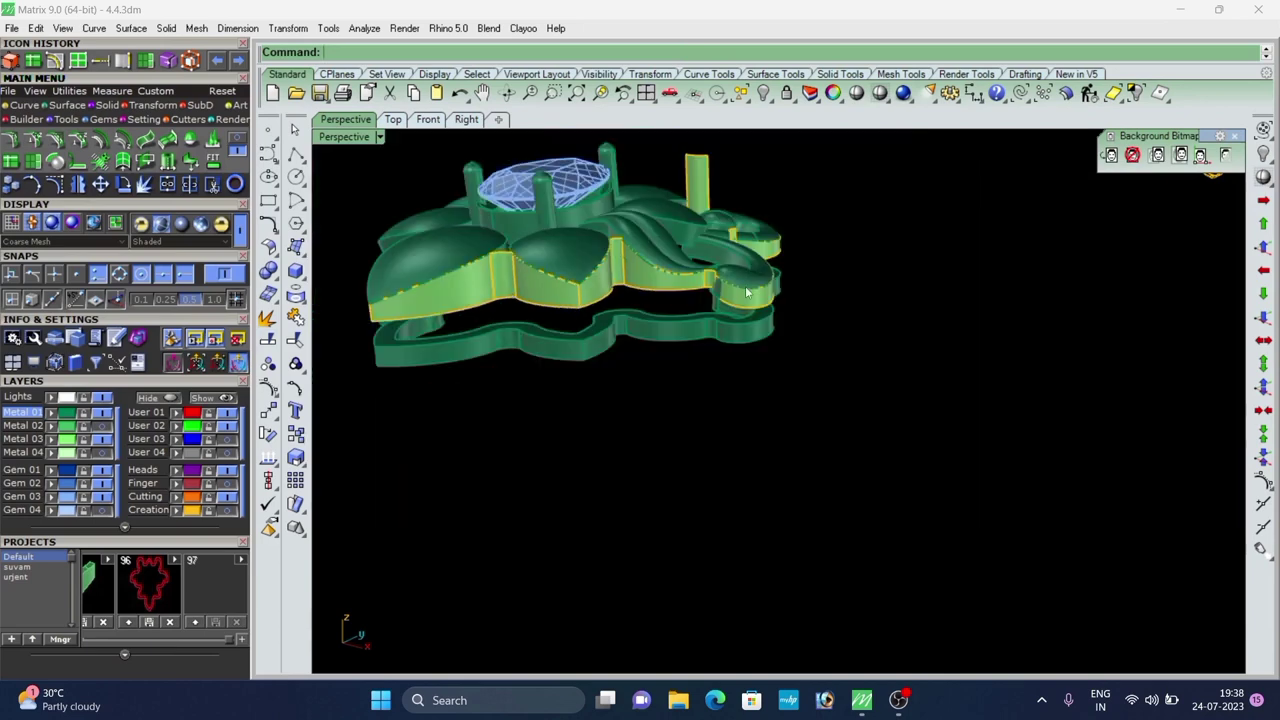
right_click_drag(670, 240, 645, 262)
scroll(645, 262, "up", 9)
key("Return")
scroll(650, 330, "up", 5)
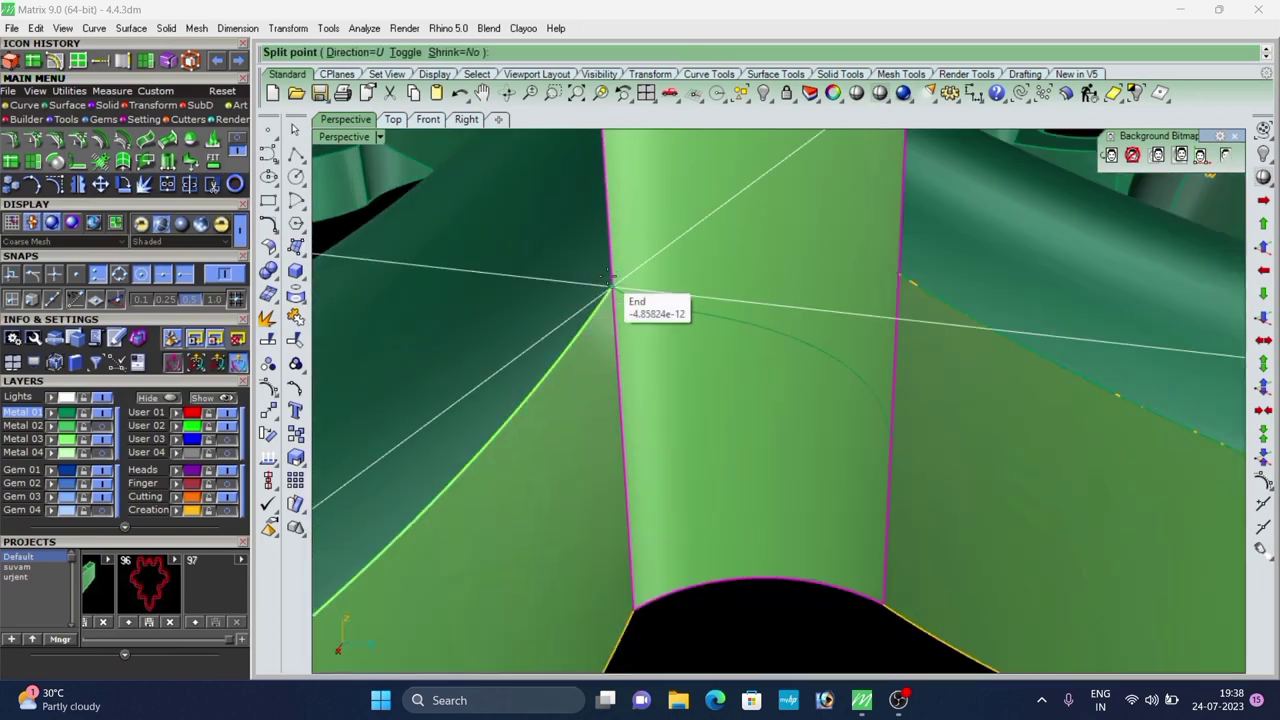
key("Escape")
scroll(646, 283, "down", 10)
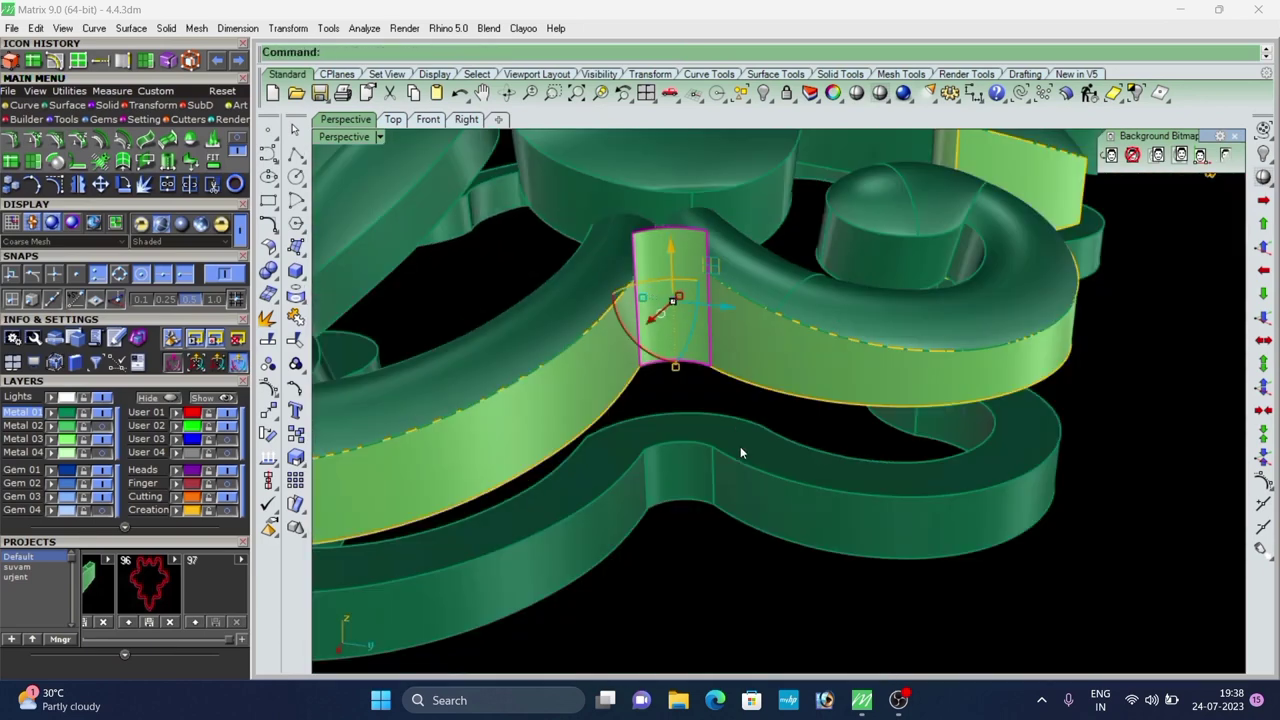
right_click_drag(697, 490, 690, 455)
scroll(662, 370, "down", 6)
scroll(662, 338, "up", 6)
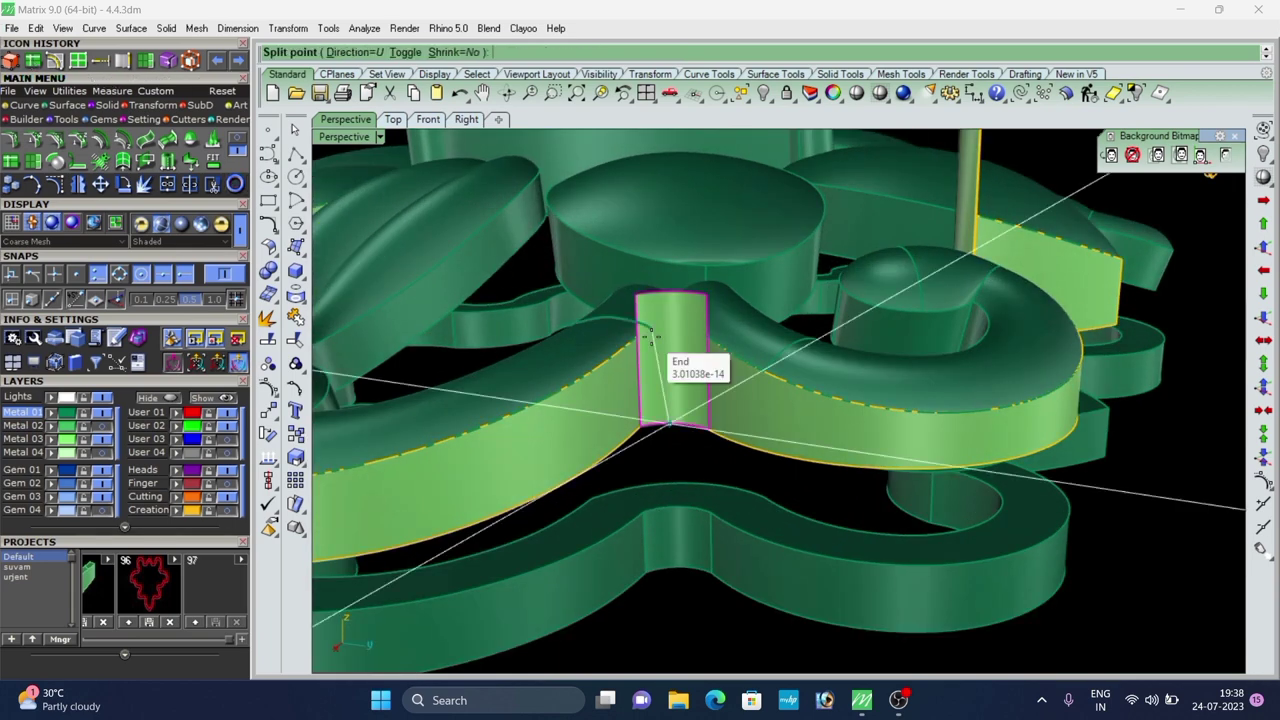
left_click(224, 274)
scroll(655, 331, "up", 7)
key("Escape")
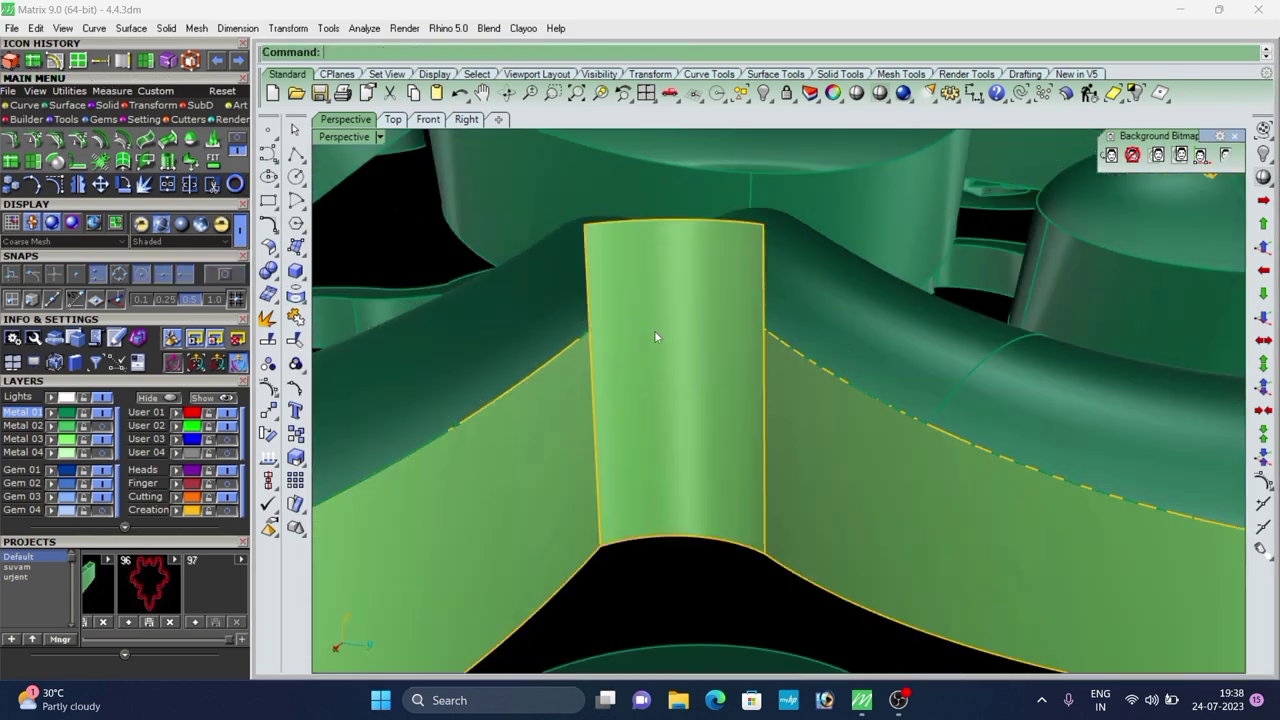
Draw a line across the narrow connecting wall between the upper end points of its two neighbouring side walls.
left_click(298, 158)
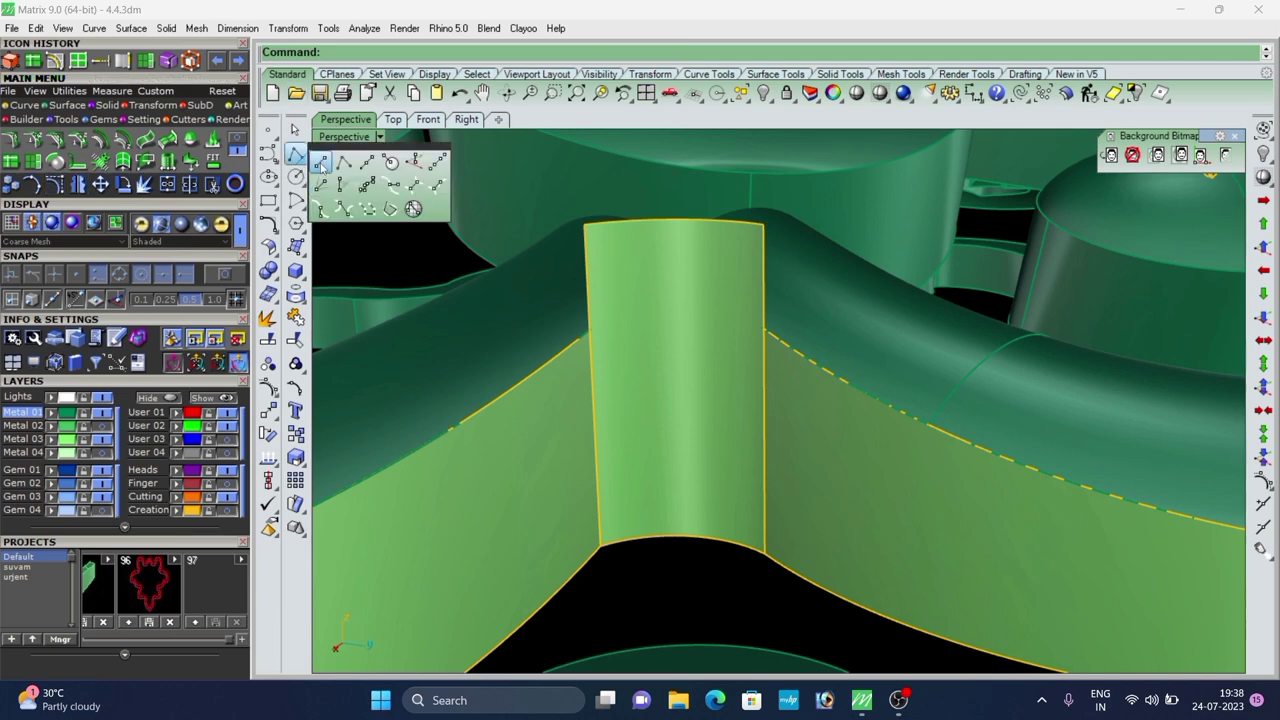
left_click(321, 164)
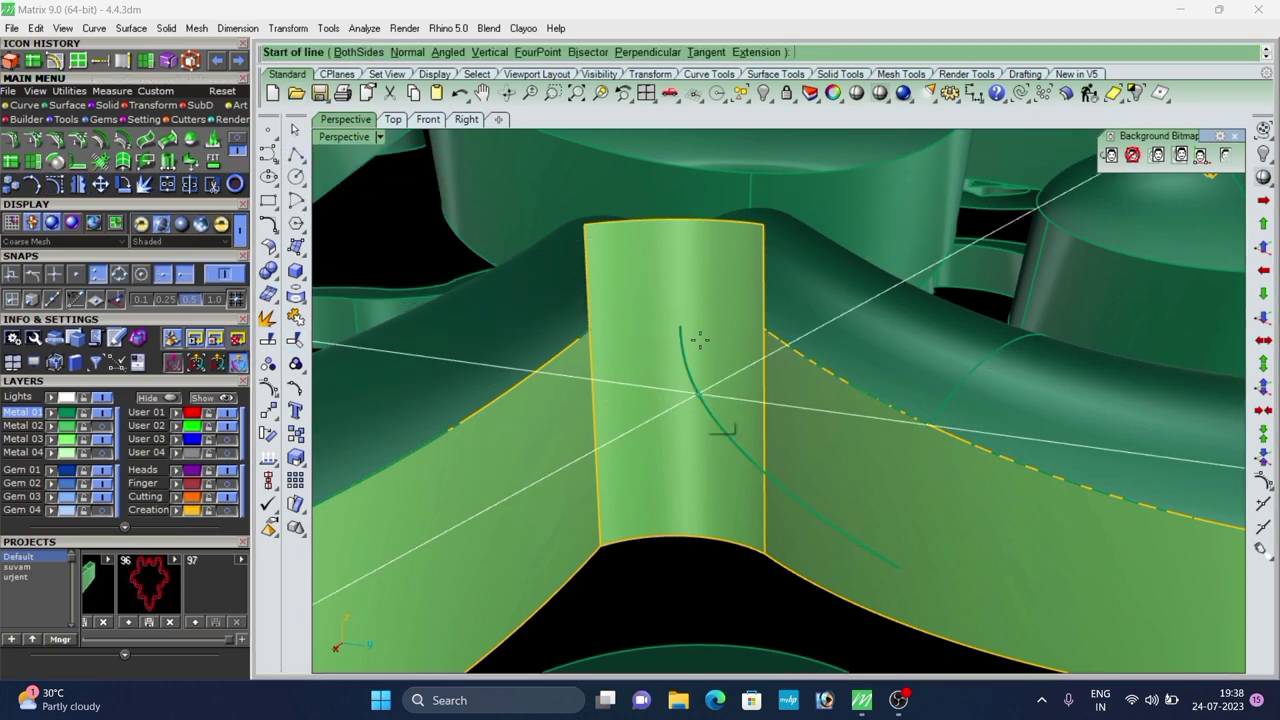
left_click(590, 330)
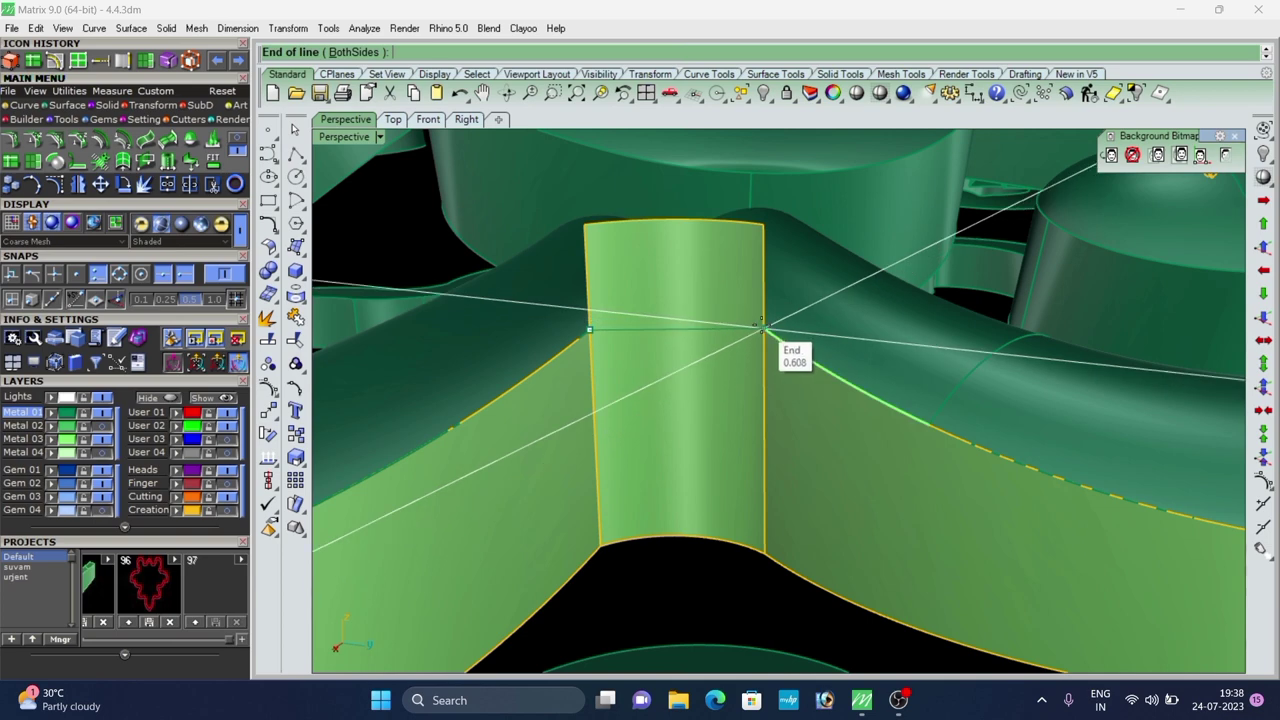
left_click(762, 325)
Try to trim the upper part of the connecting wall with the line drawn across it.
left_click(700, 337)
left_click(688, 330, "shift")
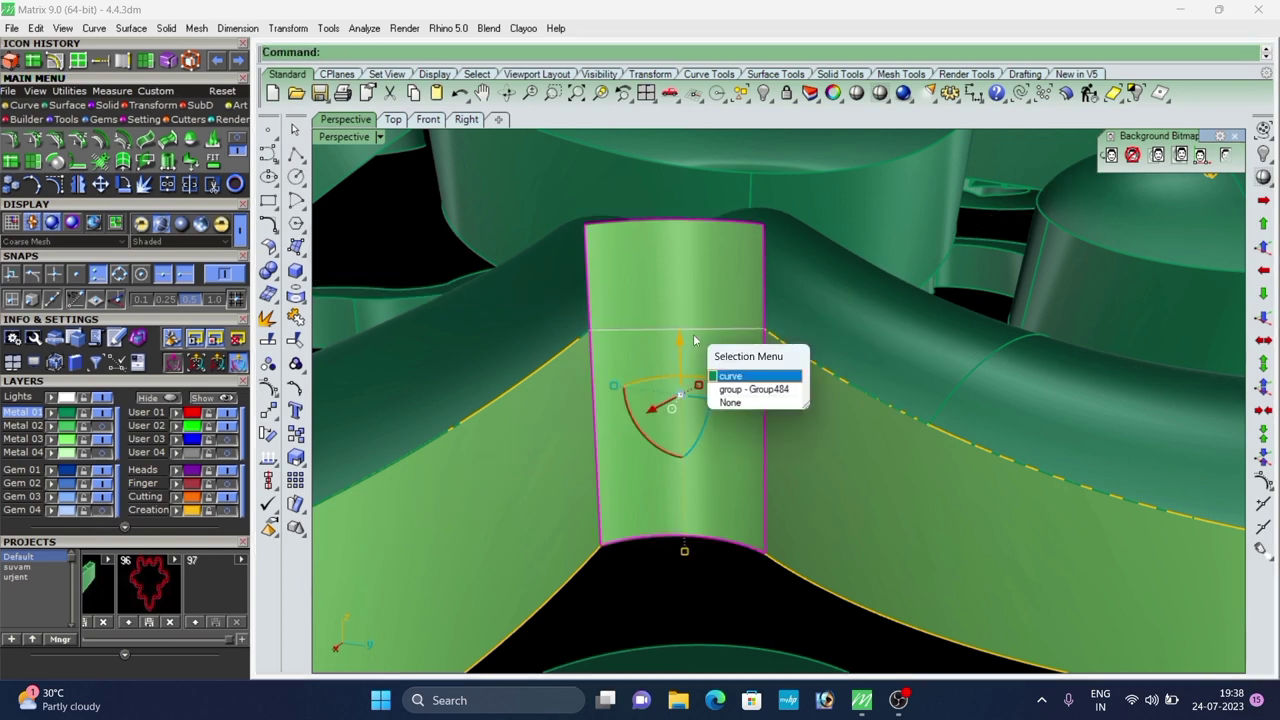
left_click(746, 376)
type("trim")
key("Return")
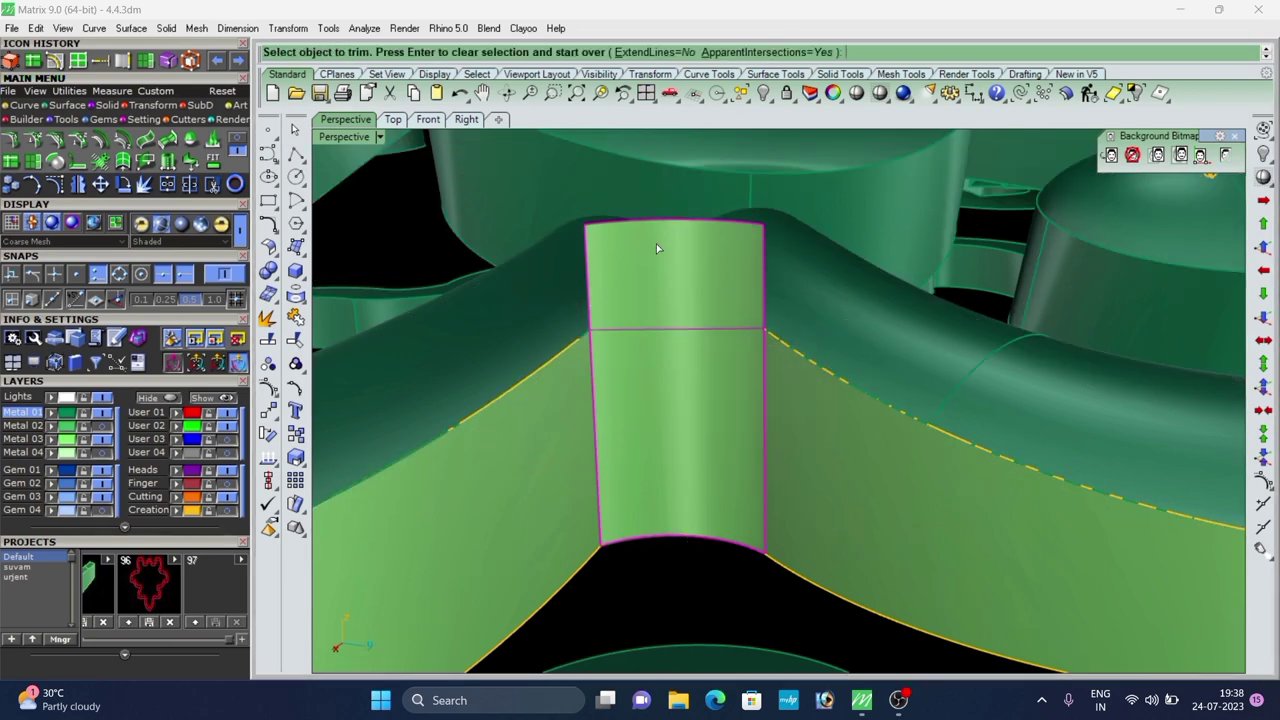
key("Escape")
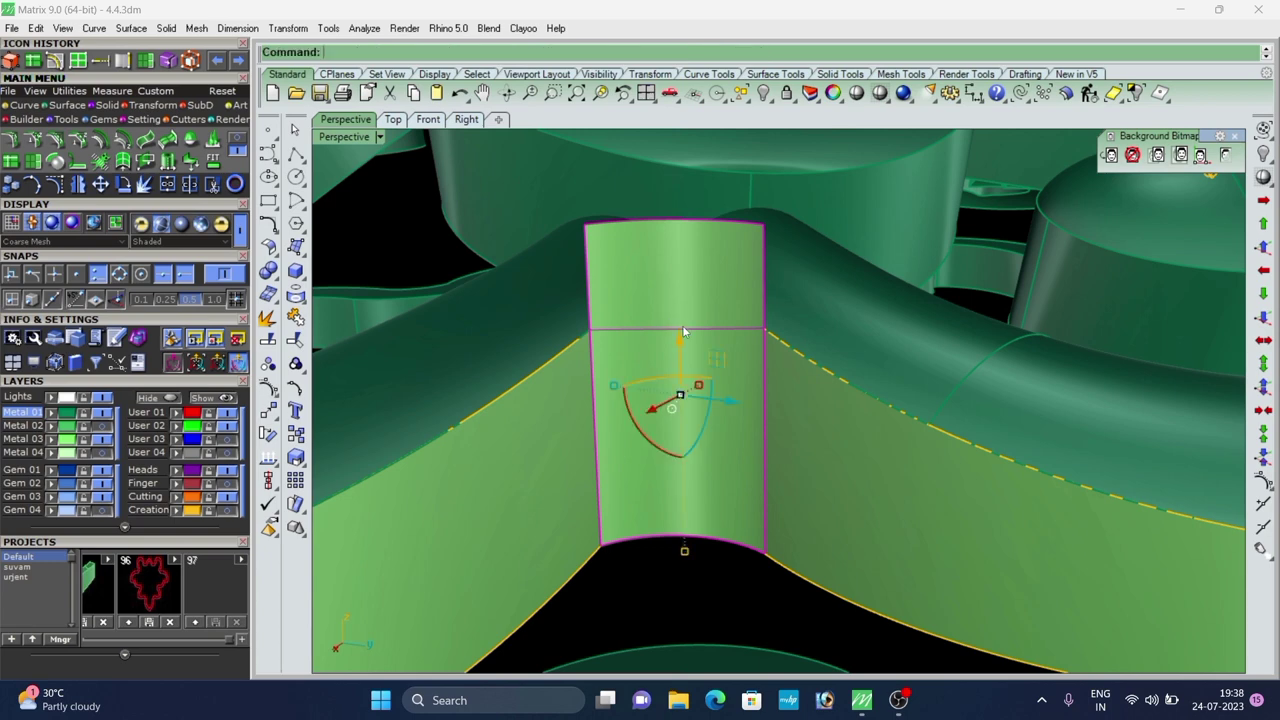
Isolate the connecting wall with its line and pull the line back onto the wall surface.
left_click(1136, 94)
scroll(727, 335, "up", 4)
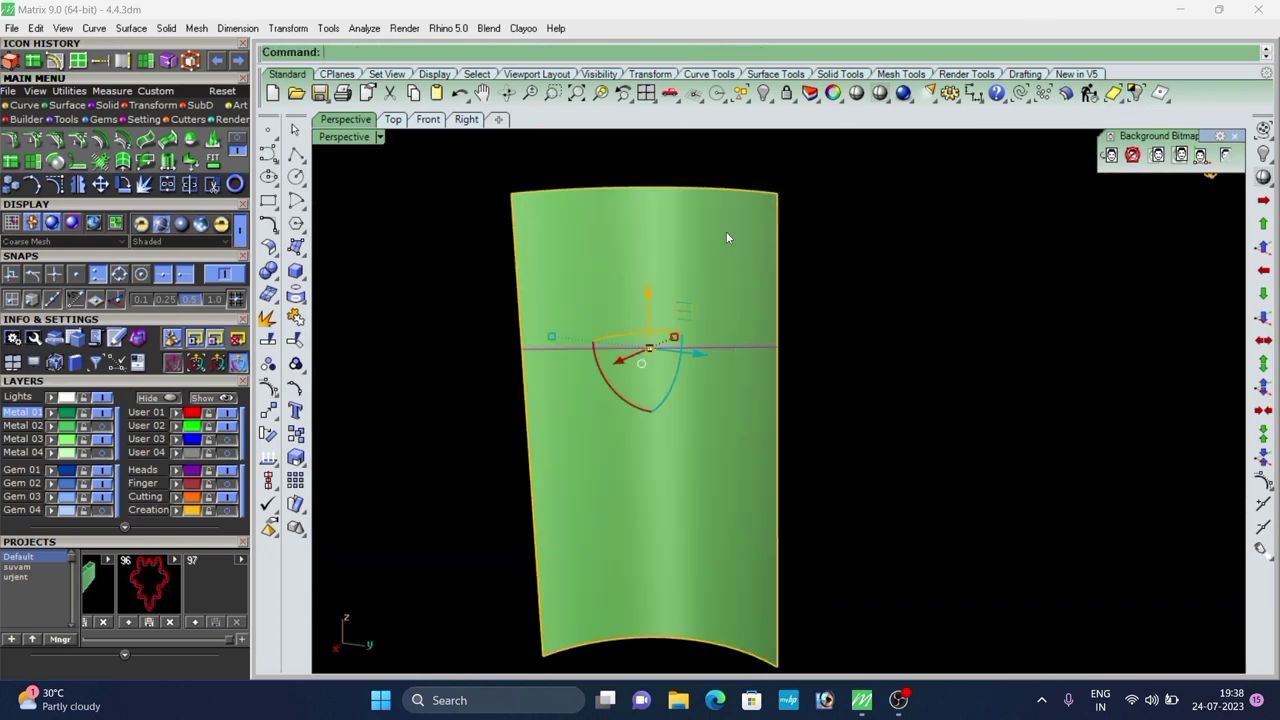
scroll(727, 238, "down", 4)
left_click(745, 276)
left_click(22, 106)
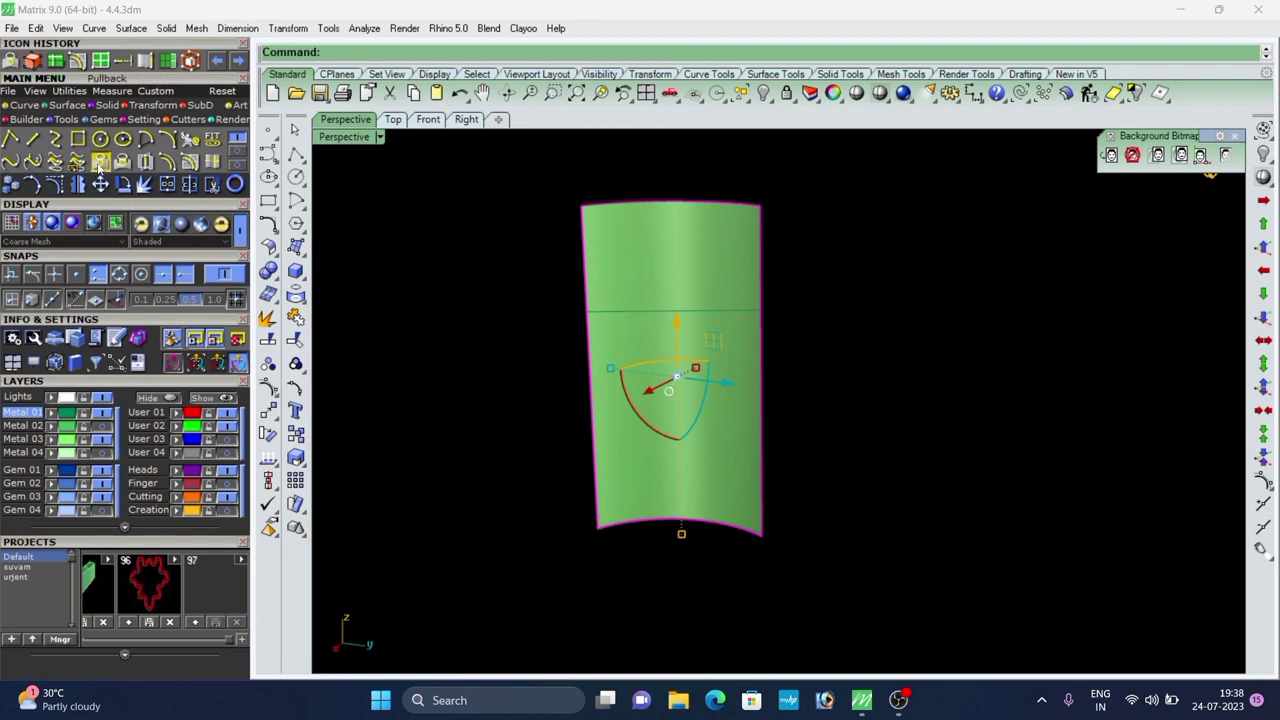
left_click(98, 165)
left_click(658, 309)
right_click(658, 309)
Trim away the part of the isolated connecting wall above the pulled-back curve.
left_click_drag(867, 260, 366, 356)
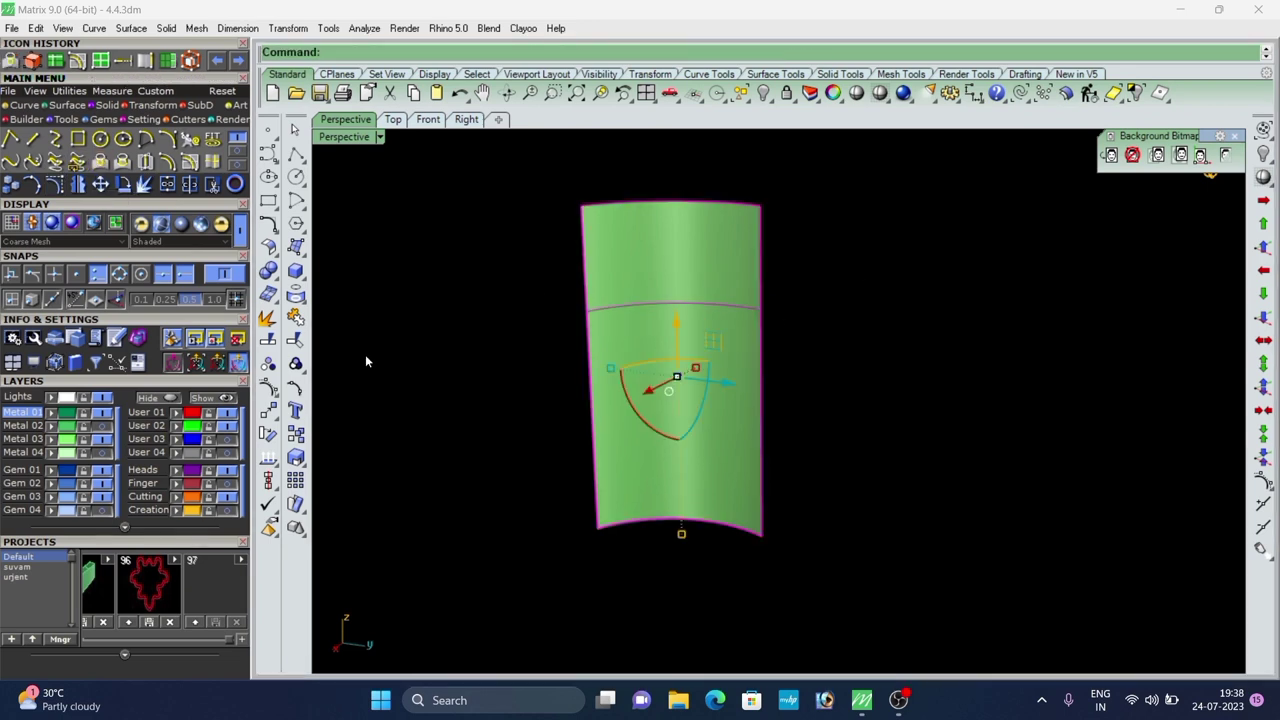
key("Return")
left_click(654, 236)
key("Return")
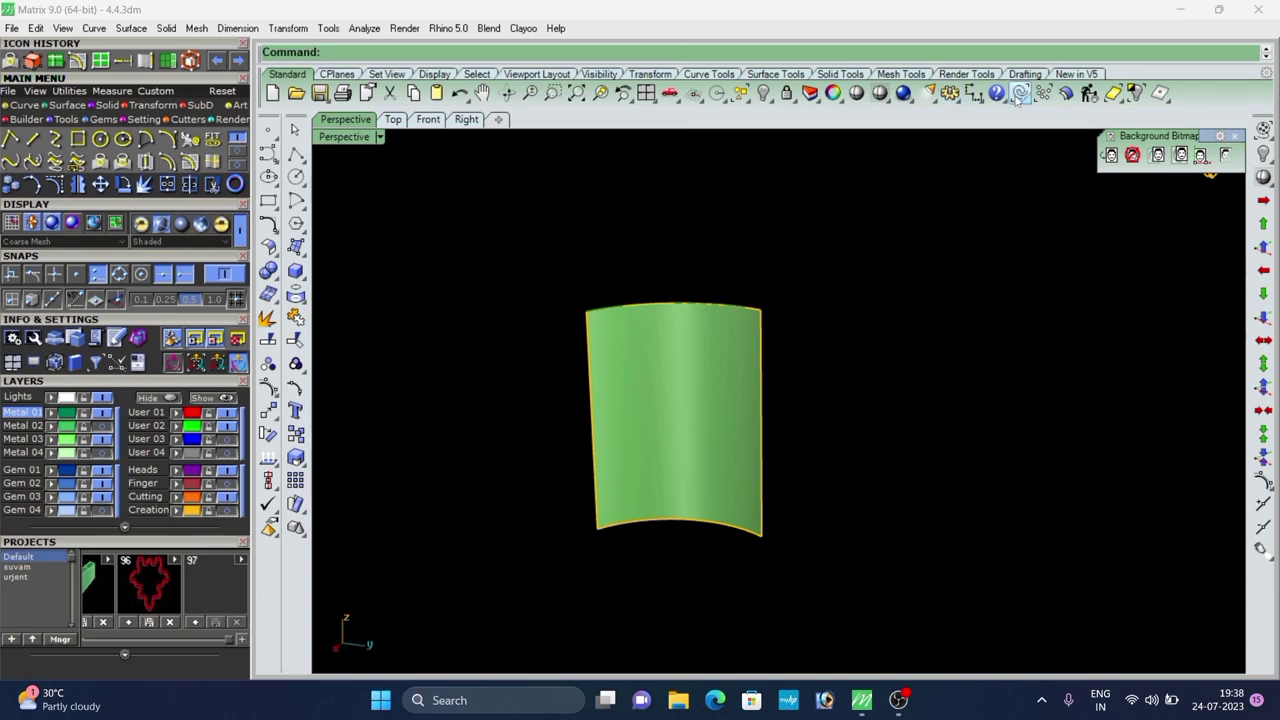
Show the whole pendant, split the tall wall between scroll and petal along an isocurve at the scroll wall's upper corner, and delete the upper piece.
right_click(1263, 154)
scroll(782, 364, "down", 4)
right_click_drag(782, 364, 754, 350)
scroll(755, 350, "up", 10)
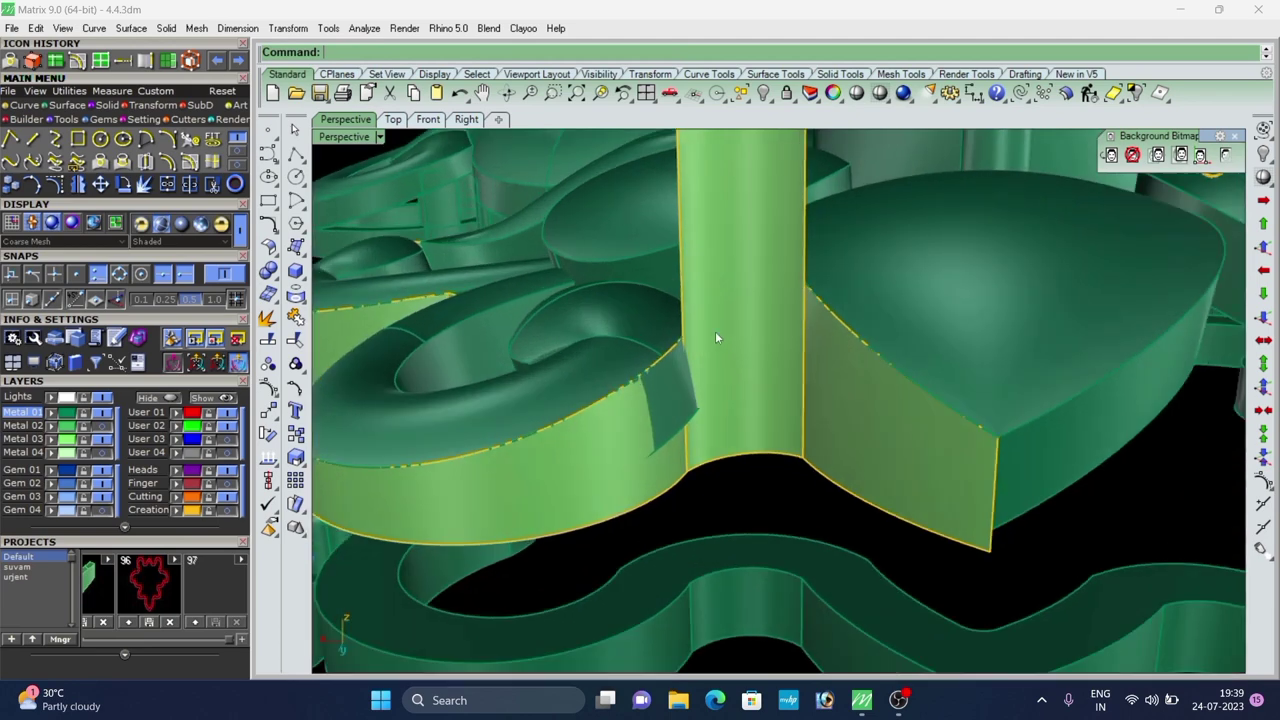
left_click(716, 337)
scroll(810, 438, "down", 3)
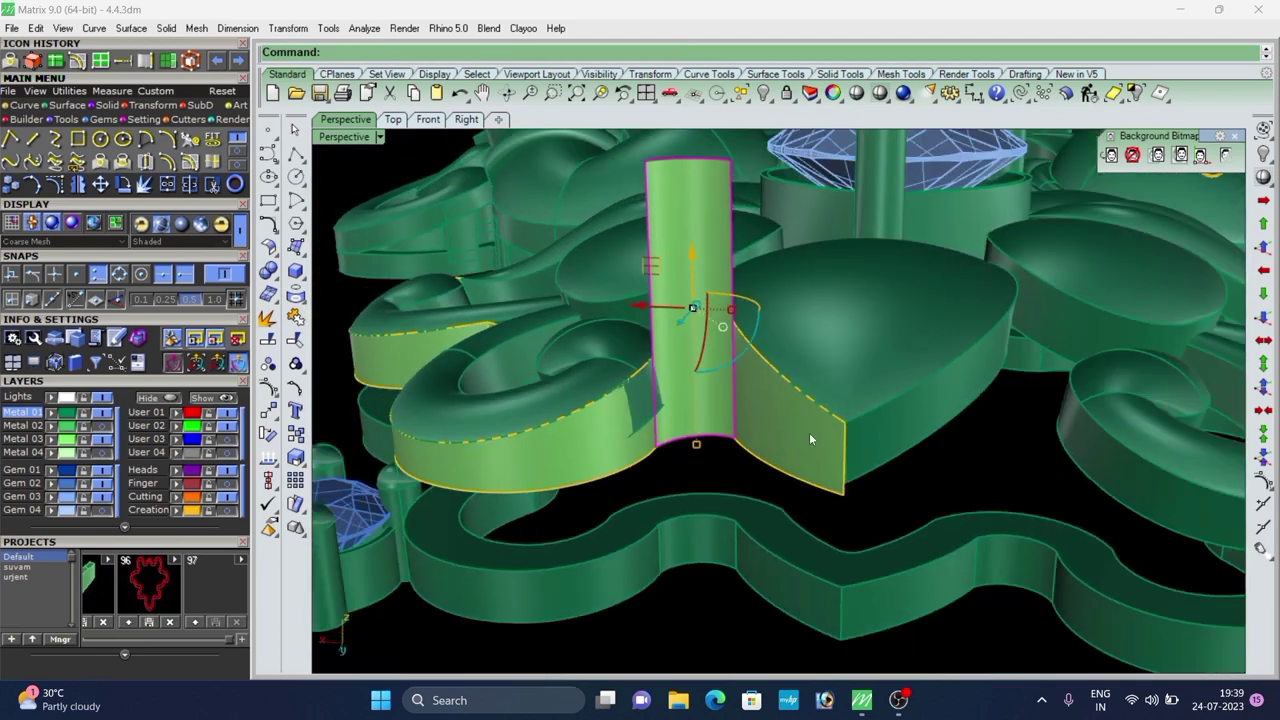
left_click(53, 62)
scroll(635, 368, "up", 3)
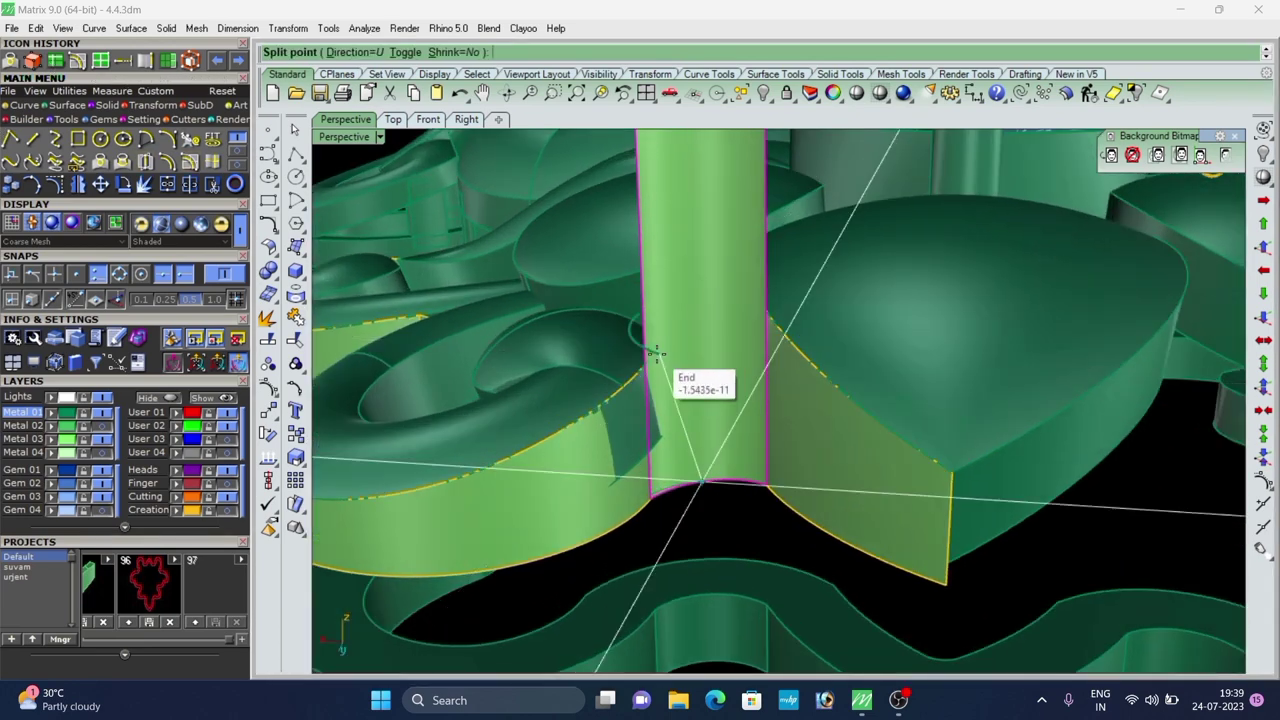
left_click(645, 363)
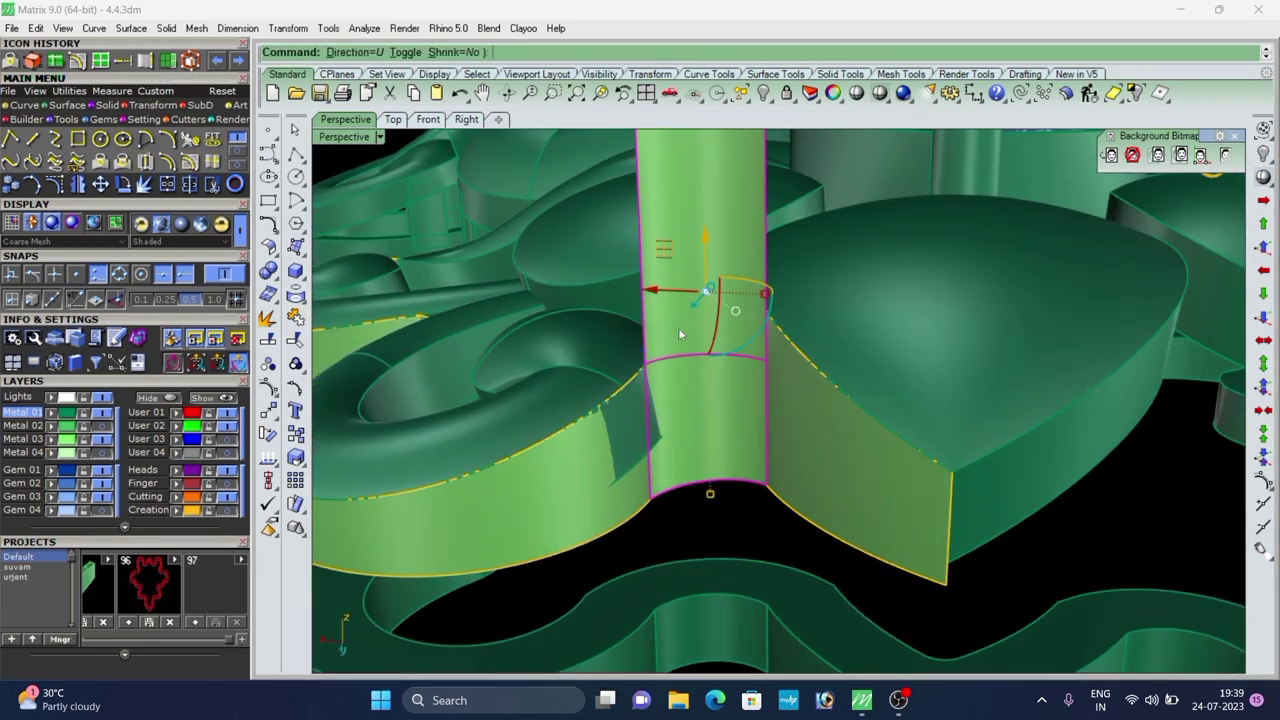
left_click(672, 291)
left_click(654, 194)
key("Delete")
Delete the leftover construction objects beneath the pendant.
scroll(696, 306, "down", 2)
right_click_drag(696, 306, 863, 238)
scroll(825, 325, "down", 5)
scroll(863, 238, "down", 5)
left_click(658, 294)
key("Delete")
left_click(842, 358)
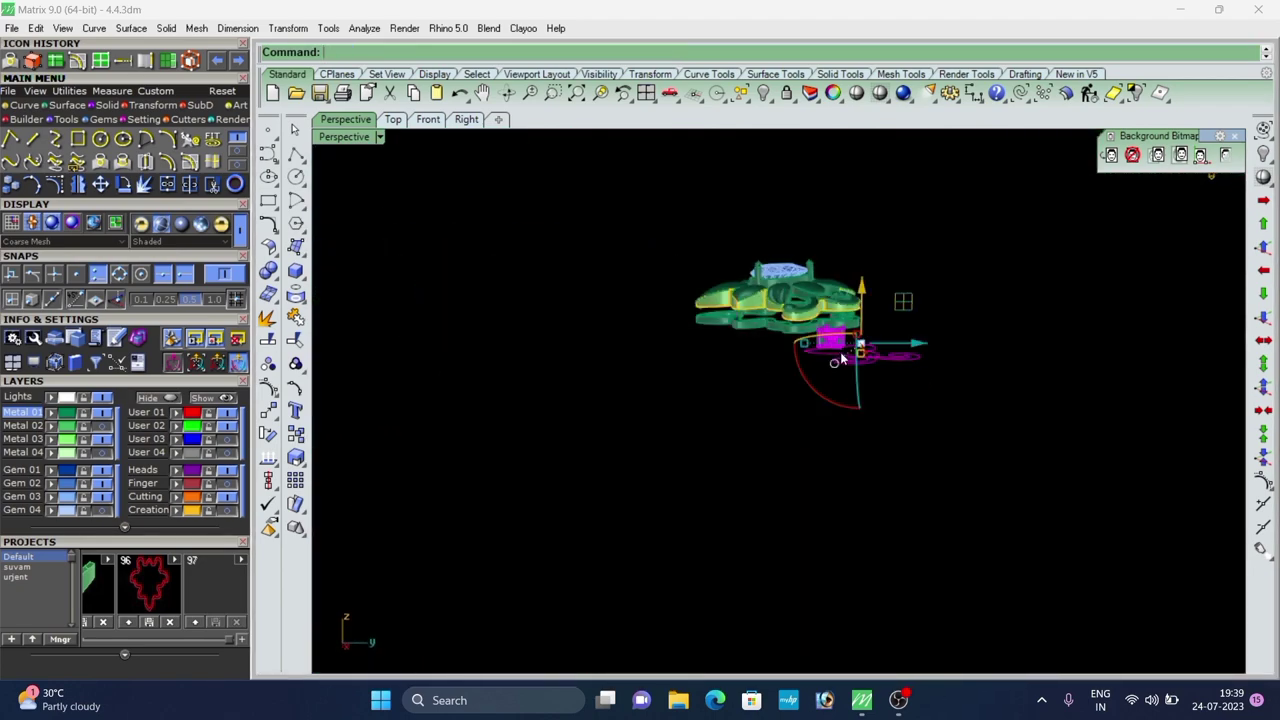
Join the side walls of the petals, leaf and scrolls, leaving out the narrow connecting walls.
scroll(797, 332, "up", 5)
right_click_drag(797, 332, 583, 448)
scroll(825, 372, "up", 4)
scroll(643, 374, "up", 2)
scroll(576, 369, "down", 4)
scroll(765, 400, "up", 6)
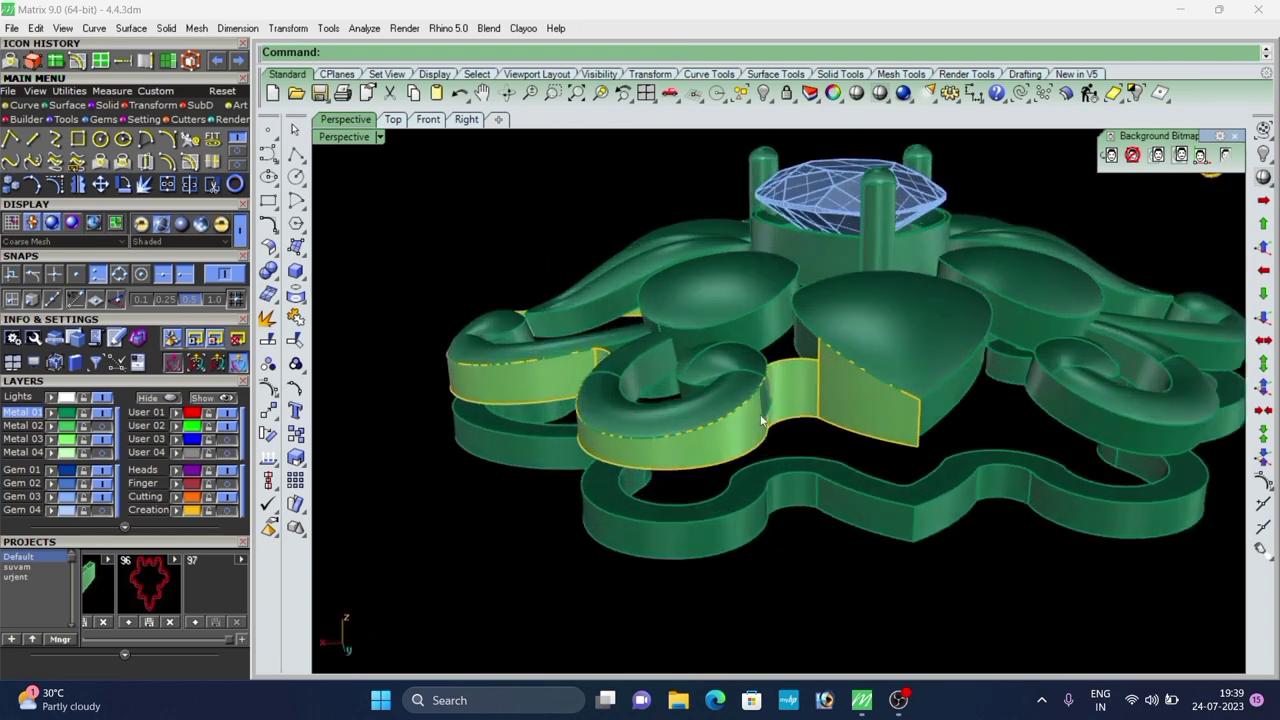
scroll(868, 353, "down", 4)
right_click_drag(872, 372, 695, 350)
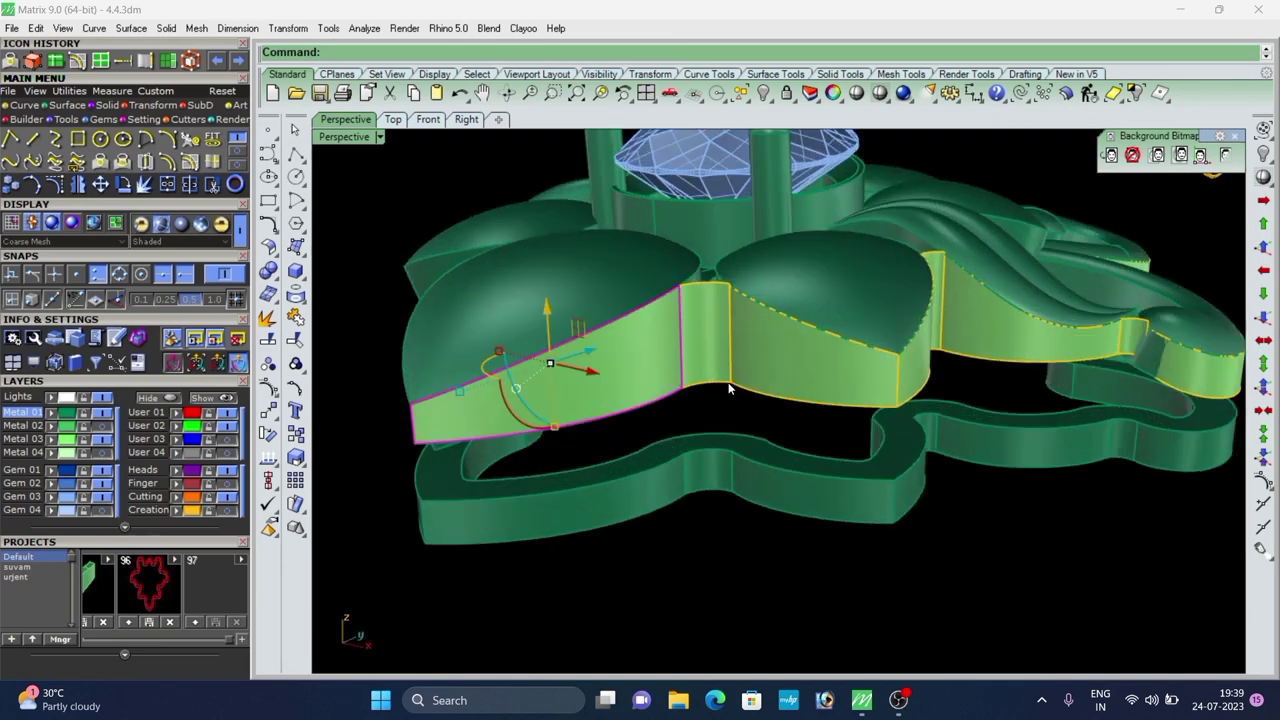
right_click_drag(765, 386, 709, 374)
scroll(719, 391, "down", 4)
scroll(788, 393, "up", 3)
left_click(788, 393, "shift")
scroll(788, 393, "down", 3)
scroll(764, 347, "up", 2)
left_click(764, 347, "shift")
scroll(764, 347, "down", 5)
right_click_drag(730, 330, 627, 372)
type("g")
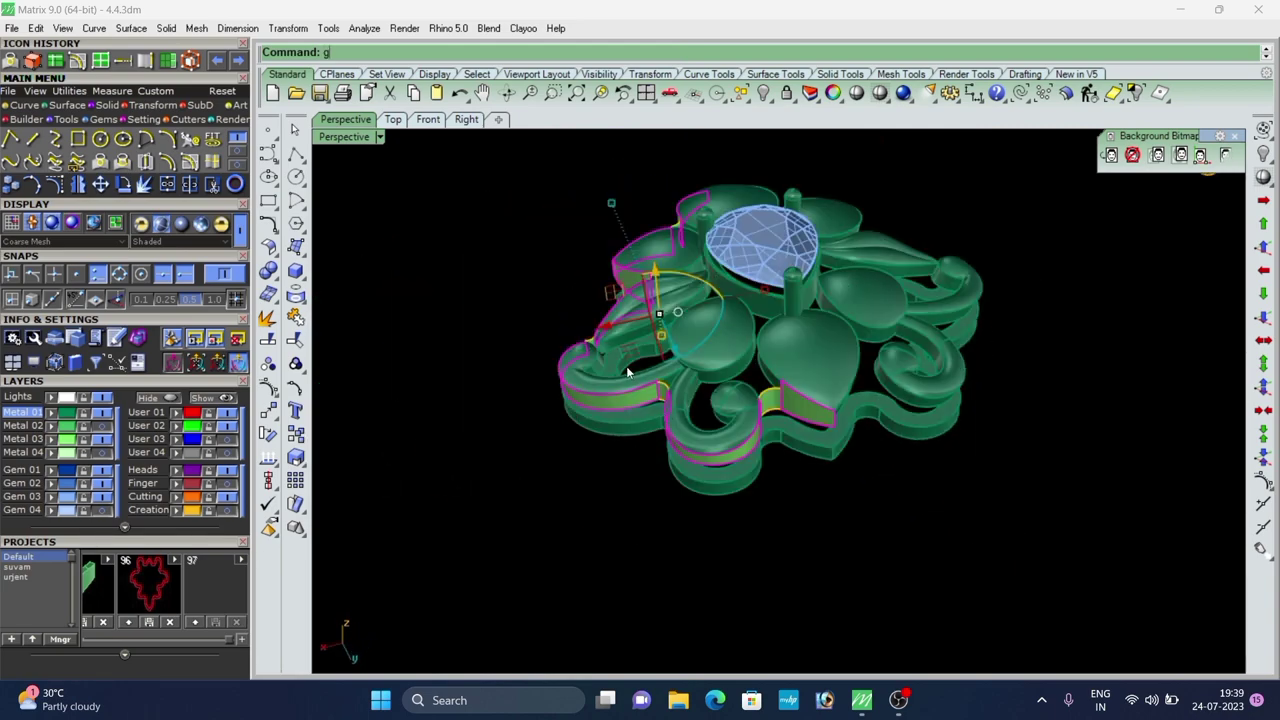
right_click_drag(431, 422, 564, 426)
scroll(566, 424, "up", 4)
key("ctrl+j")
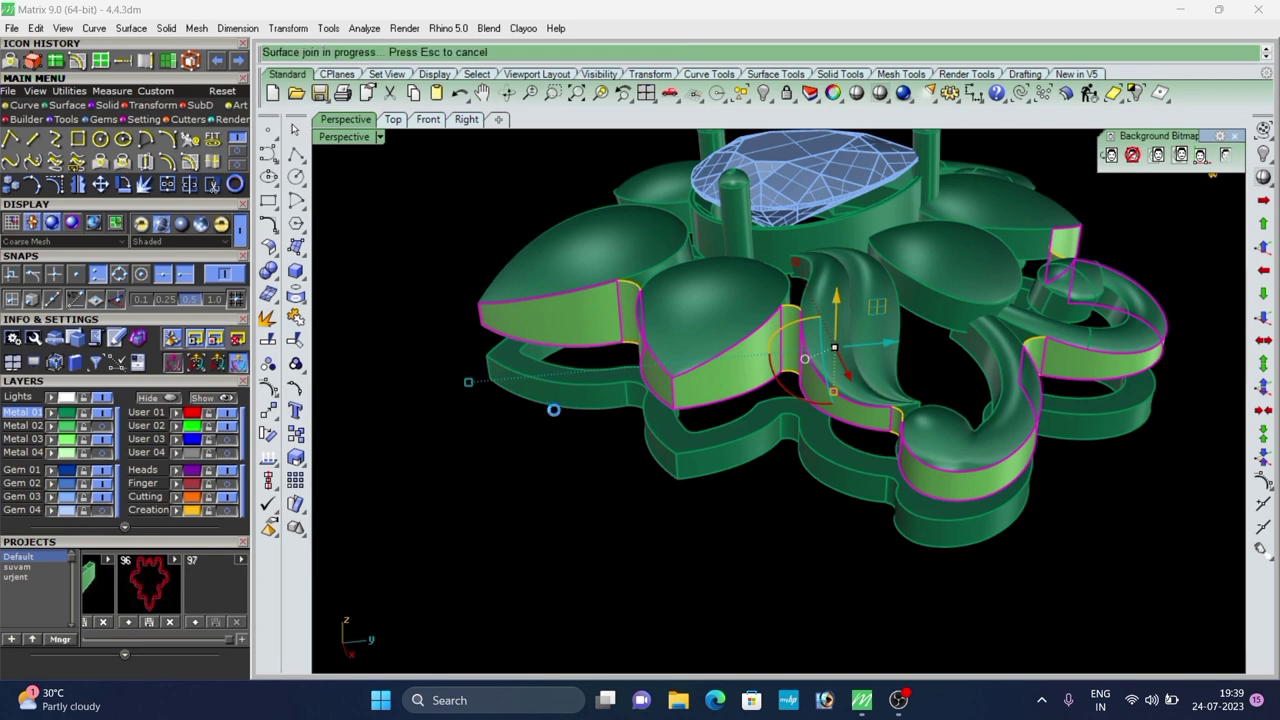
Offset the petal, leaf and scroll side walls 0.4 inward as solids with sharp corners, replacing the input surfaces.
scroll(602, 402, "down", 2)
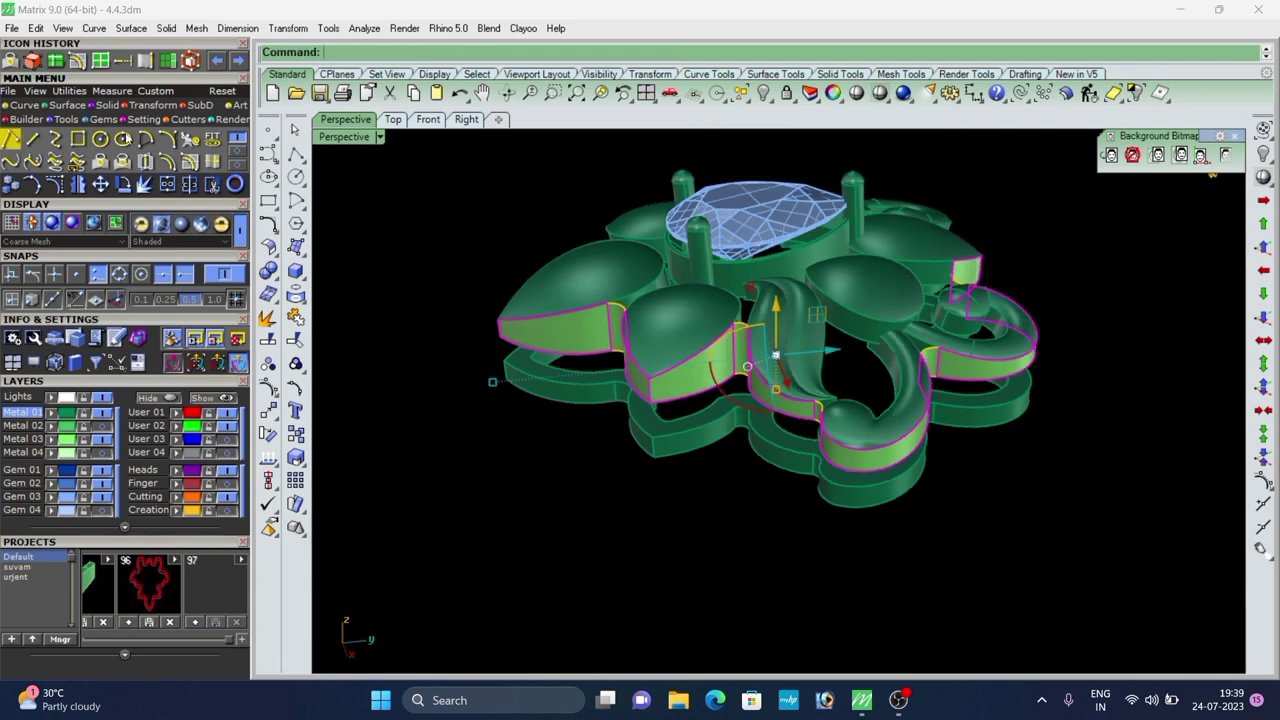
left_click(70, 106)
left_click(100, 144)
scroll(470, 344, "up", 5)
right_click_drag(396, 402, 419, 410)
type("f")
key("Return")
scroll(516, 434, "down", 2)
right_click_drag(516, 434, 469, 491)
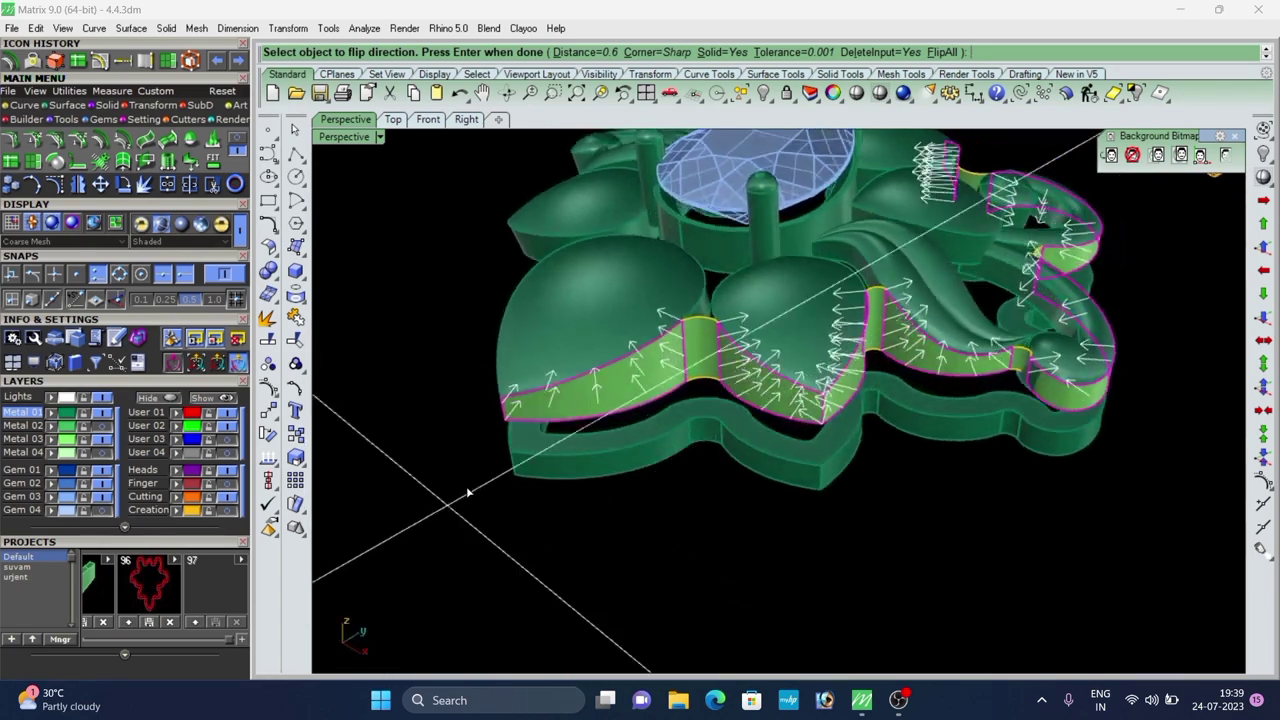
scroll(469, 491, "down", 2)
right_click_drag(460, 440, 429, 478)
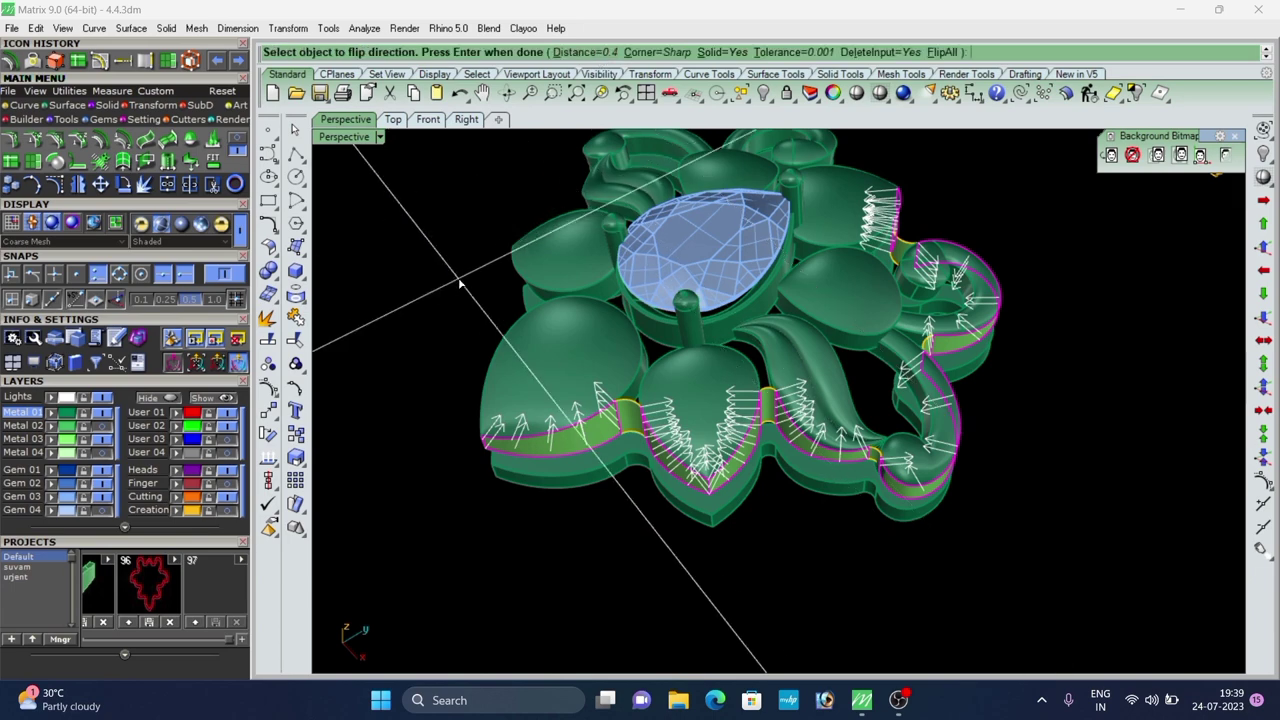
mouse_move(466, 283)
right_mouse_down()
mouse_move(474, 398)
mouse_move(484, 296)
right_mouse_up()
scroll(608, 400, "up", 5)
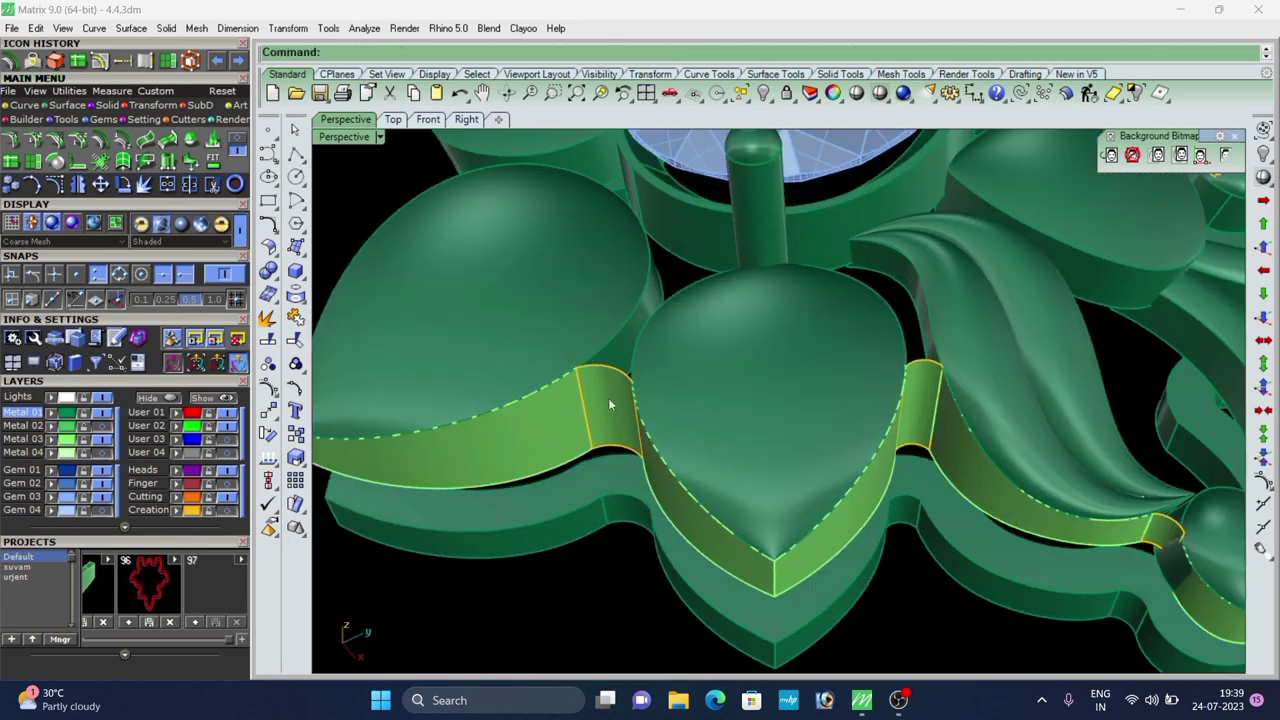
Offset all the narrow connecting walls 0.6 toward the pendant's inside as solids with sharp corners, replacing the input surfaces.
left_click(922, 406)
scroll(735, 325, "down", 4)
left_click(819, 543)
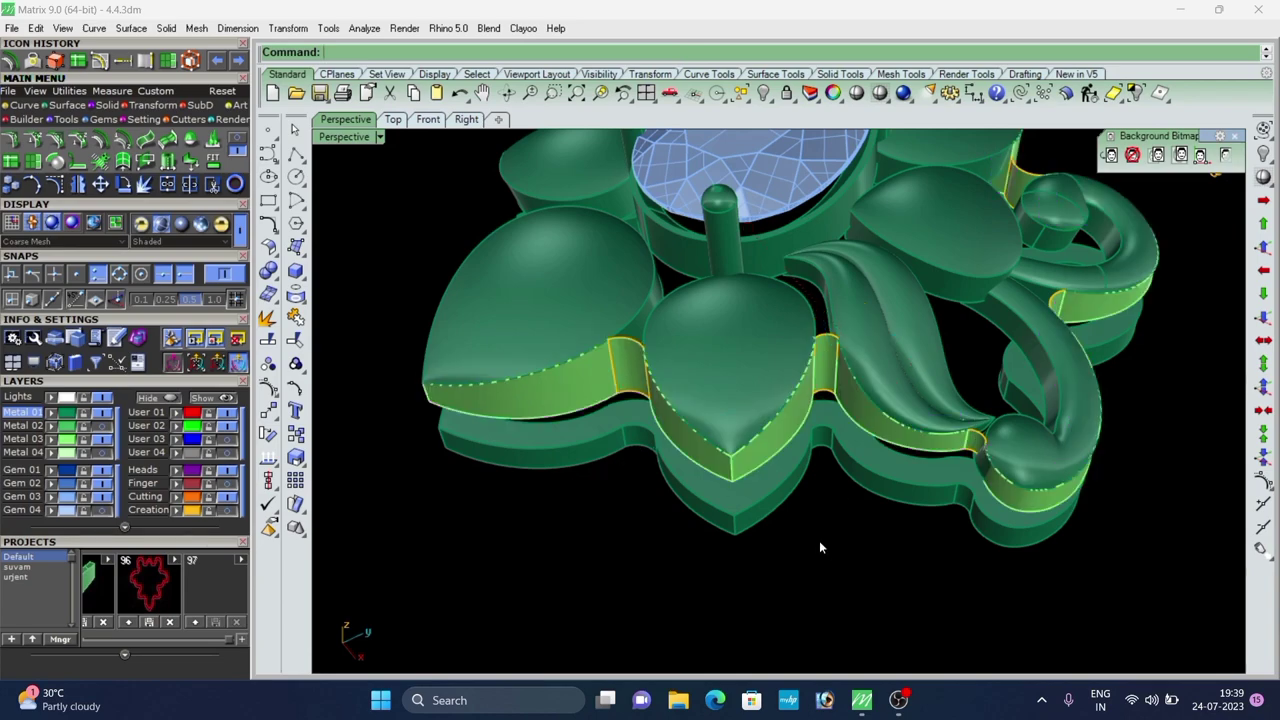
scroll(620, 350, "up", 6)
left_click(627, 355)
scroll(632, 358, "down", 6)
scroll(773, 342, "up", 5)
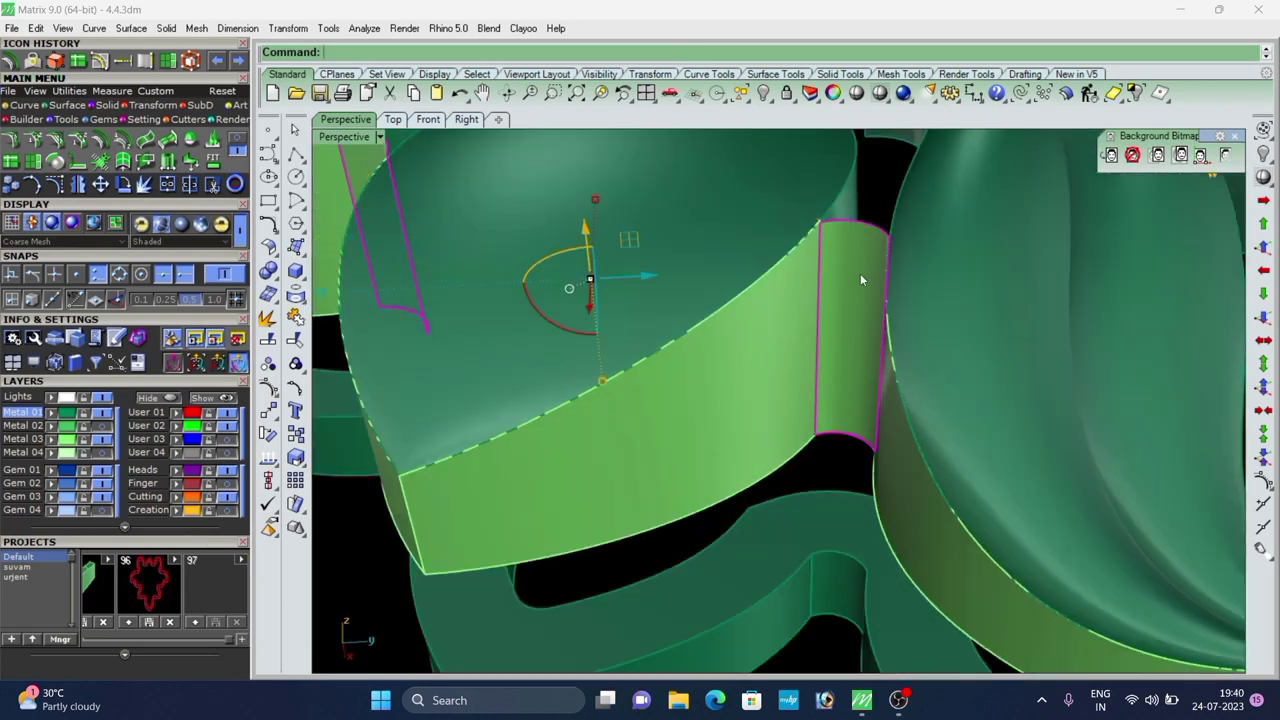
scroll(861, 280, "down", 7)
right_click_drag(852, 310, 815, 475)
scroll(968, 328, "up", 9)
left_click(957, 352, "ctrl+shift")
scroll(957, 352, "down", 6)
right_click_drag(957, 352, 1080, 290, "shift")
scroll(894, 304, "up", 4)
scroll(894, 304, "up", 1)
left_click(984, 302, "ctrl+shift")
scroll(858, 299, "down", 6)
scroll(799, 340, "up", 7)
left_click(735, 314, "ctrl+shift")
scroll(735, 314, "down", 6)
scroll(620, 393, "up", 3)
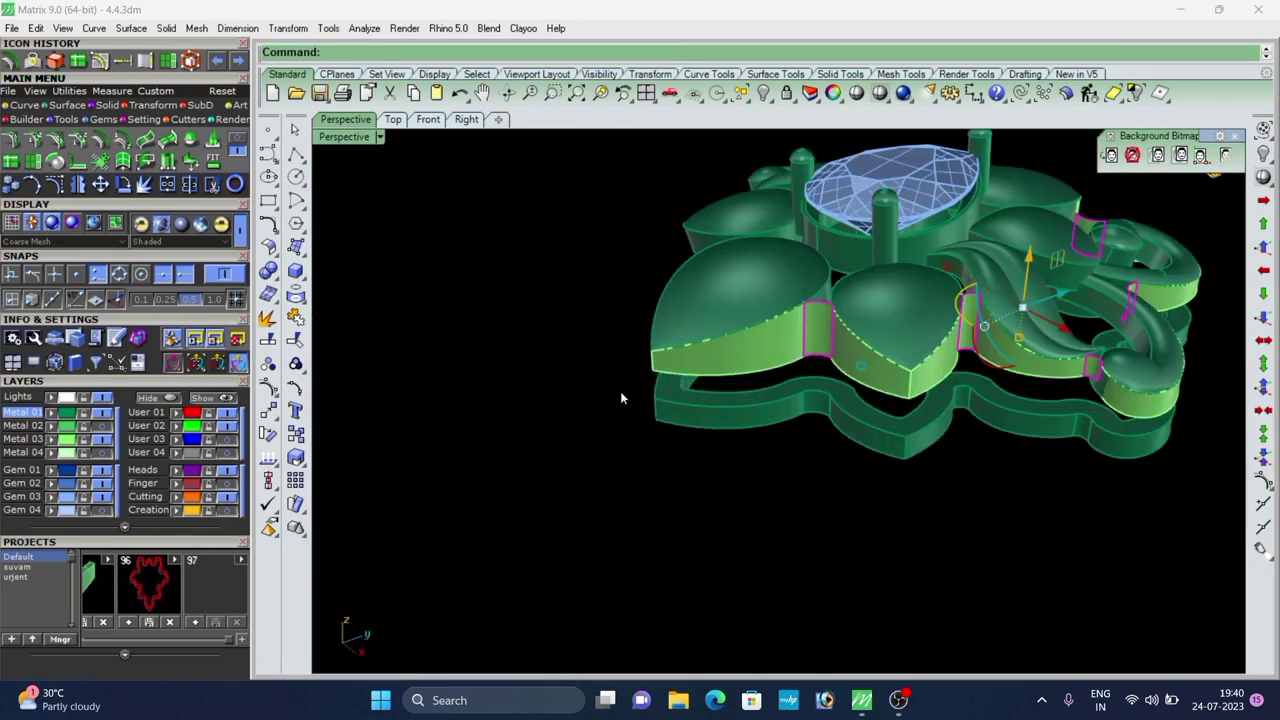
right_click_drag(620, 393, 914, 426)
right_click(914, 424)
right_click_drag(914, 357, 688, 418, "shift")
right_click_drag(397, 430, 318, 372)
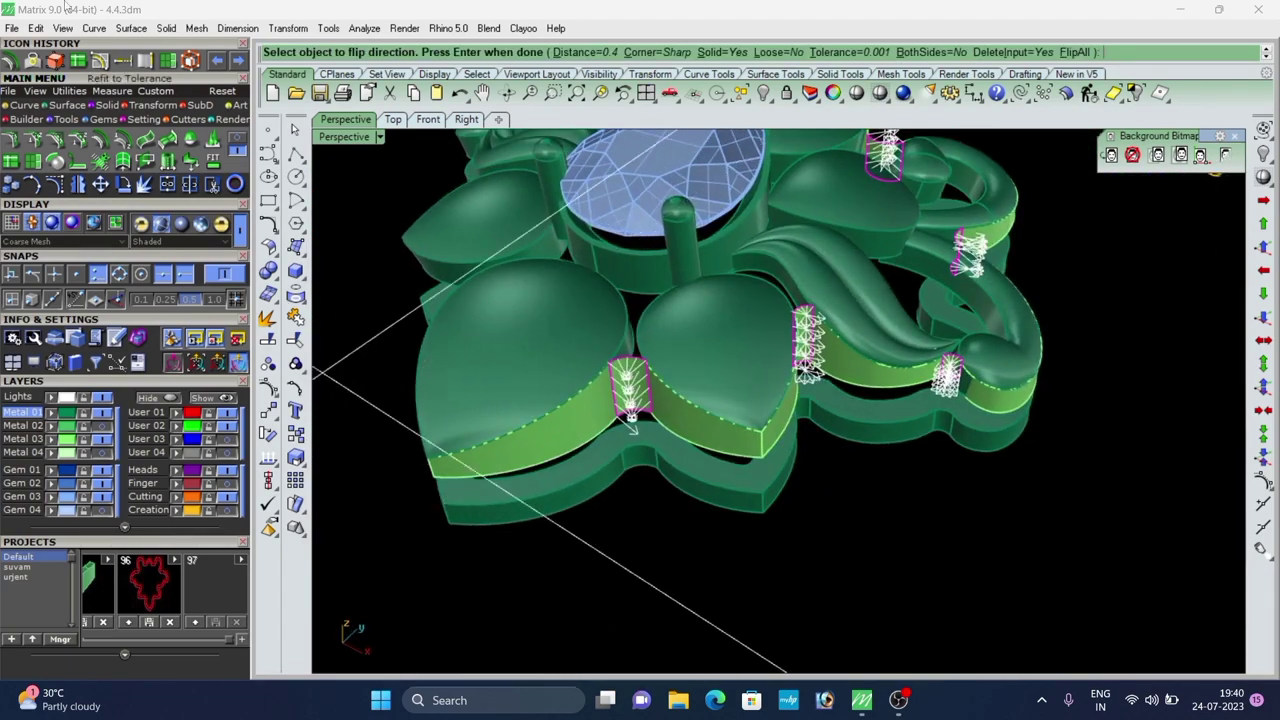
left_click(596, 446)
scroll(604, 456, "down", 2)
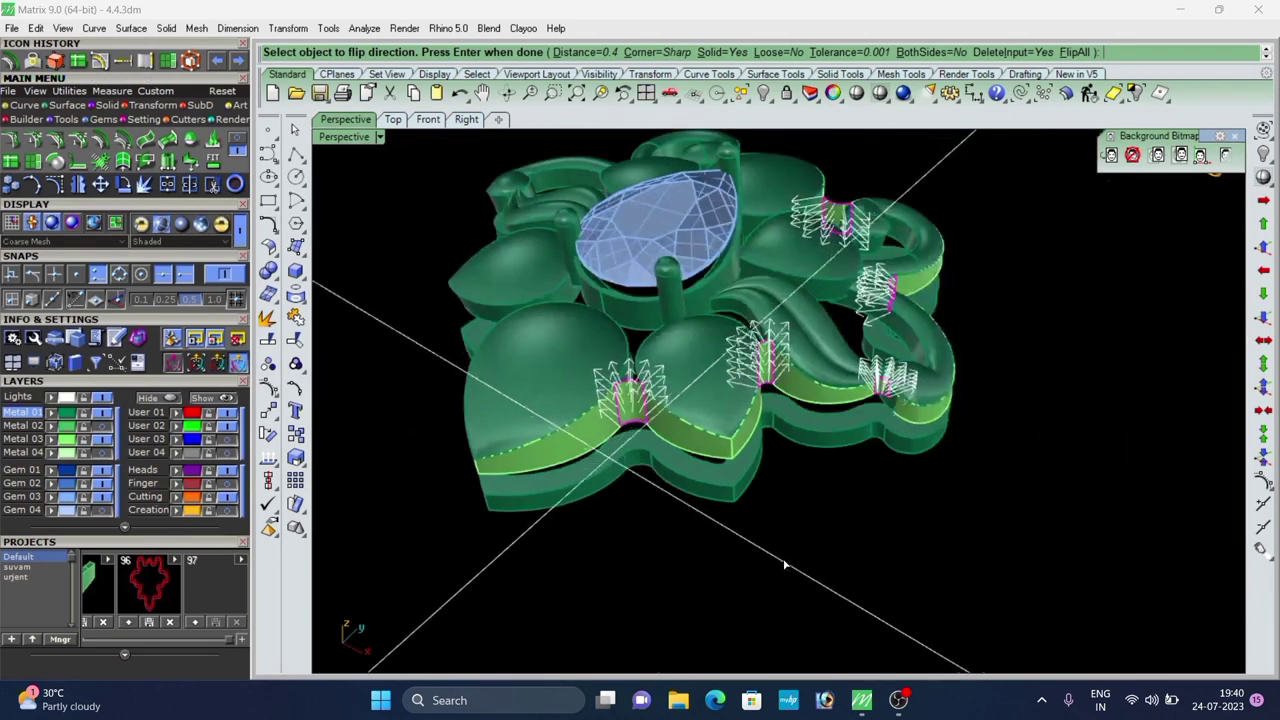
right_click_drag(786, 564, 744, 531)
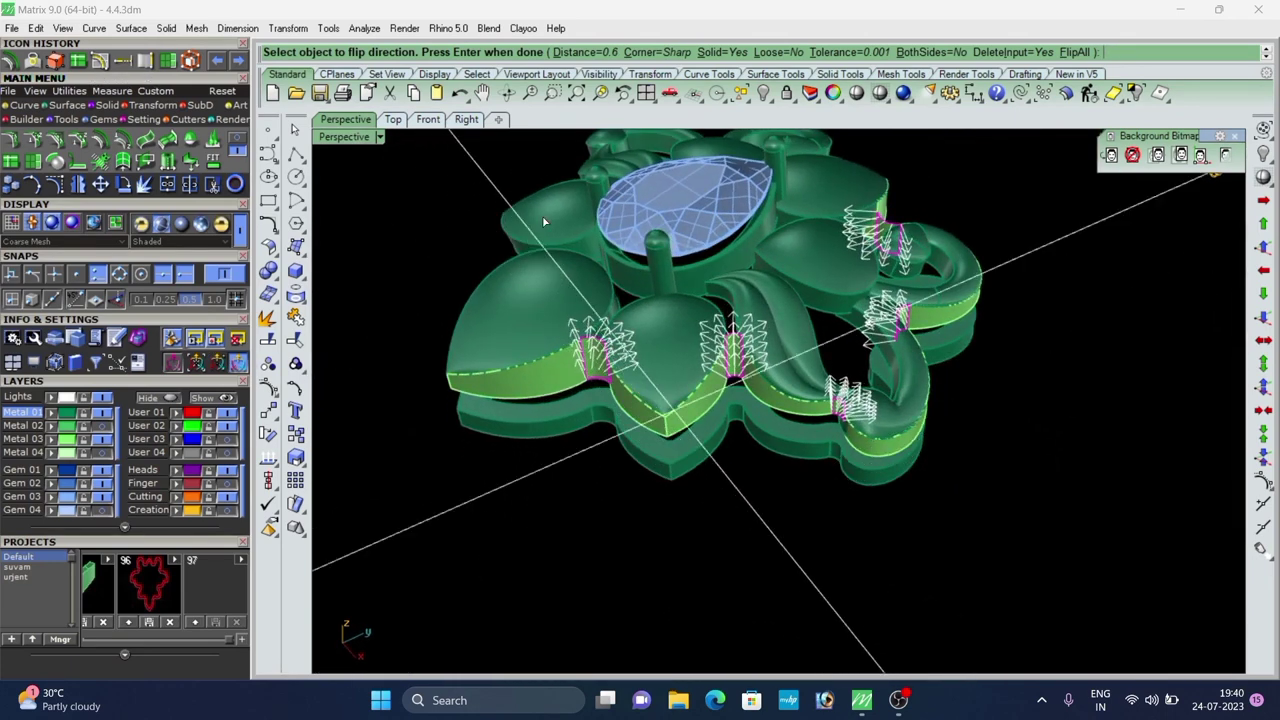
right_click(699, 552)
Chamfer the two top edges of the connecting wall between the two petals with a distance of 0.15.
right_click_drag(646, 496, 634, 366)
scroll(706, 334, "up", 2)
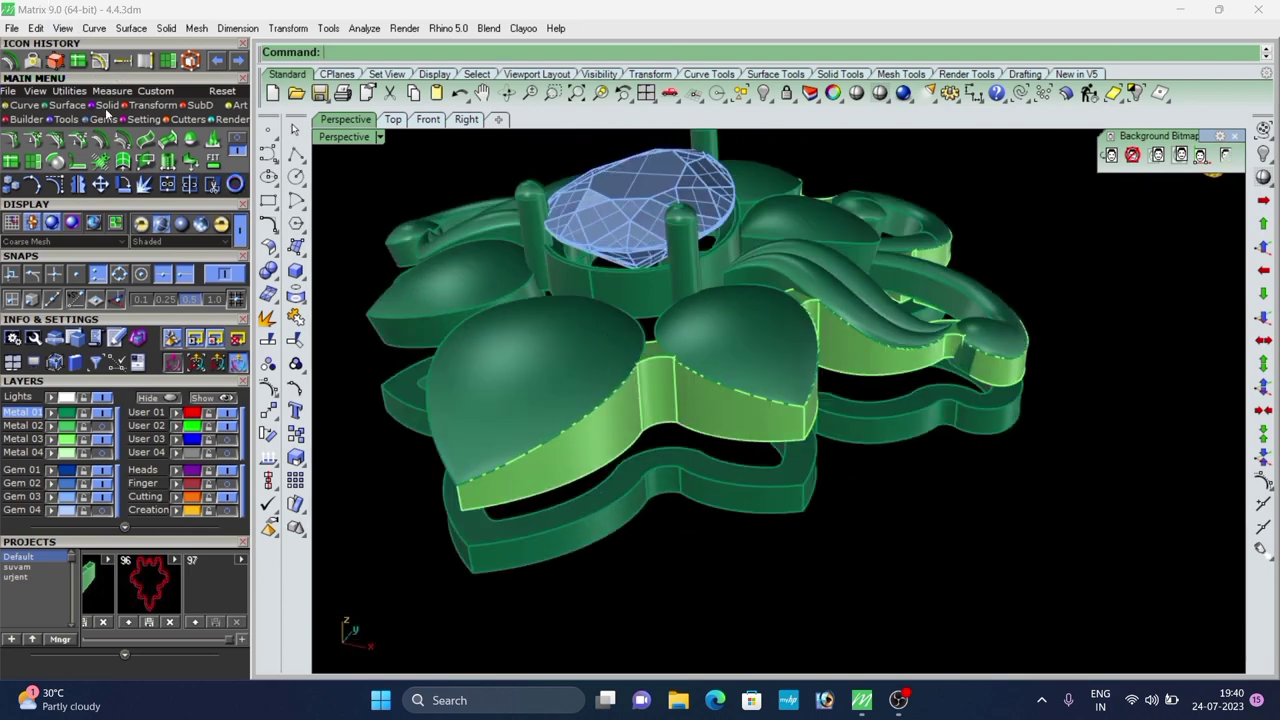
left_click(166, 28)
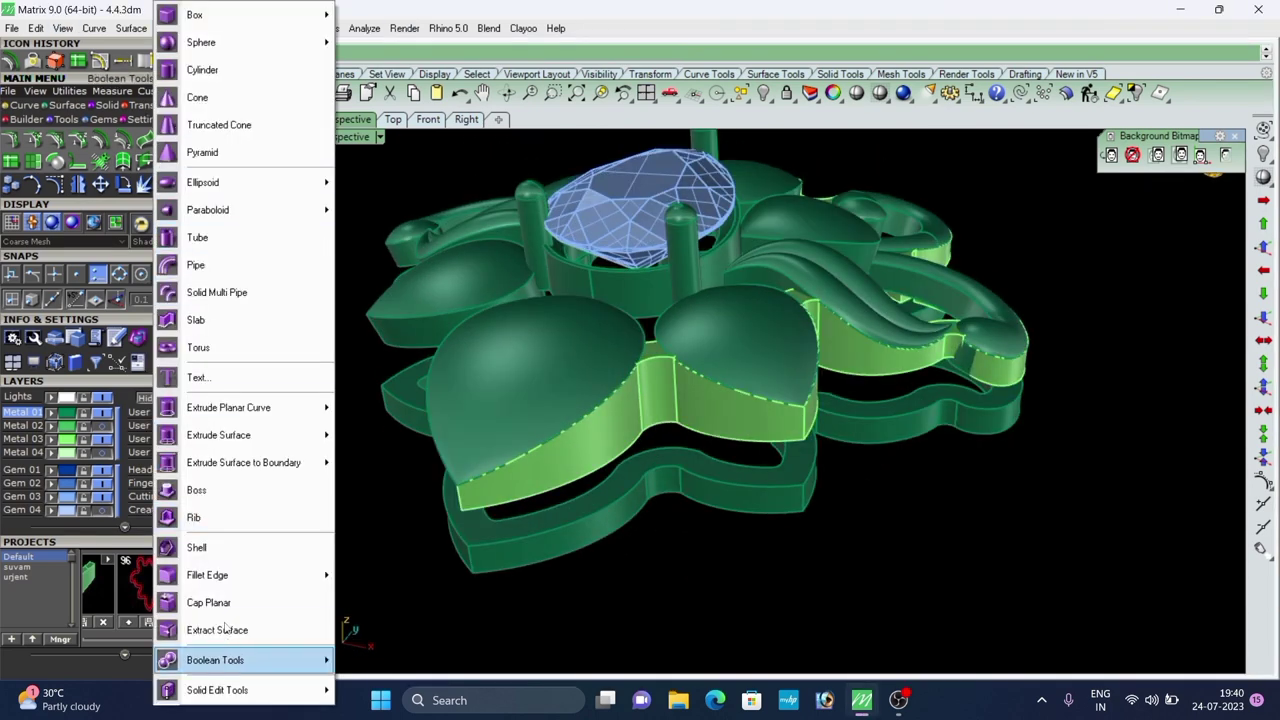
mouse_move(220, 580)
left_click(375, 631)
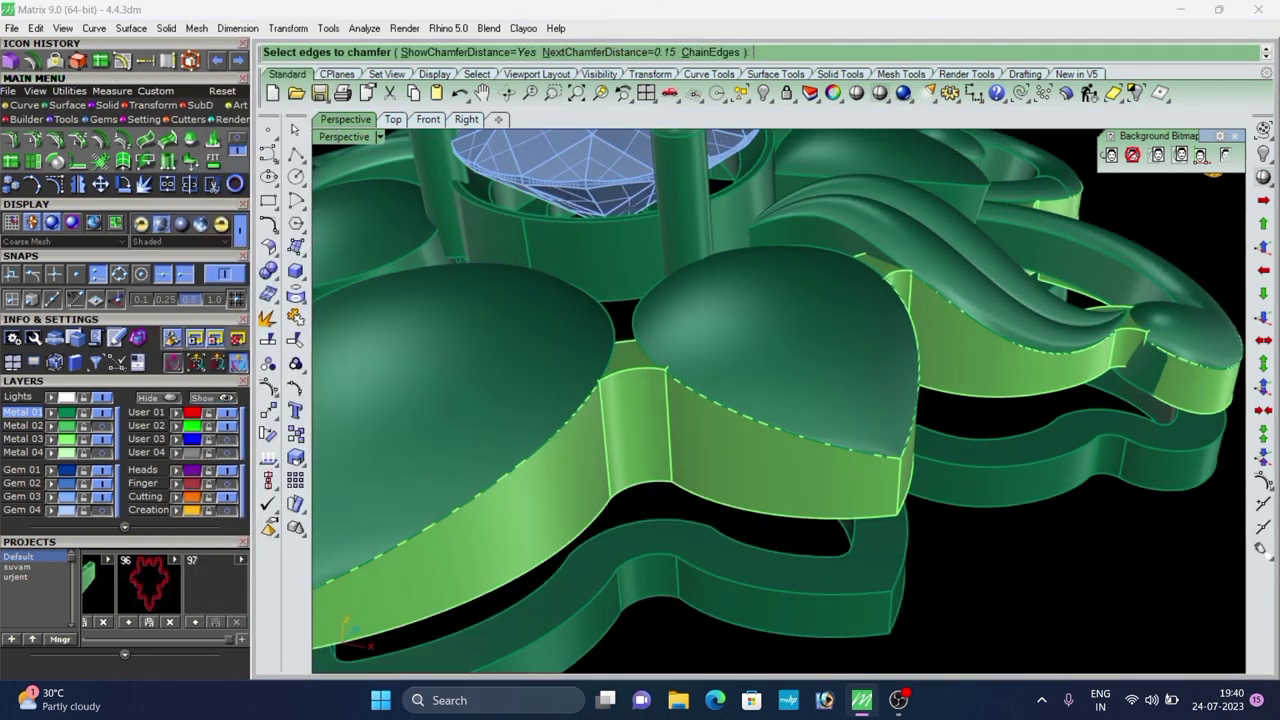
scroll(642, 324, "up", 3)
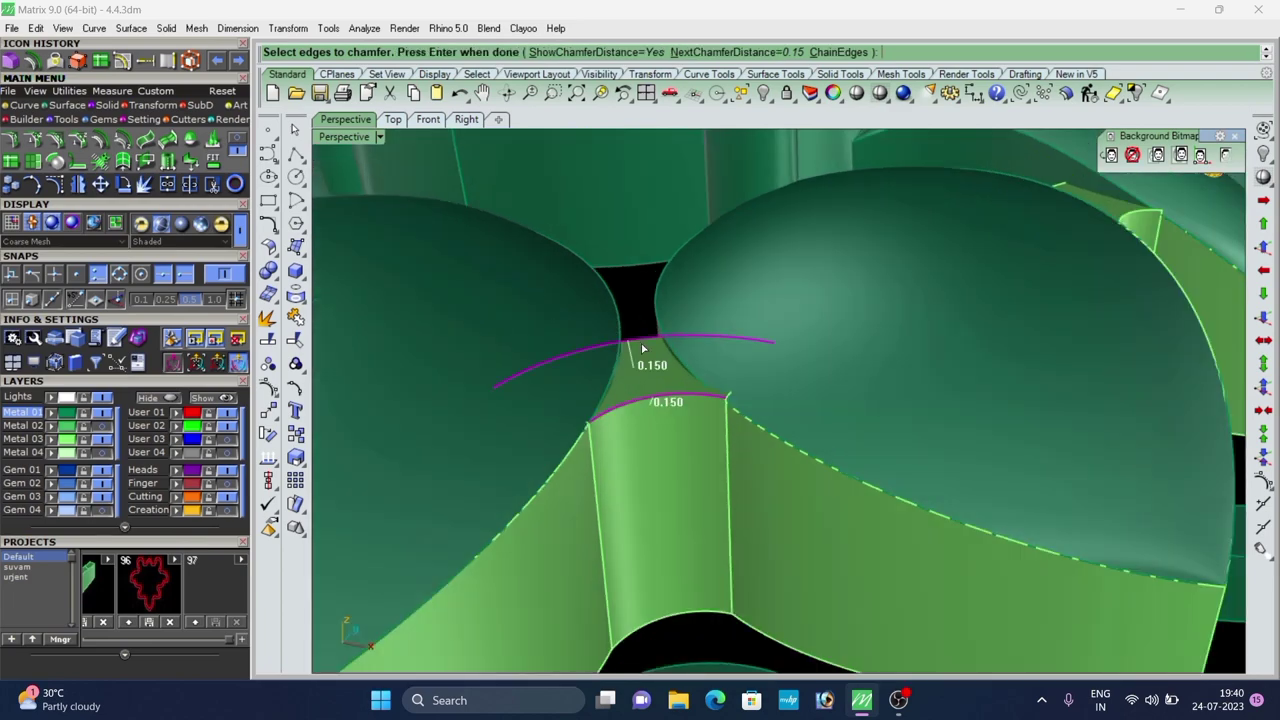
key("Return")
key("Return")
scroll(600, 310, "down", 8)
right_click_drag(545, 272, 650, 328)
scroll(656, 332, "up", 8)
Chamfer both top edges of the connecting wall between the two petals with a distance of 0.2.
key("Return")
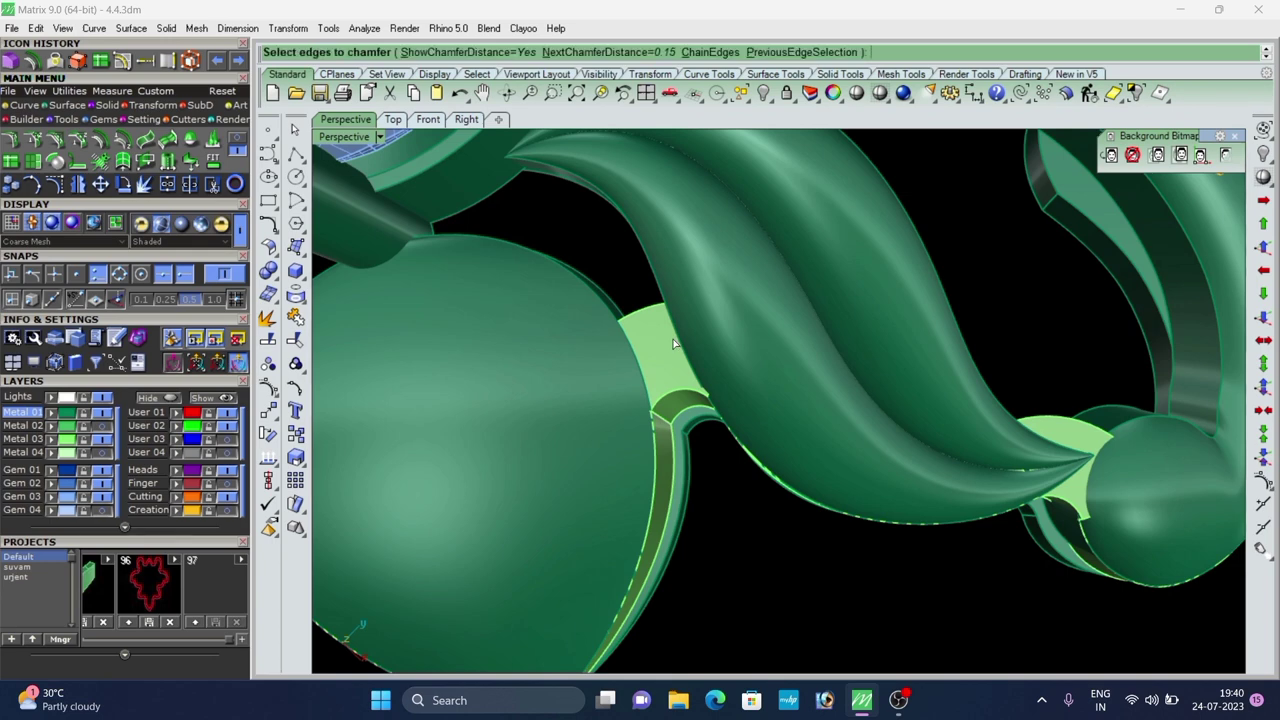
scroll(673, 343, "down", 5)
scroll(484, 418, "up", 6)
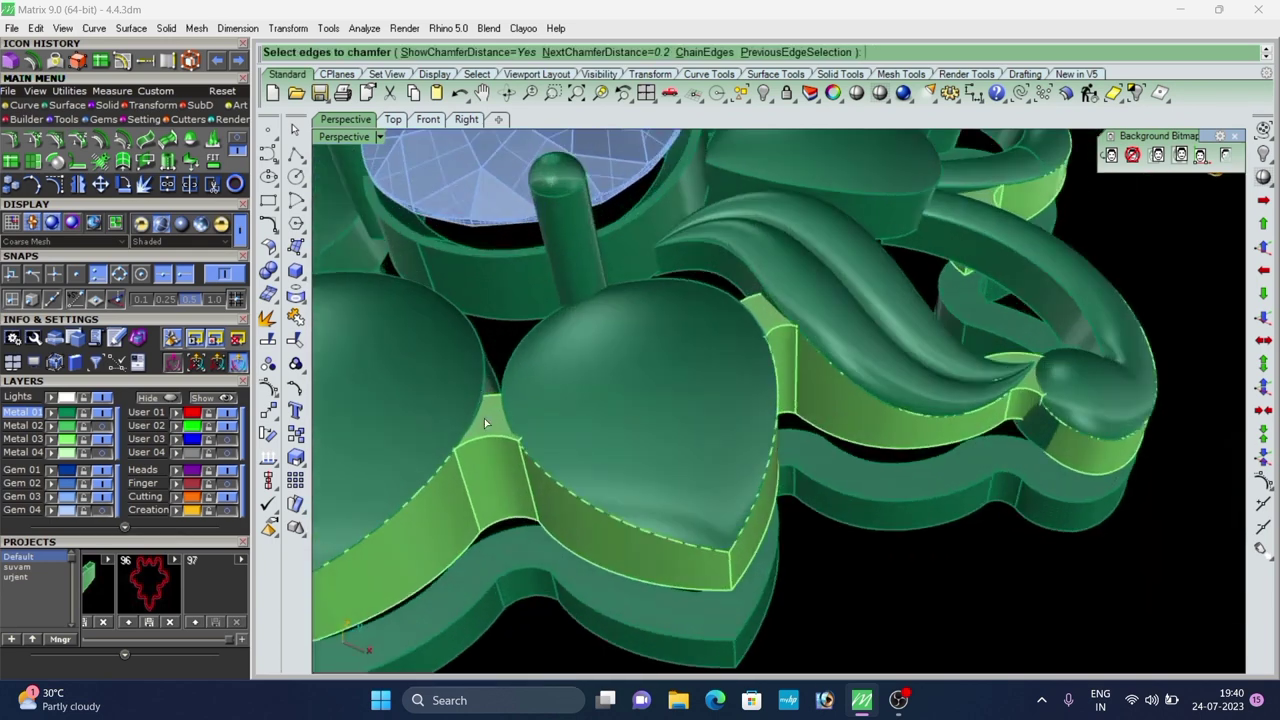
left_click(487, 448)
left_click(506, 365)
key("Return")
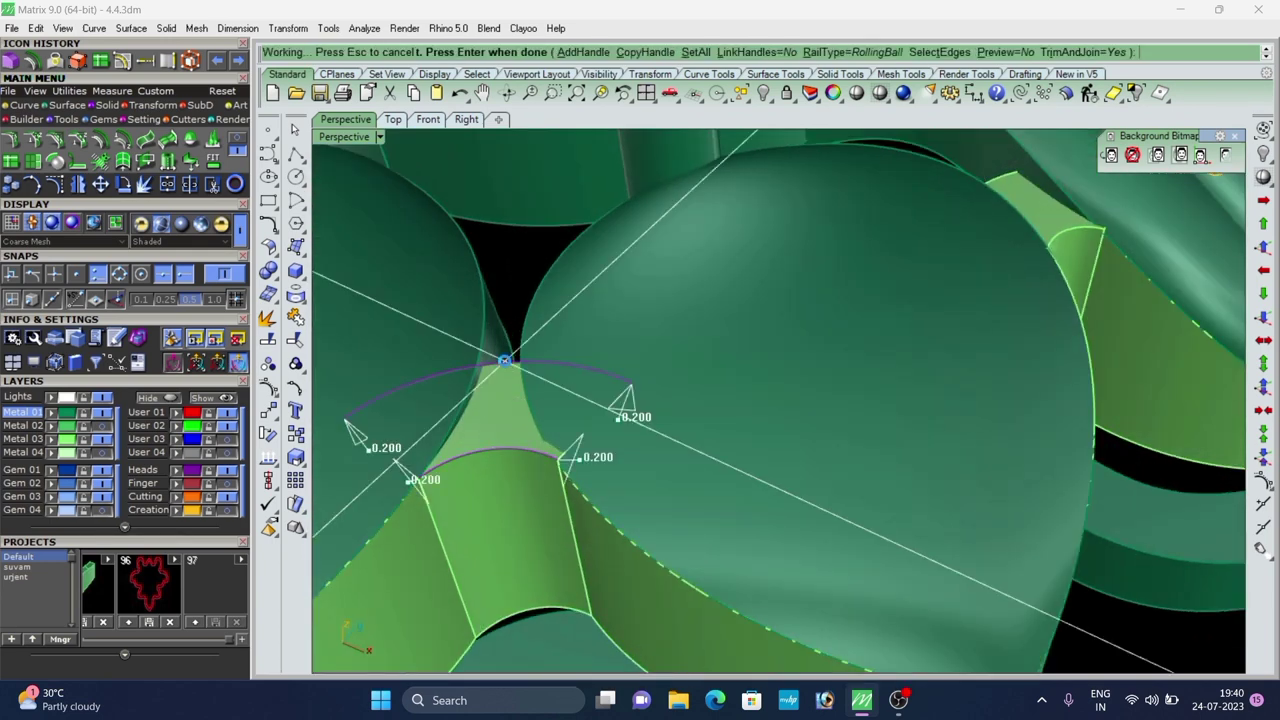
key("Return")
Chamfer both top edges of the connecting wall between the petal and the leaf with a distance of 0.2.
scroll(695, 424, "down", 8)
right_click_drag(695, 424, 660, 474)
scroll(843, 416, "up", 4)
key("Return")
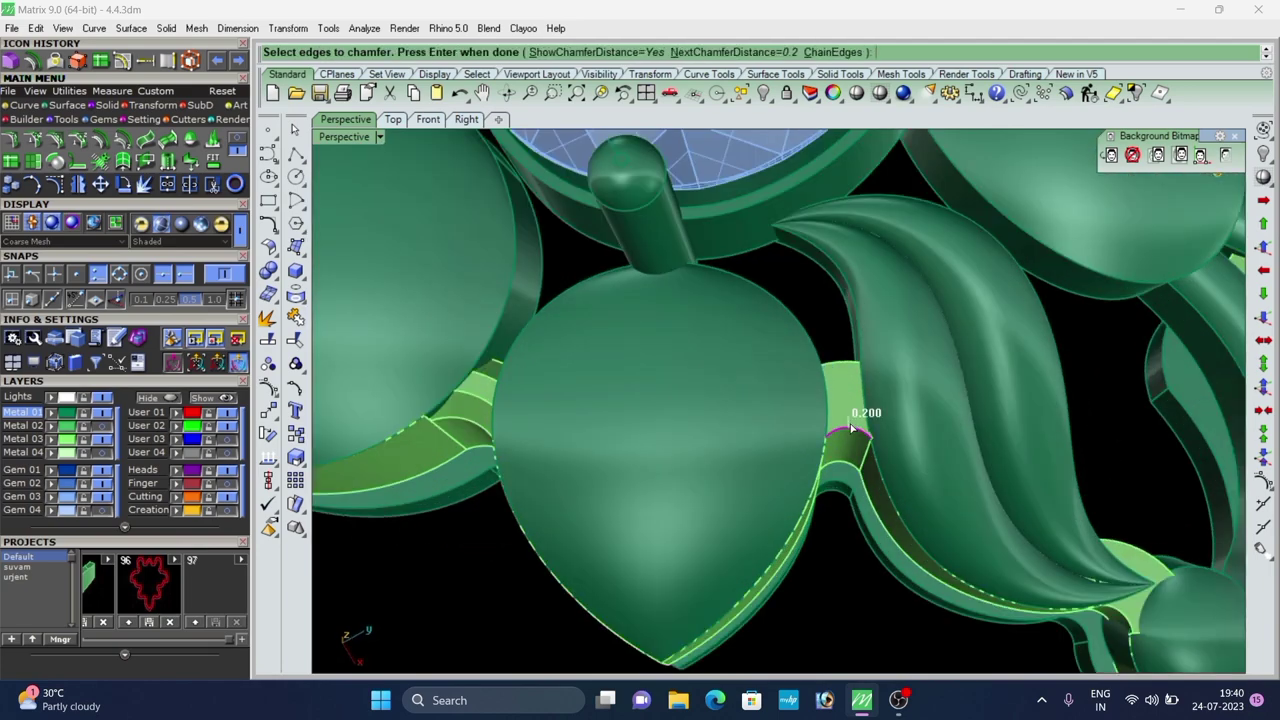
left_click(838, 364)
key("Return")
key("Return")
Chamfer both top edges of the connecting wall between the leaf tip and the scroll's rounded end with a distance of 0.2.
scroll(620, 372, "down", 7)
right_click_drag(640, 380, 560, 388)
key("Return")
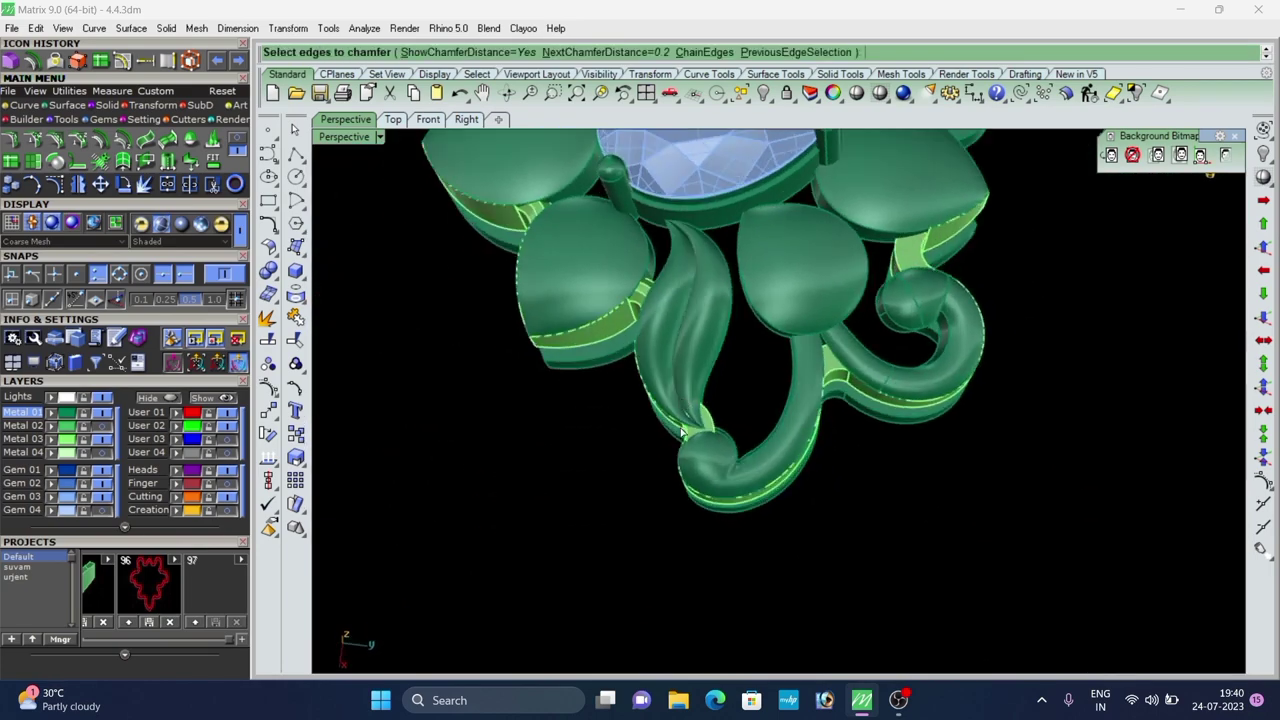
scroll(690, 428, "up", 5)
right_click_drag(700, 430, 790, 358)
scroll(790, 400, "up", 2)
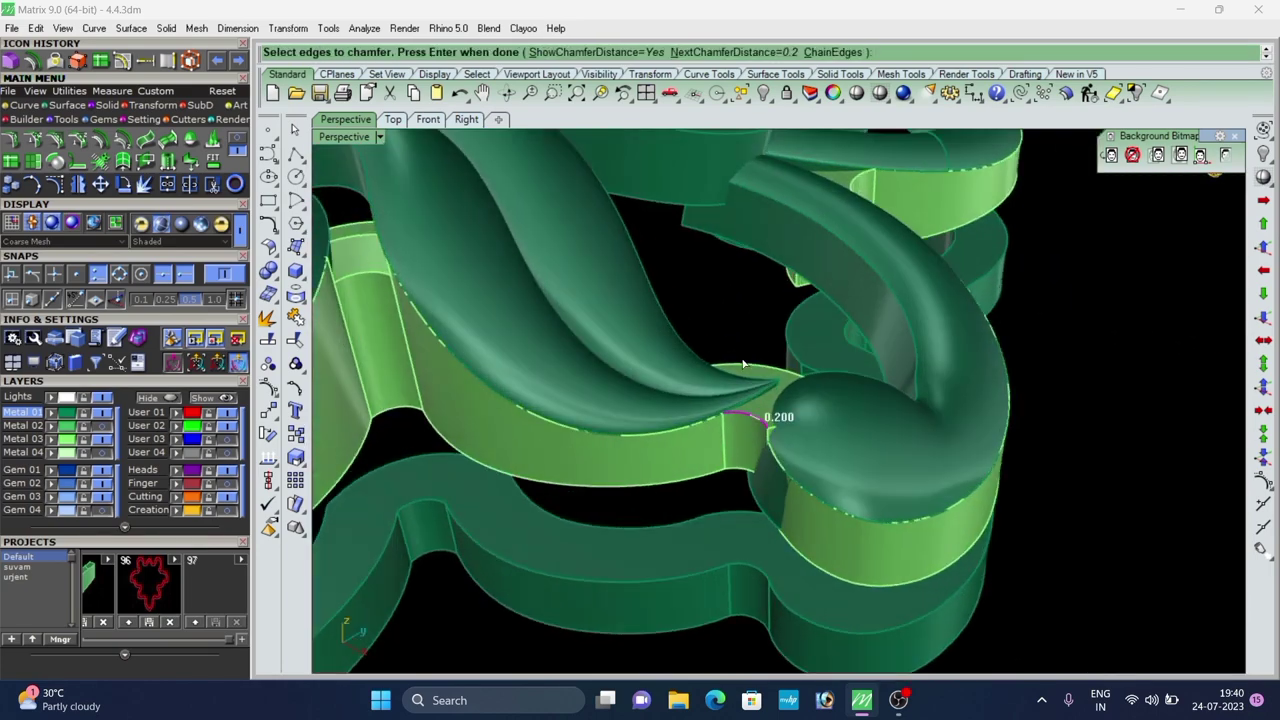
key("Return")
key("Return")
Chamfer both top edges of the connecting wall between the two scrolls with a distance of 0.2.
scroll(742, 358, "down", 4)
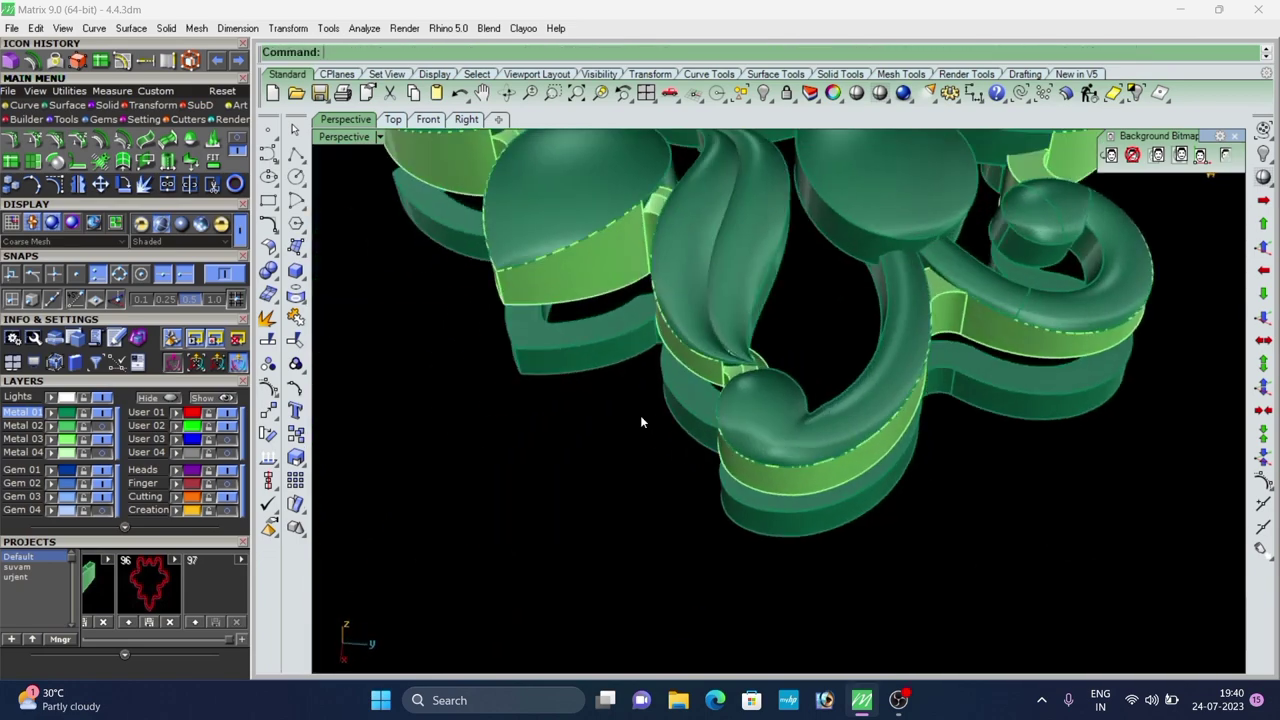
scroll(950, 285, "up", 5)
left_click(945, 304)
mouse_move(945, 306)
right_mouse_down()
mouse_move(825, 328)
mouse_move(944, 293)
right_mouse_up()
scroll(970, 300, "up", 6)
left_click(970, 300)
key("Return")
key("Return")
Chamfer both top edges of the connecting wall between the scroll's rounded end and the pointed petal with a distance of 0.2.
scroll(598, 378, "down", 10)
key("Return")
scroll(900, 407, "up", 5)
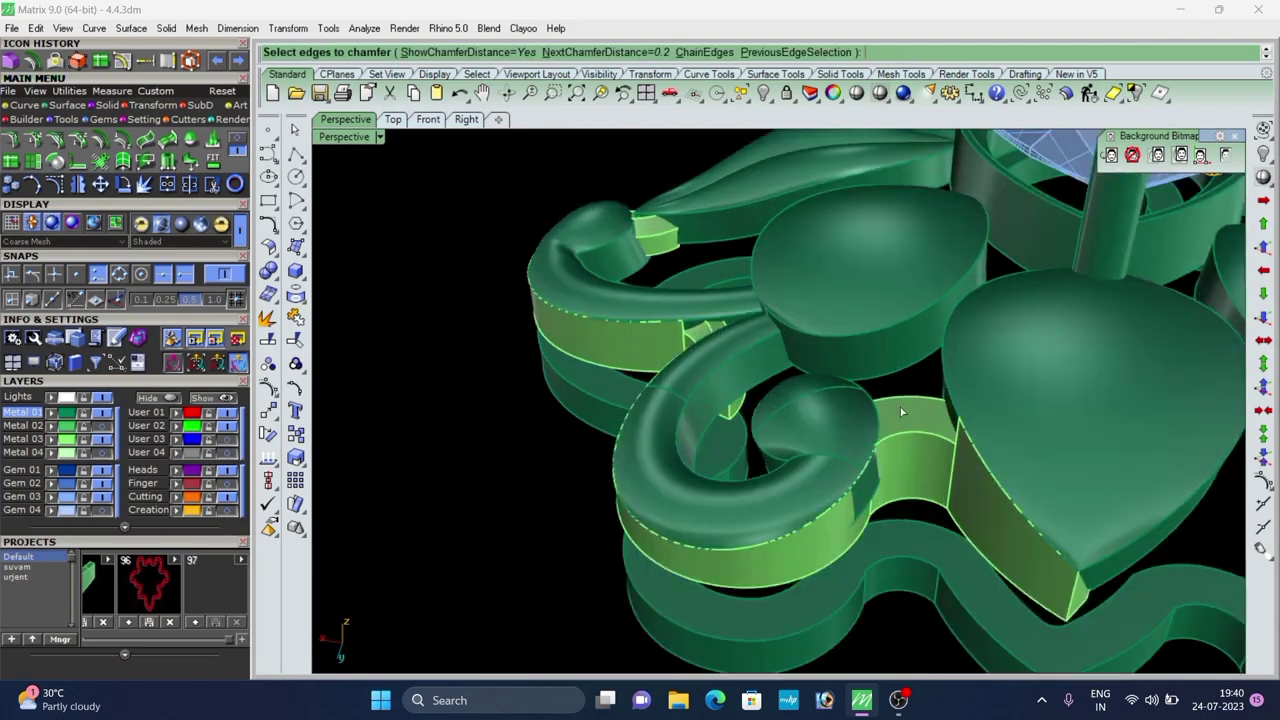
left_click(911, 403)
key("Return")
key("Return")
scroll(912, 398, "down", 7)
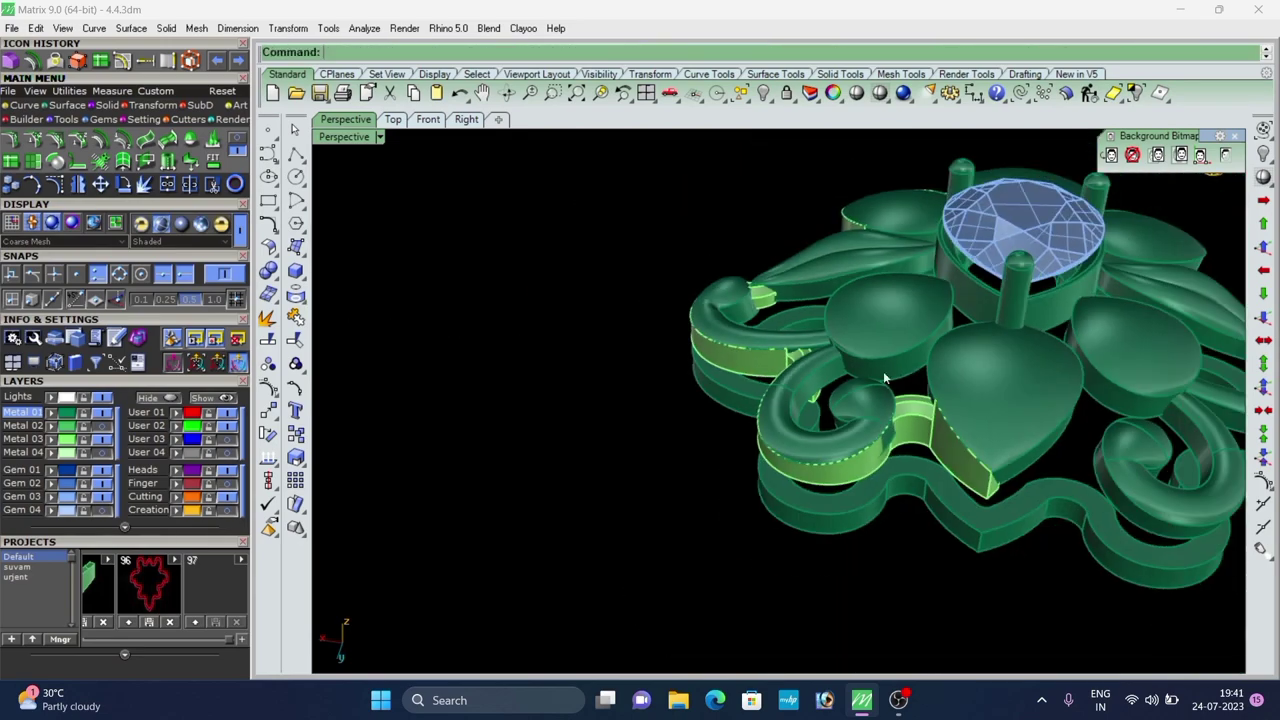
Select the connecting wall between the two petals and add the trimmed petal, leaf and scroll side walls to the selection.
right_click_drag(888, 378, 985, 385)
scroll(880, 334, "up", 4)
scroll(880, 334, "down", 6)
right_click_drag(800, 370, 890, 290)
scroll(588, 498, "up", 5)
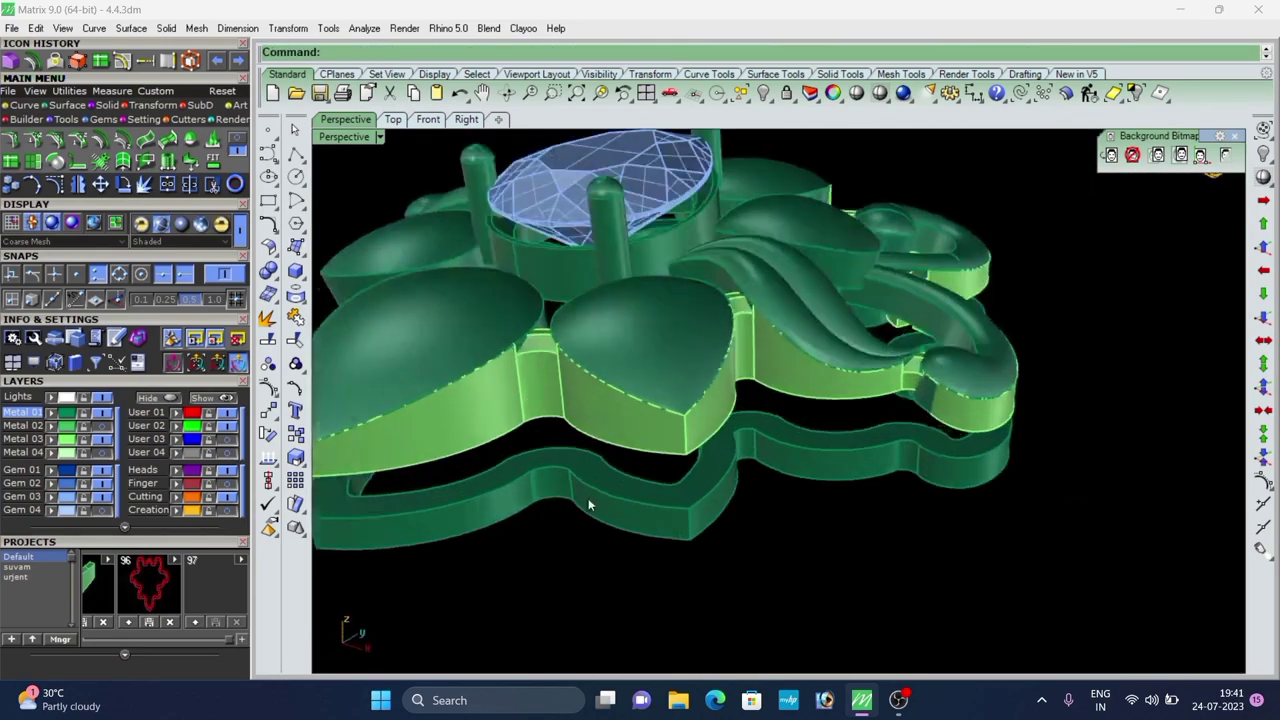
scroll(588, 498, "down", 6)
mouse_move(635, 425)
right_mouse_down()
mouse_move(688, 375)
mouse_move(618, 410)
right_mouse_up()
scroll(614, 418, "up", 6)
left_click(614, 402)
left_click(662, 358)
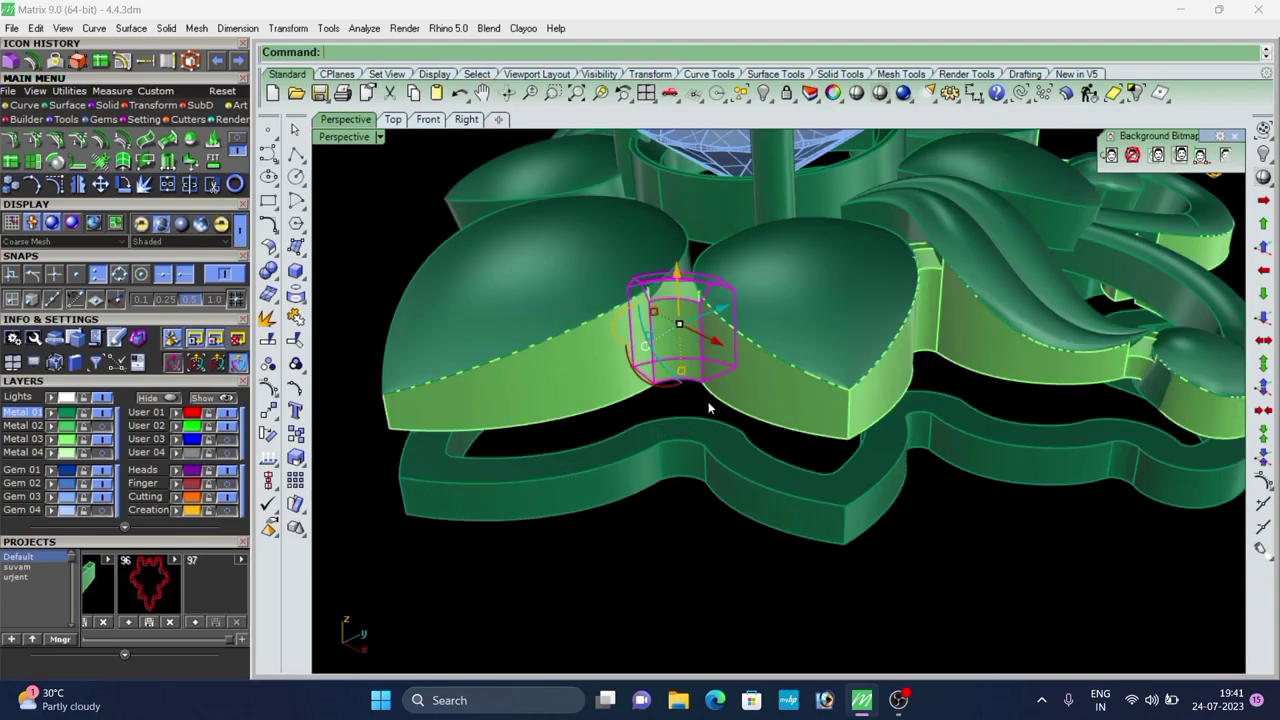
right_click_drag(760, 416, 736, 408)
scroll(736, 408, "up", 1)
scroll(732, 404, "up", 2)
left_click(589, 350, "shift")
scroll(589, 350, "down", 6)
right_click_drag(831, 368, 793, 372)
scroll(833, 318, "up", 6)
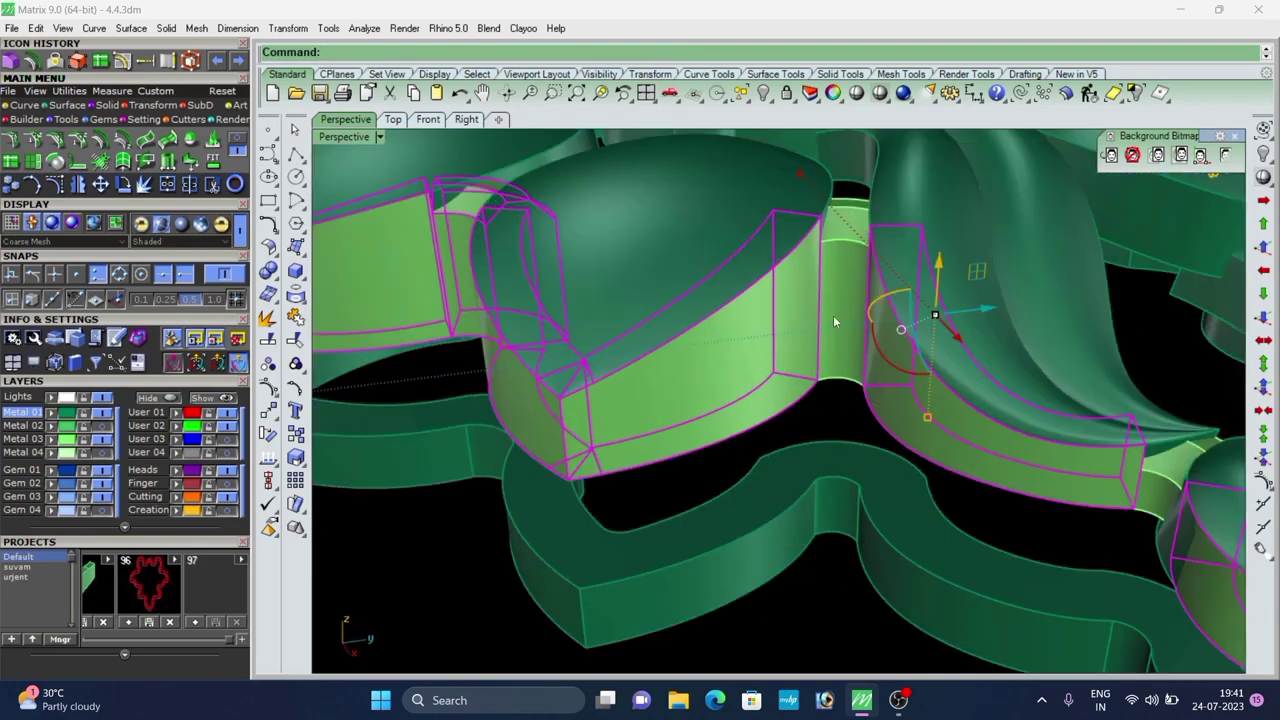
Add the remaining connecting walls beside the leaf and scrolls to the selection and mirror the half band across the pendant's centre line.
left_click(833, 316, "shift")
scroll(833, 316, "down", 6)
right_click_drag(833, 316, 960, 388)
scroll(691, 482, "up", 3)
scroll(882, 355, "up", 5)
left_click(882, 355, "shift")
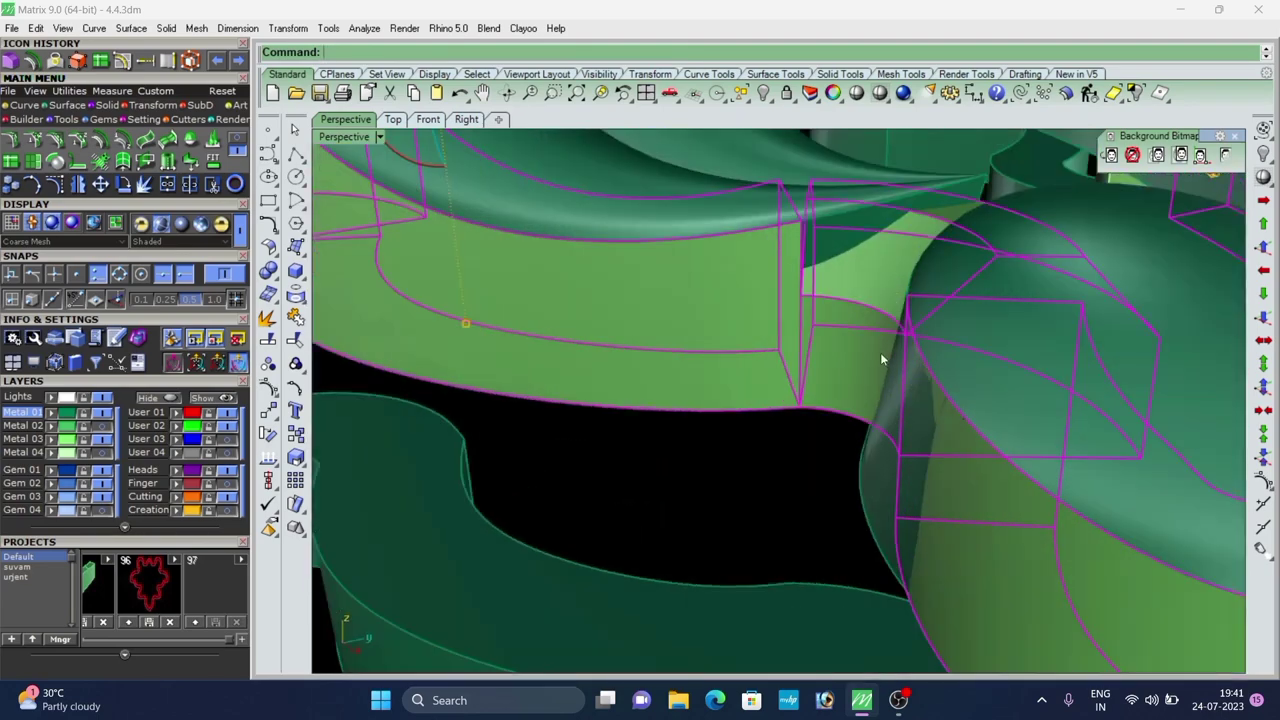
scroll(882, 355, "down", 8)
right_click_drag(760, 385, 549, 439)
scroll(658, 459, "up", 4)
scroll(706, 491, "down", 7)
right_click_drag(706, 491, 740, 375)
scroll(736, 381, "up", 6)
left_click(736, 381, "shift")
scroll(740, 378, "down", 6)
right_click_drag(780, 325, 837, 378)
scroll(837, 378, "down", 2)
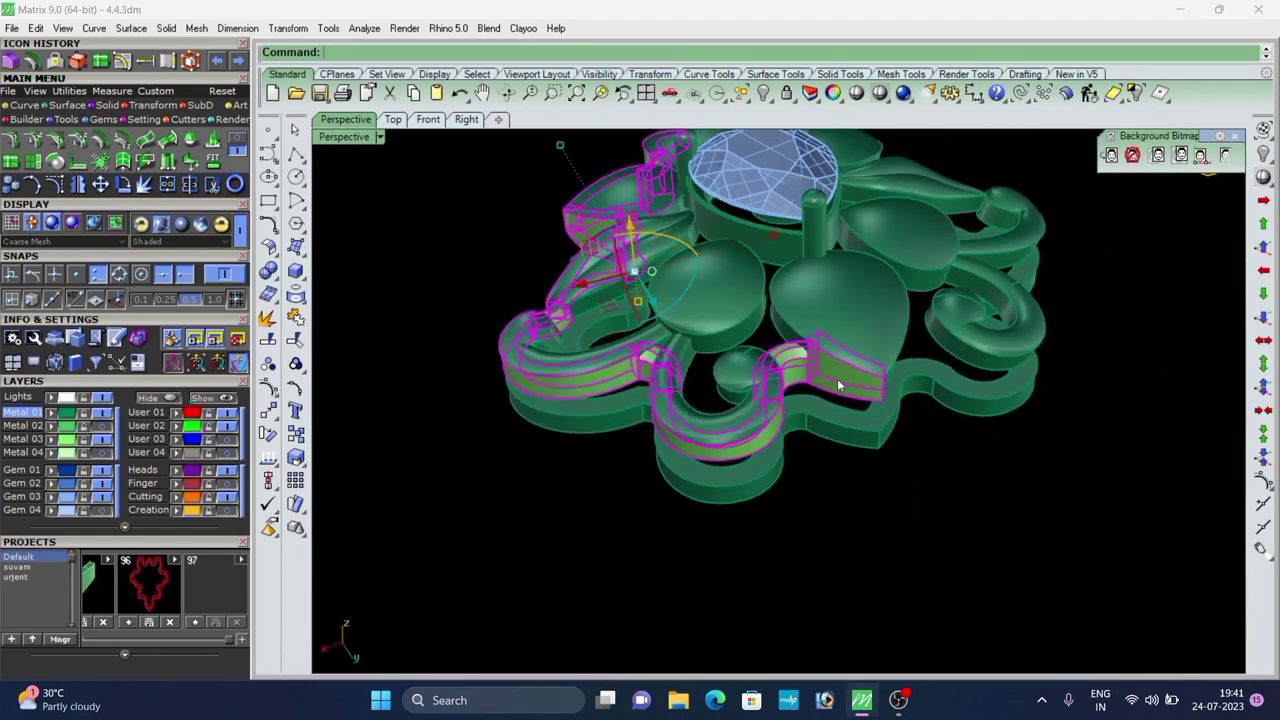
scroll(837, 378, "down", 4)
right_click_drag(669, 457, 722, 452)
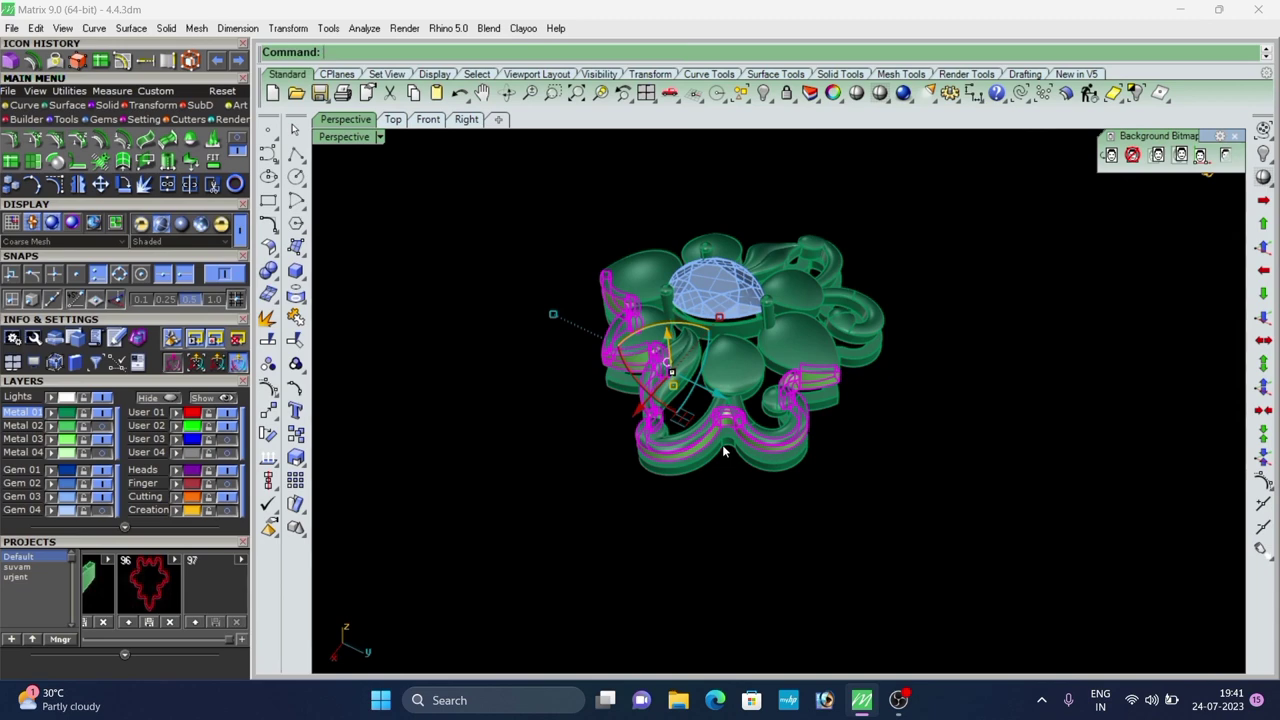
key("ctrl+m")
left_click(895, 506)
scroll(845, 375, "up", 5)
right_click_drag(845, 375, 732, 455)
scroll(735, 450, "up", 4)
Select both halves of the side band with their connectors and assign them to the Metal 01 layer.
left_click(797, 412)
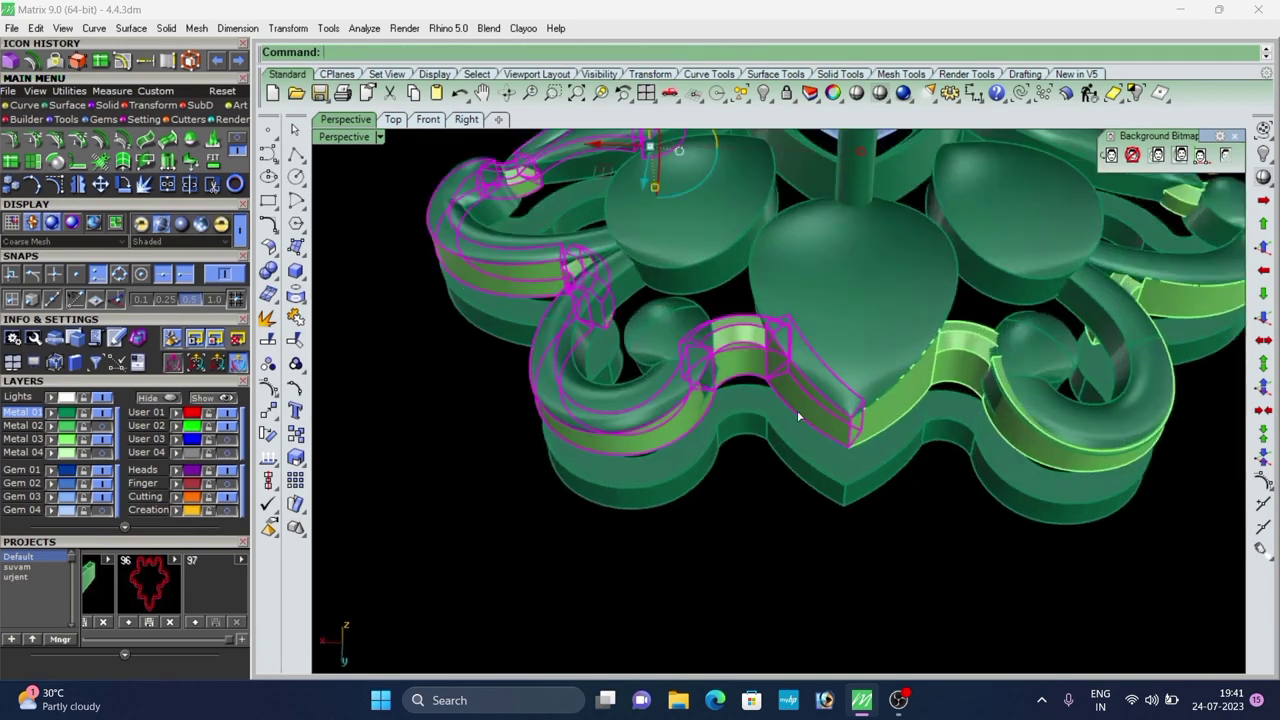
left_click(952, 371, "shift")
scroll(548, 628, "down", 2)
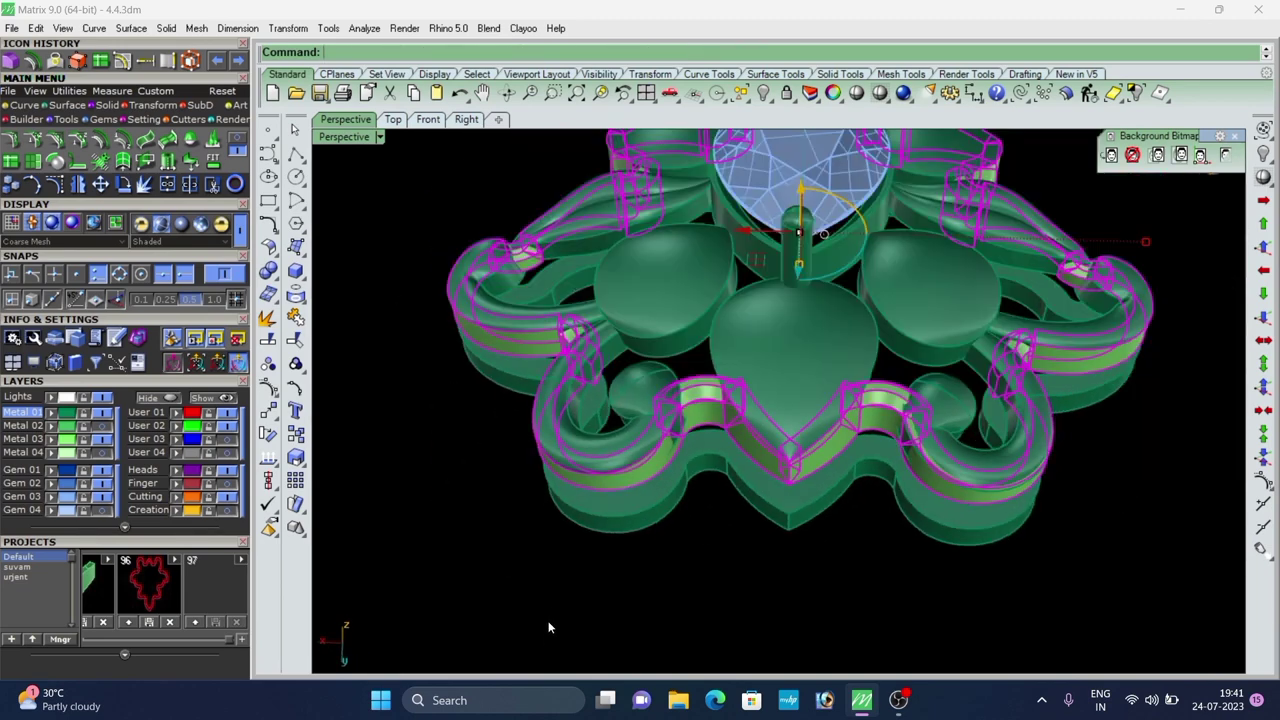
right_click(42, 408)
left_click(513, 514)
scroll(513, 514, "down", 3)
right_click_drag(513, 514, 785, 465)
scroll(766, 407, "down", 4)
Examine the floral pendant's side bands and connectors from several angles in a working-shade preview.
left_click(853, 95)
right_click_drag(705, 315, 590, 425)
scroll(745, 350, "up", 3)
scroll(860, 330, "up", 3)
scroll(821, 430, "down", 3)
scroll(872, 370, "down", 2)
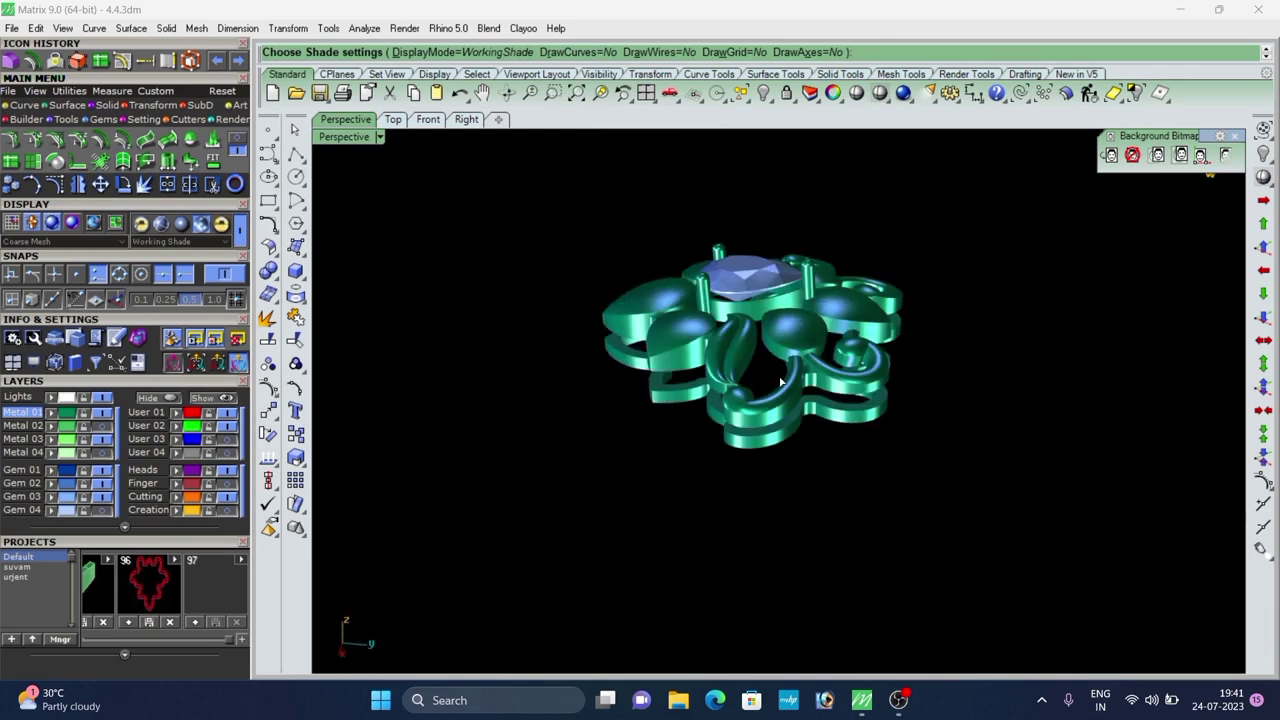
scroll(800, 365, "up", 8)
key("Escape")
scroll(815, 360, "down", 5)
scroll(813, 358, "down", 2)
key("Escape")
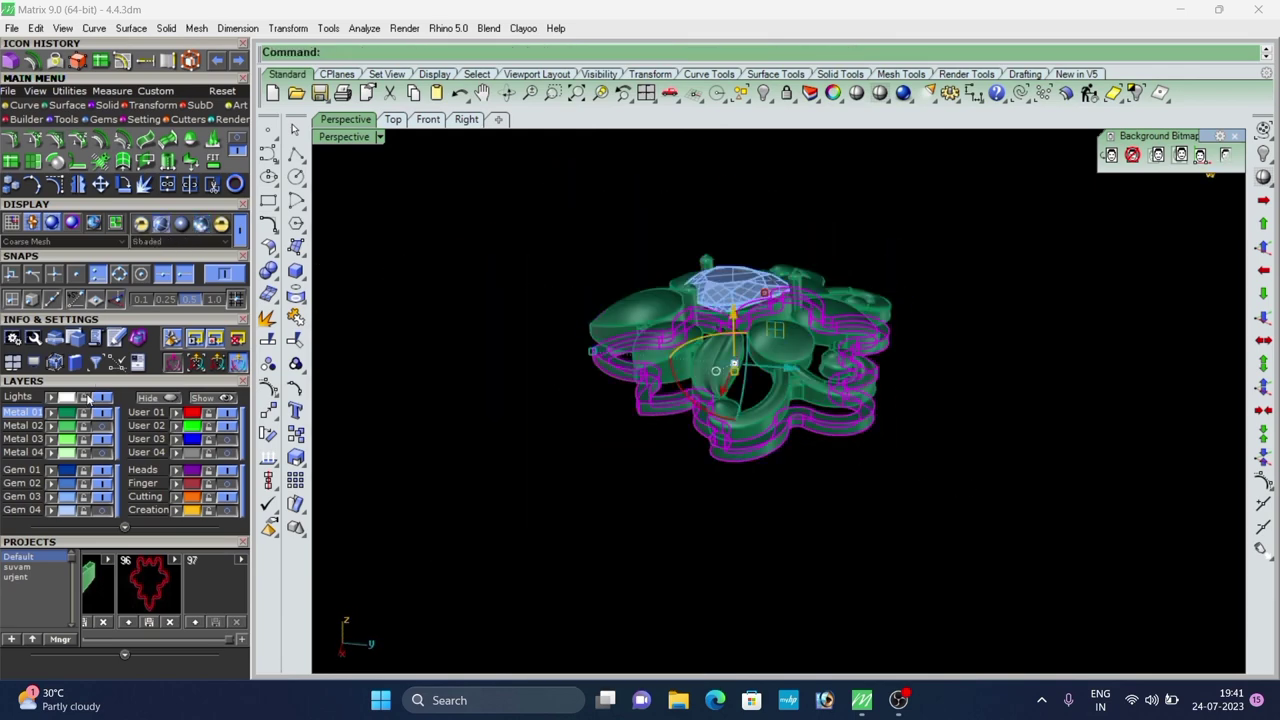
Move the base rim to the Metal 03 layer with that layer hidden, and delete the two large oval discs.
left_click(53, 442)
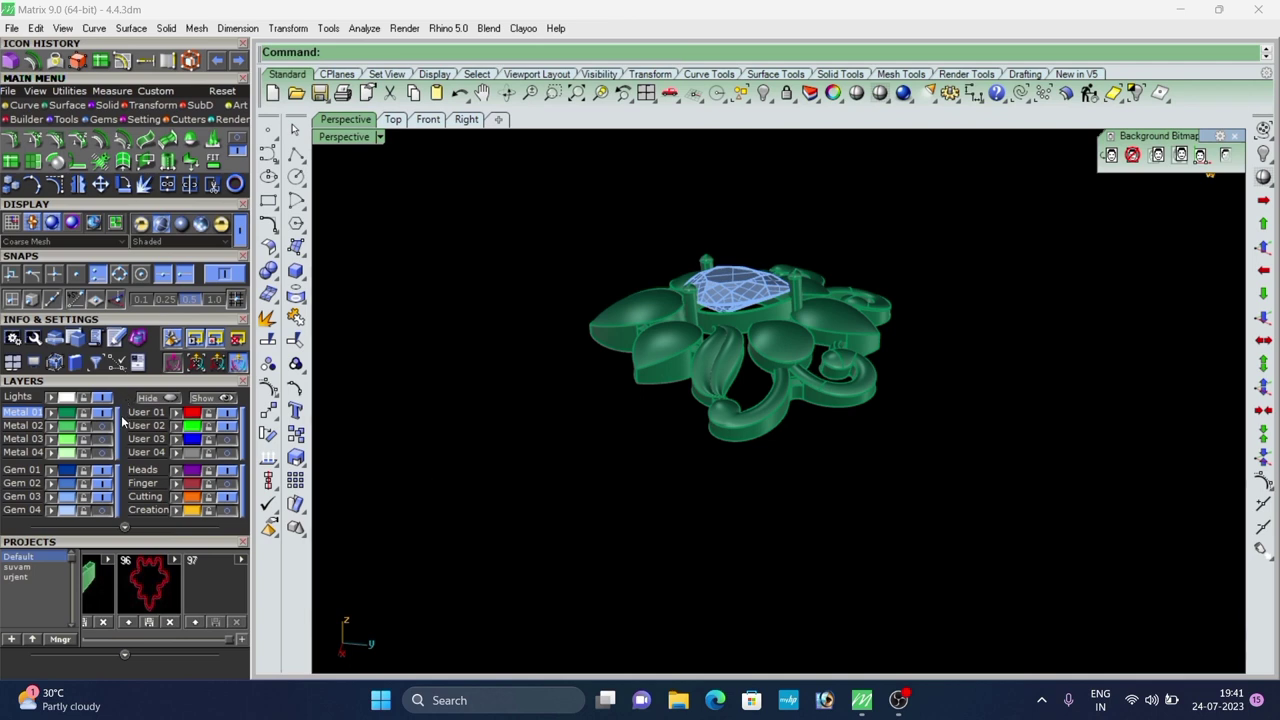
left_click(102, 425)
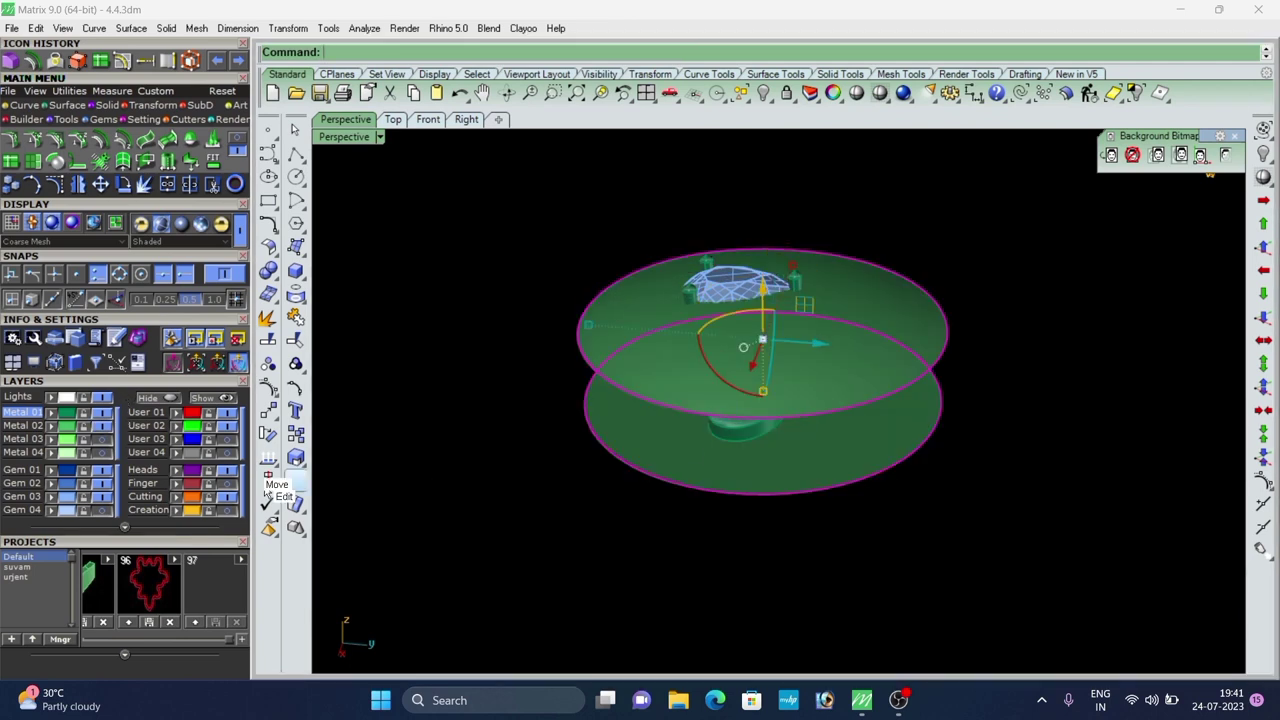
key("Delete")
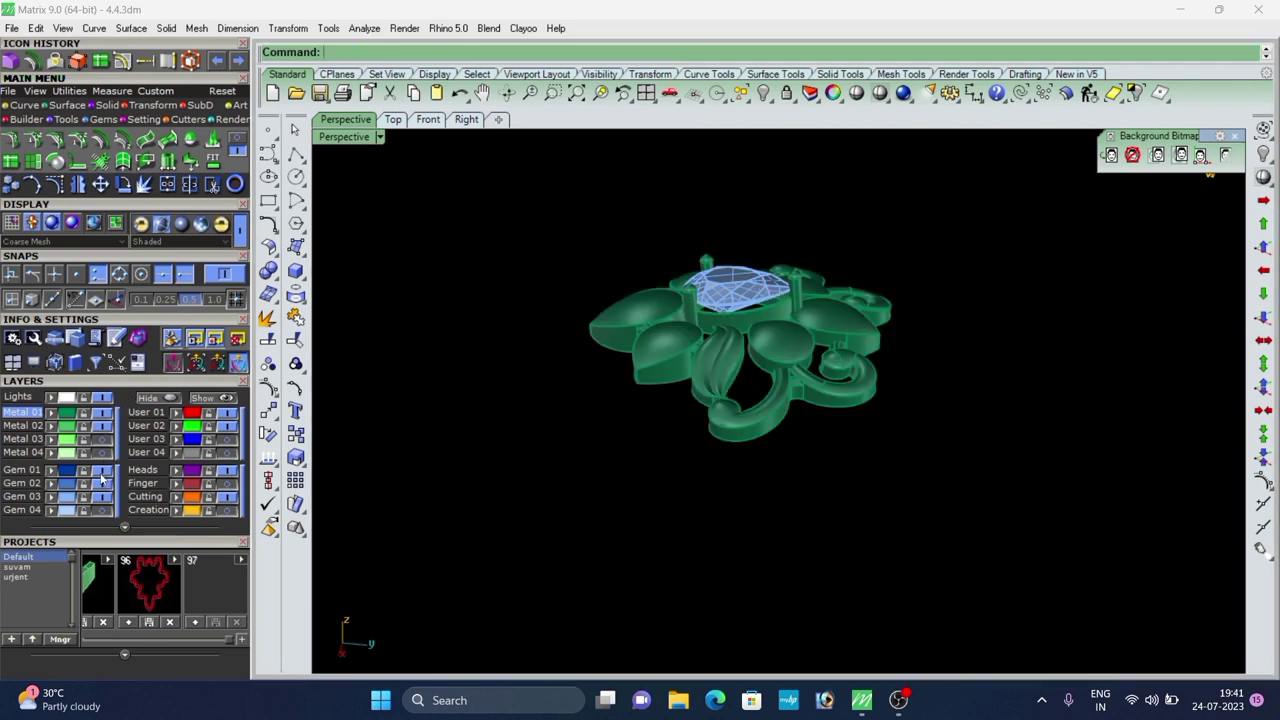
Check the Metal 04 layer and the visible pendant parts for stray objects.
left_click(98, 452)
left_click(98, 452)
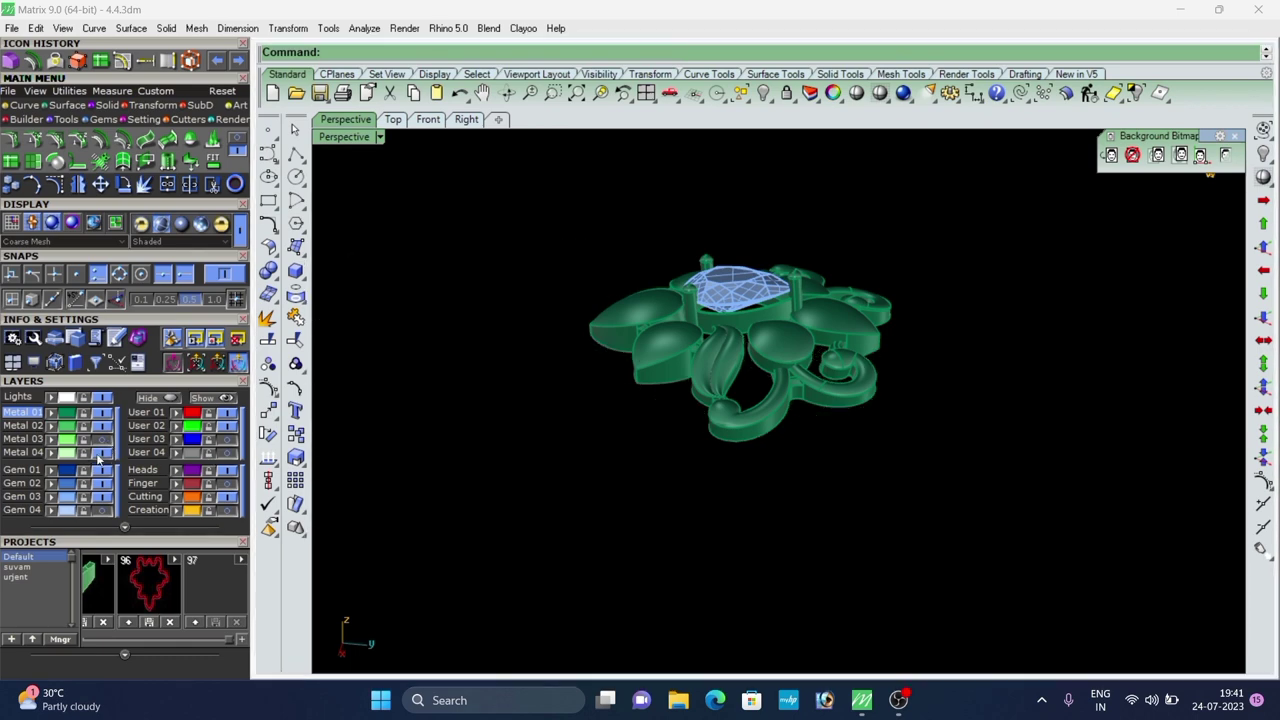
right_click_drag(835, 338, 877, 298)
left_click_drag(877, 298, 501, 497)
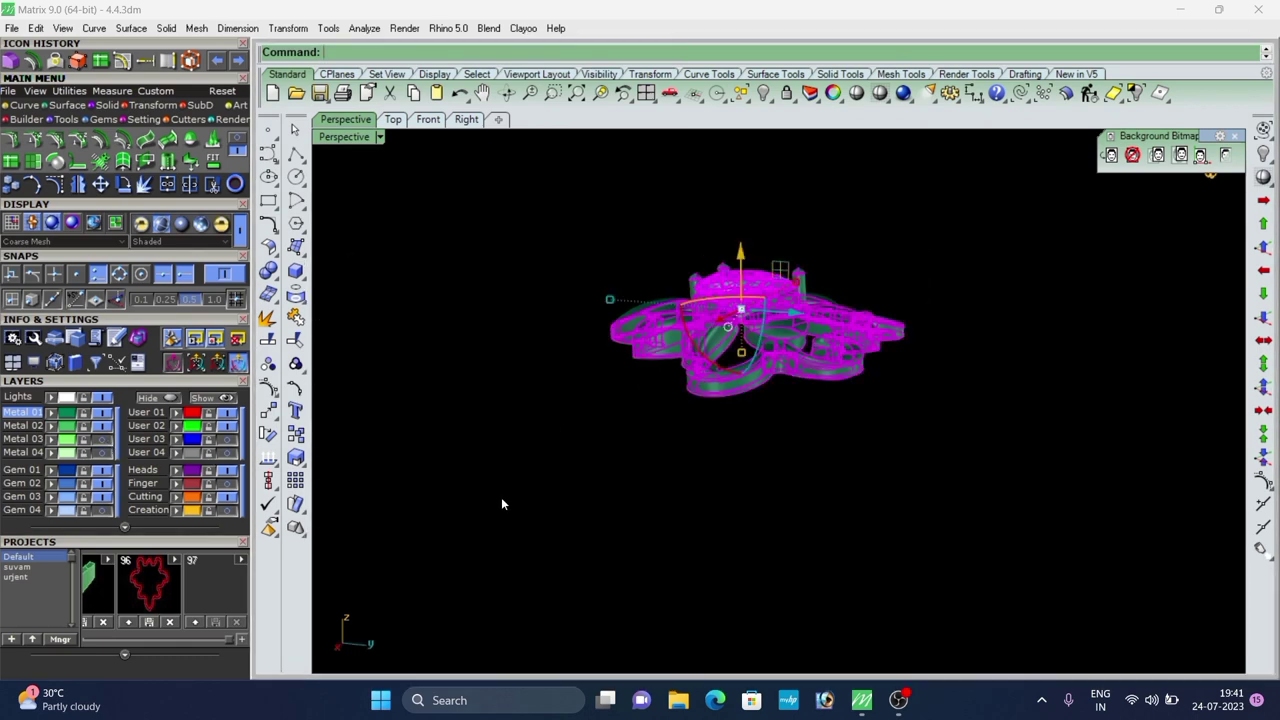
left_click(543, 450)
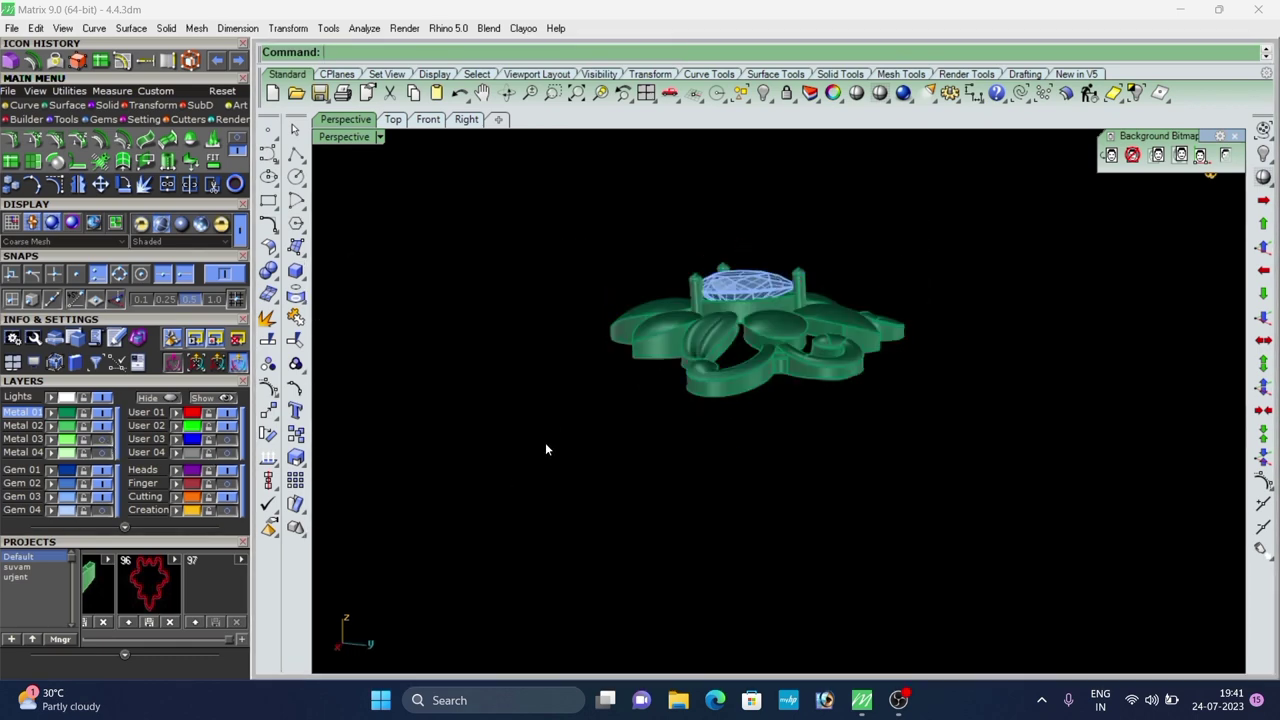
Show the Metal 03 layer and return the base rim to the Metal 01 layer.
left_click(105, 443)
right_click_drag(580, 337, 602, 354)
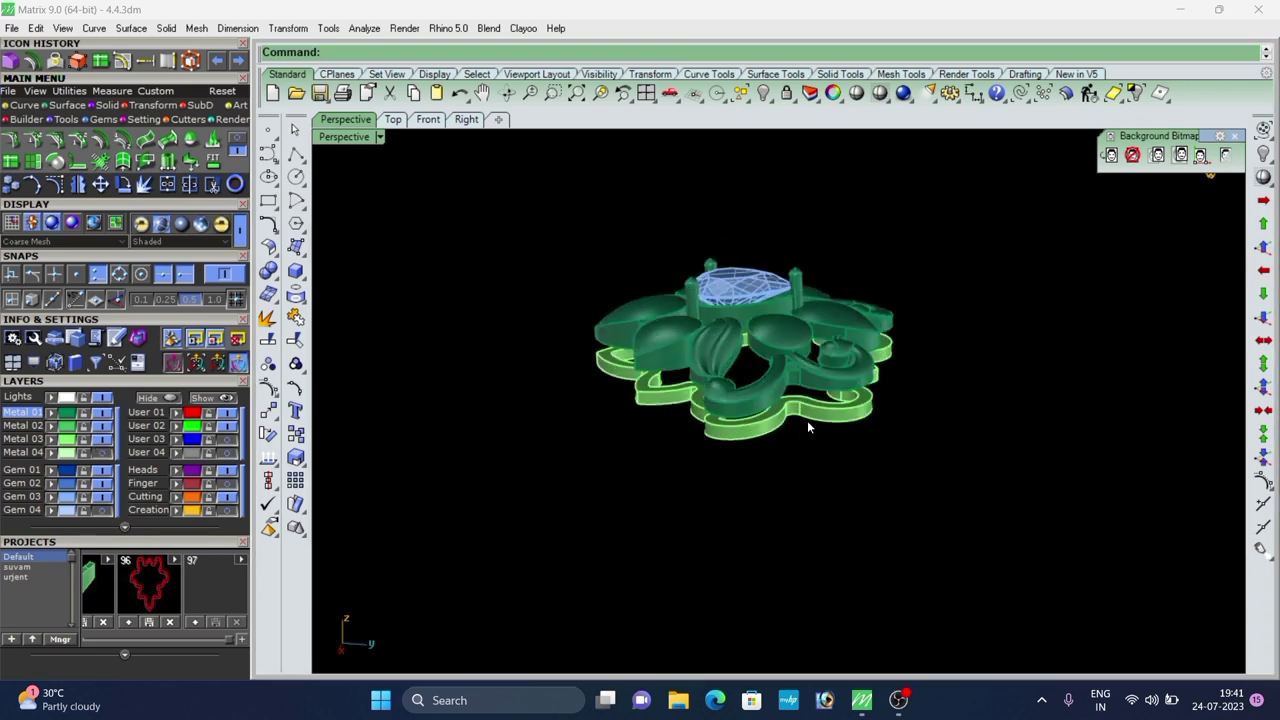
left_click(829, 478)
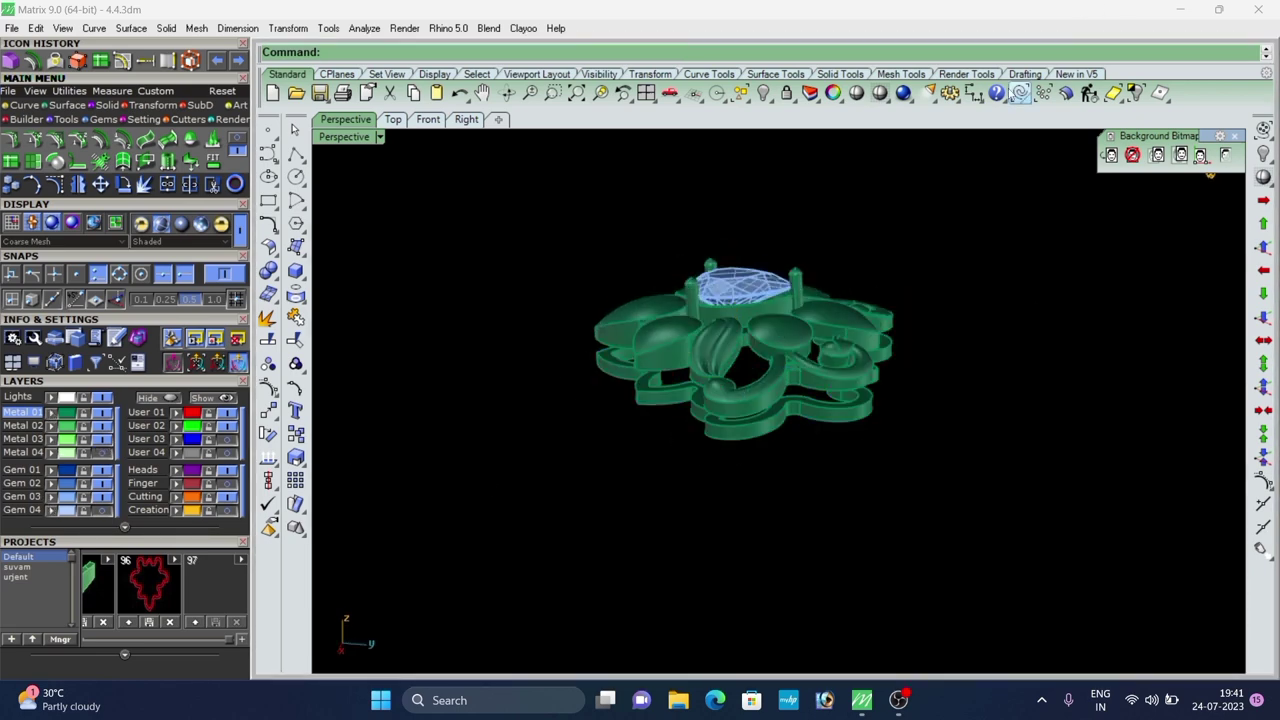
Inspect the floral pendant and its base rim from several angles in the working-shade preview.
left_click(862, 104)
mouse_move(520, 330)
right_mouse_down()
mouse_move(530, 420)
mouse_move(640, 320)
mouse_move(650, 365)
mouse_move(463, 399)
mouse_move(643, 402)
mouse_move(757, 268)
mouse_move(709, 514)
mouse_move(798, 274)
mouse_move(714, 354)
mouse_move(654, 449)
mouse_move(742, 345)
right_mouse_up()
scroll(757, 268, "down", 5)
scroll(798, 274, "up", 4)
scroll(714, 356, "down", 6)
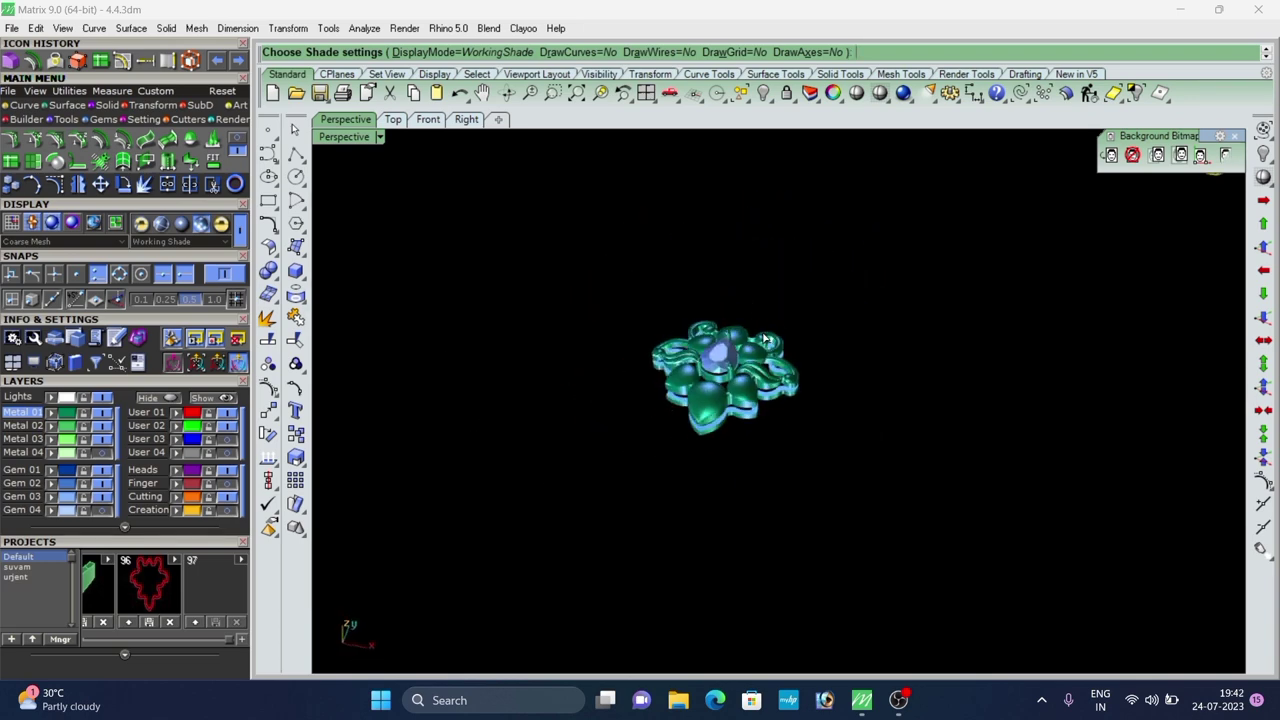
scroll(745, 350, "up", 4)
mouse_move(745, 410)
right_mouse_down()
mouse_move(768, 354)
mouse_move(740, 338)
mouse_move(780, 400)
mouse_move(718, 350)
right_mouse_up()
scroll(740, 338, "up", 6)
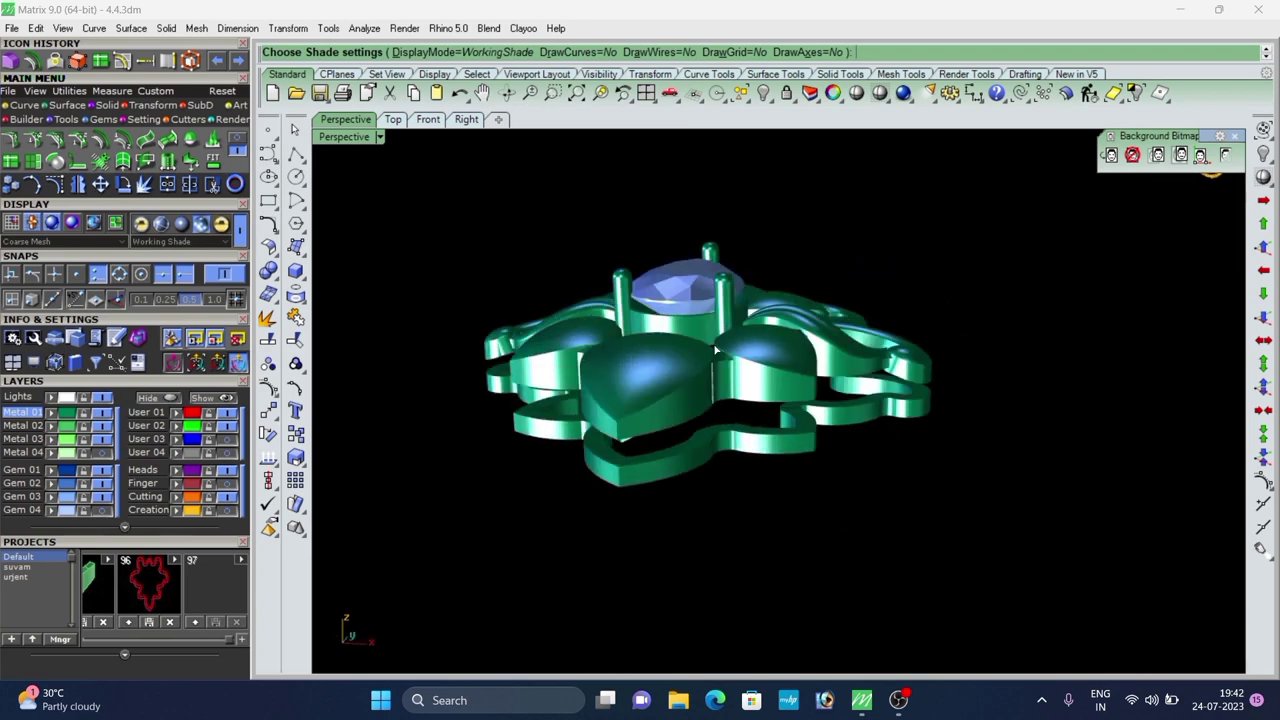
scroll(730, 345, "down", 3)
key("Escape")
Show the hidden parts of the full pendant around the floral piece and delete the unwanted selection.
left_click_drag(950, 206, 390, 420)
left_click(445, 415)
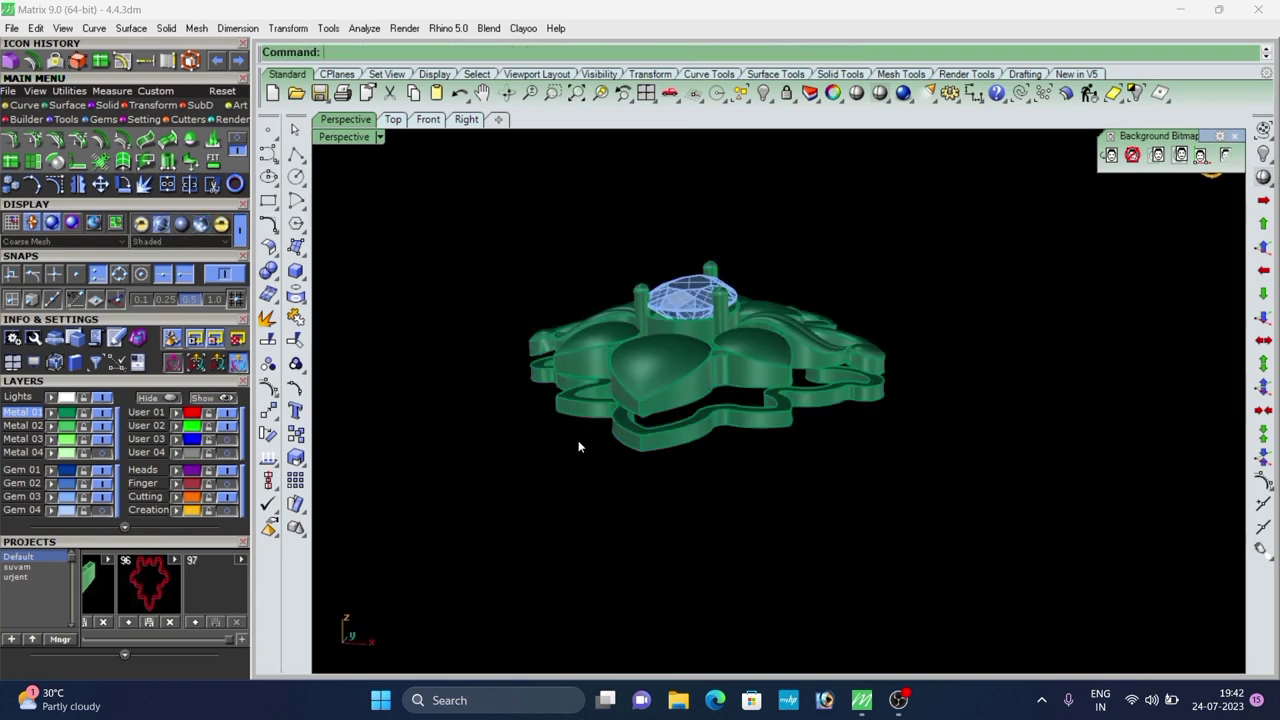
right_click(1263, 154)
right_click_drag(1058, 336, 655, 155)
key("Delete")
scroll(671, 418, "up", 4)
scroll(610, 415, "up", 5)
right_click_drag(734, 266, 676, 370)
scroll(715, 335, "down", 6)
scroll(676, 372, "down", 5)
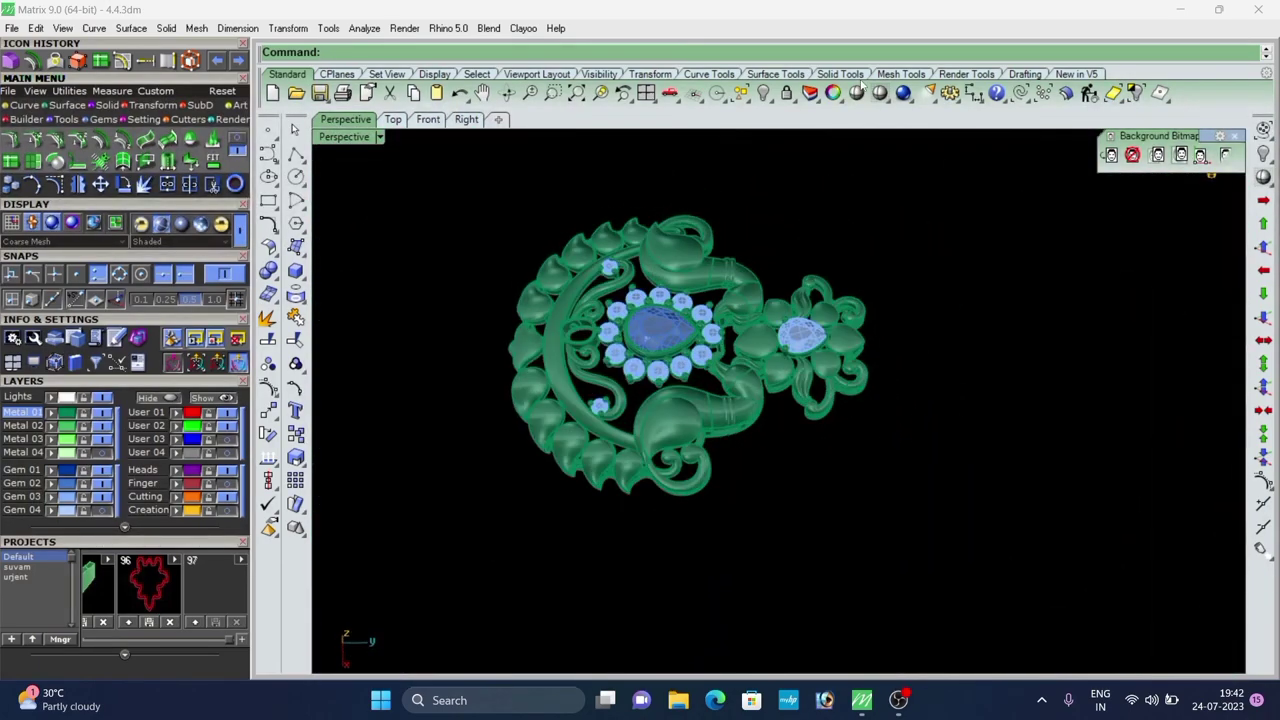
Examine the complete pendant in the working-shade preview, comparing the floral piece's open base with the supported bird bases.
right_click(748, 347)
scroll(748, 347, "up", 4)
right_click_drag(748, 347, 779, 360)
scroll(760, 300, "up", 4)
scroll(779, 360, "down", 4)
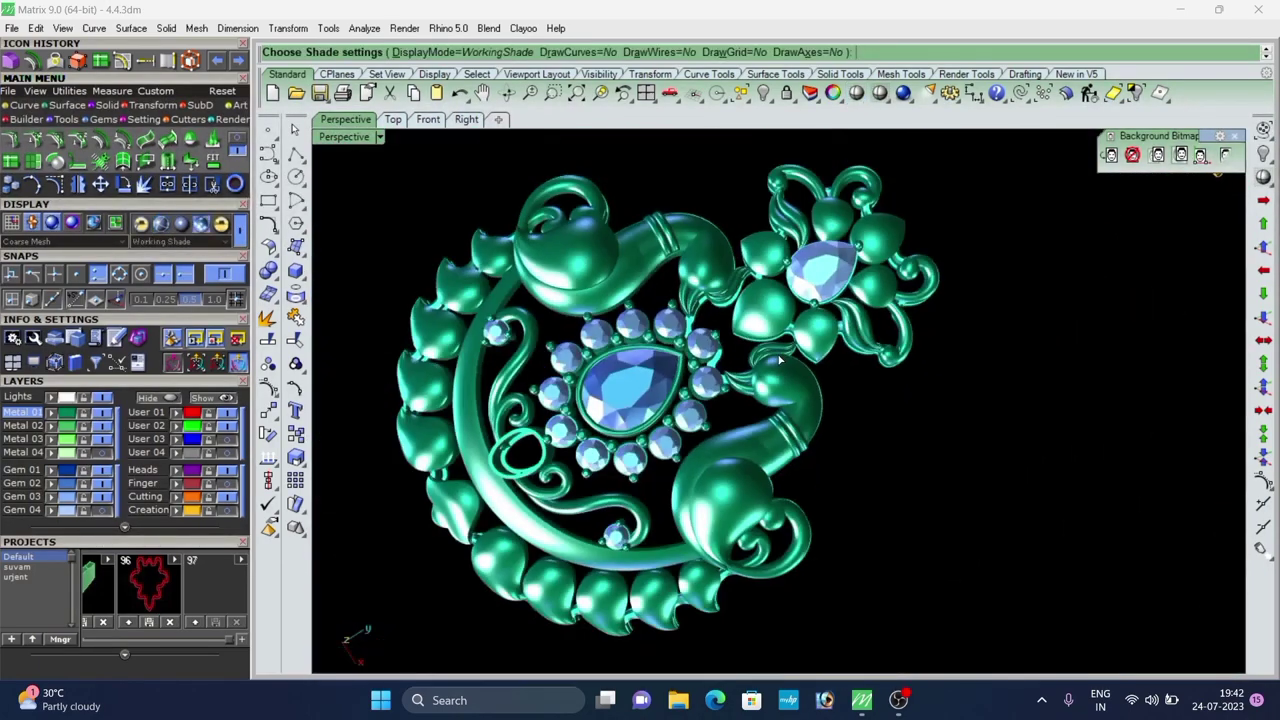
scroll(787, 308, "up", 2)
right_click_drag(787, 308, 666, 352)
scroll(705, 375, "down", 6)
scroll(666, 350, "up", 6)
scroll(690, 312, "down", 5)
right_click_drag(722, 269, 835, 345)
scroll(795, 303, "up", 5)
scroll(835, 345, "down", 6)
right_click_drag(926, 488, 747, 401)
scroll(770, 470, "up", 5)
scroll(716, 390, "down", 2)
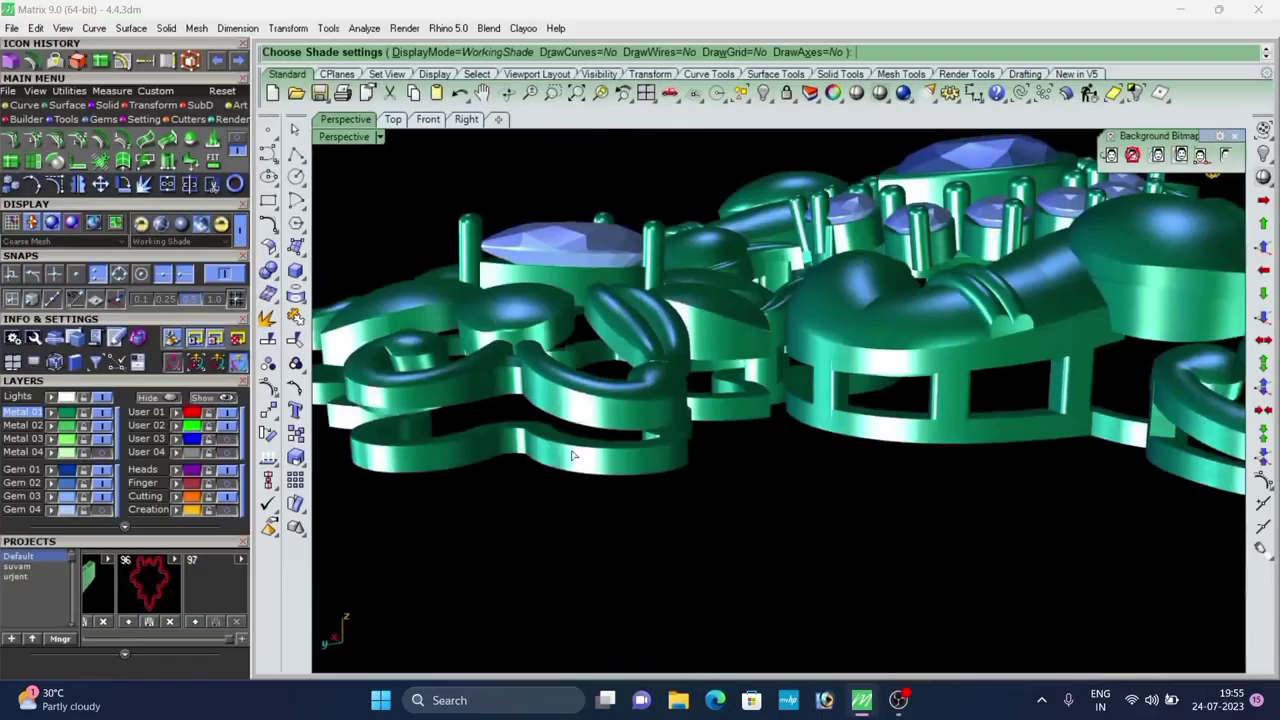
right_click_drag(760, 480, 868, 574)
scroll(868, 560, "down", 5)
mouse_move(800, 520)
right_mouse_down()
mouse_move(850, 505)
mouse_move(883, 323)
mouse_move(897, 369)
right_mouse_up()
scroll(850, 490, "up", 4)
key("Escape")
Isolate the floral piece by hiding the rest of the pendant.
scroll(903, 360, "up", 6)
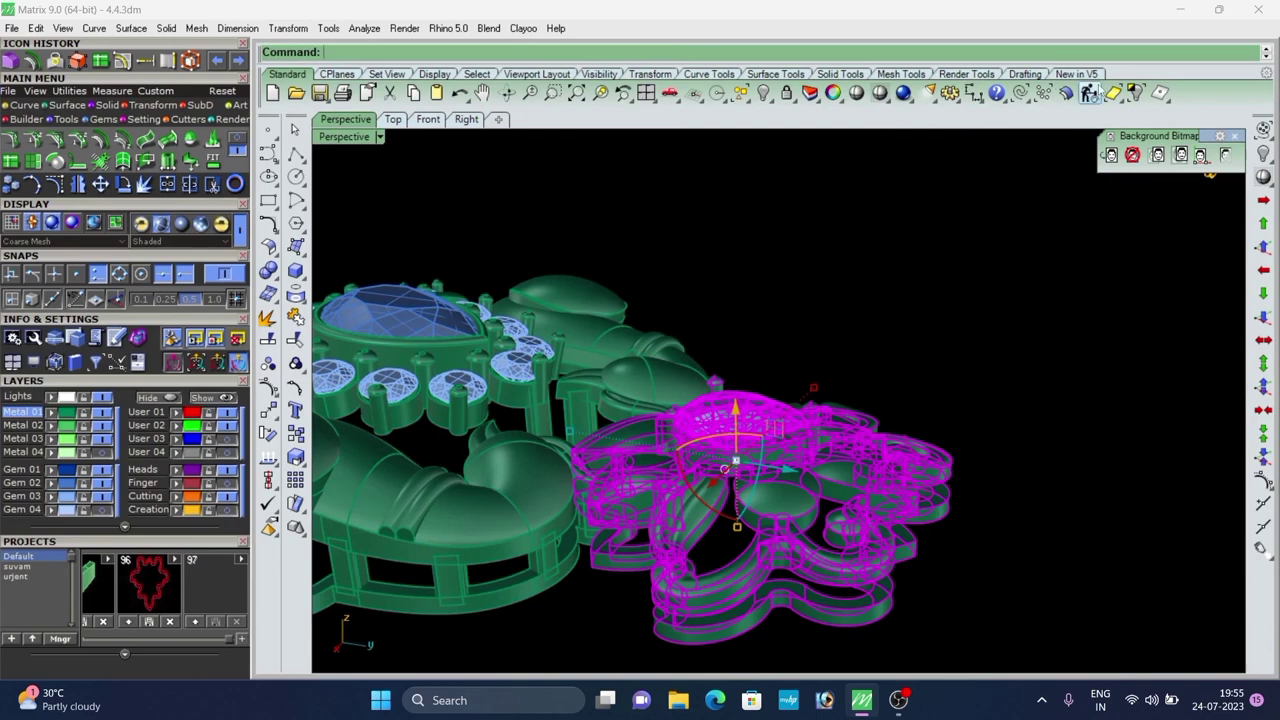
left_click(1136, 93)
right_click_drag(1075, 215, 784, 492)
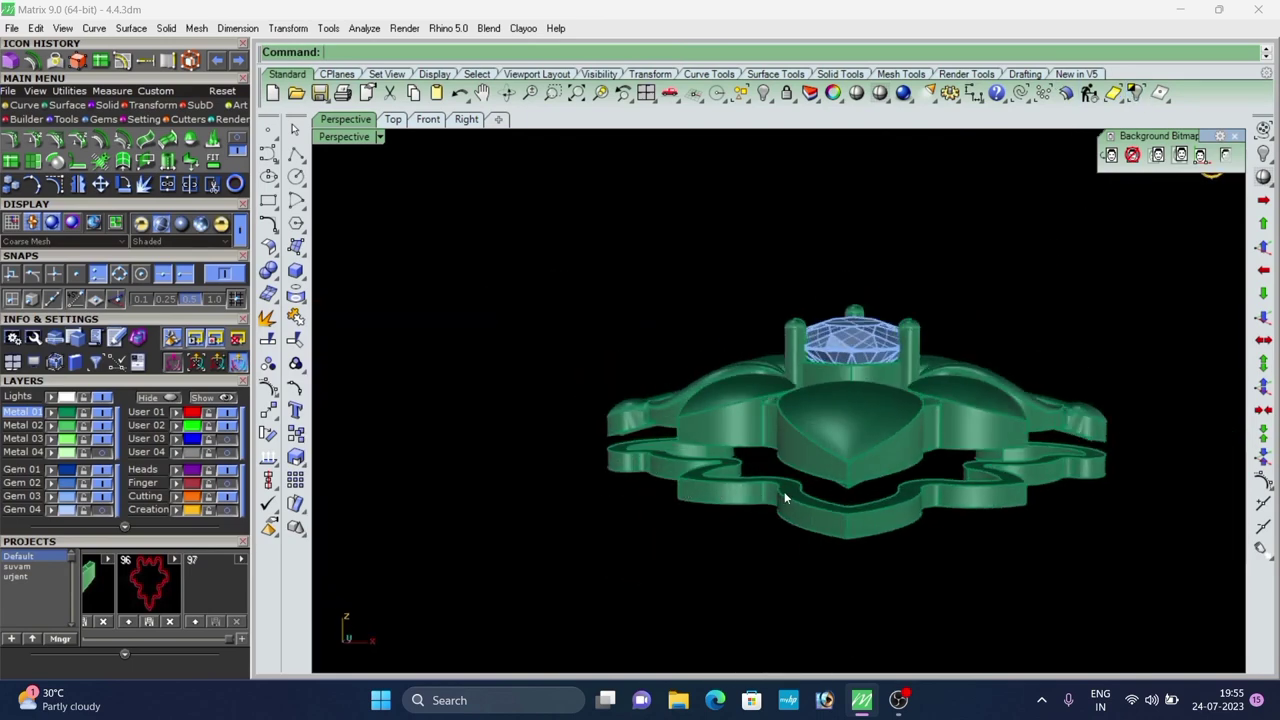
scroll(784, 491, "up", 2)
scroll(600, 445, "down", 4)
Start extracting surfaces with Copy=Yes and pick the base rim's outer faces along the two petals and their connectors.
left_click(268, 317)
scroll(482, 383, "down", 2)
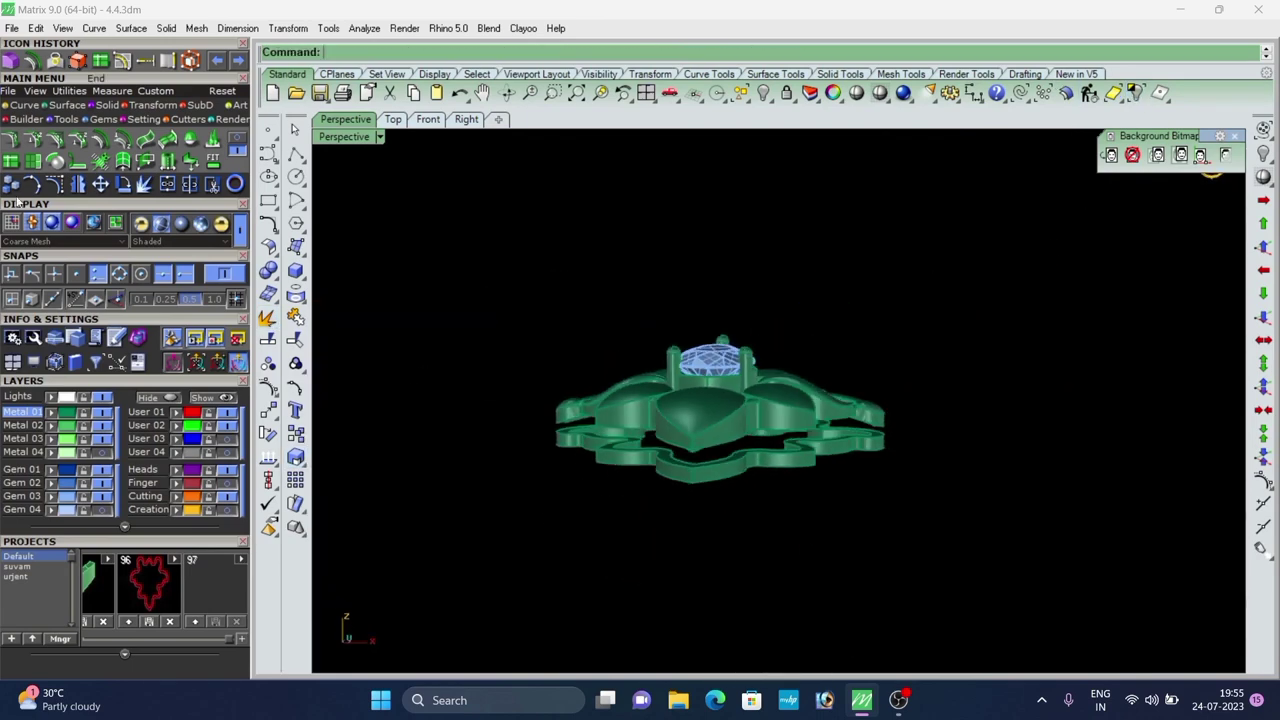
left_click(107, 106)
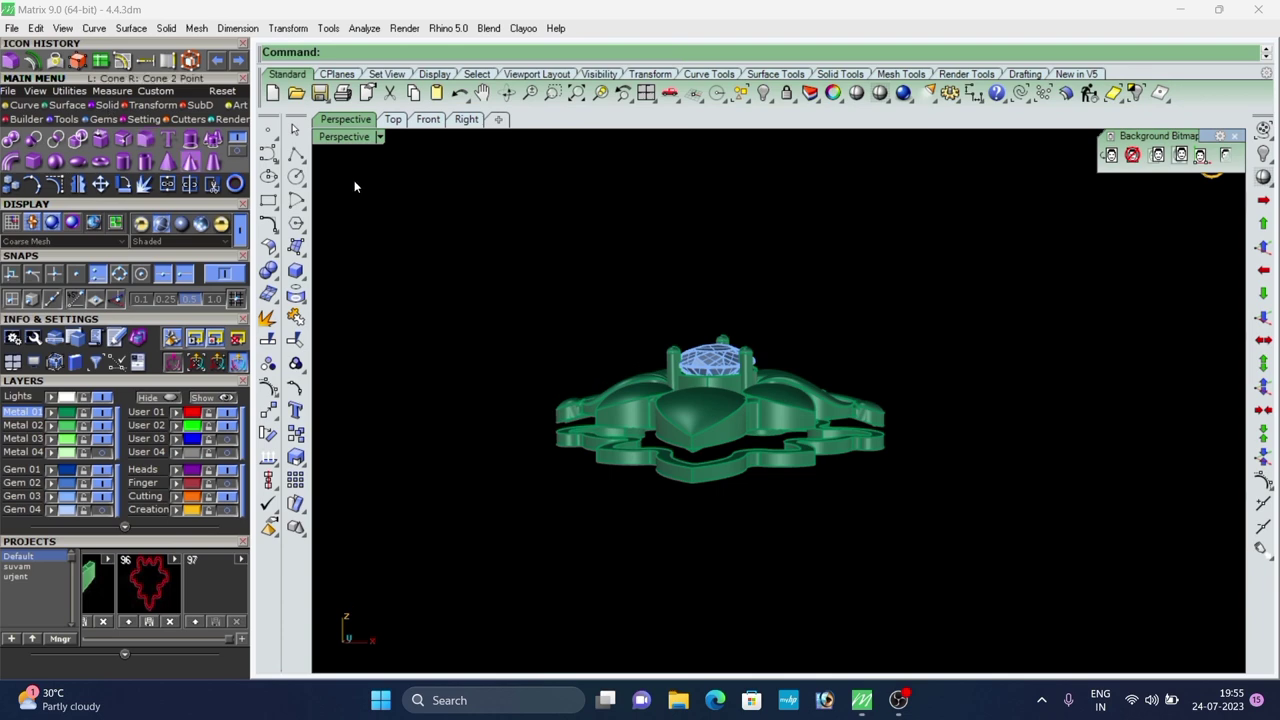
left_click(118, 141)
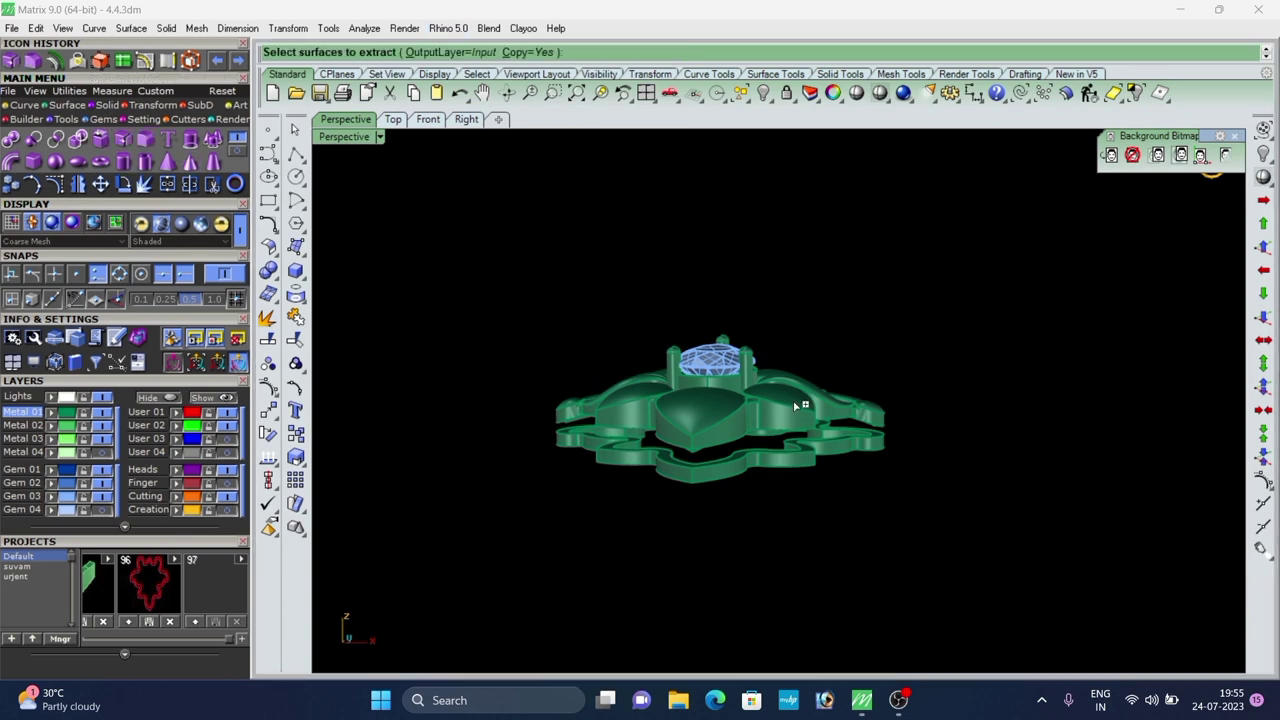
right_click_drag(795, 406, 687, 421)
scroll(662, 492, "up", 4)
scroll(770, 443, "up", 4)
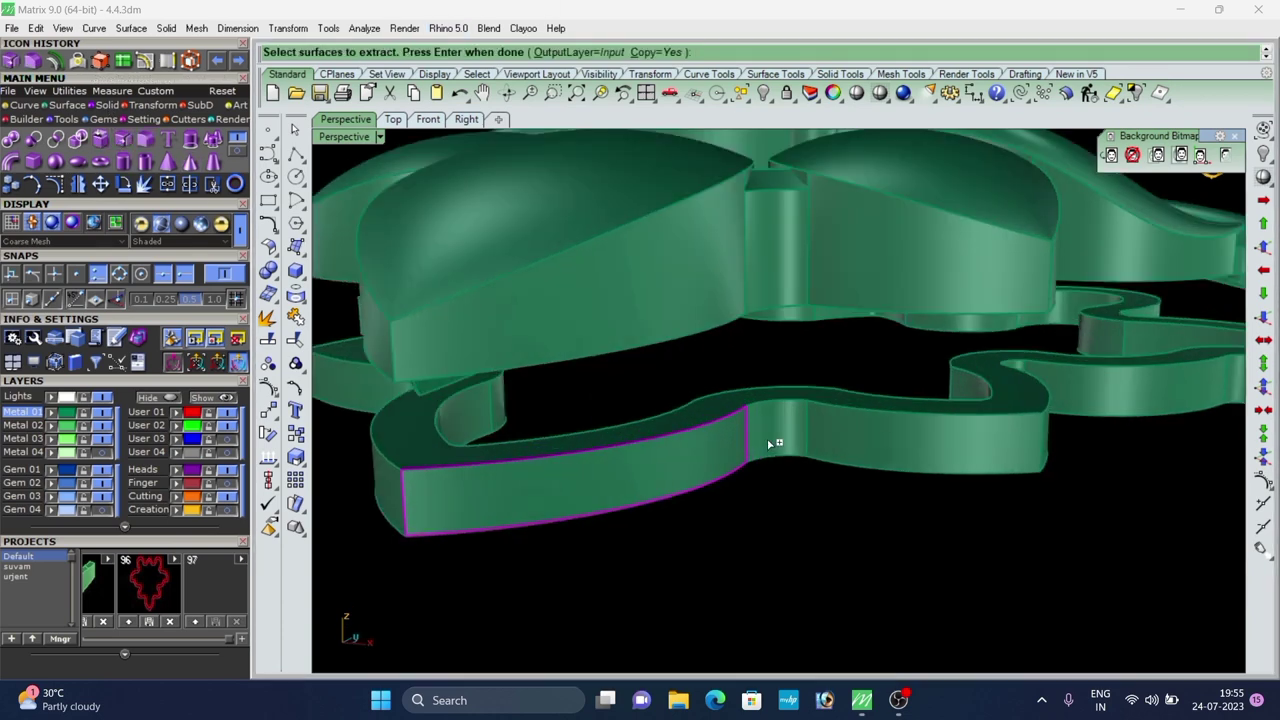
scroll(848, 446, "down", 5)
right_click_drag(840, 446, 655, 448)
scroll(765, 495, "up", 4)
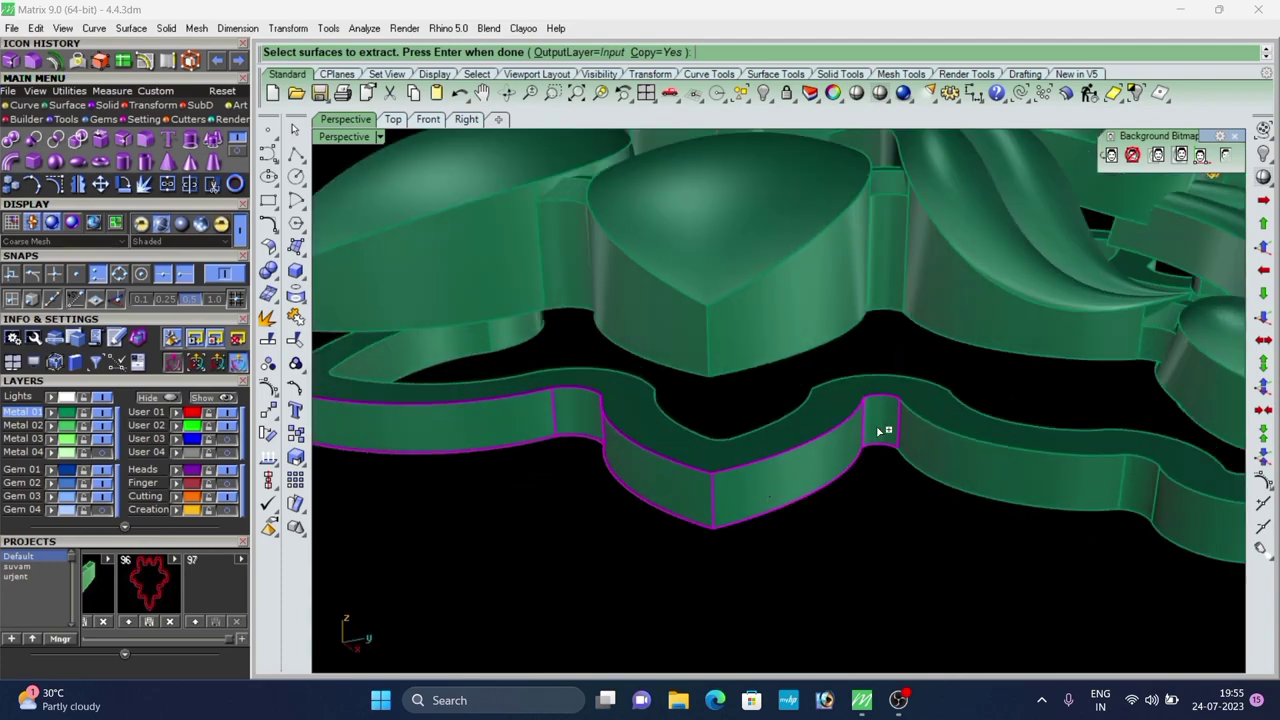
Pick the base rim's outer faces along the leaf, both swirls and their small connectors for extraction.
scroll(880, 418, "down", 5)
scroll(843, 397, "up", 6)
scroll(840, 410, "down", 3)
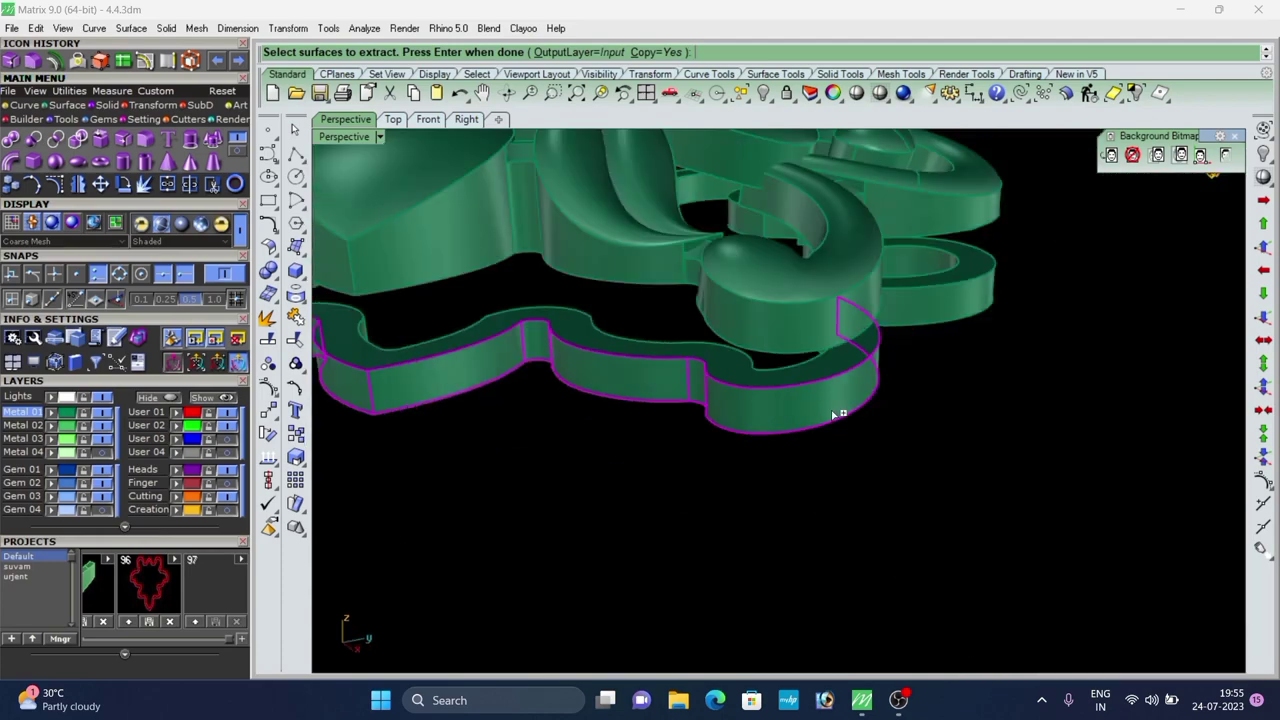
scroll(838, 412, "down", 4)
right_click_drag(925, 375, 720, 380)
scroll(822, 346, "up", 5)
left_click(768, 330)
left_click(834, 361)
Pick the rim faces beyond the second swirl and extract all the picked faces as copies.
scroll(834, 364, "down", 6)
scroll(860, 385, "up", 5)
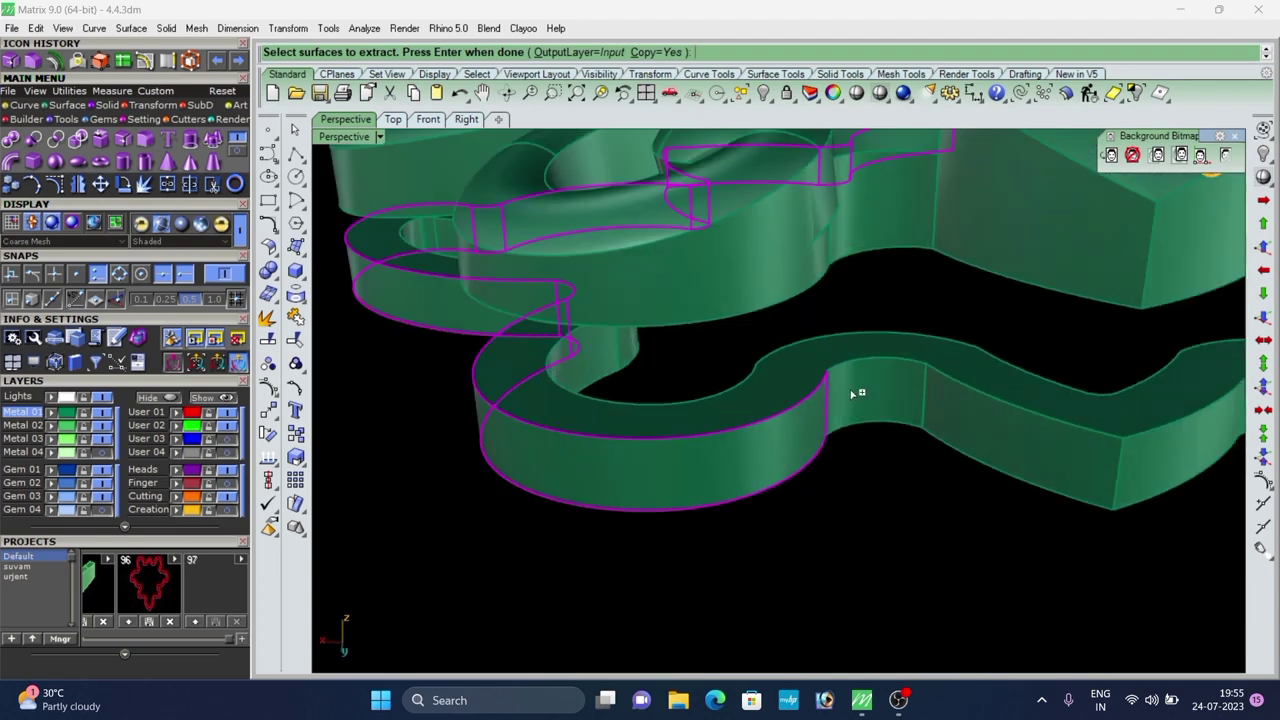
right_click_drag(930, 453, 665, 317)
left_click(905, 214)
scroll(880, 245, "down", 4)
right_click(980, 404)
scroll(977, 409, "down", 4)
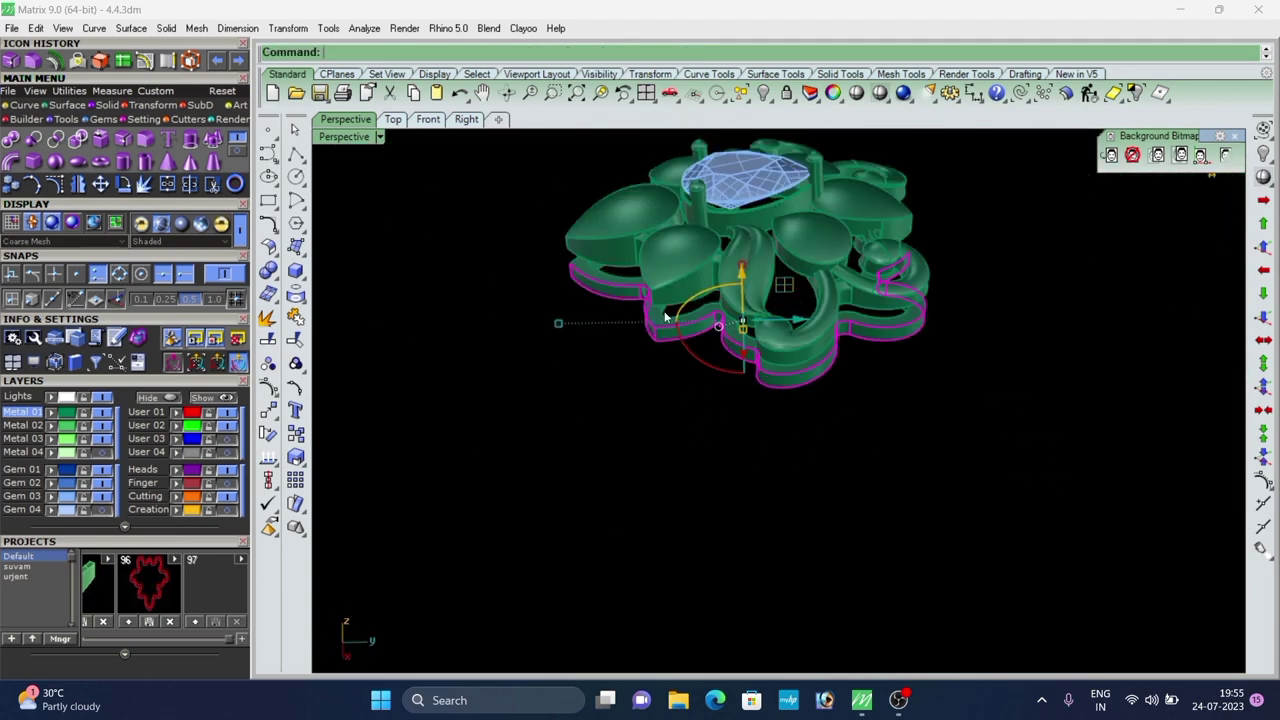
Move the extracted rim faces to the Metal 02 layer and clear the selection.
scroll(665, 318, "up", 2)
left_click(51, 428)
mouse_move(745, 398)
right_mouse_down()
mouse_move(586, 340)
mouse_move(691, 414)
mouse_move(760, 390)
right_mouse_up()
left_click(389, 382)
scroll(646, 337, "down", 3)
right_click_drag(646, 337, 572, 288)
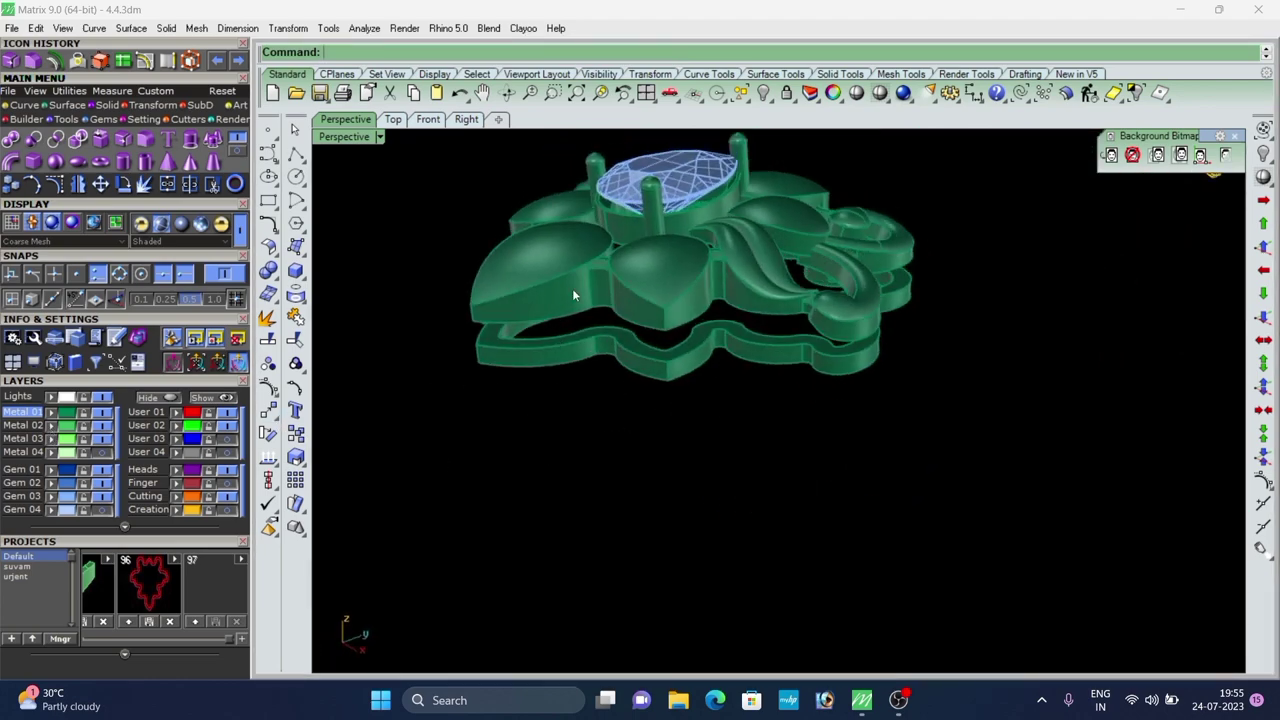
scroll(572, 288, "up", 4)
right_click_drag(660, 352, 916, 389)
scroll(495, 345, "up", 4)
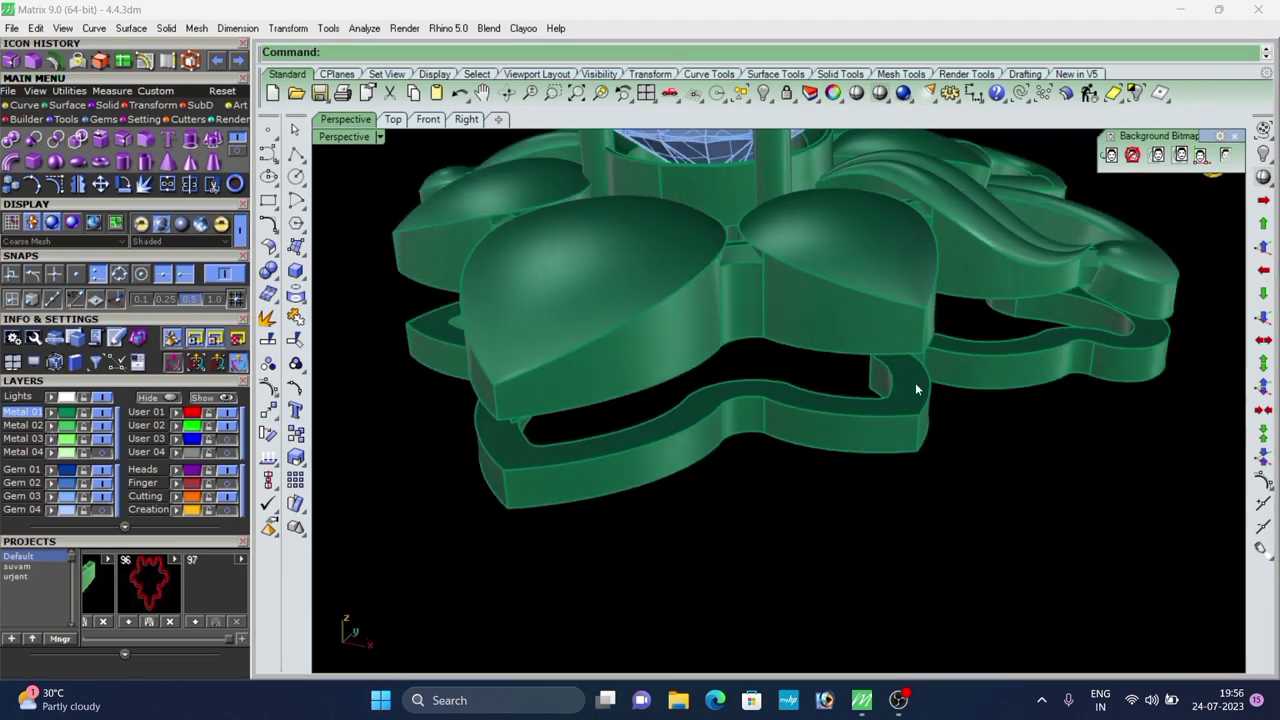
Try to extend the first large petal's rim face upward by a factor of 2.
left_click(70, 105)
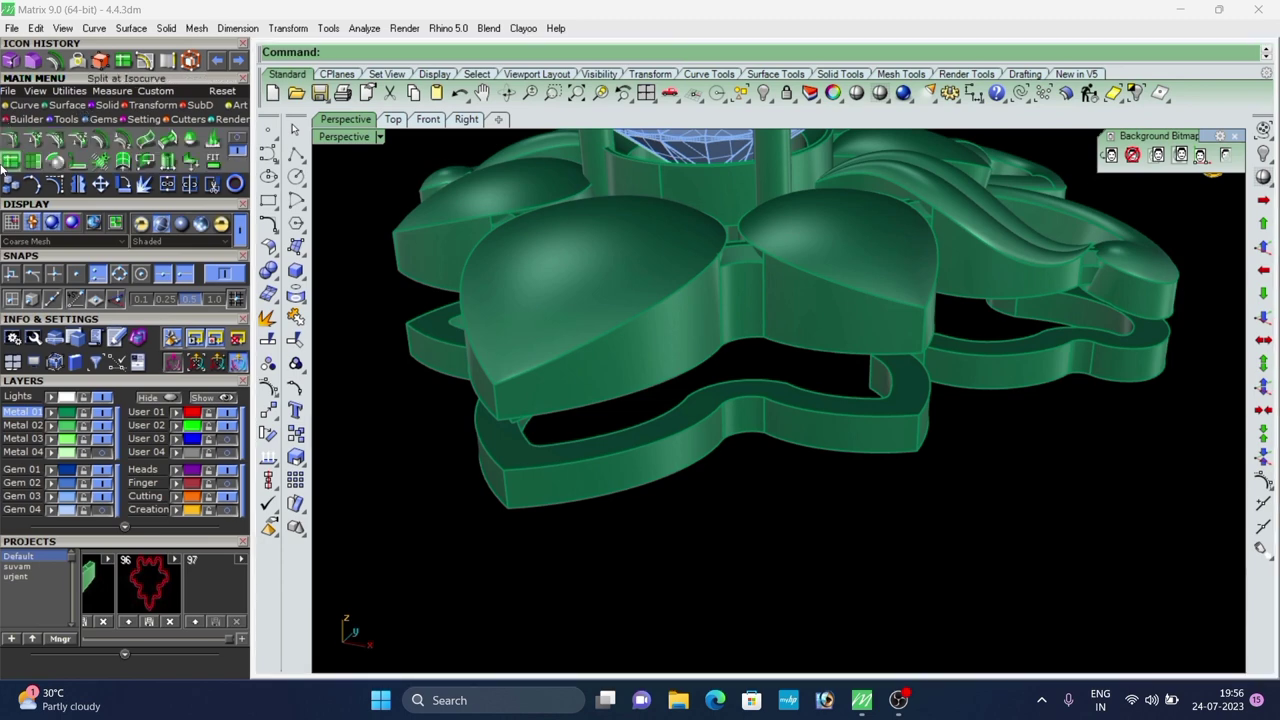
right_click(595, 457)
right_click_drag(610, 425, 612, 387)
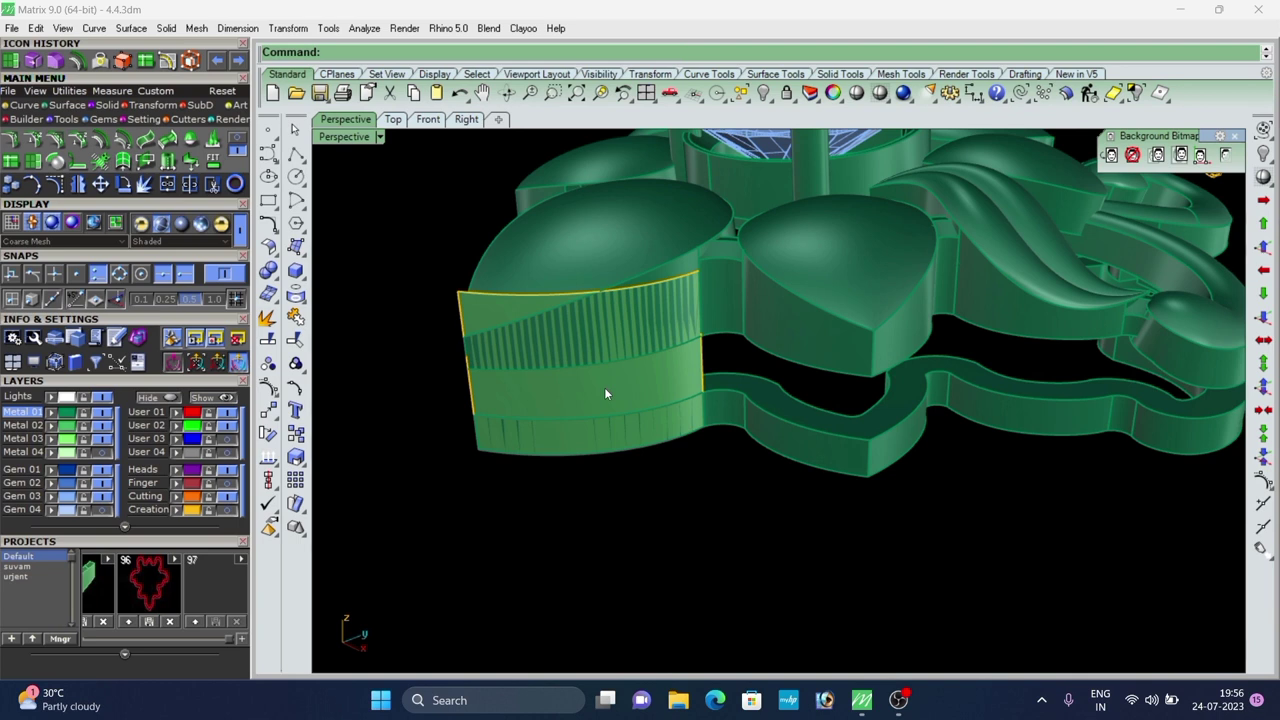
key("Delete")
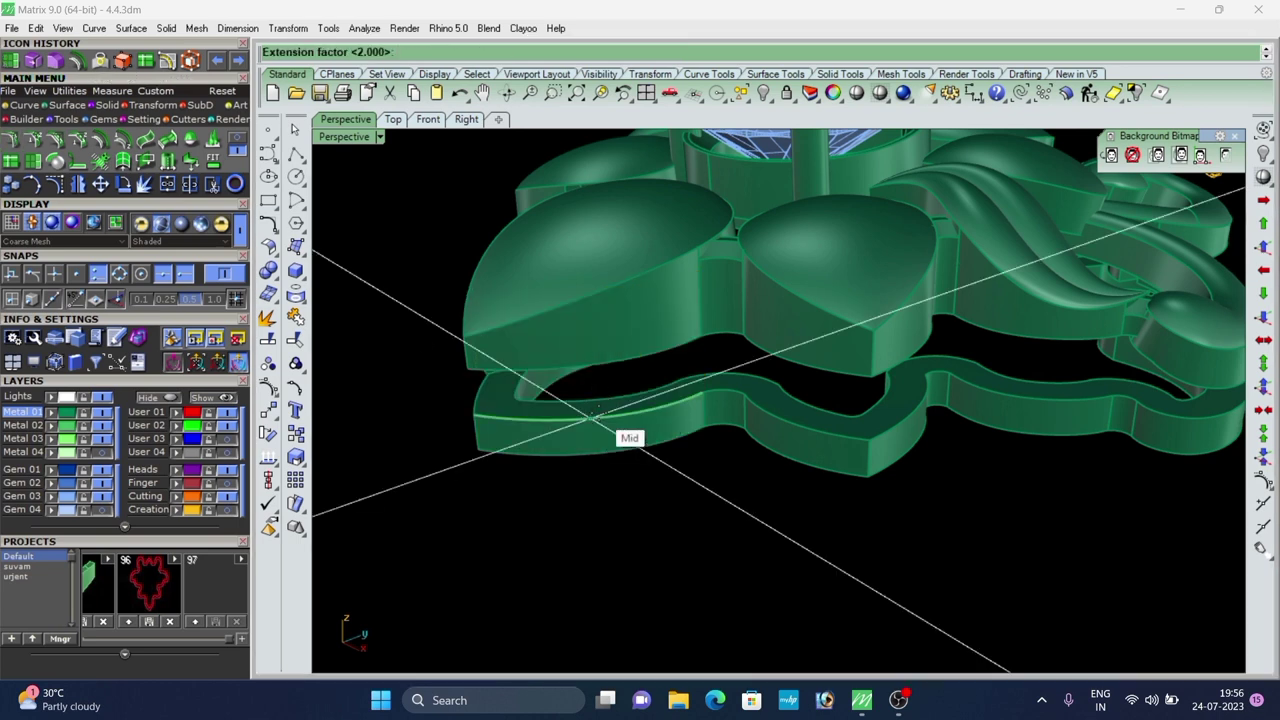
Extend the first large petal's rim face upward, including a further extension of its upper edge by 0.5.
right_click_drag(596, 411, 610, 367)
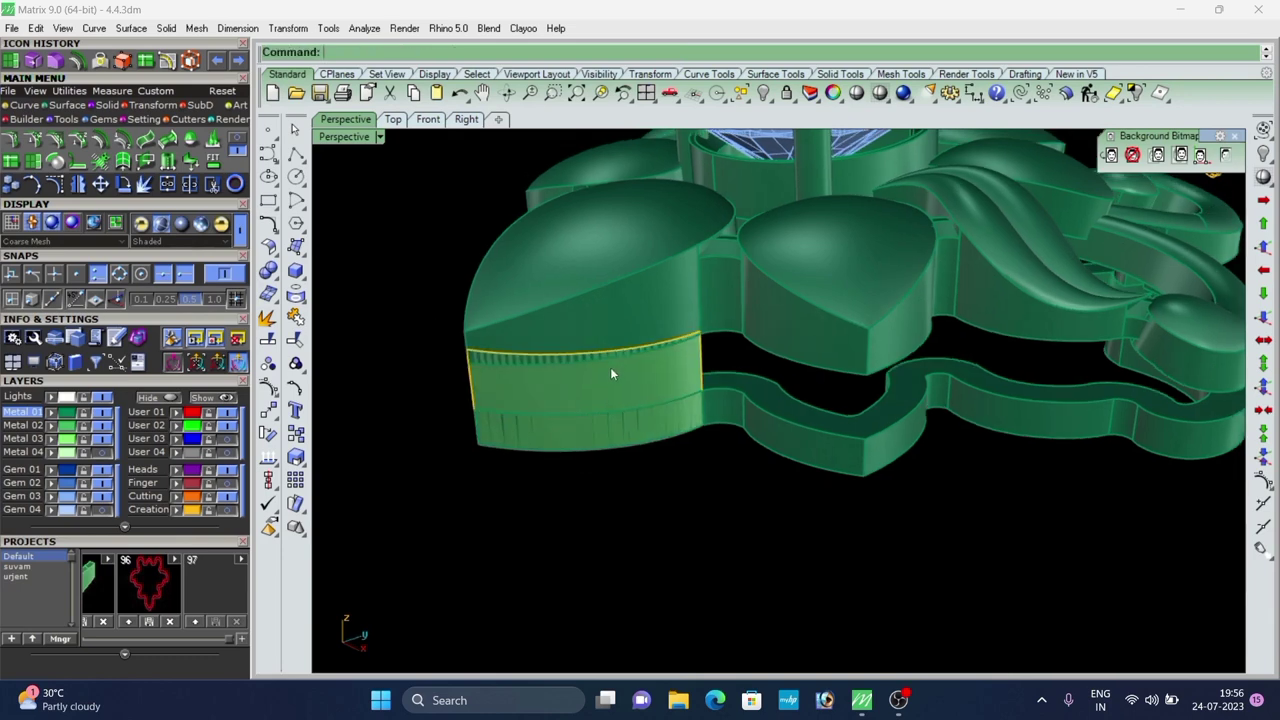
scroll(610, 367, "up", 4)
right_click(549, 343)
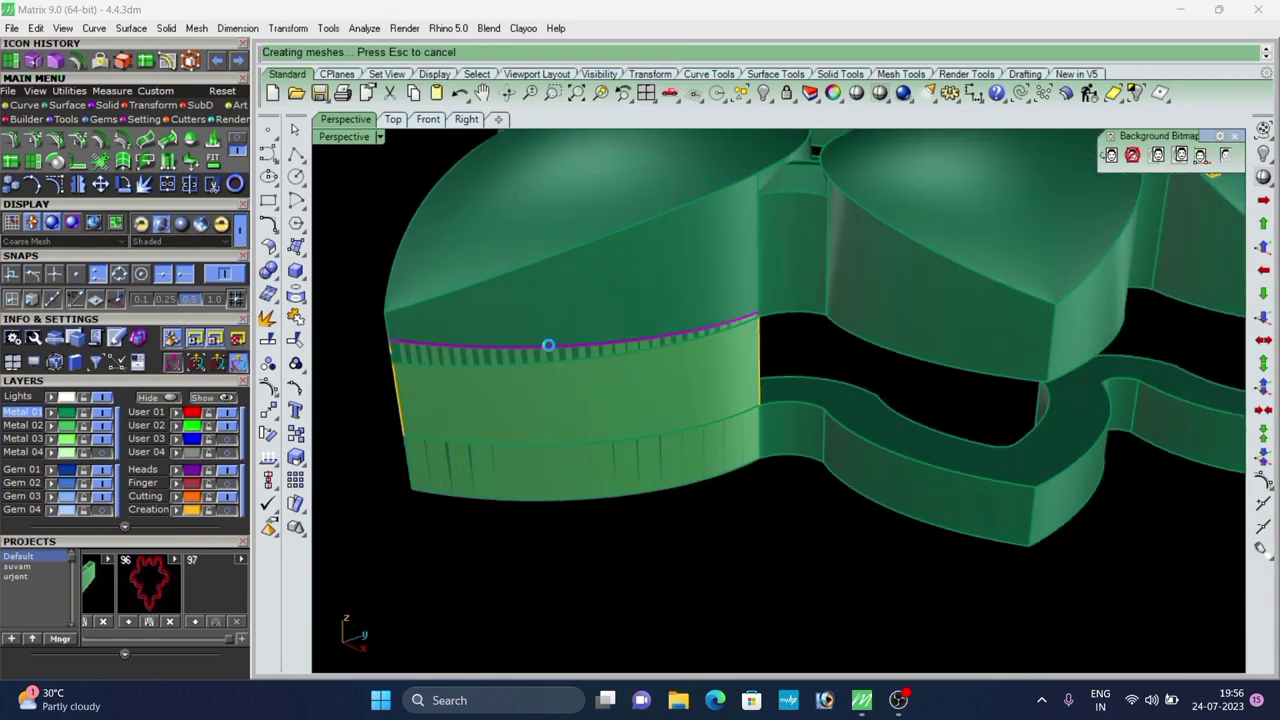
left_click(548, 345)
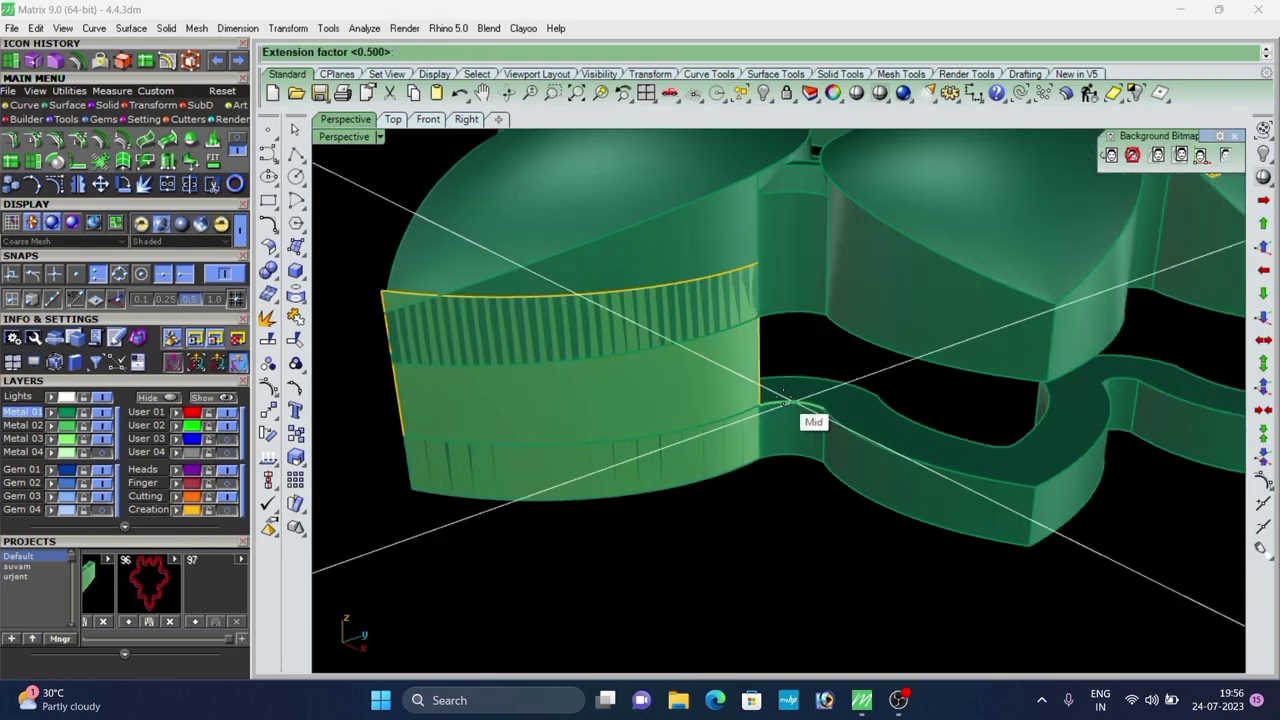
Extend the adjoining connector's rim face and both faces of the second petal upward by a factor of 1.5.
type("5")
key("Return")
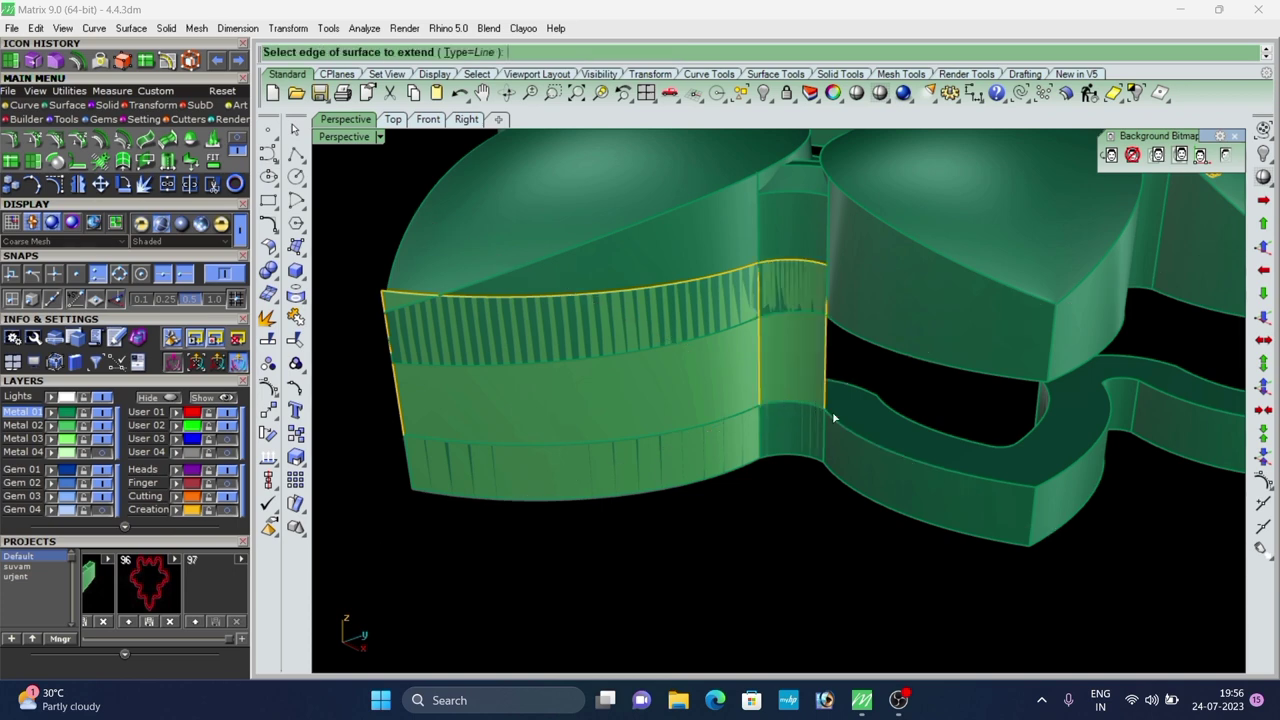
right_click(849, 429)
scroll(925, 436, "down", 5)
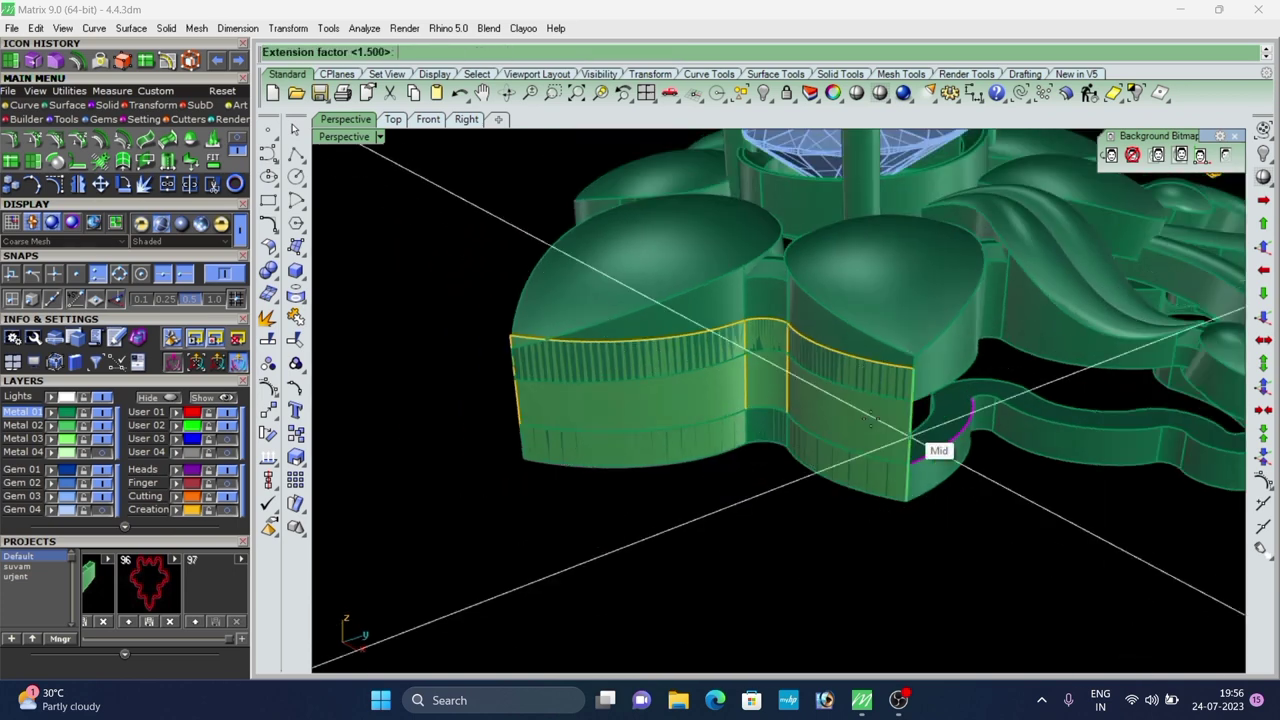
right_click(920, 434)
right_click_drag(920, 436, 844, 453)
scroll(976, 455, "up", 5)
right_click(976, 455)
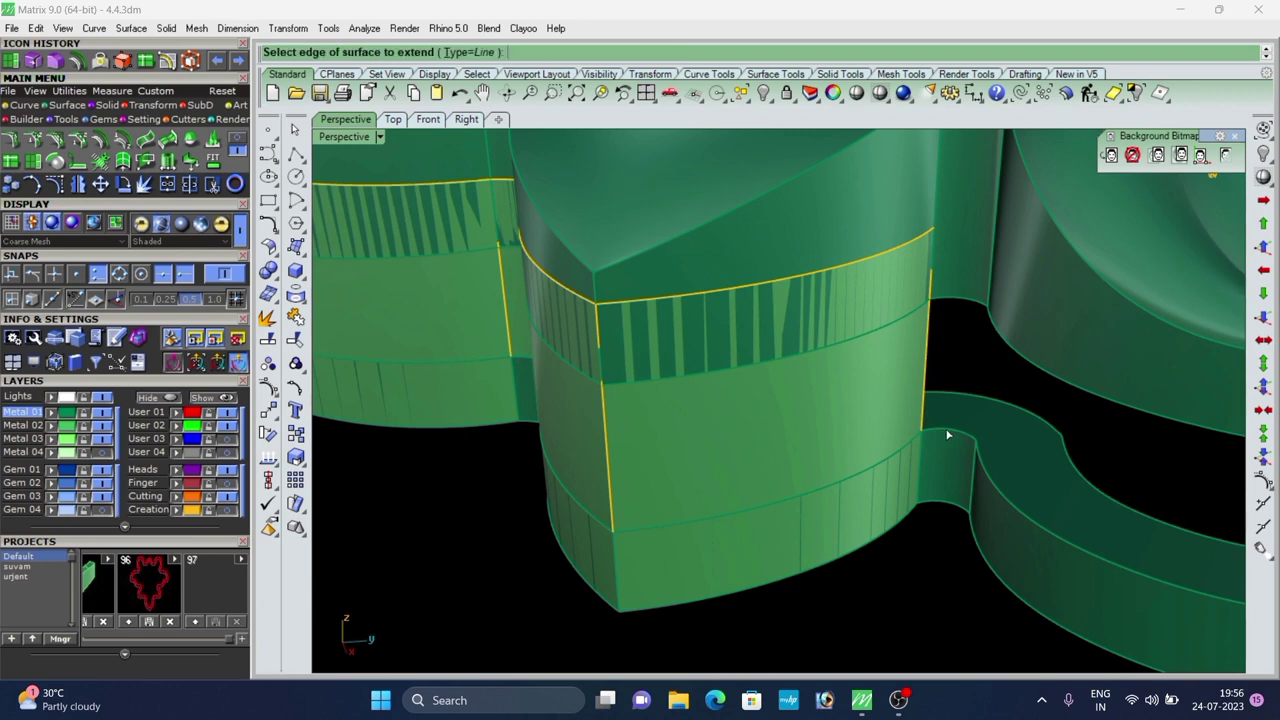
Extend the rim faces of the next connector and the leaf upward by the same 1.5 factor.
left_click(955, 434)
left_click(1006, 490)
right_click(1004, 490)
scroll(838, 415, "down", 7)
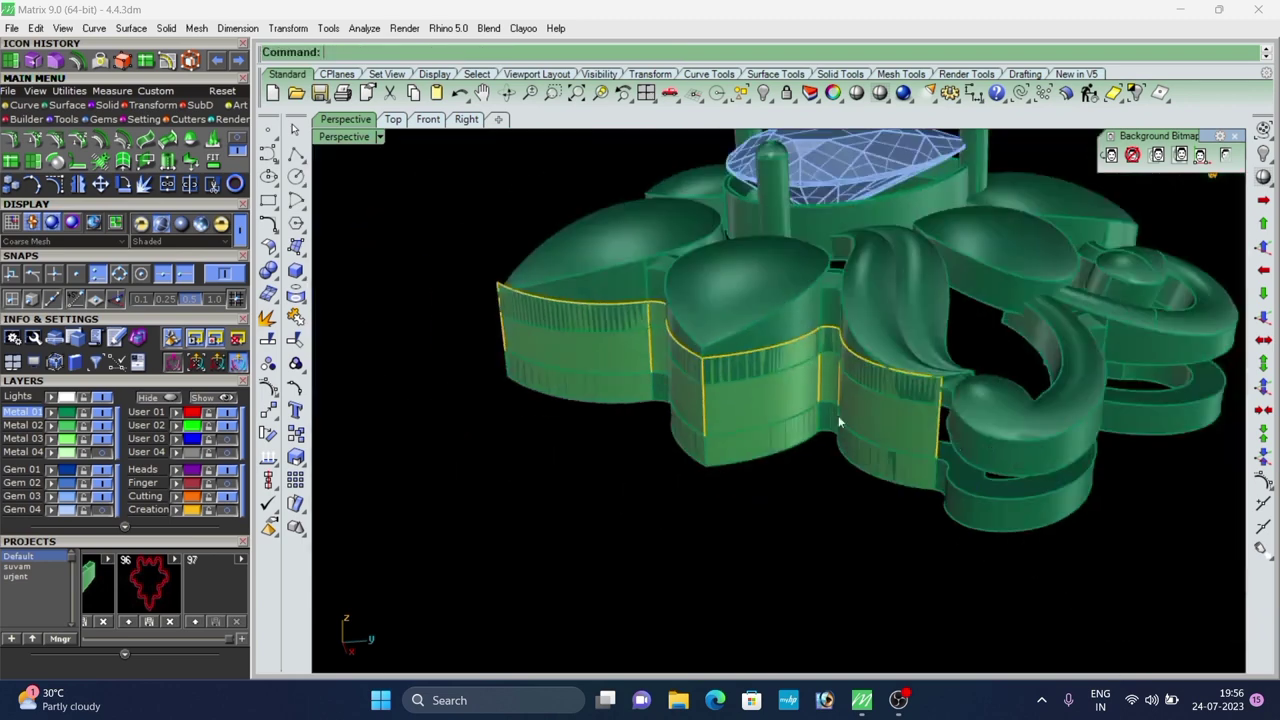
Extend the rim faces of the first swirl and the small connector beside the leaf upward by 1.5.
right_click_drag(838, 415, 1010, 445)
scroll(1012, 447, "up", 4)
right_click(1012, 446)
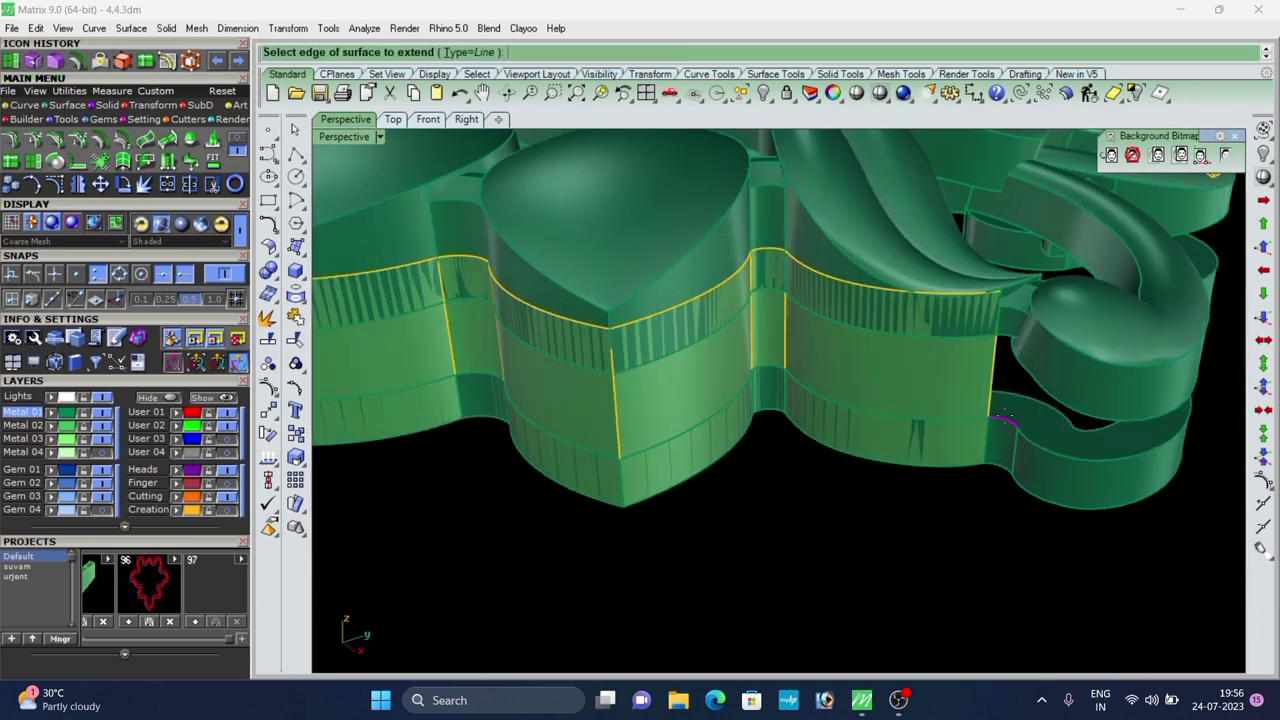
left_click(1005, 416)
right_click(1008, 420)
left_click(1058, 455)
right_click(1058, 455)
scroll(828, 444, "down", 6)
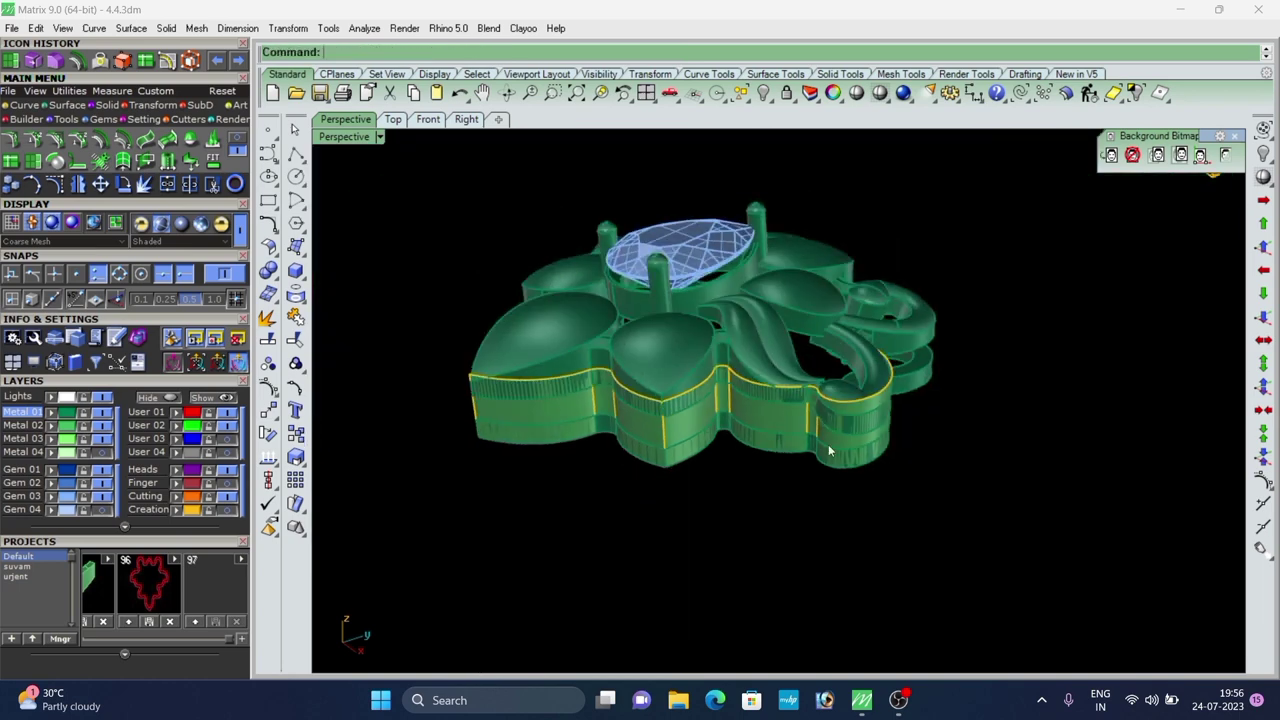
Extend the connector face between the two swirls and the second swirl's rim face upward by 1.5.
right_click_drag(828, 444, 650, 447)
scroll(650, 447, "down", 1)
right_click(868, 423)
scroll(818, 427, "up", 7)
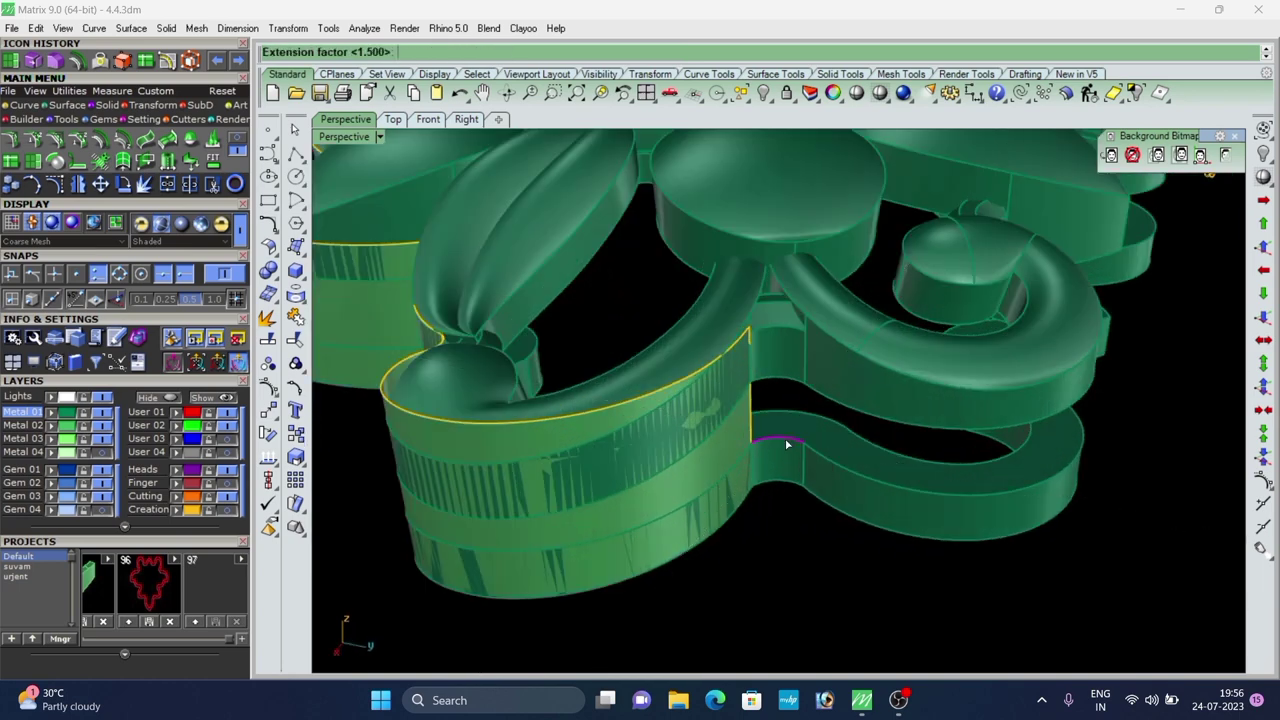
right_click(786, 445)
right_click(790, 446)
left_click(842, 463)
right_click(842, 463)
scroll(767, 437, "down", 8)
Extend the connector face beyond the second swirl and the adjoining petal face upward by 1.5.
right_click_drag(767, 437, 625, 437)
right_click(825, 425)
scroll(828, 425, "up", 8)
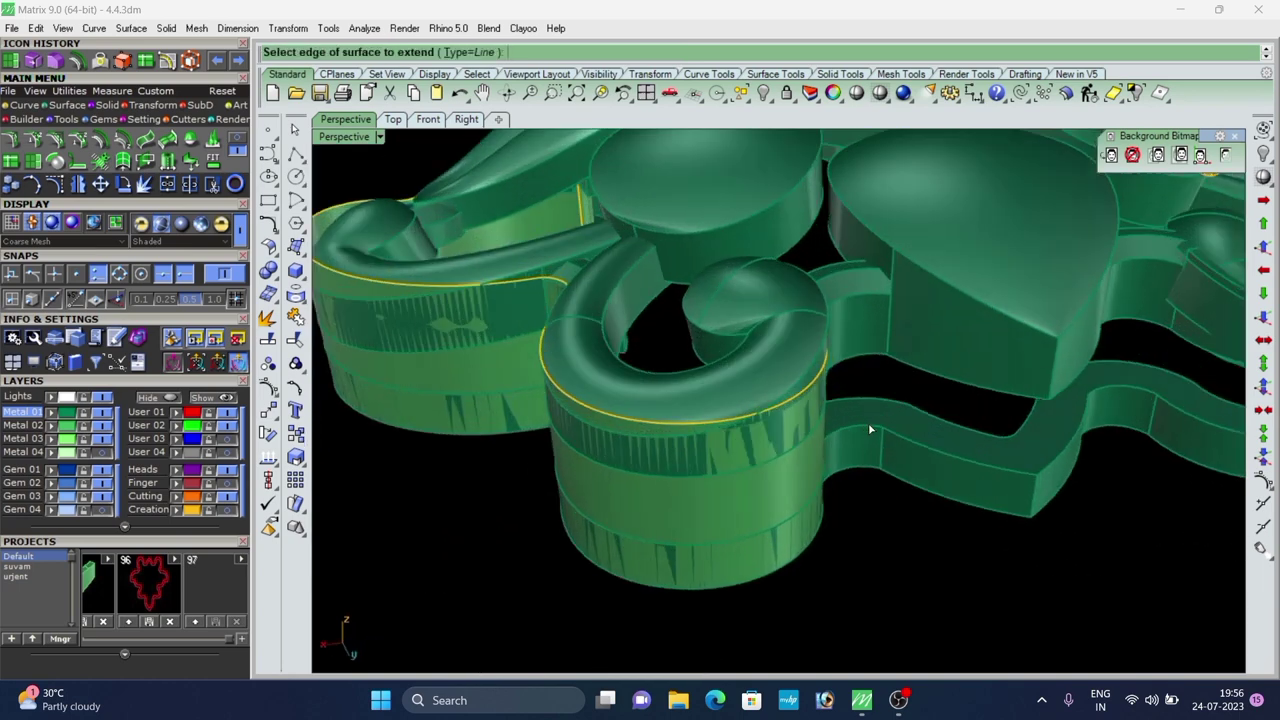
left_click(868, 425)
right_click(870, 427)
right_click_drag(906, 444, 911, 431)
right_click(911, 431)
left_click(911, 431)
right_click(913, 433)
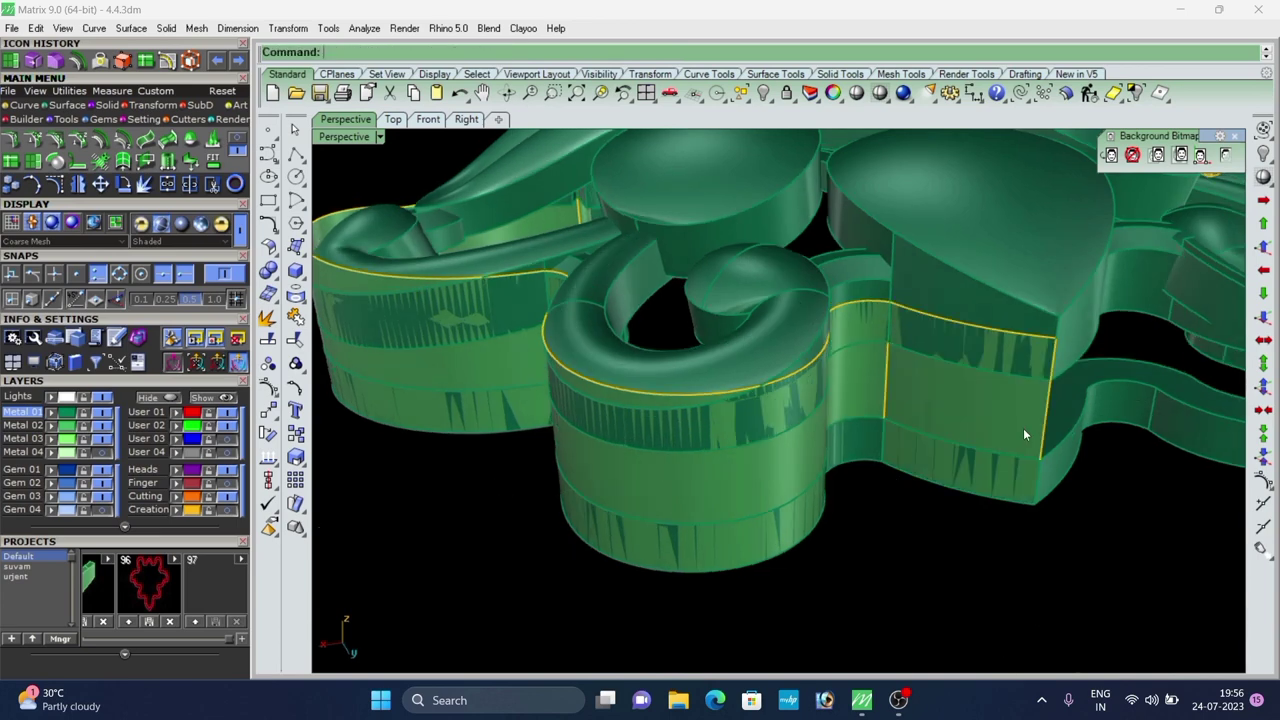
Examine the extended base walls around the floral piece's petals, leaf and swirls.
scroll(900, 442, "down", 8)
right_click_drag(748, 434, 543, 369)
scroll(620, 368, "up", 9)
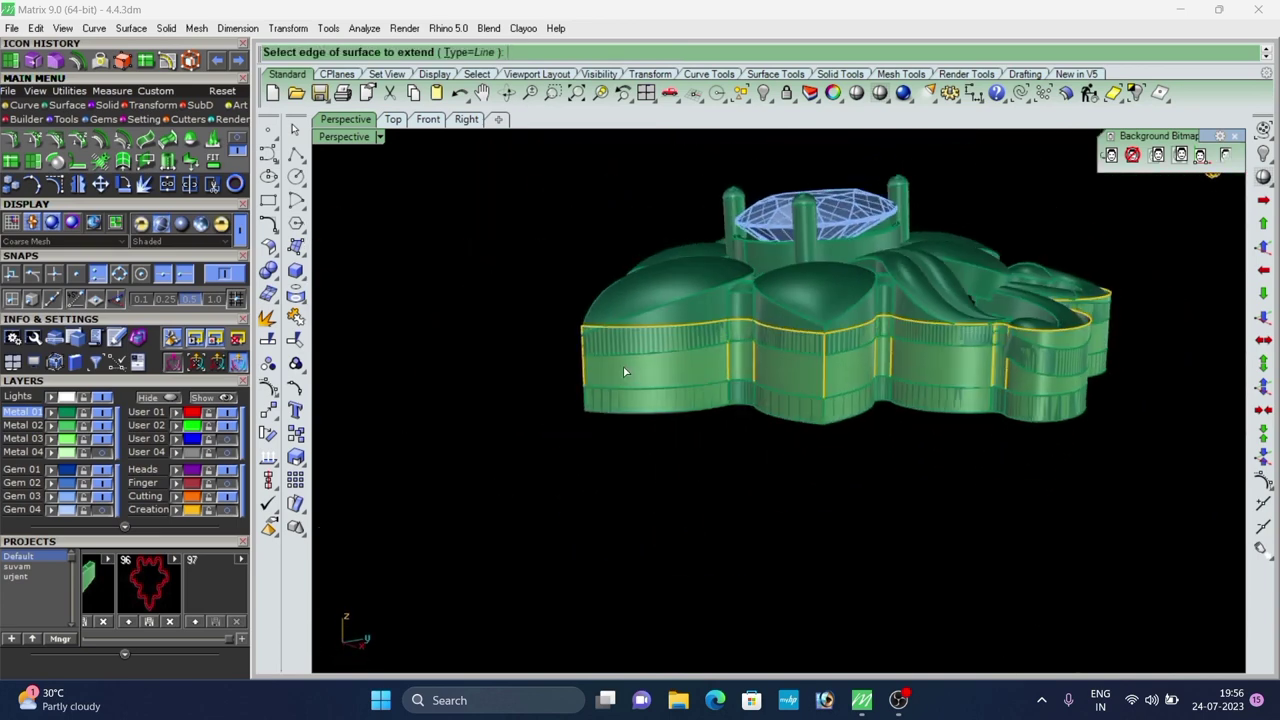
scroll(655, 340, "down", 3)
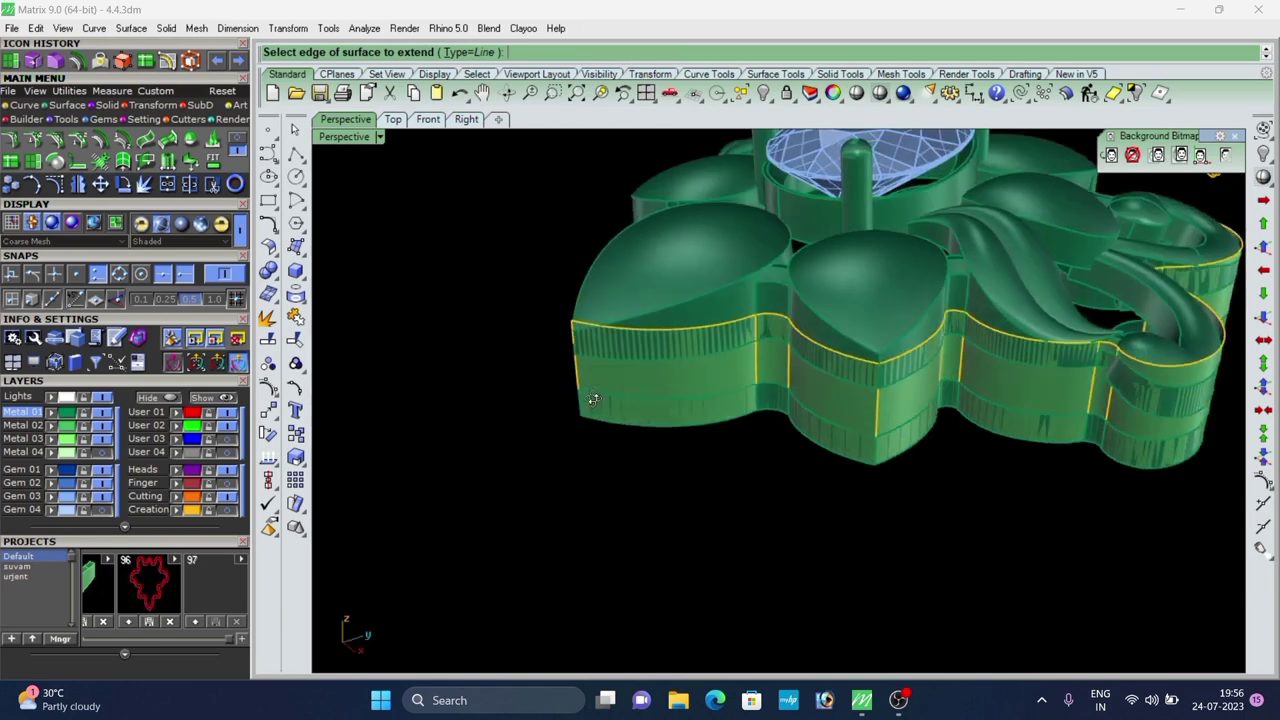
scroll(617, 357, "up", 5)
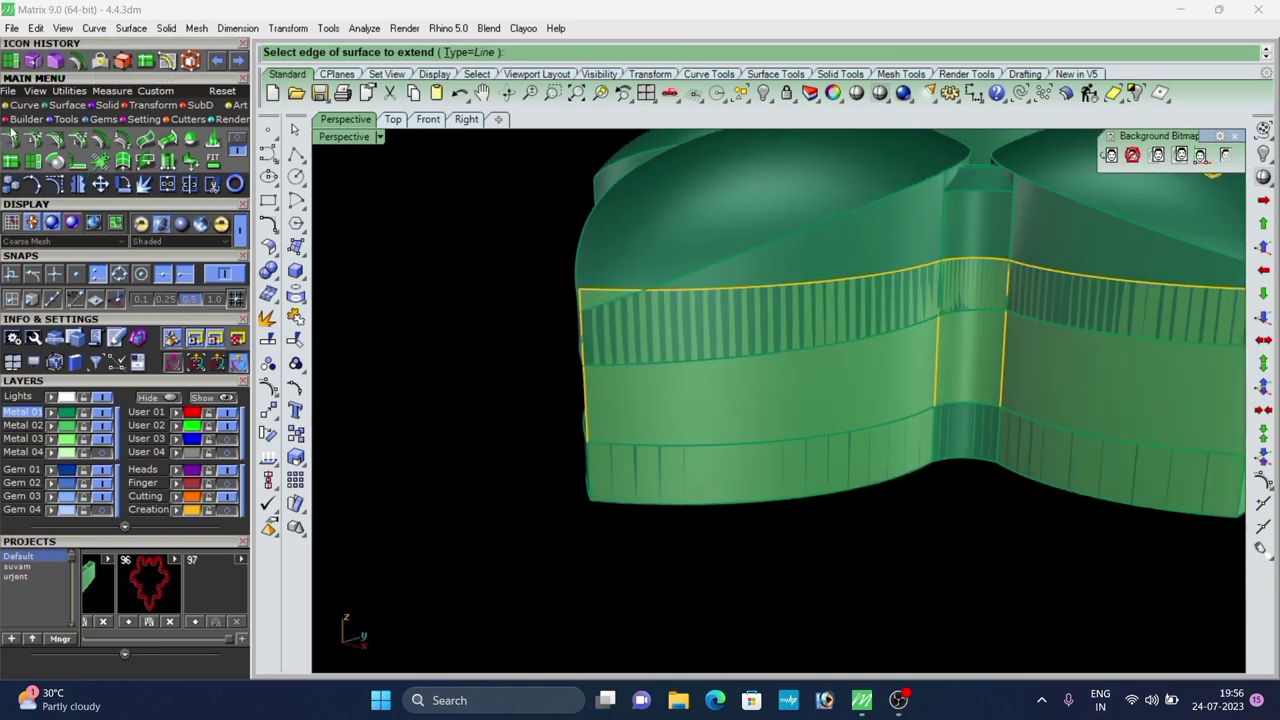
right_click_drag(540, 335, 563, 297)
scroll(638, 316, "down", 3)
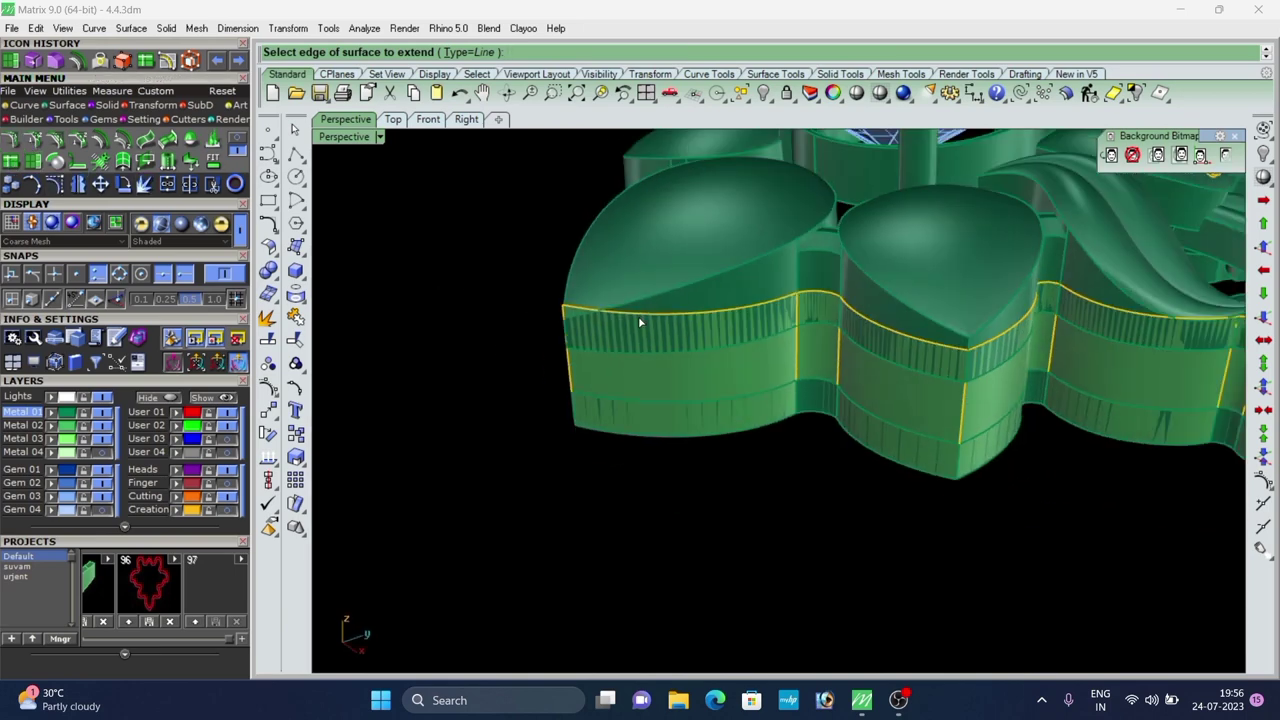
right_click_drag(708, 374, 688, 445)
scroll(637, 374, "down", 4)
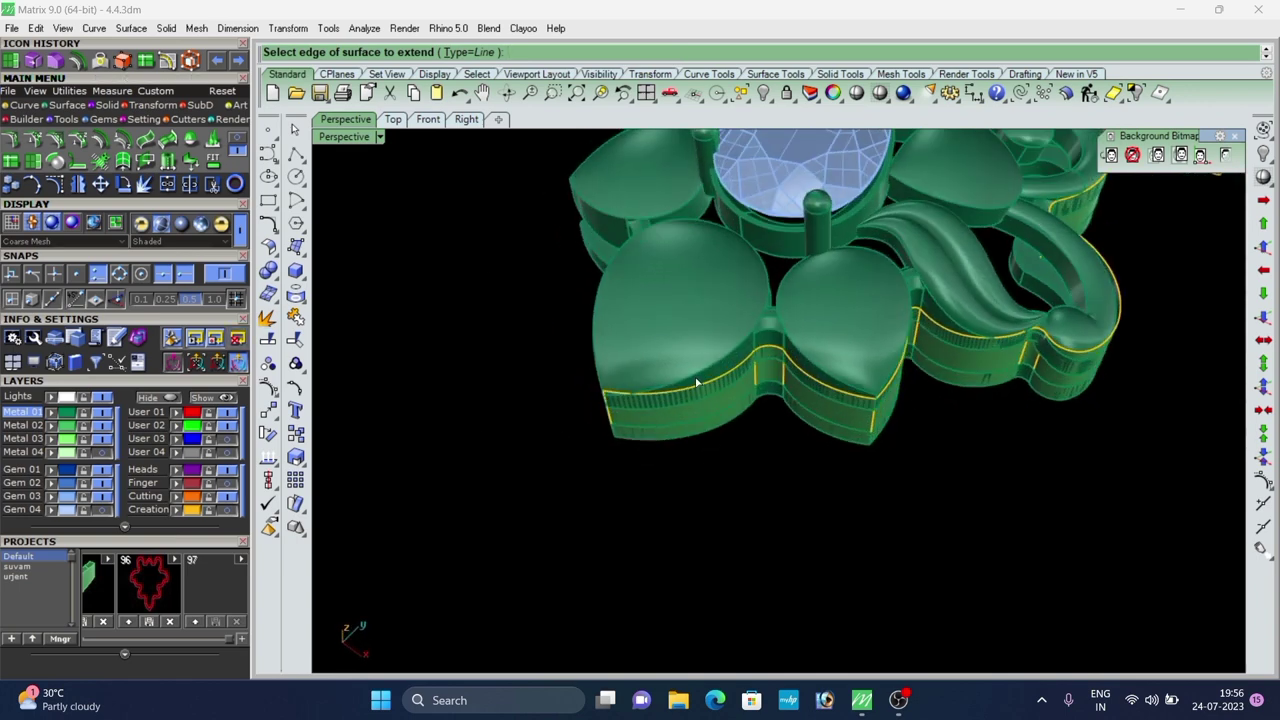
Show the hidden parts of the full pendant and select the first swirl's extended outer wall.
scroll(697, 383, "up", 3)
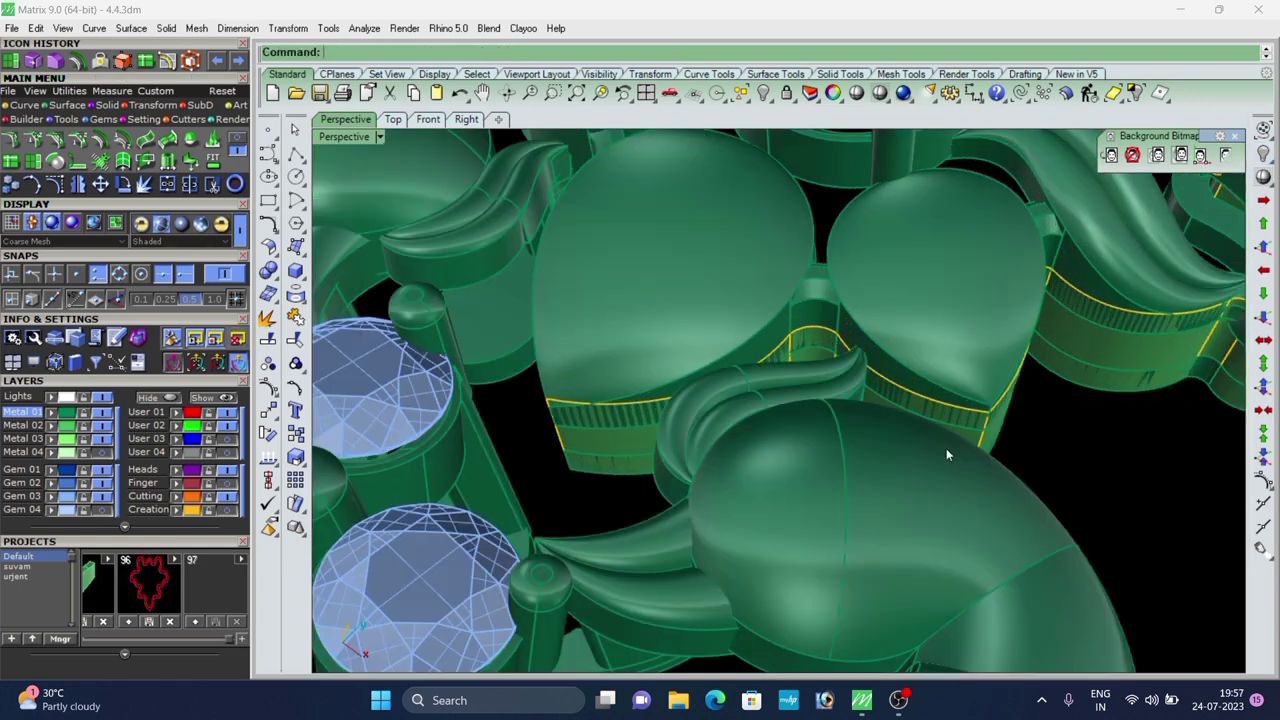
scroll(946, 448, "down", 5)
right_click_drag(900, 440, 629, 506)
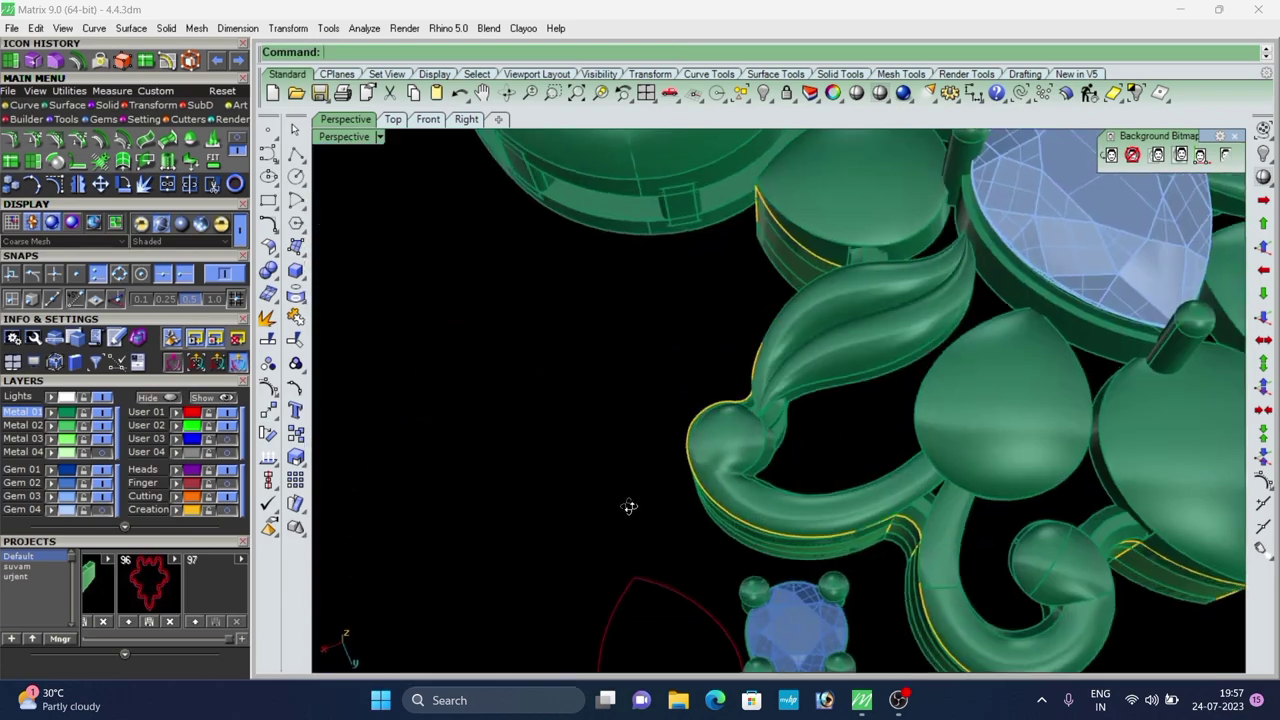
scroll(632, 502, "down", 5)
scroll(722, 507, "up", 6)
scroll(725, 427, "up", 3)
right_click_drag(720, 510, 746, 383)
left_click(736, 421)
scroll(746, 383, "down", 4)
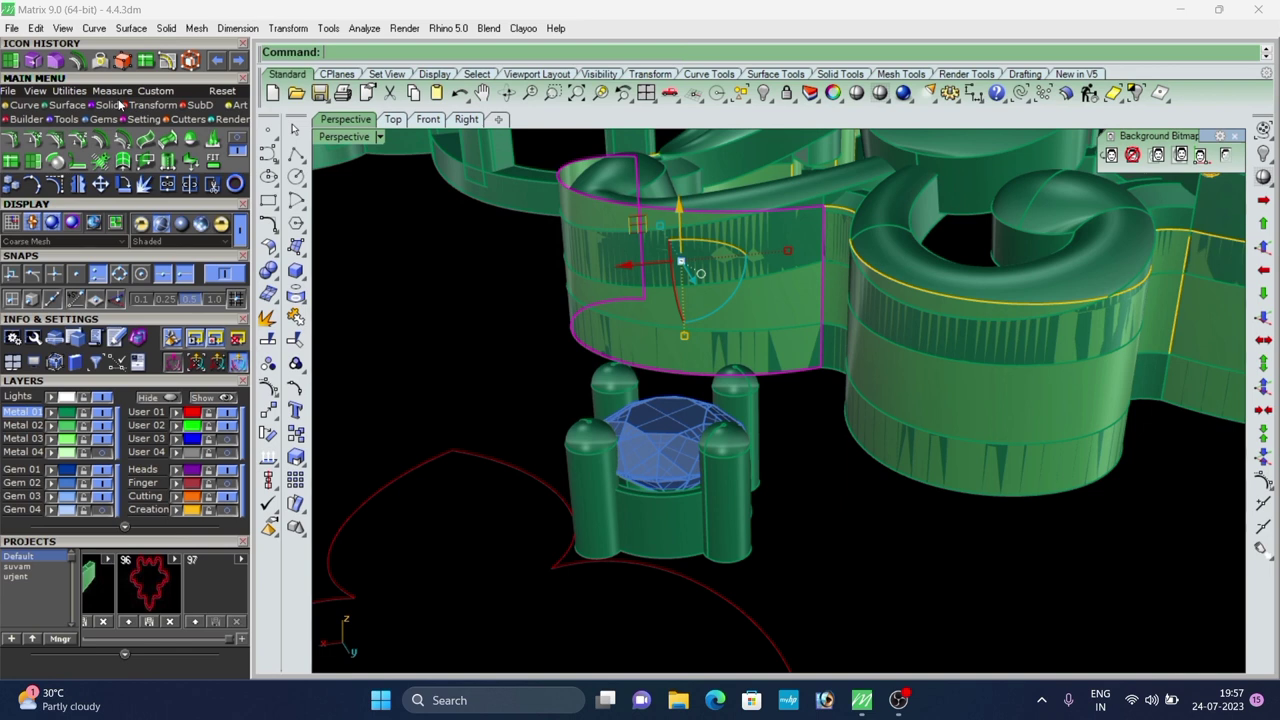
left_click(23, 107)
left_click(33, 140)
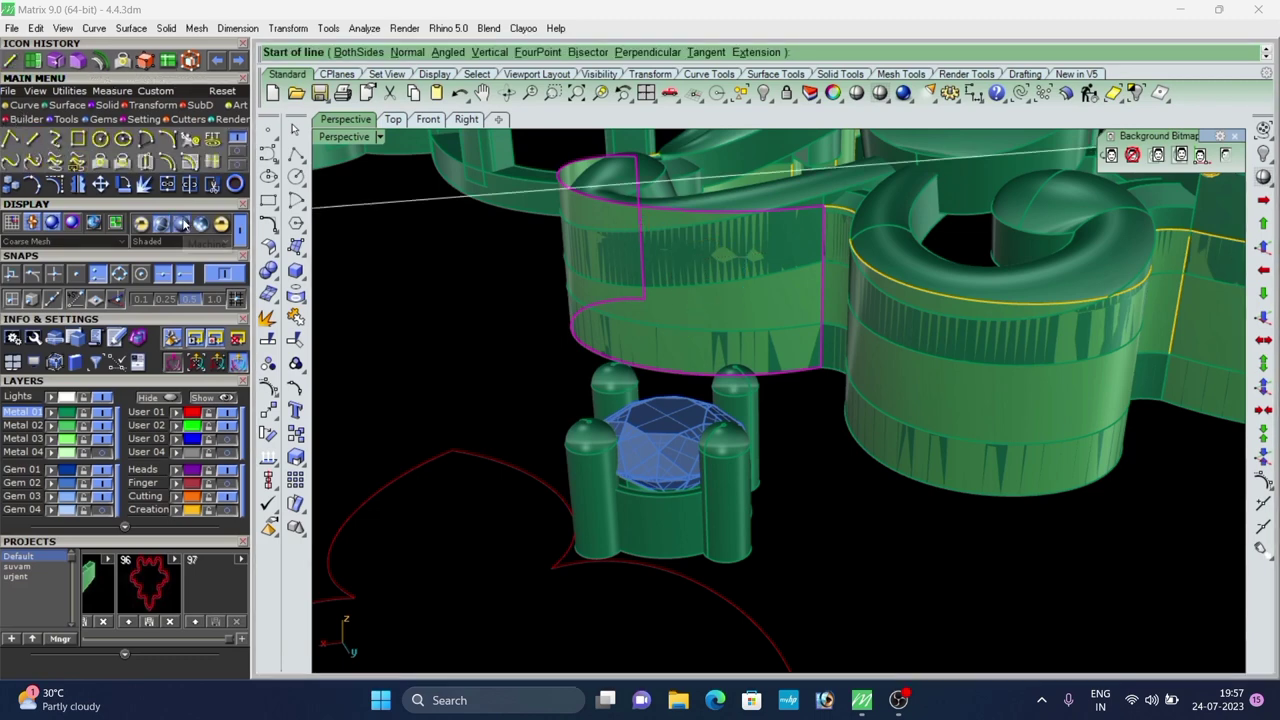
left_click(213, 161)
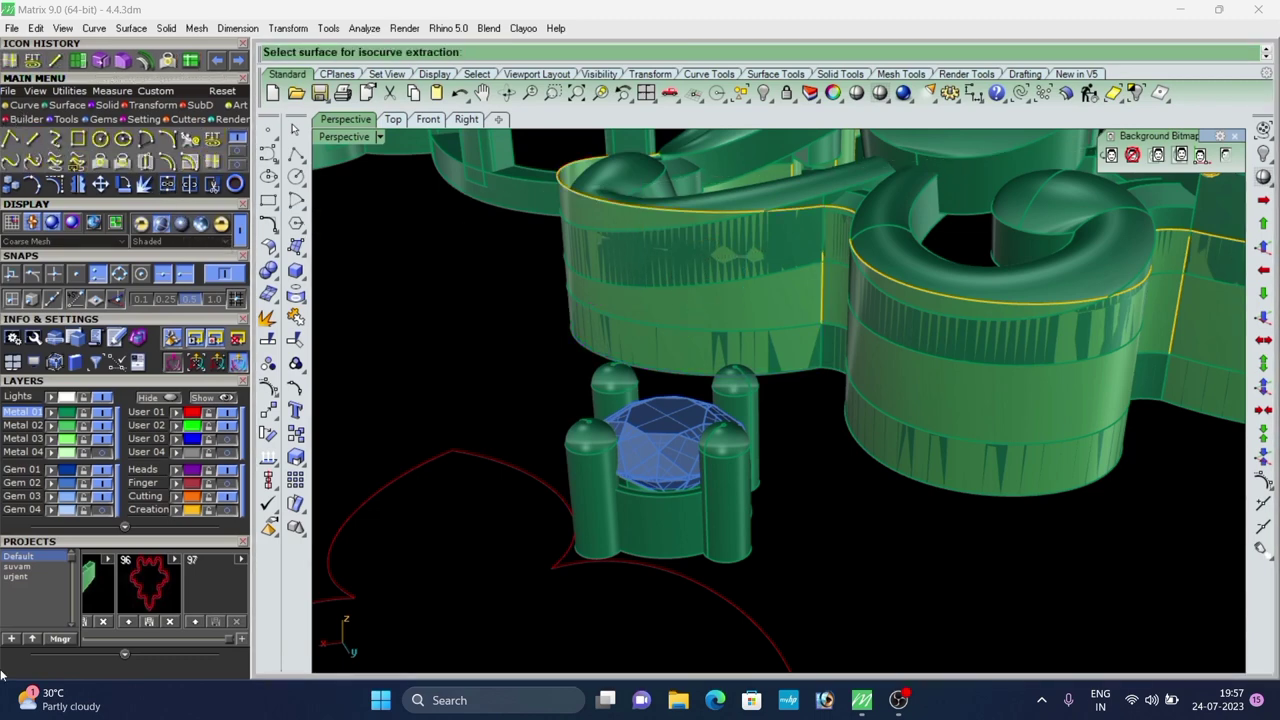
key("Escape")
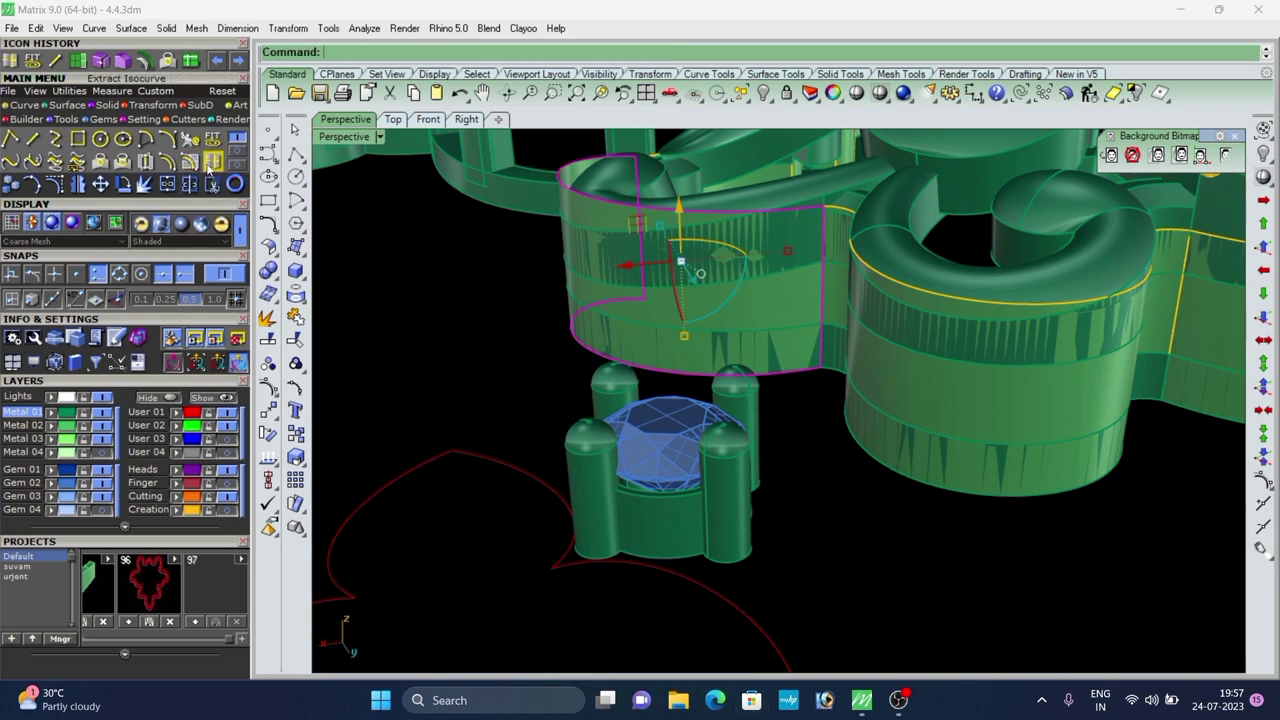
Extract a vertical V-direction isocurve from the first swirl's extended wall onto the User 01 layer, with object snaps off.
left_click(209, 168)
scroll(733, 332, "up", 5)
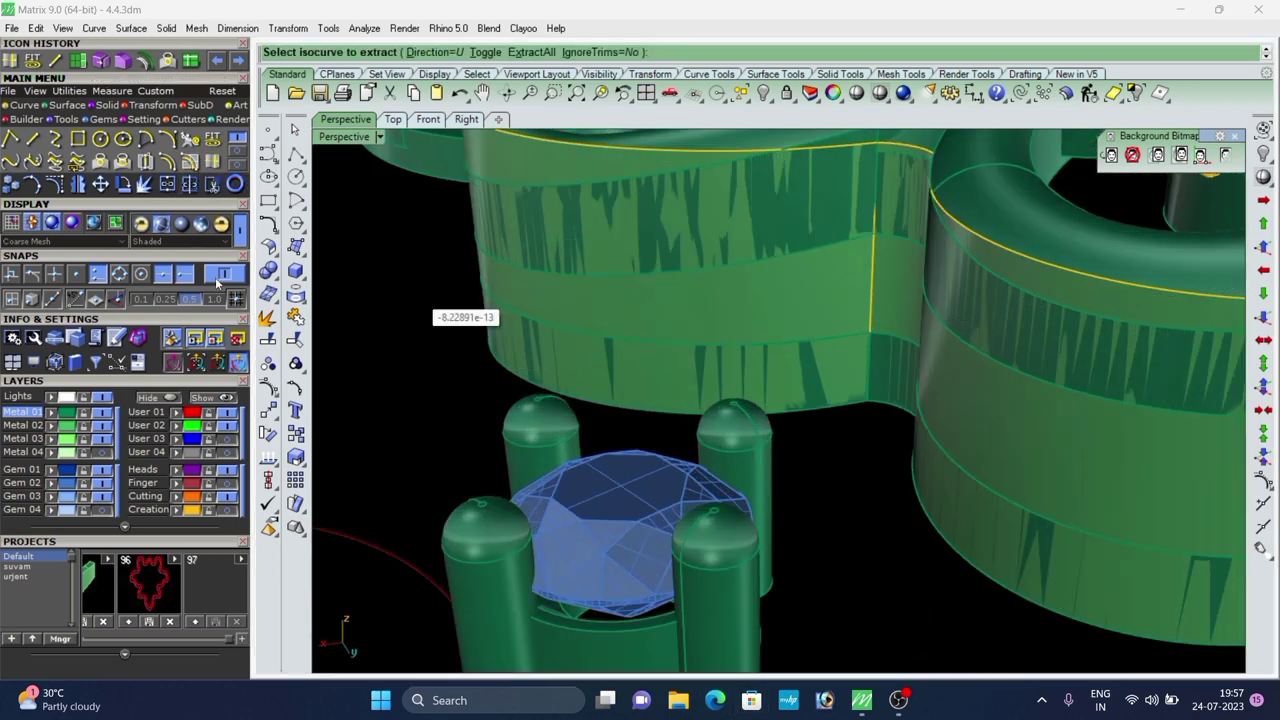
scroll(763, 326, "up", 2)
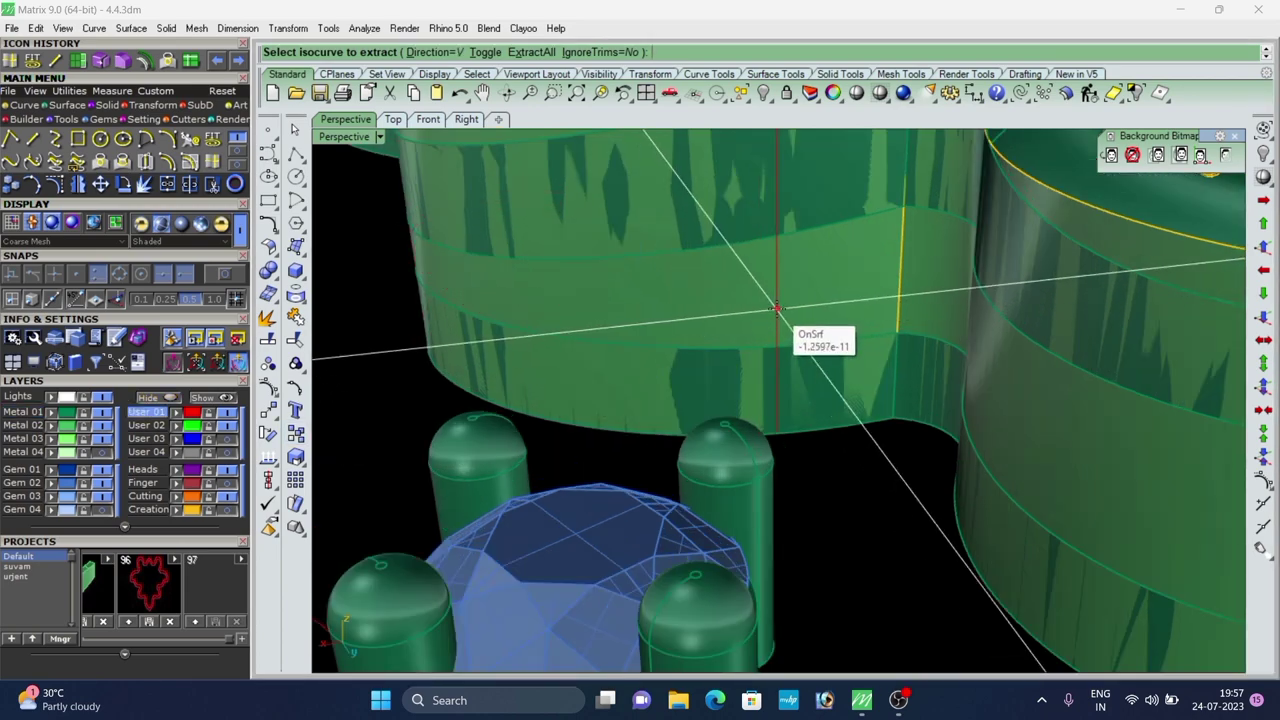
scroll(760, 318, "down", 5)
scroll(740, 420, "up", 2)
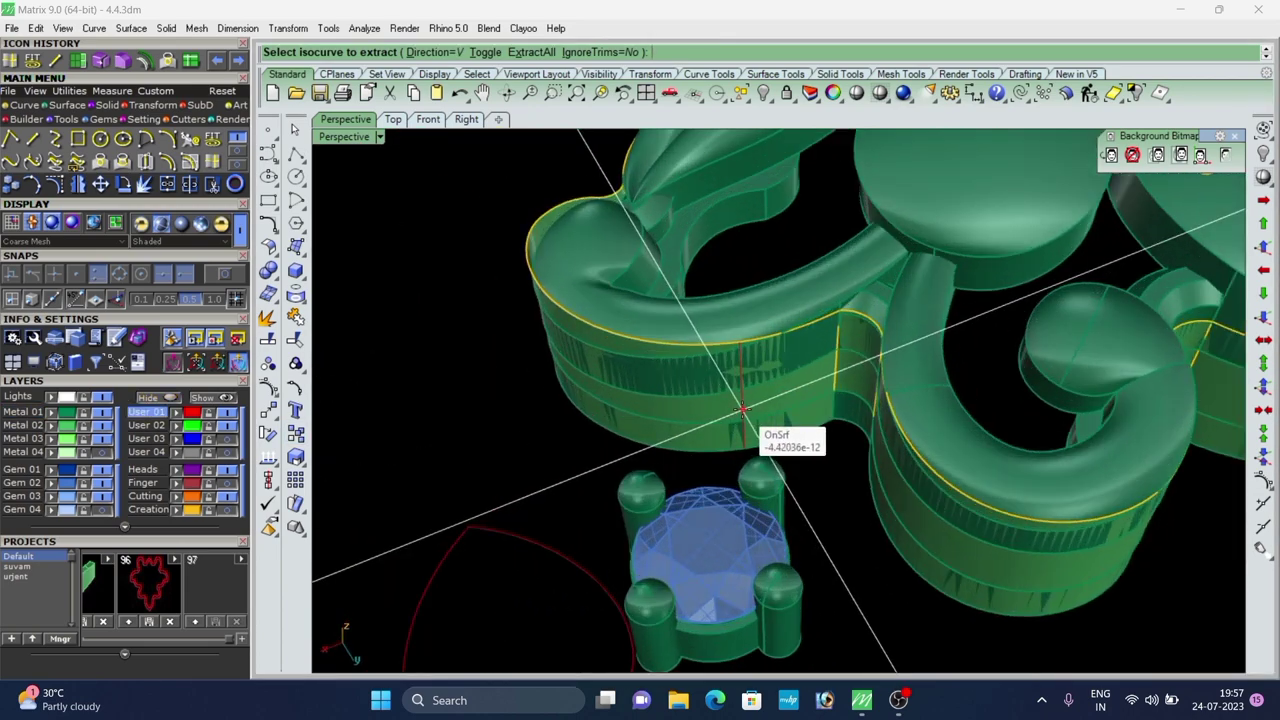
left_click(742, 410)
right_click(765, 430)
Examine how the extended base walls sit against the neighbouring parts of the full pendant.
scroll(841, 495, "down", 5)
right_click_drag(690, 490, 785, 374)
scroll(746, 459, "up", 4)
scroll(774, 384, "up", 3)
scroll(654, 316, "down", 7)
scroll(726, 366, "up", 4)
scroll(785, 374, "down", 3)
right_click_drag(612, 368, 700, 385)
scroll(562, 370, "up", 4)
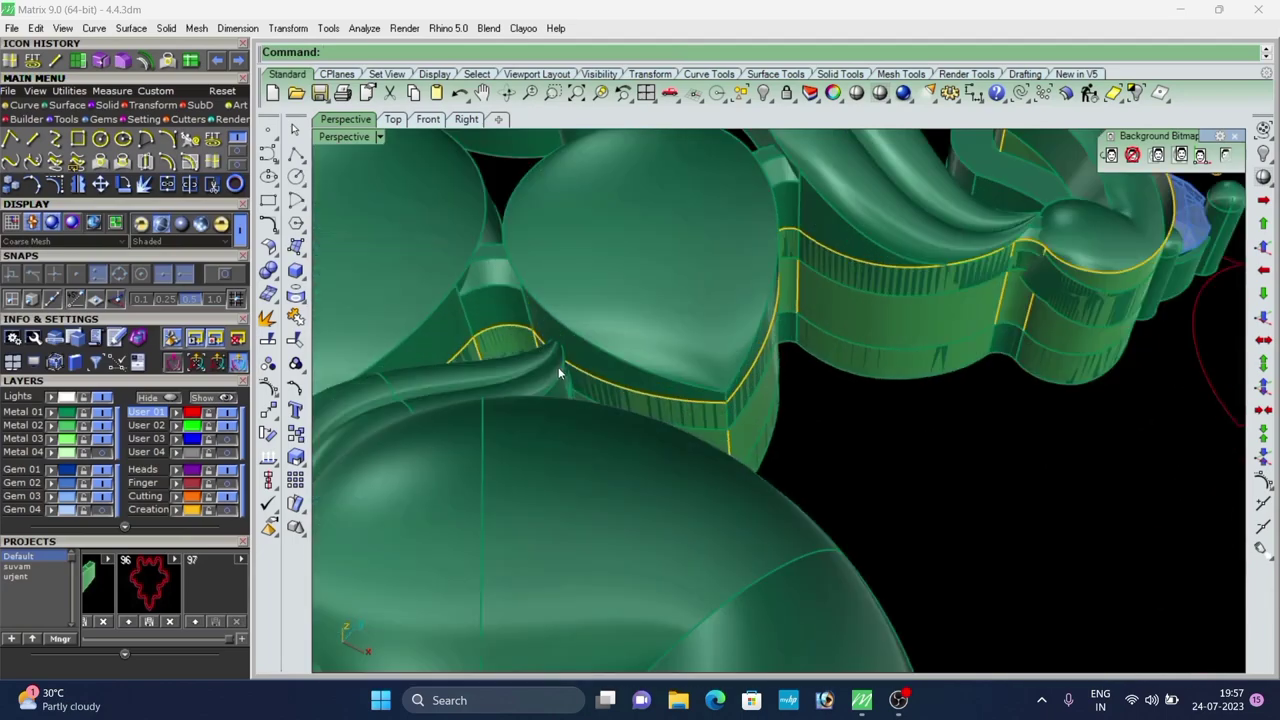
Extract a V-direction isocurve from the small petal's extended wall, beside the tip of the neighbouring pendant's swirl.
right_click_drag(562, 370, 583, 473)
scroll(583, 473, "up", 3)
left_click(650, 512)
right_click(645, 502)
scroll(638, 493, "up", 5)
left_click(618, 482)
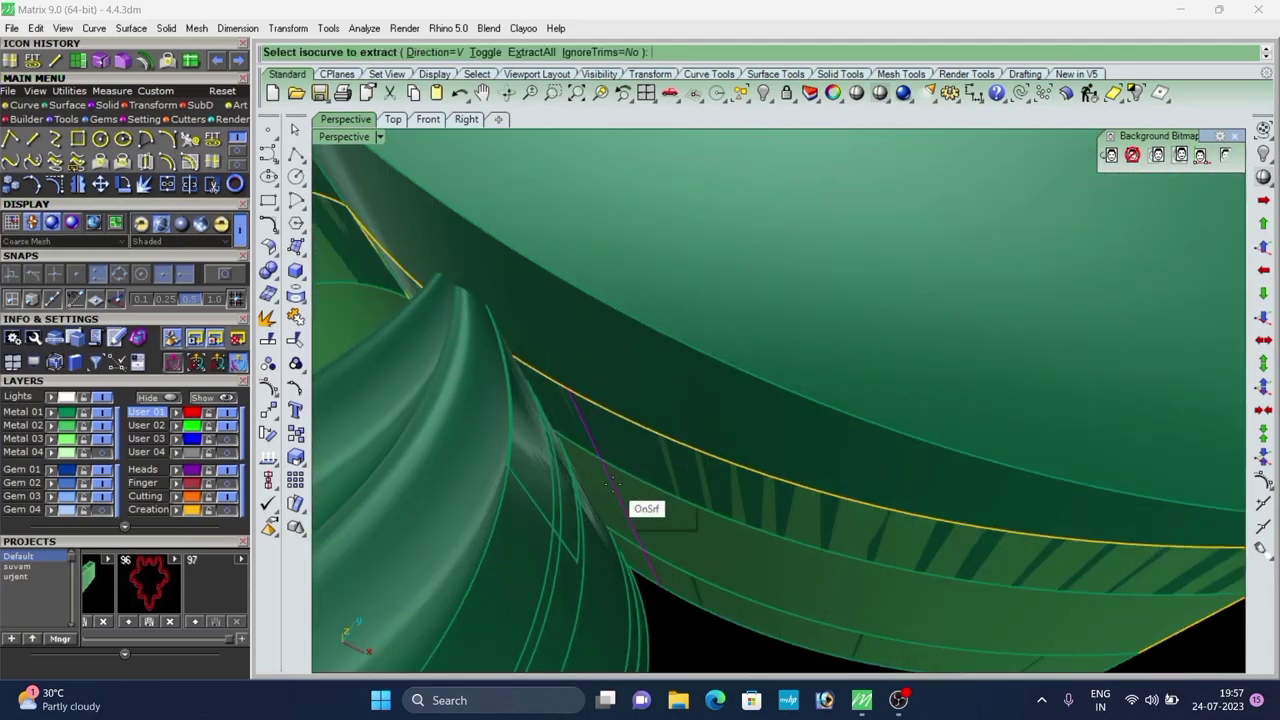
right_click(635, 470)
scroll(652, 440, "down", 9)
left_click(870, 498)
Hide all neighbouring parts of the full pendant around the floral piece.
right_click_drag(870, 498, 700, 486)
scroll(700, 486, "down", 7)
scroll(514, 315, "up", 4)
right_click_drag(540, 250, 861, 352)
scroll(543, 306, "down", 5)
scroll(605, 323, "up", 4)
scroll(626, 357, "down", 5)
left_click(795, 450)
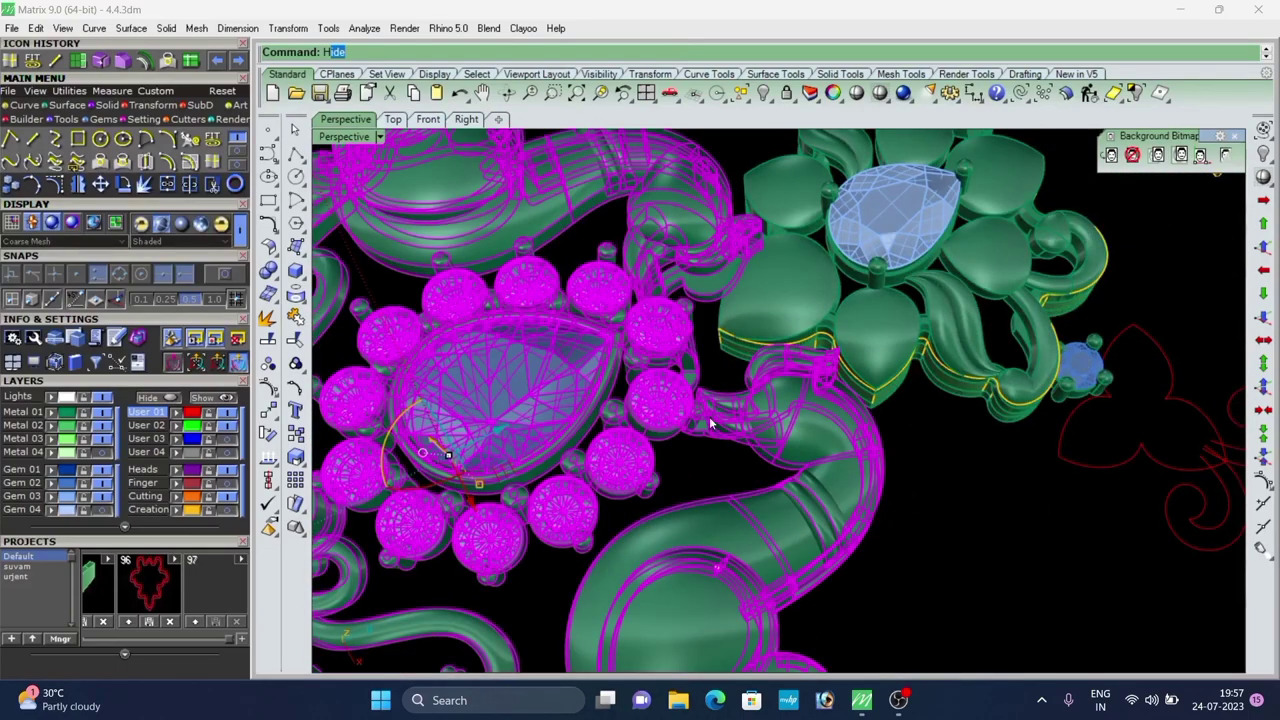
key("Return")
scroll(710, 423, "down", 6)
key("Return")
scroll(808, 290, "up", 8)
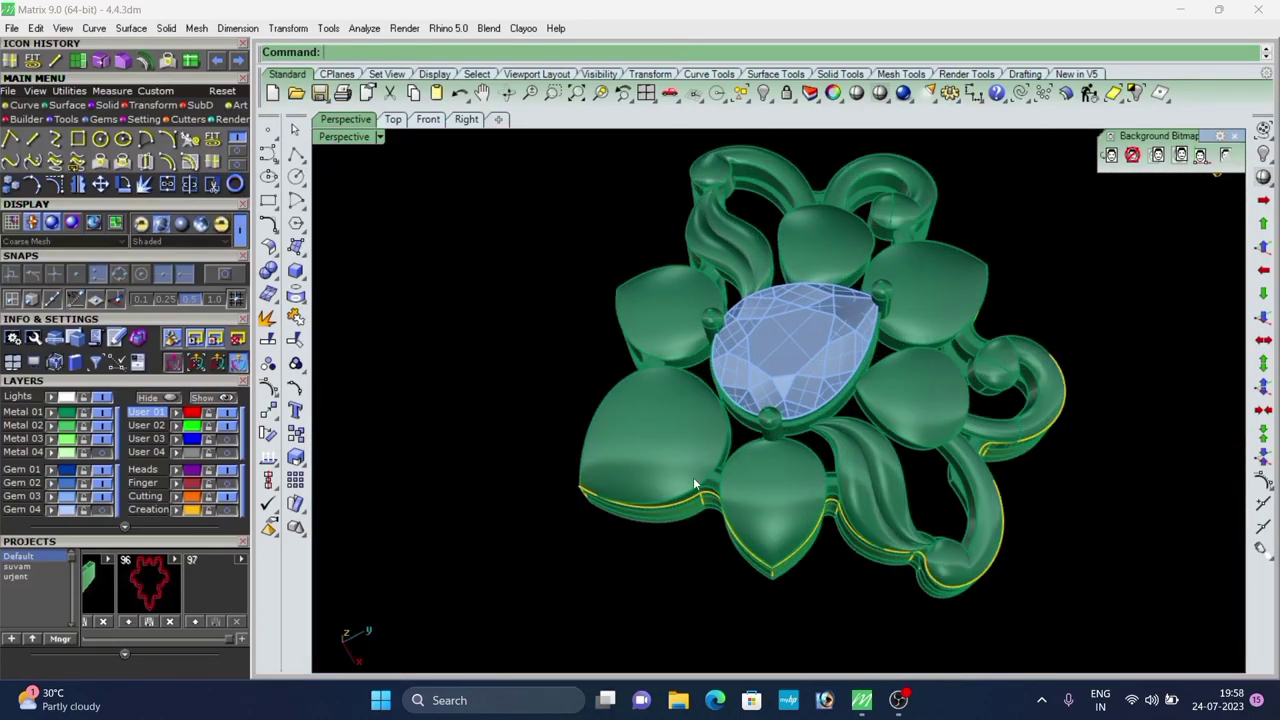
Offset the vertical corner edge of the large petal's wall by 1 along the surface.
right_click_drag(693, 477, 712, 372)
scroll(630, 502, "up", 3)
left_click(198, 168)
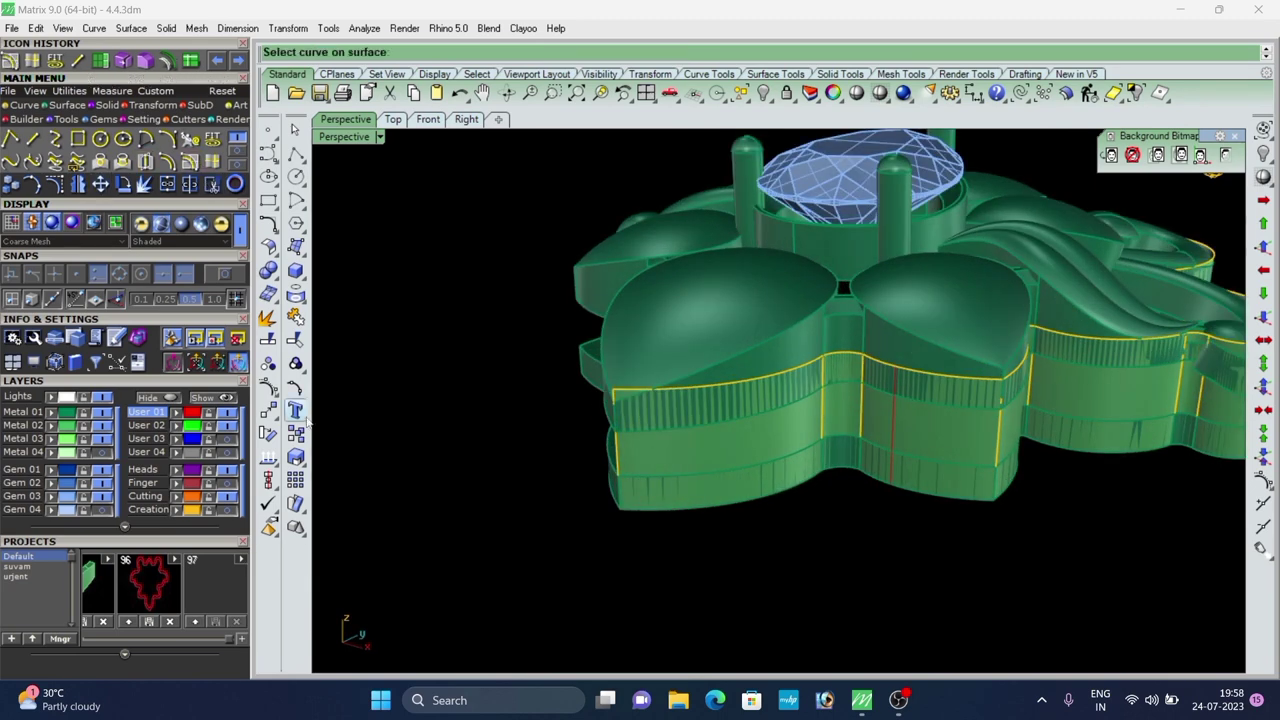
scroll(613, 445, "up", 5)
left_click(626, 454)
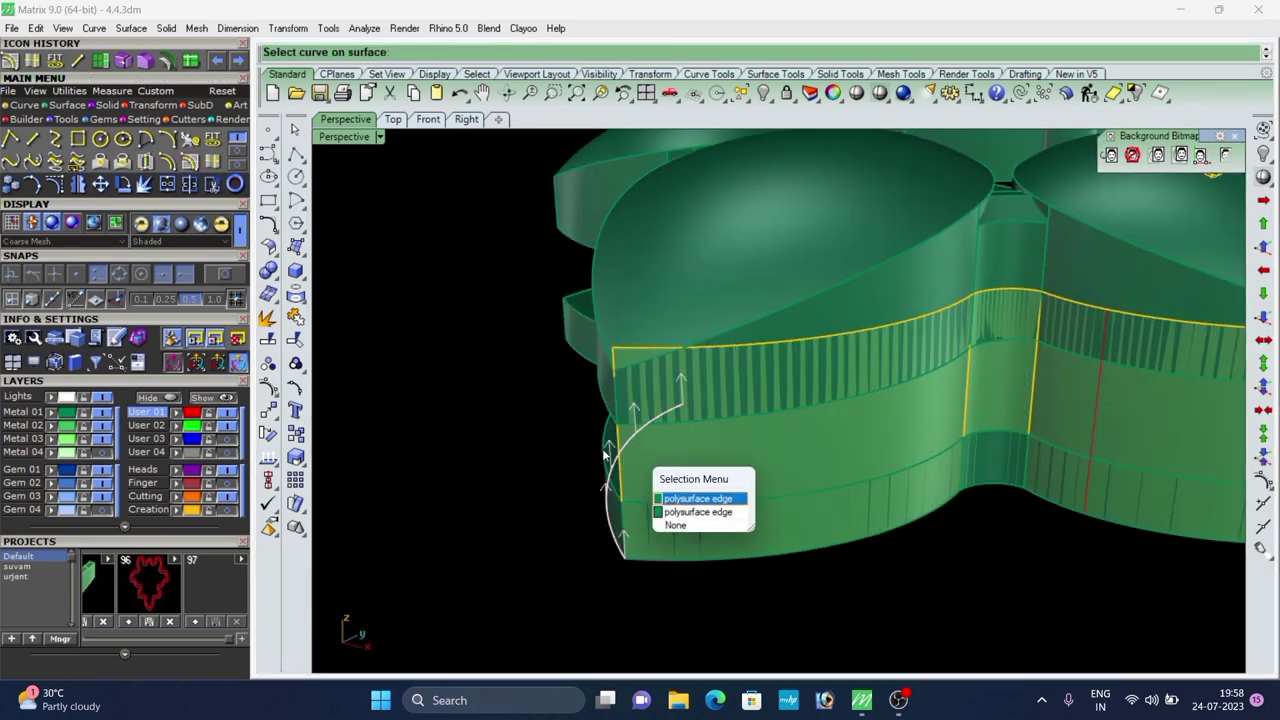
right_click(618, 442)
scroll(618, 442, "down", 5)
right_click_drag(618, 442, 606, 433)
scroll(604, 432, "up", 2)
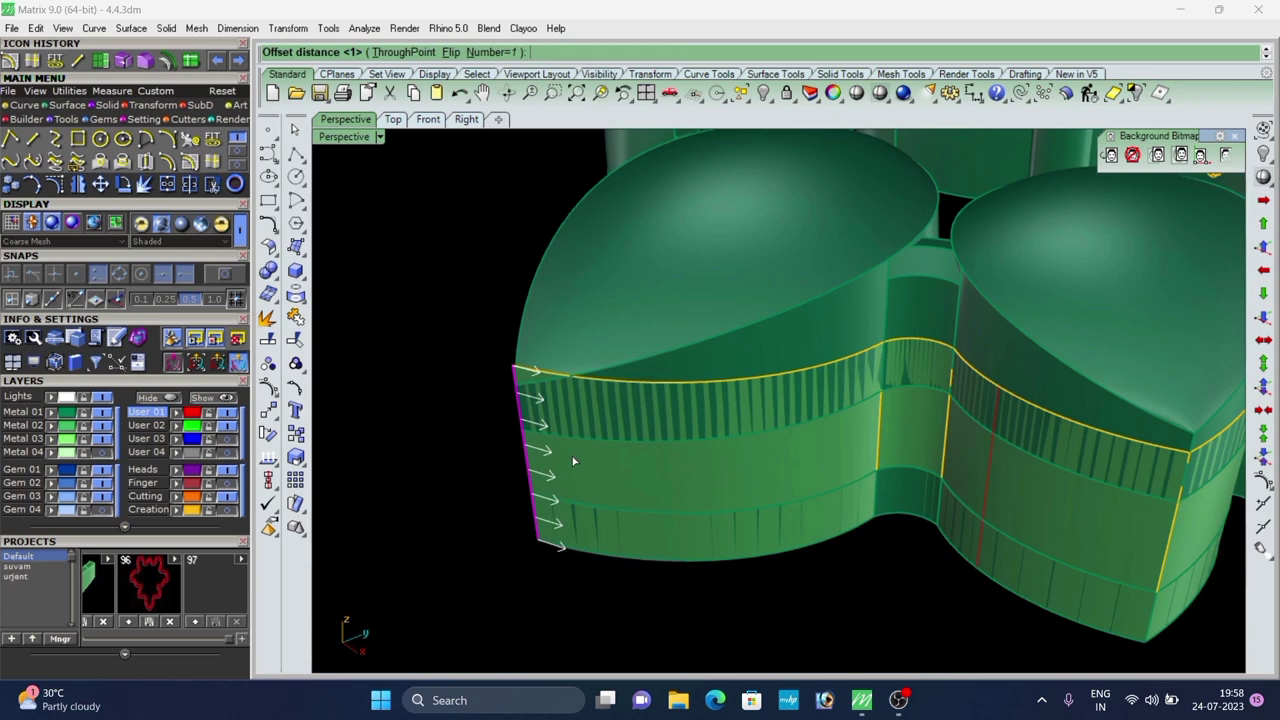
right_click(562, 447)
scroll(568, 447, "down", 6)
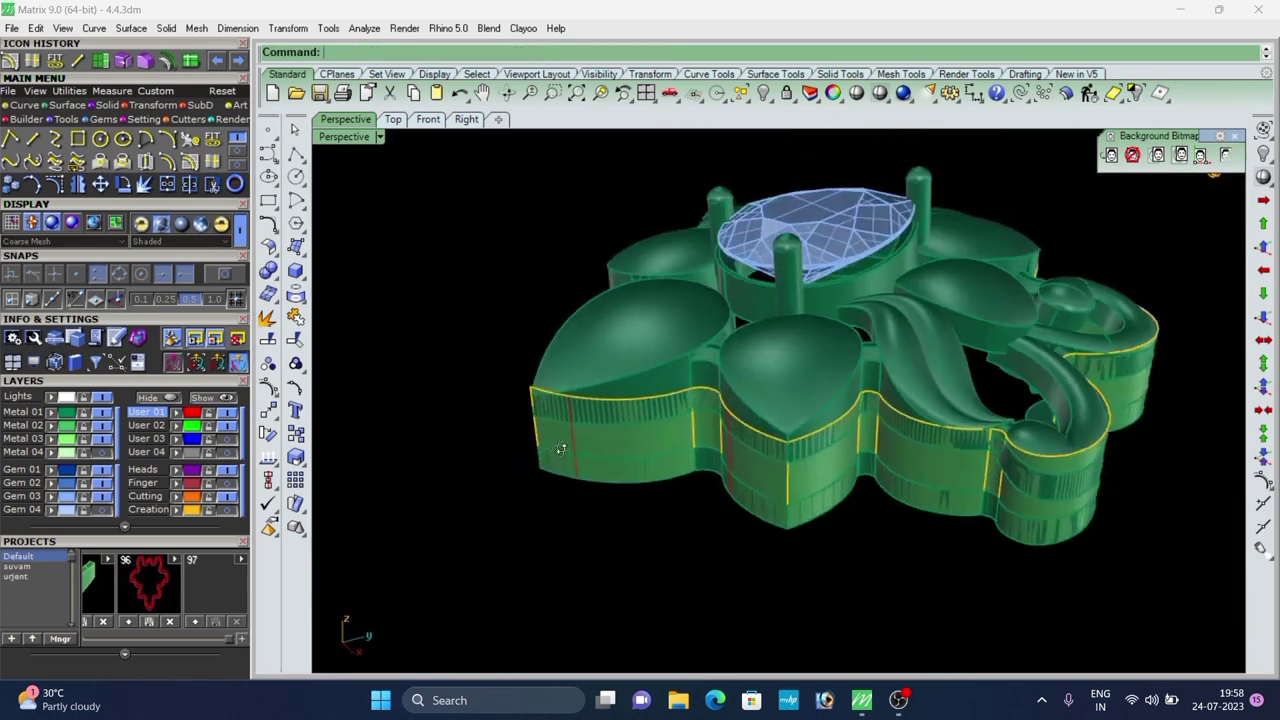
Extract a V-direction isocurve from the large petal's wall near the narrow connector to the small petal.
scroll(650, 442, "up", 4)
right_click_drag(582, 452, 652, 435)
right_click_drag(660, 342, 890, 427)
scroll(948, 418, "up", 3)
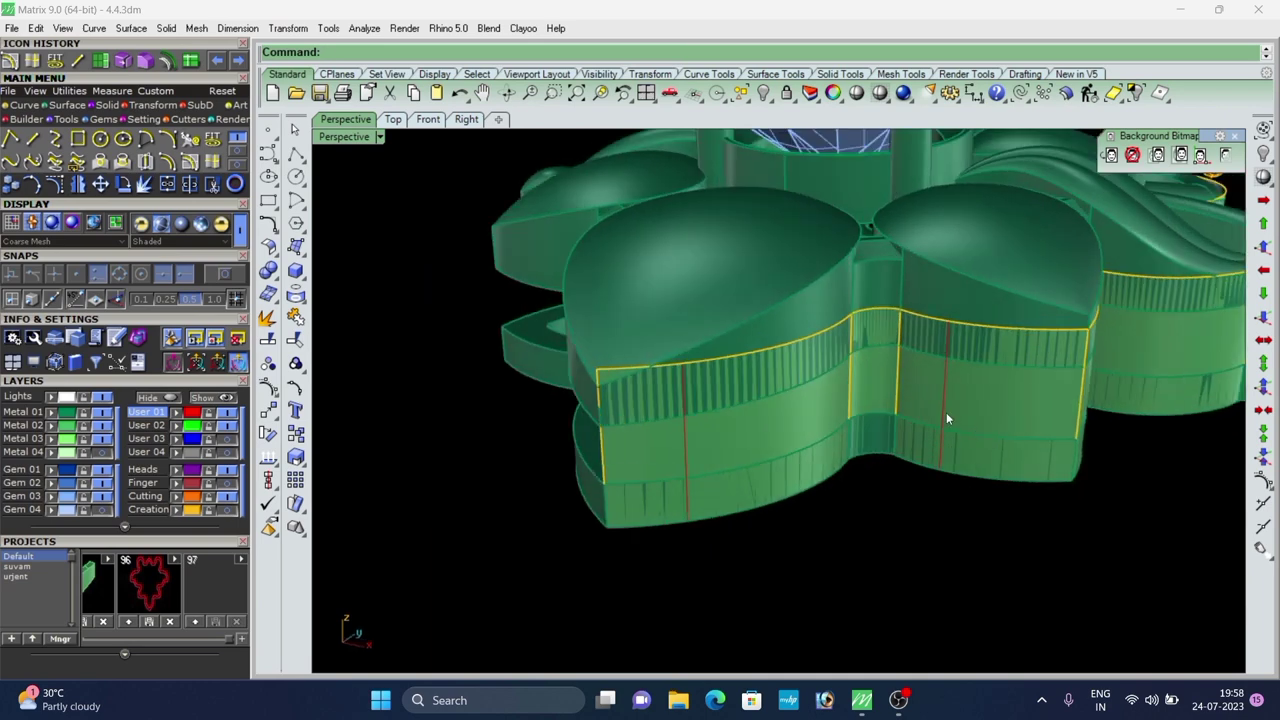
right_click_drag(785, 398, 655, 420)
scroll(708, 437, "up", 2)
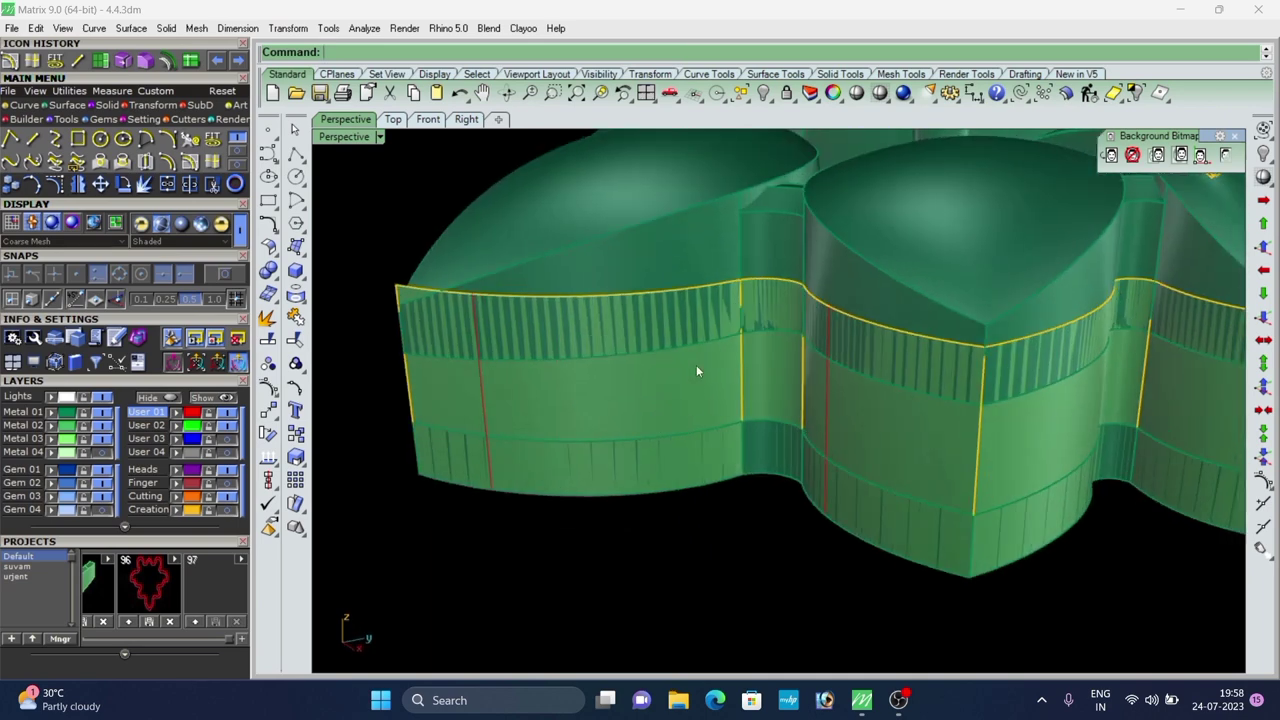
left_click(30, 63)
scroll(612, 360, "down", 3)
right_click_drag(618, 366, 647, 367)
scroll(648, 366, "up", 3)
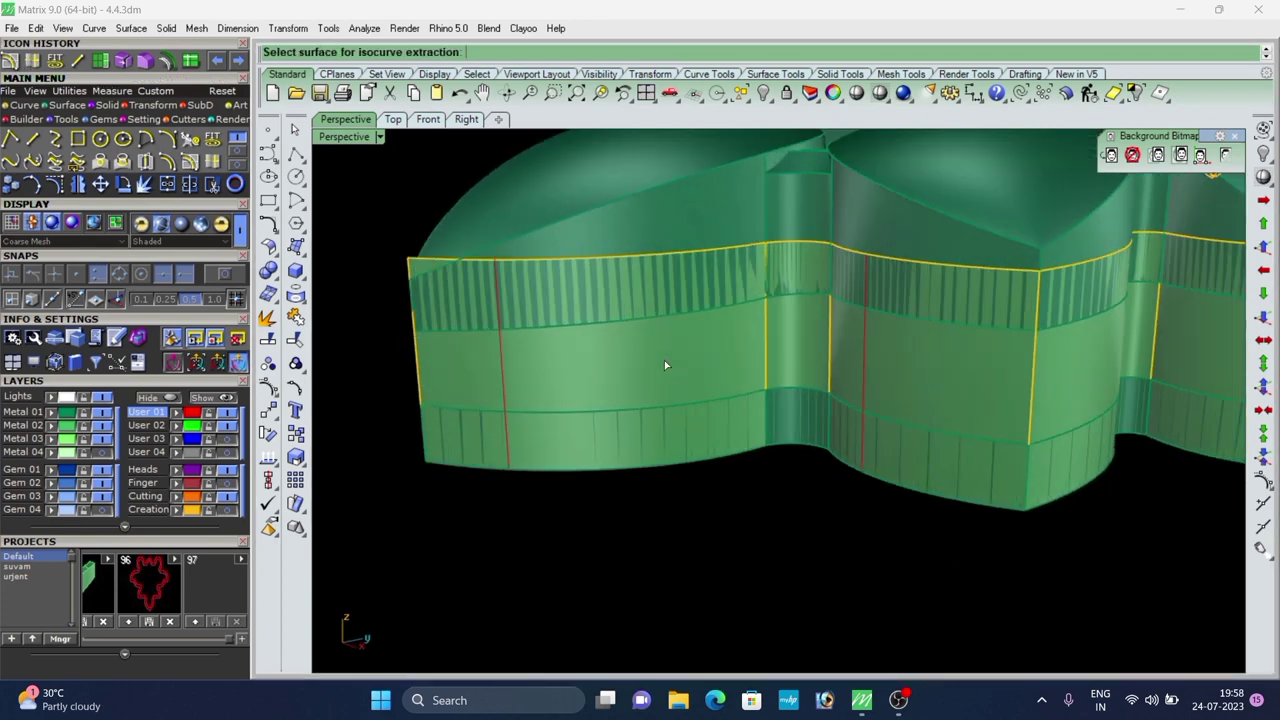
left_click(668, 361)
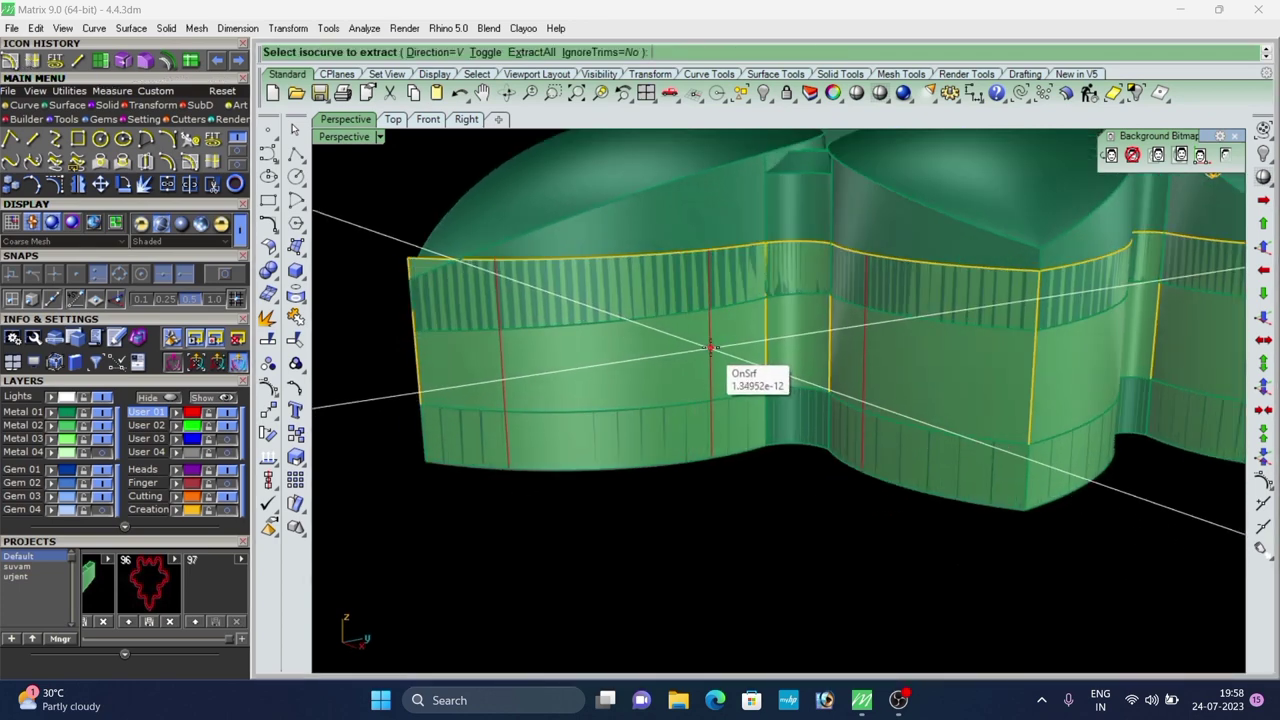
left_click(710, 347)
right_click(710, 347)
Delete the narrow curved connecting wall between the large and small petals.
left_click(777, 454)
right_click_drag(777, 454, 778, 484)
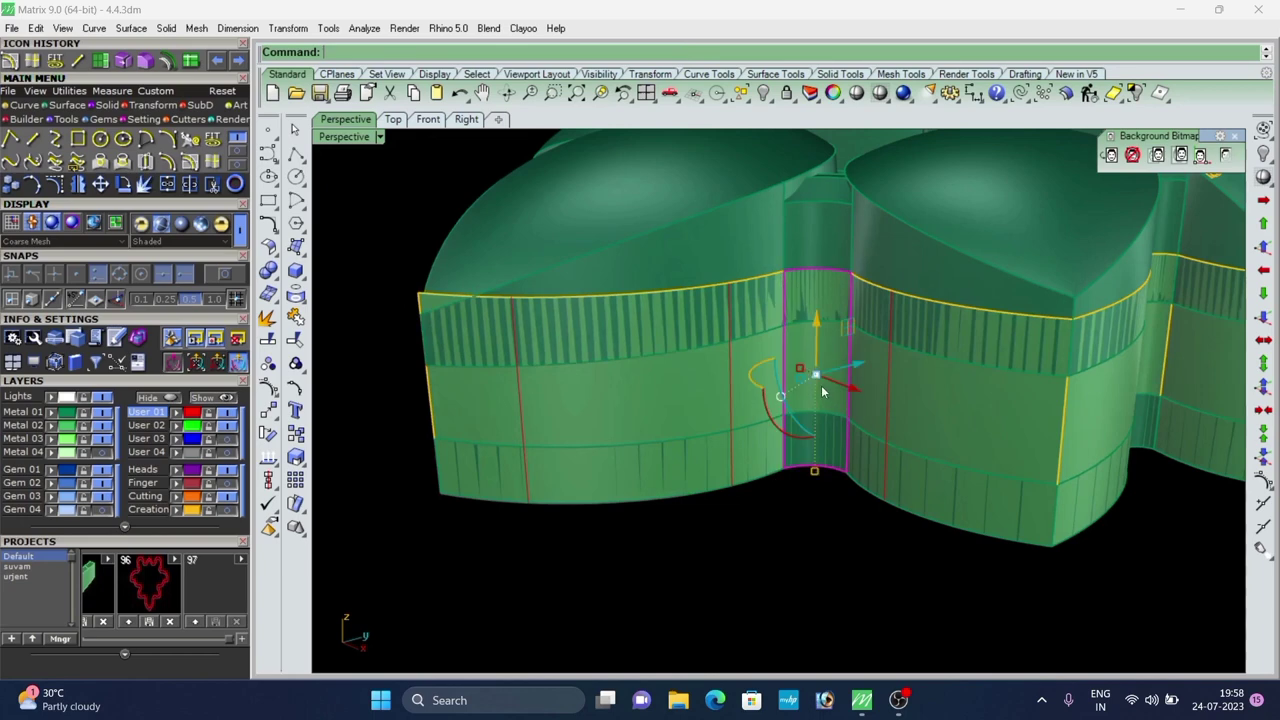
key("Delete")
Replace the offset curve near the large petal's outer corner with a V-direction isocurve closer to the corner edge.
scroll(790, 372, "down", 5)
right_click_drag(775, 369, 713, 447)
scroll(652, 429, "up", 2)
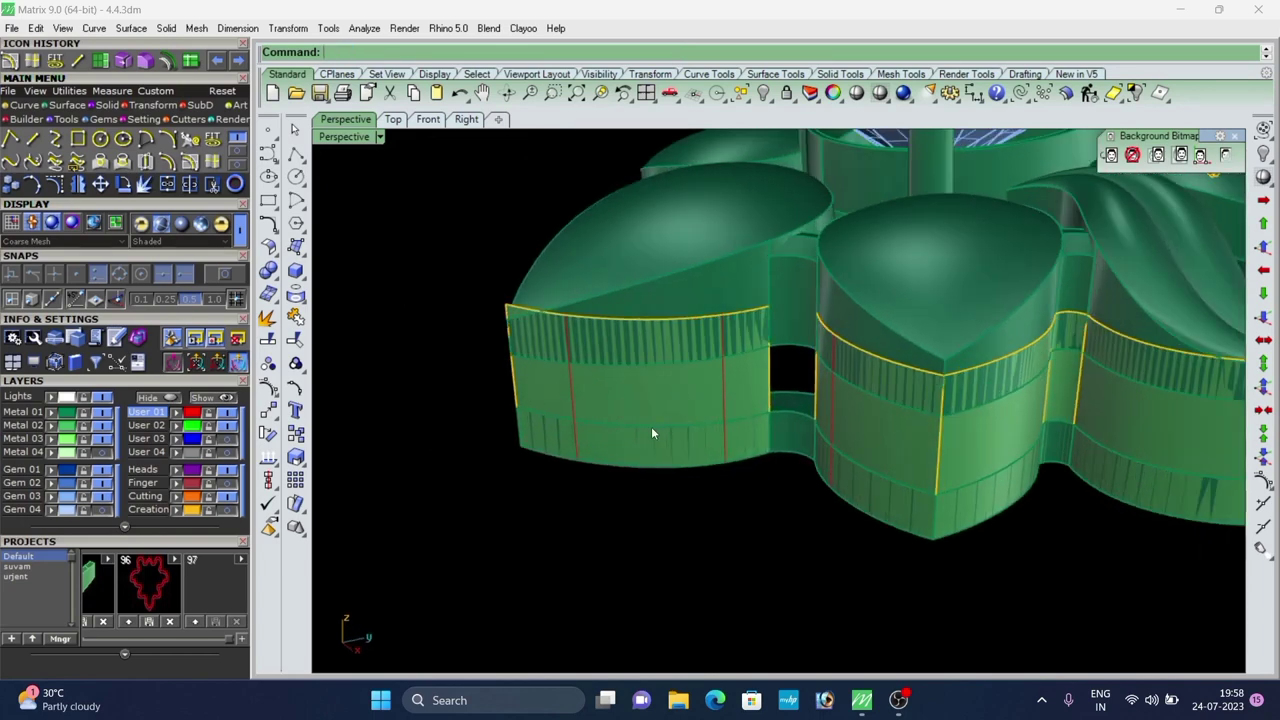
left_click(573, 379)
right_click(570, 379)
key("Delete")
left_click(553, 395)
right_click(550, 395)
scroll(541, 394, "up", 3)
scroll(507, 394, "up", 3)
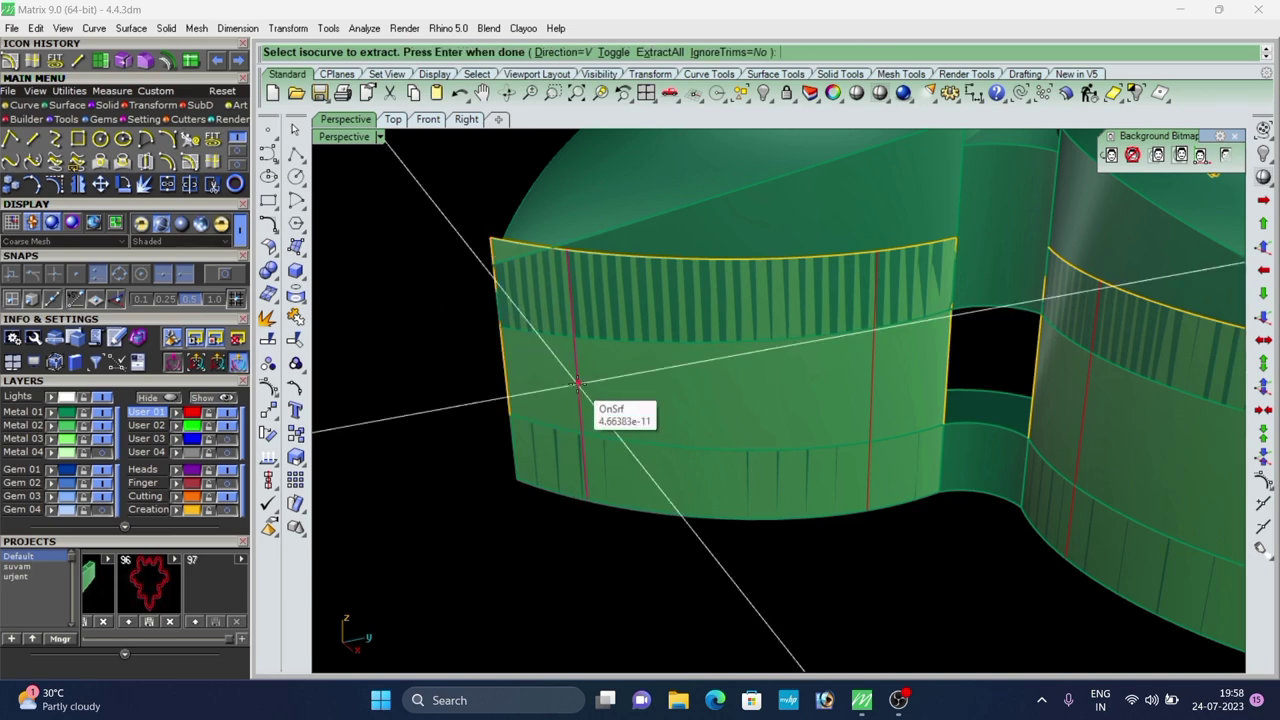
left_click(577, 384)
right_click(580, 384)
Try deleting the large petal's extended wall and undo the deletion.
left_click(652, 424)
key("Delete")
scroll(450, 416, "down", 7)
key("ctrl+z")
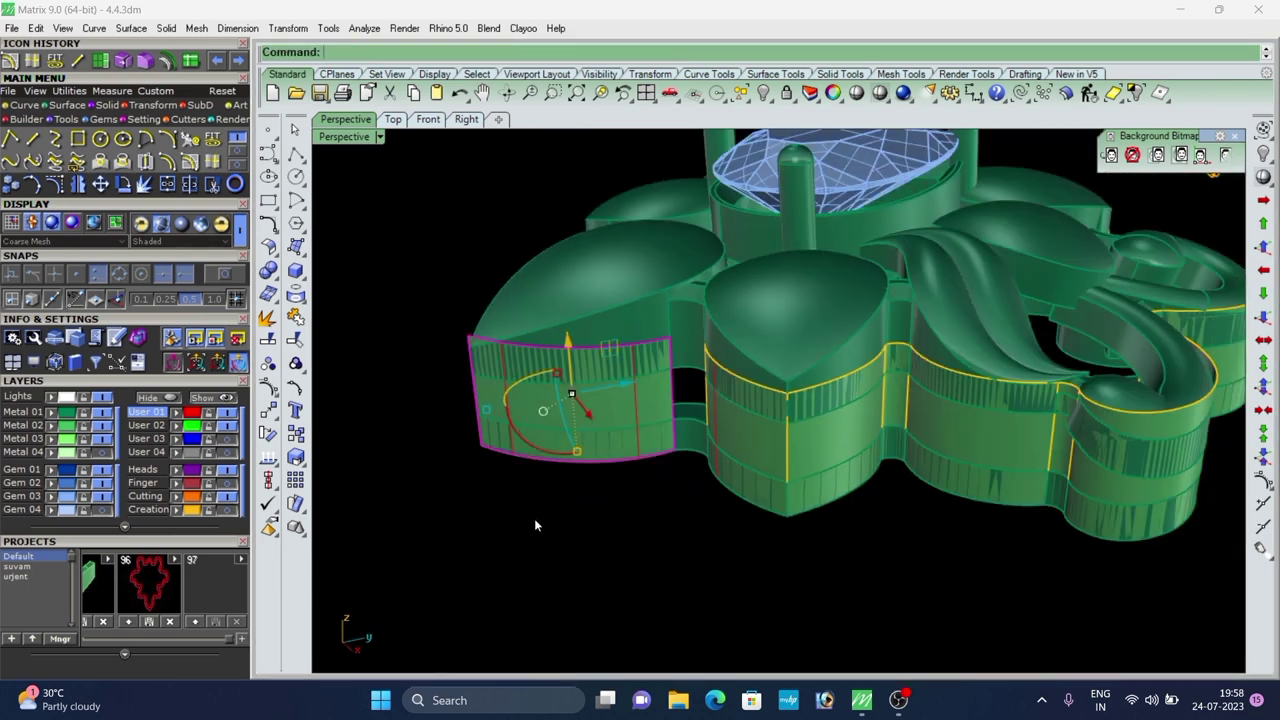
left_click(534, 519)
scroll(600, 405, "down", 5)
scroll(638, 448, "up", 9)
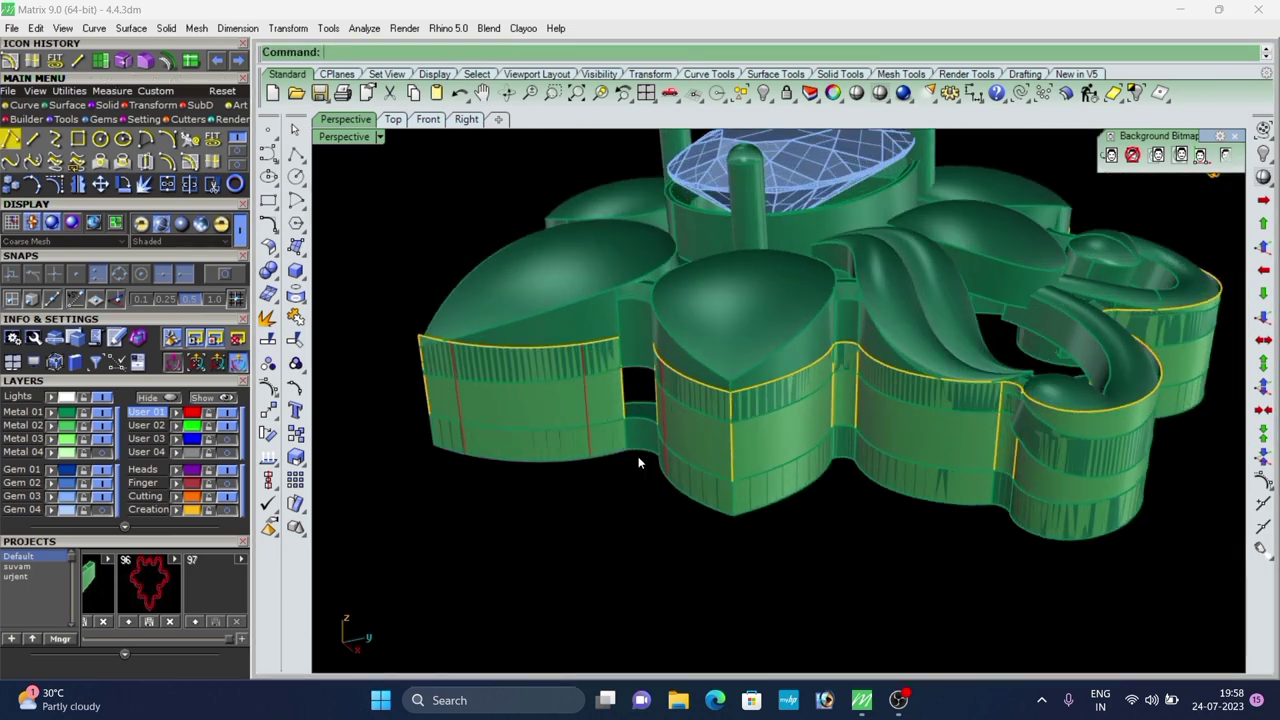
Replace the isocurve near the large petal wall's inner edge with a freshly extracted V-direction isocurve beside the gap.
left_click(586, 411)
left_click(640, 450)
key("Delete")
left_click(574, 391)
right_click(574, 391)
scroll(576, 386, "up", 7)
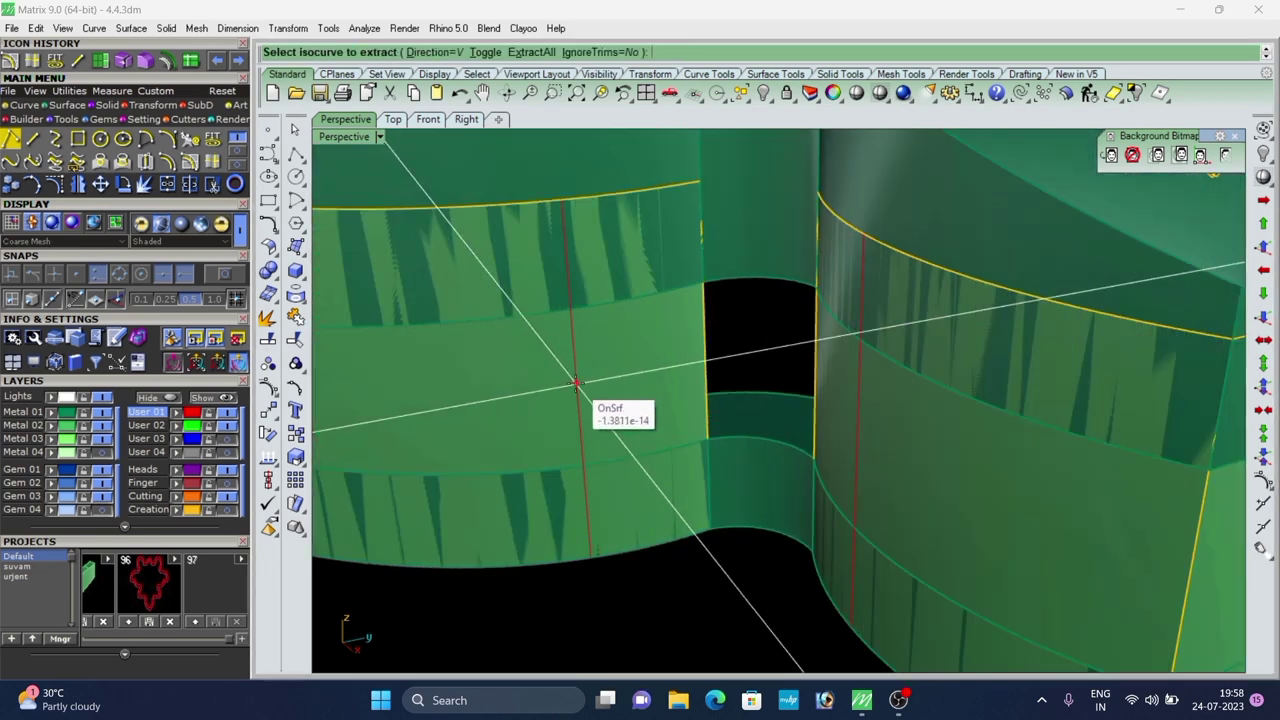
left_click(577, 384)
right_click(577, 384)
Offset the small petal wall's isocurve by 0.45 along the surface toward the gap, and offset the same isocurve once more.
scroll(748, 401, "down", 8)
right_click_drag(752, 408, 873, 493)
scroll(871, 486, "down", 5)
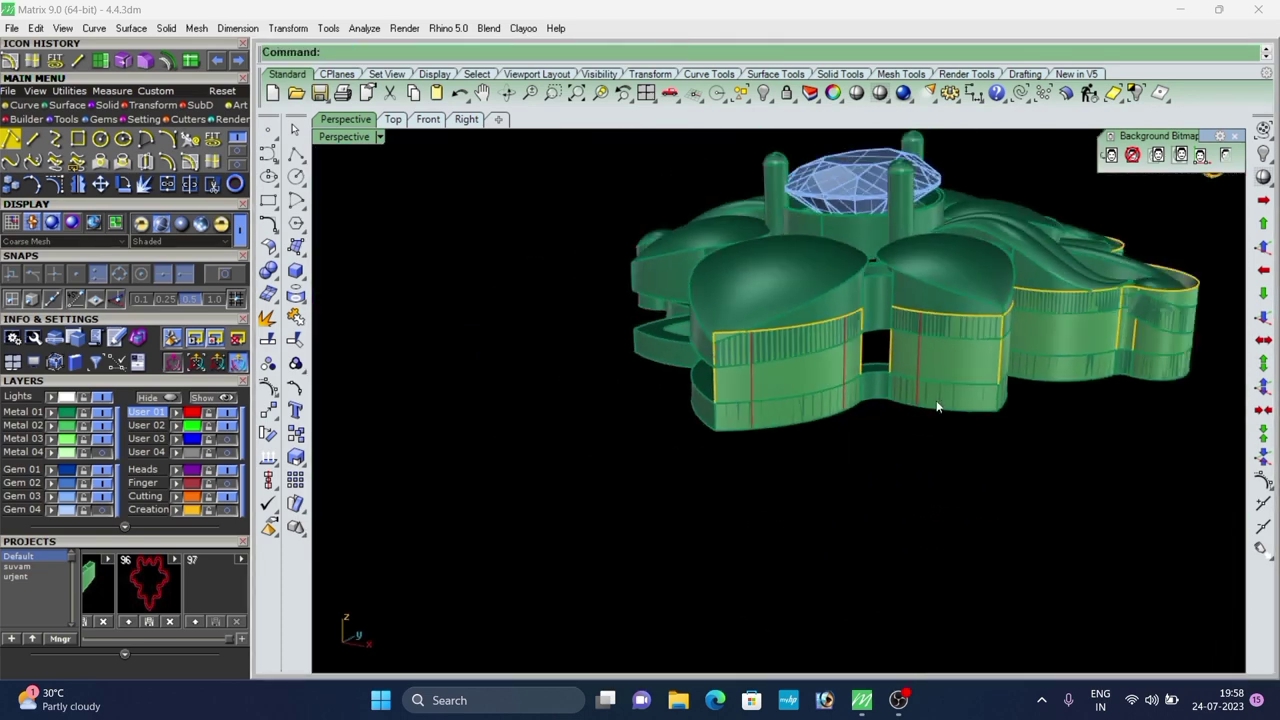
scroll(948, 413, "up", 6)
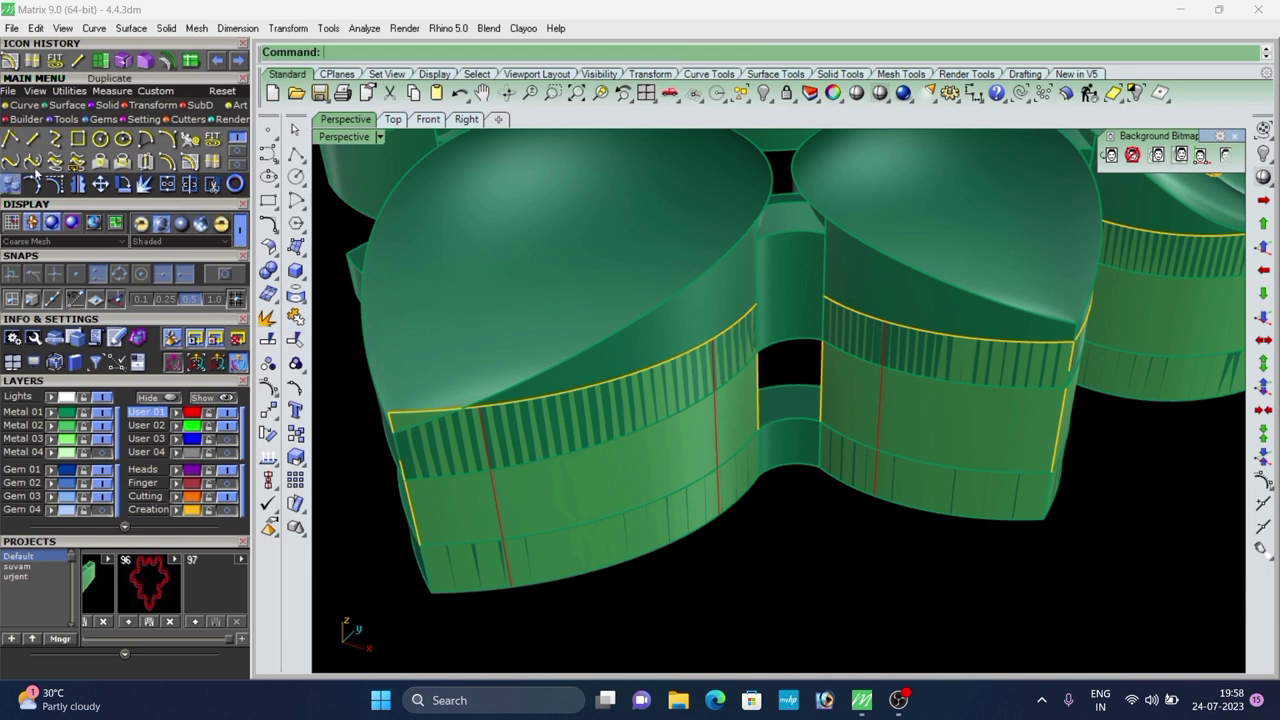
left_click(14, 62)
scroll(730, 393, "up", 2)
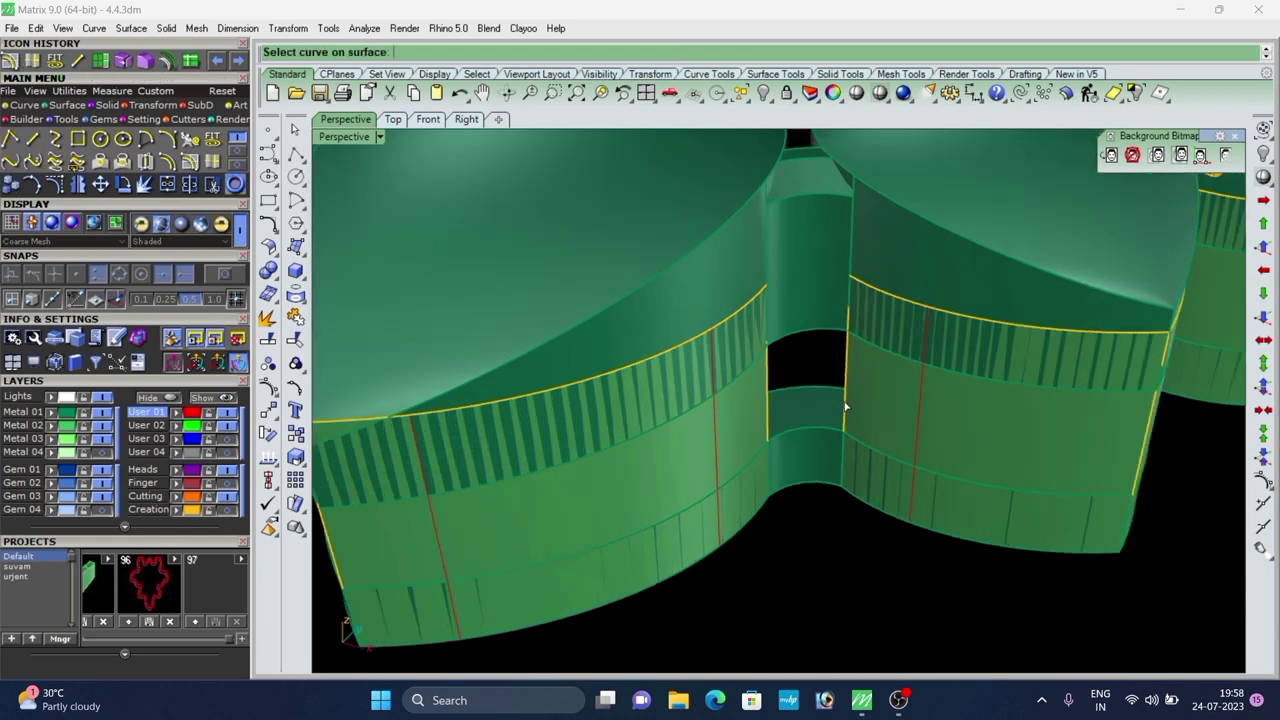
left_click(937, 407)
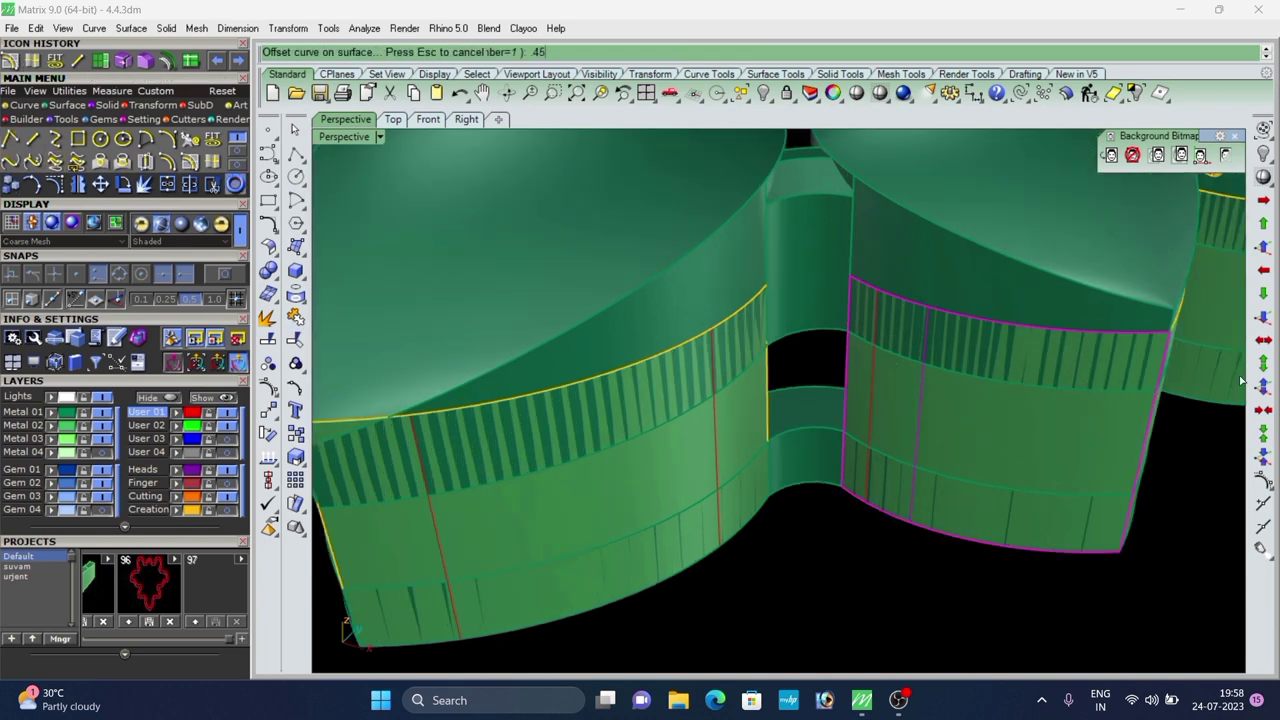
key("Return")
left_click(920, 397)
left_click(922, 396)
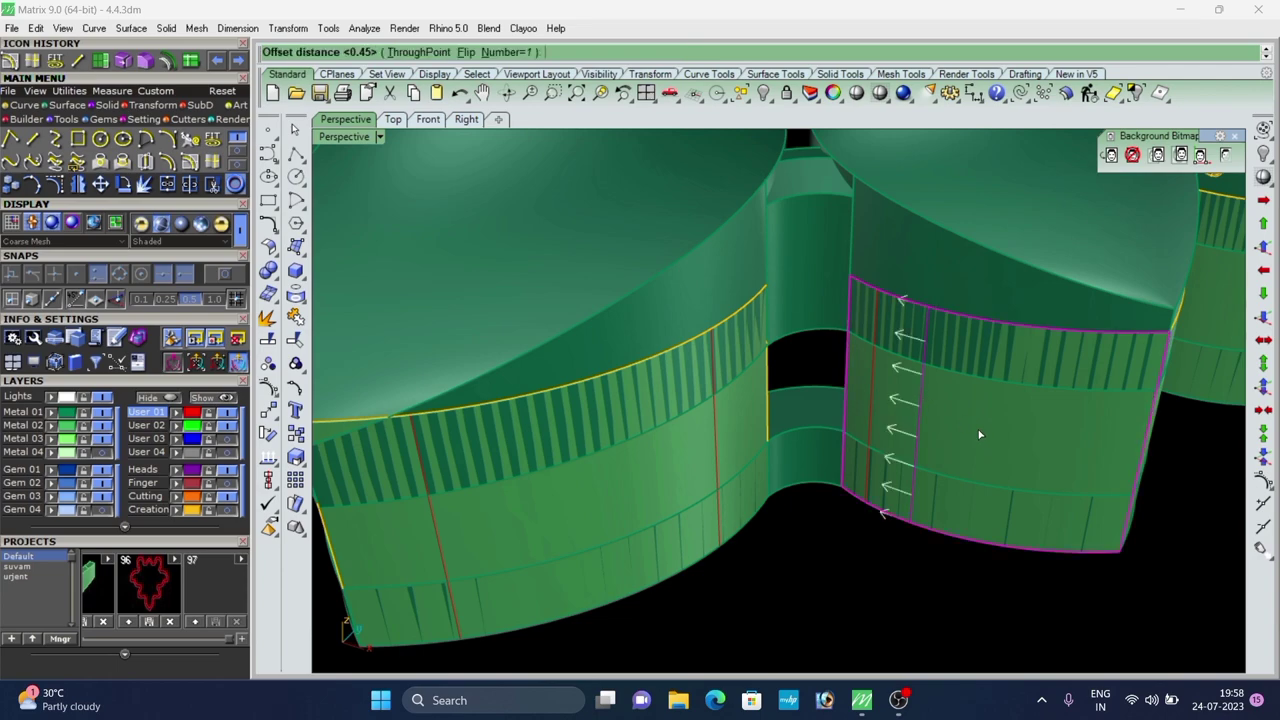
key("Return")
Examine the spacing of the guide curves on the two petals' walls.
scroll(827, 431, "down", 8)
scroll(845, 450, "up", 5)
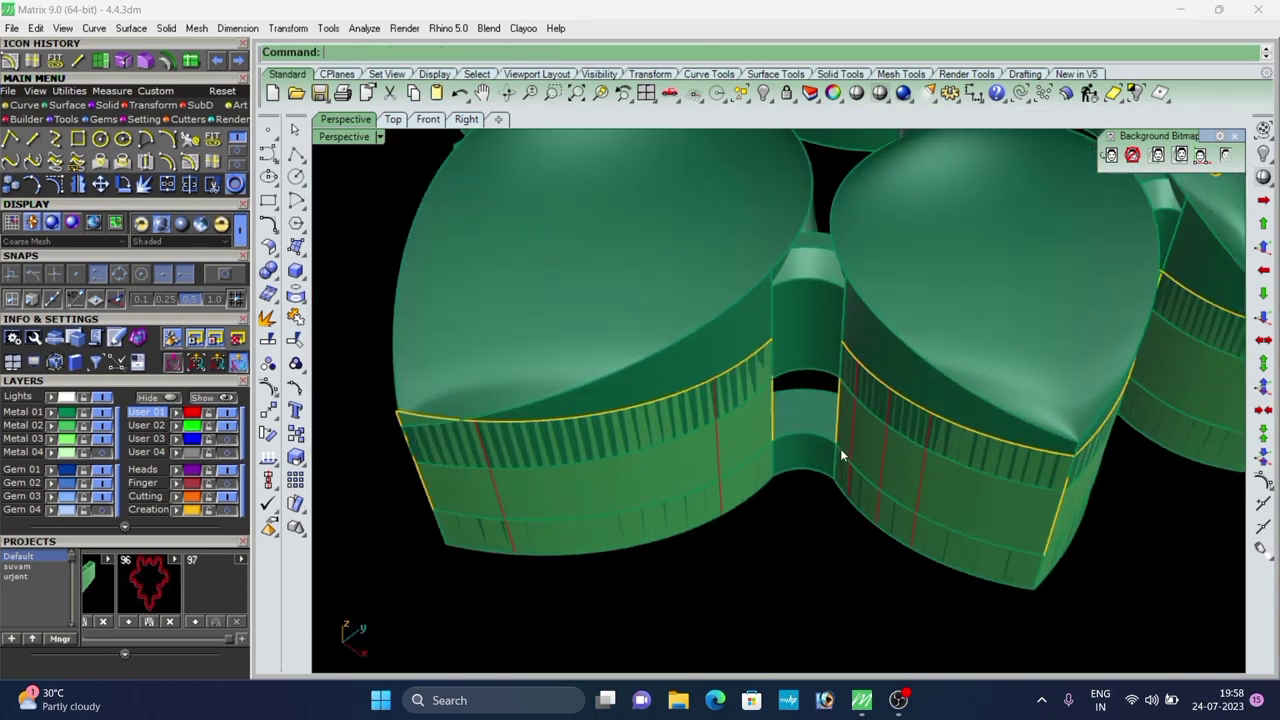
scroll(842, 448, "down", 3)
scroll(878, 398, "up", 6)
scroll(898, 455, "down", 5)
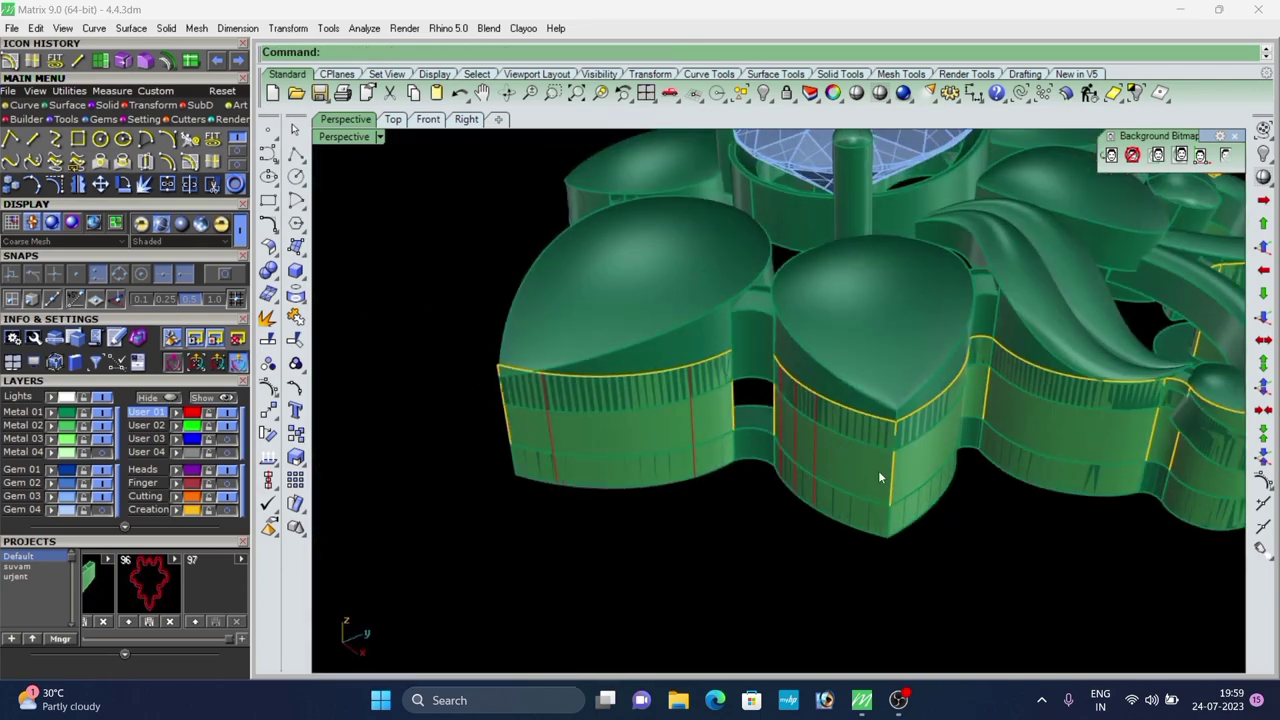
scroll(878, 470, "down", 2)
scroll(905, 480, "up", 4)
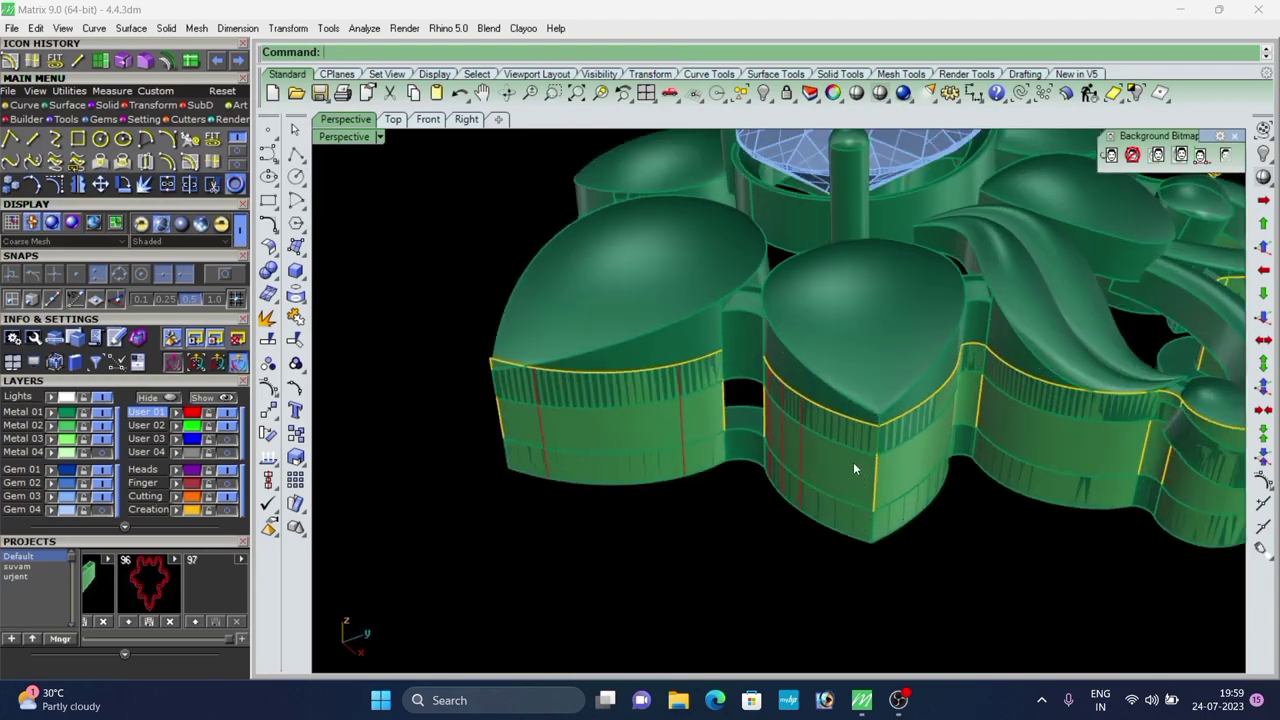
scroll(850, 455, "down", 5)
scroll(845, 480, "up", 6)
scroll(861, 430, "up", 6)
right_click_drag(842, 493, 928, 464)
scroll(841, 442, "down", 8)
scroll(757, 449, "up", 4)
scroll(834, 447, "up", 3)
right_click_drag(833, 445, 879, 471)
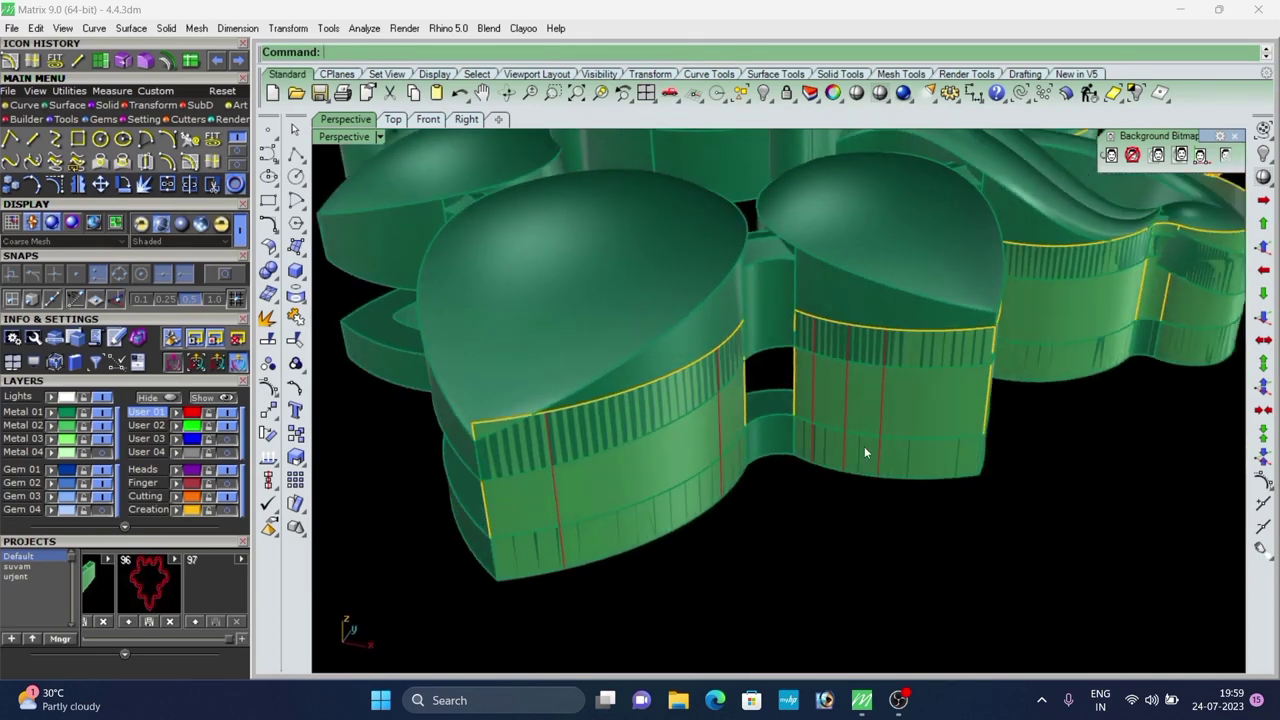
Delete the two outer guide curves on the small petal's wall, keeping only the middle one.
left_click(881, 399)
key("Delete")
left_click(814, 387)
key("Delete")
Try offsetting the small petal's vertical corner edge by 0.45 onto the wall facing the leaf.
scroll(810, 396, "down", 4)
right_click_drag(808, 398, 850, 404)
scroll(895, 440, "up", 4)
scroll(738, 408, "down", 4)
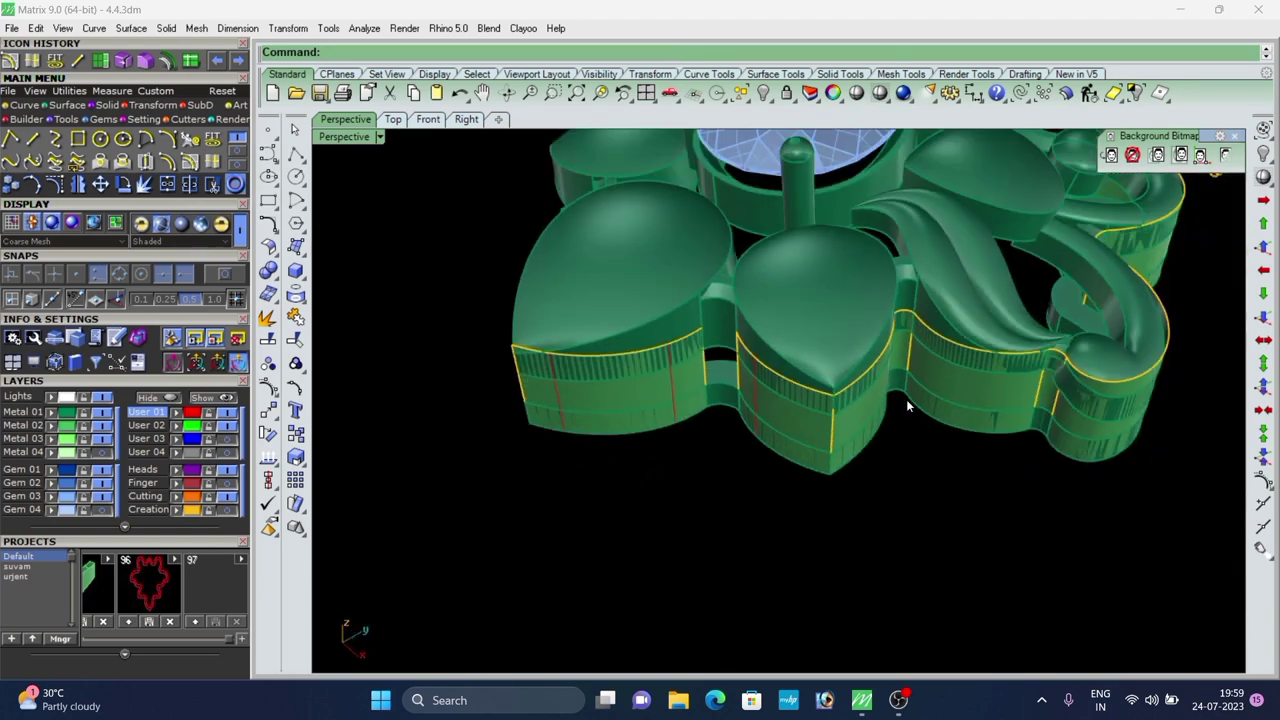
scroll(907, 400, "up", 4)
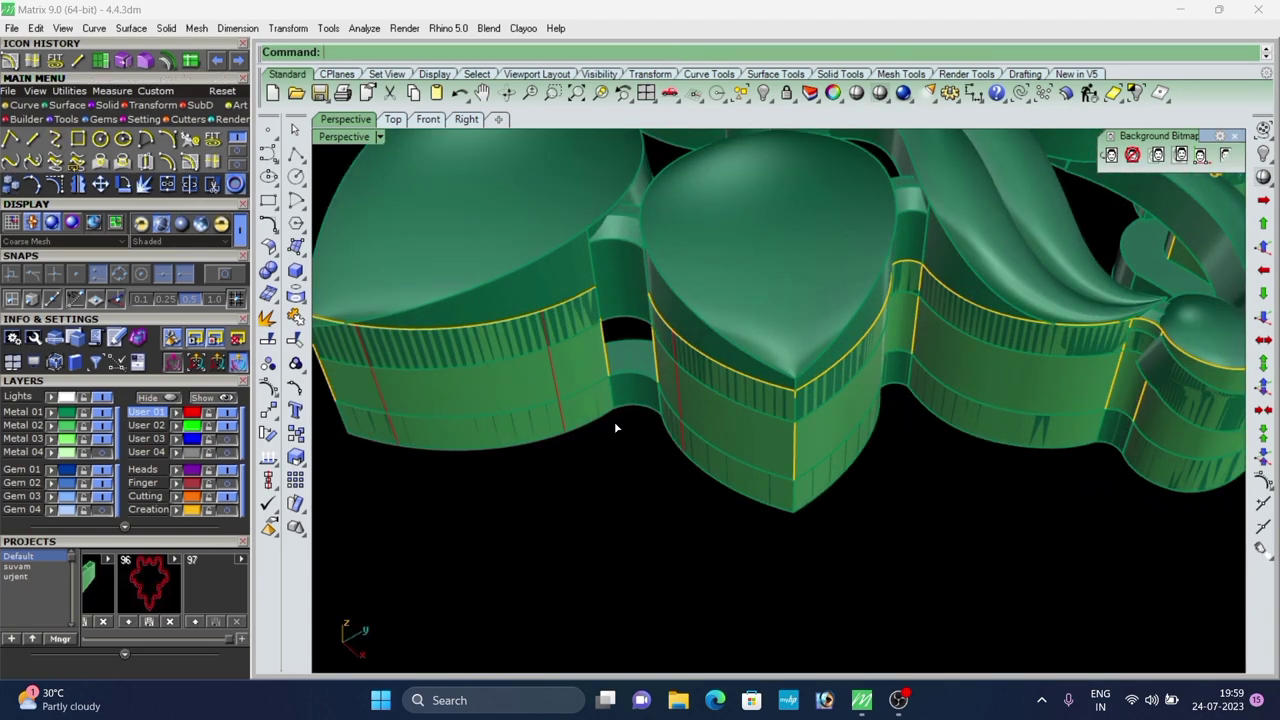
scroll(739, 445, "up", 6)
right_click(843, 463)
left_click(843, 461)
left_click(905, 502)
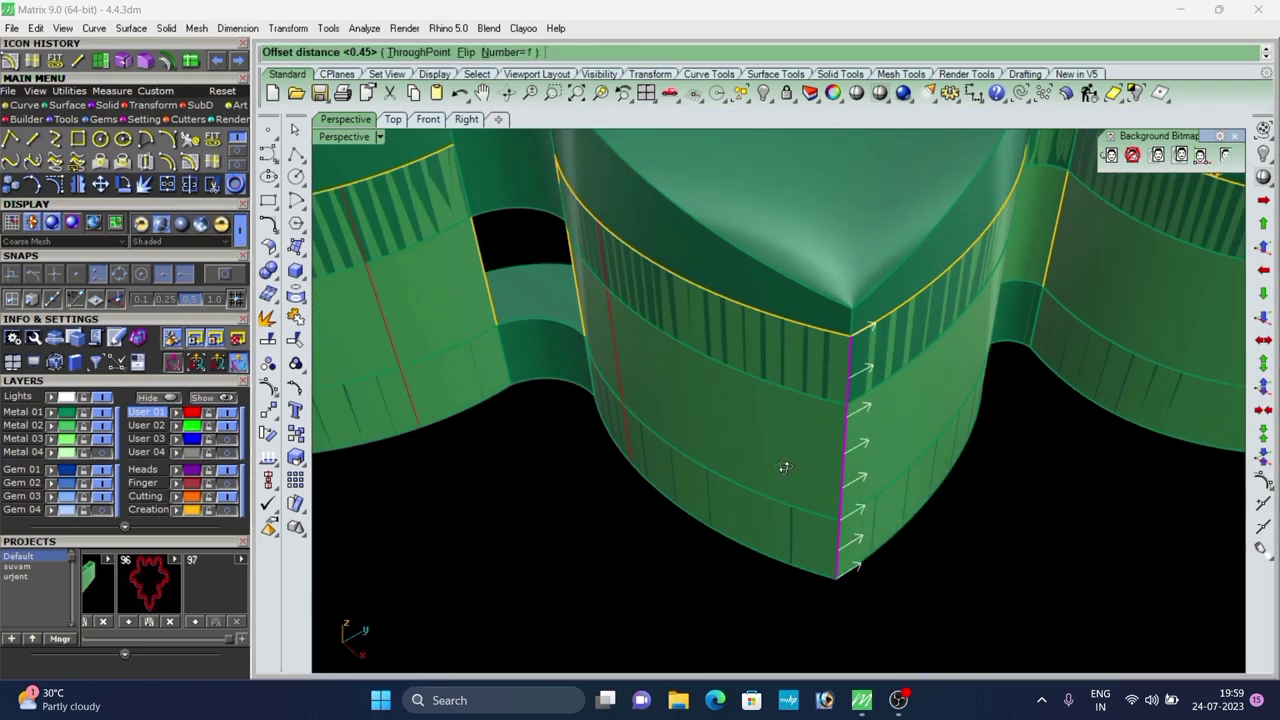
right_click_drag(785, 467, 773, 472)
left_click(830, 440)
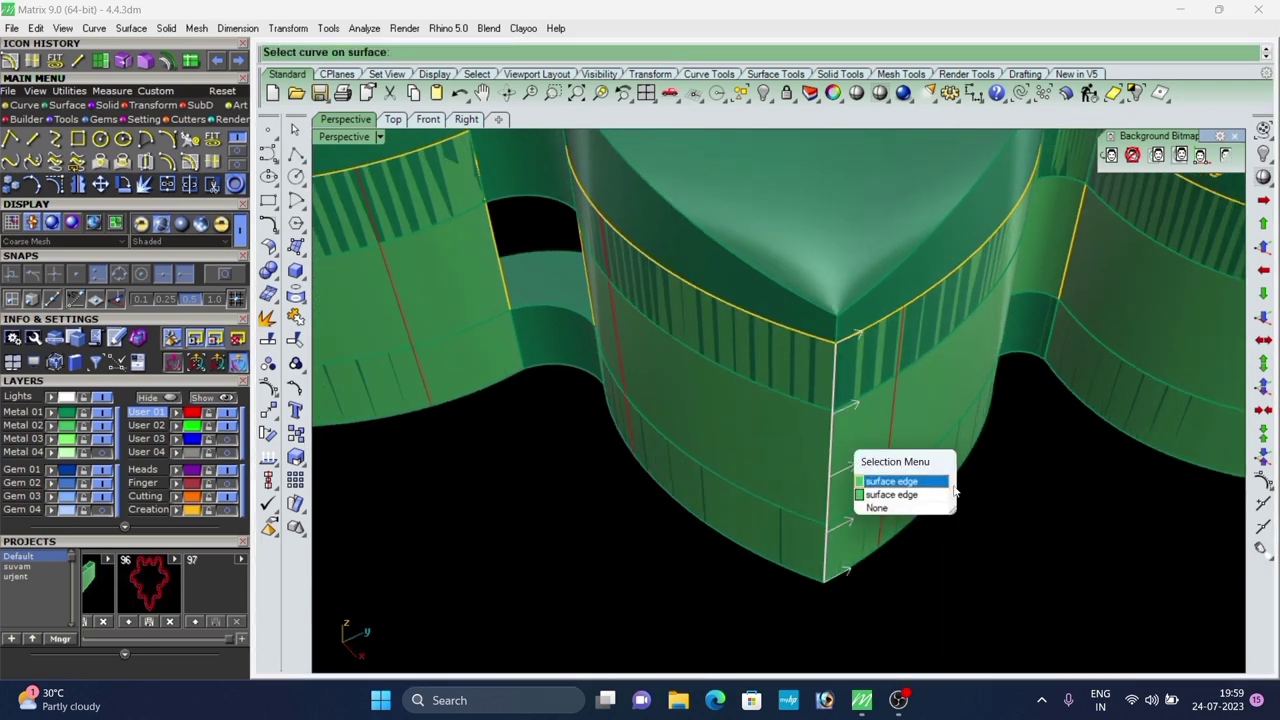
left_click(950, 492)
Offset the small petal's vertical corner edge by 0.4 onto the wall facing the large petal.
right_click(832, 455)
left_click(837, 463)
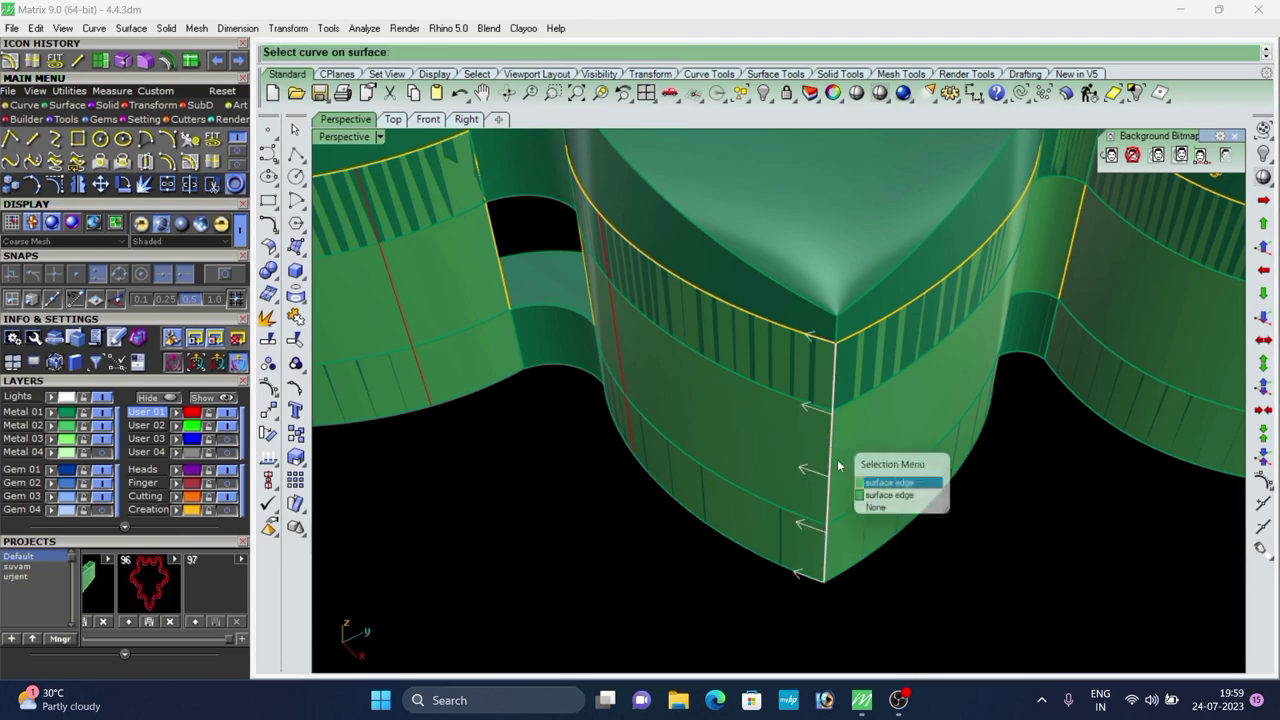
left_click(905, 486)
scroll(735, 470, "down", 5)
right_click_drag(726, 482, 738, 480)
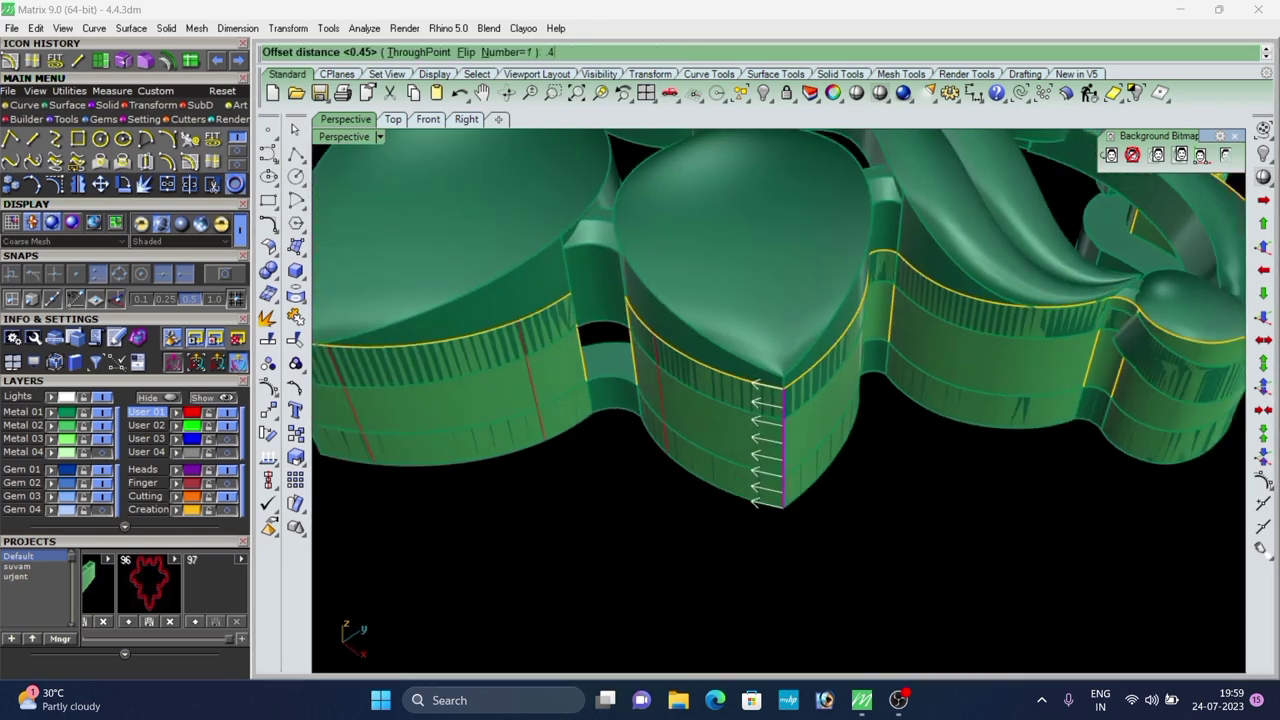
right_click(801, 486)
left_click(786, 436)
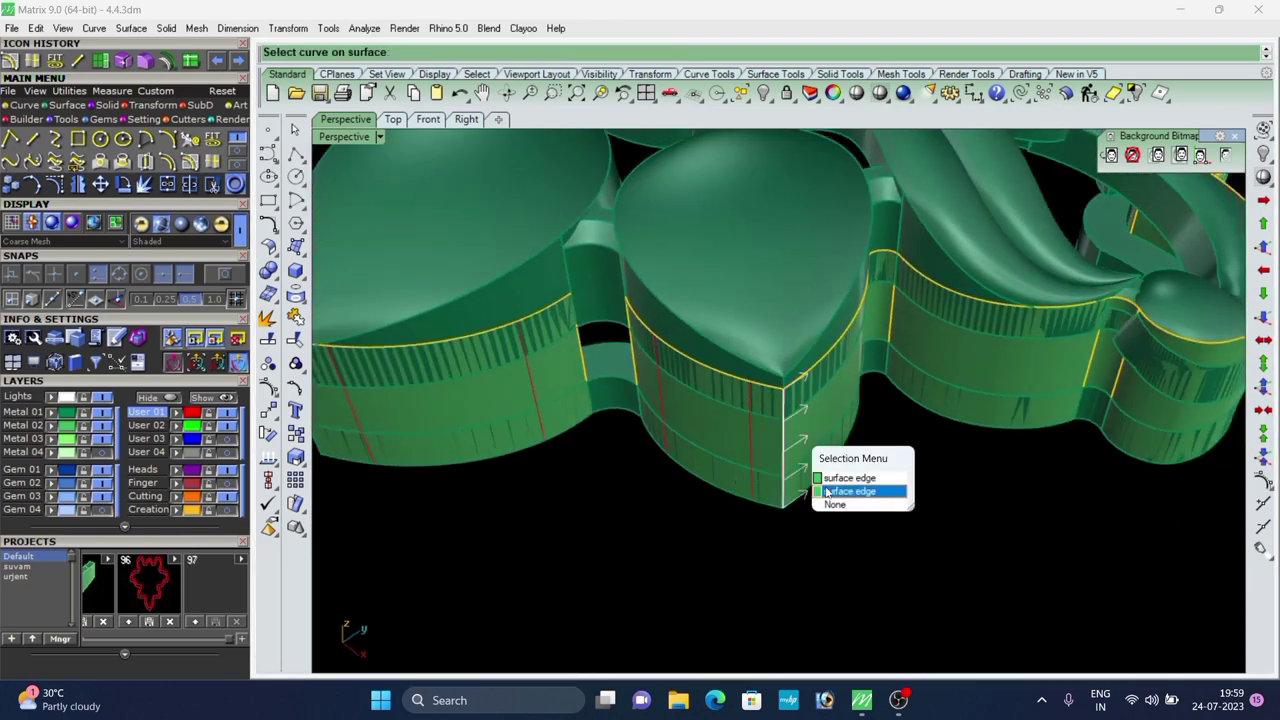
left_click(826, 490)
scroll(840, 538, "down", 6)
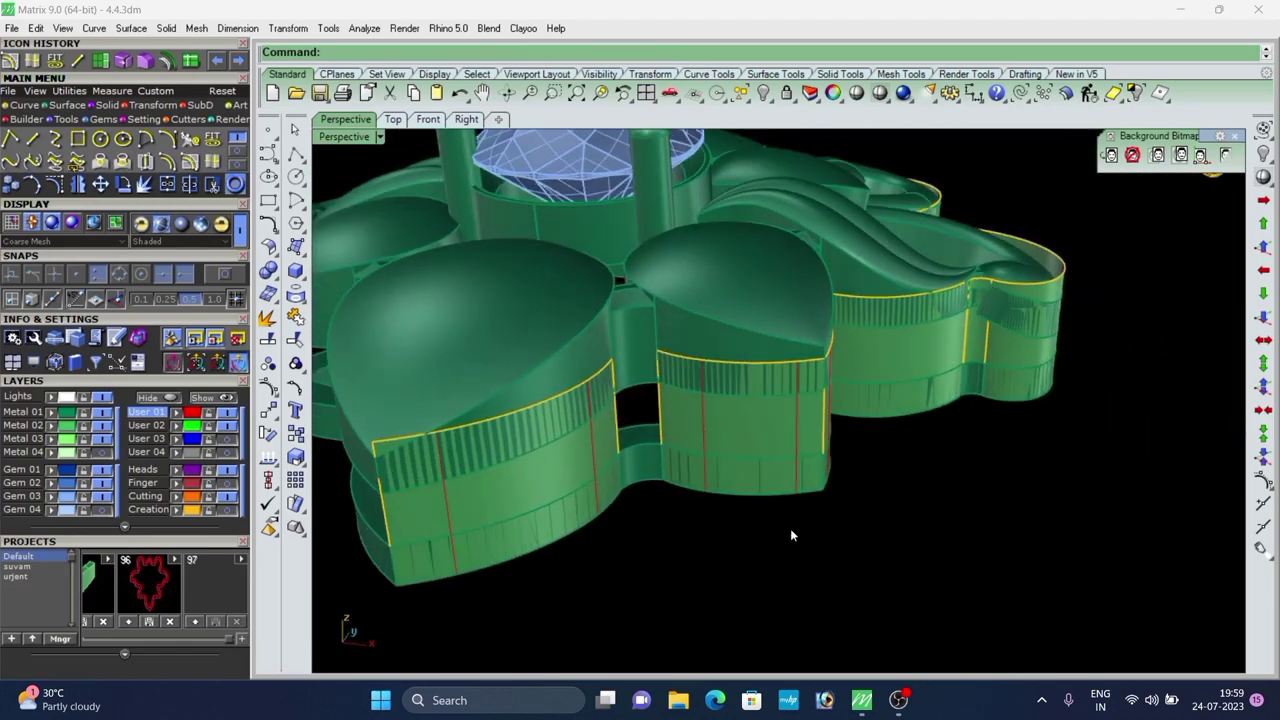
right_click_drag(744, 485, 738, 508)
scroll(686, 463, "up", 5)
scroll(692, 468, "down", 5)
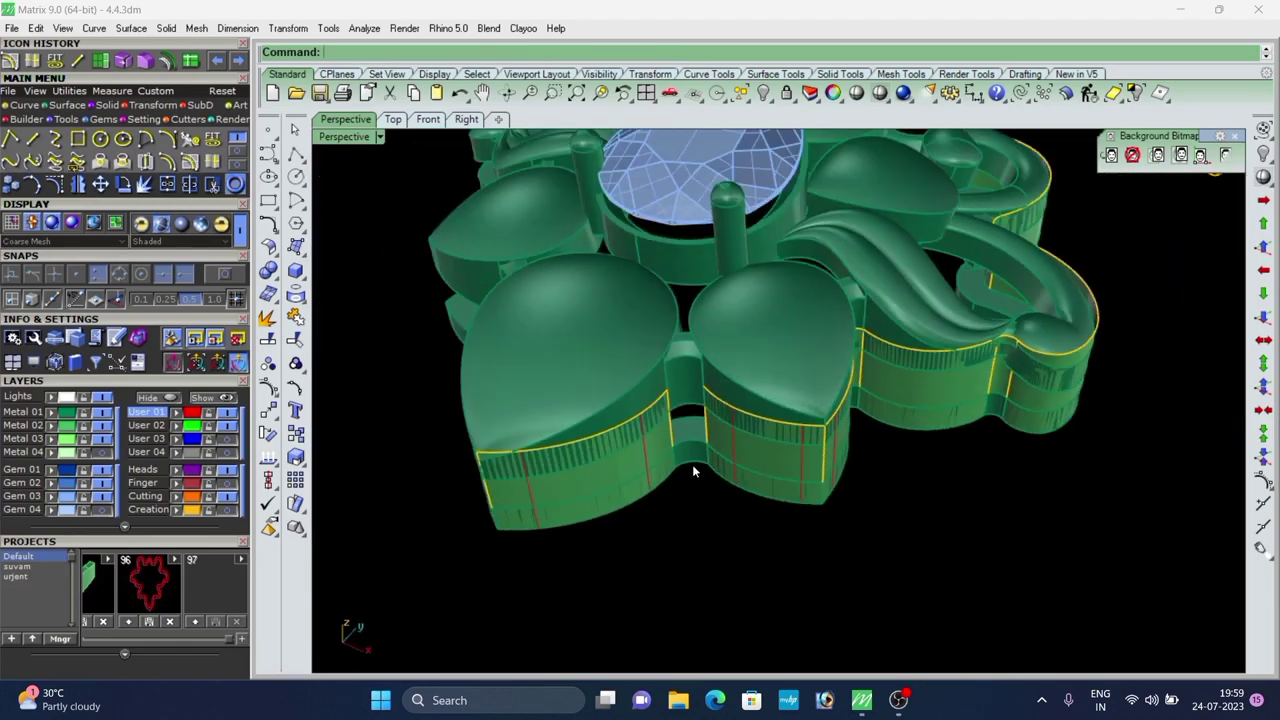
Show the hidden small gem setting and the flat outline curves beside the pendant.
right_click_drag(693, 470, 731, 538)
scroll(759, 456, "up", 3)
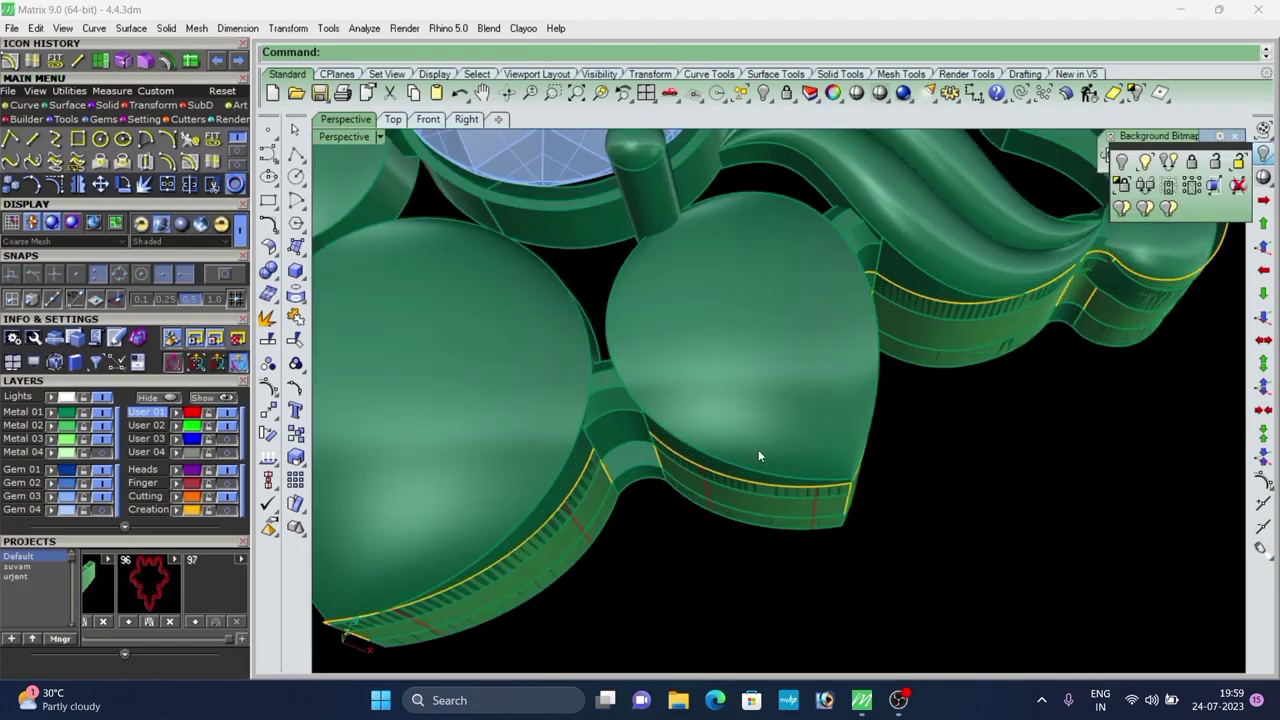
right_click(1120, 166)
scroll(780, 379, "down", 3)
right_click_drag(780, 380, 752, 352)
scroll(751, 446, "up", 5)
scroll(752, 352, "down", 5)
left_click(769, 486)
key("Delete")
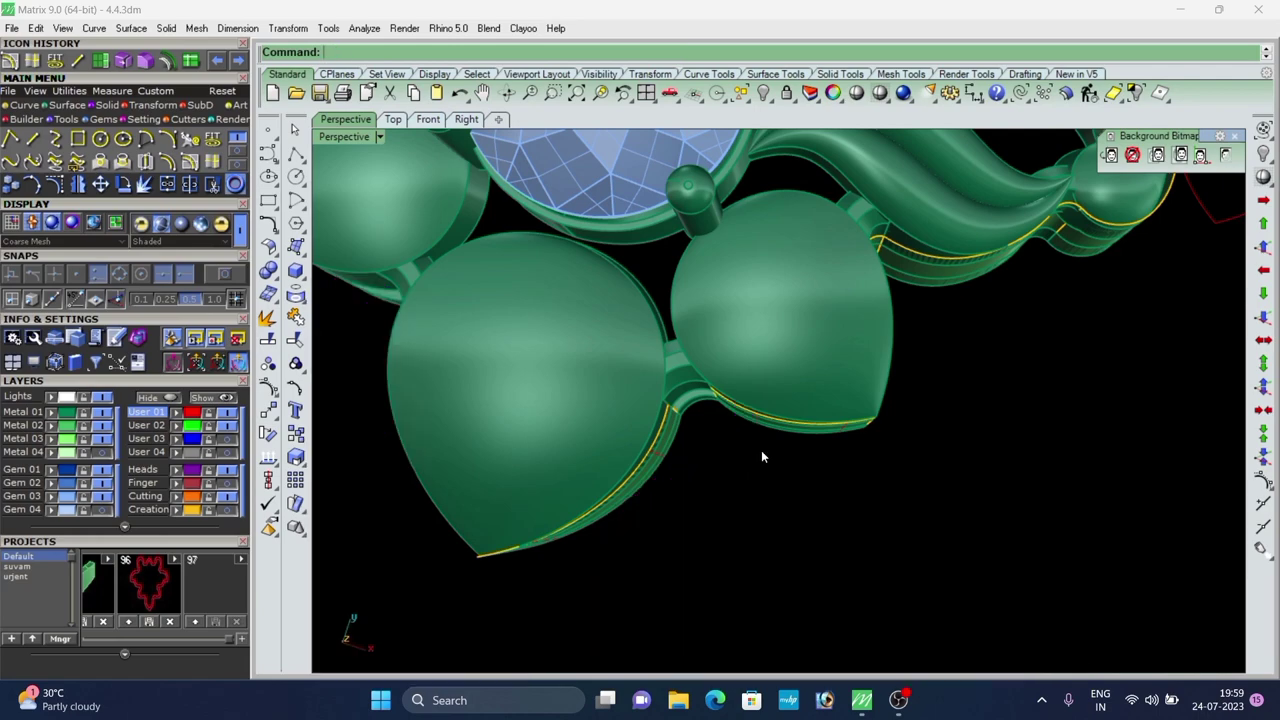
Examine the placement of the vertical guide curves on the large and small petals' walls.
right_click_drag(761, 450, 779, 400)
scroll(779, 400, "down", 2)
right_click_drag(675, 456, 511, 446)
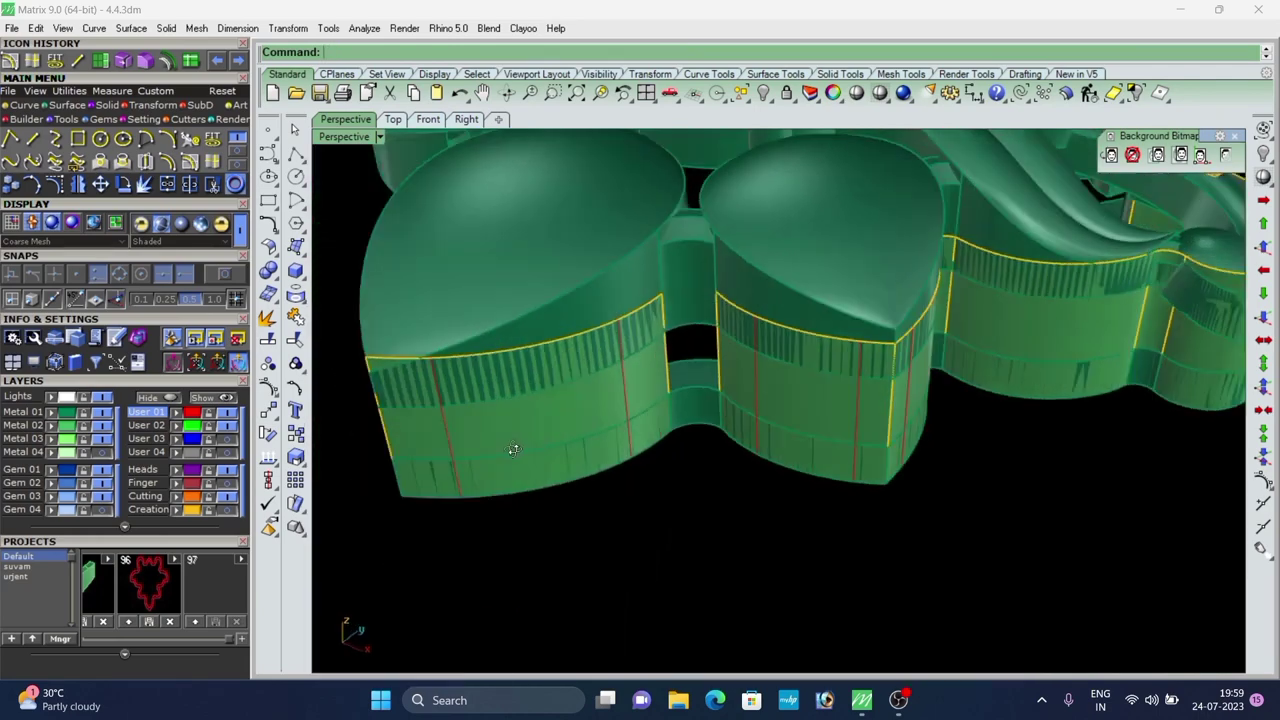
scroll(506, 408, "up", 4)
scroll(507, 406, "down", 6)
scroll(857, 389, "up", 2)
right_click_drag(763, 436, 797, 402)
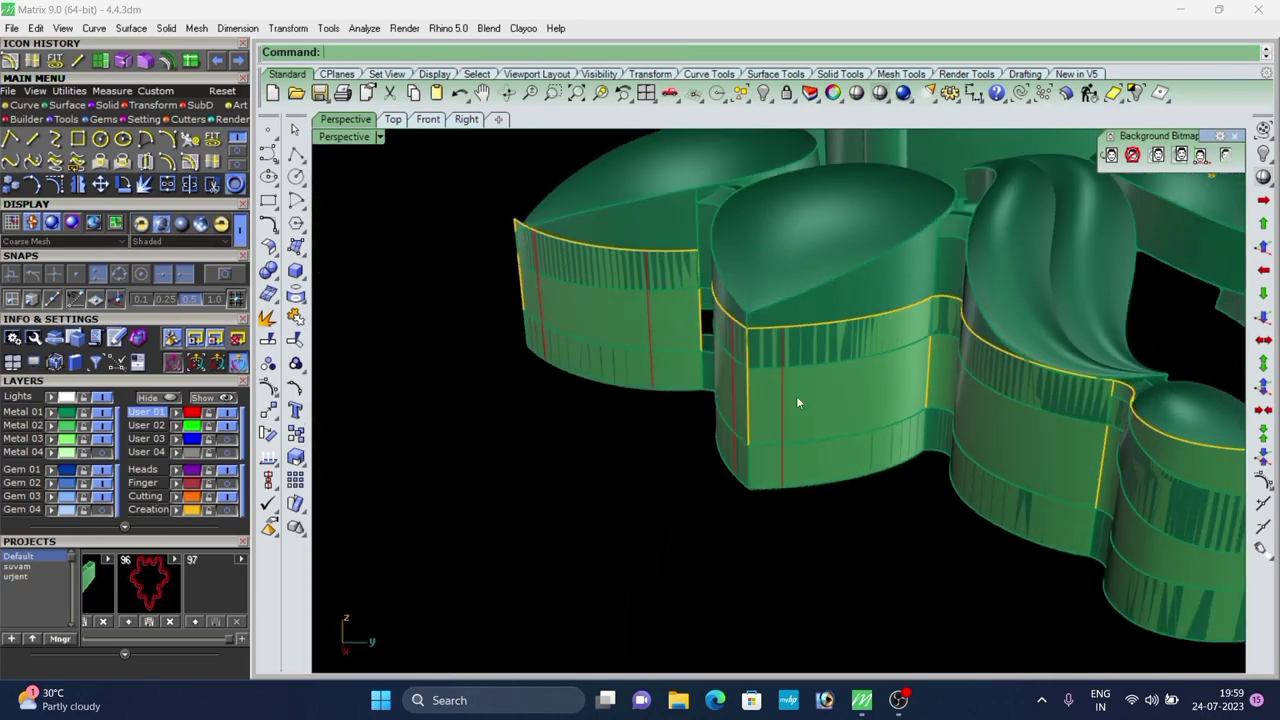
scroll(797, 402, "up", 5)
right_click_drag(900, 450, 997, 374)
scroll(926, 380, "down", 5)
scroll(905, 418, "down", 5)
scroll(910, 425, "up", 4)
scroll(926, 344, "up", 4)
Extract a vertical isocurve in the V direction near the middle of the leaf's outer wall.
right_click(822, 326)
scroll(900, 350, "down", 5)
scroll(930, 360, "up", 4)
left_click(902, 352)
scroll(868, 368, "up", 2)
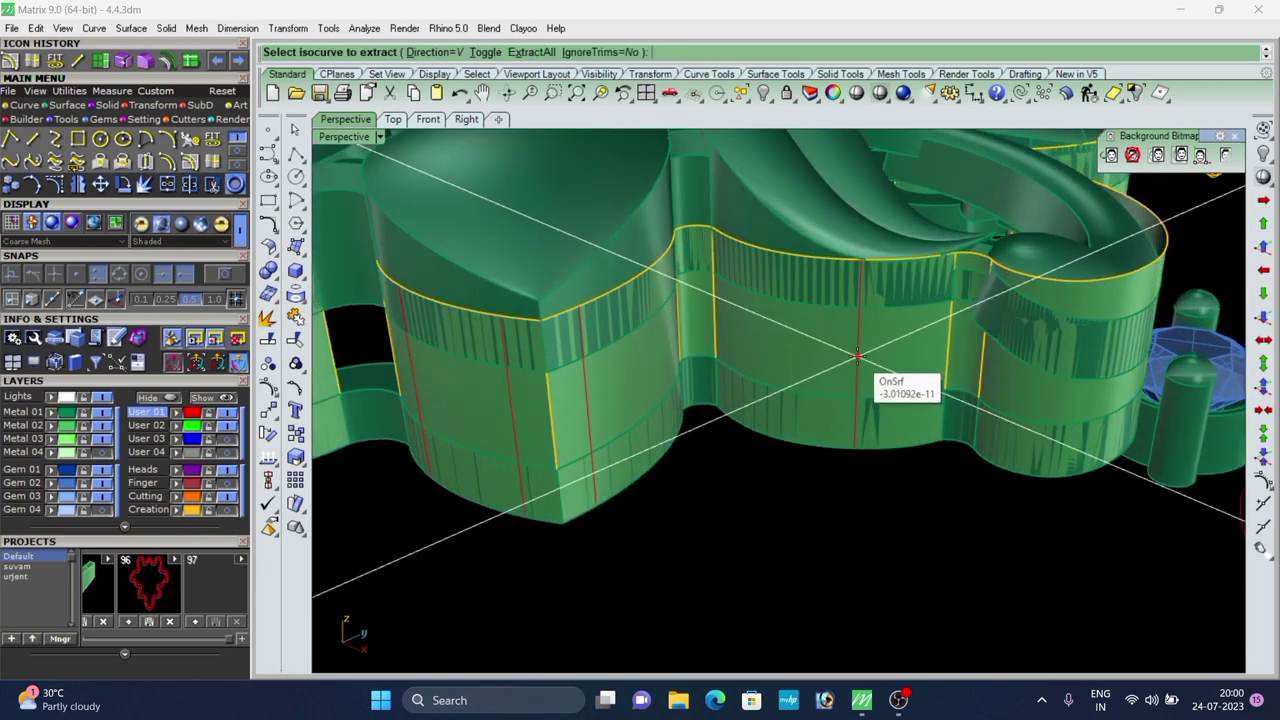
scroll(857, 356, "down", 2)
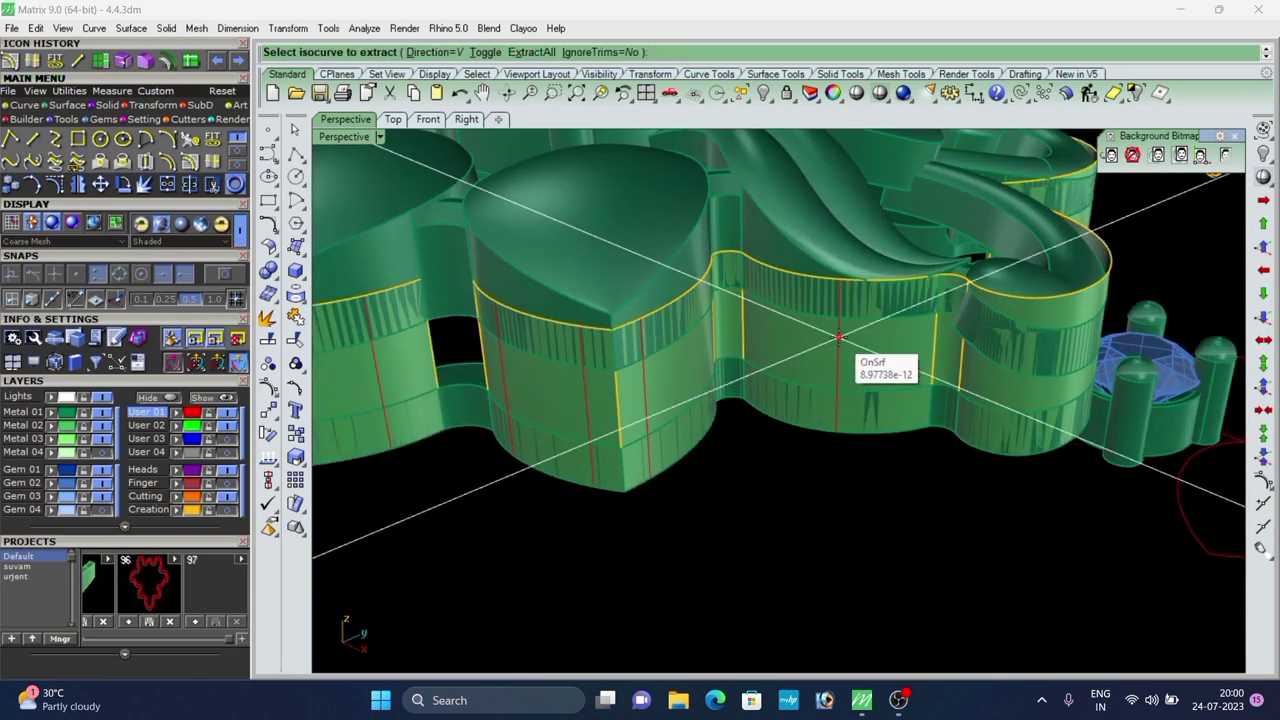
left_click(838, 337)
right_click(842, 352)
Offset the leaf wall's isocurve by 0.45 along the surface to both sides and delete the original curve.
scroll(889, 467, "down", 4)
right_click_drag(889, 467, 734, 480)
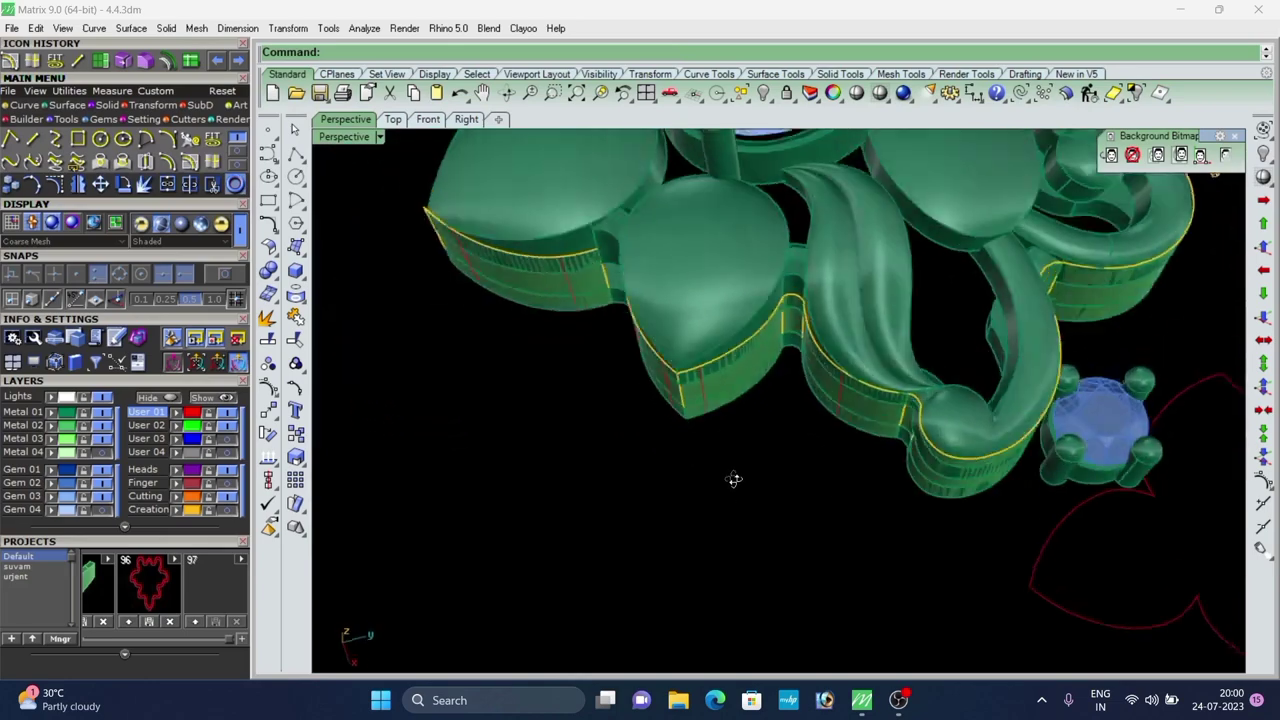
scroll(836, 382, "up", 4)
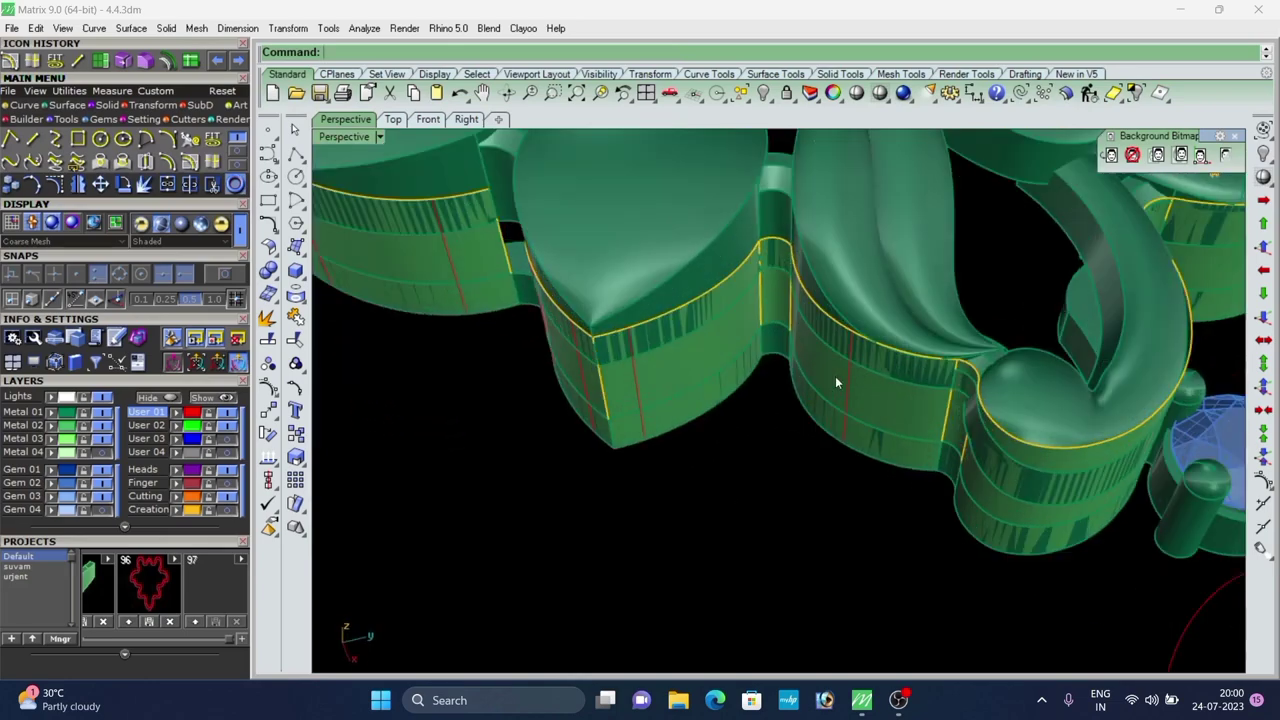
left_click(12, 62)
scroll(826, 471, "up", 6)
left_click(937, 371)
scroll(937, 371, "down", 3)
right_click_drag(750, 404, 816, 396)
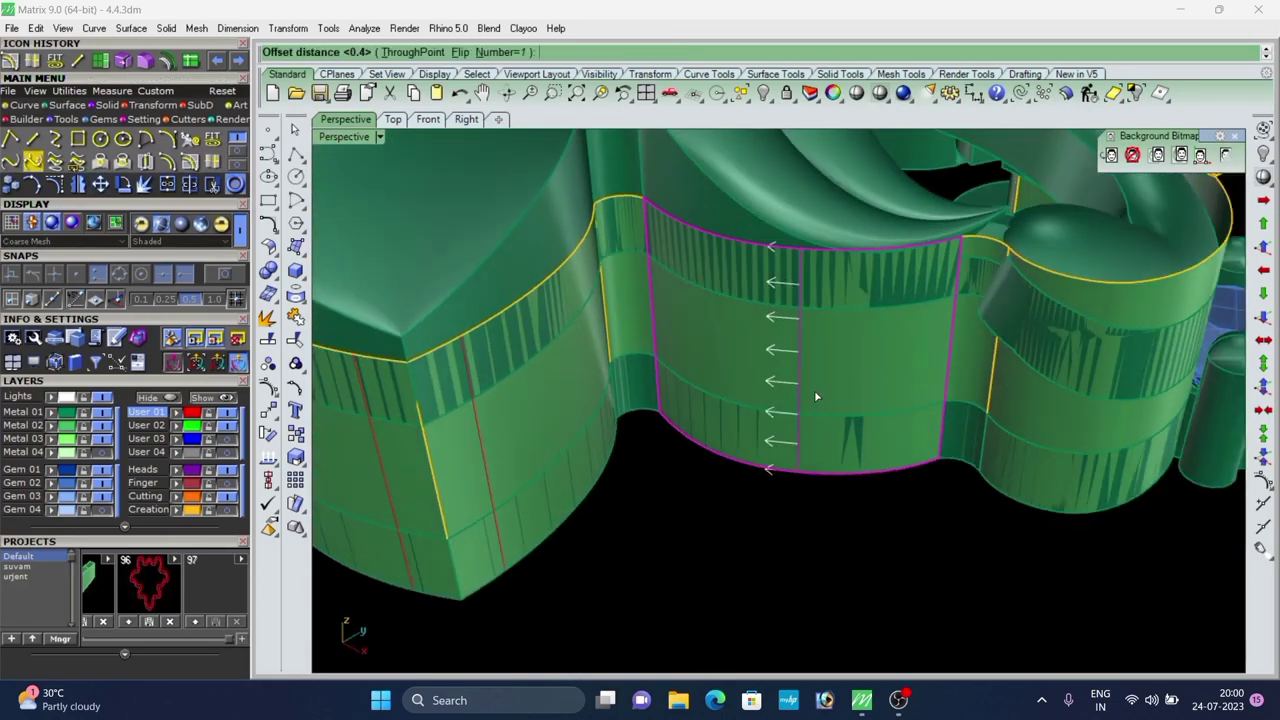
type(".45")
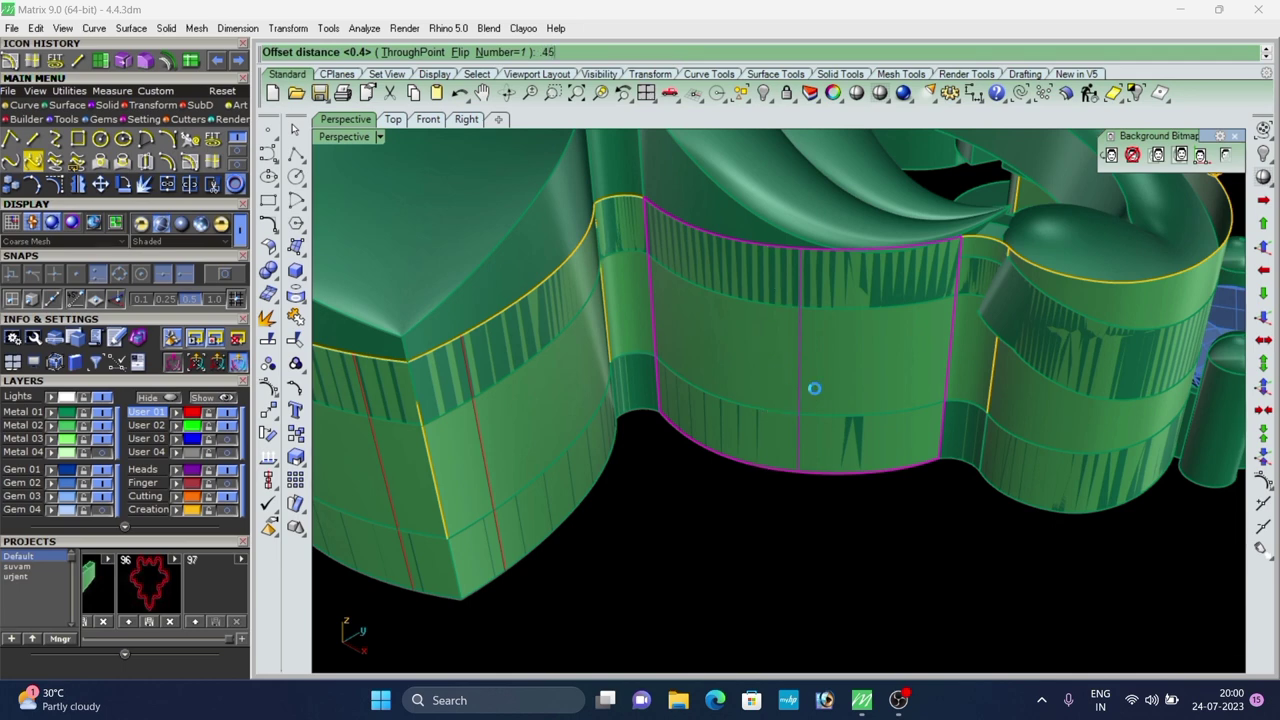
key("Return")
left_click(839, 372)
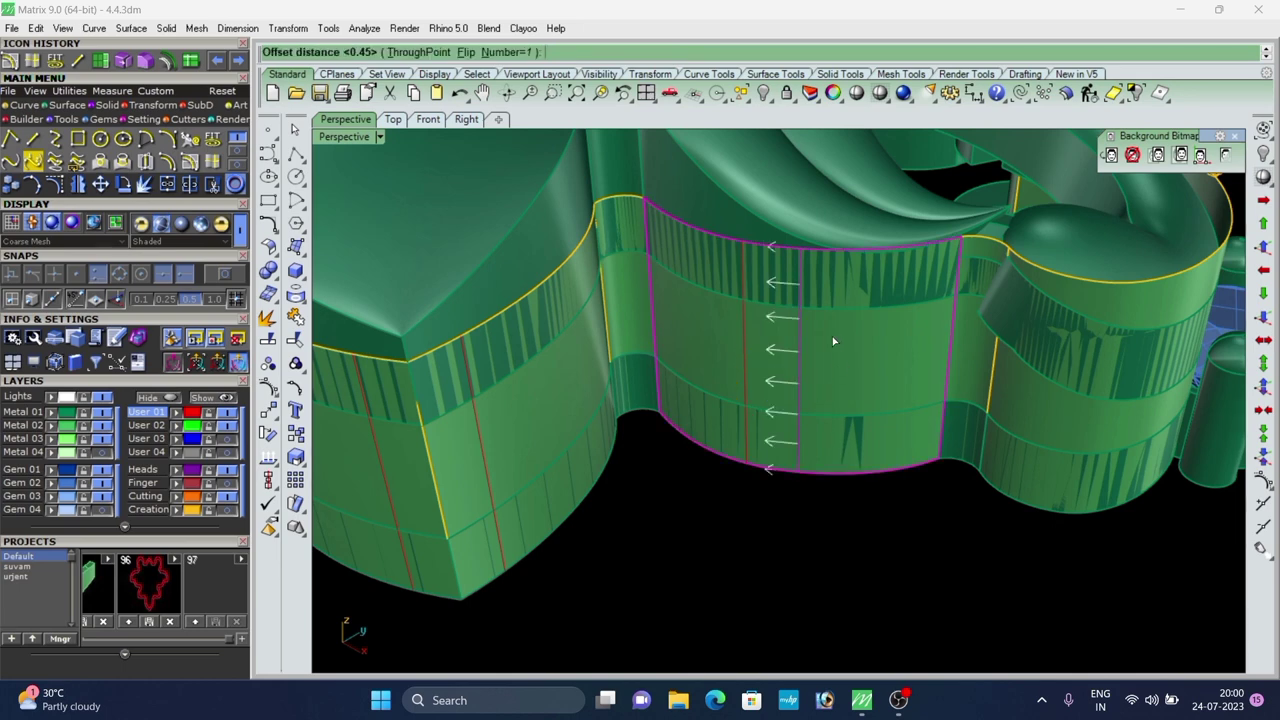
right_click(833, 341)
key("Delete")
Extract two vertical isocurves on the long curl's outer wall, one by the leaf tip and one toward the scroll junction.
scroll(817, 434, "down", 10)
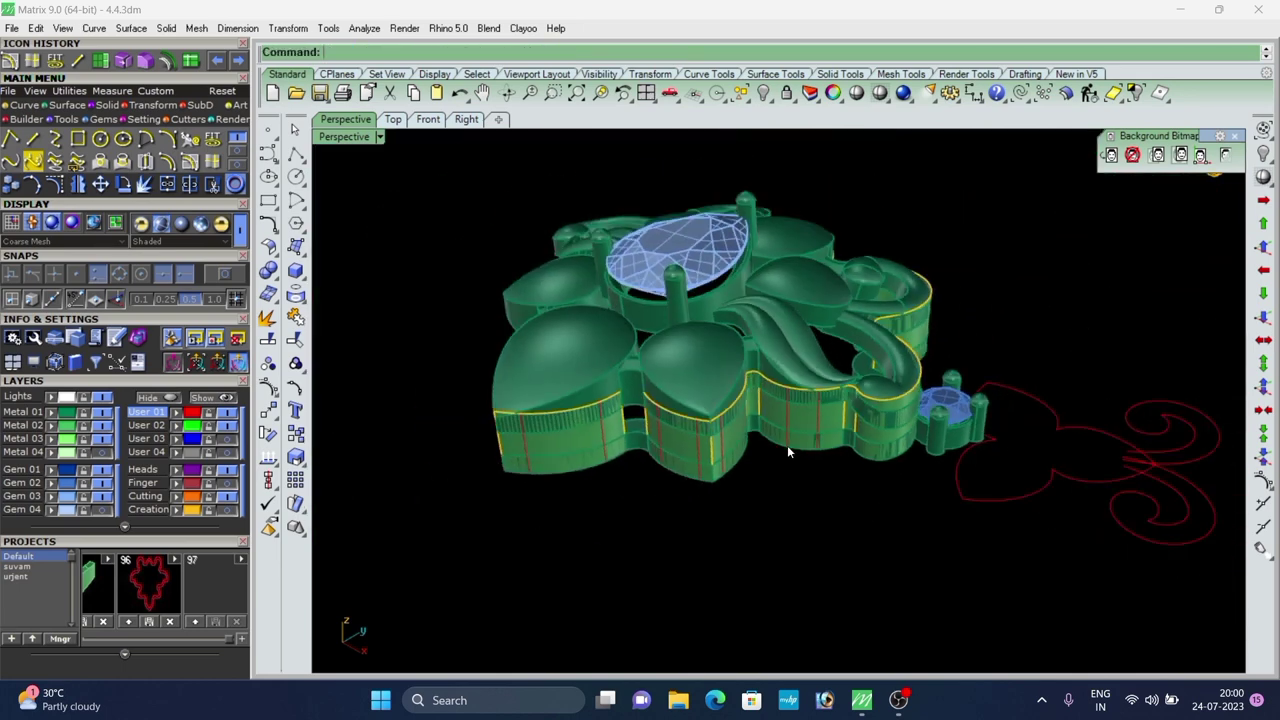
scroll(813, 457, "up", 3)
right_click_drag(787, 446, 786, 391)
scroll(788, 393, "down", 6)
scroll(840, 446, "up", 3)
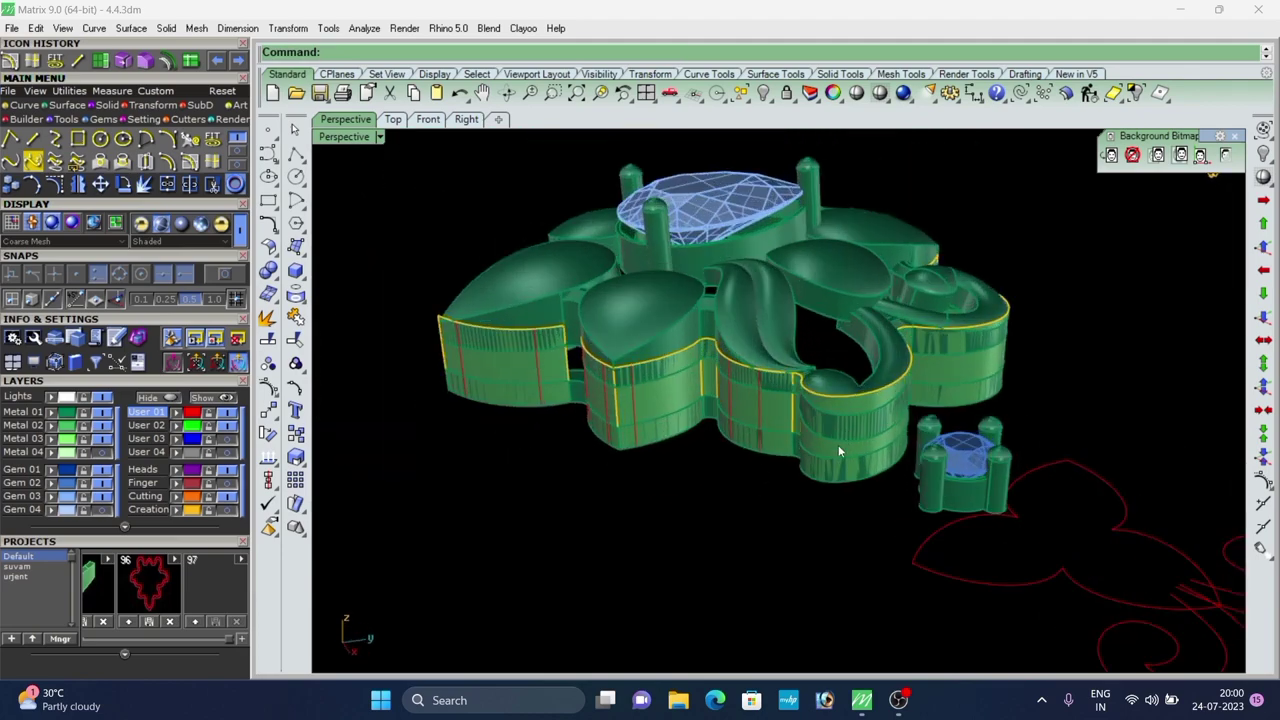
right_click_drag(839, 448, 788, 430)
scroll(836, 447, "up", 8)
scroll(809, 466, "up", 4)
left_click(809, 466)
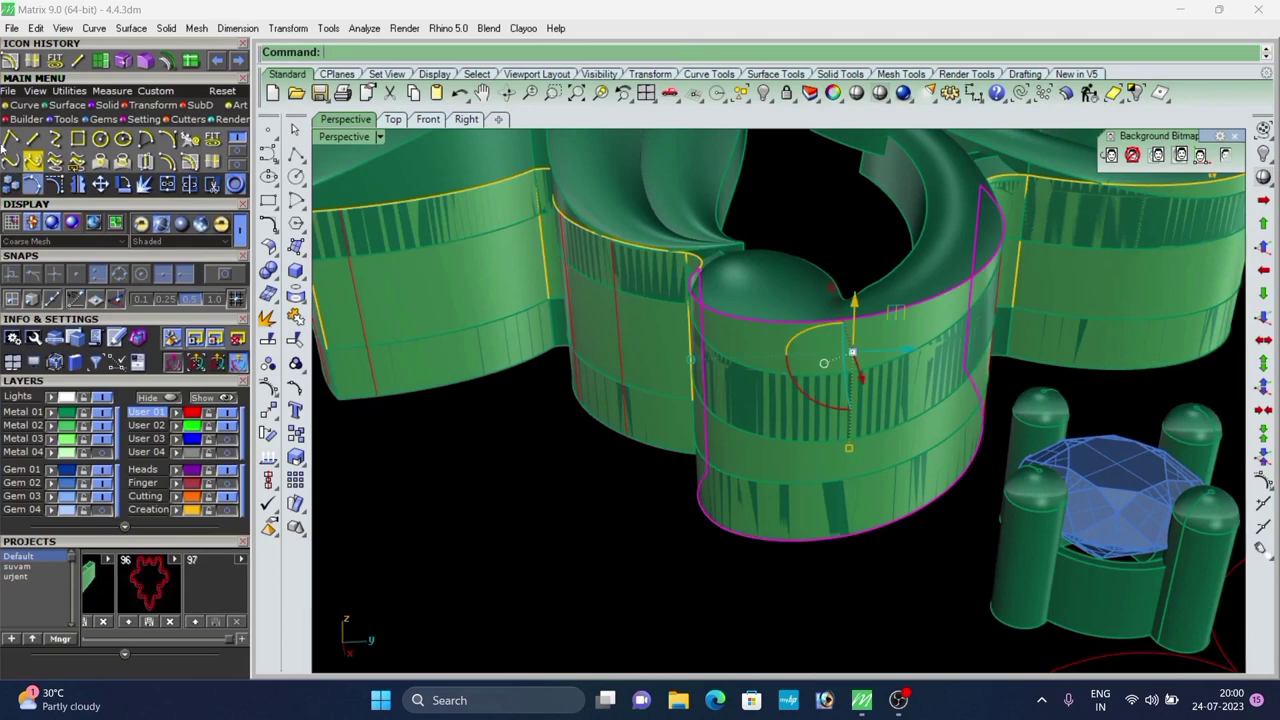
left_click(33, 62)
right_click_drag(846, 486, 791, 560)
scroll(810, 457, "up", 3)
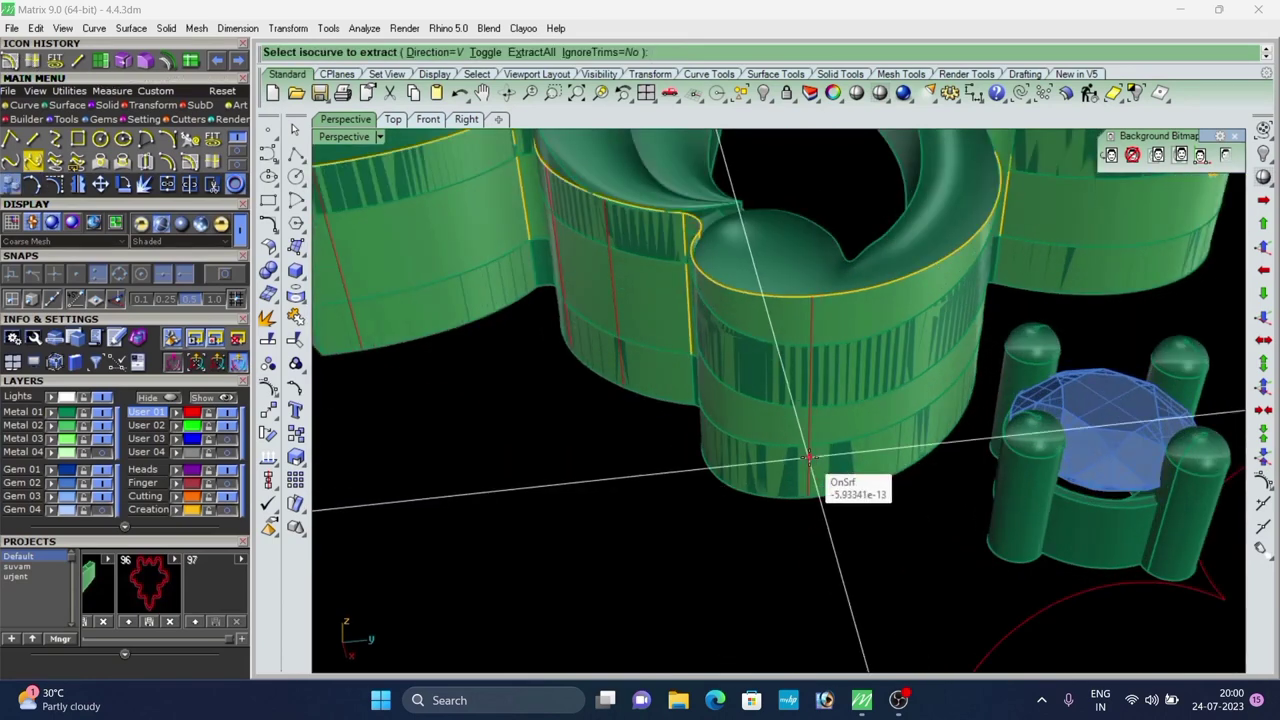
scroll(815, 452, "down", 4)
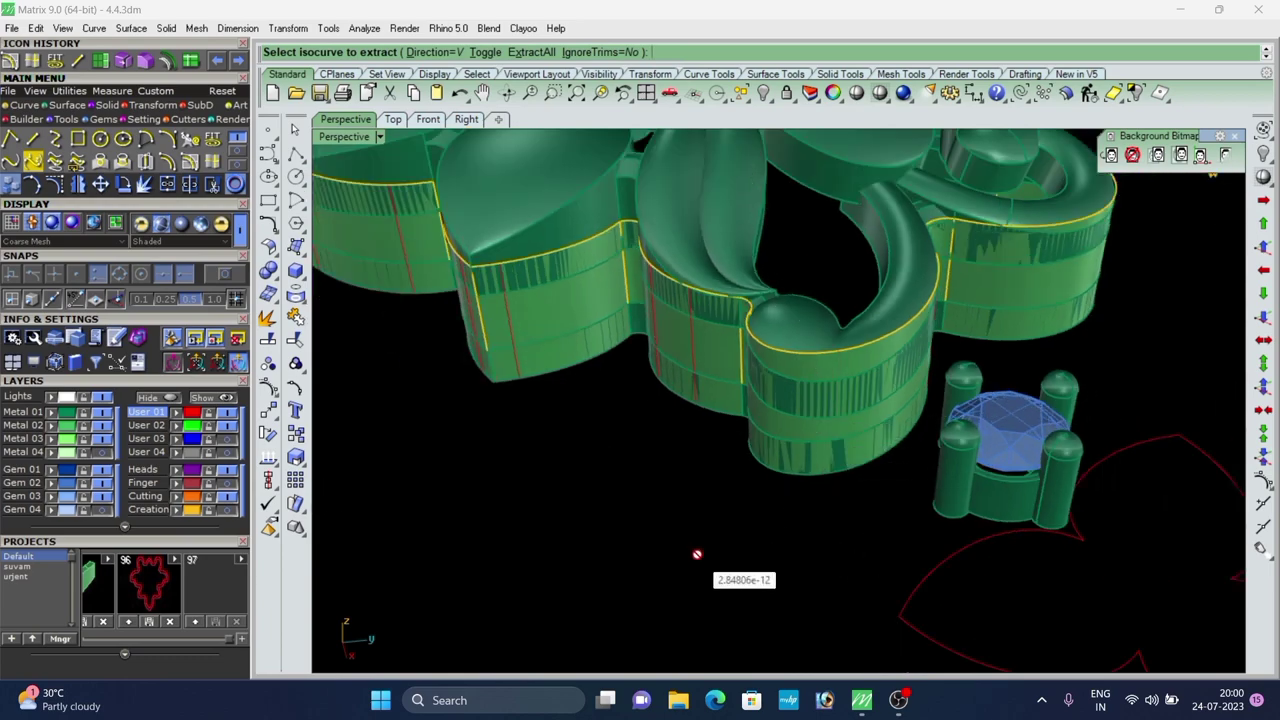
right_click_drag(748, 554, 780, 543)
scroll(862, 409, "up", 4)
right_click_drag(859, 450, 799, 437)
scroll(858, 436, "up", 2)
left_click(860, 431)
right_click(863, 483)
Offset the curl wall's isocurve near the leaf tip by 0.45 along the surface to both sides.
scroll(756, 414, "up", 5)
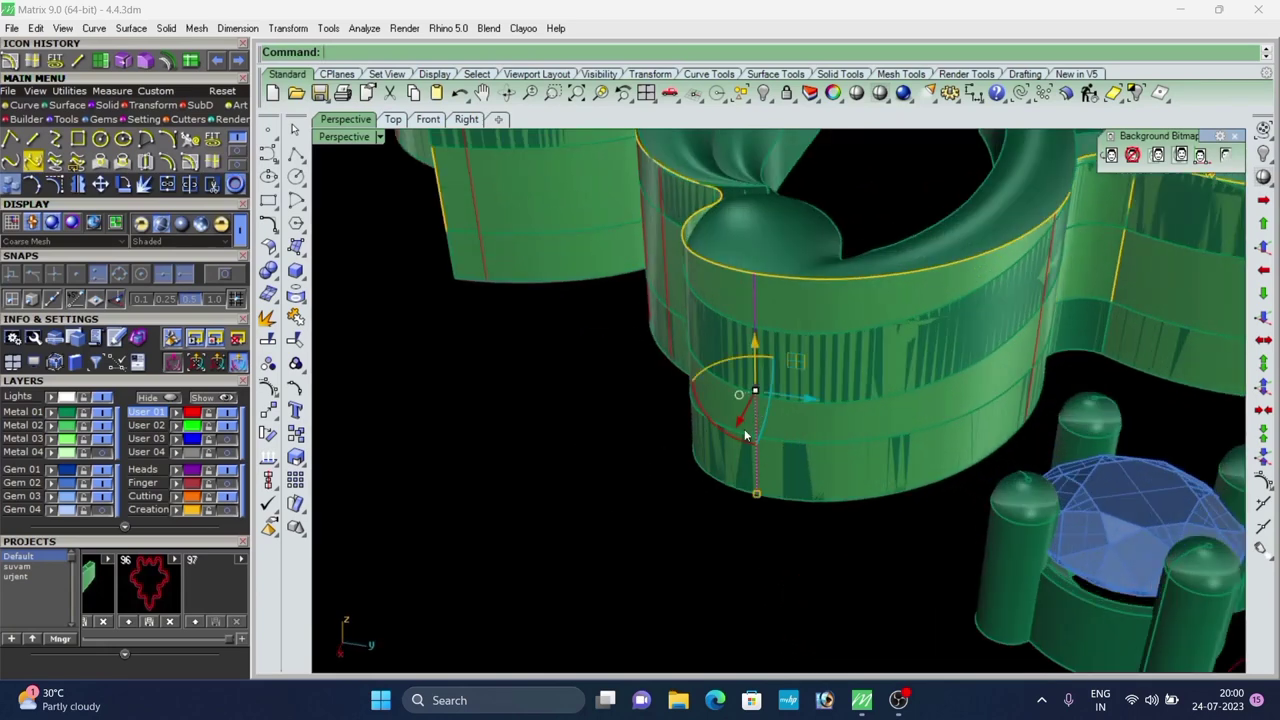
scroll(822, 436, "up", 5)
left_click(826, 437)
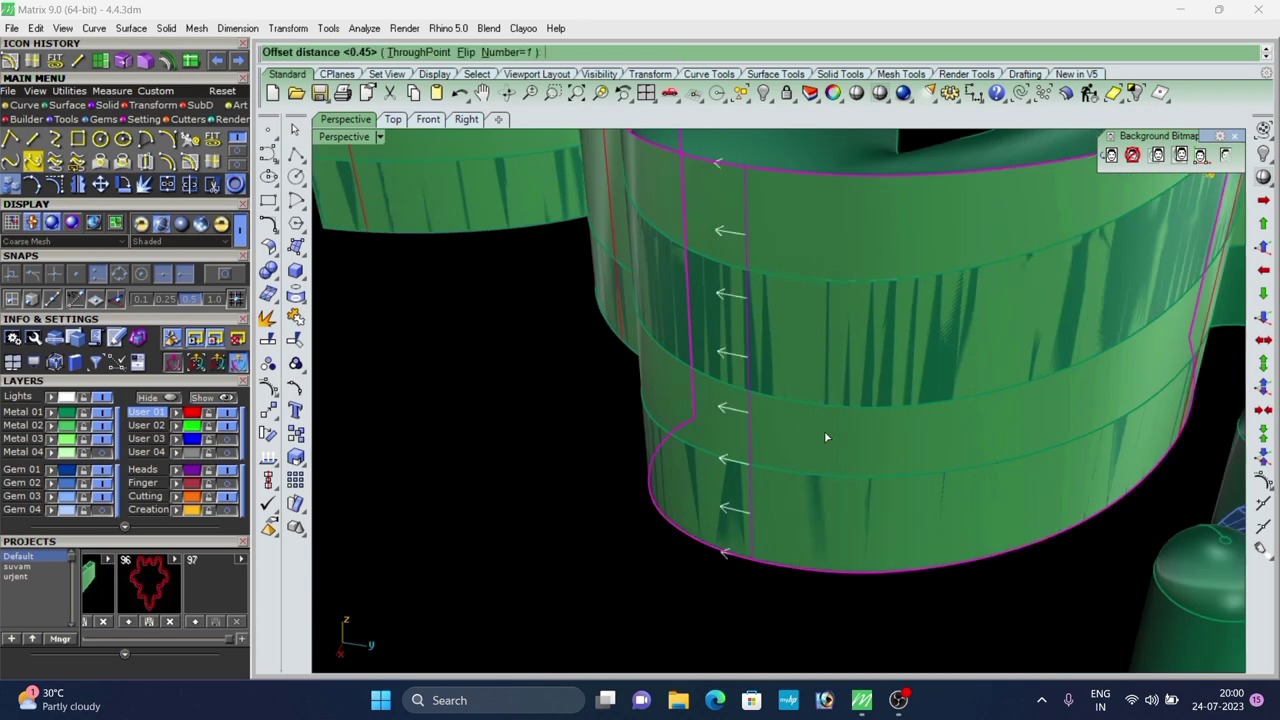
scroll(938, 420, "down", 5)
right_click_drag(837, 443, 848, 470)
right_click(851, 437)
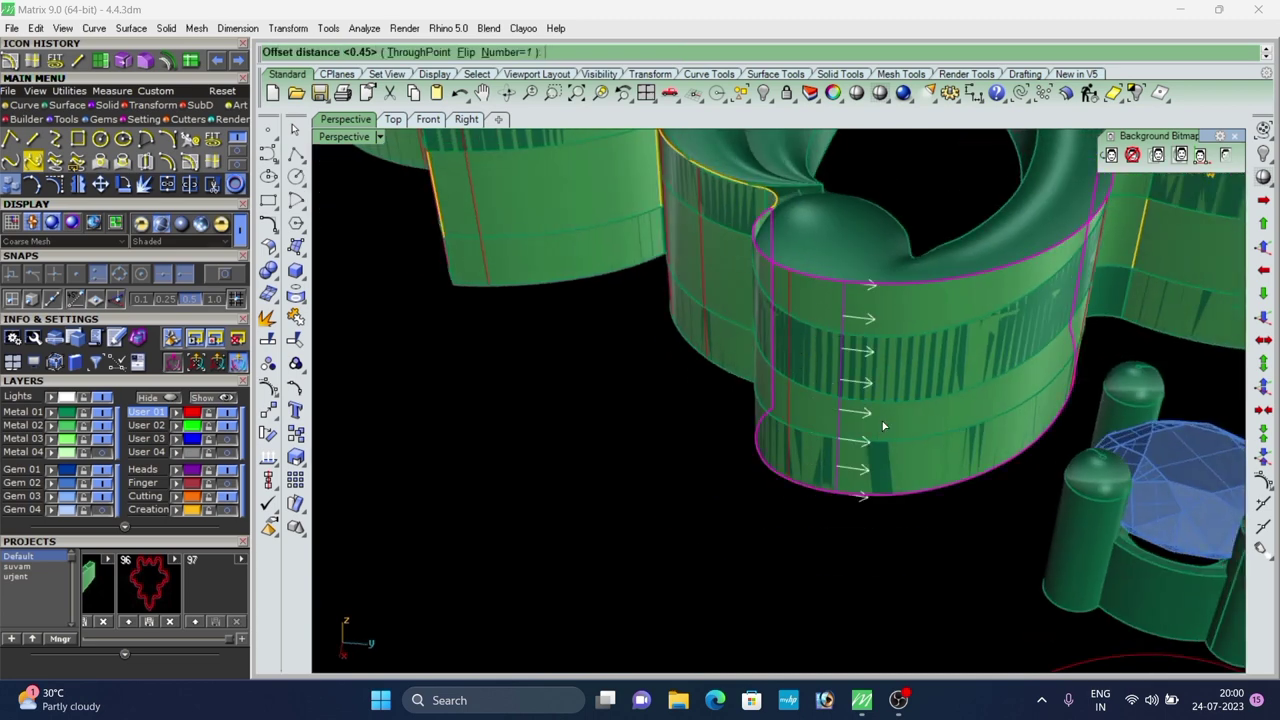
right_click(882, 426)
scroll(882, 564, "down", 5)
Offset the curl wall's other isocurve, toward the scroll junction, by 0.45 along the surface to both sides.
right_click_drag(870, 562, 625, 450)
right_click(872, 424)
scroll(903, 414, "up", 6)
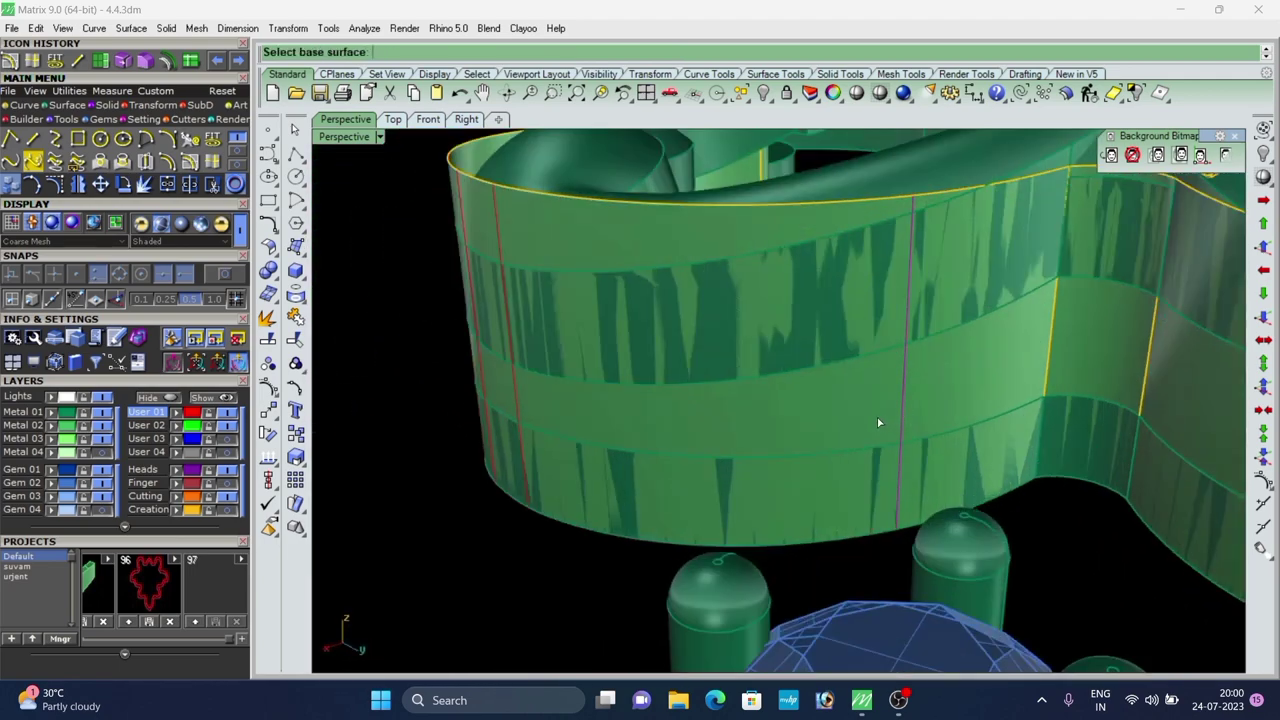
left_click(877, 418)
right_click(875, 418)
right_click(896, 408)
left_click(901, 392)
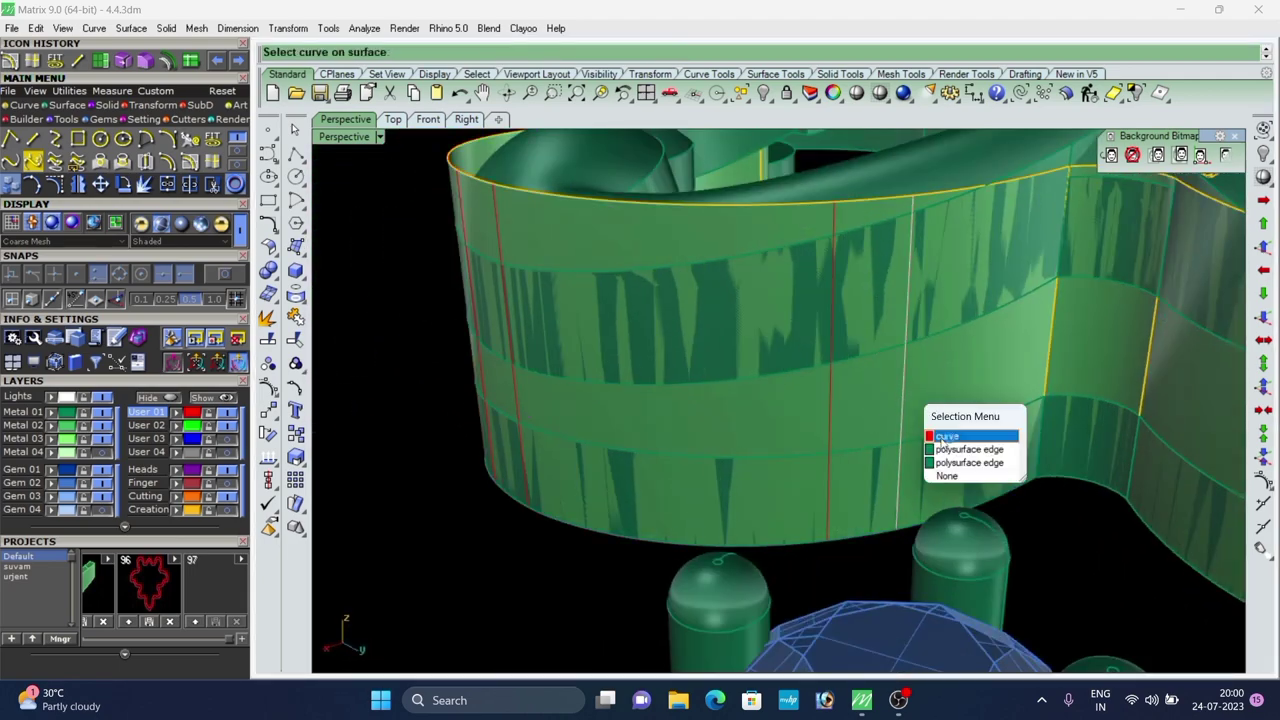
left_click(942, 437)
scroll(762, 443, "down", 5)
right_click(767, 442)
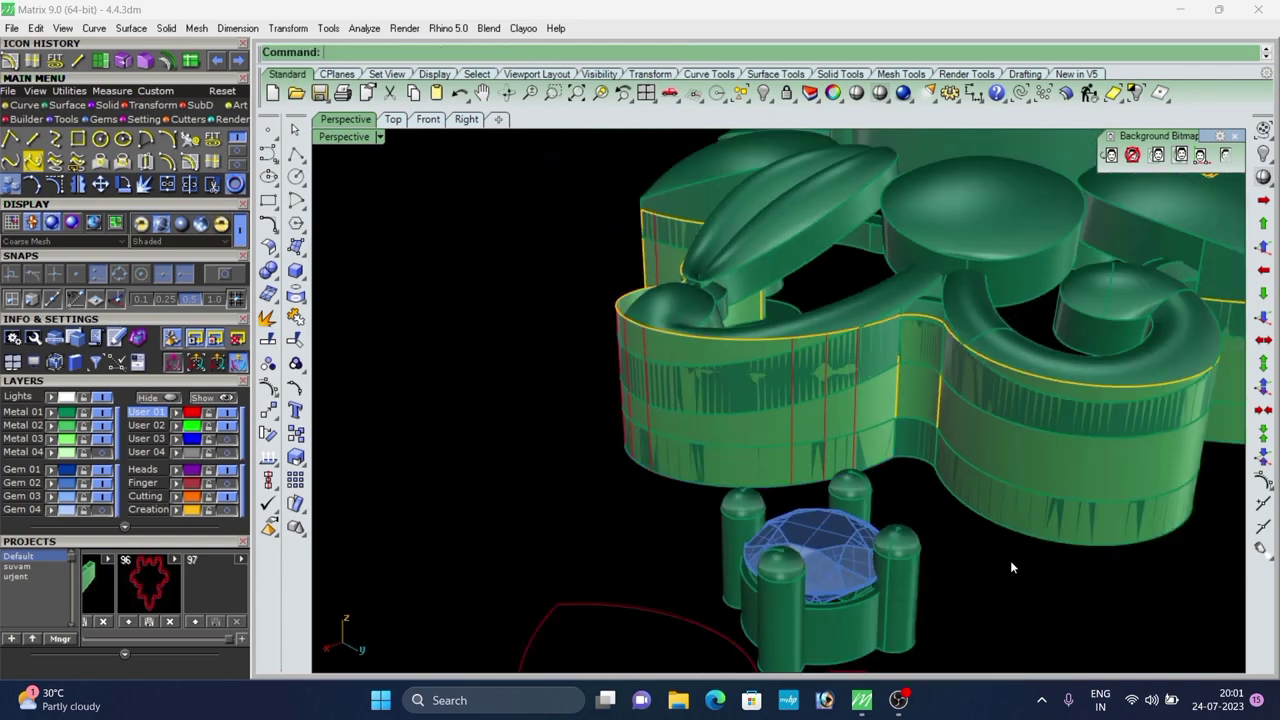
Extract a vertical isocurve on the round scroll's outer wall, close to its junction with the long curl.
scroll(654, 446, "down", 8)
right_click_drag(652, 445, 754, 372)
scroll(762, 432, "up", 4)
scroll(772, 445, "down", 3)
scroll(640, 348, "up", 6)
scroll(640, 348, "down", 7)
scroll(686, 390, "up", 7)
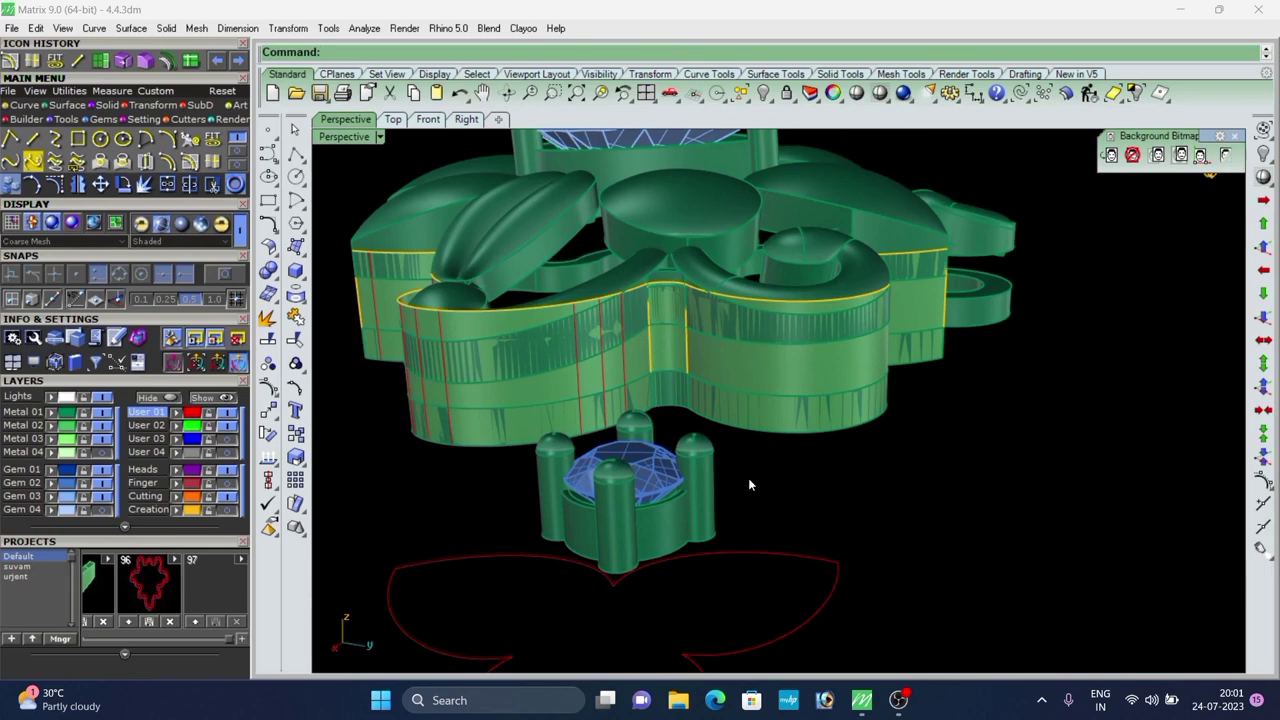
left_click(10, 61)
scroll(756, 357, "up", 4)
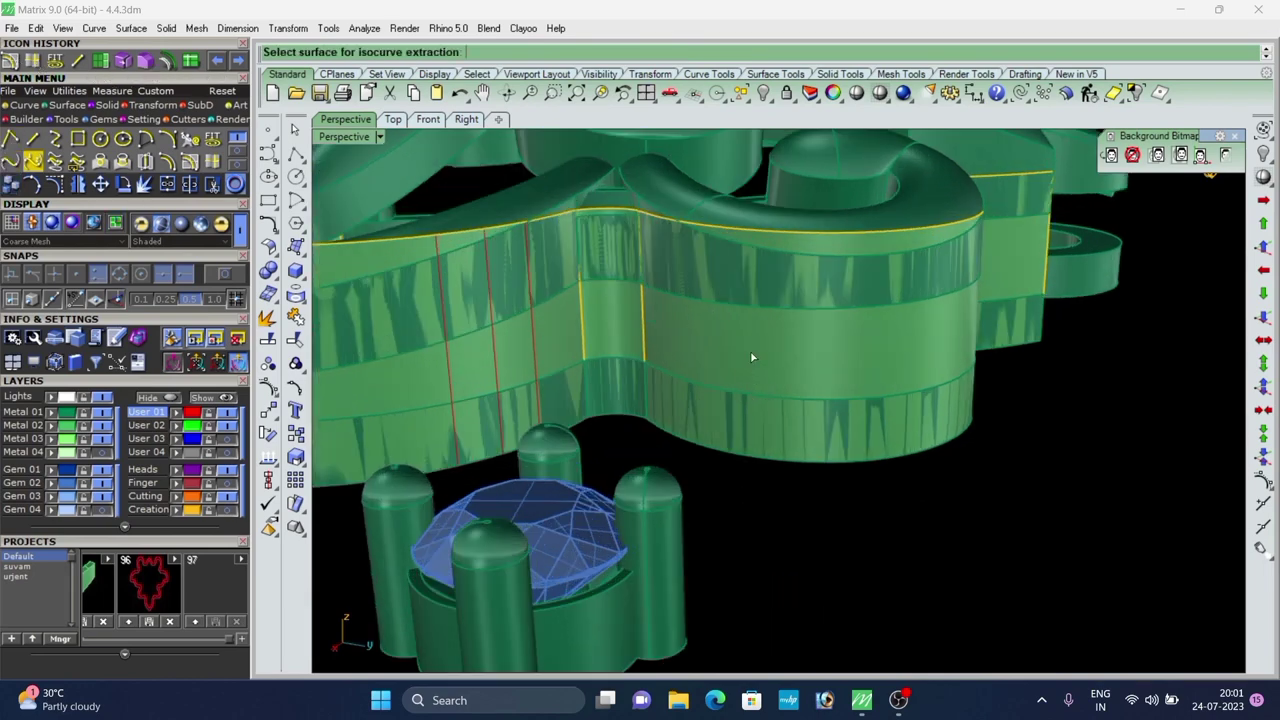
left_click(753, 355)
scroll(728, 357, "down", 2)
scroll(730, 358, "up", 4)
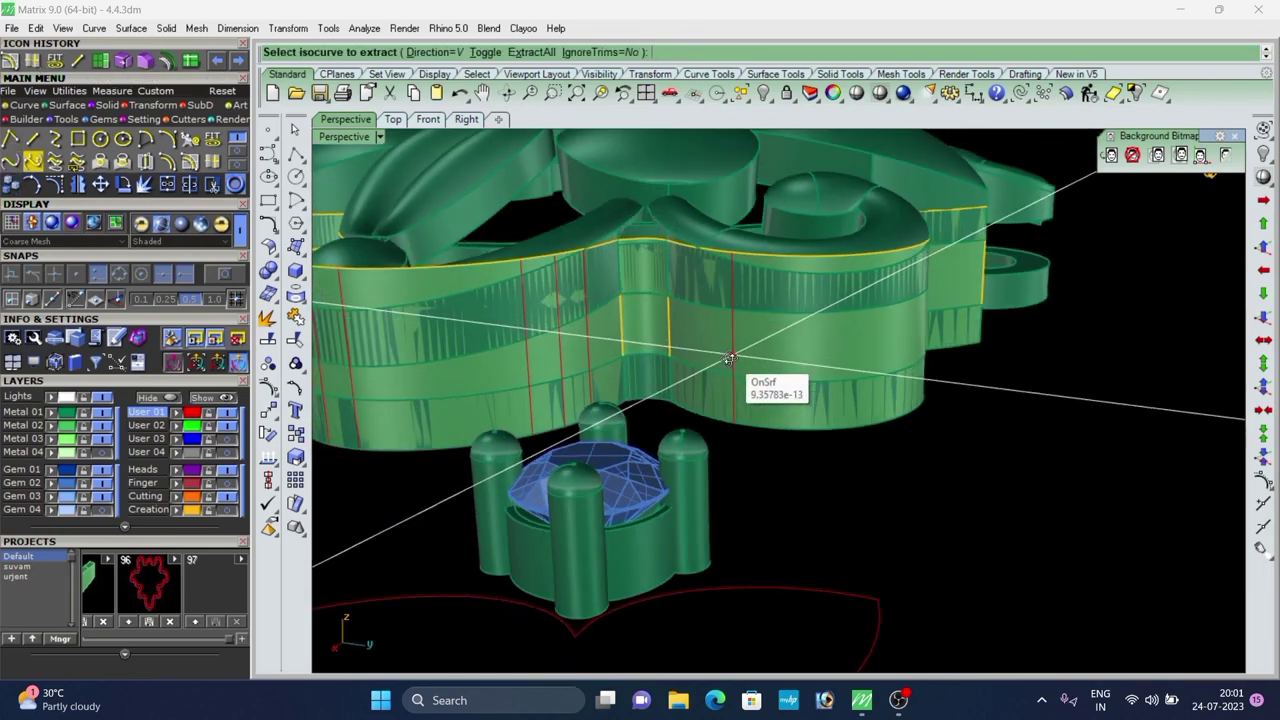
left_click(737, 362)
right_click(737, 362)
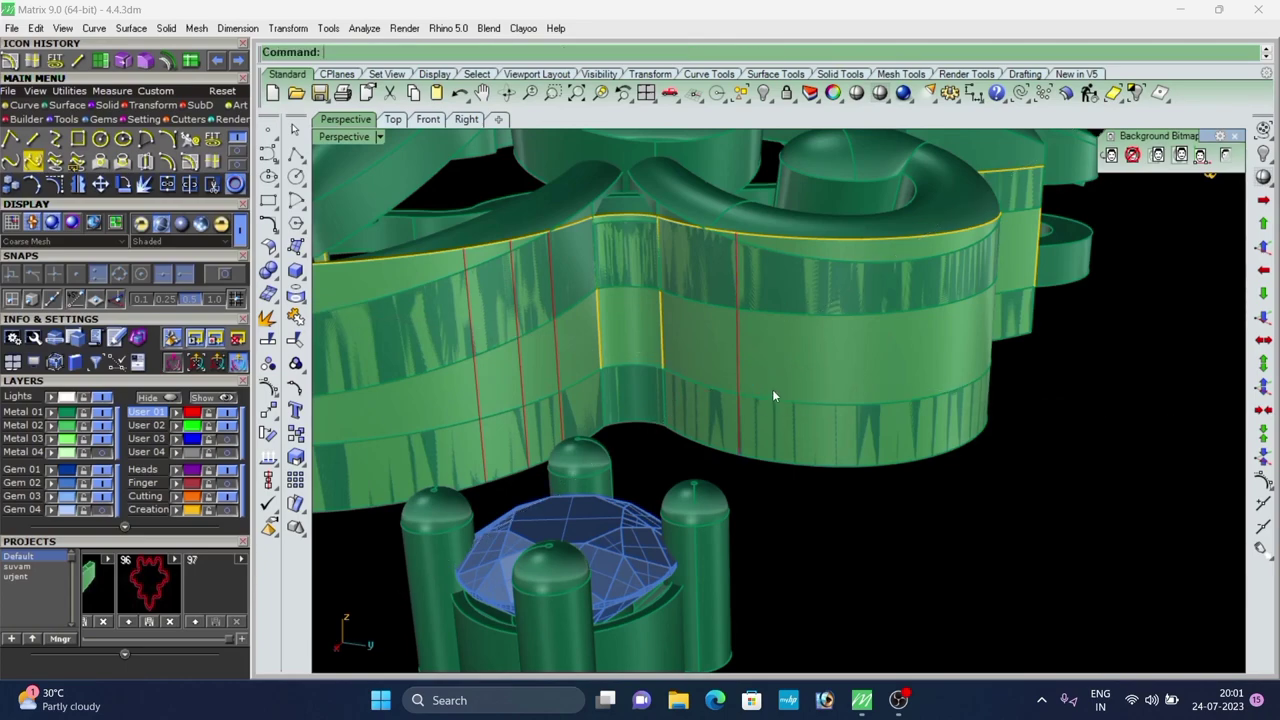
Extract a second vertical isocurve on the round scroll's wall, at its outward bulge toward the neighbouring petal.
scroll(772, 389, "down", 6)
right_click_drag(693, 411, 671, 388)
scroll(690, 385, "up", 3)
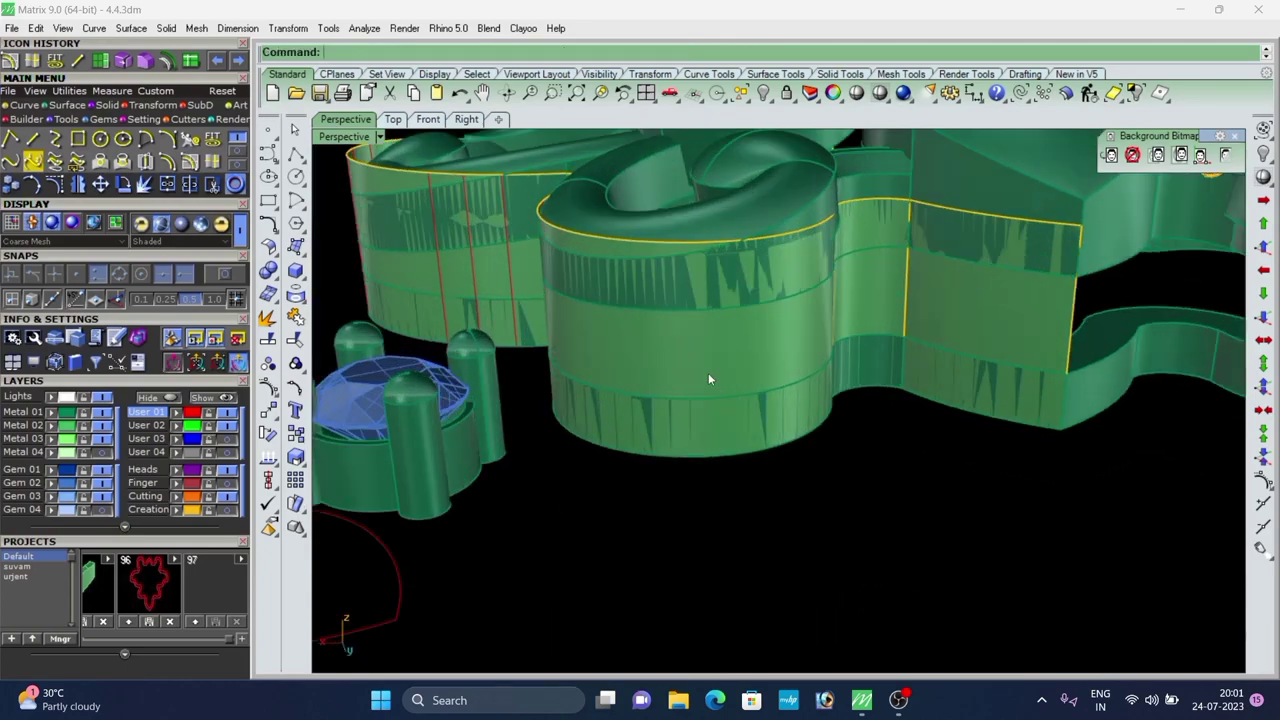
left_click(708, 360)
scroll(763, 486, "up", 3)
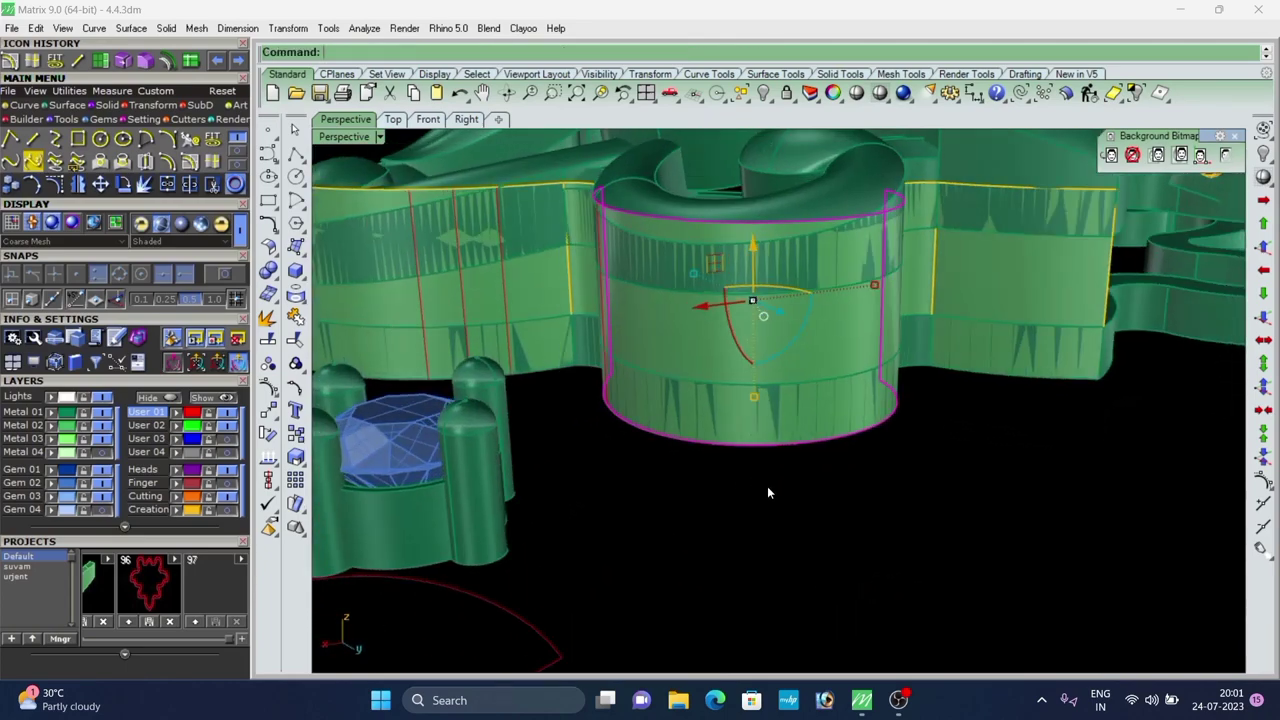
right_click(767, 486)
scroll(766, 482, "up", 2)
mouse_move(766, 482)
right_mouse_down()
mouse_move(731, 511)
mouse_move(757, 503)
right_mouse_up()
scroll(909, 463, "down", 6)
right_click_drag(909, 463, 902, 476)
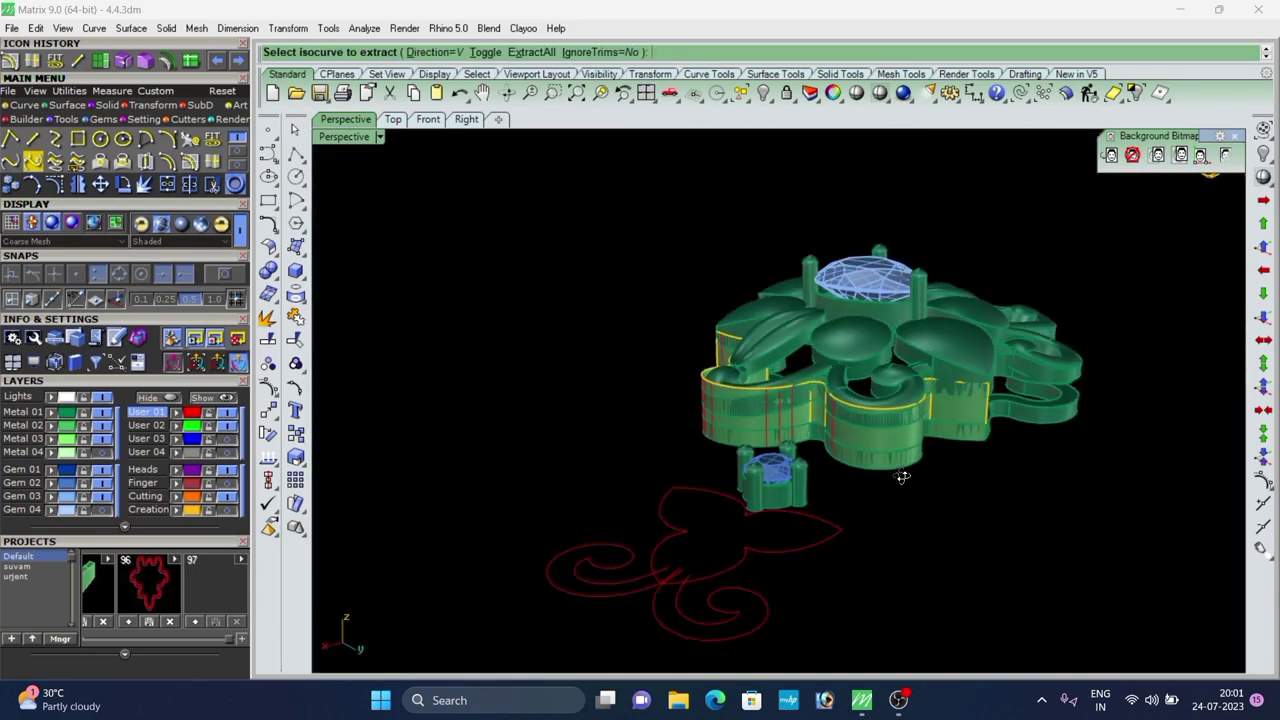
scroll(848, 480, "up", 5)
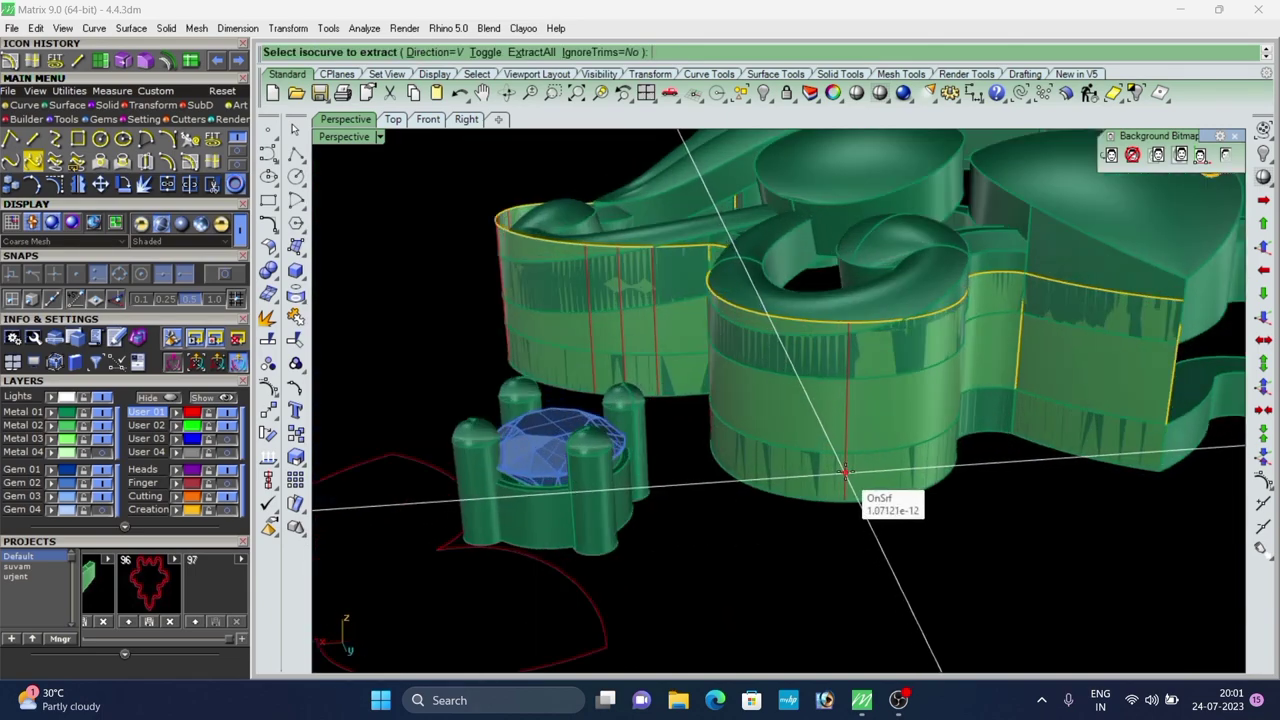
left_click(847, 471)
right_click(824, 478)
Offset the scroll wall's isocurve nearest the long curl by 0.45 along the surface to both sides.
scroll(820, 479, "down", 6)
right_click_drag(820, 479, 860, 463)
scroll(791, 446, "up", 7)
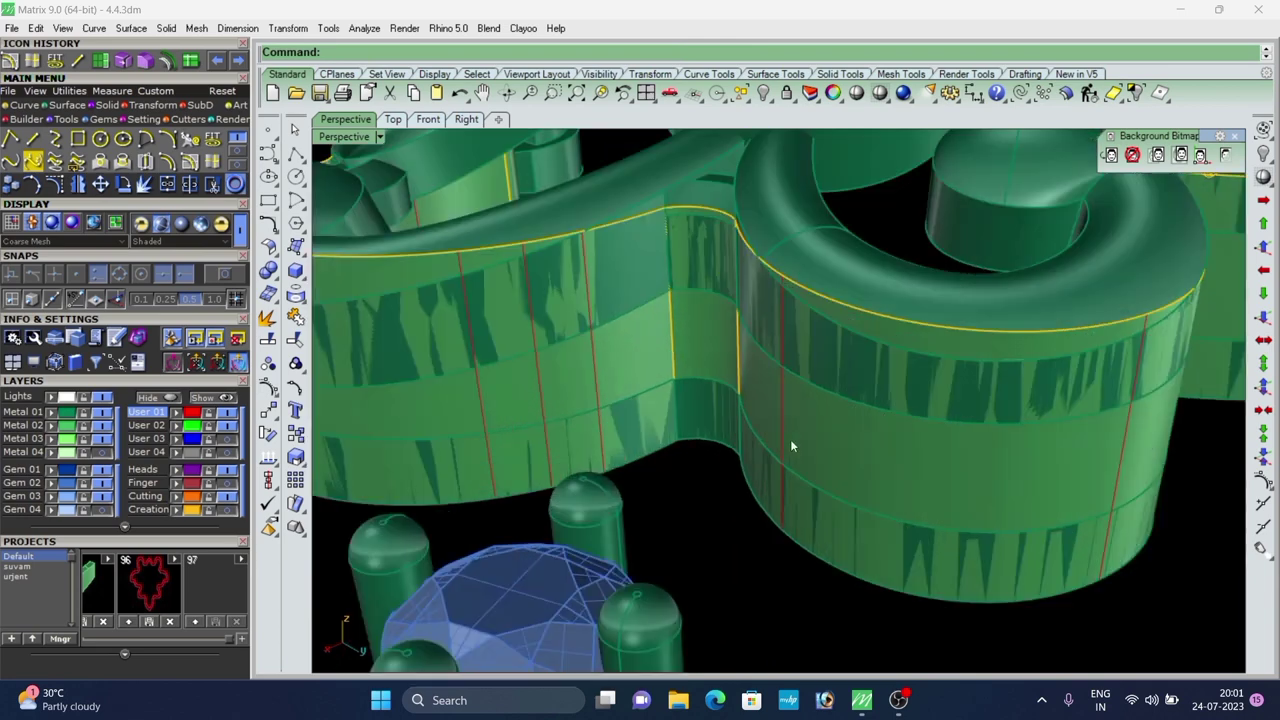
left_click(782, 428)
left_click(818, 469)
scroll(812, 470, "down", 5)
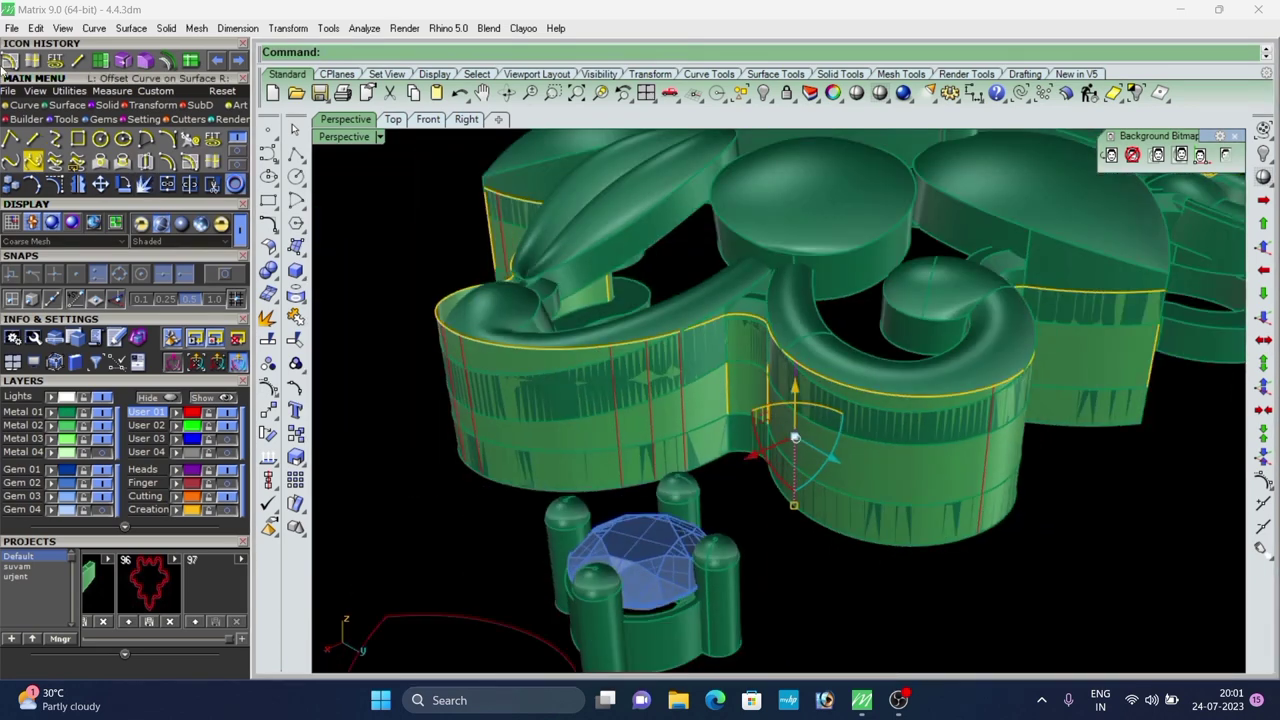
right_click_drag(752, 396, 812, 404)
scroll(874, 410, "up", 6)
left_click(877, 418)
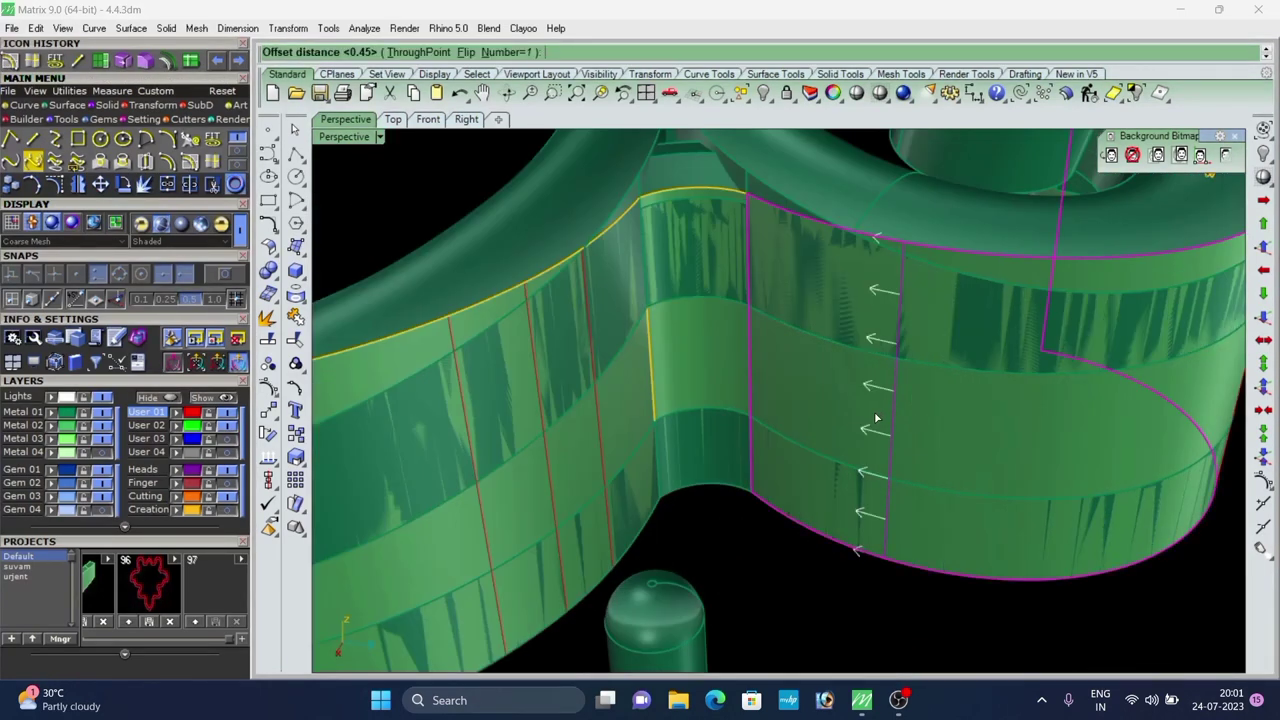
right_click(841, 398)
left_click(934, 441)
Delete the vertical isocurve at the round scroll wall's outward bulge.
scroll(904, 432, "down", 7)
right_click_drag(929, 529, 779, 482)
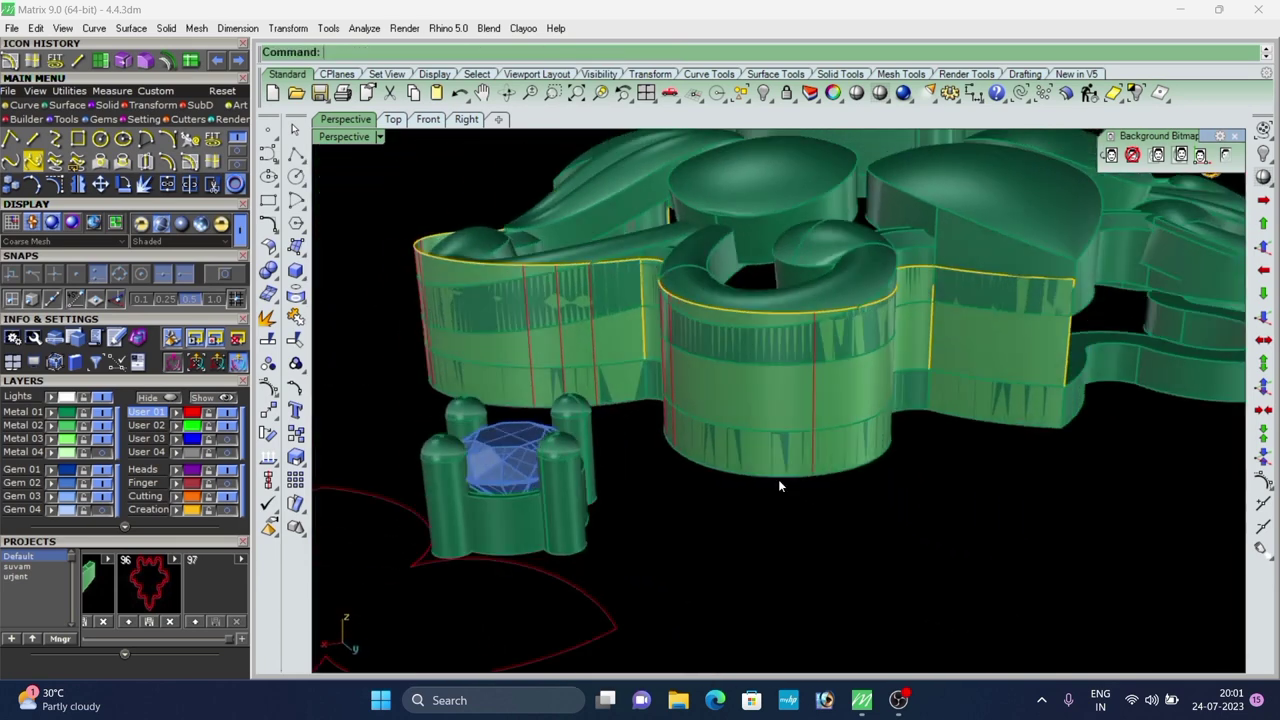
scroll(798, 398, "up", 5)
left_click(821, 379)
right_click(873, 418)
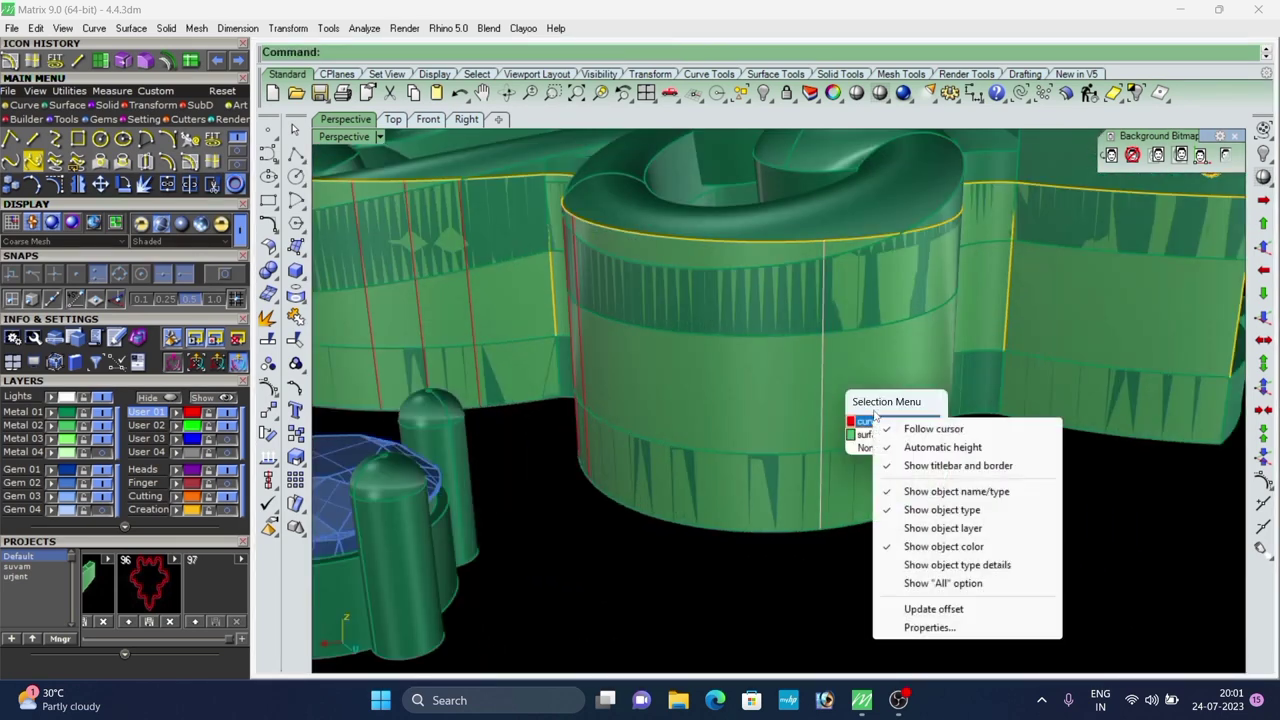
left_click(1118, 514)
left_click(872, 422)
right_click(872, 427)
right_click_drag(872, 427, 728, 441)
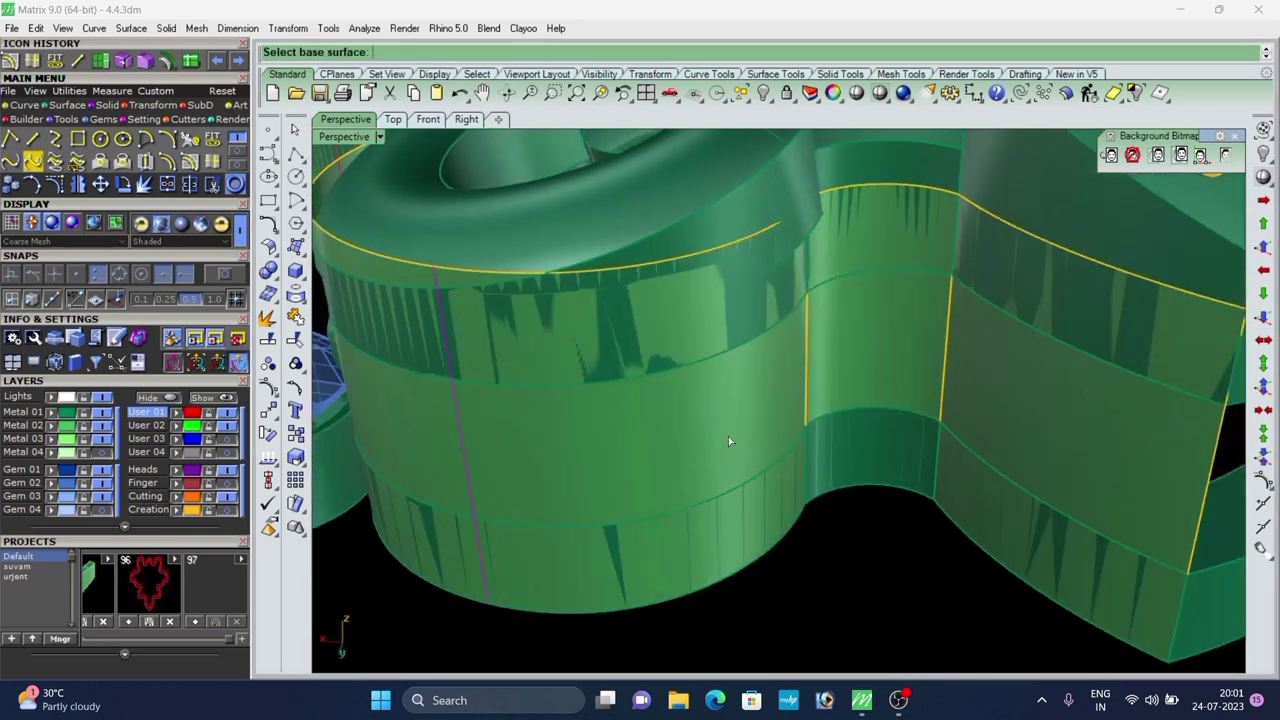
scroll(504, 440, "down", 3)
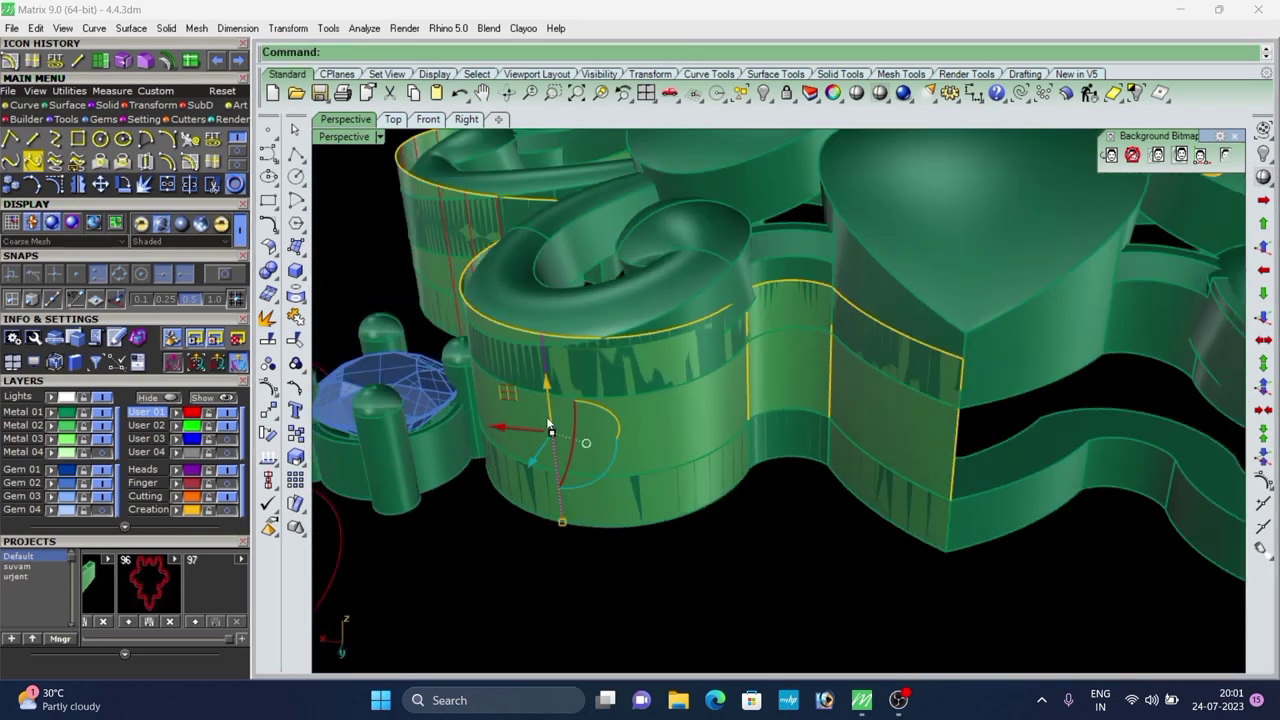
key("Delete")
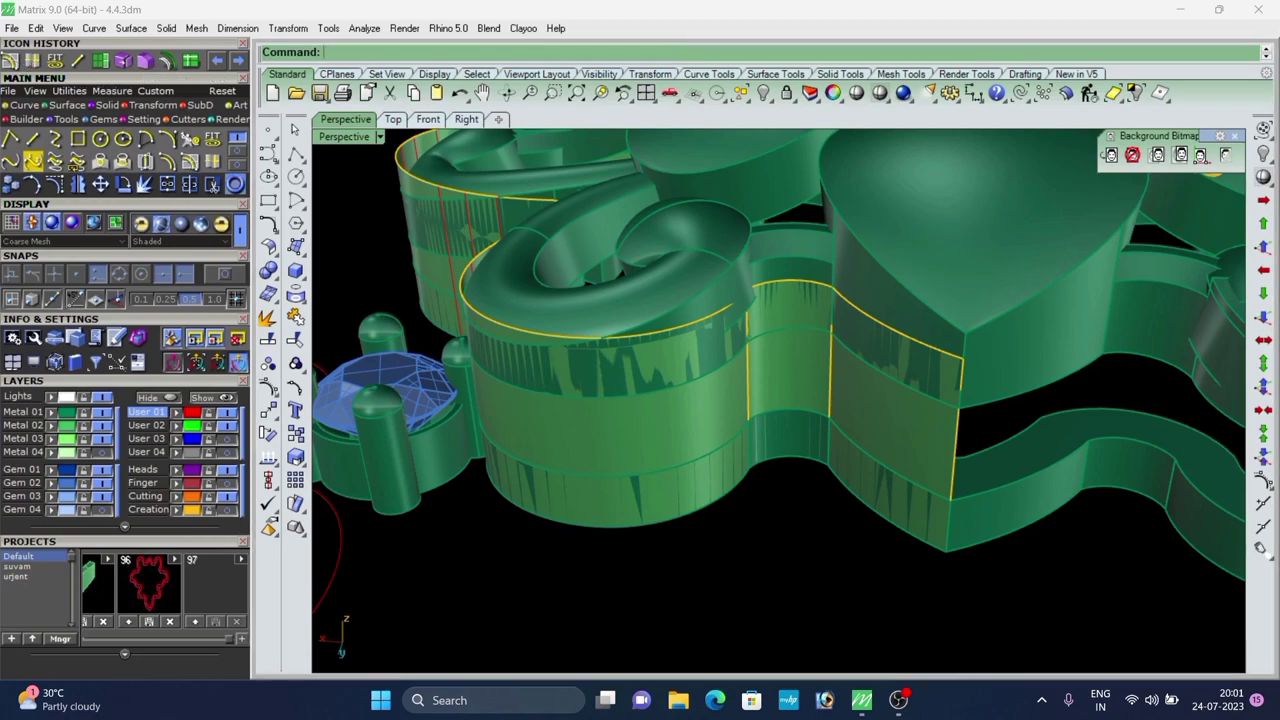
Extract a new vertical isocurve on the round scroll's wall, at its outward bulge toward the neighbouring petal.
right_click(640, 400)
scroll(640, 400, "down", 5)
right_click_drag(640, 400, 745, 408)
scroll(749, 400, "up", 2)
left_click(750, 398)
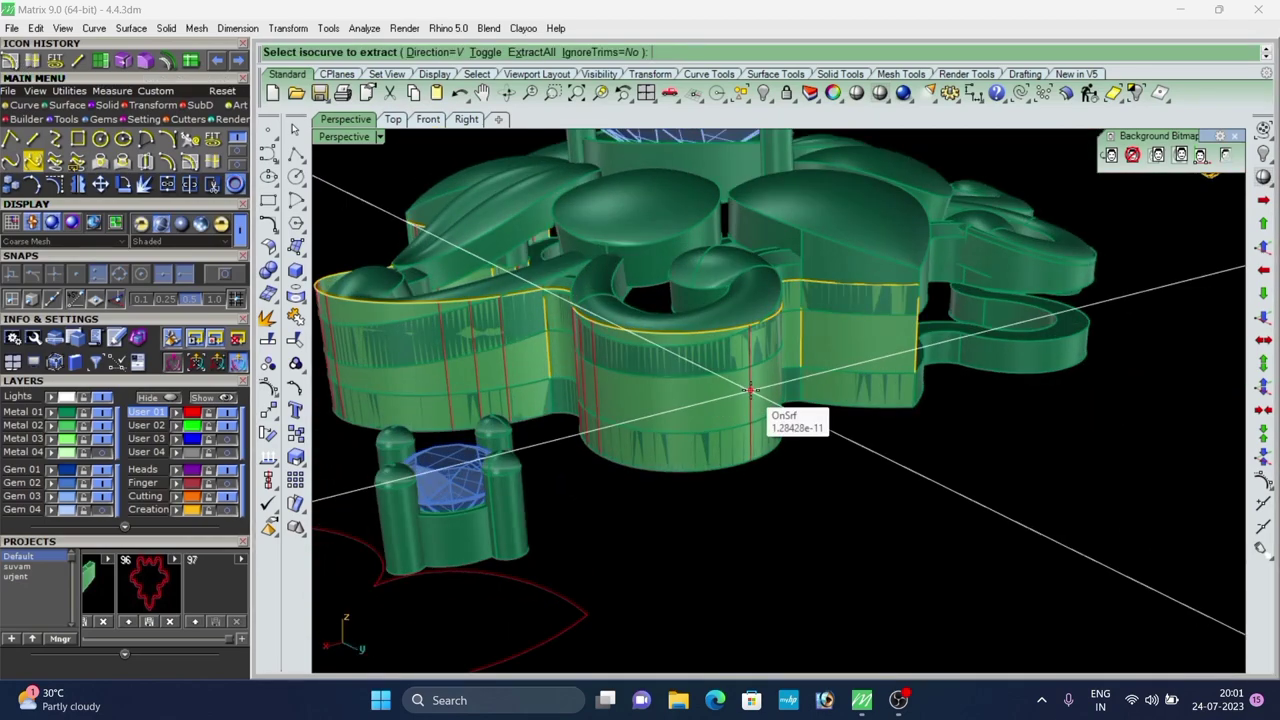
right_click_drag(778, 484, 751, 485)
scroll(598, 400, "up", 5)
scroll(598, 399, "down", 5)
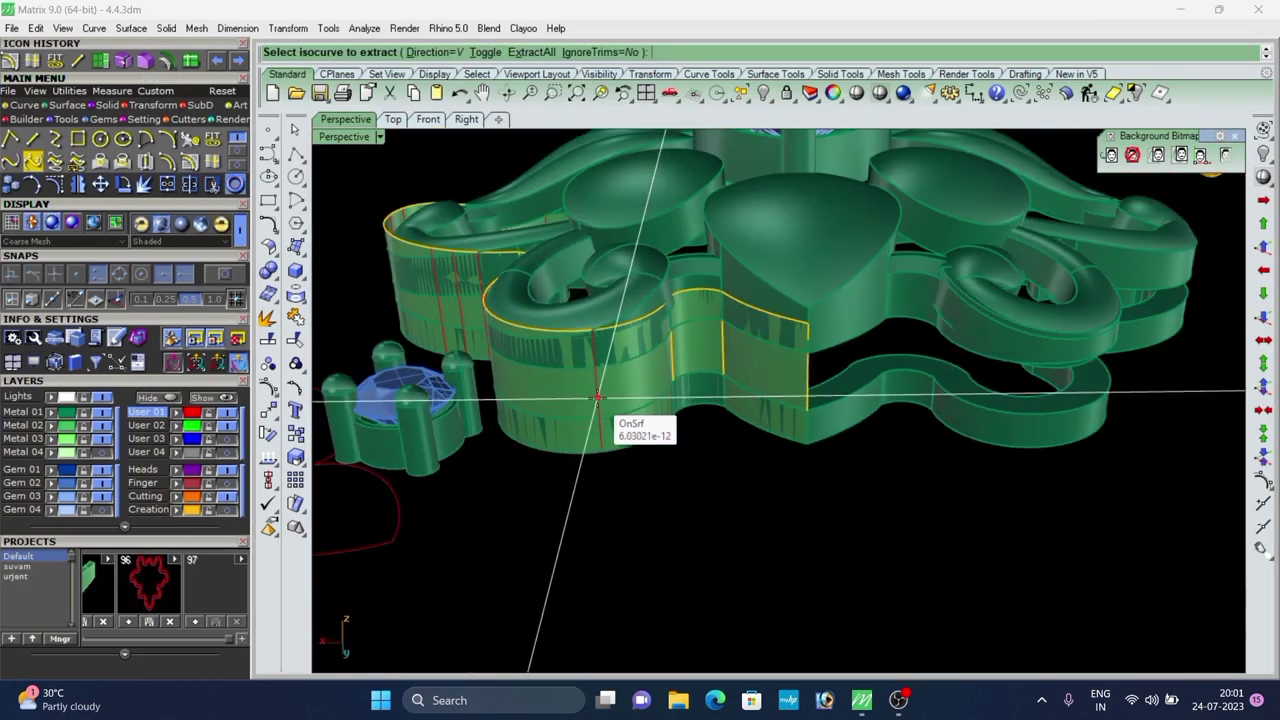
left_click(598, 398)
right_click(596, 400)
Offset the scroll wall's new bulge isocurve along the surface to both sides.
scroll(732, 442, "down", 4)
right_click_drag(732, 442, 786, 478)
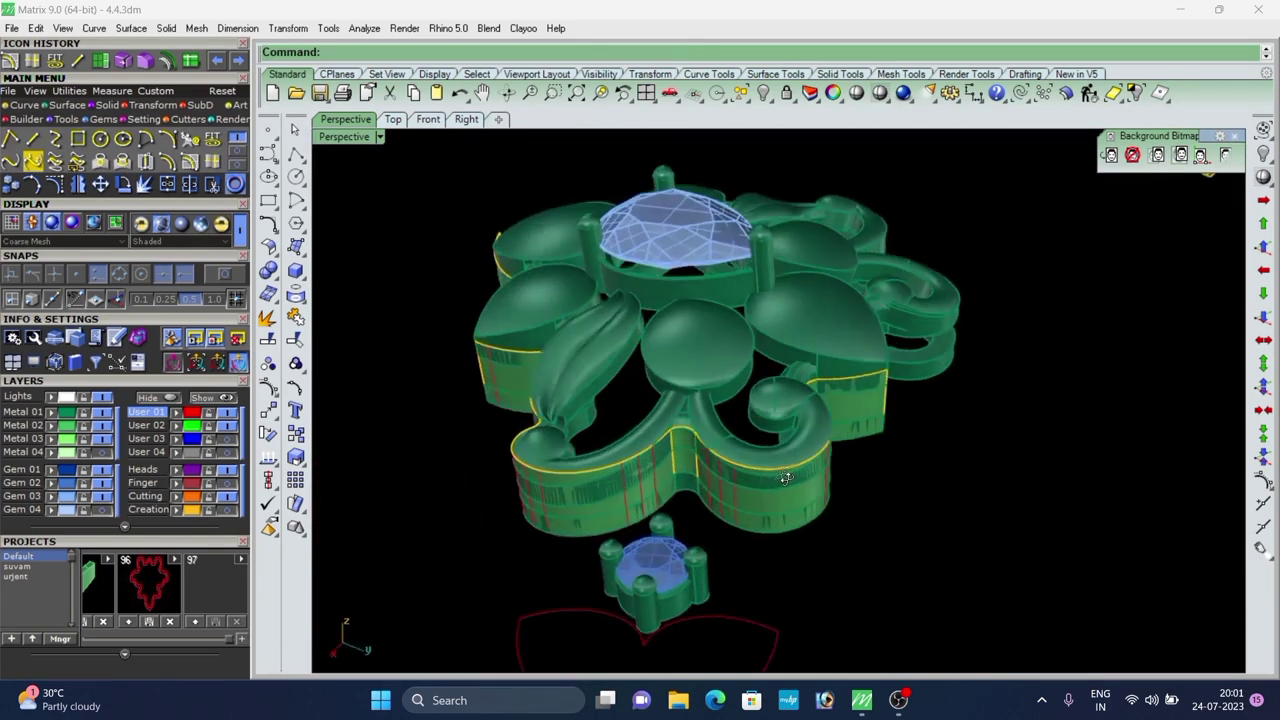
scroll(786, 478, "up", 6)
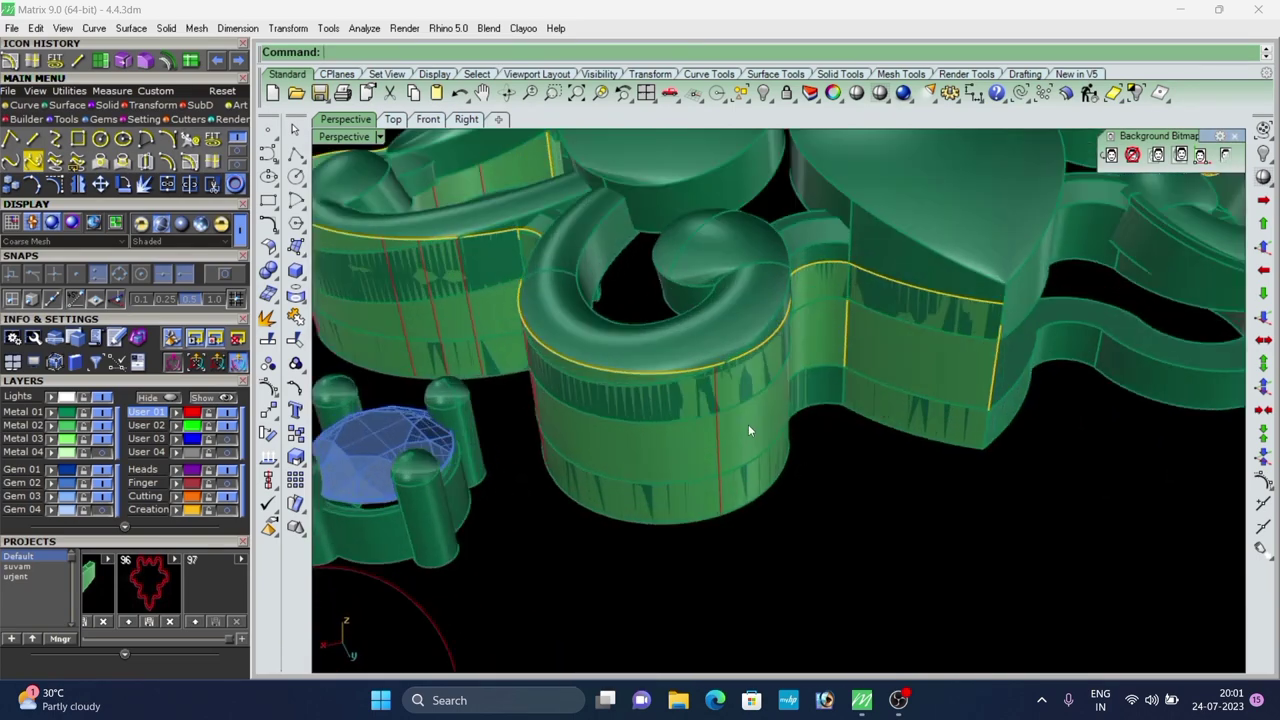
right_click_drag(748, 430, 650, 439)
left_click(620, 428)
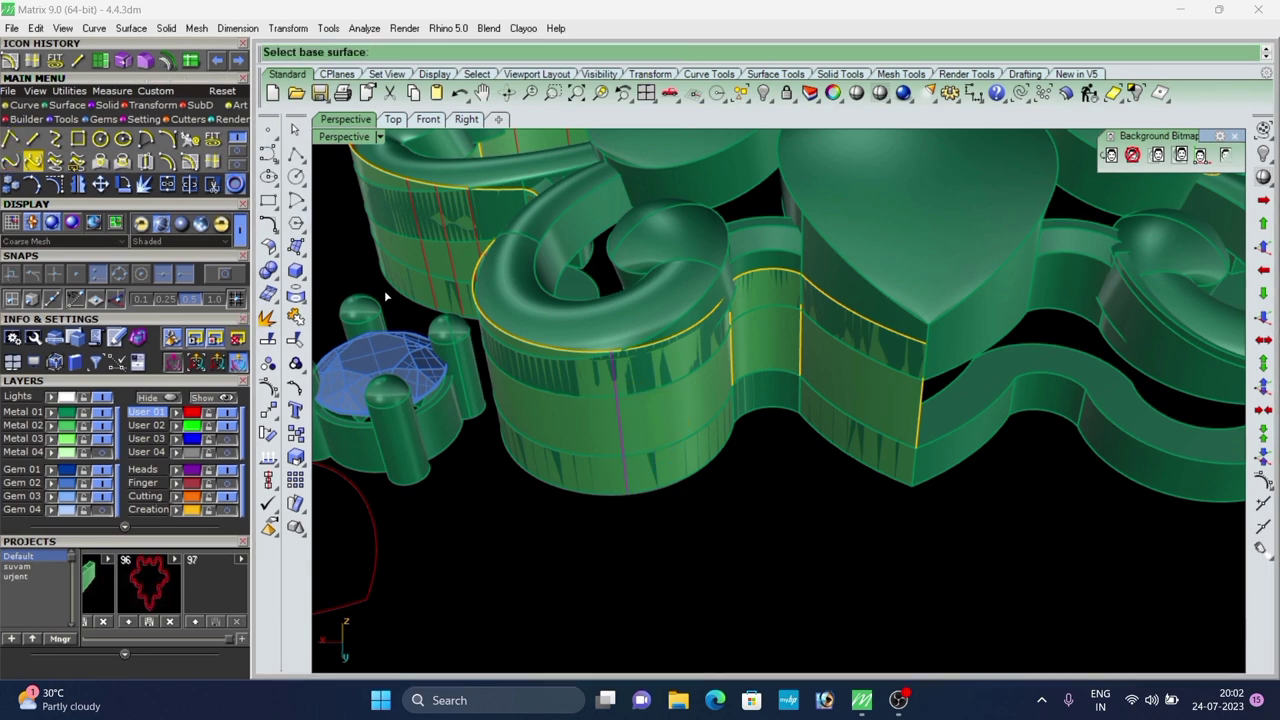
scroll(545, 428, "up", 6)
left_click(671, 436)
right_click(732, 448)
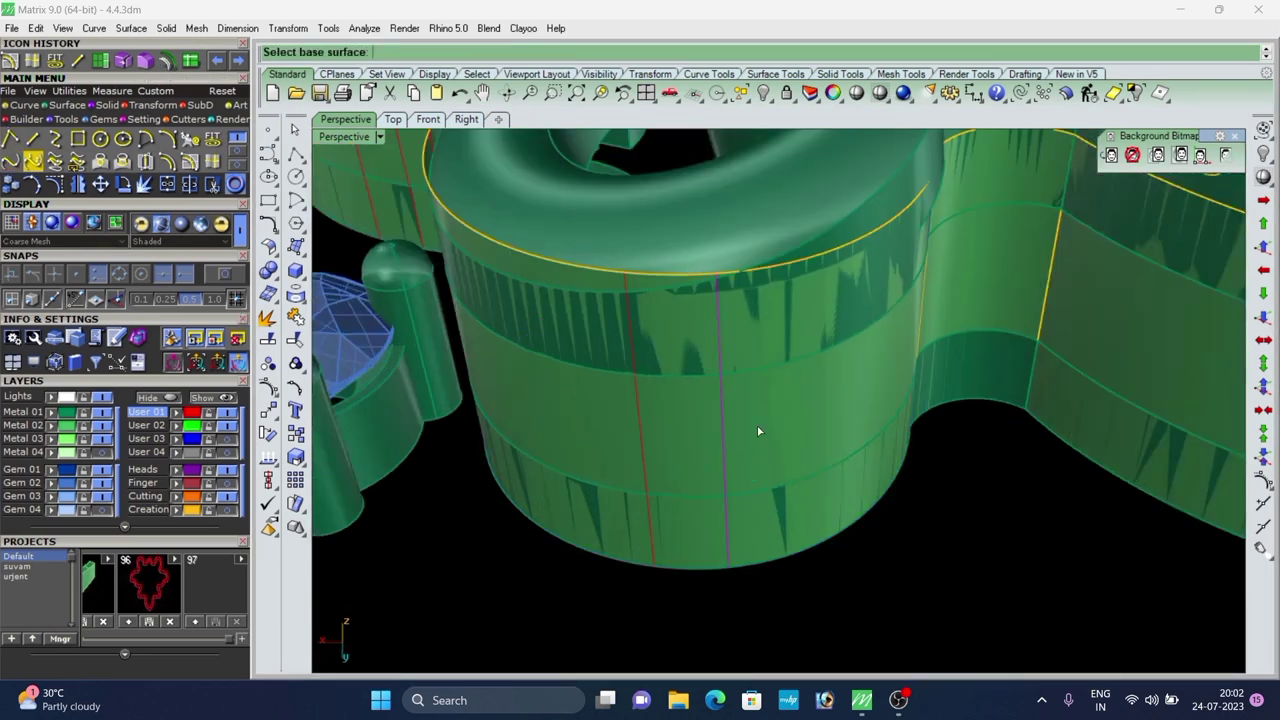
left_click(758, 431)
right_click(745, 426)
scroll(745, 426, "down", 2)
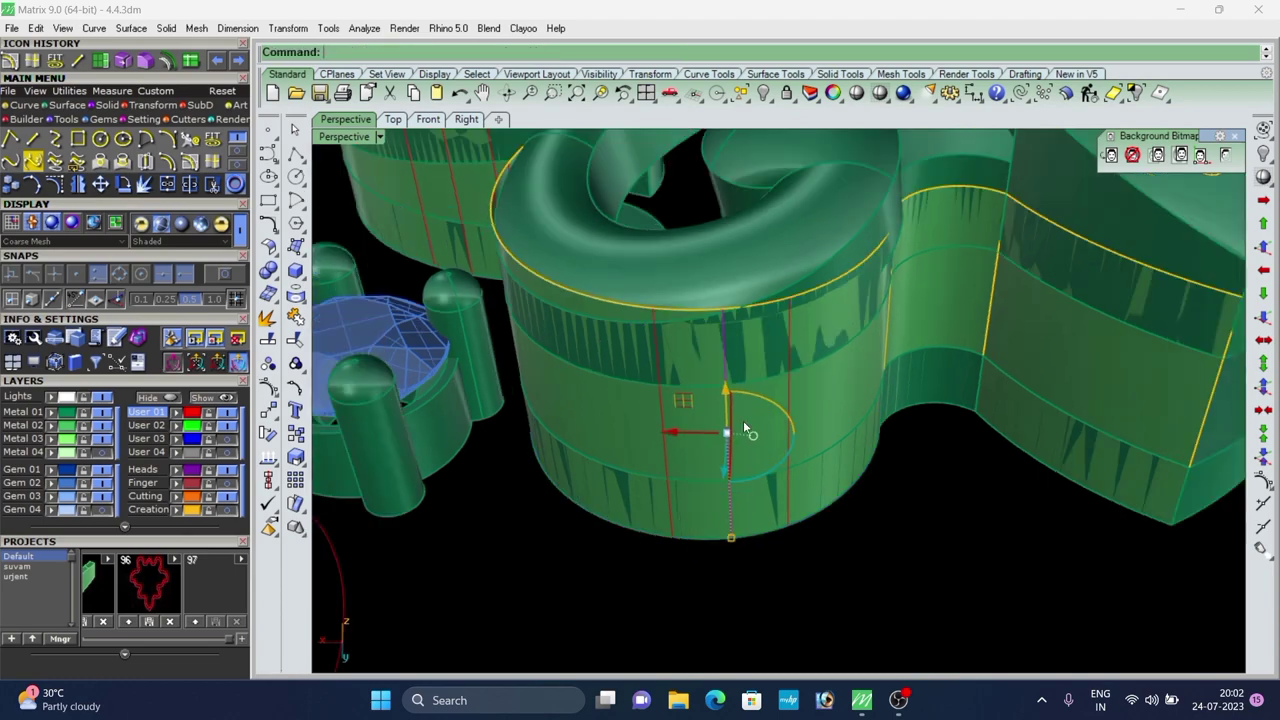
left_click(901, 526)
Extract a vertical isocurve on the heart-shaped petal's wall beside the round scroll, between the junction and the petal's tip.
scroll(760, 444, "down", 6)
right_click_drag(760, 444, 986, 398)
scroll(986, 398, "up", 4)
left_click(986, 398)
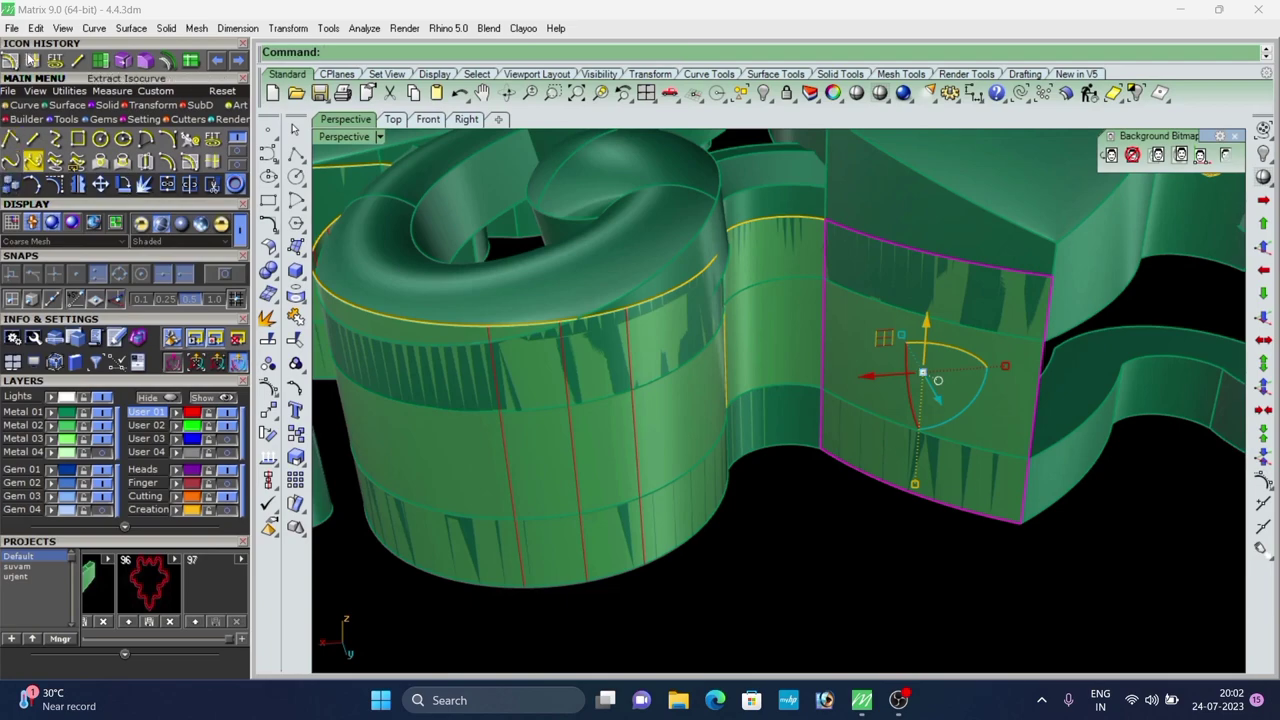
left_click(30, 58)
scroll(797, 345, "up", 4)
left_click(1037, 415)
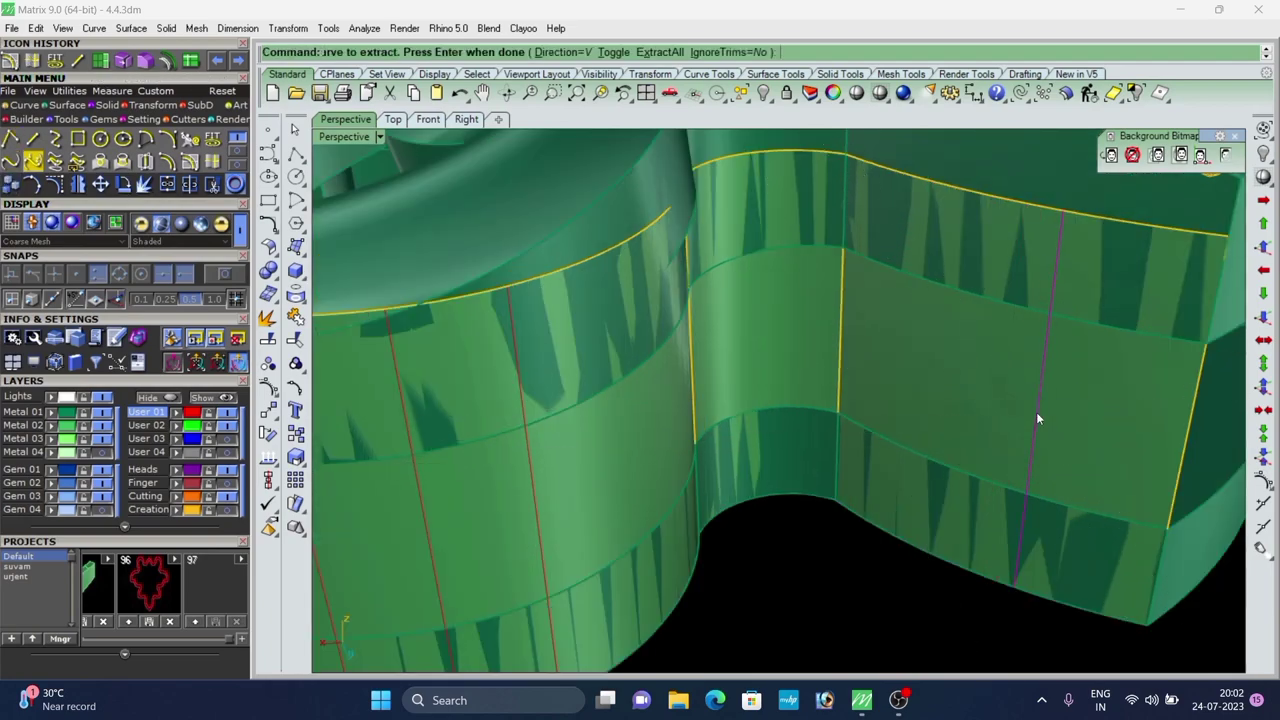
right_click(1037, 415)
scroll(1037, 415, "down", 6)
Split the large petal's wall at its two vertical guide curves and delete the panel between them.
right_click_drag(943, 498, 800, 487)
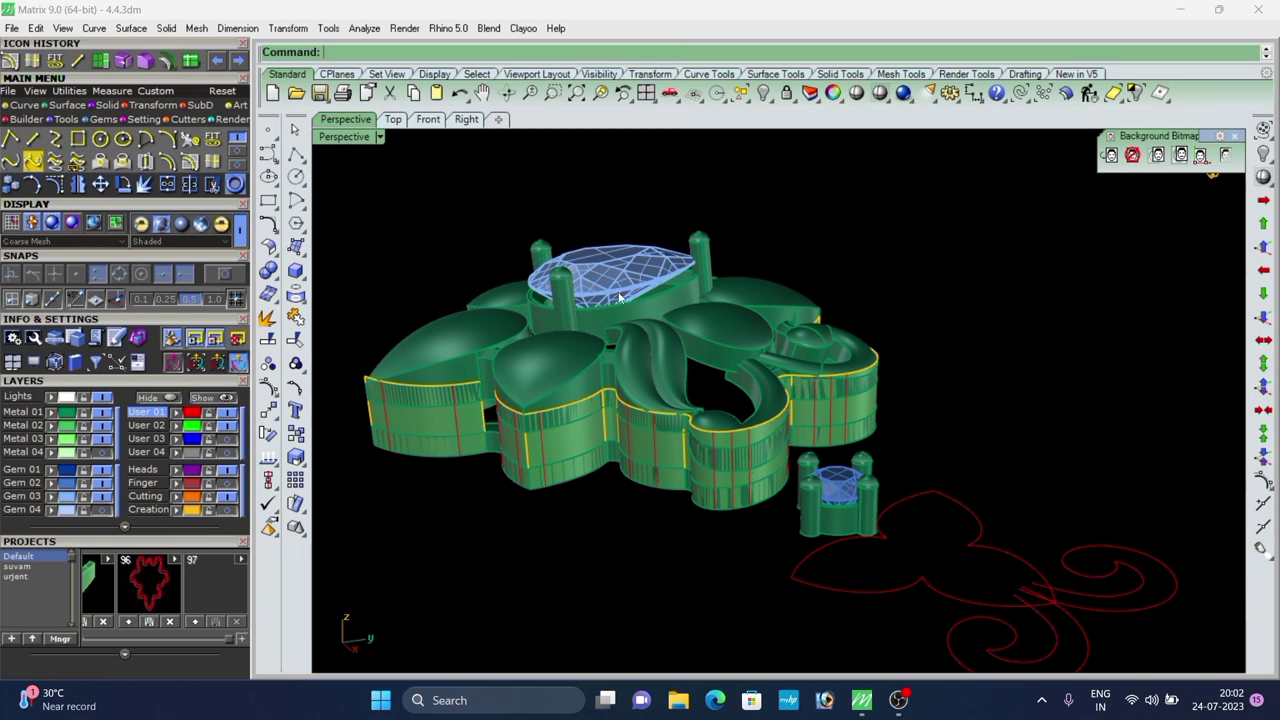
scroll(556, 447, "up", 5)
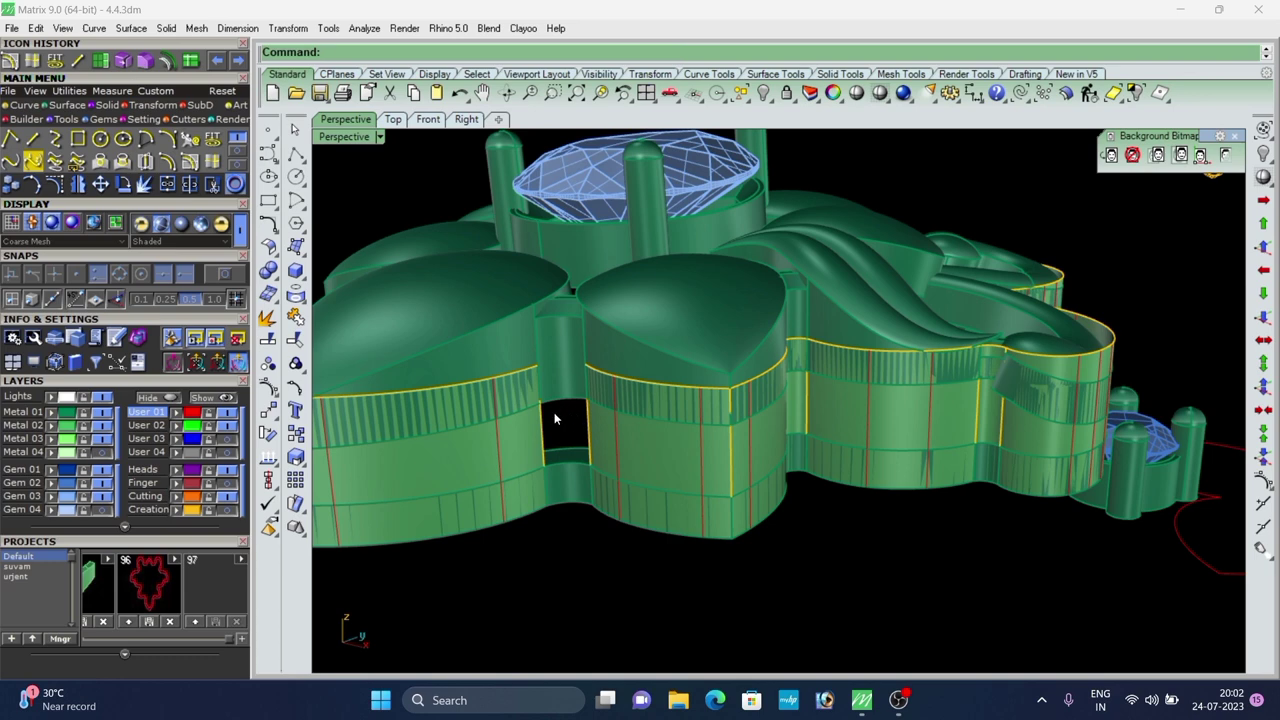
scroll(556, 415, "down", 3)
scroll(476, 427, "up", 5)
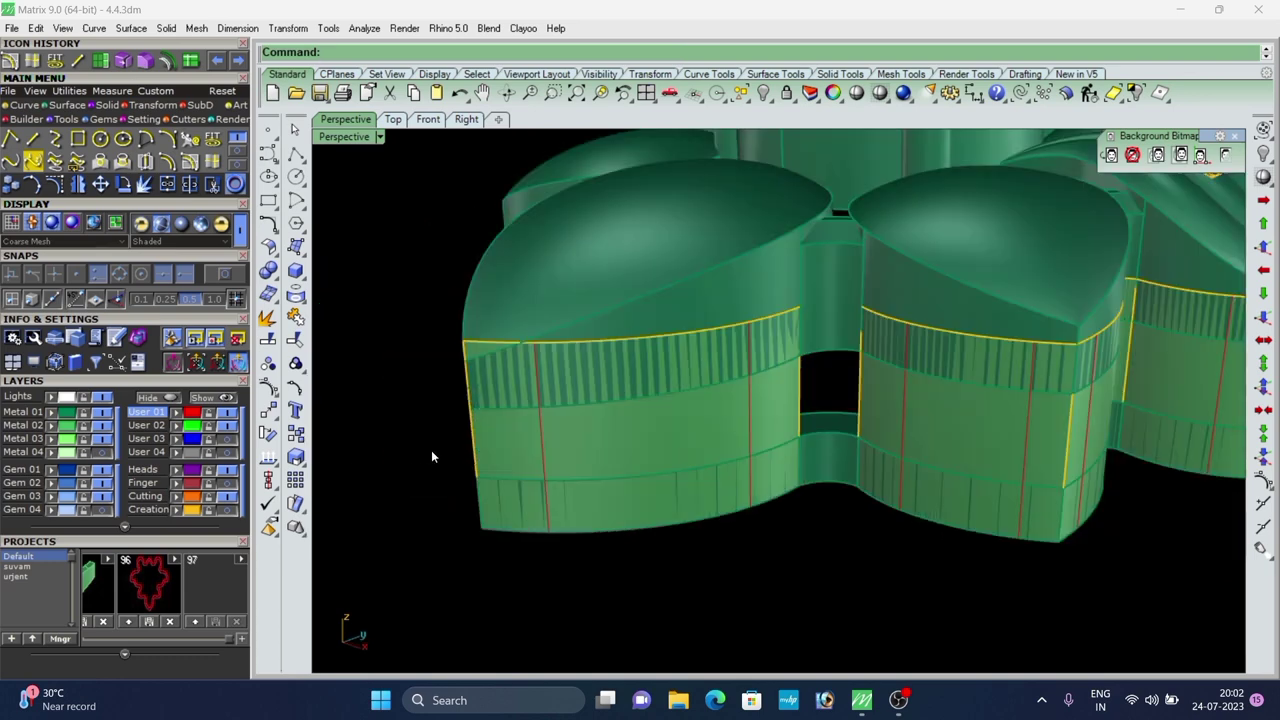
left_click(560, 438)
right_click(468, 433)
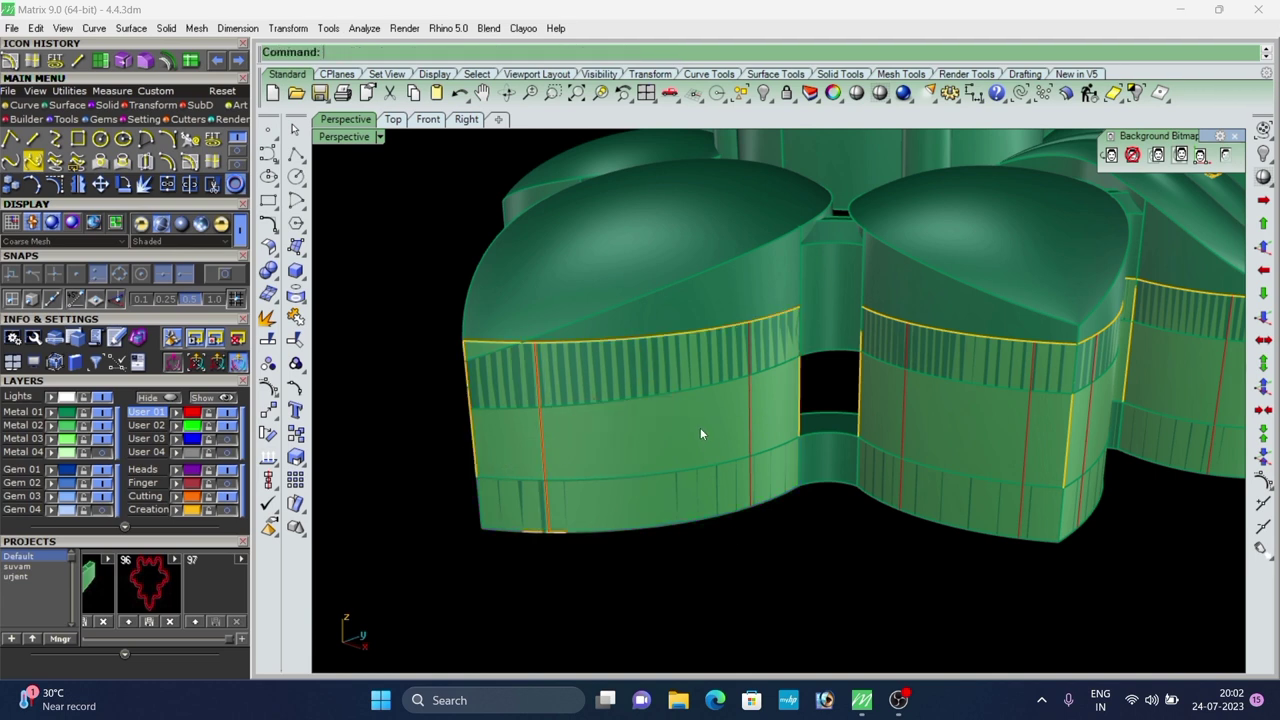
left_click(750, 402)
right_click(750, 402)
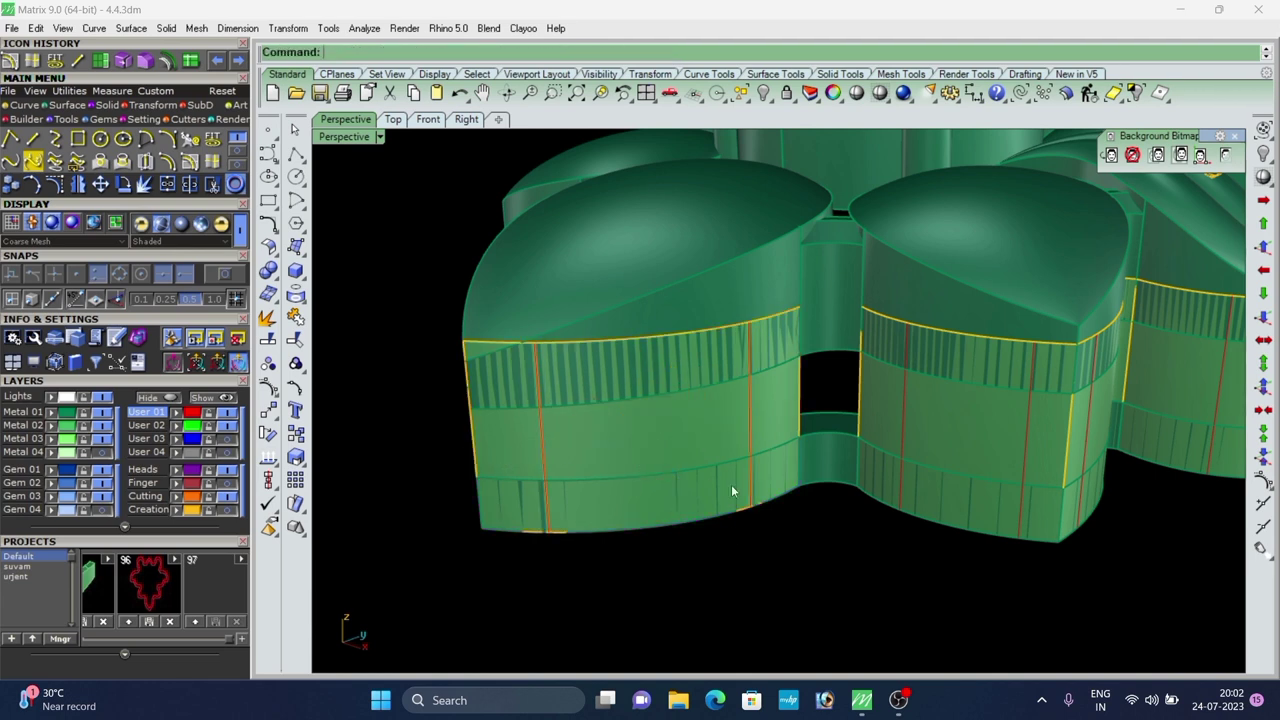
left_click(667, 445)
key("Delete")
Split the adjacent pointed petal's wall facing the large petal at its two vertical guide curves.
scroll(676, 440, "down", 8)
right_click_drag(676, 441, 820, 430)
scroll(820, 428, "up", 8)
left_click(820, 432)
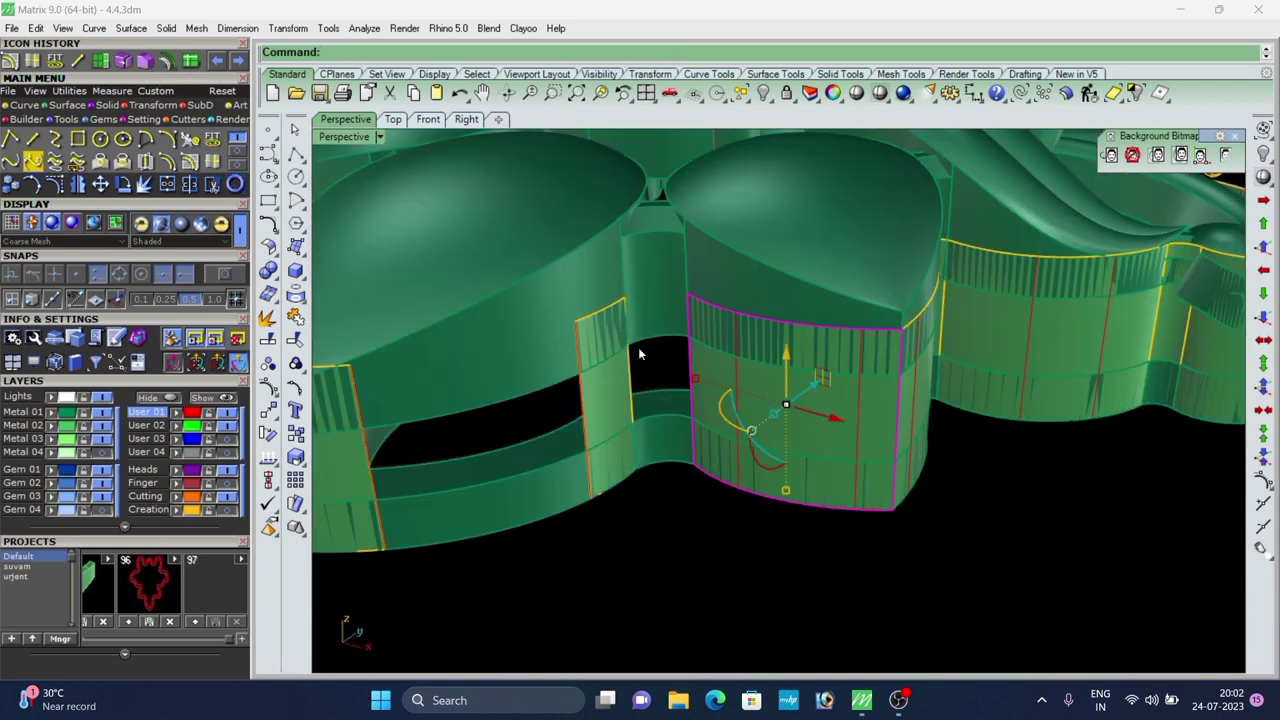
scroll(738, 382, "up", 1)
left_click(738, 381)
right_click(738, 381)
left_click(989, 594)
right_click_drag(810, 452, 789, 471)
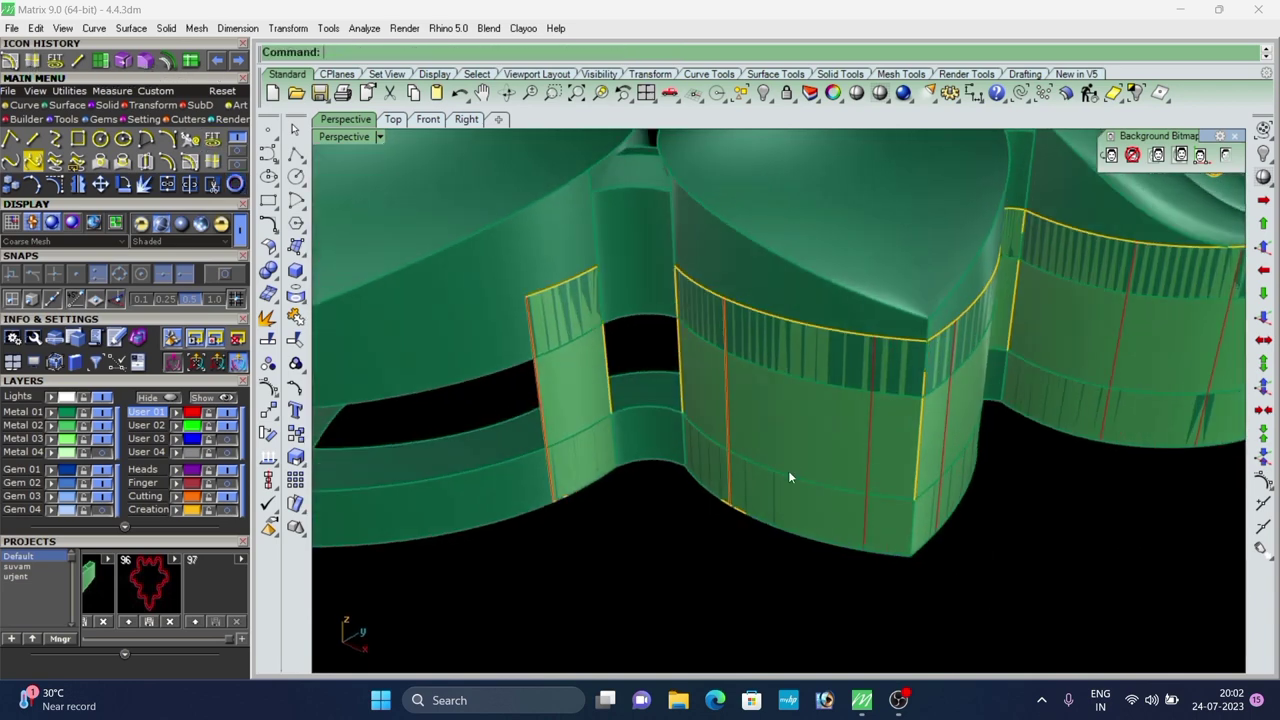
scroll(822, 448, "up", 4)
left_click(838, 434)
right_click(850, 435)
left_click(1078, 552)
Split the pointed petal's other side wall at the vertical guide curve close to its tip.
right_click_drag(1078, 552, 978, 484)
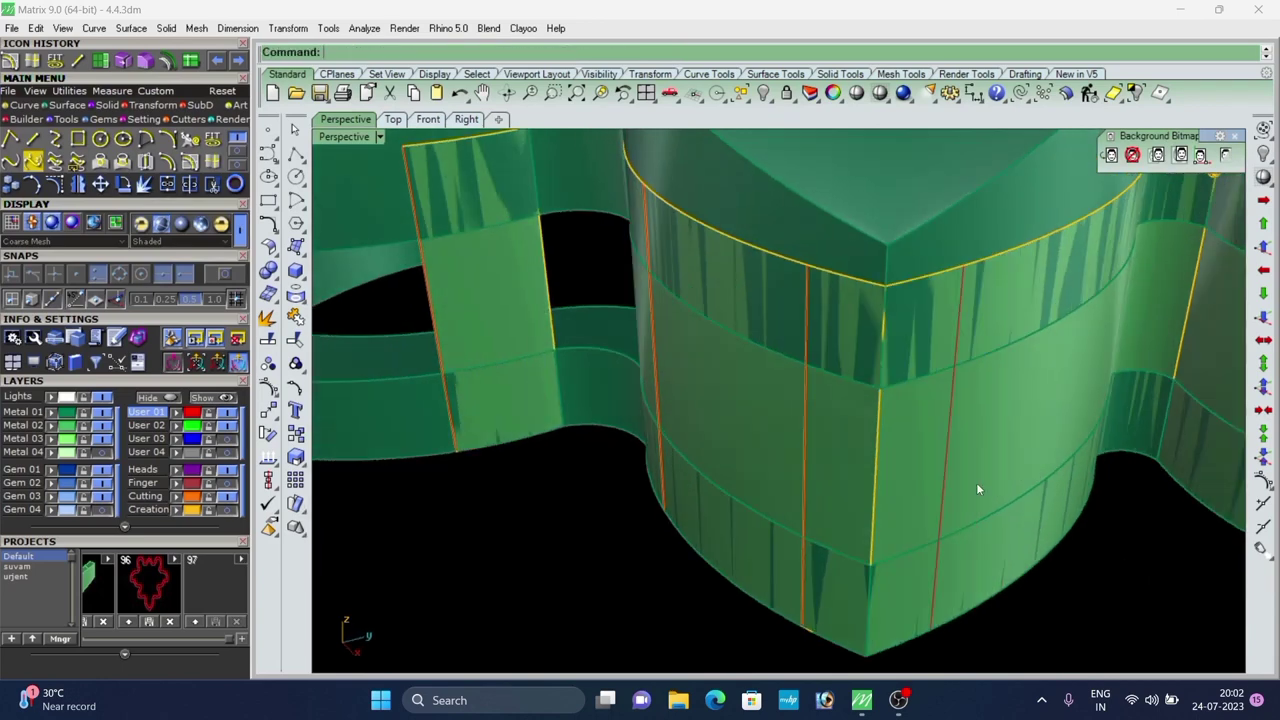
left_click(976, 483)
right_click(962, 465)
left_click(949, 437)
right_click(950, 437)
left_click(1068, 551)
Split the twisted leaf's wall at its pair of vertical guide curves.
scroll(783, 463, "down", 5)
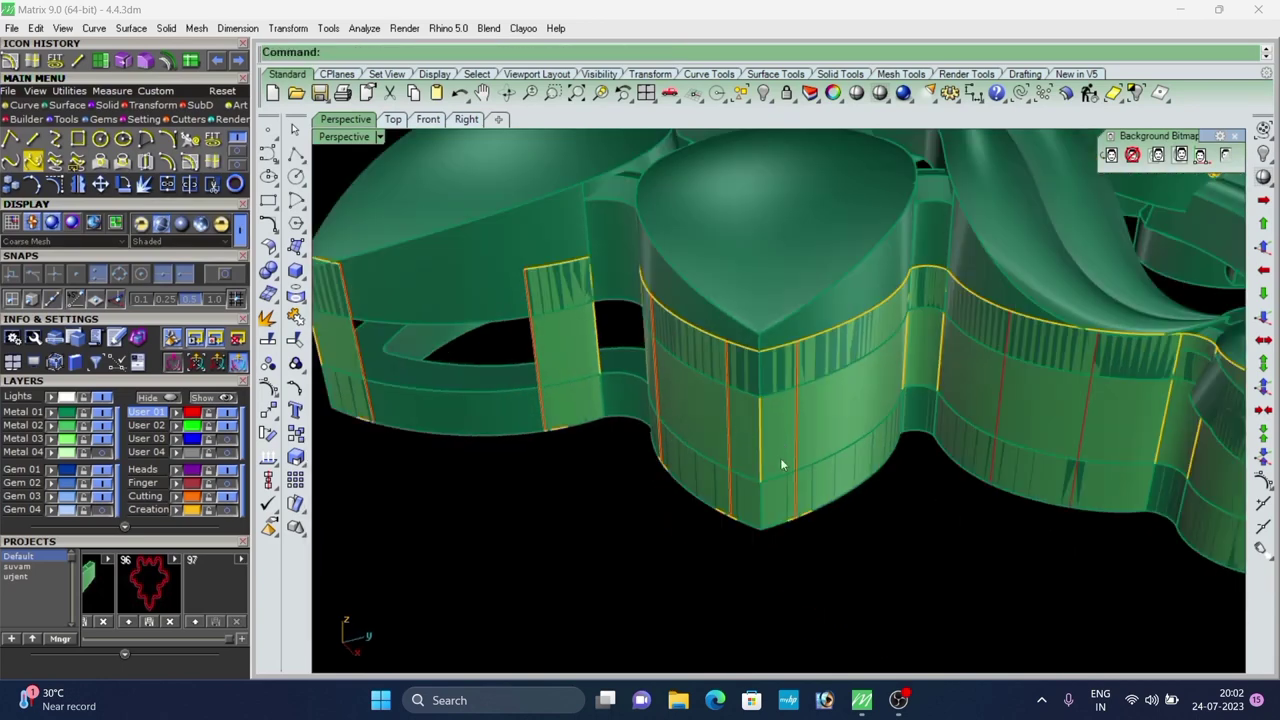
right_click_drag(783, 463, 1010, 384)
right_click(1004, 390)
left_click(1015, 383)
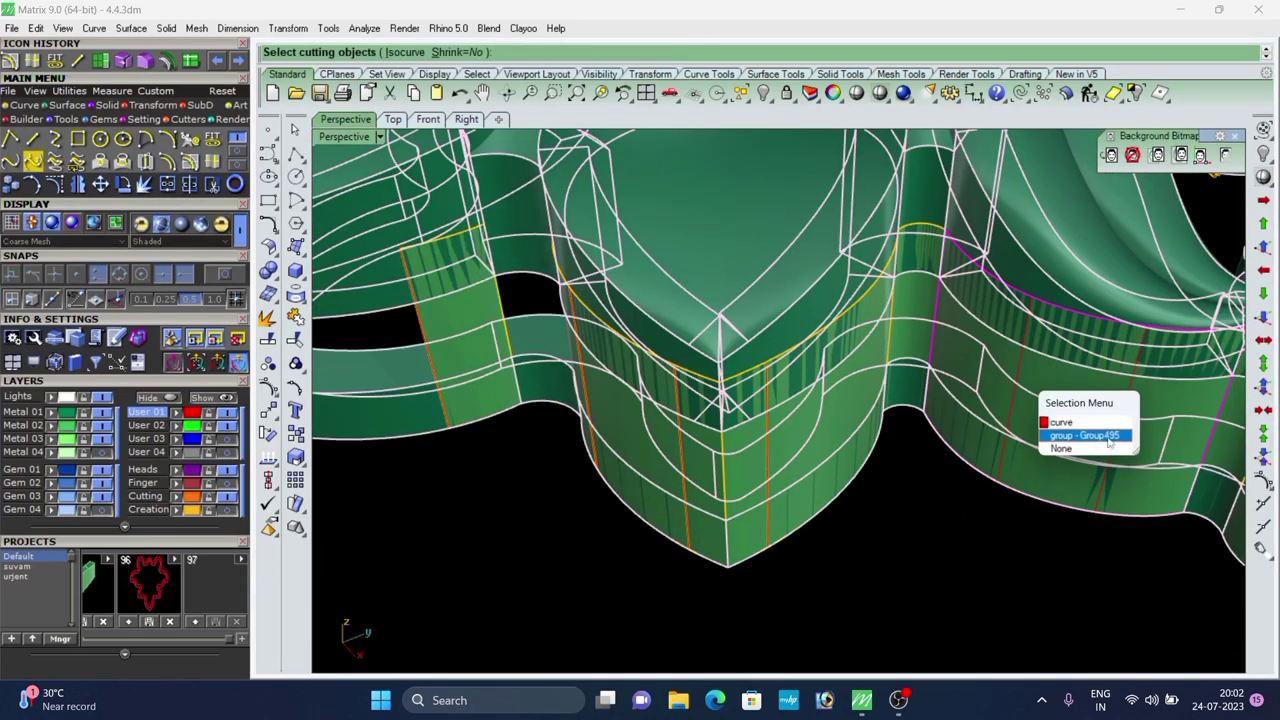
left_click(1073, 423)
scroll(921, 452, "down", 5)
right_click(945, 497)
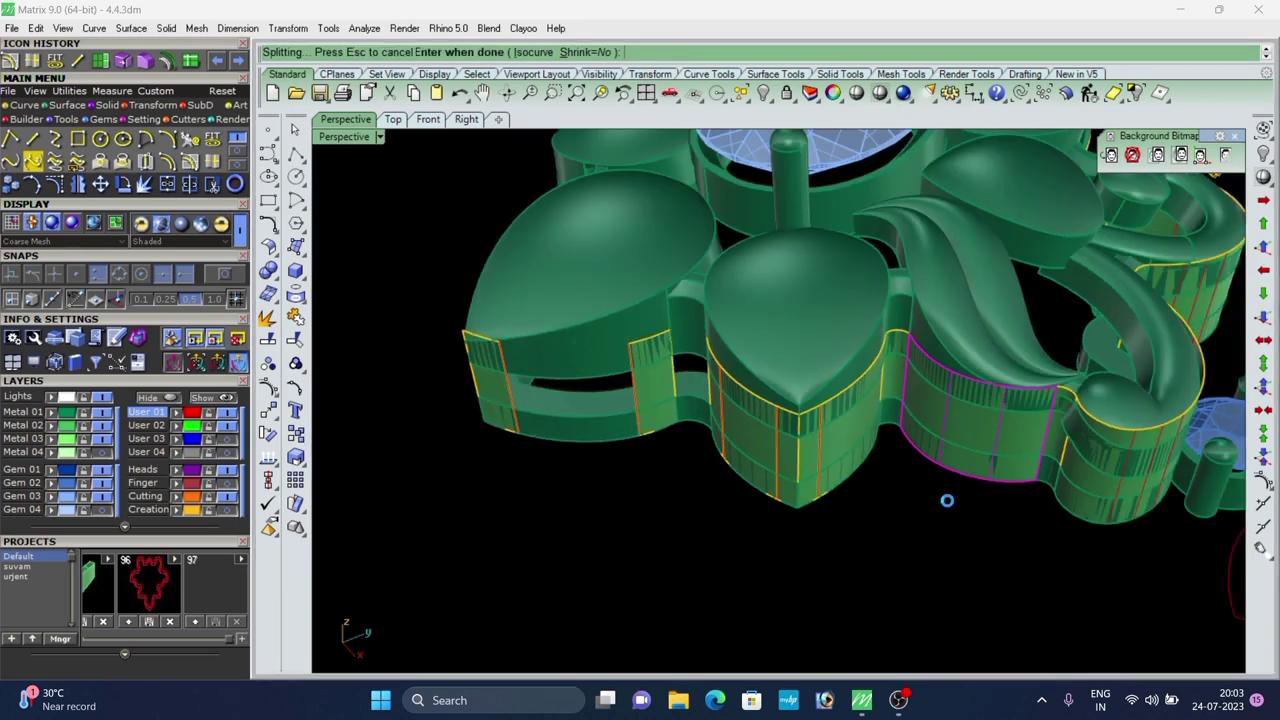
left_click(962, 502)
Split the long curl's wall at the outer two of the three guide curves on its rounded end.
scroll(1021, 507, "down", 4)
scroll(1000, 508, "up", 9)
right_click_drag(922, 519, 861, 521)
left_click(861, 521)
key("Return")
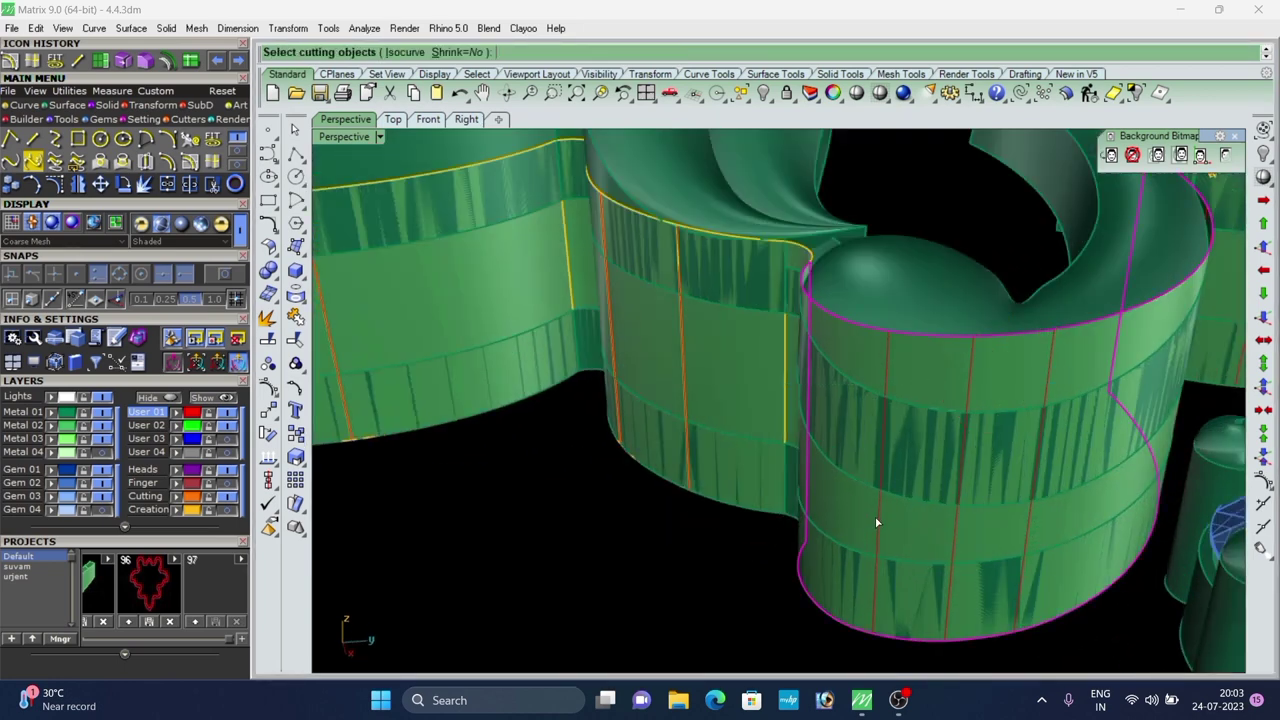
left_click(752, 543)
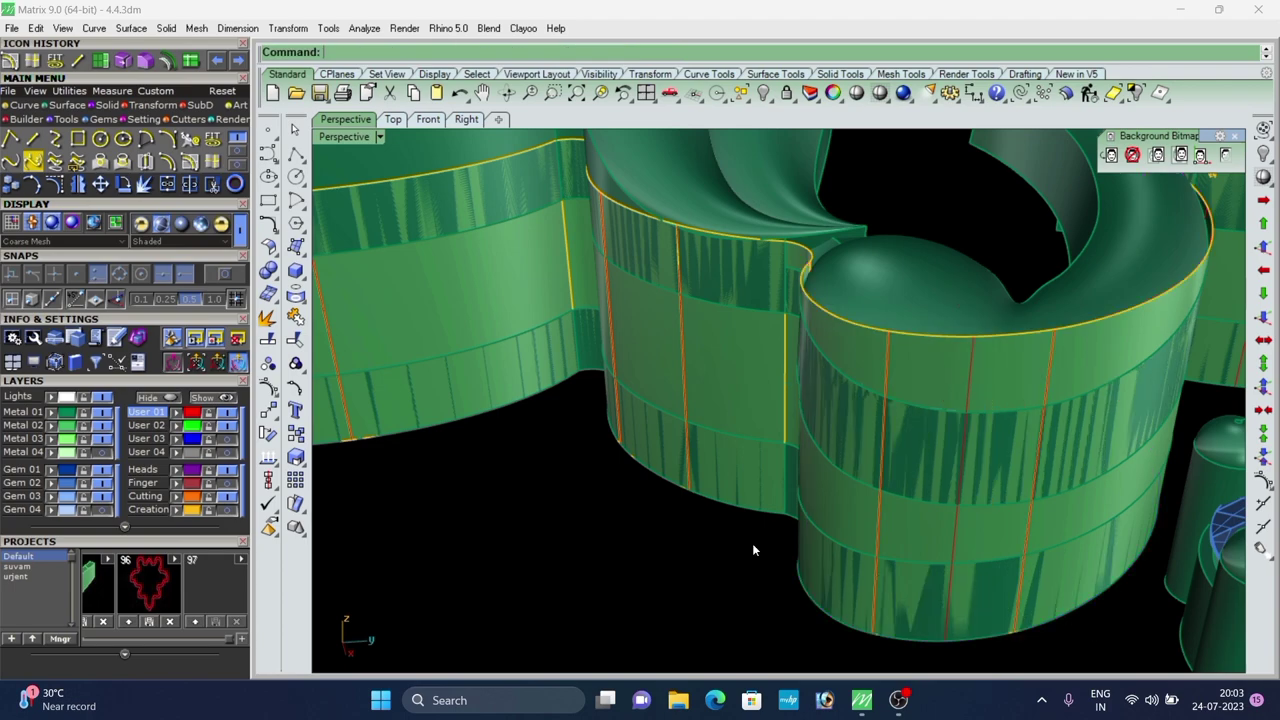
Split the long curl's wall at the outer two guide curves near the scroll junction.
scroll(752, 543, "down", 5)
right_click_drag(752, 543, 752, 418)
scroll(752, 418, "up", 5)
left_click(642, 445)
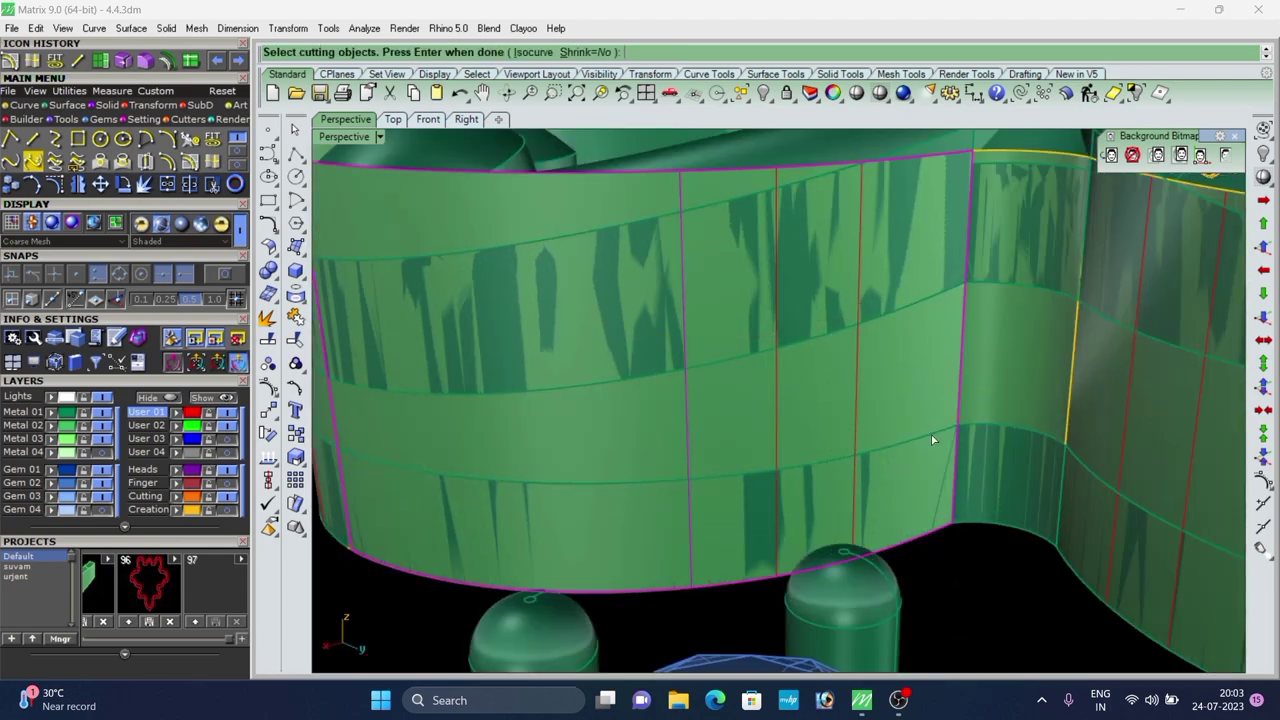
left_click(946, 553)
Split the round scroll's wall at the outer two guide curves nearest the long curl.
scroll(950, 551, "down", 9)
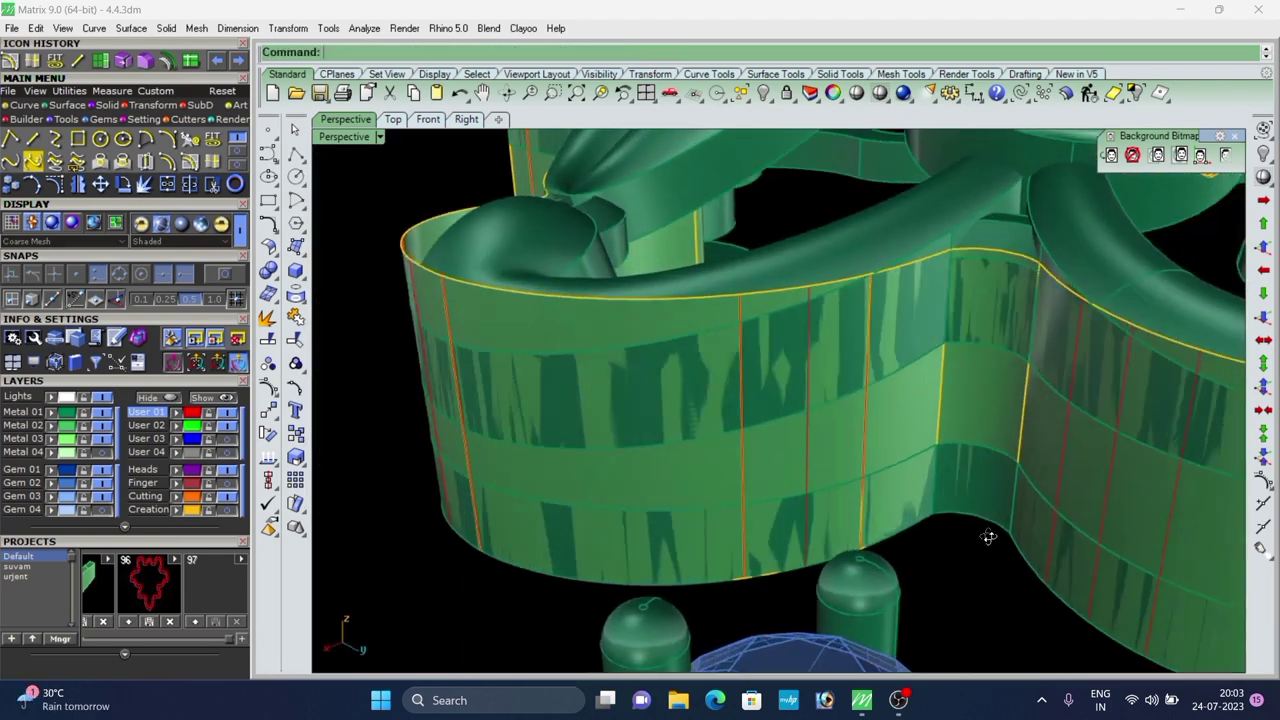
right_click_drag(986, 534, 911, 457)
scroll(899, 392, "up", 9)
left_click(898, 390)
key("Return")
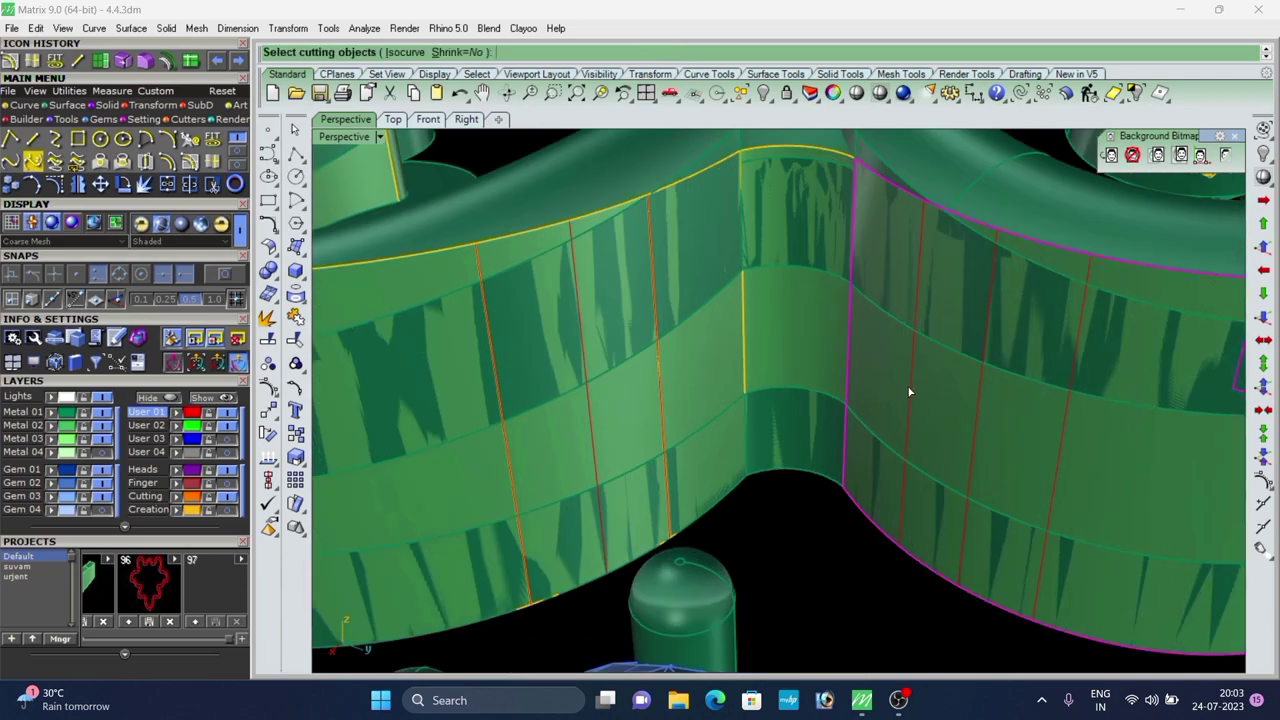
key("Escape")
Split the round scroll's wall at the outer two guide curves on its outward bulge.
scroll(646, 414, "down", 9)
right_click_drag(646, 414, 732, 406)
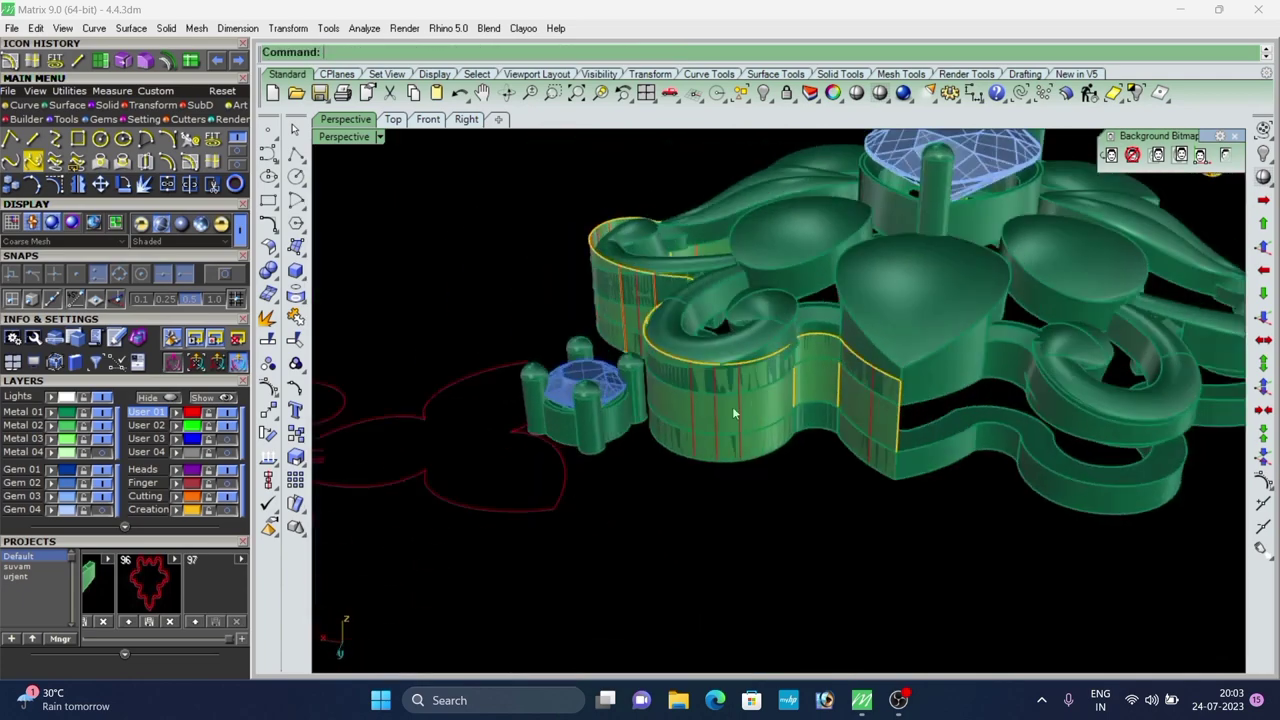
scroll(684, 403, "up", 6)
left_click(670, 401)
key("Return")
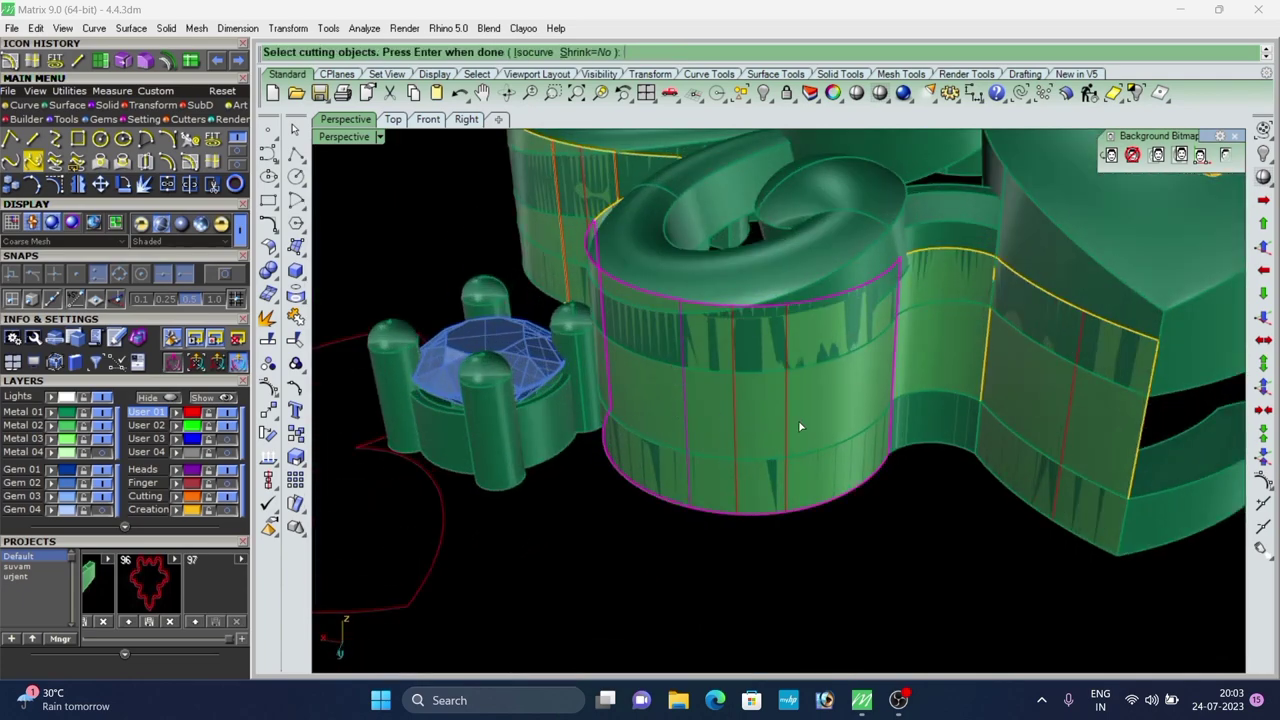
key("Return")
Split the heart-shaped petal's wall beside the scroll at its vertical guide curve.
scroll(887, 503, "down", 7)
right_click_drag(880, 400, 921, 385)
scroll(921, 380, "up", 7)
left_click(921, 376)
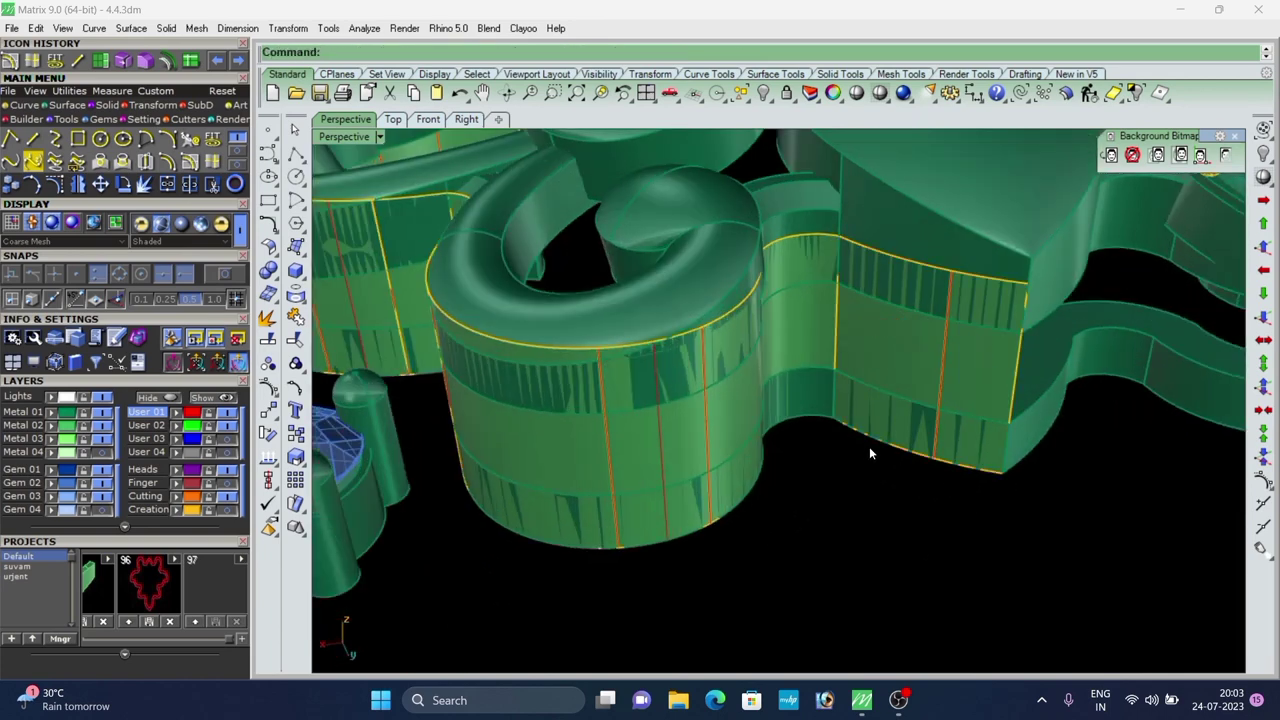
Delete the heart-shaped petal wall's panel nearest the scroll, the adjoining junction wall and the scroll wall panels outside the guide pairs.
key("Delete")
left_click(786, 388)
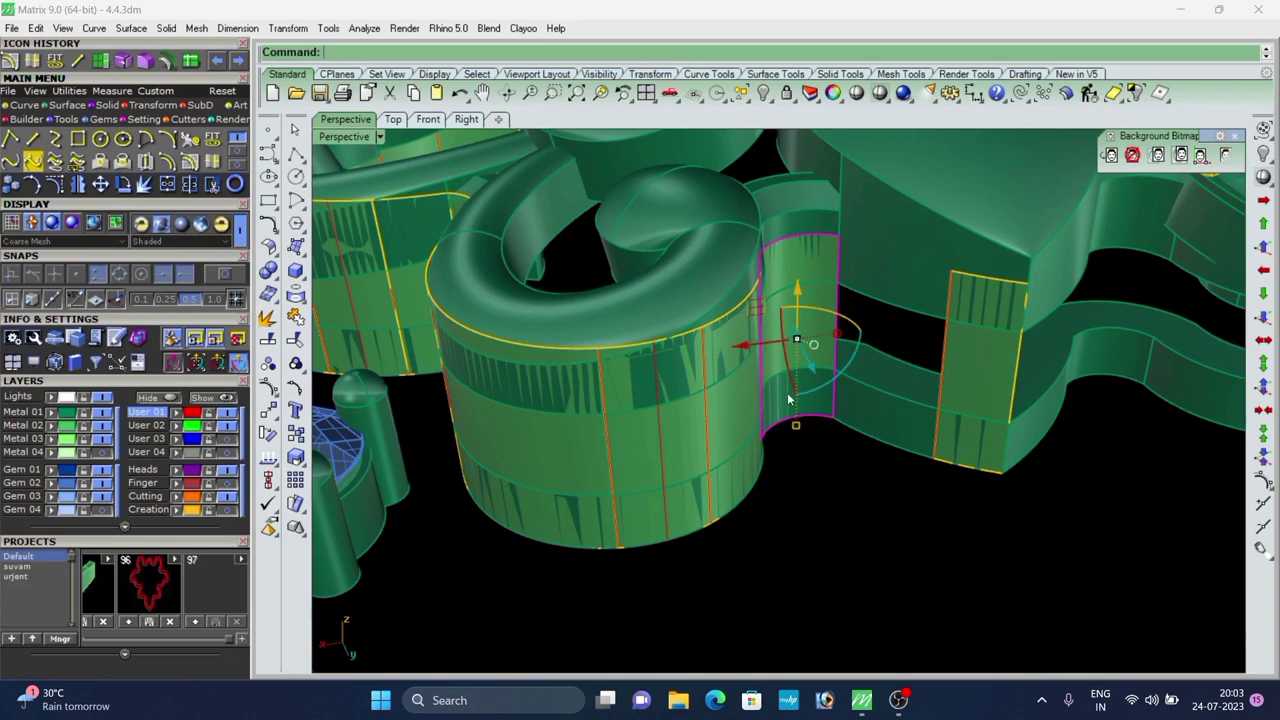
key("Delete")
left_click(758, 383)
key("Delete")
scroll(763, 386, "down", 6)
right_click_drag(765, 388, 801, 412)
scroll(800, 412, "up", 8)
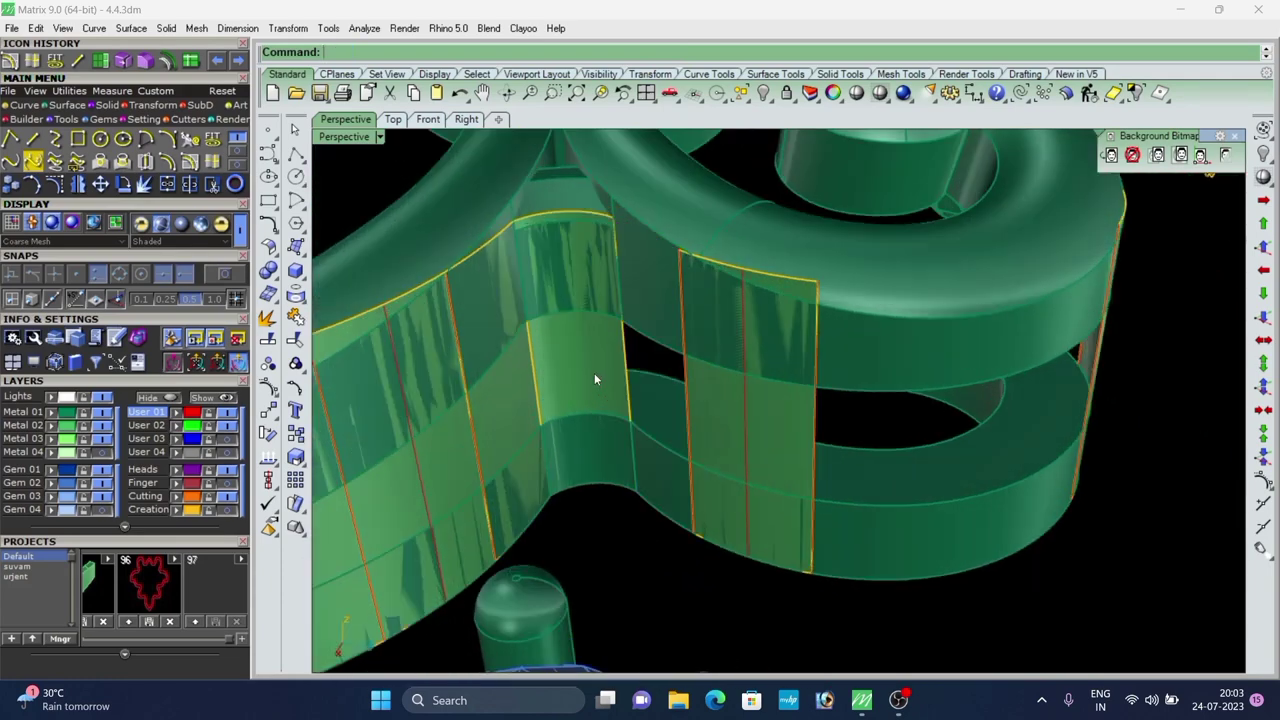
Delete the junction wall between the scroll and the long curl, plus the long curl's wall panels outside its support strips.
left_click(595, 378)
key("Delete")
left_click(506, 419)
key("Delete")
scroll(508, 420, "down", 6)
right_click_drag(510, 421, 694, 518)
left_click(752, 471)
key("Delete")
scroll(754, 471, "down", 7)
right_click_drag(754, 471, 772, 425)
scroll(820, 431, "up", 6)
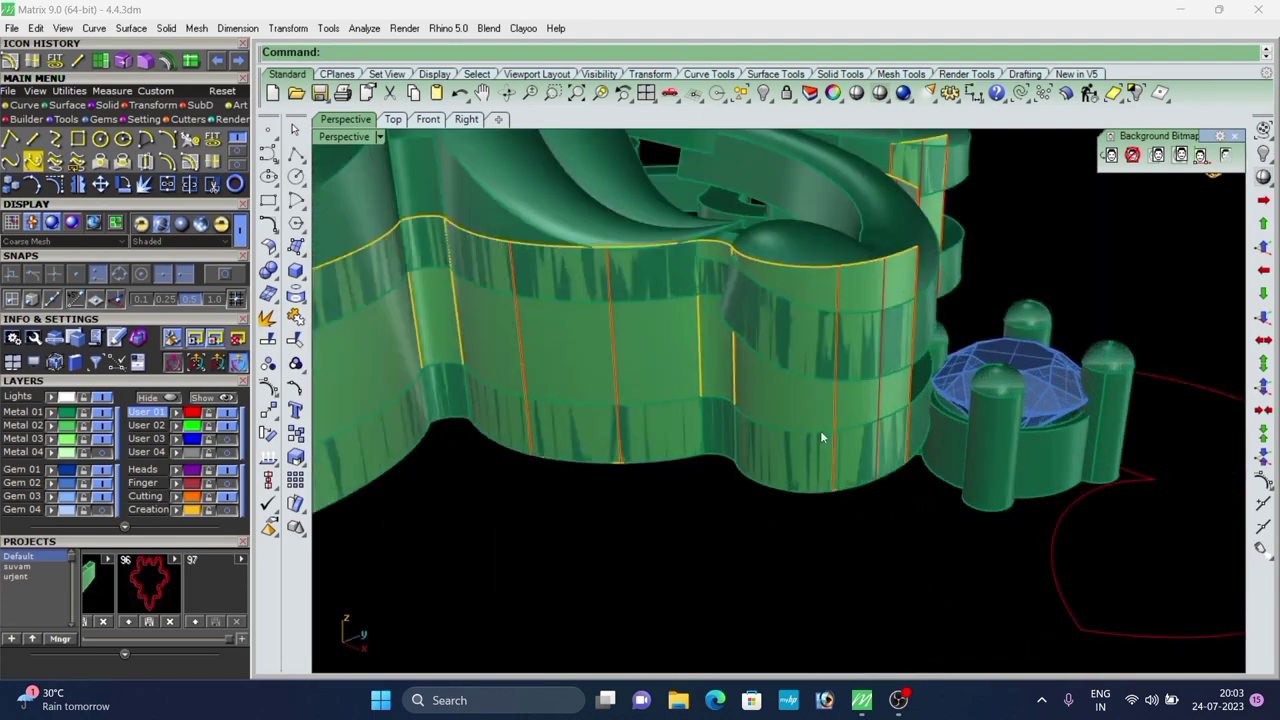
Delete the curl end's wall panel facing the leaf, the junction wall beside it and the adjoining leaf wall panel.
left_click(784, 408)
key("Delete")
left_click(719, 376)
key("Delete")
left_click(656, 369)
key("Delete")
scroll(656, 369, "down", 7)
right_click_drag(660, 370, 726, 386)
scroll(715, 387, "up", 5)
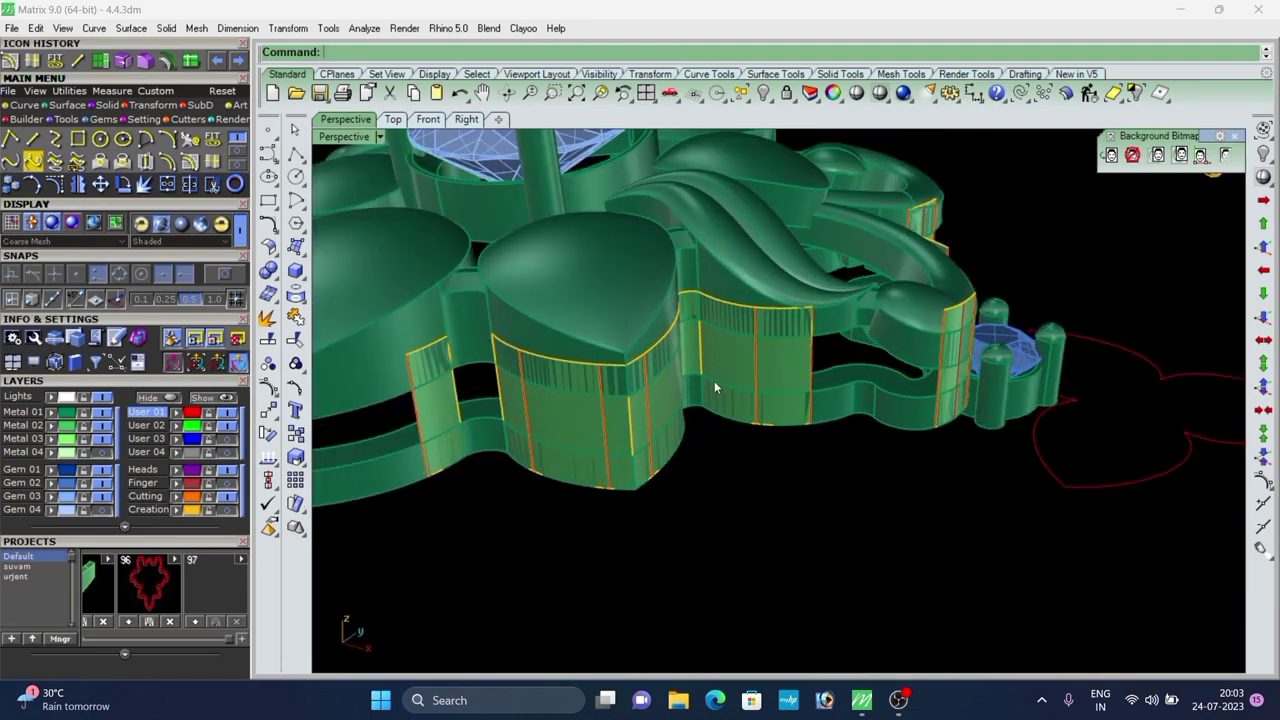
Delete the wall panels between the leaf's support and the pointed petal's tip, and the petal's middle panel.
left_click(672, 388)
key("Delete")
left_click(702, 351)
key("Delete")
scroll(593, 404, "up", 4)
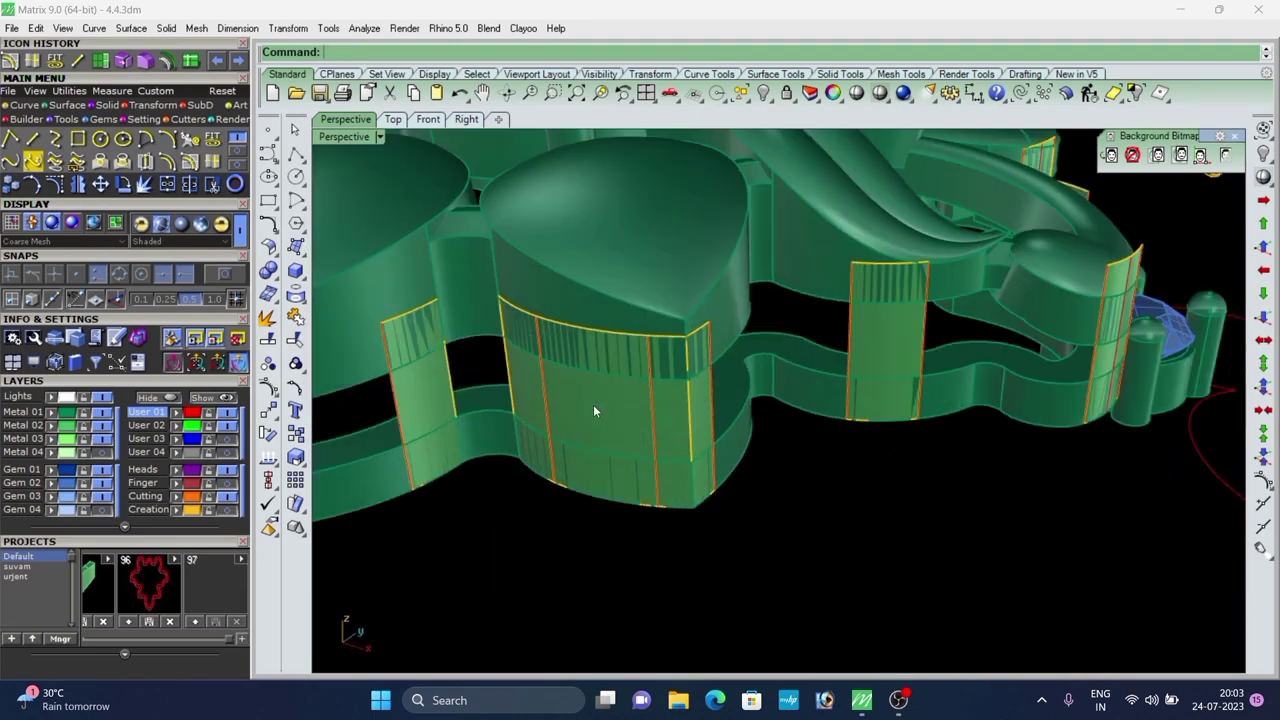
left_click(593, 404)
key("Delete")
Remove the small four-prong stone setting and the red outline curves below the pendant.
scroll(699, 343, "down", 6)
scroll(700, 343, "down", 7)
right_click_drag(700, 343, 894, 341)
scroll(677, 375, "up", 8)
scroll(677, 375, "down", 7)
scroll(905, 360, "up", 6)
scroll(908, 370, "down", 3)
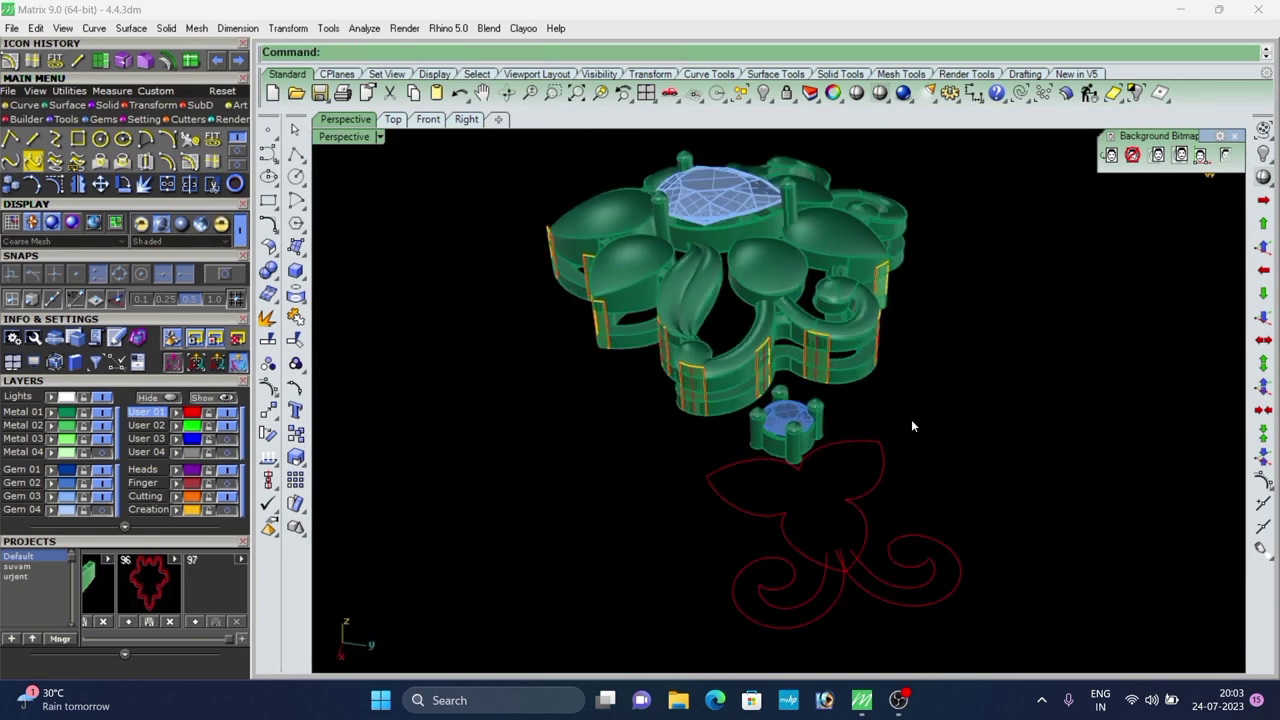
left_click(771, 458)
key("Delete")
right_click_drag(737, 423, 793, 431)
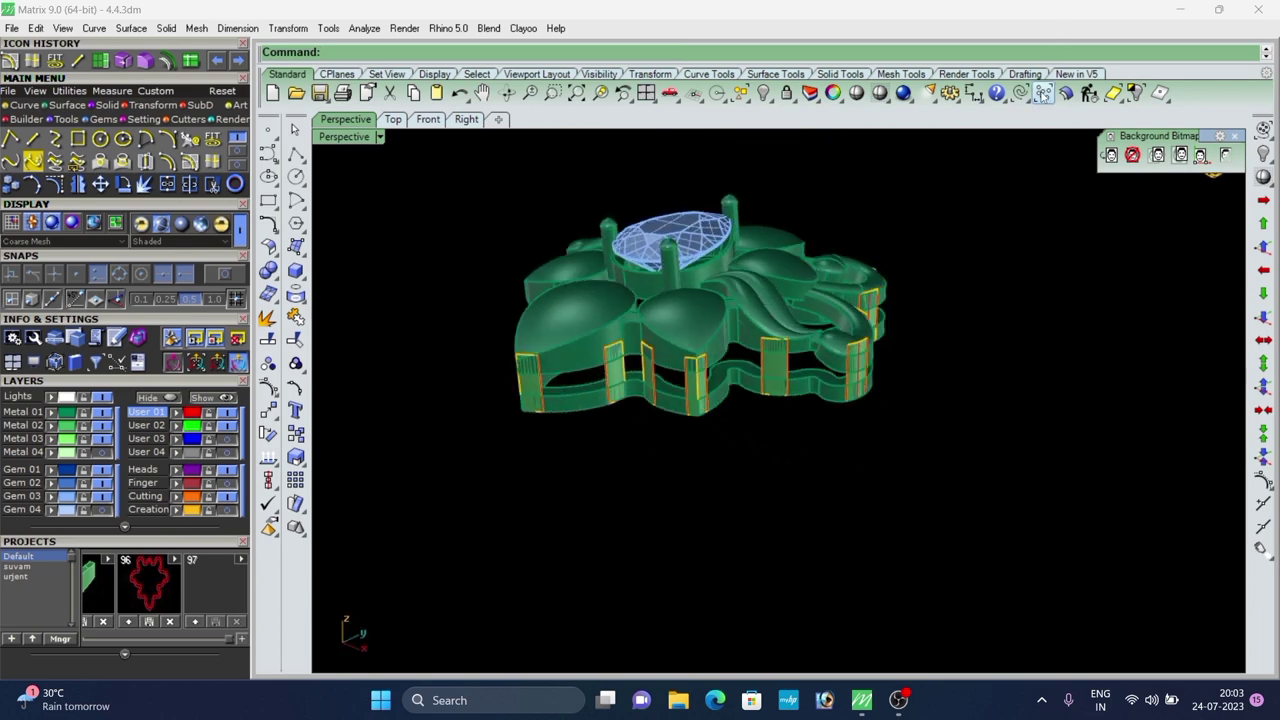
key("Return")
Split the large petal's tip support horizontally near its upper end and delete the piece above the cut.
scroll(530, 392, "up", 7)
left_click(530, 391)
right_click_drag(530, 391, 692, 290)
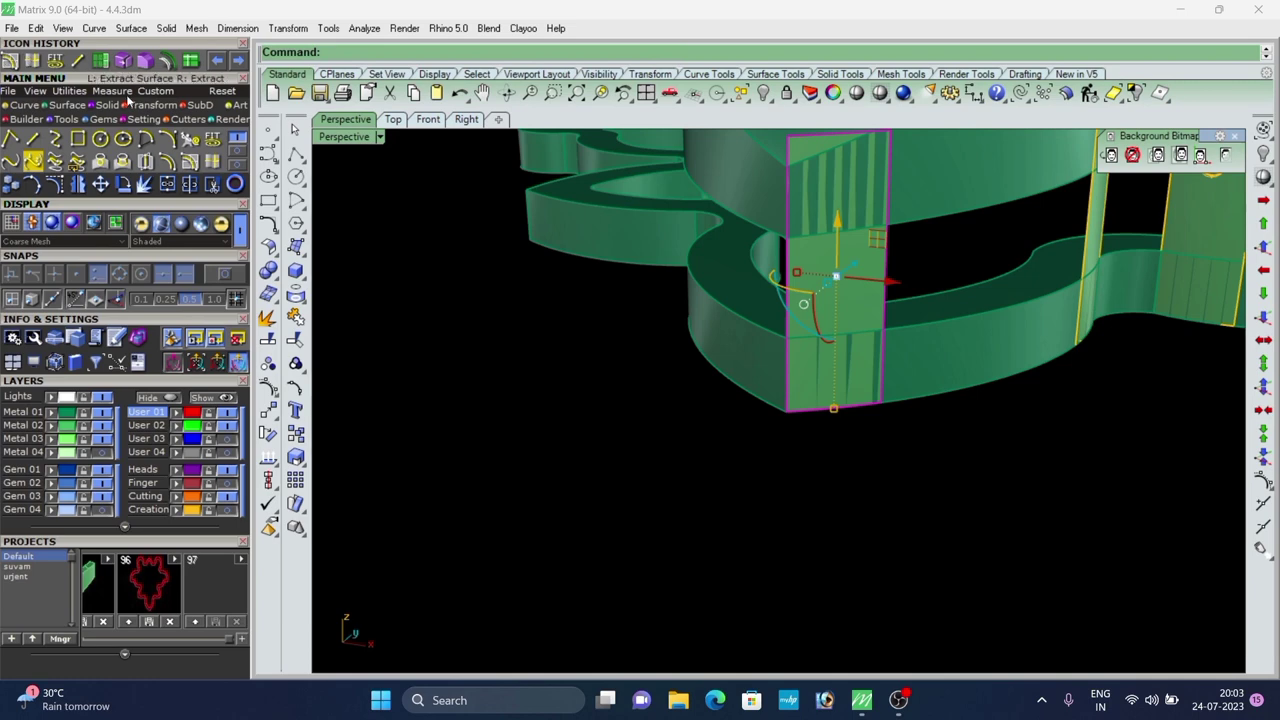
left_click(190, 62)
scroll(818, 190, "up", 8)
scroll(795, 188, "up", 7)
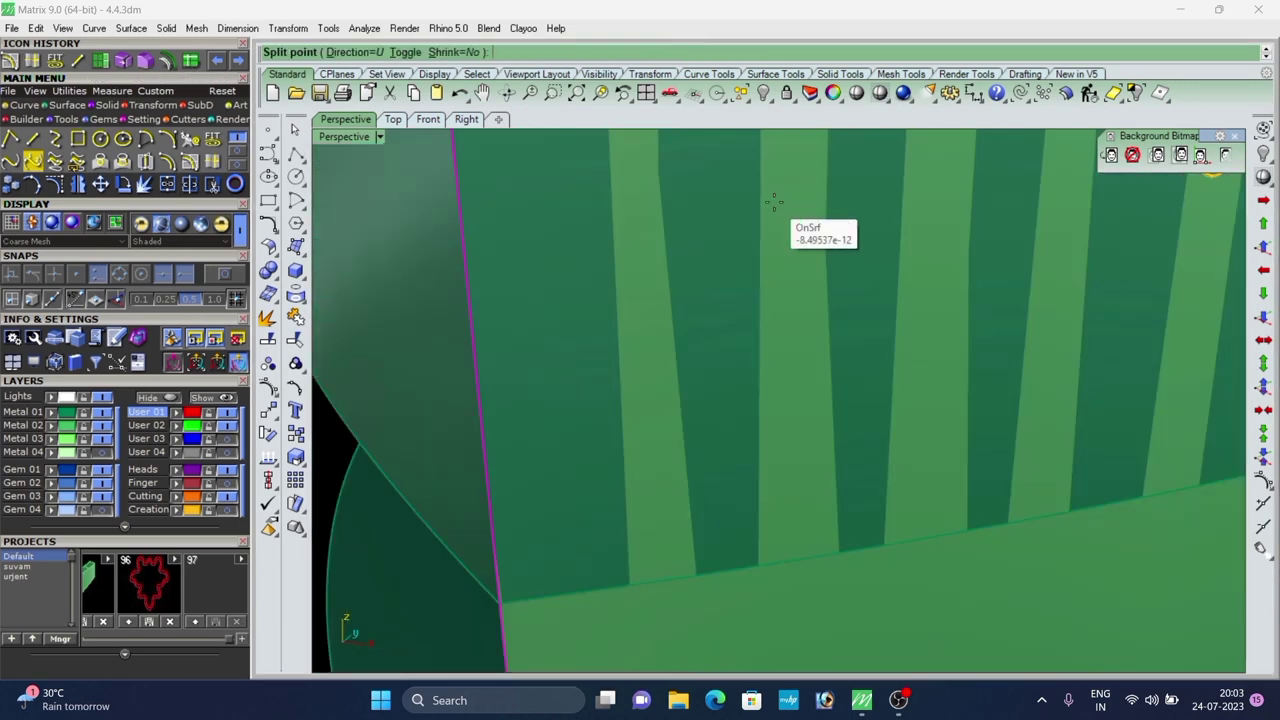
scroll(772, 198, "down", 7)
left_click(775, 250)
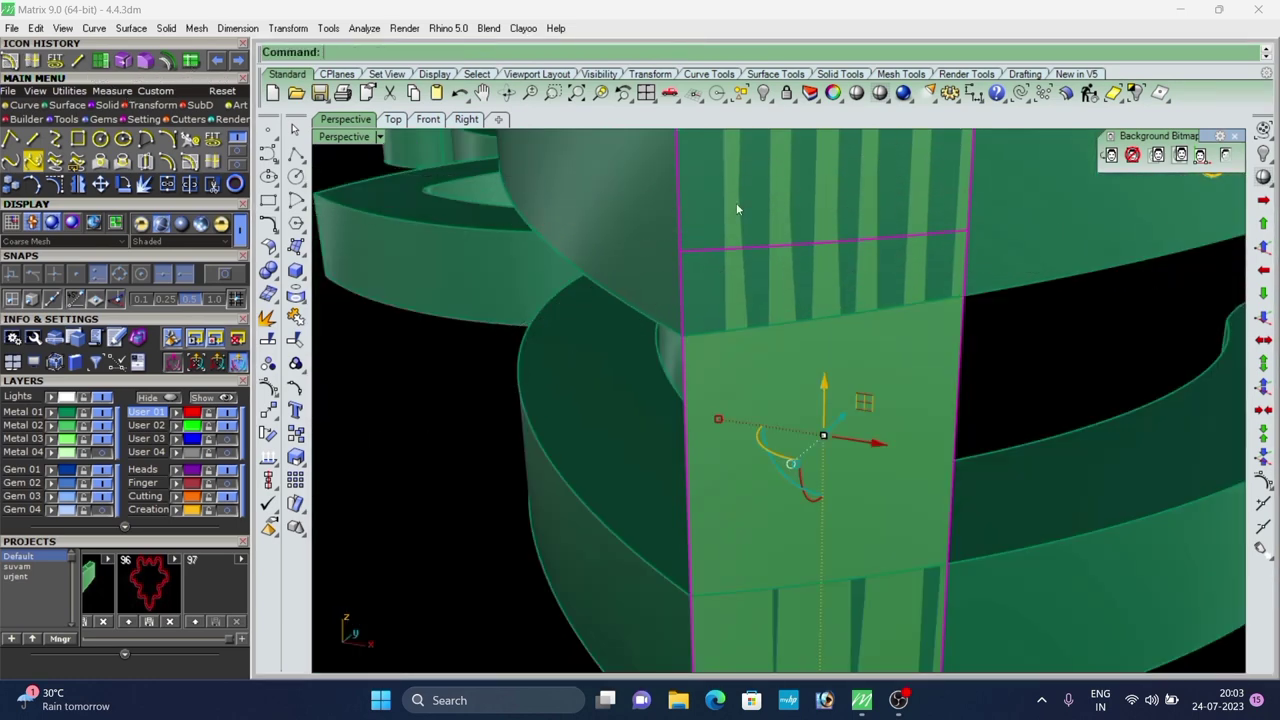
scroll(736, 208, "down", 8)
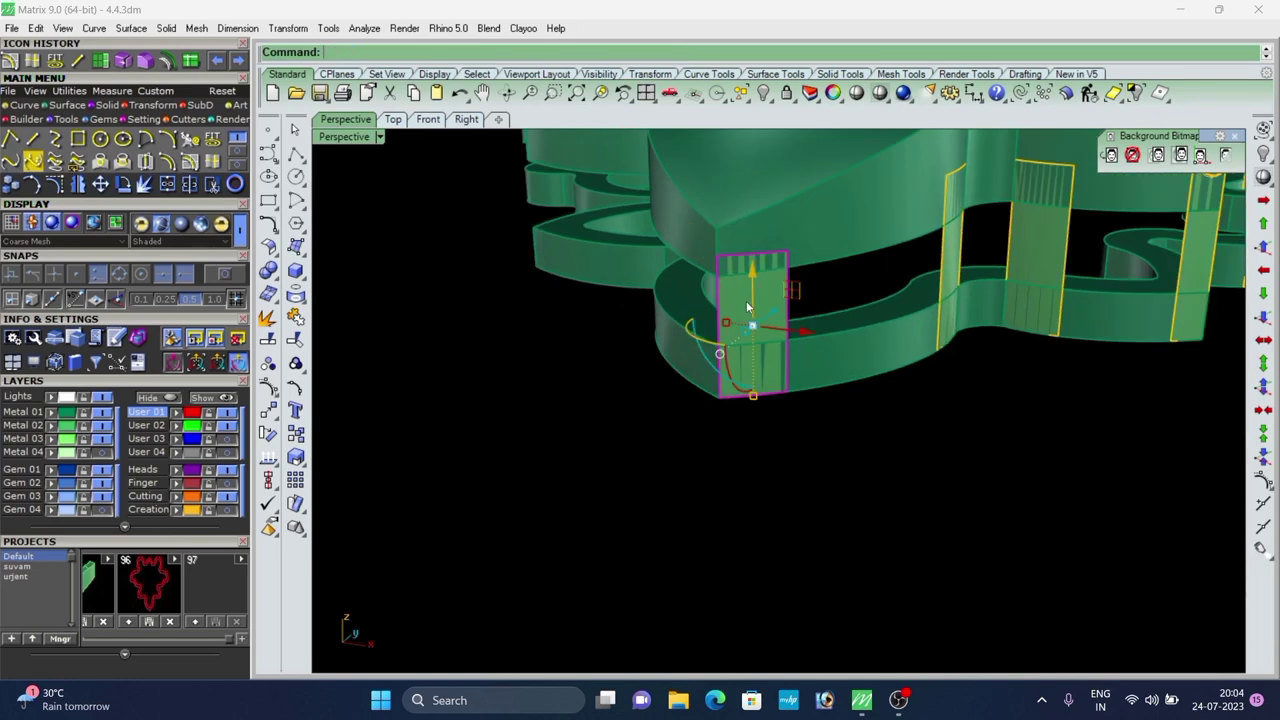
Split the large petal's tip support within the lower base rail and delete the piece below the cut.
right_click(747, 304)
scroll(751, 350, "up", 7)
left_click(736, 374)
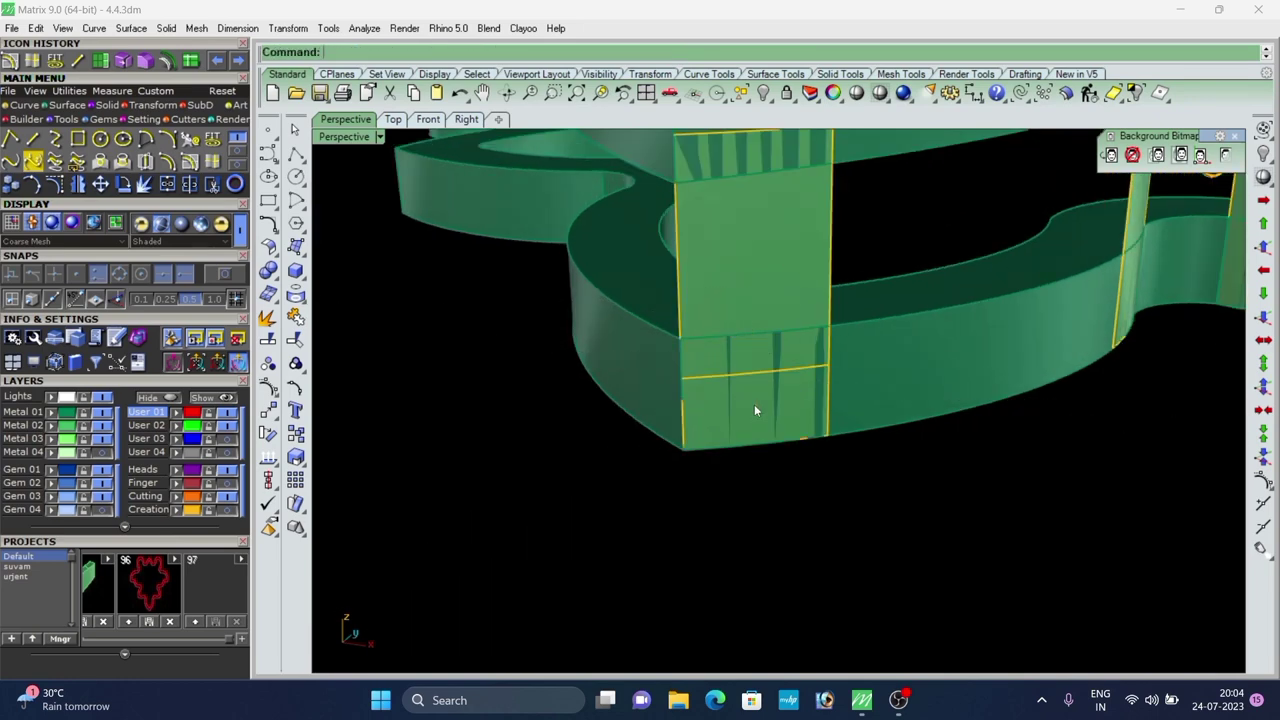
left_click(755, 410)
key("Delete")
Split the large petal's support beside the junction horizontally near its upper end and delete the top piece.
scroll(541, 378, "down", 8)
right_click_drag(775, 372, 717, 374)
scroll(718, 350, "up", 6)
left_click(721, 335)
right_click(727, 290)
scroll(735, 183, "up", 4)
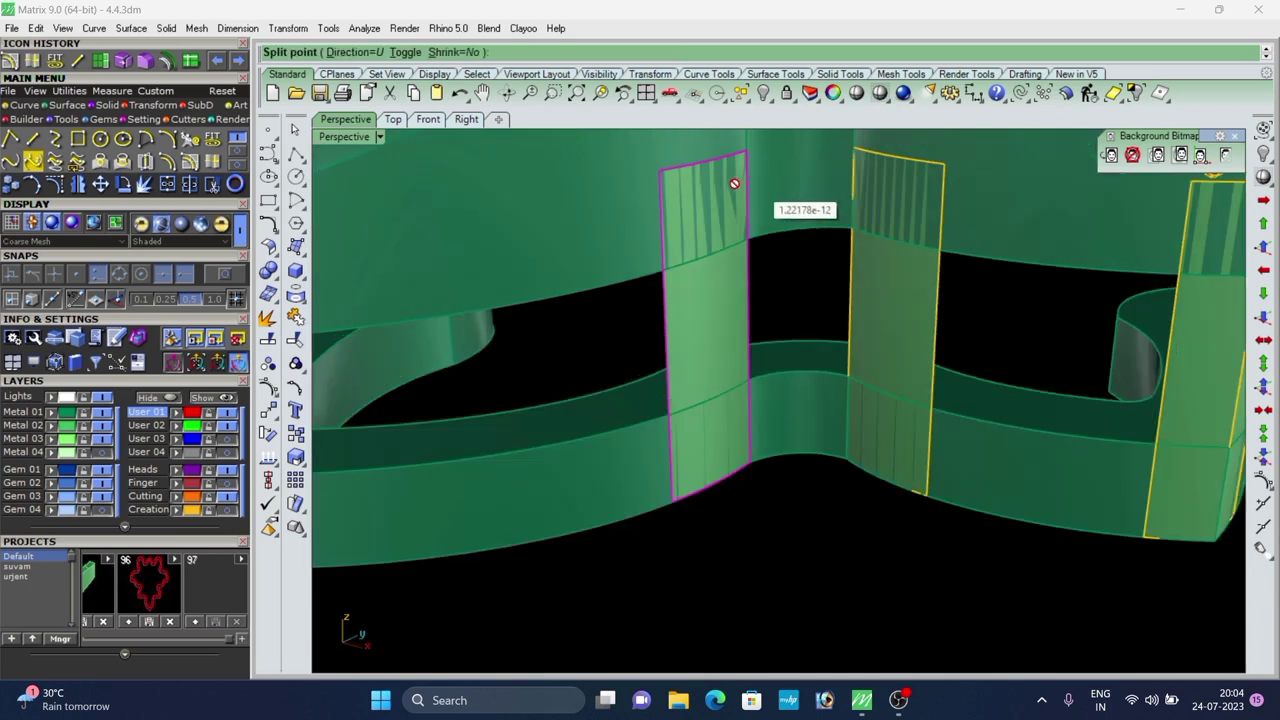
scroll(705, 210, "up", 4)
left_click(690, 231)
right_click(693, 234)
left_click(689, 199)
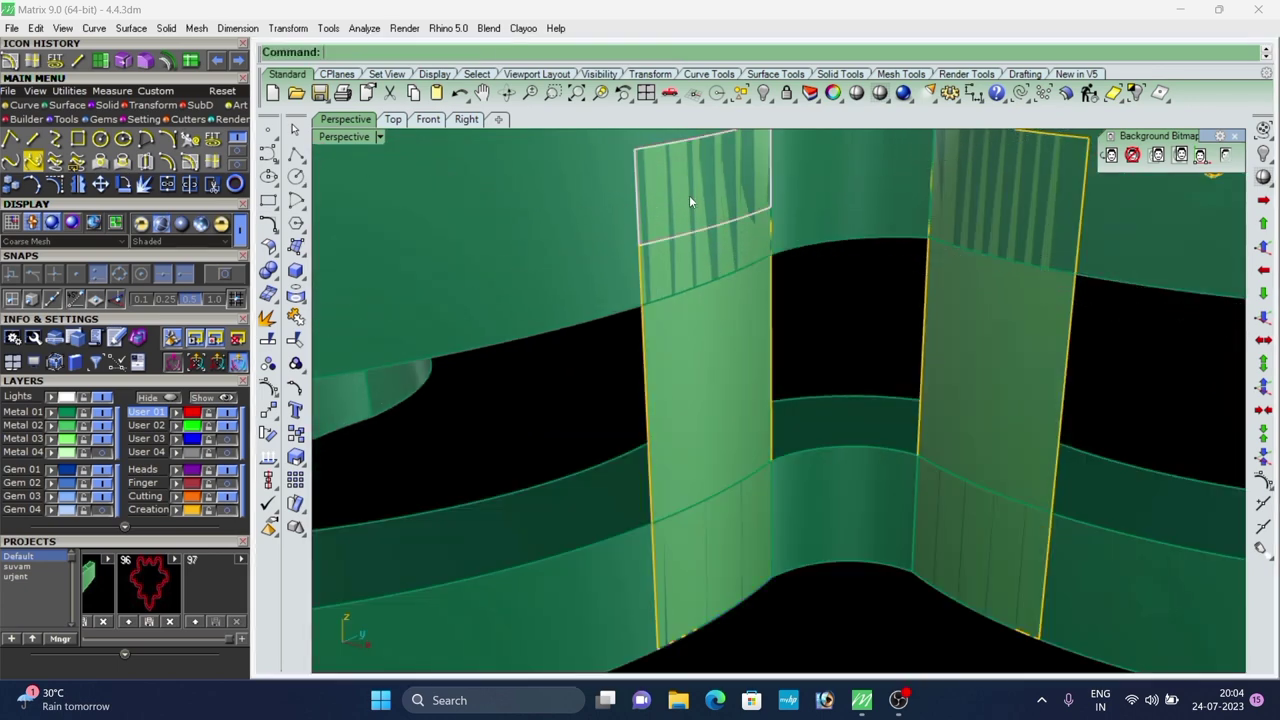
key("Delete")
Split the large petal's junction-side support within the lower rail and delete the bottom piece.
scroll(688, 225, "down", 8)
scroll(687, 255, "up", 5)
left_click(692, 251)
right_click(696, 255)
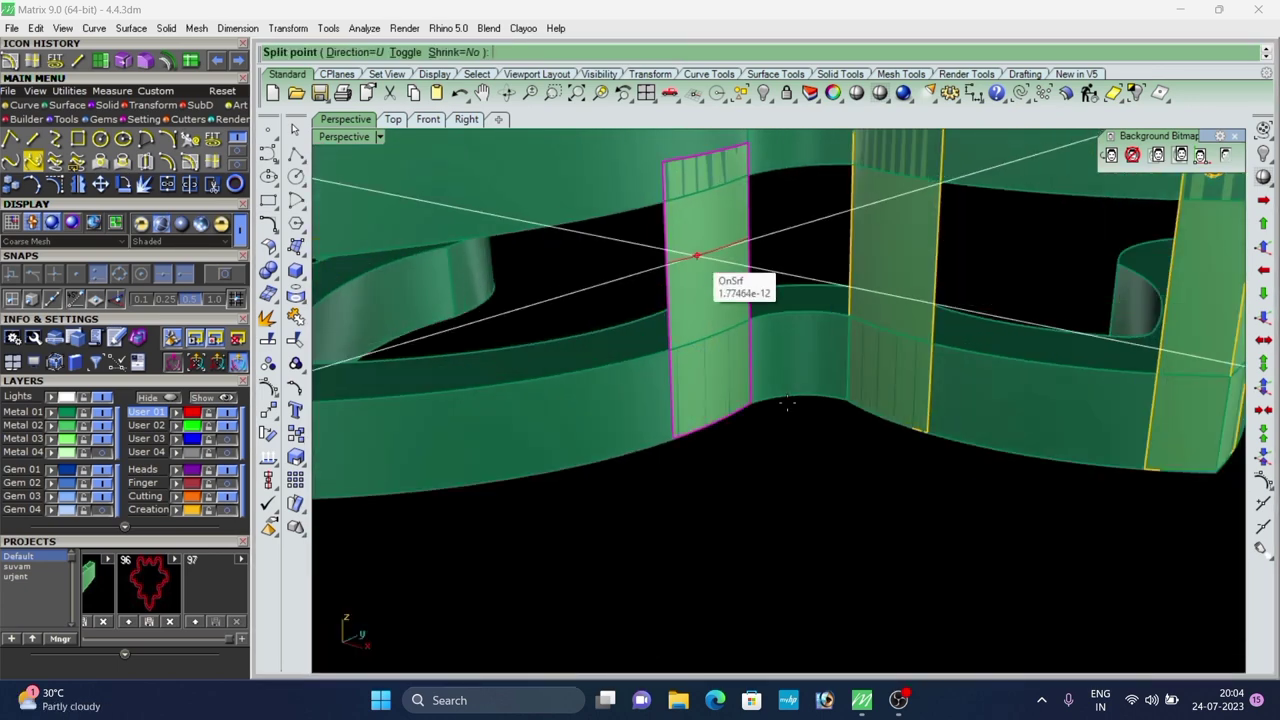
left_click(720, 360)
right_click(716, 382)
left_click(716, 388)
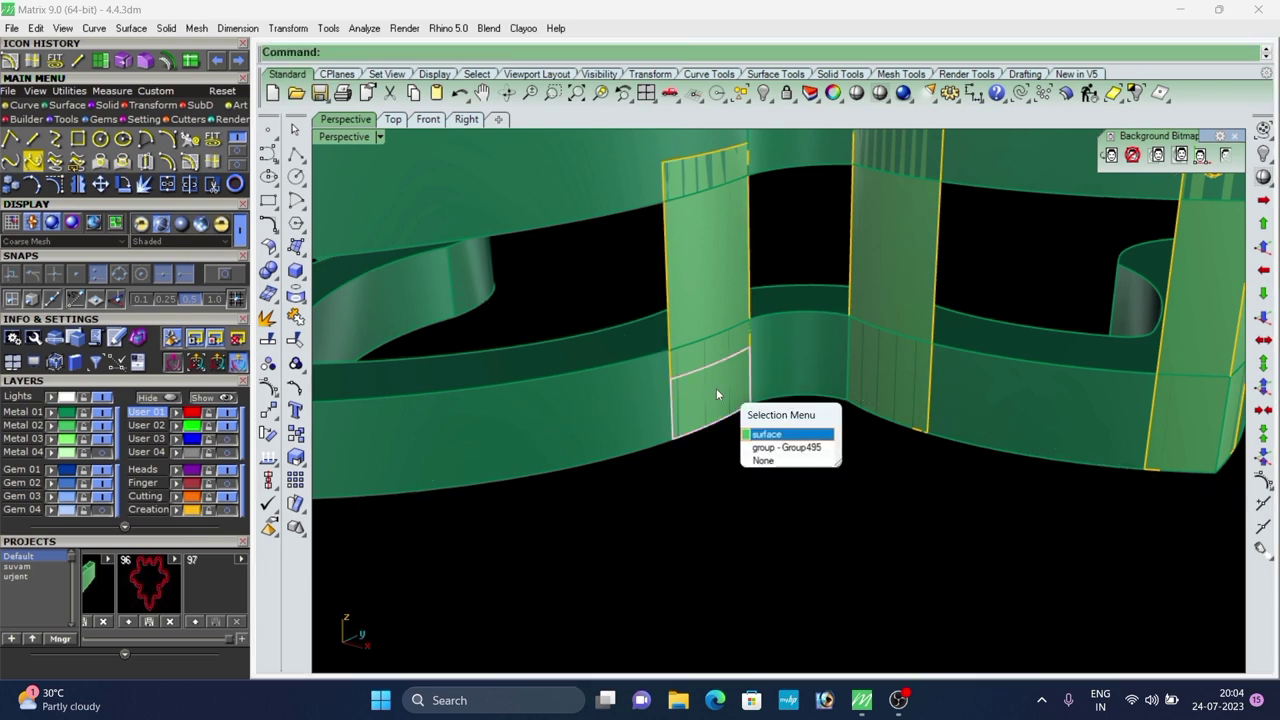
right_click(716, 388)
key("Delete")
Split the pointed petal's support beside the junction horizontally within the upper wall and delete the top piece.
scroll(745, 366, "down", 5)
right_click_drag(887, 332, 974, 329)
scroll(828, 282, "up", 6)
left_click(842, 266)
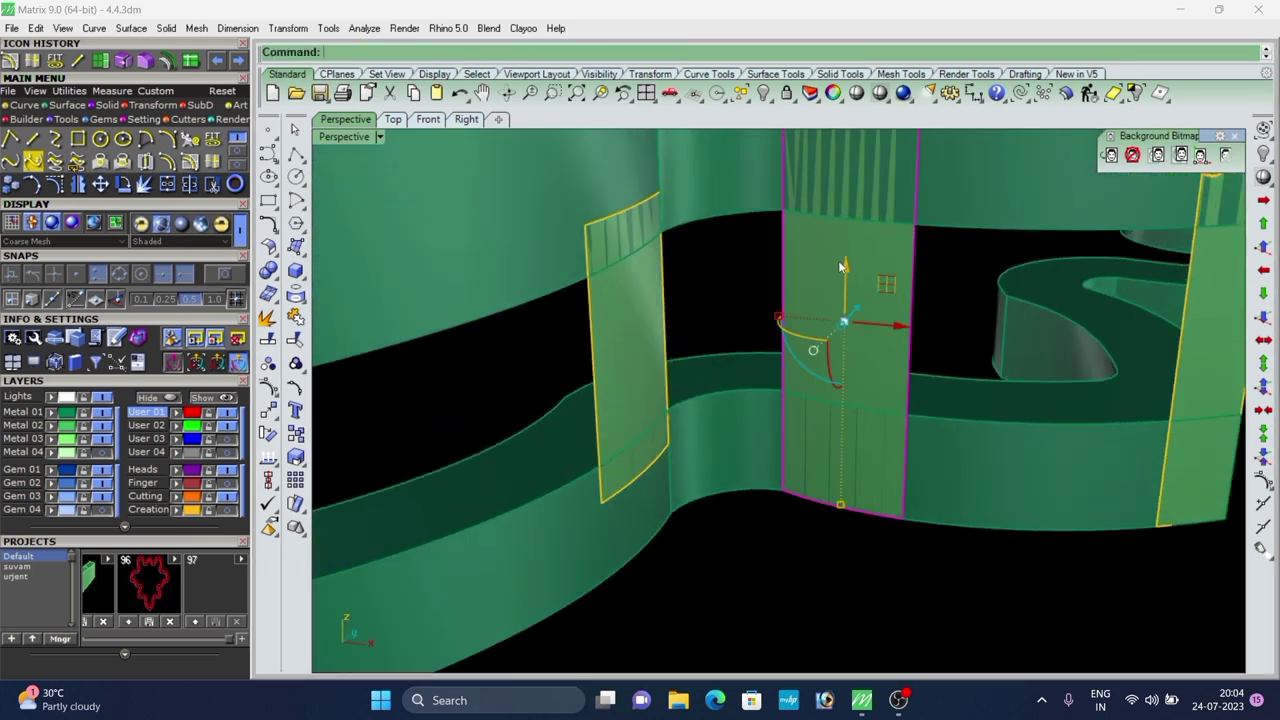
right_click(842, 267)
scroll(863, 302, "down", 2)
scroll(878, 225, "up", 4)
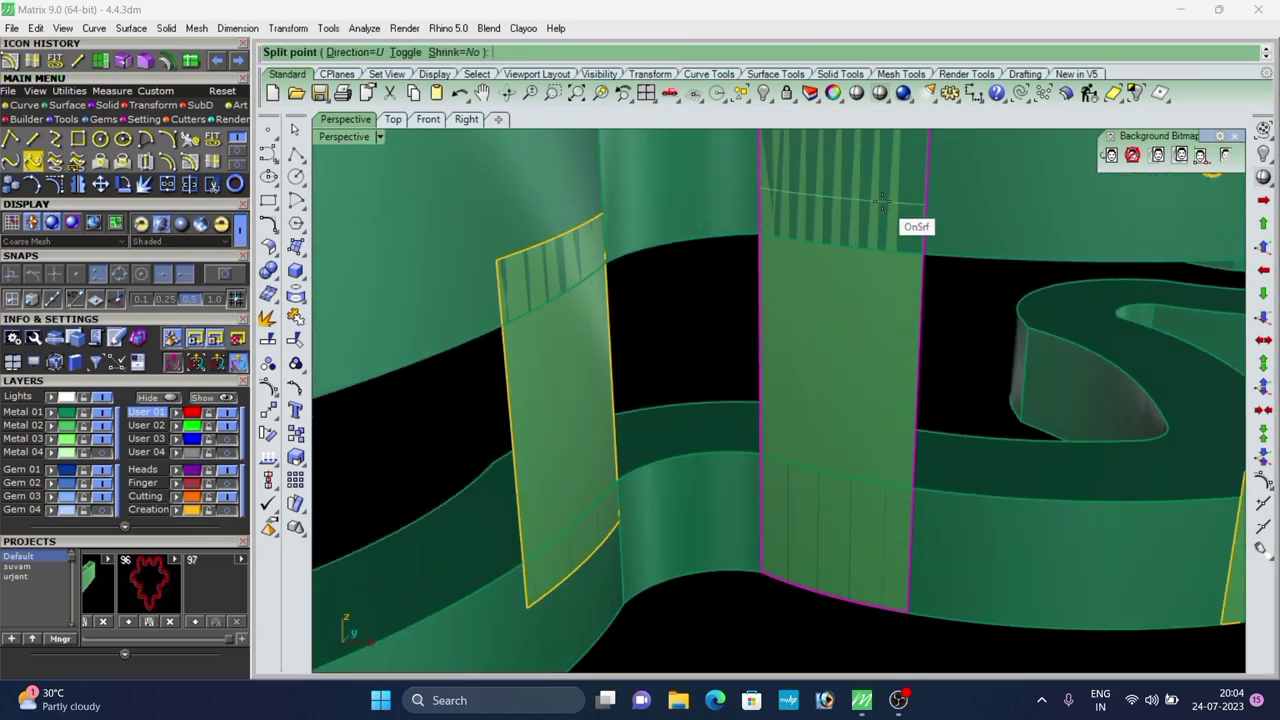
left_click(885, 173)
key("Delete")
Split the pointed petal's junction-side support within the lower rail and delete the bottom piece.
left_click(883, 276)
right_click(882, 276)
scroll(880, 276, "down", 5)
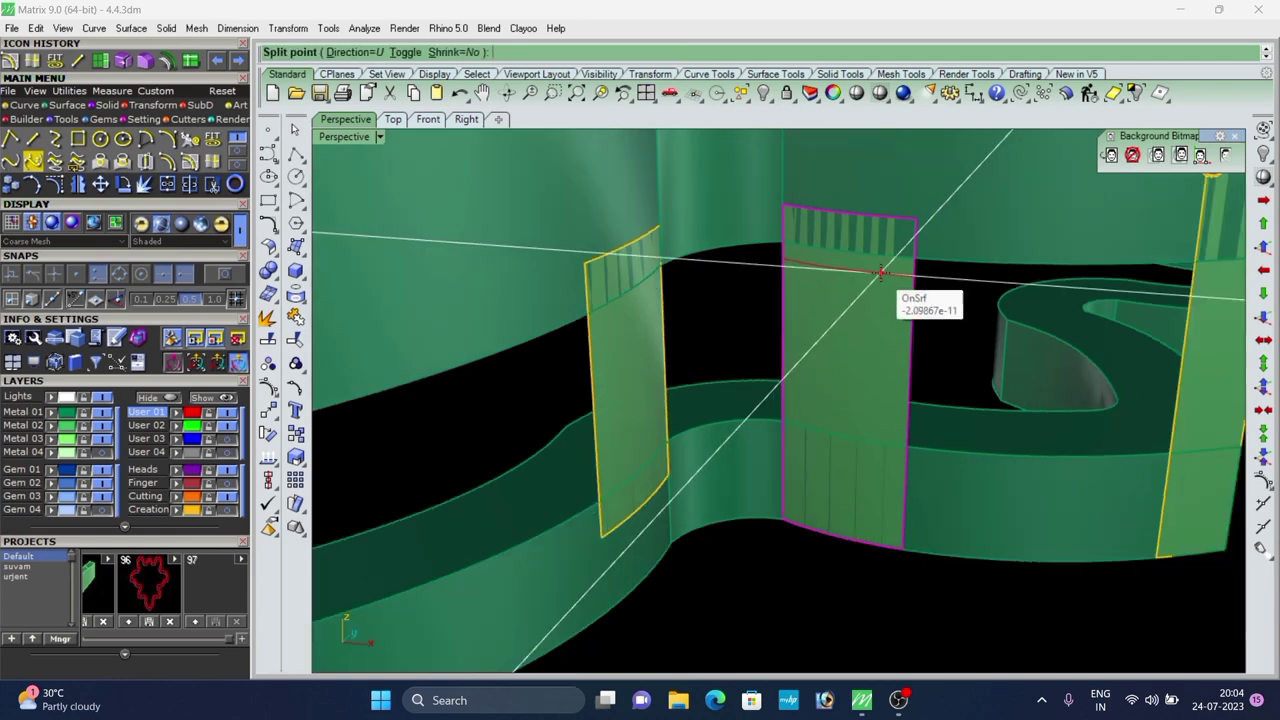
left_click(864, 420)
right_click(864, 424)
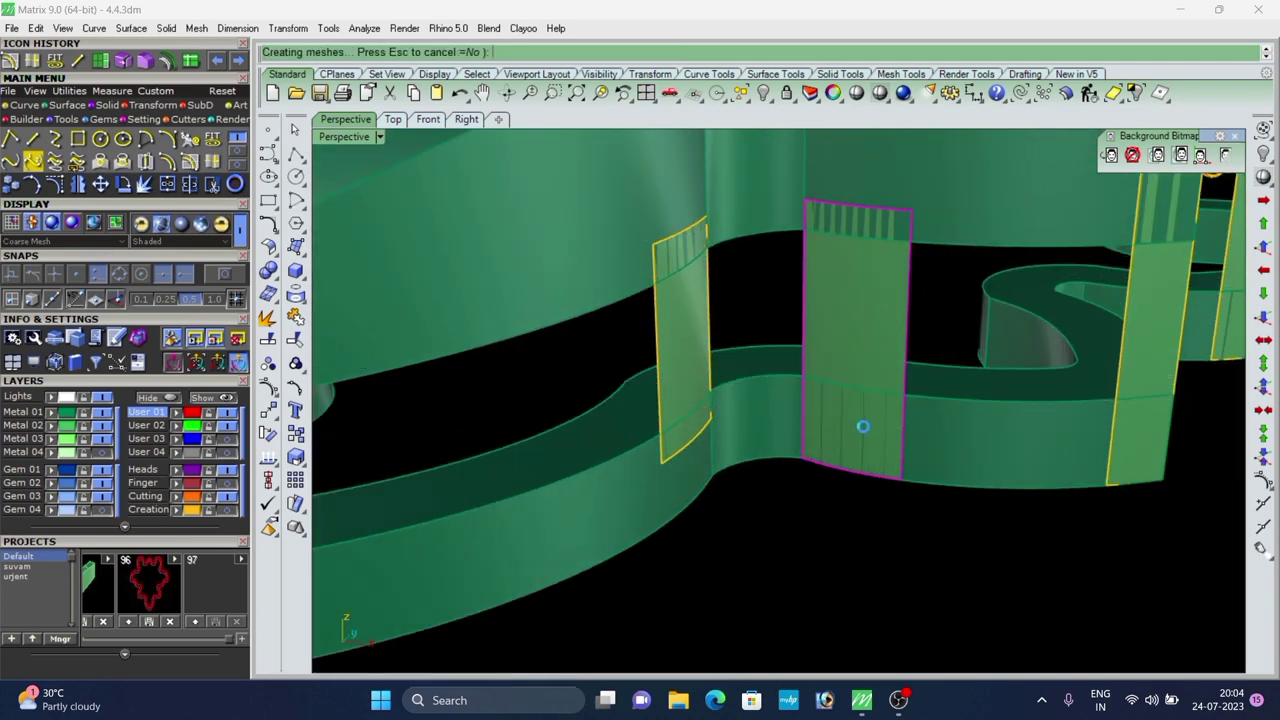
left_click(863, 486)
left_click(869, 469)
left_click(869, 469)
key("Delete")
Split the first face of the pointed petal's tip support within the upper wall and delete the top piece.
scroll(872, 450, "down", 4)
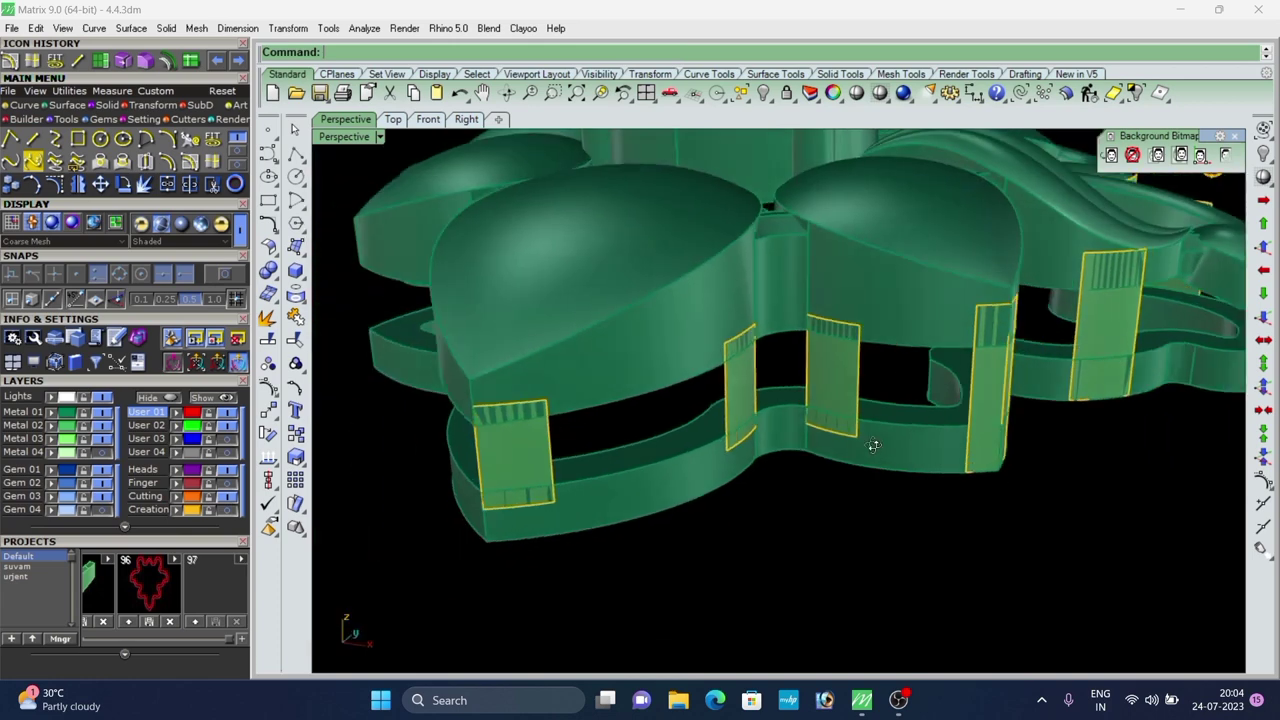
right_click_drag(874, 443, 965, 439)
scroll(960, 438, "up", 3)
left_click(852, 428)
right_click(850, 424)
scroll(880, 345, "up", 8)
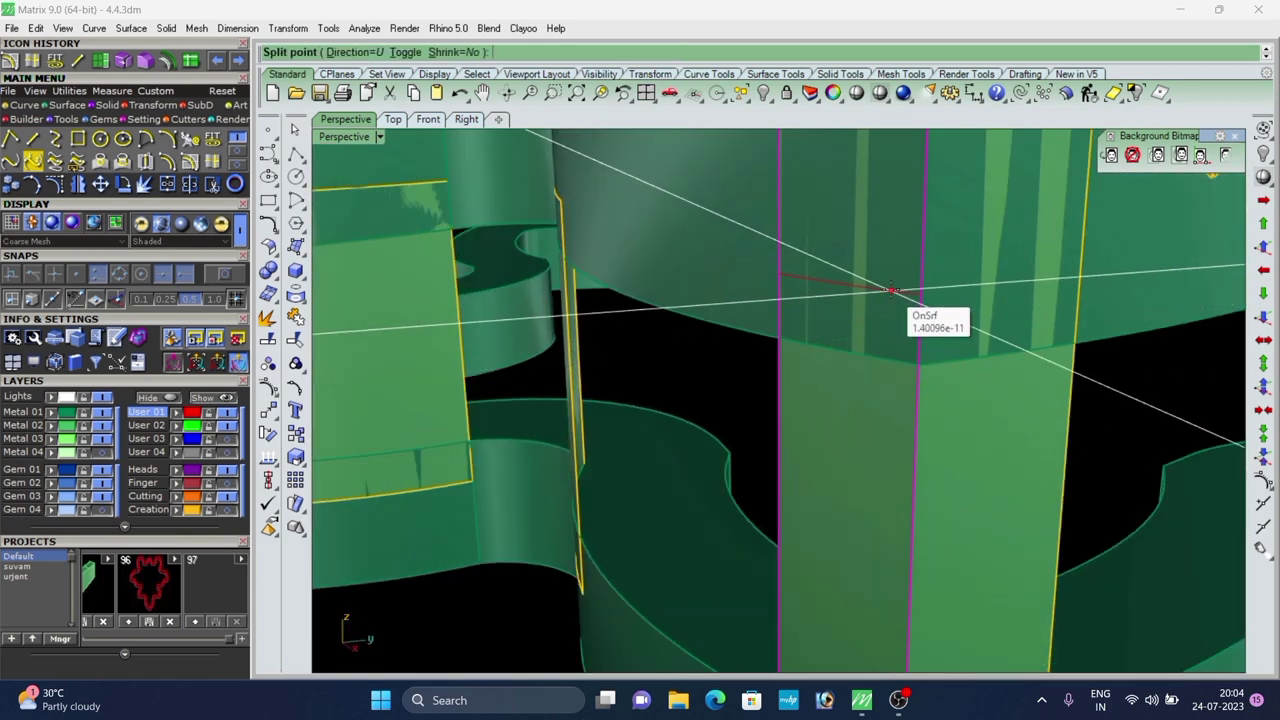
left_click(892, 291)
right_click(890, 290)
left_click(896, 216)
left_click(896, 216)
key("Delete")
Split the tip support's second face level with the trimmed first face and delete its top piece.
scroll(850, 270, "down", 6)
left_click(937, 382)
right_click(936, 380)
scroll(908, 278, "up", 3)
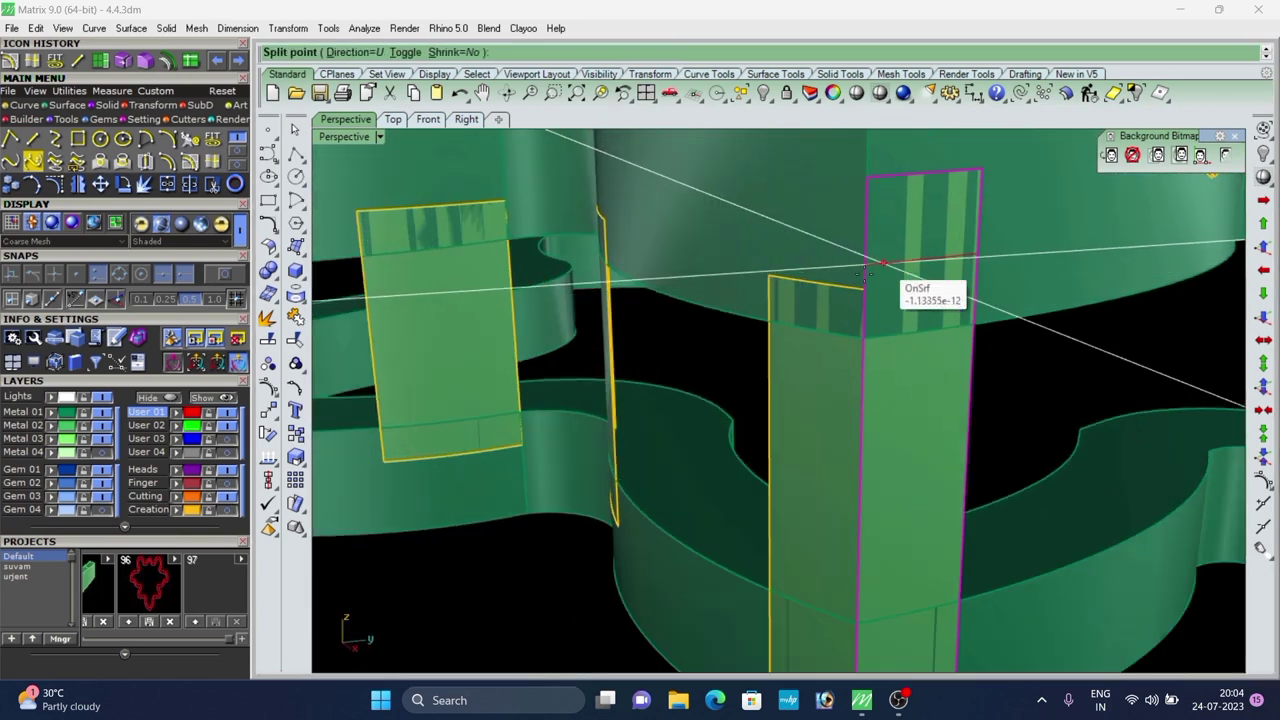
left_click(869, 290)
right_click(870, 289)
left_click(890, 259)
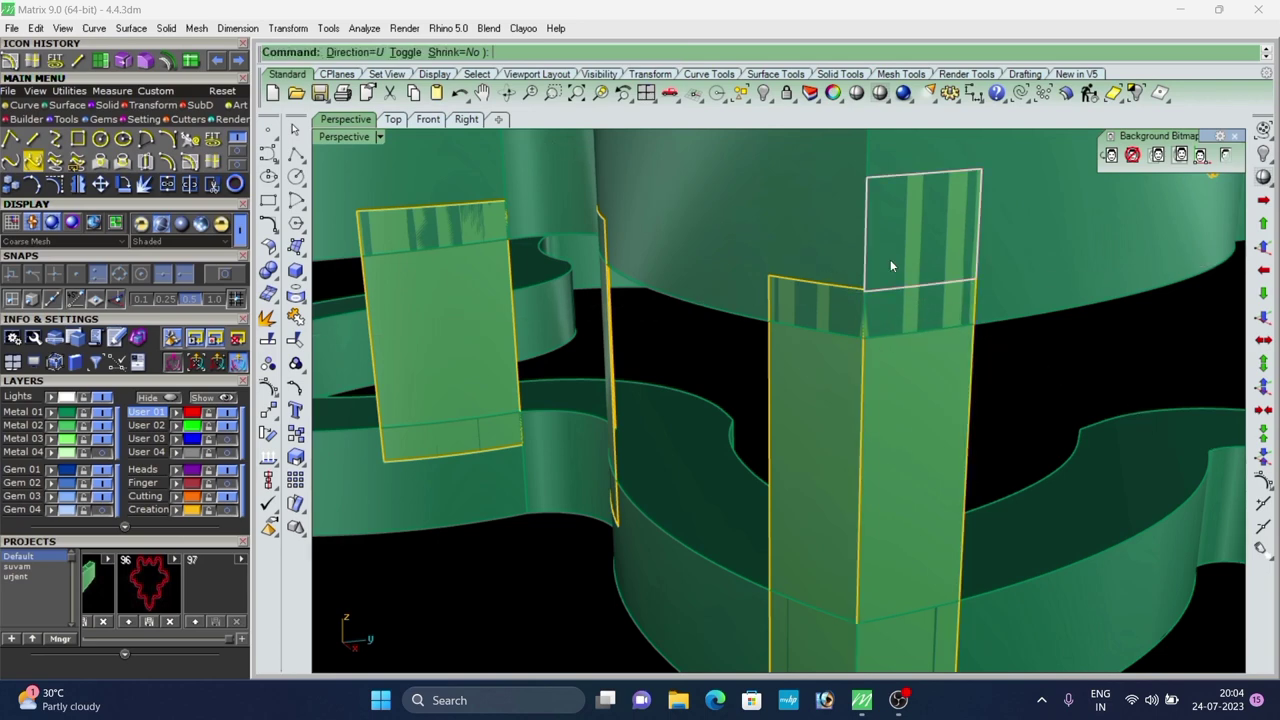
key("Delete")
Split the first face of the pointed petal's tip support within the lower rail and delete the bottom piece.
scroll(890, 262, "down", 5)
scroll(868, 397, "up", 3)
left_click(861, 396)
right_click(859, 398)
scroll(837, 420, "up", 5)
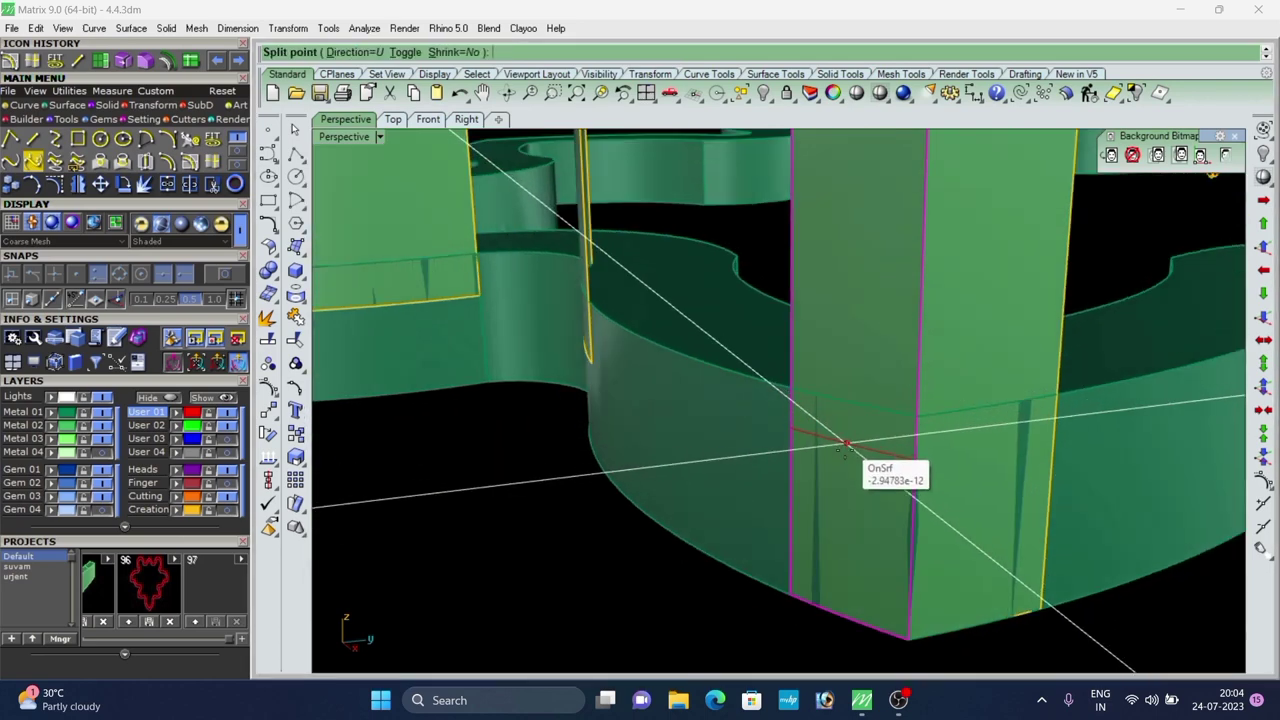
left_click(849, 456)
right_click(849, 457)
left_click(860, 486)
key("Delete")
Split the tip support's second face at the first face's lower edge corner and delete its bottom piece.
left_click(948, 457)
left_click(948, 458)
right_click(947, 459)
scroll(915, 466, "up", 3)
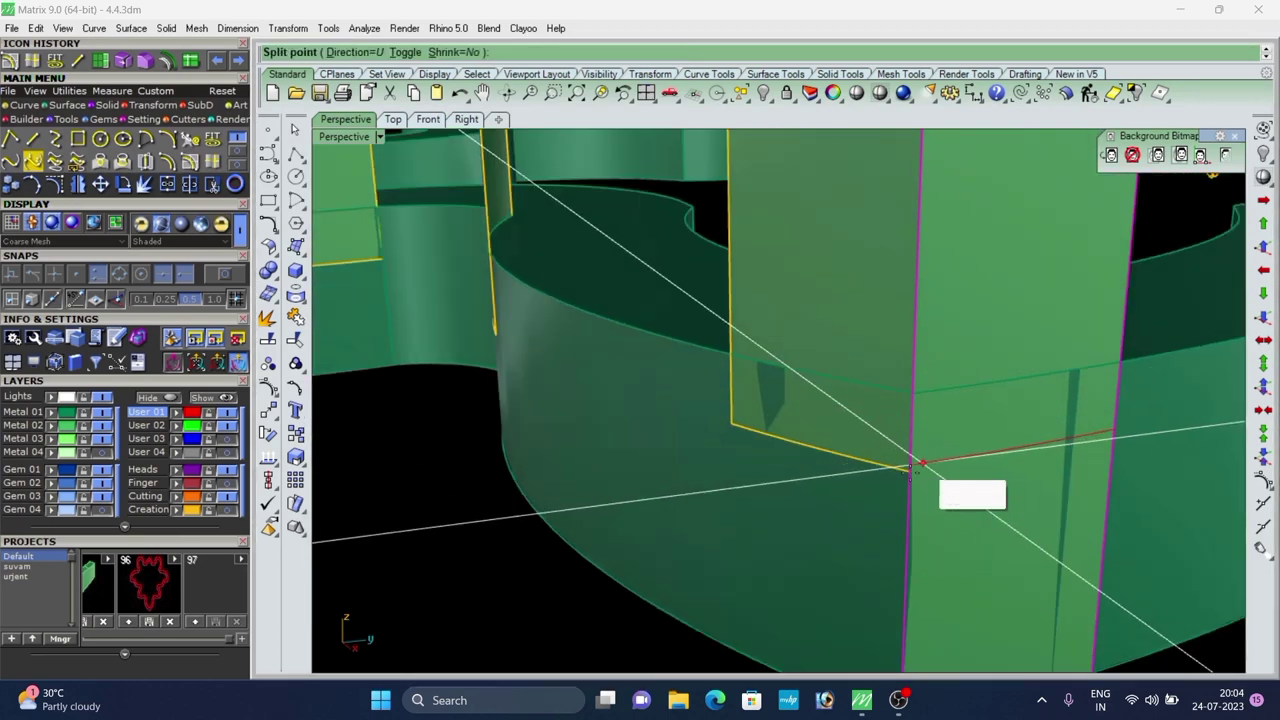
left_click(911, 470)
right_click(913, 473)
left_click(943, 512)
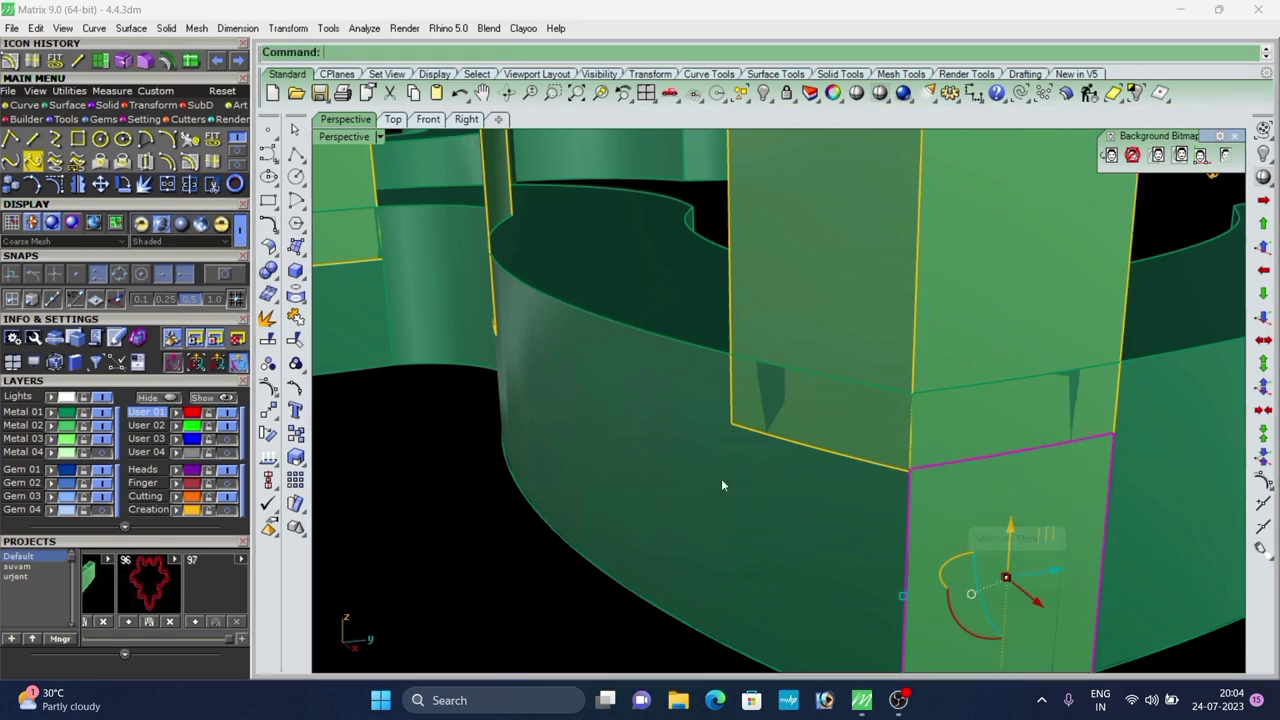
key("Delete")
Split the leaf wall's support along an isocurve within the upper wall and remove the top piece.
scroll(721, 480, "down", 5)
right_click_drag(721, 480, 846, 490)
scroll(846, 490, "down", 5)
scroll(990, 412, "up", 3)
left_click(1007, 410)
right_click(1007, 409)
scroll(1019, 320, "up", 4)
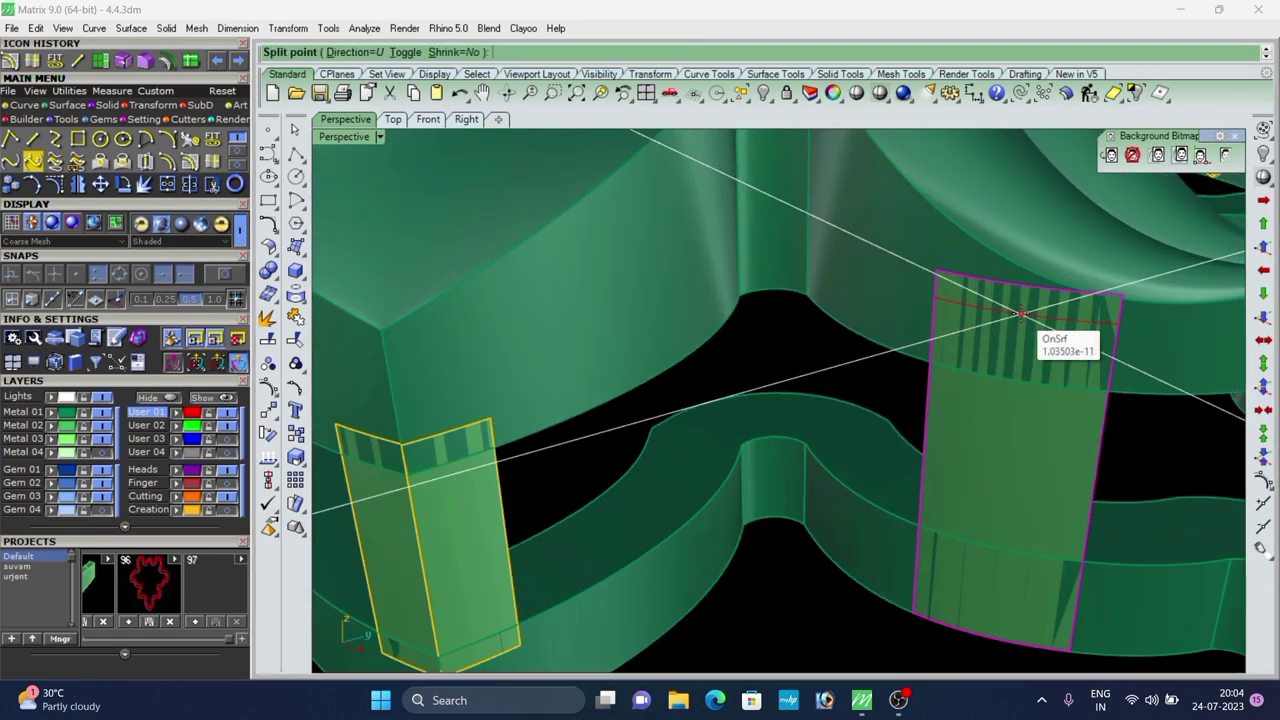
left_click(1025, 326)
right_click(1025, 329)
scroll(1016, 310, "down", 5)
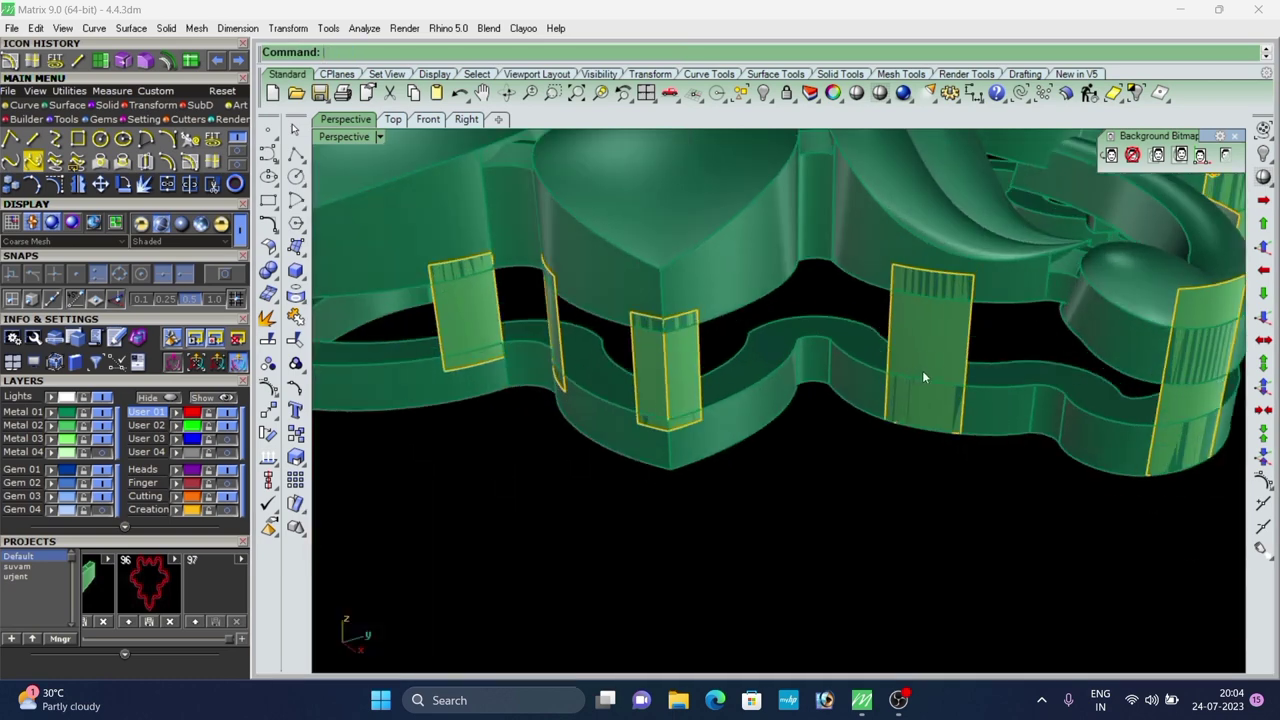
Split the leaf wall's support along an isocurve within the lower rail and remove the bottom piece.
scroll(925, 393, "up", 5)
type("i")
key("Return")
left_click(920, 412)
right_click(920, 426)
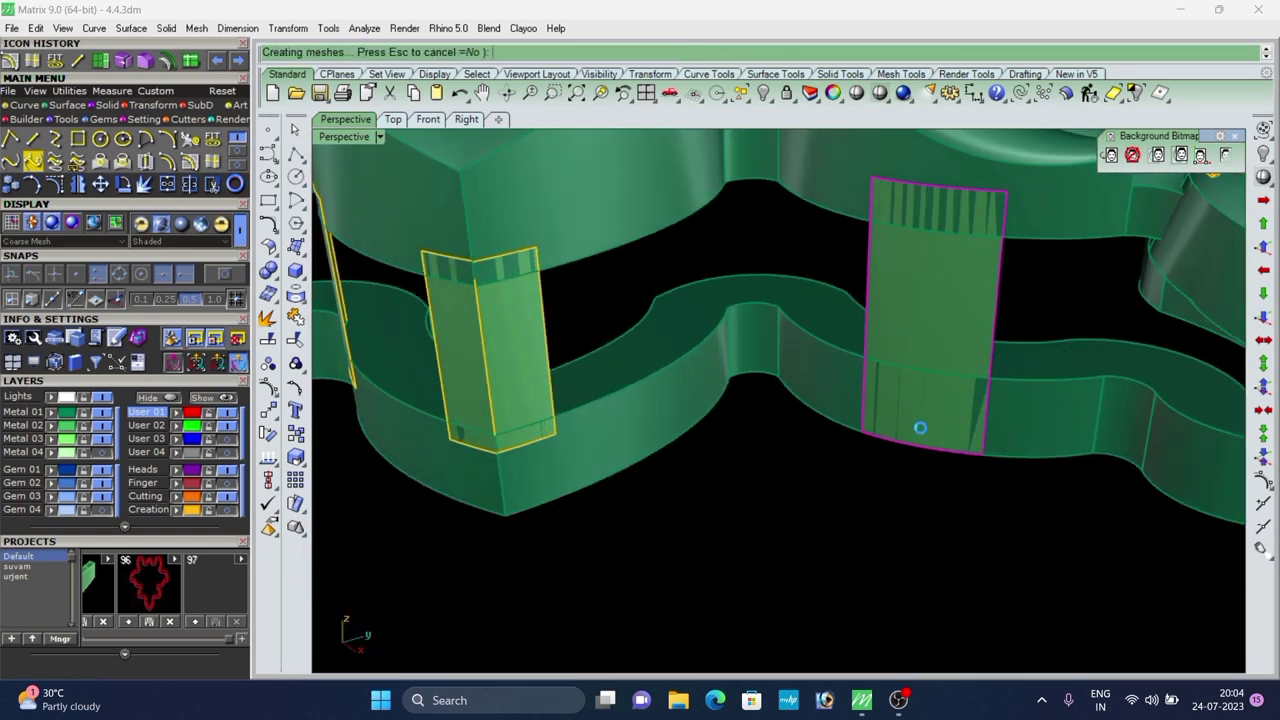
Split the curl end's support along an isocurve near the upper wall's lower edge and remove the top piece.
scroll(726, 384, "down", 6)
right_click_drag(1020, 422, 964, 433)
scroll(964, 433, "up", 7)
left_click(964, 433)
right_click(964, 430)
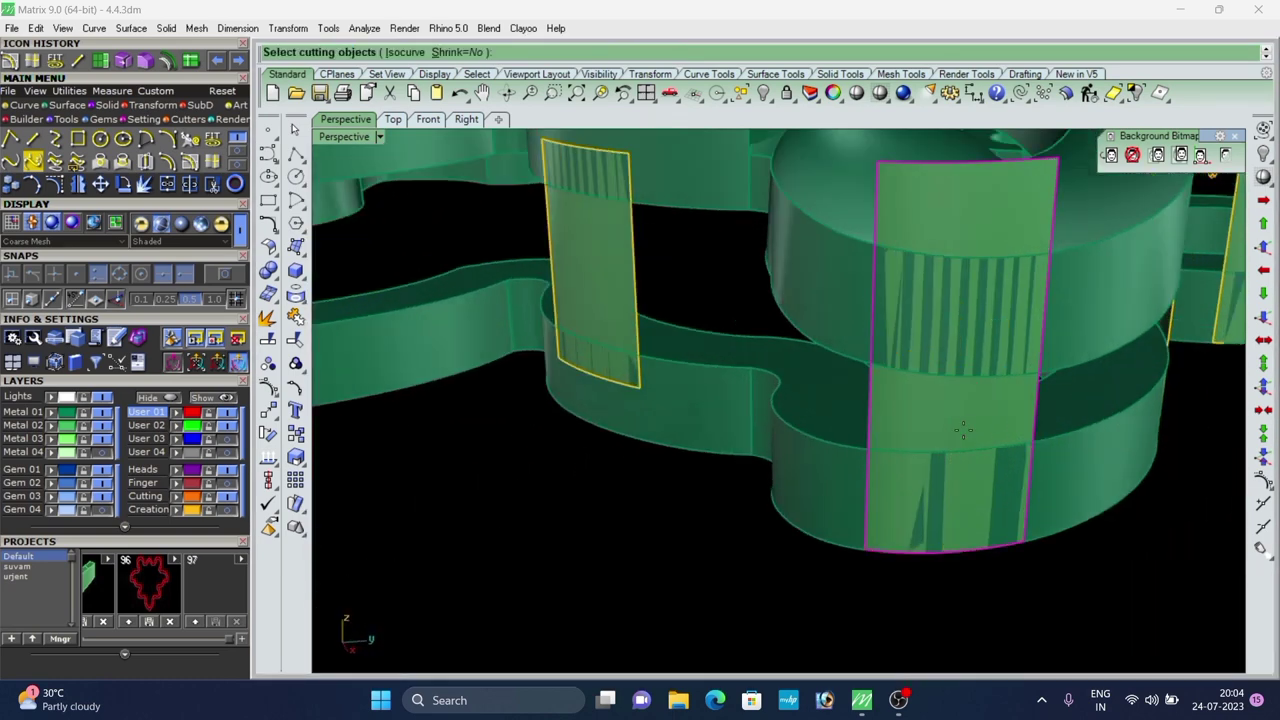
type("i")
key("Return")
scroll(948, 334, "up", 7)
left_click(951, 289)
right_click(951, 289)
scroll(935, 290, "down", 7)
Split the curl end's support along an isocurve within the lower rail.
left_click(916, 325)
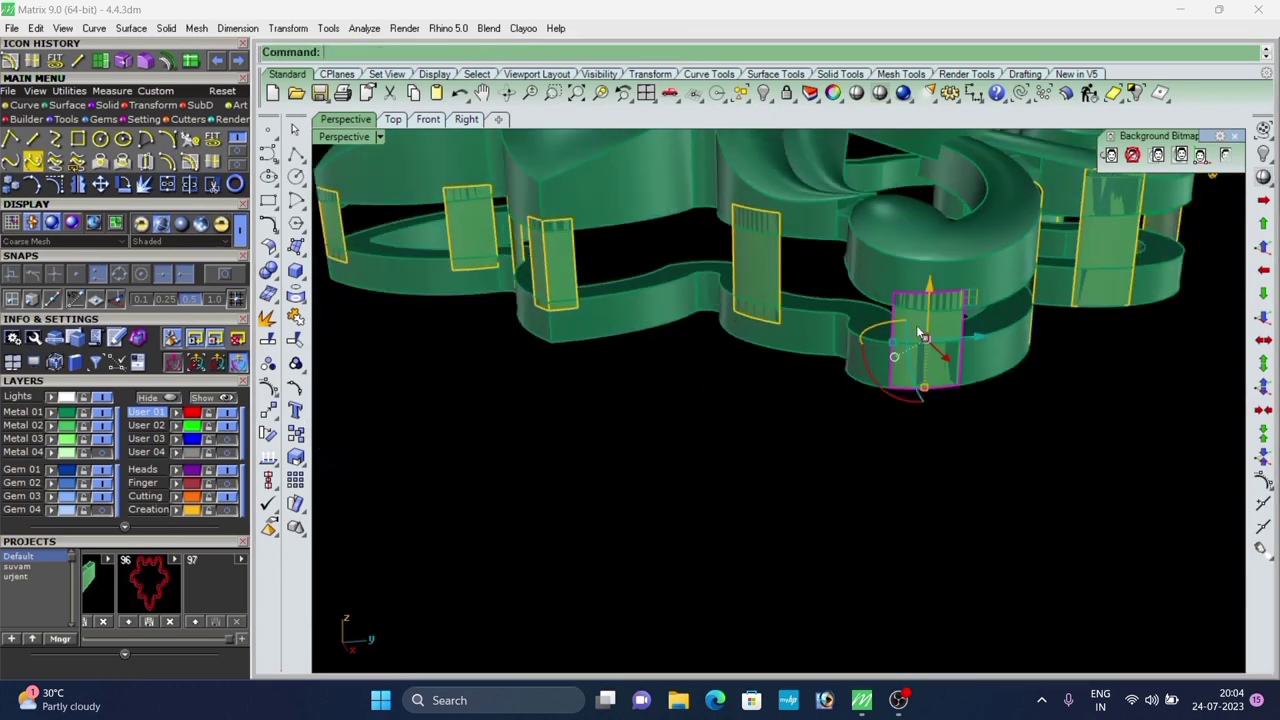
right_click(916, 325)
type("i")
key("Return")
scroll(916, 343, "up", 1)
left_click(918, 358)
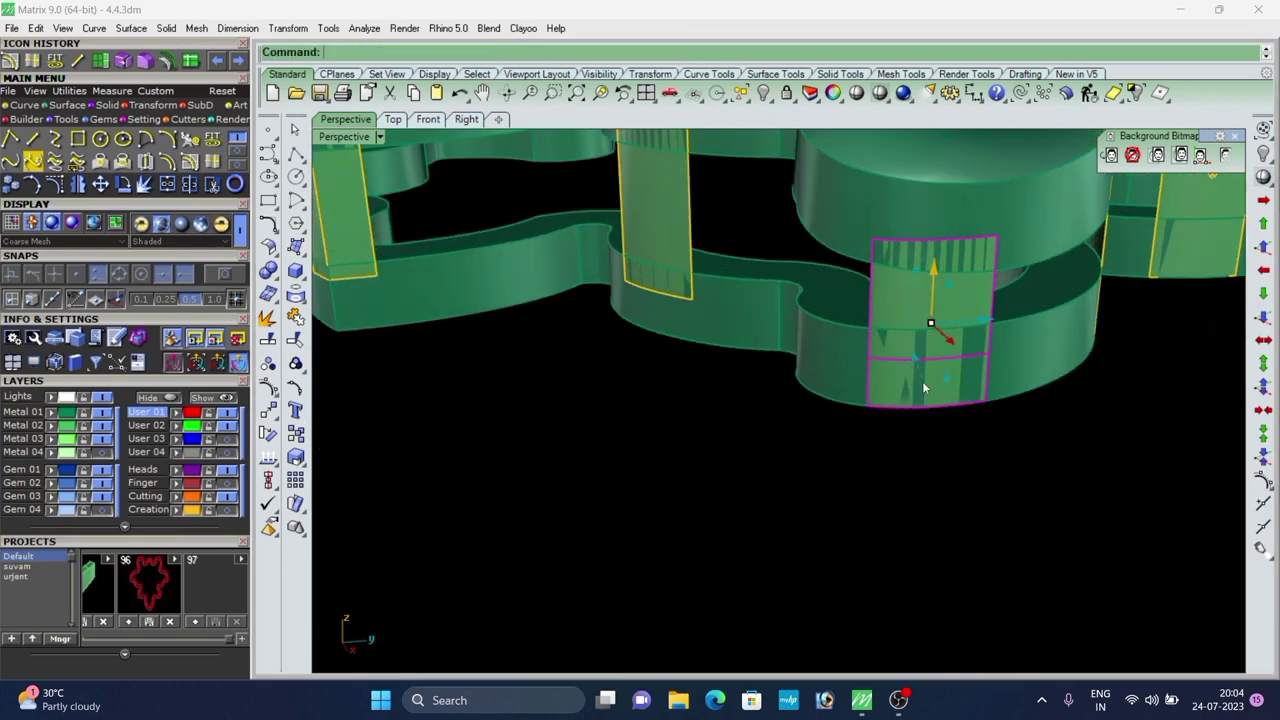
Remove the cut-off bottom piece of the curl end's support.
scroll(900, 390, "down", 4)
scroll(971, 342, "up", 7)
right_click_drag(1020, 375, 843, 264)
scroll(980, 292, "up", 5)
scroll(979, 292, "down", 8)
right_click_drag(979, 292, 905, 330)
scroll(905, 338, "up", 8)
Split the next support along the curl's outer wall at an isocurve within the upper wall and remove the top piece.
left_click(937, 364)
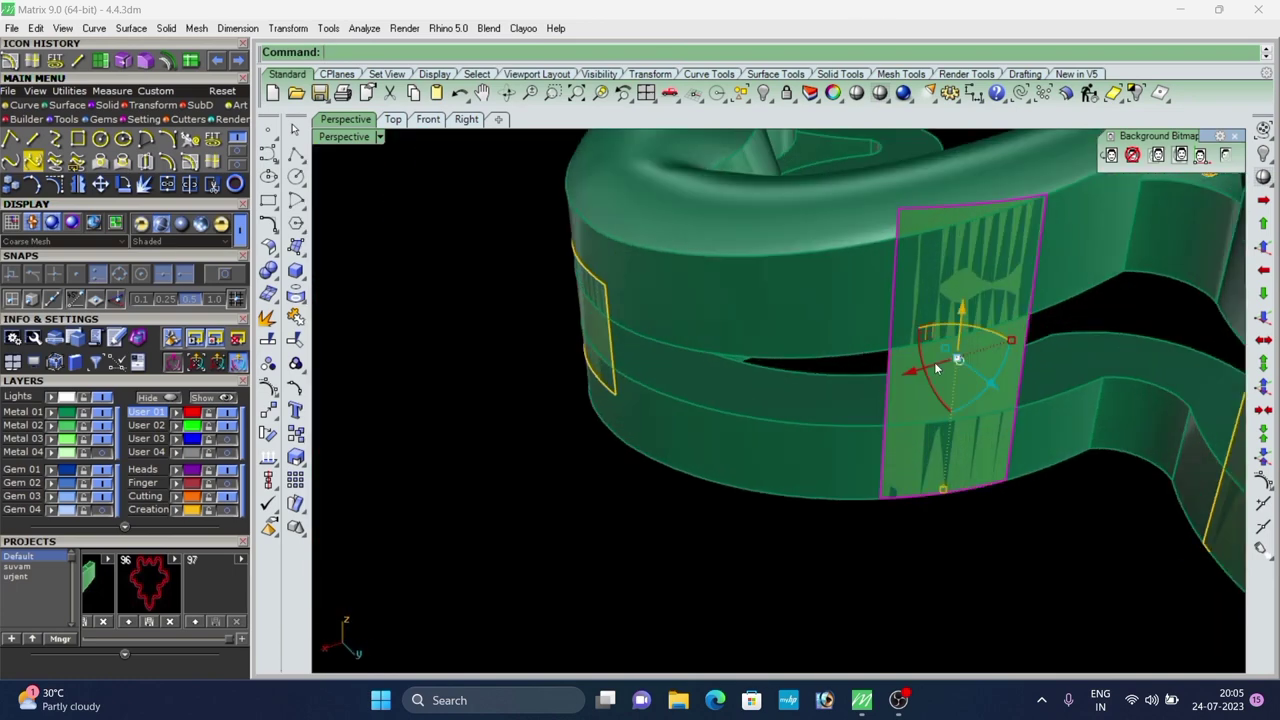
right_click(937, 362)
type("i")
key("Return")
scroll(934, 318, "up", 4)
left_click(937, 269)
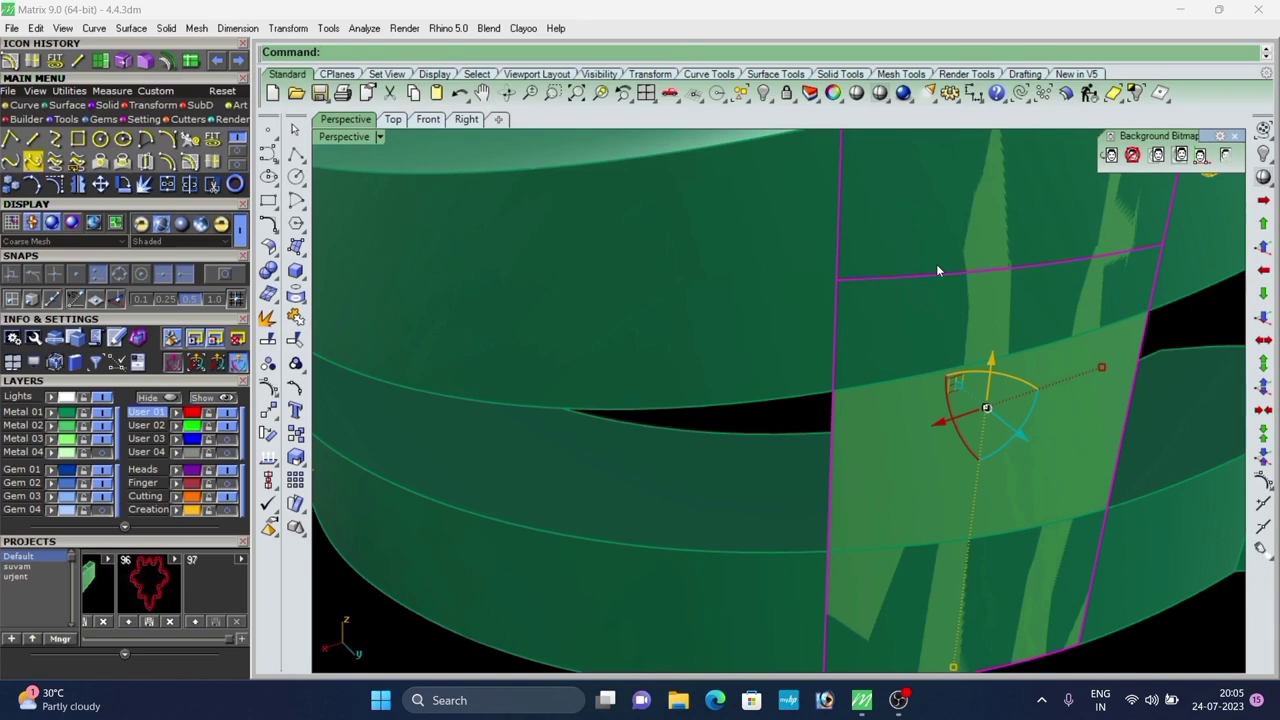
key("Escape")
left_click(937, 269)
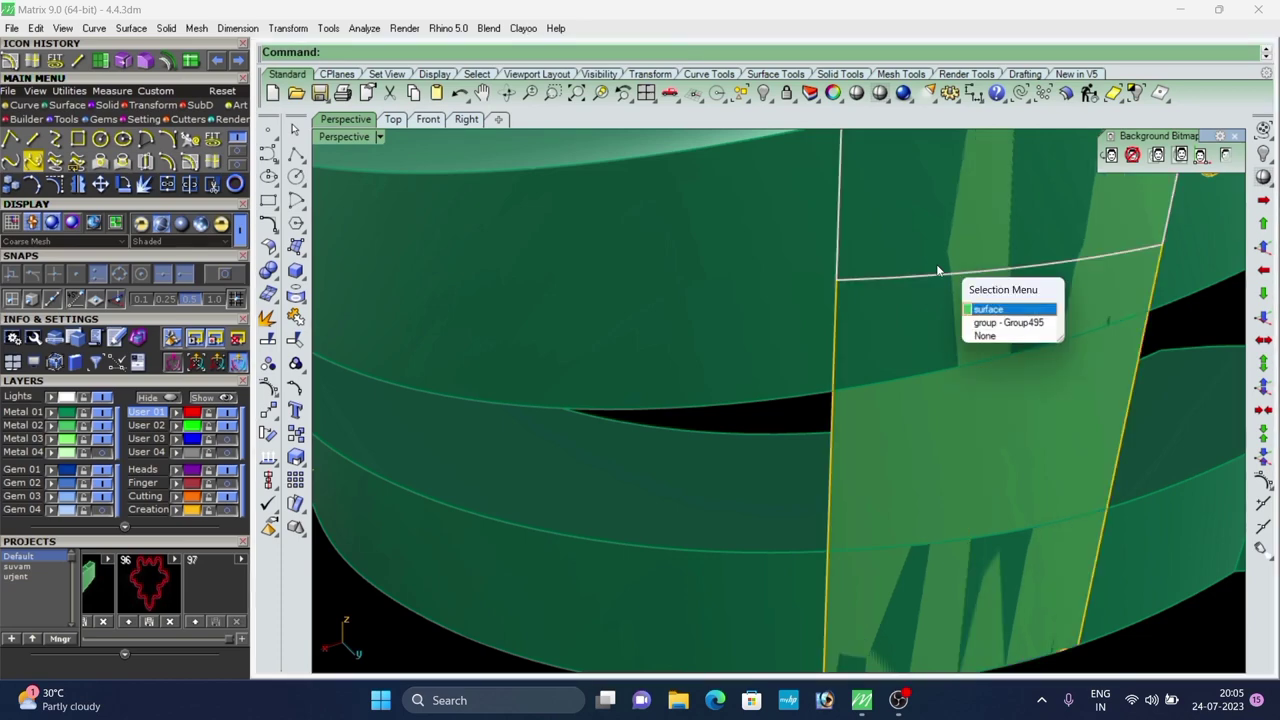
left_click(937, 269)
key("Delete")
Split the same curl wall support along an isocurve within the lower rail and remove the bottom piece.
scroll(917, 239, "down", 8)
right_click_drag(917, 239, 877, 285)
scroll(877, 285, "up", 8)
left_click(868, 272)
right_click(866, 279)
scroll(870, 310, "up", 4)
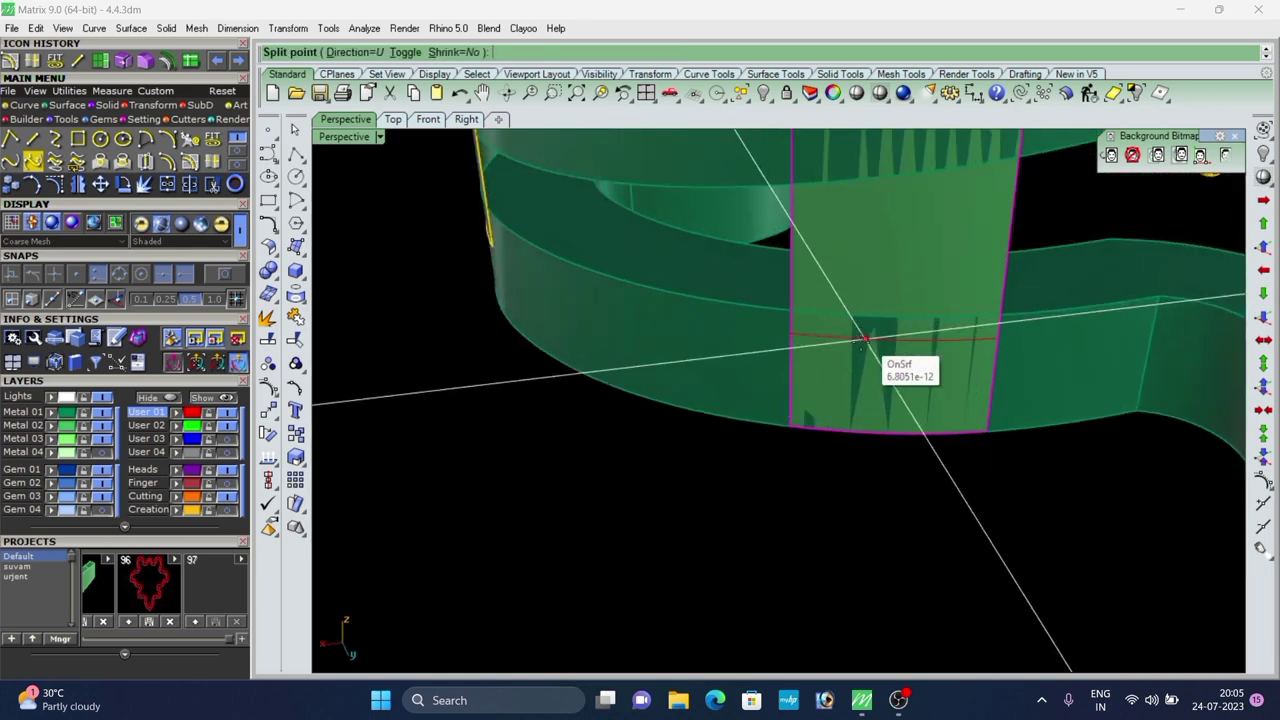
left_click(855, 366)
left_click(871, 376)
left_click(871, 376)
key("Delete")
Split the support just past the wall's inward bend along an isocurve within the upper wall and remove the top piece.
scroll(873, 378, "down", 8)
right_click_drag(873, 378, 1013, 323)
scroll(1013, 323, "up", 4)
right_click(997, 337)
scroll(991, 282, "up", 8)
left_click(994, 270)
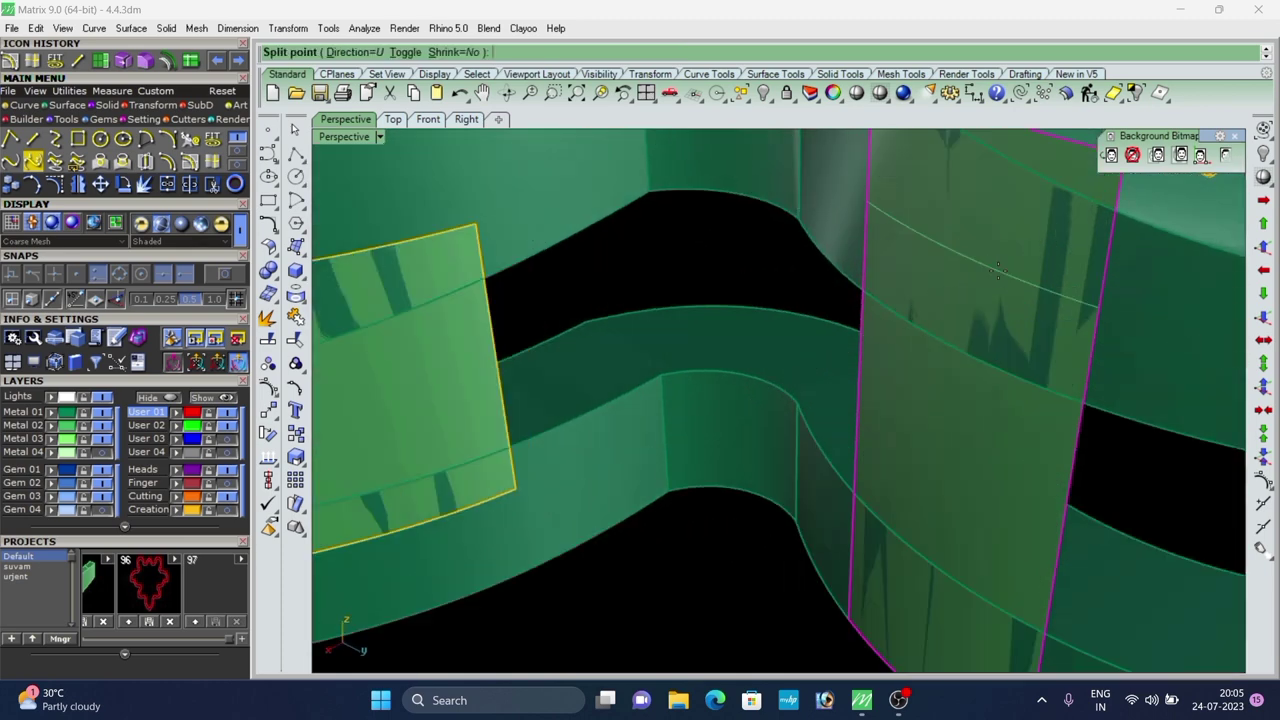
left_click(1000, 231)
scroll(967, 281, "down", 8)
type("d")
key("Return")
Split the support past the inward bend along an isocurve within the lower rail and remove the bottom piece.
scroll(964, 300, "up", 5)
left_click(963, 325)
right_click(962, 330)
scroll(950, 391, "up", 3)
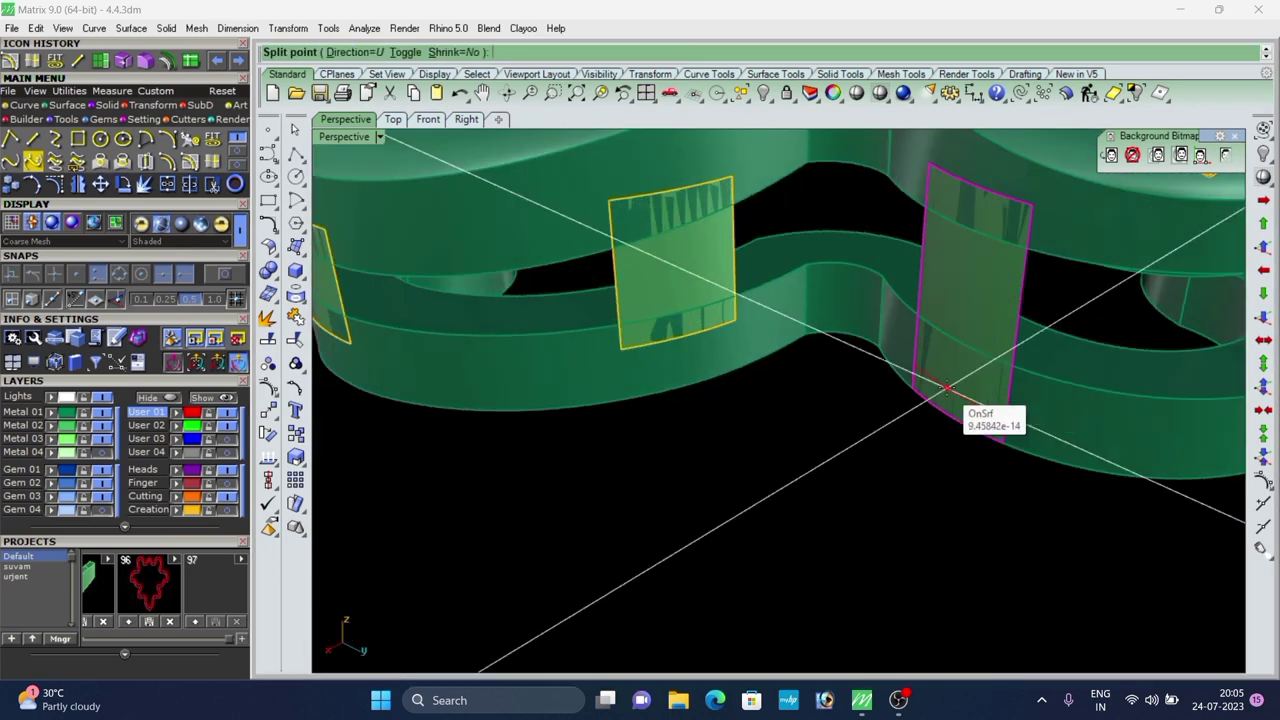
left_click(948, 363)
left_click(946, 389)
type("d")
key("Return")
scroll(820, 370, "down", 6)
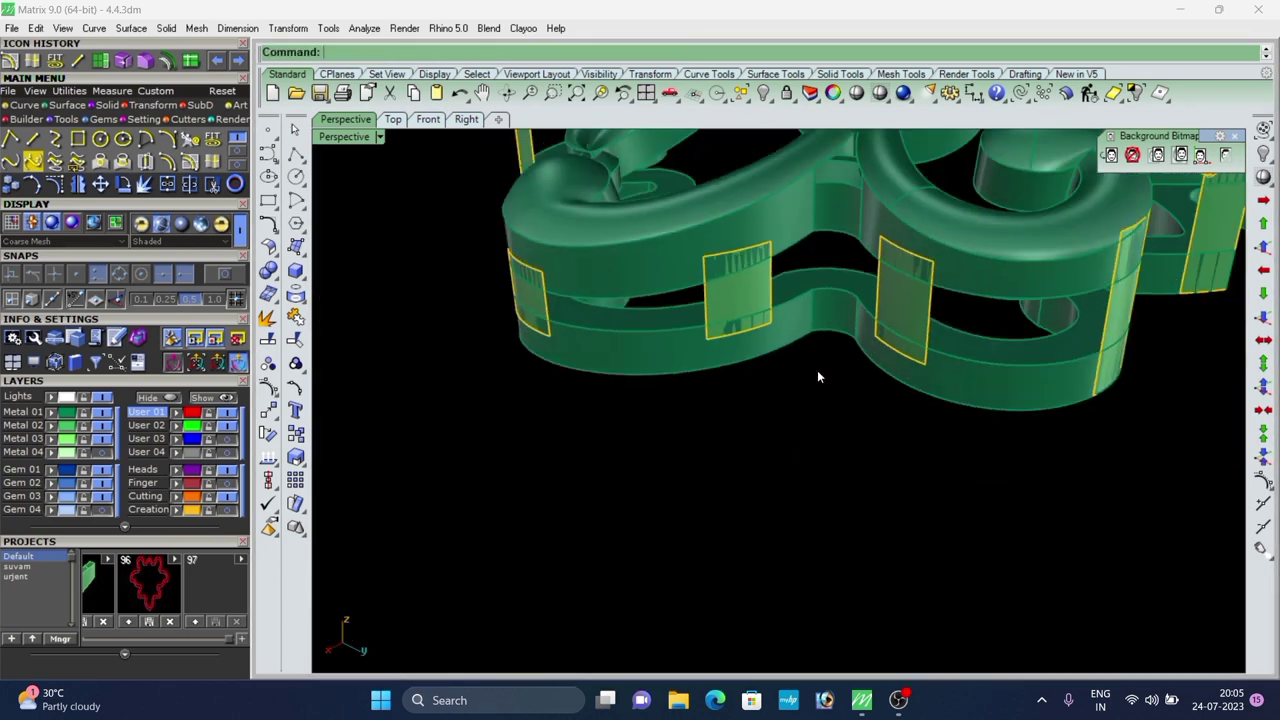
Split the support on the second curl's rounded outer side along an isocurve within the upper wall and remove the top piece.
right_click_drag(817, 370, 849, 361)
scroll(785, 353, "up", 6)
left_click(769, 348)
right_click(769, 348)
scroll(765, 303, "up", 3)
scroll(766, 280, "down", 6)
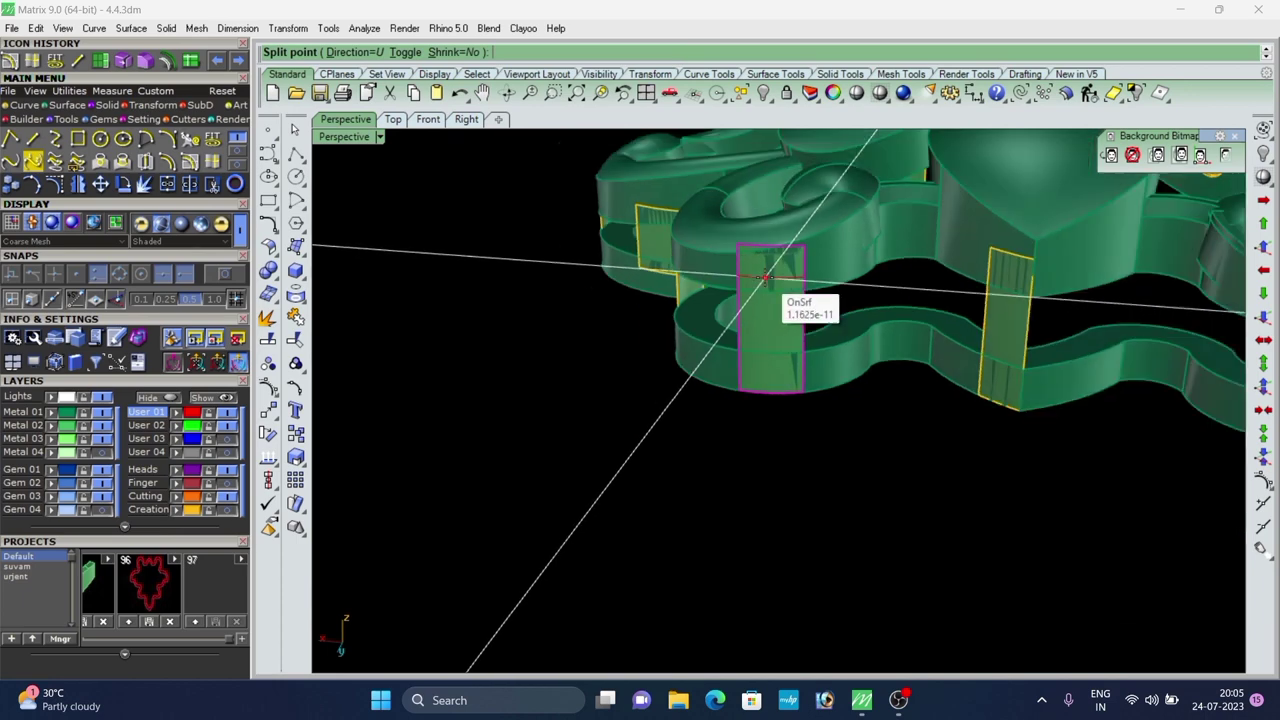
scroll(766, 246, "up", 6)
scroll(766, 288, "up", 2)
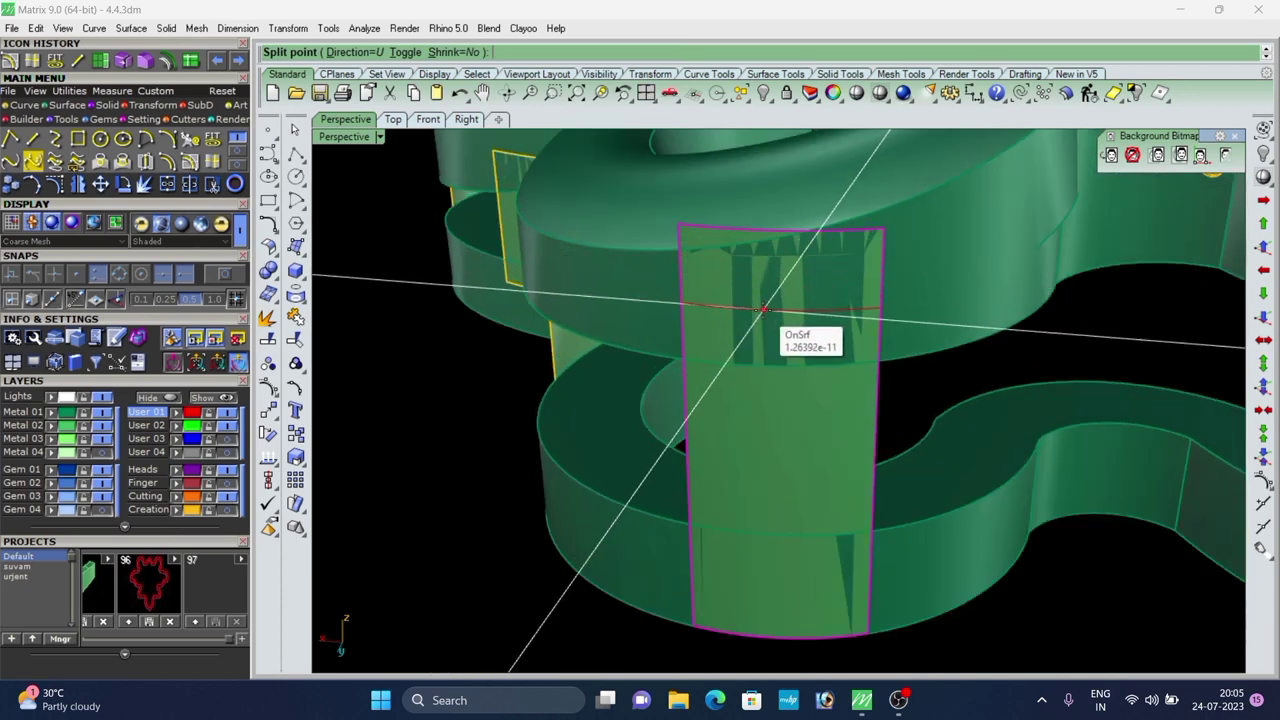
key("Delete")
Split the second curl's outer support along an isocurve within the lower rail and remove the bottom piece.
scroll(767, 295, "down", 4)
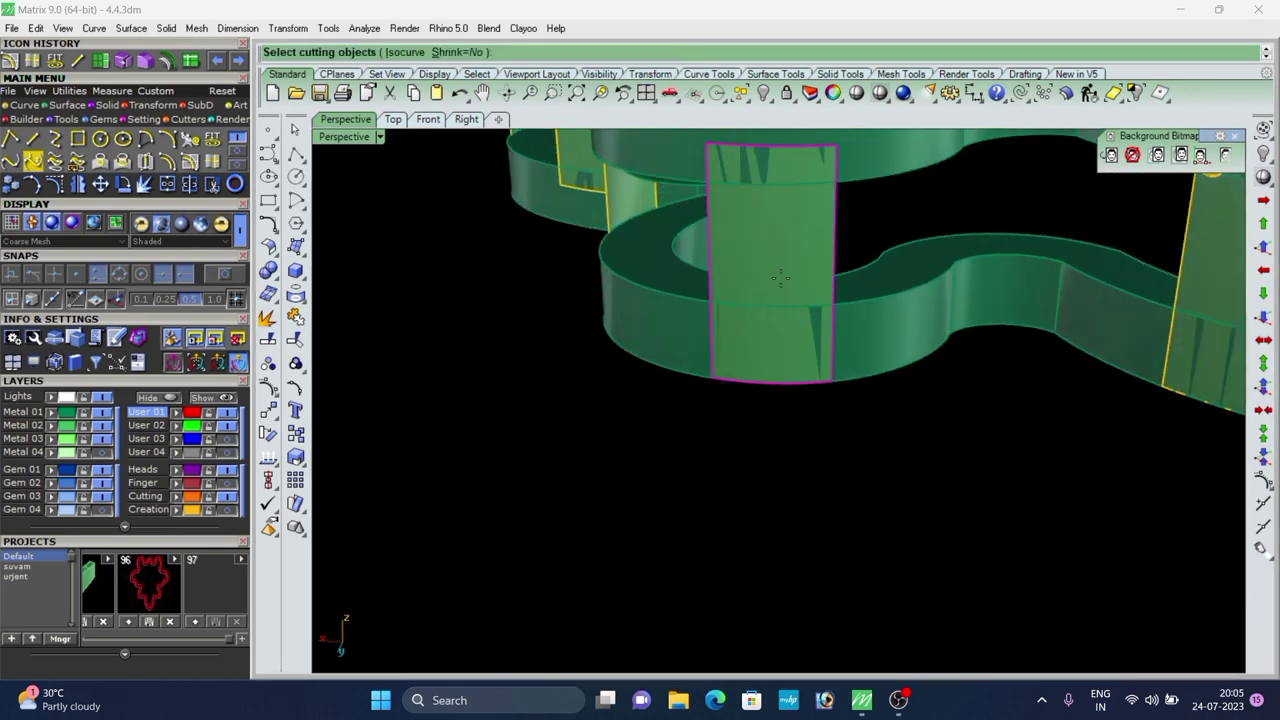
scroll(778, 315, "up", 6)
left_click(797, 434)
key("Delete")
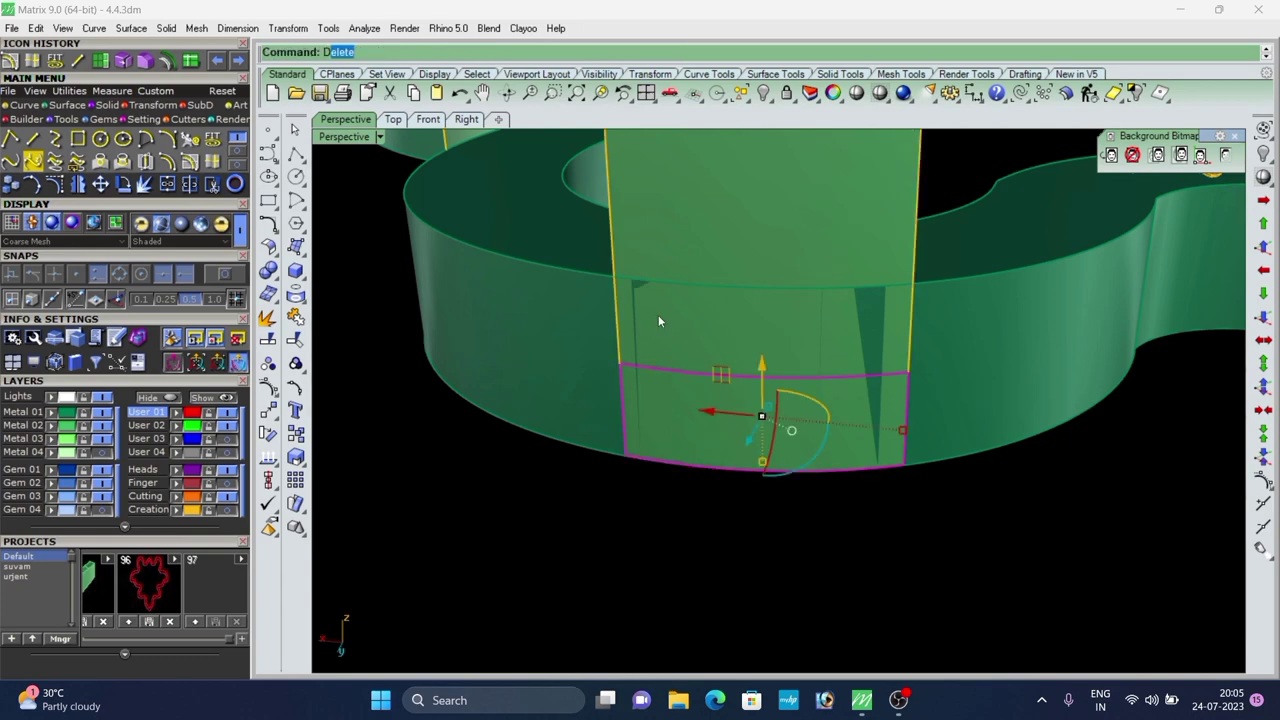
Split the last untrimmed support, beside the pointed petal, along an isocurve within the upper wall and remove the top piece.
scroll(770, 310, "down", 8)
scroll(965, 280, "up", 3)
left_click(977, 264)
right_click(977, 261)
scroll(977, 262, "up", 2)
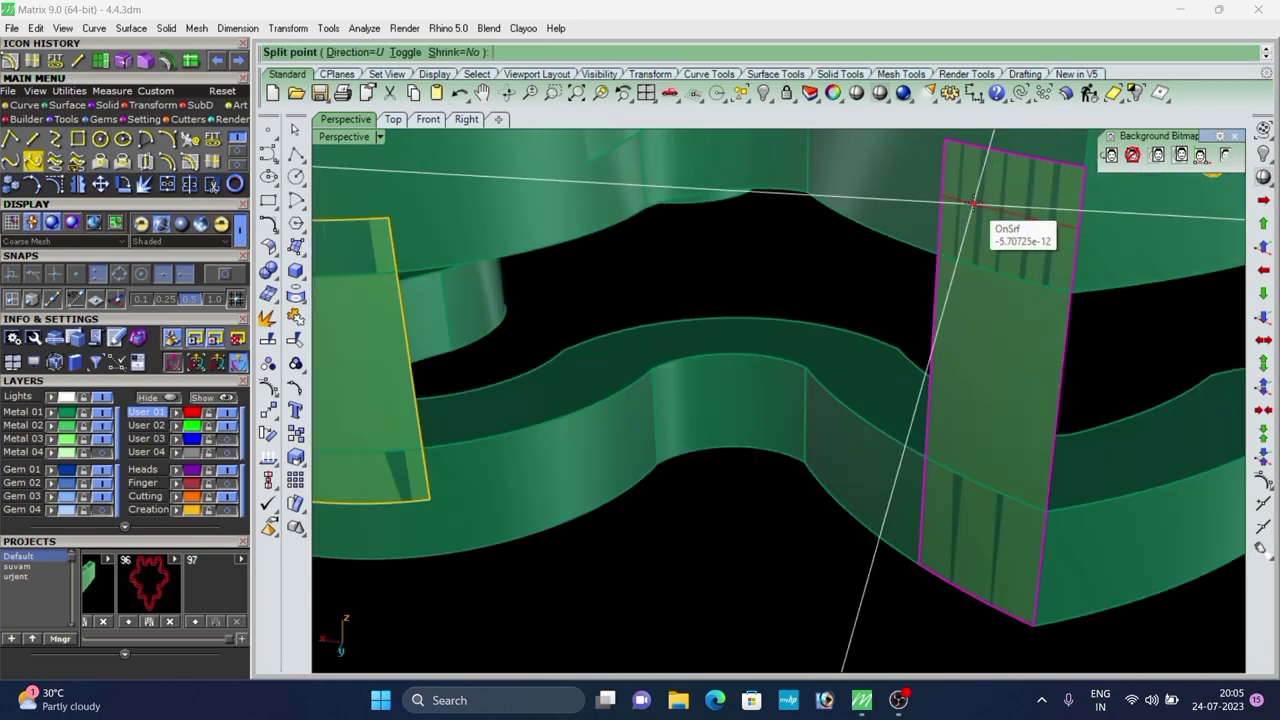
left_click(1014, 195)
key("Delete")
Split the pointed petal's support along an isocurve within the lower rail and remove the bottom piece.
scroll(1005, 182, "down", 7)
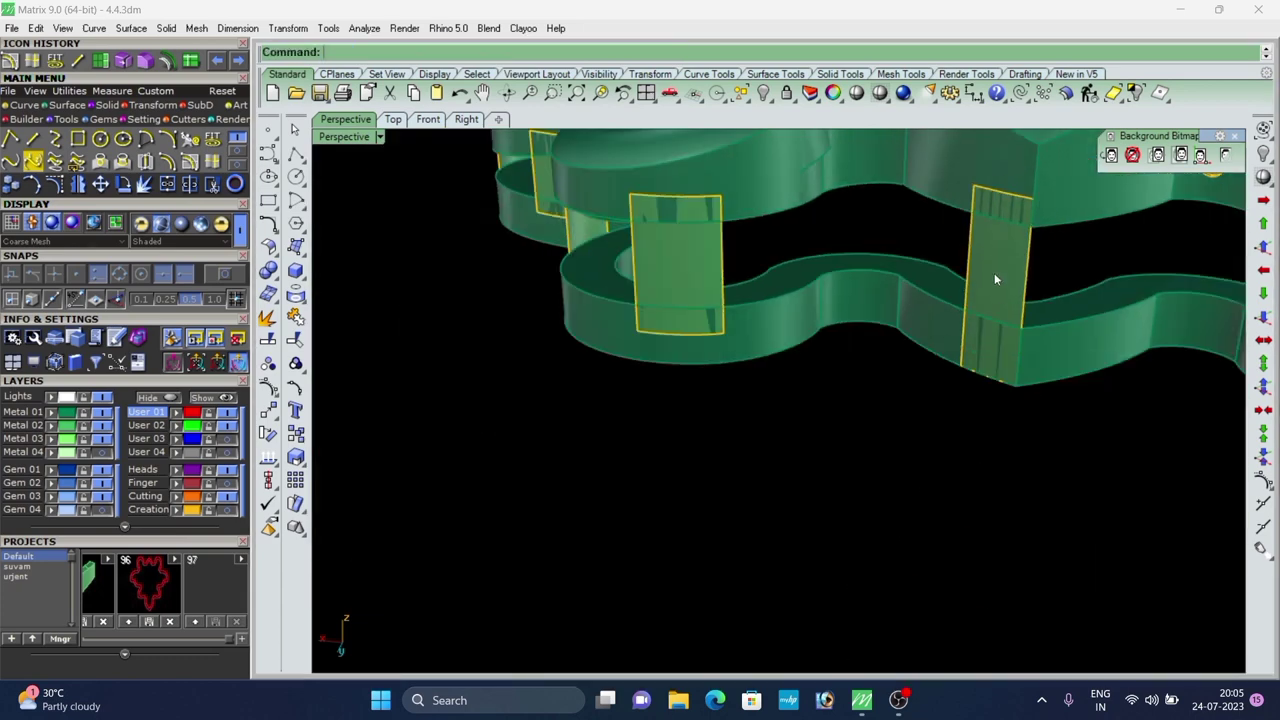
left_click(993, 279)
right_click(993, 282)
scroll(985, 350, "up", 7)
left_click(983, 326)
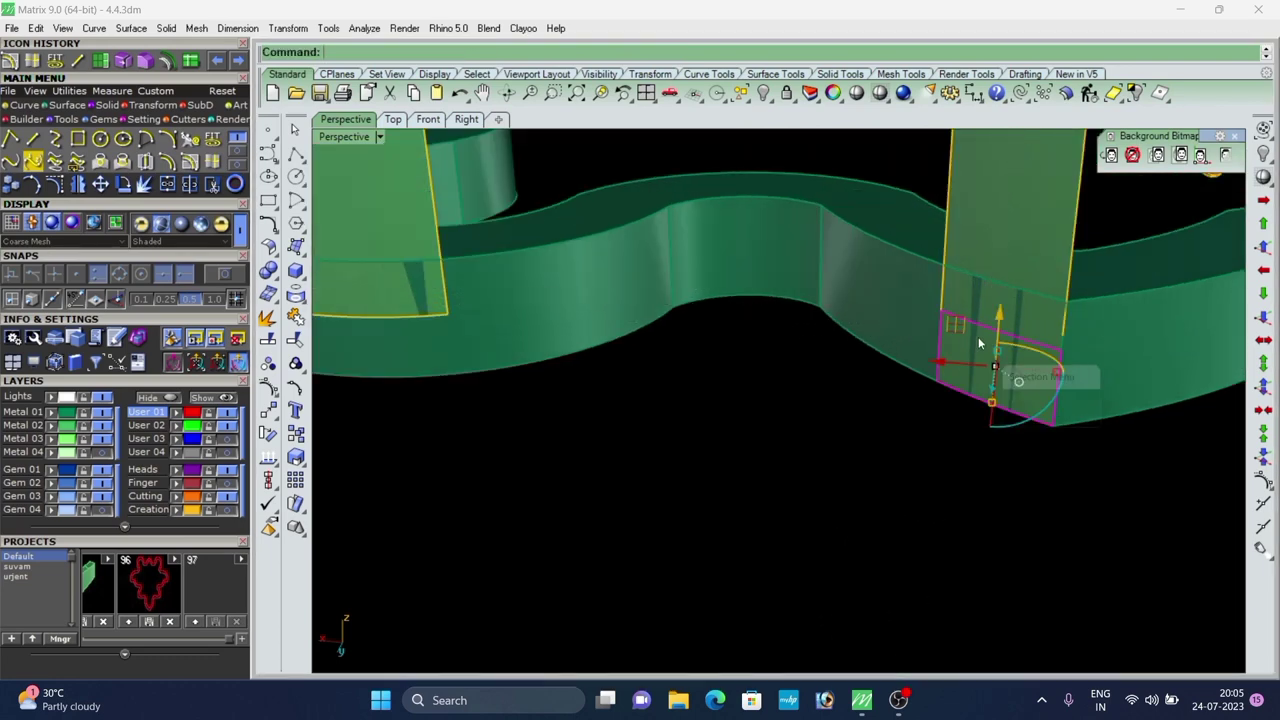
key("Delete")
Select the trimmed support strips on the two lower petals and the leaf wall, leaving the rest of the pendant unselected.
scroll(975, 308, "down", 5)
right_click_drag(974, 307, 967, 218)
scroll(1116, 300, "down", 6)
scroll(967, 218, "down", 6)
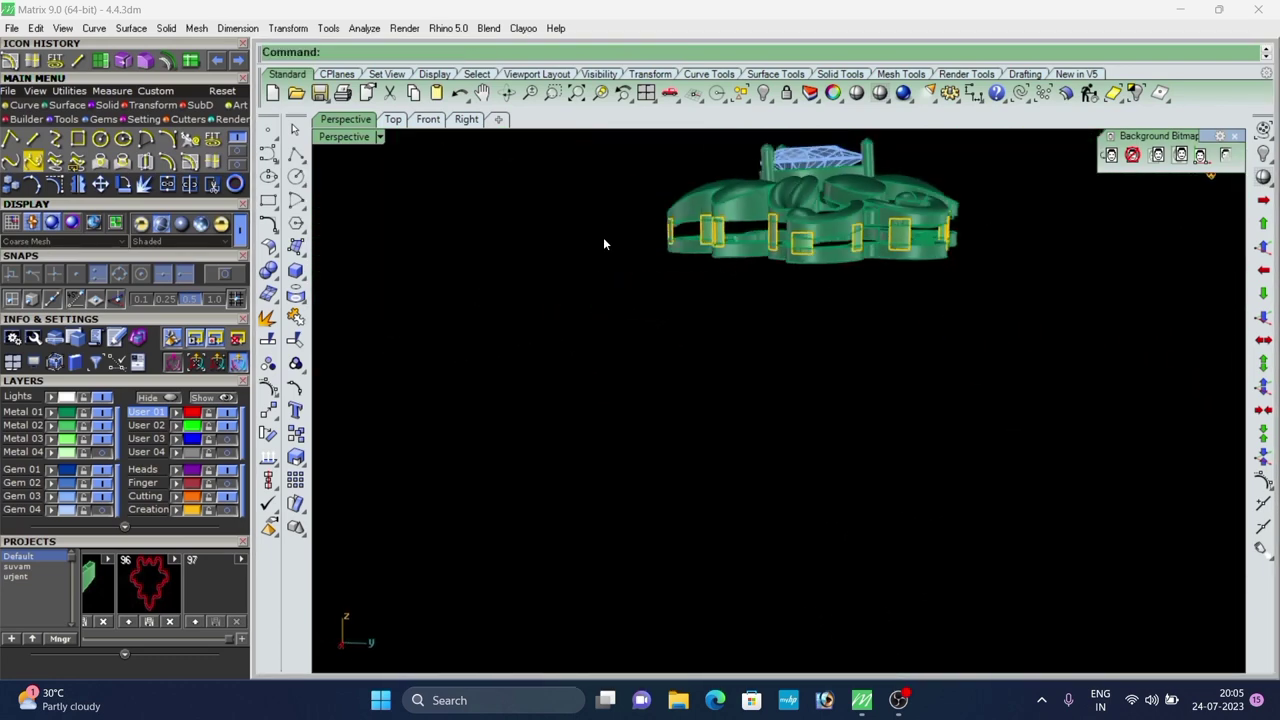
right_click_drag(604, 243, 577, 241)
scroll(555, 246, "up", 7)
scroll(512, 313, "down", 7)
right_click_drag(512, 313, 570, 310)
scroll(585, 300, "up", 5)
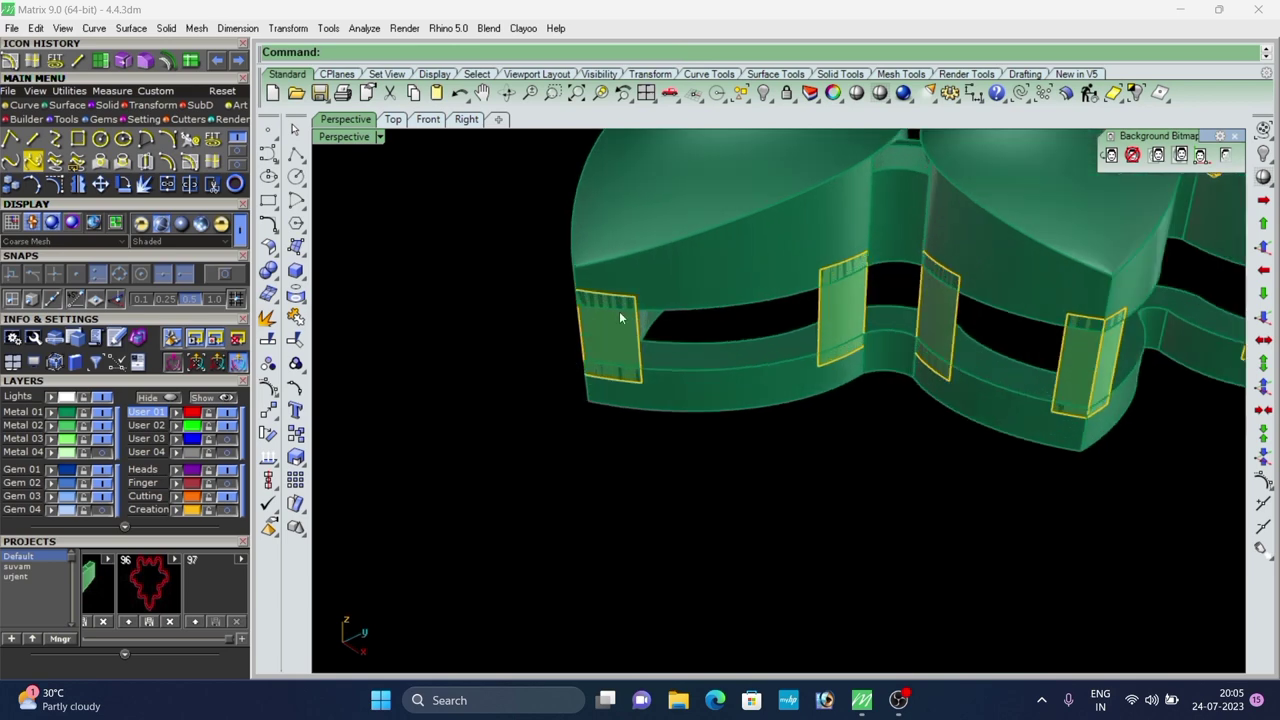
left_click(672, 343)
left_click(720, 438)
left_click(612, 303)
left_click(652, 346)
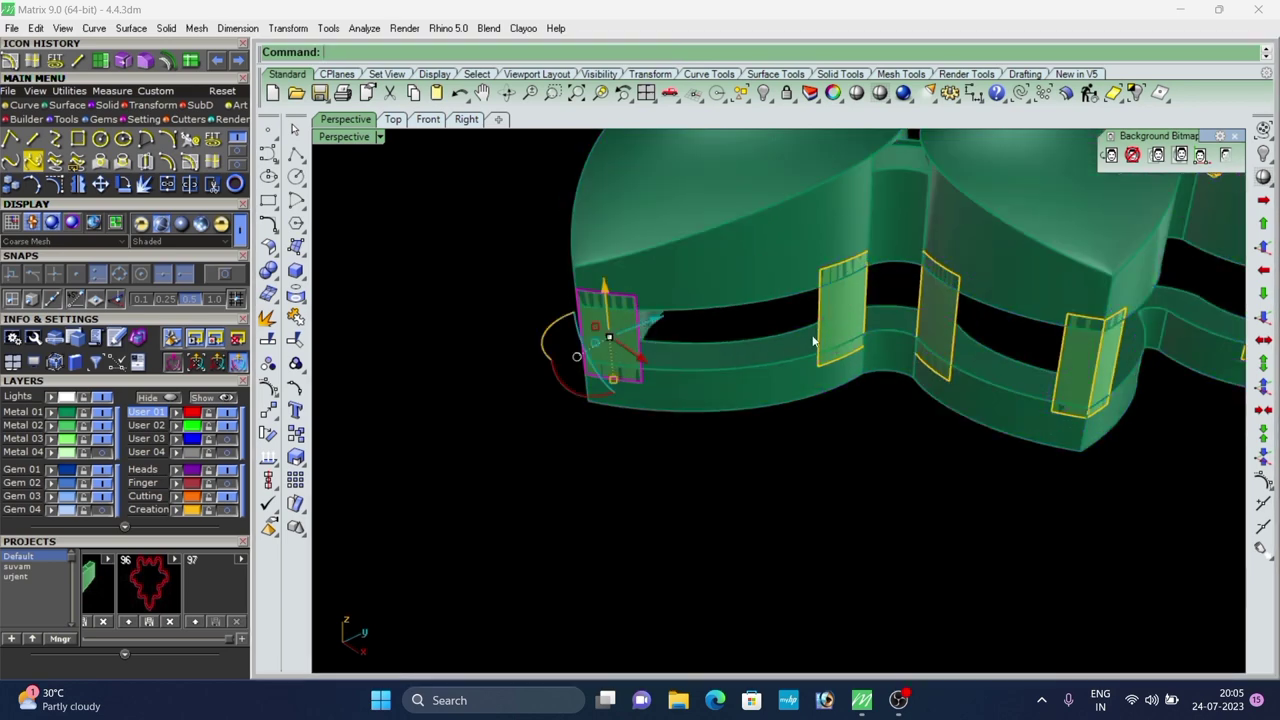
scroll(813, 341, "up", 5)
left_click(862, 343, "shift")
scroll(1005, 324, "down", 6)
right_click_drag(780, 385, 667, 402)
scroll(721, 375, "up", 5)
left_click(752, 368, "shift")
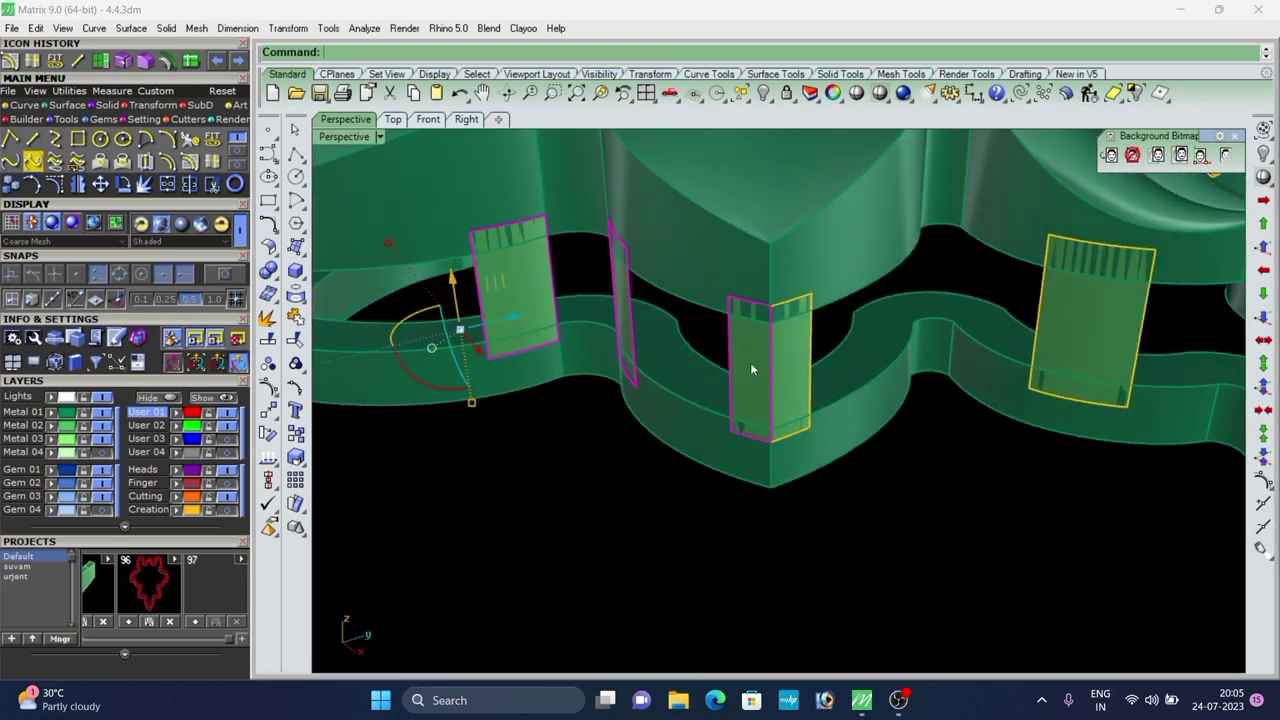
scroll(535, 379, "down", 3)
left_click(943, 412, "shift")
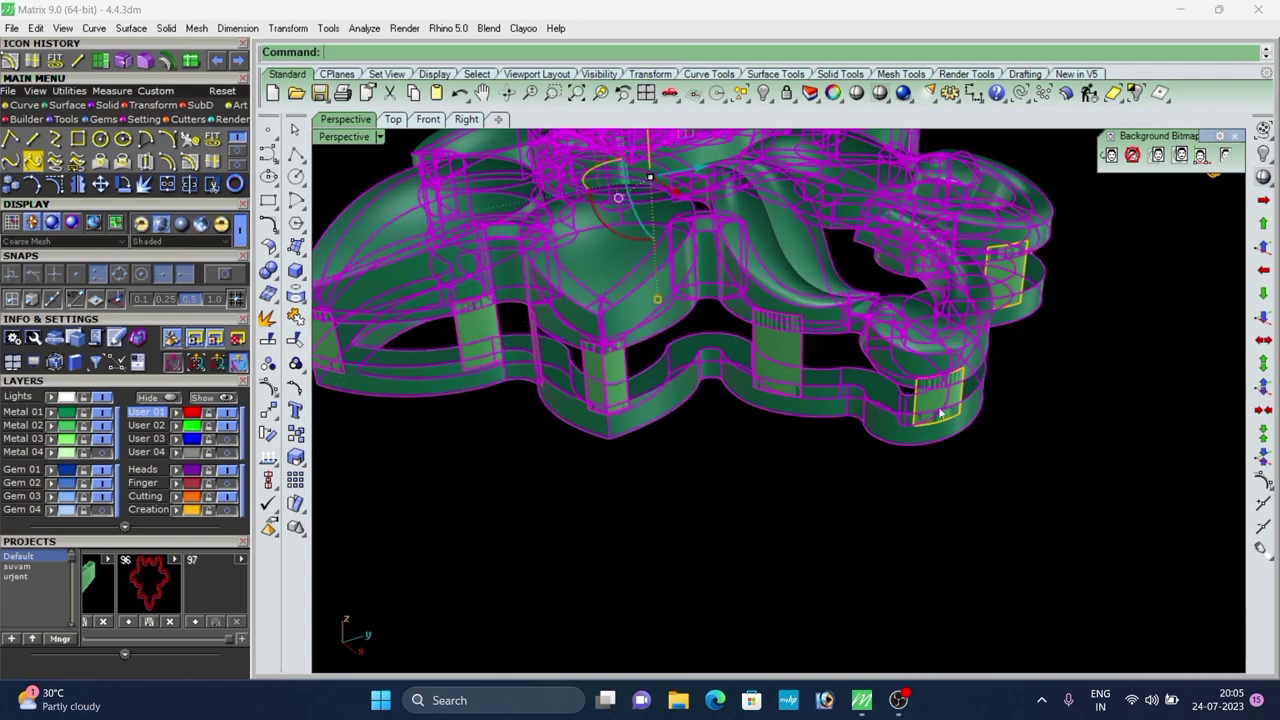
right_click_drag(943, 414, 883, 421)
left_click(935, 379, "ctrl")
Add the strips on the curls and remaining outer walls to the selection and join the adjoining strips.
scroll(864, 431, "up", 4)
left_click(855, 426, "shift")
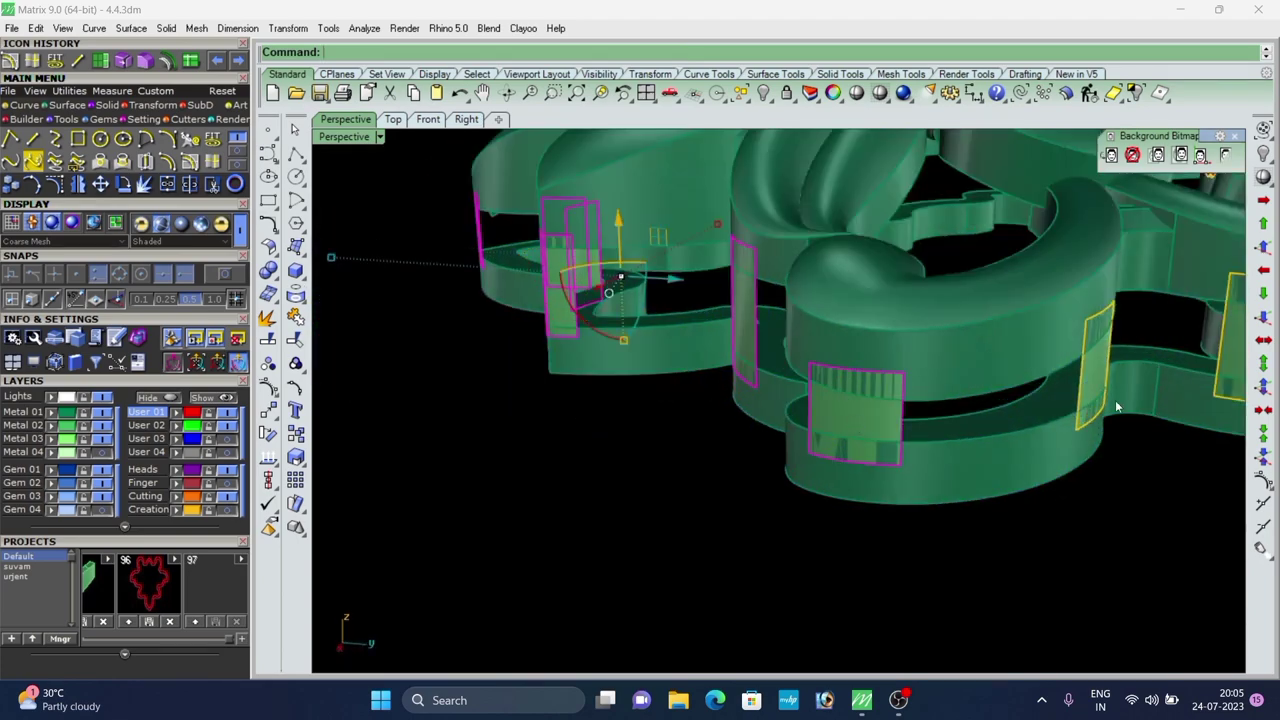
right_click_drag(1117, 406, 840, 390)
scroll(829, 387, "up", 4)
left_click(829, 388, "shift")
left_click(1037, 392, "shift")
scroll(957, 354, "down", 6)
right_click_drag(950, 358, 937, 393)
scroll(1028, 364, "down", 6)
right_click_drag(1025, 368, 737, 377)
key("ctrl+j")
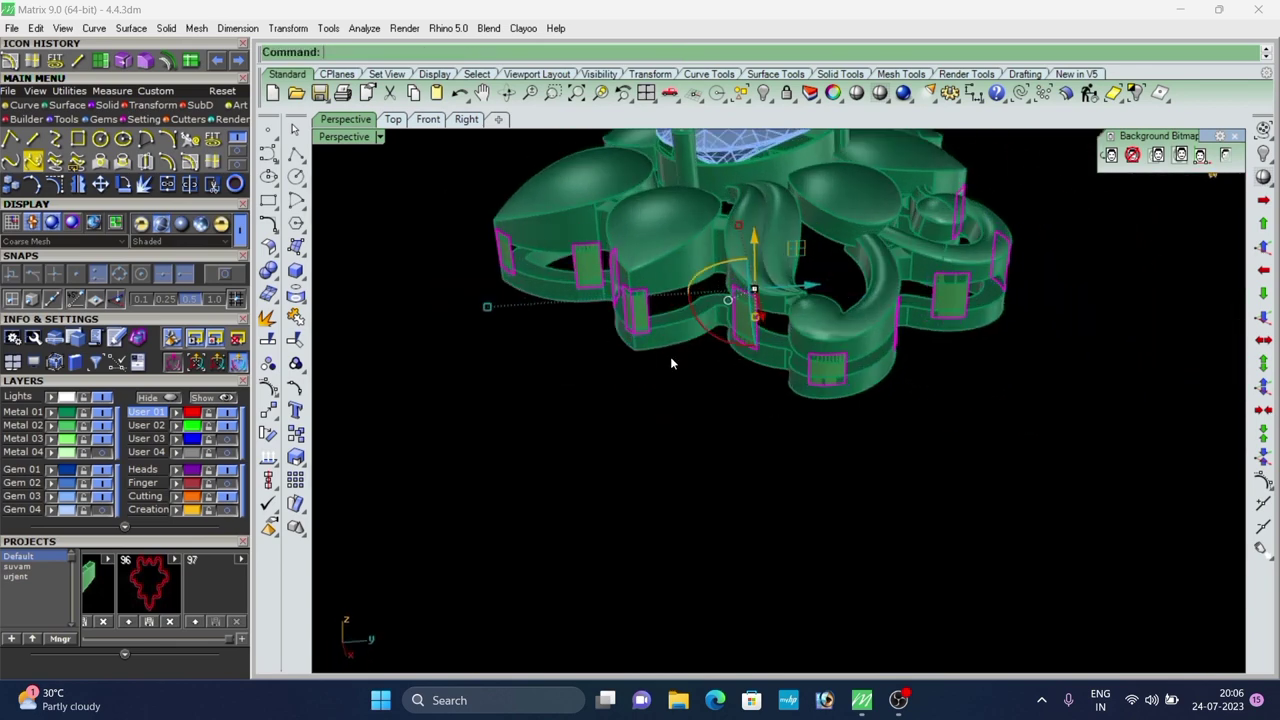
Offset the support strips inward by 0.6 as solids with sharp corners, flipping all directions and deleting the input surfaces.
key("Return")
scroll(472, 408, "up", 5)
right_click_drag(472, 408, 623, 384)
type("f")
key("Return")
scroll(606, 400, "down", 5)
scroll(606, 402, "down", 1)
right_click_drag(565, 418, 621, 422)
scroll(465, 416, "up", 6)
scroll(618, 373, "down", 2)
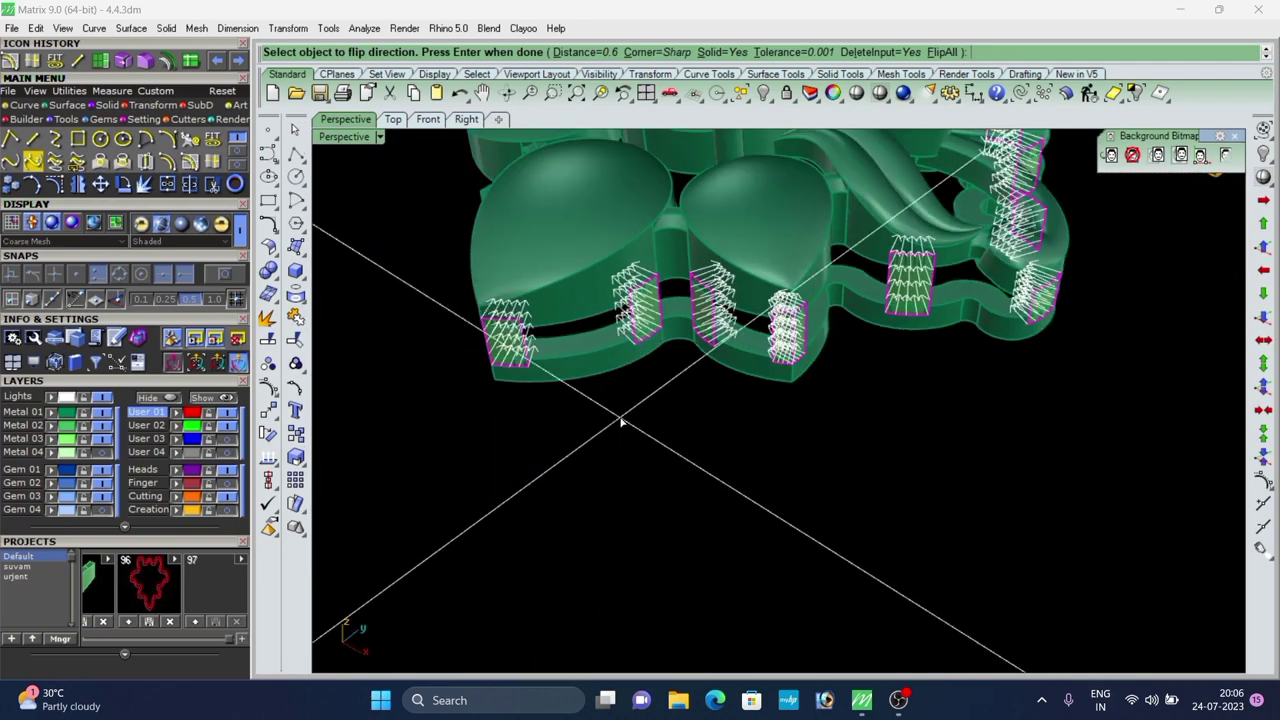
scroll(620, 424, "down", 5)
right_click_drag(846, 435, 767, 378)
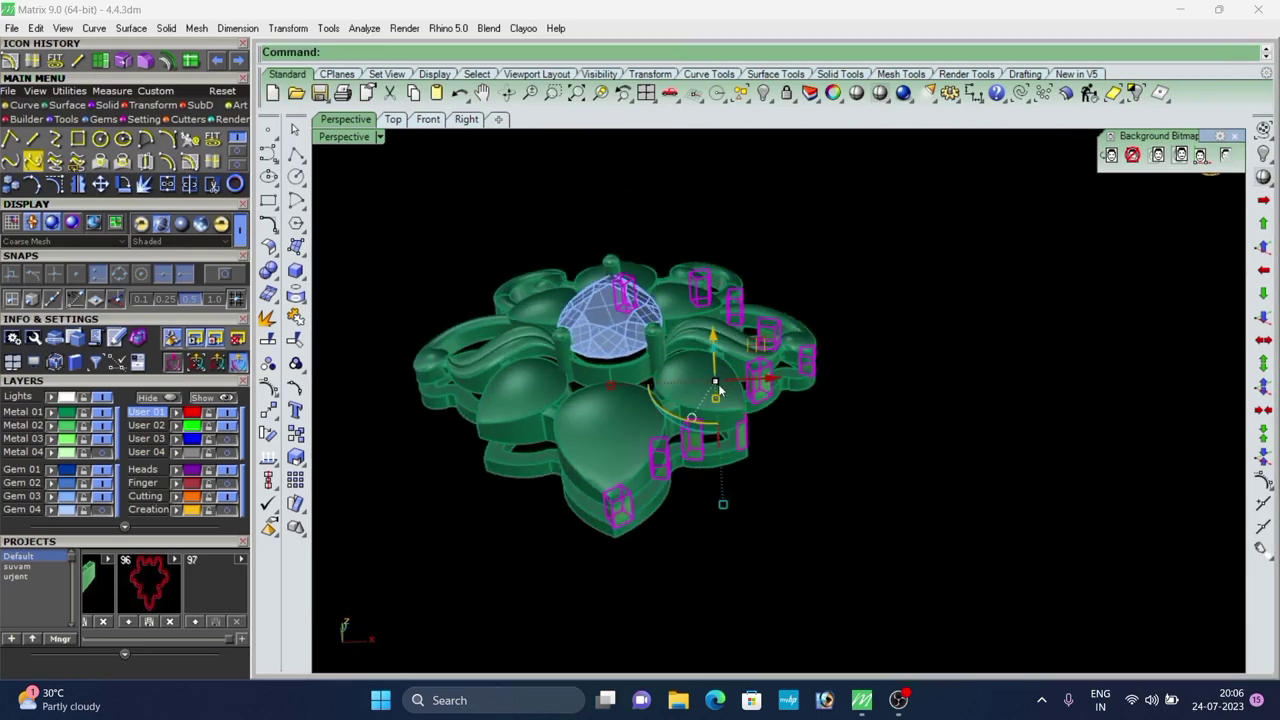
right_click_drag(431, 462, 622, 408)
scroll(630, 415, "up", 3)
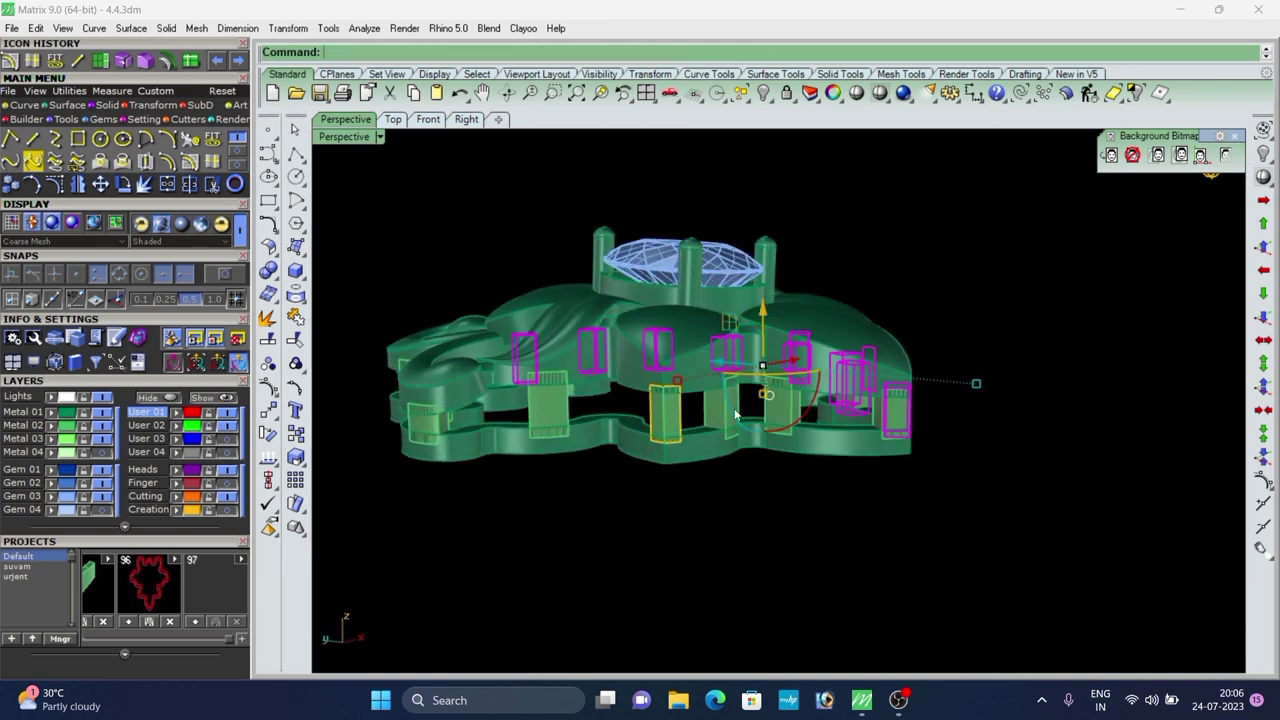
right_click_drag(737, 417, 594, 430)
scroll(686, 400, "up", 7)
left_click(658, 422)
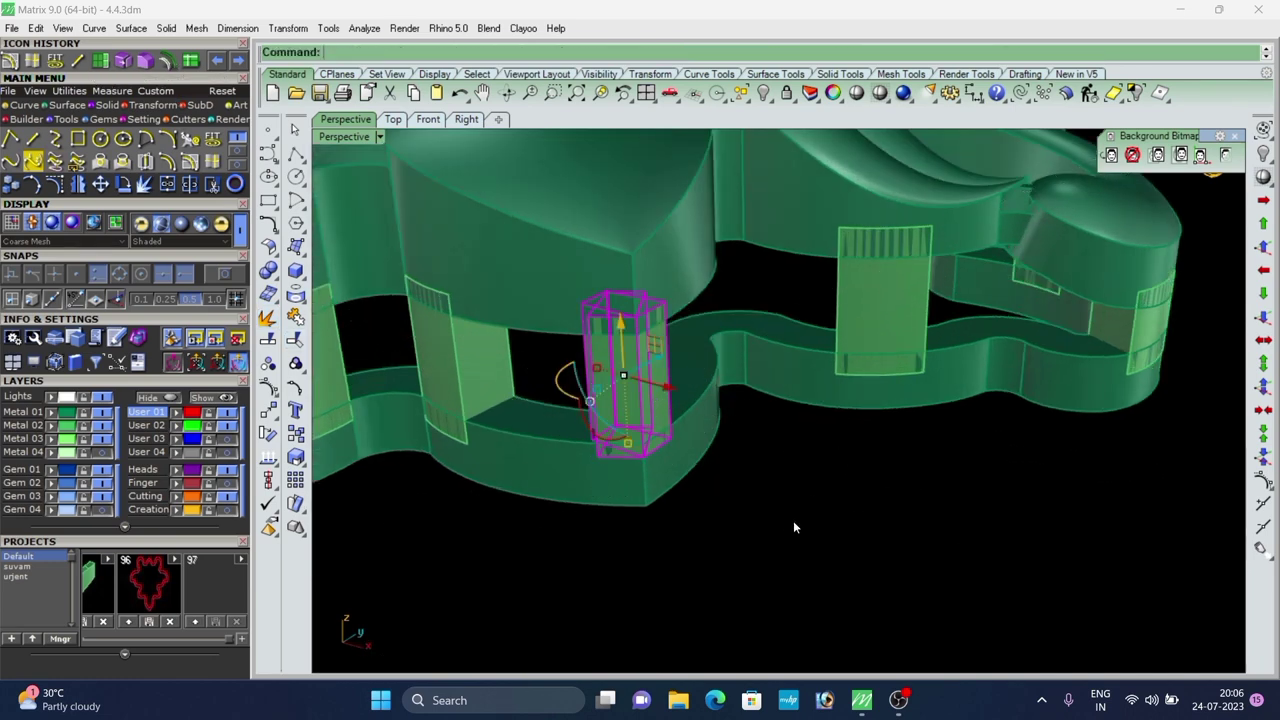
left_click(789, 505)
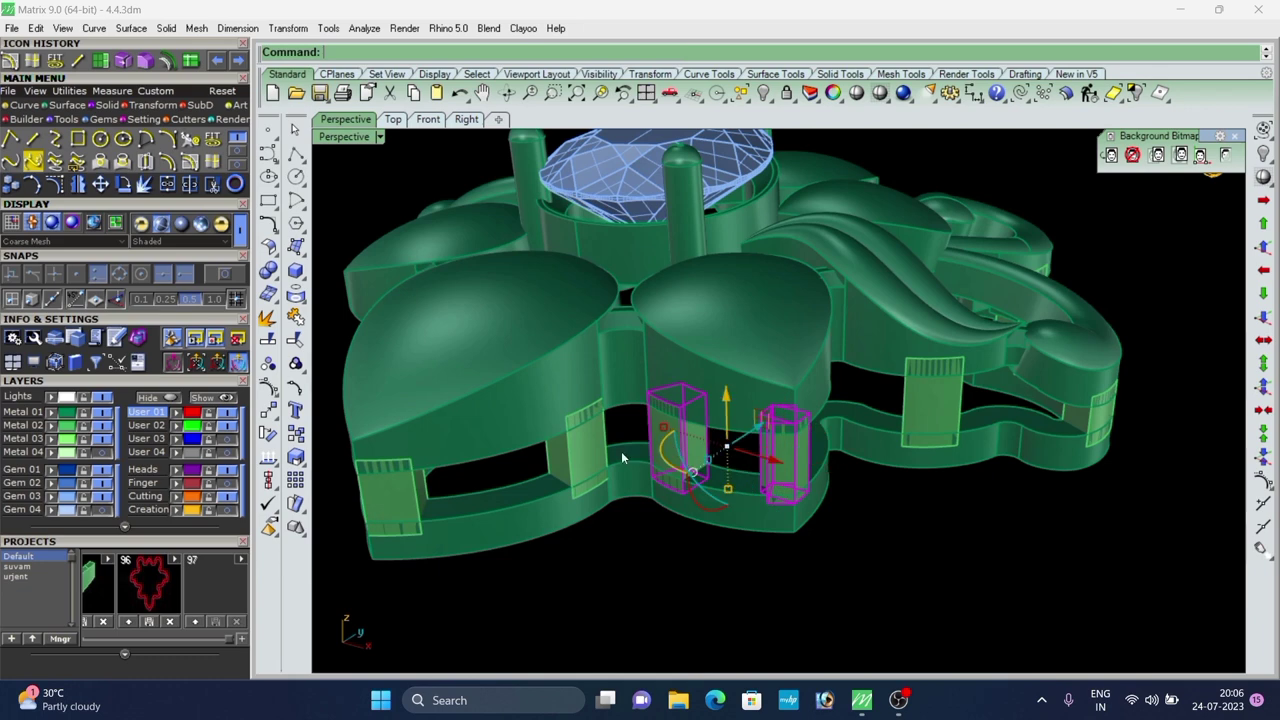
left_click(592, 452, "shift")
scroll(685, 490, "down", 4)
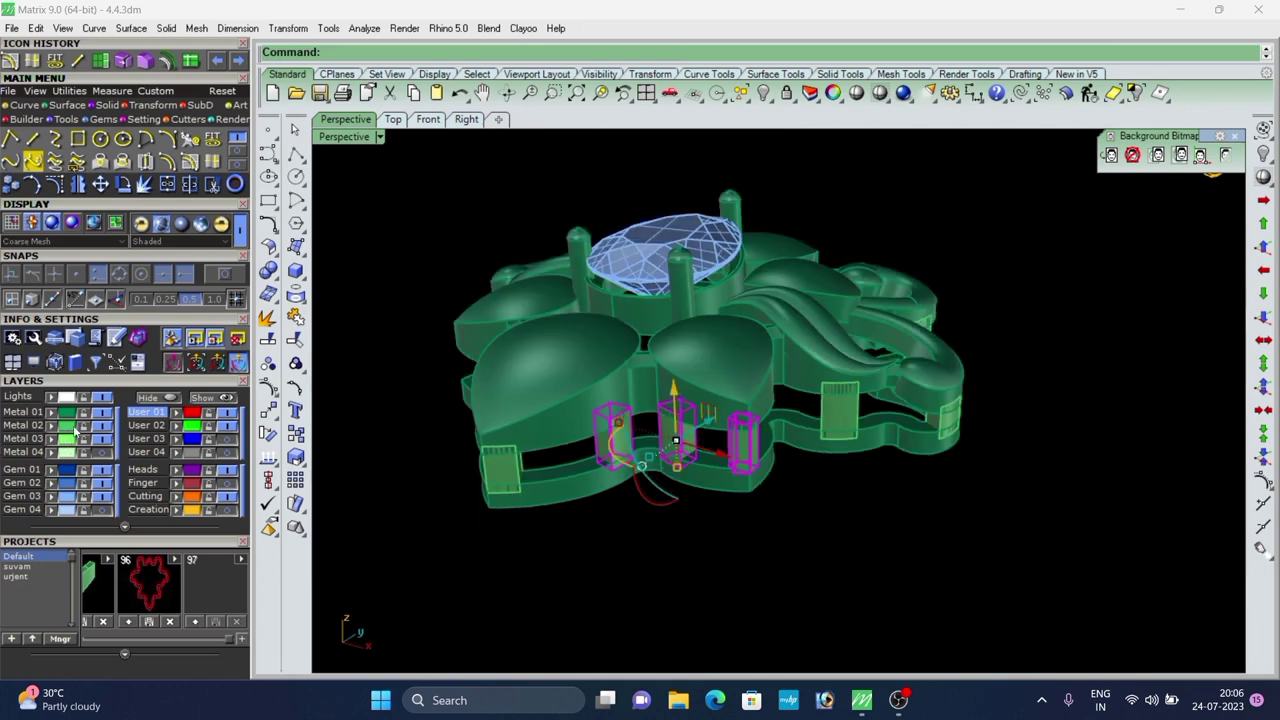
Try to mirror the solid supports onto the pendant's opposite half and undo the mirrored copies.
right_click_drag(445, 492, 549, 501)
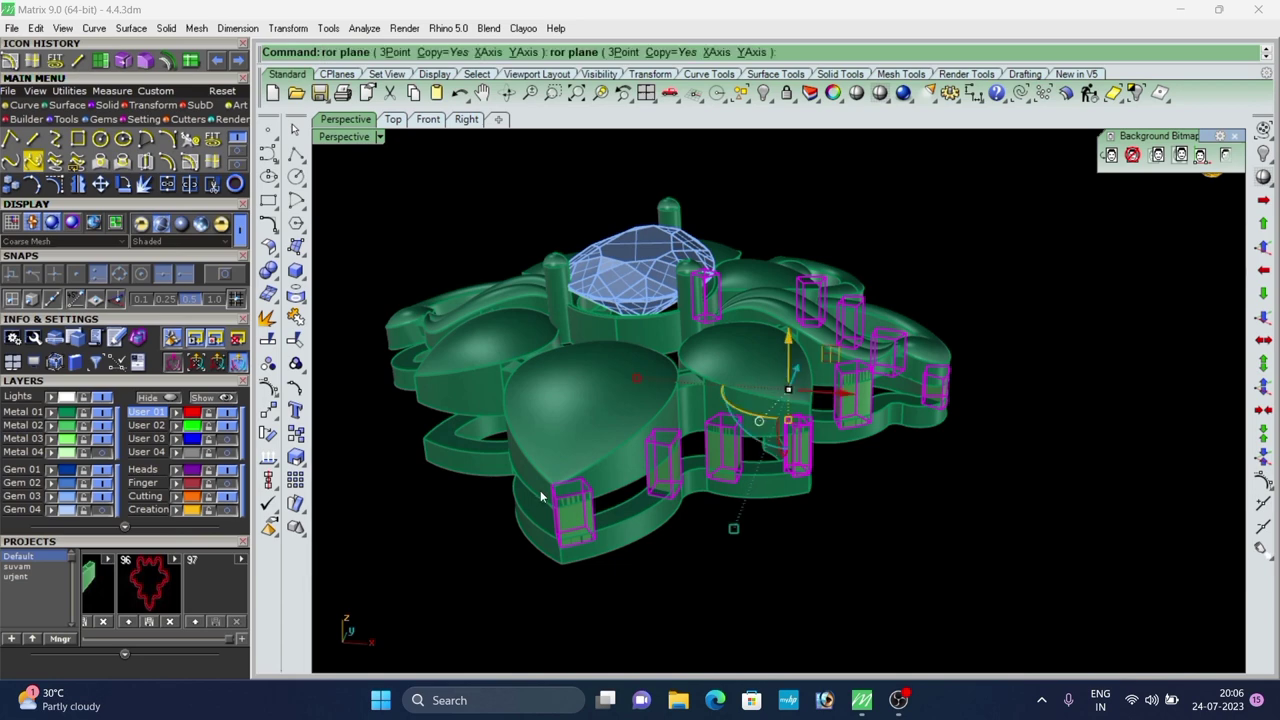
right_click_drag(698, 567, 606, 518)
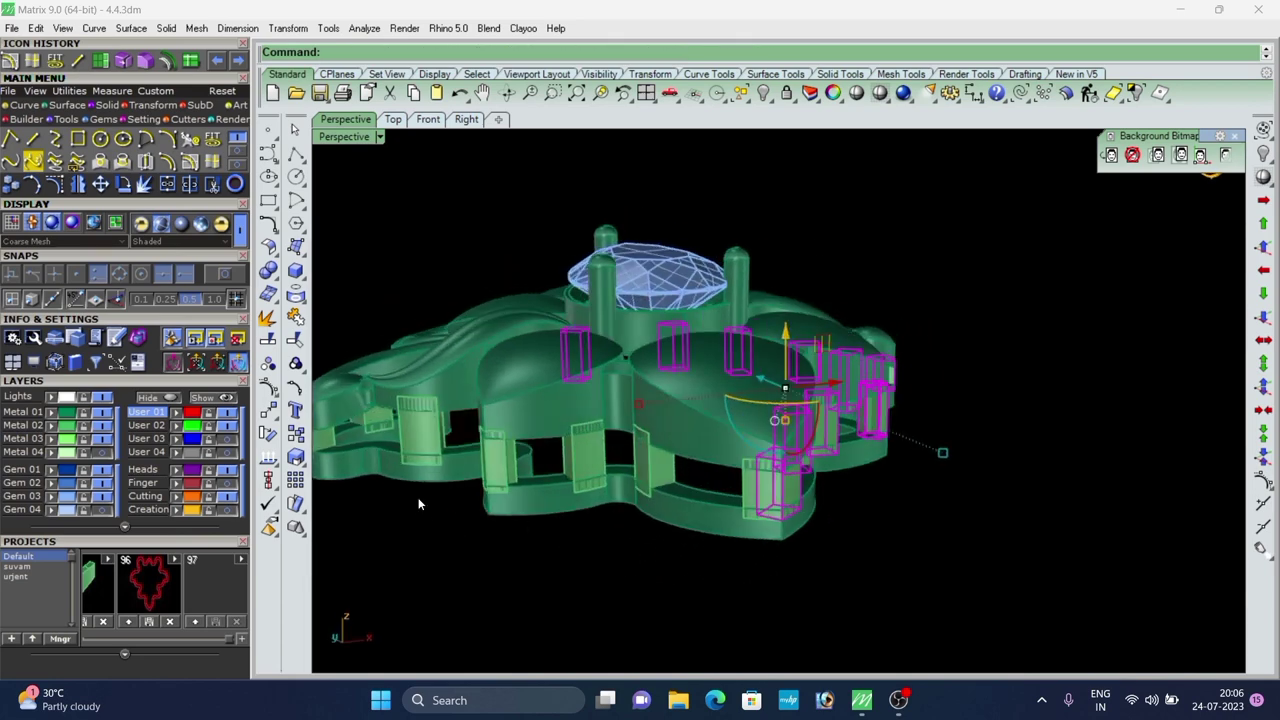
left_click(67, 426)
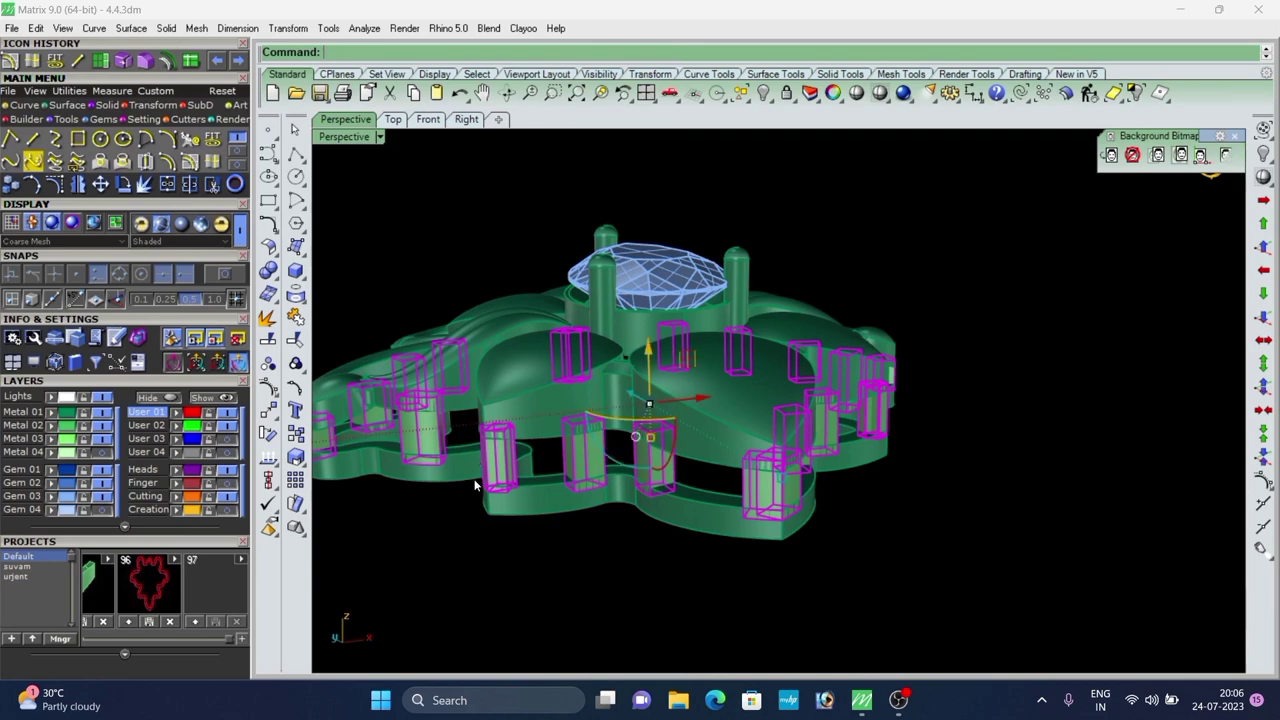
left_click(839, 473)
right_click_drag(839, 473, 520, 509)
key("ctrl+z")
scroll(546, 543, "up", 5)
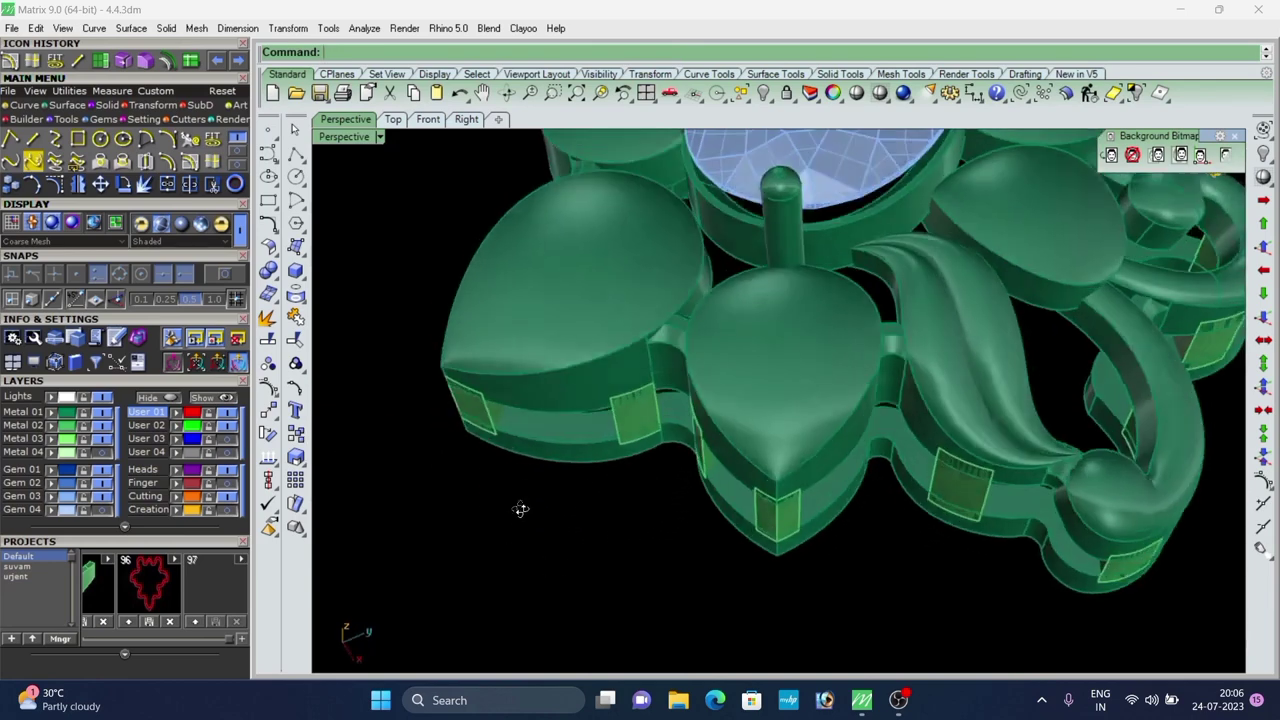
scroll(520, 509, "down", 5)
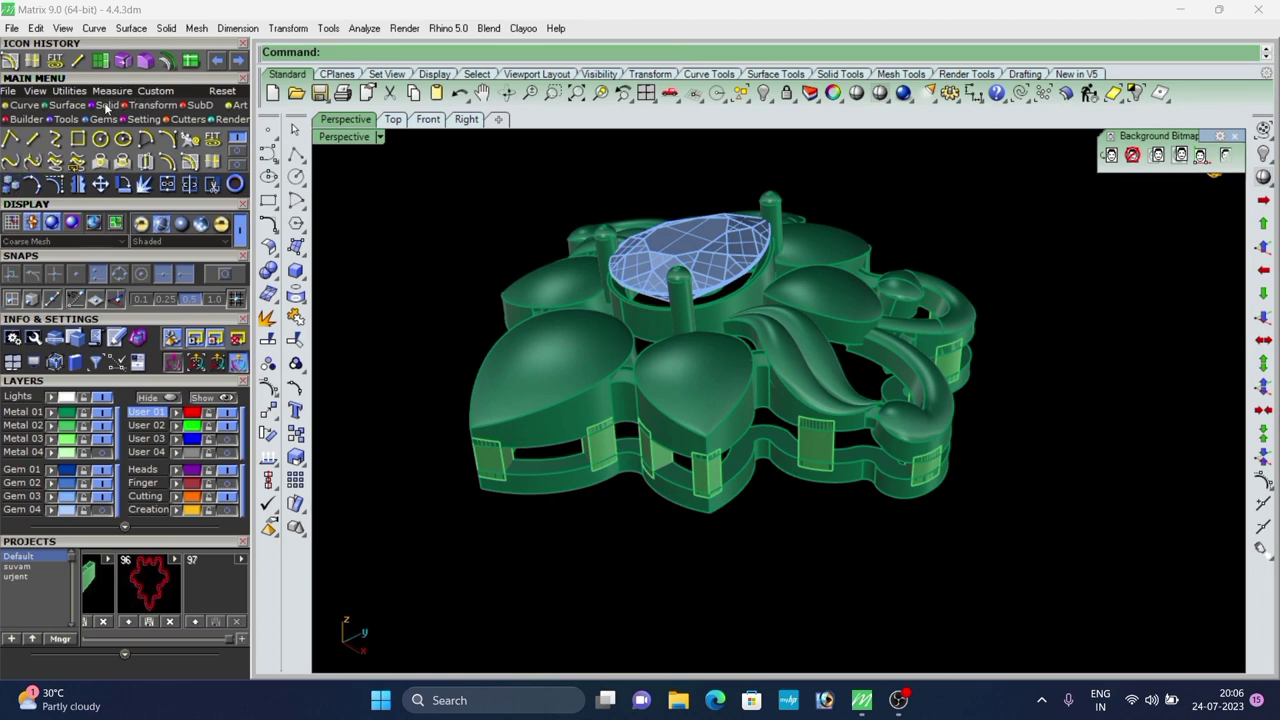
Fillet one outer vertical edge on each of the two supports under the large tip petal with a 0.2 radius.
left_click(106, 108)
left_click(146, 140)
scroll(437, 403, "up", 4)
right_click_drag(462, 436, 574, 416)
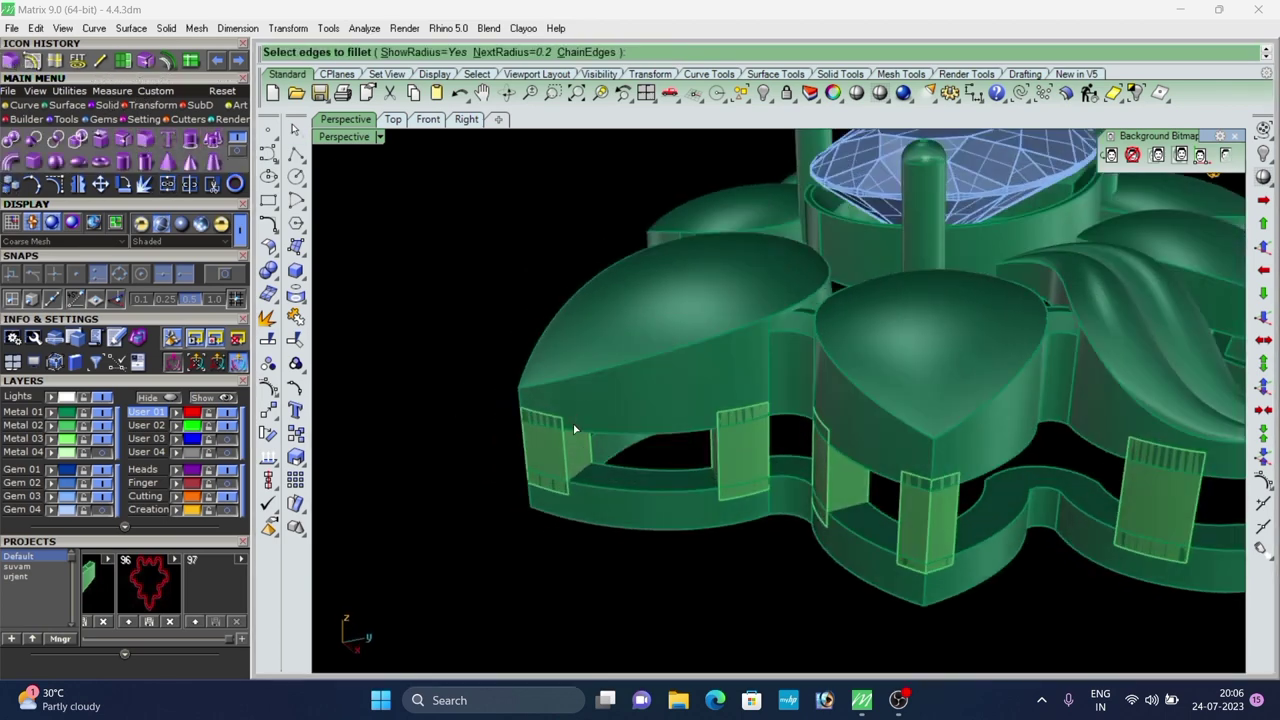
scroll(580, 440, "up", 3)
key("Return")
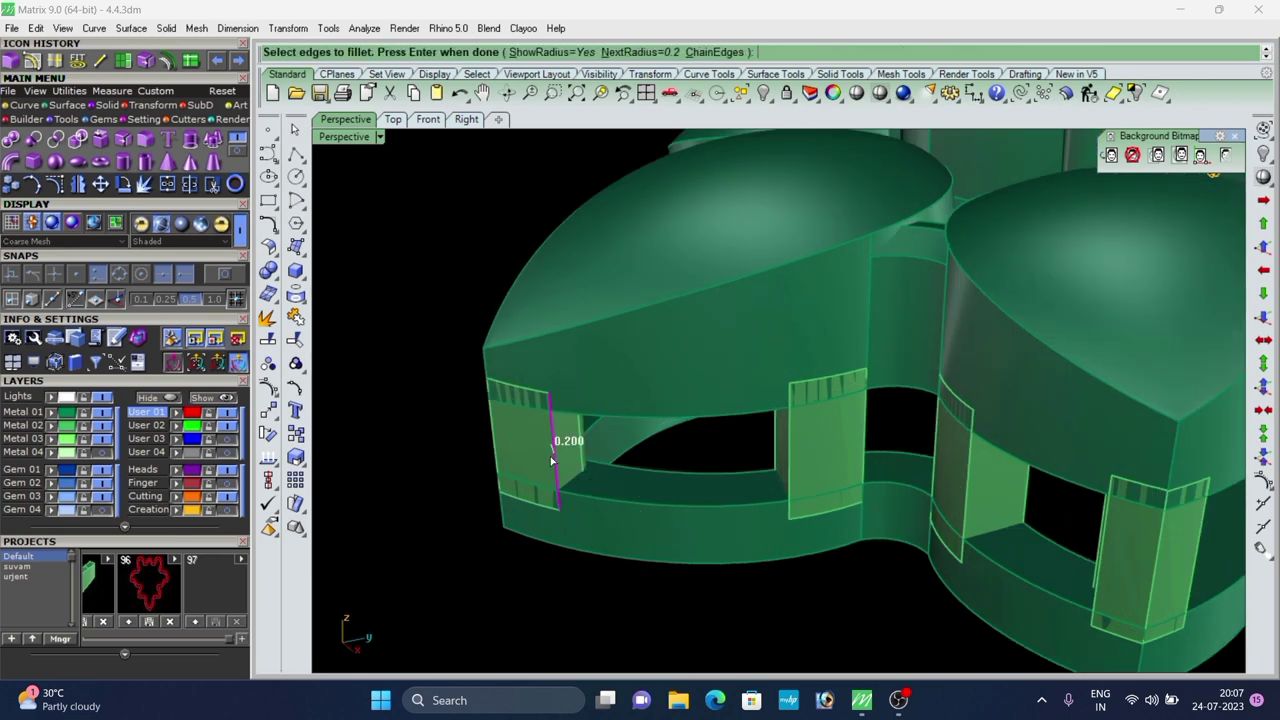
key("Return")
key("Return")
key("Return")
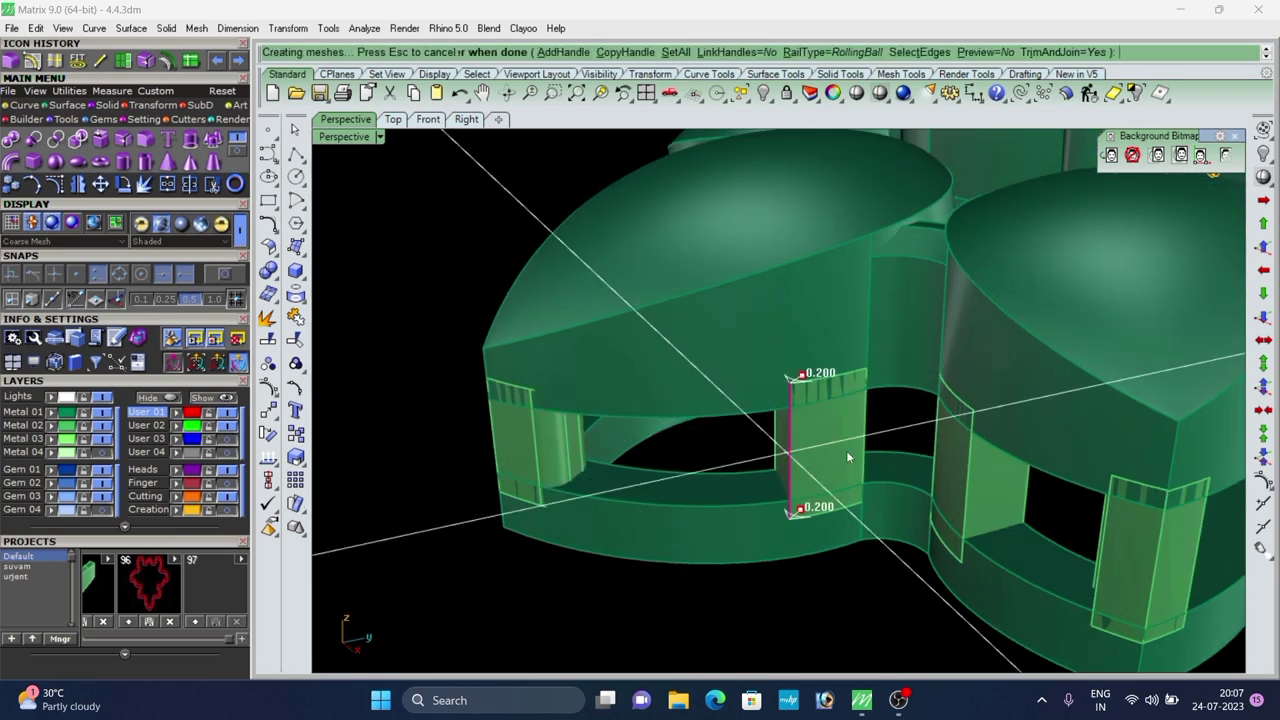
Complete the 0.2 fillets on the inner support under the tip petal, including its other outer vertical edge.
key("Return")
key("Return")
left_click(864, 432)
key("Return")
key("Return")
Fillet the outer vertical edge of the nearest support under the adjoining side petal with a 0.2 radius.
scroll(765, 435, "down", 4)
right_click_drag(745, 435, 820, 425)
scroll(821, 410, "up", 4)
key("Return")
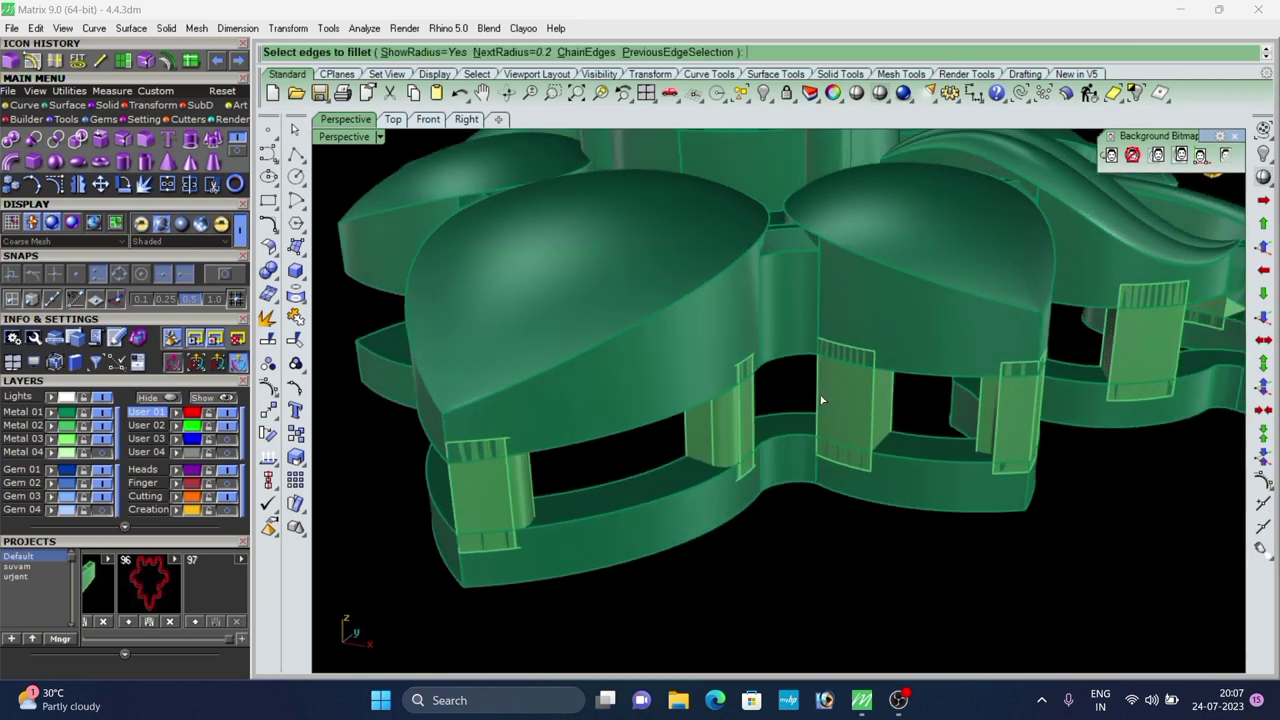
left_click(821, 396)
key("Return")
key("Return")
key("Return")
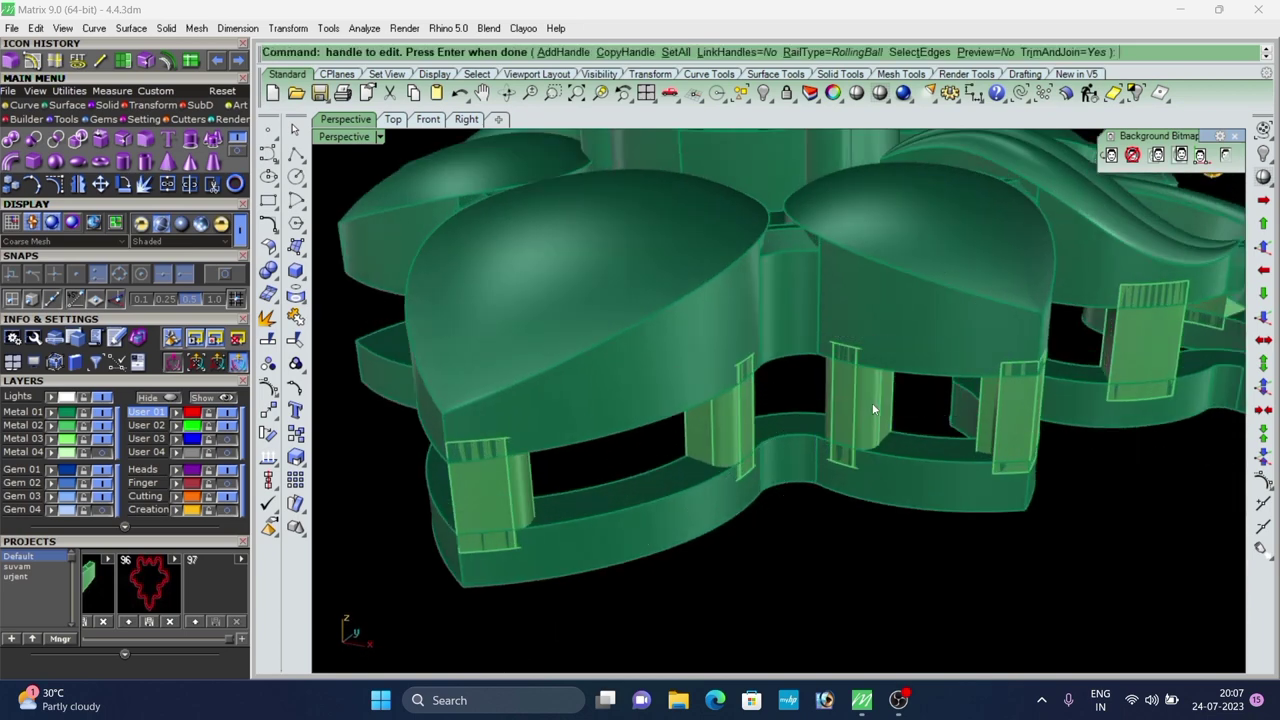
Try to fillet the edges of the angled support beneath the side petal's point with a 0.2 radius.
right_click_drag(1000, 421, 806, 463)
scroll(970, 442, "up", 5)
left_click(969, 444)
key("Return")
key("Return")
key("Return")
left_click(986, 459)
key("Return")
key("Return")
scroll(714, 433, "down", 4)
left_click(787, 457)
key("Return")
key("Return")
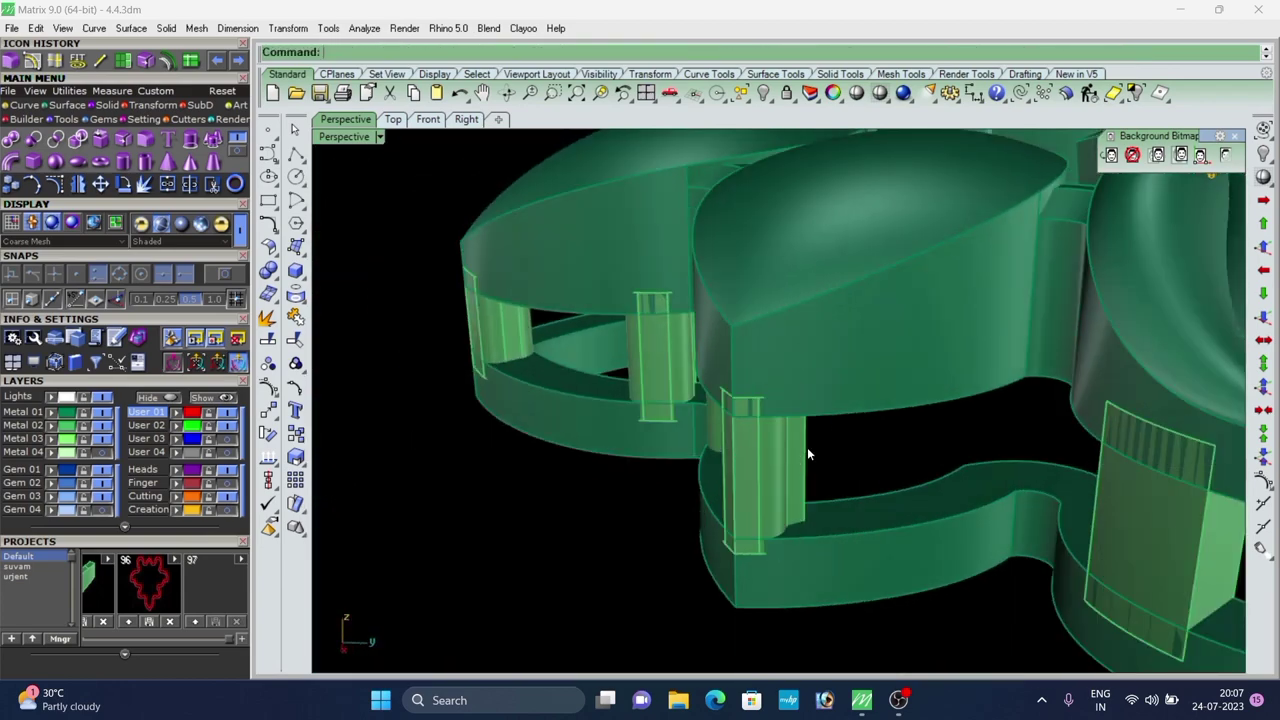
Set the fillet radius to 0.15 and try it on the outer and inner edges of the side petal's angled support.
key("Return")
key("Return")
scroll(532, 410, "down", 5)
right_click_drag(532, 410, 850, 485)
key("Return")
scroll(814, 456, "up", 5)
key("Return")
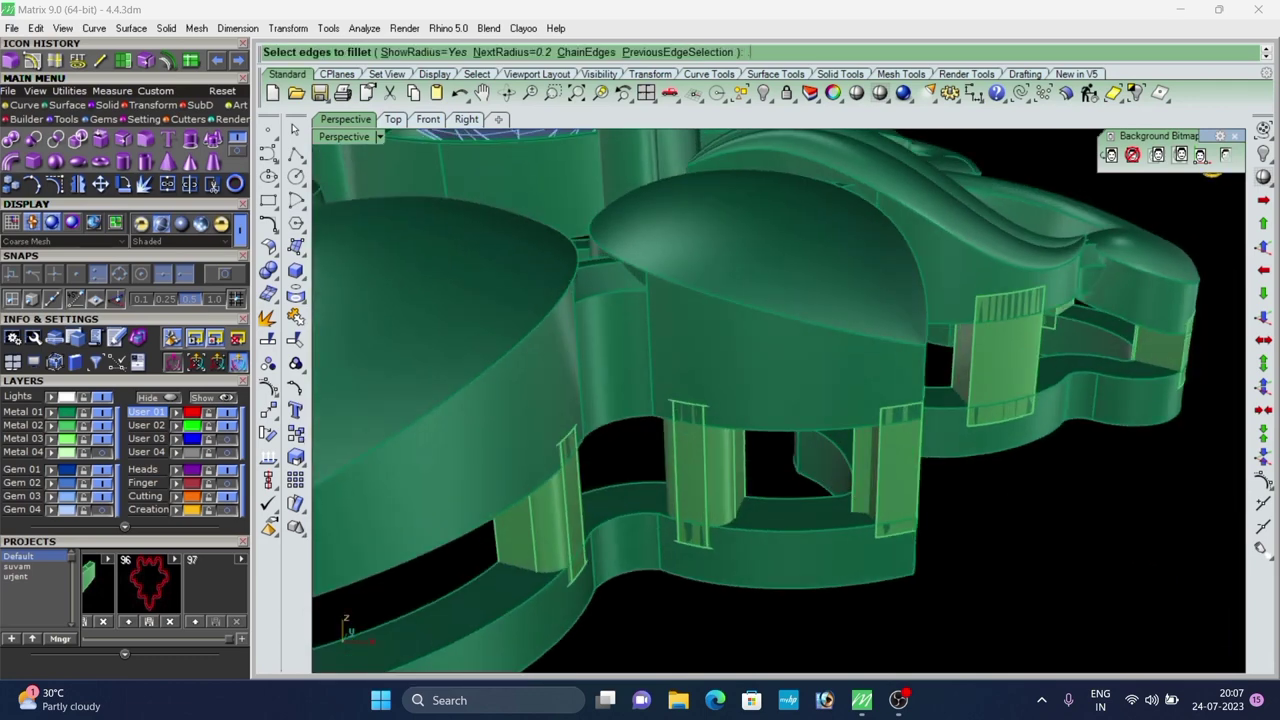
scroll(846, 443, "up", 4)
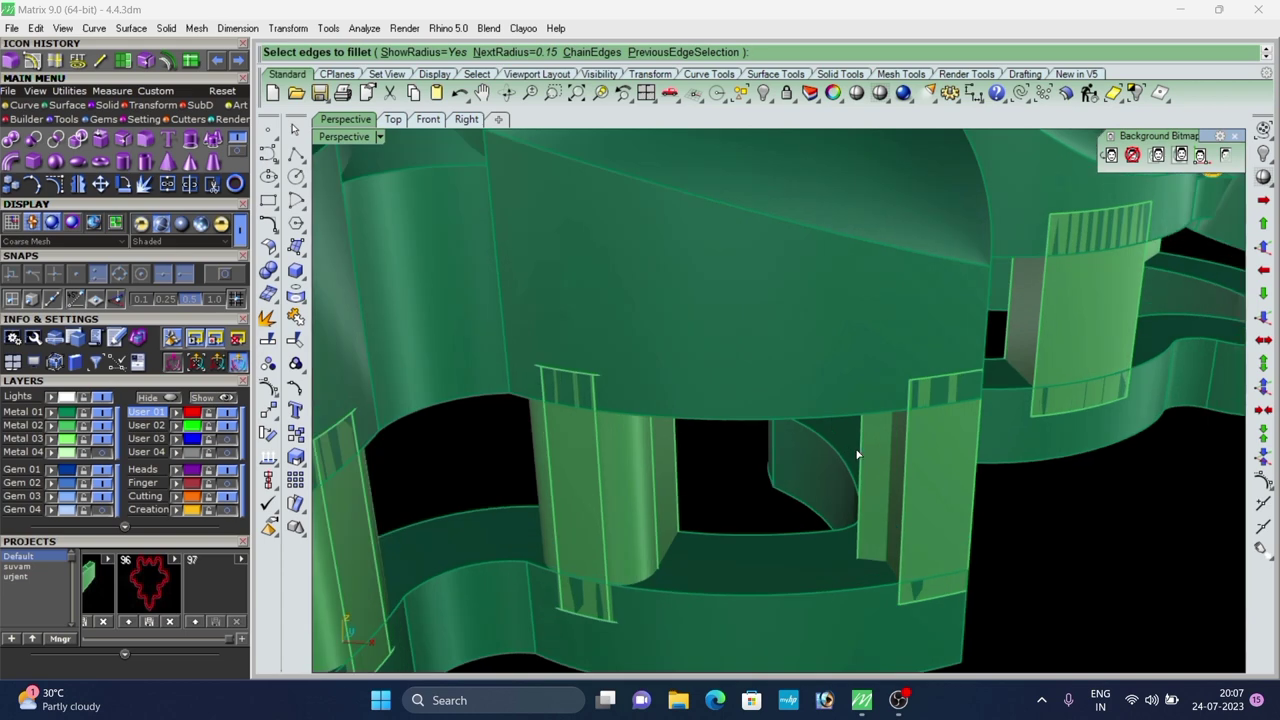
left_click(908, 461)
key("Return")
key("Return")
right_click_drag(917, 485, 455, 428)
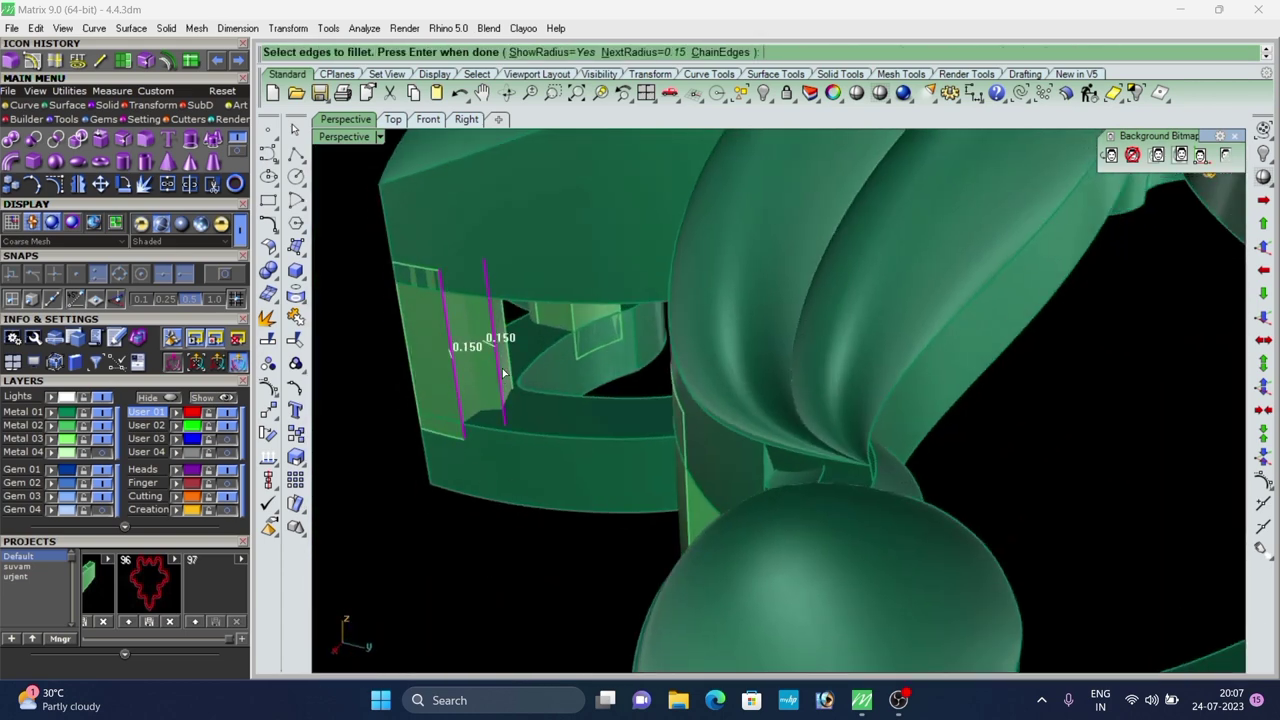
key("Return")
key("Return")
Fillet the inner vertical edge of the angled support beneath the side petal's point with a 0.15 radius.
scroll(581, 427, "down", 4)
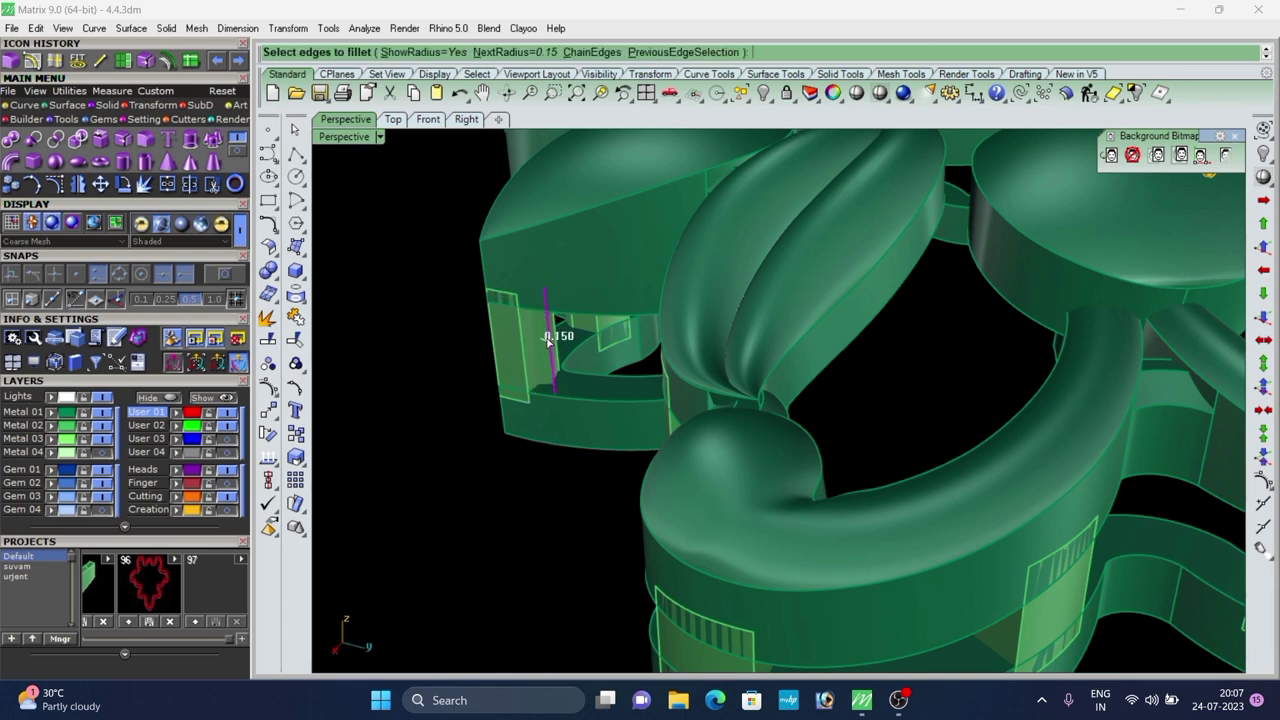
right_click_drag(548, 342, 541, 292)
scroll(543, 292, "up", 8)
right_click_drag(614, 260, 708, 271)
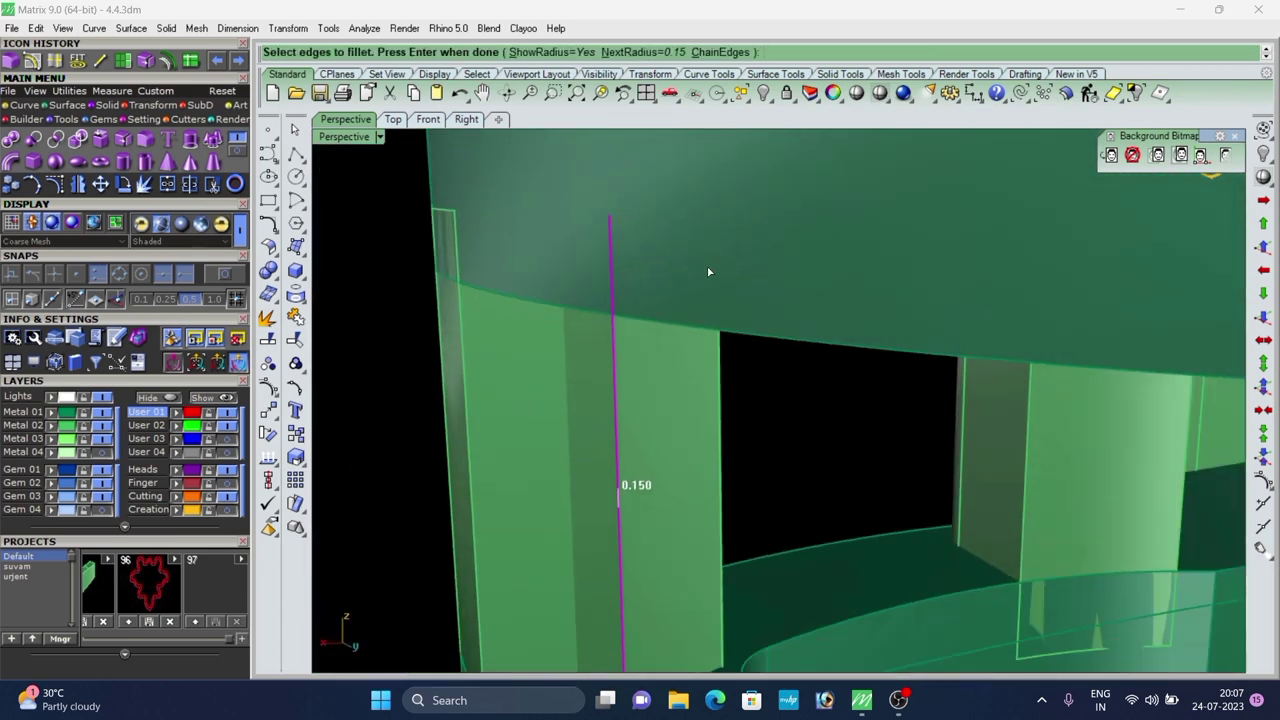
key("Return")
key("Return")
Fillet the two outermost vertical edges of the side petal's angled support with a 0.15 radius.
scroll(704, 278, "down", 7)
right_click_drag(590, 375, 746, 466)
key("Return")
left_click(705, 416)
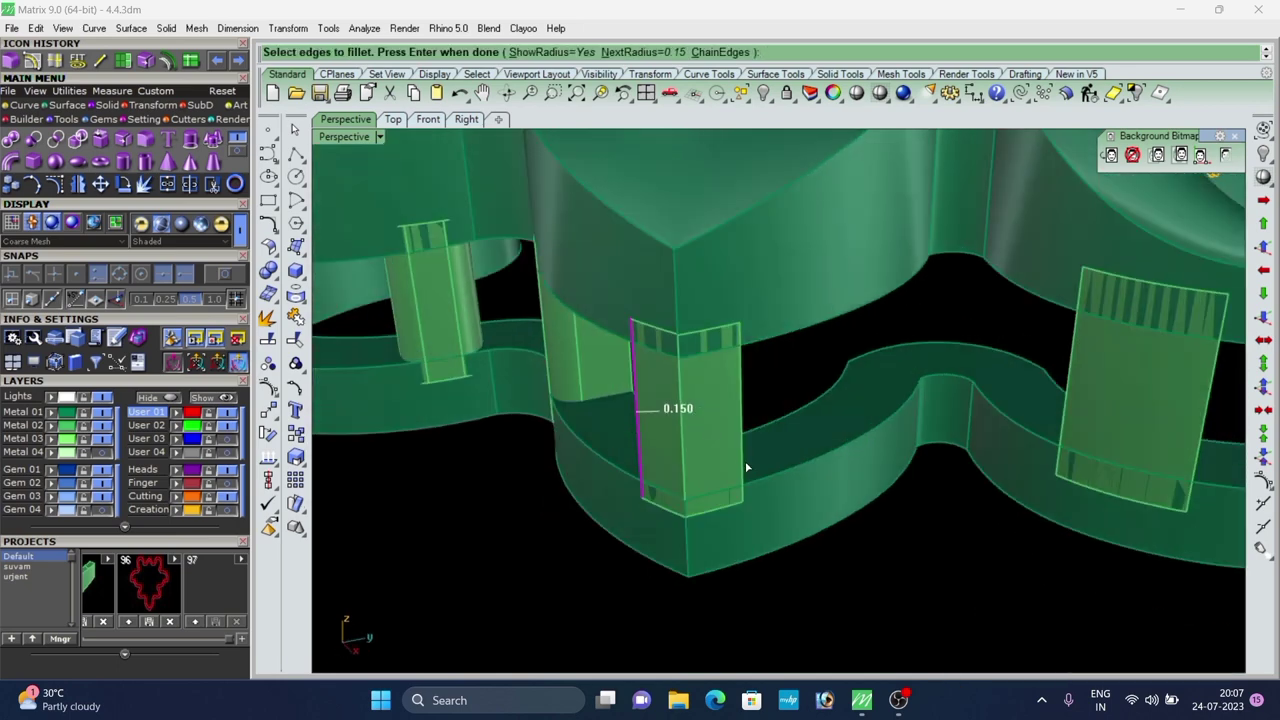
left_click(744, 467)
key("Return")
key("Return")
Fillet both outer vertical edges of the support beneath the ribbed leaf with a 0.15 radius.
scroll(586, 364, "down", 4)
right_click_drag(586, 364, 528, 366)
key("Return")
scroll(871, 352, "up", 2)
left_click(813, 378)
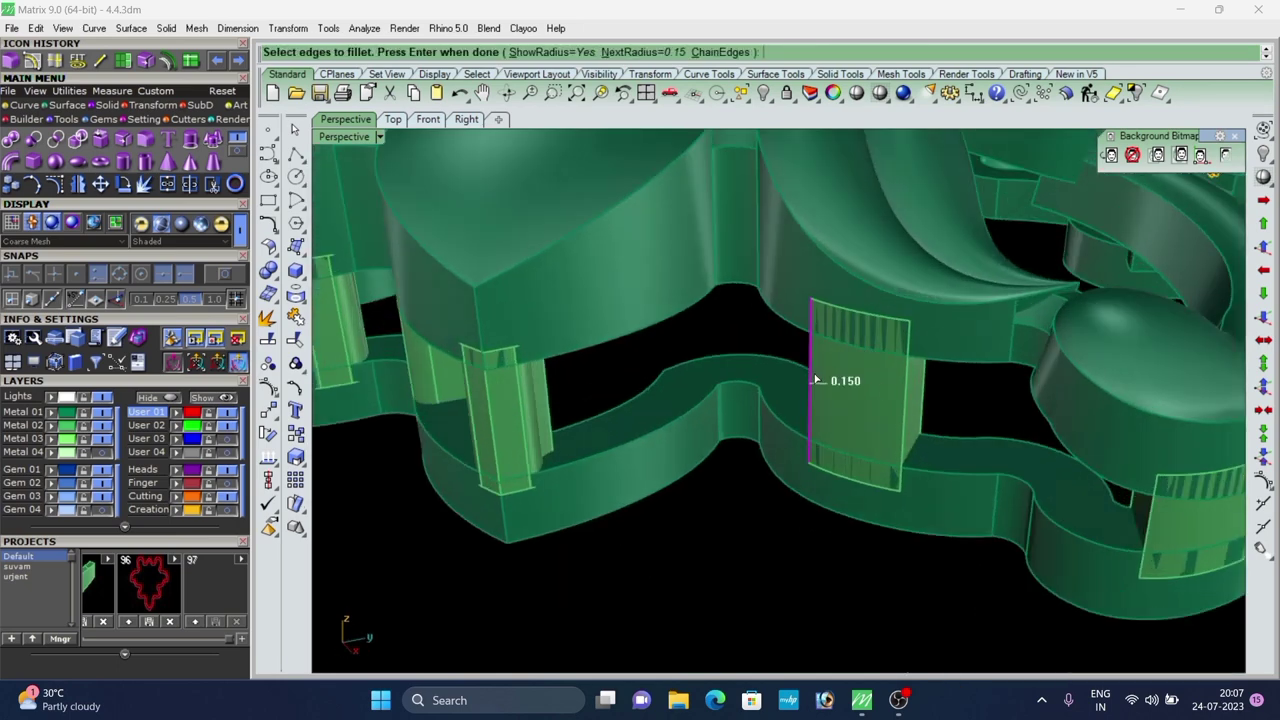
left_click(904, 380)
key("Return")
key("Return")
Fillet both outer vertical edges of the support beneath the first curl's rounded end with a 0.15 radius.
scroll(808, 350, "down", 7)
right_click_drag(808, 350, 920, 469)
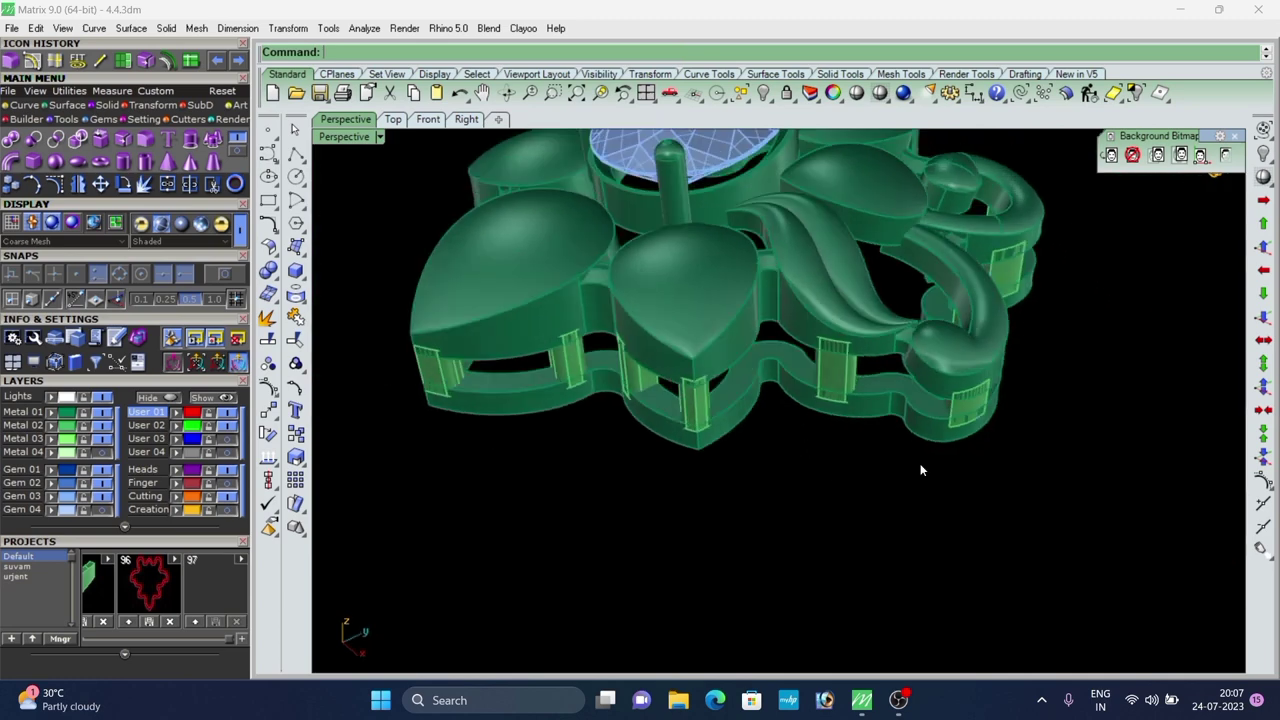
scroll(954, 418, "up", 2)
key("Return")
scroll(945, 405, "up", 3)
right_click_drag(950, 400, 837, 457)
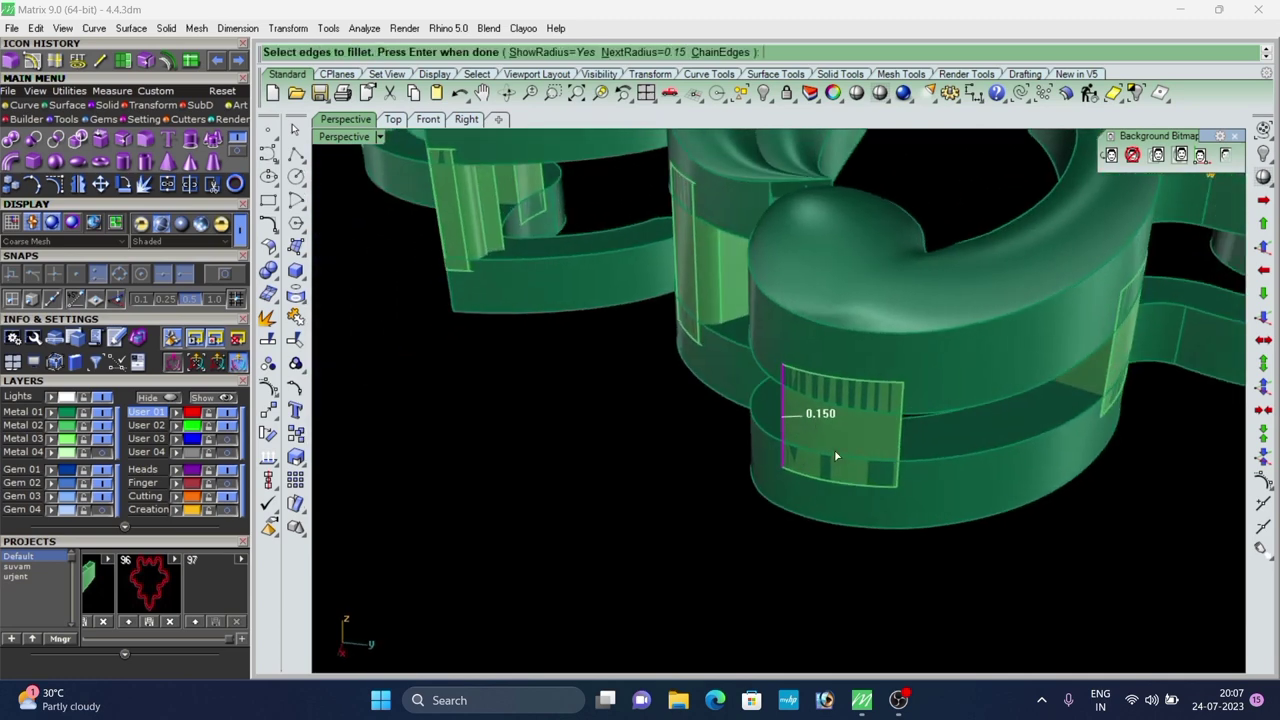
scroll(850, 455, "up", 4)
left_click(904, 425)
key("Return")
key("Return")
Fillet the outer vertical edges of the first curl's second support with a 0.15 radius.
scroll(890, 423, "down", 7)
right_click_drag(890, 423, 675, 421)
key("Return")
scroll(690, 400, "up", 5)
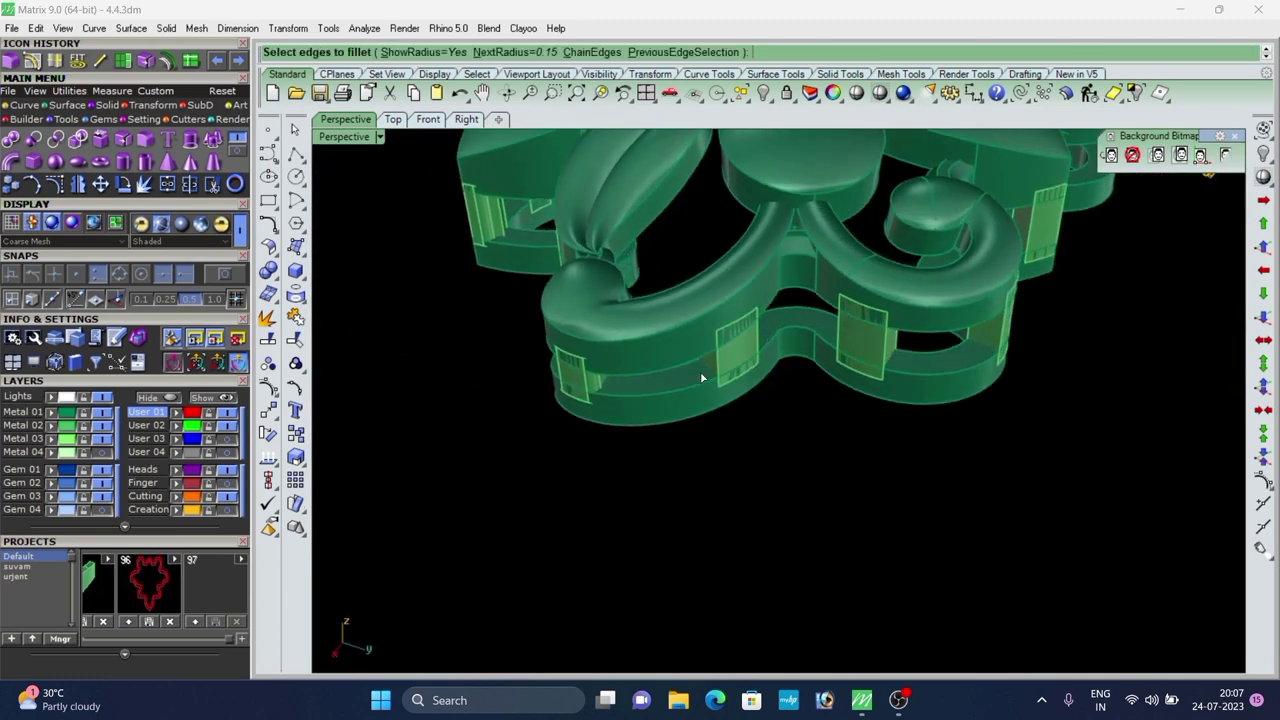
left_click(722, 366)
key("Return")
key("Return")
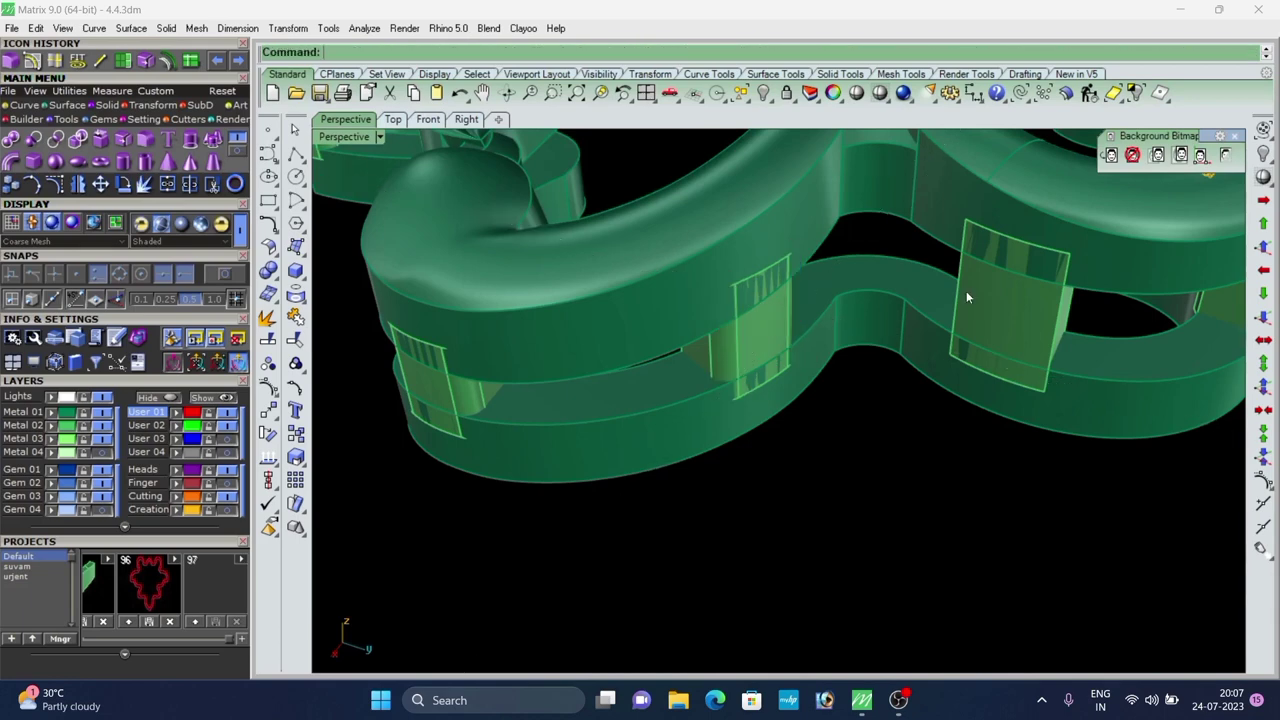
Fillet both outer vertical edges of the nearest support on the second curl with a 0.15 radius.
key("Return")
key("Return")
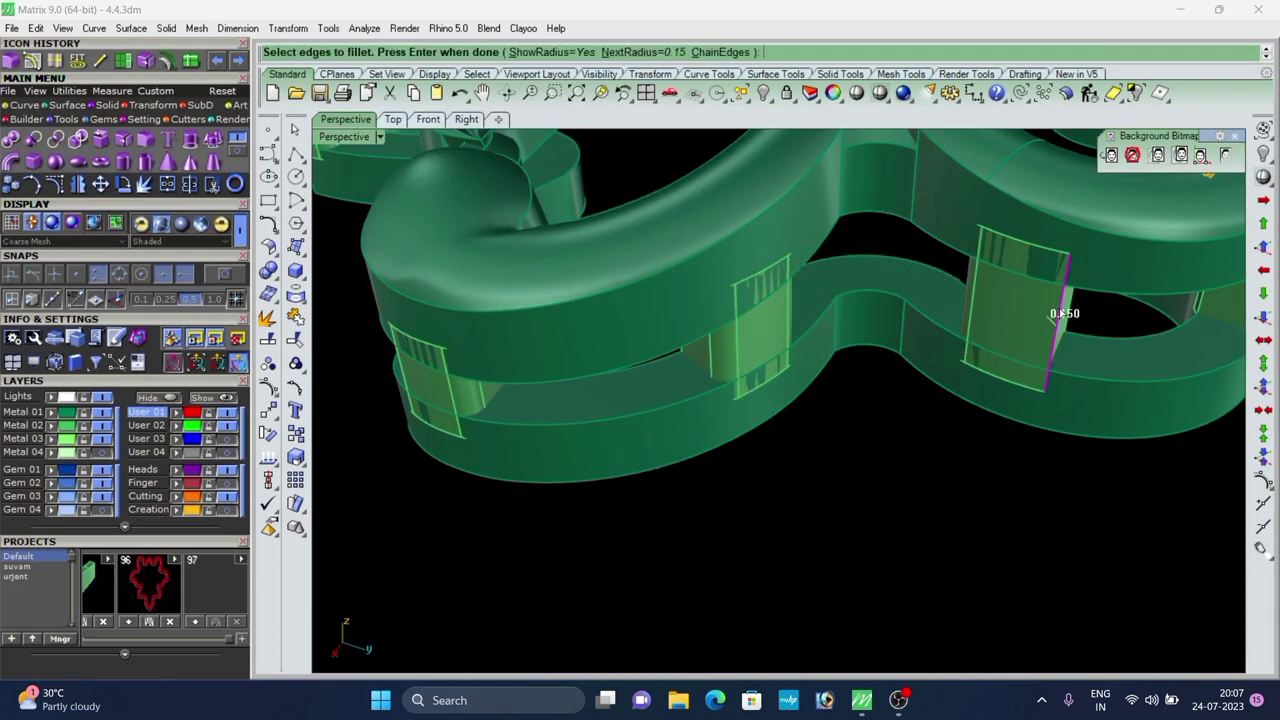
key("Return")
key("Return")
Fillet both outer vertical edges of the far support on the second curl with a 0.15 radius.
scroll(928, 255, "down", 4)
left_click(983, 346)
key("Return")
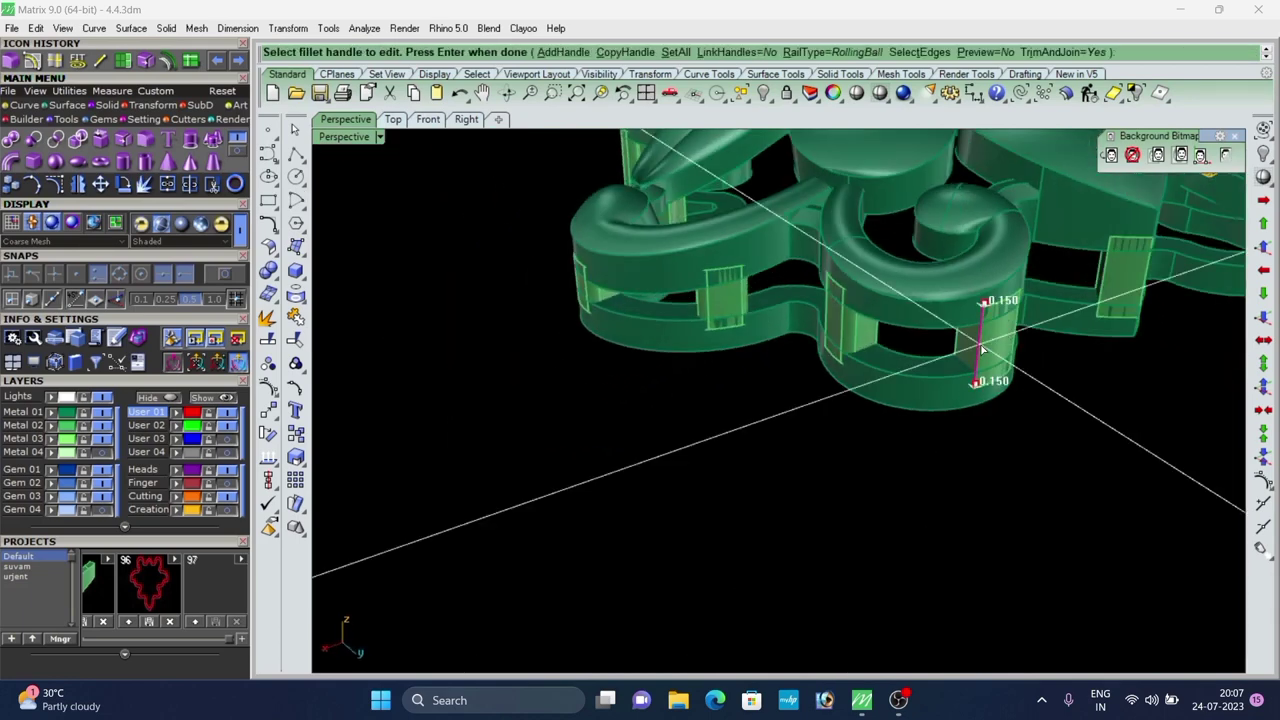
key("Return")
right_click_drag(983, 342, 850, 385)
key("Return")
left_click(858, 416)
key("Return")
key("Return")
Fillet the outer vertical edge of the support under the petal beside the second curl with a 0.15 radius.
key("Return")
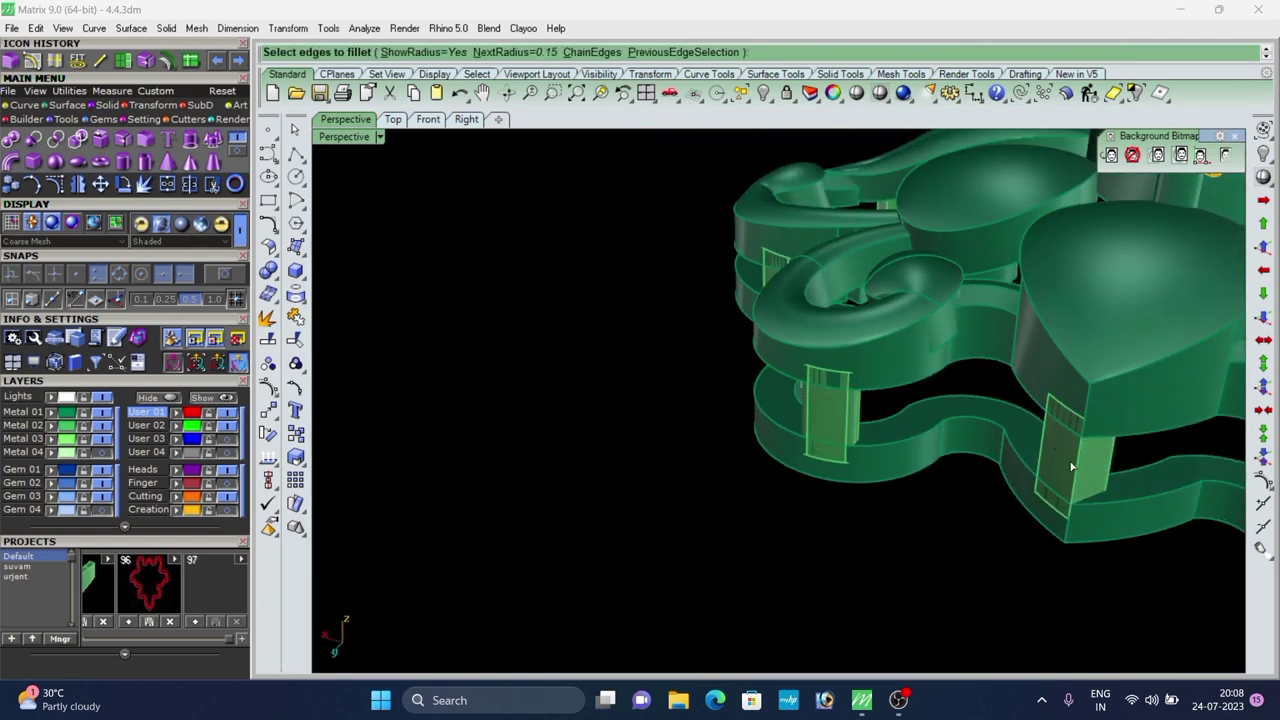
left_click(1074, 465)
key("Return")
key("Return")
key("Return")
key("Return")
Mirror the rounded supports onto the pendant's opposite half across its centreline, starting at the tip of the lower rail.
right_click_drag(1030, 450, 640, 472)
scroll(749, 453, "down", 5)
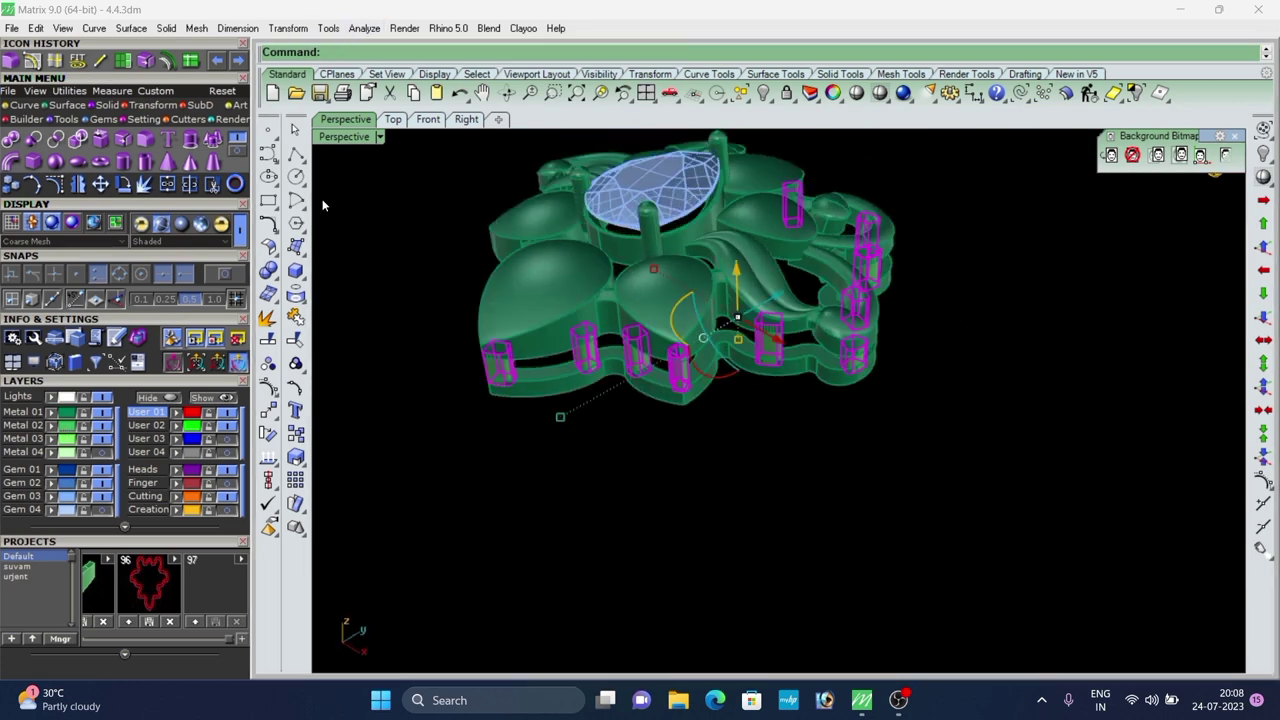
right_click_drag(486, 433, 574, 448)
scroll(574, 448, "up", 3)
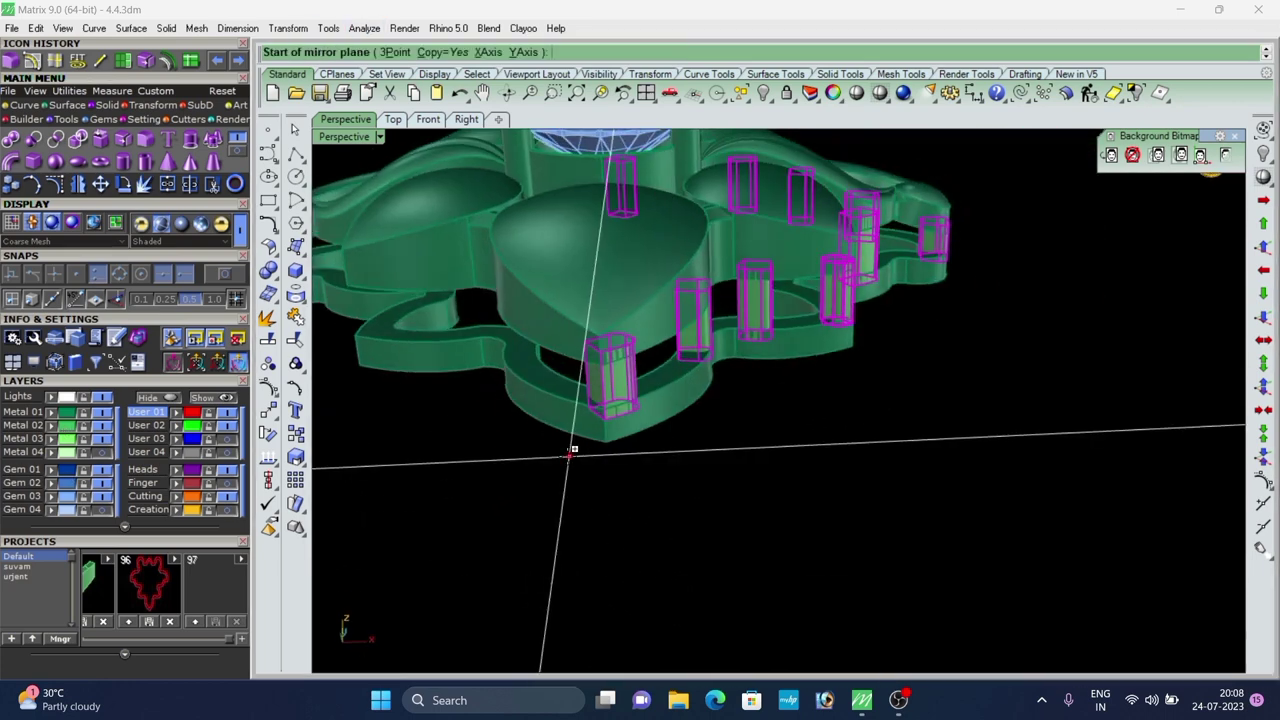
left_click(219, 275)
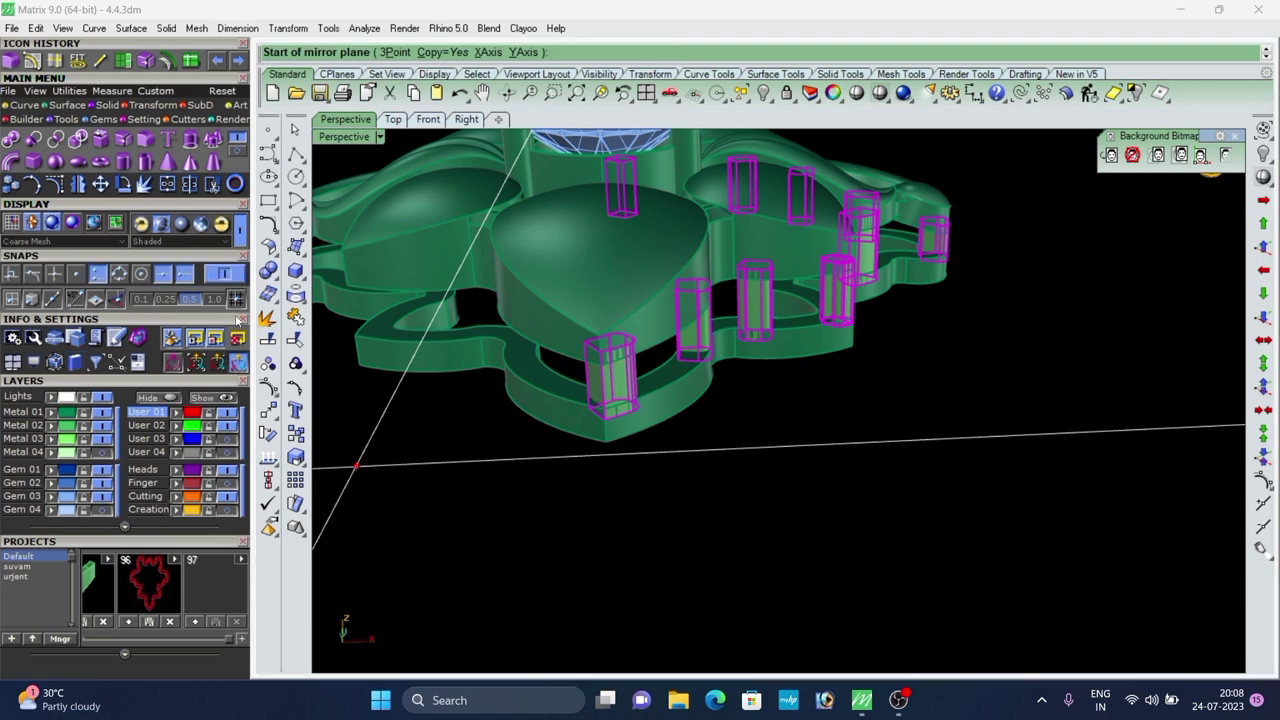
left_click(608, 442)
scroll(635, 410, "down", 5)
left_click(577, 545)
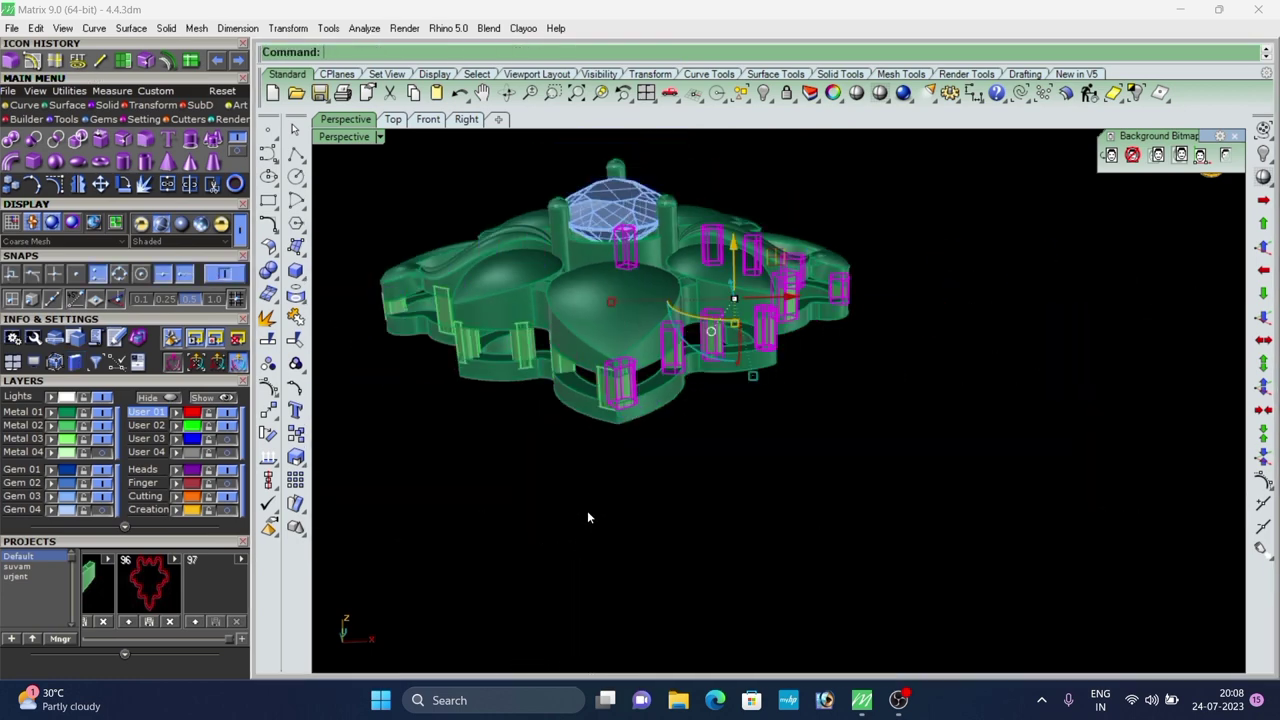
Group the original and mirrored supports and assign them to the Metal 01 layer.
scroll(588, 426, "up", 6)
left_click(588, 424, "shift")
scroll(592, 408, "down", 8)
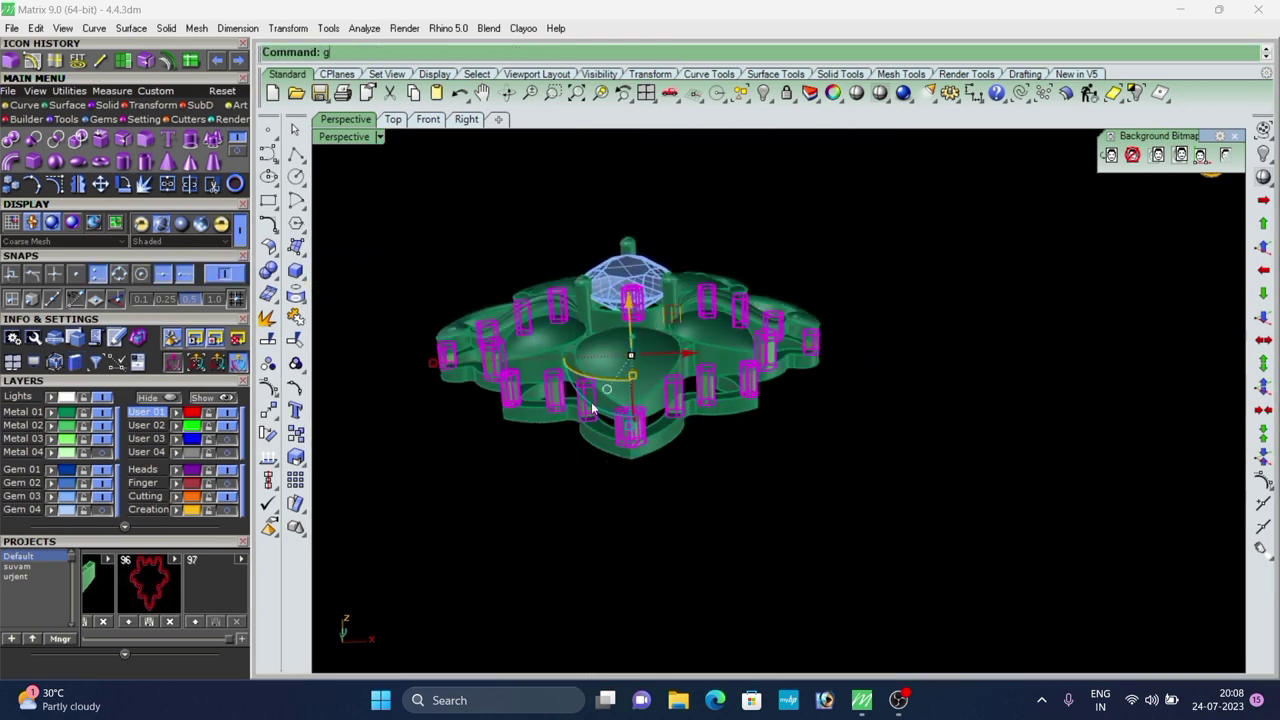
key("Return")
scroll(591, 401, "up", 7)
mouse_move(591, 401)
right_mouse_down()
mouse_move(611, 446)
mouse_move(618, 420)
right_mouse_up()
left_click(56, 414)
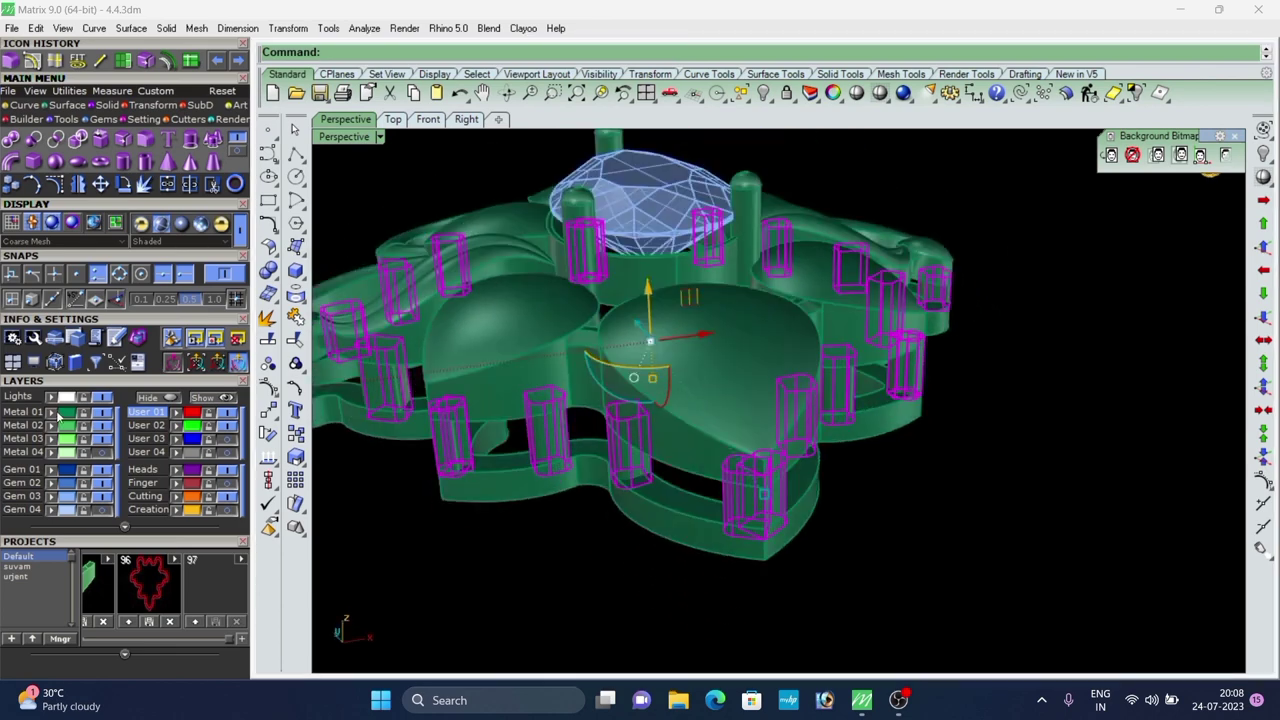
Select all parts of the floral pendant and group them.
scroll(692, 405, "down", 7)
left_click(878, 508)
right_click_drag(878, 508, 652, 458)
scroll(652, 458, "down", 3)
left_click_drag(883, 276, 587, 488)
type("g")
key("Return")
left_click(590, 487)
Shade the floral pendant and examine its supports, rails and petals from several angles.
scroll(772, 435, "up", 7)
right_click_drag(772, 435, 671, 445)
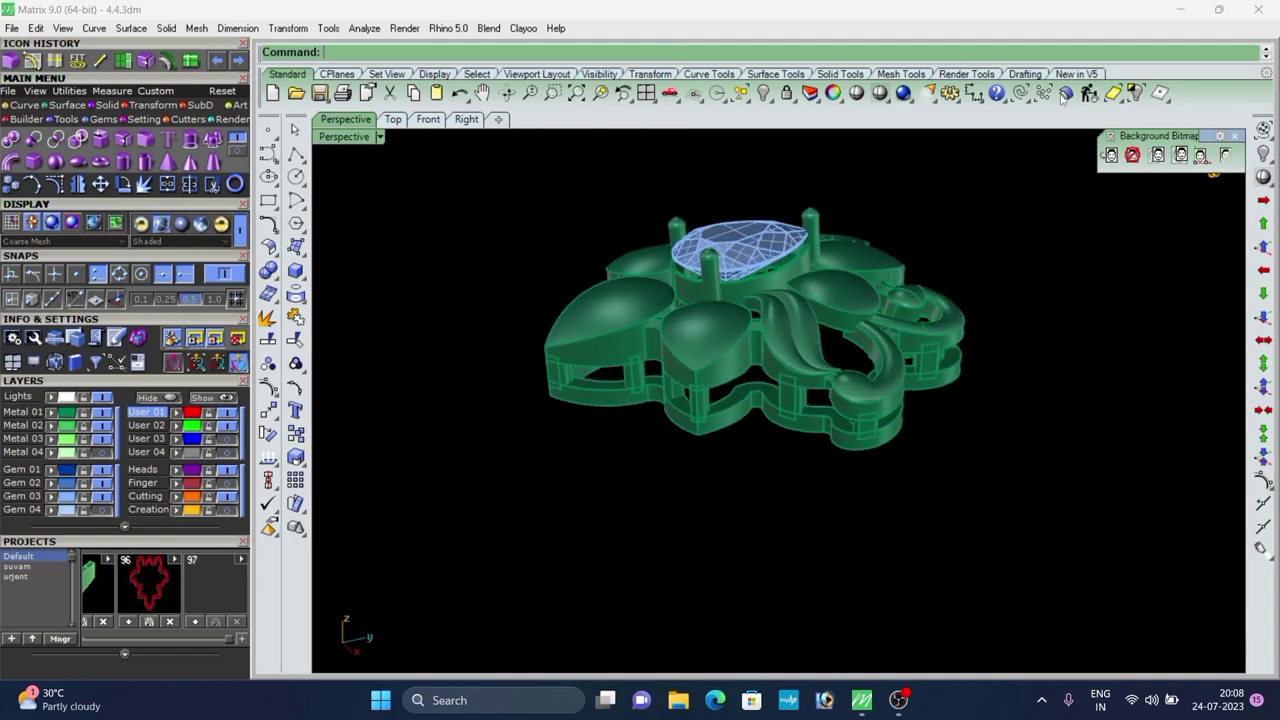
left_click(857, 95)
right_click_drag(780, 260, 449, 469)
scroll(491, 457, "up", 5)
scroll(560, 456, "down", 7)
scroll(650, 320, "up", 4)
right_click_drag(650, 320, 570, 395)
scroll(656, 274, "down", 4)
right_click_drag(656, 274, 690, 285)
scroll(845, 245, "down", 2)
key("Escape")
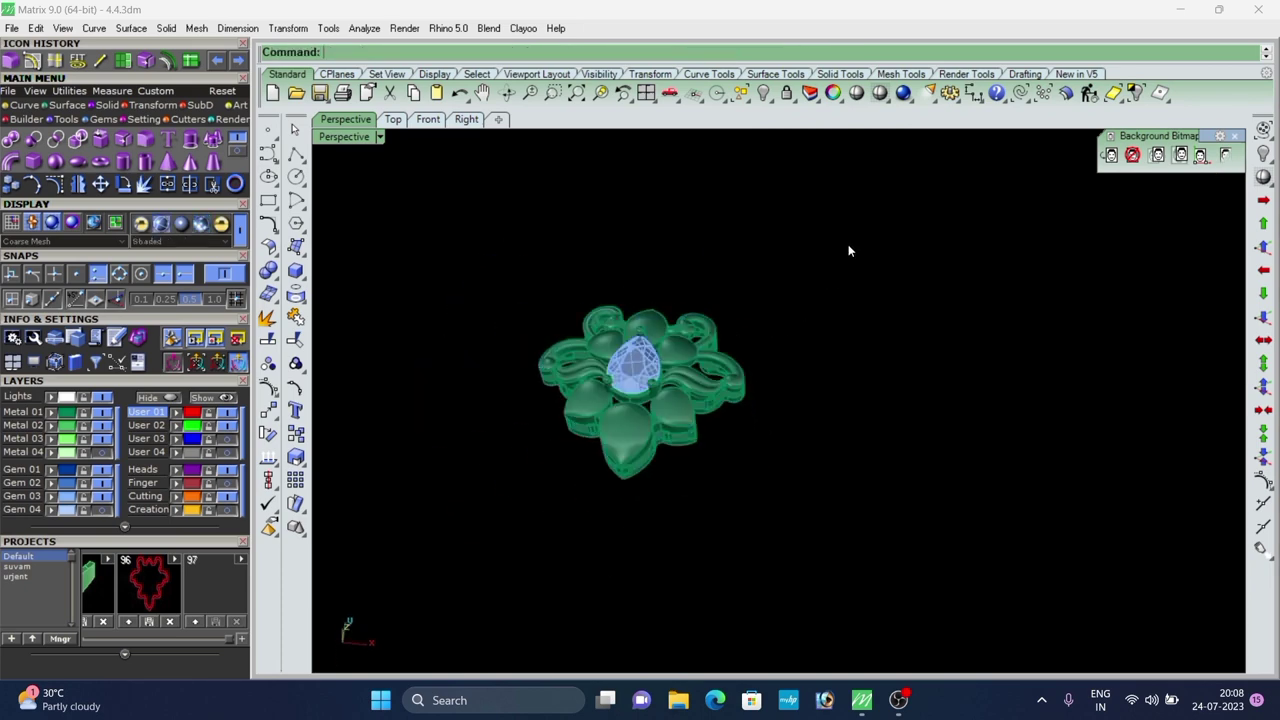
Select the complete floral pendant, clear the selection and show the hidden jewellery parts.
left_click_drag(848, 247, 553, 496)
key("Return")
left_click(1056, 294)
right_click(1263, 154)
Shade the full jewellery piece and examine how the floral pendant sits with the main ornament.
right_click_drag(1000, 275, 713, 234)
scroll(713, 234, "up", 3)
right_click_drag(850, 470, 958, 389)
left_click(857, 93)
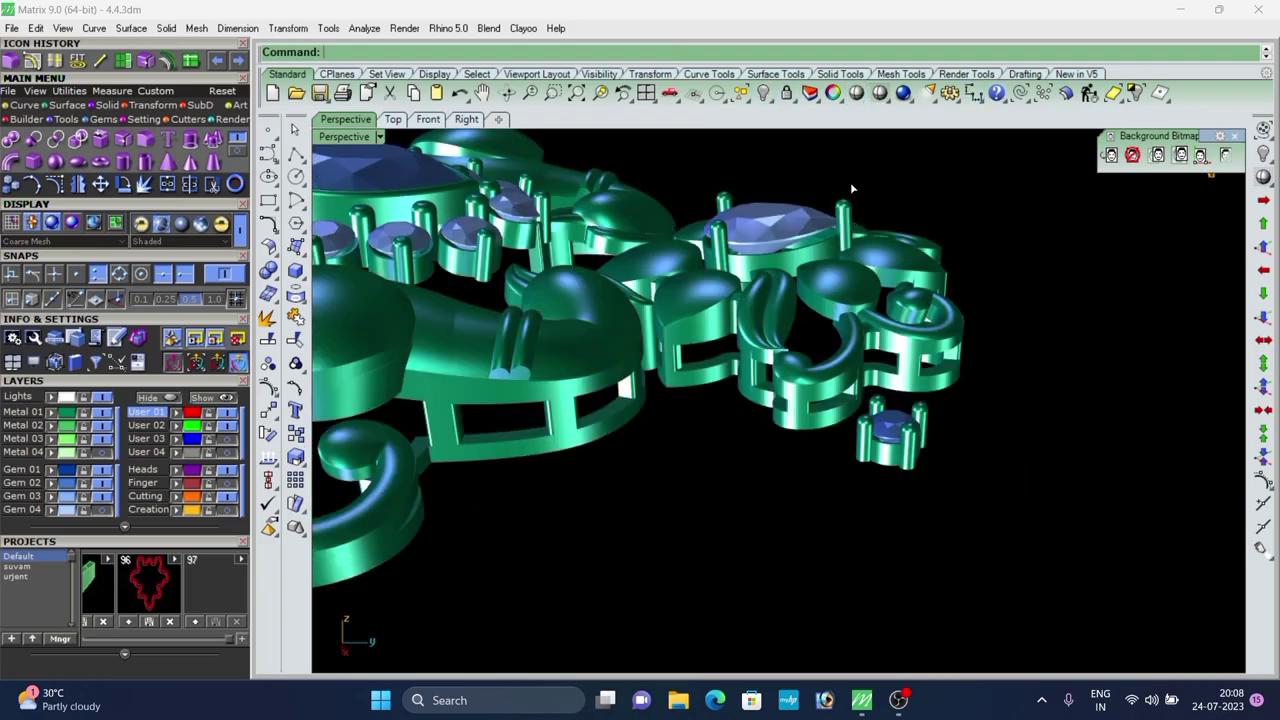
right_click_drag(838, 400, 758, 157)
mouse_move(620, 650)
right_mouse_down()
mouse_move(563, 566)
mouse_move(530, 432)
mouse_move(610, 560)
mouse_move(726, 623)
mouse_move(627, 350)
mouse_move(754, 417)
right_mouse_up()
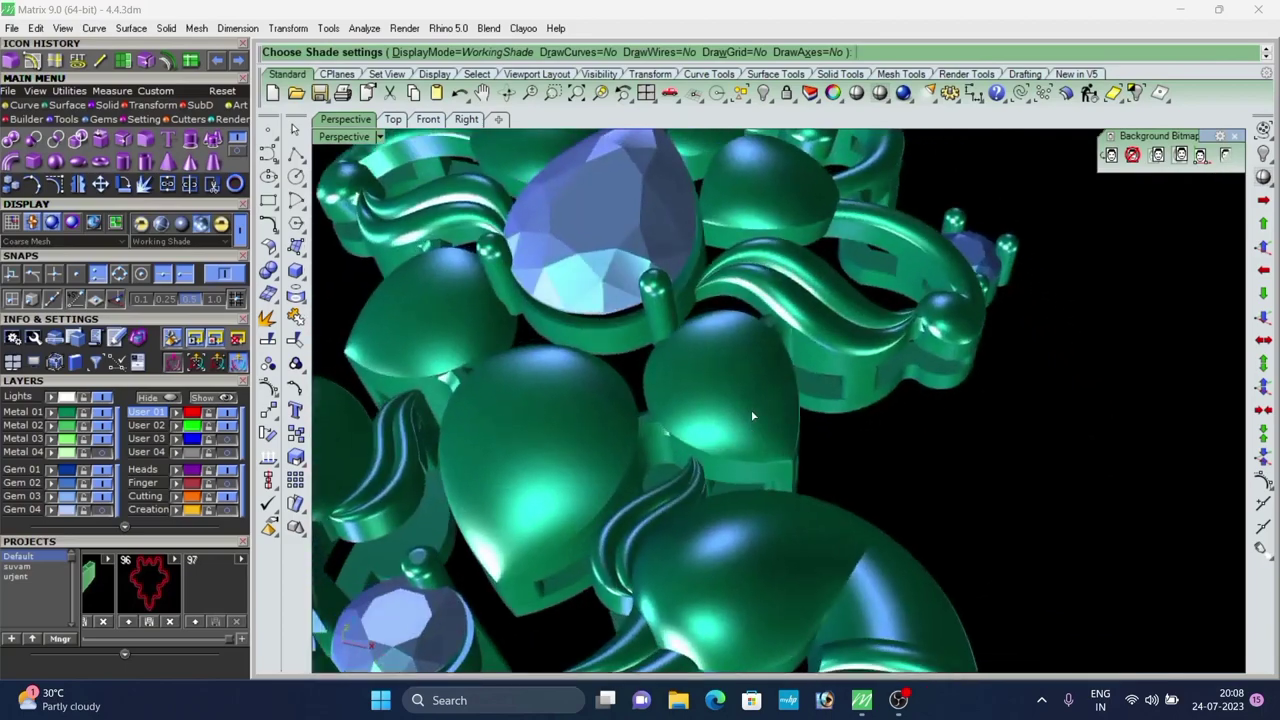
scroll(745, 405, "down", 8)
mouse_move(610, 420)
right_mouse_down()
mouse_move(763, 314)
mouse_move(923, 345)
mouse_move(837, 457)
mouse_move(640, 440)
right_mouse_up()
scroll(826, 417, "up", 3)
mouse_move(826, 417)
right_mouse_down()
mouse_move(711, 257)
mouse_move(659, 342)
mouse_move(717, 260)
mouse_move(762, 375)
mouse_move(838, 468)
right_mouse_up()
scroll(838, 468, "down", 5)
key("Escape")
Hide the large main ornament and the finished floral pendant.
scroll(620, 412, "up", 6)
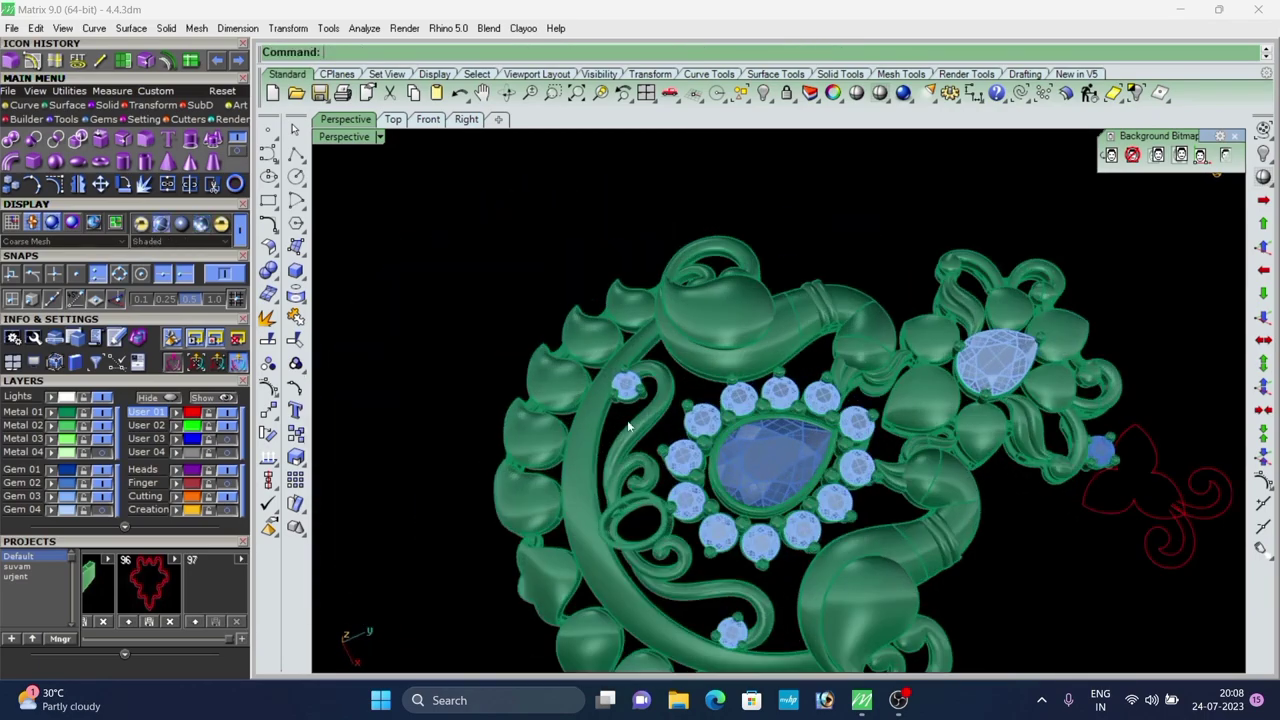
scroll(658, 340, "down", 7)
right_click_drag(628, 420, 711, 453)
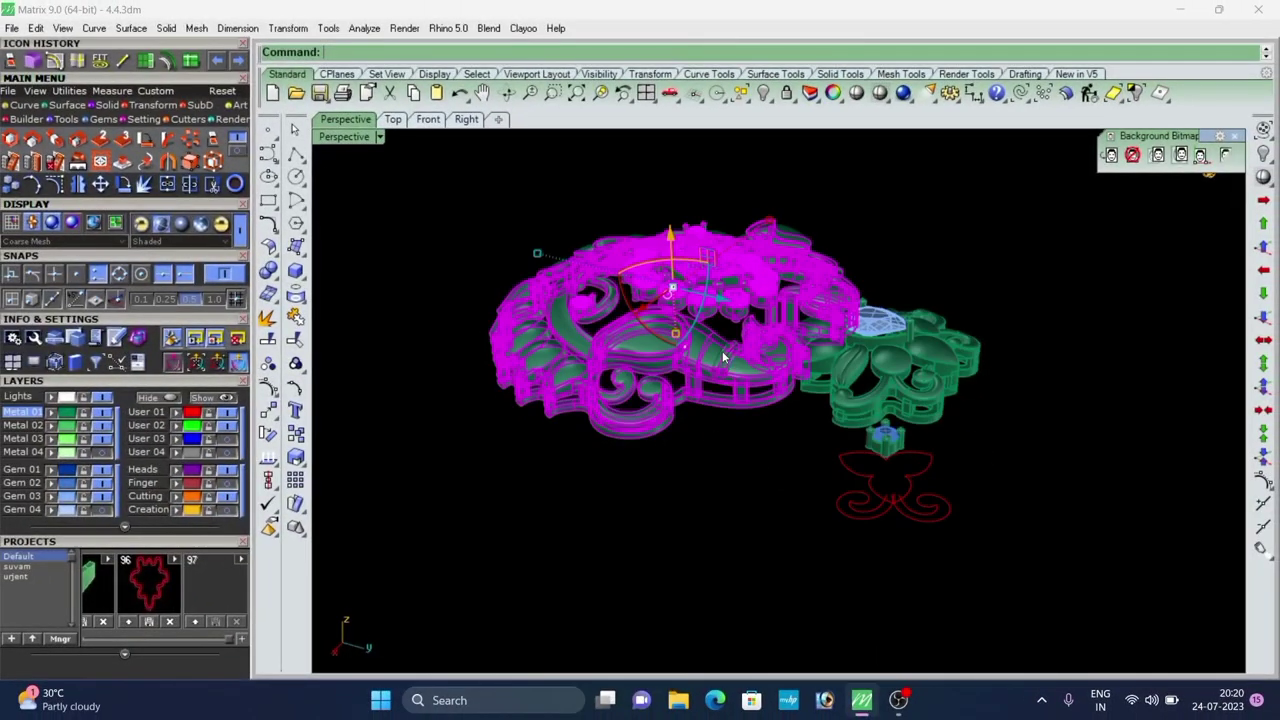
key("Return")
left_click(850, 382)
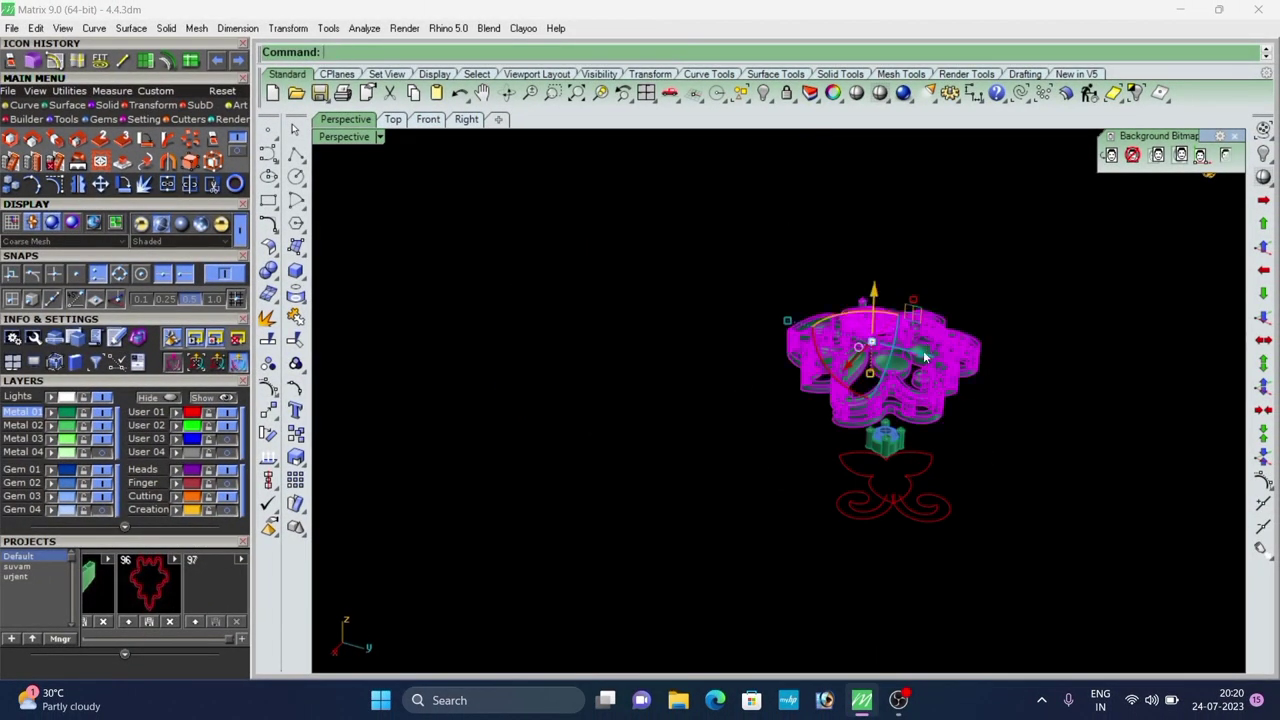
key("Return")
Fill the closed three-petal outline with a patch surface.
right_click_drag(858, 392, 812, 500)
left_click(871, 459)
scroll(875, 461, "down", 4)
left_click(395, 122)
scroll(625, 290, "down", 3)
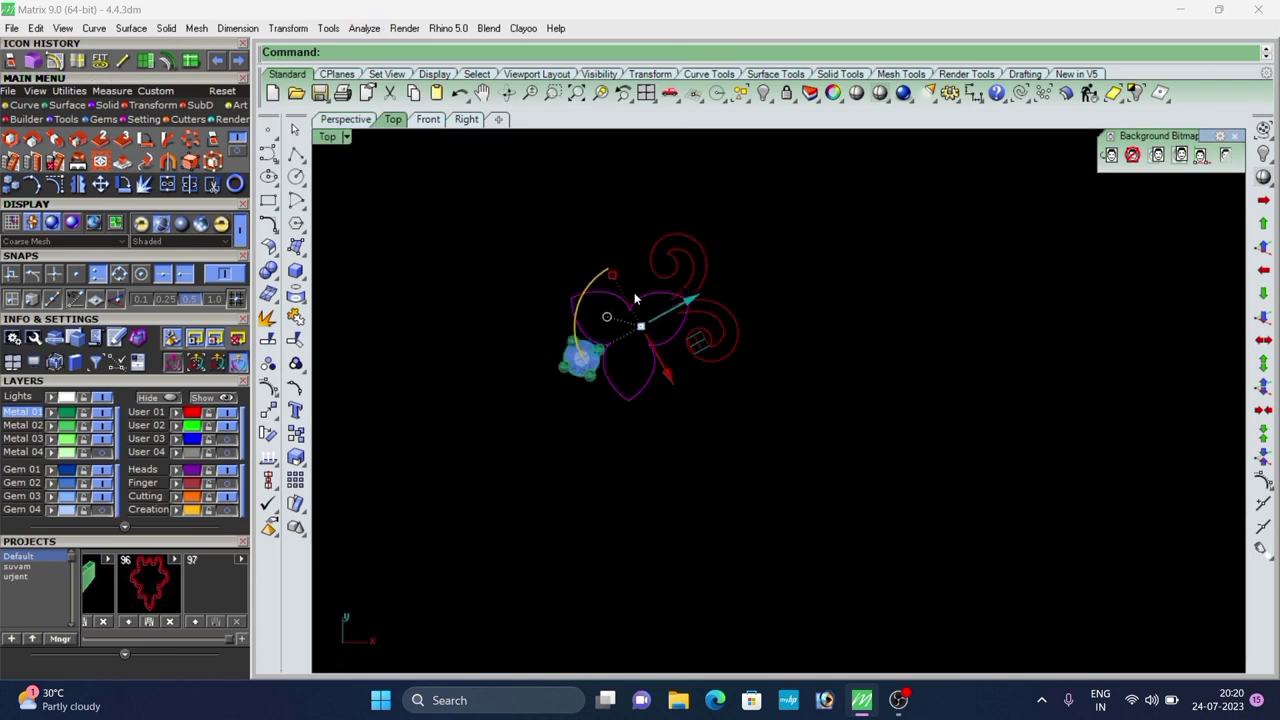
scroll(605, 334, "down", 4)
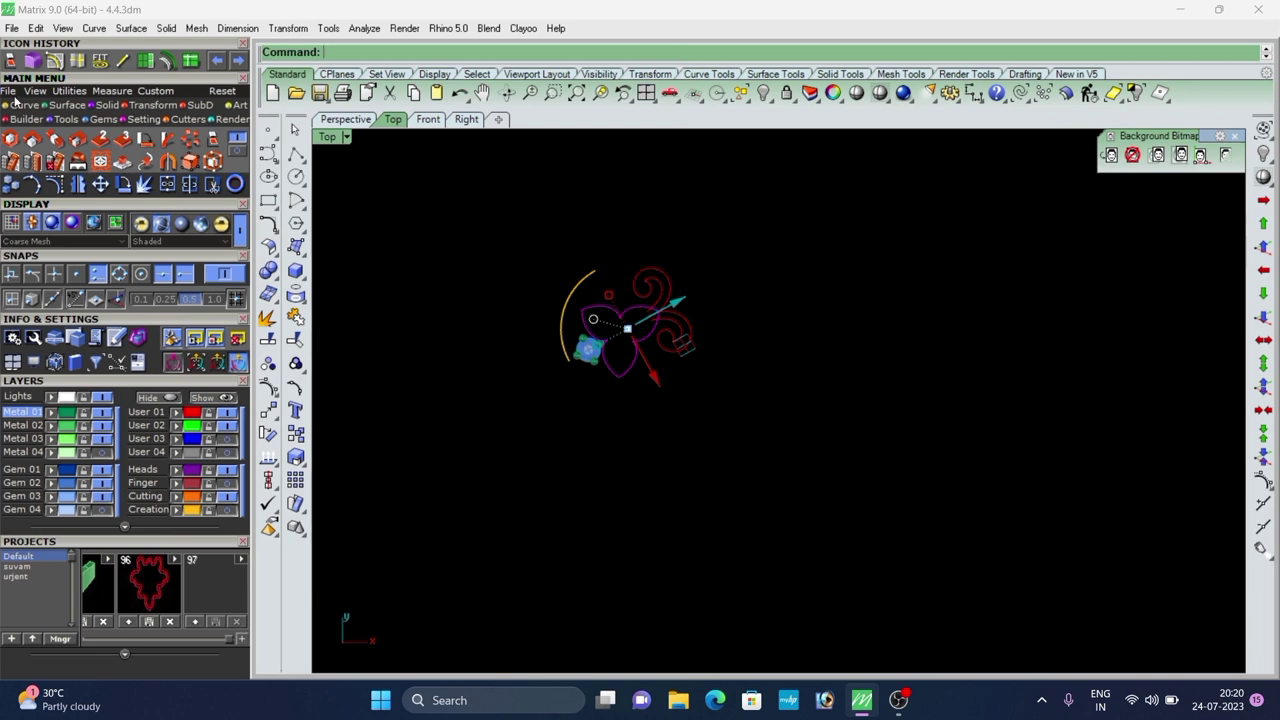
left_click(68, 106)
left_click(236, 140)
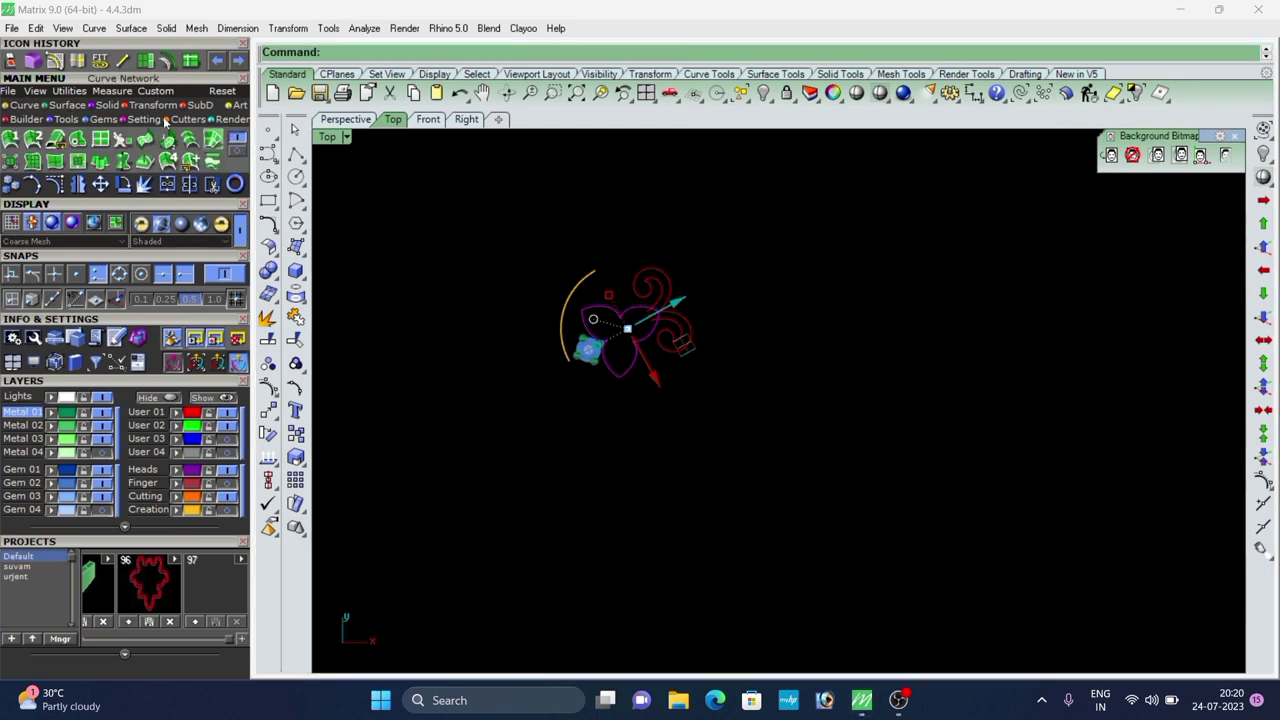
left_click(34, 163)
left_click(709, 484)
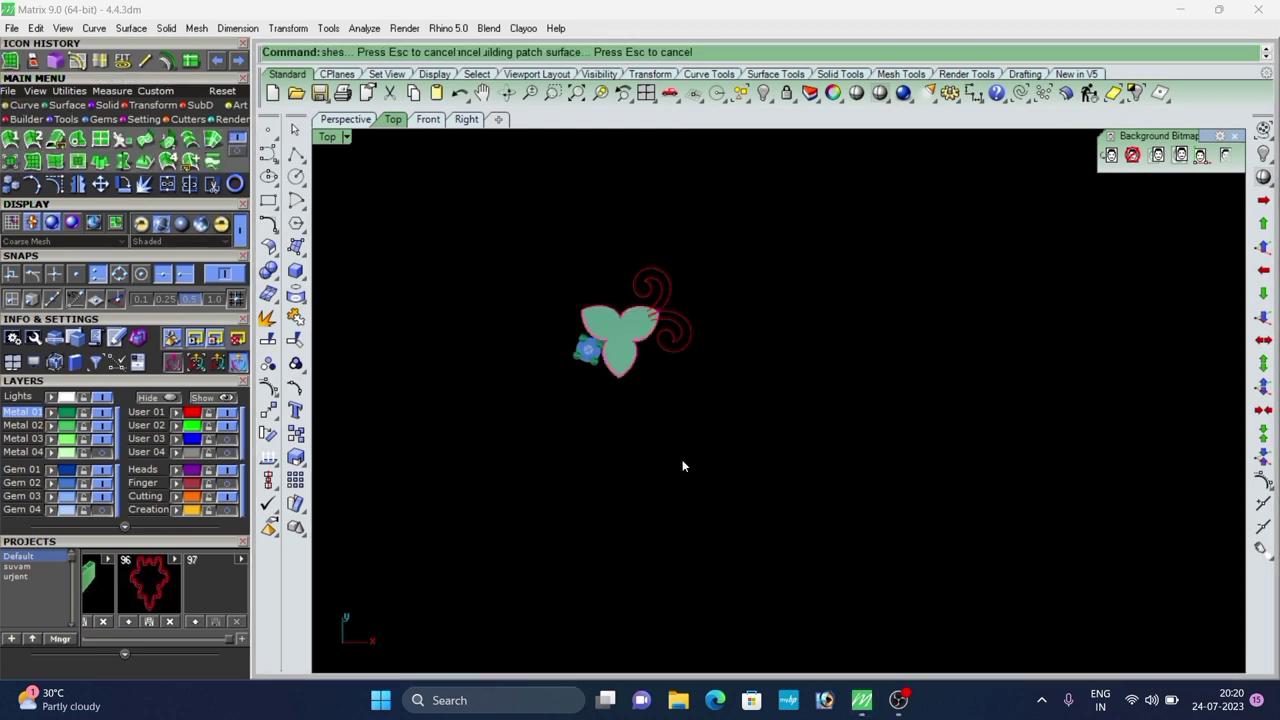
left_click(674, 457)
scroll(624, 334, "up", 8)
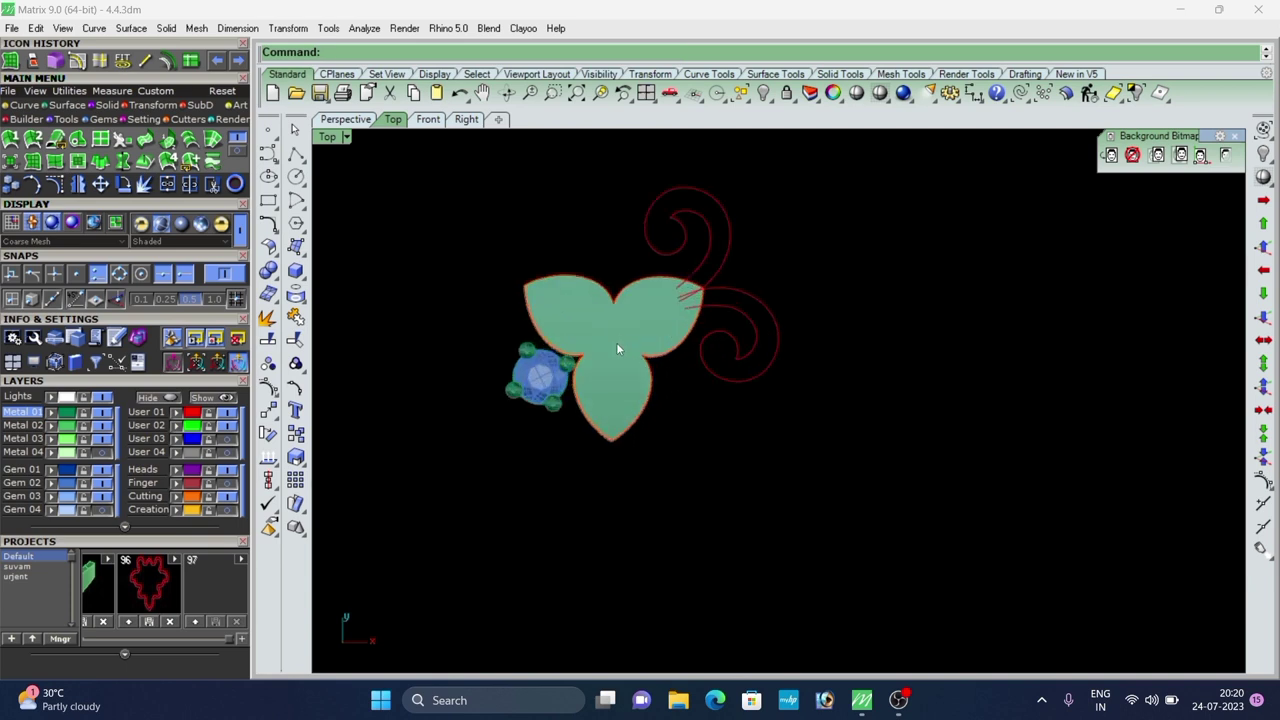
Extrude the three-petal surface downward into a one-sided solid with a distance of -0.5.
left_click(616, 343)
left_click(361, 121)
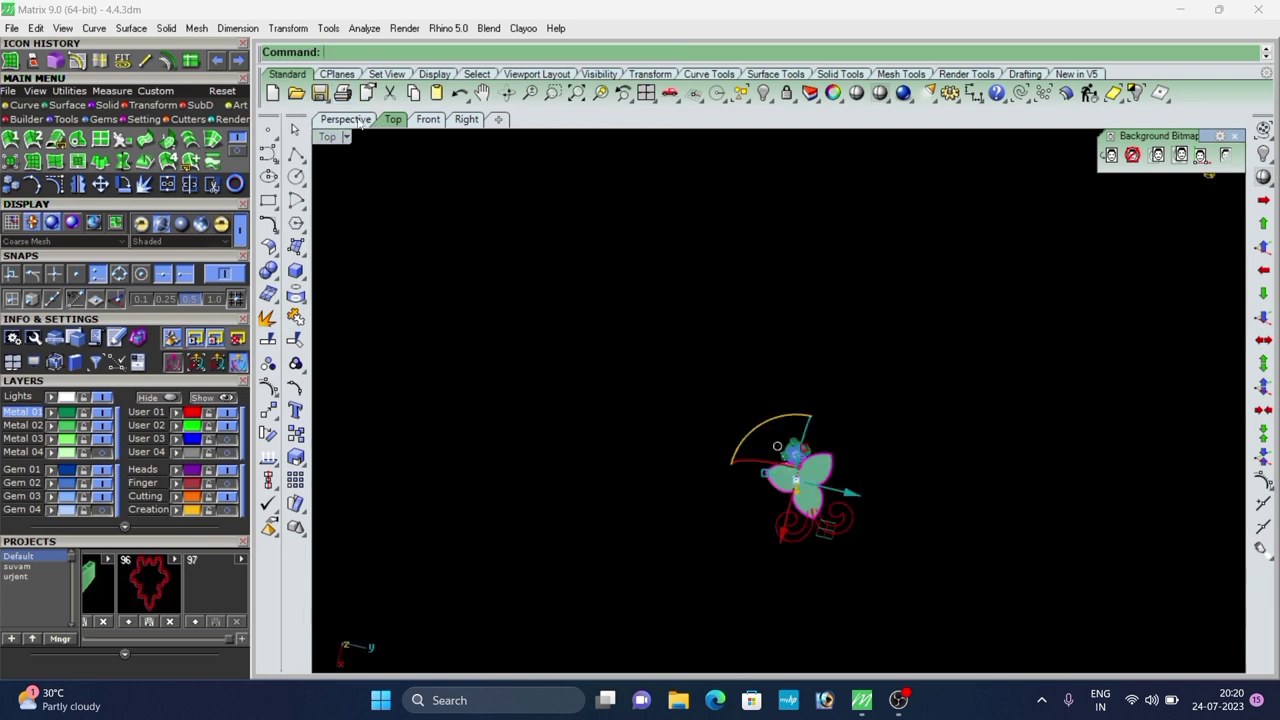
right_click_drag(794, 478, 760, 448)
left_click(100, 106)
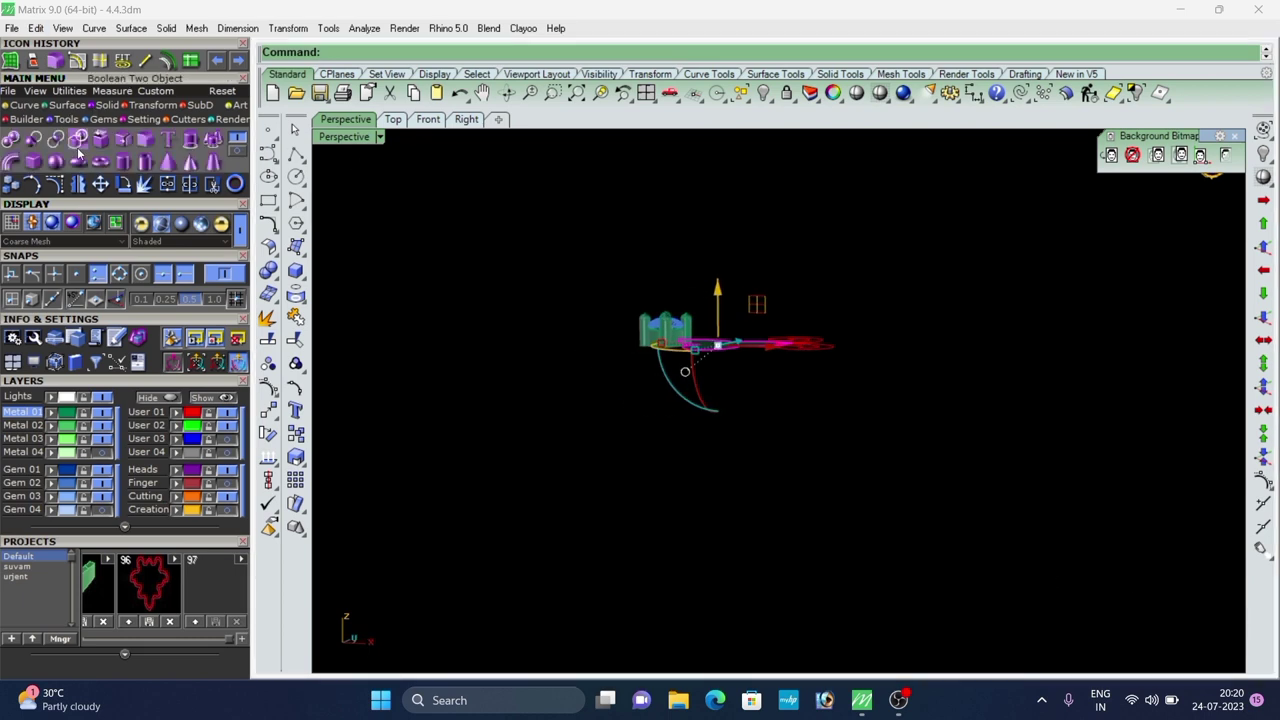
left_click(212, 144)
left_click(462, 54)
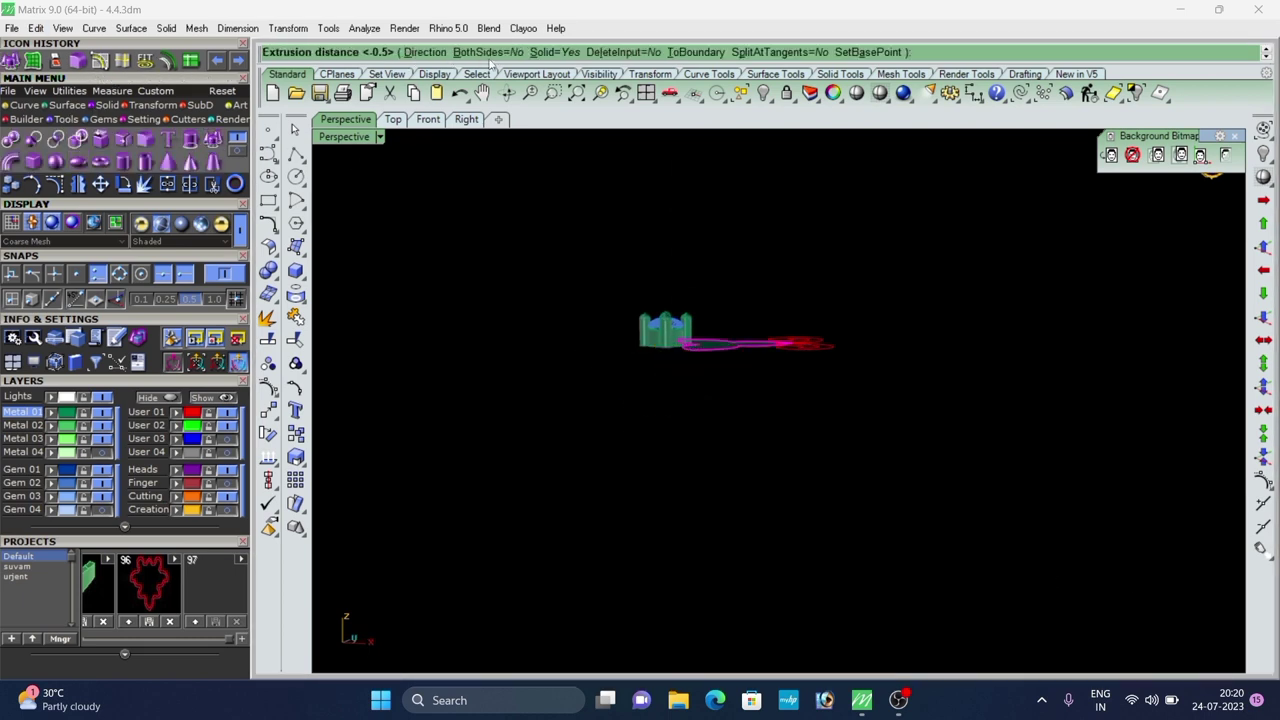
right_click(557, 272)
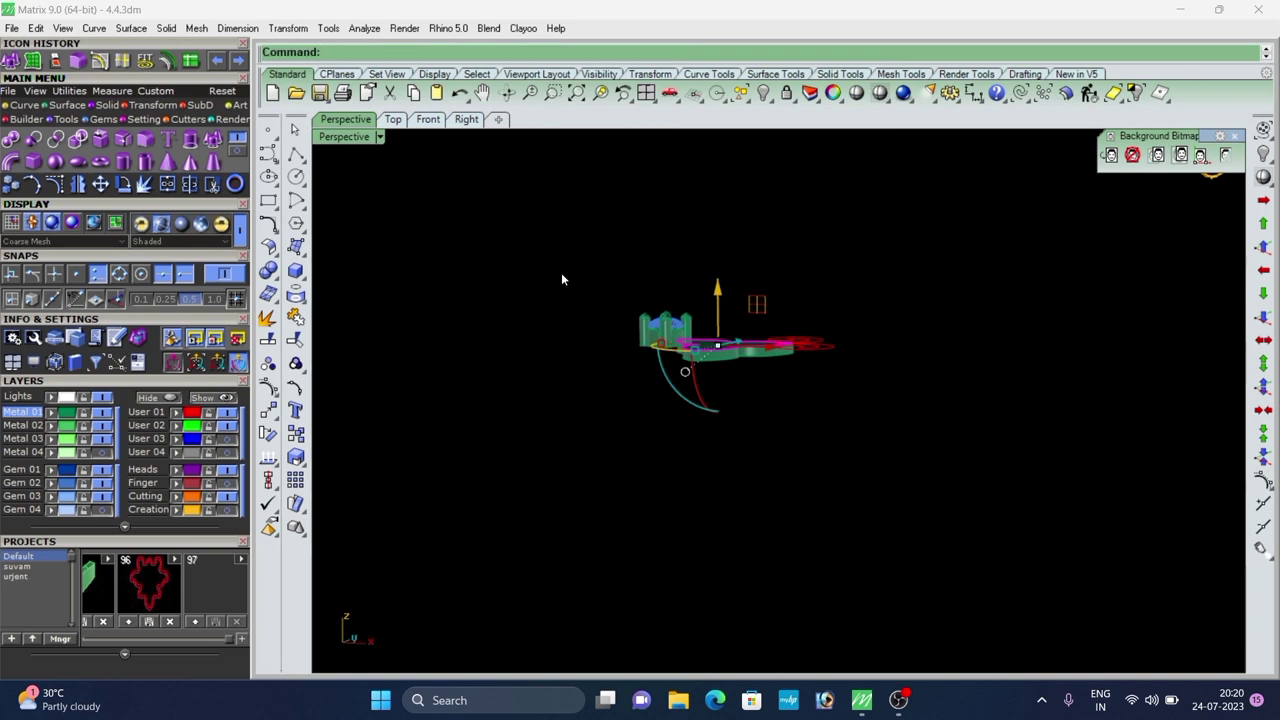
left_click(562, 272)
Examine the extruded petal solid beside the prong-set gem and the curl outlines from several angles.
right_click_drag(620, 303, 686, 433)
scroll(710, 480, "up", 5)
scroll(733, 352, "down", 6)
right_click_drag(733, 352, 600, 520)
scroll(552, 568, "up", 5)
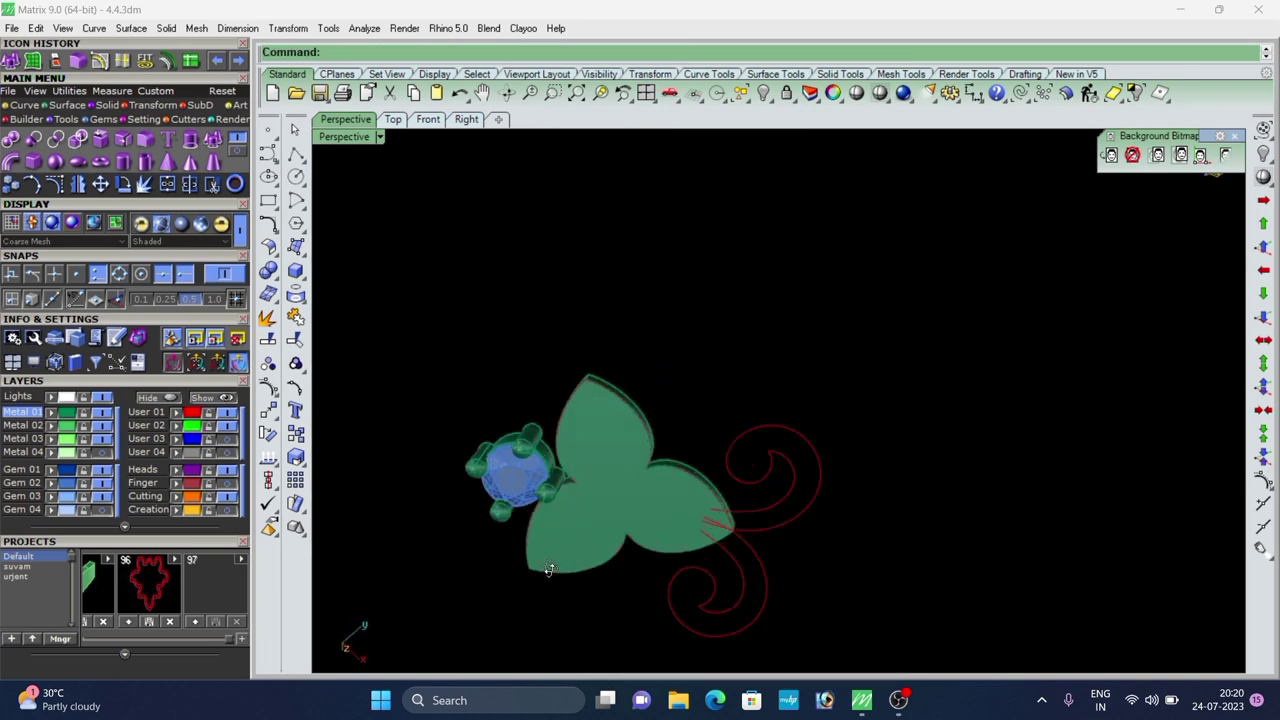
right_click_drag(552, 568, 630, 421)
scroll(630, 421, "up", 3)
scroll(630, 421, "down", 9)
scroll(792, 374, "up", 7)
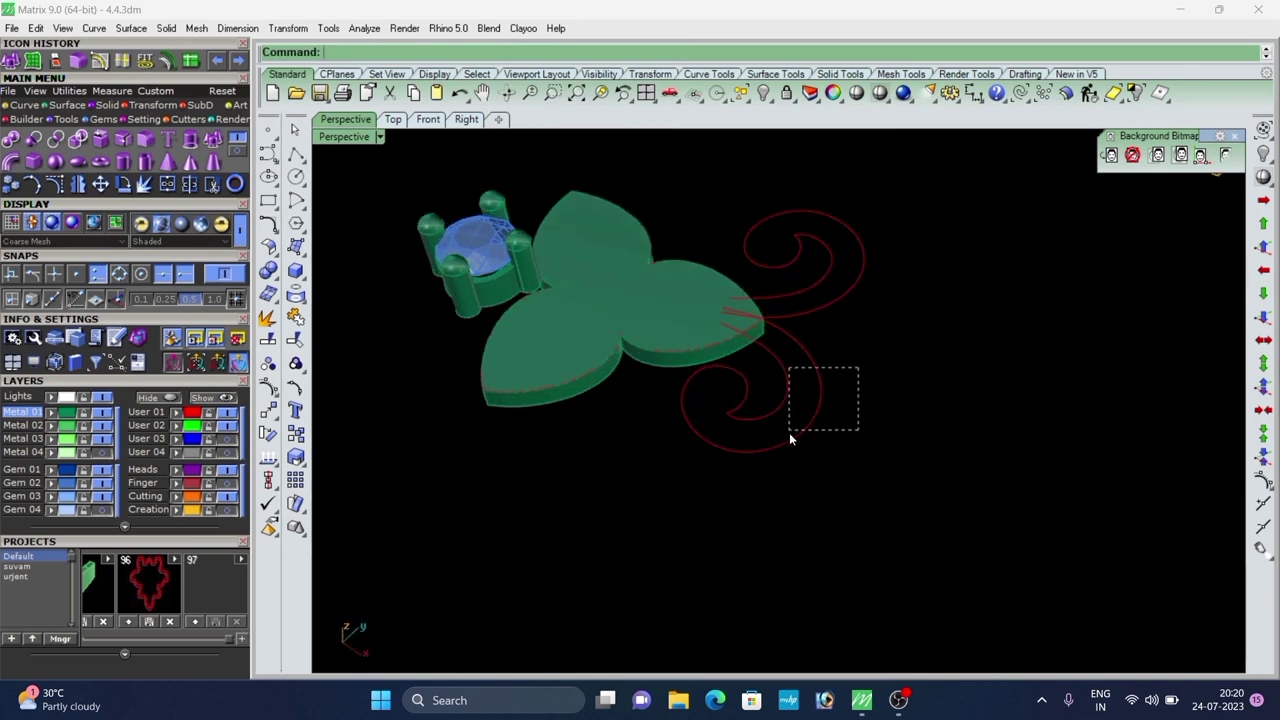
Isolate the two curl outlines by hiding the petal solid and the prong-set gem.
left_click_drag(917, 247, 803, 337)
scroll(803, 337, "down", 2)
right_click_drag(803, 337, 835, 335)
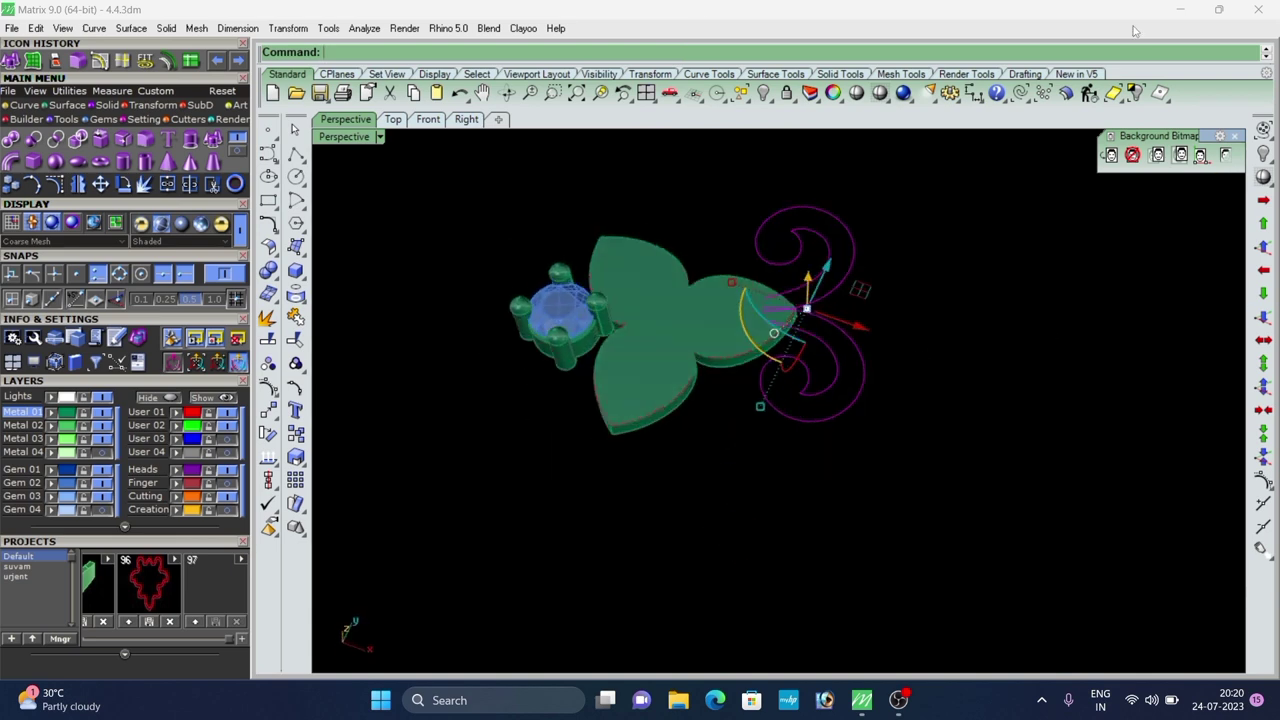
left_click(1135, 92)
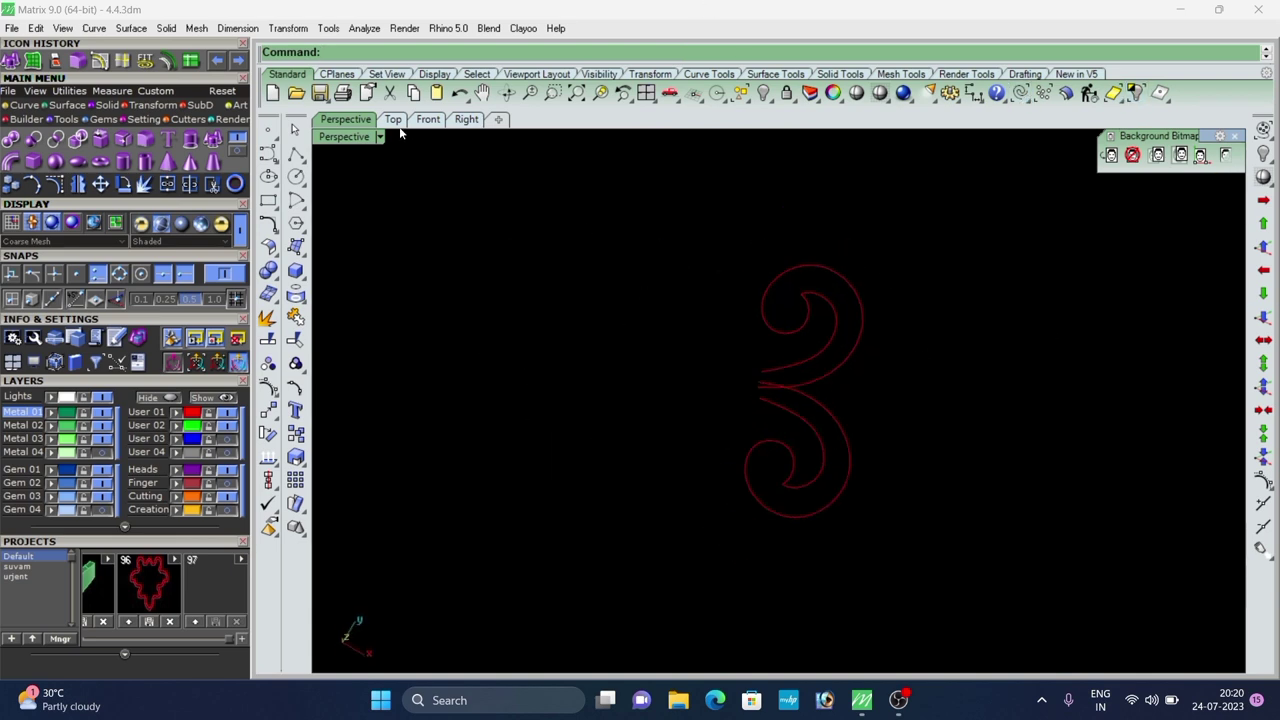
Draw a straight line about 0.45 long across the upper curl's open base, joining its two endpoints.
scroll(565, 352, "down", 5)
right_click_drag(672, 414, 692, 349)
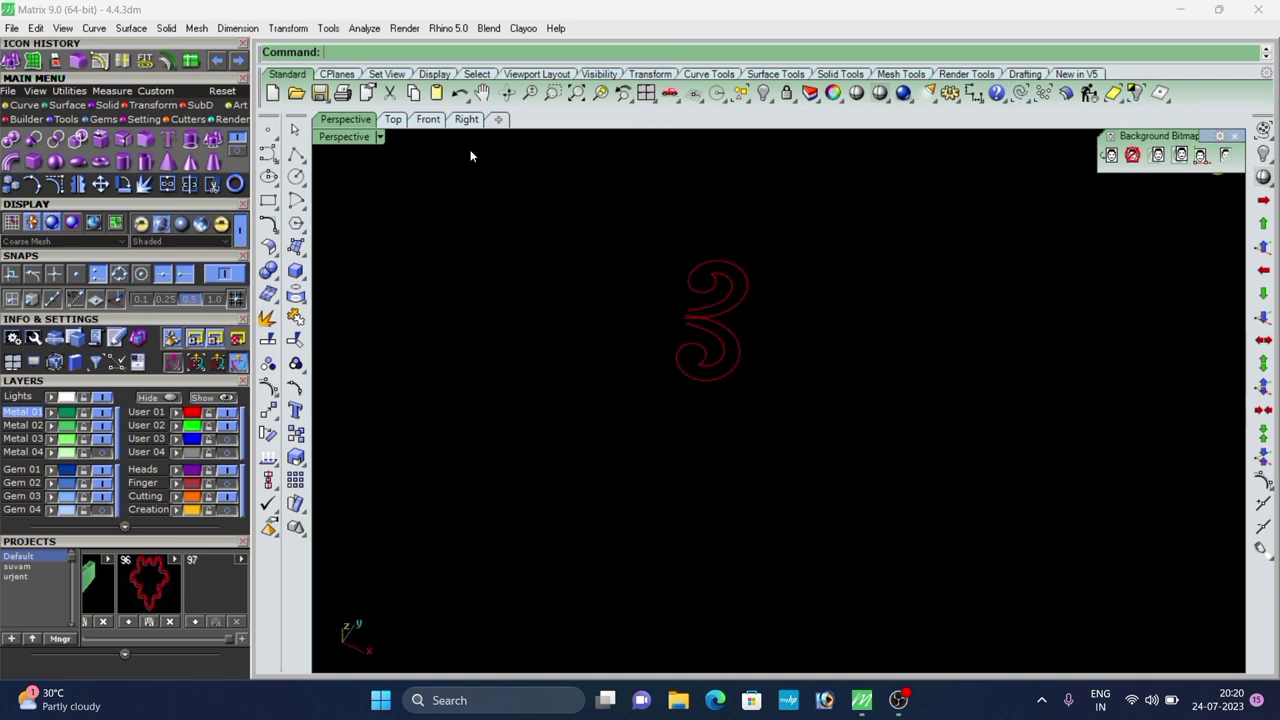
left_click(395, 121)
scroll(671, 302, "down", 3)
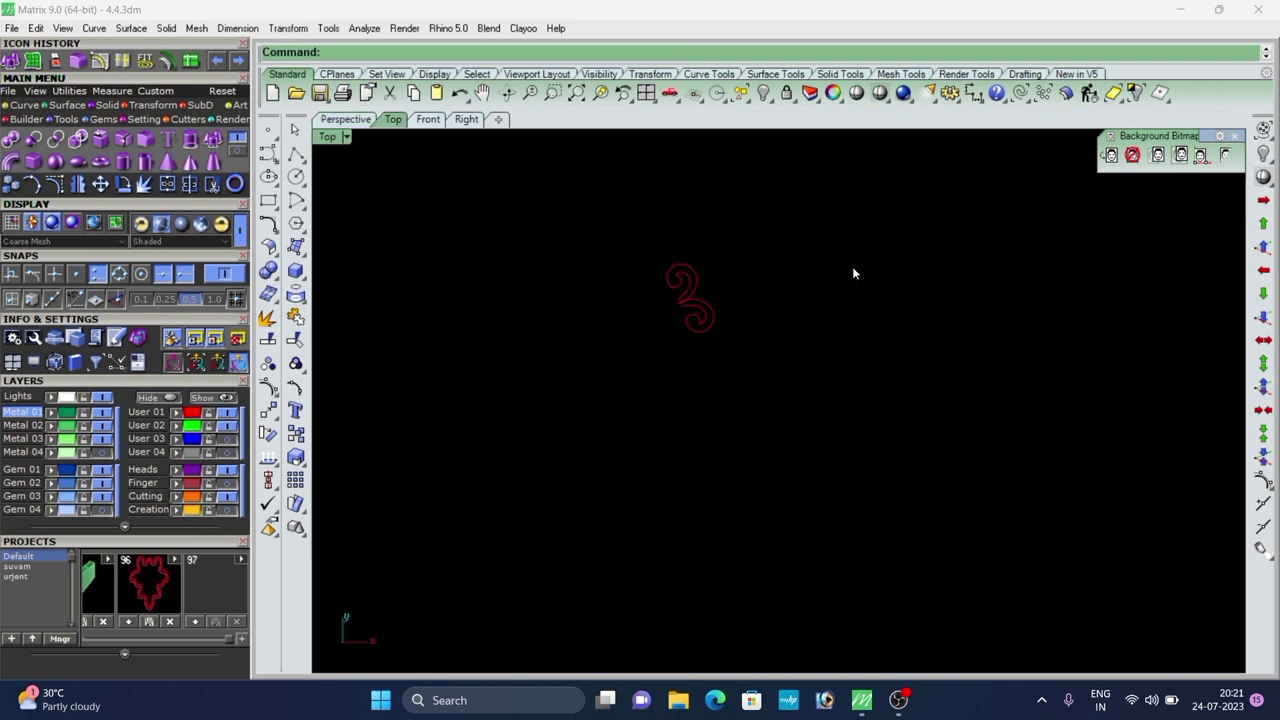
scroll(840, 269, "up", 5)
right_click_drag(670, 338, 710, 363)
scroll(640, 309, "up", 4)
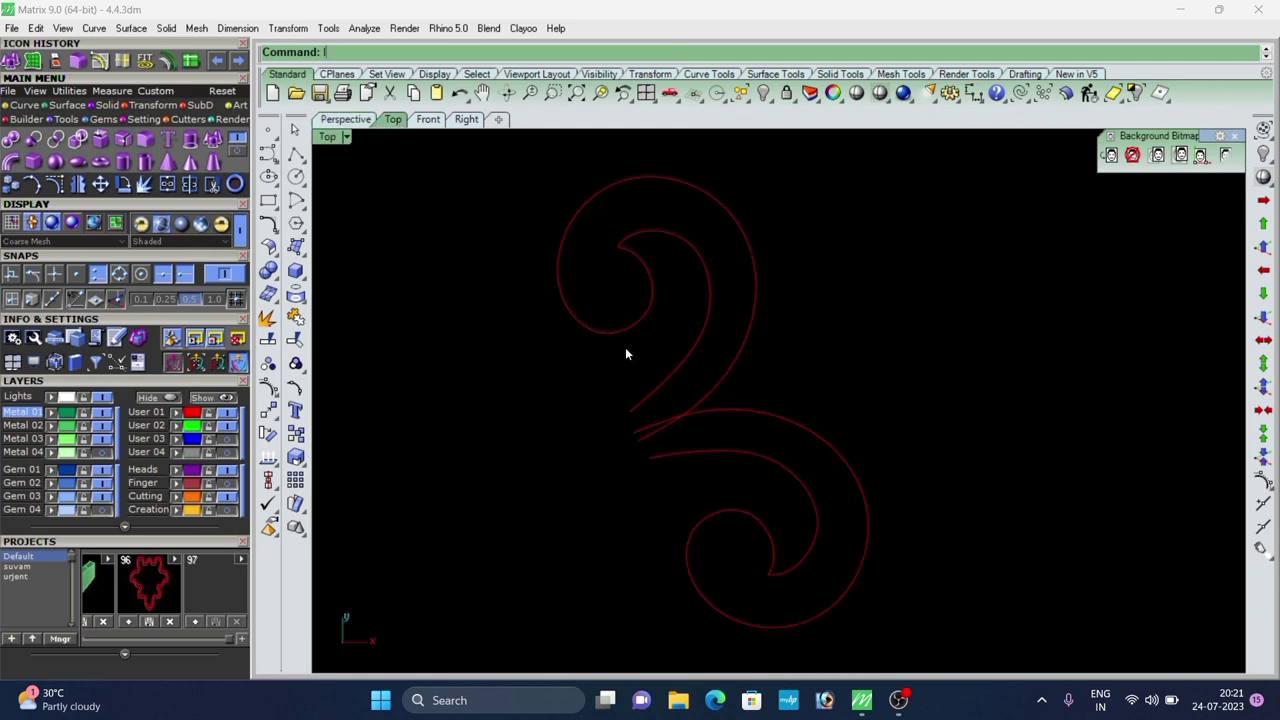
right_click(625, 348)
left_click(629, 410)
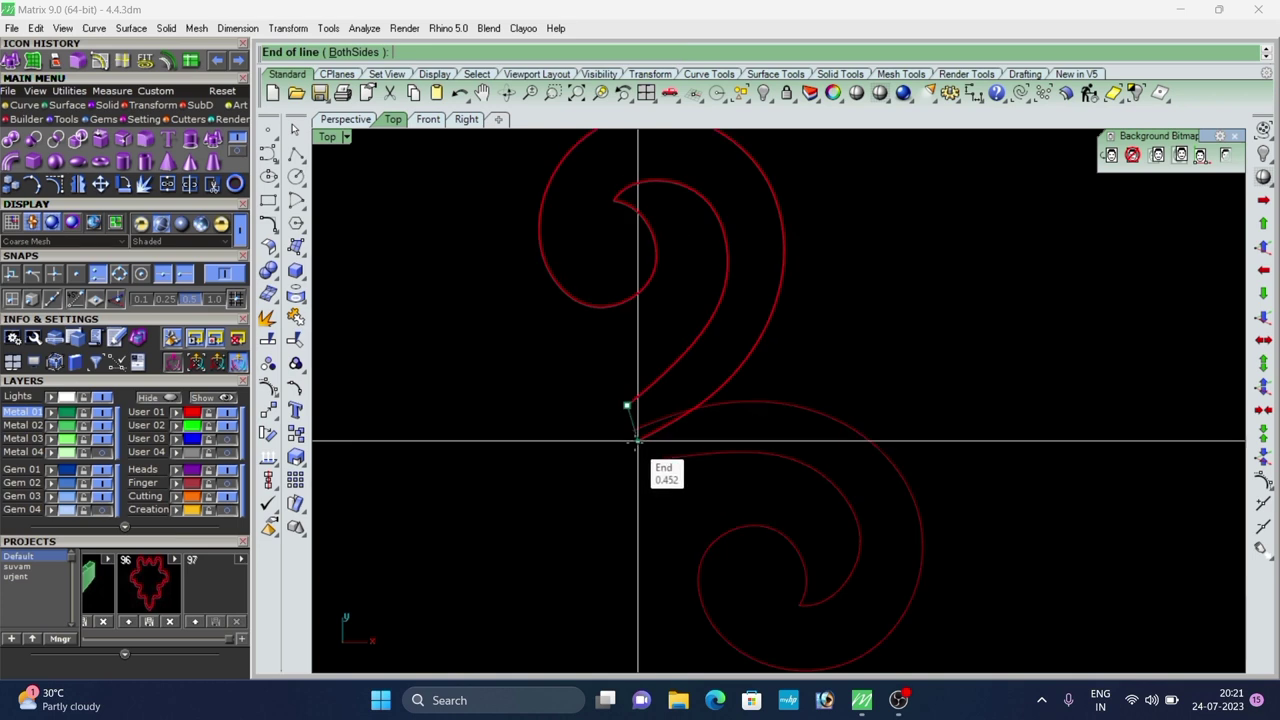
left_click(639, 437)
scroll(647, 440, "down", 1)
scroll(647, 443, "down", 3)
scroll(623, 333, "up", 3)
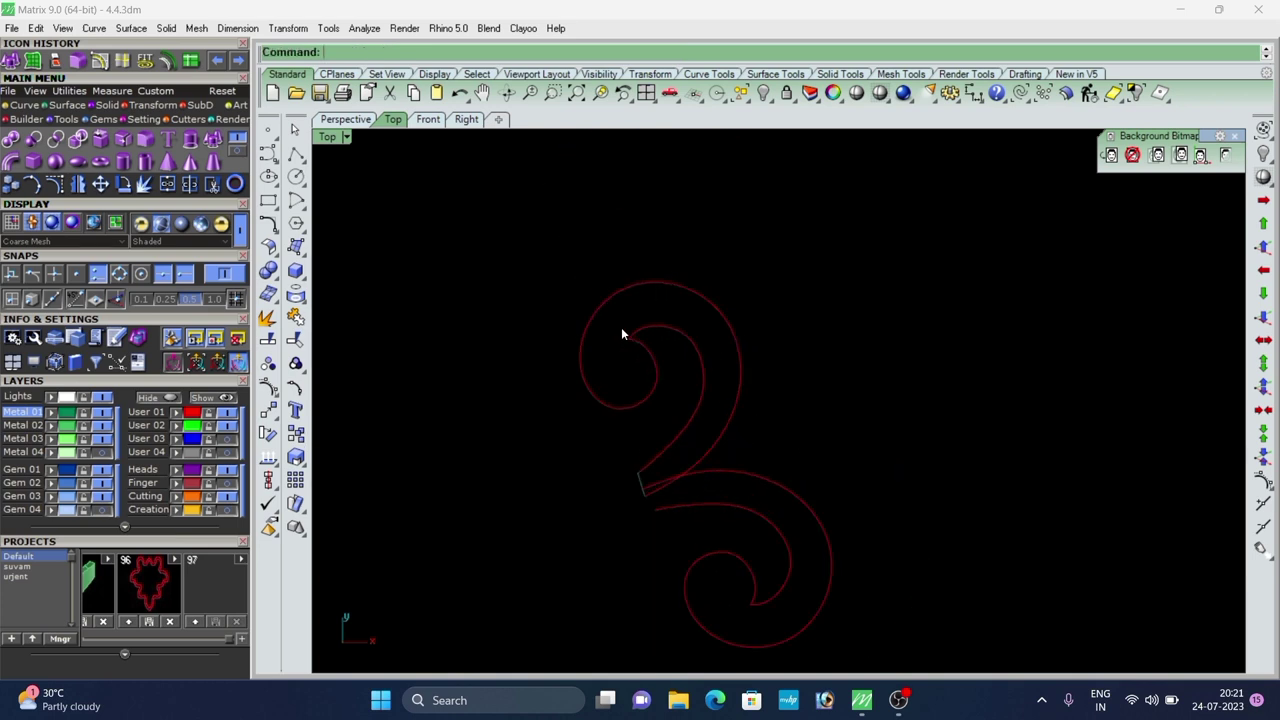
Rebuild the short line across the left scroll's open base with 4 points and degree 3, deleting the input.
left_click(343, 121)
right_click_drag(572, 461, 826, 325)
scroll(826, 324, "up", 8)
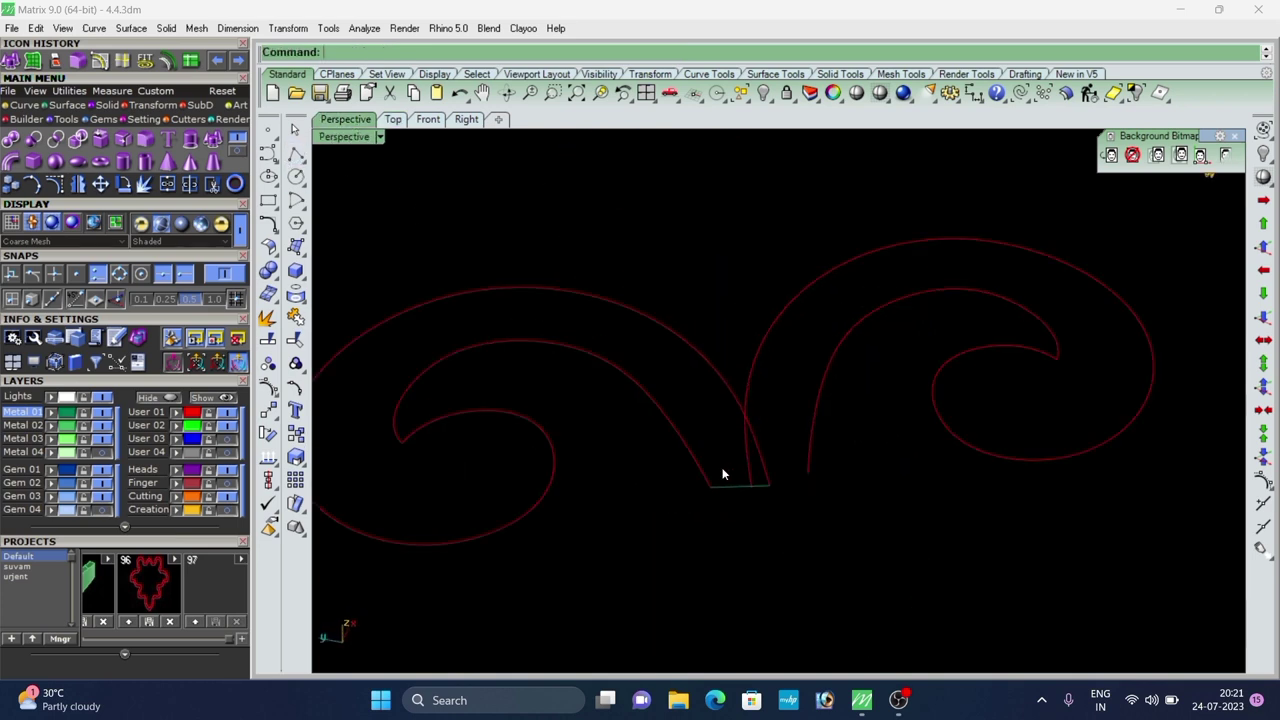
right_click_drag(702, 519, 771, 349)
scroll(771, 349, "up", 4)
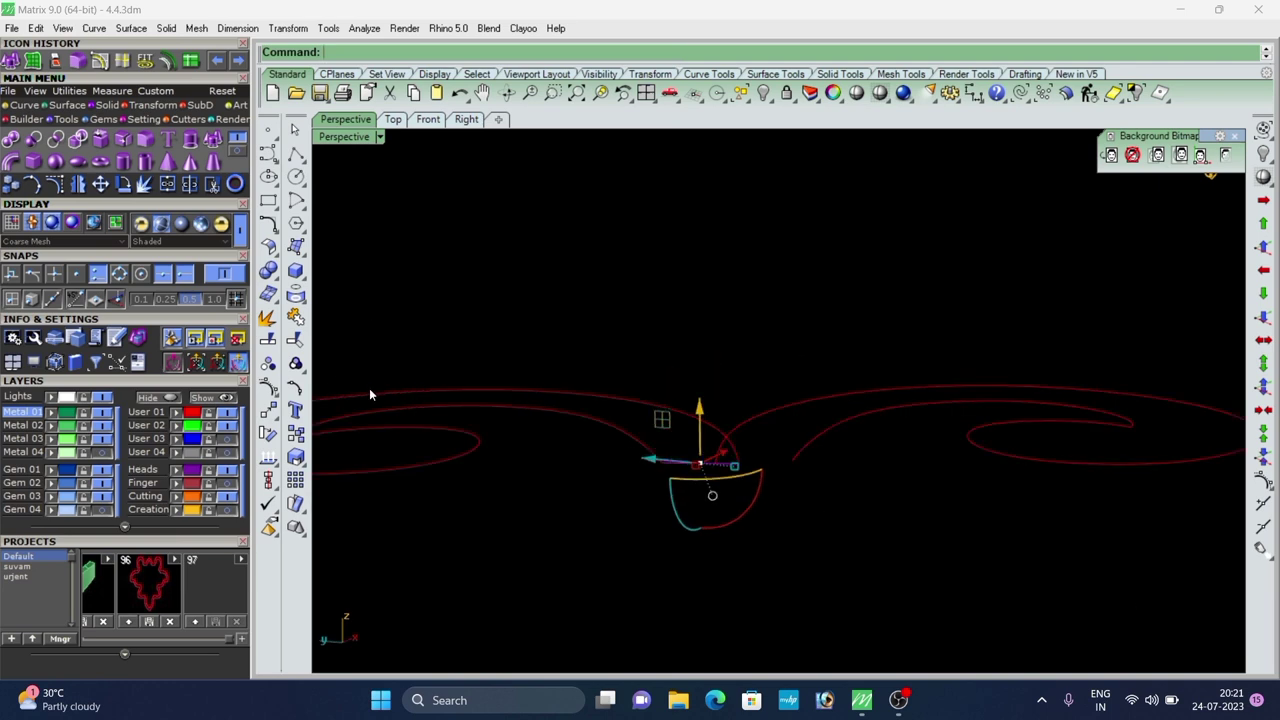
type("reb")
key("Return")
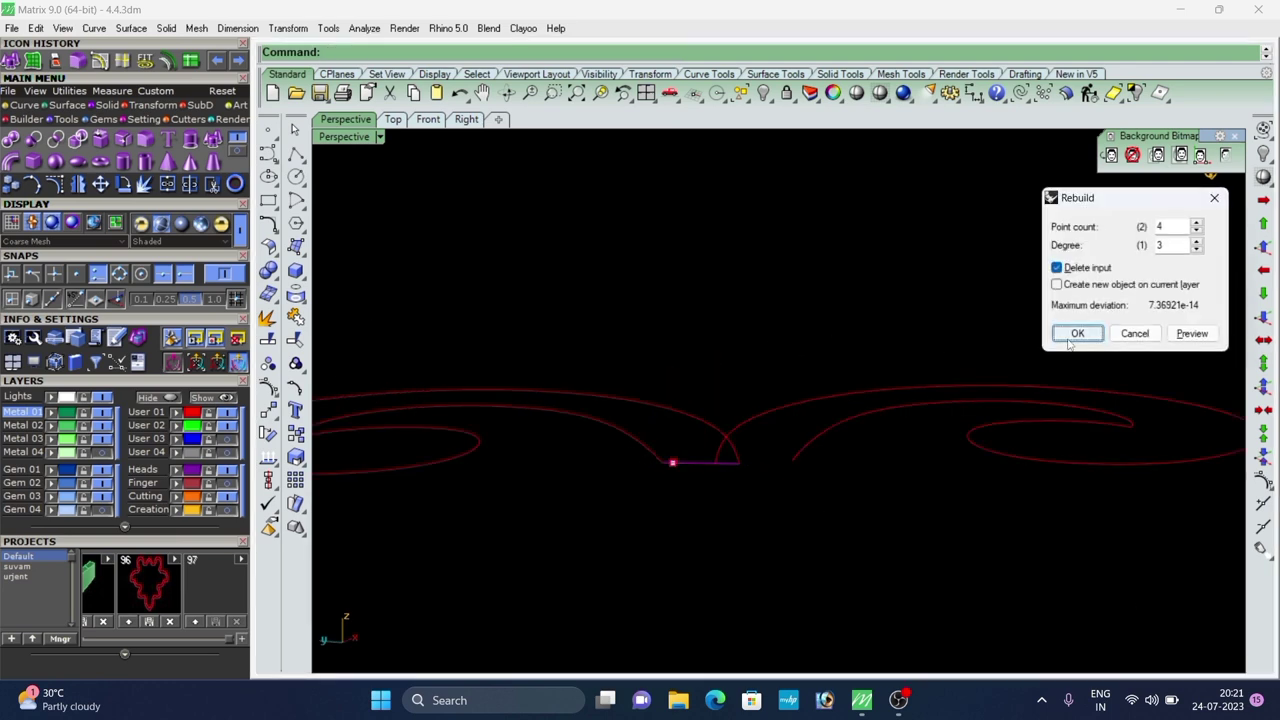
left_click(1070, 338)
Raise the two middle control points of the rebuilt base line vertically to bend it into an arch.
left_click(265, 390)
right_click_drag(628, 441, 638, 395)
scroll(645, 389, "up", 6)
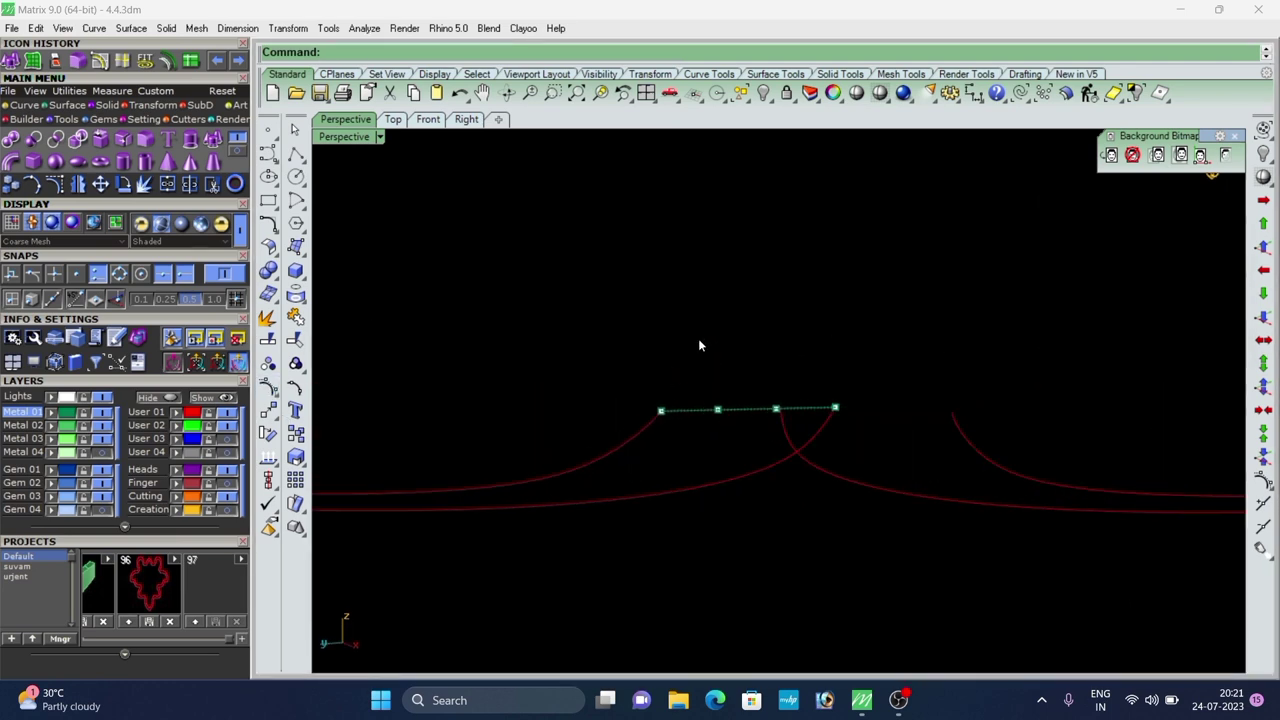
left_click_drag(788, 509, 788, 509)
right_click_drag(742, 480, 734, 452)
left_click_drag(744, 427, 754, 364)
right_click_drag(751, 415, 737, 316)
mouse_move(721, 352)
left_mouse_down()
mouse_move(716, 335)
mouse_move(722, 347)
left_mouse_up()
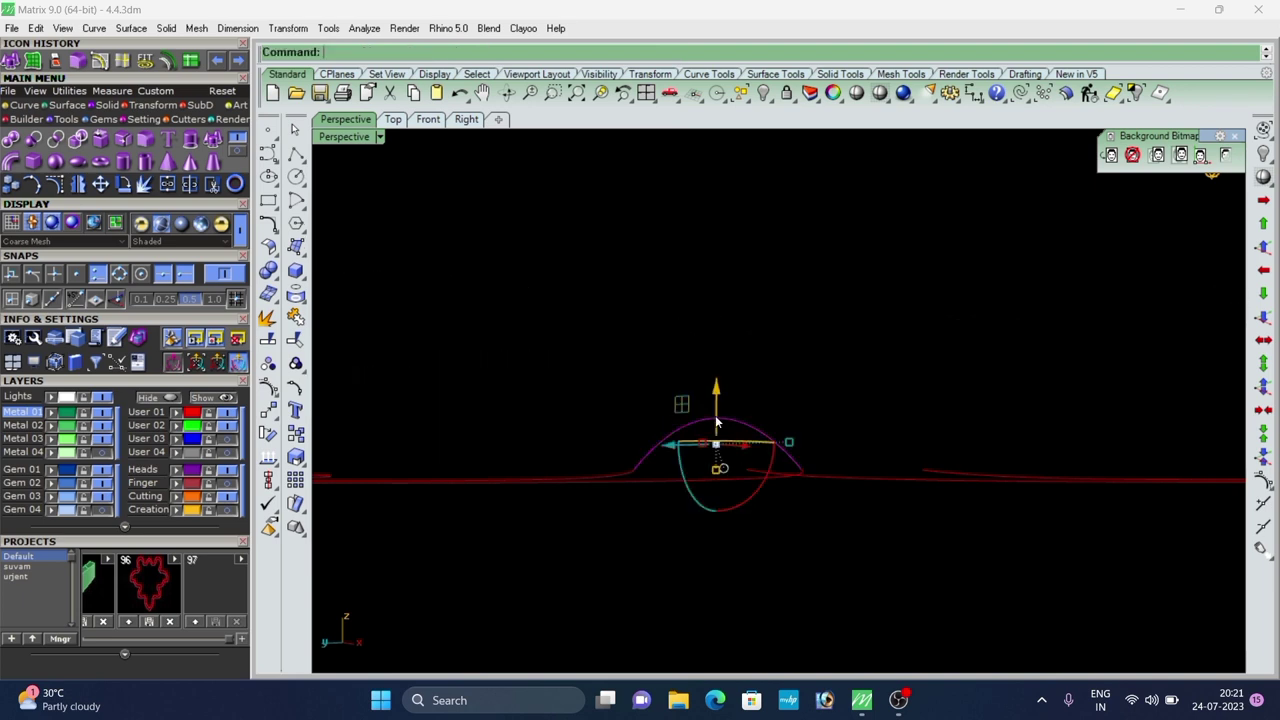
Rebuild the arched profile curve with 4 points and degree 3 to smooth it.
type("Re")
key("Return")
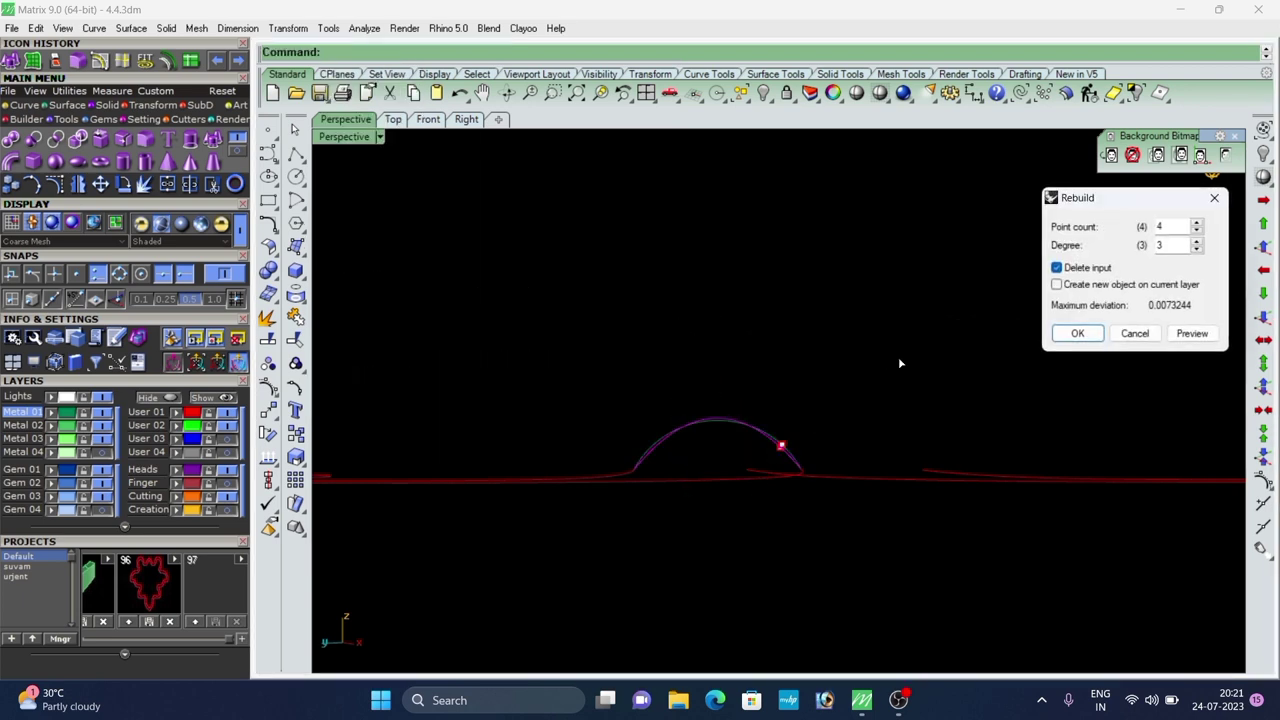
left_click(1077, 335)
Orient a copy of the arched profile with 3D scaling, referencing its two ends and spanning the left scroll's inner and outer edges above the stem.
right_click_drag(792, 368, 710, 446)
left_click(738, 566)
scroll(722, 500, "down", 4)
right_click_drag(676, 390, 656, 428)
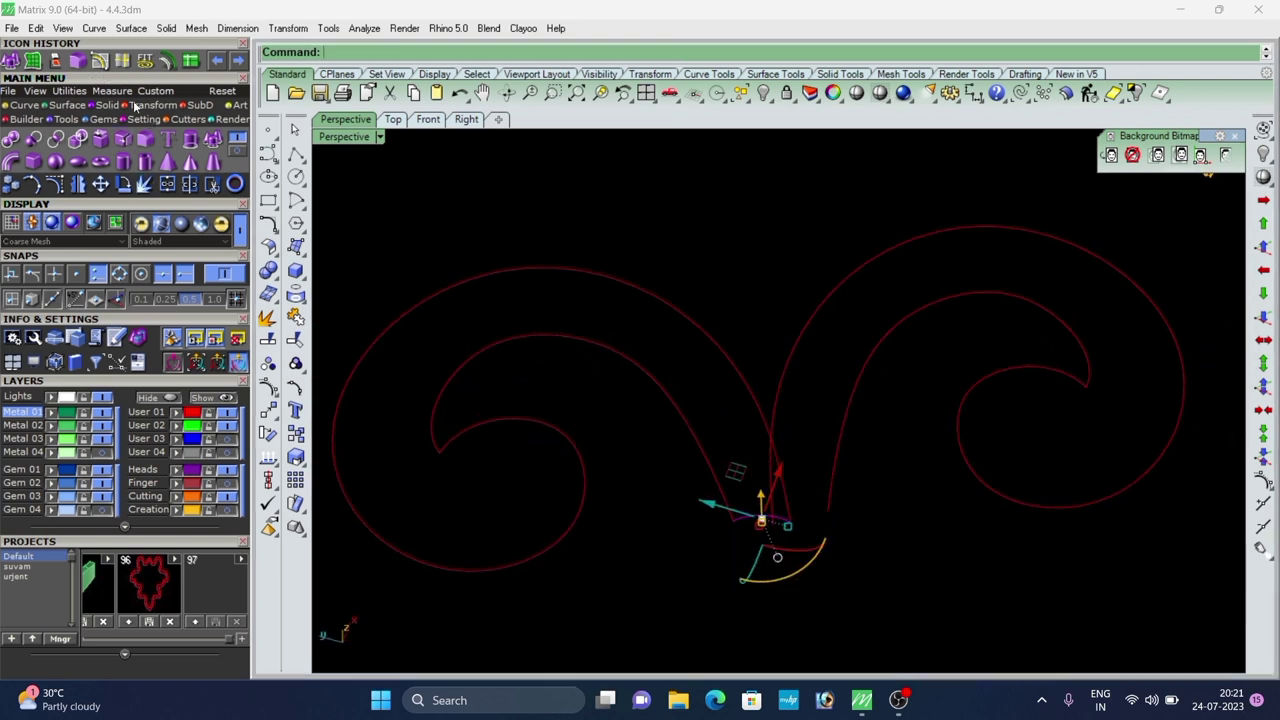
left_click(135, 105)
left_click(101, 148)
scroll(657, 490, "up", 4)
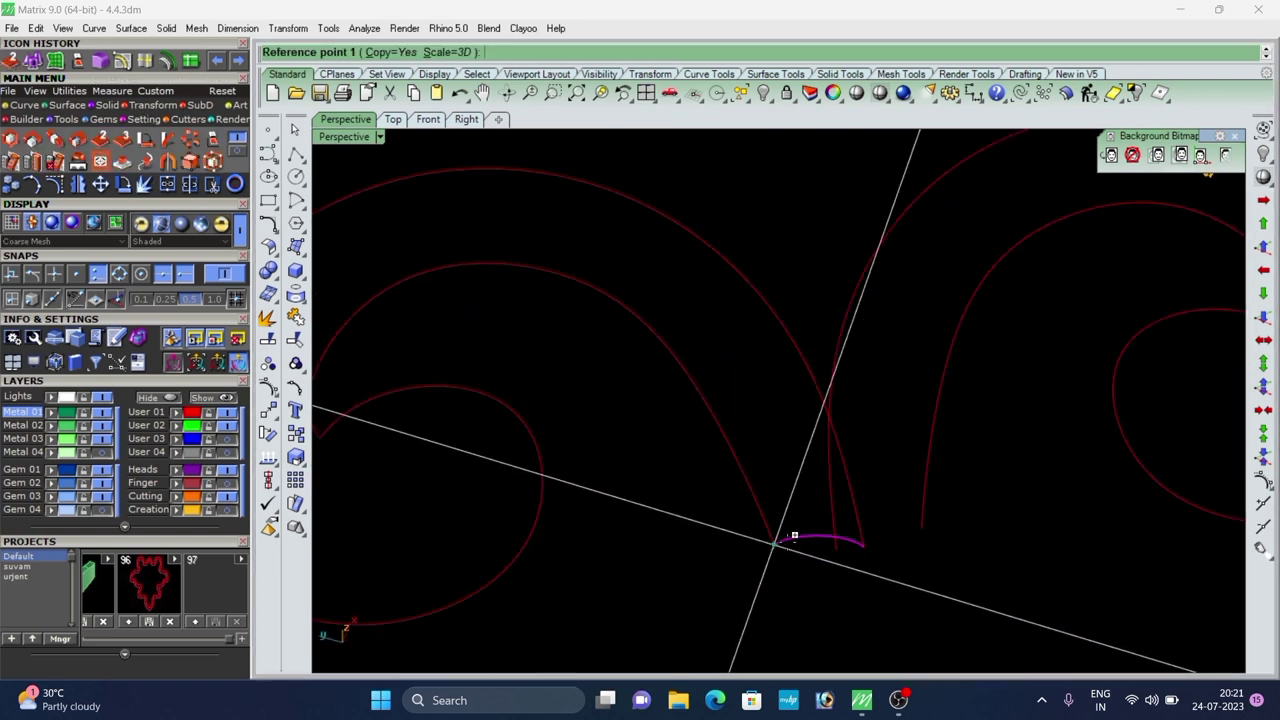
left_click(777, 537)
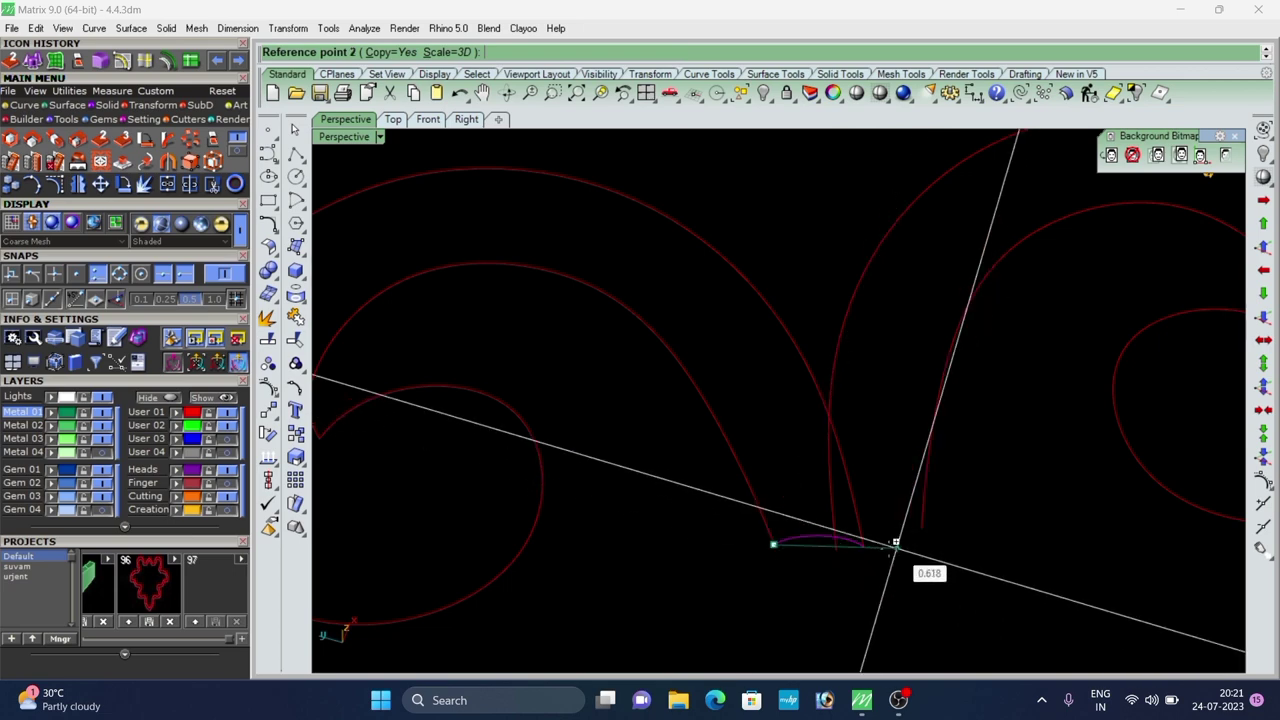
left_click(864, 547)
scroll(808, 340, "down", 7)
right_click_drag(764, 325, 755, 359)
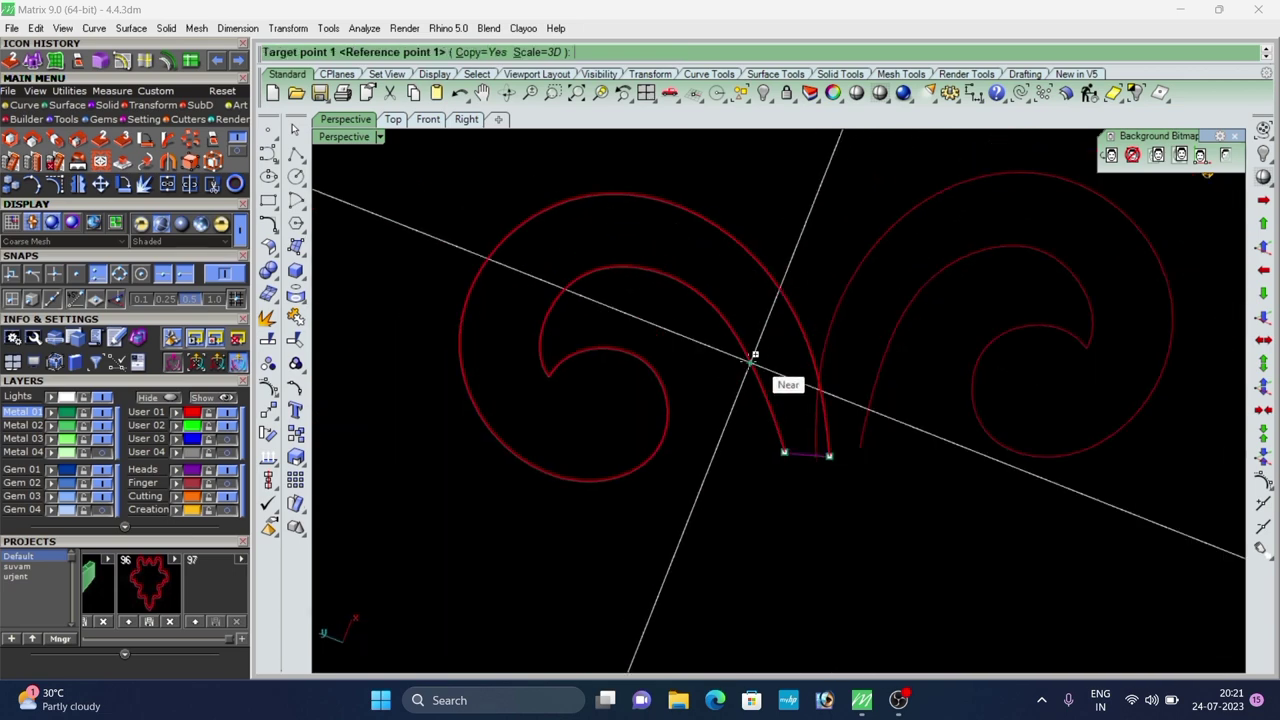
scroll(657, 280, "down", 4)
left_click(666, 279)
scroll(685, 239, "up", 4)
left_click(685, 239)
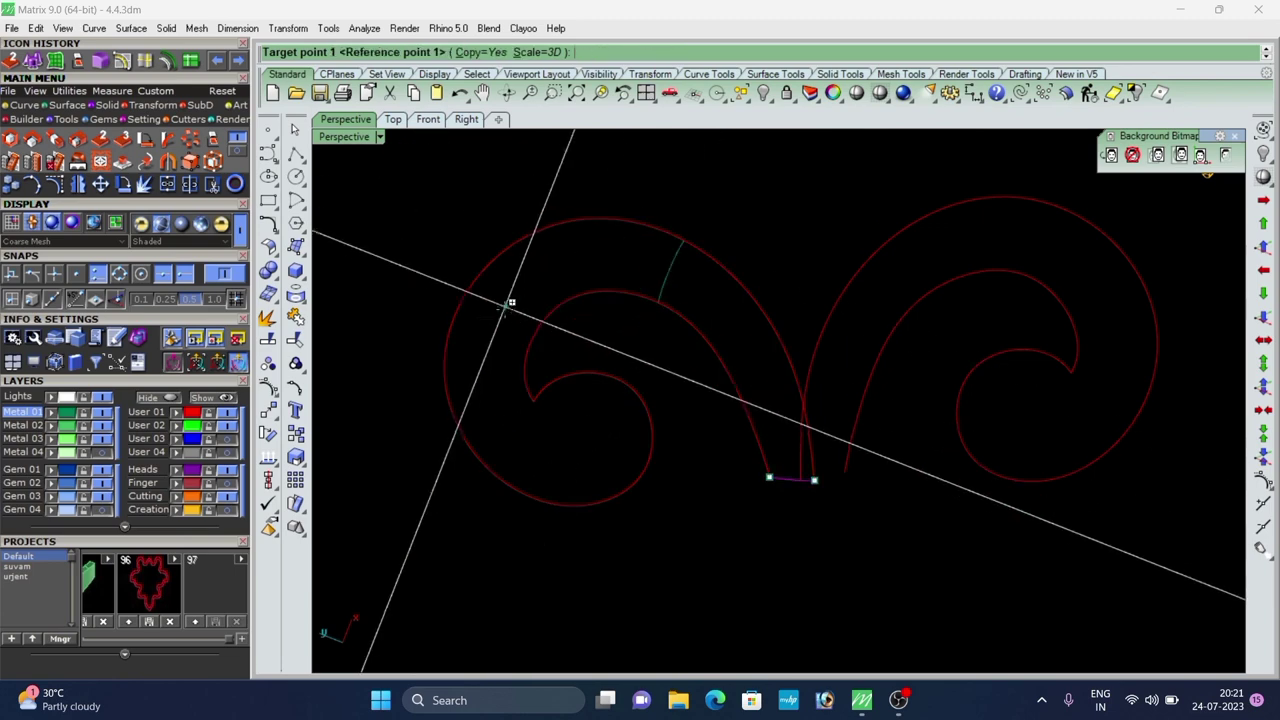
Place three more scaled copies of the profile: across the scroll's outer bend, from its inner cusp, and across the round curl.
left_click(528, 346)
left_click(448, 338)
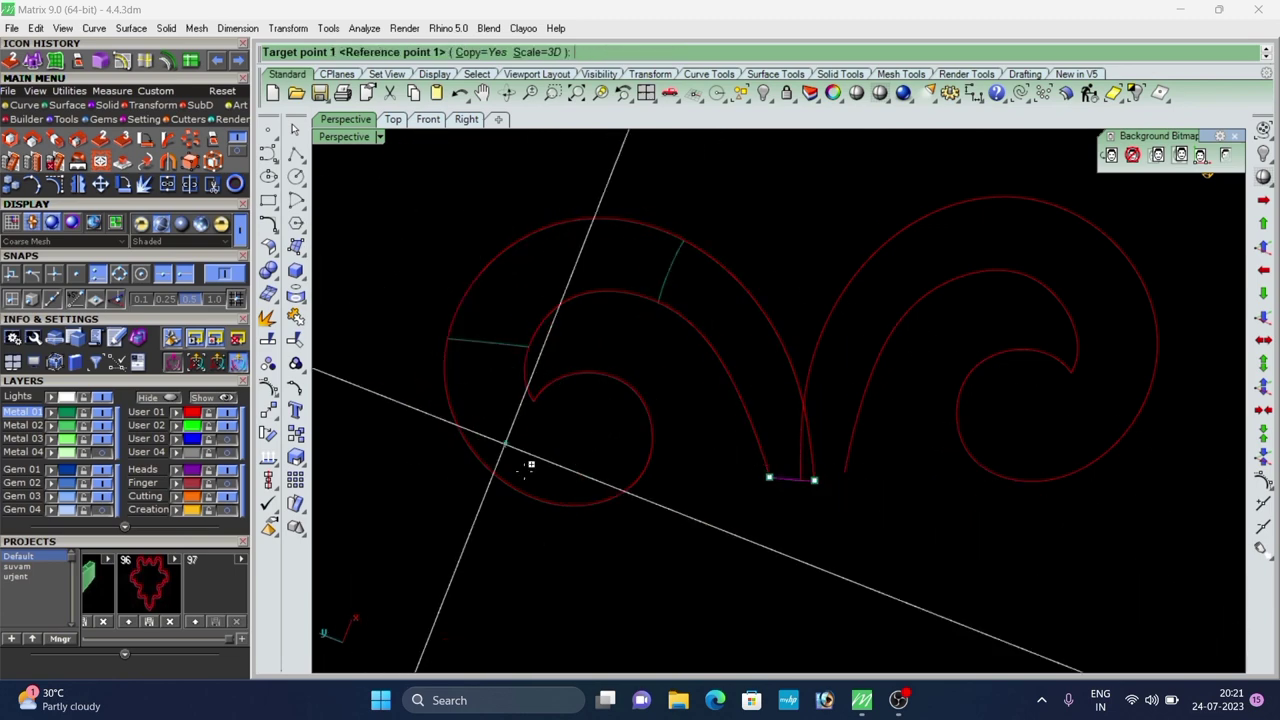
left_click(533, 401)
left_click(508, 473)
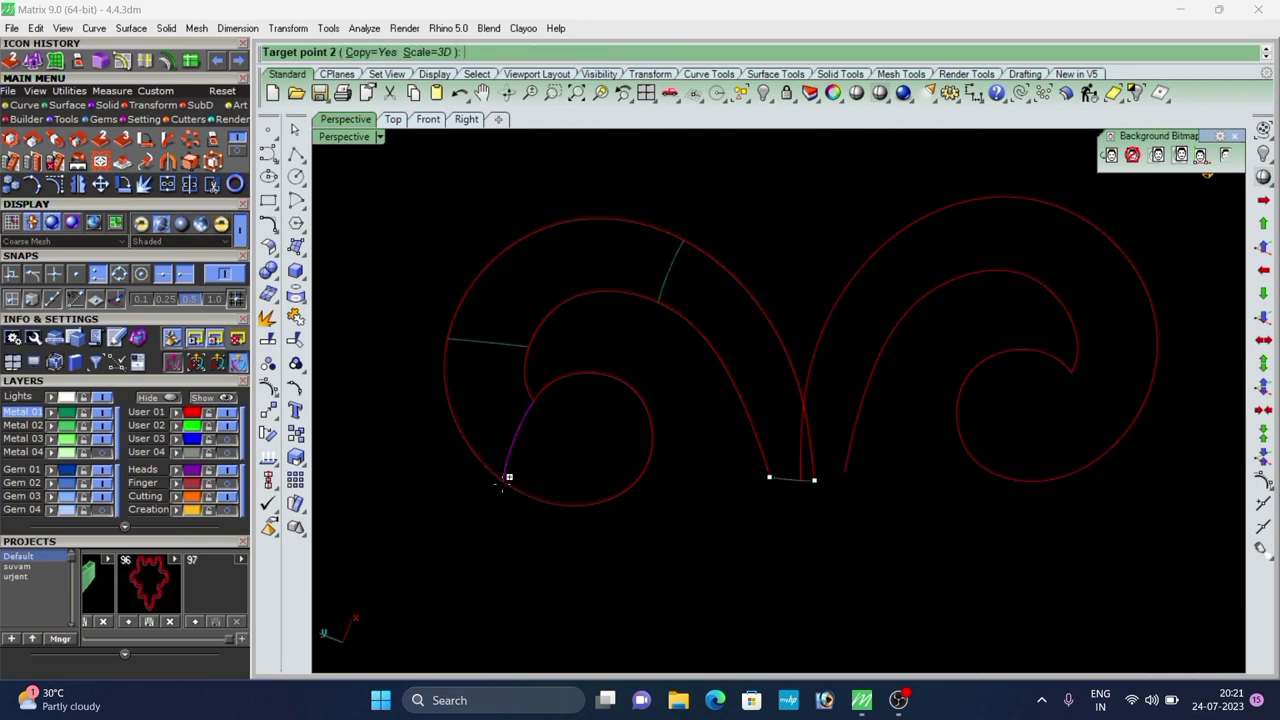
left_click(585, 368)
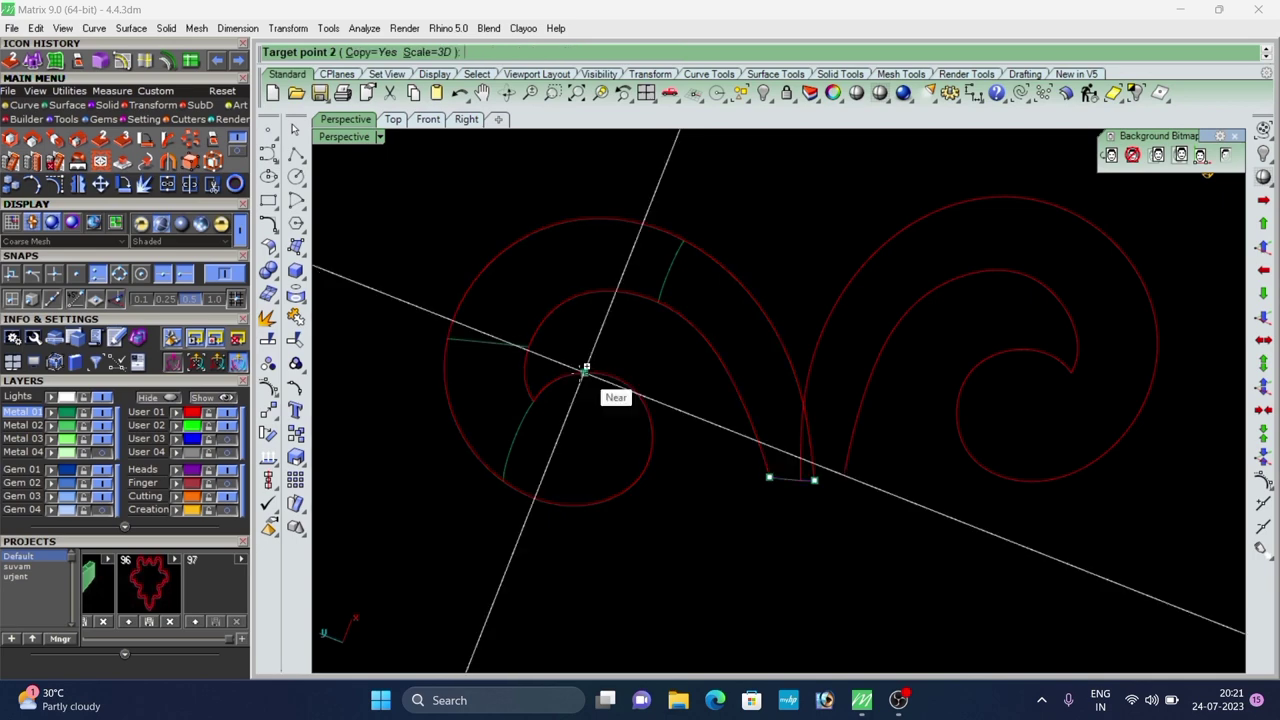
left_click(572, 504)
right_click_drag(667, 513, 705, 400)
key("Escape")
scroll(730, 350, "down", 6)
scroll(703, 406, "up", 4)
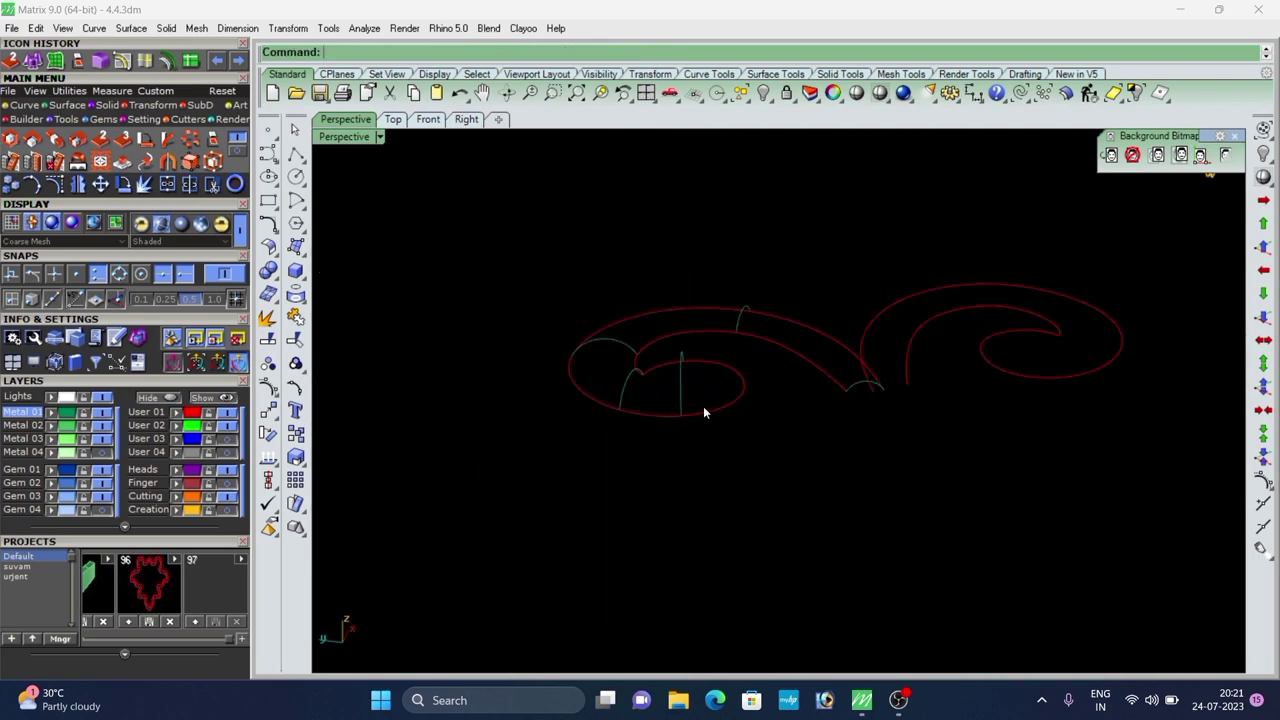
Split the left scroll's outline at a point on the far side of the curl to separate its two rails.
left_click(703, 408)
right_click_drag(640, 348, 606, 440)
key("Return")
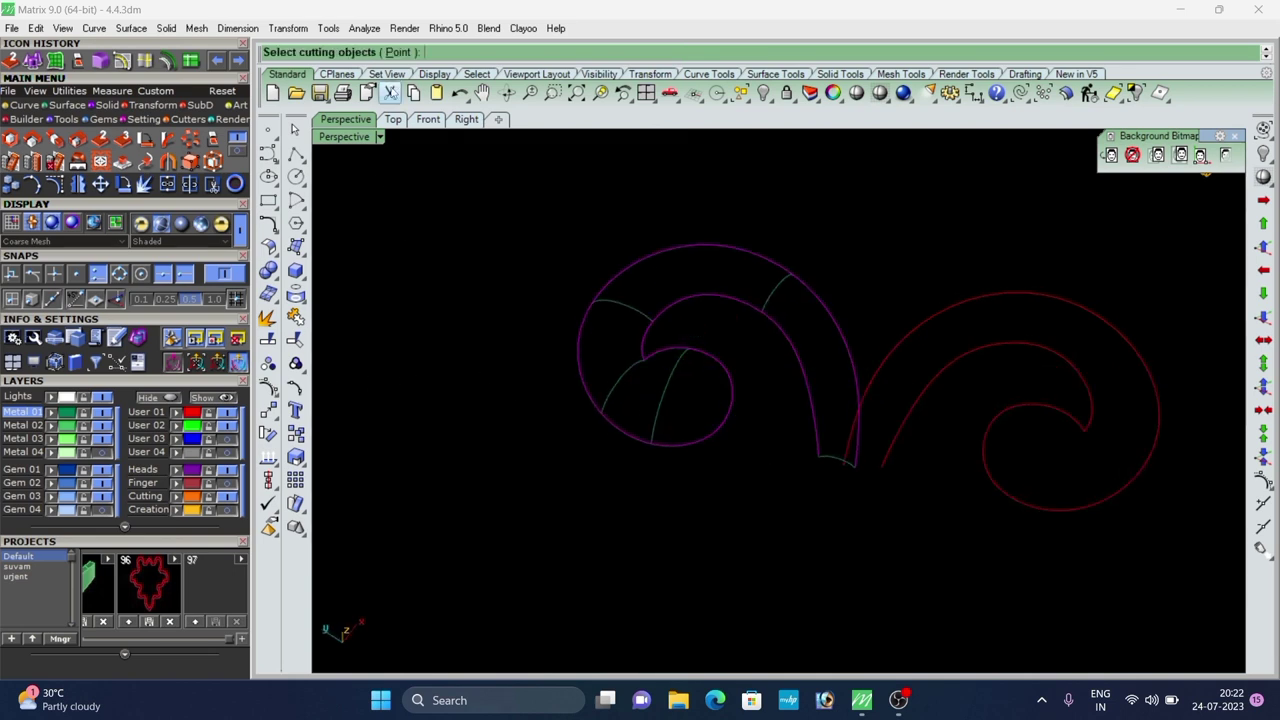
scroll(706, 423, "up", 4)
left_click(748, 376)
right_click(747, 377)
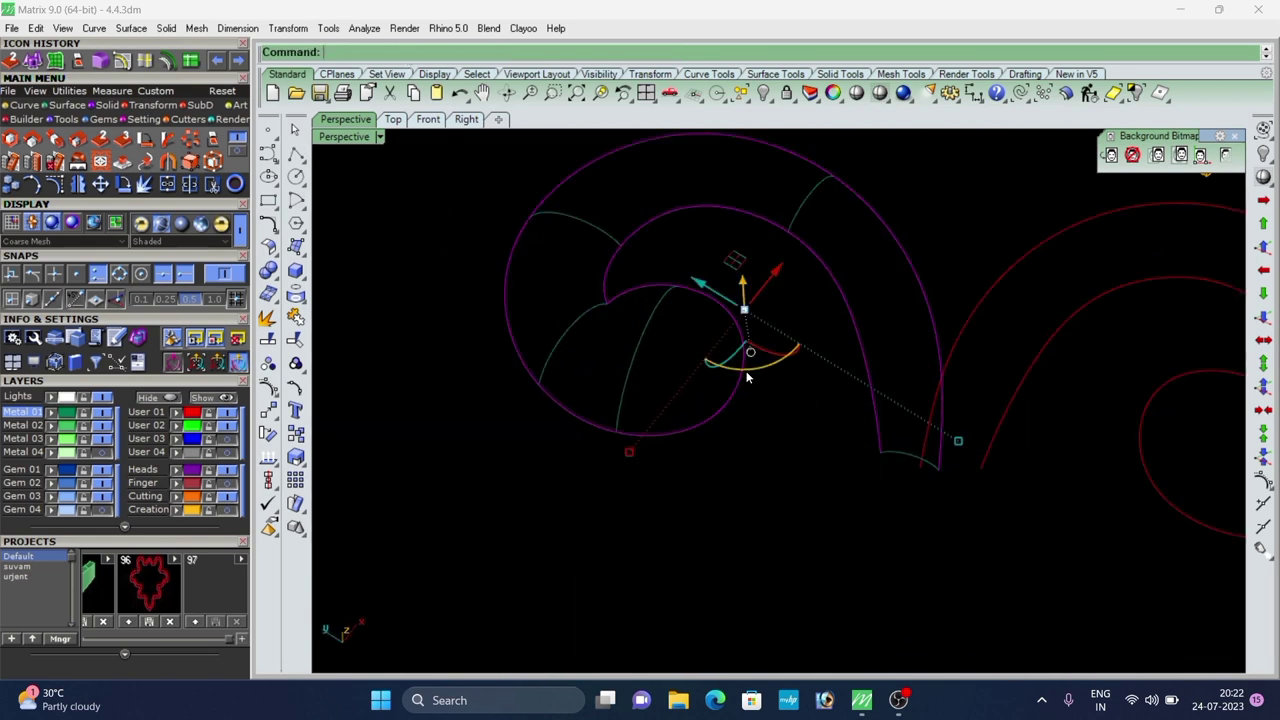
left_click(750, 474)
scroll(632, 478, "down", 6)
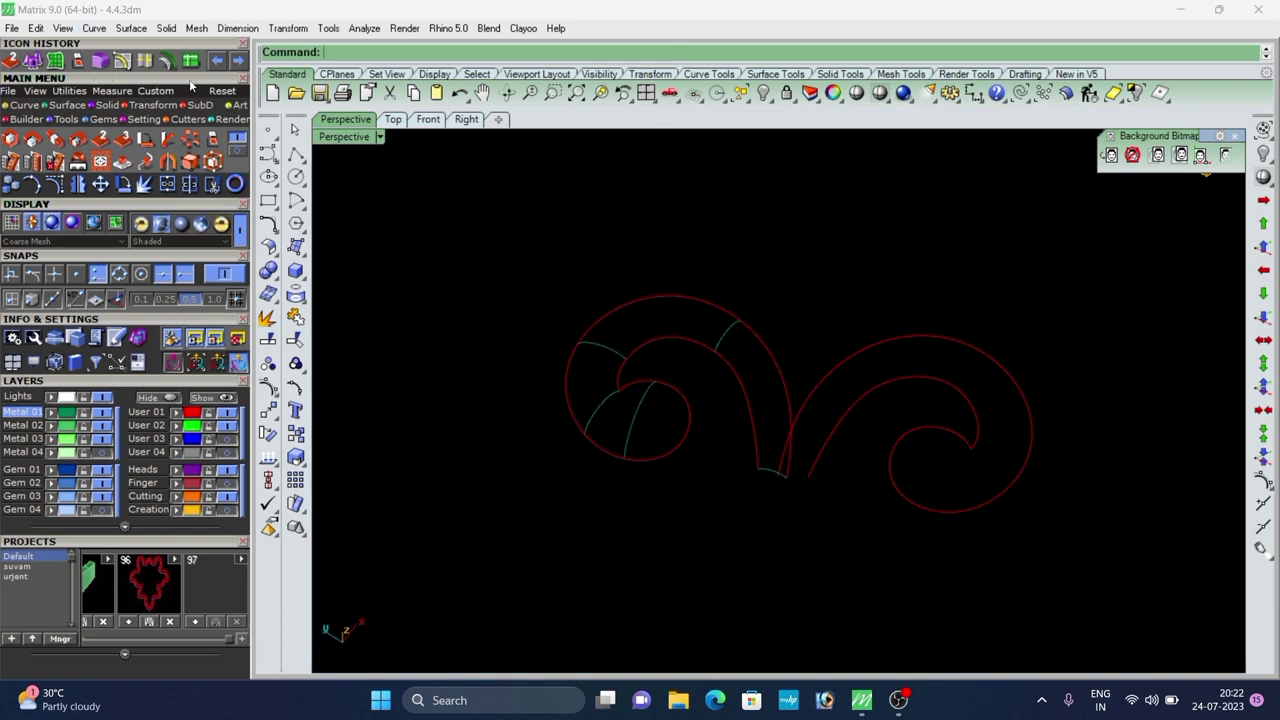
Sweep a surface along the two scroll rails between the base profile and the nearest copied profile, without simplifying the cross sections.
left_click(68, 105)
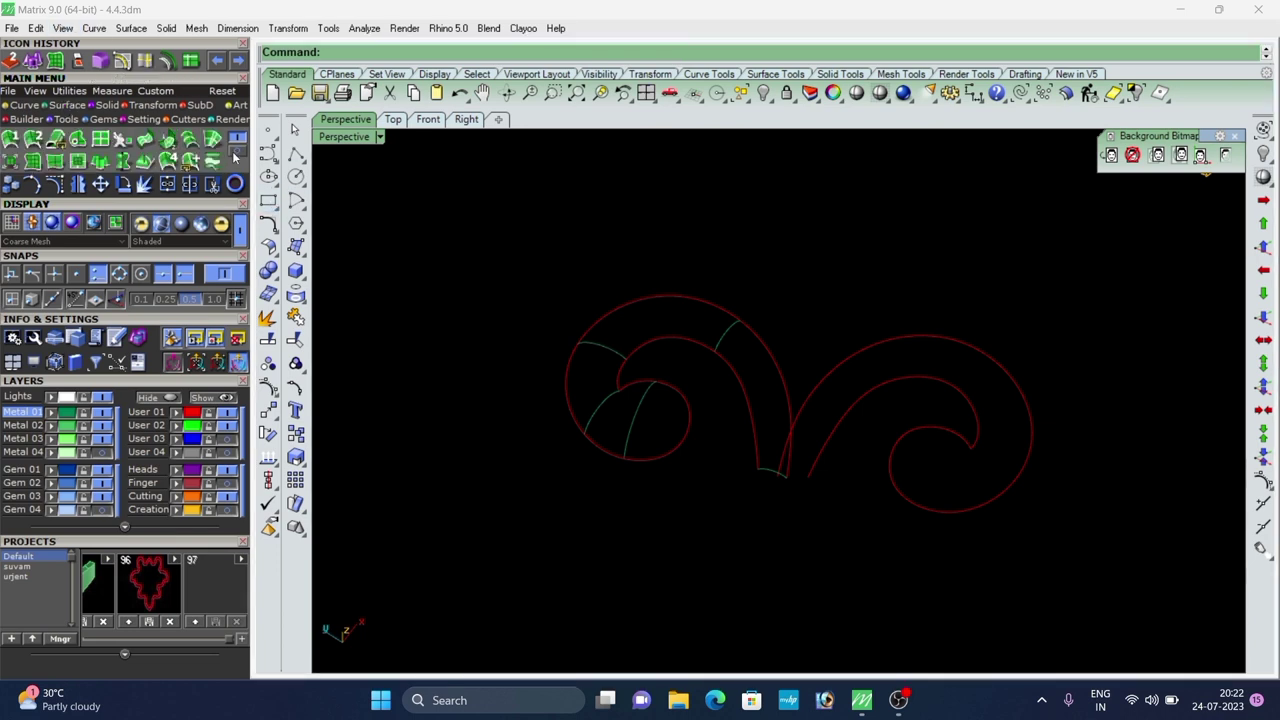
left_click(34, 140)
scroll(661, 325, "up", 4)
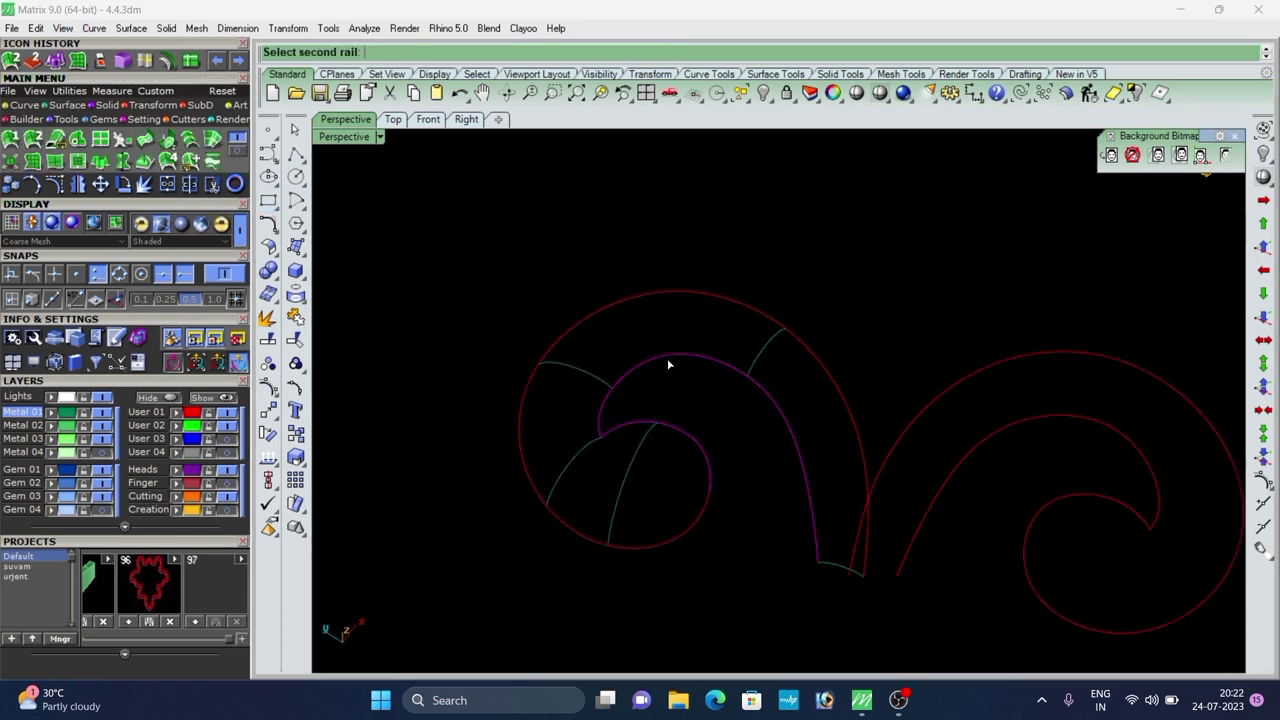
left_click(701, 289)
scroll(774, 321, "down", 3)
scroll(718, 392, "up", 5)
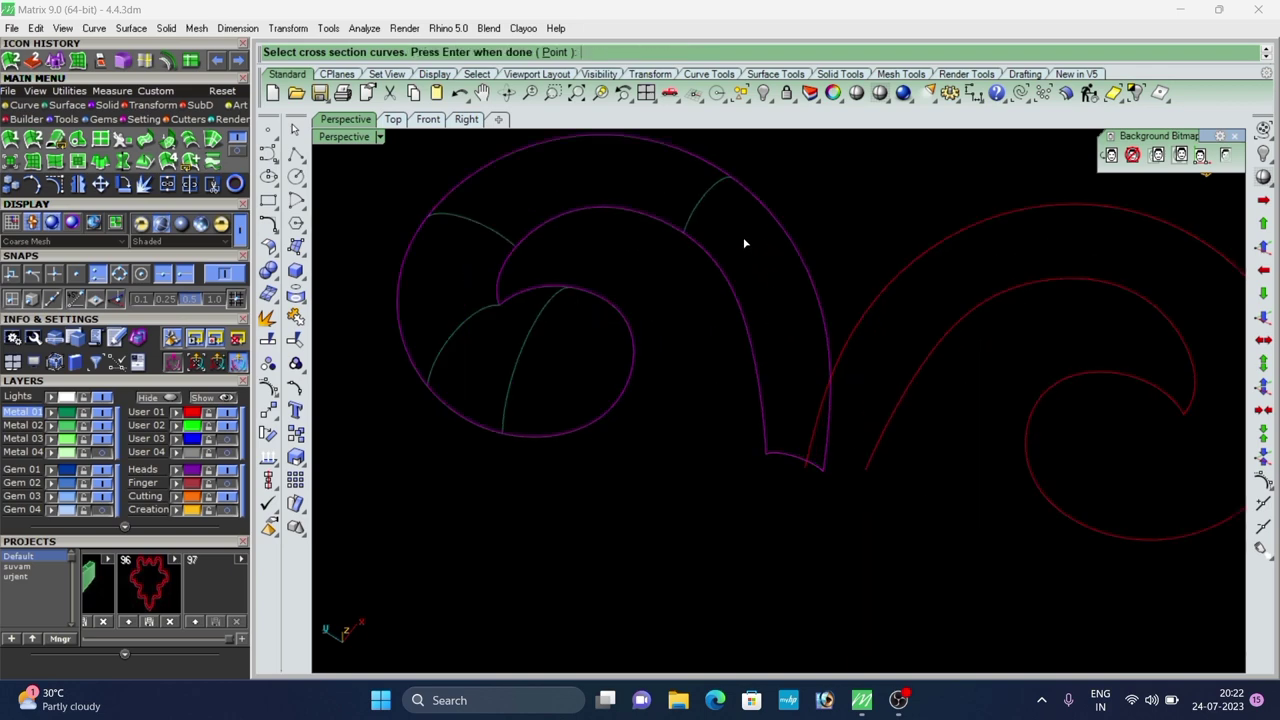
left_click(698, 205)
right_click(698, 205)
scroll(698, 207, "down", 2)
left_click(1005, 654)
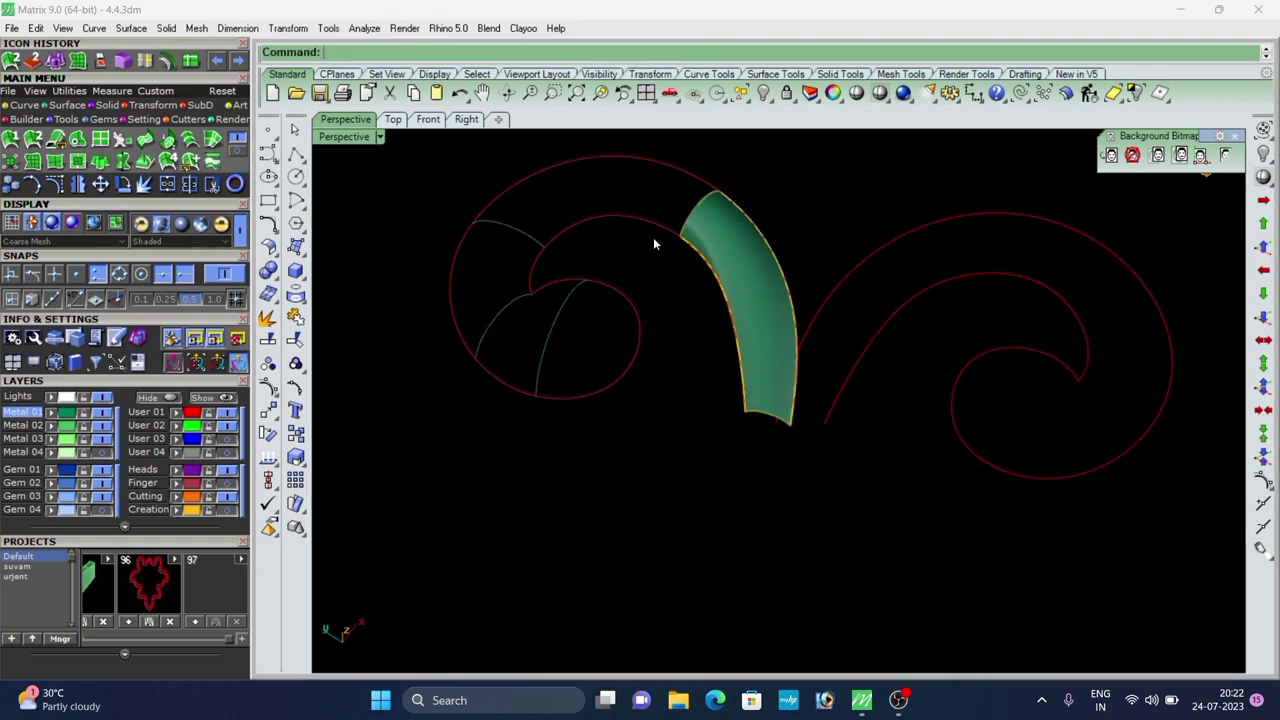
Sweep the next two-rail surface from the first section's end profile to the profile on the scroll's outer bend.
right_click_drag(776, 423, 558, 352)
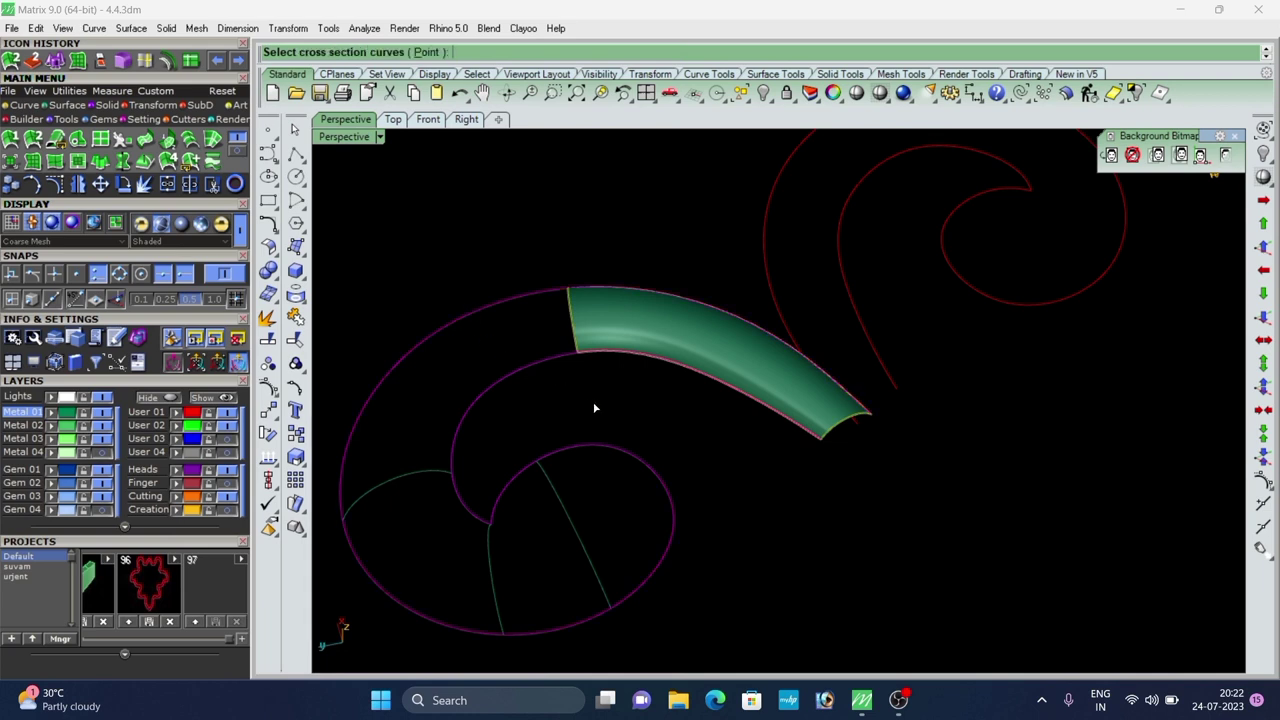
left_click(570, 313)
left_click(608, 353)
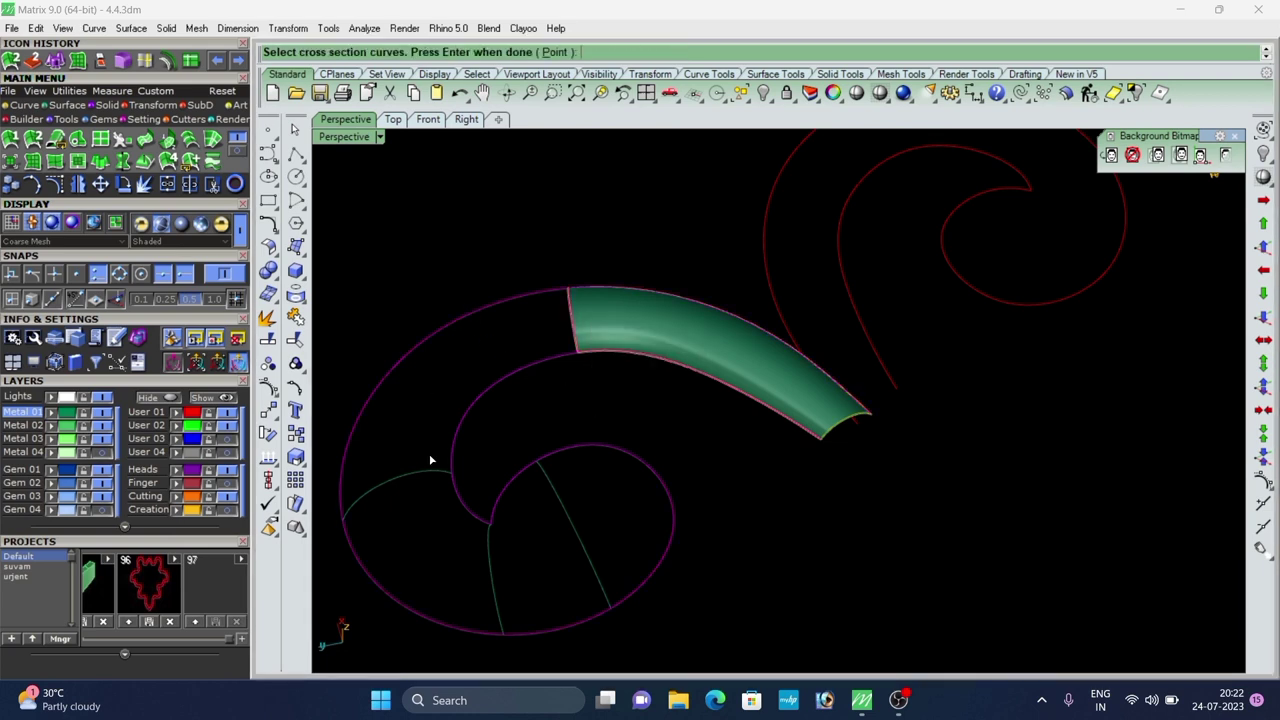
left_click(427, 470)
right_click(427, 470)
scroll(546, 230, "down", 4)
right_click_drag(546, 230, 517, 360)
left_click(1006, 652)
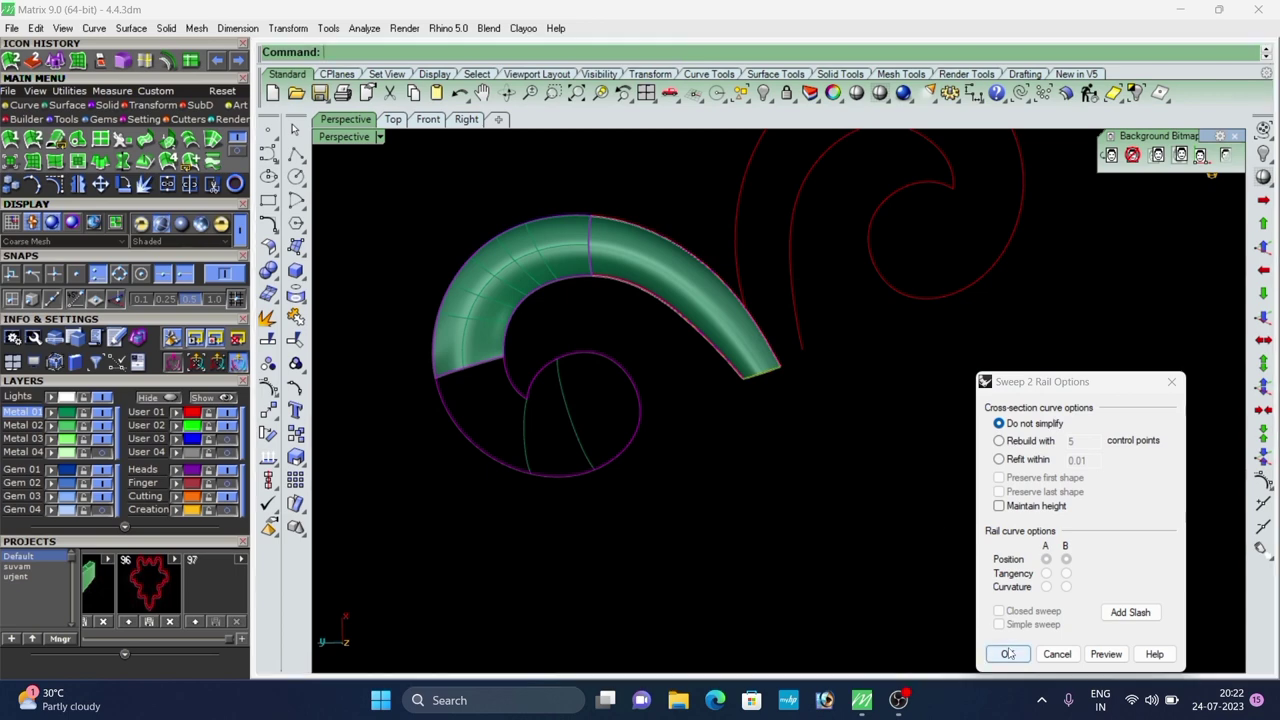
Sweep a third two-rail surface from the outer-bend profile to the profile at the inner cusp.
scroll(706, 378, "down", 6)
right_click(706, 378)
scroll(685, 382, "up", 4)
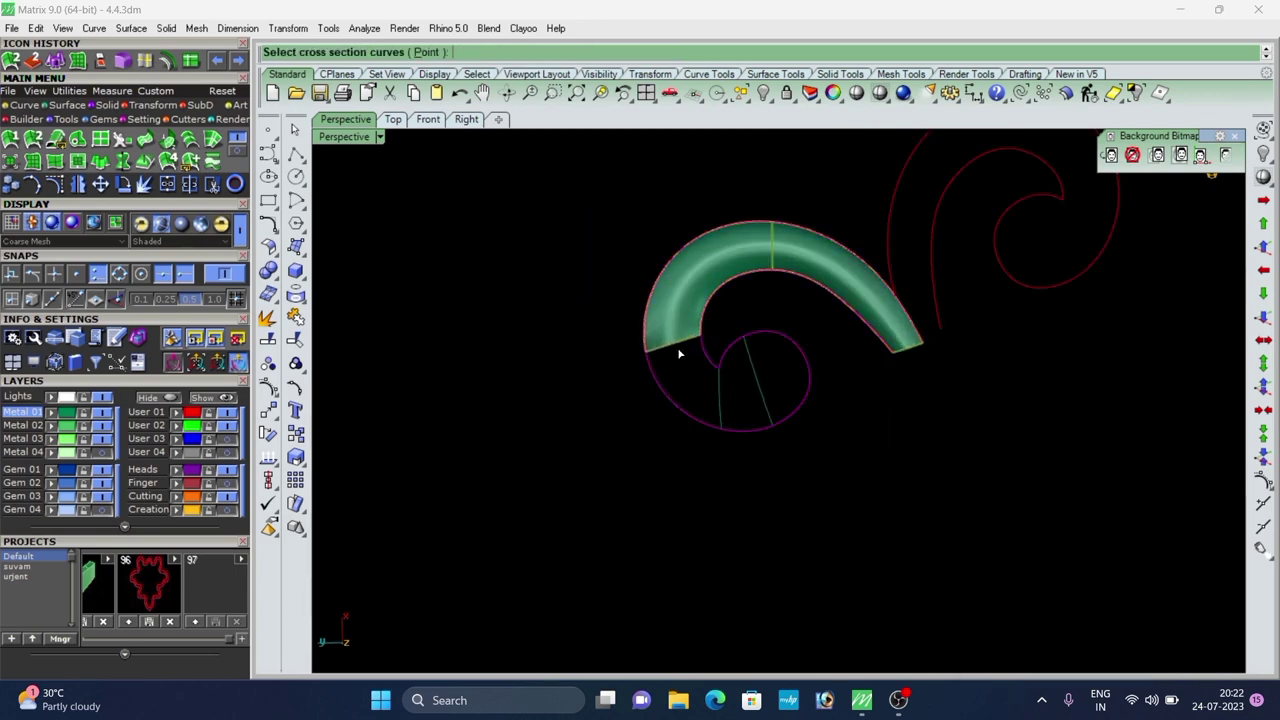
left_click(696, 381)
left_click(741, 393)
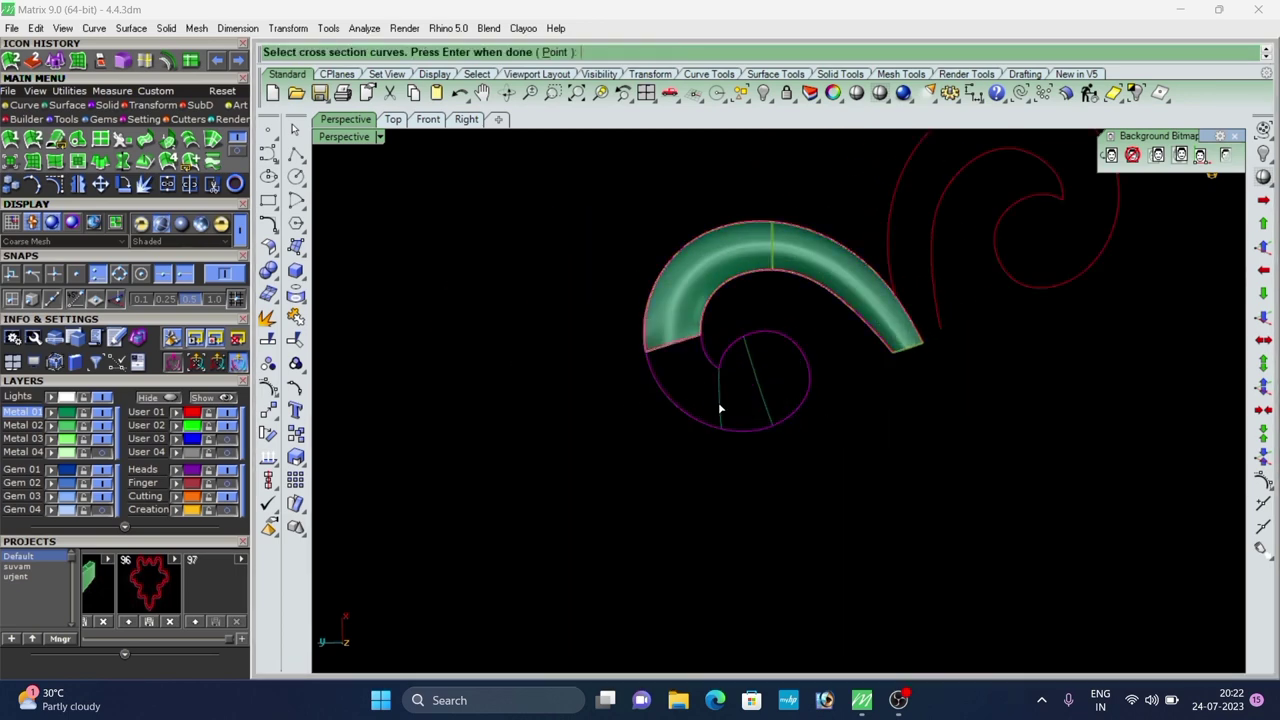
right_click(718, 402)
scroll(687, 392, "up", 5)
right_click_drag(687, 392, 710, 364)
left_click(1008, 654)
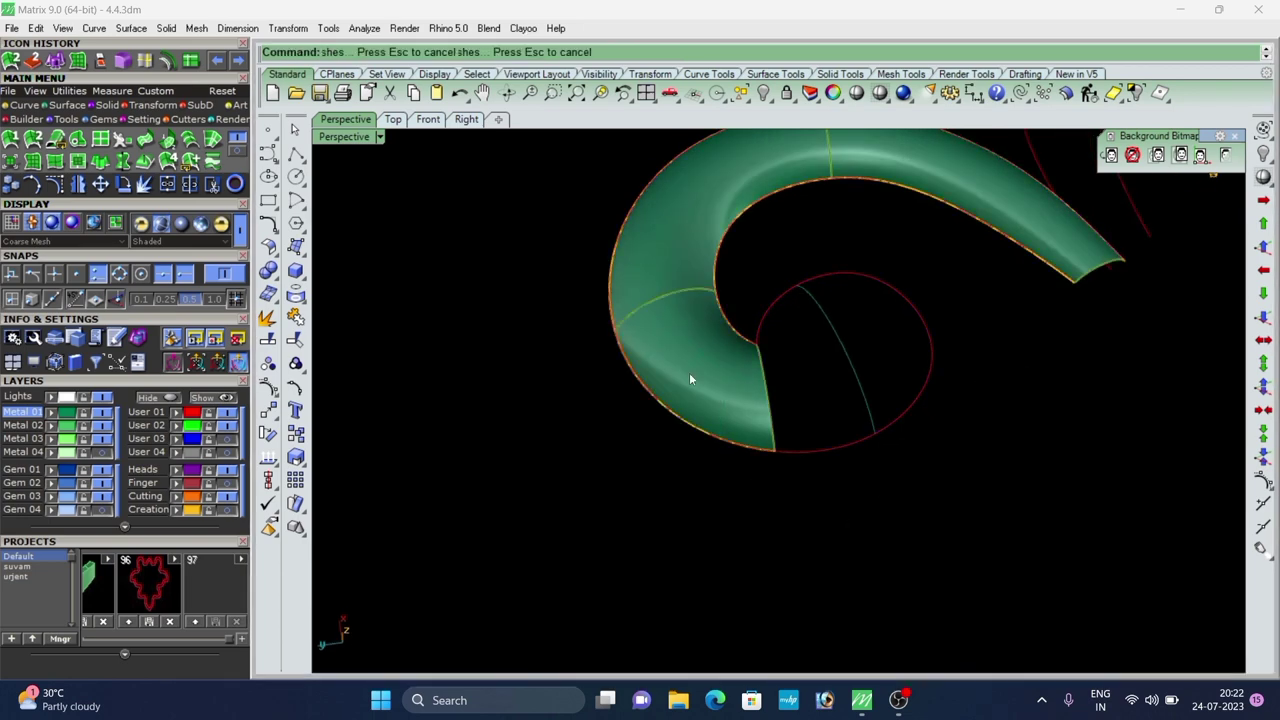
Sweep a fourth two-rail surface from the cusp profile to the profile across the round curl.
left_click(769, 378)
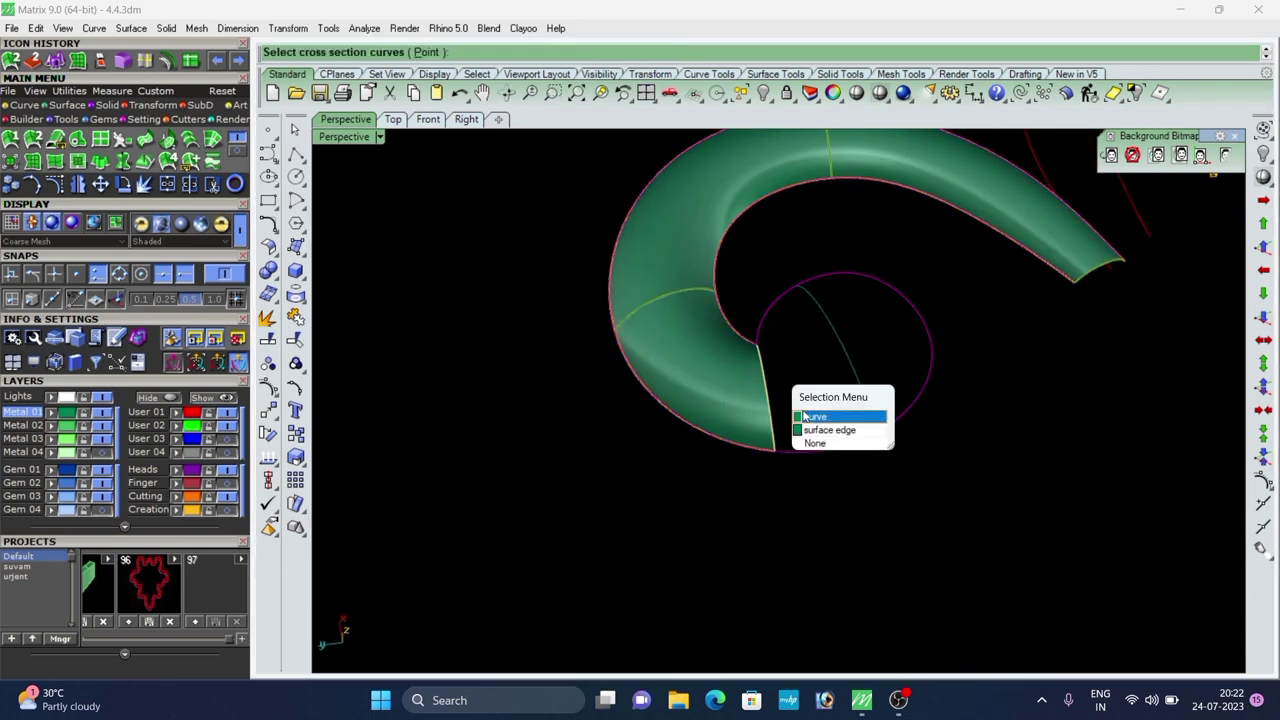
left_click(806, 420)
key("Return")
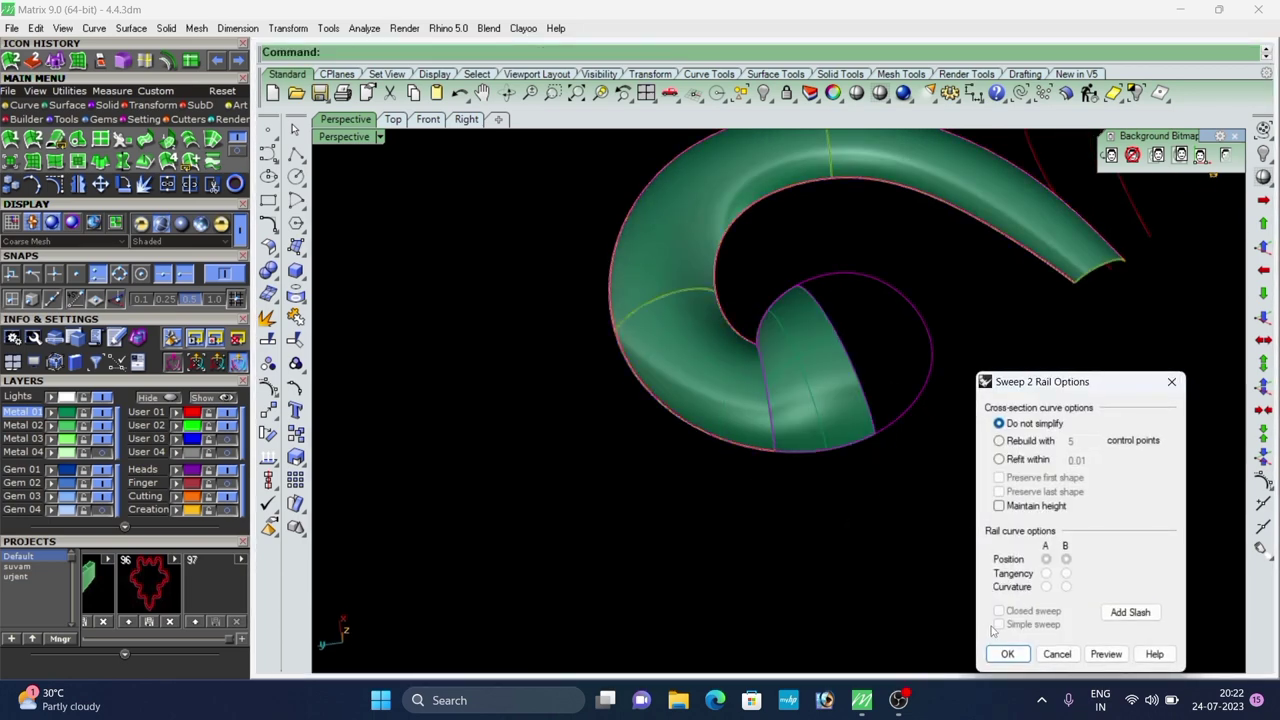
left_click(1005, 653)
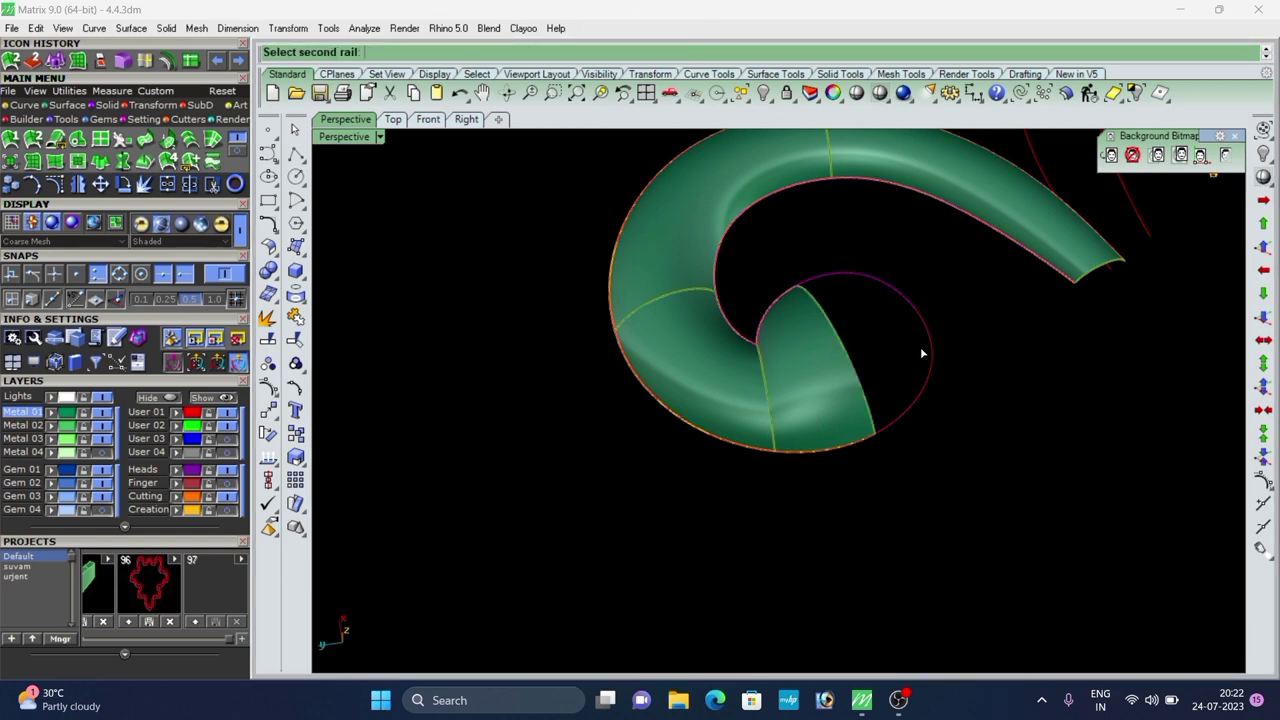
Sweep the final two-rail surface from the profile across the curl to close the scroll's rounded end.
left_click(882, 387)
left_click(886, 391)
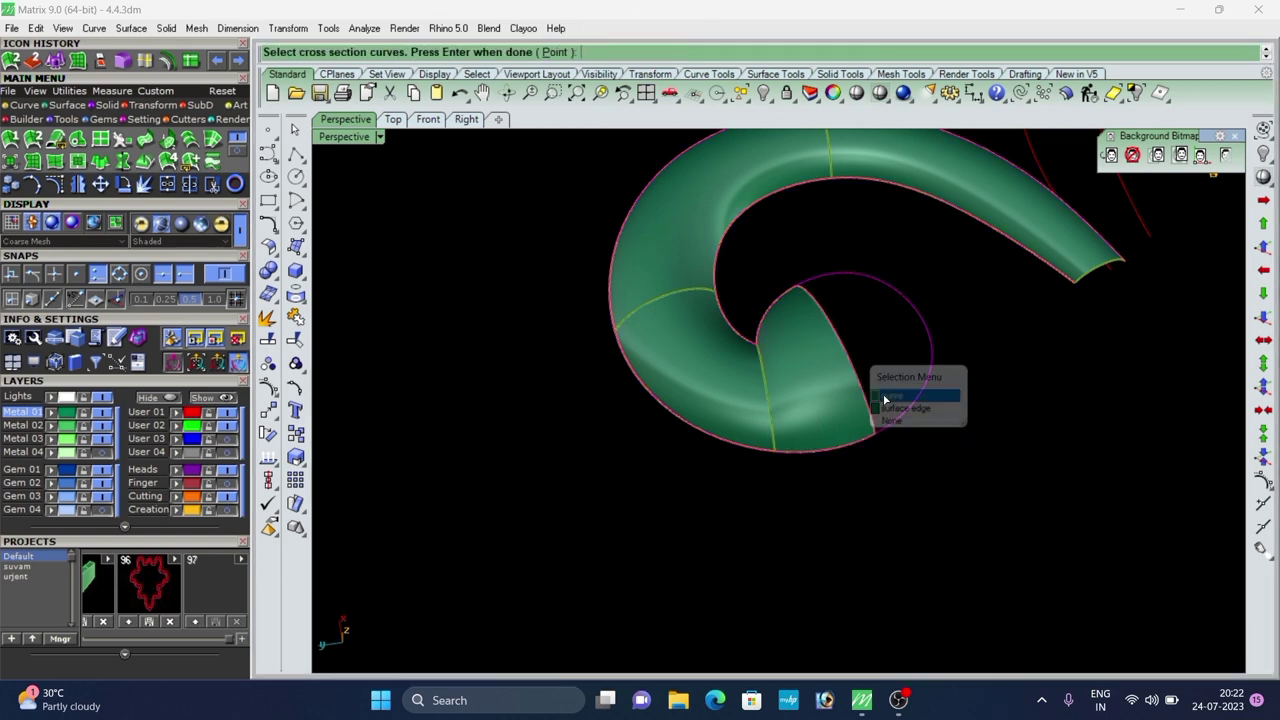
key("Return")
left_click(1003, 658)
scroll(680, 365, "down", 4)
right_click_drag(686, 346, 630, 510)
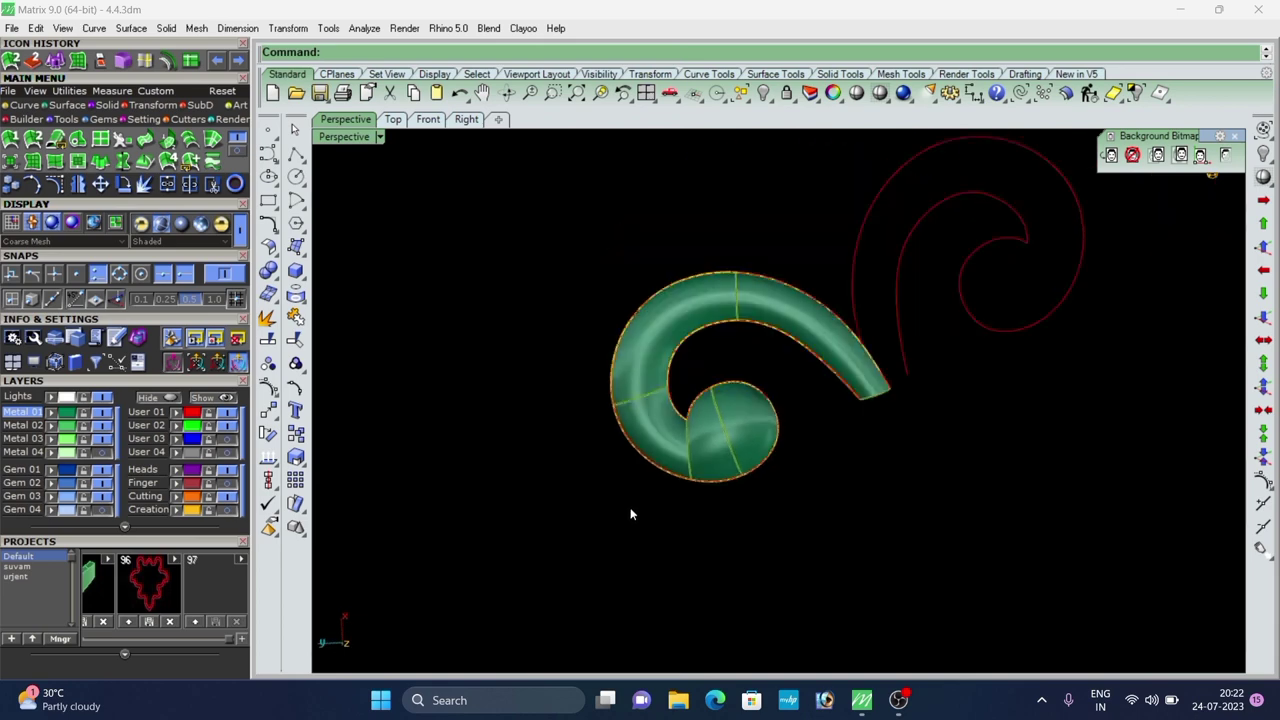
Merge the two round-curl surfaces with Smooth on, and merge the result with the adjoining surface at the inner cusp.
right_click_drag(613, 330, 618, 431, "shift")
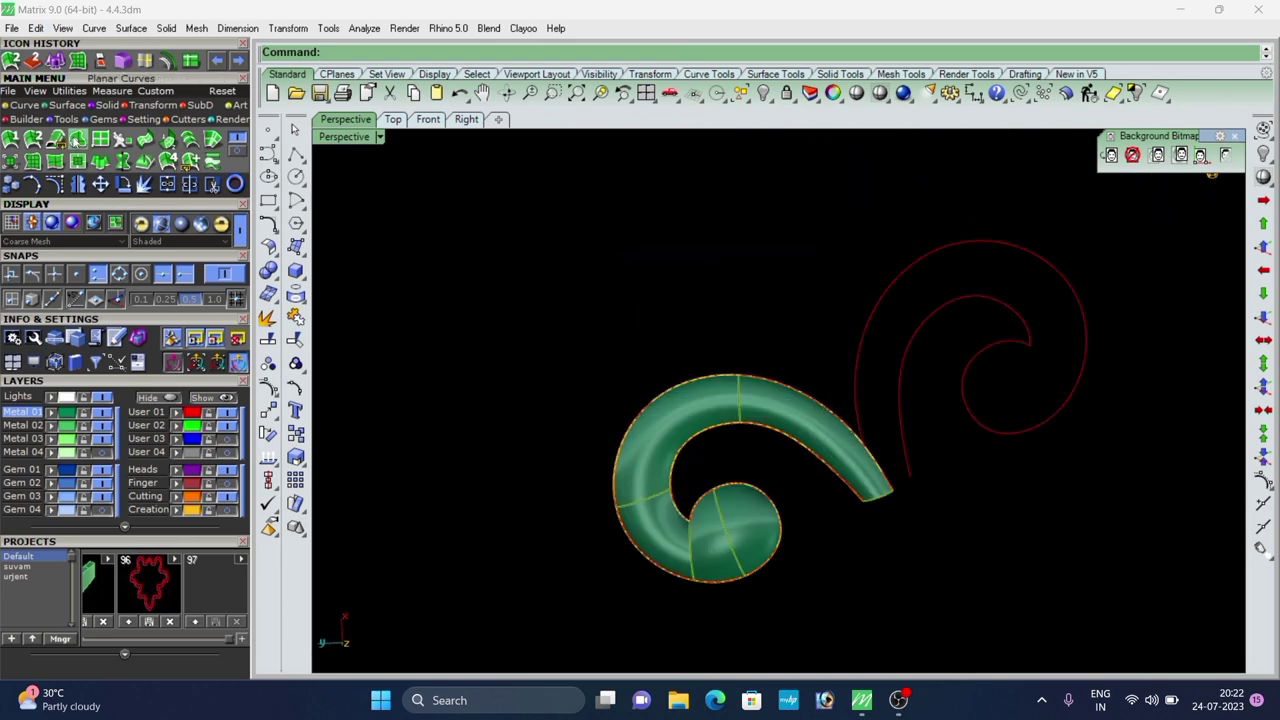
left_click(238, 152)
left_click(130, 143)
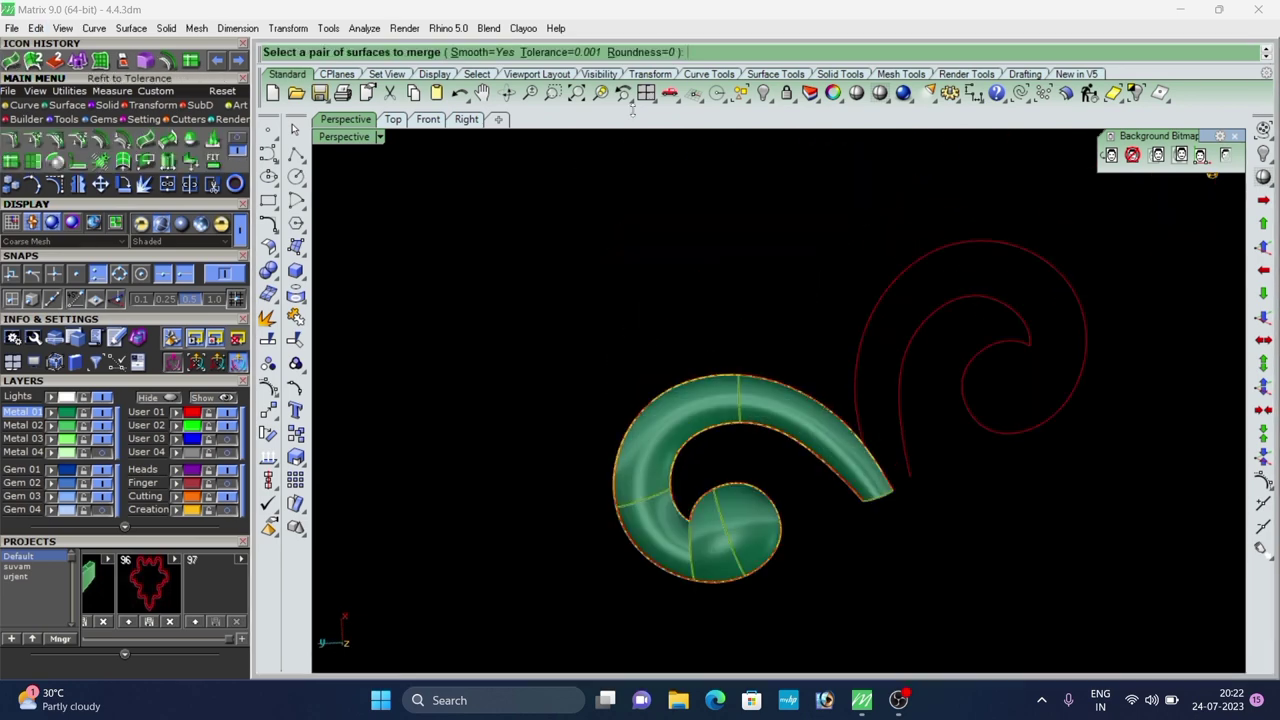
scroll(740, 536, "up", 4)
right_click_drag(738, 532, 700, 452)
left_click(716, 490)
right_click(664, 519)
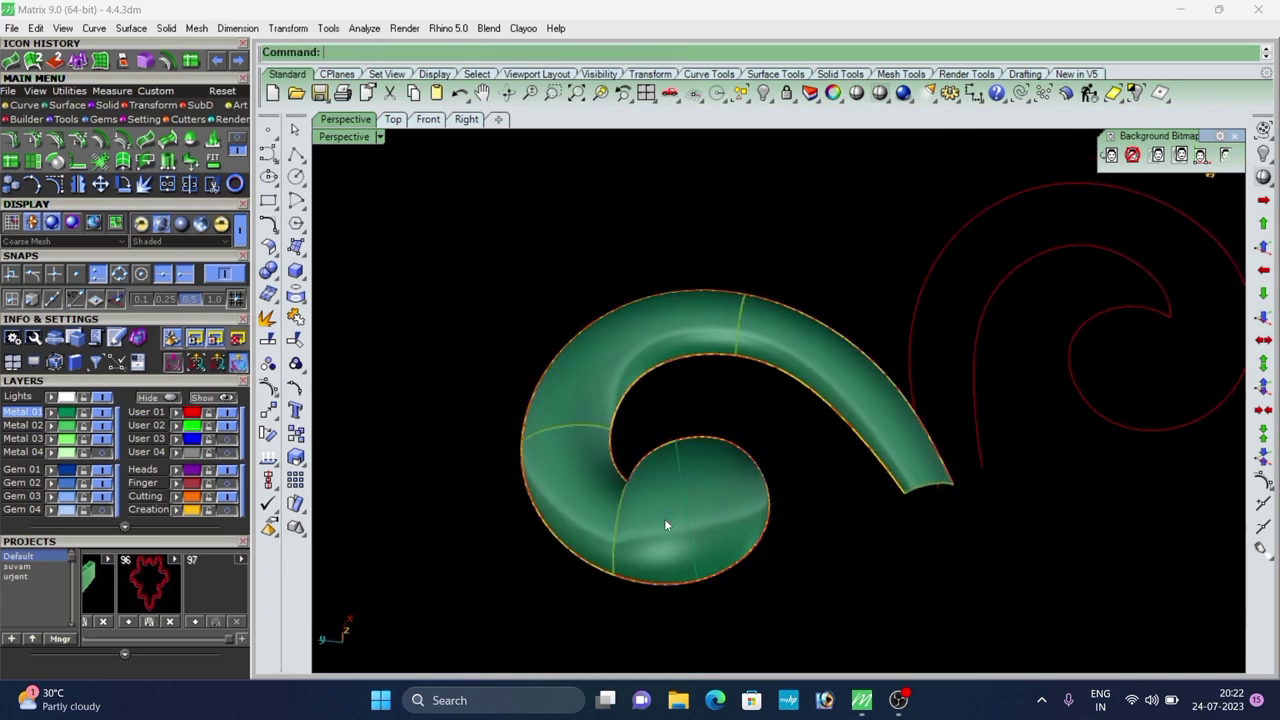
right_click(662, 520)
left_click(660, 520)
left_click(577, 534)
Merge the curl surface with the remaining bend and tail surfaces to form one continuous scroll surface.
right_click(582, 446)
left_click(583, 450)
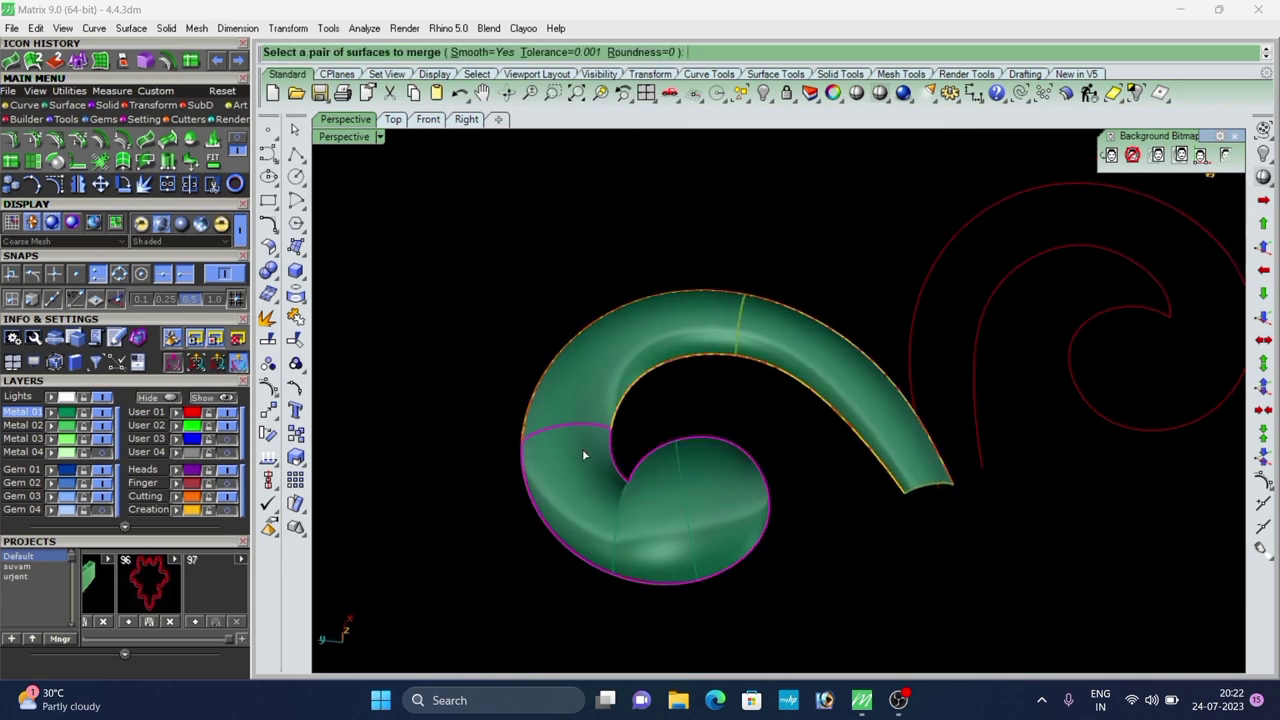
left_click(585, 375)
left_click(419, 371)
scroll(419, 371, "down", 2)
scroll(610, 339, "up", 4)
right_click(606, 337)
left_click(607, 337)
left_click(691, 371)
Extrude the merged scroll surface downward into a solid.
scroll(630, 368, "down", 6)
right_click_drag(636, 357, 630, 308)
scroll(573, 401, "up", 6)
left_click(573, 401)
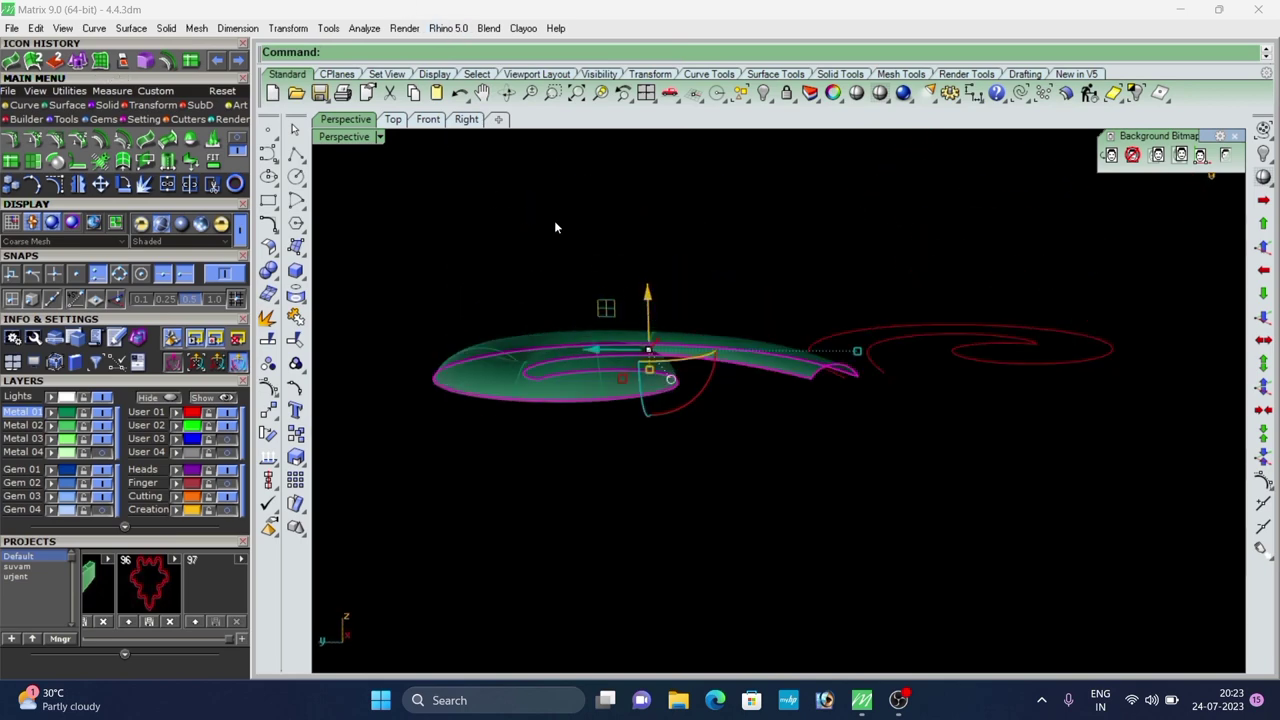
left_click(112, 107)
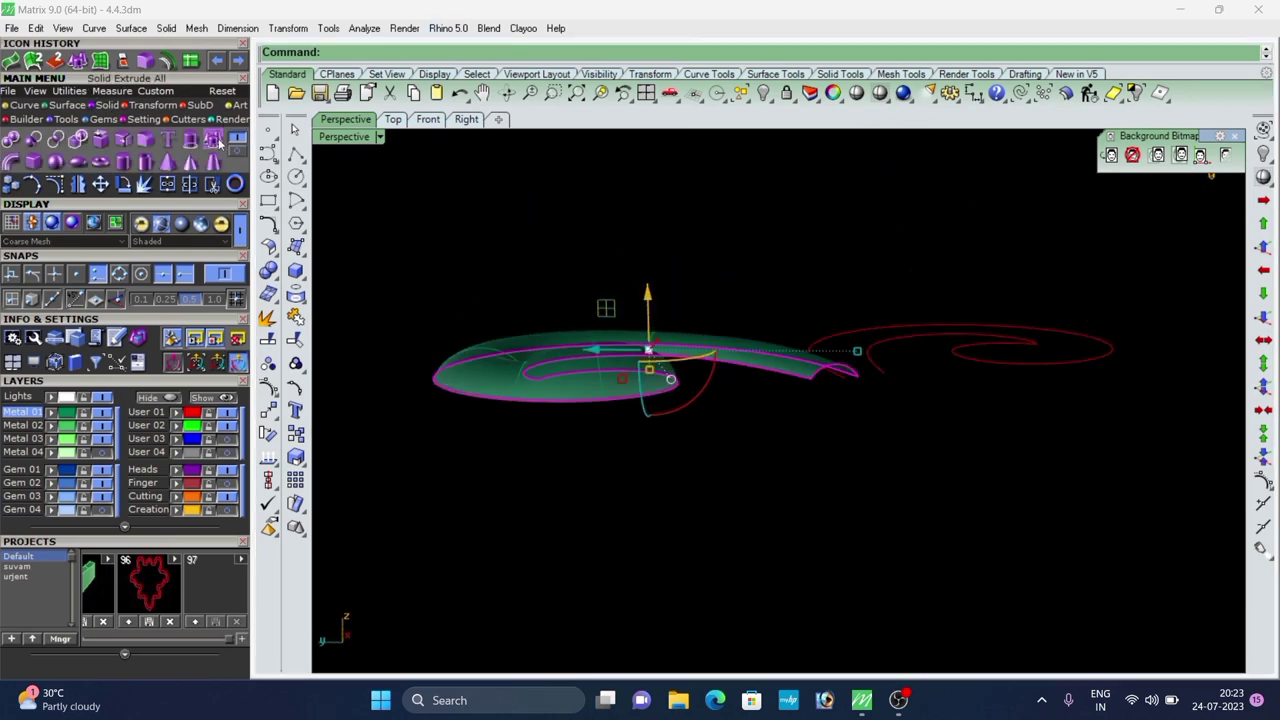
left_click(214, 141)
left_click(457, 54)
right_click(449, 200)
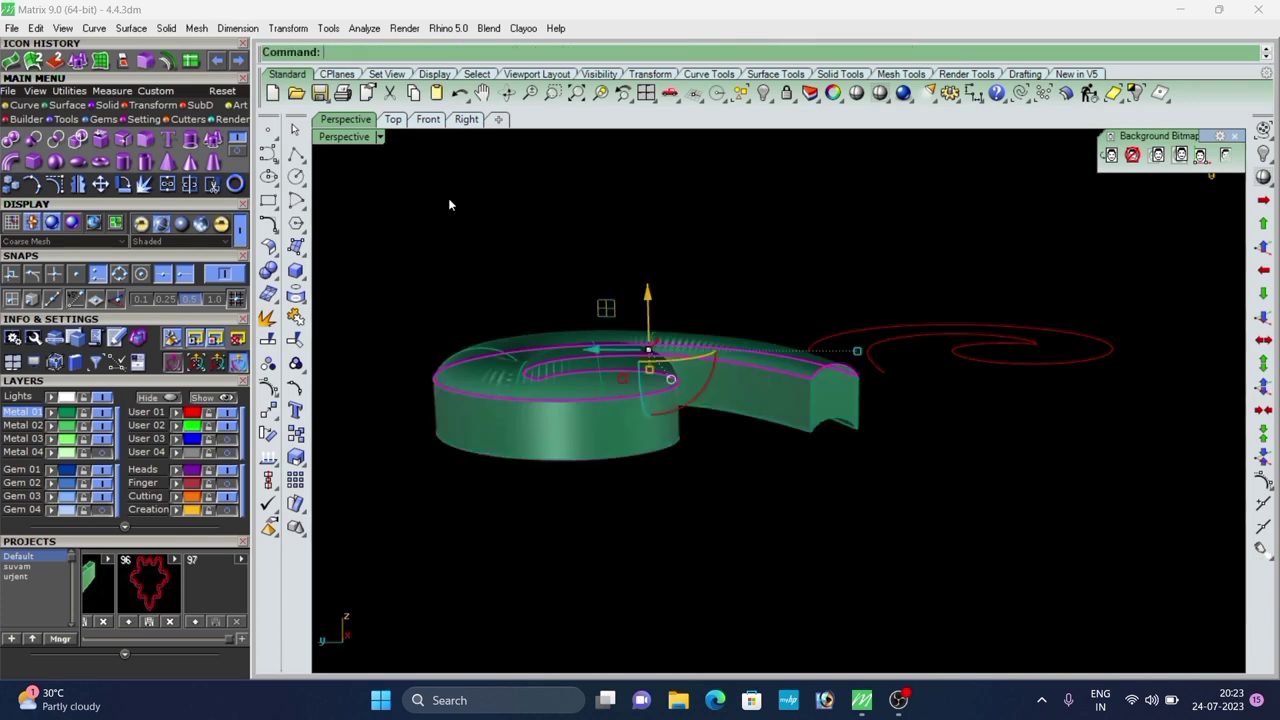
left_click(450, 203)
scroll(508, 274, "down", 7)
right_click_drag(506, 280, 541, 317)
scroll(541, 317, "up", 6)
left_click(541, 317)
scroll(752, 412, "down", 10)
right_click_drag(755, 414, 758, 452)
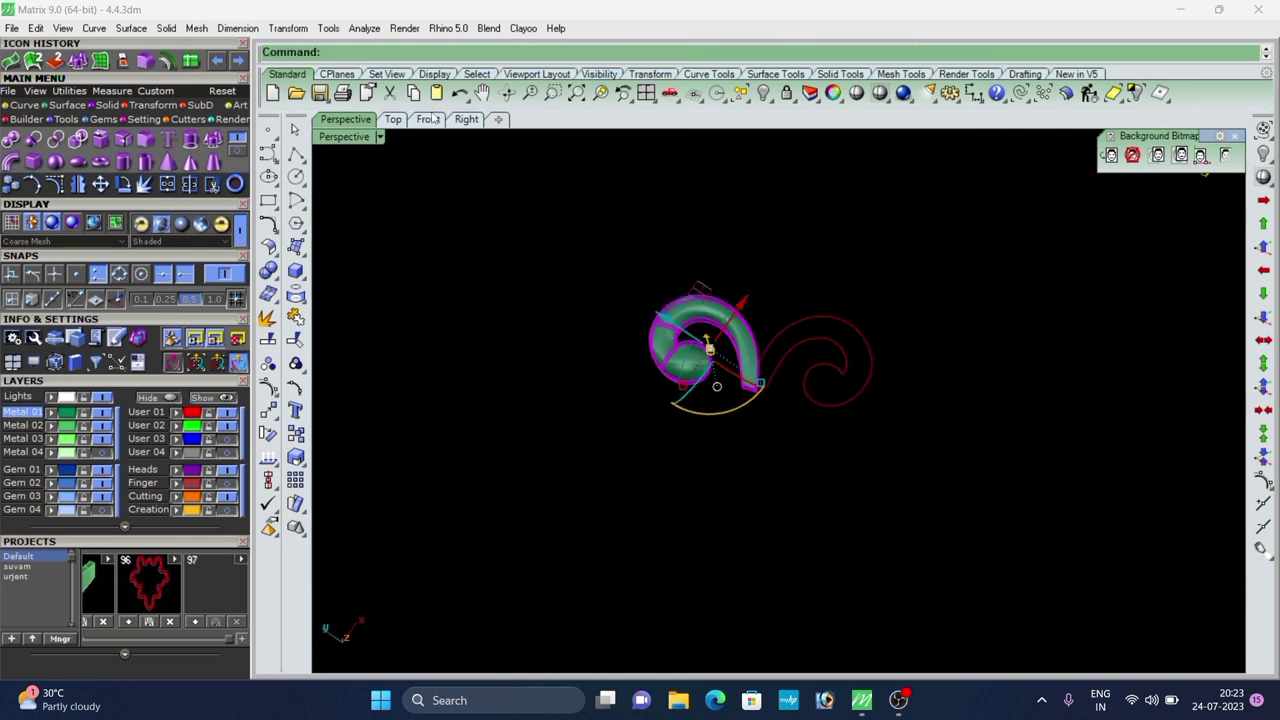
left_click(397, 123)
scroll(482, 200, "down", 7)
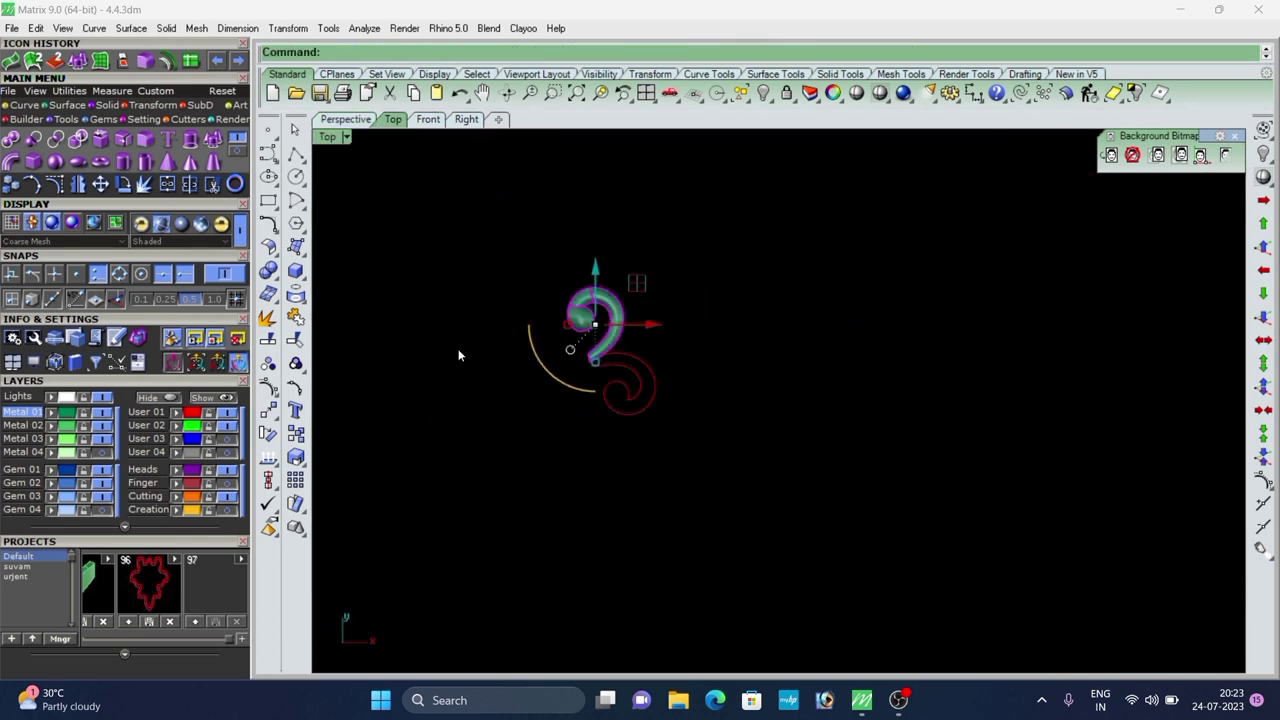
left_click(296, 433)
left_click(799, 333)
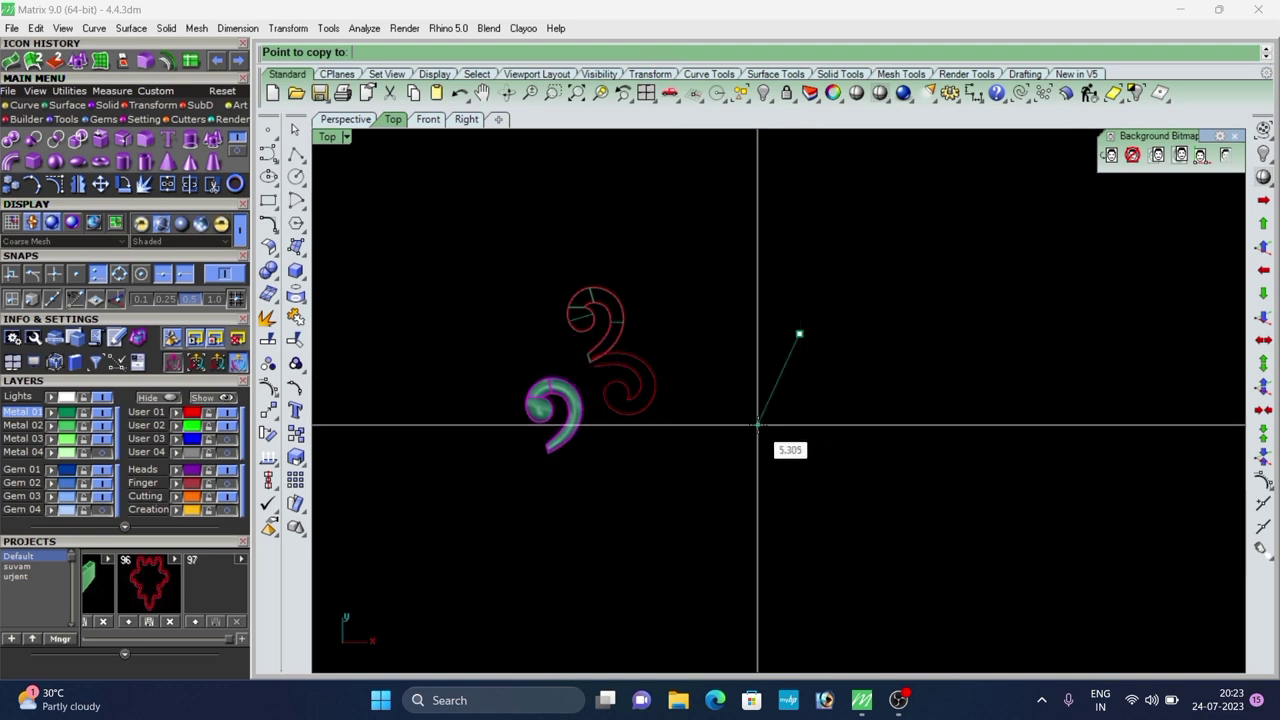
key("Escape")
scroll(543, 325, "up", 6)
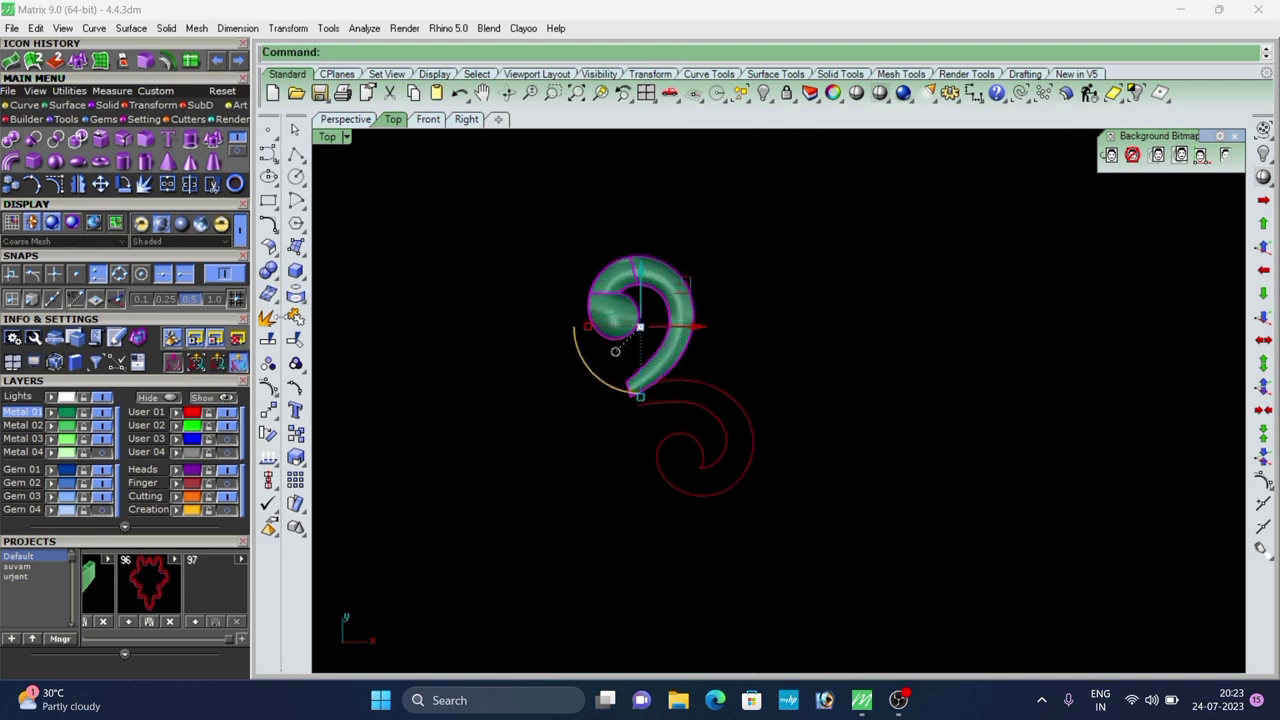
Try mirroring a copy of the solid scroll across a slanted plane below its tail, onto the second outline.
key("Return")
scroll(631, 448, "up", 4)
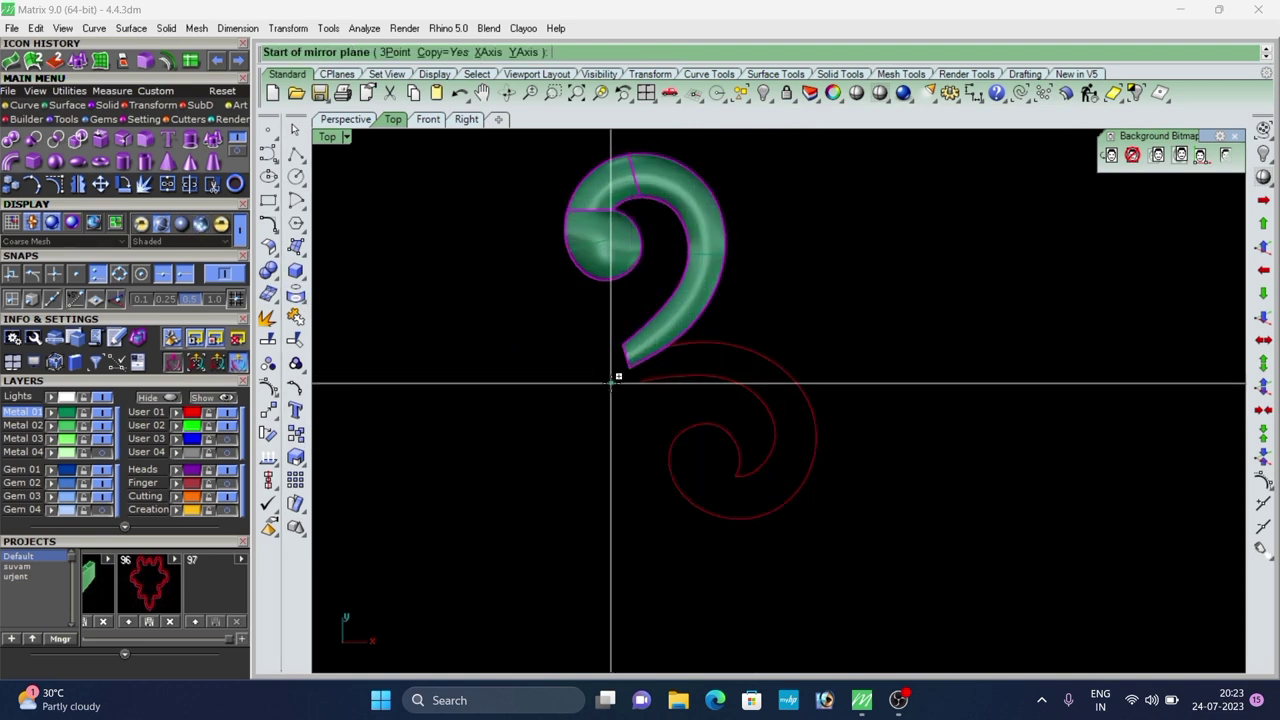
left_click(612, 379)
scroll(724, 372, "down", 2)
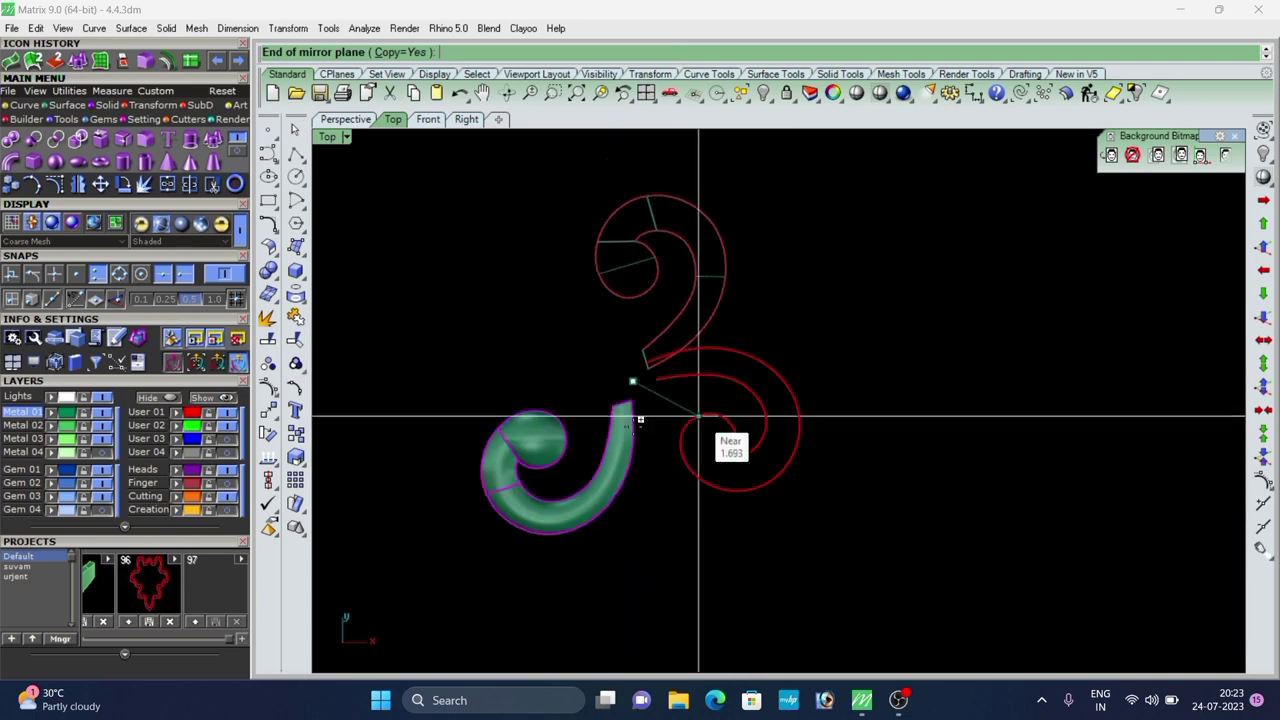
left_click(975, 212)
left_click(748, 408)
scroll(748, 408, "up", 4)
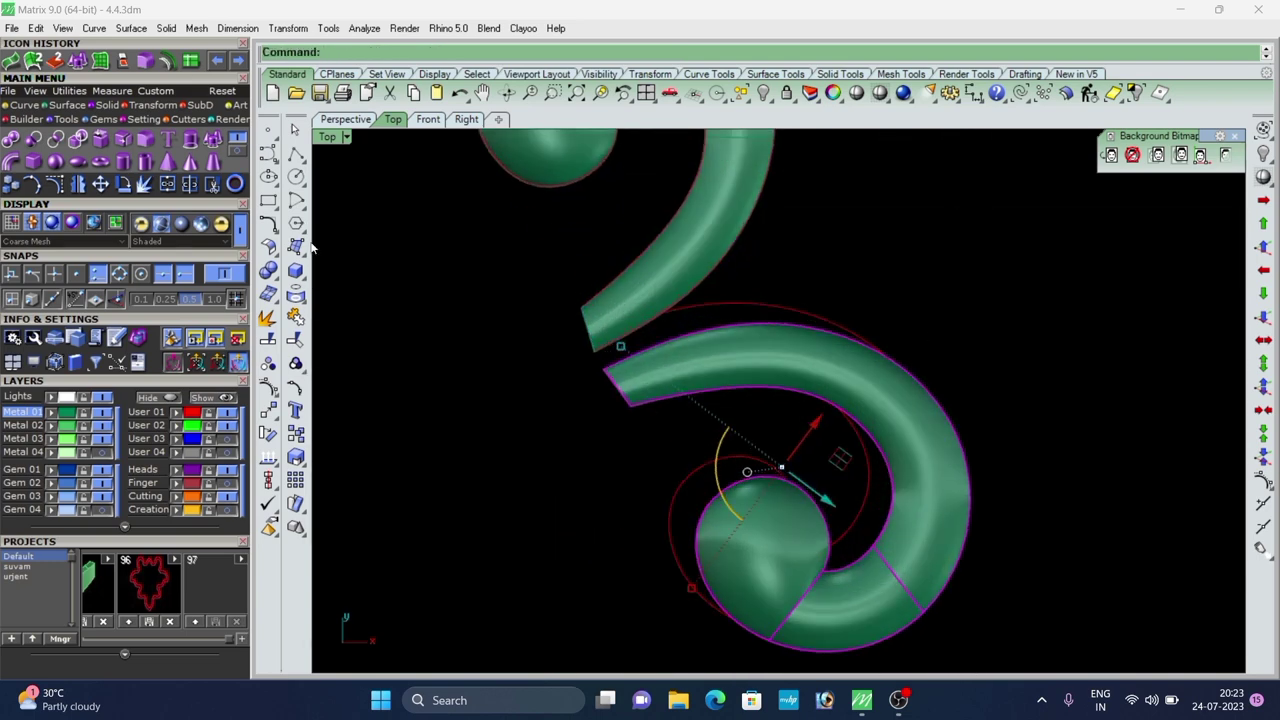
Move the mirrored scroll by its tail corner to the tail end of the second outline.
scroll(618, 377, "up", 2)
left_click(269, 410)
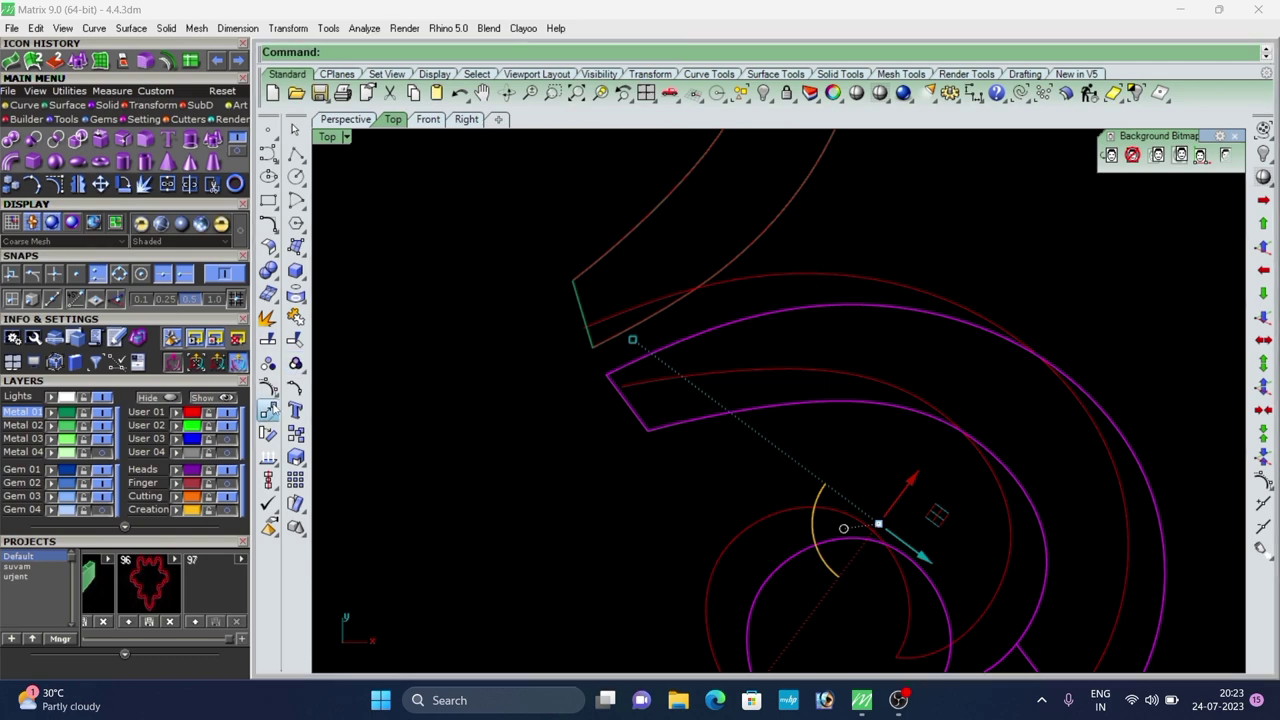
left_click(606, 375)
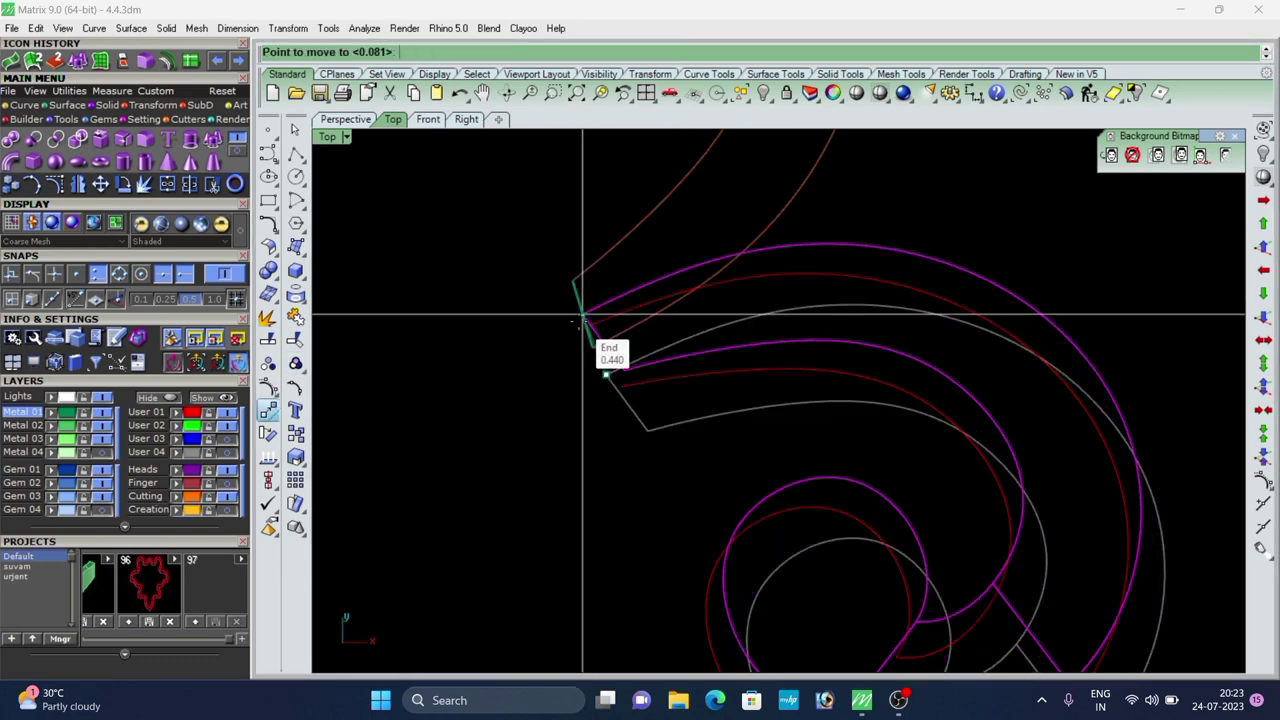
left_click(585, 328)
Try rotating the mirrored scroll about its tail corner to match the second outline, and delete the copy.
left_click(273, 435)
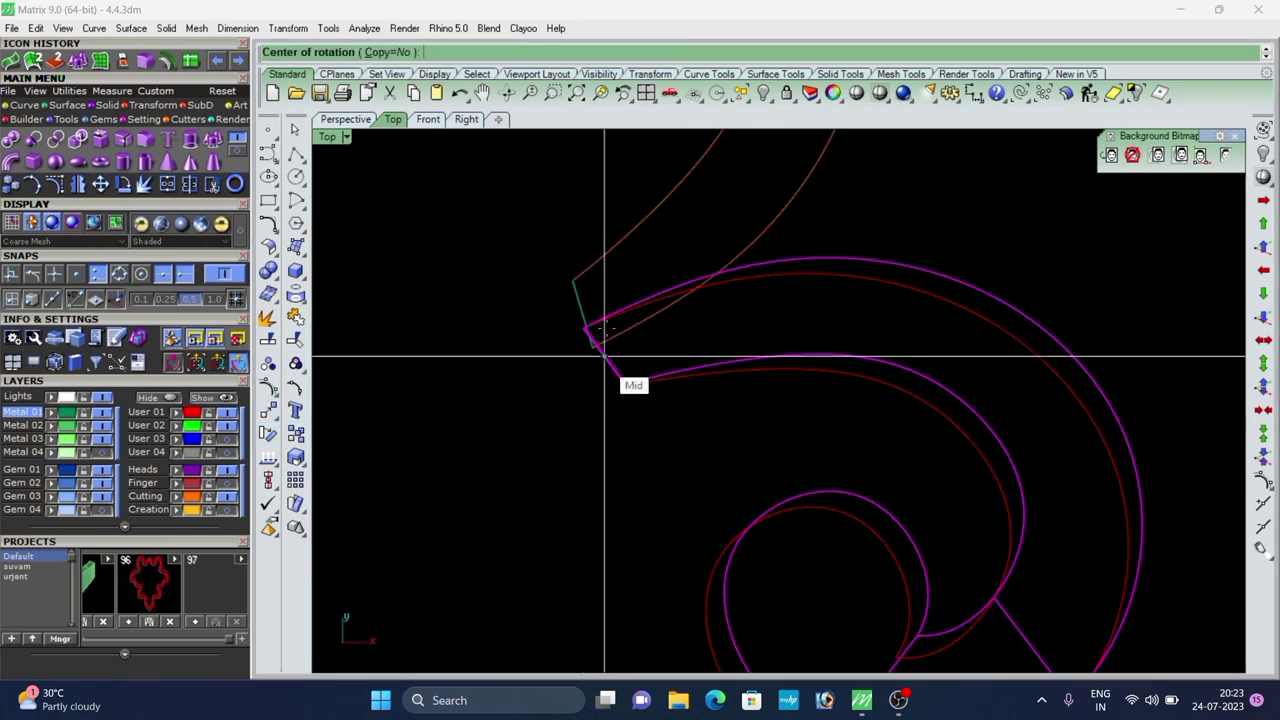
left_click(585, 328)
scroll(714, 400, "down", 2)
right_click_drag(754, 608, 748, 508)
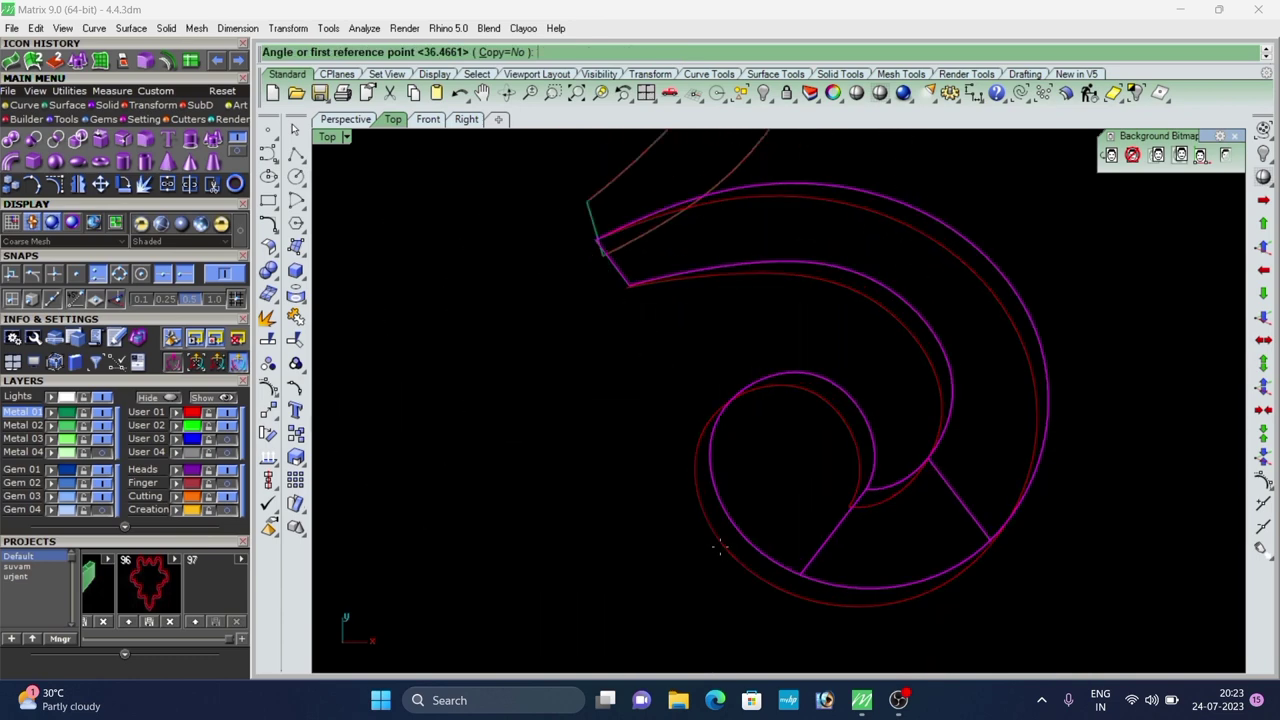
left_click(722, 545)
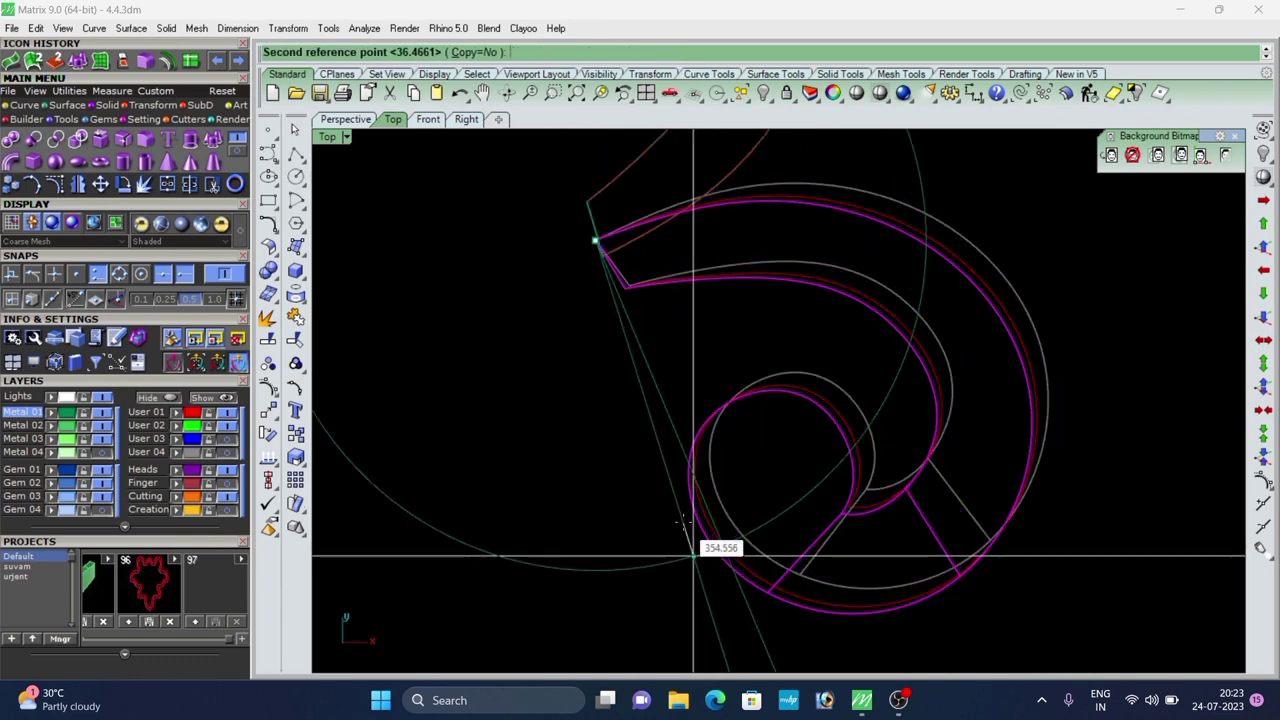
right_click(695, 510)
scroll(719, 376, "down", 5)
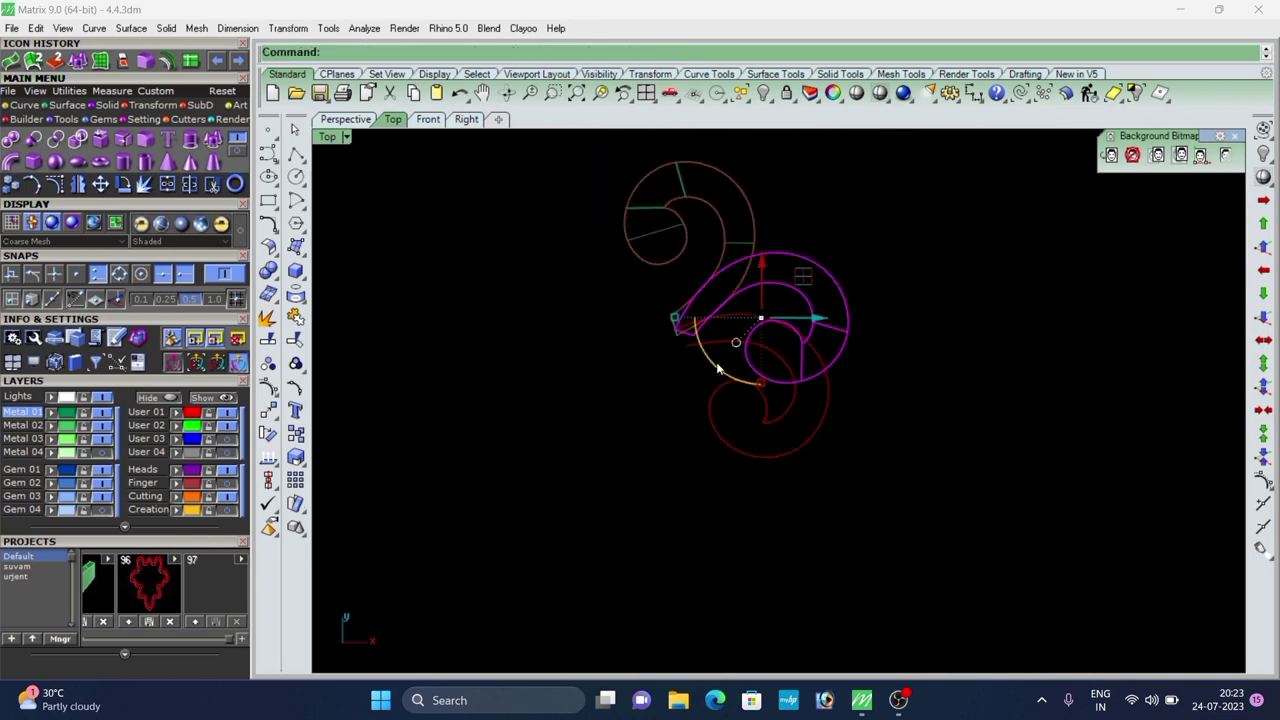
key("Delete")
Isolate the second scroll's outline curves in the perspective view by hiding all other objects.
left_click(352, 124)
scroll(772, 295, "up", 6)
mouse_move(772, 295)
right_mouse_down()
mouse_move(651, 411)
mouse_move(838, 512)
right_mouse_up()
scroll(655, 412, "down", 5)
scroll(742, 478, "up", 5)
right_click_drag(741, 482, 748, 436)
left_click_drag(972, 306, 908, 494)
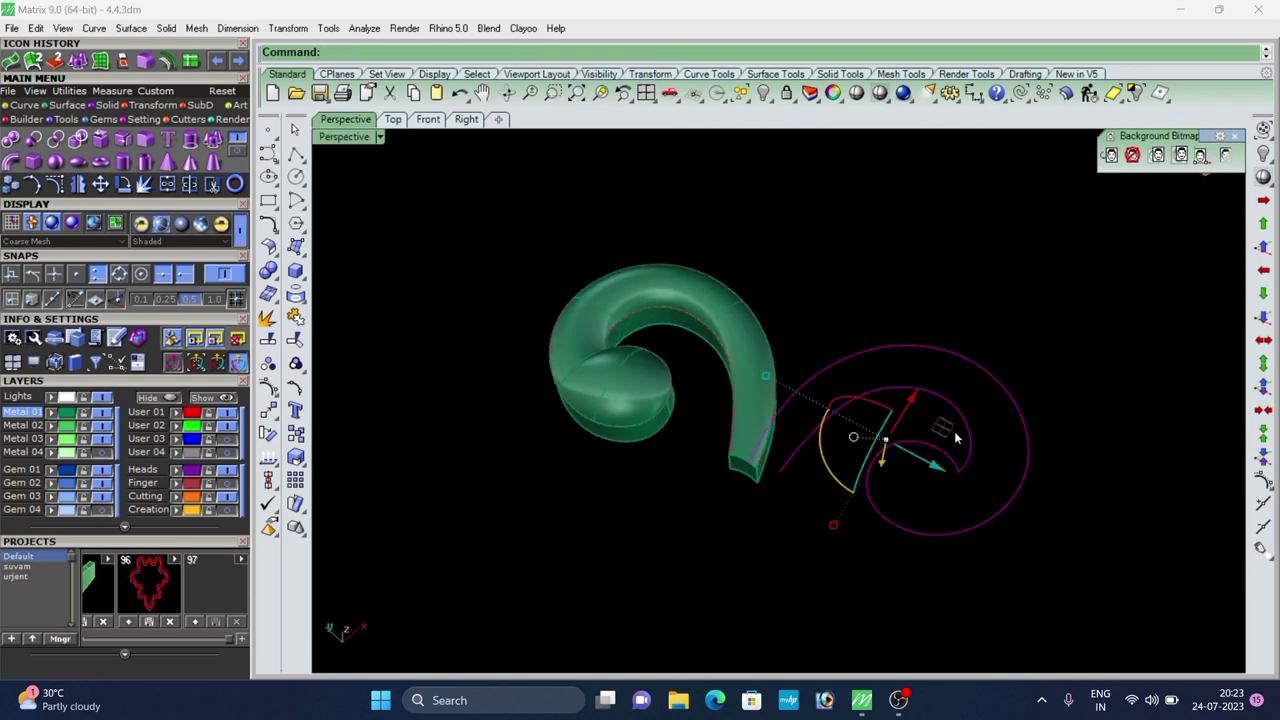
left_click(1133, 93)
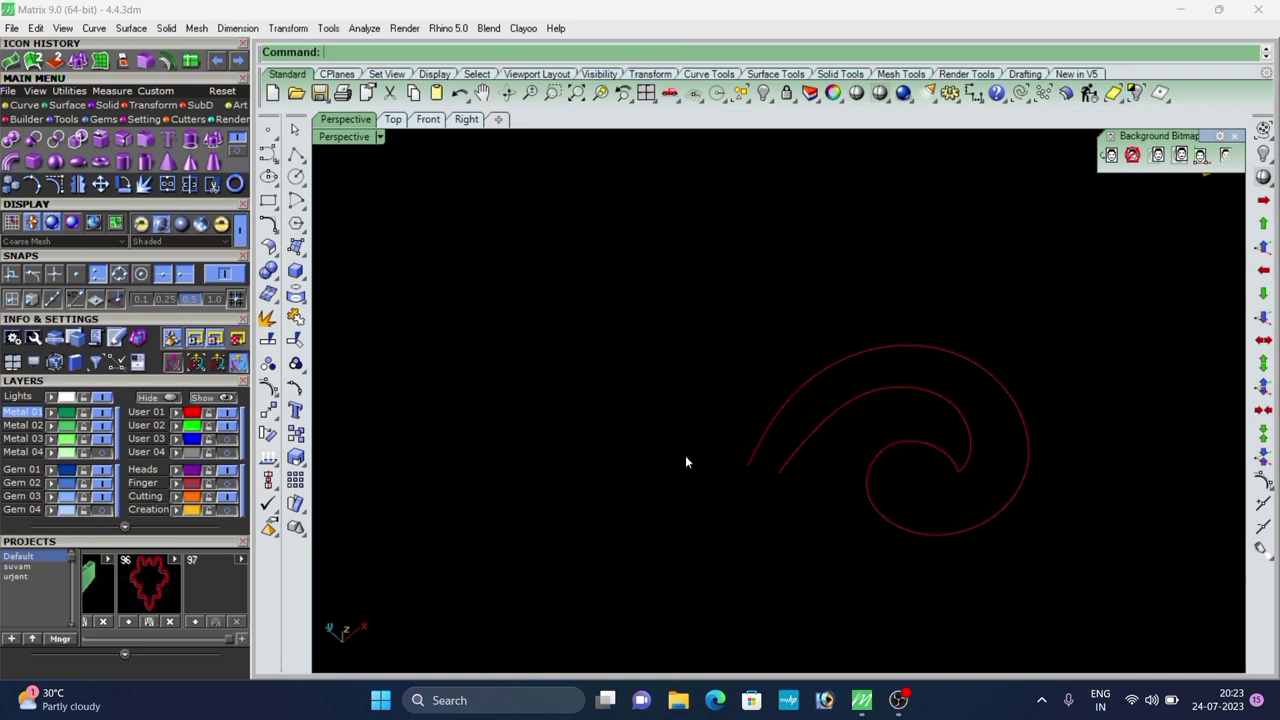
Draw a straight line joining the two open tail ends of the second outline, and select it.
type("l")
key("Return")
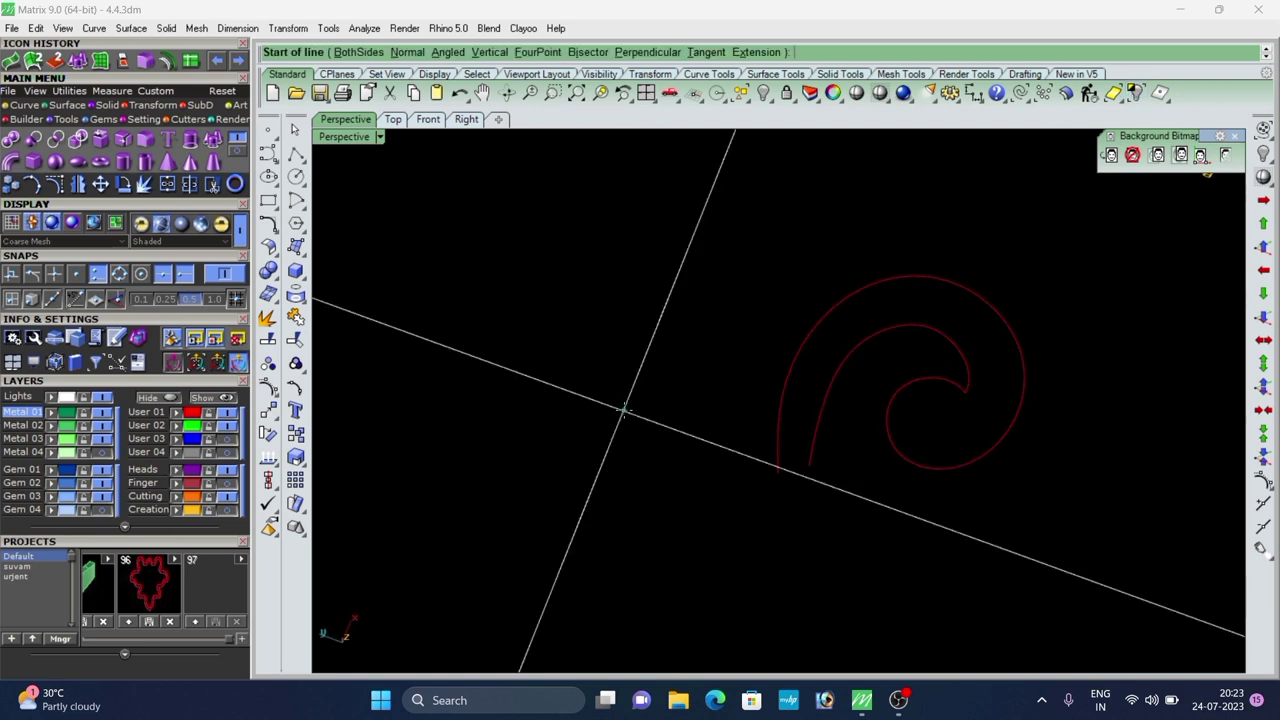
left_click(778, 471)
scroll(799, 464, "up", 2)
left_click(811, 463)
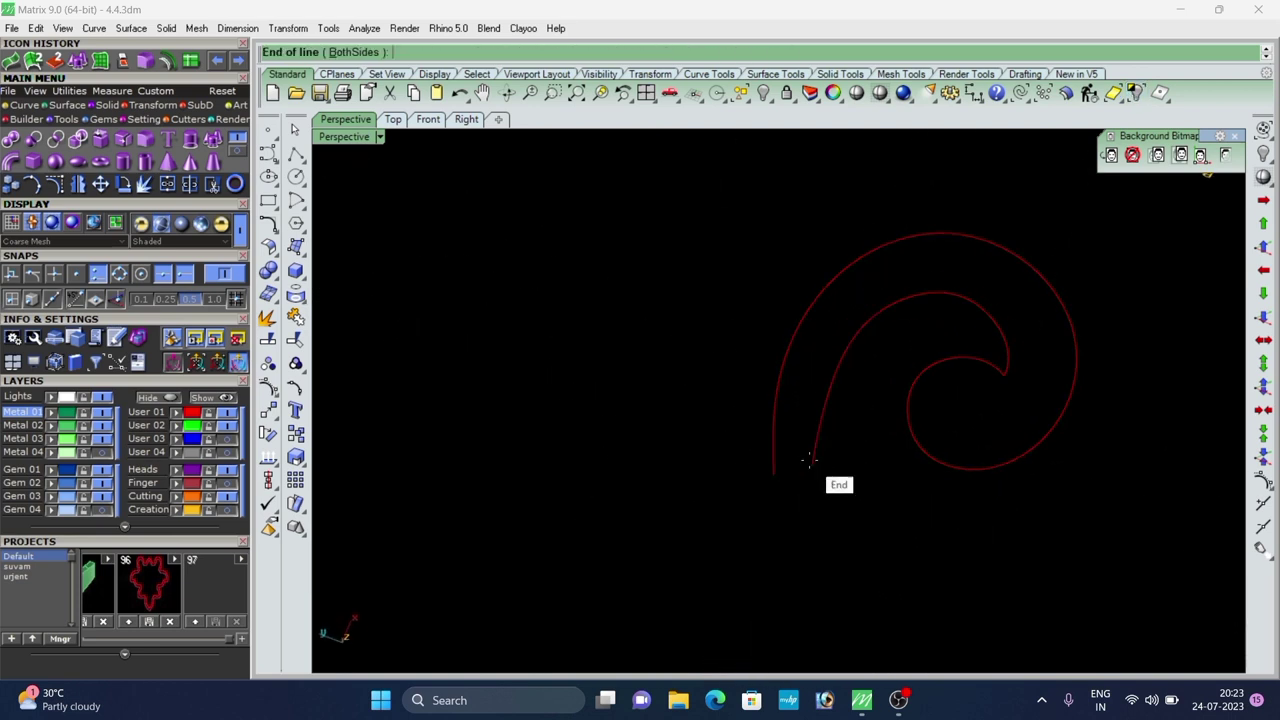
scroll(796, 461, "up", 6)
left_click(797, 480)
right_click_drag(798, 510, 676, 401)
scroll(676, 402, "down", 4)
right_click_drag(820, 545, 742, 501)
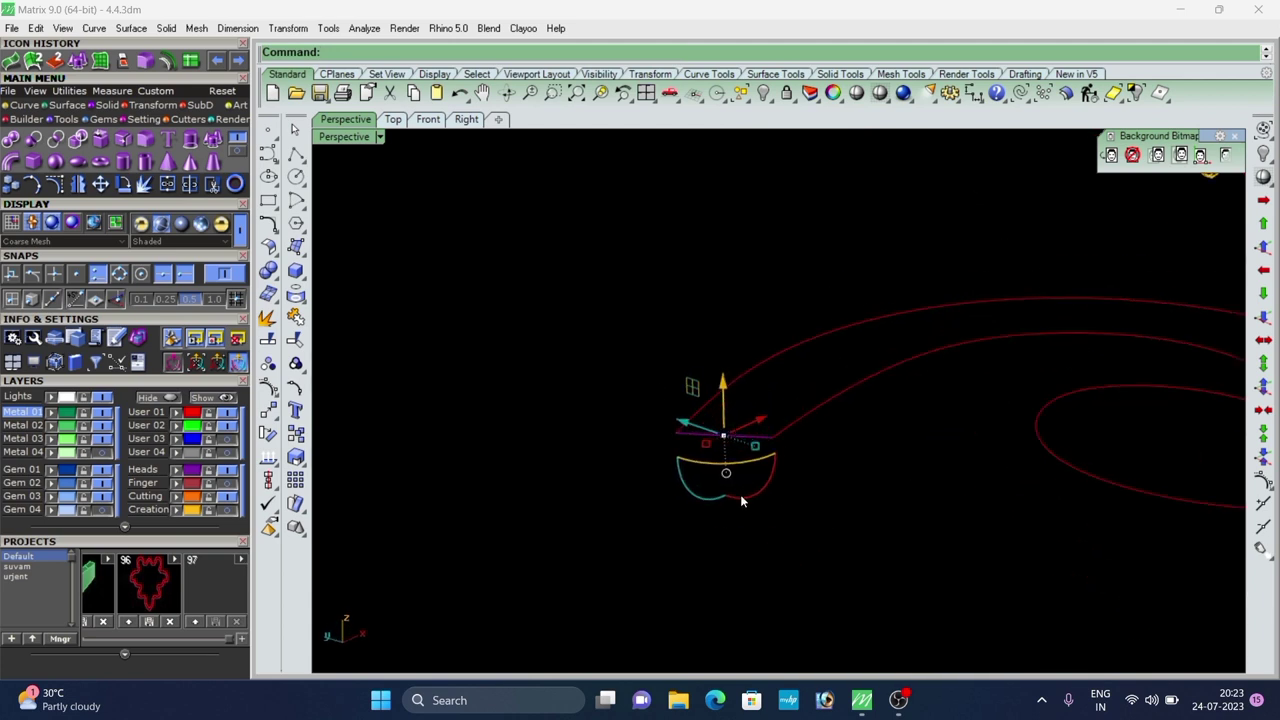
Rebuild the line across the tail with 4 points and degree 3.
type("Re")
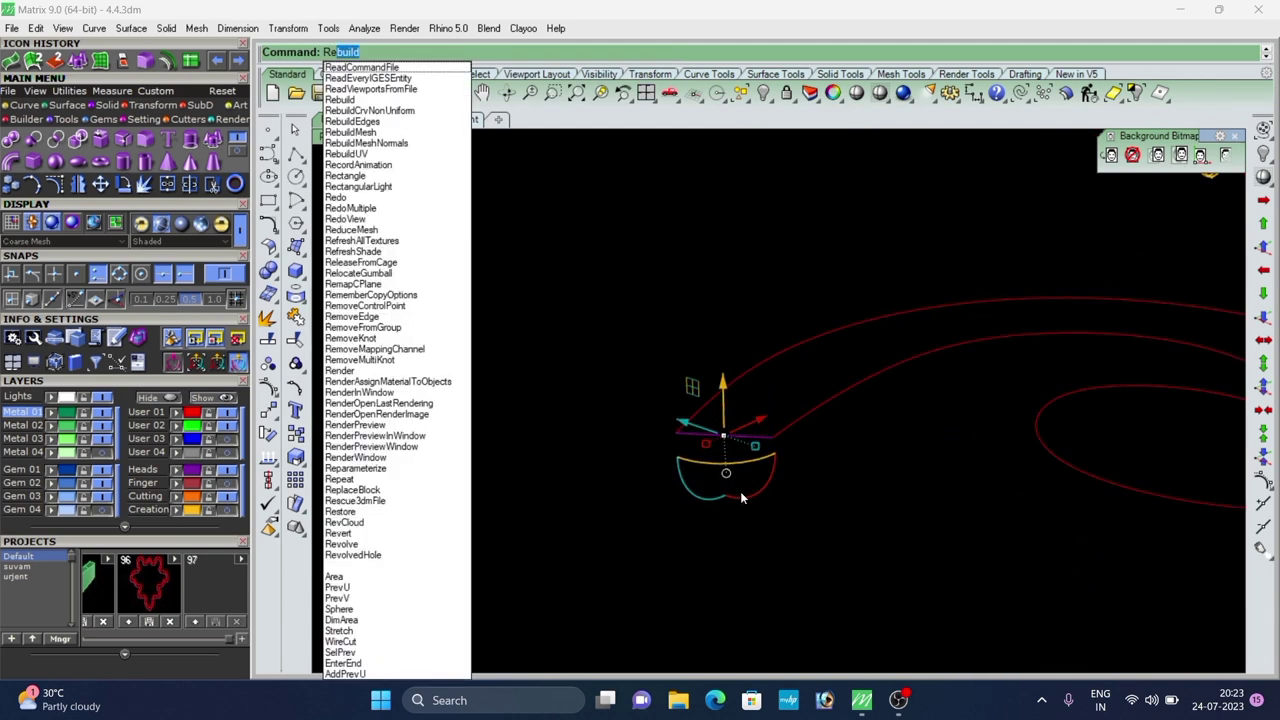
type("b")
key("Return")
left_click(1077, 333)
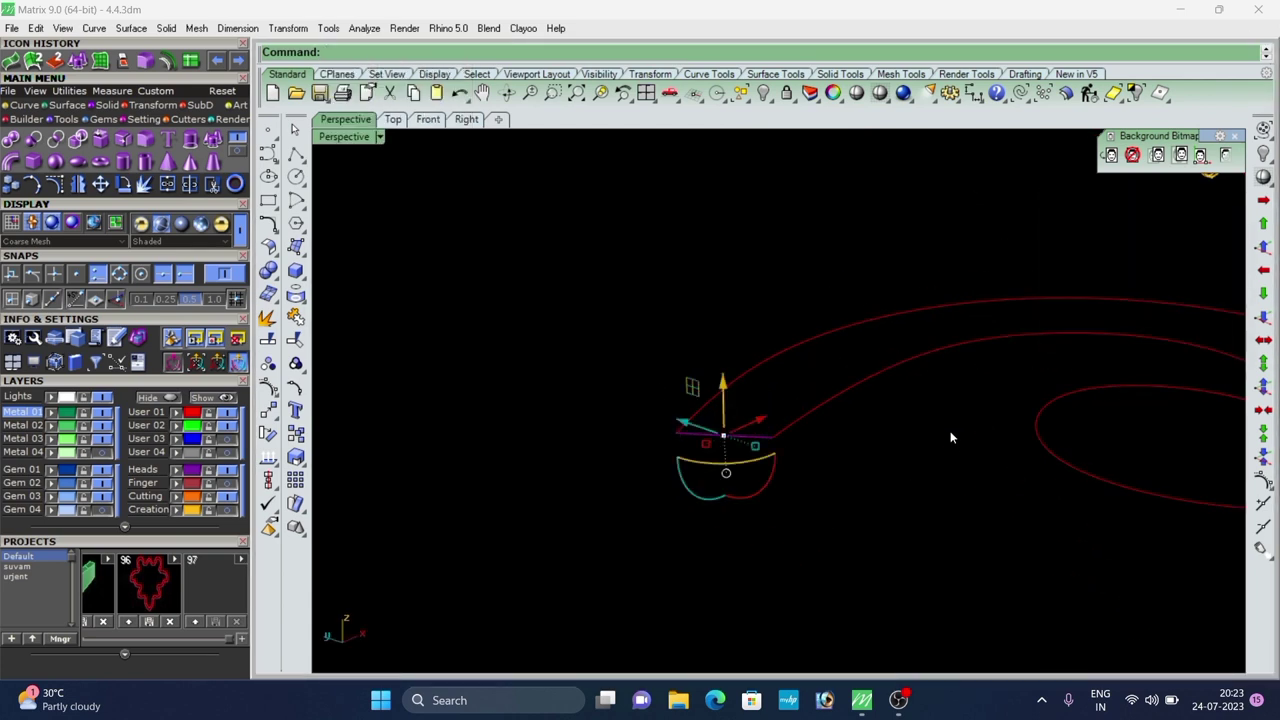
Raise the middle control points of the tail line vertically to shape it into an arched profile.
left_click(268, 393)
scroll(762, 432, "up", 5)
right_click_drag(757, 474, 733, 408)
left_click_drag(635, 317, 731, 419)
left_click_drag(692, 338, 723, 255)
right_click_drag(713, 347, 699, 402)
key("Escape")
key("Escape")
Rebuild the arched tail profile with a point count of 4 and degree 3, deleting the input curve.
left_click(645, 378)
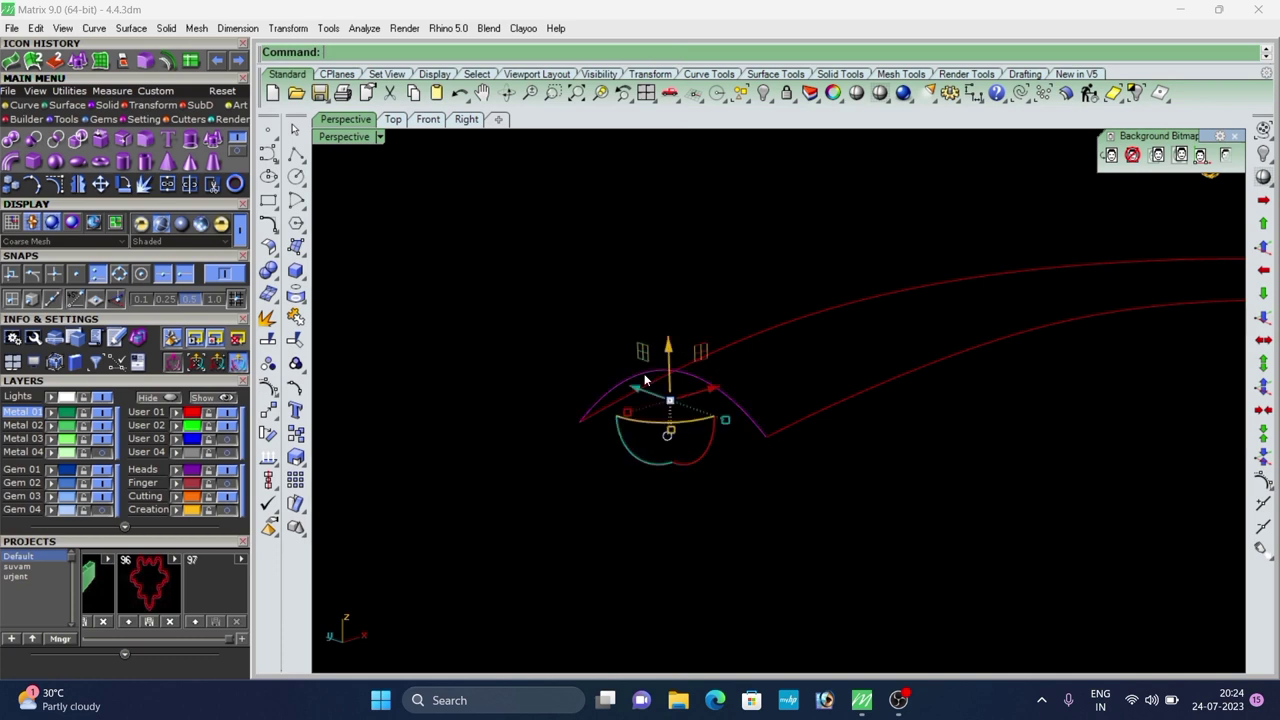
type("Rebuild")
key("Return")
key("Return")
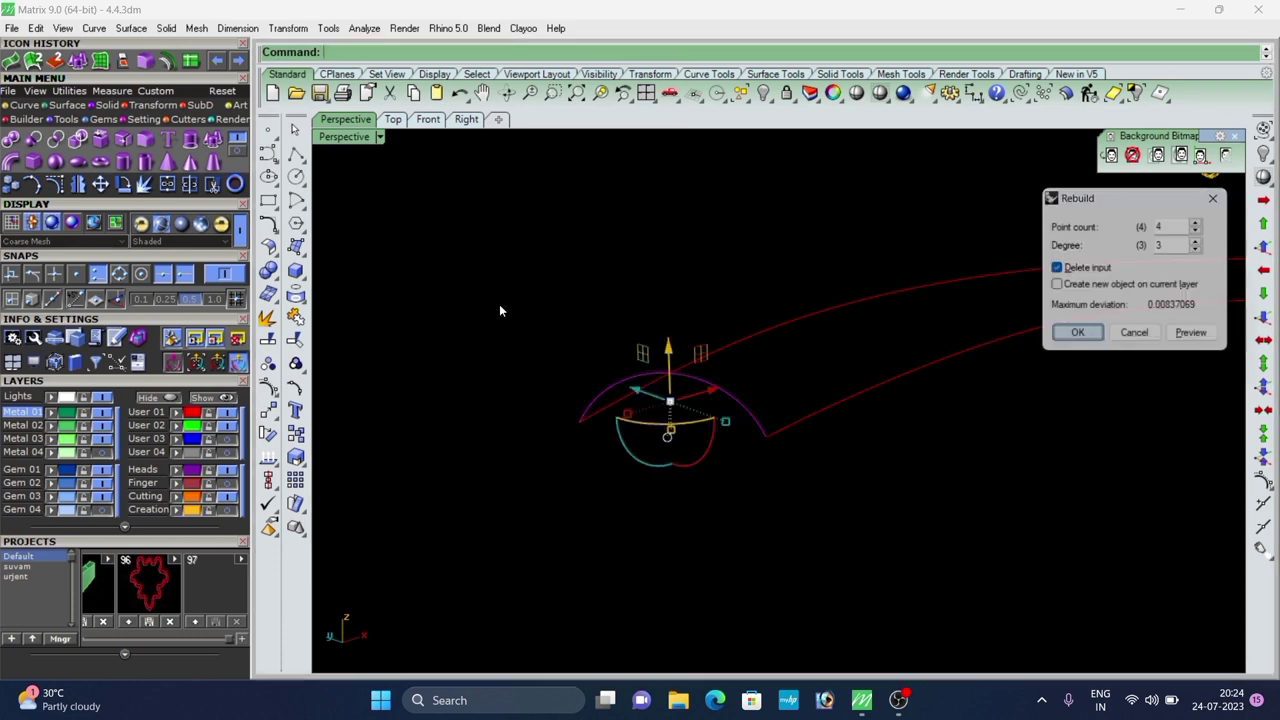
left_click(499, 305)
Orient a 3D-scaled copy of the arched tail profile, referenced at its two ends, across the band between the tail and the bend.
scroll(545, 360, "down", 7)
scroll(606, 412, "up", 4)
right_click_drag(554, 383, 552, 518)
left_click(606, 397)
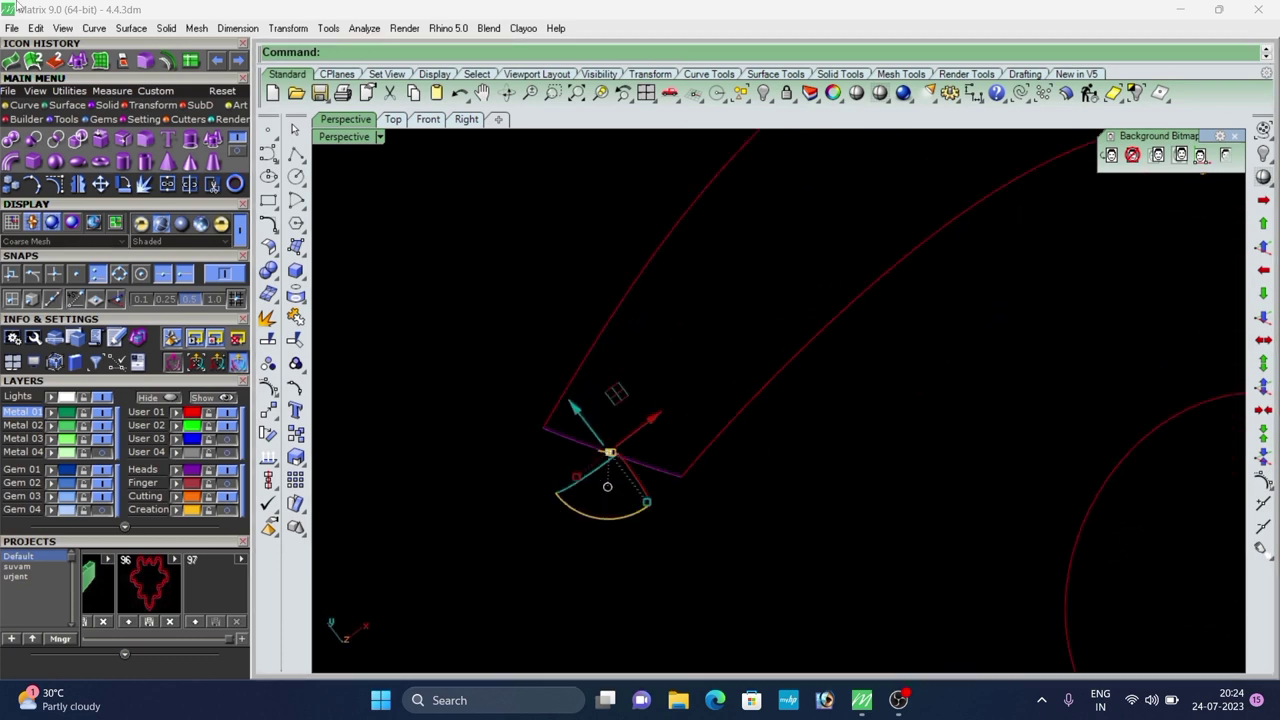
right_click_drag(582, 439, 577, 422)
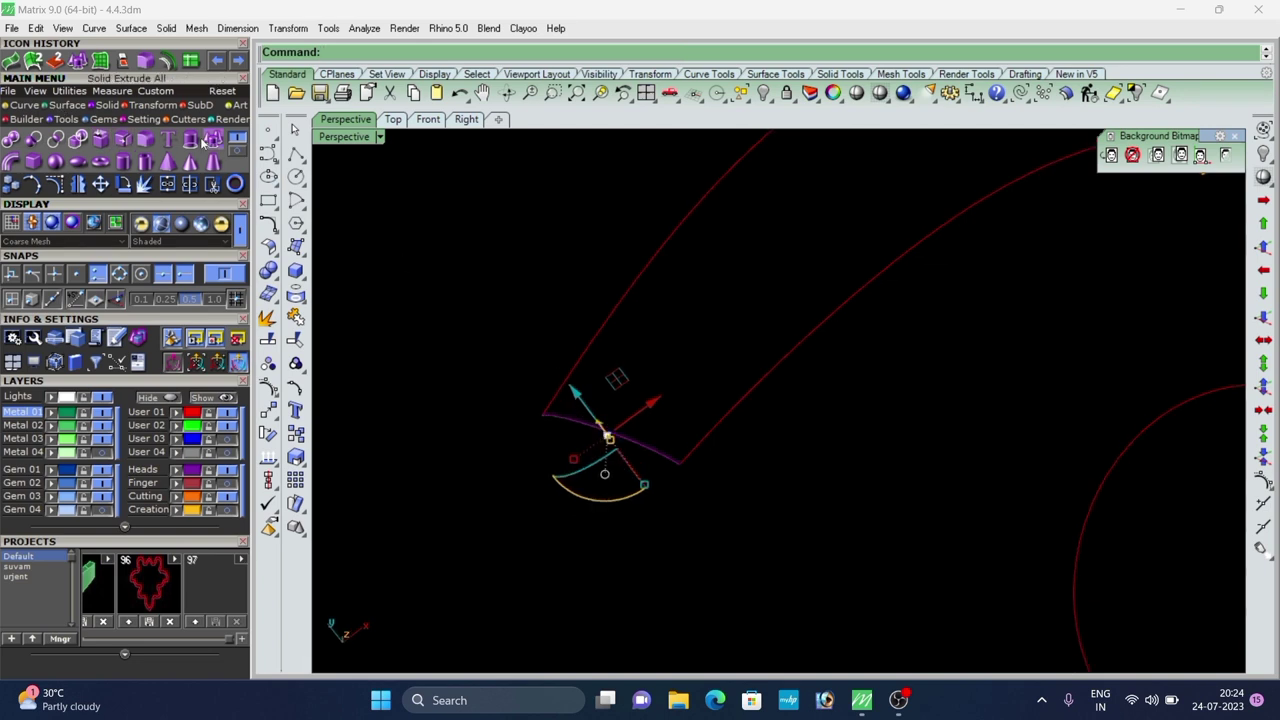
left_click(55, 64)
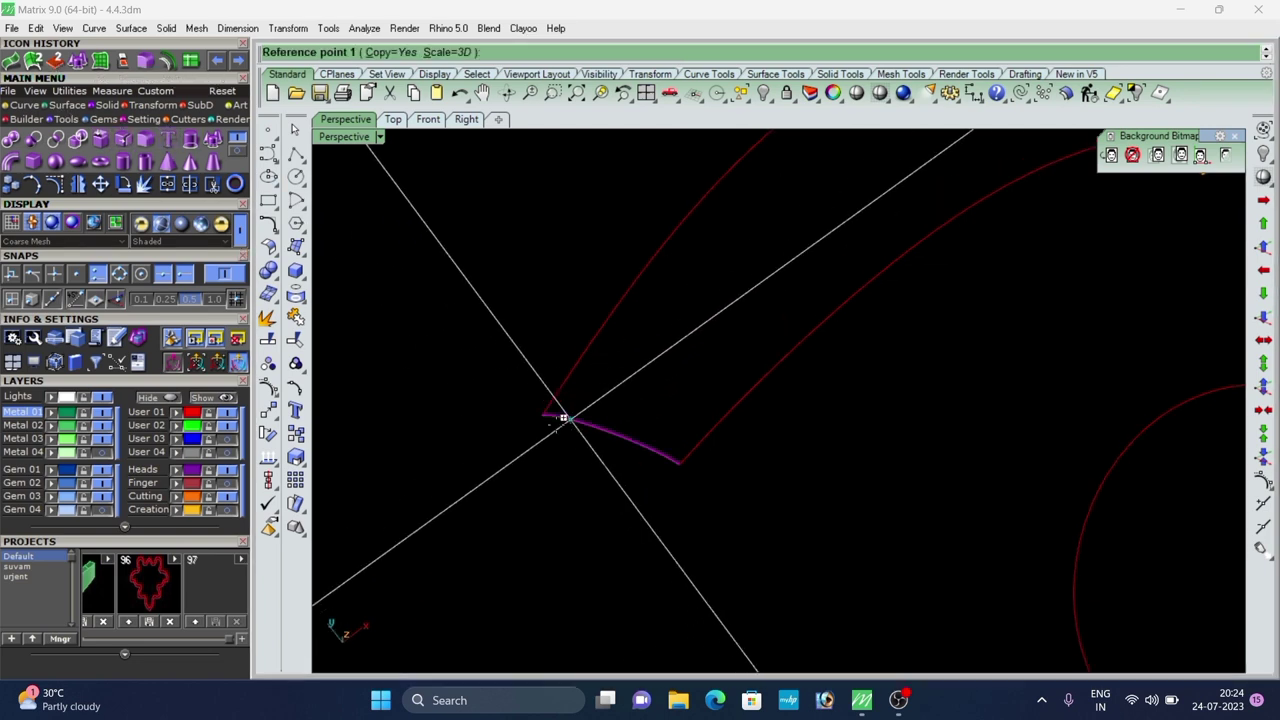
left_click(542, 416)
left_click(682, 462)
scroll(470, 495, "down", 10)
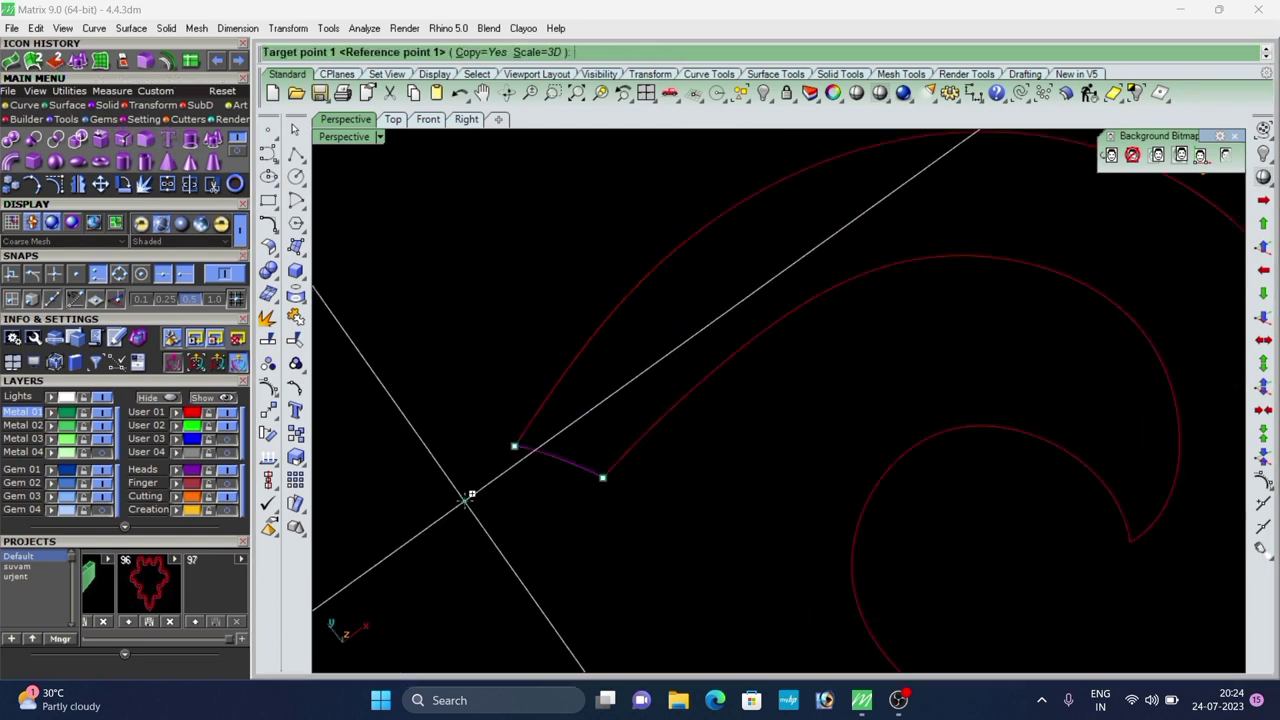
left_click(661, 317)
scroll(694, 375, "up", 2)
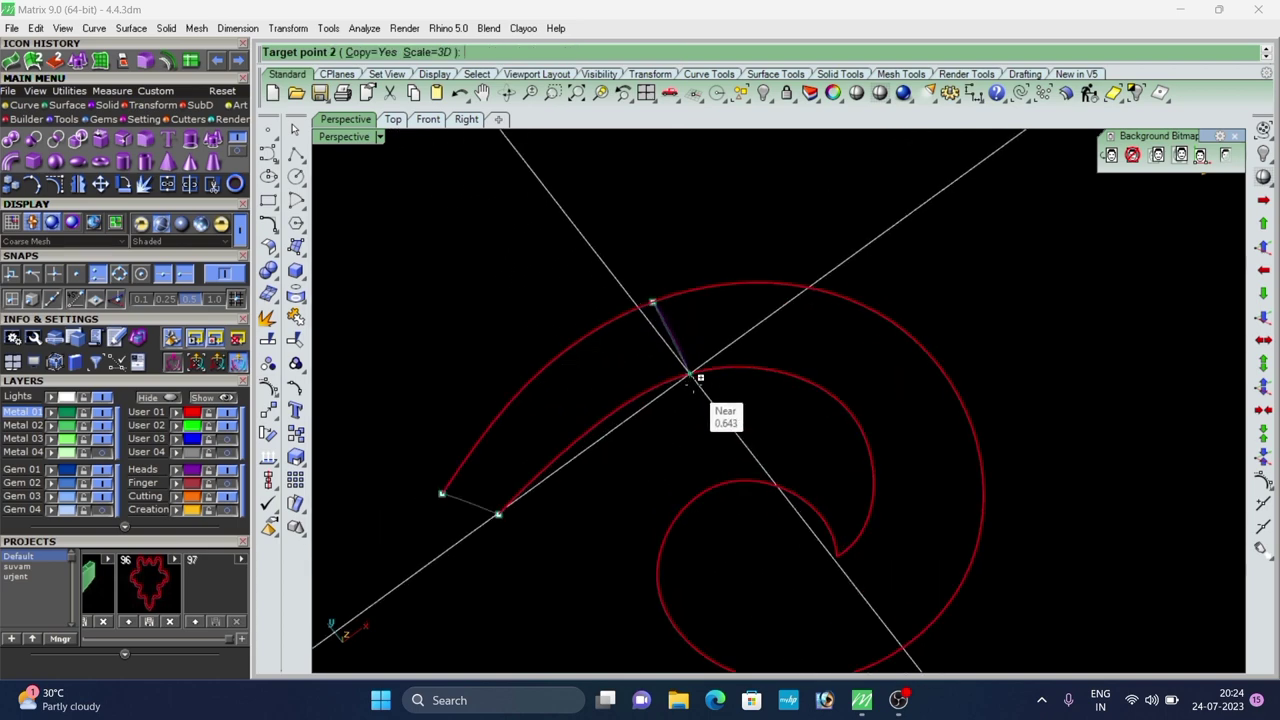
left_click(689, 374)
Place further scaled copies of the profile across the outer bend and from the inner cusp to the outer edge.
left_click(873, 464)
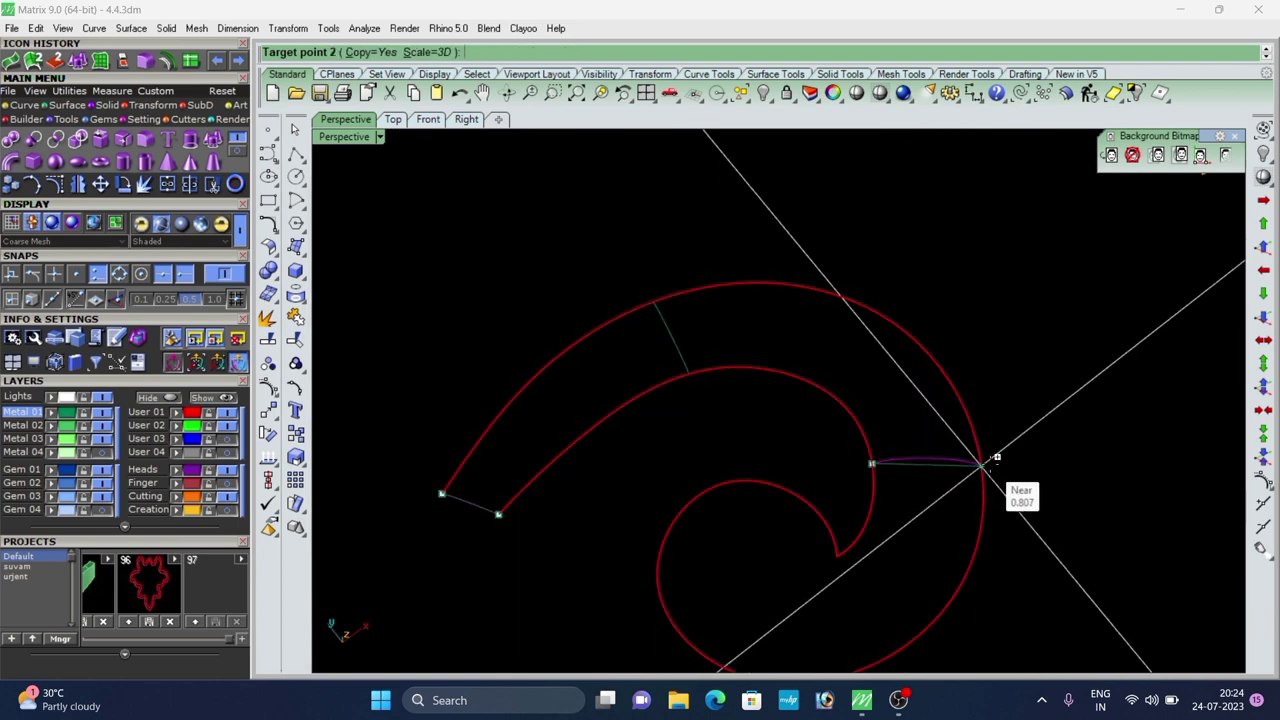
left_click(981, 465)
scroll(436, 364, "down", 6)
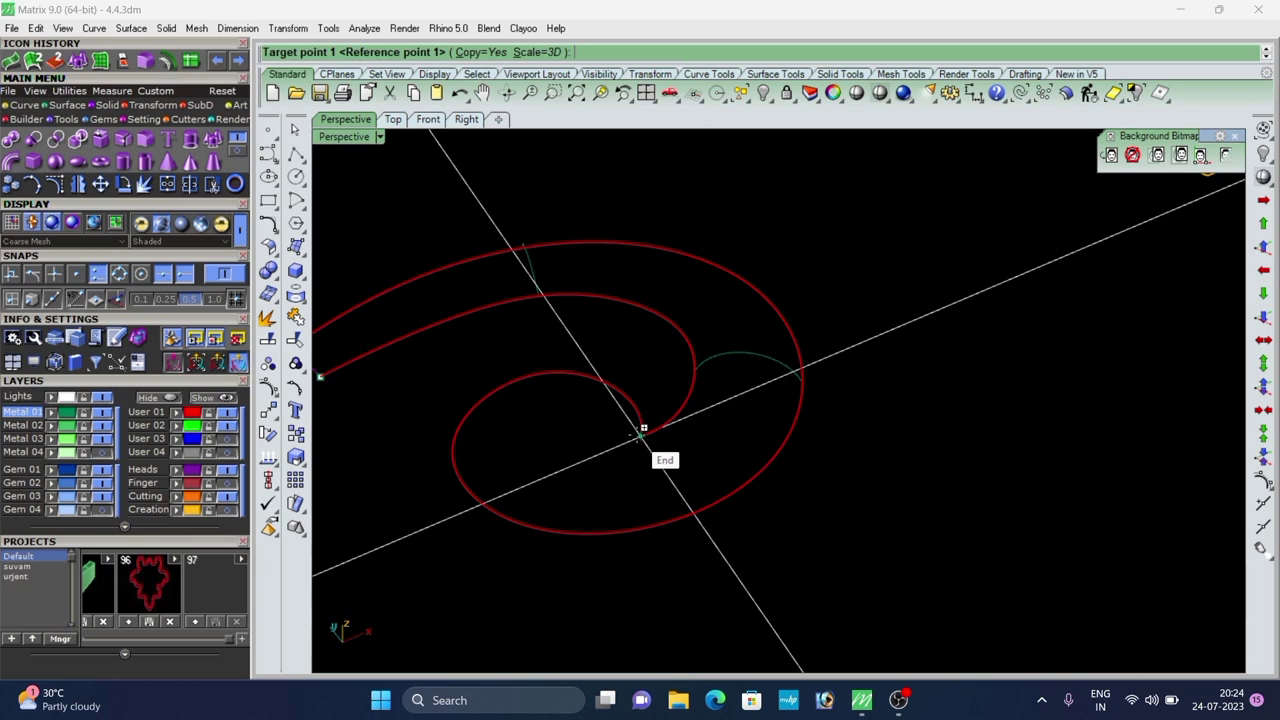
left_click(643, 428)
left_click(614, 530)
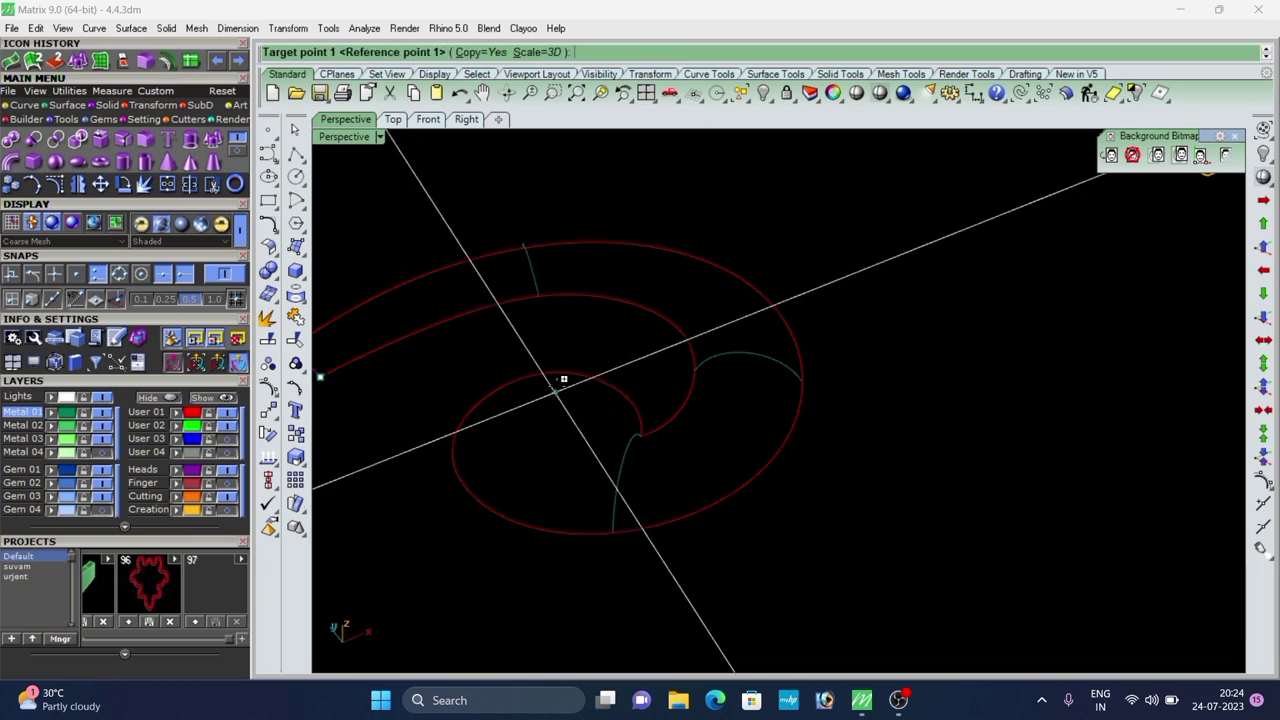
Place a last scaled copy of the profile diagonally across the round head of the scroll and finish orienting.
scroll(836, 430, "down", 4)
right_click_drag(930, 420, 971, 511)
scroll(618, 409, "up", 4)
left_click(704, 383)
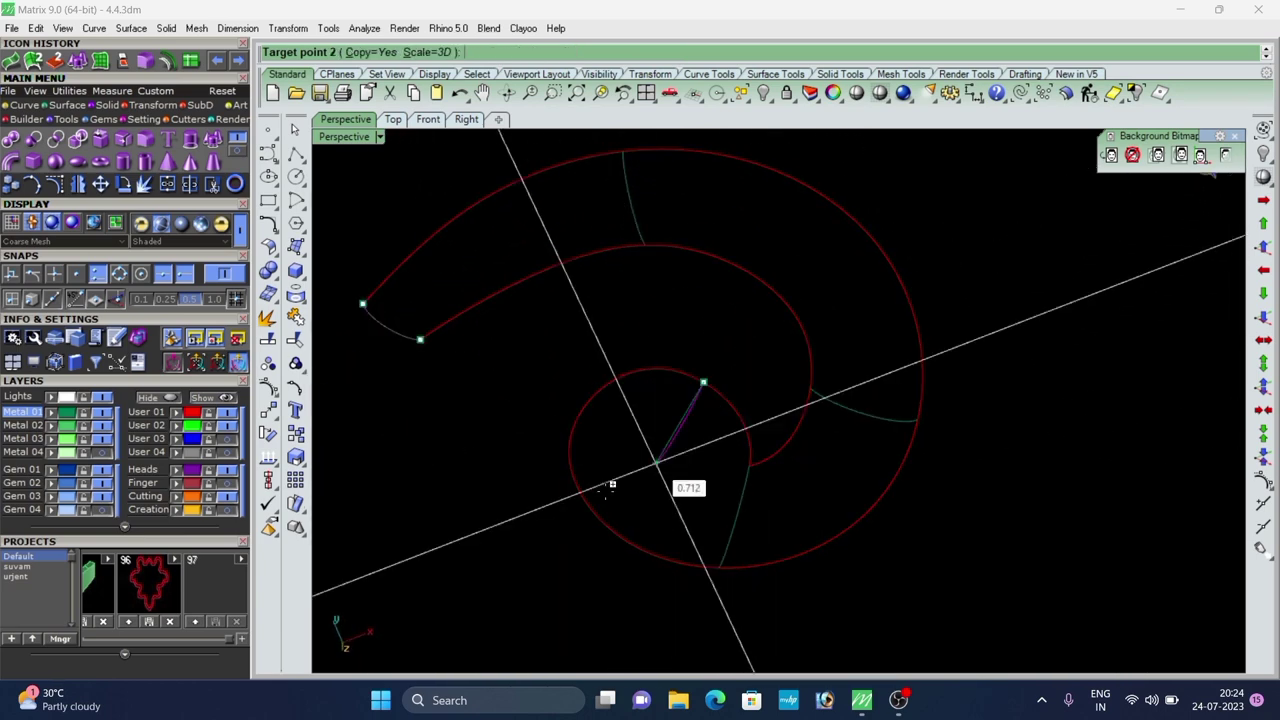
left_click(597, 515)
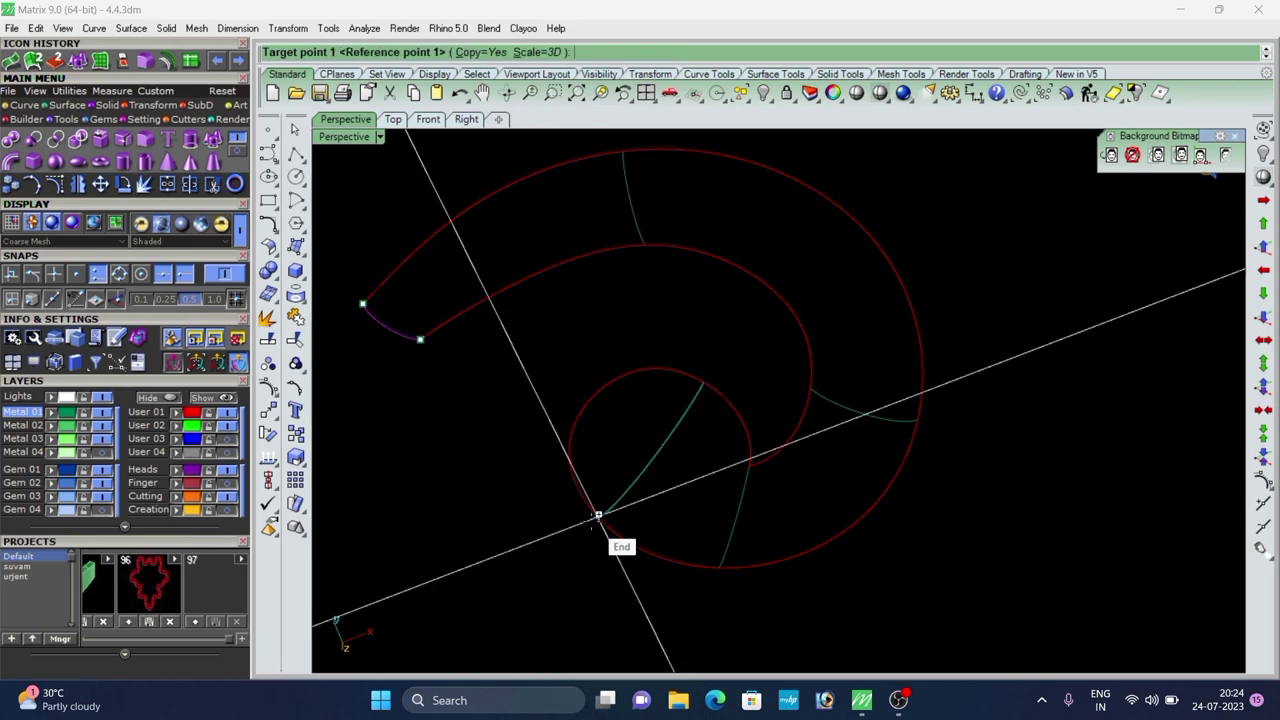
right_click(598, 515)
right_click(676, 515)
Split the second outline at a point on the edge of the round head to separate the inner and outer rails.
scroll(662, 480, "down", 6)
right_click_drag(635, 526, 620, 383)
scroll(620, 383, "up", 6)
left_click(565, 372)
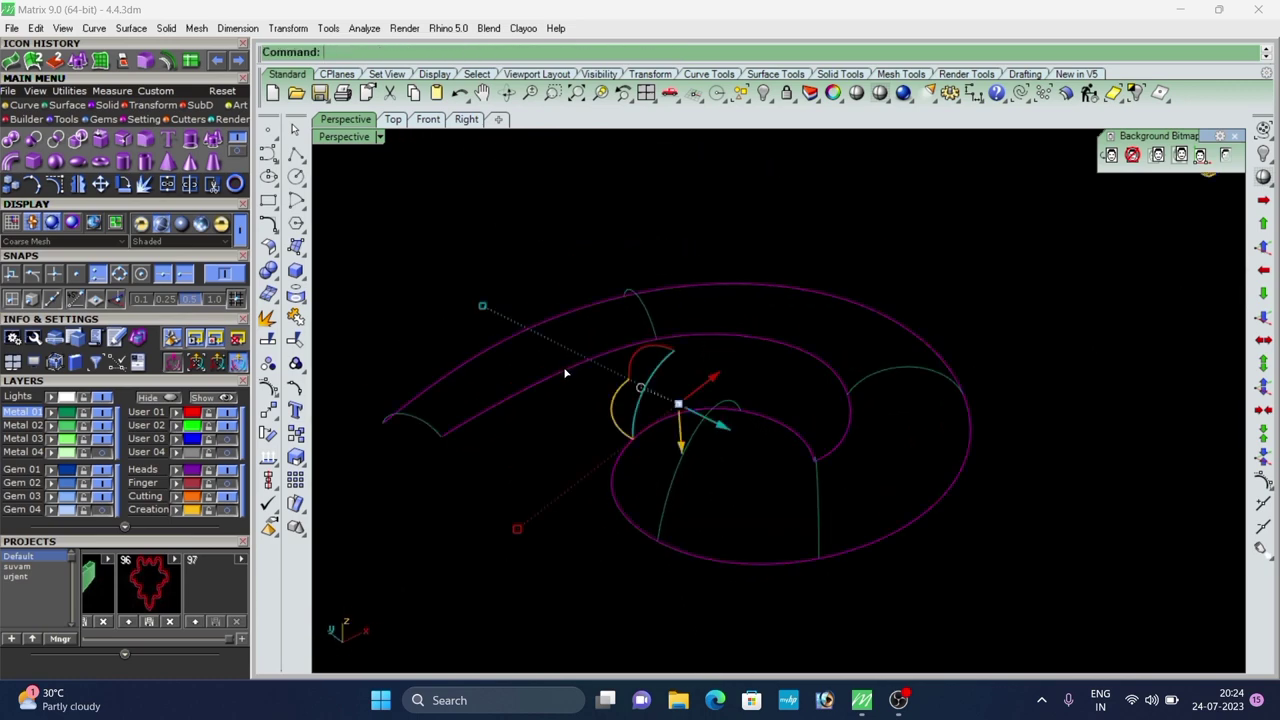
key("ctrl+shift+s")
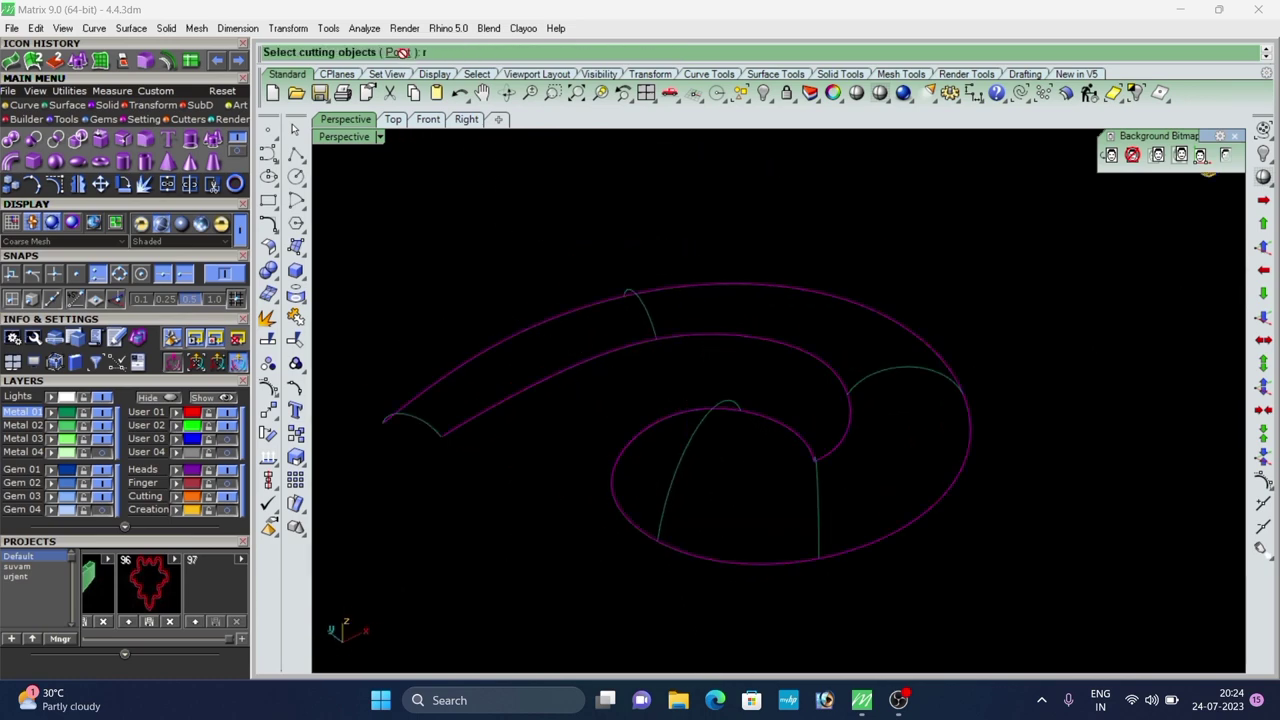
left_click(402, 52)
scroll(695, 472, "up", 2)
left_click(620, 424)
right_click(622, 422)
left_click(600, 450)
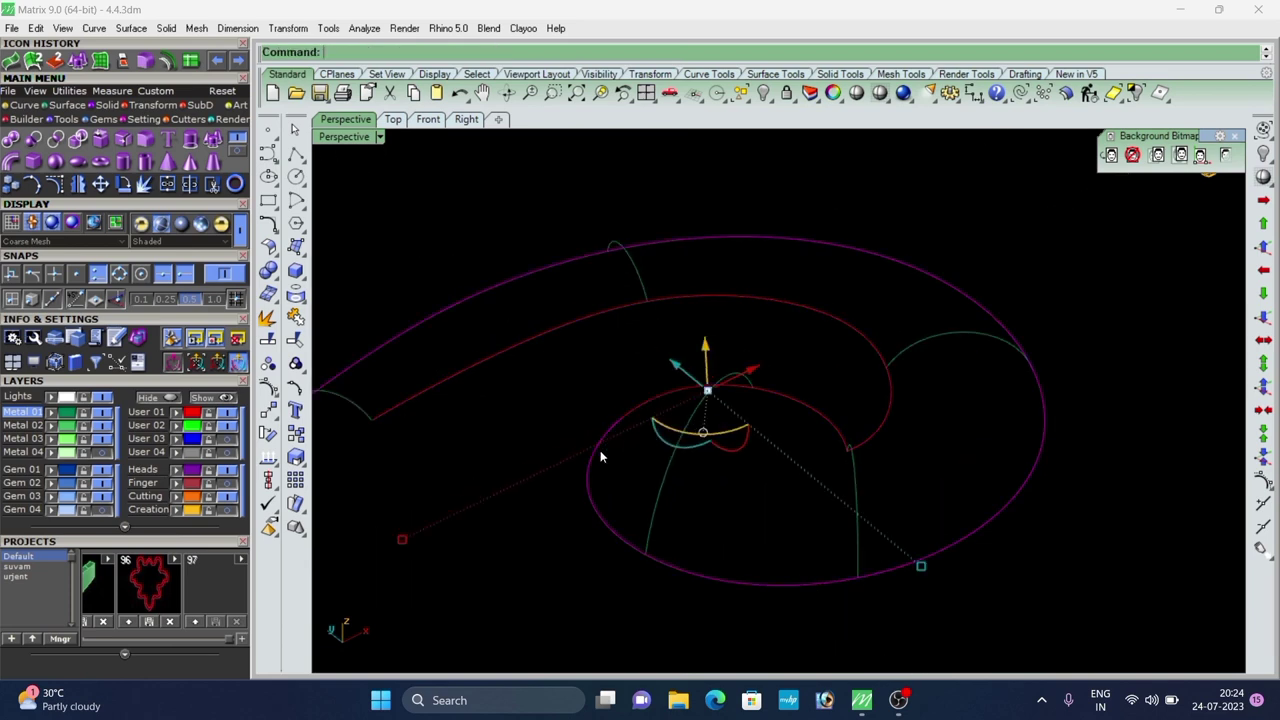
key("Escape")
Sweep the tail section along the two rails, from the tail profile to the first oriented profile.
scroll(731, 420, "down", 6)
left_click(33, 62)
scroll(611, 340, "up", 2)
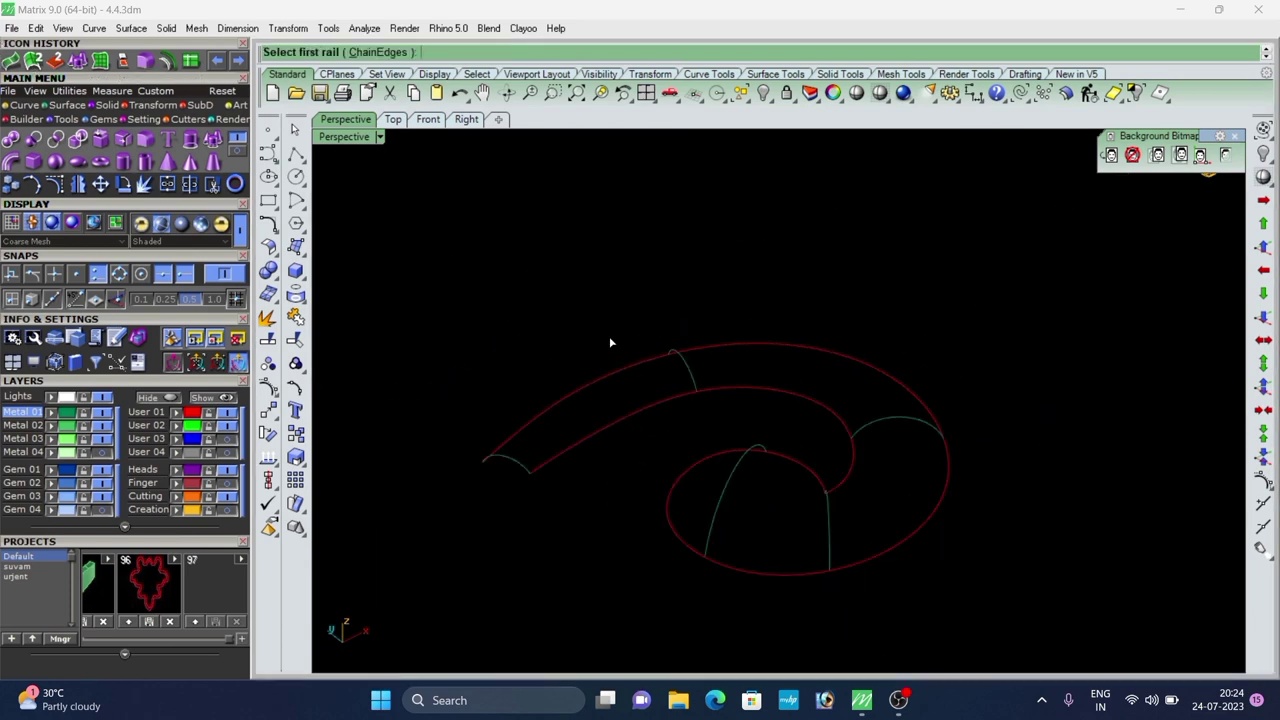
left_click(524, 471)
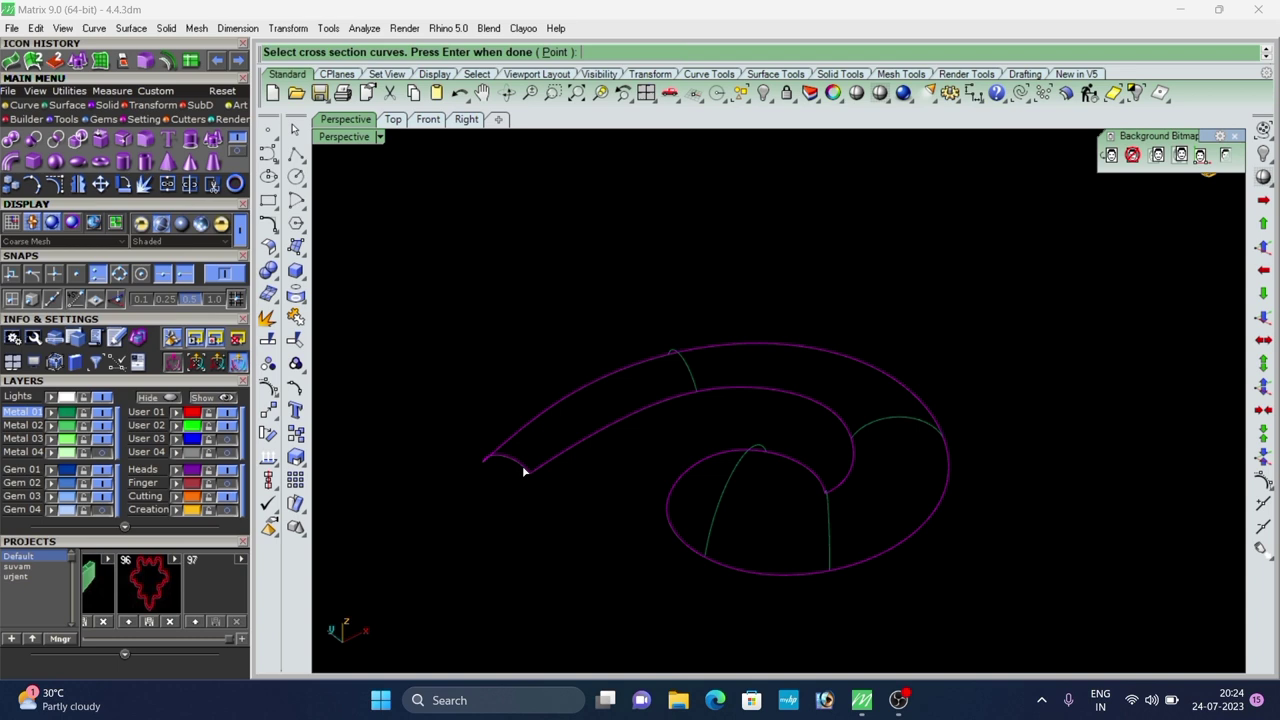
right_click(682, 367)
right_click_drag(520, 360, 503, 436)
left_click(1011, 656)
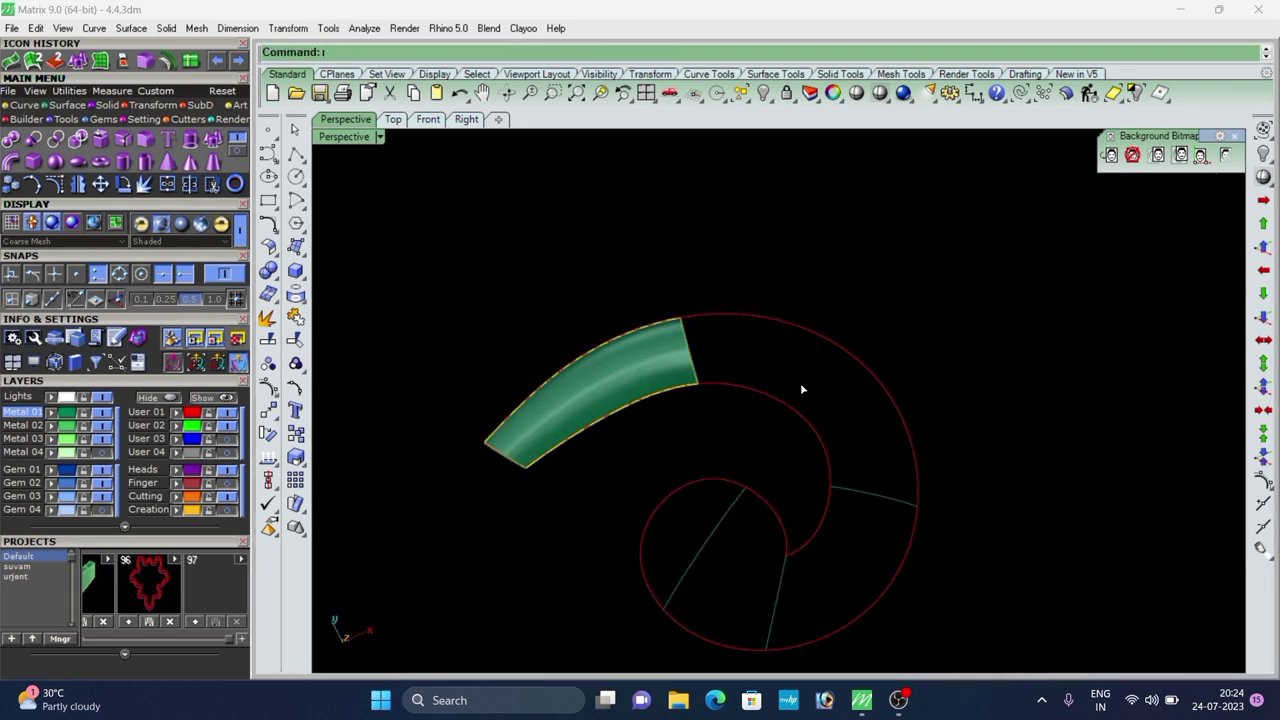
Sweep the next section along both rails, from the first oriented profile curve to the one across the outer bend.
right_click(802, 388)
left_click(798, 414)
left_click(802, 329)
left_click(686, 343)
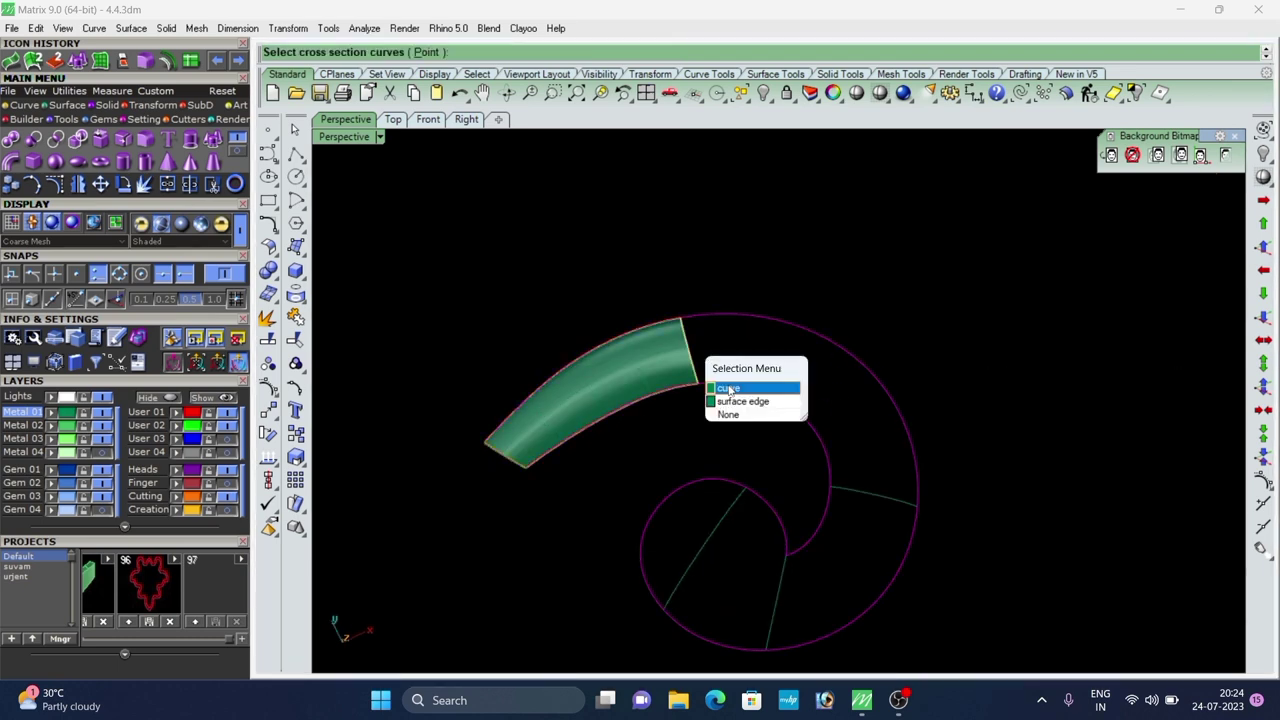
left_click(729, 387)
left_click(893, 502)
right_click(1000, 512)
left_click(1011, 653)
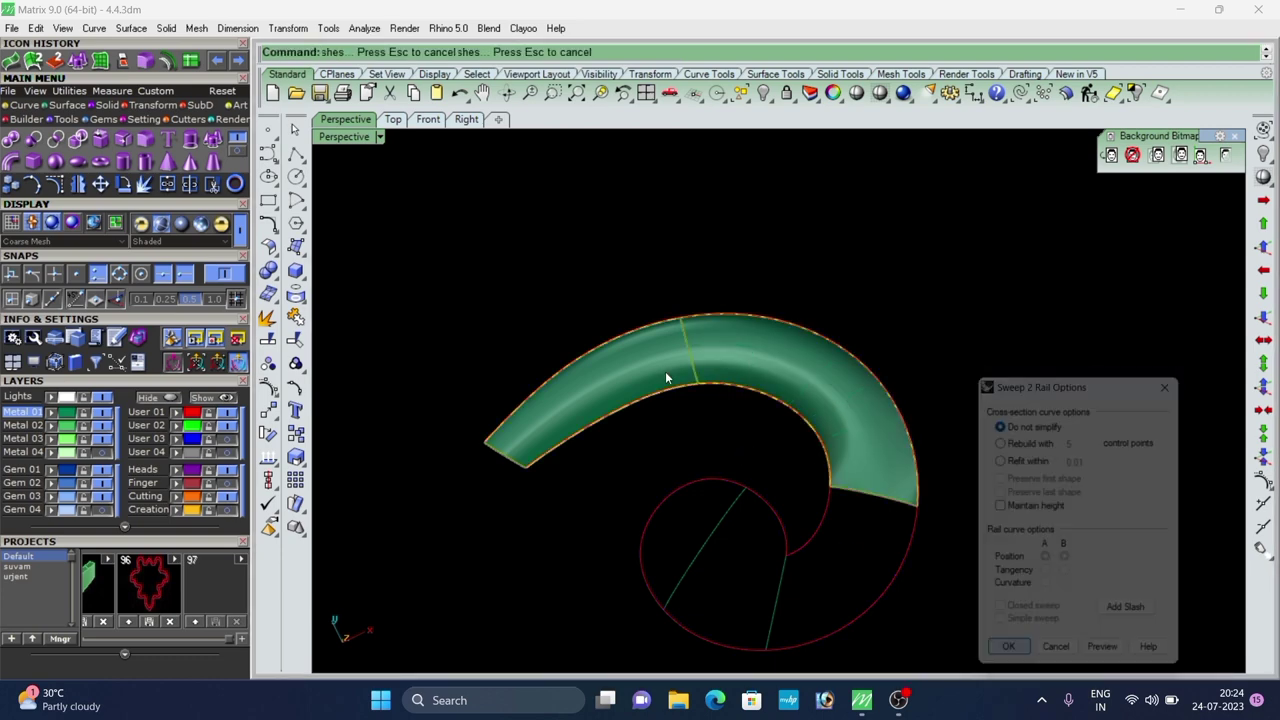
Sweep the section between the outer-bend profile and the cusp profile along both rails.
scroll(592, 332, "down", 4)
right_click(738, 455)
left_click(754, 528)
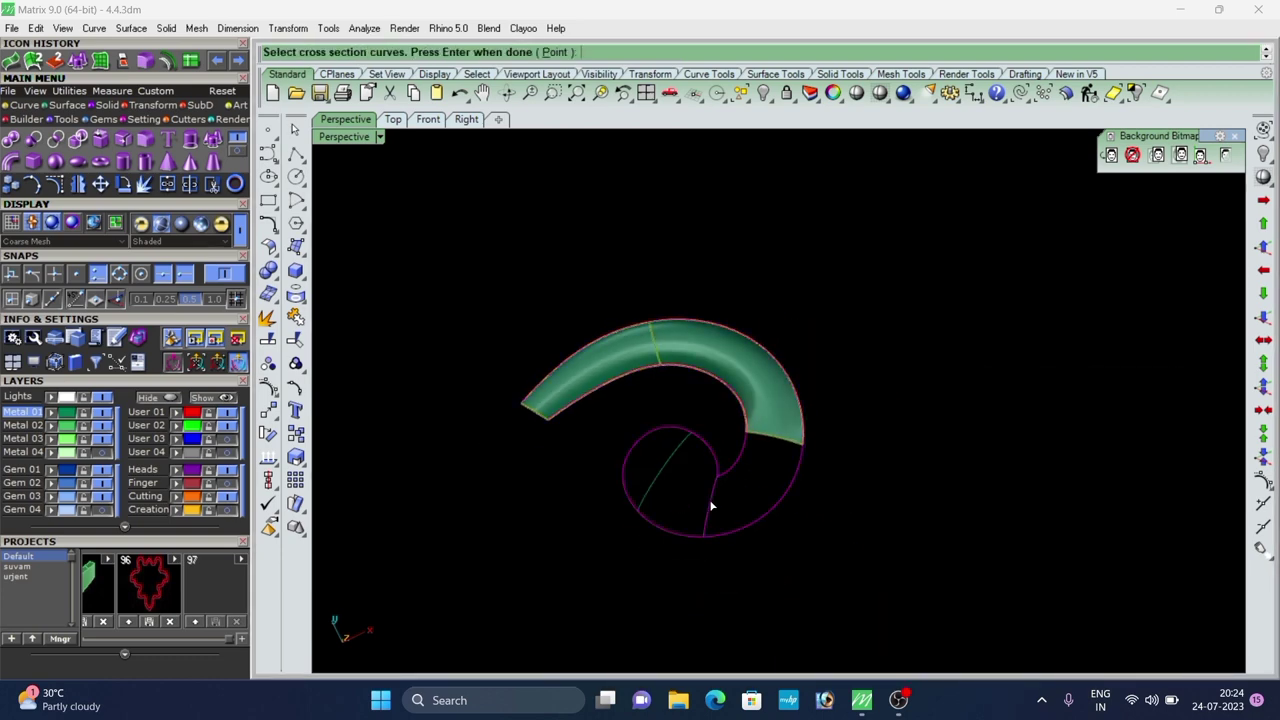
left_click(785, 438)
left_click(832, 479)
right_click(845, 459)
left_click(1009, 655)
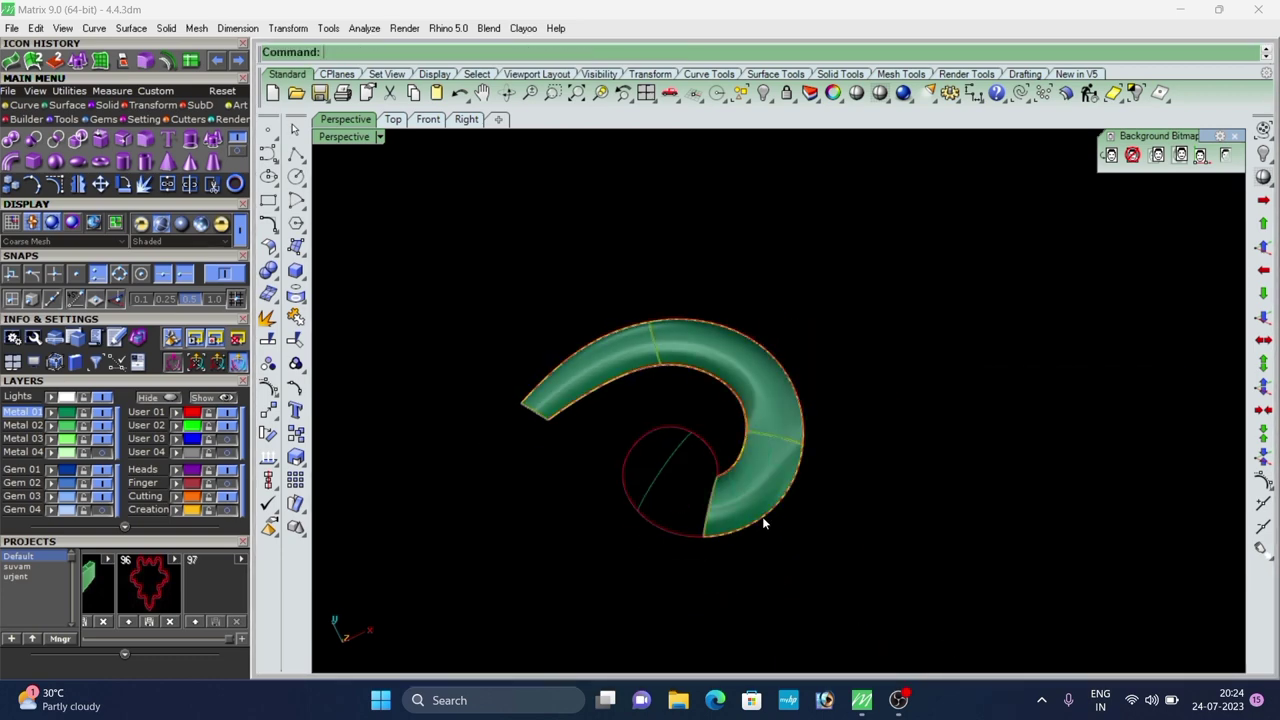
Sweep the section from the cusp profile to the diagonal profile across the round head, leaving the cross sections unsimplified.
left_click(716, 461)
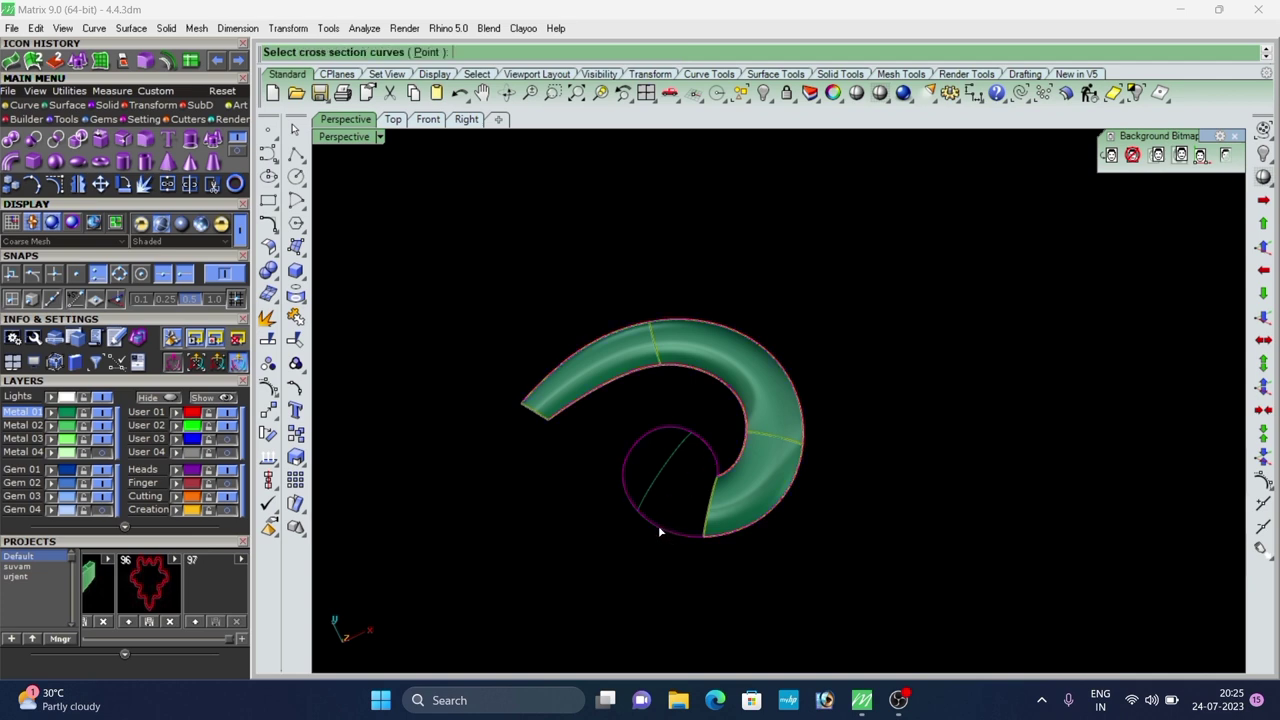
left_click(644, 502)
left_click(711, 490)
left_click(756, 530)
right_click(706, 530)
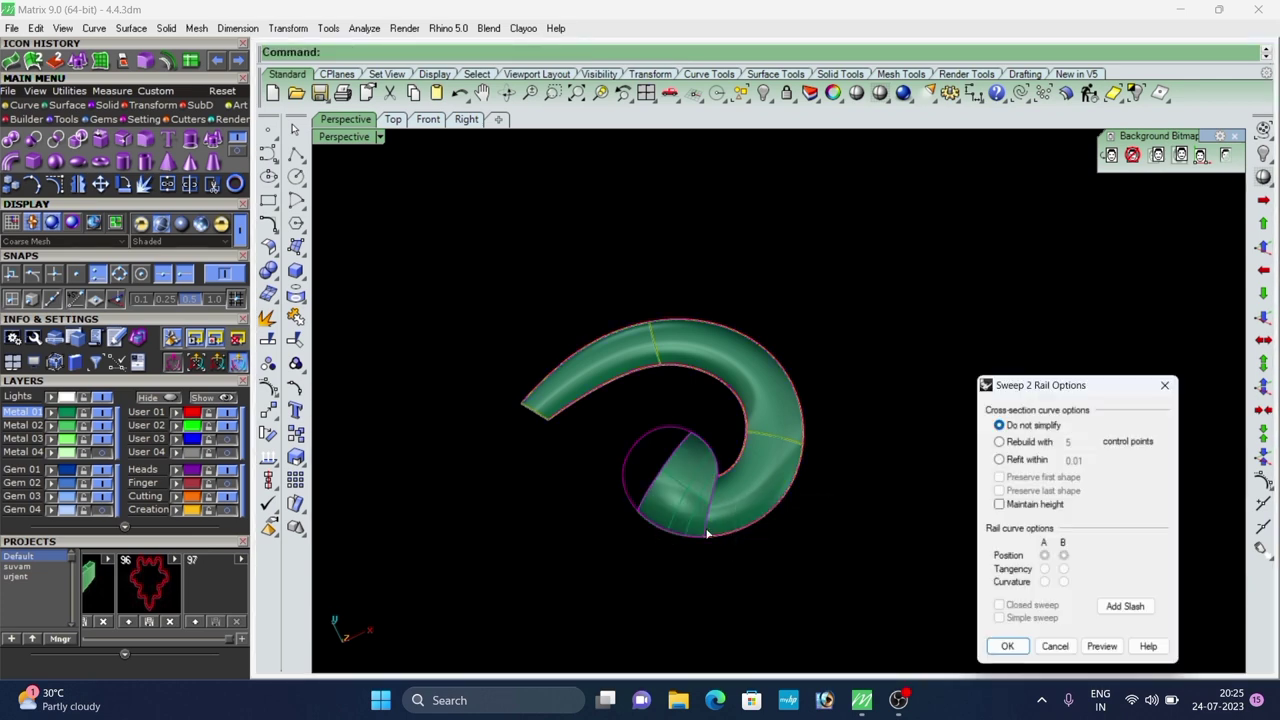
left_click(1007, 654)
Close the end of the round head with a two-rail sweep using the diagonal profile as the only cross section.
right_click(630, 453)
left_click(662, 430)
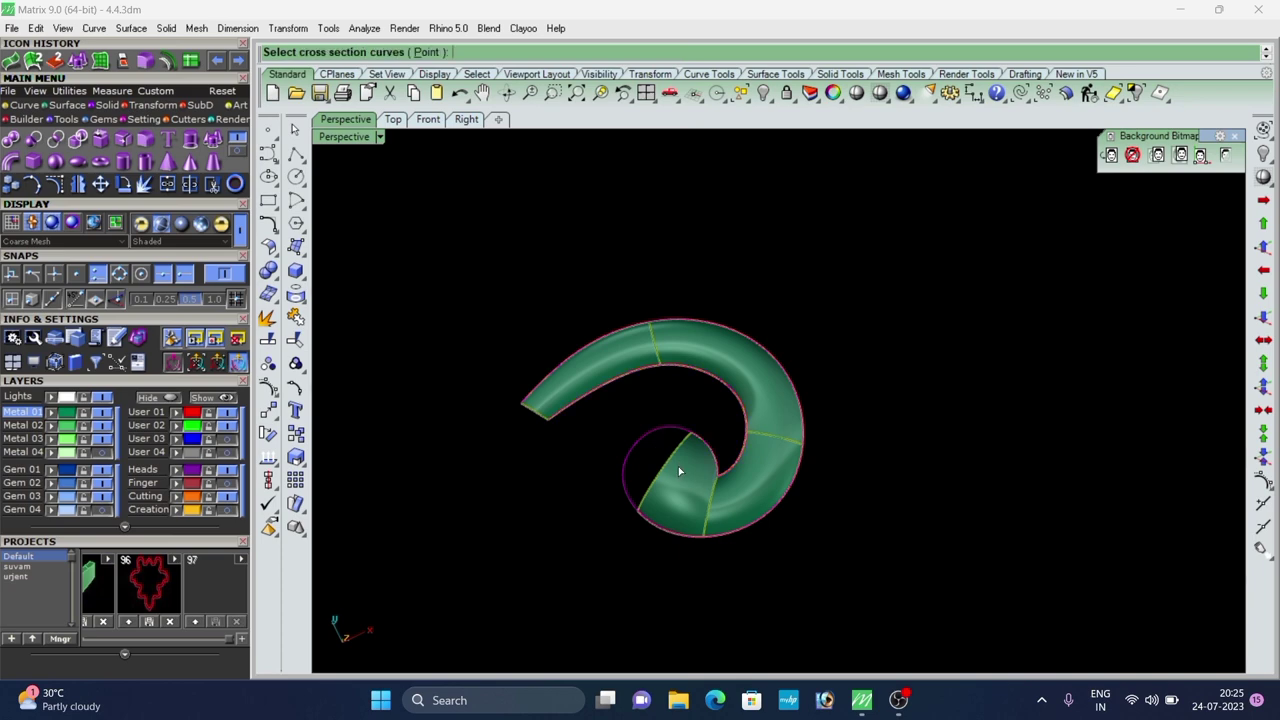
left_click(677, 461)
left_click(707, 504)
right_click(668, 526)
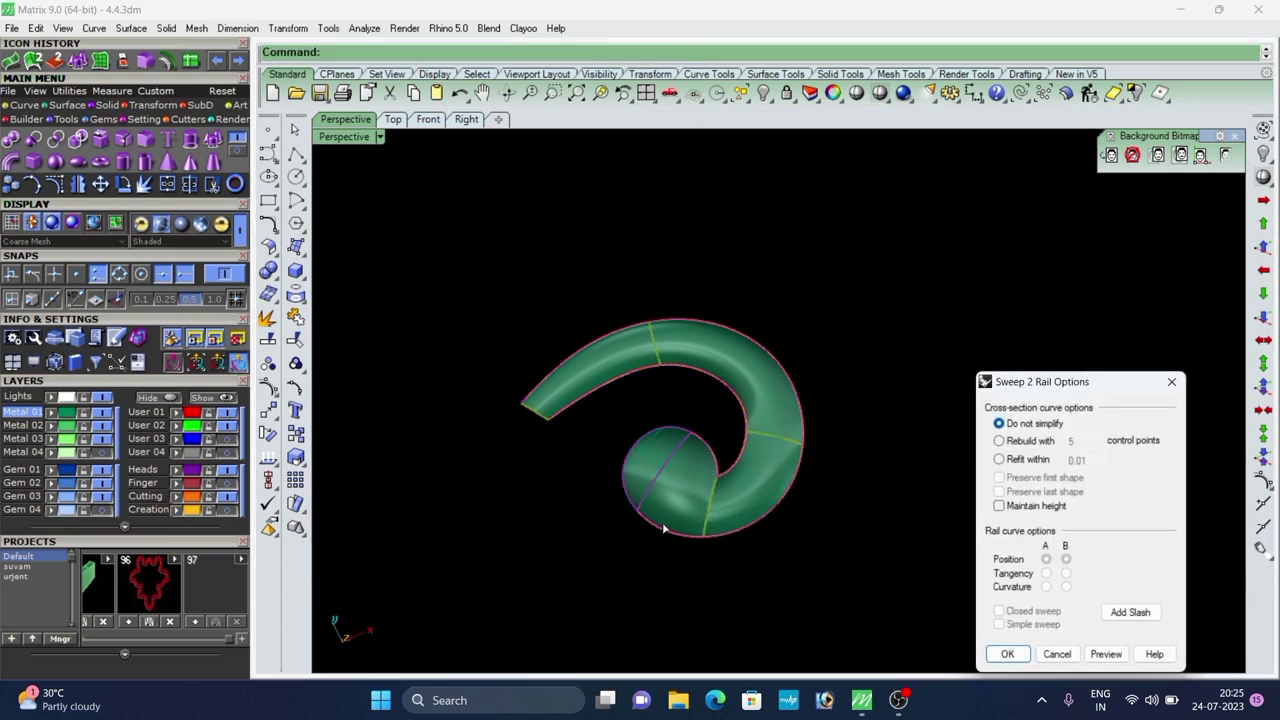
left_click(1010, 656)
right_click_drag(634, 483, 620, 386)
scroll(620, 386, "up", 4)
scroll(620, 386, "down", 2)
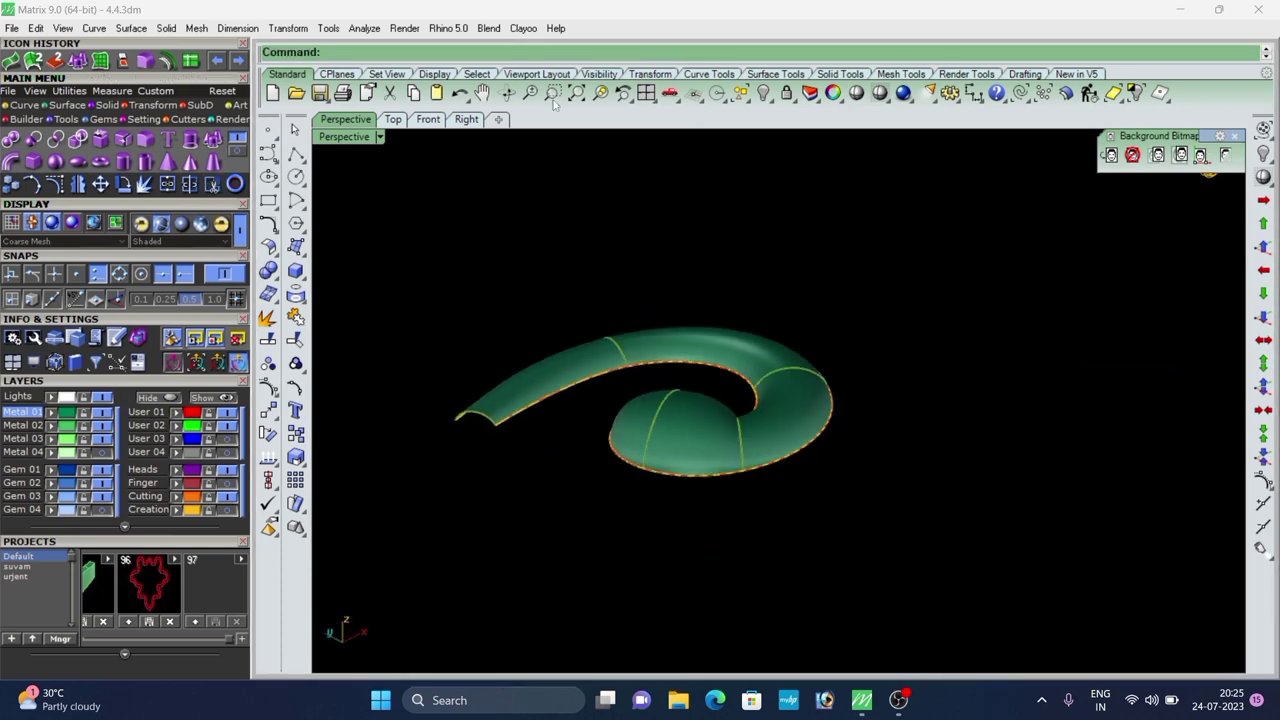
Merge the tail surface with the adjoining band surface, using smooth merging.
left_click(8, 62)
right_click_drag(594, 322, 598, 364)
scroll(585, 379, "up", 4)
scroll(540, 283, "down", 6)
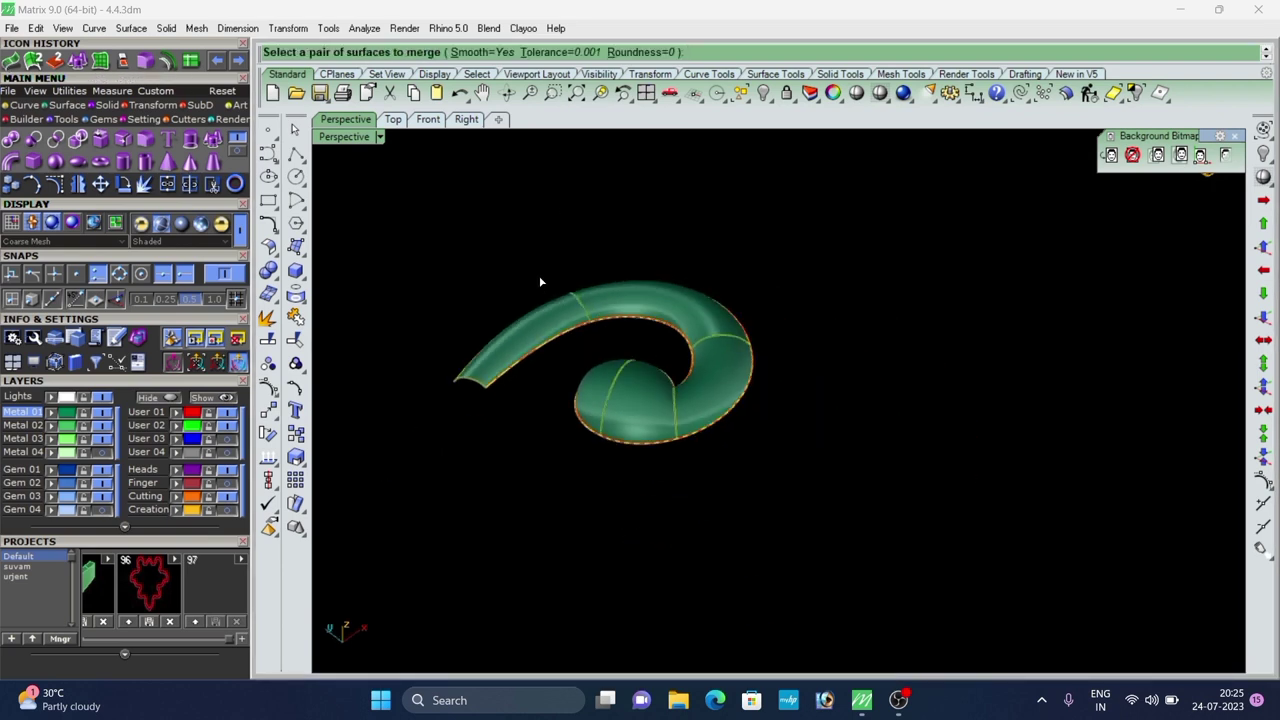
right_click_drag(543, 282, 509, 358)
scroll(582, 267, "up", 4)
left_click(584, 306)
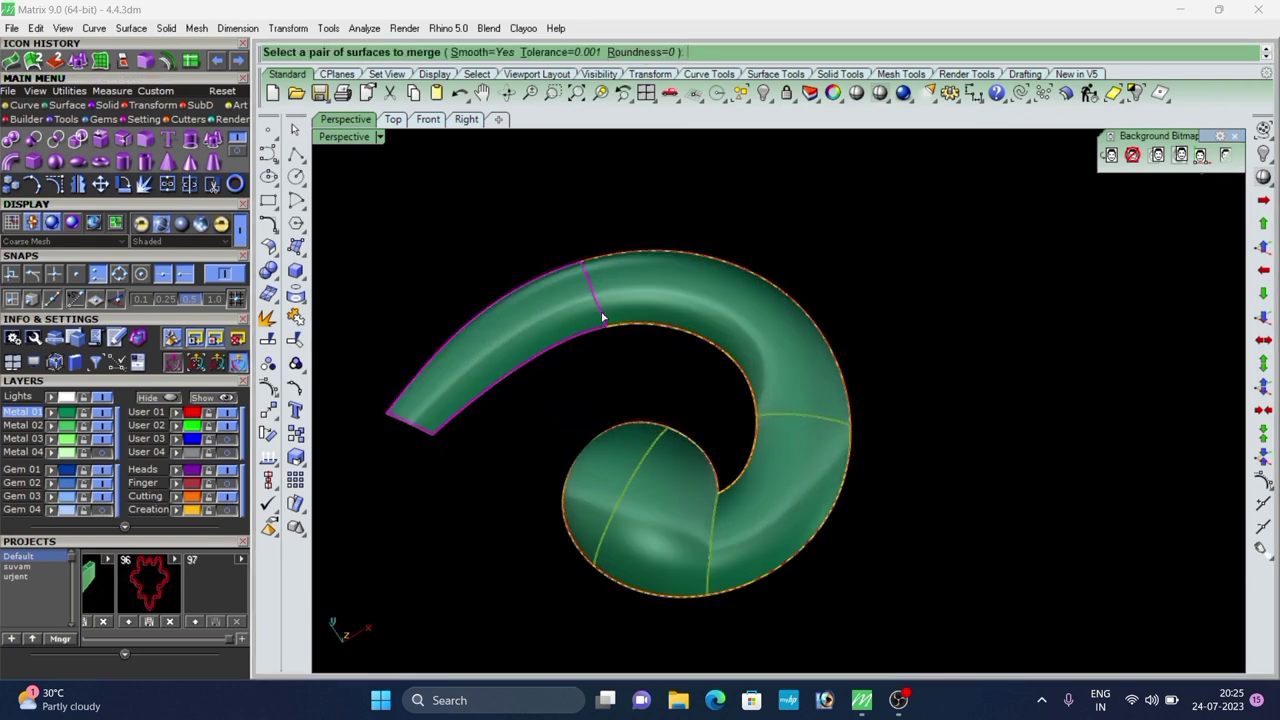
left_click(606, 317)
Merge the remaining bend and round head surfaces one after another into a single scroll surface.
scroll(726, 306, "down", 4)
right_click(788, 364)
left_click(790, 359)
left_click(779, 412)
right_click(769, 422)
left_click(753, 432)
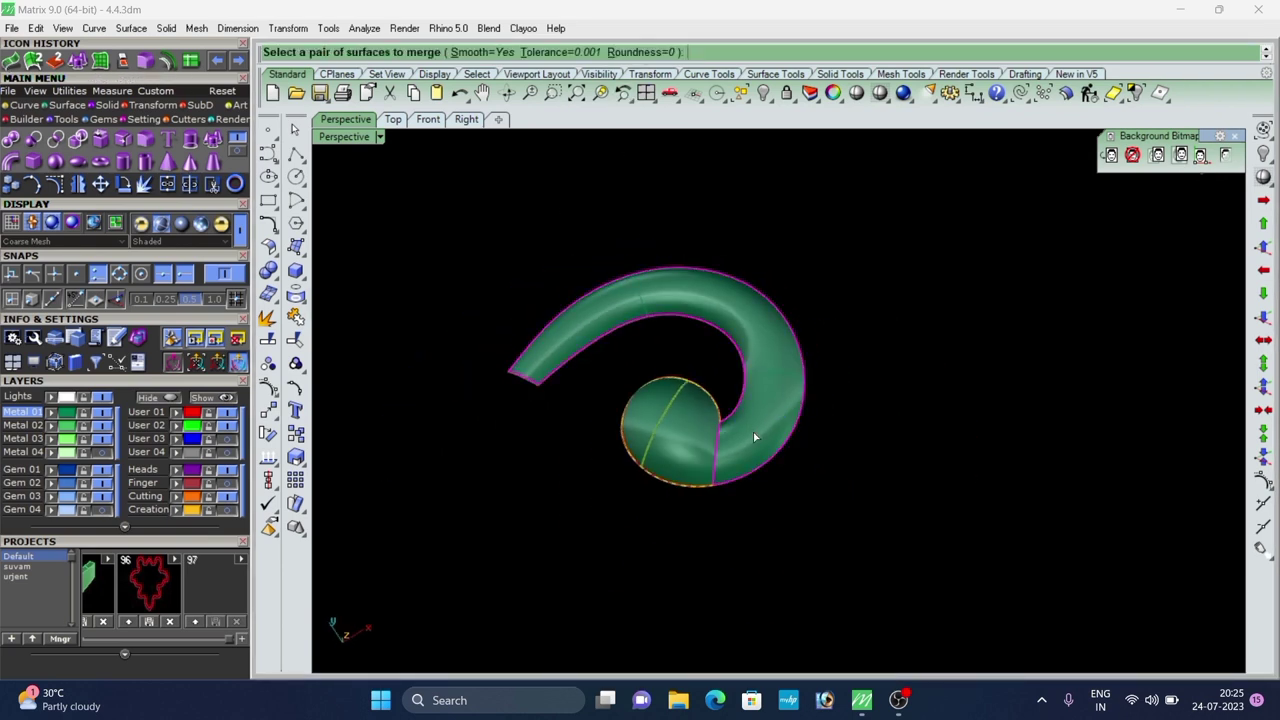
left_click(698, 442)
right_click(682, 443)
left_click(681, 445)
left_click(646, 428)
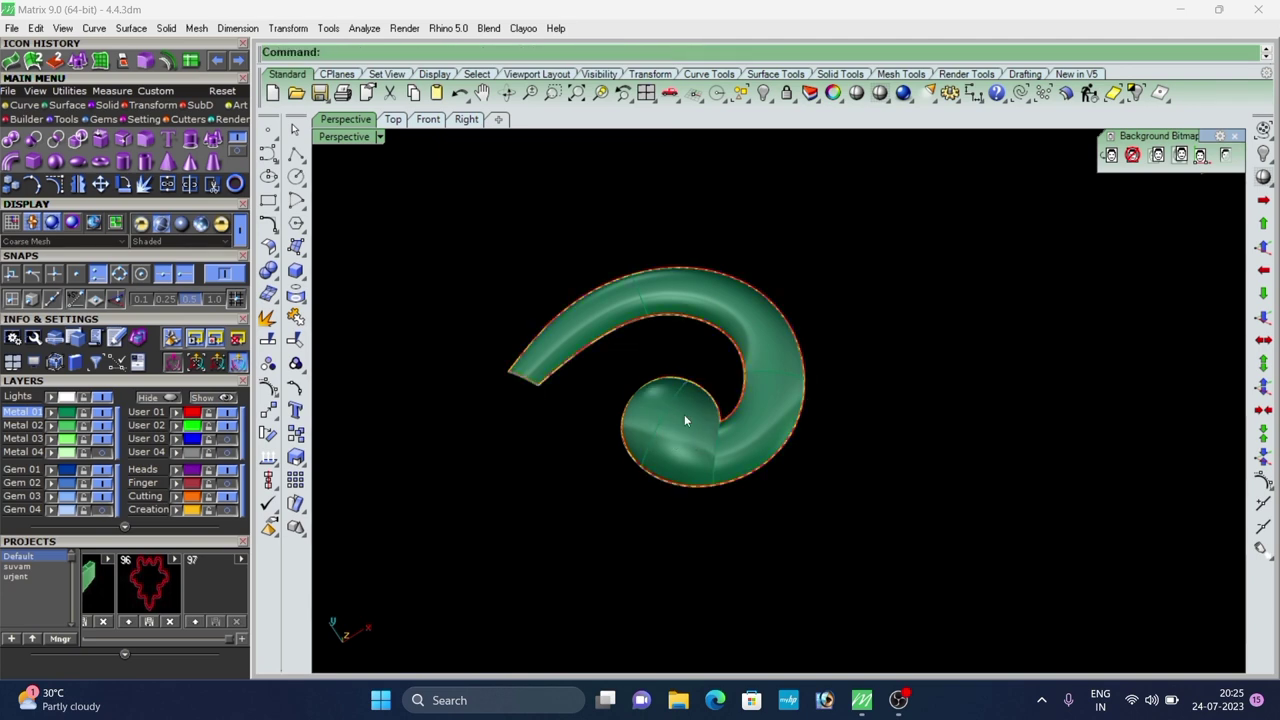
Extrude the merged scroll surface straight down into a thick solid body.
left_click(685, 422)
scroll(688, 460, "down", 4)
right_click_drag(691, 480, 684, 466)
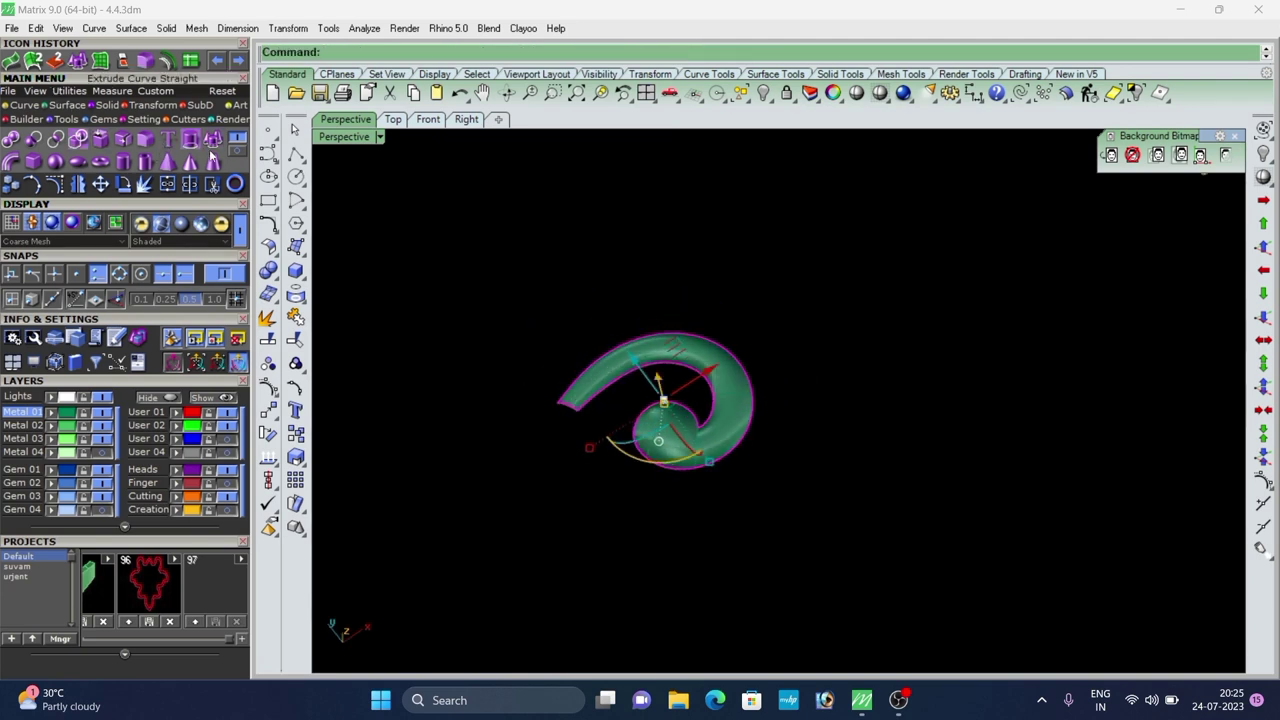
left_click(212, 142)
left_click(448, 60)
right_click(554, 296)
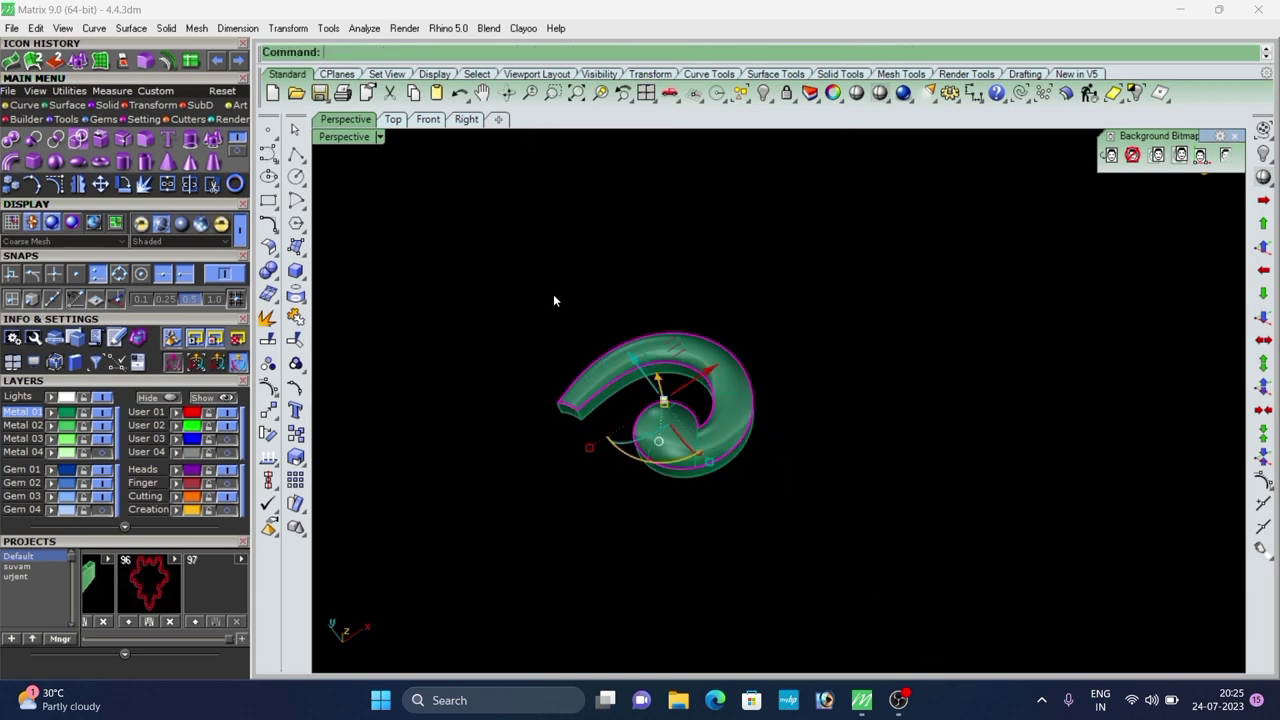
Select the scroll's construction curves, clear them from view, and show the rest of the ornament model again.
left_click(553, 294)
scroll(695, 351, "down", 6)
left_click(1028, 95)
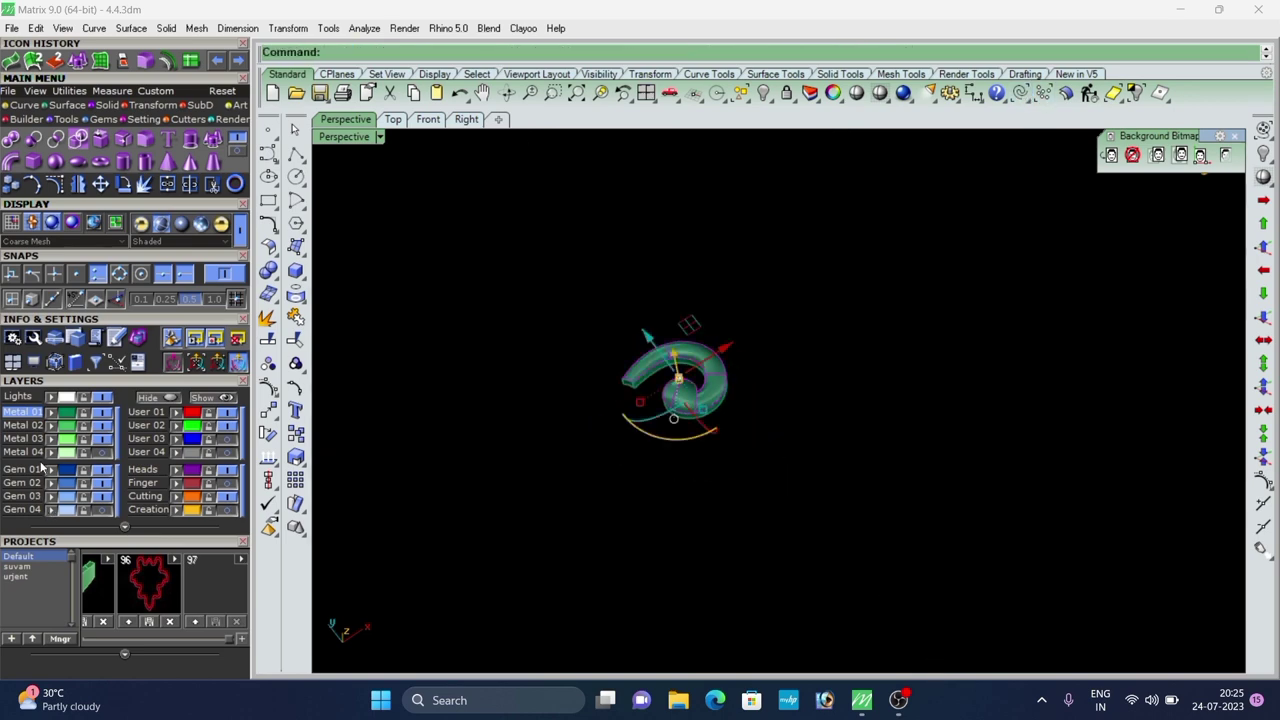
left_click(706, 485)
Select the prong-set round gem, the three-lobed leaf plate and both finished scroll ornaments together.
right_click_drag(946, 350, 960, 407)
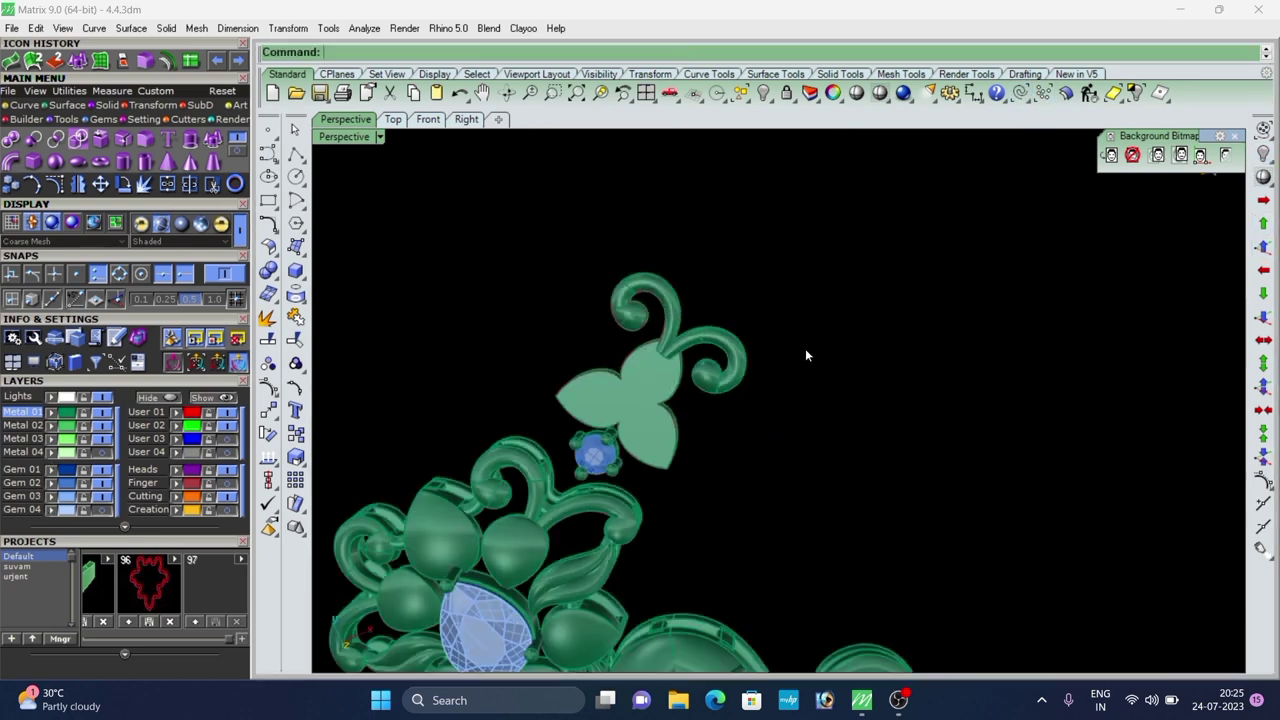
right_click_drag(806, 354, 754, 427)
scroll(744, 359, "up", 4)
left_click(750, 362)
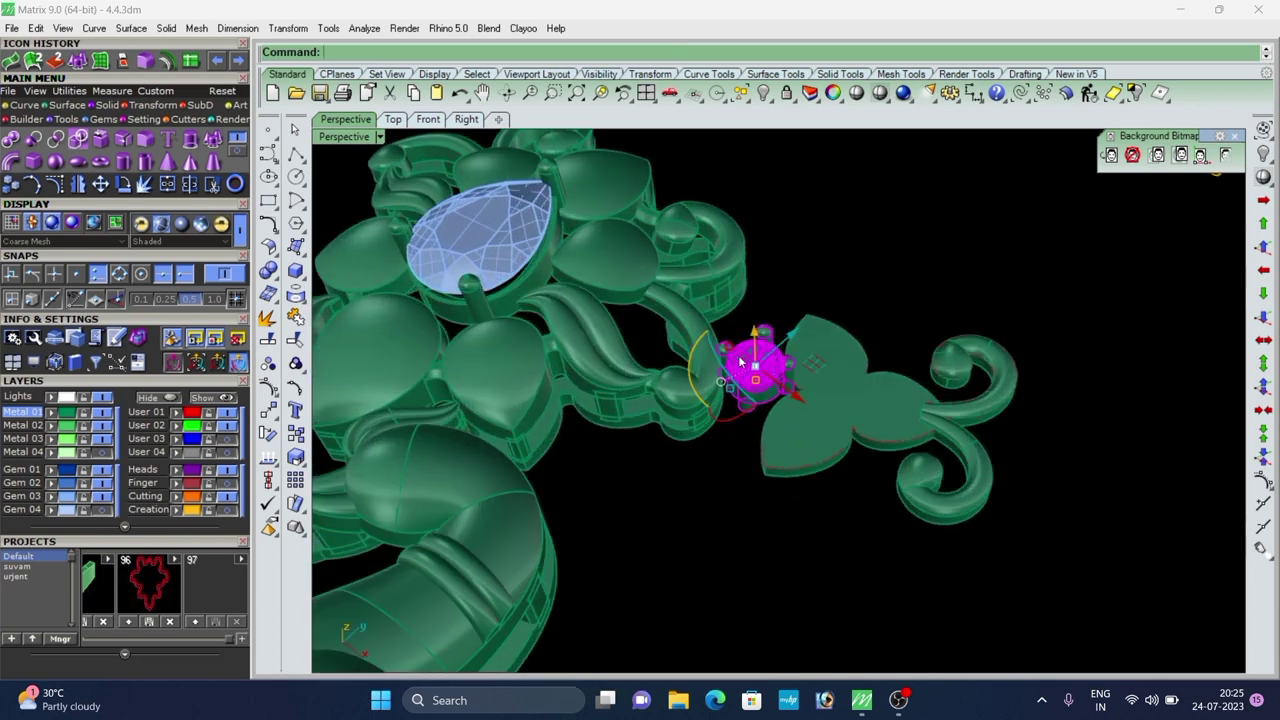
left_click(816, 395, "shift")
left_click(957, 466, "shift")
left_click(970, 417, "shift")
left_click(1007, 359, "shift")
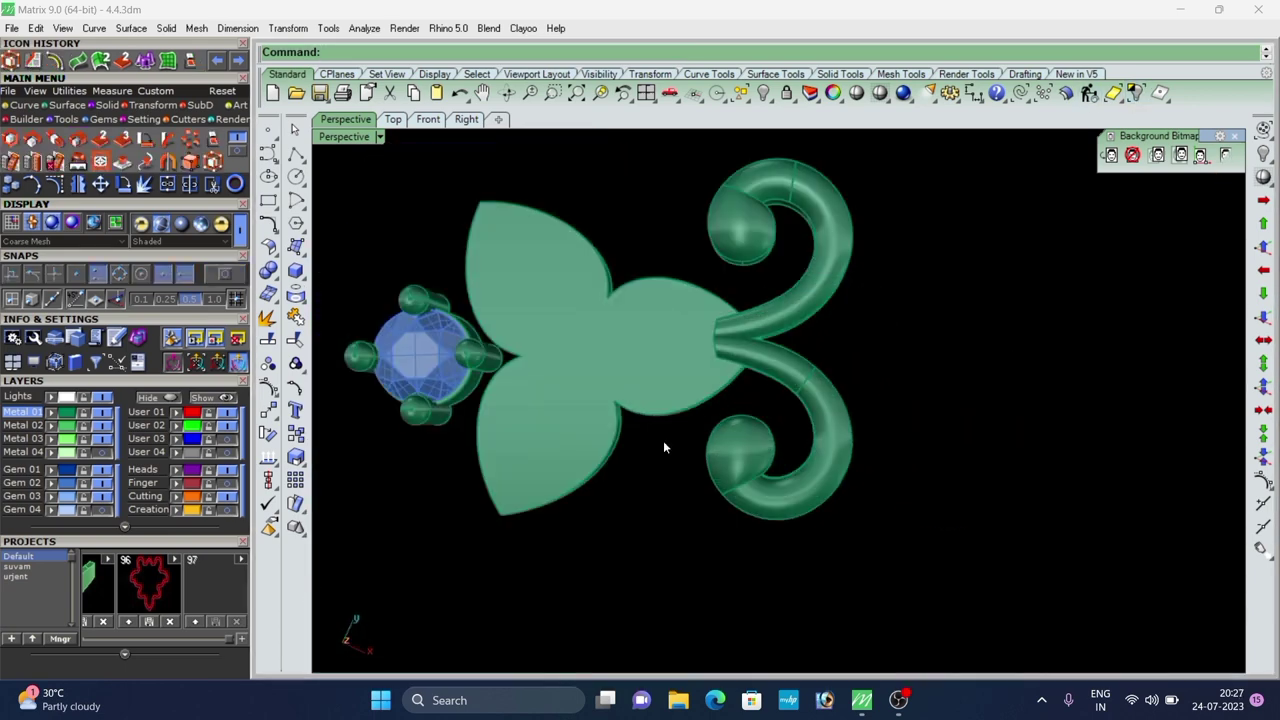
Examine the combined gem setting, leaf plate and scroll ornaments from several angles, and select the leaf plate.
right_click_drag(660, 434, 687, 434)
scroll(779, 378, "down", 6)
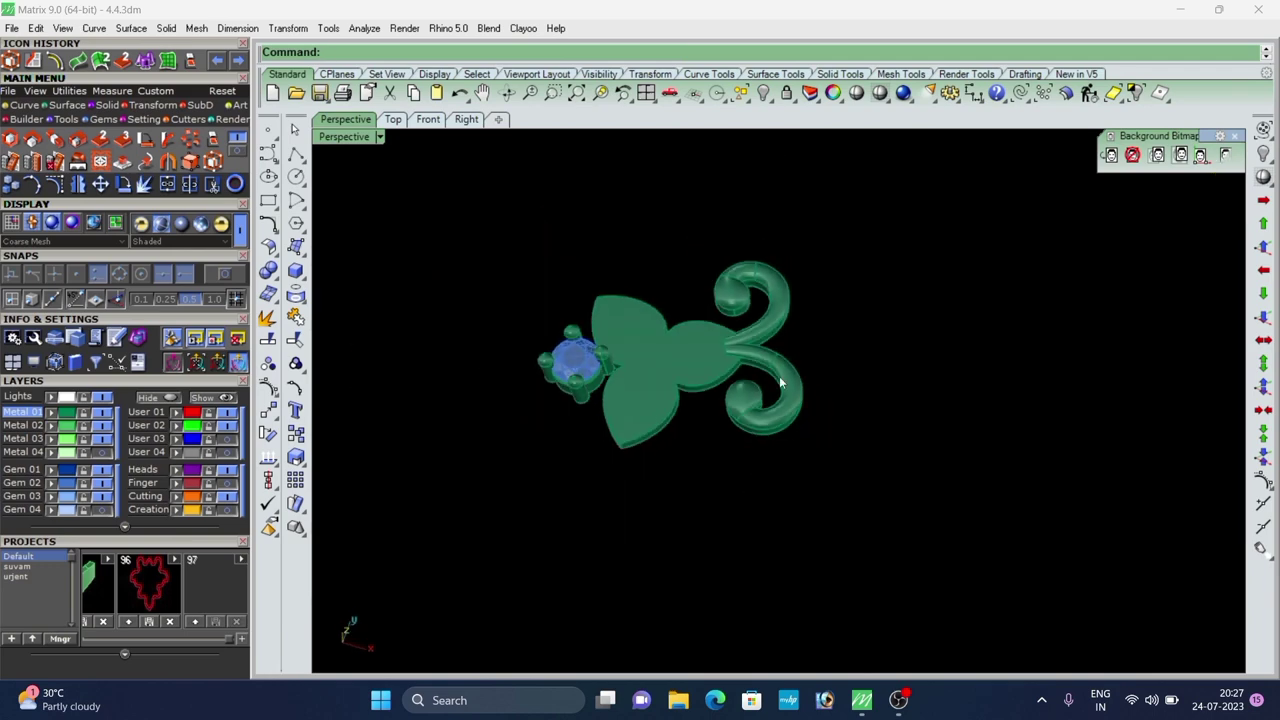
right_click_drag(780, 380, 778, 402)
left_click(681, 333)
right_click_drag(664, 383, 669, 342)
left_click_drag(668, 342, 671, 328)
key("Escape")
right_click_drag(670, 346, 695, 488)
left_click(676, 359)
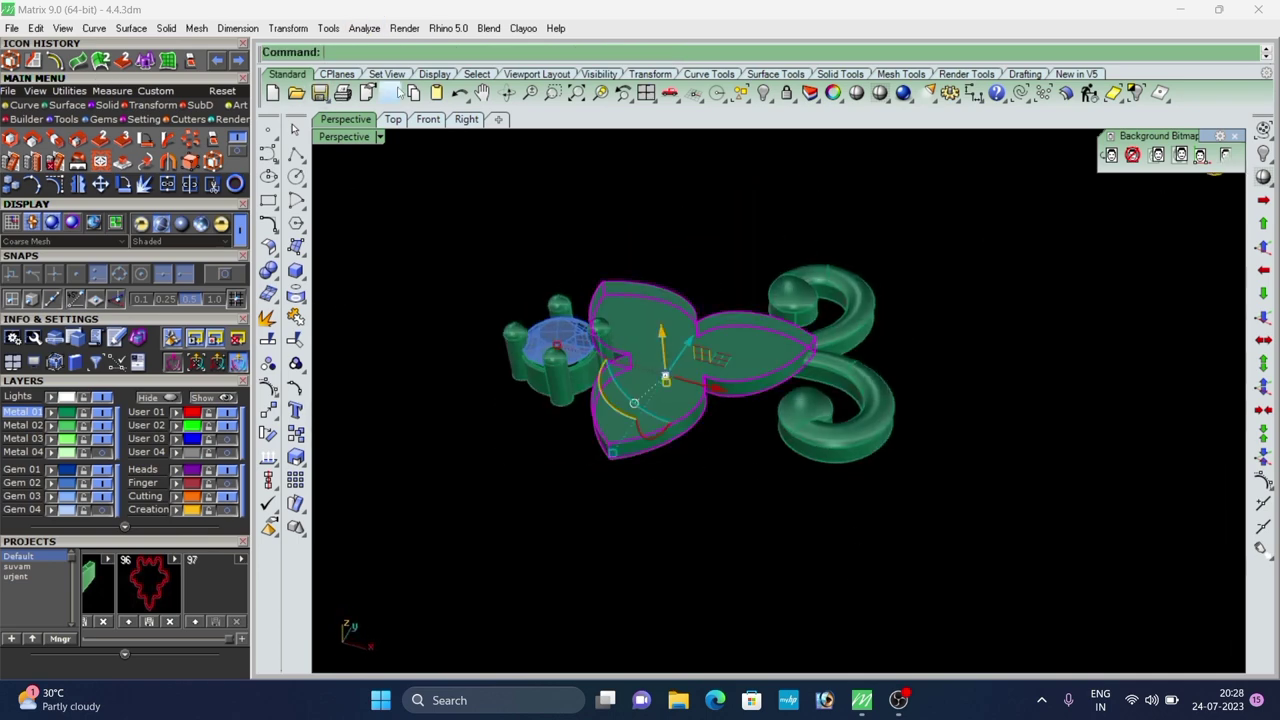
Draw a circle around the three-lobed leaf plate in the top view, starting from the plate's centre.
left_click(392, 120)
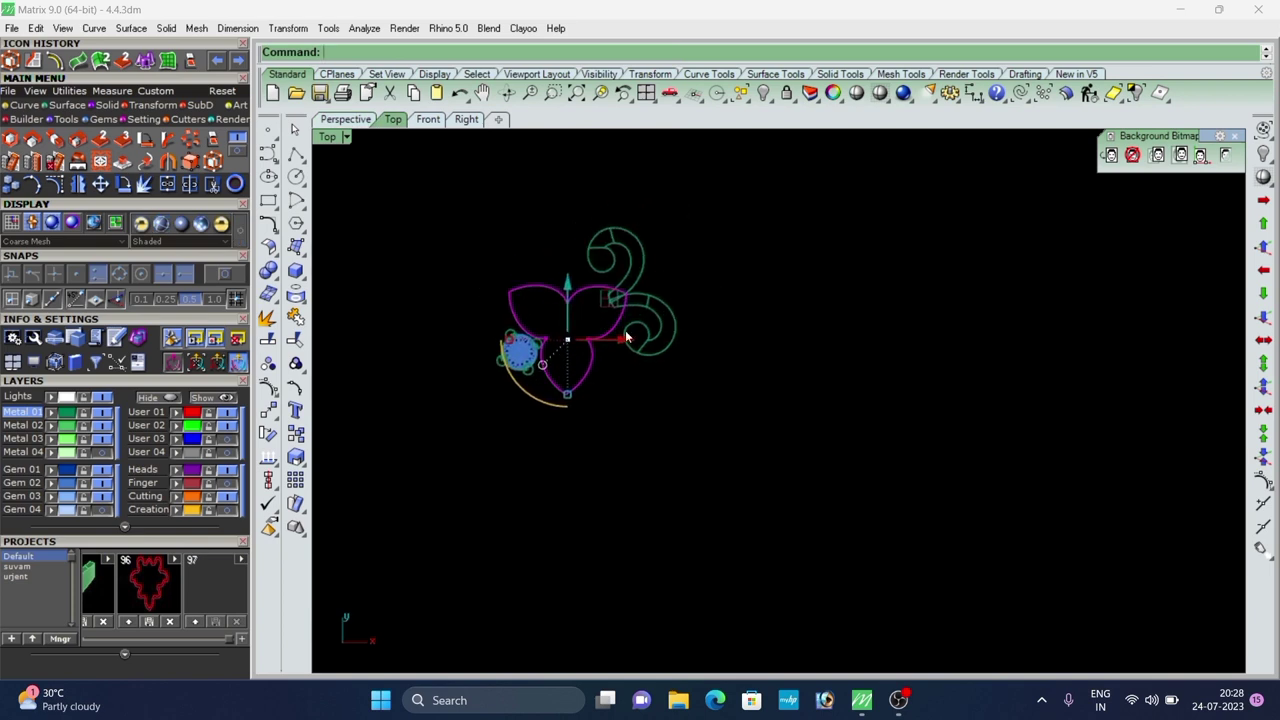
left_click(296, 176)
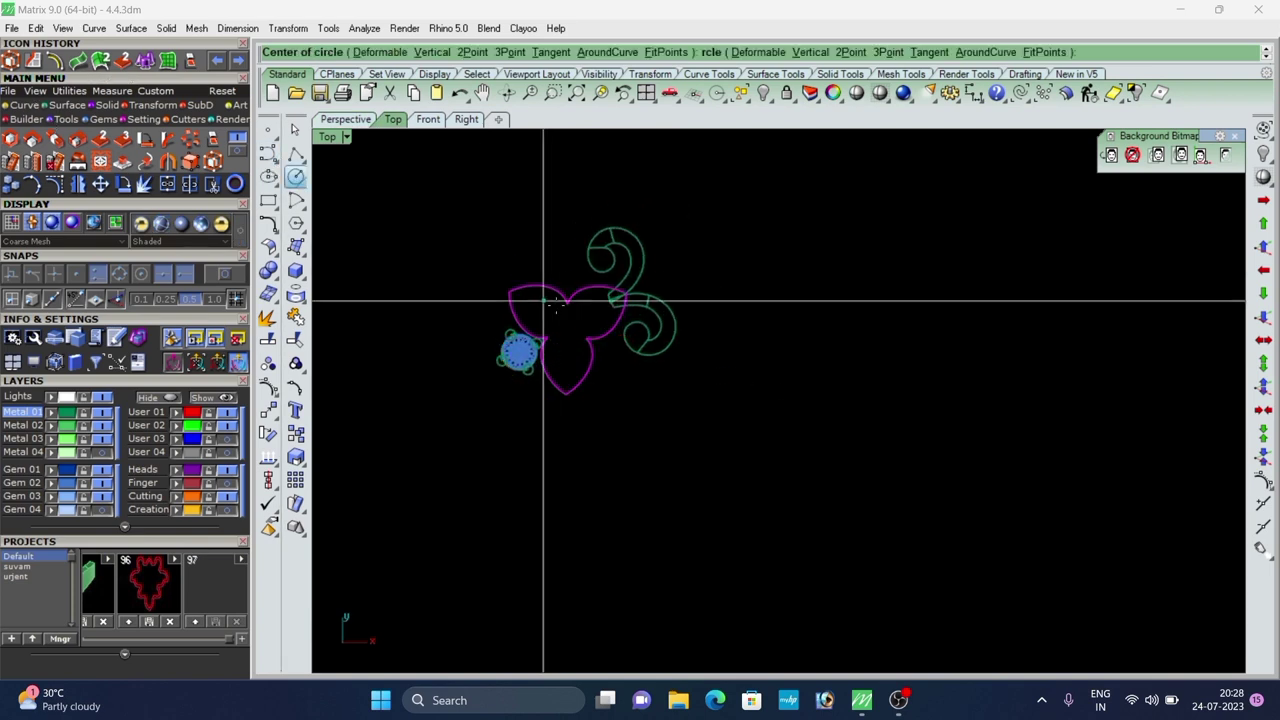
scroll(575, 347, "up", 5)
left_click(572, 347)
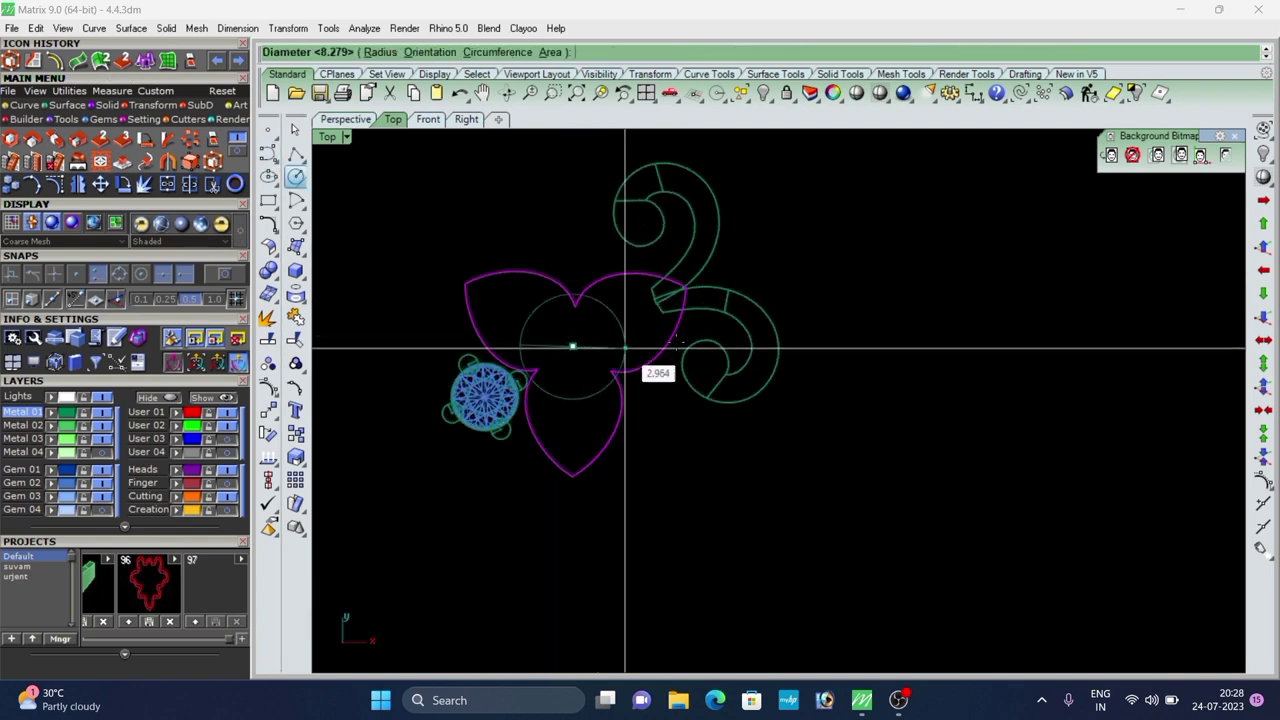
left_click(705, 328)
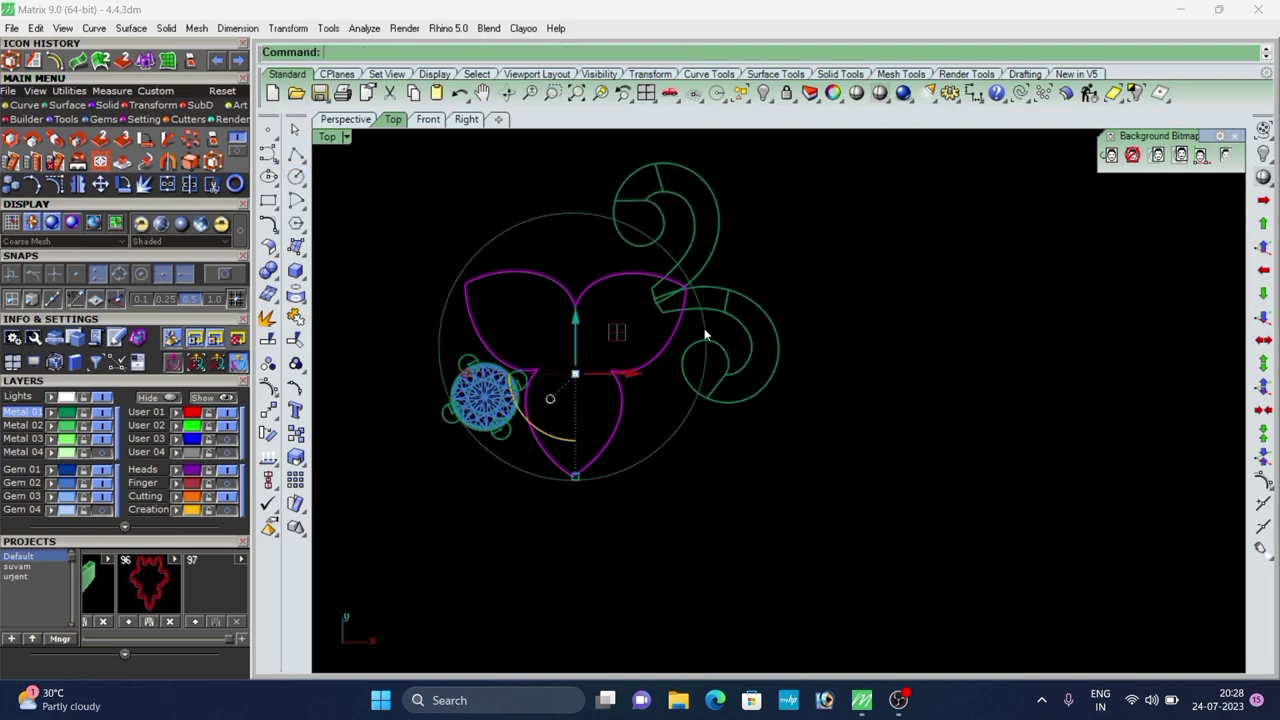
Shift the circle to centre it over the leaf plate and offset it 0.6 inward.
left_click_drag(529, 167, 506, 237)
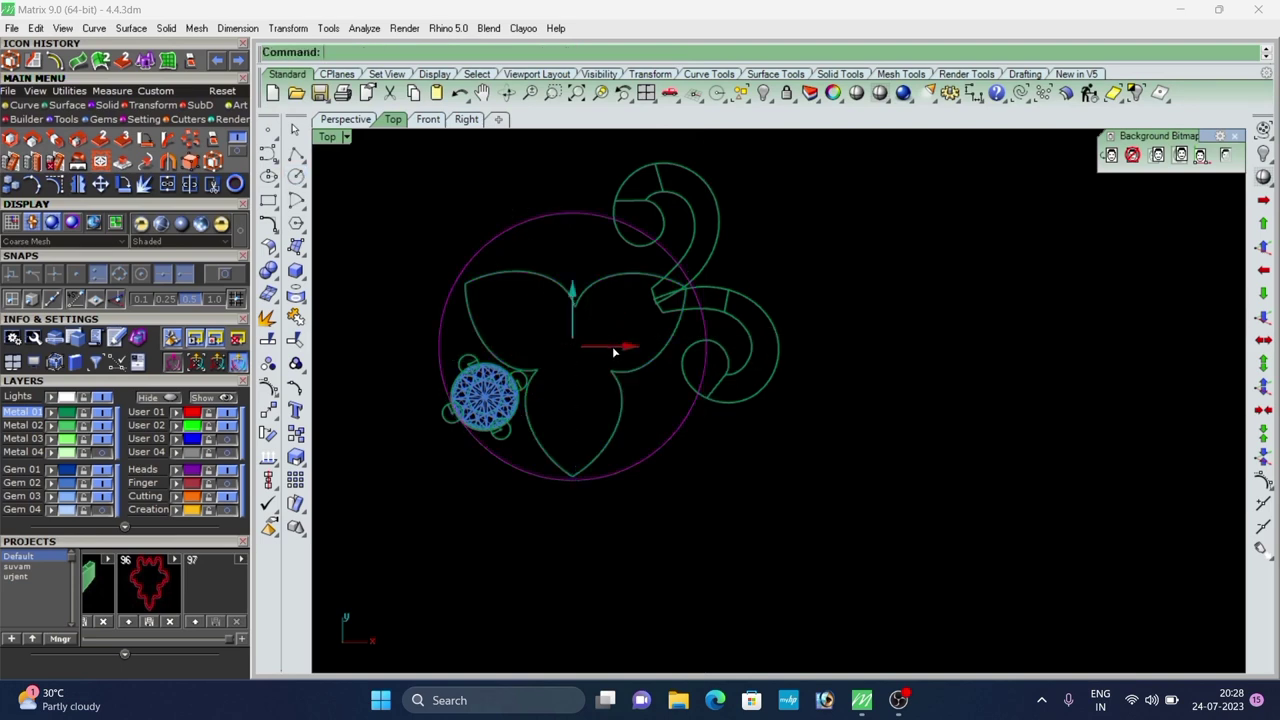
left_click_drag(611, 349, 568, 325)
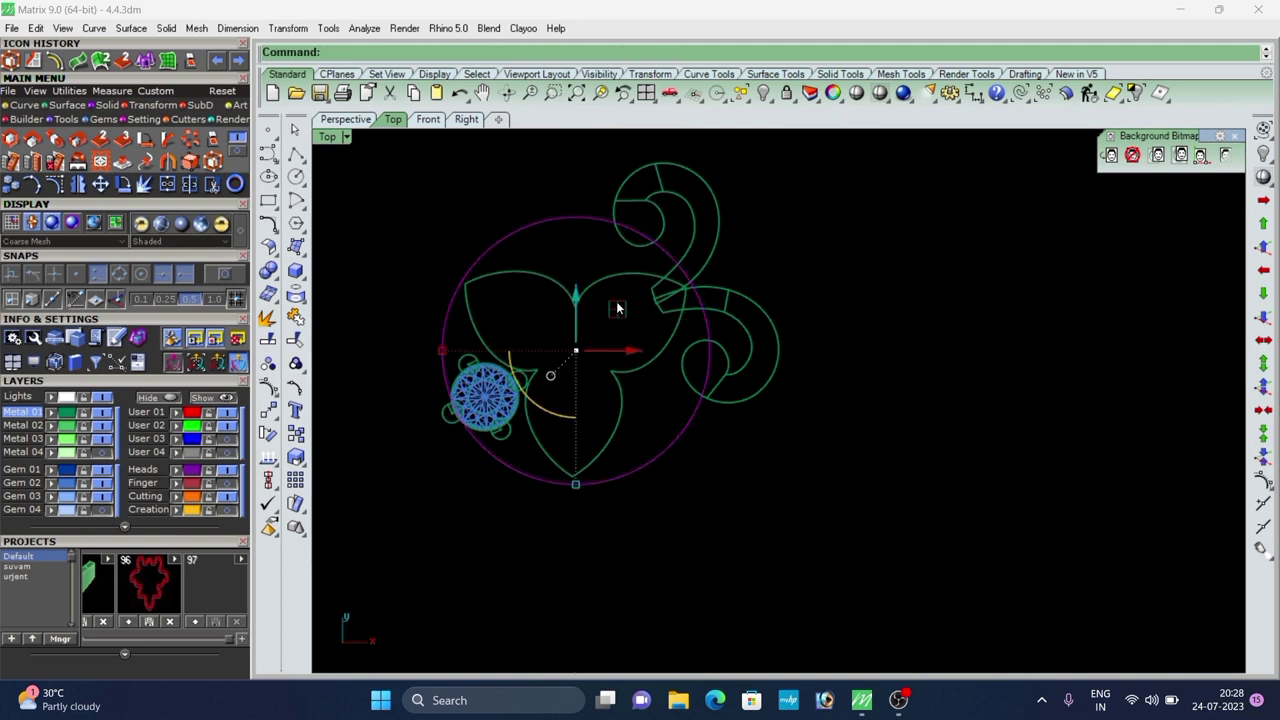
scroll(552, 237, "down", 3)
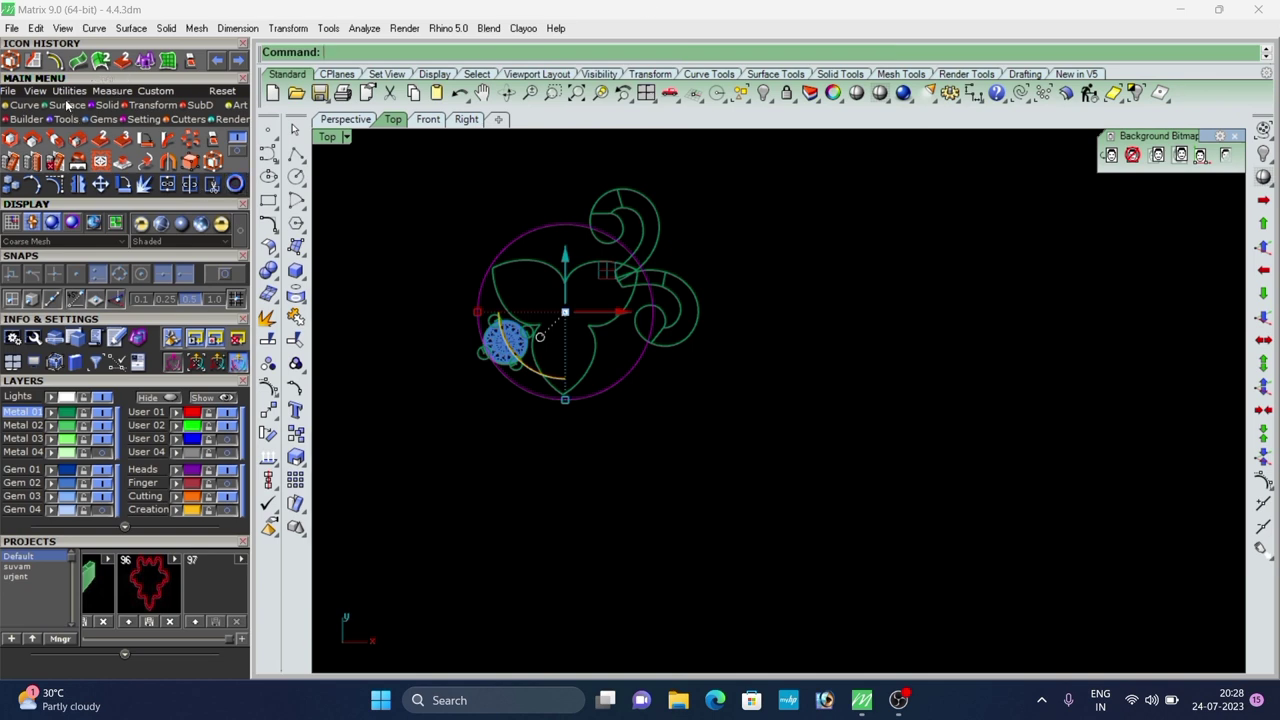
scroll(596, 317, "up", 5)
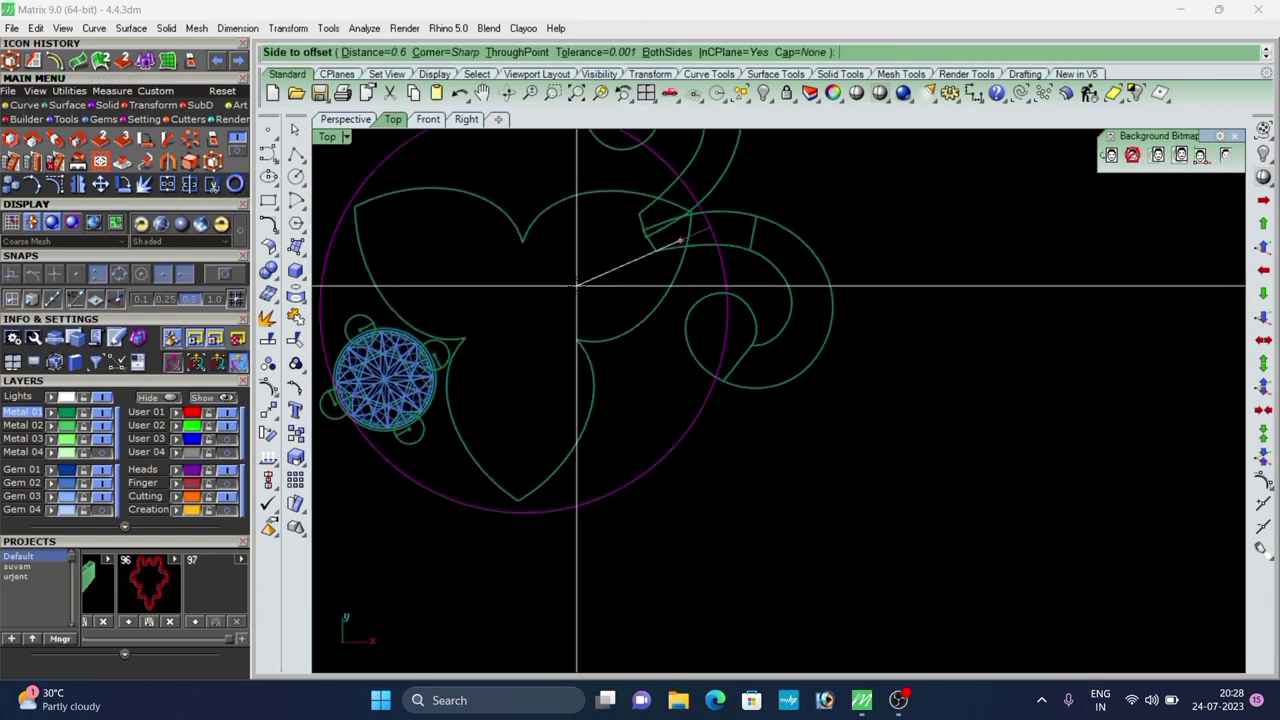
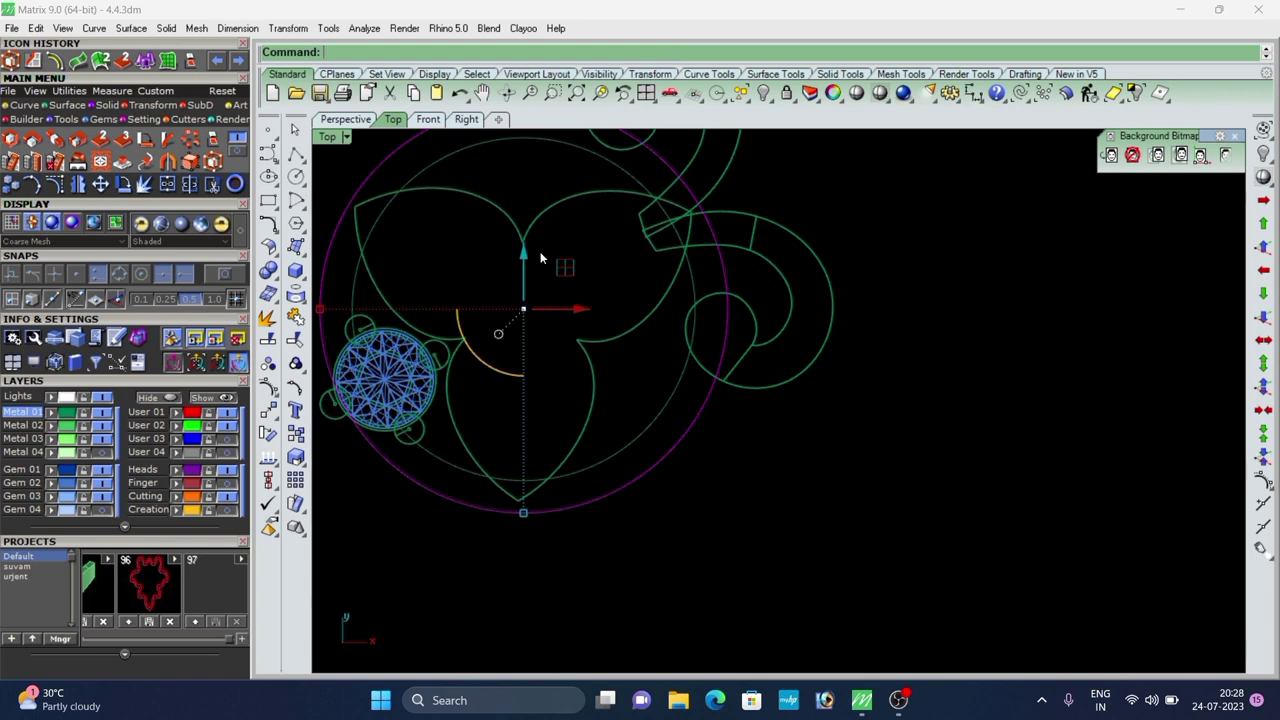
Raise the smaller circle slightly above the larger one to define the height of a shallow dome.
left_click(345, 122)
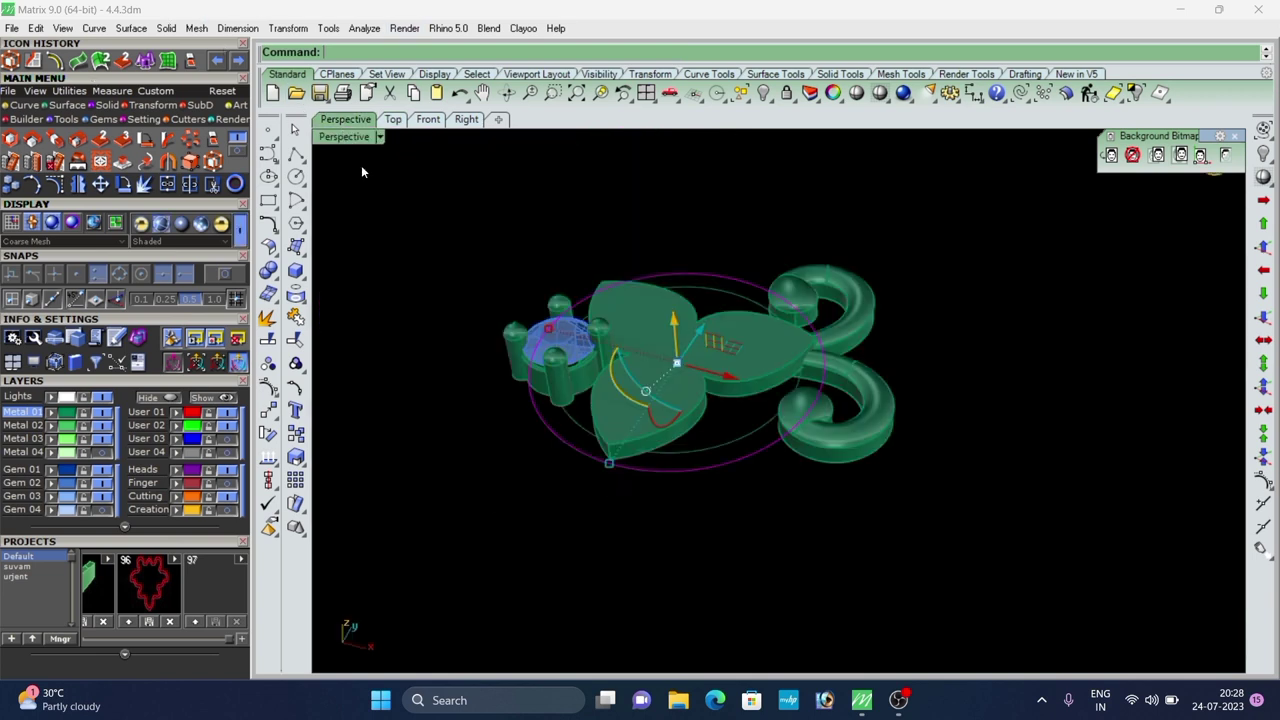
scroll(640, 441, "down", 3)
mouse_move(640, 443)
right_mouse_down()
mouse_move(681, 386)
mouse_move(660, 346)
right_mouse_up()
scroll(660, 346, "up", 2)
scroll(635, 390, "up", 2)
right_click_drag(635, 390, 633, 383)
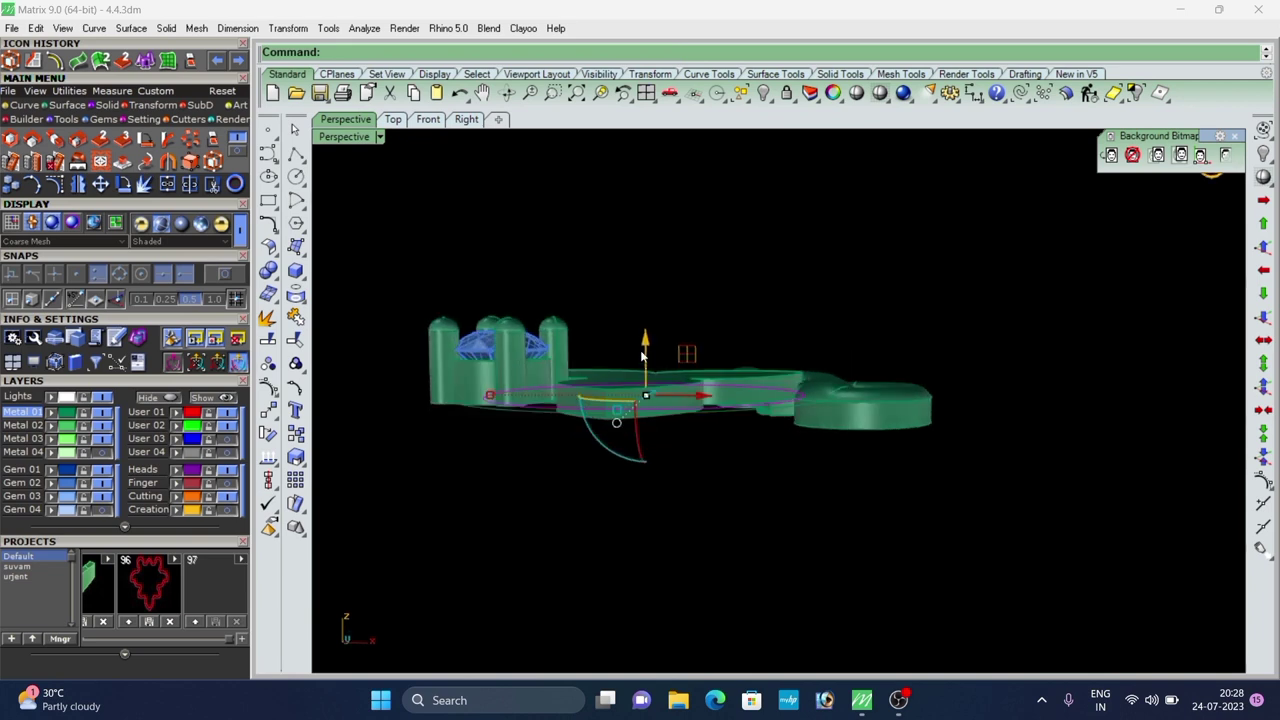
left_click_drag(644, 350, 643, 340)
right_click_drag(732, 350, 702, 414)
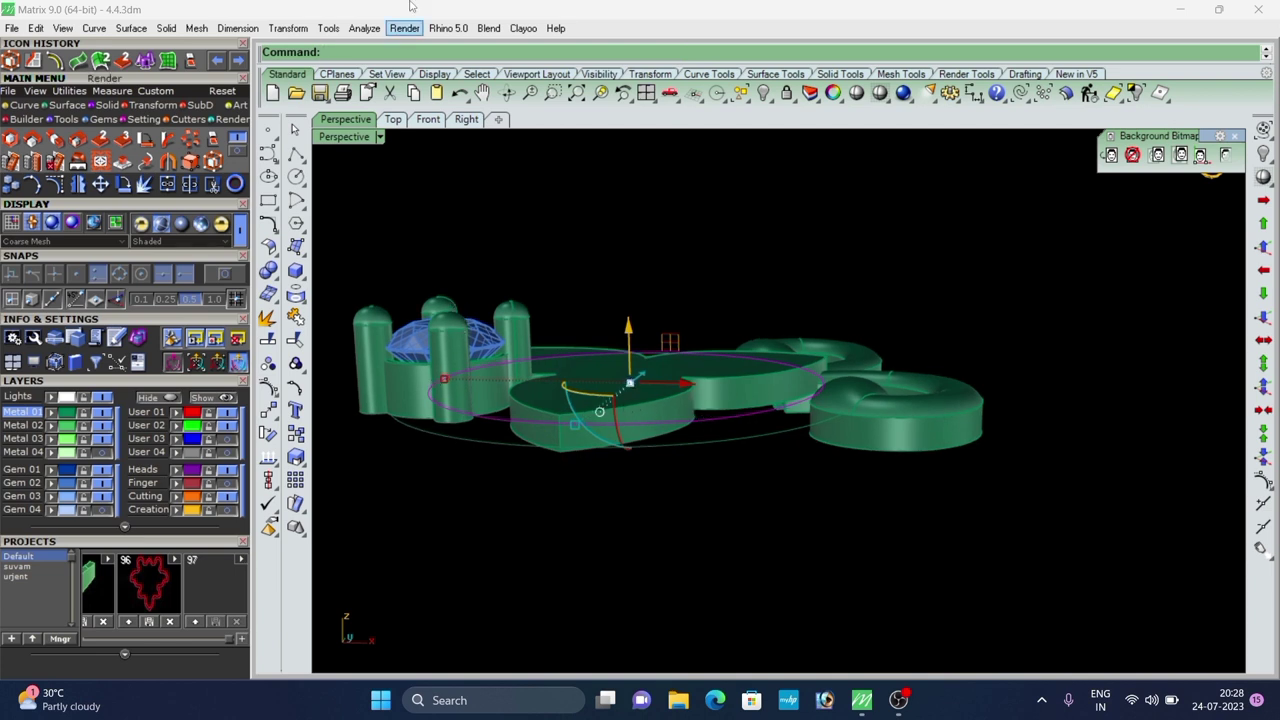
right_click_drag(794, 490, 781, 443)
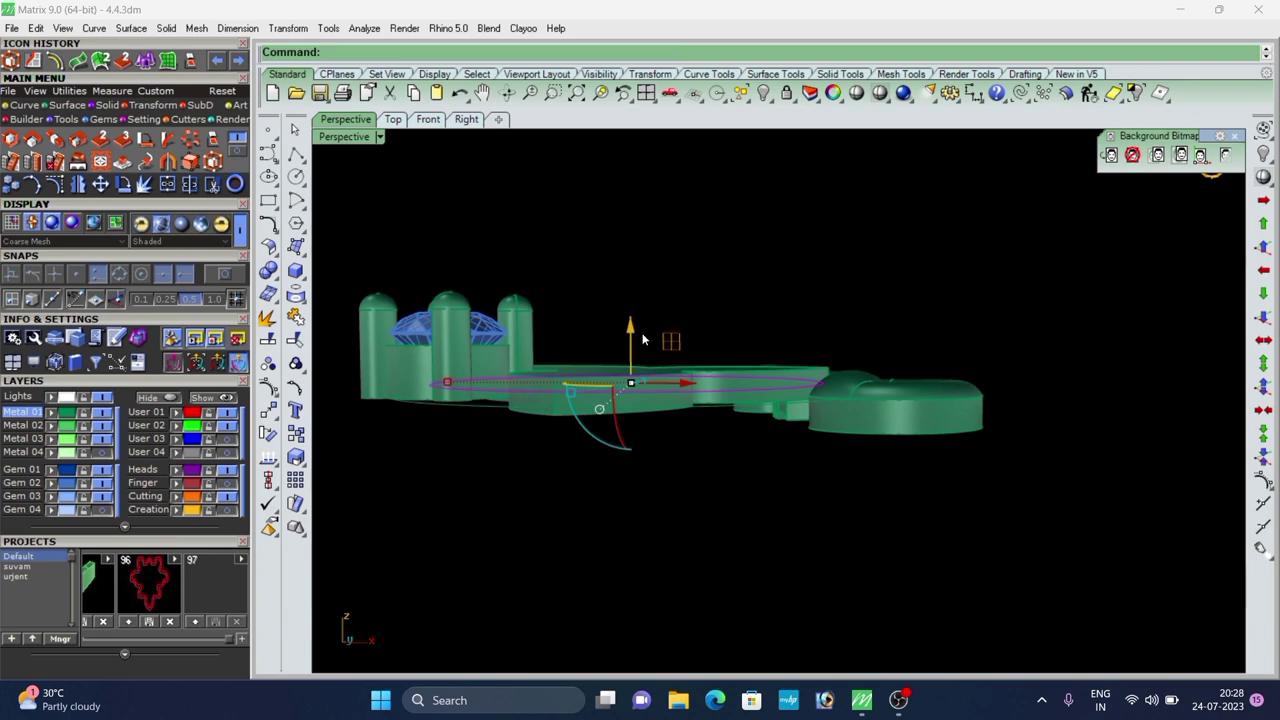
right_click_drag(643, 340, 617, 368)
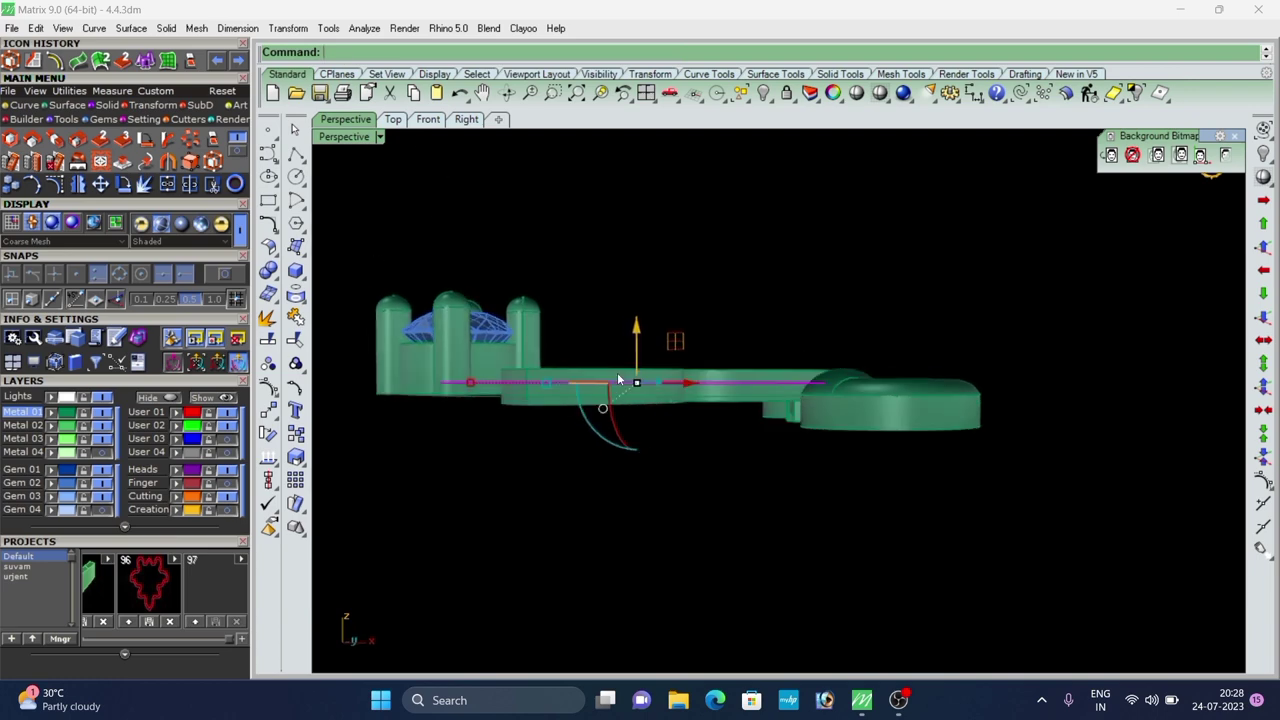
scroll(634, 342, "up", 4)
left_click_drag(639, 350, 641, 345)
right_click_drag(727, 358, 779, 514)
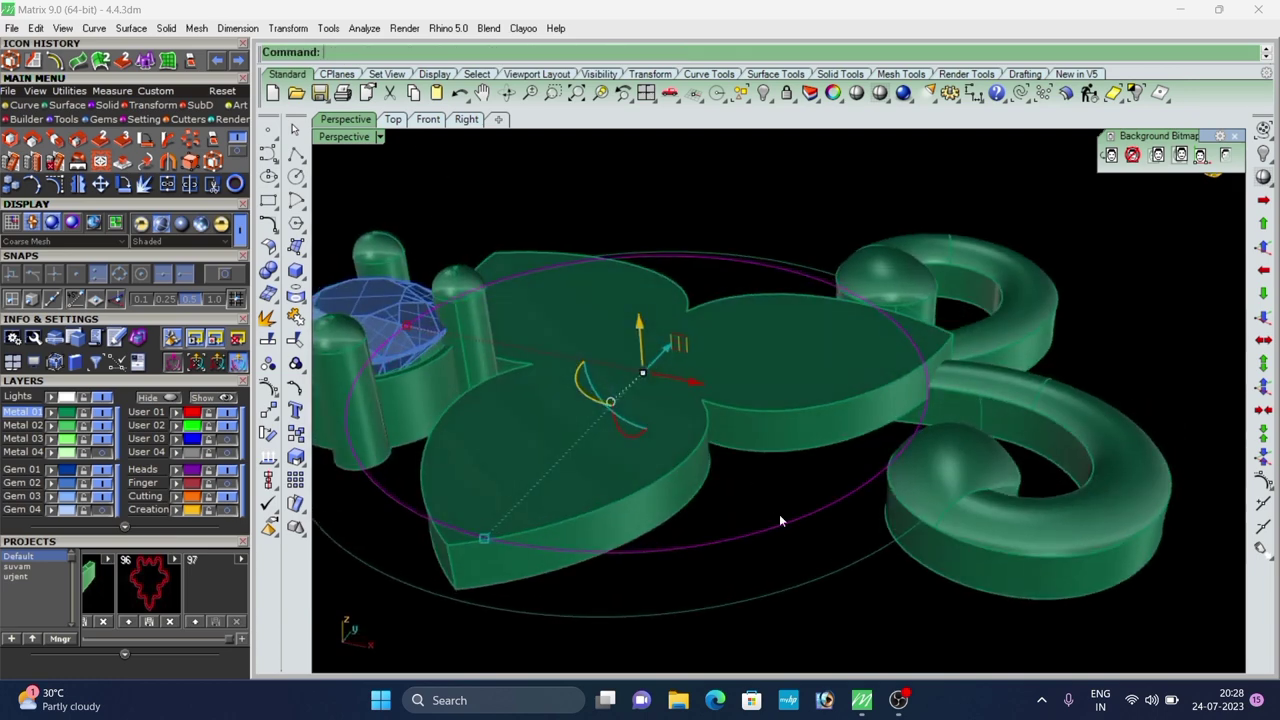
Create a patch surface through both circles with point spacing 1, 10 U and V spans and stiffness 9.
left_click_drag(743, 599, 741, 601)
scroll(621, 492, "down", 4)
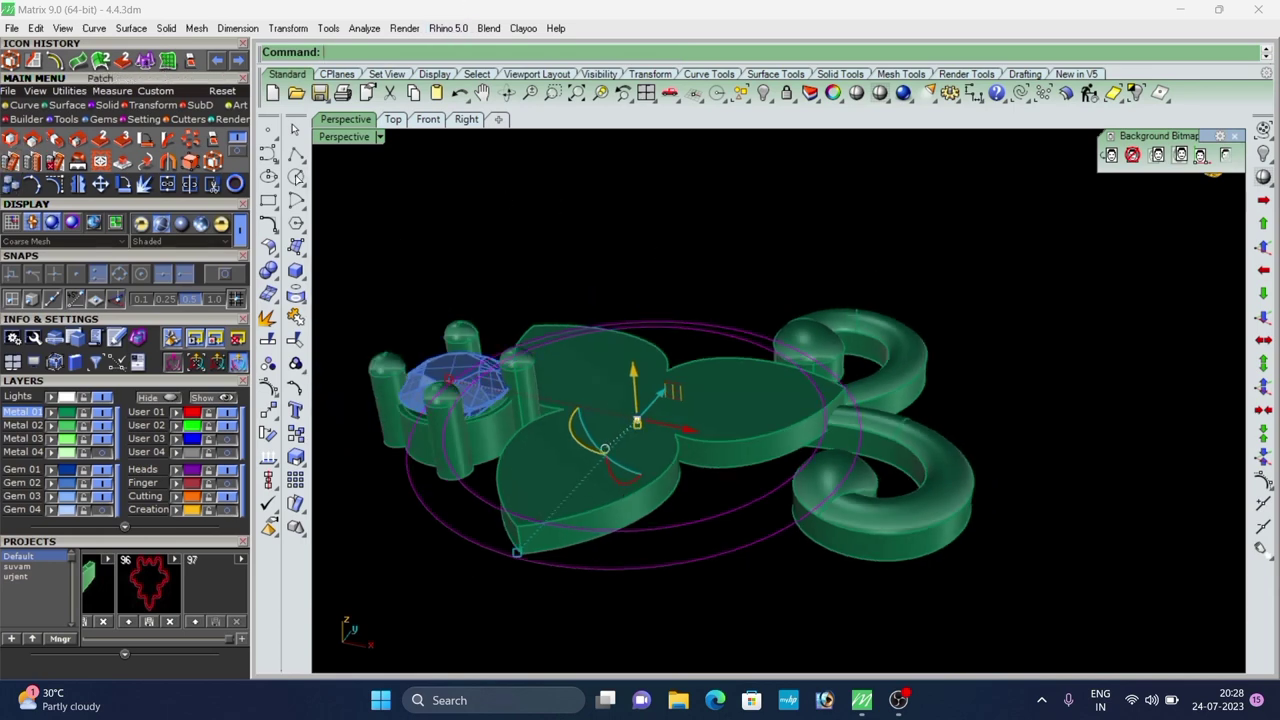
scroll(592, 411, "down", 2)
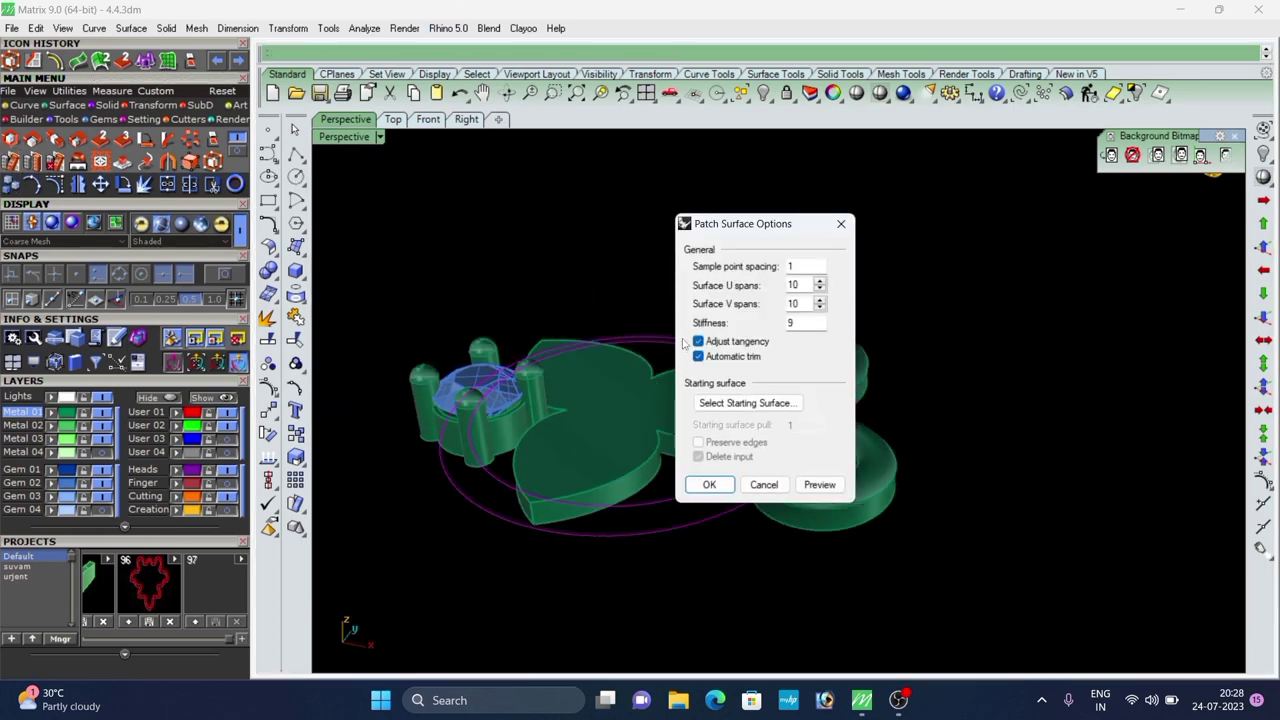
left_click(697, 485)
Delete the two circles and project the domed patch flat onto the construction plane, keeping the original surface.
right_click_drag(651, 466, 669, 382)
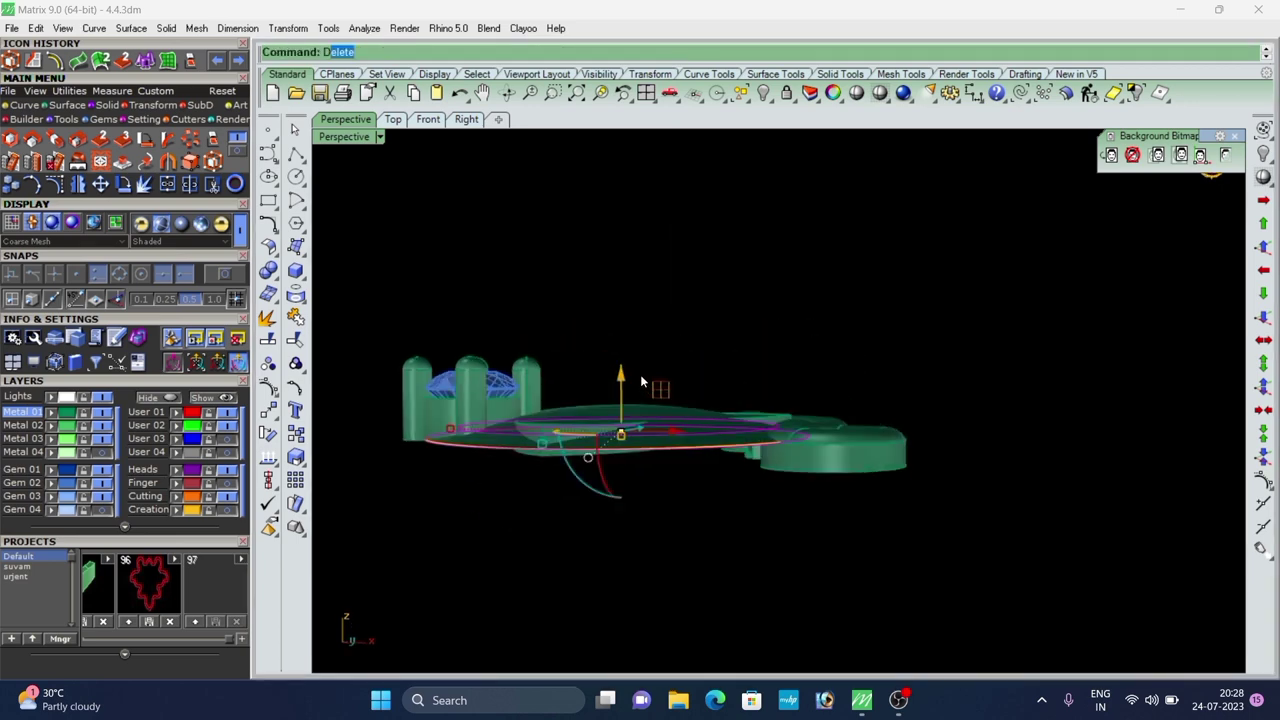
key("Return")
left_click(645, 424)
scroll(590, 382, "down", 3)
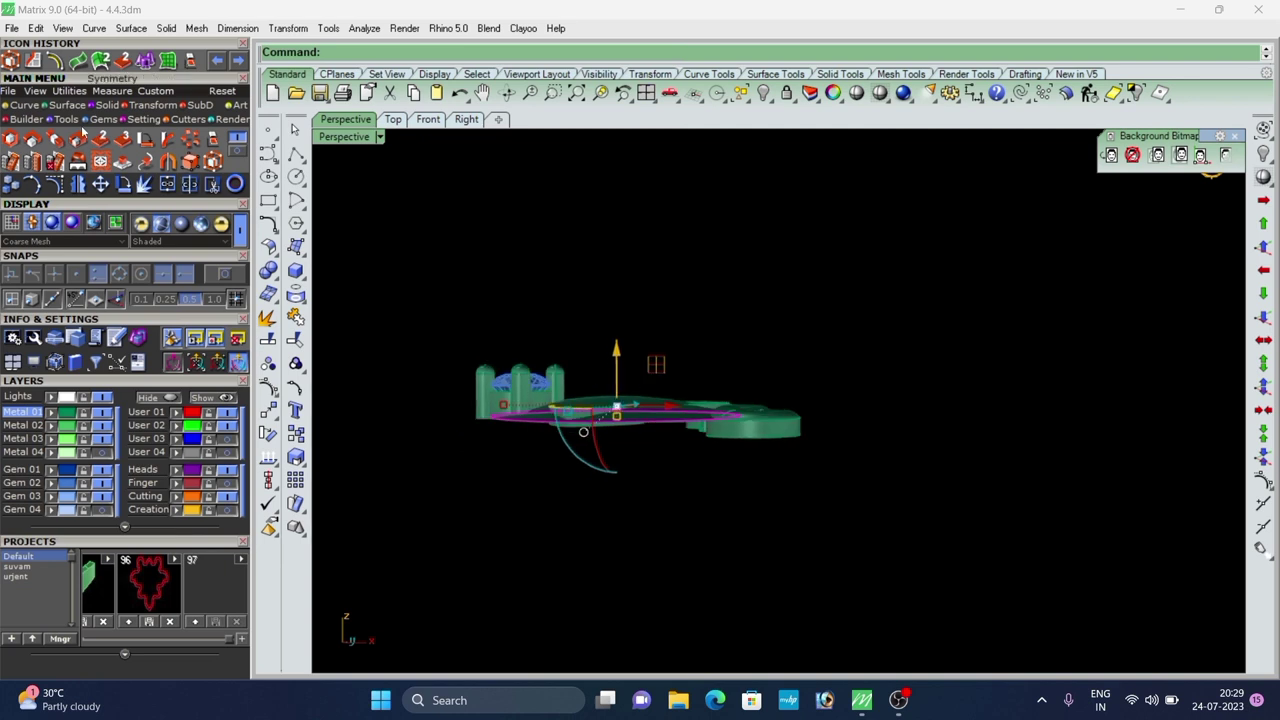
left_click(213, 141)
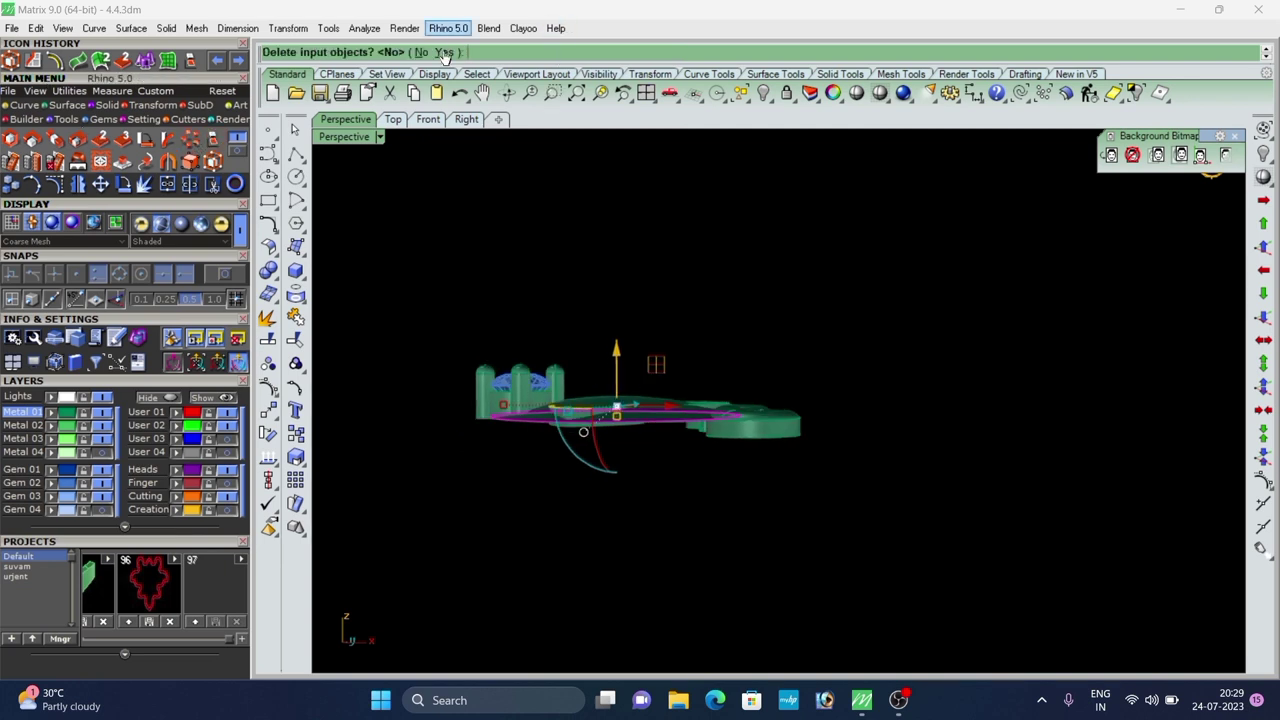
left_click(421, 52)
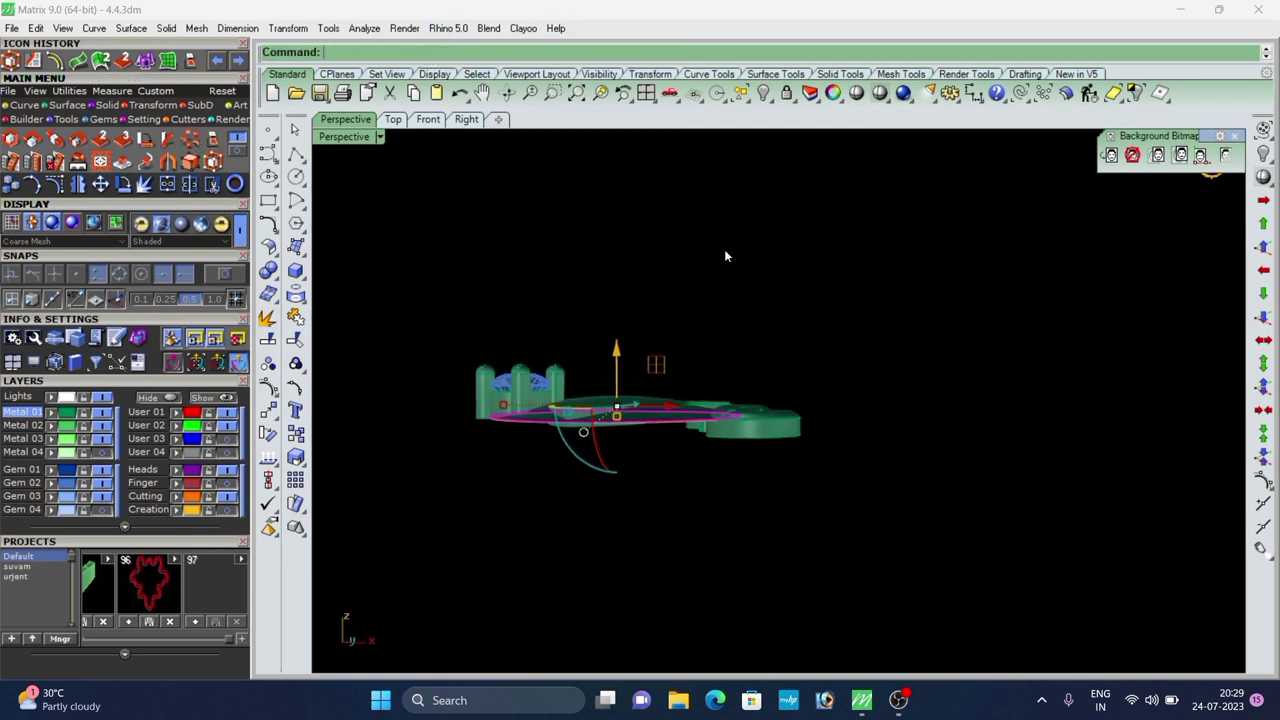
Move the domed patch straight up, clear of the flat base surface and the leaf plate.
scroll(628, 408, "up", 2)
left_click_drag(596, 372, 655, 300)
left_click(723, 274)
Flow the leaf plate along surface from the flat base disc onto the raised dome.
scroll(546, 446, "up", 2)
left_click(573, 443)
right_click_drag(574, 443, 540, 466)
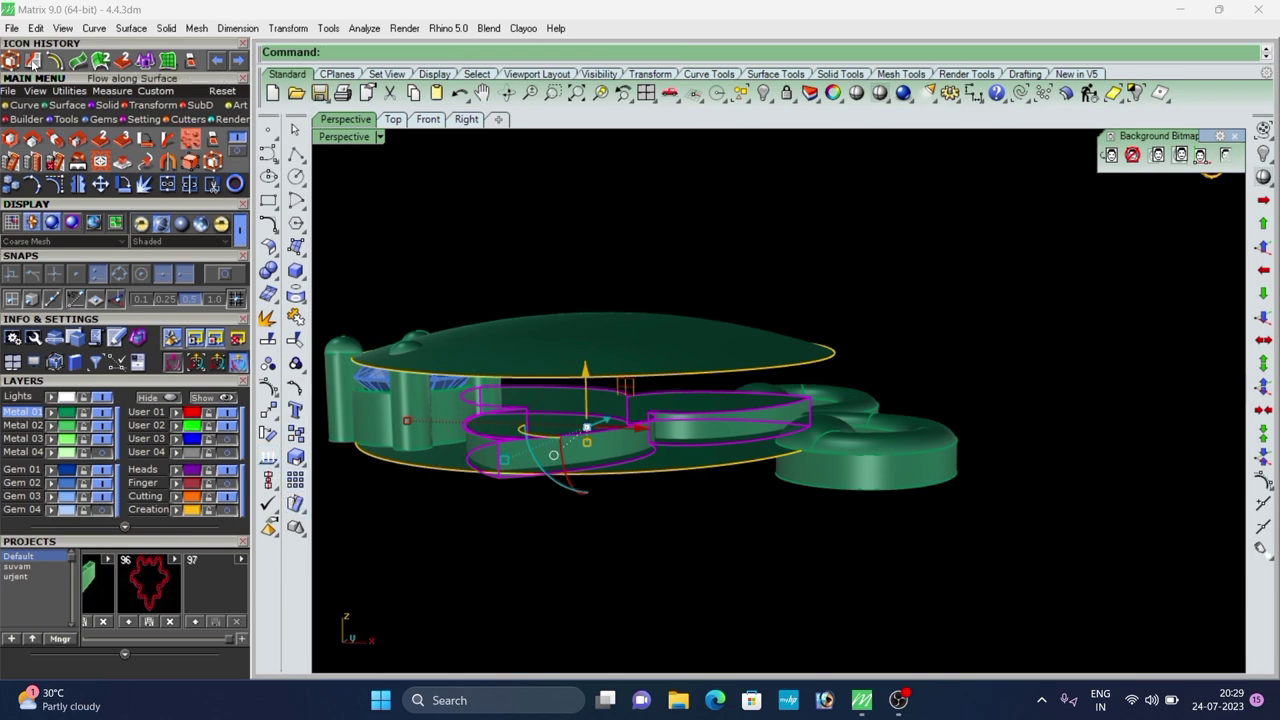
left_click(33, 63)
scroll(636, 444, "up", 2)
left_click(674, 472)
left_click(638, 347)
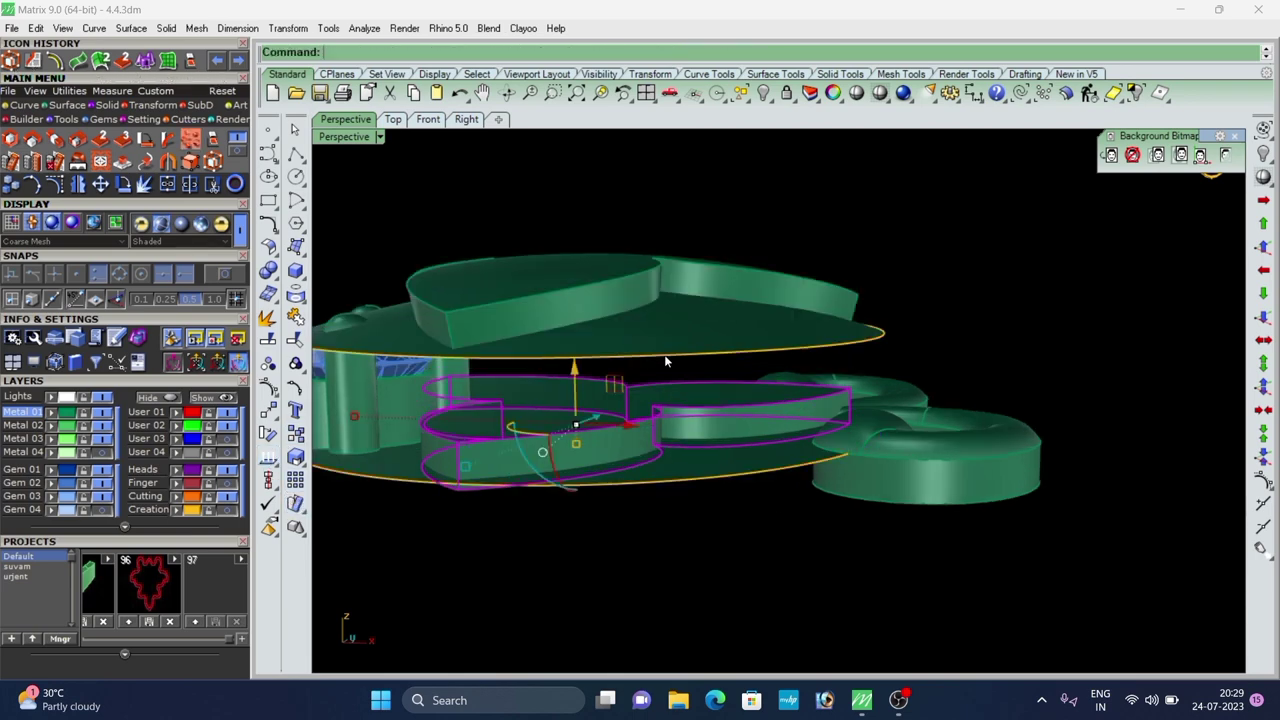
Delete the original flat leaf plate, the flat base disc and the domed surface.
right_click_drag(597, 289, 569, 466)
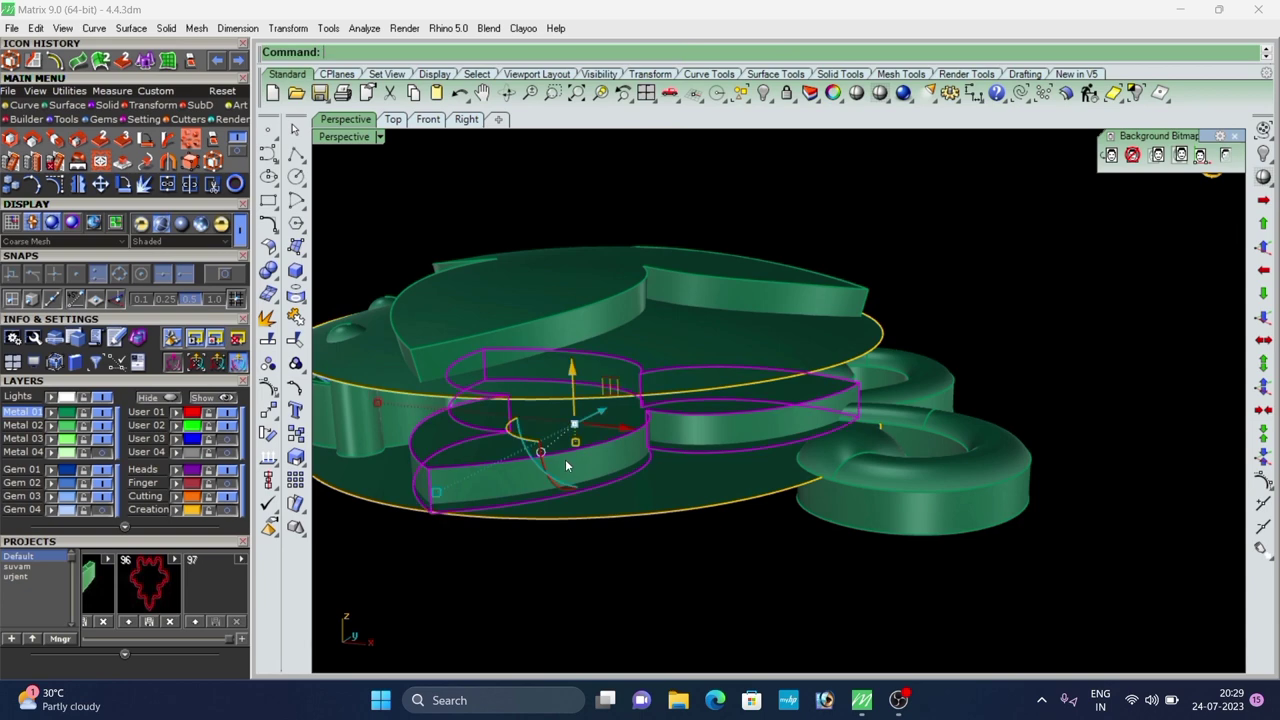
key("Delete")
left_click(644, 433)
key("Delete")
left_click(655, 360)
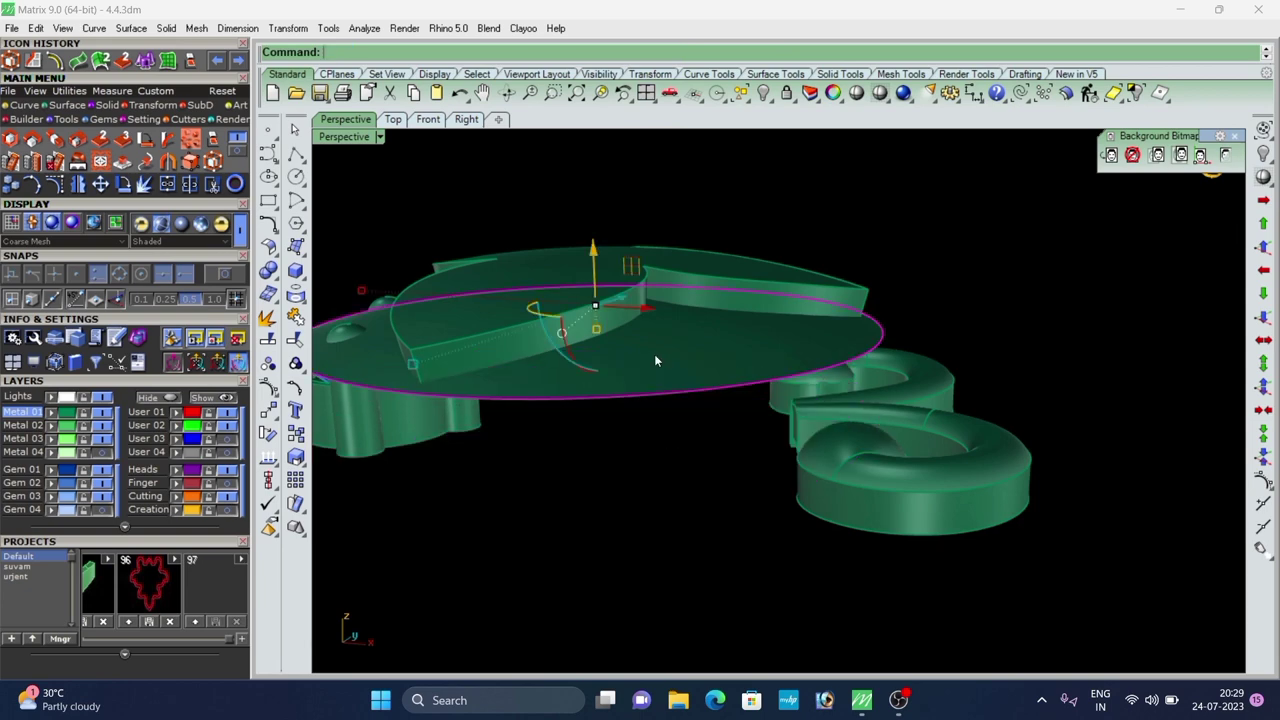
key("Delete")
Lower the curved leaf plate back into place between the gem setting and the scroll ornaments.
left_click(626, 286)
right_click_drag(640, 428, 655, 354)
left_click_drag(579, 260, 603, 338)
left_click(946, 268)
right_click_drag(946, 268, 750, 318)
scroll(728, 399, "down", 5)
right_click_drag(757, 372, 731, 380)
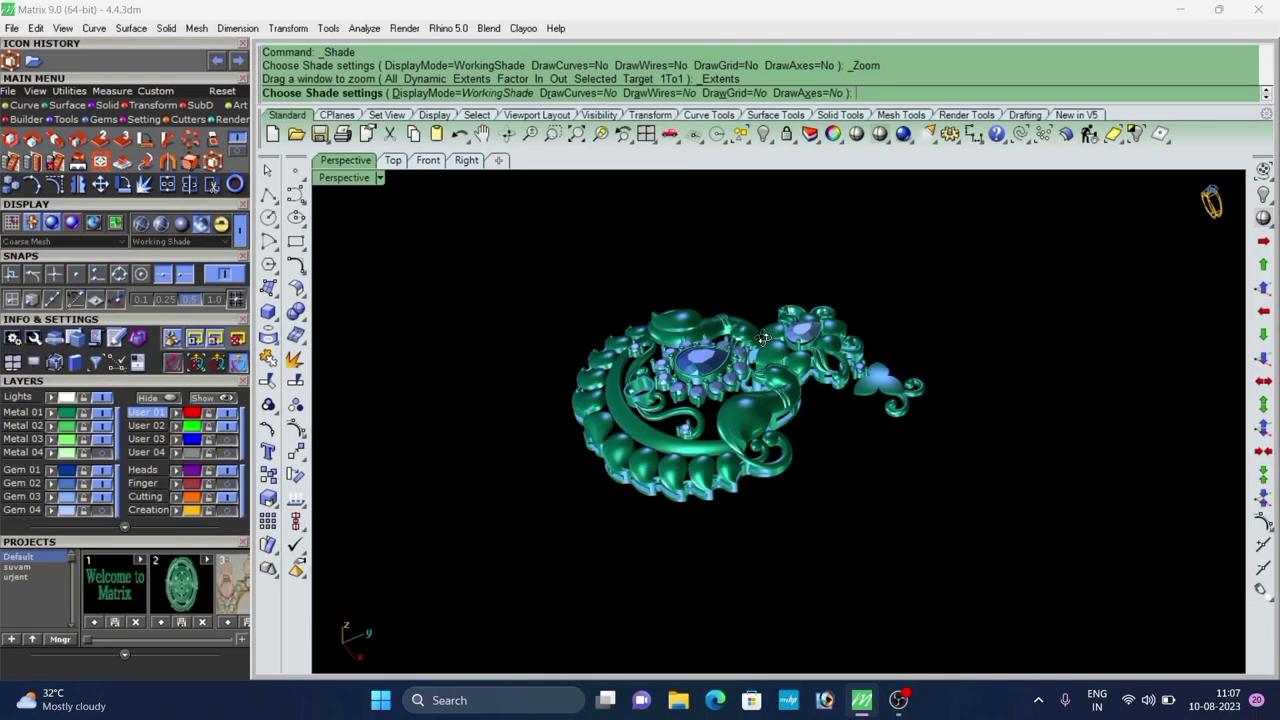
End the shaded preview and hide everything except the small gem setting, leaf plate and two scrolls.
scroll(899, 374, "up", 4)
right_click_drag(899, 374, 772, 372)
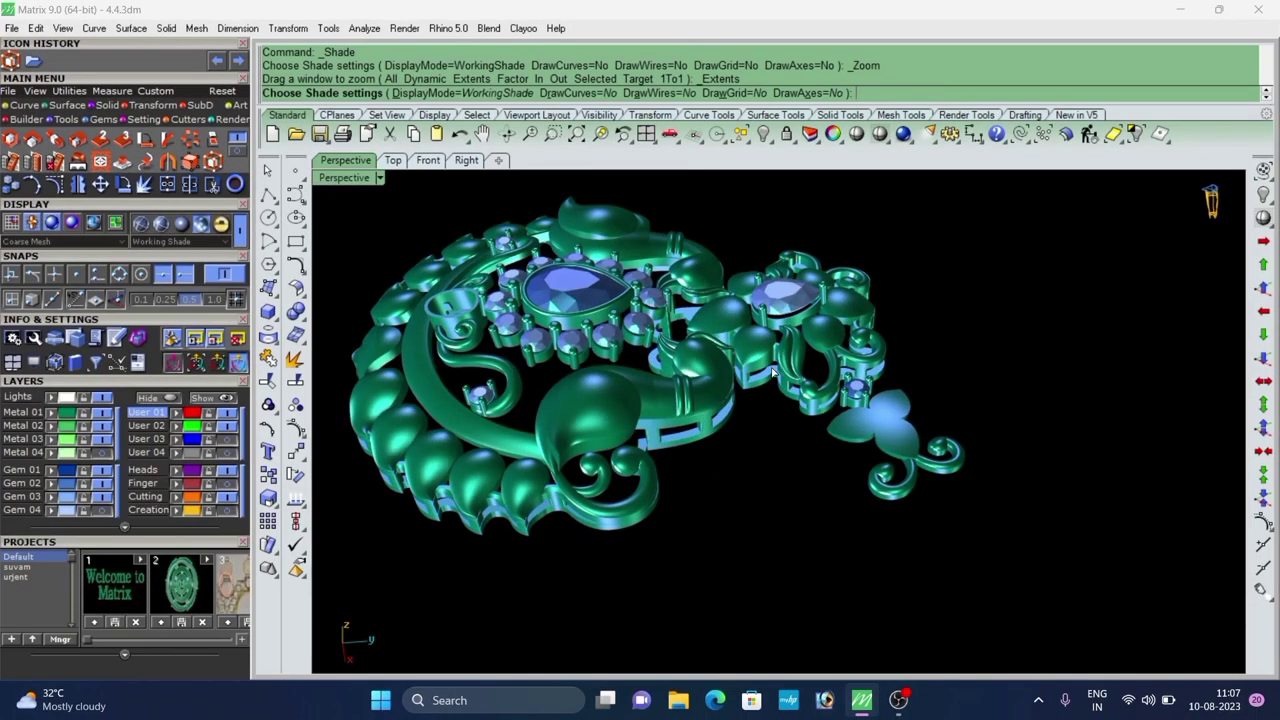
right_click_drag(737, 301, 760, 339, "shift")
key("Escape")
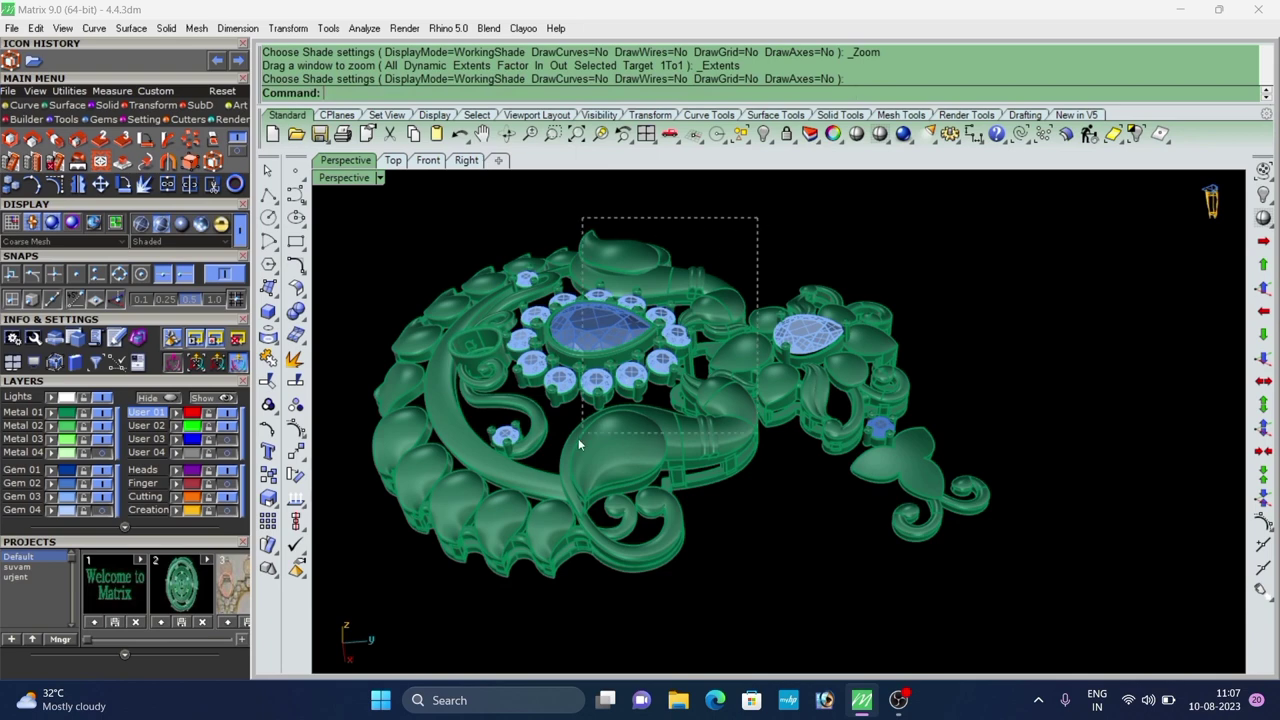
left_click_drag(578, 438, 578, 437)
key("ctrl+h")
scroll(916, 457, "up", 8)
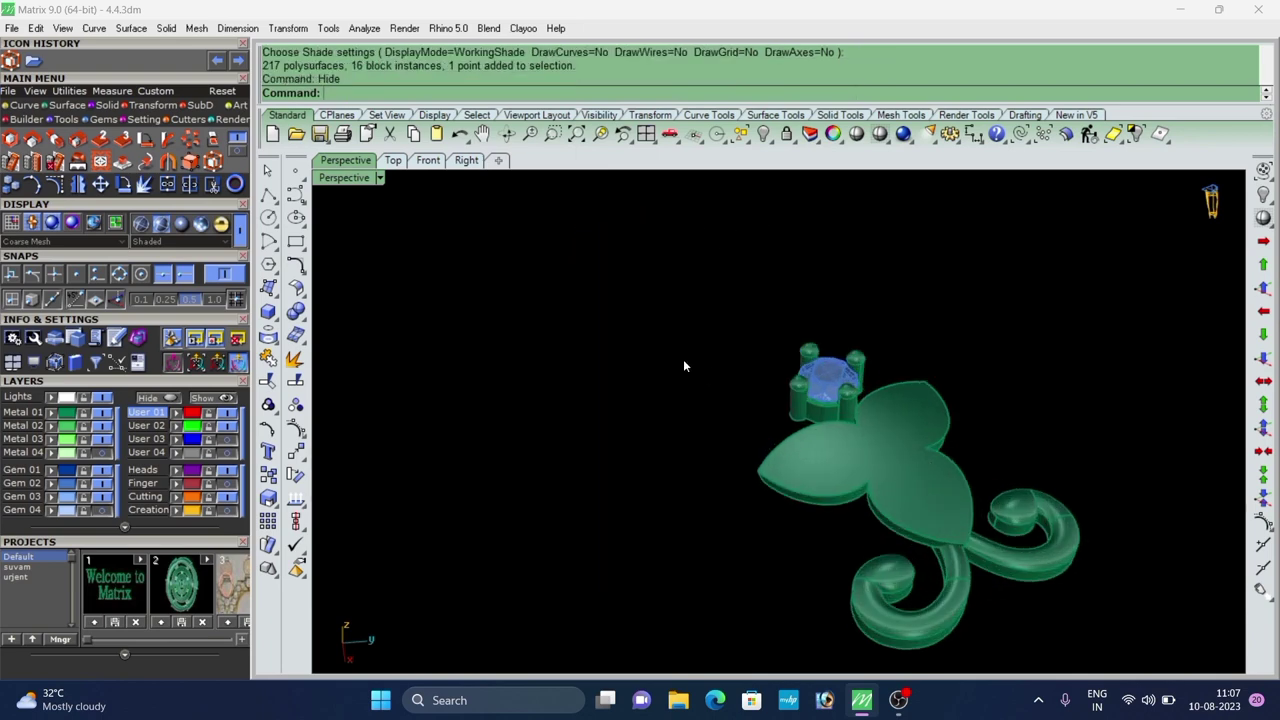
Start duplicating edges and pick the upper outline edges along one side of the leaf plate.
right_click_drag(683, 364, 845, 444)
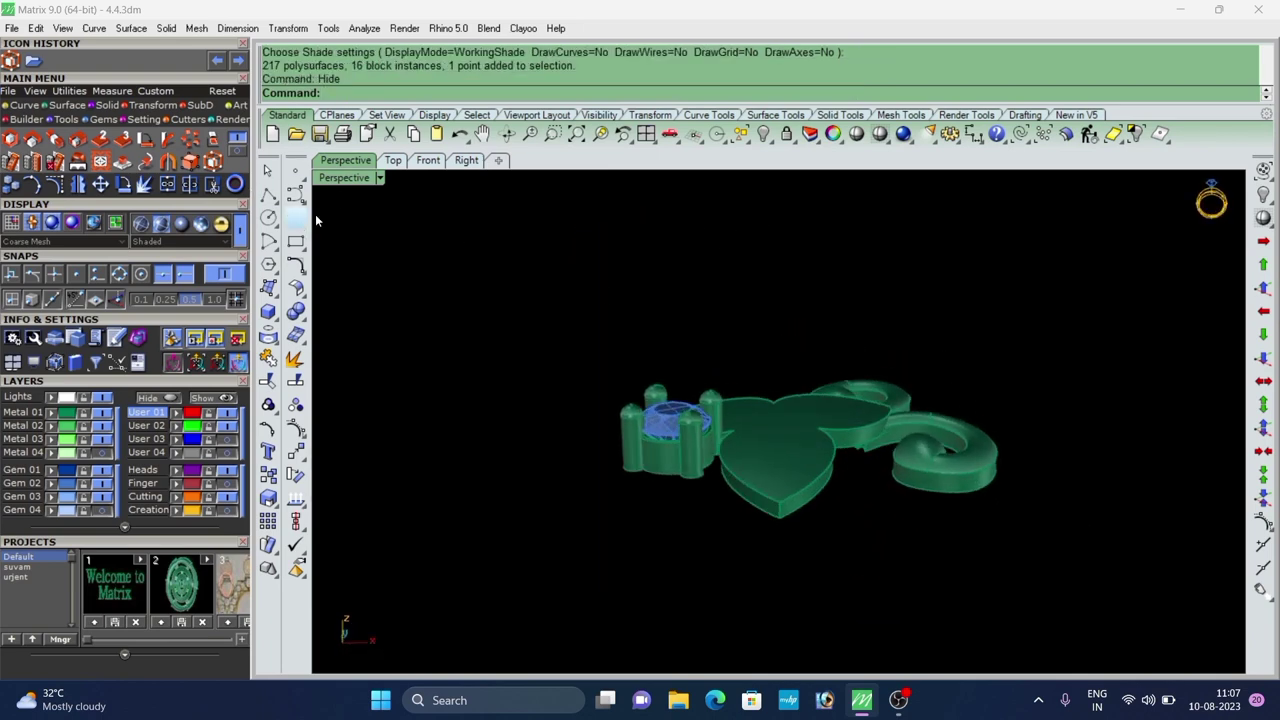
scroll(682, 377, "down", 2)
left_click(25, 106)
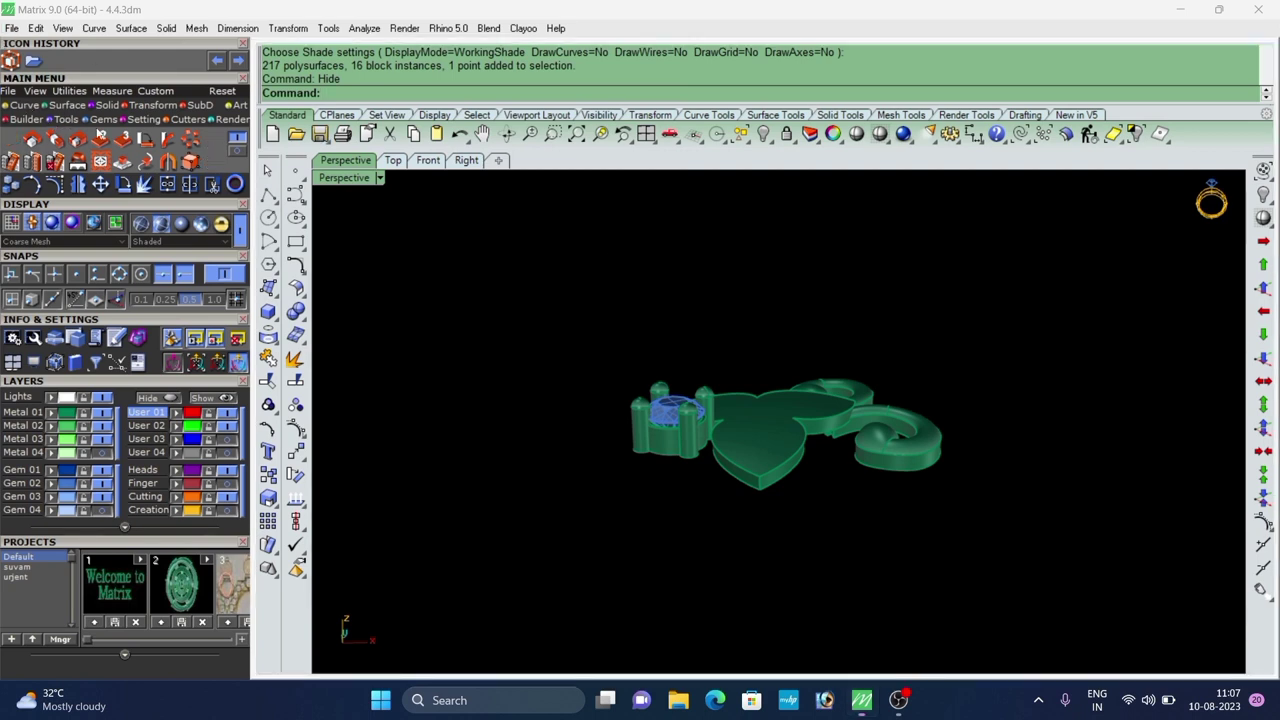
left_click(238, 152)
left_click(190, 161)
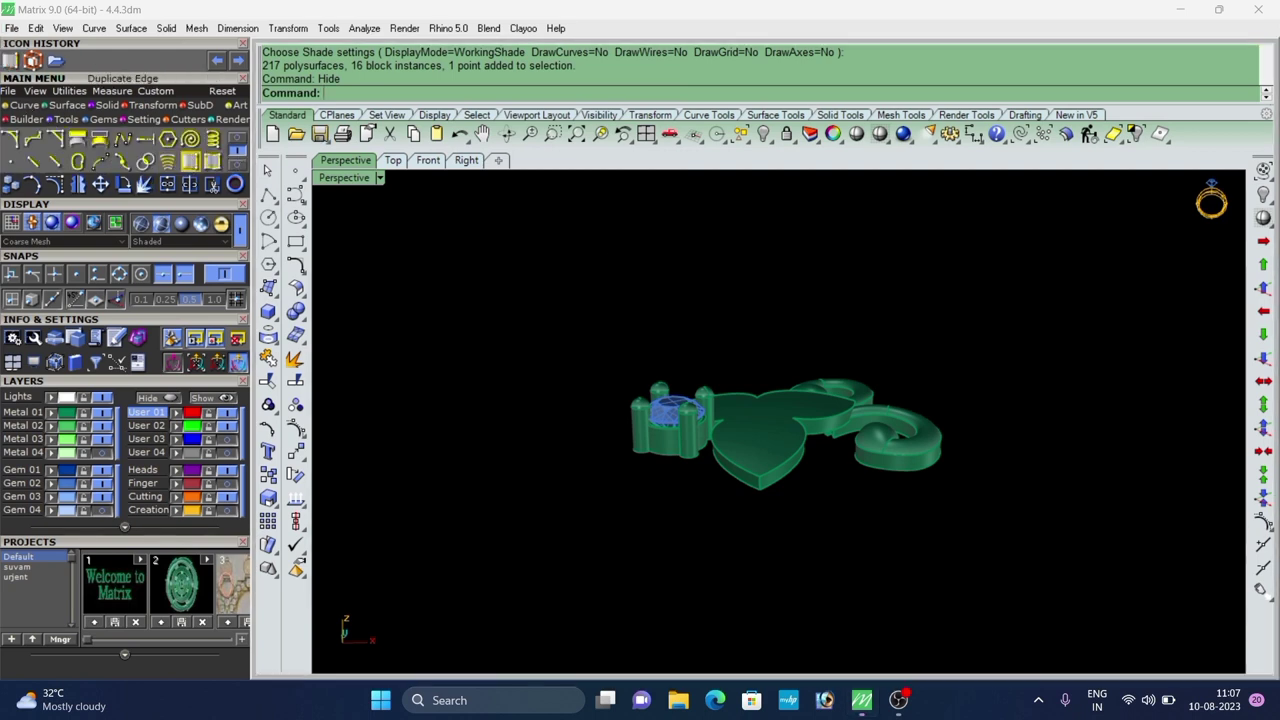
scroll(722, 456, "up", 6)
left_click(712, 472)
scroll(713, 470, "down", 4)
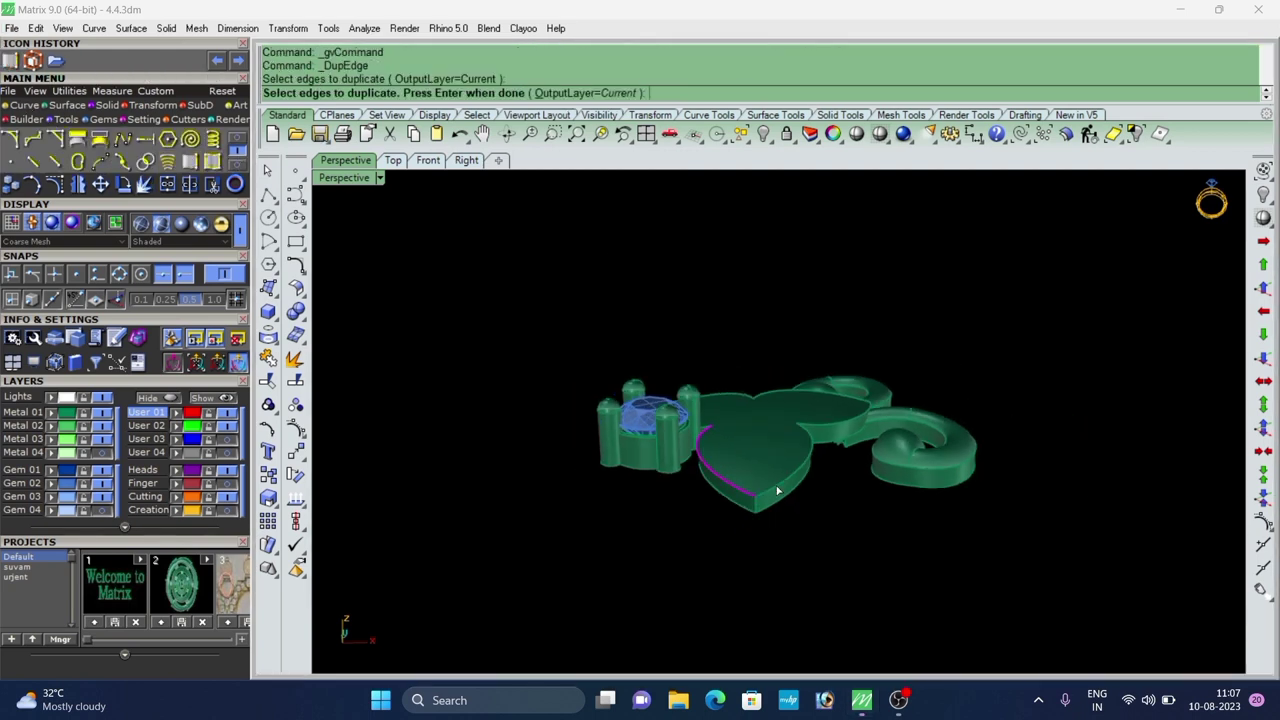
left_click(777, 487)
left_click(817, 427)
right_click_drag(841, 432, 819, 489)
scroll(969, 476, "up", 4)
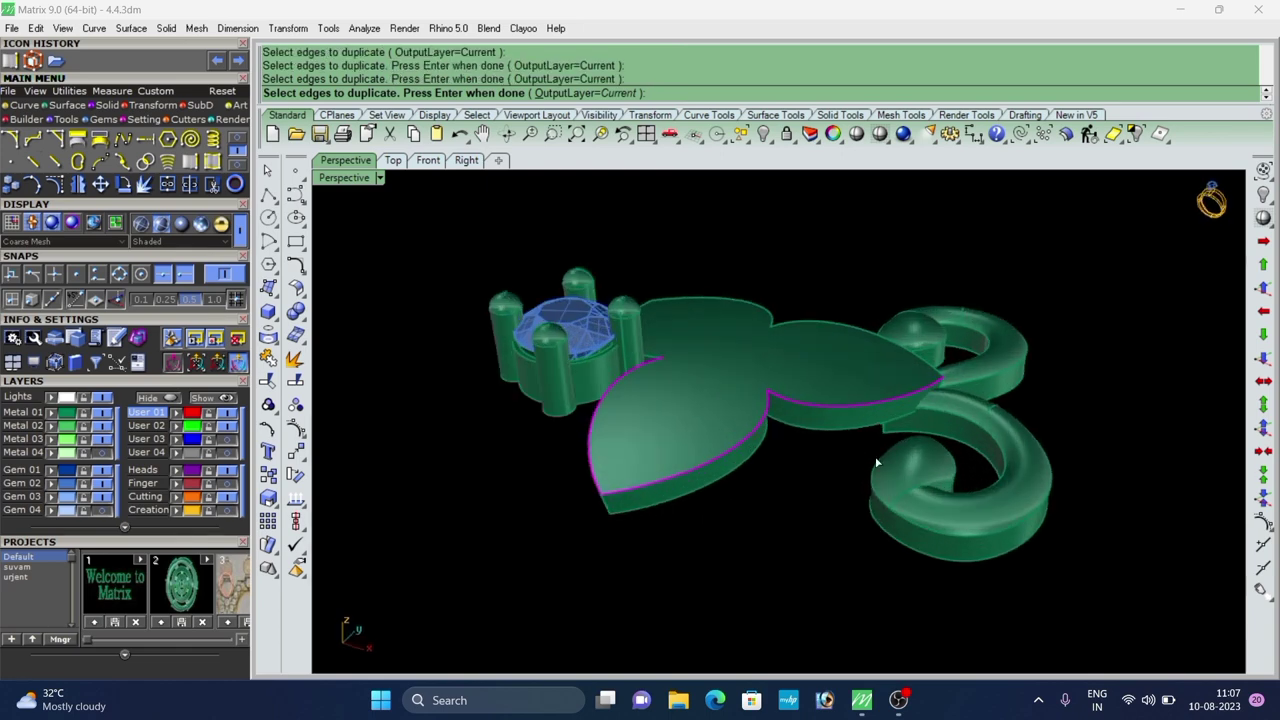
Add the outer upper edges of both scroll ornaments to the edges being duplicated.
left_click(876, 476)
scroll(655, 361, "down", 6)
right_click_drag(705, 380, 768, 468)
scroll(822, 384, "up", 5)
right_click_drag(752, 388, 741, 418)
right_click_drag(811, 517, 810, 404)
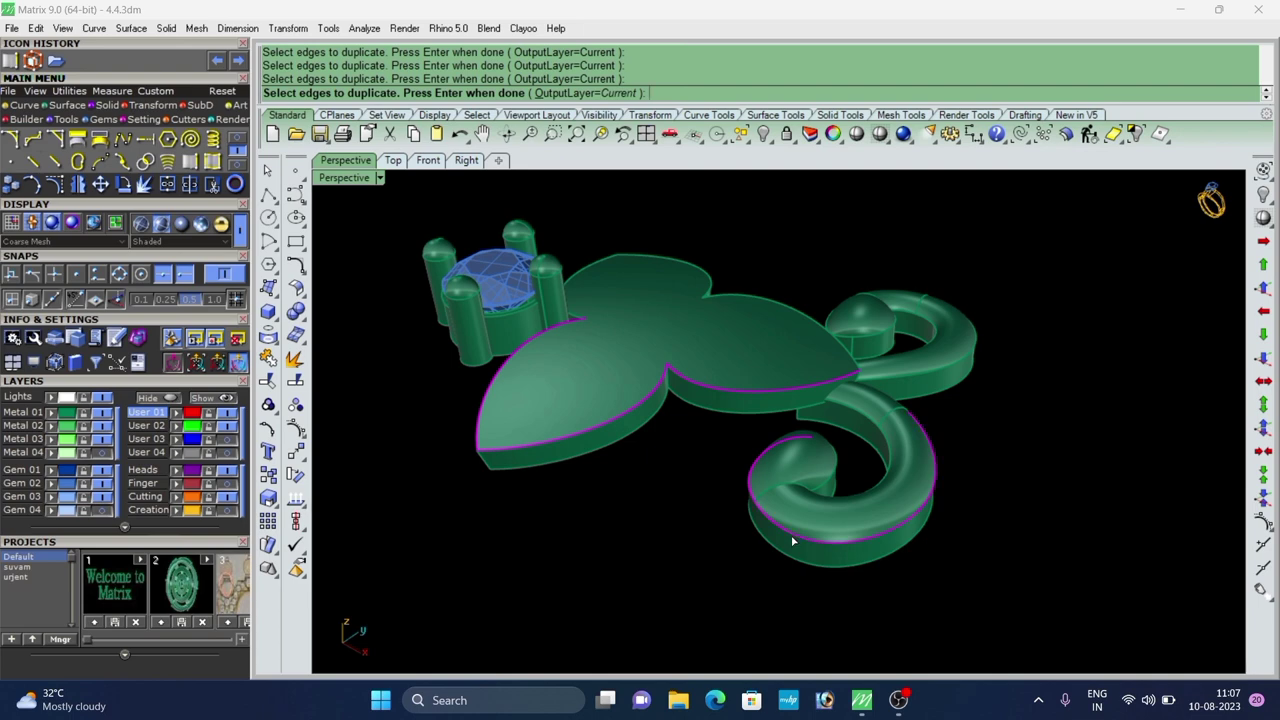
scroll(835, 470, "down", 5)
right_click_drag(890, 458, 800, 465)
scroll(858, 467, "up", 4)
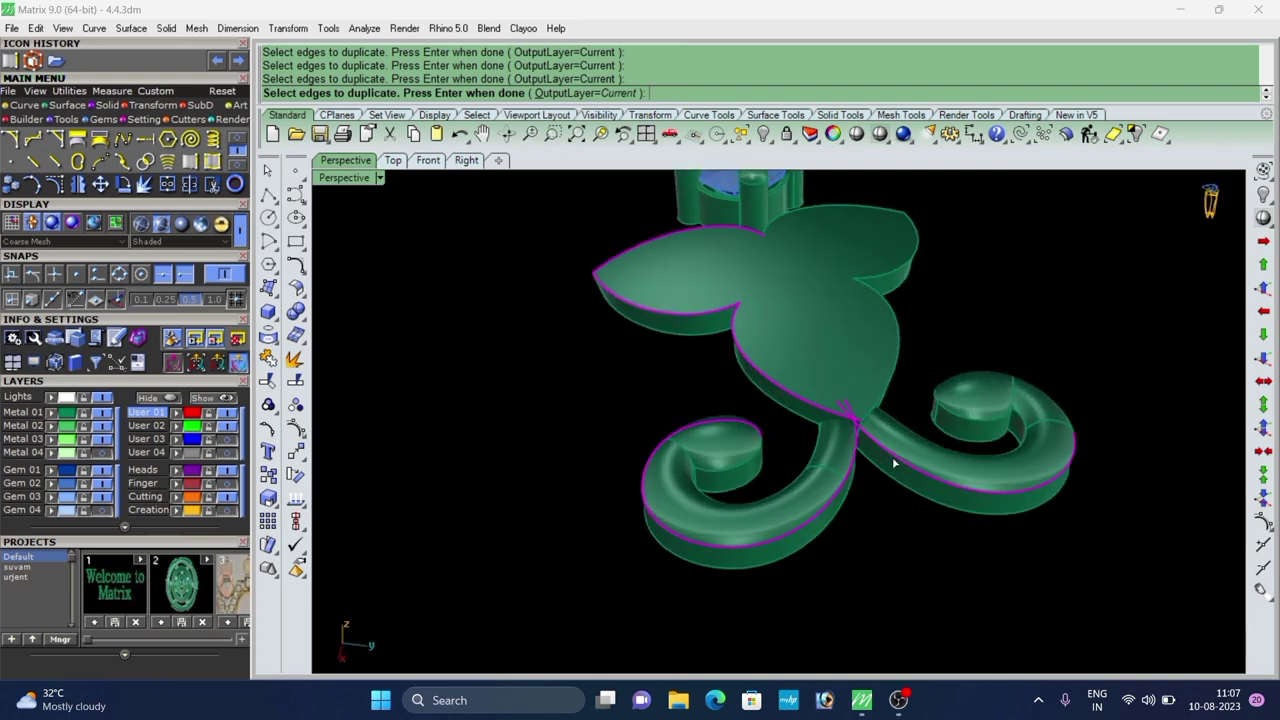
right_click_drag(988, 386, 806, 448)
Add the remaining outer upper edge at the curled end of the second scroll to the edges being duplicated.
scroll(815, 445, "down", 6)
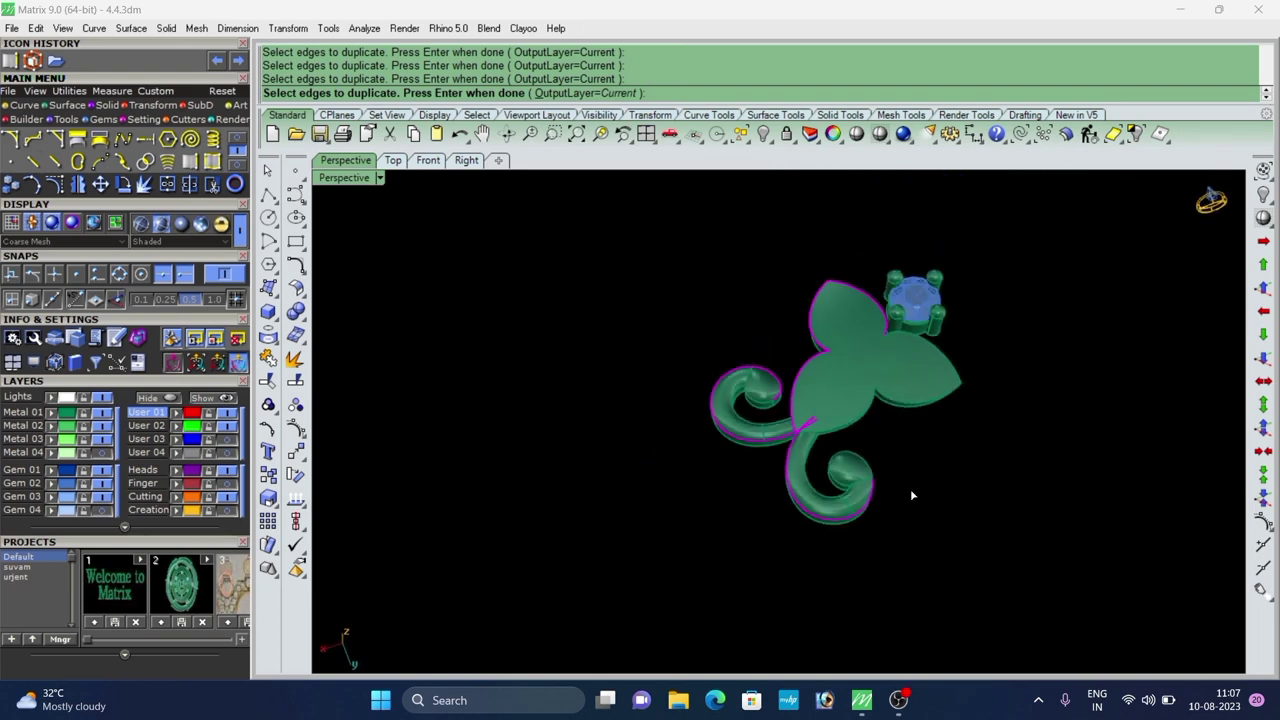
right_click_drag(910, 489, 776, 513)
scroll(774, 516, "up", 4)
left_click(797, 524)
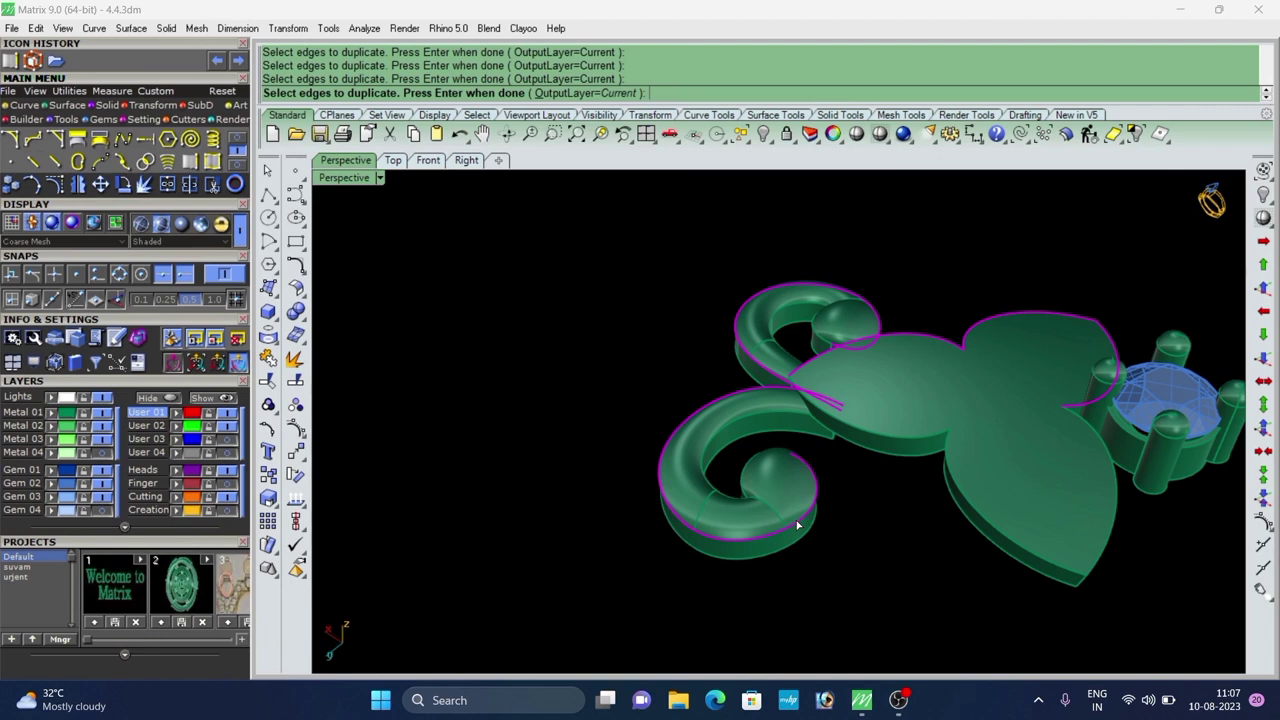
scroll(867, 437, "down", 6)
right_click_drag(862, 425, 788, 442)
scroll(799, 498, "up", 4)
Add the upper rim of the gem setting's base and complete the edge duplication.
scroll(821, 488, "down", 6)
scroll(783, 441, "up", 5)
scroll(863, 420, "up", 5)
left_click(856, 406)
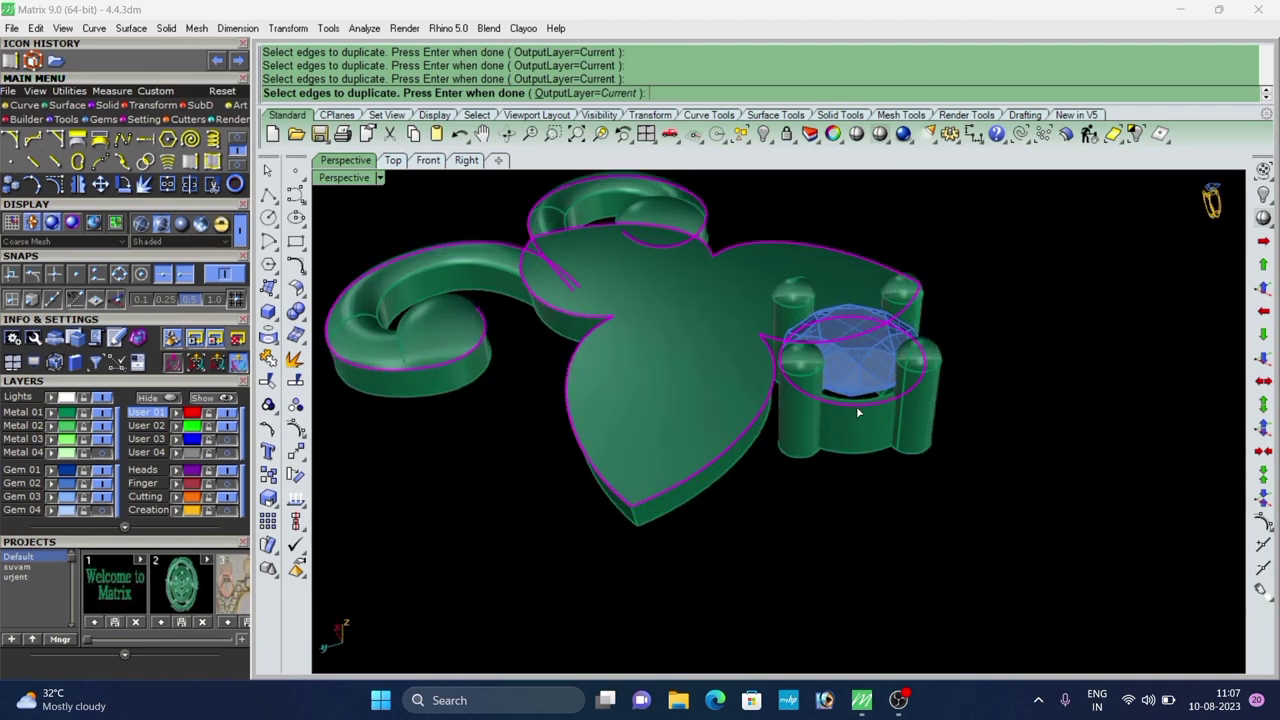
scroll(856, 406, "down", 7)
right_click_drag(850, 406, 727, 238)
scroll(795, 446, "down", 5)
right_click(801, 449)
scroll(800, 447, "up", 6)
scroll(757, 285, "up", 5)
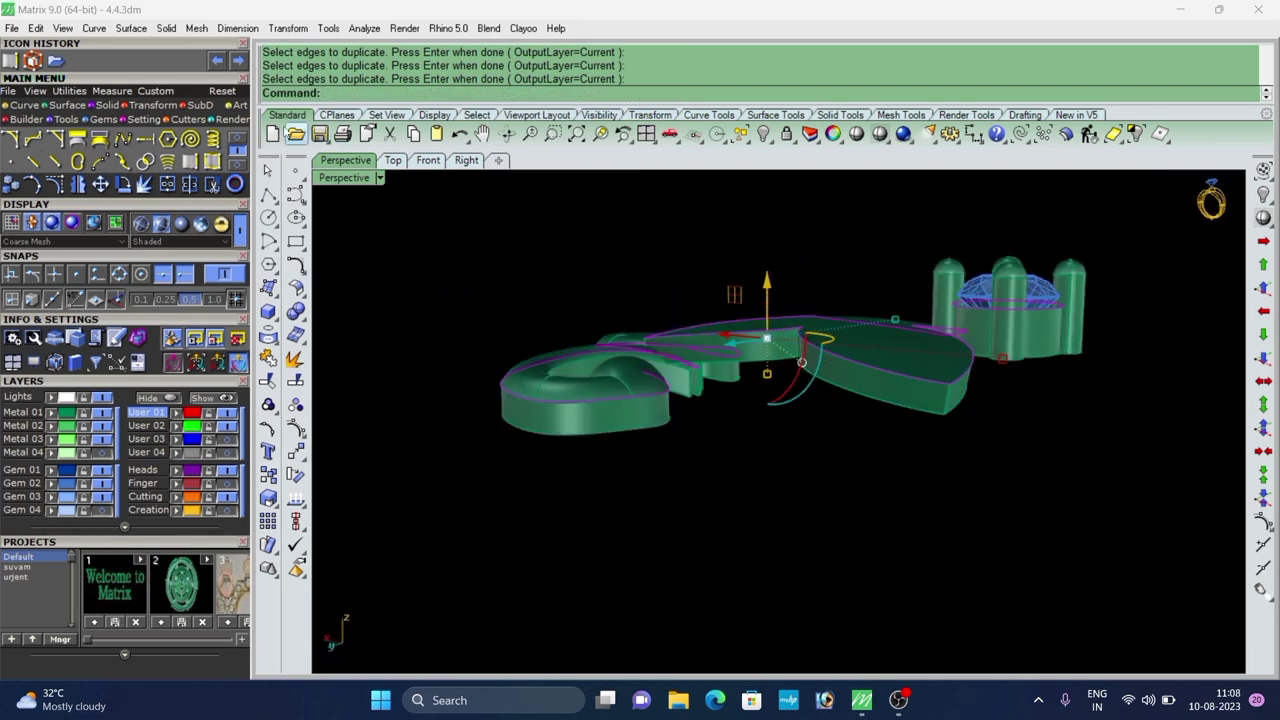
Project the duplicated edge curves onto the construction plane without deleting the inputs, and remove the raised curves.
left_click(141, 106)
left_click(213, 140)
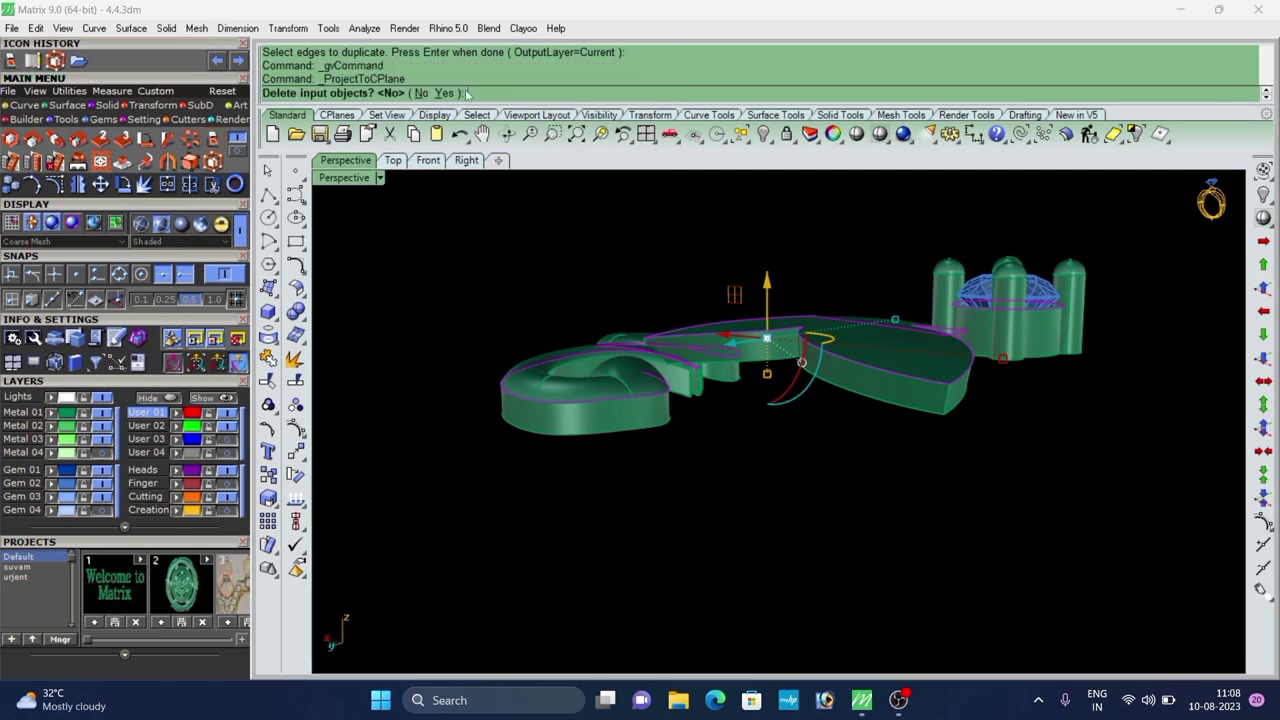
left_click(420, 94)
right_click_drag(757, 298, 722, 287)
scroll(754, 287, "down", 2)
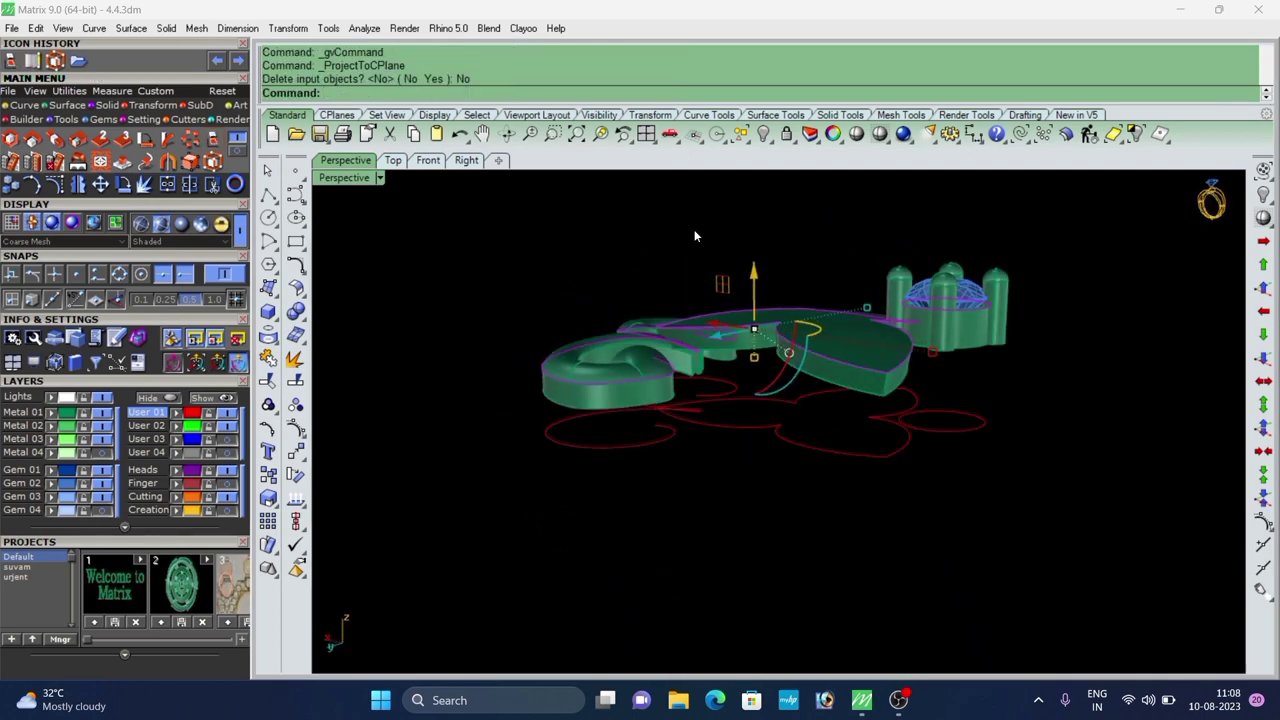
key("Delete")
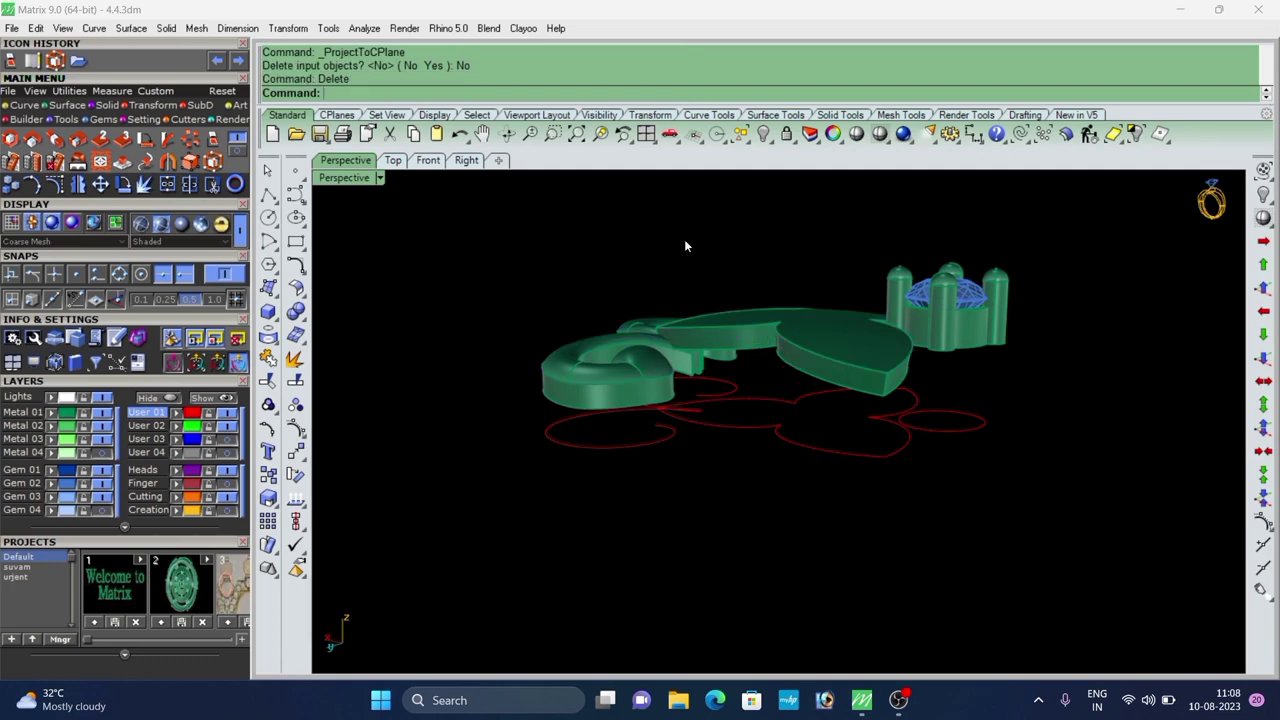
Lower the small gem setting slightly beside the leaf plate.
right_click_drag(685, 245, 639, 355)
left_click(884, 315)
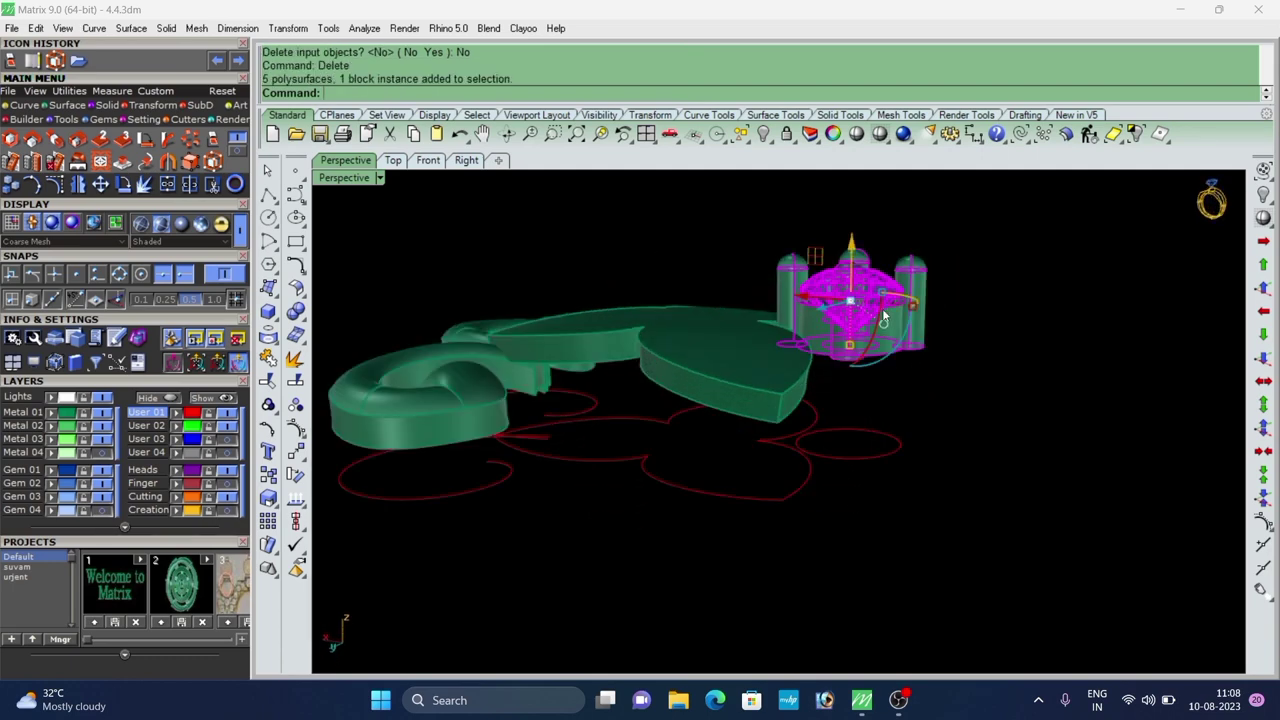
left_click_drag(853, 248, 853, 266)
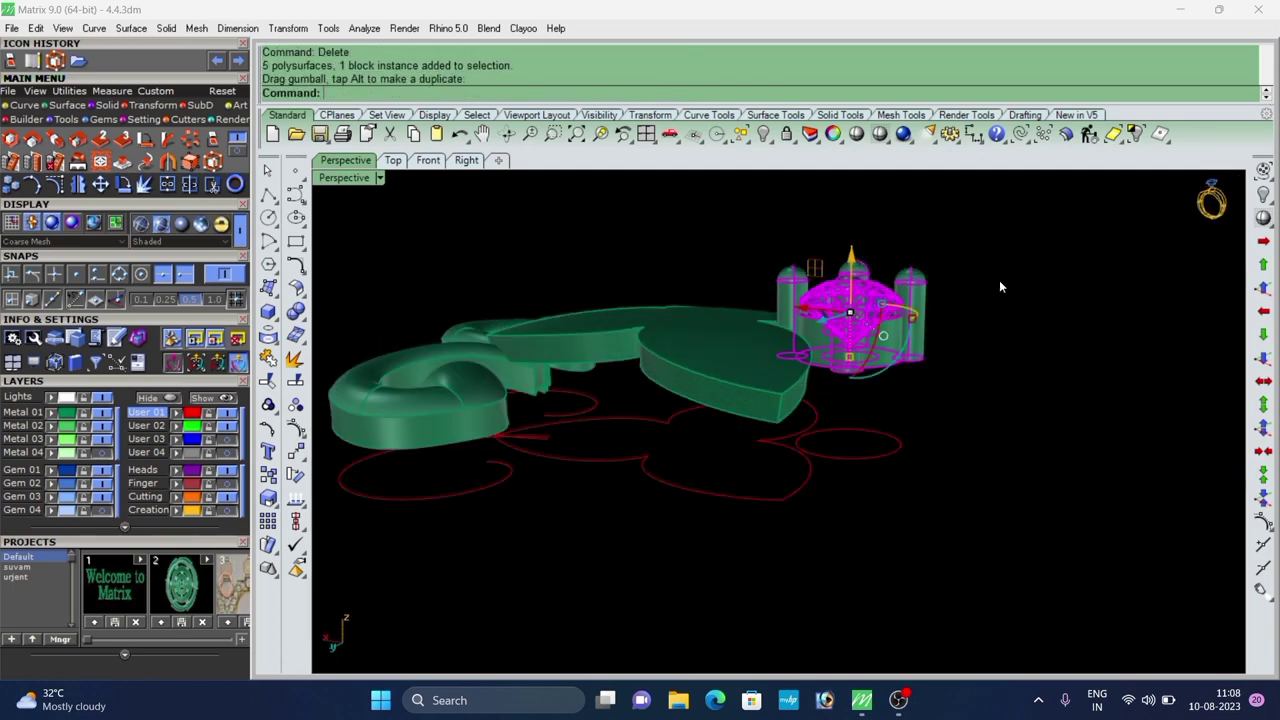
left_click(999, 280)
Group the leaf plate, both scrolls and the gem setting, and hide them so only the projected curves remain.
scroll(840, 310, "down", 4)
right_click_drag(792, 320, 838, 420)
scroll(735, 280, "down", 5)
right_click_drag(718, 392, 758, 322)
scroll(758, 322, "up", 5)
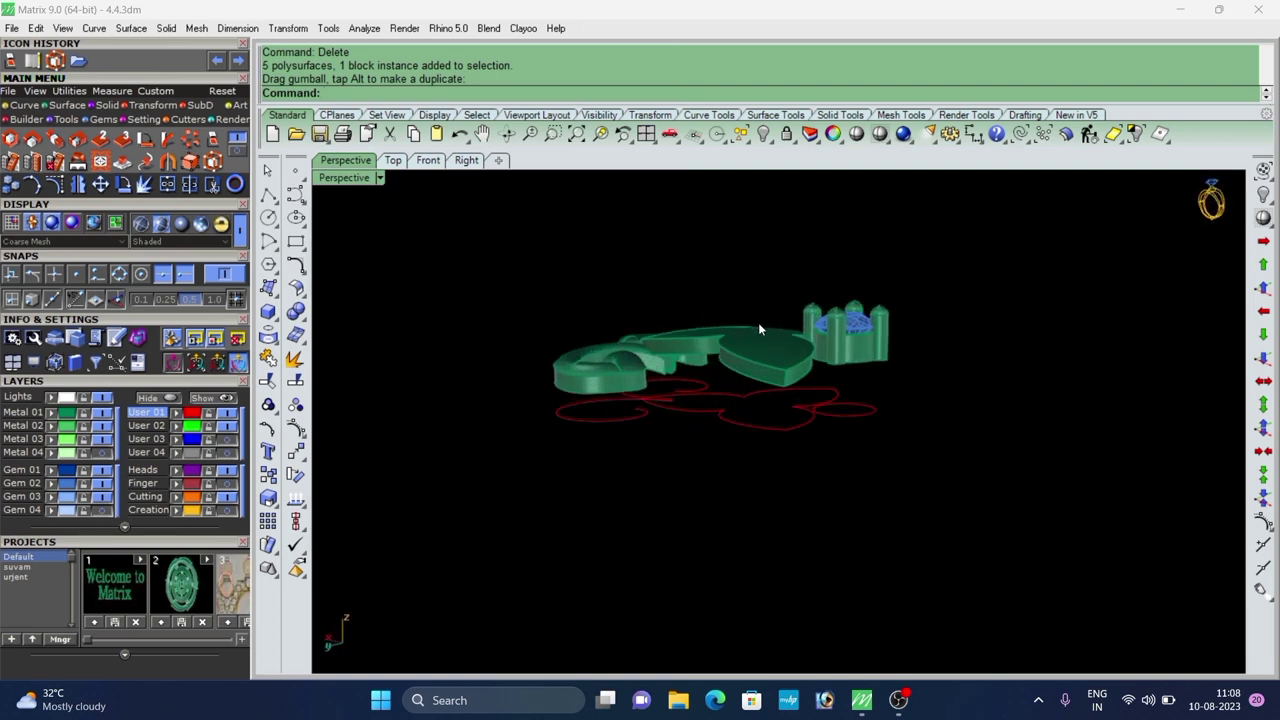
left_click(758, 324)
left_click(634, 358, "shift")
left_click(850, 332, "shift")
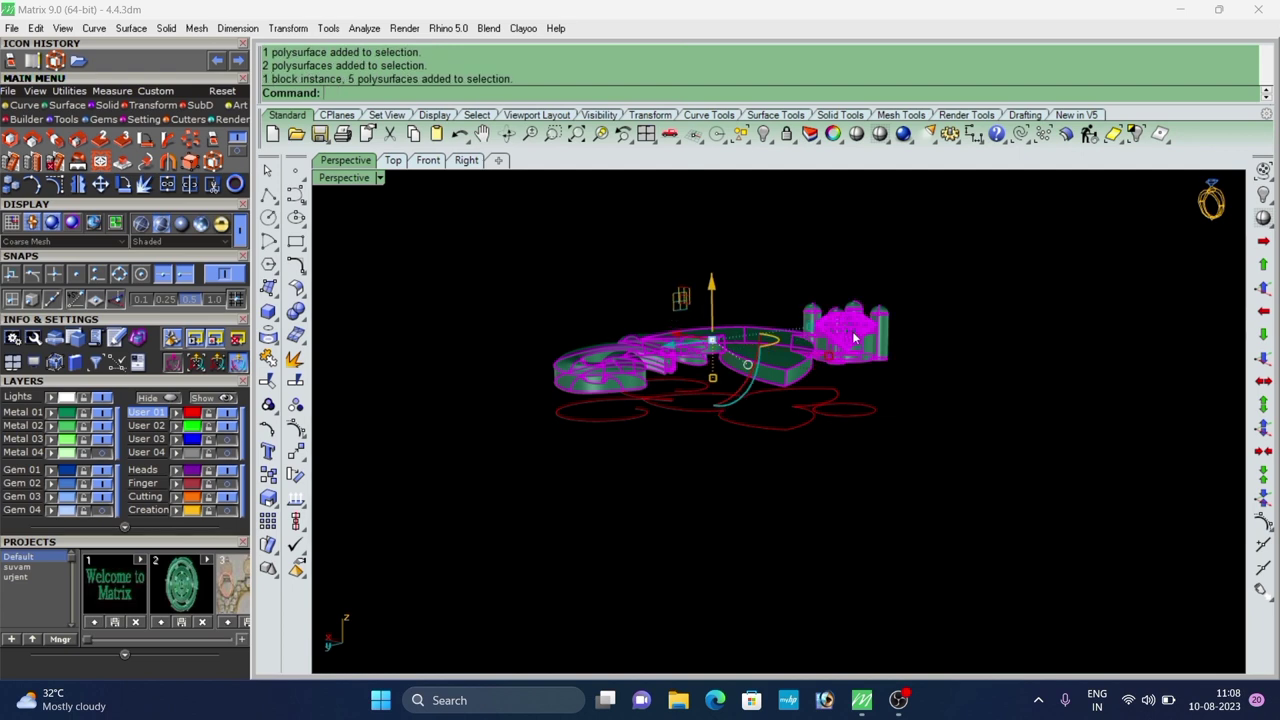
type("g")
key("Return")
key("ctrl+h")
scroll(660, 270, "down", 2)
In the Top view, draw a start-end-direction arc spanning about 0.7 from the upper scroll's curl to the leaf outline, snapping to near points.
left_click(396, 162)
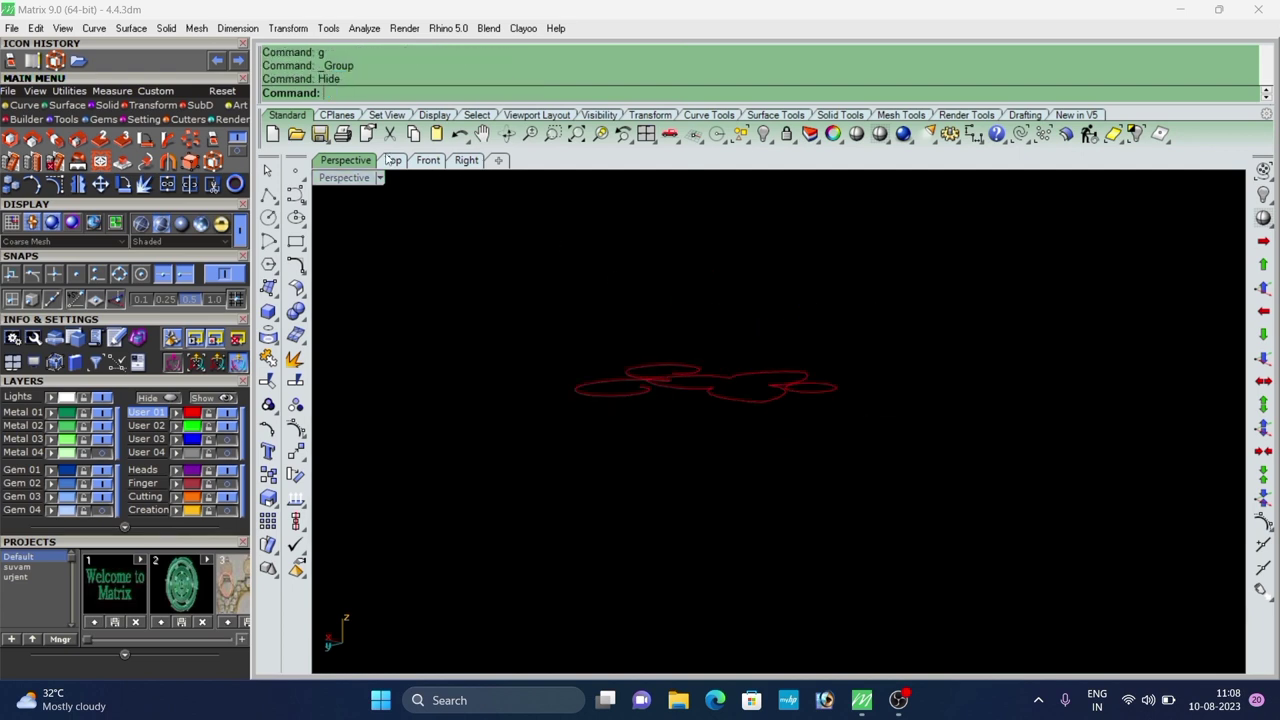
scroll(545, 374, "down", 8)
scroll(545, 345, "up", 4)
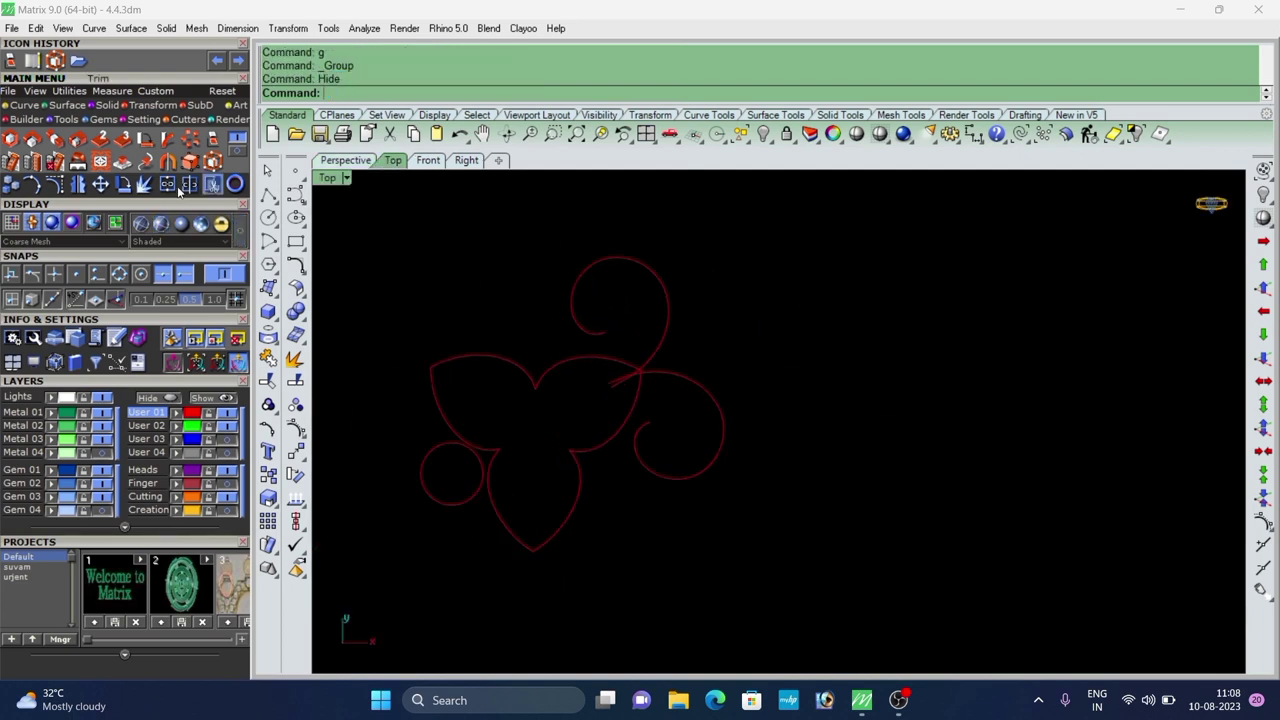
left_click(278, 250)
left_click(339, 253)
scroll(650, 365, "up", 6)
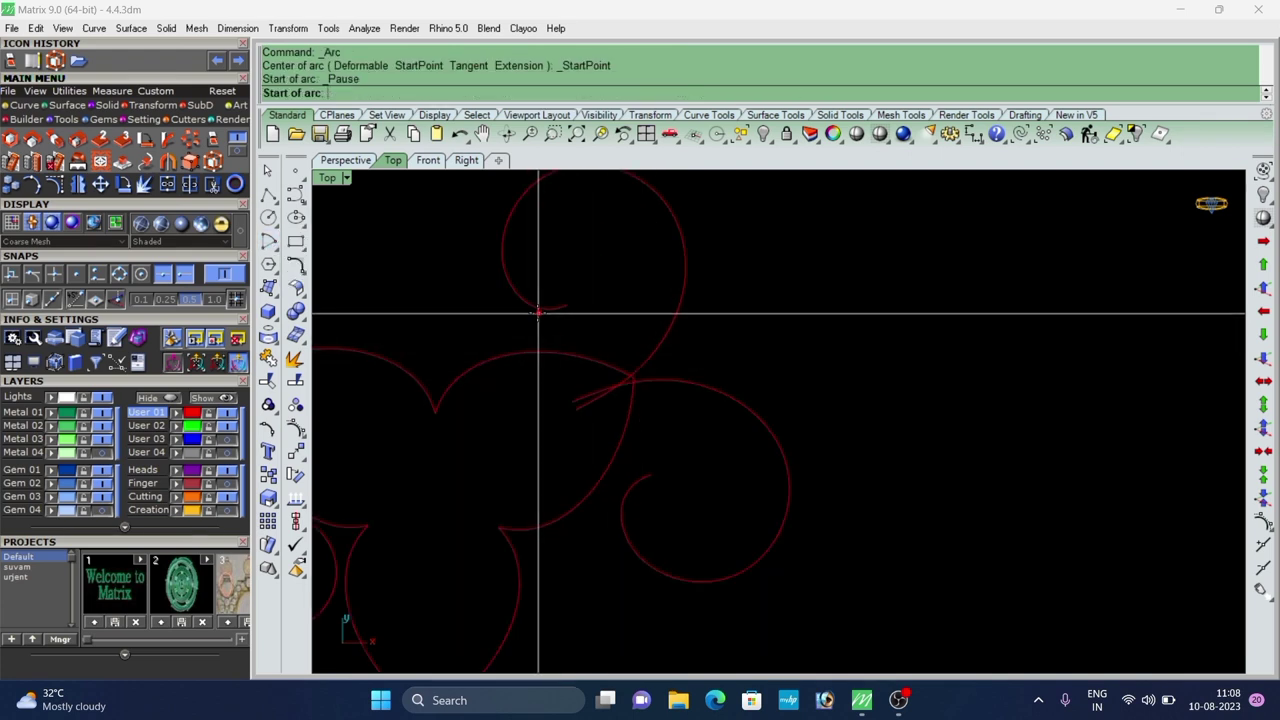
left_click(104, 275)
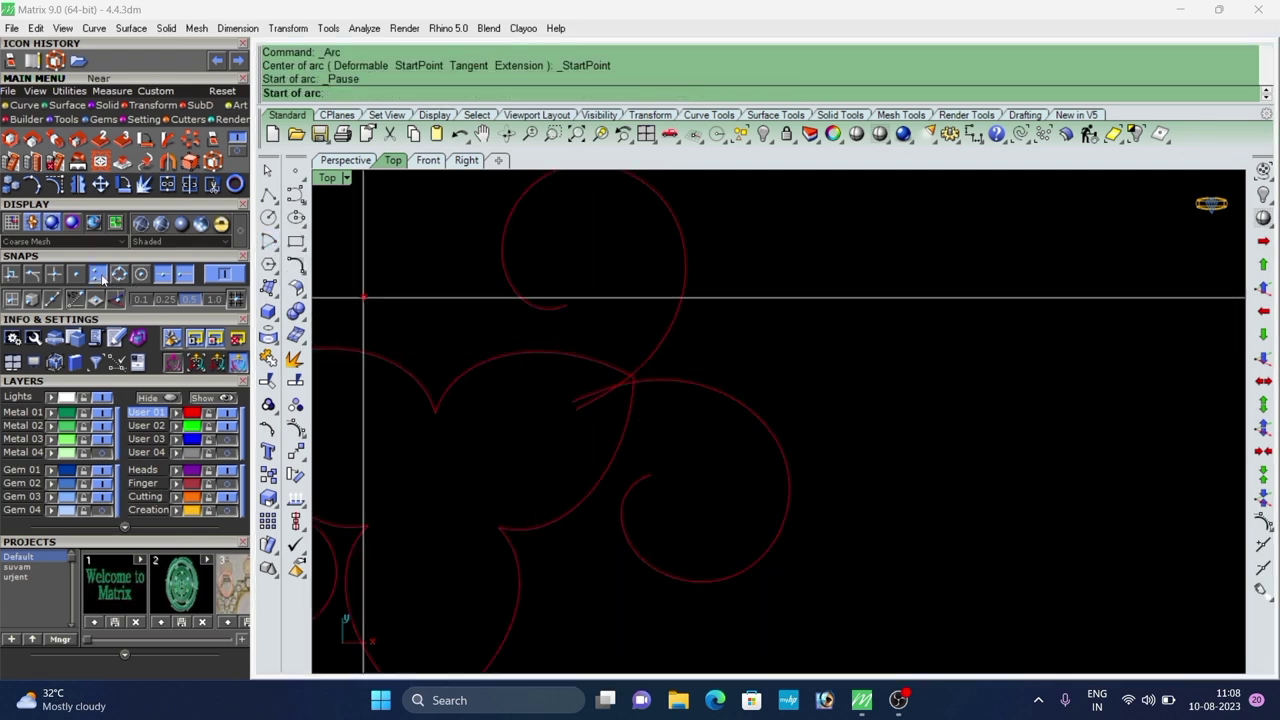
left_click(538, 307)
scroll(541, 338, "up", 2)
scroll(541, 347, "up", 4)
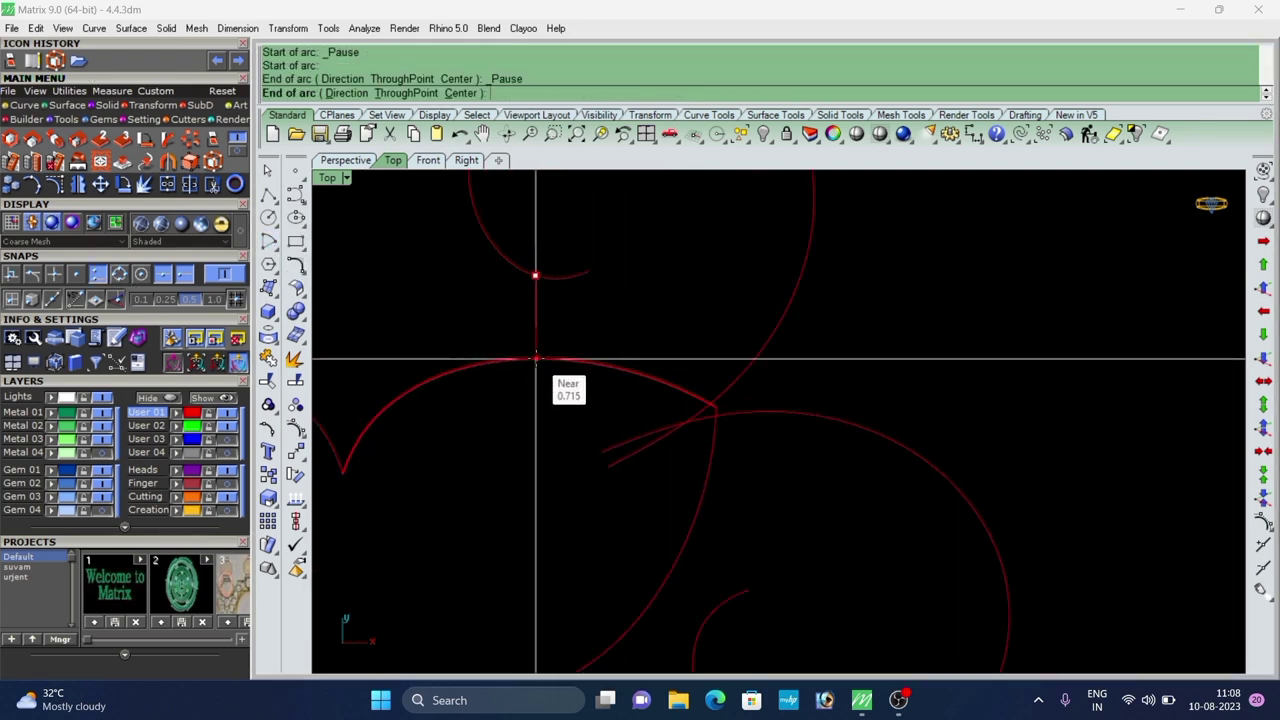
left_click(535, 358)
scroll(556, 315, "up", 2)
left_click(577, 319)
scroll(588, 321, "down", 6)
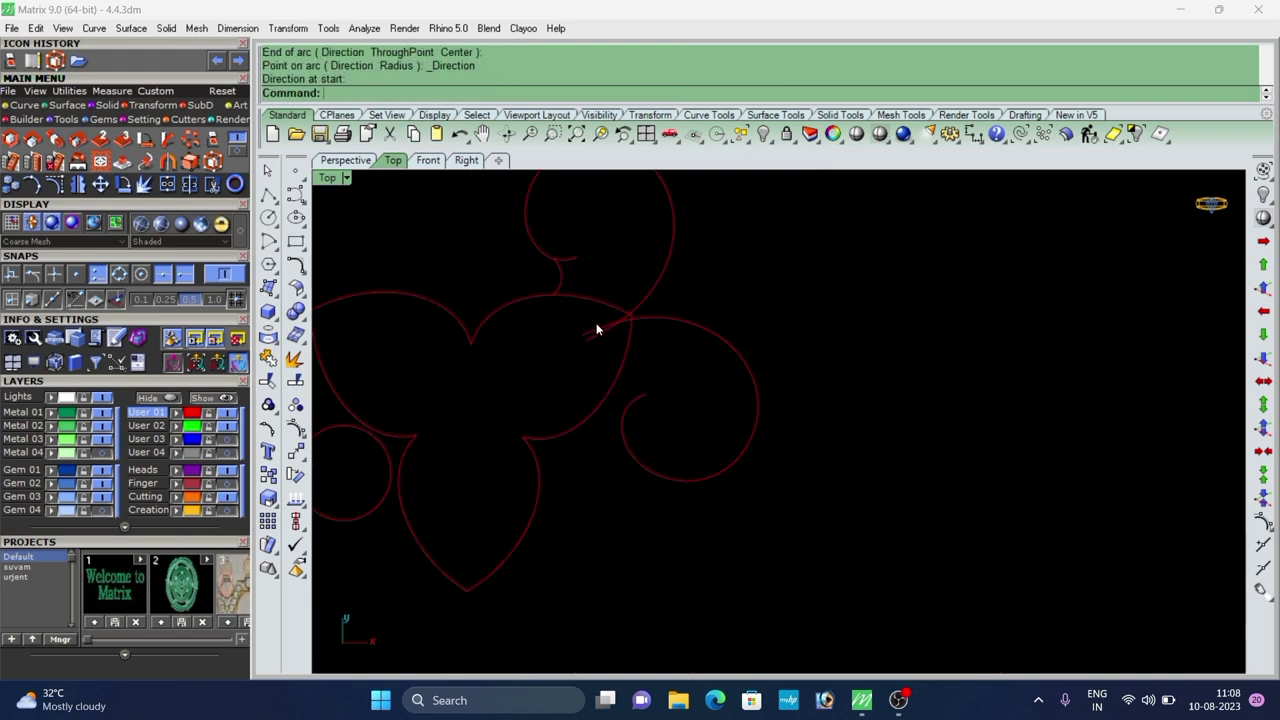
Draw an arc spanning about 0.5 from the leaf outline to the curl of the lower scroll.
right_click(600, 333)
left_click(603, 410)
scroll(615, 420, "up", 1)
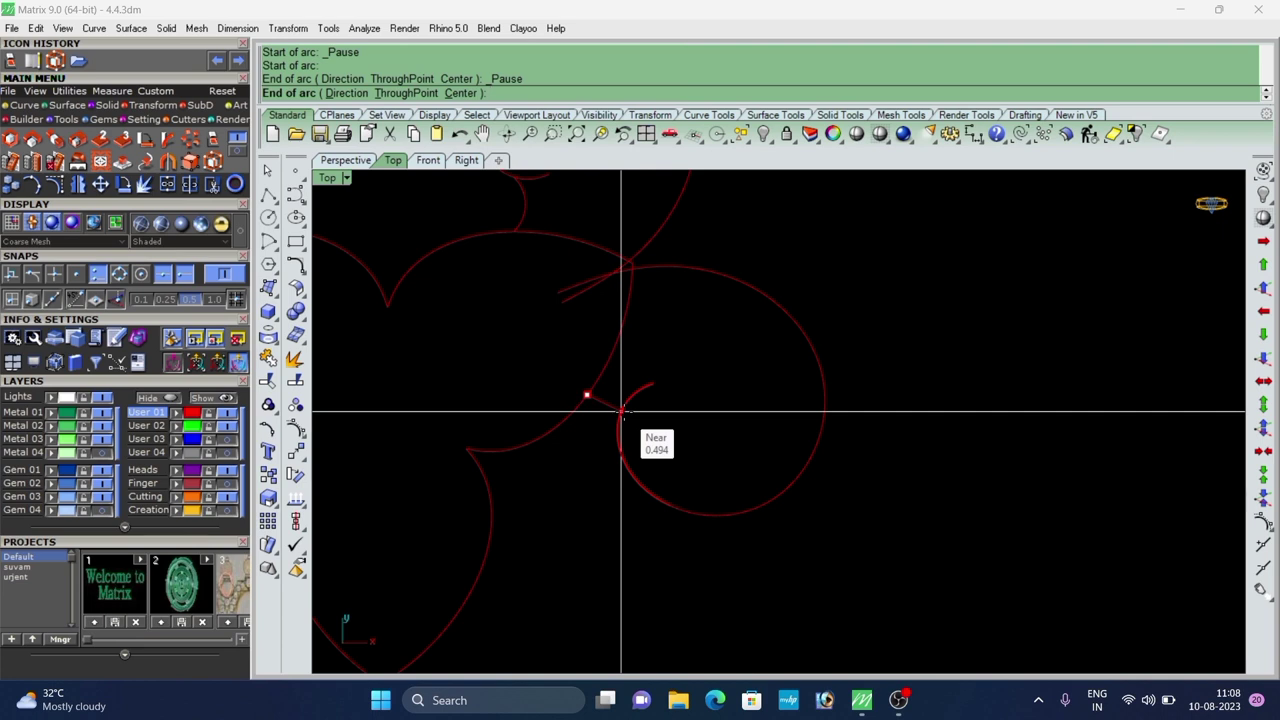
left_click(621, 412)
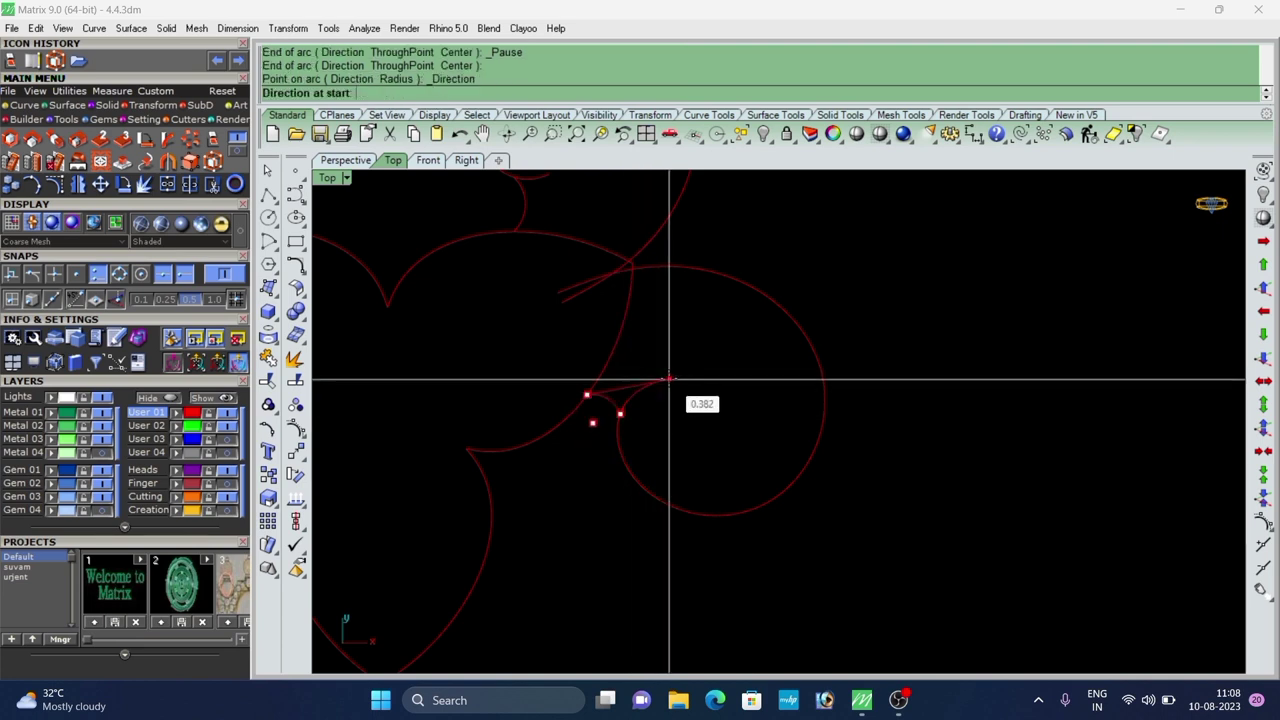
left_click(669, 379)
scroll(666, 325, "down", 9)
Draw an arc from the upper part of the setting circle to the edge of the upper leaf.
right_click(540, 342)
scroll(475, 361, "up", 8)
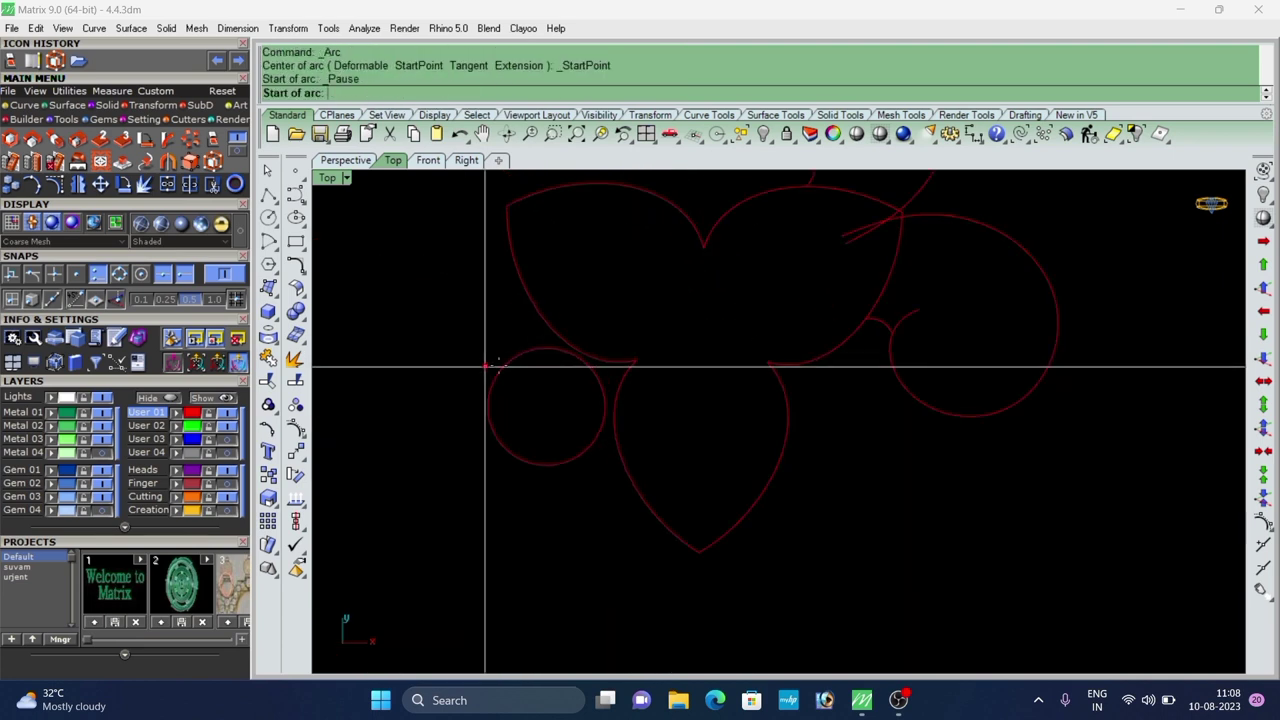
left_click(523, 357)
scroll(543, 317, "up", 2)
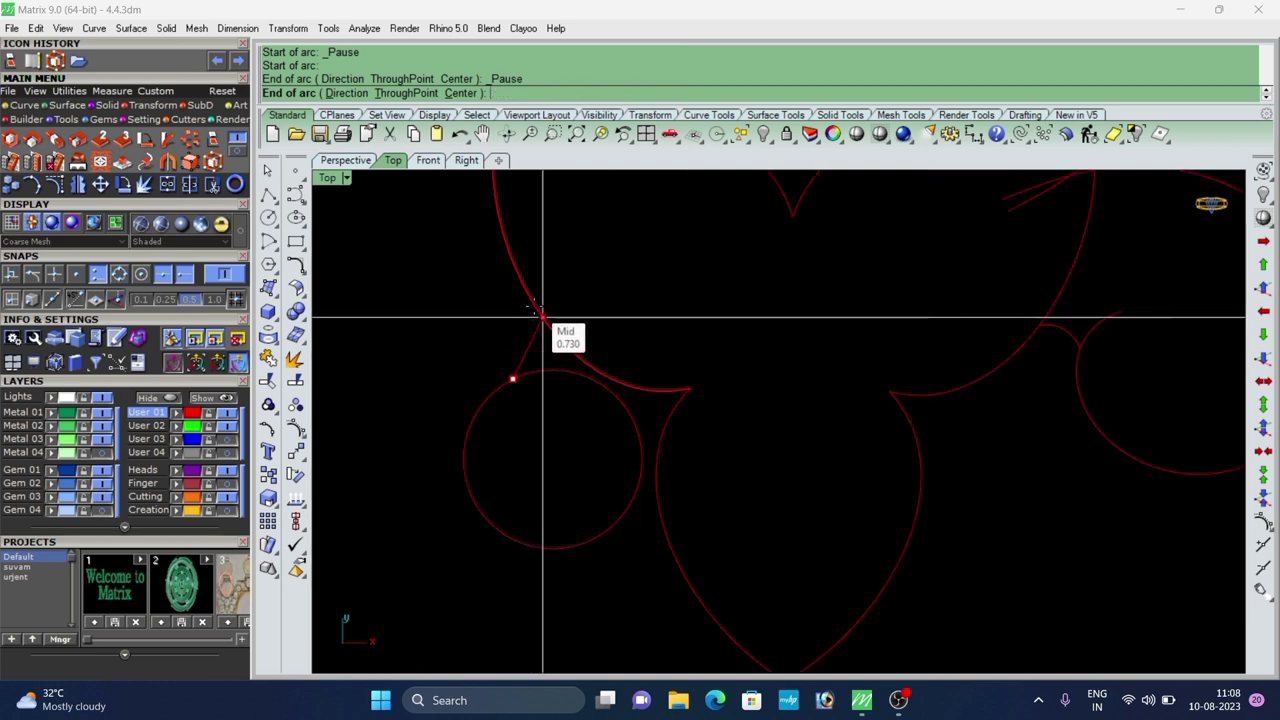
left_click(534, 305)
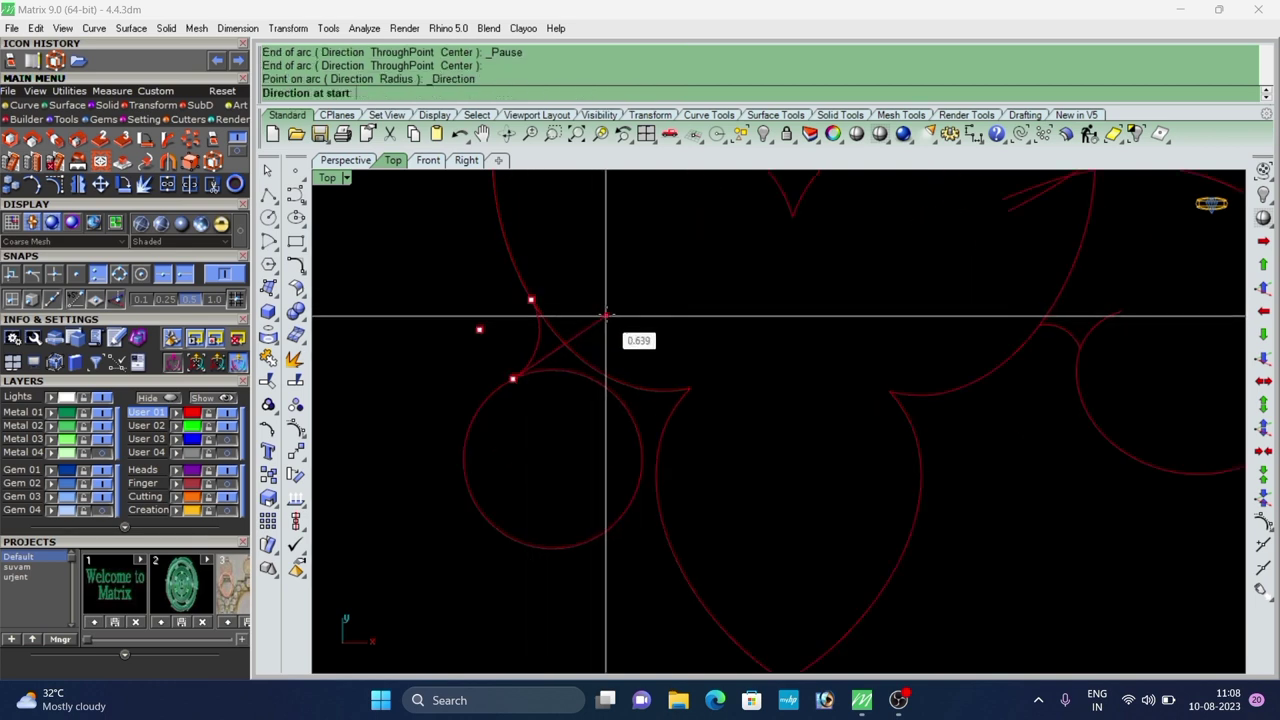
left_click(667, 291)
Draw an arc spanning about 0.3 from the setting circle to the side of the lower leaf.
key("Return")
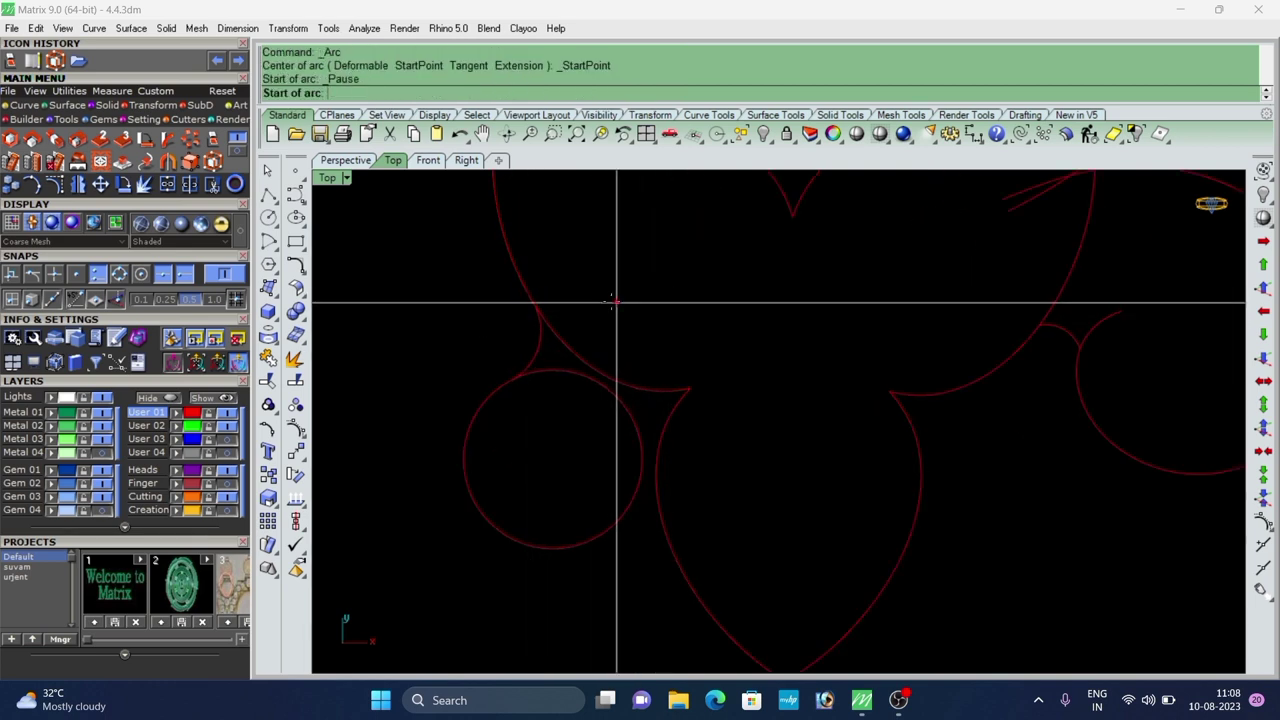
scroll(560, 280, "down", 5)
scroll(608, 413, "up", 3)
left_click(588, 405)
scroll(587, 406, "up", 2)
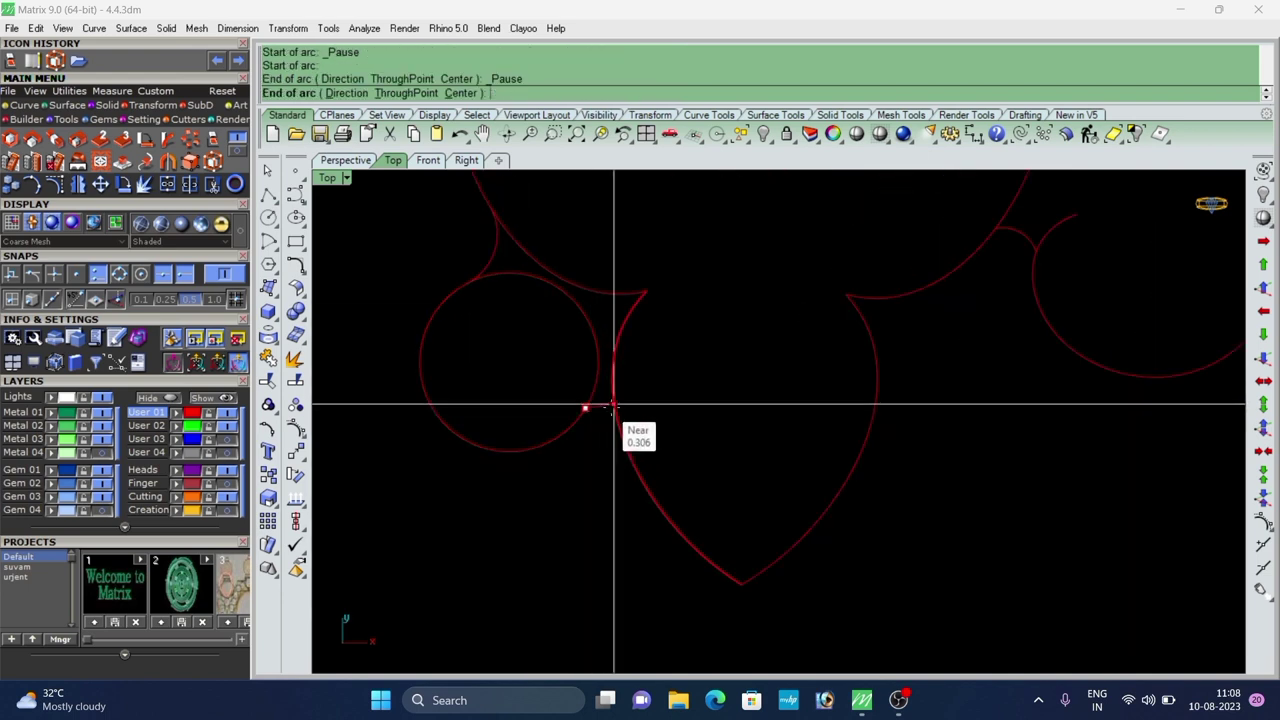
left_click(616, 414)
left_click(702, 362)
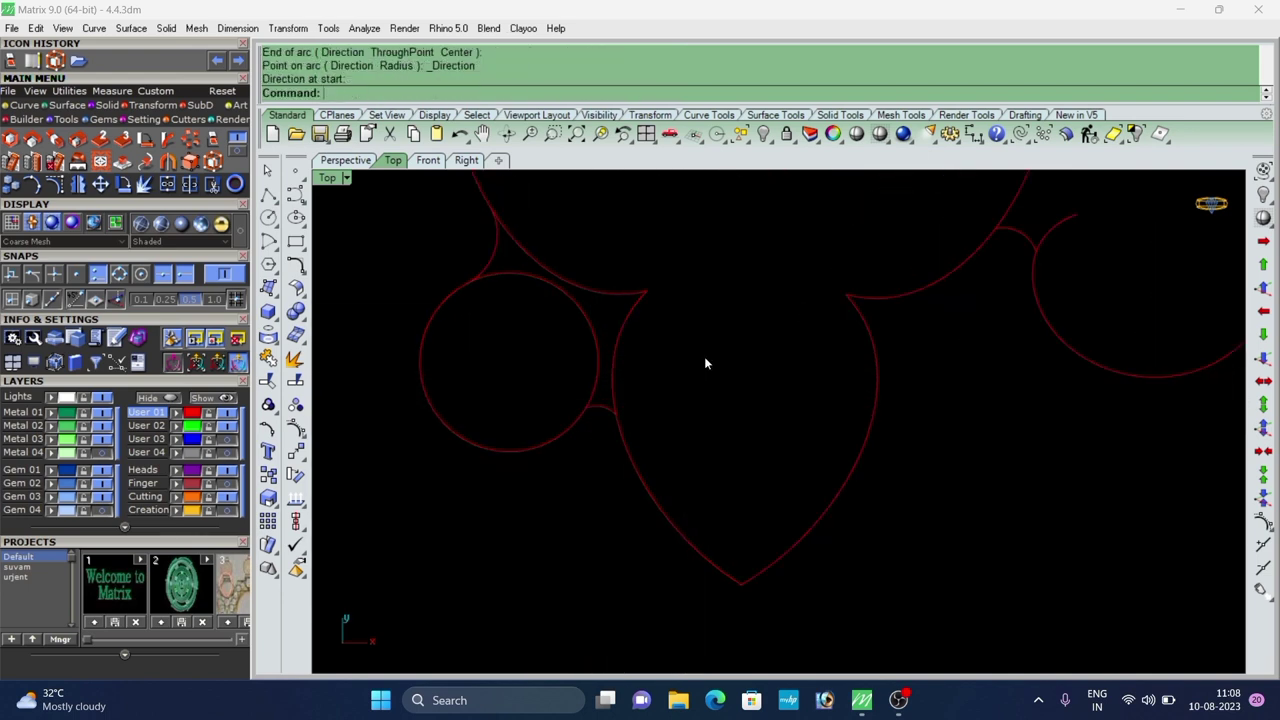
Start trimming with all the outline curves as cutters, removing the inner overlaps between the setting circle and the adjoining leaves.
scroll(595, 409, "down", 10)
left_click_drag(470, 506, 470, 503)
scroll(560, 408, "up", 2)
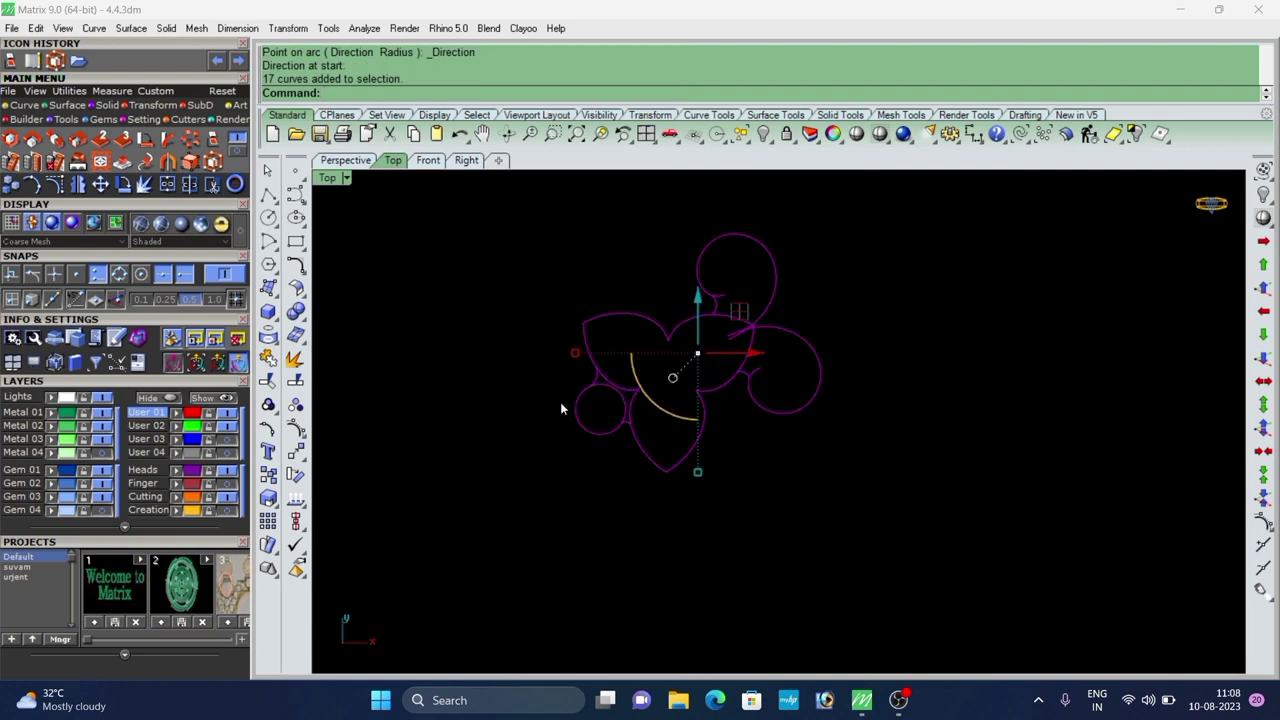
type("Trim")
key("Return")
scroll(633, 397, "up", 8)
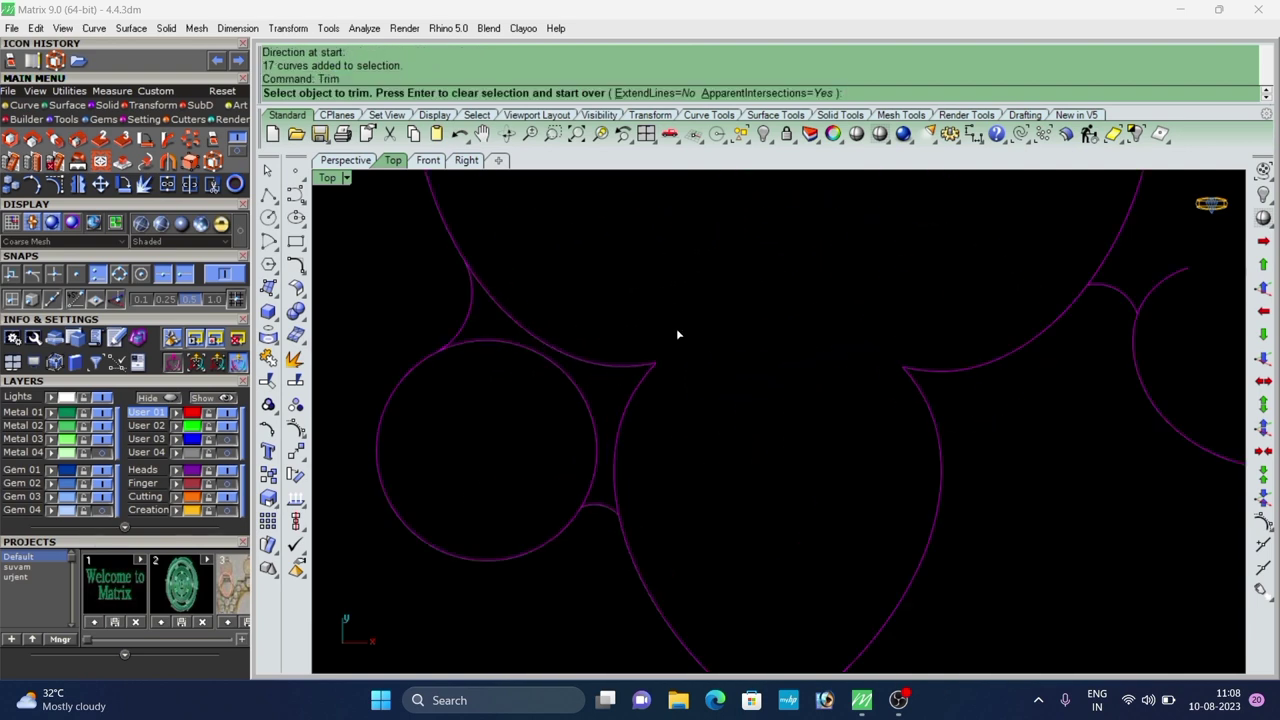
left_click_drag(676, 329, 562, 415)
scroll(563, 421, "down", 8)
Trim away the overlapping inner curve ends where the two scrolls meet the leaf outline and inside their curls.
scroll(658, 430, "up", 4)
scroll(649, 449, "down", 6)
scroll(745, 326, "up", 6)
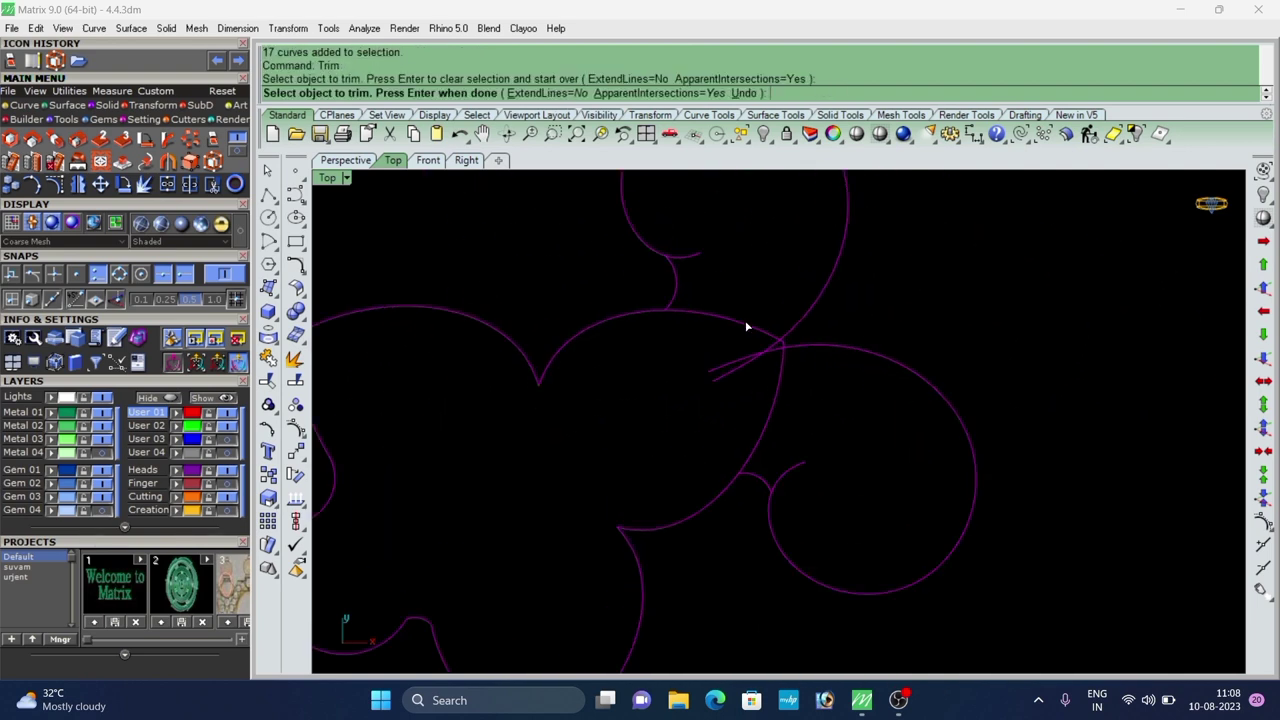
left_click_drag(716, 387, 714, 388)
left_click_drag(796, 371, 776, 352)
scroll(777, 353, "up", 7)
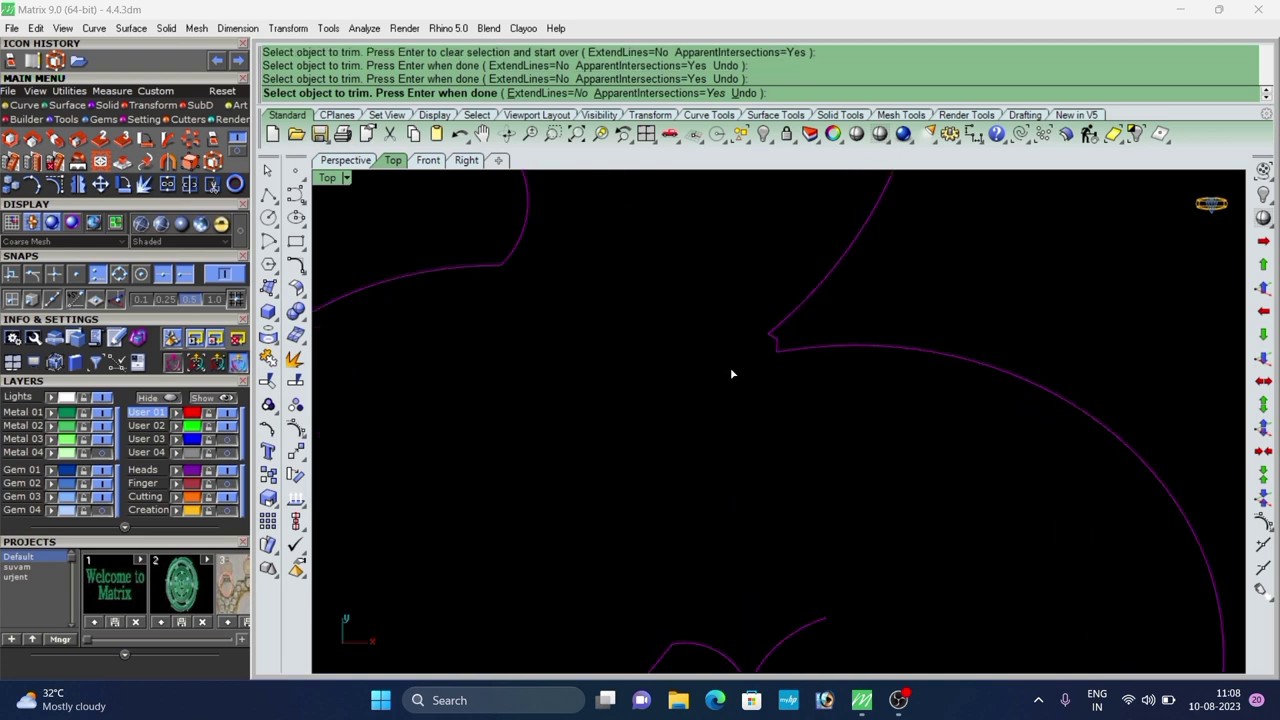
scroll(730, 370, "down", 9)
left_click_drag(790, 449, 741, 482)
scroll(673, 291, "up", 8)
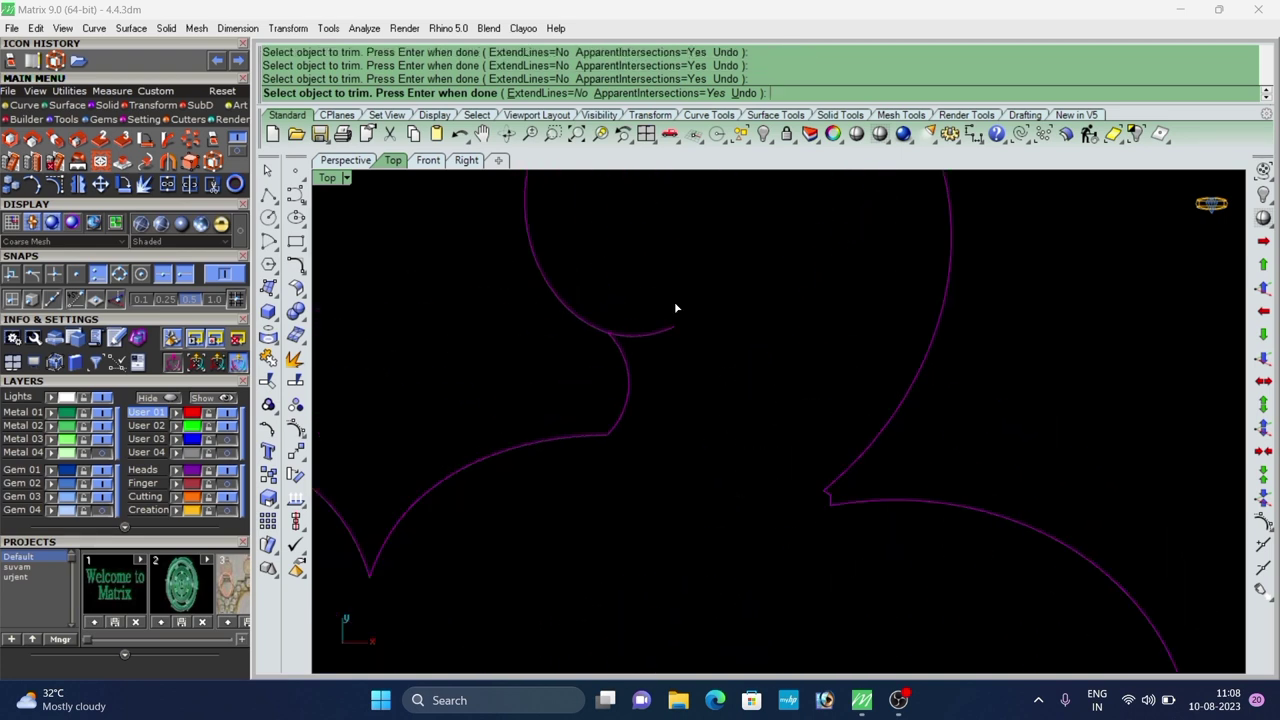
right_click(672, 354)
Select all the trimmed outline curves and join them.
scroll(691, 328, "down", 14)
left_click_drag(803, 249, 529, 459)
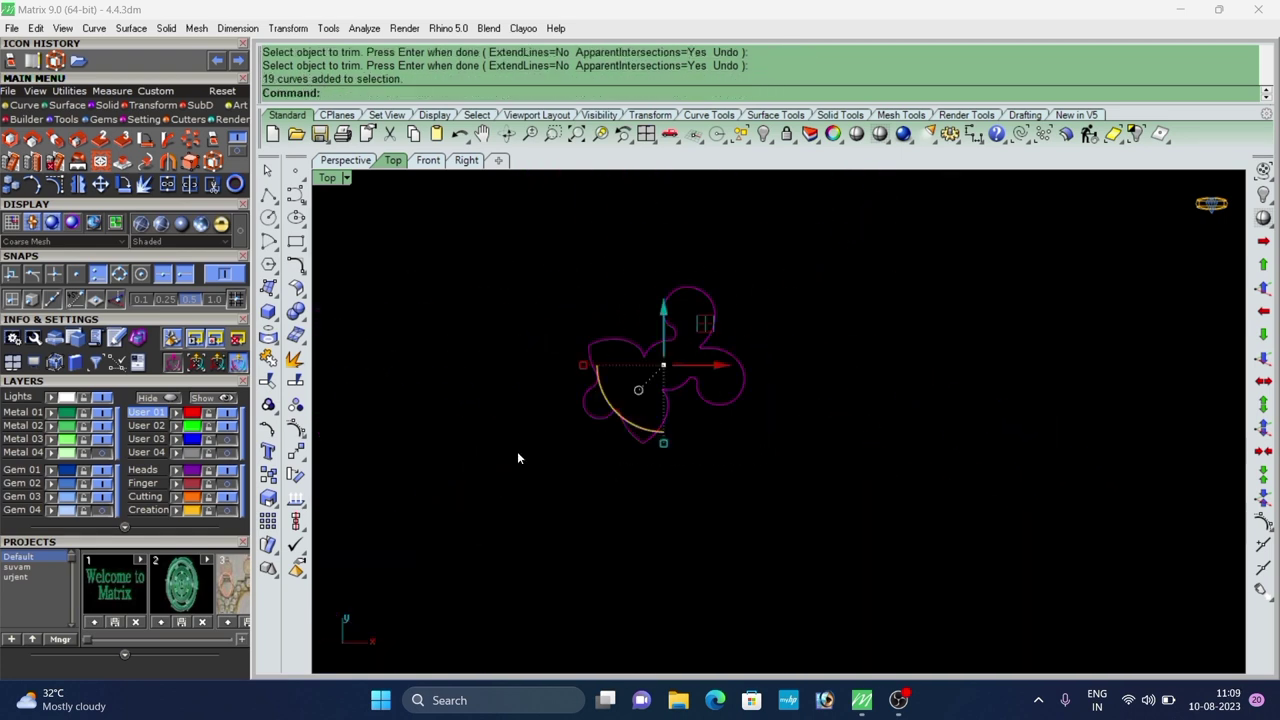
key("ctrl+j")
Try offsetting the joined outline inward by 0.6 and delete the resulting curve.
type("o")
key("Return")
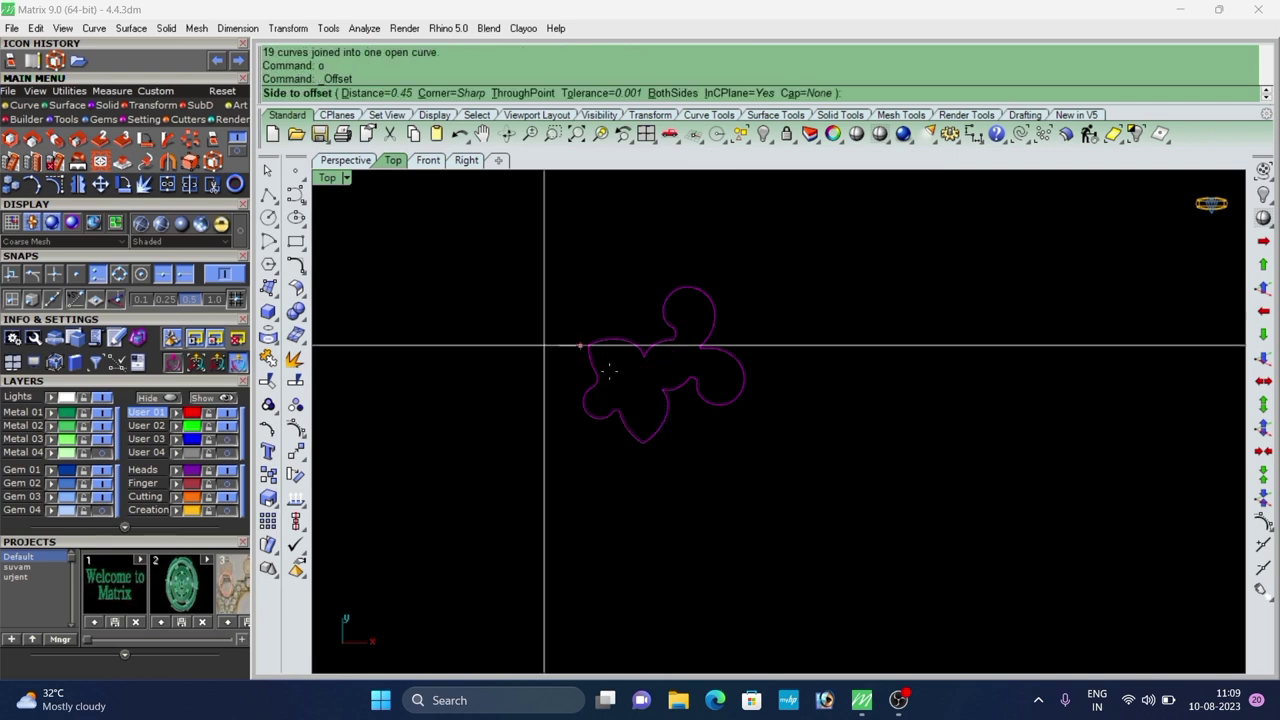
scroll(607, 378, "up", 5)
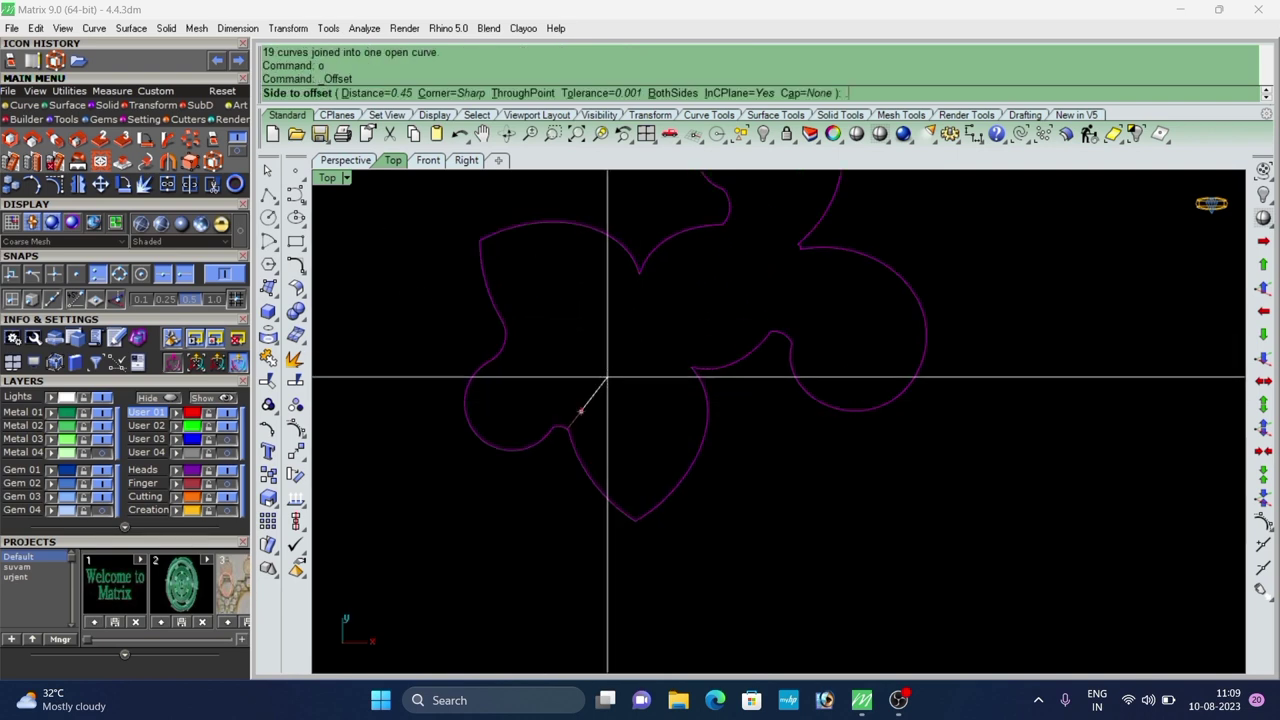
type(".6")
key("Return")
left_click(607, 378)
scroll(624, 404, "down", 4)
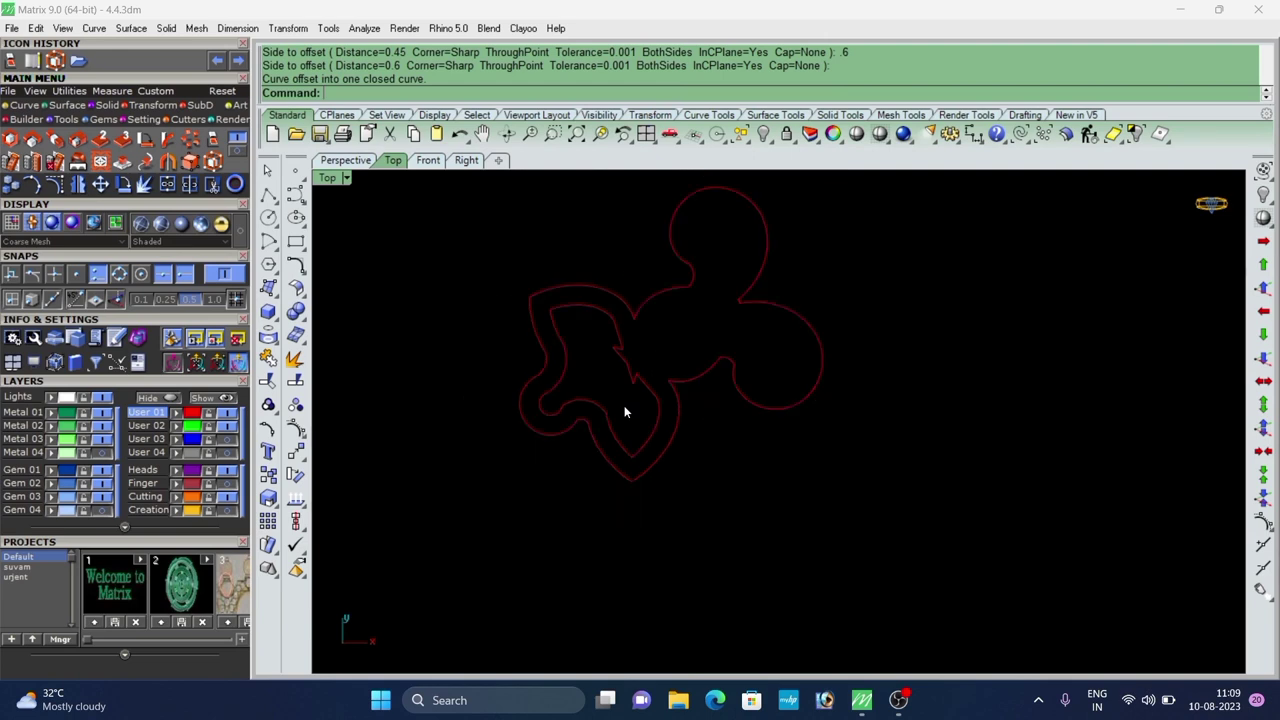
key("Delete")
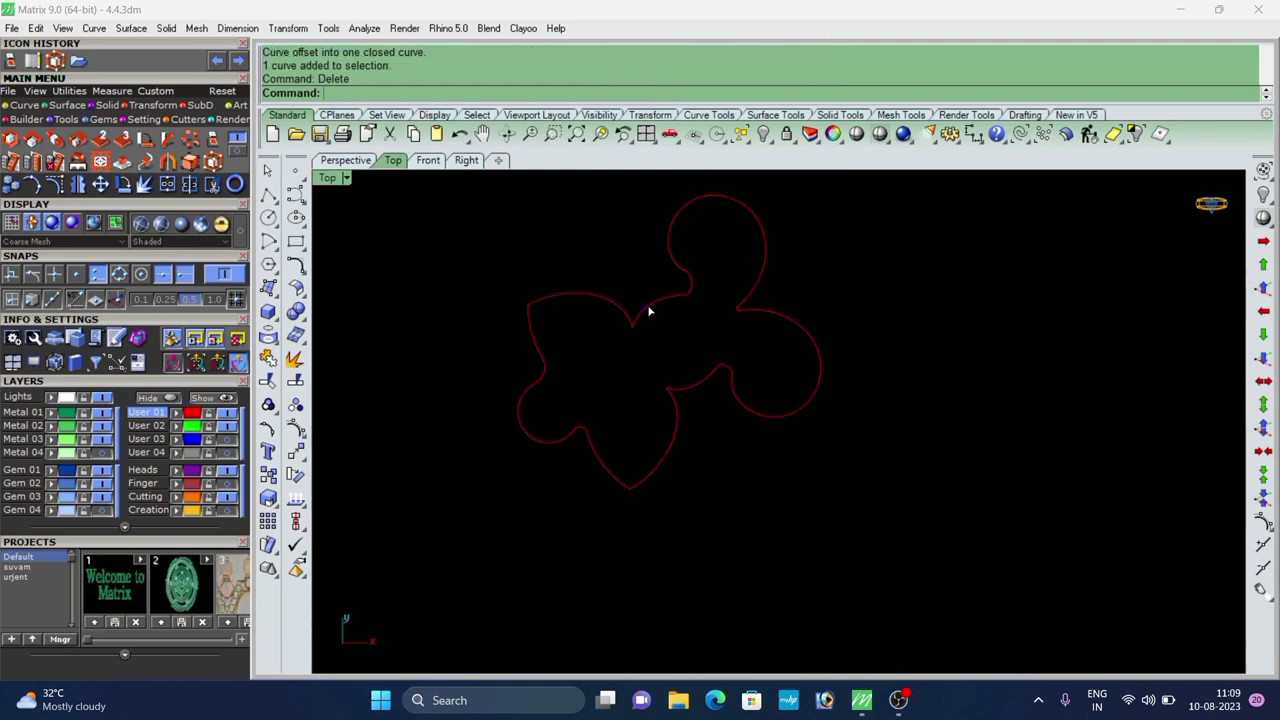
Try offsetting the joined outline inward by 0.5 and undo that offset.
left_click(672, 305)
type("o")
key("Return")
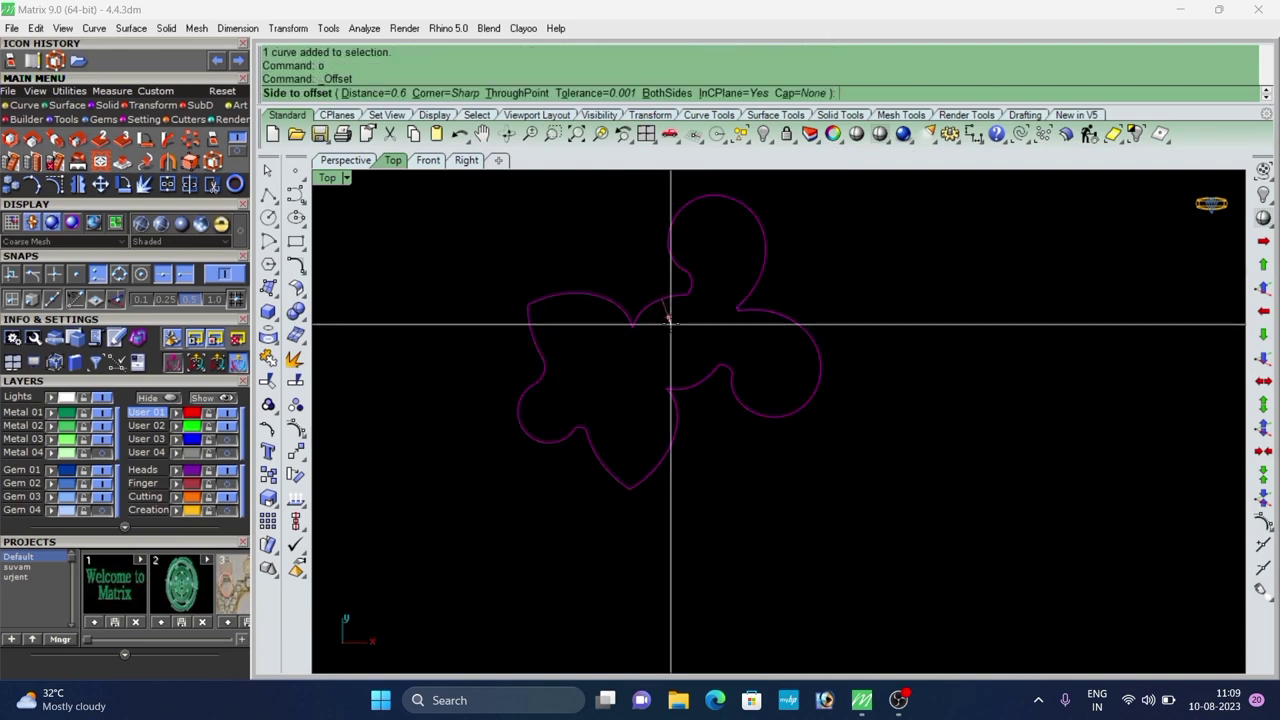
type(".5")
key("Return")
left_click(671, 328)
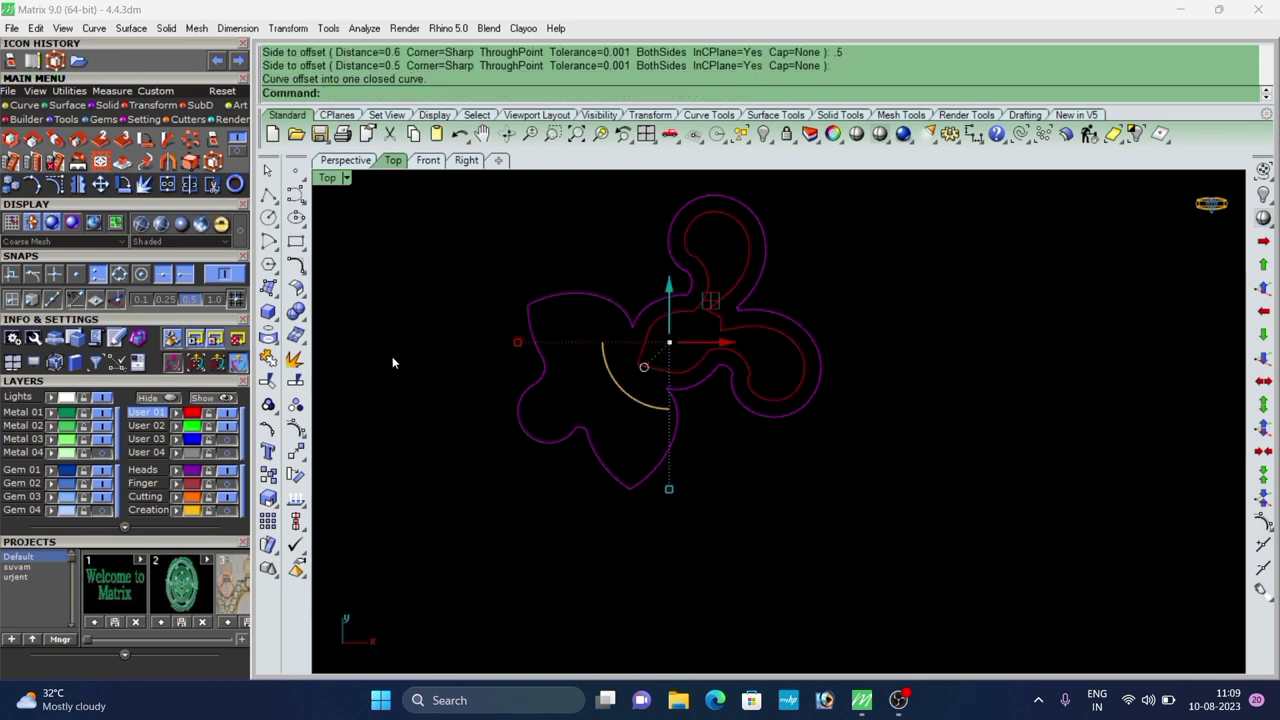
key("ctrl+z")
Explode the outline and offset the two upper leaf edges beside the notch inward by 0.5.
left_click(298, 359)
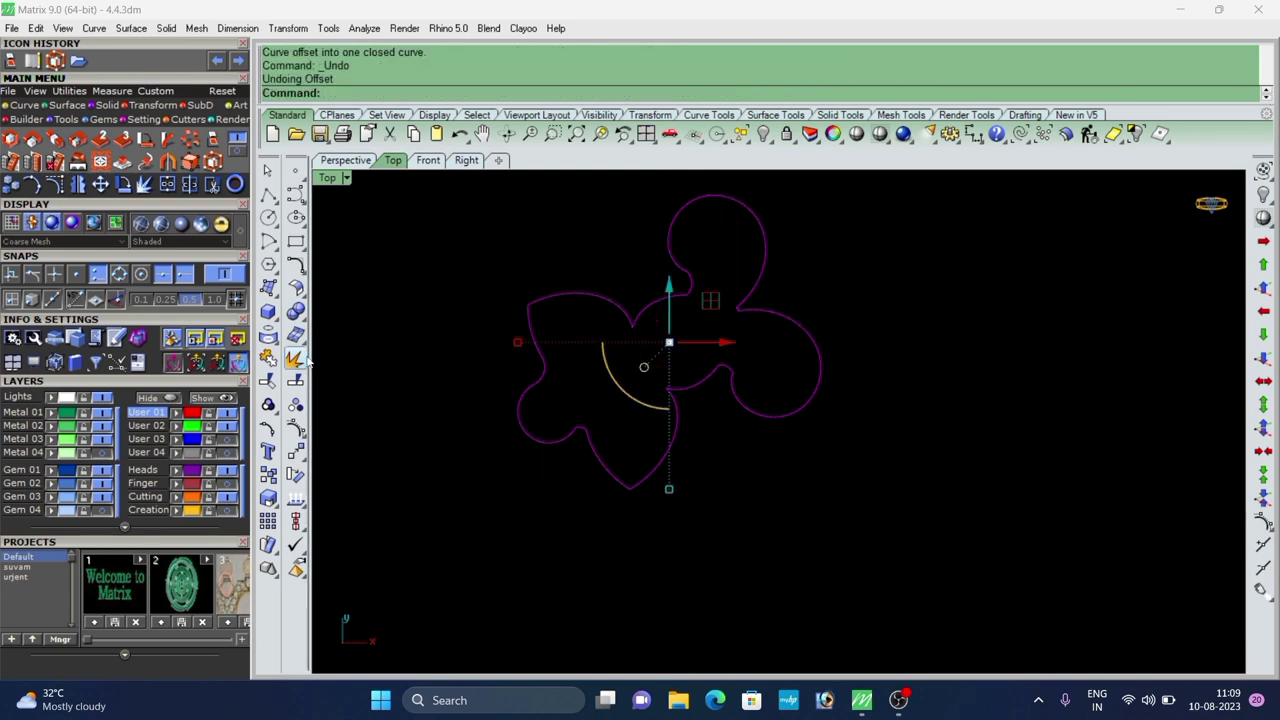
left_click(414, 359)
left_click(562, 293)
right_click(581, 328)
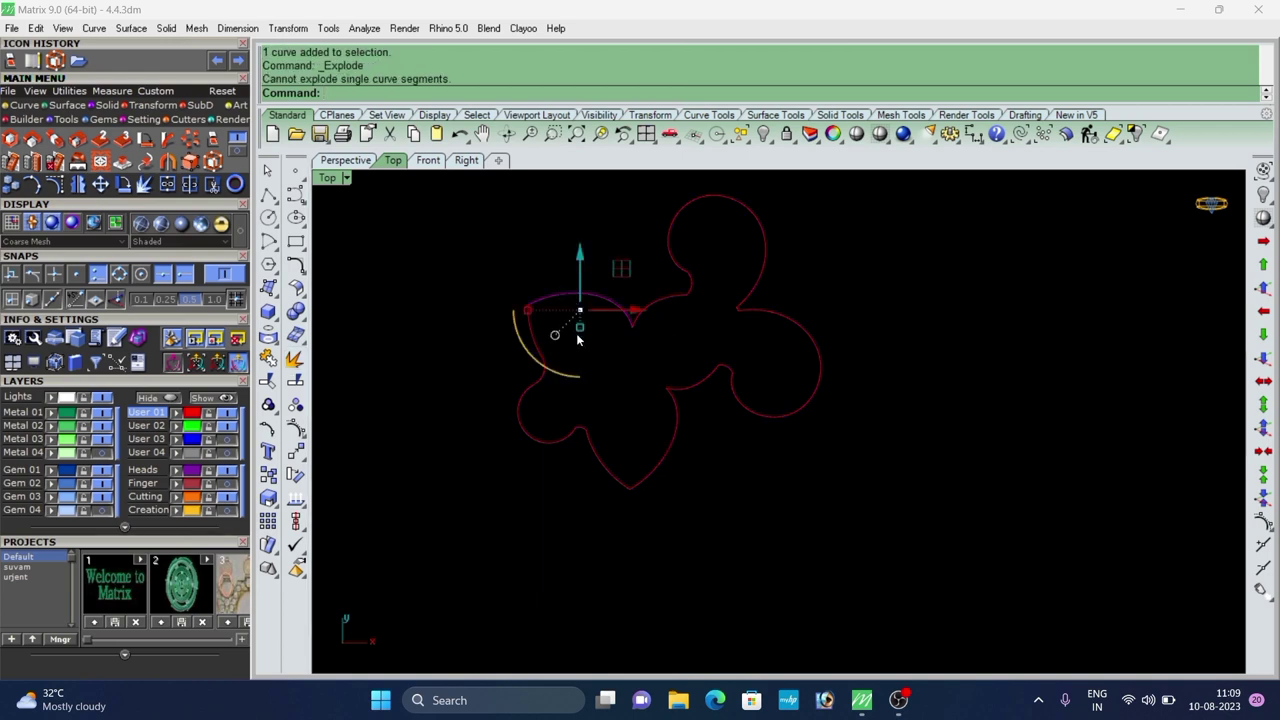
type("o")
key("Return")
left_click(580, 326)
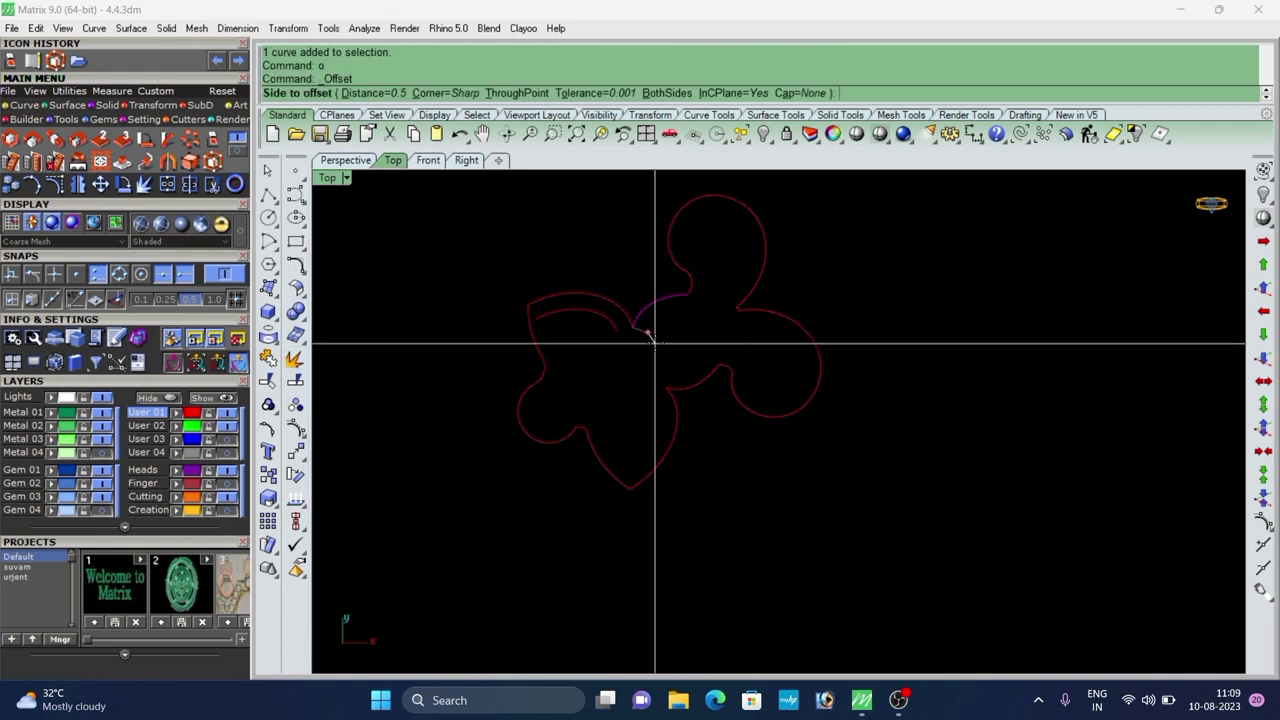
left_click(634, 340)
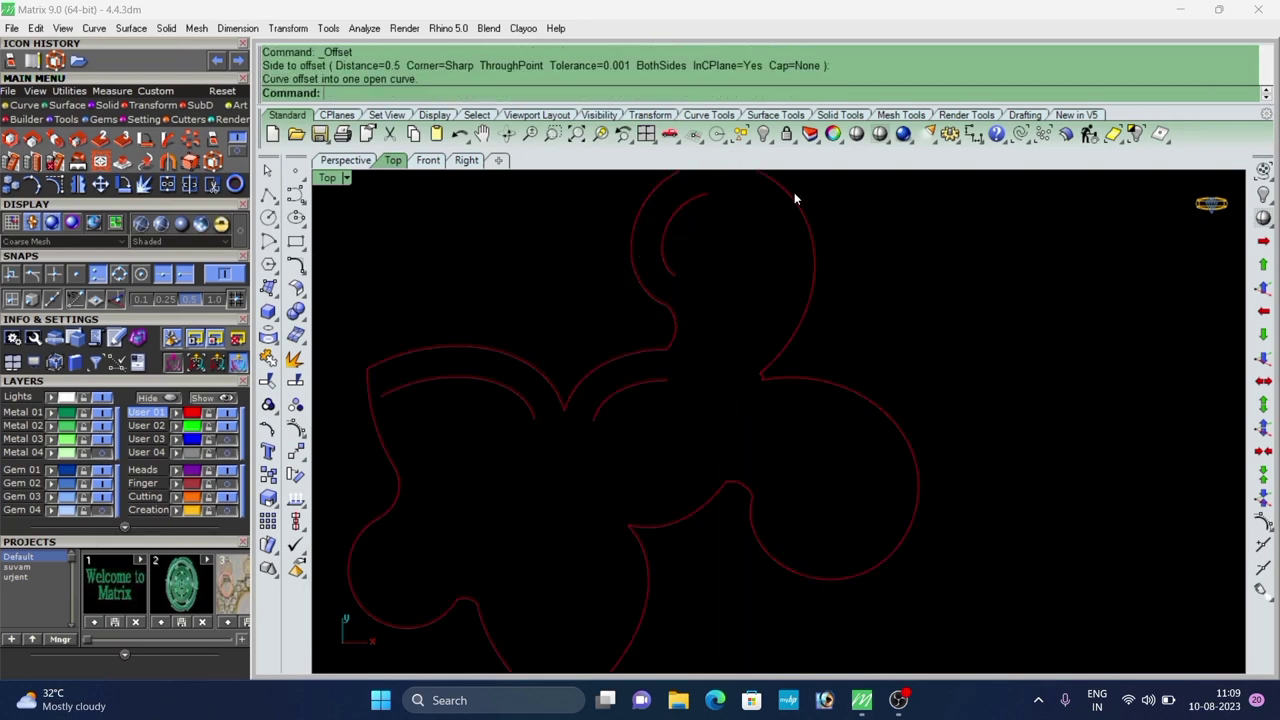
Offset the outer side of the upper scroll and the first segment of the lower scroll inward by 0.5.
left_click(794, 192)
type("o")
key("Return")
left_click(733, 241)
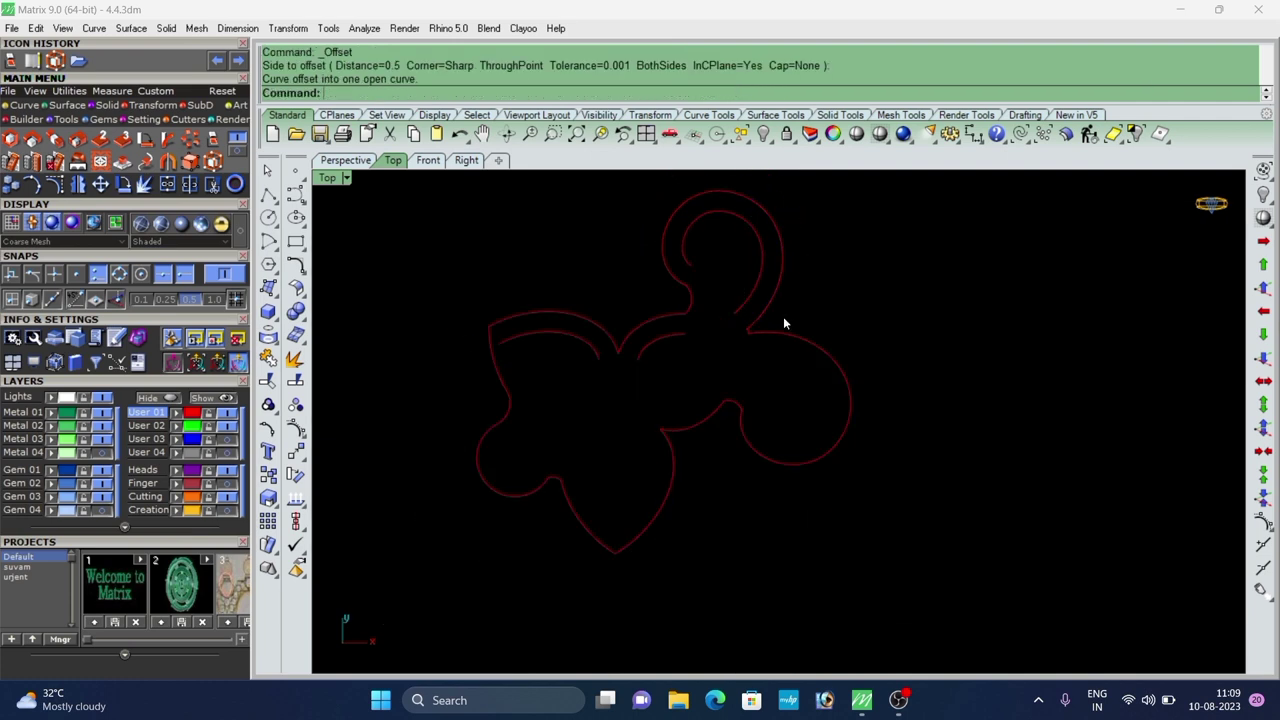
left_click(720, 380)
key("Return")
left_click(733, 333)
scroll(735, 327, "up", 6)
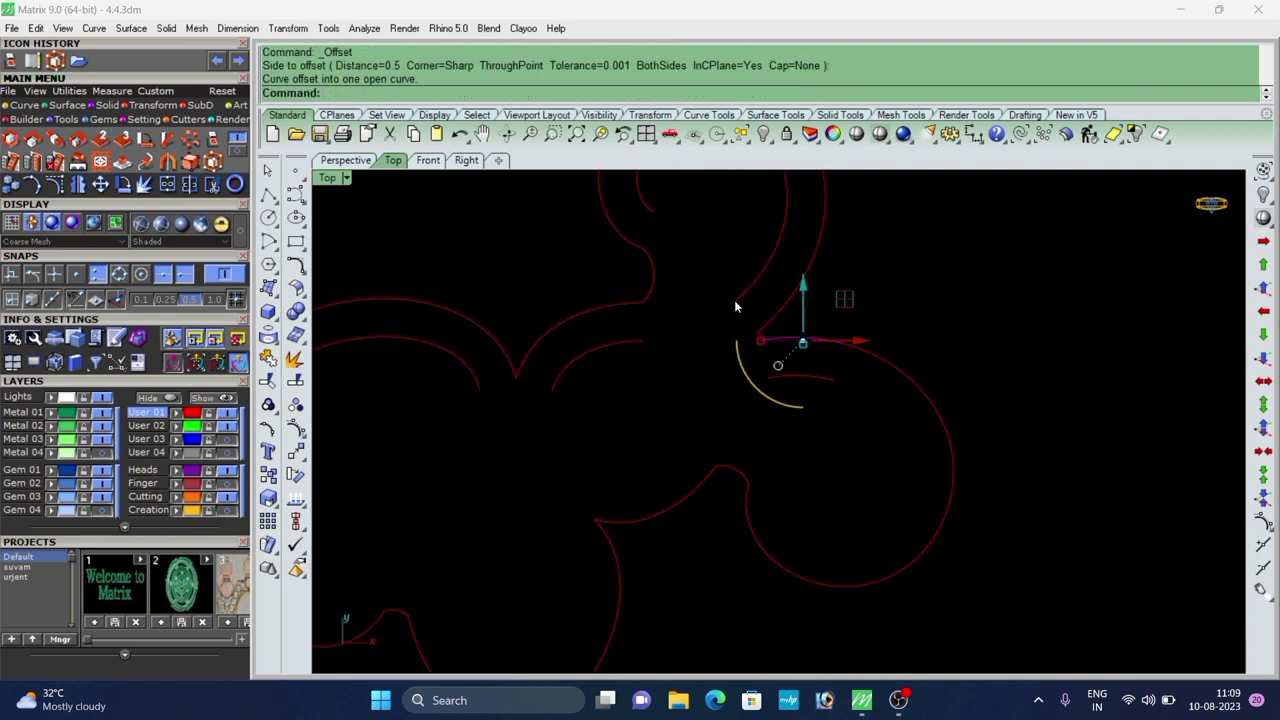
Offset the arc bridging the upper scroll's curl and the leaf inward by 0.5.
scroll(720, 303, "down", 4)
left_click(676, 283)
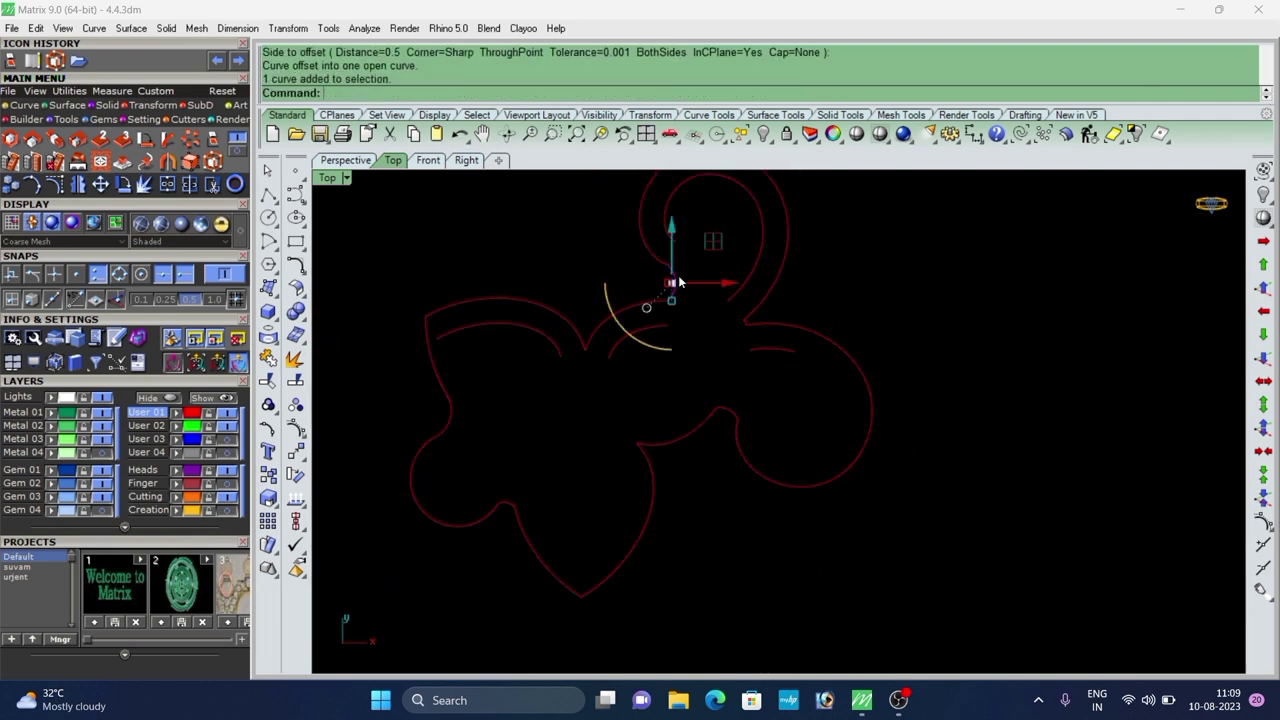
type("o")
key("Return")
left_click(730, 296)
scroll(684, 276, "down", 6)
left_click(788, 284)
scroll(637, 315, "up", 2)
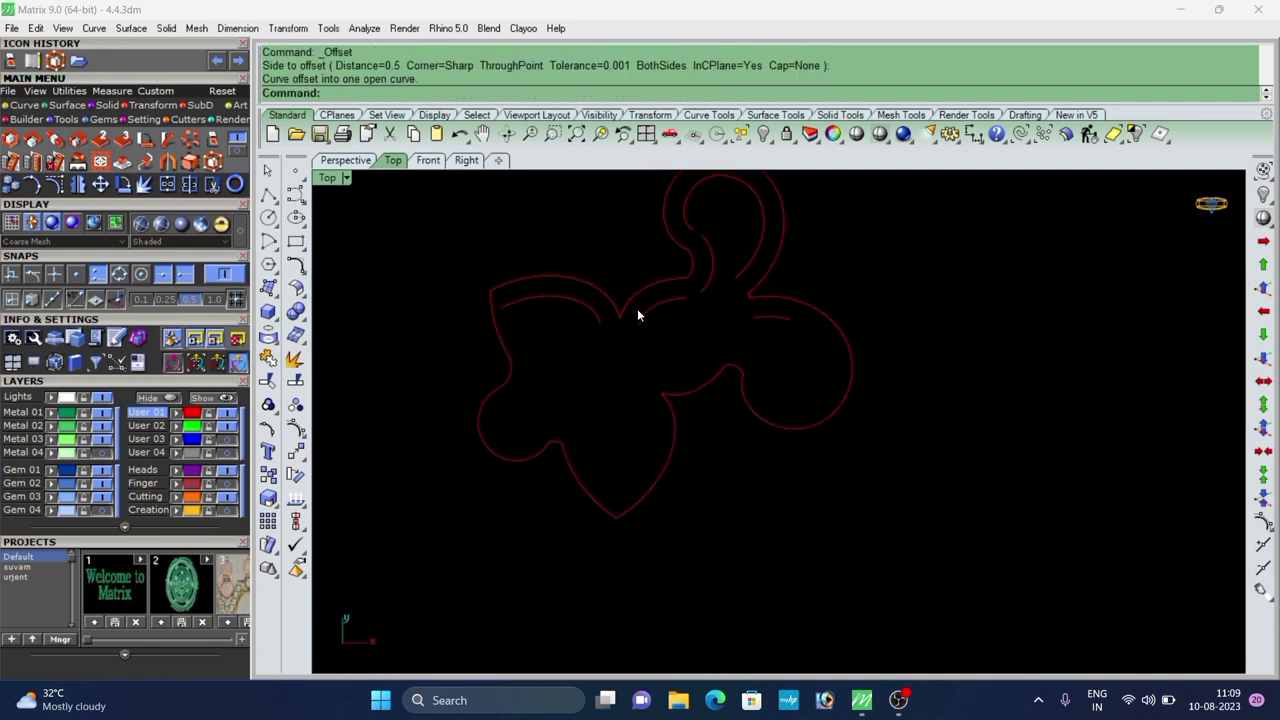
Abandon offsetting the arc above the setting circle, and undo the individual segment offsets and the explode.
left_click(509, 364)
type("o")
key("Return")
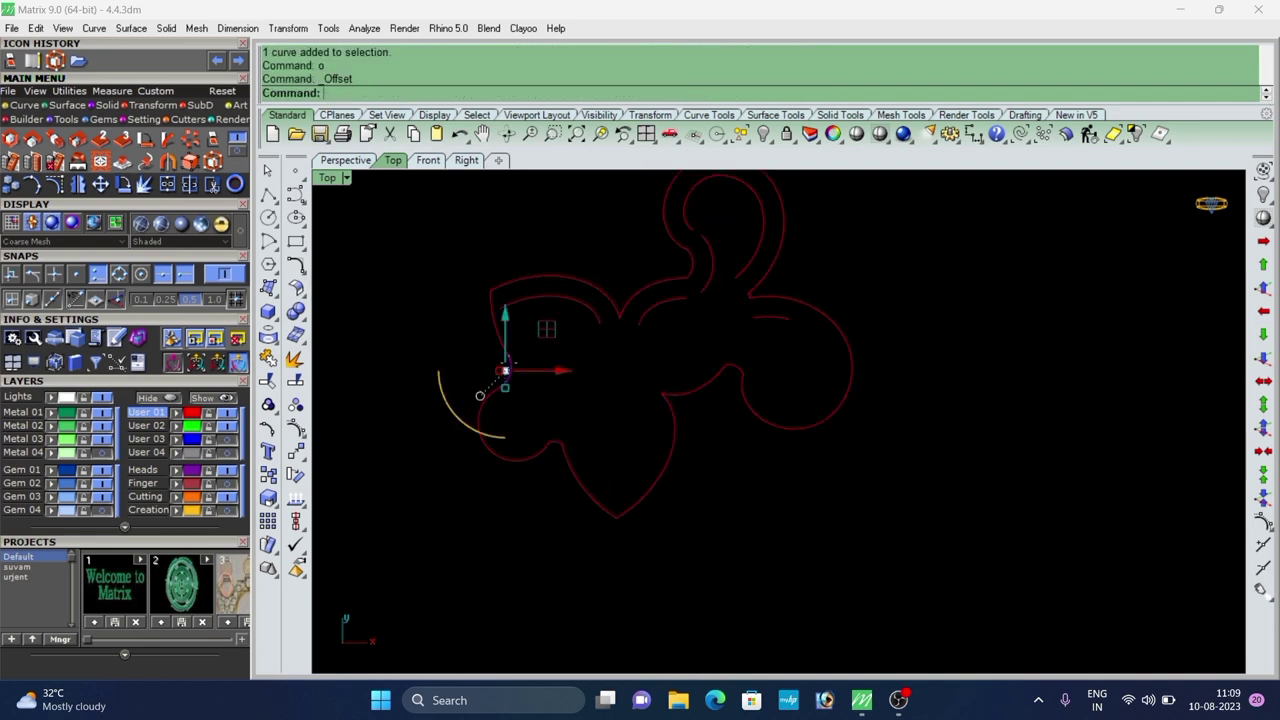
key("ctrl+z")
key("ctrl+z")
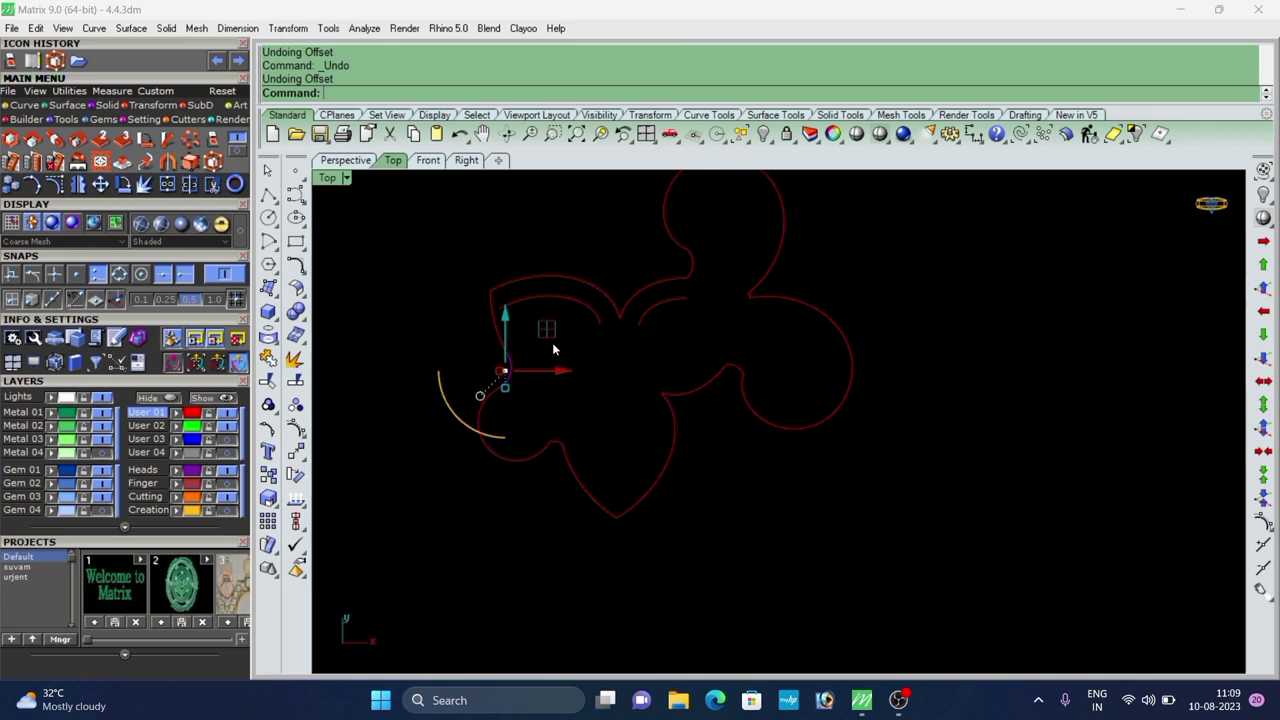
key("ctrl+z")
key("ctrl+z")
key("ctrl+z")
Explode the outline again and join the segments of the upper and lower scrolls with their bridging arcs.
left_click(623, 316)
scroll(602, 328, "down", 7)
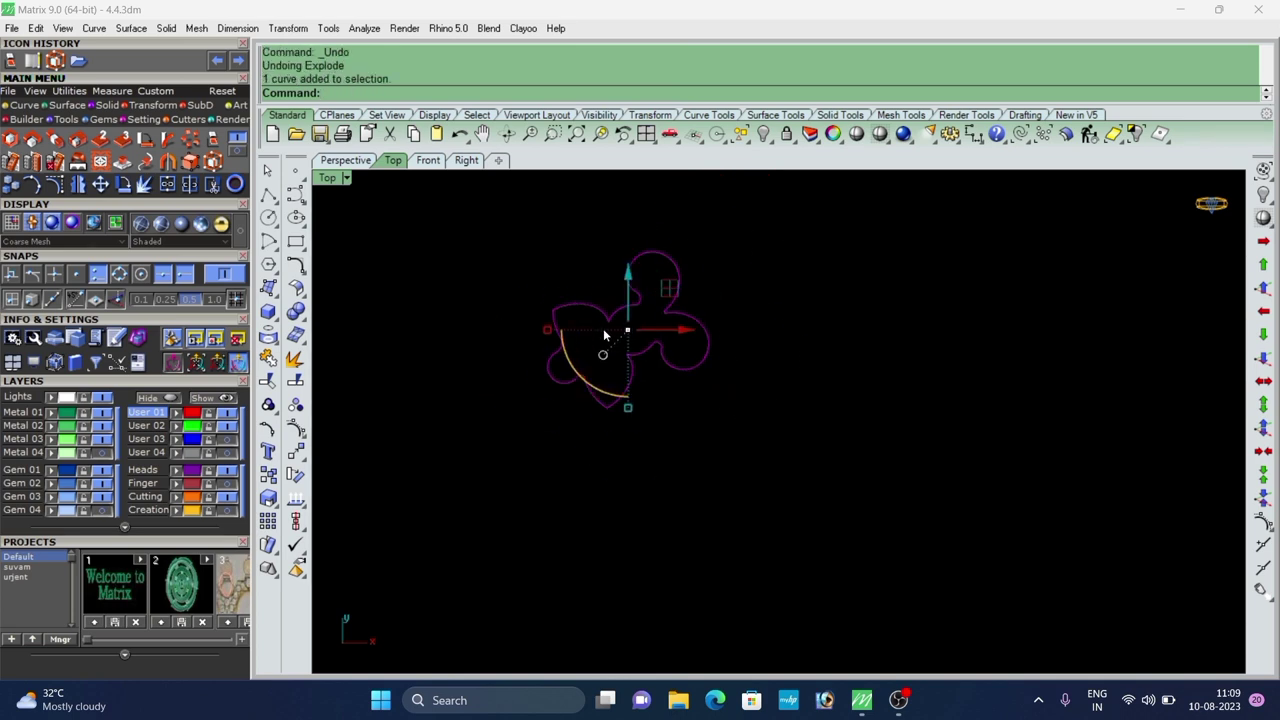
left_click(299, 362)
left_click(549, 362)
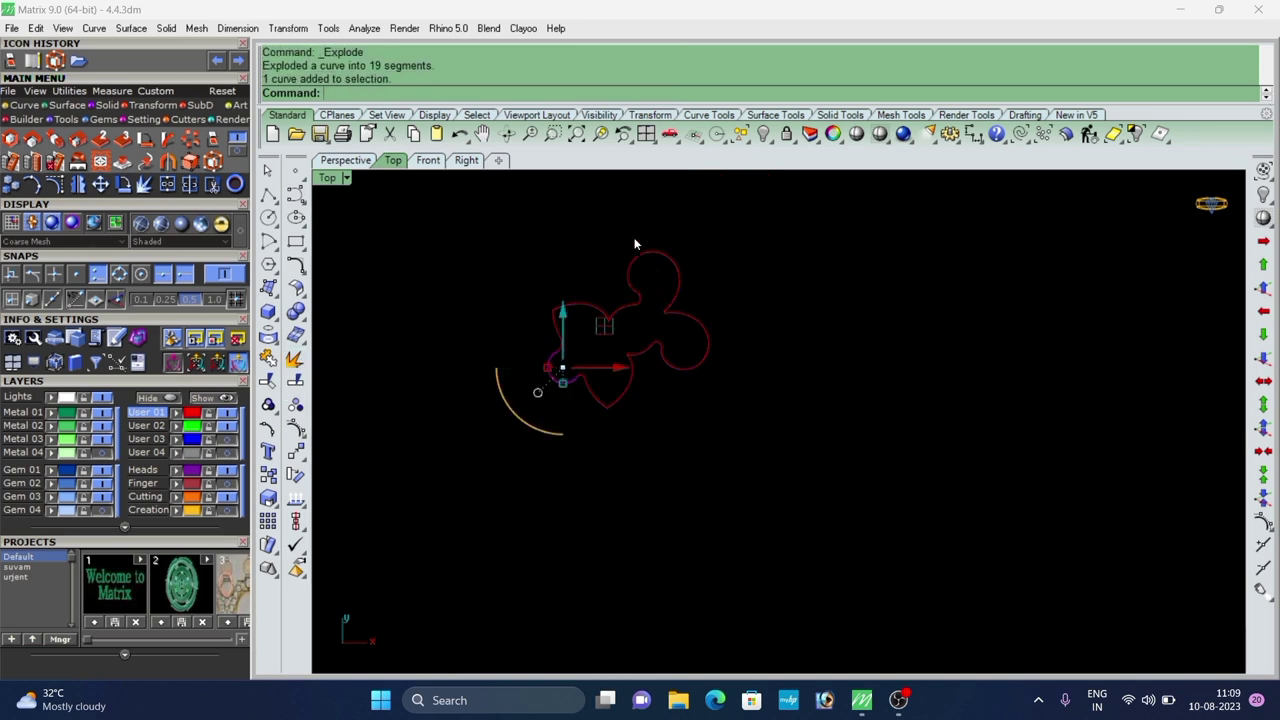
left_click_drag(691, 250, 606, 284)
scroll(650, 292, "up", 15)
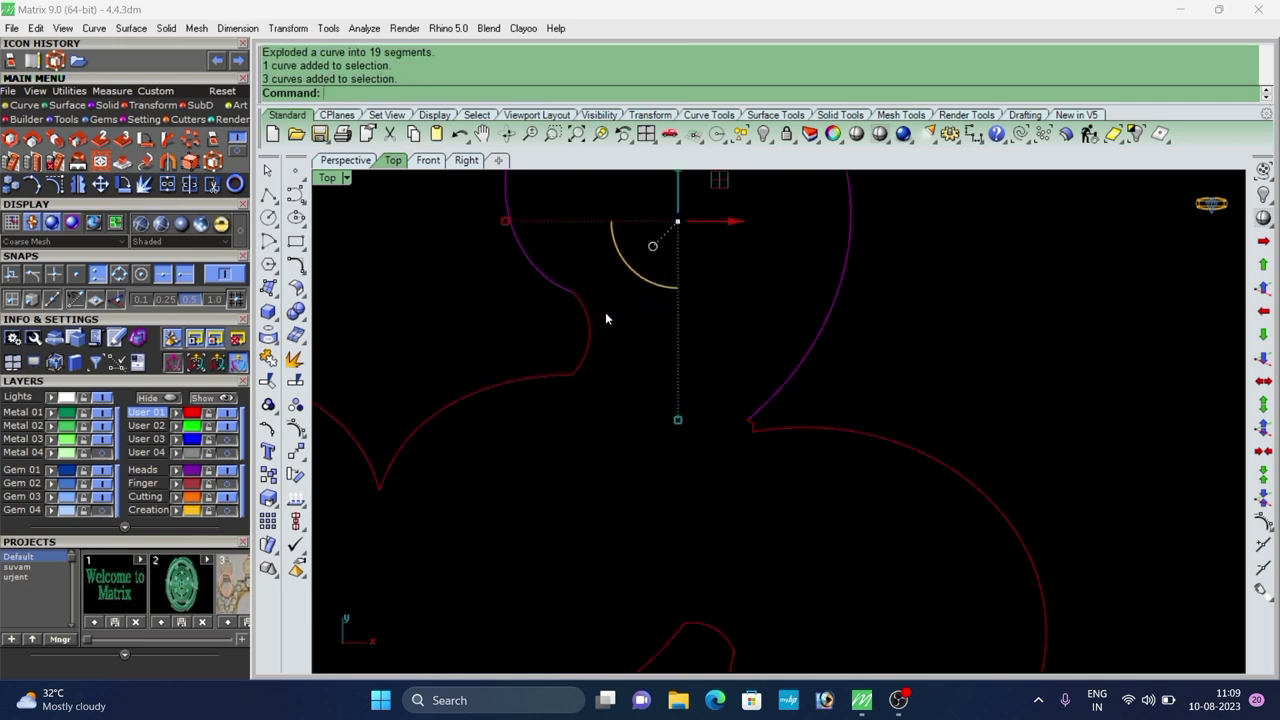
scroll(588, 303, "down", 8)
left_click_drag(737, 346, 706, 403, "shift")
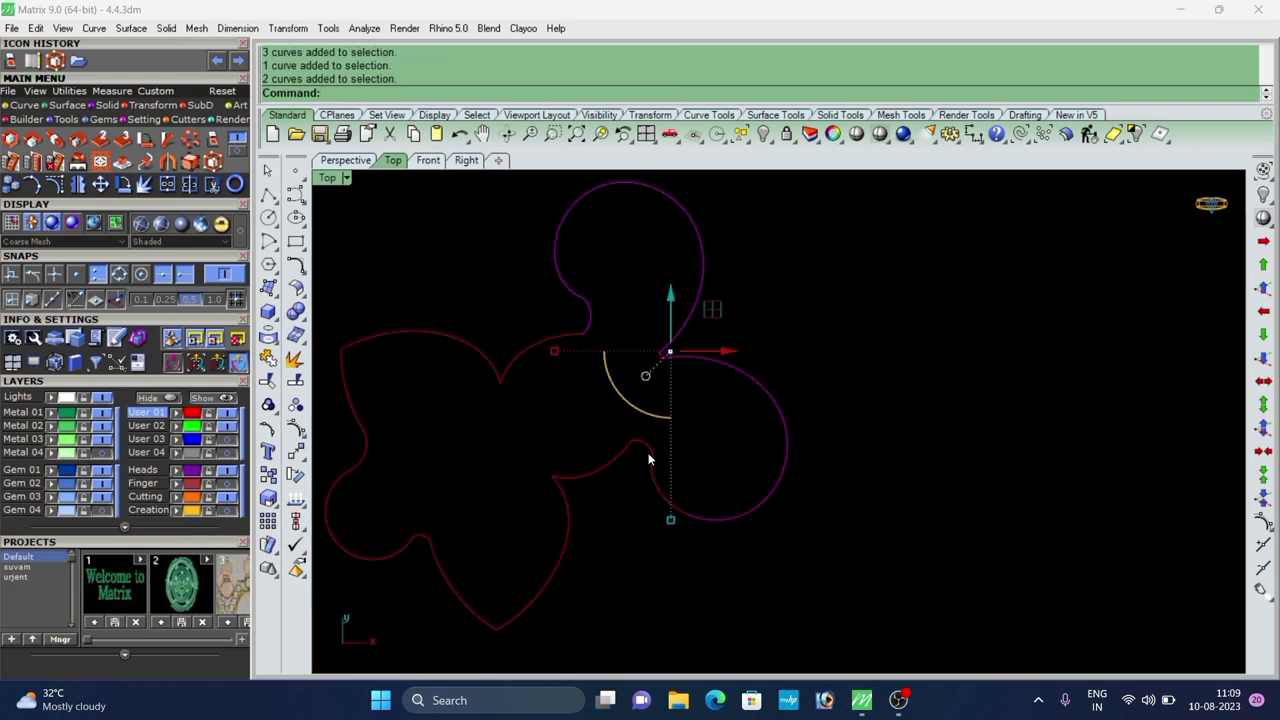
scroll(683, 459, "up", 2)
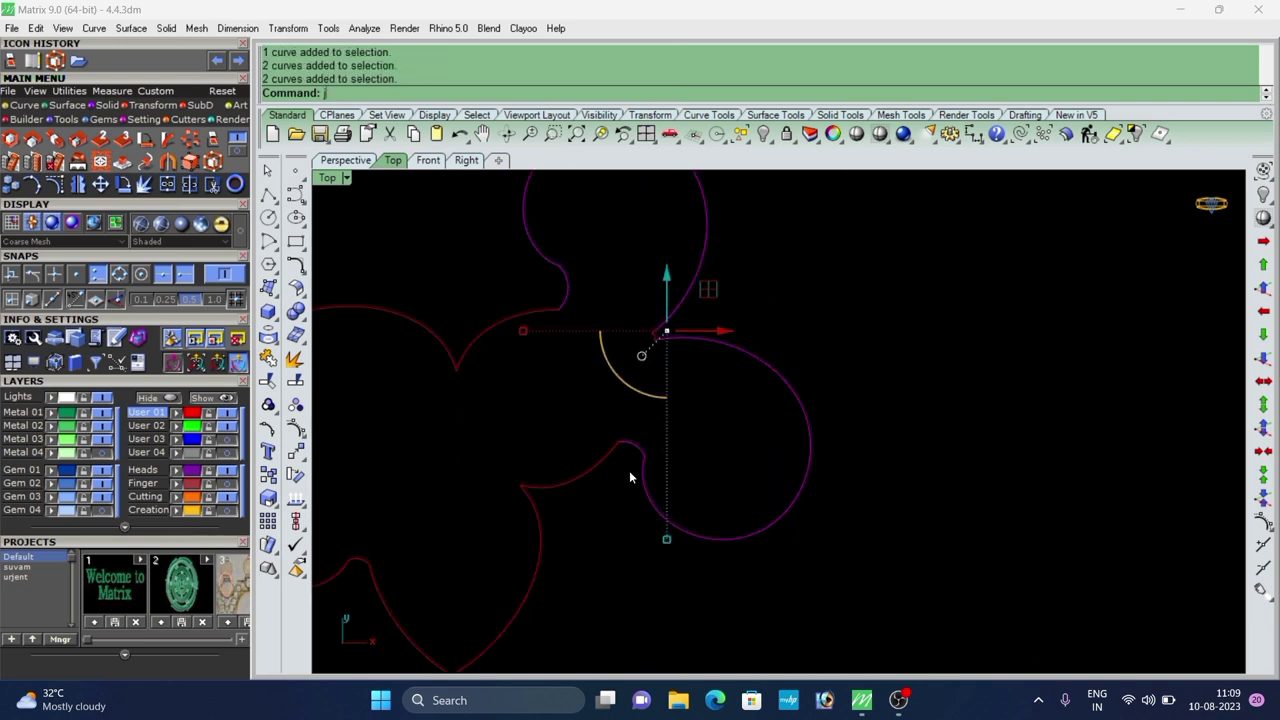
key("ctrl+j")
Offset the lower scroll's joined outline inward by 0.5.
left_click(780, 368)
key("ctrl+o")
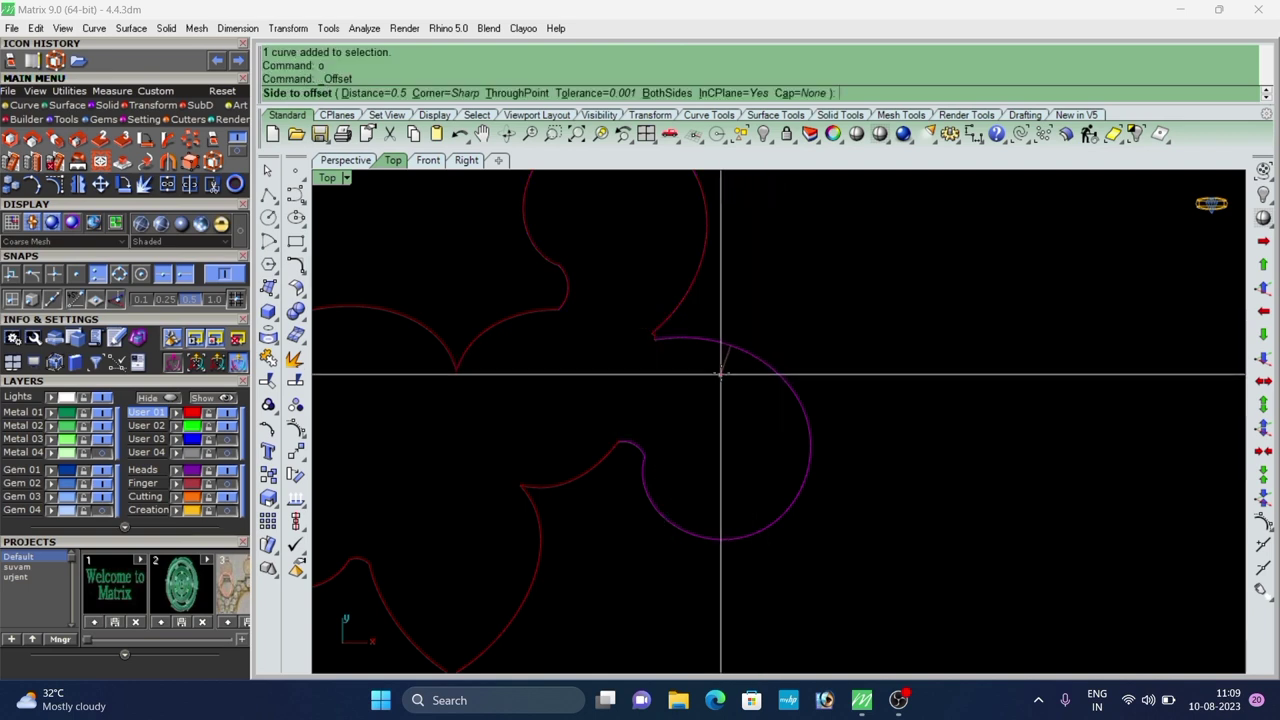
left_click(722, 374)
left_click(836, 371)
scroll(710, 388, "down", 4)
Offset the upper scroll's joined outline inward by 0.5.
left_click(702, 236)
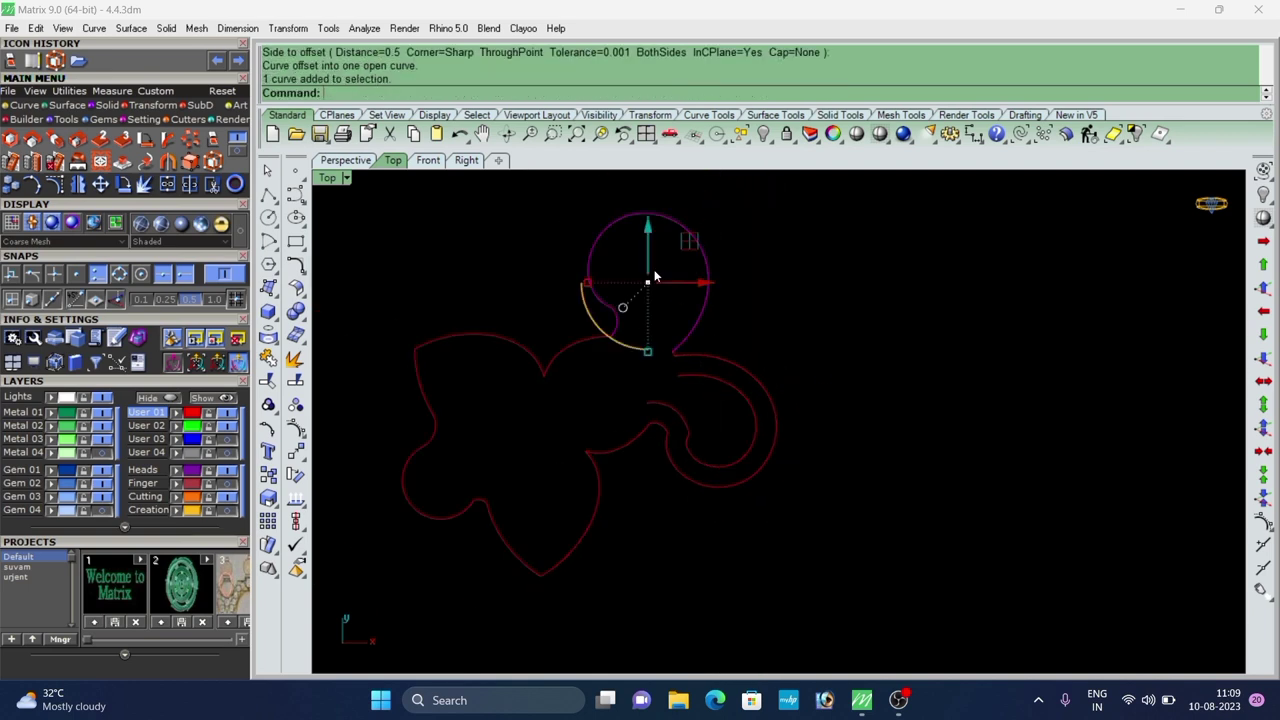
key("space")
left_click(655, 308)
left_click(810, 292)
scroll(810, 292, "down", 2)
scroll(671, 336, "up", 2)
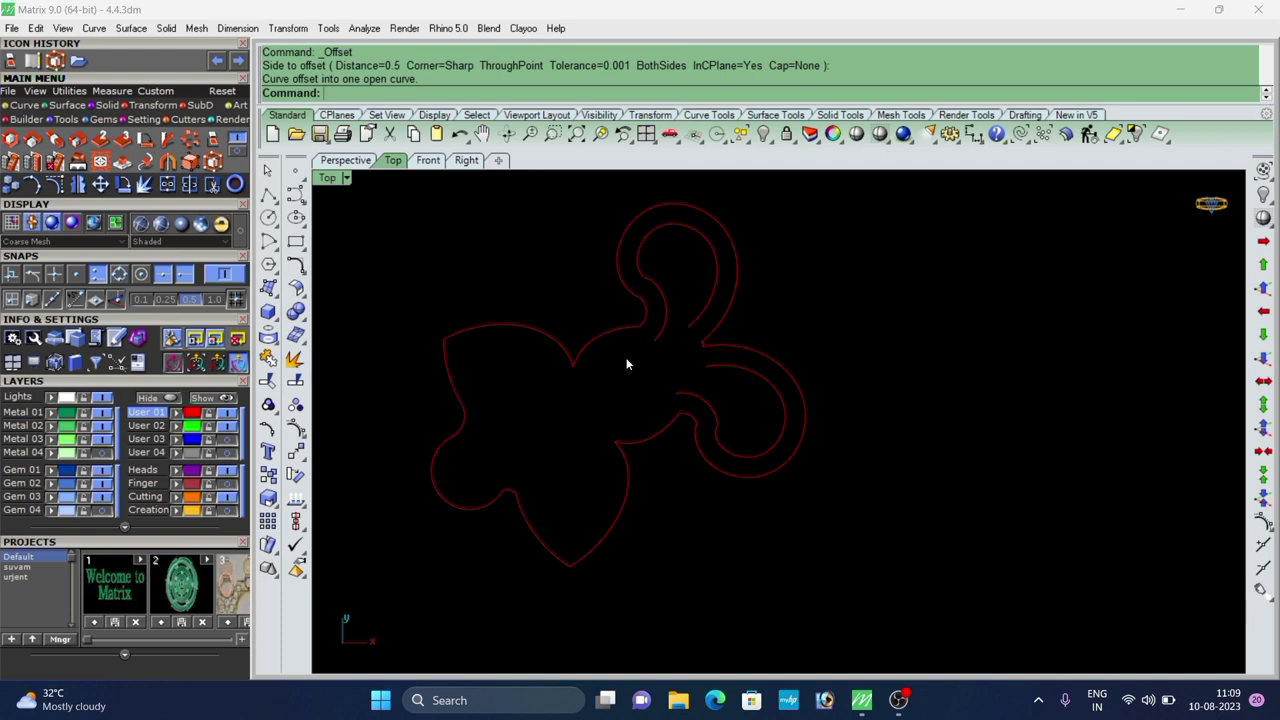
Offset the two leaf edges adjoining the upper and lower scrolls inward by 0.5.
left_click(616, 330)
key("space")
left_click(632, 388)
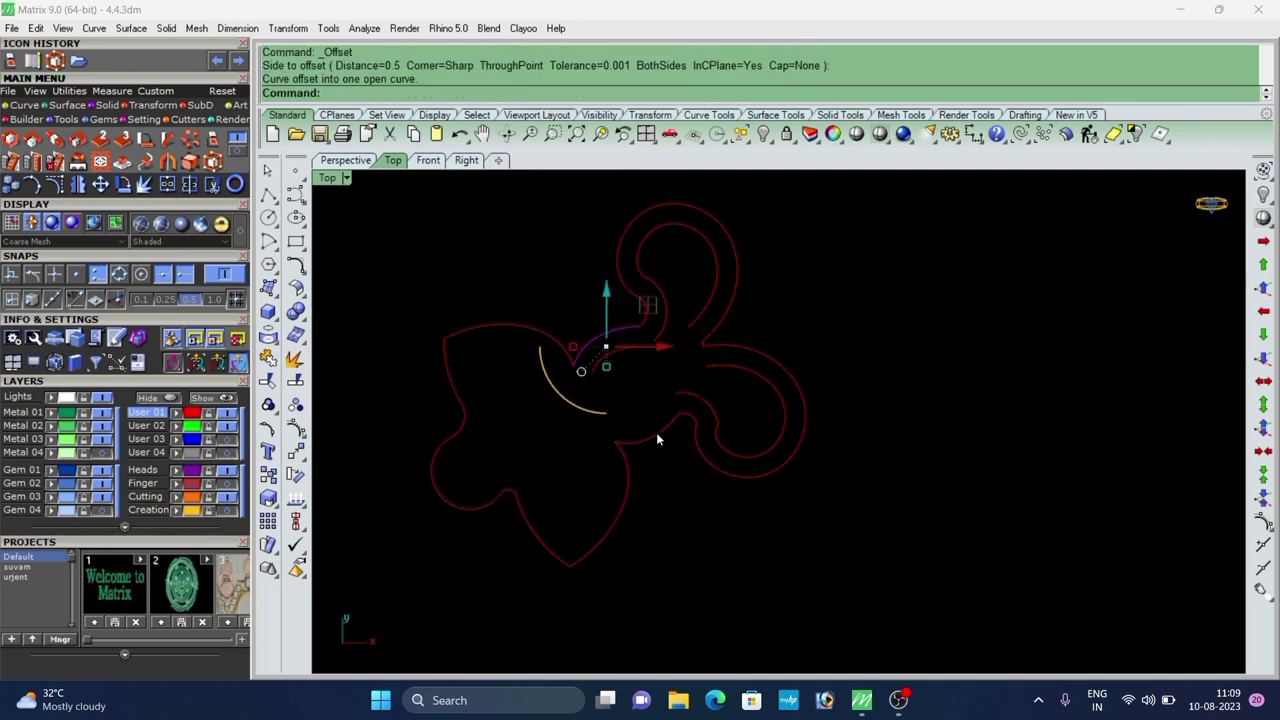
left_click(657, 435)
key("space")
left_click(623, 399)
Join the remaining edges of the upper leaf, setting circle and lower leaf together with their bridging arcs.
left_click(630, 472)
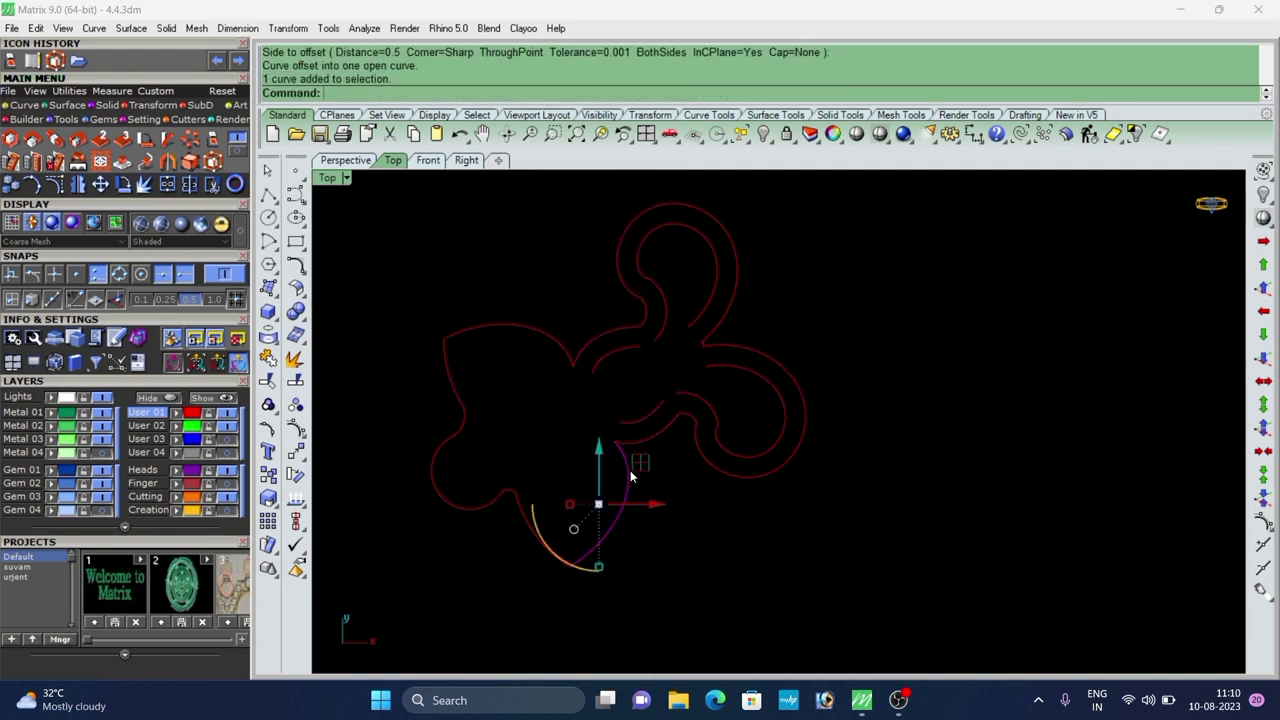
scroll(600, 352, "down", 4)
left_click_drag(547, 294, 523, 477, "shift")
key("ctrl+j")
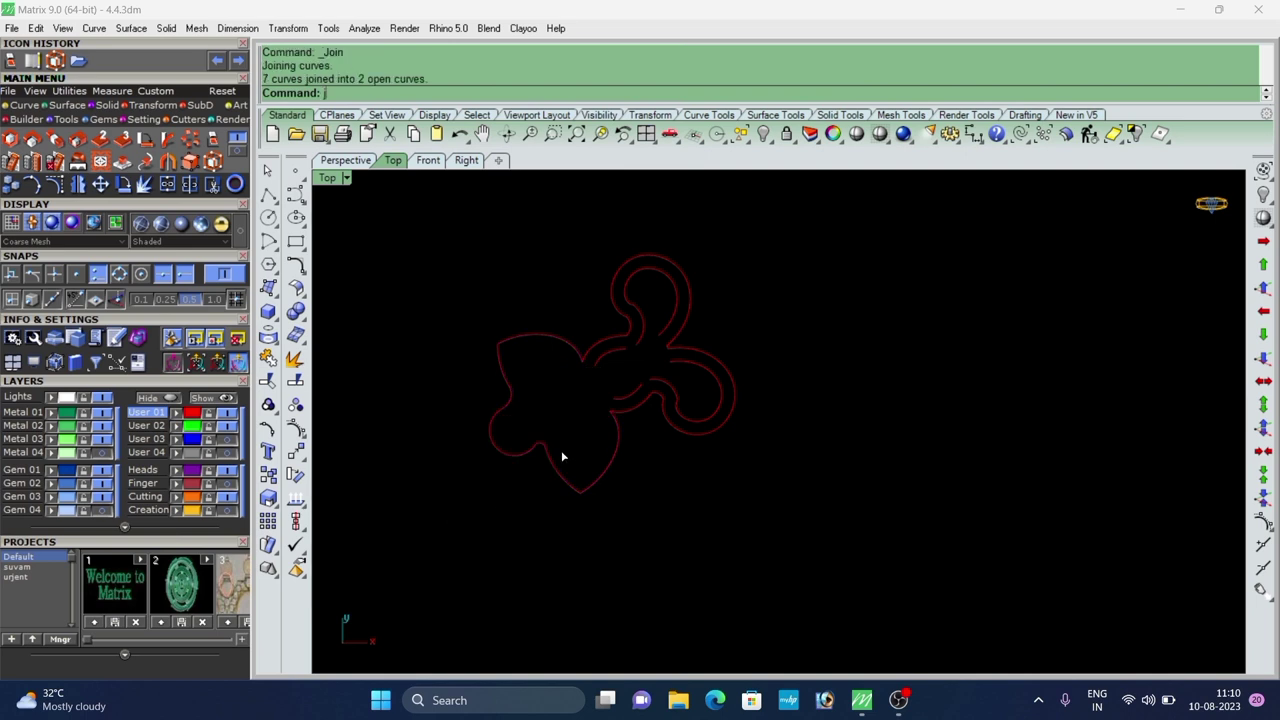
Try to offset the leaf outline inward by 0.5 and join its two open curves into one.
type("o")
key("Return")
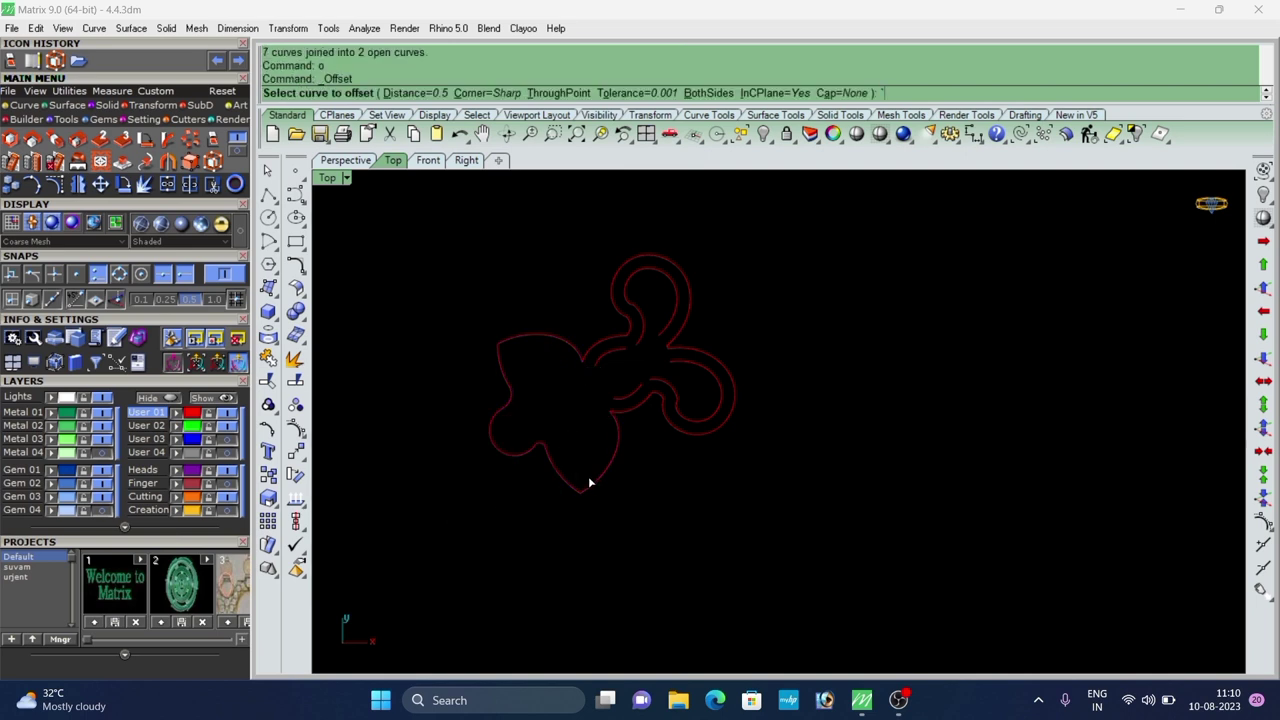
left_click(588, 483)
left_click(586, 477)
left_click_drag(531, 263, 457, 447)
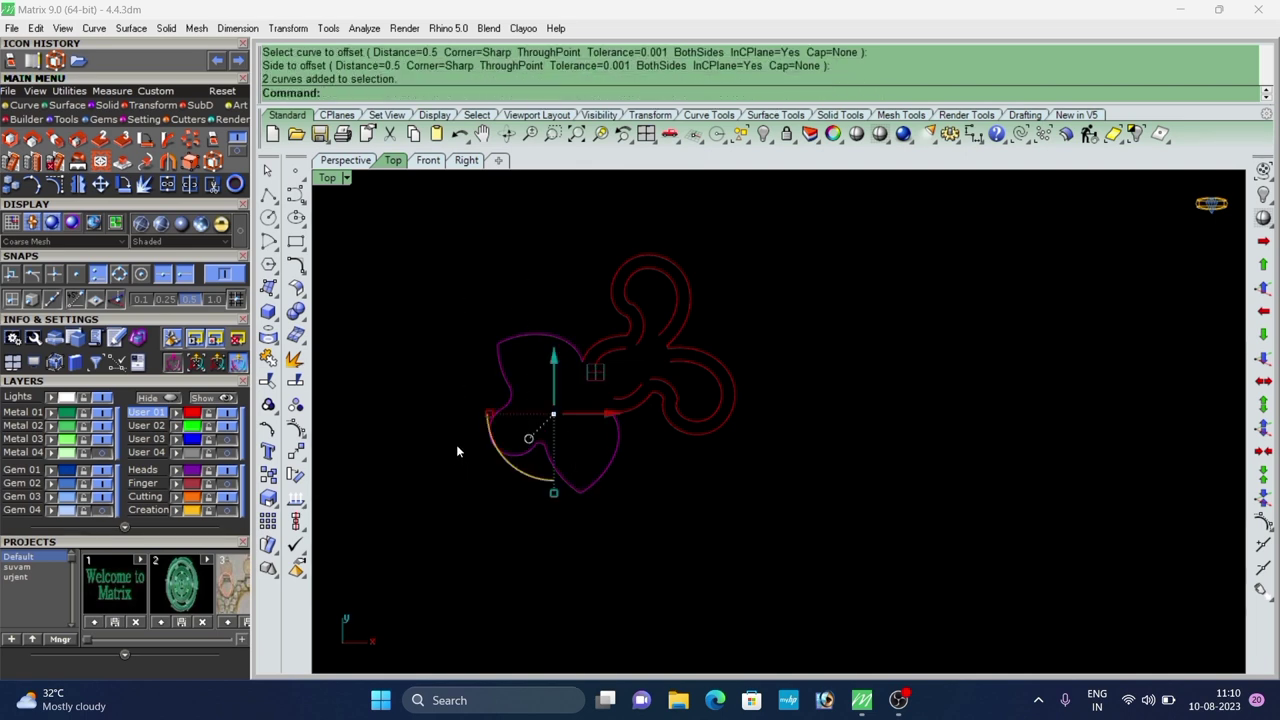
type("j")
key("Return")
left_click(513, 387)
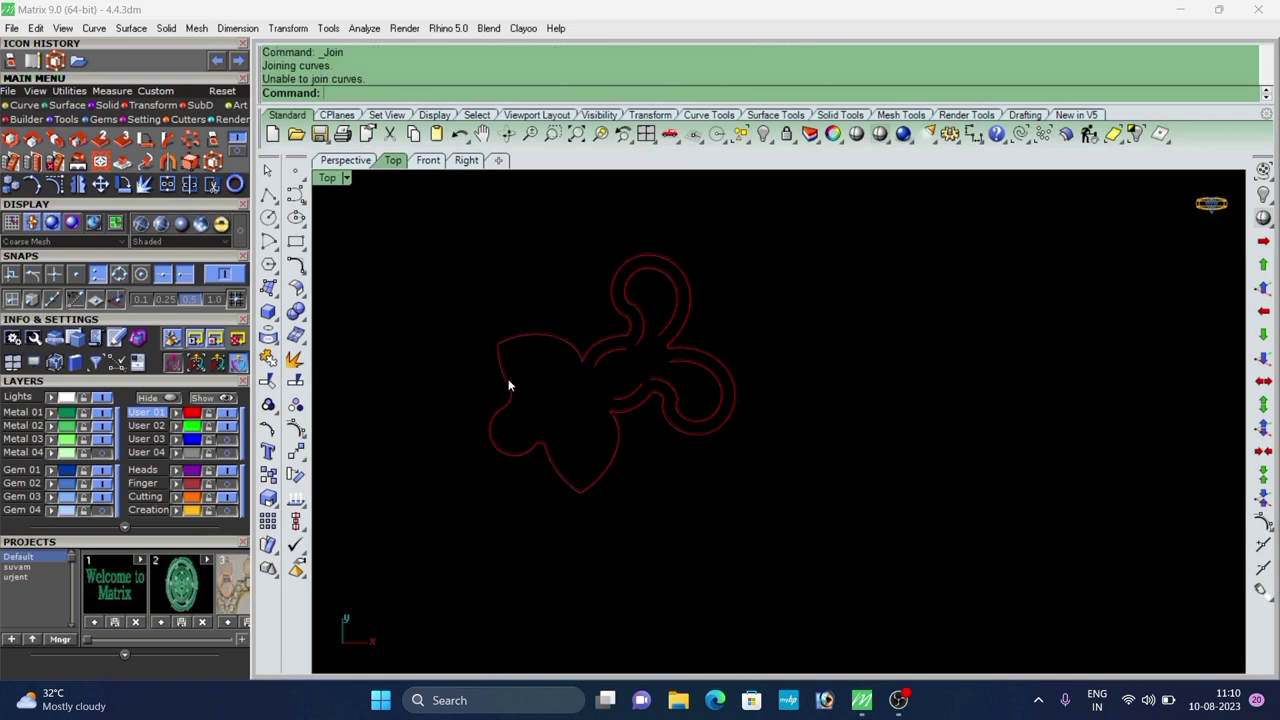
Trim the overlapping curve end where the upper leaf's edge meets the bridging arc beside the setting circle.
left_click(507, 383)
scroll(507, 383, "up", 20)
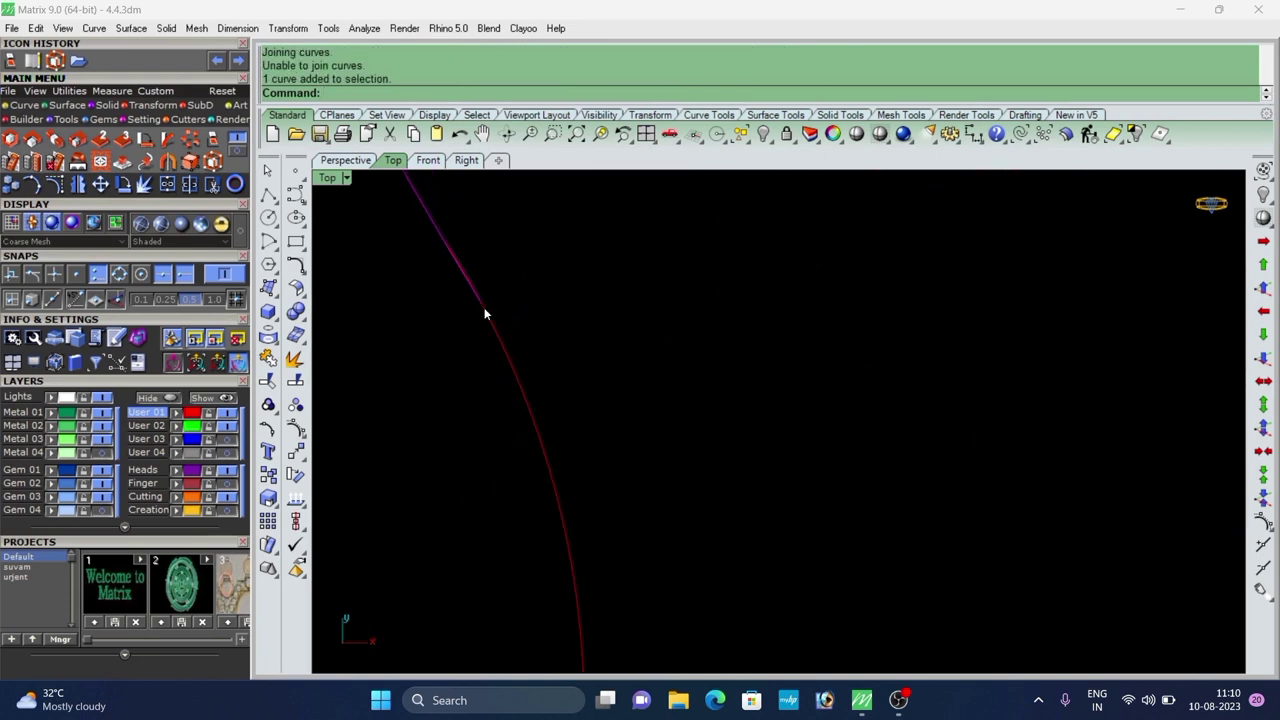
scroll(520, 378, "up", 4)
type("Trim")
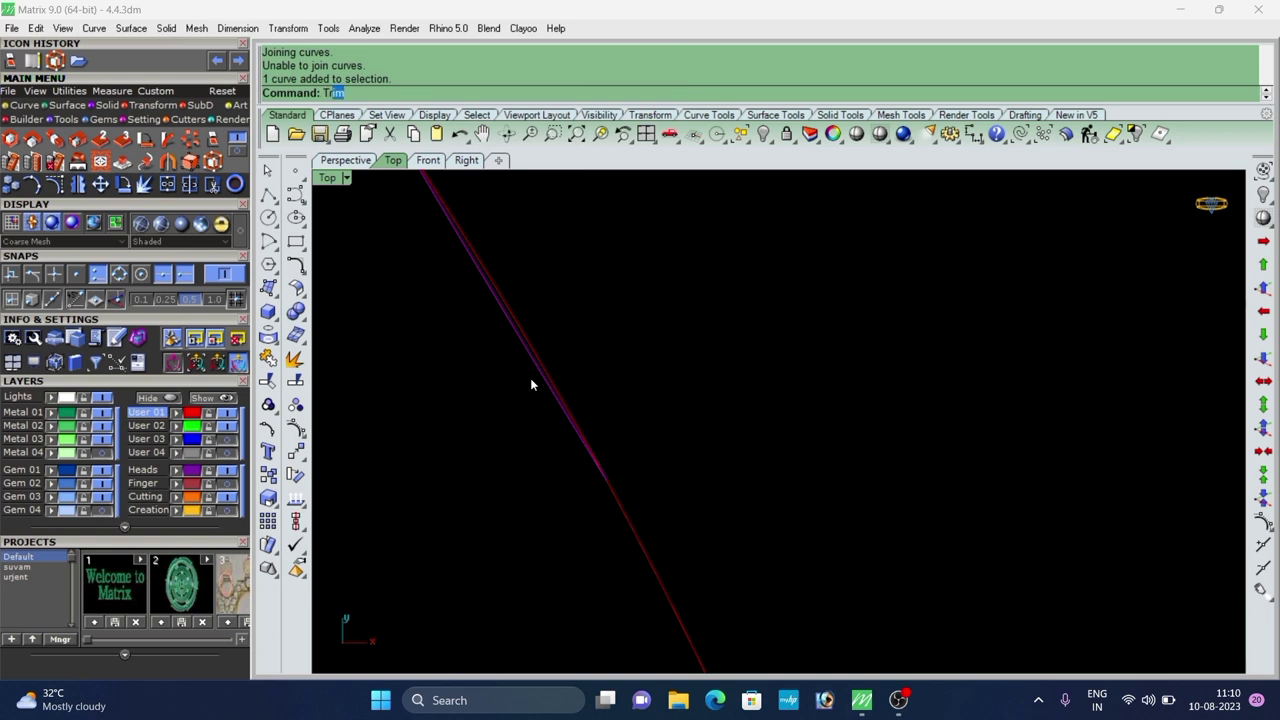
key("Return")
key("Escape")
left_click_drag(634, 323, 527, 423)
key("Return")
left_click(552, 378)
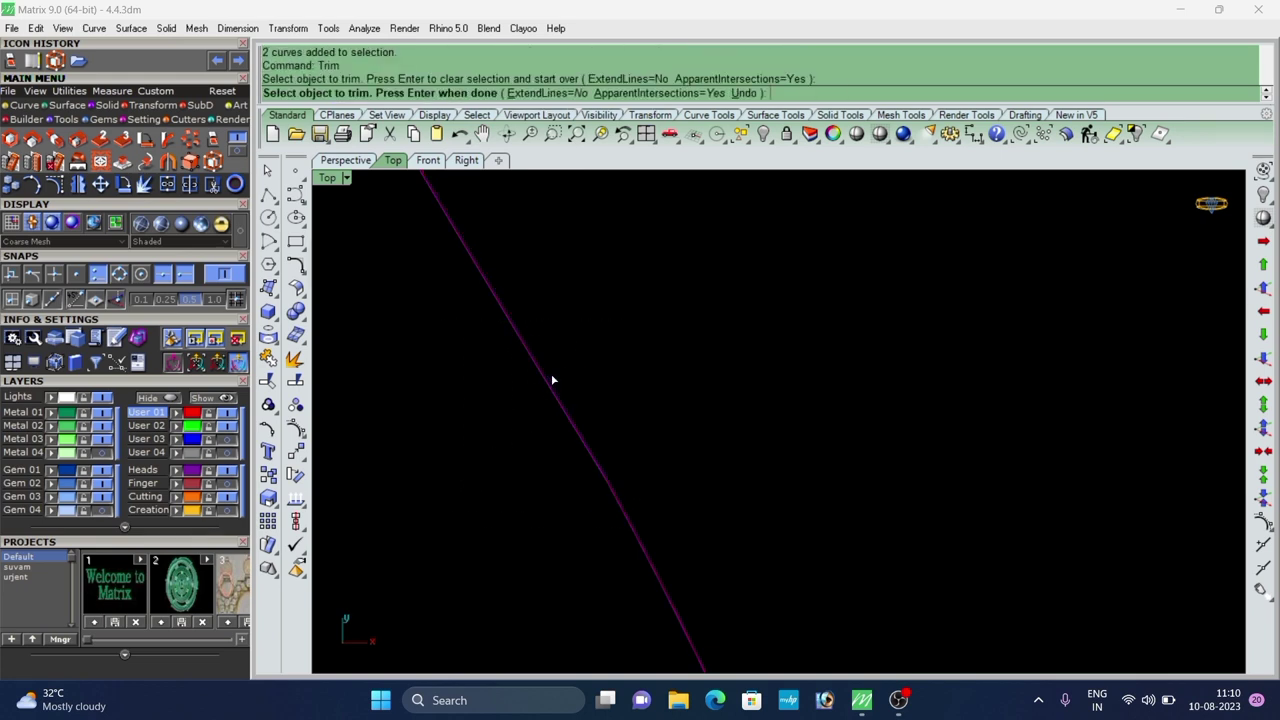
key("Return")
scroll(540, 455, "down", 14)
scroll(540, 455, "down", 8)
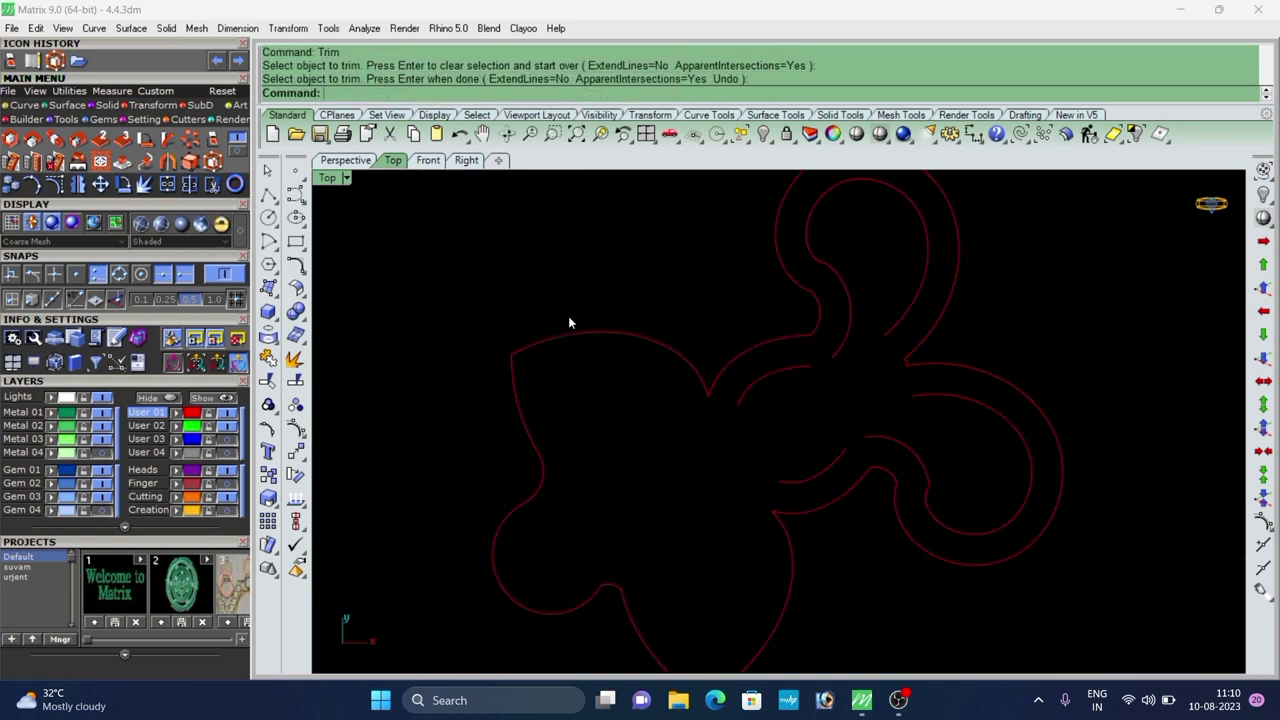
Join the two leaf outline curves into one and offset the joined curve inward by 0.5.
left_click_drag(568, 318, 415, 546)
scroll(532, 417, "down", 6)
key("ctrl+j")
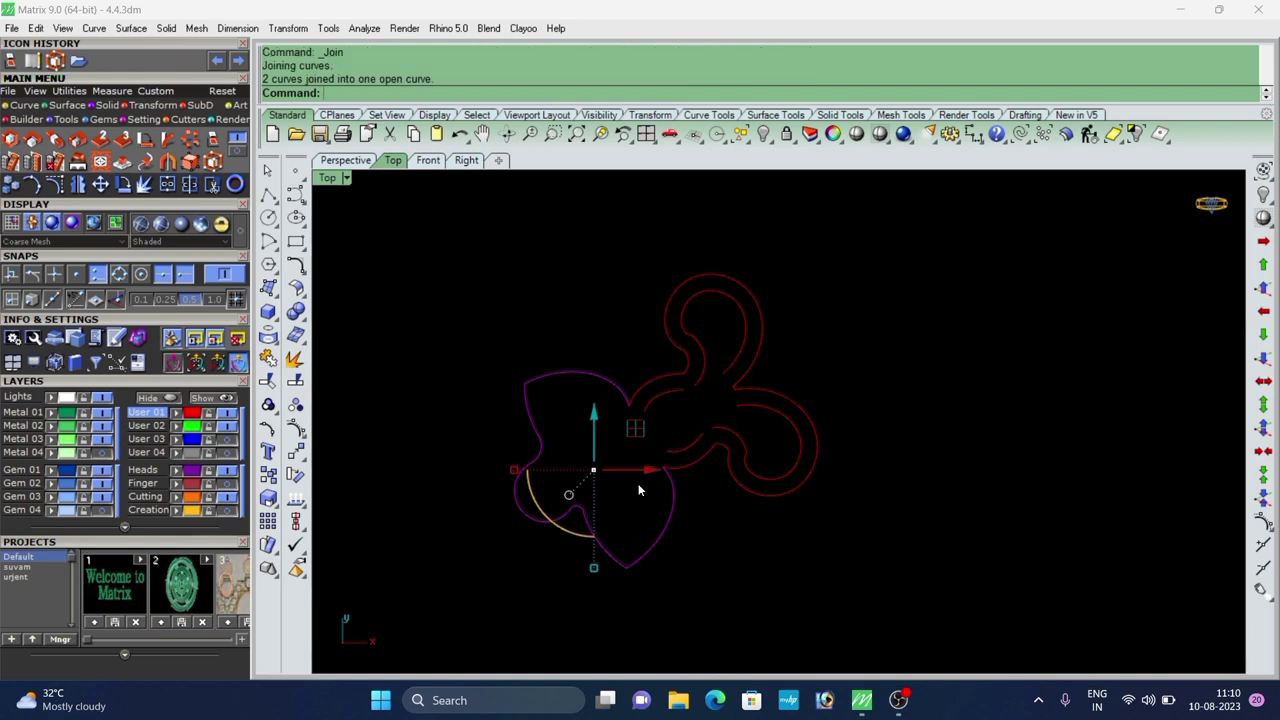
type("o")
key("Return")
left_click(640, 490)
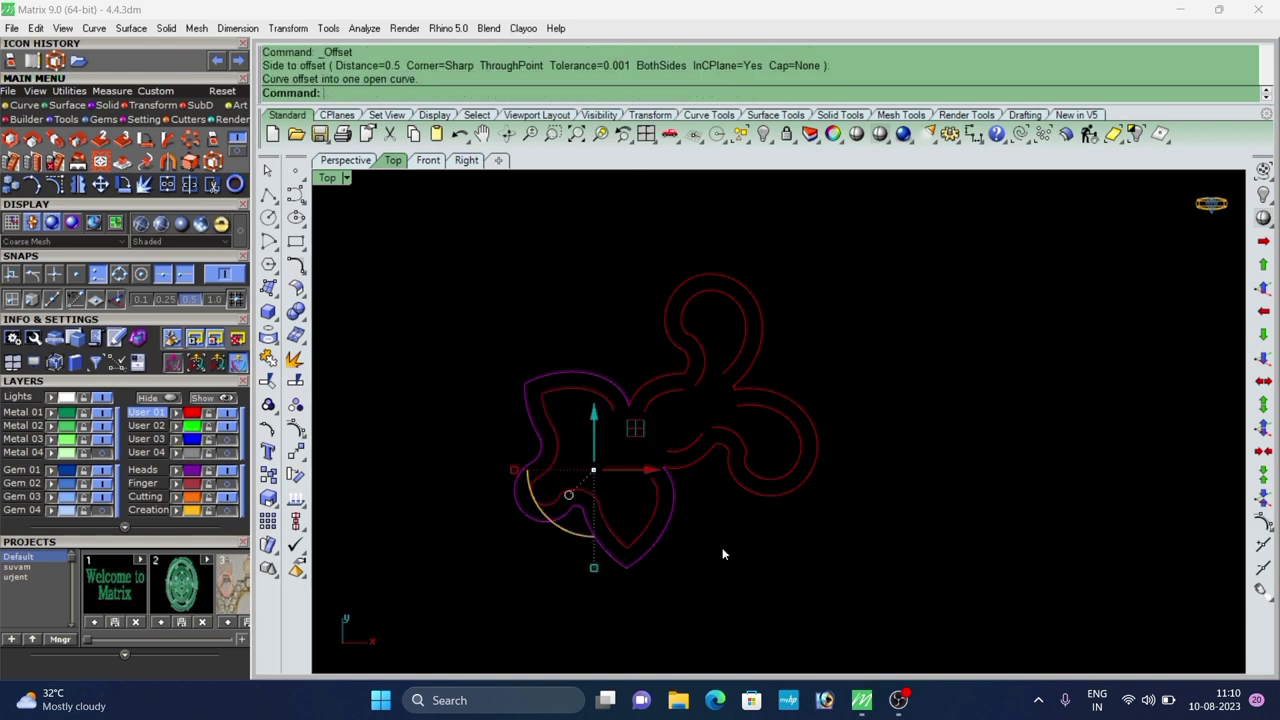
Bridge the inner offset curves of the upper leaf and the upper scroll's stem with a start-end-direction arc.
scroll(625, 410, "up", 2)
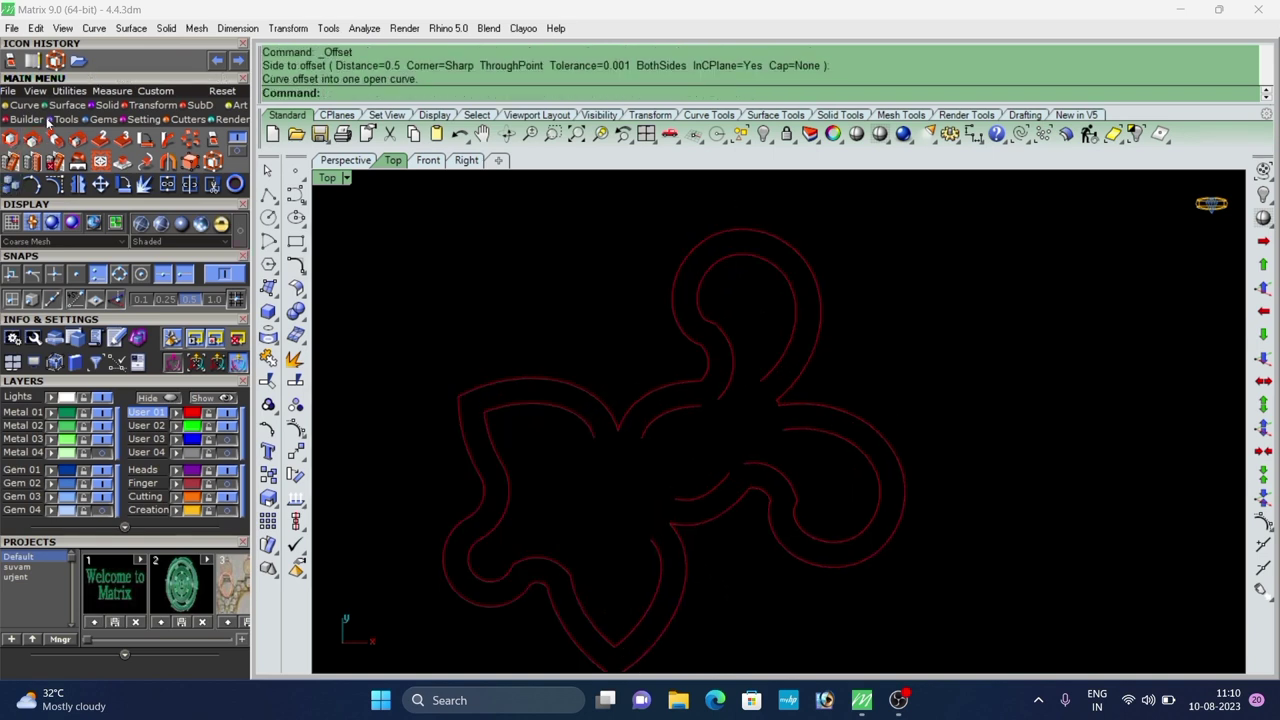
left_click(278, 249)
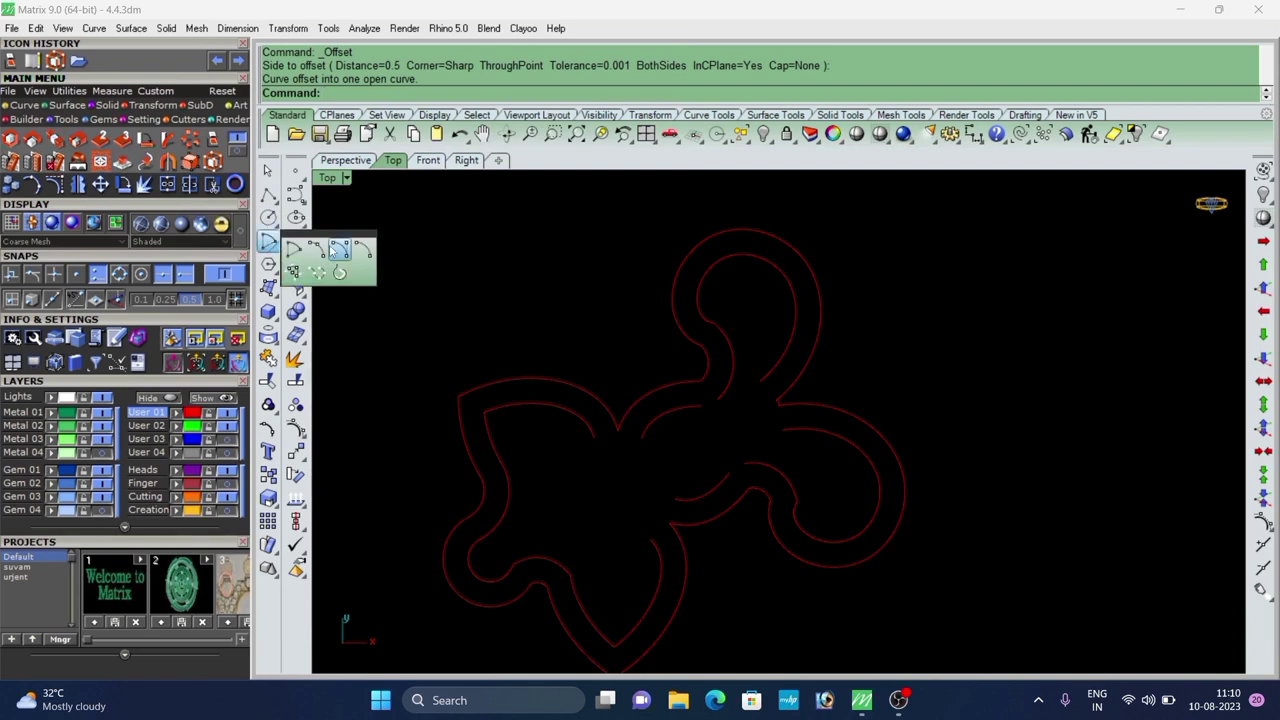
left_click(337, 250)
scroll(608, 490, "up", 6)
left_click(581, 387)
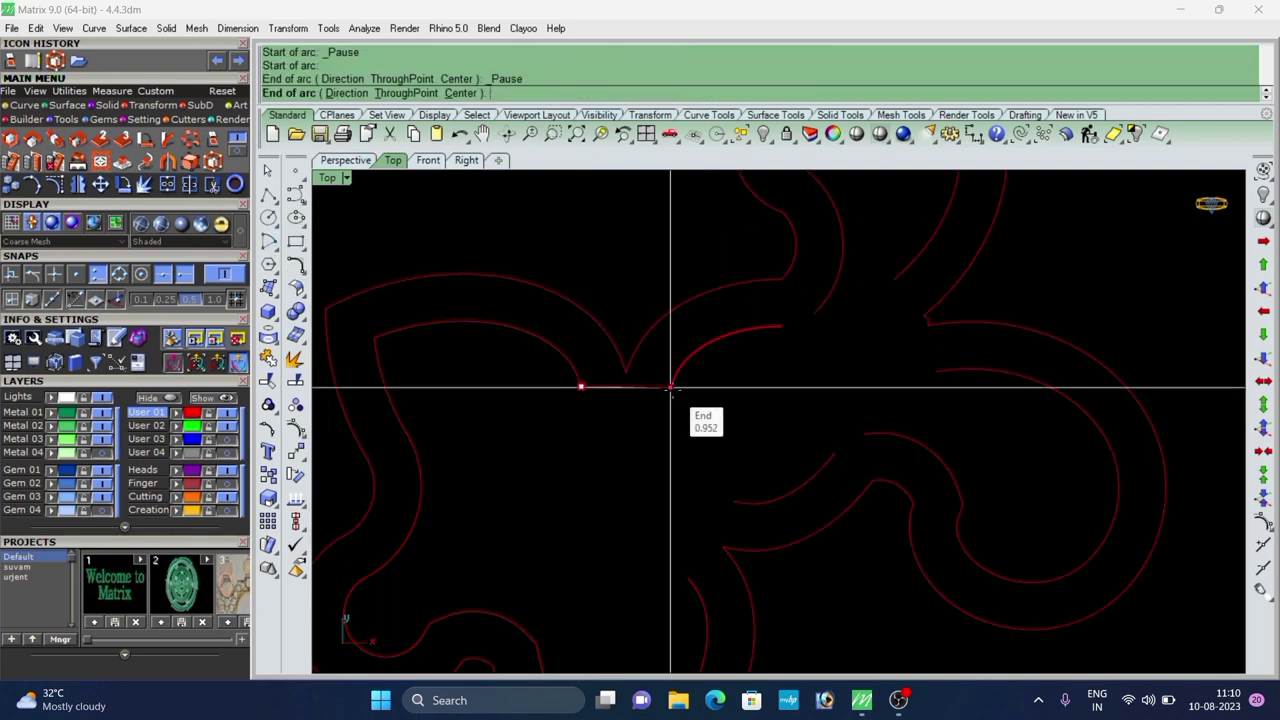
left_click(670, 387)
left_click(606, 443)
scroll(637, 374, "down", 4)
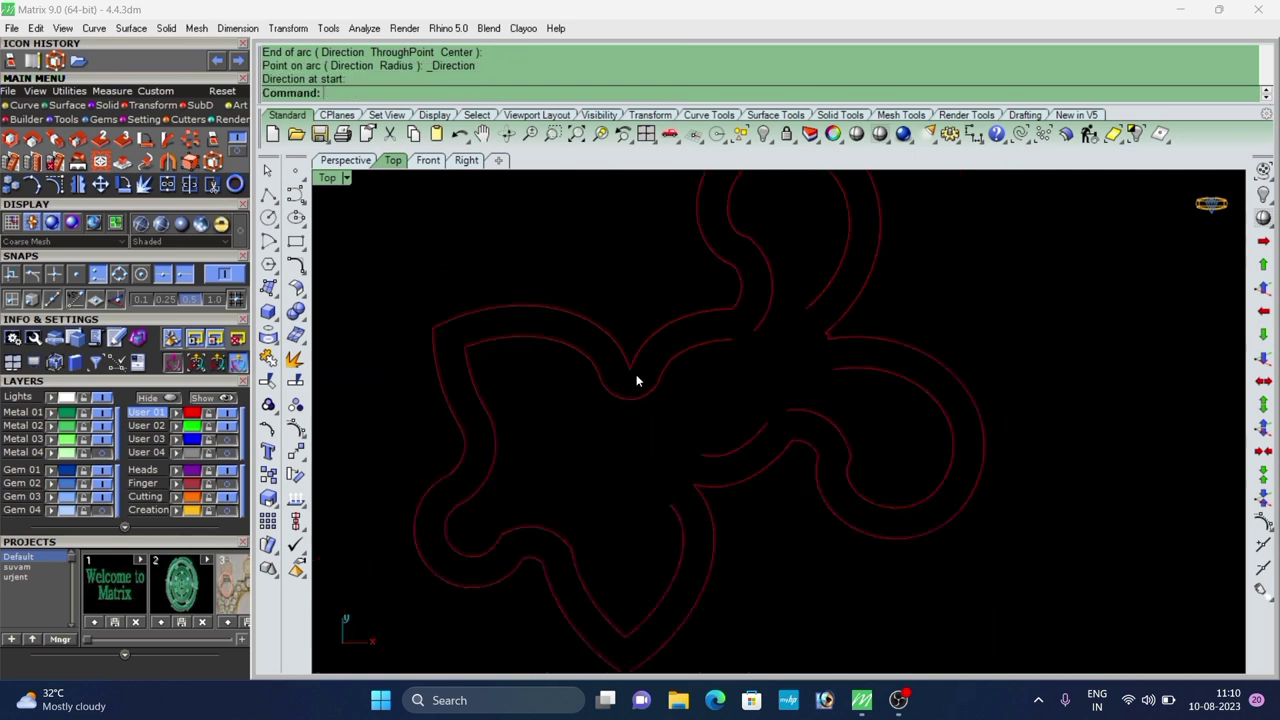
Bridge the inner offset ends of the lower leaf and the lower scroll's stem with an arc bulging into the leaf.
right_click_drag(636, 374, 633, 357)
right_click(650, 445)
left_click(666, 486)
left_click(696, 437)
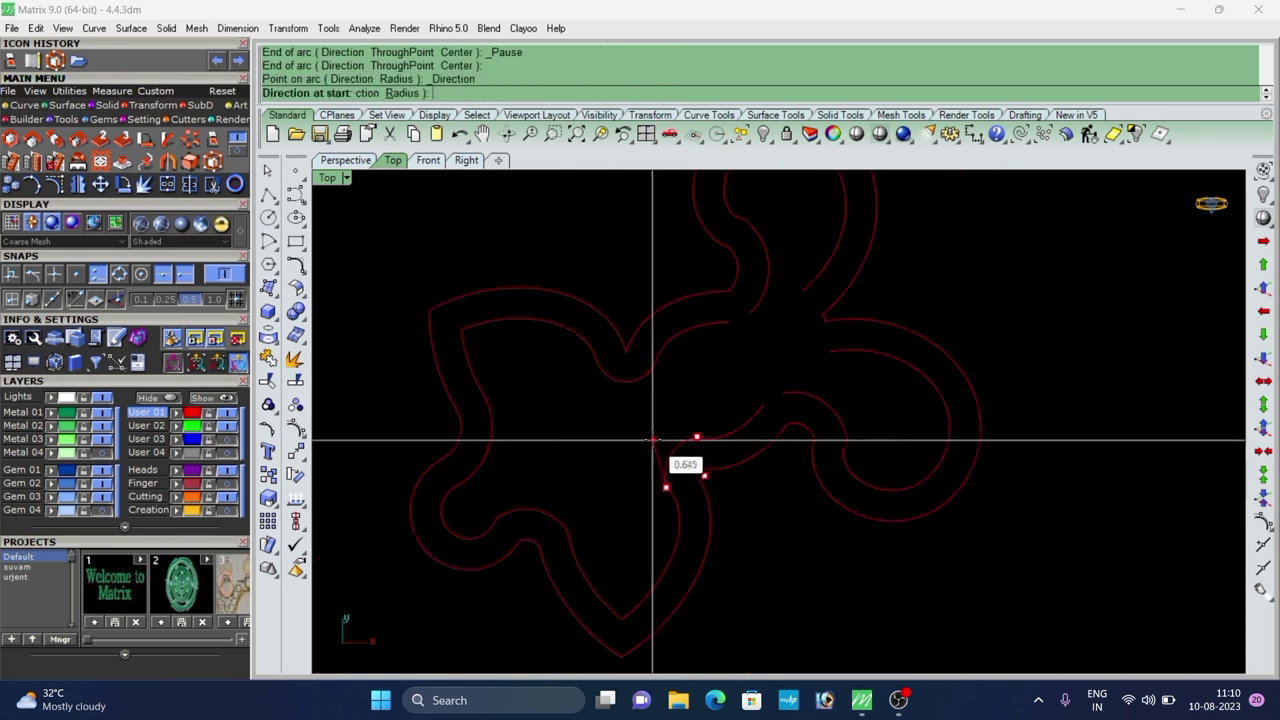
left_click(634, 443)
scroll(645, 462, "down", 6)
Close the gap between the lower stem's inner offset and the lower scroll's inner offset with a small arc.
scroll(722, 432, "up", 4)
right_click(718, 432)
left_click(702, 431)
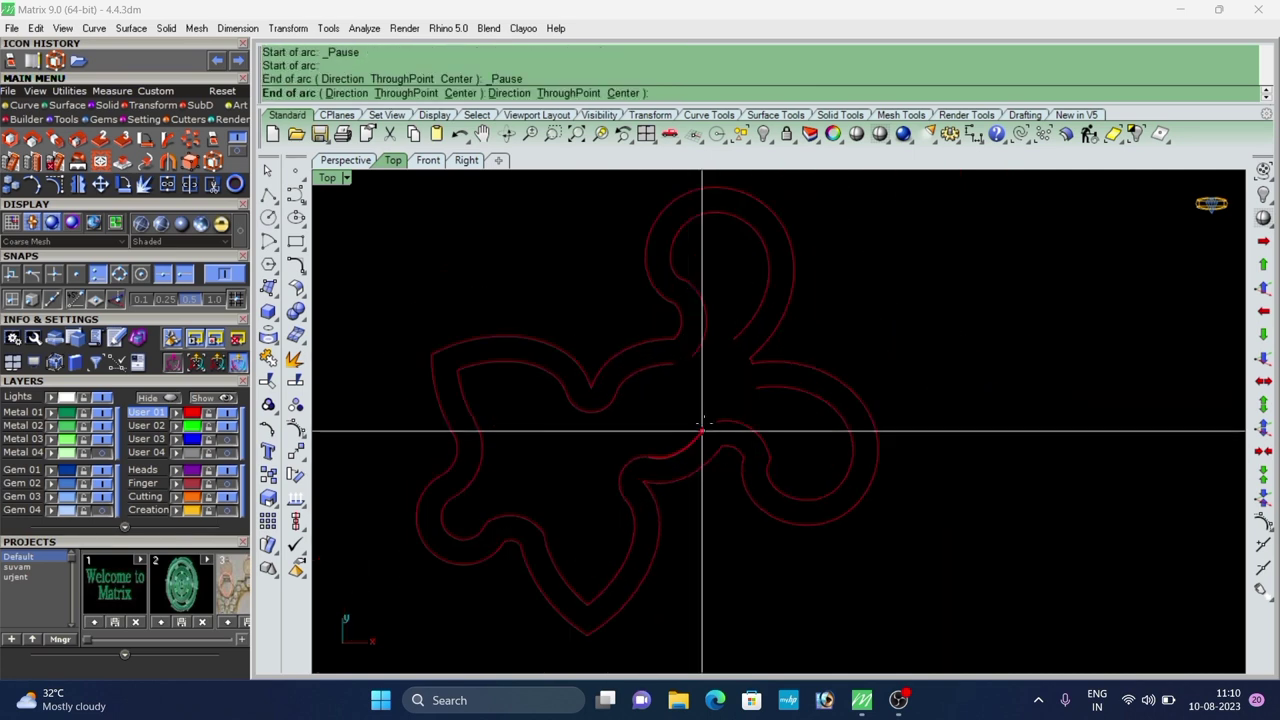
left_click(716, 422)
scroll(716, 406, "up", 2)
left_click(716, 406)
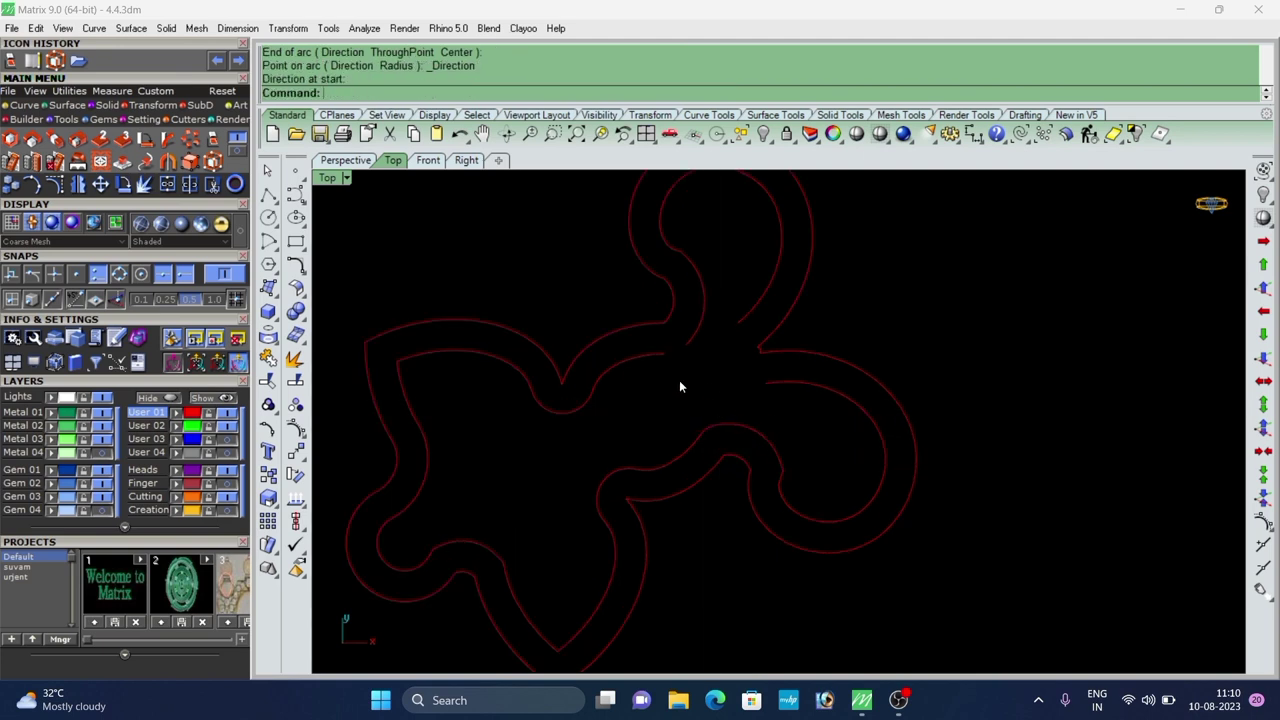
Close the gap between the upper stem's inner offset and the upper scroll's inner offset with a small arc.
right_click(680, 384)
left_click(664, 354)
left_click(686, 345)
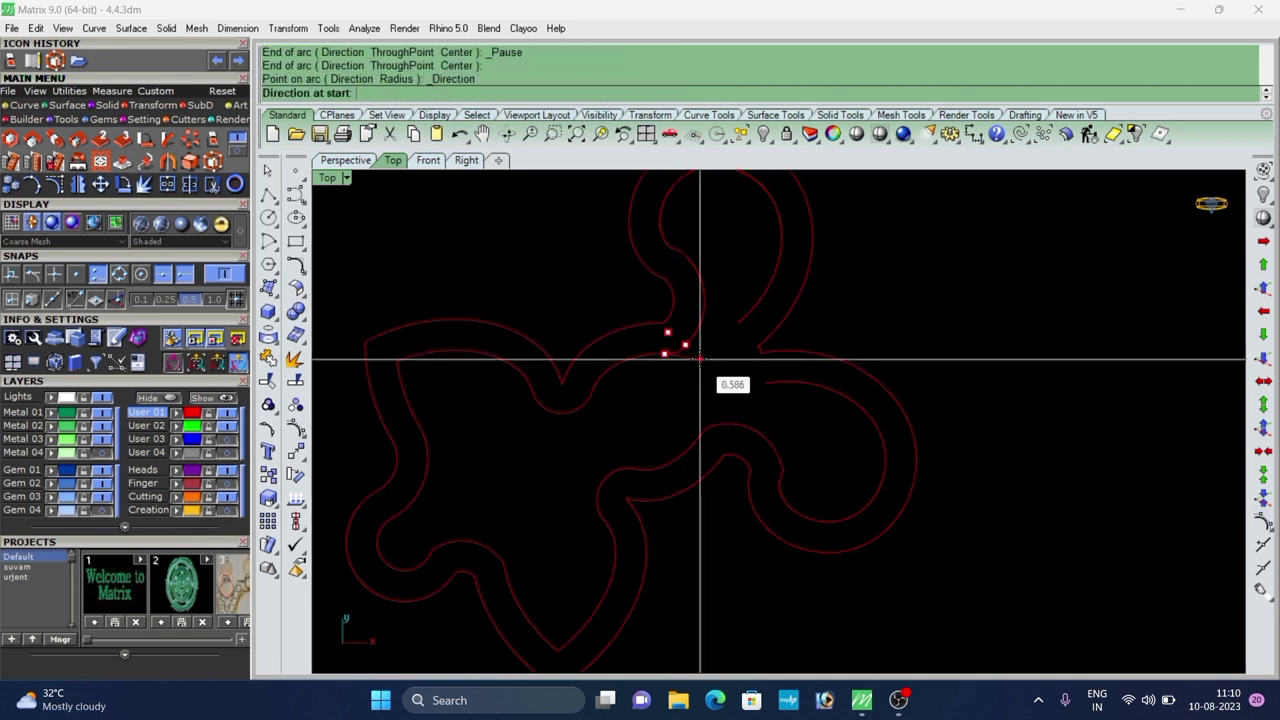
left_click(700, 360)
Bridge the inner offset ends between the upper and lower scrolls with an arc bulging toward the stem.
right_click(724, 335)
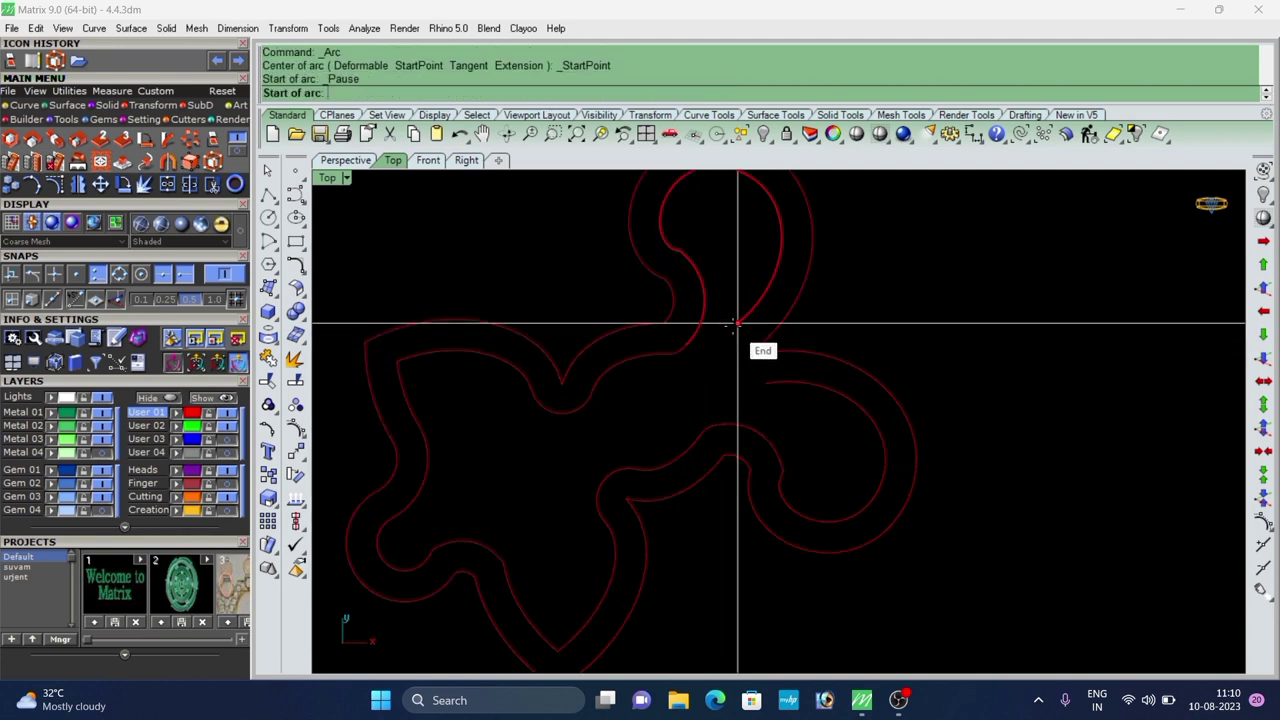
left_click(737, 323)
scroll(737, 318, "up", 2)
left_click(781, 393)
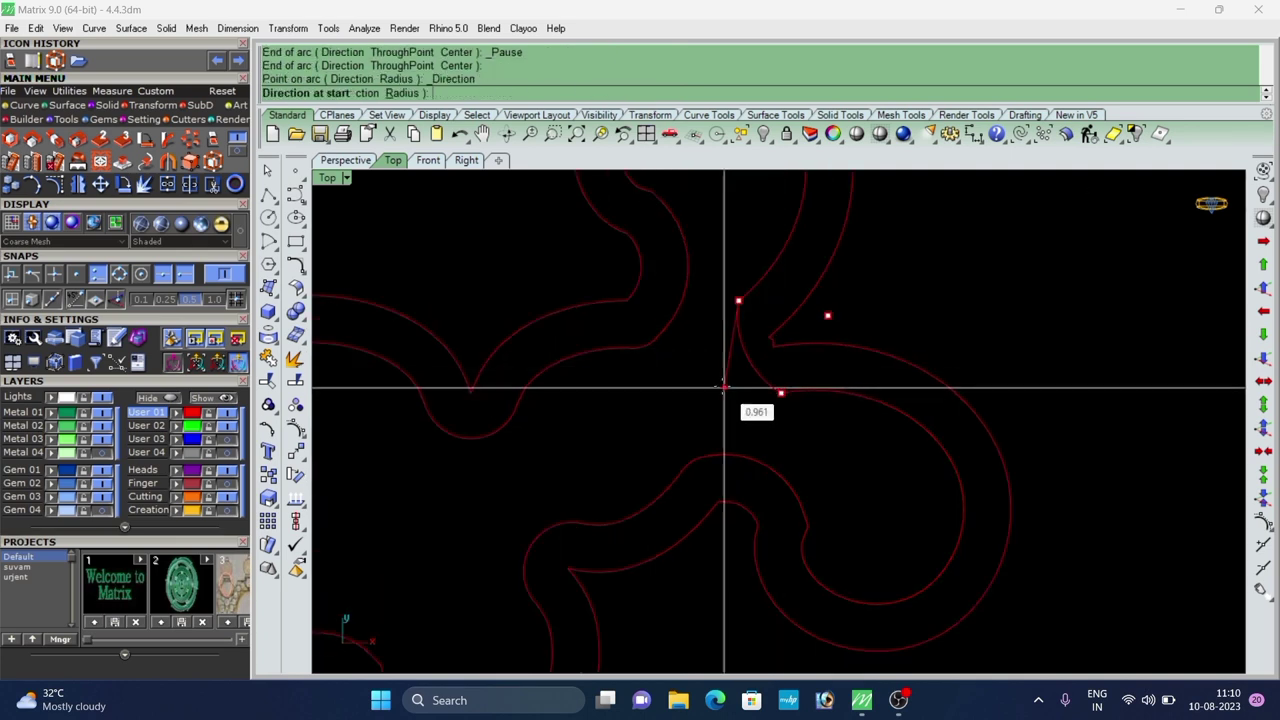
left_click(694, 380)
Join all the outline, offset and bridging curves into closed outer and inner outlines.
scroll(747, 362, "down", 10)
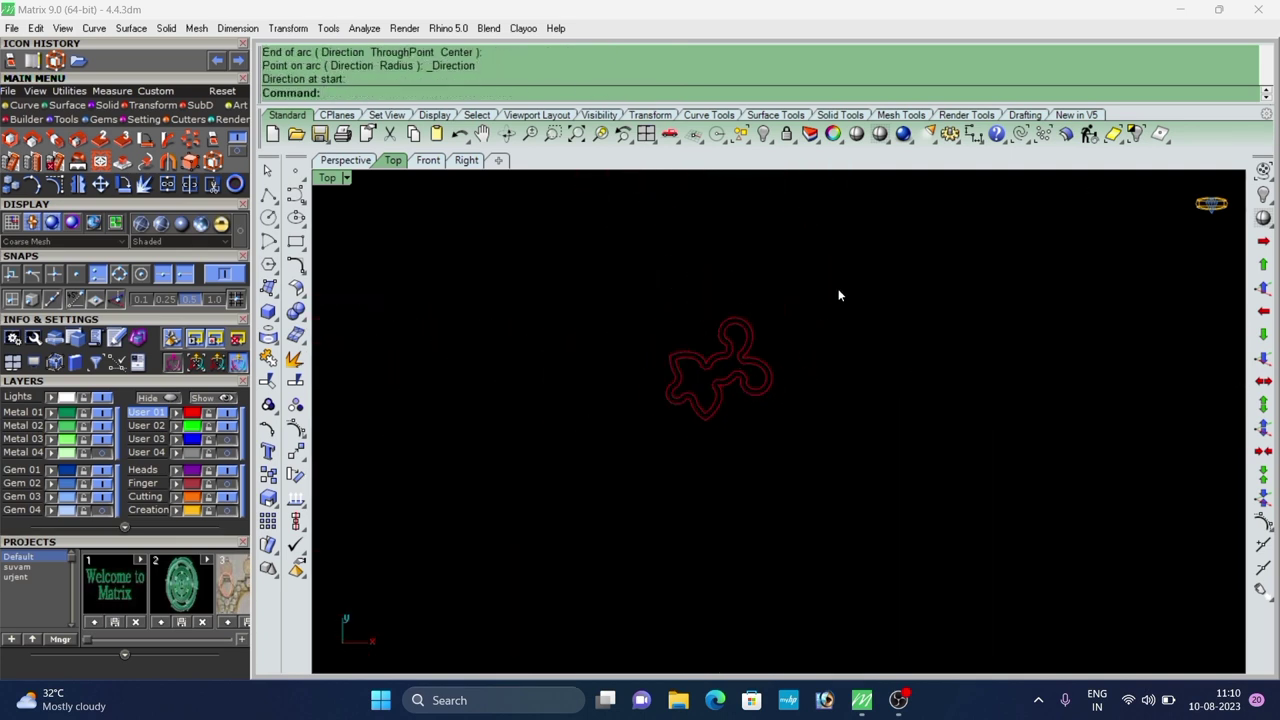
left_click_drag(839, 290, 453, 497)
type("j")
key("Return")
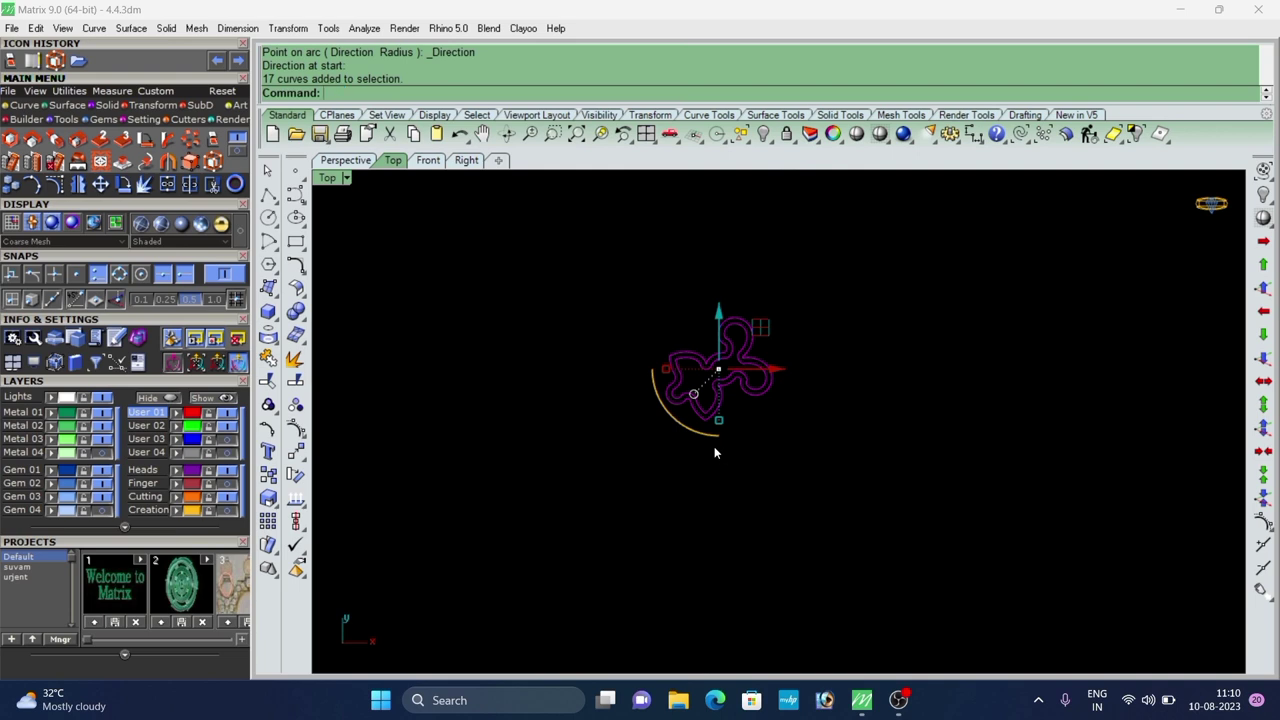
Create a Patch surface through the closed outer outline with 10 U spans and 10 V spans.
left_click(717, 393)
scroll(717, 393, "up", 4)
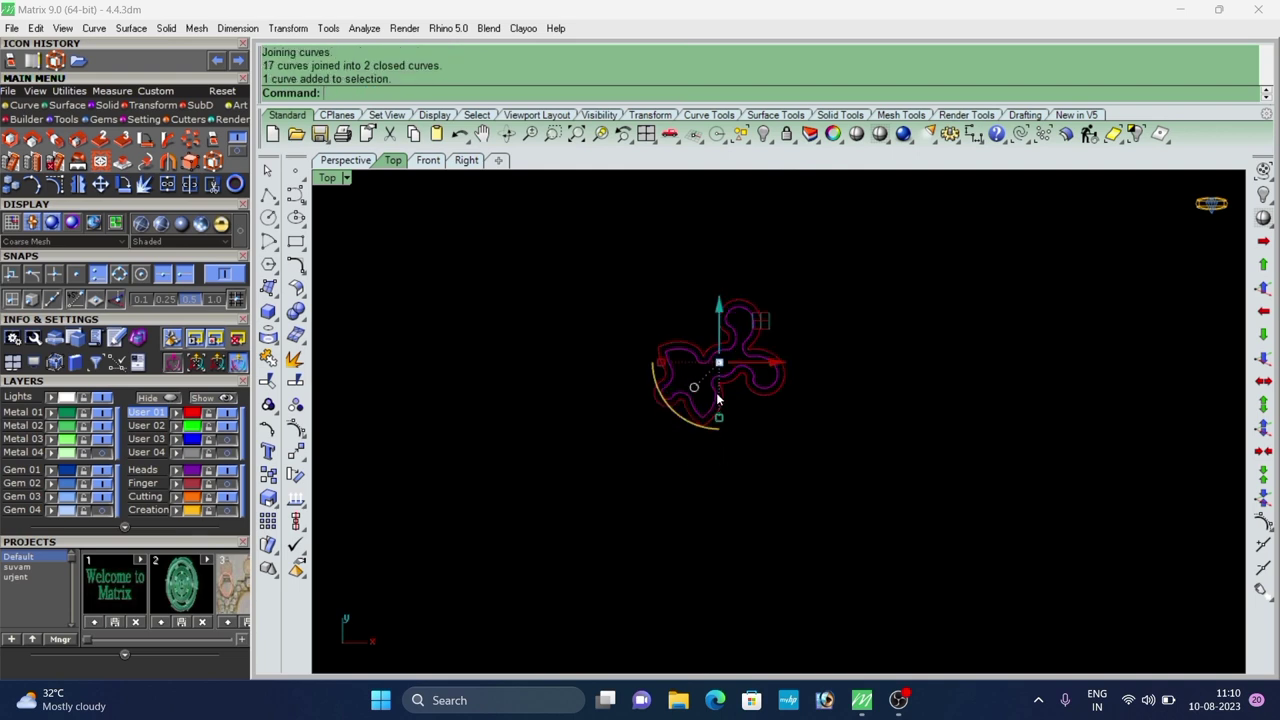
left_click_drag(869, 267, 542, 466)
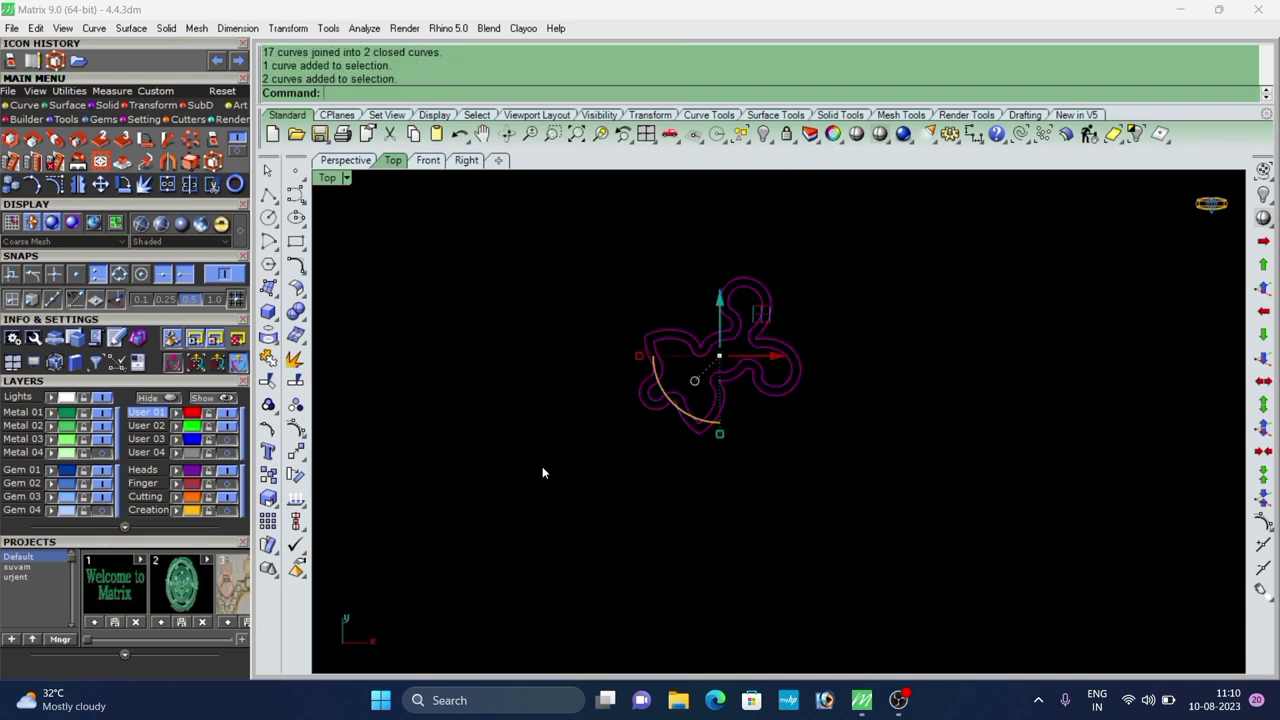
left_click(62, 103)
left_click(236, 152)
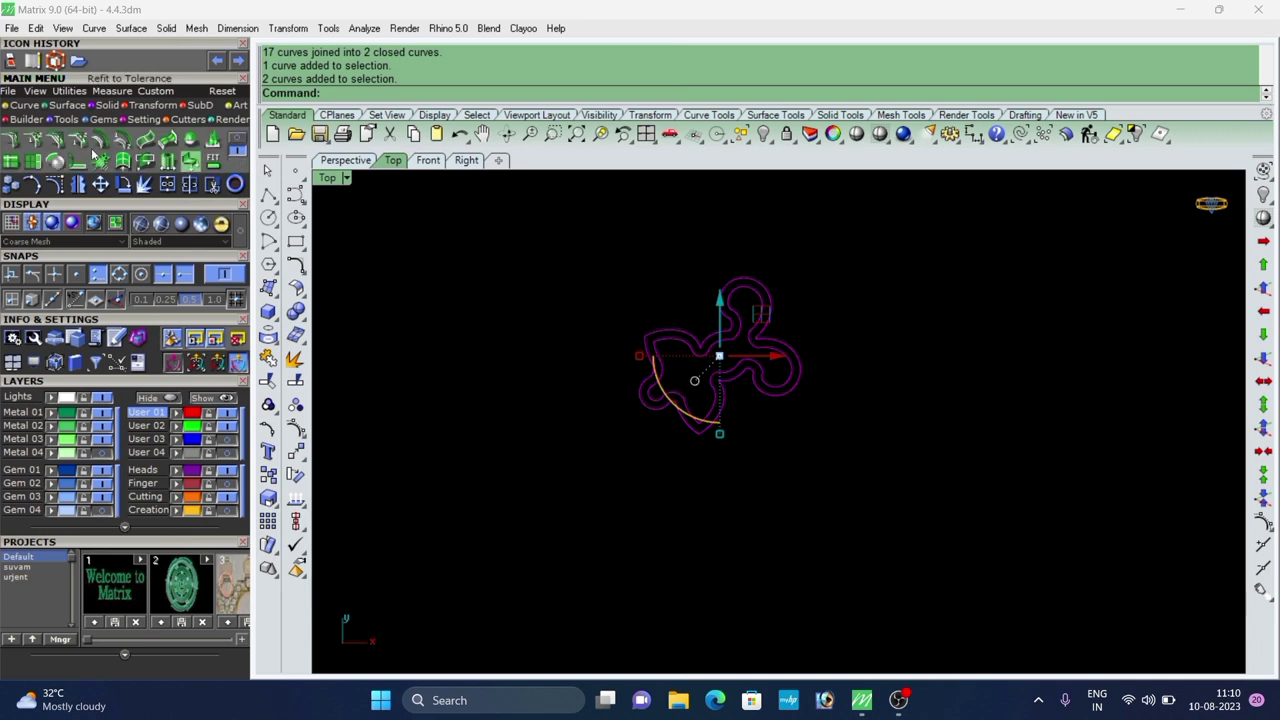
left_click(235, 140)
left_click(13, 162)
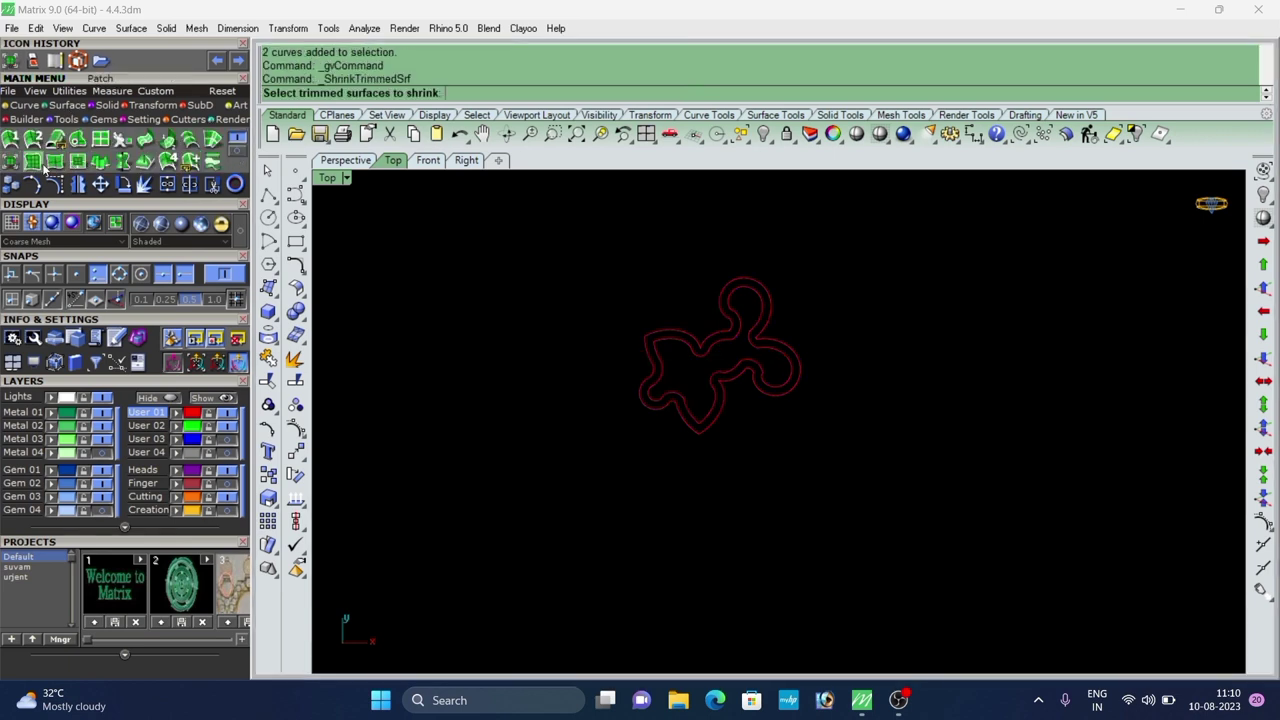
left_click(32, 161)
left_click(665, 329)
right_click(665, 329)
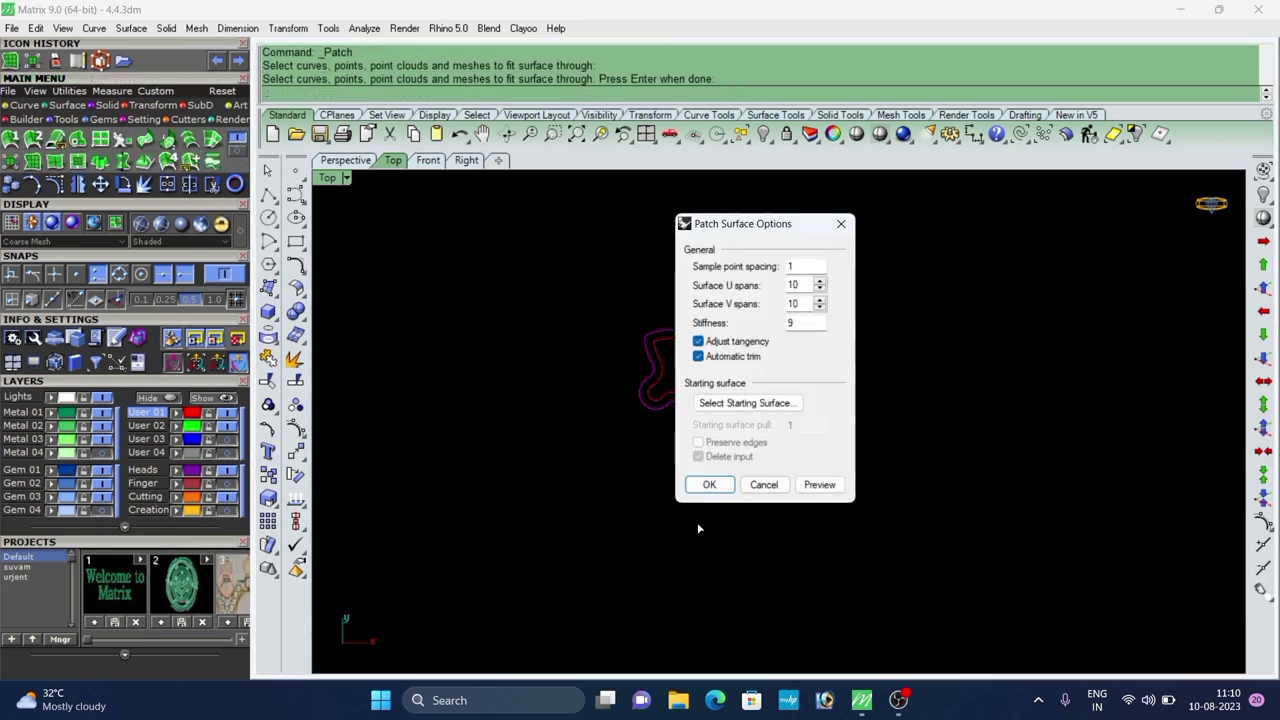
left_click(715, 479)
Show the surface shaded and trim away its area inside the inner outline, leaving a border band.
scroll(433, 336, "down", 2)
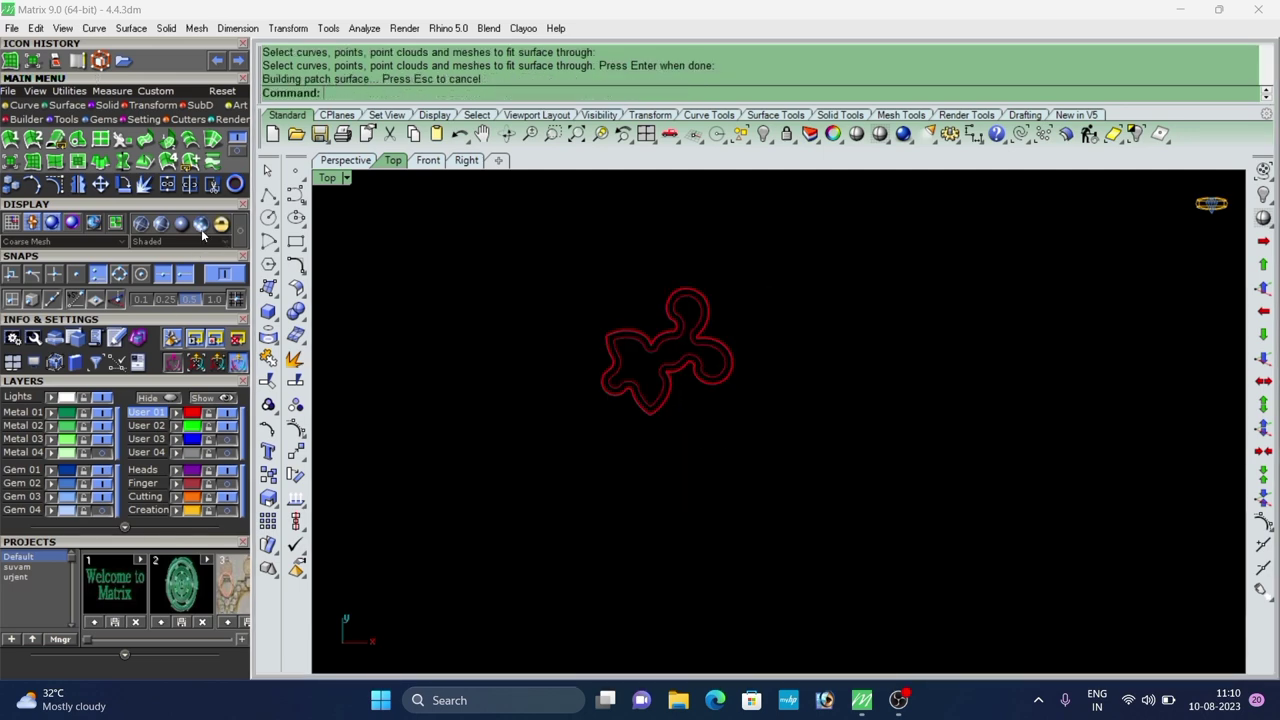
left_click(165, 228)
left_click_drag(630, 306, 484, 476)
scroll(620, 374, "up", 8)
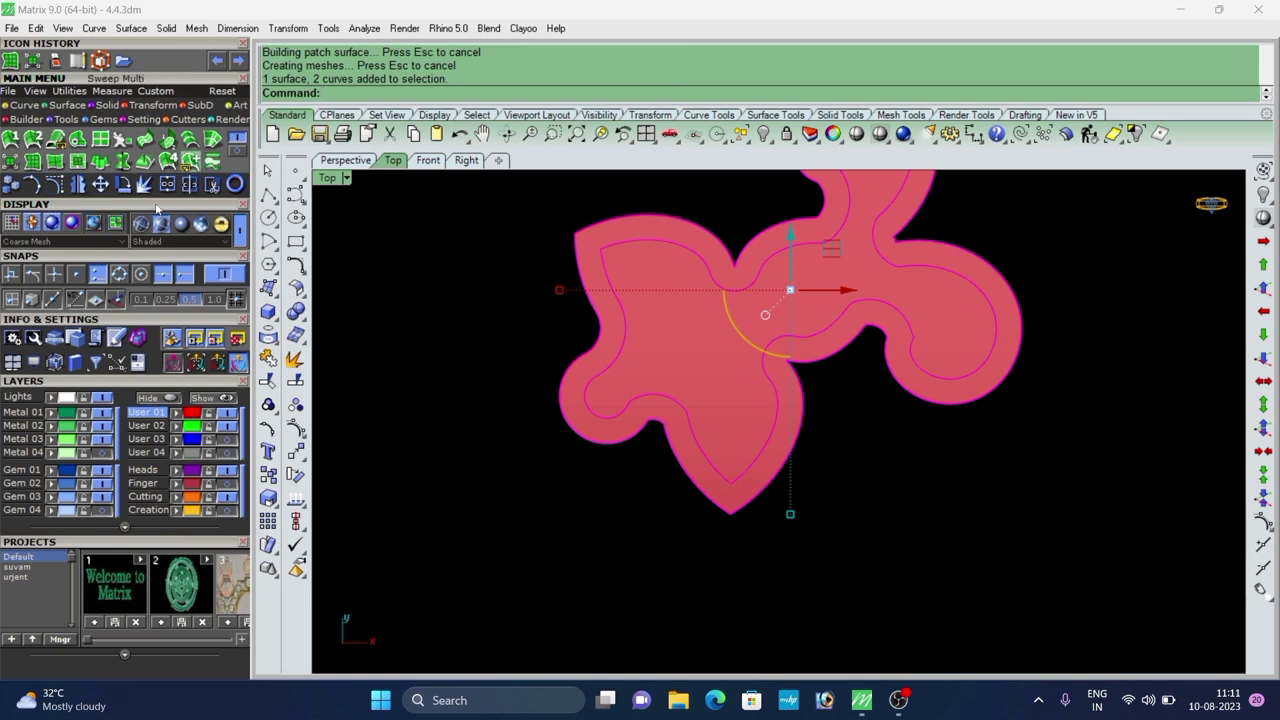
left_click(212, 186)
scroll(661, 301, "up", 4)
left_click(650, 330)
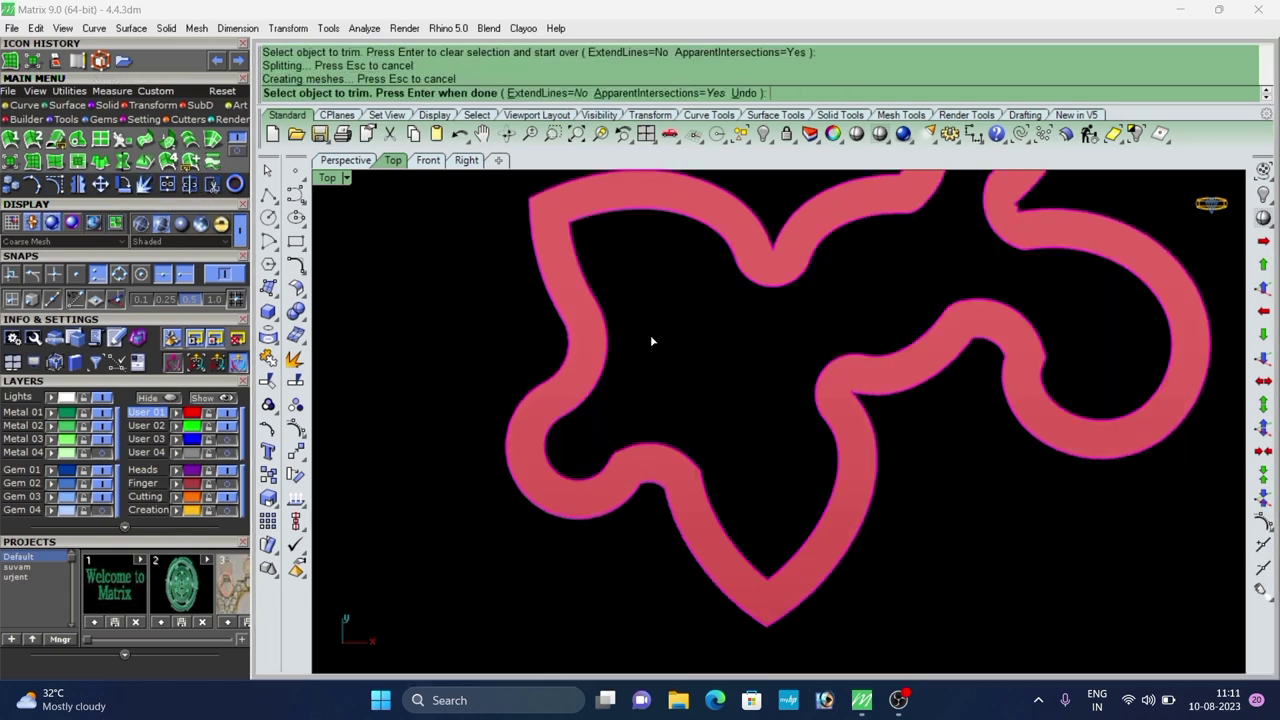
right_click(650, 336)
Delete both closed outline curves, keeping only the trimmed band surface.
scroll(495, 327, "down", 10)
right_click_drag(612, 297, 626, 339)
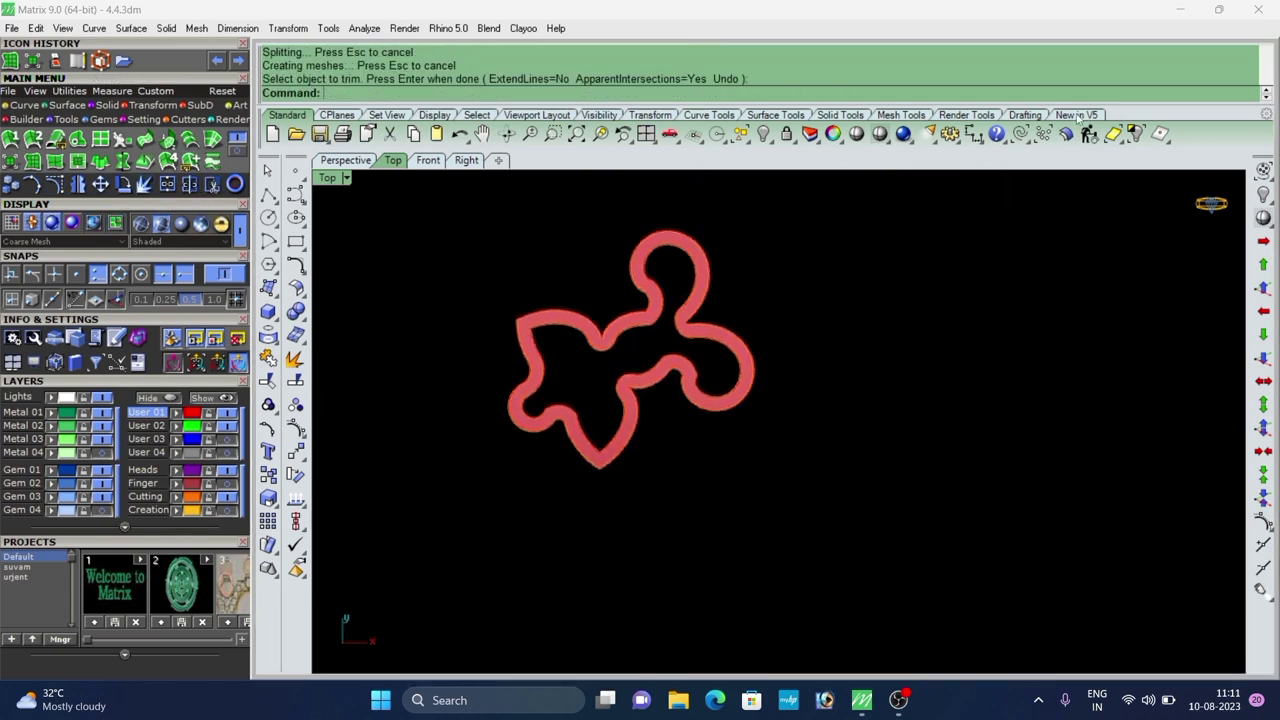
left_click(1020, 137)
key("Delete")
Offset the trimmed band surface upward by 0.6 as a solid with sharp corners, deleting the input surface.
scroll(548, 334, "up", 4)
left_click(612, 310)
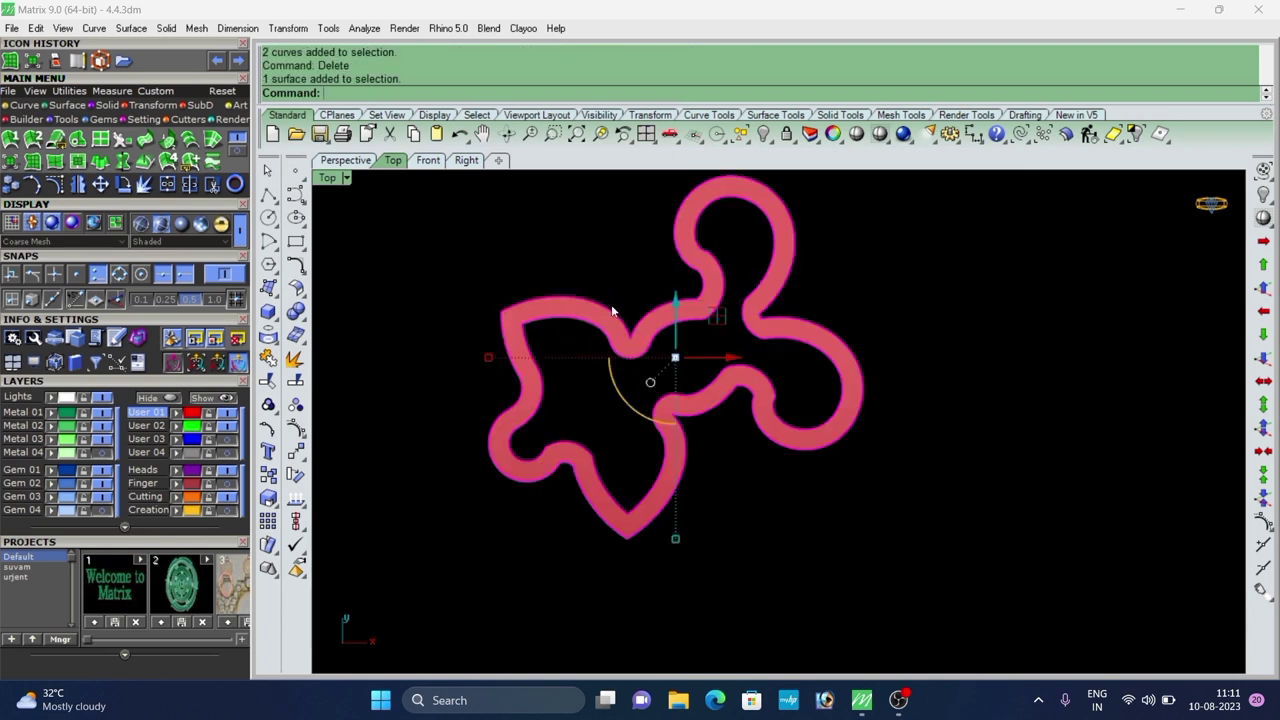
left_click(345, 160)
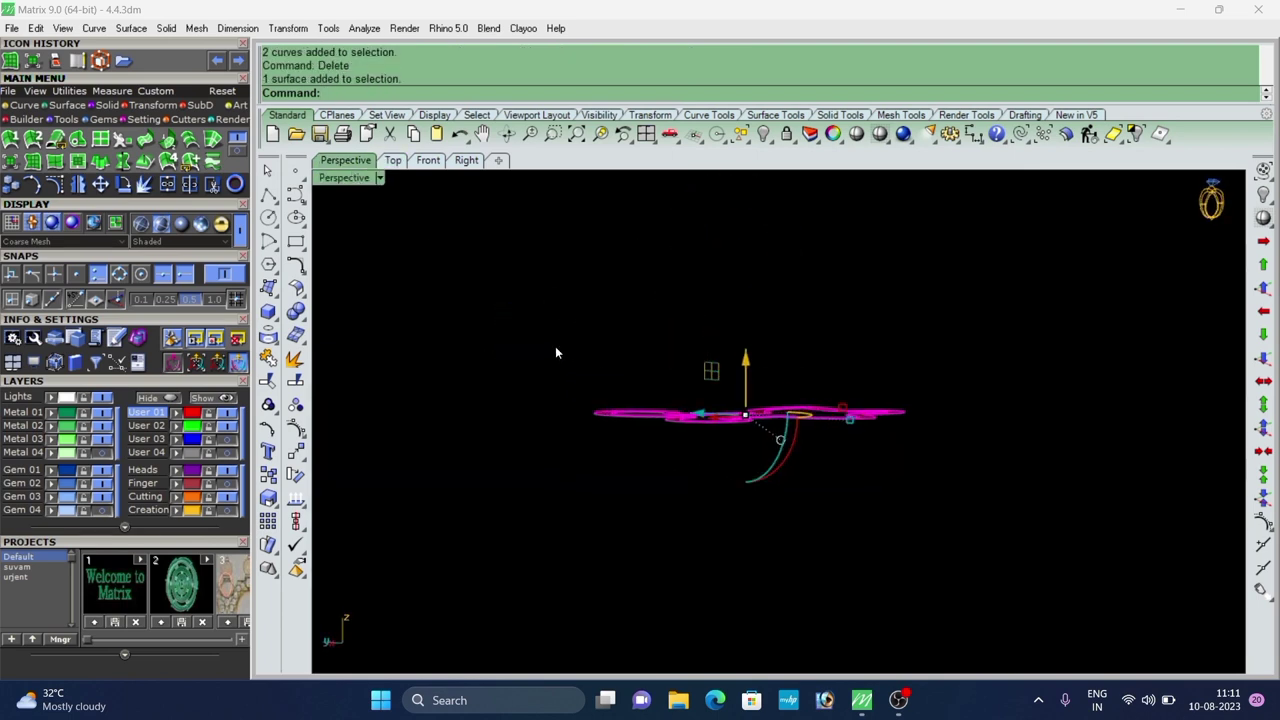
right_click_drag(557, 352, 650, 402)
left_click(237, 151)
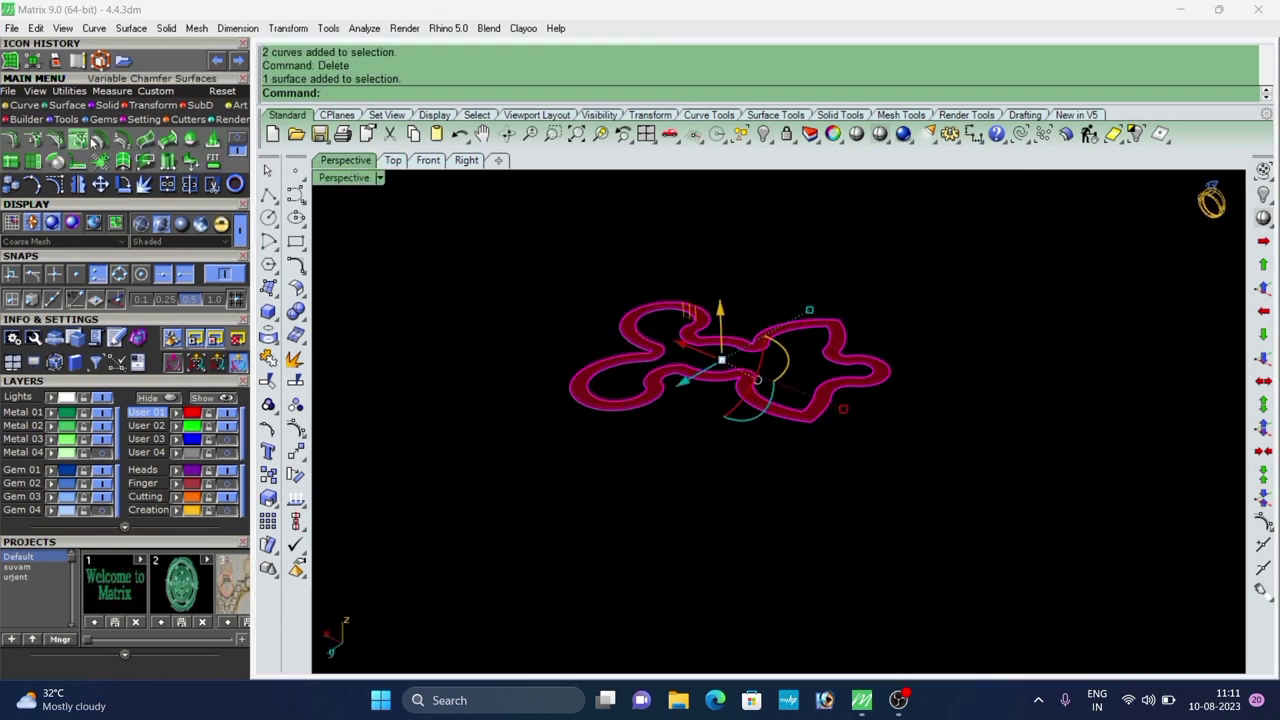
left_click(100, 141)
scroll(655, 382, "up", 4)
right_click_drag(491, 374, 506, 340)
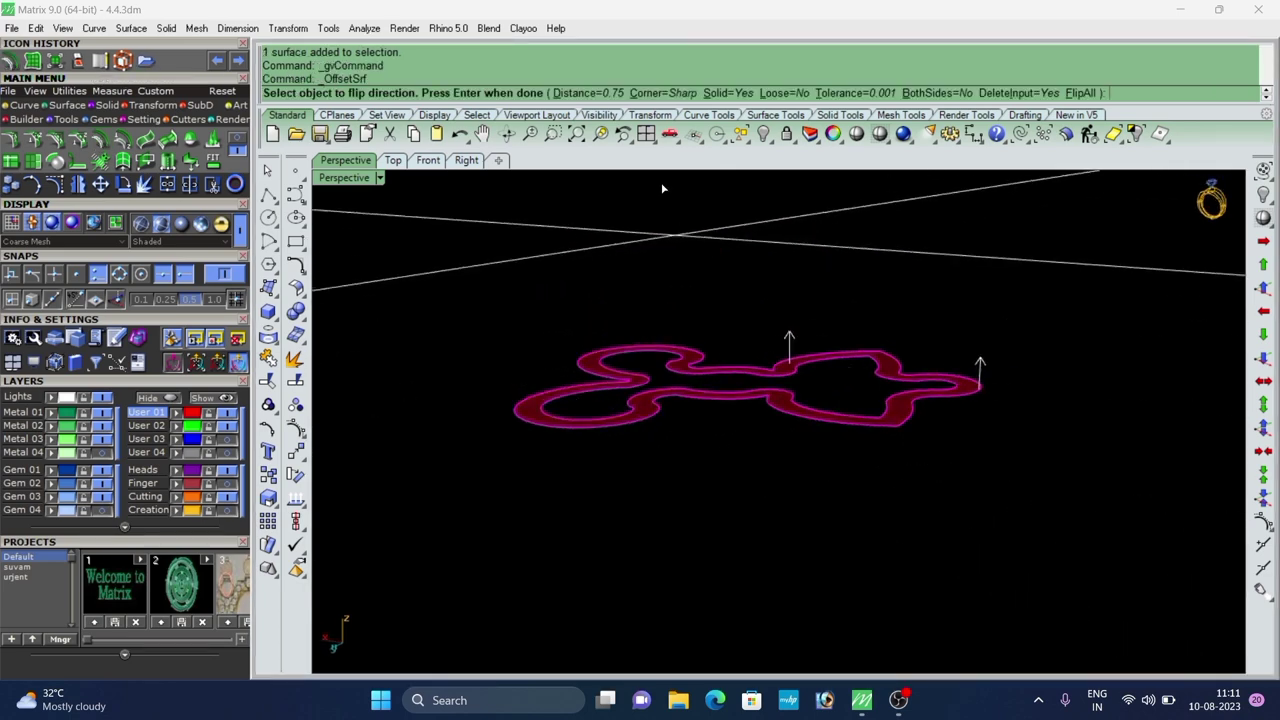
left_click(603, 96)
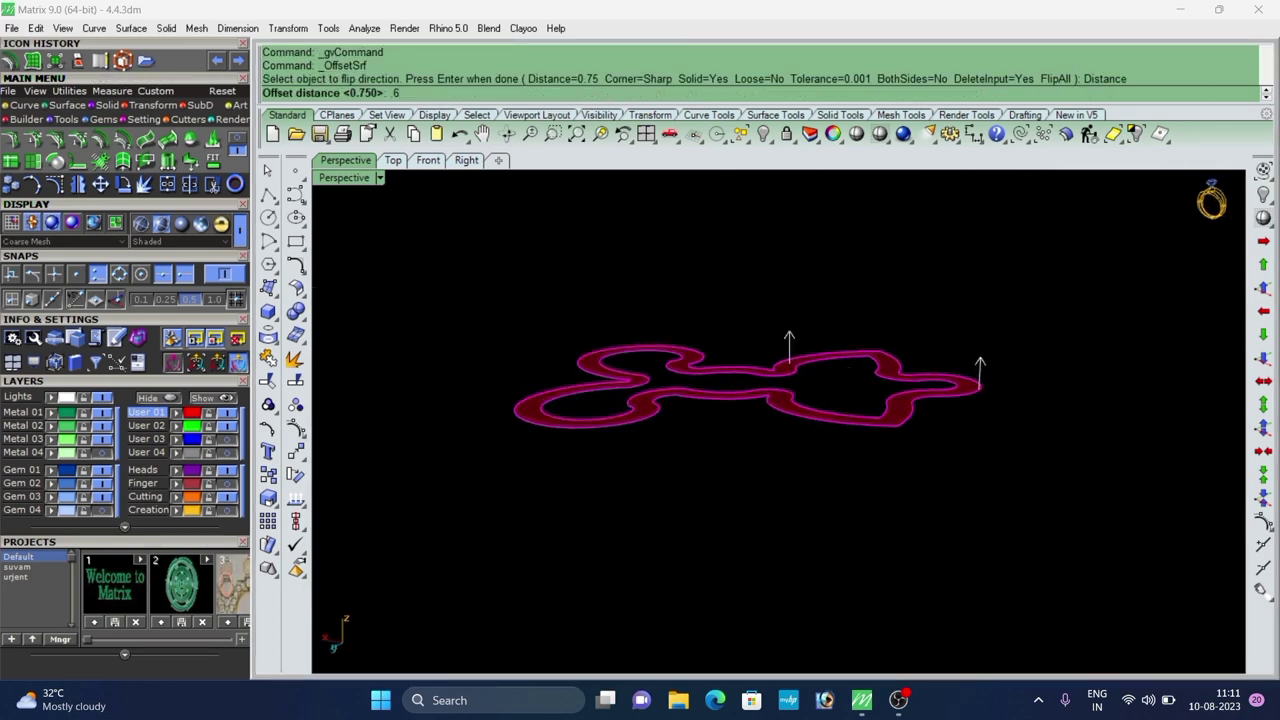
key("Return")
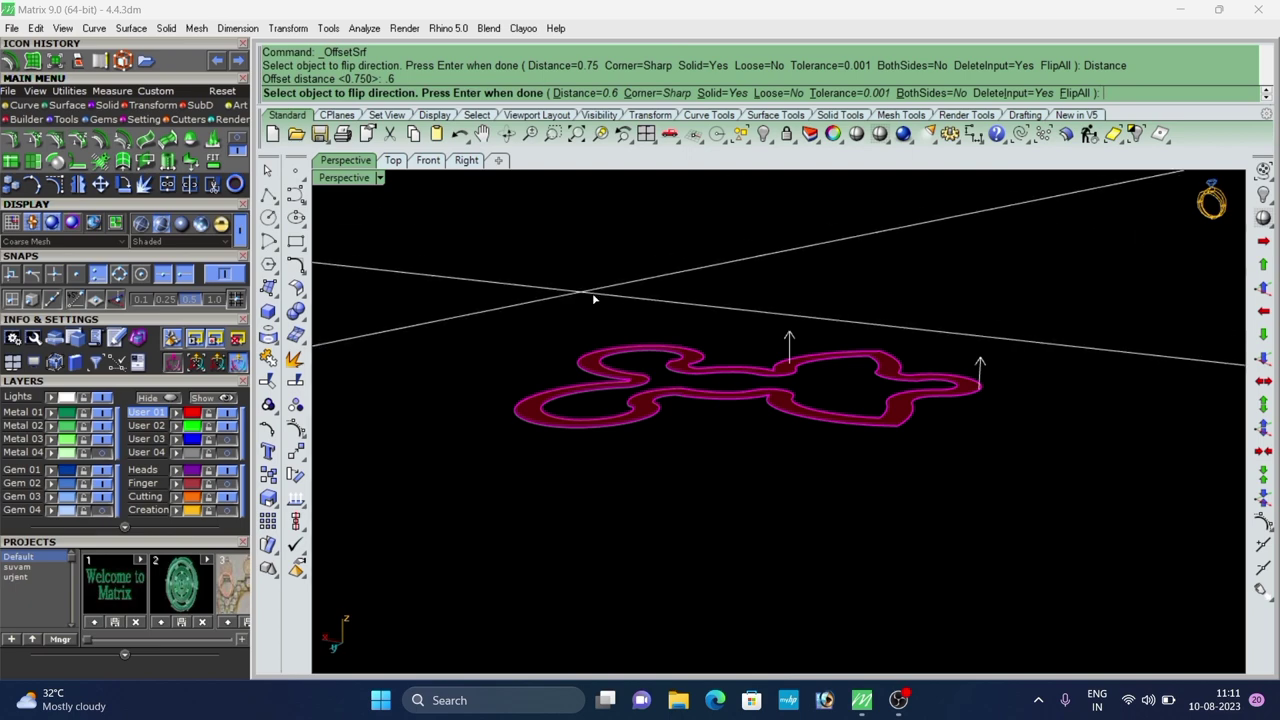
right_click(625, 297)
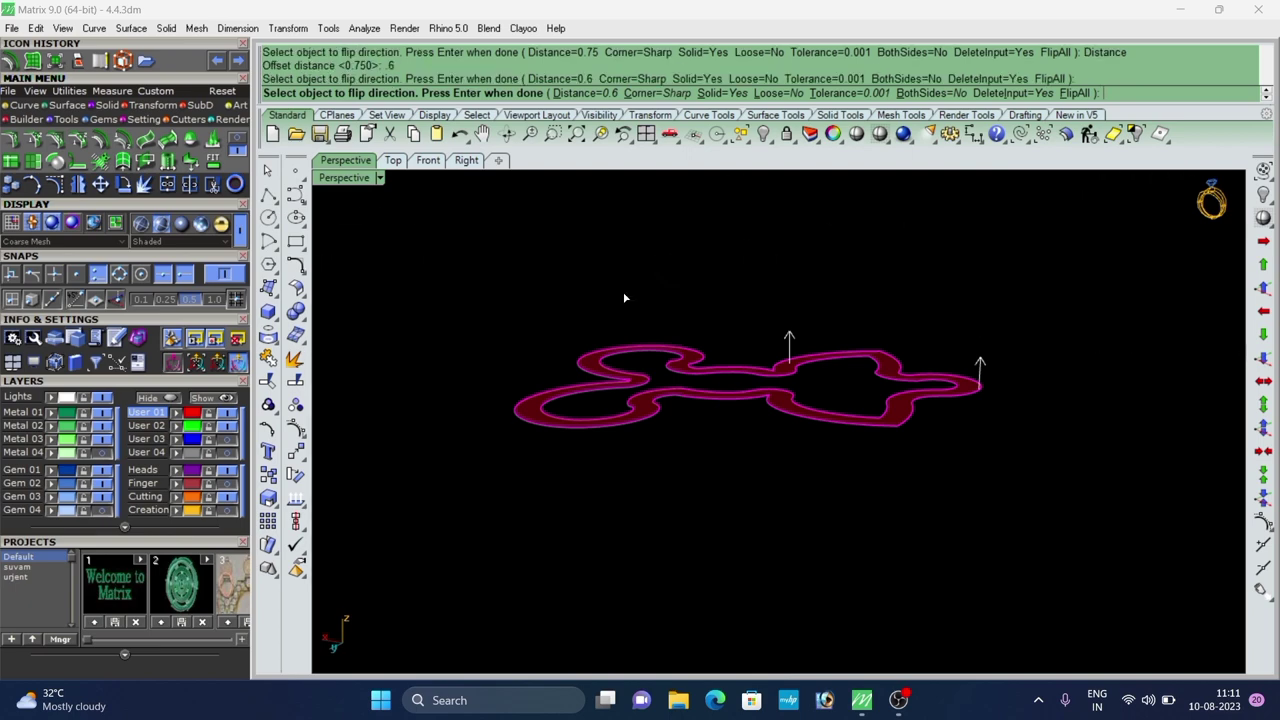
Move the solid border band to the Metal 01 layer.
left_click(51, 415)
right_click_drag(587, 333, 651, 474)
left_click(909, 428)
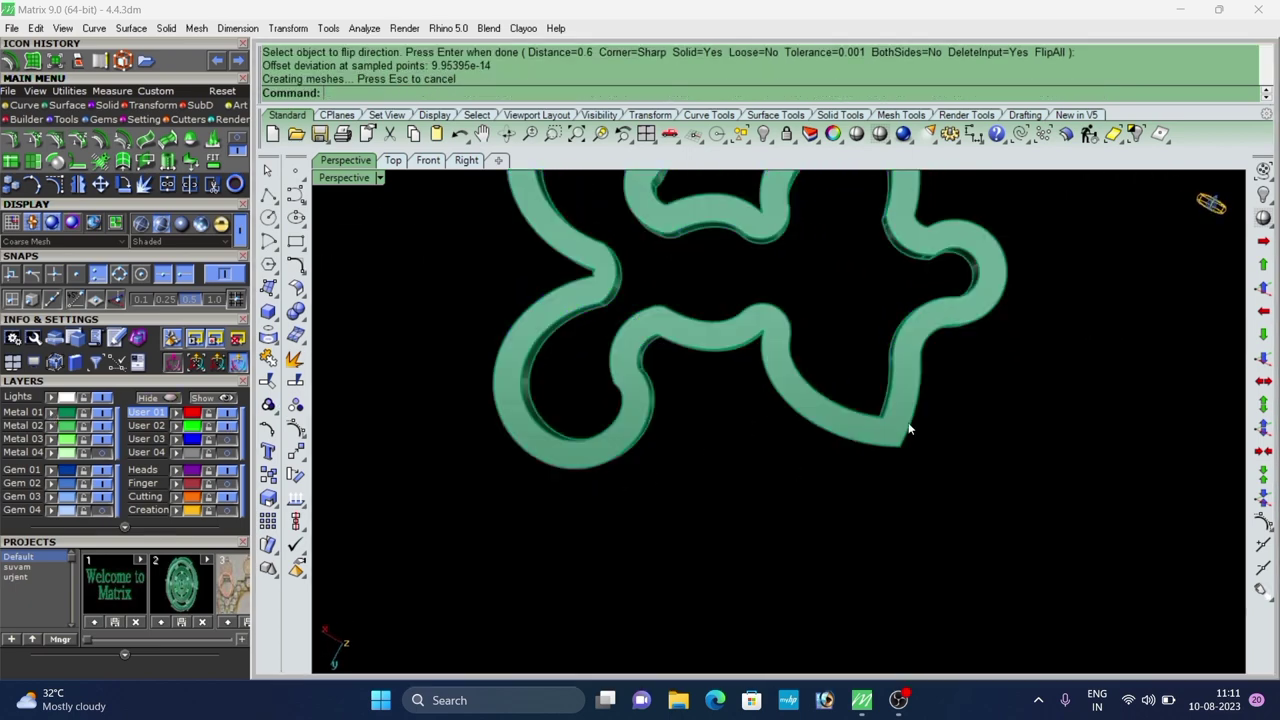
Show all hidden objects of the jewellery model around the new border band.
right_click(1272, 195)
scroll(857, 545, "down", 4)
right_click_drag(857, 557, 935, 380)
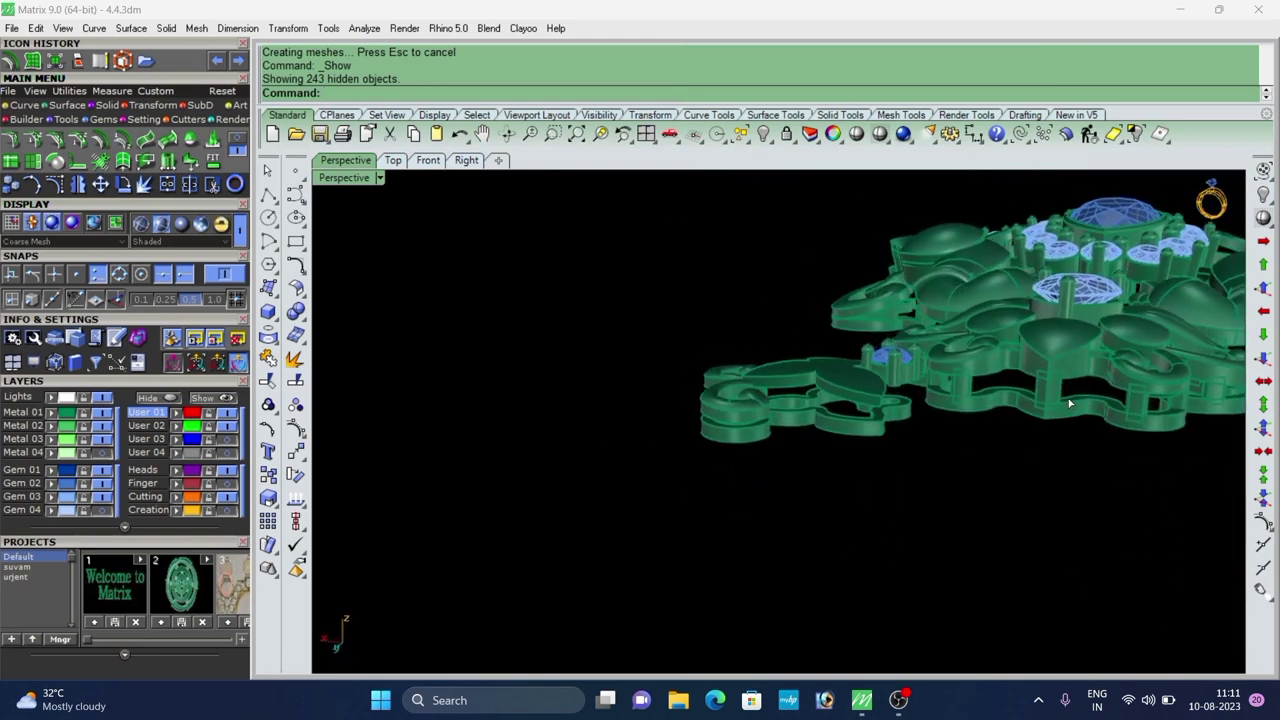
Hide the neighbouring flower cluster and select the border band to check its fit under the leaf motif.
left_click(1070, 402)
scroll(817, 445, "down", 3)
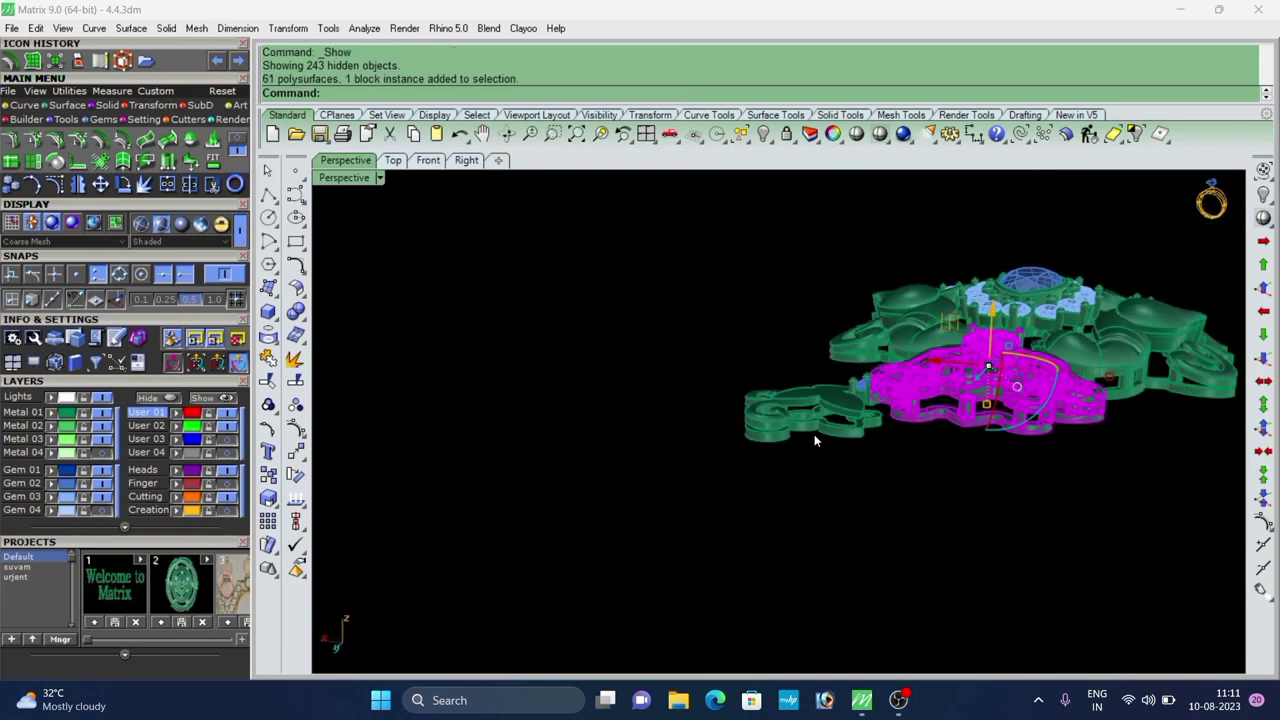
key("ctrl+h")
scroll(814, 436, "up", 5)
right_click_drag(814, 438, 840, 462)
scroll(826, 430, "up", 5)
left_click(796, 470)
scroll(780, 466, "down", 4)
right_click_drag(728, 456, 684, 519)
scroll(800, 423, "down", 2)
scroll(800, 424, "up", 3)
scroll(640, 452, "down", 2)
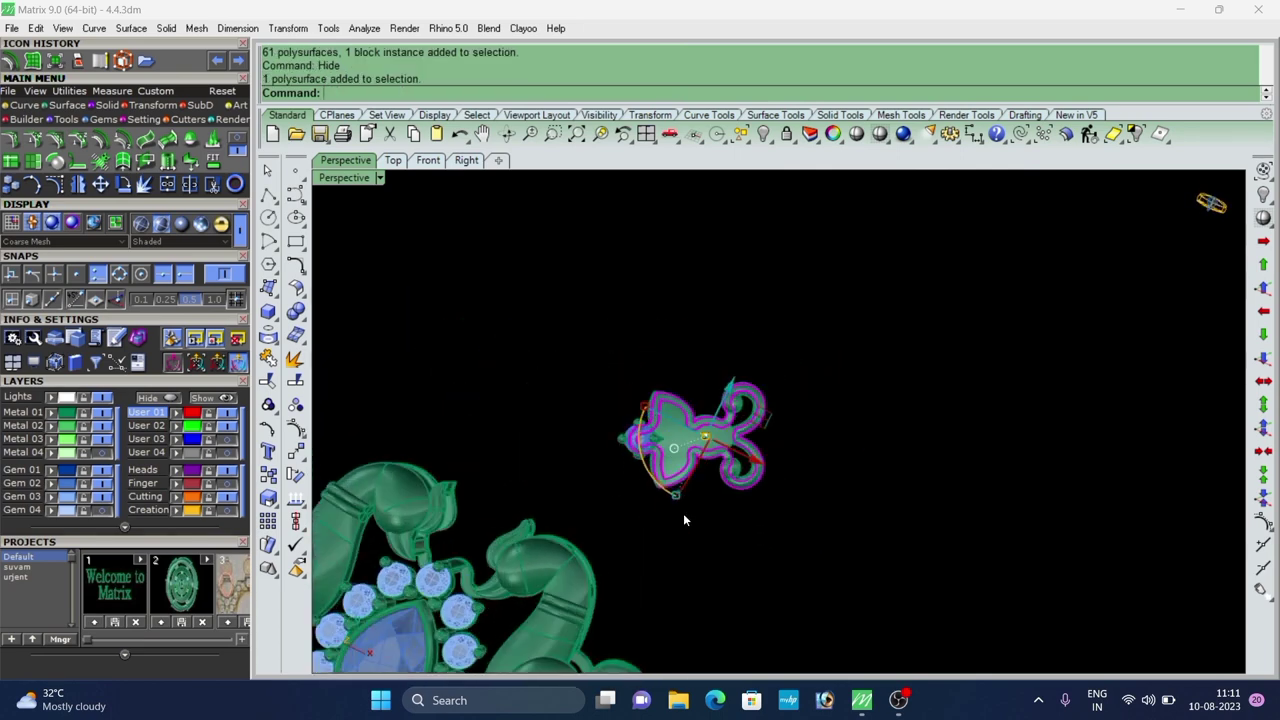
scroll(913, 371, "down", 4)
right_click_drag(775, 414, 766, 441)
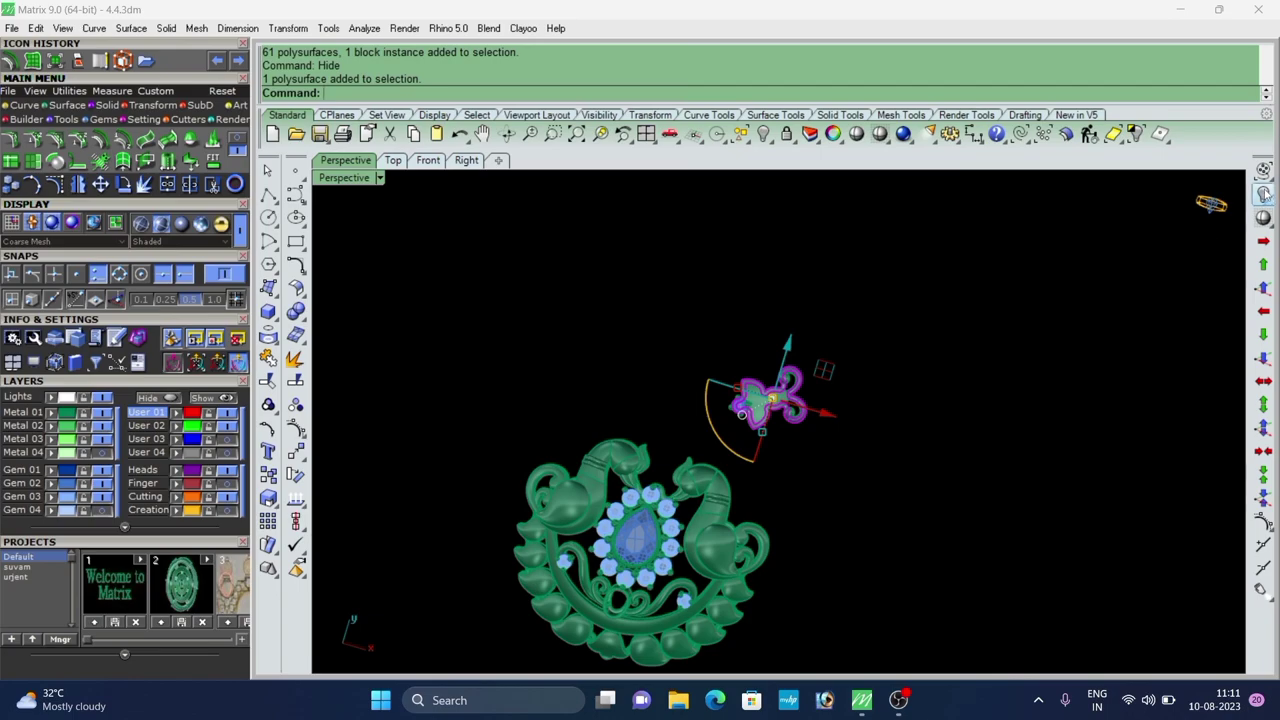
Show the hidden flower cluster again and compare its height with the leaf motif.
right_click(1266, 195)
scroll(795, 400, "up", 4)
left_click(874, 423)
scroll(730, 400, "up", 6)
right_click_drag(765, 449, 699, 289)
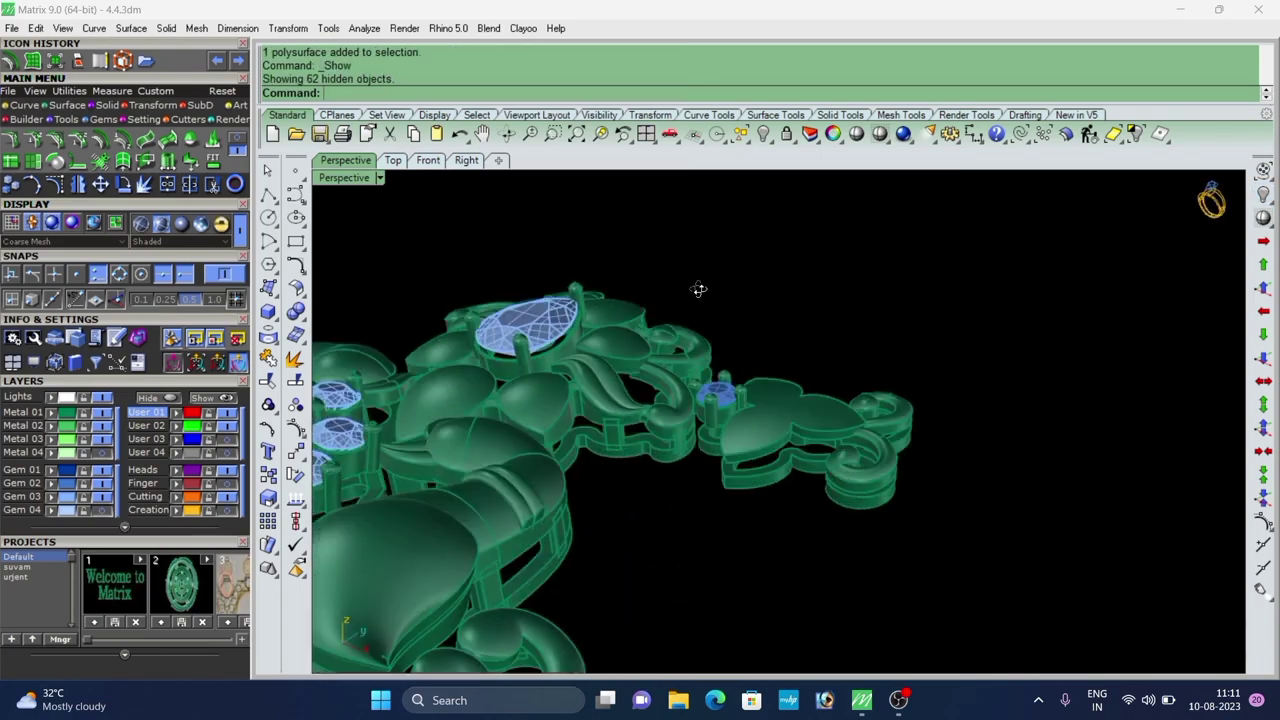
scroll(684, 418, "up", 6)
right_click_drag(681, 420, 712, 431)
scroll(701, 422, "down", 4)
scroll(712, 431, "down", 4)
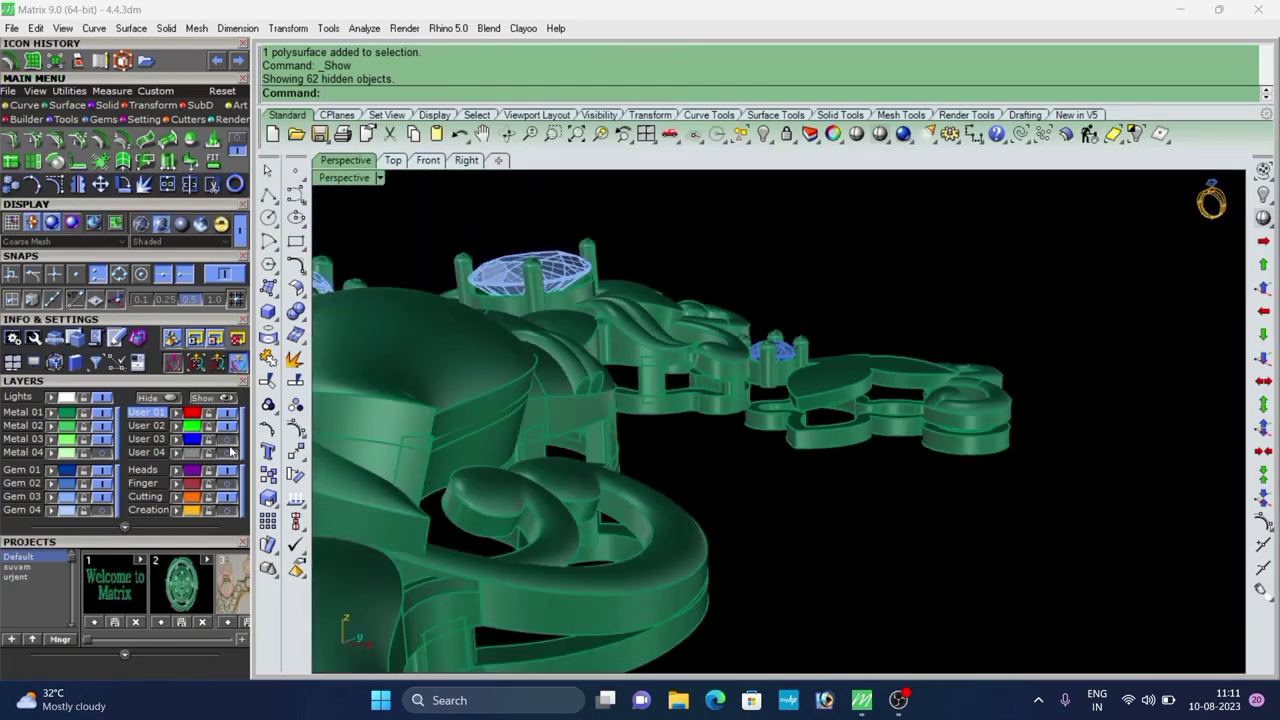
Raise the whole leaf-and-scroll motif slightly, including its stone setting and border band.
scroll(706, 396, "down", 2)
left_click_drag(874, 458, 771, 466)
right_click_drag(773, 464, 817, 424)
left_click_drag(880, 300, 900, 270)
left_click(910, 274)
Examine the leaf motif's height and spacing beside the flower cluster from above and from the side.
right_click_drag(766, 354, 656, 466)
scroll(662, 353, "up", 5)
scroll(696, 395, "down", 4)
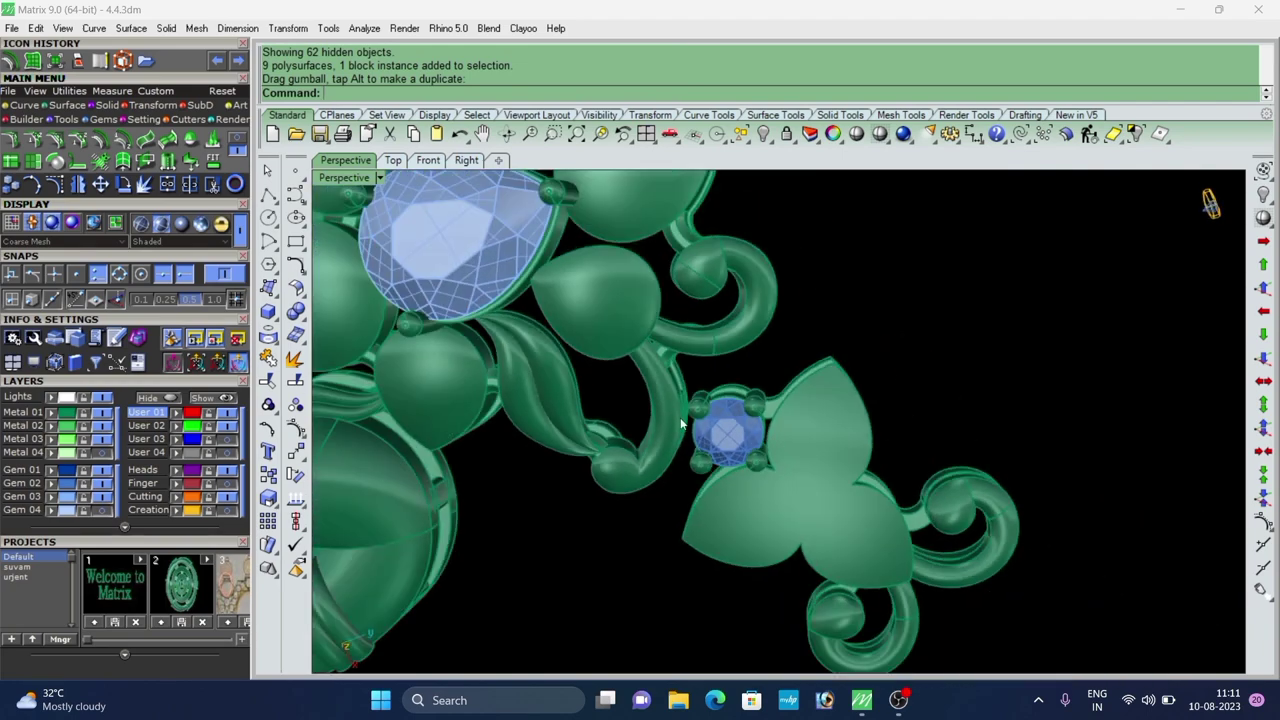
right_click_drag(698, 393, 702, 367)
scroll(722, 403, "down", 5)
scroll(746, 441, "up", 2)
scroll(702, 367, "up", 2)
scroll(702, 372, "up", 2)
scroll(656, 418, "down", 5)
right_click_drag(656, 418, 740, 362)
scroll(740, 450, "up", 4)
Separate the leaves and scrolls from the stone setting's group and raise them slightly above the border band.
left_click(738, 452)
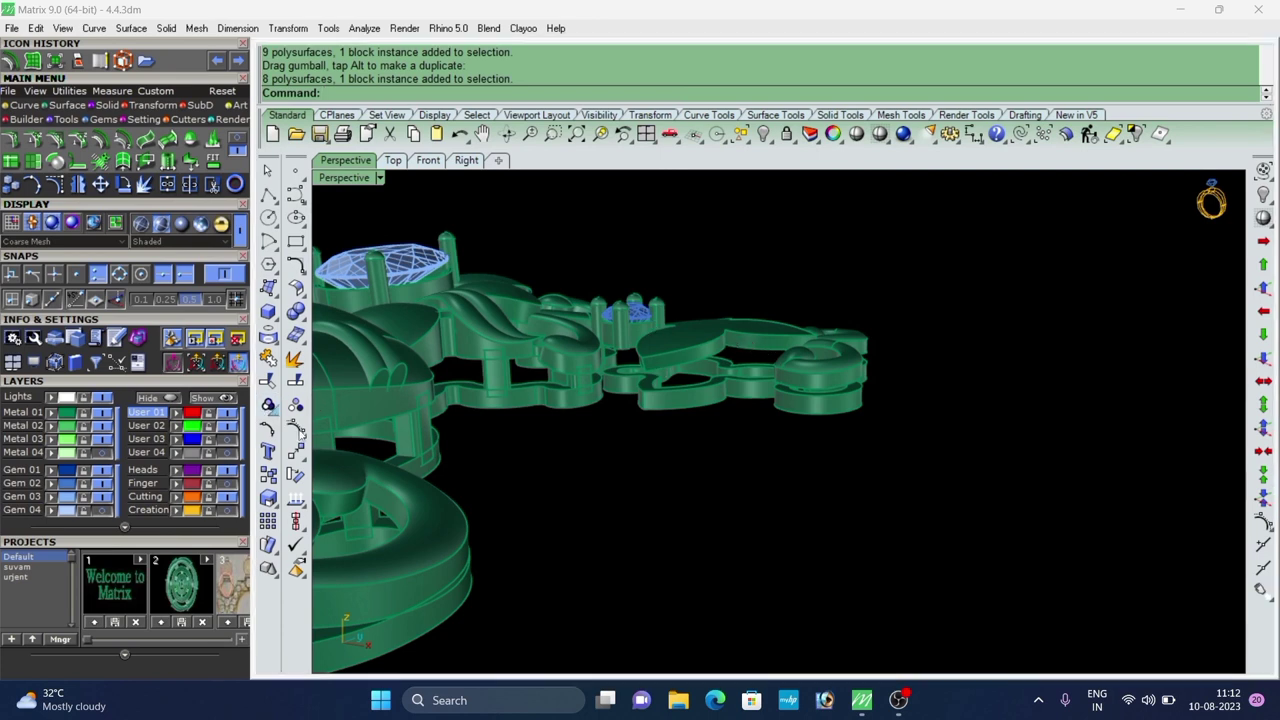
left_click(268, 406)
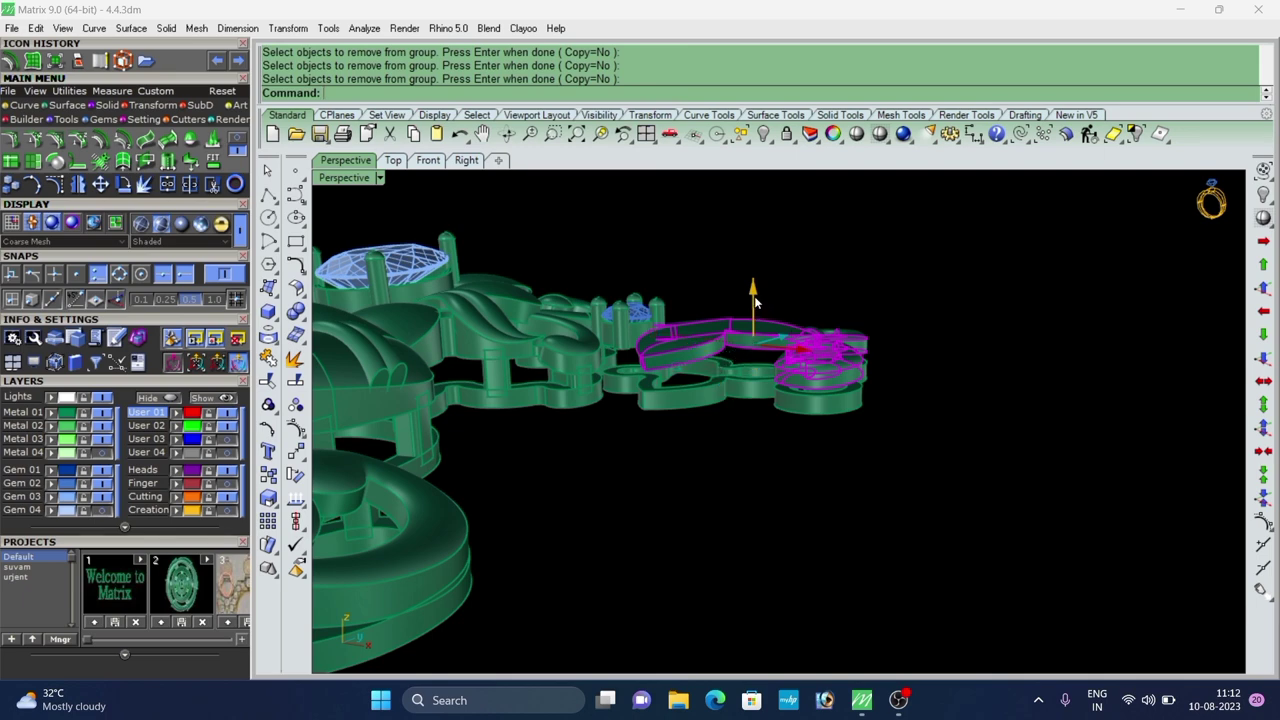
left_click_drag(755, 302, 768, 291)
left_click(874, 264)
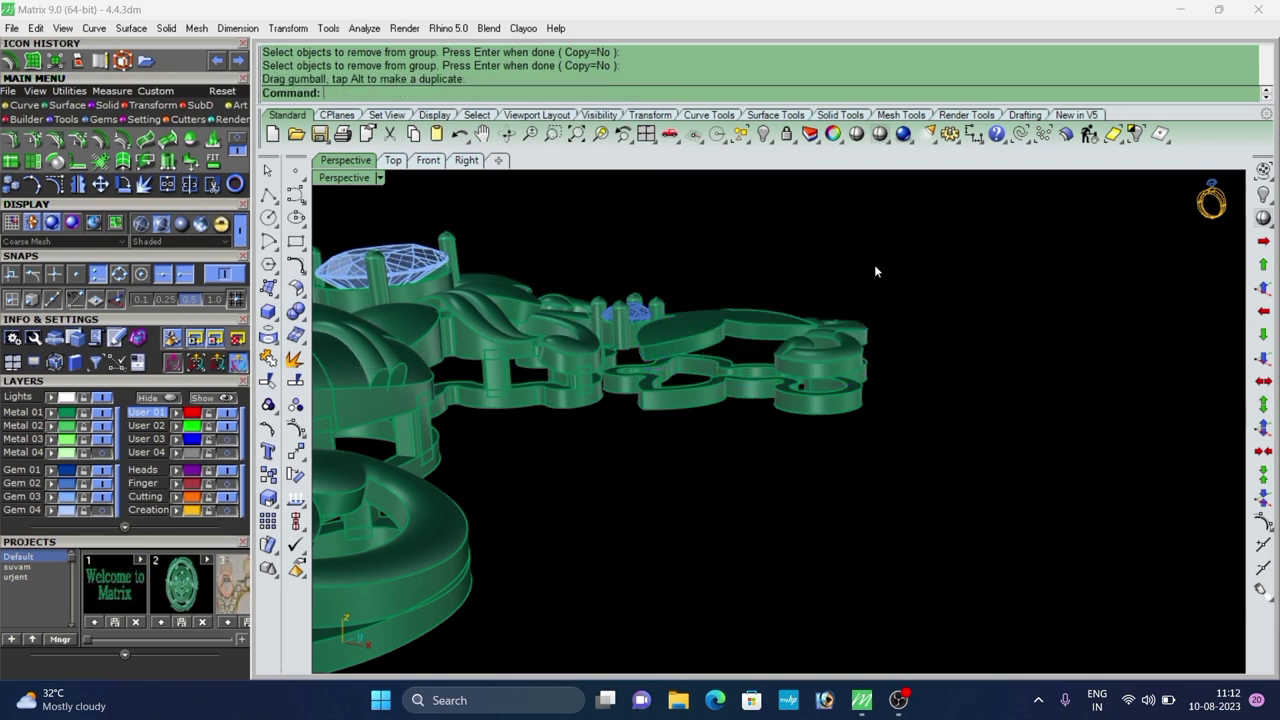
Raise the motif's small round stone and its prong setting slightly in two moves to suit the raised leaves.
scroll(860, 320, "up", 3)
right_click_drag(830, 325, 506, 350)
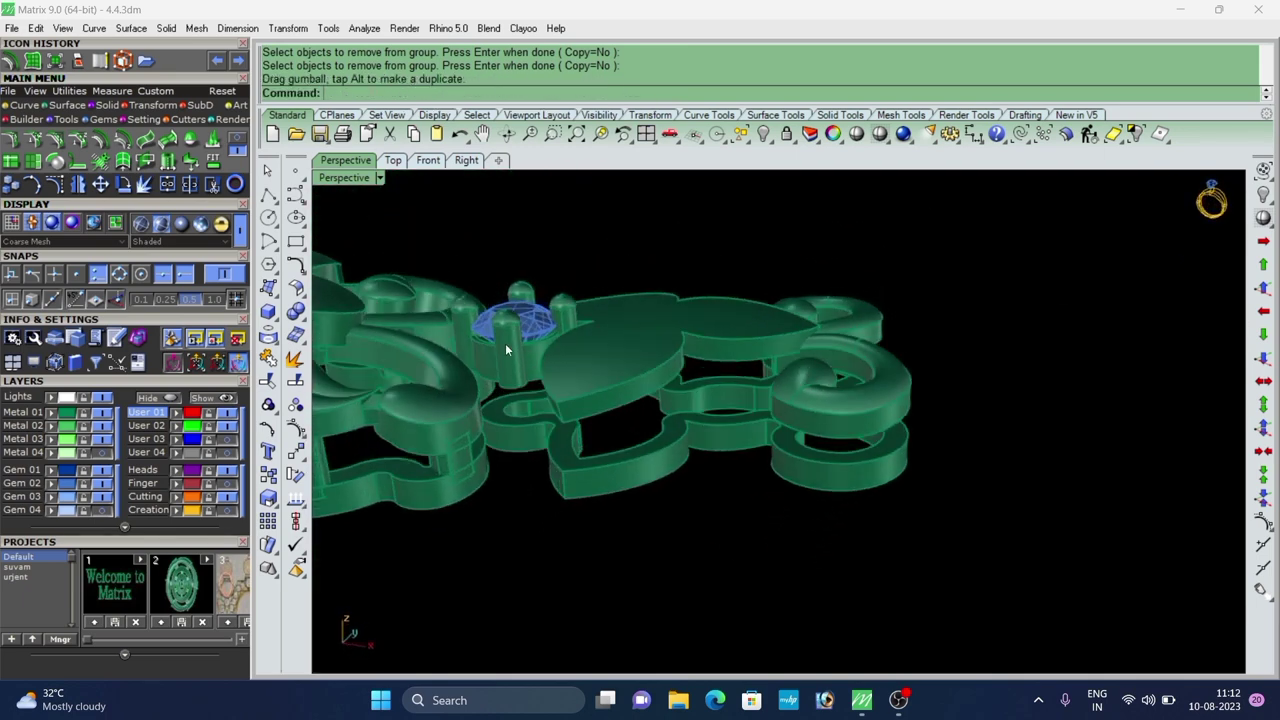
left_click_drag(515, 290, 515, 278)
left_click(592, 243)
right_click_drag(592, 243, 560, 301)
scroll(561, 275, "up", 5)
left_click(560, 302)
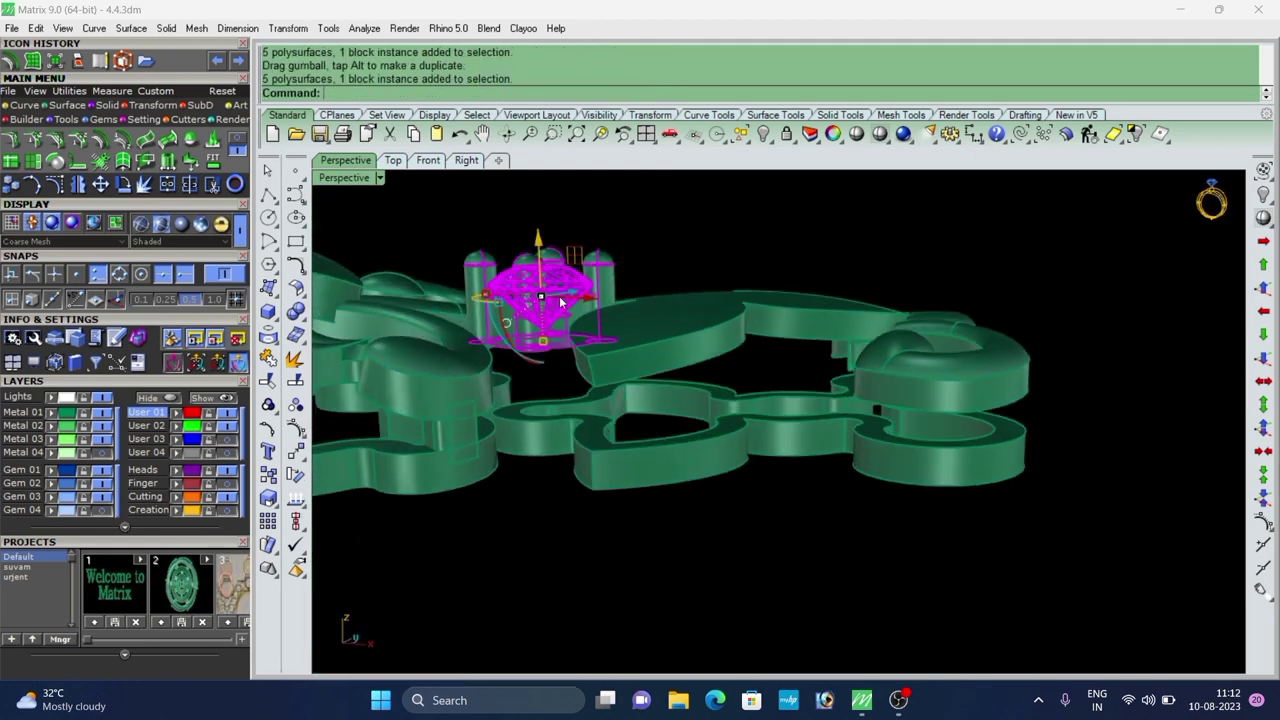
left_click_drag(538, 248, 539, 240)
left_click(700, 268)
Examine the raised leaves, scrolls and stone setting against the border band from several angles.
scroll(707, 286, "down", 6)
right_click_drag(707, 286, 566, 307)
scroll(724, 309, "up", 5)
right_click_drag(750, 308, 575, 300)
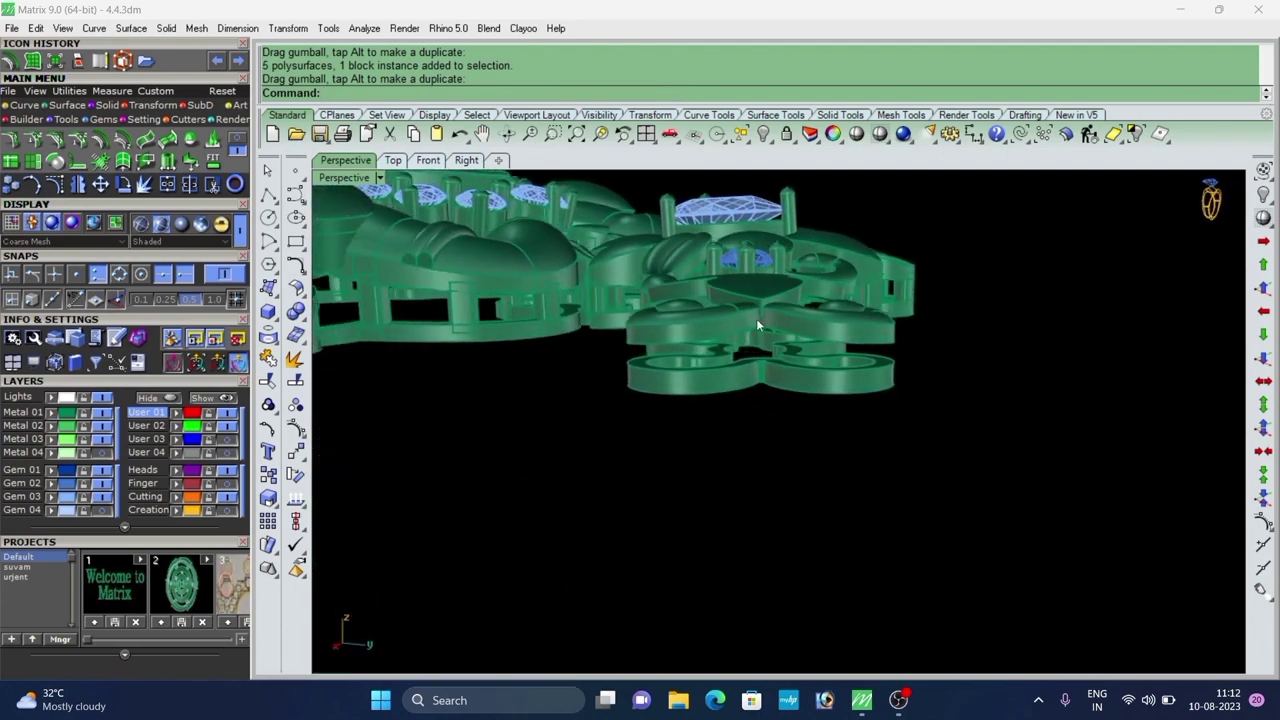
scroll(775, 325, "up", 4)
right_click_drag(790, 340, 812, 440)
scroll(728, 314, "down", 2)
right_click_drag(728, 314, 838, 478)
scroll(646, 350, "down", 5)
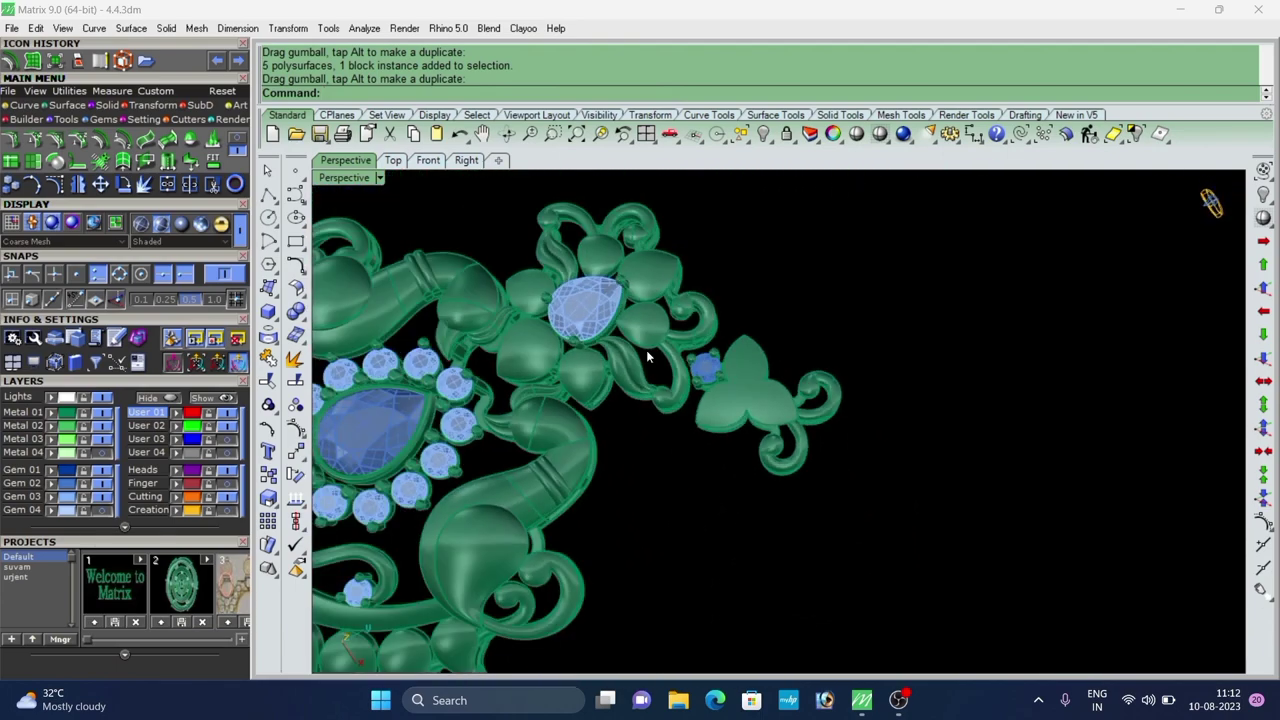
Show the User 03 layer with the necklace guide curves in the Top view.
left_click(392, 161)
scroll(597, 314, "down", 7)
right_click_drag(555, 366, 567, 414)
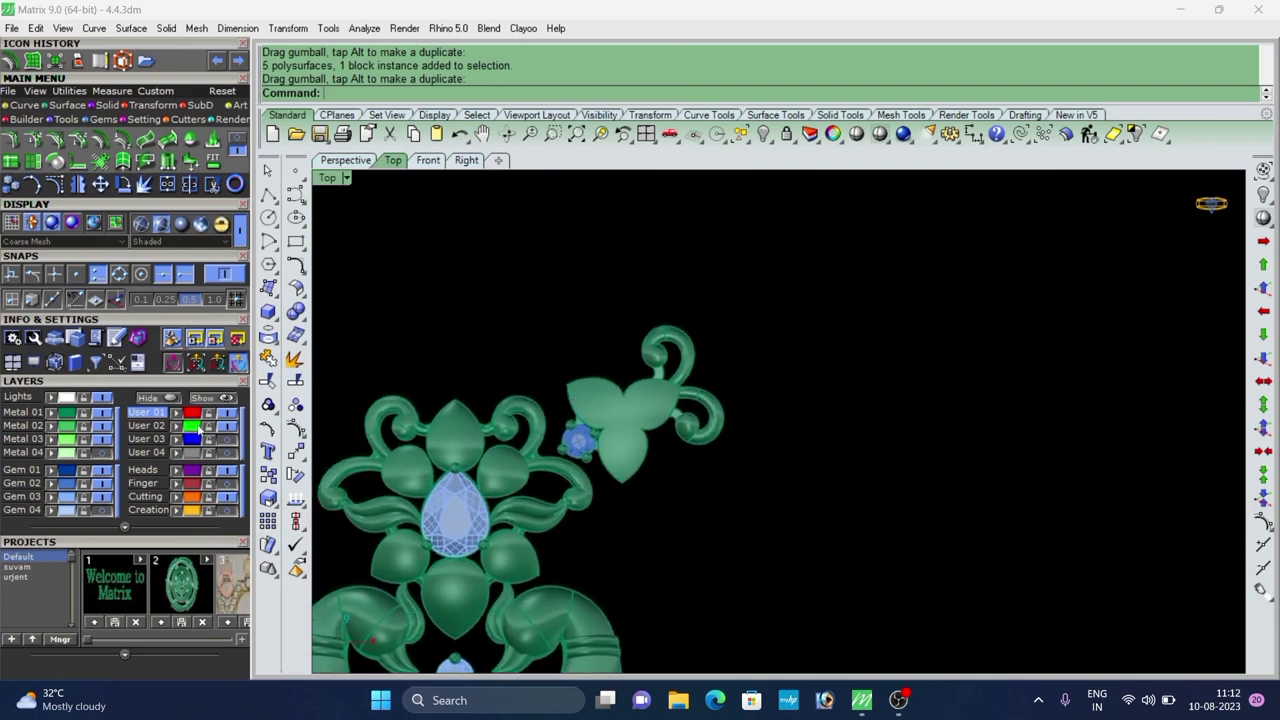
left_click(229, 440)
scroll(546, 460, "down", 7)
Group the leaf-and-scroll motif with its stone setting and border band.
scroll(582, 433, "up", 9)
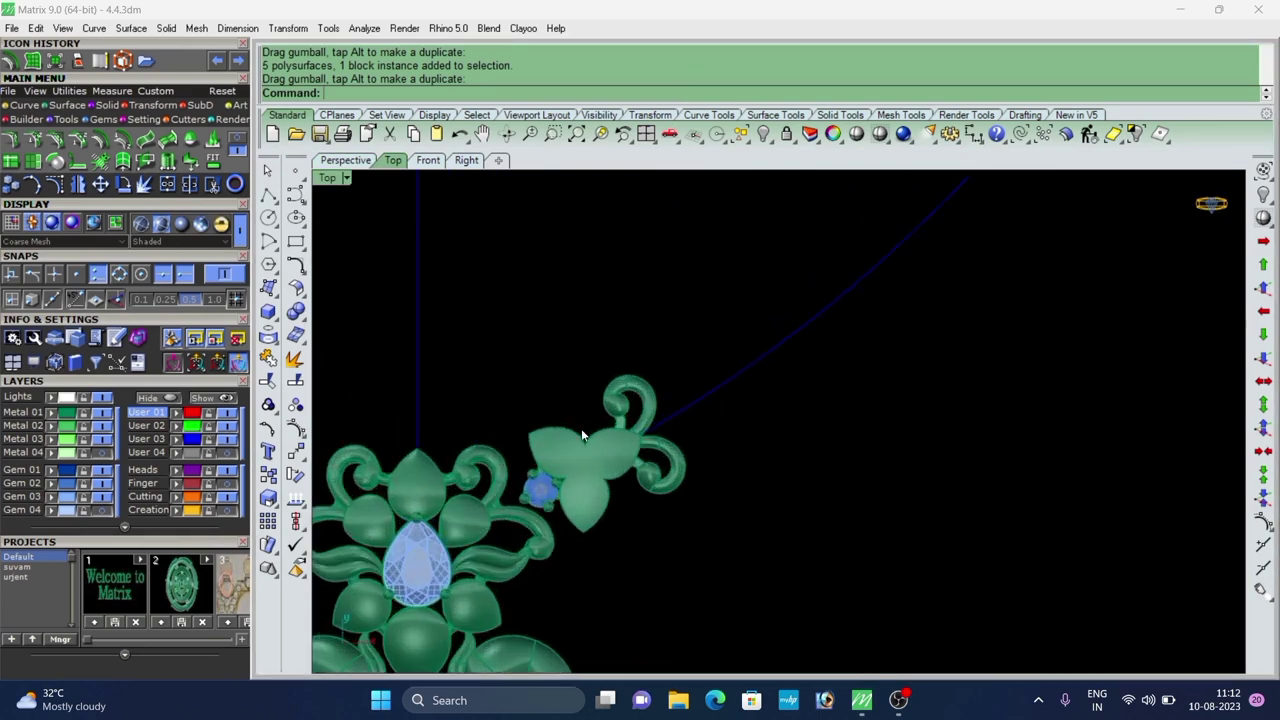
scroll(665, 405, "up", 2)
scroll(472, 358, "down", 2)
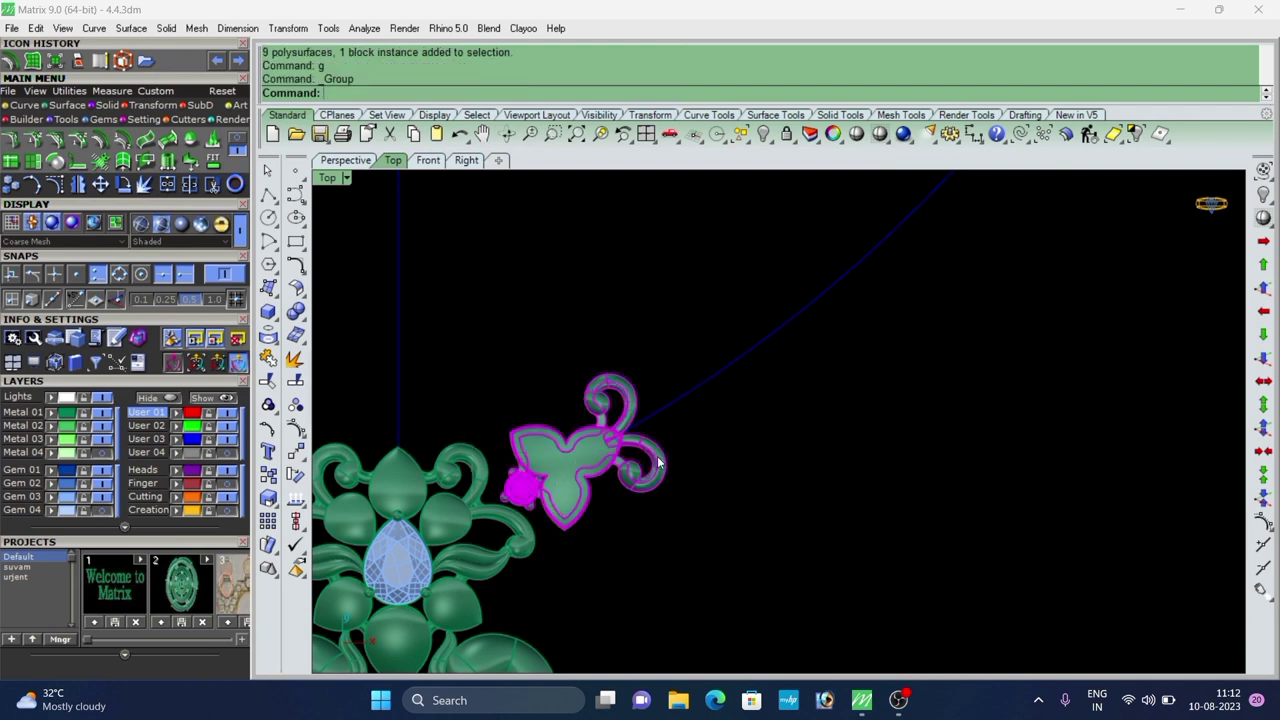
Try arraying the grouped motif along the curved guide line with 16 items in Freeform orientation, and undo it.
scroll(658, 462, "down", 2)
left_click(12, 121)
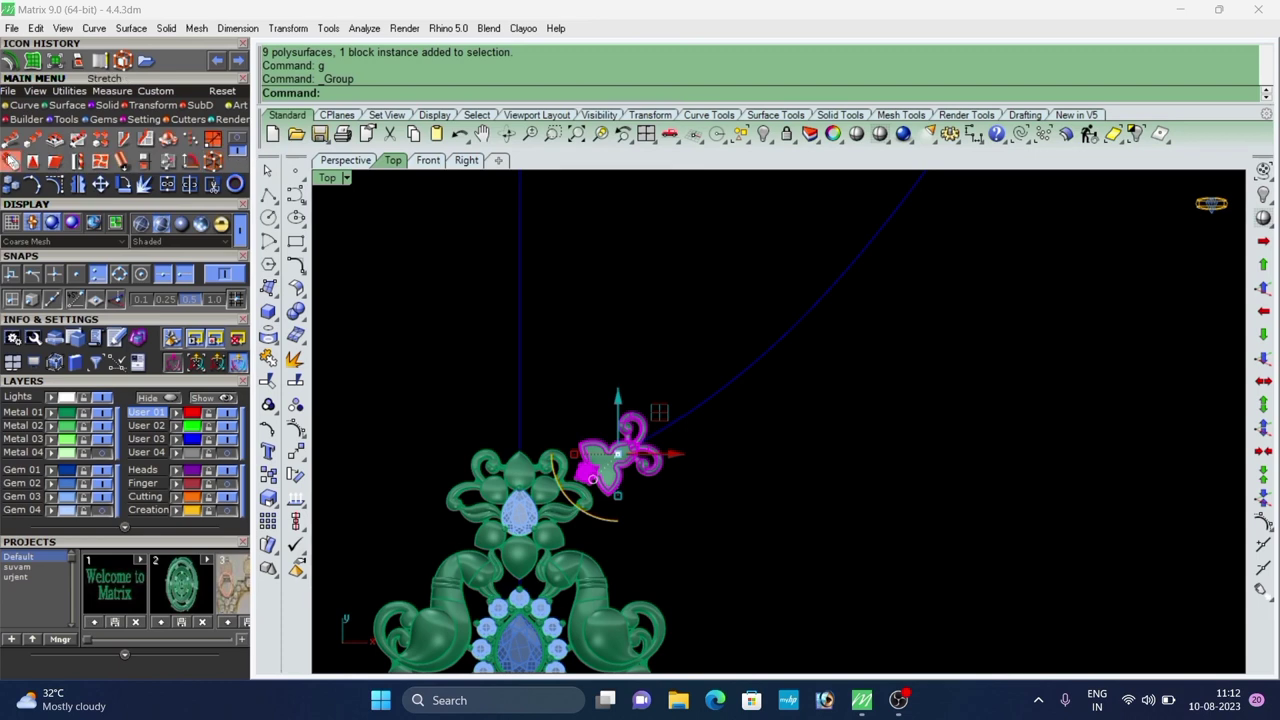
left_click(10, 140)
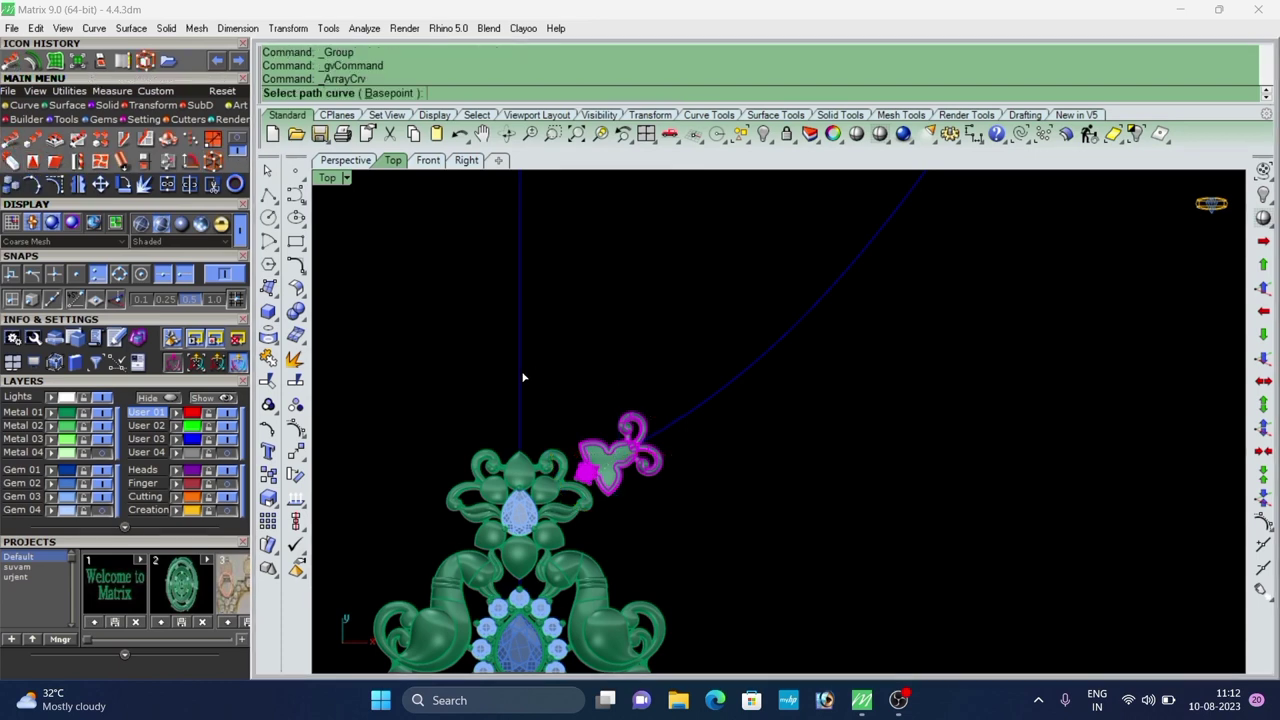
scroll(523, 377, "down", 2)
left_click(630, 392)
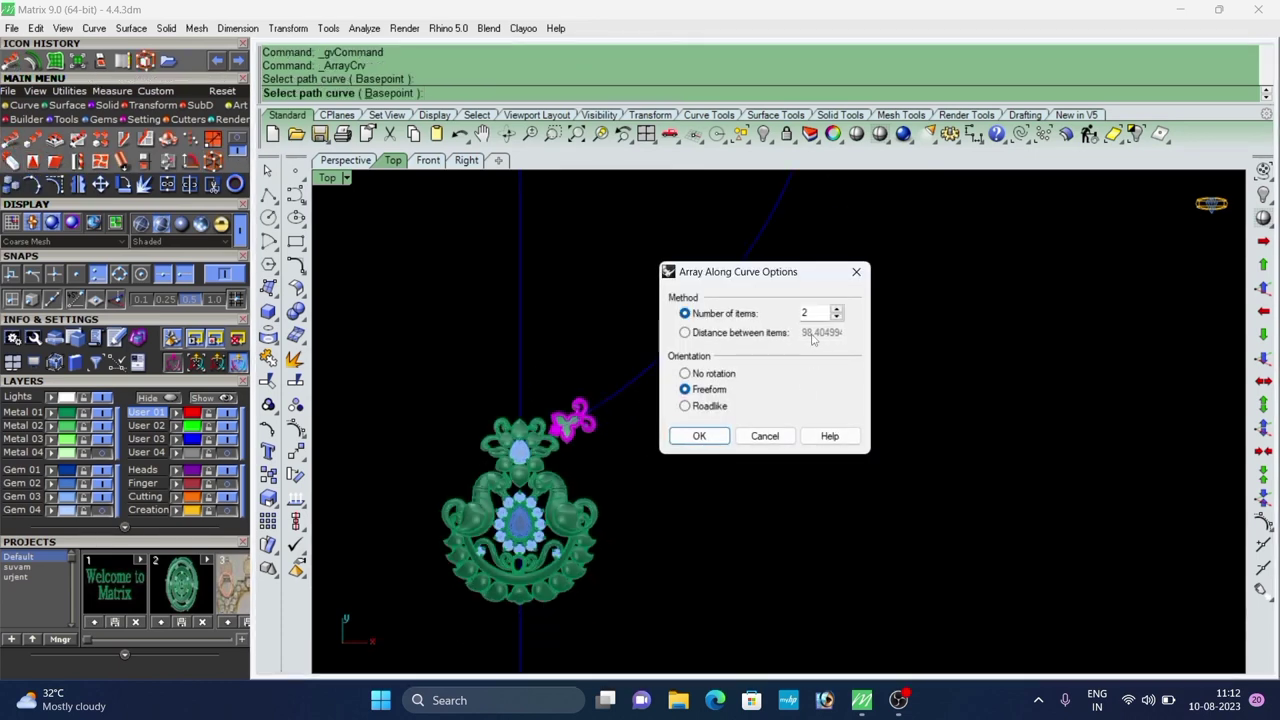
left_click(707, 440)
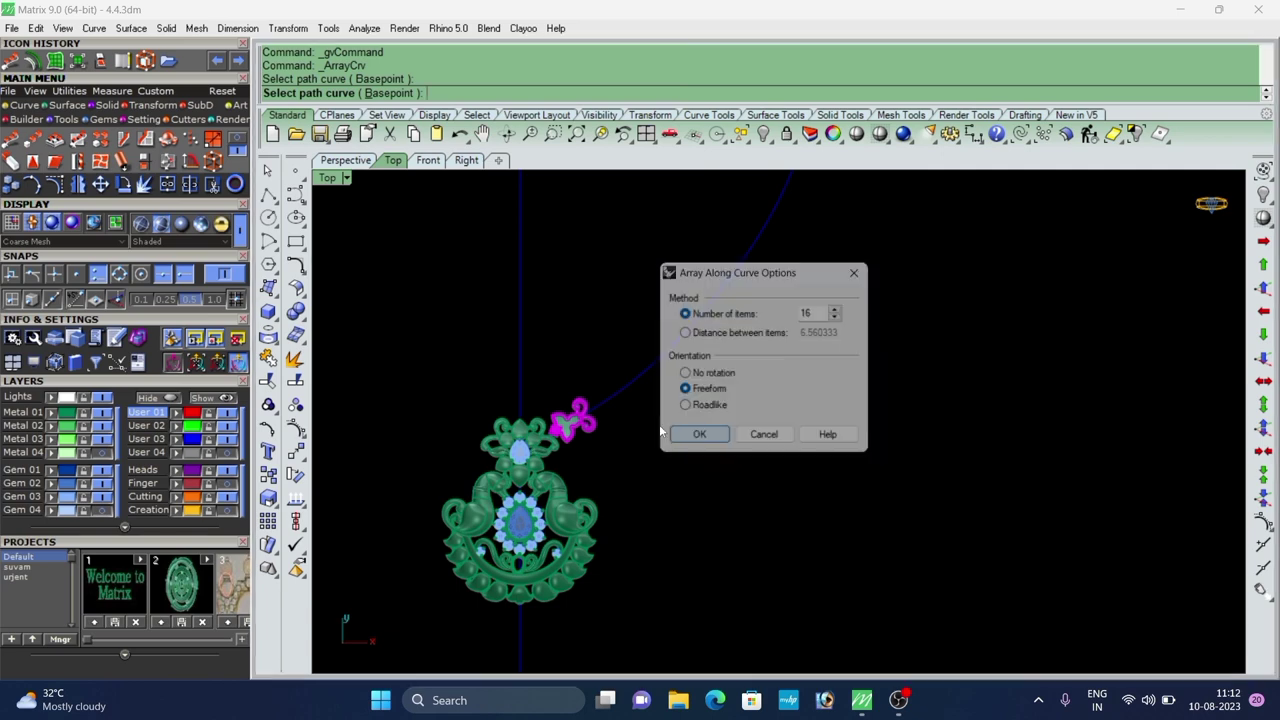
scroll(597, 402, "up", 7)
key("ctrl+z")
Try the array along the guide curve with 13 Freeform items, and undo it.
right_click(600, 417)
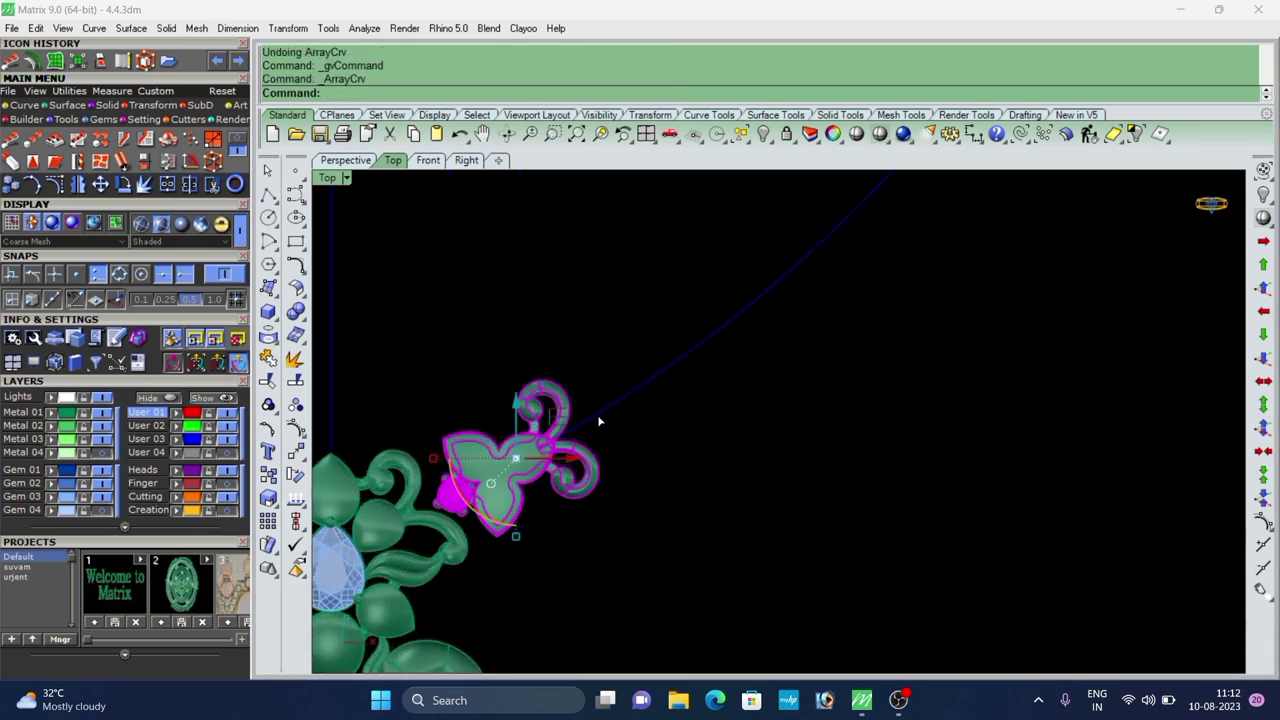
left_click(599, 415)
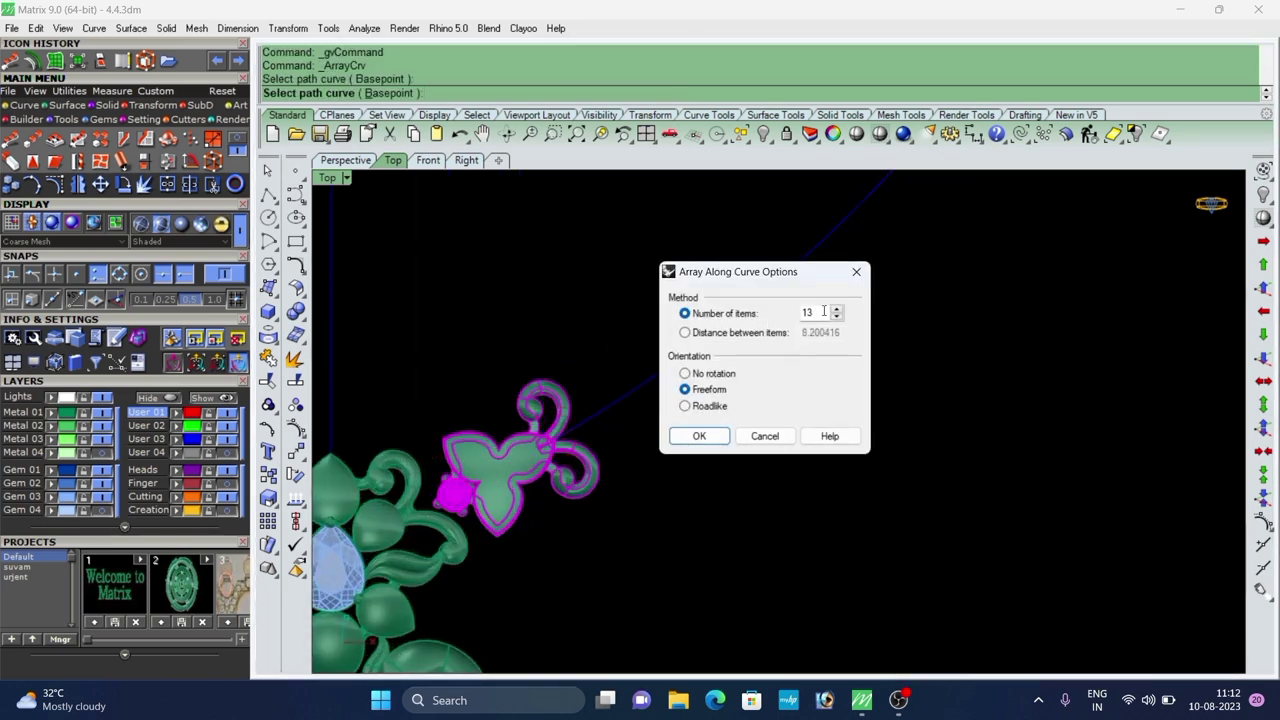
left_click(699, 436)
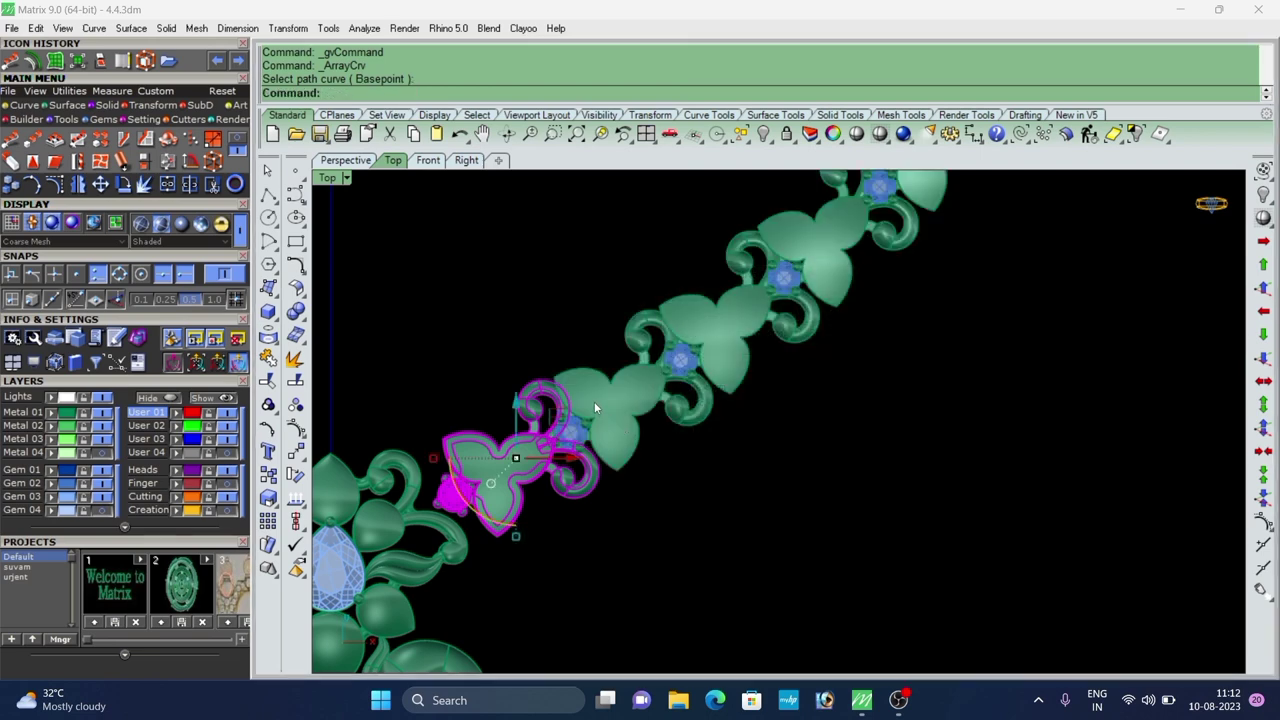
key("ctrl+z")
Array the grouped motif along the curved guide line again in Freeform orientation, with wider spacing between the copies.
key("Return")
left_click(664, 407)
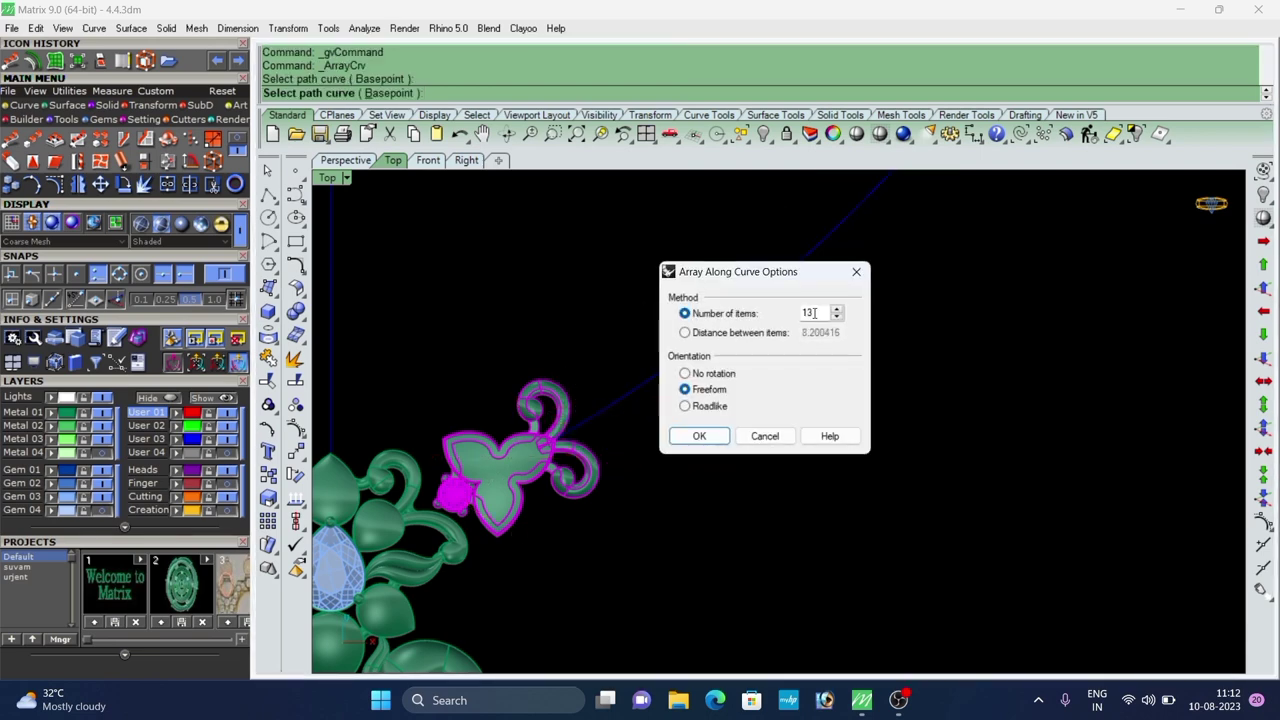
left_click(699, 436)
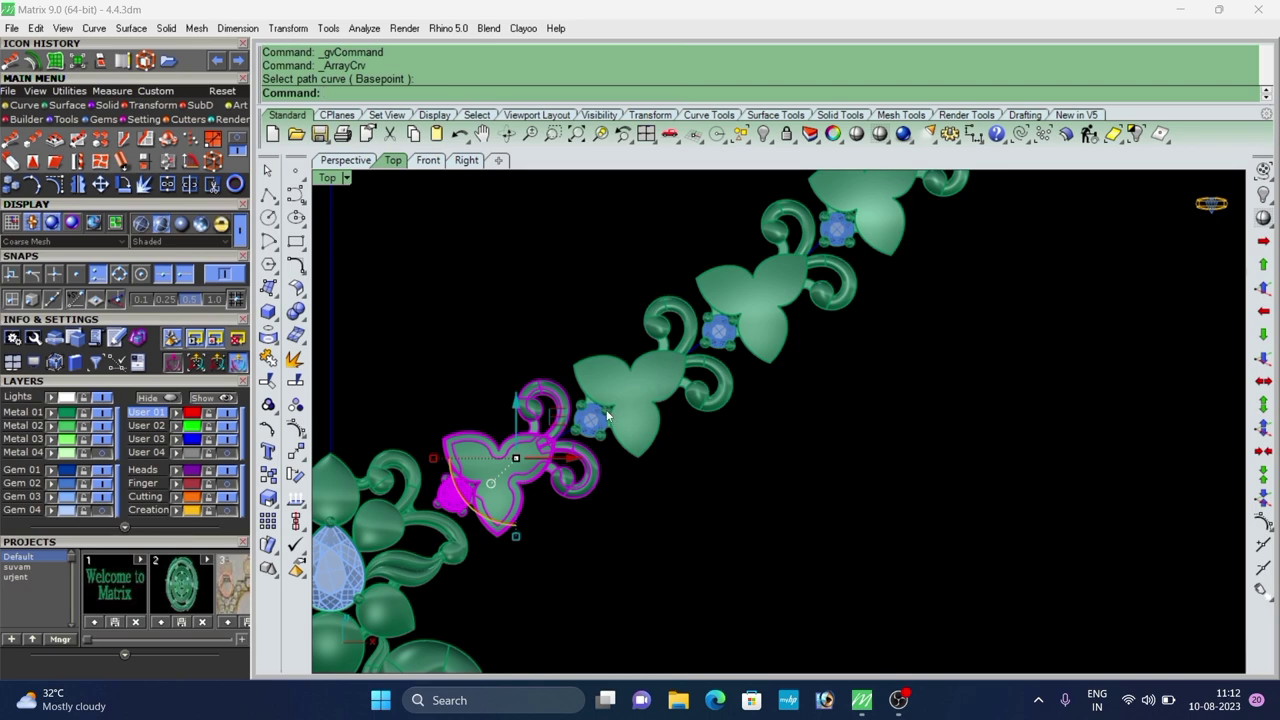
scroll(603, 389, "up", 2)
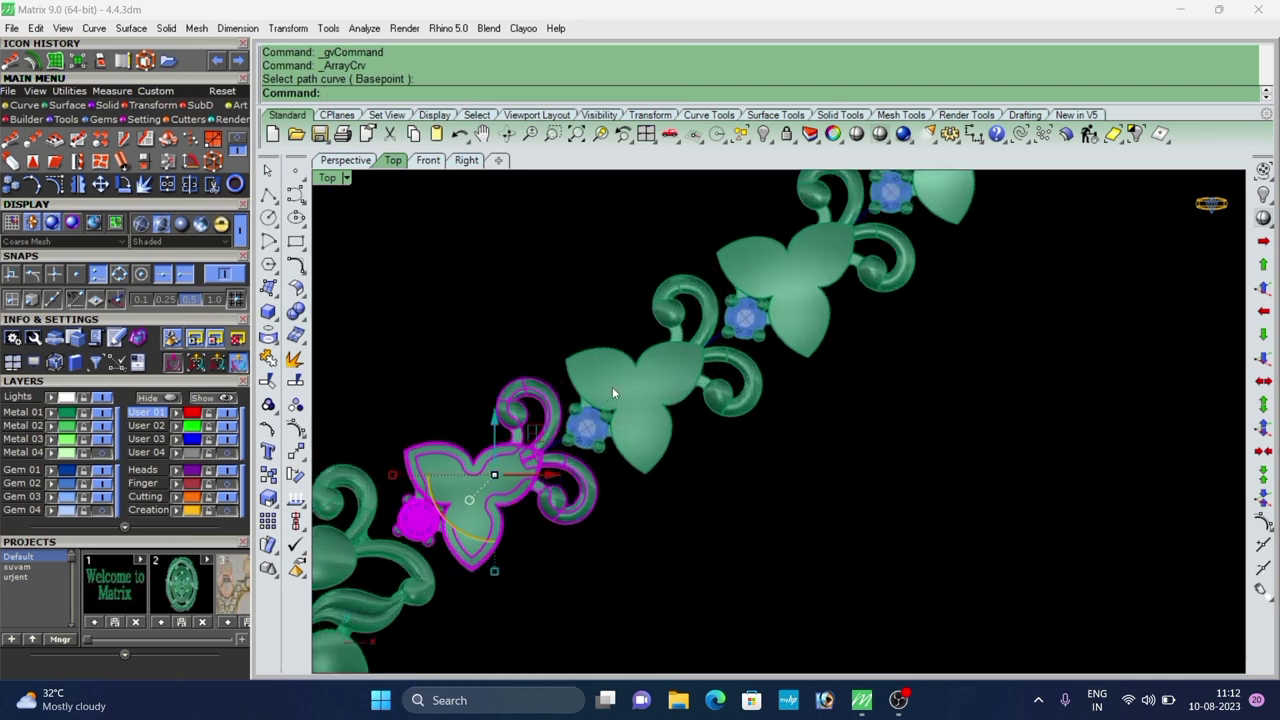
Undo the last array, try arraying the motif along the guide curve again with closer Freeform spacing, and undo it.
key("ctrl+z")
right_click(612, 388)
left_click(637, 393)
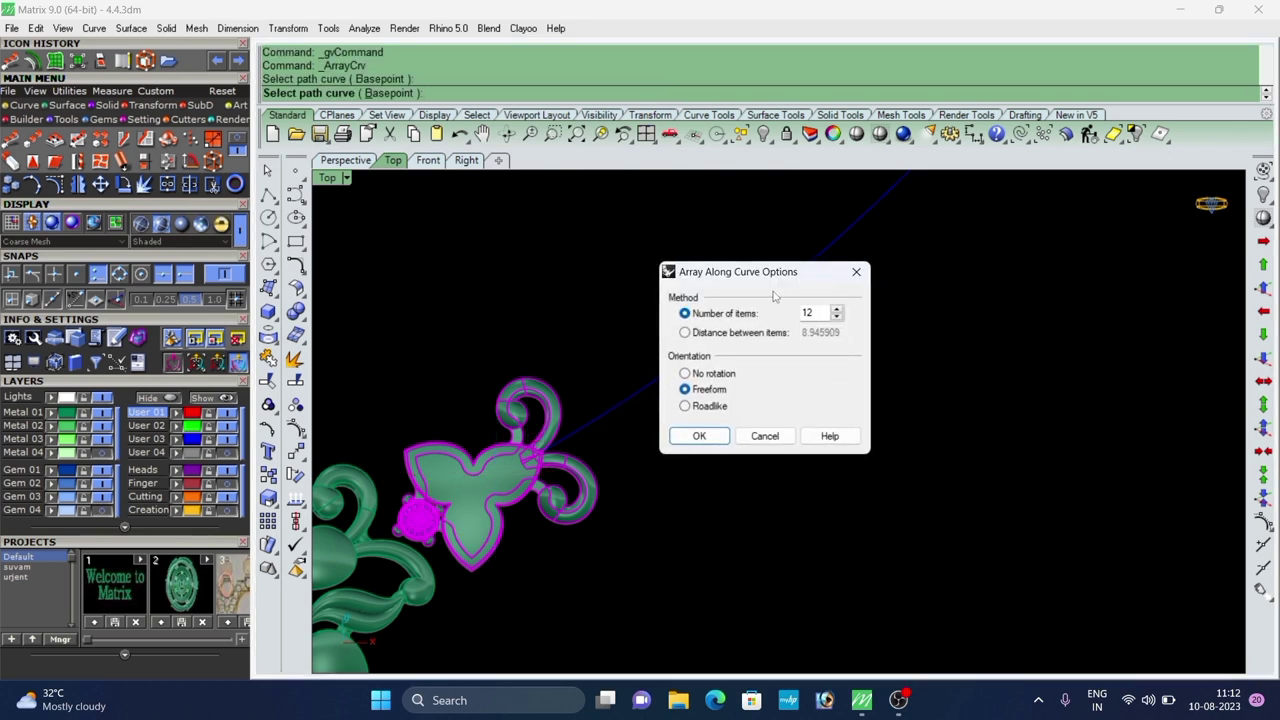
left_click(700, 436)
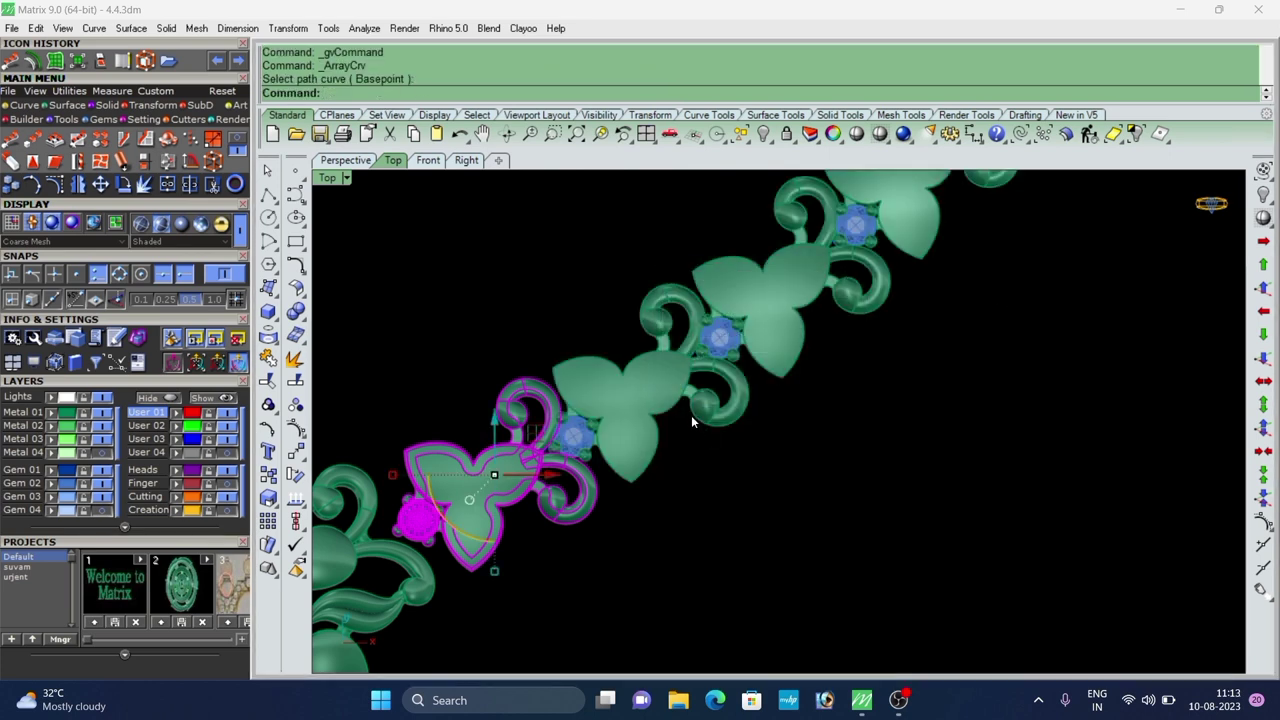
key("ctrl+z")
Try another Freeform array of the grouped motif along the guide curve, check how the chain meets the pendant, and undo it.
key("Return")
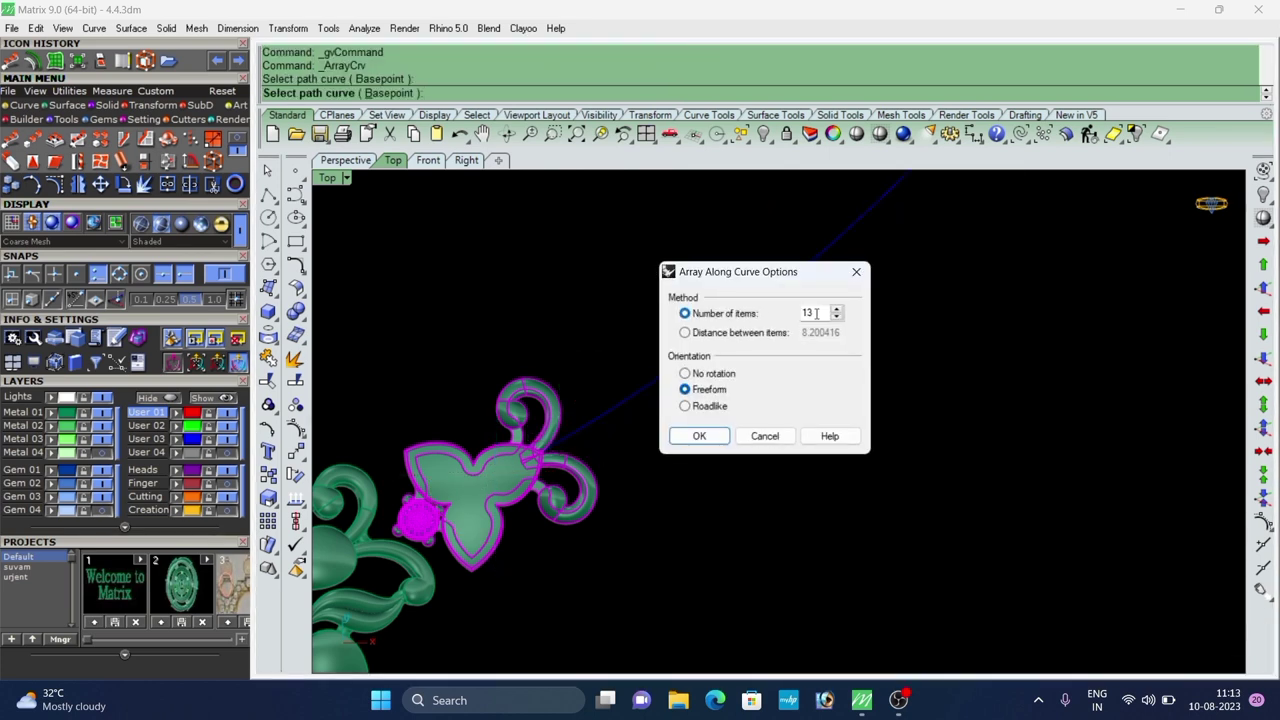
left_click(700, 436)
scroll(704, 428, "down", 8)
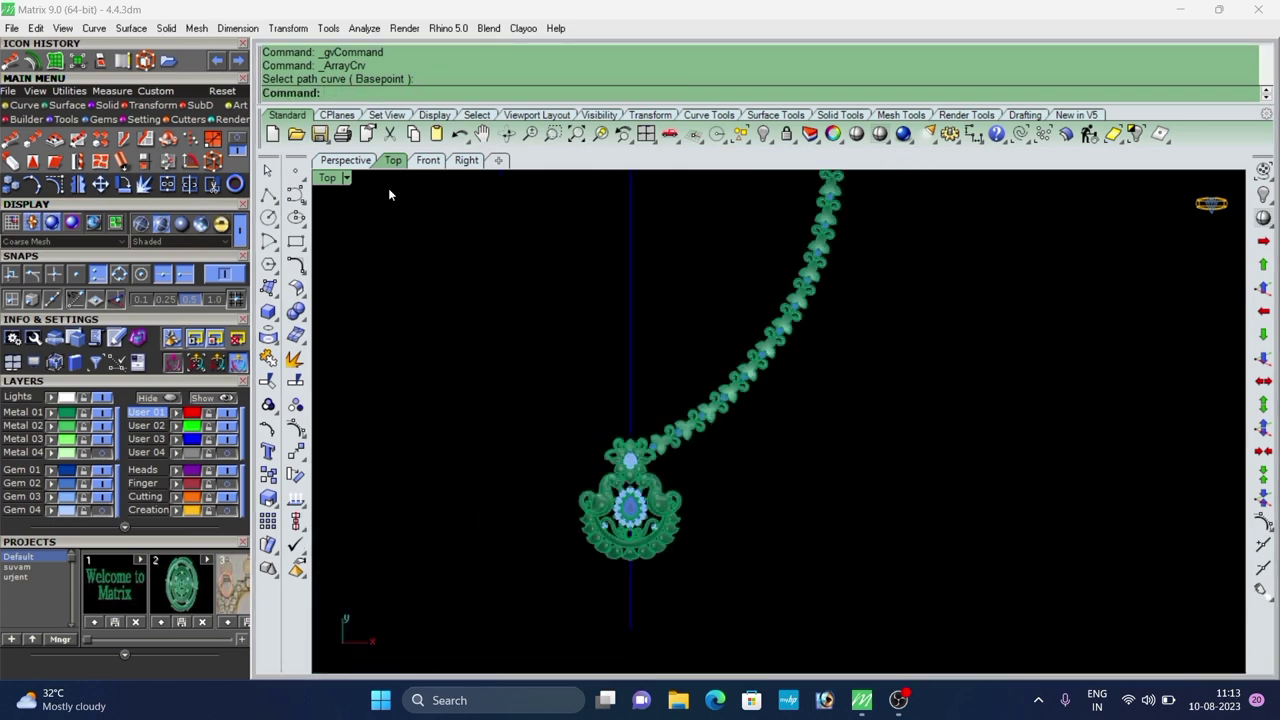
left_click(322, 160)
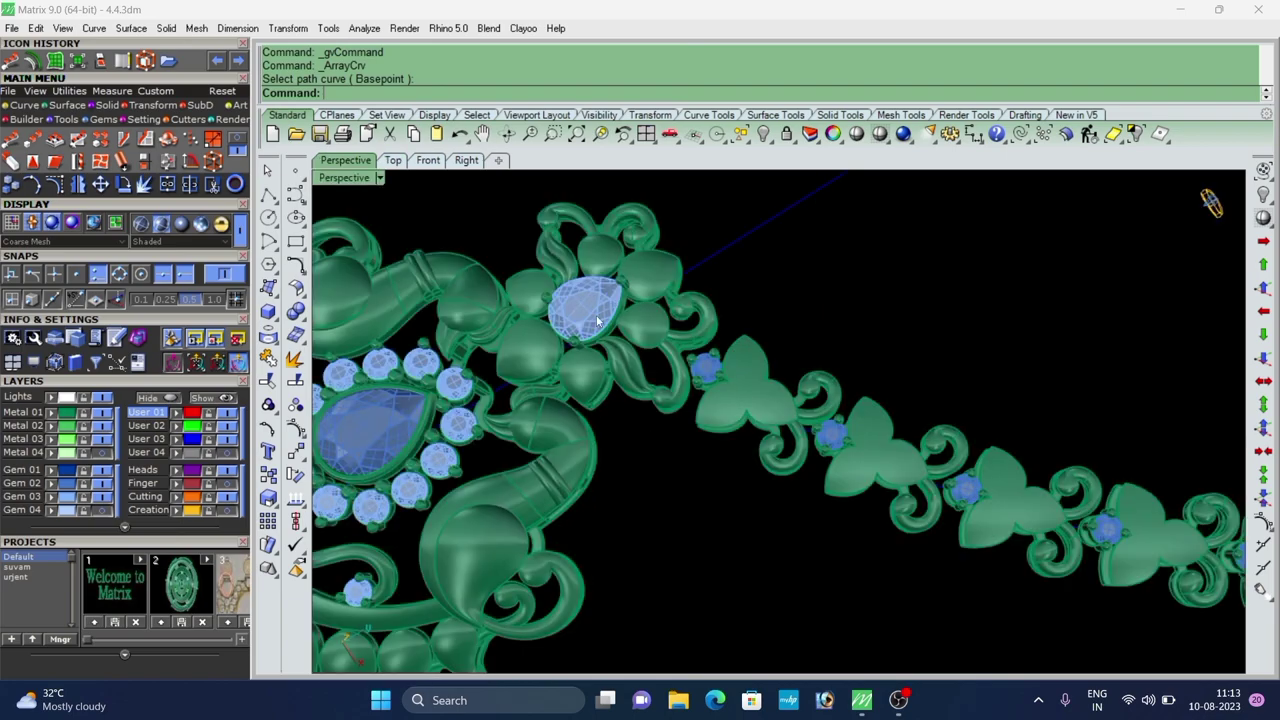
scroll(746, 408, "up", 5)
right_click_drag(746, 408, 715, 430)
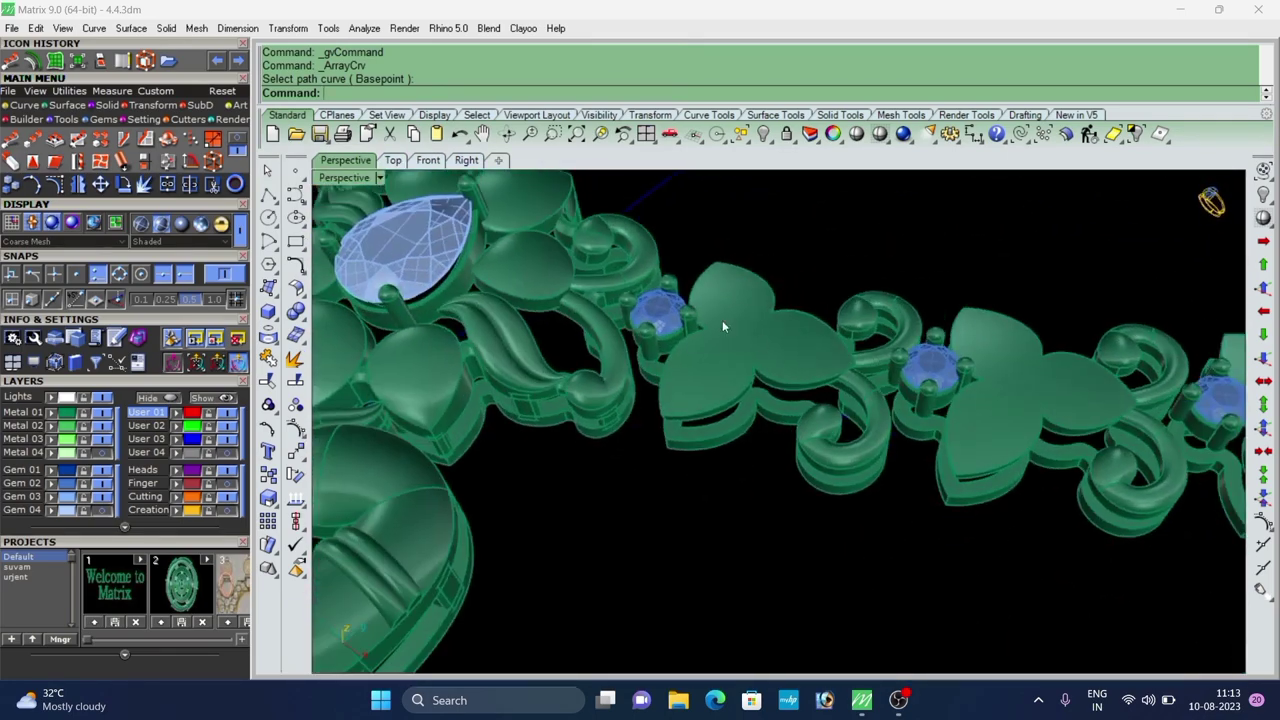
scroll(722, 320, "down", 4)
right_click_drag(722, 330, 716, 392)
scroll(634, 363, "down", 7)
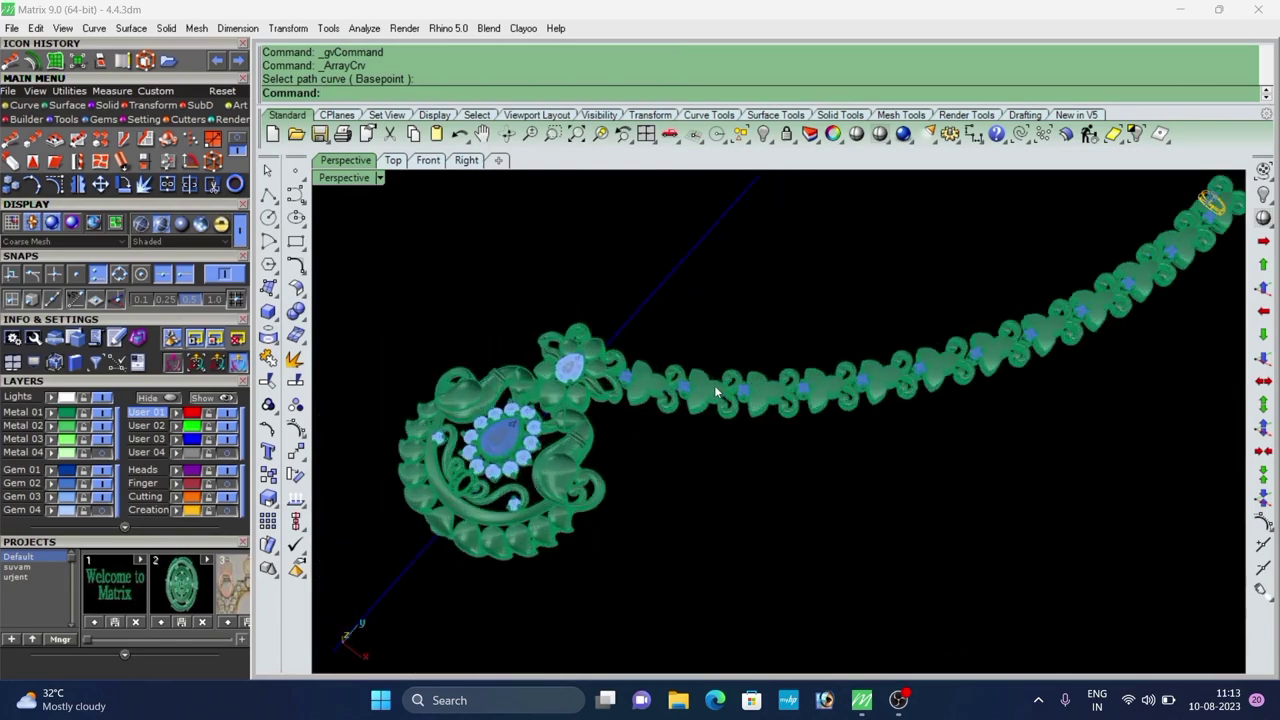
scroll(705, 387, "up", 4)
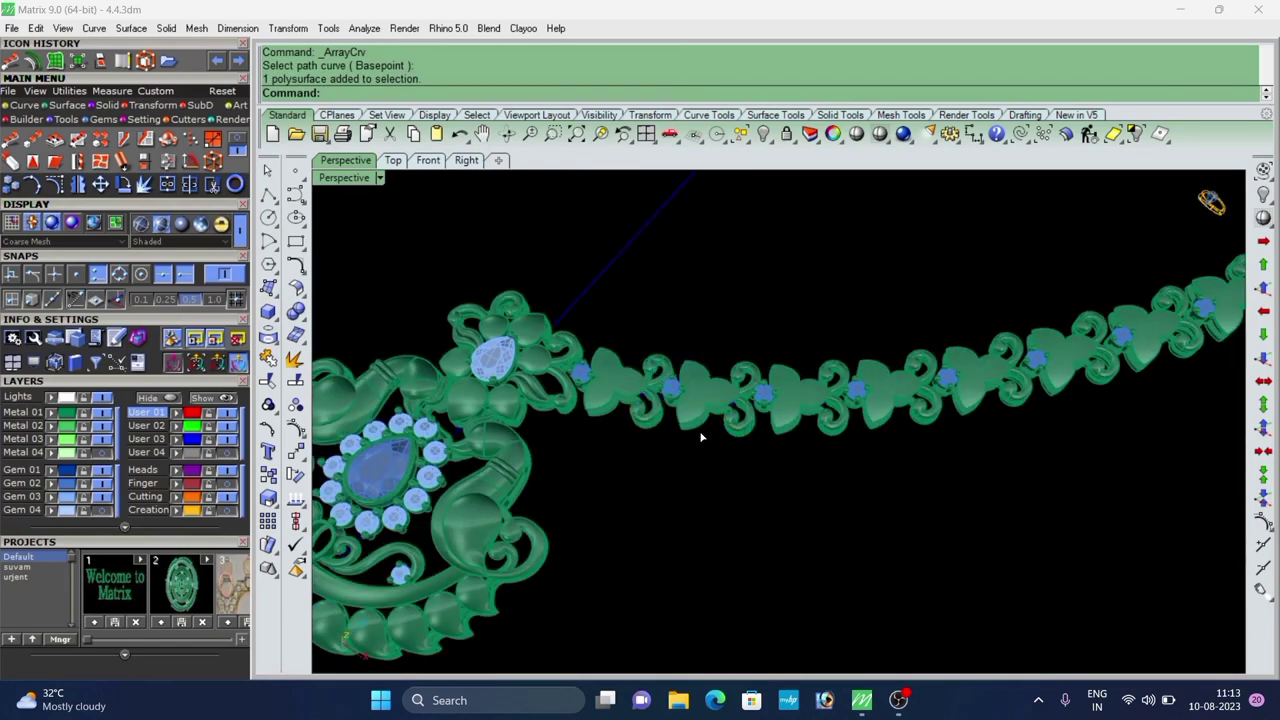
key("ctrl+z")
Select the grouped leaf-and-scroll motif and hide everything else to isolate it.
scroll(641, 390, "up", 7)
right_click_drag(641, 400, 654, 296)
right_click_drag(673, 358, 646, 455)
scroll(671, 290, "down", 7)
scroll(645, 346, "up", 7)
left_click(645, 341)
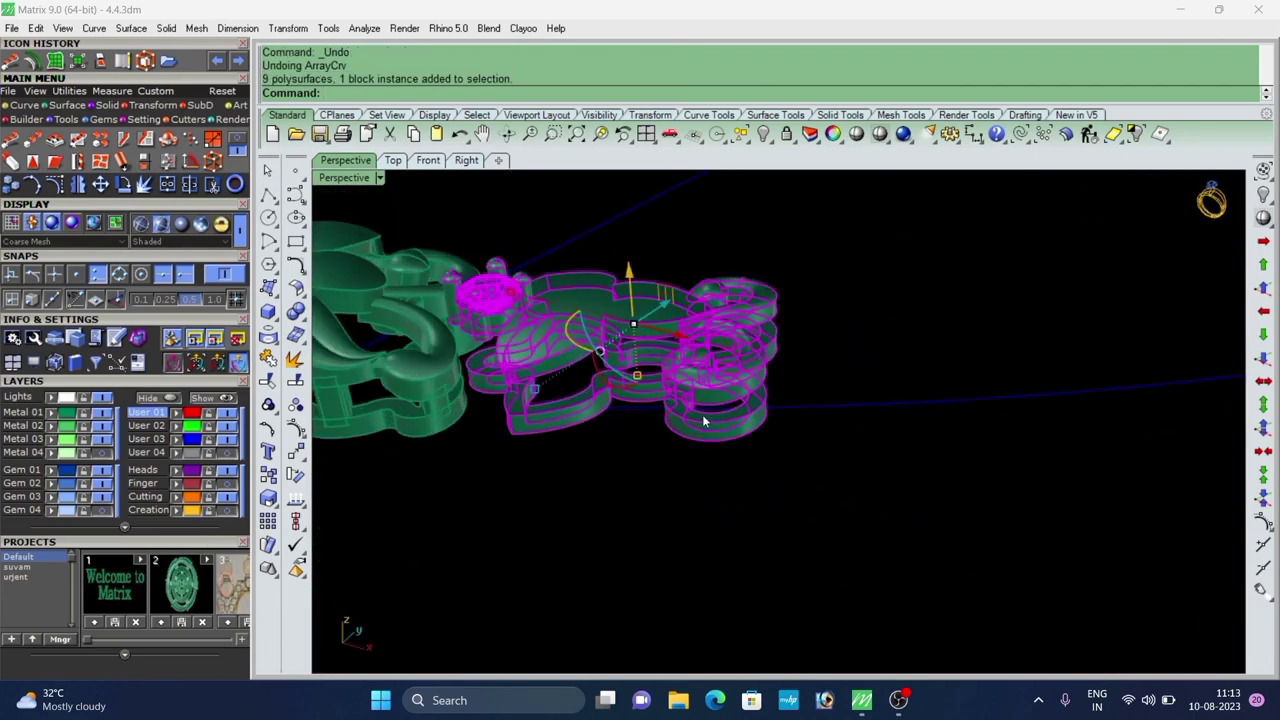
left_click(1136, 139)
Examine the isolated motif's underside and the gap between its leaves, scrolls, stone setting and border band.
scroll(710, 390, "up", 5)
right_click_drag(697, 477, 676, 220)
scroll(891, 406, "down", 6)
scroll(667, 382, "up", 6)
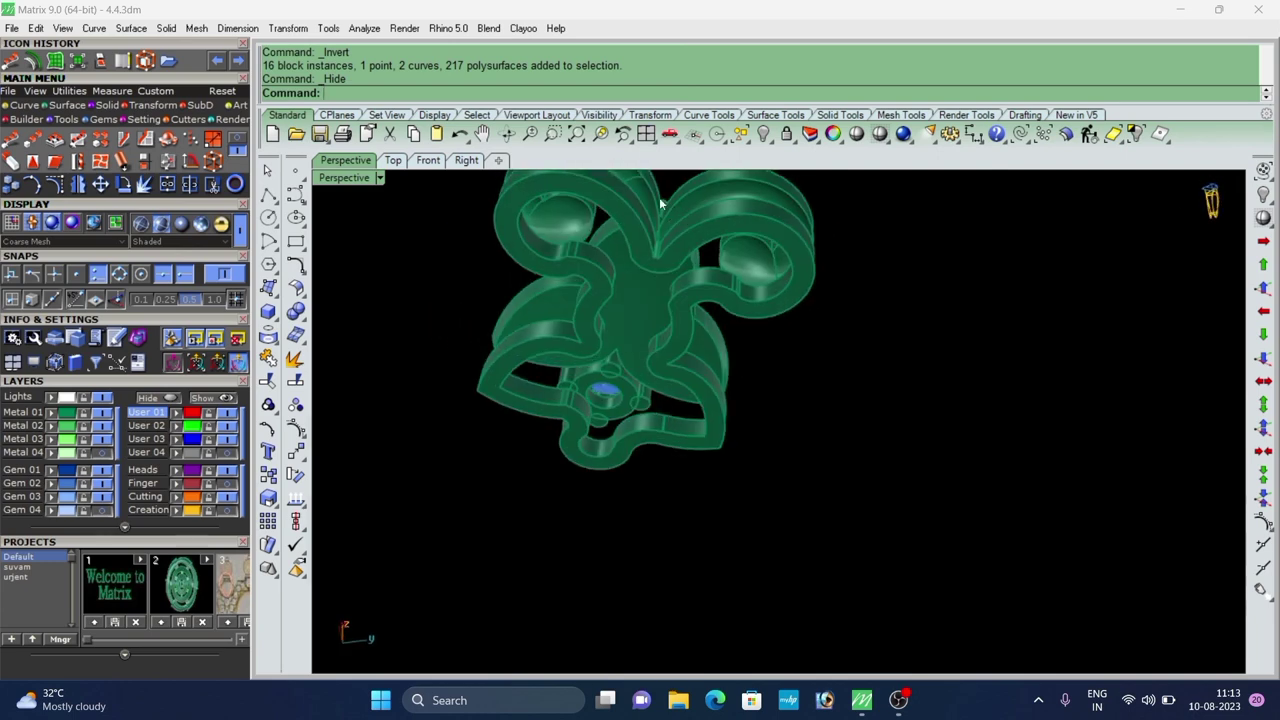
scroll(668, 274, "up", 4)
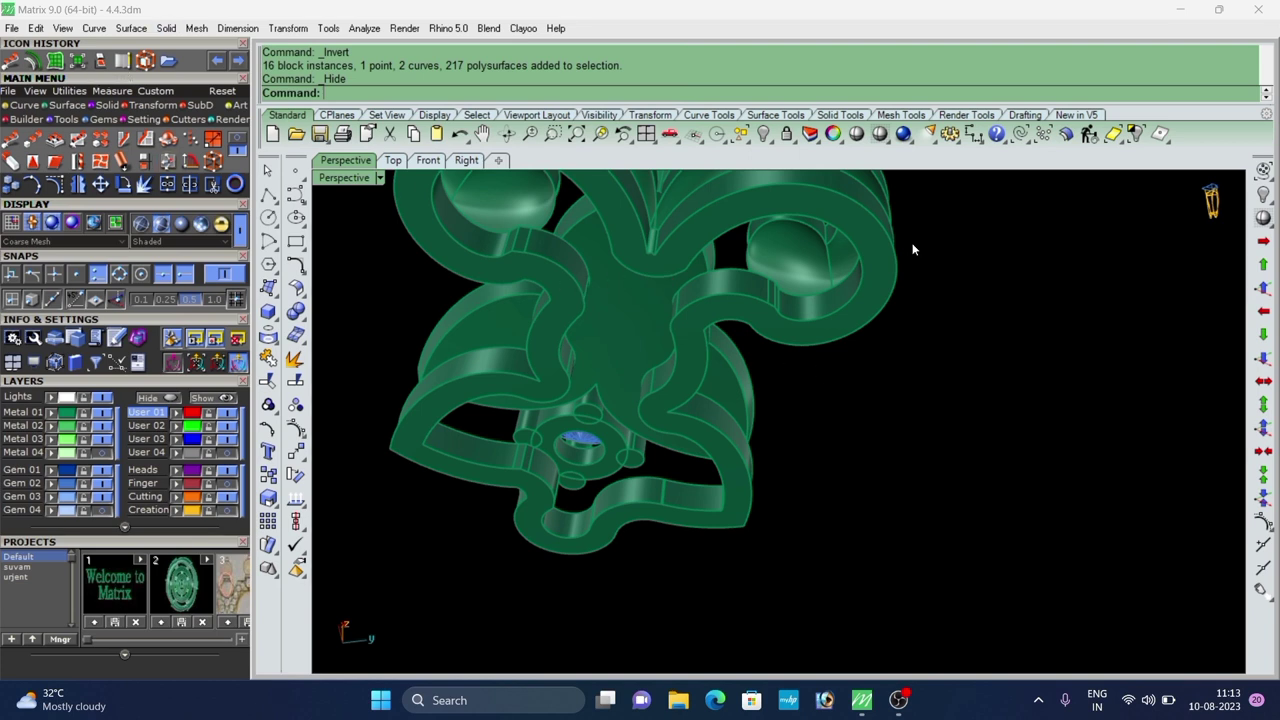
scroll(561, 308, "down", 6)
right_click_drag(561, 308, 513, 493)
scroll(701, 508, "down", 4)
scroll(701, 508, "up", 5)
scroll(513, 495, "down", 2)
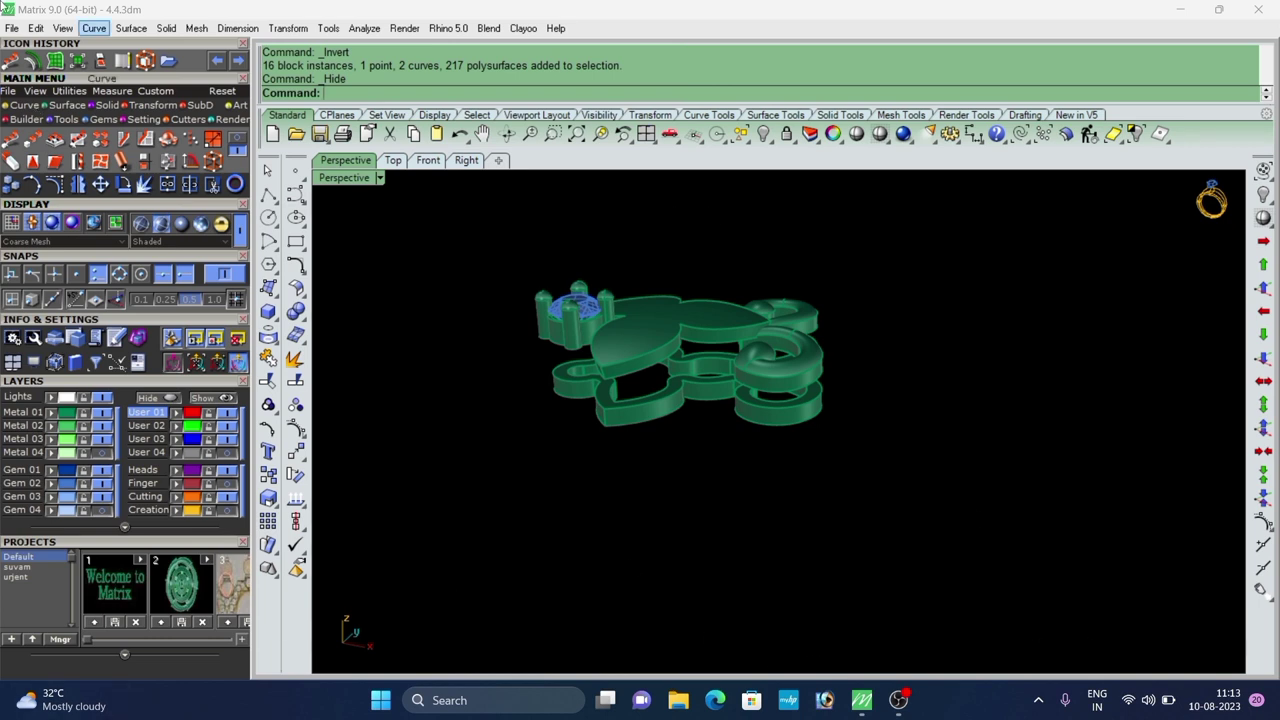
Extrude the outer edge curve of the first side leaf about 3.85 mm downward on Metal 01, on one side only.
left_click(105, 105)
left_click(188, 145)
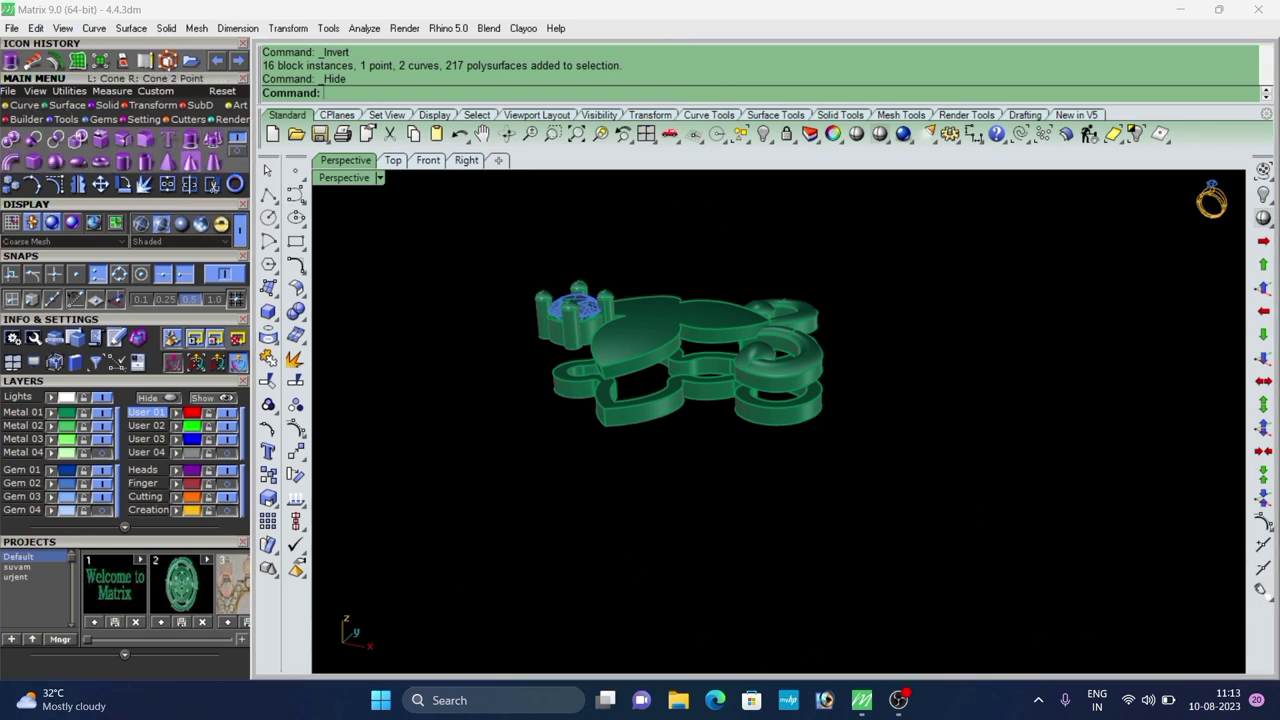
scroll(624, 341, "up", 4)
scroll(713, 309, "down", 4)
right_click_drag(713, 309, 708, 348)
left_click(36, 412)
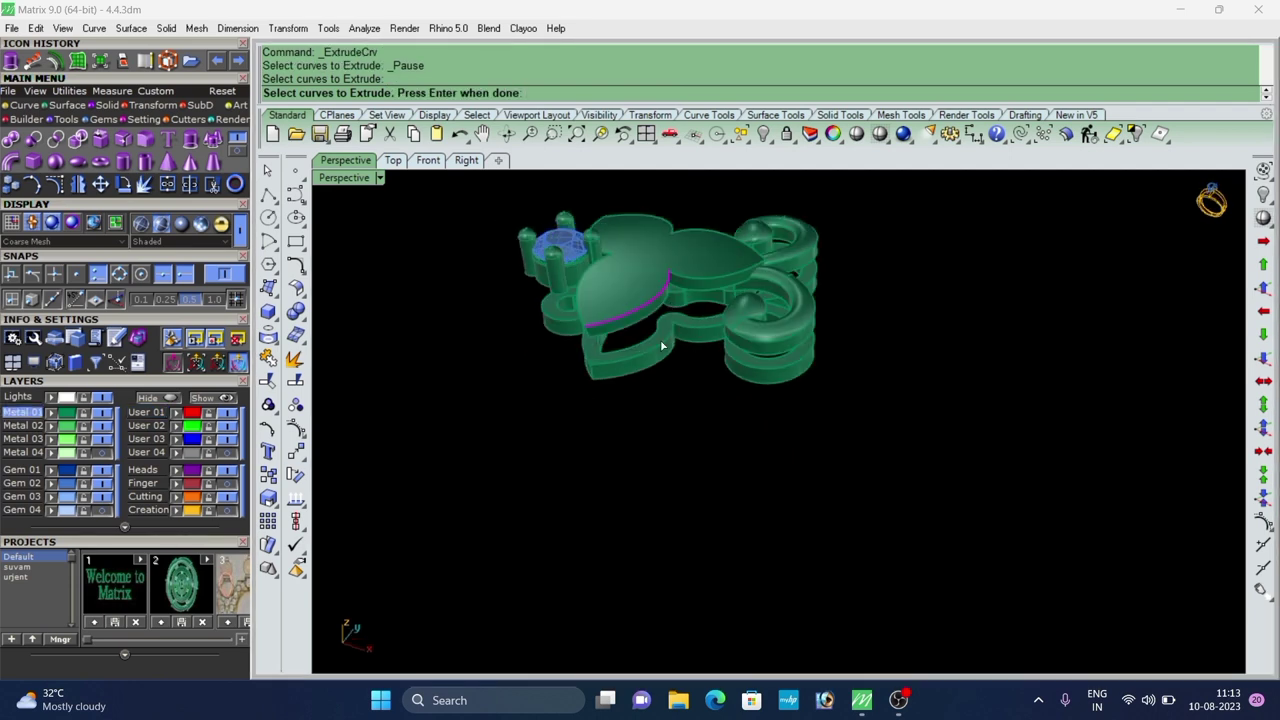
right_click(682, 283)
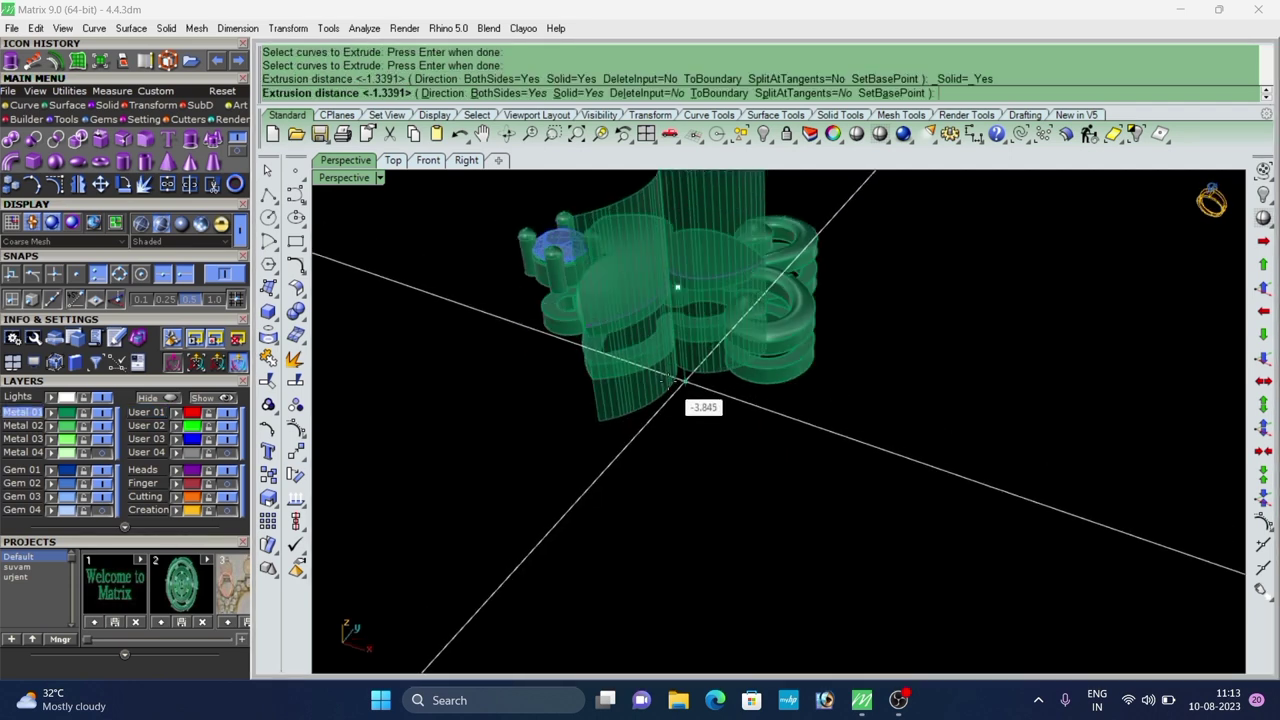
type("b")
key("Return")
left_click(668, 381)
scroll(663, 337, "up", 6)
right_click_drag(640, 375, 700, 335)
Extrude the first side leaf's other edge, next to the stone setting, about 3.77 mm downward.
scroll(634, 319, "down", 2)
right_click(638, 316)
scroll(651, 284, "down", 4)
left_click(637, 294)
right_click(636, 297)
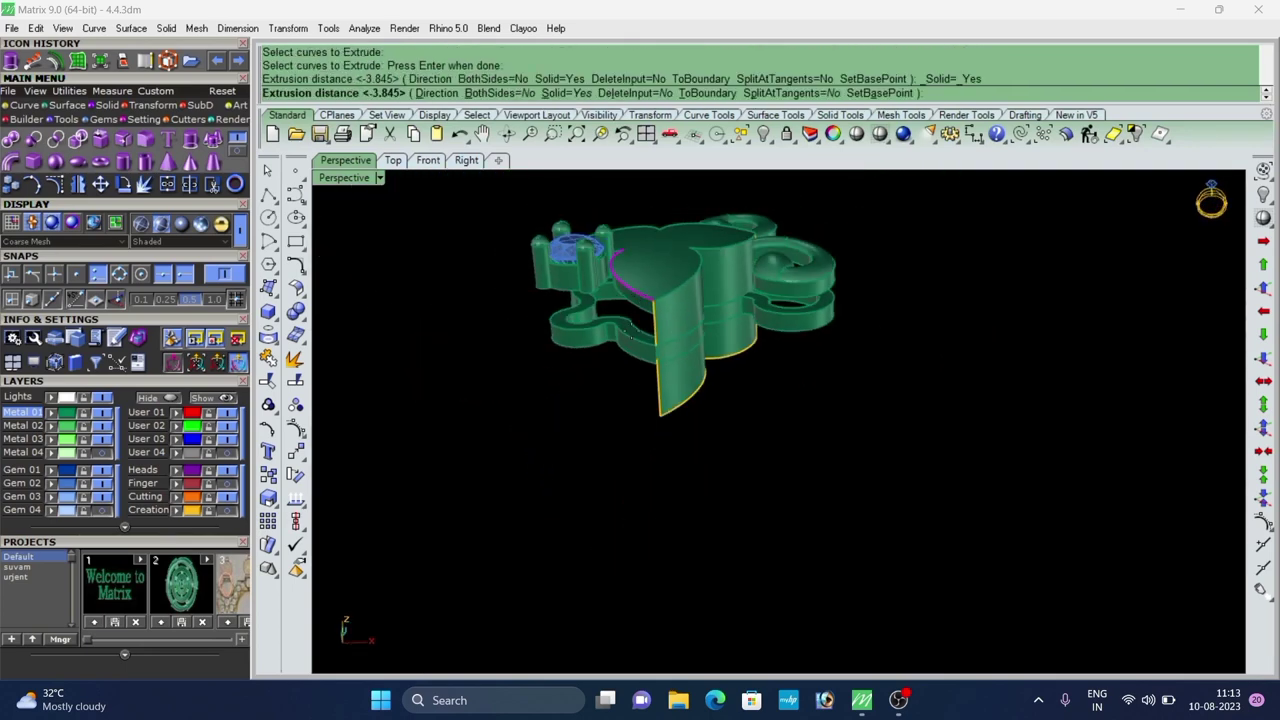
left_click(620, 376)
Extrude the circular edge of the stone setting about 3.93 mm downward with the Solid option off.
scroll(620, 376, "up", 6)
right_click_drag(622, 374, 682, 345)
right_click(688, 298)
scroll(630, 285, "up", 3)
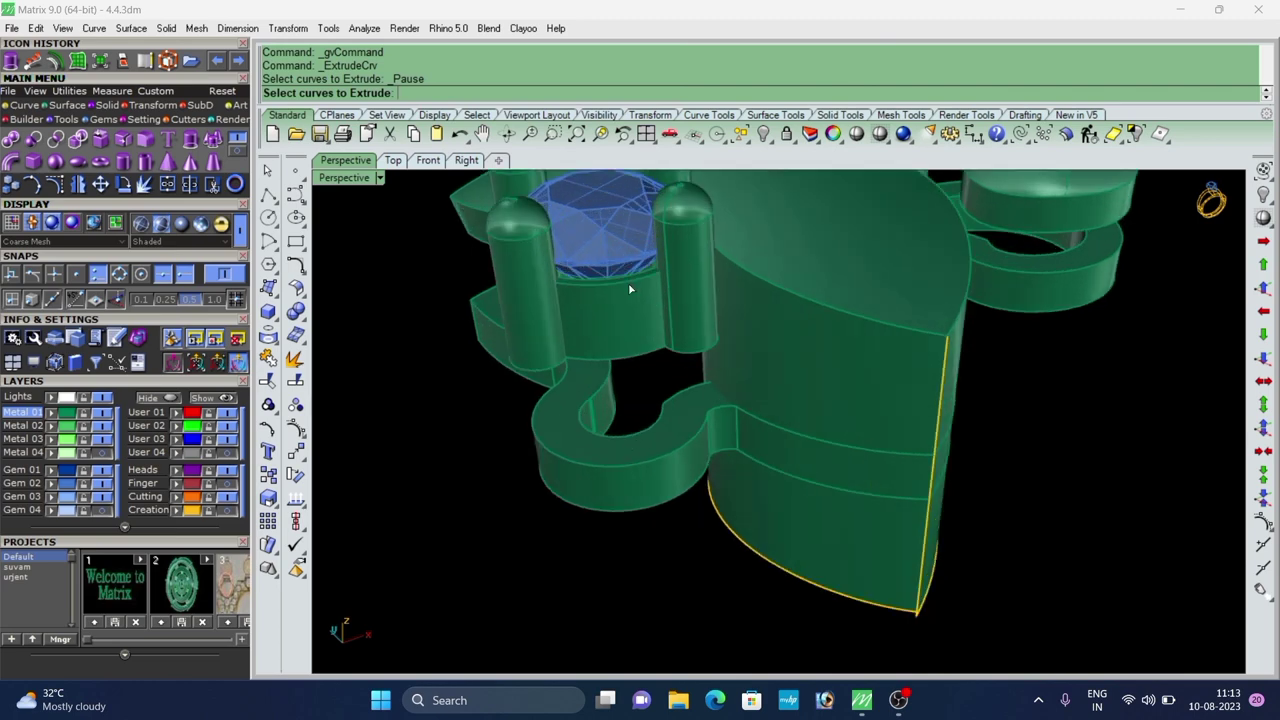
left_click(628, 283)
right_click(628, 284)
scroll(628, 284, "down", 5)
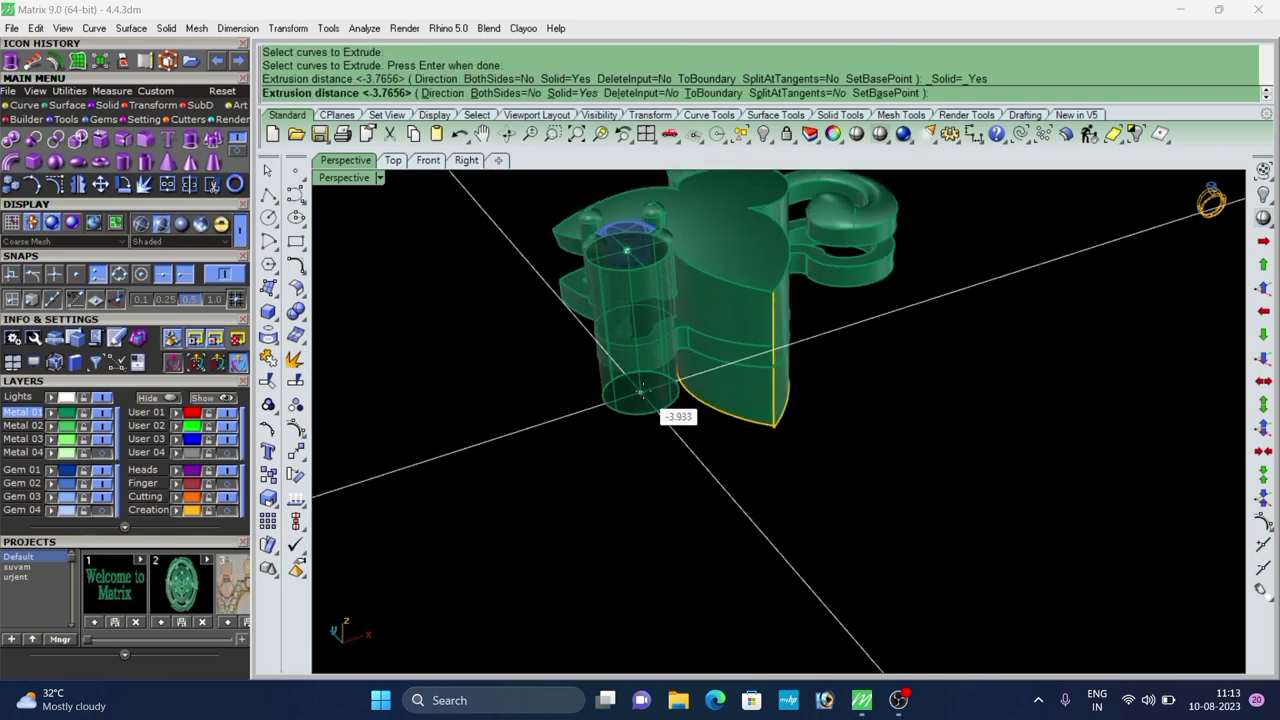
type("s")
key("Return")
left_click(642, 391)
right_click_drag(626, 388, 611, 347)
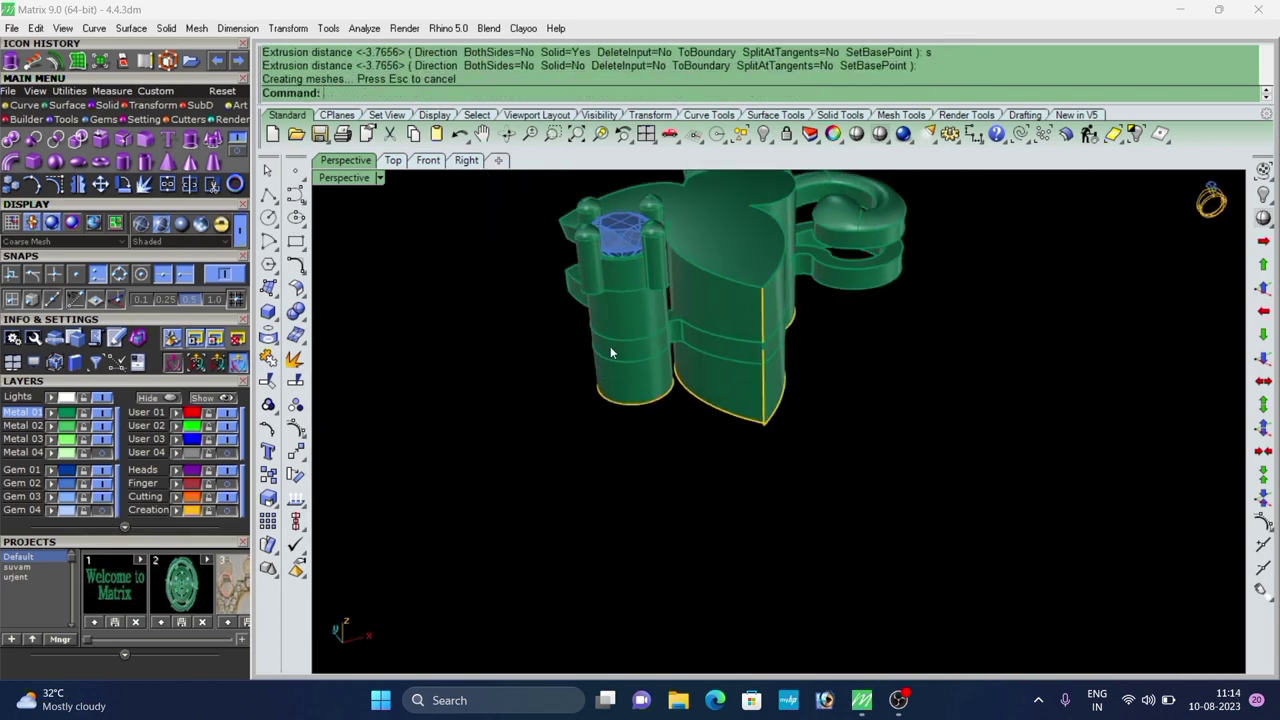
right_click(668, 343)
scroll(673, 342, "up", 7)
scroll(690, 325, "down", 2)
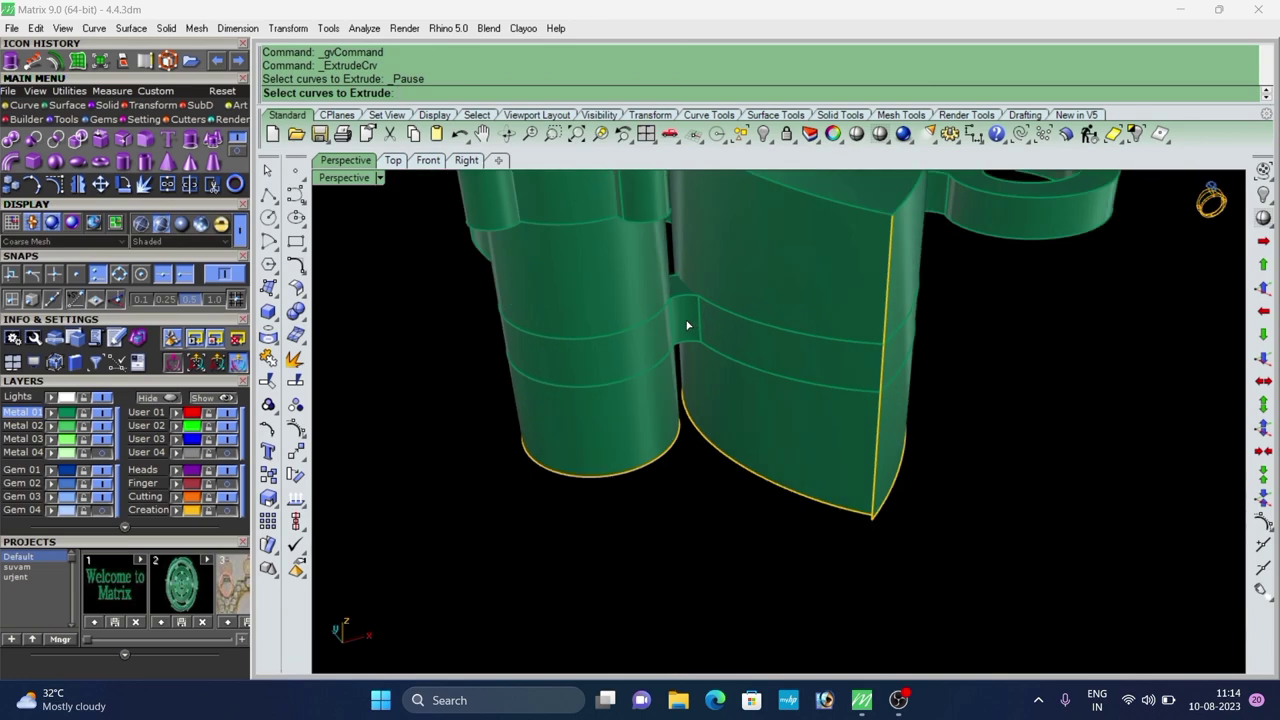
key("Escape")
Extrude the opposite side leaf's edge facing the stone setting about 3.36 mm downward.
scroll(687, 325, "down", 8)
right_click_drag(648, 335, 800, 293)
scroll(799, 292, "up", 4)
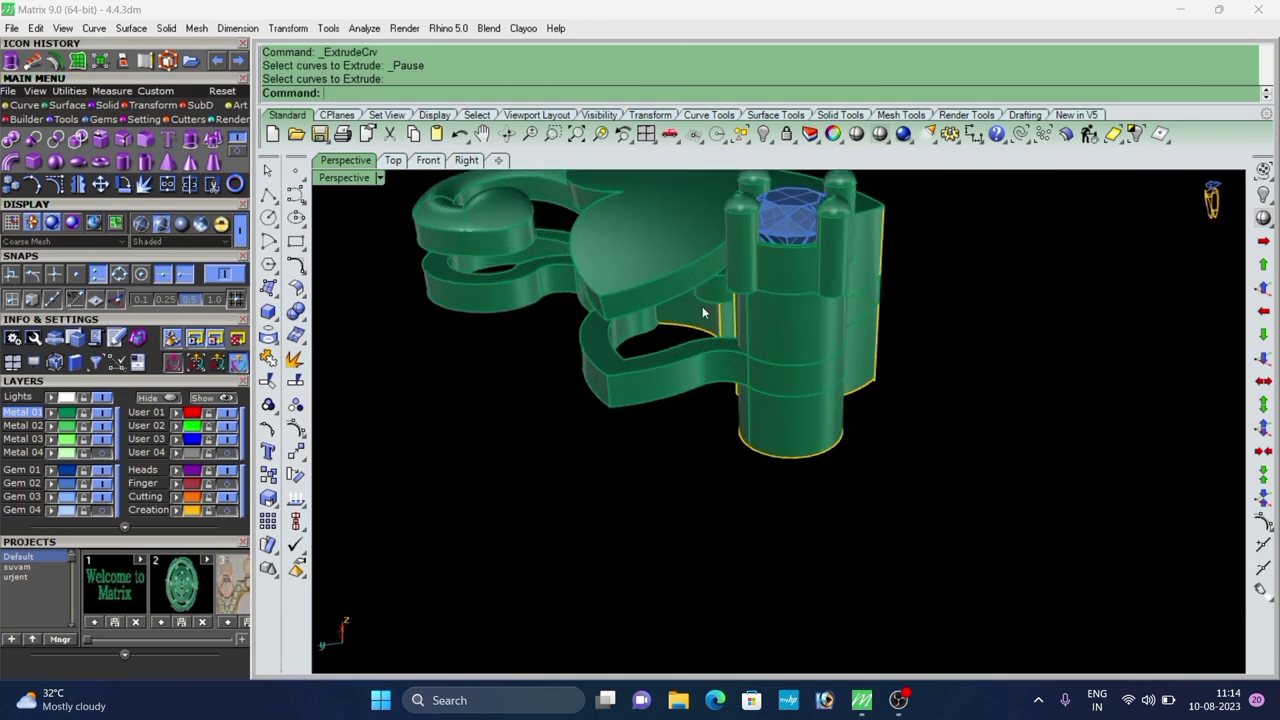
mouse_move(703, 314)
right_mouse_down()
mouse_move(623, 308)
mouse_move(686, 309)
right_mouse_up()
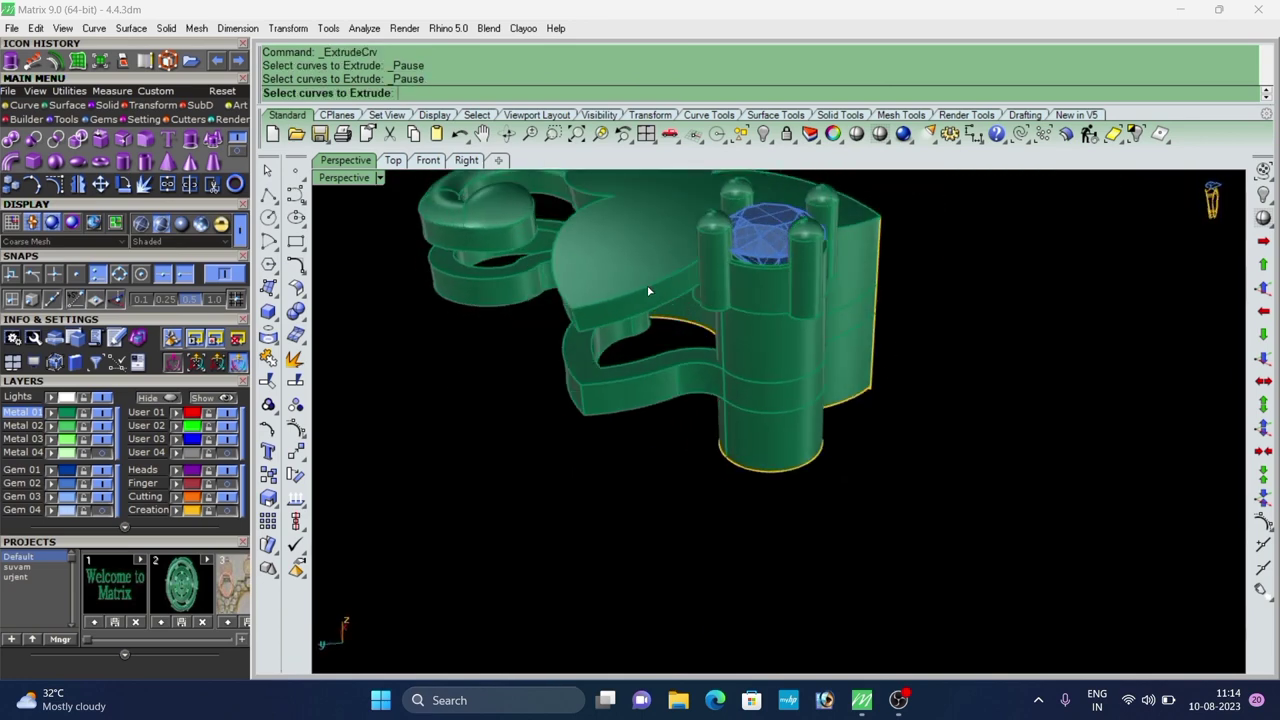
left_click(648, 291)
right_click(648, 297)
left_click(628, 430)
scroll(678, 362, "up", 3)
right_click_drag(680, 364, 778, 366)
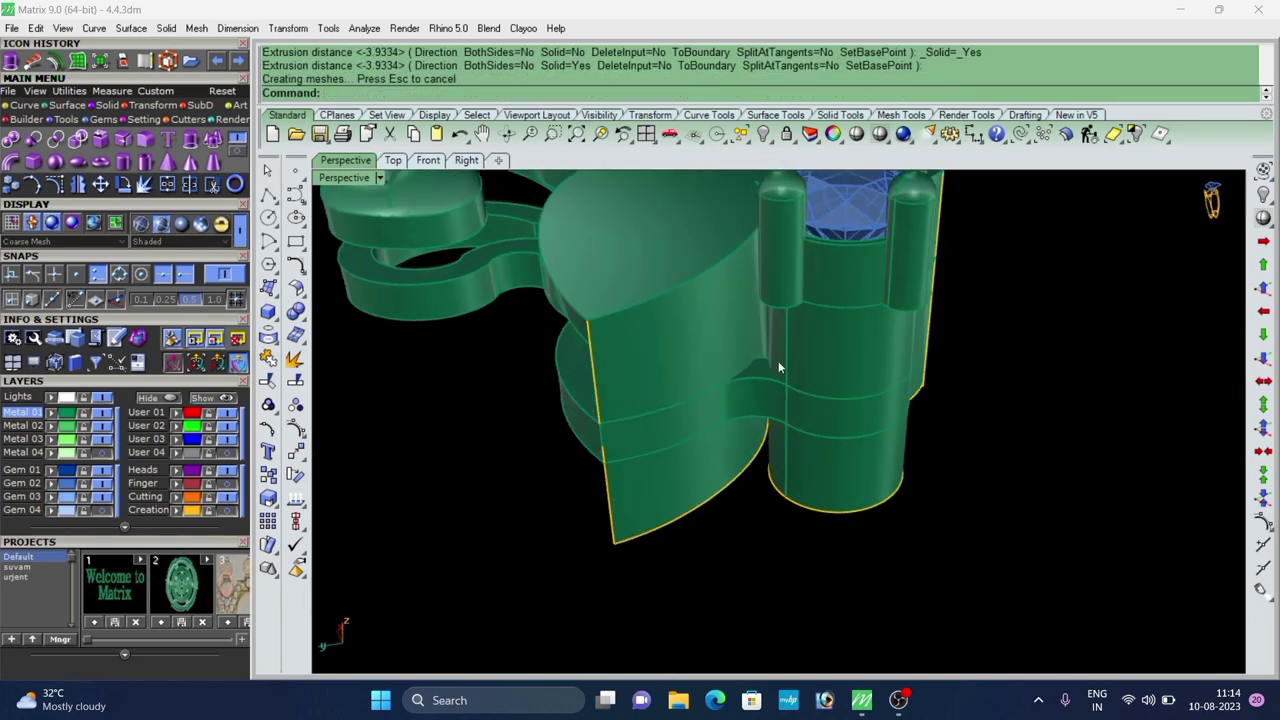
Extrude the remaining edge of the opposite side leaf downward past the border band.
scroll(778, 366, "down", 5)
right_click_drag(625, 378, 793, 356)
right_click(793, 356)
right_click(796, 345)
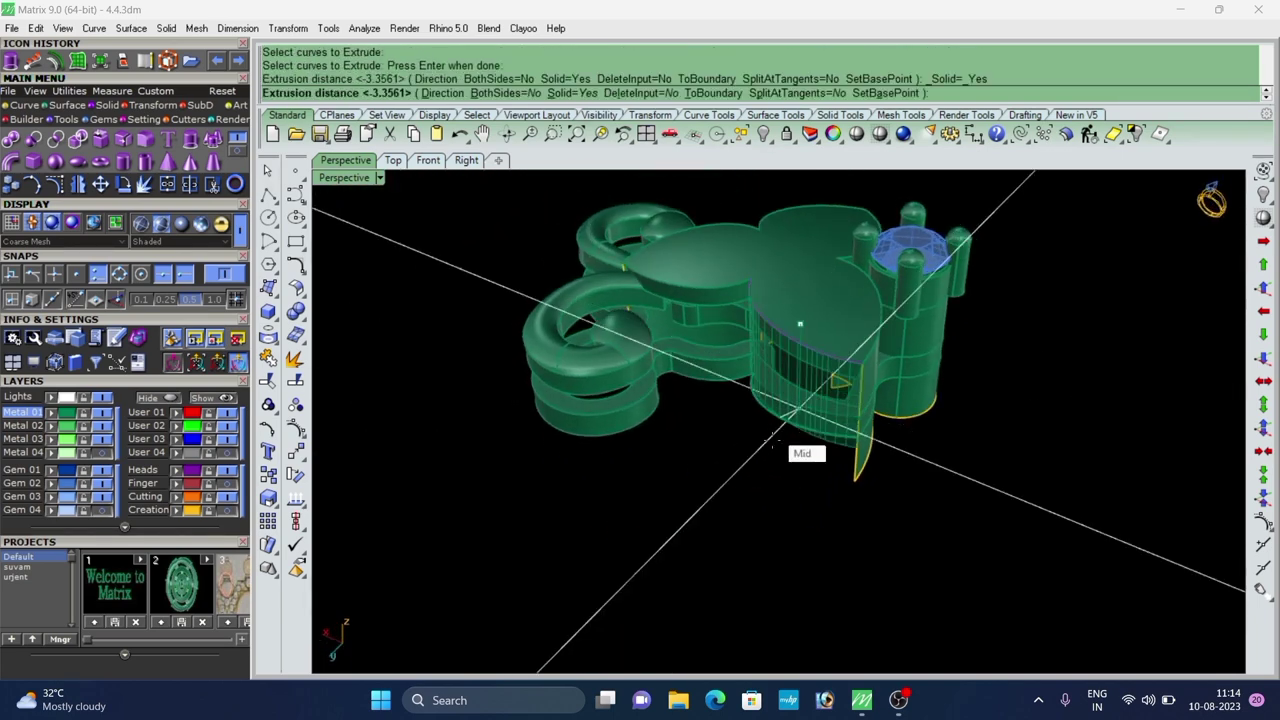
left_click(792, 436)
scroll(704, 381, "up", 3)
right_click_drag(704, 381, 774, 362)
Extrude the middle leaf's remaining edge about 4.16 mm downward and the adjacent scroll's outer edge about 1.83 mm downward.
right_click(753, 314)
right_click(751, 303)
left_click(808, 431)
right_click(756, 312)
left_click(751, 312)
right_click(749, 312)
left_click(780, 373)
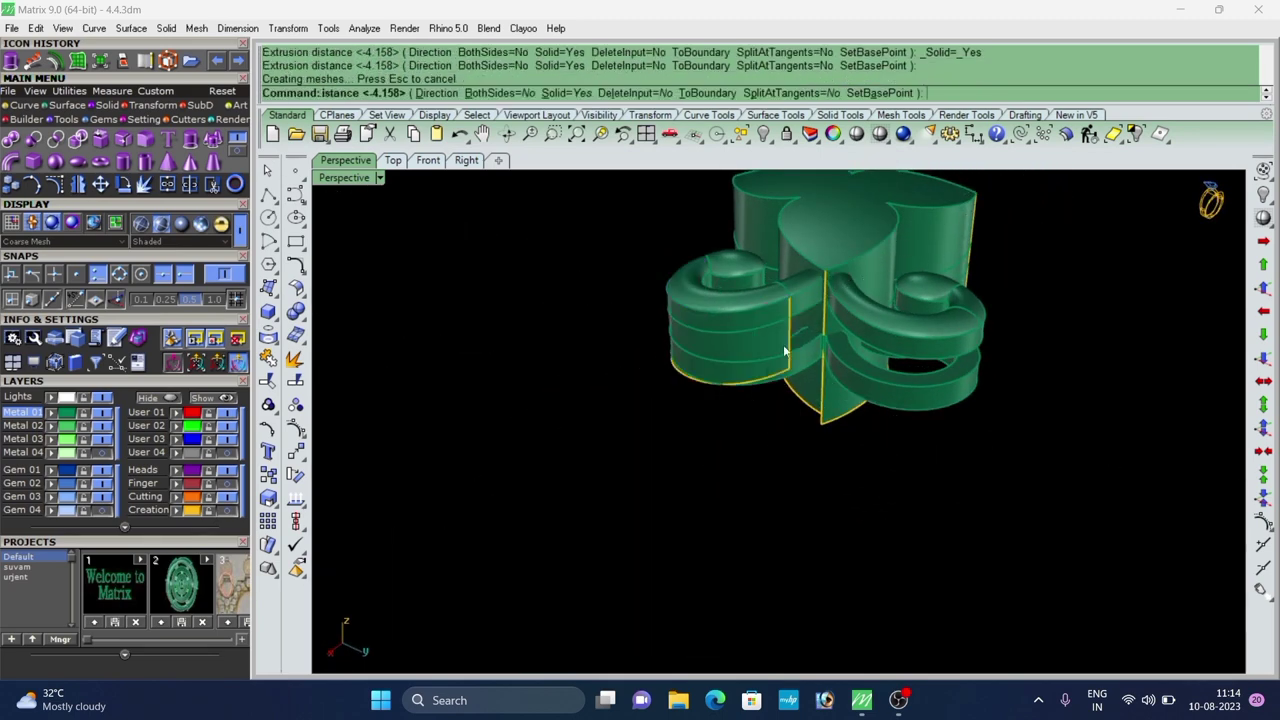
Extrude the short edge segment between that scroll and the middle leaf downward to match the scroll's wall.
scroll(786, 340, "up", 5)
right_click(805, 270)
left_click(805, 264)
right_click(803, 264)
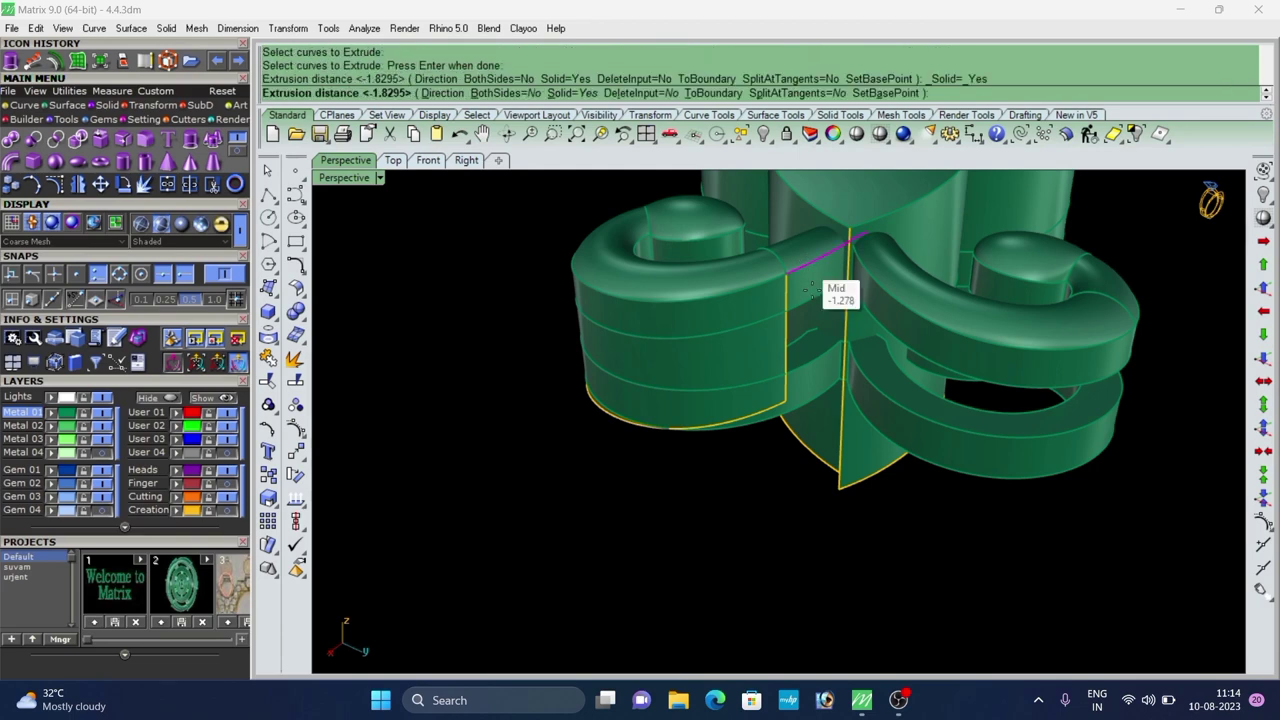
left_click(811, 403)
Turn object snaps off and extrude the other scroll's edge beside the middle leaf downward.
left_click(225, 274)
scroll(850, 325, "down", 4)
right_click_drag(890, 325, 862, 317)
scroll(814, 330, "up", 4)
right_click(937, 259)
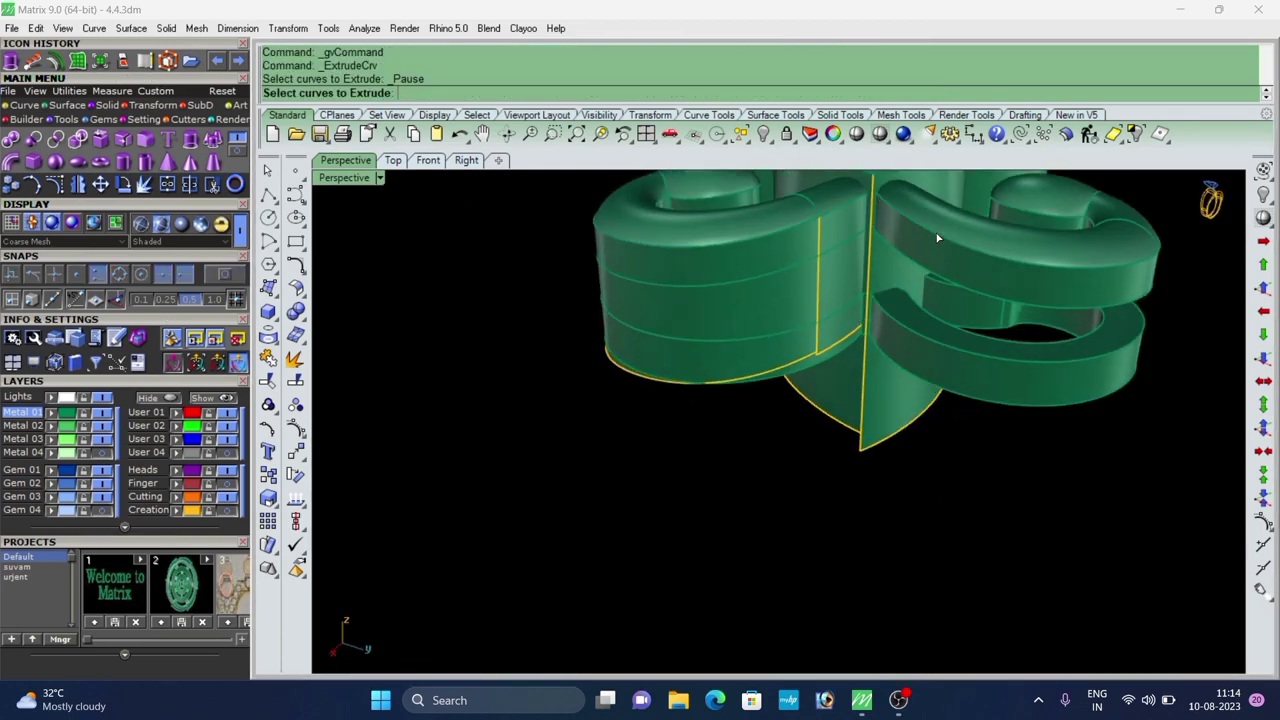
left_click(938, 240)
right_click(938, 262)
left_click(908, 355)
Extrude the next edge section of the second scroll about 1.74 mm downward.
scroll(811, 355, "down", 3)
right_click_drag(772, 335, 521, 293)
right_click(682, 320)
right_click(681, 316)
left_click(717, 380)
Extrude the rounded inner end of the scroll about 1.6 mm downward.
scroll(687, 312, "up", 5)
right_click(521, 293)
left_click(510, 290)
right_click(511, 291)
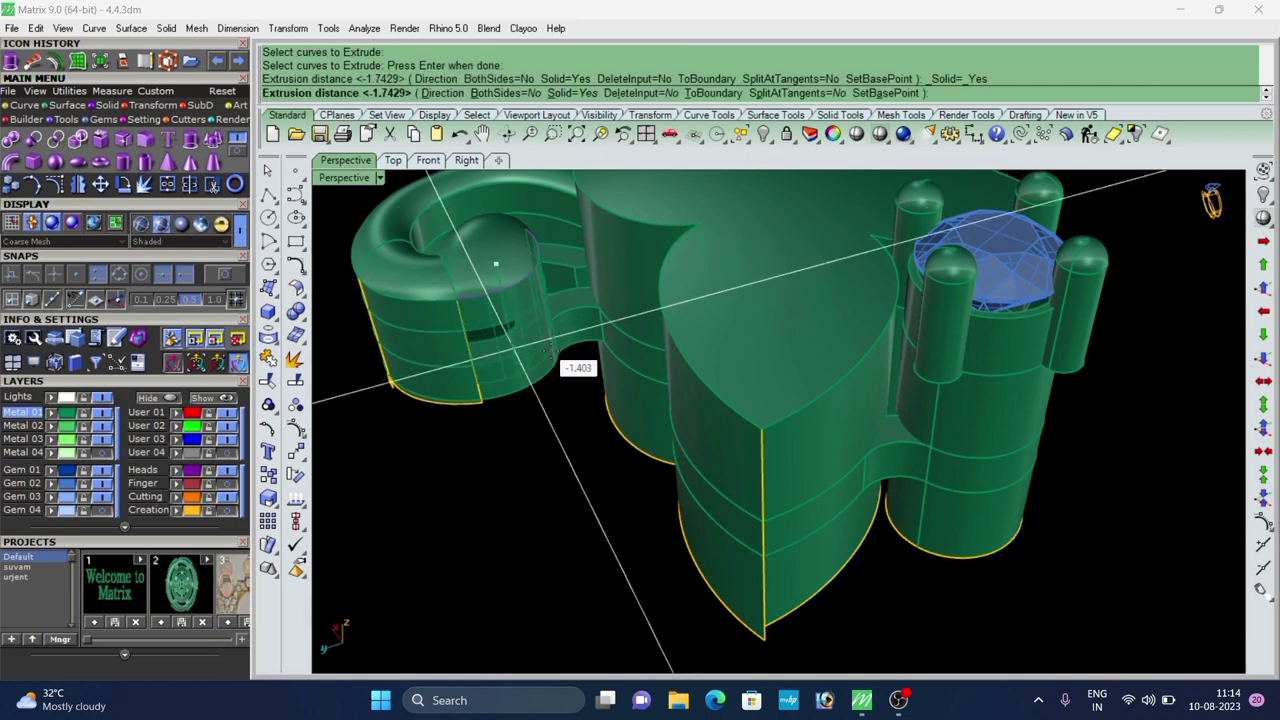
left_click(552, 354)
scroll(642, 275, "down", 5)
right_click_drag(645, 278, 707, 378)
scroll(718, 384, "down", 6)
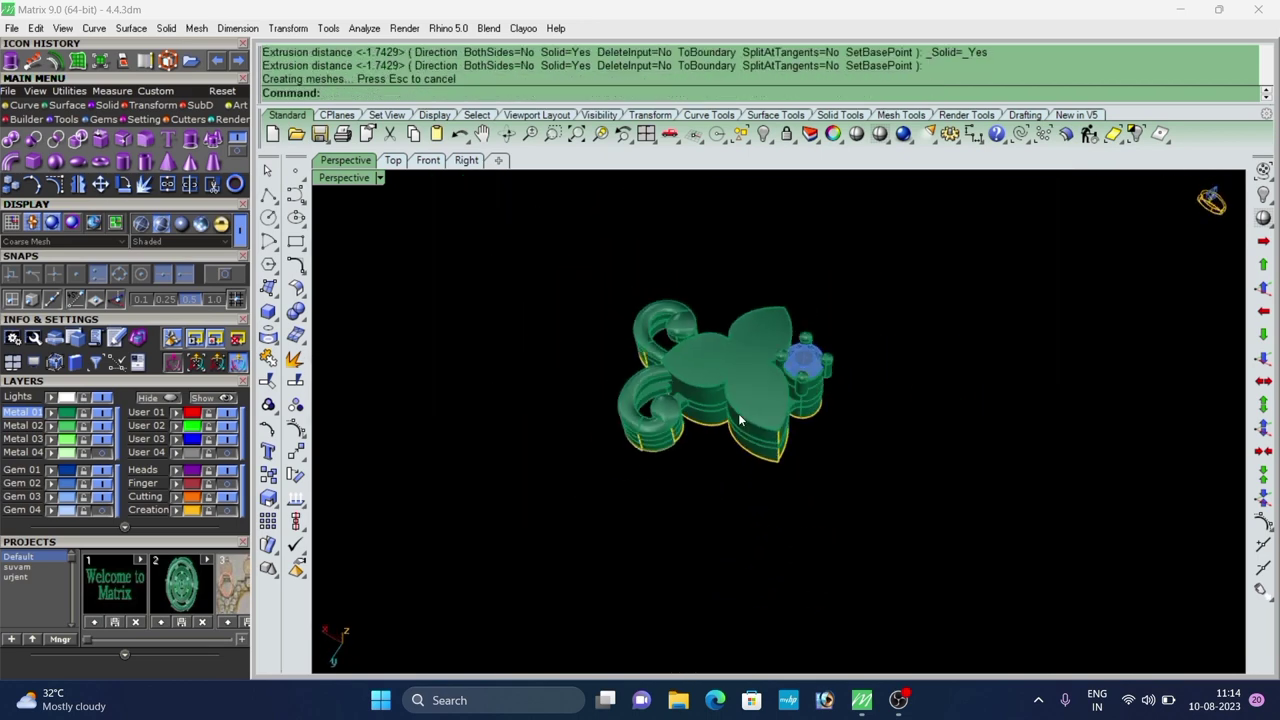
Extrude the last open edge segment of the scroll downward to close the gap above the border band.
right_click_drag(743, 421, 605, 354)
scroll(665, 323, "up", 5)
scroll(779, 350, "up", 4)
right_click_drag(781, 351, 568, 362)
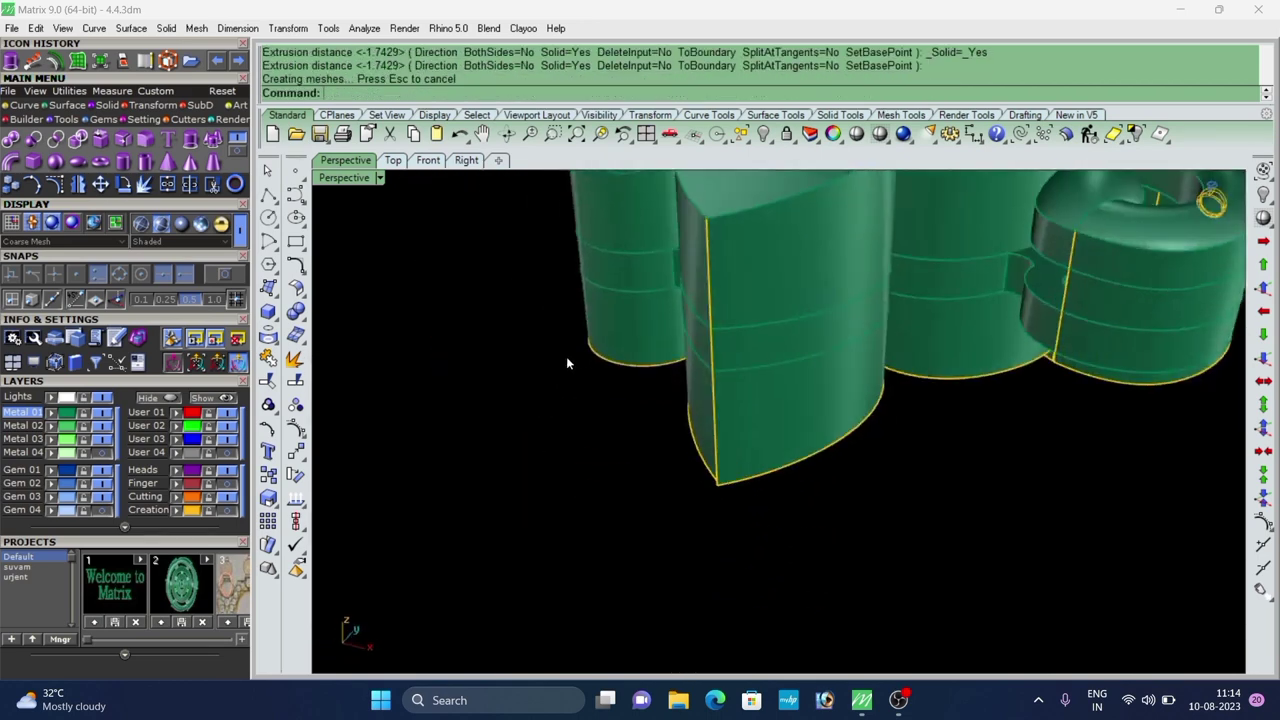
scroll(675, 362, "down", 6)
right_click_drag(829, 334, 908, 346)
right_click(886, 311)
scroll(859, 307, "up", 6)
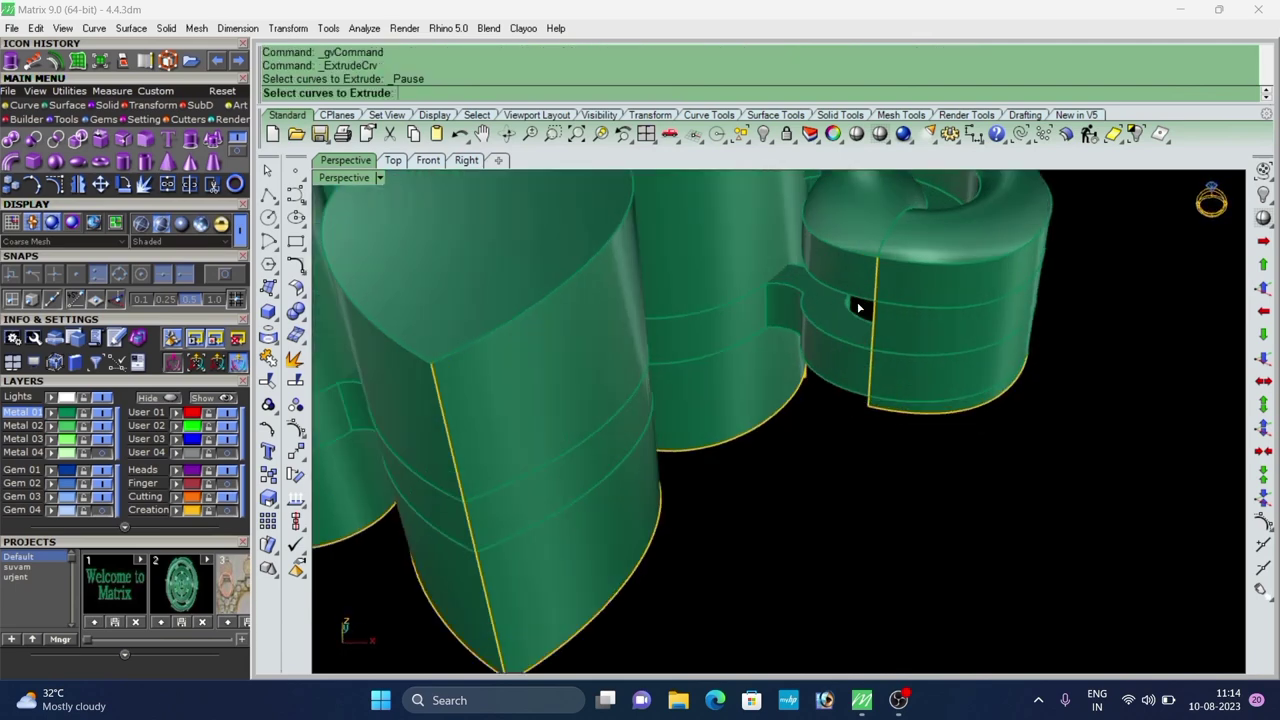
right_click(839, 291)
right_click(832, 330)
Examine the extruded walls around the leaves, scrolls and stone setting for remaining gaps.
right_click_drag(831, 360, 806, 290)
scroll(866, 350, "down", 5)
scroll(822, 371, "down", 7)
scroll(787, 391, "up", 6)
right_click_drag(787, 391, 882, 384)
scroll(700, 370, "down", 4)
right_click_drag(670, 360, 719, 403)
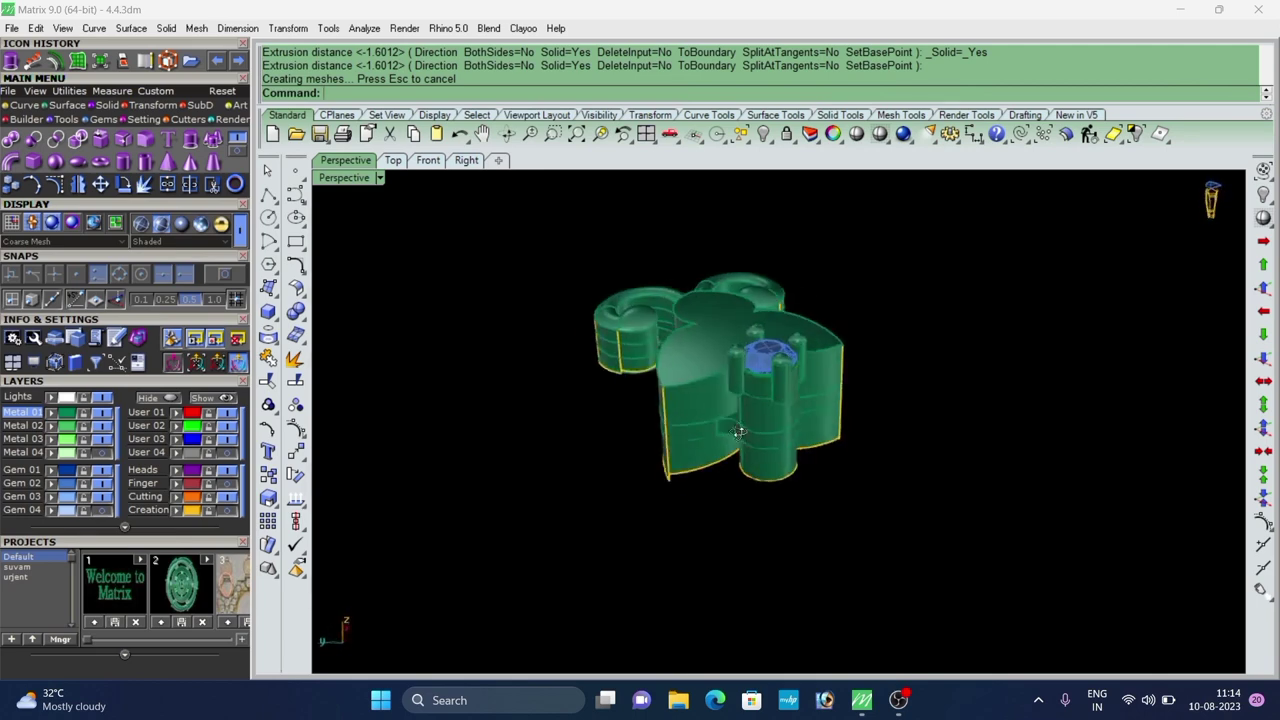
scroll(719, 403, "up", 7)
Select all of the extruded wall surfaces around the motif.
left_click(719, 404)
scroll(719, 404, "down", 5)
scroll(686, 473, "up", 3)
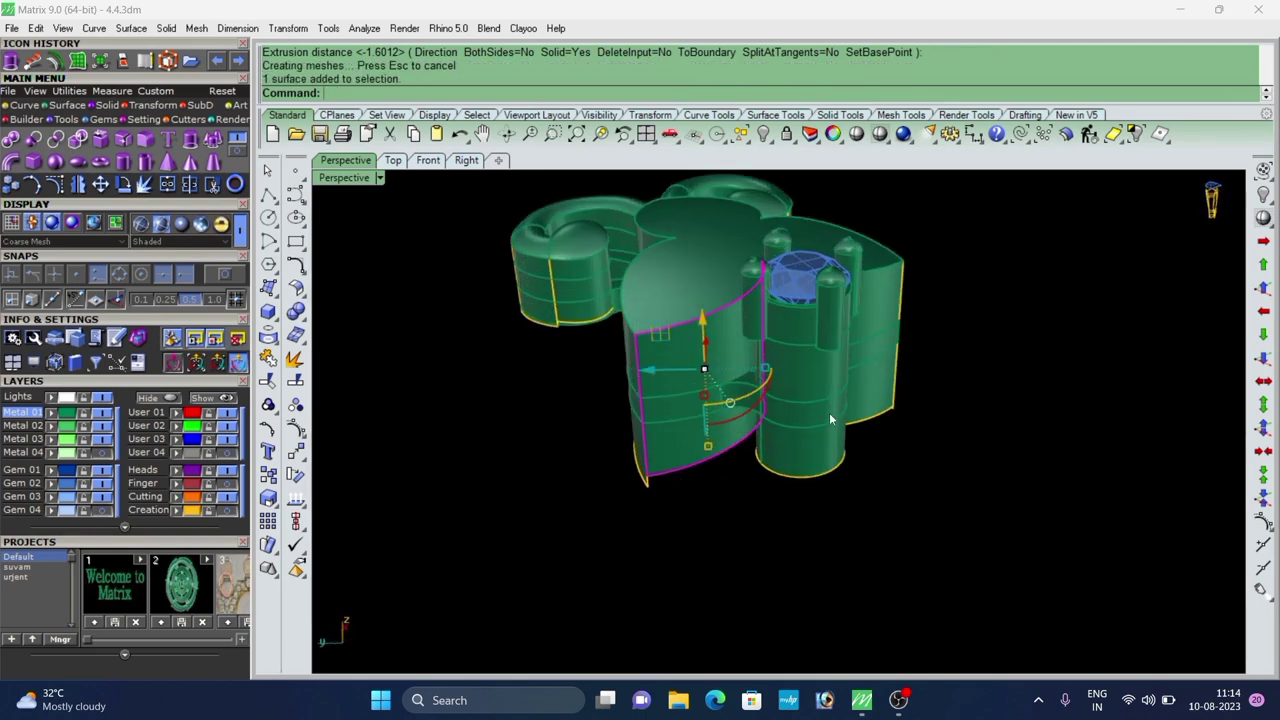
left_click(67, 118)
left_click(371, 301)
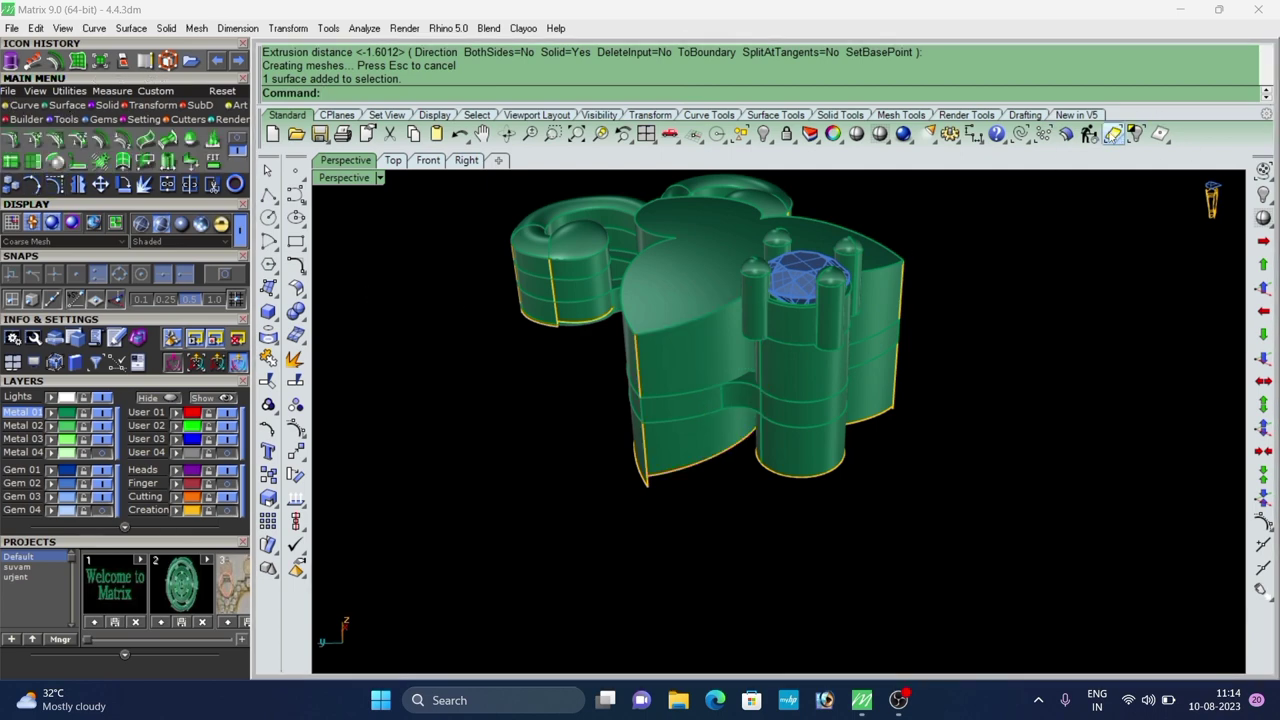
left_click(1113, 133)
right_click(45, 428)
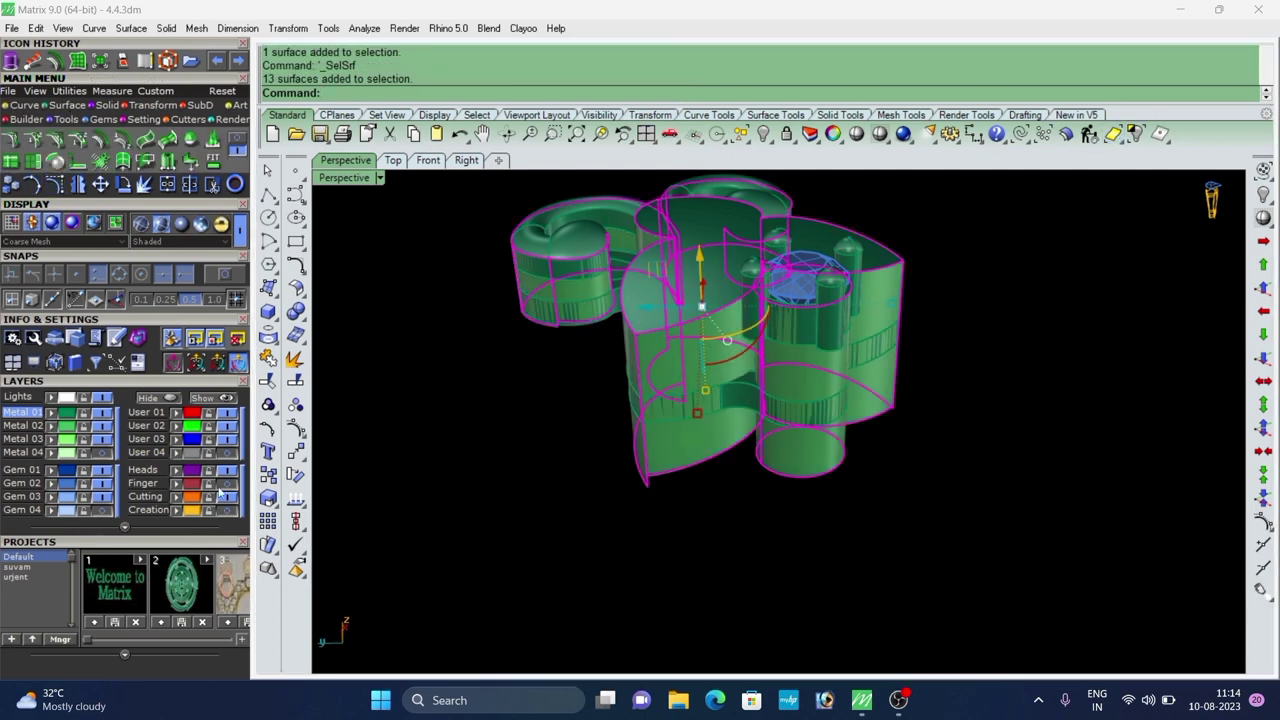
scroll(675, 371, "up", 5)
left_click(703, 496)
scroll(622, 394, "down", 5)
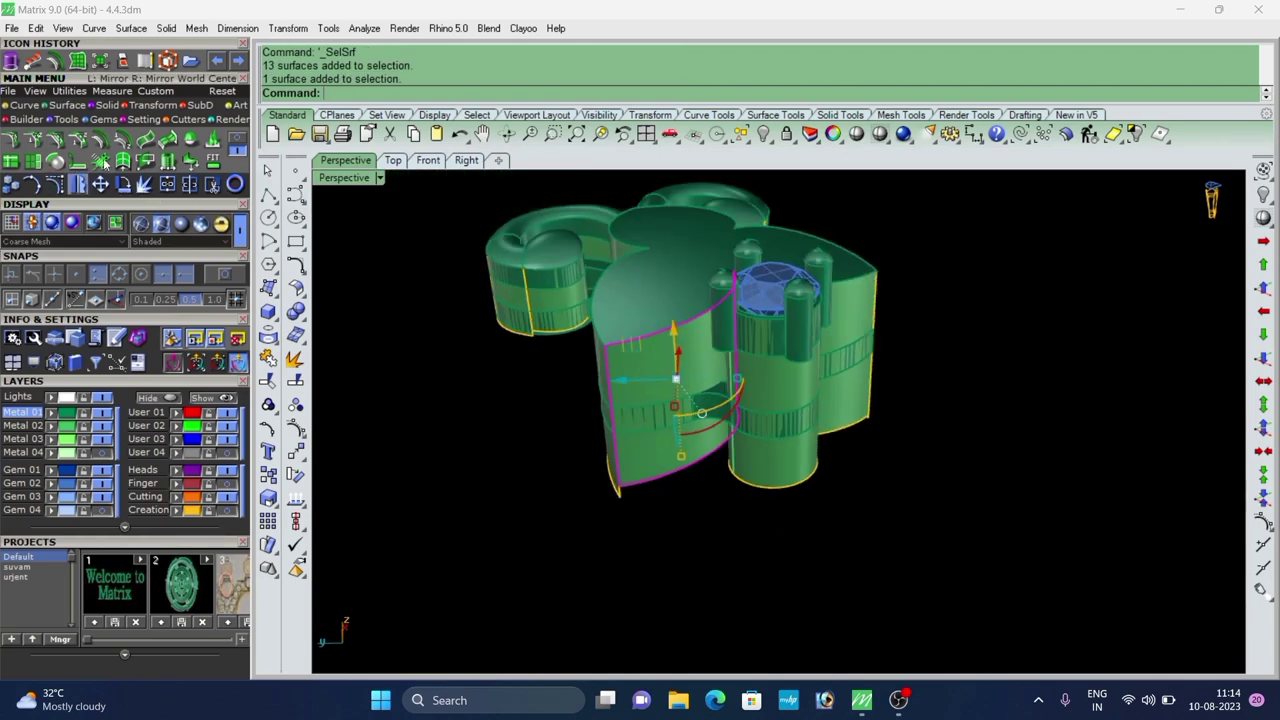
left_click(12, 162)
scroll(718, 522, "up", 5)
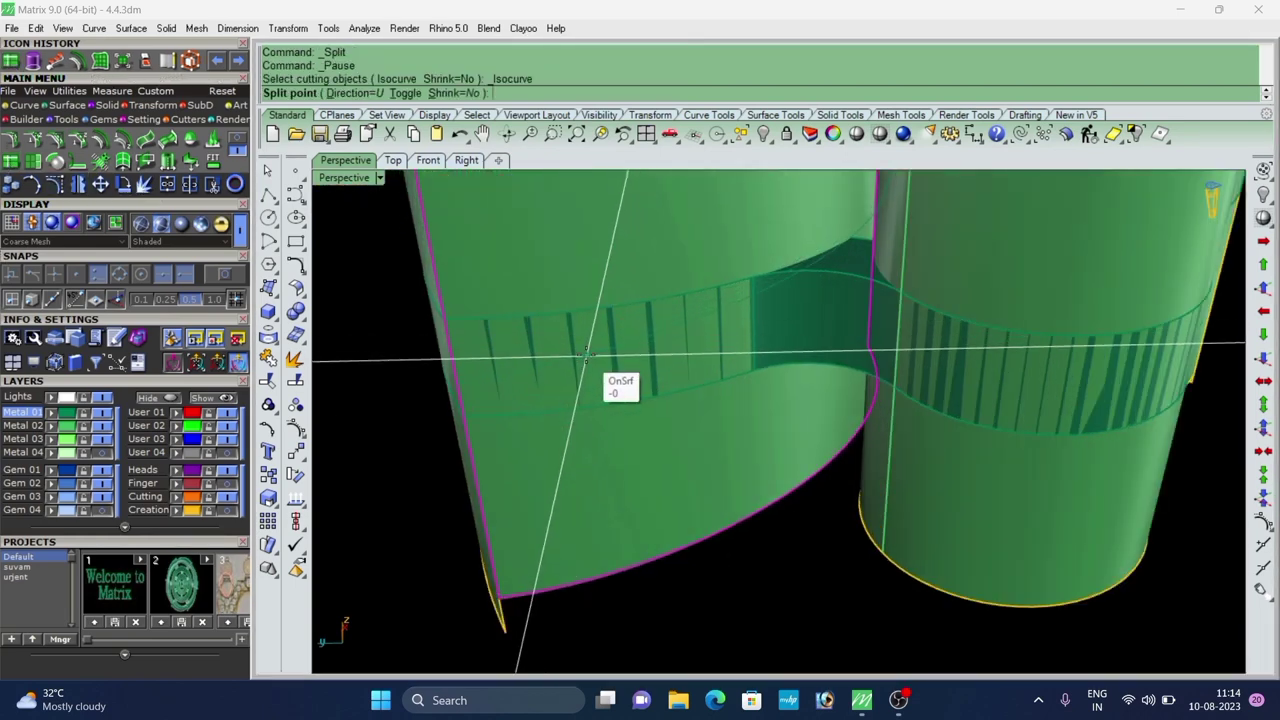
key("Escape")
scroll(587, 358, "down", 4)
left_click(740, 541)
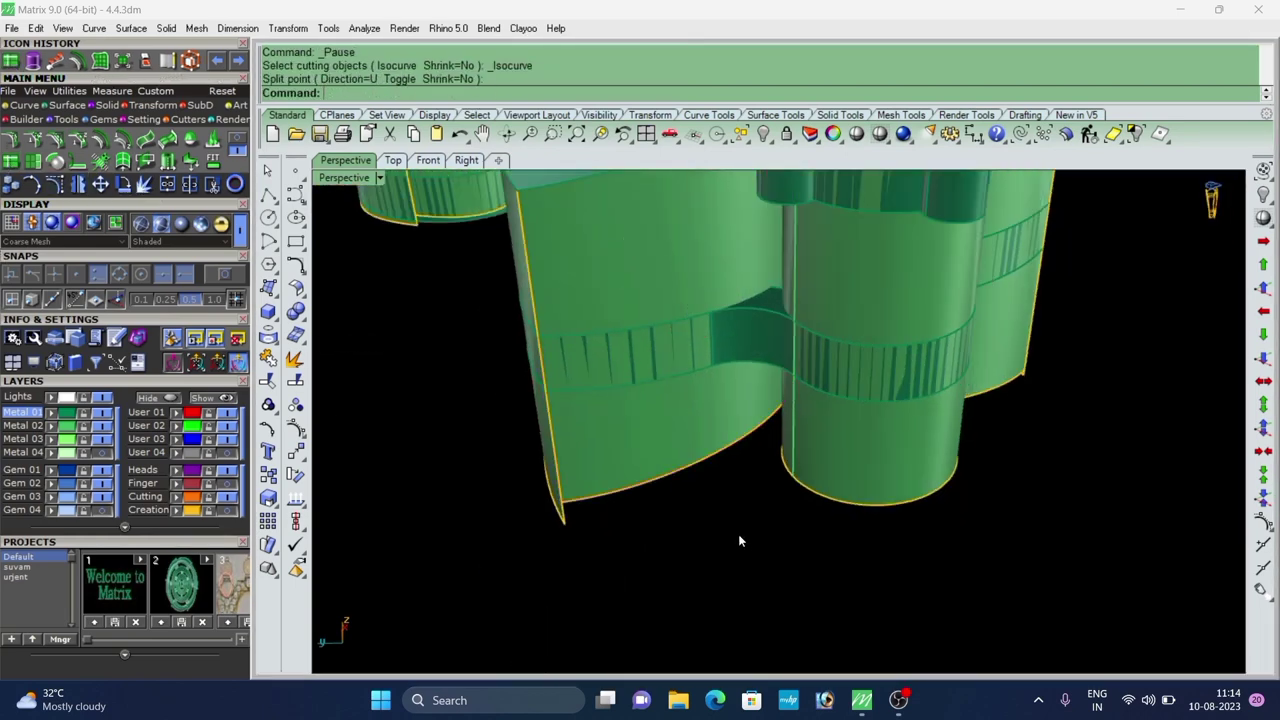
Duplicate an edge of the border band beside the leaf's extruded wall.
left_click(31, 107)
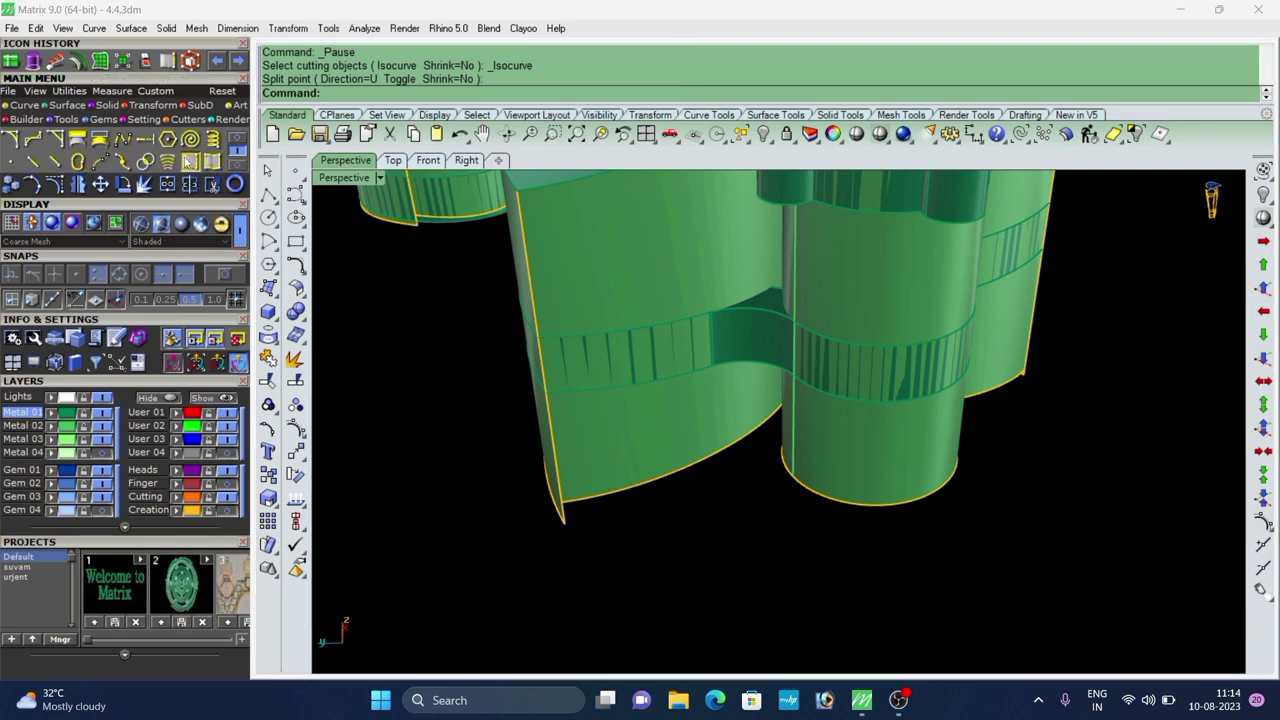
left_click(188, 161)
scroll(612, 331, "up", 5)
left_click(613, 327)
right_click_drag(633, 341, 727, 384)
right_click(631, 363)
scroll(631, 363, "down", 7)
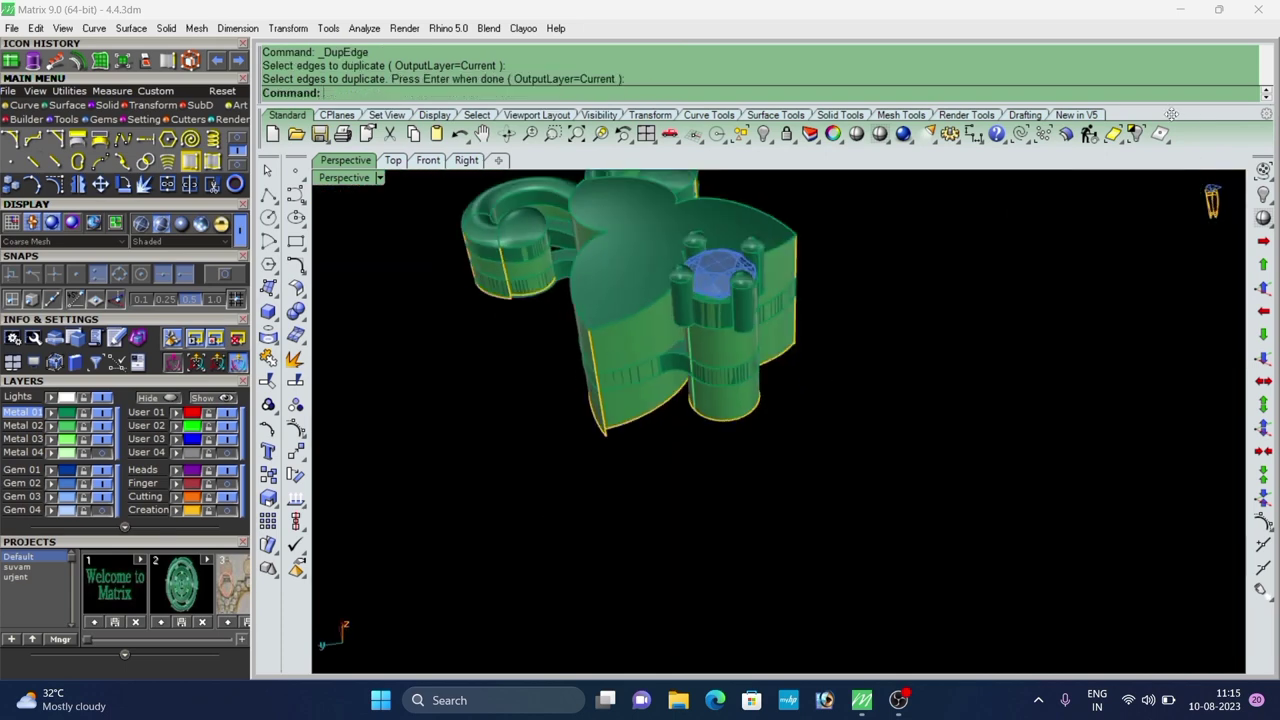
Delete all of the extruded wall surfaces between the motif and the border band.
key("Delete")
scroll(638, 375, "up", 4)
right_click_drag(642, 408, 661, 368)
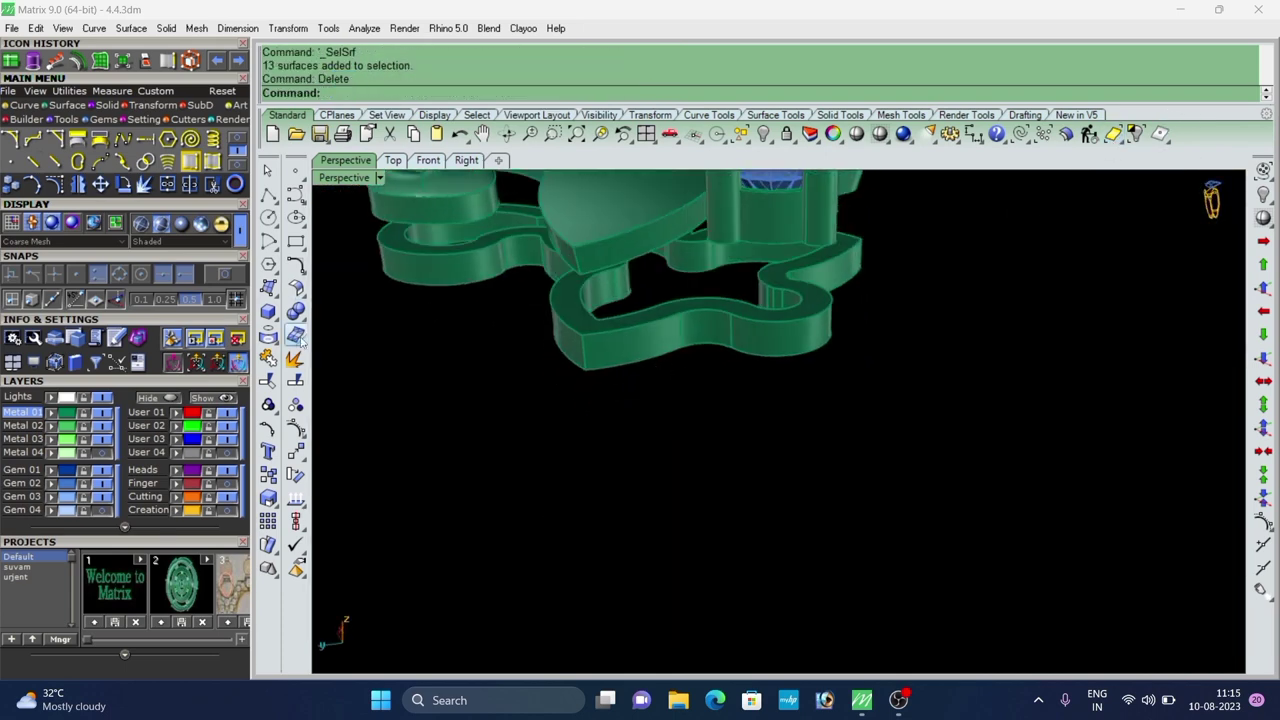
Start extracting surfaces with Copy=Yes, picking the border band's outer faces below the leaf and around the stone setting.
left_click(106, 110)
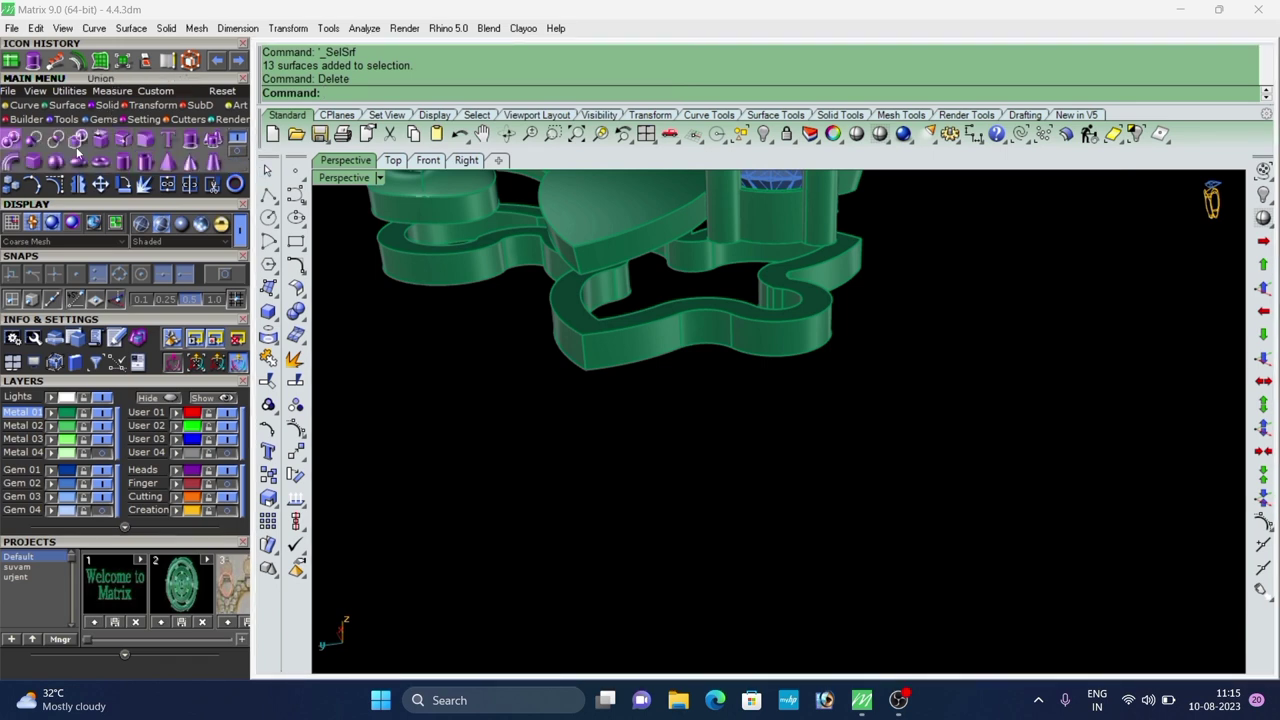
left_click(123, 143)
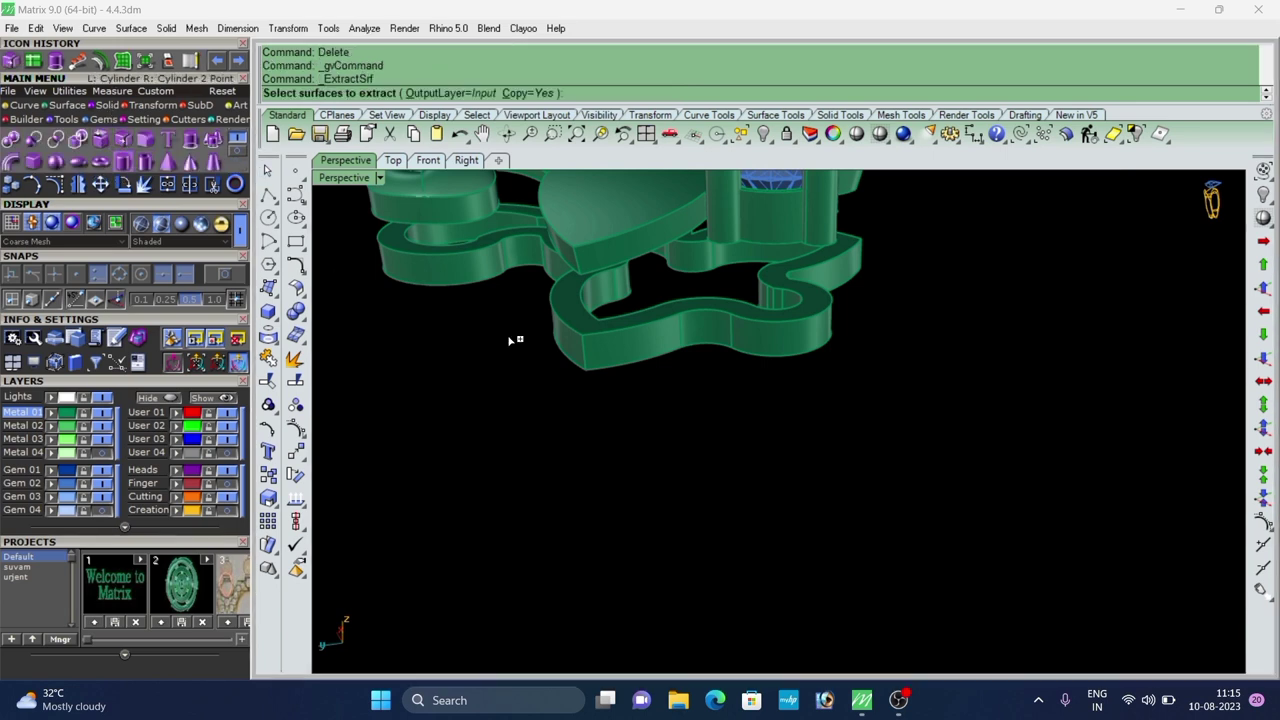
scroll(658, 300, "up", 4)
scroll(625, 428, "down", 4)
right_click_drag(531, 354, 553, 368)
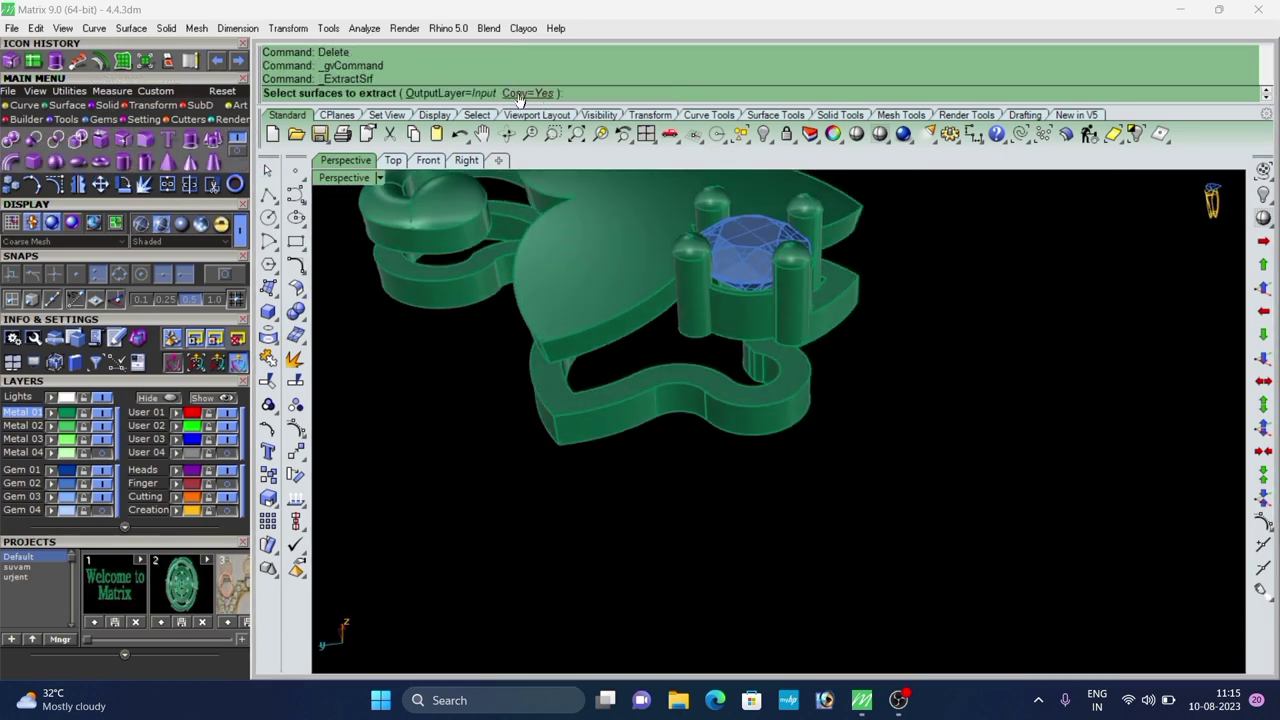
scroll(664, 570, "down", 6)
right_click_drag(670, 540, 652, 448)
scroll(648, 450, "up", 7)
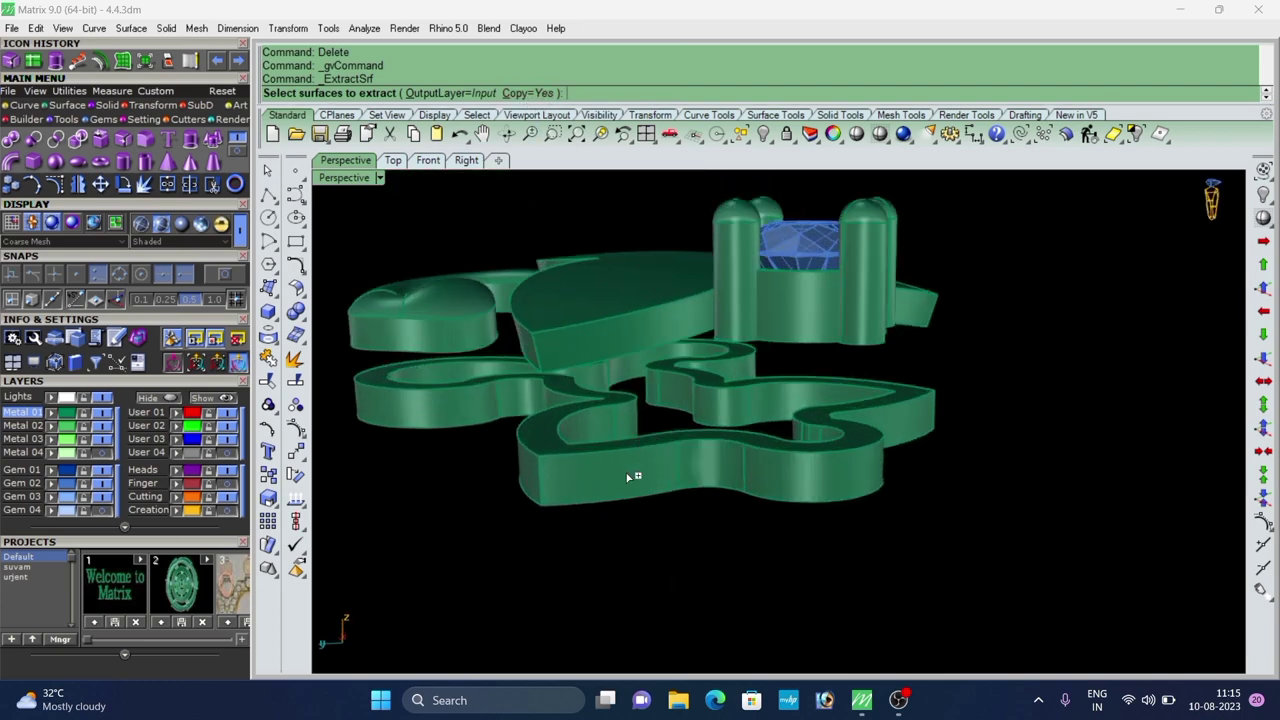
left_click(630, 477)
left_click(714, 472)
left_click(788, 484)
scroll(819, 452, "down", 4)
right_click_drag(819, 452, 714, 468)
scroll(738, 461, "up", 4)
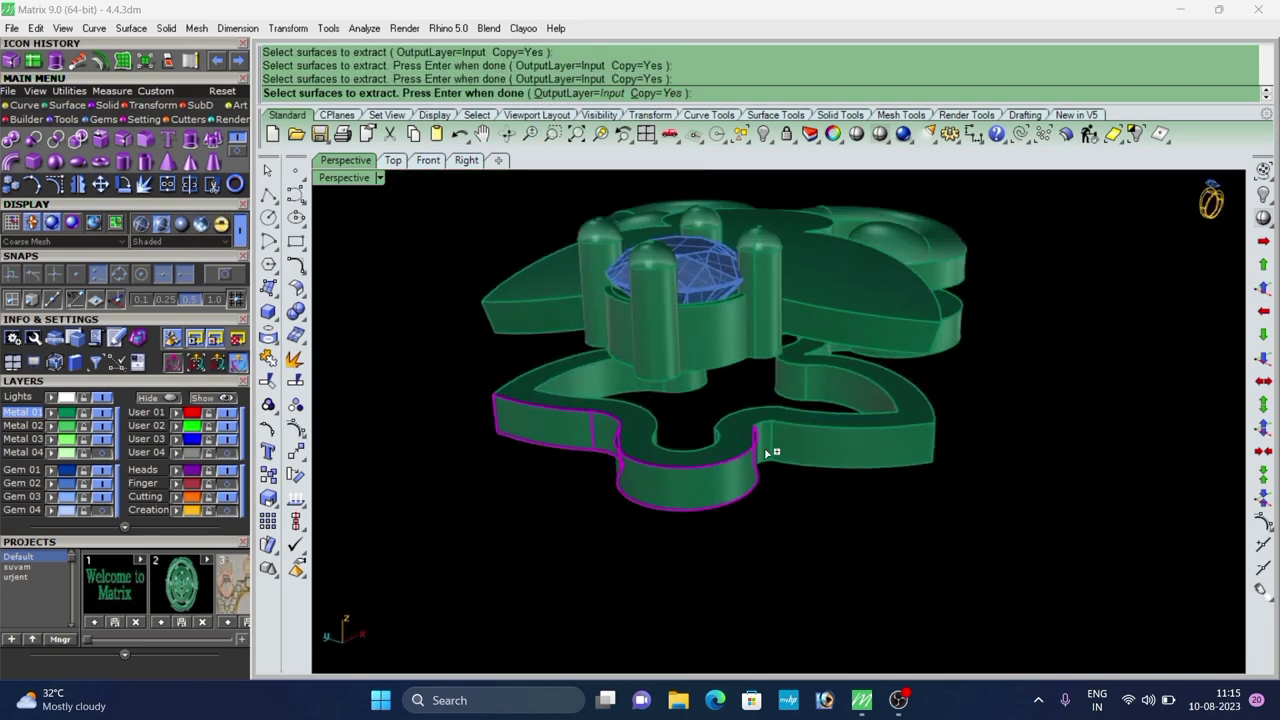
Add the band's outer faces under the opposite leaf and around both scrolls to the surface extraction.
right_click_drag(818, 451, 747, 485)
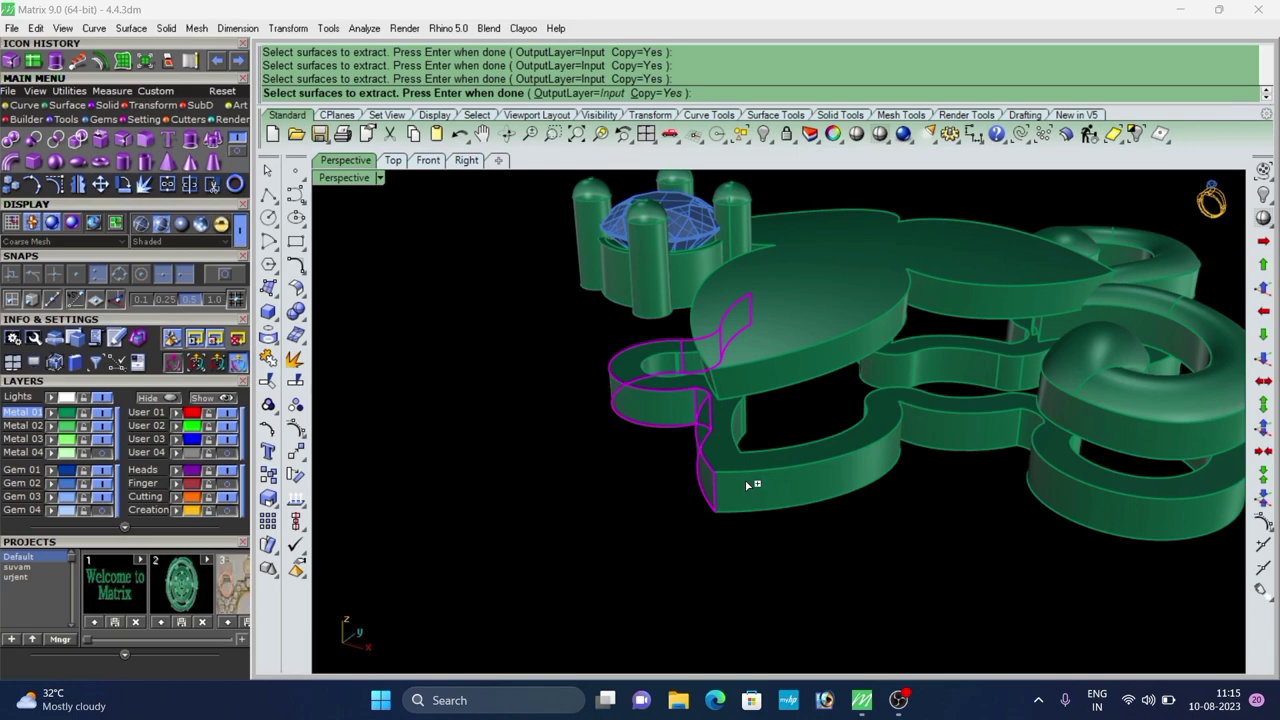
left_click(962, 436)
scroll(942, 458, "down", 5)
scroll(967, 399, "up", 7)
right_click_drag(938, 463, 864, 492)
left_click(994, 437)
scroll(1025, 417, "down", 6)
scroll(975, 505, "up", 6)
left_click(1000, 497)
scroll(798, 420, "down", 5)
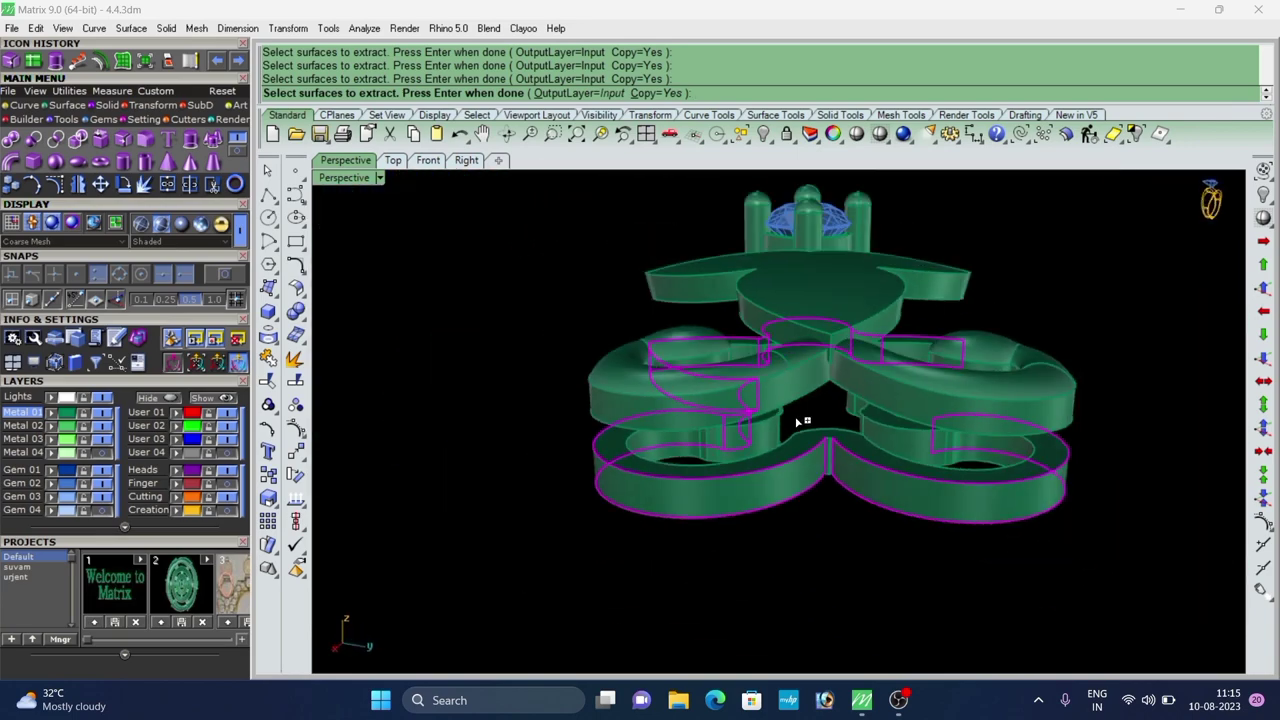
Pick the remaining outer faces between scroll and leaf and extract copies of the whole band outline.
scroll(966, 484, "up", 3)
right_click_drag(964, 486, 643, 496)
scroll(640, 382, "up", 5)
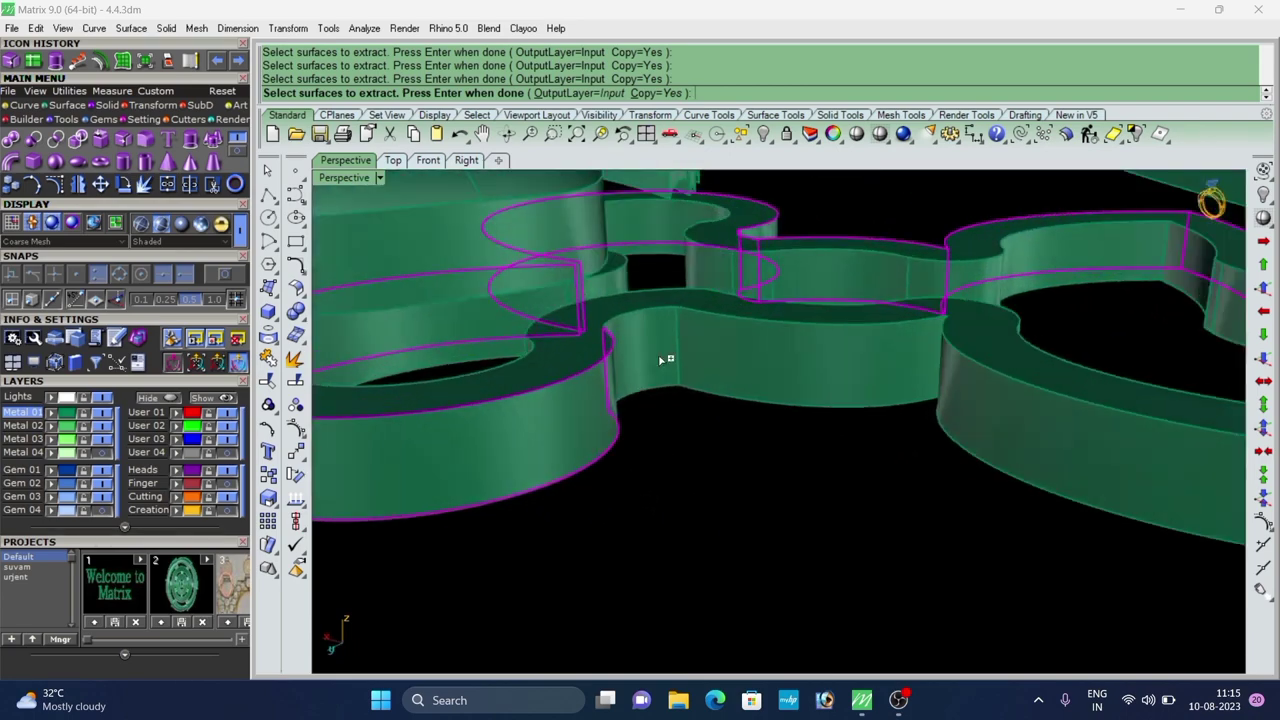
left_click(995, 428)
scroll(966, 420, "down", 7)
right_click_drag(966, 420, 877, 500)
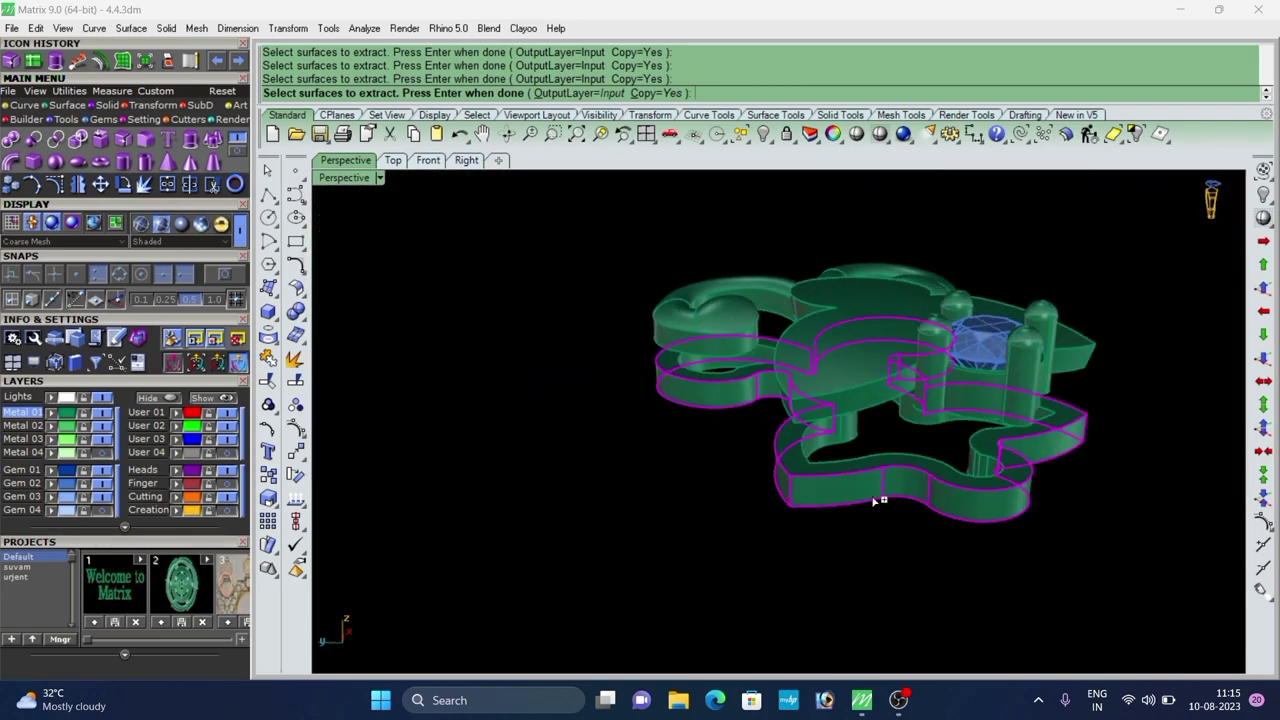
scroll(869, 440, "down", 5)
scroll(817, 435, "up", 5)
right_click(817, 436)
right_click_drag(816, 437, 945, 460)
scroll(760, 440, "down", 4)
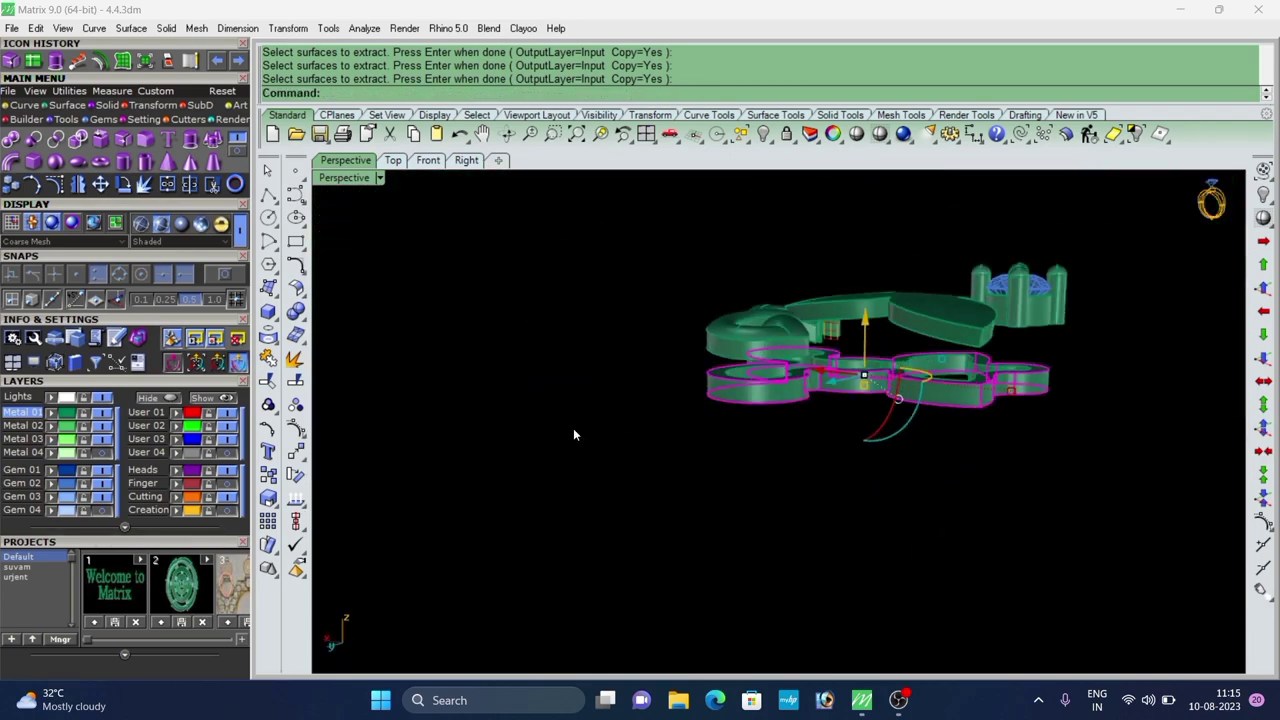
Move the extracted face copies slightly upward so they stand above the border band's top edge.
scroll(793, 400, "up", 3)
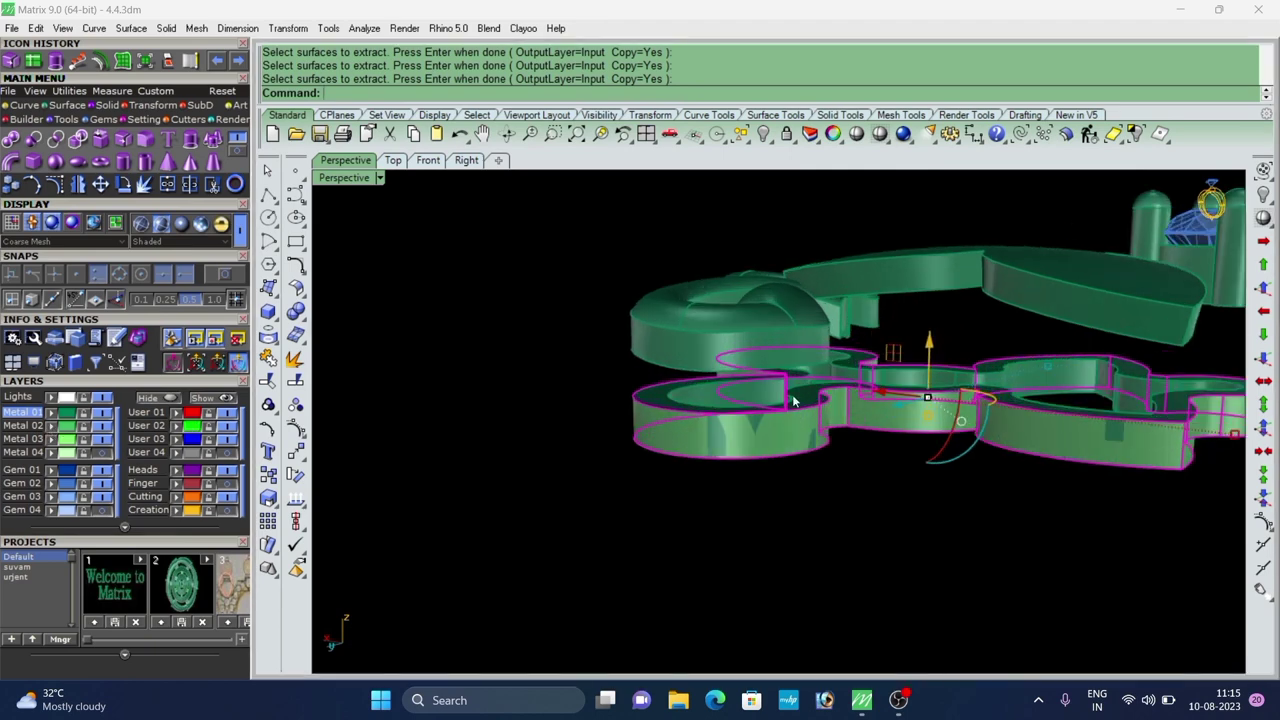
scroll(938, 360, "up", 2)
left_click_drag(932, 354, 936, 327)
scroll(946, 471, "down", 4)
right_click_drag(800, 435, 708, 425)
scroll(709, 430, "up", 8)
scroll(729, 426, "down", 4)
scroll(712, 378, "down", 7)
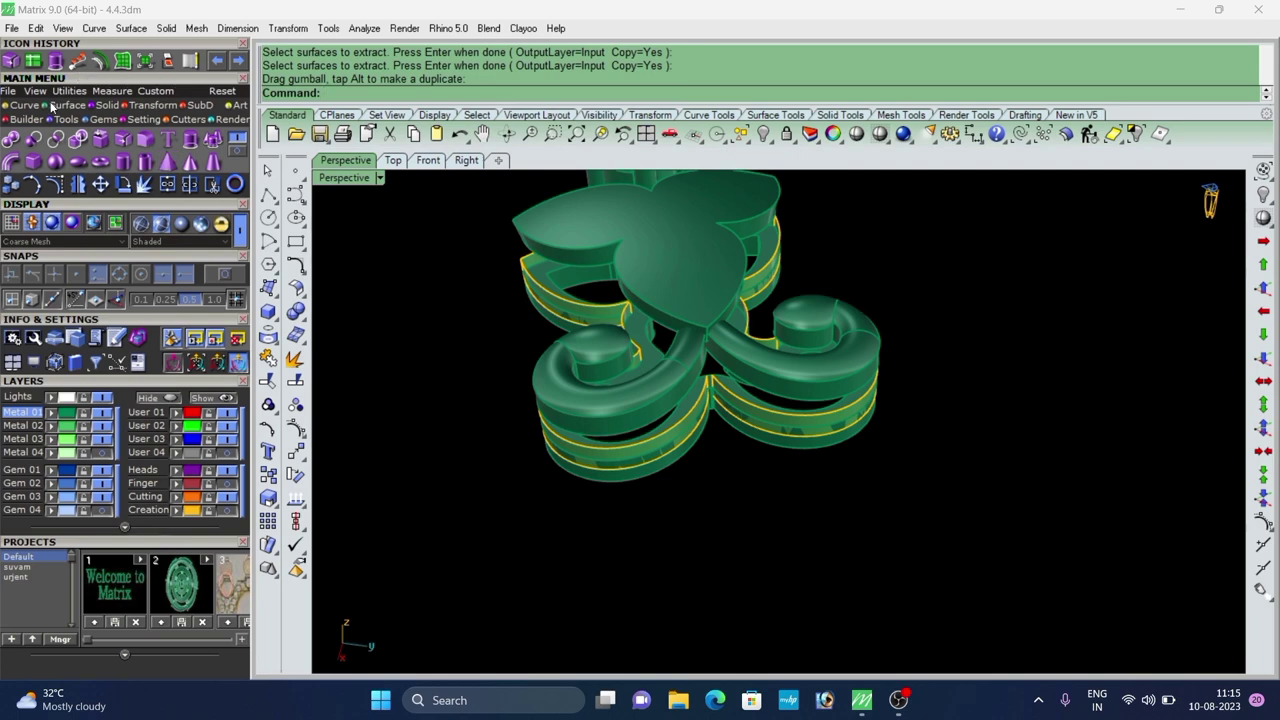
Extend the top edges of the face copies around both scrolls upward with an extension factor of 2.
left_click(53, 107)
left_click(36, 163)
scroll(640, 450, "up", 5)
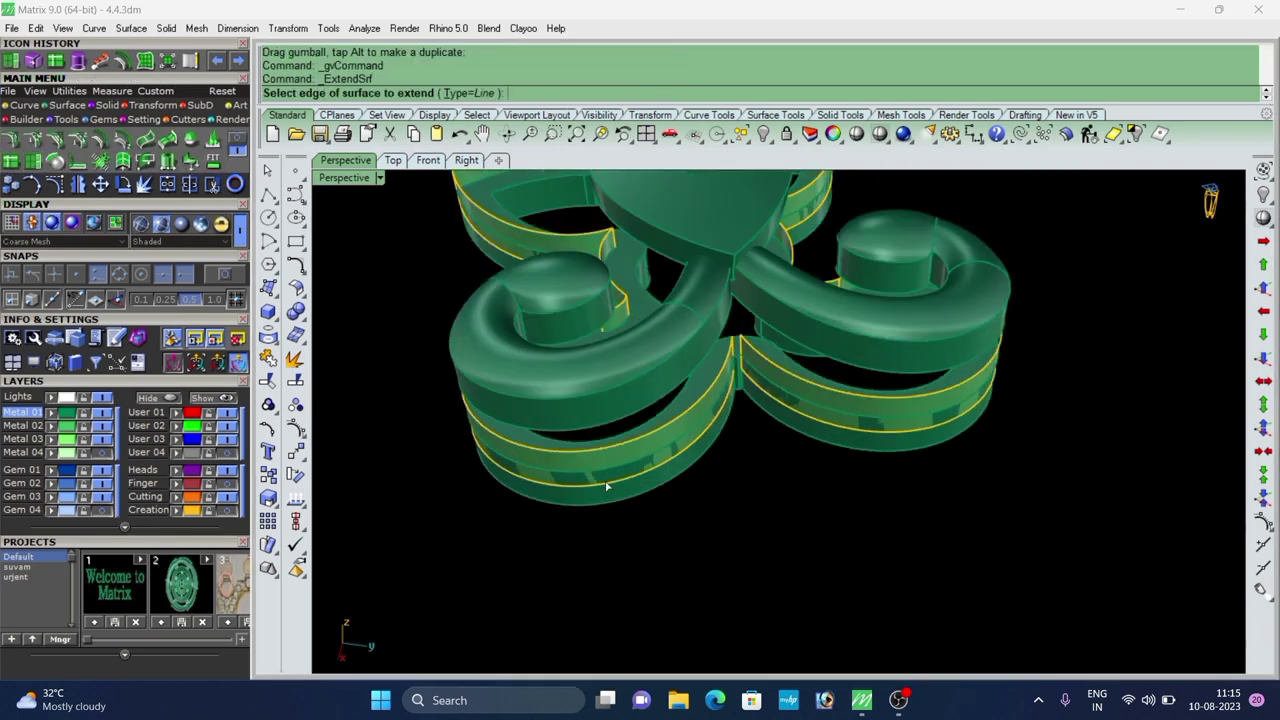
right_click_drag(606, 484, 596, 411)
left_click(582, 332)
right_click(582, 332)
right_click(775, 302)
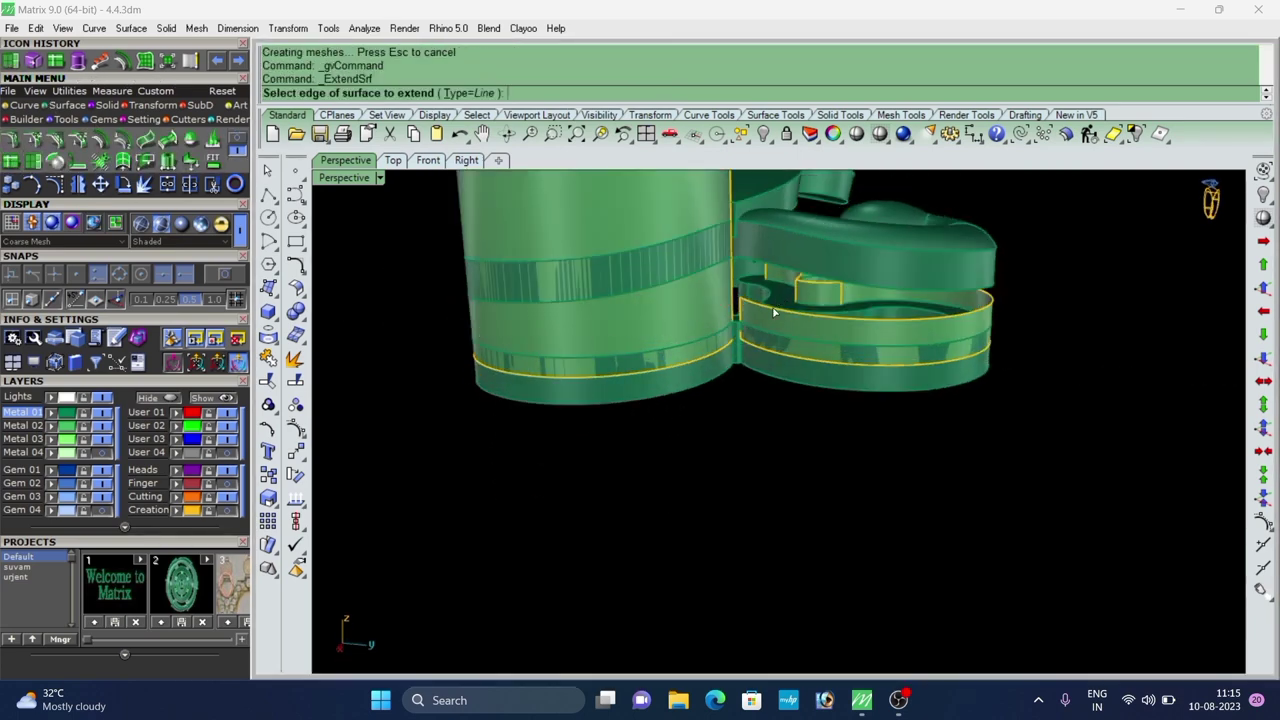
scroll(767, 350, "down", 6)
scroll(761, 360, "up", 2)
left_click(766, 355)
right_click(766, 356)
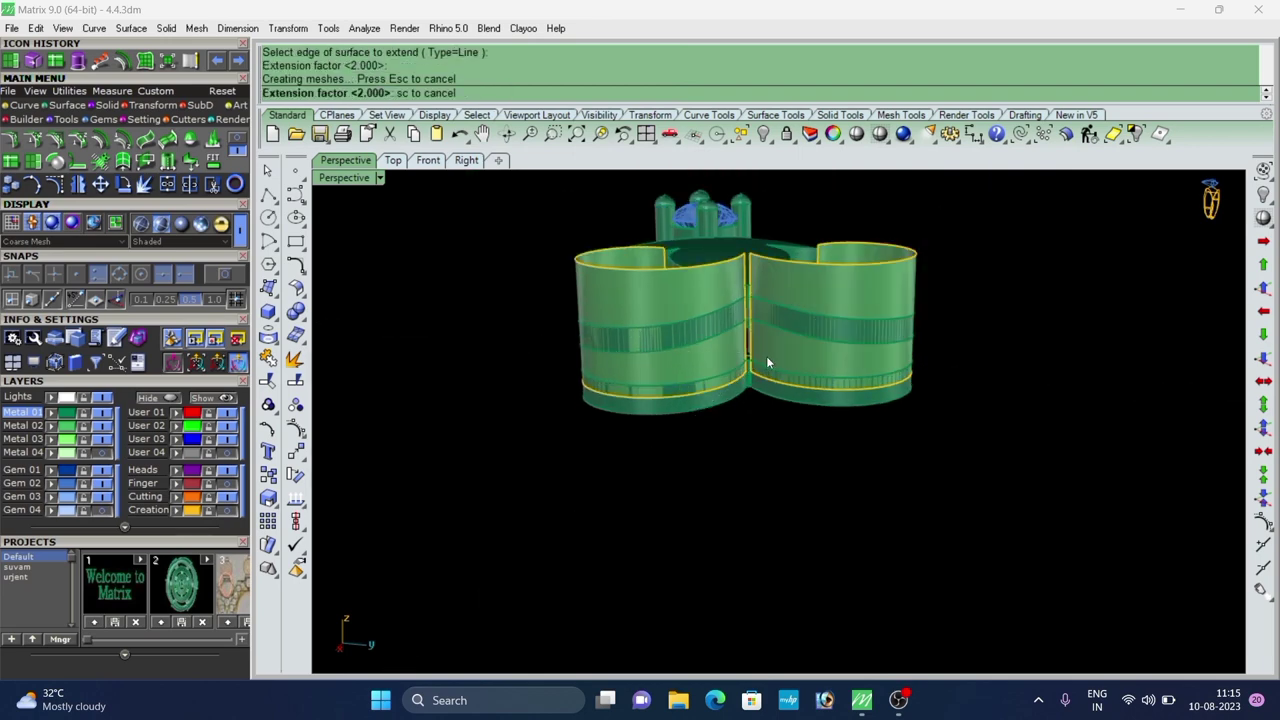
Extend the face copies from the scroll along the connecting segments to the leaf's side by a factor of 2.
scroll(758, 335, "up", 2)
scroll(741, 385, "down", 5)
right_click_drag(741, 385, 557, 371)
right_click(850, 366)
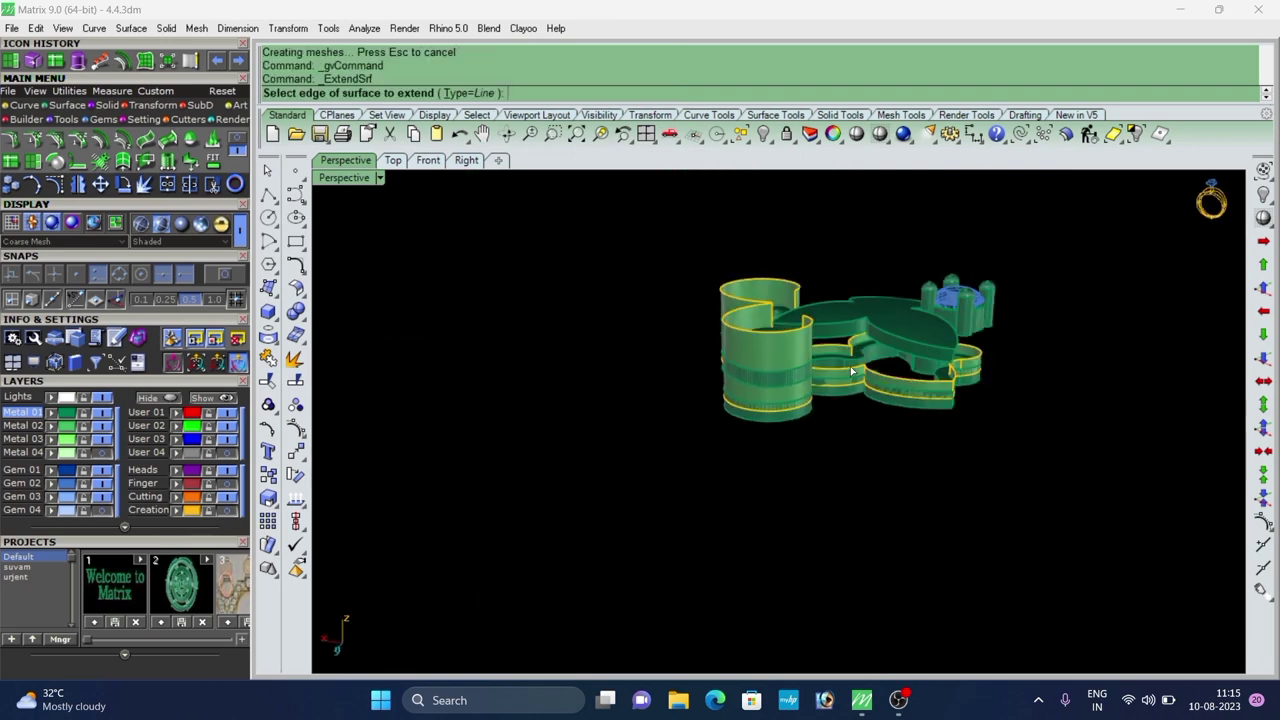
scroll(850, 366, "up", 5)
right_click_drag(850, 366, 704, 406)
left_click(754, 385)
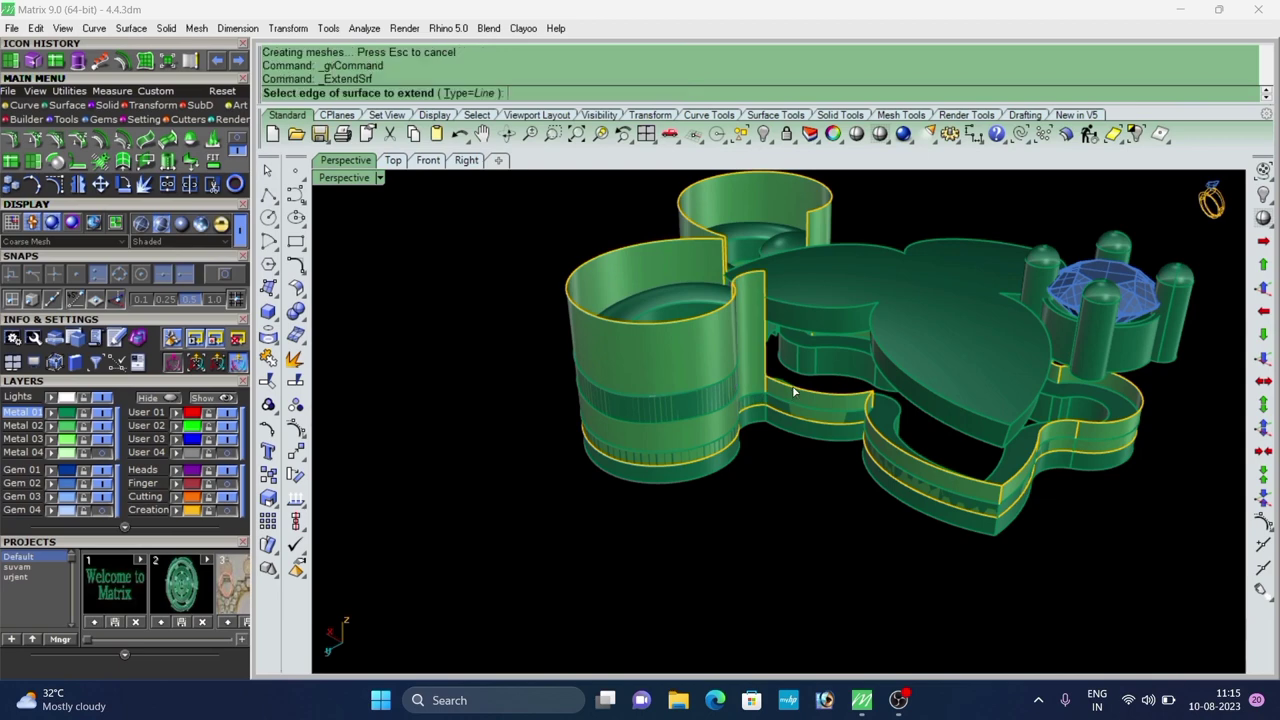
left_click(789, 387)
right_click(791, 388)
right_click(842, 410)
left_click(853, 424)
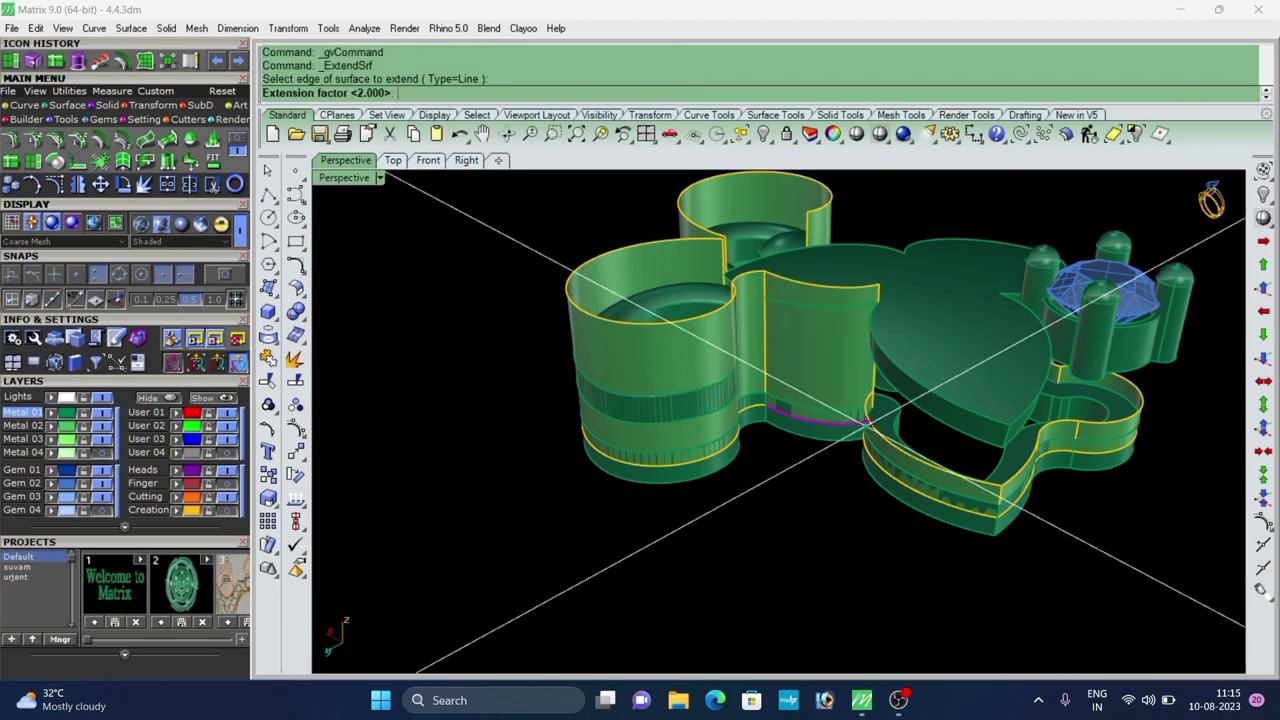
right_click(869, 427)
right_click(890, 438)
left_click(938, 463)
right_click(942, 464)
Extend the leaf's front face, the adjoining curved segment and the rounded face at the stone setting by a factor of 2.
right_click_drag(973, 469, 882, 498)
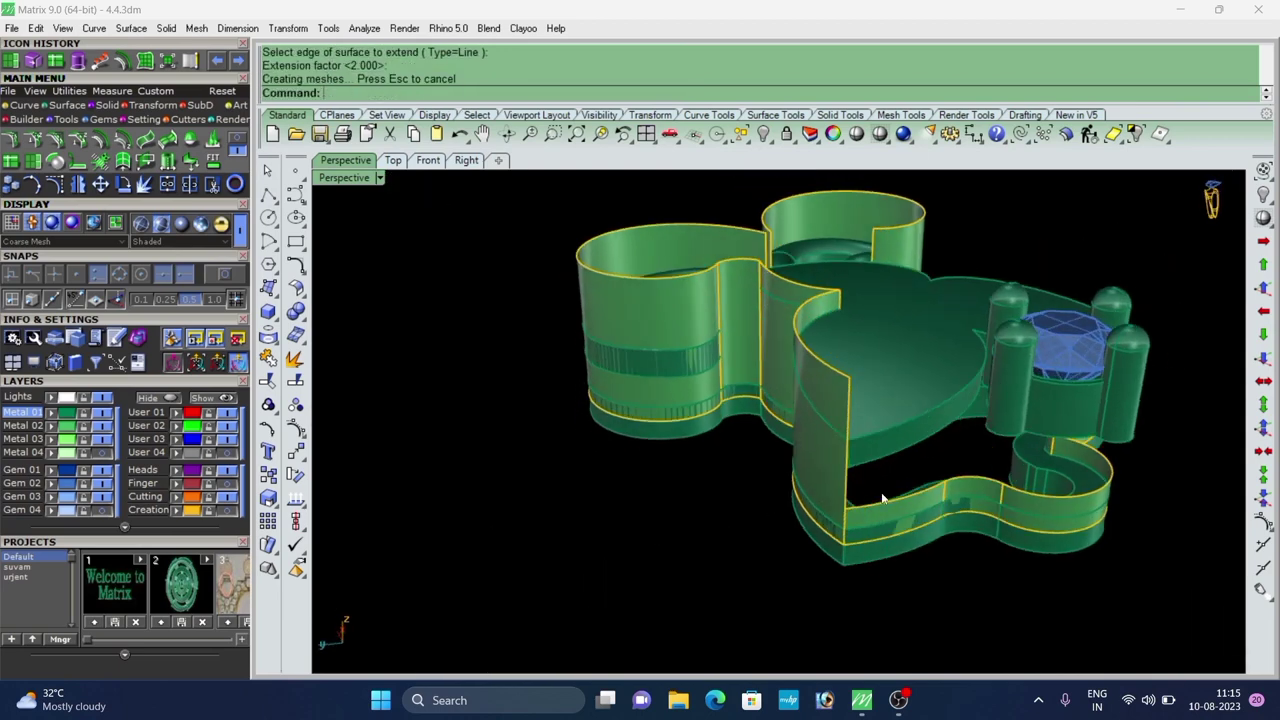
right_click(883, 499)
left_click(884, 504)
right_click(890, 504)
right_click(974, 496)
left_click(974, 479)
right_click(982, 480)
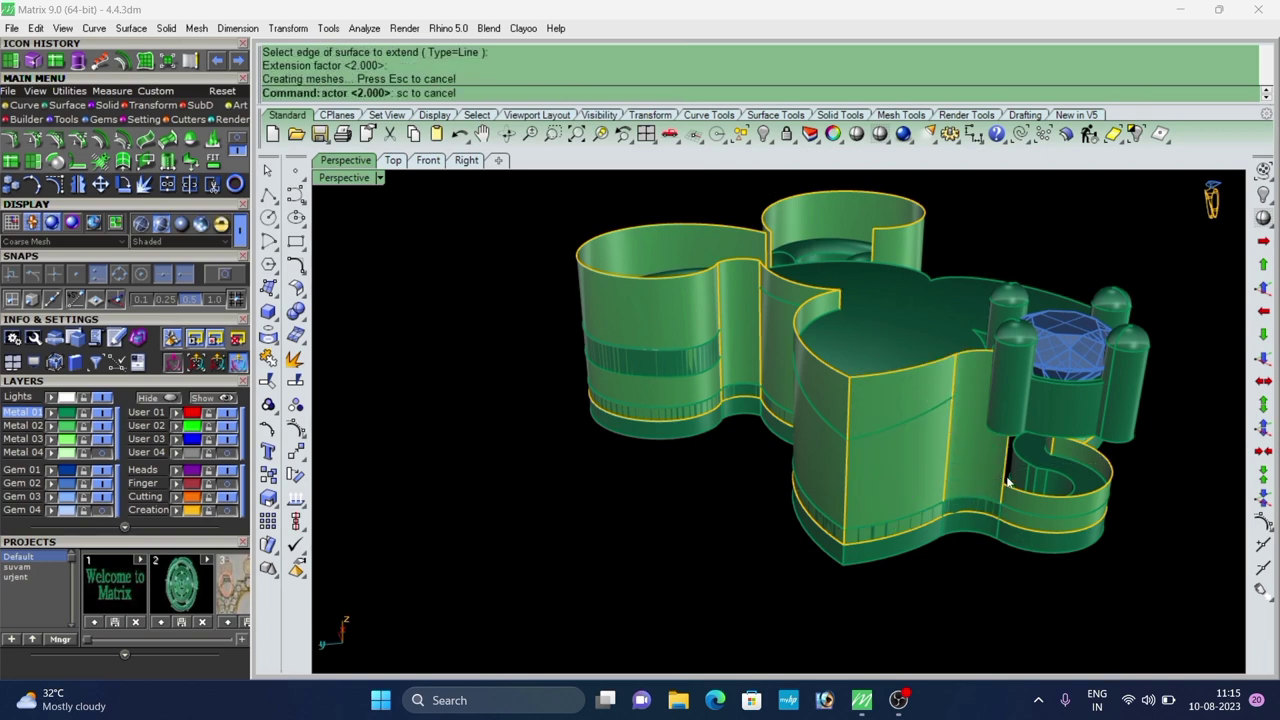
right_click(1008, 482)
left_click(1020, 491)
right_click(1018, 490)
Extend the opposite leaf's front face and the narrow segment beside the stone setting by a factor of 2.
scroll(775, 441, "down", 6)
right_click_drag(925, 458, 805, 478)
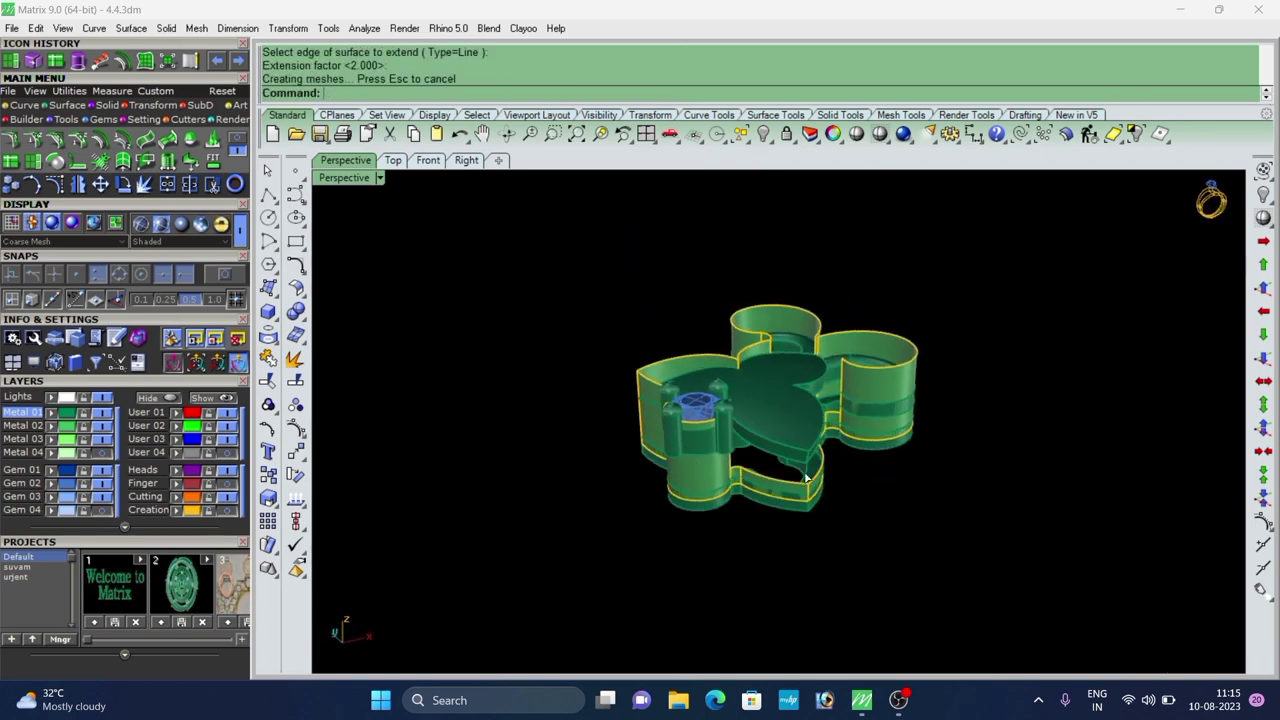
right_click(801, 477)
scroll(764, 470, "up", 7)
left_click(757, 481)
right_click(748, 477)
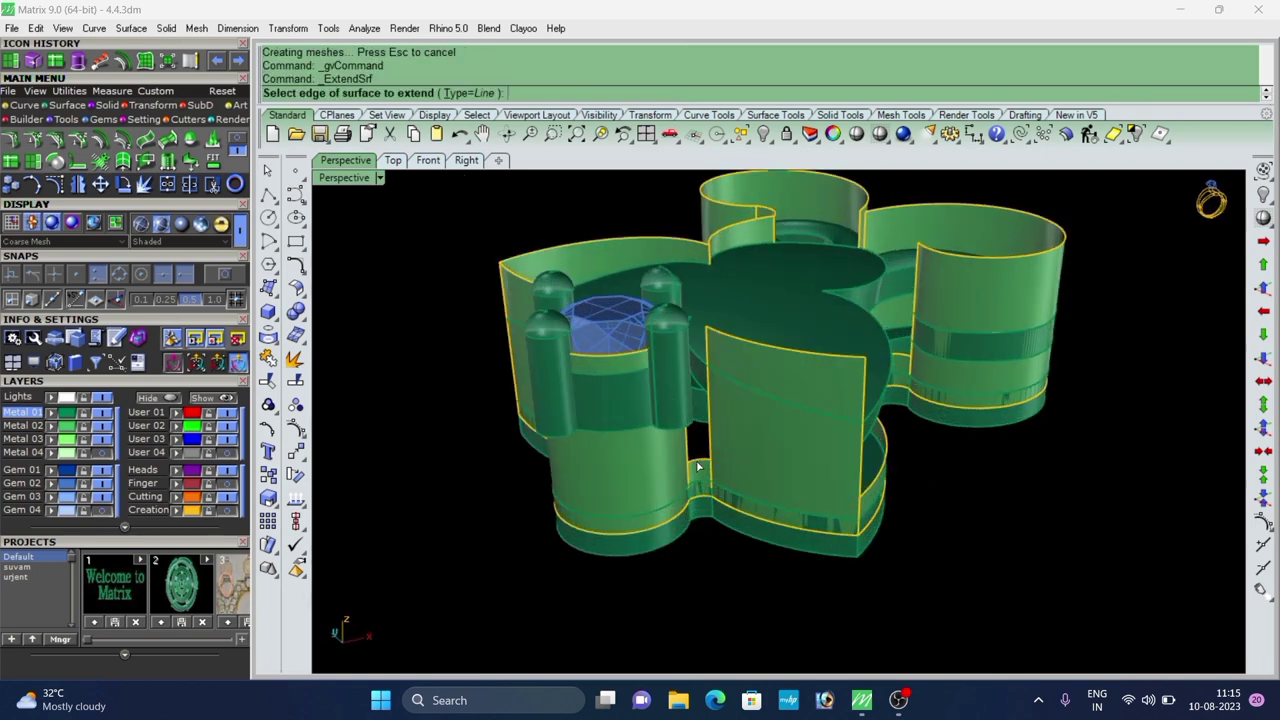
left_click(700, 461)
right_click(706, 463)
Extend the opposite leaf's side face and the remaining segments up to the scroll by a factor of 2.
right_click_drag(808, 479, 650, 472)
right_click(632, 463)
left_click(620, 452)
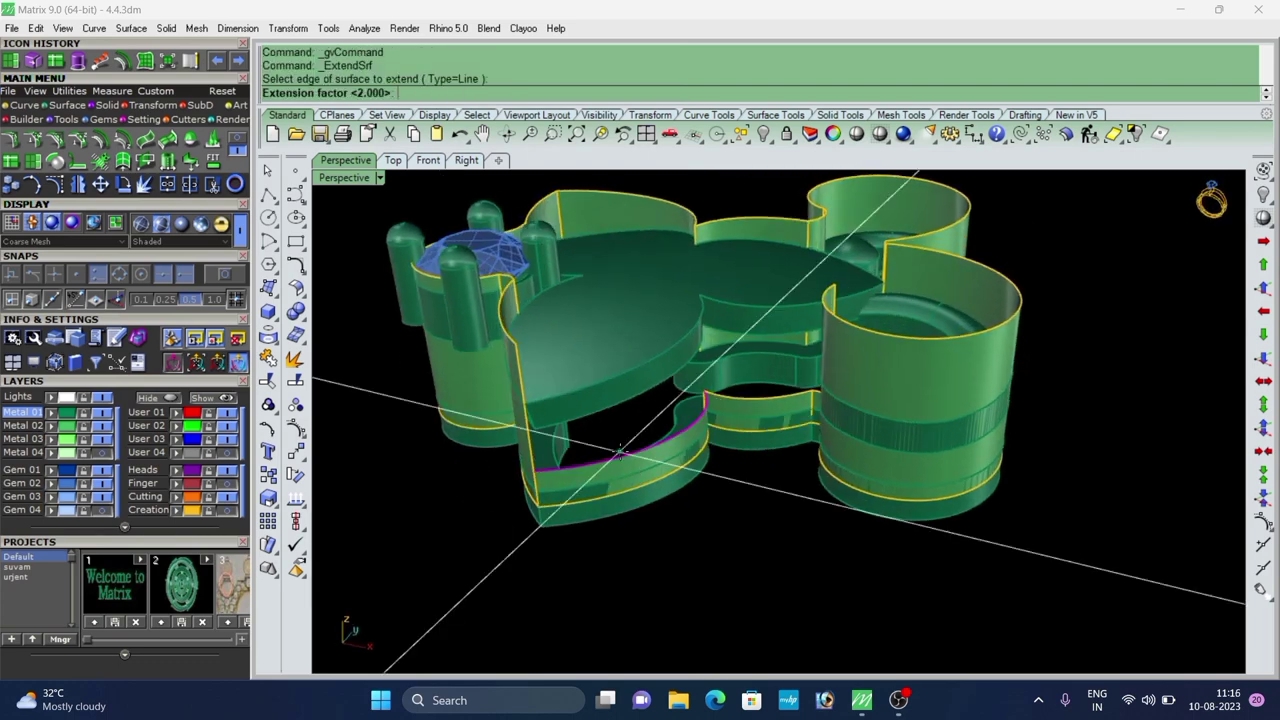
key("Return")
key("Return")
left_click(754, 400)
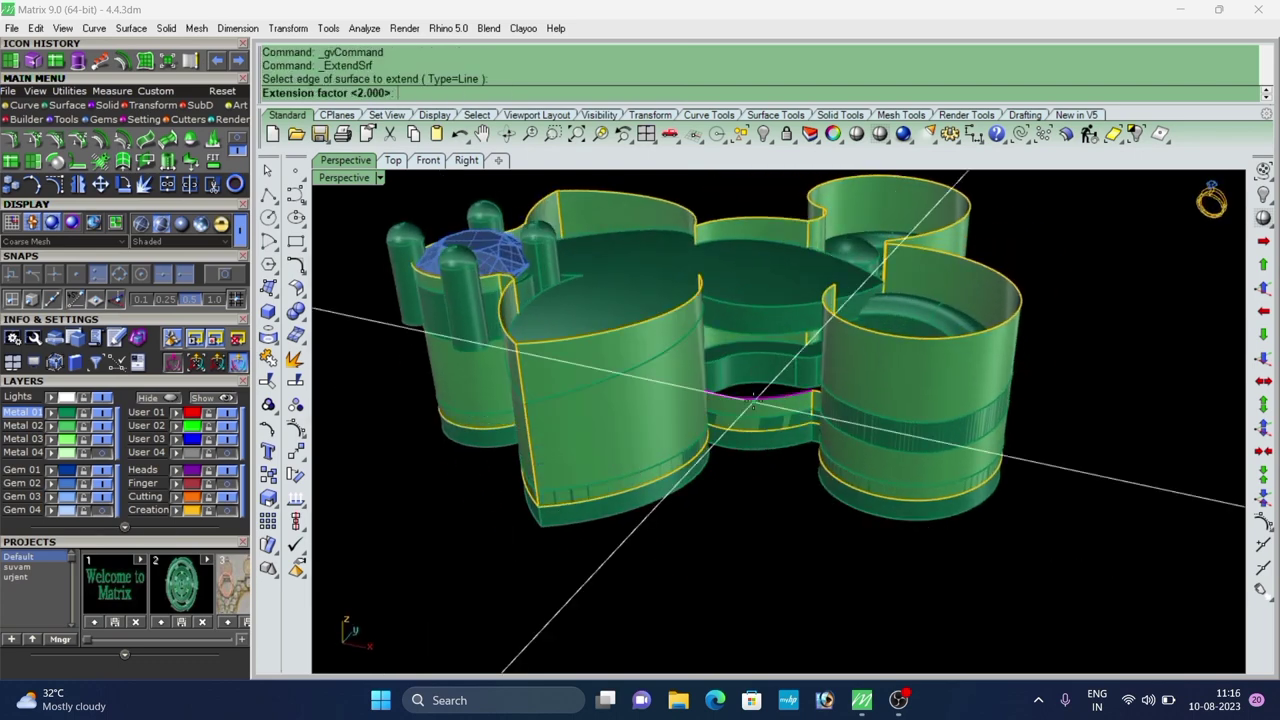
right_click(754, 400)
right_click(790, 397)
scroll(820, 394, "up", 8)
left_click(824, 396)
right_click(814, 394)
scroll(812, 390, "down", 9)
right_click_drag(772, 402, 829, 391)
scroll(729, 405, "up", 5)
right_click_drag(729, 407, 771, 415)
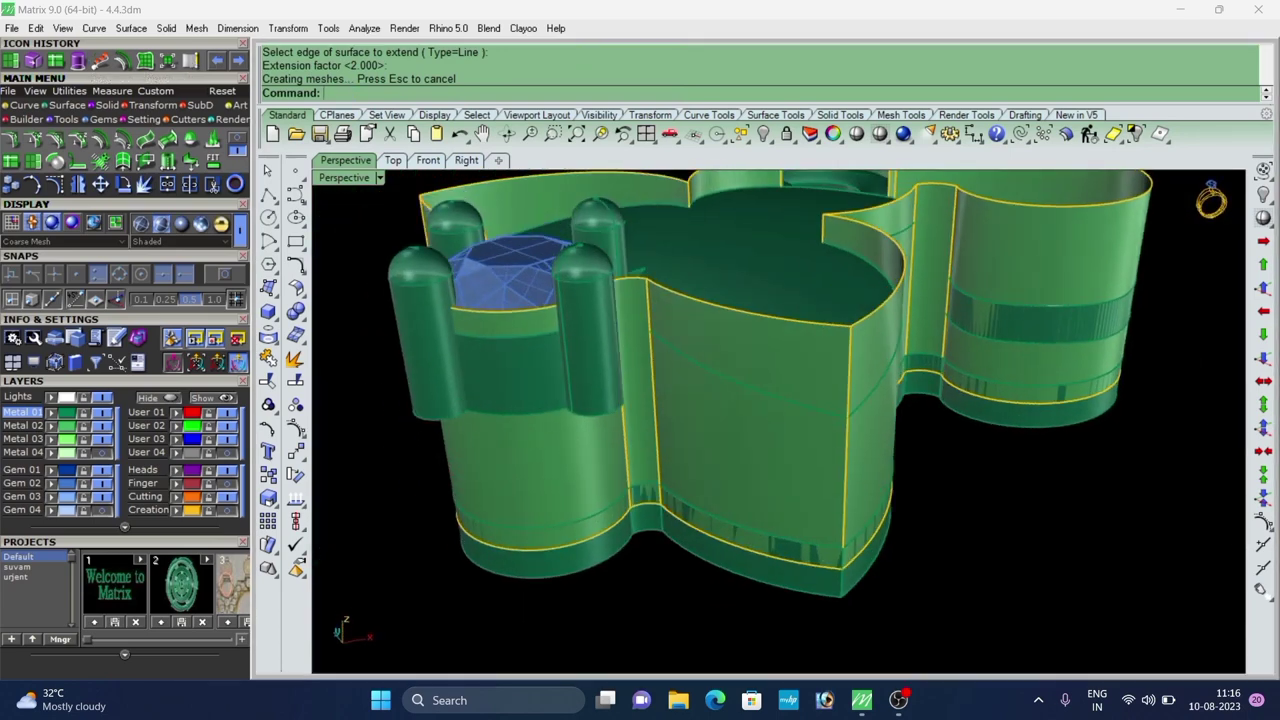
Duplicate the curved edges on both sides of the pointed leaf tip beside the stone setting.
scroll(872, 430, "up", 3)
left_click(810, 405)
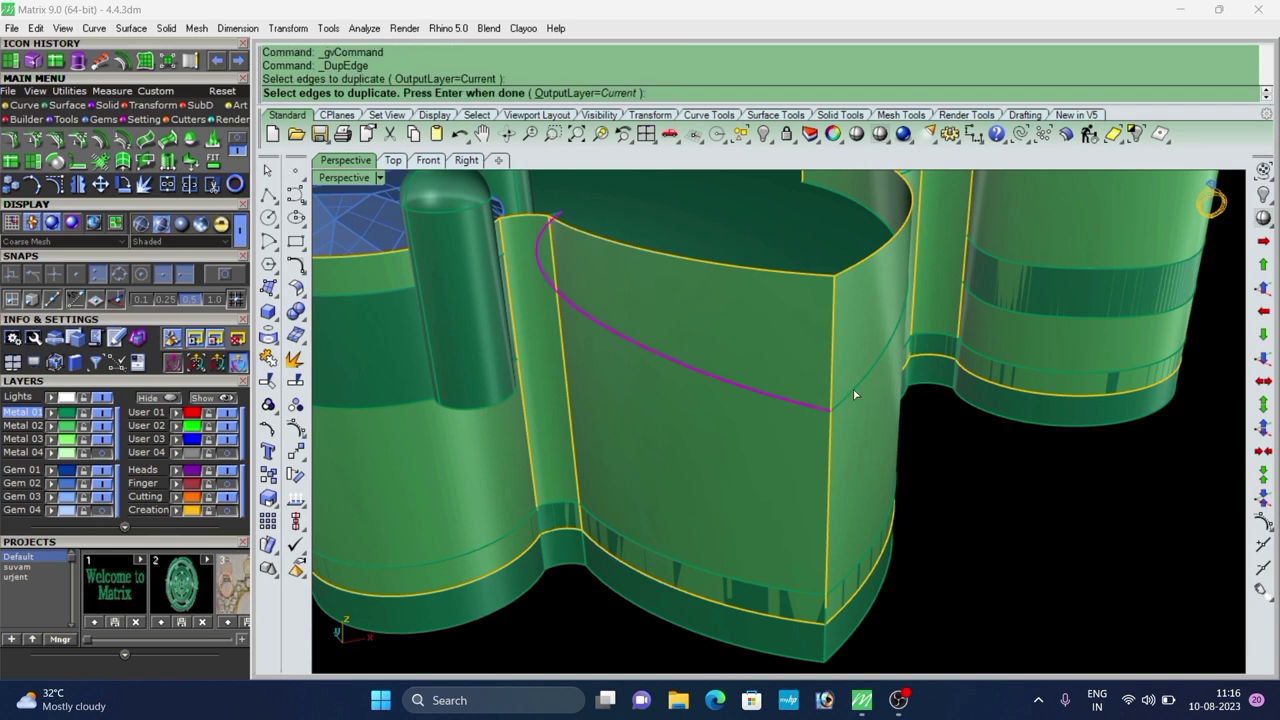
key("Return")
Trim away the parts of the two extended leaf walls above the duplicated leaf edge curves.
left_click(799, 476, "shift")
left_click(869, 477, "shift")
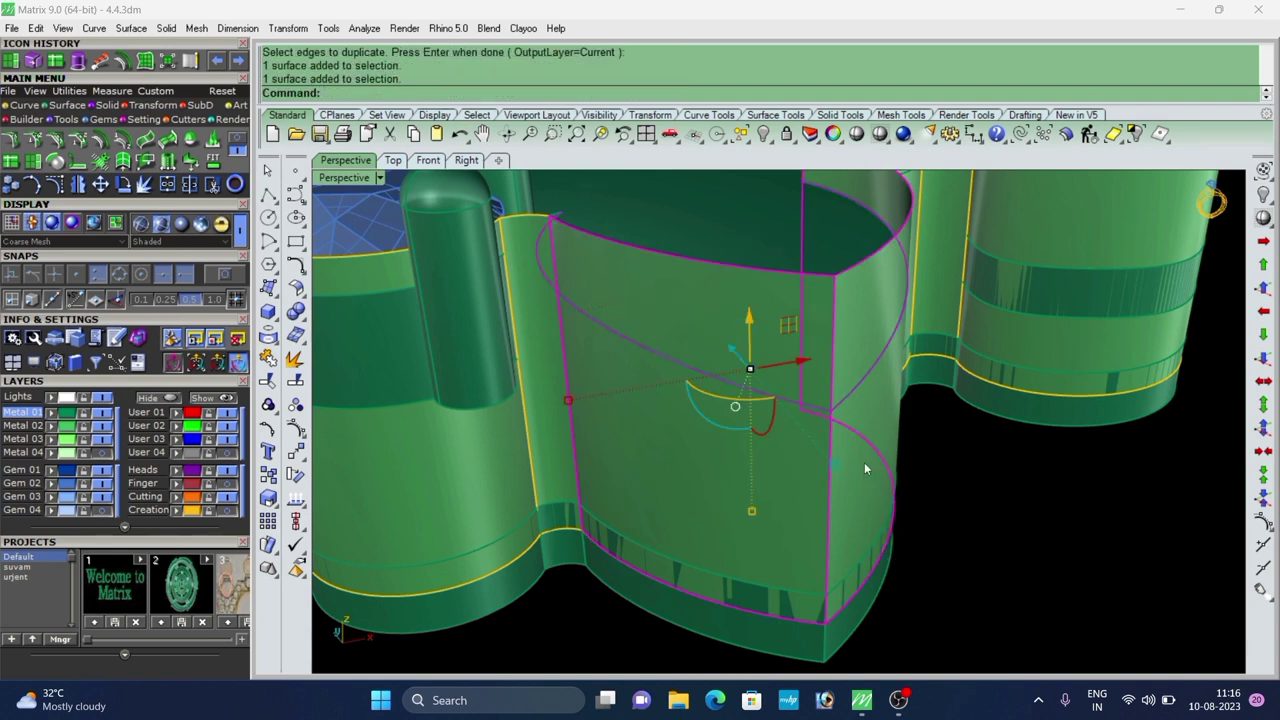
key("Return")
left_click(760, 311)
left_click(860, 299)
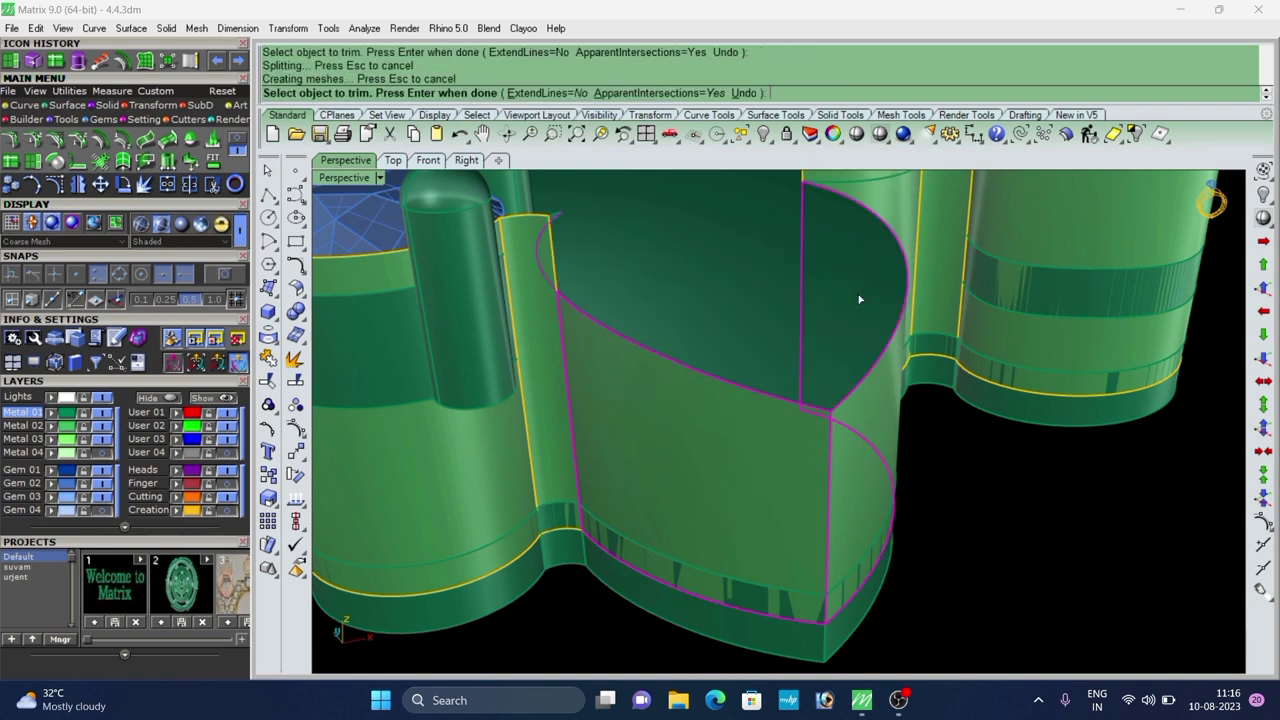
key("Return")
left_click(1009, 527)
scroll(800, 388, "down", 10)
right_click_drag(768, 451, 686, 444)
scroll(806, 375, "up", 5)
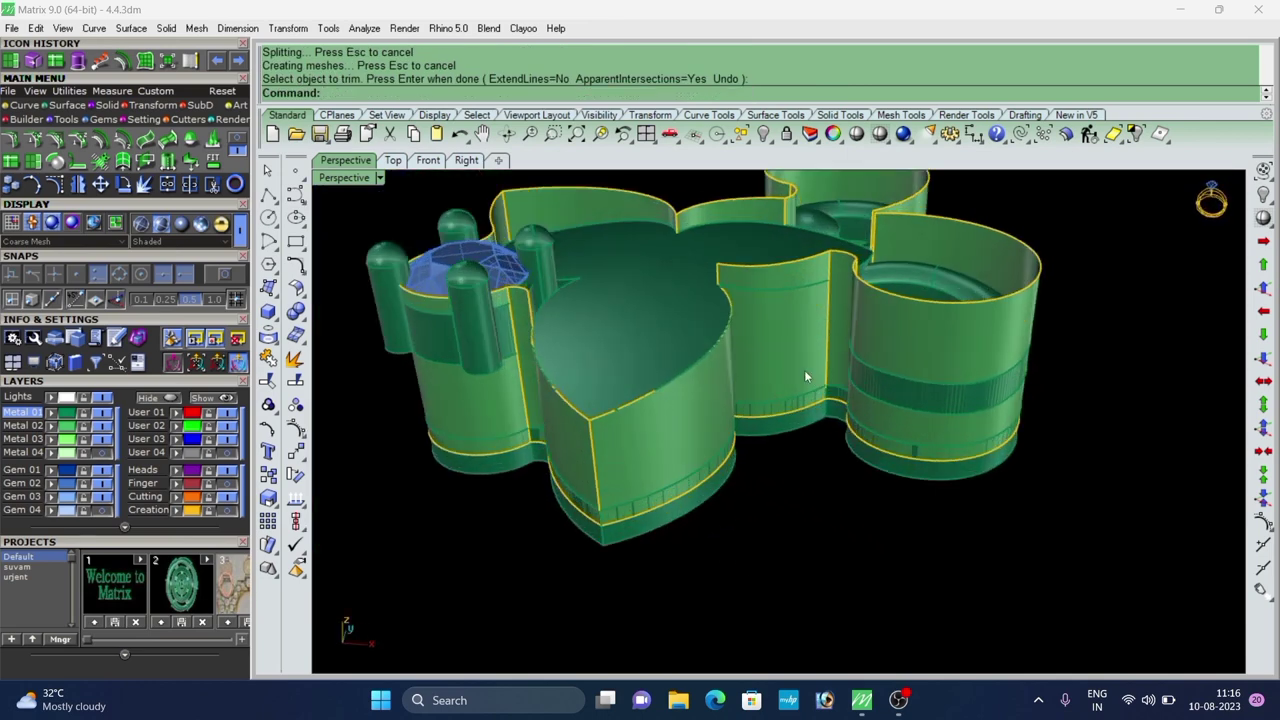
Duplicate the curved top edge of the leaf's rear lobe beside the scroll and trim away the extended wall above it.
key("Return")
left_click(783, 292)
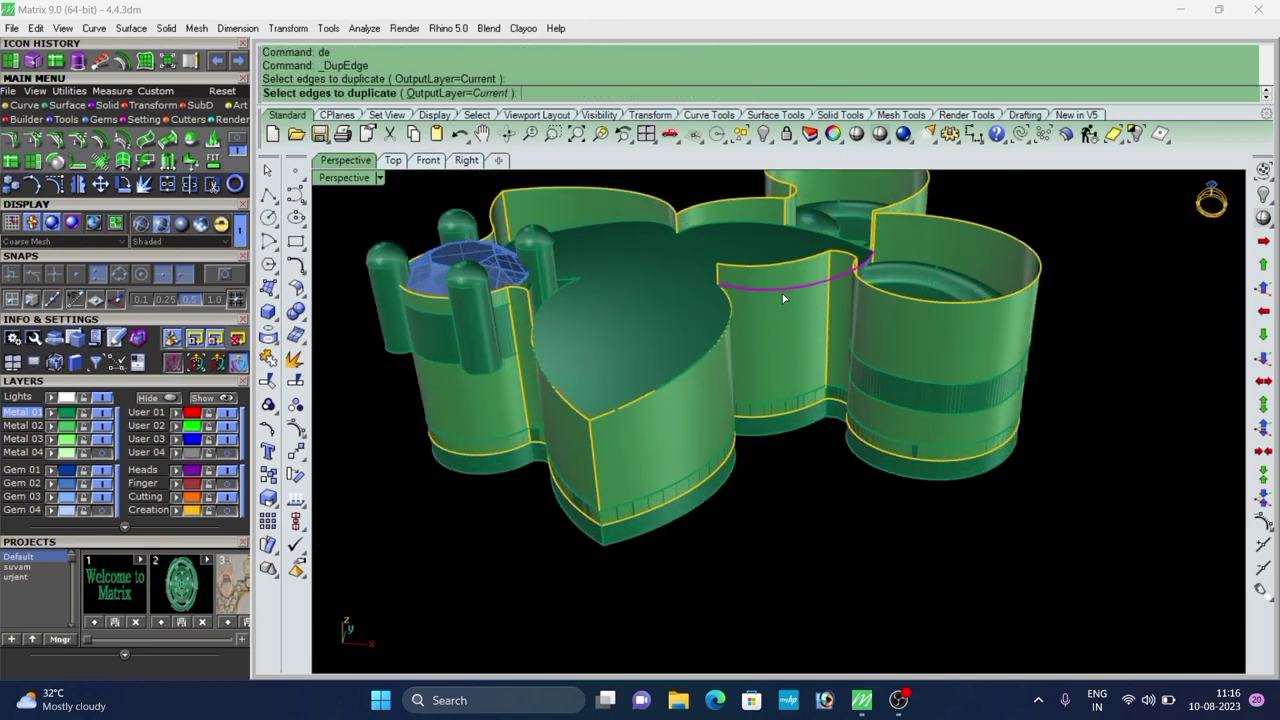
key("Return")
scroll(781, 273, "up", 5)
left_click(722, 284, "shift")
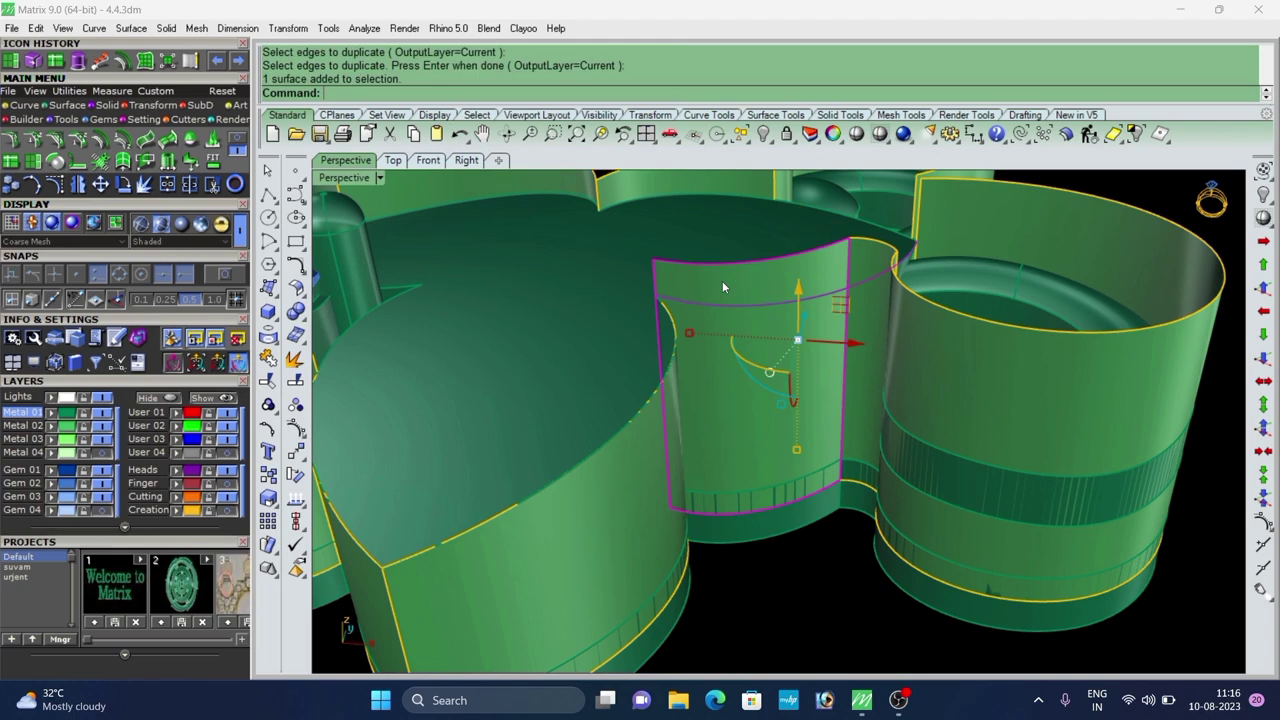
type("Trim")
key("Return")
left_click(749, 272)
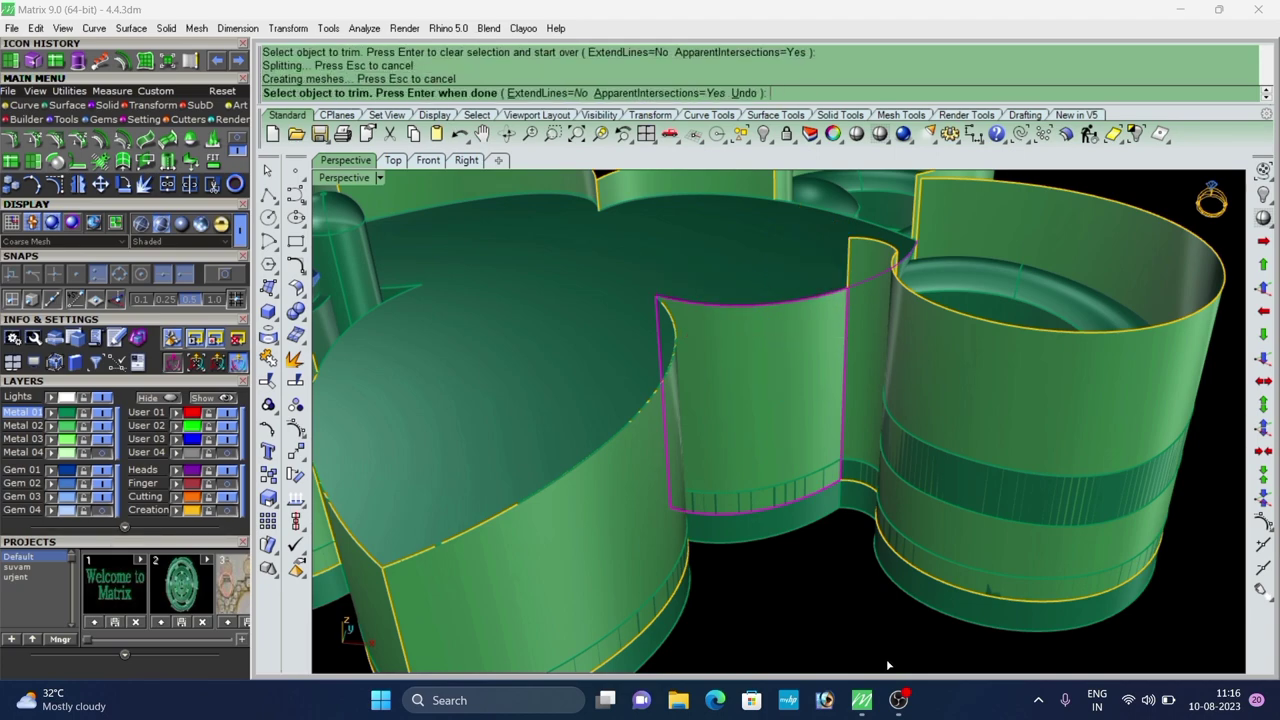
right_click_drag(889, 666, 842, 609)
right_click(842, 609)
Duplicate the short outer edge segment of the near scroll beside the narrow wall segment.
scroll(852, 468, "down", 5)
right_click_drag(855, 440, 934, 388)
scroll(843, 334, "up", 5)
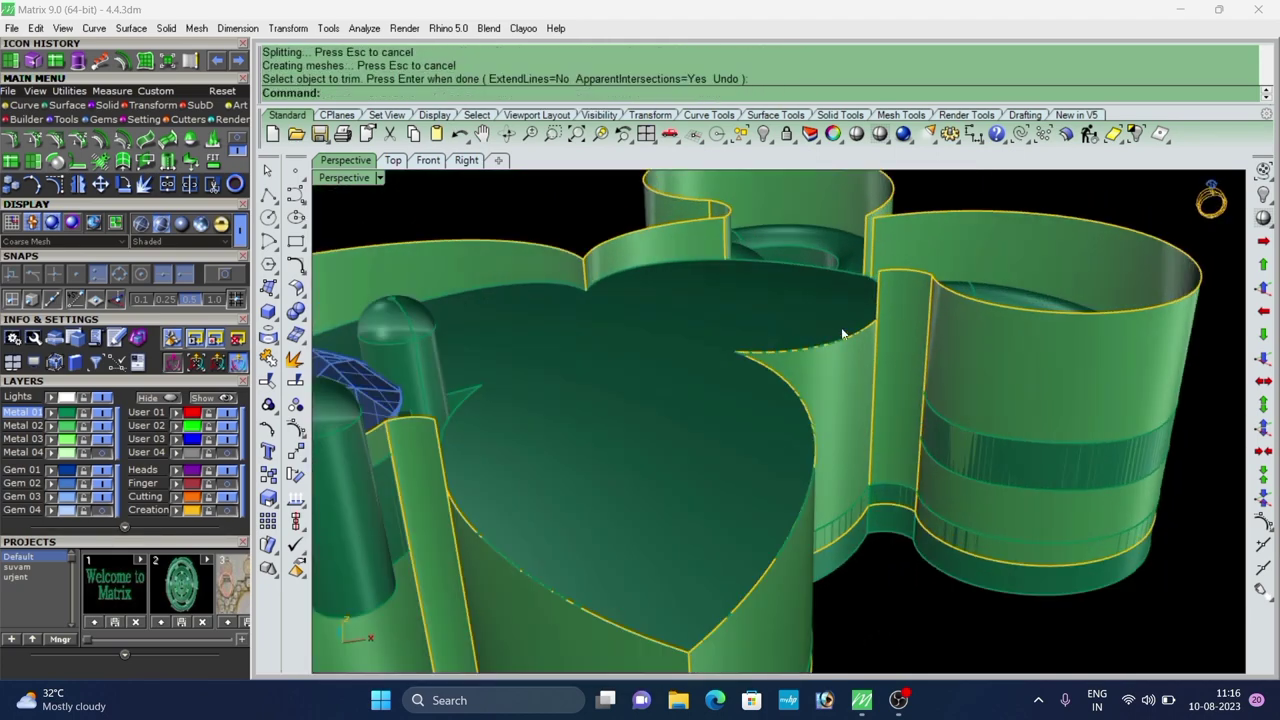
scroll(843, 334, "down", 2)
right_click_drag(843, 334, 921, 394)
scroll(802, 327, "up", 2)
scroll(802, 327, "down", 3)
type("dg")
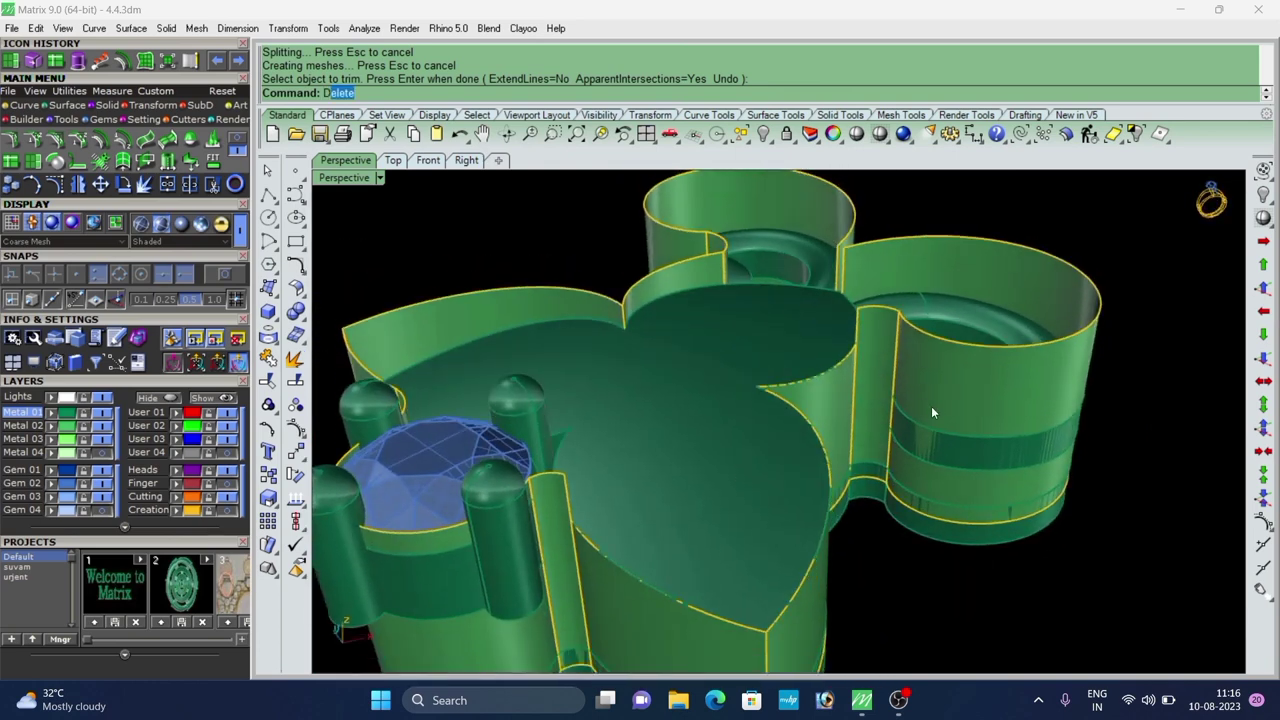
type("e")
key("Return")
left_click(938, 432)
right_click(938, 432)
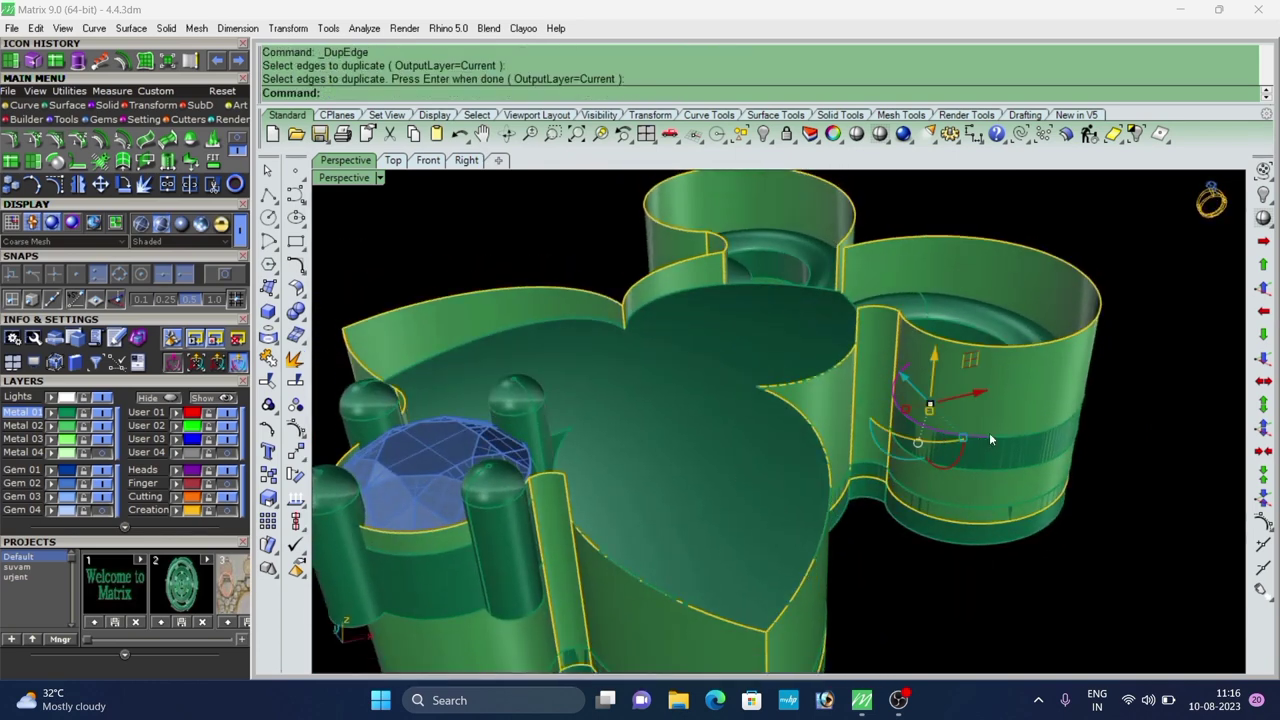
Duplicate the remaining outer edges of the near scroll and join the edge curves into one.
left_click(997, 374)
left_click(959, 585)
type("d")
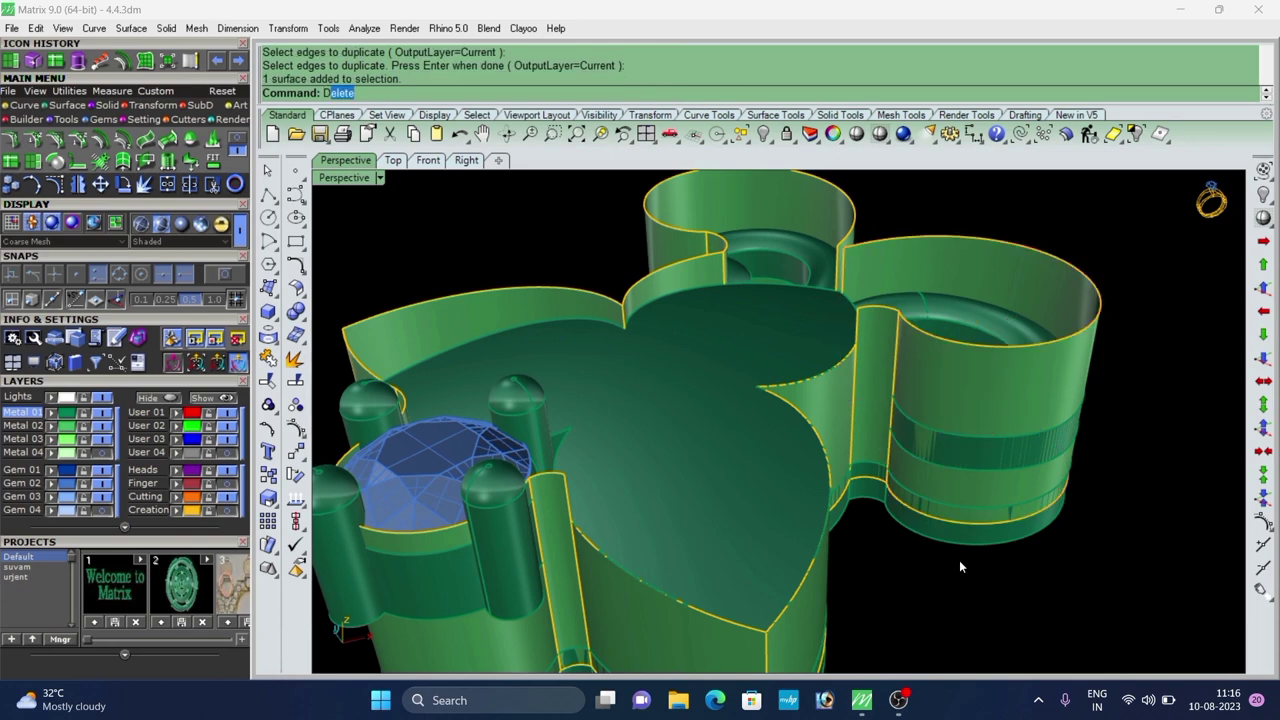
type("e")
key("Return")
left_click(1003, 446)
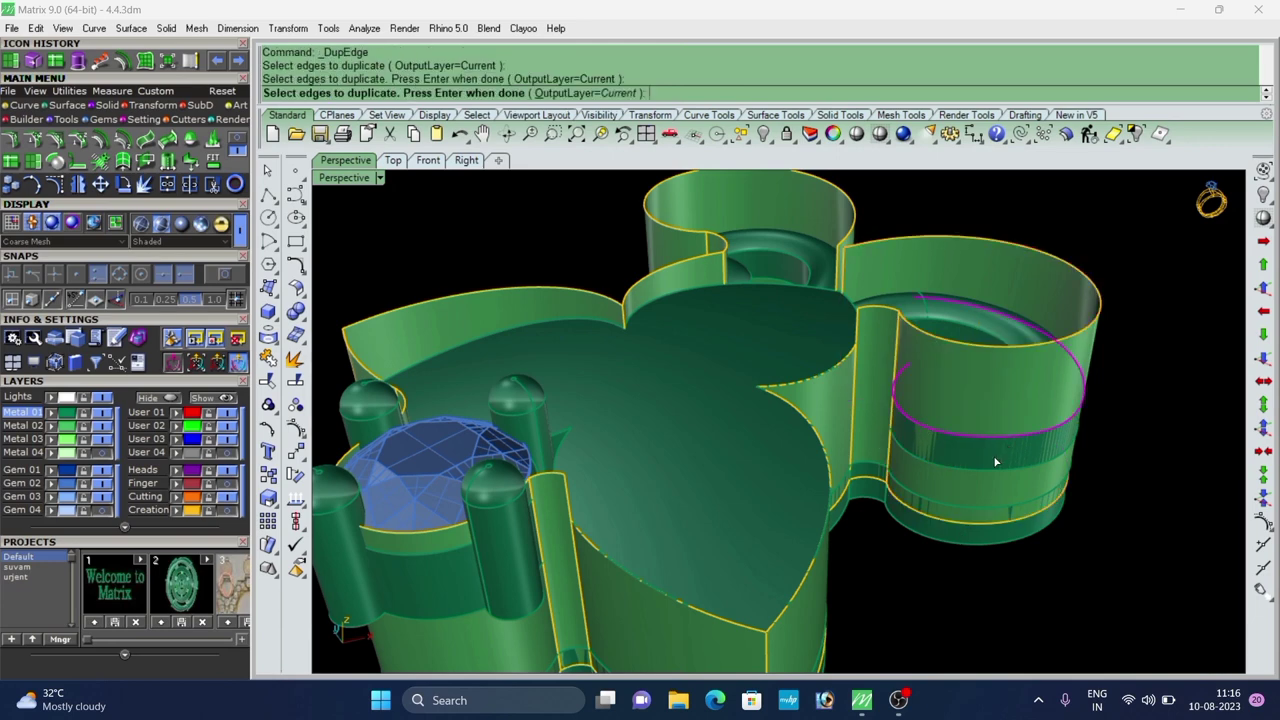
right_click_drag(995, 461, 909, 462)
right_click_drag(992, 382, 946, 390)
scroll(735, 393, "up", 2)
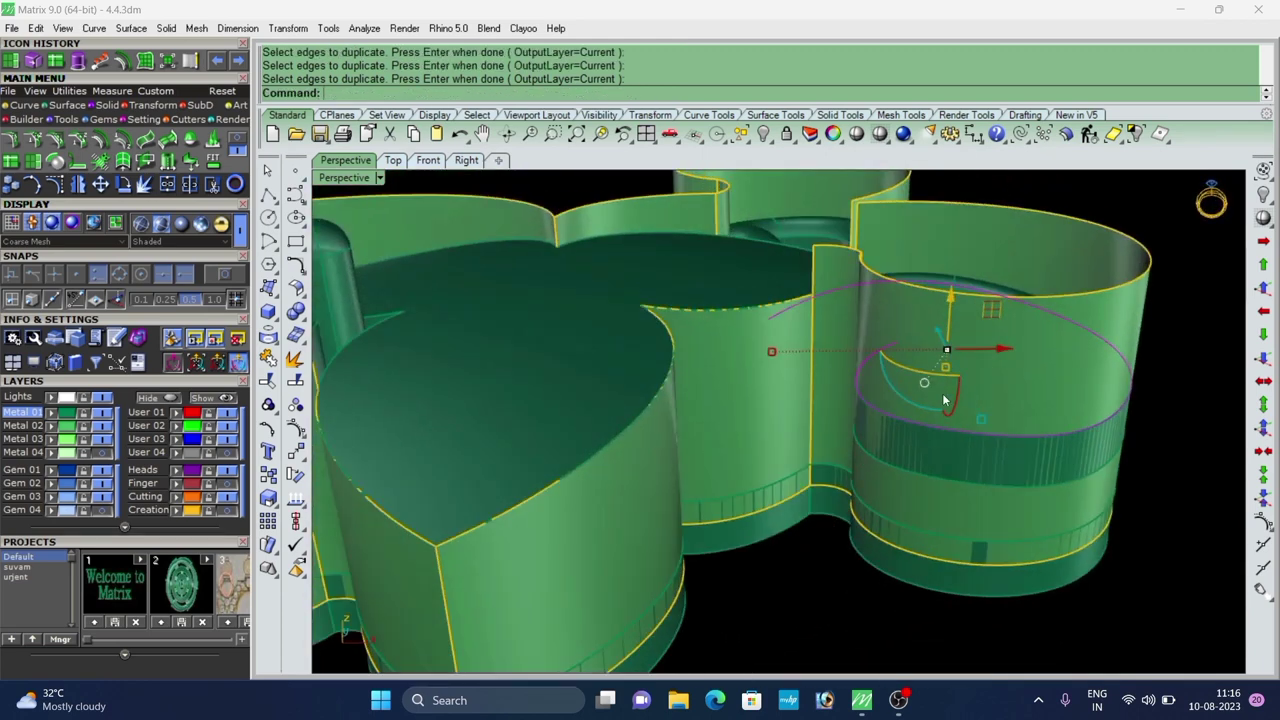
Trim away the extended wall above the near scroll's joined edge curve.
left_click(1017, 368)
type("t")
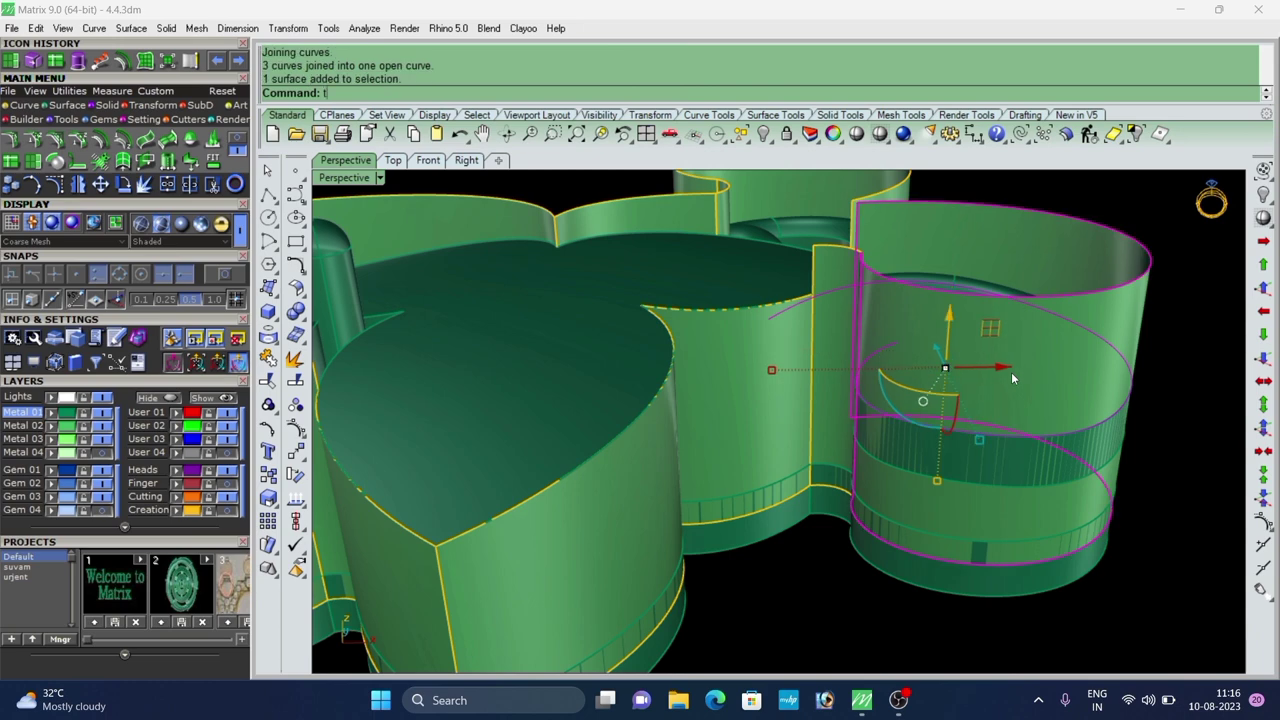
key("Return")
left_click(1017, 355)
right_click(1149, 457)
scroll(812, 387, "down", 4)
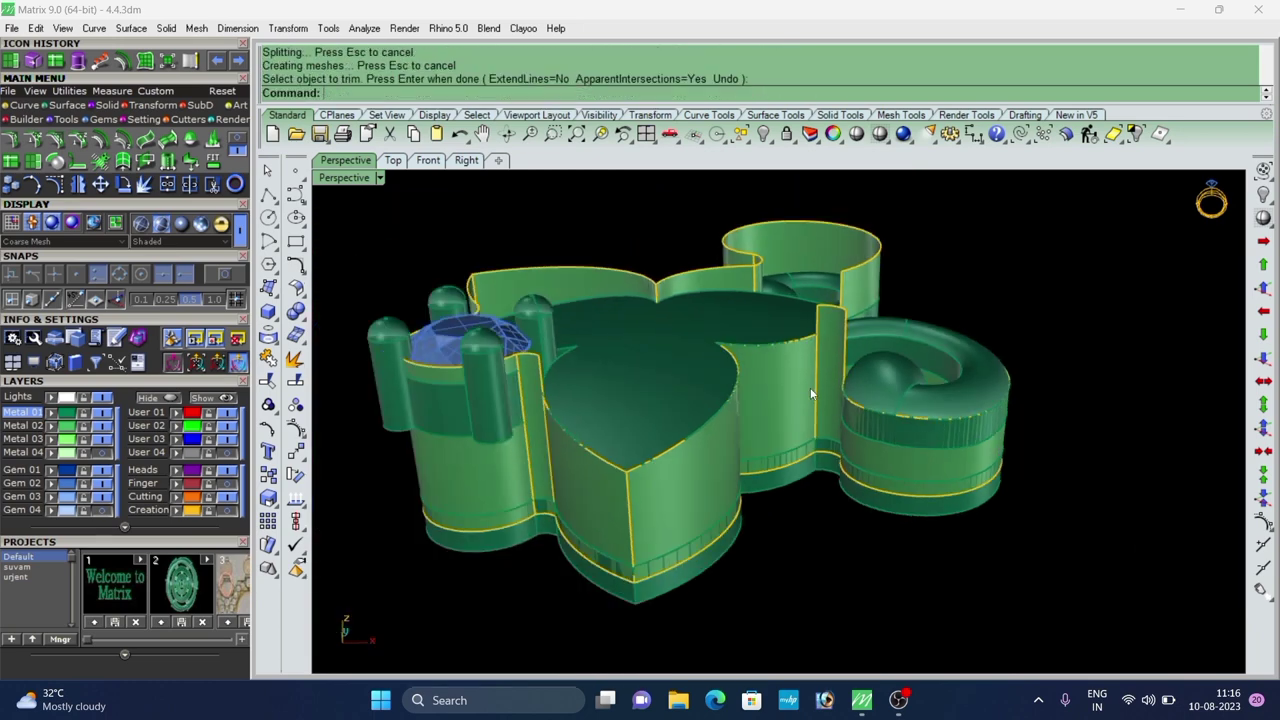
Duplicate the outer edge curves running around the opposite scroll.
right_click_drag(810, 387, 766, 373)
scroll(807, 381, "up", 3)
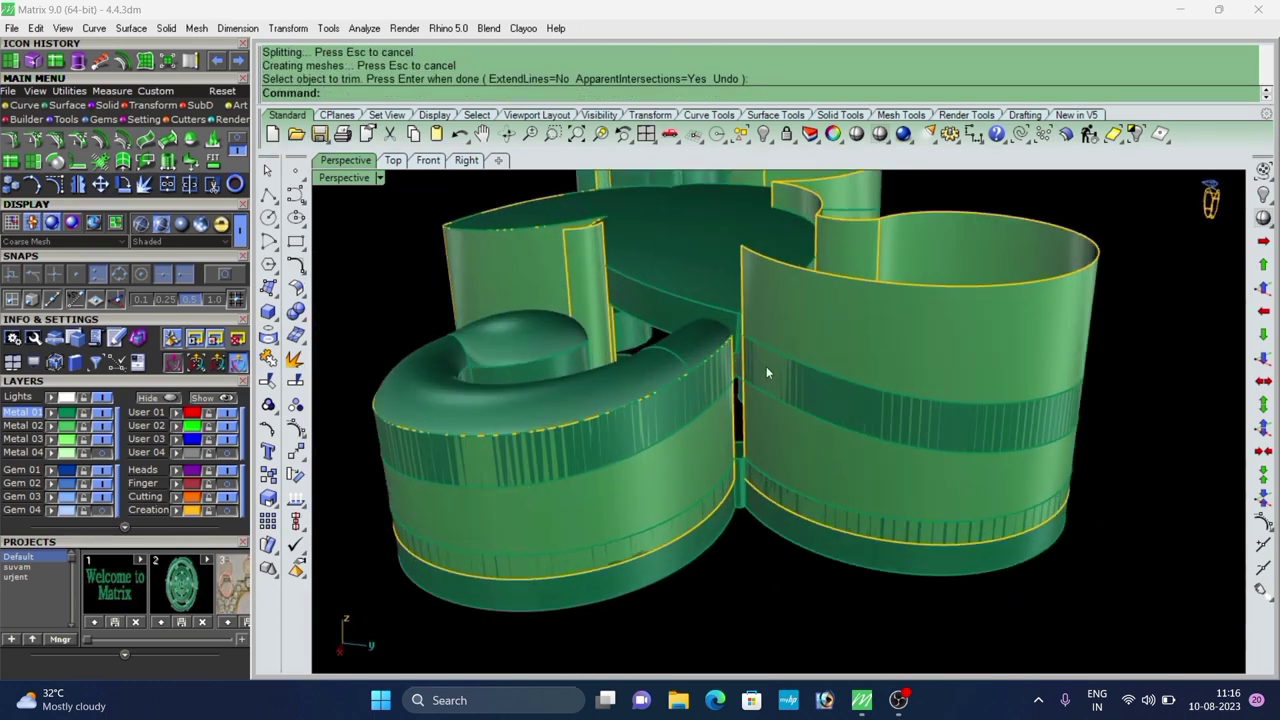
type("de")
key("Return")
left_click(785, 353)
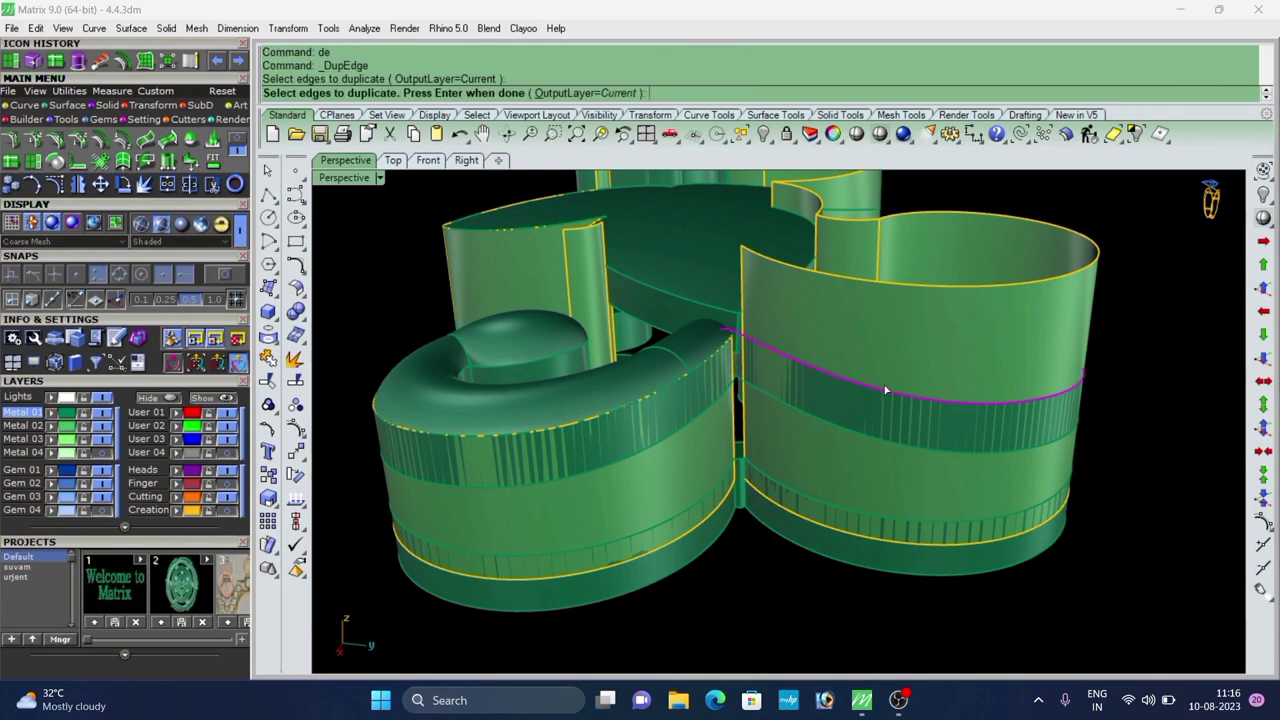
right_click_drag(886, 389, 582, 393)
left_click(652, 426)
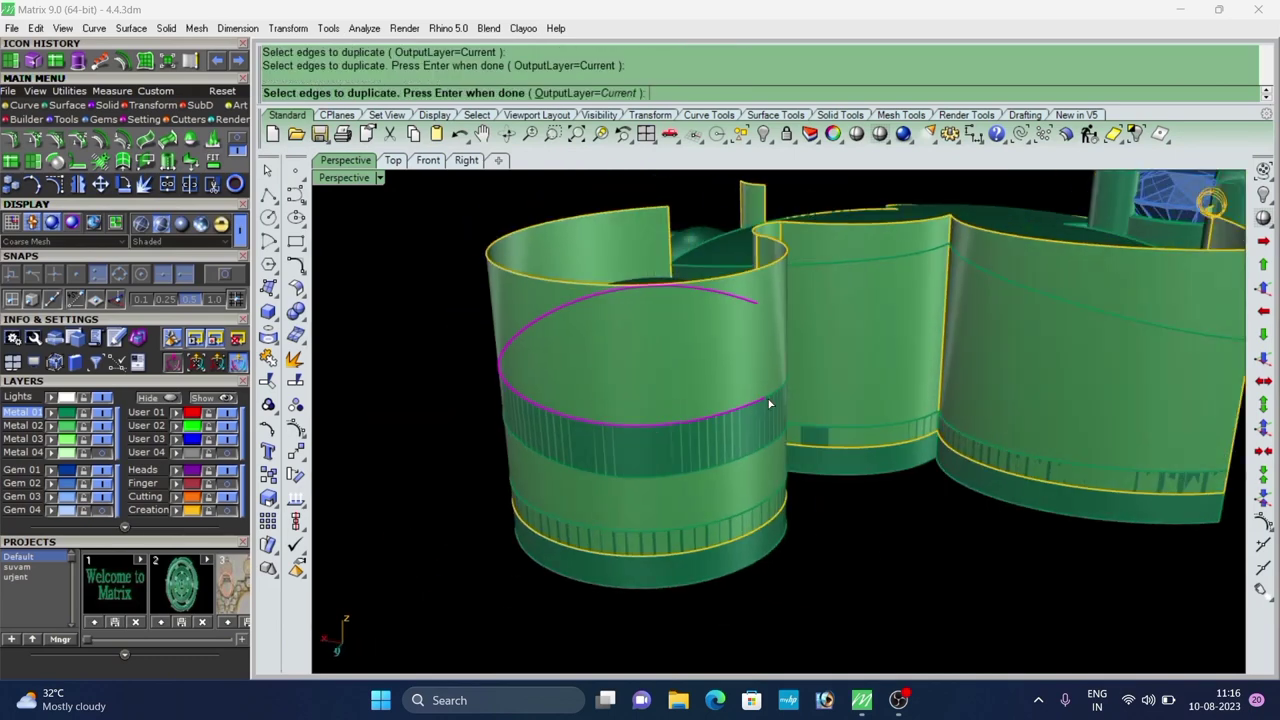
right_click_drag(784, 397, 673, 443)
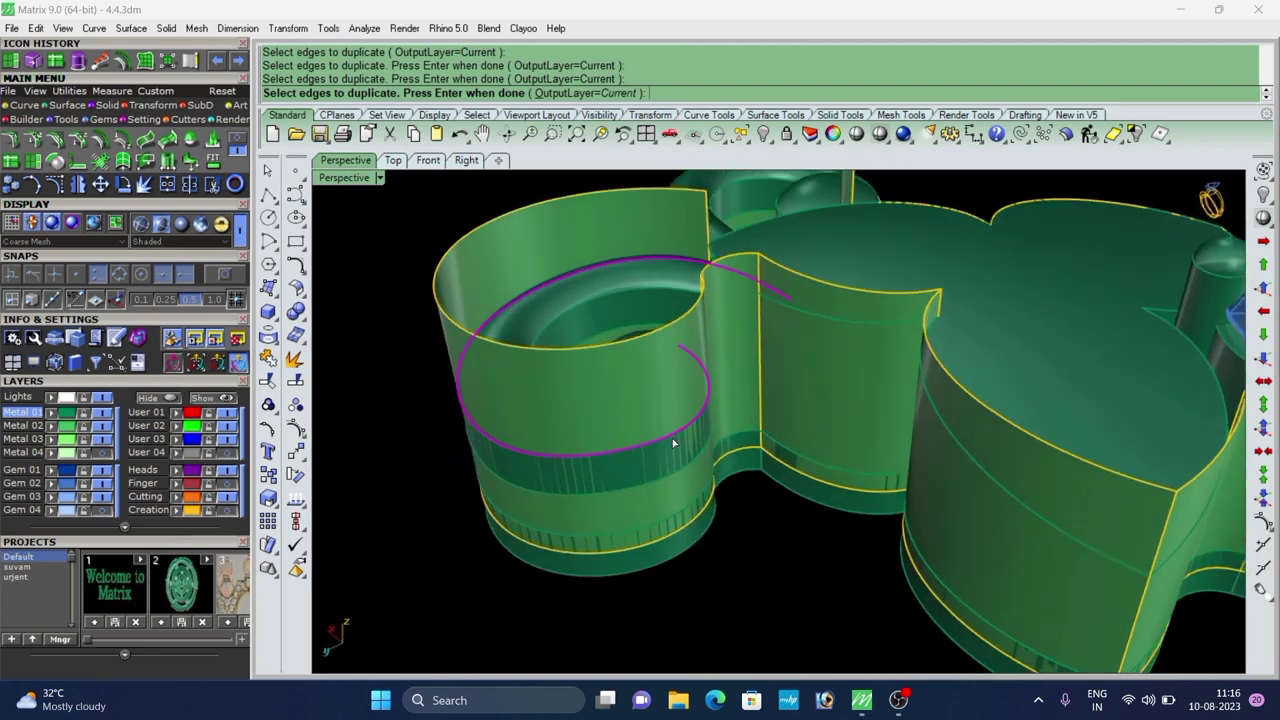
right_click(640, 394)
Trim away the opposite scroll's extended wall above its duplicated edge curves.
left_click(579, 397, "shift")
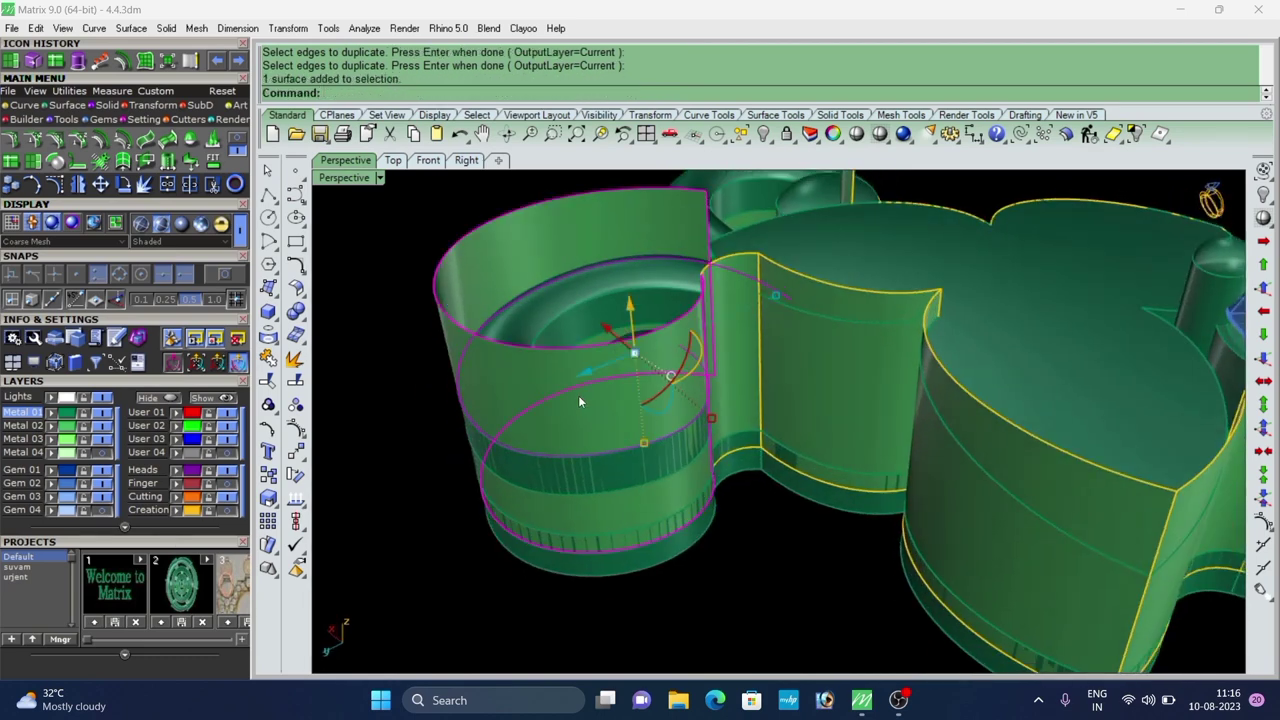
type("t")
key("Return")
left_click(572, 384)
right_click(590, 396)
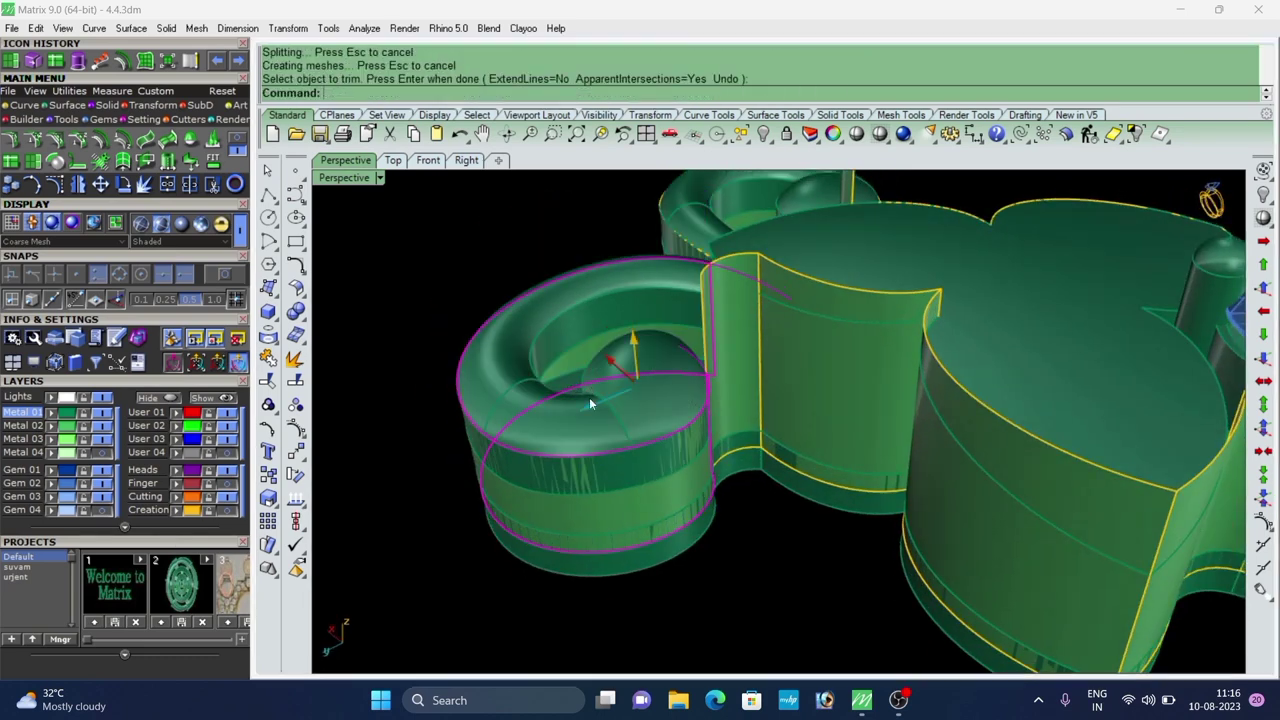
key("Escape")
Duplicate the top edge of the opposite leaf's rear lobe between the narrow wall segment and the pointed leaf.
scroll(640, 418, "down", 6)
right_click_drag(642, 419, 727, 350)
scroll(727, 350, "up", 4)
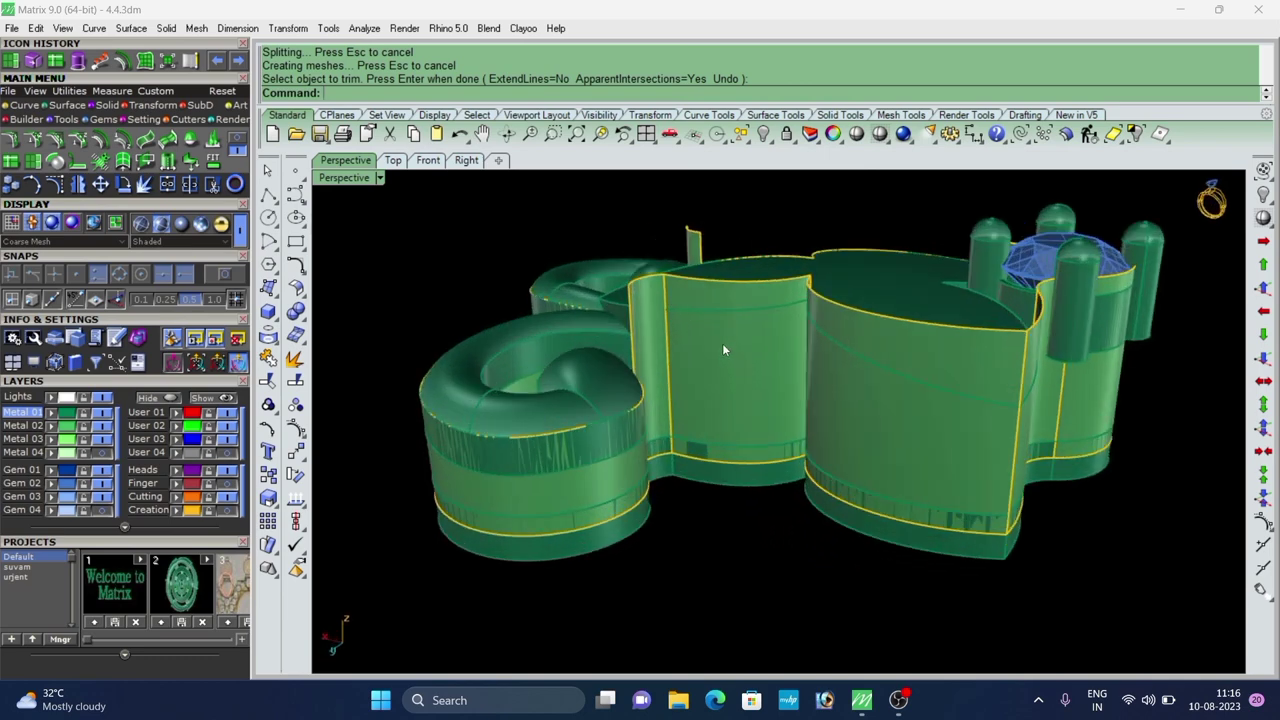
type("de")
key("Return")
left_click(727, 311)
right_click(727, 311)
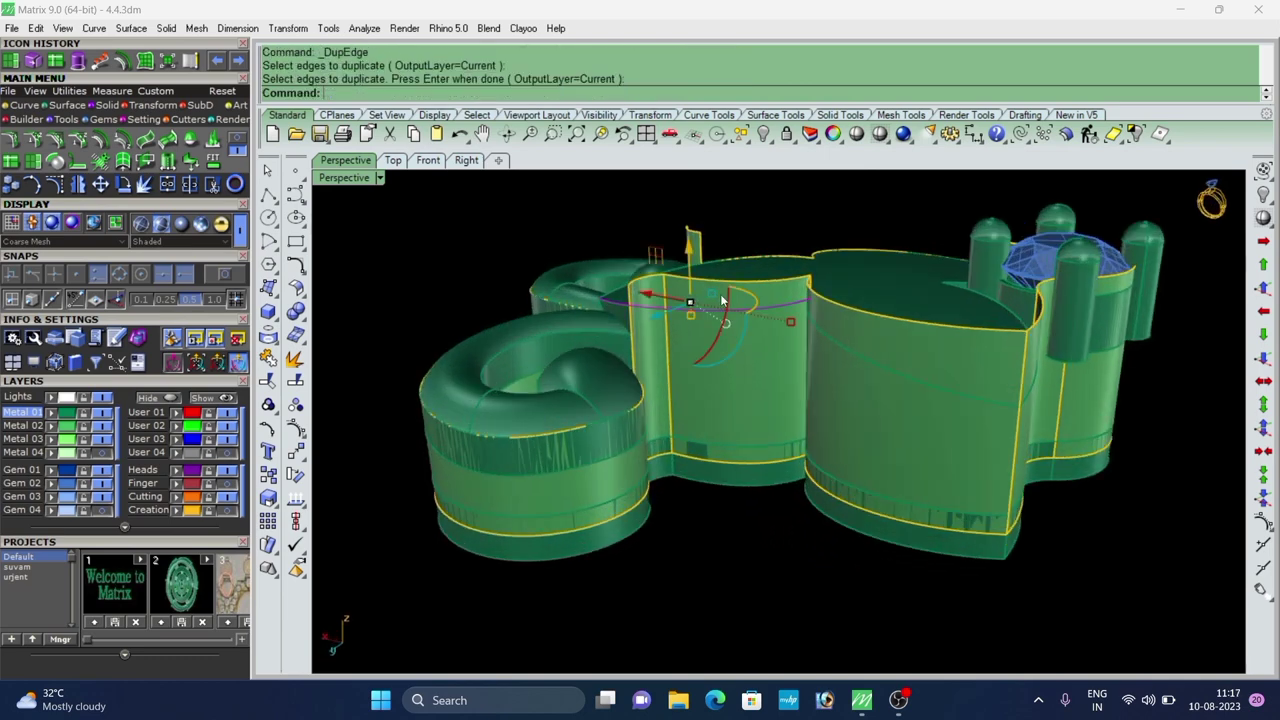
Trim away the opposite rear lobe's extended wall above the duplicated edge curve.
scroll(722, 298, "up", 3)
left_click(720, 290)
type("tr")
key("Return")
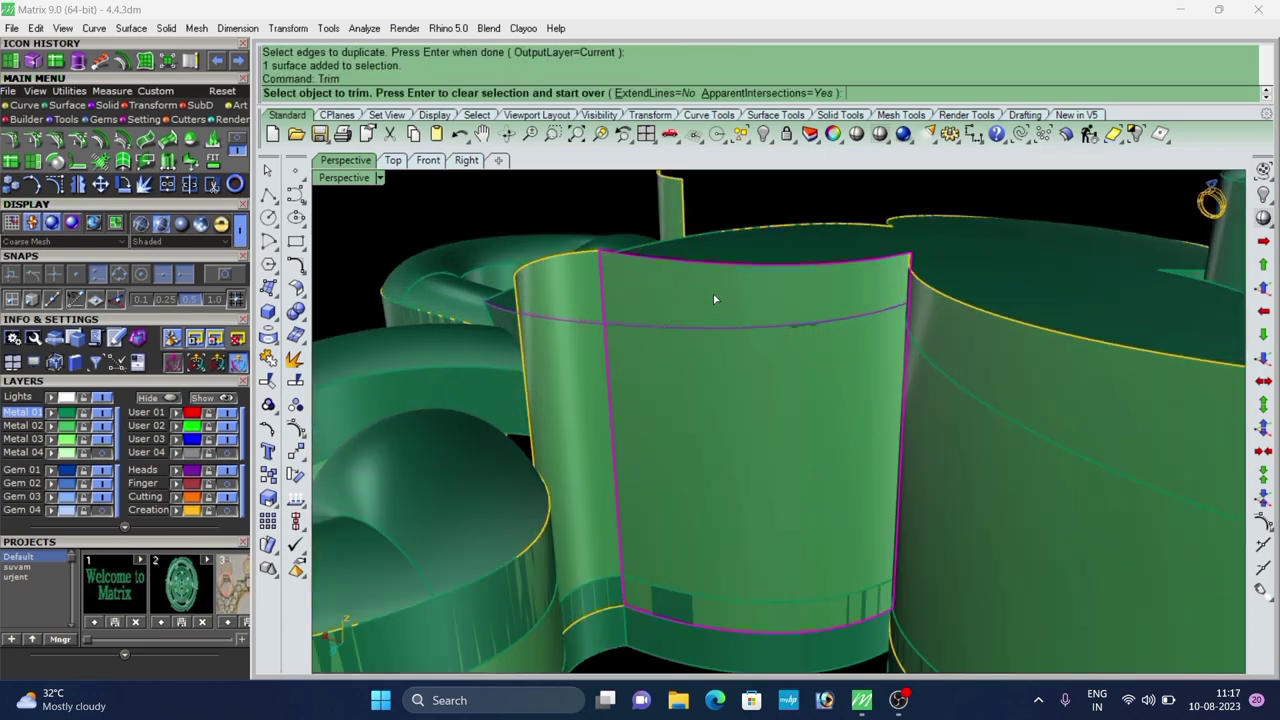
left_click(714, 298)
right_click(714, 296)
scroll(714, 296, "down", 6)
left_click(752, 230)
Duplicate the curved edges on both sides of the opposite pointed leaf tip.
scroll(960, 400, "up", 5)
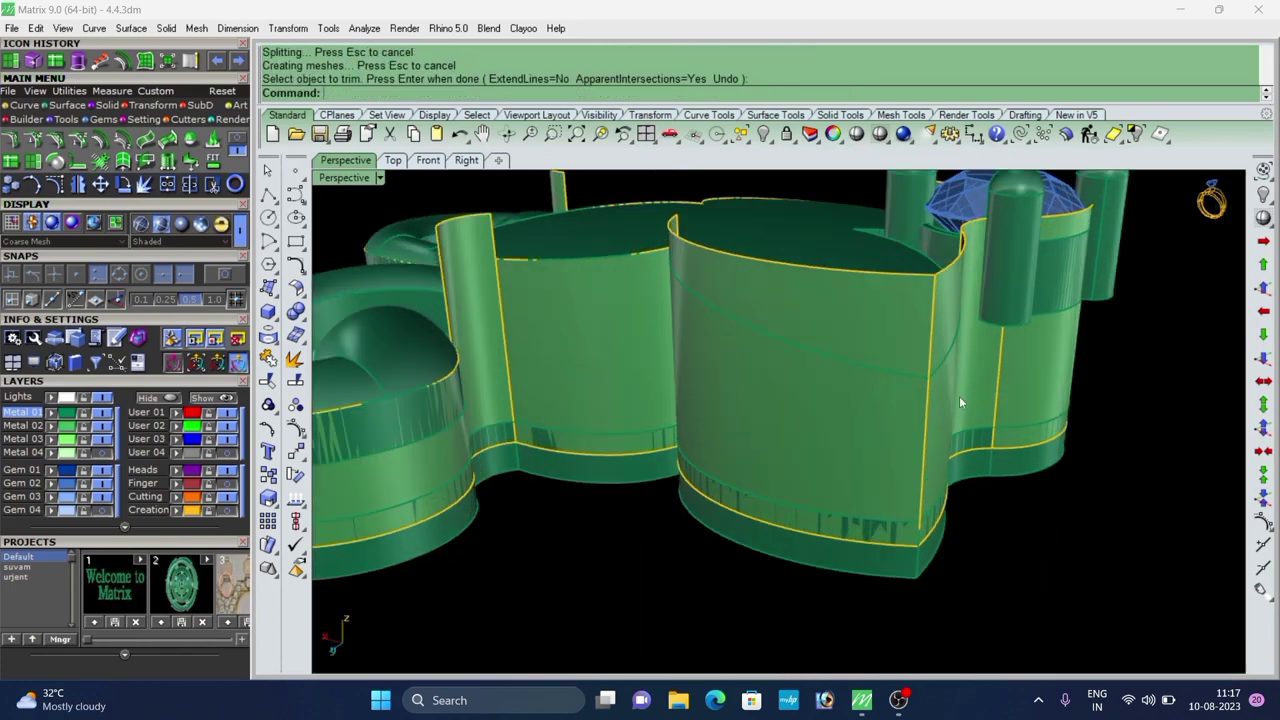
type("de")
key("Return")
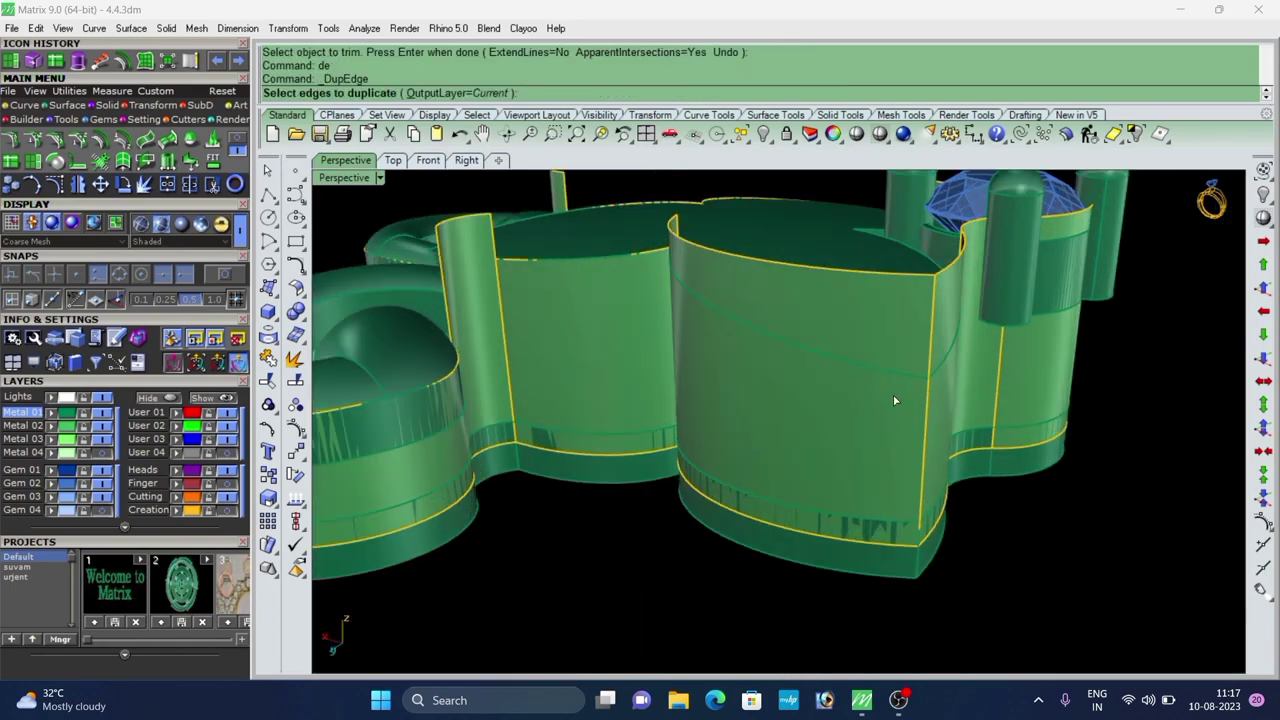
scroll(893, 397, "up", 3)
left_click(866, 361)
left_click(958, 360)
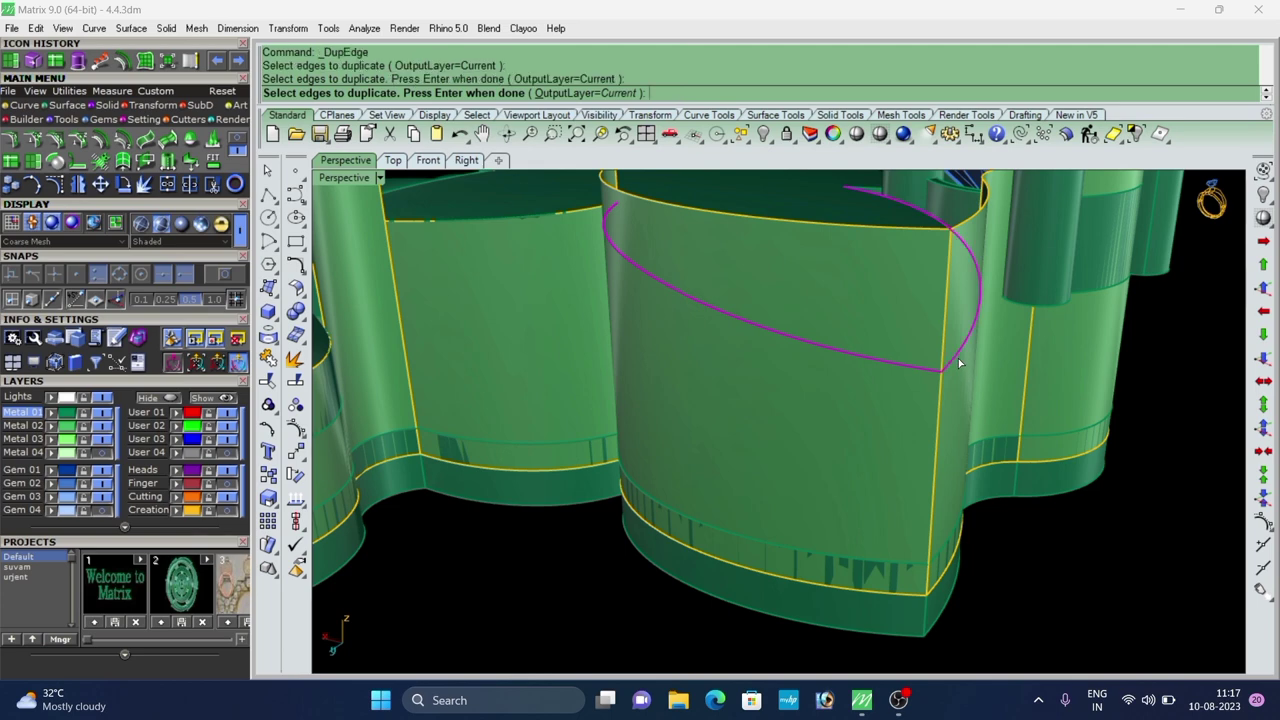
key("Return")
Trim the opposite leaf tip's extended outer wall above its duplicated edge curve.
left_click(880, 442)
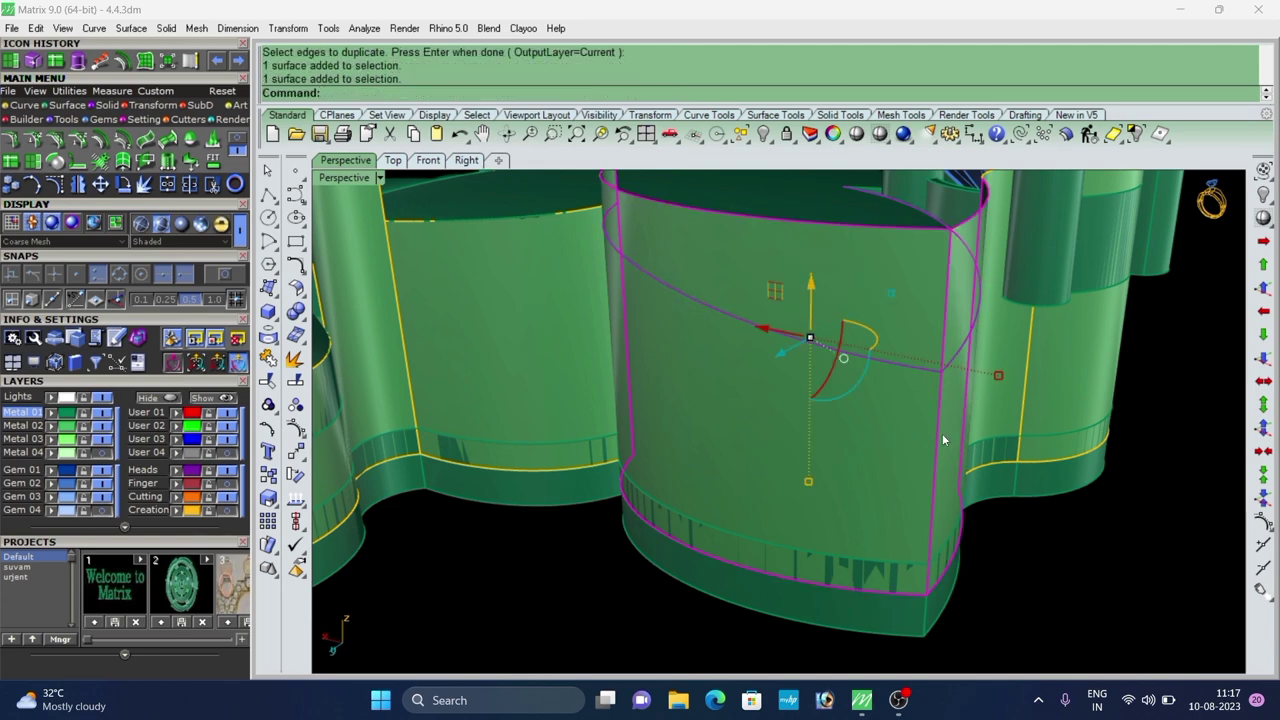
key("ctrl+t")
left_click(918, 352)
right_click_drag(948, 348, 834, 372)
left_click(785, 339)
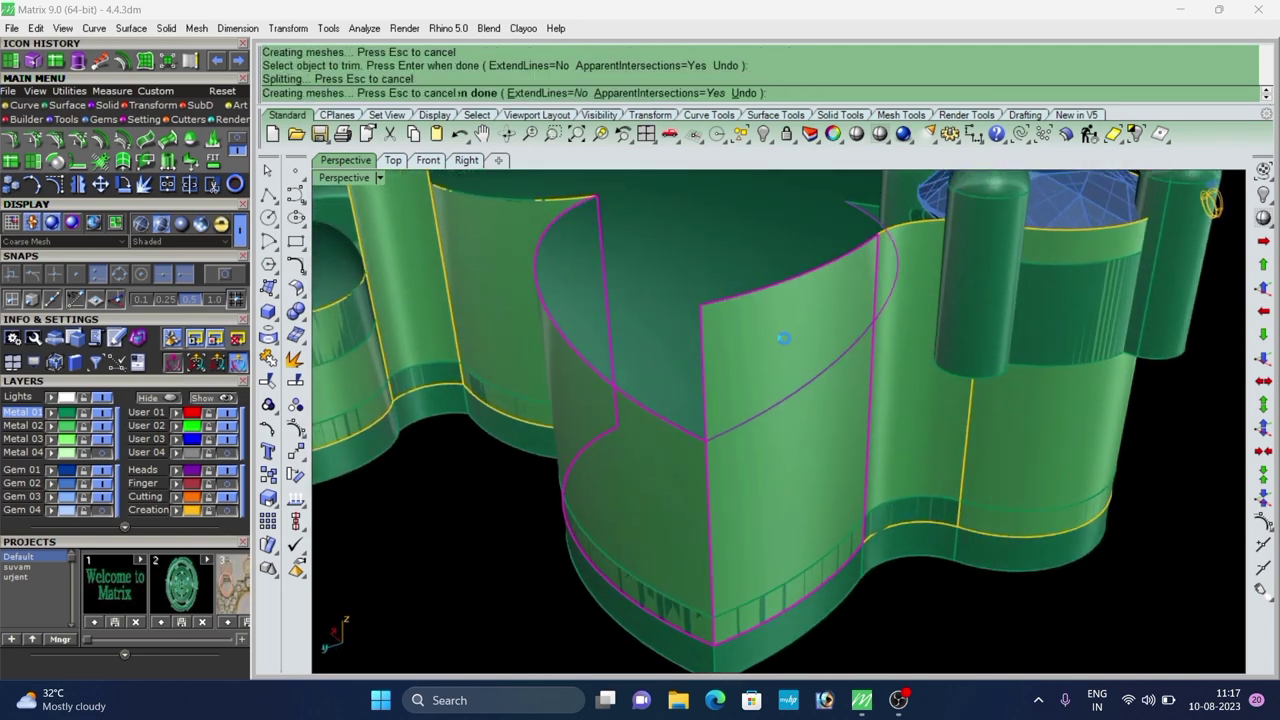
key("Return")
Trim the opposite leaf tip's remaining wall beside the stone setting above its duplicated edge curve.
scroll(785, 345, "down", 5)
right_click_drag(824, 508, 616, 400)
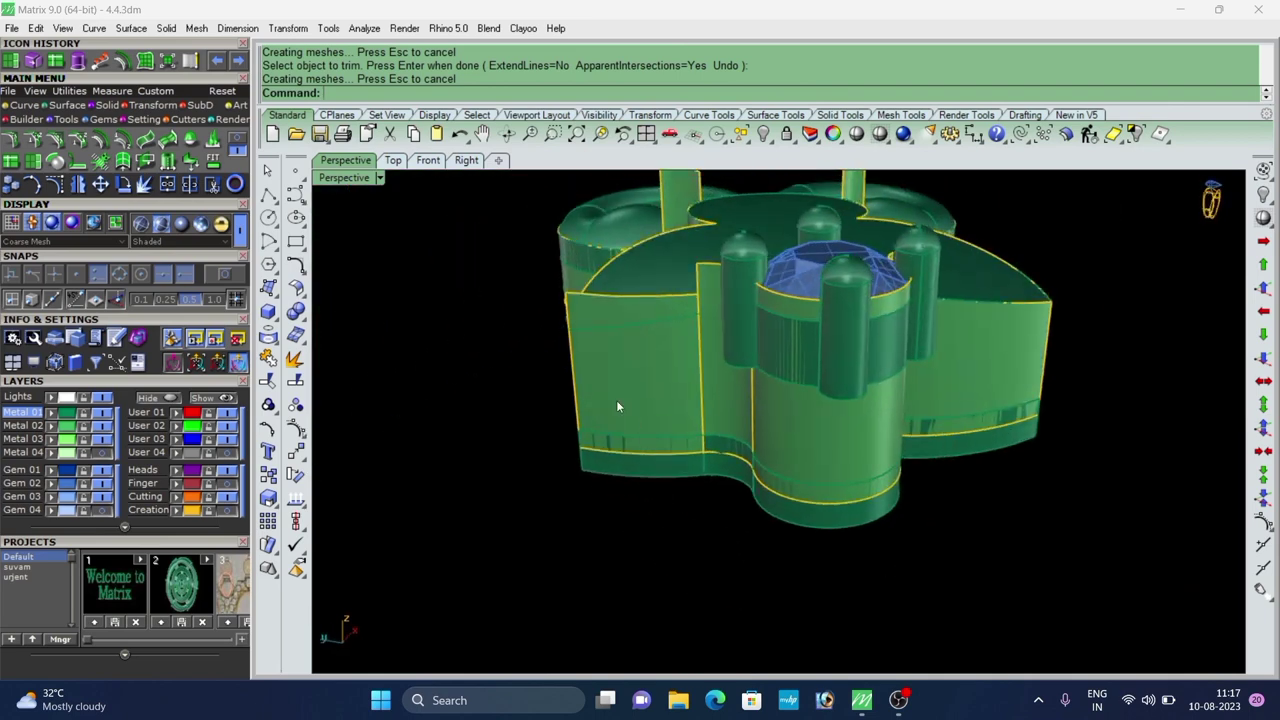
scroll(600, 338, "up", 3)
left_click(600, 325)
left_click(645, 375)
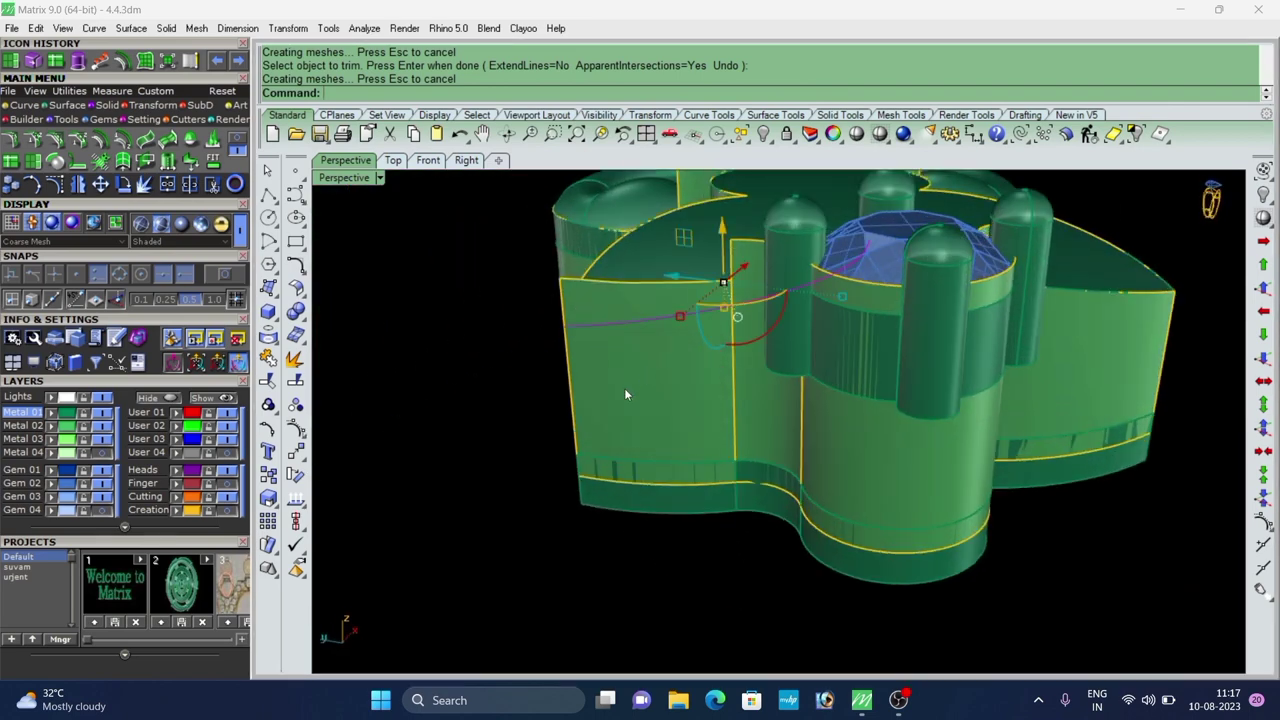
left_click(625, 390, "shift")
type("trim")
key("Return")
left_click(605, 307)
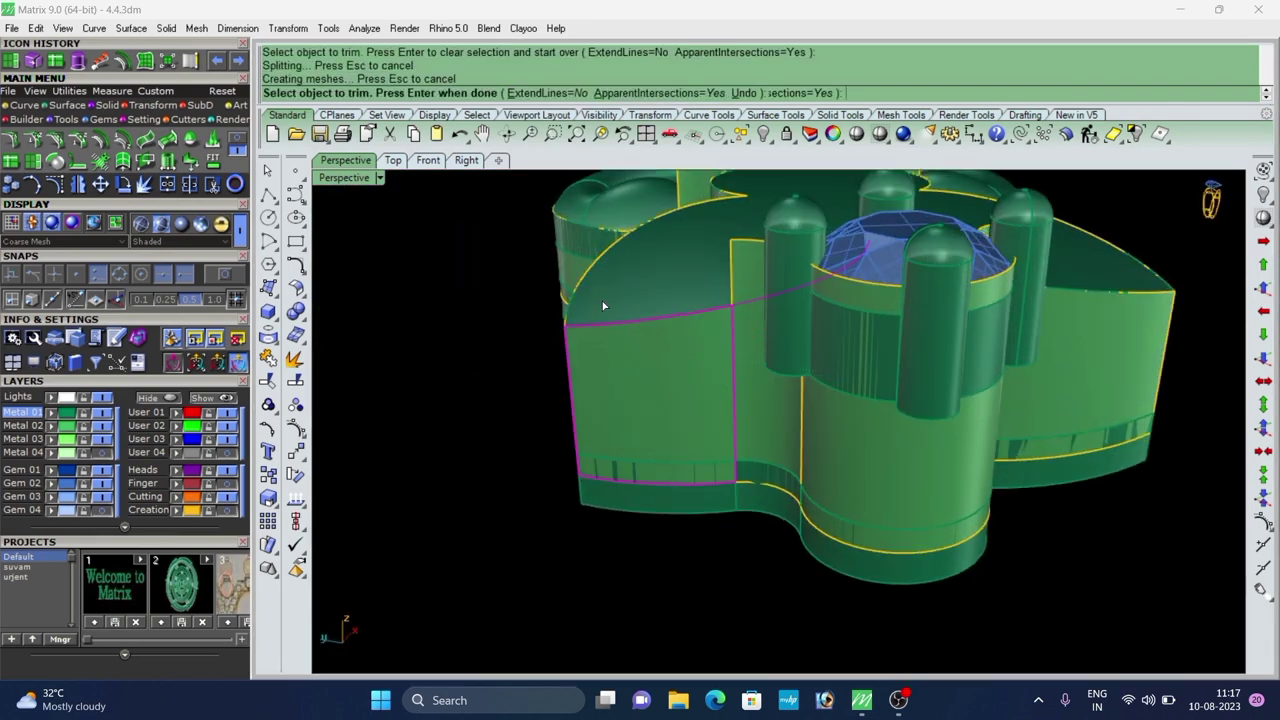
key("Return")
left_click(533, 345)
Split the extended wall around the stone setting along a horizontal isocurve within the setting's collar and delete the upper piece.
scroll(751, 400, "down", 2)
right_click_drag(750, 398, 866, 427)
scroll(943, 399, "up", 2)
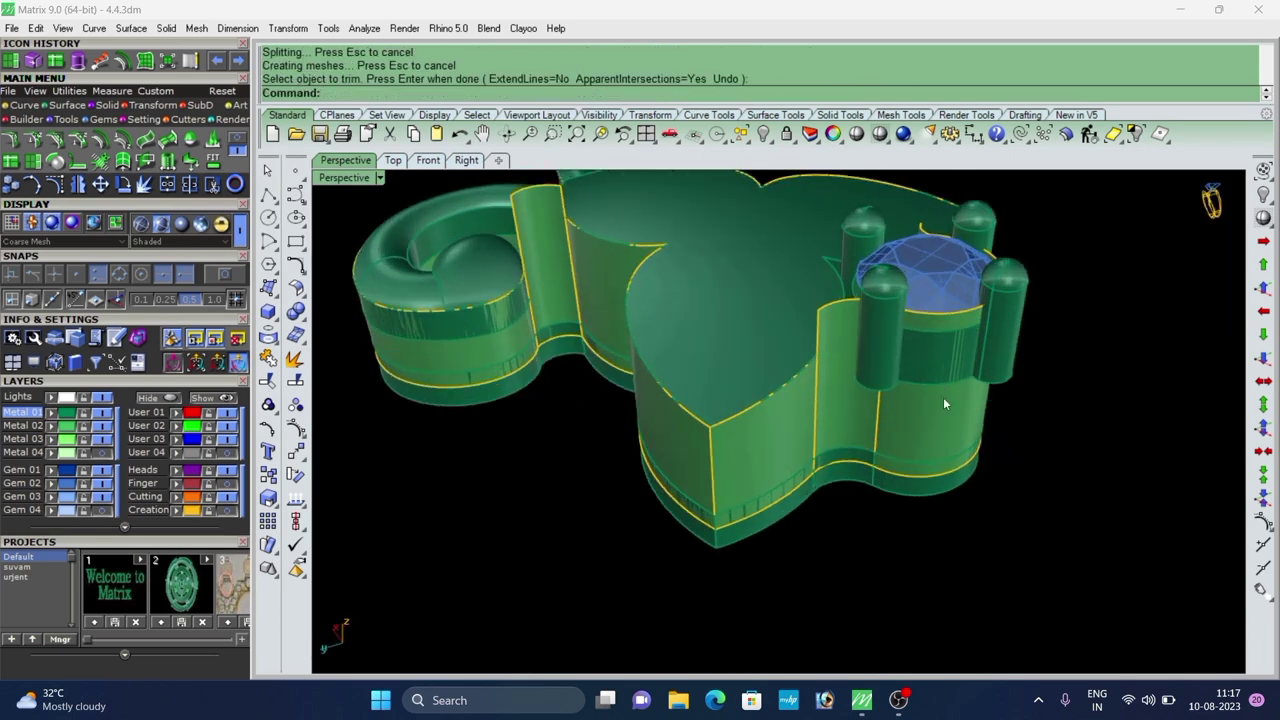
right_click_drag(944, 400, 865, 408)
left_click(869, 420)
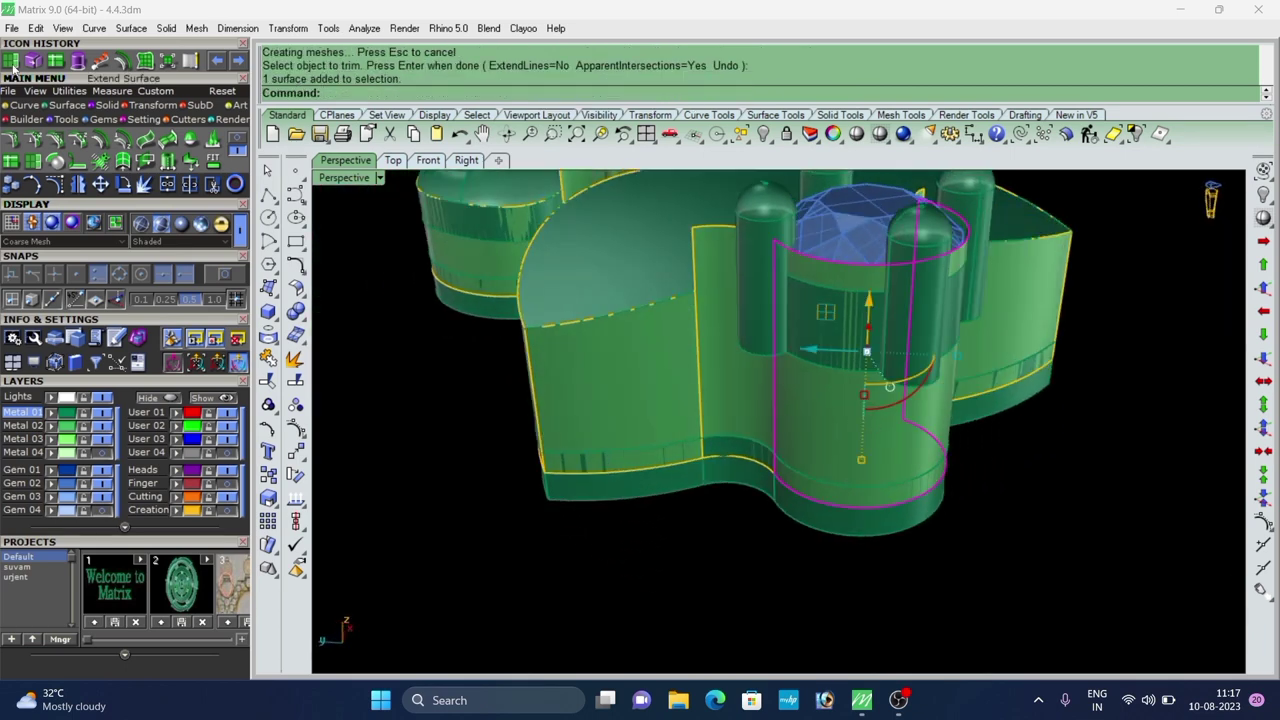
left_click(55, 67)
scroll(850, 348, "up", 3)
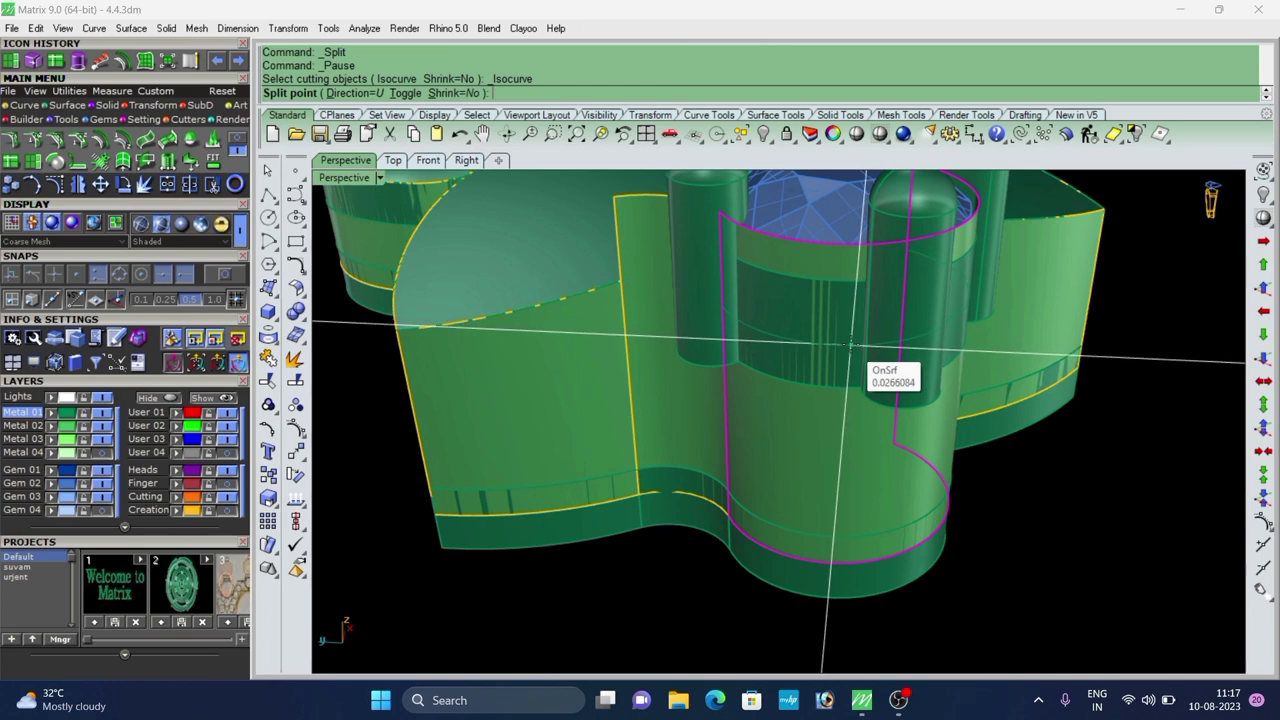
key("Return")
left_click(813, 268)
type("Delete")
scroll(857, 312, "down", 3)
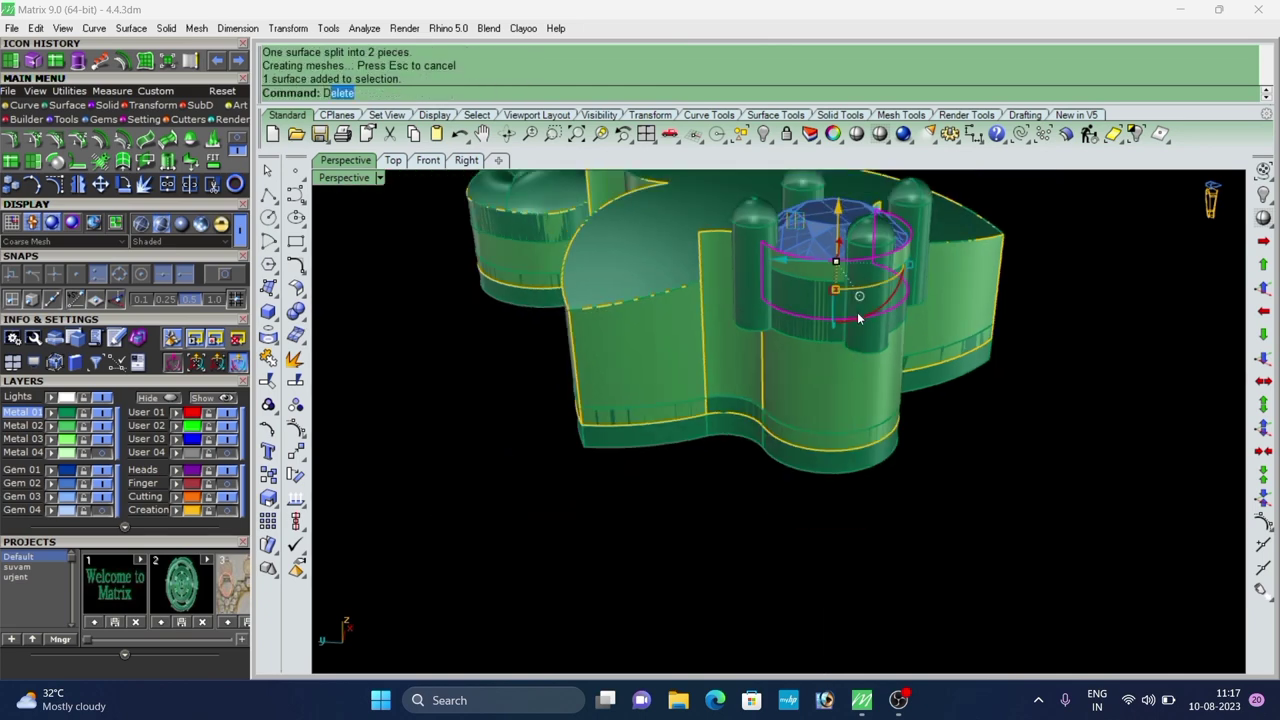
key("Return")
Split the narrow wall segment between the stone setting and the leaf at the setting wall's height and delete its upper piece.
right_click_drag(857, 312, 778, 297)
scroll(780, 295, "up", 4)
left_click(782, 299)
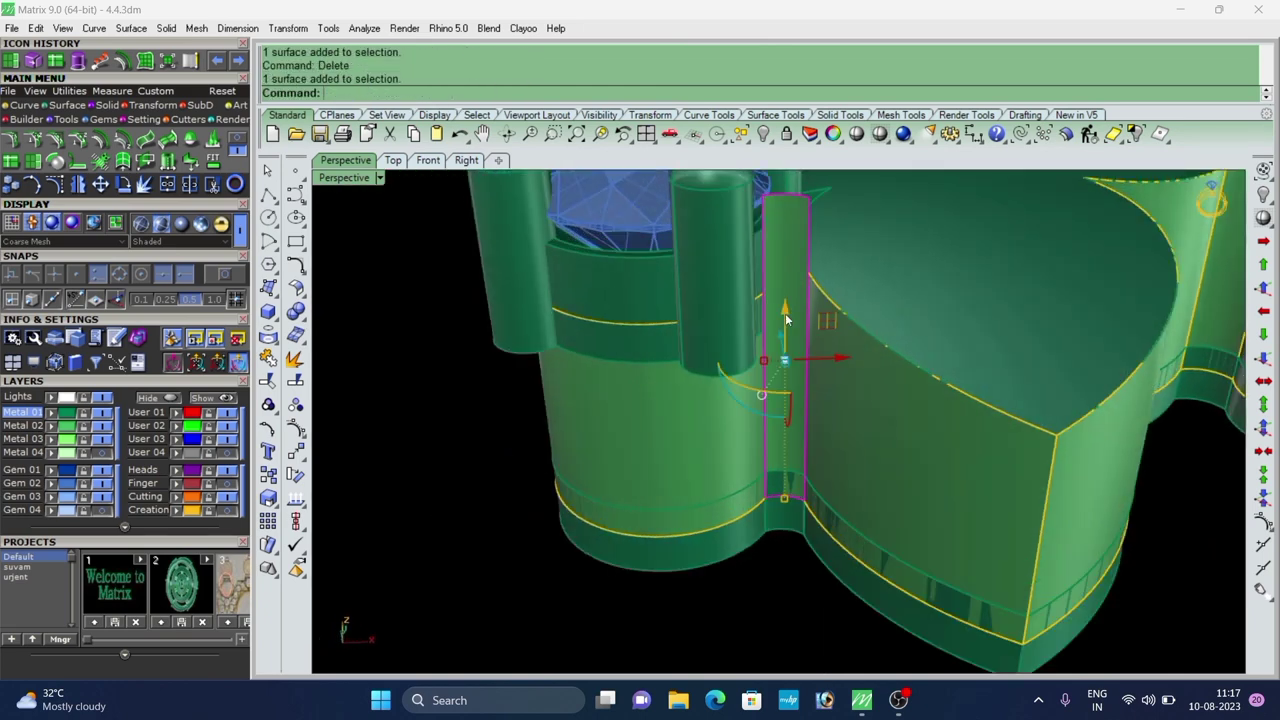
right_click(782, 299)
scroll(782, 299, "up", 4)
left_click(748, 284)
key("Return")
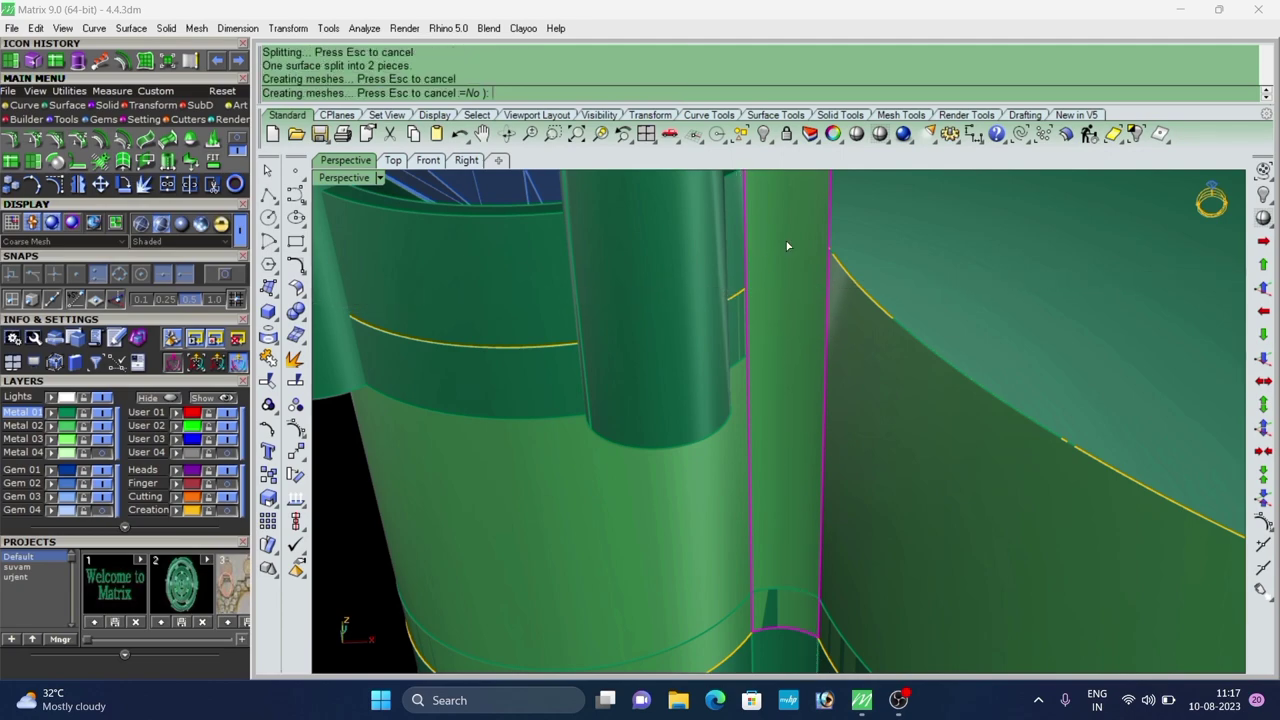
left_click(784, 254)
type("Delete")
key("Return")
scroll(782, 257, "down", 4)
right_click_drag(782, 257, 626, 317)
right_click_drag(1175, 375, 1000, 272)
scroll(1000, 272, "down", 3)
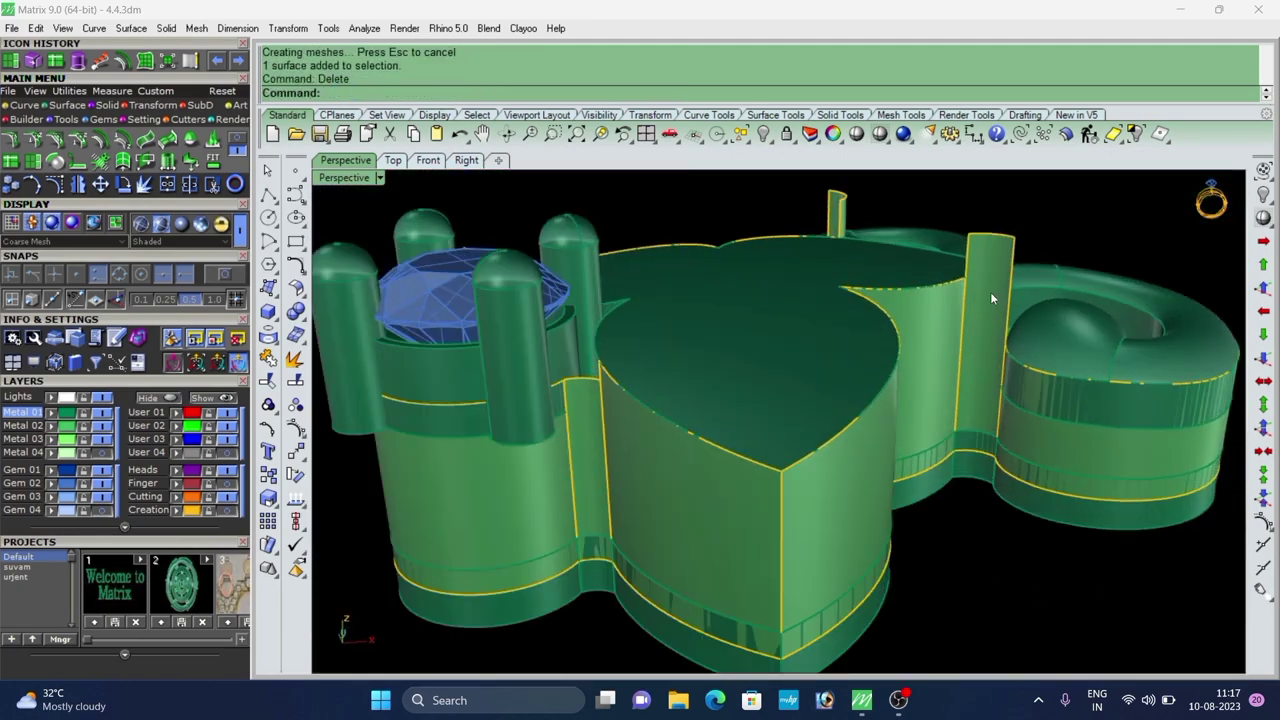
Split the narrow wall segment between the leaf and the scroll along a horizontal isocurve at the scroll's height and delete its upper piece.
left_click(988, 328)
right_click(988, 340)
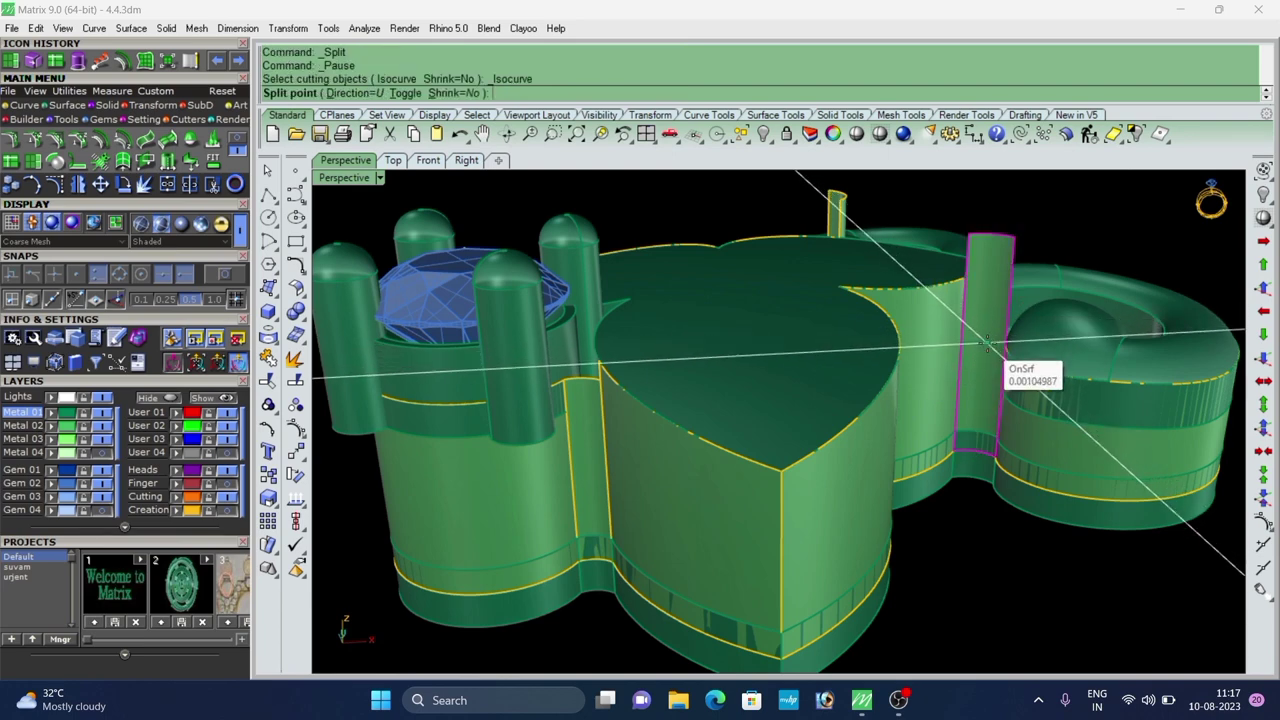
right_click(987, 343)
left_click(1001, 294)
key("Delete")
scroll(1001, 294, "down", 7)
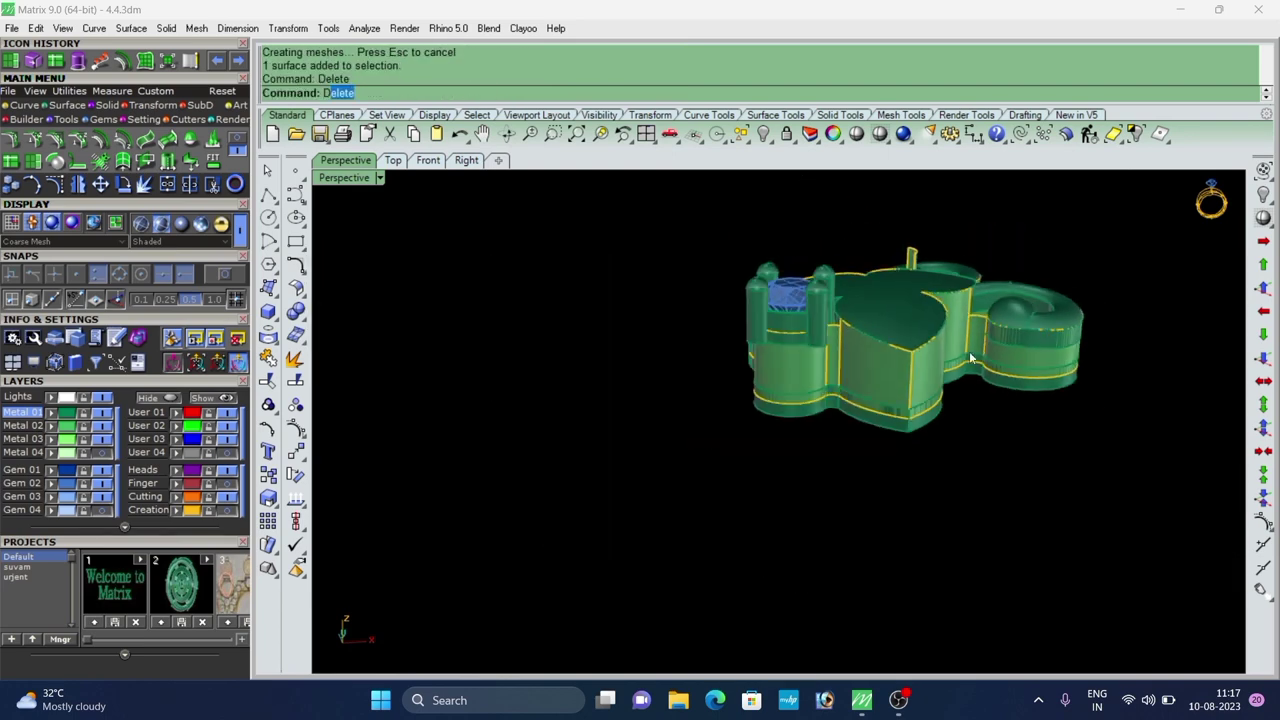
Split the matching narrow wall beside the opposite scroll along an isocurve at the scroll's edge height and delete the upper piece.
right_click_drag(969, 351, 676, 388)
right_click_drag(890, 390, 561, 391)
scroll(537, 320, "up", 5)
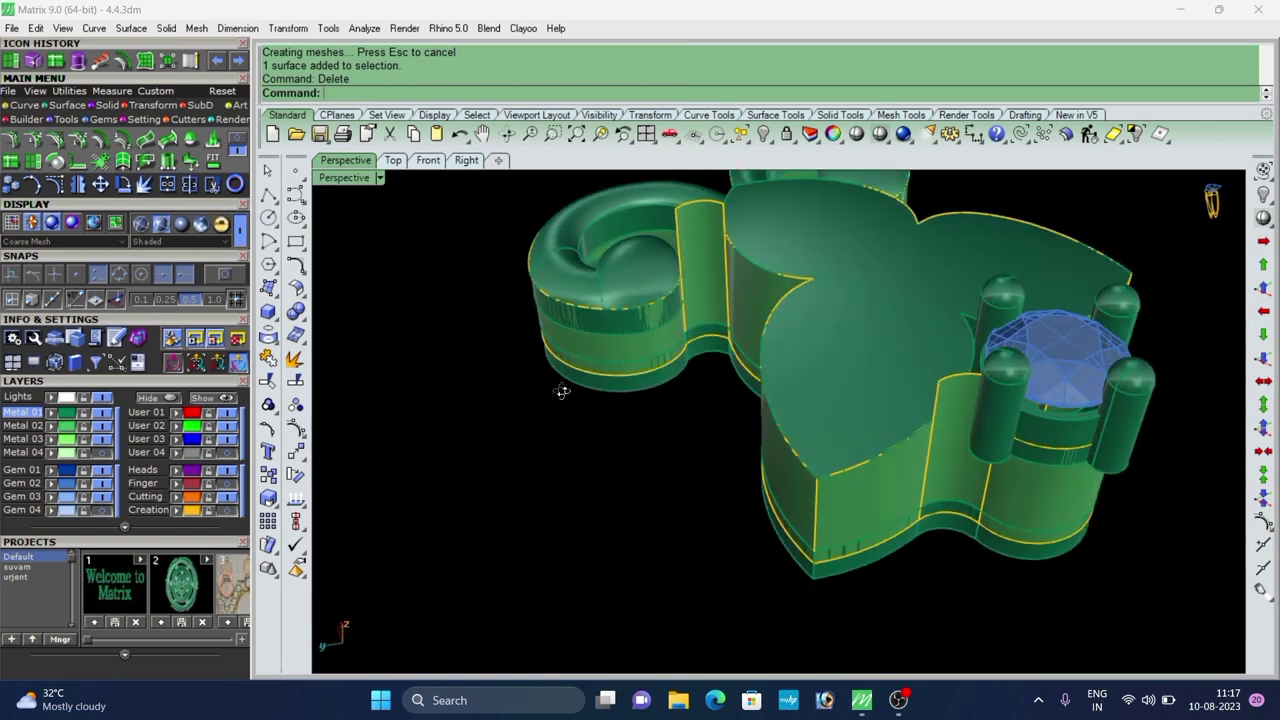
scroll(738, 283, "up", 8)
left_click(748, 262)
right_click(748, 262)
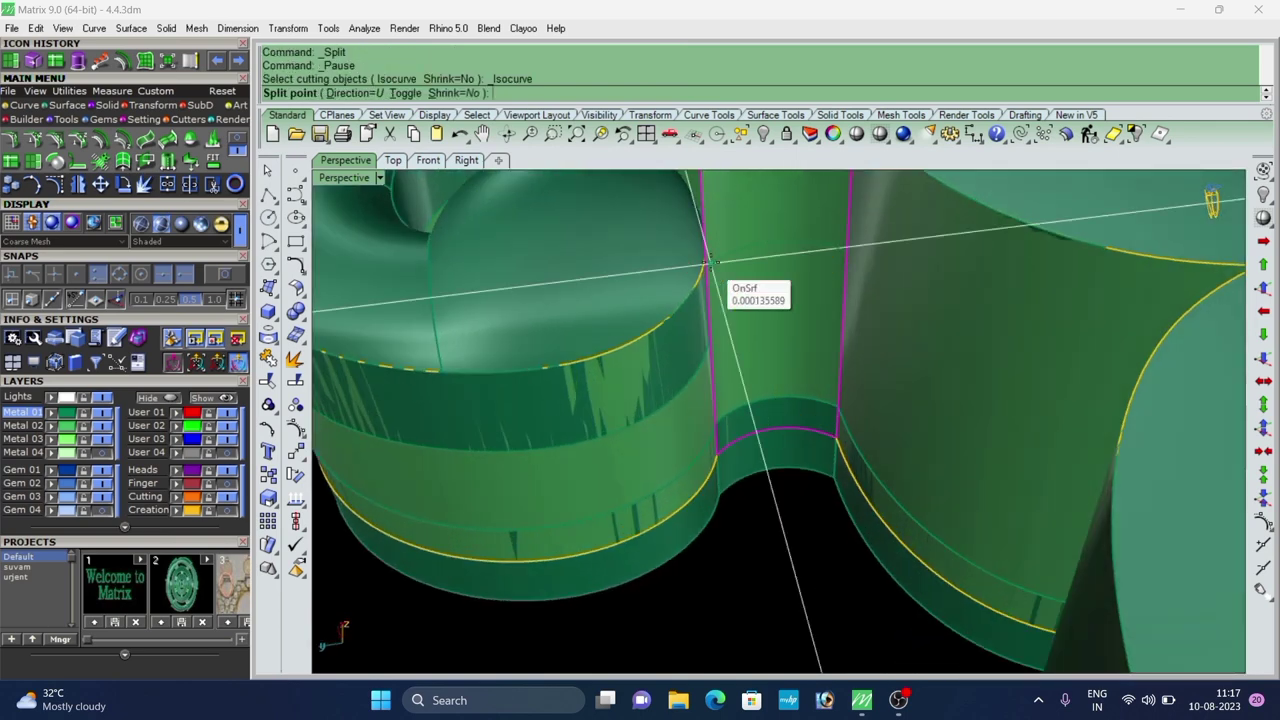
left_click(707, 259)
right_click(707, 259)
left_click(760, 228)
key("Delete")
scroll(763, 240, "down", 5)
right_click_drag(765, 390, 874, 472)
scroll(771, 358, "down", 6)
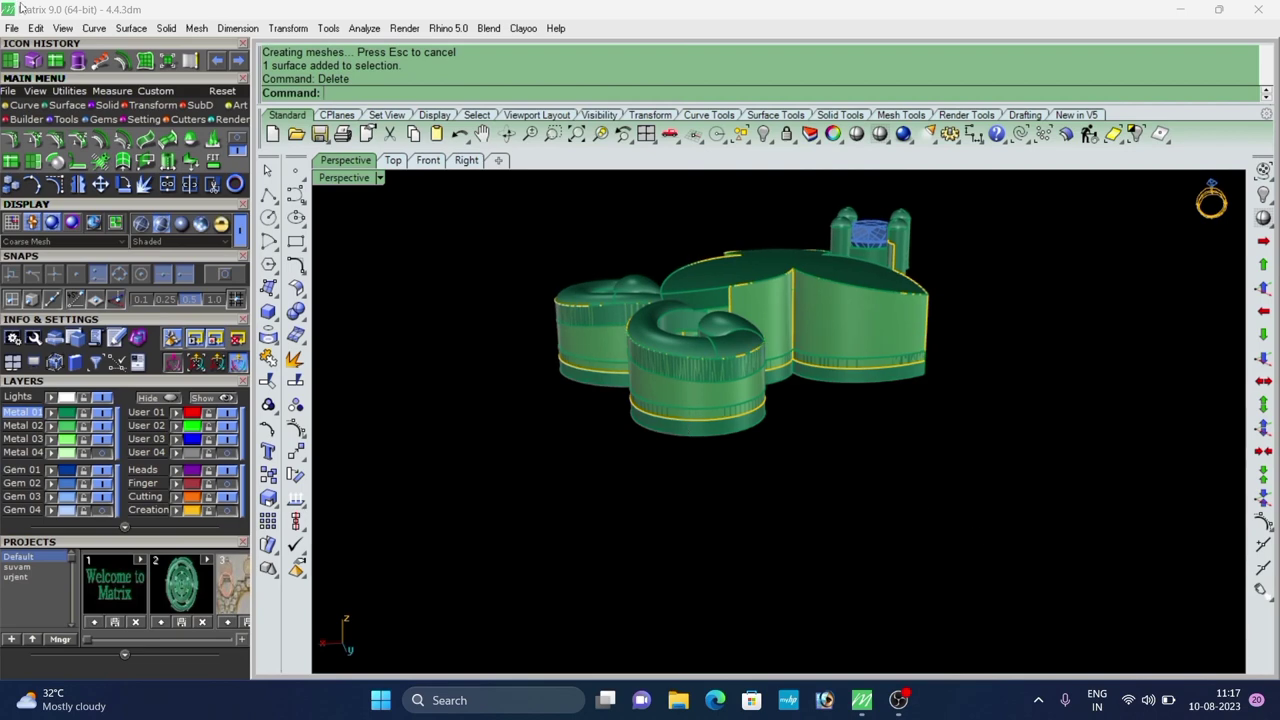
Duplicate the border band's upper edges around both scrolls and along the adjoining narrow wall.
scroll(653, 396, "up", 8)
key("F4")
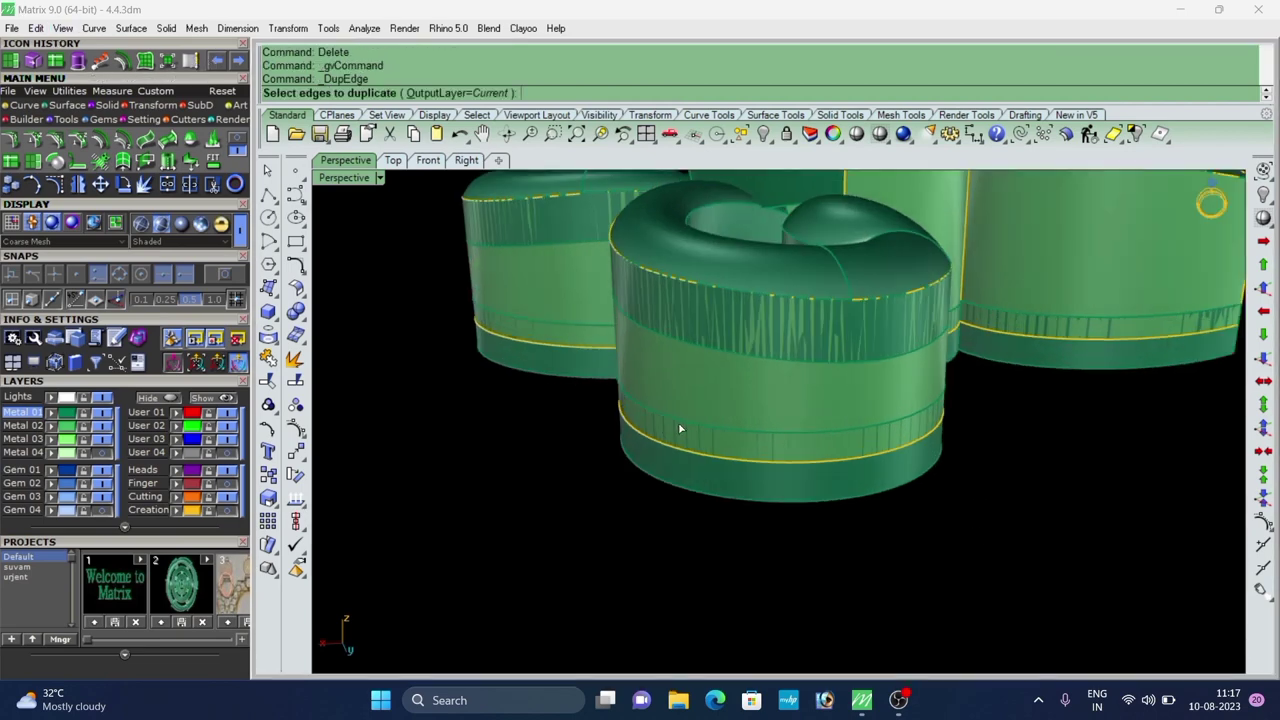
left_click(680, 420)
scroll(811, 363, "down", 5)
right_click_drag(811, 363, 1050, 390)
scroll(646, 389, "up", 5)
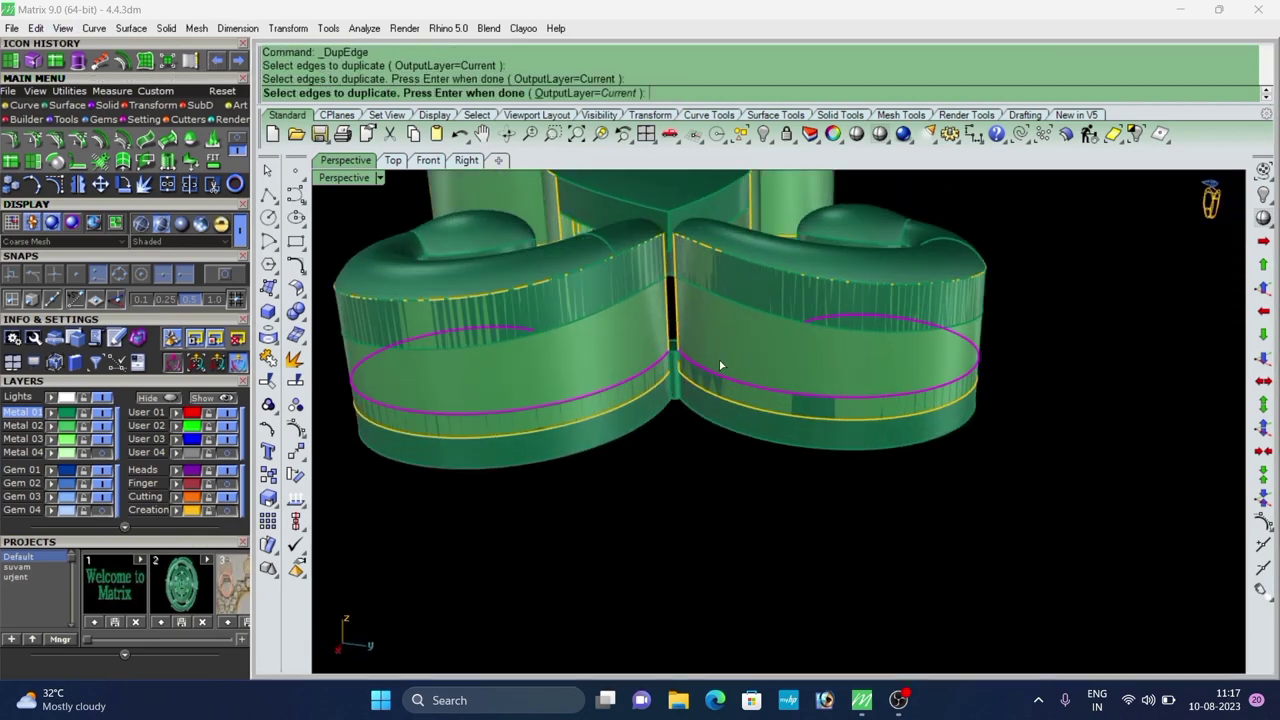
scroll(720, 365, "down", 4)
right_click_drag(600, 380, 772, 403)
scroll(728, 408, "up", 3)
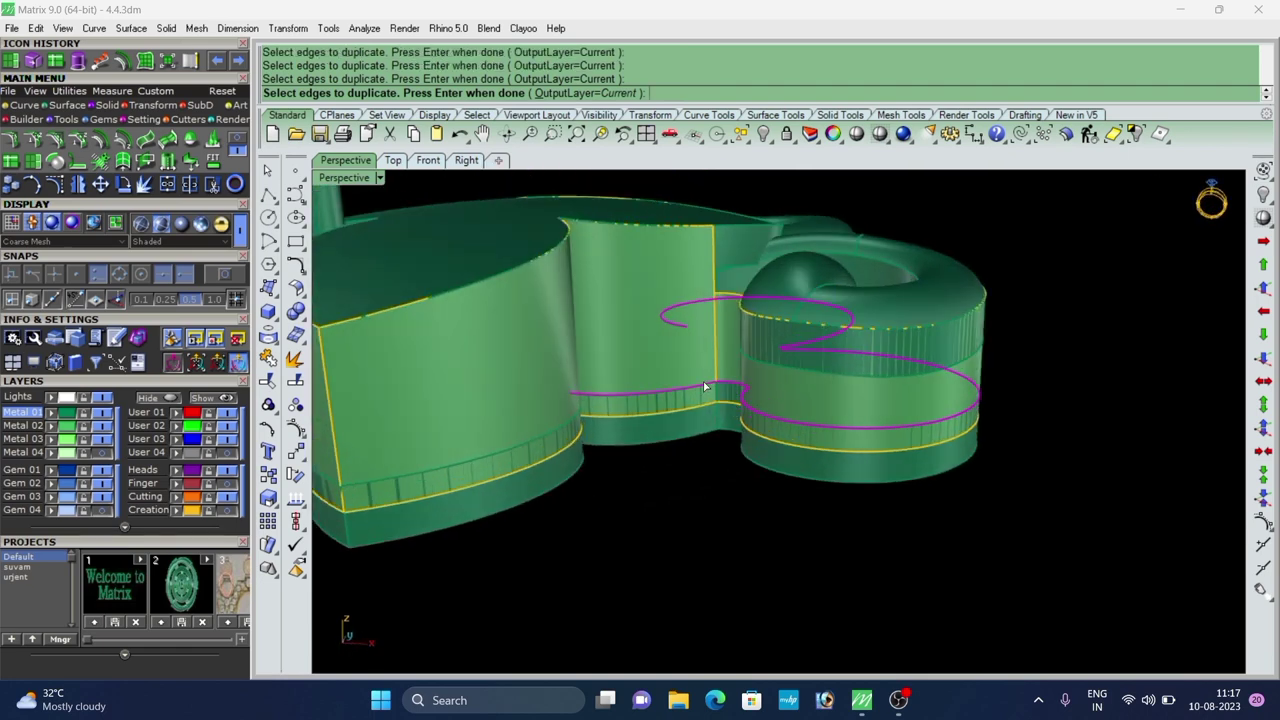
Add the border band's upper edges around the leaf tips and stone setting to the duplication and complete the outline.
scroll(703, 386, "down", 5)
right_click_drag(703, 376, 717, 408)
scroll(549, 379, "up", 6)
scroll(570, 393, "down", 6)
scroll(685, 412, "up", 4)
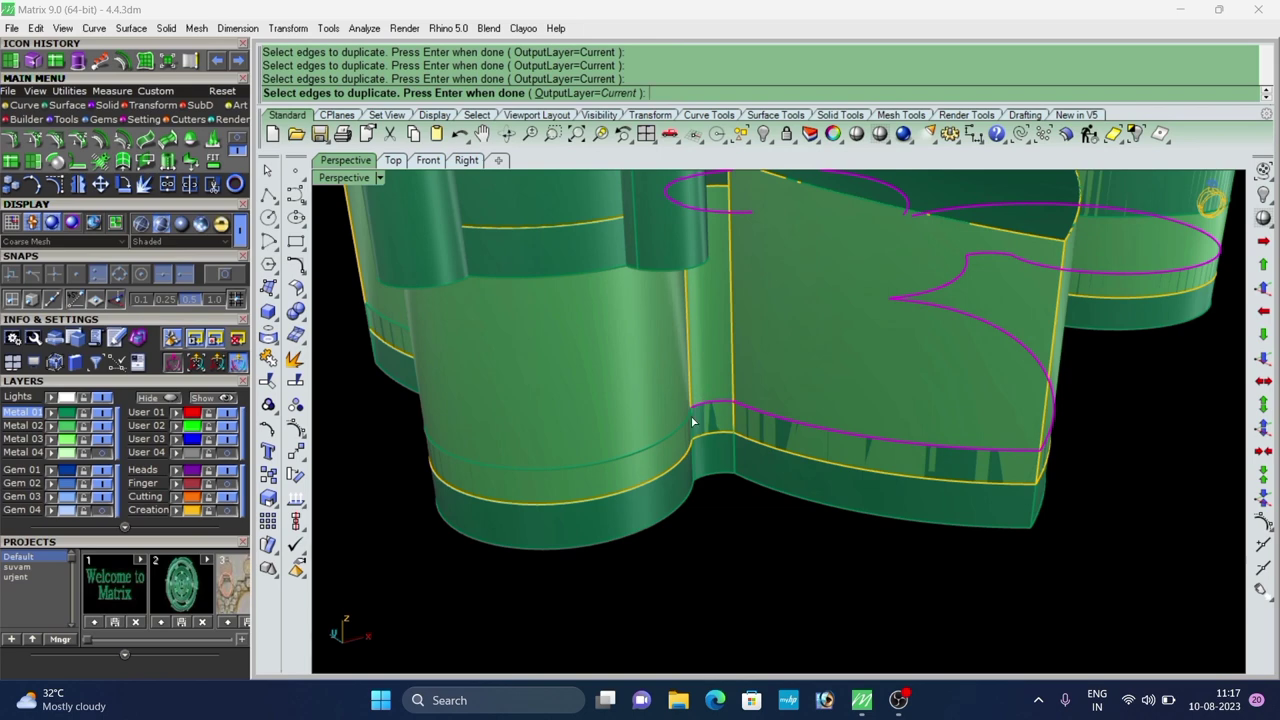
scroll(742, 395, "down", 4)
scroll(840, 400, "up", 4)
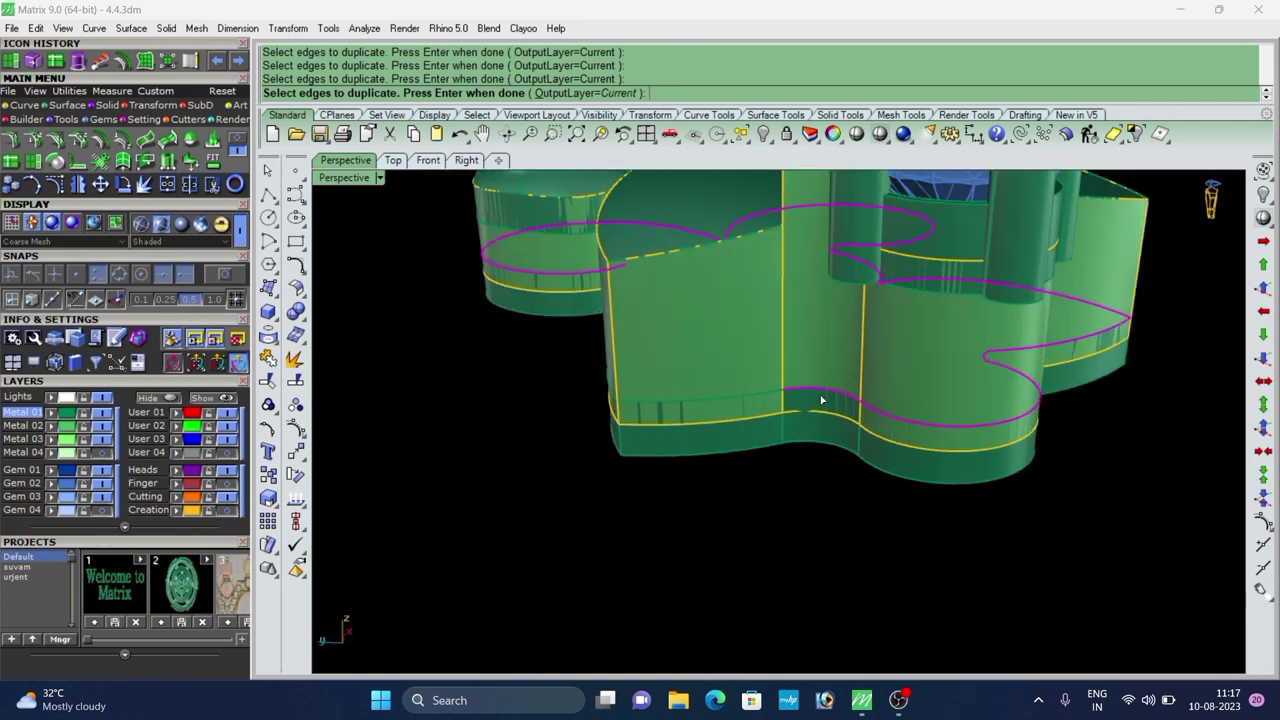
scroll(730, 407, "down", 4)
scroll(801, 405, "up", 4)
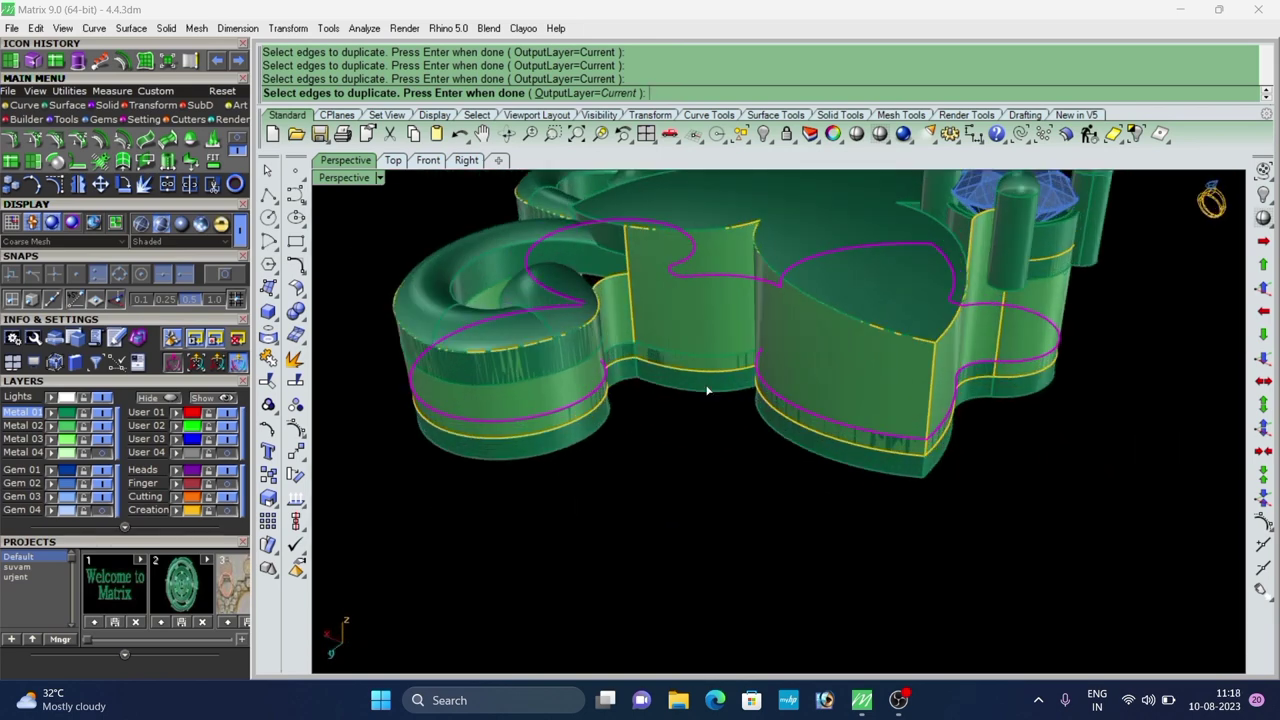
scroll(705, 375, "up", 1)
scroll(589, 342, "up", 1)
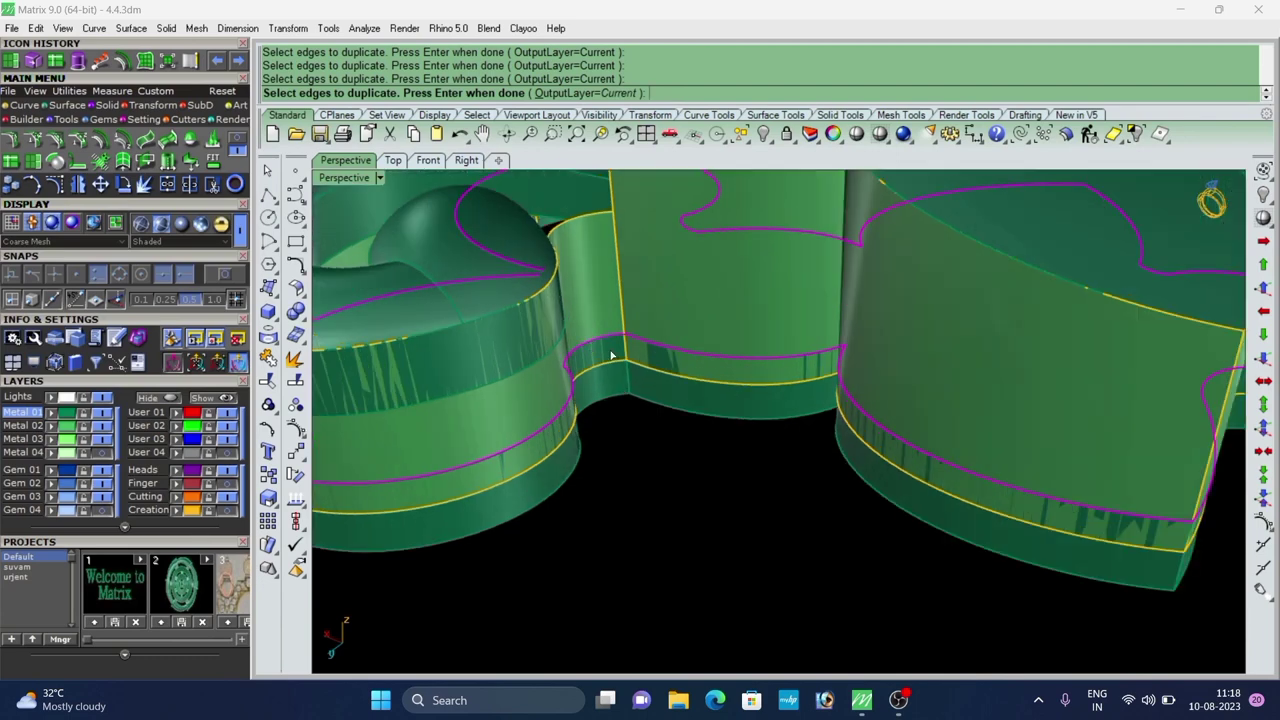
scroll(612, 355, "down", 3)
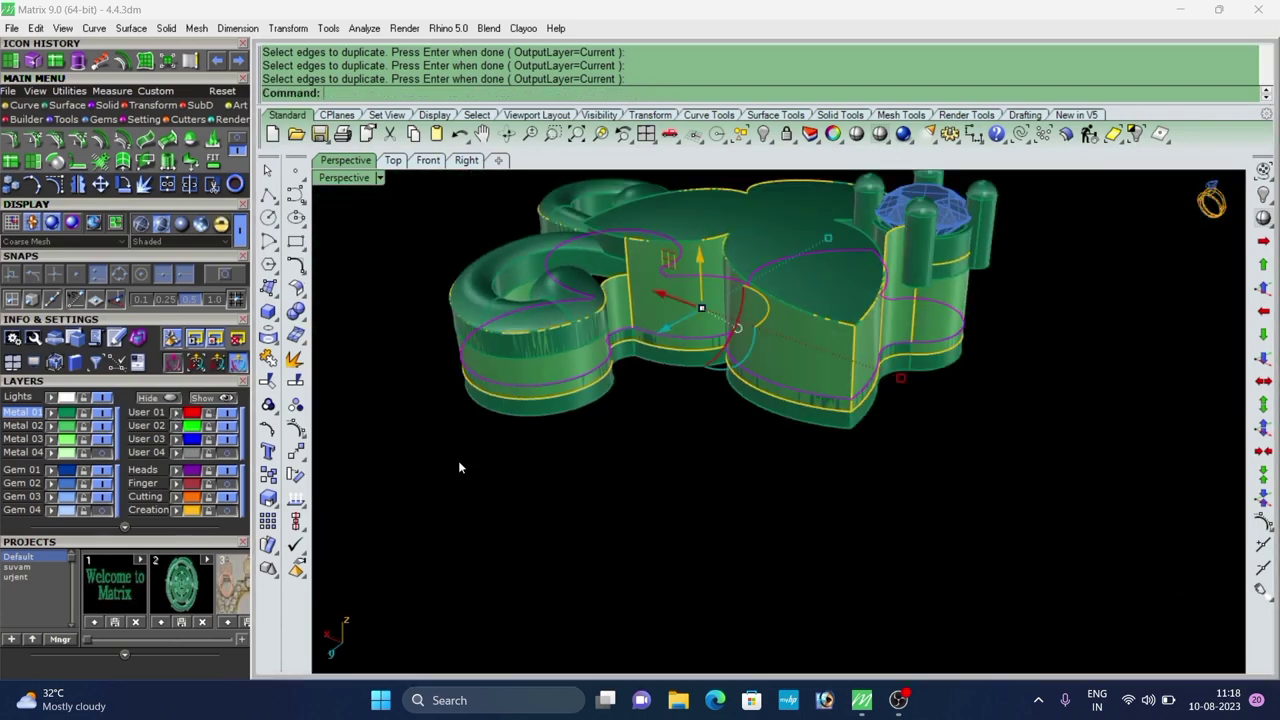
Try to offset the scroll's duplicated edge curve by 1 on the scroll's outer wall surface.
scroll(541, 392, "up", 4)
left_click(561, 379)
left_click(599, 424)
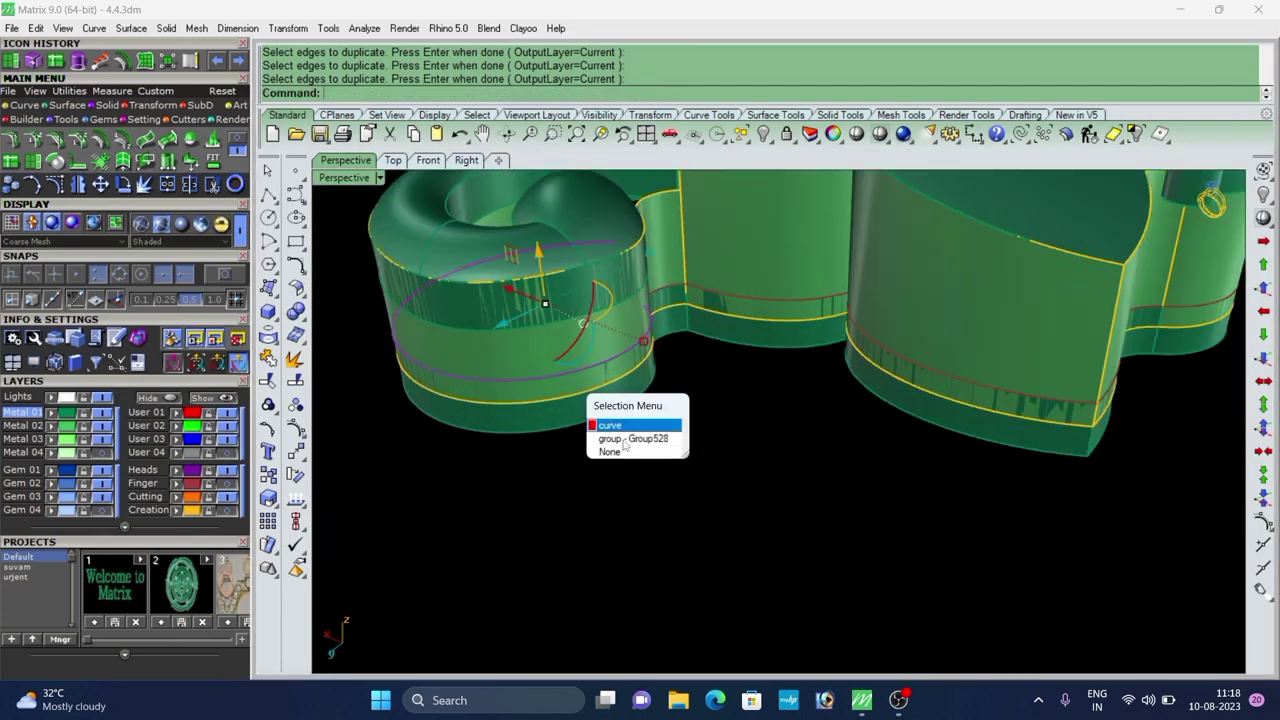
scroll(599, 428, "down", 2)
left_click(23, 106)
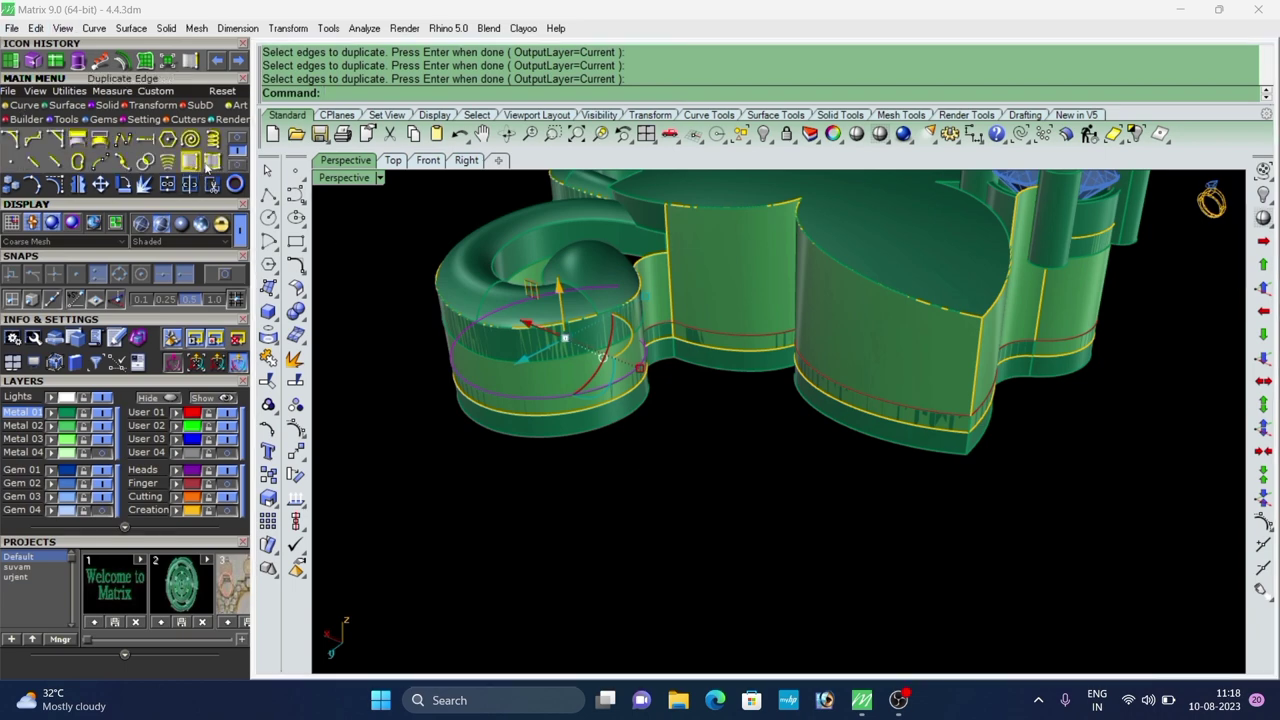
left_click(238, 138)
left_click(213, 160)
scroll(543, 372, "up", 3)
left_click(546, 396)
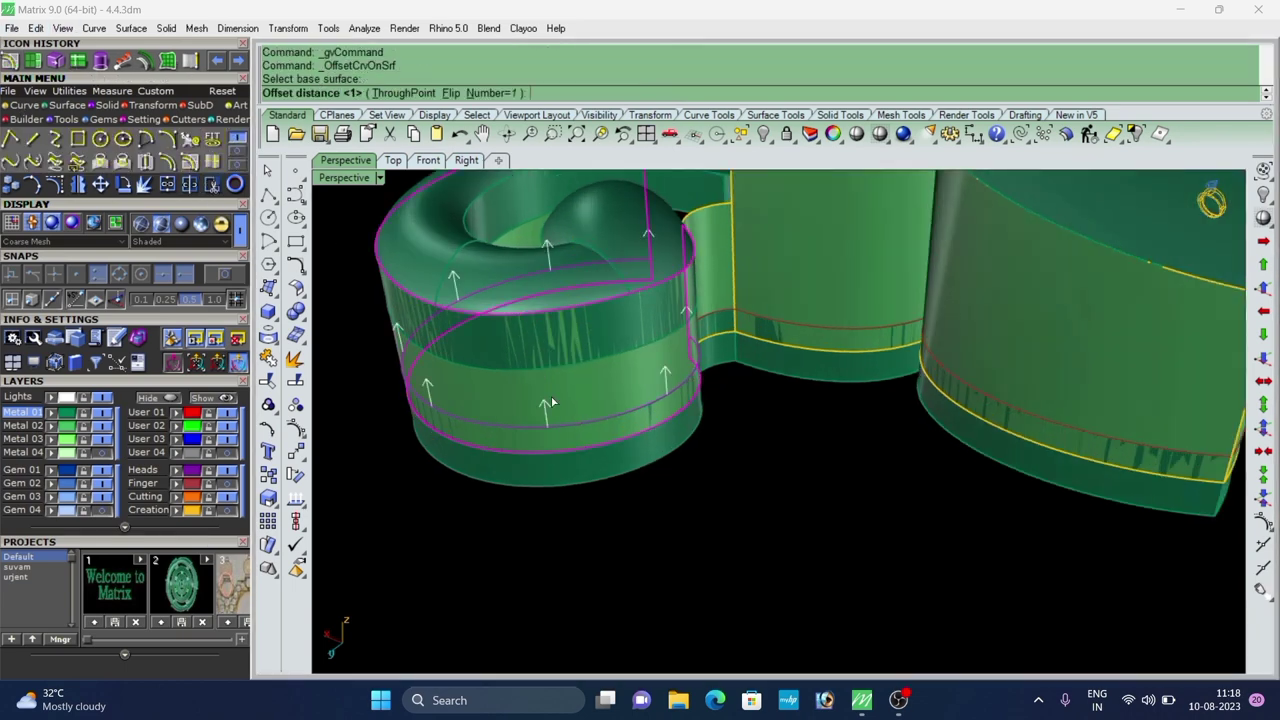
right_click_drag(546, 398, 581, 324)
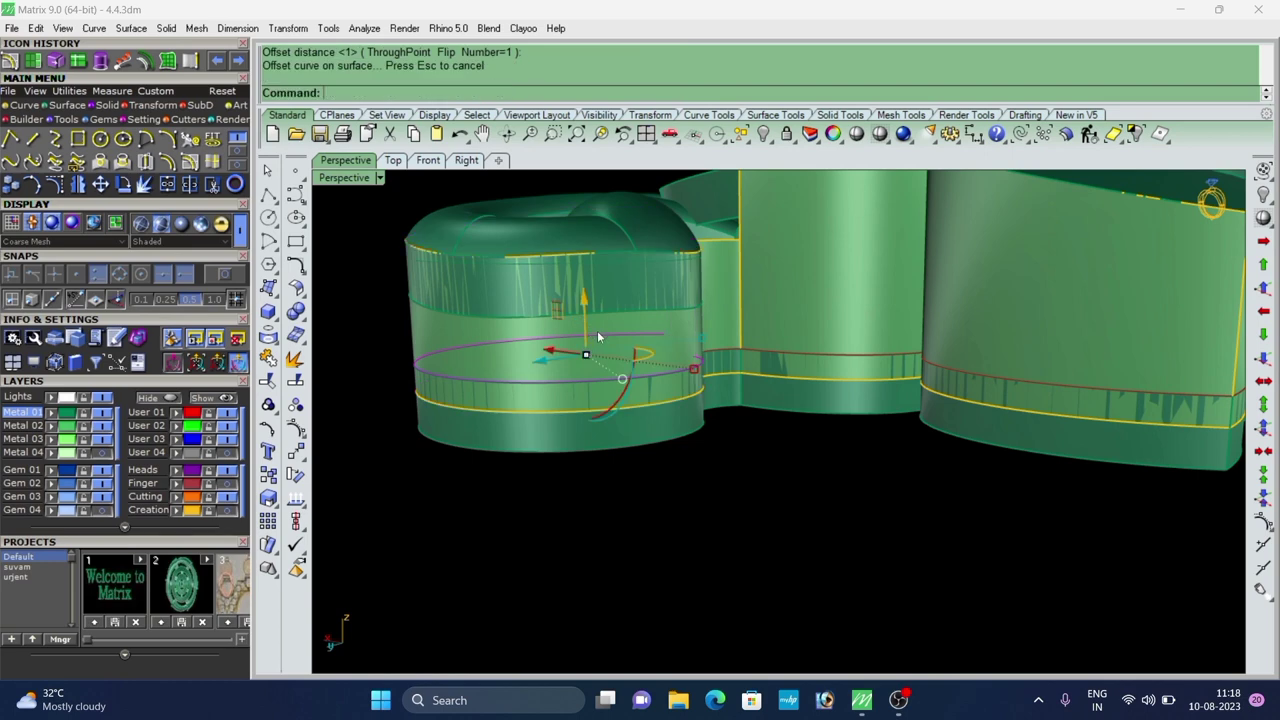
right_click_drag(492, 304, 778, 350)
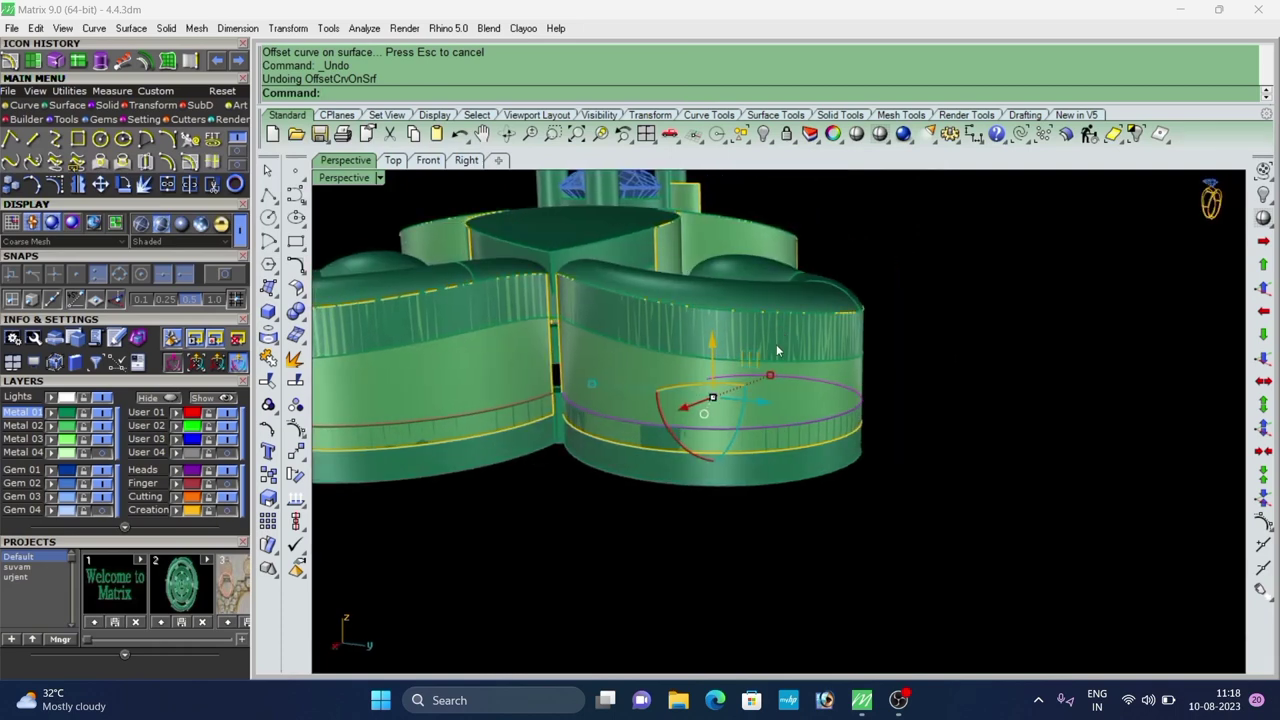
Begin a straight line at the gap between the two scrolls with end-point snapping enabled for the wall edge.
scroll(696, 198, "down", 2)
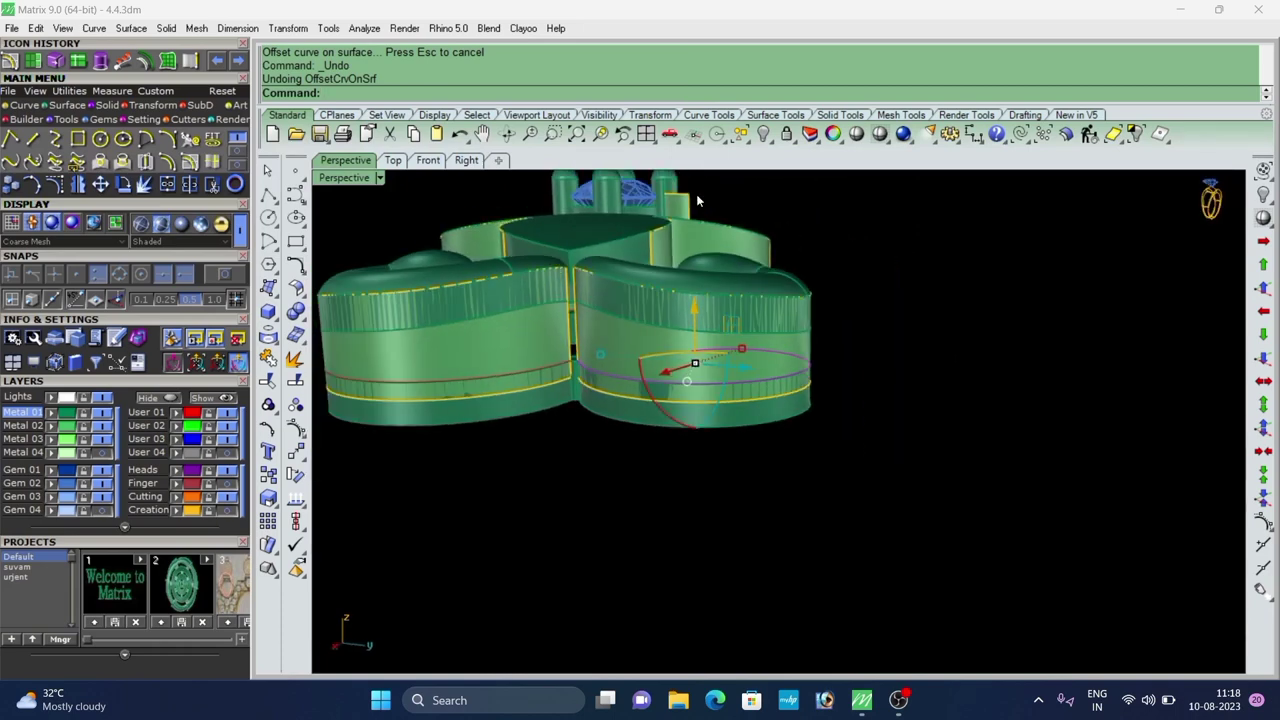
right_click_drag(696, 198, 590, 357)
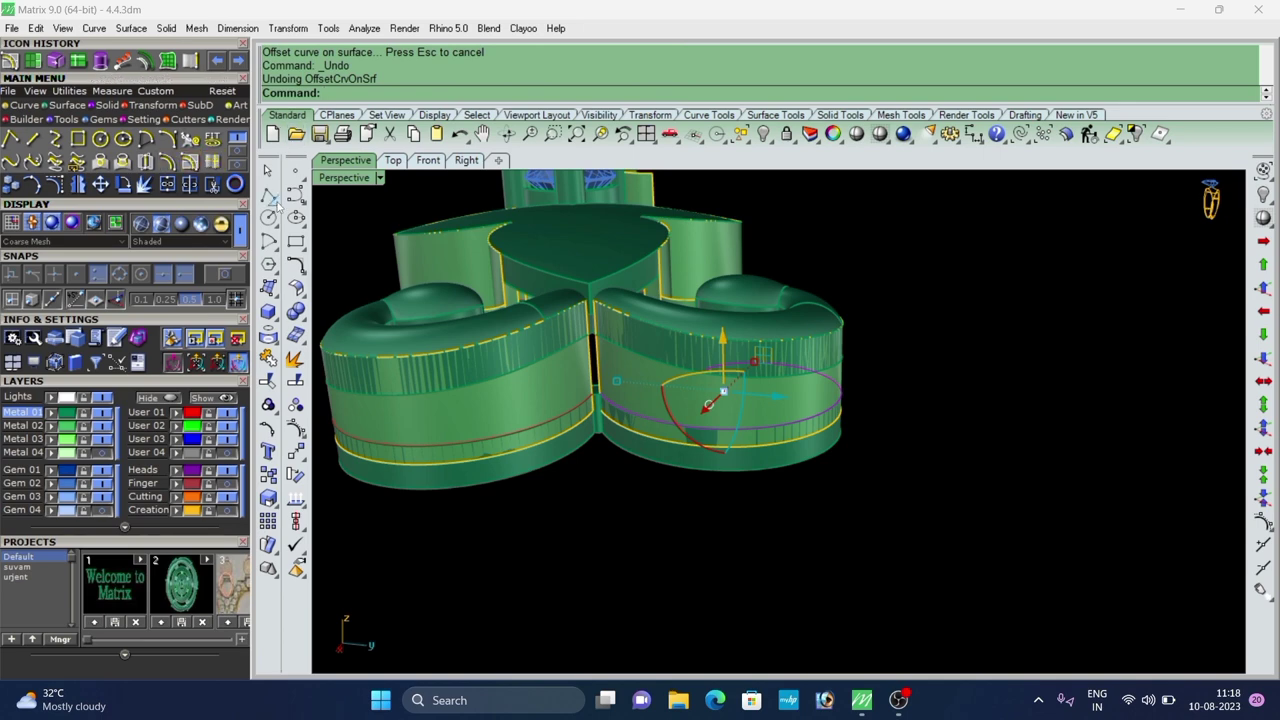
left_click(278, 205)
left_click(293, 207)
scroll(570, 432, "up", 5)
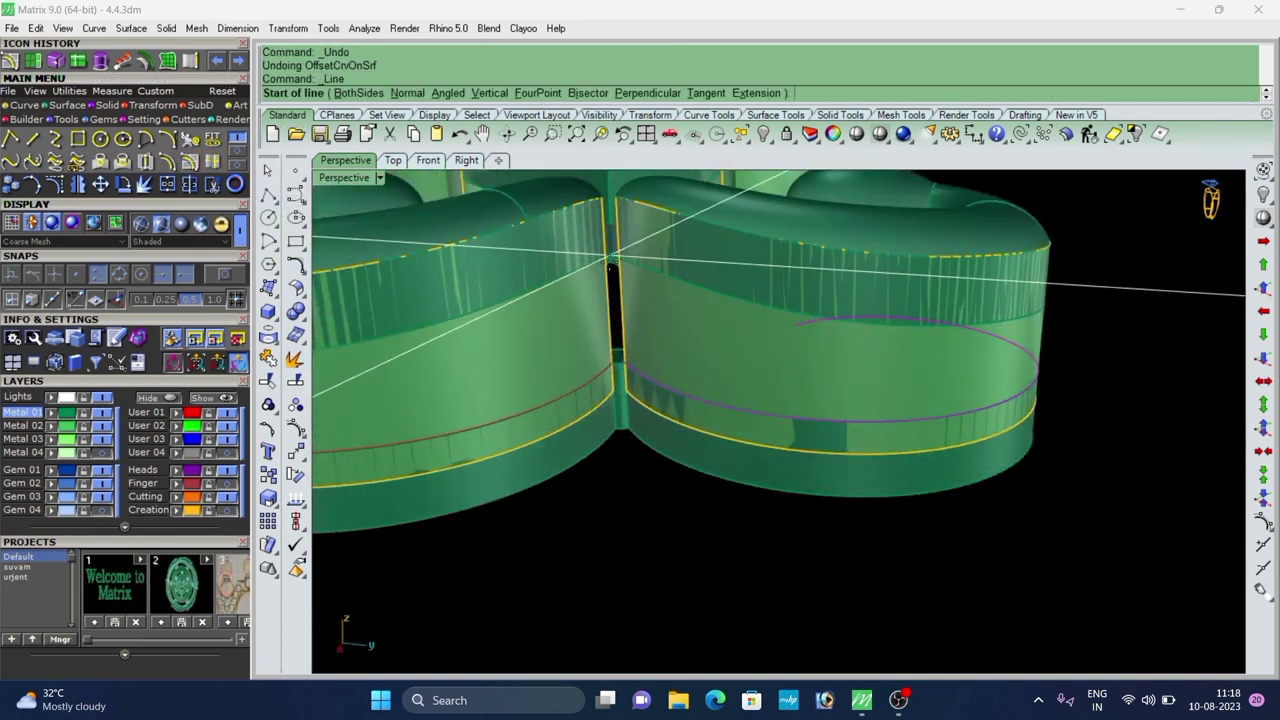
left_click(222, 275)
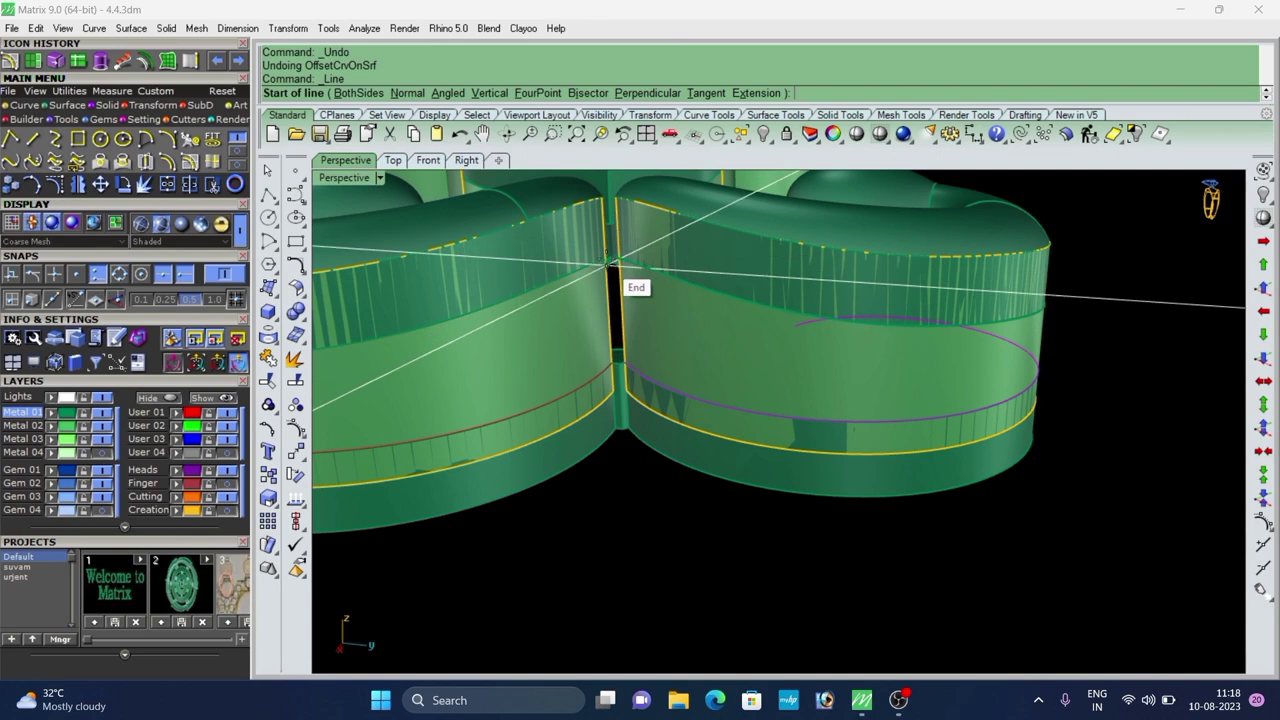
Draw a line about 0.9 long down the gap between the two scroll lobes, from the upper band's edge to the red curve's end.
scroll(607, 262, "up", 3)
left_click(605, 262)
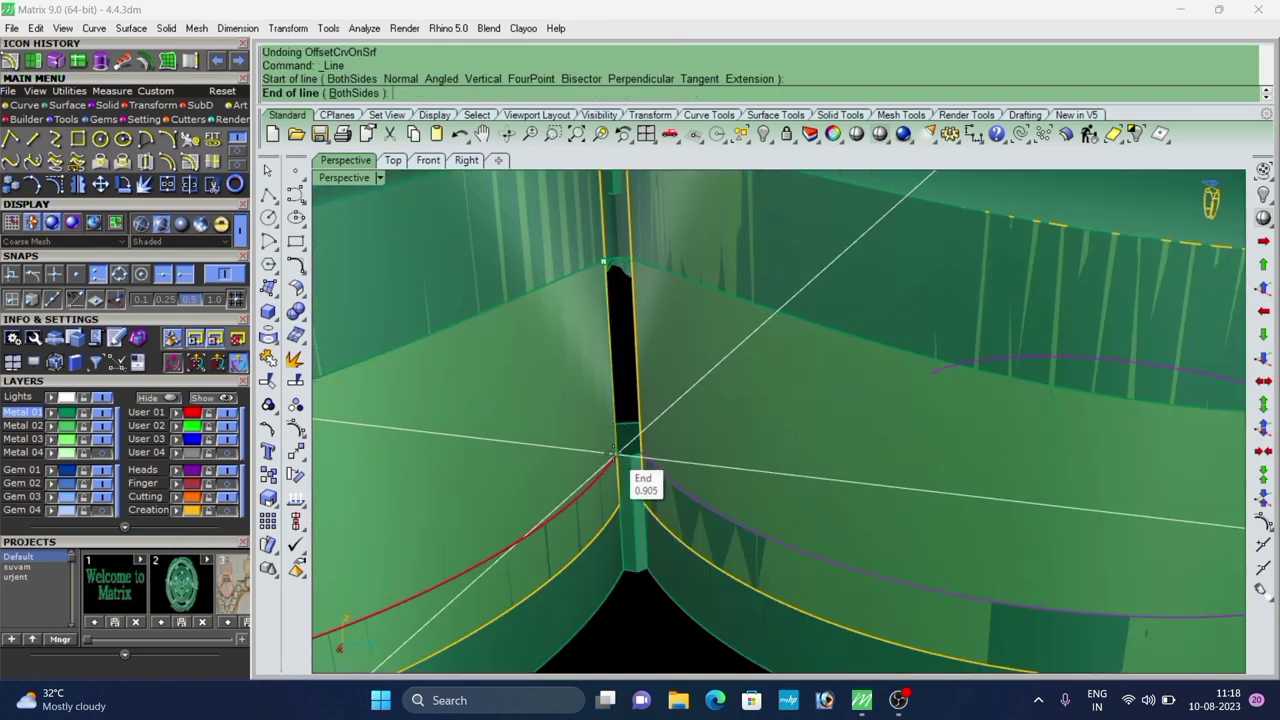
left_click(620, 410)
scroll(620, 410, "down", 8)
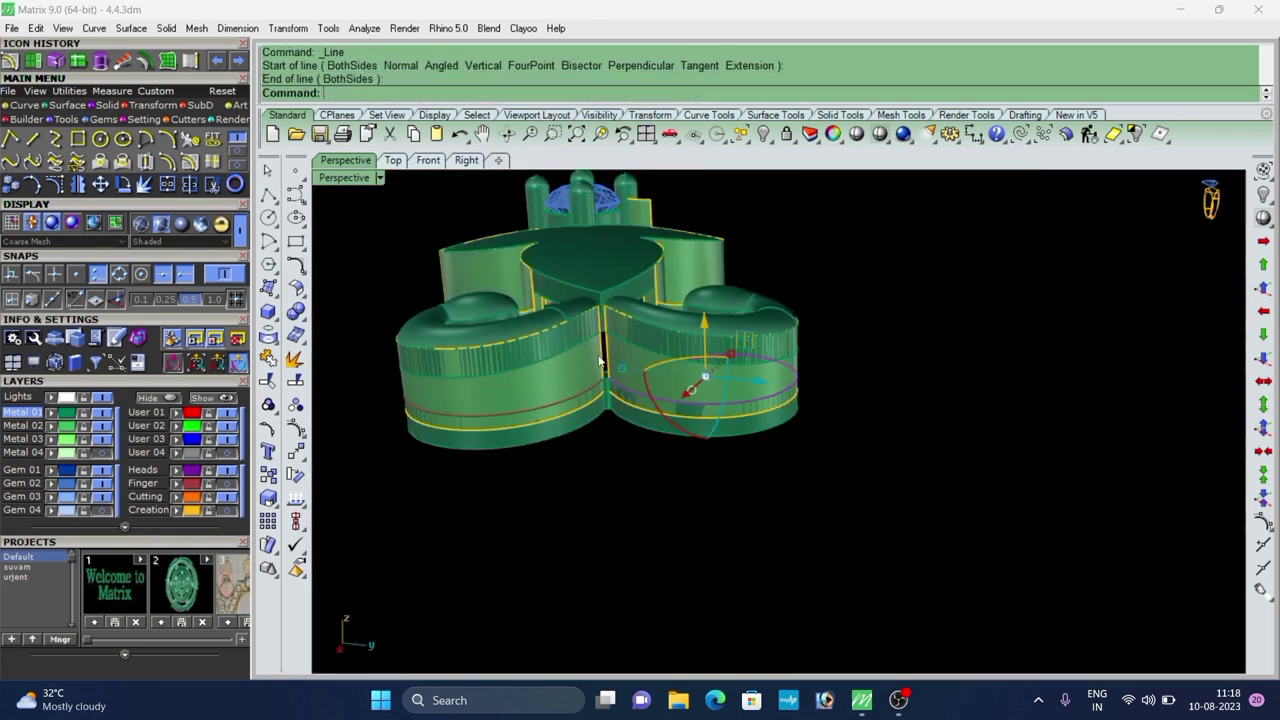
right_click_drag(764, 411, 693, 432)
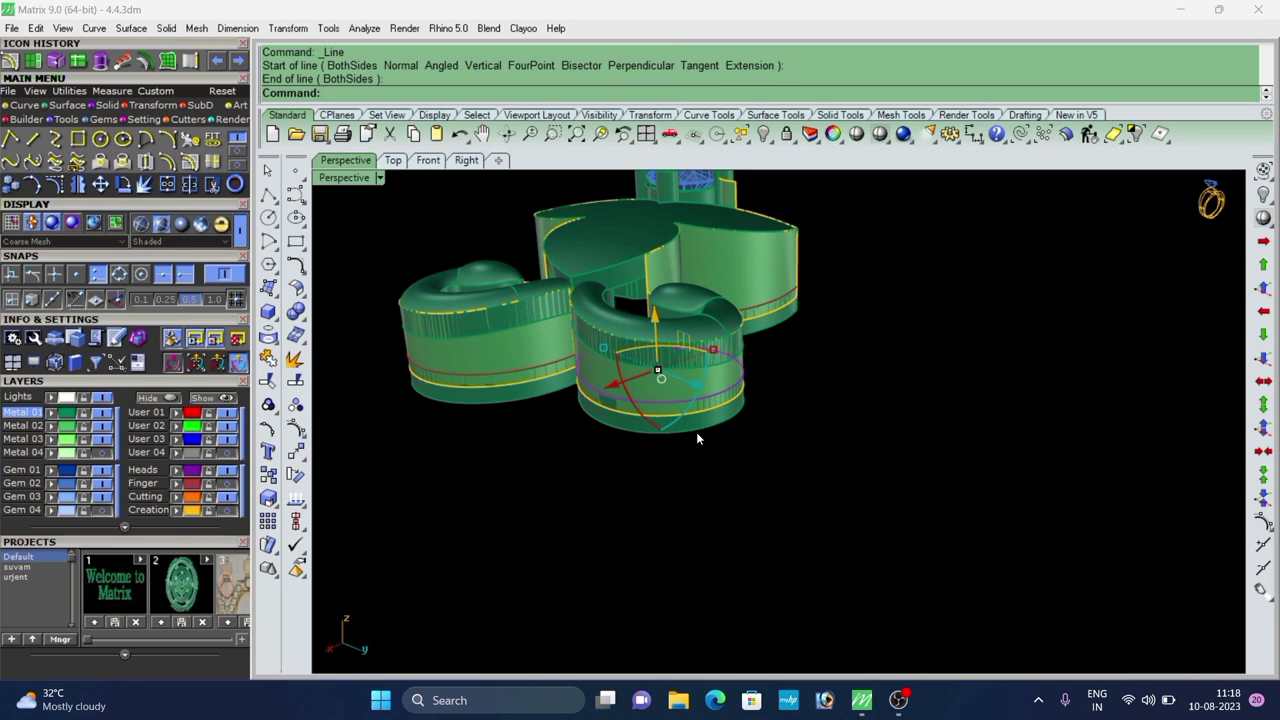
scroll(740, 434, "down", 2)
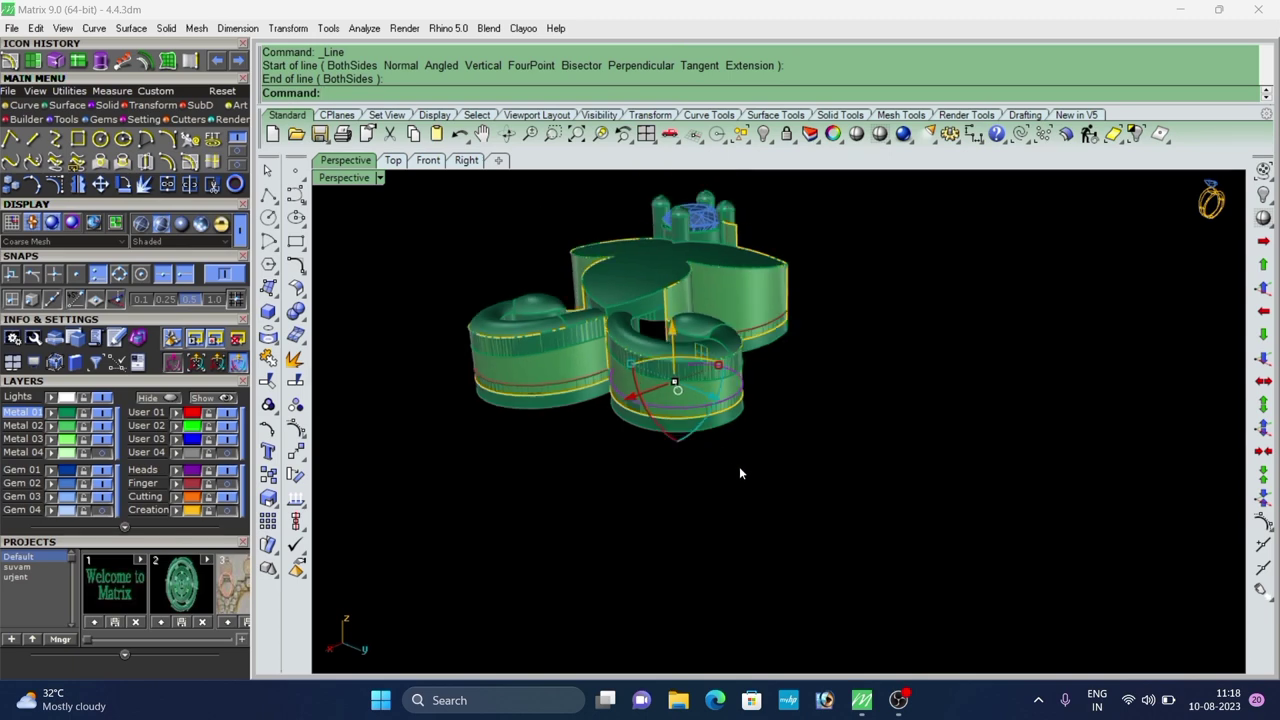
left_click(740, 468)
Offset the red curve along the curved wall between the petal and the scroll lobe by a distance of 1.
scroll(650, 405, "up", 4)
mouse_move(650, 405)
right_mouse_down()
mouse_move(720, 403)
mouse_move(655, 396)
mouse_move(608, 409)
mouse_move(758, 413)
mouse_move(846, 438)
right_mouse_up()
scroll(687, 387, "down", 2)
scroll(606, 410, "up", 2)
scroll(611, 402, "down", 4)
scroll(857, 431, "up", 2)
scroll(826, 368, "up", 6)
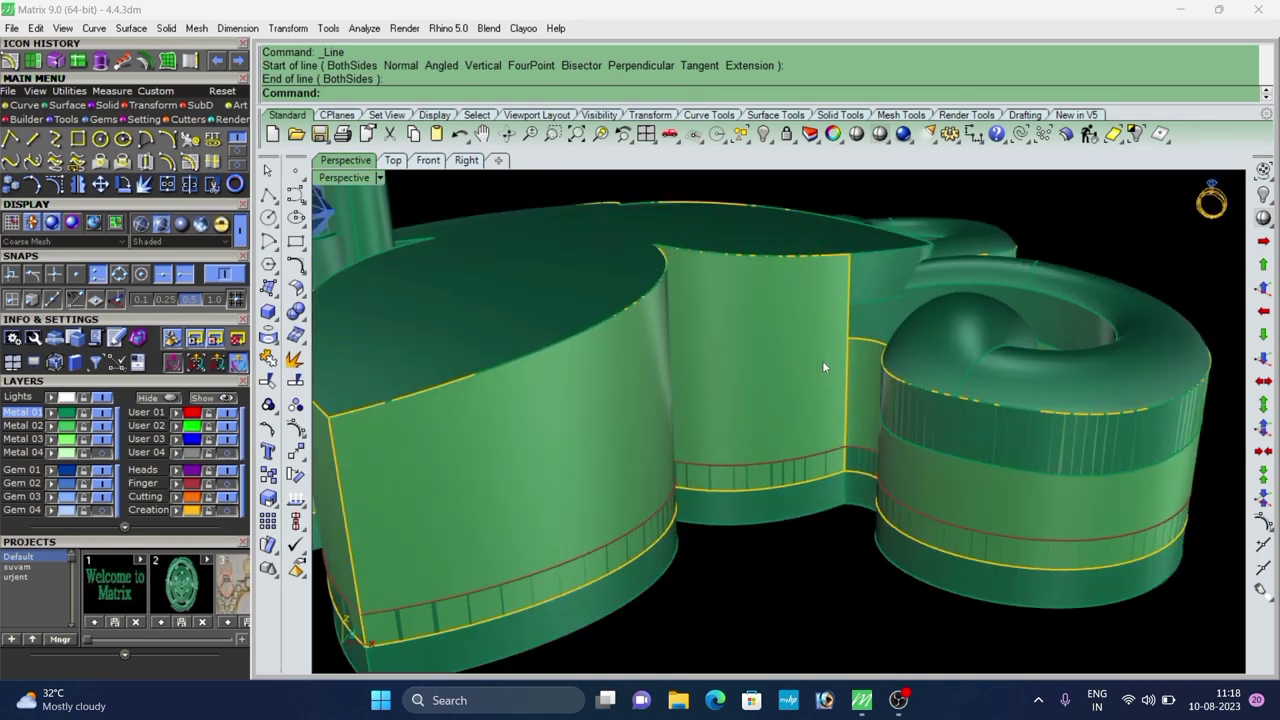
left_click(787, 460)
left_click(824, 505)
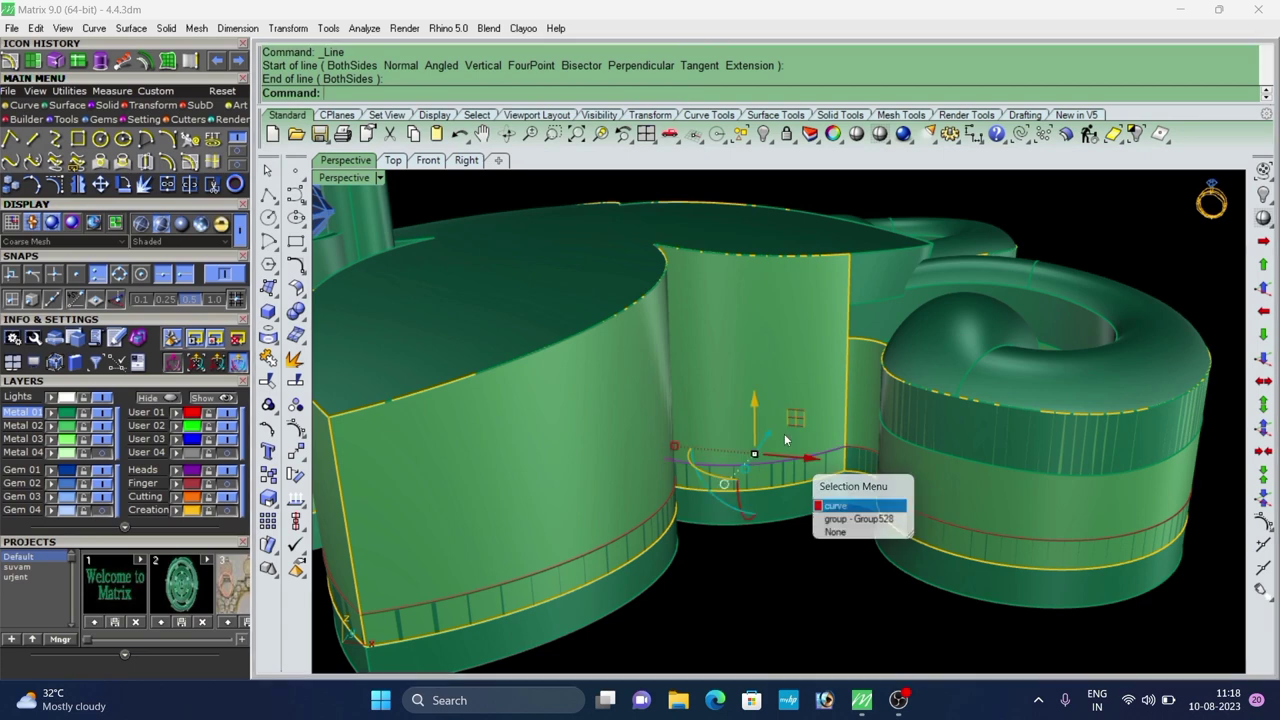
scroll(722, 370, "down", 6)
left_click(3, 60)
scroll(796, 409, "up", 6)
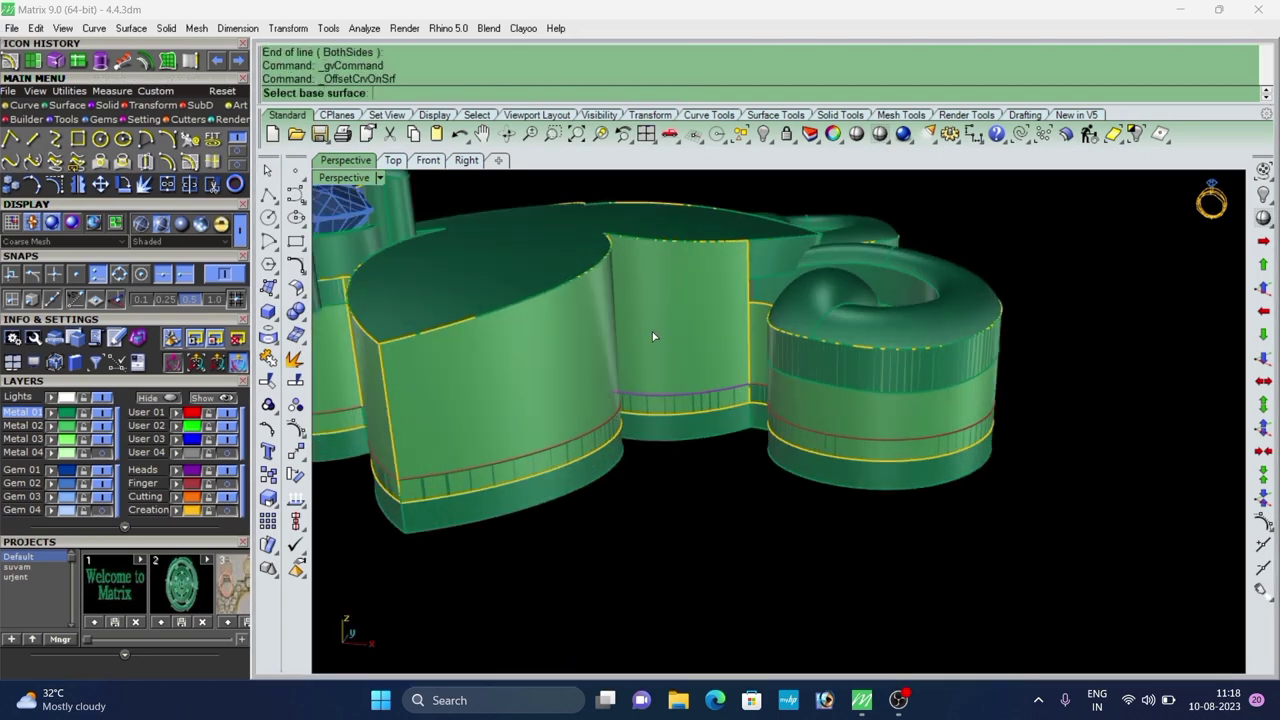
left_click(654, 335)
right_click(685, 363)
Offset the lower curve of the petal's wall facing the scroll lobe upward along that surface by a distance of 1.
scroll(686, 365, "down", 3)
scroll(644, 350, "down", 3)
right_click_drag(644, 350, 575, 358)
right_click(563, 380)
left_click(563, 380)
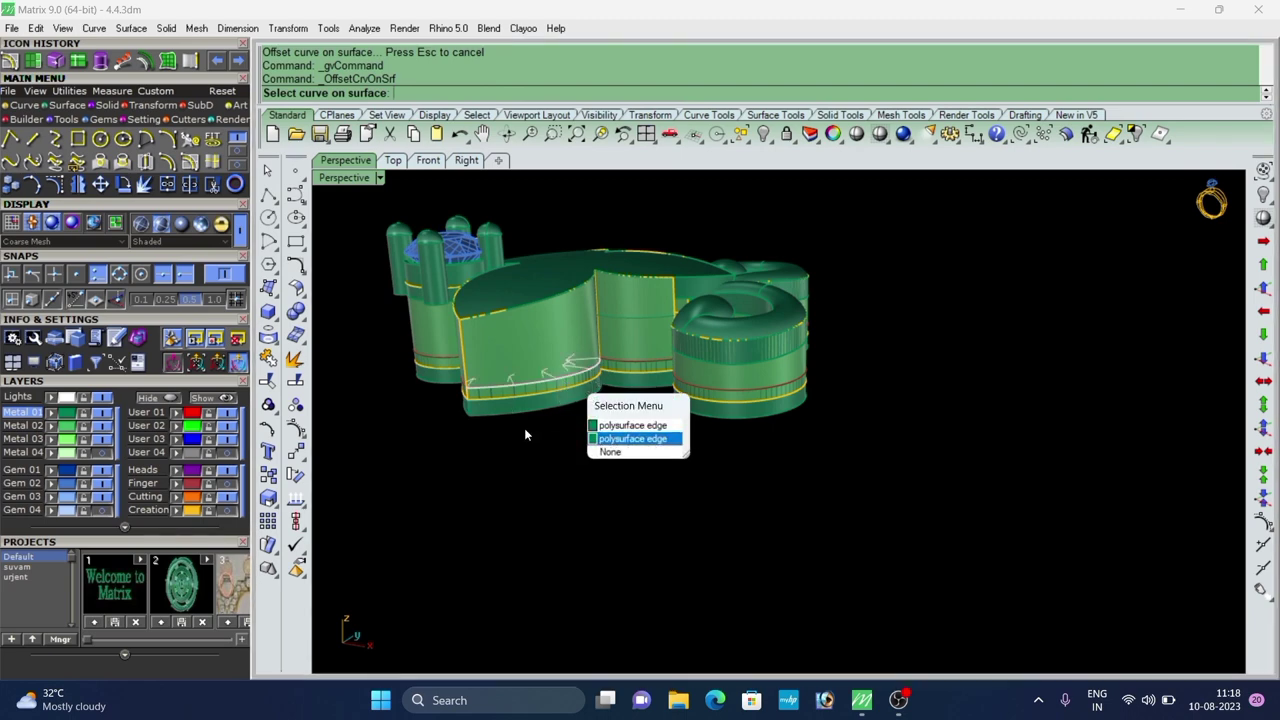
left_click(524, 429)
left_click(498, 386)
left_click(558, 433)
left_click(566, 358)
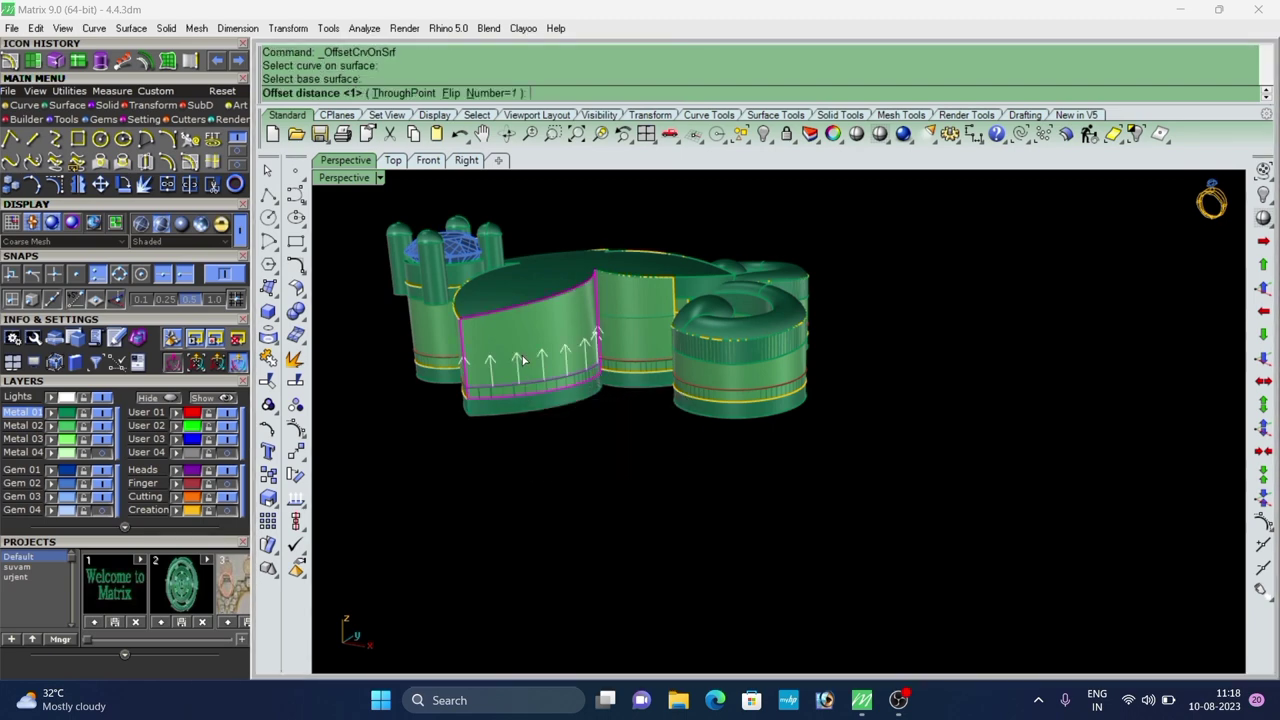
right_click(592, 392)
Offset the red curve on the same petal's wall facing the stone-setting cylinder along its surface by a distance of 1.
right_click_drag(590, 388, 815, 433)
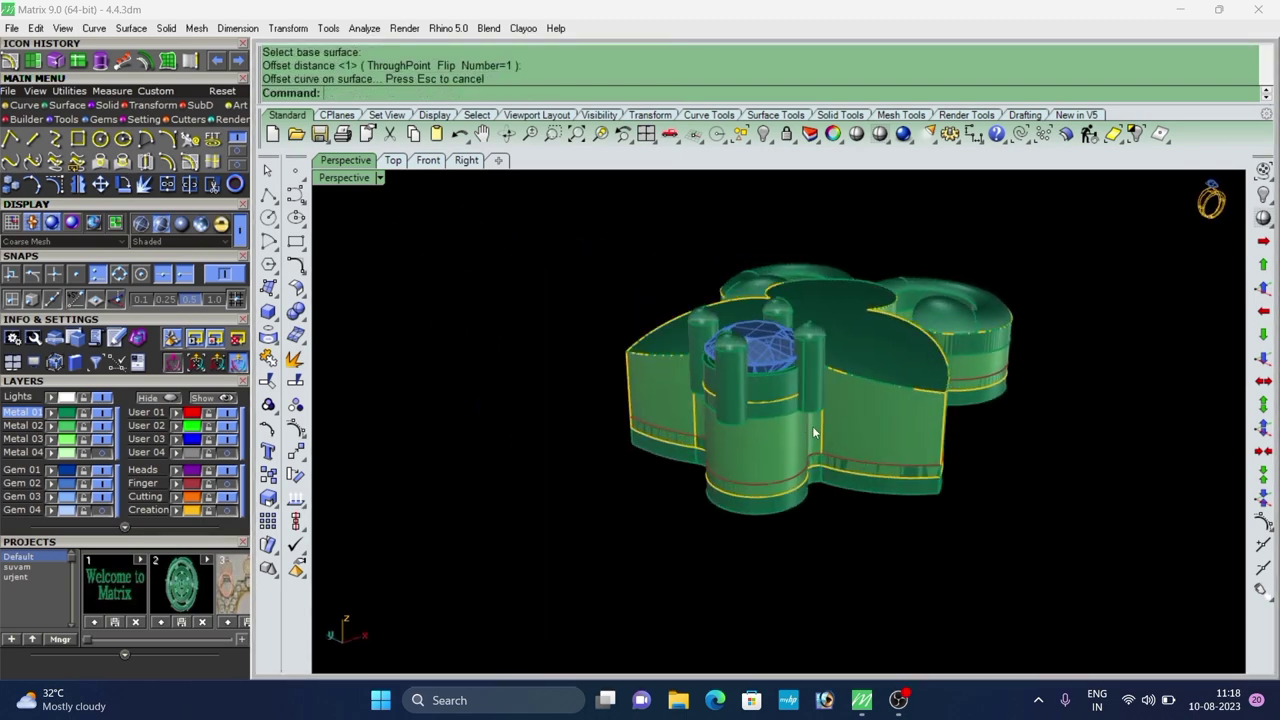
right_click(851, 423)
scroll(853, 423, "up", 4)
left_click(832, 452)
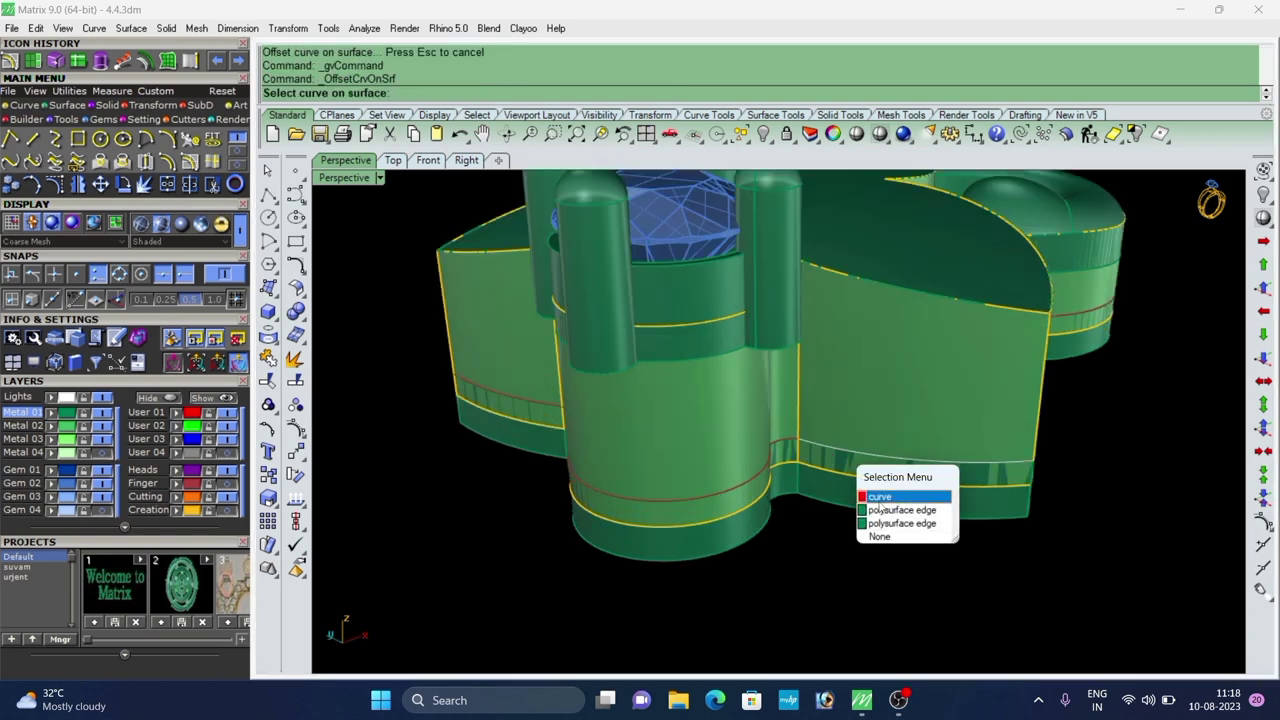
left_click(877, 496)
left_click(898, 412)
right_click(898, 412)
right_click_drag(826, 540, 669, 468)
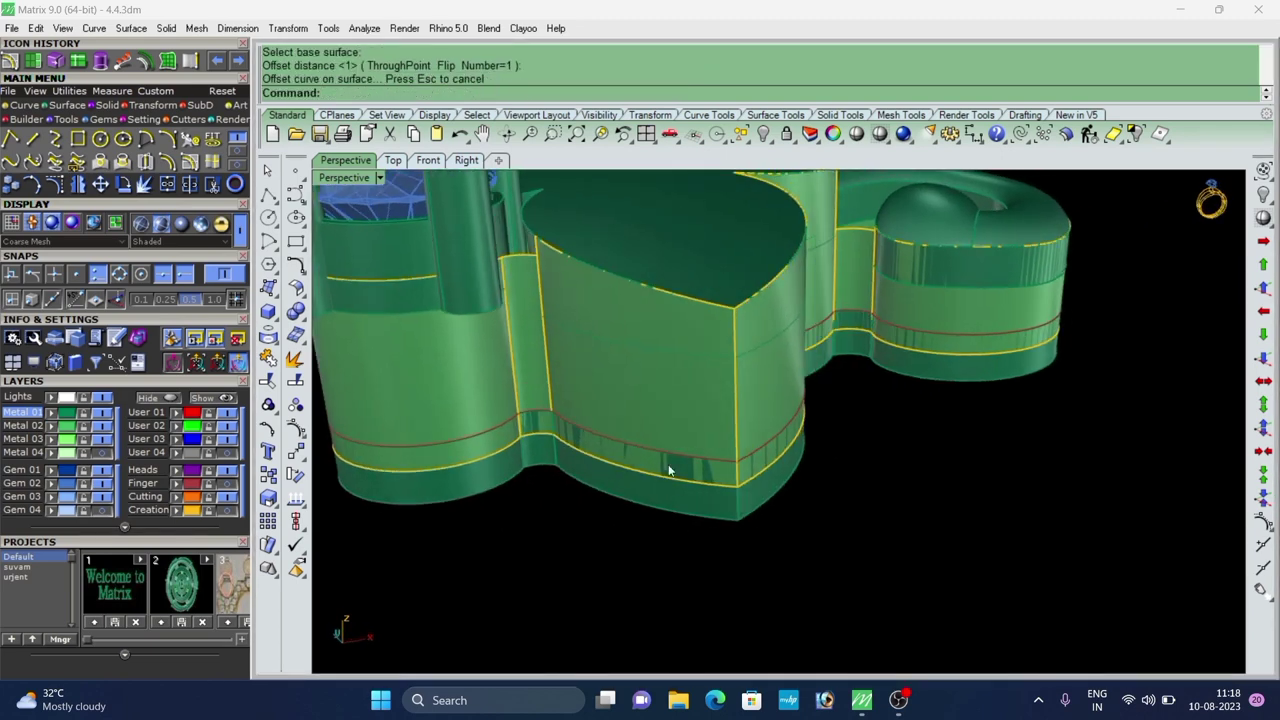
right_click(697, 371)
left_click(708, 376)
left_click(694, 386)
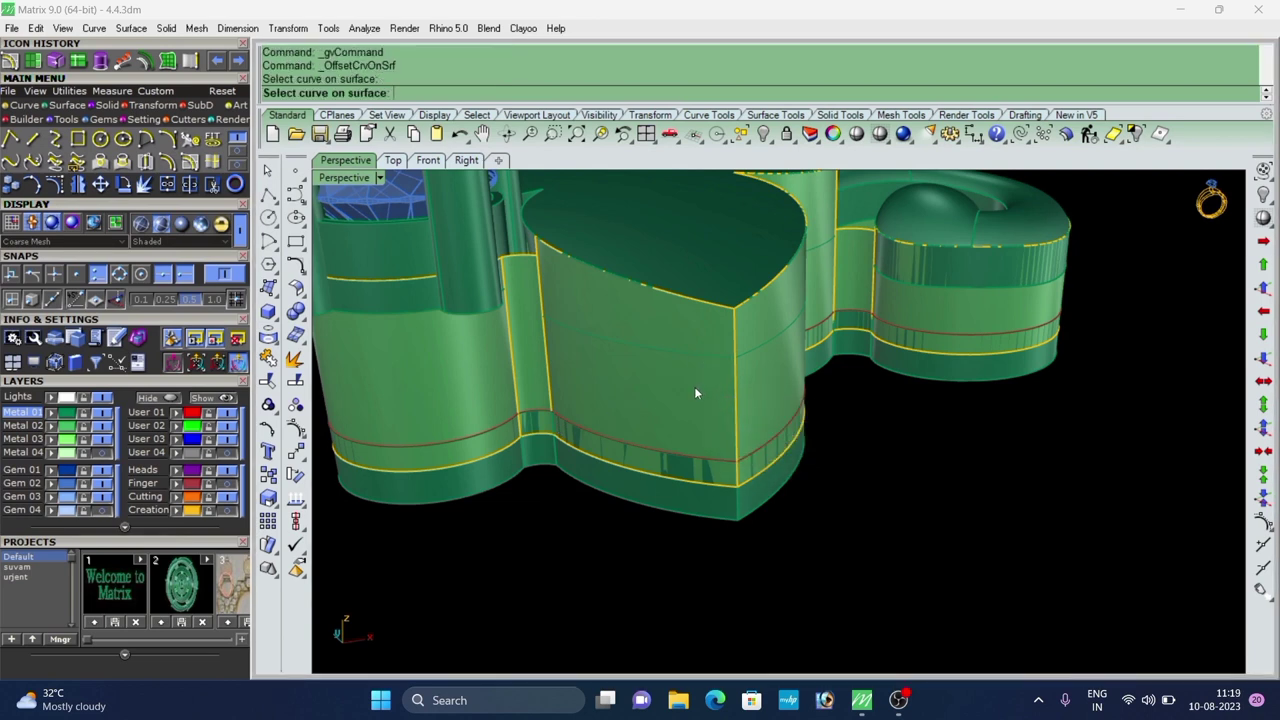
key("Escape")
Split the petal's wall beside the stone-setting cylinder with its offset curve and delete the lower piece.
left_click(690, 388)
type("s")
key("Return")
left_click(700, 359)
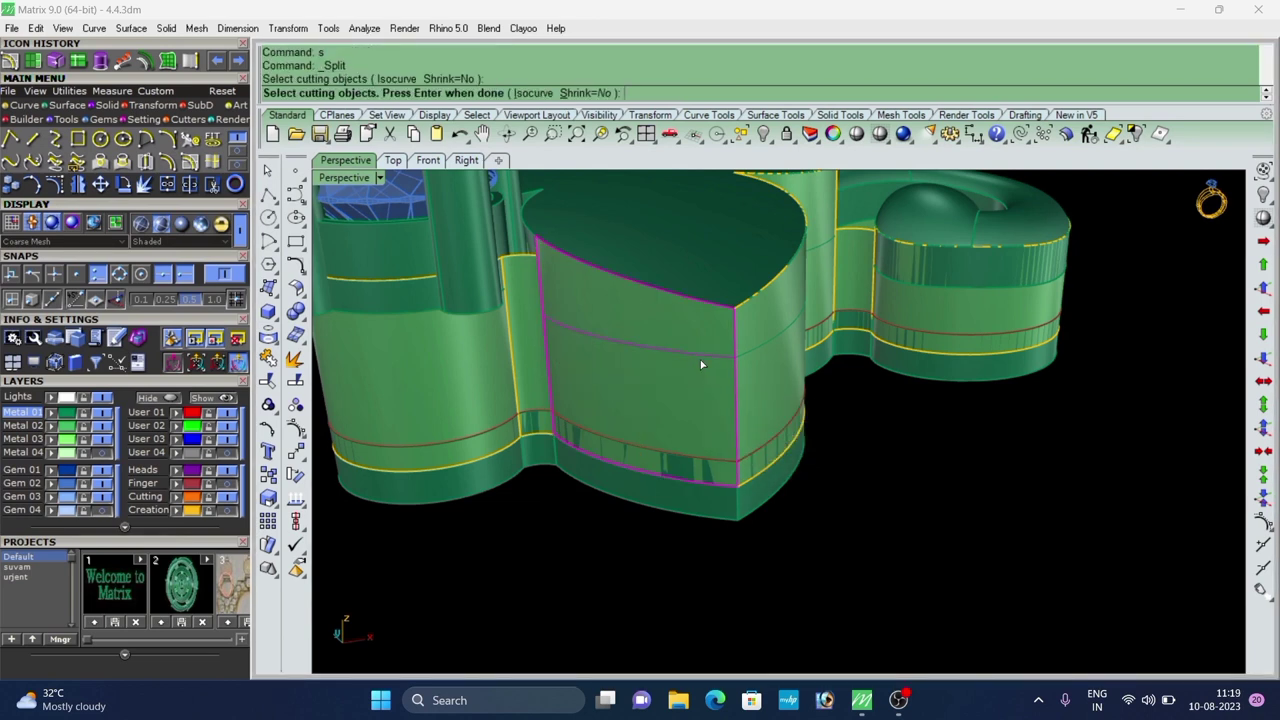
right_click(700, 362)
left_click(691, 402)
key("Delete")
Split the petal's other wall, facing the scroll lobe, with its offset curve and delete the lower piece.
right_click_drag(704, 434, 731, 423)
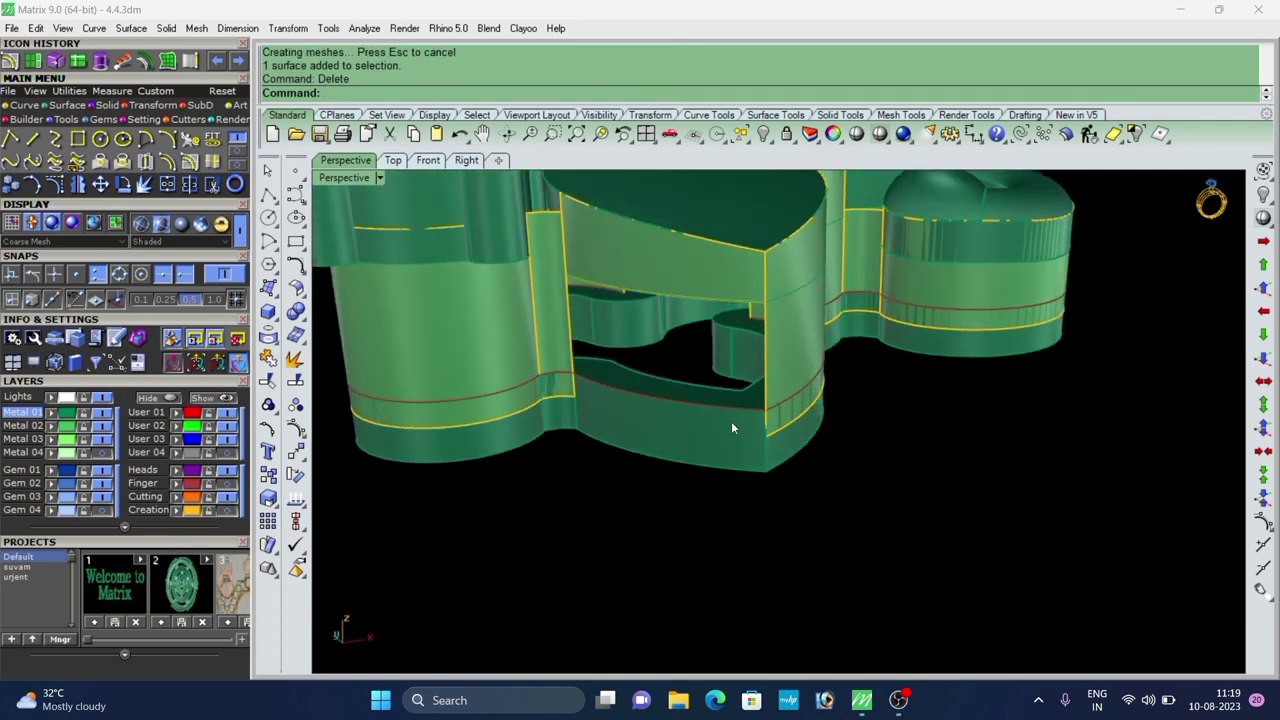
scroll(761, 372, "down", 2)
right_click_drag(761, 372, 625, 391)
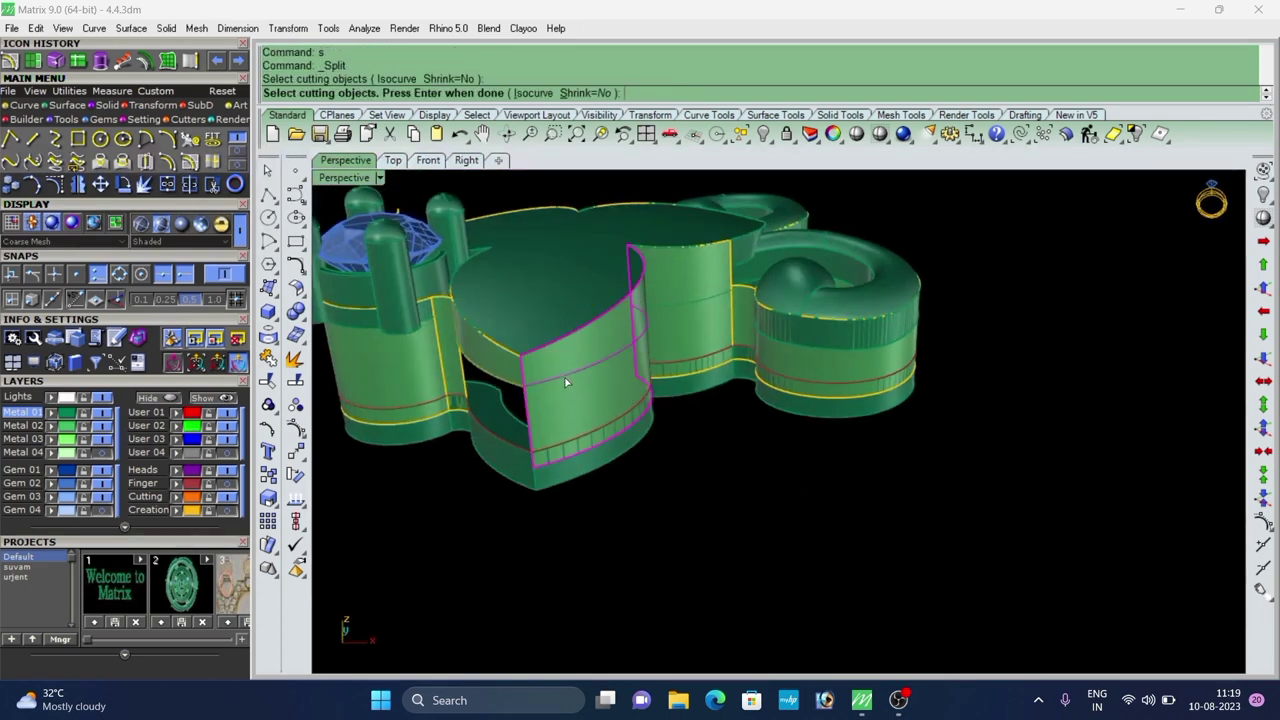
key("Delete")
Offset the red curve near the base of the stone-setting cylinder along its wall by a distance of 1, using the flipped direction.
right_click_drag(598, 429, 620, 397)
key("ctrl+a")
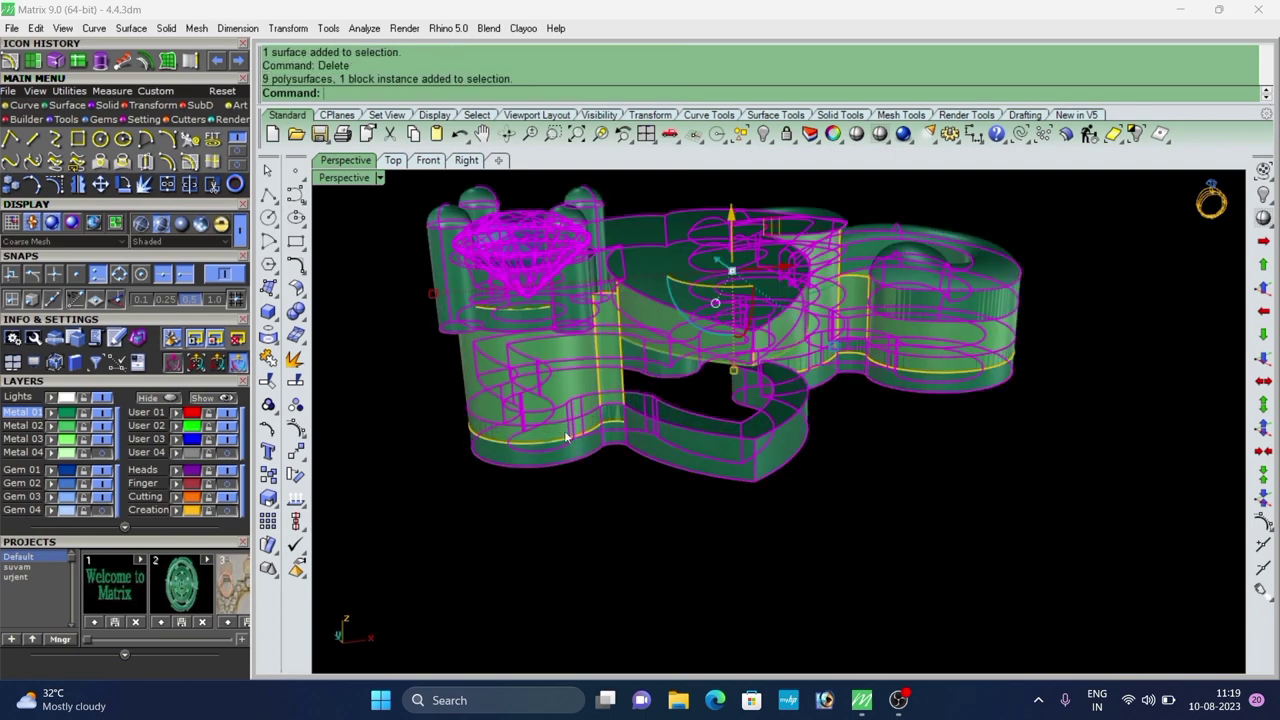
left_click(600, 501)
left_click(548, 425)
left_click(599, 469)
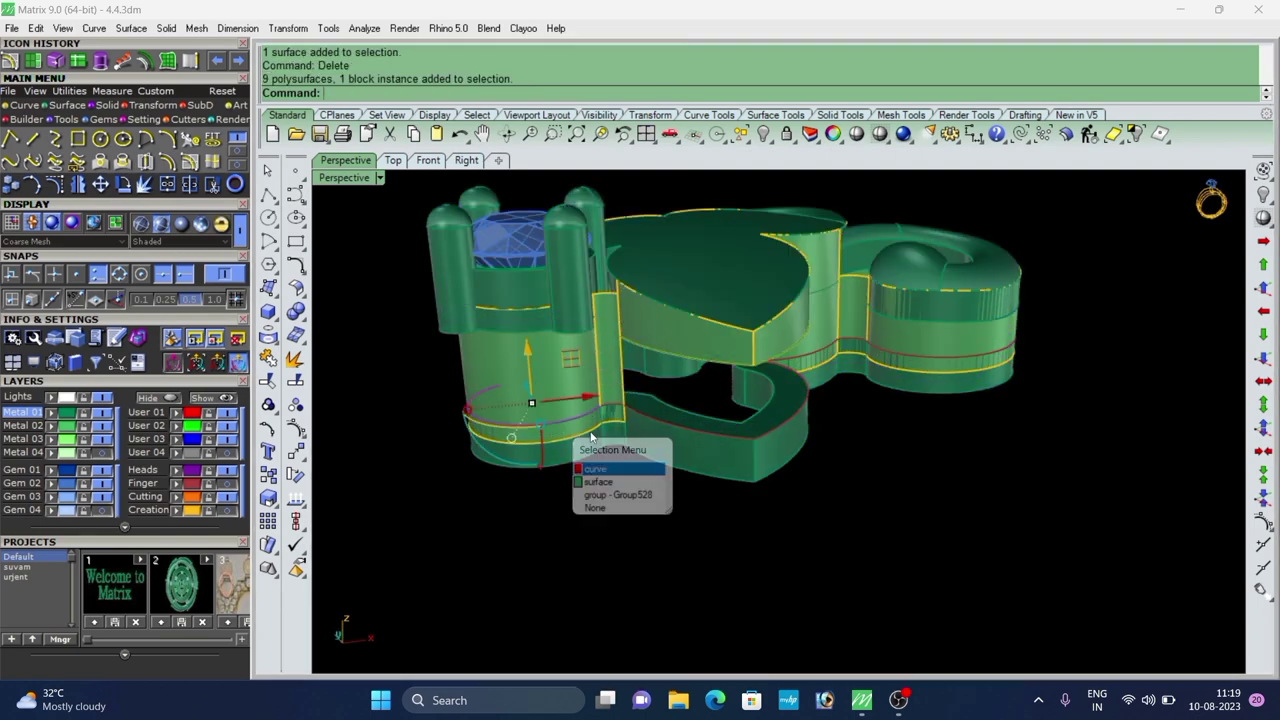
left_click(12, 63)
scroll(580, 362, "up", 4)
left_click(537, 380)
right_click(537, 396)
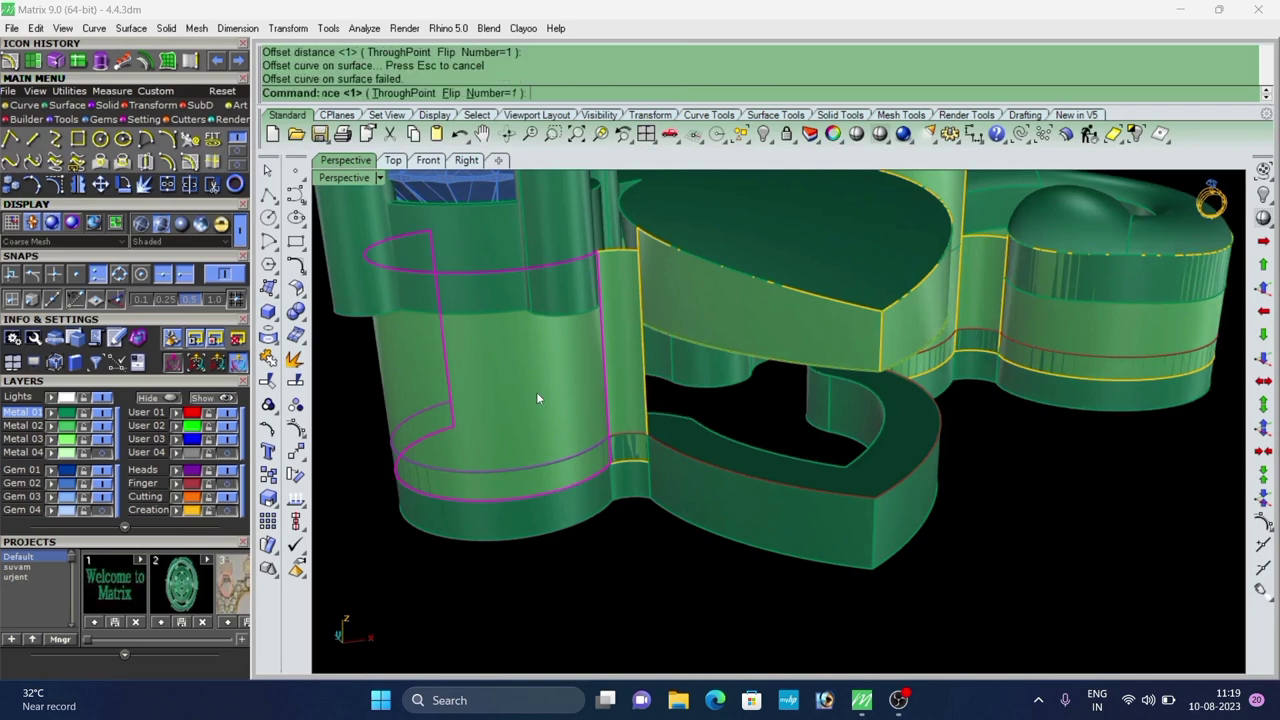
right_click(546, 448)
left_click(535, 388)
type("f")
right_click(535, 390)
right_click(535, 391)
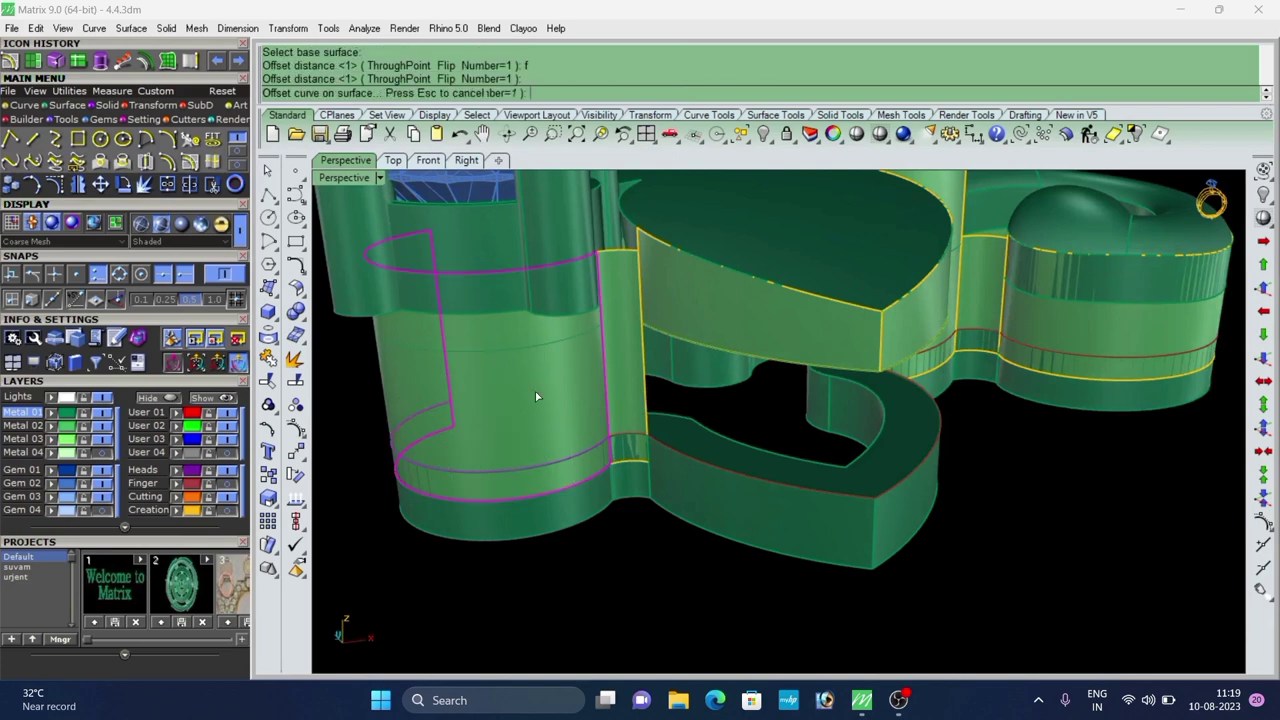
Split the stone-setting cylinder's wall with the offset curve and delete the lower piece.
left_click(622, 529)
left_click(542, 417)
type("s")
key("Return")
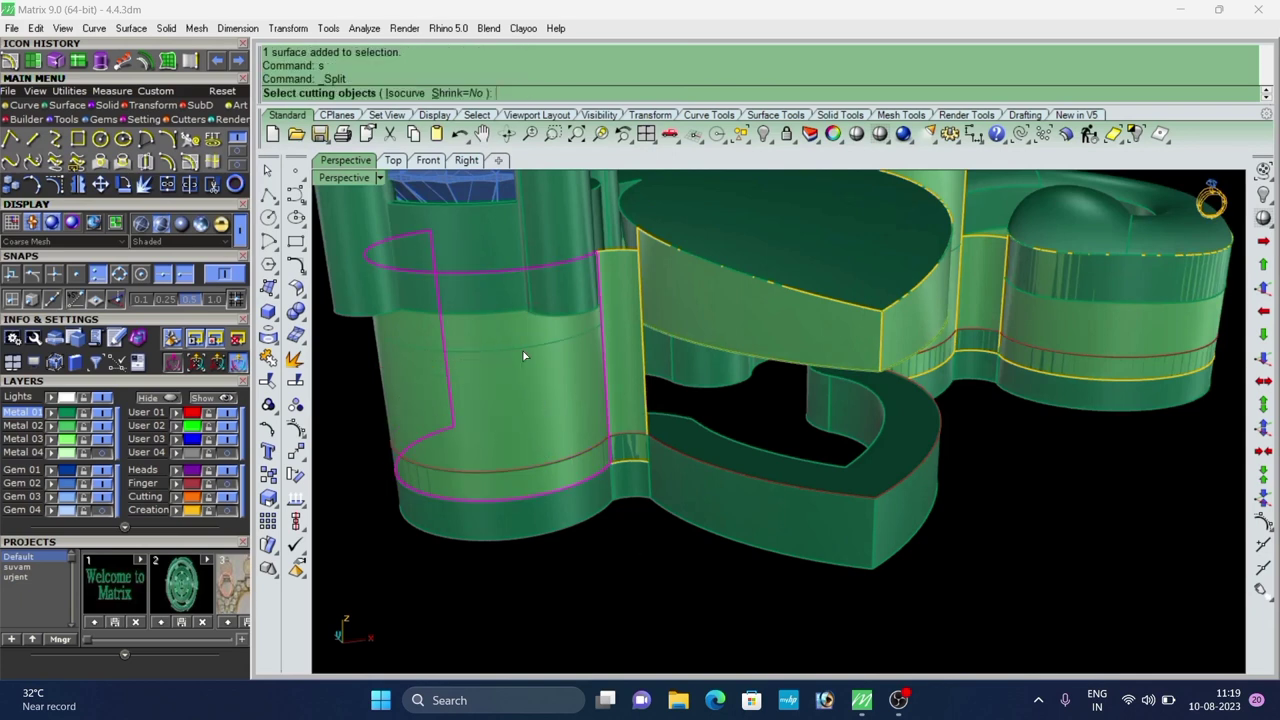
left_click(694, 419)
left_click(540, 399)
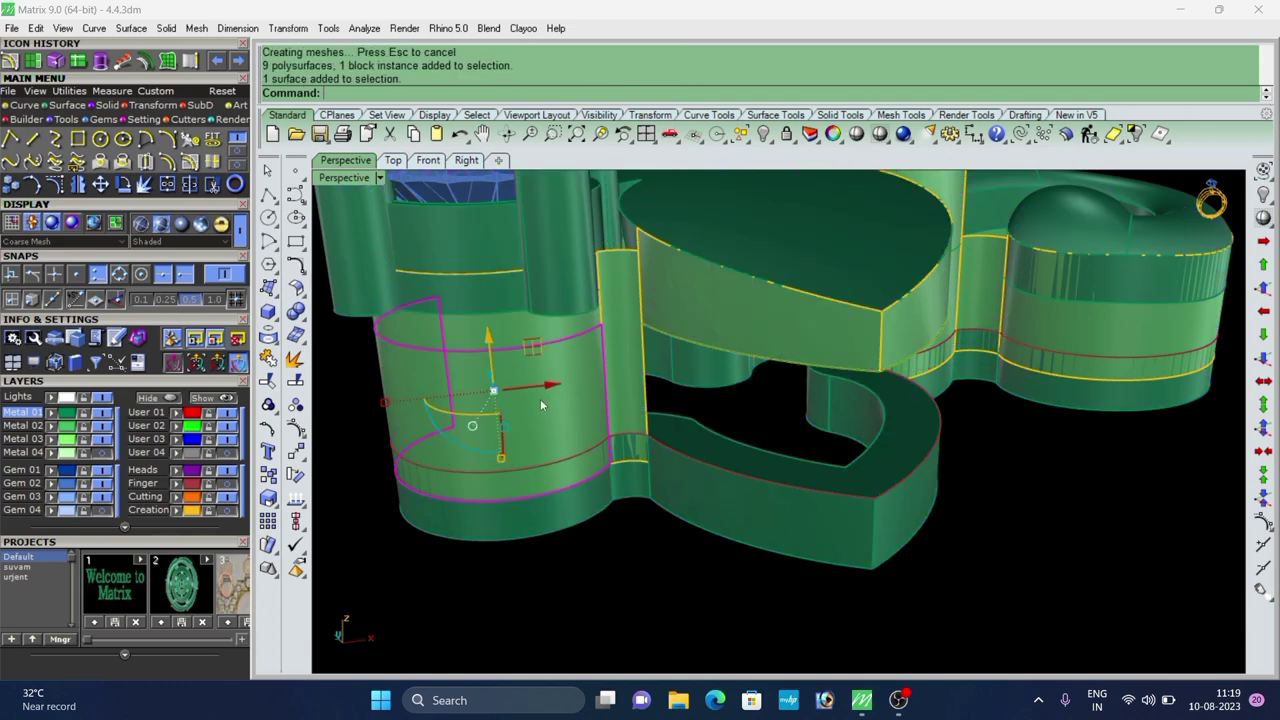
key("Delete")
Split the narrow strip between the cylinder and the opened petal at an isocurve level with the cut edge and delete its lower piece.
left_click(627, 378)
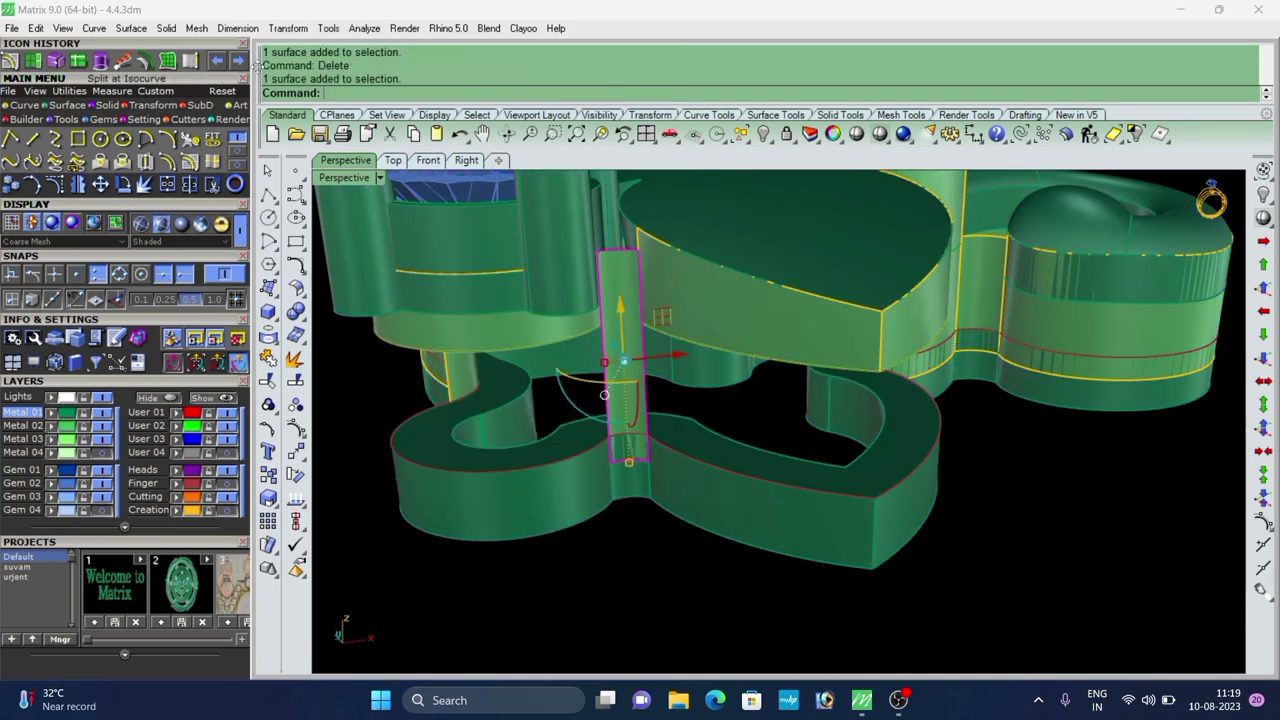
scroll(574, 302, "up", 5)
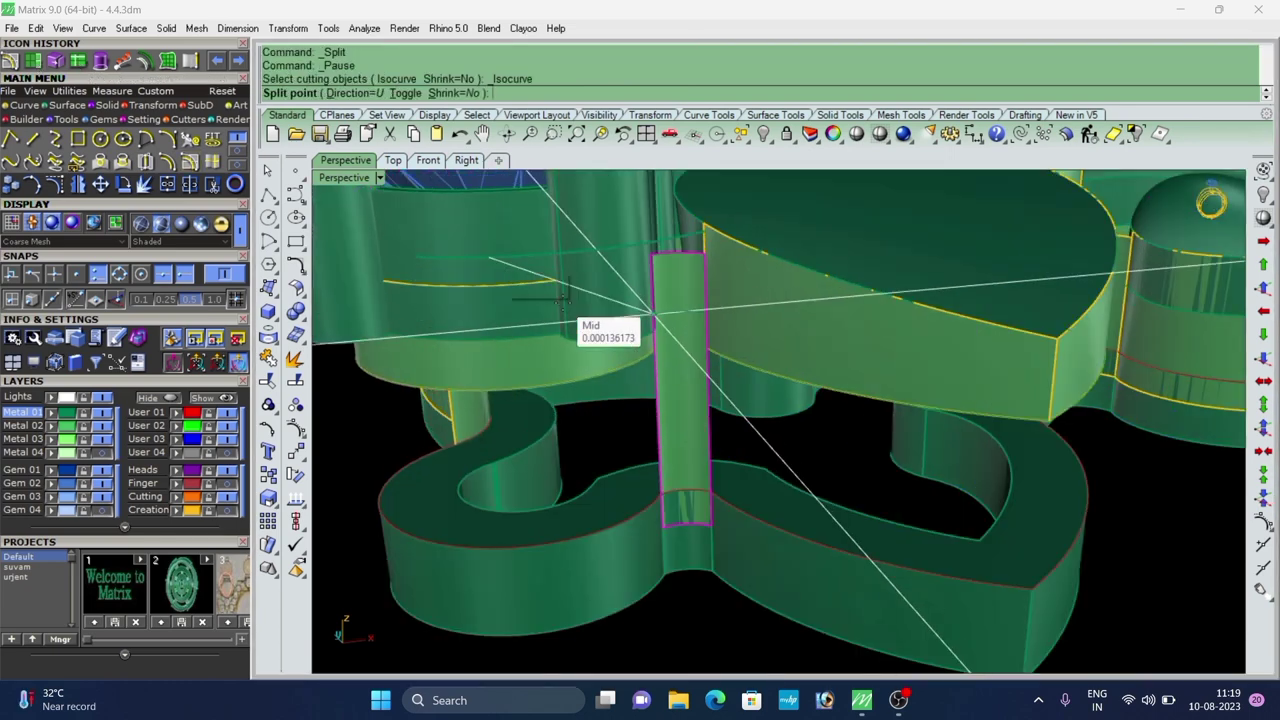
left_click(671, 361)
right_click(671, 362)
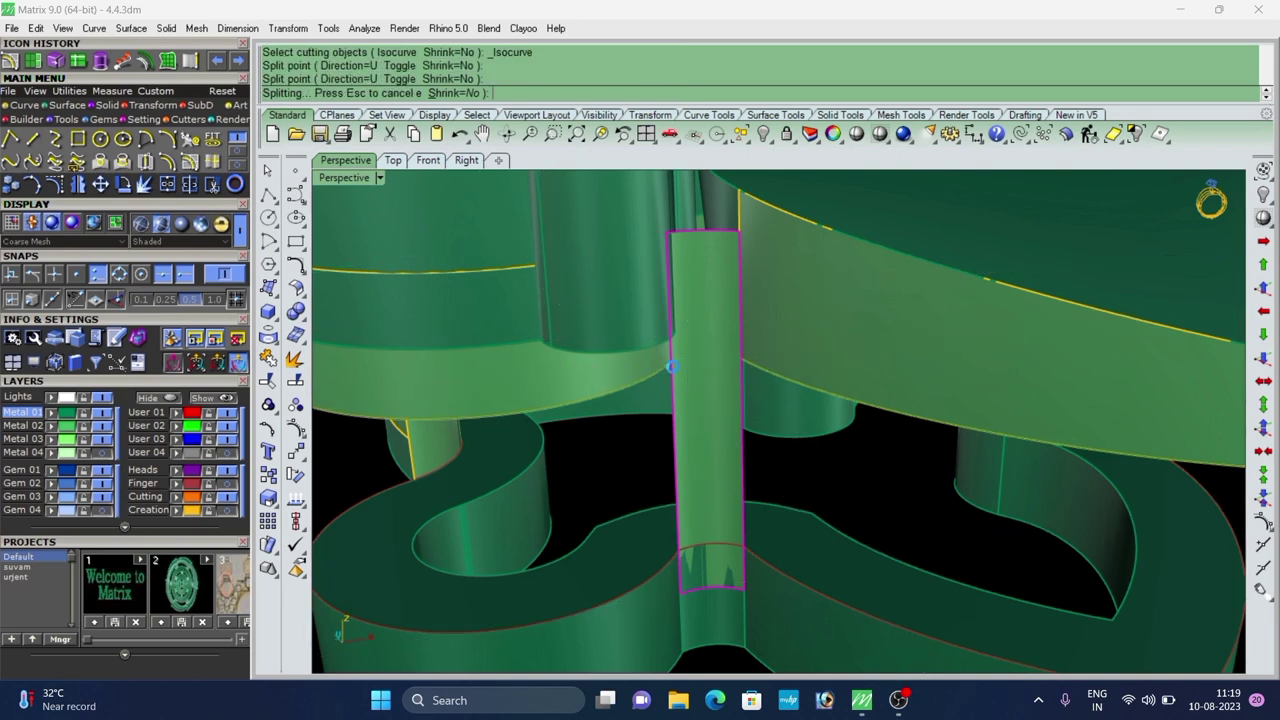
left_click(707, 402)
left_click(714, 383)
left_click(736, 453)
key("Delete")
Split the strip between the cylinder and the uncut opposite petal at an isocurve level with the cylinder's cut edge and delete its lower piece.
scroll(636, 340, "down", 6)
right_click_drag(636, 340, 827, 428)
scroll(776, 362, "down", 2)
right_click(827, 409)
scroll(845, 380, "up", 5)
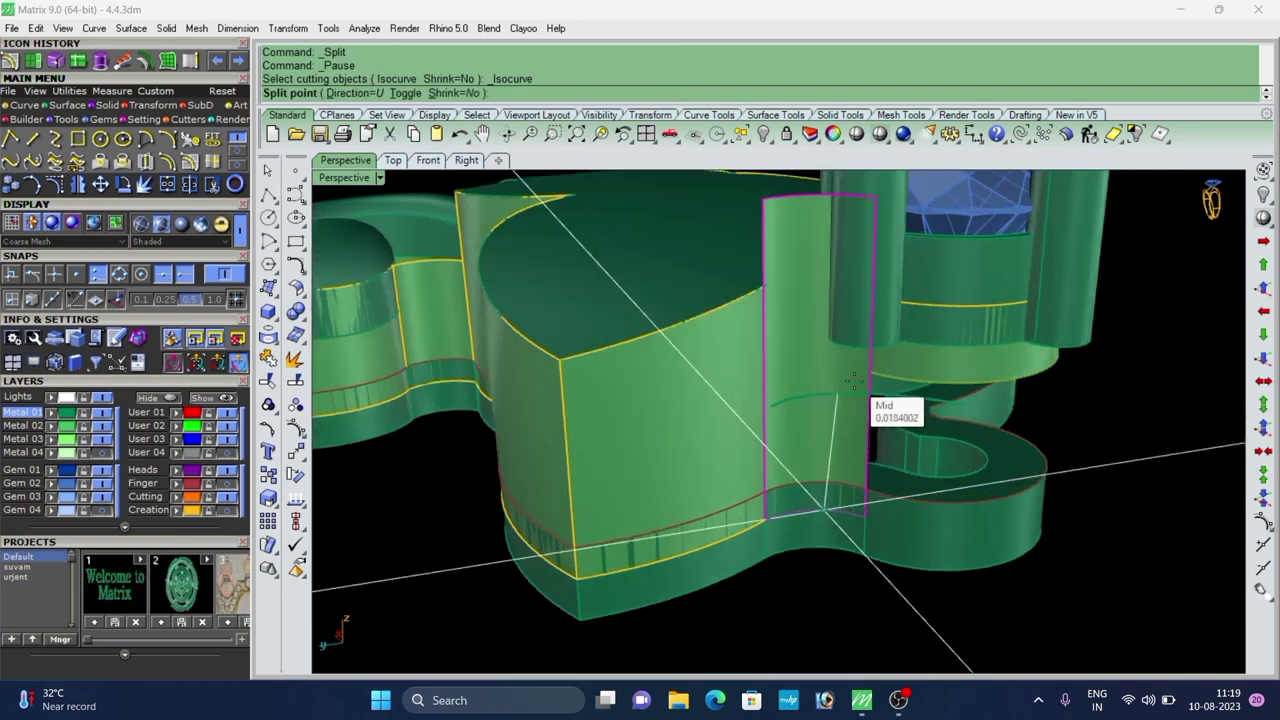
right_click(872, 373)
left_click(848, 456)
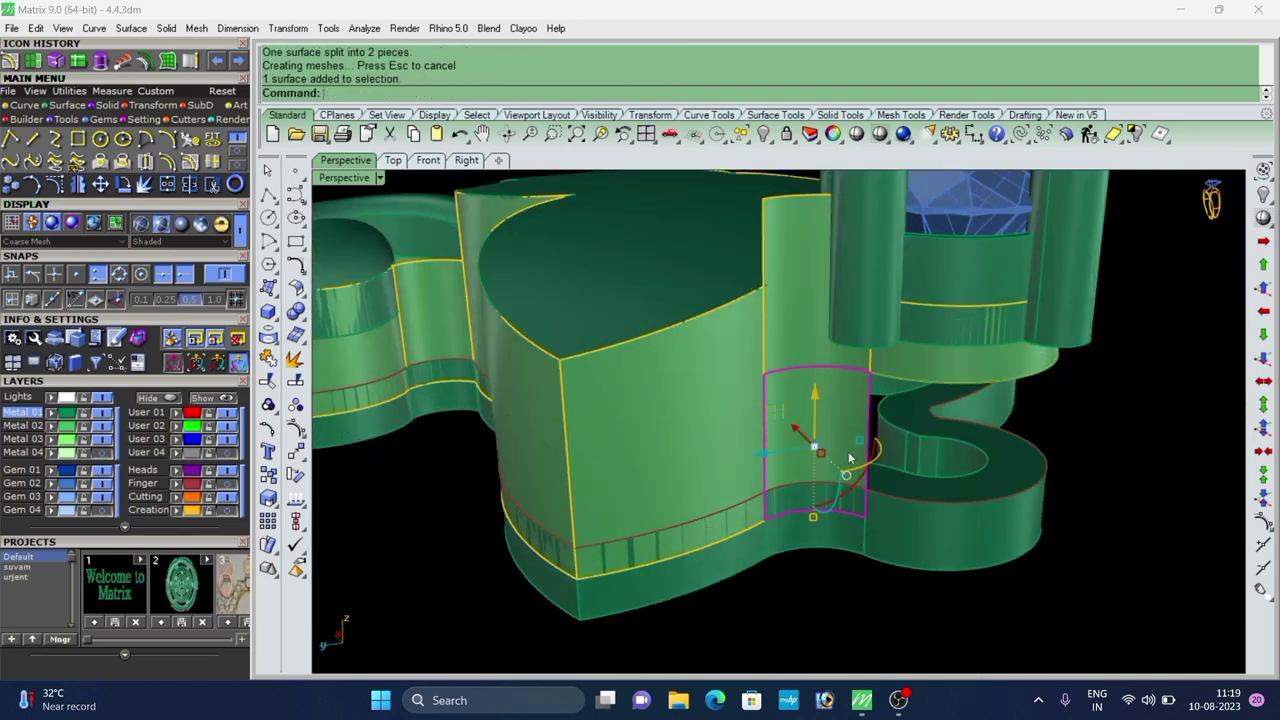
key("Delete")
Split the opposite petal's wall nearest the cylinder at an isocurve level with the neighbouring cut edge and delete the lower piece.
left_click(716, 409)
right_click(716, 409)
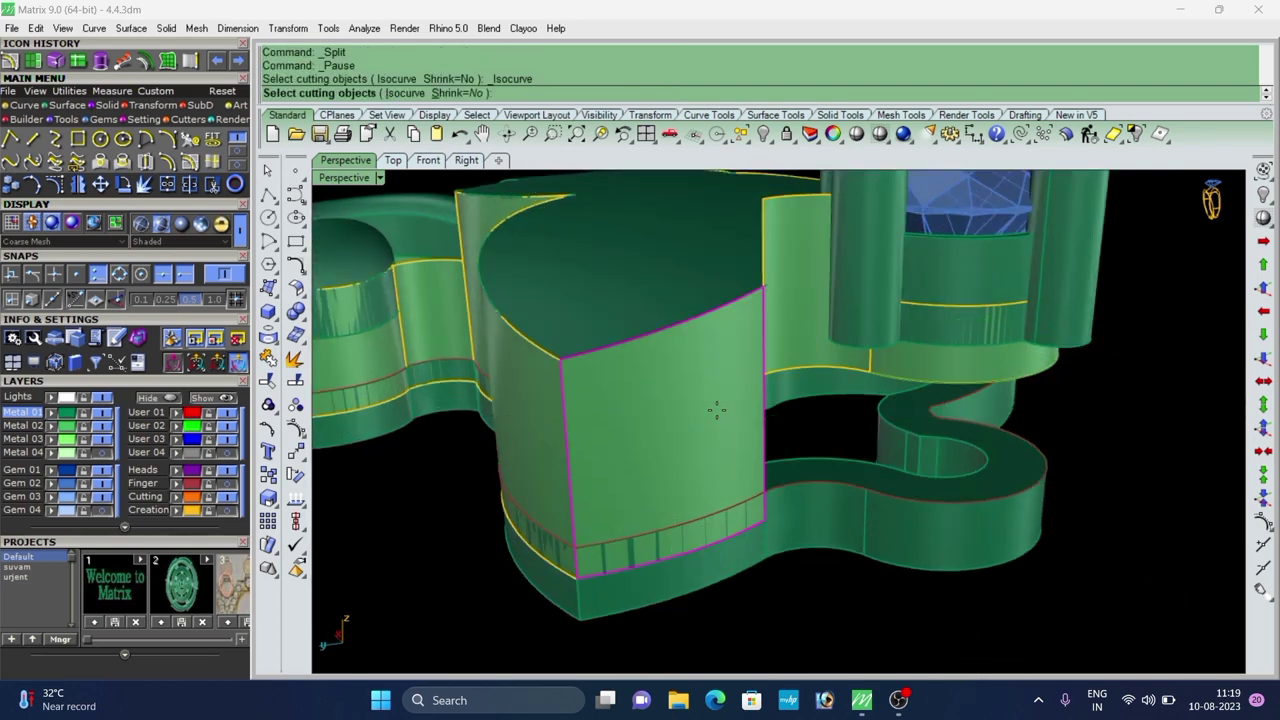
right_click(761, 377)
left_click(728, 446)
left_click(670, 430)
key("Delete")
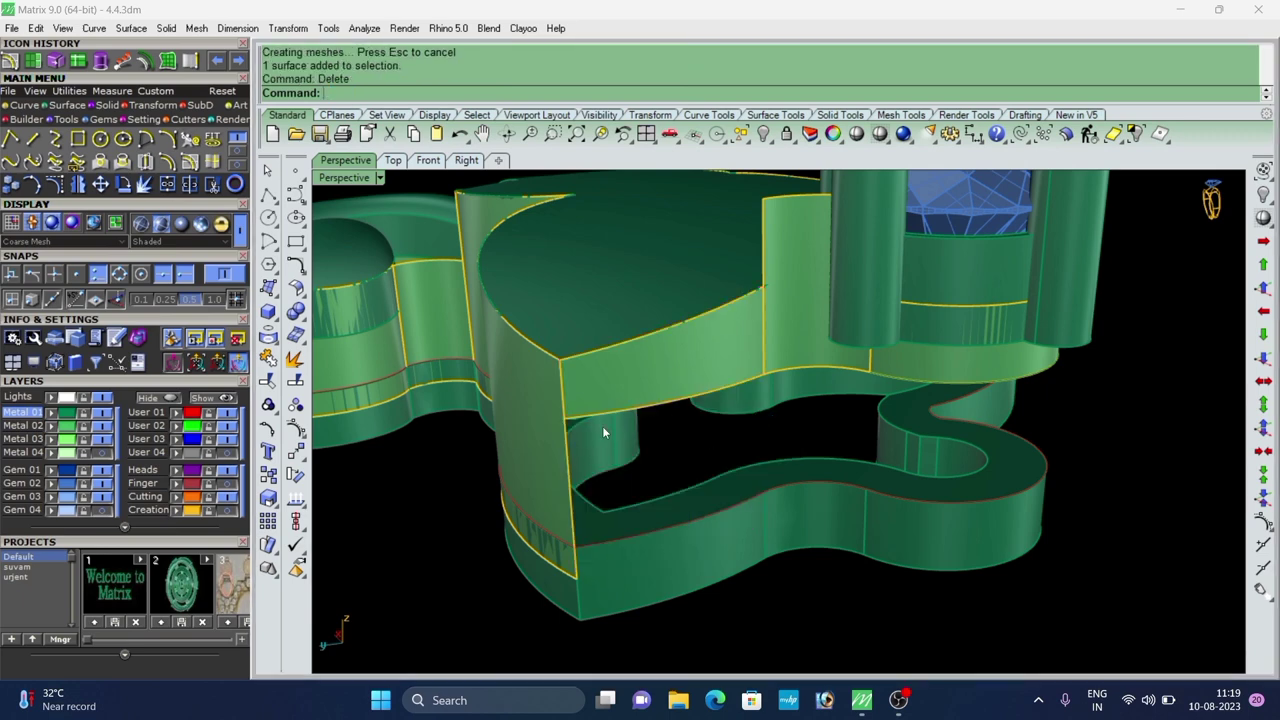
Split the opposite petal's remaining curved wall at an isocurve starting from the cut edge at its tip and delete the lower piece.
right_click_drag(617, 467, 706, 473)
left_click(677, 471)
right_click(677, 471)
scroll(690, 440, "up", 3)
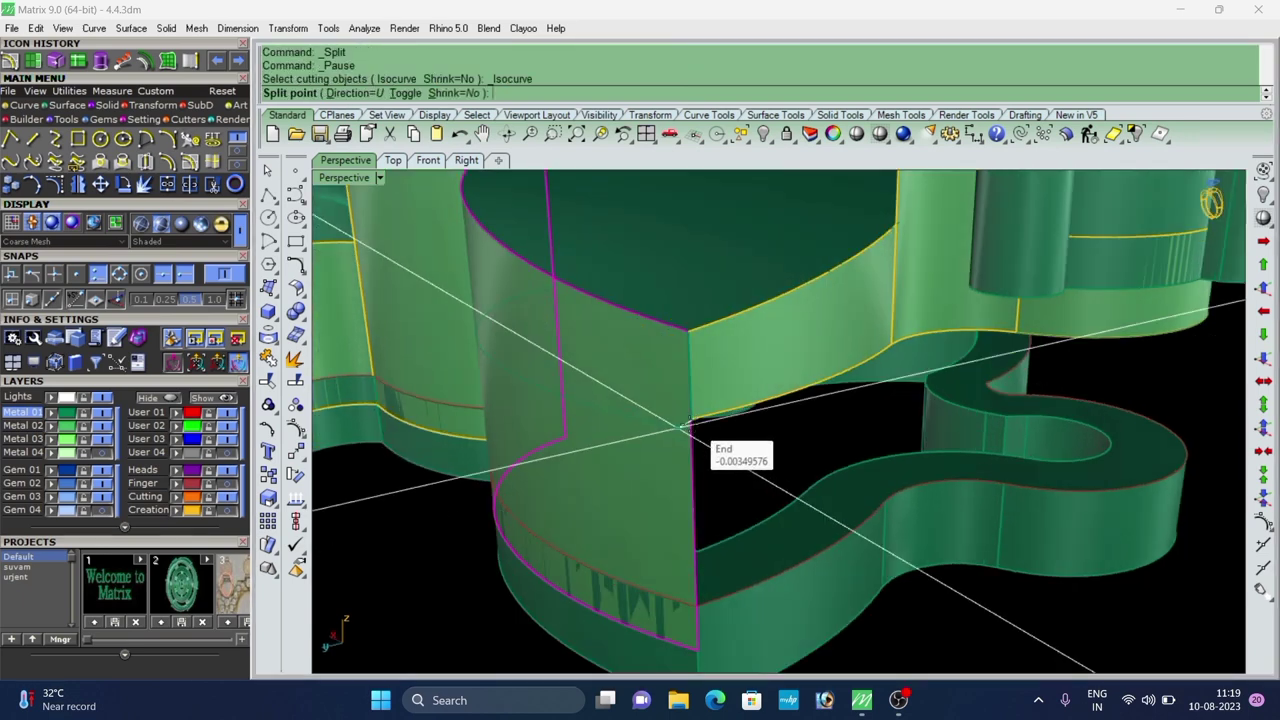
left_click(689, 423)
right_click(689, 423)
left_click(686, 484)
key("Delete")
Split the curved wall between the opposite petal and the narrow strip at an isocurve level with the petal's cut and delete the lower piece.
scroll(684, 480, "down", 5)
right_click_drag(604, 467, 640, 462)
scroll(628, 411, "up", 5)
left_click(623, 410)
right_click(623, 413)
scroll(680, 390, "up", 3)
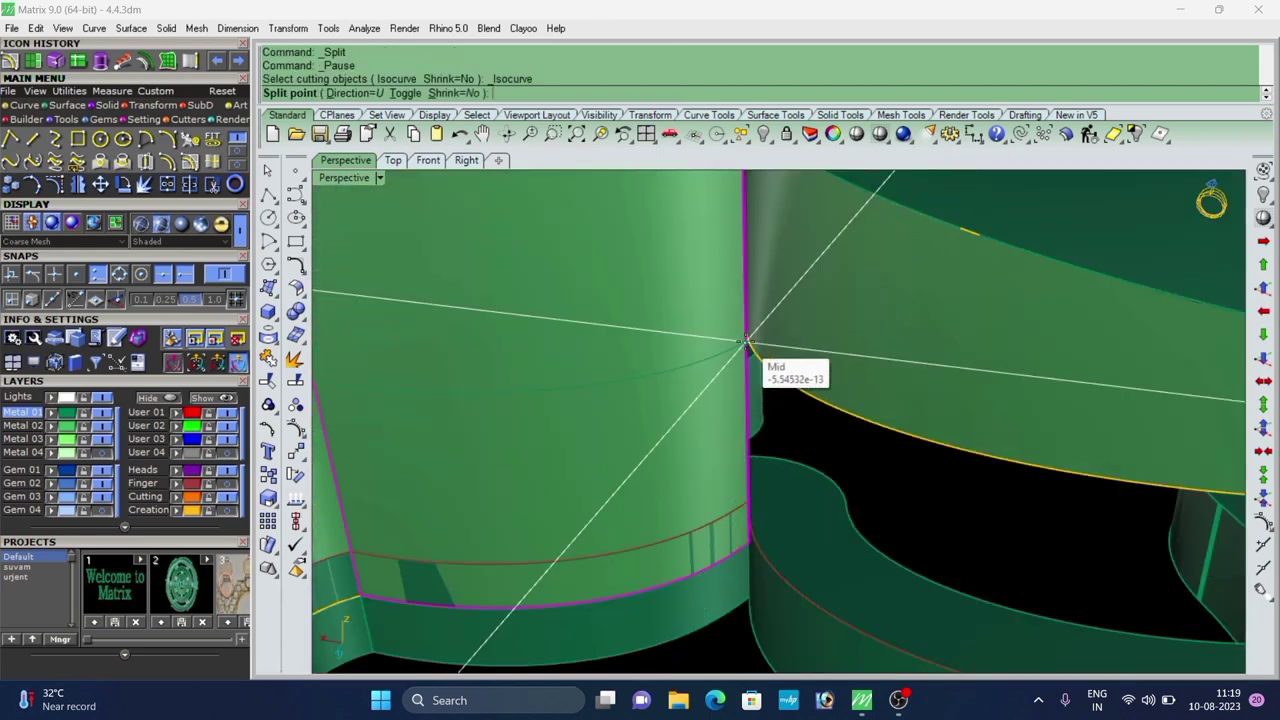
right_click(747, 341)
scroll(749, 345, "down", 6)
left_click(844, 418)
right_click_drag(748, 424, 708, 376)
left_click(700, 367)
key("Delete")
Try to split the narrow strip beside the scroll lobe at an isocurve level with the adjoining cut edge.
scroll(590, 385, "down", 3)
right_click_drag(562, 386, 515, 380)
scroll(526, 340, "up", 5)
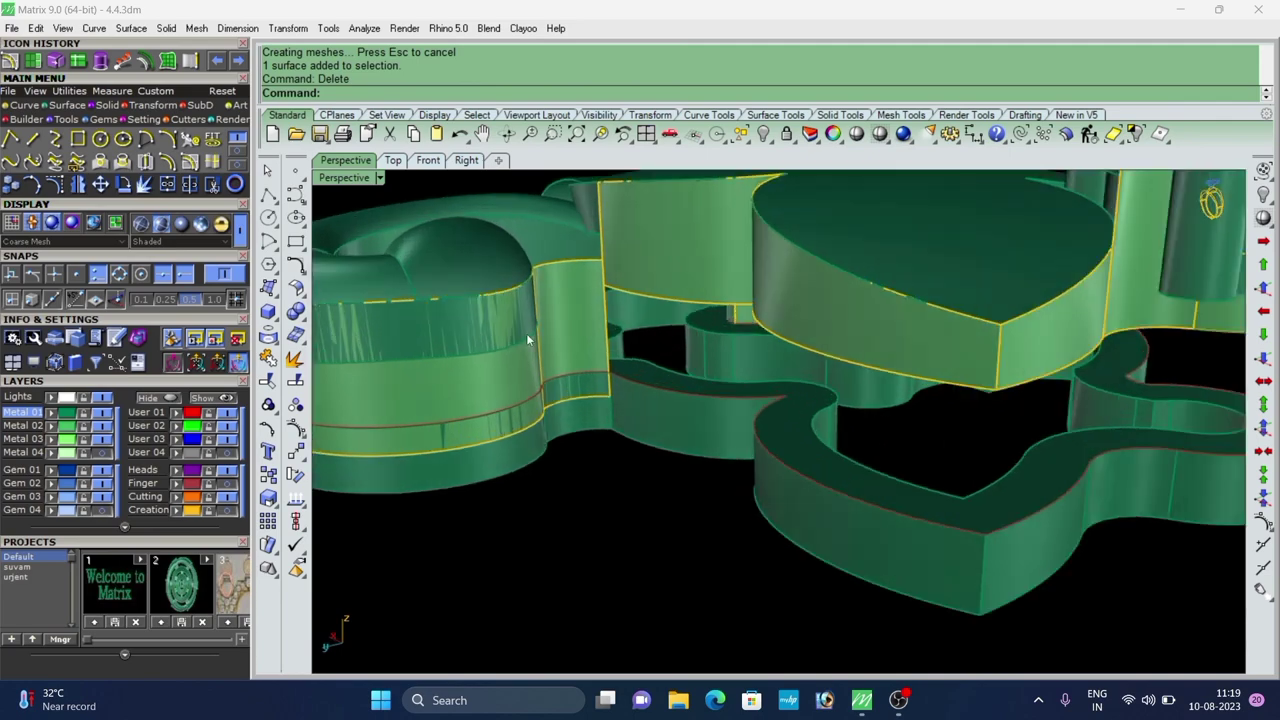
right_click_drag(527, 337, 541, 358)
scroll(540, 360, "up", 4)
left_click(552, 313)
key("Return")
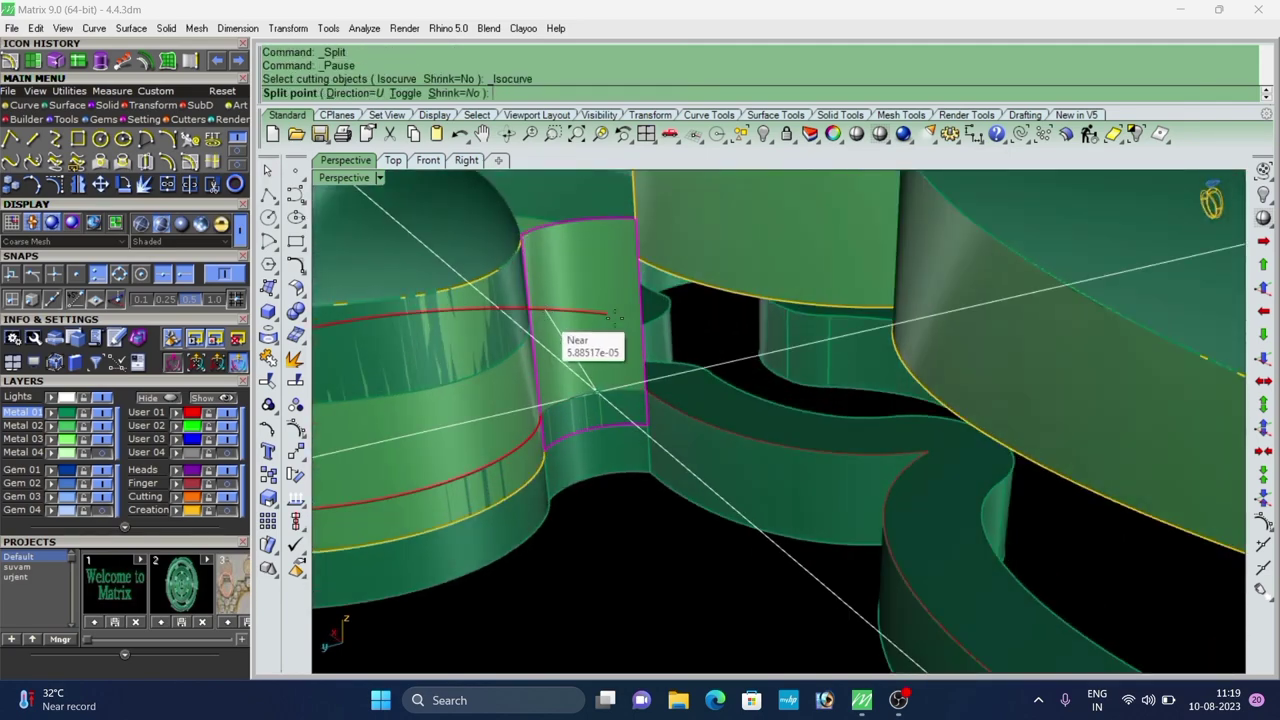
scroll(640, 314, "down", 4)
left_click(640, 314)
right_click(645, 318)
Split the curved petal wall beside the scroll lobe at an isocurve level with the neighbouring petal's cut edge and delete the lower piece.
scroll(700, 345, "down", 5)
right_click_drag(720, 394, 295, 357)
left_click(472, 571)
right_click_drag(472, 571, 608, 512)
scroll(845, 343, "up", 6)
right_click_drag(840, 347, 628, 362)
left_click(632, 343)
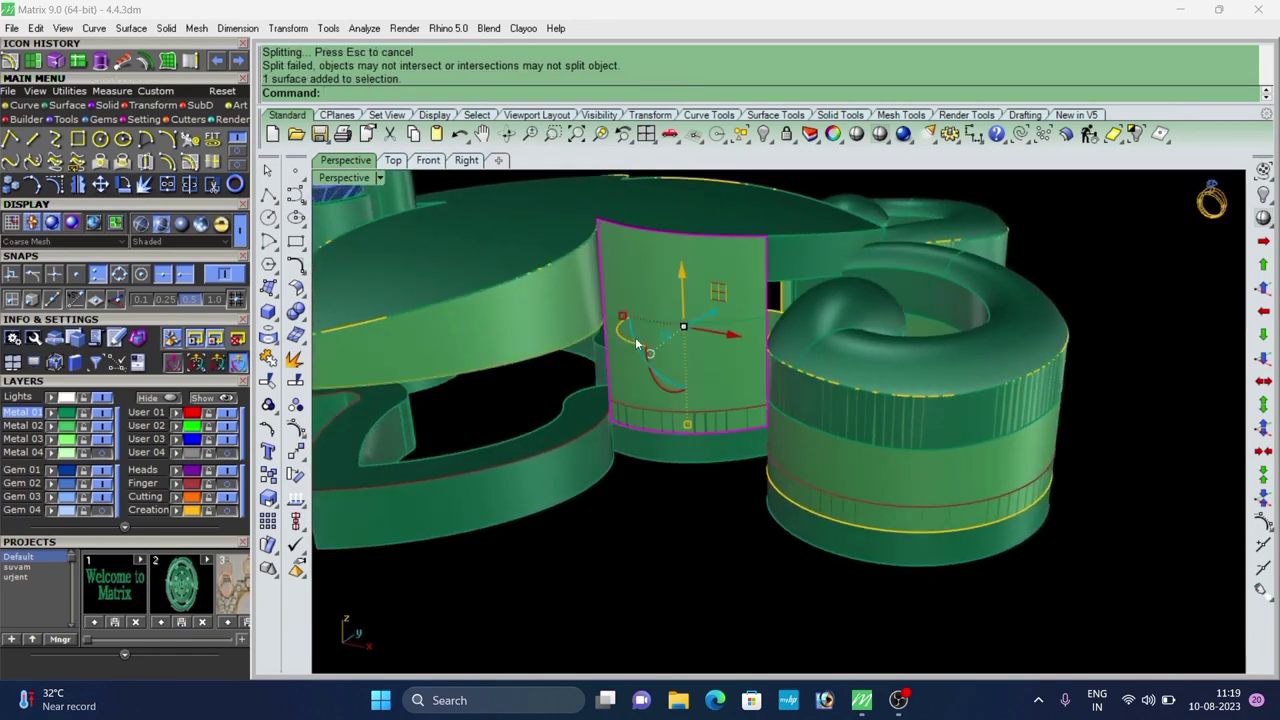
right_click(635, 340)
scroll(640, 335, "up", 3)
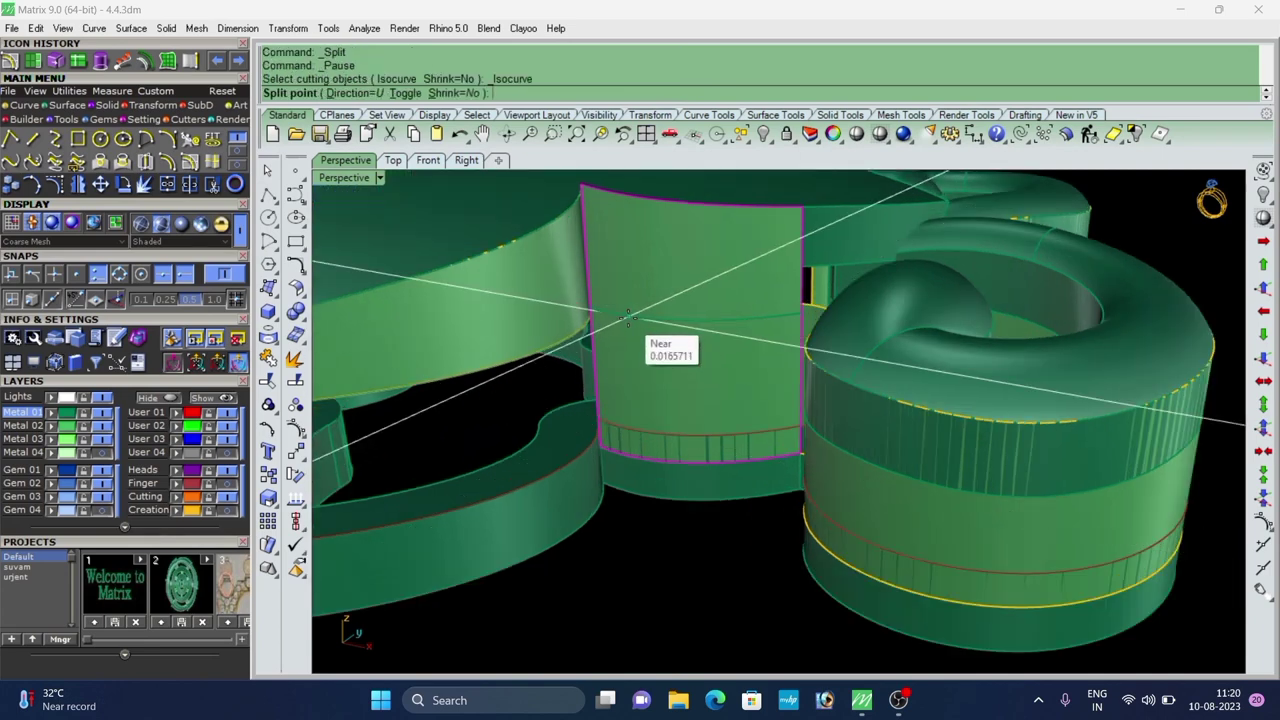
left_click(628, 318)
left_click(638, 403)
key("Delete")
scroll(683, 358, "down", 6)
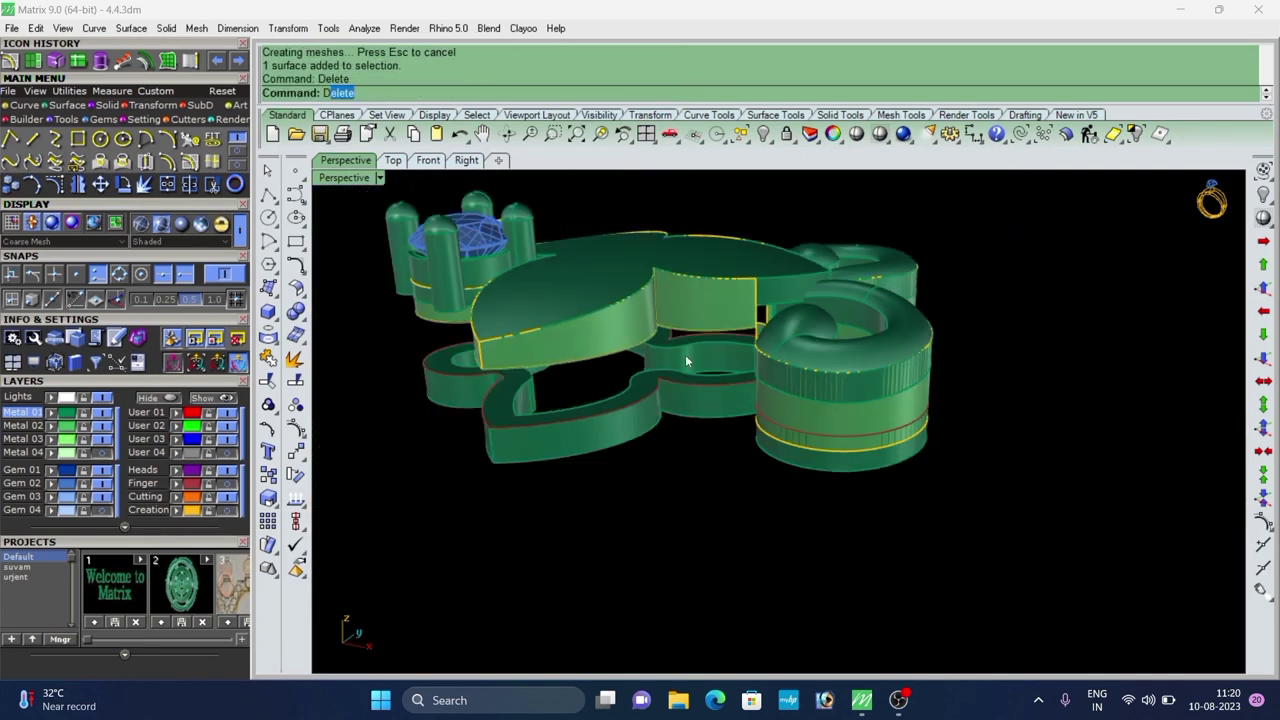
Extrude the petal's outline curve beside the scroll lobe about 2.09 downward to add a wall behind the lobe.
right_click_drag(686, 358, 755, 372)
scroll(808, 374, "up", 3)
scroll(812, 337, "down", 5)
scroll(755, 372, "up", 5)
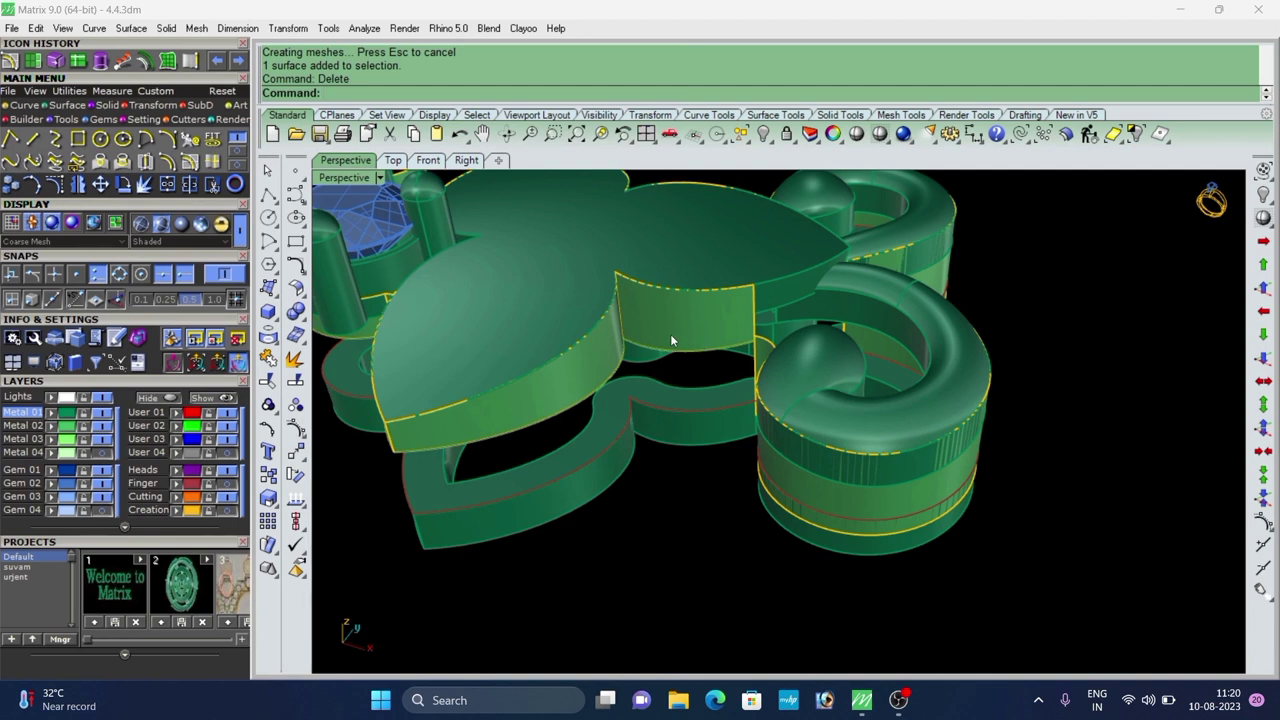
left_click(788, 280)
right_click(788, 280)
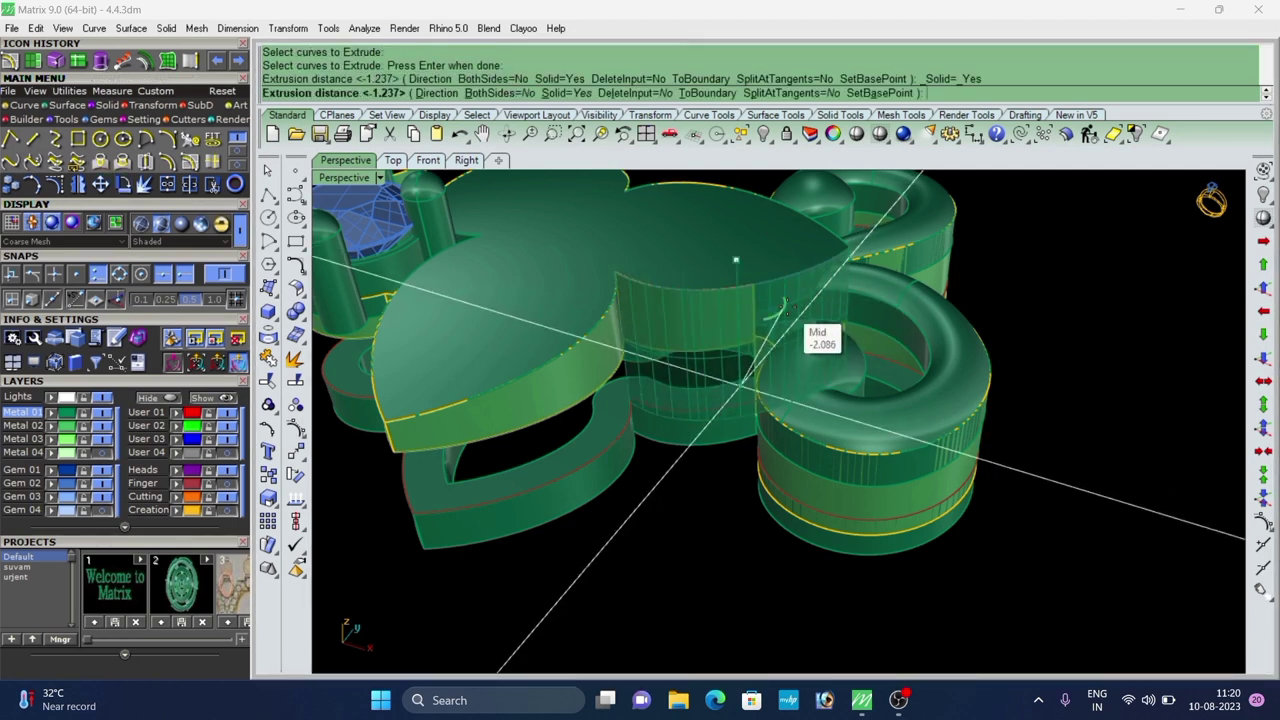
left_click(788, 322)
scroll(711, 376, "up", 2)
Split the extruded wall at an isocurve level with the existing wall's cut edge and delete the lower piece.
left_click(711, 372)
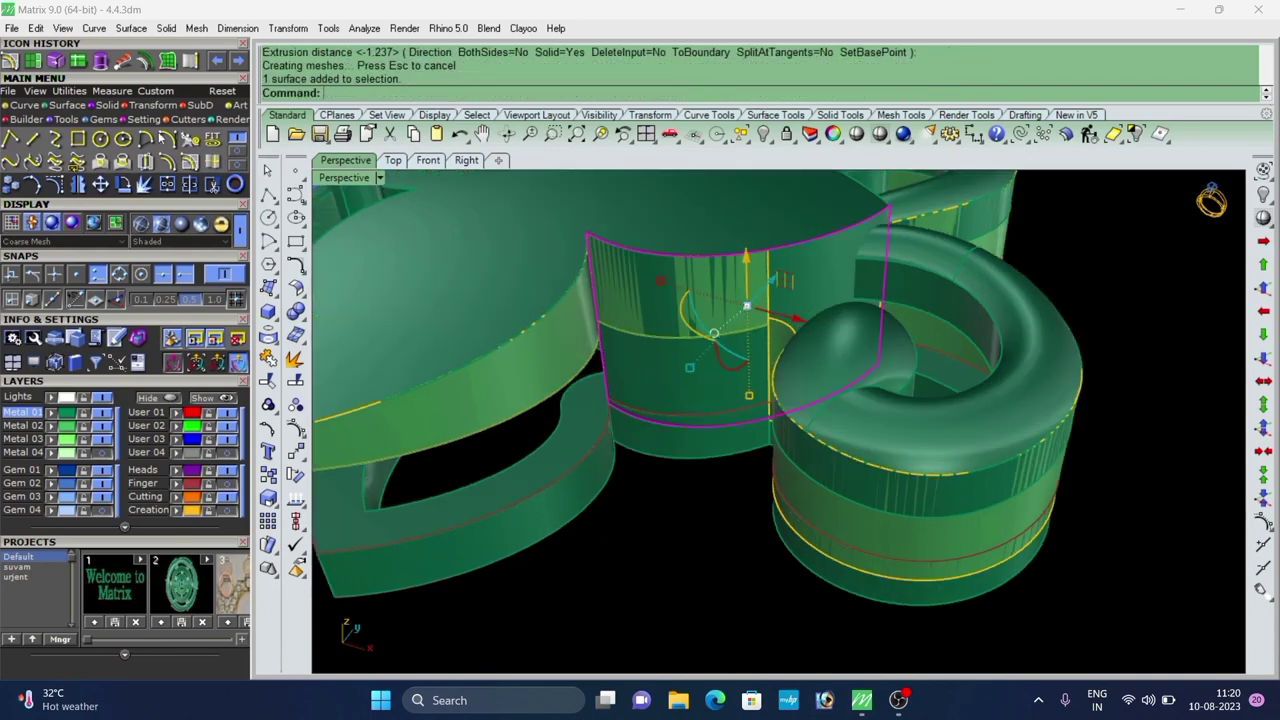
left_click(70, 62)
scroll(795, 350, "up", 3)
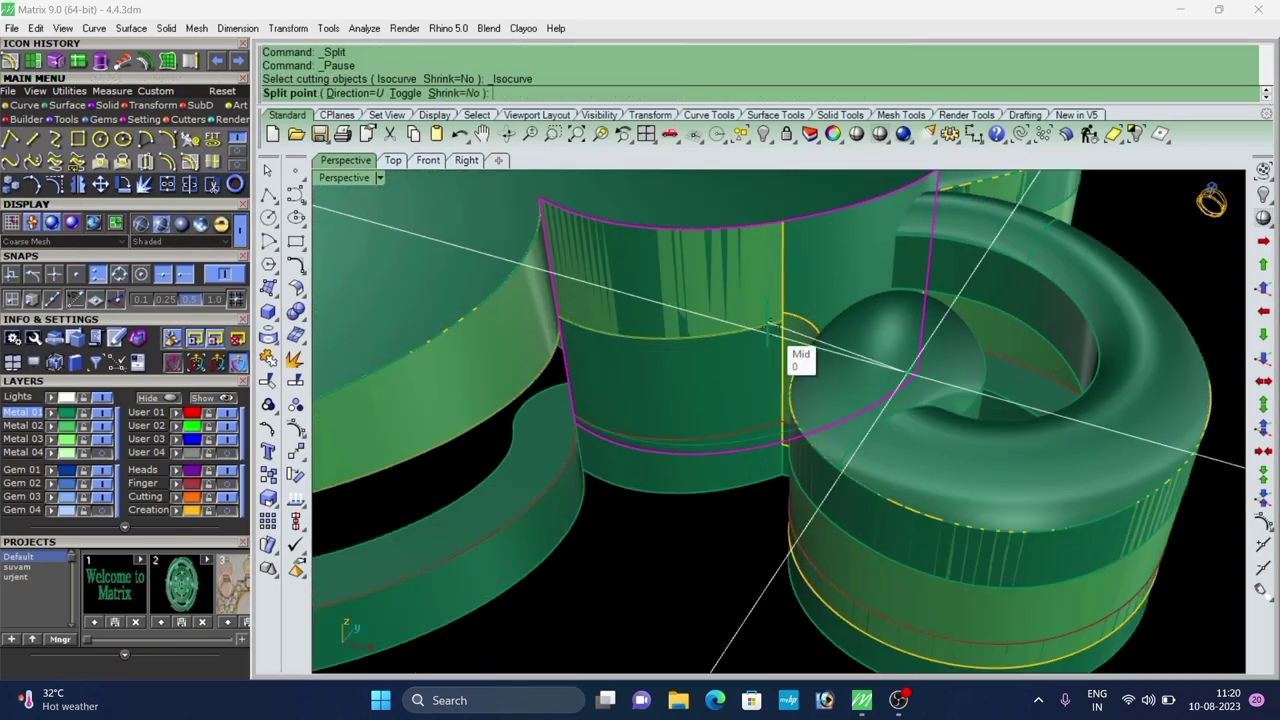
left_click(785, 320)
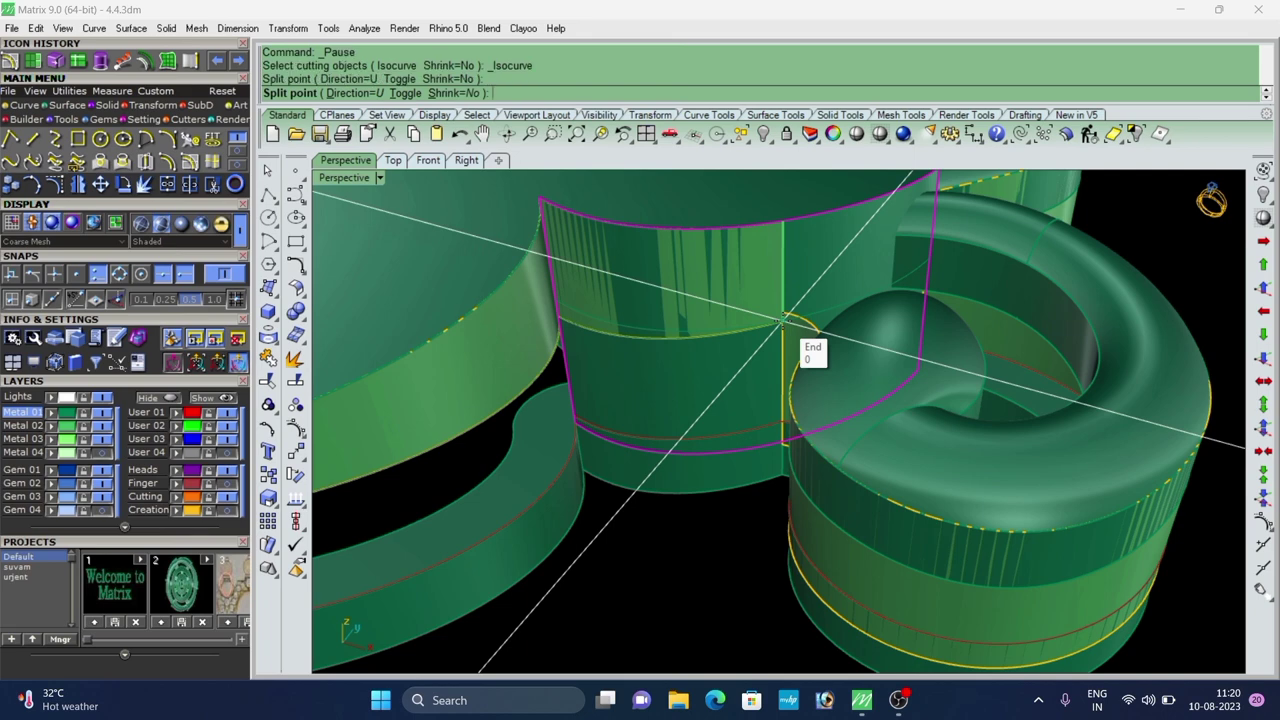
right_click(783, 321)
left_click(760, 369)
key("Delete")
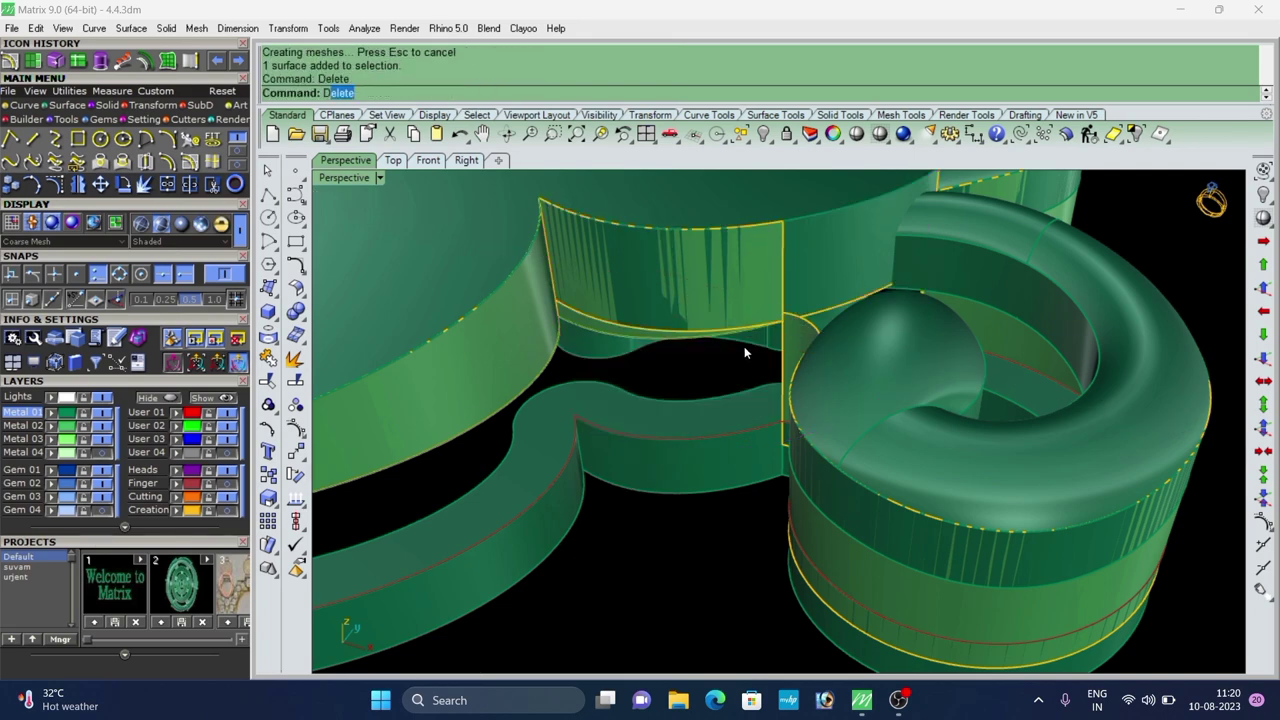
Split the extruded petal wall crosswise at a vertical isocurve near the end of the existing wall beside the scroll.
scroll(728, 348, "down", 4)
right_click_drag(690, 350, 350, 353)
scroll(900, 270, "up", 8)
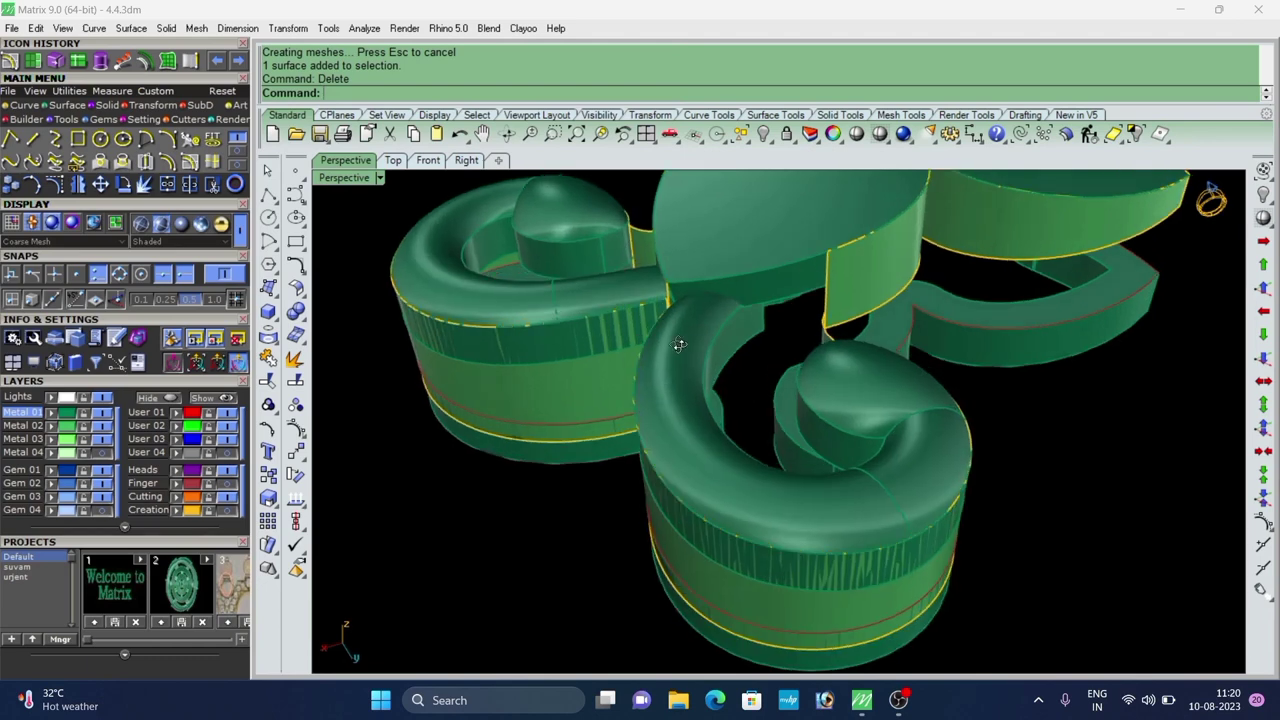
left_click(849, 305)
right_click(741, 308)
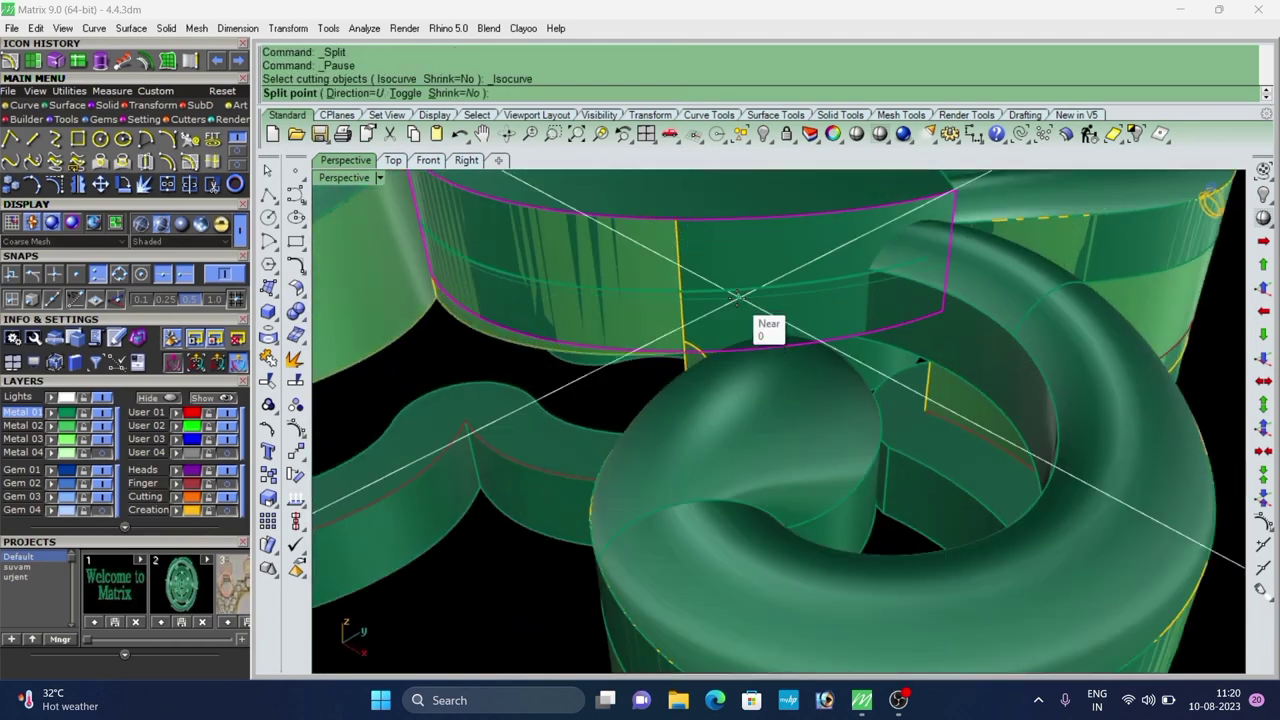
type("t")
key("Return")
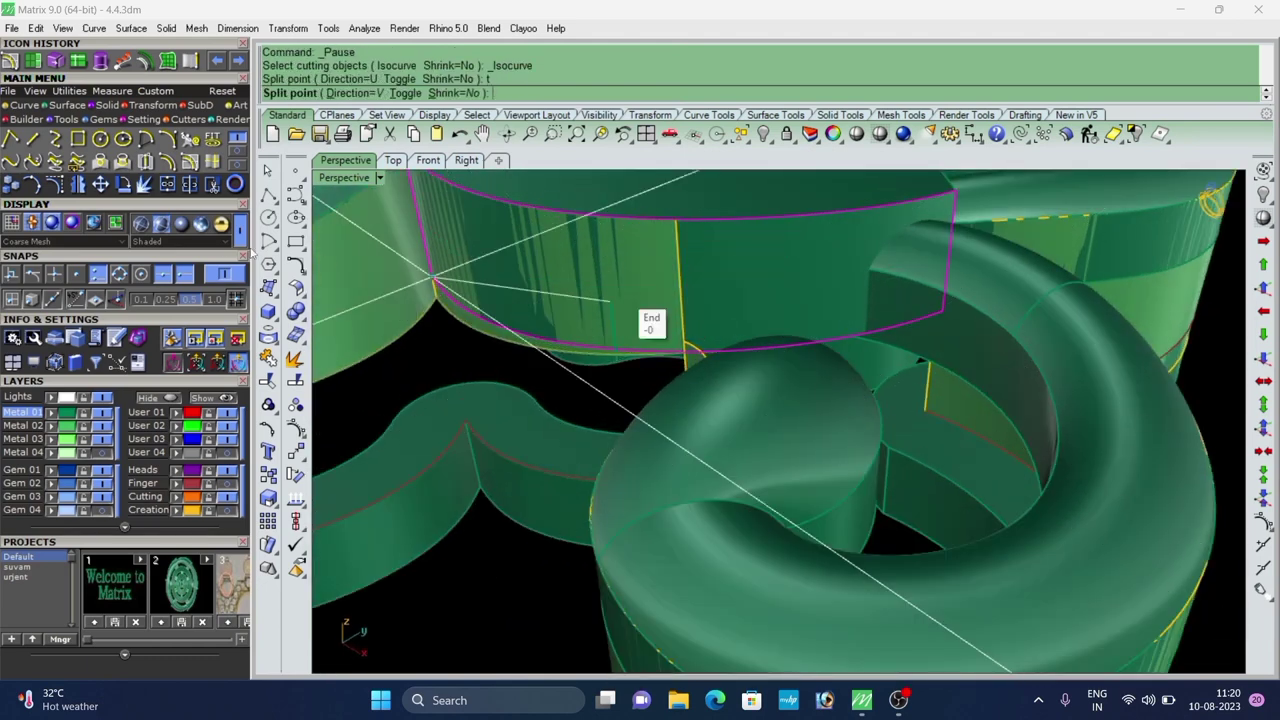
left_click(641, 294)
right_click(641, 294)
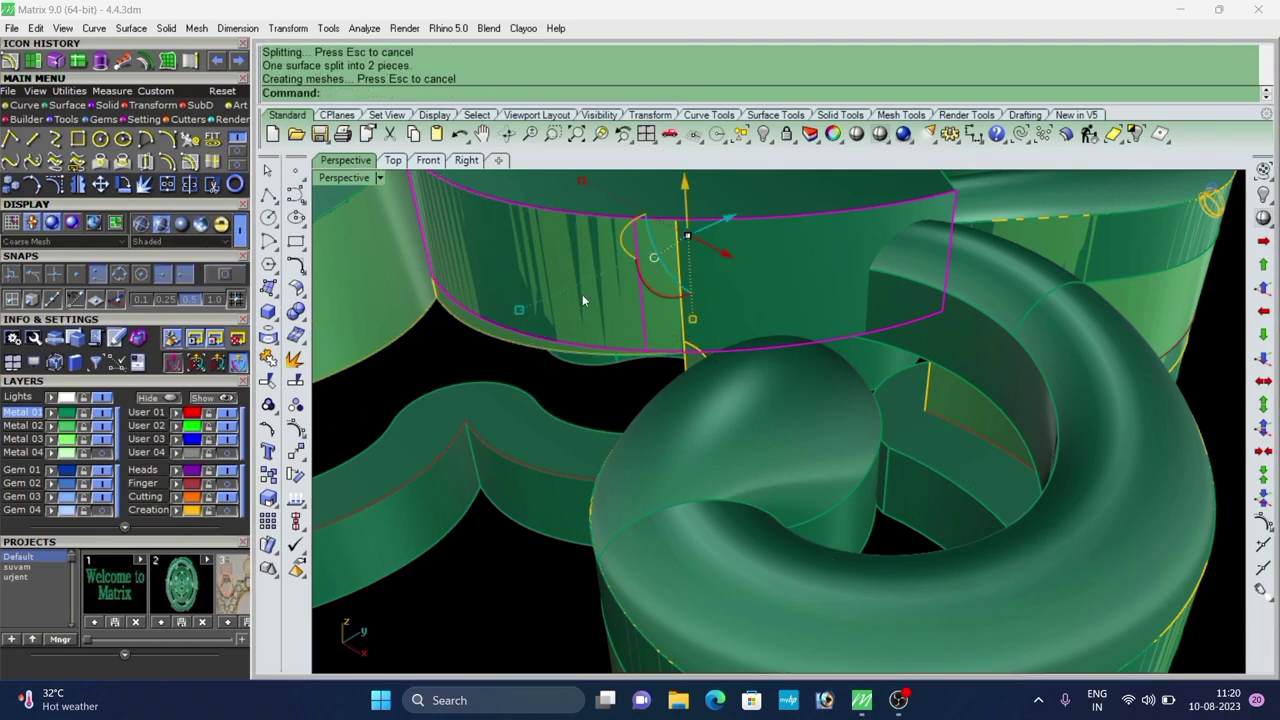
Try deleting overlapping surfaces of the petal wall beside the vertical cut and undo each deletion.
left_click(598, 291)
right_click(600, 291)
key("Delete")
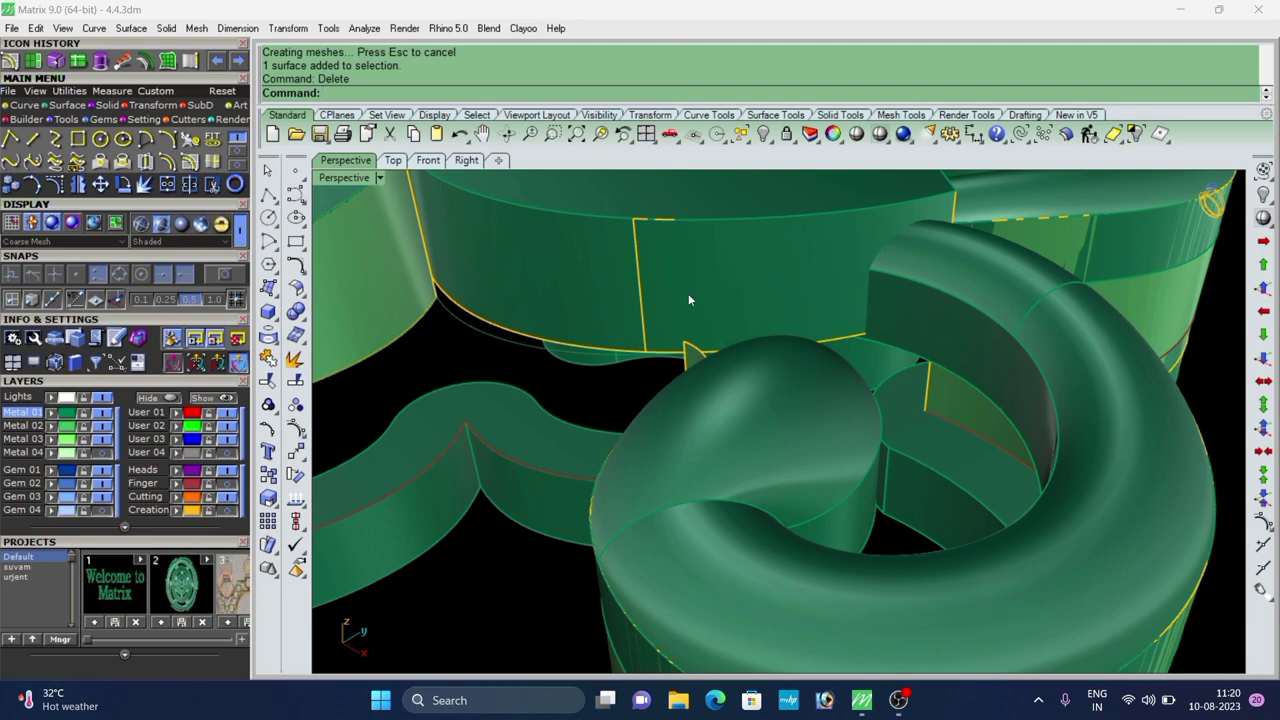
key("ctrl+z")
left_click(560, 350)
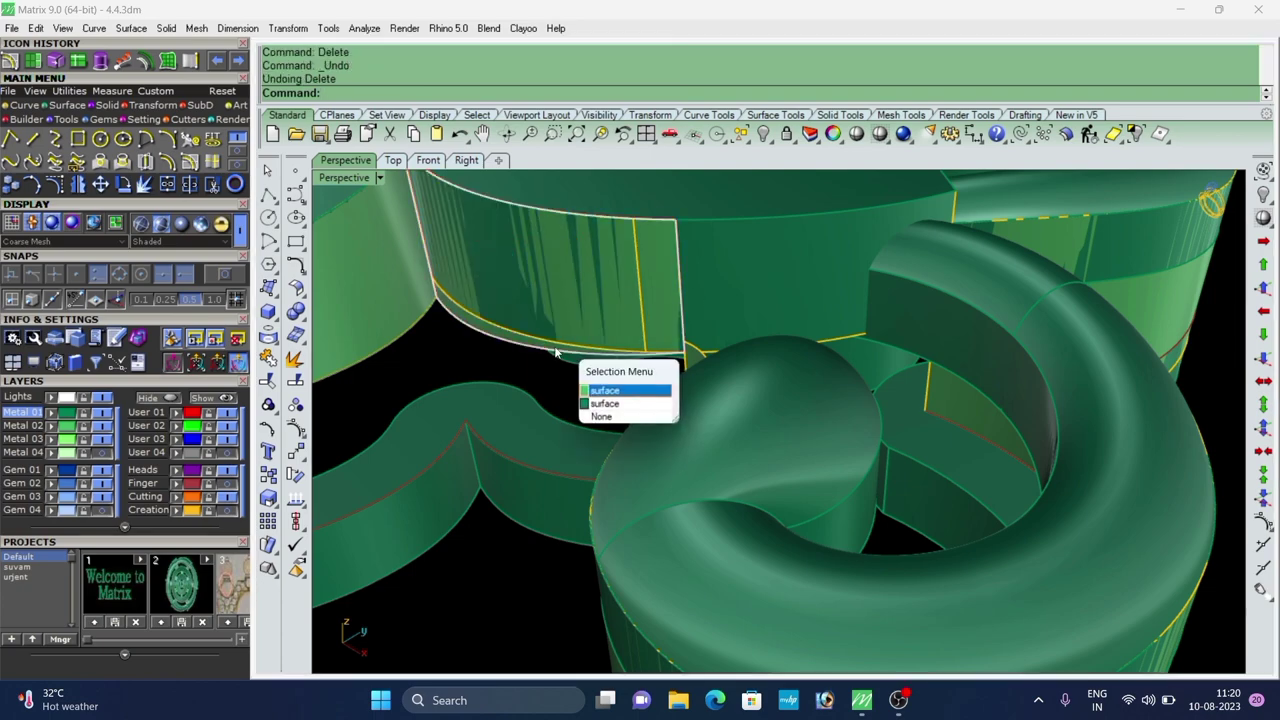
right_click(565, 350)
key("Delete")
key("ctrl+z")
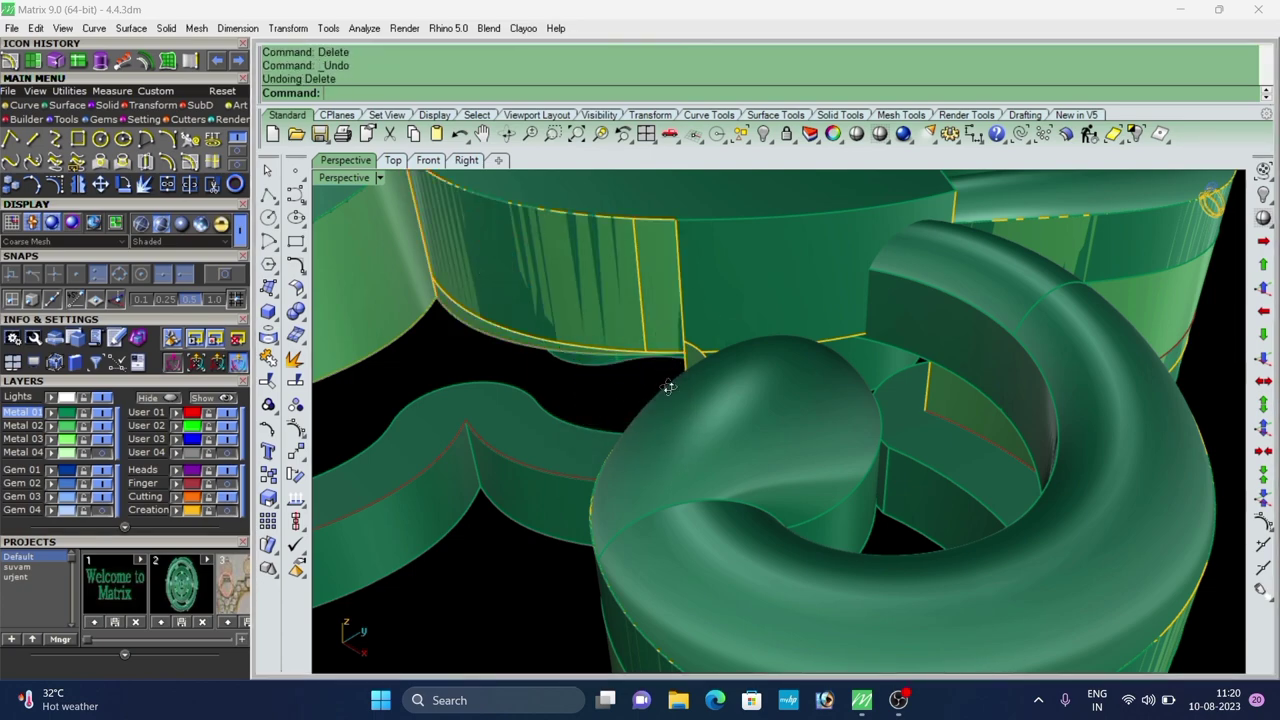
From below, try deleting the extruded wall piece that runs behind the scroll, and undo the deletion.
right_click_drag(668, 387, 697, 371)
scroll(697, 371, "up", 5)
left_click(758, 367)
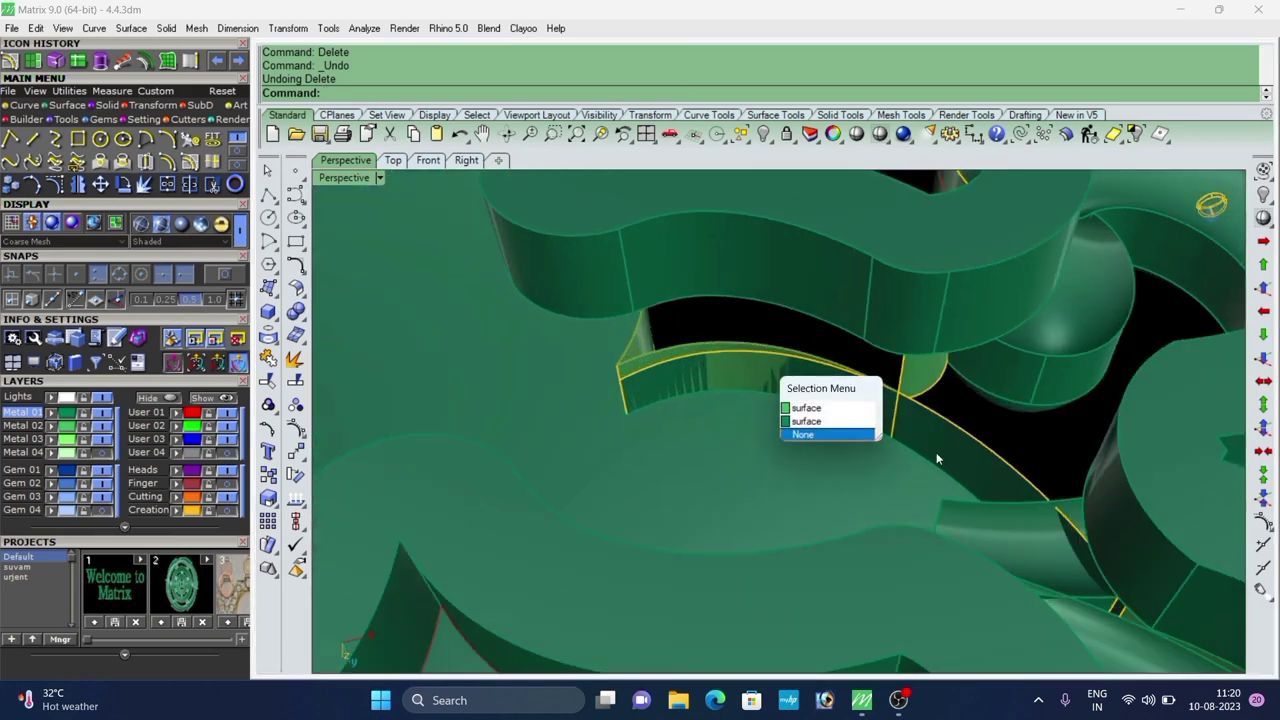
left_click(937, 458)
key("Delete")
scroll(757, 335, "down", 3)
right_click_drag(755, 317, 726, 294)
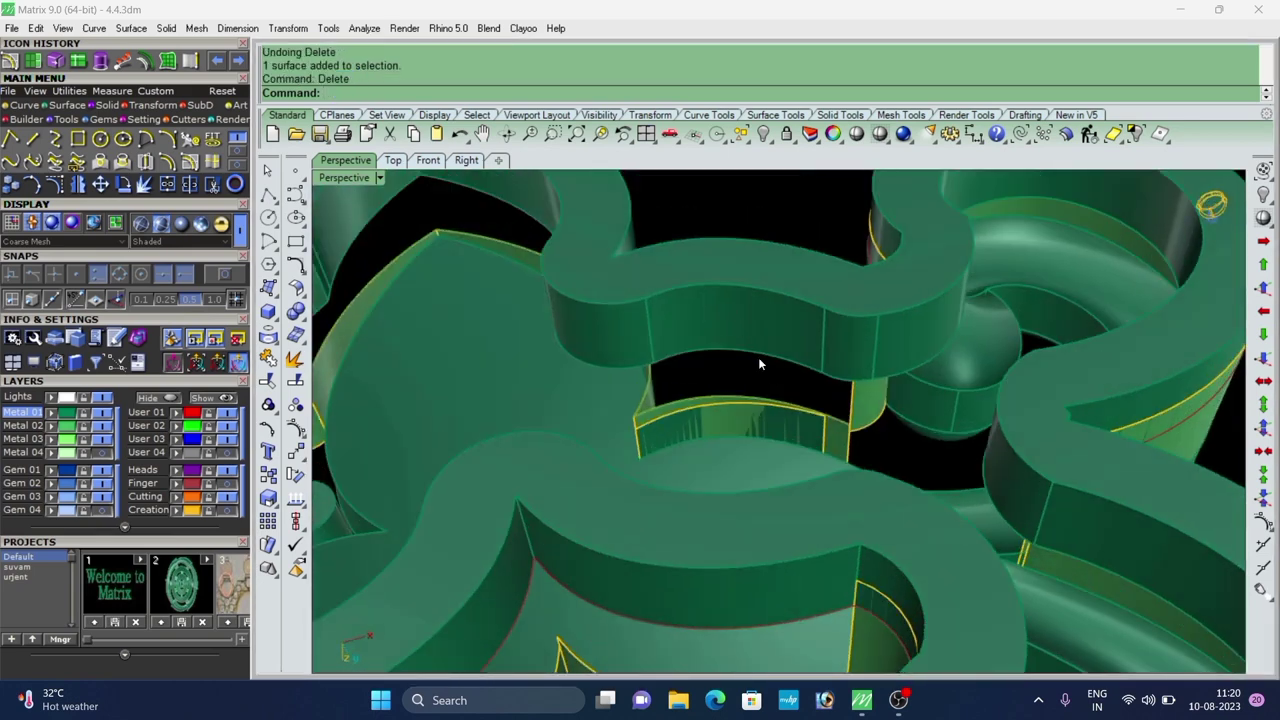
key("ctrl+z")
Delete one of the two pieces of the split extruded wall beside the scroll.
left_click(808, 387)
left_click(865, 454)
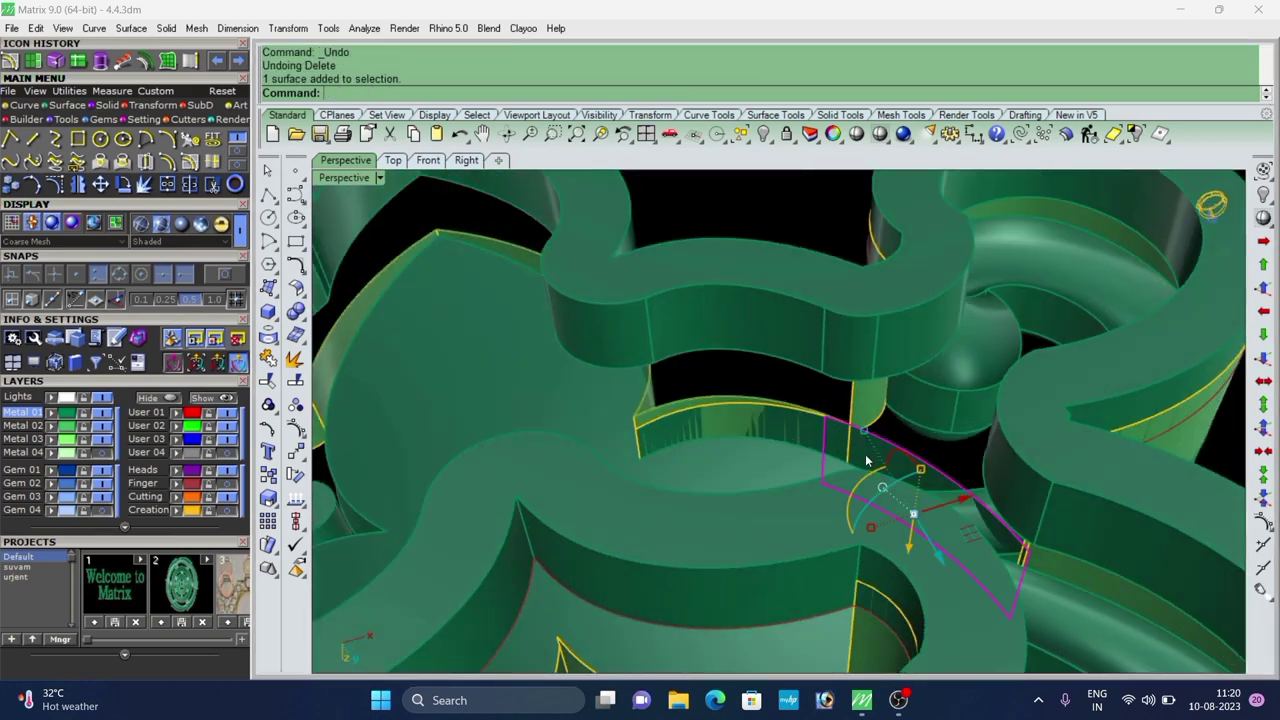
left_click(780, 427)
key("Delete")
right_click_drag(767, 389, 716, 640)
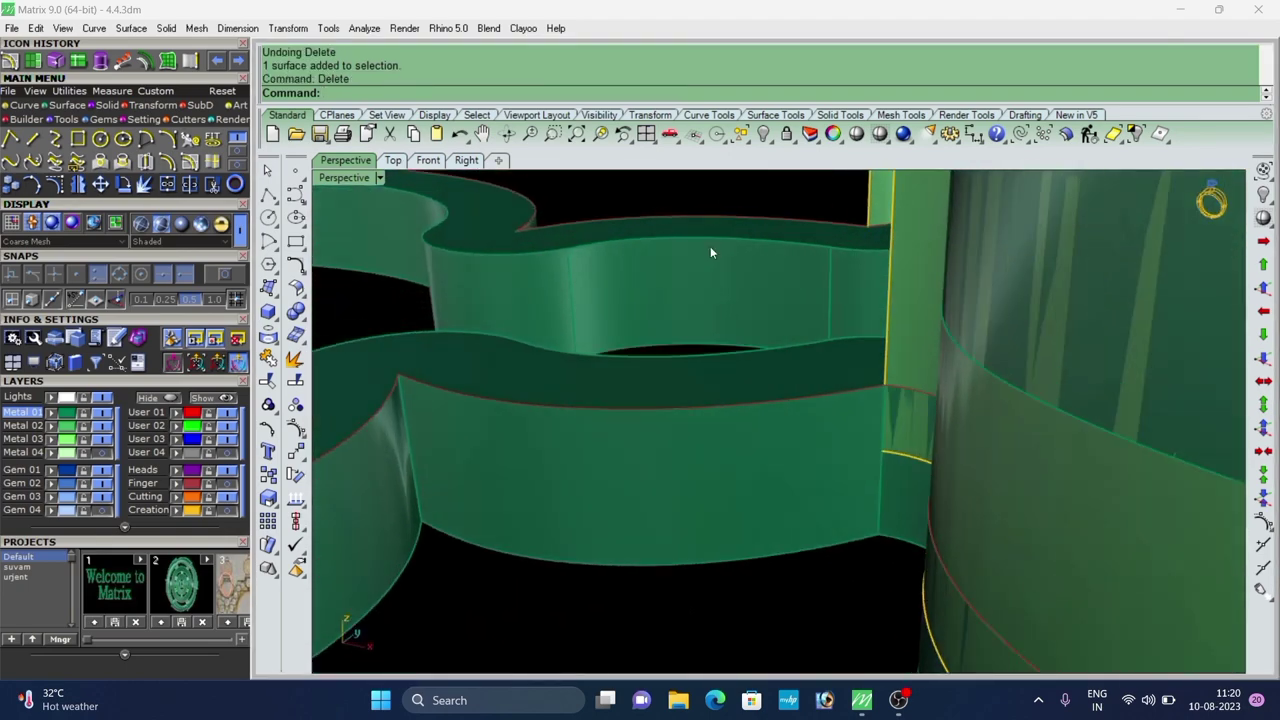
Extrude the petal's outline curve behind the scroll downward to just below the existing wall's cut edge.
scroll(750, 300, "down", 4)
right_click_drag(784, 333, 318, 350)
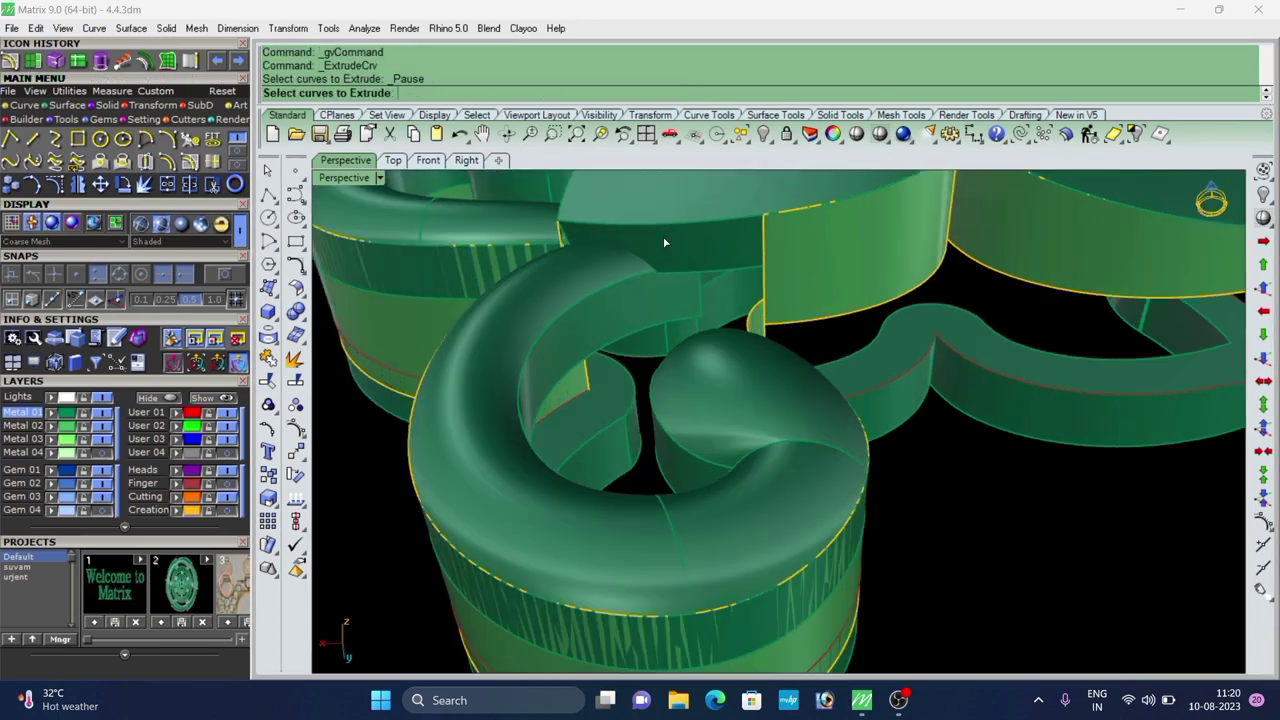
left_click(670, 281)
key("Return")
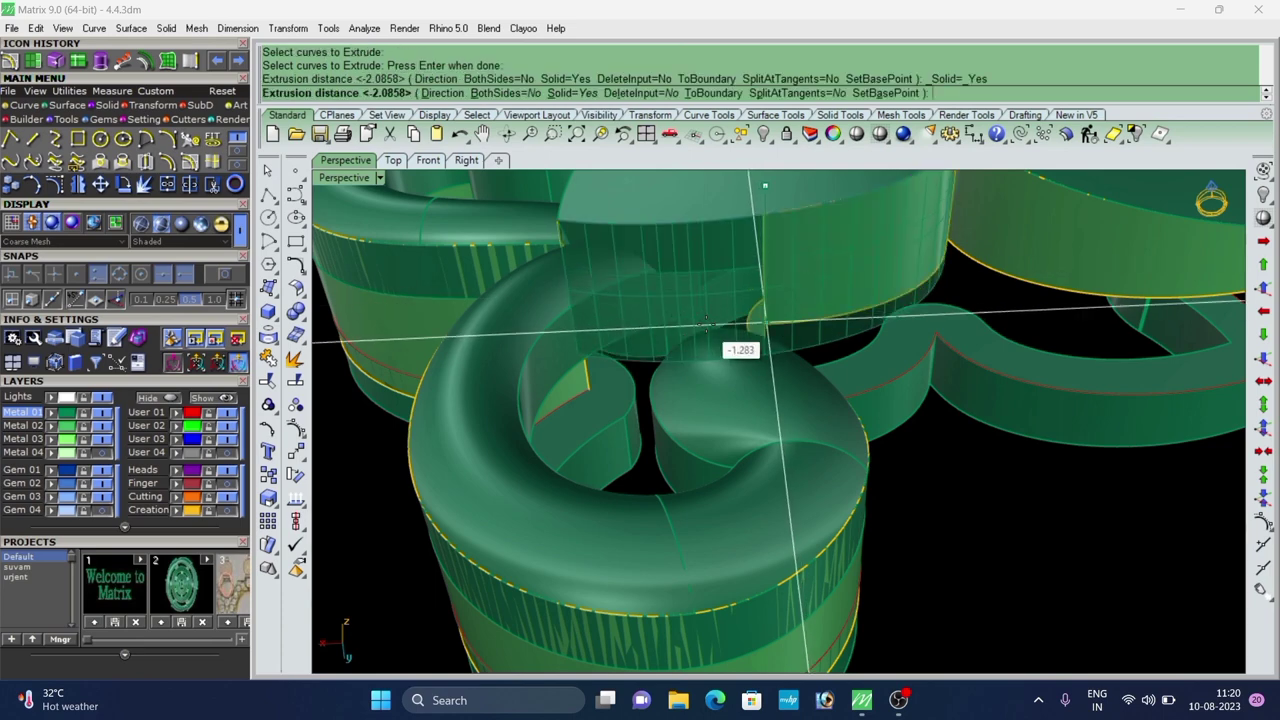
left_click(729, 349)
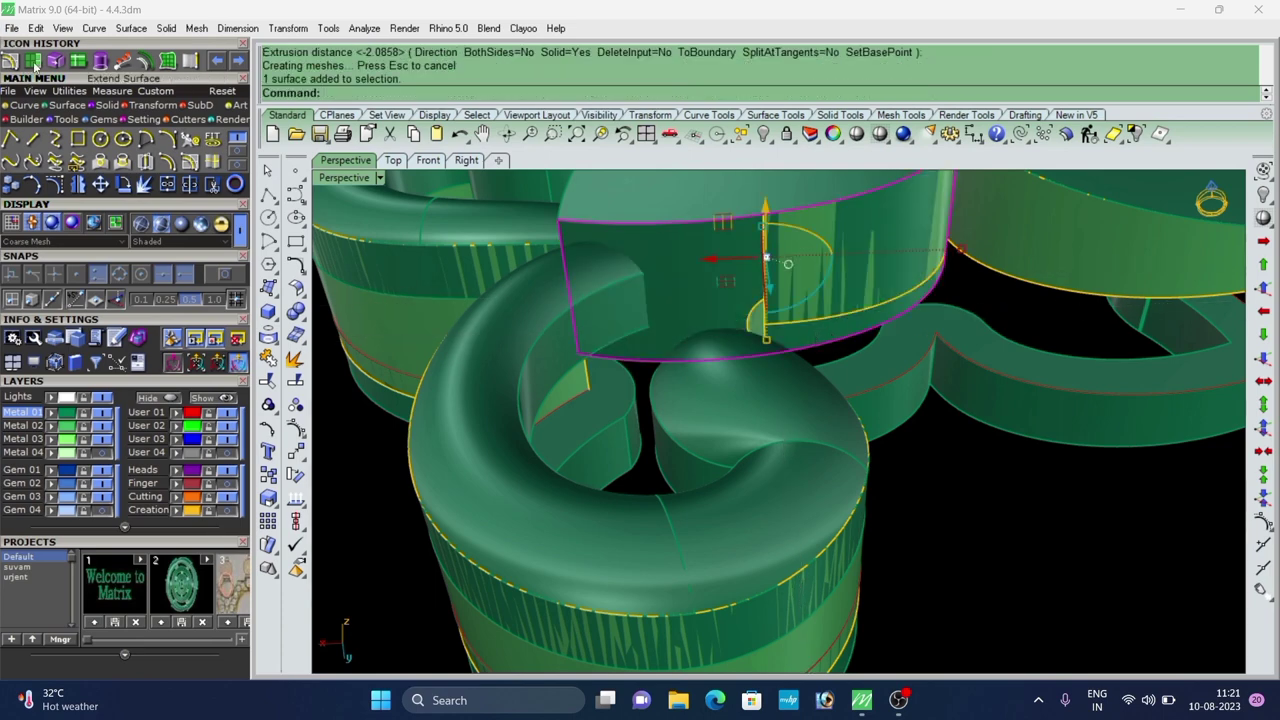
Split the new extruded wall at a U-direction isocurve level with the existing wall's cut edge and delete the lower piece.
left_click(80, 58)
scroll(651, 296, "up", 5)
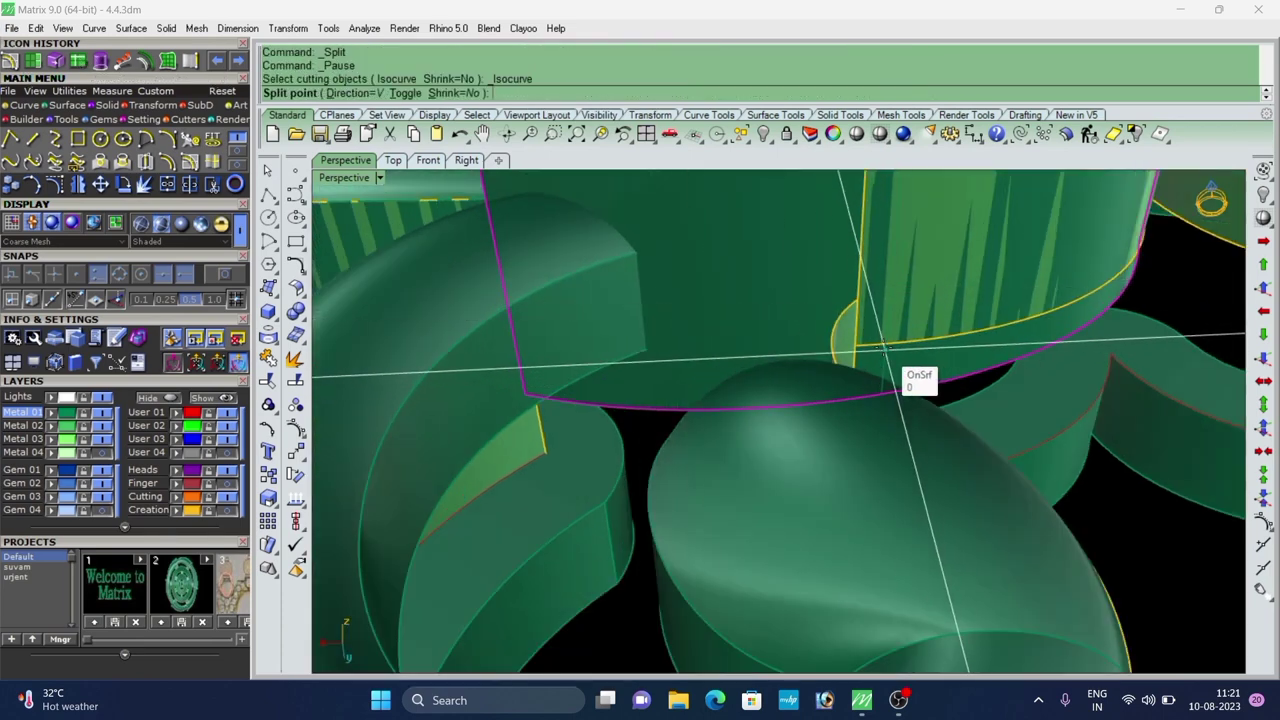
type("t")
key("Return")
left_click(862, 346)
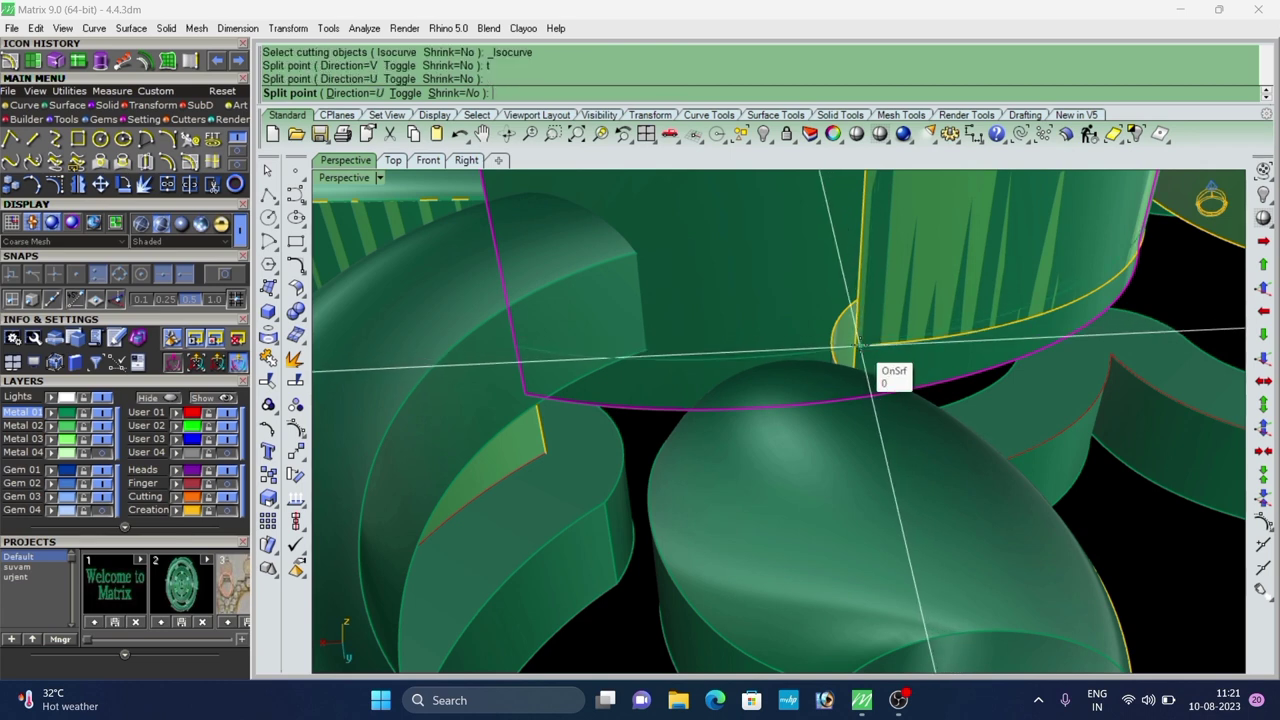
key("Return")
left_click(906, 366)
key("Delete")
Split the trimmed extruded wall at a V-direction isocurve just inside the end of the existing petal wall.
left_click(782, 288)
right_click(782, 288)
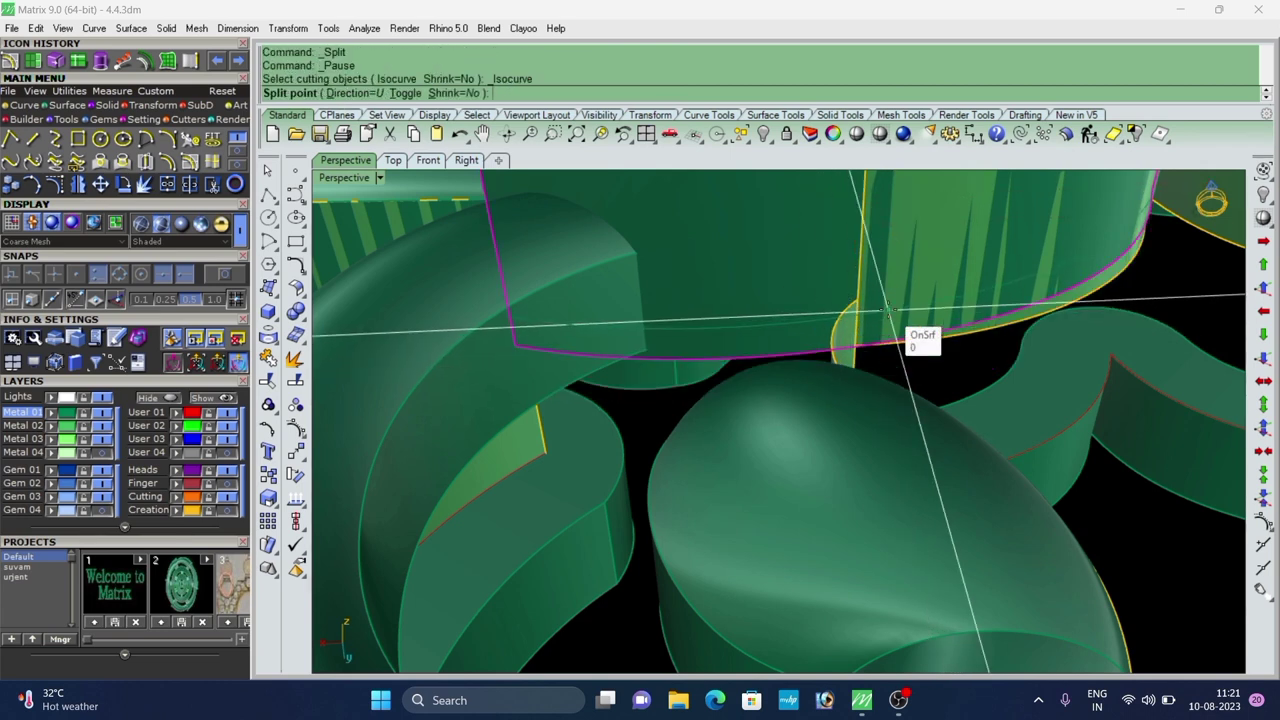
type("t")
key("Return")
scroll(876, 304, "down", 5)
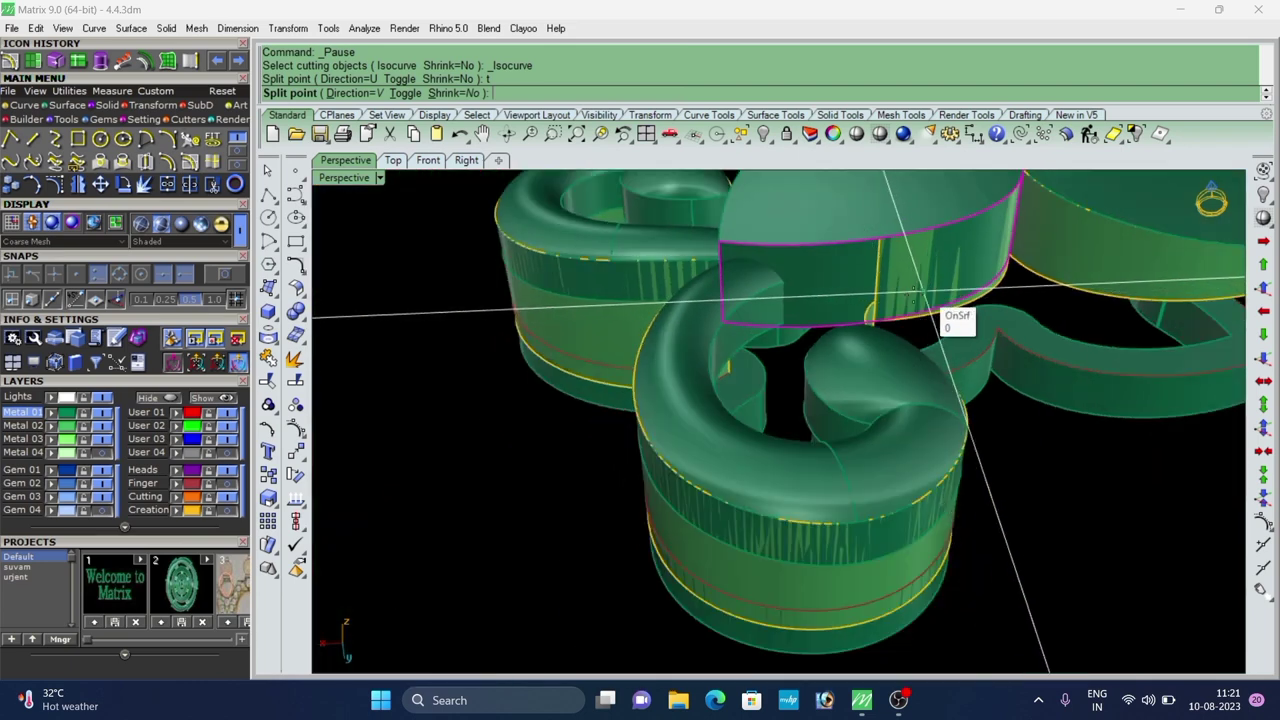
scroll(873, 305, "up", 5)
left_click(877, 327)
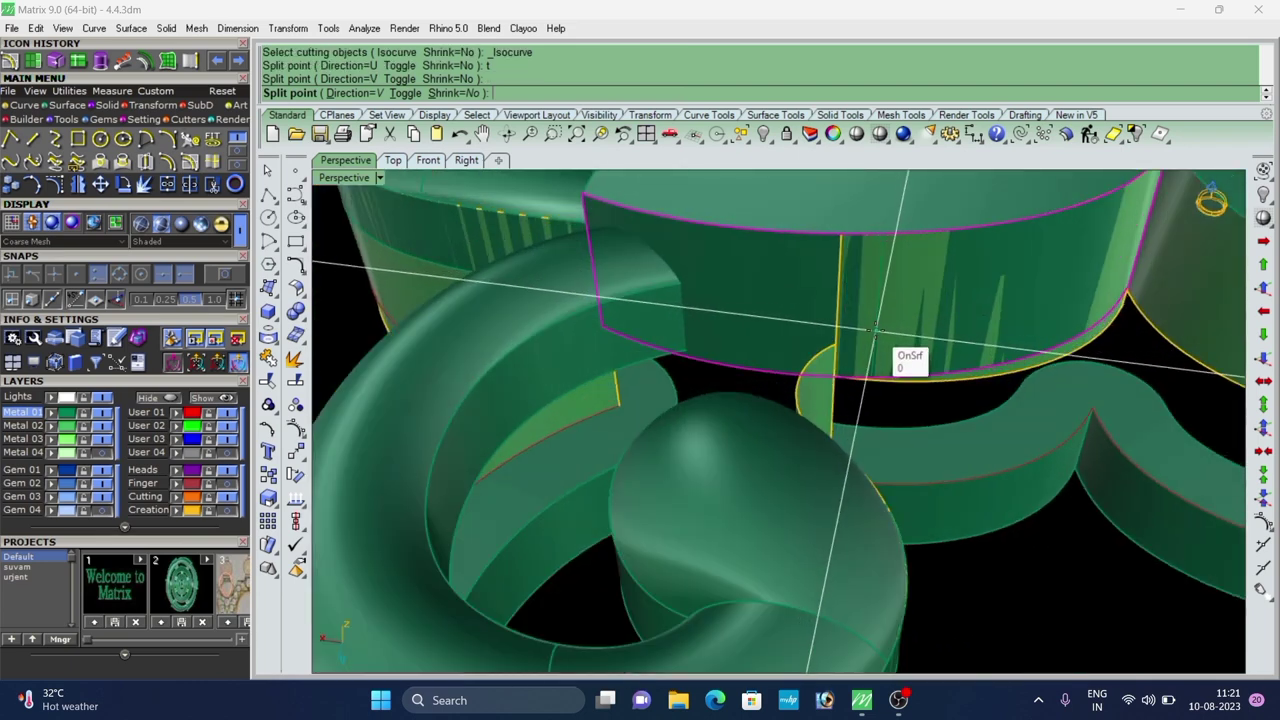
right_click(878, 328)
Try deleting the original petal wall where it overlaps the extruded one, and undo the deletion.
left_click(922, 349)
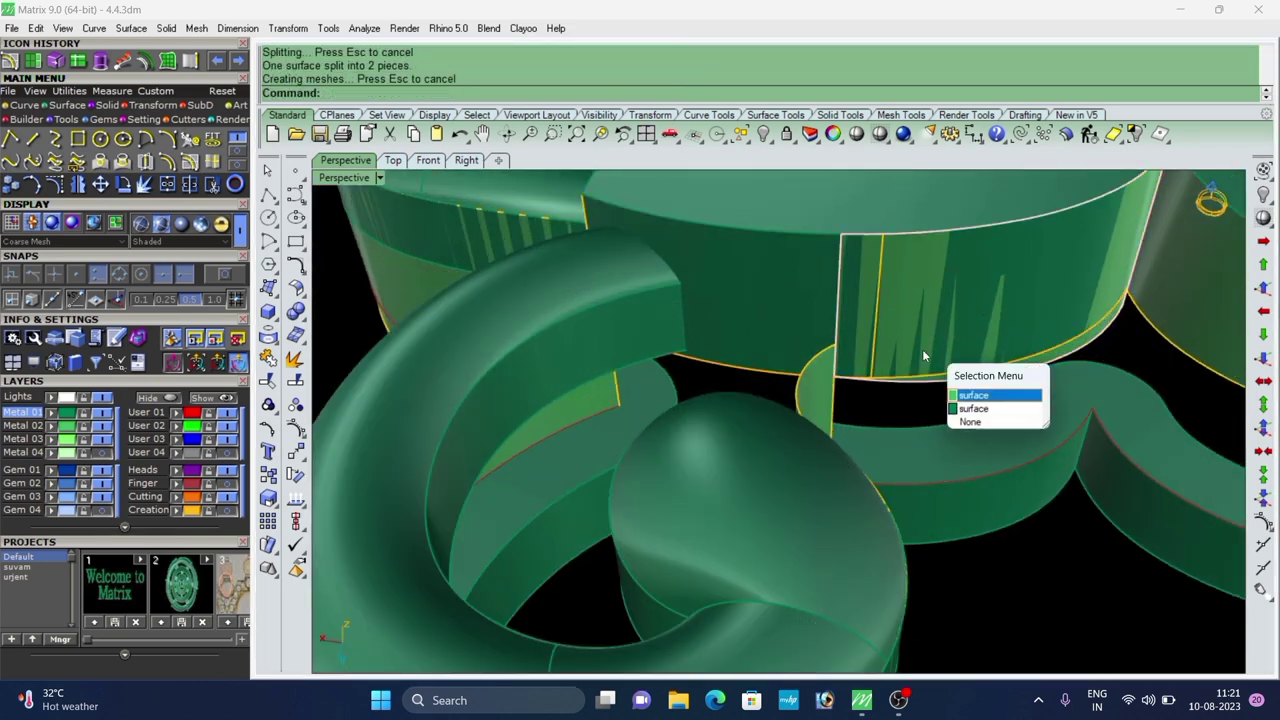
left_click(922, 349)
type("d")
key("Return")
scroll(850, 288, "down", 5)
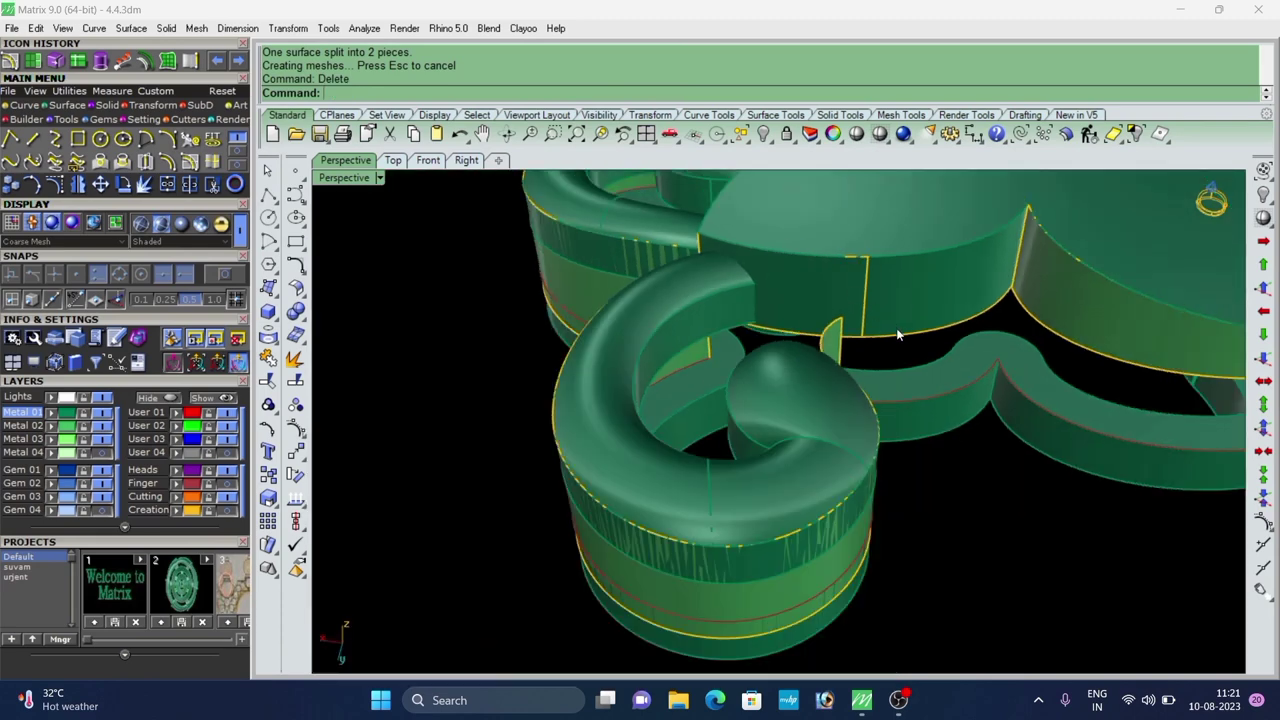
key("ctrl+z")
Delete the extruded wall piece that overlaps the existing petal wall, keeping the piece behind the scroll.
left_click(954, 290)
left_click(954, 290)
key("Delete")
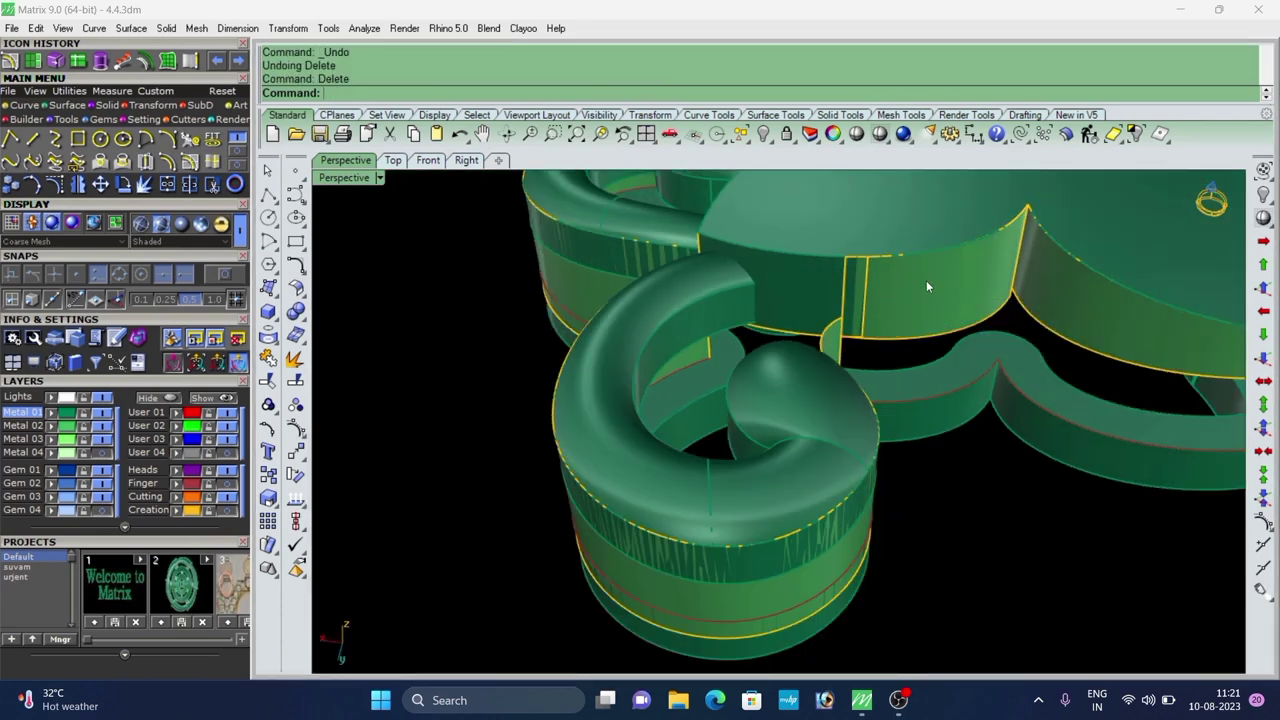
Delete the narrow wall strip adjoining the scroll lobe next to the petal.
scroll(842, 302, "down", 5)
right_click_drag(840, 304, 1068, 276)
scroll(800, 306, "up", 5)
scroll(874, 360, "down", 5)
scroll(843, 198, "up", 5)
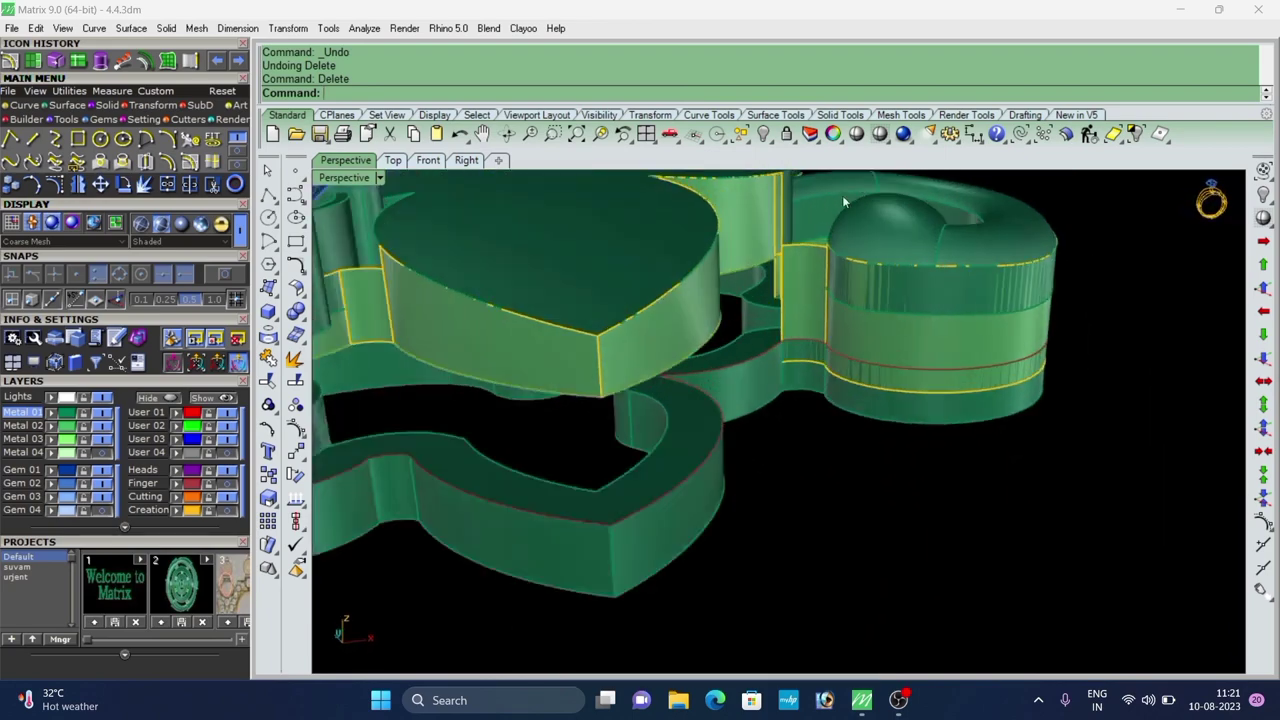
right_click_drag(843, 198, 911, 328)
left_click(819, 297)
key("Delete")
scroll(818, 266, "down", 5)
scroll(739, 312, "up", 5)
scroll(923, 267, "down", 8)
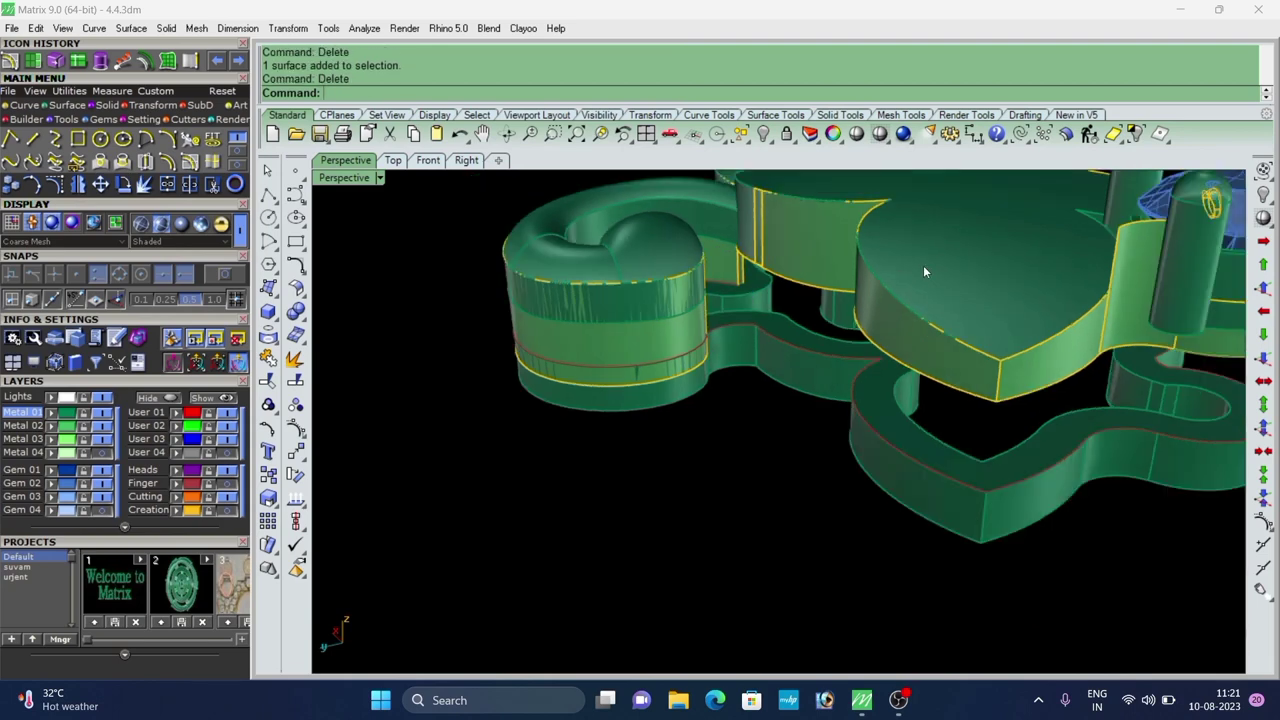
Split the narrow petal wall section beside the gem setting at a U-direction isocurve and delete its upper piece.
right_click_drag(923, 267, 346, 306)
scroll(840, 314, "up", 4)
right_click_drag(509, 252, 891, 288)
scroll(805, 295, "down", 6)
scroll(851, 258, "up", 4)
scroll(821, 238, "up", 6)
left_click(821, 242)
scroll(810, 259, "down", 6)
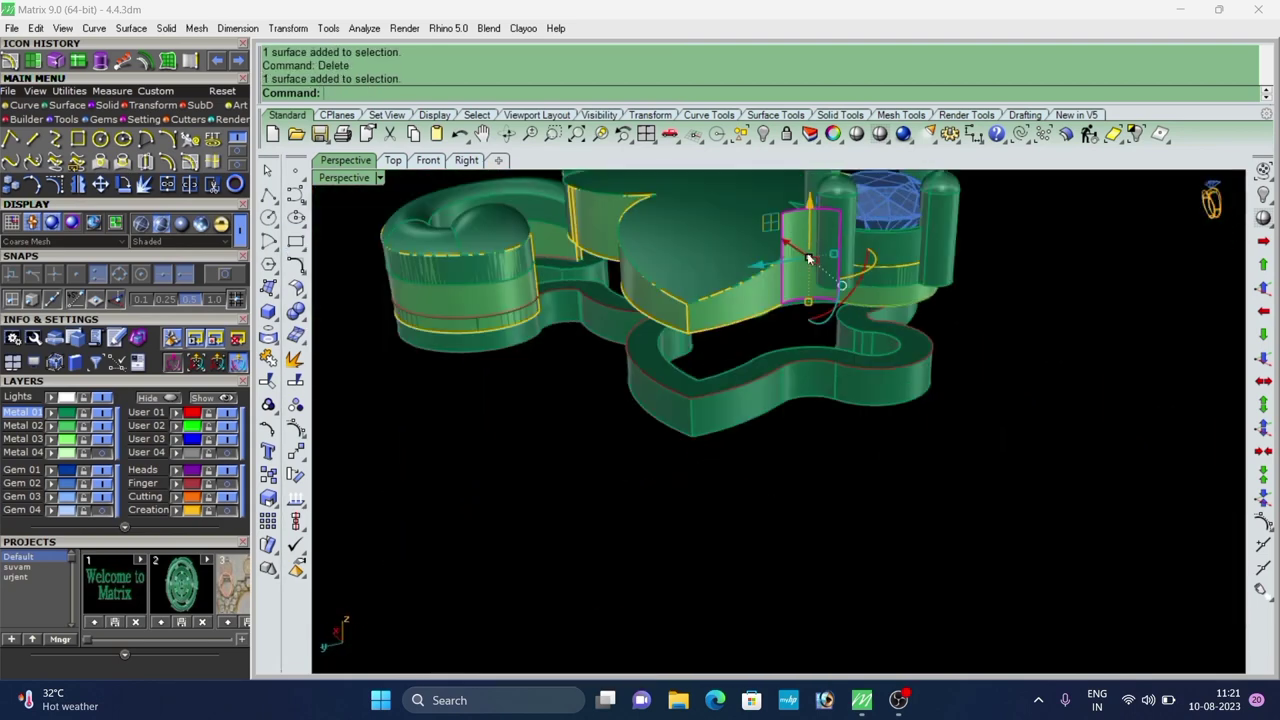
left_click(78, 63)
scroll(878, 328, "up", 7)
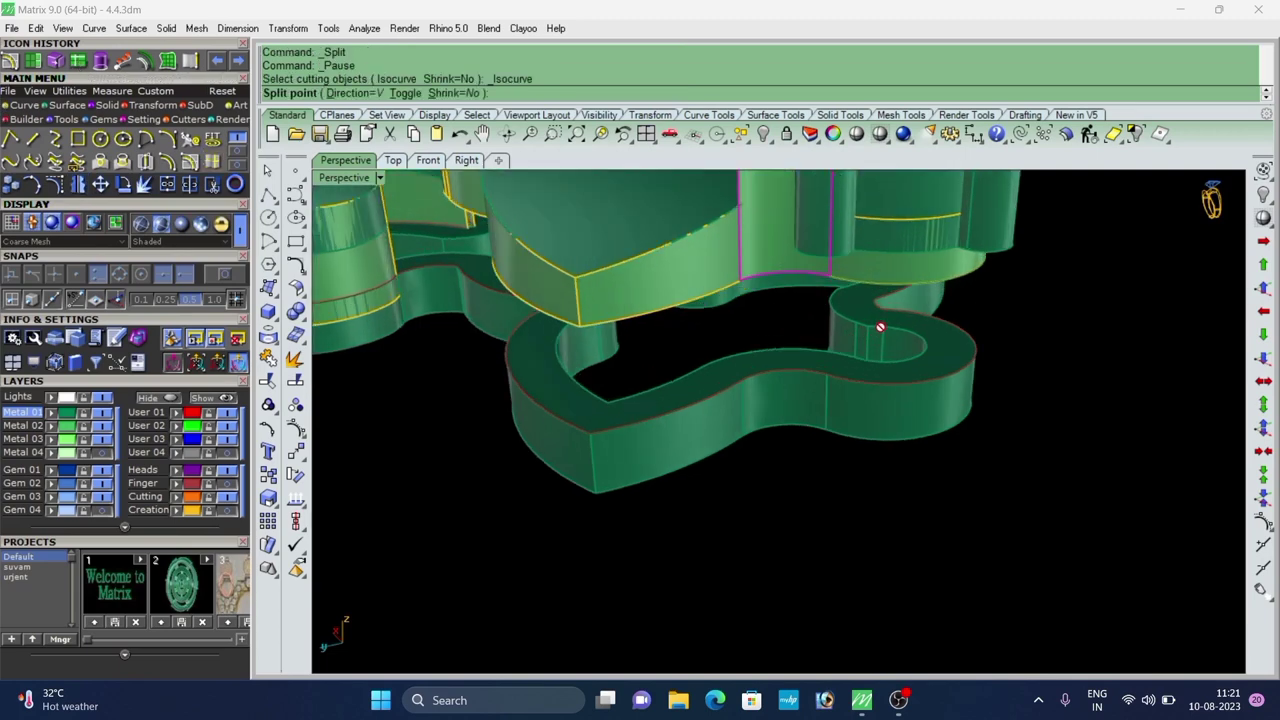
scroll(716, 232, "down", 2)
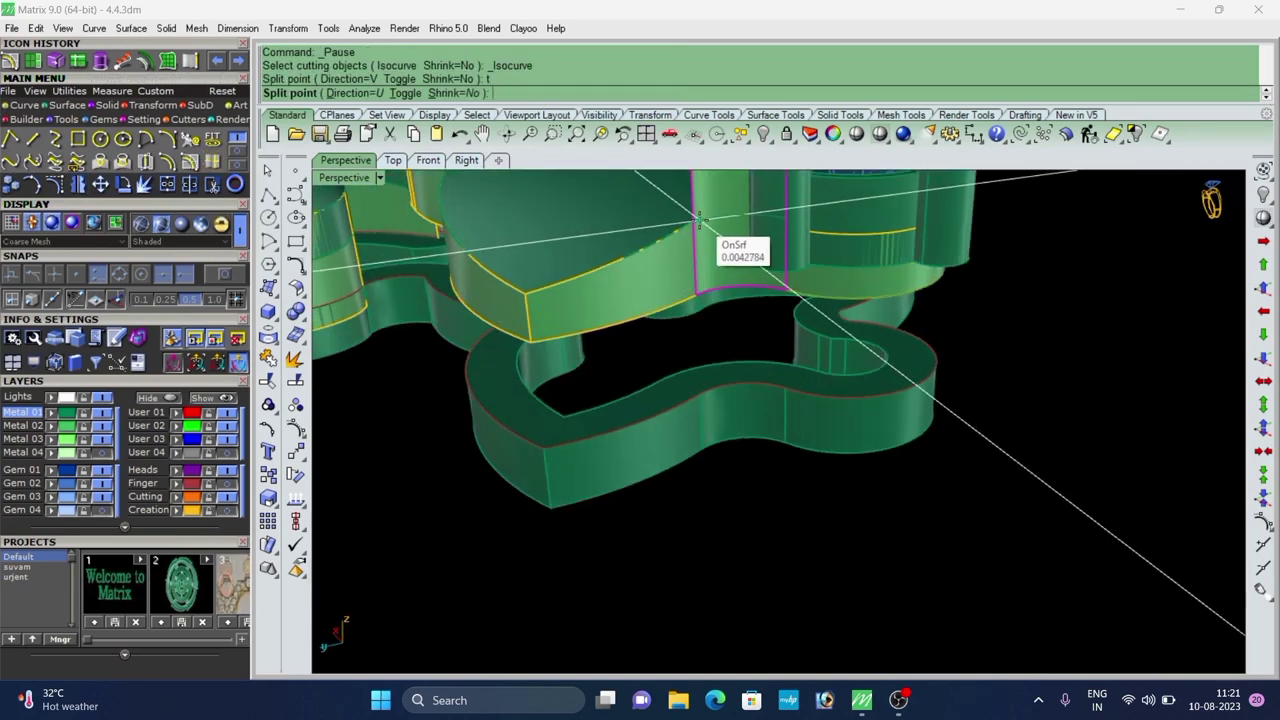
left_click(706, 221)
right_click(706, 221)
scroll(712, 207, "down", 3)
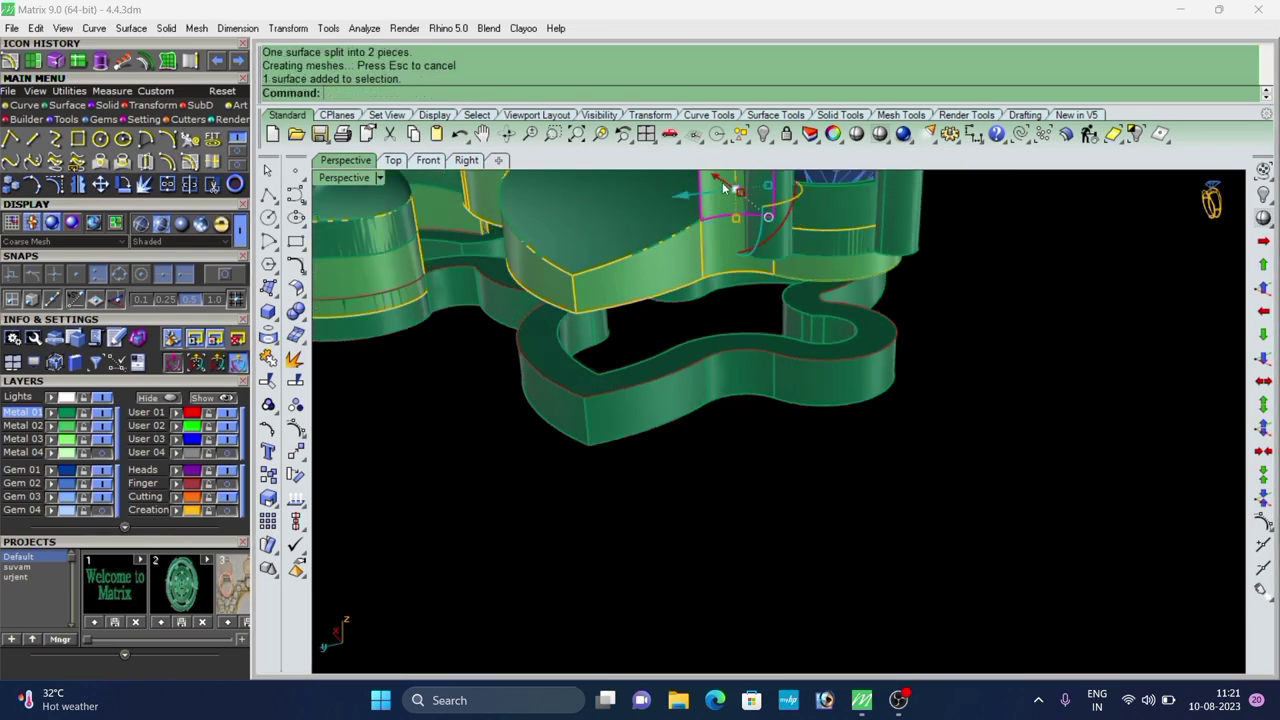
right_click_drag(613, 270, 960, 264)
right_click_drag(571, 254, 877, 266)
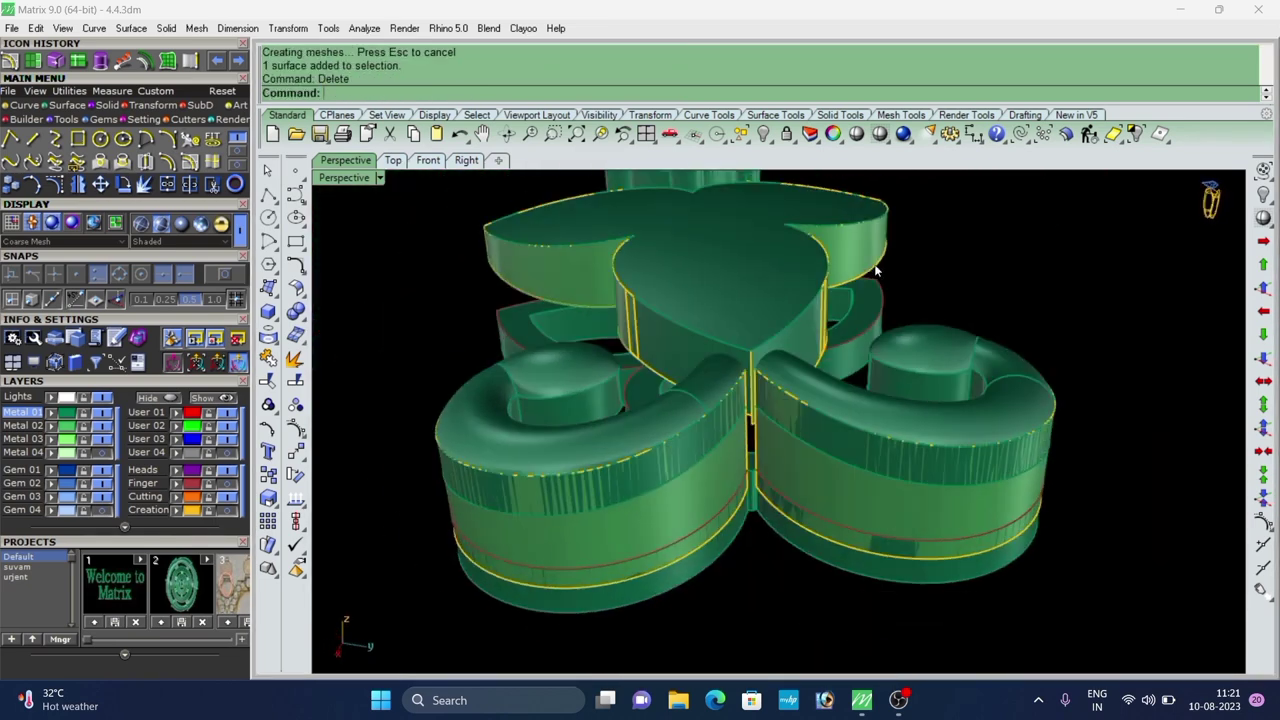
Extract a V-direction isocurve from the outer side wall of one scroll lobe.
scroll(872, 264, "down", 6)
right_click_drag(626, 380, 895, 358)
scroll(753, 304, "up", 5)
right_click_drag(748, 306, 1025, 332)
right_click_drag(610, 300, 815, 345)
scroll(696, 387, "up", 4)
left_click(690, 388)
scroll(690, 386, "down", 5)
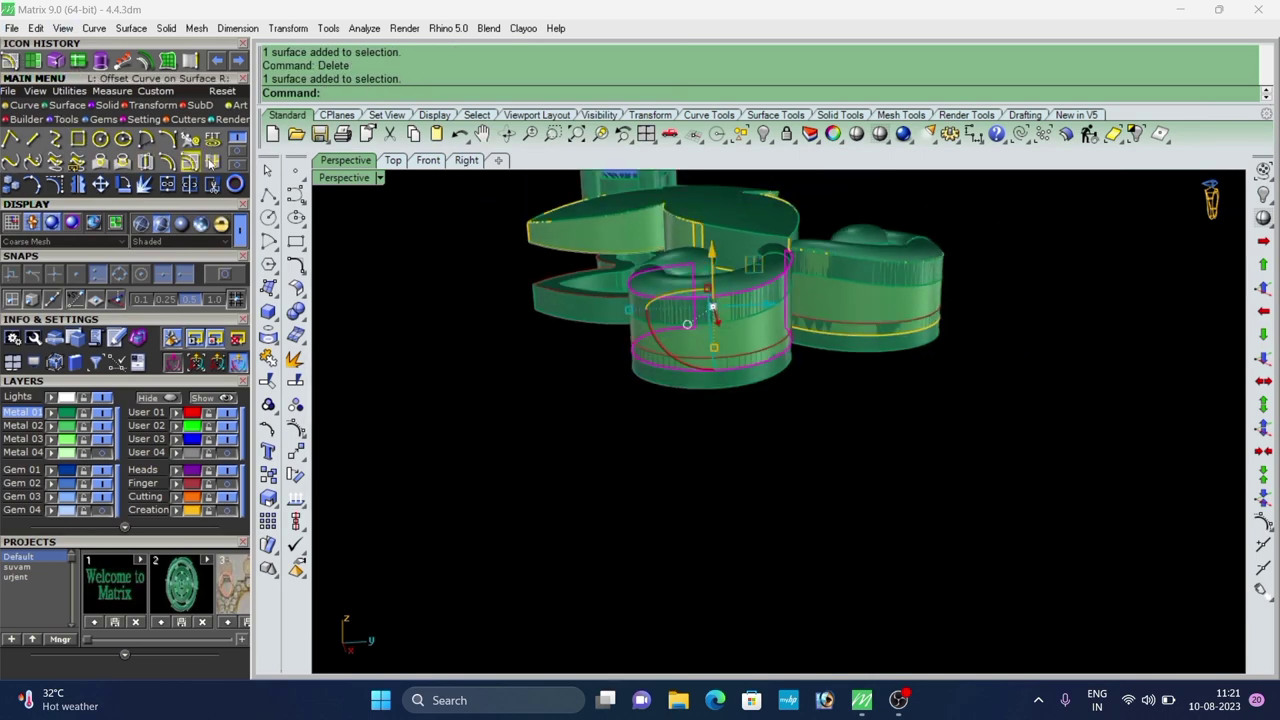
left_click(10, 61)
scroll(528, 376, "down", 5)
right_click_drag(515, 372, 631, 373)
scroll(727, 392, "up", 7)
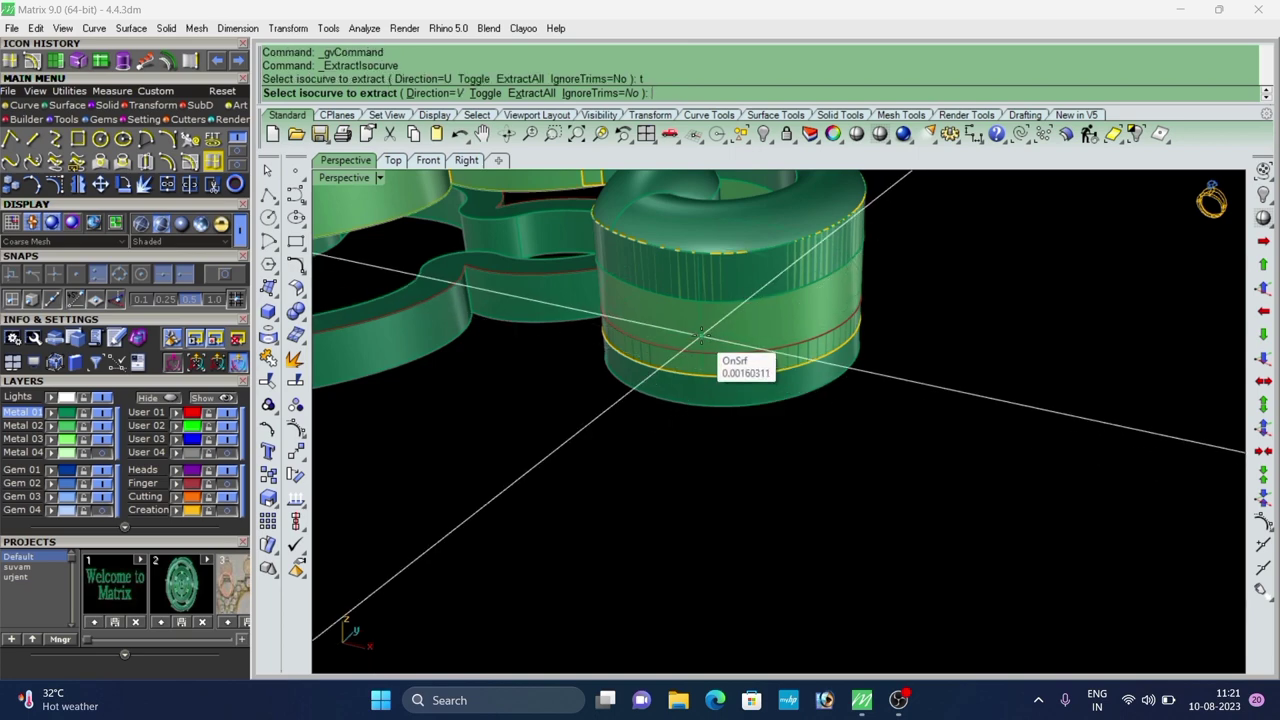
left_click(691, 334)
key("Return")
left_click(826, 400)
scroll(826, 400, "down", 7)
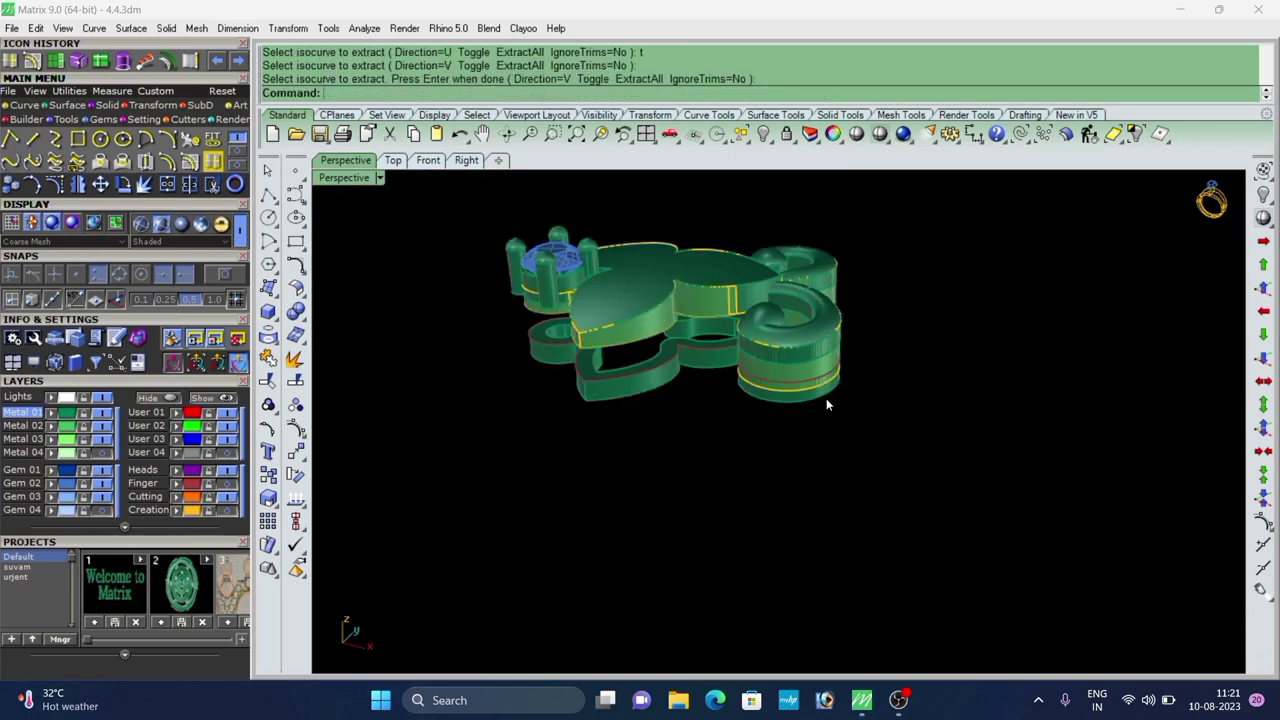
Extract a V-direction isocurve from the outer side wall of the opposite scroll lobe.
right_click_drag(826, 400, 523, 441)
scroll(665, 377, "up", 5)
scroll(728, 328, "down", 4)
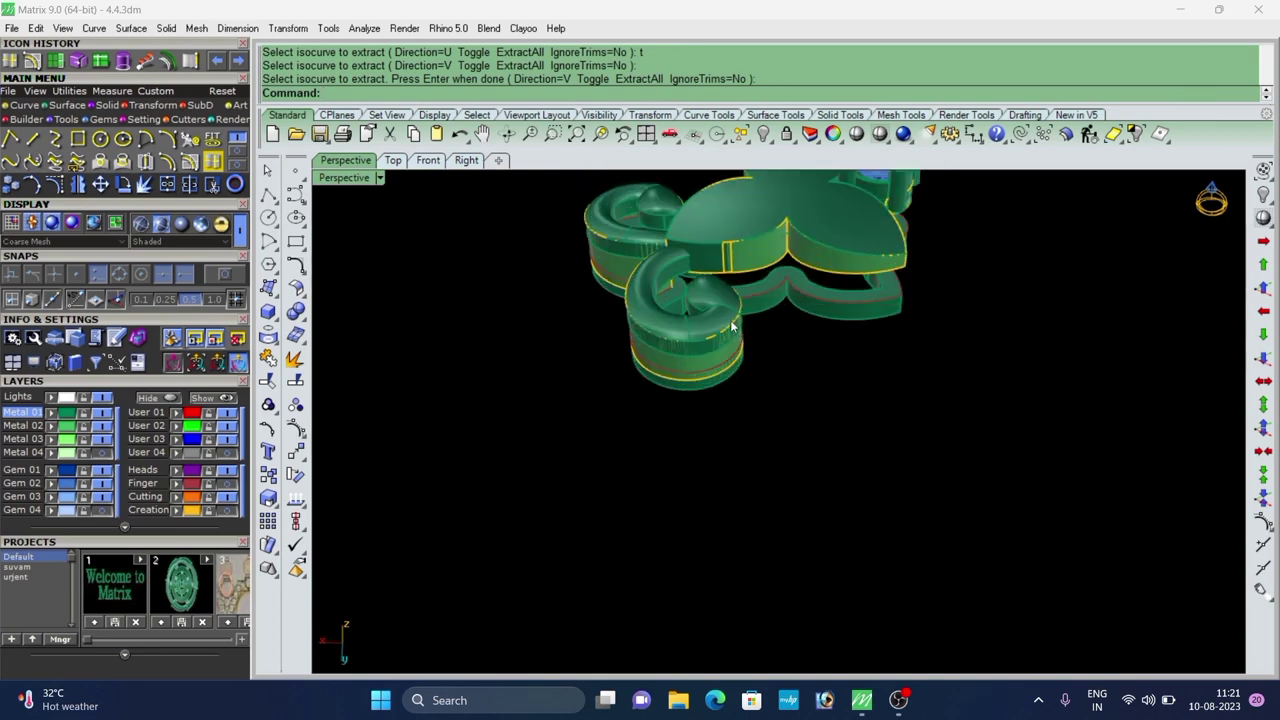
scroll(702, 350, "up", 6)
left_click(688, 381)
right_click(688, 381)
left_click(701, 373)
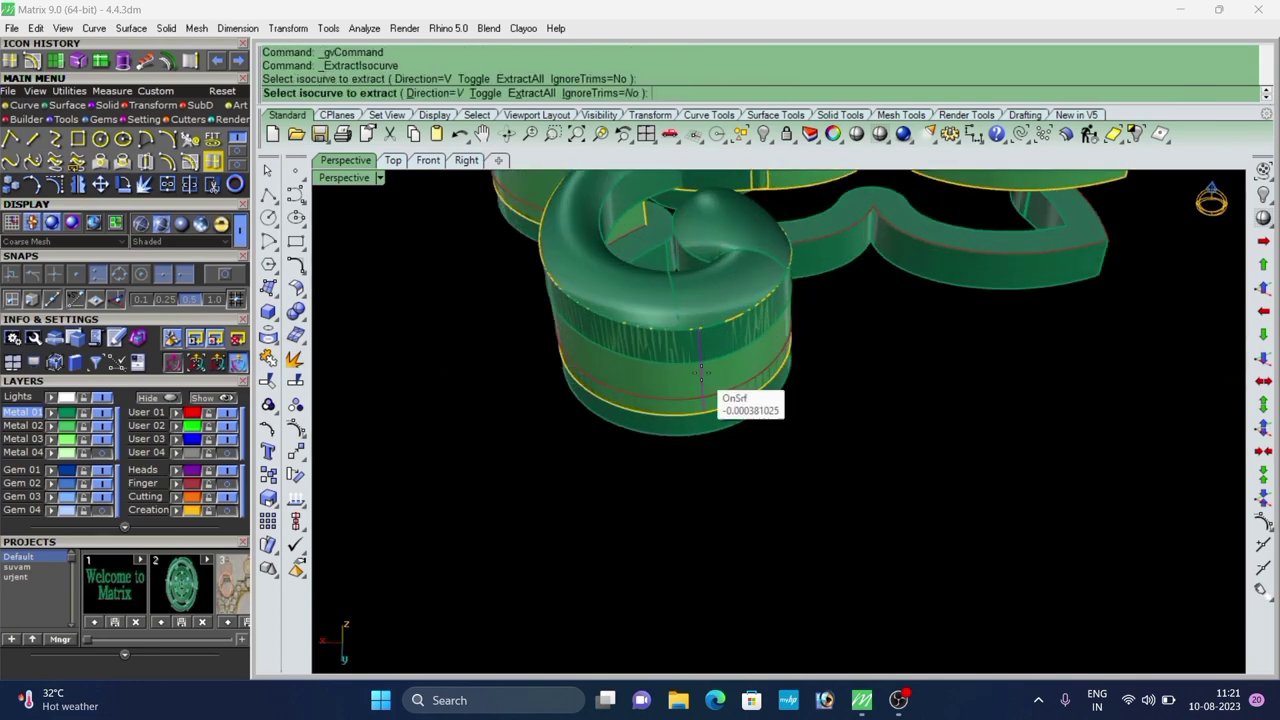
right_click(701, 373)
Offset the selected isocurve by 0.5 to both sides along the scroll's wall surface.
left_click(33, 62)
scroll(695, 340, "up", 5)
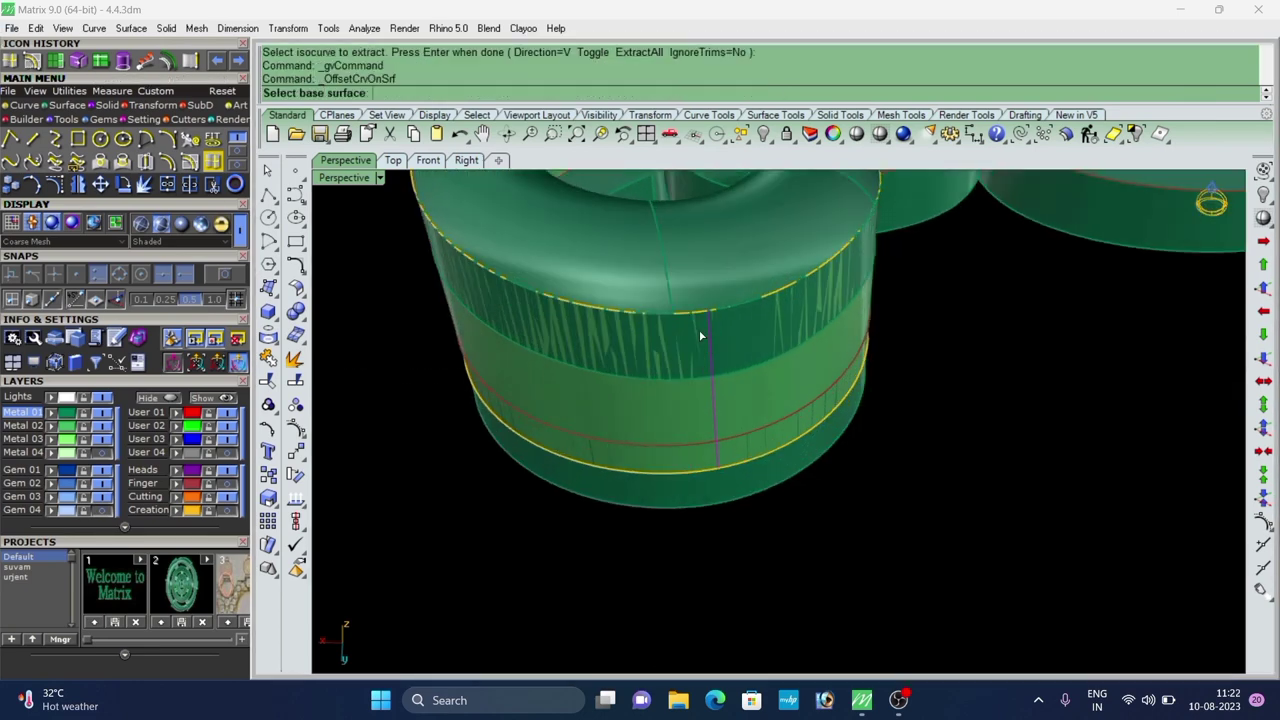
left_click(661, 414)
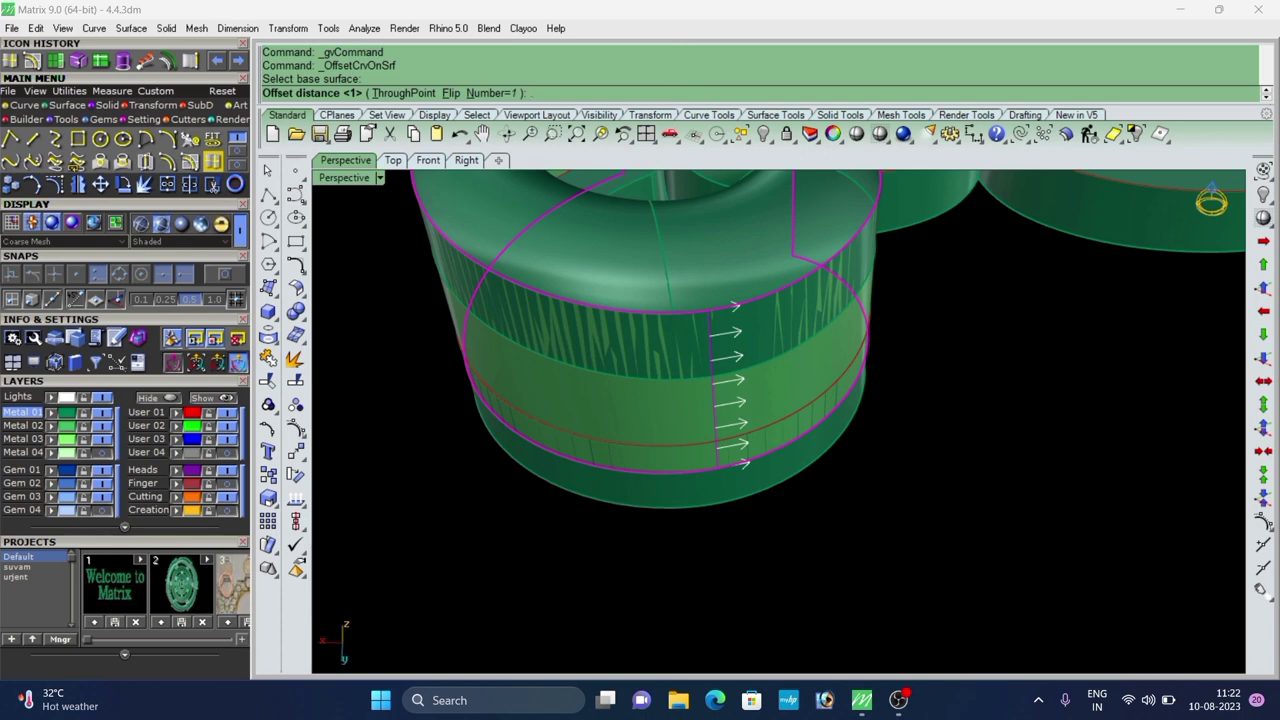
left_click(644, 414)
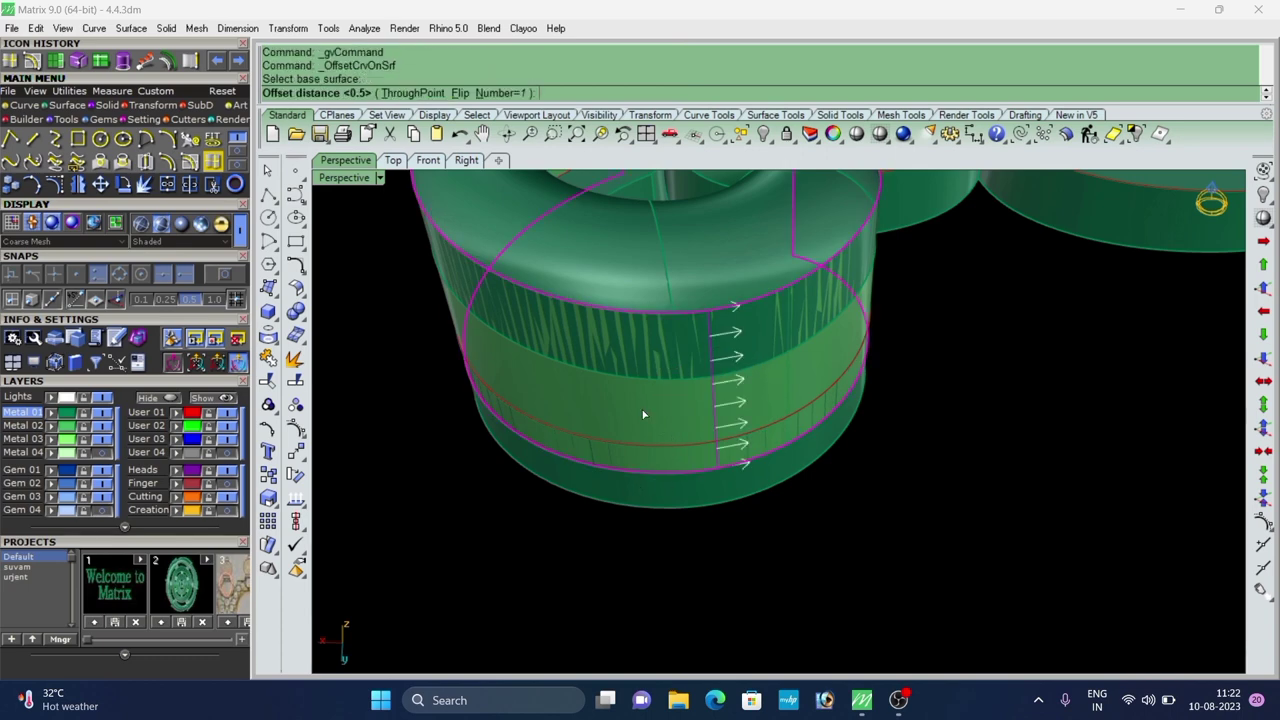
Split the scroll's outer wall using its two offset curves as cutting objects.
scroll(834, 500, "down", 6)
right_click_drag(790, 476, 712, 395)
scroll(711, 388, "up", 6)
left_click(740, 387)
type("s")
key("Return")
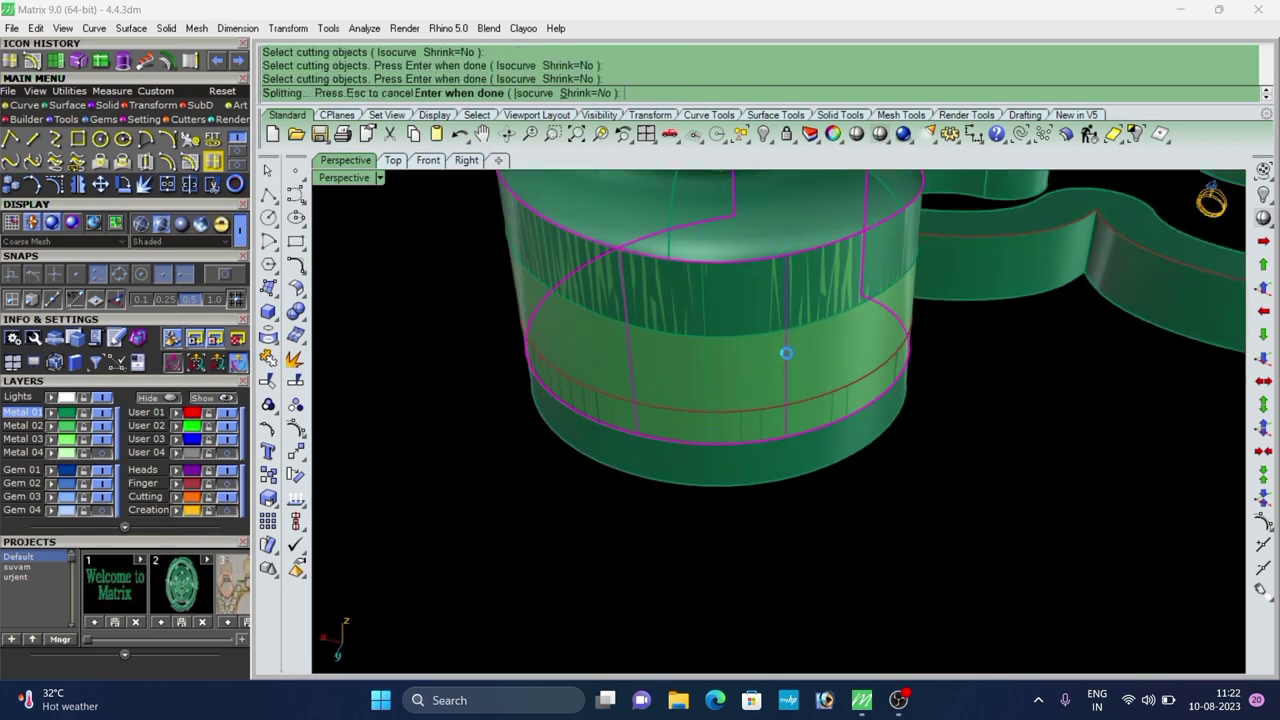
Delete the split scroll wall pieces on either side, keeping only the strip between the two offset curves.
key("Delete")
left_click(615, 367)
key("Delete")
scroll(734, 371, "down", 4)
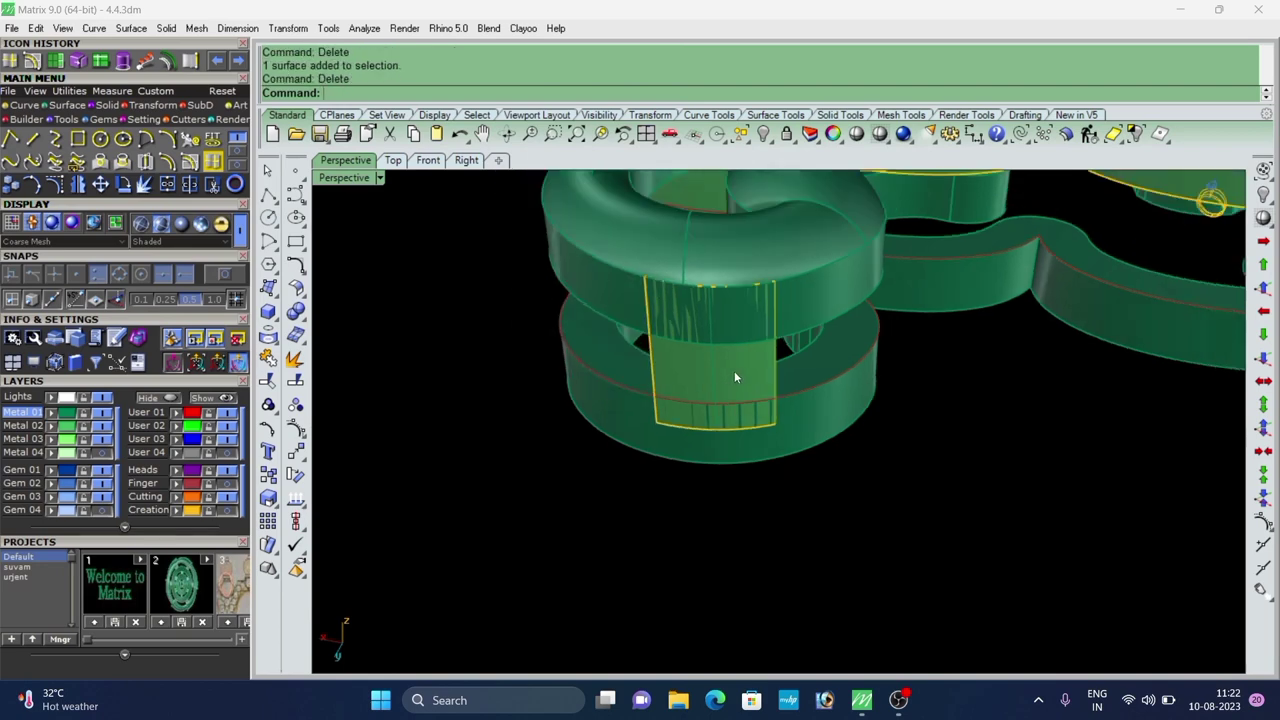
Scale the remaining wall strip shorter vertically and shift it slightly down to bridge the scroll and the base rail.
right_click_drag(734, 371, 808, 396)
scroll(763, 396, "up", 6)
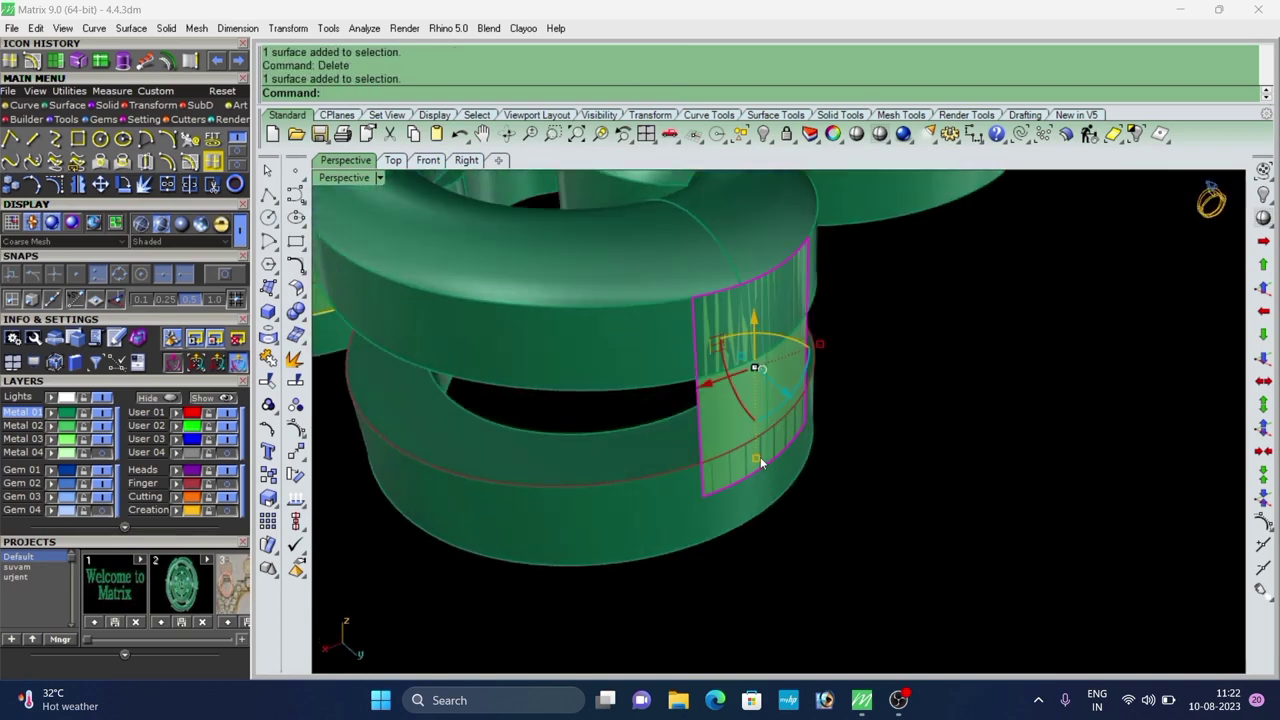
left_click_drag(759, 457, 758, 438)
left_click_drag(756, 327, 758, 344)
left_click(898, 343)
Offset the other scroll's extracted isocurve by 0.5 to both sides on its wall surface, and delete the original curve.
scroll(898, 343, "down", 7)
right_click_drag(896, 343, 831, 385)
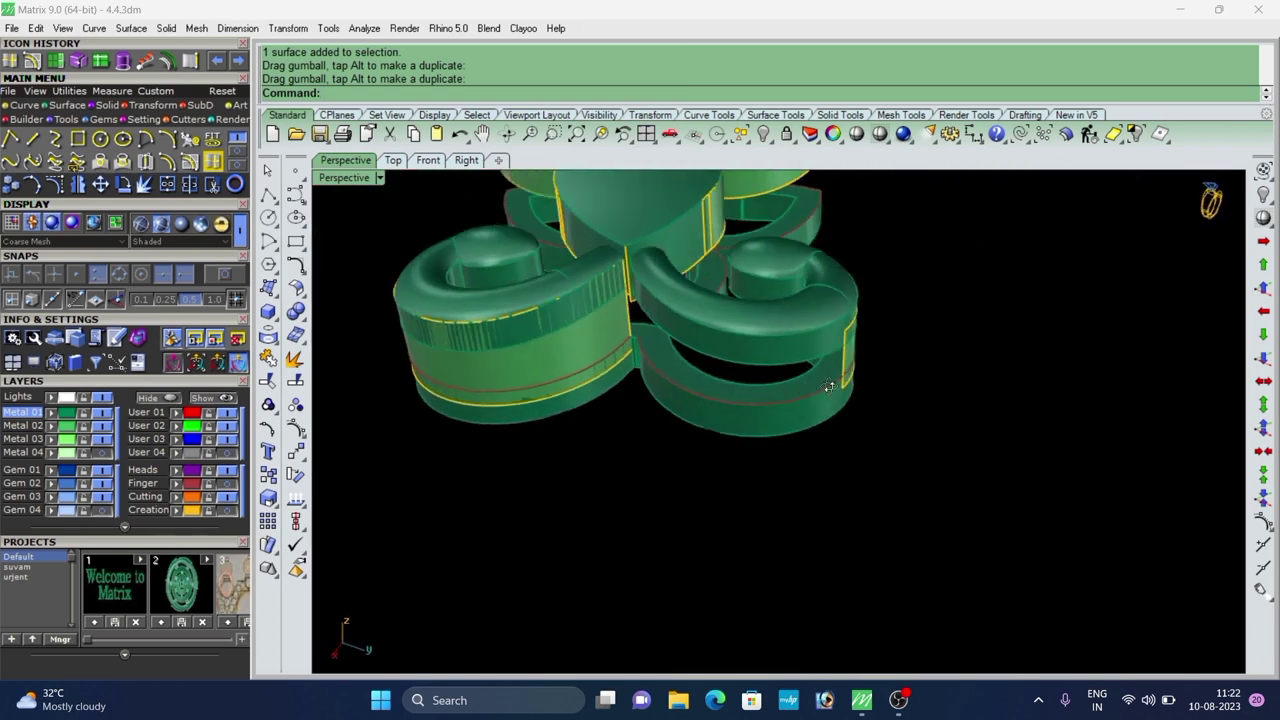
scroll(822, 372, "down", 5)
scroll(723, 374, "up", 6)
right_click_drag(723, 374, 846, 384)
scroll(726, 427, "down", 3)
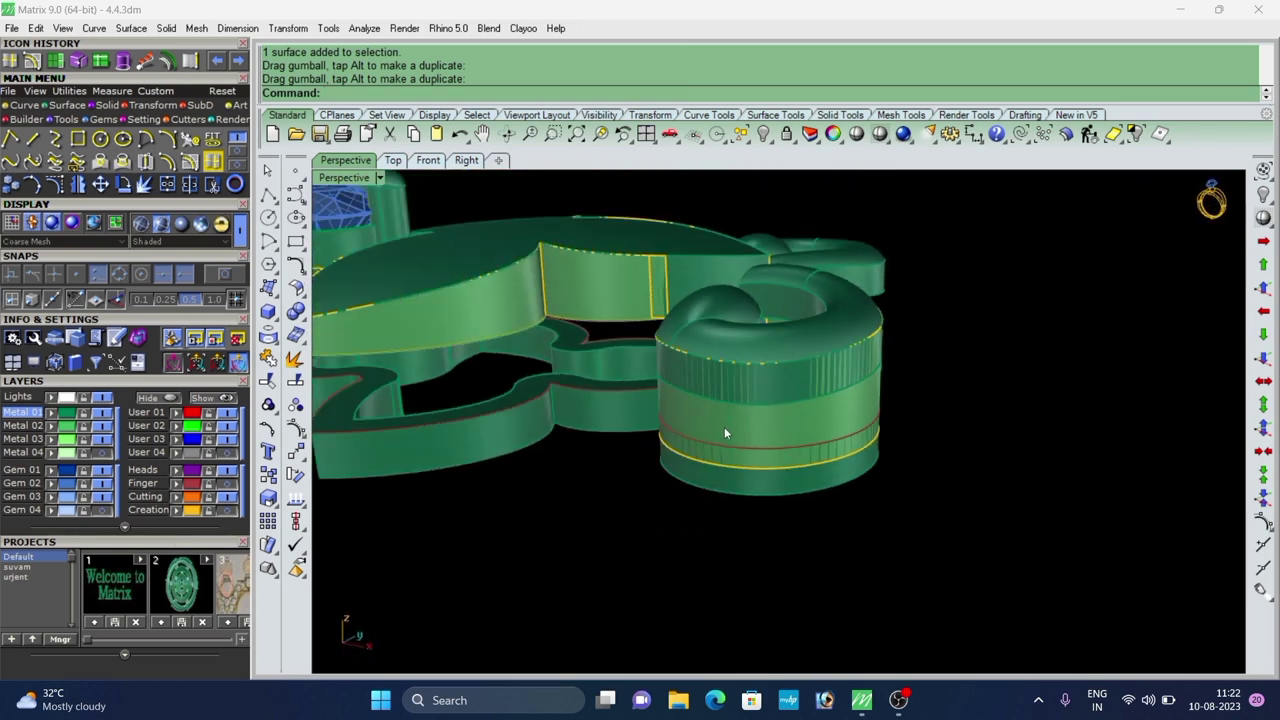
scroll(729, 428, "up", 5)
left_click(730, 424)
left_click(777, 467)
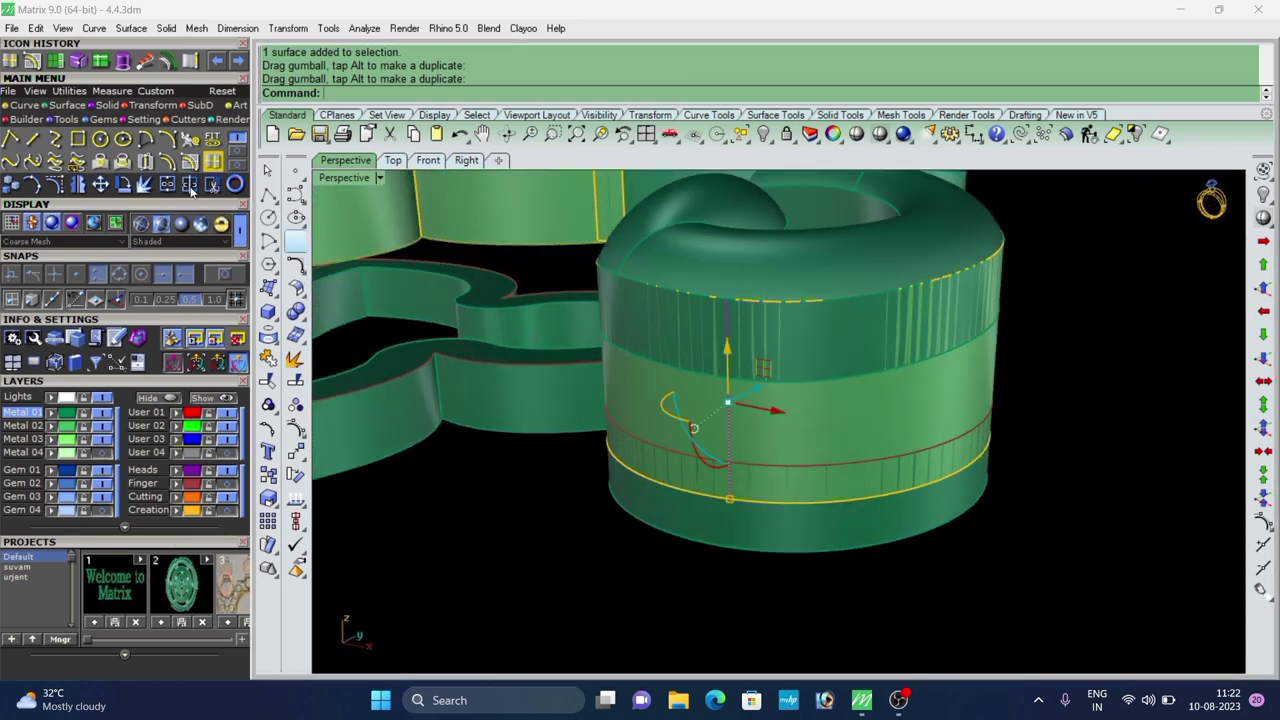
left_click(212, 161)
scroll(812, 518, "up", 6)
left_click(757, 345)
right_click(752, 336)
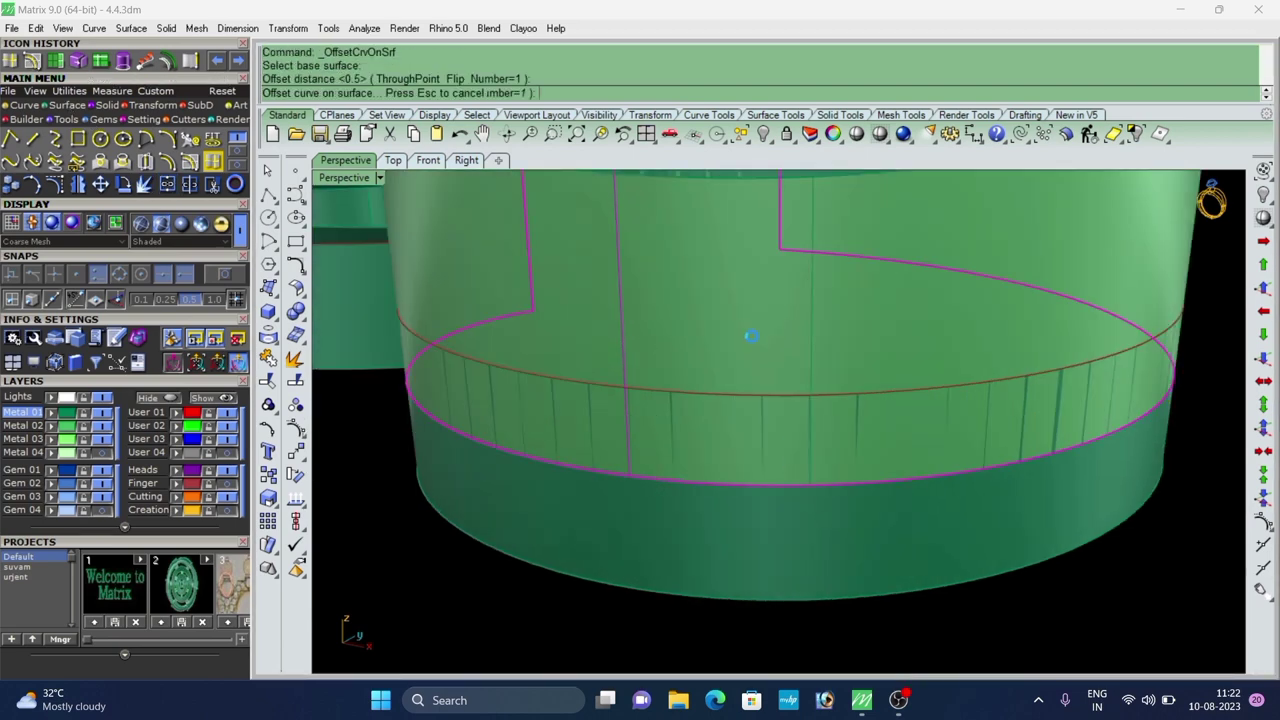
left_click(212, 161)
left_click(567, 303)
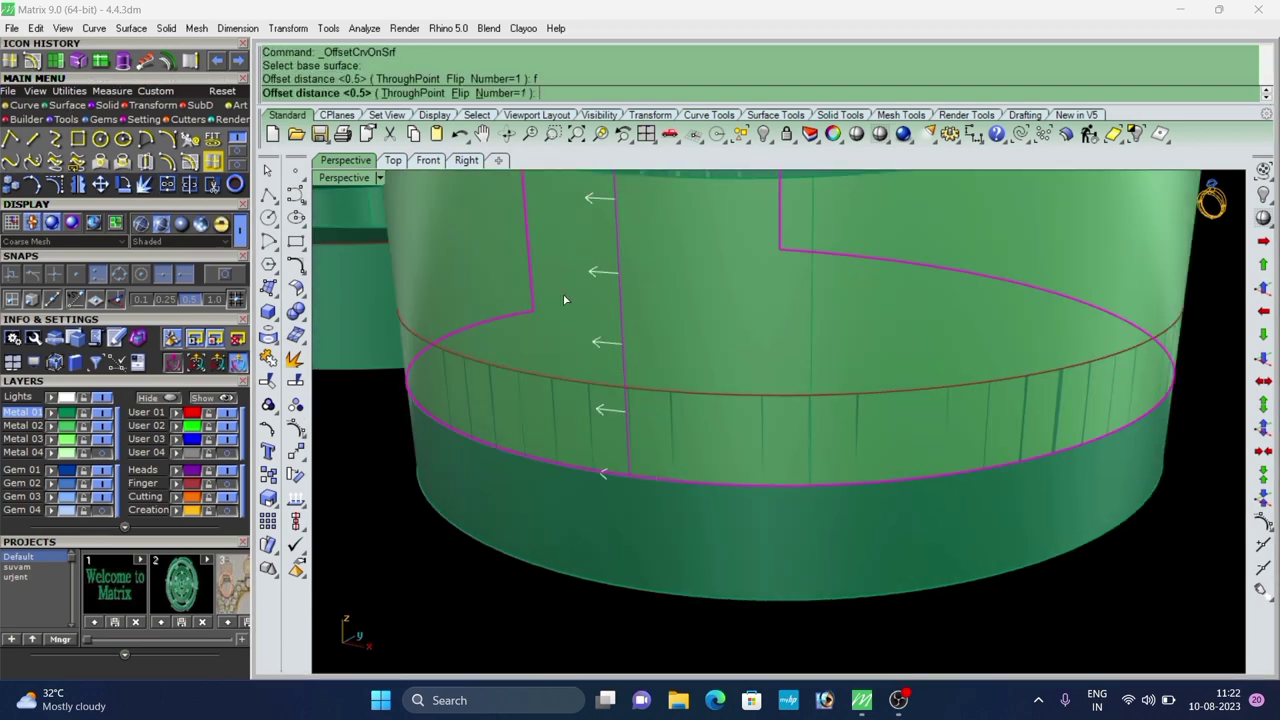
right_click(566, 300)
scroll(688, 338, "down", 5)
key("Delete")
Split the other scroll's outer wall with its pair of offset curves.
left_click(642, 322)
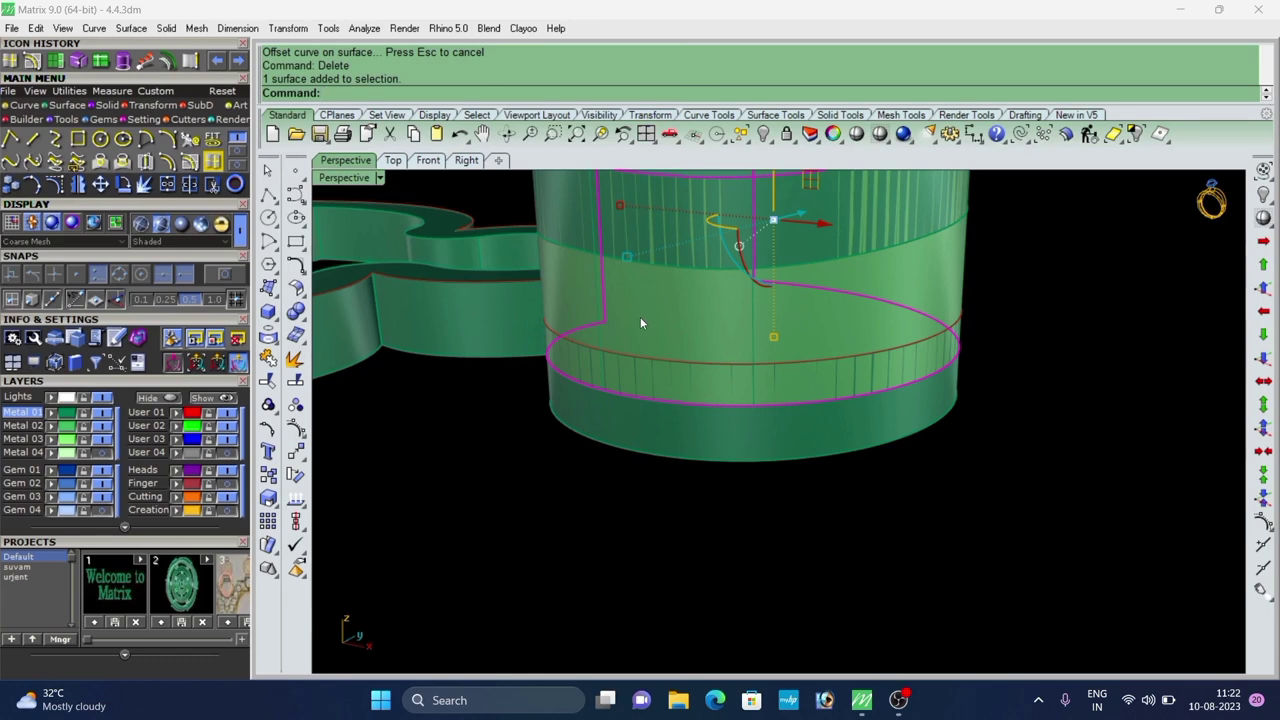
left_click(753, 313)
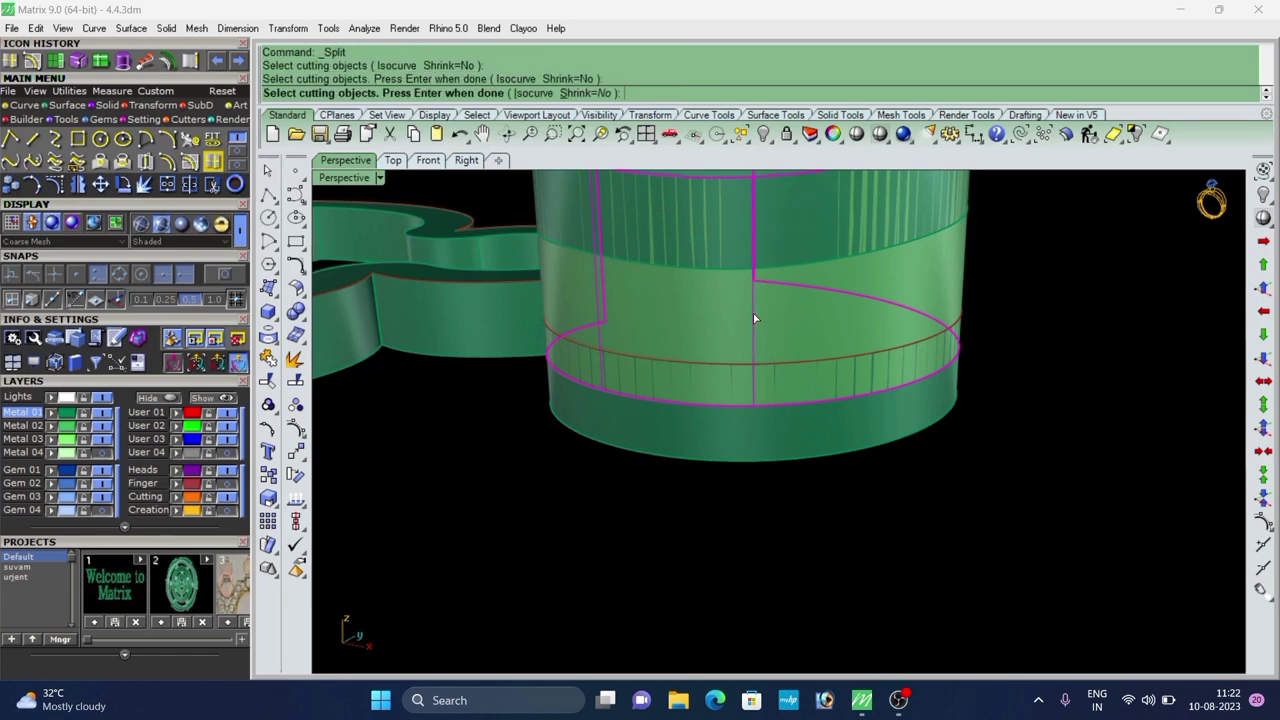
right_click(753, 313)
left_click(855, 443)
Delete the other scroll's wall pieces outside the offset curves, keeping only the narrow strip between them.
left_click(827, 339)
key("Delete")
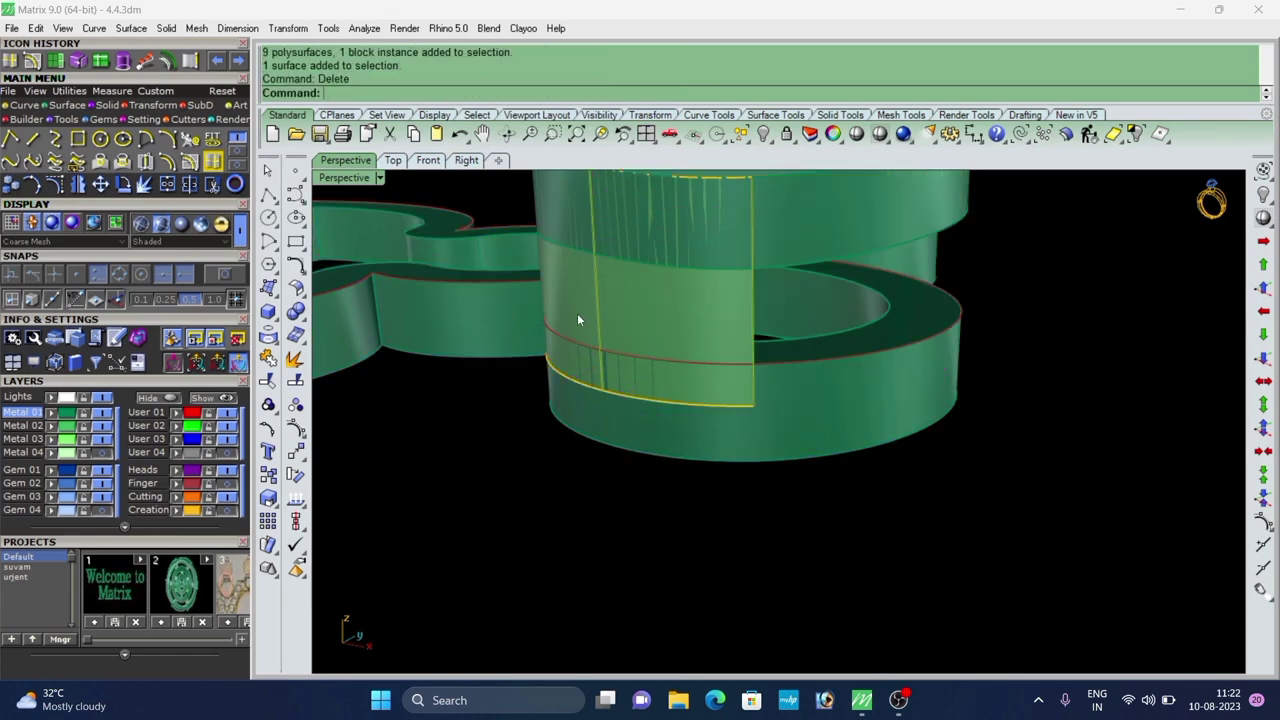
left_click(577, 313)
key("Delete")
scroll(734, 357, "down", 6)
right_click_drag(734, 357, 583, 411)
scroll(672, 327, "up", 4)
left_click(687, 320)
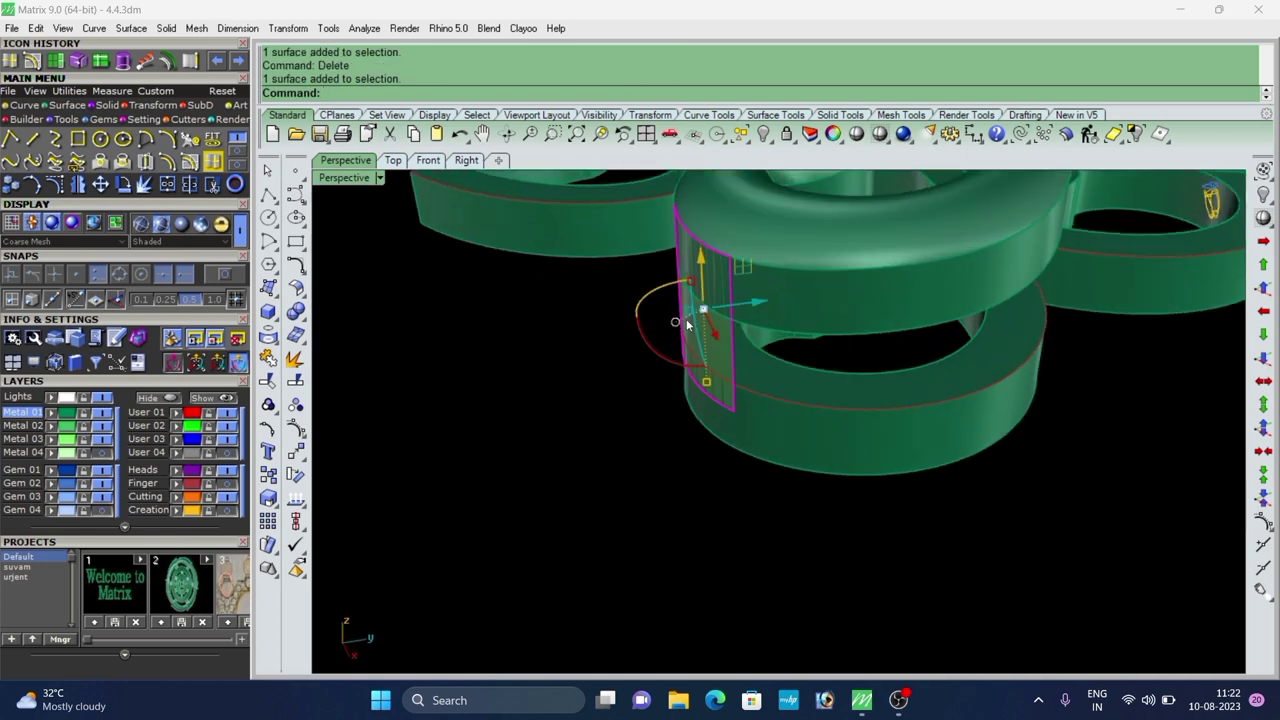
scroll(718, 390, "down", 5)
left_click(725, 432)
Turn on the solid edit points of the central petal's side wall that ends at the tip between the scrolls.
scroll(725, 432, "down", 3)
right_click_drag(995, 441, 875, 434)
scroll(834, 450, "up", 2)
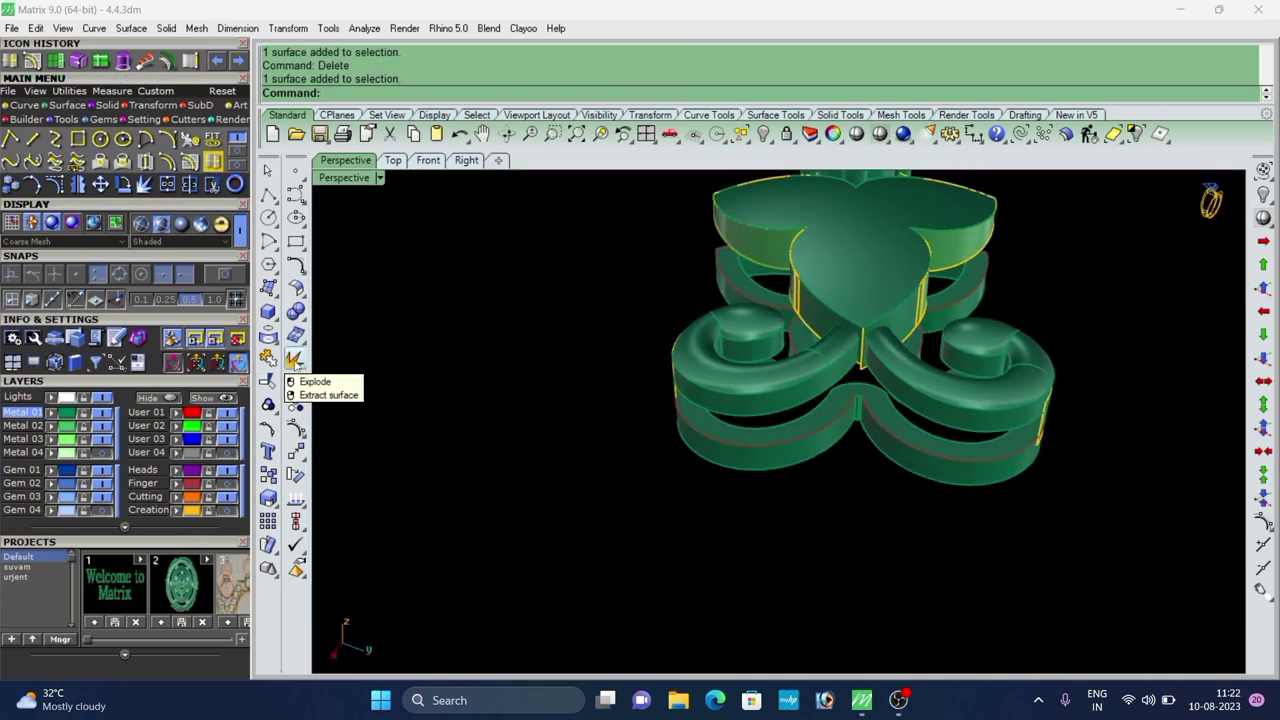
left_click(328, 395)
scroll(818, 384, "up", 4)
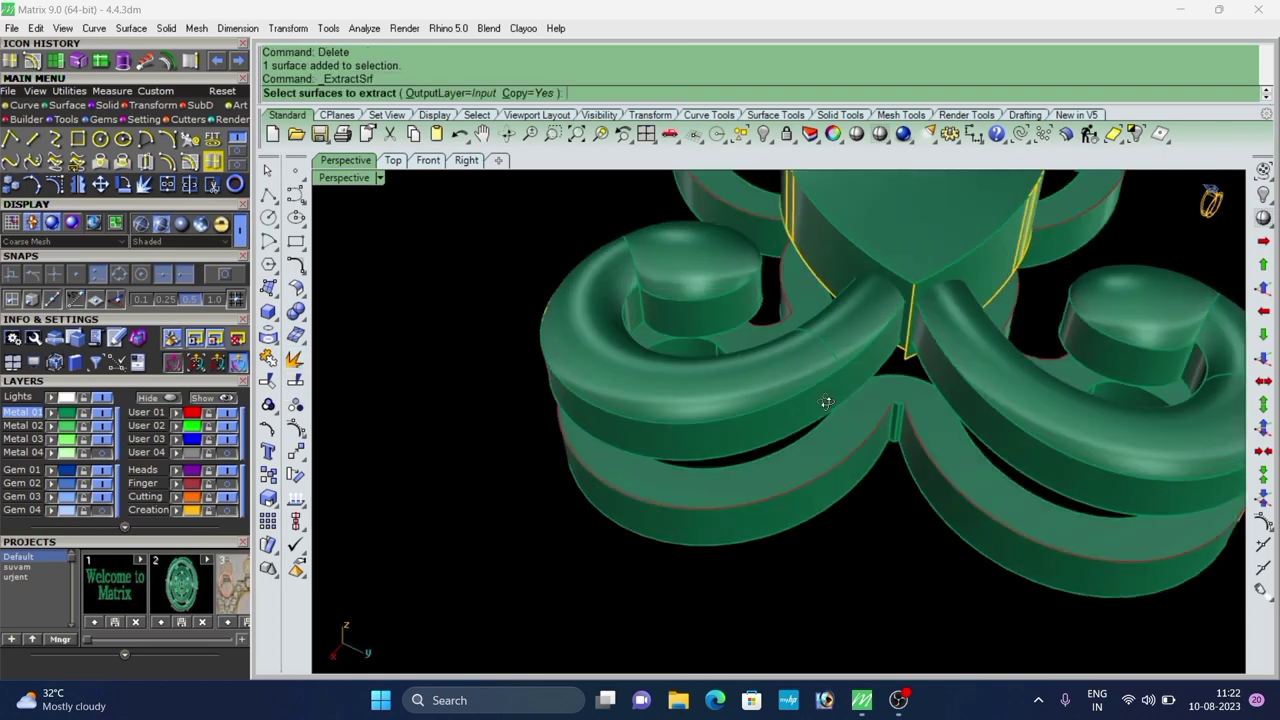
scroll(923, 364, "up", 6)
left_click(893, 352)
scroll(880, 382, "down", 4)
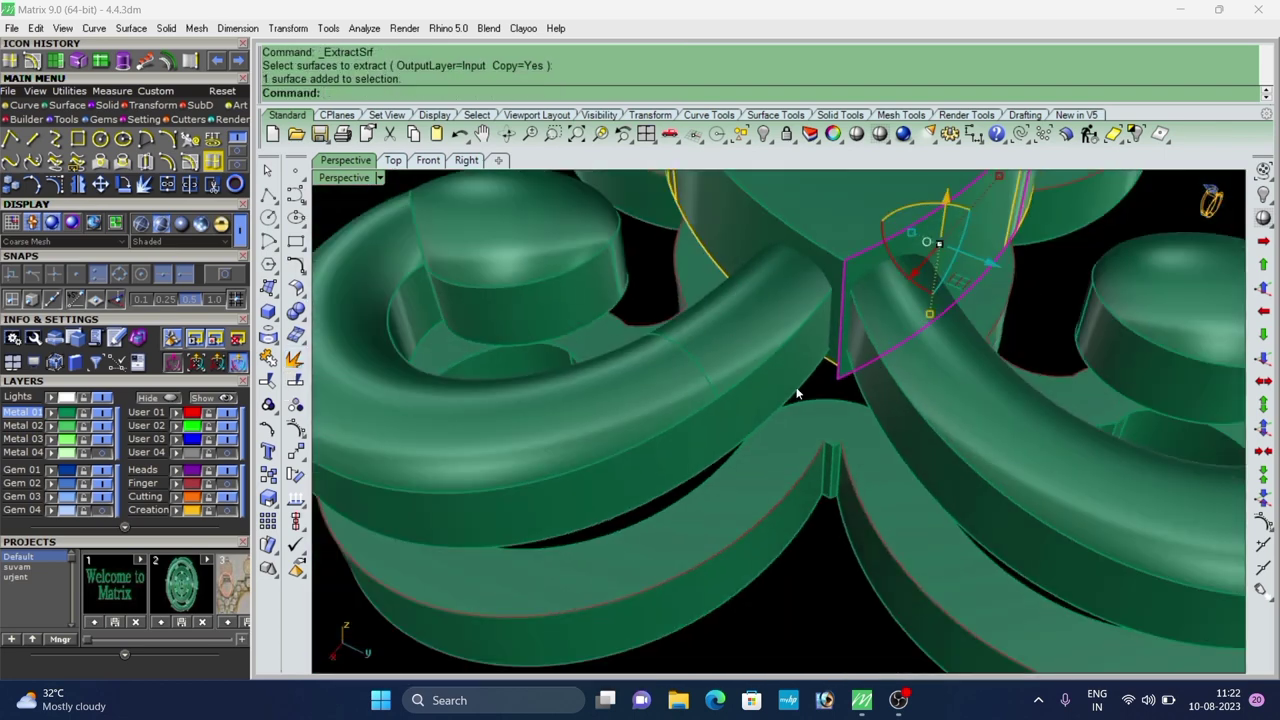
left_click(172, 109)
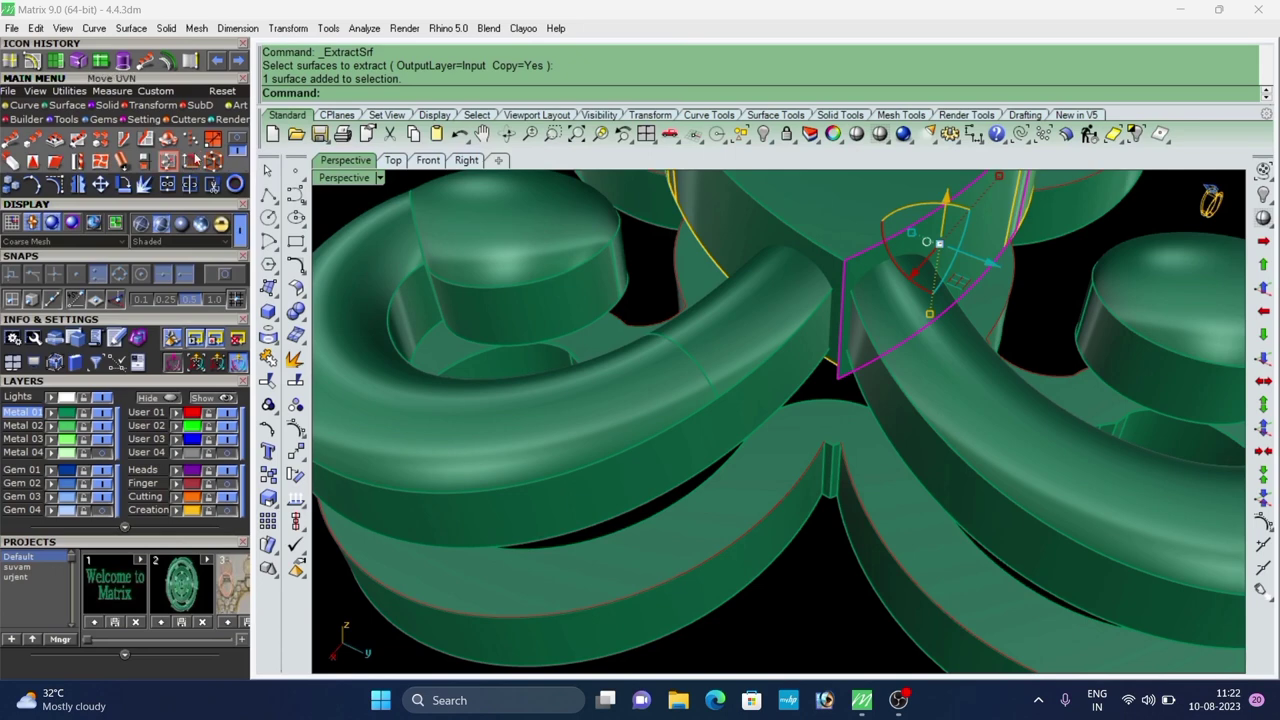
left_click(184, 163)
scroll(862, 412, "up", 5)
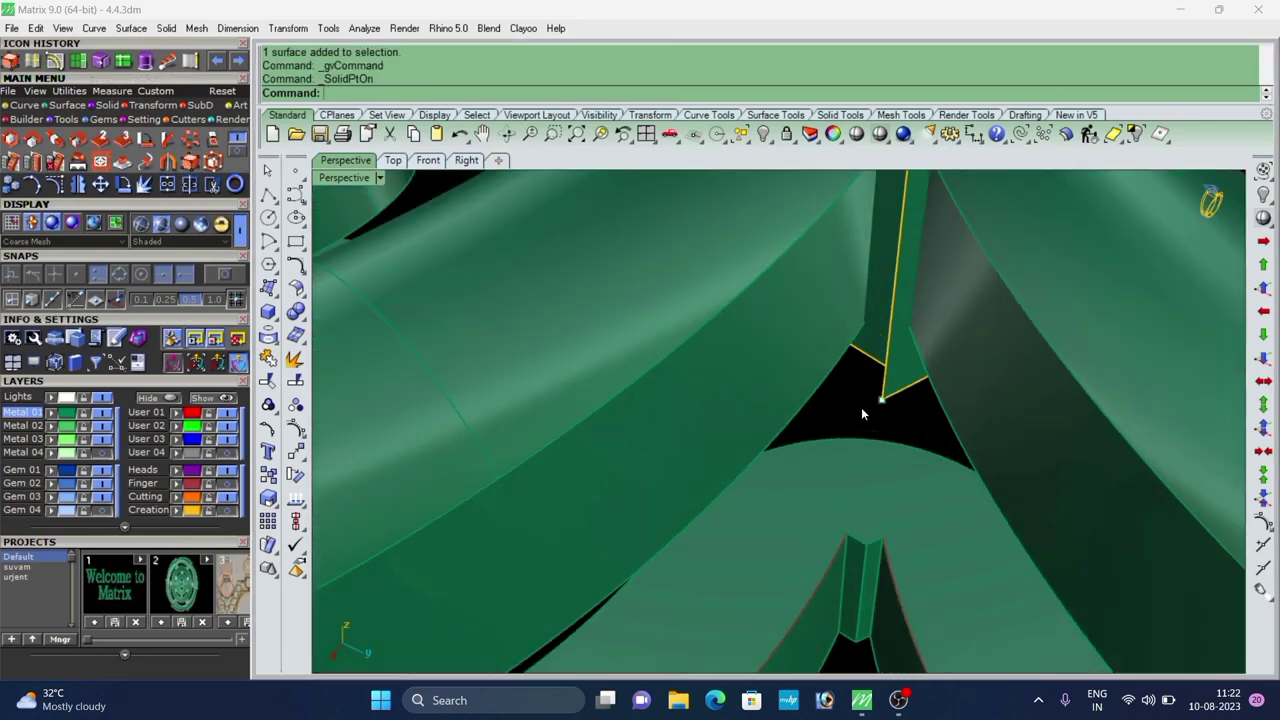
Move the wall's lower corner point at the petal tip onto the lower end of the adjoining petal wall, using object snaps.
left_click(299, 453)
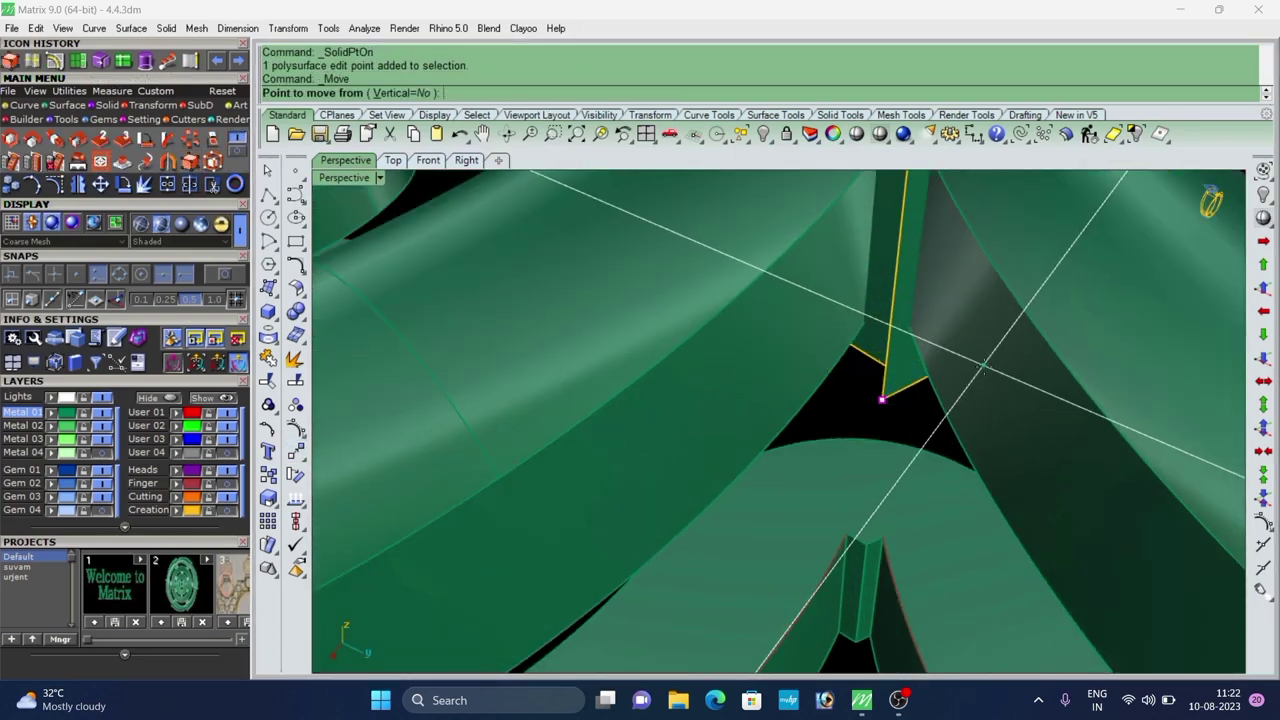
left_click(224, 273)
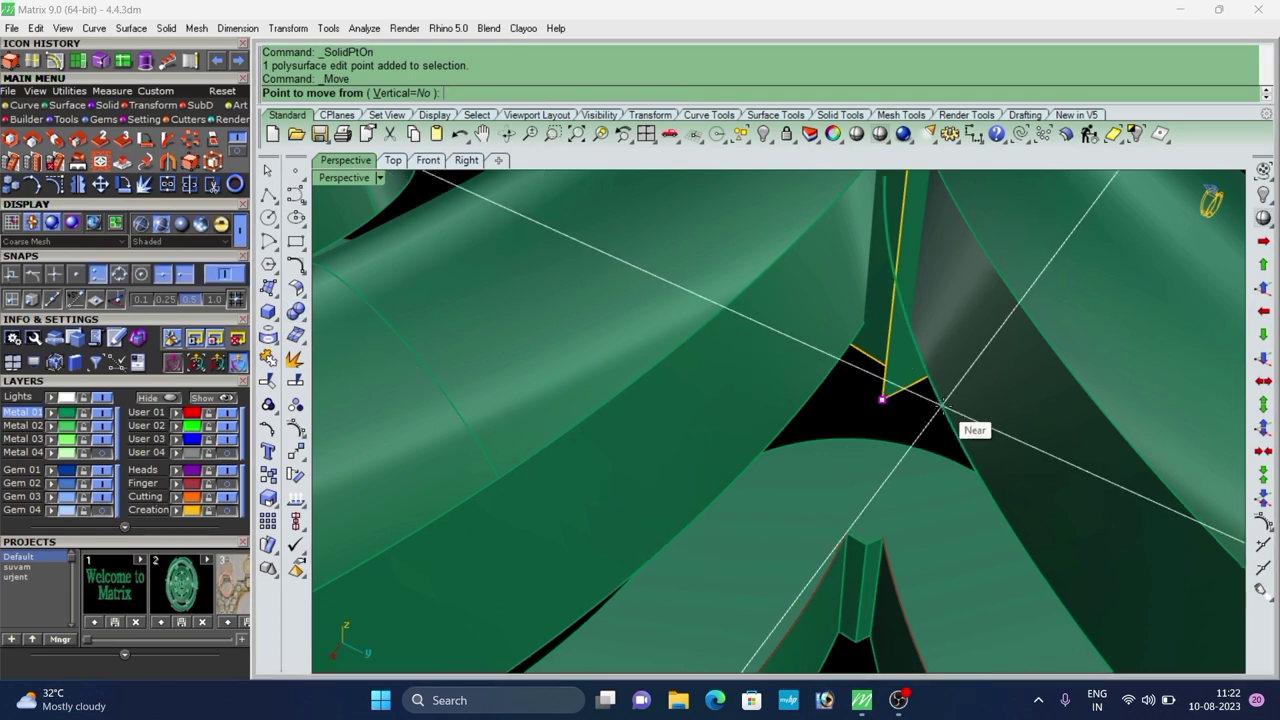
left_click(882, 400)
left_click(884, 367)
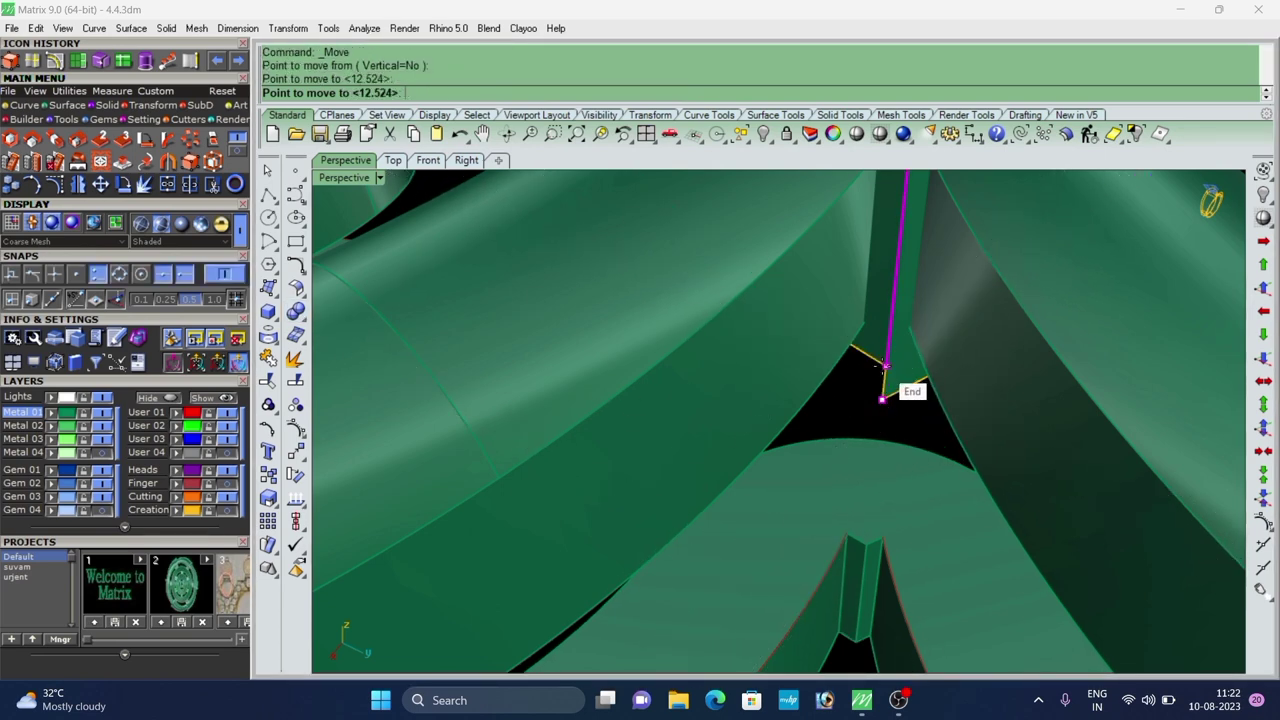
scroll(786, 360, "down", 7)
key("Escape")
Extract copies of the base rail's two outer side faces that meet at the notch between the scrolls.
scroll(850, 314, "down", 2)
right_click_drag(849, 314, 756, 383)
scroll(886, 380, "down", 4)
scroll(838, 396, "up", 6)
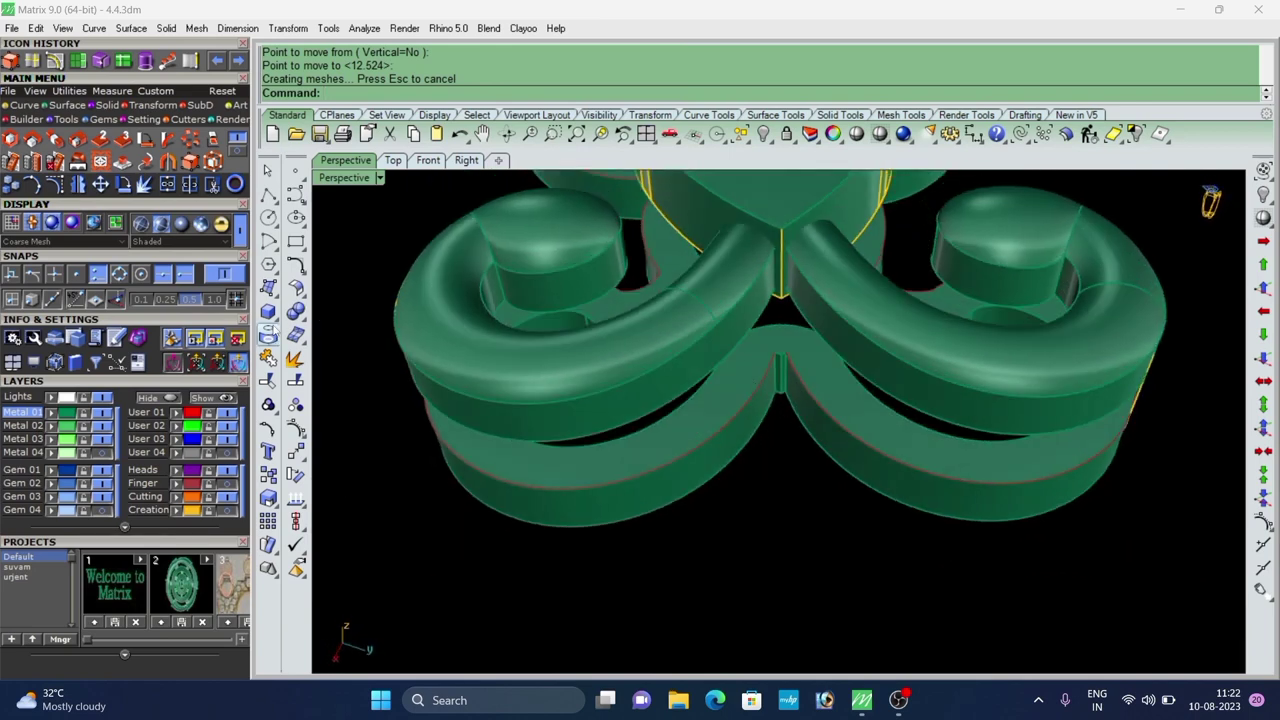
right_click(297, 361)
scroll(752, 406, "up", 4)
left_click(763, 412)
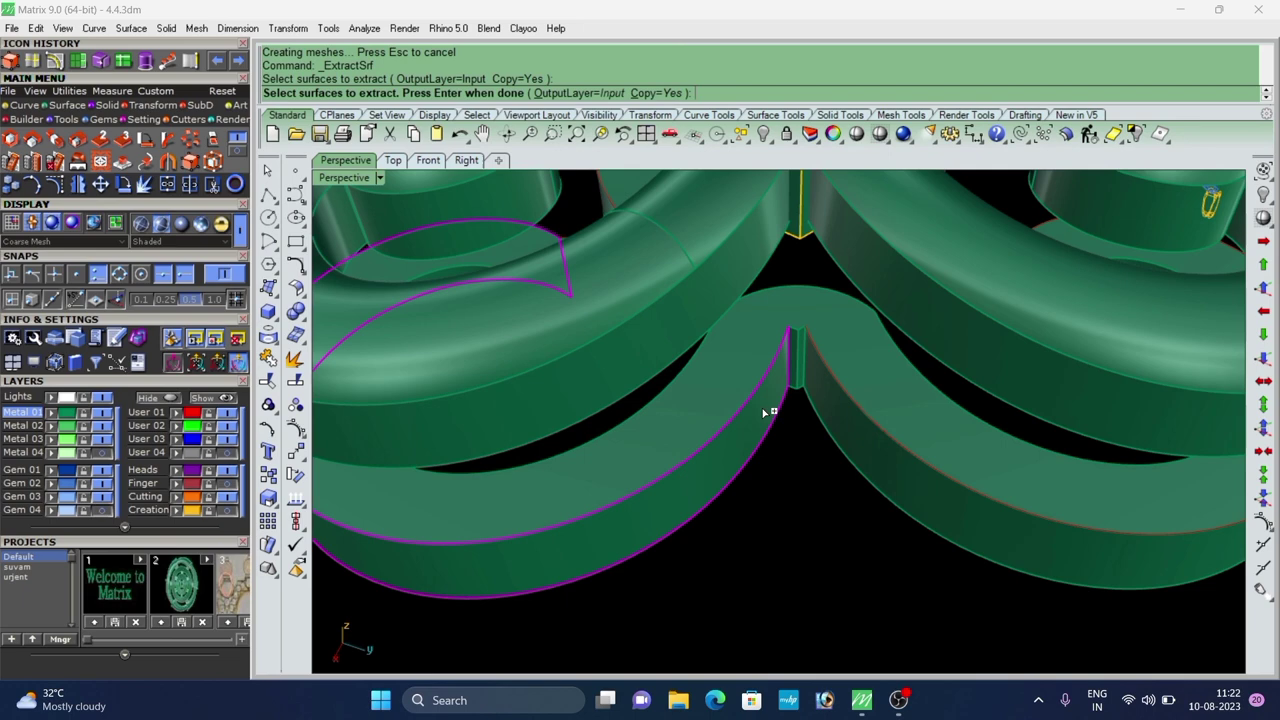
left_click(841, 416)
right_click(841, 416)
left_click(803, 441)
scroll(730, 381, "down", 4)
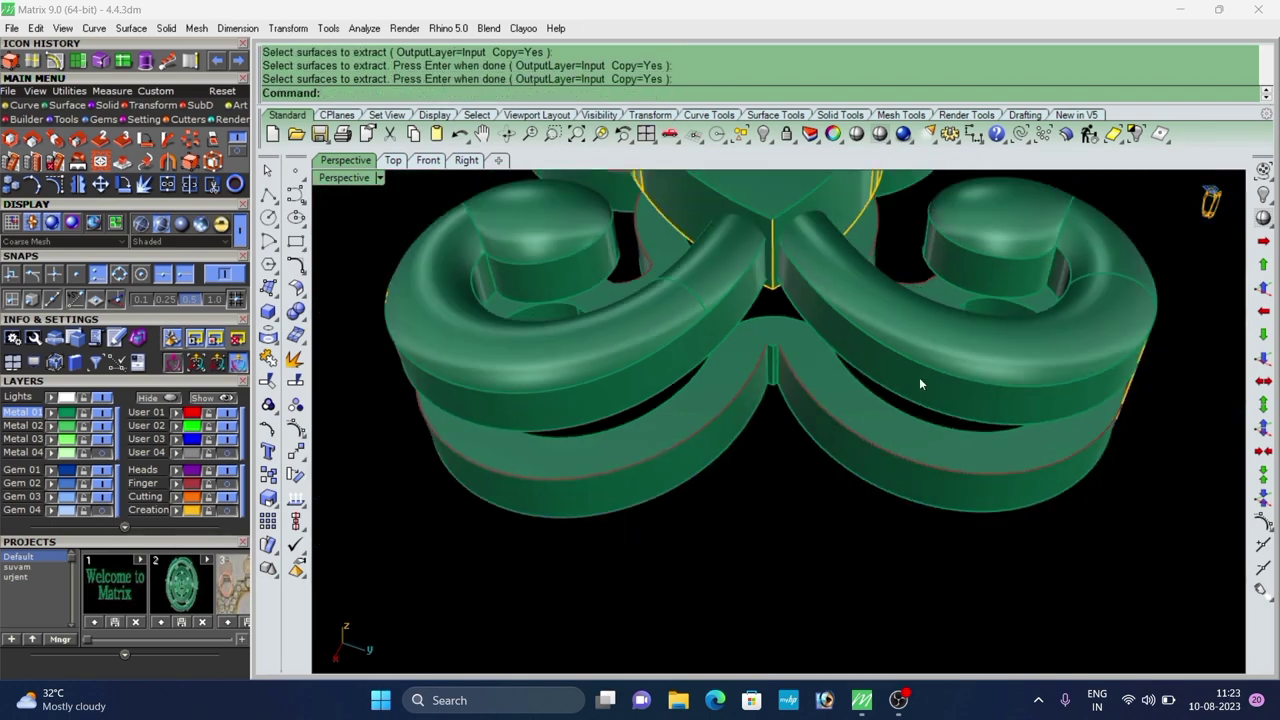
Try to fillet the two base-rail side faces at the notch with a surface fillet of radius 0.1.
left_click(12, 106)
left_click(14, 141)
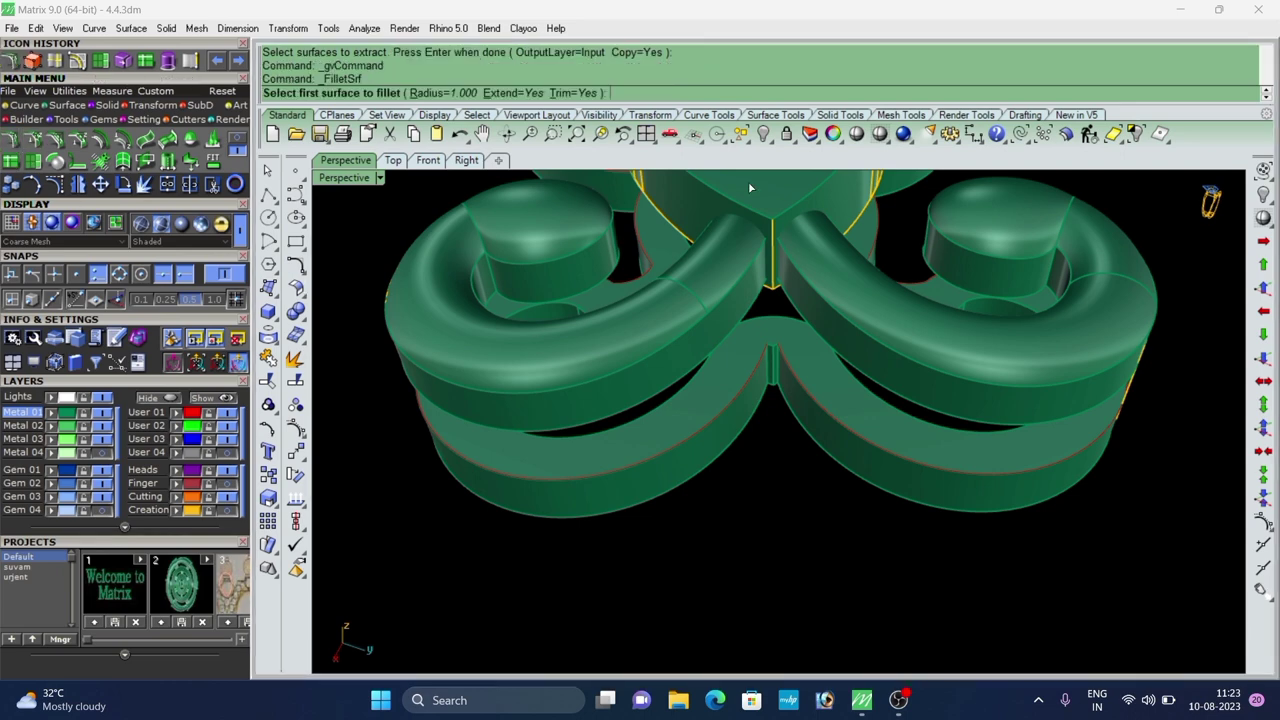
left_click(418, 93)
type(".1")
key("Return")
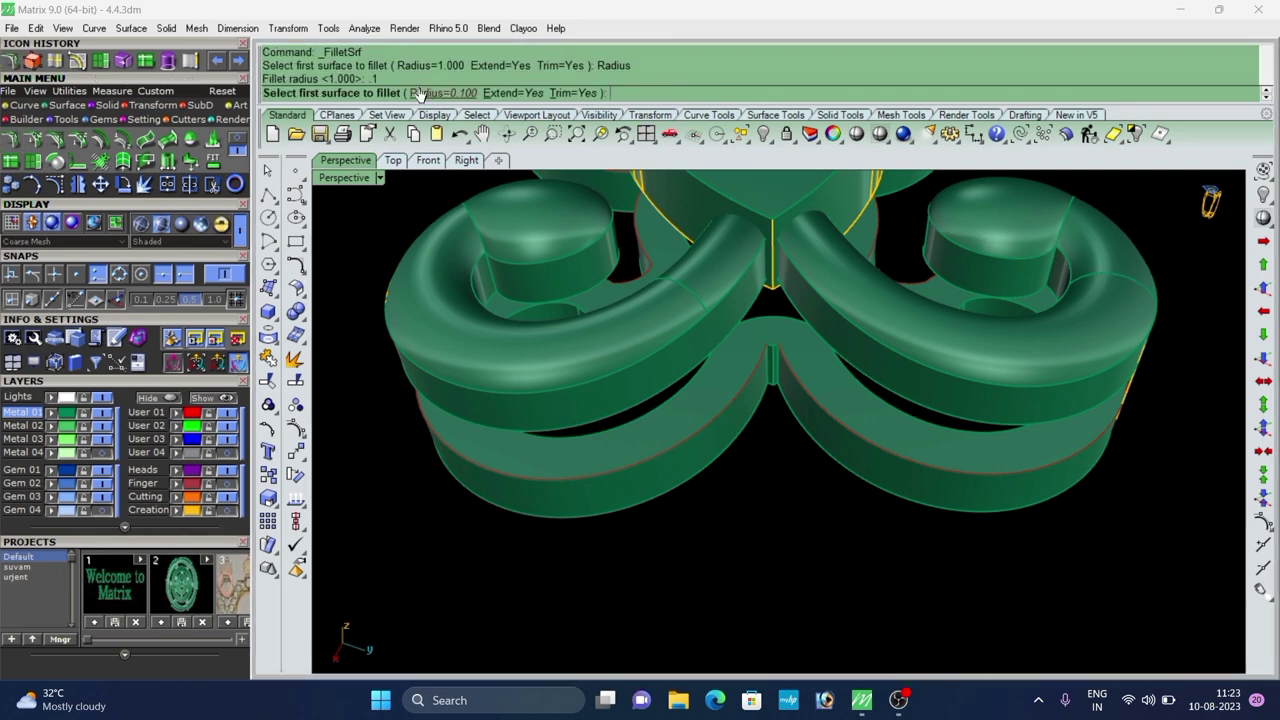
scroll(785, 345, "up", 5)
left_click(708, 457)
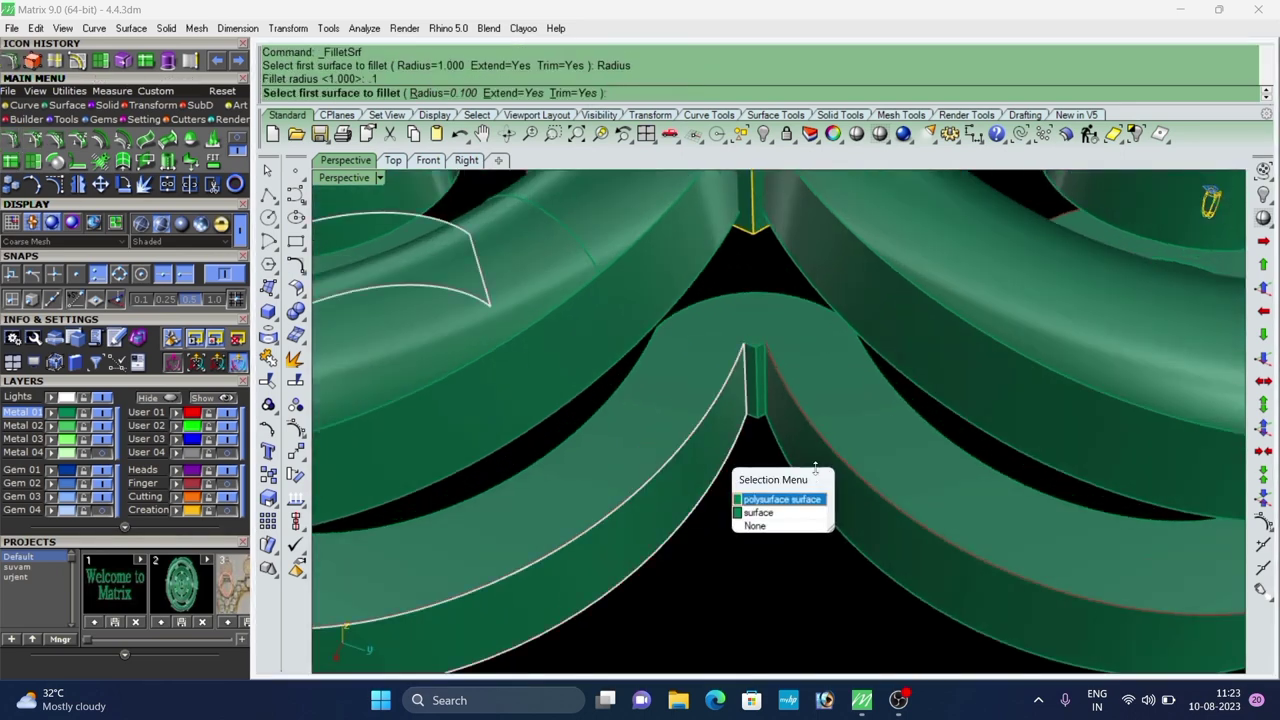
left_click(796, 501)
left_click(819, 477)
left_click(863, 519)
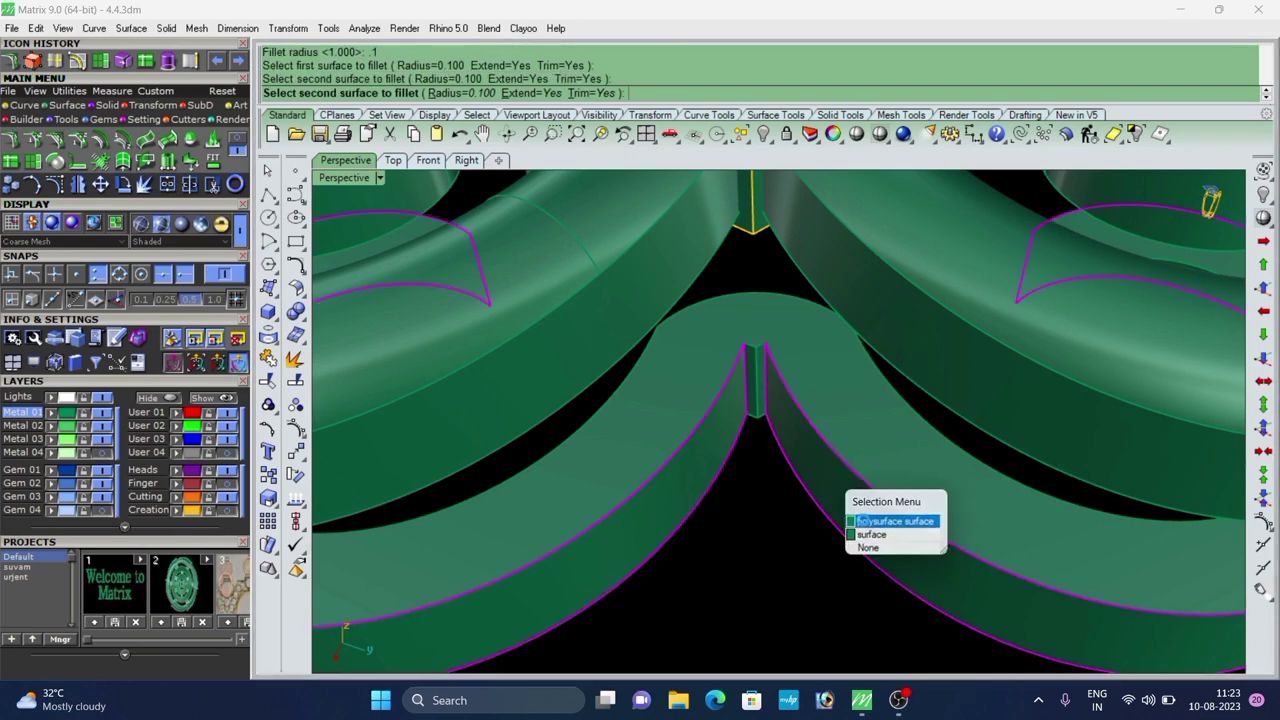
scroll(768, 383, "down", 2)
scroll(763, 383, "up", 8)
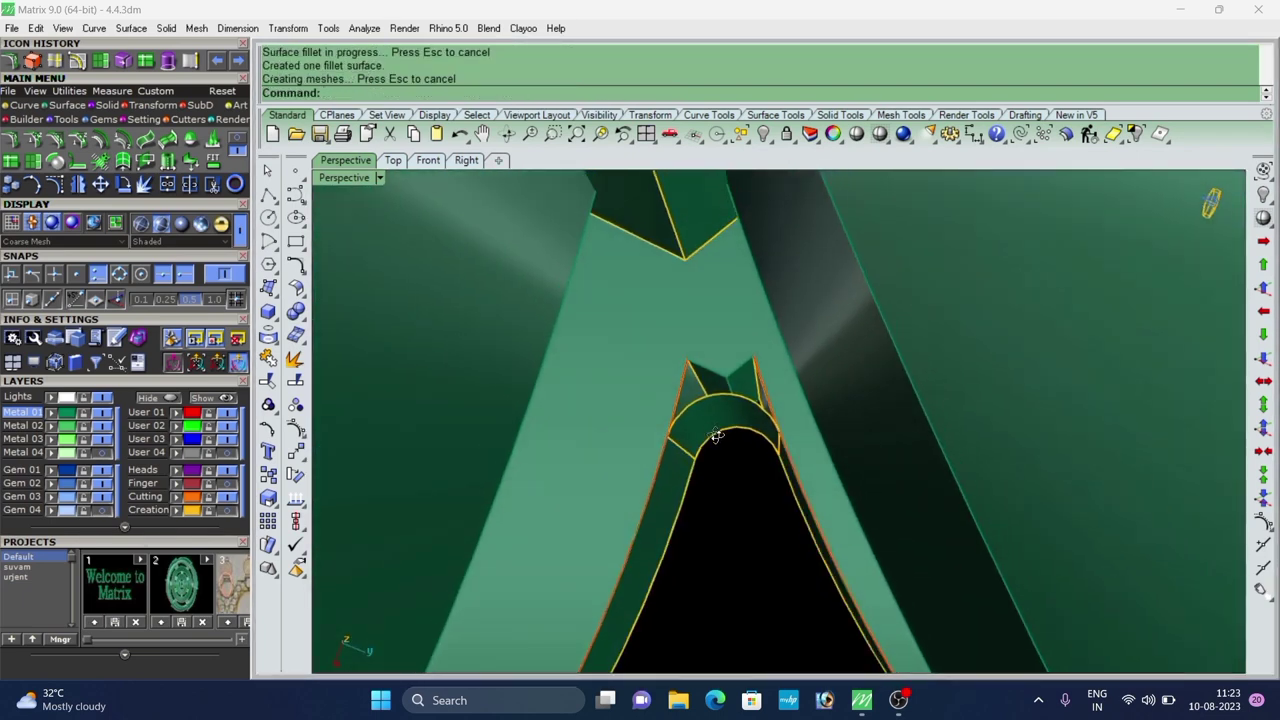
Delete the side-wall surfaces around the 0.1 fillet at the notch.
scroll(717, 436, "down", 5)
left_click(684, 399)
key("Delete")
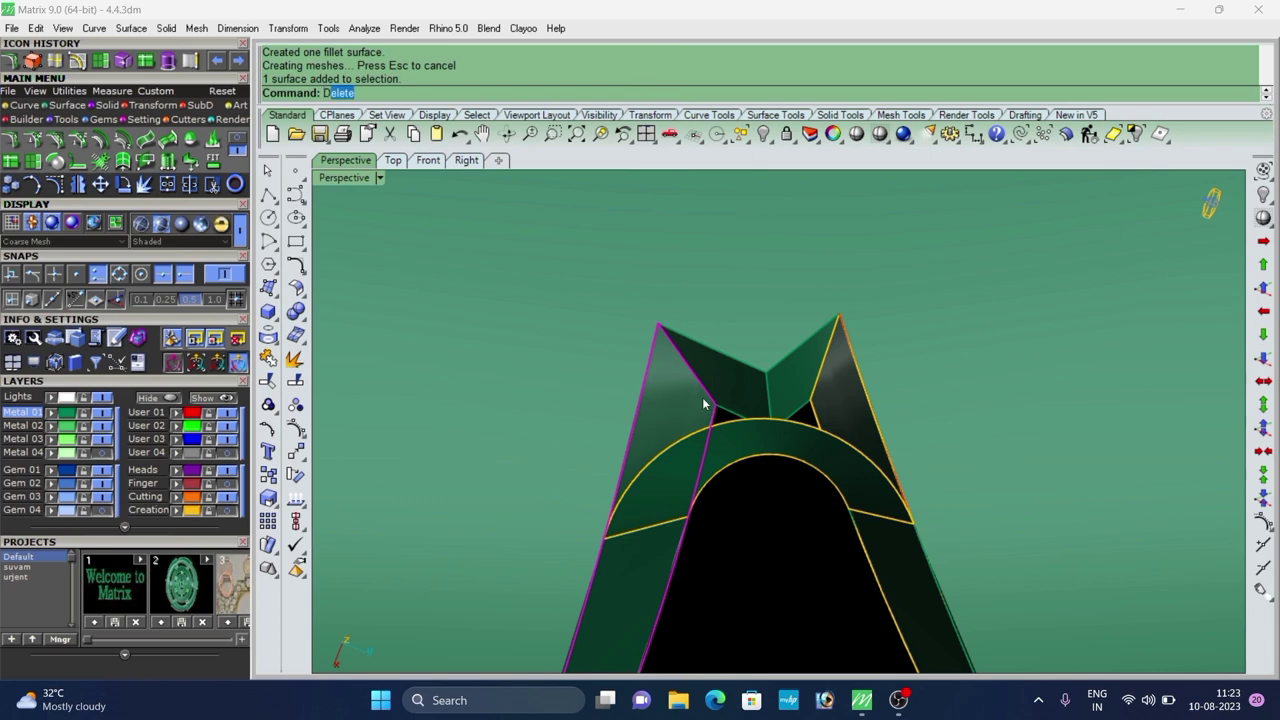
left_click(844, 378)
key("Delete")
scroll(783, 486, "down", 5)
right_click_drag(783, 486, 754, 419)
scroll(789, 338, "down", 5)
scroll(781, 331, "up", 3)
left_click(780, 336)
key("Delete")
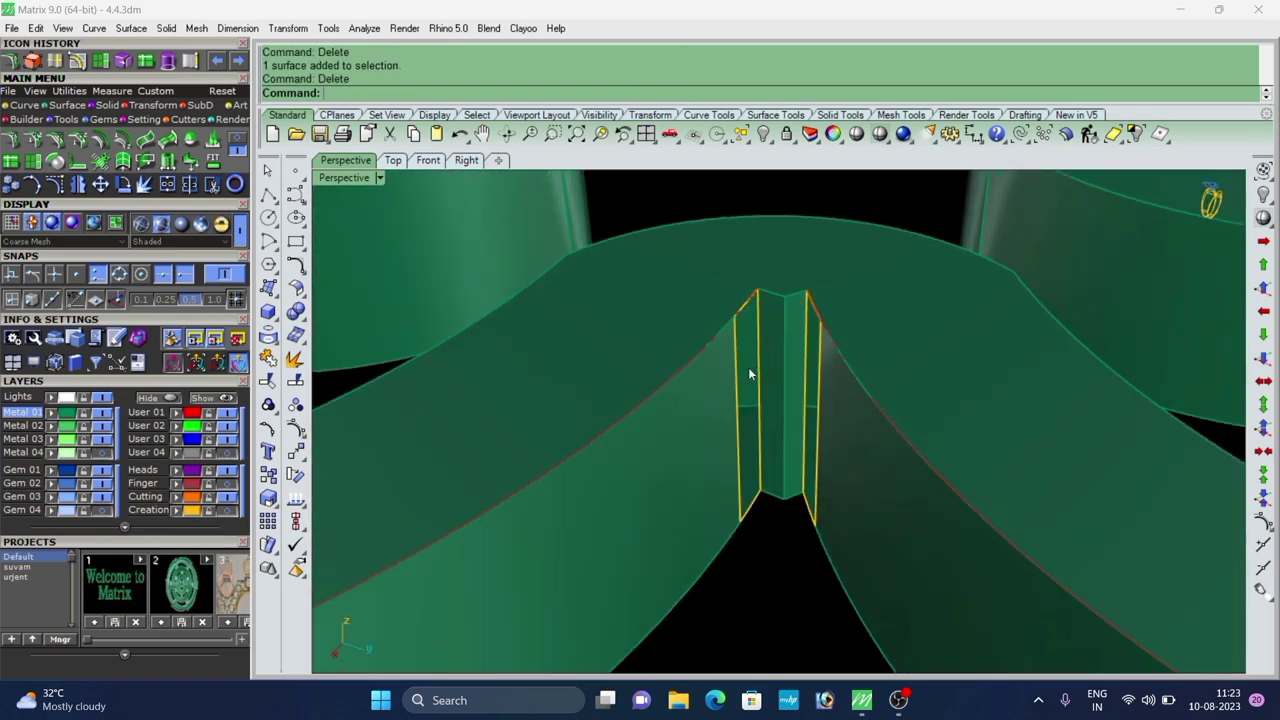
Undo the wall deletions and the 0.1 surface fillet.
right_click_drag(749, 368, 729, 388)
key("ctrl+z")
key("ctrl+z")
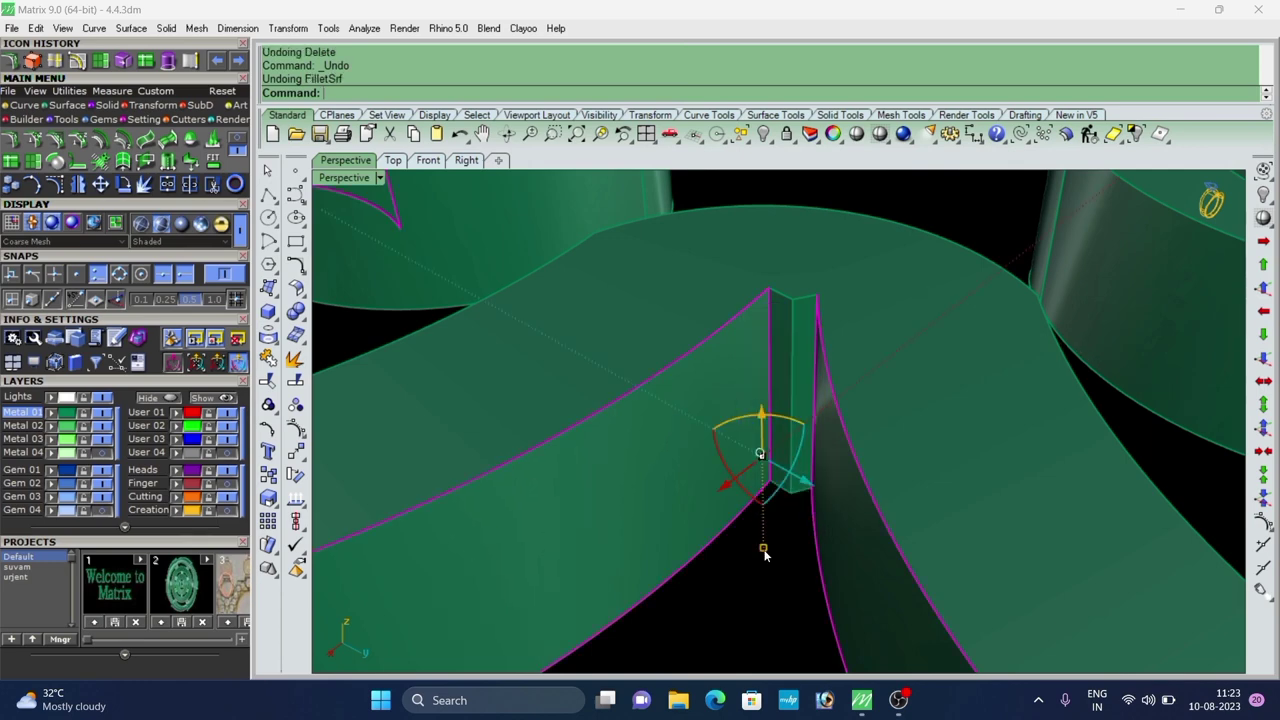
Isolate the two extracted side-wall surfaces by hiding everything else.
left_click(777, 574)
scroll(762, 388, "down", 2)
left_click(759, 385)
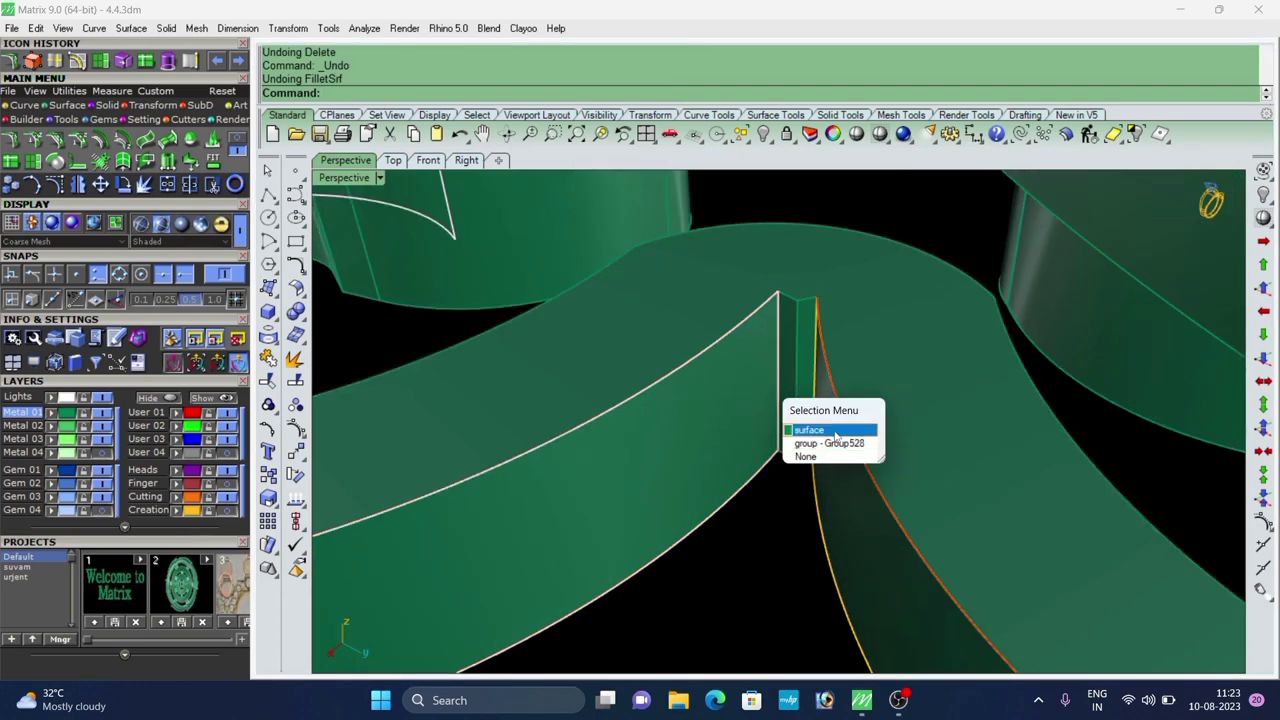
left_click(836, 430)
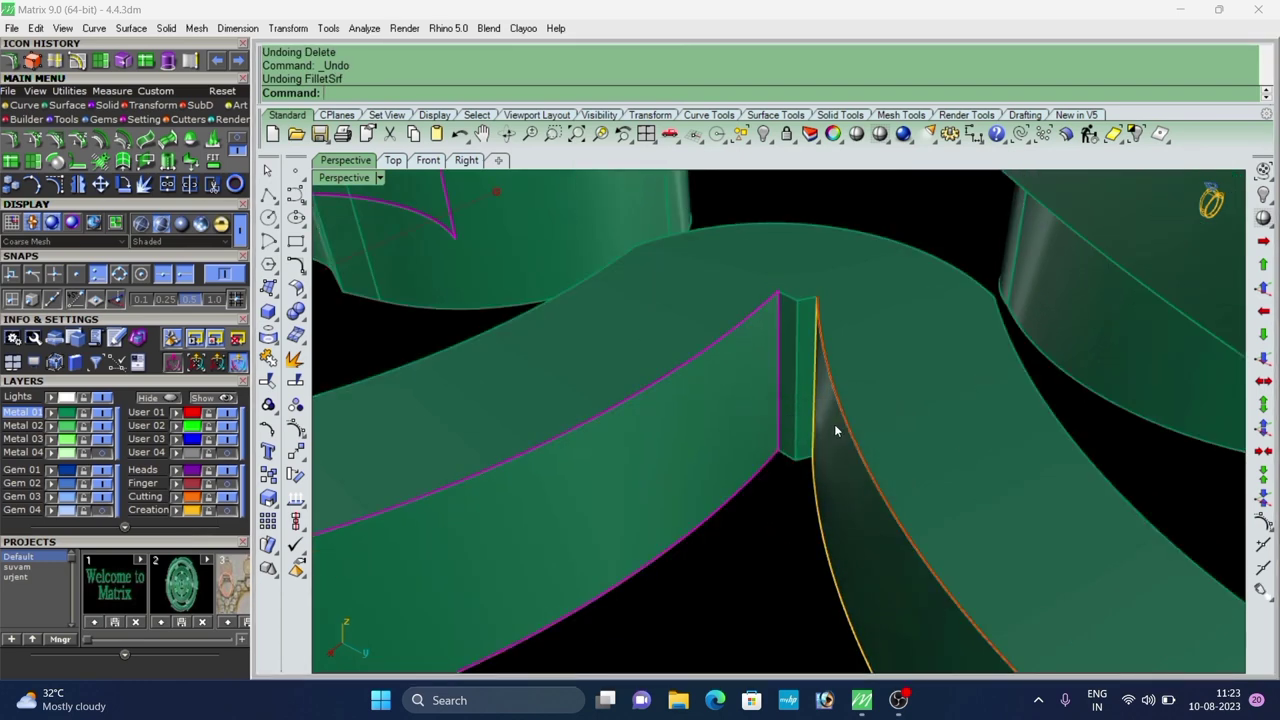
left_click(838, 480, "shift")
left_click(890, 522)
left_click(1134, 136)
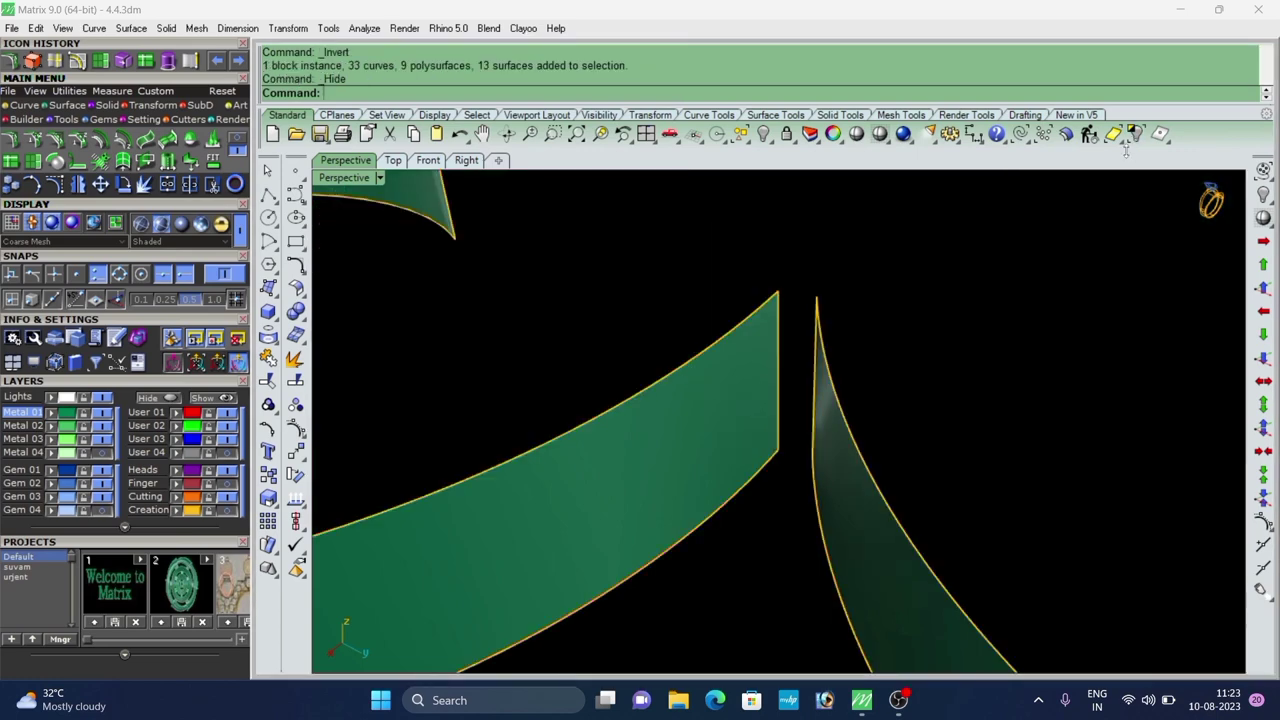
Fillet the two isolated side-wall surfaces where they converge, using a radius of 0.5.
scroll(757, 296, "down", 6)
right_click_drag(720, 335, 764, 321)
scroll(764, 321, "down", 5)
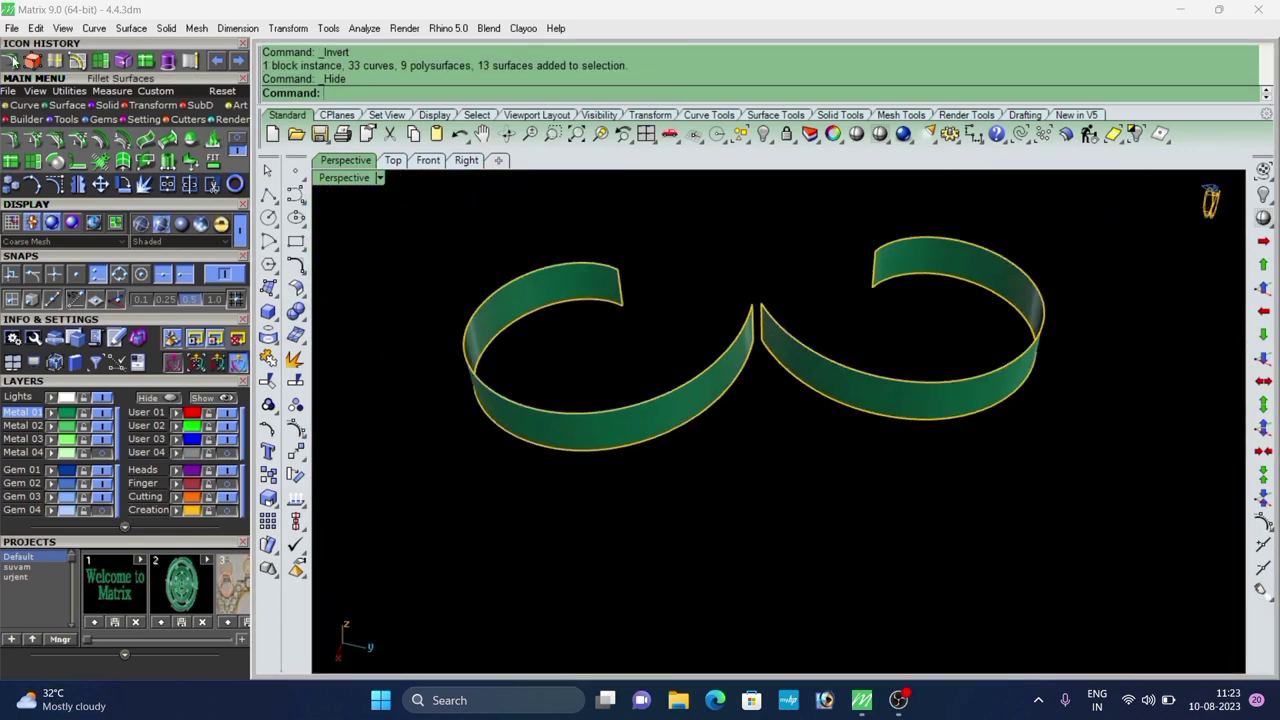
left_click(445, 92)
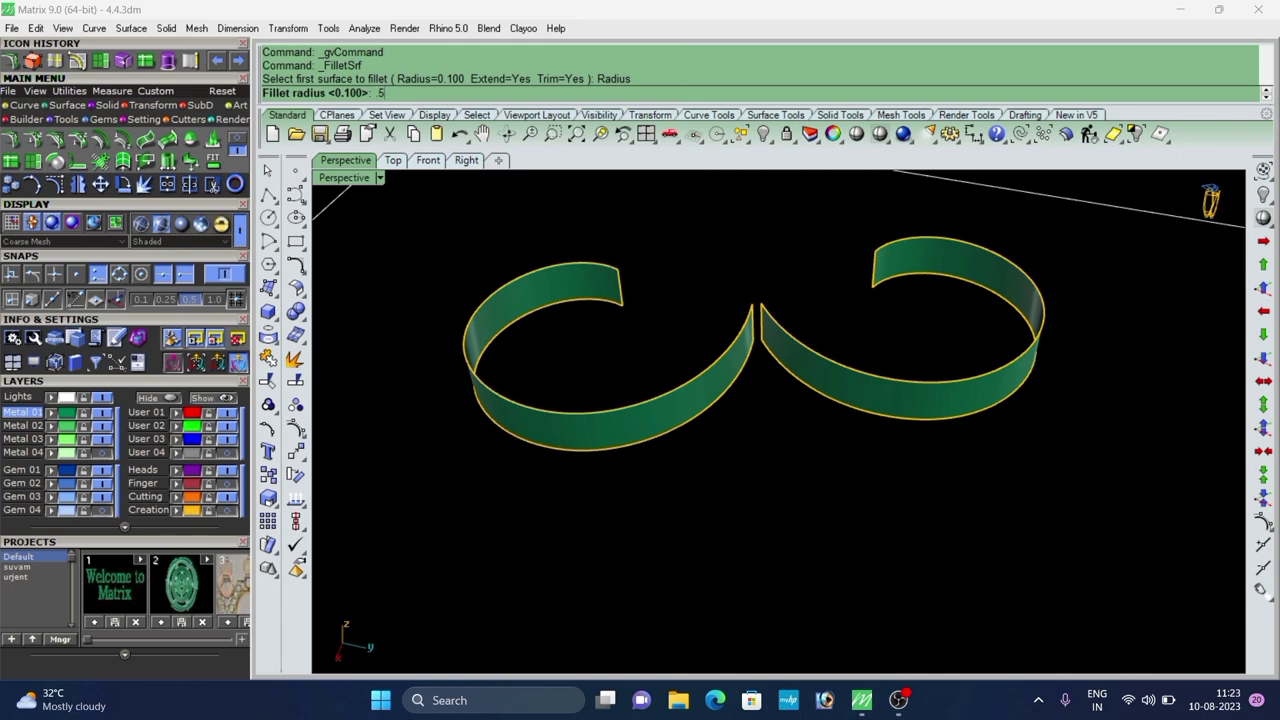
type(".5")
key("Return")
scroll(945, 383, "up", 6)
left_click(545, 335)
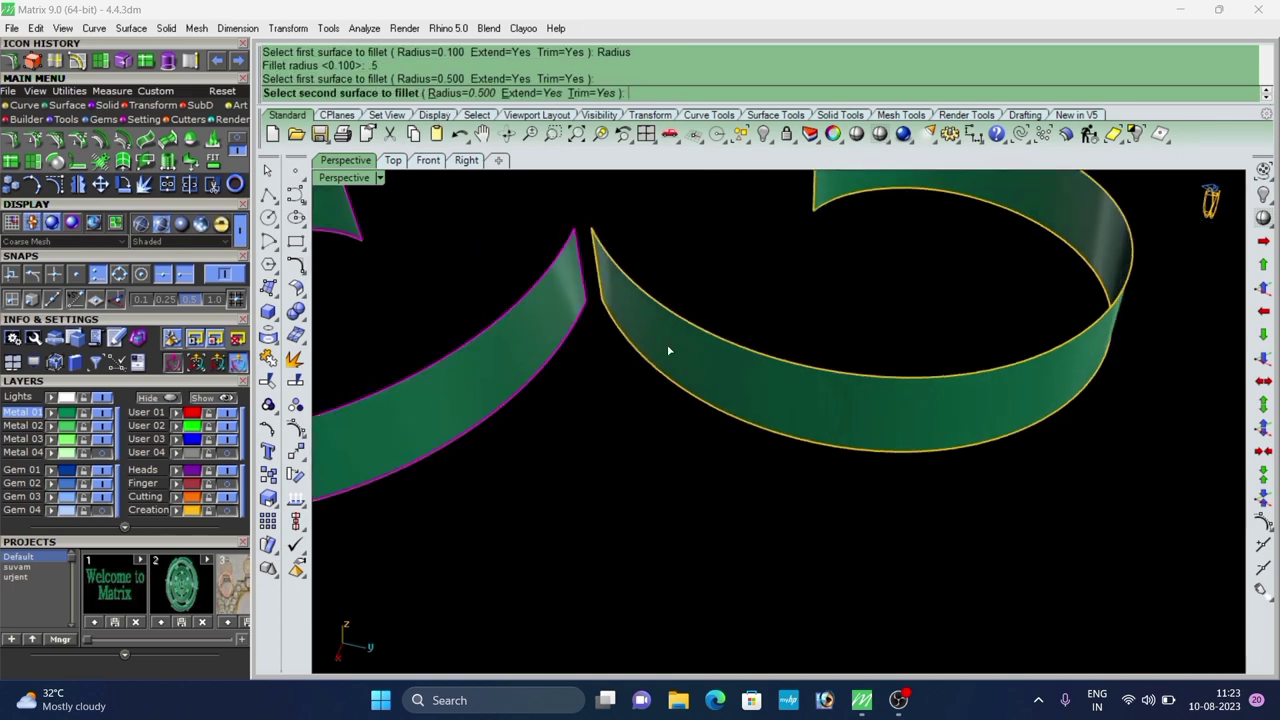
left_click(671, 350)
Delete the two scroll wall surfaces, keeping only the fillet surface, and show all hidden objects.
right_click_drag(812, 340, 706, 350)
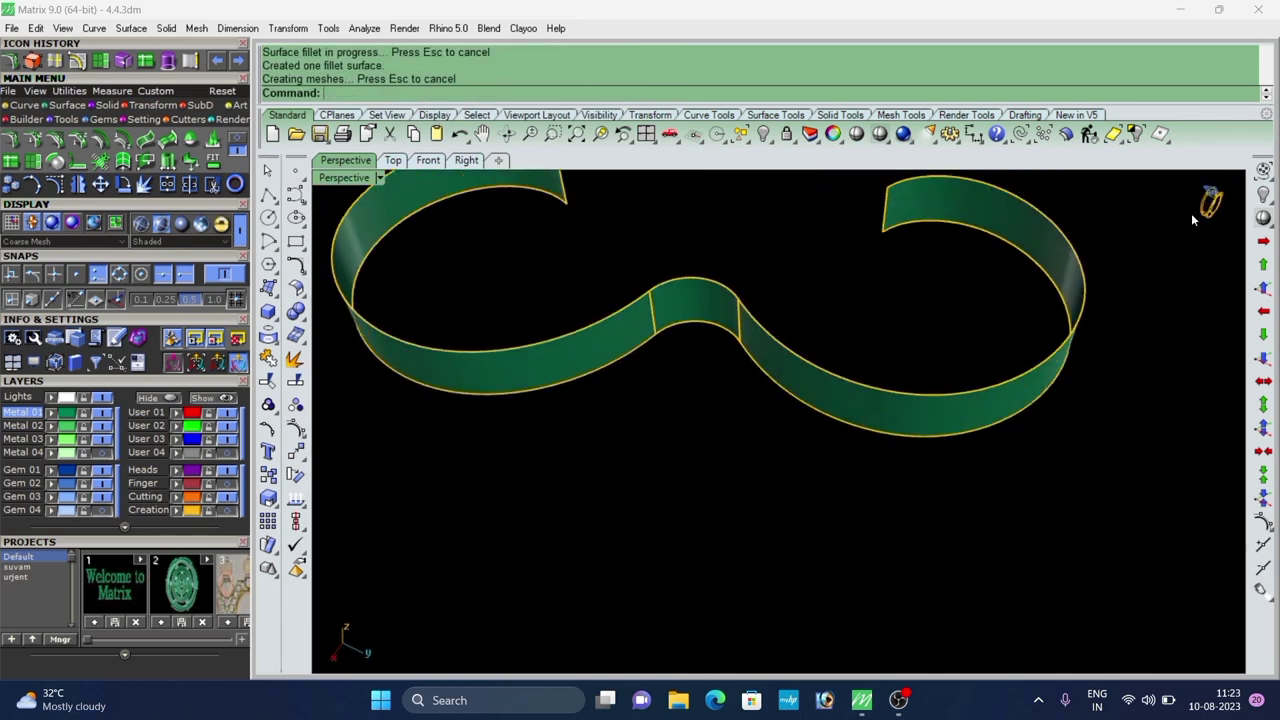
left_click(828, 374)
key("Delete")
left_click(628, 338)
key("Delete")
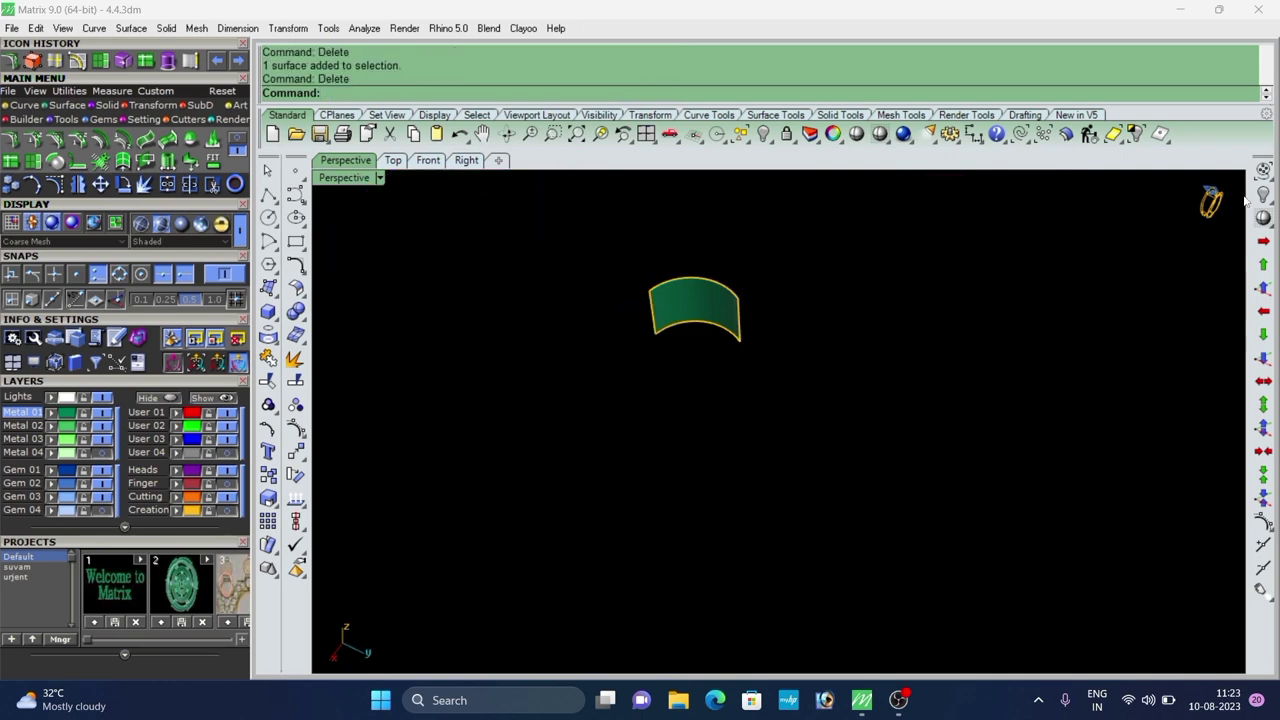
right_click(1263, 196)
Extend the upper edge of the fillet surface upward by an extension factor of 2.
scroll(744, 416, "down", 3)
right_click_drag(744, 416, 704, 365)
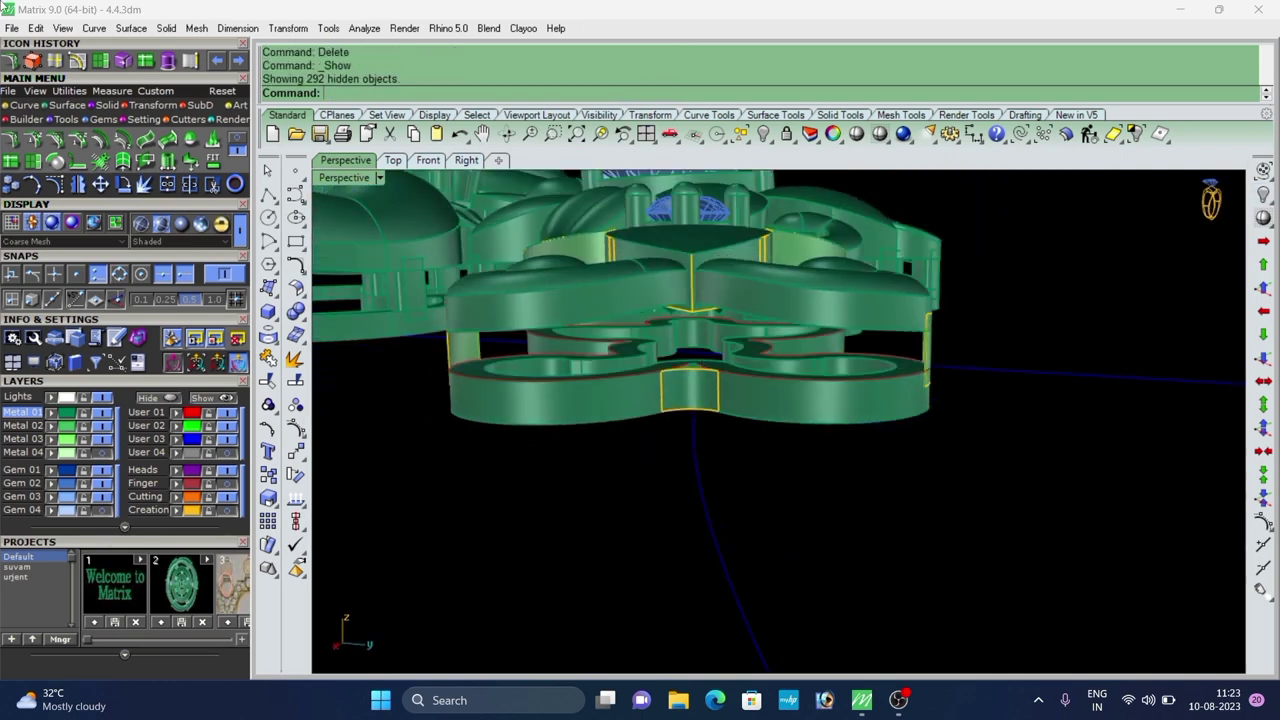
left_click(100, 62)
scroll(724, 340, "up", 5)
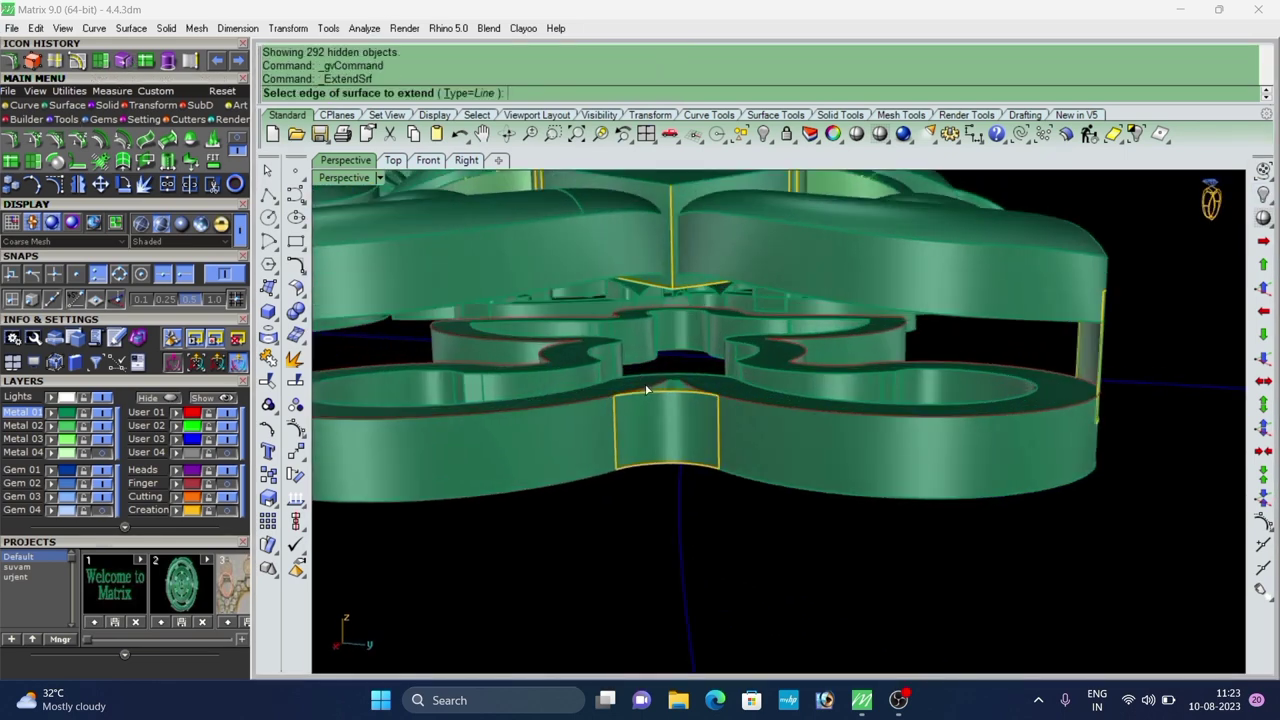
left_click(650, 389)
right_click(667, 367)
right_click_drag(643, 277, 656, 401)
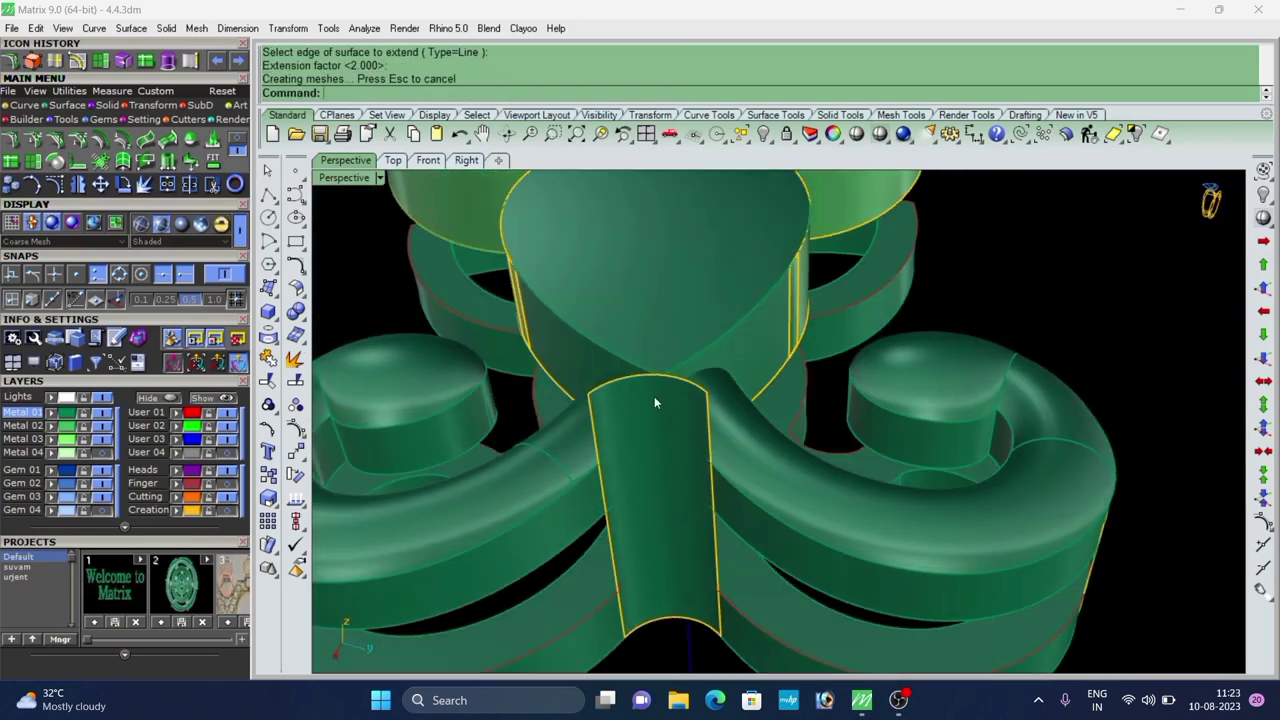
Split the extended surface along a V-direction isocurve at the top scroll rail's height and delete the upper piece.
left_click(656, 401)
left_click(152, 64)
scroll(715, 257, "down", 4)
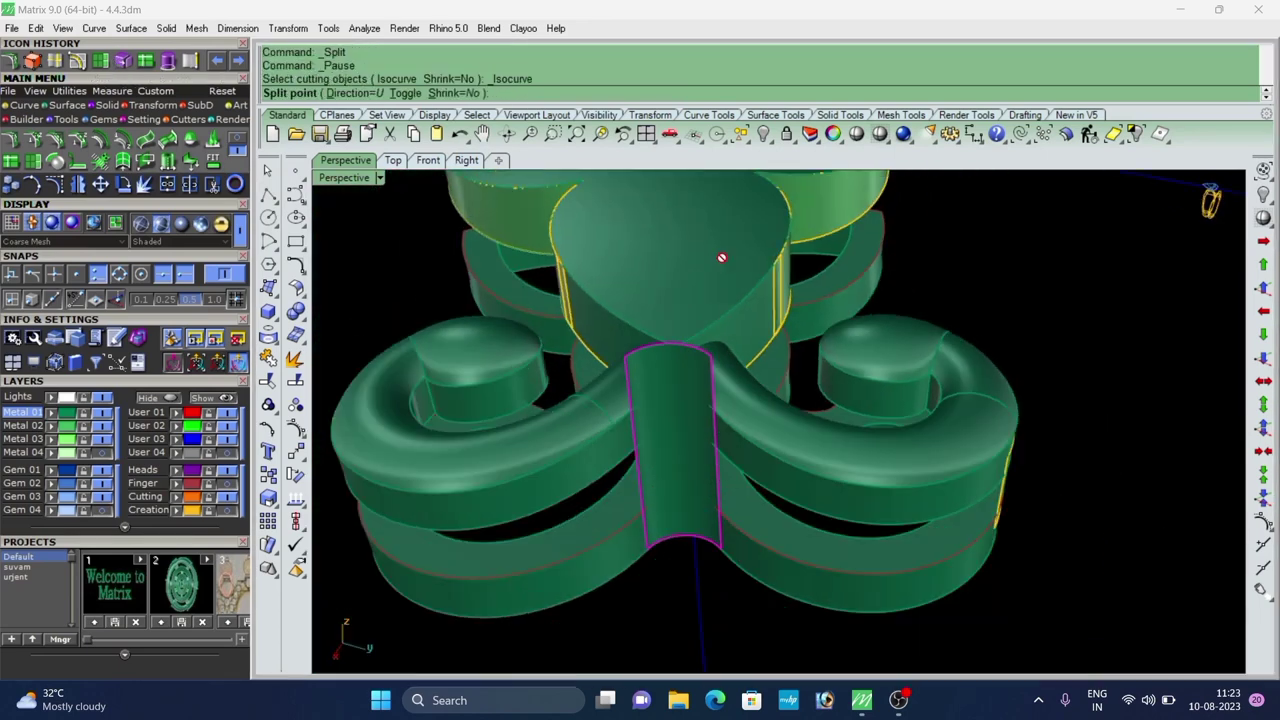
right_click_drag(1000, 309, 985, 250)
scroll(675, 312, "up", 6)
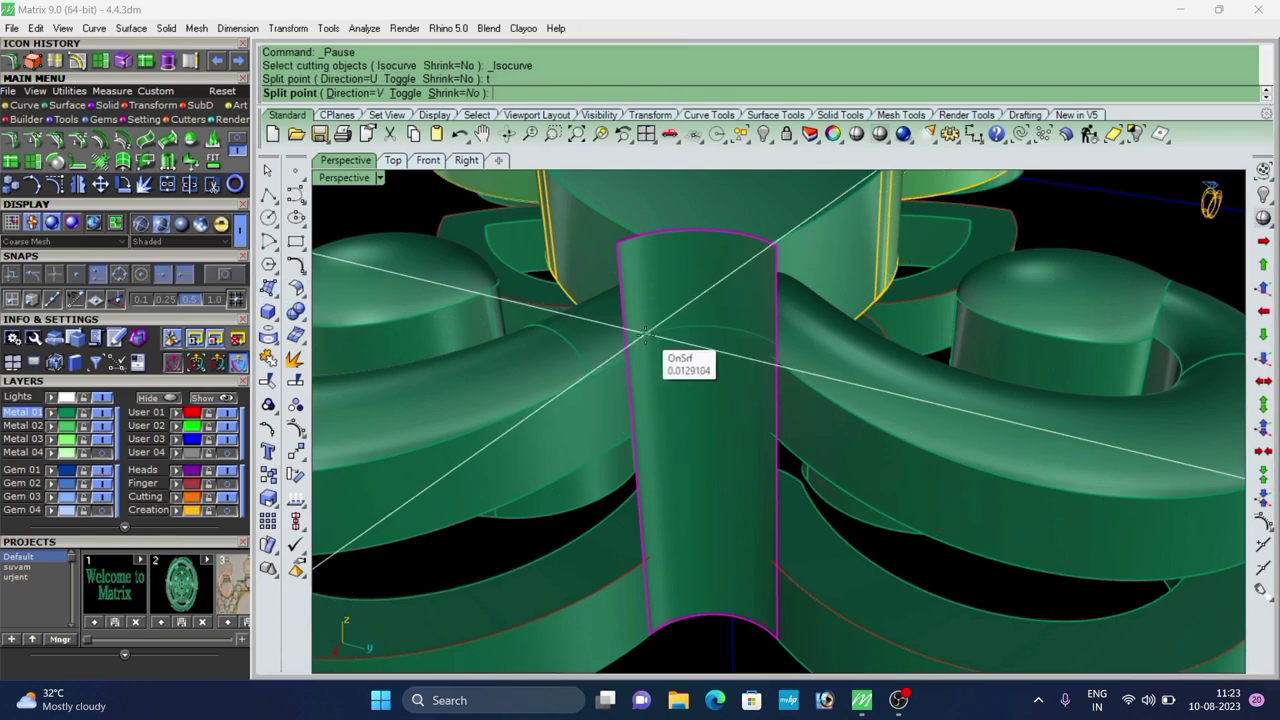
left_click(632, 344)
right_click(643, 331)
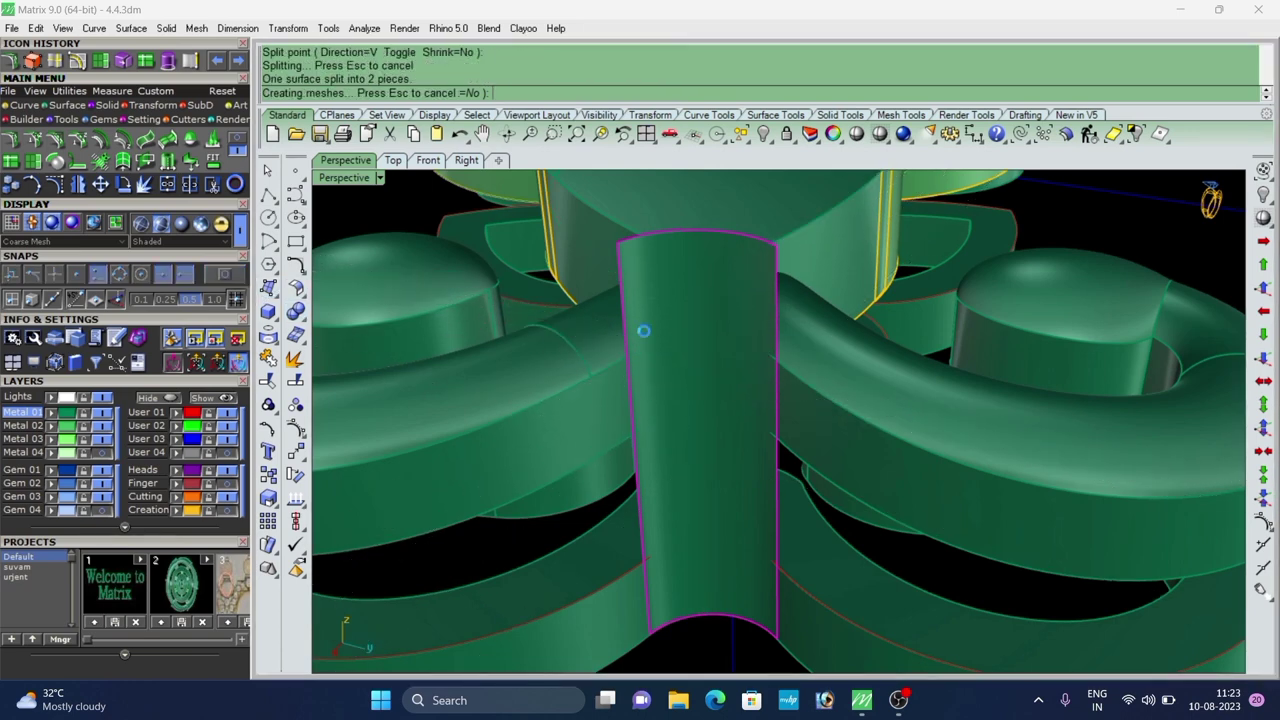
left_click(694, 284)
key("Delete")
Offset the remaining corner strip between the scrolls into a solid with a distance of 0.6.
scroll(690, 290, "down", 7)
right_click_drag(682, 300, 598, 368)
scroll(710, 328, "up", 4)
left_click(715, 330)
type("x")
key("Return")
scroll(711, 323, "down", 5)
scroll(550, 385, "up", 4)
right_click_drag(550, 385, 502, 378)
scroll(557, 377, "down", 6)
key("Return")
Try offsetting one scroll's outer connecting strip into a 0.6 thick solid, and undo it.
scroll(684, 338, "up", 6)
right_click_drag(700, 338, 780, 363)
scroll(848, 318, "down", 5)
scroll(600, 375, "up", 4)
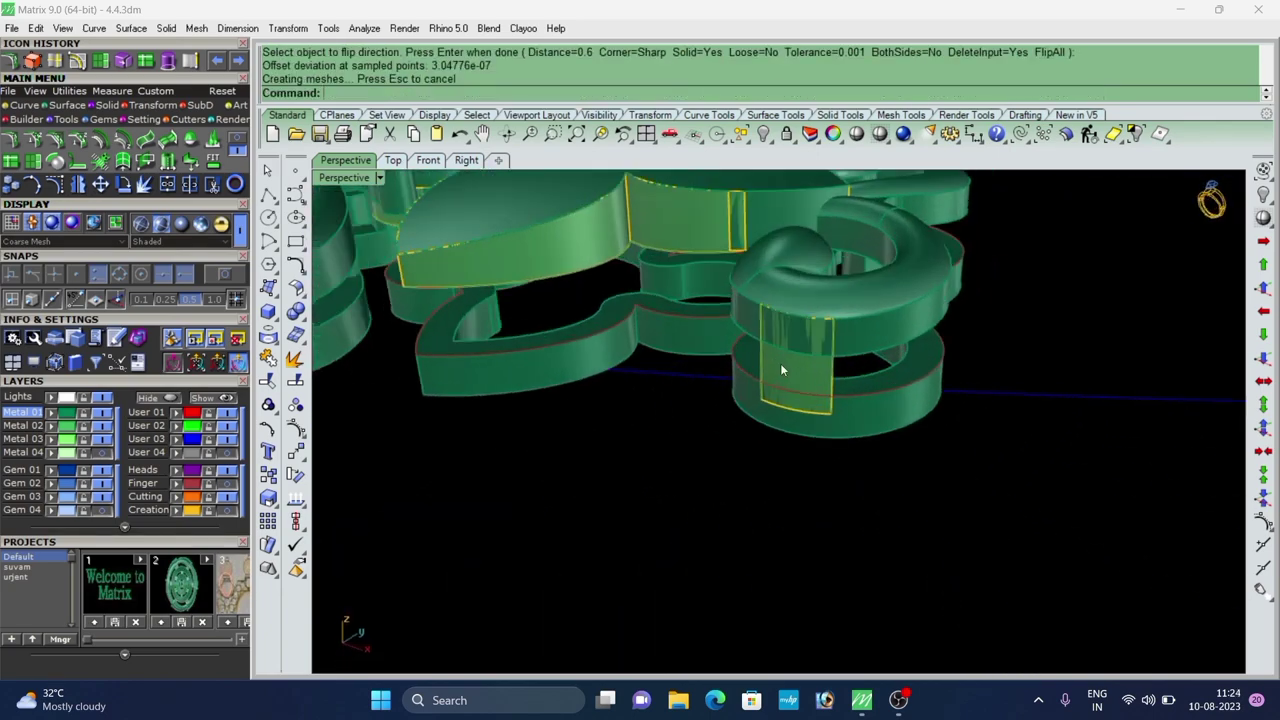
scroll(785, 366, "up", 3)
left_click(785, 367)
type("o")
key("Return")
left_click(787, 370)
key("Return")
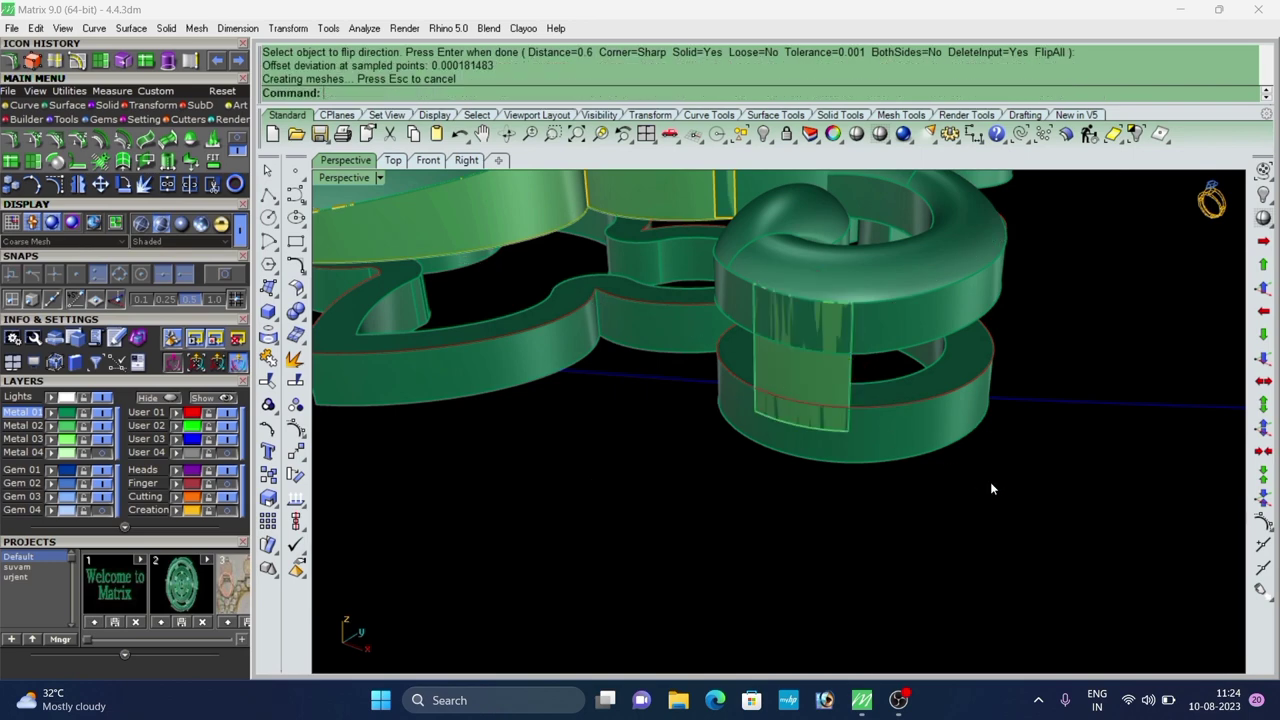
right_click_drag(990, 482, 805, 445)
key("ctrl+z")
Offset the same scroll's outer connecting strip inward into a solid with a distance of 0.5.
right_click_drag(565, 375, 765, 388)
type("x")
key("Return")
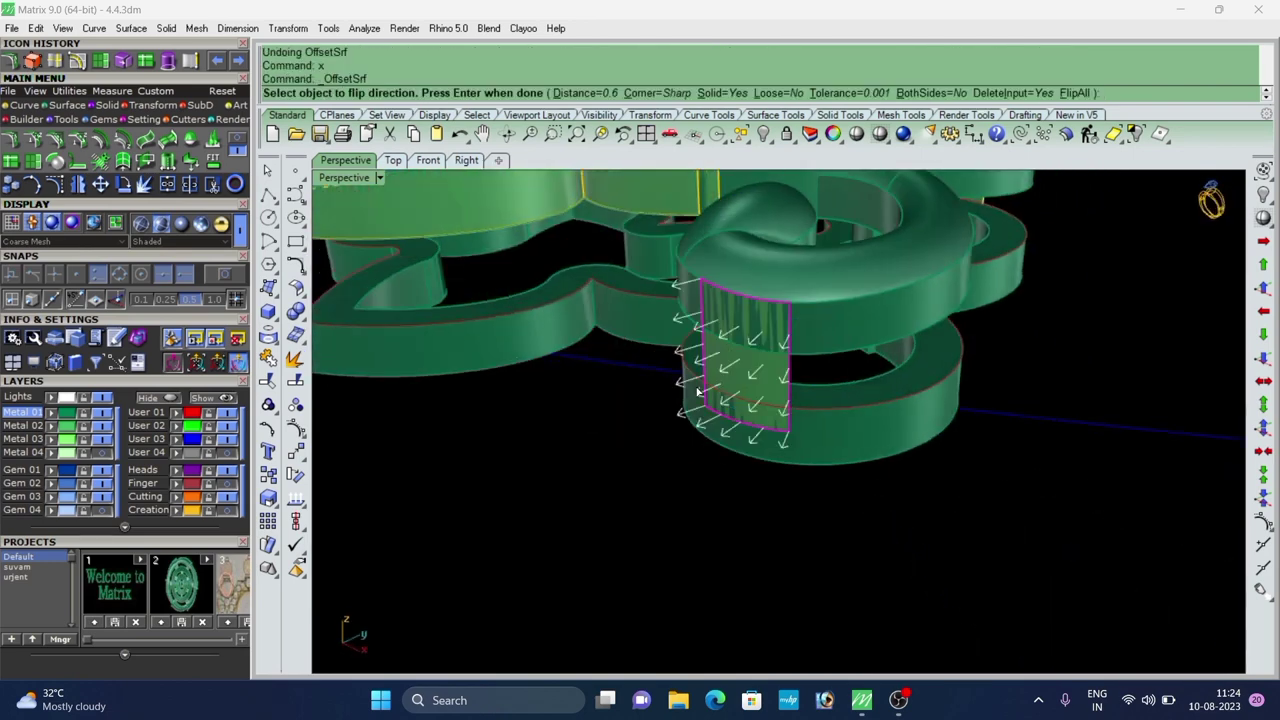
left_click(778, 391)
key("Return")
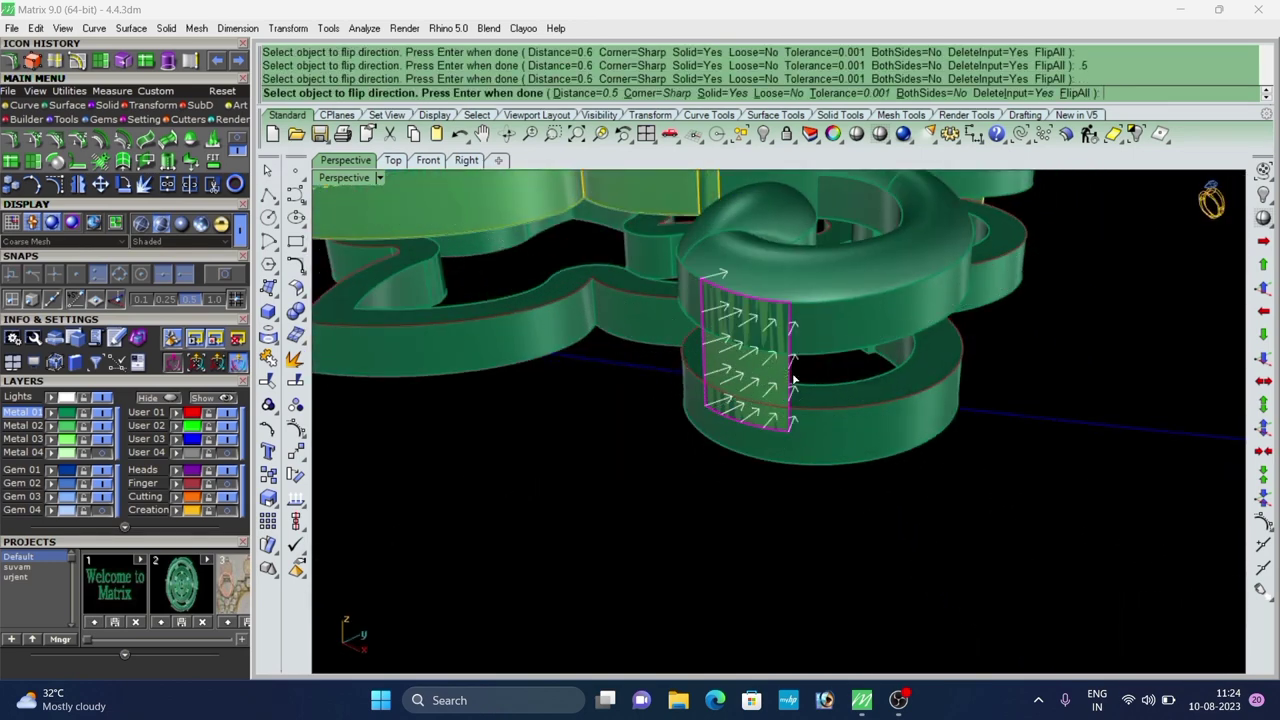
Offset the other scroll's outer connecting strip inward into a solid with a distance of 0.5.
right_click_drag(926, 585, 511, 528)
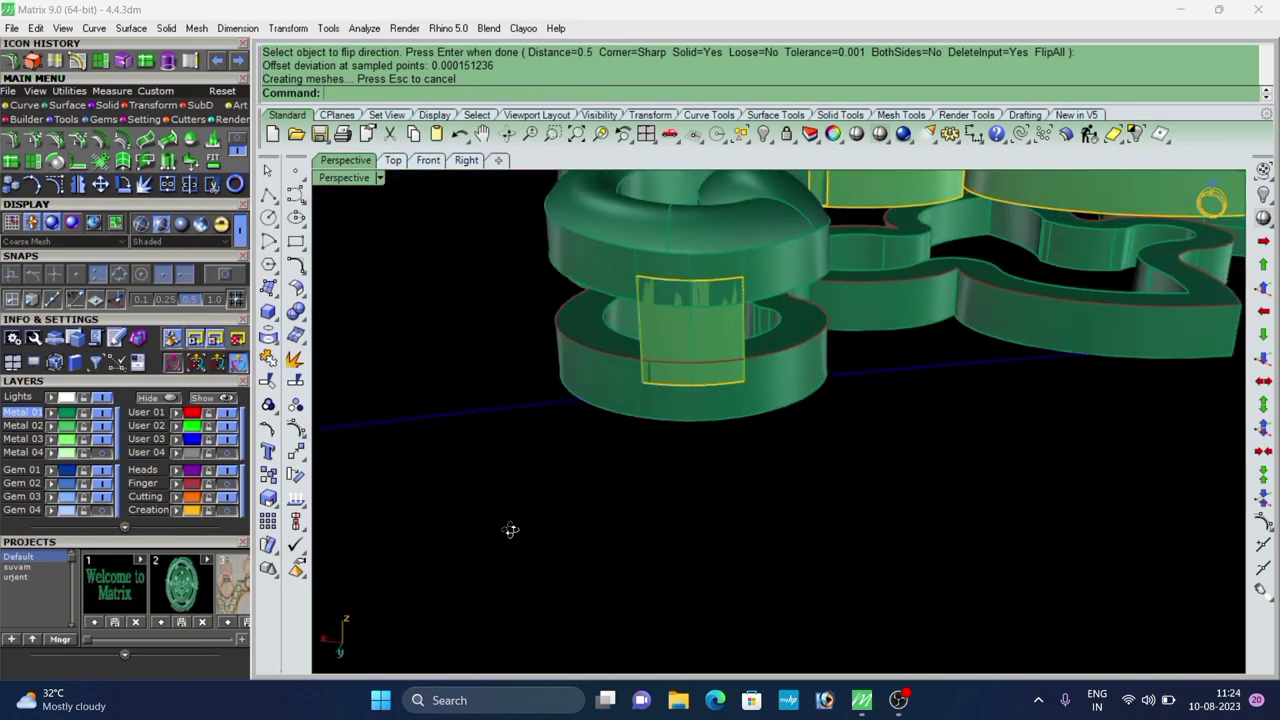
scroll(640, 340, "up", 3)
left_click(692, 338)
type("x")
key("Return")
left_click(686, 345)
key("Return")
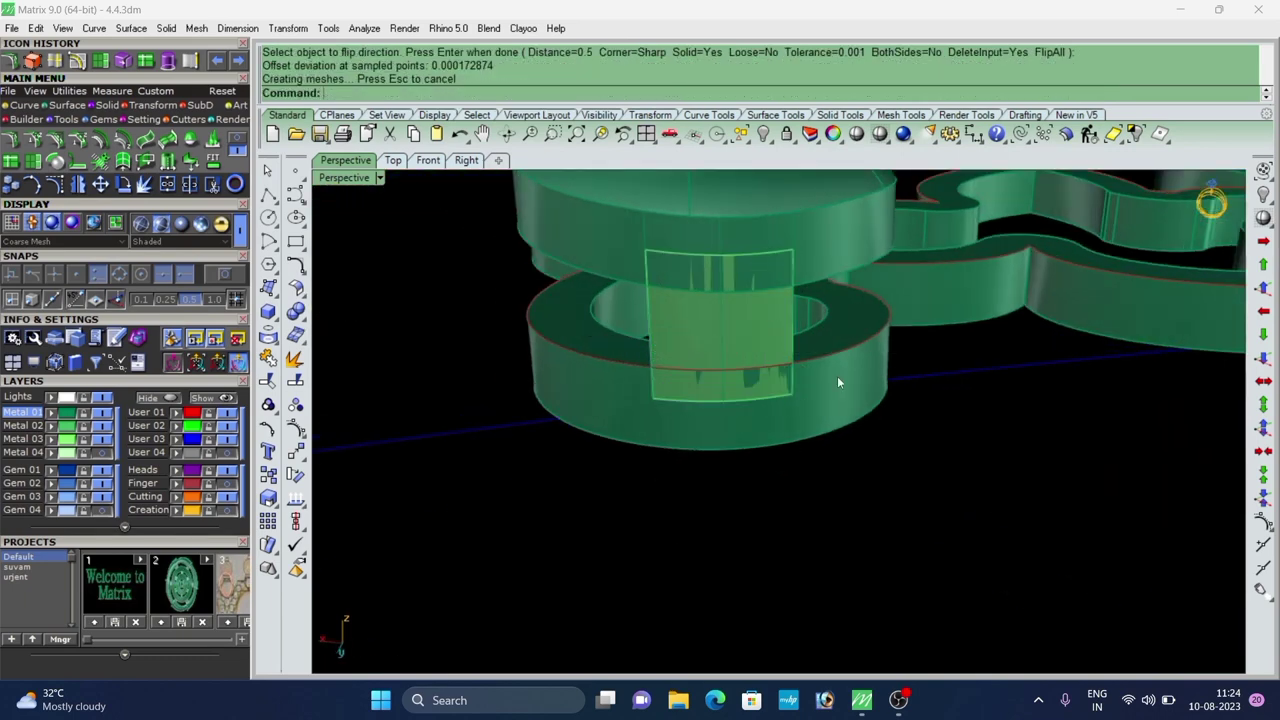
Fillet the two rear vertical edges of the corner strip between the scrolls with a radius of 0.25.
mouse_move(838, 378)
right_mouse_down()
mouse_move(834, 427)
mouse_move(840, 370)
right_mouse_up()
right_click_drag(748, 370, 785, 422)
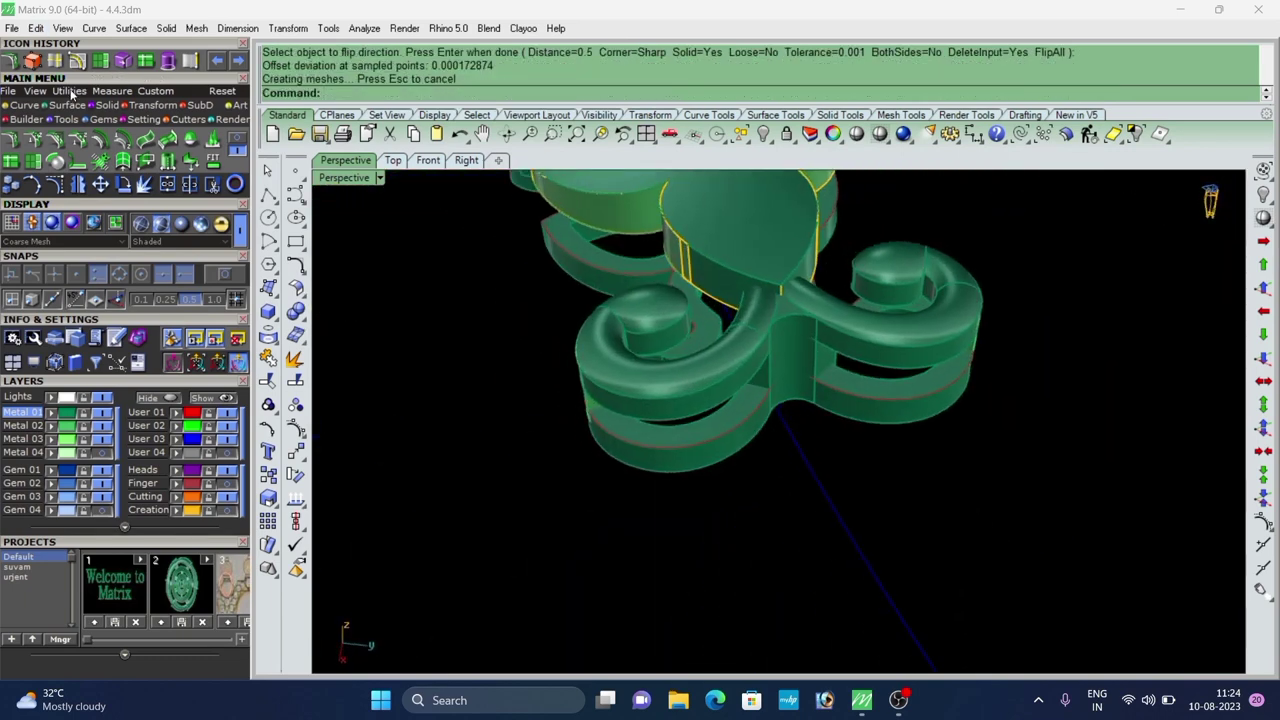
left_click(103, 110)
left_click(157, 160)
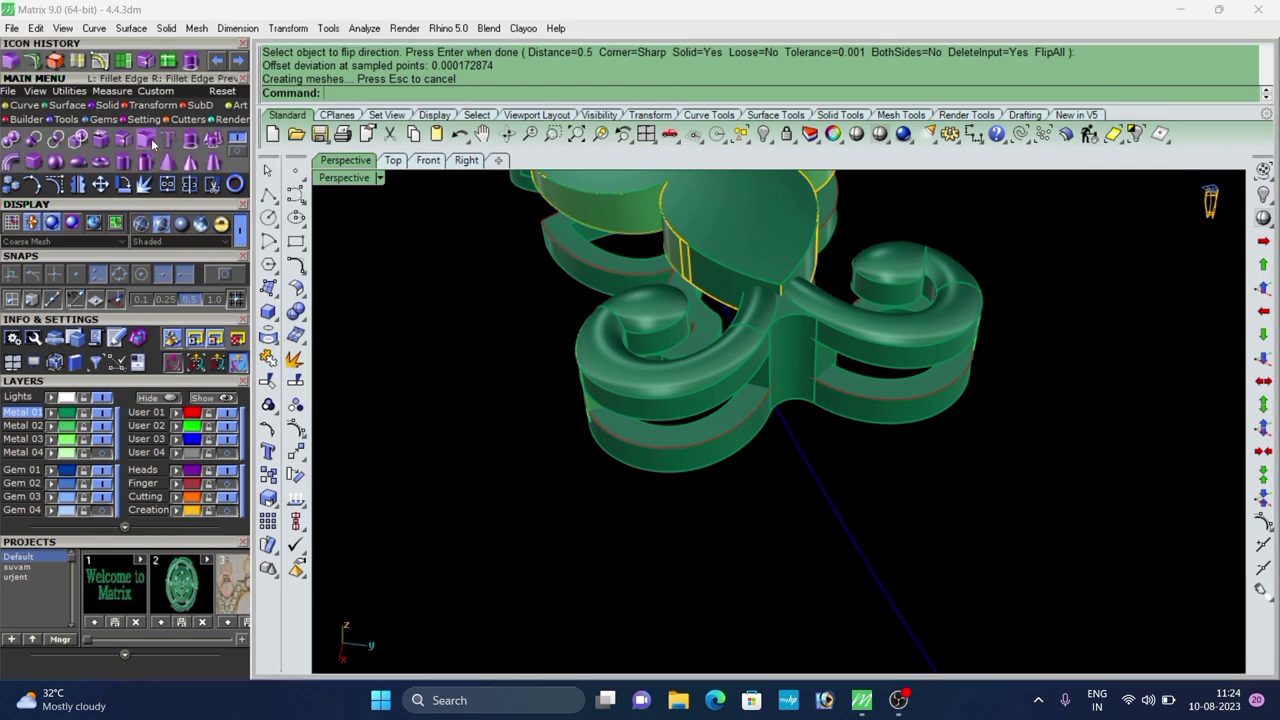
left_click(474, 93)
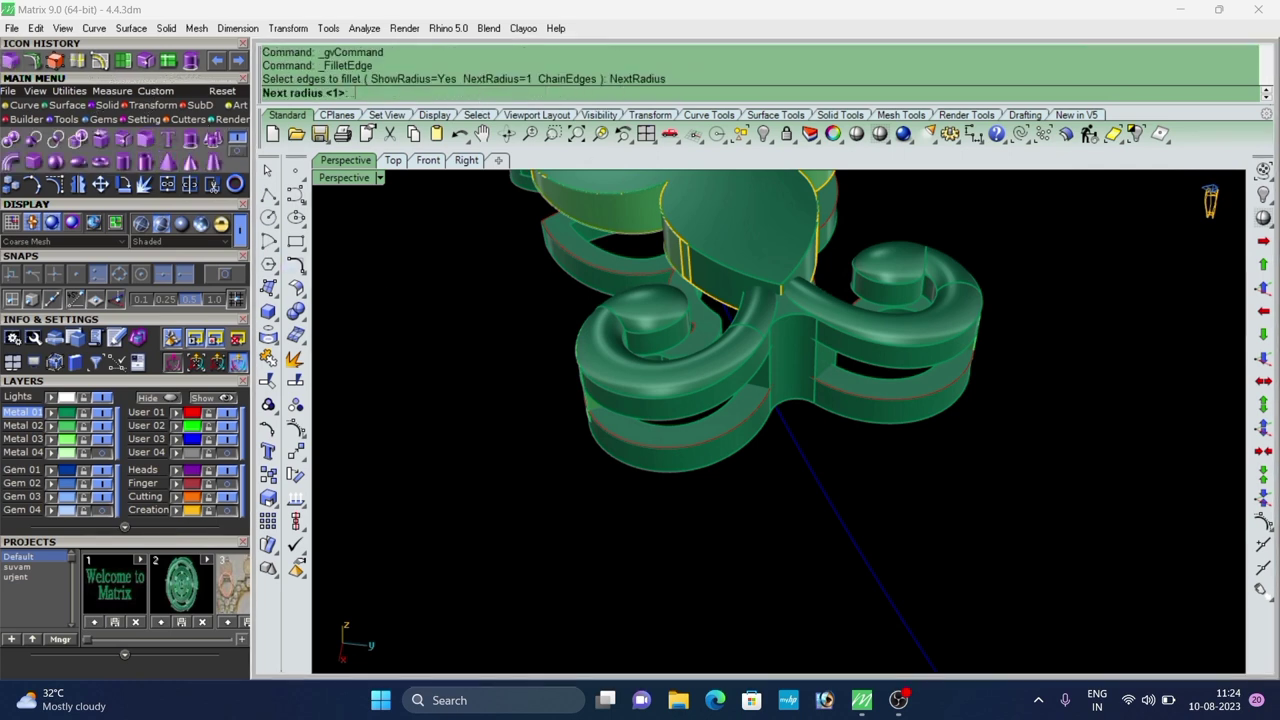
key("Return")
scroll(750, 340, "up", 5)
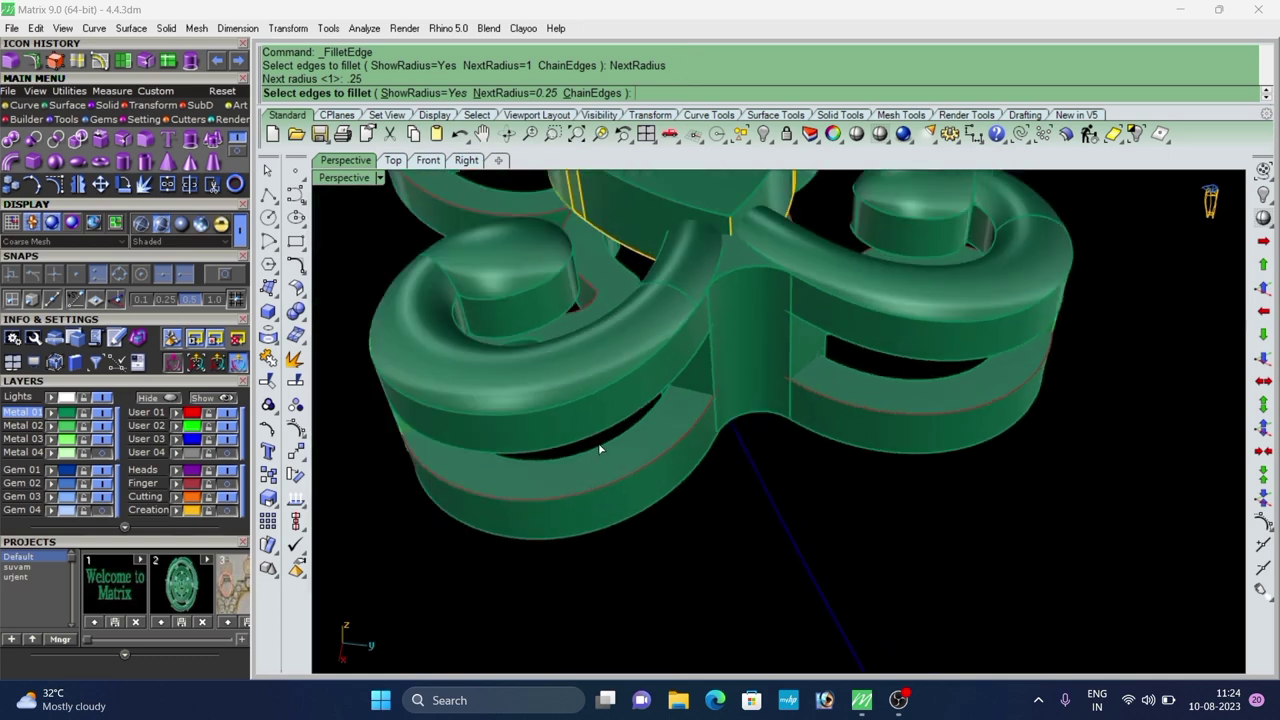
right_click_drag(603, 448, 654, 330)
left_click(652, 309)
left_click(815, 279)
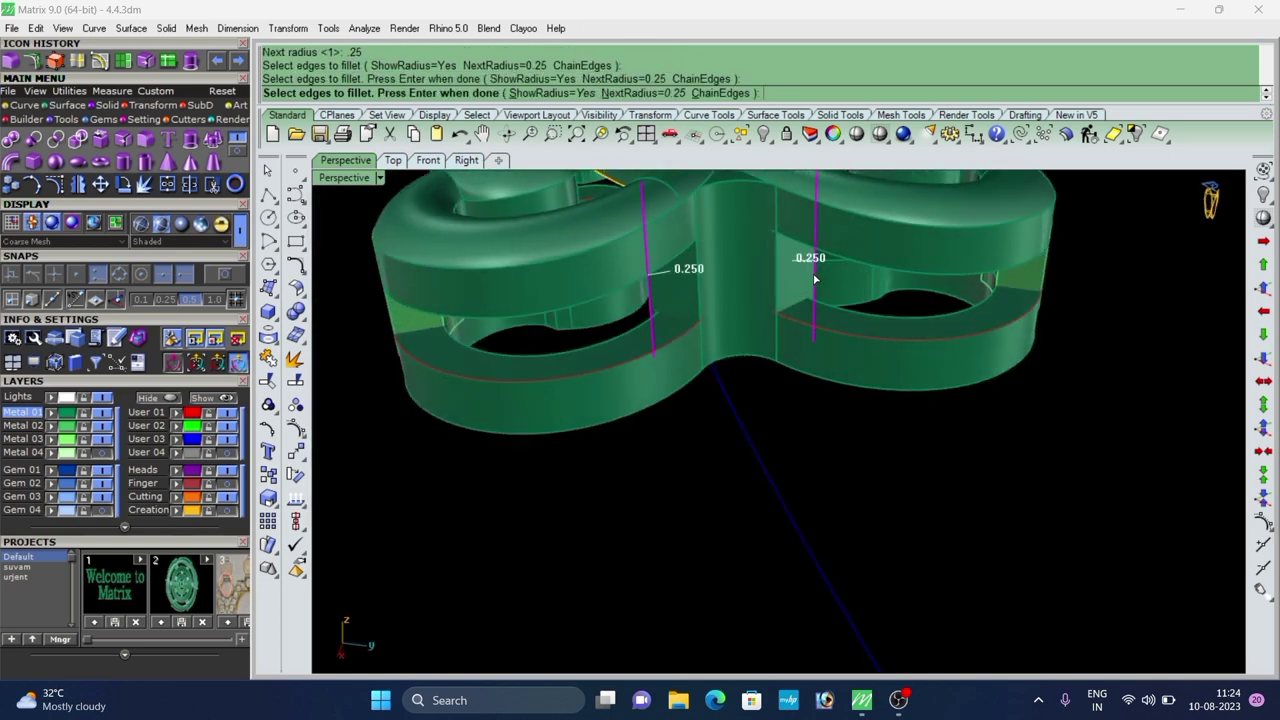
right_click(815, 279)
right_click(811, 283)
Fillet the two outer vertical edges of the same corner strip with a radius of 0.25.
right_click(703, 283)
left_click(703, 284)
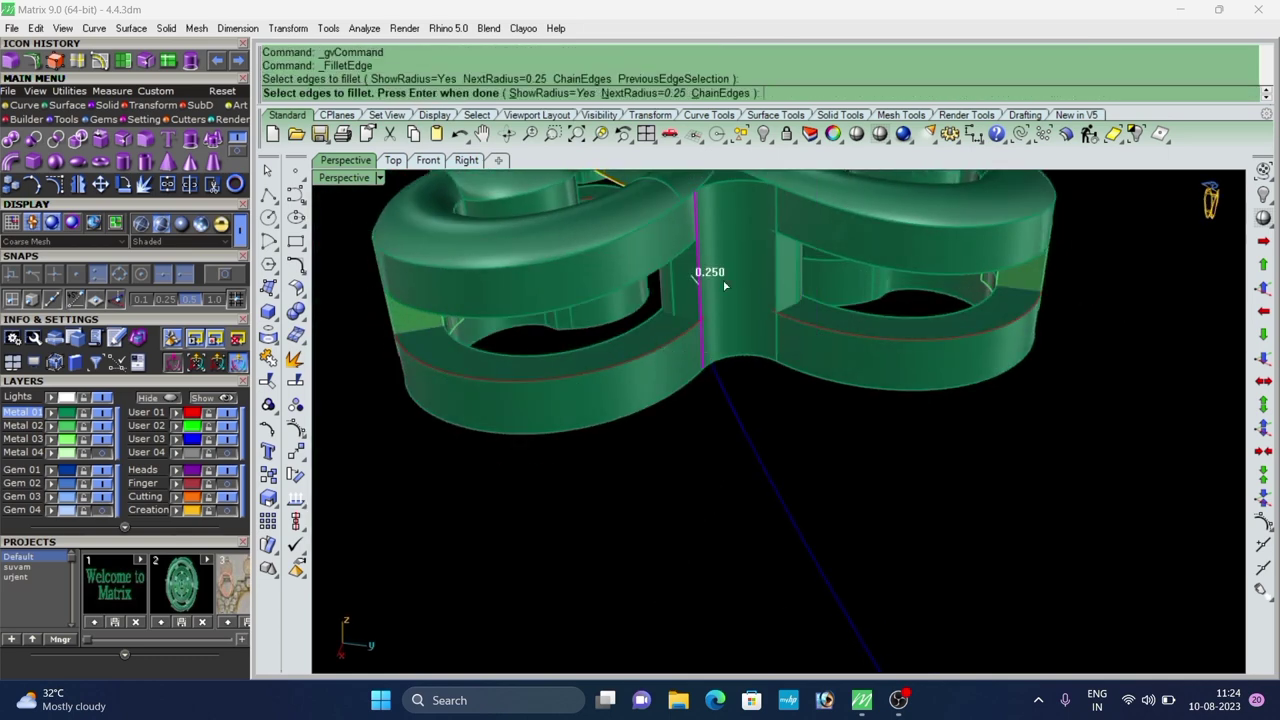
left_click(772, 284)
key("Return")
key("Return")
Try filleting the vertical edges of one scroll's outer connecting strip with a radius of 0.25, and undo it.
scroll(772, 284, "down", 5)
right_click_drag(772, 284, 862, 298)
right_click(710, 350)
scroll(694, 358, "up", 4)
left_click(691, 358)
left_click(634, 339)
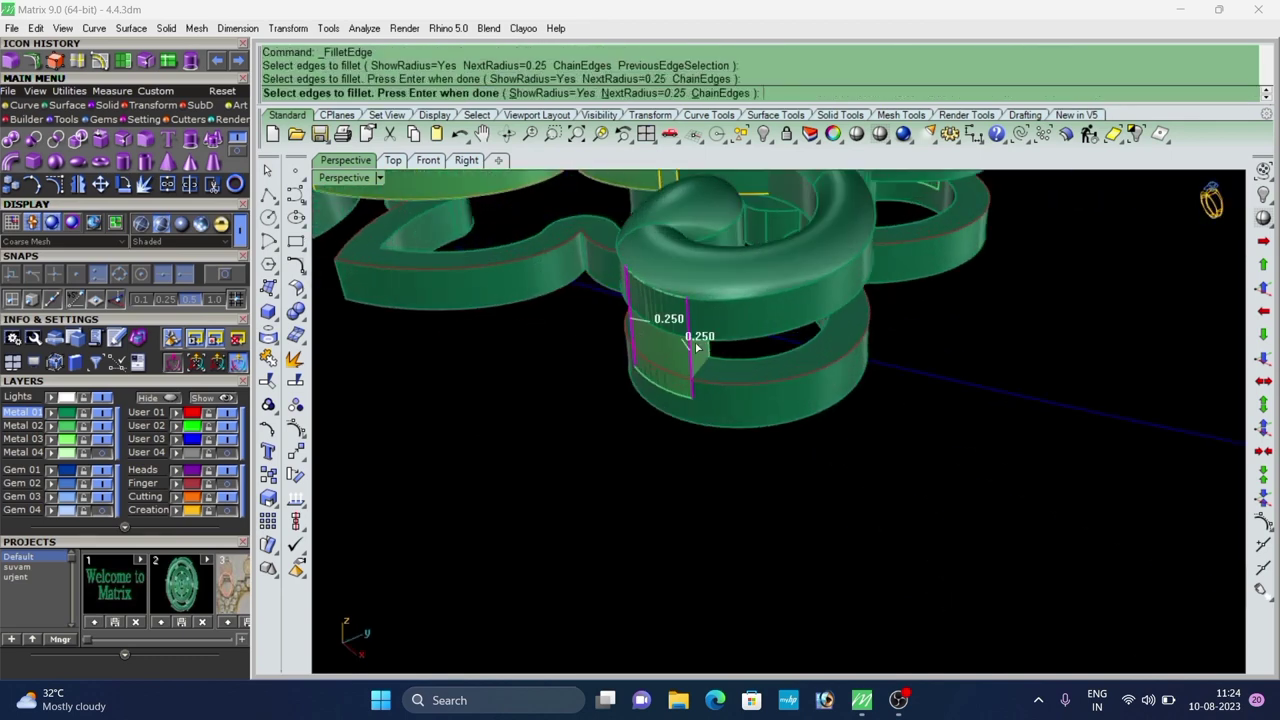
left_click(708, 351)
right_click_drag(640, 360, 850, 343)
scroll(1020, 330, "up", 6)
right_click(997, 290)
right_click(997, 290)
scroll(997, 290, "down", 6)
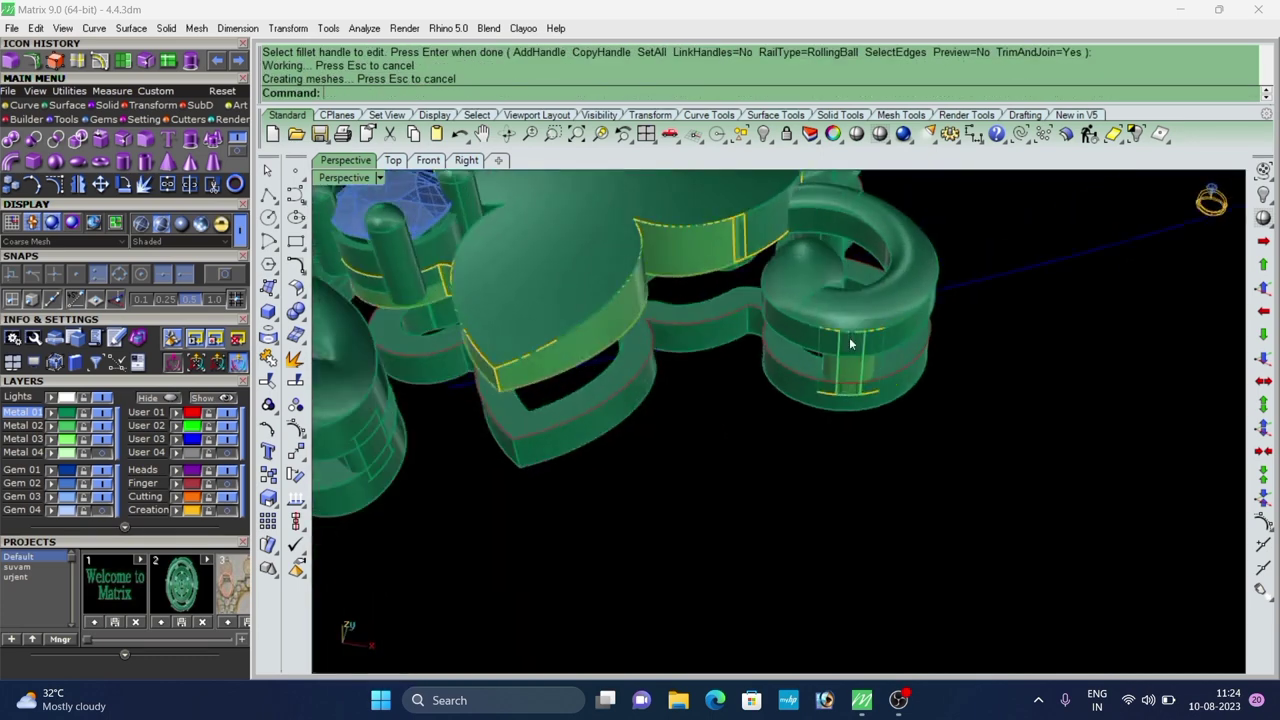
key("ctrl+z")
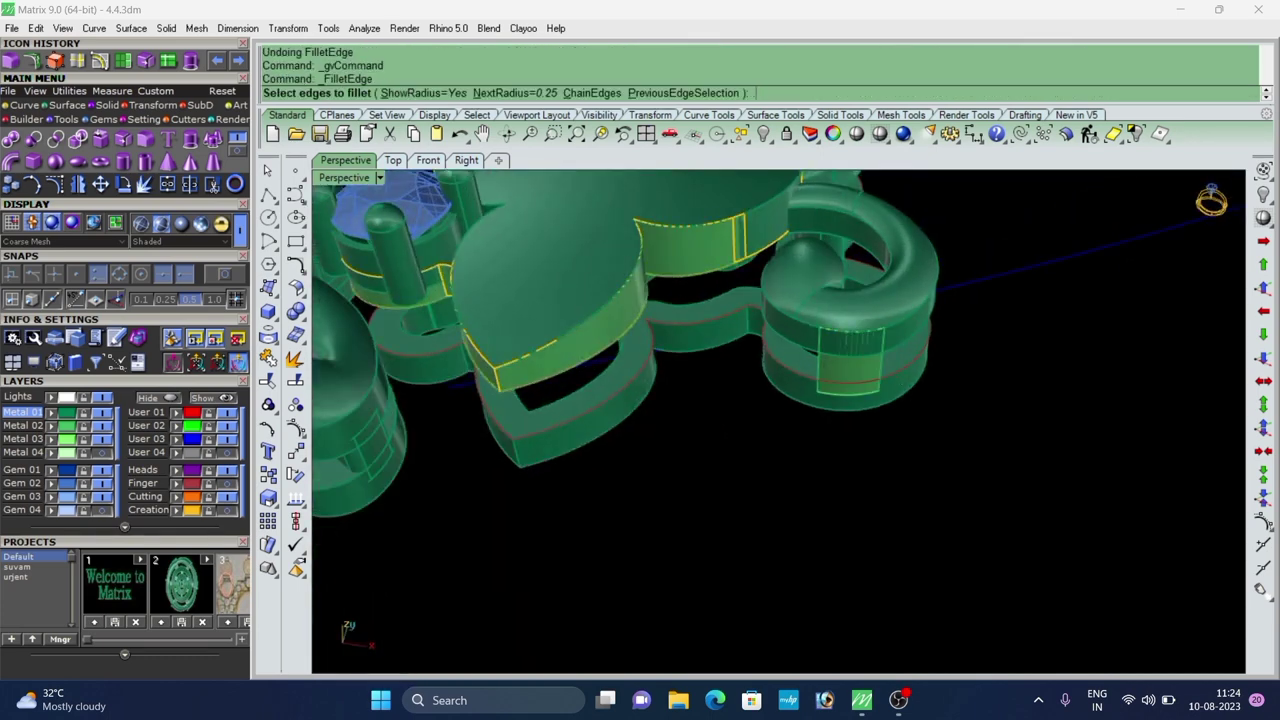
Fillet the four vertical edges of the same scroll's outer connecting strip with a radius of 0.2.
scroll(884, 373, "up", 2)
left_click(886, 371)
left_click(768, 358)
right_click_drag(874, 377, 698, 345)
scroll(517, 220, "up", 4)
left_click(541, 207)
scroll(541, 207, "down", 2)
right_click_drag(545, 215, 964, 316)
scroll(926, 225, "up", 3)
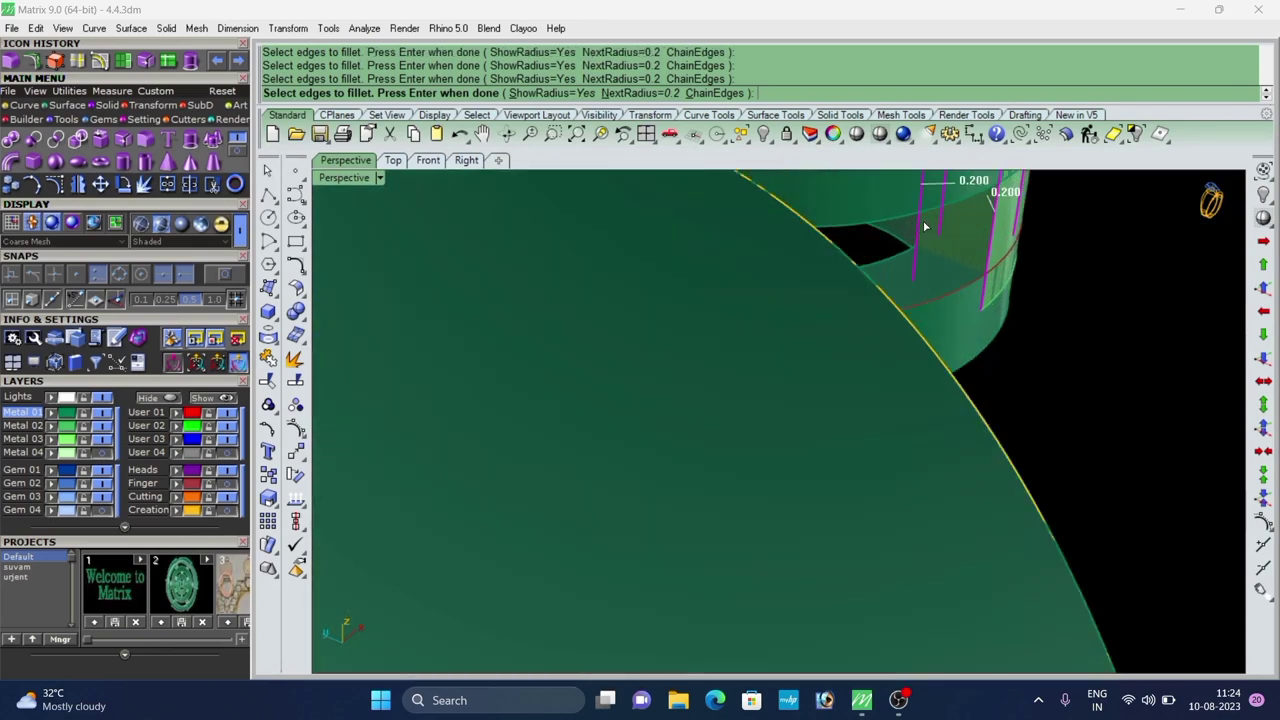
right_click(922, 224)
right_click(922, 224)
scroll(921, 250, "down", 3)
right_click_drag(921, 250, 831, 354)
Try filleting the vertical edges of the other scroll's outer connecting strip with a radius of 0.2.
scroll(728, 295, "down", 4)
scroll(831, 354, "up", 4)
right_click(830, 354)
scroll(784, 398, "up", 6)
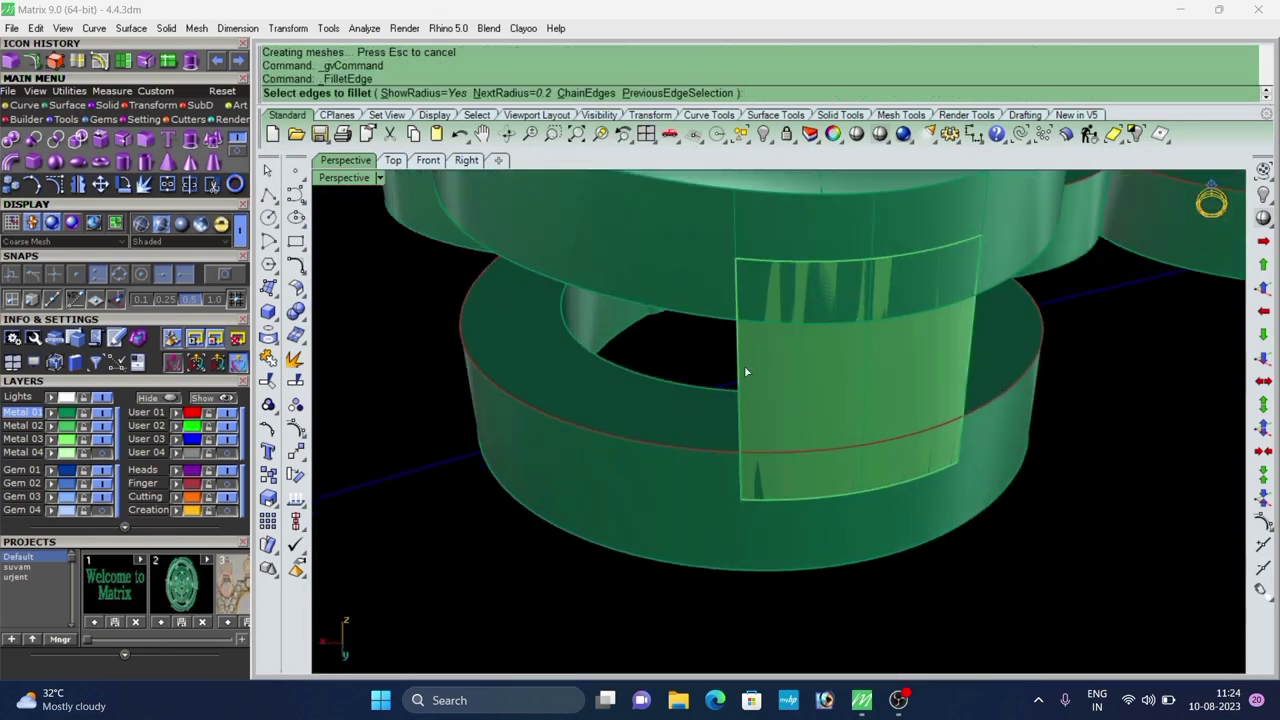
left_click(972, 342)
scroll(972, 342, "down", 5)
right_click_drag(972, 342, 1009, 352)
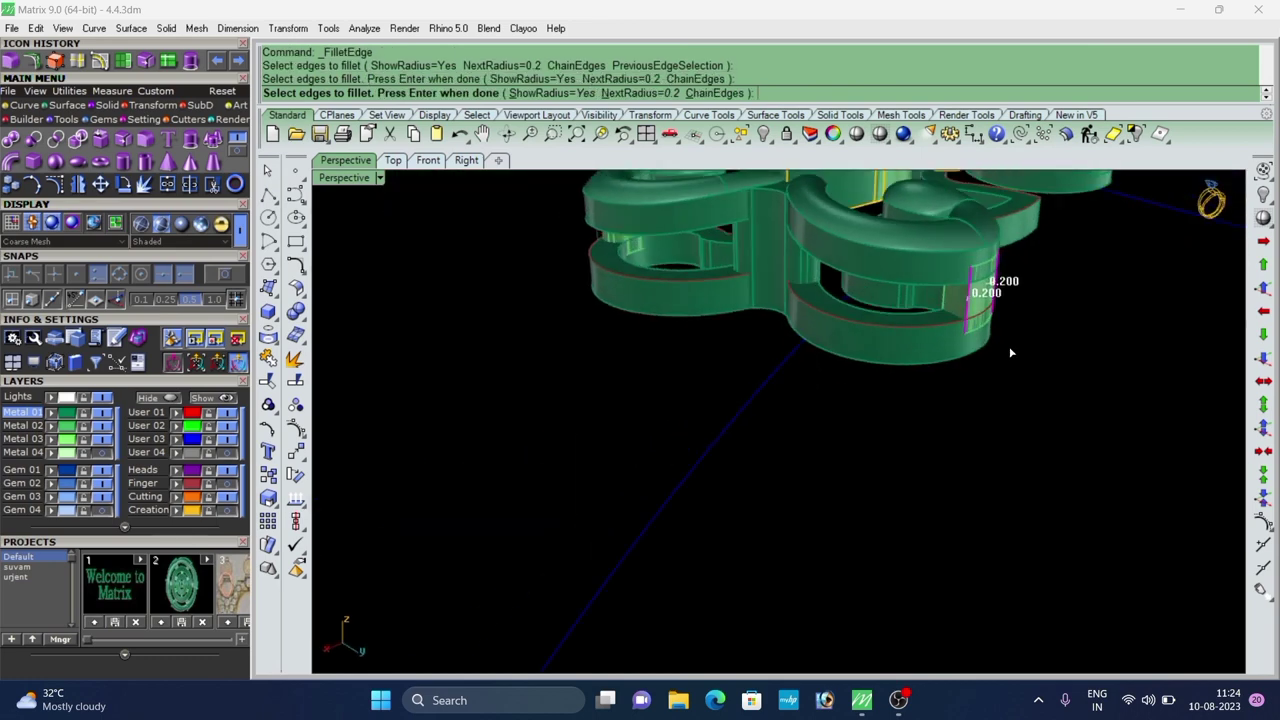
scroll(978, 285, "up", 5)
left_click(884, 272)
right_click_drag(884, 272, 640, 330)
scroll(616, 277, "up", 3)
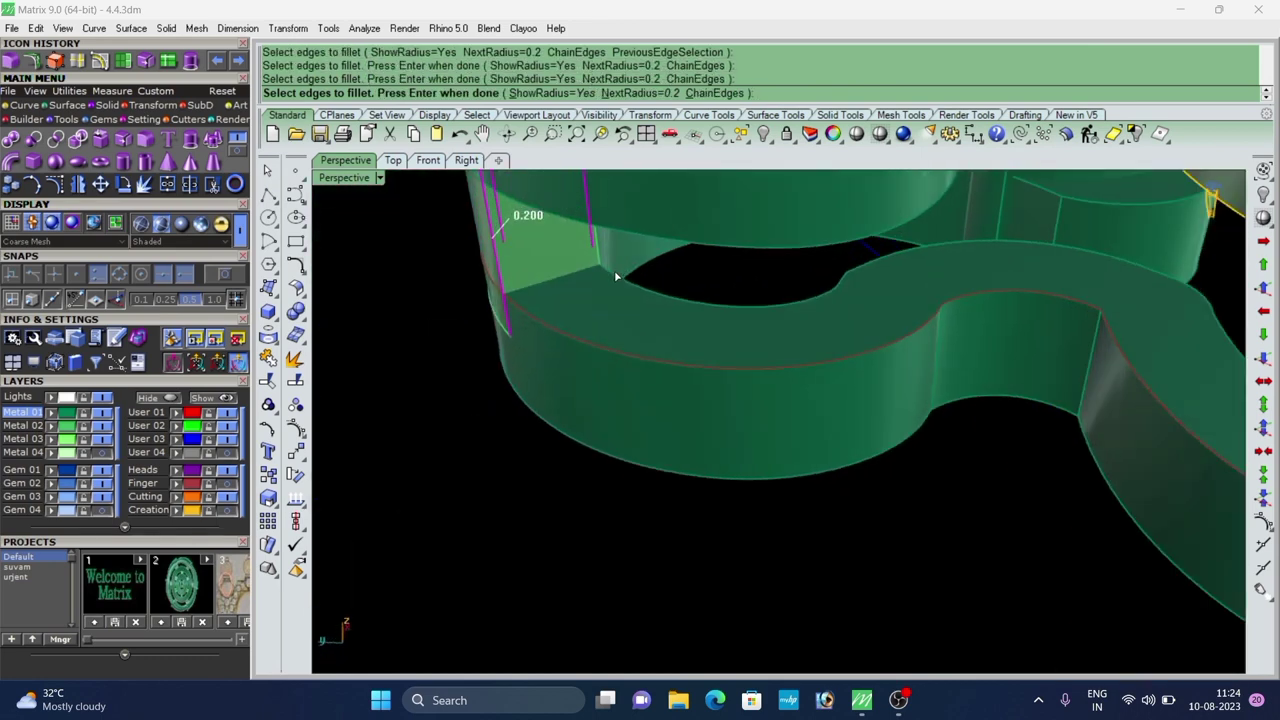
key("Return")
right_click_drag(752, 343, 749, 339)
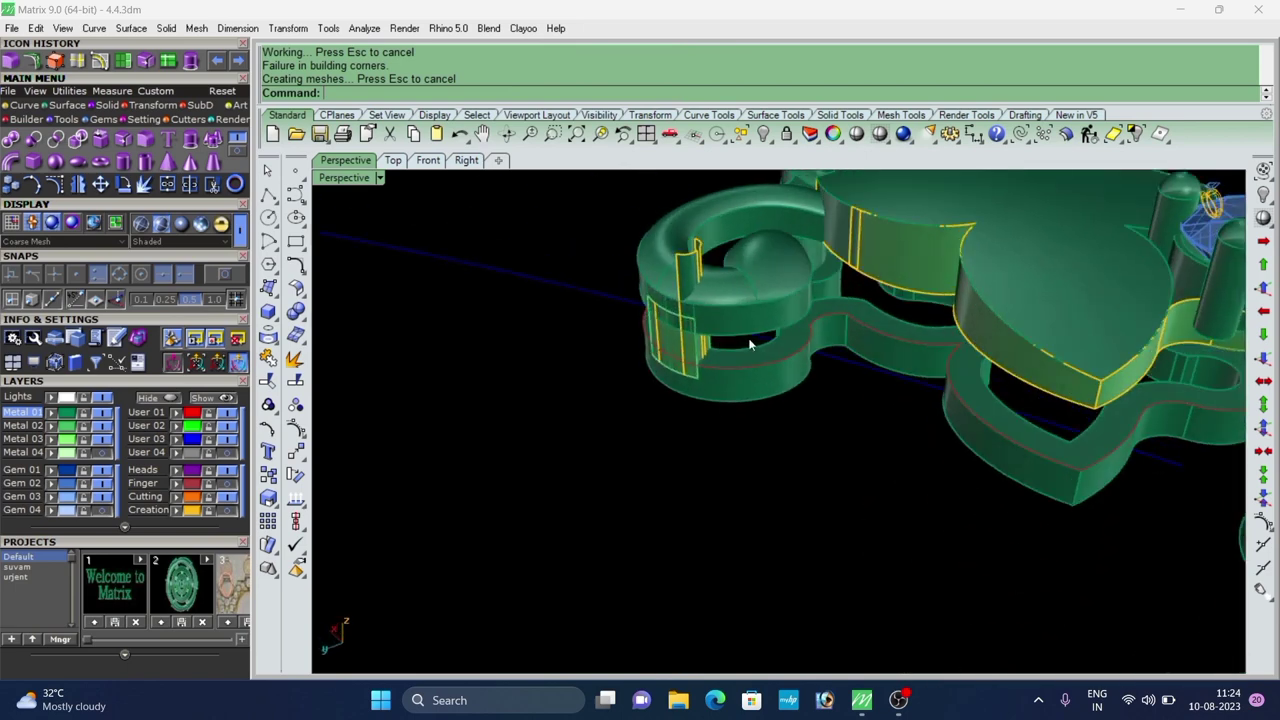
Retry the 0.2 radius fillet on the vertical edges of the other scroll's outer strip, and undo it.
scroll(699, 359, "up", 7)
right_click(698, 359)
scroll(724, 304, "up", 3)
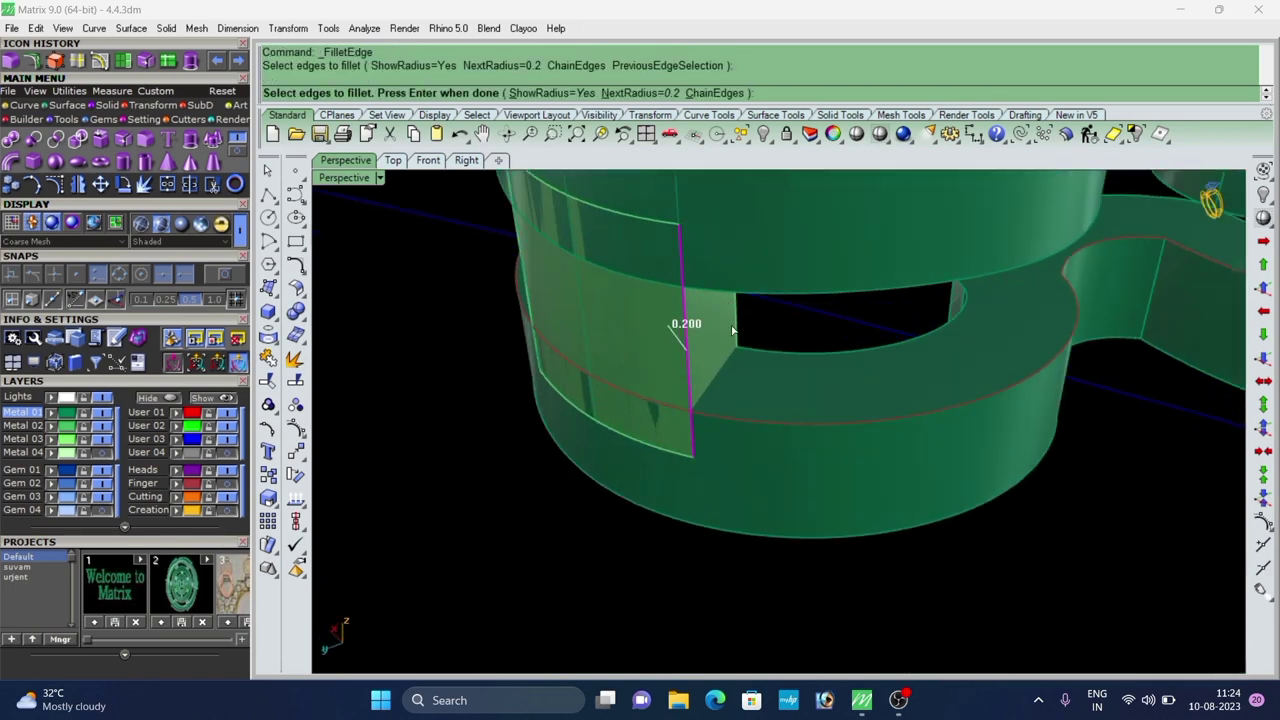
left_click(734, 328)
scroll(757, 338, "down", 4)
right_click_drag(711, 315, 867, 309)
scroll(720, 312, "up", 4)
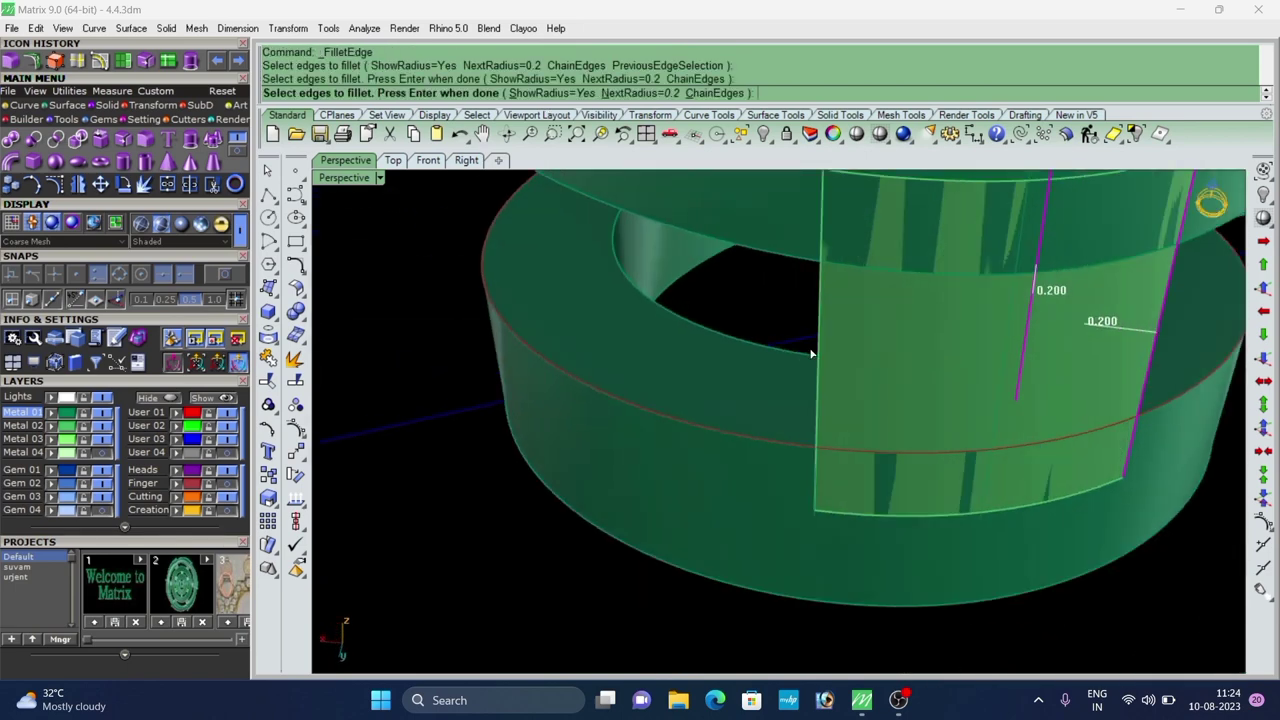
scroll(825, 465, "up", 6)
scroll(827, 475, "down", 8)
right_click_drag(814, 409, 1036, 297)
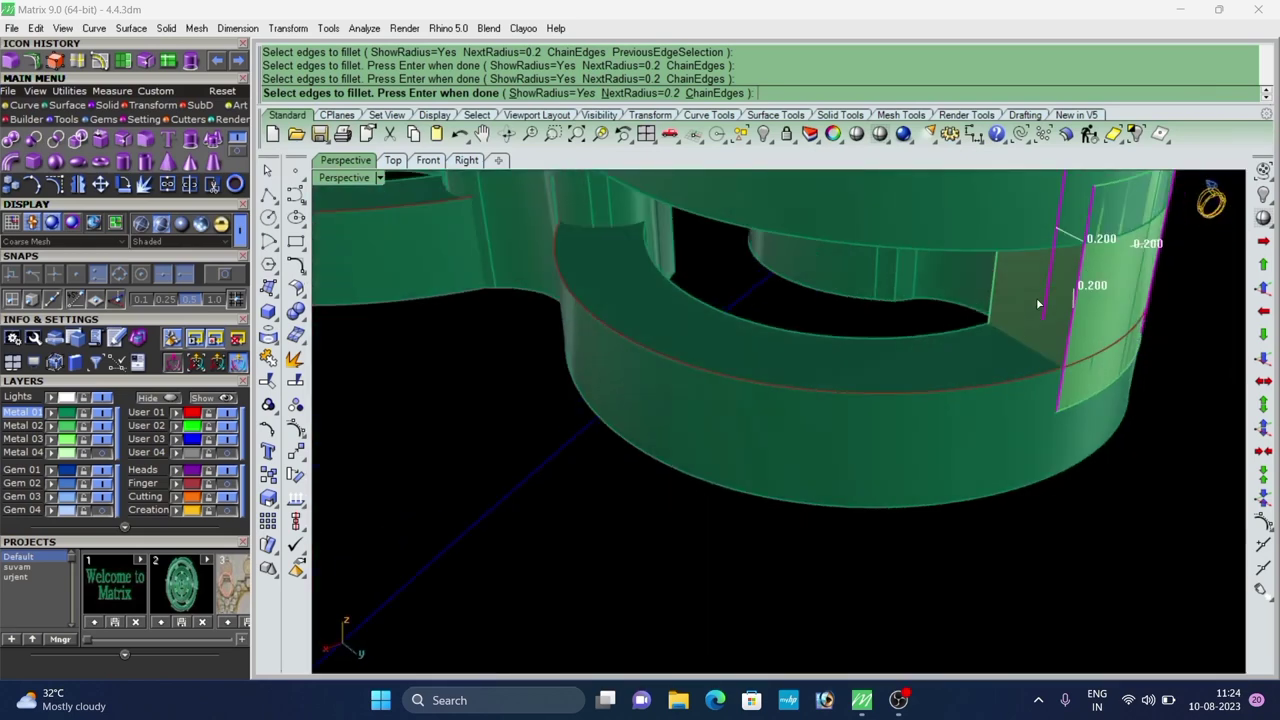
scroll(1036, 294, "up", 1)
left_click(979, 278)
right_click(972, 272)
right_click(972, 272)
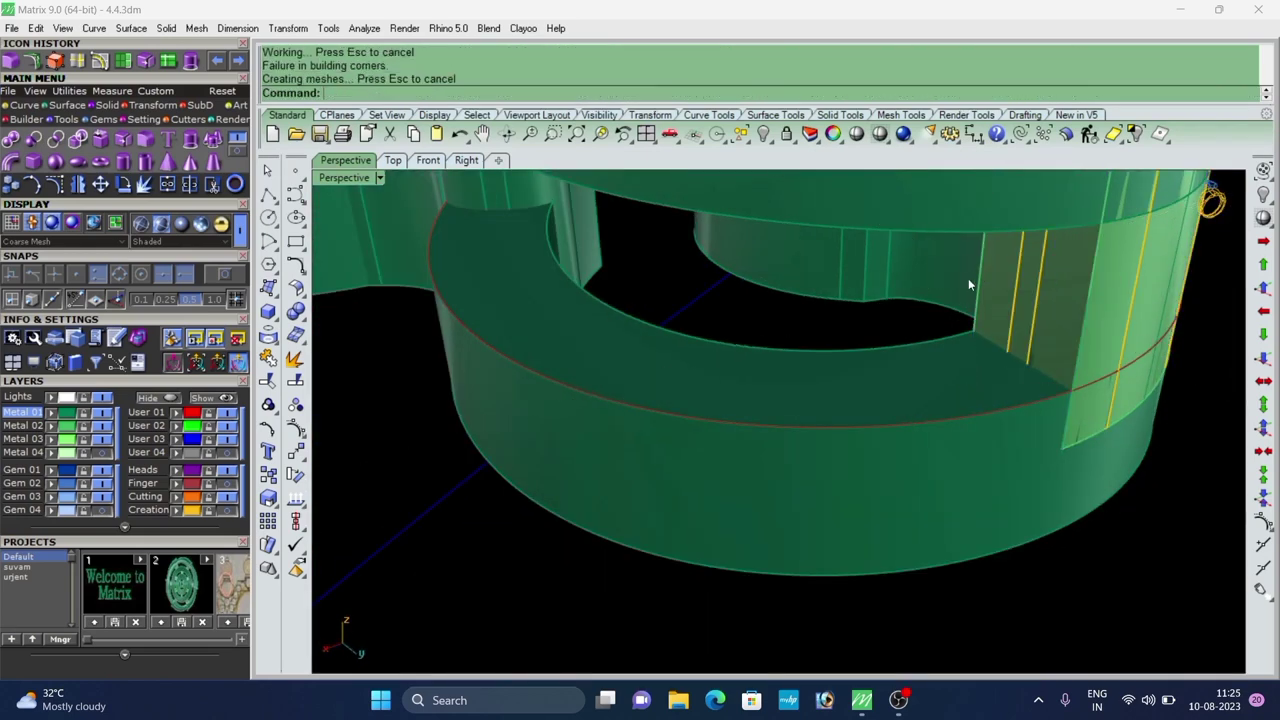
scroll(968, 278, "down", 6)
right_click_drag(945, 295, 785, 368)
key("ctrl+z")
Isolate the other scroll's outer connecting strip by hiding everything else in the model.
left_click(890, 389)
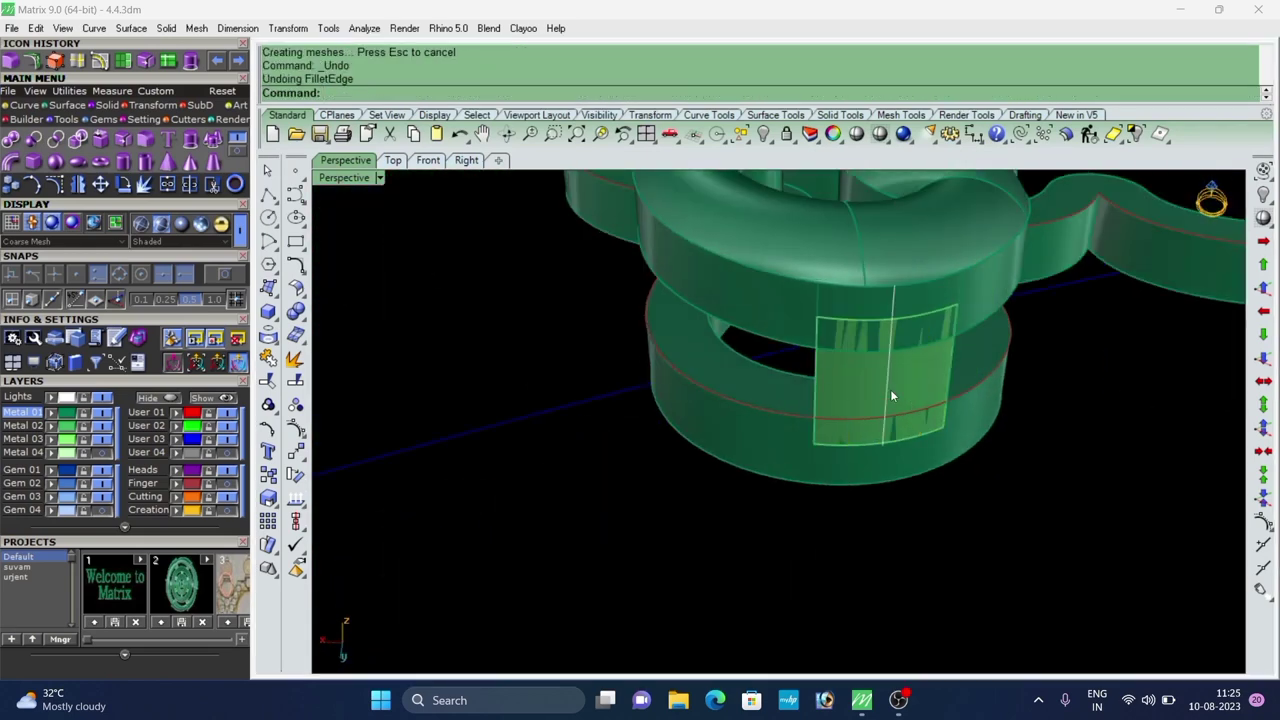
left_click(820, 474)
left_click(1135, 135)
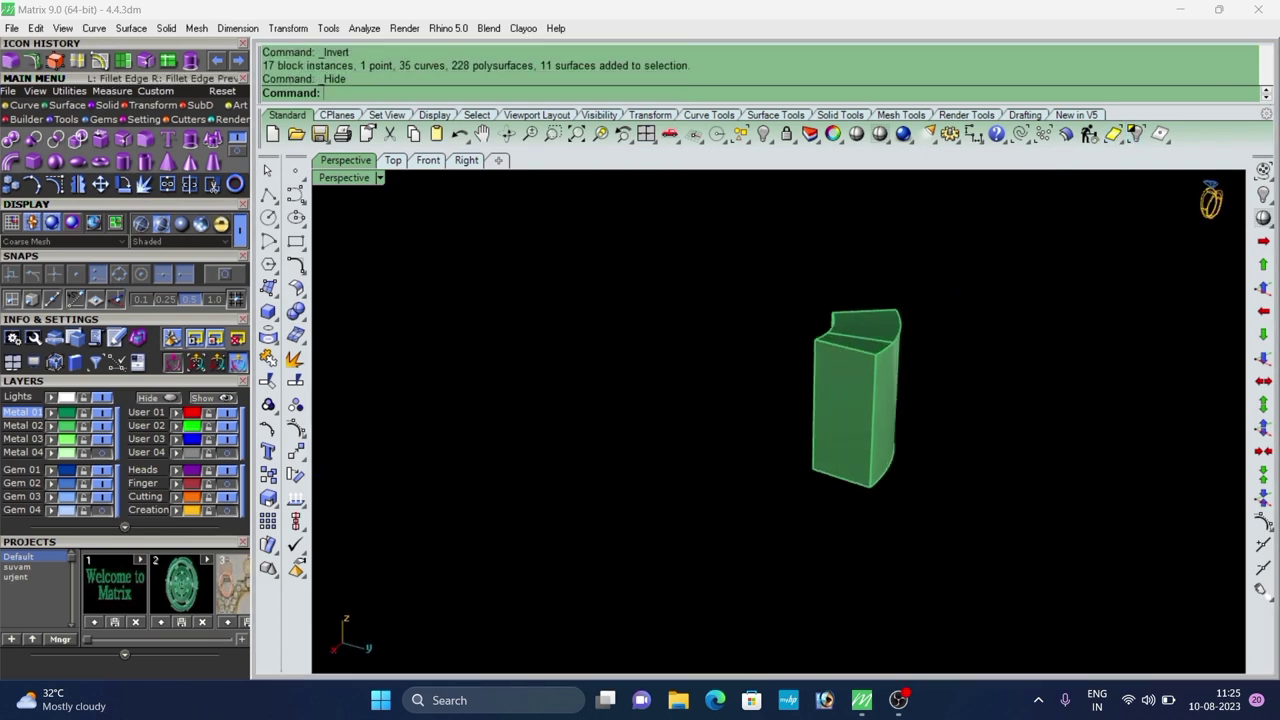
right_click_drag(752, 345, 823, 357)
Try filleting the isolated strip's vertical edges, including the short edge pieces at its corners, with a radius of 0.2, and undo it.
right_click(823, 357)
scroll(765, 303, "up", 10)
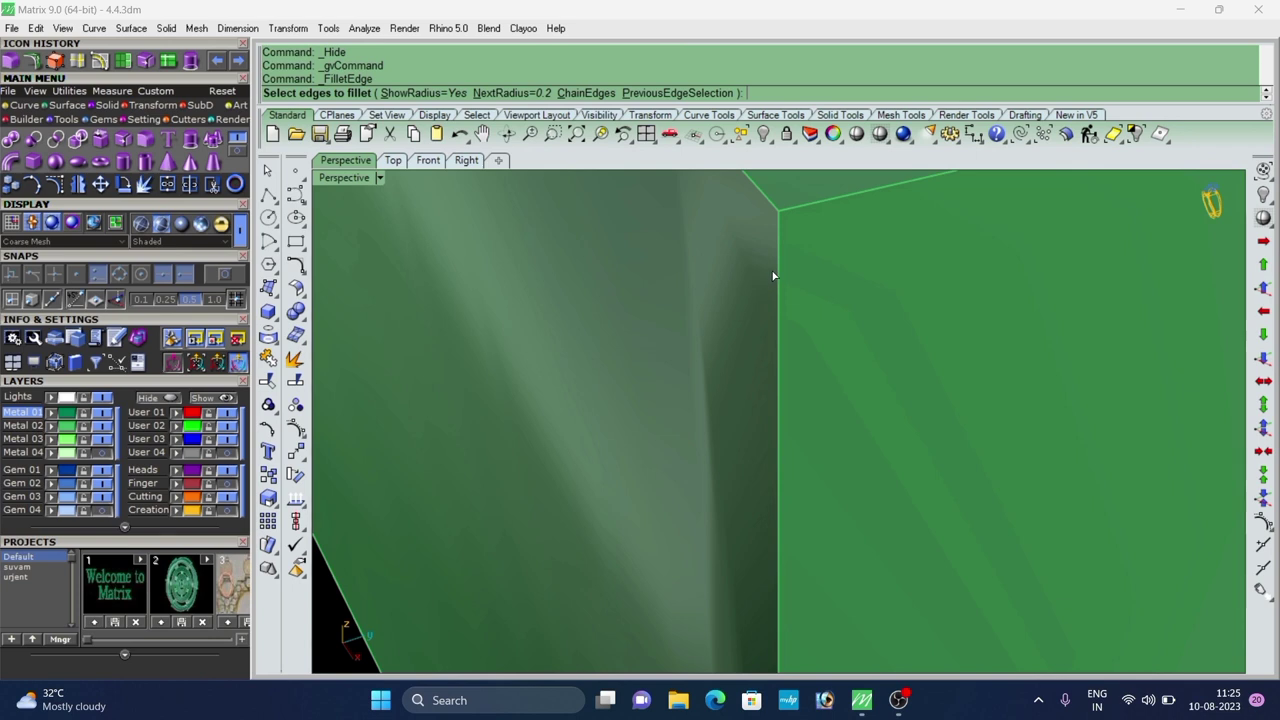
scroll(770, 300, "down", 5)
scroll(762, 577, "up", 6)
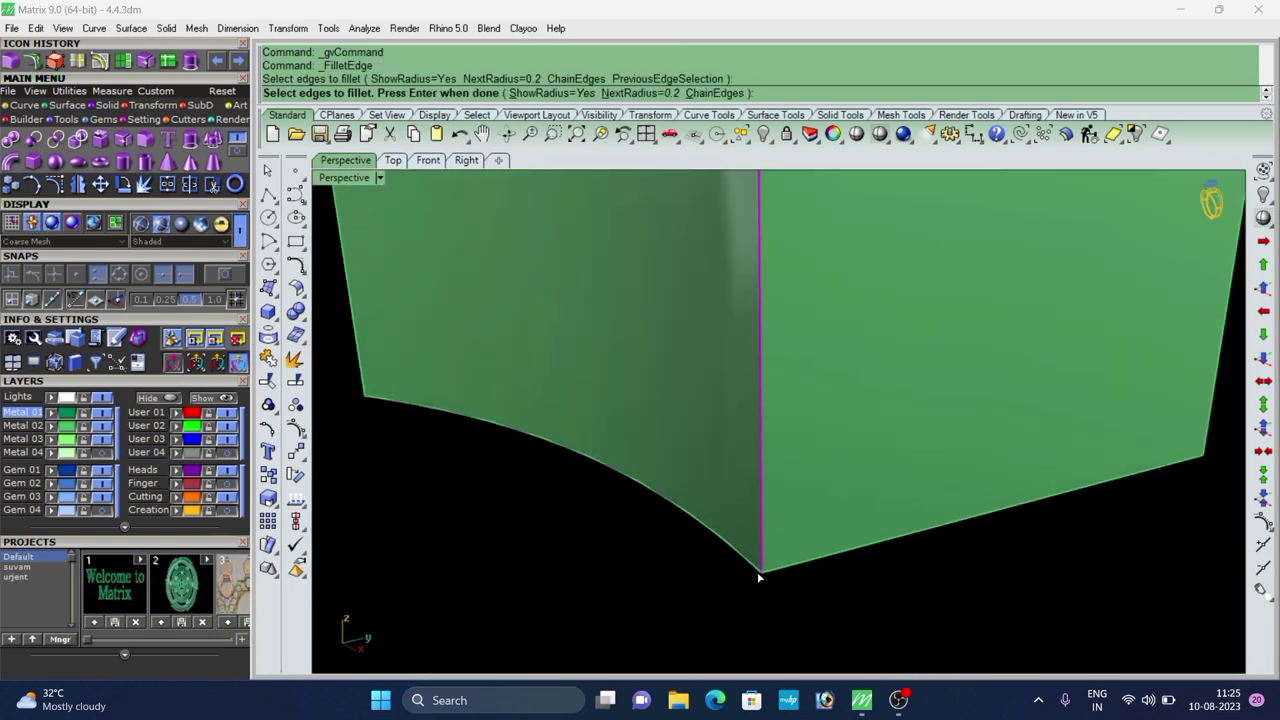
scroll(765, 580, "down", 8)
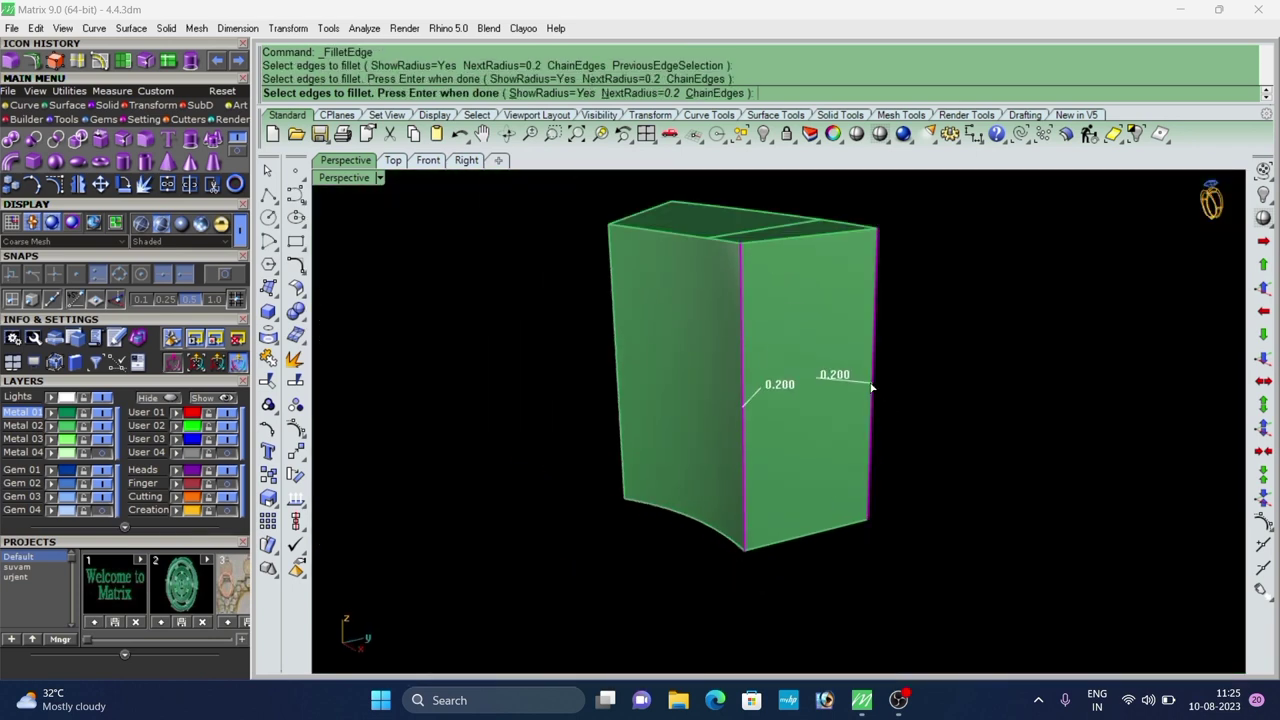
right_click_drag(871, 387, 705, 338)
scroll(880, 292, "up", 9)
scroll(664, 280, "down", 9)
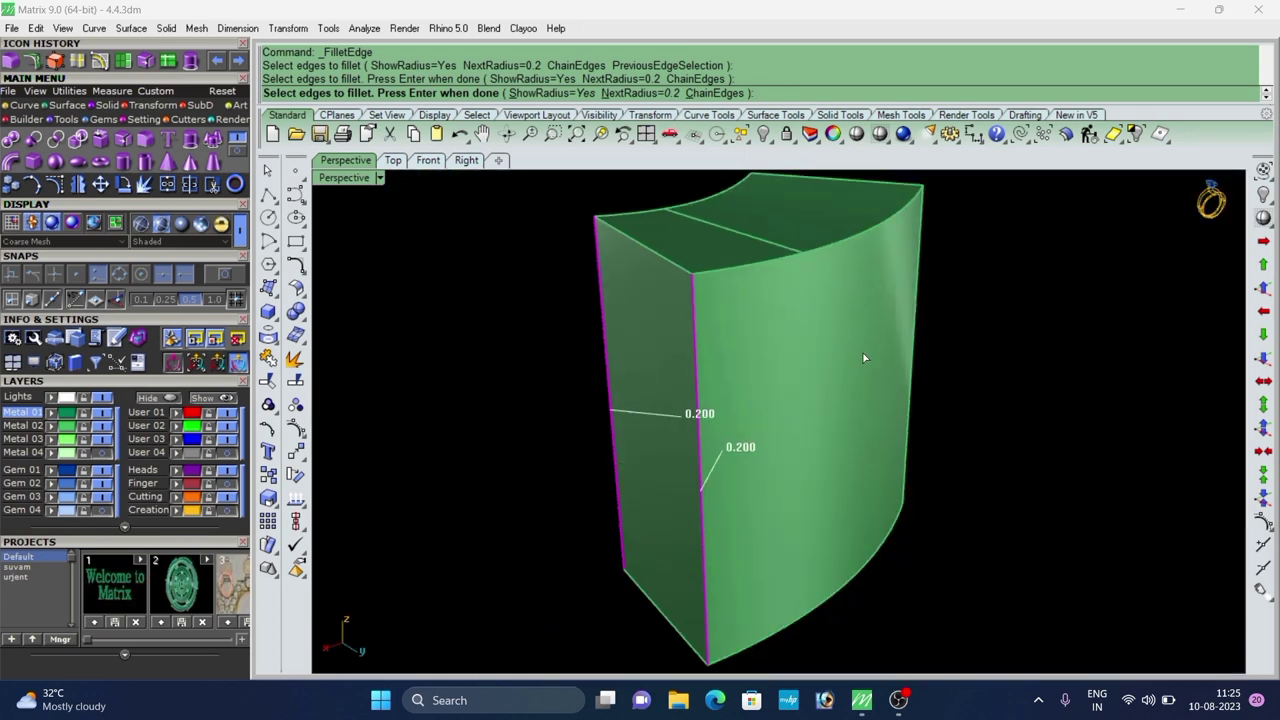
right_click_drag(865, 358, 560, 378)
scroll(678, 465, "down", 4)
scroll(769, 597, "up", 10)
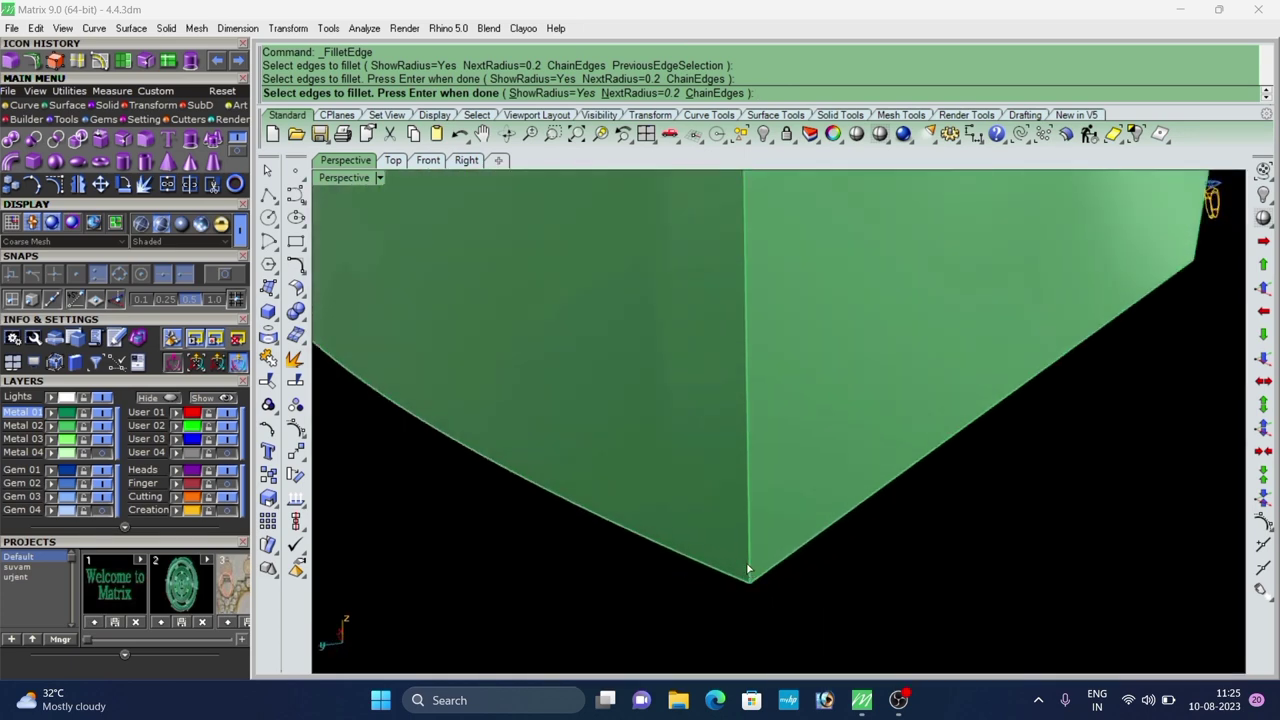
left_click(747, 568)
scroll(757, 598, "down", 10)
scroll(799, 388, "up", 10)
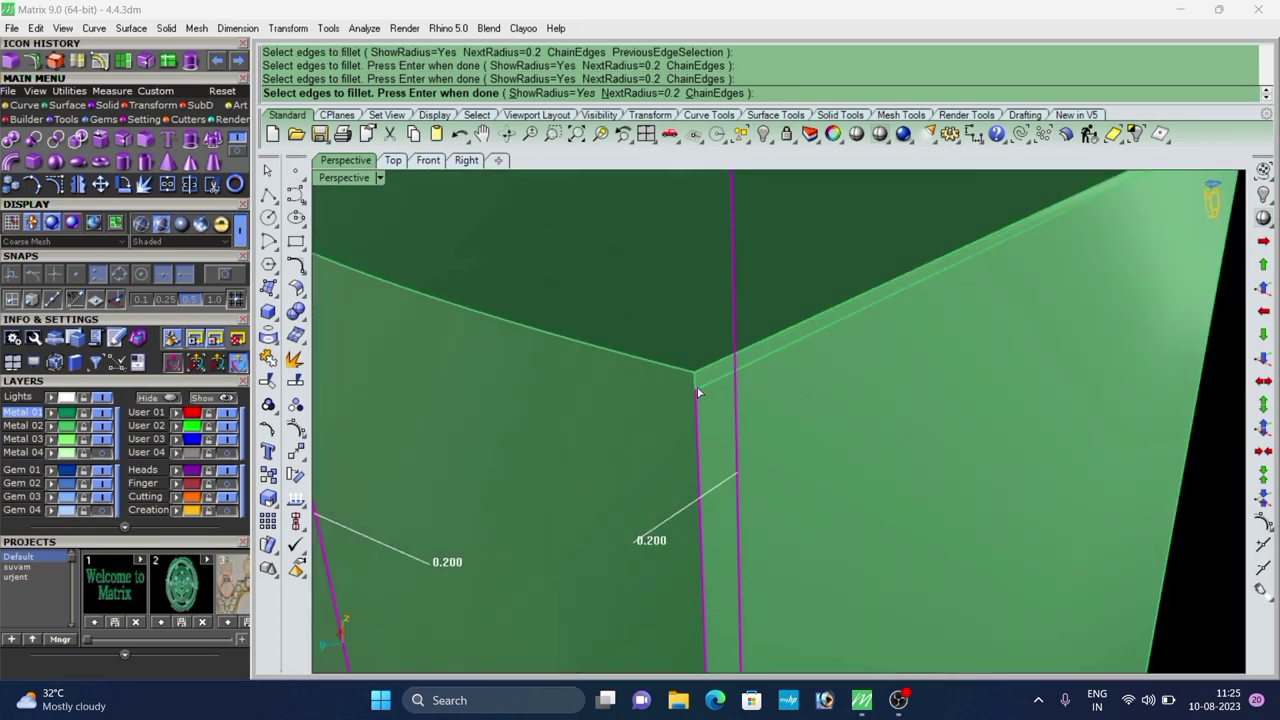
scroll(697, 391, "up", 1)
scroll(687, 369, "down", 1)
scroll(705, 388, "down", 5)
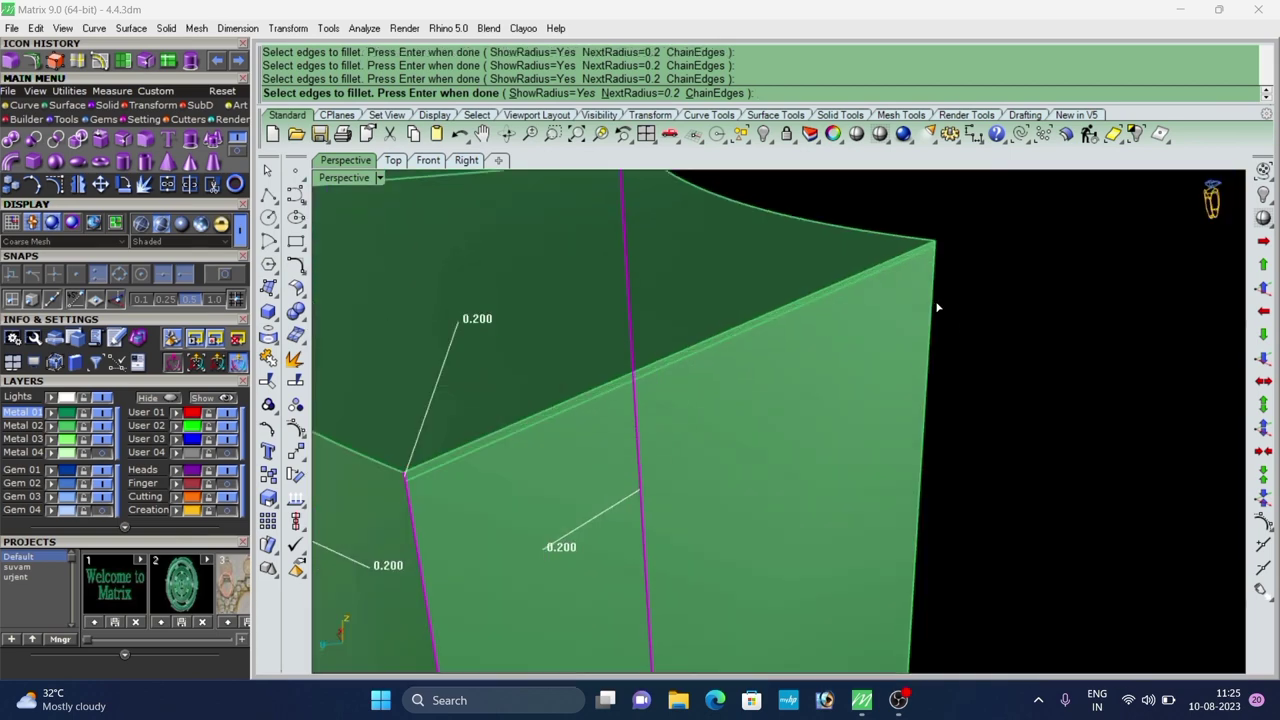
scroll(937, 245, "up", 5)
key("Return")
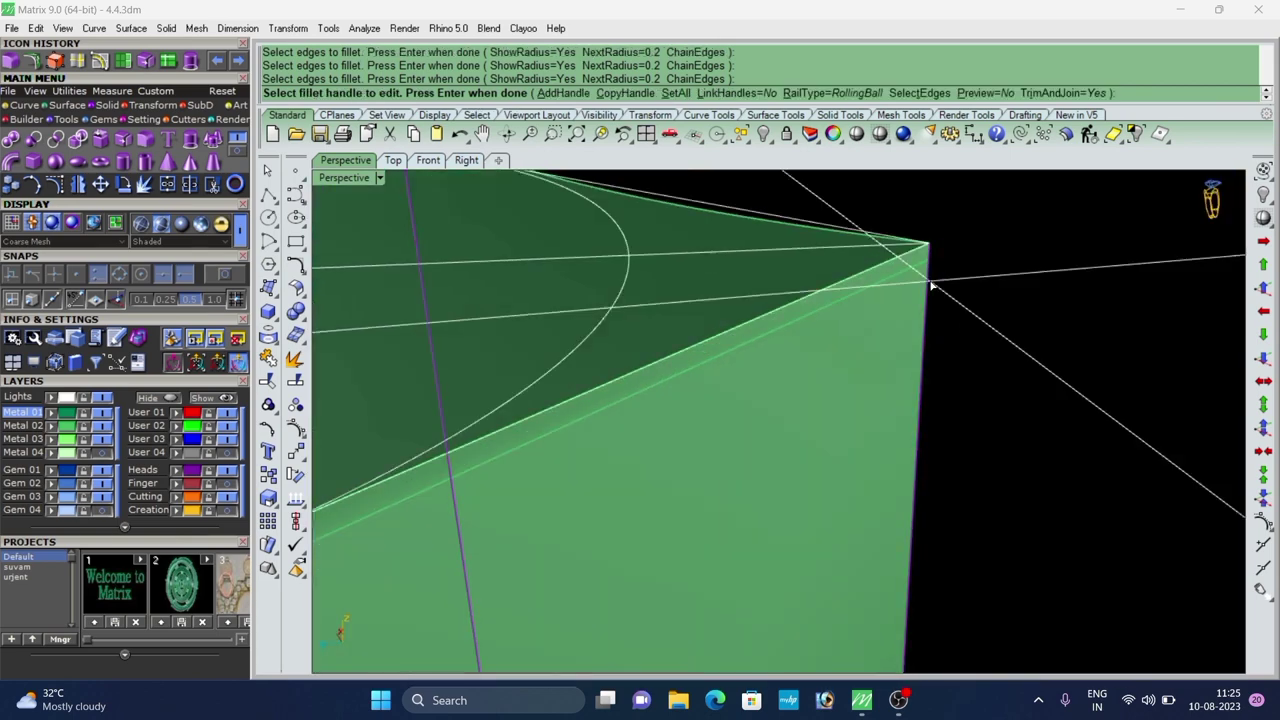
key("Return")
key("ctrl+z")
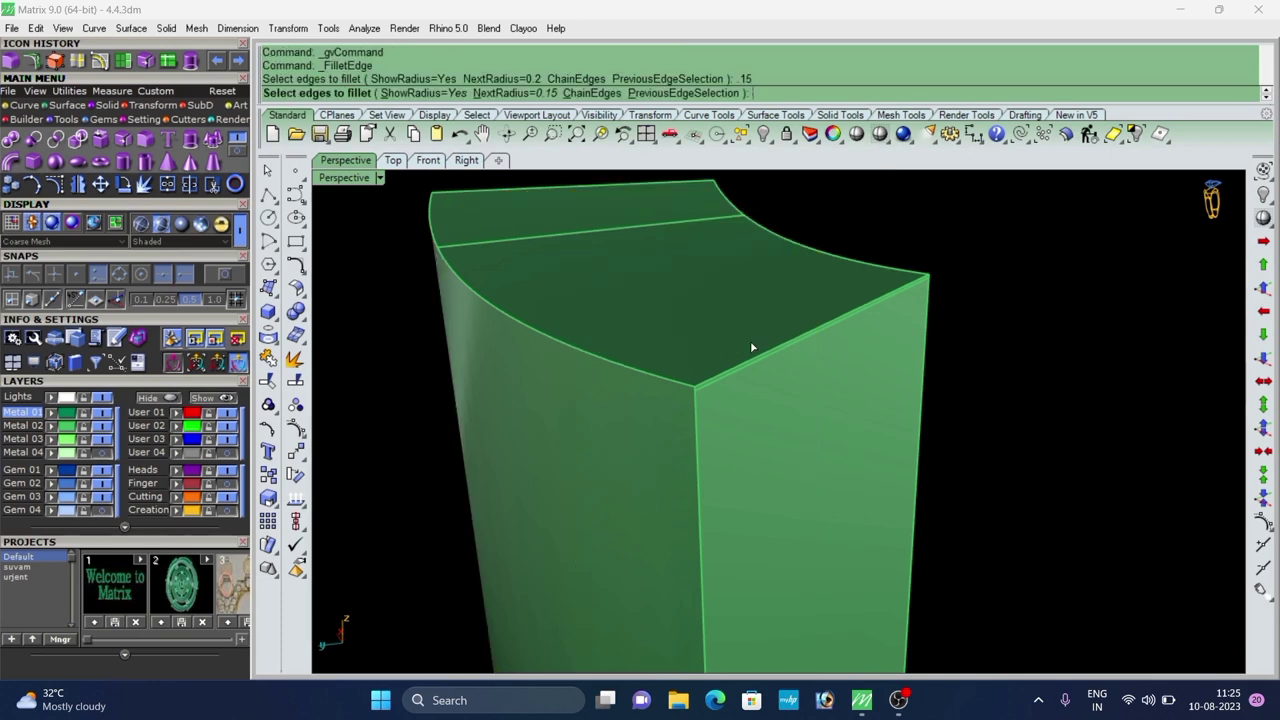
Try filleting the isolated strip's vertical edges with a smaller radius of 0.15, and undo it.
scroll(735, 446, "up", 6)
scroll(602, 333, "down", 3)
left_click(601, 356)
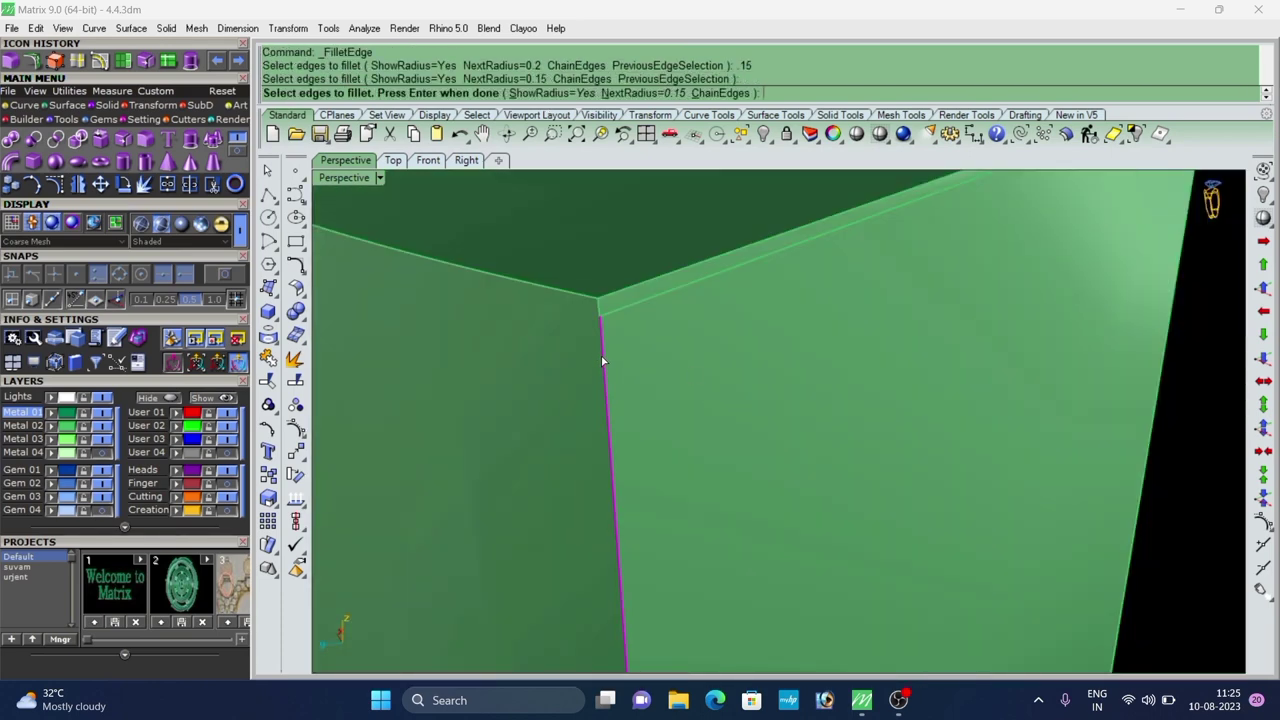
scroll(598, 308, "up", 4)
scroll(647, 353, "down", 8)
right_click_drag(725, 374, 662, 378)
scroll(757, 285, "up", 10)
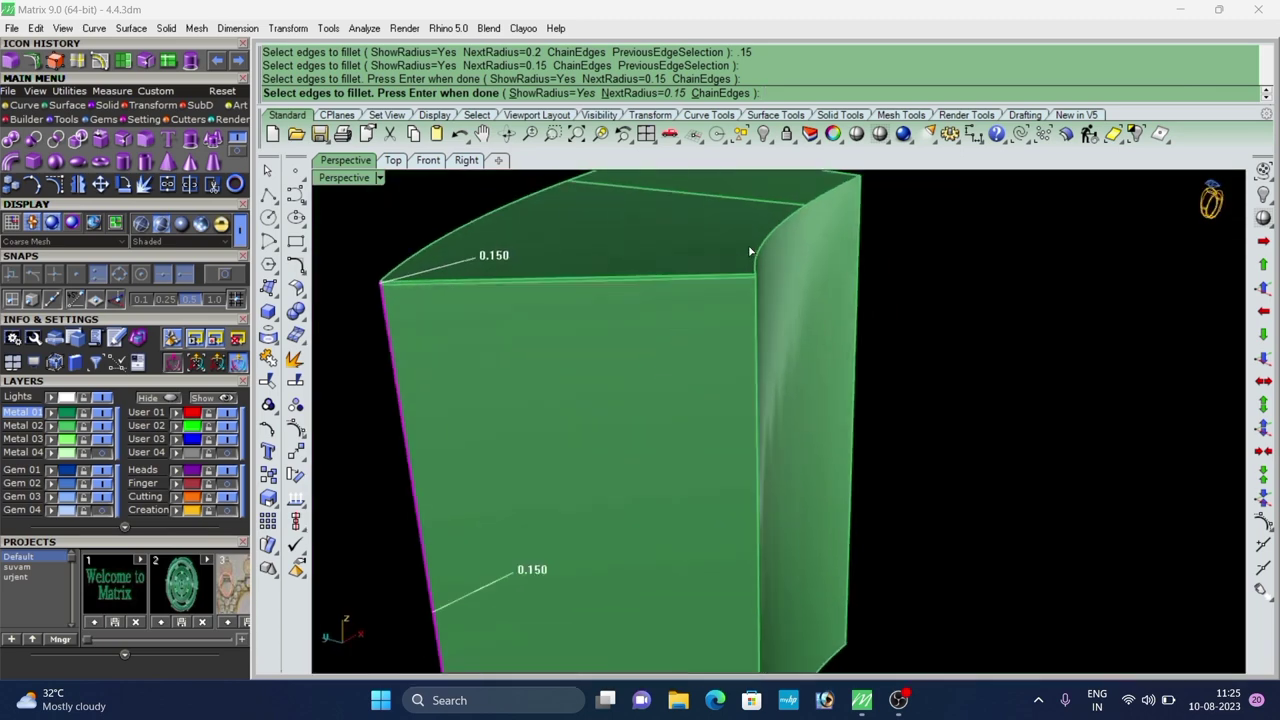
scroll(757, 382, "down", 8)
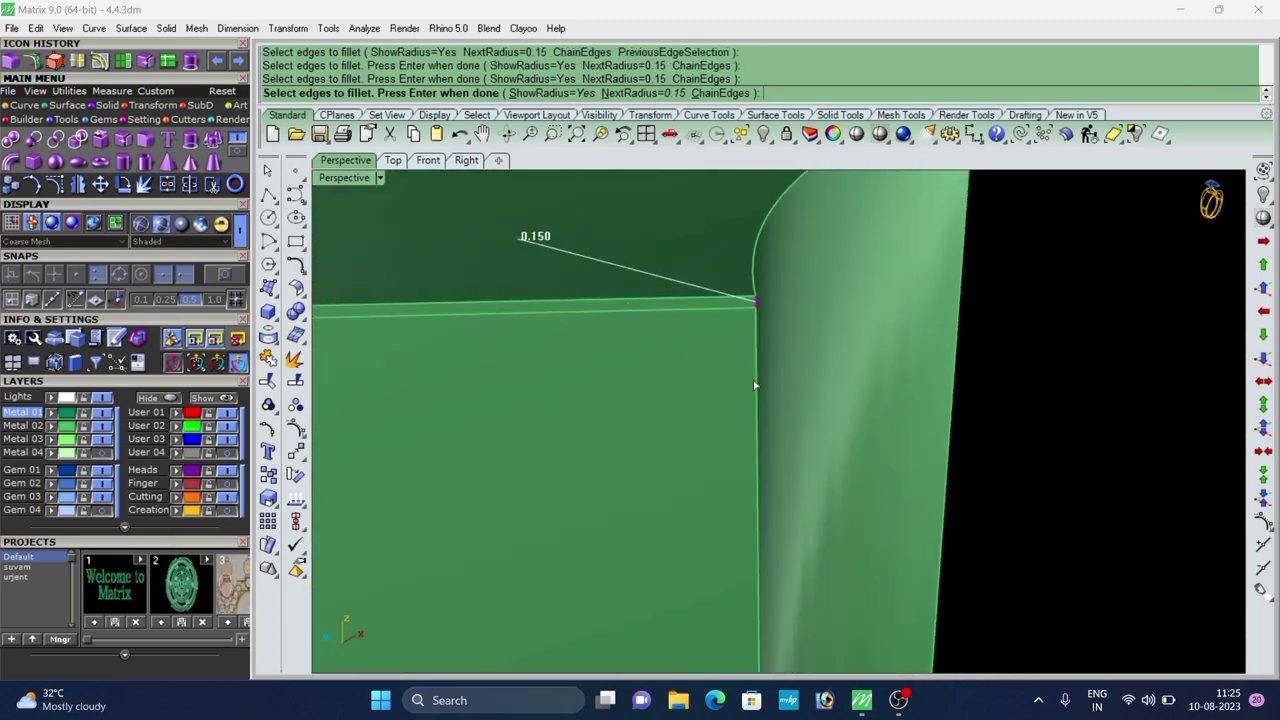
key("Return")
scroll(752, 356, "down", 4)
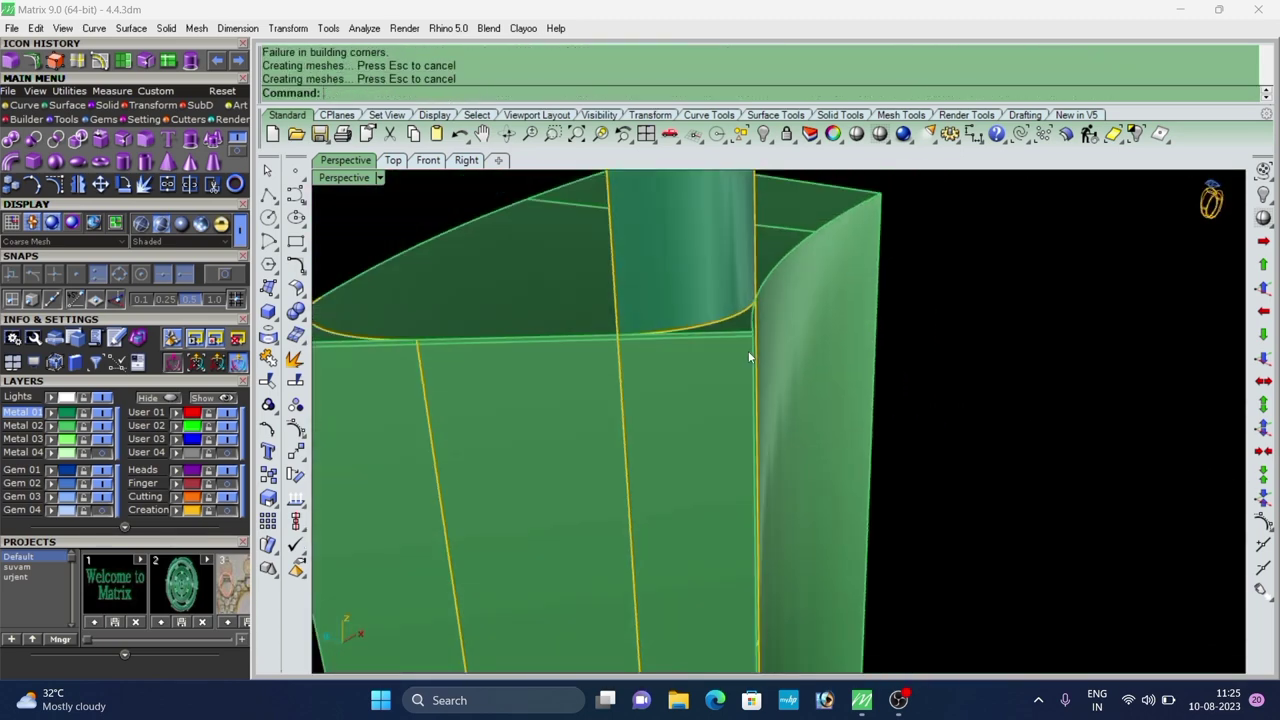
key("ctrl+z")
scroll(748, 352, "down", 8)
right_click_drag(671, 354, 774, 454)
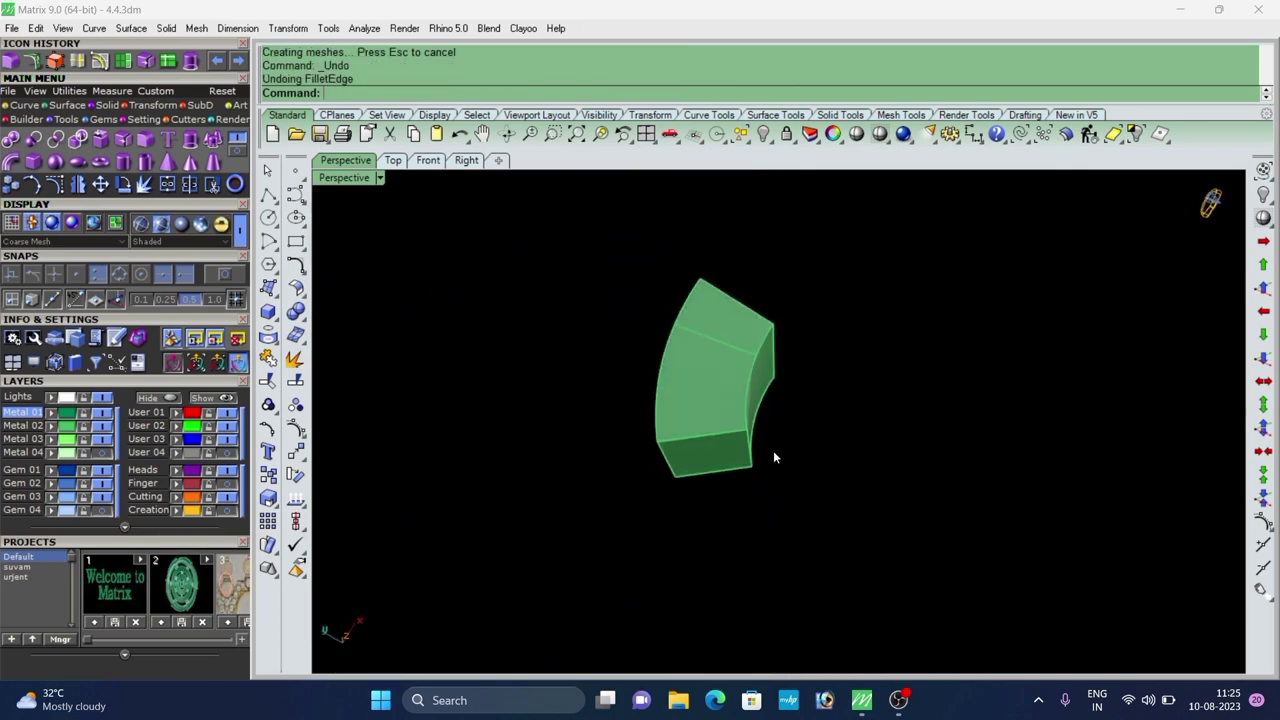
Show the hidden parts of the model again.
scroll(790, 445, "down", 4)
right_click(1264, 194)
right_click_drag(811, 322, 966, 254)
scroll(835, 316, "down", 7)
right_click_drag(714, 428, 758, 368)
scroll(822, 360, "up", 6)
key("Return")
Mirror the outer connecting strip onto the opposite scroll across the centre line between the two scrolls.
scroll(838, 357, "down", 5)
scroll(512, 343, "up", 5)
right_click_drag(514, 344, 664, 374)
scroll(440, 365, "up", 4)
left_click(440, 365)
scroll(441, 364, "down", 4)
type("M")
key("Return")
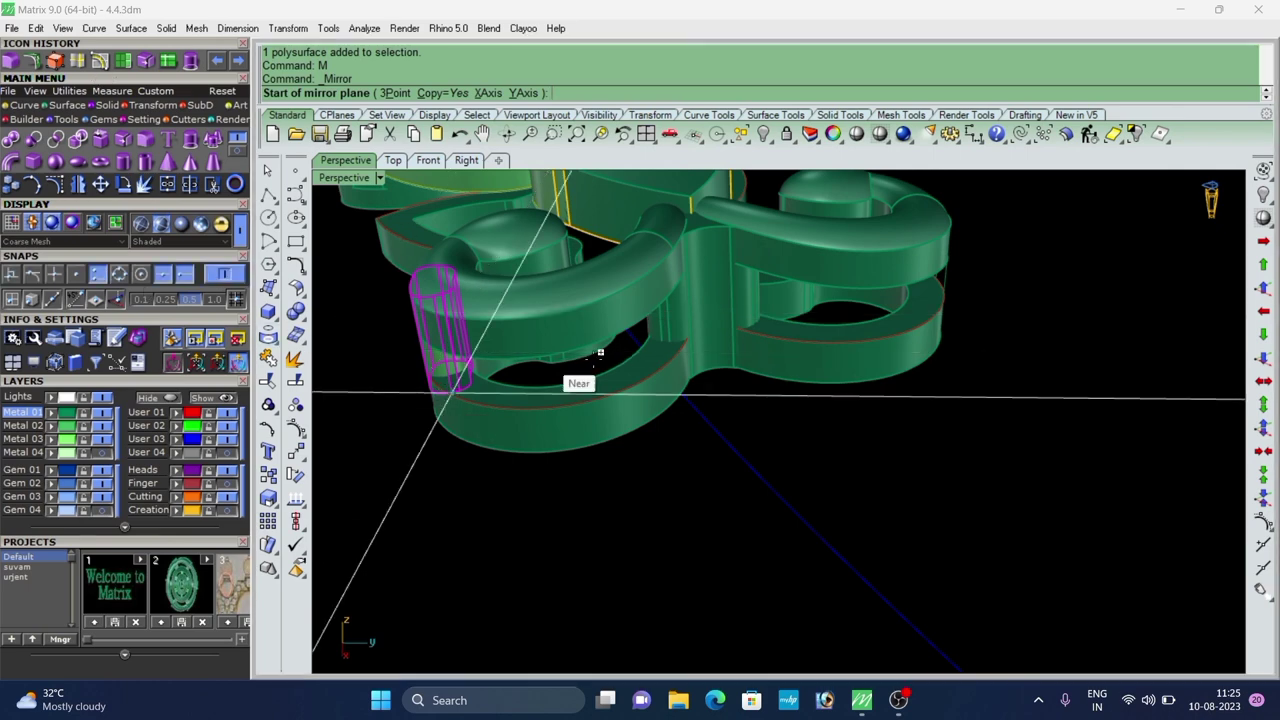
left_click(729, 377)
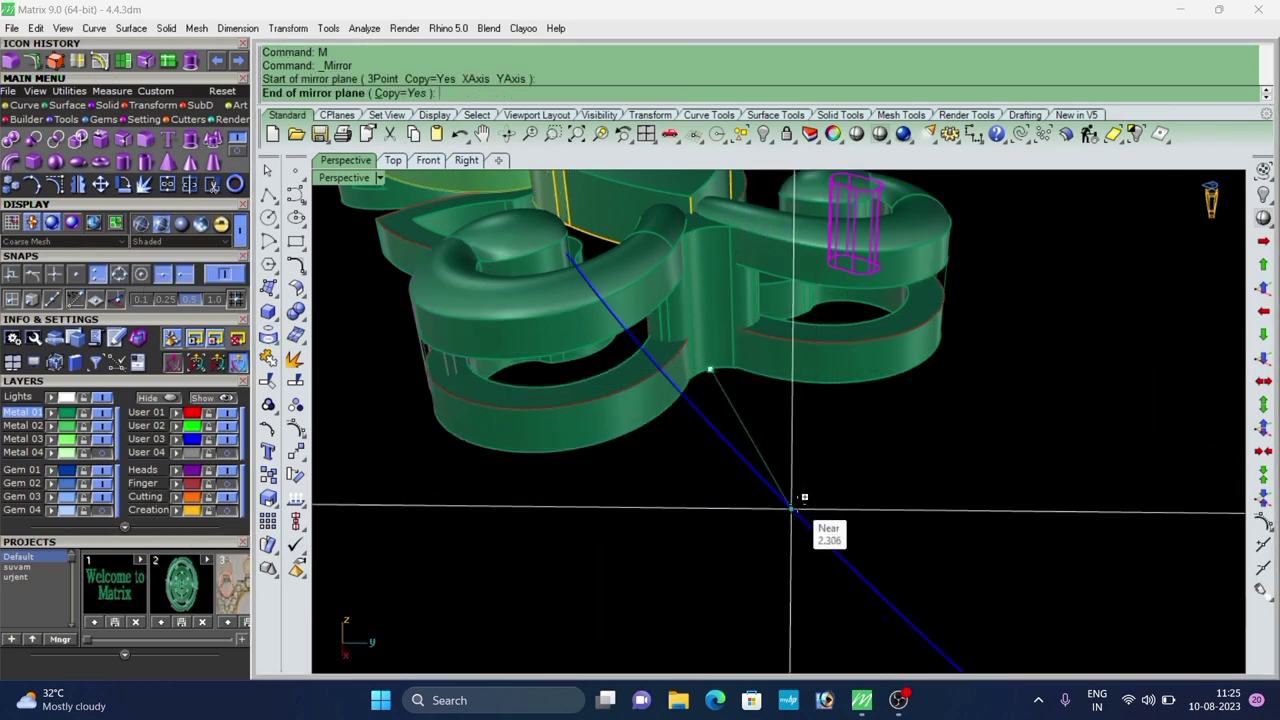
left_click(812, 555)
left_click(957, 498)
Rotate the mirrored connecting strip in the top view so it follows the curvature of the scroll's outer end.
right_click_drag(957, 498, 775, 490)
scroll(859, 446, "down", 4)
right_click_drag(859, 446, 807, 436)
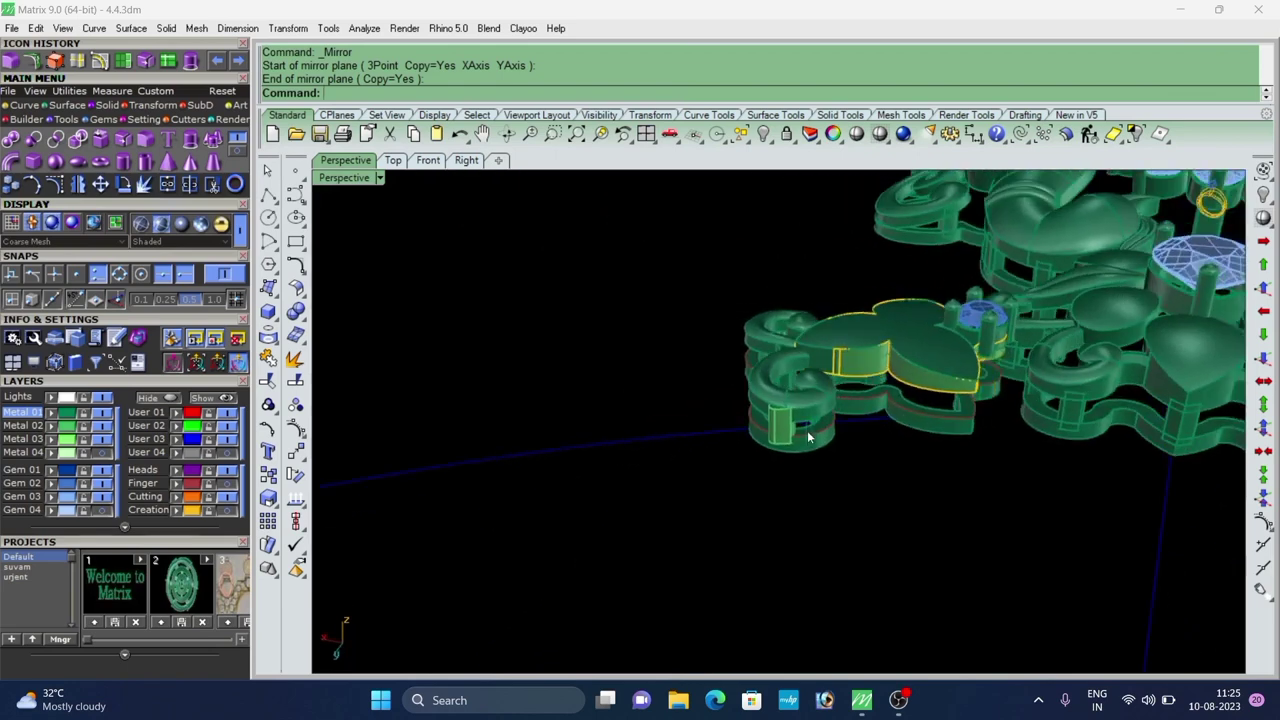
scroll(807, 430, "up", 5)
left_click(392, 160)
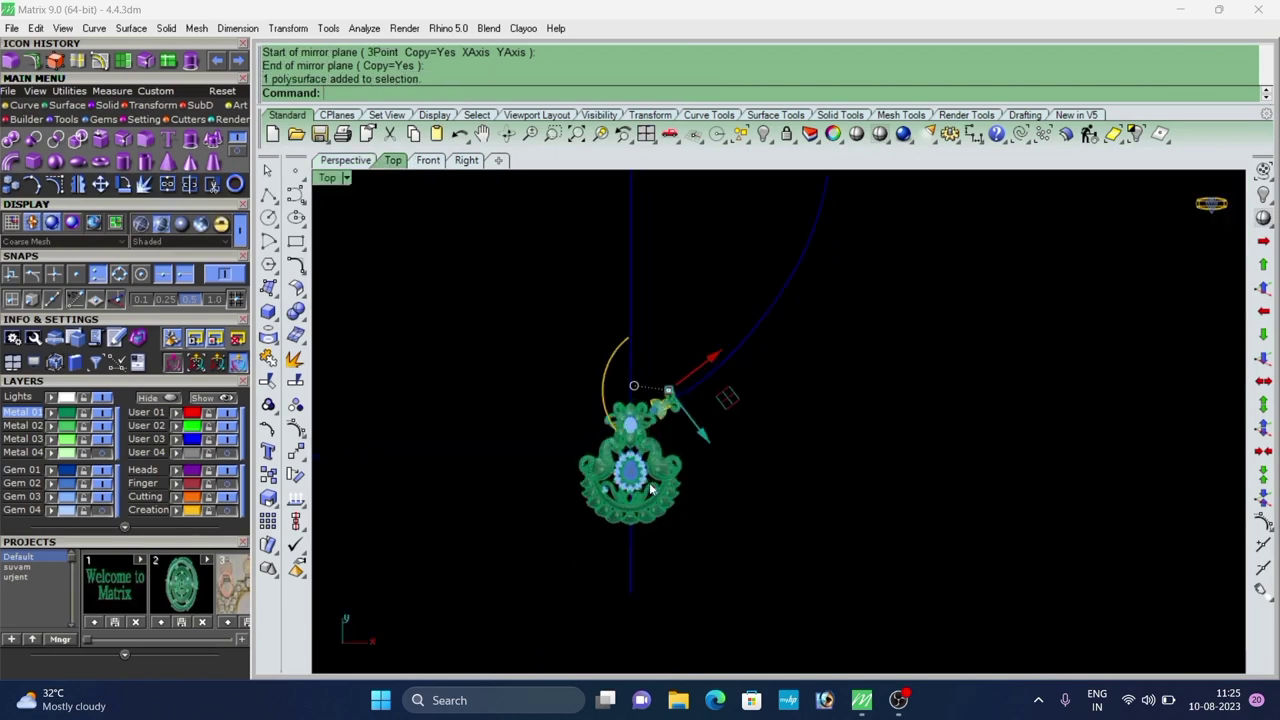
scroll(617, 362, "up", 5)
scroll(617, 362, "up", 6)
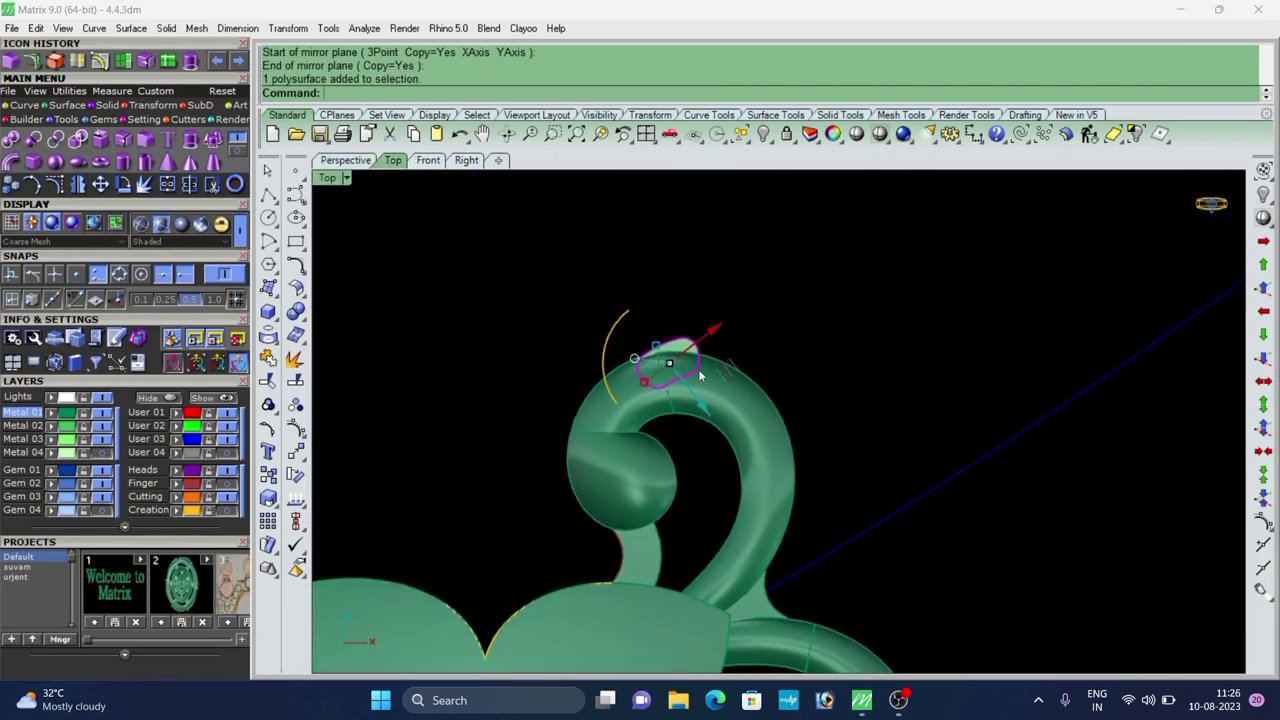
left_click(241, 236)
scroll(659, 316, "up", 2)
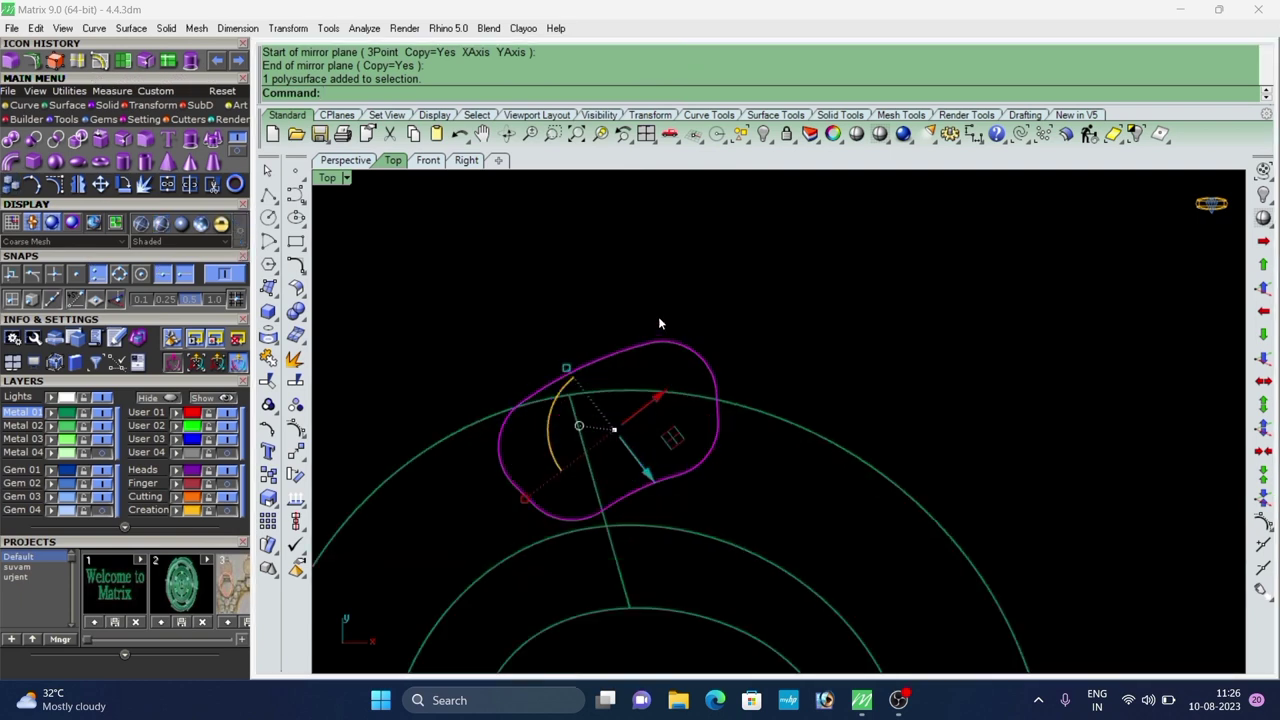
scroll(598, 424, "down", 1)
left_click_drag(558, 460, 553, 426)
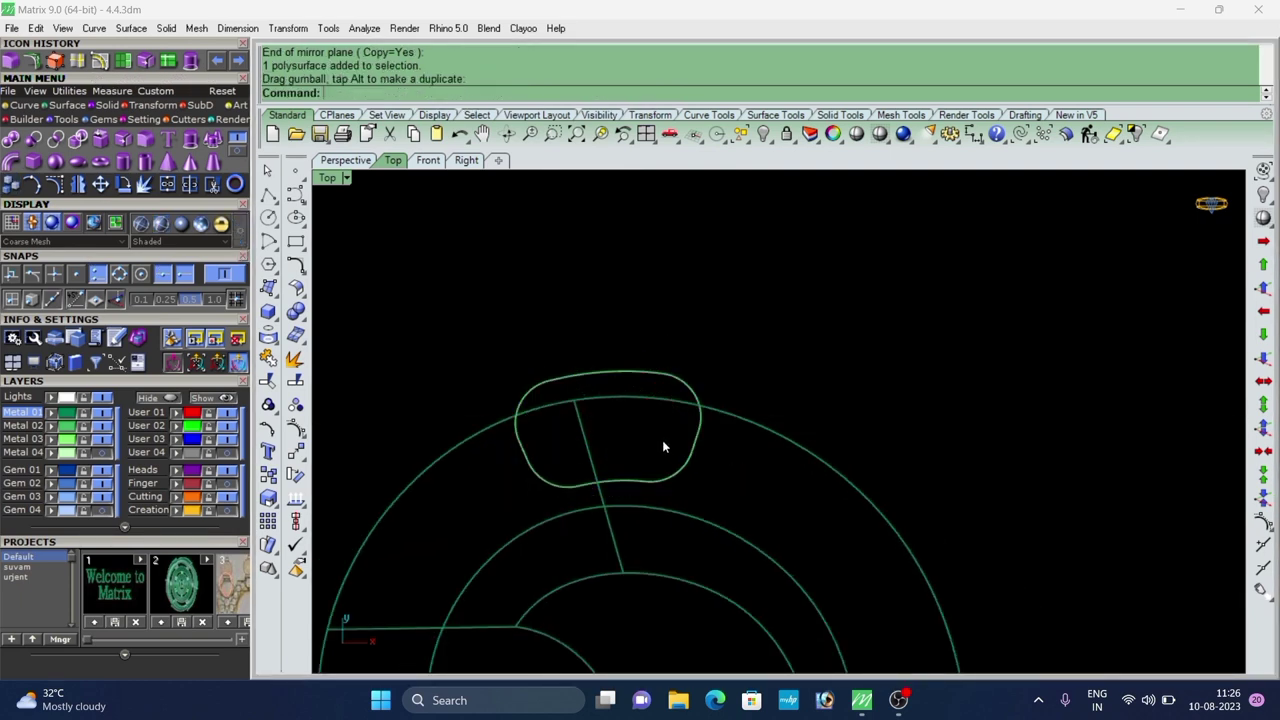
Align the gumball to the view axes and move the mirrored strip inward between the scroll's outer and inner rail curves.
left_click(637, 482)
left_click_drag(569, 377, 551, 277, "ctrl")
scroll(596, 480, "up", 2)
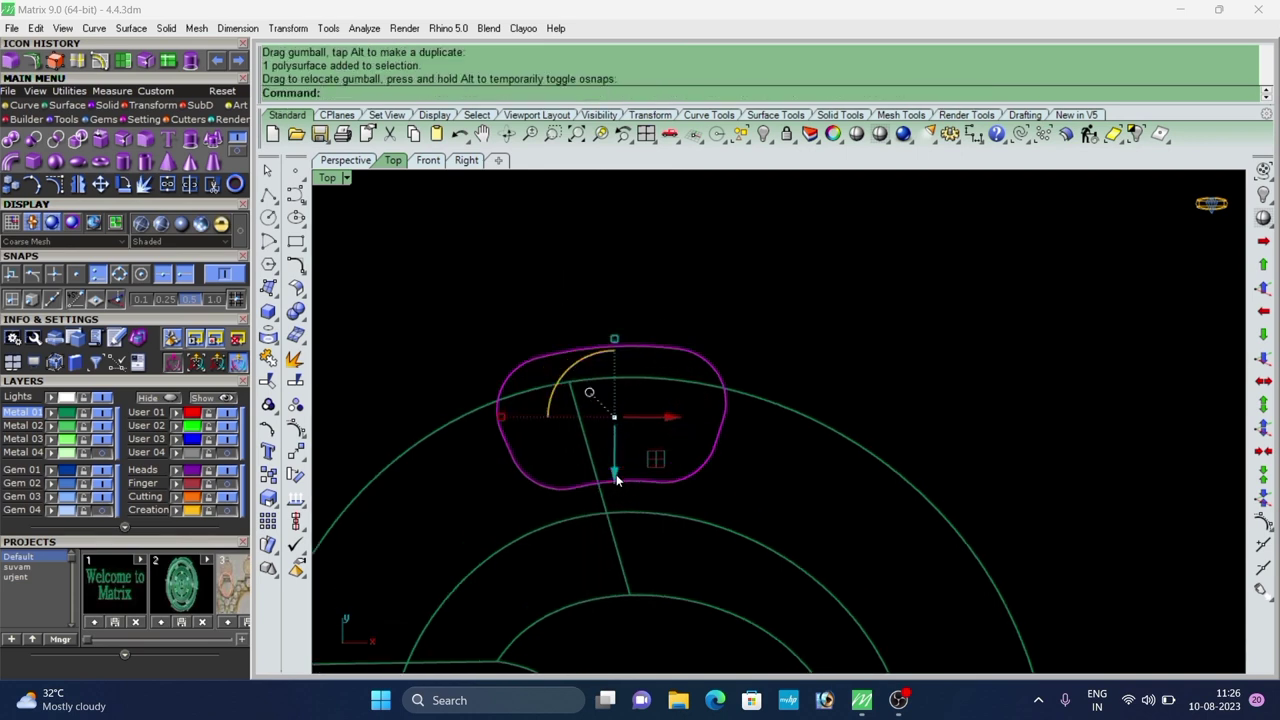
left_click_drag(617, 481, 617, 505)
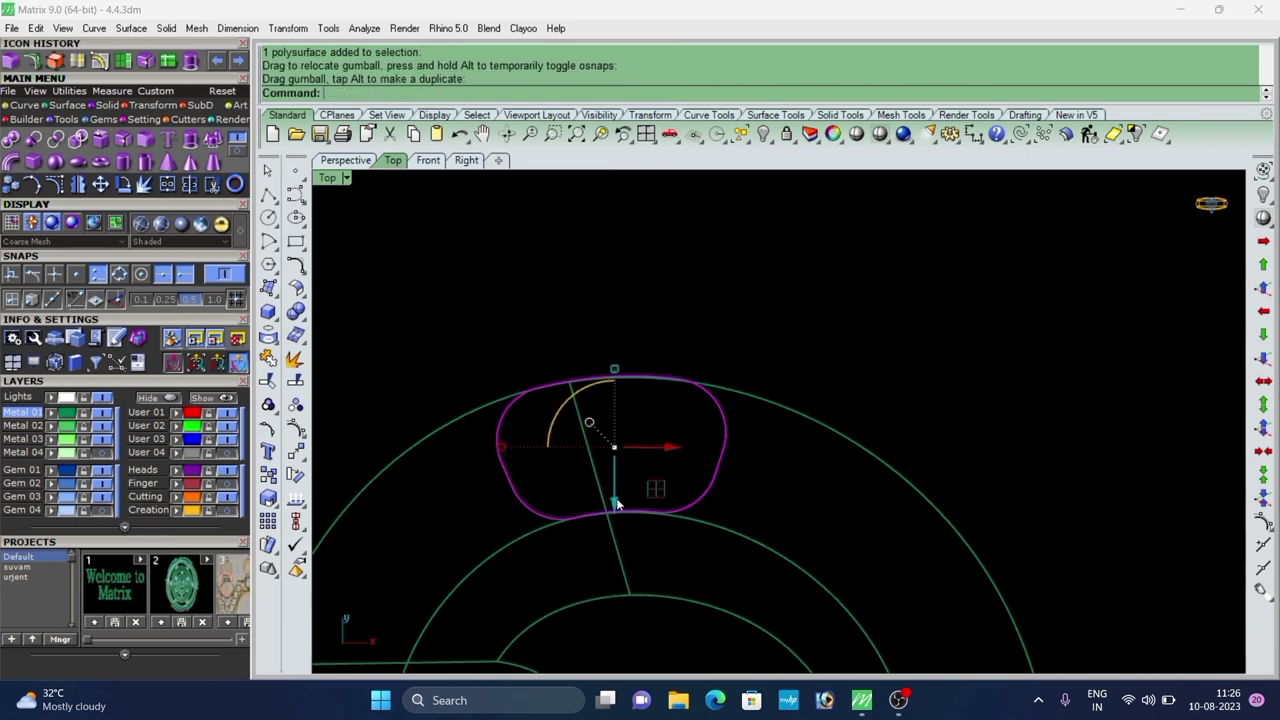
scroll(657, 312, "down", 3)
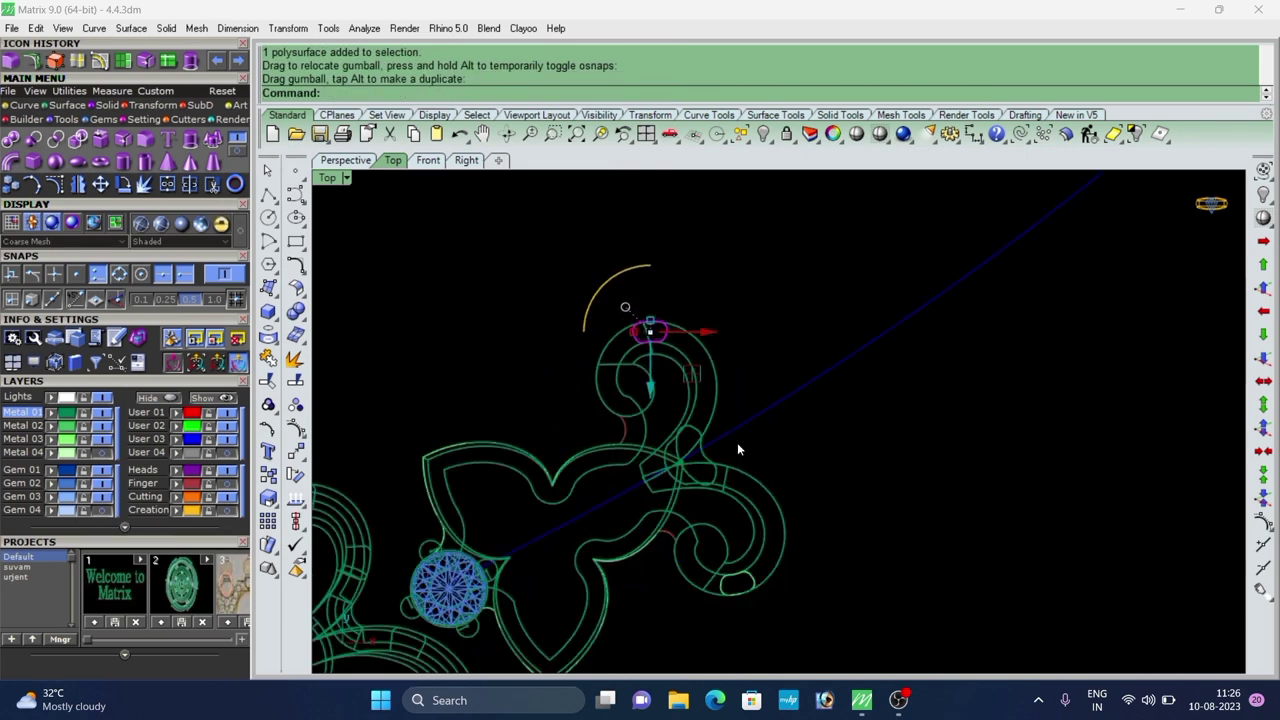
scroll(713, 344, "up", 1)
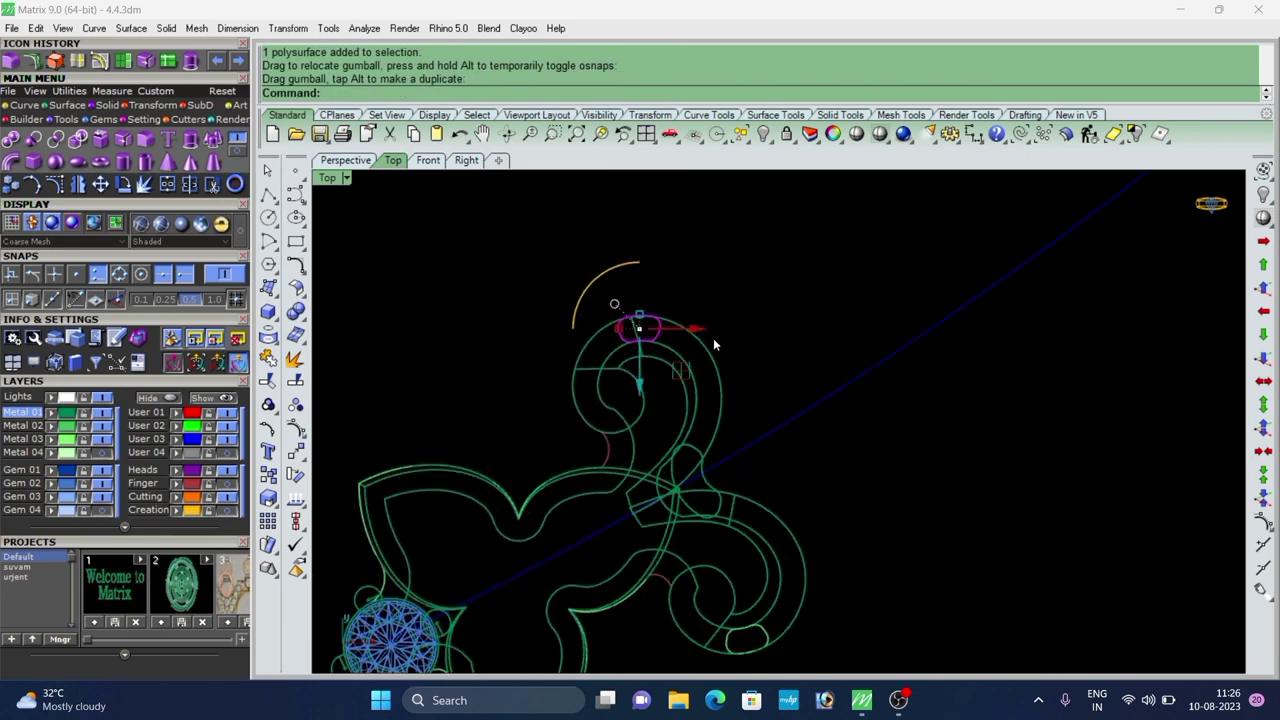
Isolate the side-wall surfaces around the three-petal piece and its stone setting by selecting them and hiding everything else.
left_click(352, 162)
scroll(755, 306, "down", 8)
right_click_drag(757, 310, 763, 394)
scroll(791, 400, "up", 5)
scroll(669, 377, "down", 5)
scroll(766, 392, "up", 8)
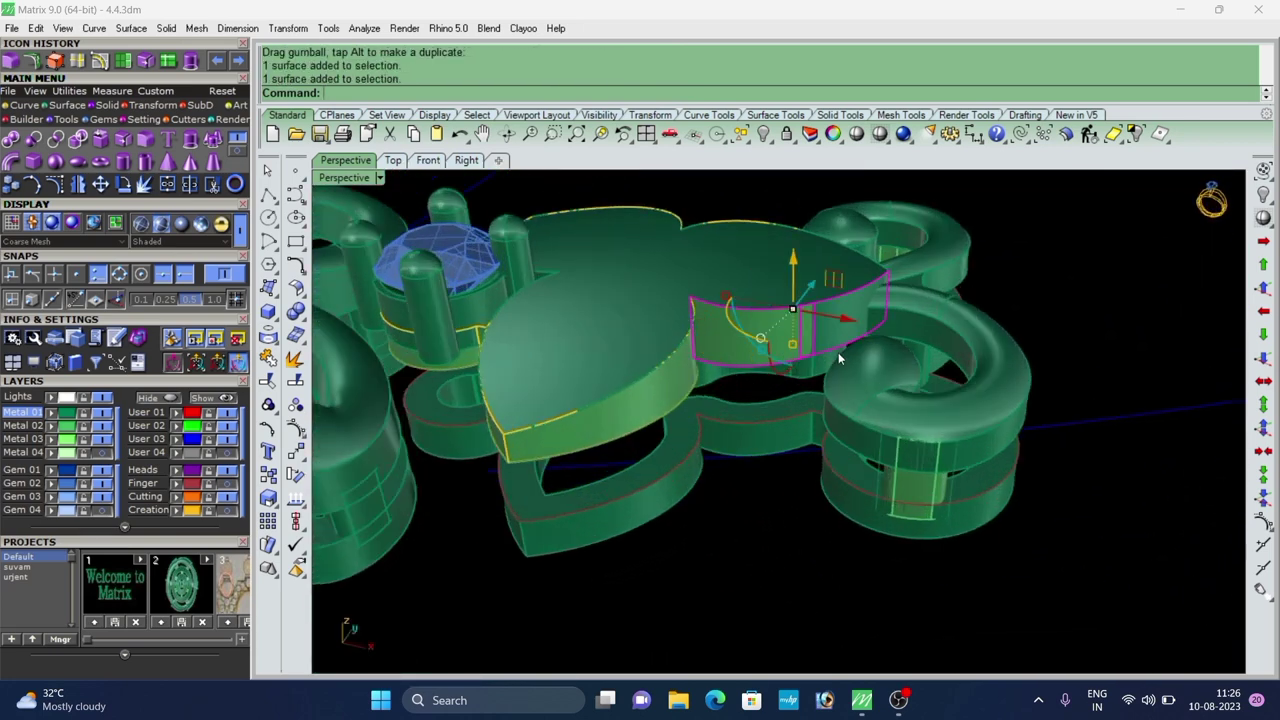
scroll(740, 362, "down", 3)
scroll(657, 372, "up", 3)
left_click(654, 406, "ctrl+shift")
scroll(652, 407, "down", 5)
right_click_drag(635, 410, 688, 443)
scroll(688, 445, "up", 6)
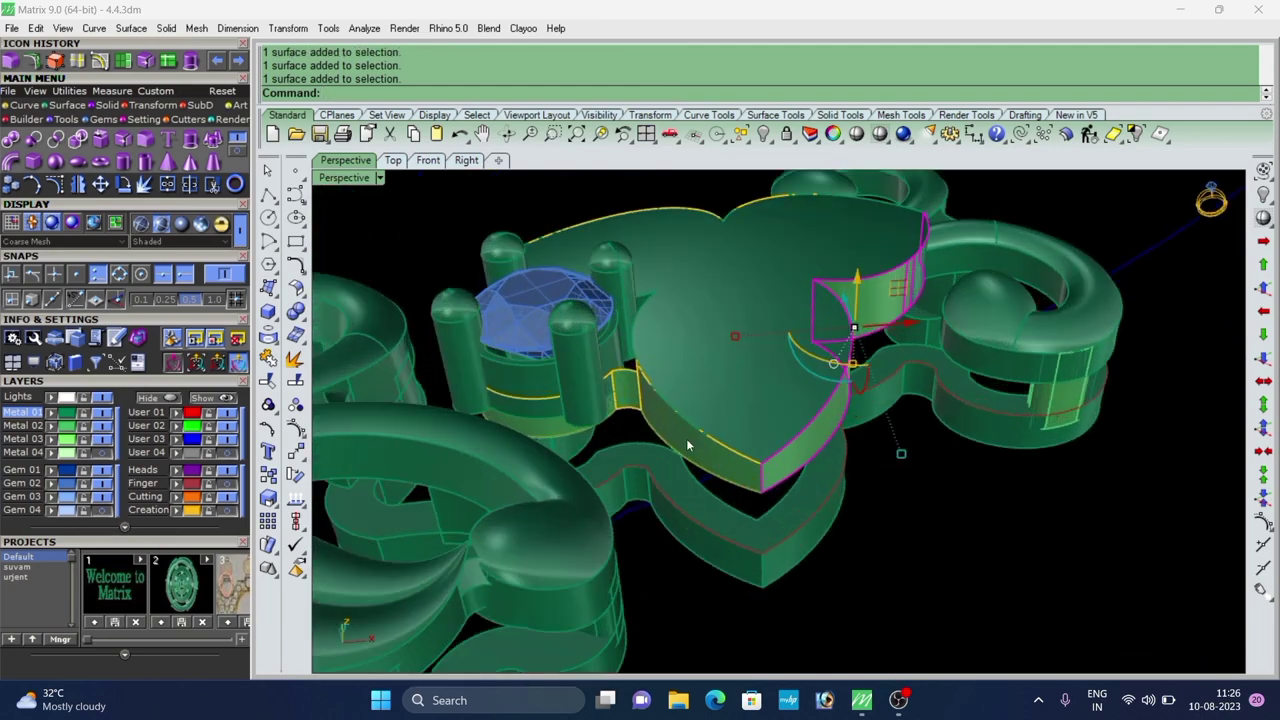
left_click(686, 441, "ctrl+shift")
left_click(635, 389, "ctrl+shift")
scroll(635, 390, "down", 3)
right_click_drag(635, 390, 603, 415)
scroll(603, 415, "up", 7)
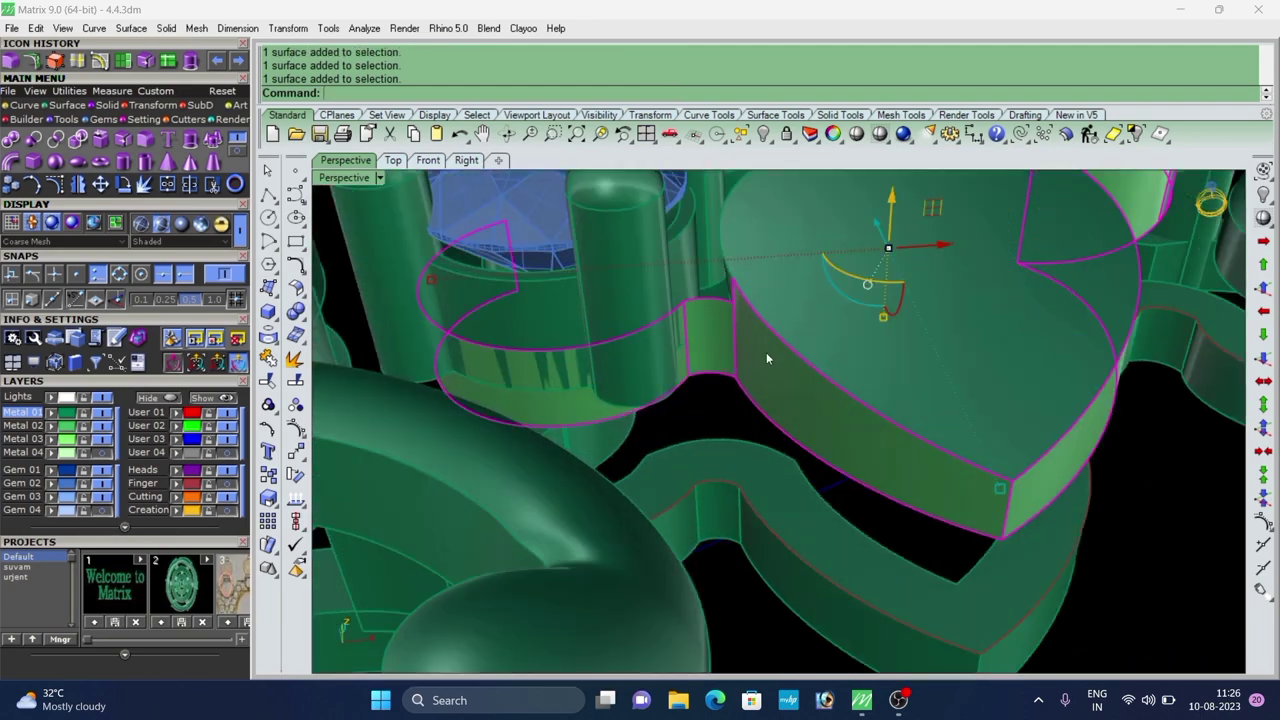
scroll(768, 358, "down", 7)
right_click_drag(768, 358, 791, 383)
scroll(791, 383, "up", 7)
left_click(755, 329, "ctrl+shift")
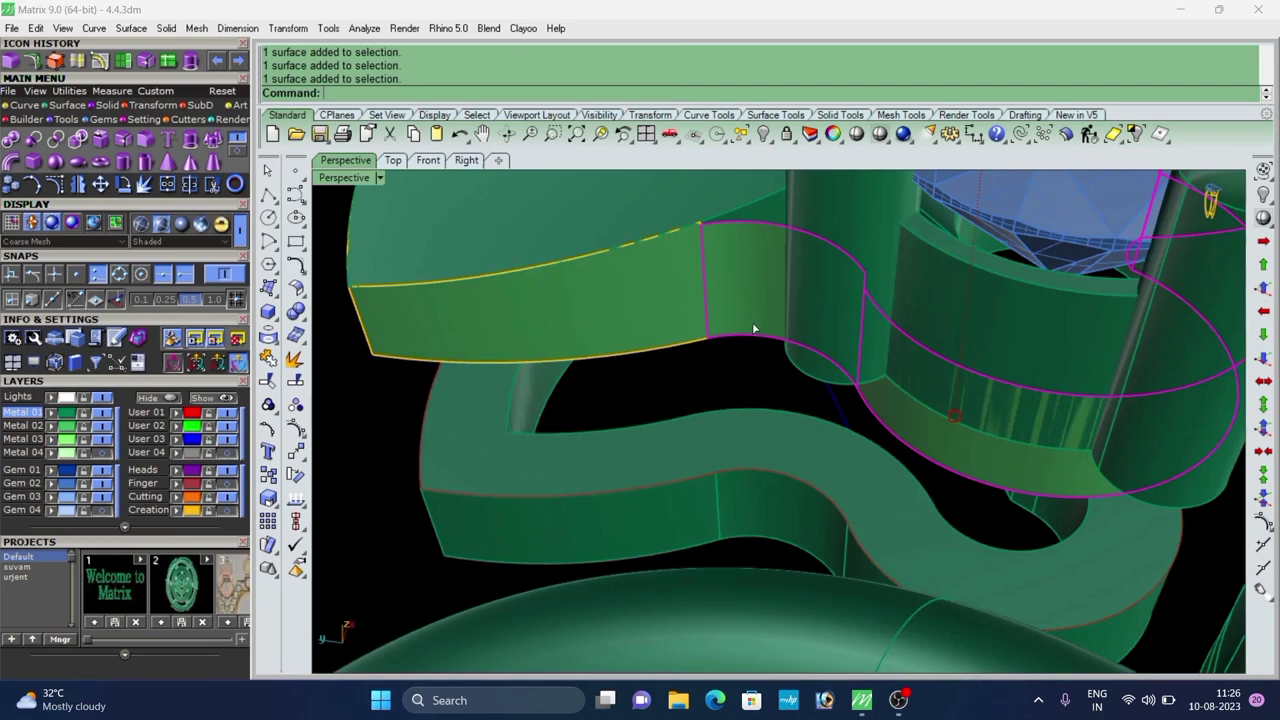
left_click(672, 326, "ctrl+shift")
scroll(672, 328, "down", 7)
right_click_drag(637, 350, 734, 381)
scroll(735, 390, "up", 4)
left_click(735, 398, "ctrl+shift")
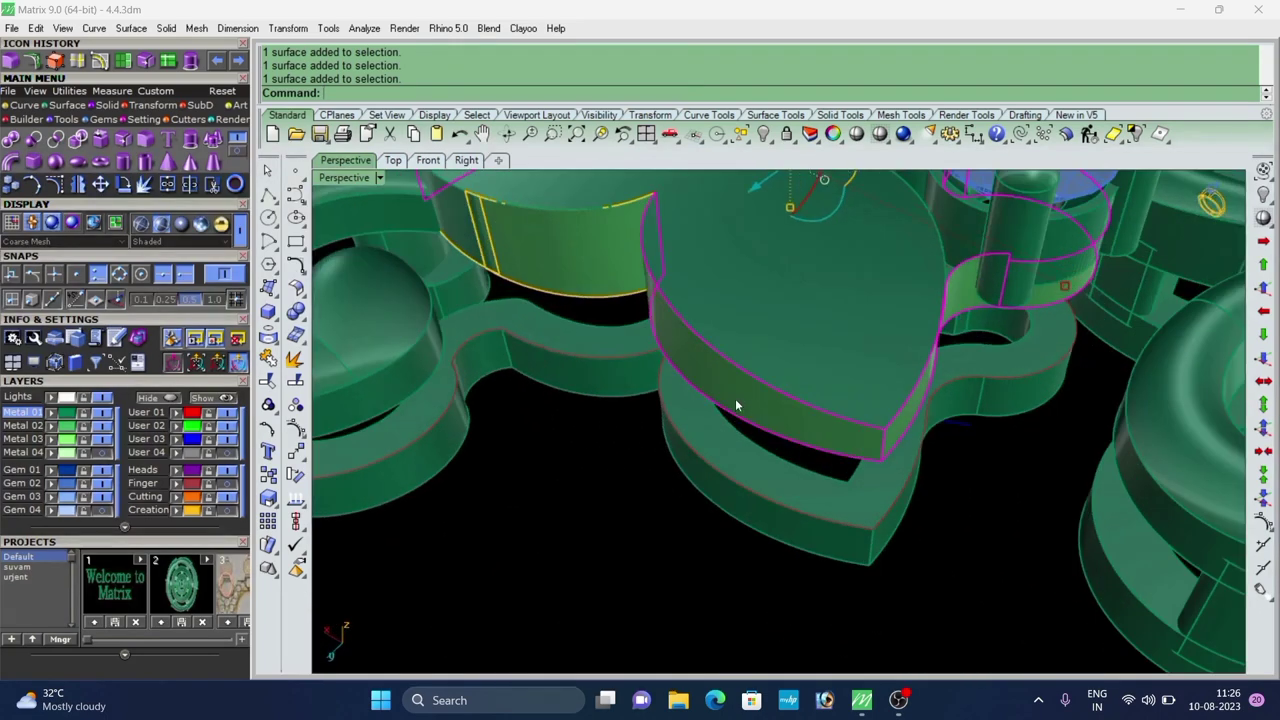
left_click(615, 286, "ctrl+shift")
scroll(612, 290, "down", 6)
right_click_drag(575, 325, 634, 375)
scroll(490, 425, "up", 5)
scroll(513, 430, "down", 6)
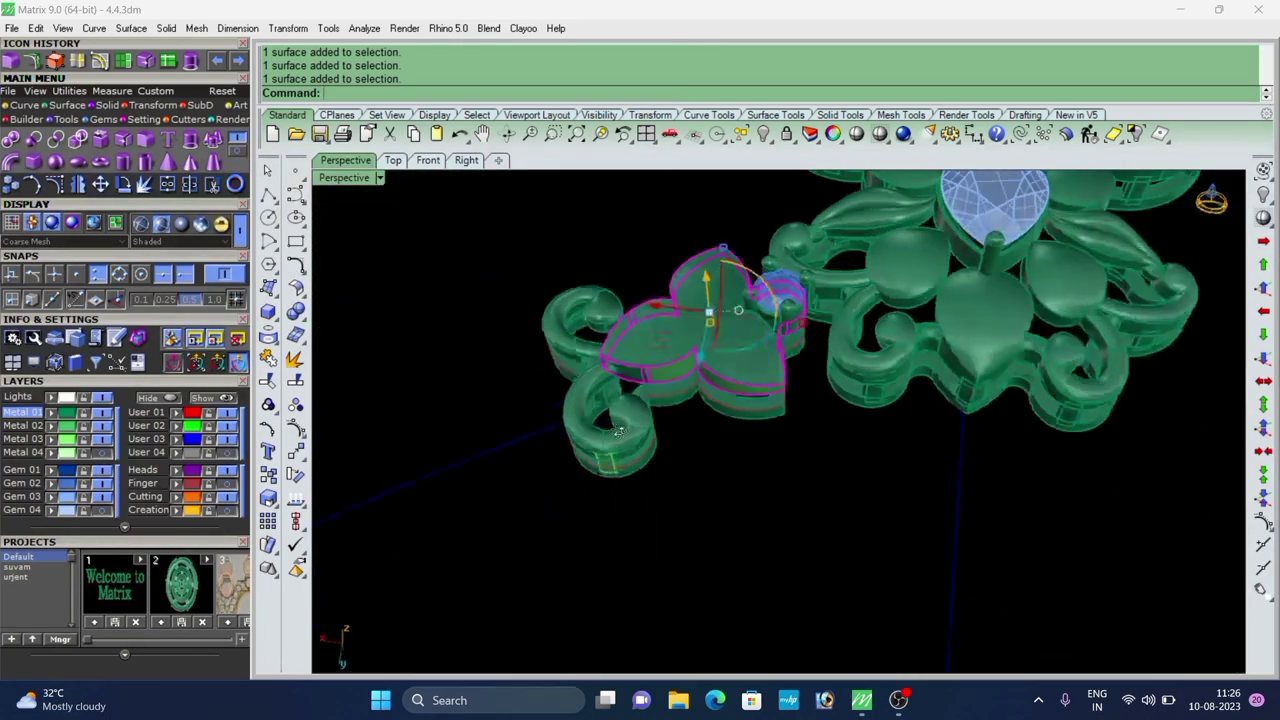
left_click(1136, 135)
right_click_drag(650, 325, 680, 358)
scroll(688, 362, "up", 5)
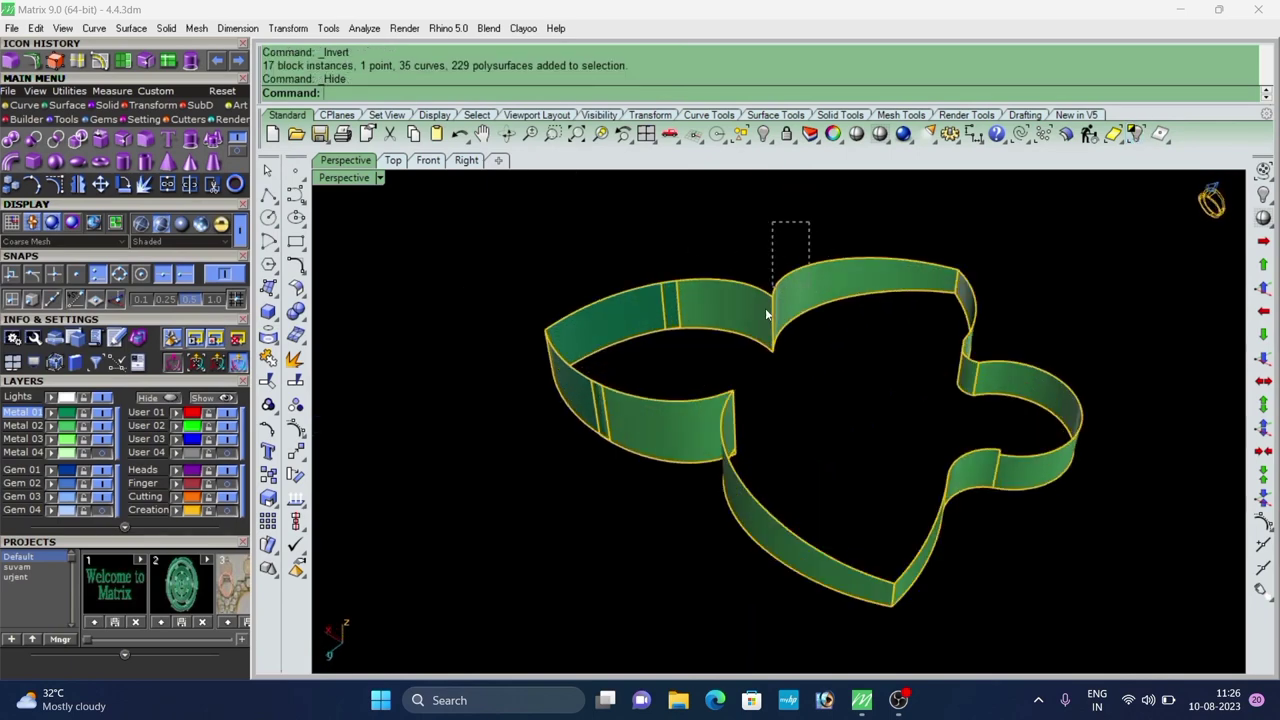
Try joining the petal walls at the two notches and offsetting them inward by 0.4 as solids.
left_click_drag(767, 315, 768, 318)
left_click_drag(771, 506, 730, 420)
scroll(737, 408, "down", 4)
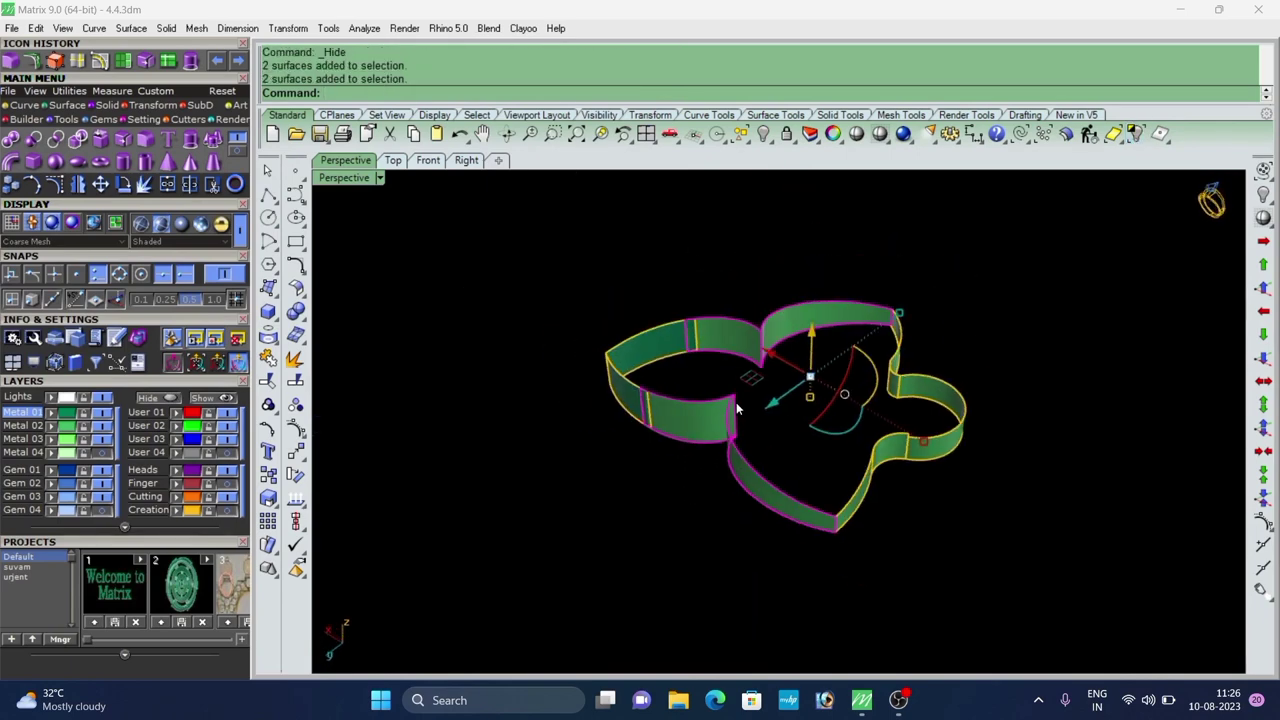
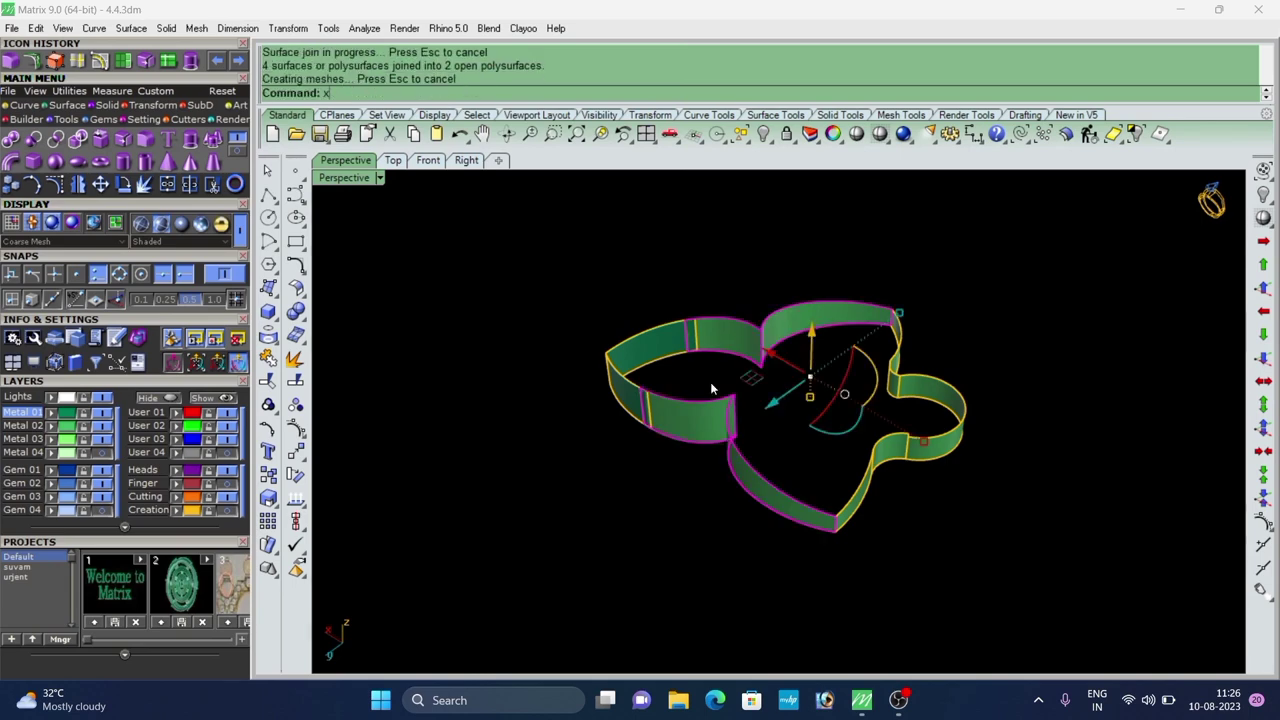
key("Return")
scroll(706, 412, "up", 4)
left_click(714, 440)
scroll(795, 358, "down", 2)
left_click(805, 326)
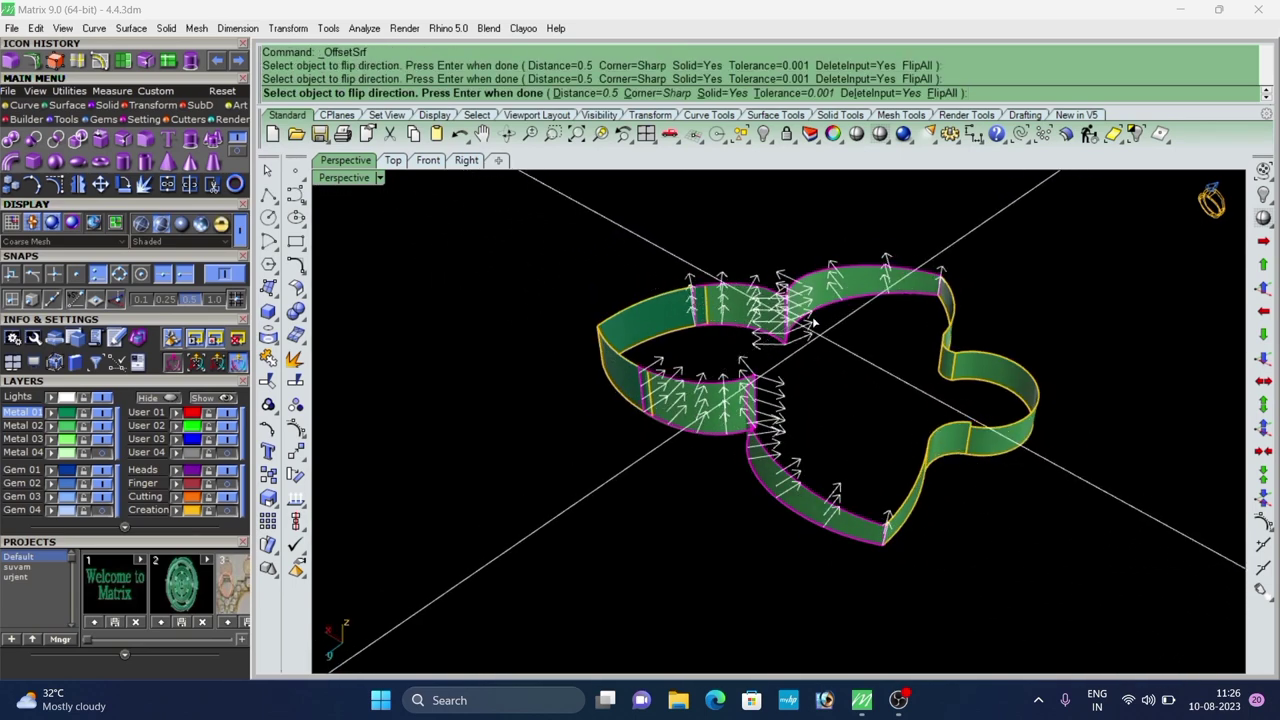
left_click(813, 320)
left_click(598, 93)
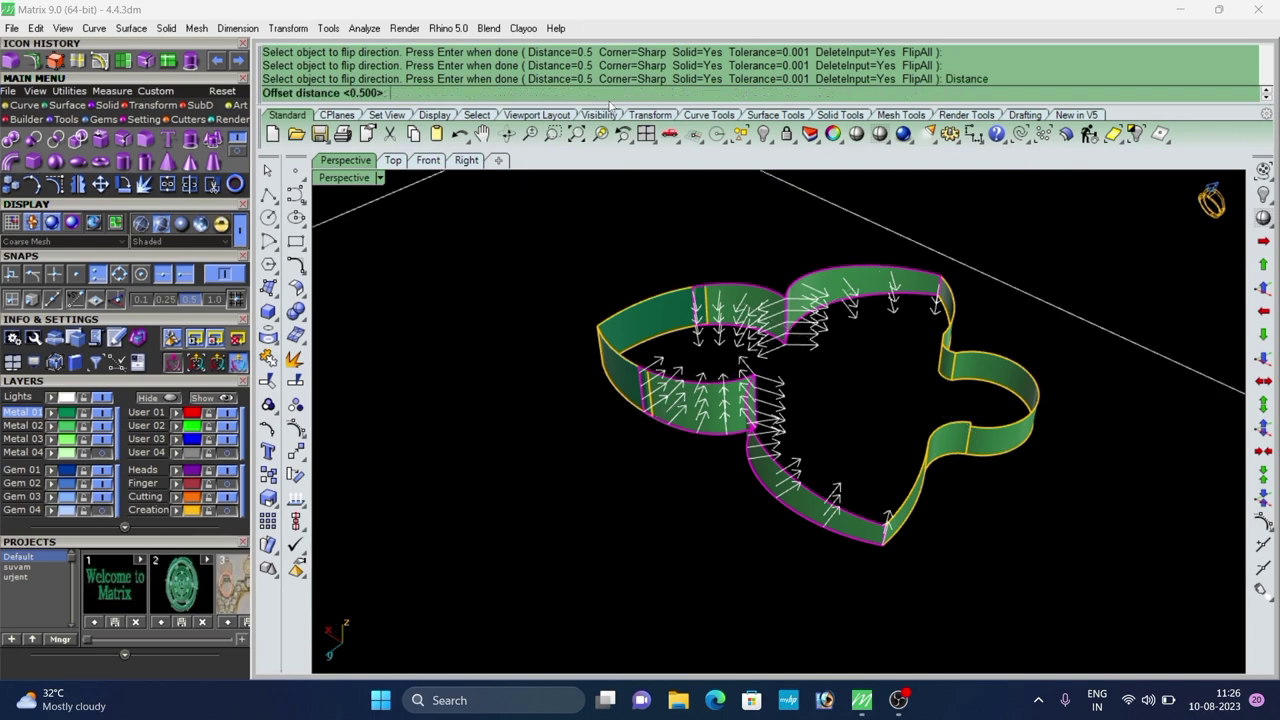
key("Return")
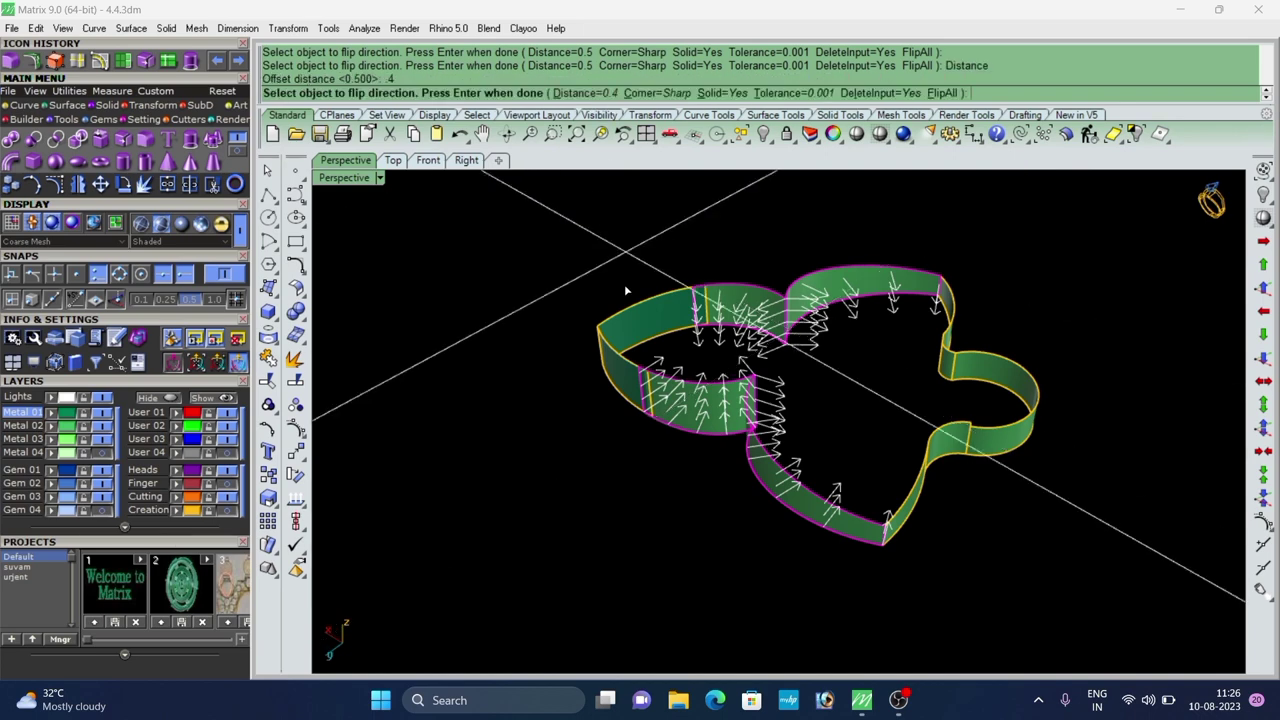
key("Return")
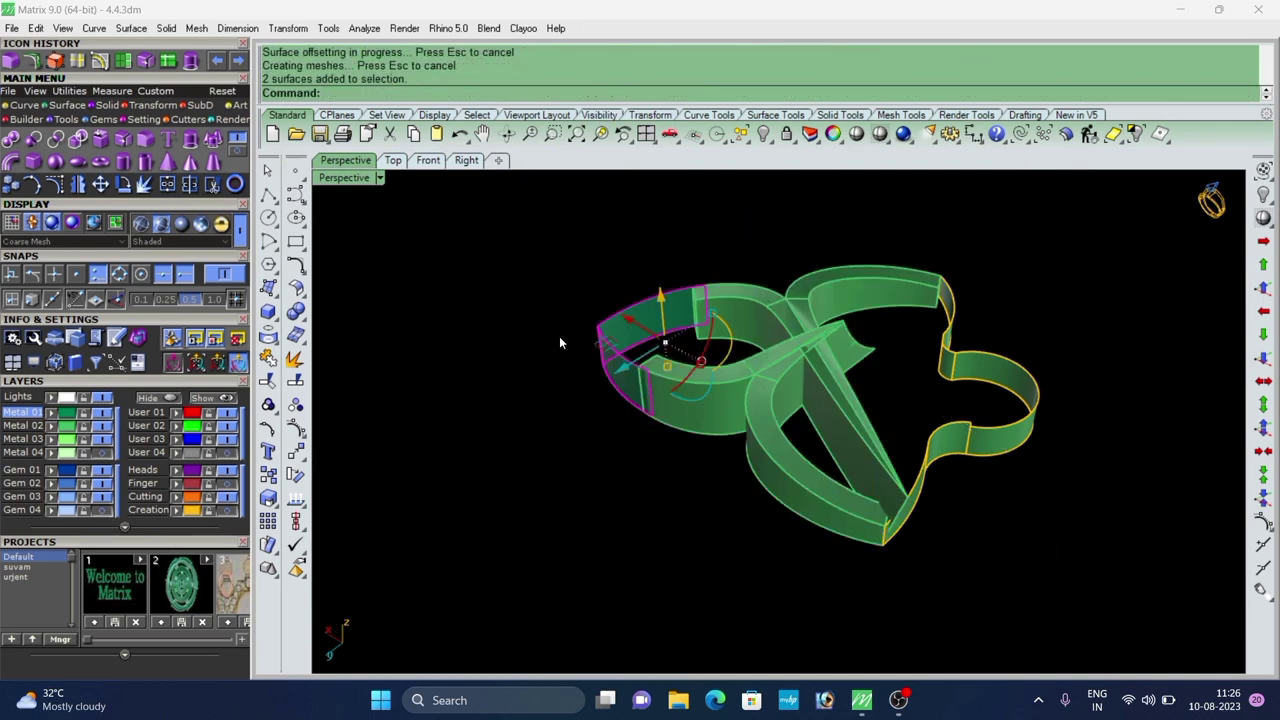
Try joining the two wall surfaces at the end petal's tip and offsetting them inward as a 0.4 solid.
key("ctrl+j")
type("x")
key("Return")
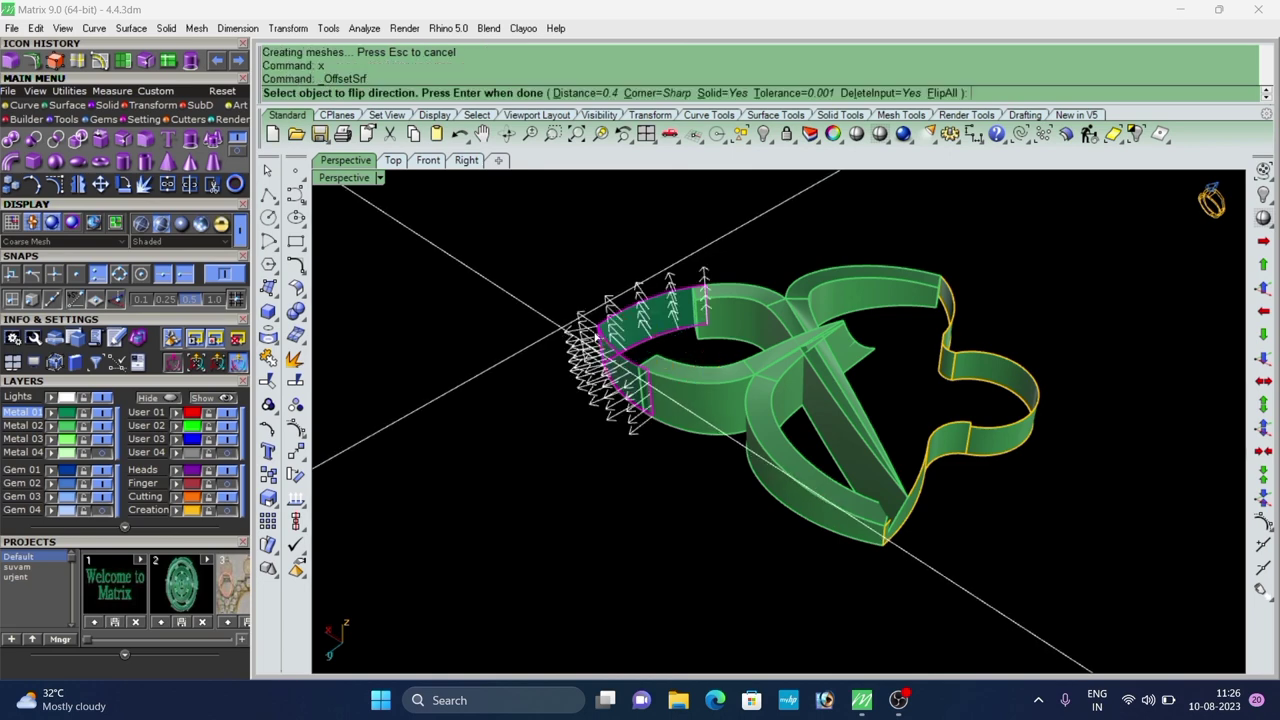
left_click(610, 329)
key("Return")
scroll(585, 297, "down", 4)
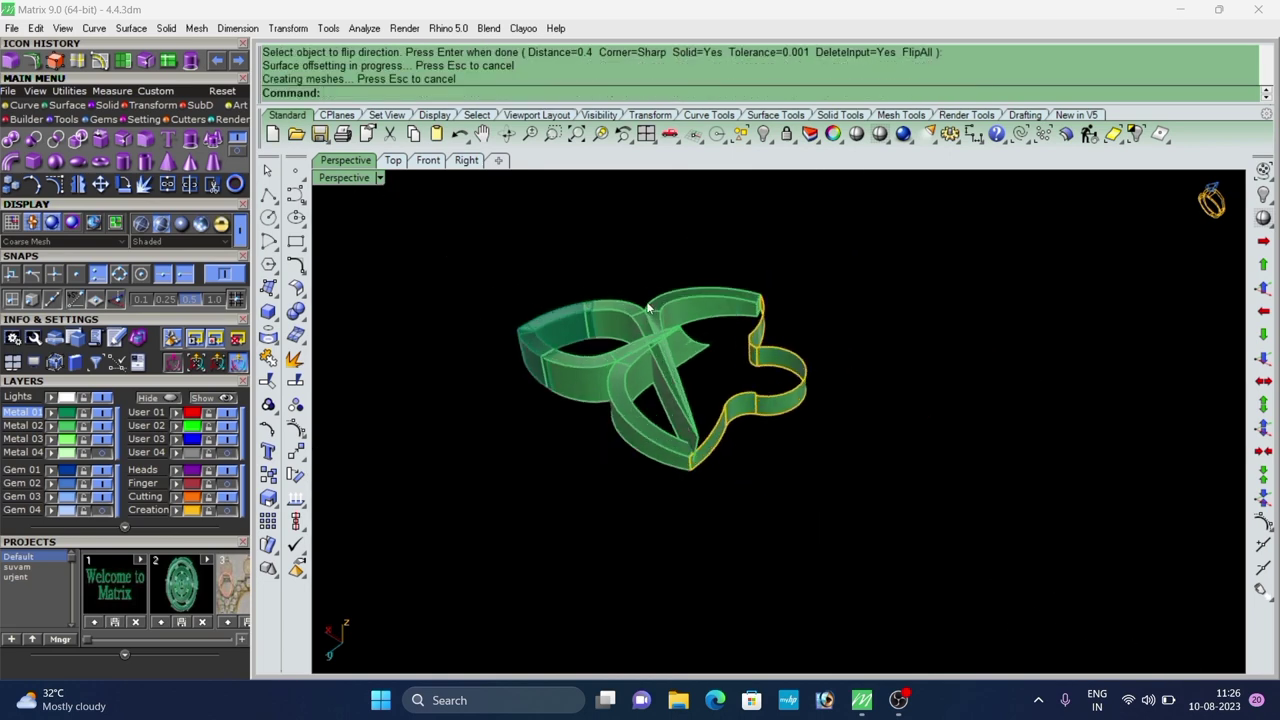
Undo the wall offsets and joins, leaving only the petal side walls isolated.
right_click_drag(647, 304, 598, 388)
scroll(747, 358, "up", 3)
scroll(666, 340, "down", 3)
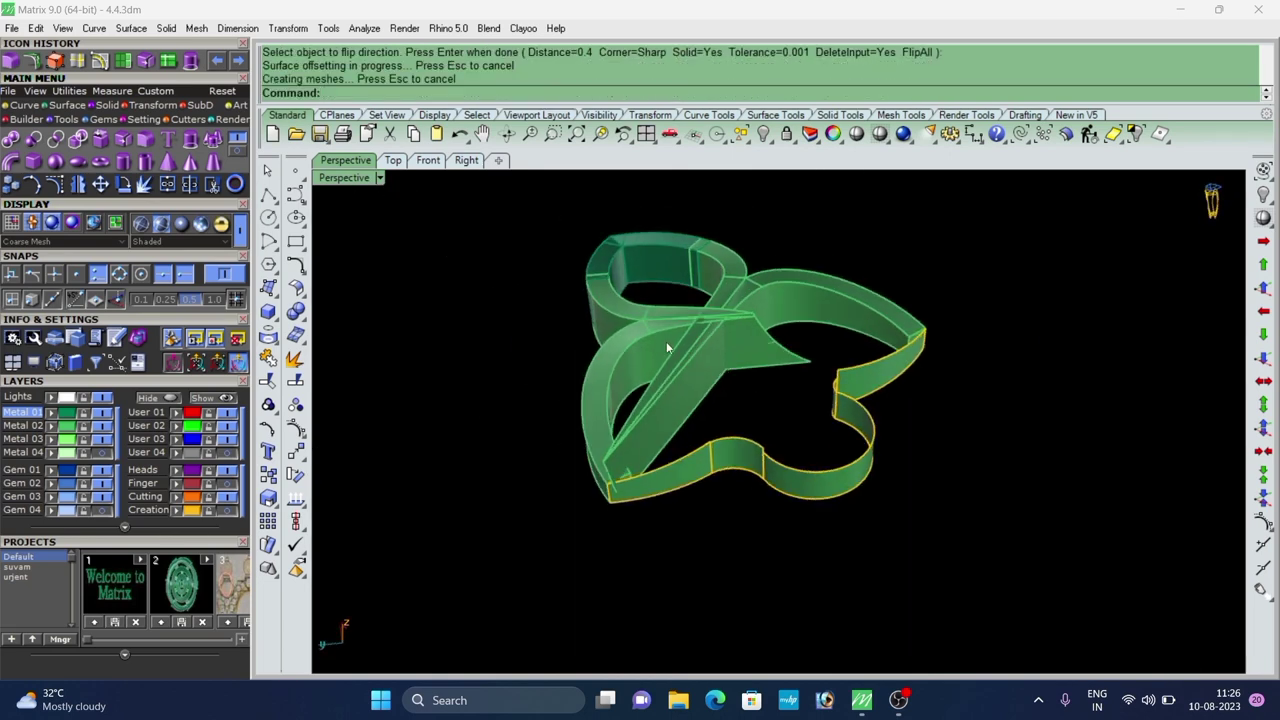
key("ctrl+z")
key("ctrl+z")
key("ctrl+z")
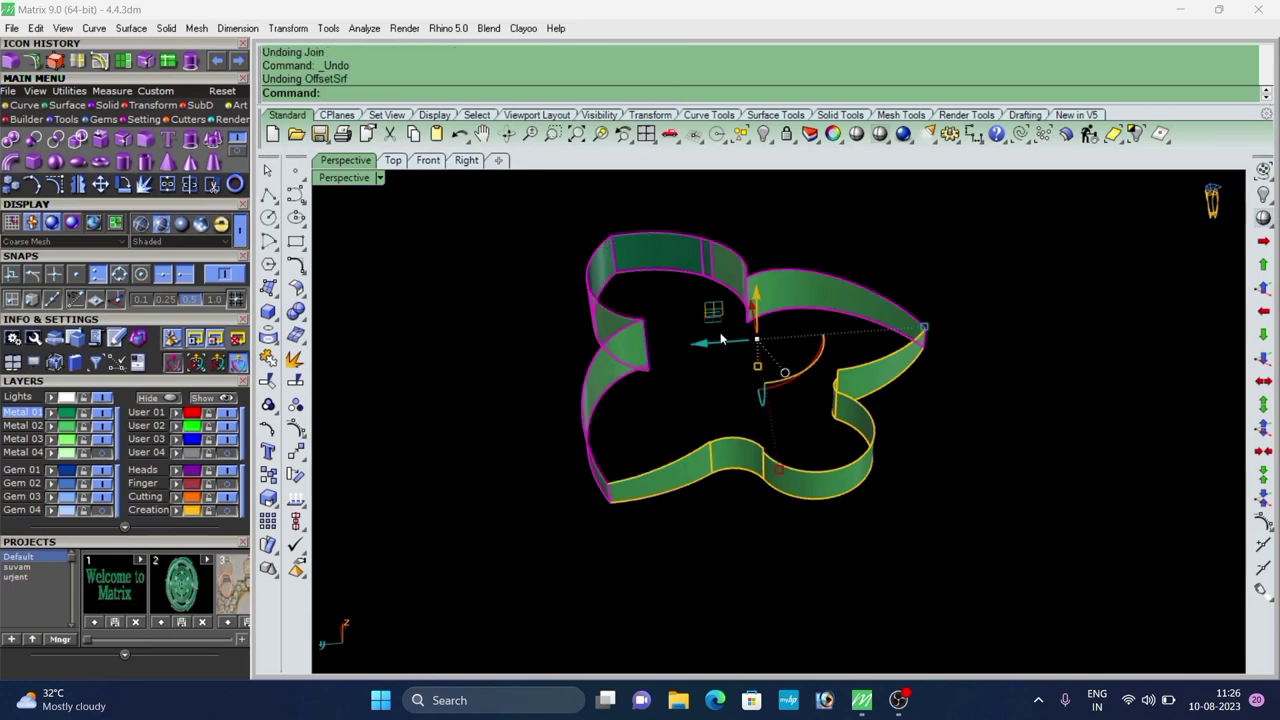
key("ctrl+z")
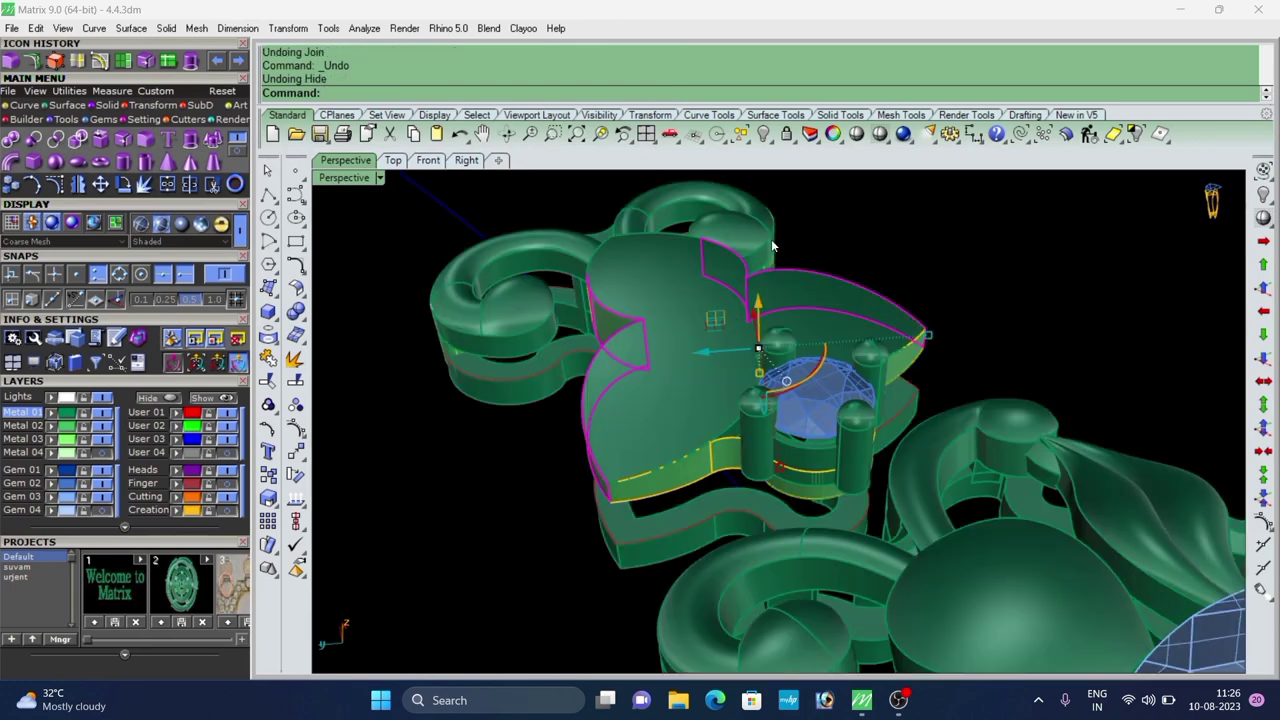
key("ctrl+y")
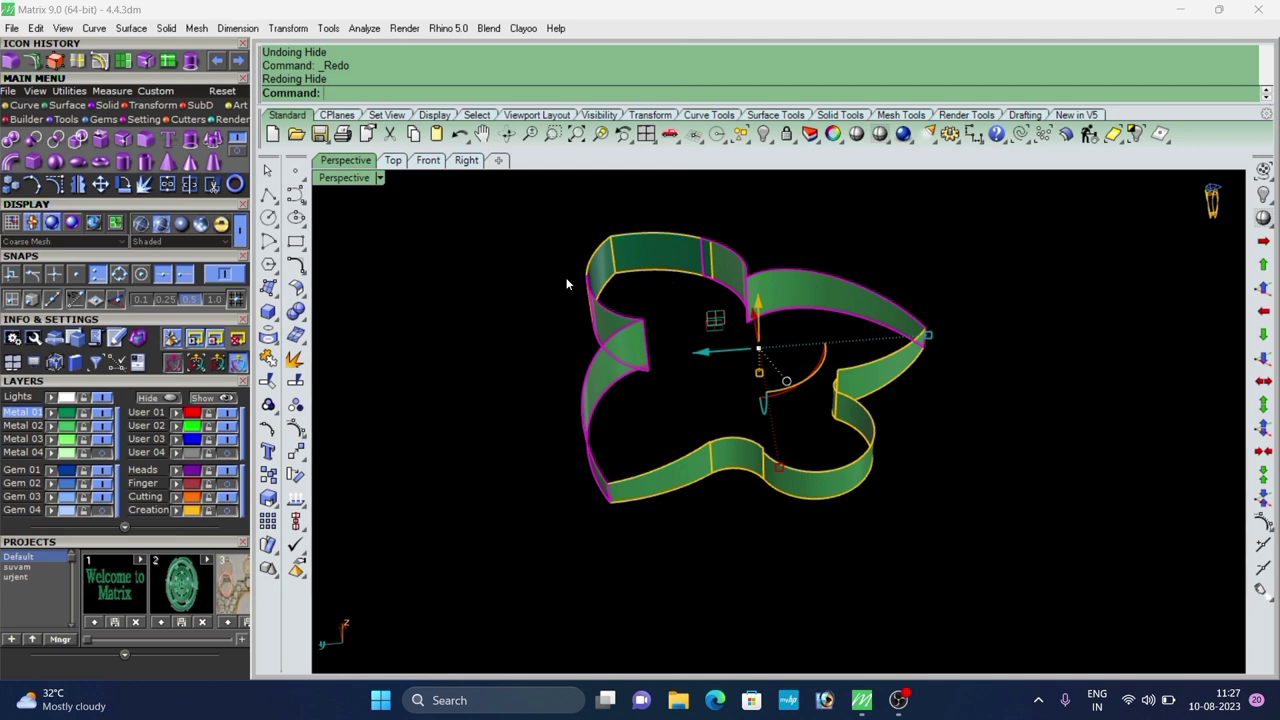
Fillet the two adjoining wall surfaces at the first notch beside the end petal with a radius of 0.1.
right_click_drag(567, 283, 741, 368)
left_click(582, 535)
scroll(661, 444, "down", 4)
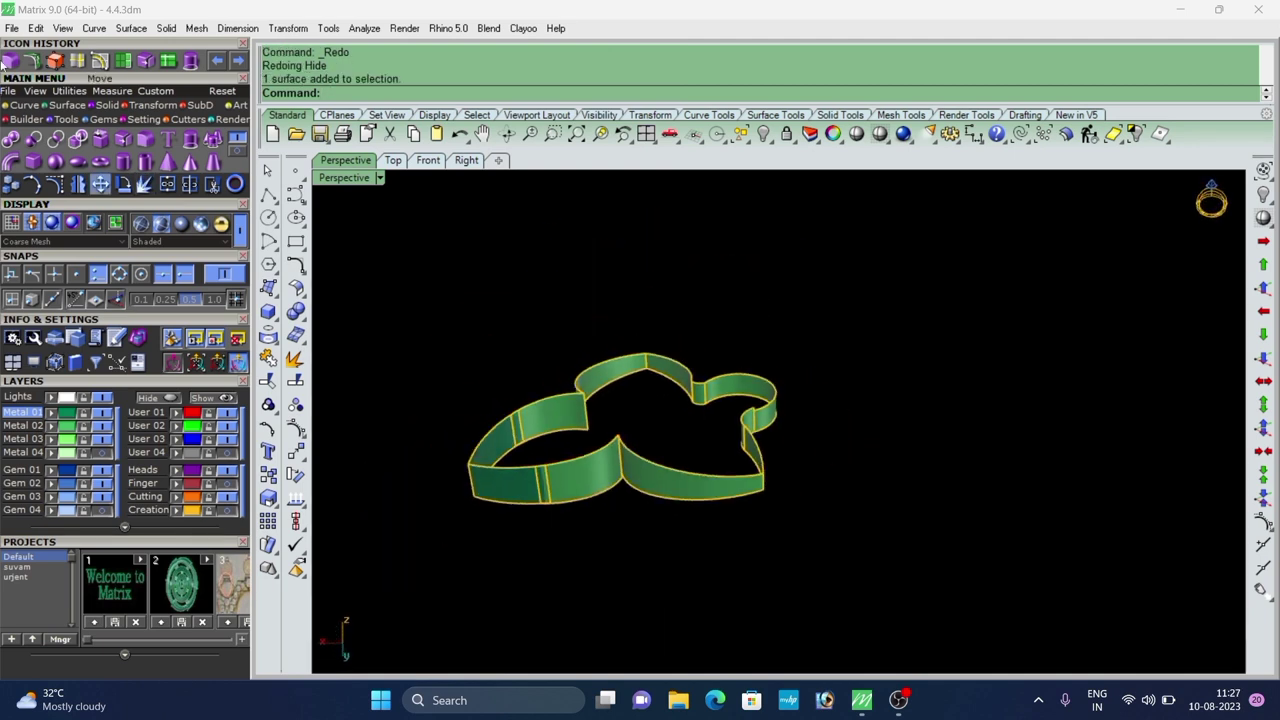
left_click(100, 61)
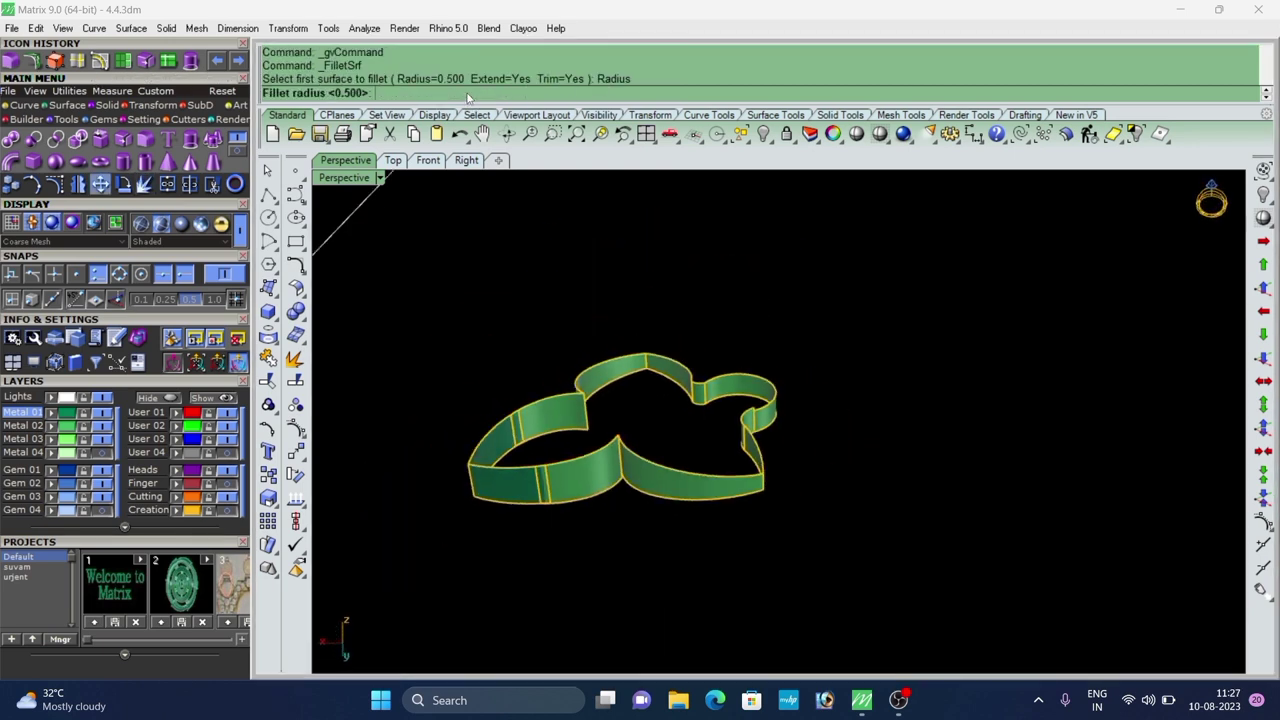
scroll(672, 494, "up", 5)
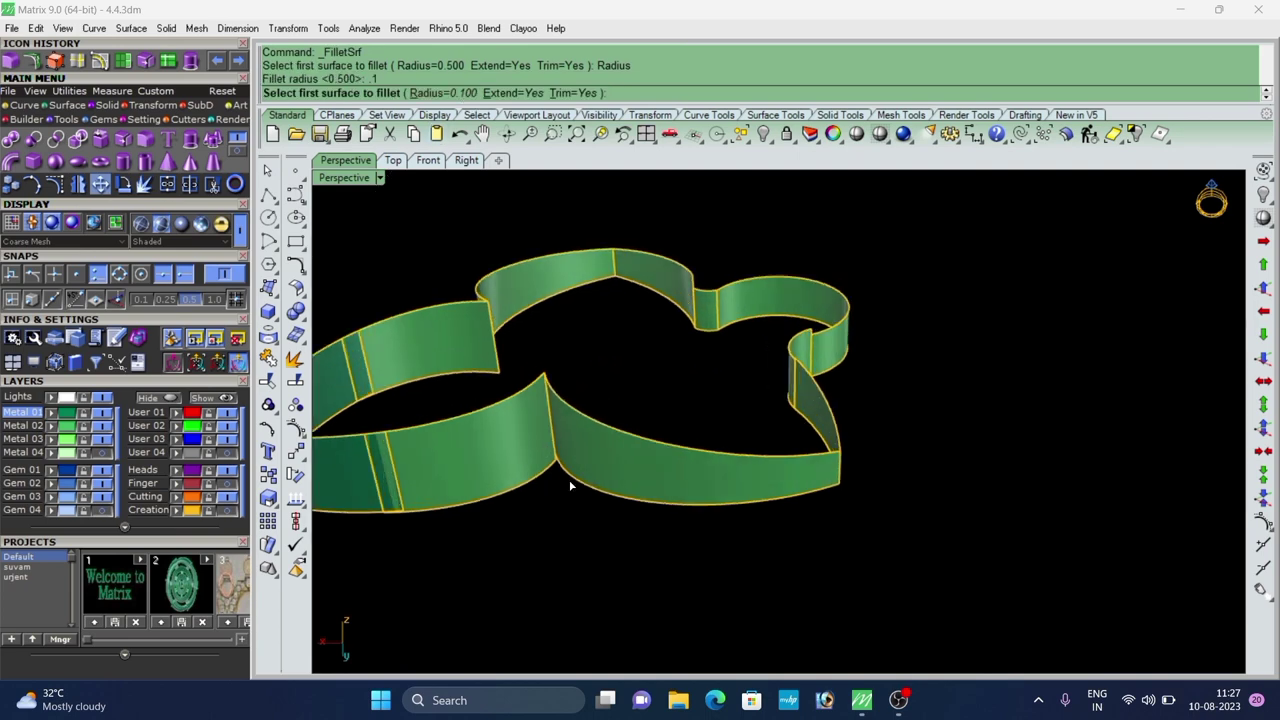
left_click(533, 438)
left_click(570, 443)
Fillet the two wall surfaces at the opposite notch with the same 0.1 radius.
right_click_drag(620, 276, 508, 311)
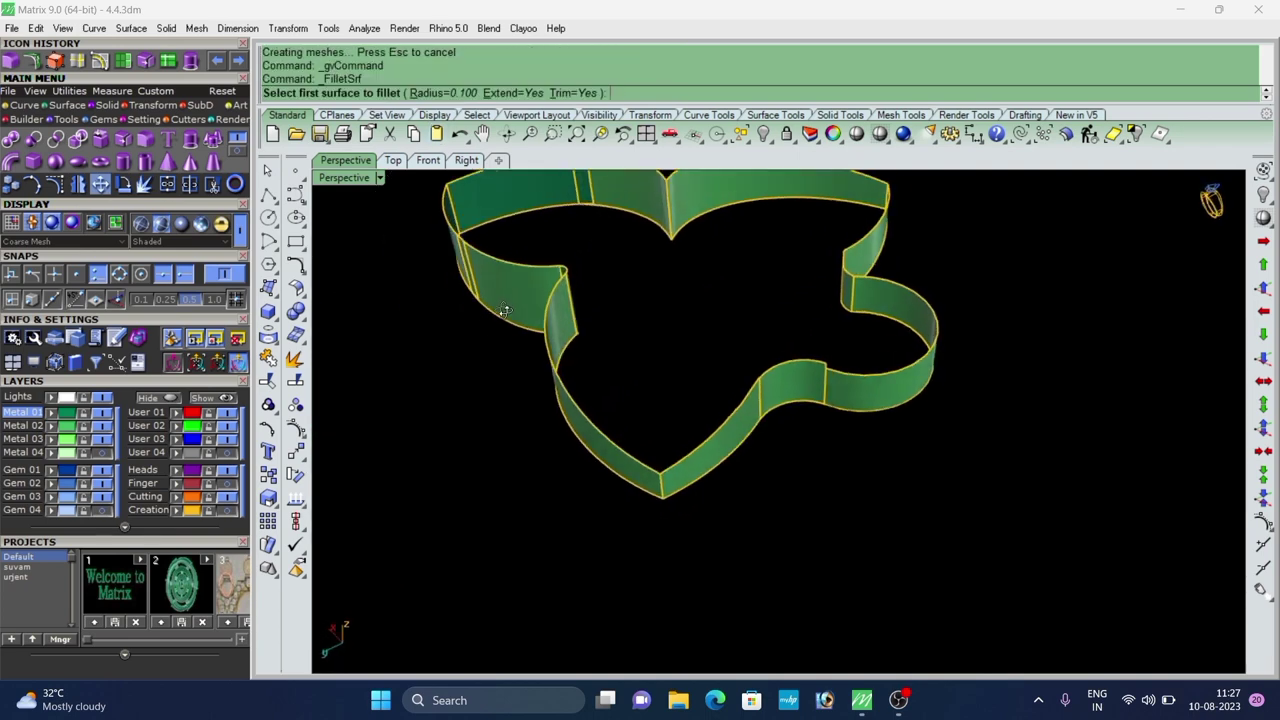
scroll(640, 470, "down", 6)
right_click_drag(737, 431, 1100, 343)
scroll(908, 493, "up", 7)
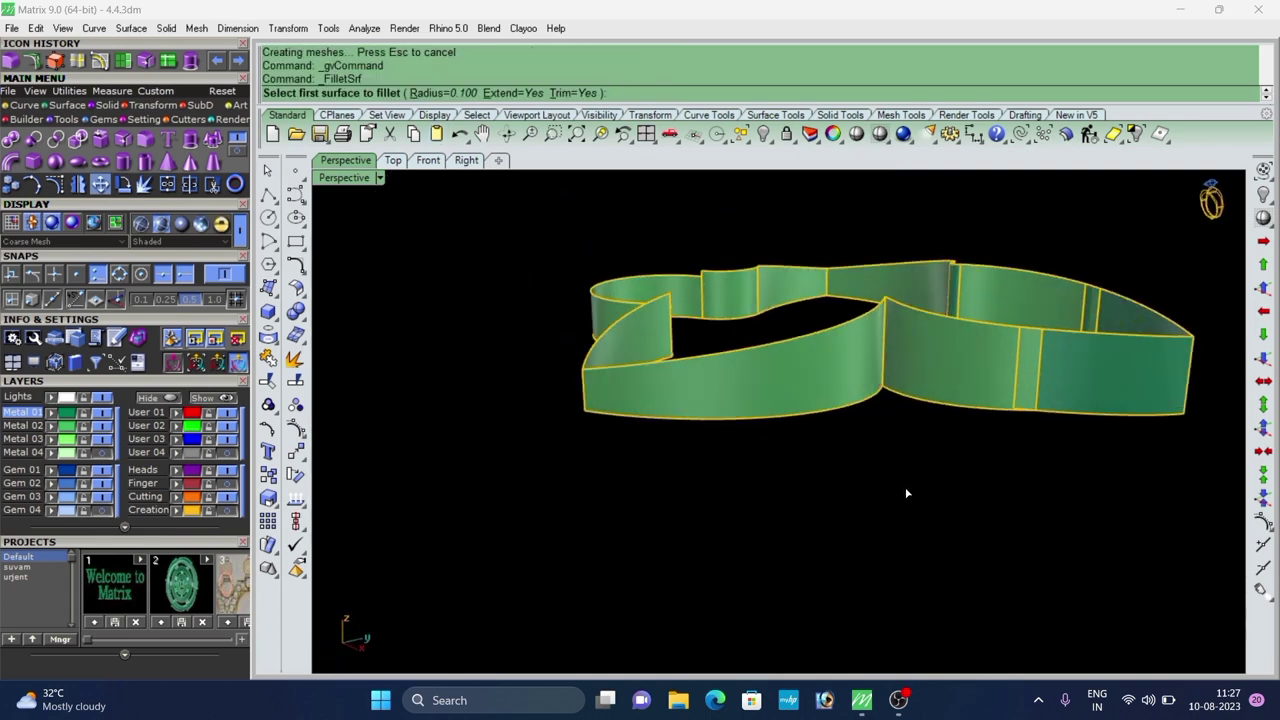
left_click(923, 380)
Join the two walls and fillet at one notch, then offset them inward as a 0.4 solid.
scroll(783, 369, "down", 5)
right_click_drag(789, 371, 803, 450)
scroll(880, 318, "up", 5)
right_click_drag(897, 328, 702, 330)
scroll(827, 383, "up", 6)
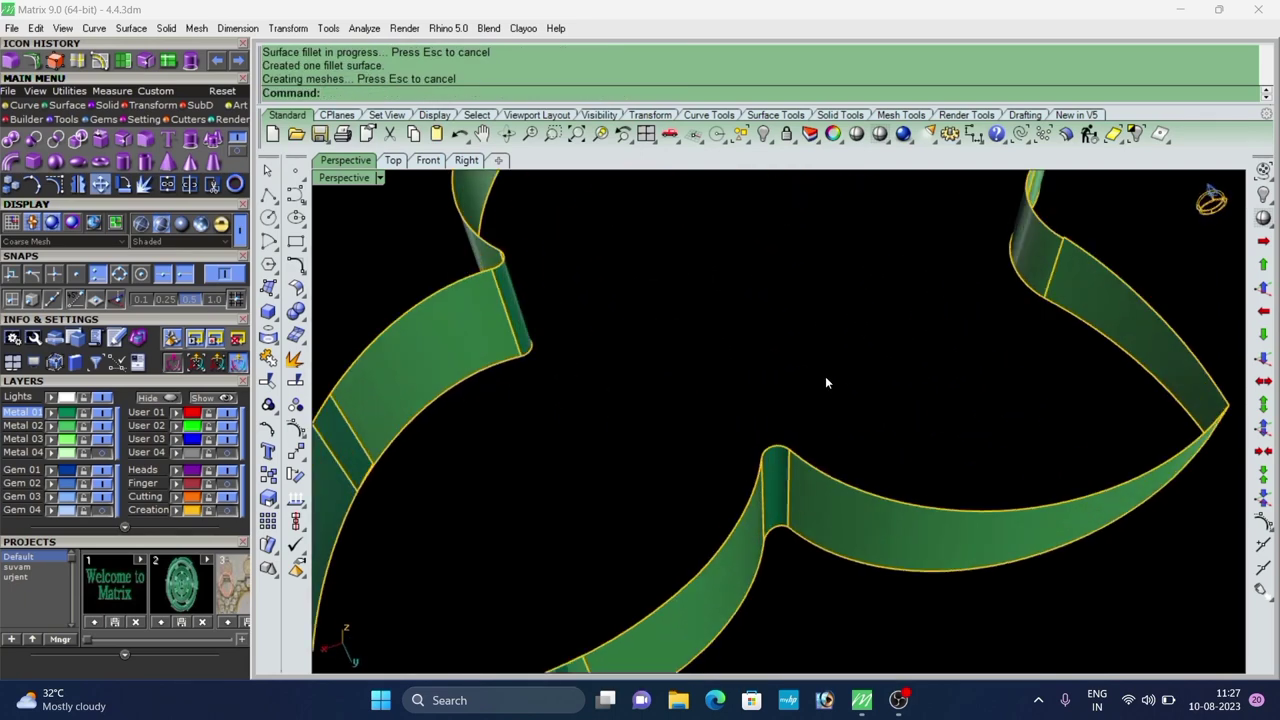
left_click_drag(827, 383, 745, 562)
right_click_drag(745, 562, 691, 484)
scroll(688, 480, "down", 3)
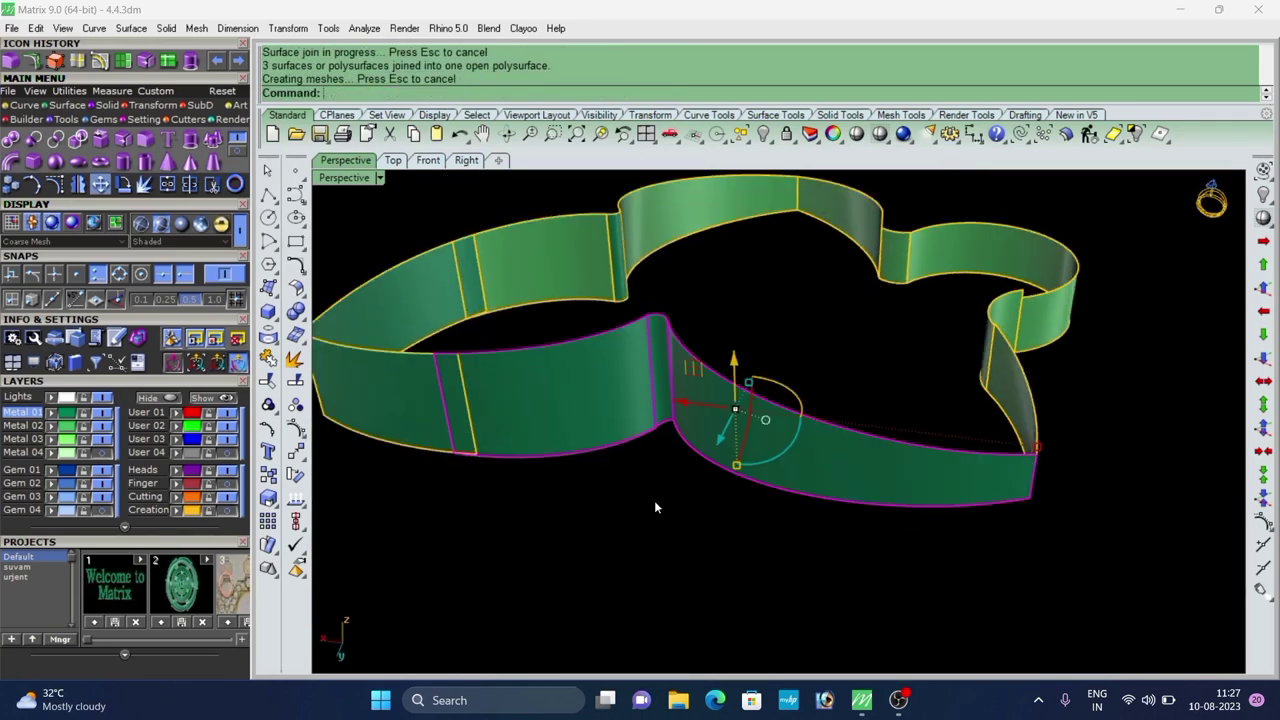
key("F4")
scroll(671, 404, "down", 4)
right_click(667, 452)
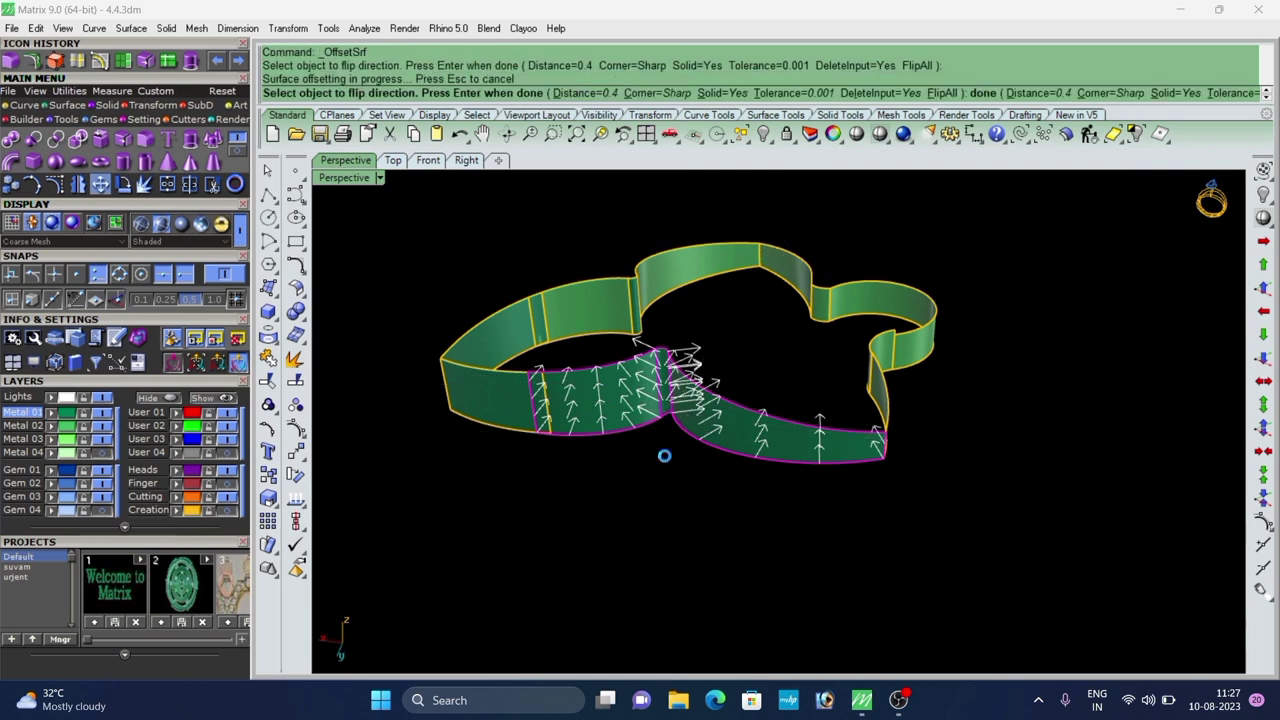
Join the filleted walls at the opposite notch and offset them inward as a 0.4 solid.
right_click_drag(653, 446, 651, 520)
scroll(620, 293, "up", 3)
right_click_drag(618, 300, 698, 449)
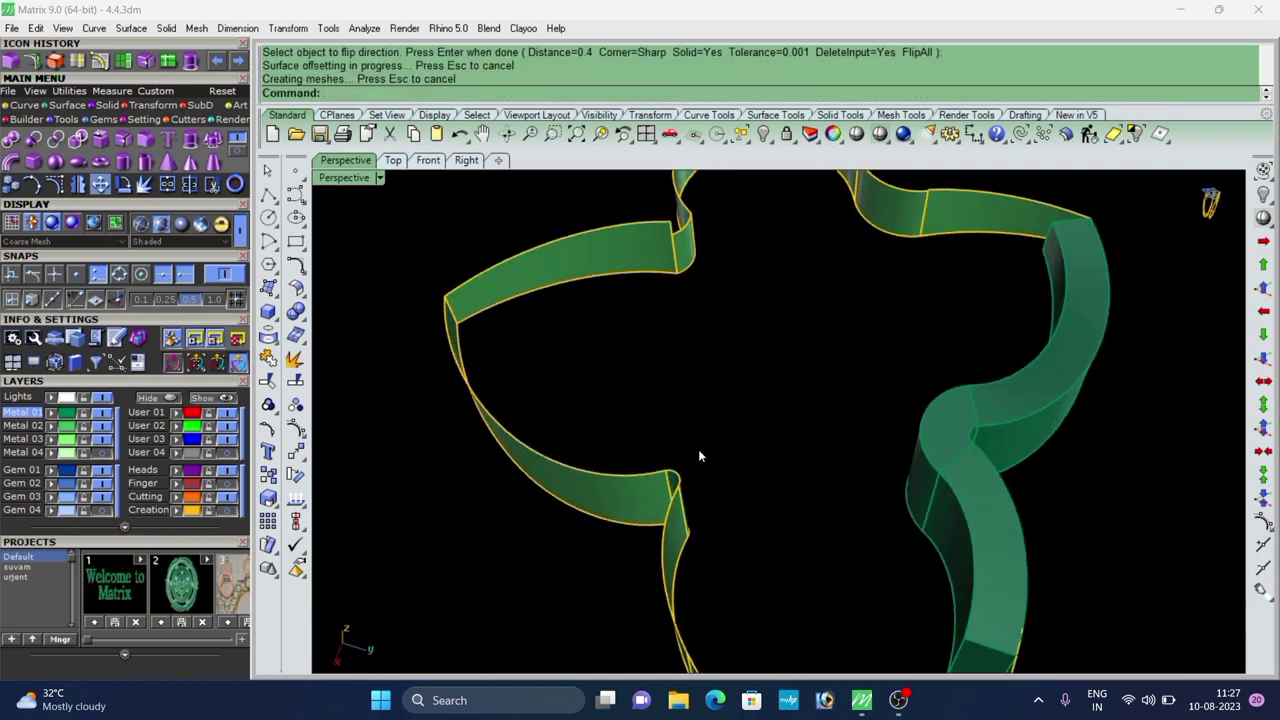
left_click_drag(698, 451, 601, 592)
scroll(682, 526, "down", 2)
key("ctrl+j")
right_click_drag(614, 567, 676, 500)
type("x")
key("space")
right_click(739, 504)
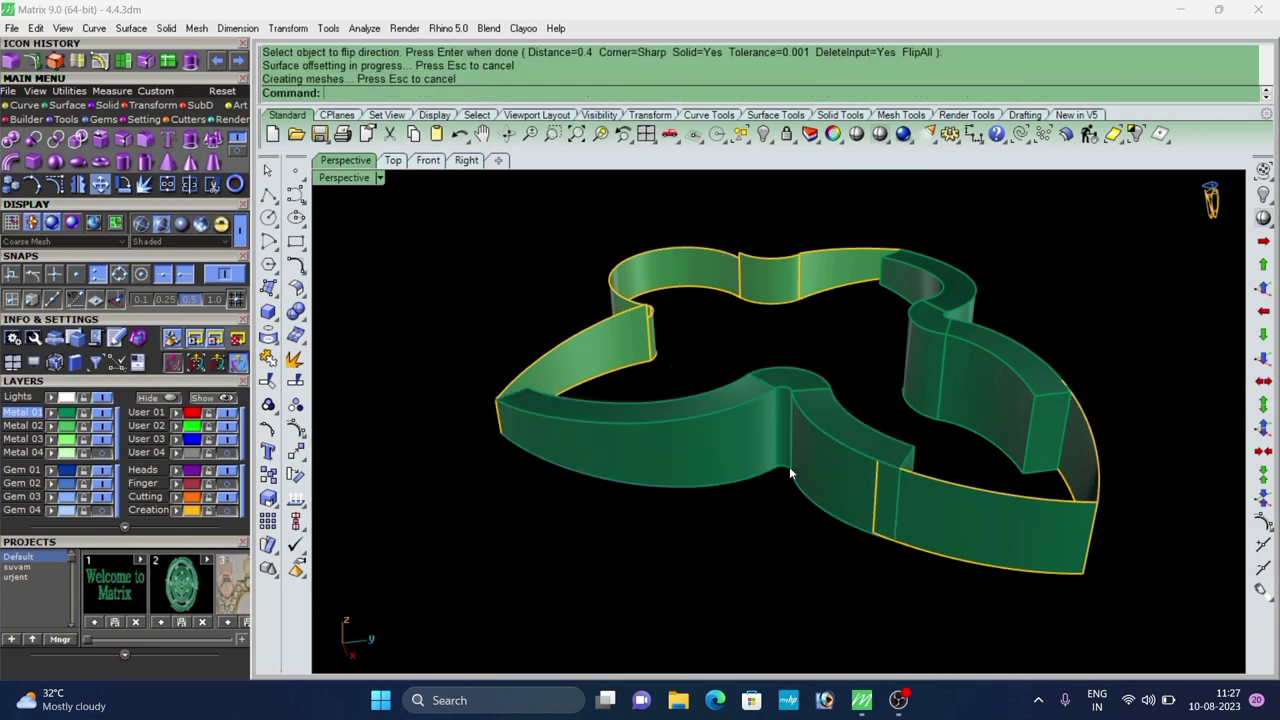
Offset the first open wall surface at the end petal's tip inward as a 0.4 solid.
scroll(790, 467, "down", 4)
left_click(845, 488)
type("x")
key("space")
left_click(866, 484)
right_click(872, 486)
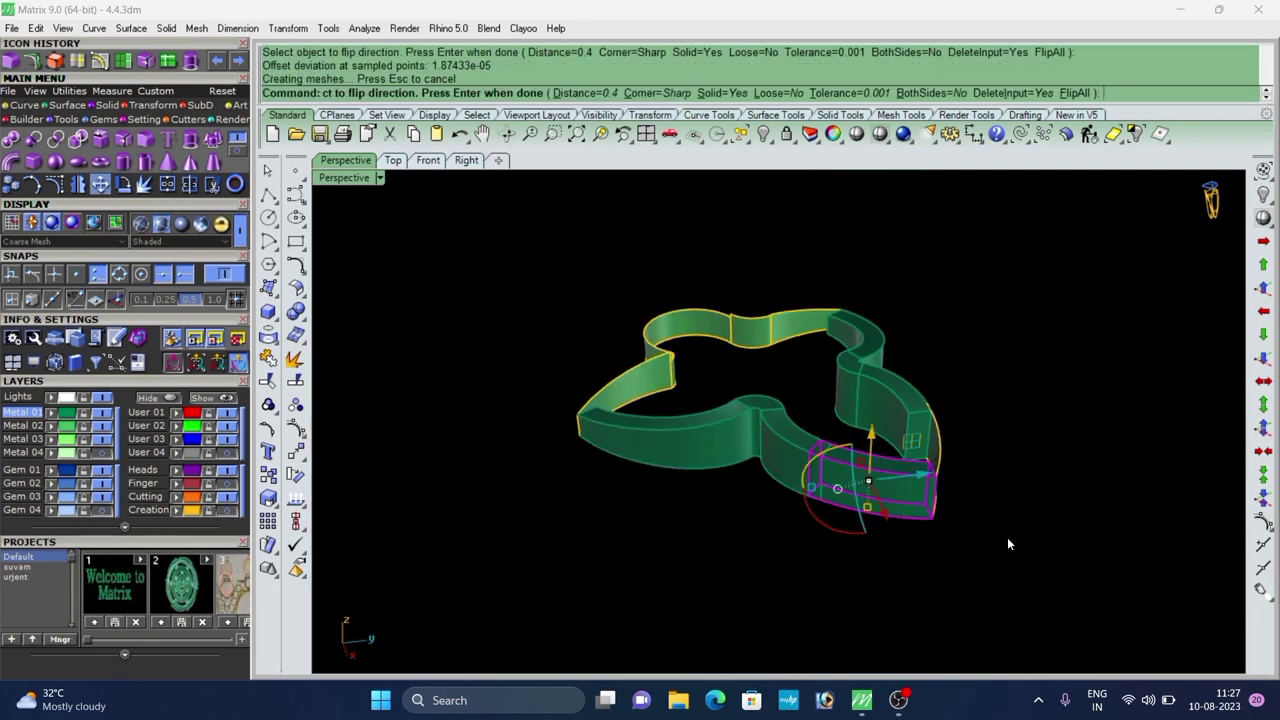
left_click(1007, 539)
Offset the other wall surface meeting at the end petal's tip inward as a 0.4 solid.
right_click_drag(1005, 538, 861, 526)
scroll(725, 504, "up", 4)
left_click(775, 502)
type("x")
key("space")
left_click(778, 498)
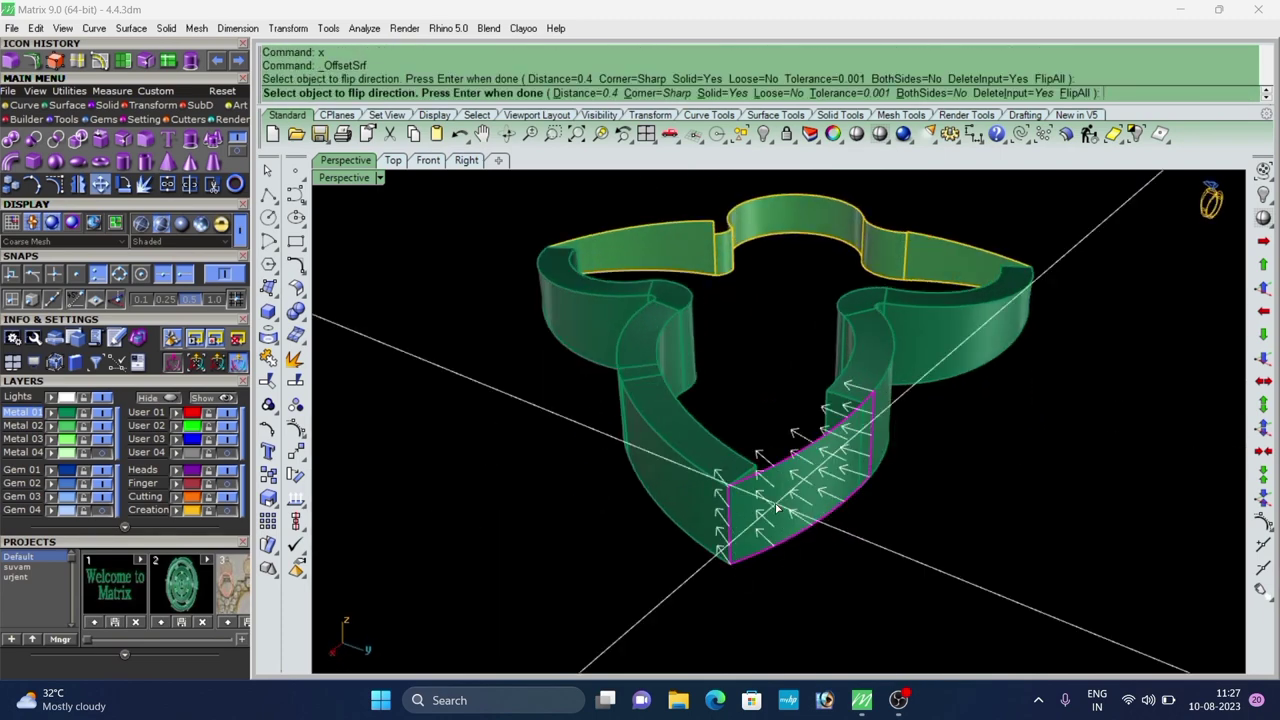
right_click(784, 500)
Select the three connected wall surfaces around the rounded stone-setting end and offset them inward as a 0.4 solid.
scroll(895, 531, "down", 4)
right_click_drag(790, 478, 810, 550)
scroll(812, 538, "down", 4)
scroll(791, 434, "up", 5)
right_click_drag(735, 530, 900, 470)
scroll(868, 475, "up", 4)
right_click_drag(769, 415, 810, 404)
left_click_drag(810, 404, 707, 512)
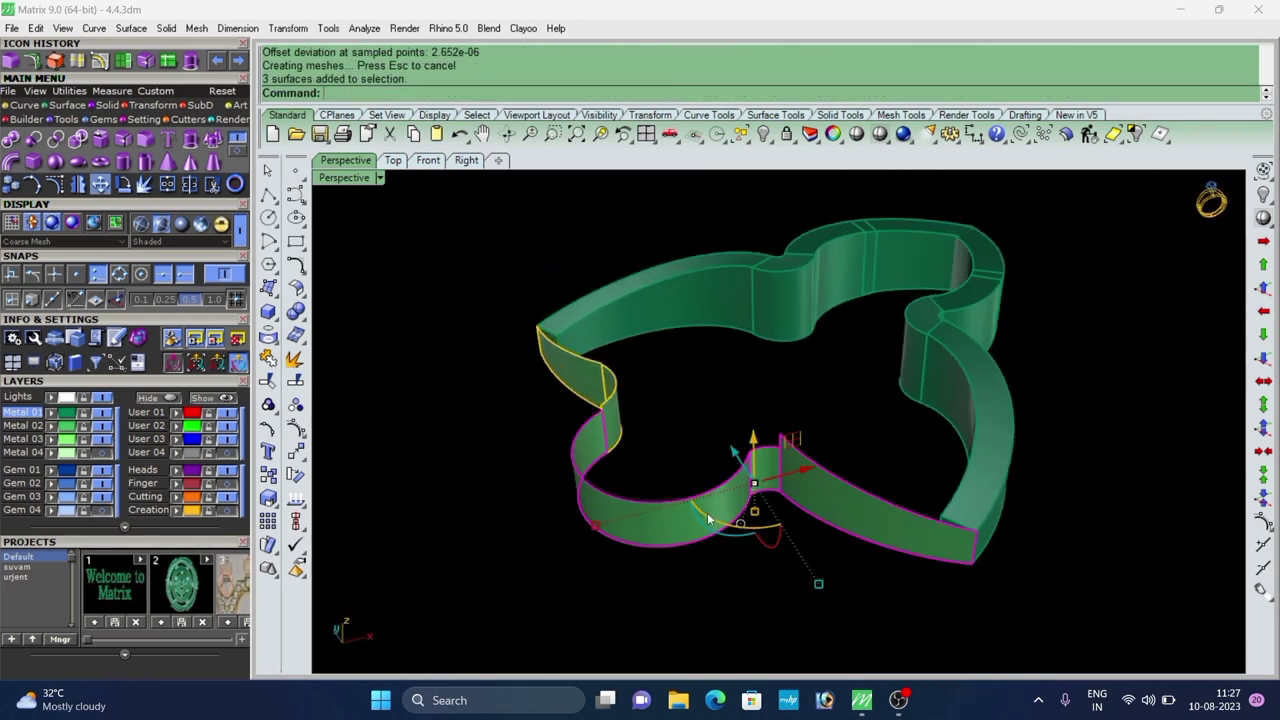
type("x")
key("space")
right_click(765, 499)
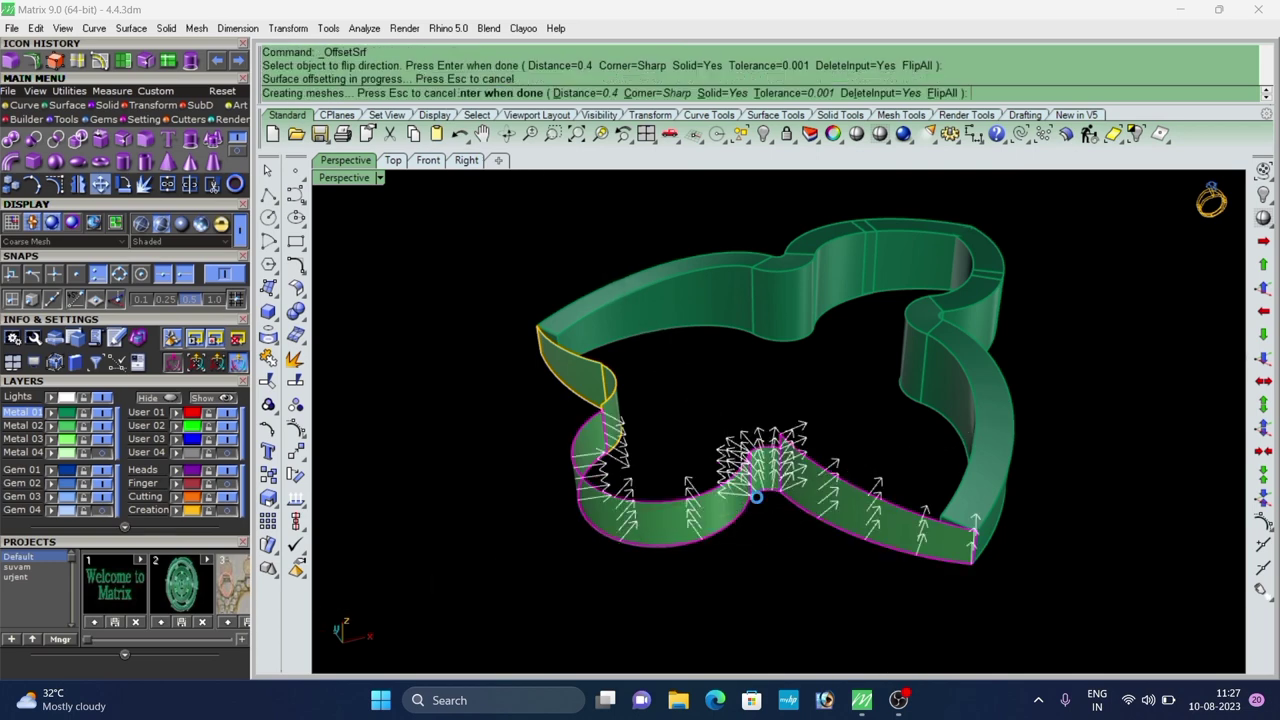
Offset the two remaining wall surfaces beside the rounded end inward as 0.4 solids.
right_click_drag(627, 553, 740, 525)
scroll(545, 540, "up", 2)
left_click_drag(592, 482, 504, 588)
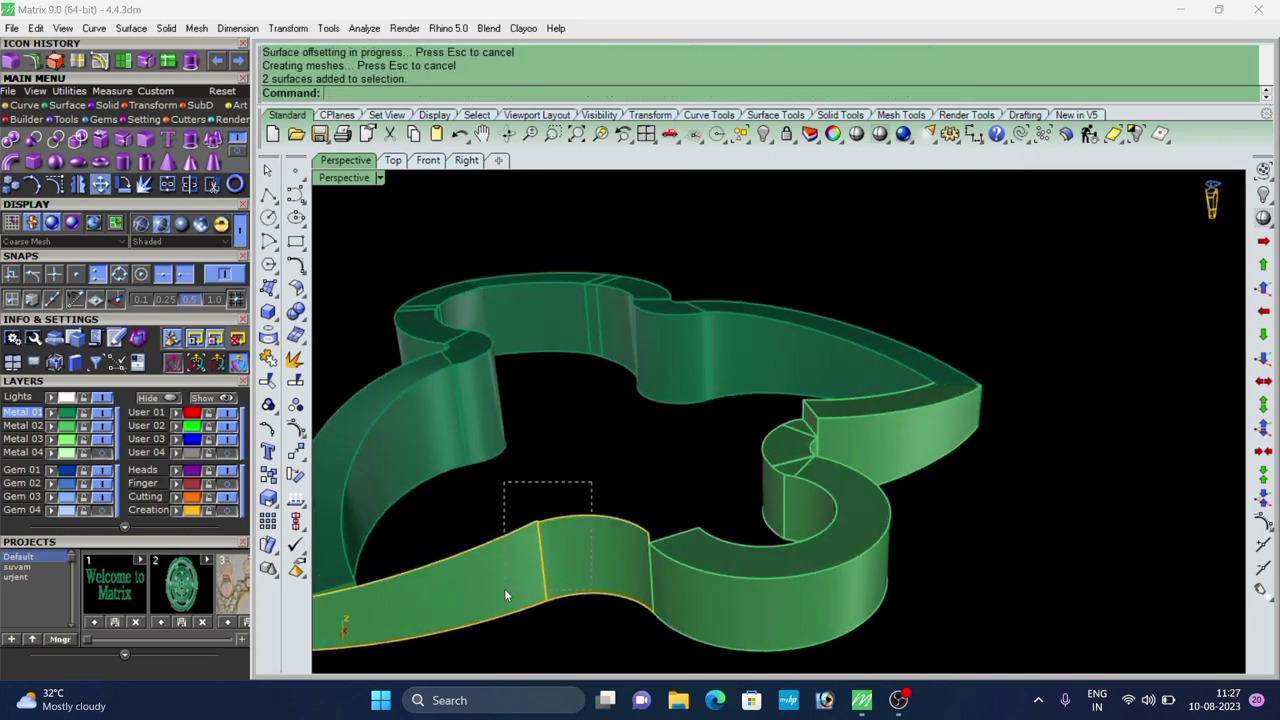
scroll(688, 452, "down", 4)
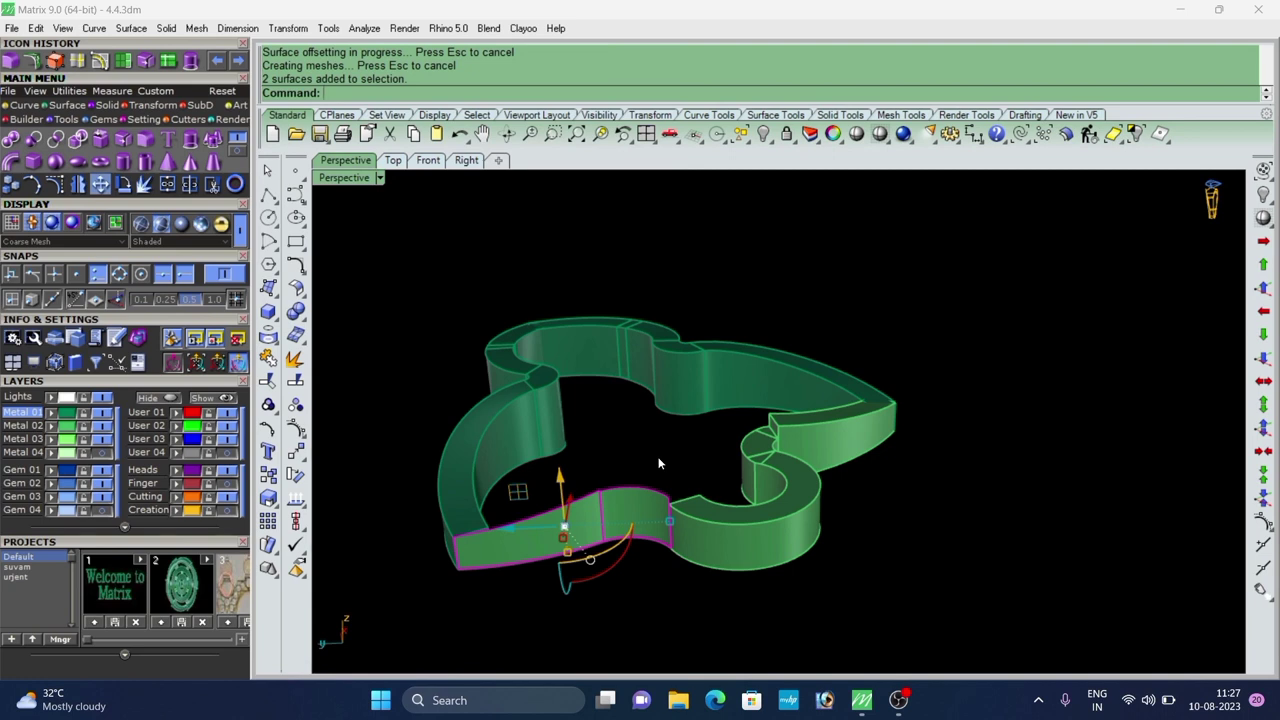
scroll(678, 459, "down", 2)
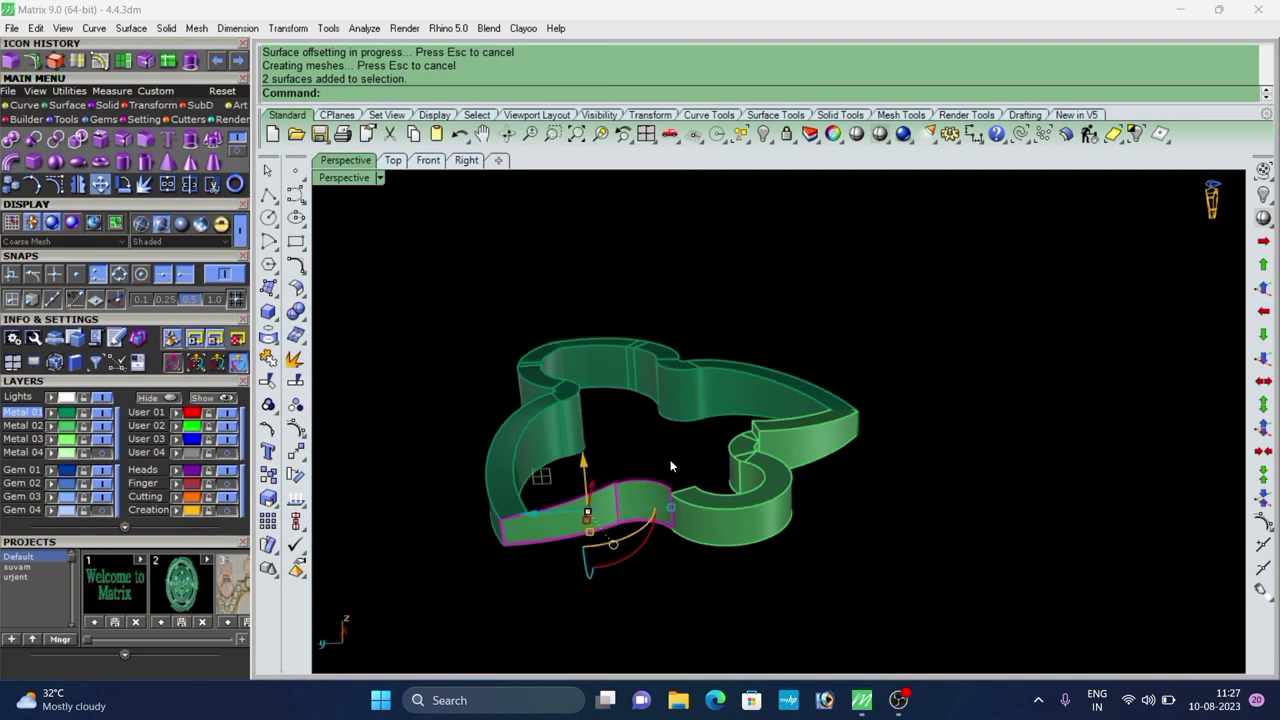
key("space")
scroll(628, 536, "up", 2)
left_click(629, 524)
right_click(642, 531)
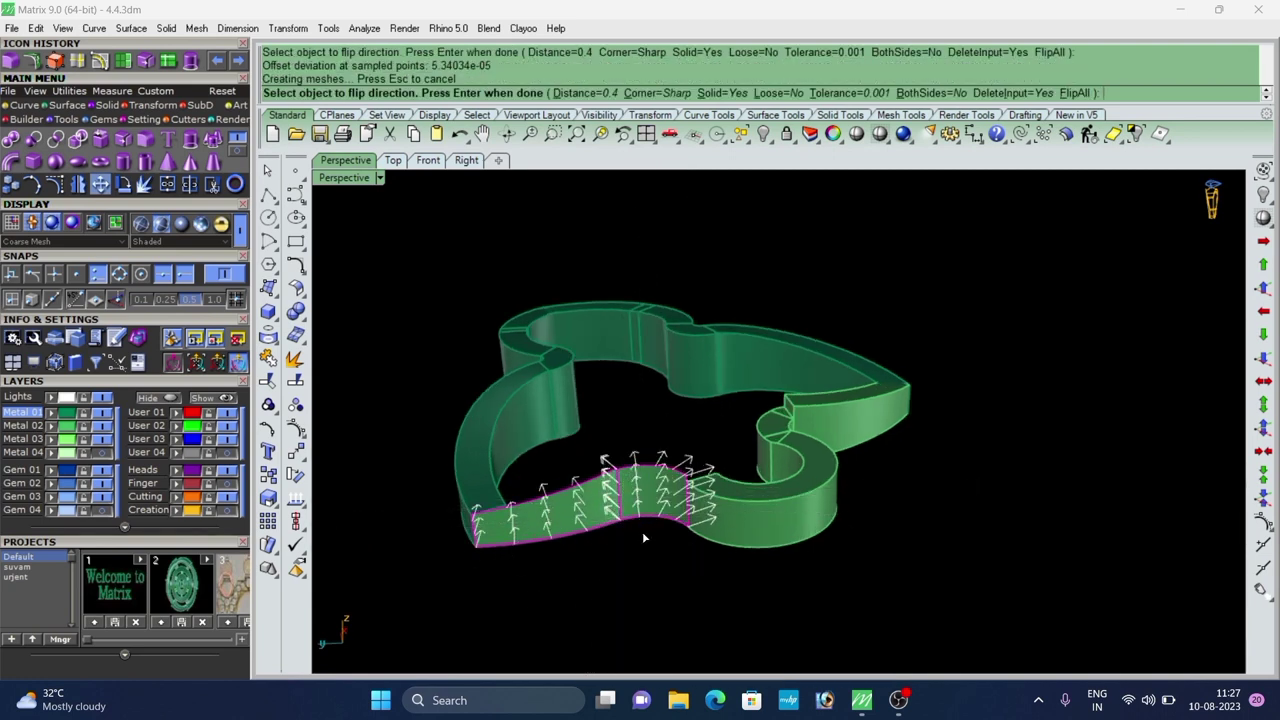
Select all the thickened wall solids and group them.
right_click_drag(632, 478, 671, 517)
scroll(757, 449, "down", 7)
left_click_drag(865, 305, 568, 510)
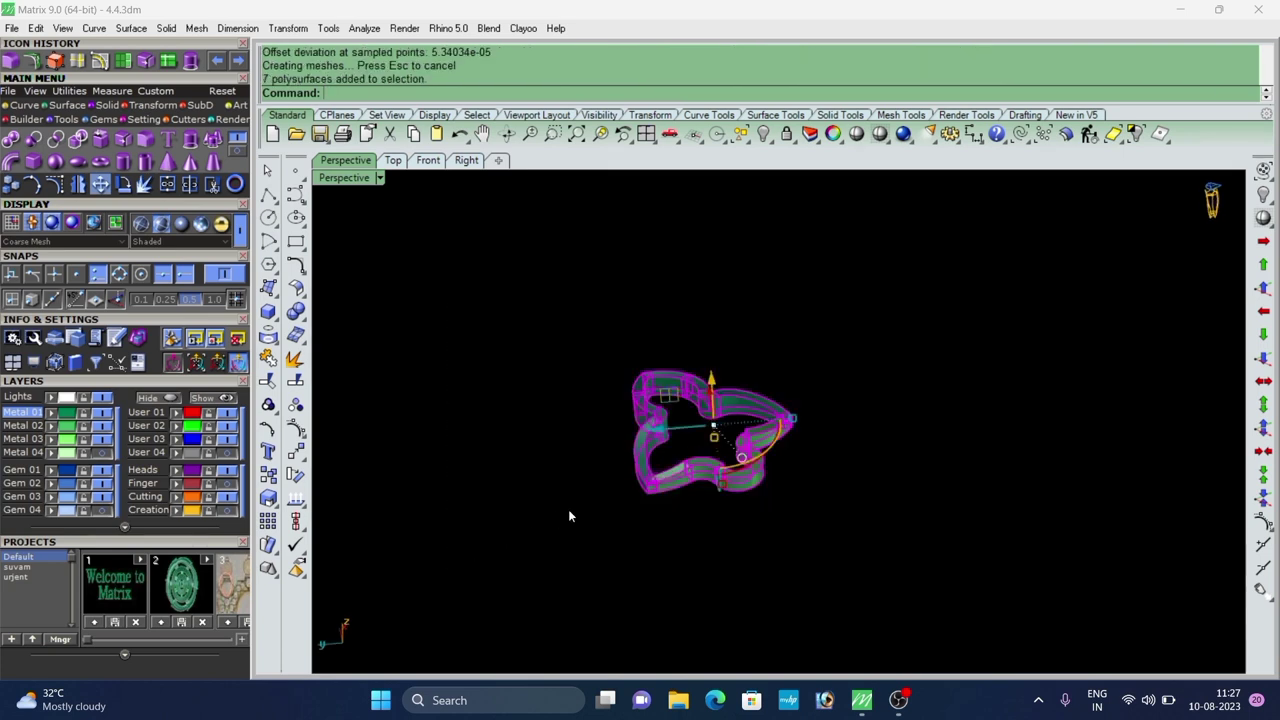
type("g")
key("space")
key("space")
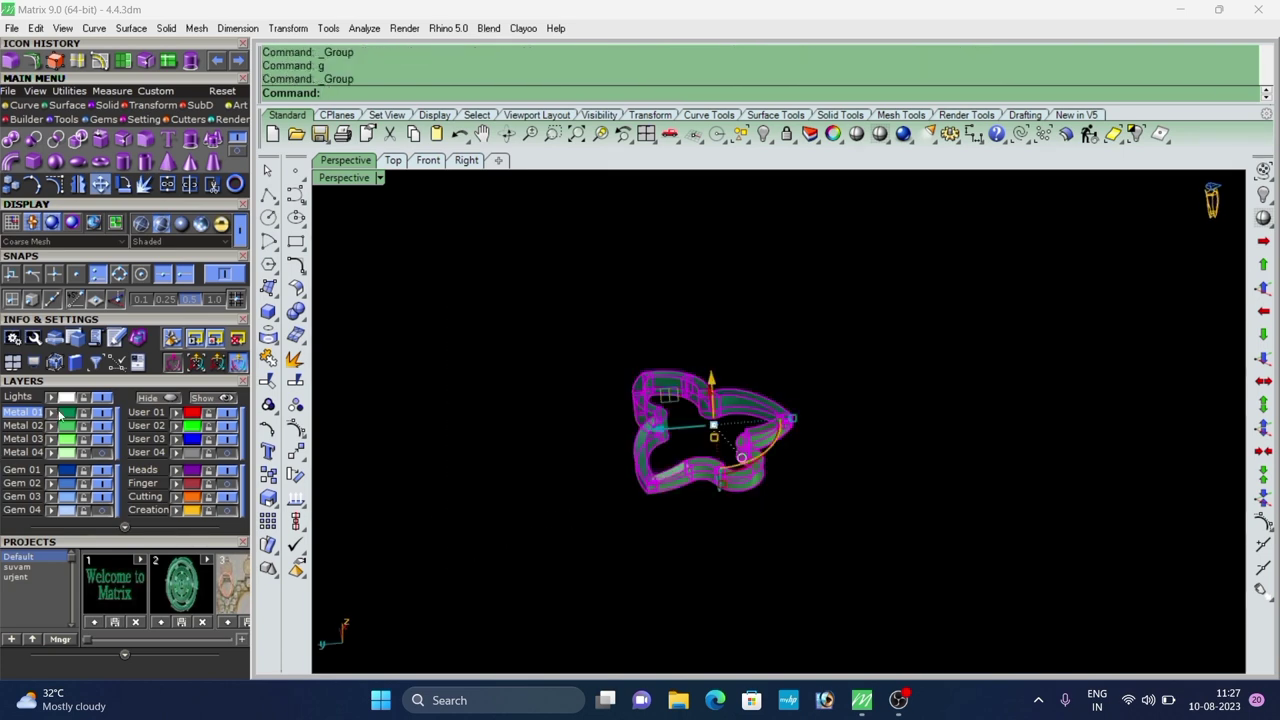
Show all hidden objects and turn off the User 03 layer.
key("Escape")
right_click(1264, 194)
right_click_drag(765, 375, 923, 594)
scroll(757, 400, "down", 4)
scroll(757, 400, "up", 6)
scroll(808, 478, "up", 6)
right_click_drag(807, 477, 963, 351)
left_click(822, 458)
scroll(836, 462, "down", 4)
scroll(909, 449, "down", 4)
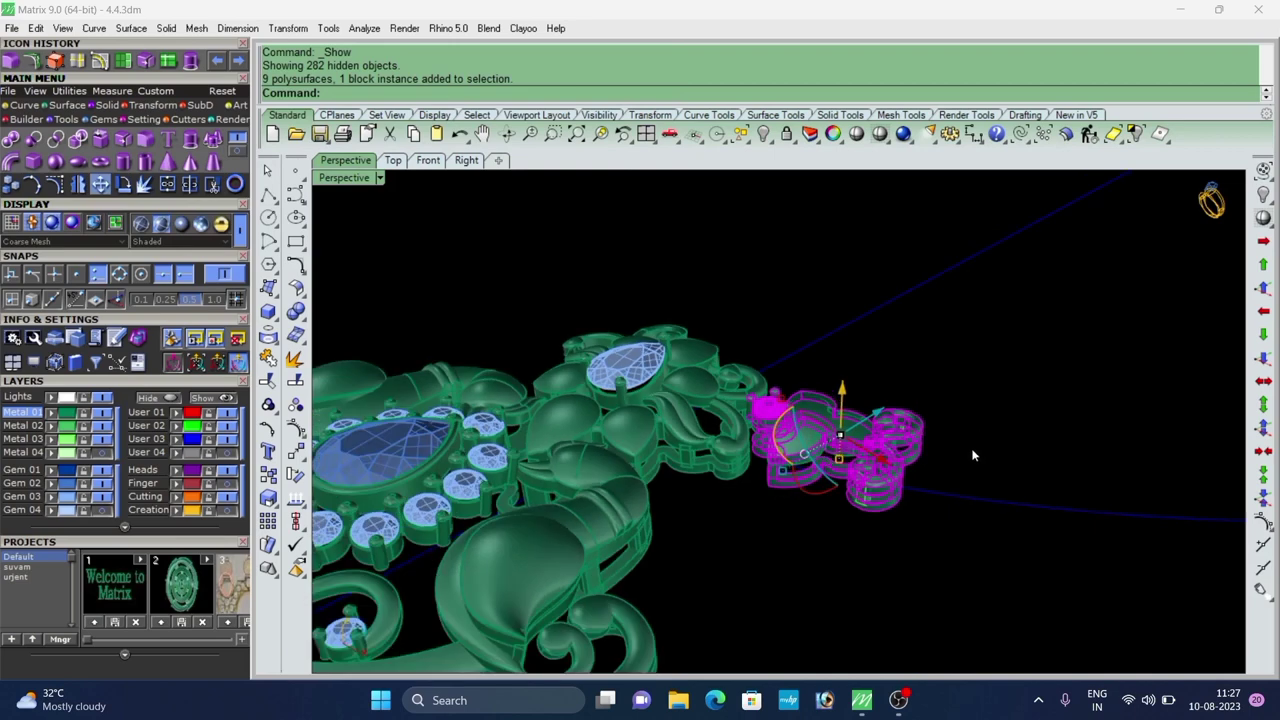
left_click(228, 440)
Select the small petal-and-scroll piece with its stone setting and lower frame, and hide everything else.
scroll(765, 420, "down", 4)
right_click_drag(765, 410, 818, 500)
scroll(815, 450, "up", 5)
left_click_drag(920, 330, 801, 434)
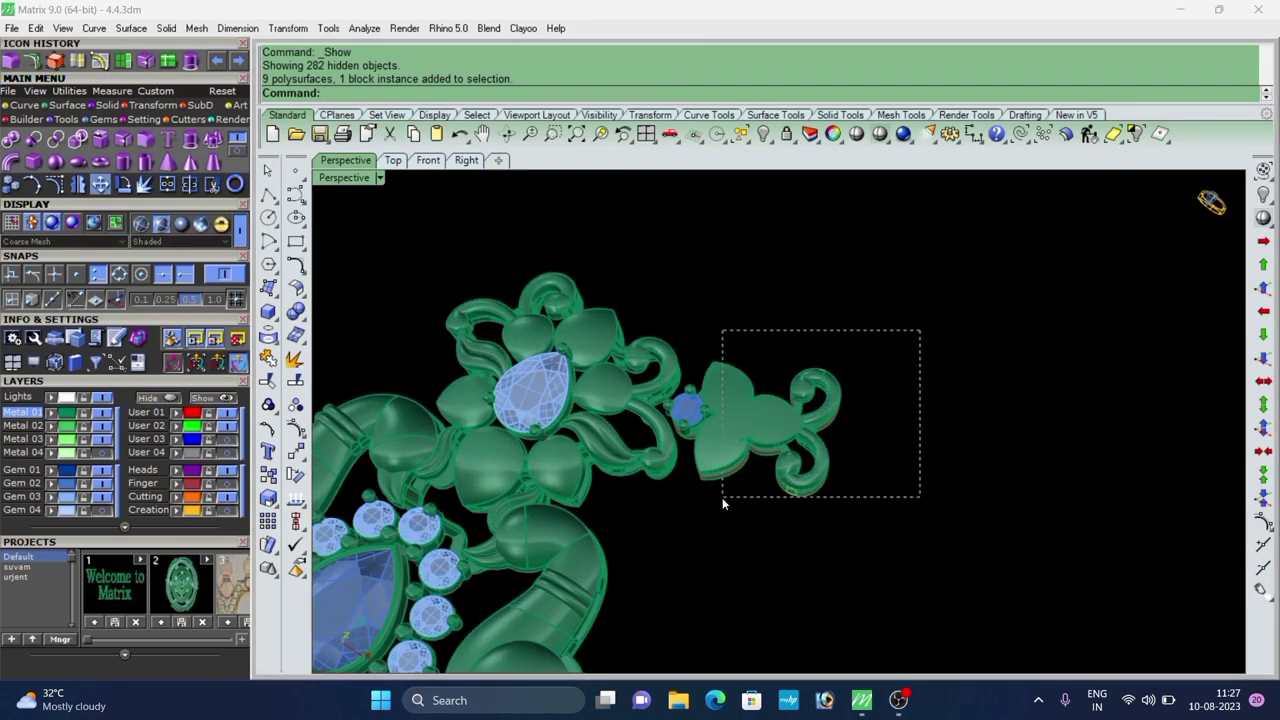
left_click_drag(722, 497, 722, 497)
scroll(774, 410, "up", 2)
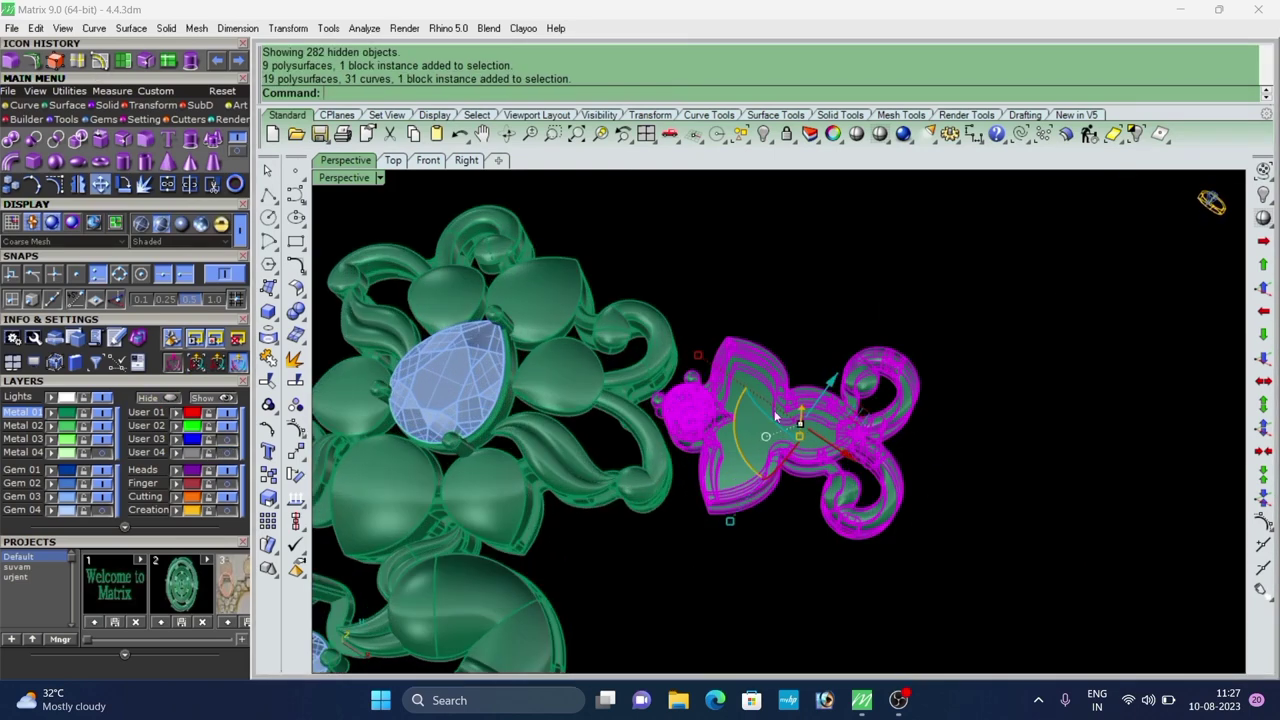
left_click(1136, 143)
Select all curves in the isolated petal-and-scroll piece and delete them.
scroll(775, 480, "up", 4)
right_click_drag(785, 495, 751, 329)
scroll(700, 350, "down", 5)
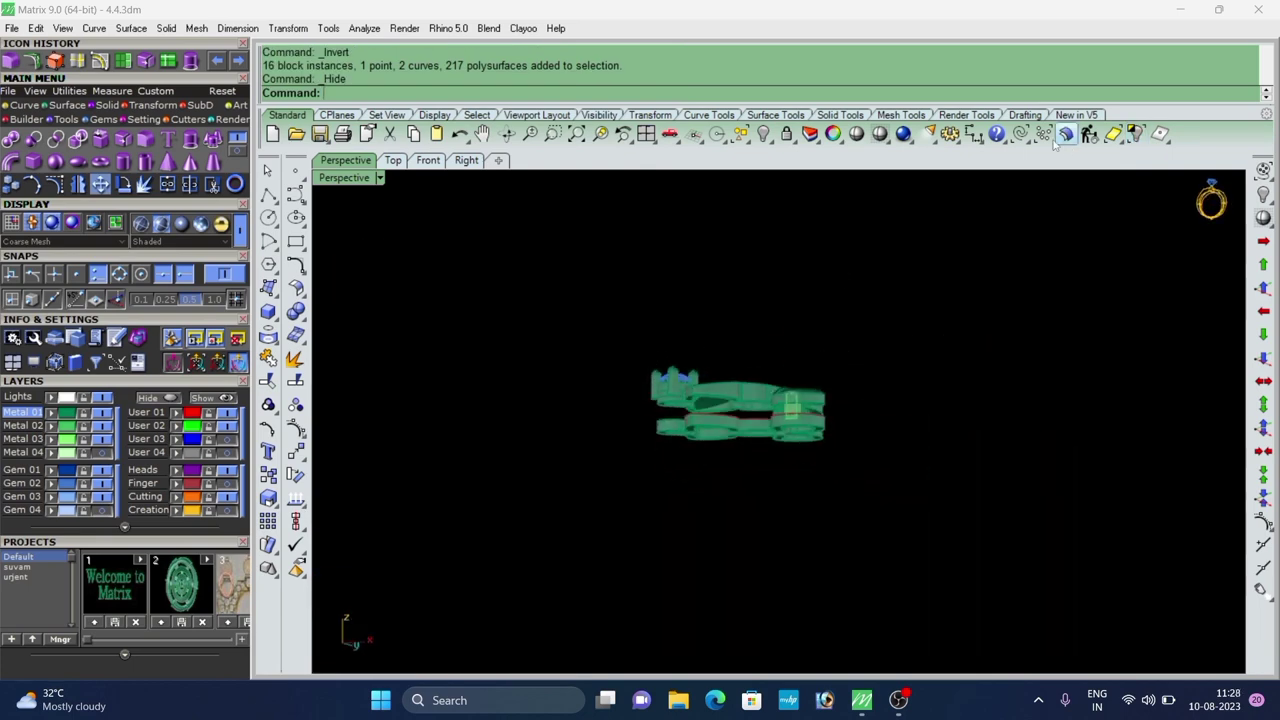
key("Delete")
Extract copies of the two outer faces at the lower frame's side-petal tip and assign them to the Metal 02 layer.
scroll(752, 452, "up", 4)
right_click_drag(745, 455, 659, 460)
scroll(708, 448, "down", 5)
scroll(703, 462, "up", 4)
scroll(659, 460, "up", 5)
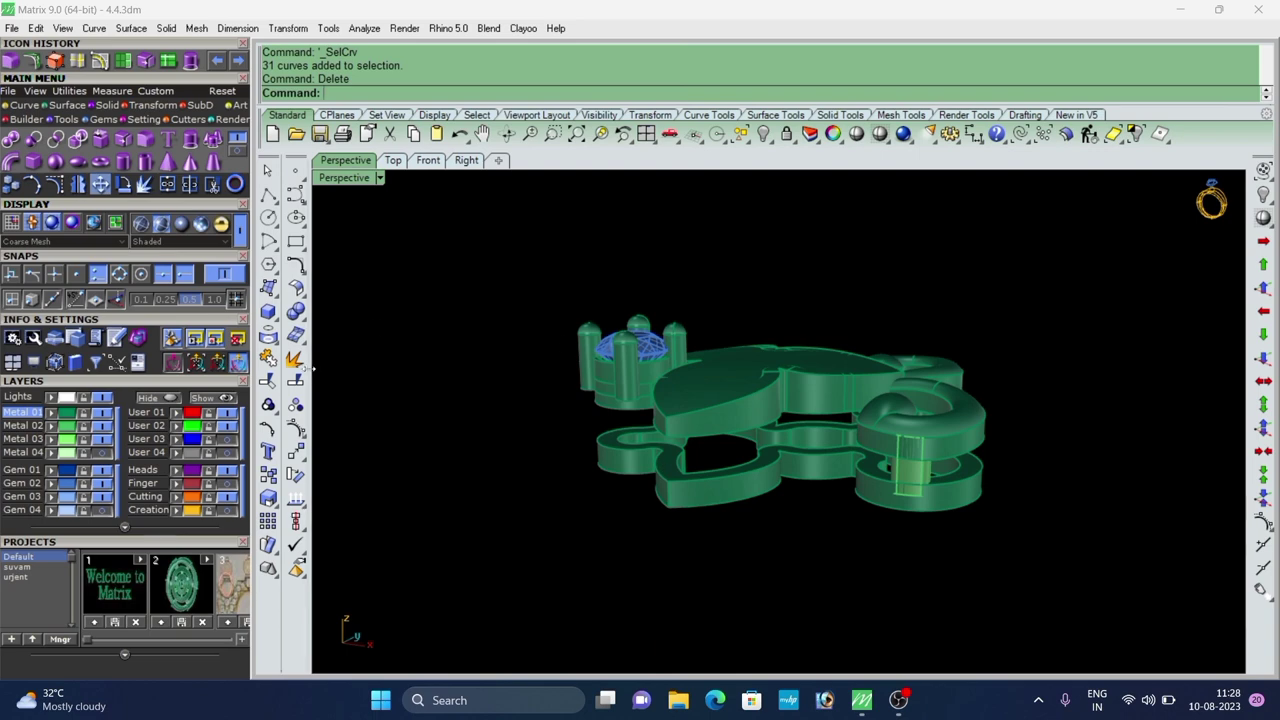
scroll(777, 380, "down", 6)
right_click_drag(774, 385, 725, 392)
scroll(738, 457, "up", 6)
scroll(748, 372, "up", 3)
right_click_drag(503, 415, 703, 428)
scroll(706, 420, "up", 3)
left_click(709, 411)
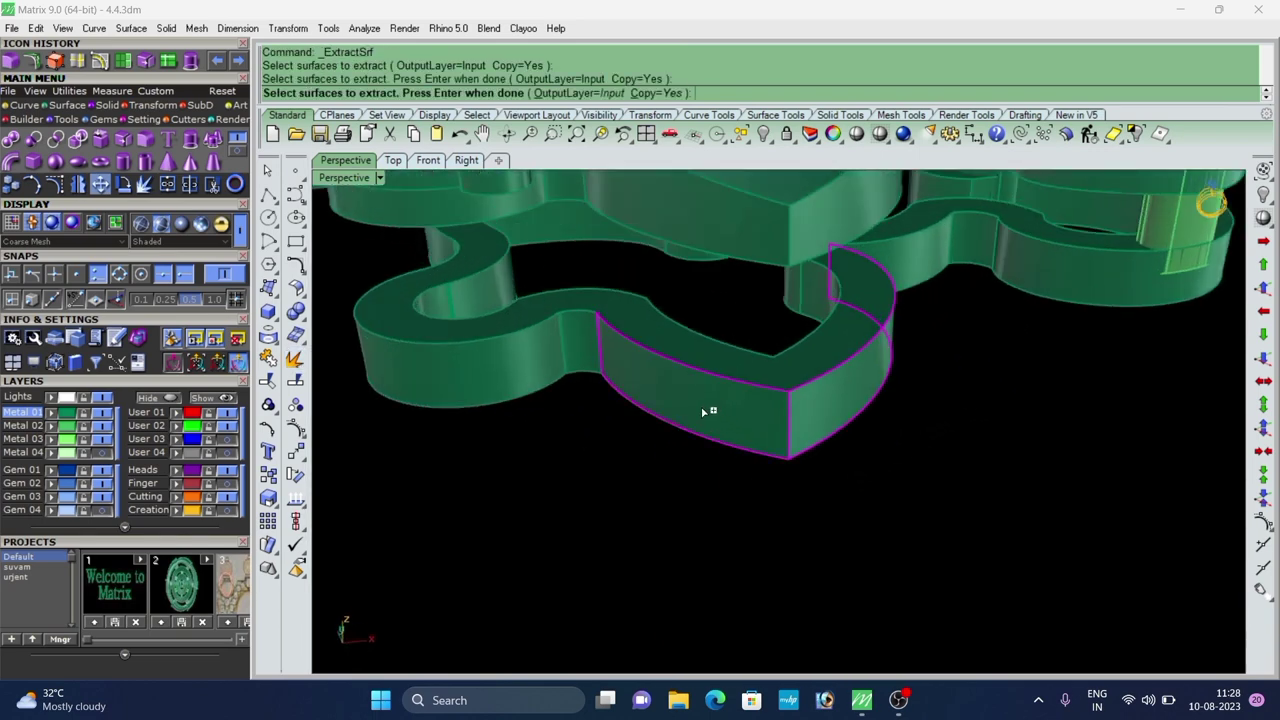
scroll(700, 411, "down", 6)
right_click(688, 438)
left_click(53, 429)
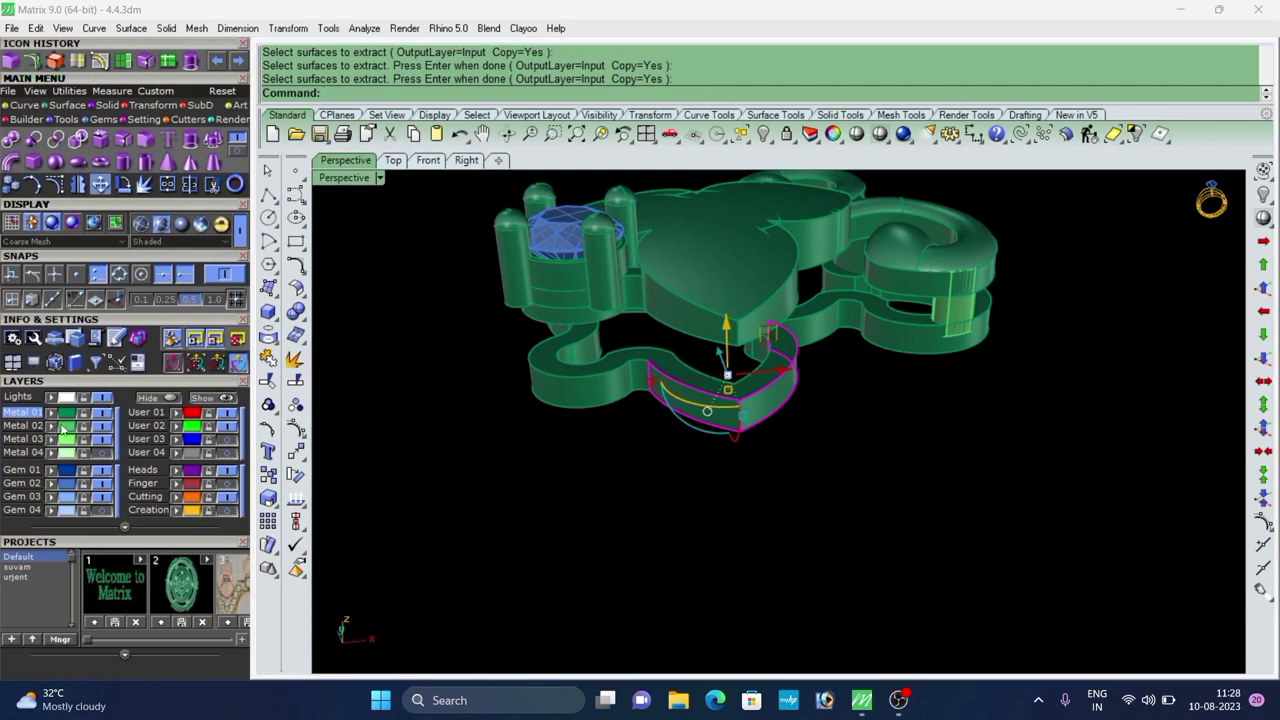
Extend the upper edges of the two extracted petal walls by a factor of 2.
left_click(124, 61)
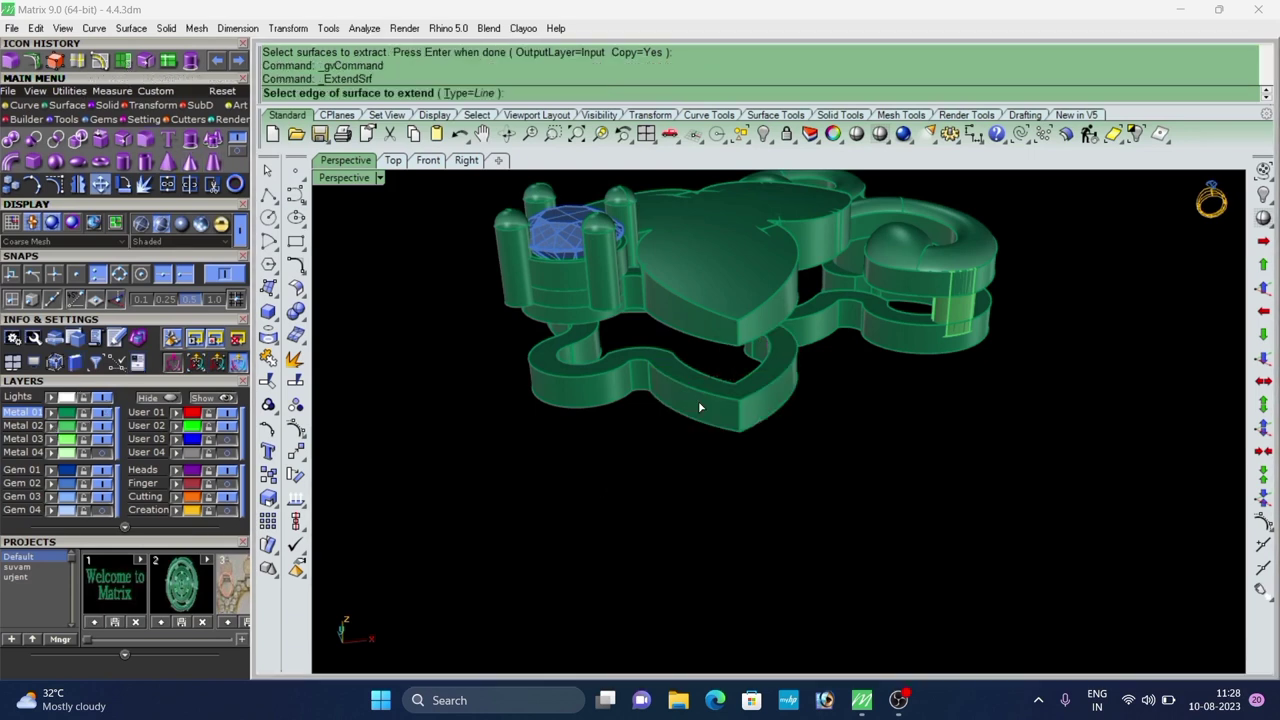
left_click(728, 399)
left_click(742, 393)
right_click(742, 393)
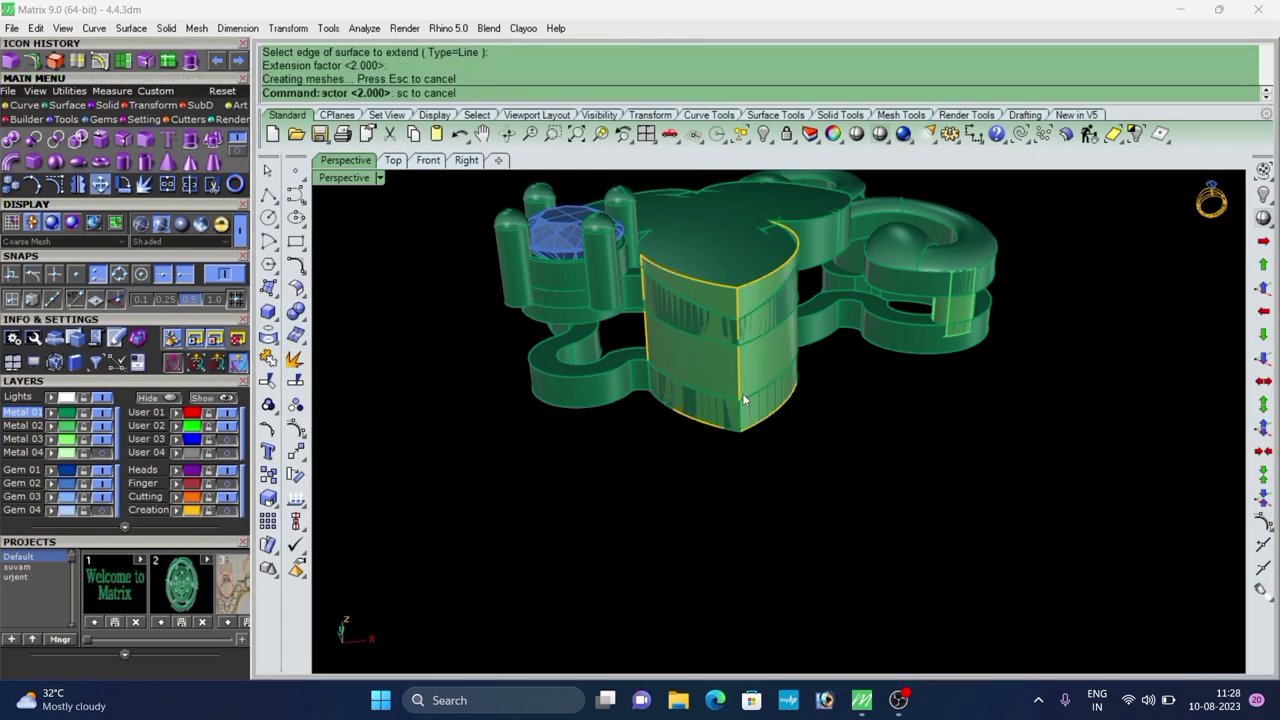
With object snaps off and User 01 current, split one extended wall along a V-direction isocurve near the petal tip and delete the larger piece.
right_click_drag(742, 393, 705, 372)
scroll(705, 372, "up", 1)
scroll(705, 372, "down", 1)
right_click_drag(836, 335, 817, 365)
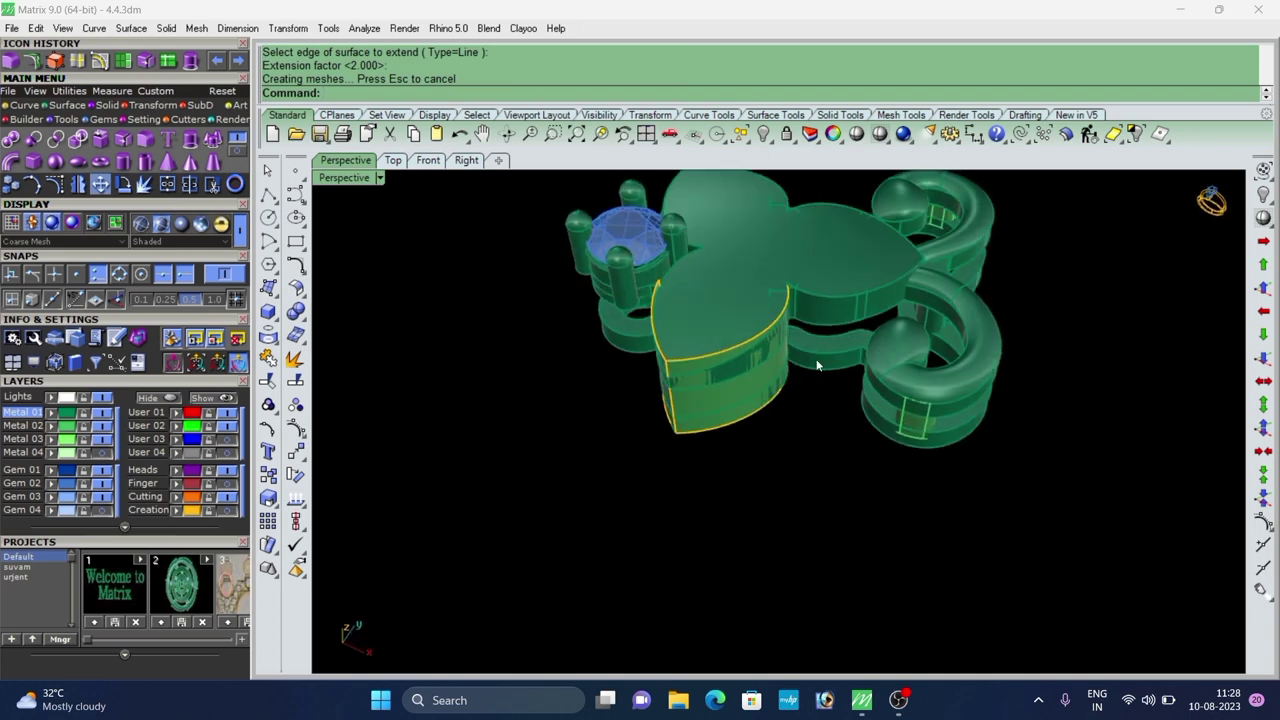
right_click_drag(831, 321, 713, 363)
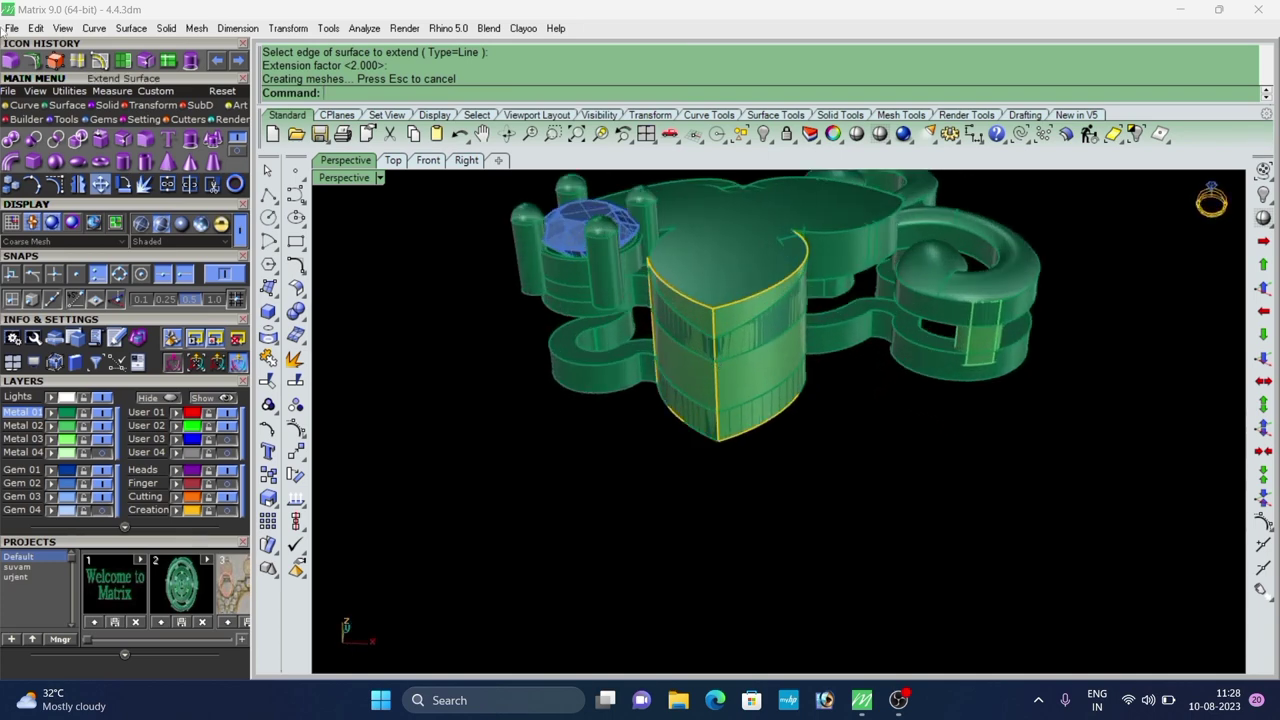
left_click(165, 61)
scroll(733, 349, "up", 3)
right_click(680, 345)
scroll(669, 356, "up", 3)
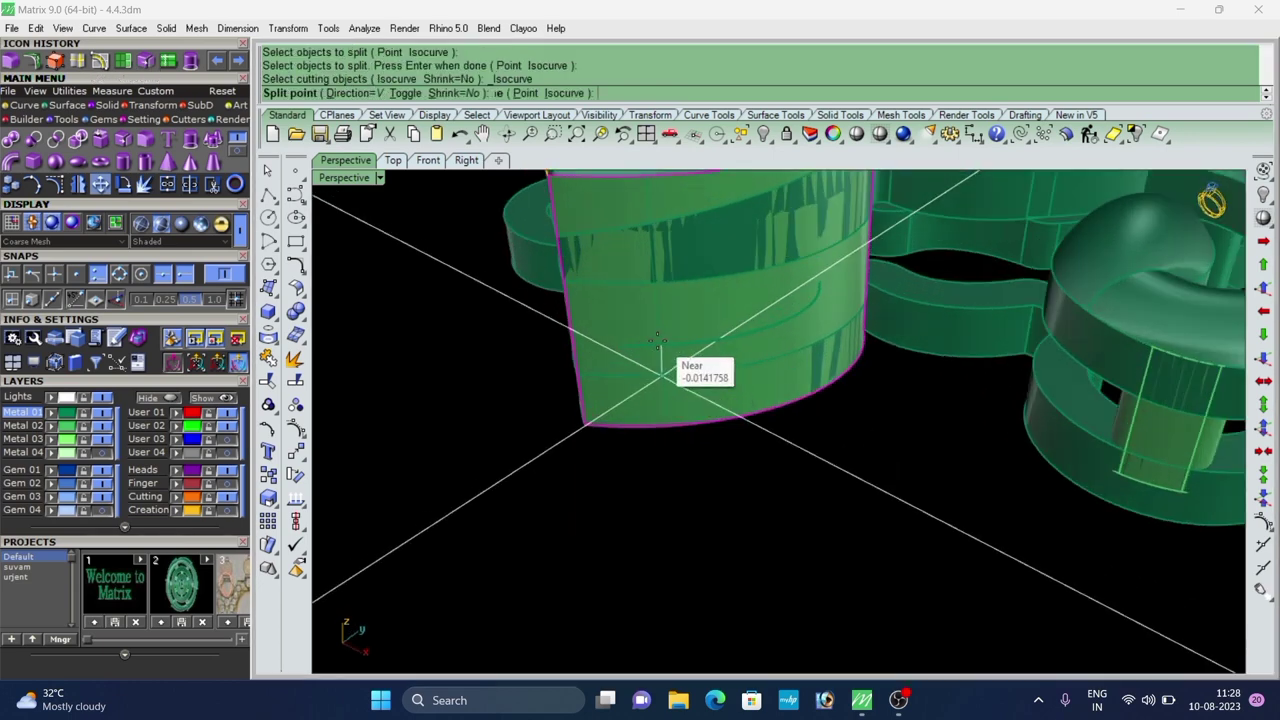
left_click(220, 273)
left_click(148, 412)
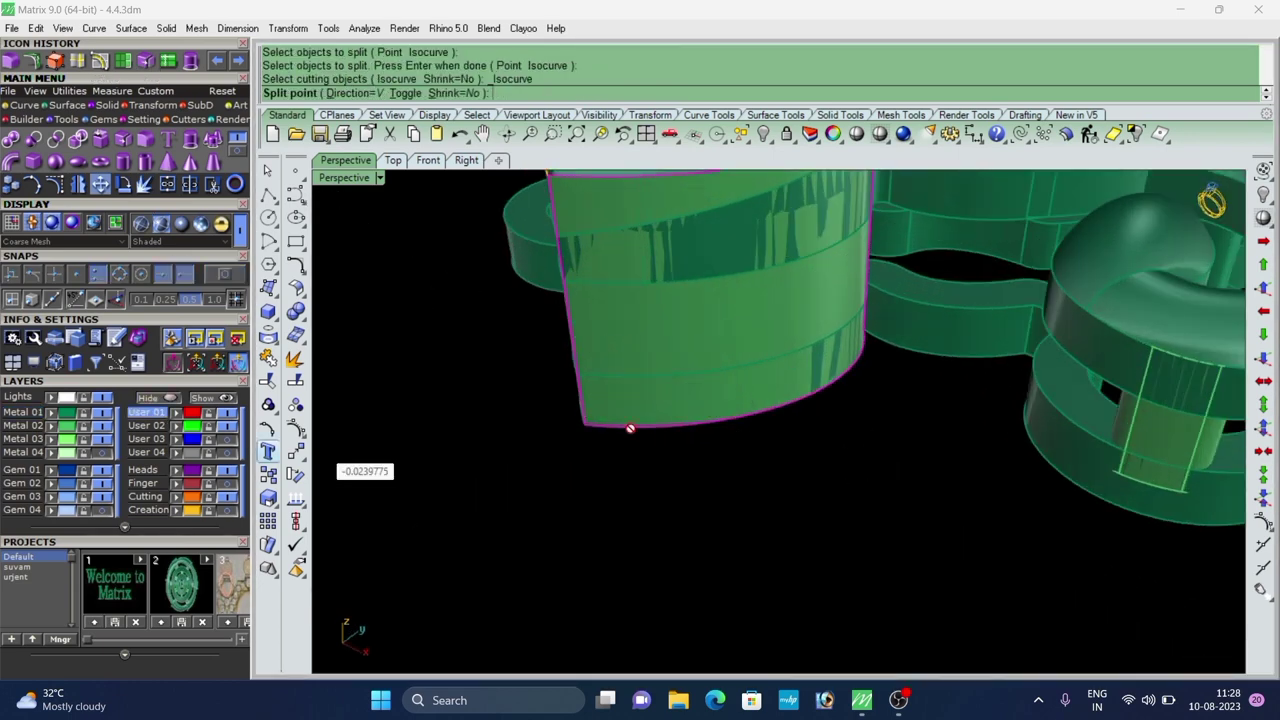
left_click(652, 330)
right_click(652, 330)
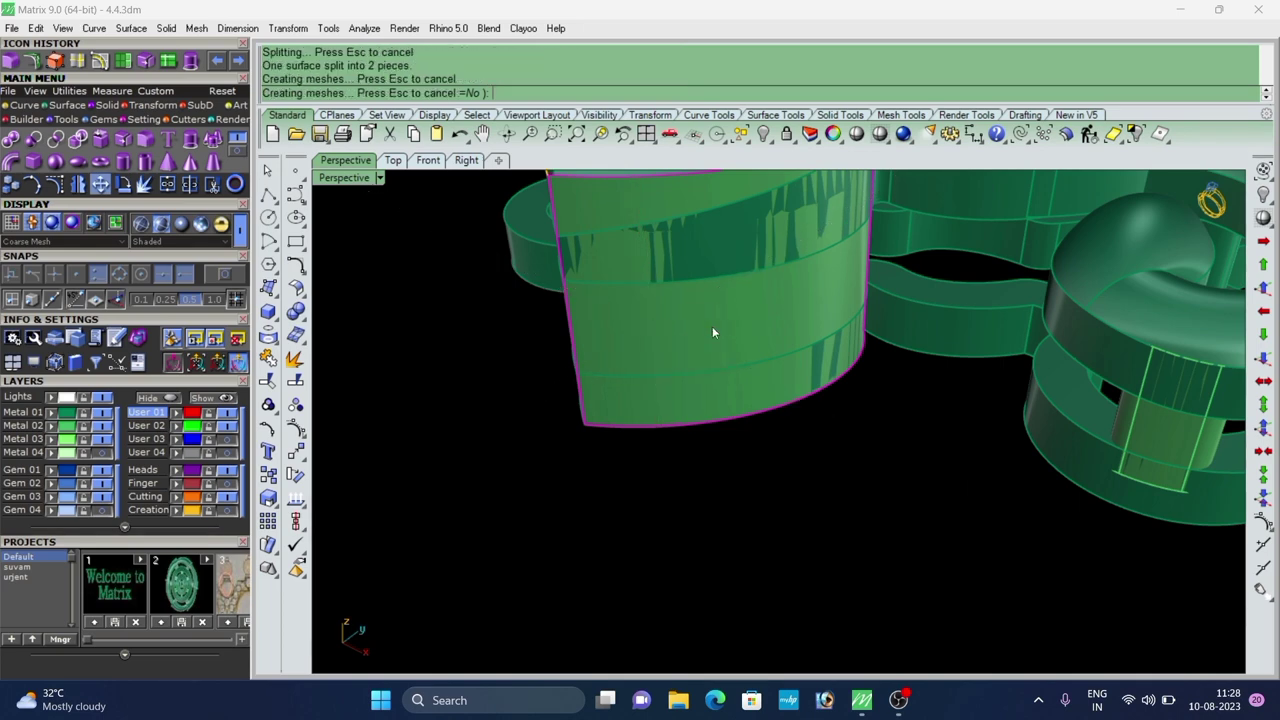
left_click(712, 326)
key("Delete")
Split the other extended side-petal wall along a V-direction isocurve near the petal tip and delete the larger piece.
scroll(712, 326, "down", 5)
right_click_drag(576, 362, 728, 372)
scroll(726, 372, "up", 5)
left_click(706, 370)
right_click(706, 368)
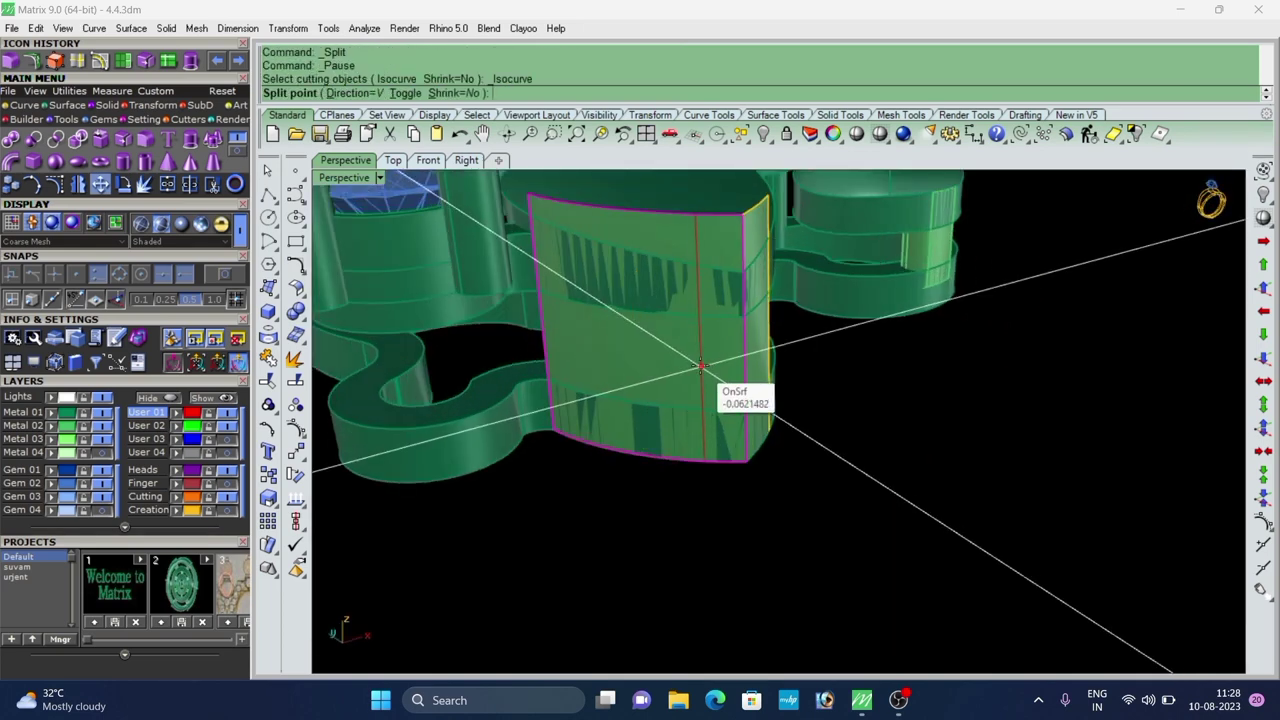
left_click(689, 363)
right_click(689, 363)
left_click(633, 363)
key("Delete")
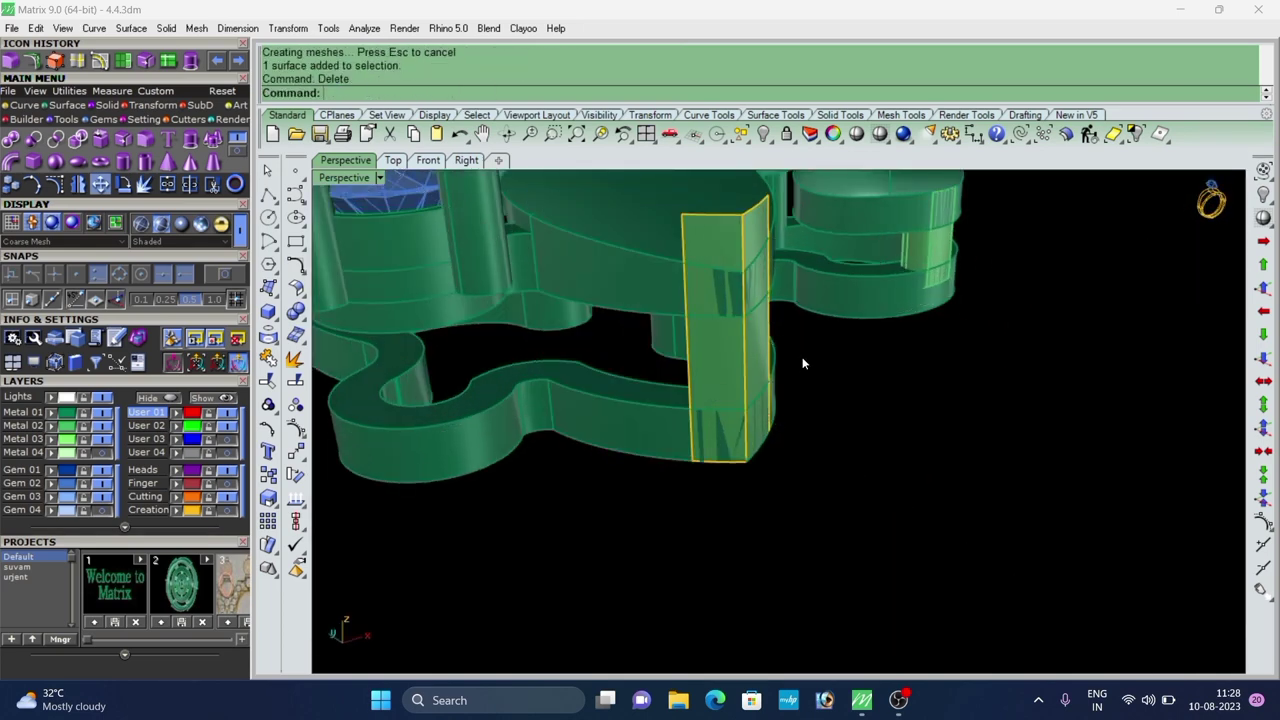
Select both narrow walls at the side-petal tip, reduce their height and lower them to span the lower frame and upper body.
right_click_drag(803, 362, 618, 355)
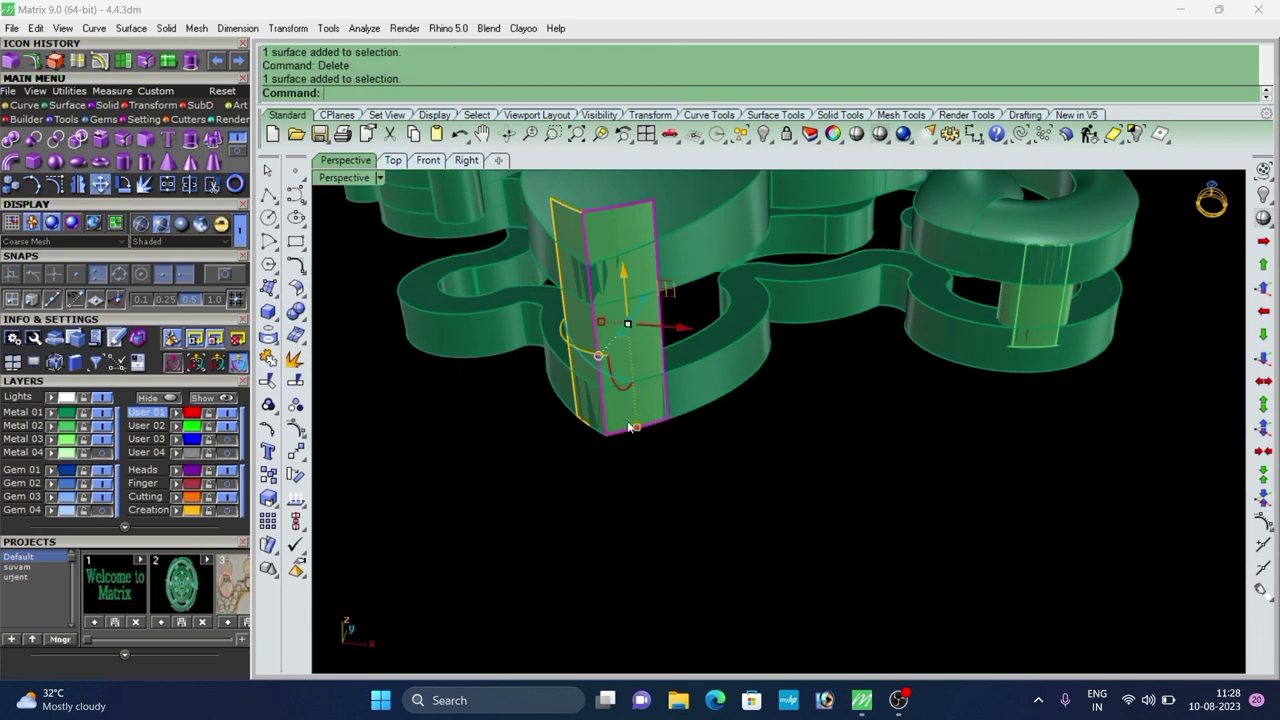
left_click_drag(618, 427, 613, 380)
left_click_drag(604, 280, 607, 291)
Offset the two side-petal tip walls into a solid with distance 0.4, sharp corners and the input surfaces deleted.
type("o")
key("Return")
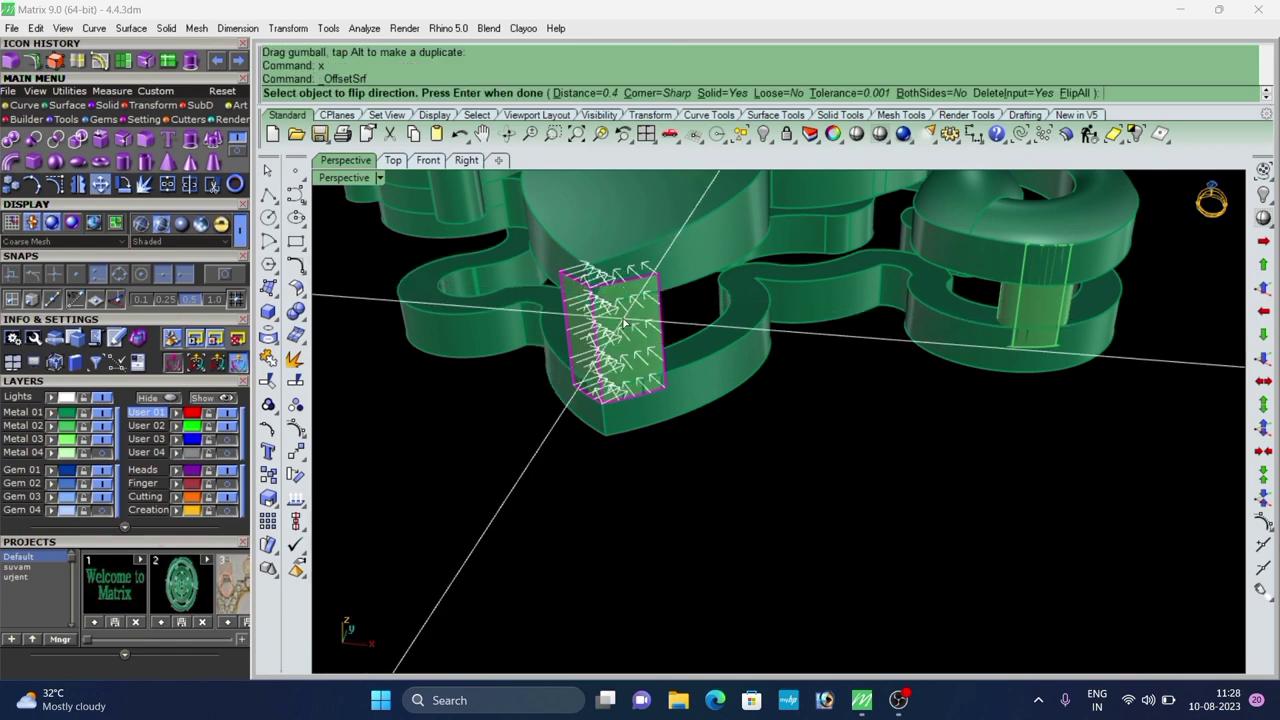
key("Return")
right_click_drag(806, 457, 763, 349)
scroll(720, 374, "down", 6)
scroll(773, 362, "up", 8)
scroll(680, 308, "down", 3)
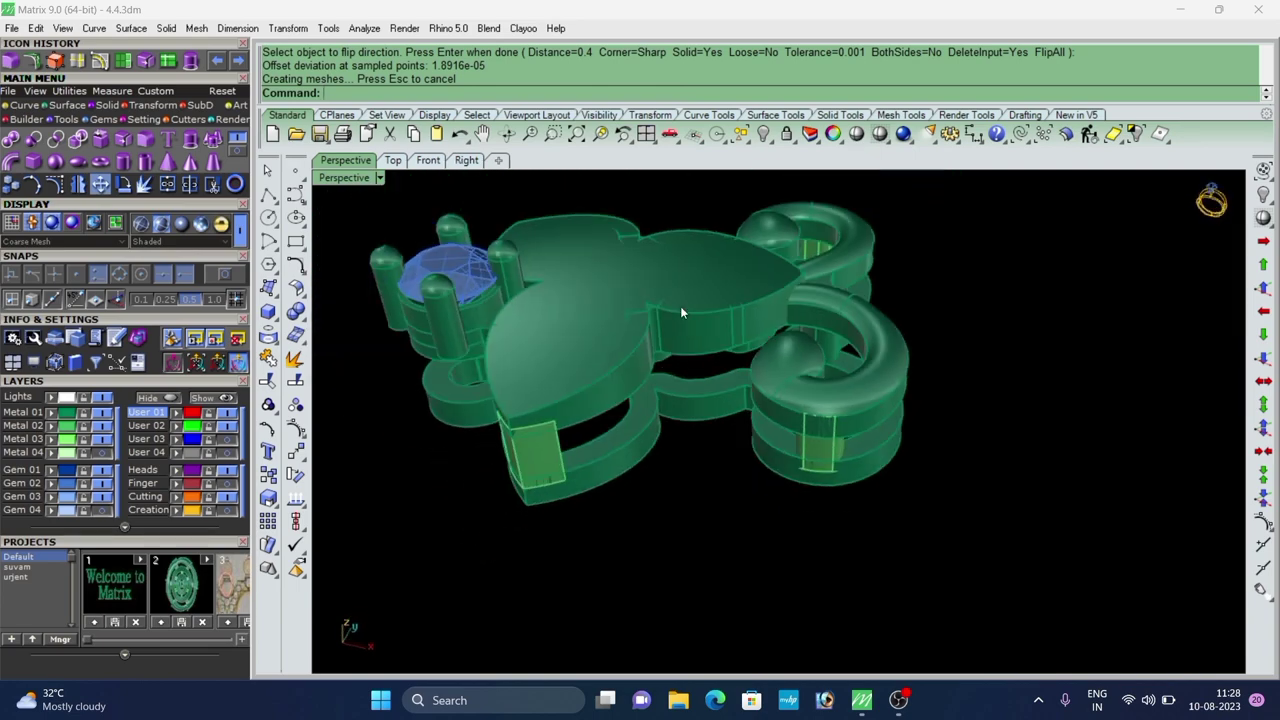
right_click_drag(681, 308, 737, 344)
scroll(676, 336, "up", 6)
scroll(703, 323, "down", 4)
Extract a copy of the curved outer face of the lower frame between the side petal and the scroll.
right_click(295, 358)
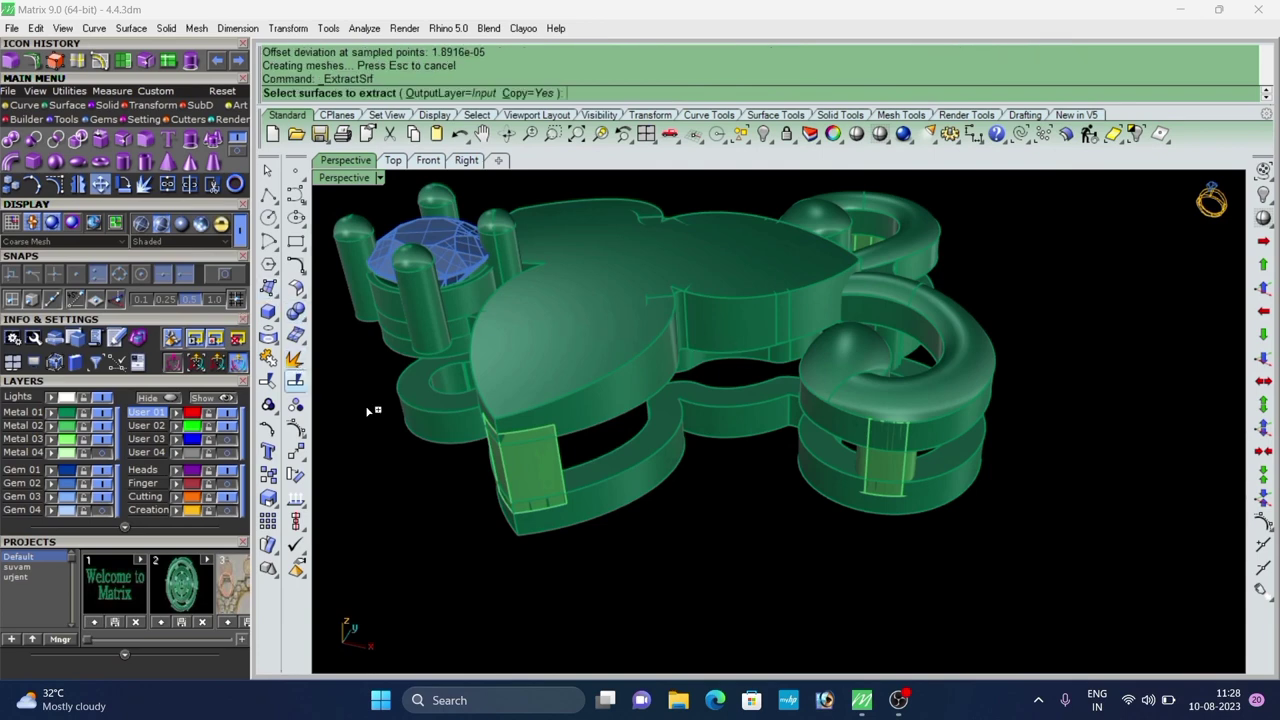
scroll(718, 428, "up", 7)
left_click(734, 411)
right_click(746, 497)
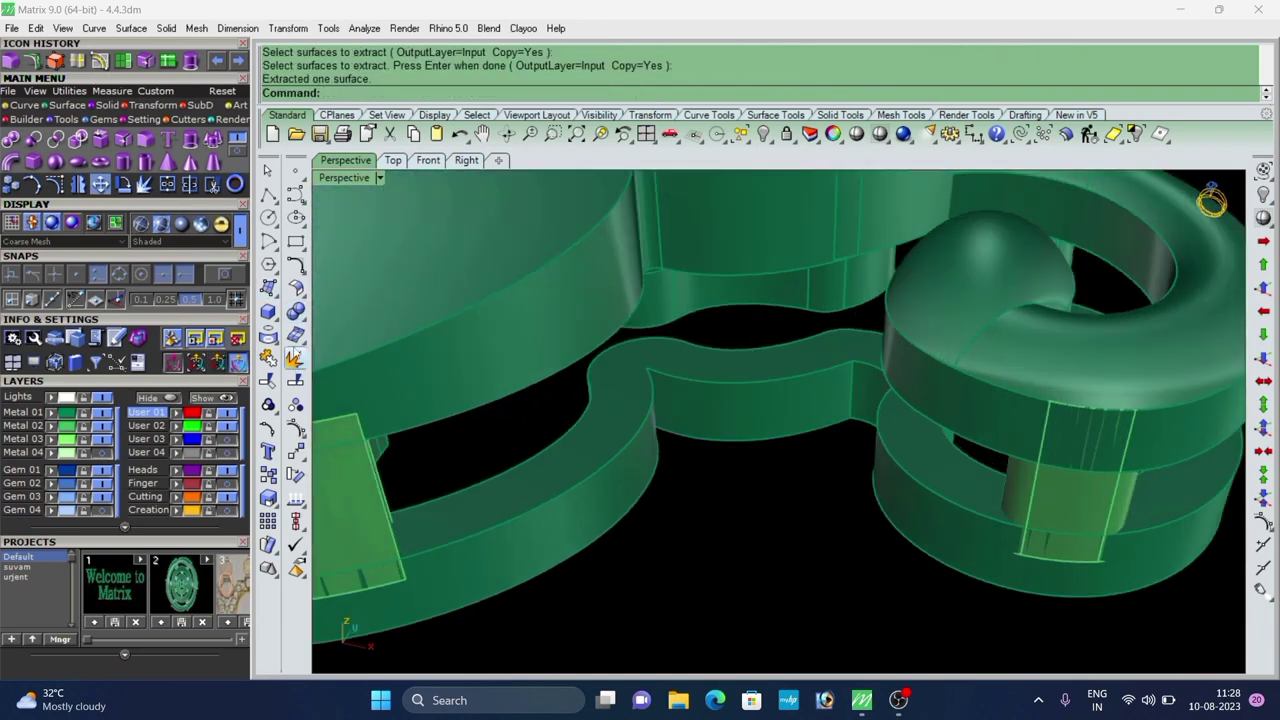
Extend the upper edge of the extracted curved face by a factor of 2.
left_click(127, 62)
scroll(804, 428, "up", 4)
left_click(720, 337)
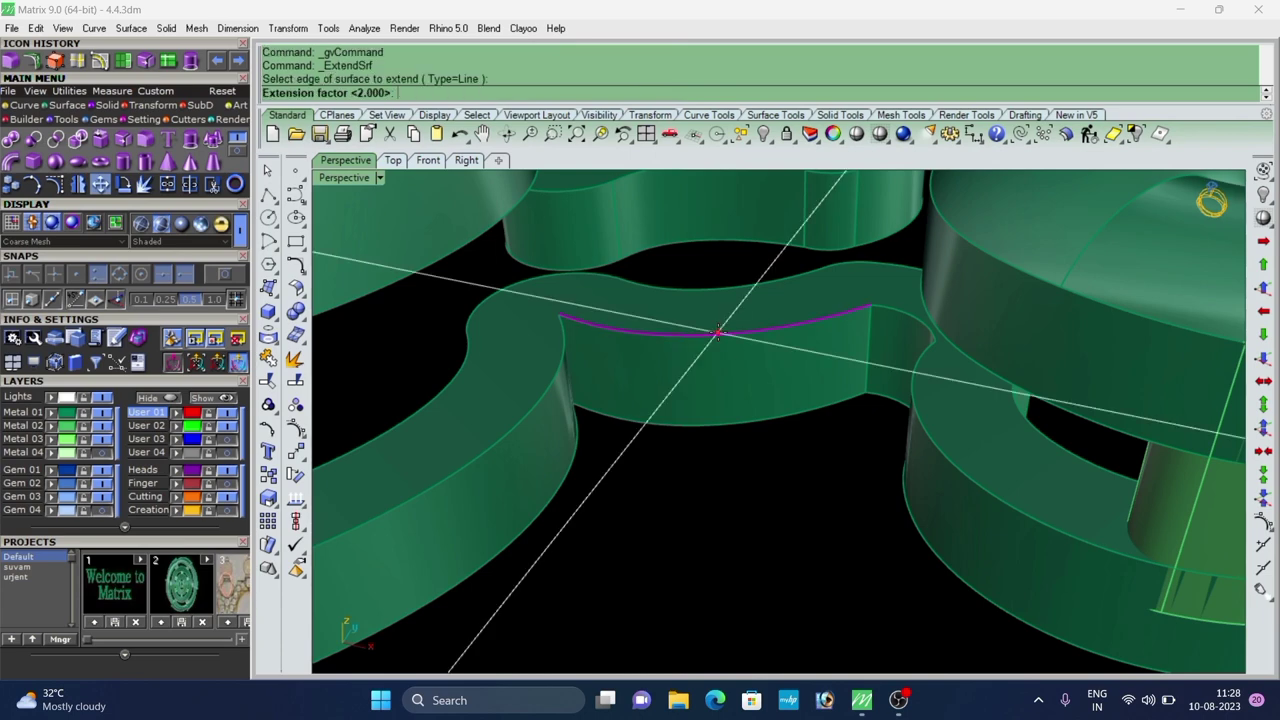
right_click(727, 350)
scroll(733, 428, "down", 7)
scroll(733, 424, "up", 4)
Reduce the height of the extended curved wall and lower it to bridge the upper body and lower frame.
left_click(728, 400)
scroll(703, 410, "down", 5)
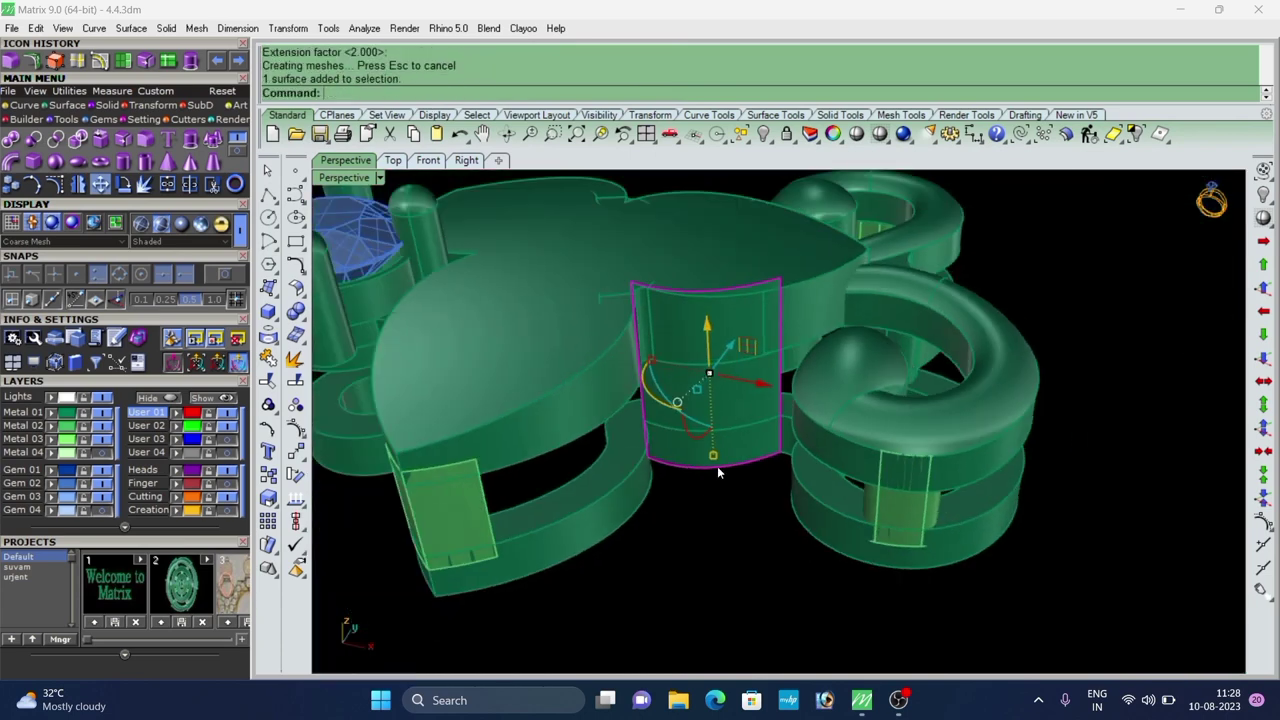
left_click_drag(713, 456, 732, 430)
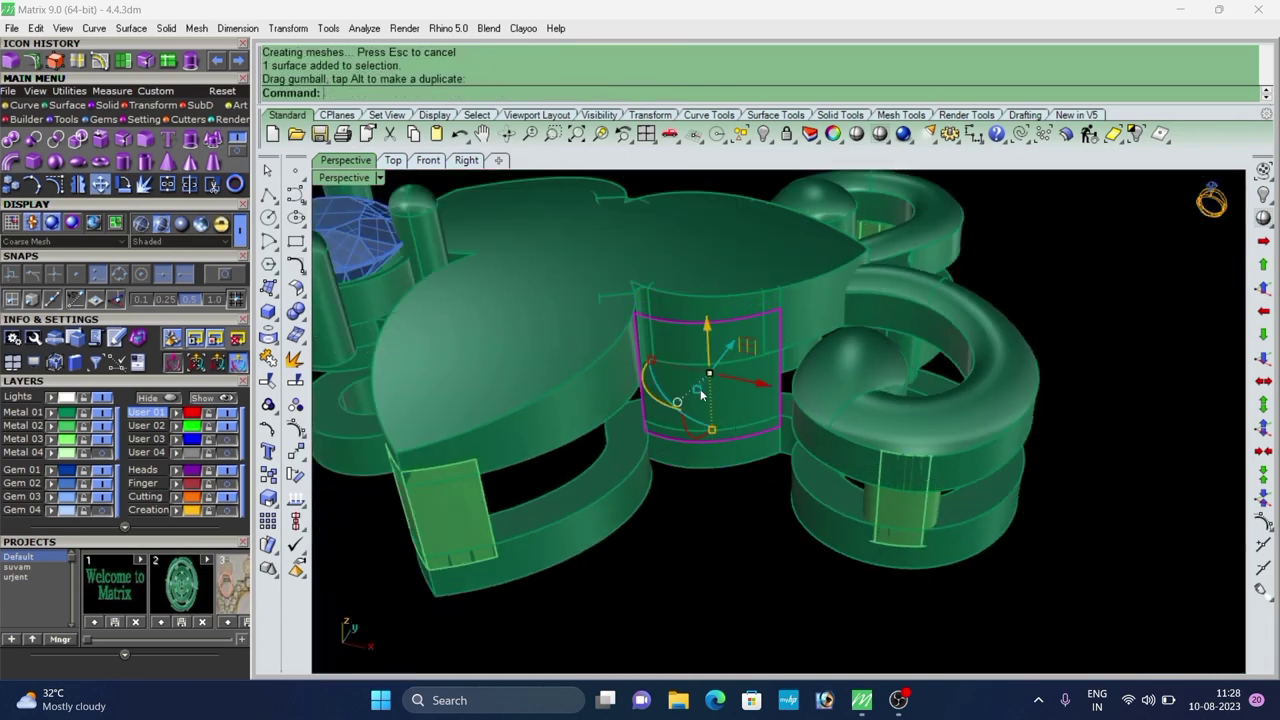
left_click_drag(706, 334, 708, 347)
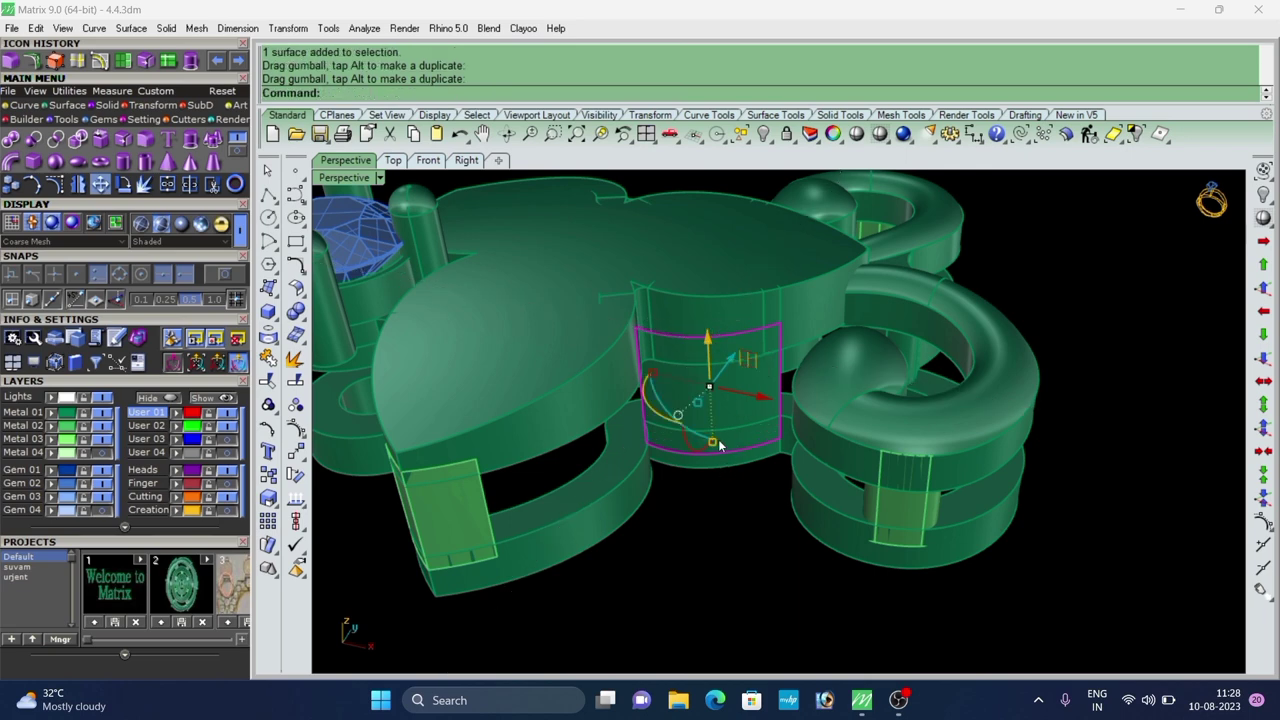
left_click_drag(715, 445, 716, 439)
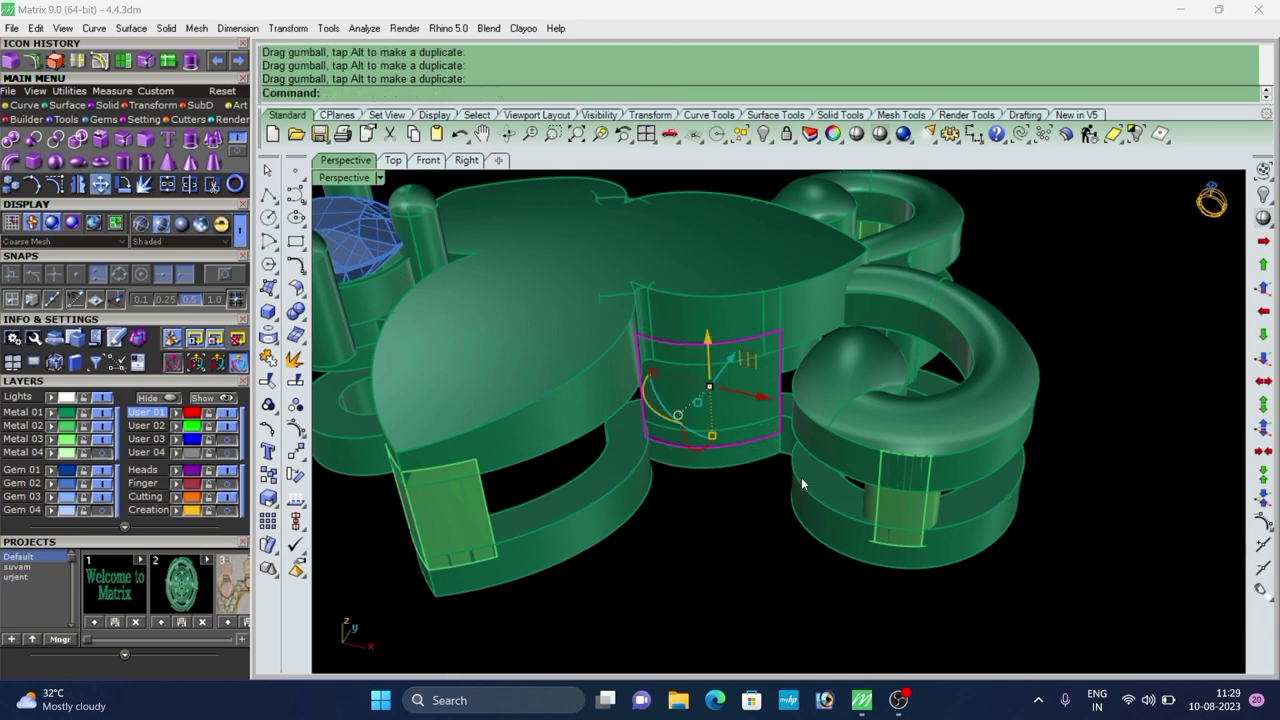
Extract a V-direction isocurve near the middle of the shortened curved wall.
right_click(679, 345)
scroll(679, 345, "down", 6)
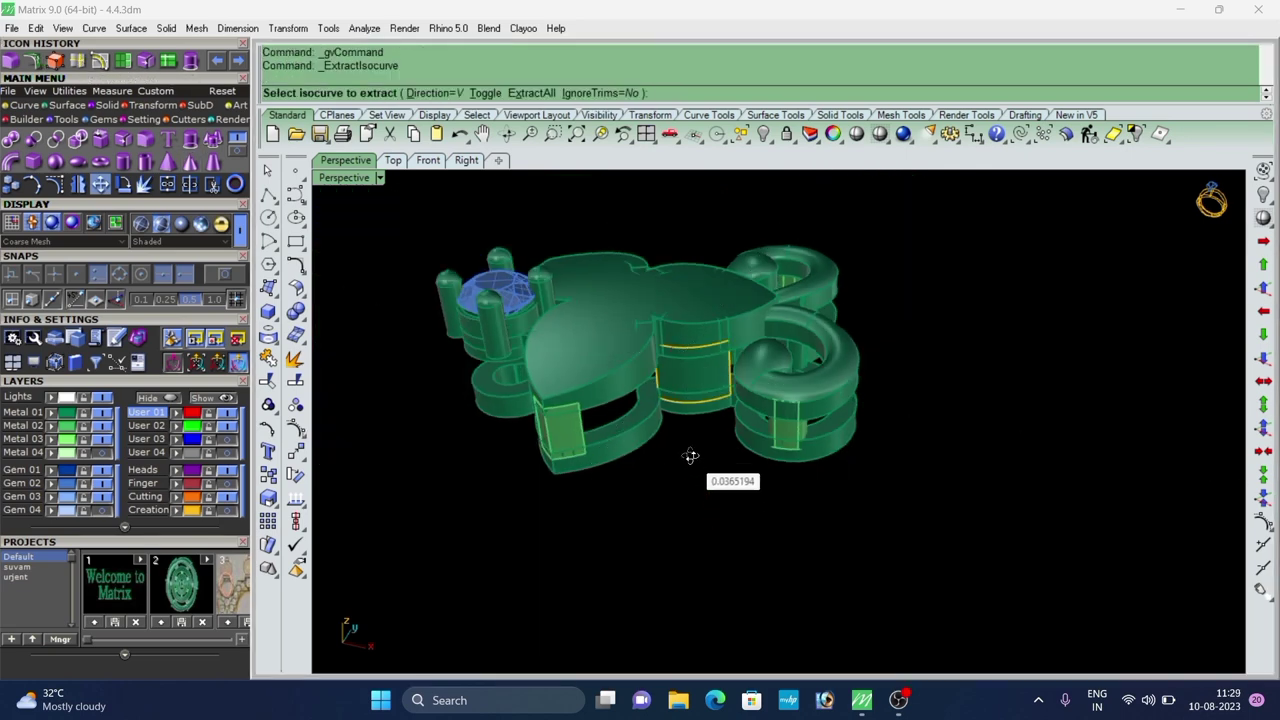
right_click_drag(689, 454, 694, 410)
scroll(700, 390, "up", 4)
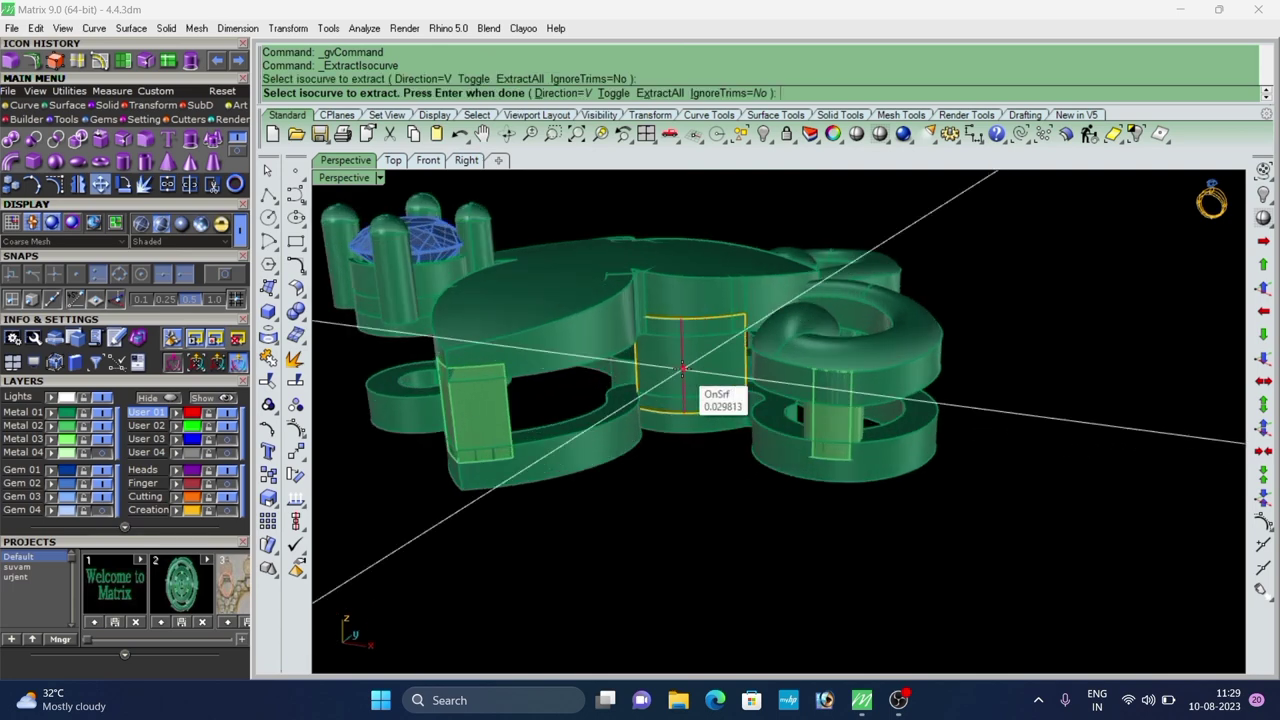
left_click(682, 368)
key("Return")
Offset the isocurve on the wall surface by 0.5 to both sides and delete the middle curve.
left_click(98, 60)
scroll(748, 402, "up", 4)
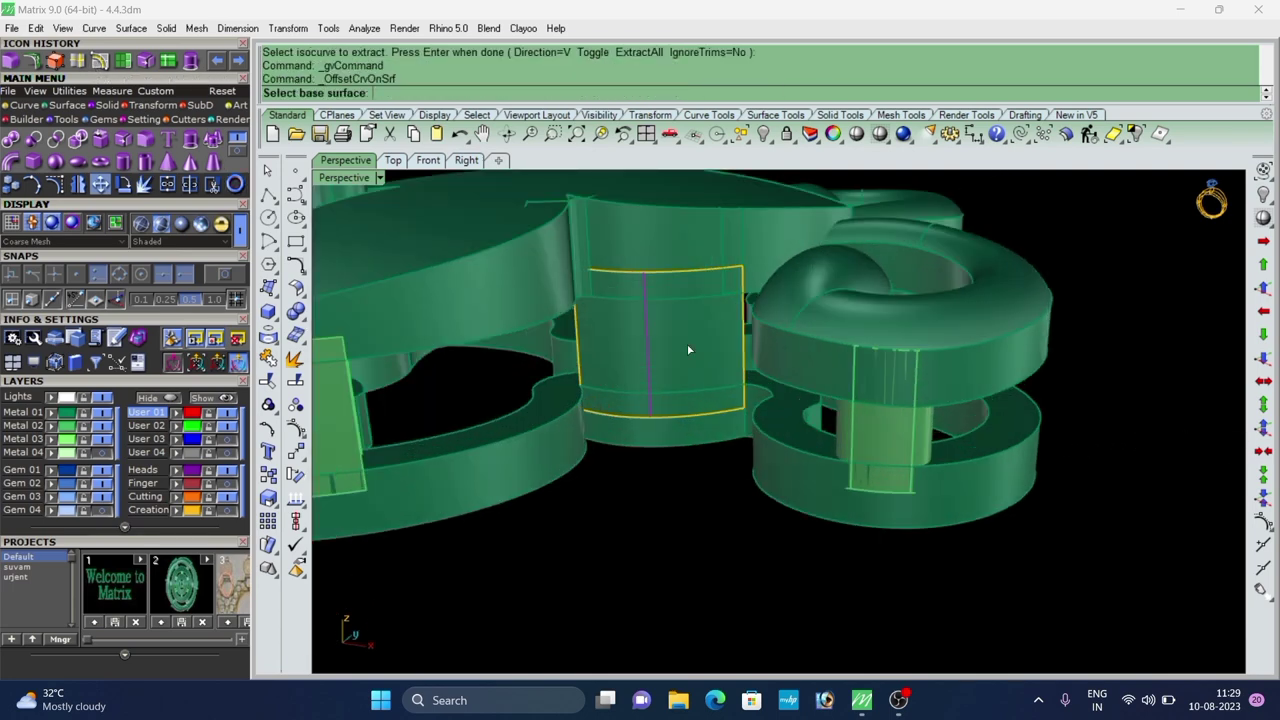
left_click(682, 346)
right_click(674, 342)
right_click(669, 351)
left_click(630, 347)
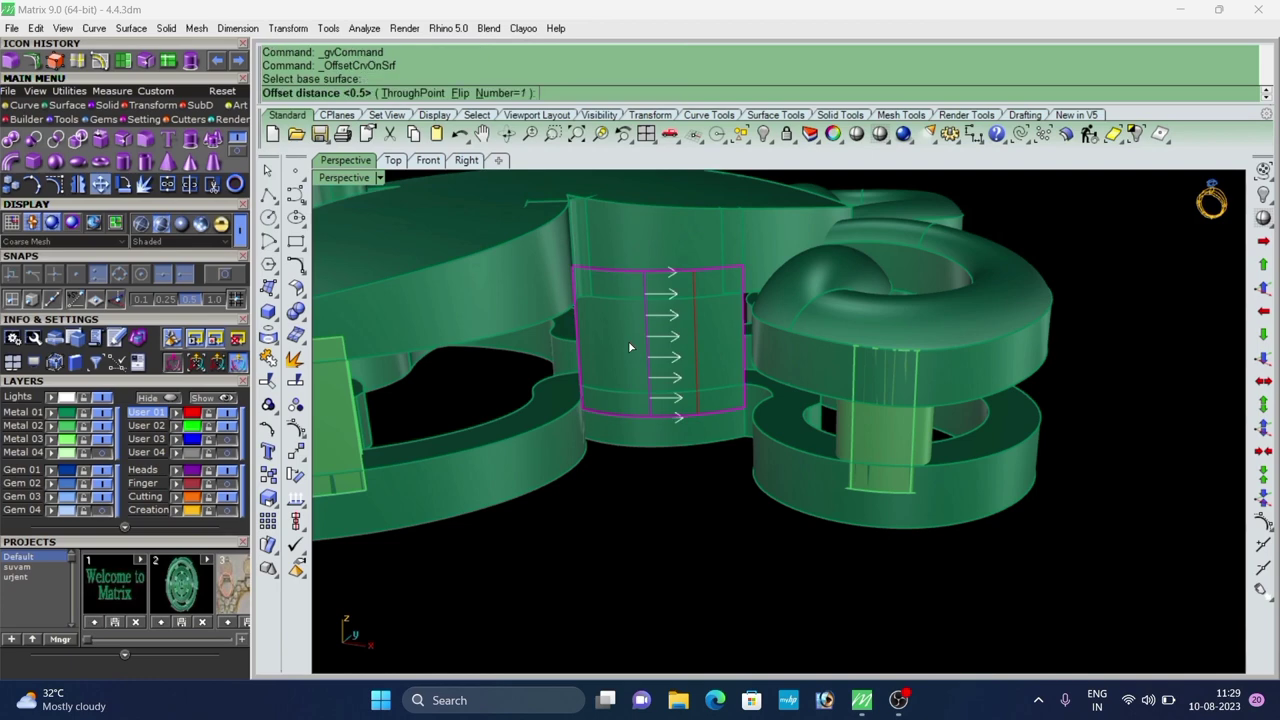
left_click(585, 341)
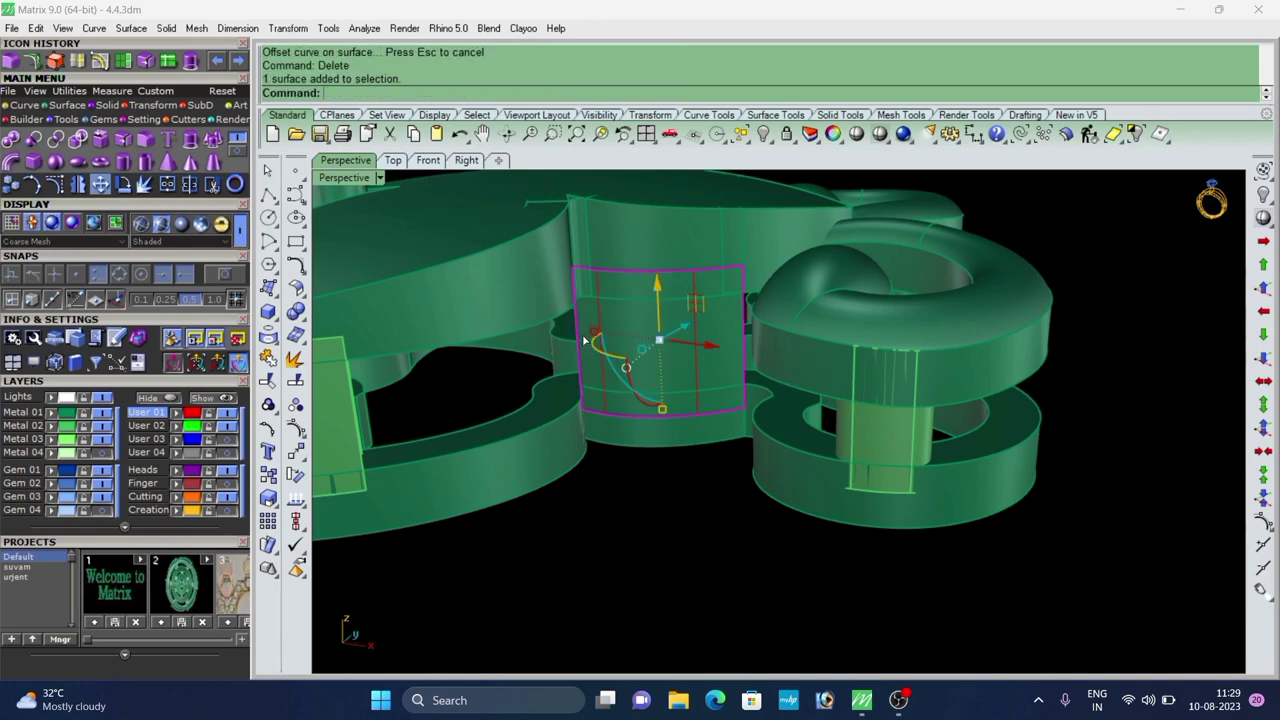
left_click(606, 333)
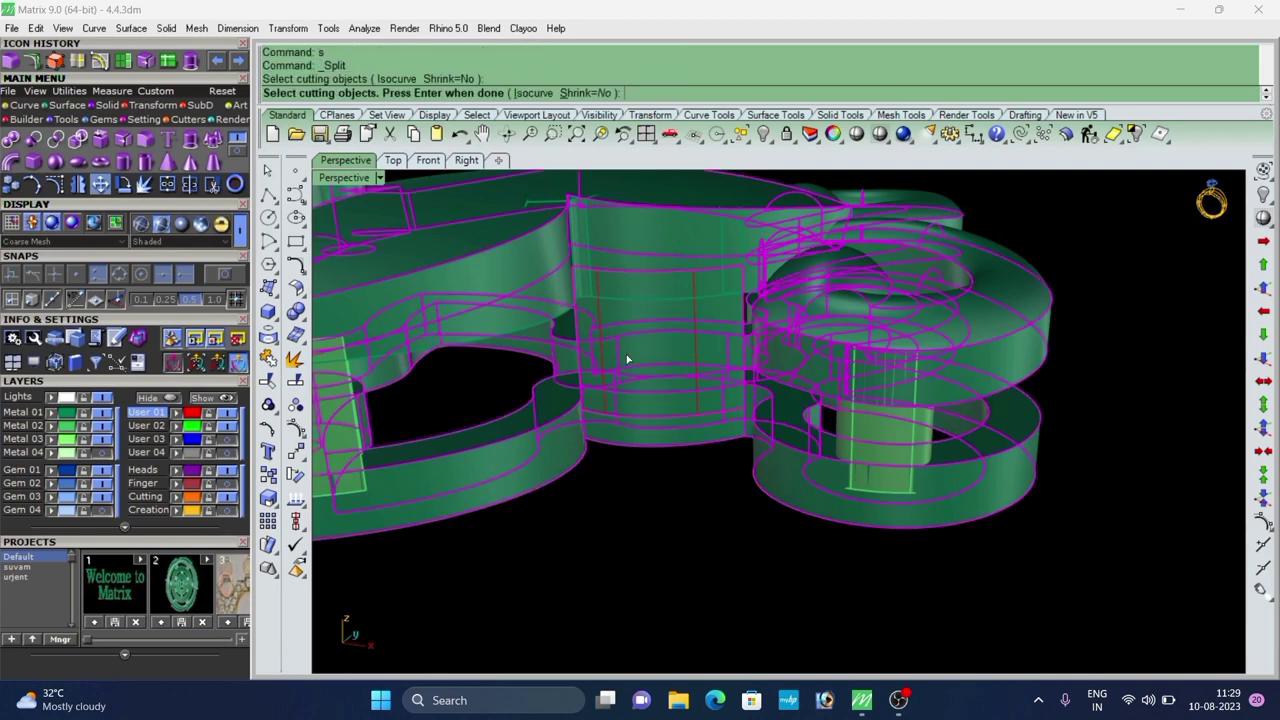
key("Escape")
key("Escape")
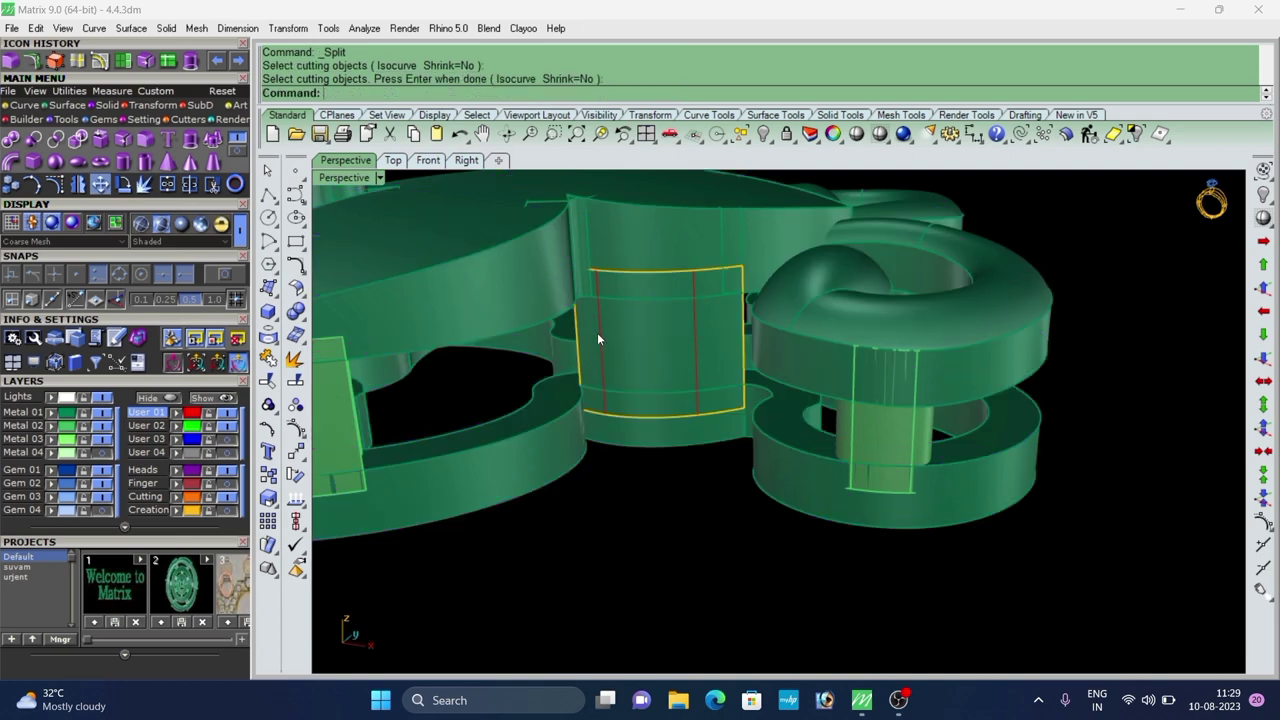
Split the curved wall with the two offset curves and delete the outer pieces, keeping the narrow middle strip.
left_click(620, 329)
type("s")
key("Return")
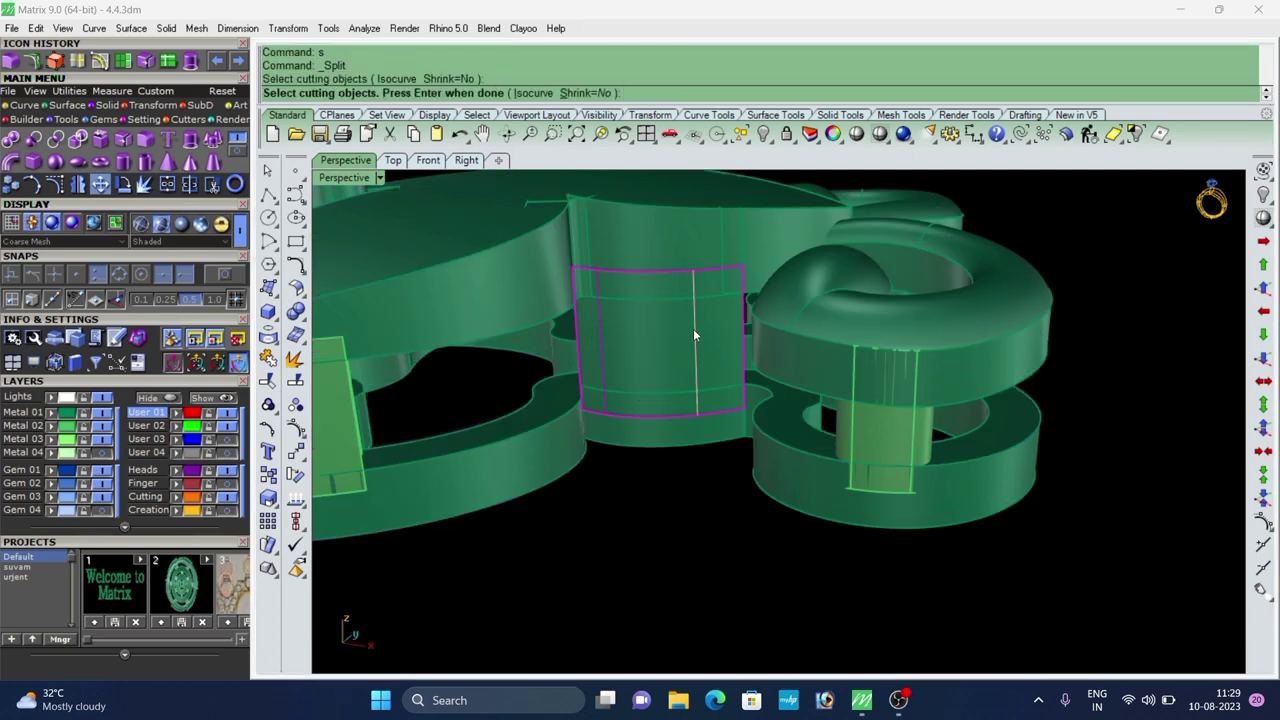
left_click(694, 330)
key("Delete")
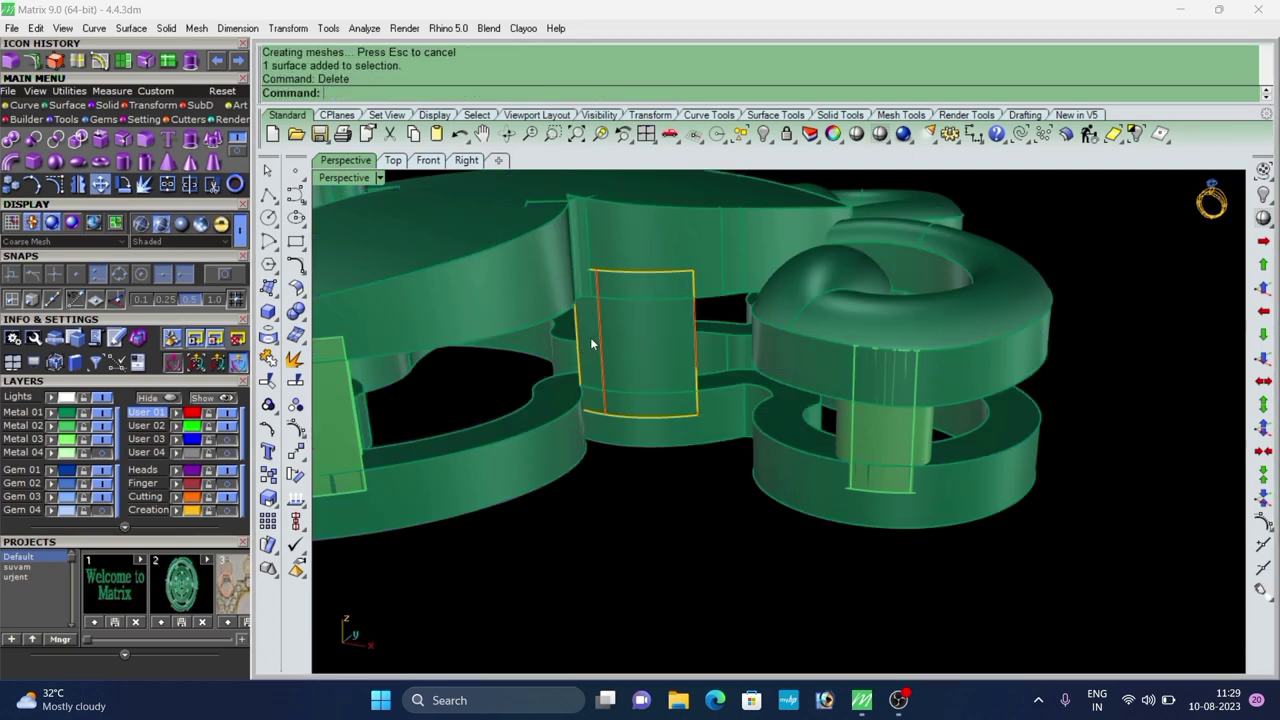
left_click(590, 339)
key("Delete")
Try offsetting the middle strip into a solid with distance 0.4, and undo it.
scroll(668, 337, "down", 5)
right_click_drag(668, 337, 658, 357)
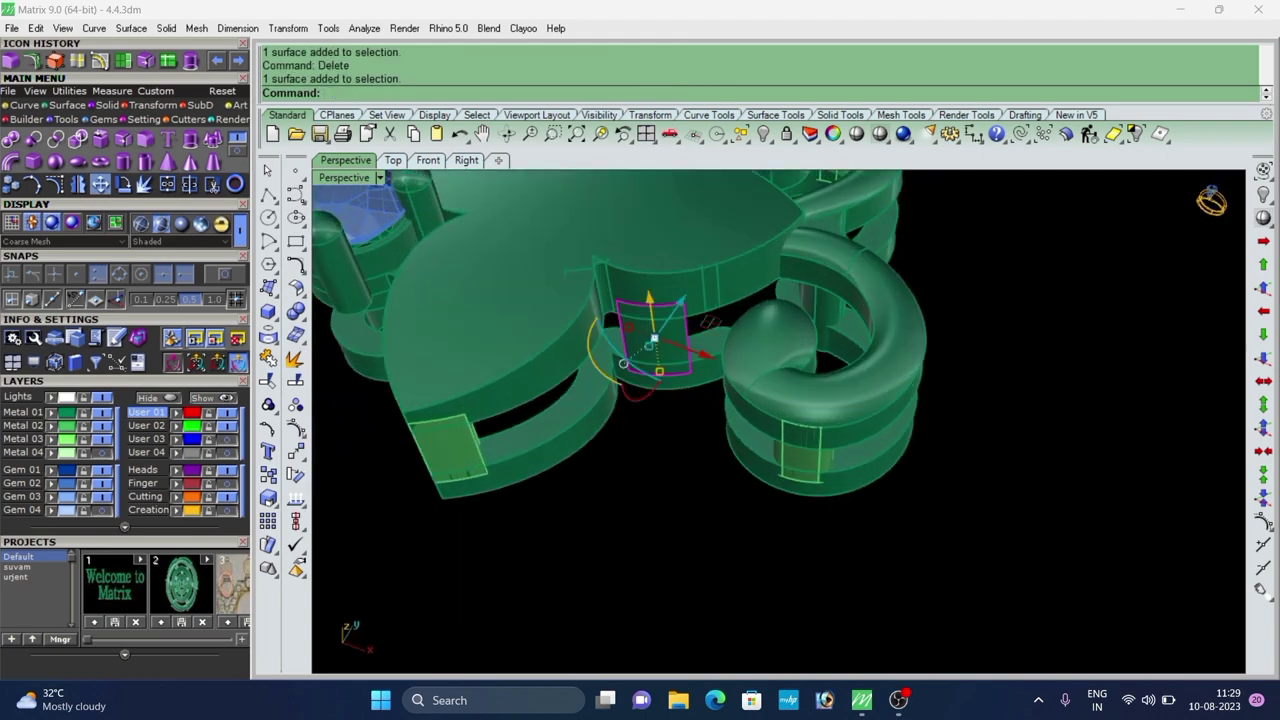
type("o")
key("Return")
left_click(663, 346)
key("Return")
mouse_move(688, 397)
right_mouse_down()
mouse_move(740, 486)
mouse_move(709, 615)
mouse_move(691, 377)
right_mouse_up()
scroll(677, 374, "up", 4)
key("ctrl+z")
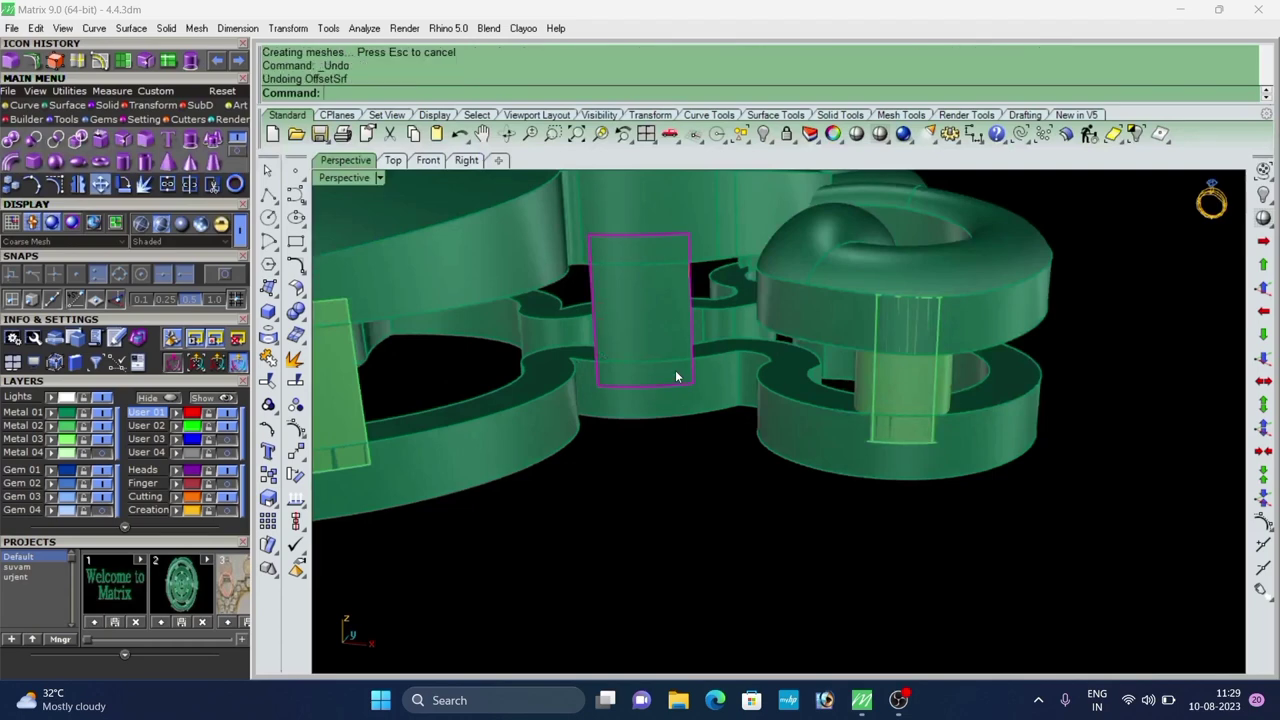
Offset the middle strip inward into a solid with distance 0.5.
right_click(655, 333)
left_click(655, 329)
left_click(605, 94)
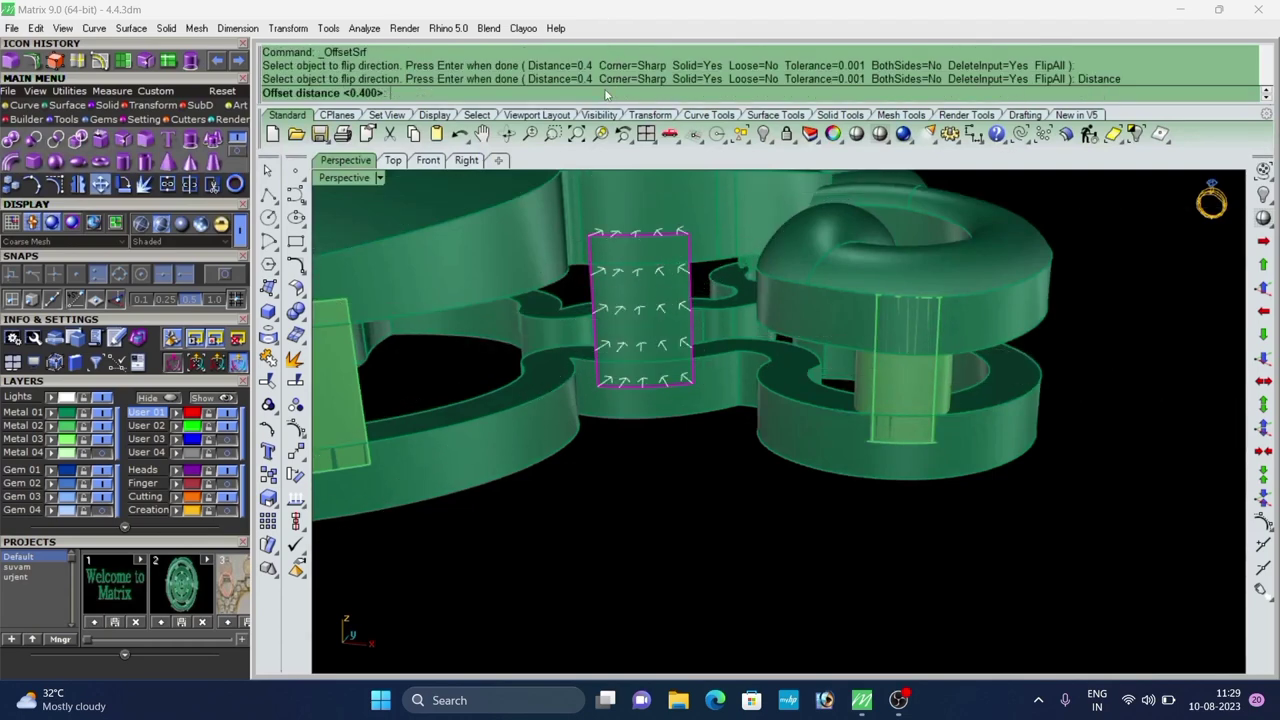
key("Return")
key("Return")
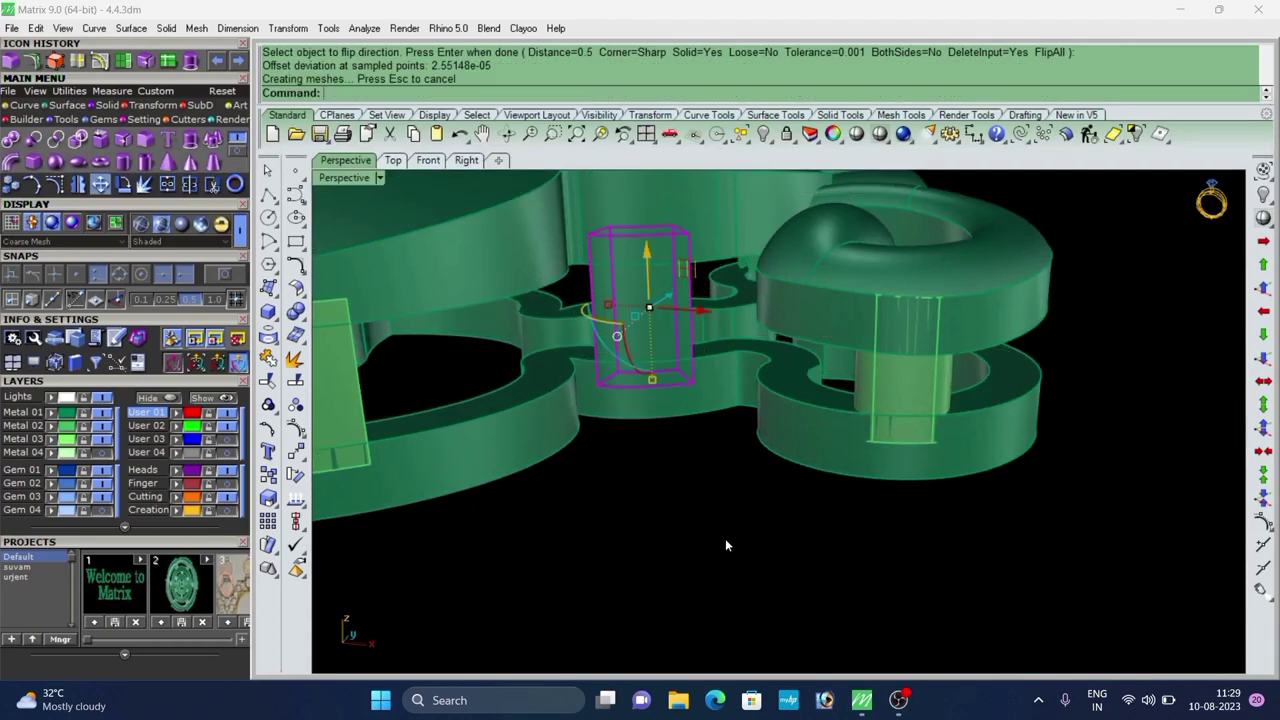
scroll(718, 500, "down", 3)
left_click(715, 485)
Extract a copy of the lower frame's matching curved outer face on the opposite side of the piece.
right_click_drag(714, 482, 655, 556)
scroll(655, 540, "down", 4)
right_click_drag(640, 510, 592, 366)
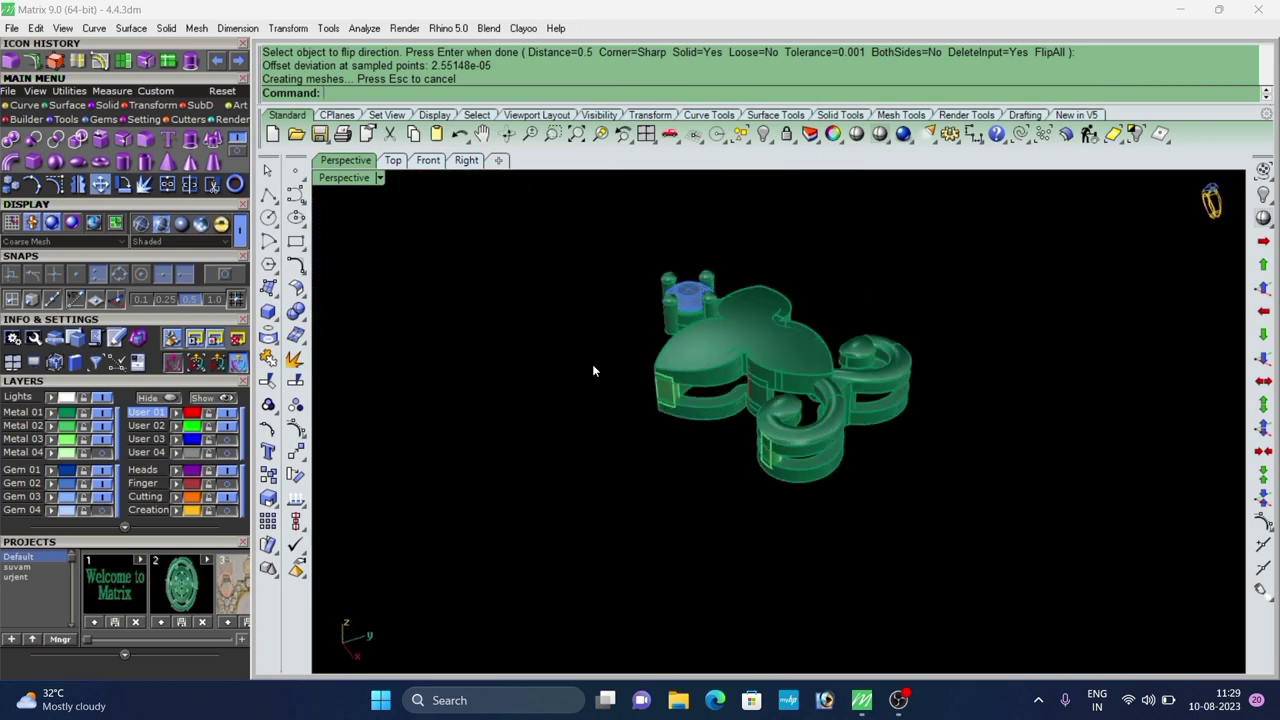
scroll(862, 400, "up", 4)
right_click_drag(864, 430, 498, 460)
scroll(762, 446, "up", 2)
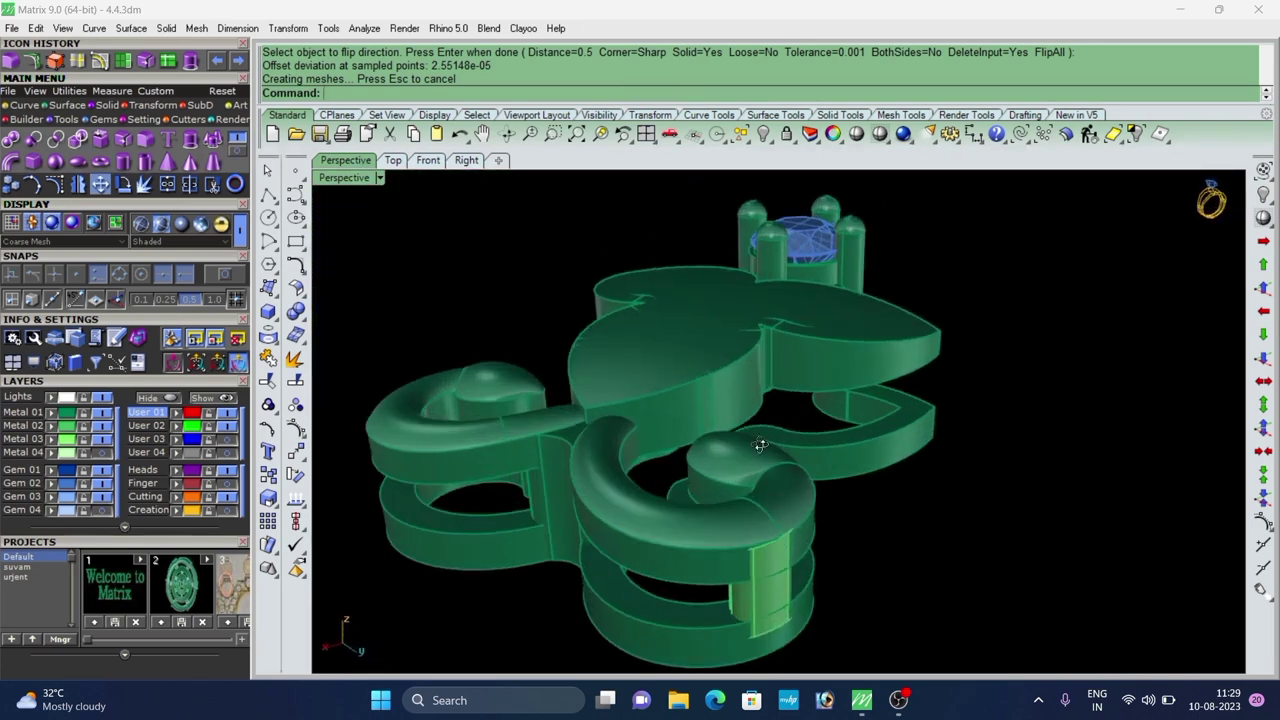
right_click_drag(762, 446, 580, 405)
scroll(761, 454, "up", 3)
right_click(295, 360)
scroll(660, 448, "up", 2)
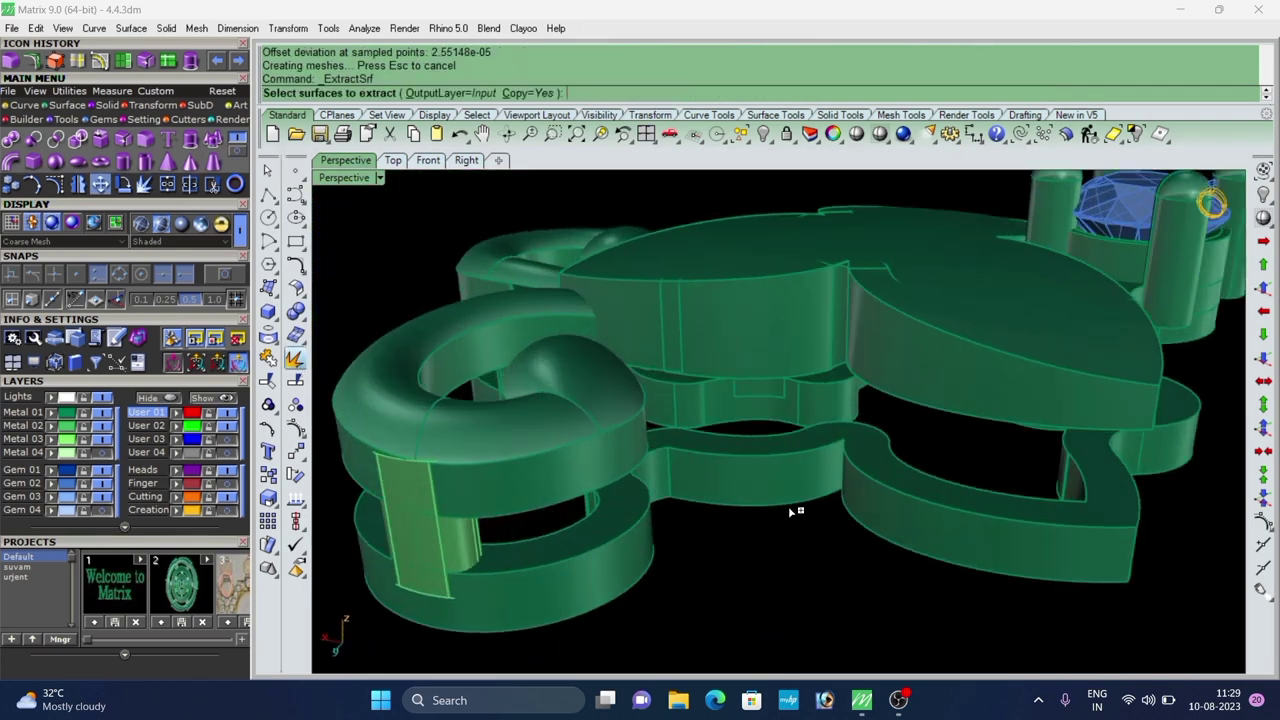
left_click(772, 486)
right_click(770, 486)
Extend the upper edge of the opposite side's extracted face by a factor of 2.
scroll(702, 488, "down", 5)
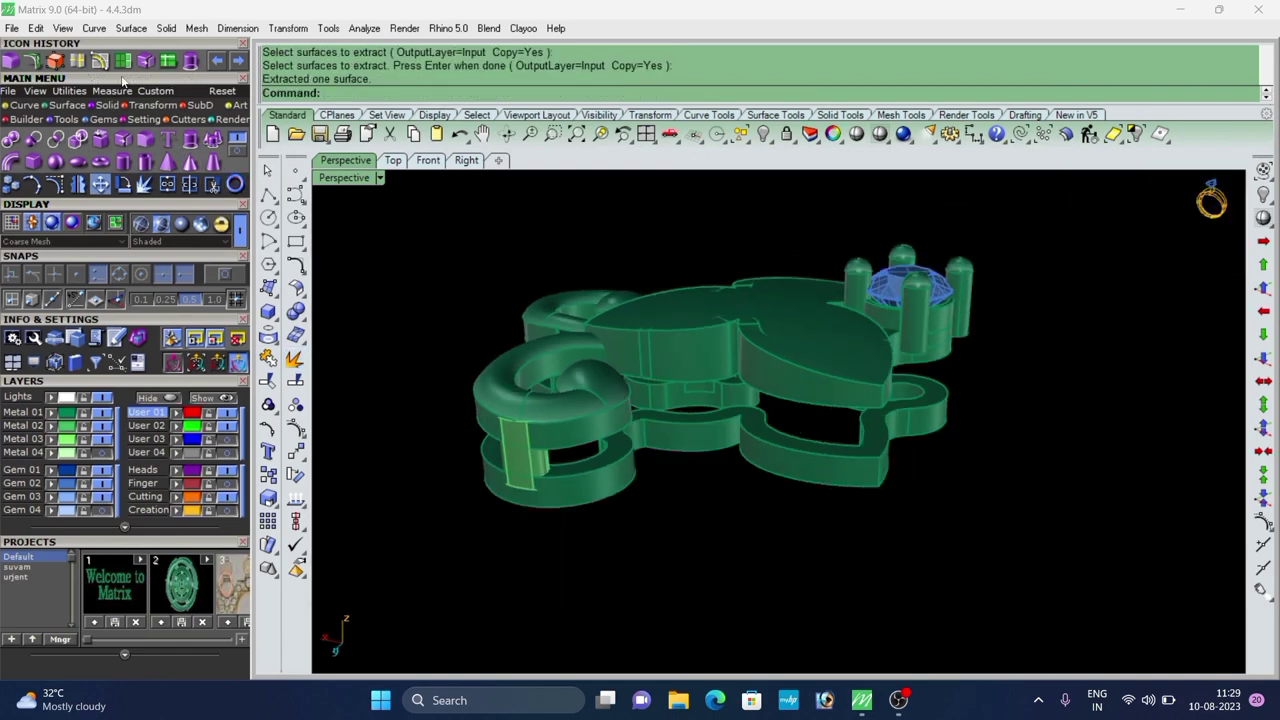
scroll(718, 363, "up", 4)
left_click(695, 450)
right_click(695, 449)
scroll(690, 400, "down", 2)
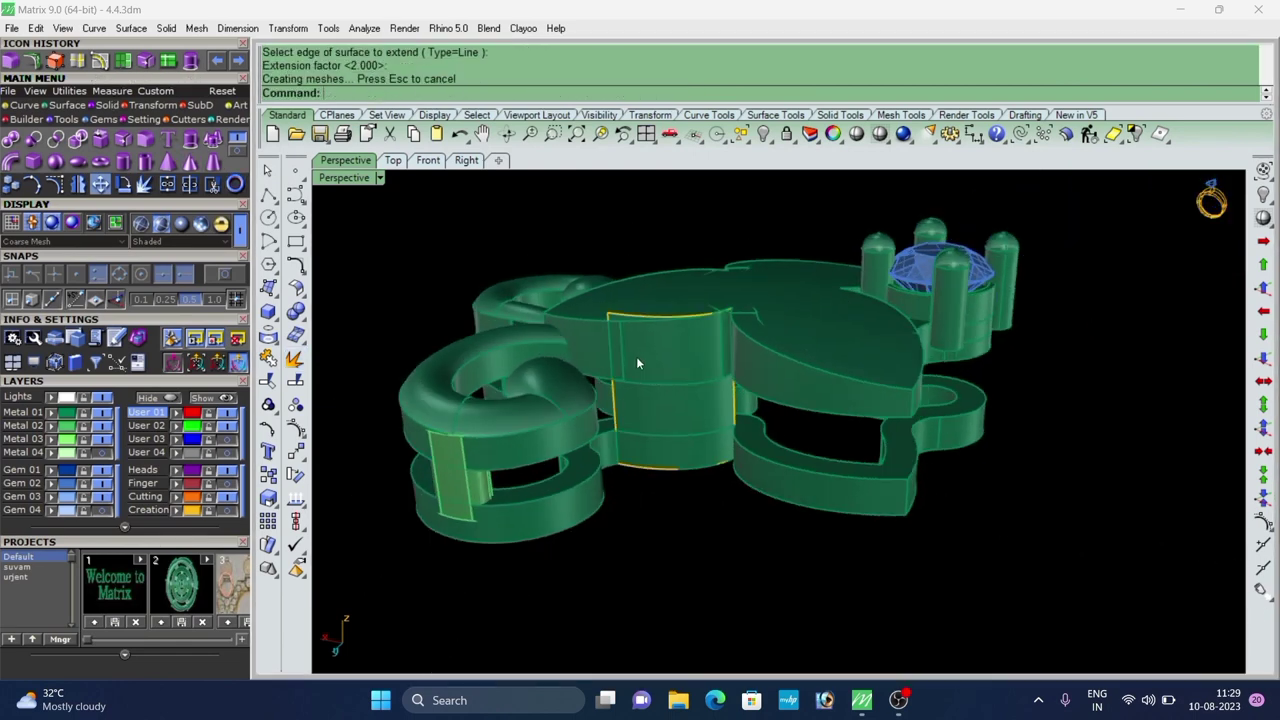
right_click_drag(636, 360, 680, 410)
scroll(681, 412, "up", 2)
left_click(681, 412)
right_click(682, 411)
right_click(682, 411)
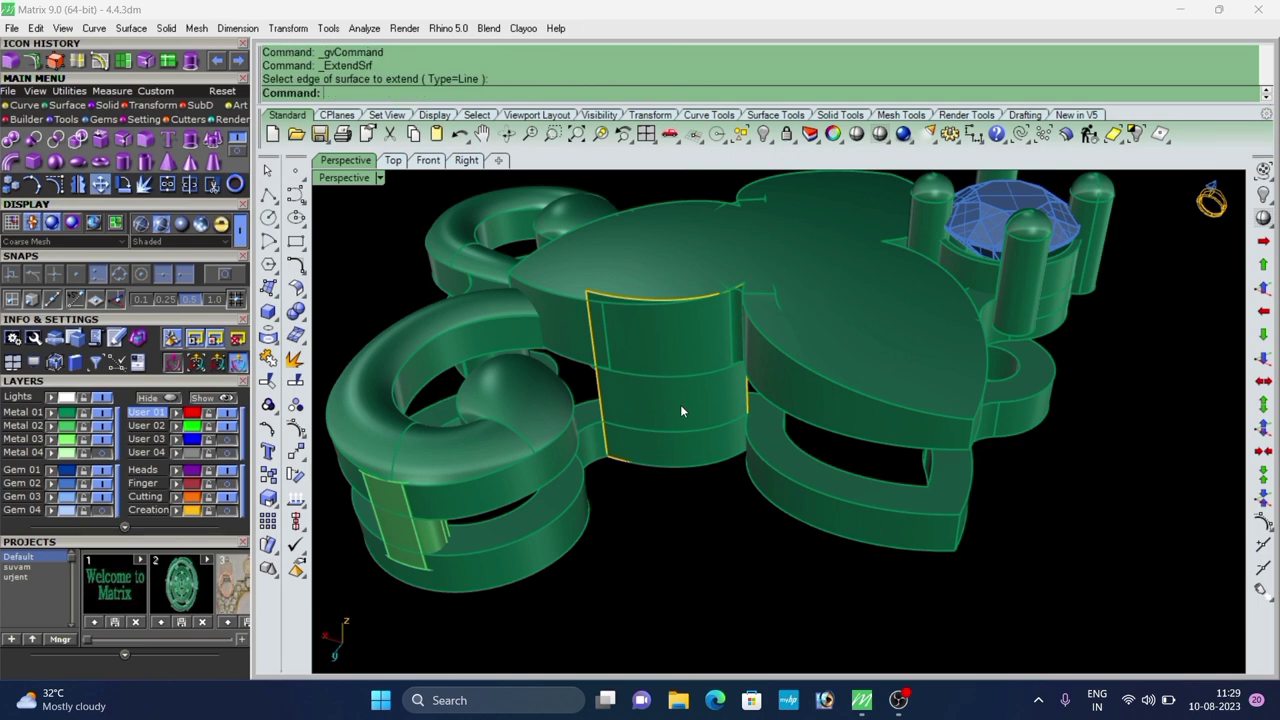
Split the opposite side's extended face along two vertical isocurves and delete both outer pieces, leaving a narrow strip.
left_click(682, 411)
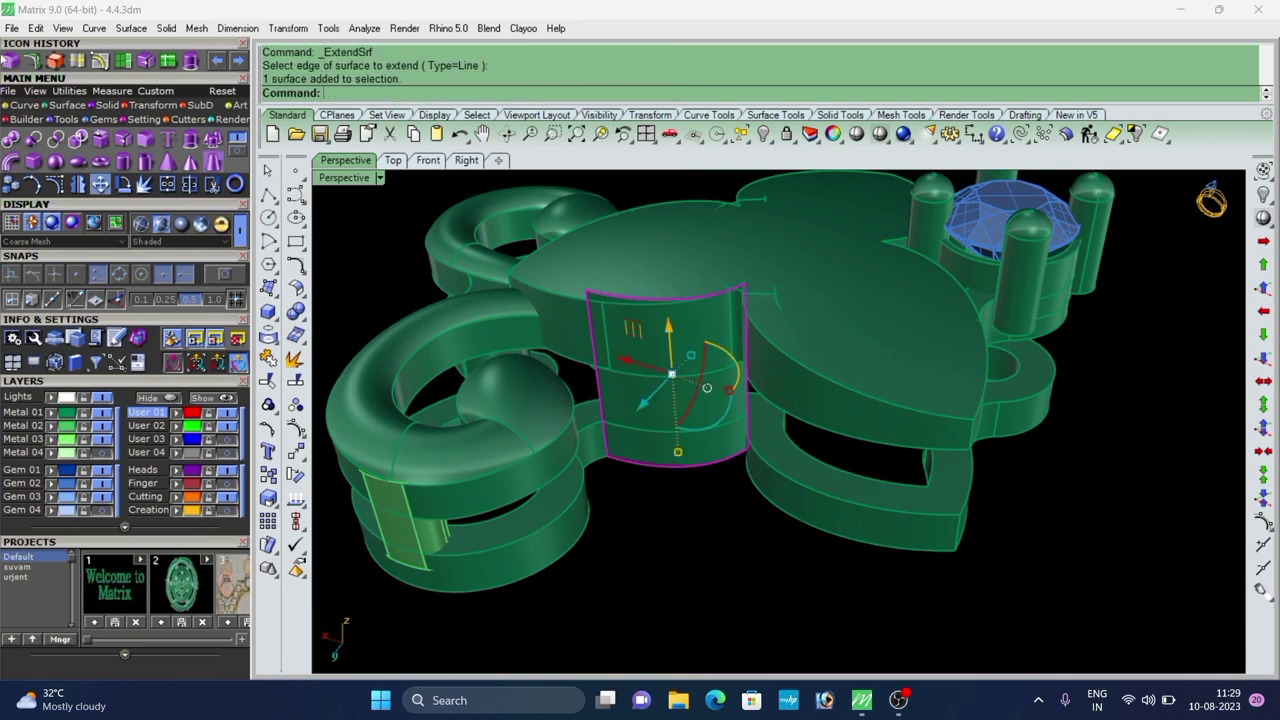
left_click(164, 63)
scroll(618, 352, "down", 4)
mouse_move(613, 476)
right_mouse_down()
mouse_move(617, 508)
mouse_move(613, 480)
right_mouse_up()
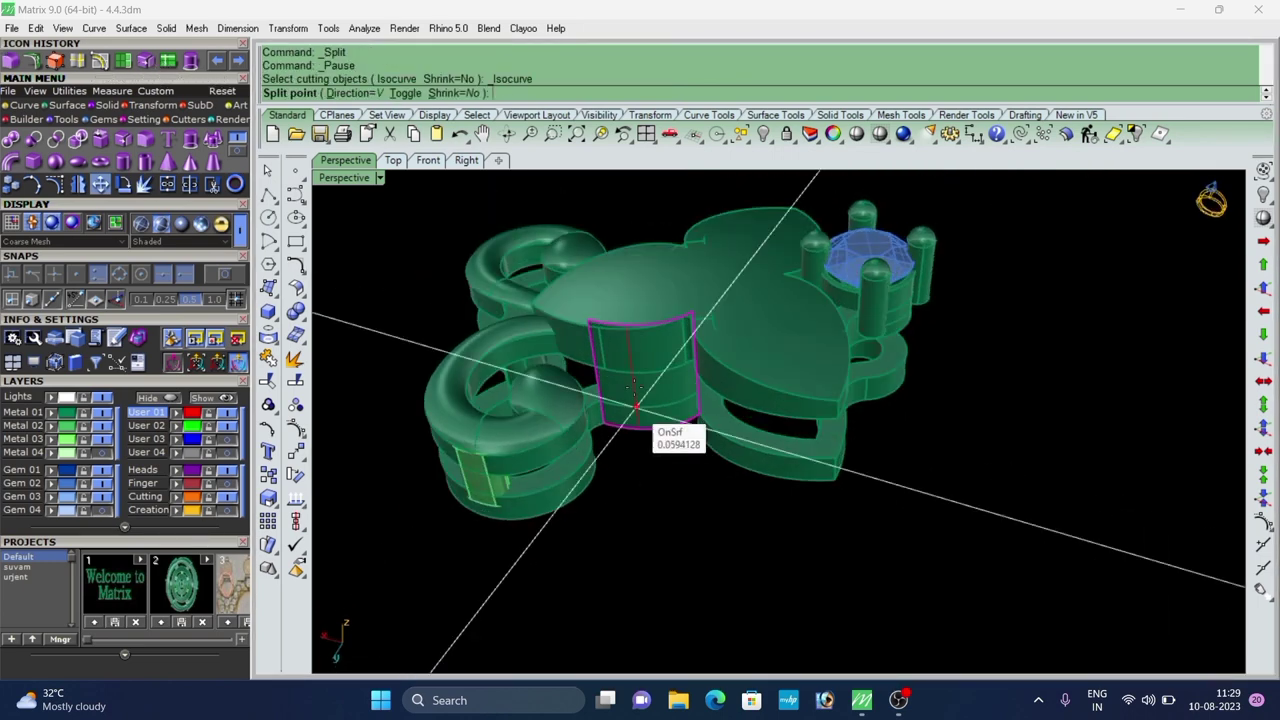
scroll(634, 405, "up", 4)
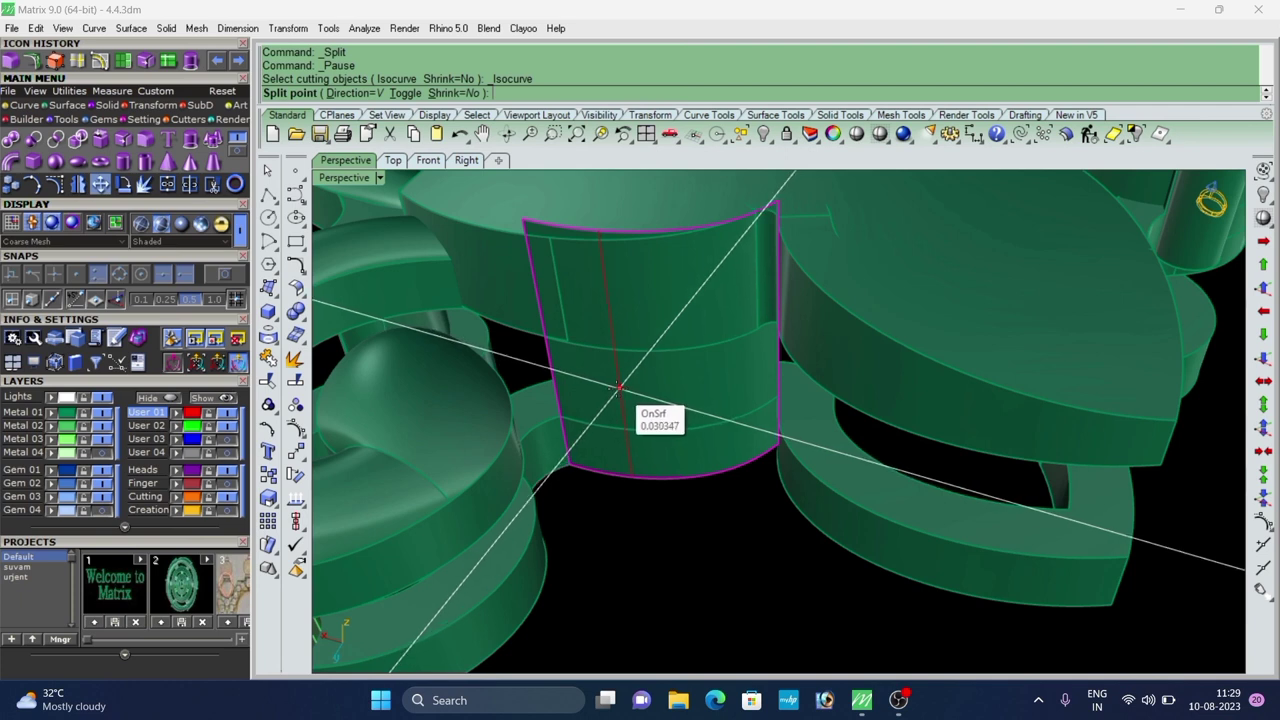
left_click(617, 387)
right_click(704, 390)
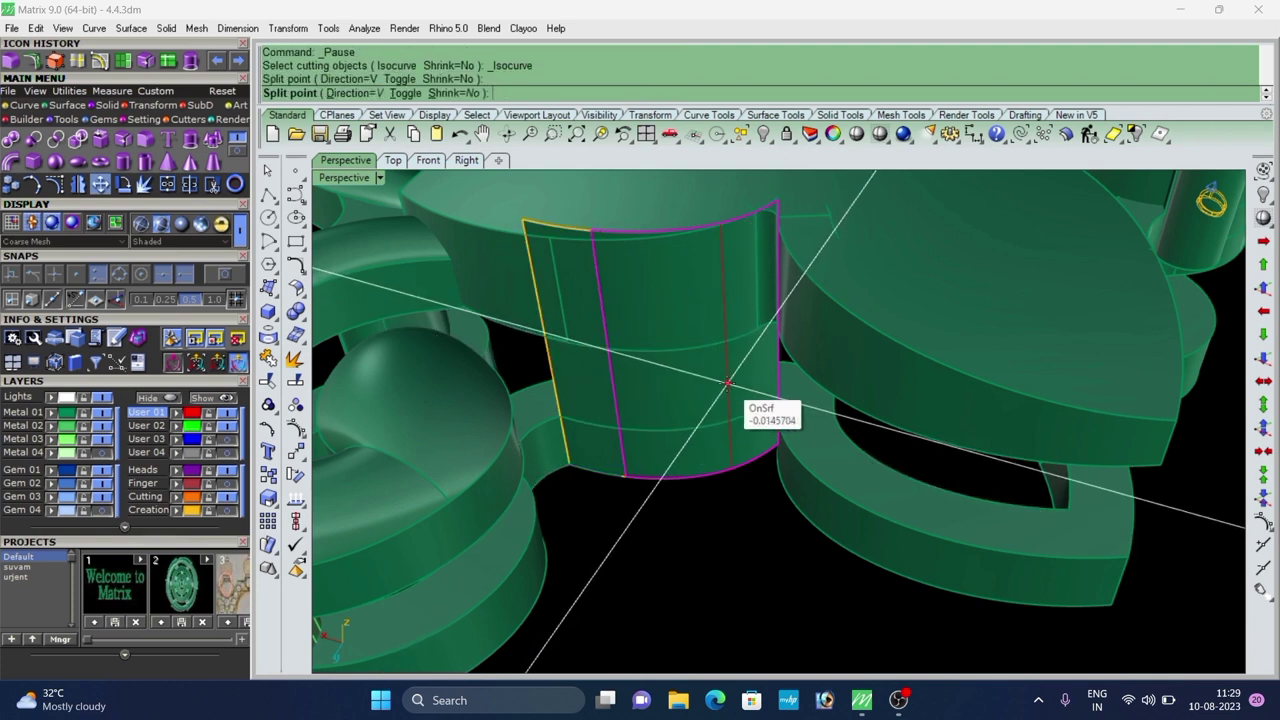
right_click(755, 363)
left_click(756, 362)
left_click(595, 391)
type("d")
key("Return")
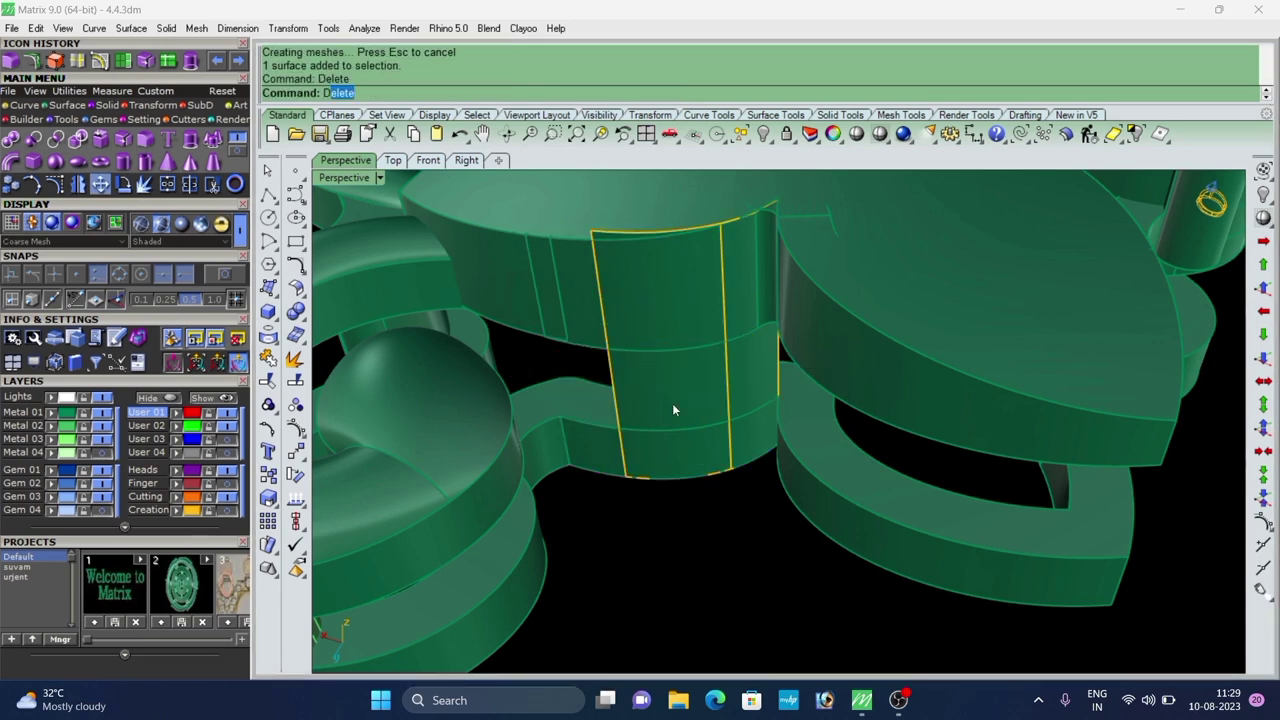
Shorten the narrow strip vertically and lower it so it overlaps both the upper body wall and the lower frame.
right_click_drag(685, 386, 670, 497)
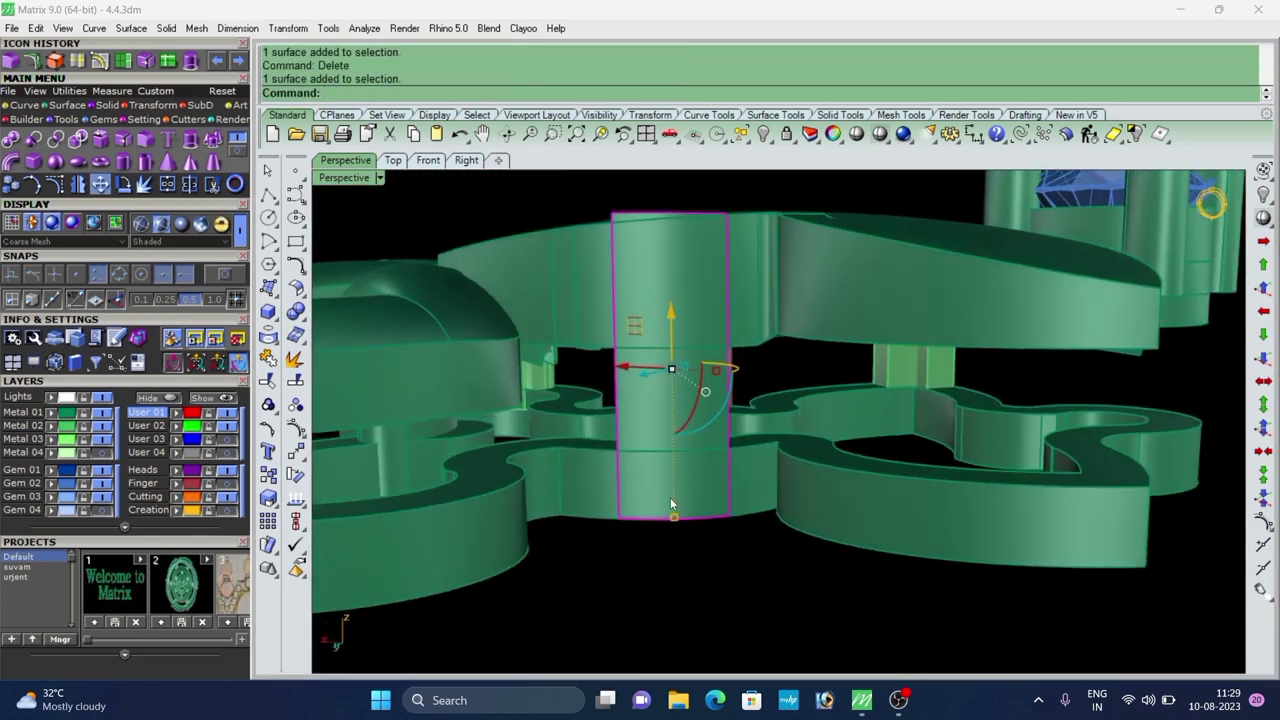
left_click_drag(674, 517, 697, 471)
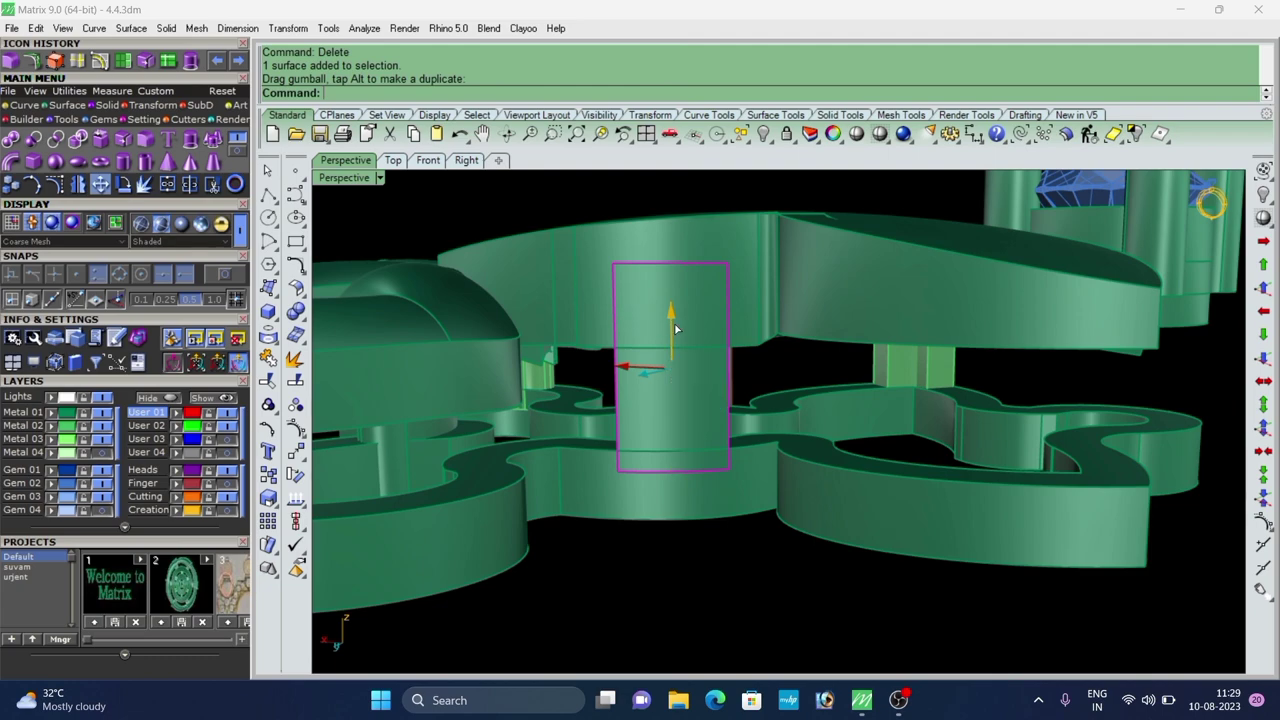
left_click_drag(674, 325, 682, 342)
right_click_drag(690, 346, 652, 355)
scroll(674, 445, "up", 8)
left_click_drag(666, 442, 690, 428)
scroll(671, 434, "down", 5)
left_click_drag(662, 328, 663, 335)
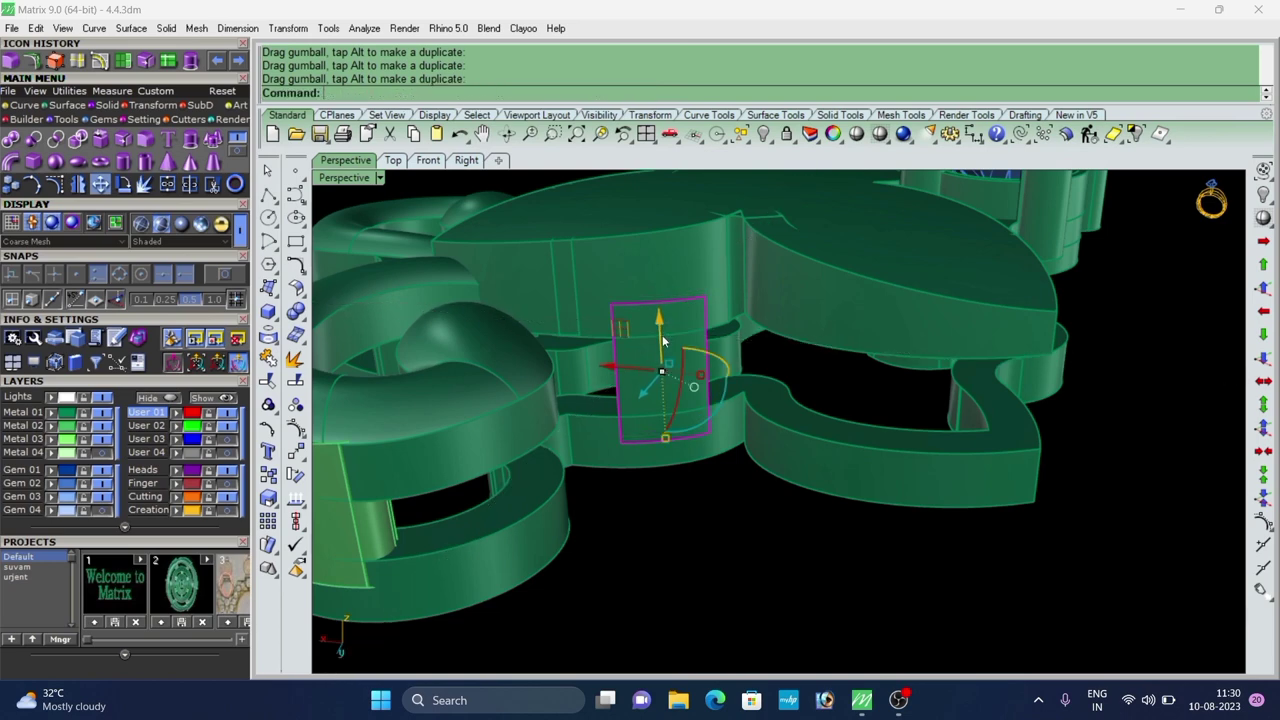
Offset the shortened strip into a solid with distance 0.5.
right_click(660, 350)
right_click(662, 366)
left_click(711, 515)
Extract copies of the lower frame's two outer faces that meet at the front petal's tip.
scroll(690, 450, "down", 5)
right_click_drag(676, 415, 703, 429)
scroll(669, 437, "down", 6)
scroll(840, 398, "up", 5)
scroll(703, 429, "down", 4)
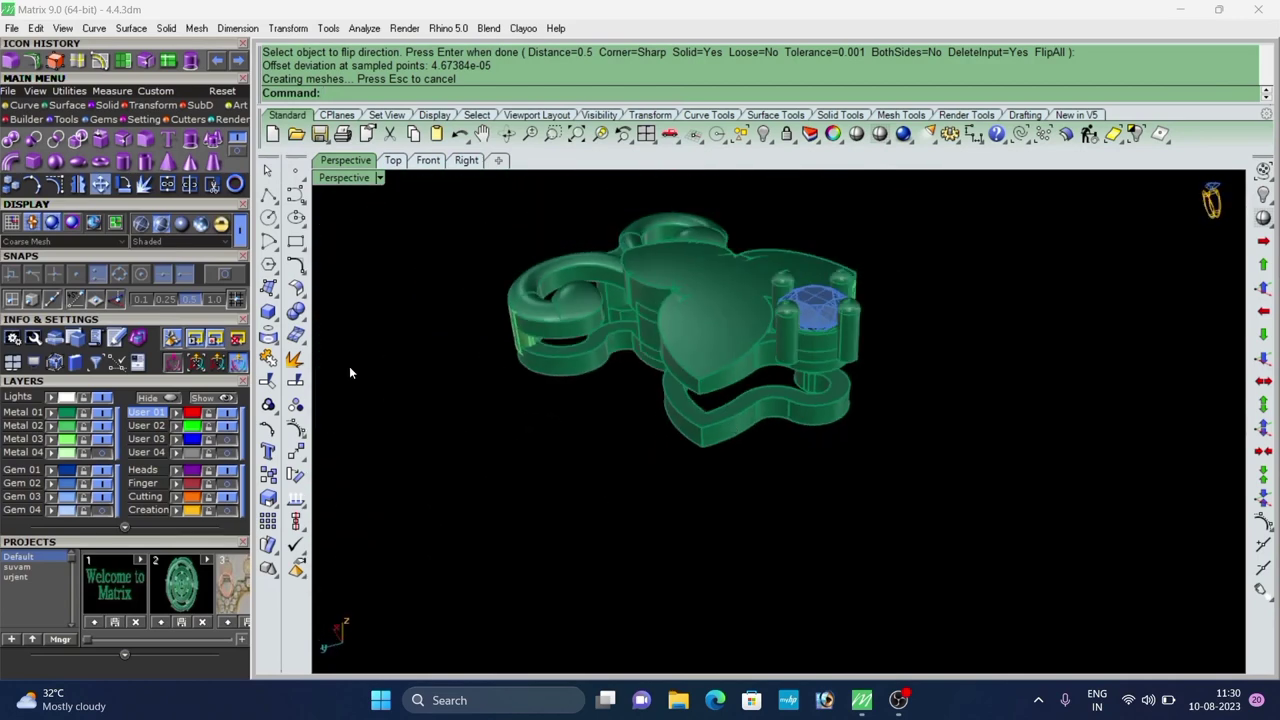
right_click(297, 367)
scroll(709, 430, "up", 10)
left_click(708, 447)
left_click(726, 451)
scroll(724, 452, "down", 5)
right_click(782, 496)
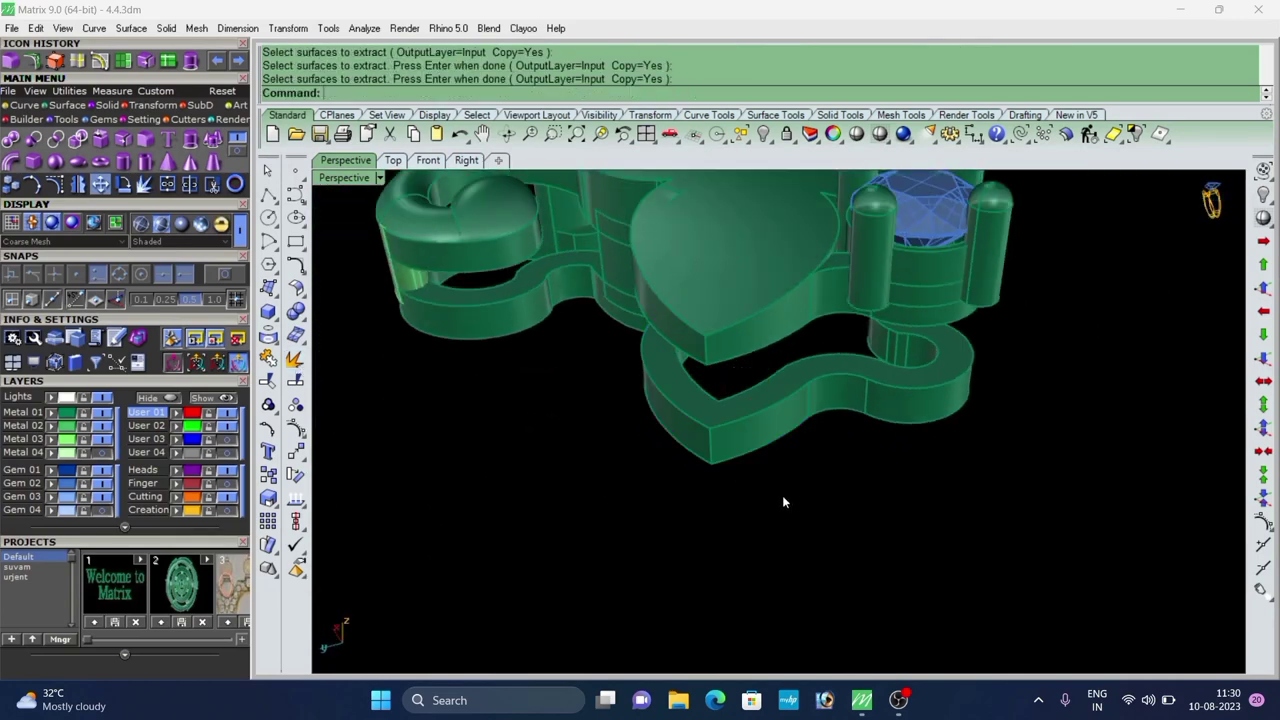
Extend the upper edges of both extracted petal-tip faces upward by a factor of 2.
scroll(783, 502, "down", 2)
left_click(126, 66)
scroll(780, 485, "up", 3)
left_click(734, 406)
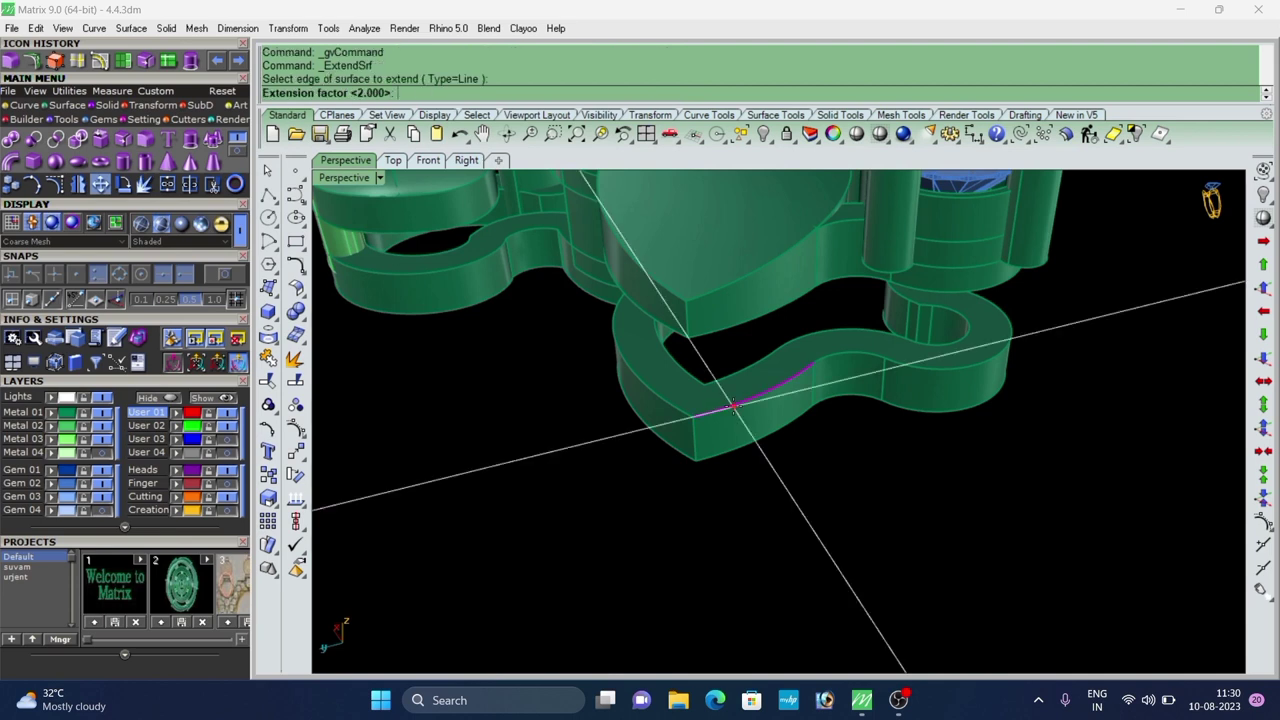
right_click(734, 406)
right_click(660, 412)
left_click(668, 401)
right_click(668, 401)
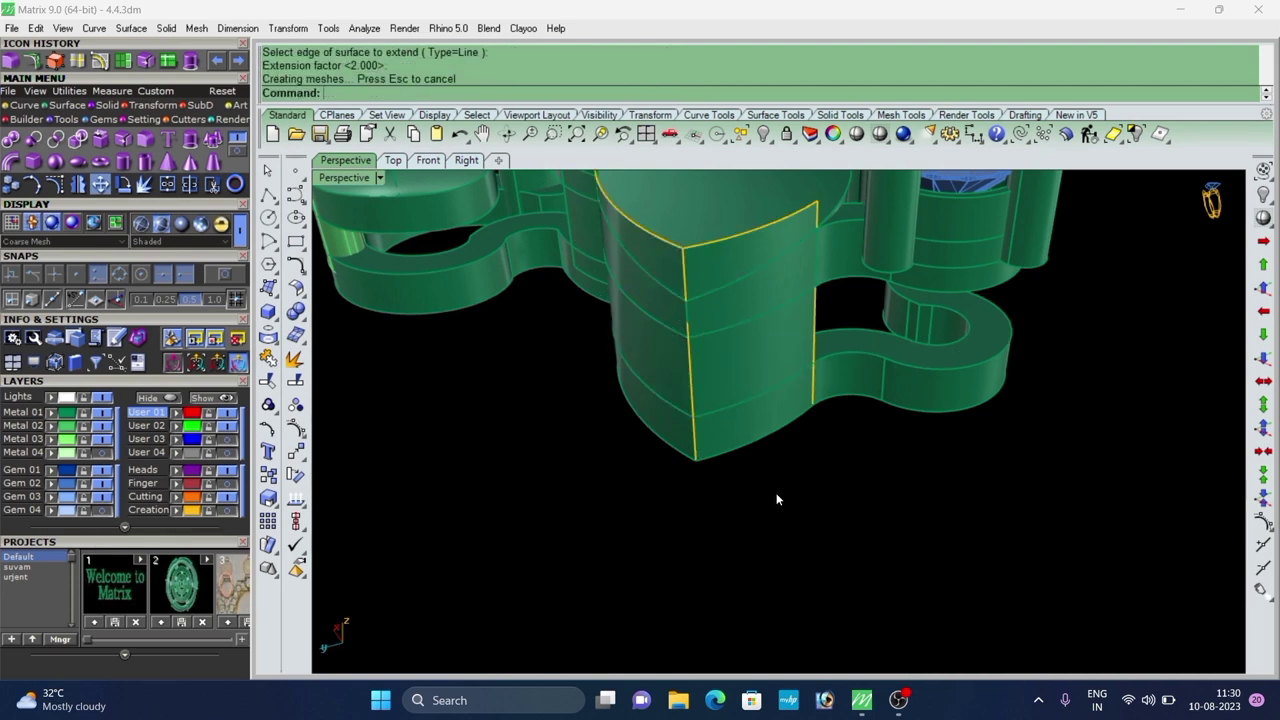
Duplicate the upper body's two top petal edges that meet at the tip as curves.
left_click(709, 293)
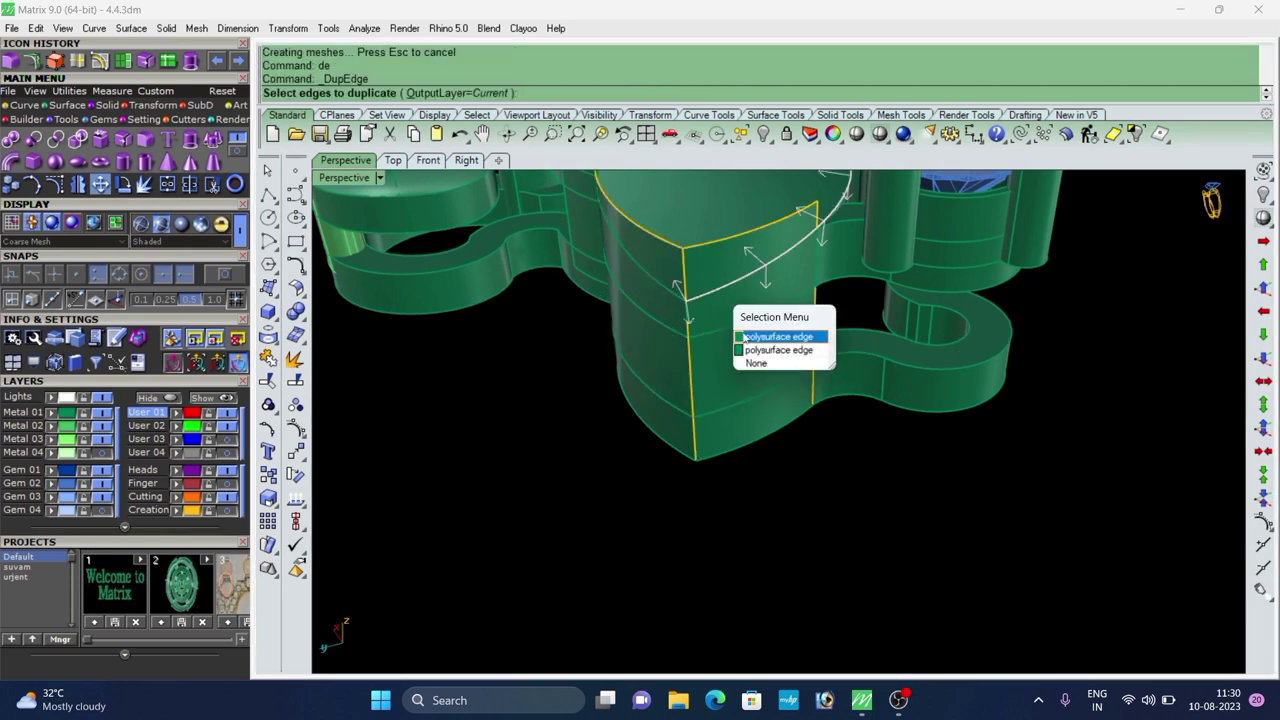
left_click(744, 337)
left_click(664, 284)
right_click(664, 287)
right_click(665, 285)
scroll(697, 283, "up", 2)
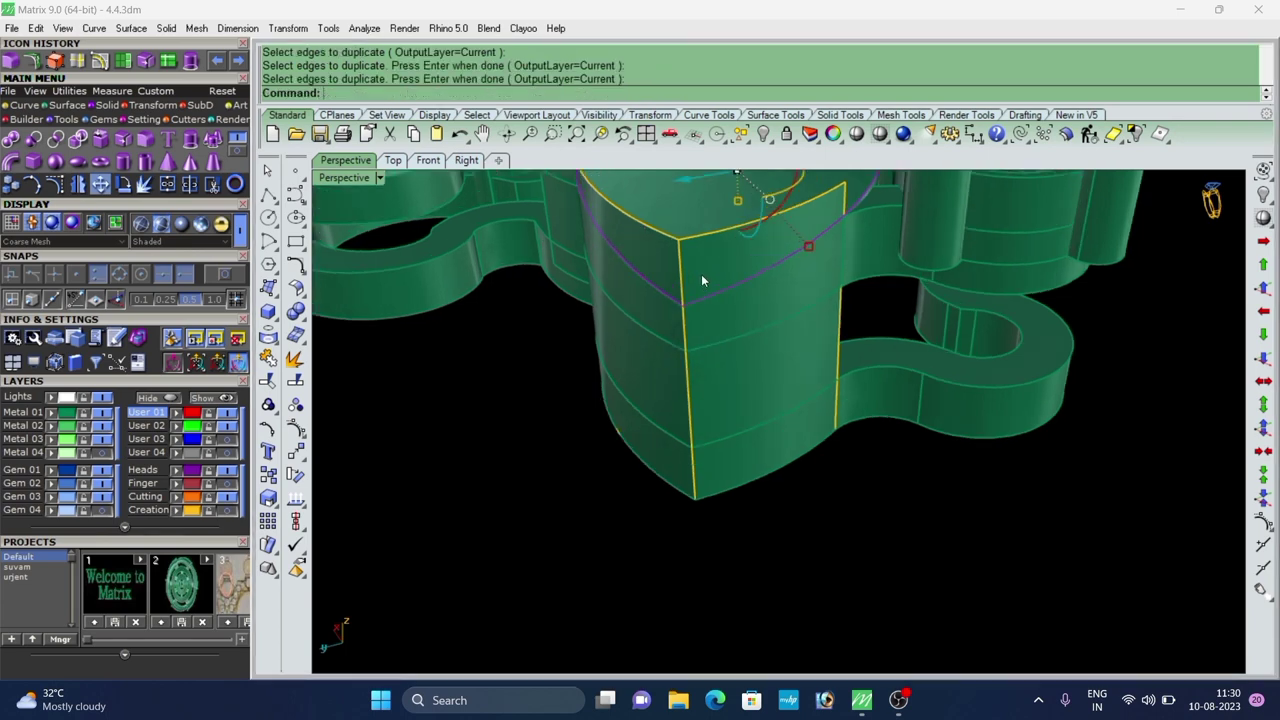
Trim away the parts of the two extended tip faces that rise above the upper body's top edge.
left_click(701, 276)
left_click(666, 264, "shift")
key("Return")
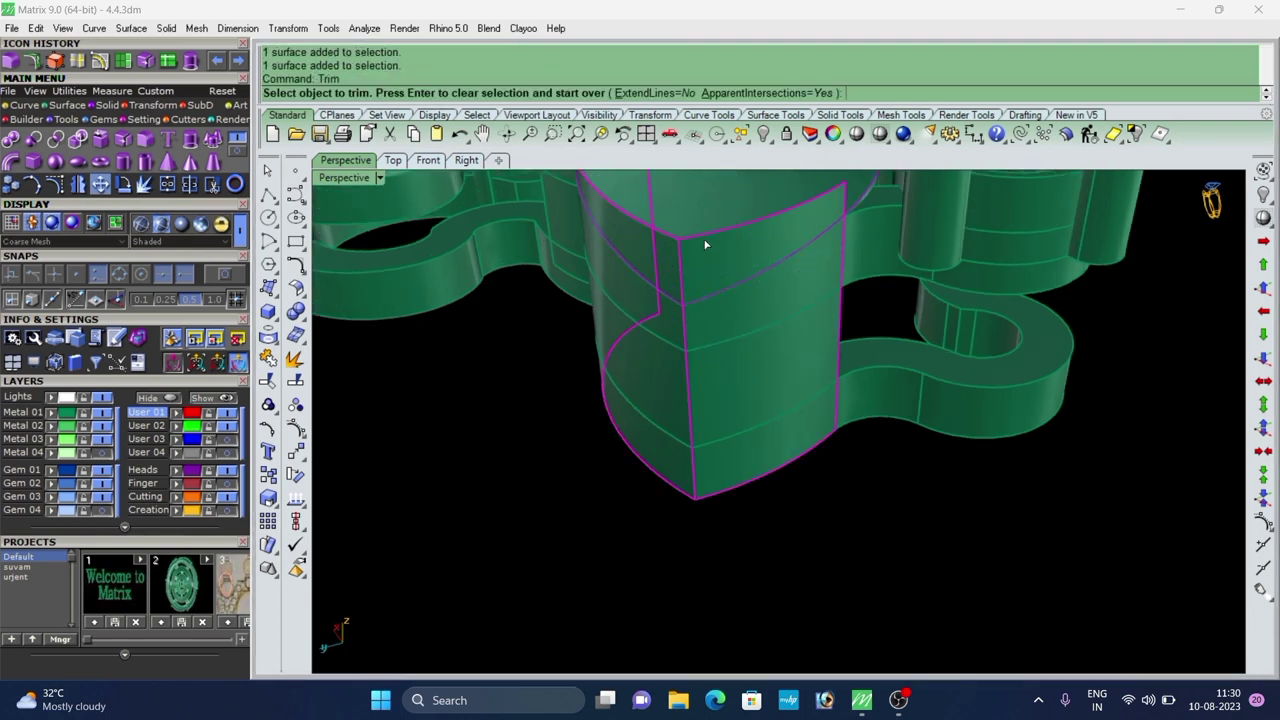
left_click(706, 245)
left_click(670, 256)
right_click_drag(718, 309, 806, 298)
left_click(704, 287)
right_click(906, 511)
Split the first petal-tip face along a horizontal isocurve just below its upper edge and delete the top piece.
right_click_drag(906, 511, 790, 490)
scroll(690, 430, "up", 2)
left_click(680, 424)
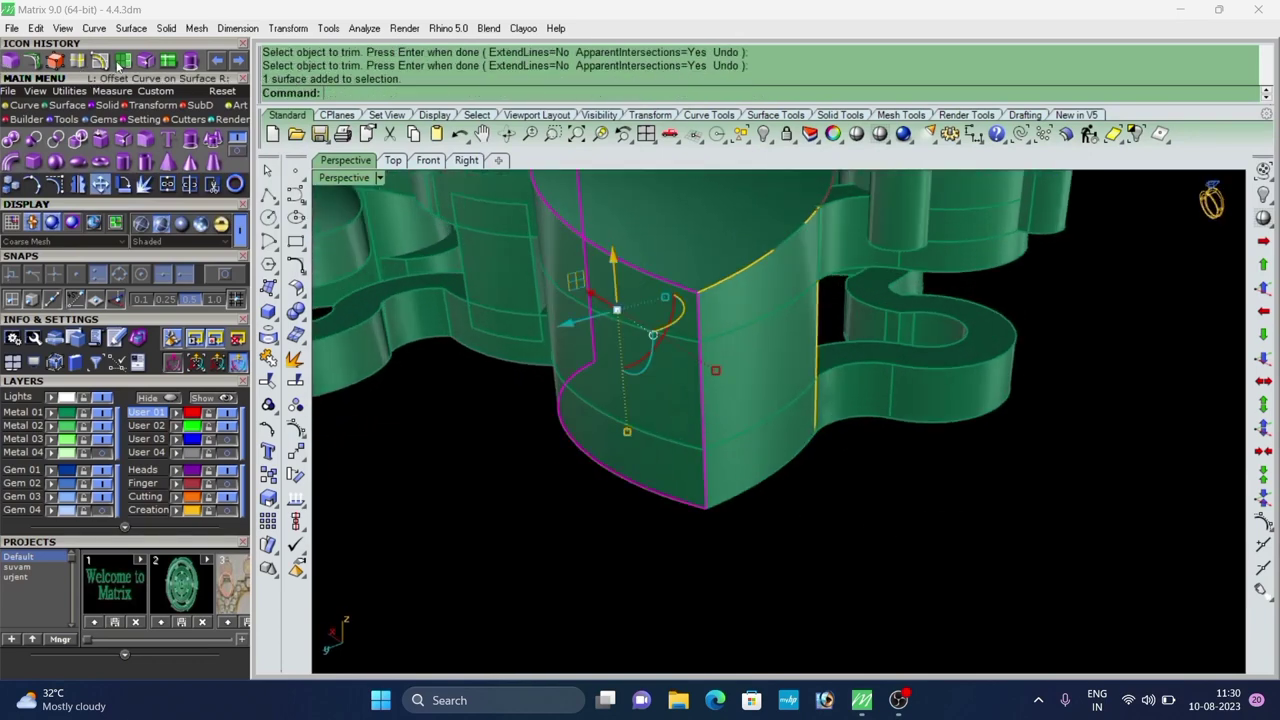
left_click(168, 62)
scroll(726, 314, "up", 2)
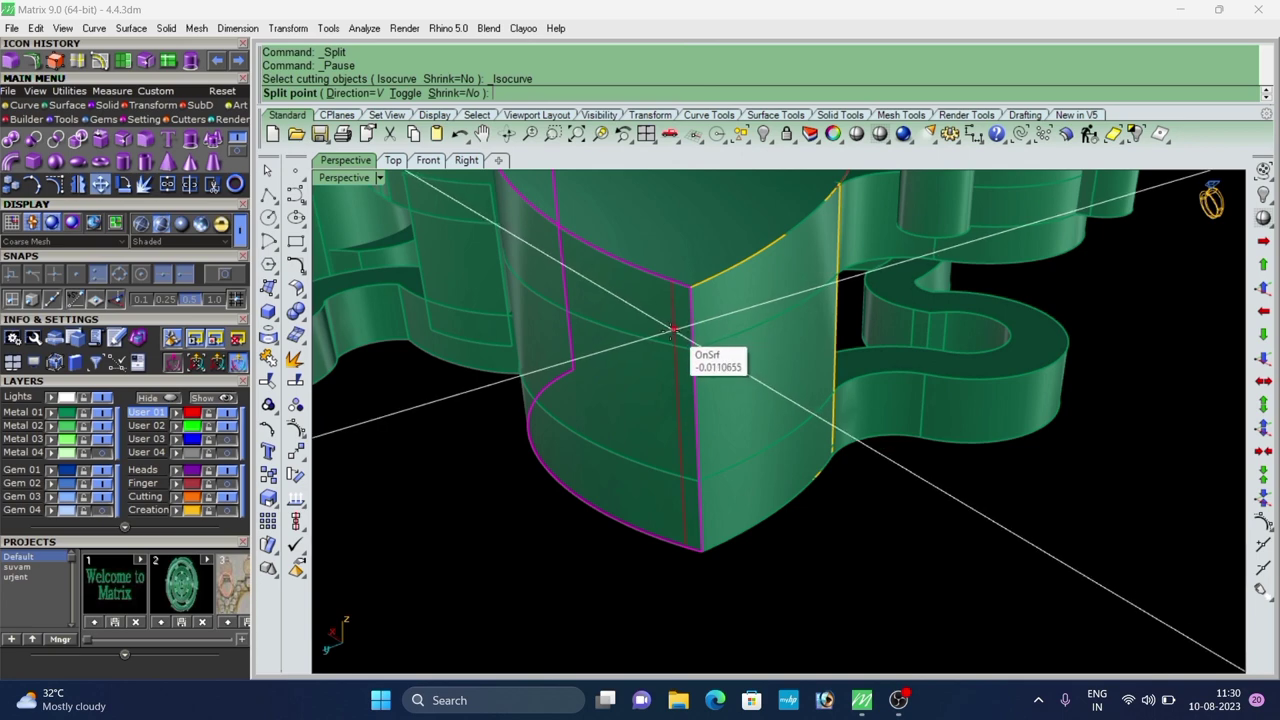
type("t")
key("Return")
left_click(690, 324)
right_click(690, 324)
left_click(671, 303)
type("d")
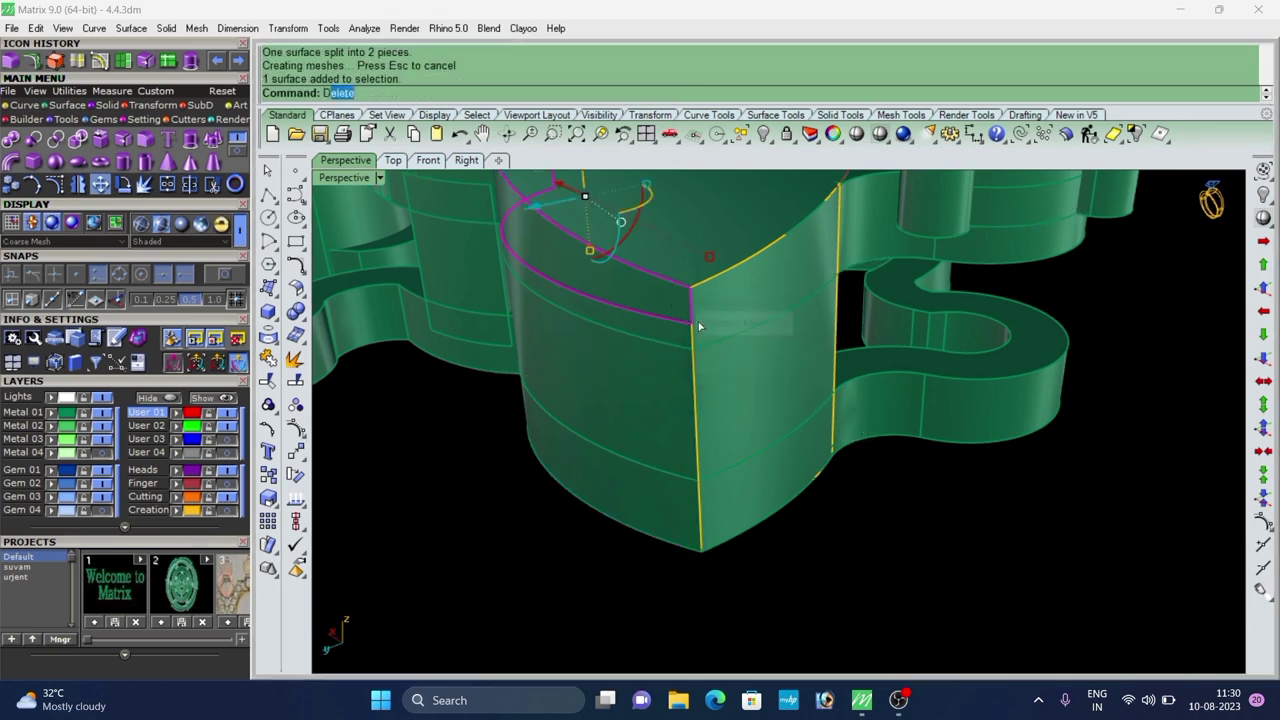
key("Return")
Split the adjoining petal-tip face at the matching height and delete its top piece.
left_click(743, 370)
left_click(168, 62)
scroll(707, 324, "up", 4)
left_click(690, 322)
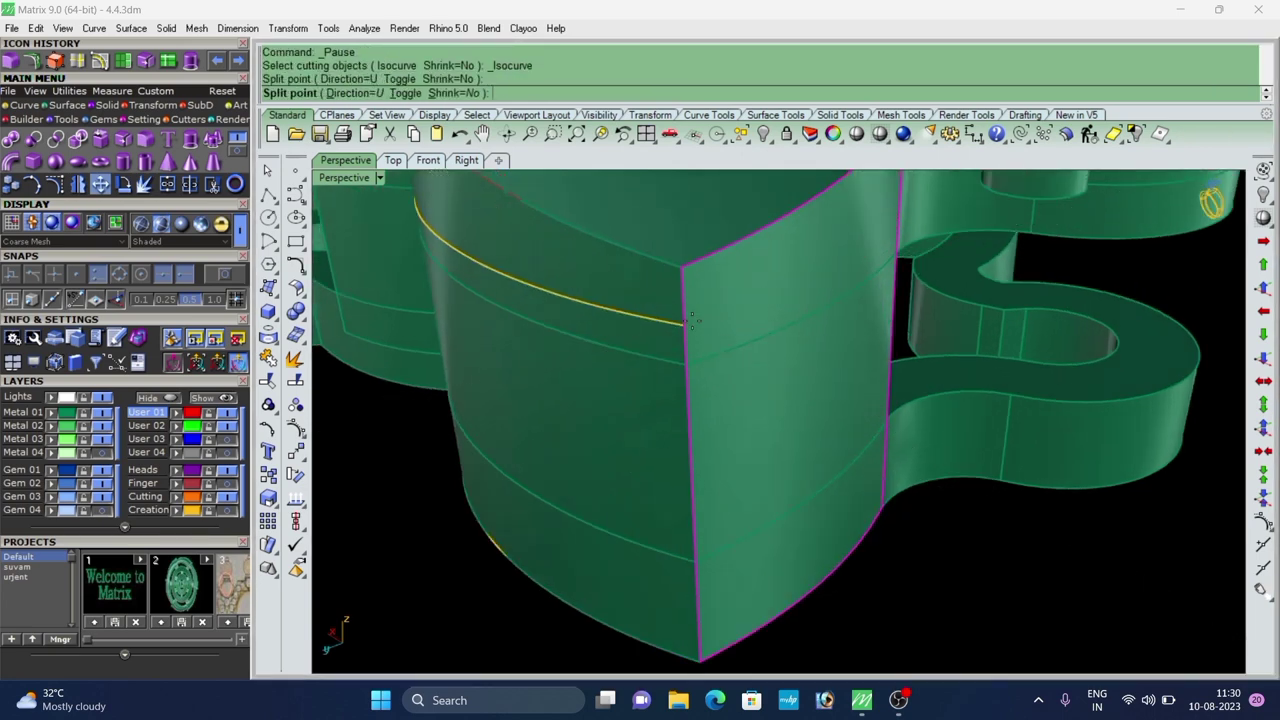
right_click(692, 321)
left_click(704, 296)
type("d")
key("Return")
Split the adjoining tip face along a vertical isocurve and delete the portion farther from the petal's tip.
scroll(705, 310, "down", 5)
scroll(710, 391, "up", 2)
left_click(712, 364)
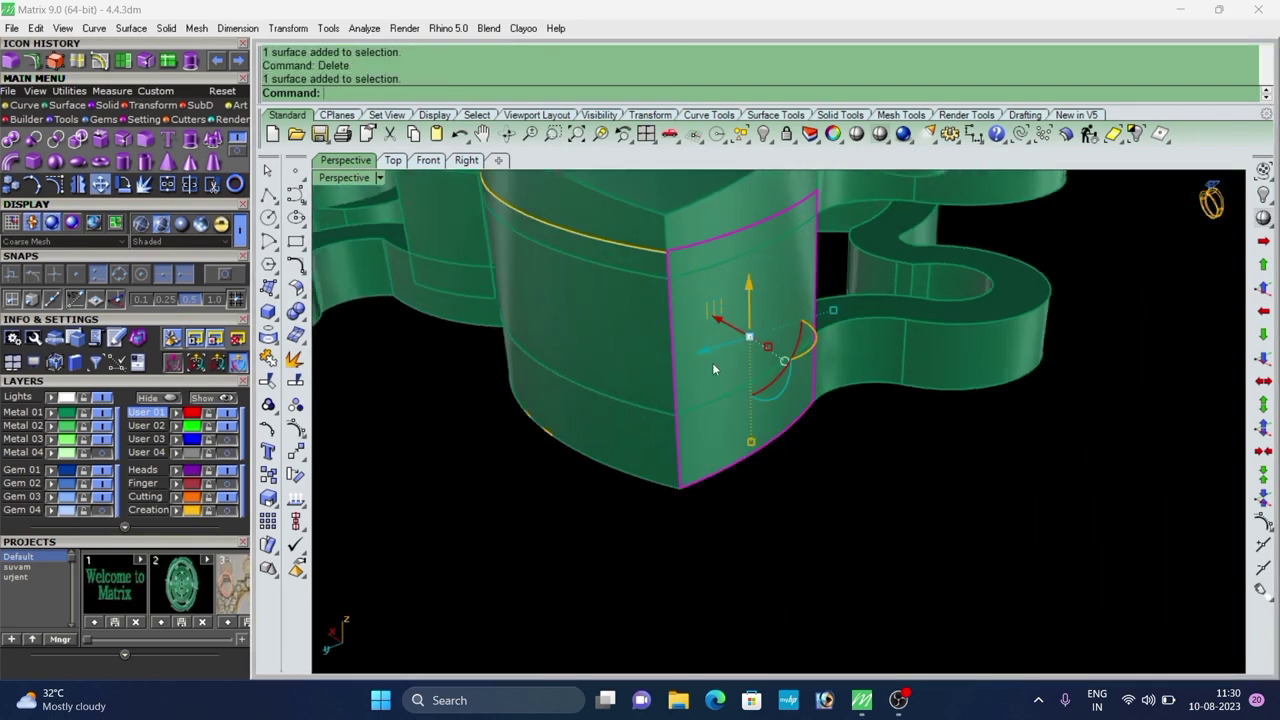
right_click(712, 367)
scroll(712, 366, "up", 4)
type("t")
key("Return")
scroll(720, 360, "down", 2)
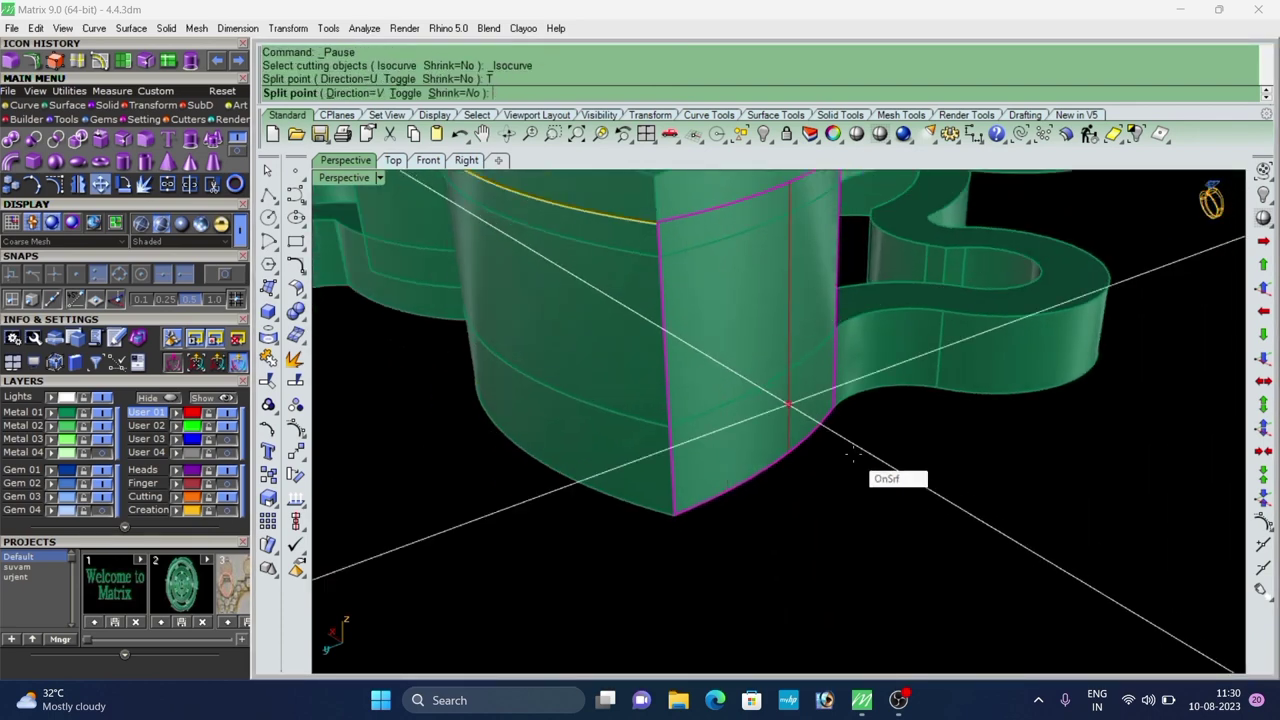
right_click_drag(820, 460, 783, 455)
scroll(786, 420, "up", 3)
scroll(788, 385, "down", 2)
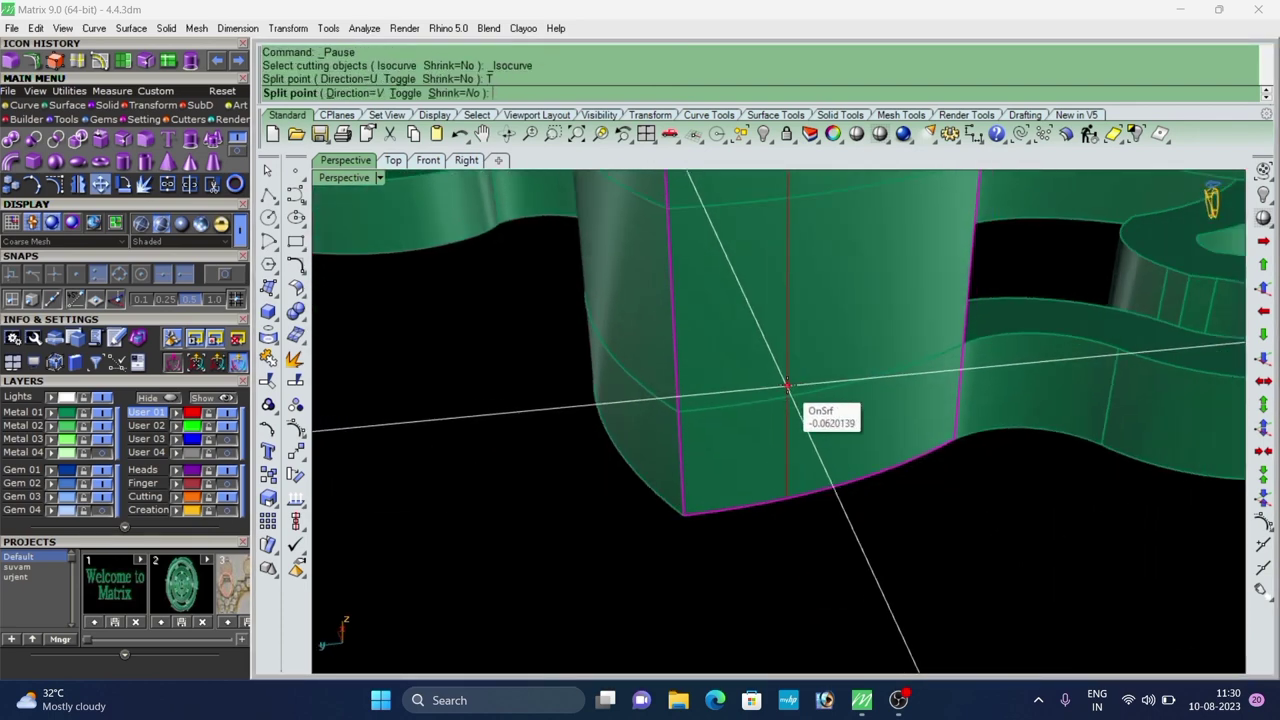
scroll(788, 385, "down", 2)
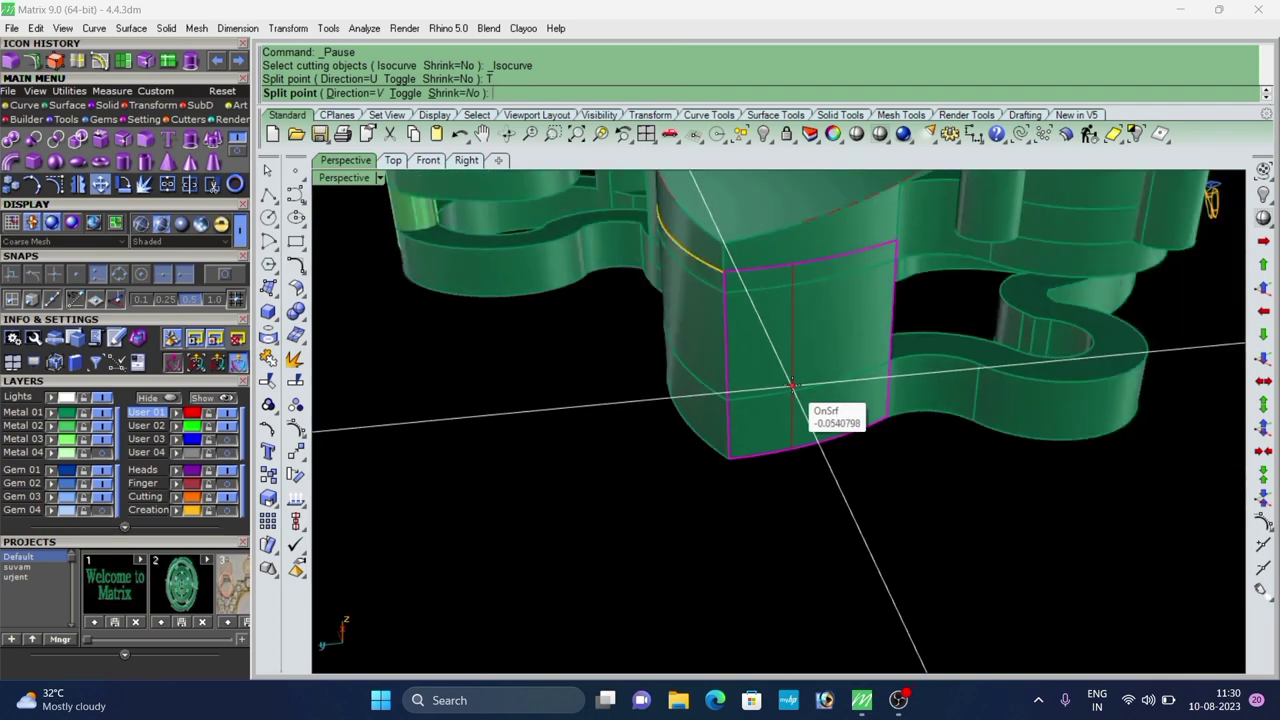
left_click(792, 385)
right_click(792, 385)
left_click(820, 368)
key("Delete")
Split the narrowed tip face along a horizontal isocurve near its lower edge and delete the bottom piece.
left_click(763, 366)
right_click(764, 370)
scroll(766, 422, "up", 4)
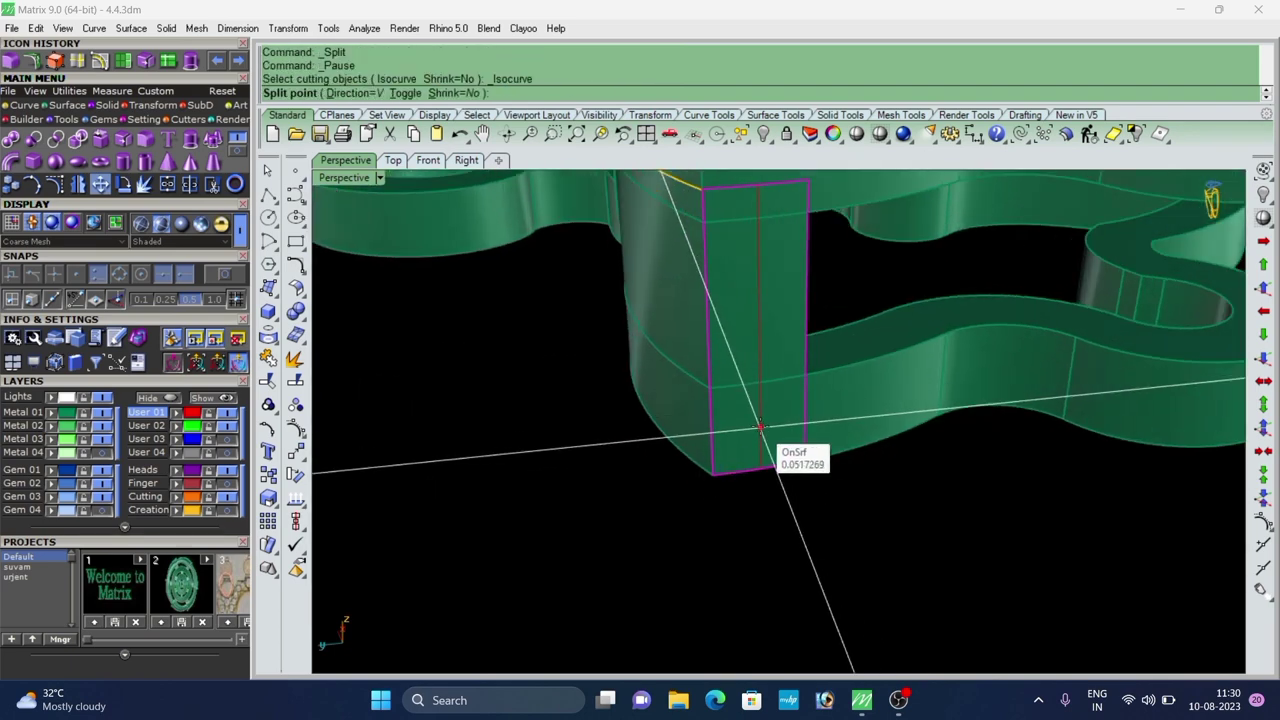
type("T")
key("Return")
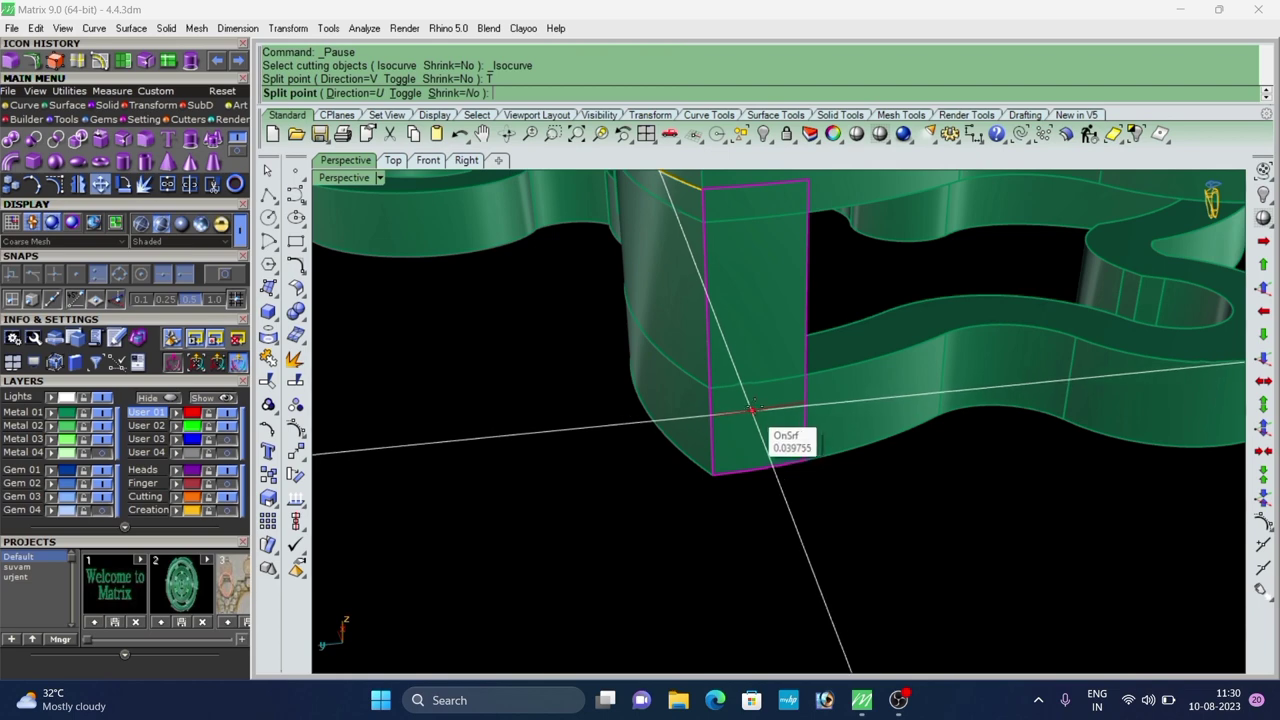
left_click(753, 409)
left_click(758, 437)
key("Delete")
Split the wide face on the tip's other side at the strip's lower corner and delete its bottom piece.
scroll(758, 437, "down", 3)
right_click_drag(695, 445, 781, 453)
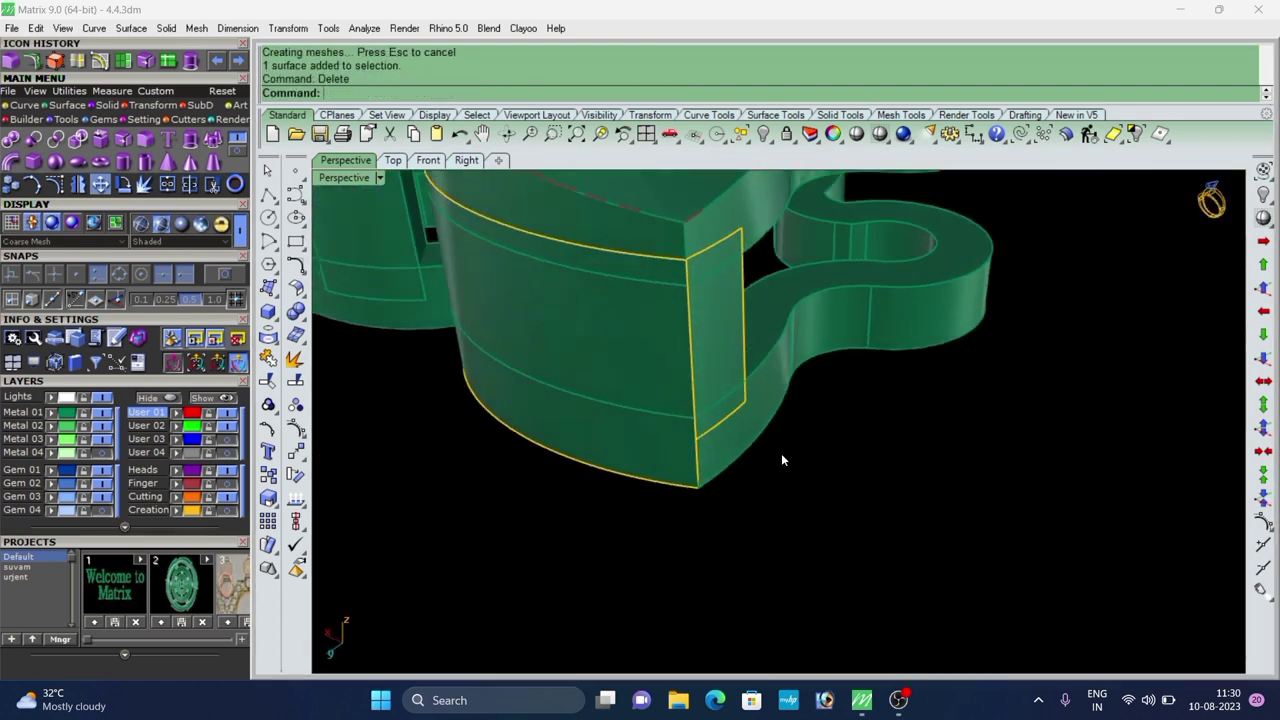
left_click(663, 382)
right_click(663, 382)
scroll(722, 412, "down", 1)
right_click_drag(763, 503, 773, 447)
scroll(708, 450, "up", 3)
left_click(696, 437)
right_click(684, 438)
key("Delete")
Split the remaining wide face along a vertical isocurve near the tip and delete the portion away from it.
scroll(818, 449, "down", 5)
left_click(758, 376)
right_click(758, 376)
scroll(758, 376, "up", 1)
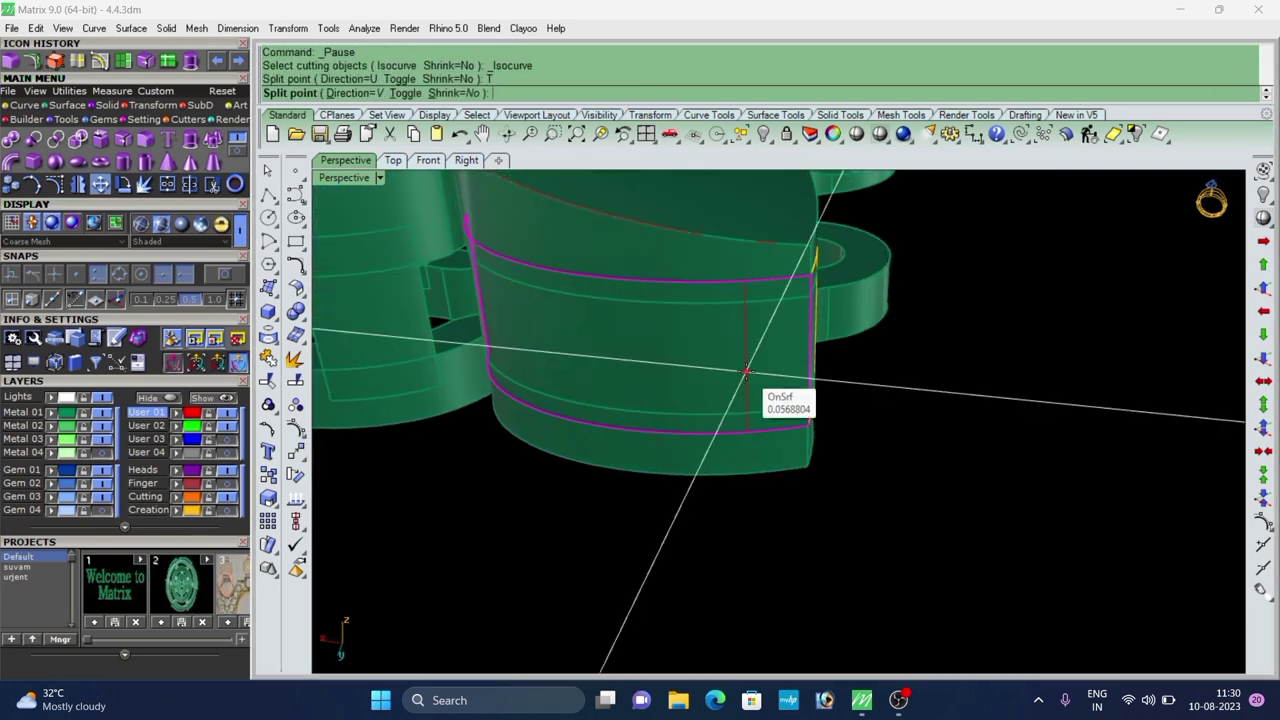
type("T")
key("Return")
scroll(720, 387, "down", 4)
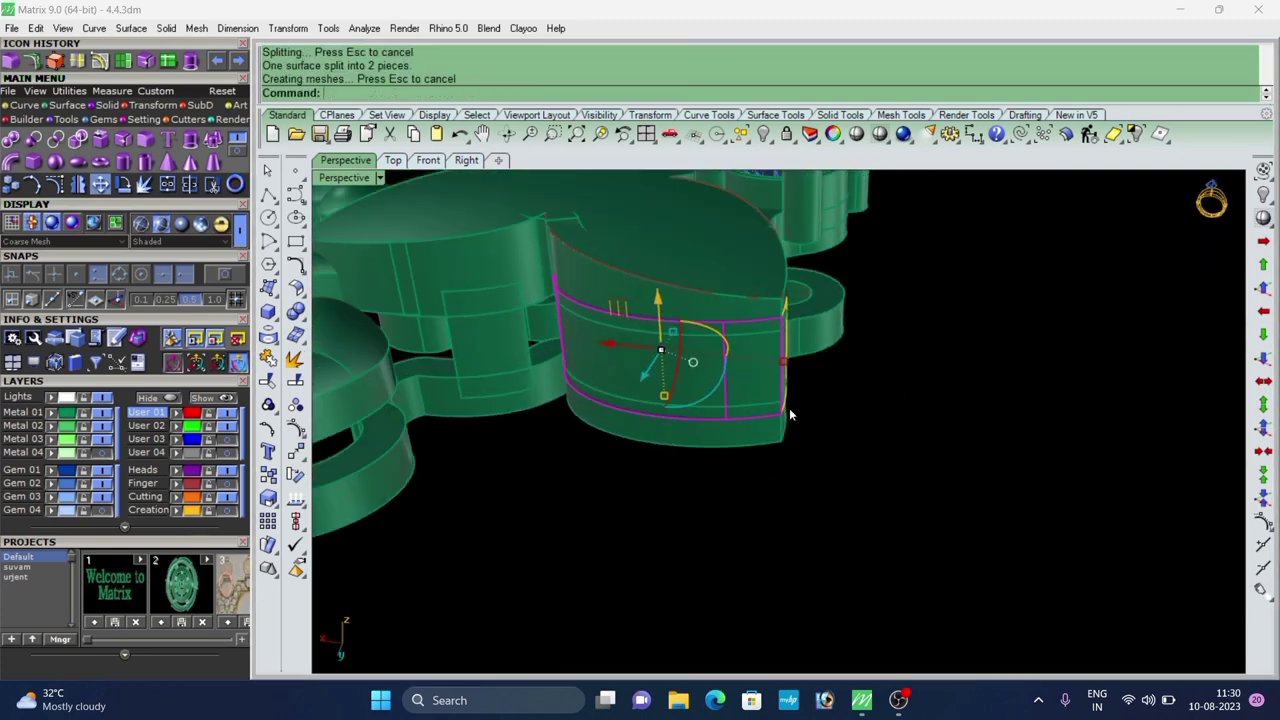
key("Delete")
Join the two narrow strips that meet at the petal's tip.
right_click_drag(628, 366, 753, 375)
scroll(753, 375, "up", 1)
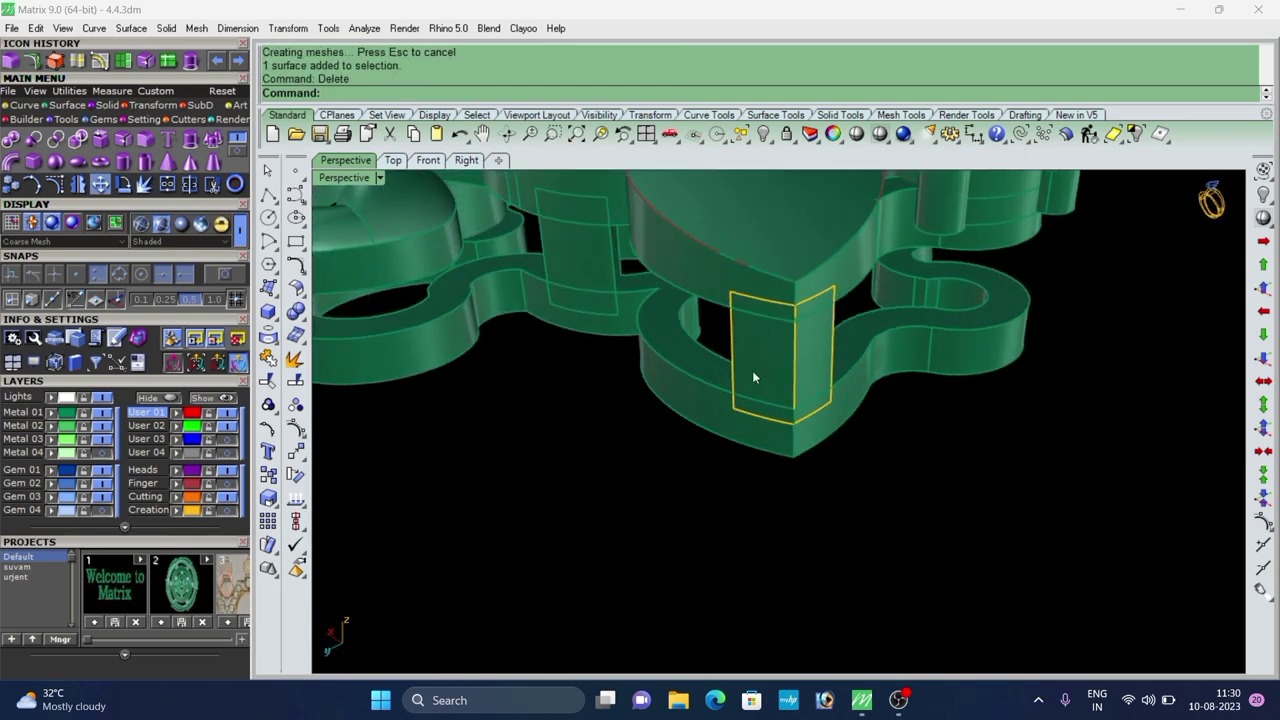
right_click_drag(835, 379, 817, 371)
scroll(817, 371, "up", 5)
left_click(817, 371, "shift")
scroll(774, 374, "down", 7)
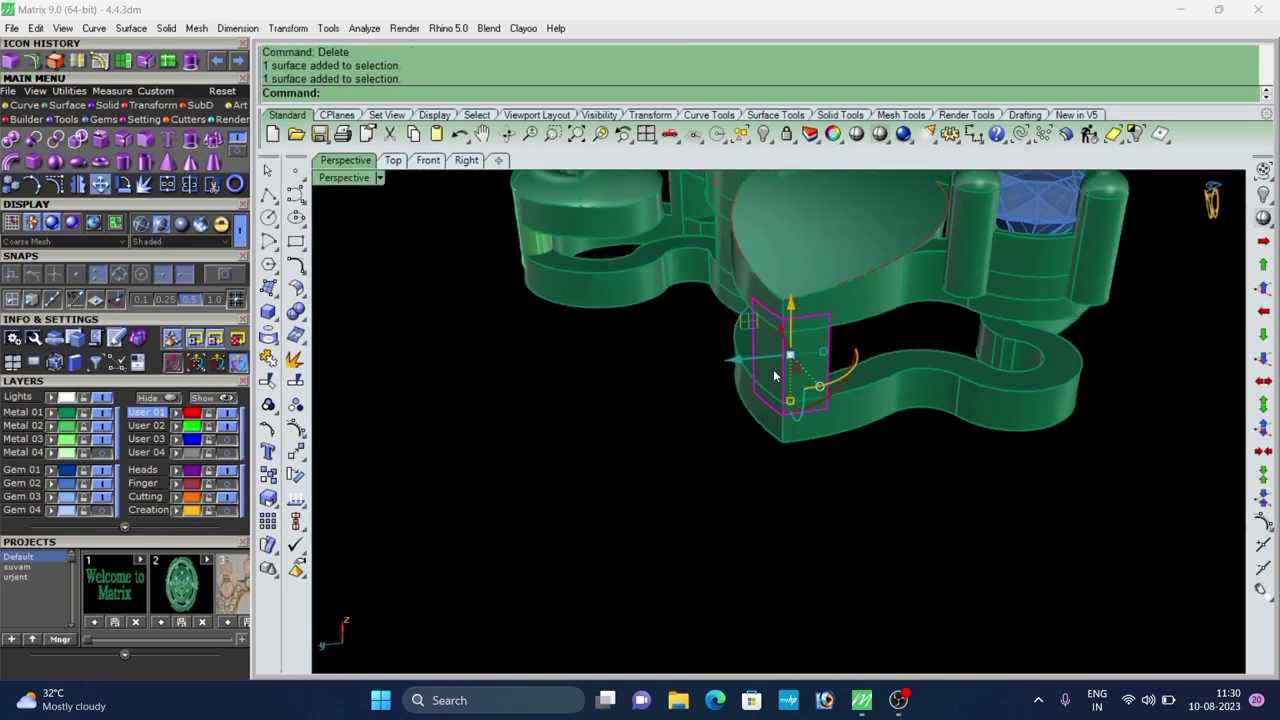
key("ctrl+j")
Offset the joined petal-tip strip into a solid with distance 0.5.
key("ctrl+shift+o")
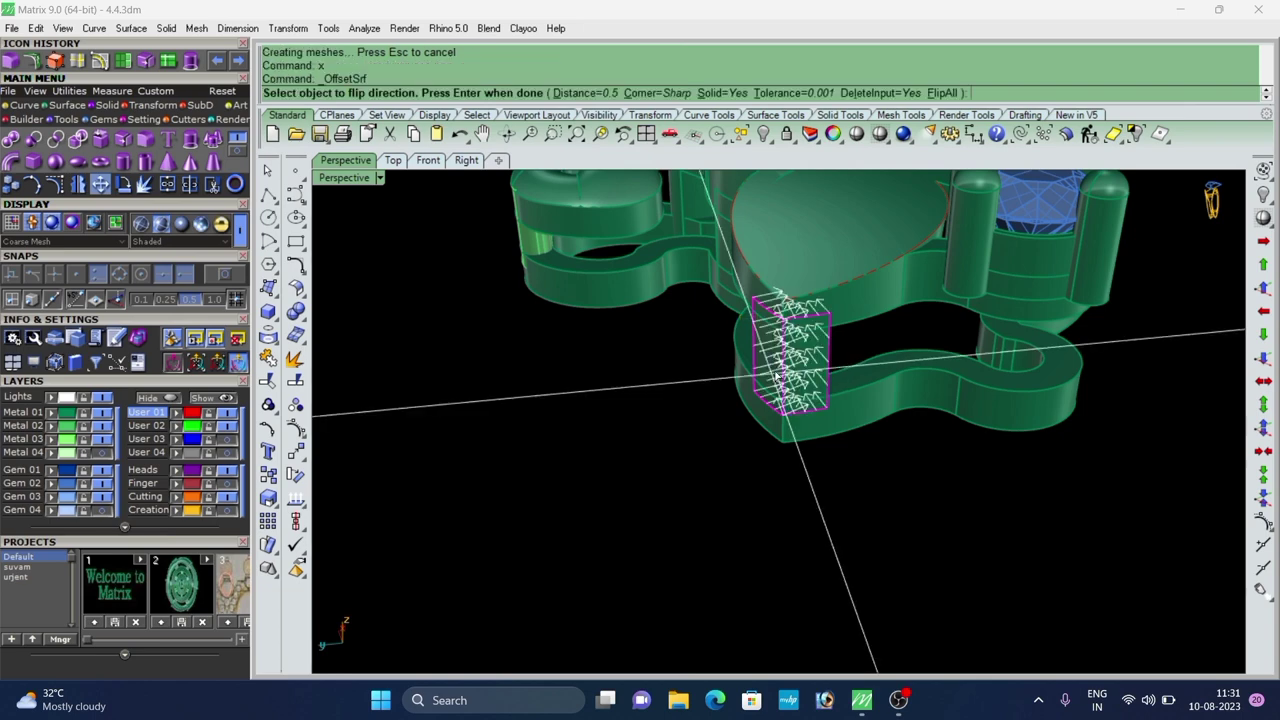
left_click(774, 380)
right_click(776, 382)
right_click_drag(902, 450, 944, 440)
scroll(752, 355, "down", 7)
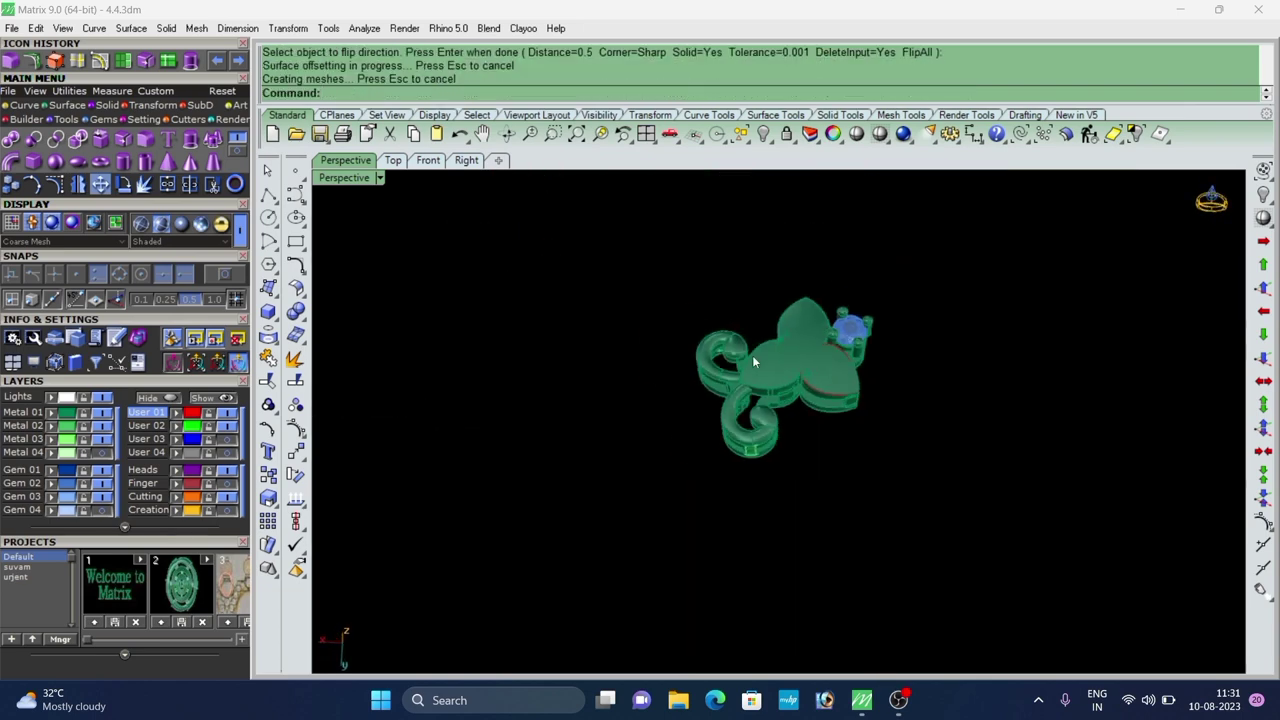
Select all leftover curves in the model and delete them.
mouse_move(752, 355)
right_mouse_down()
mouse_move(772, 420)
mouse_move(769, 360)
right_mouse_up()
scroll(772, 400, "up", 5)
left_click(1024, 137)
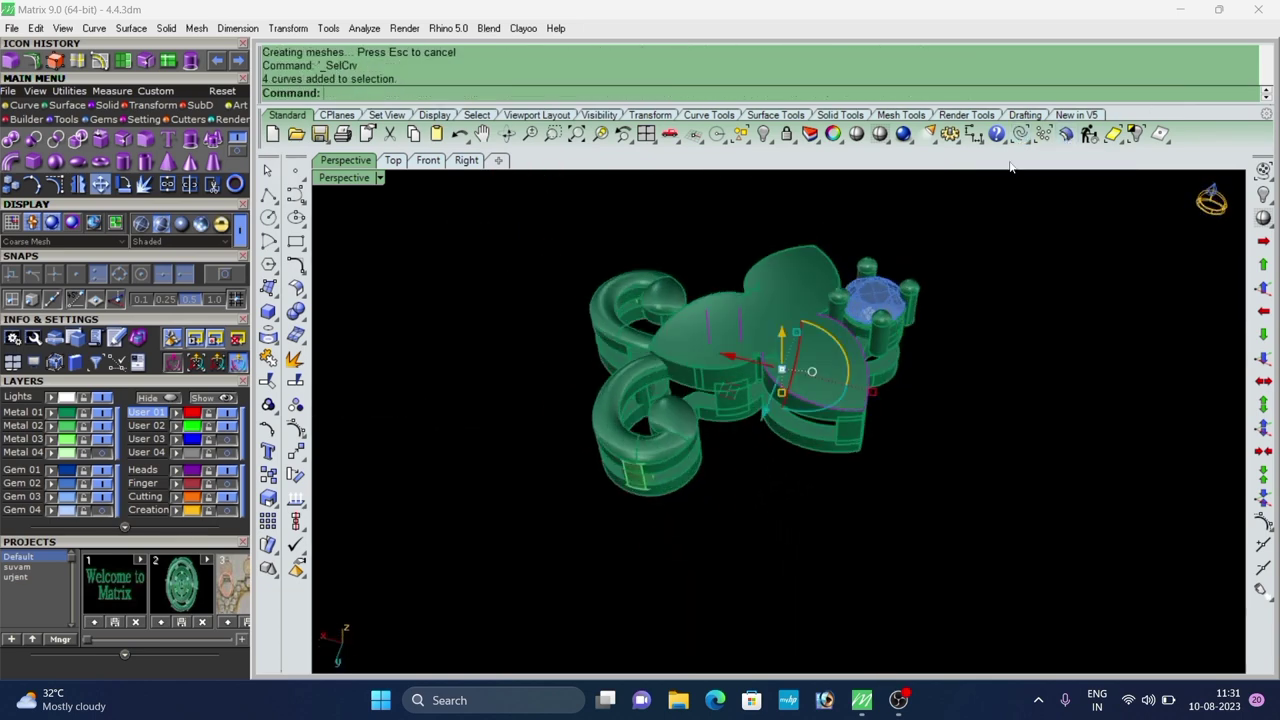
key("Delete")
Extract a copy of the lower frame's curved outer face on the loop beneath the gem setting.
right_click_drag(900, 365, 626, 278)
right_click(294, 371)
scroll(798, 445, "up", 6)
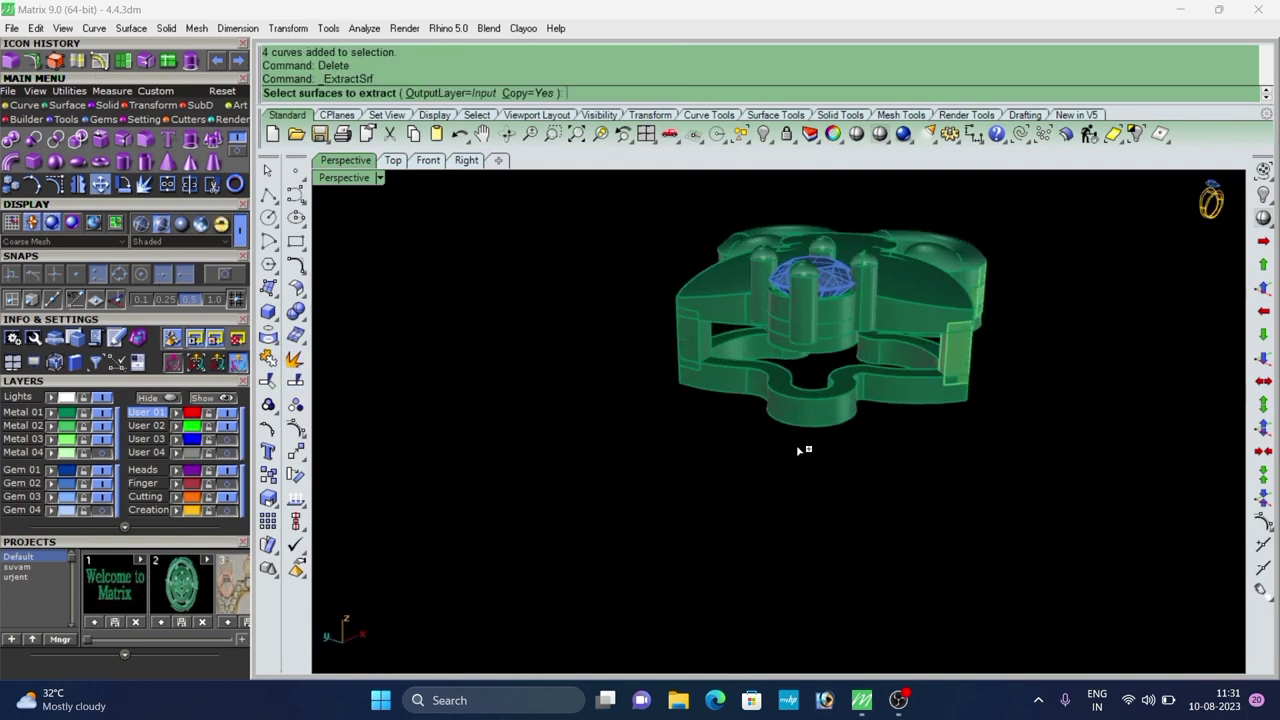
left_click(806, 406)
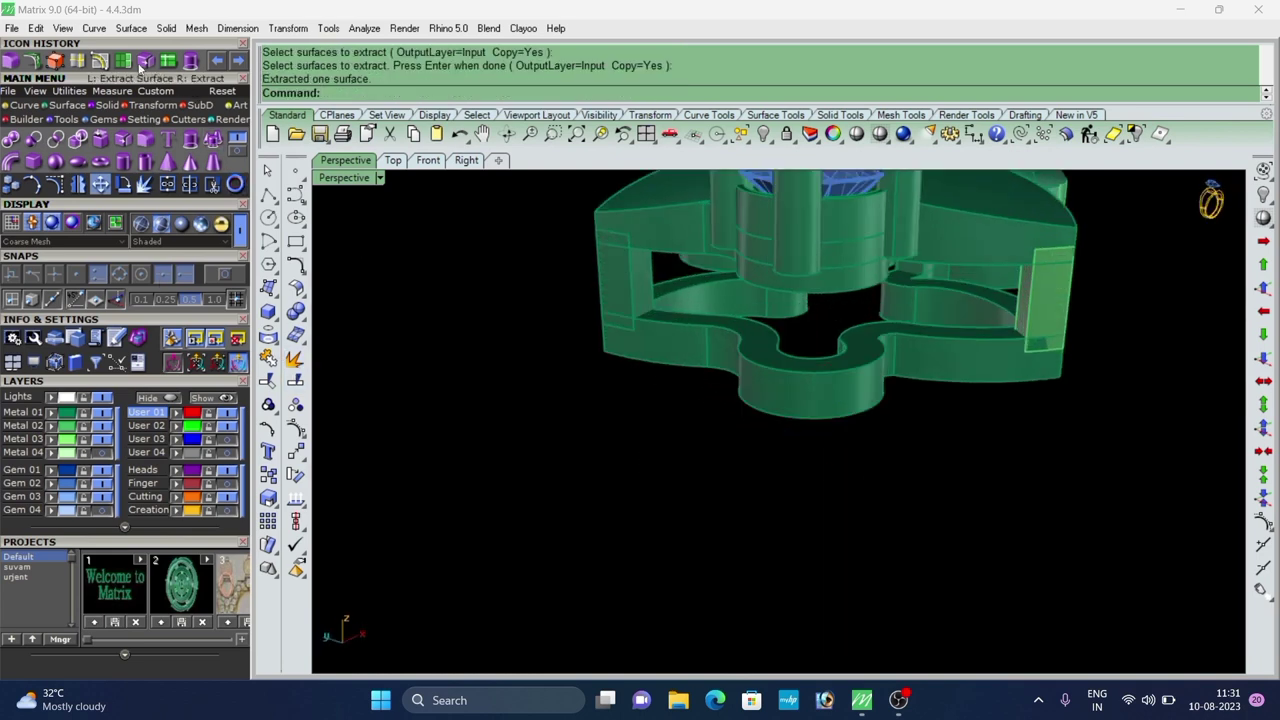
Delete the extended cylindrical surface beneath the gem setting.
scroll(812, 372, "down", 2)
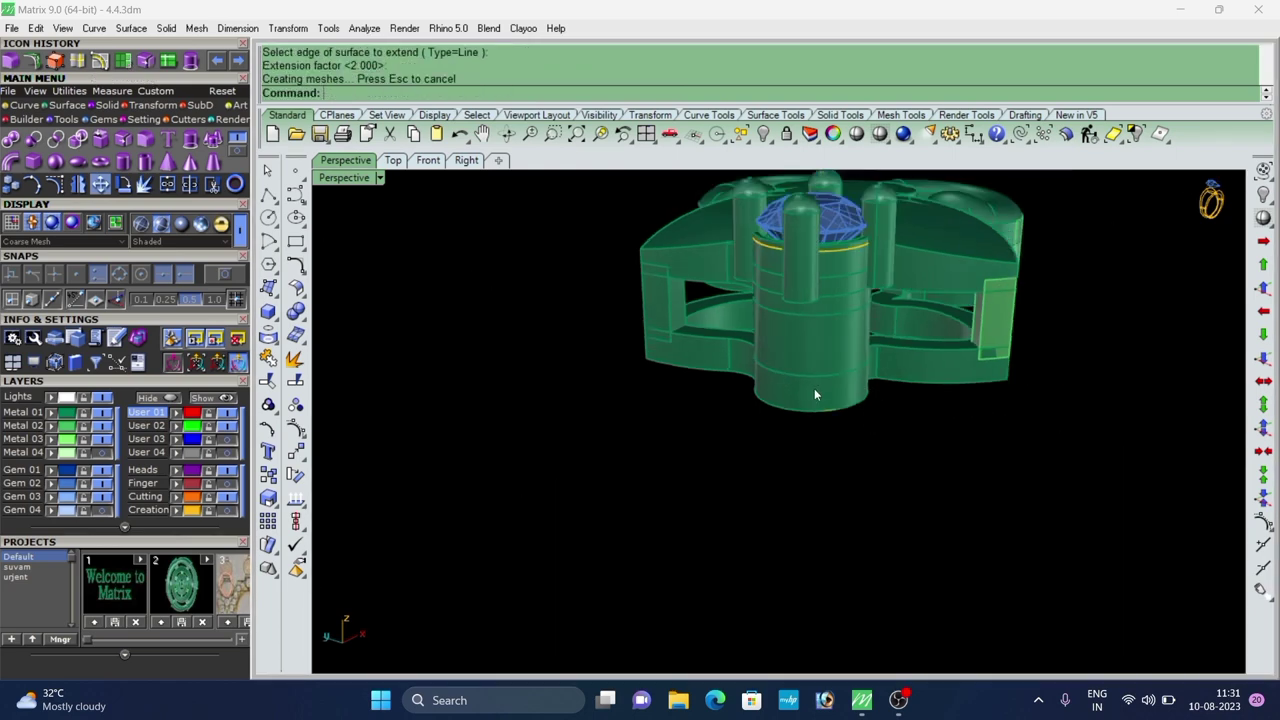
mouse_move(814, 388)
right_mouse_down()
mouse_move(803, 429)
mouse_move(820, 384)
right_mouse_up()
key("Delete")
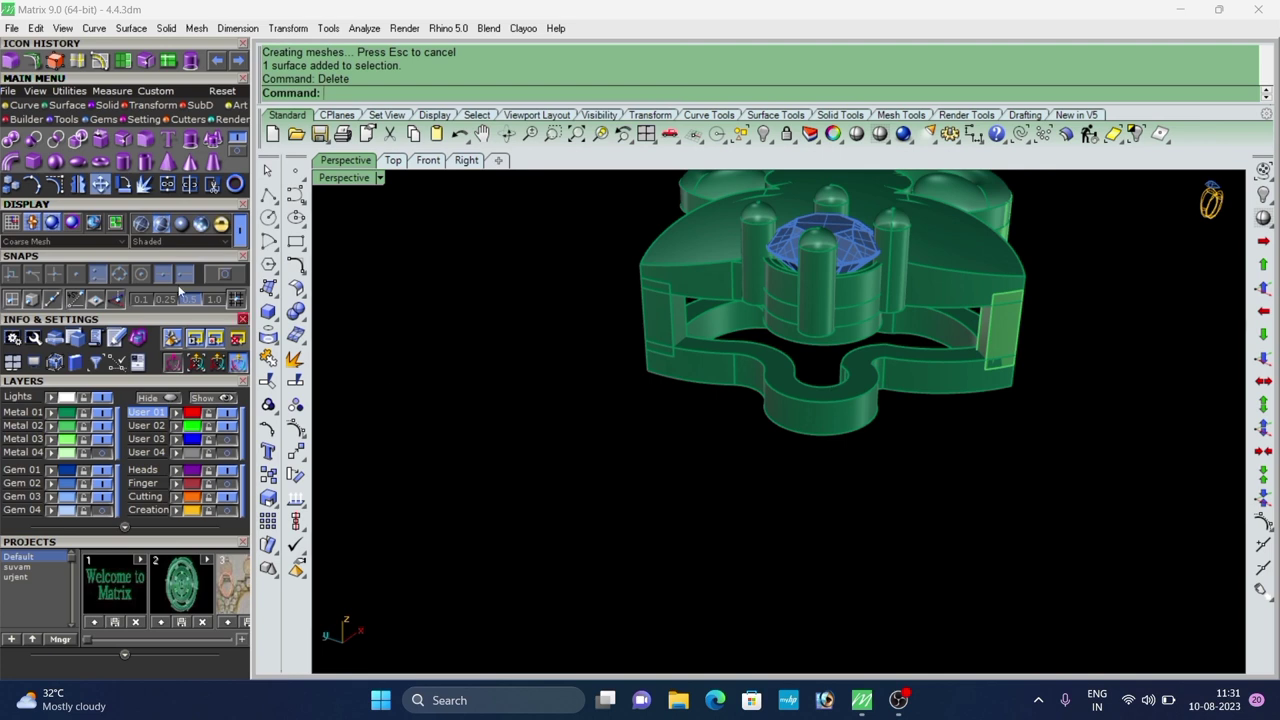
Extract a copy of the front prong's cylindrical face and move it down towards the lower frame's loop.
right_click(297, 360)
scroll(828, 322, "up", 5)
left_click(828, 322)
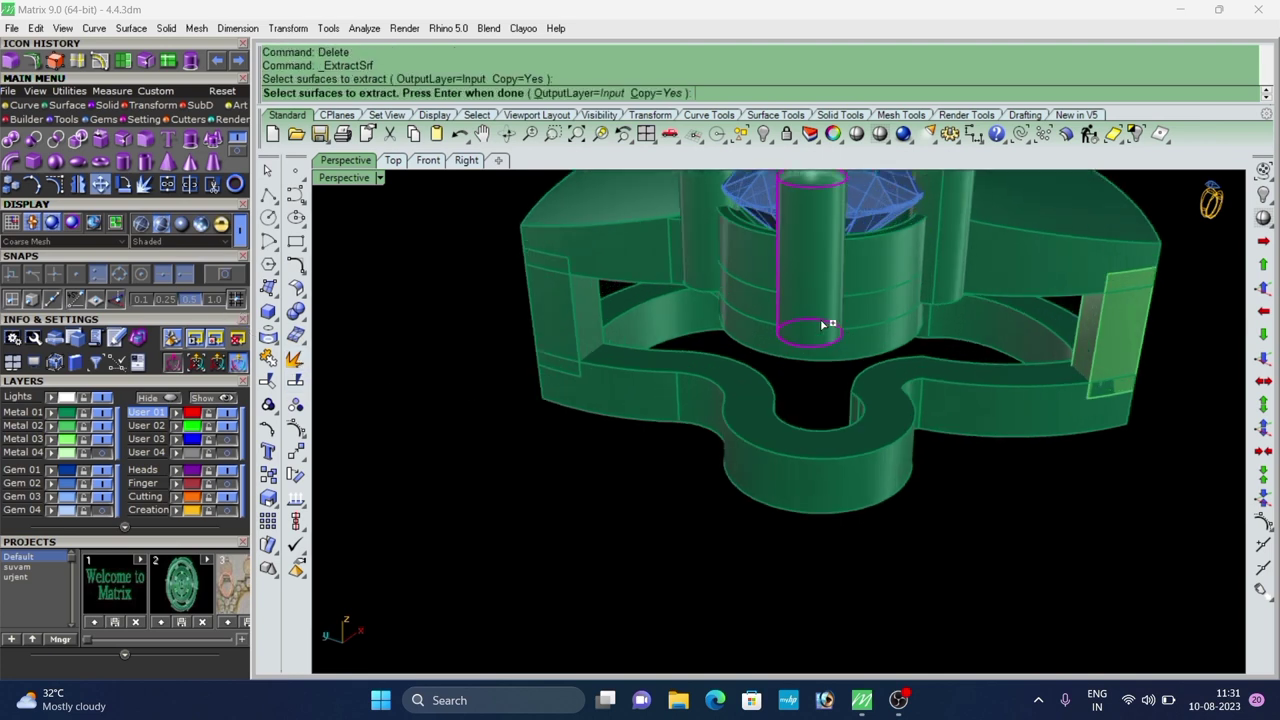
right_click(828, 322)
left_click_drag(811, 208, 843, 345)
left_click(997, 525)
scroll(850, 385, "down", 5)
right_click_drag(850, 385, 882, 356)
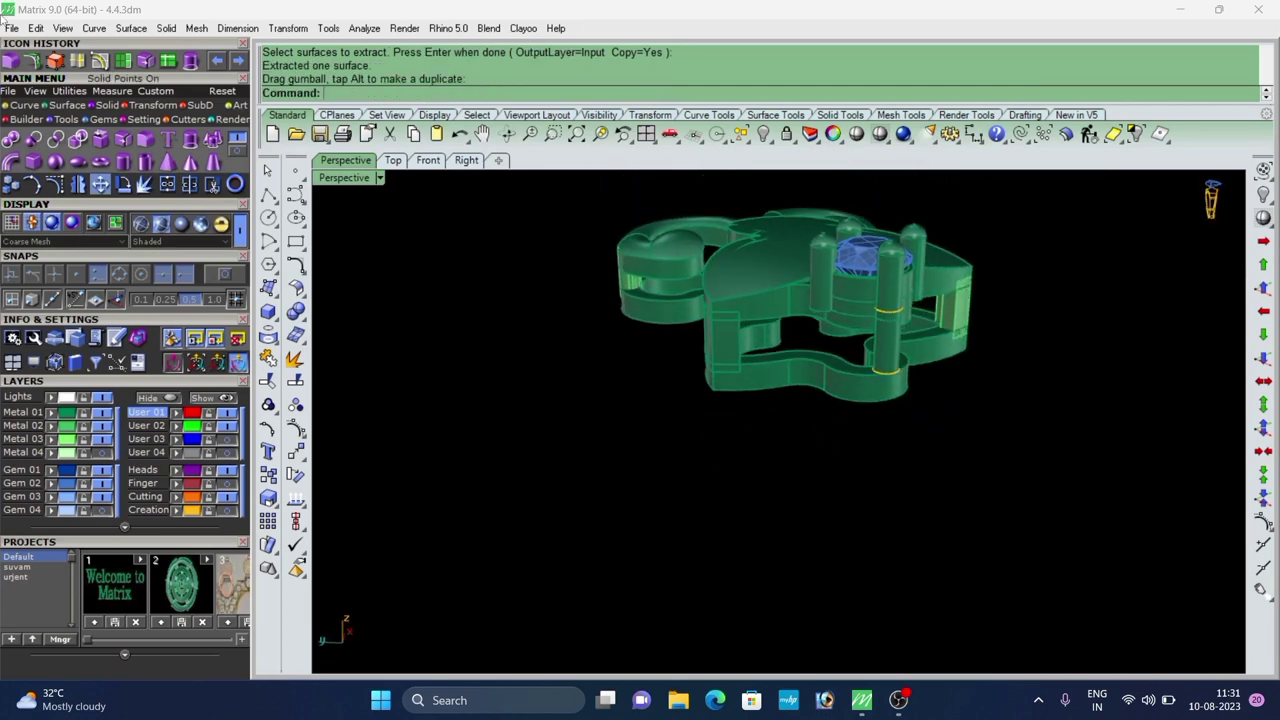
Extend the lower edge of the copied prong cylinder with an extension factor of 2.
left_click(129, 62)
scroll(832, 425, "up", 2)
scroll(915, 375, "up", 2)
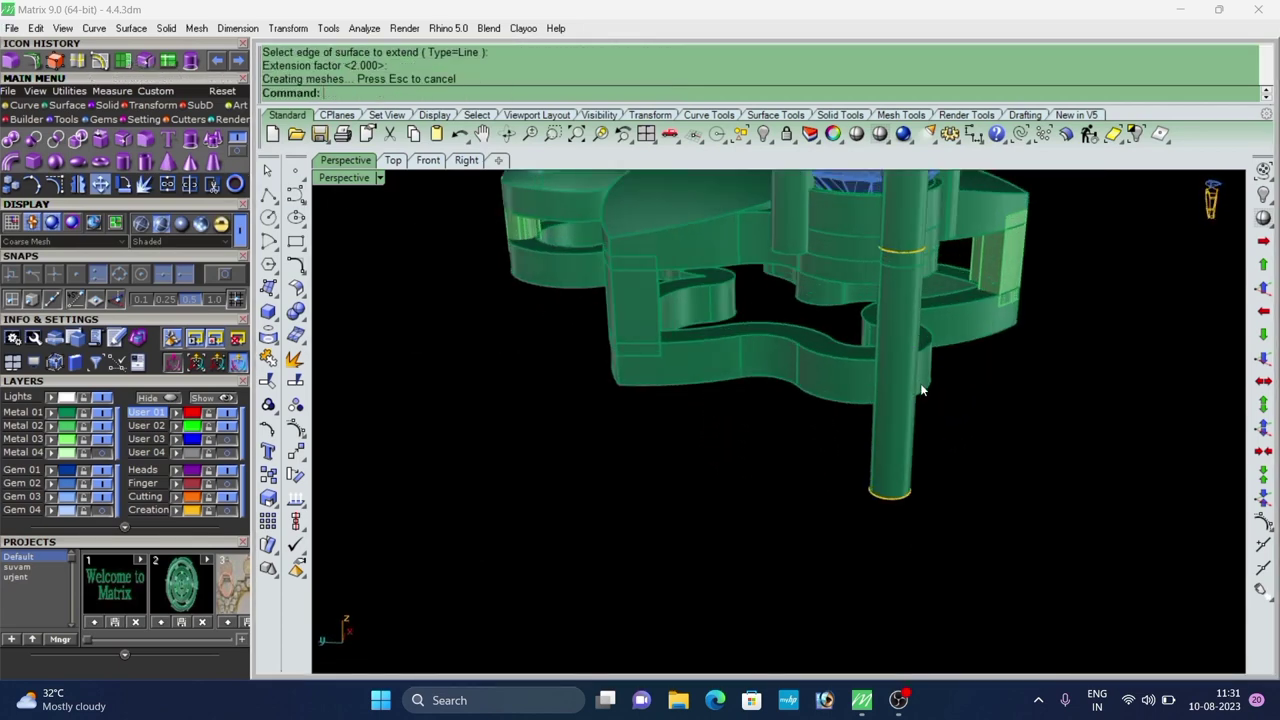
right_click_drag(920, 383, 829, 459)
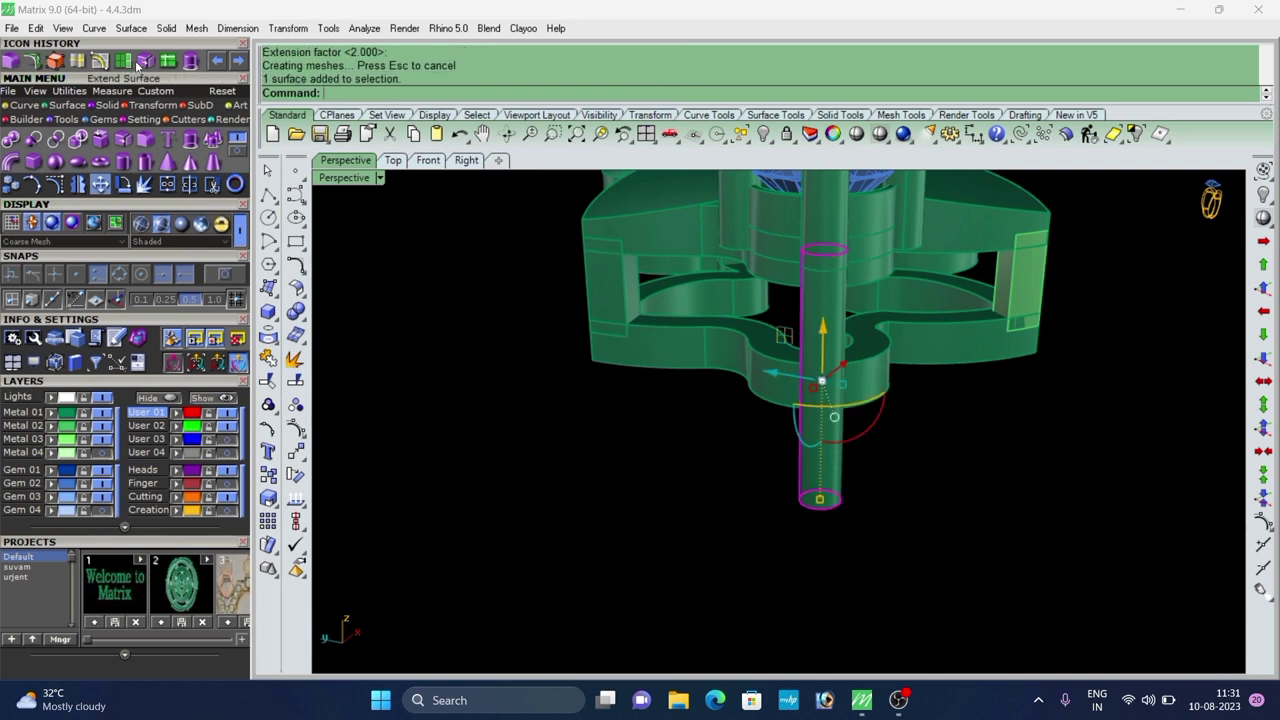
Split the extended cylinder along a horizontal isocurve just below the lower frame and delete the excess lower piece.
left_click(168, 62)
scroll(823, 448, "up", 2)
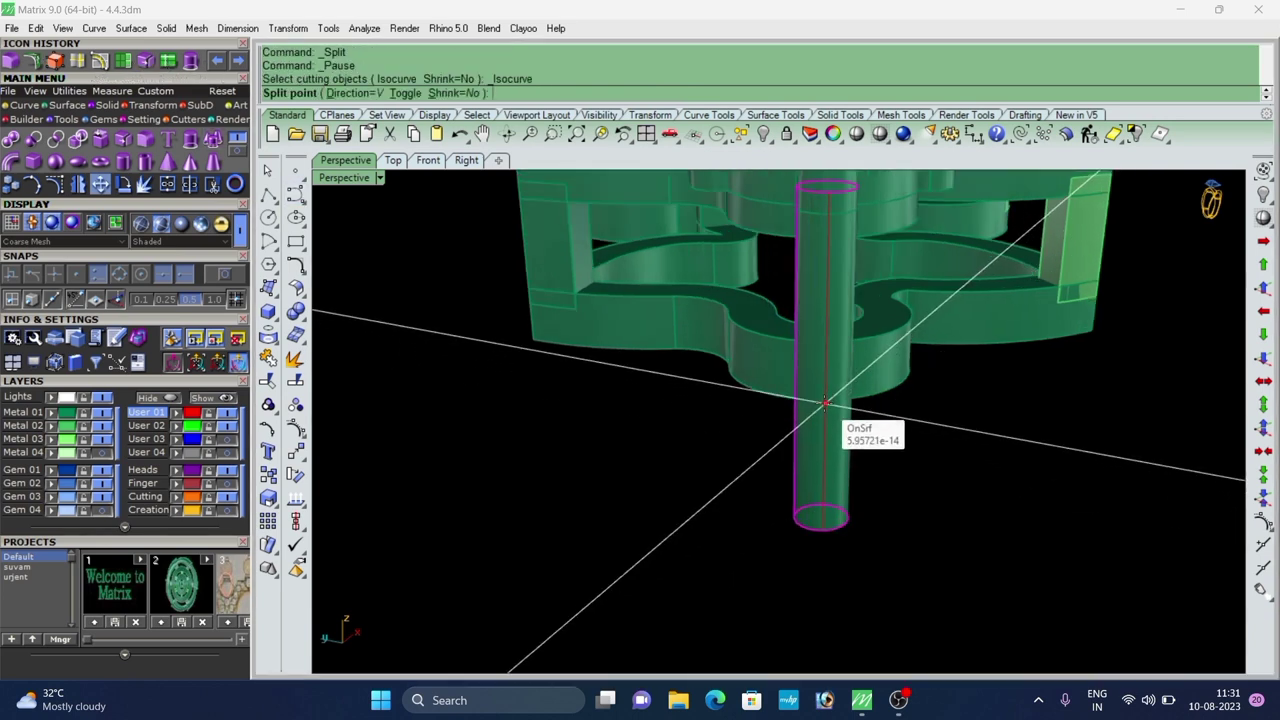
type("T")
key("Return")
left_click(823, 408)
right_click(822, 410)
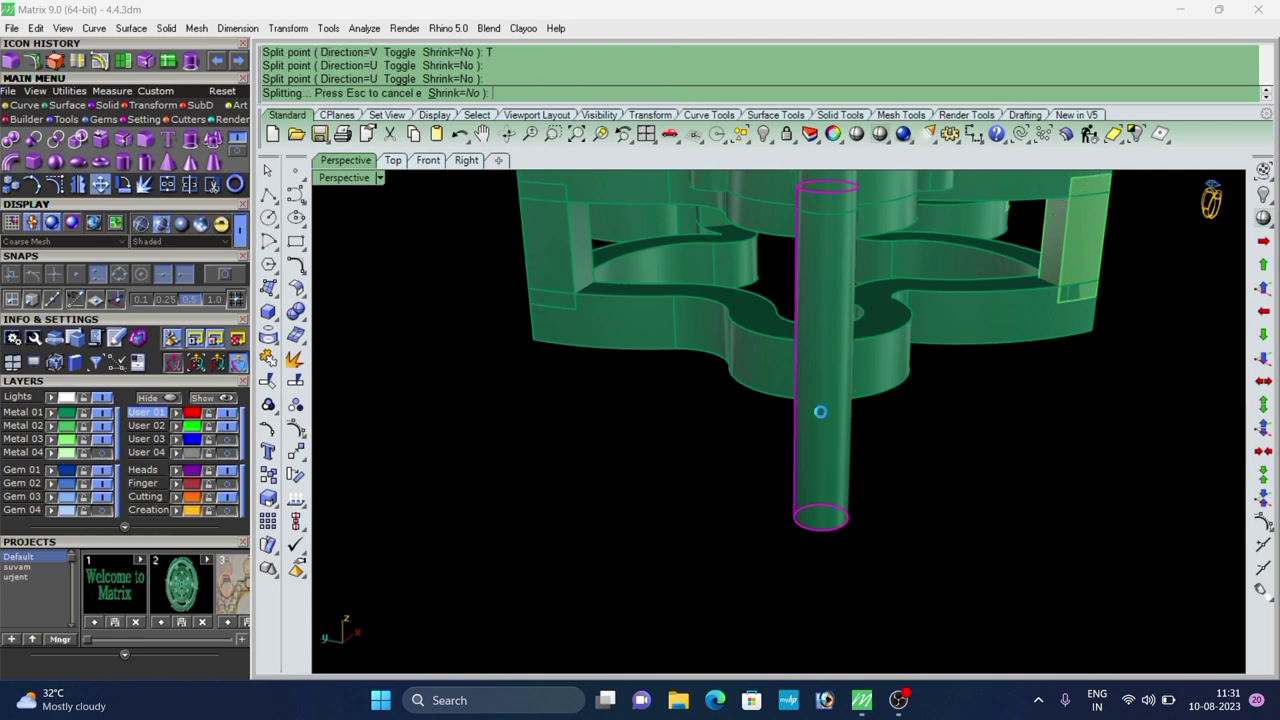
left_click(822, 447)
key("Delete")
Cap the shortened prong cylinder into a closed solid.
left_click(817, 350)
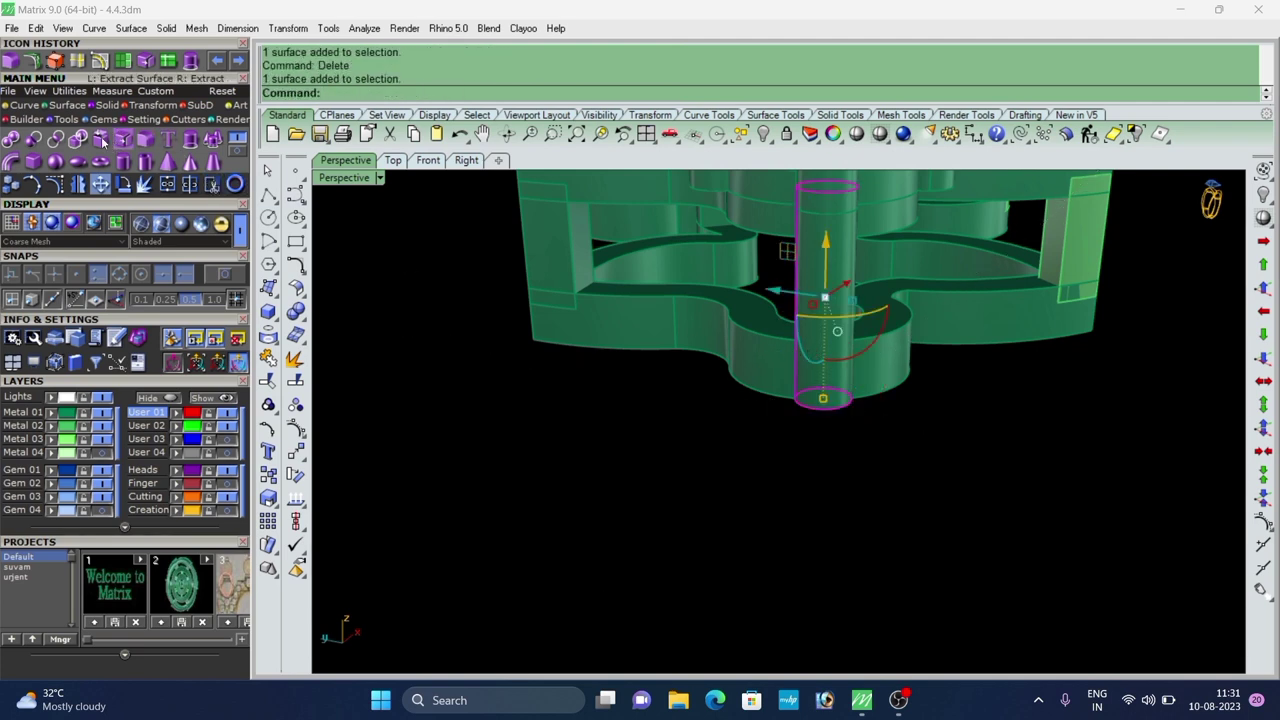
left_click(150, 160)
right_click_drag(772, 474, 765, 430)
Group all parts of the petal-and-scroll piece, including its gem and prongs.
scroll(924, 548, "down", 10)
scroll(820, 420, "up", 6)
scroll(765, 425, "down", 10)
left_click_drag(946, 284, 607, 525)
type("g")
key("Return")
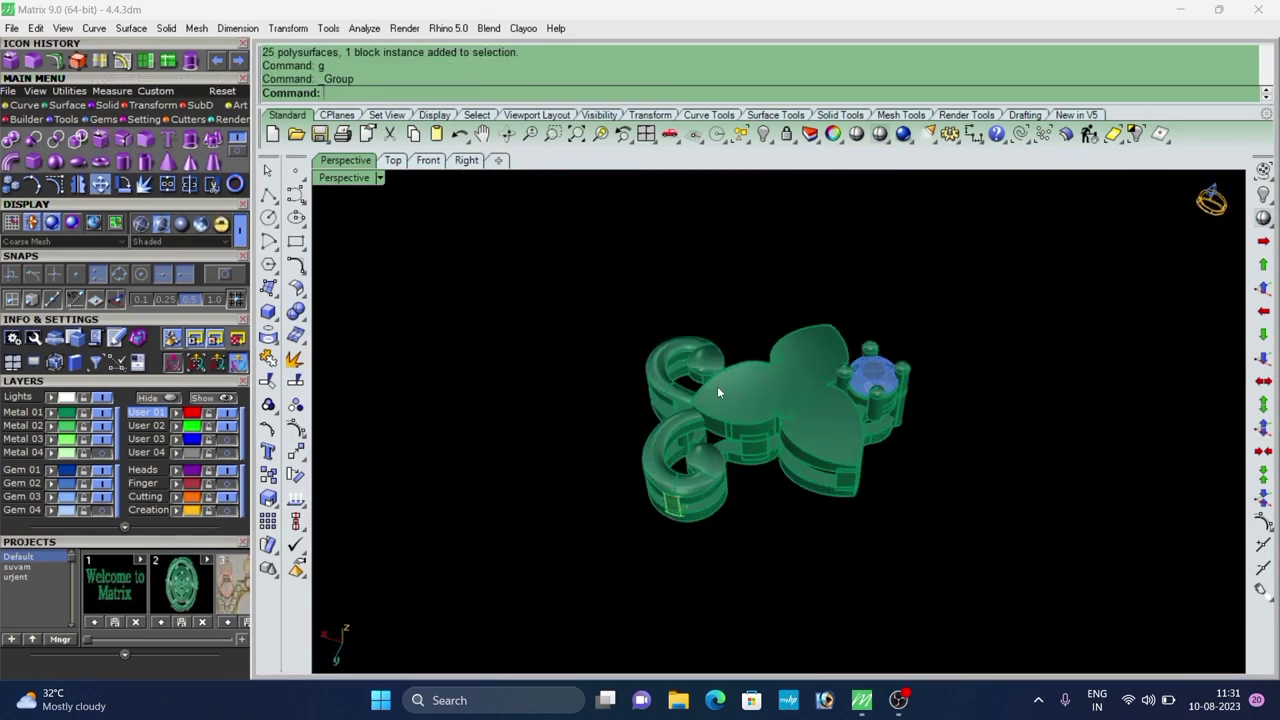
Place a 2 mm gem on the petal between the scrolls using Gem on Surface on the petal body.
scroll(745, 434, "up", 6)
left_click(772, 400)
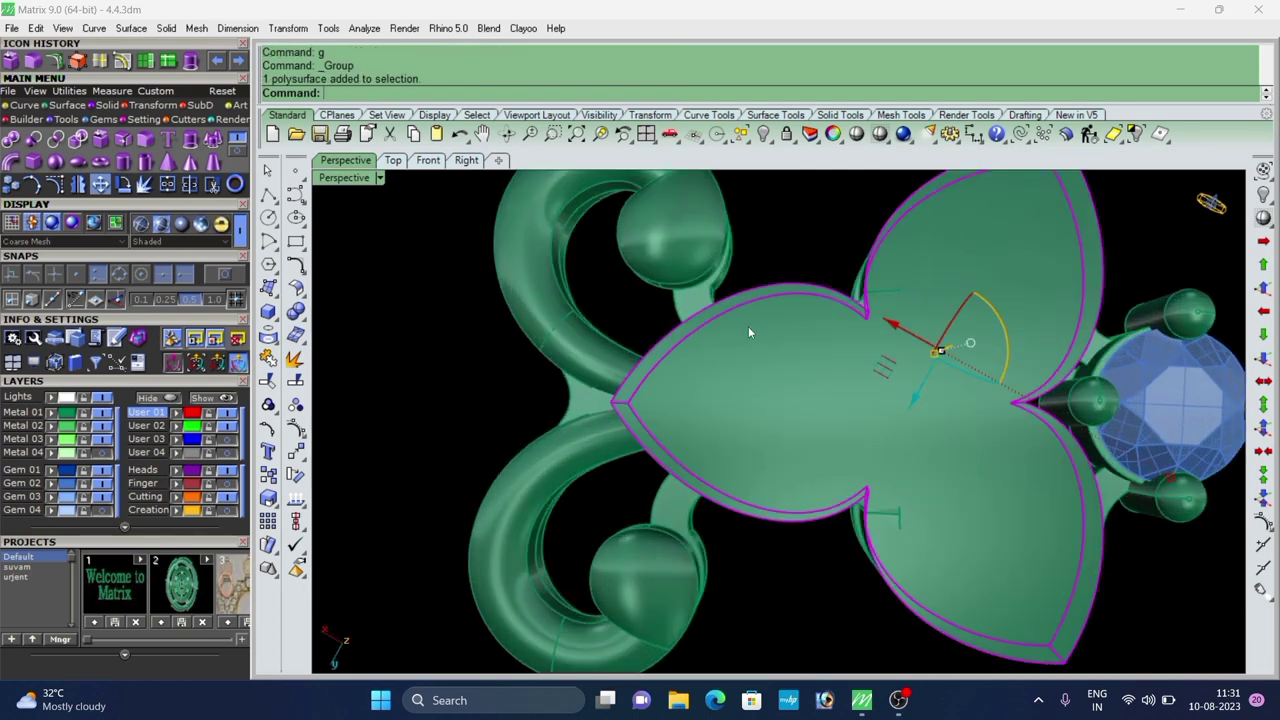
key("F6")
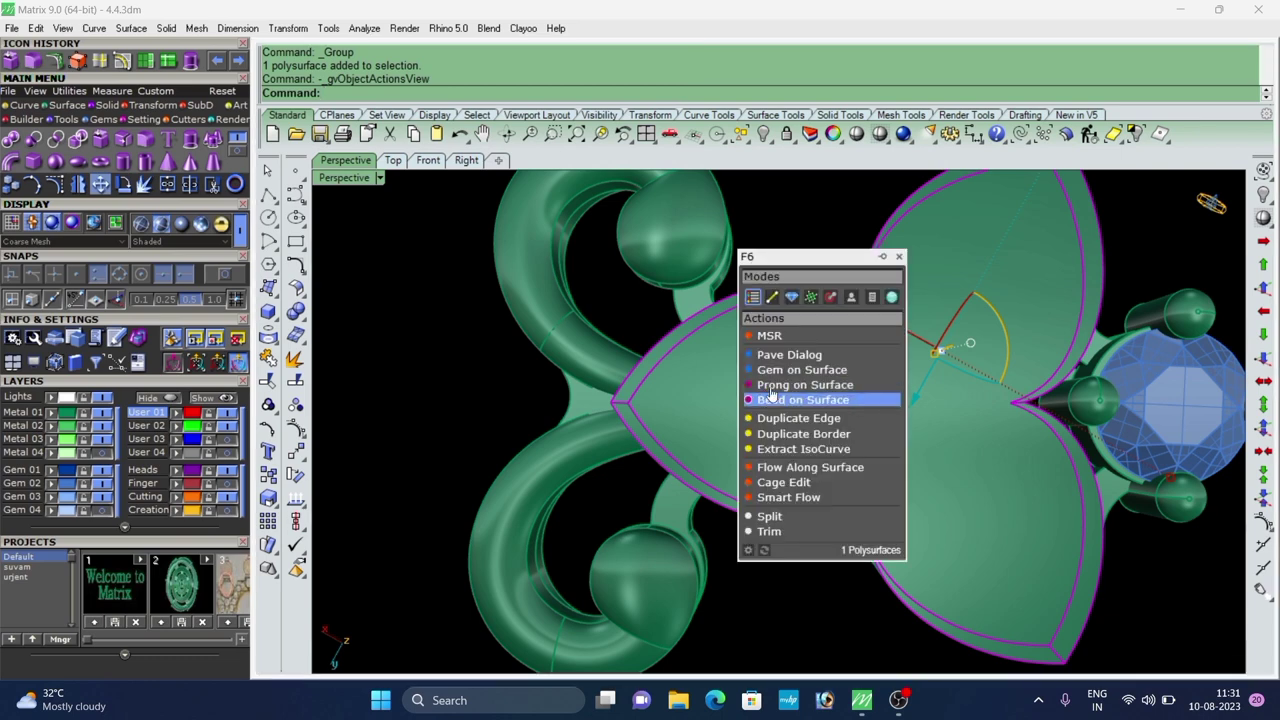
left_click(771, 372)
scroll(769, 370, "down", 2)
right_click_drag(727, 356, 746, 437)
scroll(749, 436, "up", 4)
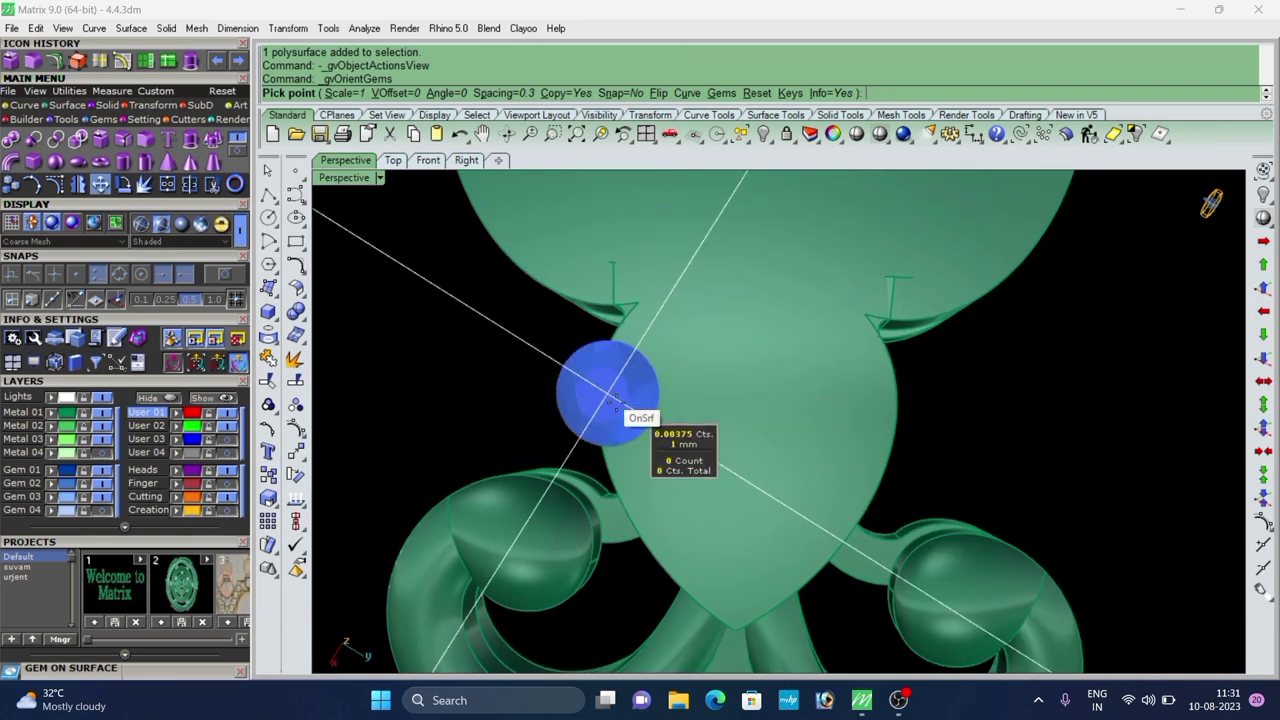
key("Up")
key("Up")
key("Up")
key("Up")
key("Up")
key("Up")
key("Up")
key("Up")
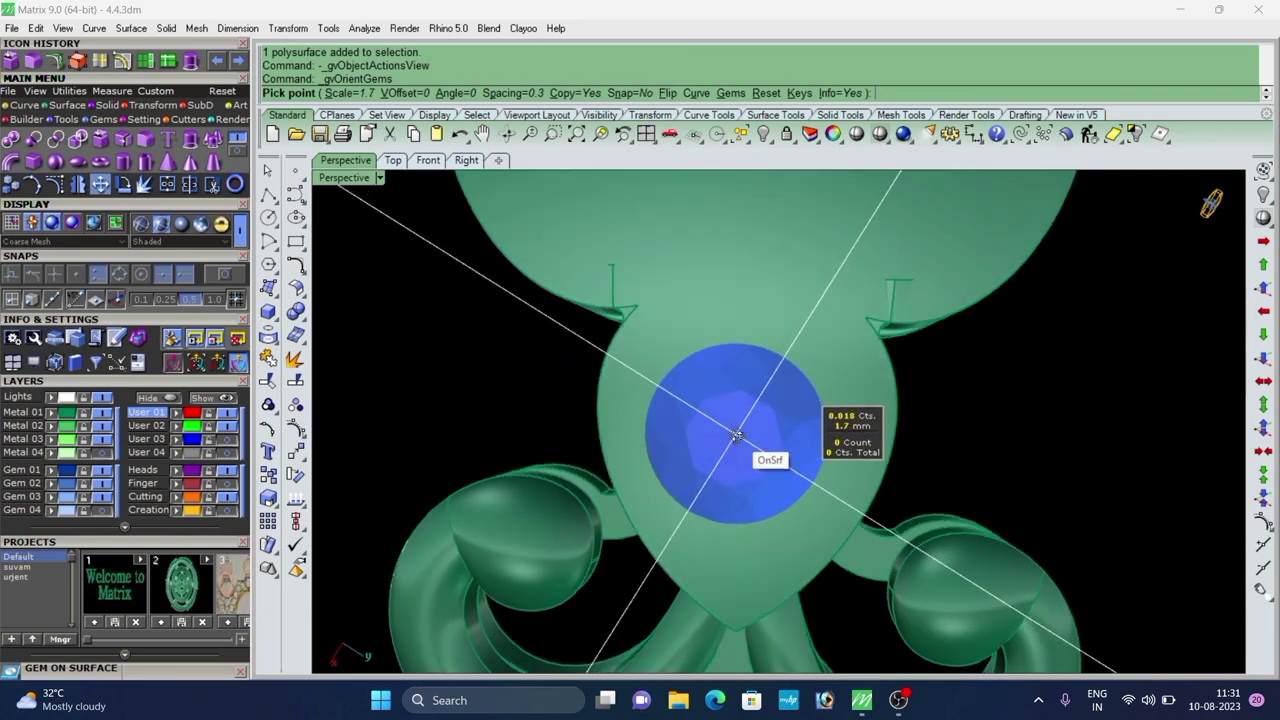
key("Up")
key("Up")
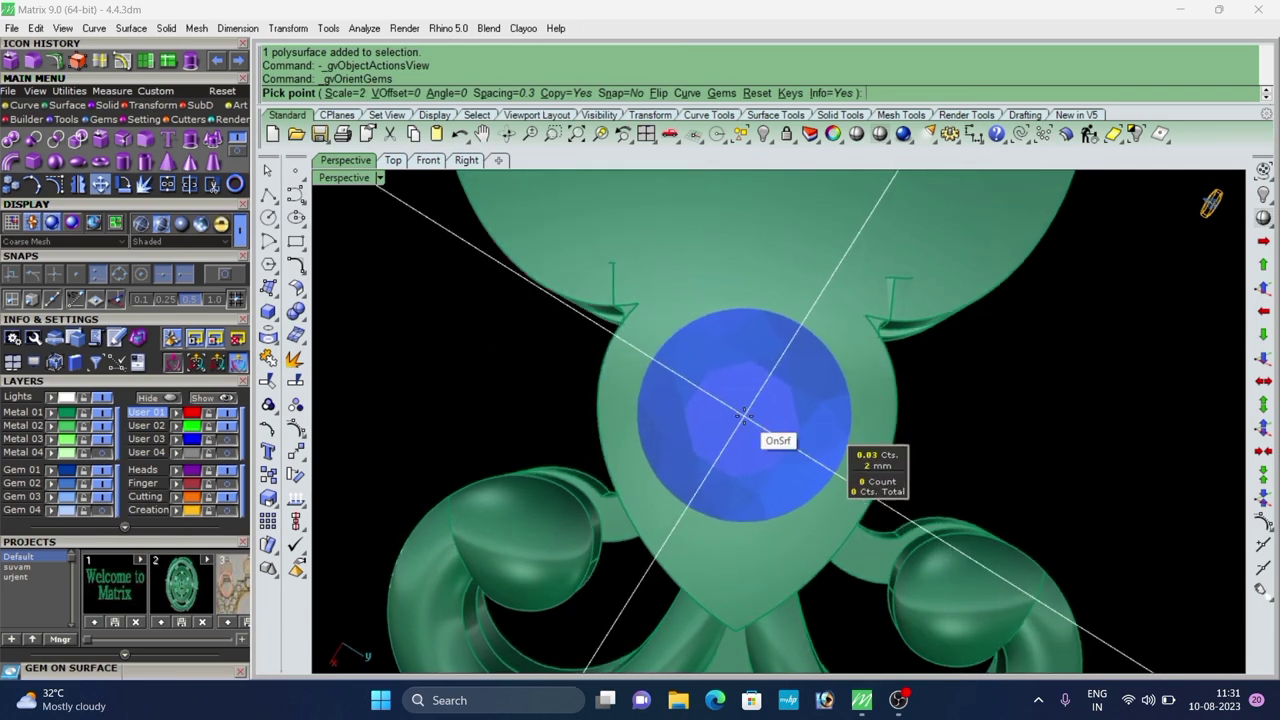
left_click(743, 415)
scroll(800, 430, "down", 5)
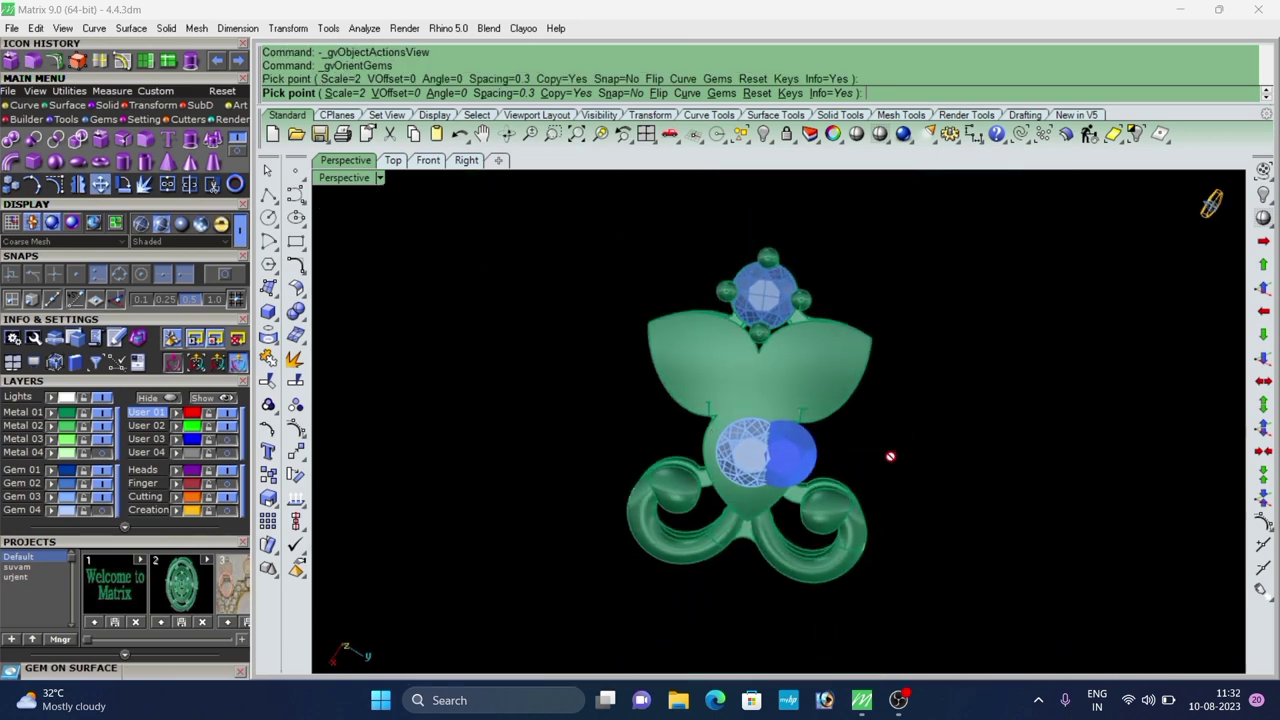
Place a 2 mm gem on each of the two petals beside the prong setting.
scroll(820, 400, "up", 2)
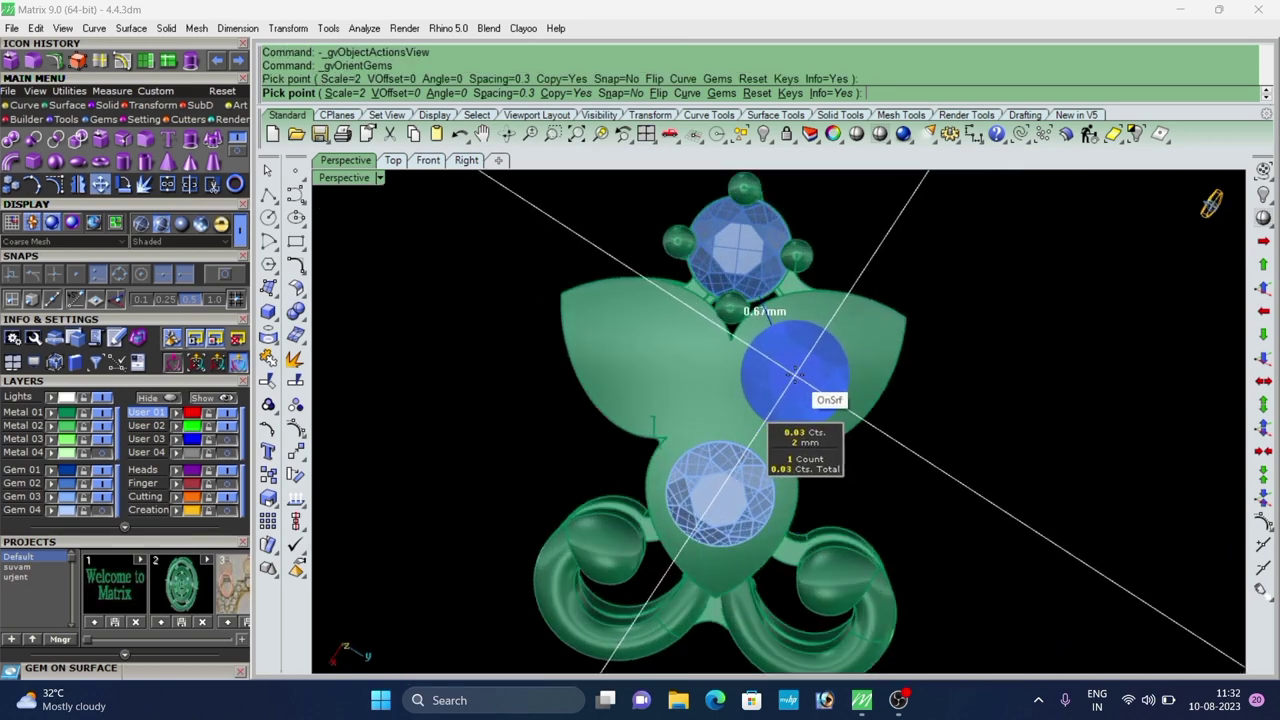
left_click(795, 373)
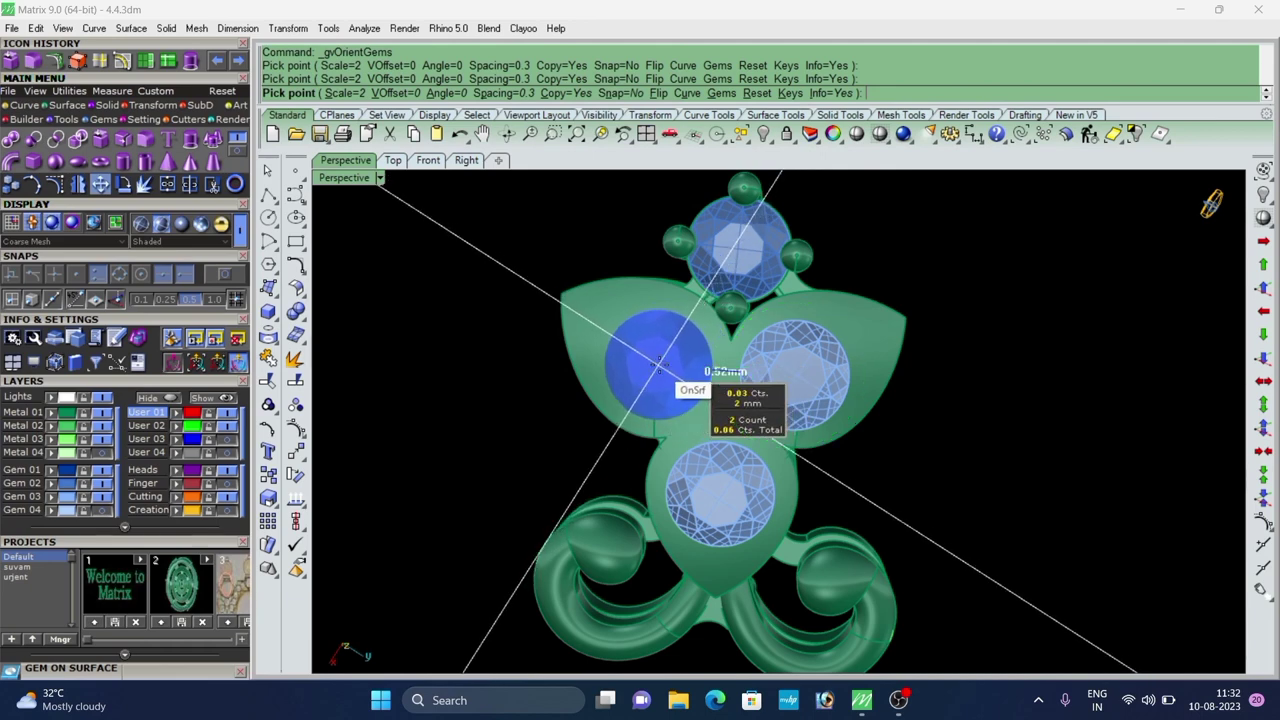
left_click(666, 368)
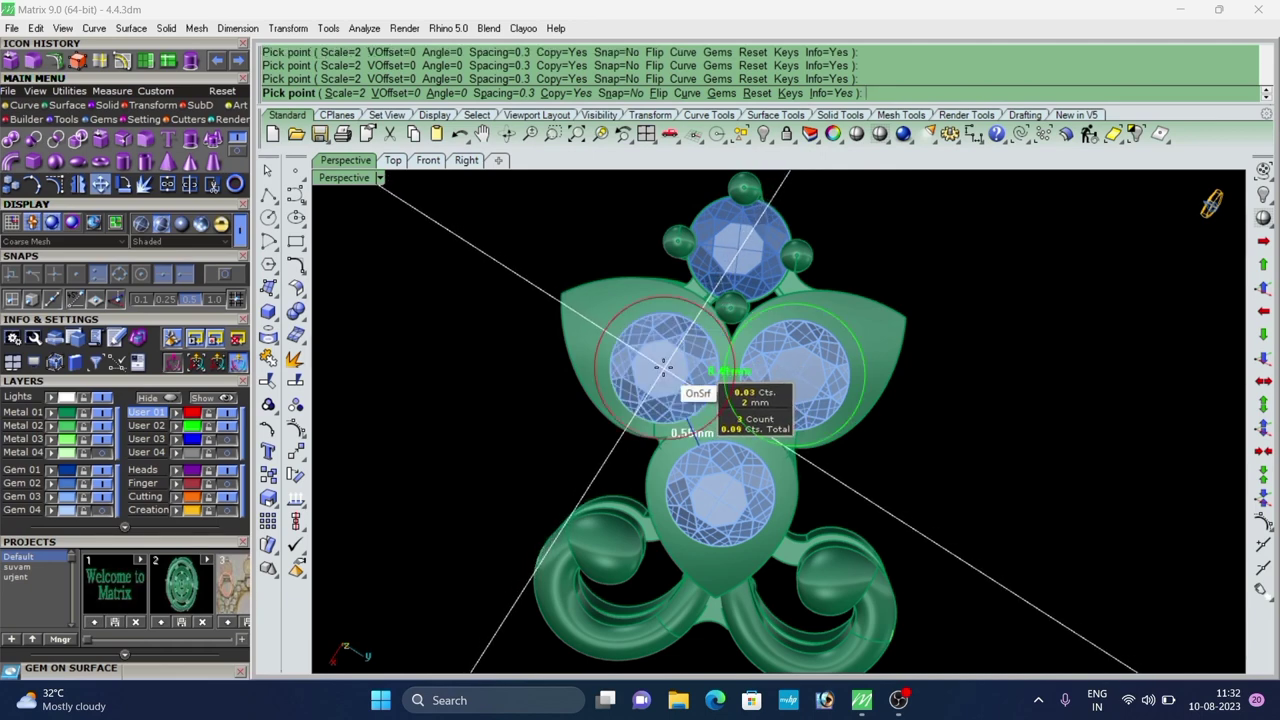
right_click(667, 368)
Clear any leftover curves and group the whole piece together with its new petal gems.
right_click_drag(681, 395, 758, 491)
scroll(728, 399, "down", 2)
scroll(758, 393, "down", 5)
scroll(750, 386, "down", 2)
scroll(758, 410, "up", 4)
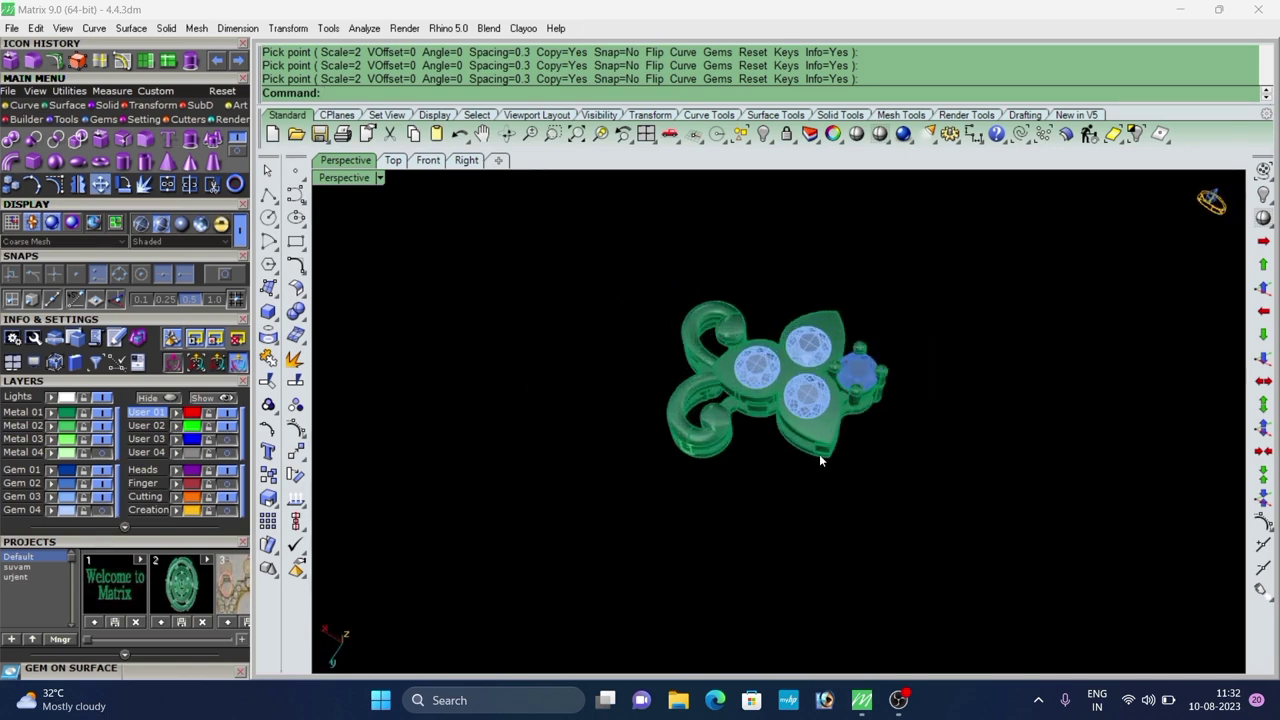
right_click_drag(819, 454, 755, 395)
scroll(752, 397, "down", 5)
left_click(1022, 134)
key("Delete")
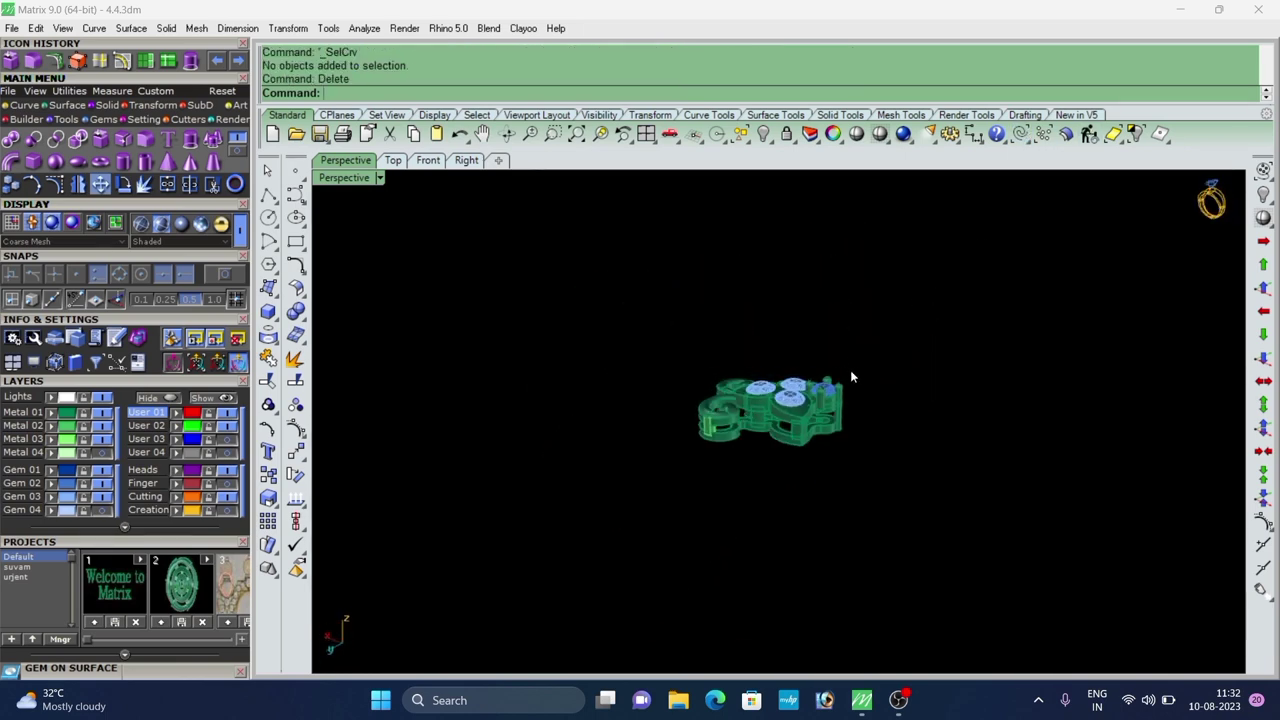
left_click_drag(852, 372, 620, 489)
type("g")
key("Return")
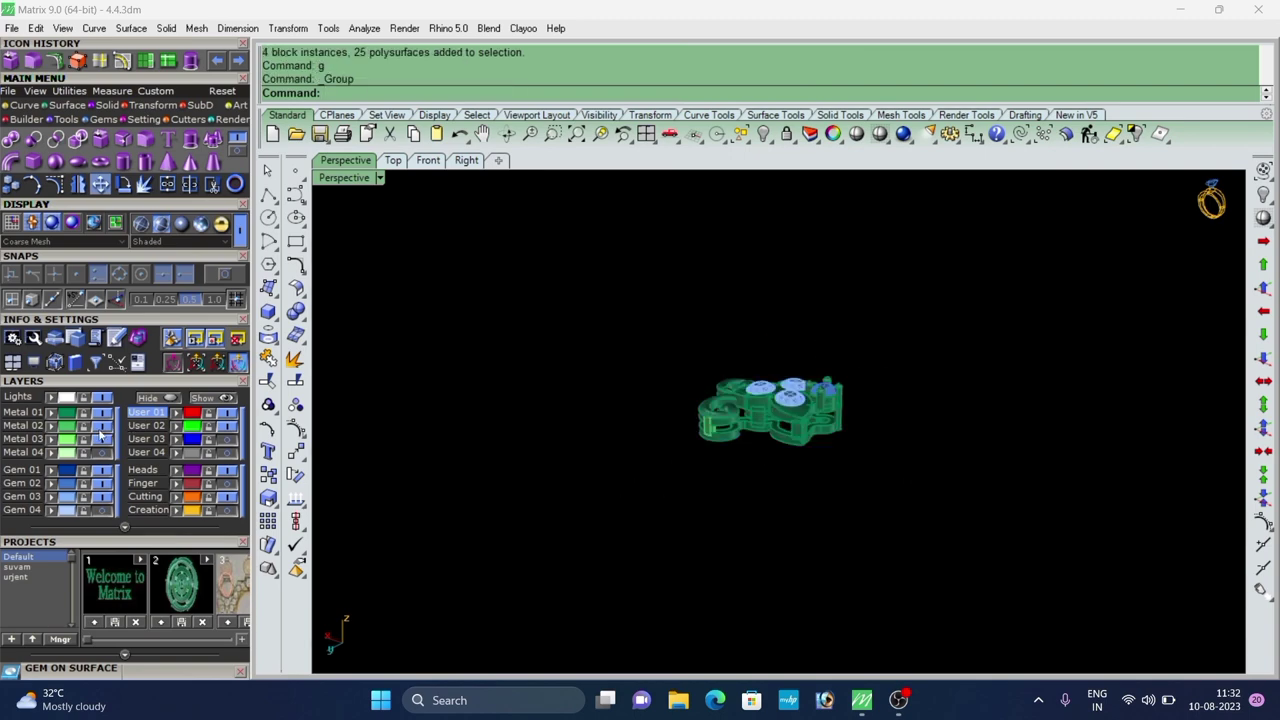
Examine the grouped piece from several angles, checking the gems and connecting supports.
scroll(749, 440, "up", 6)
right_click_drag(750, 442, 746, 487)
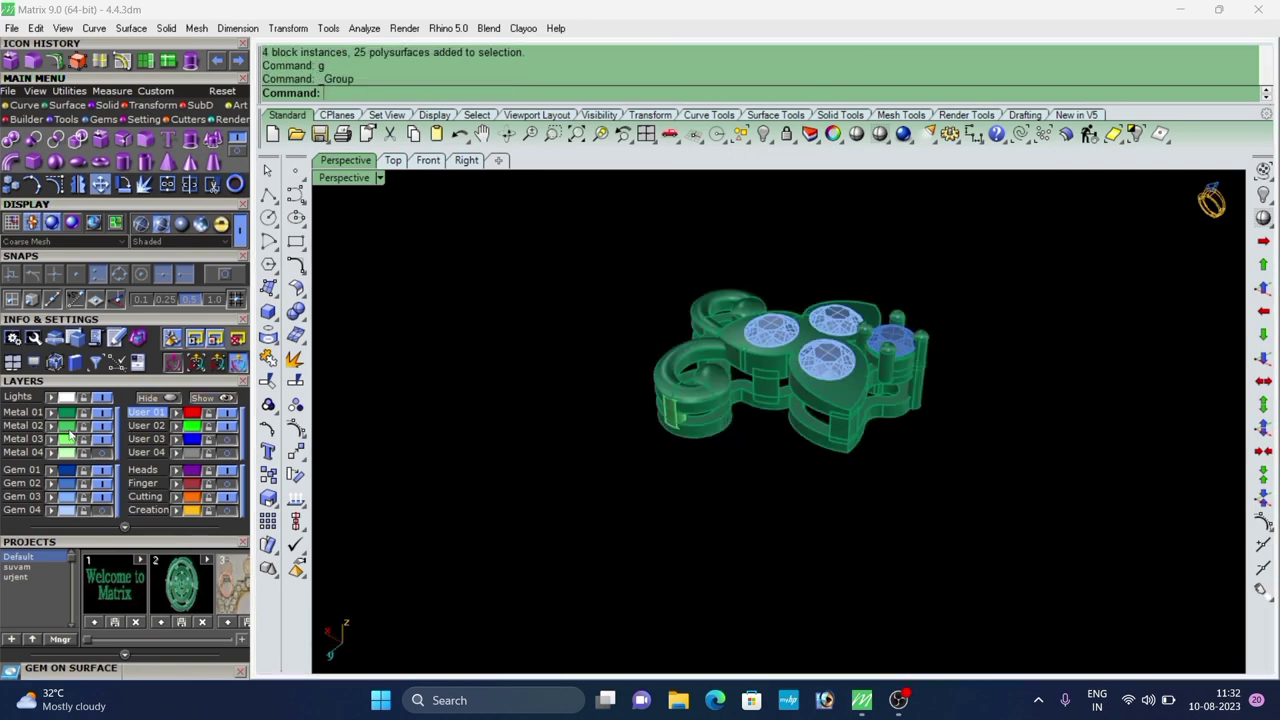
left_click(70, 430)
left_click(52, 414)
scroll(702, 360, "up", 5)
right_click_drag(702, 357, 905, 475)
scroll(919, 417, "down", 4)
scroll(826, 426, "up", 4)
scroll(817, 396, "down", 4)
right_click_drag(826, 426, 860, 413)
scroll(824, 512, "up", 4)
scroll(868, 301, "down", 5)
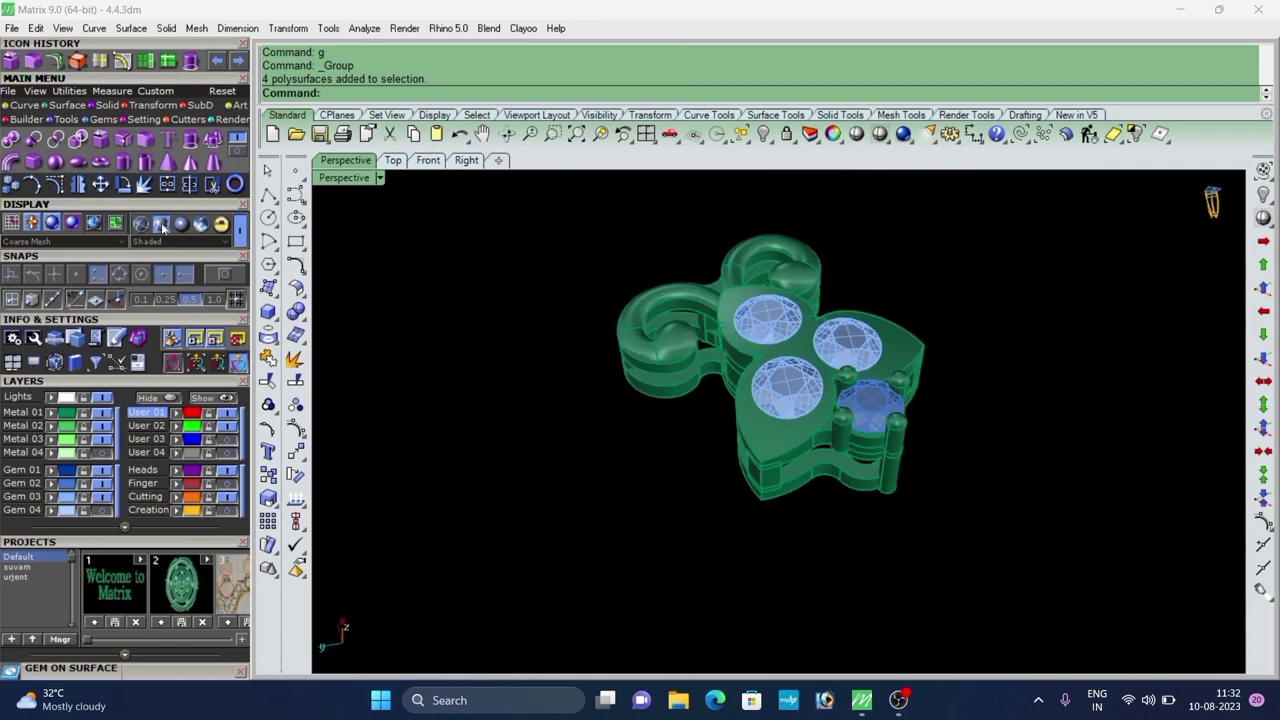
Set the Perspective view's display to Working Shade and check the piece's surfaces.
left_click(200, 227)
mouse_move(690, 360)
right_mouse_down()
mouse_move(660, 451)
mouse_move(705, 343)
mouse_move(900, 171)
mouse_move(793, 315)
right_mouse_up()
scroll(705, 341, "up", 5)
left_click(792, 315)
scroll(680, 326, "down", 5)
left_click(958, 240)
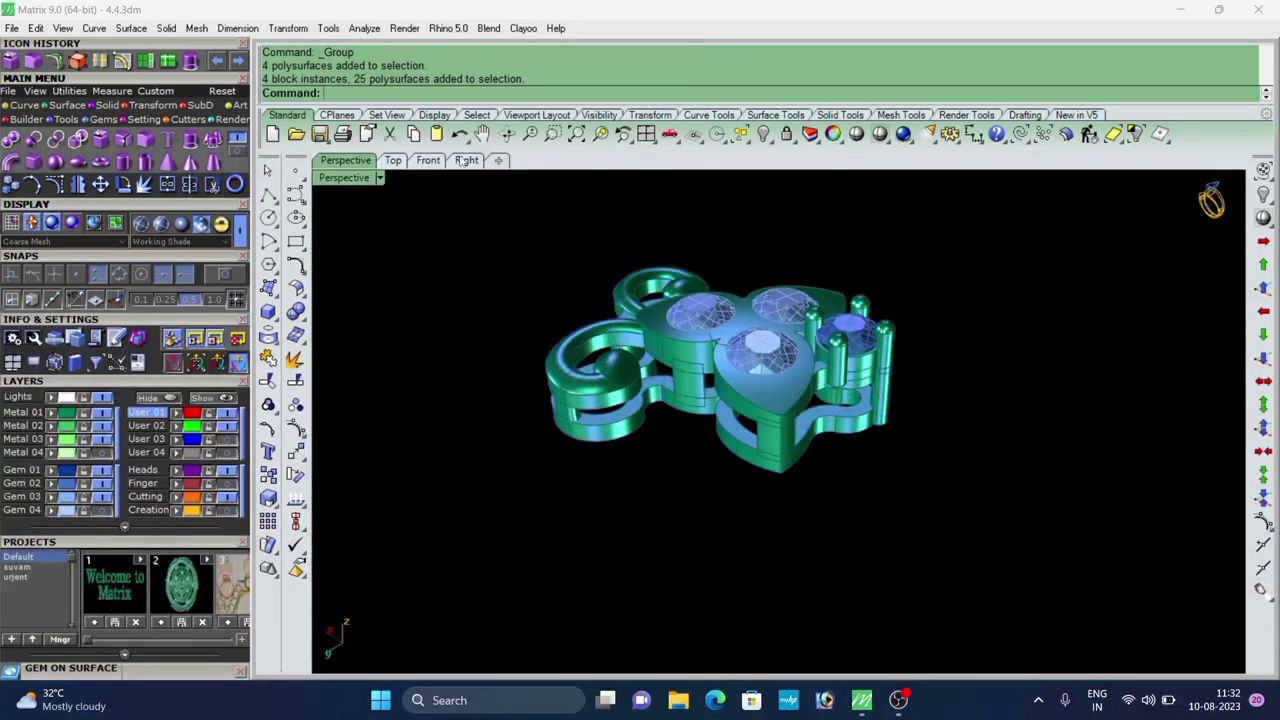
Show all hidden objects in the Top view and check the grouped piece beside the pendant.
left_click(393, 161)
scroll(736, 384, "down", 3)
right_click(1263, 195)
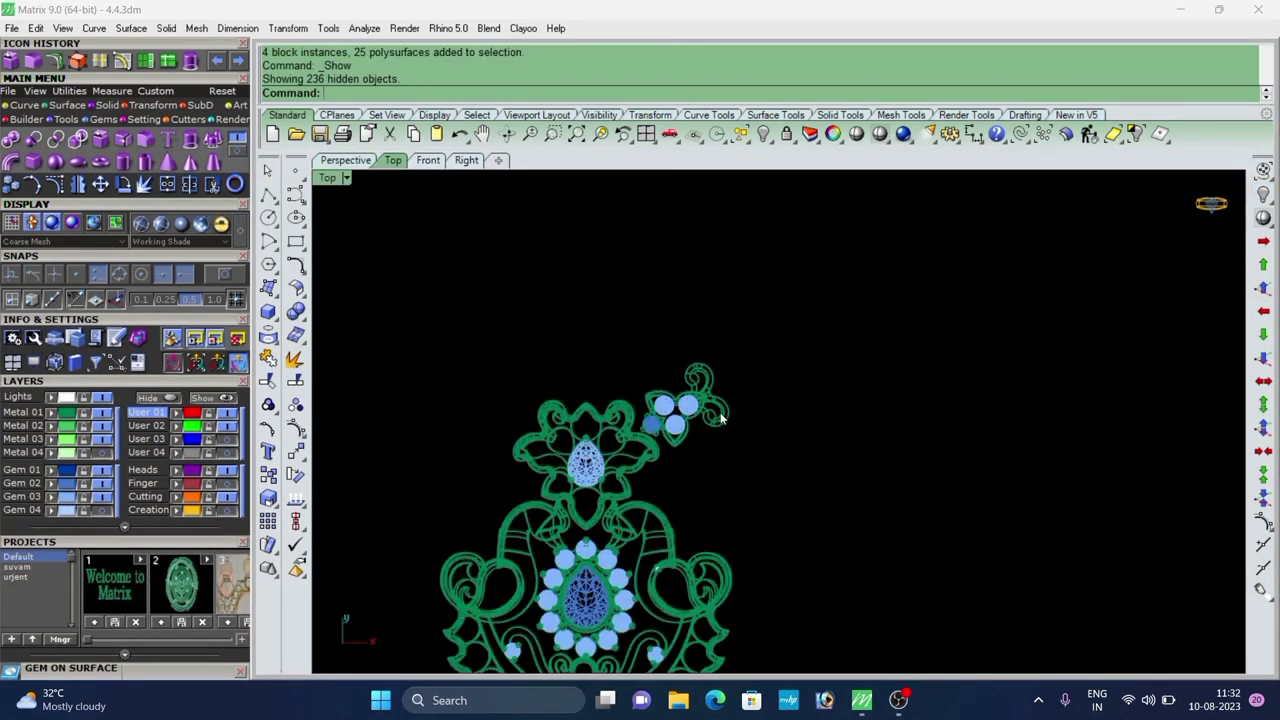
scroll(708, 408, "down", 3)
scroll(658, 416, "up", 8)
left_click(681, 401)
scroll(685, 392, "down", 5)
left_click(641, 327)
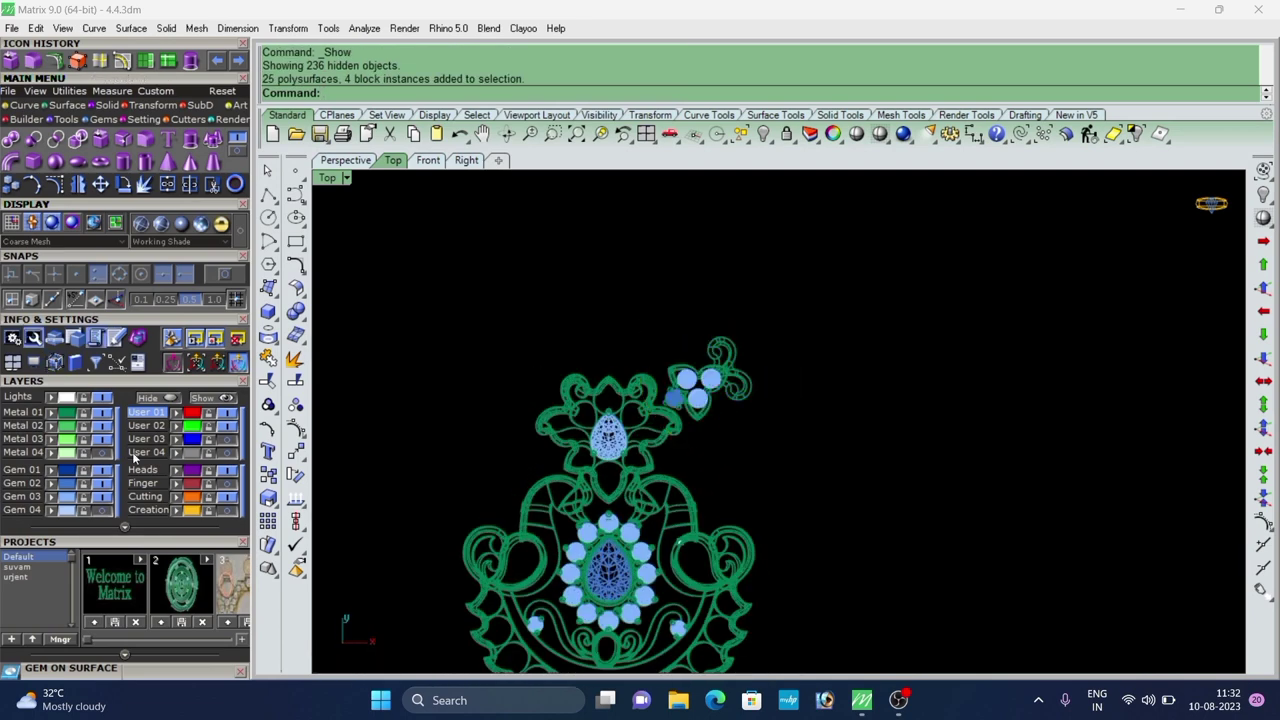
Turn on the User 03 layer and select the grouped petal-and-scroll piece.
left_click(223, 444)
scroll(722, 397, "up", 6)
left_click(688, 403)
scroll(664, 432, "down", 6)
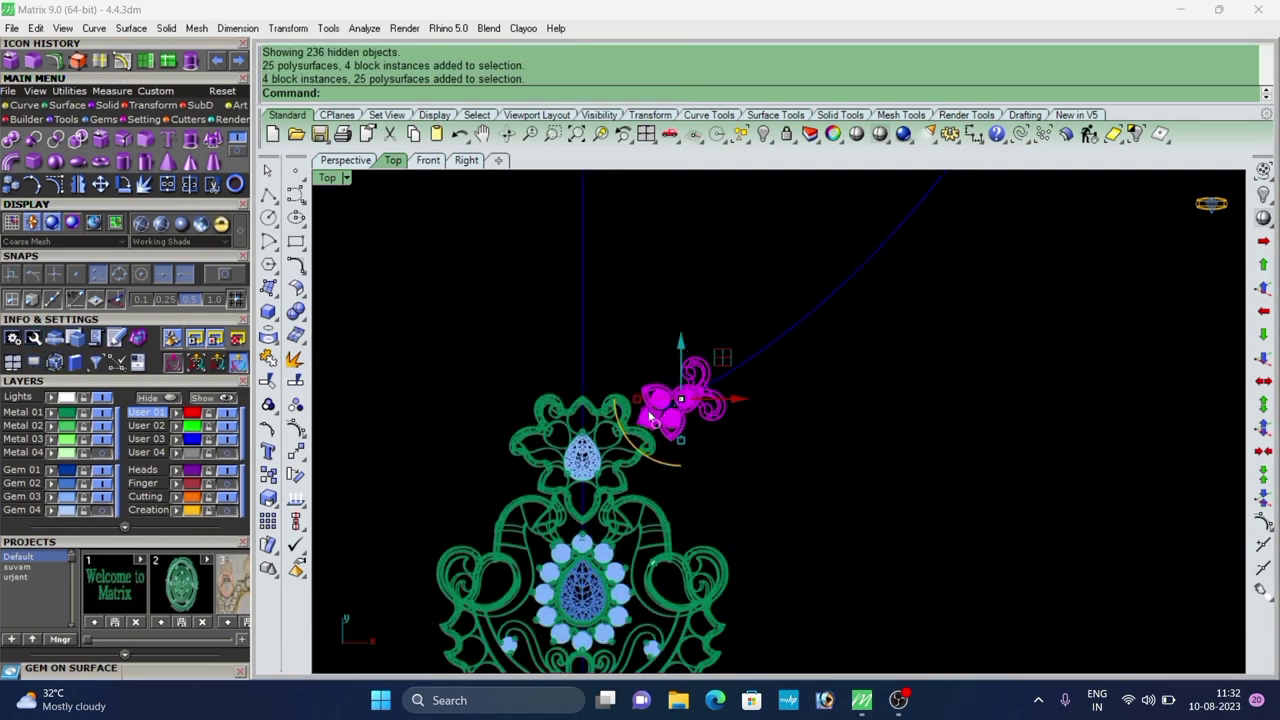
Examine in Perspective, from below and above, how the petal-and-scroll piece sits against the pendant's upper flower section.
left_click(340, 161)
left_click(723, 499)
right_click_drag(735, 499, 831, 472)
scroll(851, 410, "up", 5)
scroll(839, 332, "up", 3)
scroll(802, 342, "down", 5)
scroll(798, 375, "down", 5)
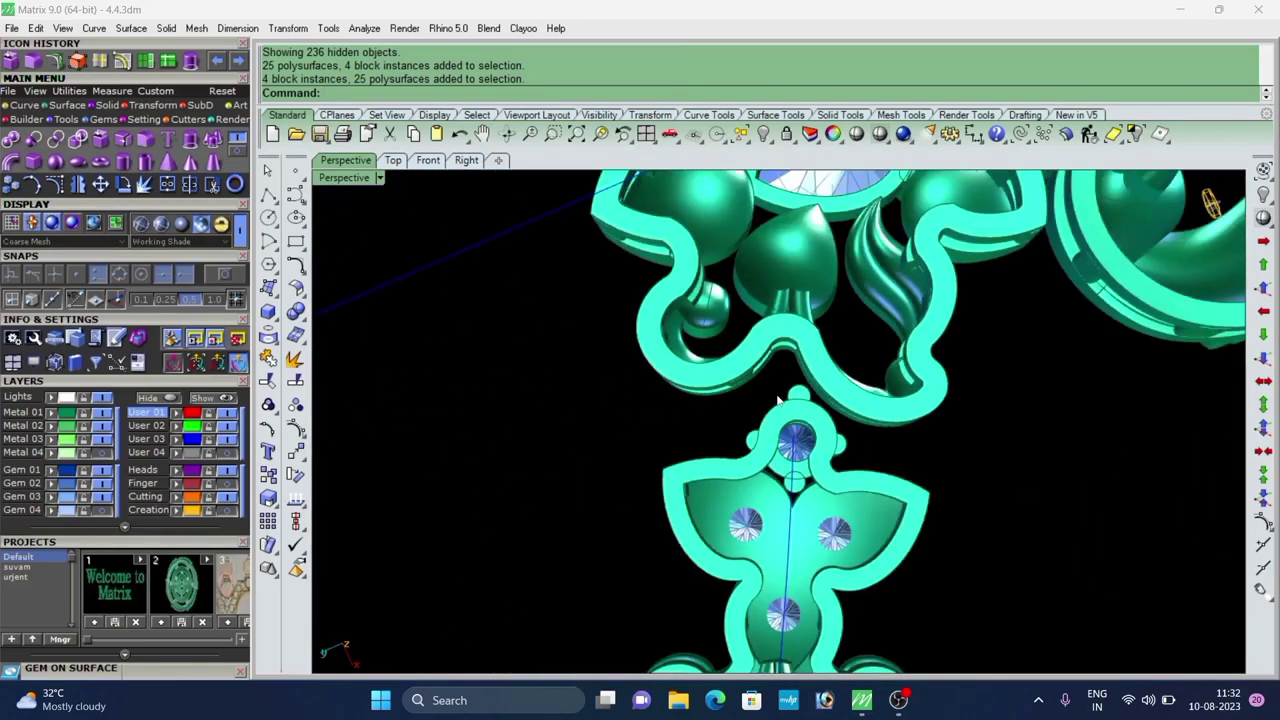
right_click_drag(772, 410, 597, 432)
scroll(800, 430, "down", 5)
scroll(690, 470, "up", 6)
right_click_drag(690, 470, 664, 488)
scroll(749, 355, "up", 2)
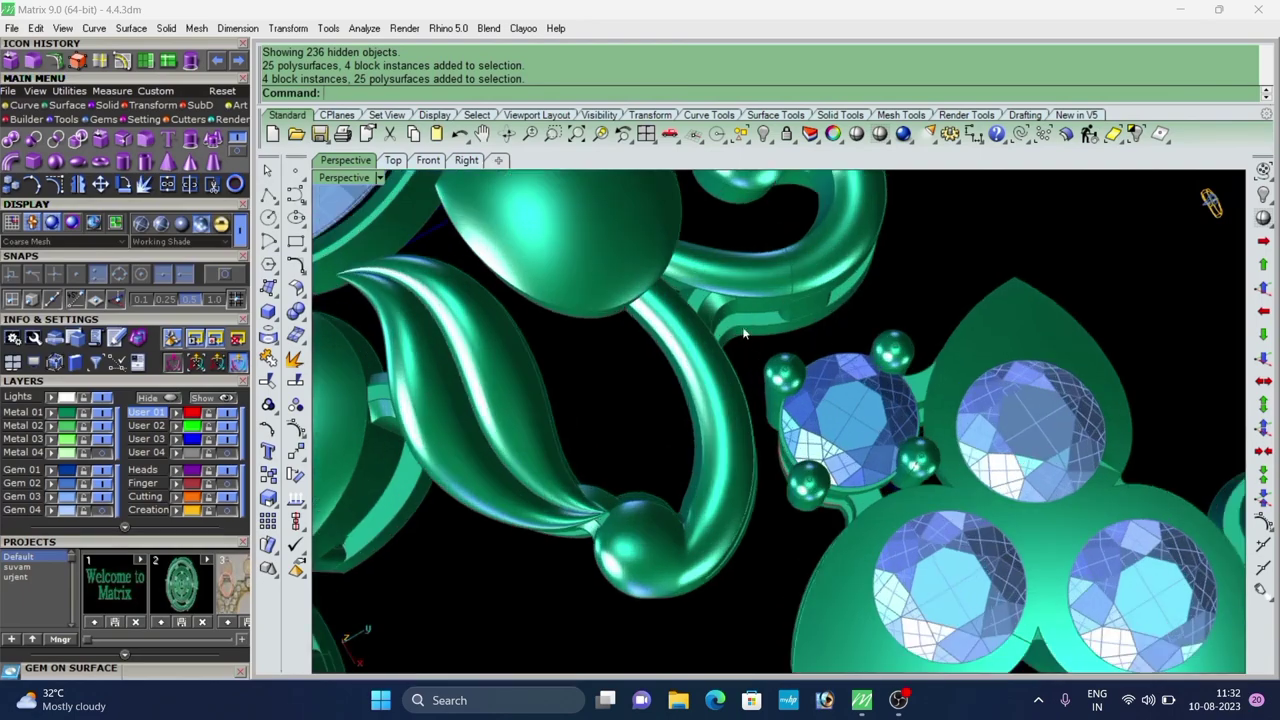
scroll(817, 337, "down", 6)
right_click_drag(765, 395, 738, 548)
scroll(822, 392, "up", 4)
scroll(820, 400, "down", 4)
scroll(803, 466, "down", 5)
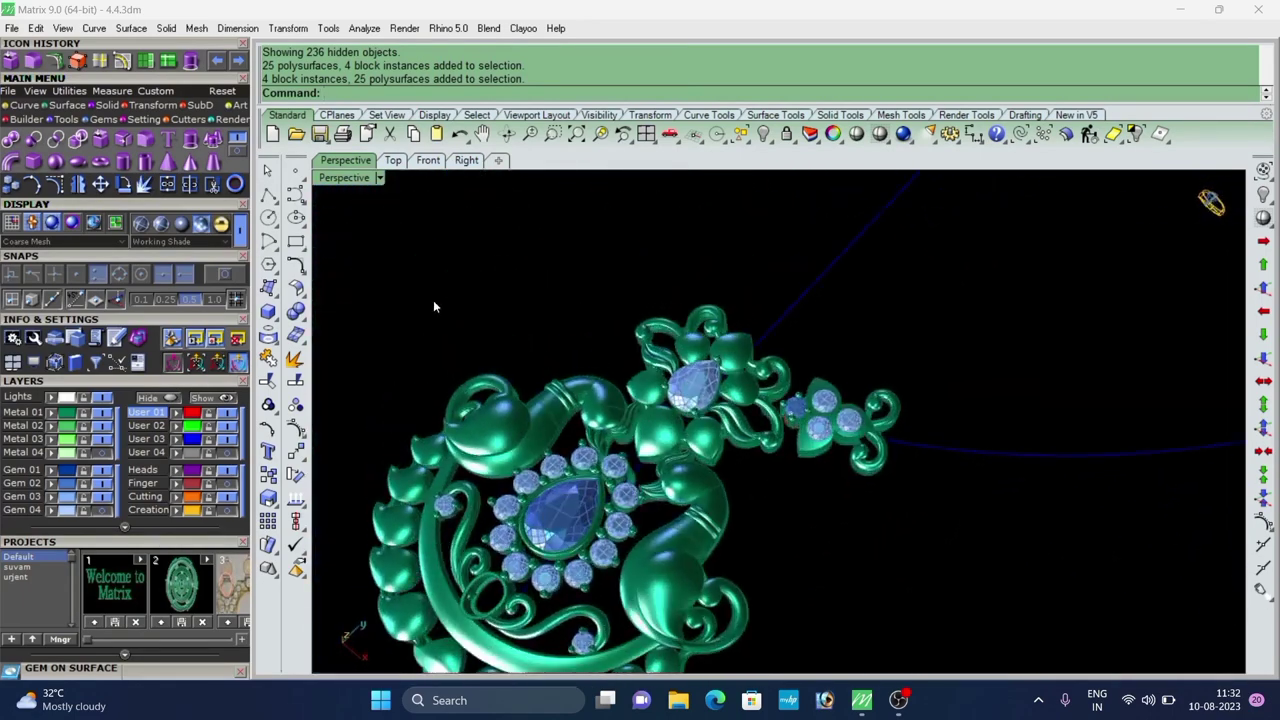
Select the grouped petal-and-scroll piece in the Top view and set that view's display to Shaded.
left_click(395, 164)
scroll(589, 359, "down", 5)
scroll(596, 364, "up", 5)
left_click(656, 350)
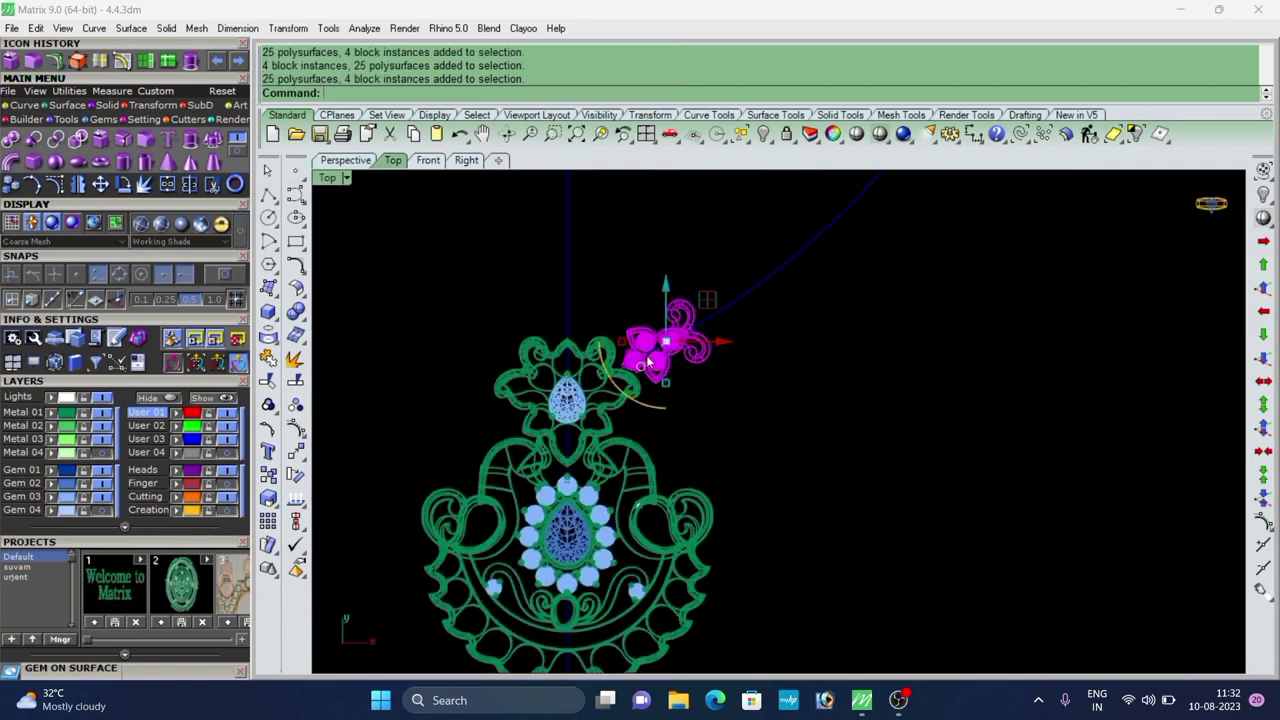
scroll(598, 380, "down", 3)
mouse_move(563, 355)
right_mouse_down()
mouse_move(587, 423)
mouse_move(639, 438)
right_mouse_up()
left_click(167, 233)
scroll(650, 406, "up", 6)
scroll(639, 430, "down", 4)
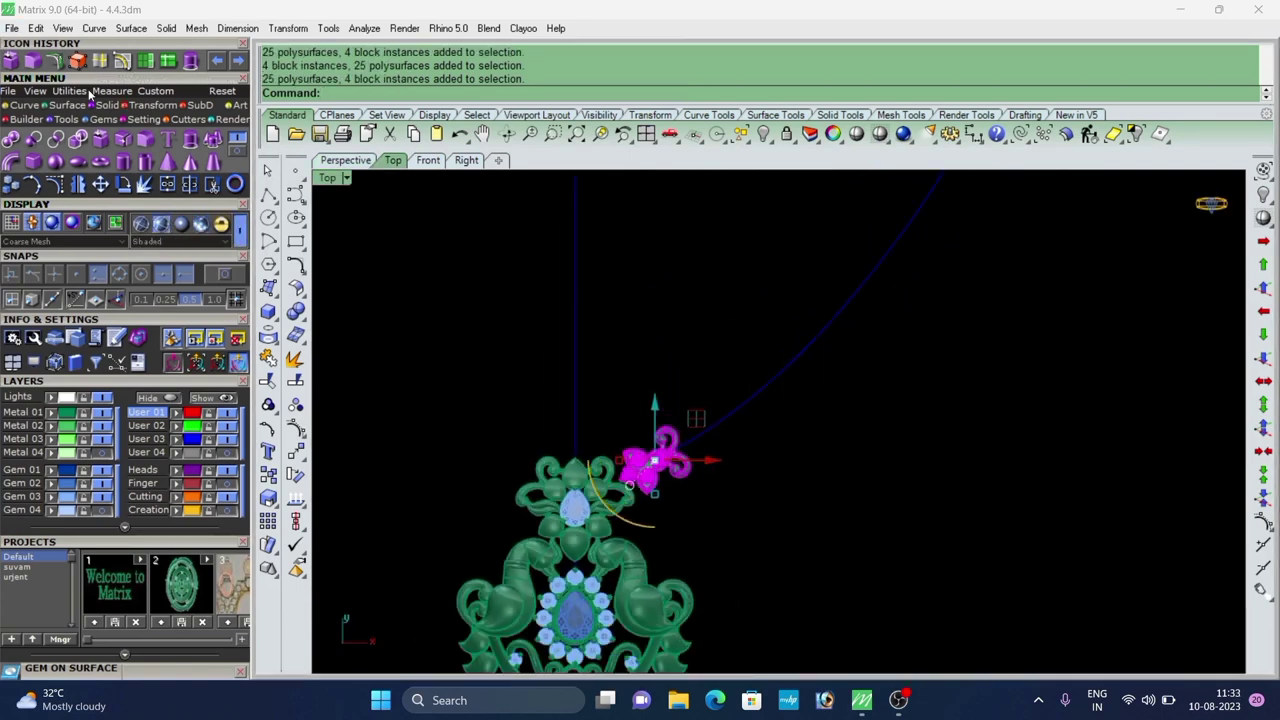
Array the selected petal-and-scroll piece along the blue guide curve with 12 items and Freeform orientation.
left_click(148, 106)
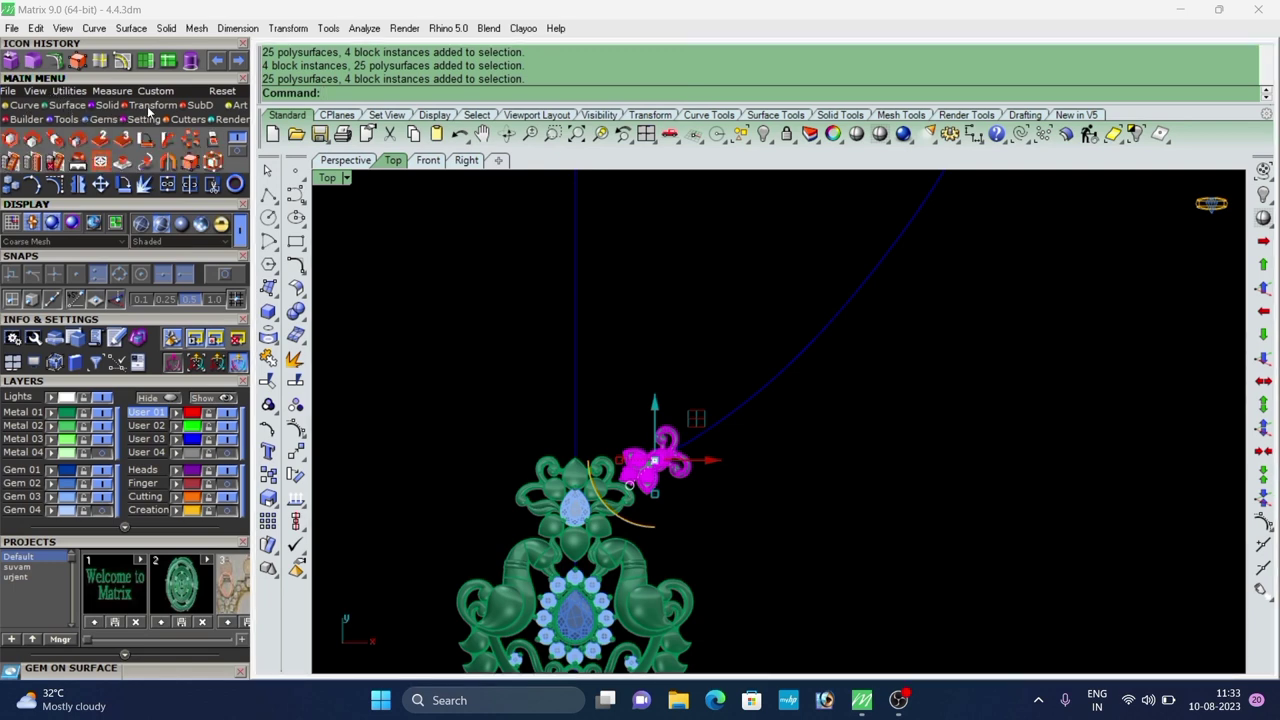
left_click(241, 152)
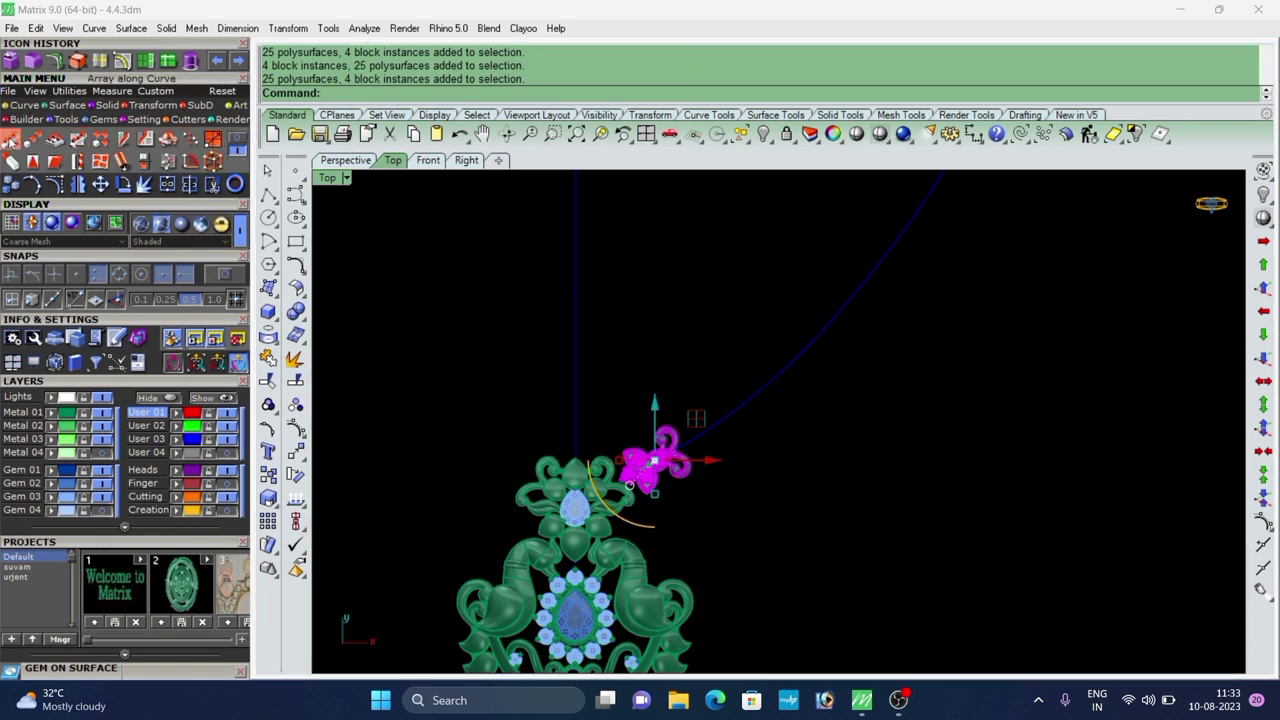
left_click(9, 141)
left_click(706, 439)
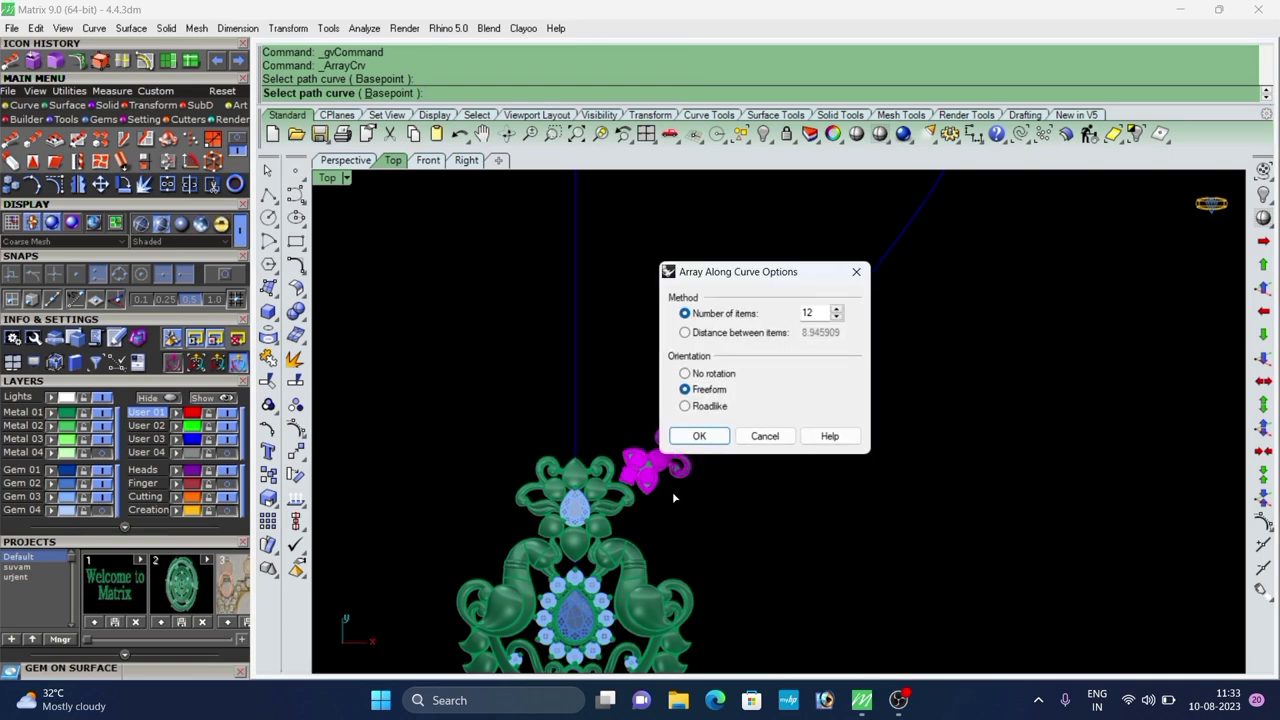
left_click(697, 441)
scroll(697, 454, "up", 13)
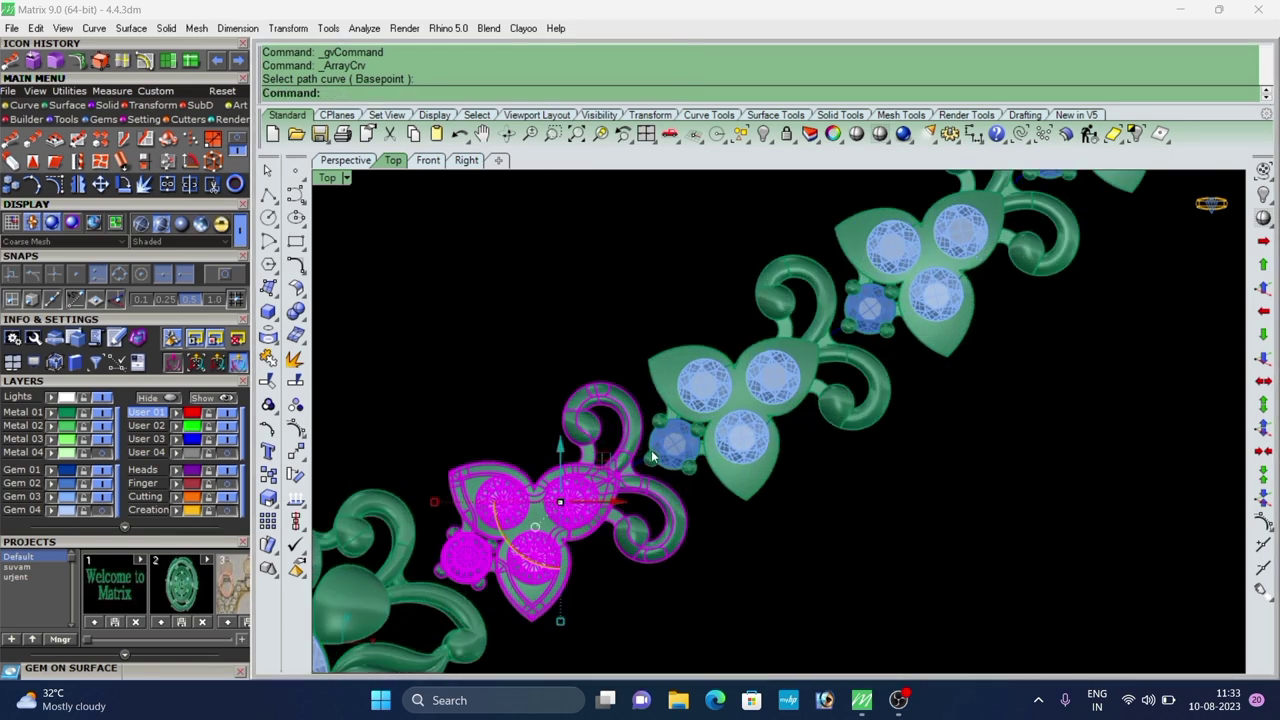
scroll(636, 456, "down", 9)
left_click(765, 467)
scroll(704, 384, "up", 9)
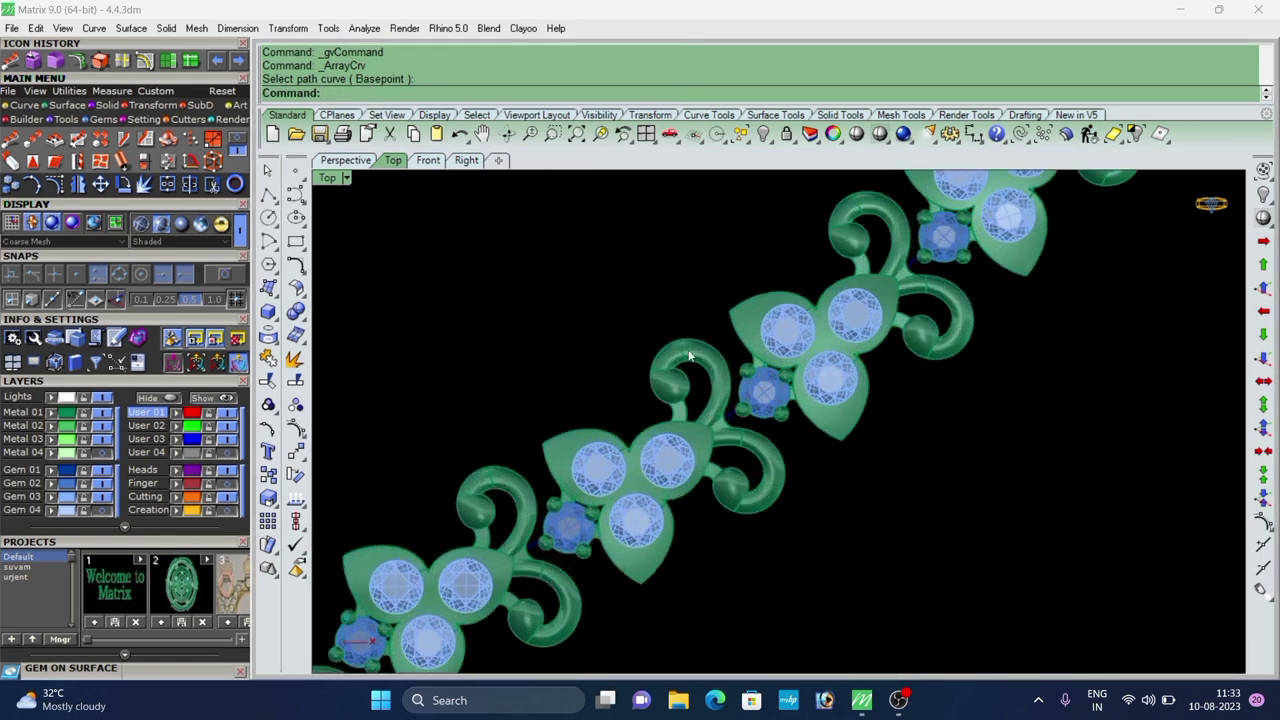
scroll(580, 430, "down", 9)
Select all parts of the second petal-and-scroll piece from the pendant, excluding the first piece, and group them.
scroll(632, 334, "up", 3)
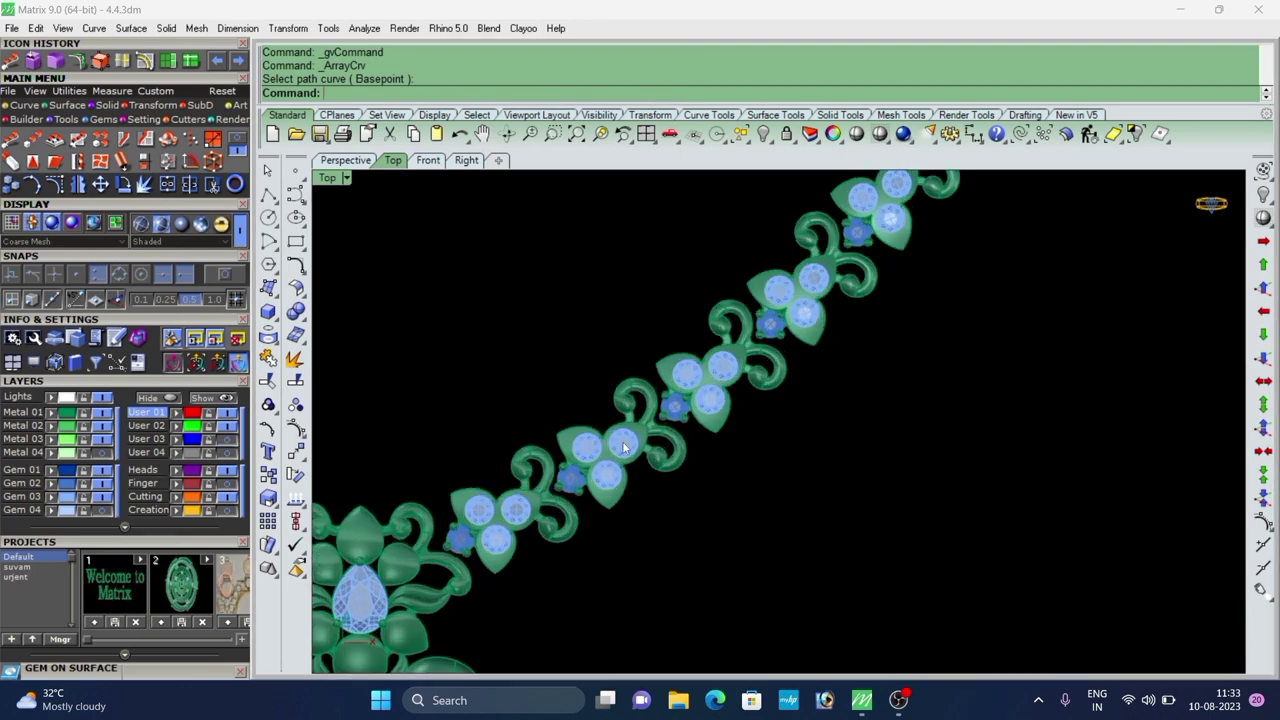
left_click_drag(524, 520, 524, 522)
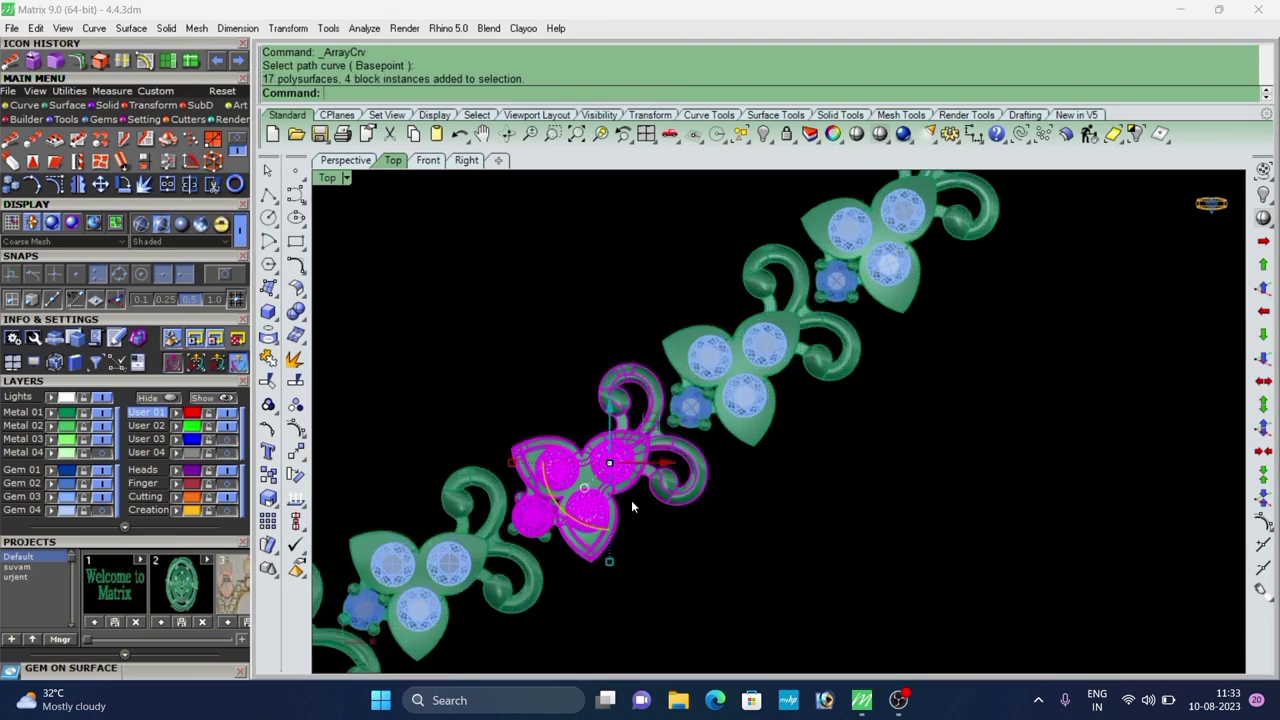
scroll(755, 463, "up", 2)
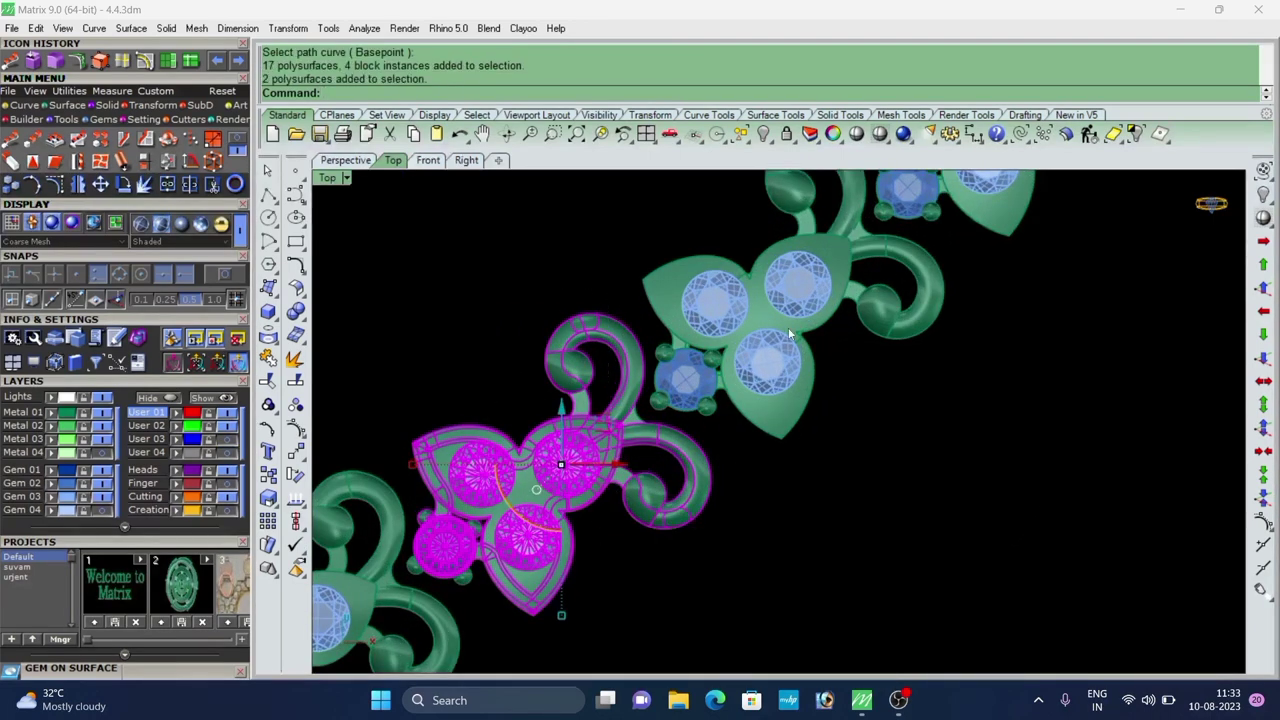
scroll(789, 334, "down", 6)
scroll(734, 380, "up", 10)
scroll(643, 403, "down", 4)
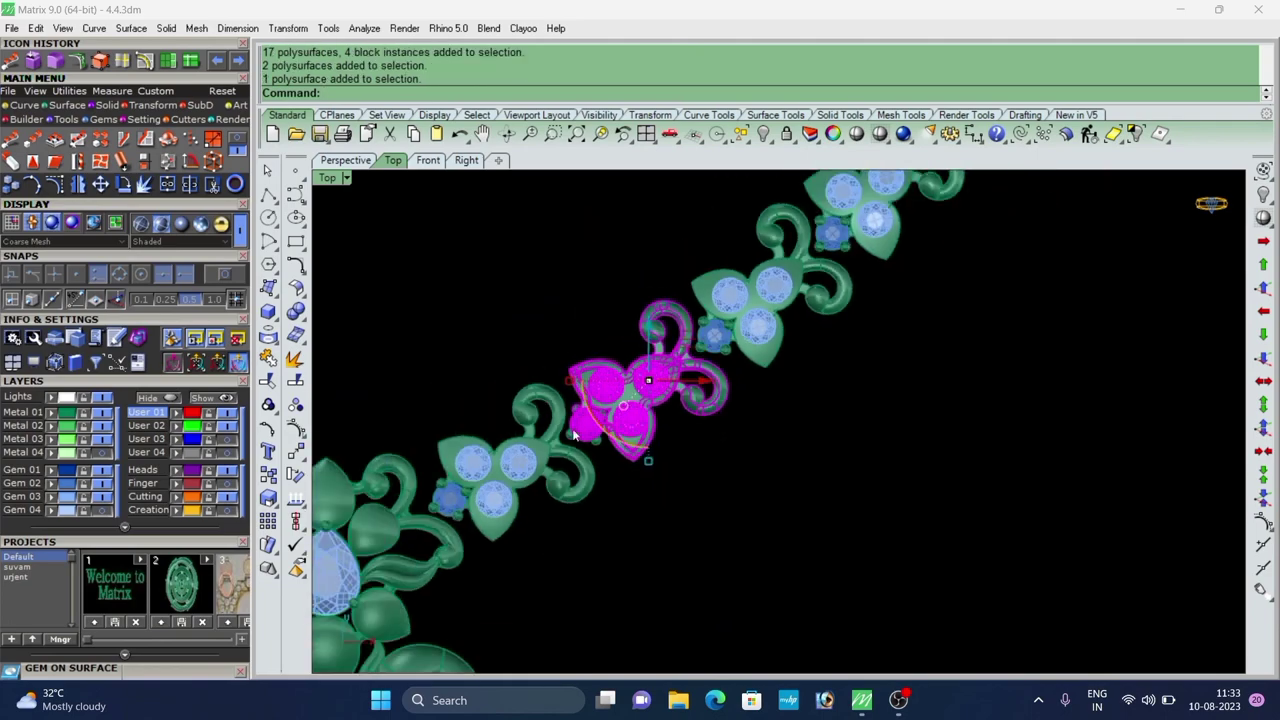
scroll(789, 511, "up", 4)
left_click_drag(578, 370, 577, 372, "shift")
scroll(580, 390, "down", 2)
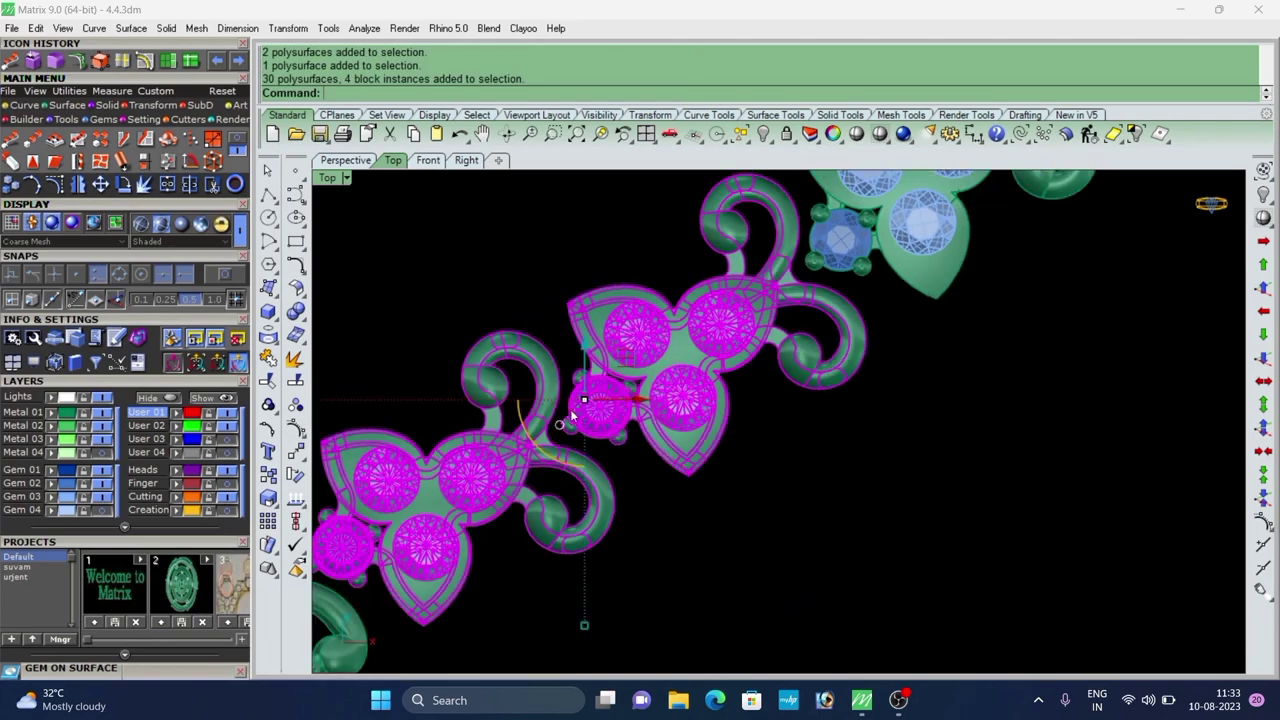
scroll(592, 408, "up", 5)
left_click(501, 468, "ctrl")
scroll(584, 432, "down", 7)
mouse_move(660, 256)
left_mouse_down("shift")
mouse_move(578, 398)
mouse_move(576, 430)
left_mouse_up("shift")
scroll(668, 365, "down", 8)
scroll(664, 296, "up", 12)
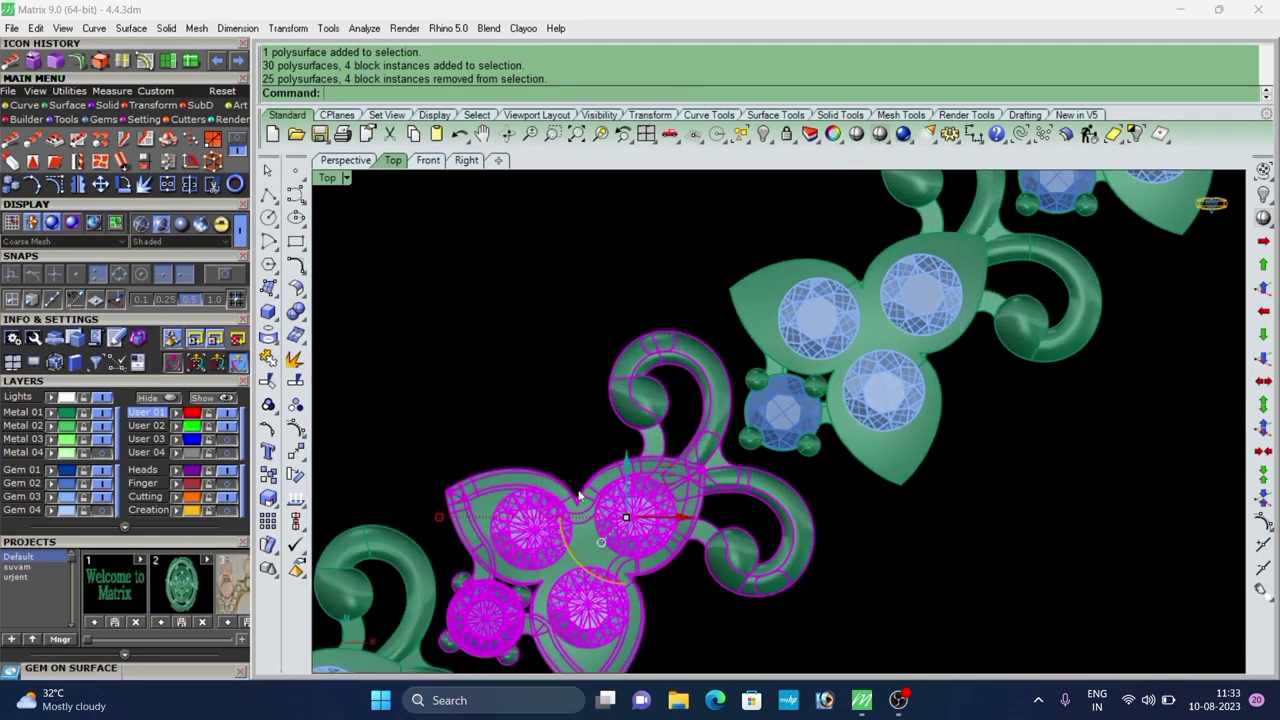
scroll(831, 466, "down", 2)
scroll(692, 440, "down", 4)
type("g")
key("Return")
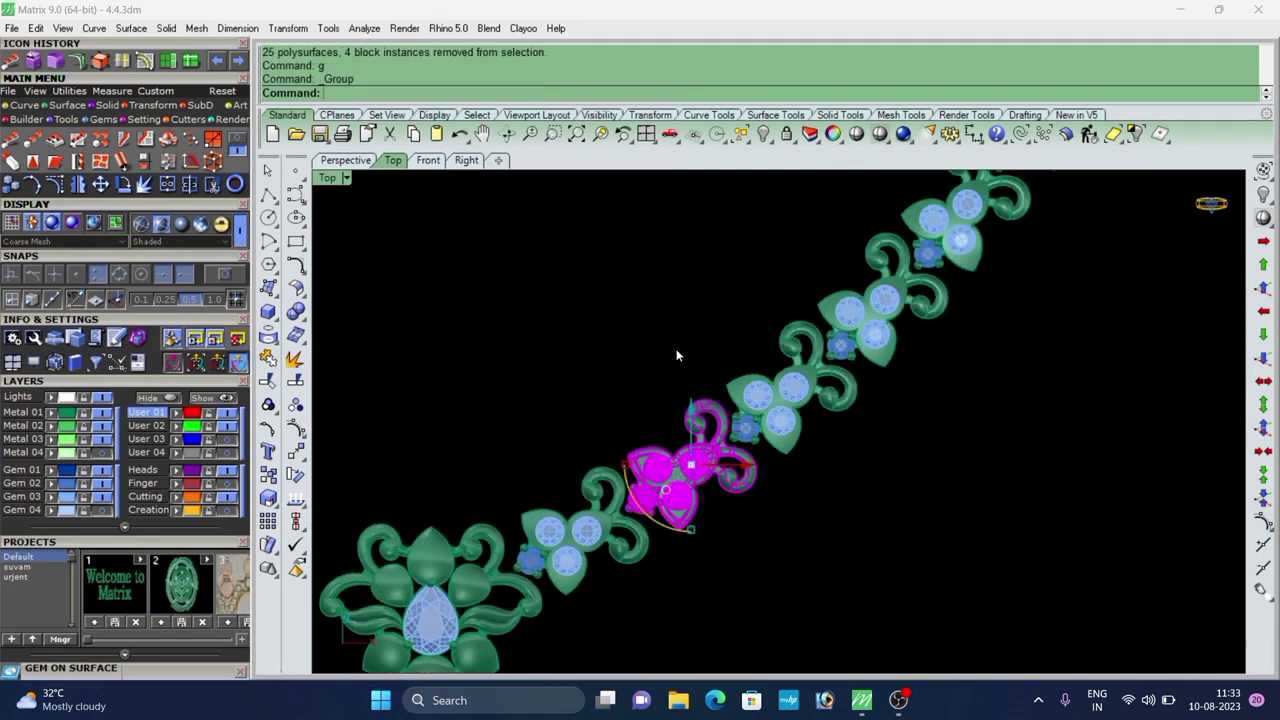
Hide the pendant with the nearest petal-and-scroll piece, and delete the two small curves left below the chain.
scroll(677, 354, "down", 6)
left_click(562, 496)
left_click(625, 457, "shift")
left_click(606, 572, "shift")
scroll(566, 470, "down", 2)
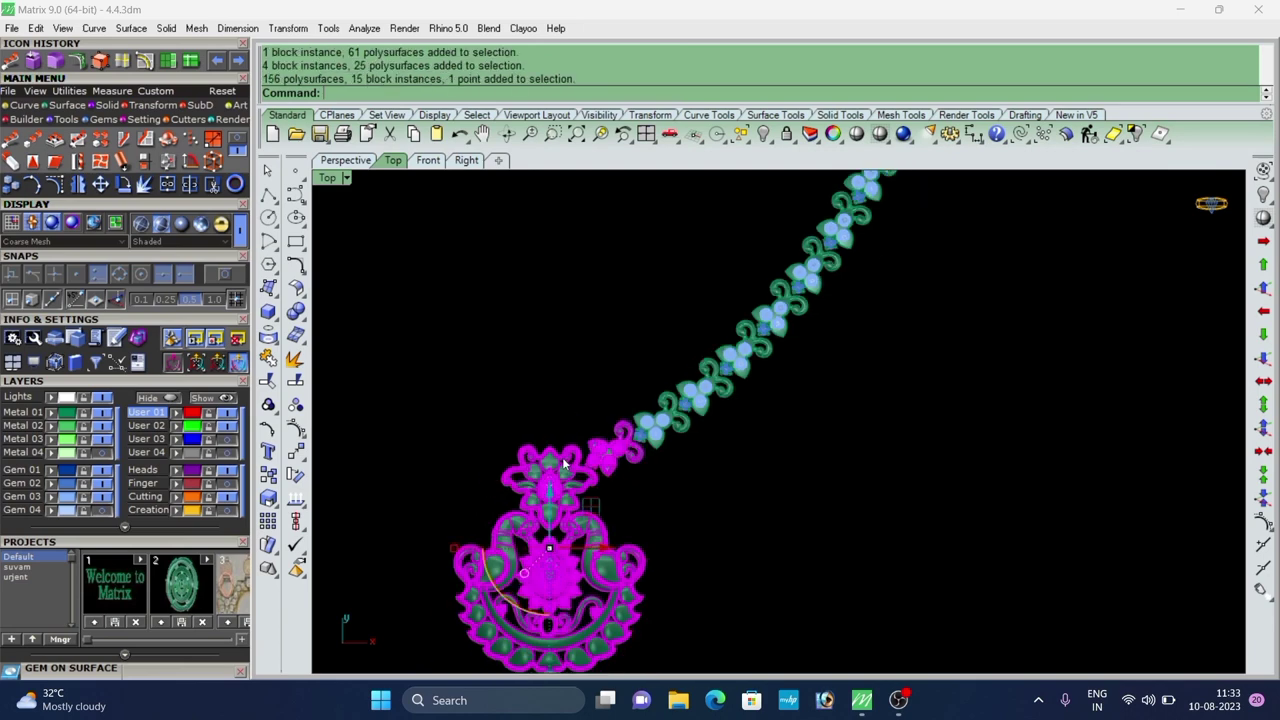
scroll(641, 420, "up", 8)
left_click_drag(509, 544, 479, 573)
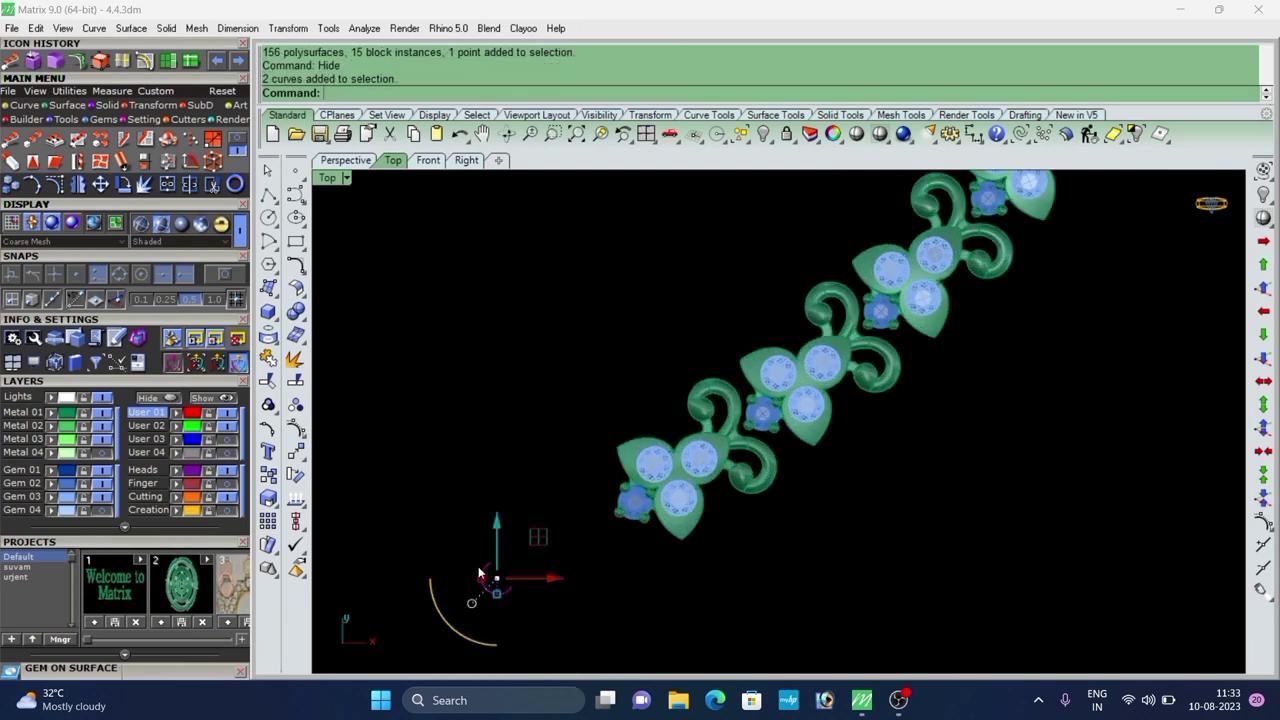
key("Delete")
Hide the grouped second petal-and-scroll piece at the lower end of the visible chain.
scroll(786, 438, "up", 6)
left_click(610, 483)
scroll(672, 484, "down", 6)
scroll(735, 420, "up", 4)
left_click(837, 424)
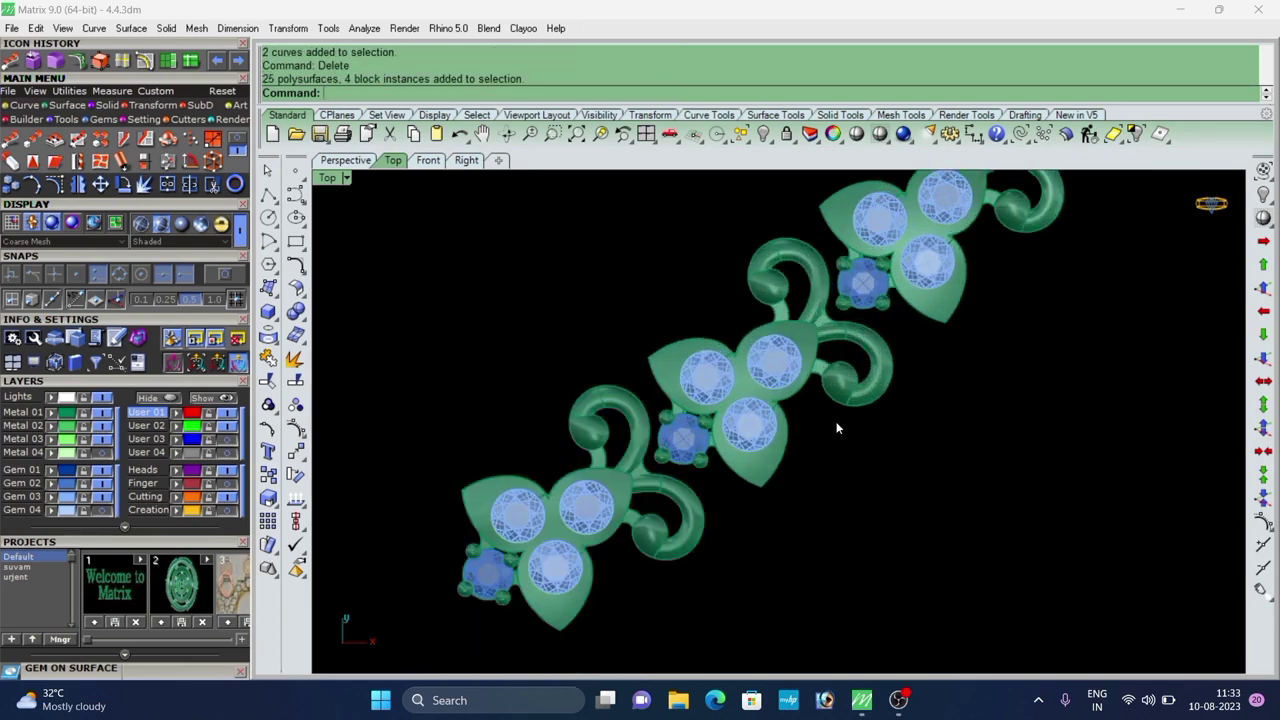
left_click(478, 521)
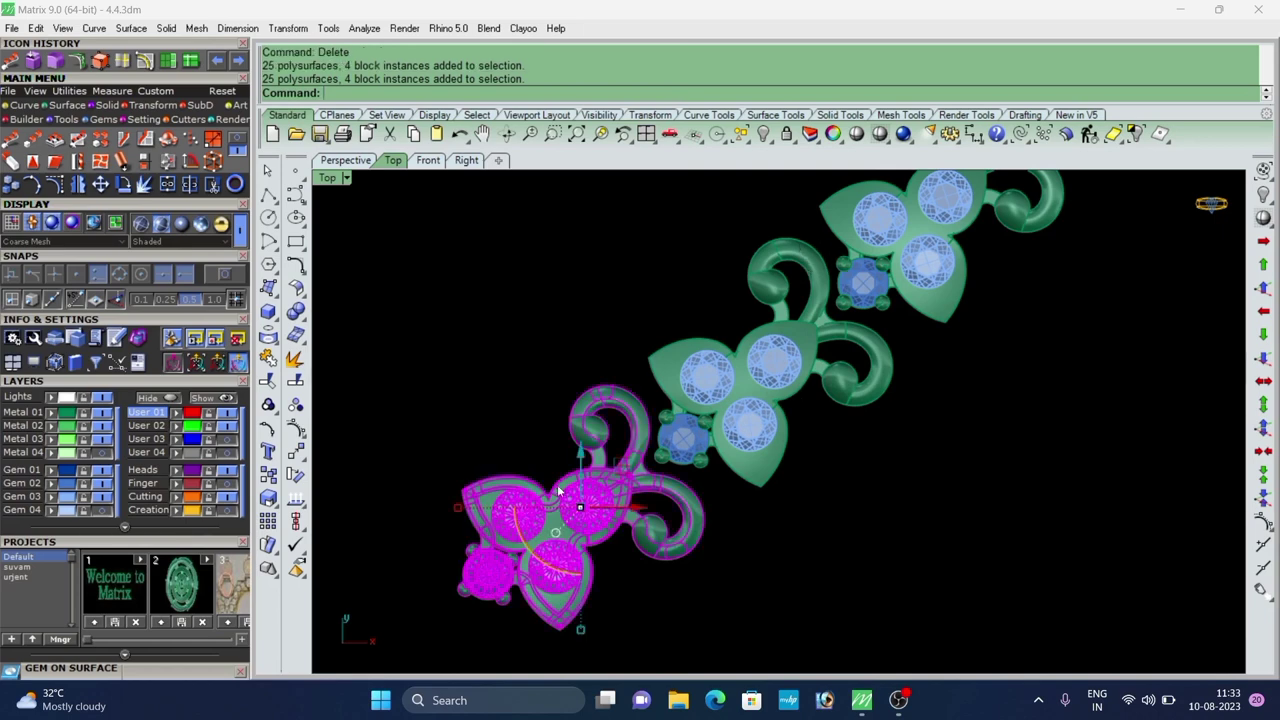
key("ctrl+h")
Group all parts of the third petal-and-scroll piece from the pendant and hide it.
scroll(774, 415, "up", 5)
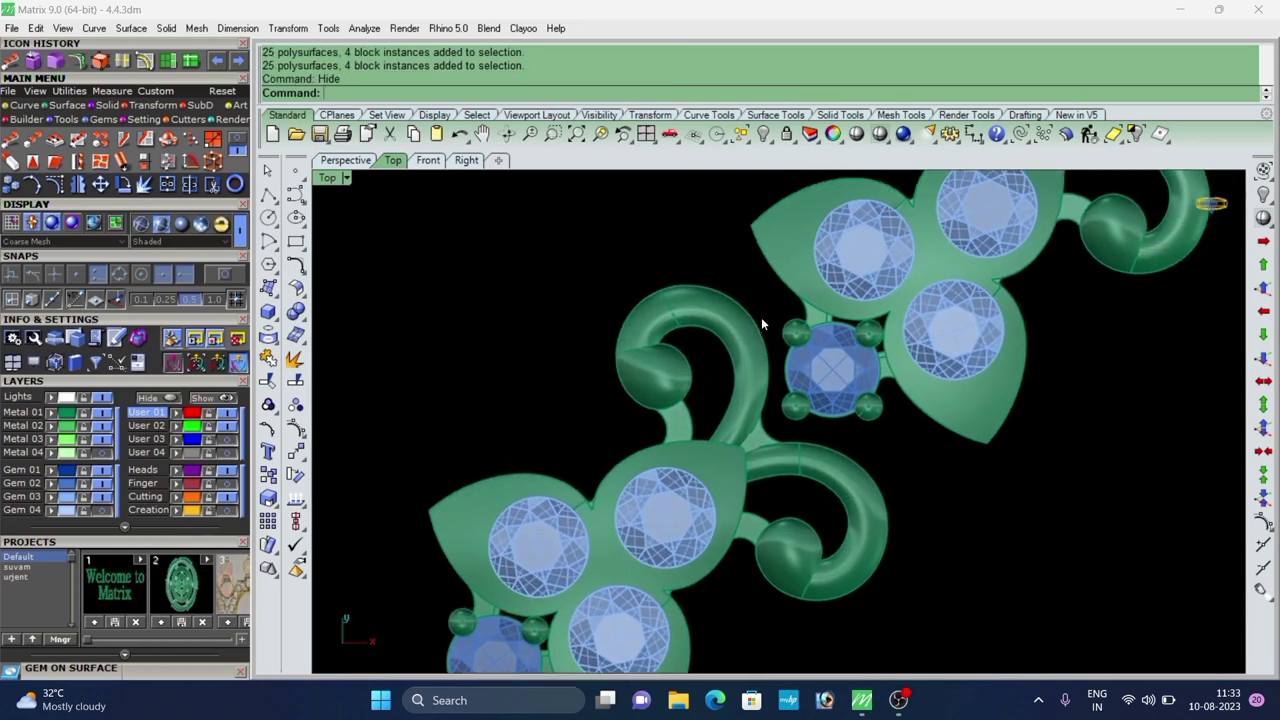
left_click_drag(760, 302, 469, 590)
scroll(749, 378, "down", 6)
left_click_drag(842, 413, 657, 526)
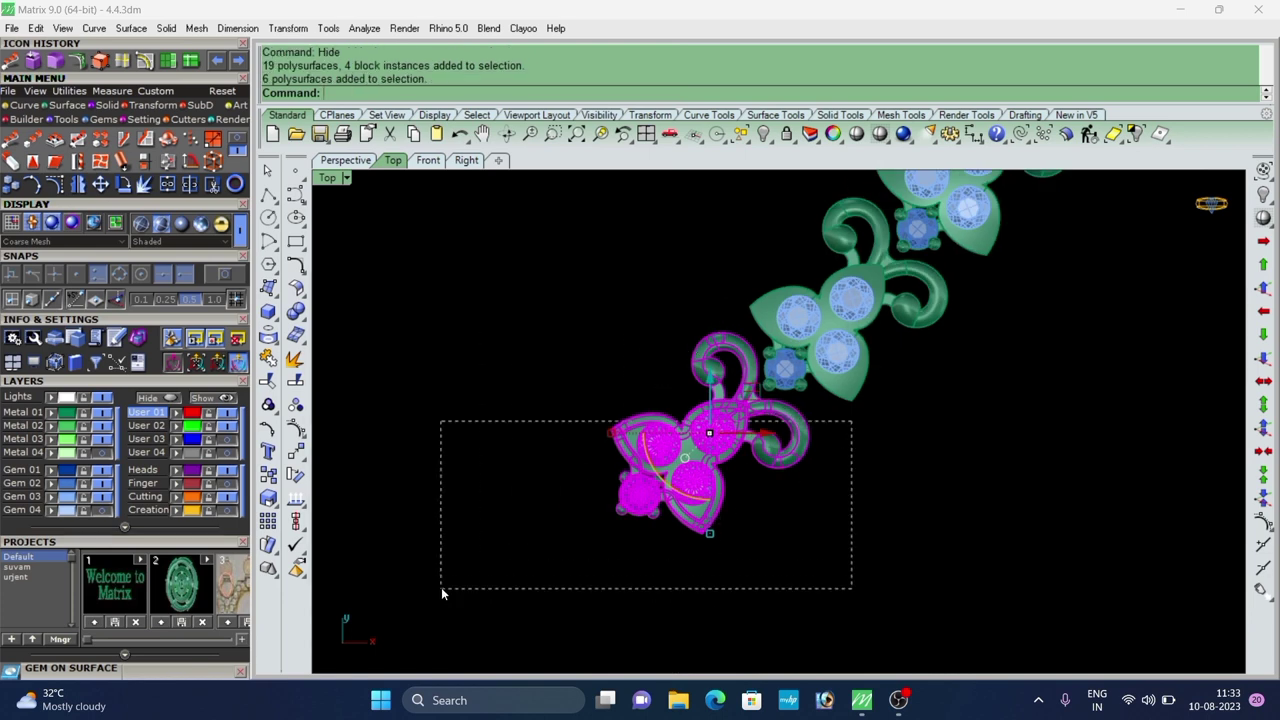
left_click_drag(441, 588, 440, 588)
type("g")
key("Return")
type("Hide")
key("Return")
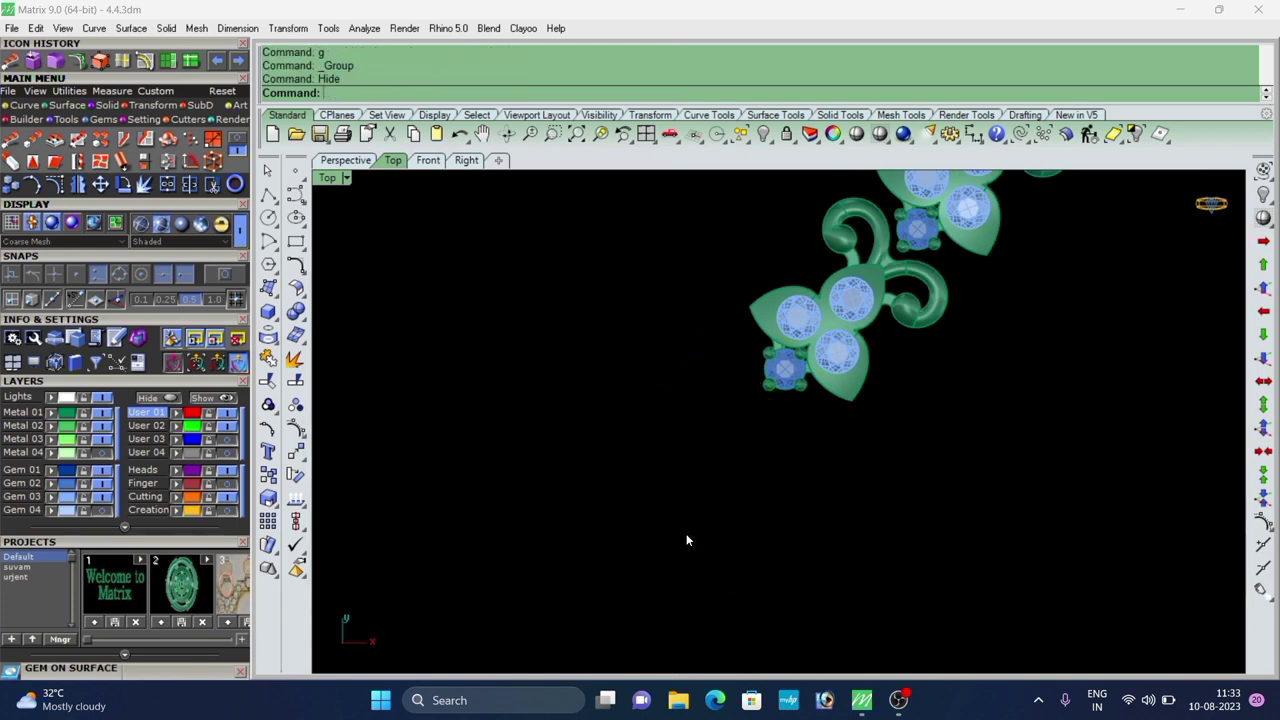
Group all parts of the fourth petal-and-scroll piece from the pendant and hide it.
right_click_drag(834, 321, 798, 452)
right_click_drag(895, 421, 743, 446)
scroll(737, 430, "up", 4)
left_click_drag(809, 413, 474, 590)
scroll(662, 280, "up", 6)
left_click_drag(666, 323, 421, 560, "shift")
scroll(584, 598, "down", 12)
right_click_drag(584, 598, 704, 314)
scroll(704, 314, "up", 5)
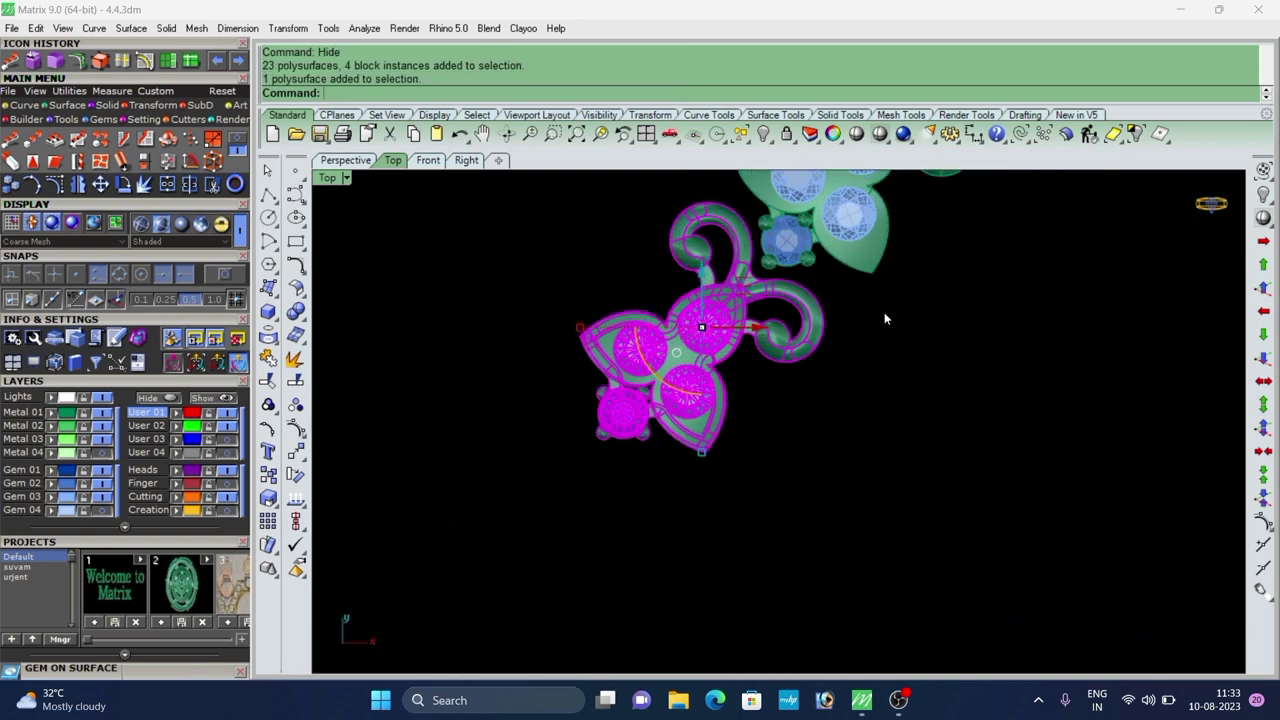
right_click_drag(624, 393, 527, 495)
scroll(540, 486, "down", 4)
left_click(731, 421)
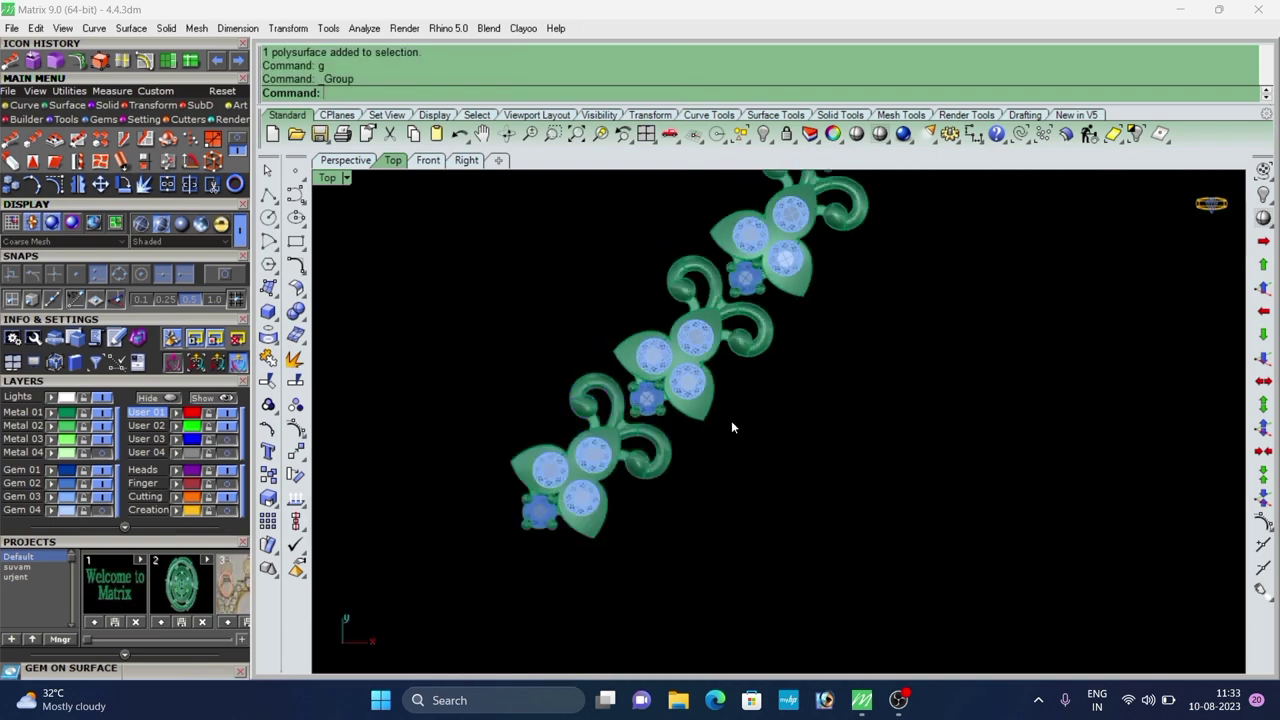
left_click(565, 477)
key("ctrl+h")
Group all parts of the fifth petal-and-scroll piece from the pendant and hide it.
right_click_drag(742, 288, 704, 370)
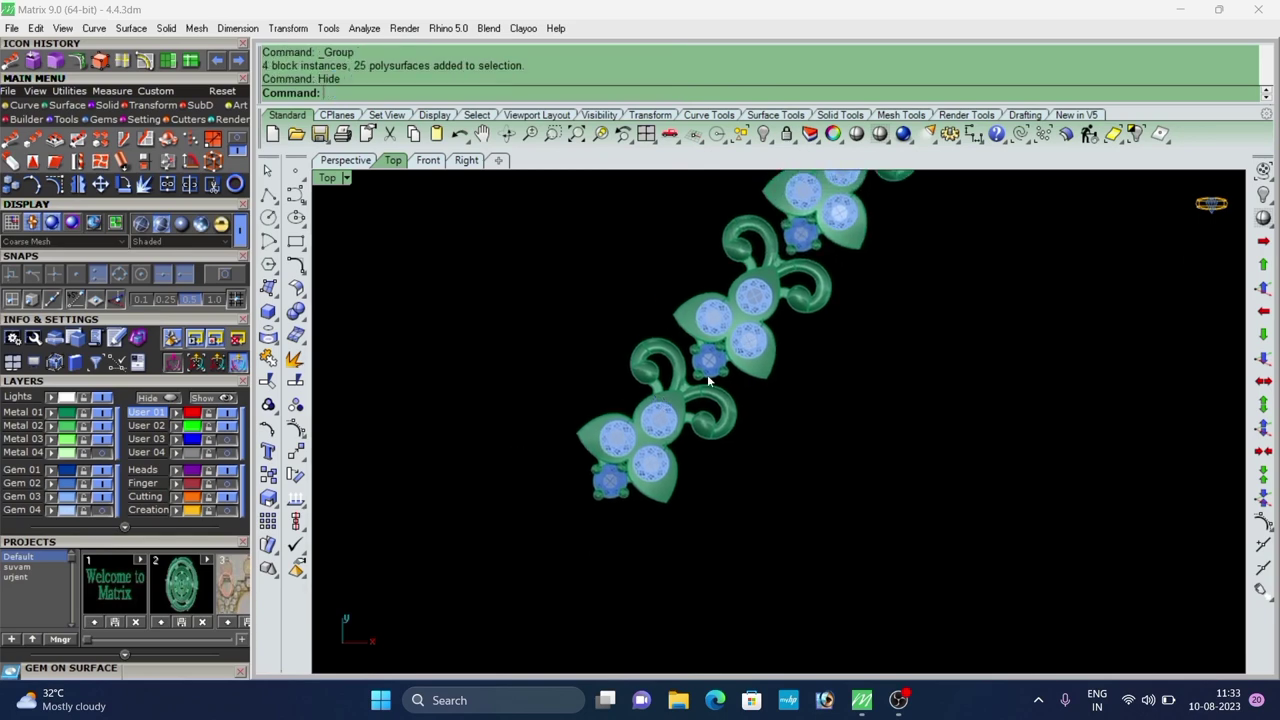
scroll(704, 371, "up", 4)
left_click_drag(757, 396, 672, 468)
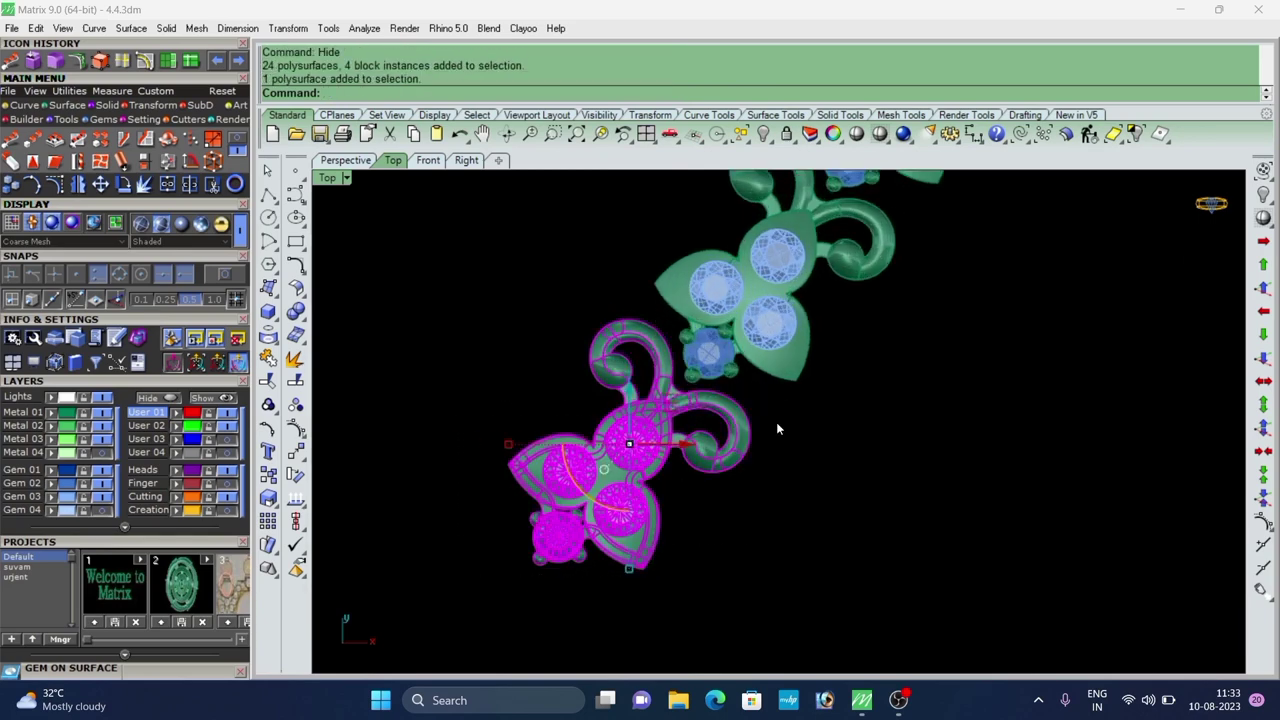
scroll(640, 402, "up", 3)
scroll(566, 424, "down", 5)
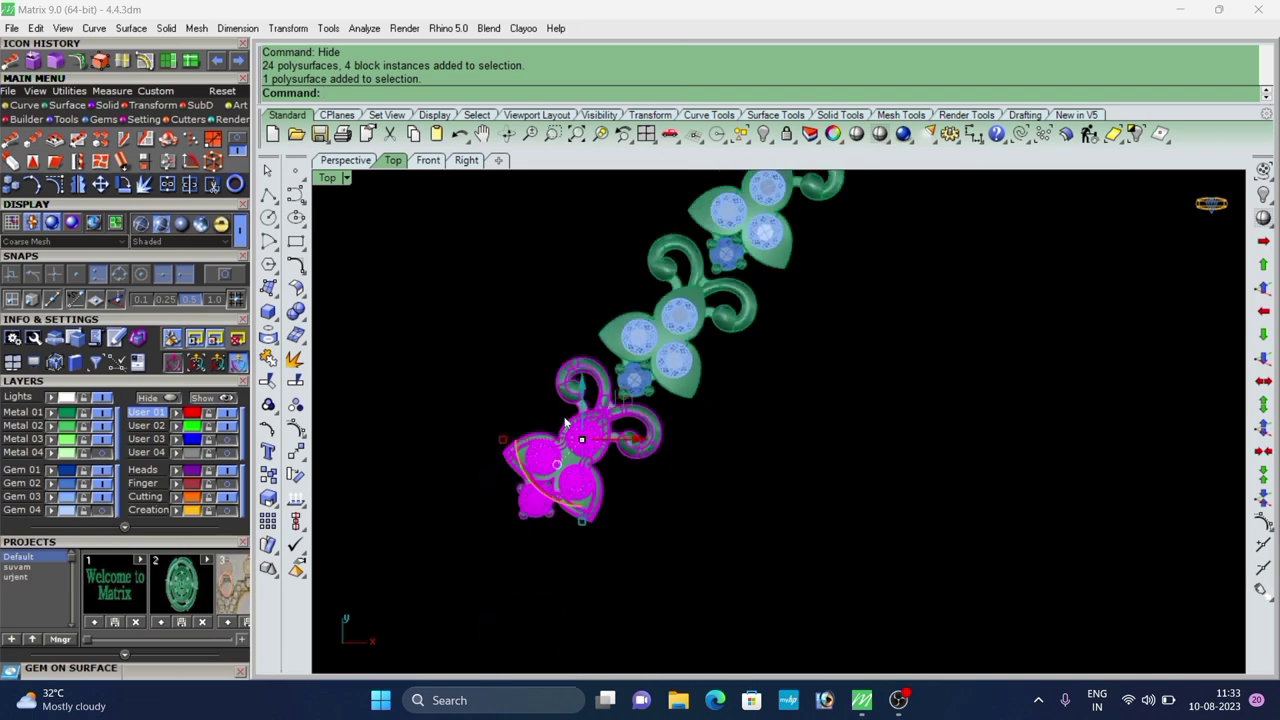
key("Return")
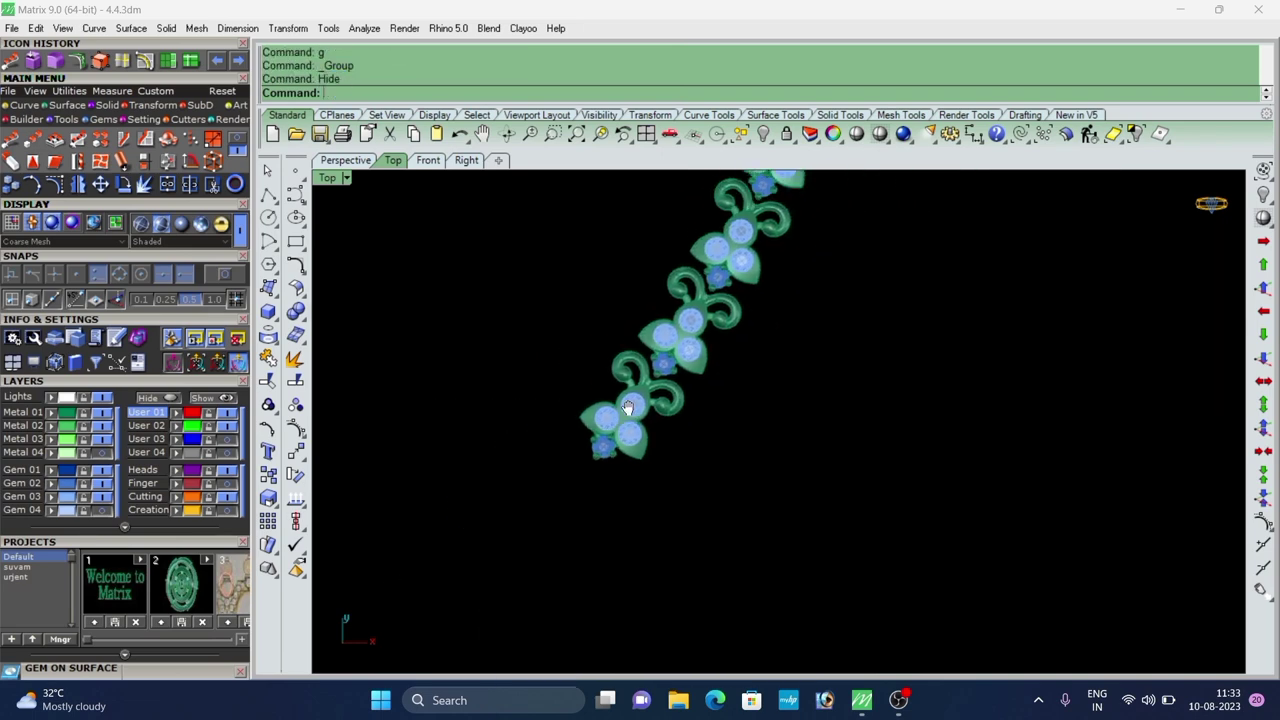
Group all parts of the sixth petal-and-scroll piece from the pendant and hide it.
scroll(593, 412, "up", 3)
left_click_drag(687, 417, 392, 548)
scroll(756, 360, "down", 4)
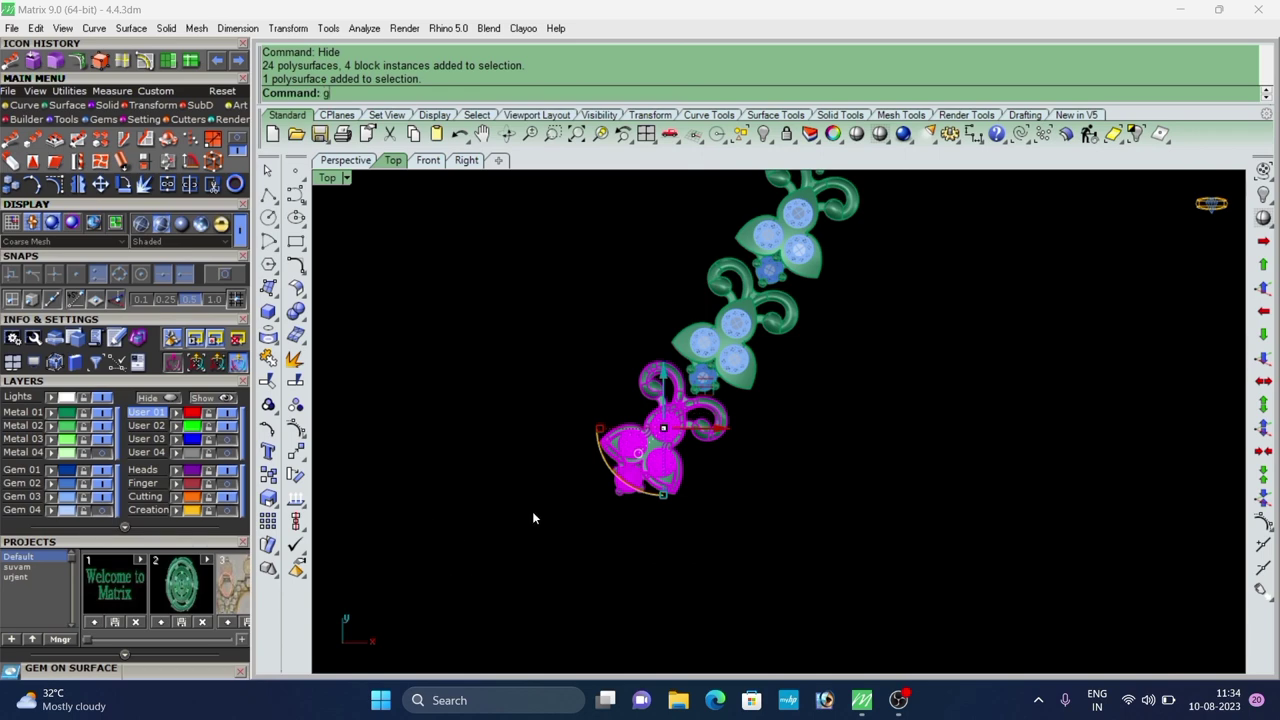
key("Return")
type("h")
key("Return")
Group all parts of the seventh petal-and-scroll piece from the pendant and hide it.
right_click_drag(679, 392, 568, 490)
scroll(688, 388, "up", 4)
left_click_drag(692, 388, 371, 587)
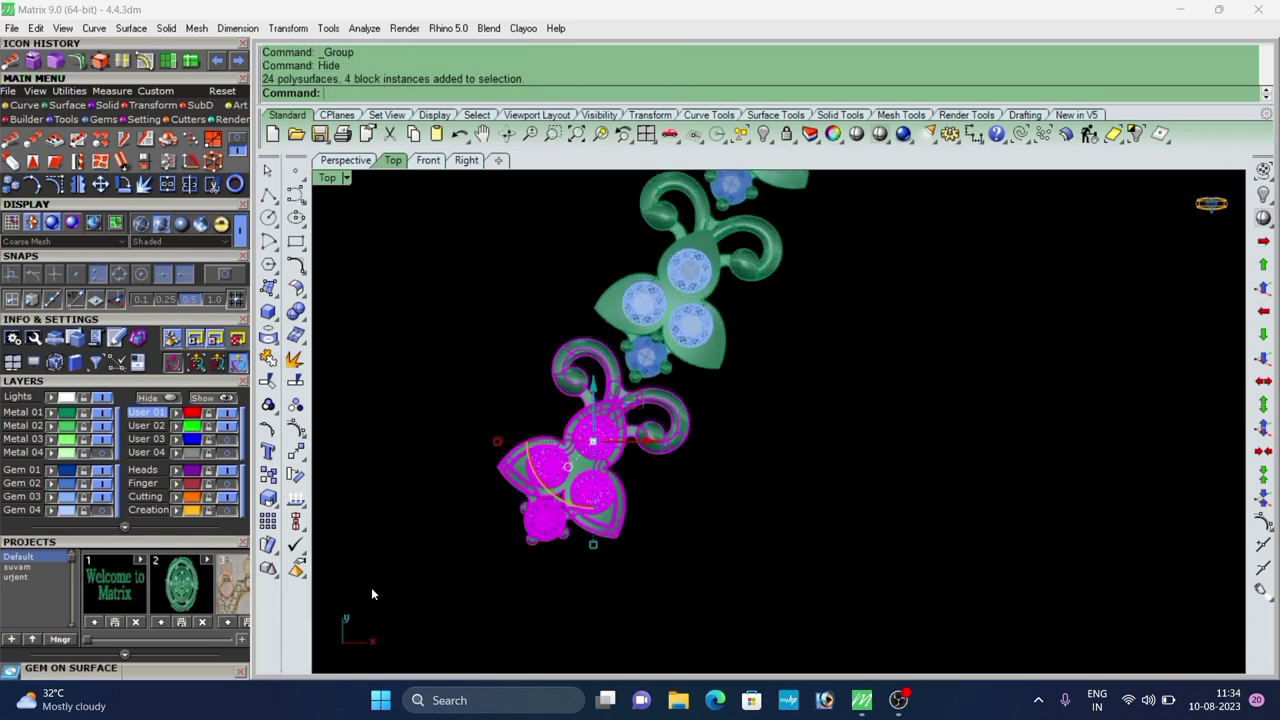
scroll(541, 373, "up", 3)
scroll(828, 441, "down", 4)
left_click_drag(846, 422, 706, 546)
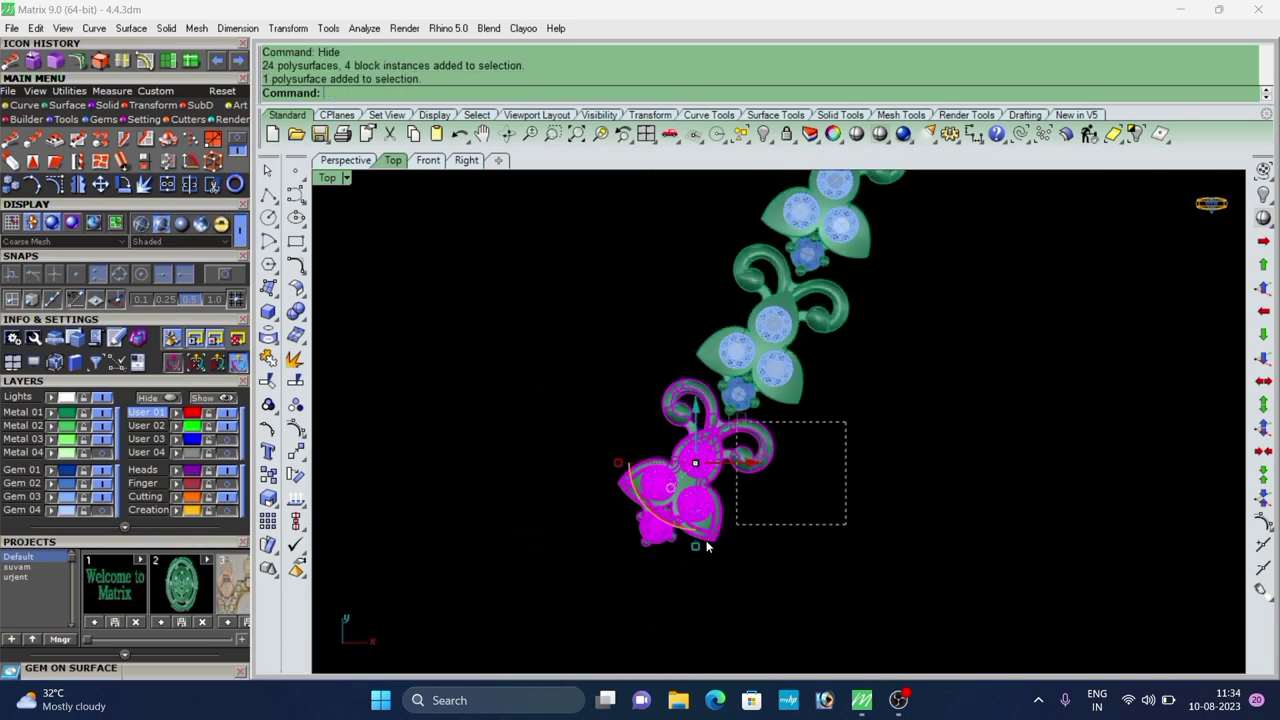
type("g")
key("Return")
type("h")
key("Return")
Group all parts of the petal-and-scroll piece fifth from the chain's upper end, without its neighbour's prongs, and hide it.
right_click_drag(652, 420, 391, 592)
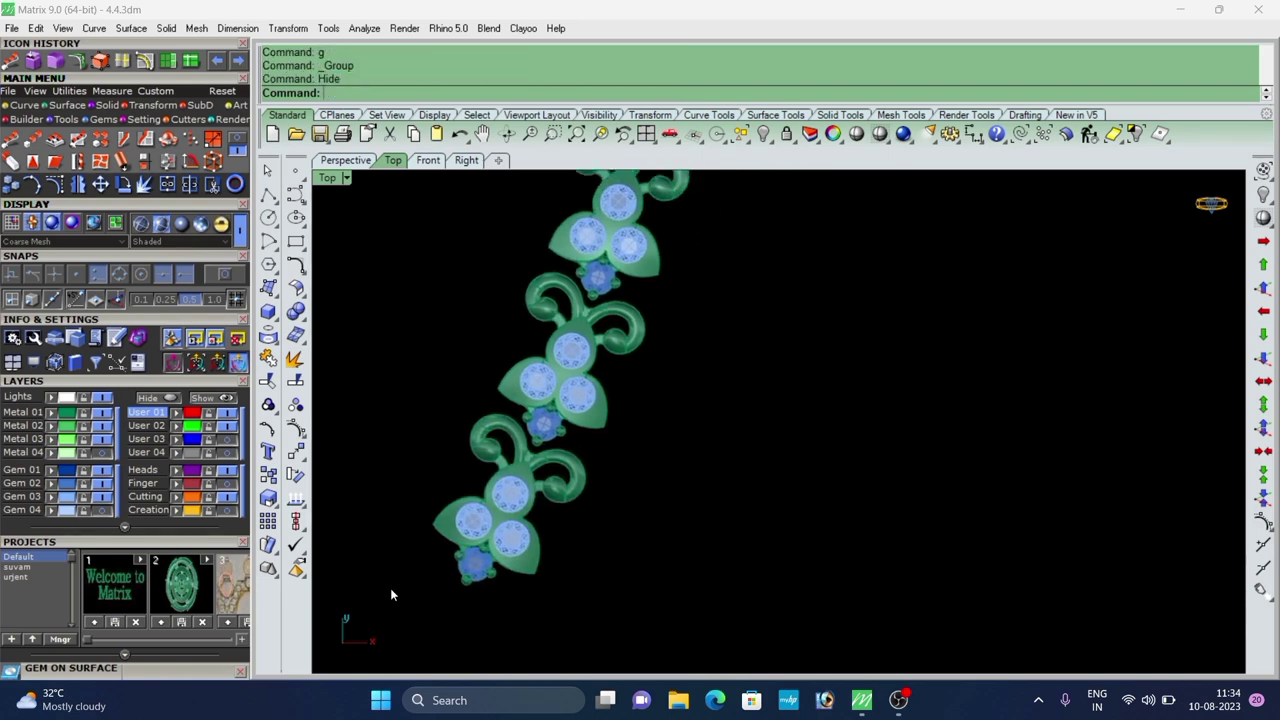
scroll(468, 553, "up", 4)
right_click_drag(484, 547, 538, 541)
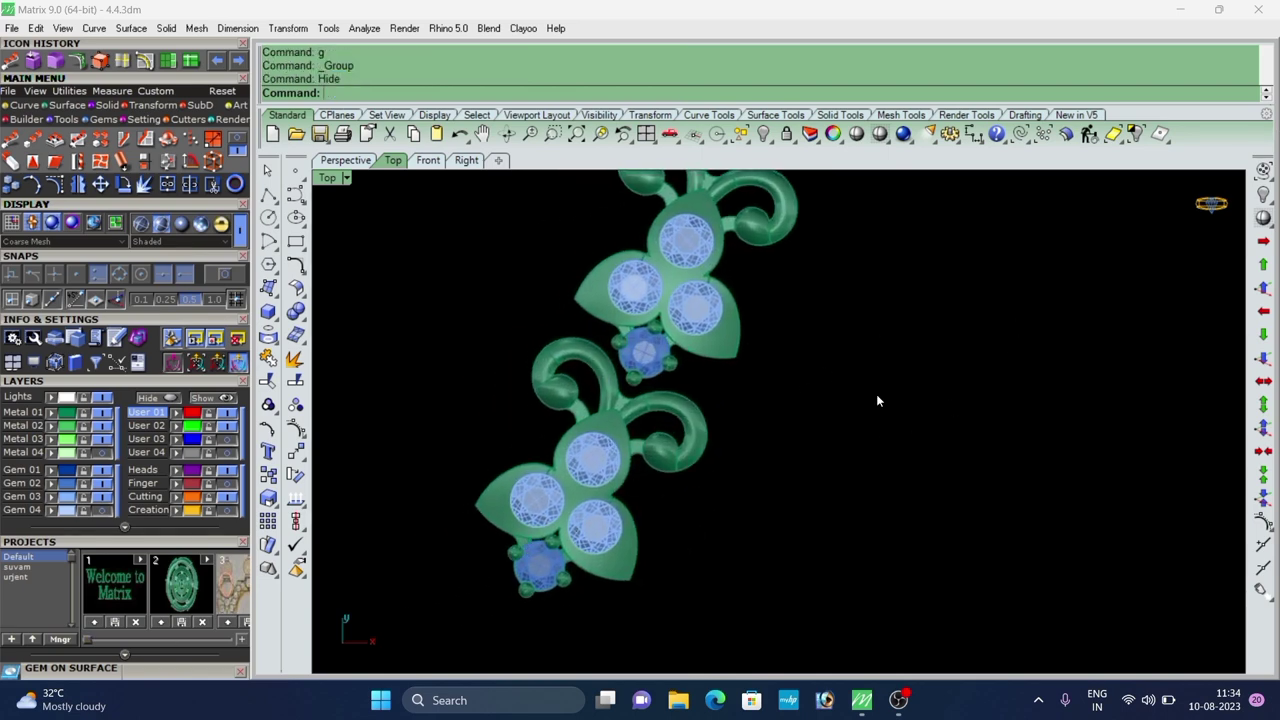
left_click_drag(542, 535, 466, 523)
scroll(609, 308, "up", 2)
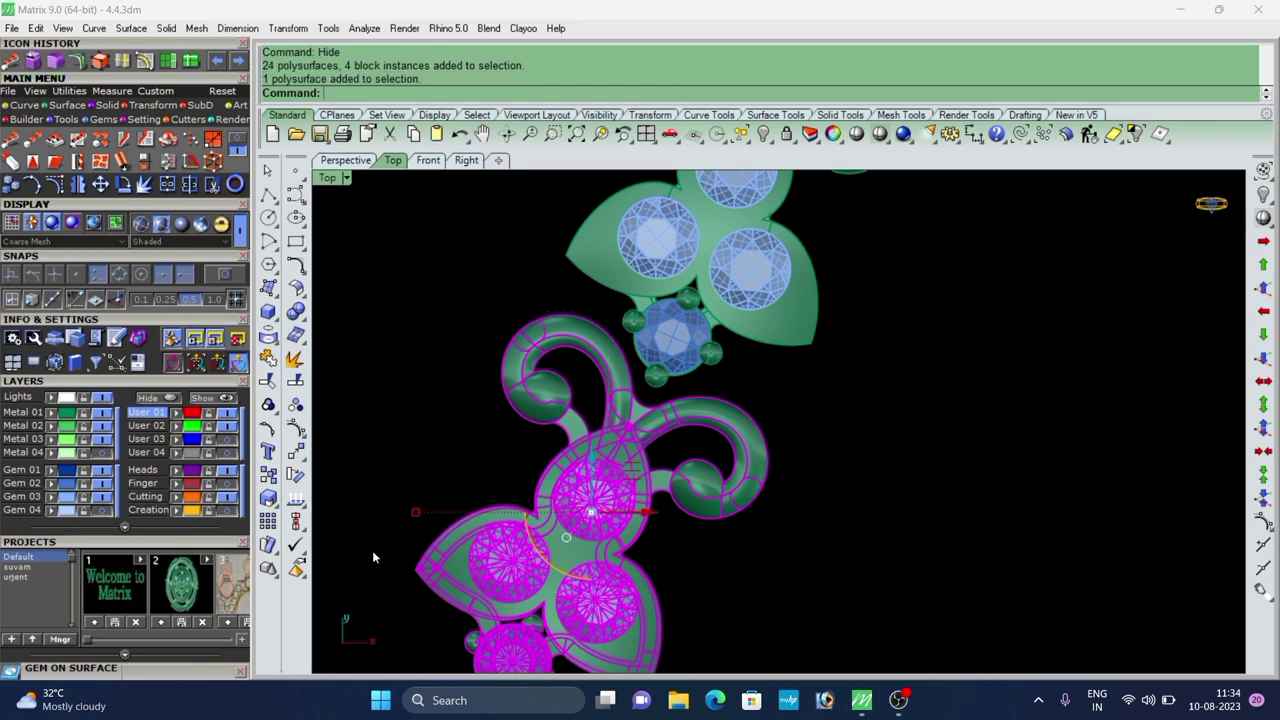
scroll(715, 404, "down", 6)
left_click_drag(845, 392, 657, 457, "shift")
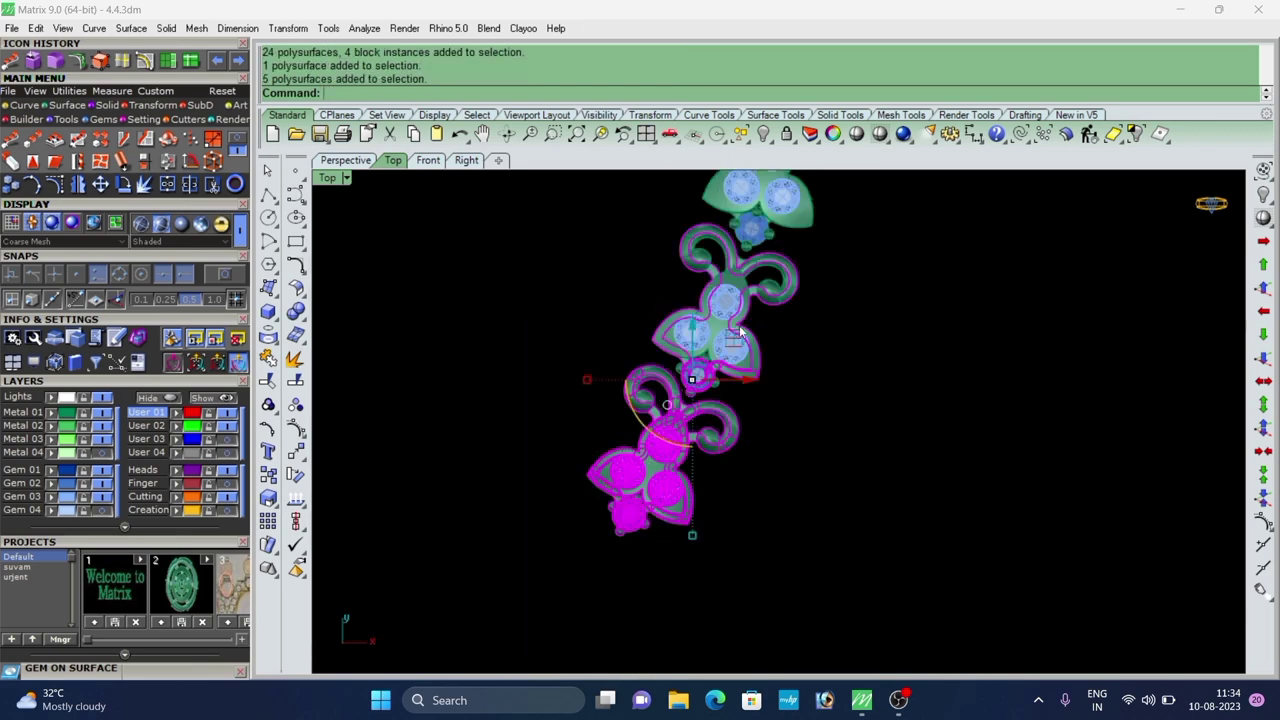
left_click_drag(672, 337, 668, 340, "ctrl")
scroll(724, 392, "up", 4)
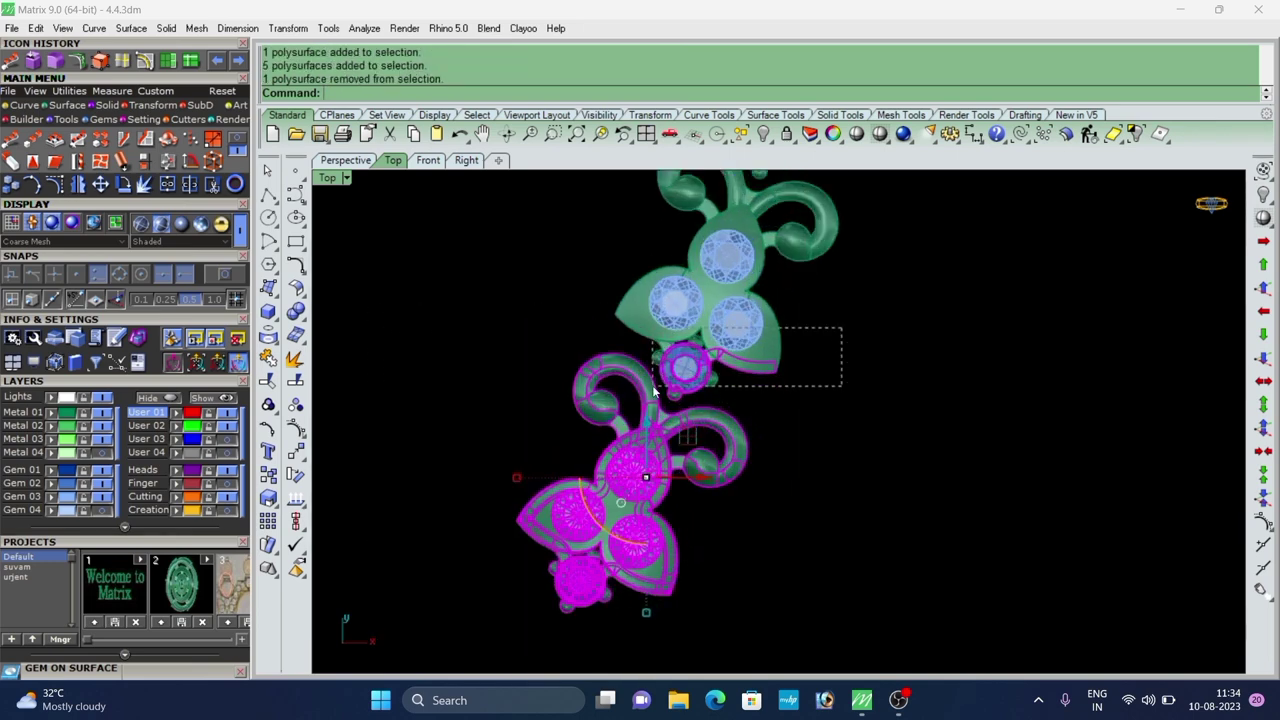
left_click_drag(655, 392, 655, 392, "ctrl")
scroll(689, 398, "up", 2)
scroll(672, 415, "up", 2)
left_click_drag(624, 326, 336, 583, "shift")
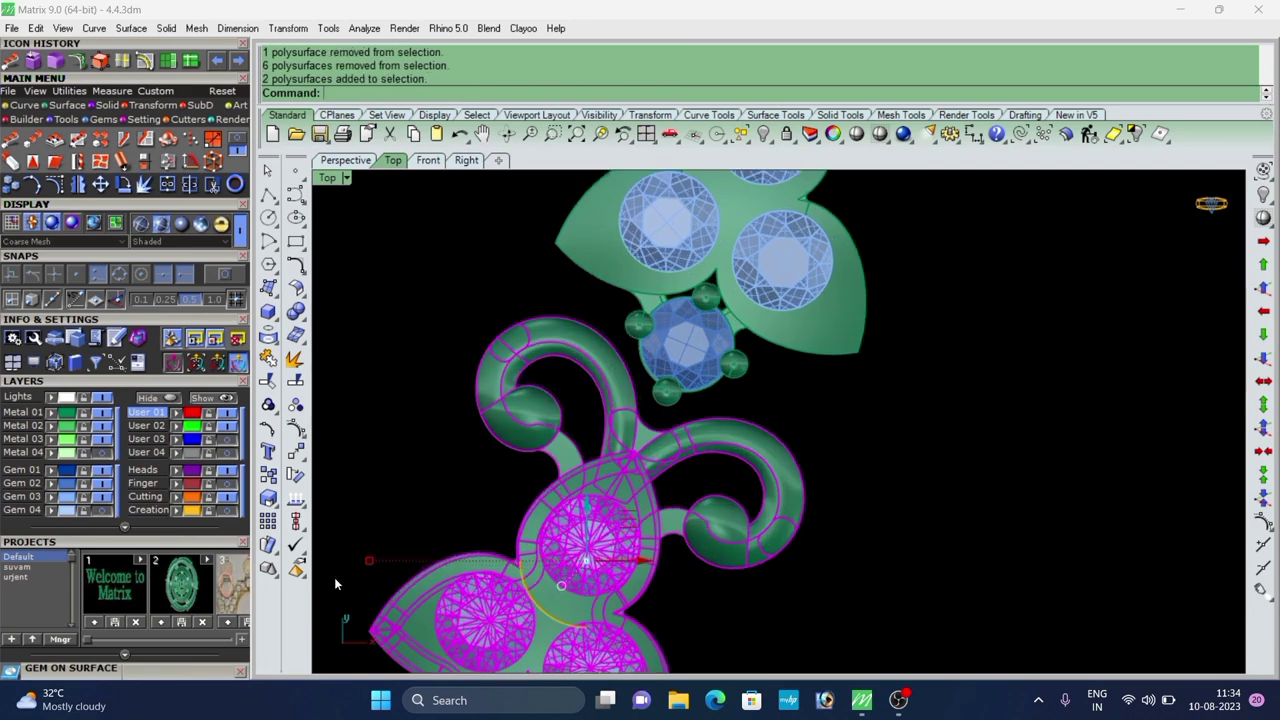
scroll(625, 450, "down", 5)
scroll(638, 481, "down", 6)
left_click_drag(717, 508, 619, 577, "shift")
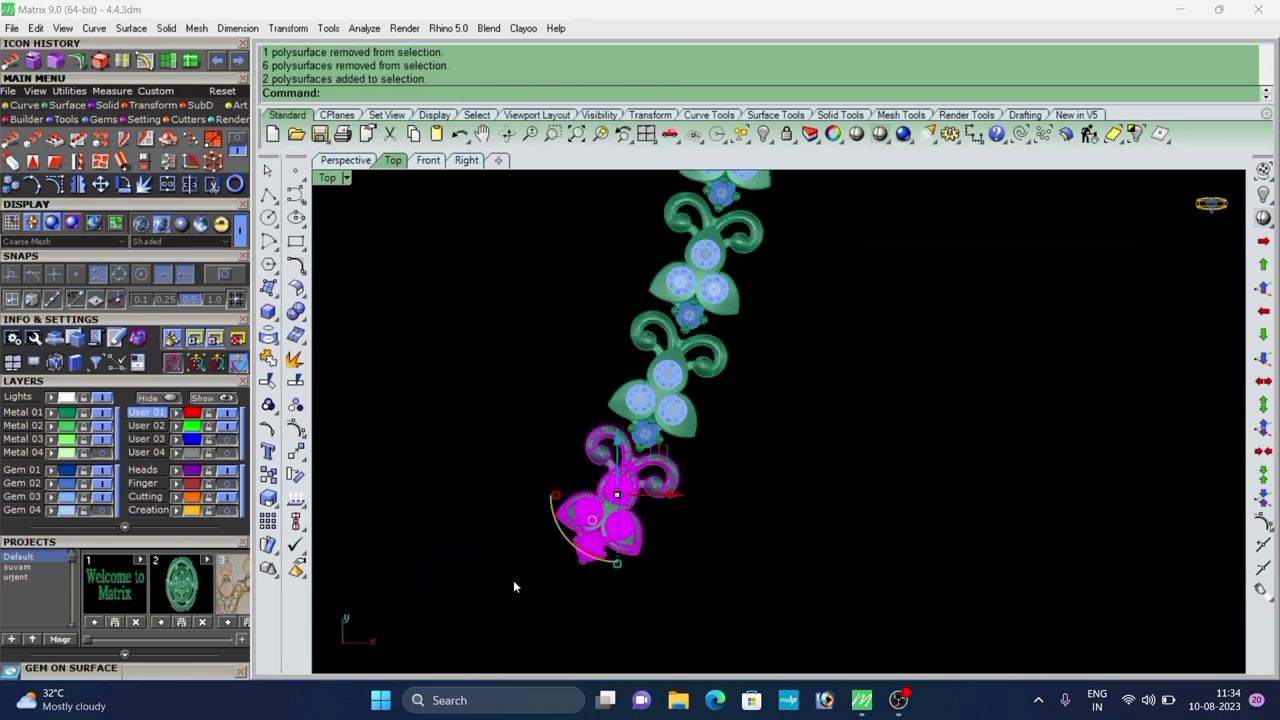
type("g")
key("Return")
type("Hide")
key("Return")
Group all parts of the petal-and-scroll piece fourth from the chain's upper end and hide it.
scroll(655, 252, "up", 4)
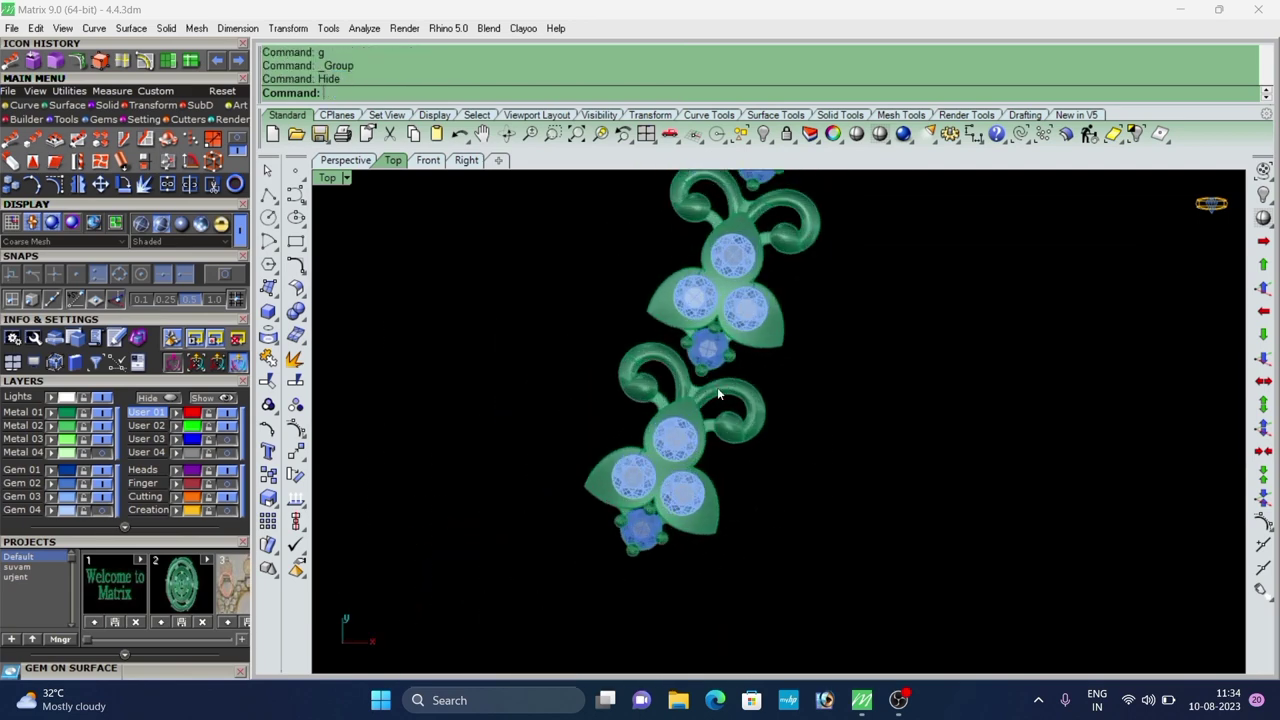
left_click_drag(526, 543, 523, 549)
scroll(626, 370, "up", 6)
left_click_drag(652, 315, 630, 376, "shift")
scroll(630, 378, "down", 8)
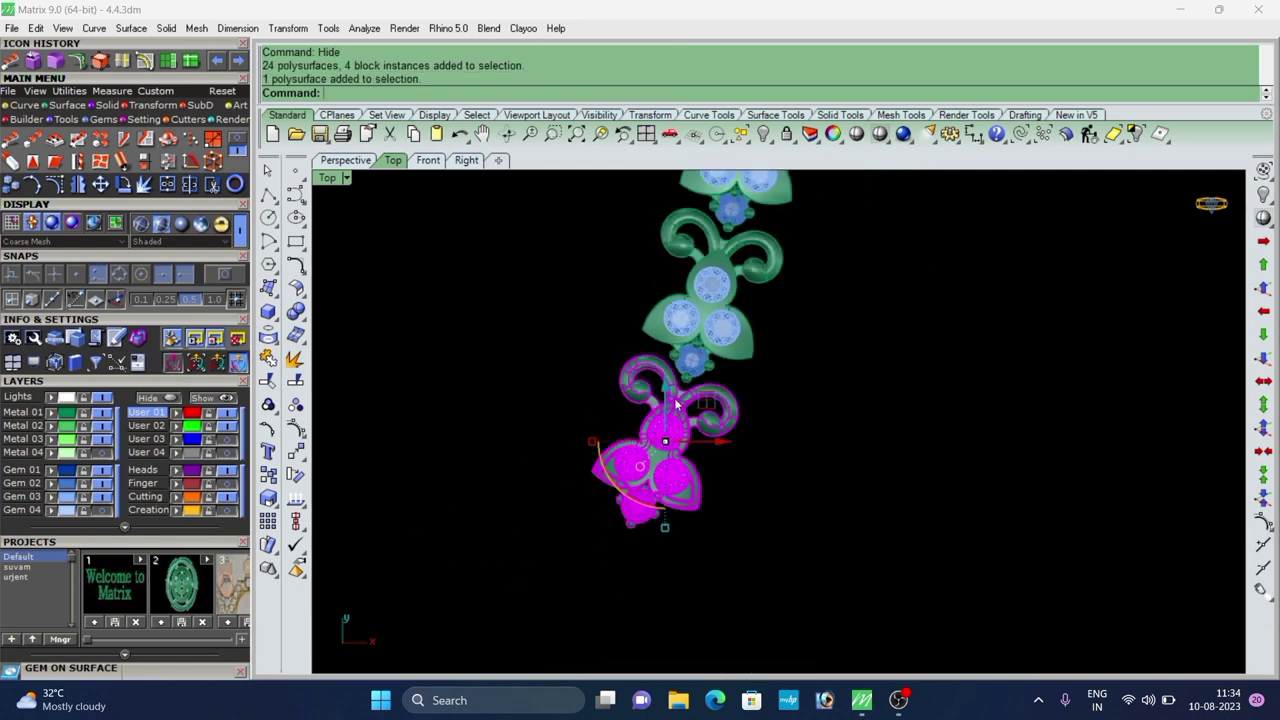
scroll(728, 393, "up", 2)
left_click_drag(794, 385, 459, 561)
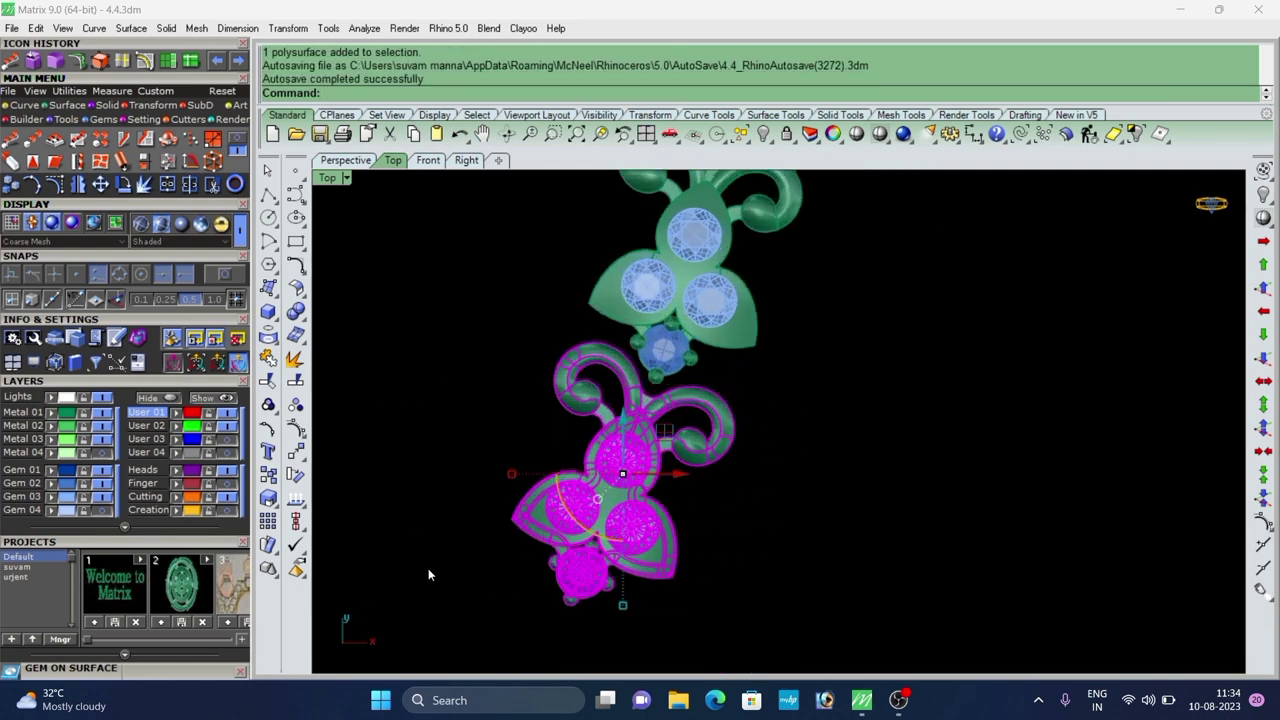
scroll(539, 507, "down", 2)
type("g")
key("Return")
type("Hide")
key("Return")
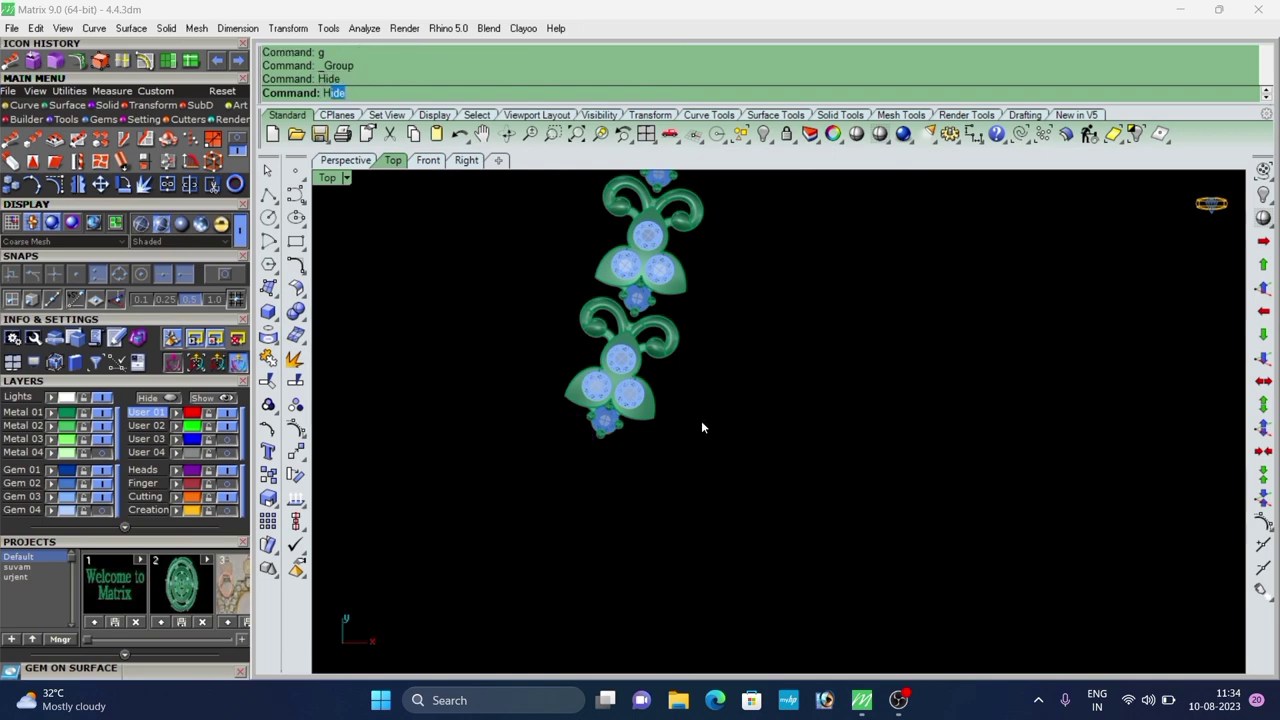
Group all parts of the petal-and-scroll piece third from the chain's upper end and hide it.
right_click_drag(569, 359, 589, 423)
scroll(690, 378, "up", 4)
left_click_drag(722, 399, 410, 592)
scroll(613, 325, "up", 2)
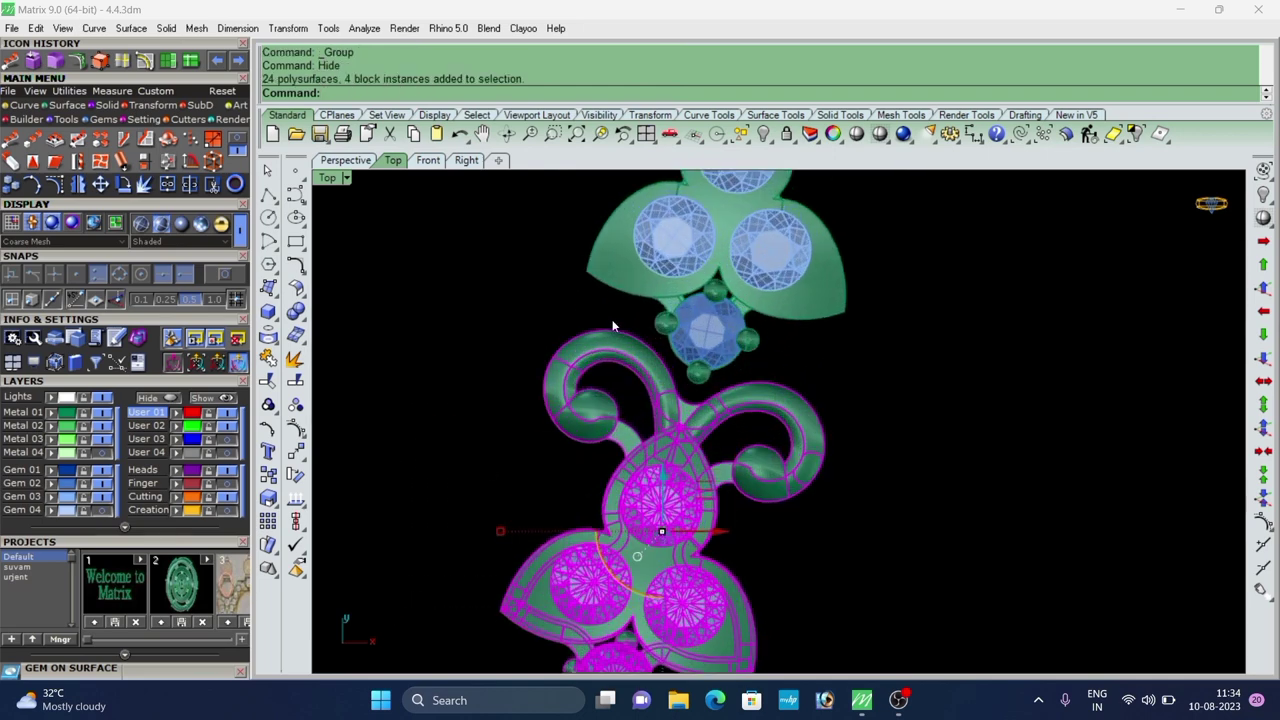
scroll(640, 440, "down", 2)
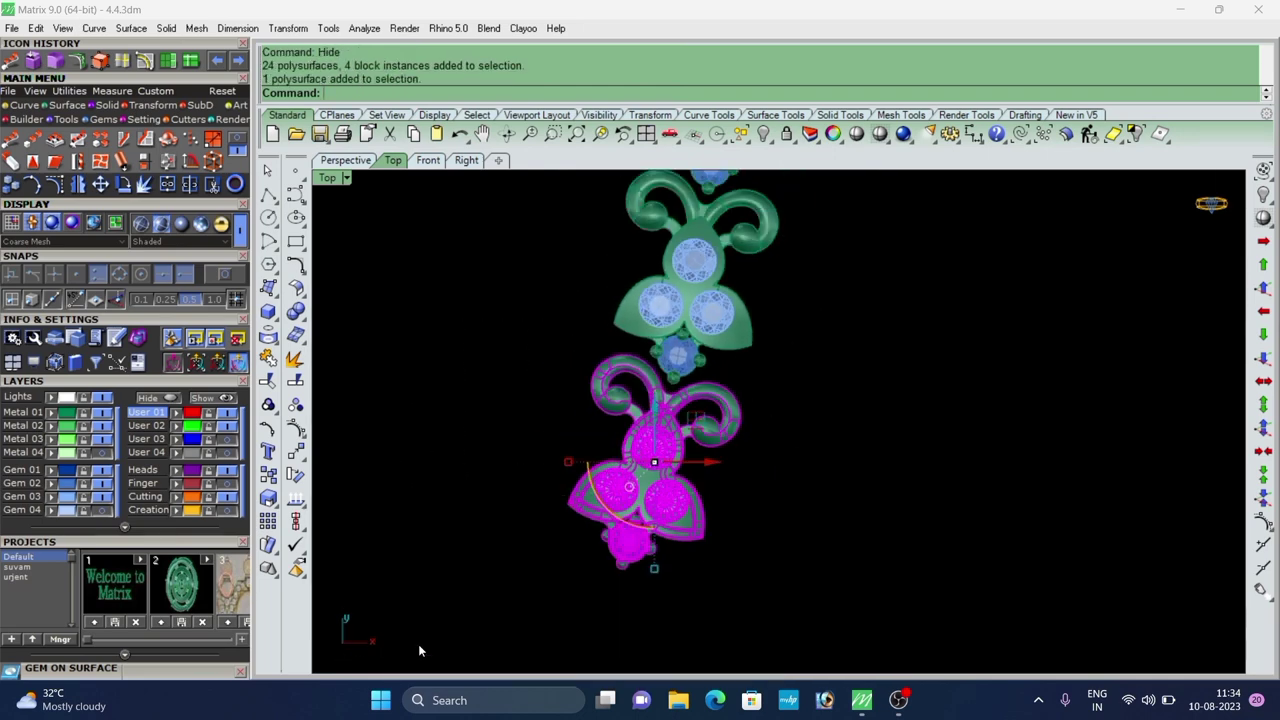
type("g")
key("Return")
scroll(645, 440, "down", 2)
right_click_drag(632, 410, 572, 522)
type("Hide")
key("Return")
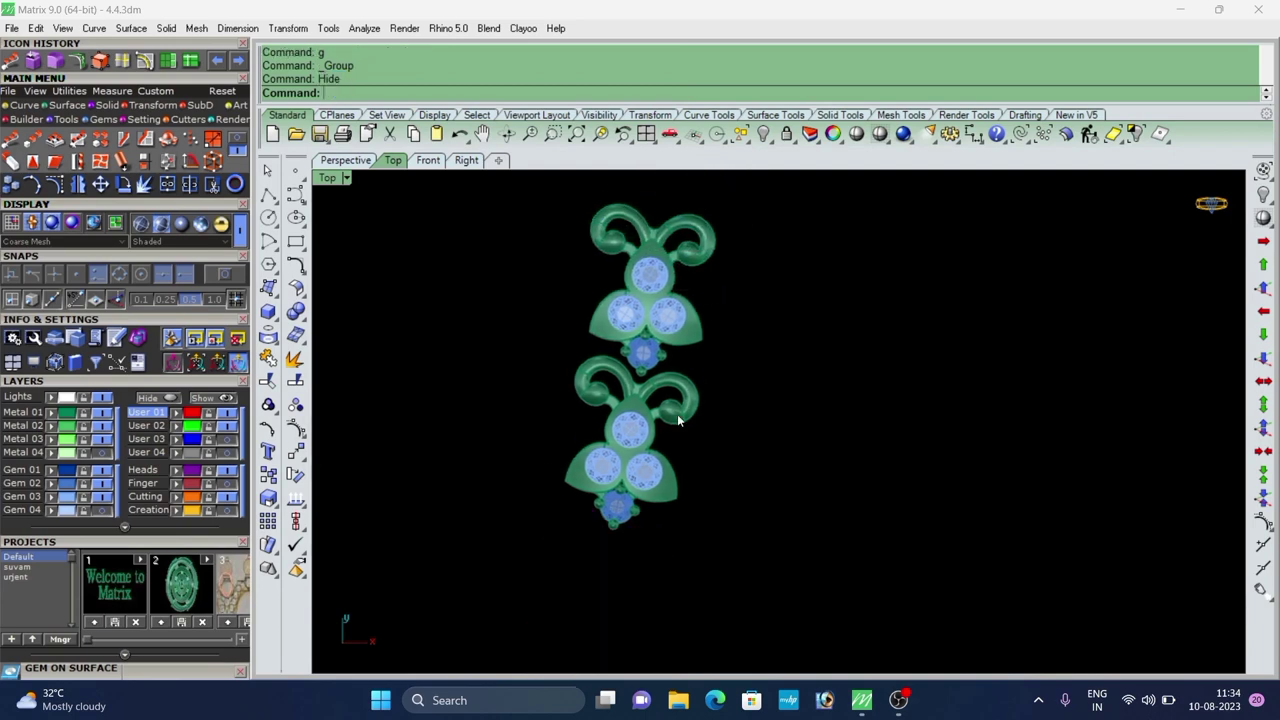
Group all parts of the second-to-last petal-and-scroll piece, leaving out the topmost piece's gem and prongs, and hide it.
scroll(677, 414, "up", 2)
left_click_drag(779, 371, 418, 576)
scroll(610, 396, "up", 4)
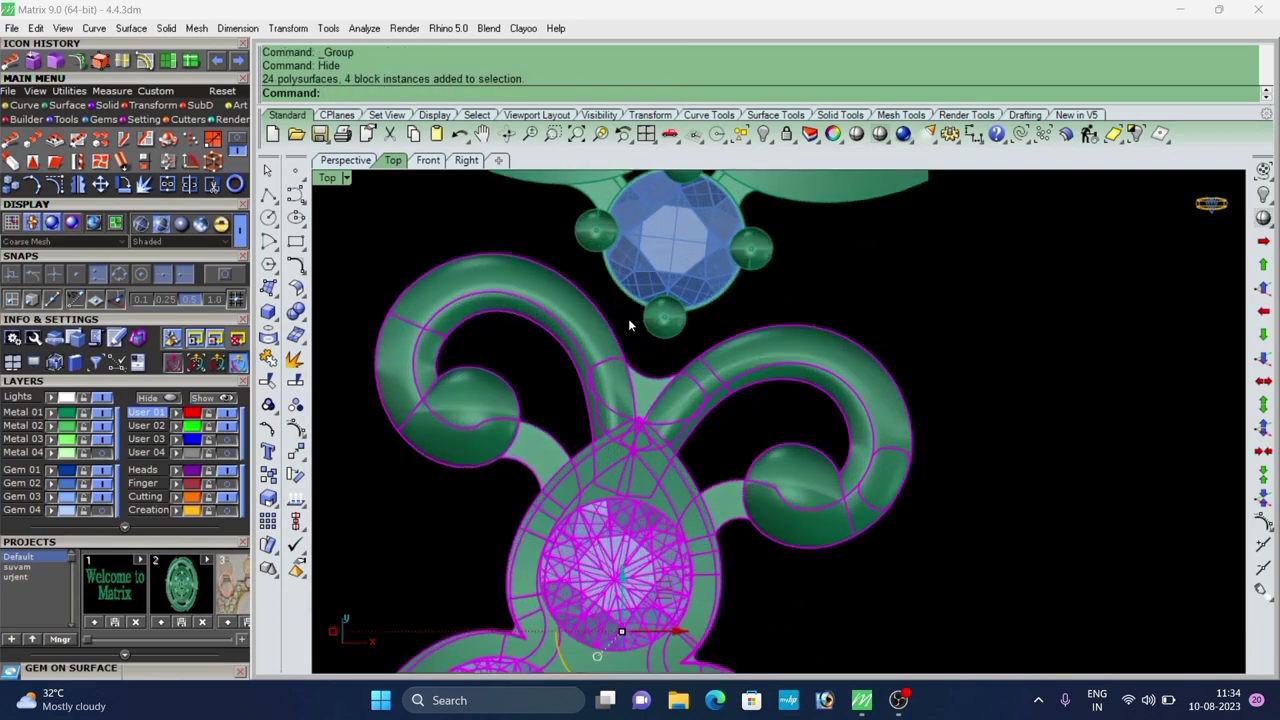
scroll(555, 278, "down", 5)
left_click_drag(758, 281, 467, 531, "shift")
scroll(510, 315, "up", 1)
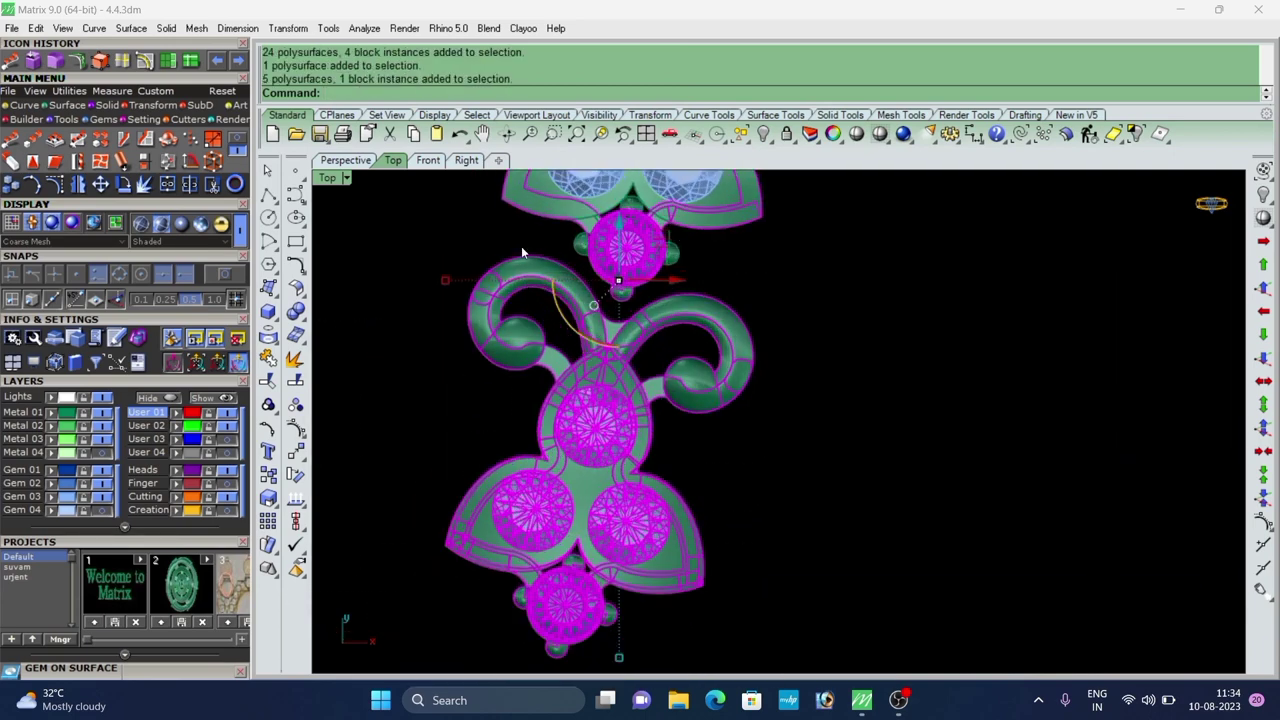
scroll(588, 442, "down", 2)
scroll(589, 444, "down", 1)
left_click_drag(563, 345, 566, 341, "ctrl")
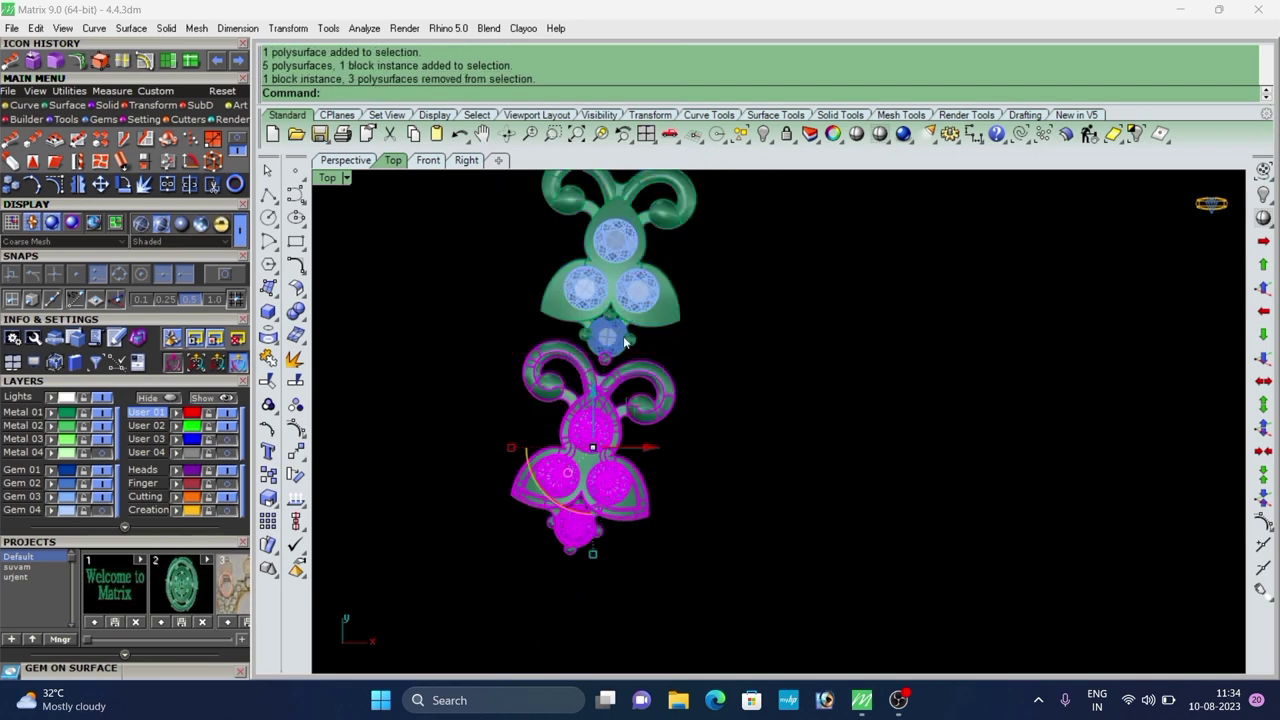
scroll(612, 369, "up", 4)
scroll(583, 397, "down", 4)
scroll(588, 386, "up", 5)
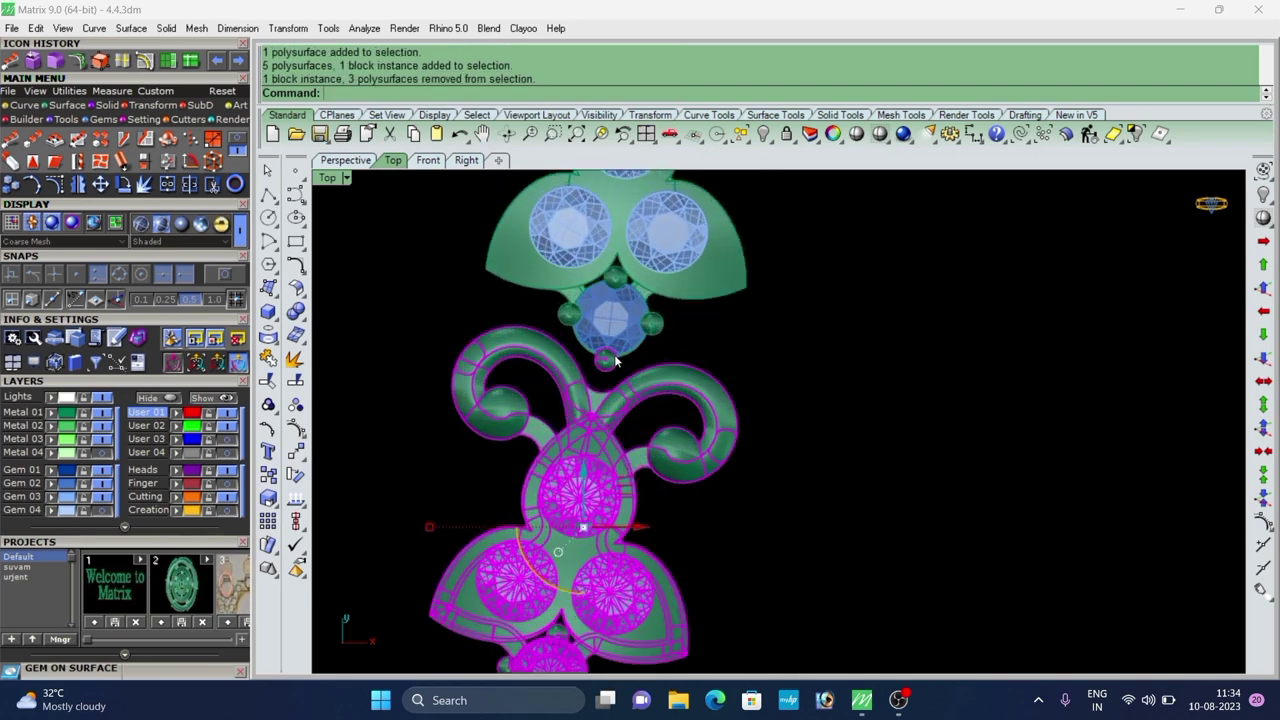
left_click(607, 361, "ctrl")
scroll(597, 366, "up", 10)
scroll(589, 366, "up", 2)
left_click_drag(726, 345, 640, 362, "ctrl")
scroll(630, 315, "down", 18)
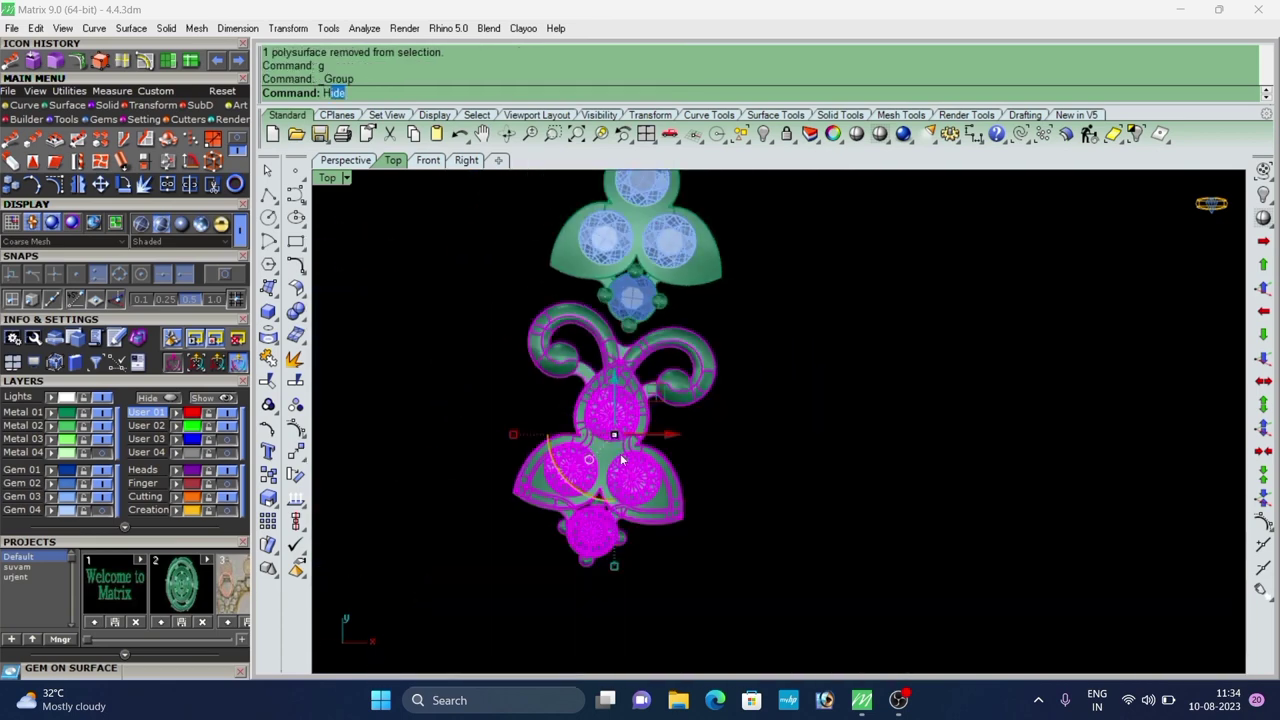
key("Return")
Group all parts of the last petal-and-scroll piece at the chain's upper end.
scroll(628, 466, "down", 6)
right_click_drag(640, 376, 645, 450)
left_click_drag(780, 269, 420, 562)
type("g")
key("Return")
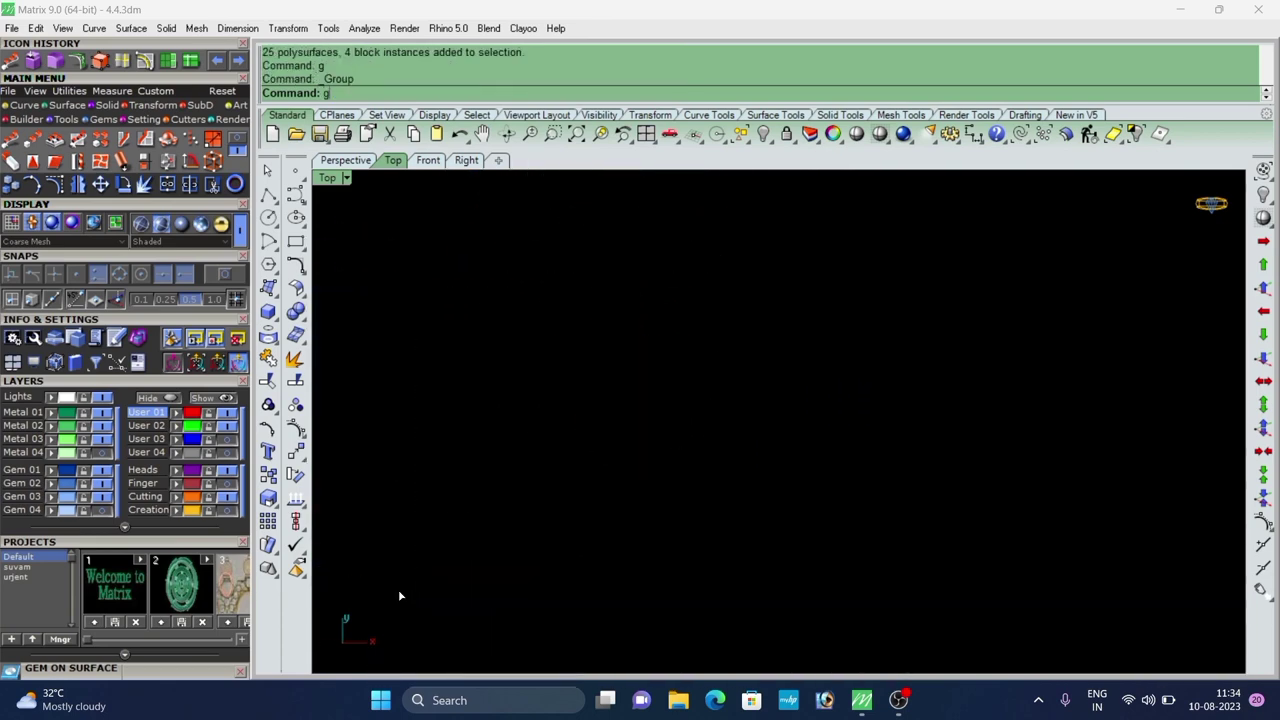
key("Return")
left_click(400, 593)
Show all hidden objects and mirror a copy of the whole chain half across the Y axis.
scroll(1025, 212, "down", 4)
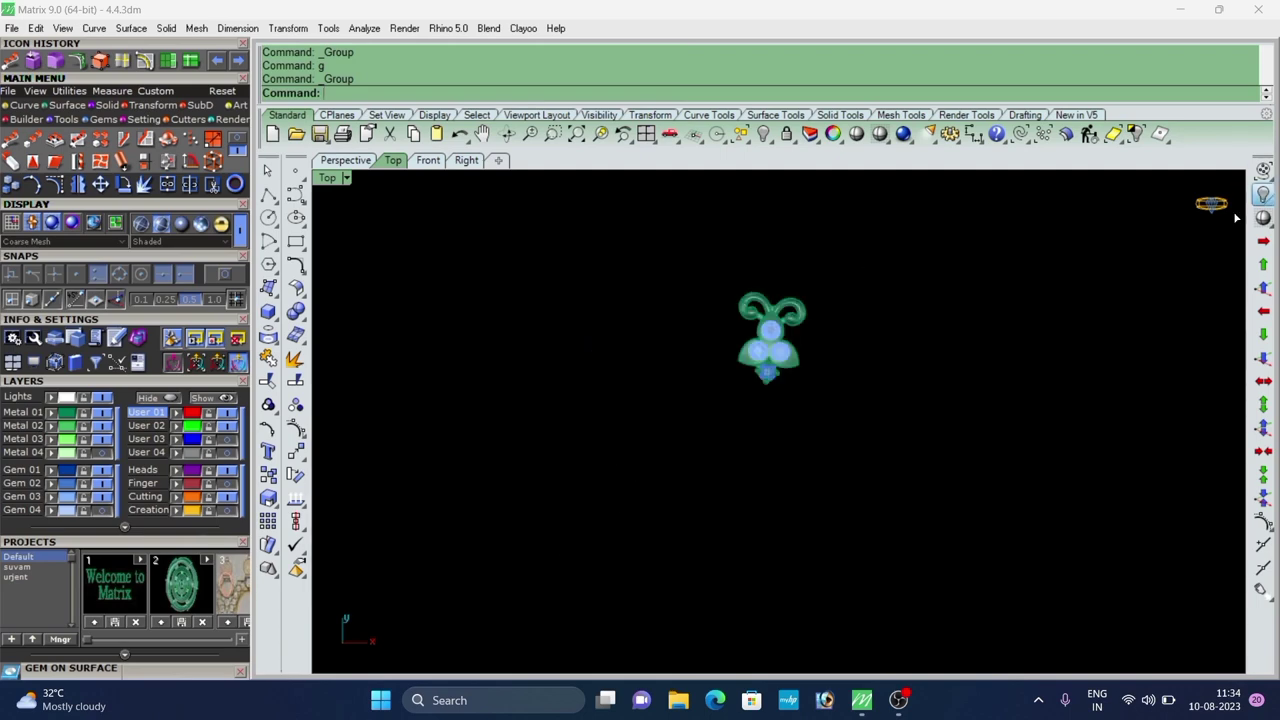
left_click(1263, 194)
scroll(690, 360, "down", 2)
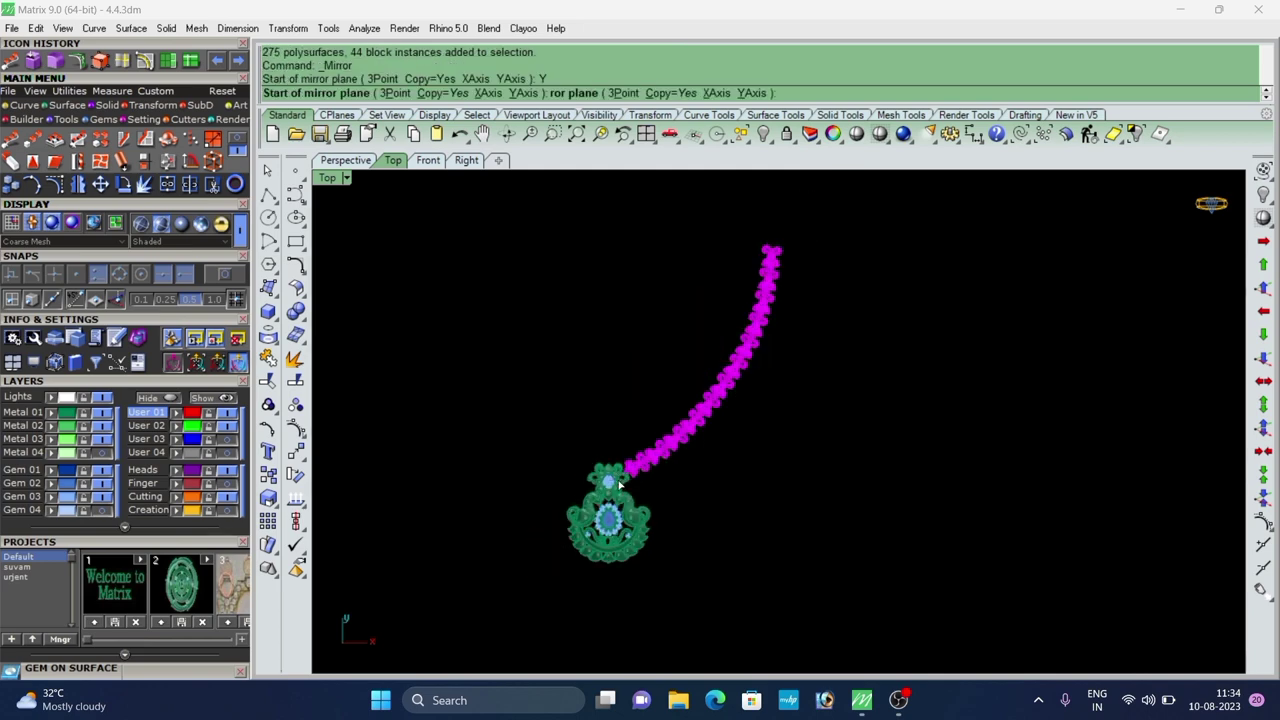
Shade the perspective view and examine the pendant and both chain halves from several angles.
left_click(347, 163)
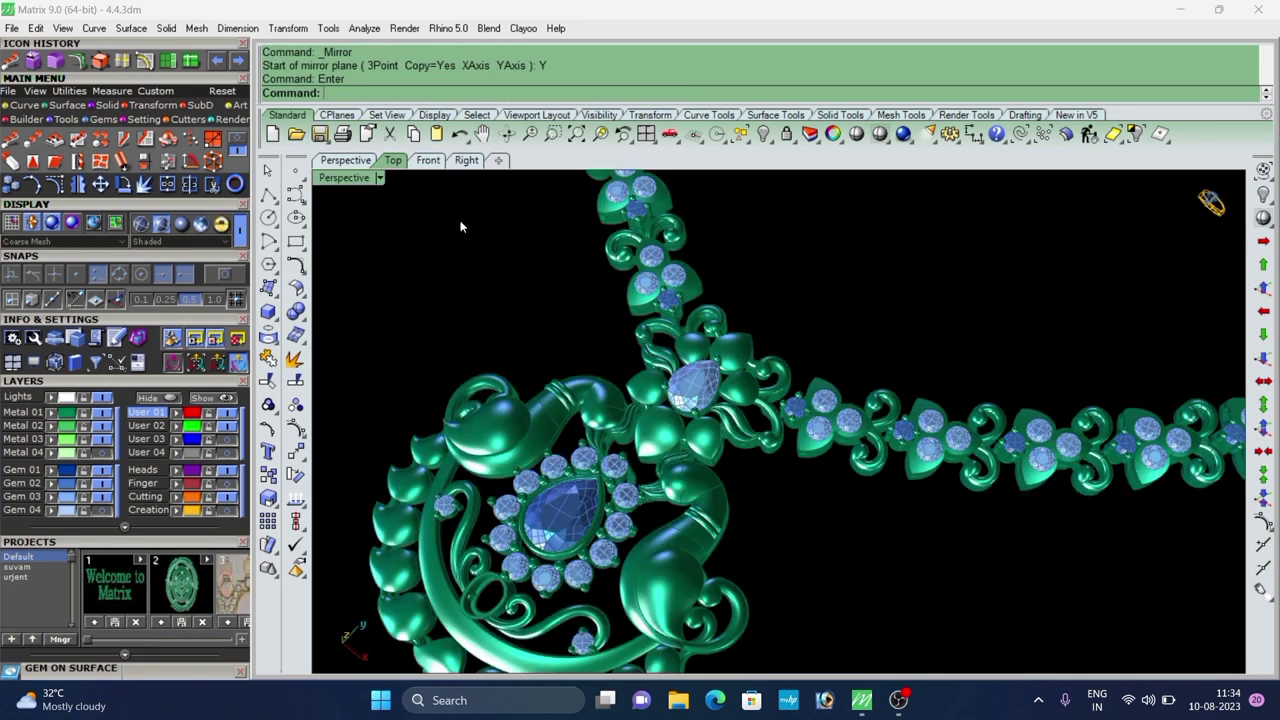
scroll(600, 240, "up", 1)
scroll(597, 320, "down", 5)
scroll(640, 320, "up", 1)
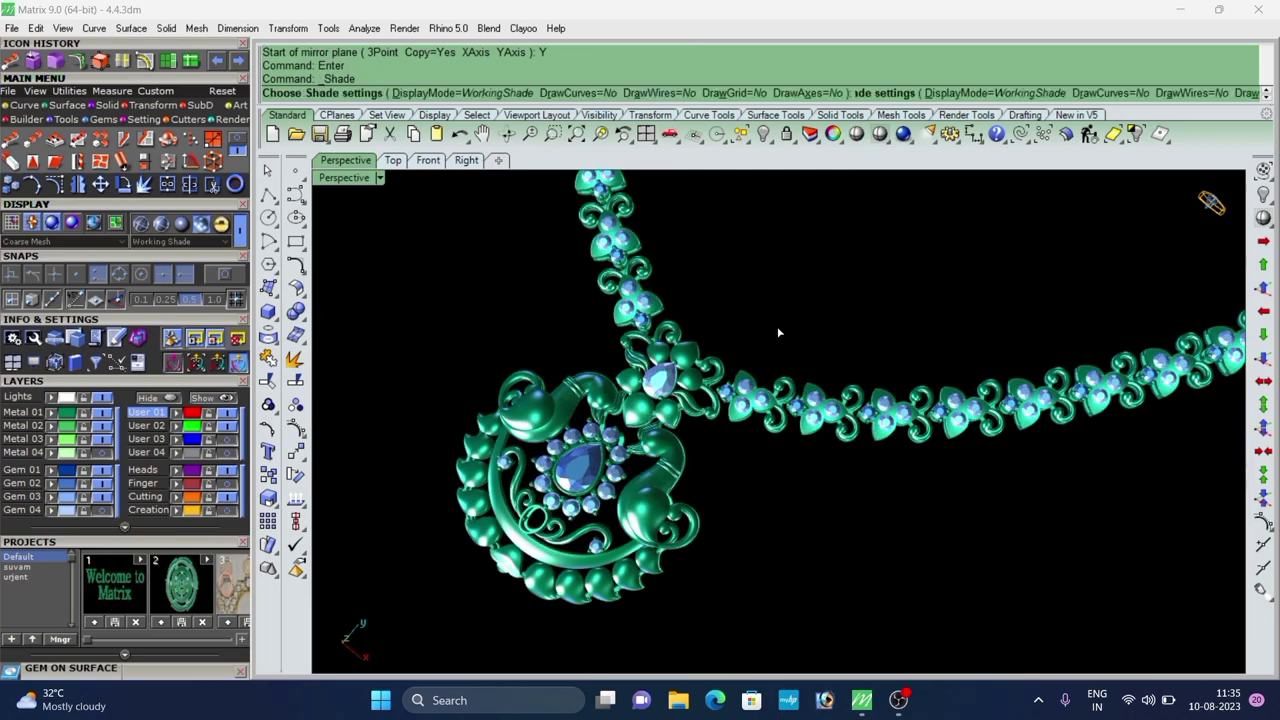
scroll(880, 355, "down", 3)
right_click_drag(660, 355, 902, 341)
scroll(785, 430, "up", 5)
scroll(740, 430, "down", 5)
right_click_drag(690, 435, 609, 475)
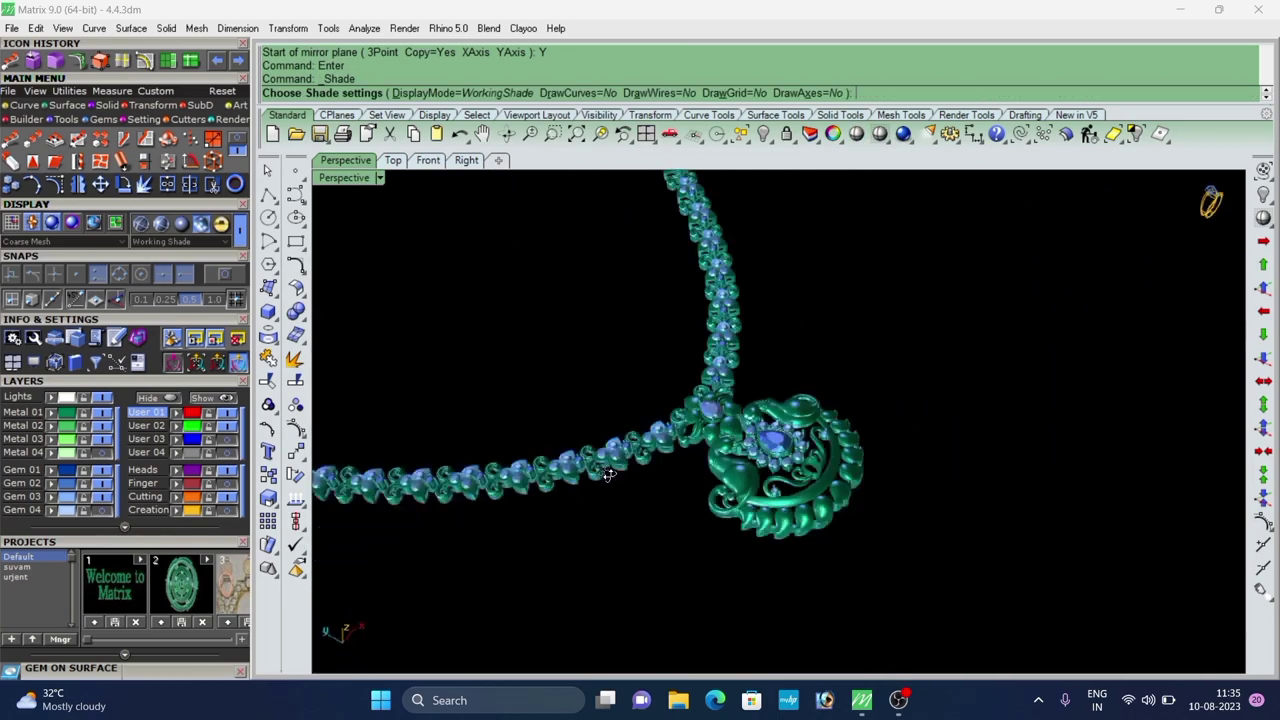
scroll(727, 331, "up", 4)
right_click_drag(760, 350, 566, 277)
scroll(900, 360, "up", 4)
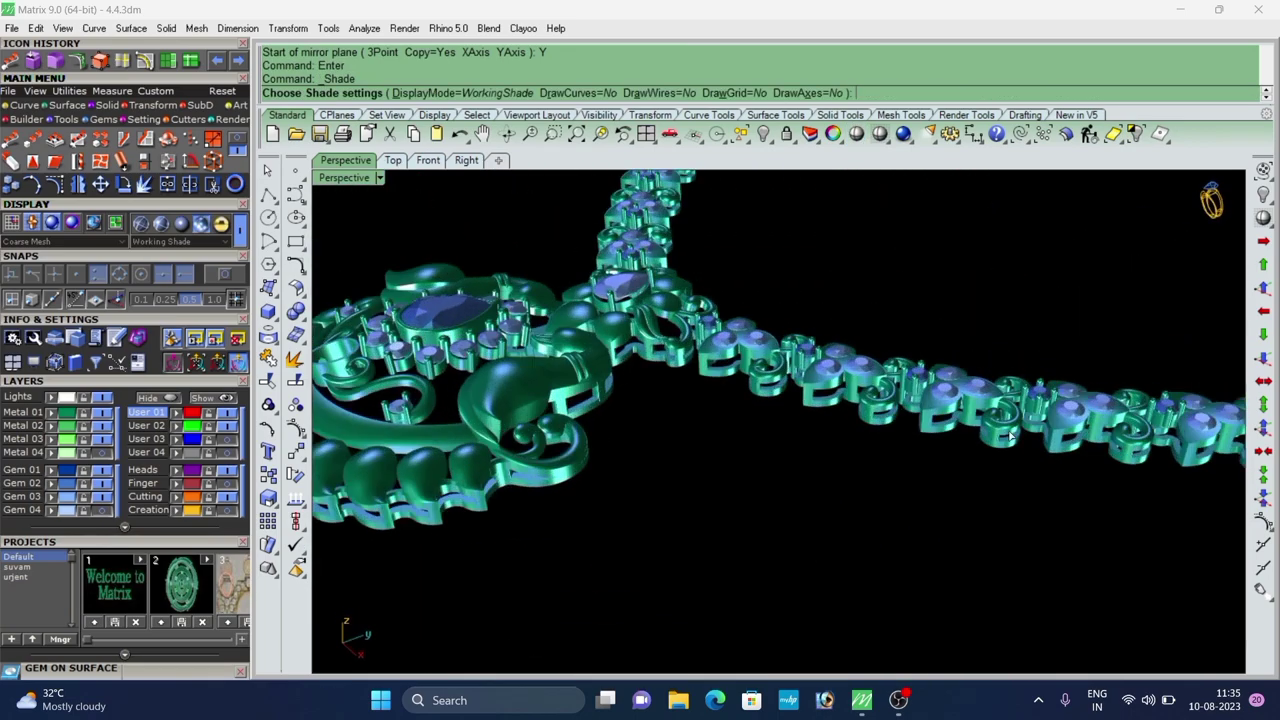
right_click_drag(915, 372, 777, 474)
scroll(694, 432, "up", 4)
right_click_drag(694, 434, 657, 393)
scroll(631, 476, "down", 6)
scroll(740, 400, "up", 4)
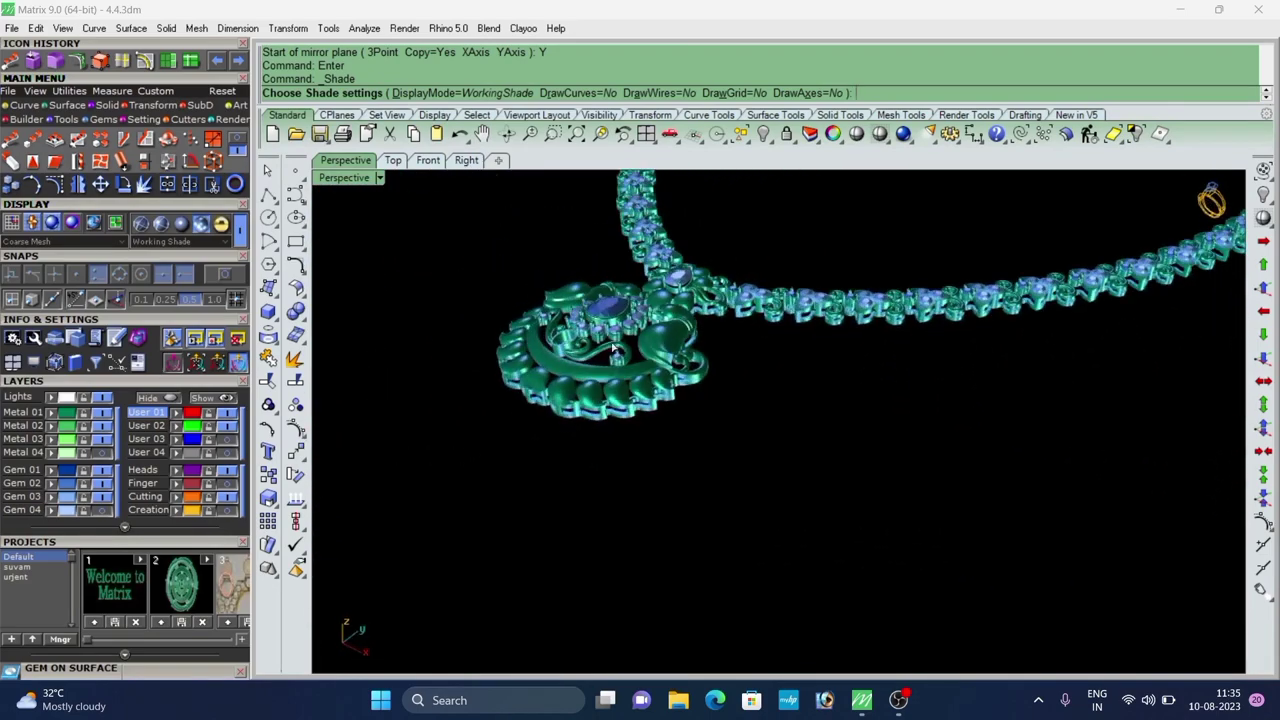
Examine the underside of the joint between the pendant's flower and the adjoining chain piece, and the overall necklace.
scroll(680, 352, "up", 6)
right_click_drag(690, 355, 840, 614)
scroll(838, 600, "up", 4)
right_click_drag(830, 490, 785, 500)
scroll(780, 430, "up", 2)
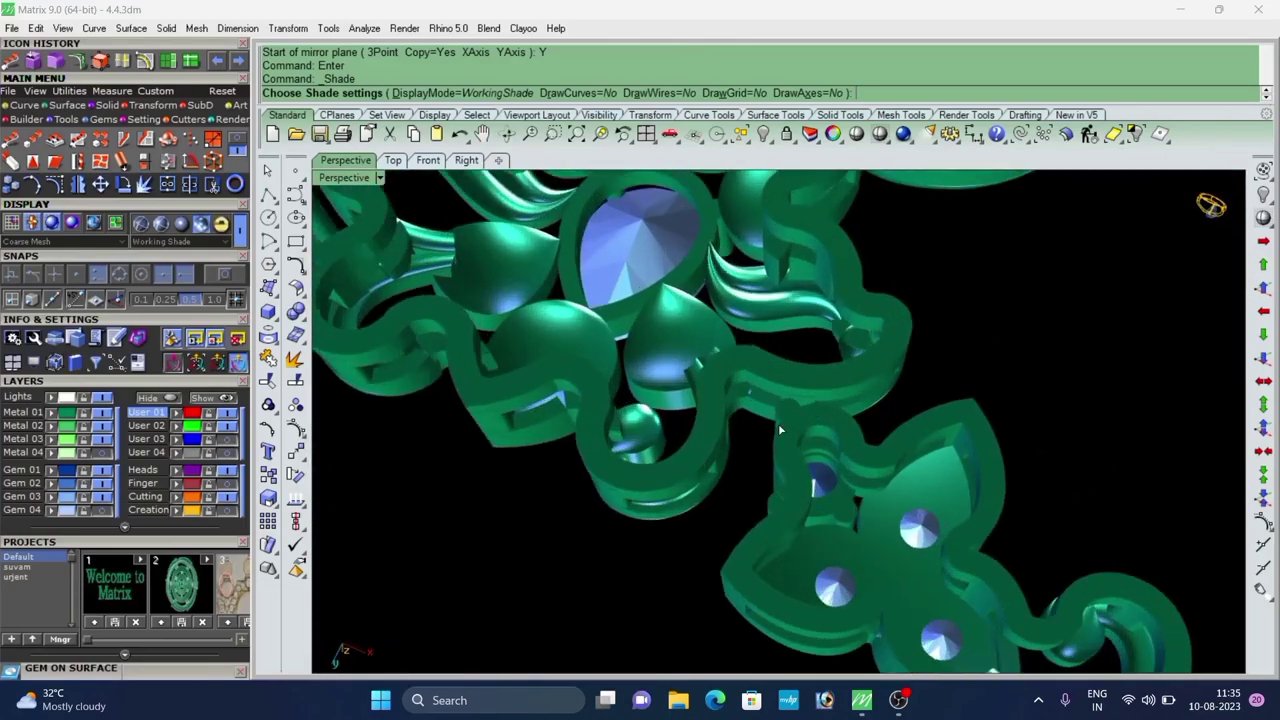
scroll(780, 430, "up", 3)
right_click_drag(845, 383, 805, 352)
scroll(673, 525, "down", 12)
scroll(805, 352, "down", 8)
right_click_drag(670, 340, 629, 332)
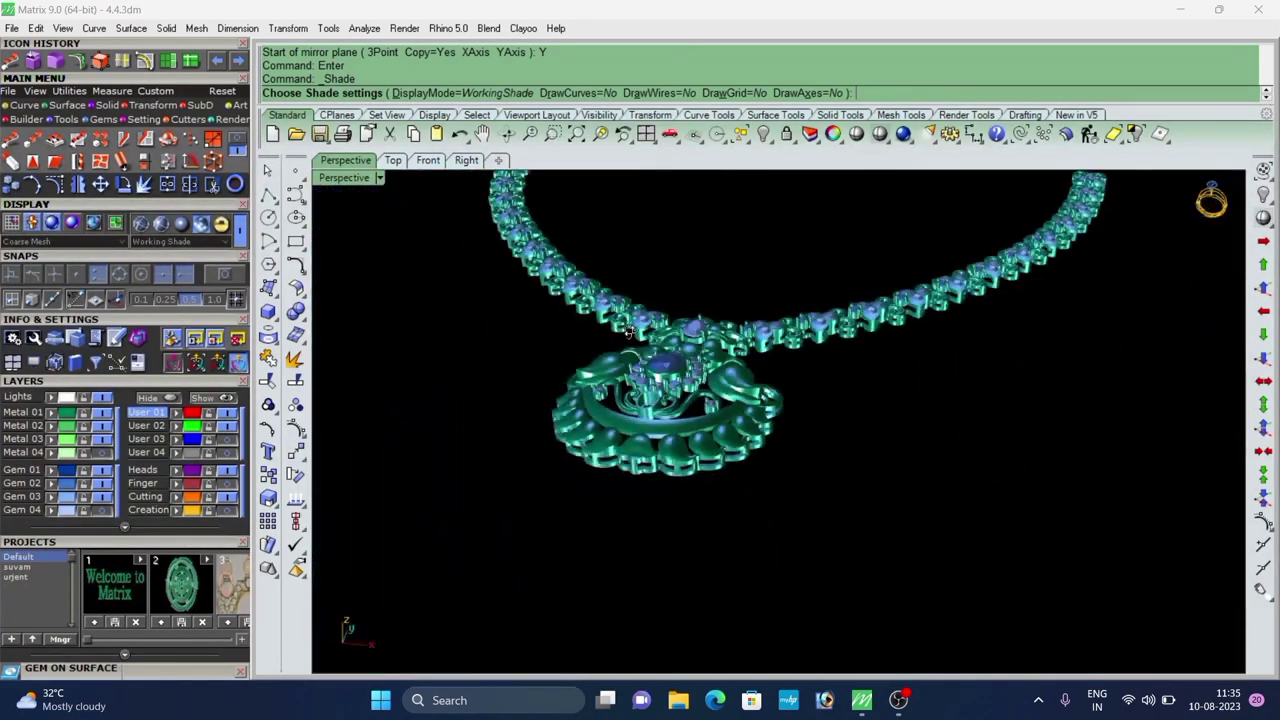